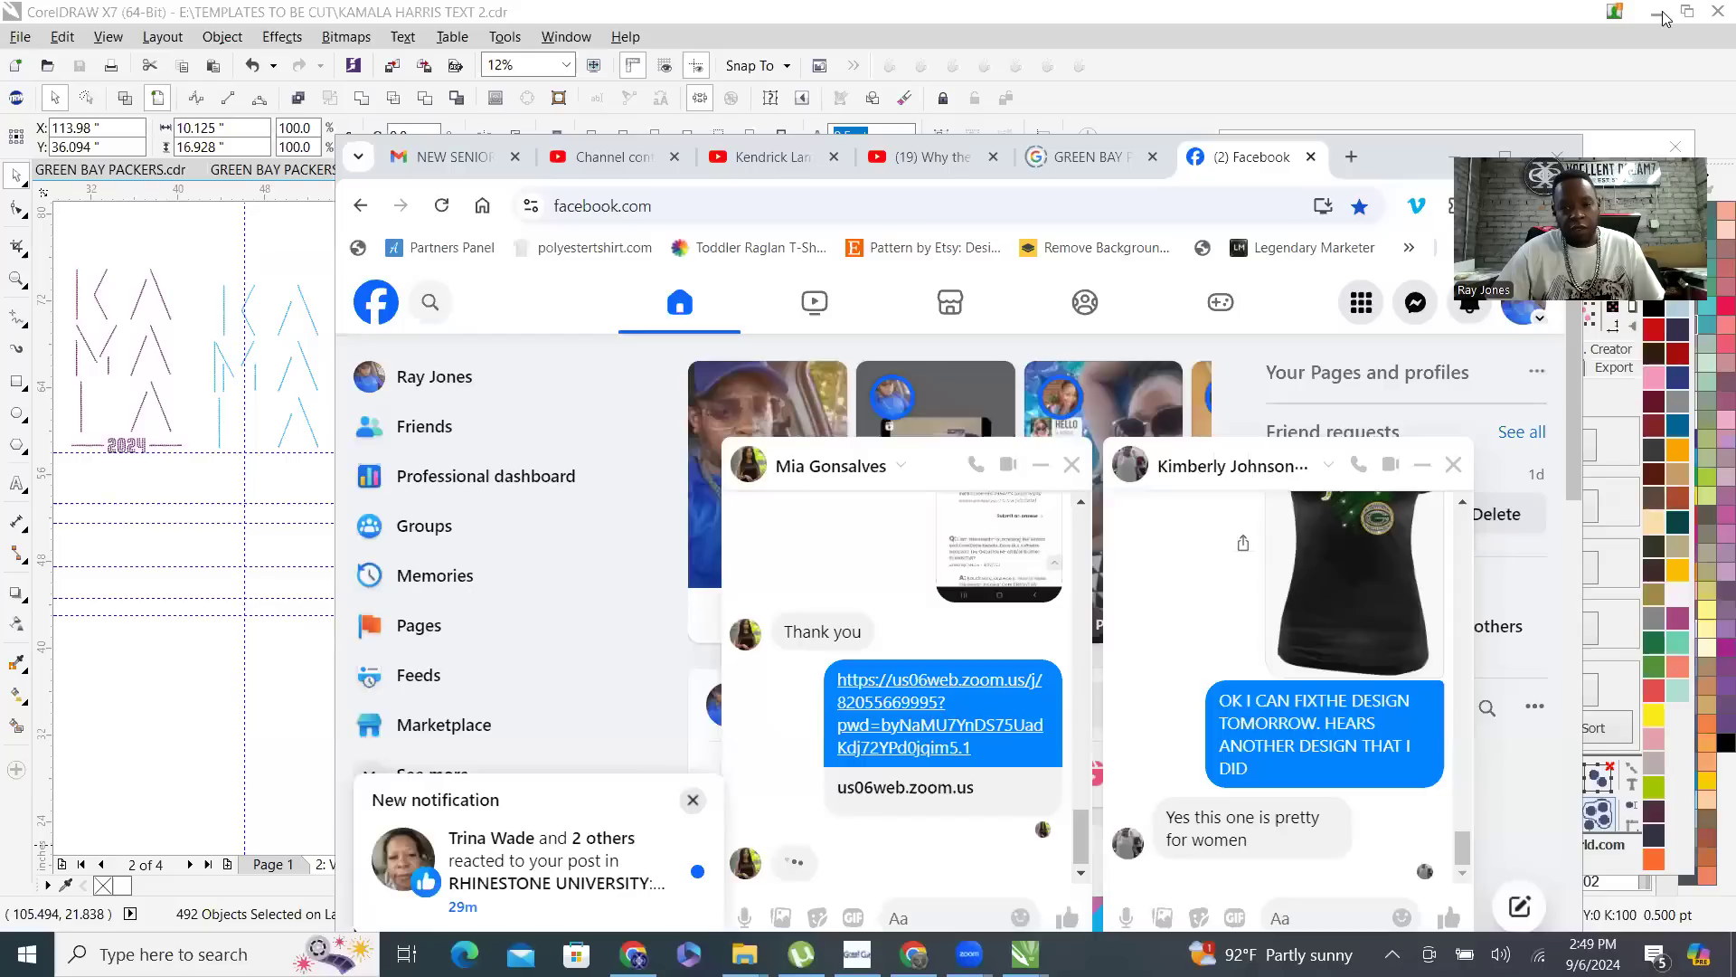
# - Clear the desktop by minimizing the open drawing, cutting, browser and file search windows
pyautogui.click(1664, 16)
pyautogui.click(1607, 9)
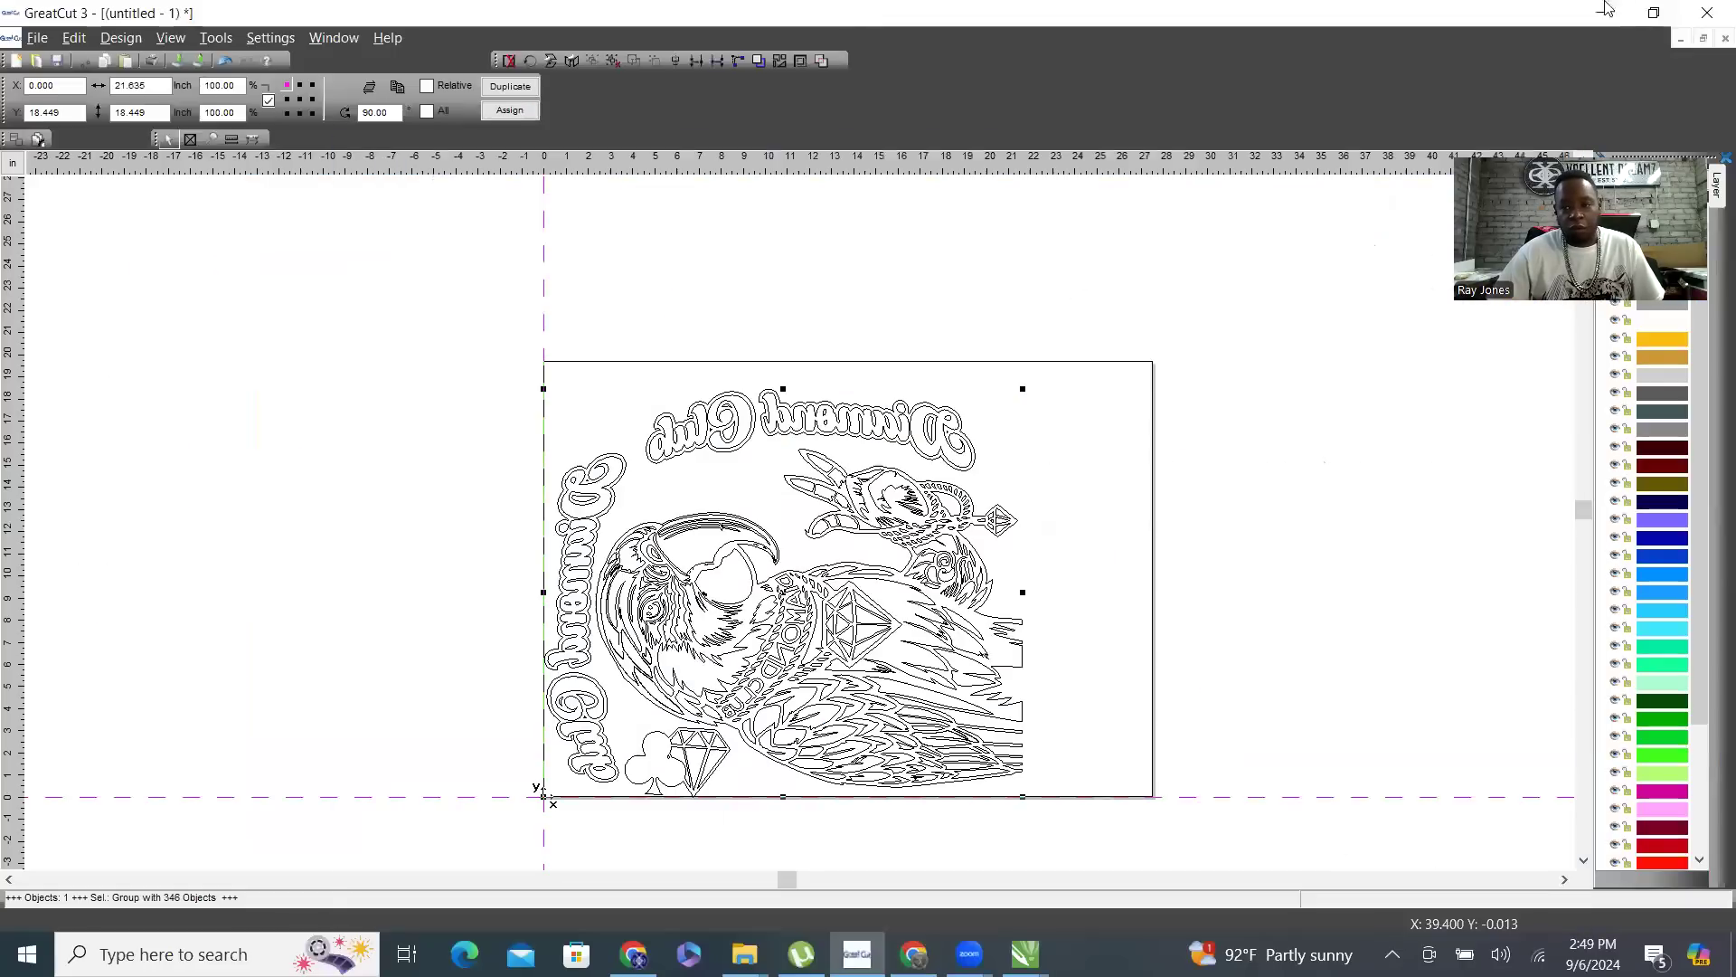
pyautogui.click(1605, 10)
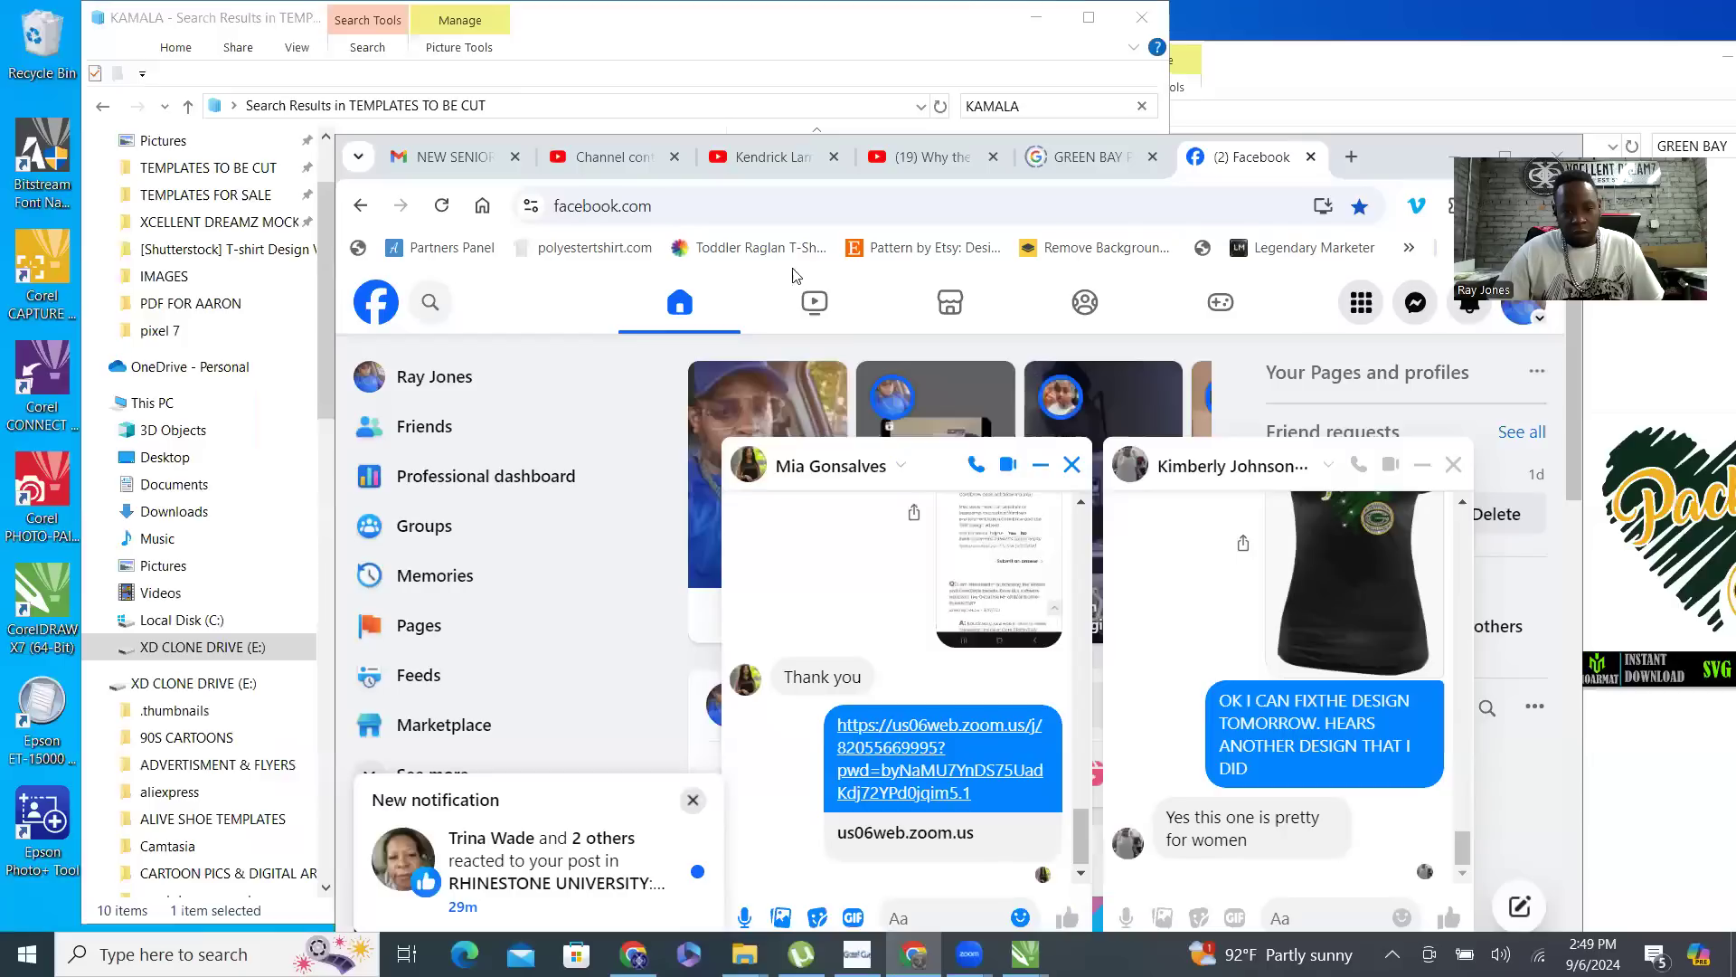
pyautogui.click(1452, 161)
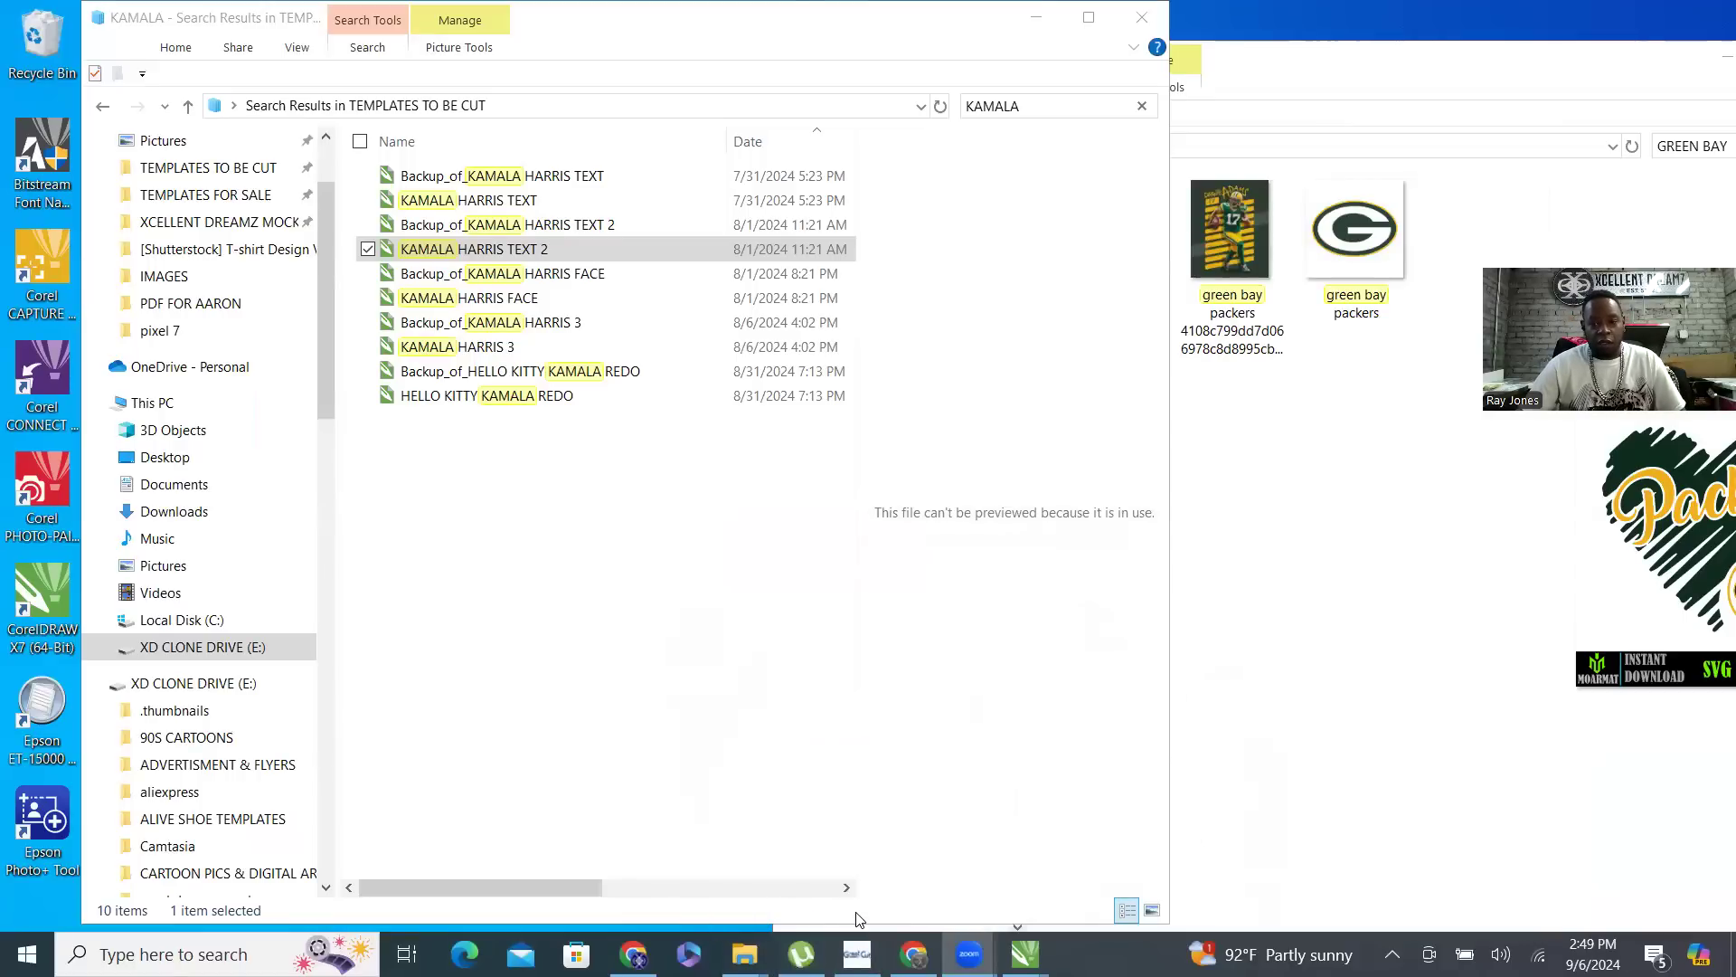
pyautogui.click(1040, 29)
pyautogui.click(1038, 25)
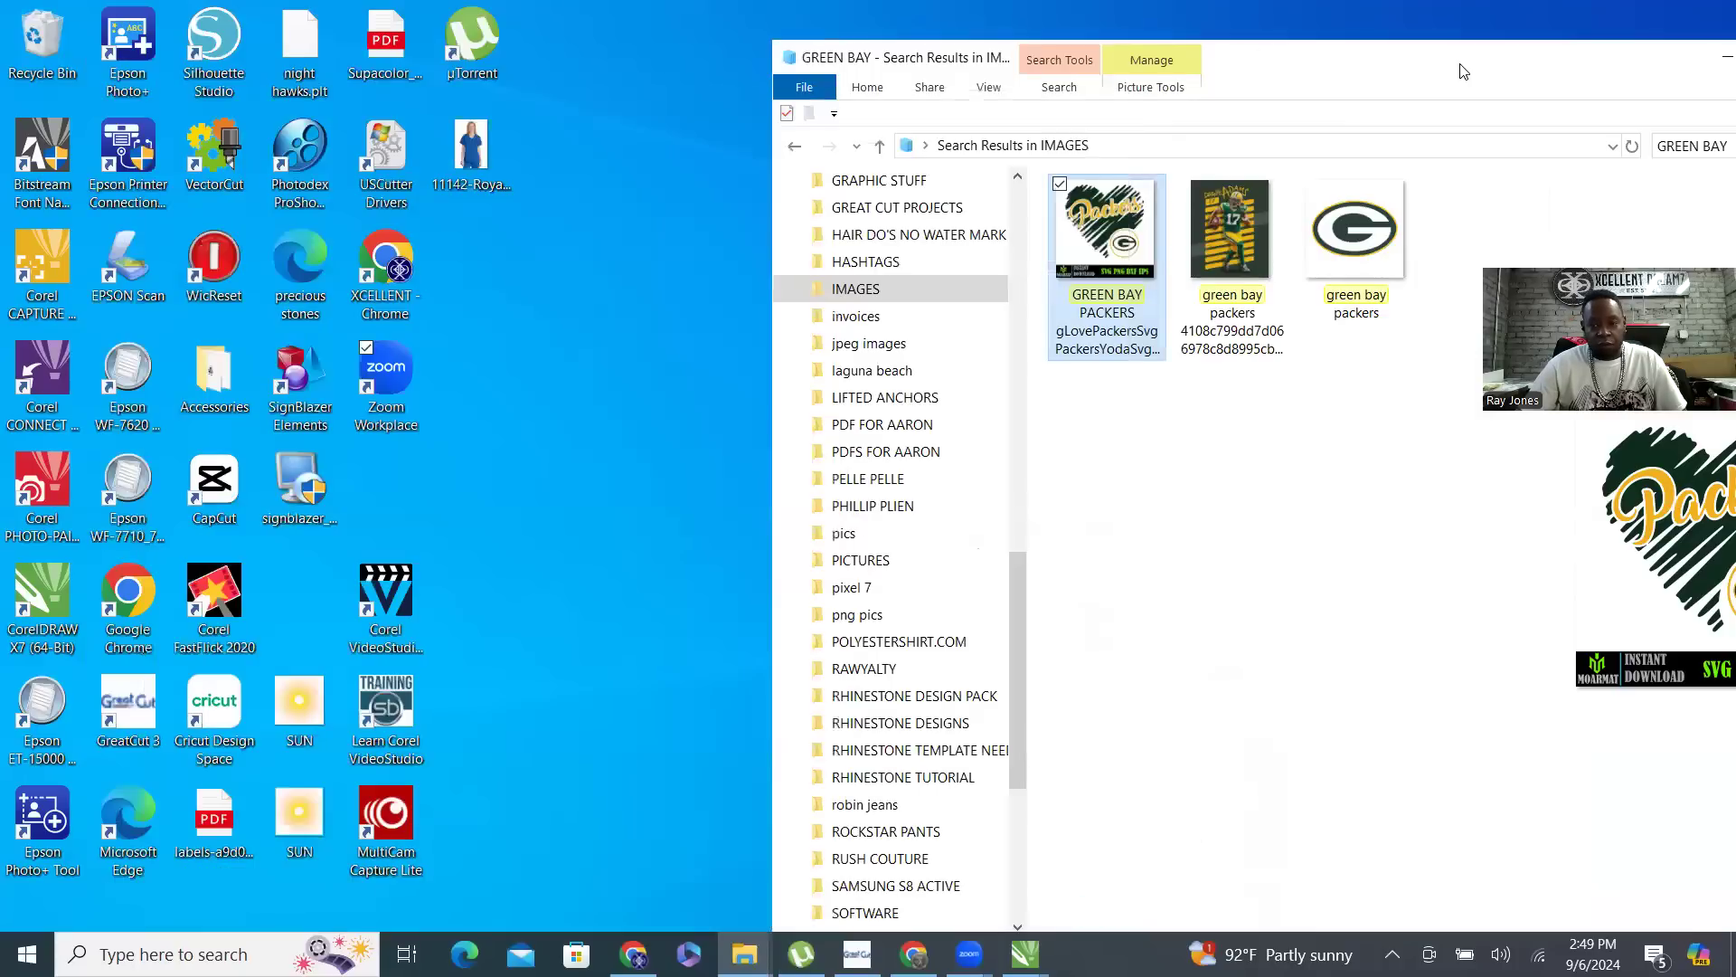
pyautogui.moveTo(1464, 71); pyautogui.dragTo(1002, 33)
pyautogui.click(1223, 27)
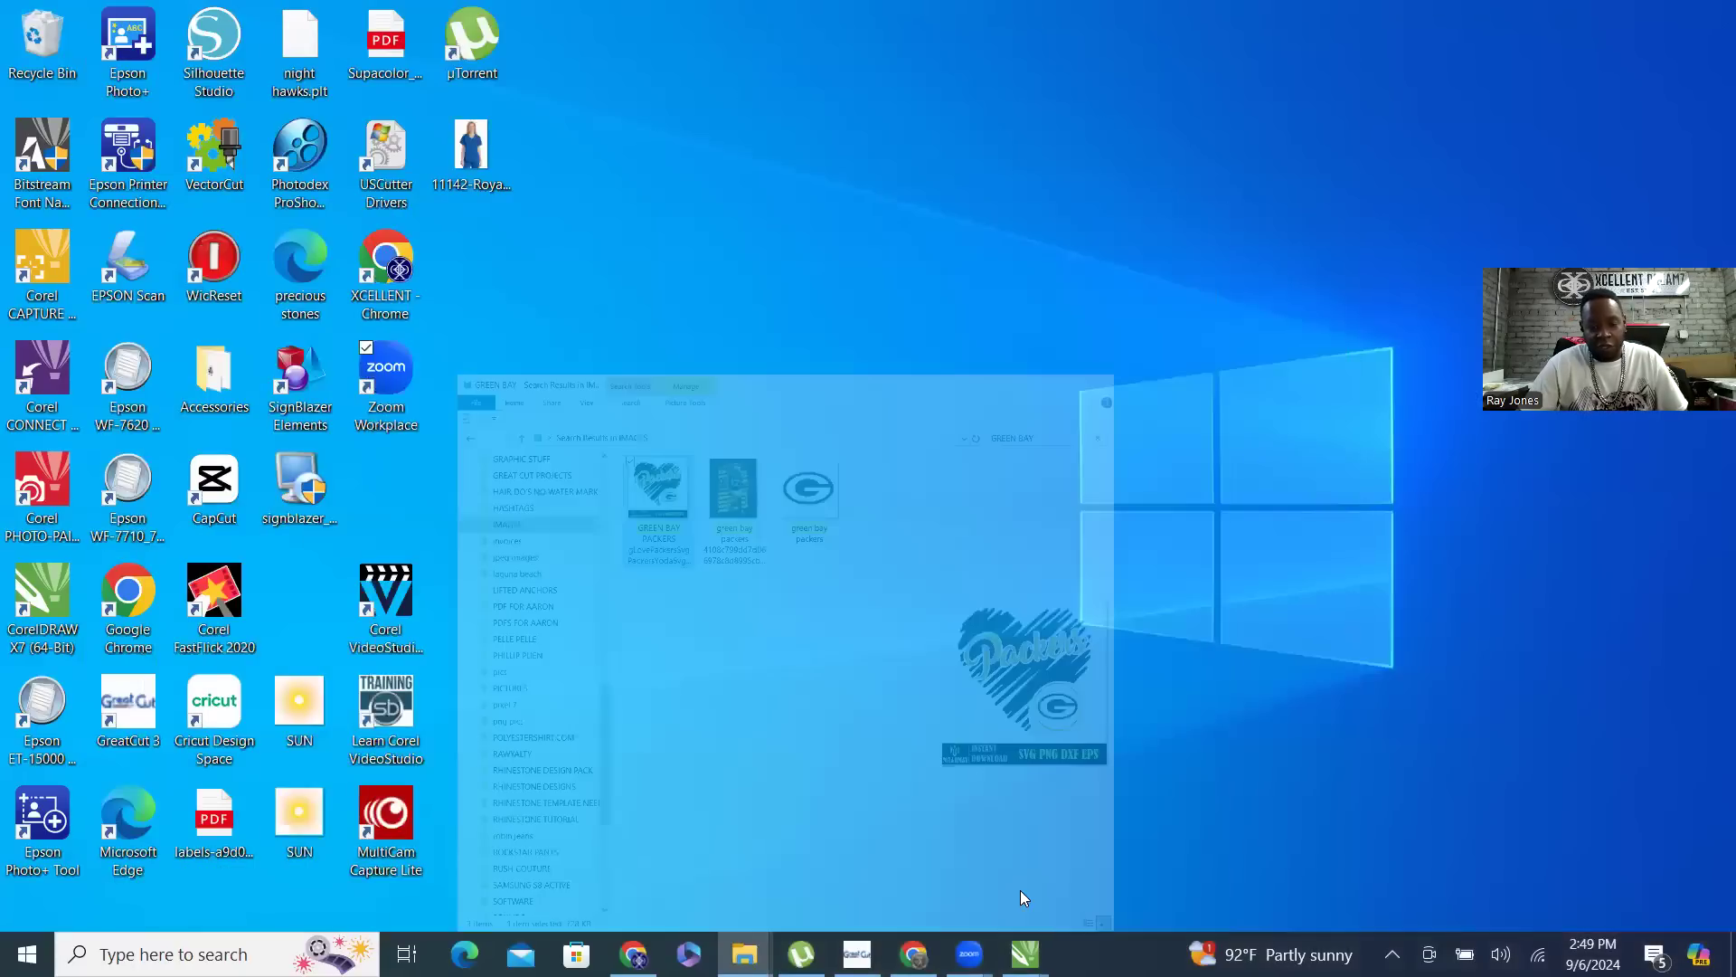
# - Switch to CorelDRAW and examine the Packers heart design on Page 1 and its shirt on the MockUp page
pyautogui.moveTo(1024, 951)
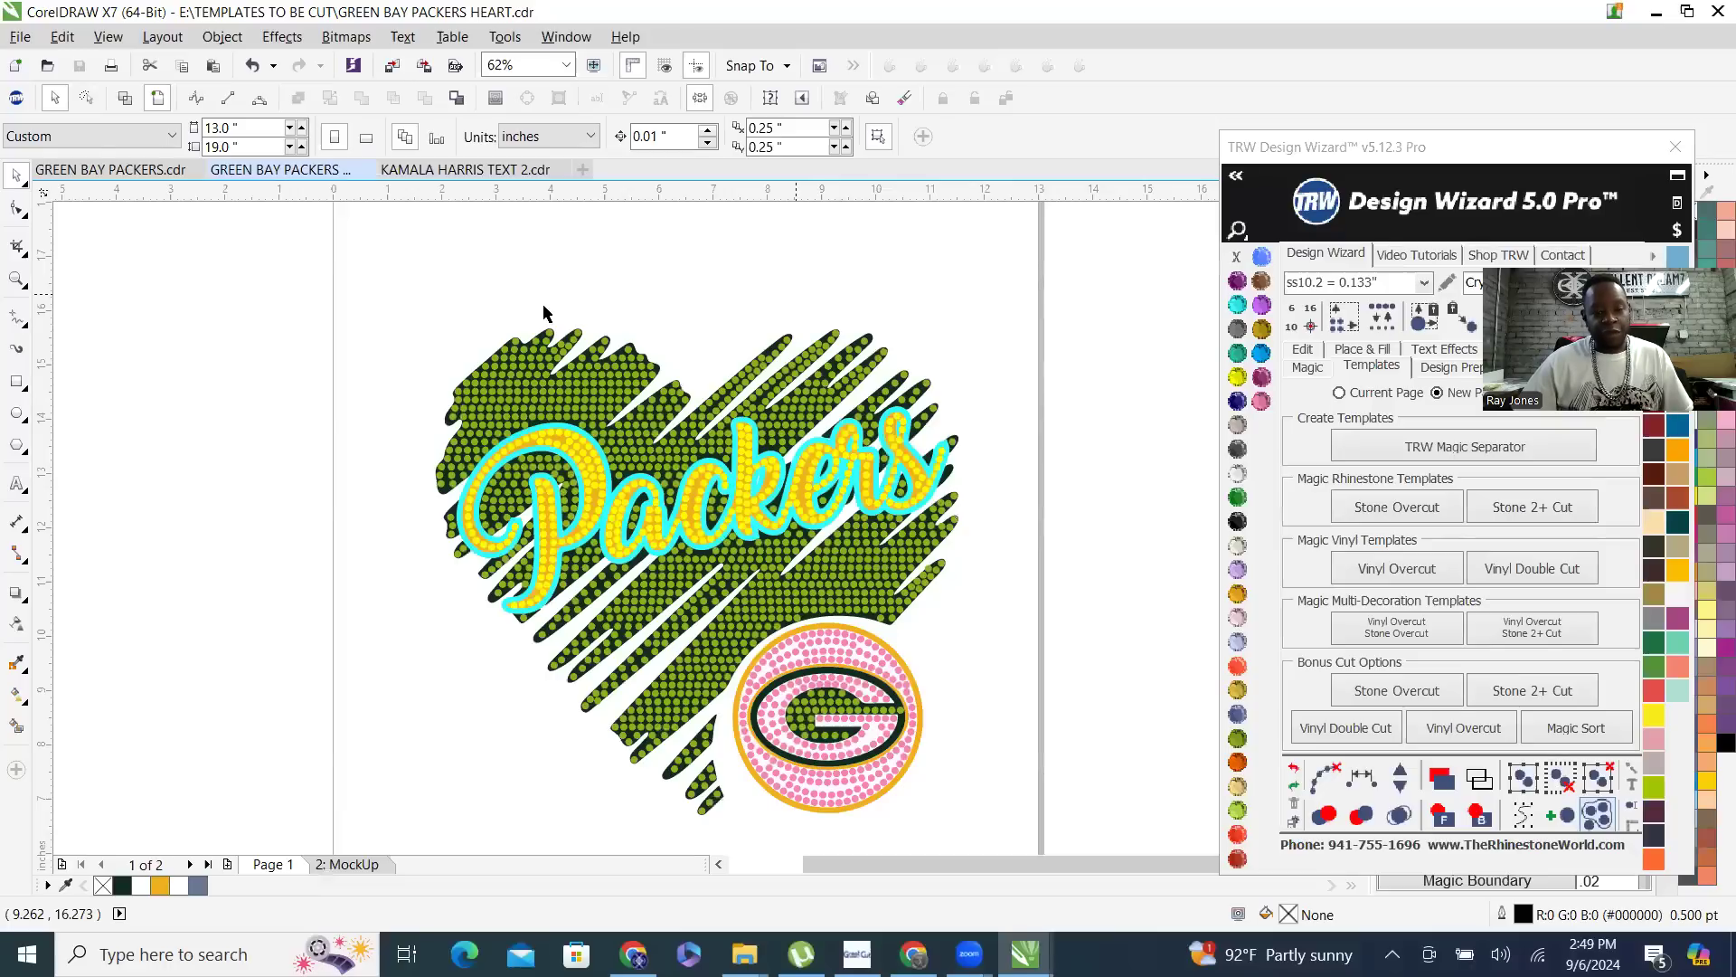
pyautogui.scroll(-1, 542, 493)
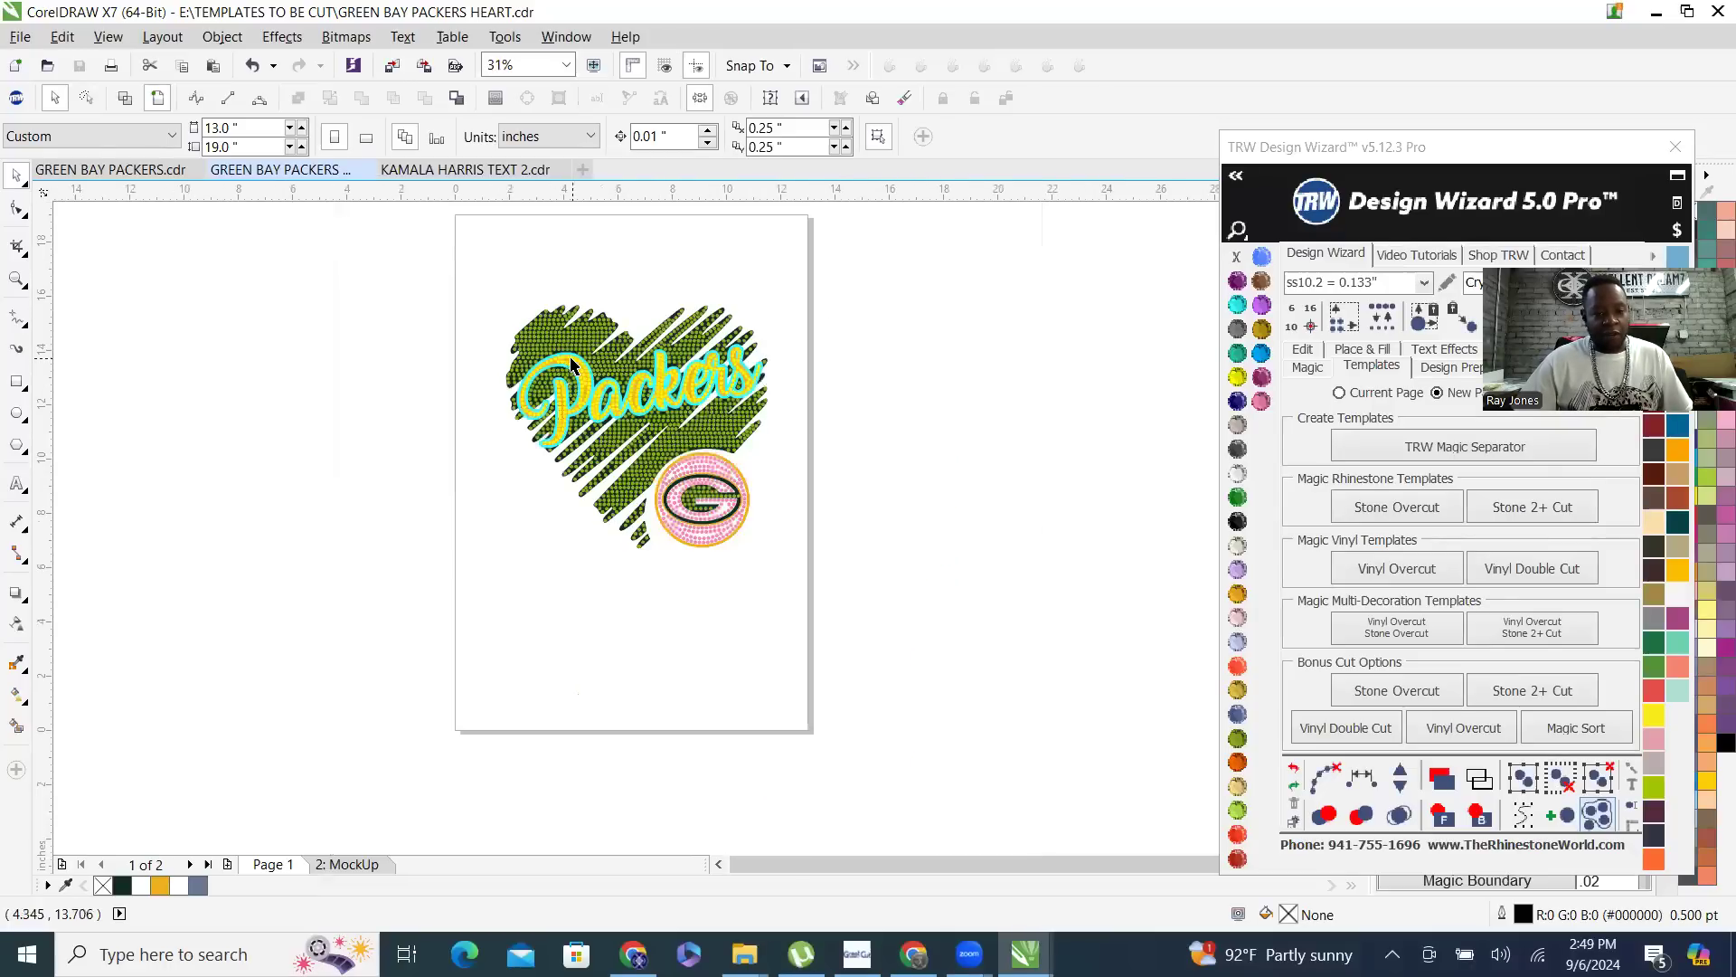
pyautogui.scroll(1, 542, 493)
pyautogui.click(359, 865)
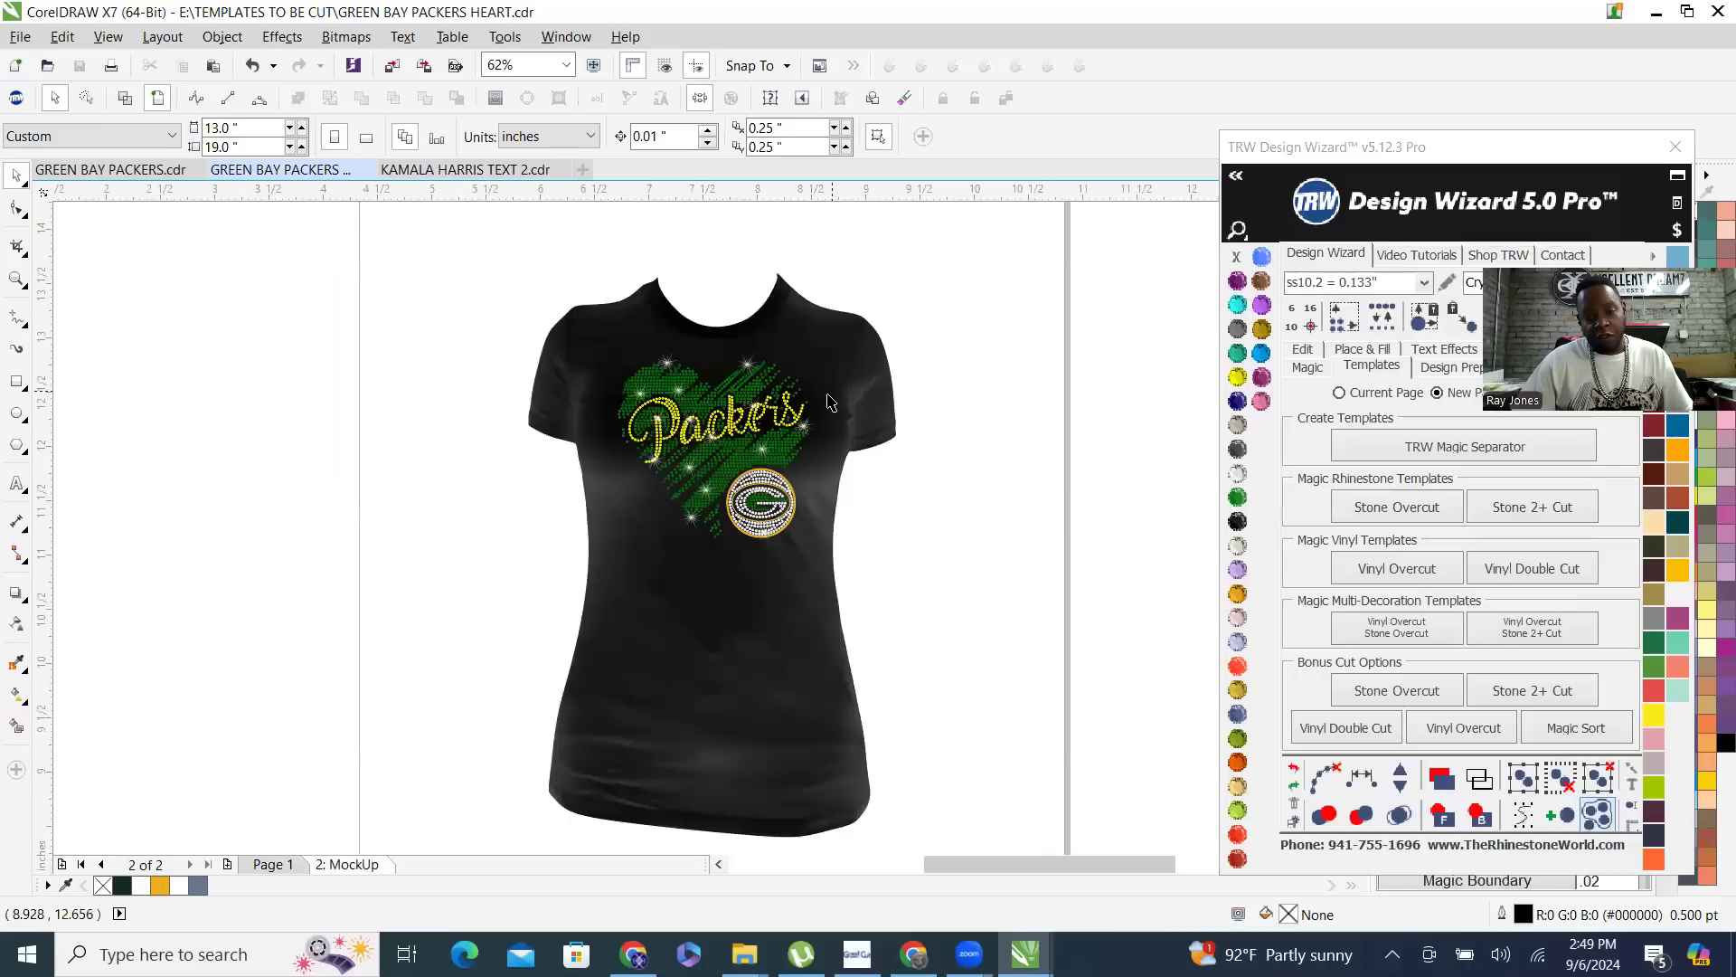
pyautogui.scroll(1, 826, 396)
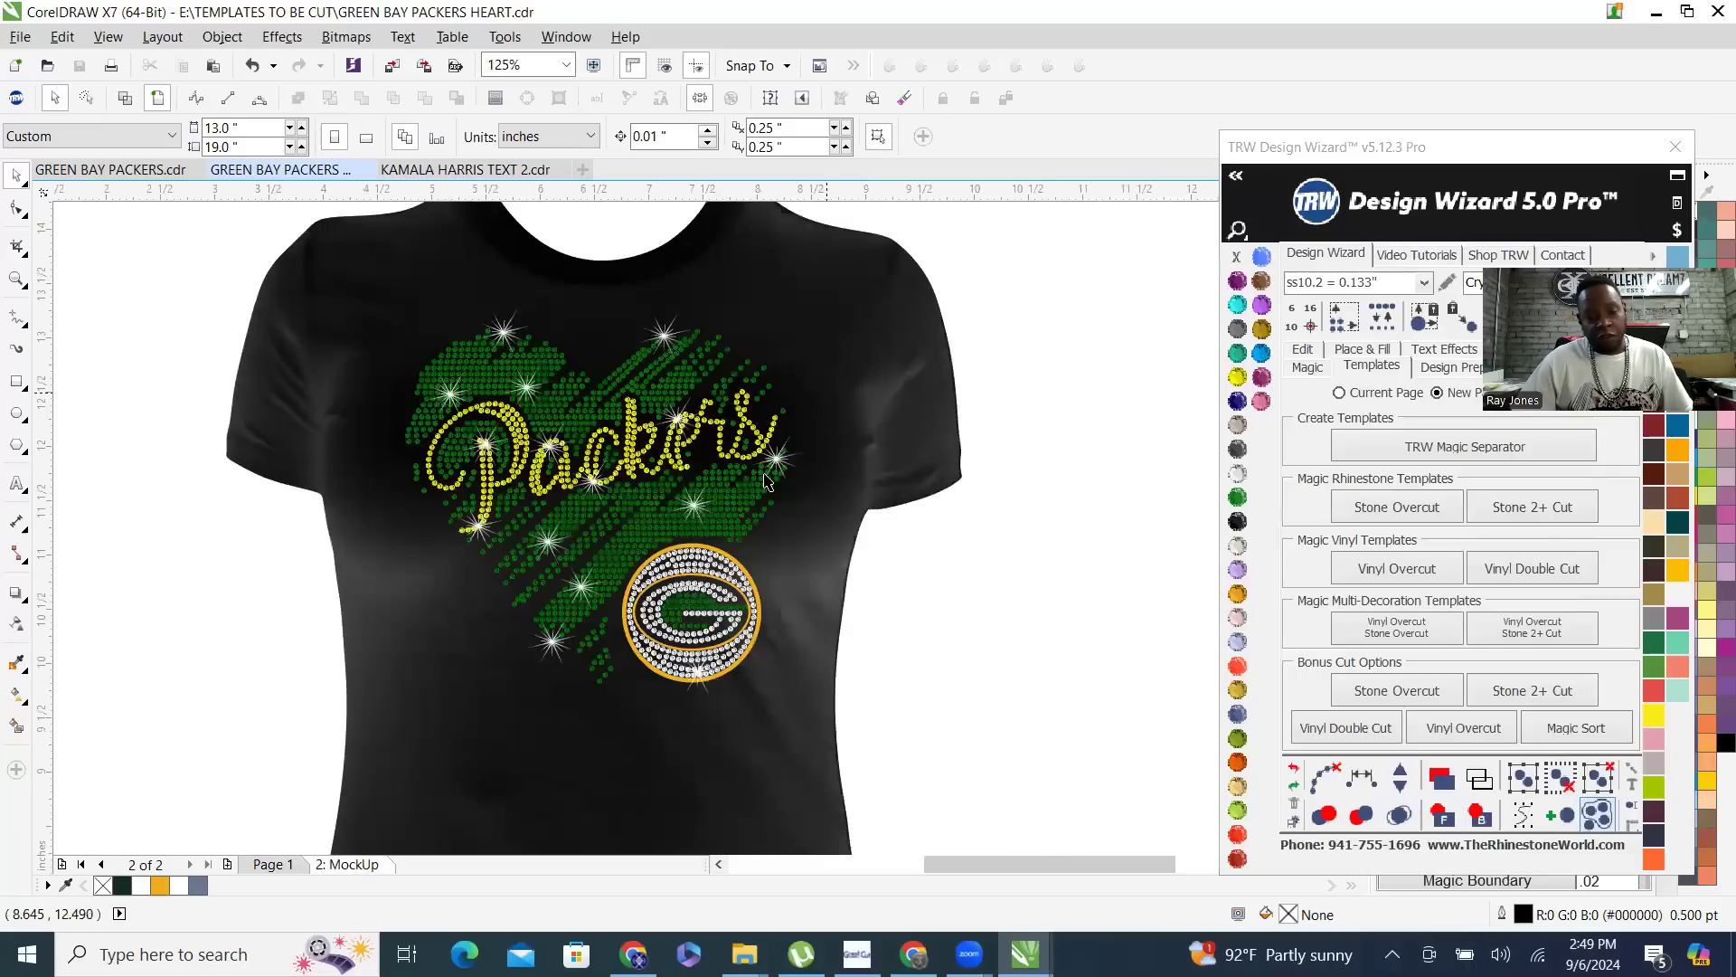
pyautogui.click(268, 865)
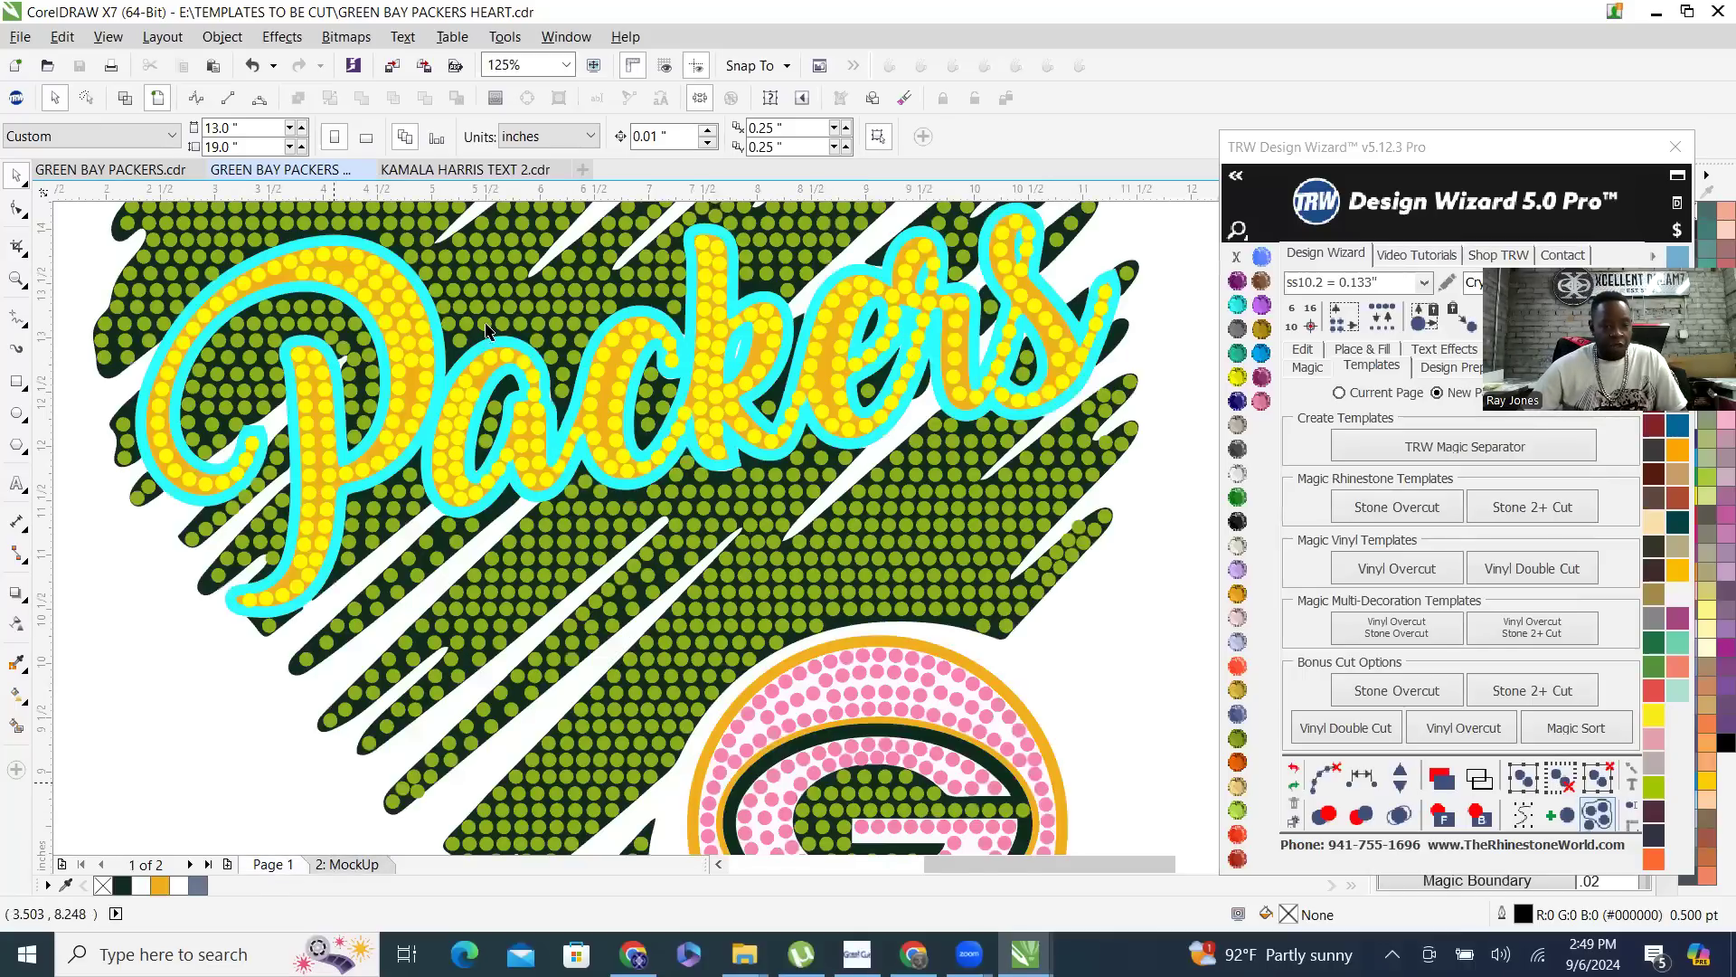
# - Nudge the dark green heart and the Packers lettering shapes 15 inches left, away from the rhinestones
pyautogui.scroll(3, 479, 352)
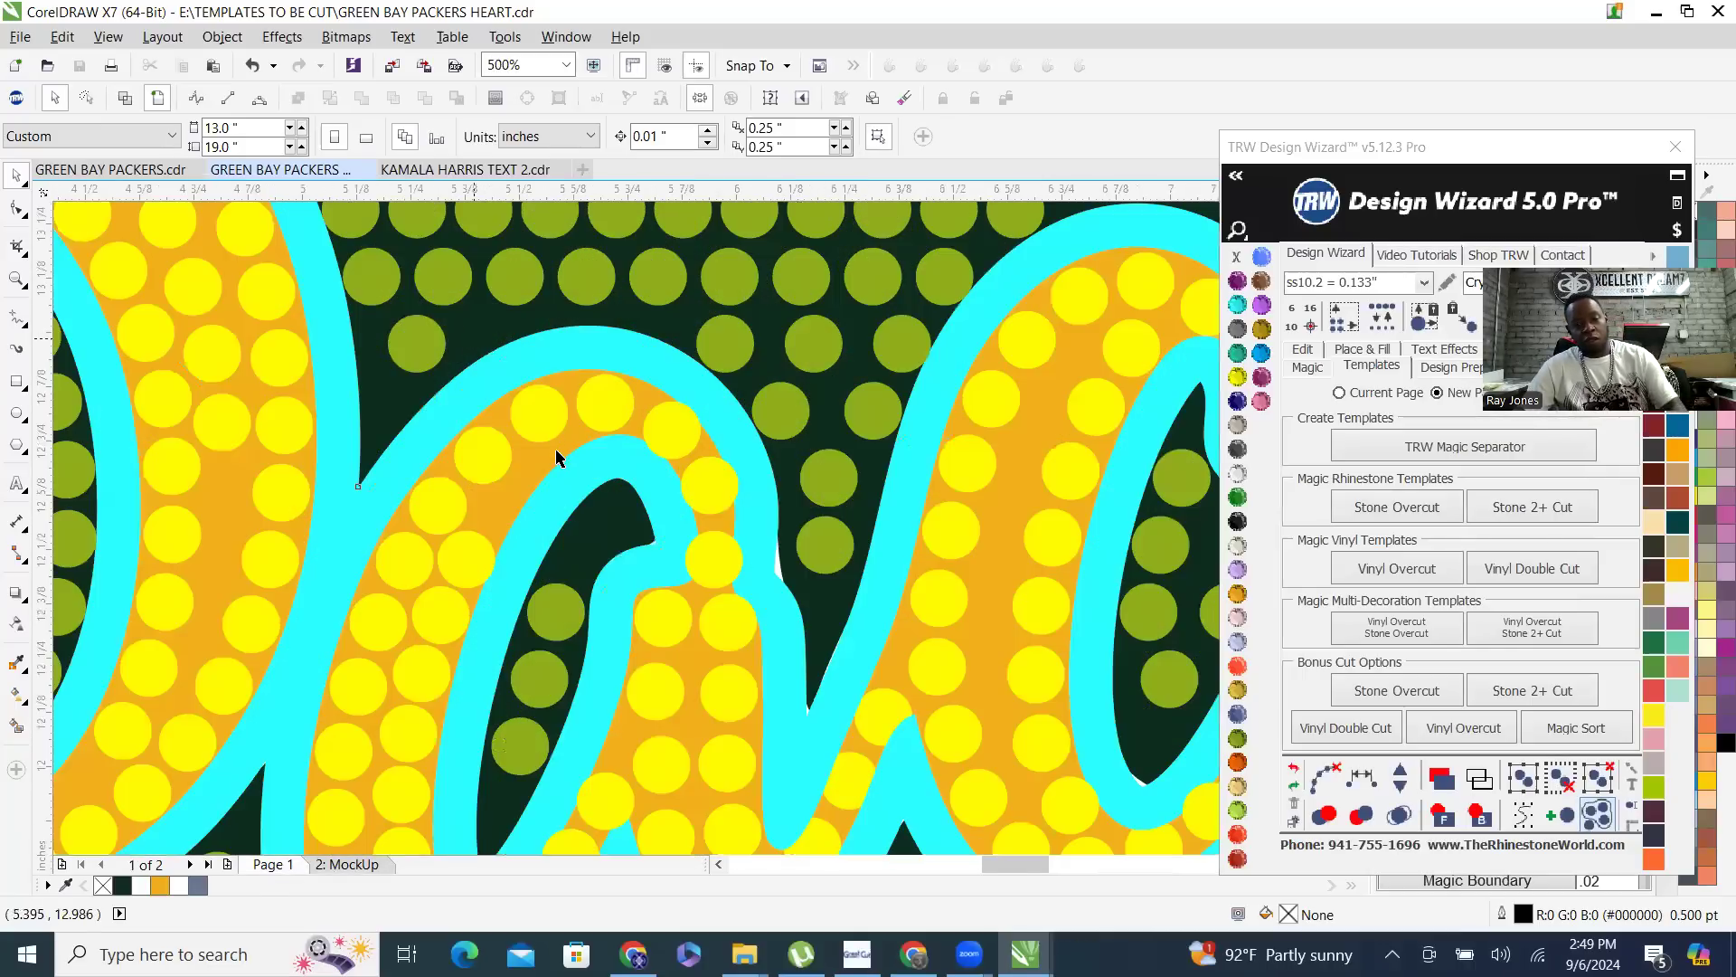
pyautogui.click(556, 457)
pyautogui.scroll(-3, 557, 454)
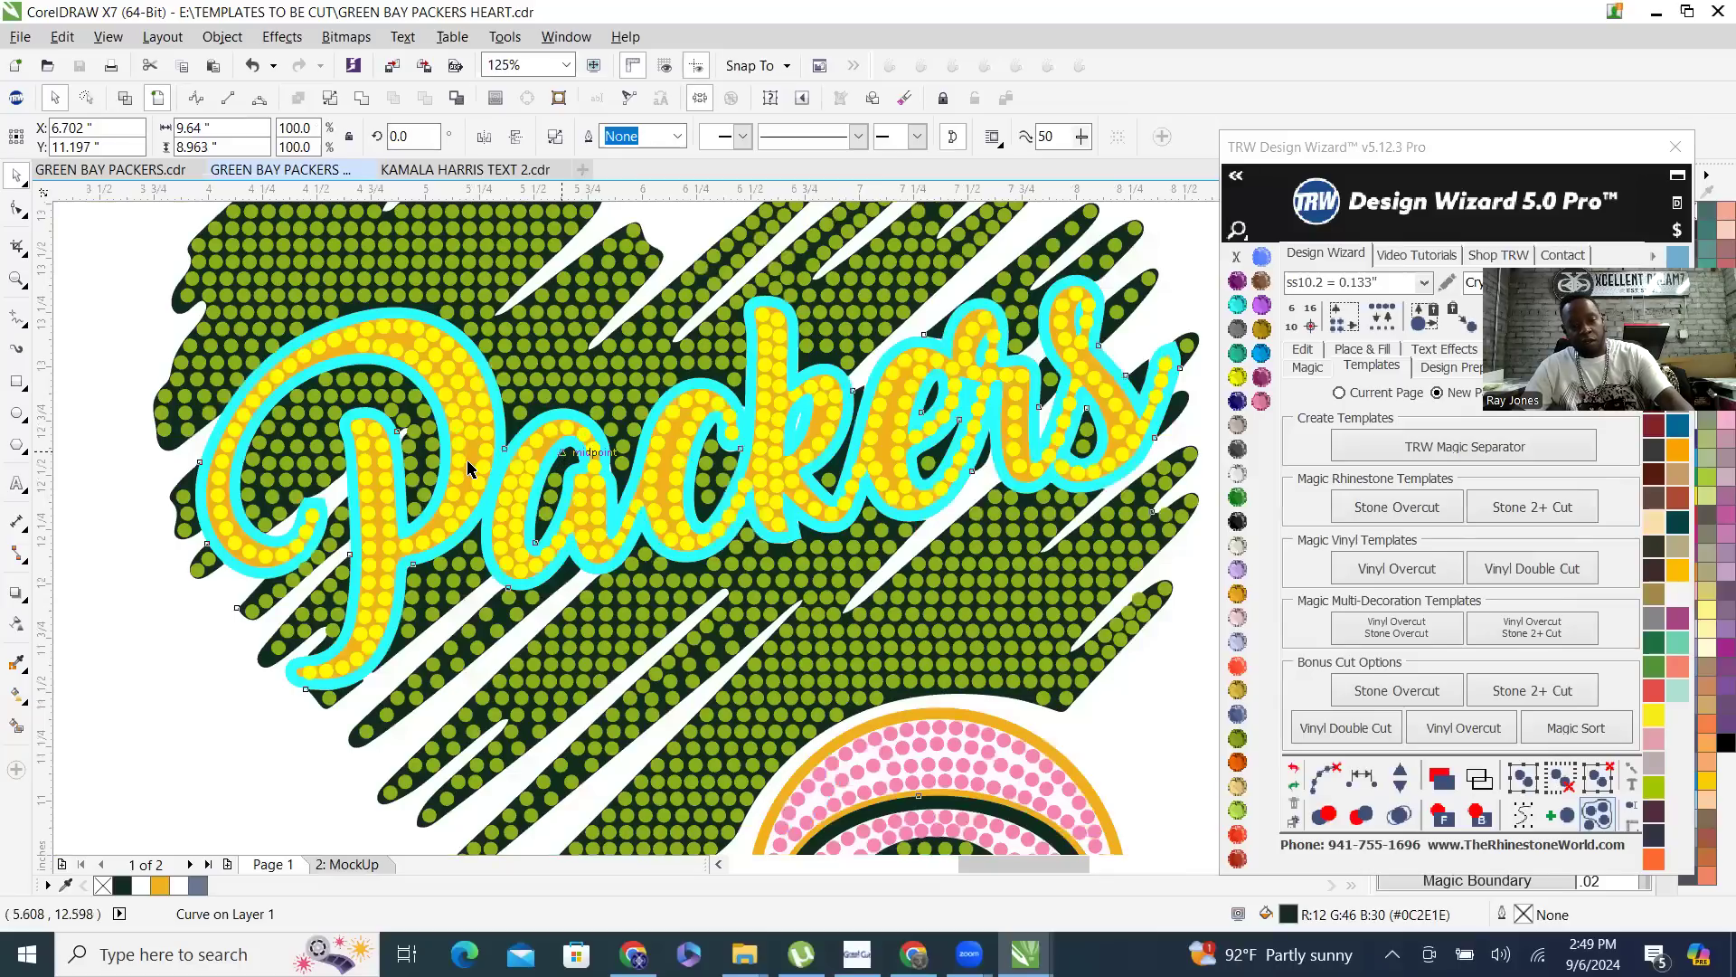
pyautogui.scroll(3, 612, 453)
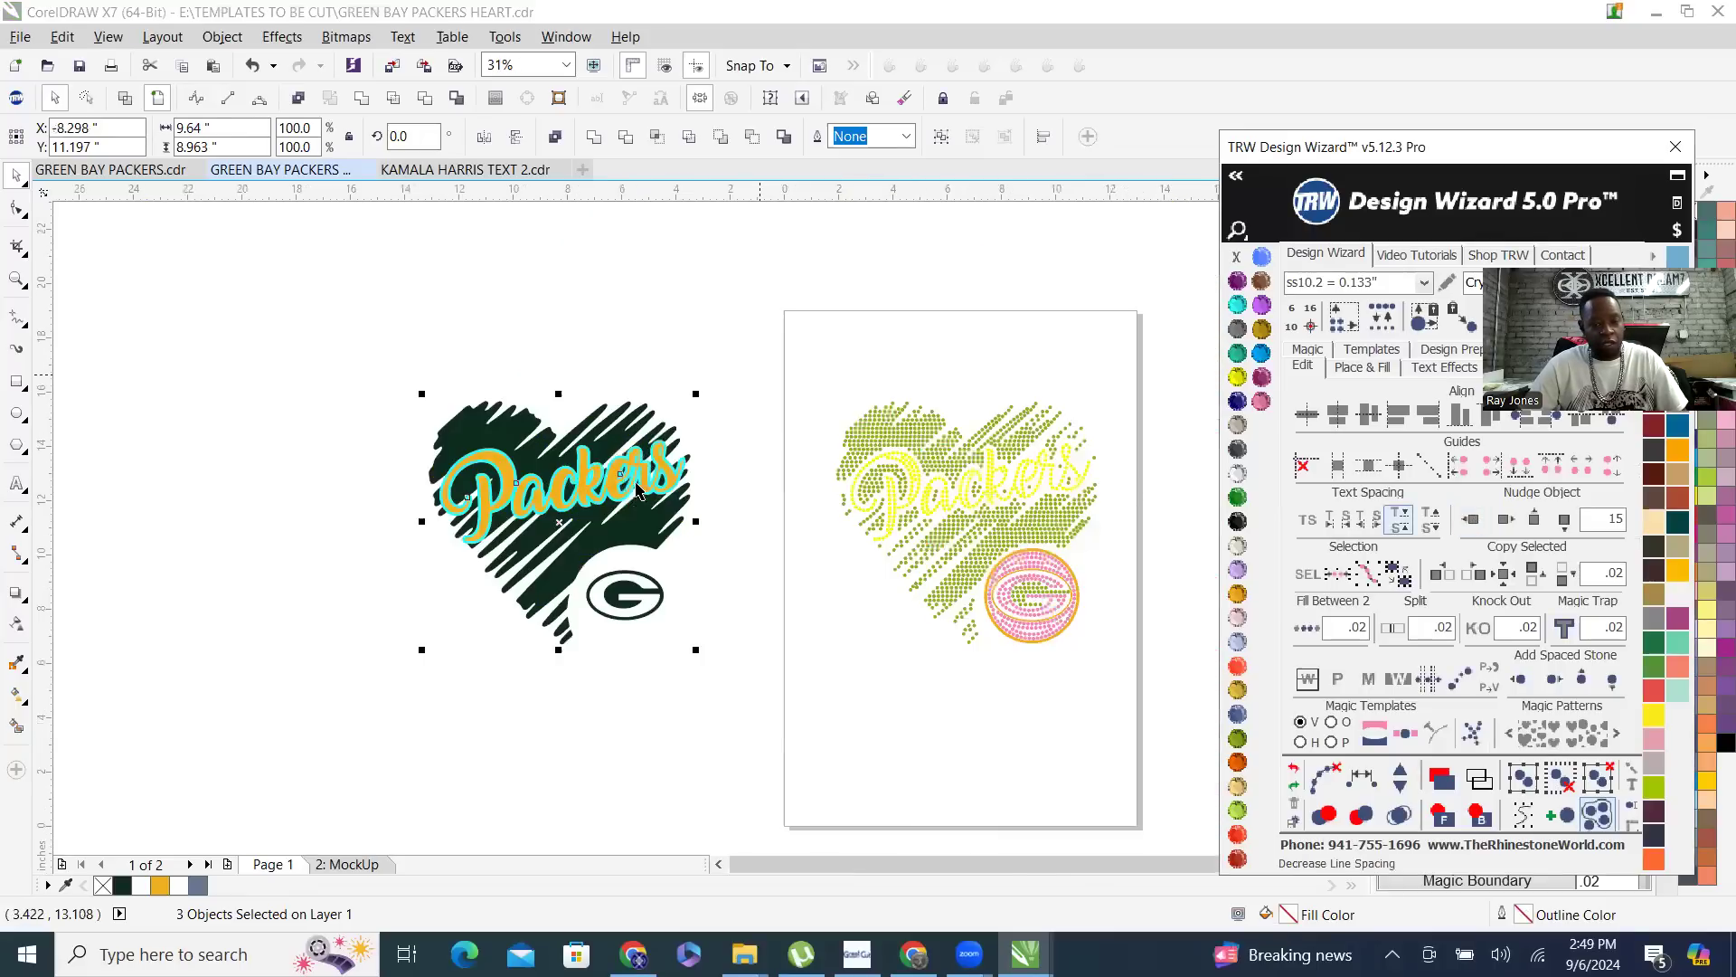
pyautogui.press('Escape')
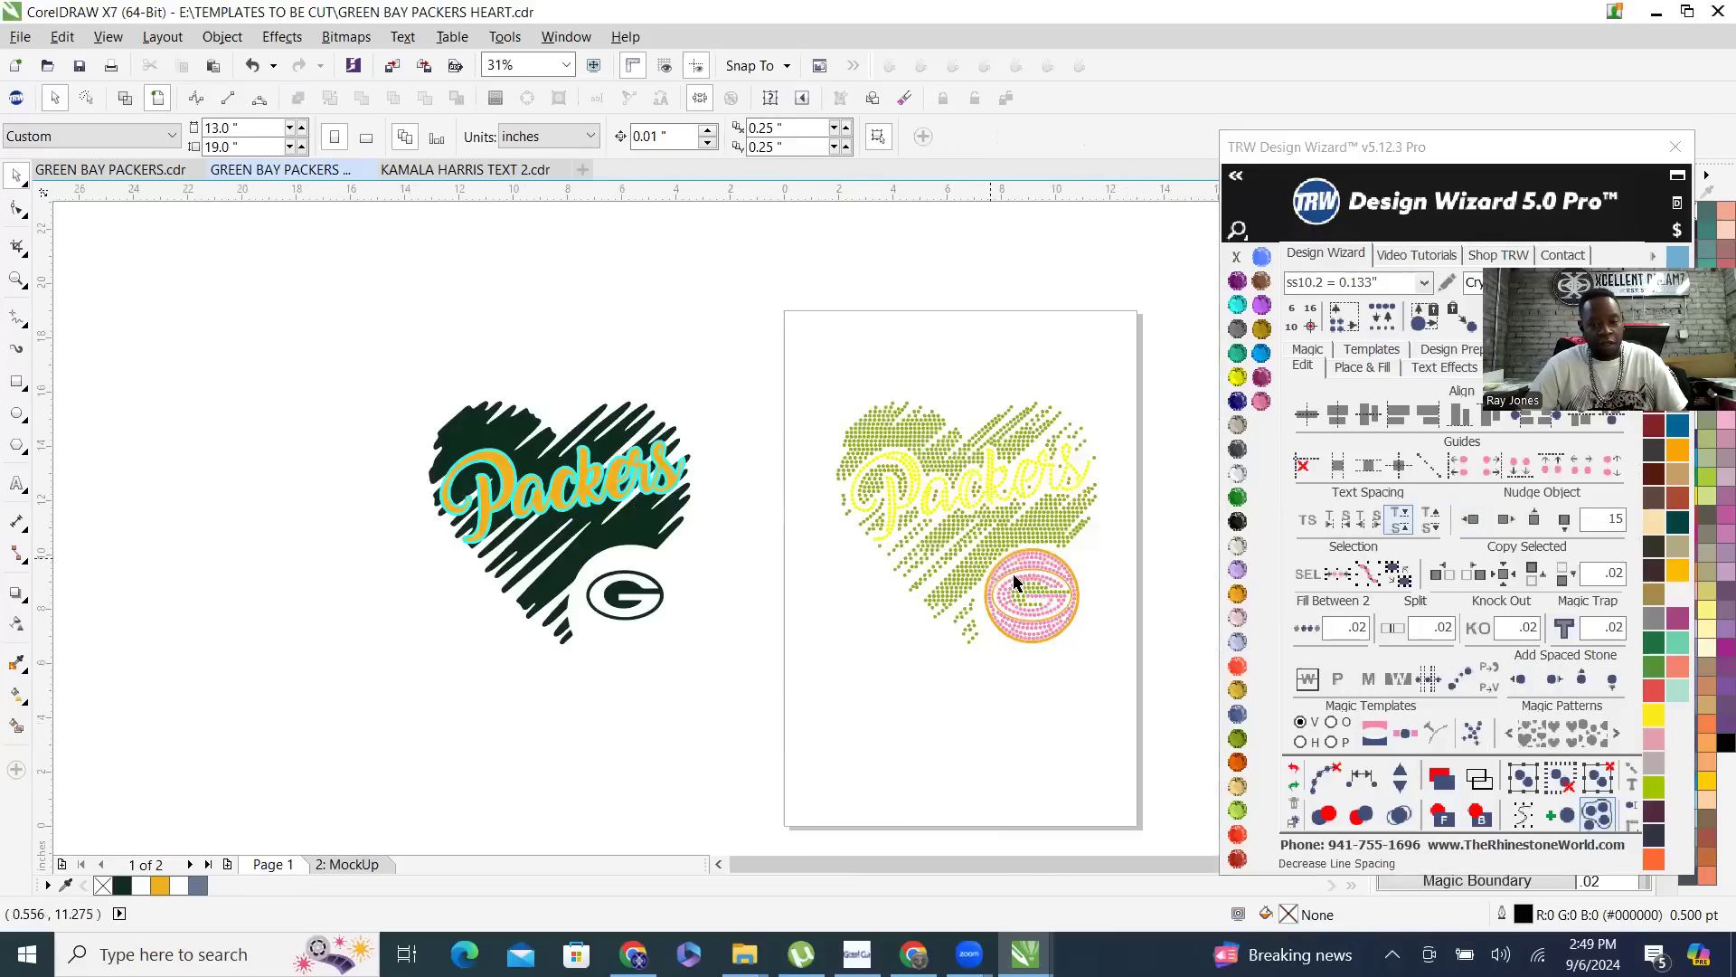
# - Nudge the inner and outer gold ring shapes of the G logo 15 inches left to rejoin the vector artwork
pyautogui.scroll(2, 1060, 585)
pyautogui.scroll(4, 1066, 585)
pyautogui.click(1055, 281)
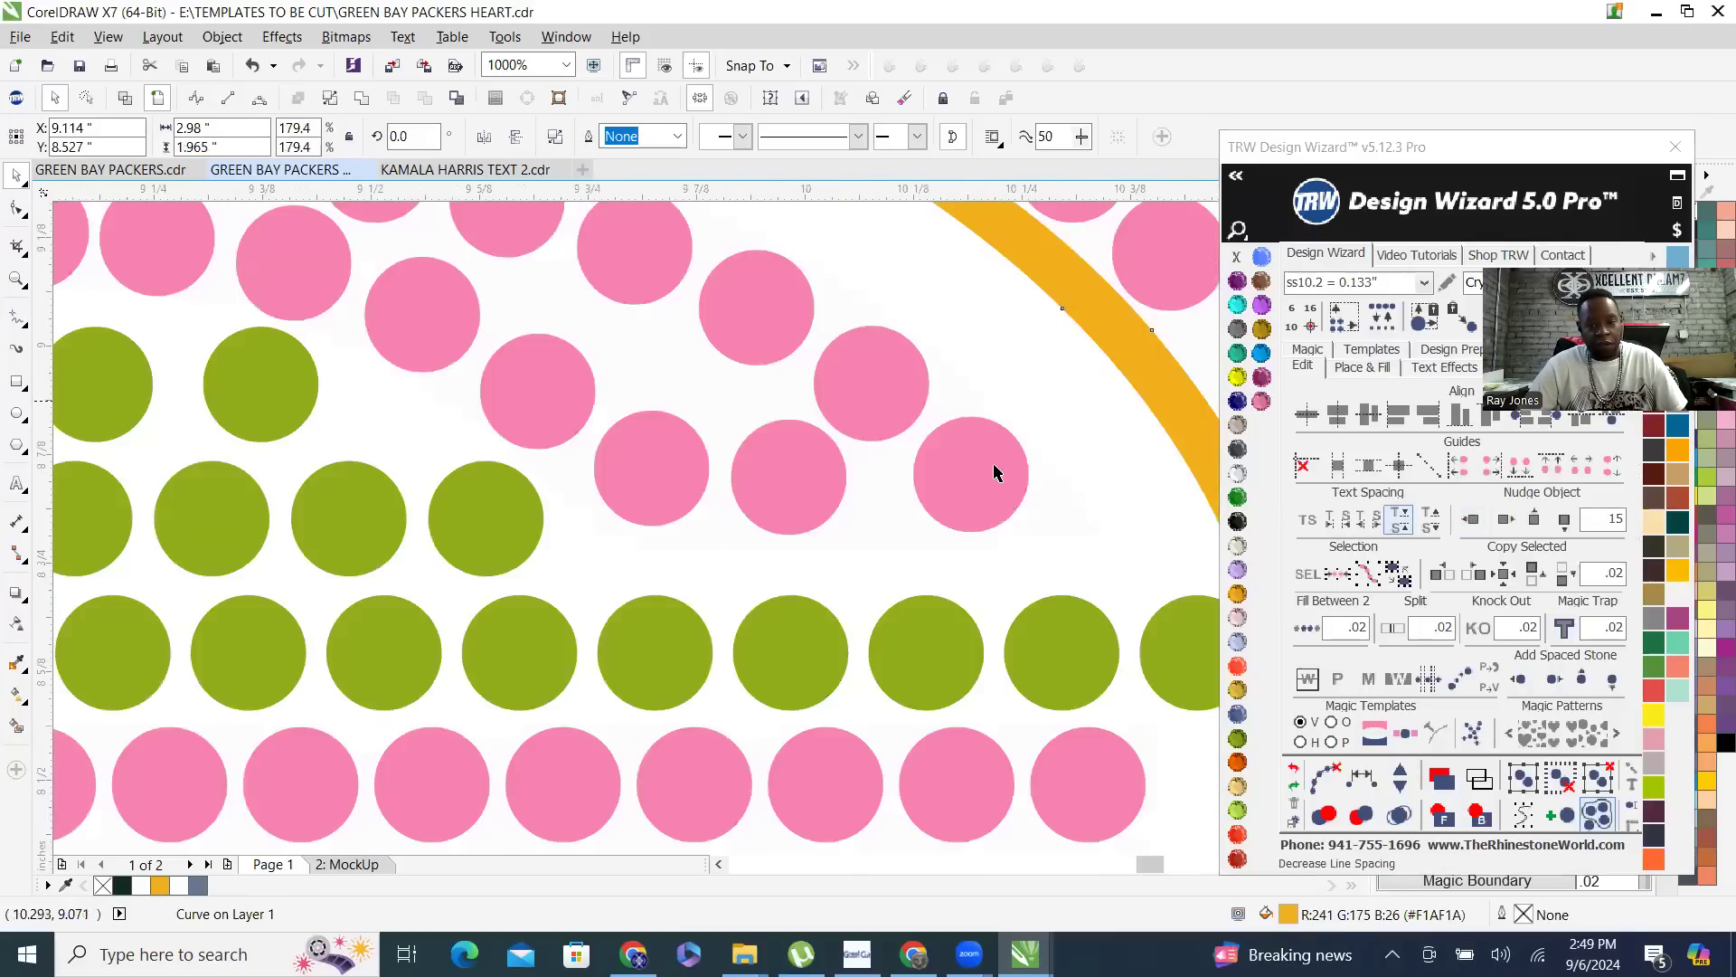
pyautogui.scroll(-1, 991, 460)
pyautogui.scroll(-2, 907, 384)
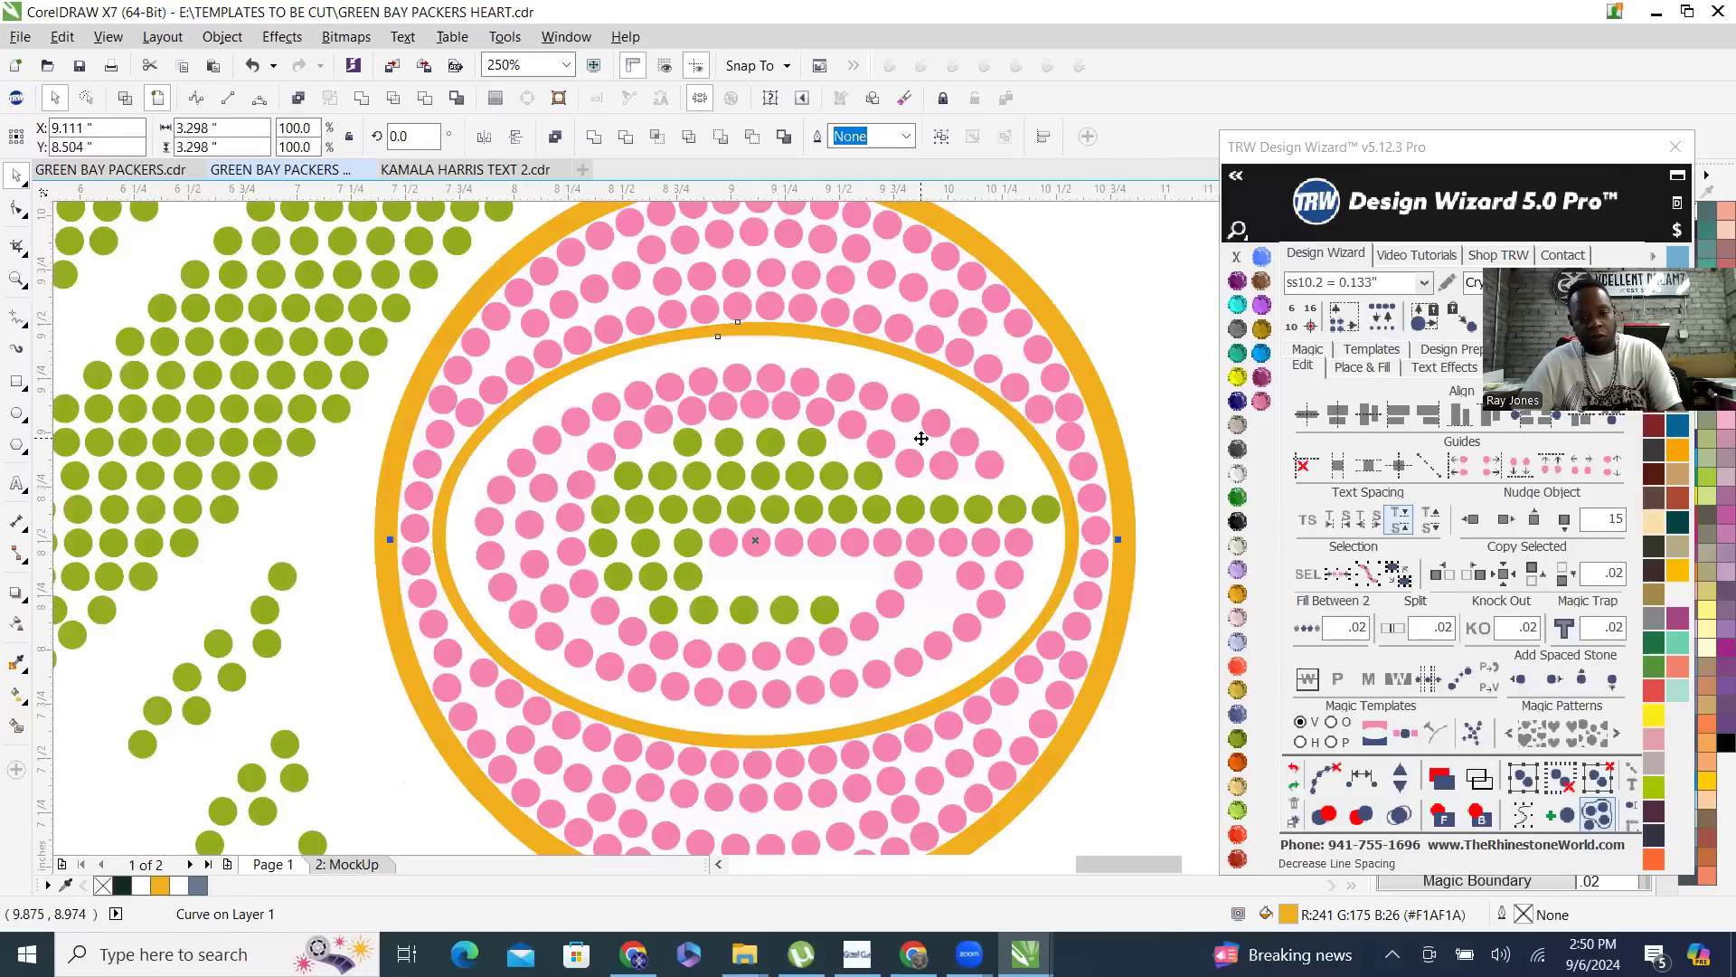
pyautogui.click(1472, 521)
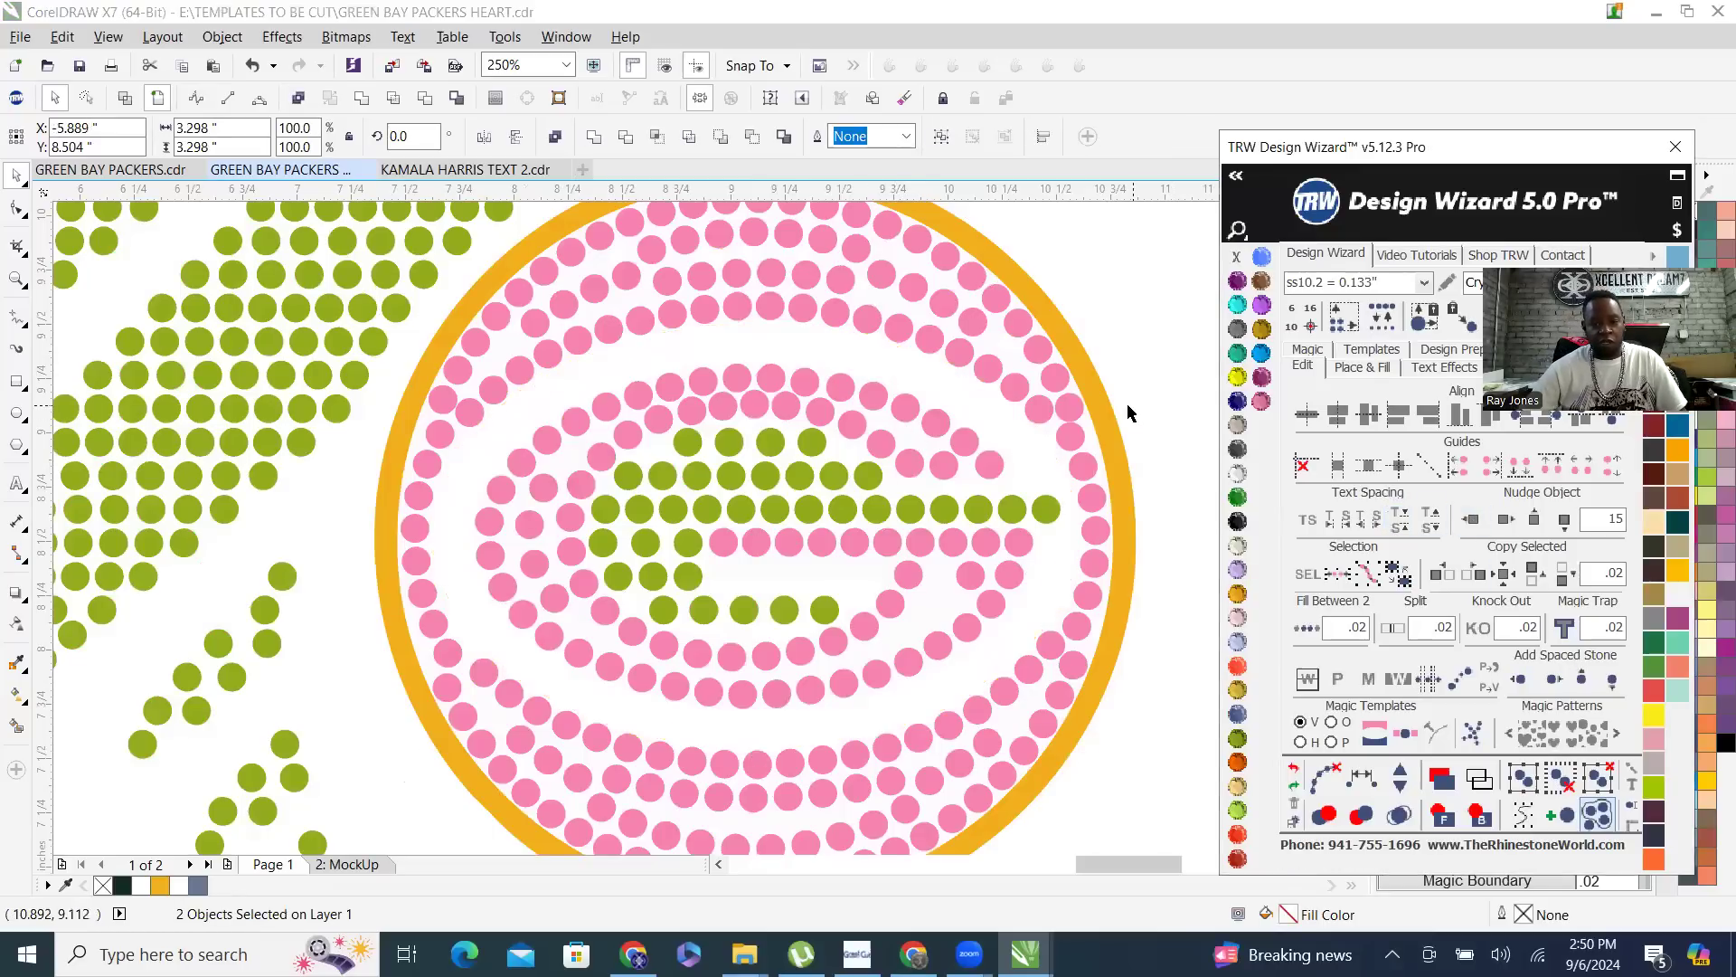
pyautogui.click(1108, 436)
pyautogui.click(1472, 521)
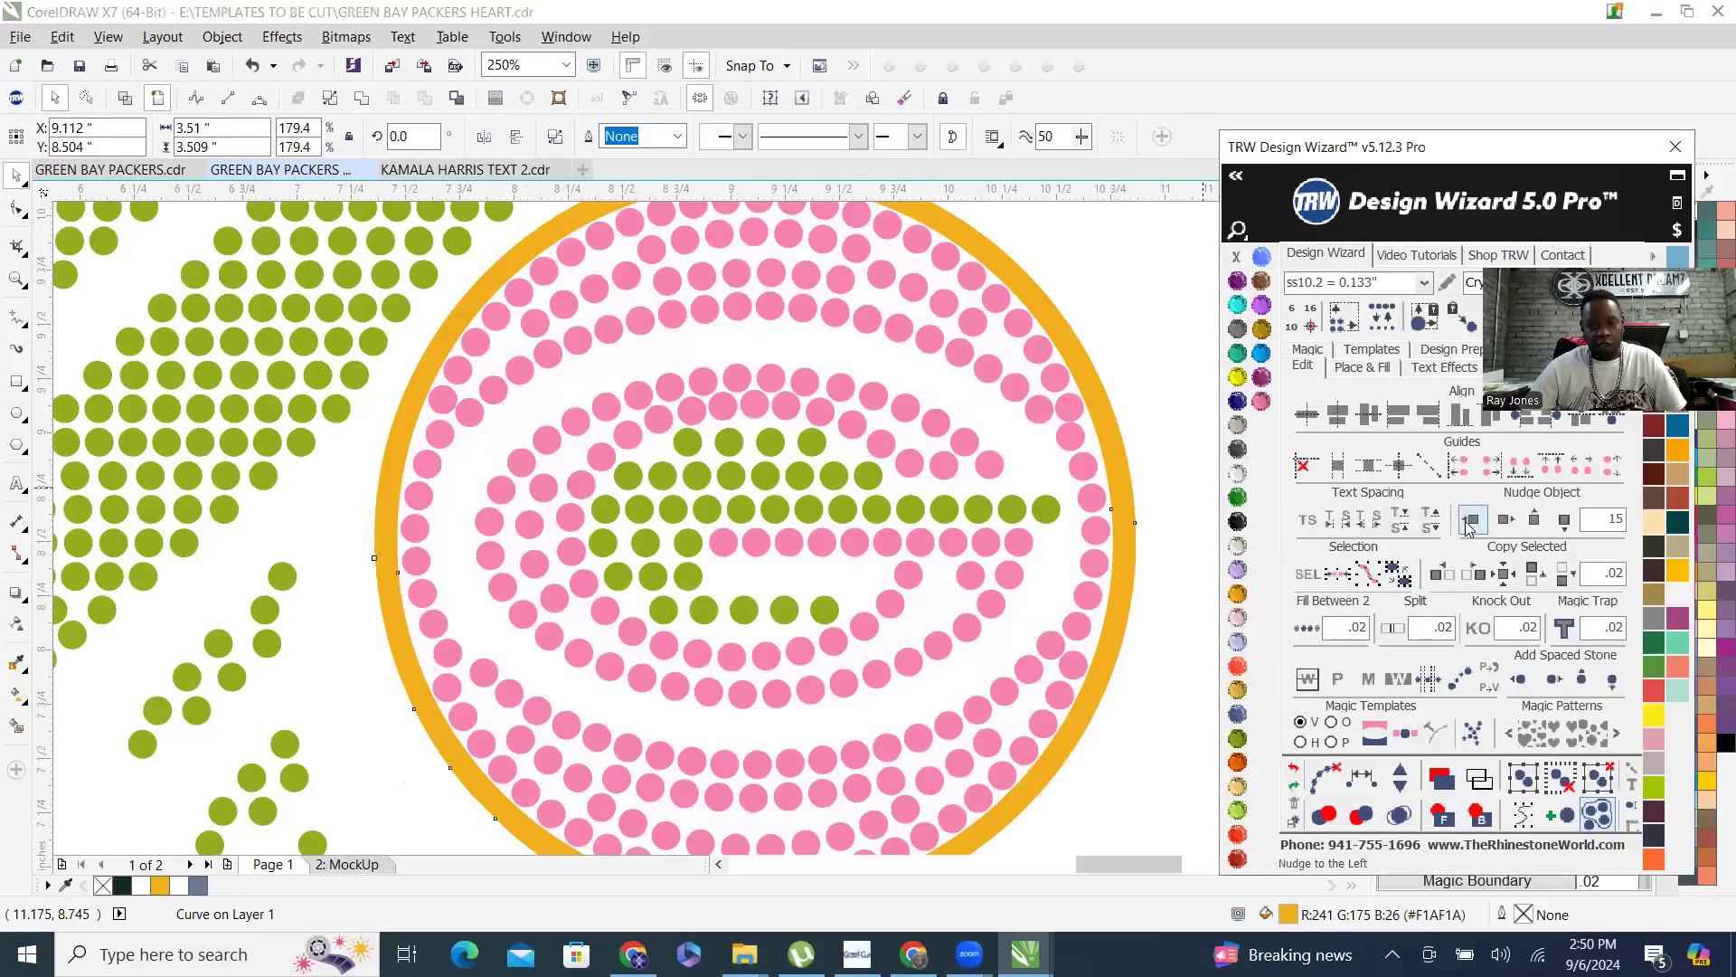
pyautogui.scroll(-2, 1053, 533)
pyautogui.scroll(-3, 982, 492)
pyautogui.scroll(-2, 476, 280)
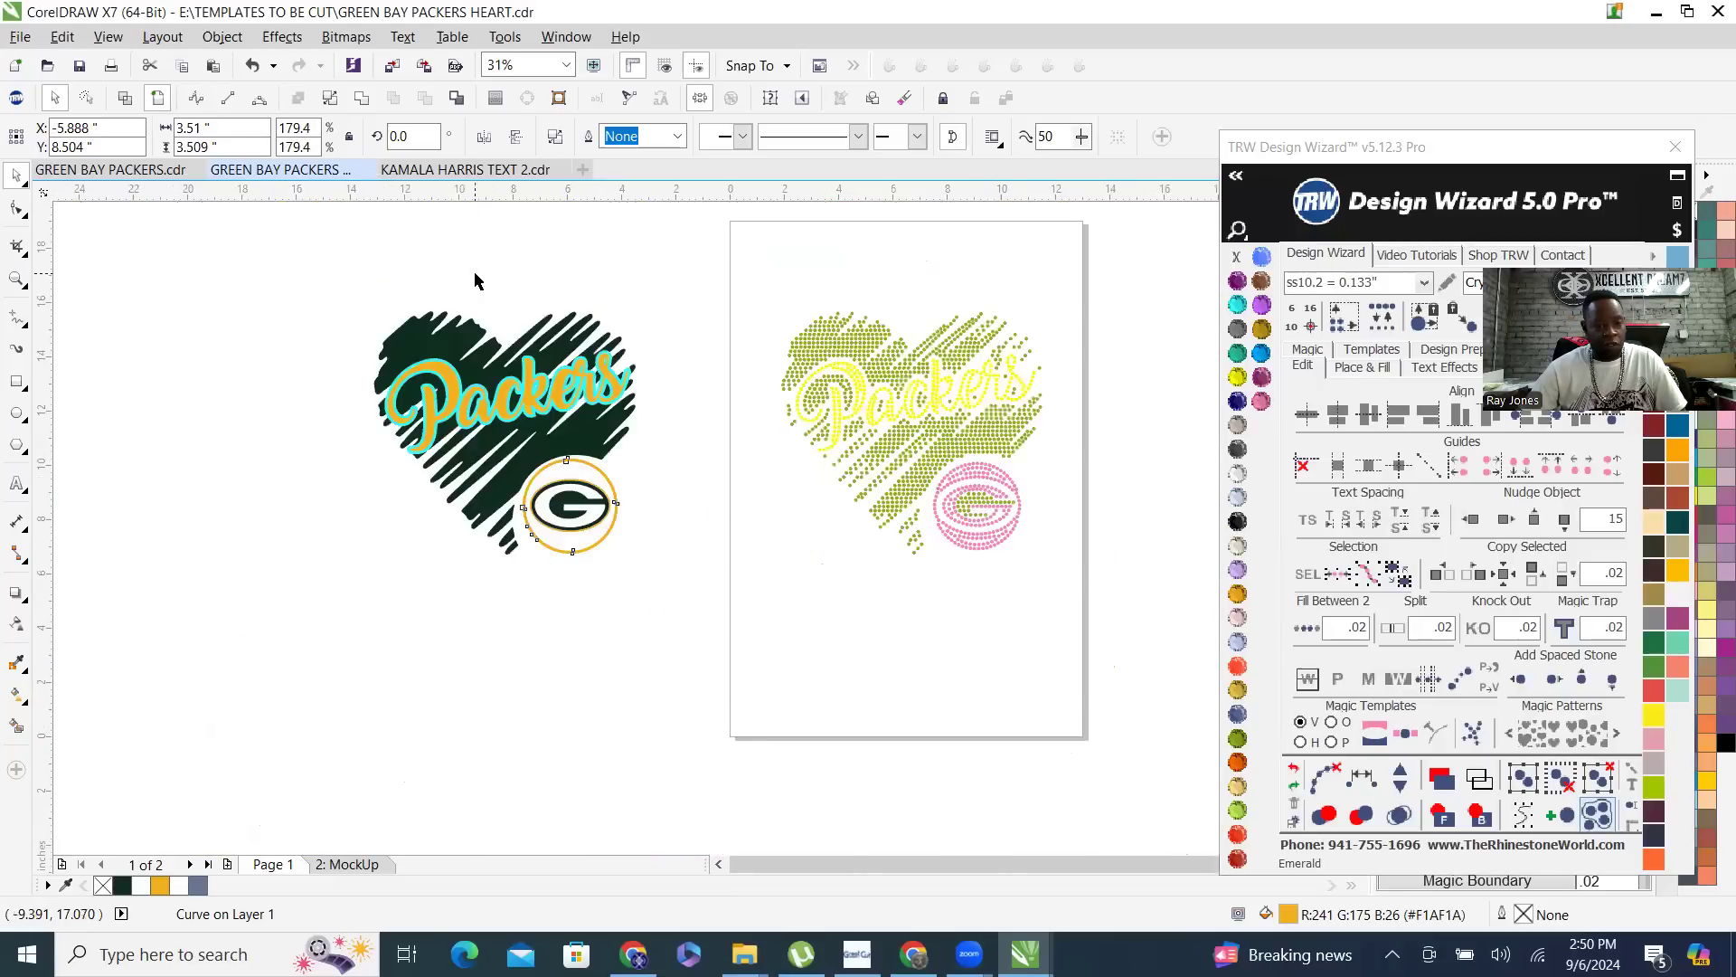
# - Draw a black-filled rectangle about 12.27 by 10.27 inches around the vector artwork and send it to the back
pyautogui.click(23, 389)
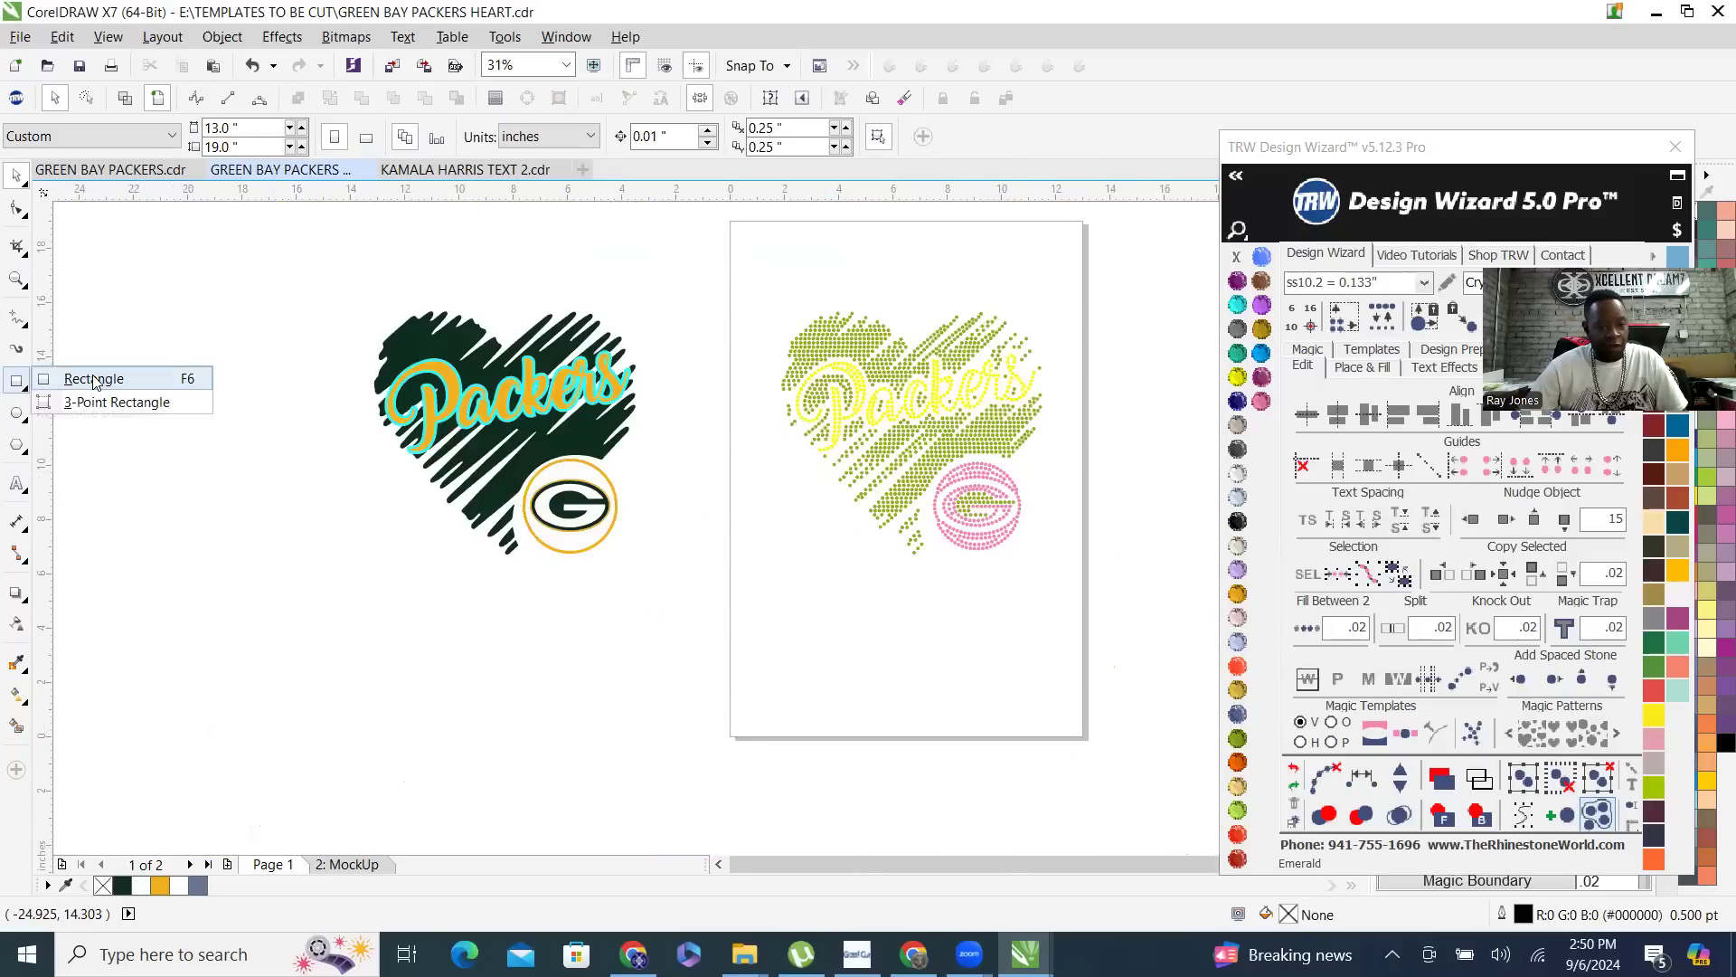
pyautogui.moveTo(346, 292); pyautogui.dragTo(679, 572)
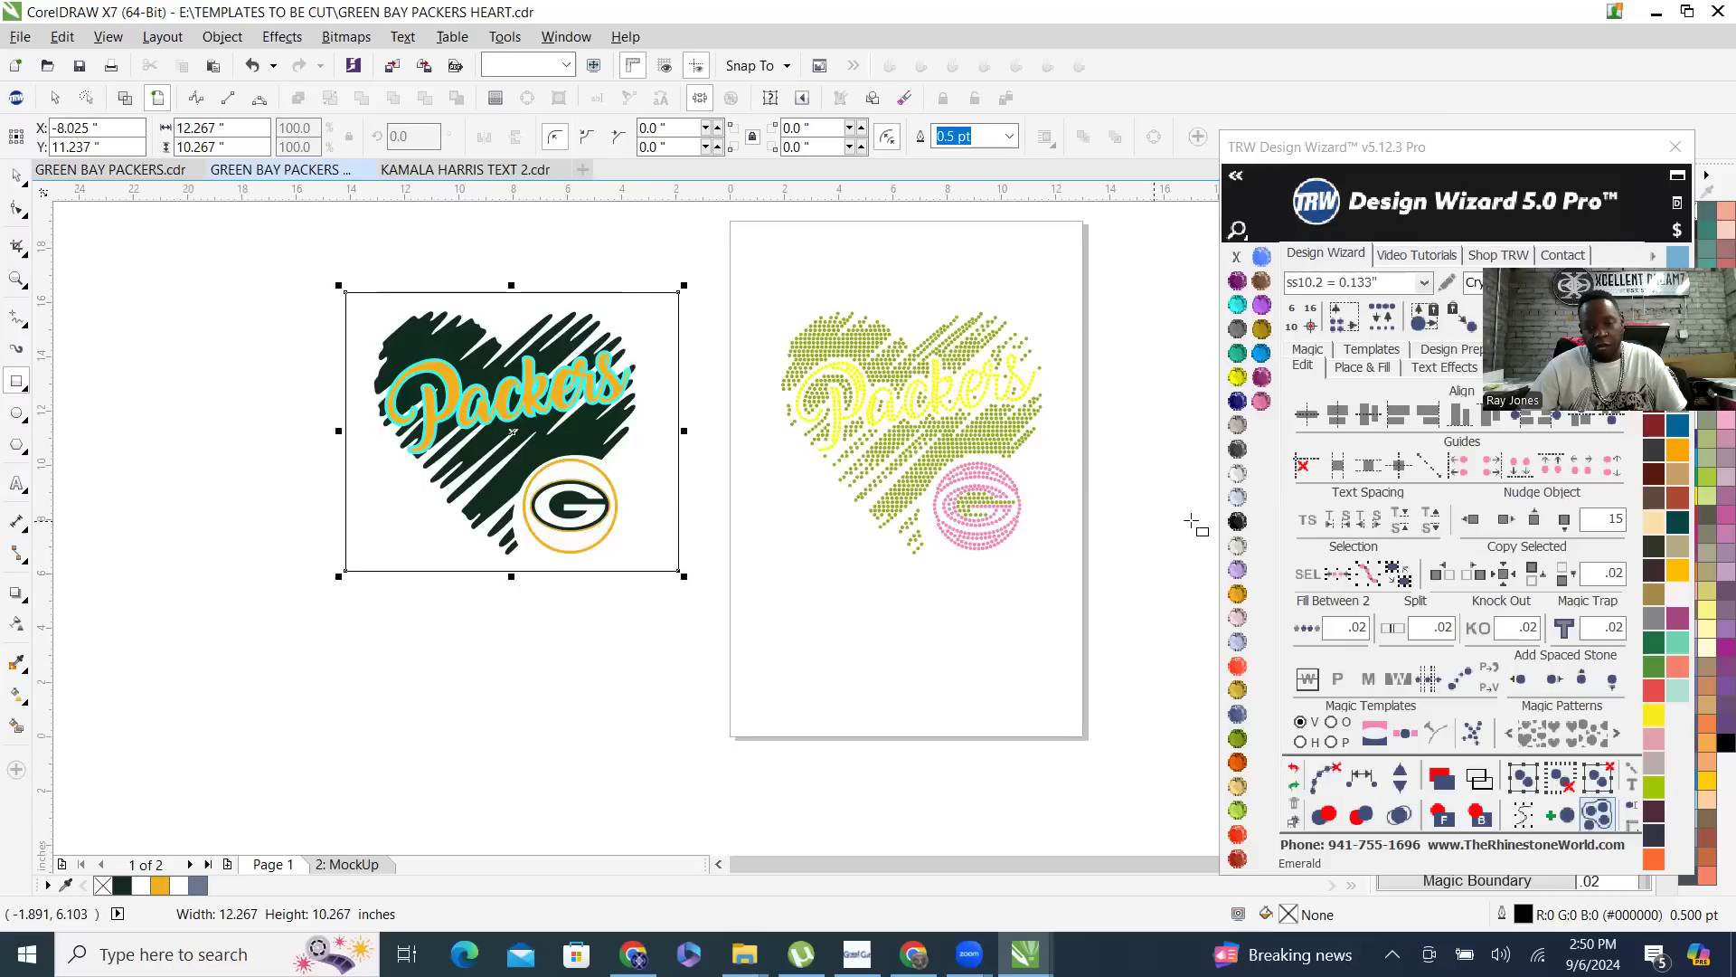
pyautogui.click(1240, 524)
pyautogui.click(1479, 817)
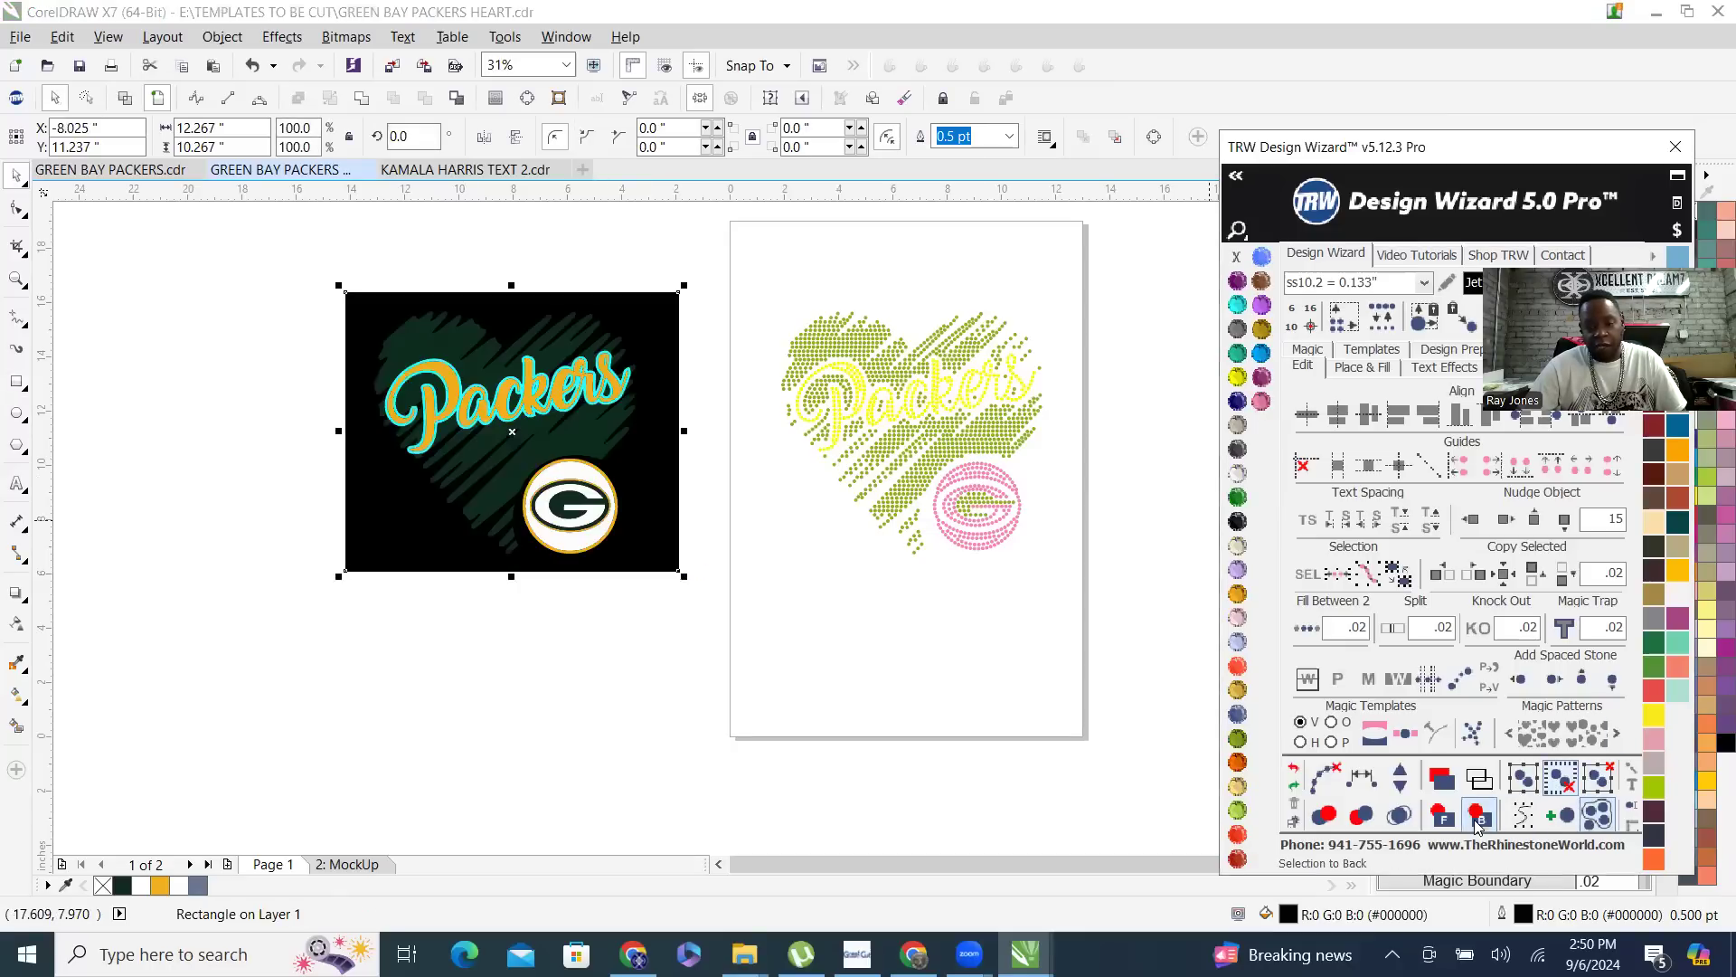
pyautogui.click(582, 221)
# - Recolor the cyan outline around the Packers lettering with the Crystal color
pyautogui.scroll(3, 523, 425)
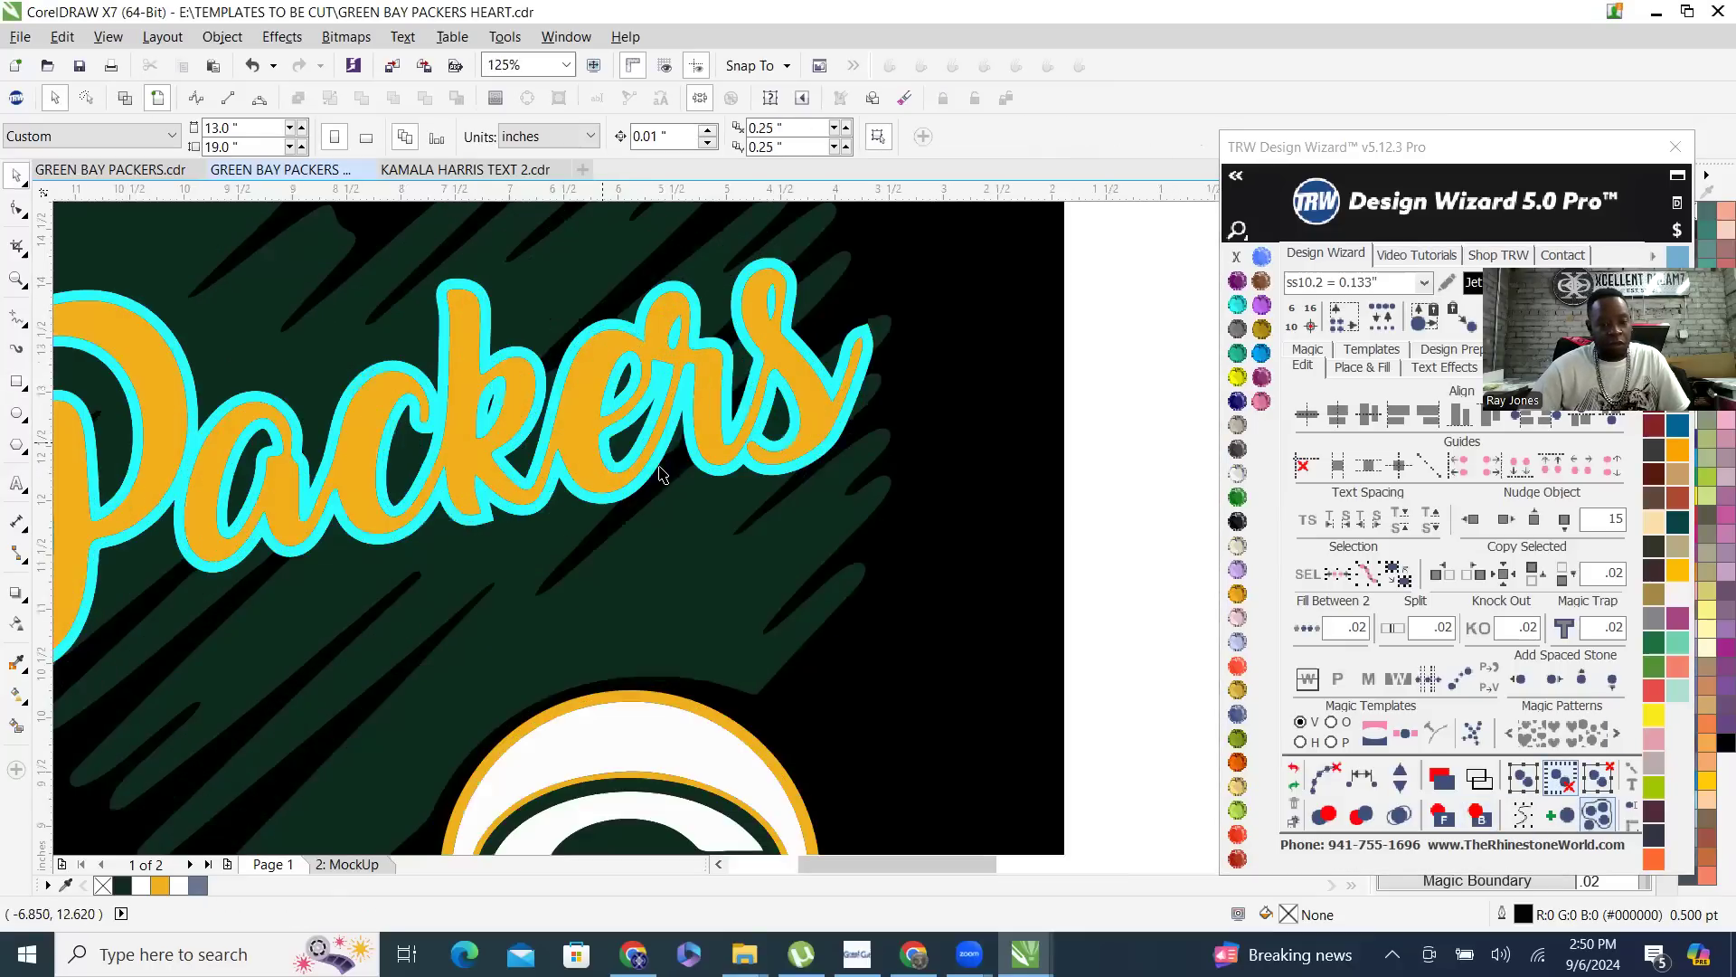
pyautogui.scroll(-4, 667, 554)
pyautogui.scroll(1, 765, 532)
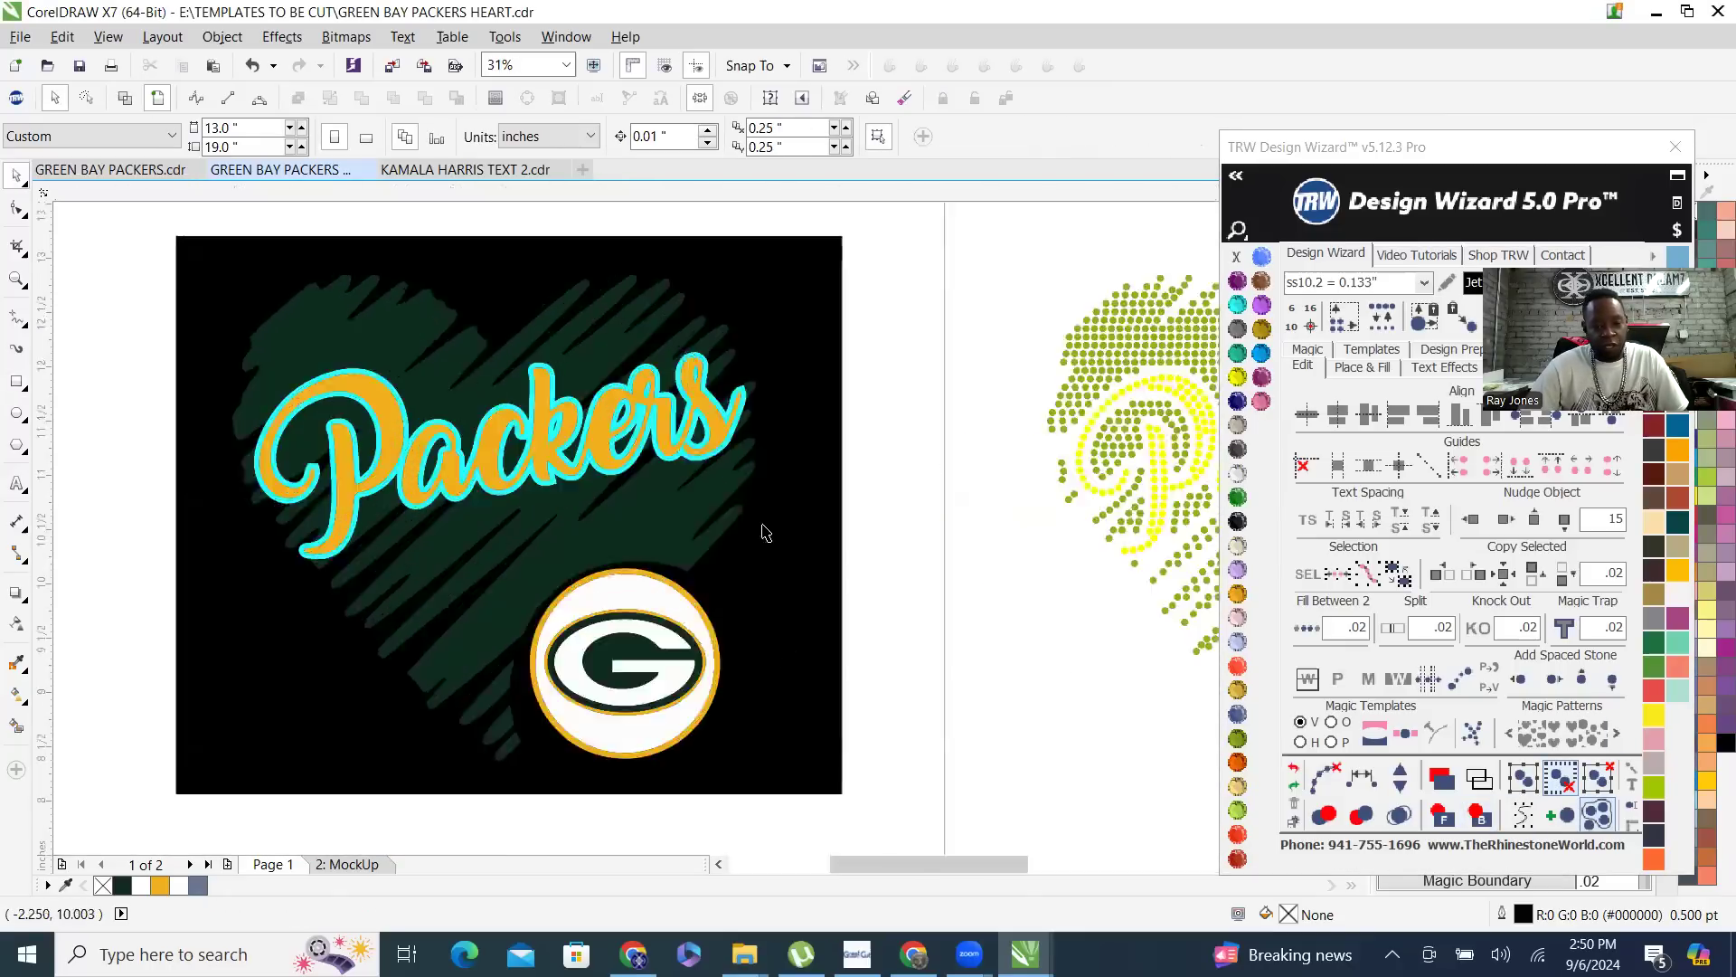
pyautogui.scroll(6, 604, 277)
pyautogui.click(609, 352)
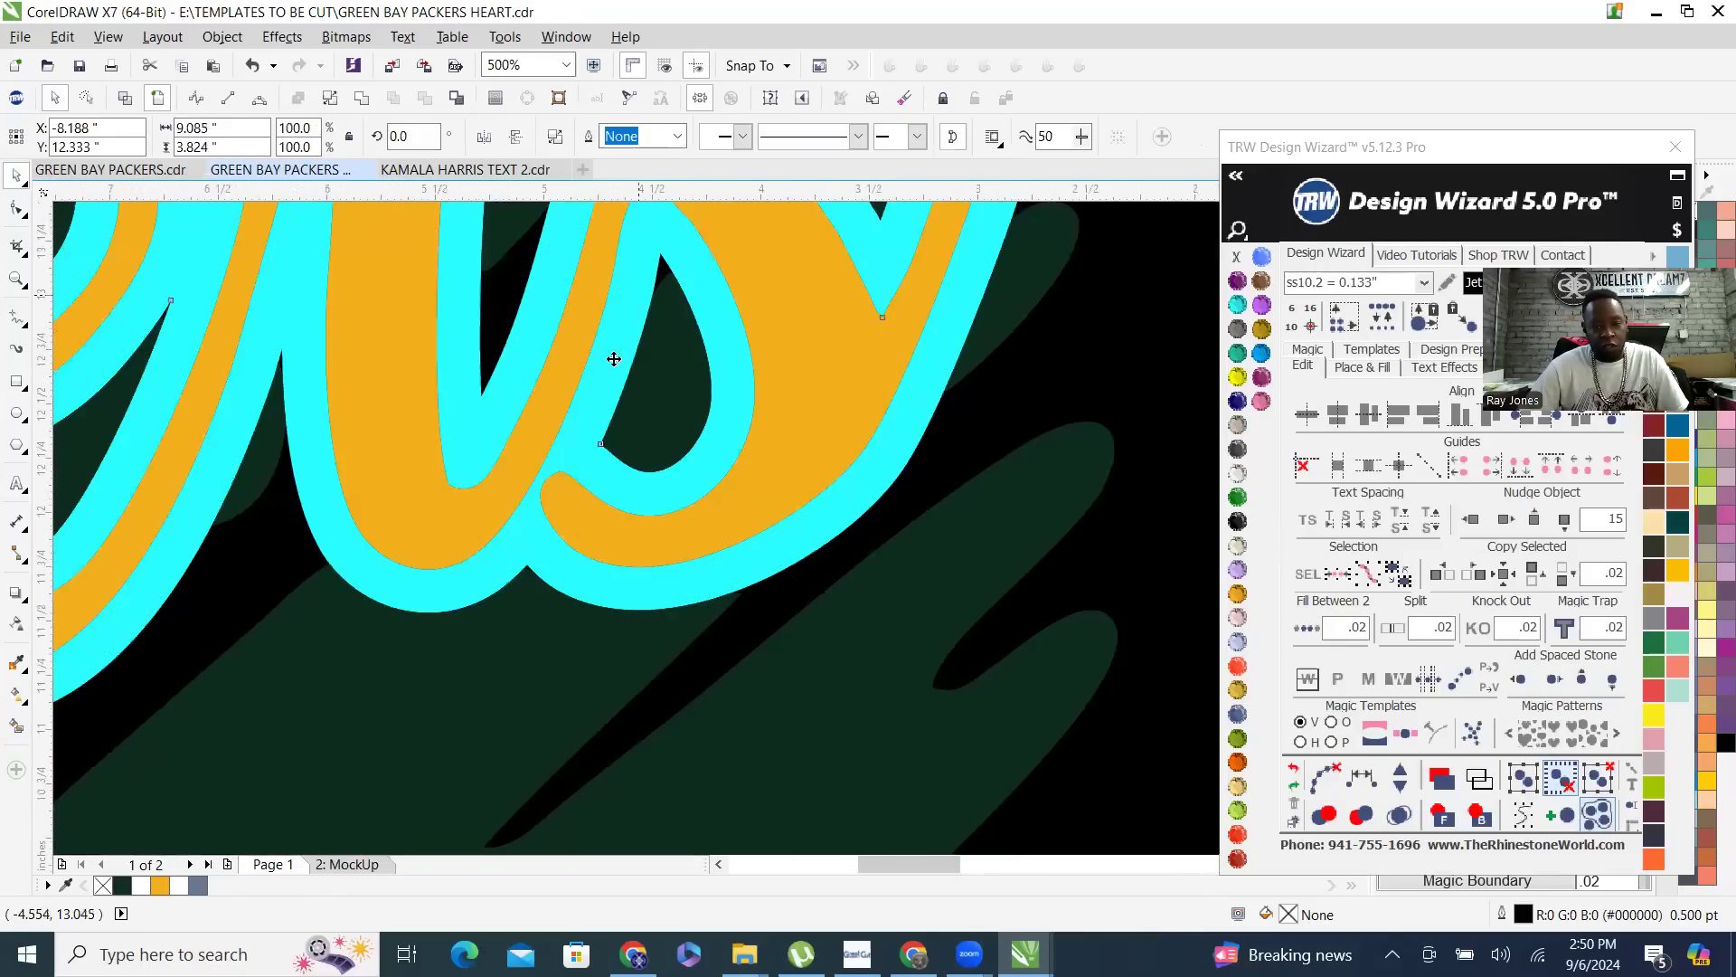
pyautogui.scroll(-4, 608, 352)
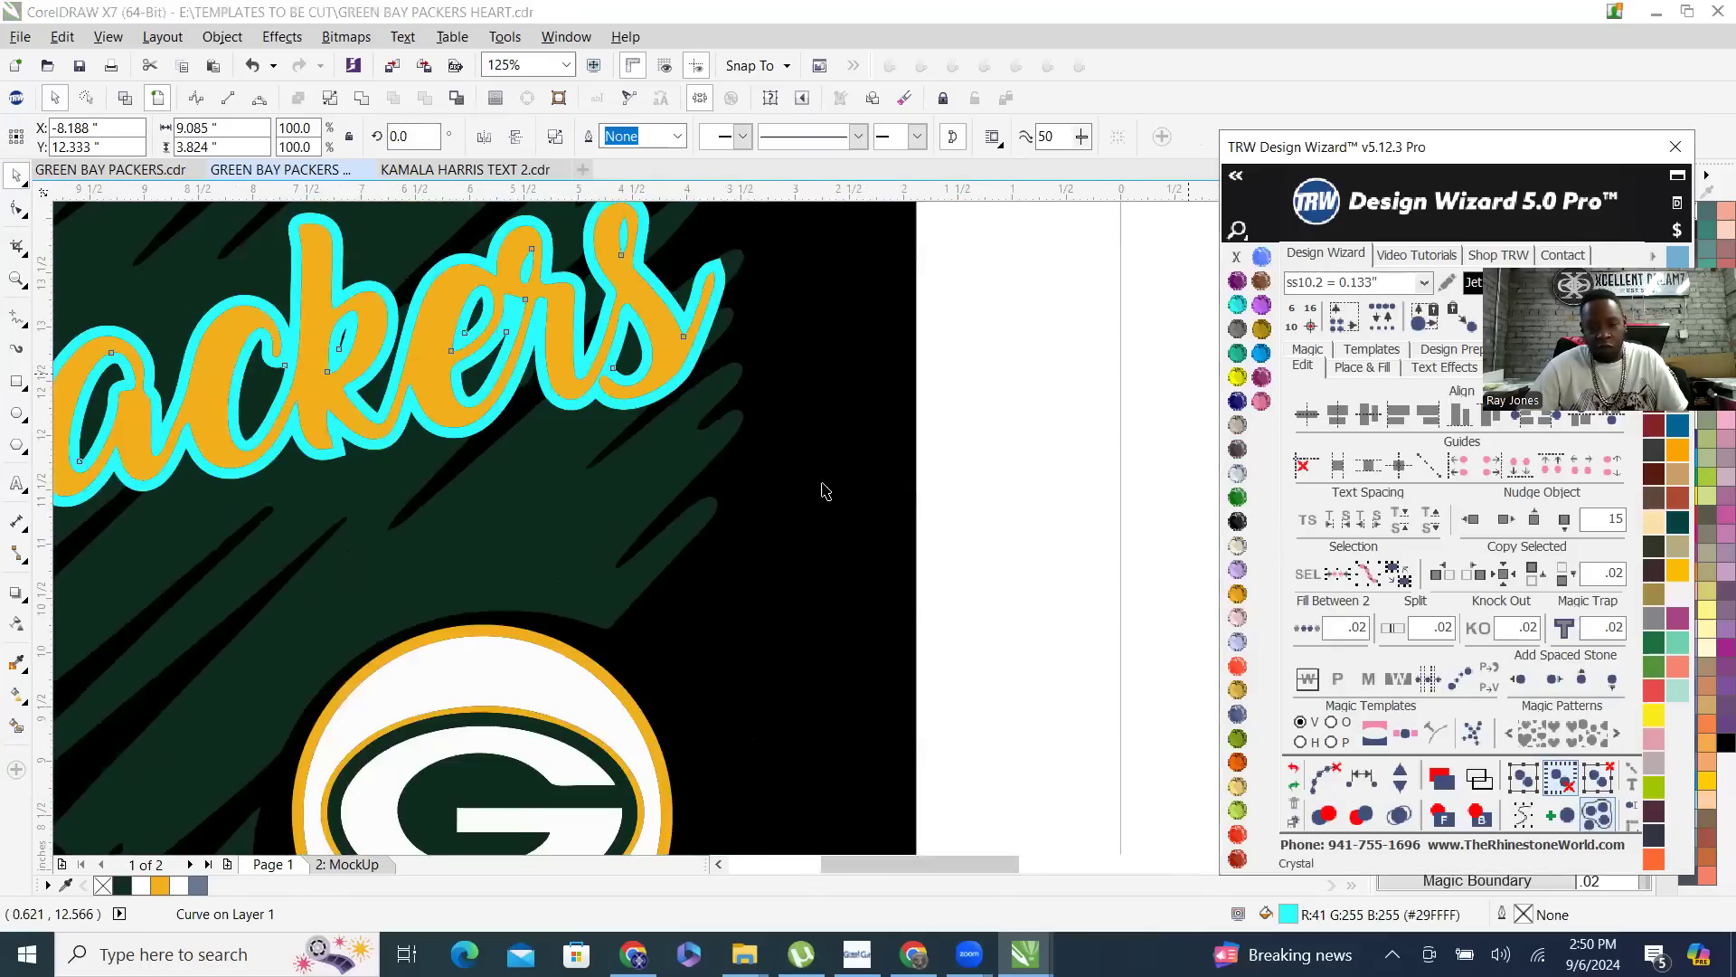
pyautogui.scroll(-3, 821, 486)
pyautogui.click(834, 270)
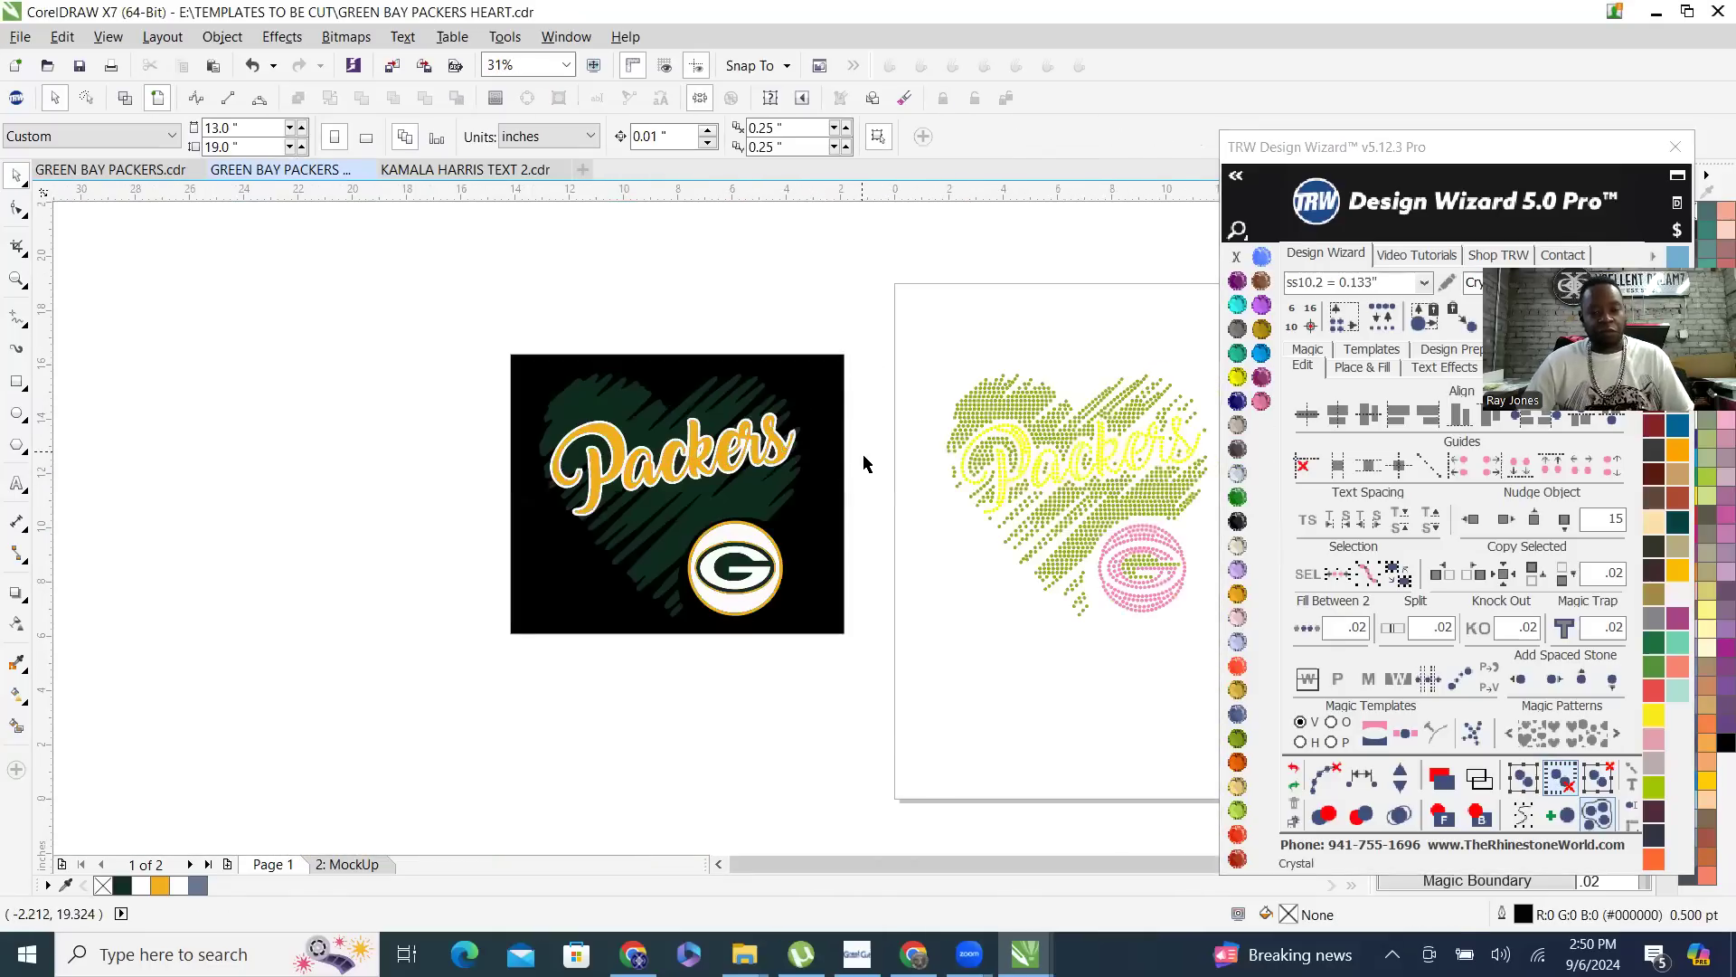
# - Recolor the dark green heart and G shape with the Emerald color, undoing and redoing it to compare
pyautogui.scroll(1, 860, 468)
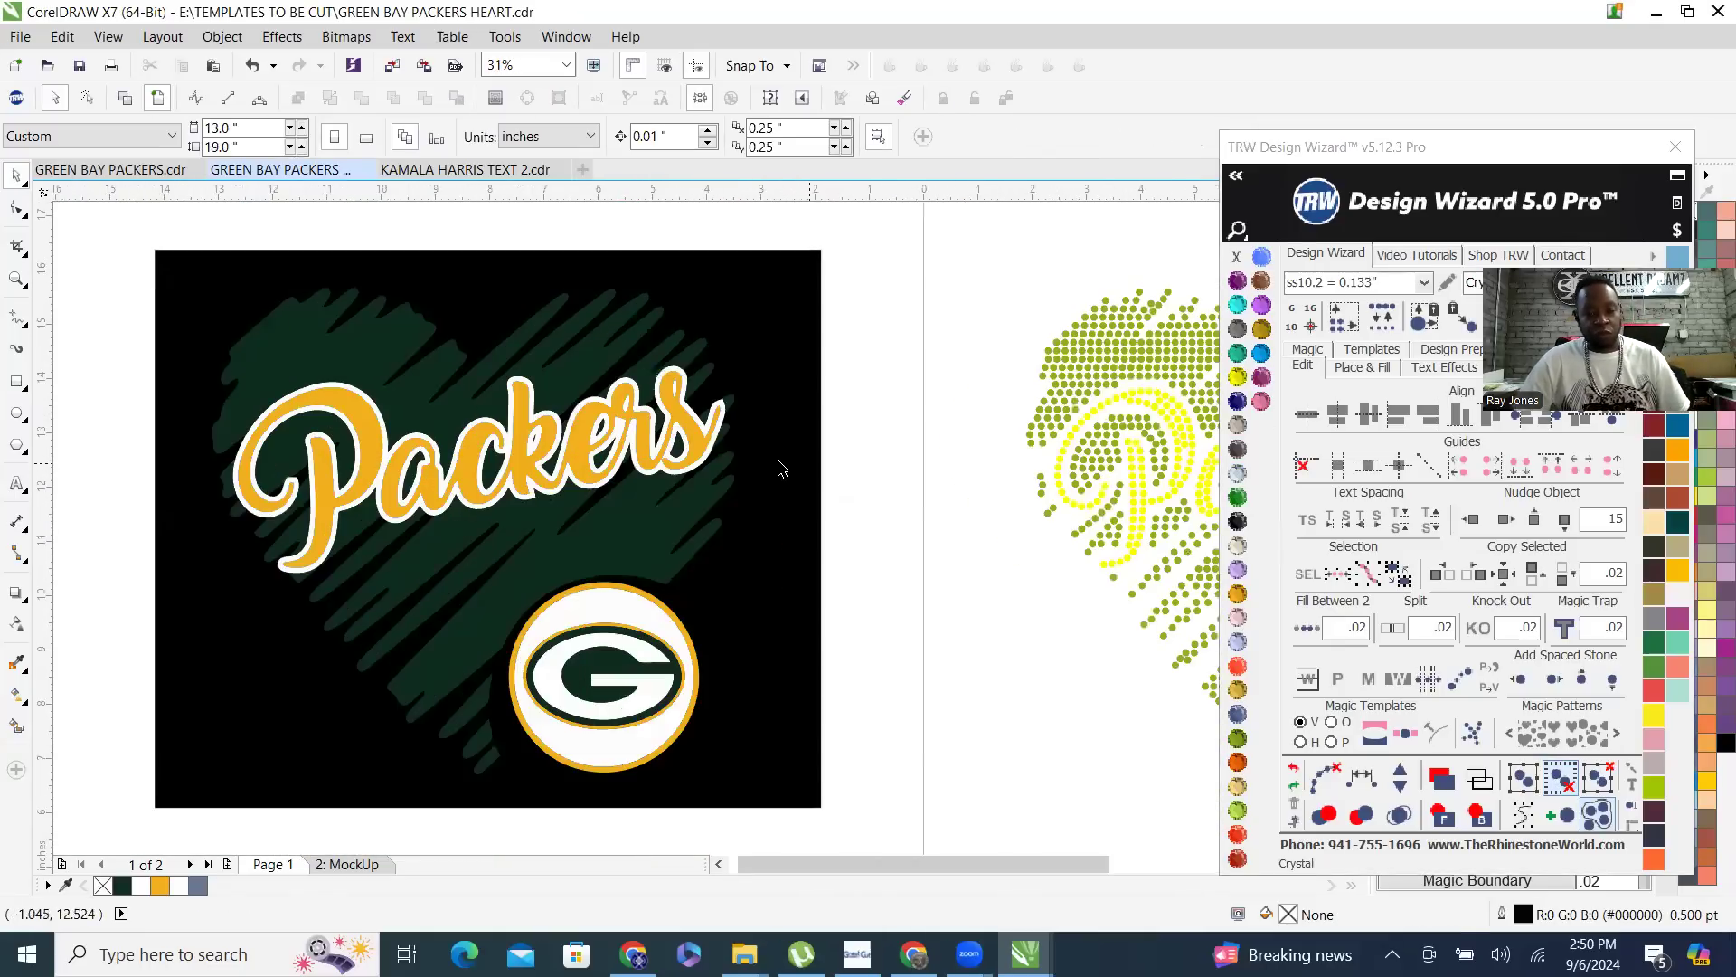
pyautogui.click(647, 545)
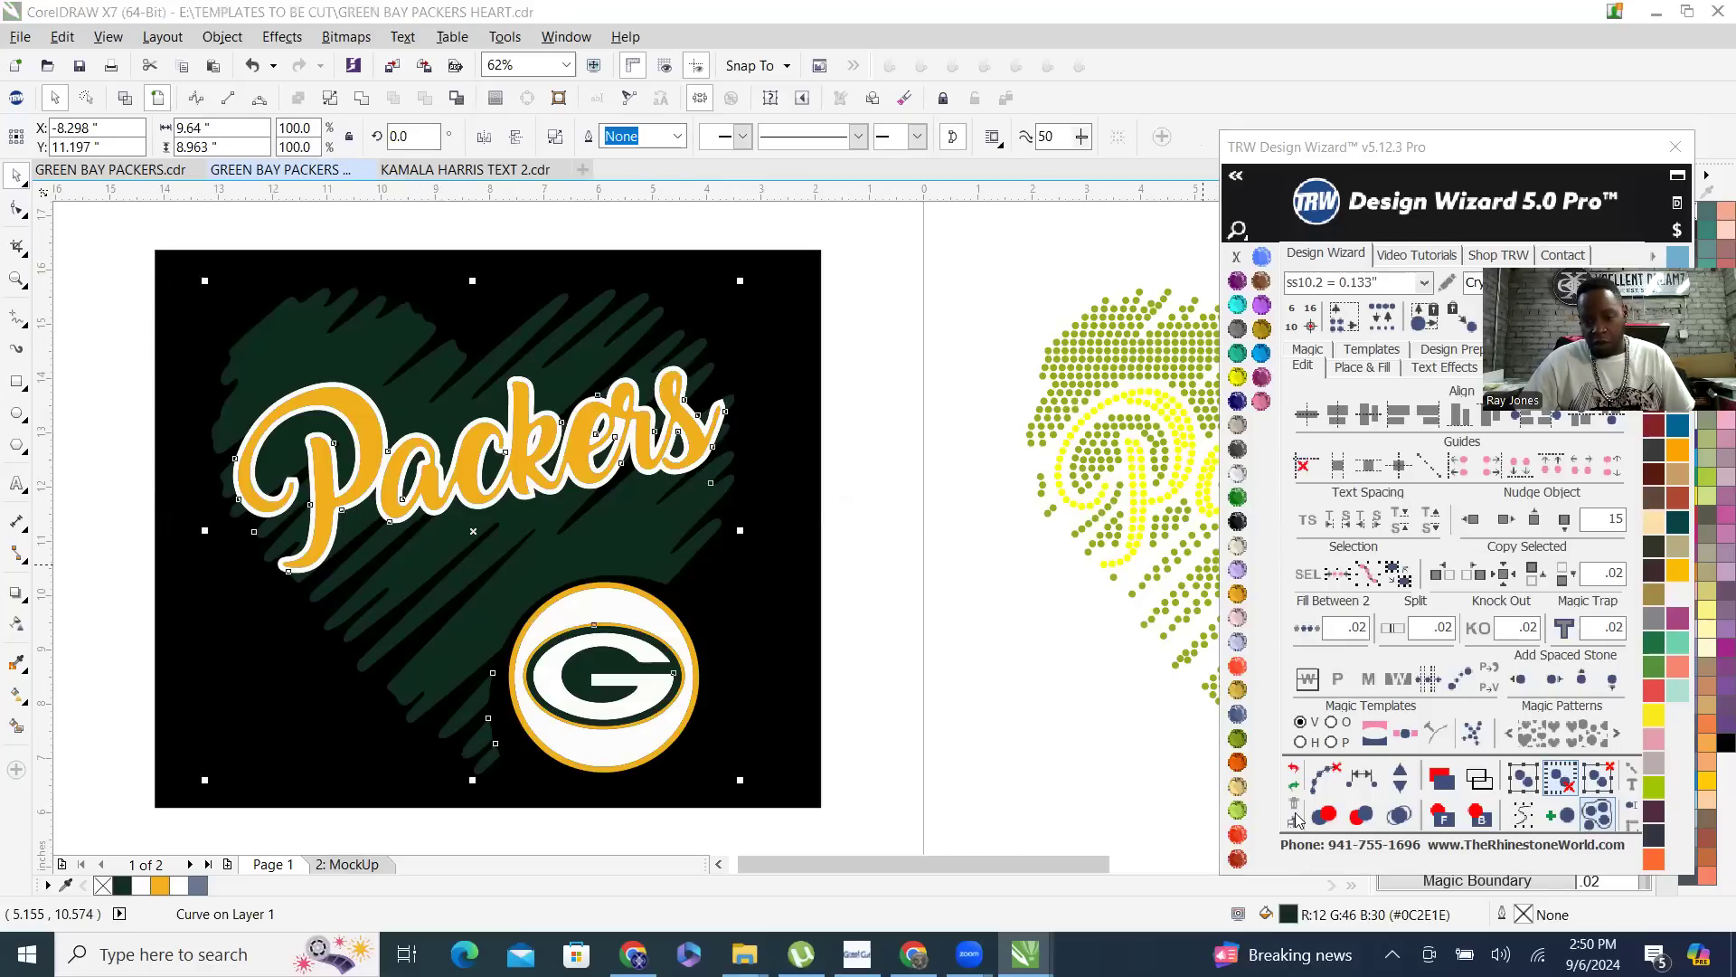
pyautogui.click(1237, 496)
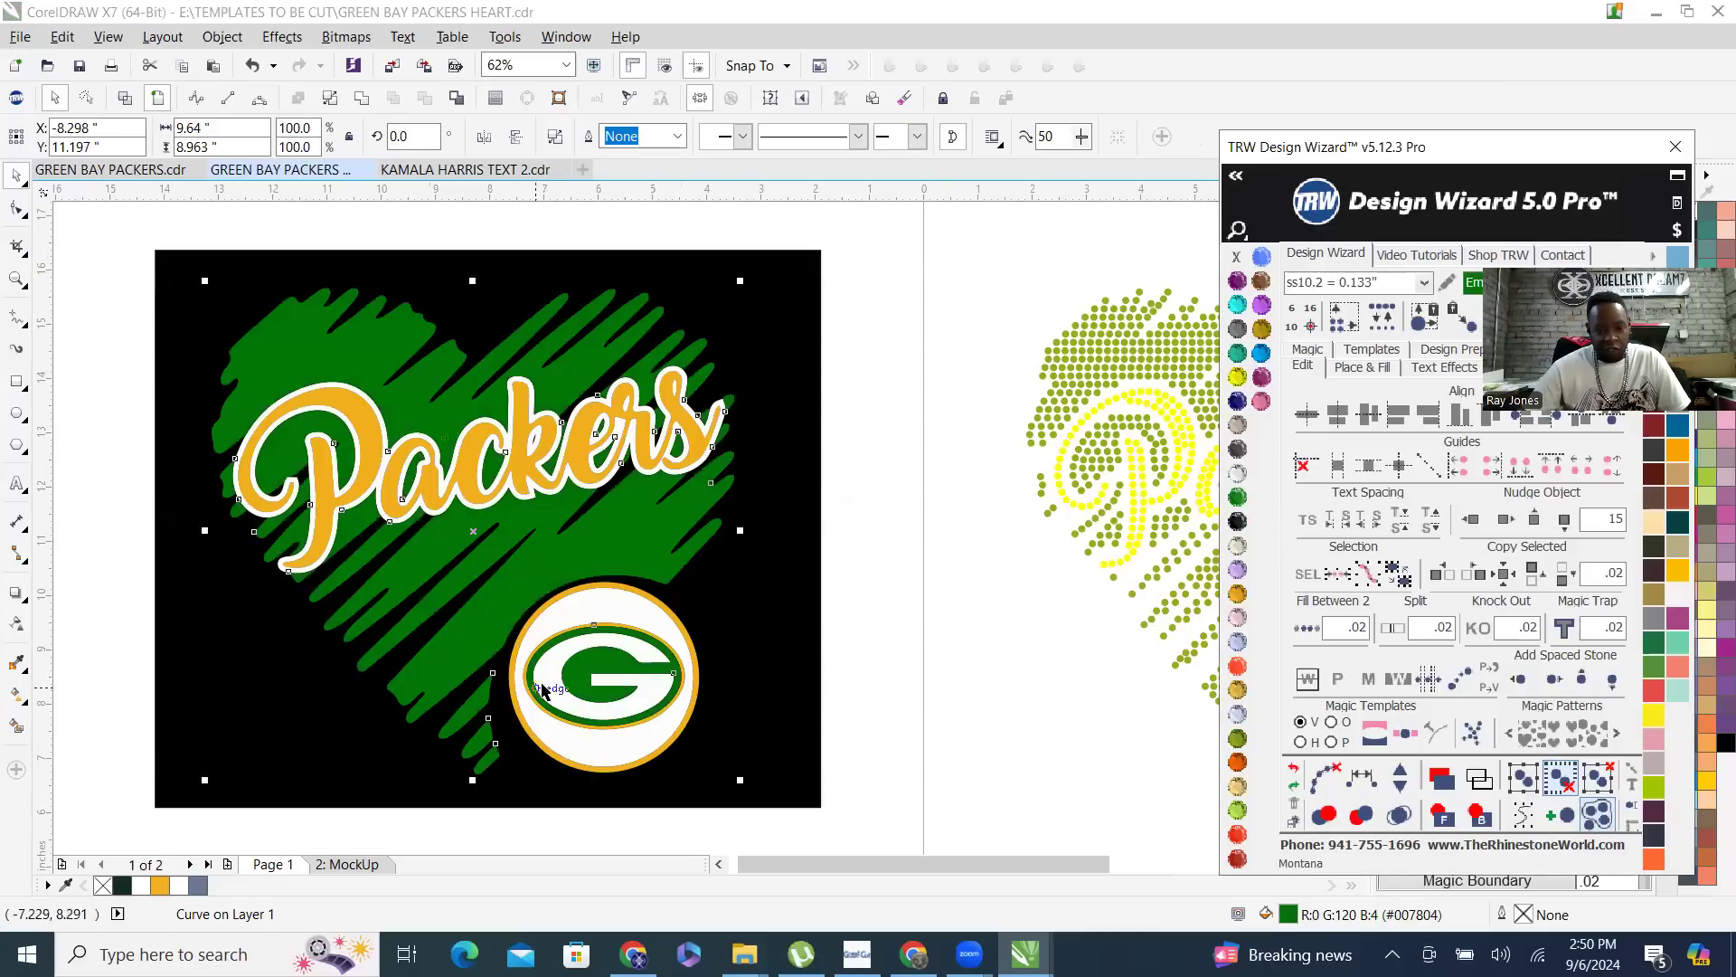
pyautogui.click(1294, 771)
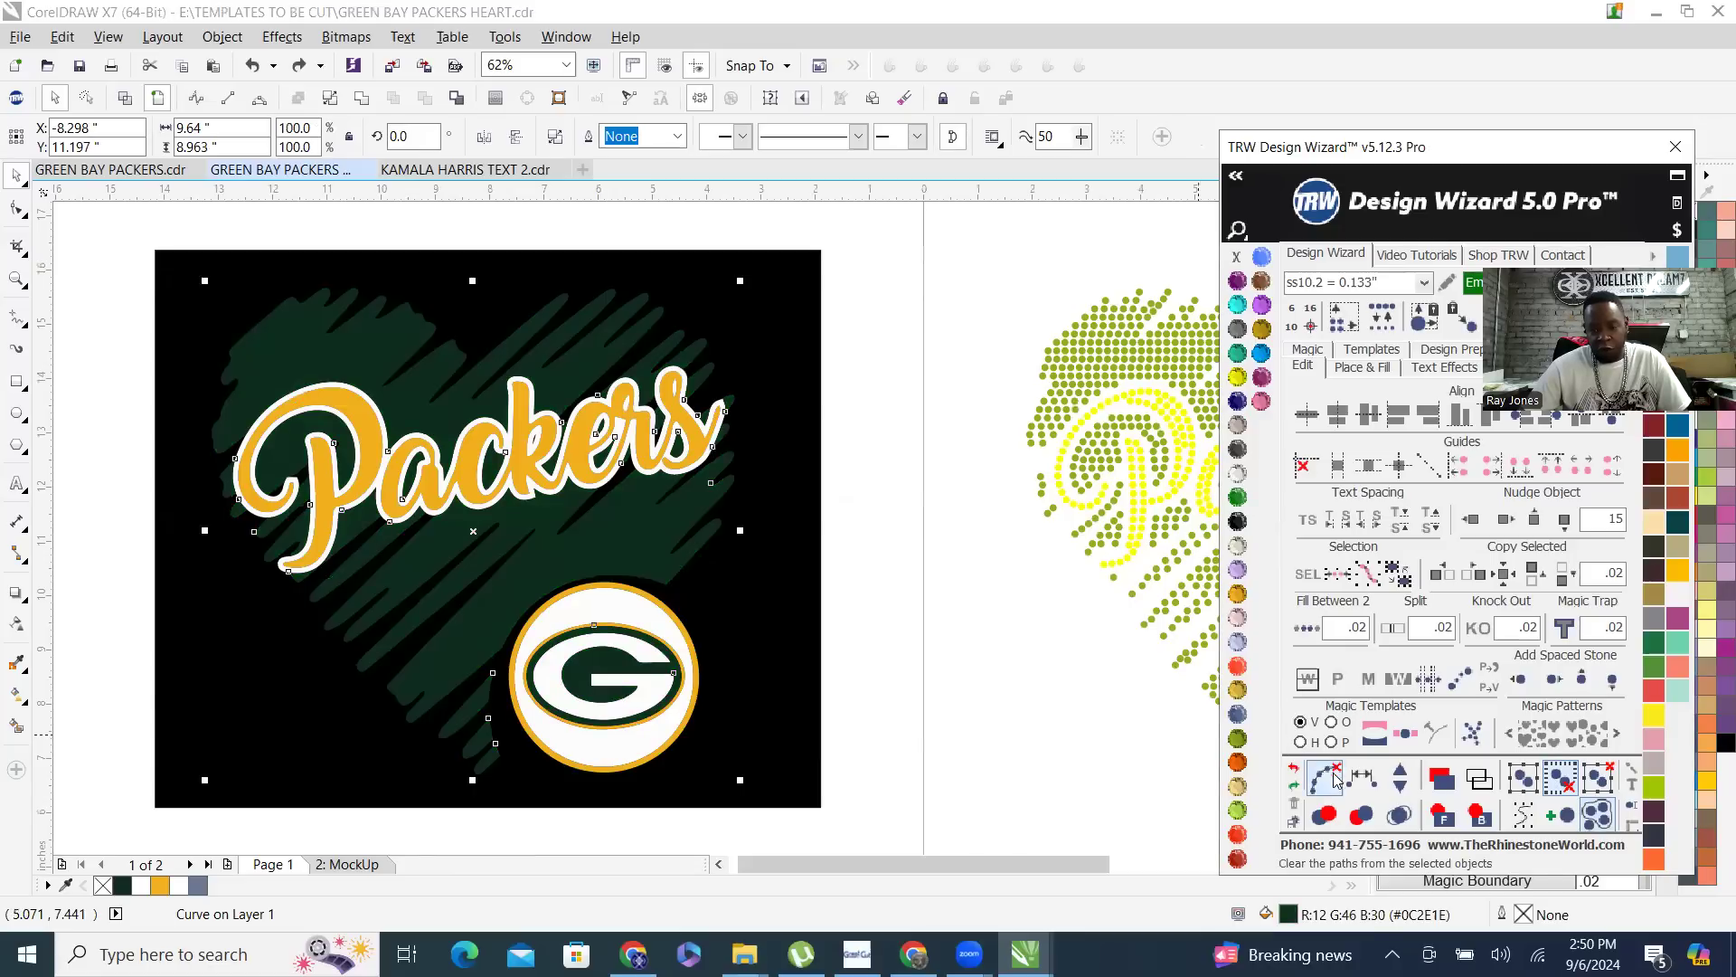
pyautogui.click(1295, 787)
# - Compare the recolored vector artwork with the rhinestone layout on the page
pyautogui.scroll(-4, 235, 484)
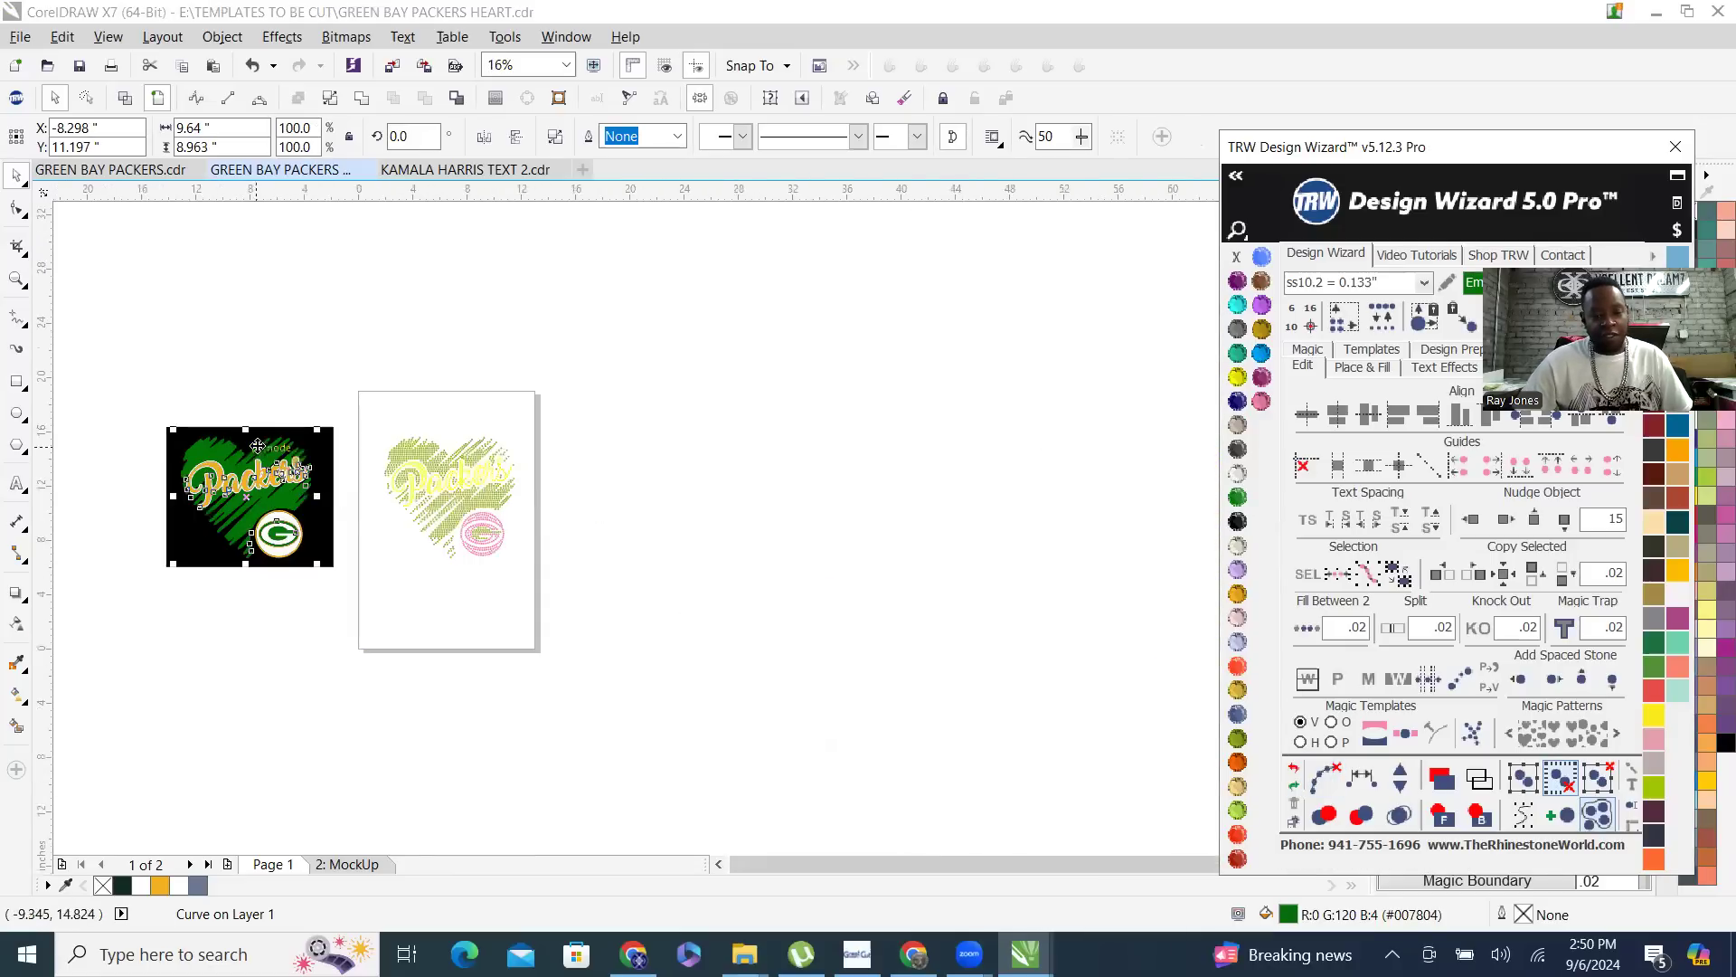
pyautogui.scroll(2, 717, 495)
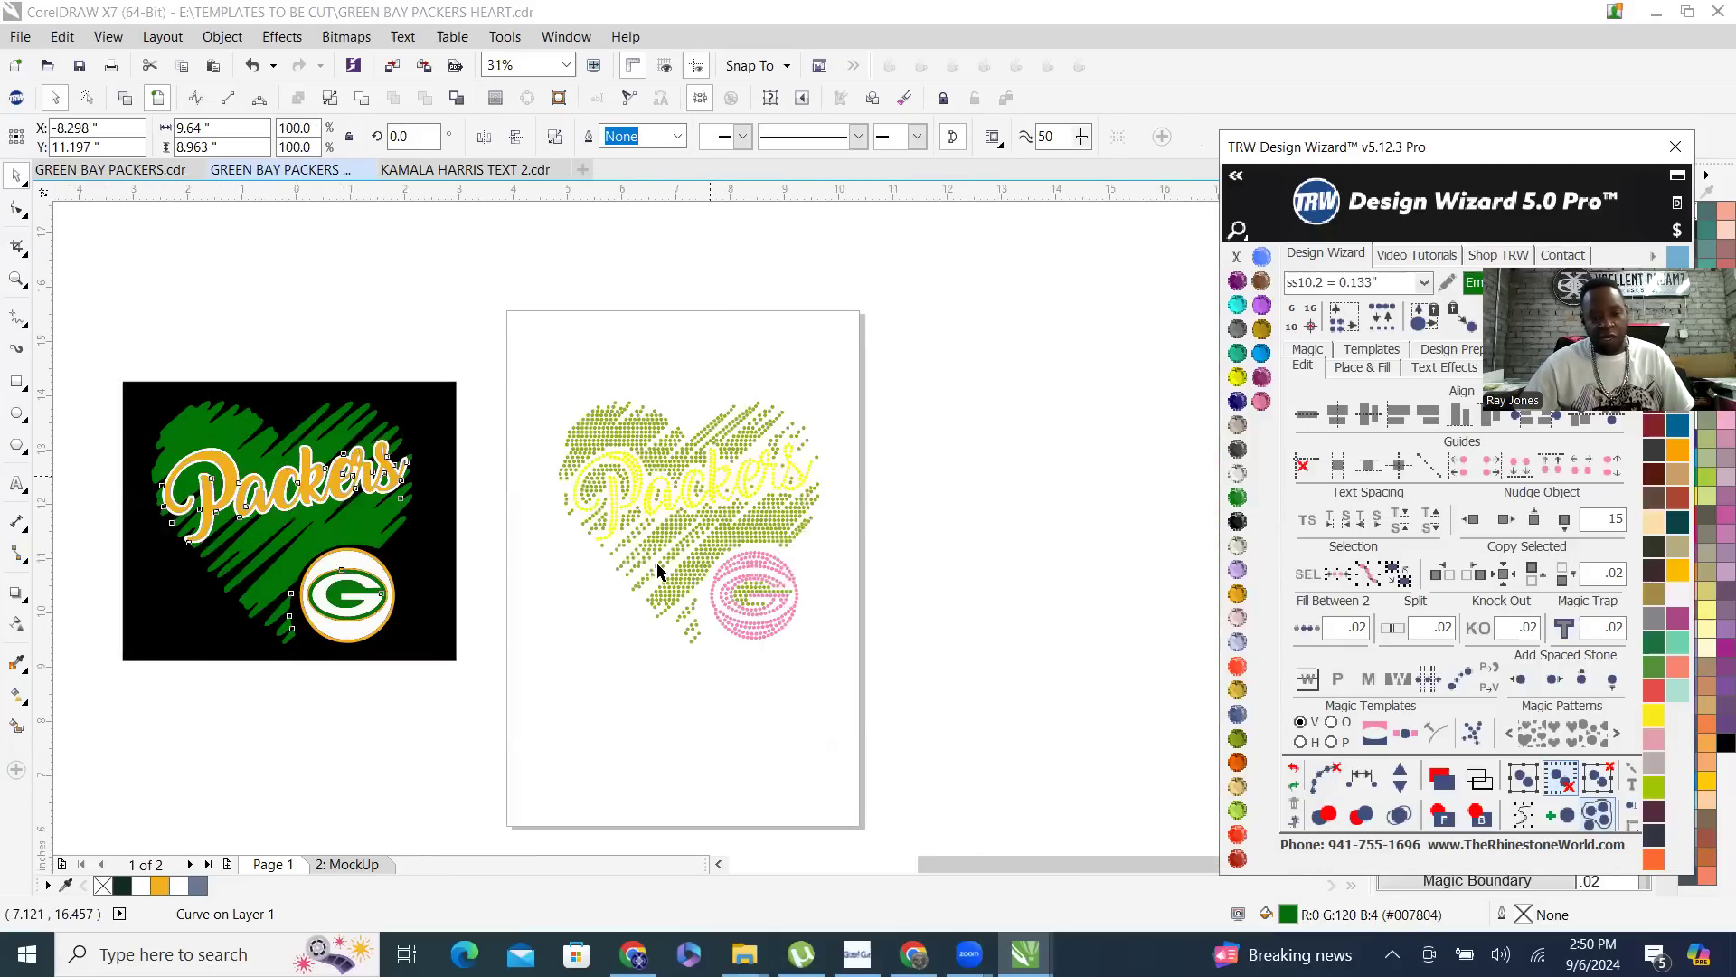
pyautogui.scroll(4, 730, 544)
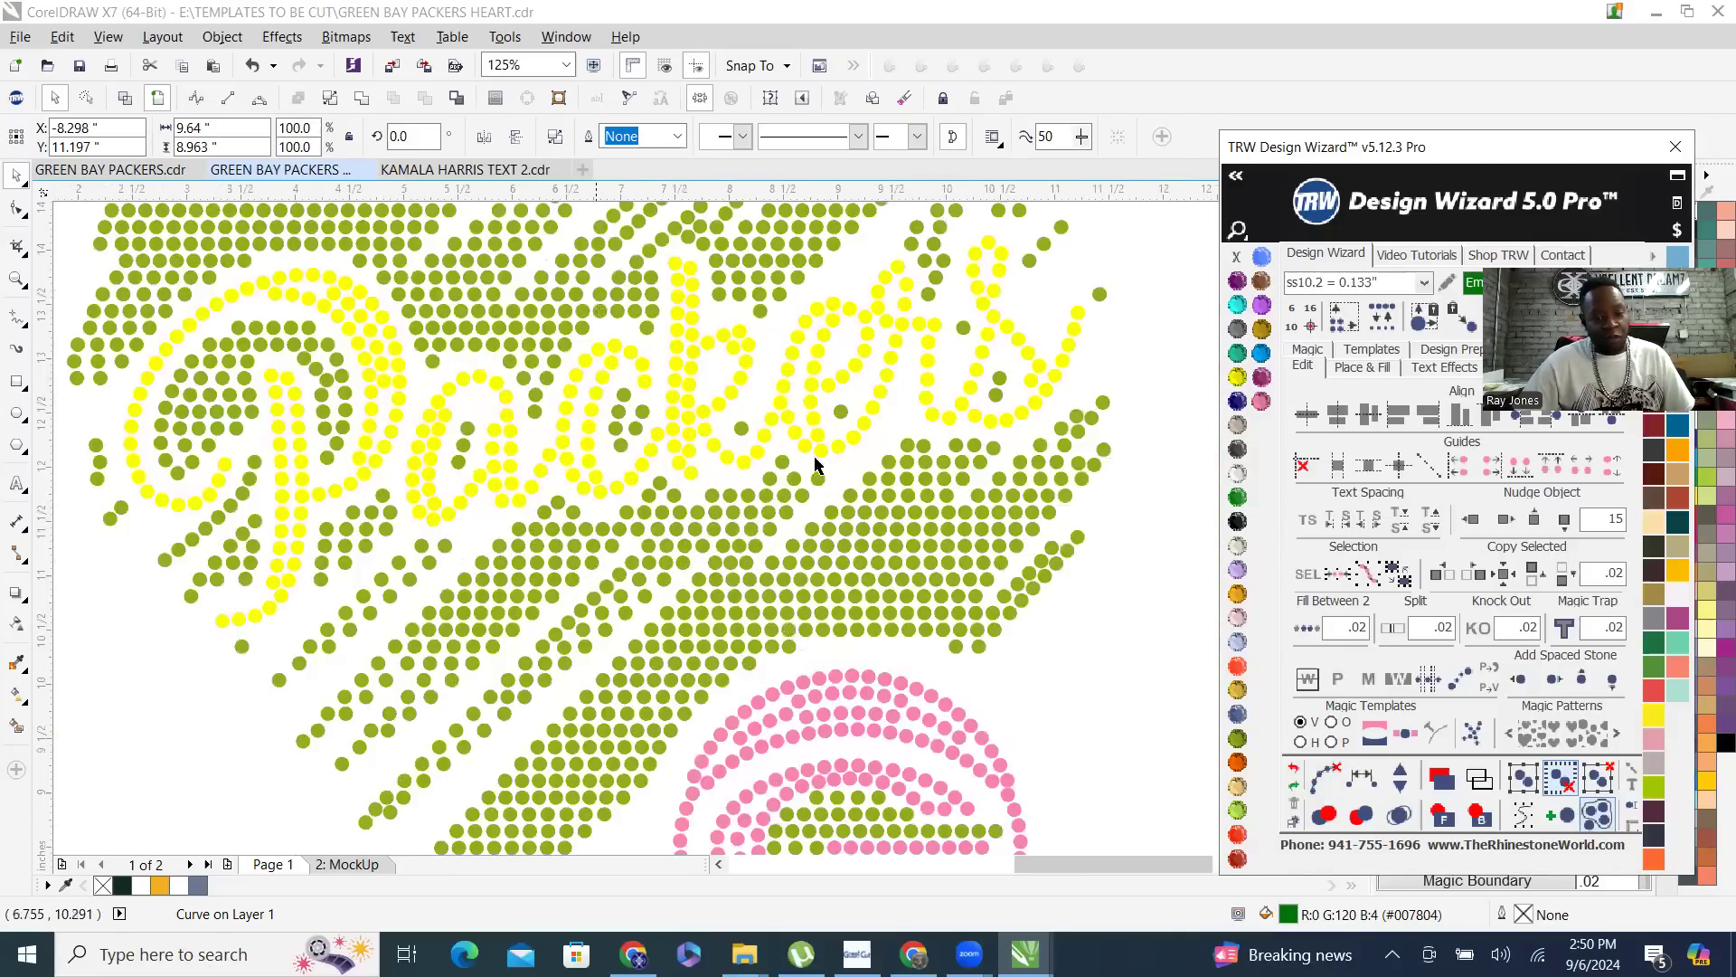
pyautogui.scroll(-2, 582, 578)
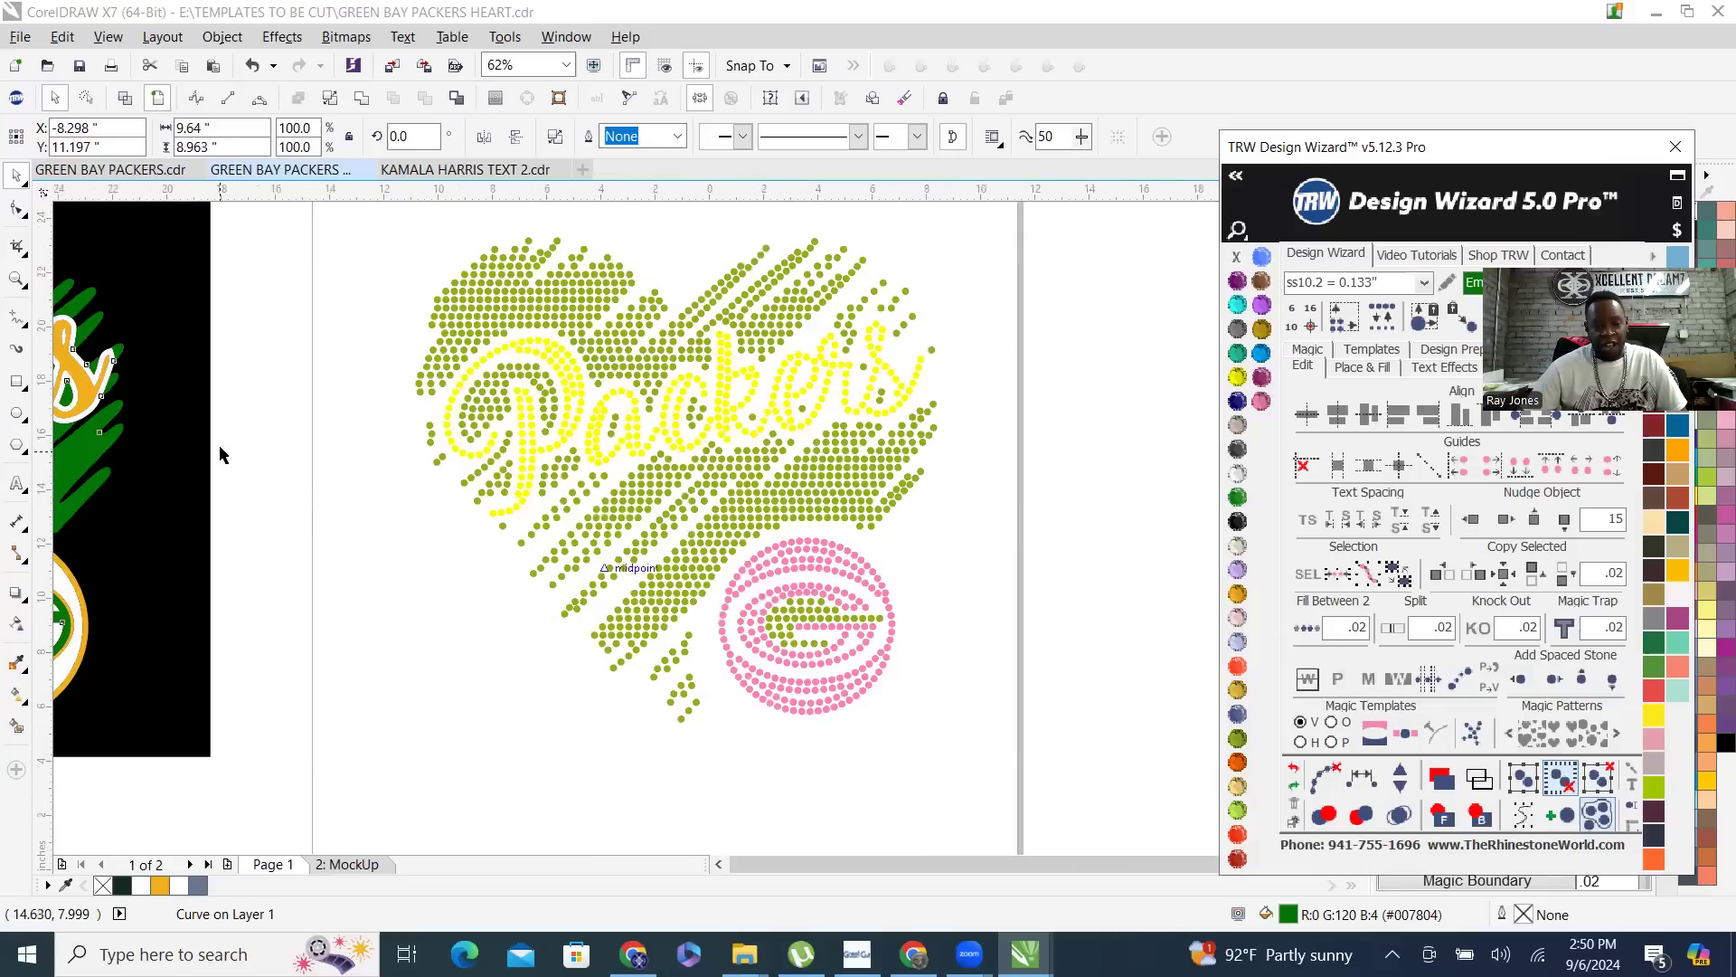
# - Examine the rhinestone Packers heart on the shirt mockup page up close
pyautogui.scroll(-2, 674, 594)
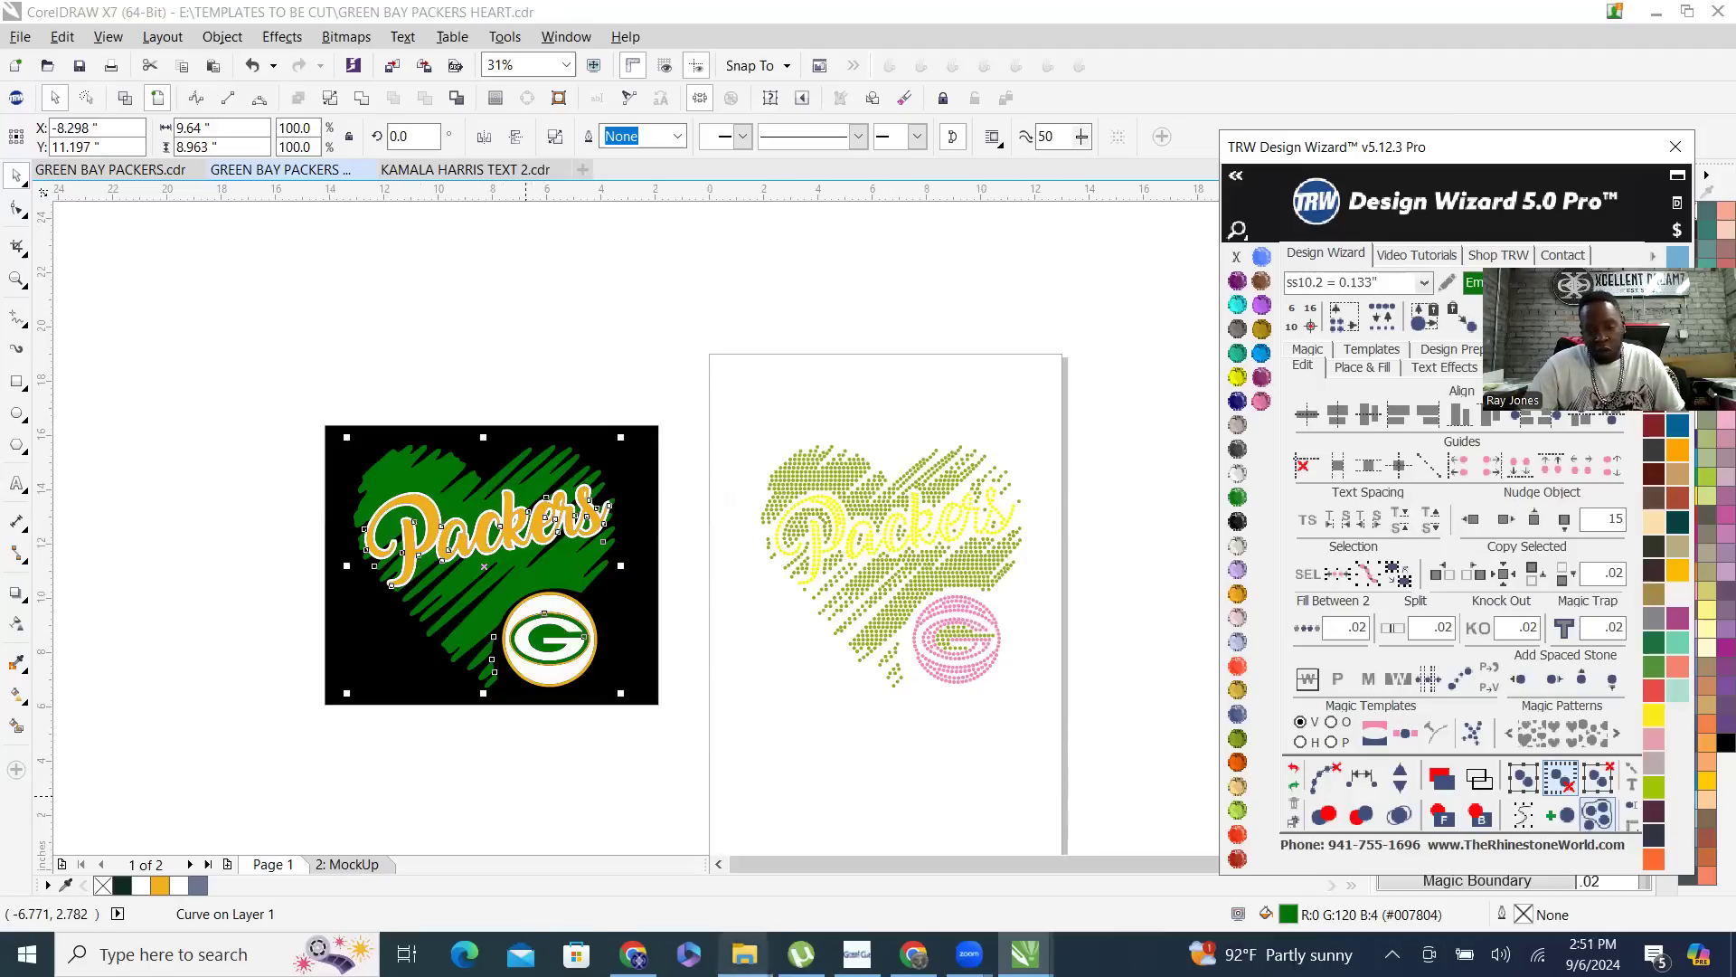
pyautogui.moveTo(743, 954)
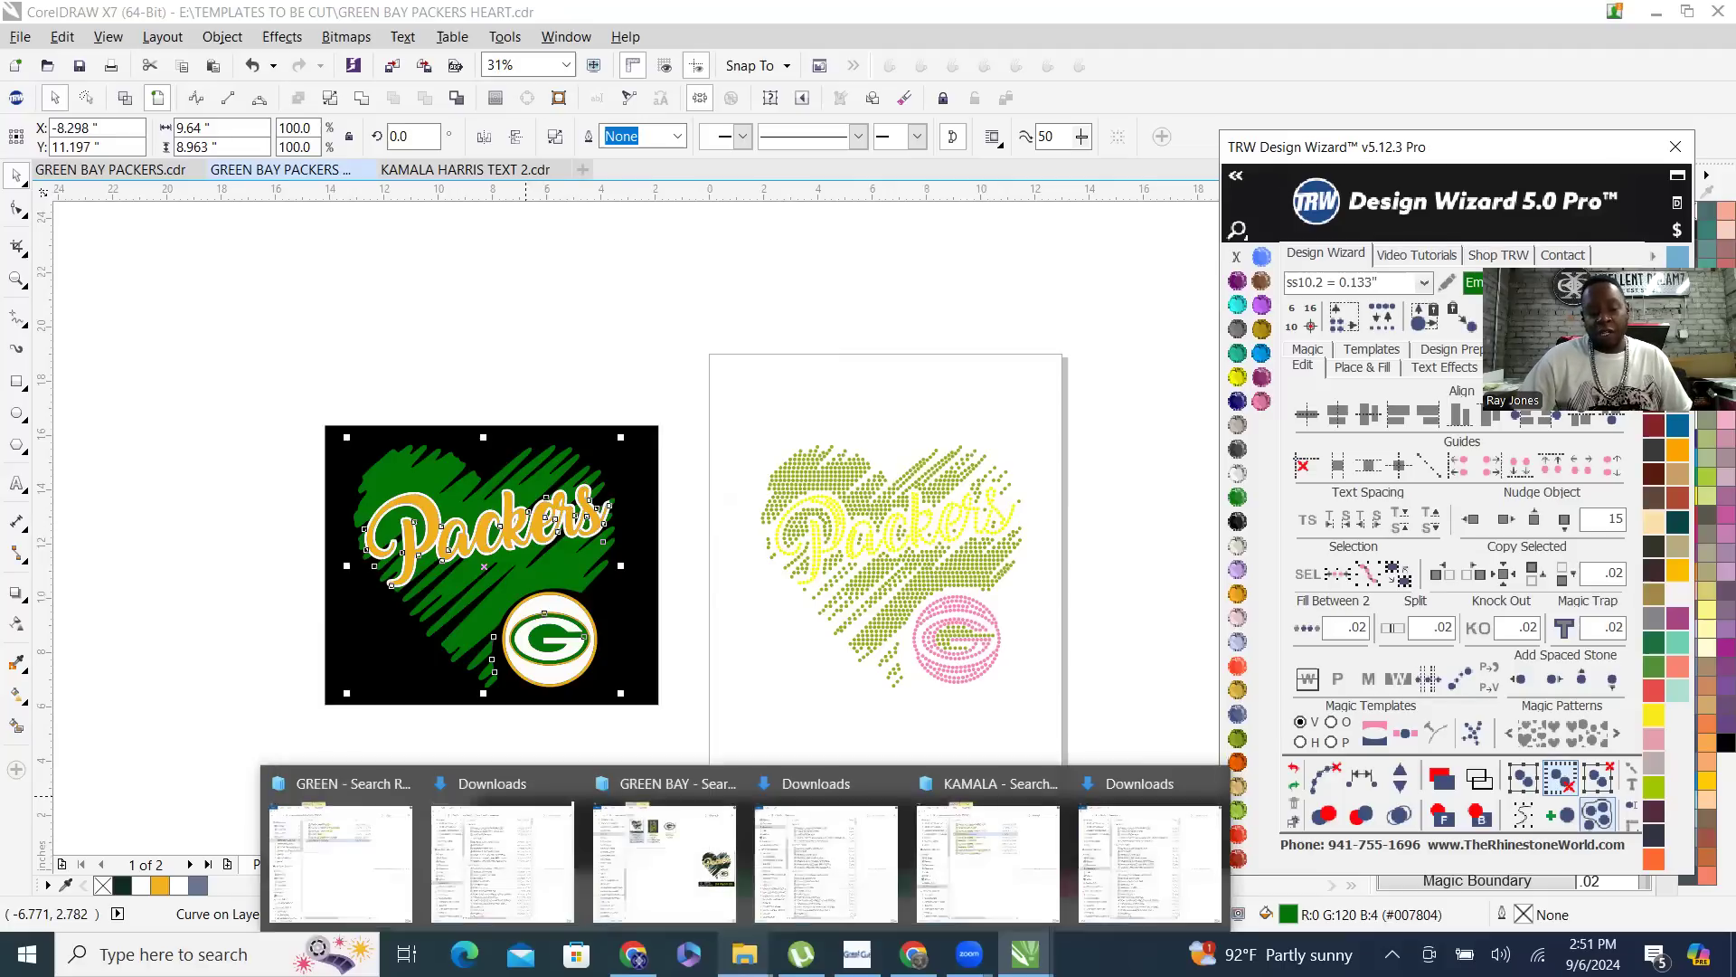
pyautogui.click(997, 747)
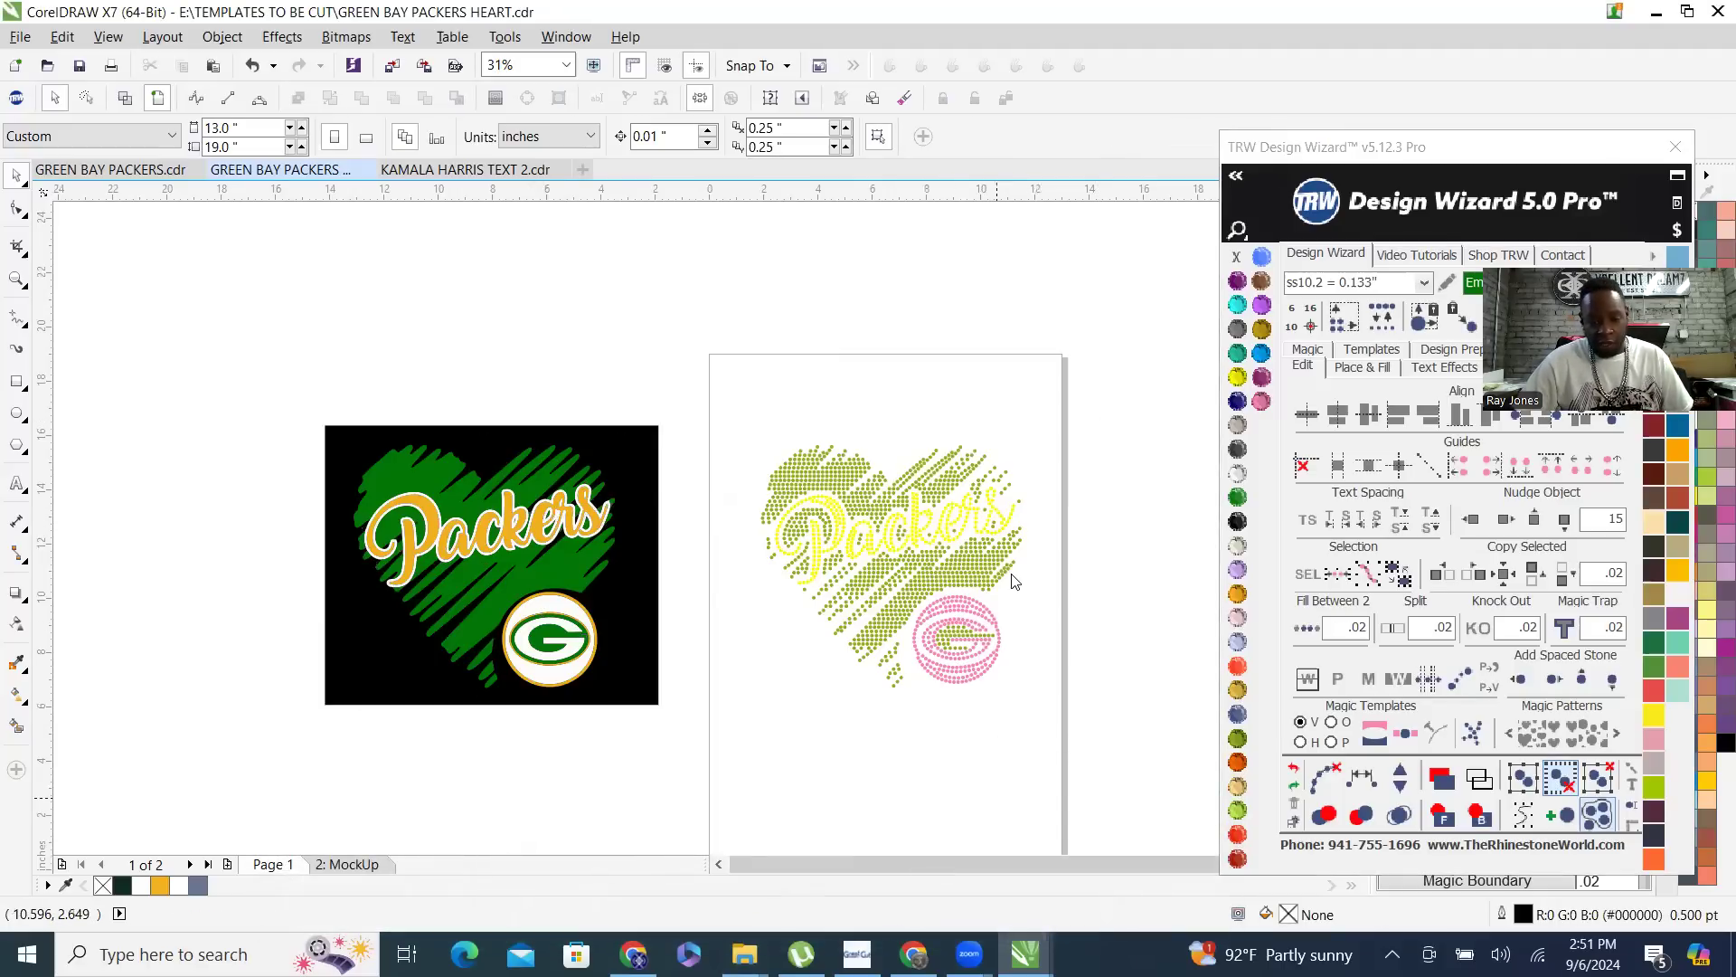
pyautogui.press('pagedown')
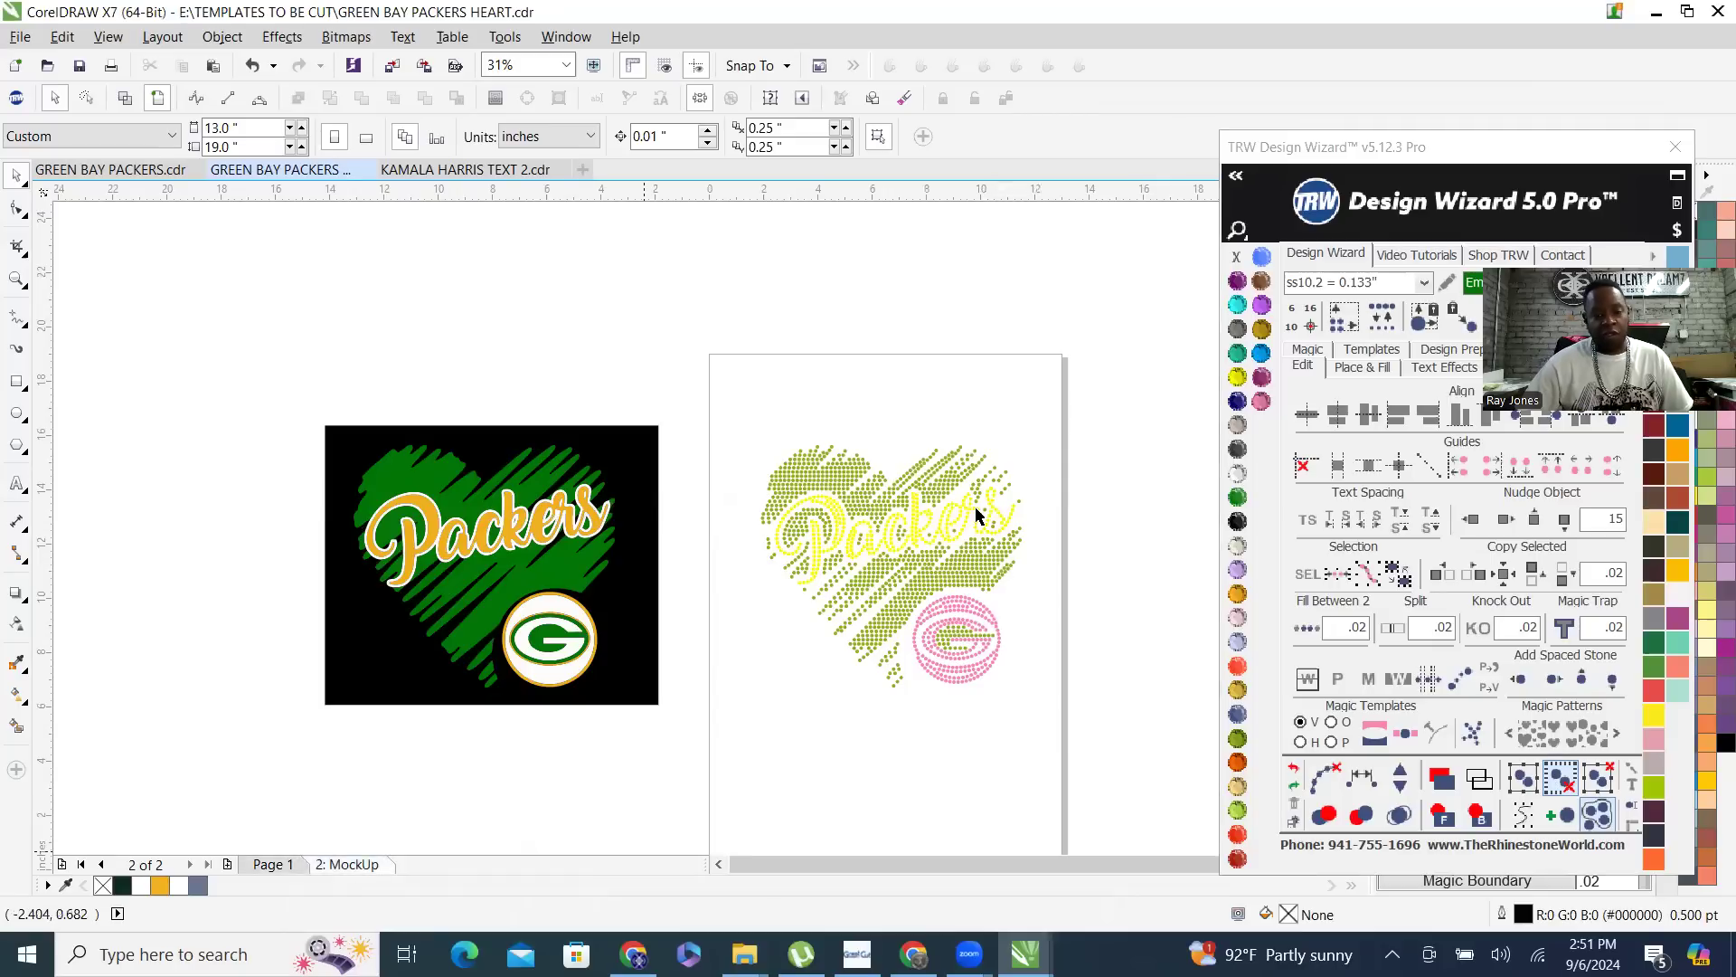
pyautogui.scroll(4, 940, 520)
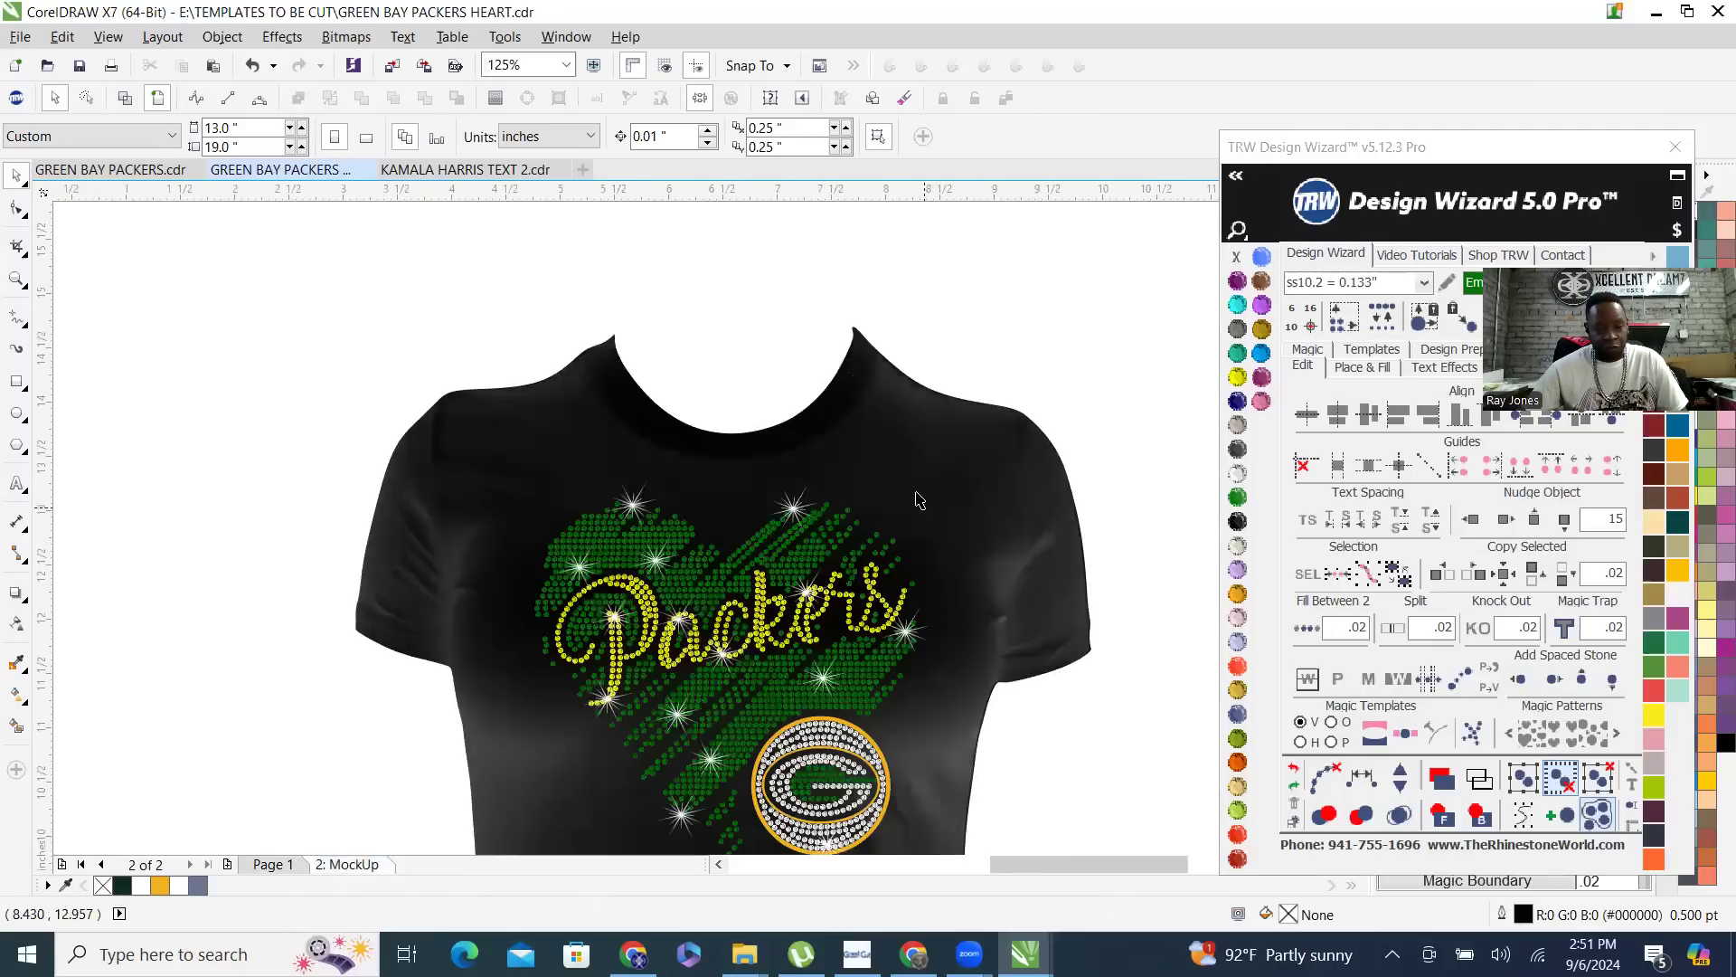
pyautogui.scroll(2, 721, 634)
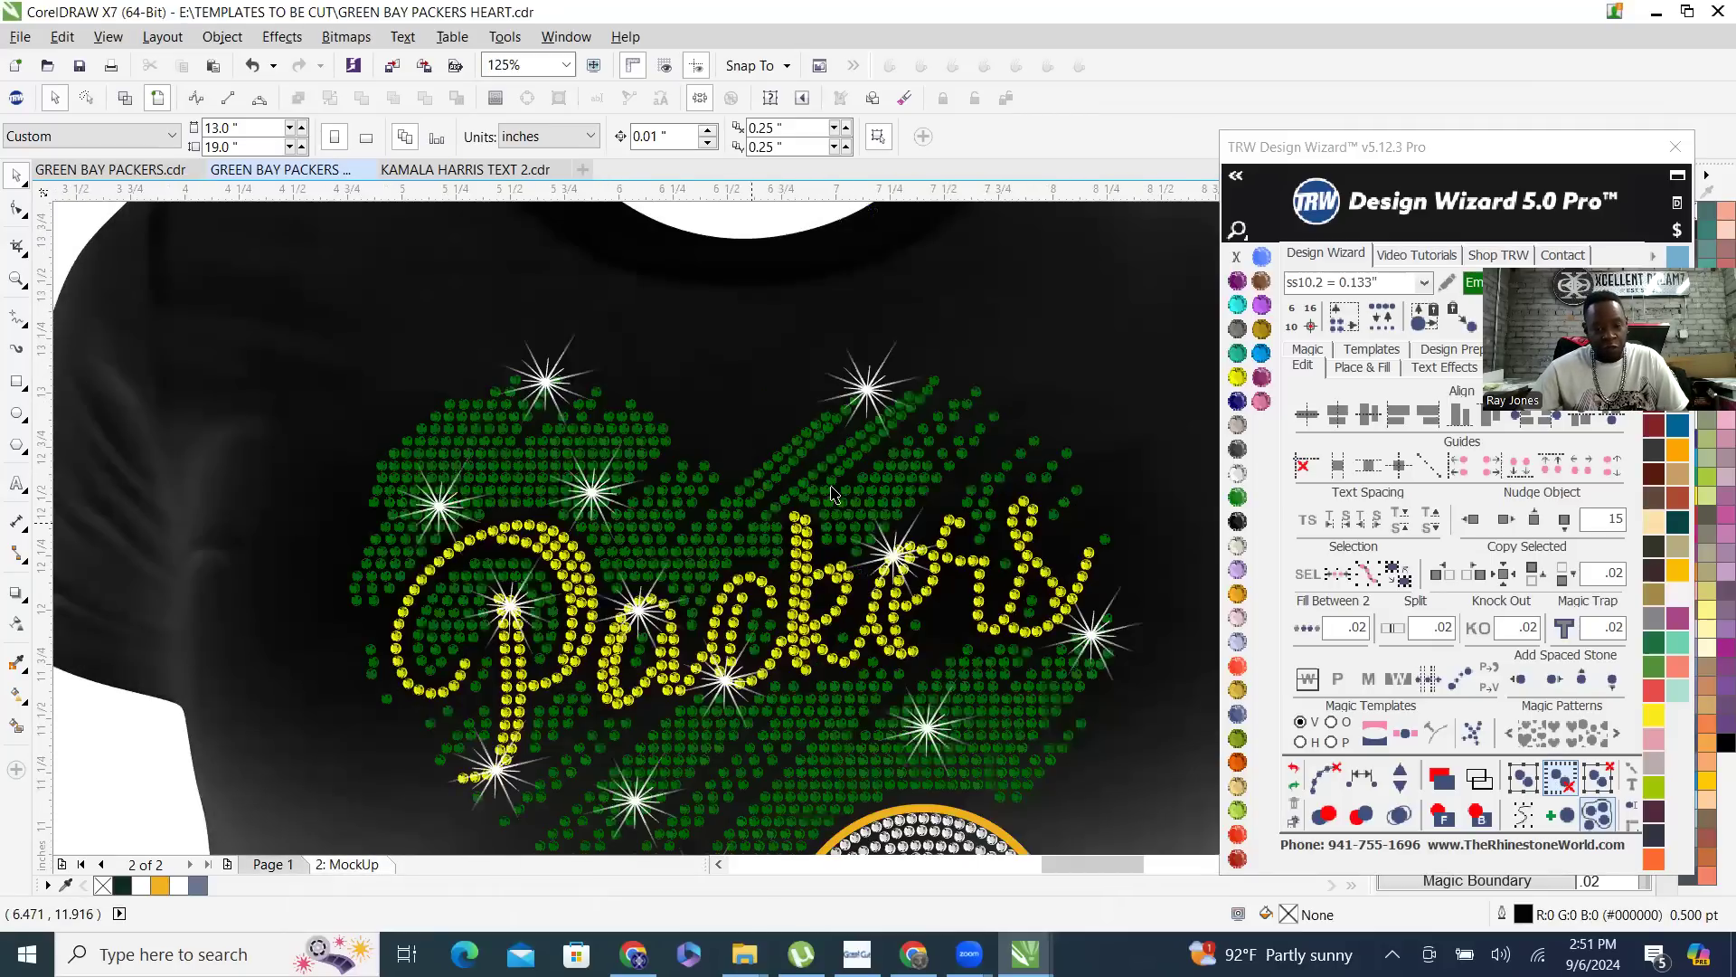
pyautogui.scroll(-2, 832, 468)
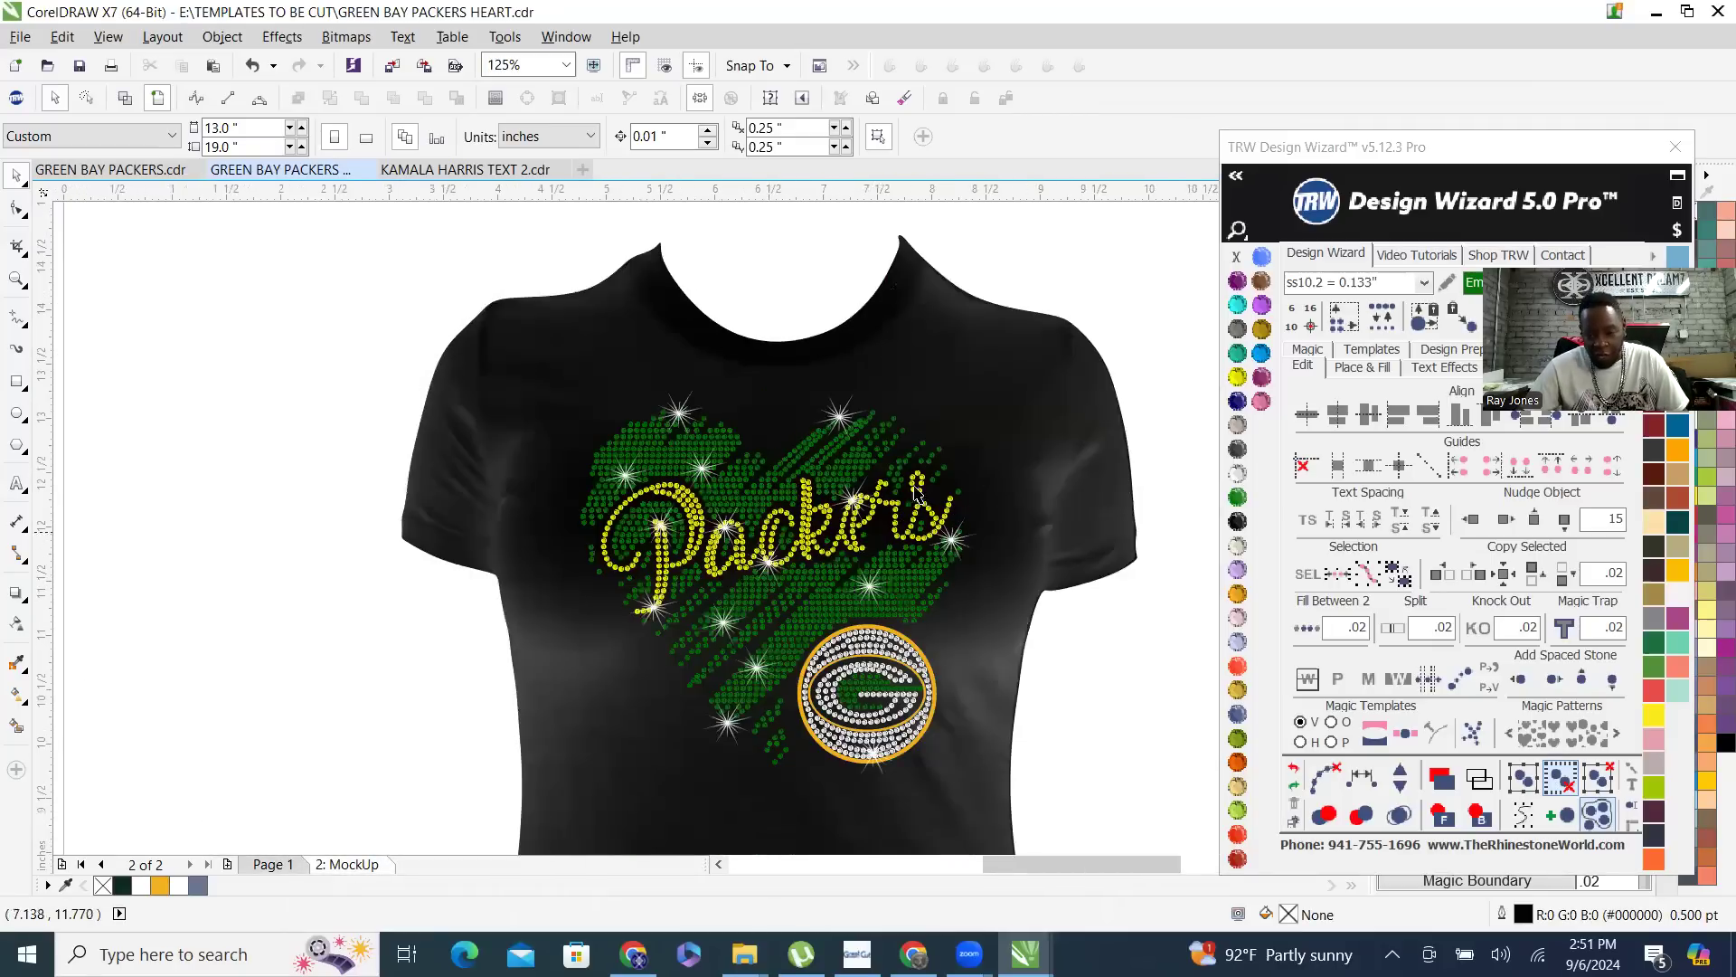
# - Send the black shirt image on the mockup page to the back, behind the vector artwork
pyautogui.click(1034, 428)
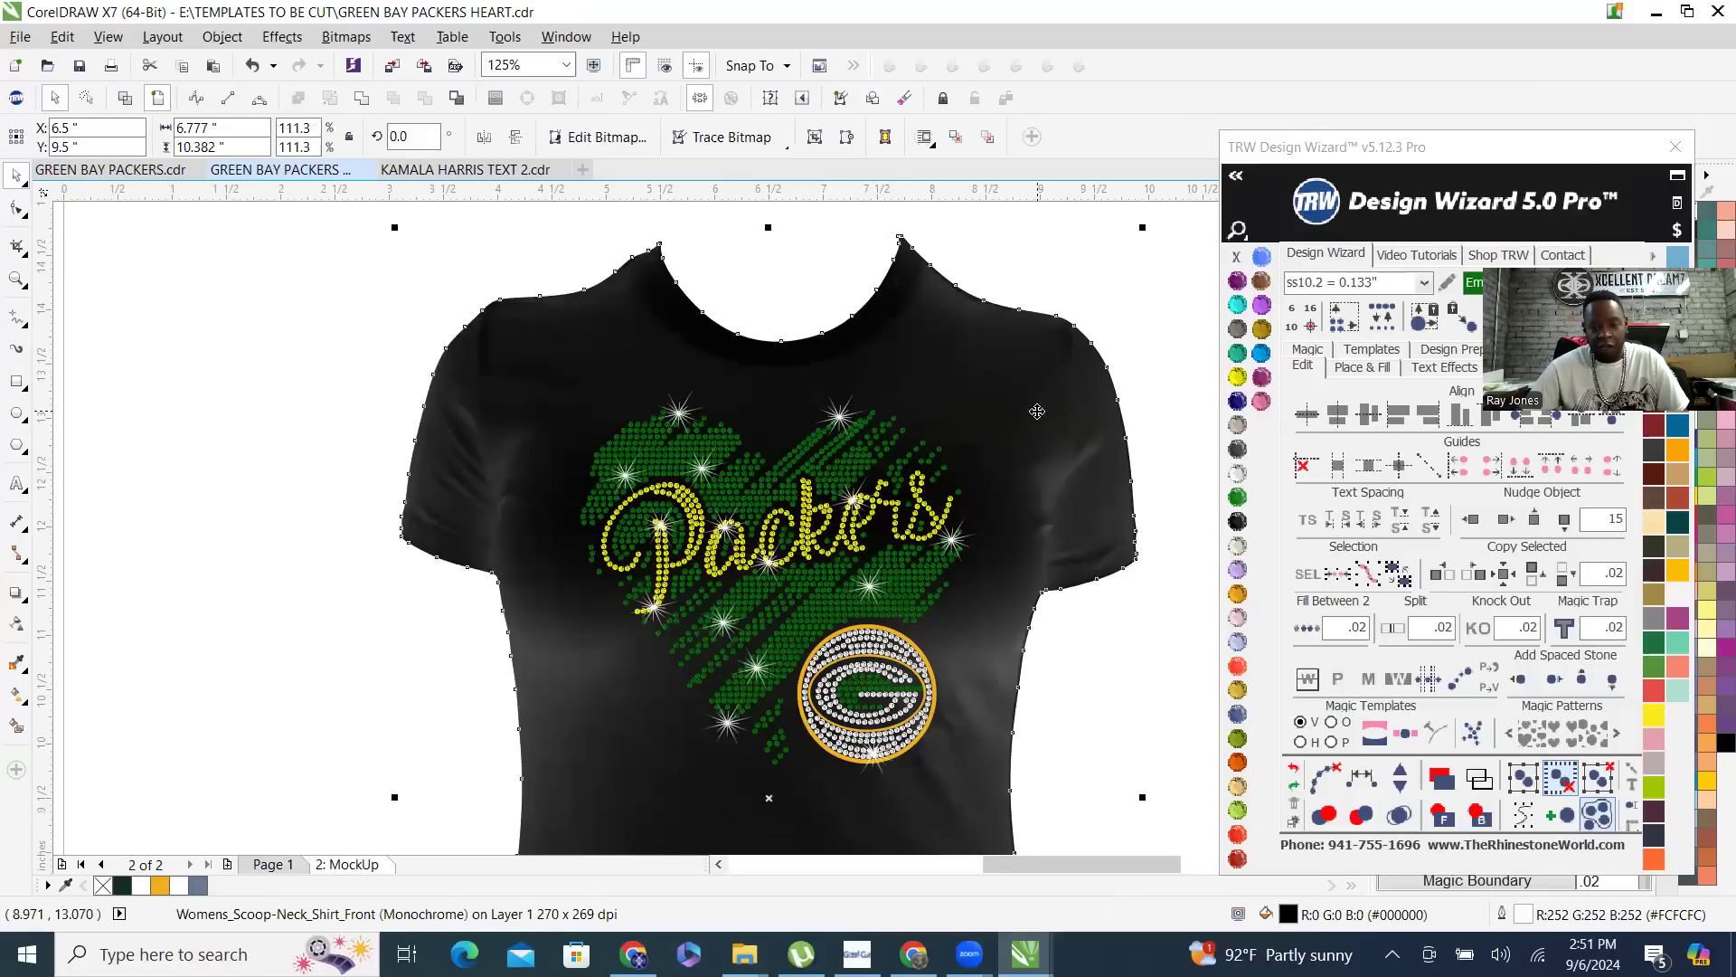
pyautogui.click(1462, 797)
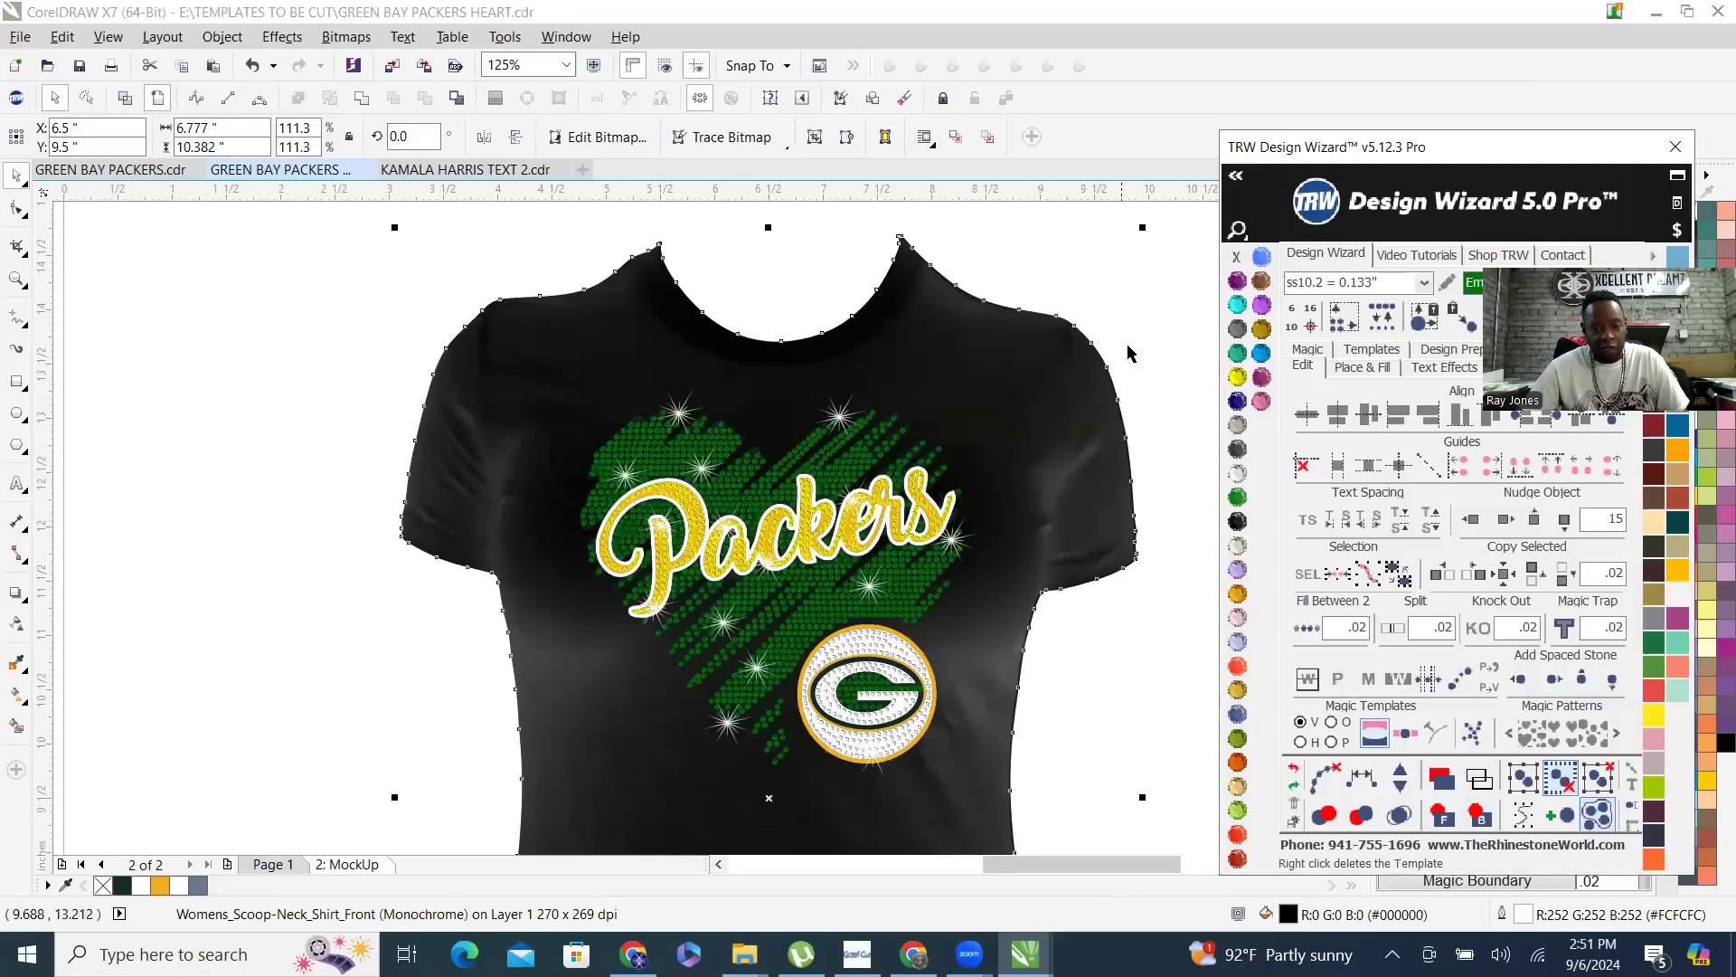
pyautogui.scroll(3, 760, 534)
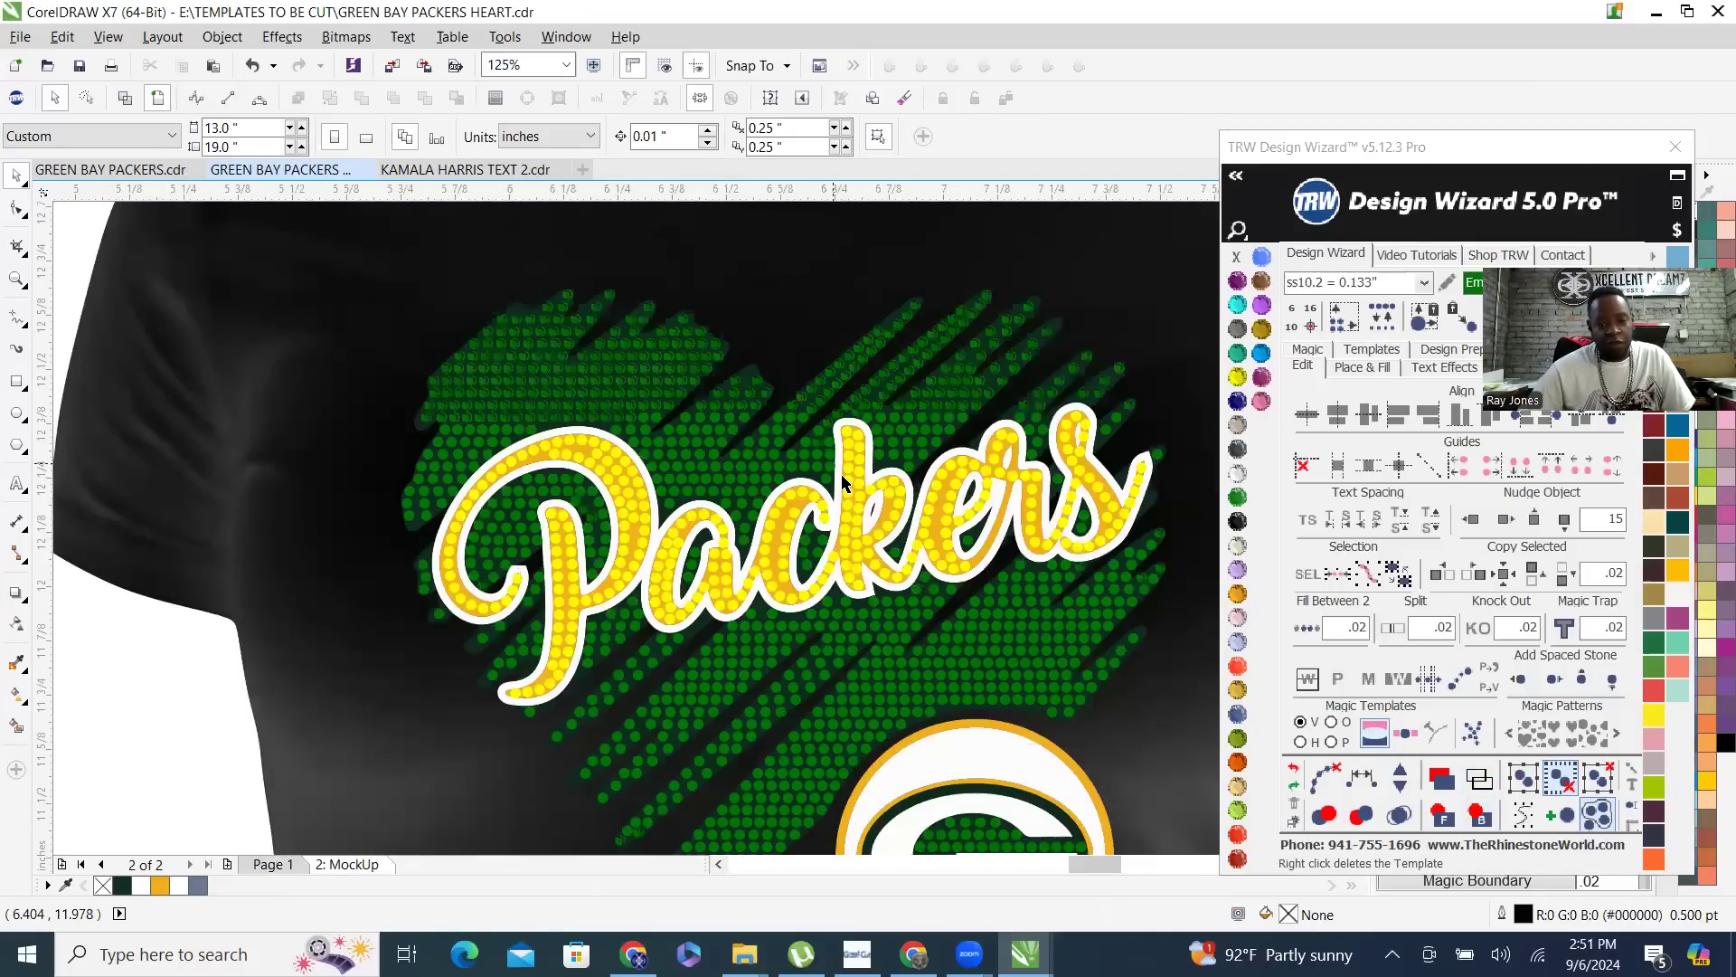
pyautogui.scroll(5, 853, 425)
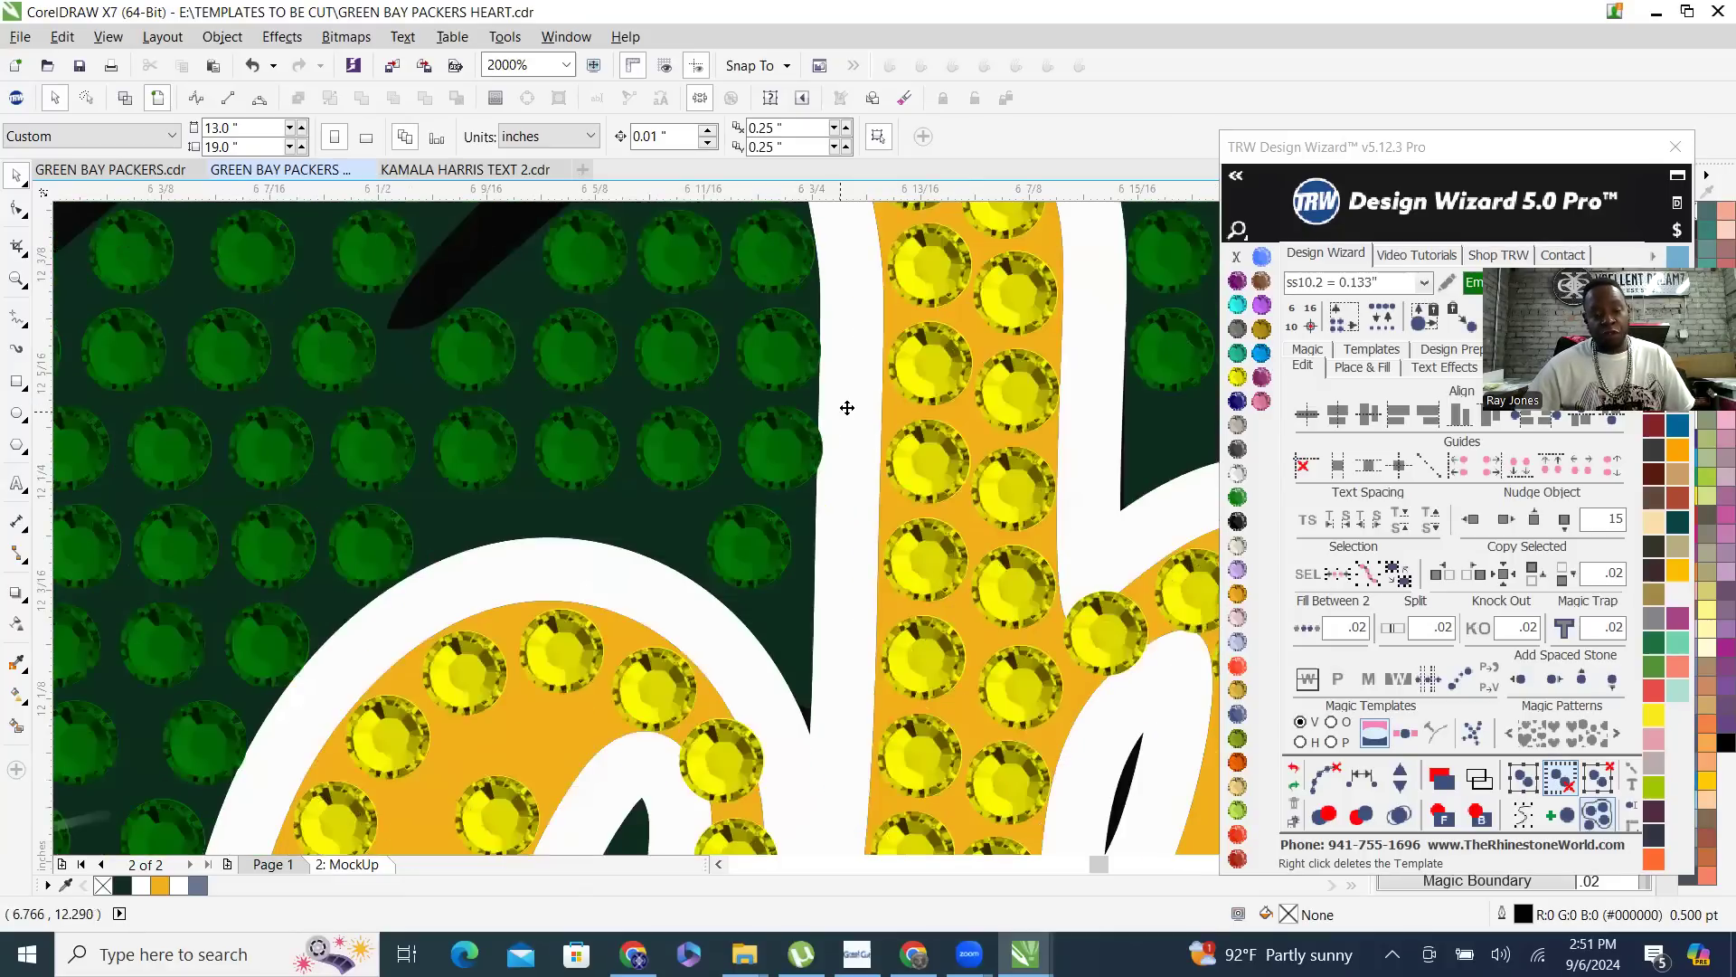
pyautogui.click(847, 407)
pyautogui.scroll(-3, 843, 410)
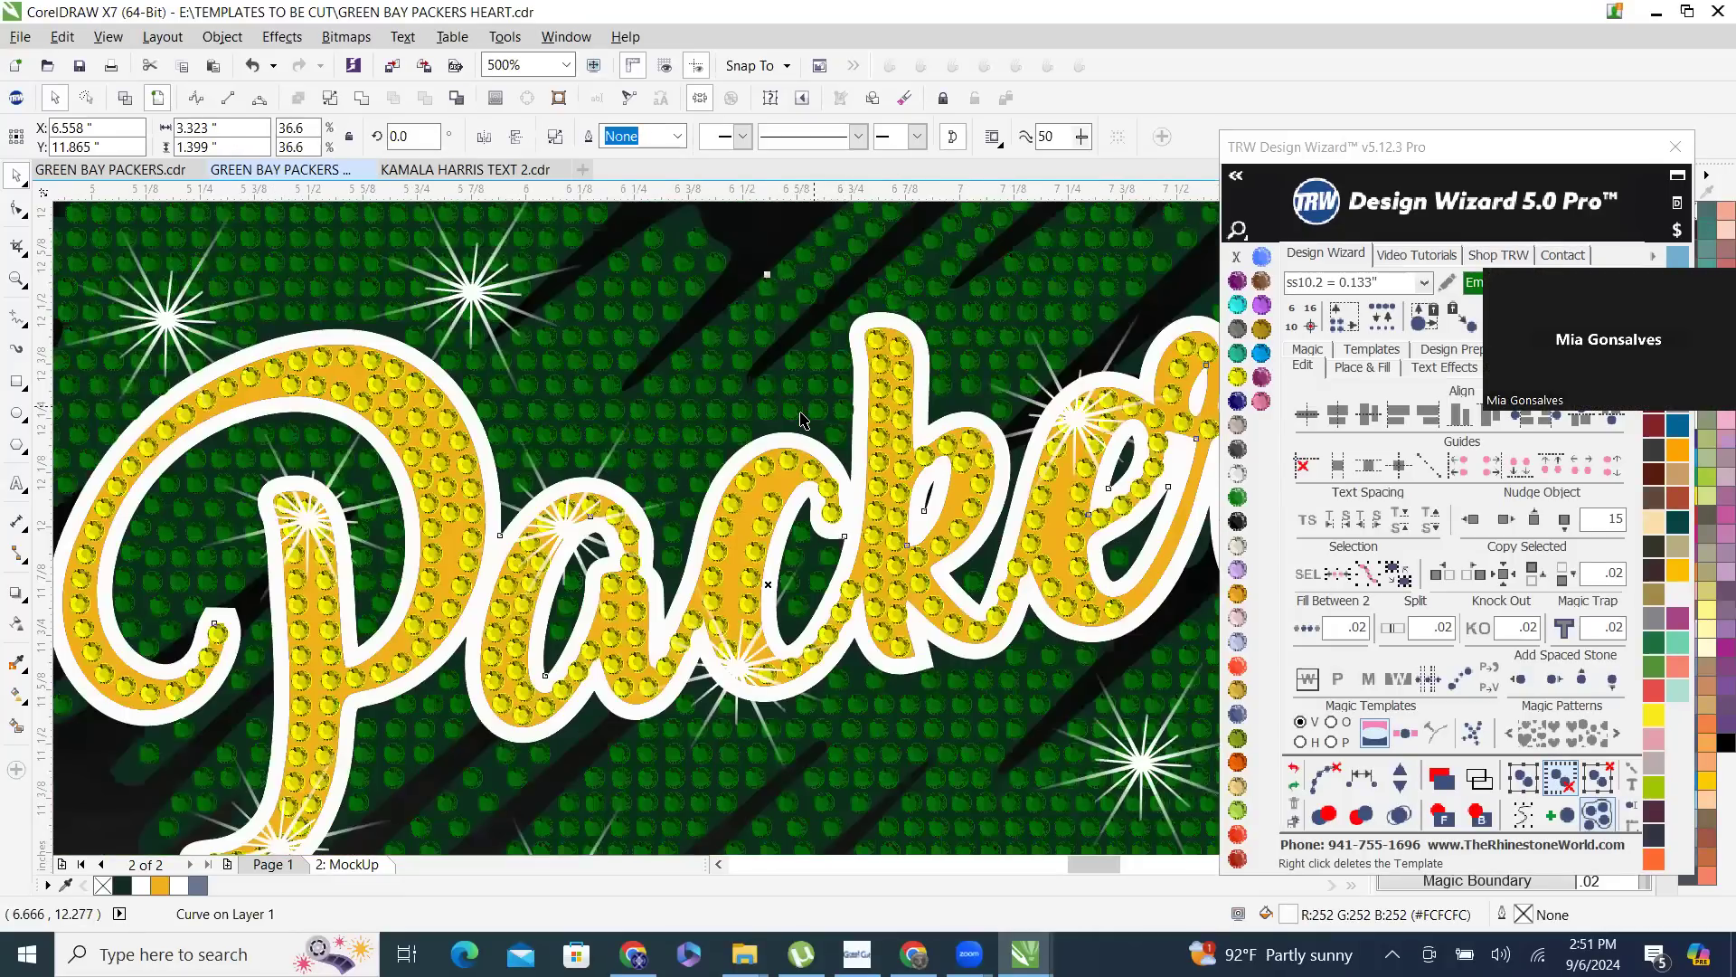
pyautogui.scroll(-3, 764, 353)
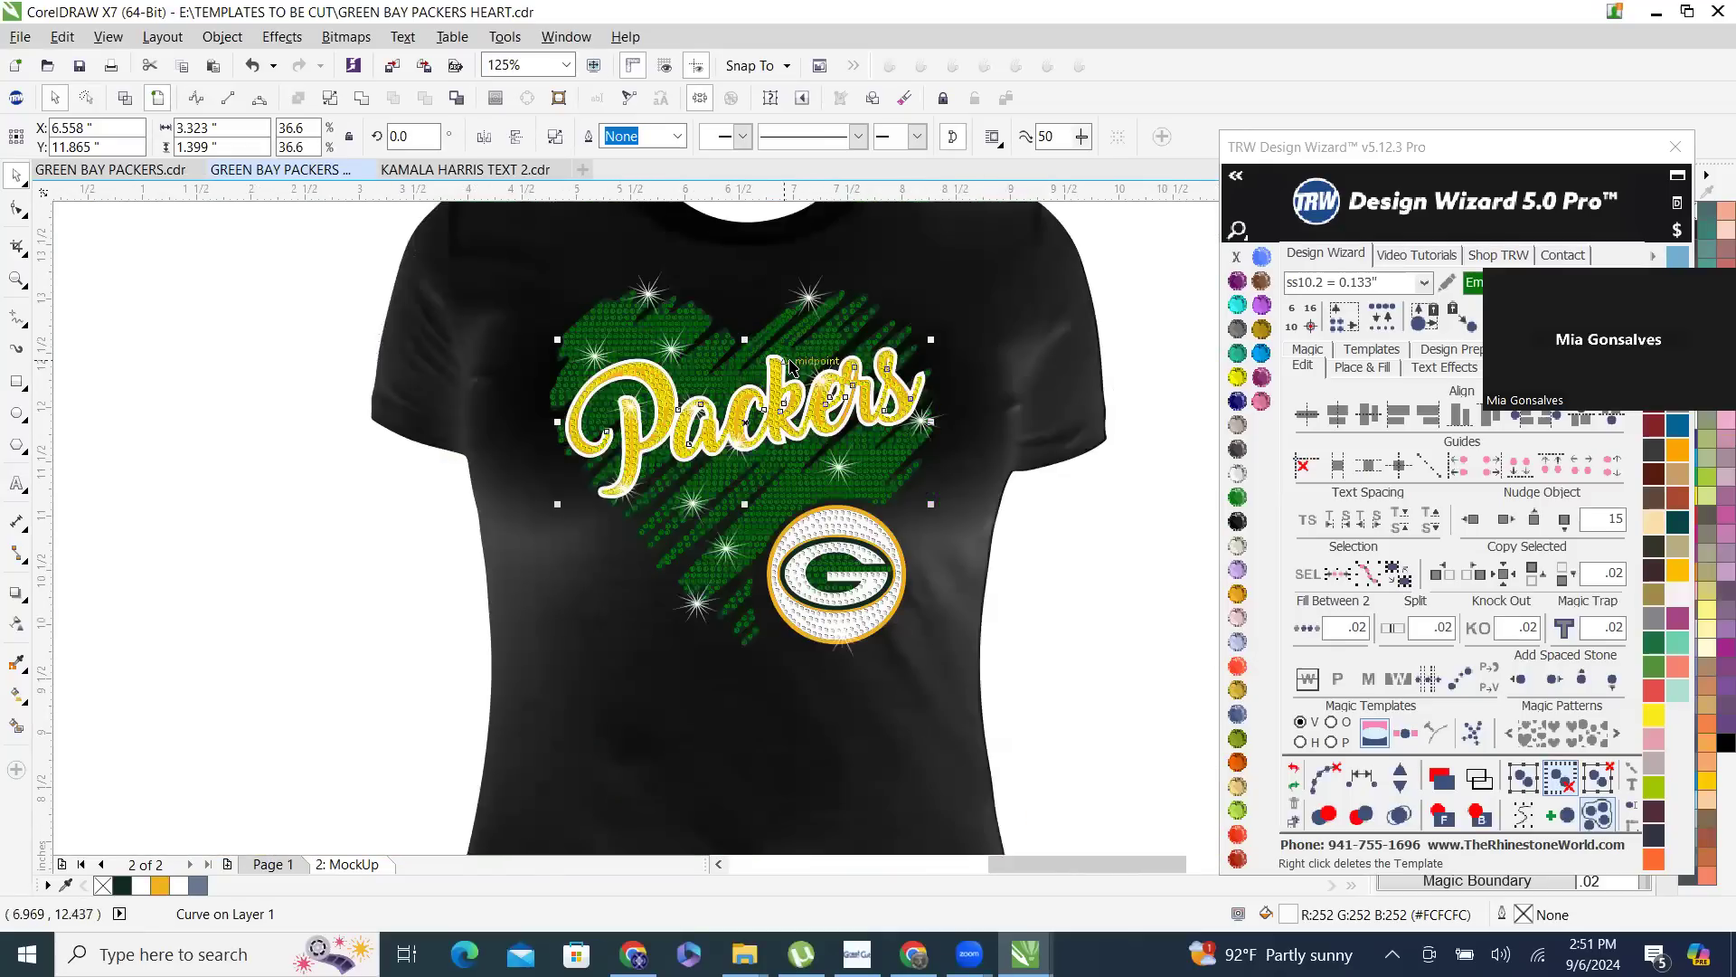
# - Send the gold fill of the Packers lettering to the back, behind the shirt image
pyautogui.click(945, 273)
pyautogui.scroll(3, 784, 370)
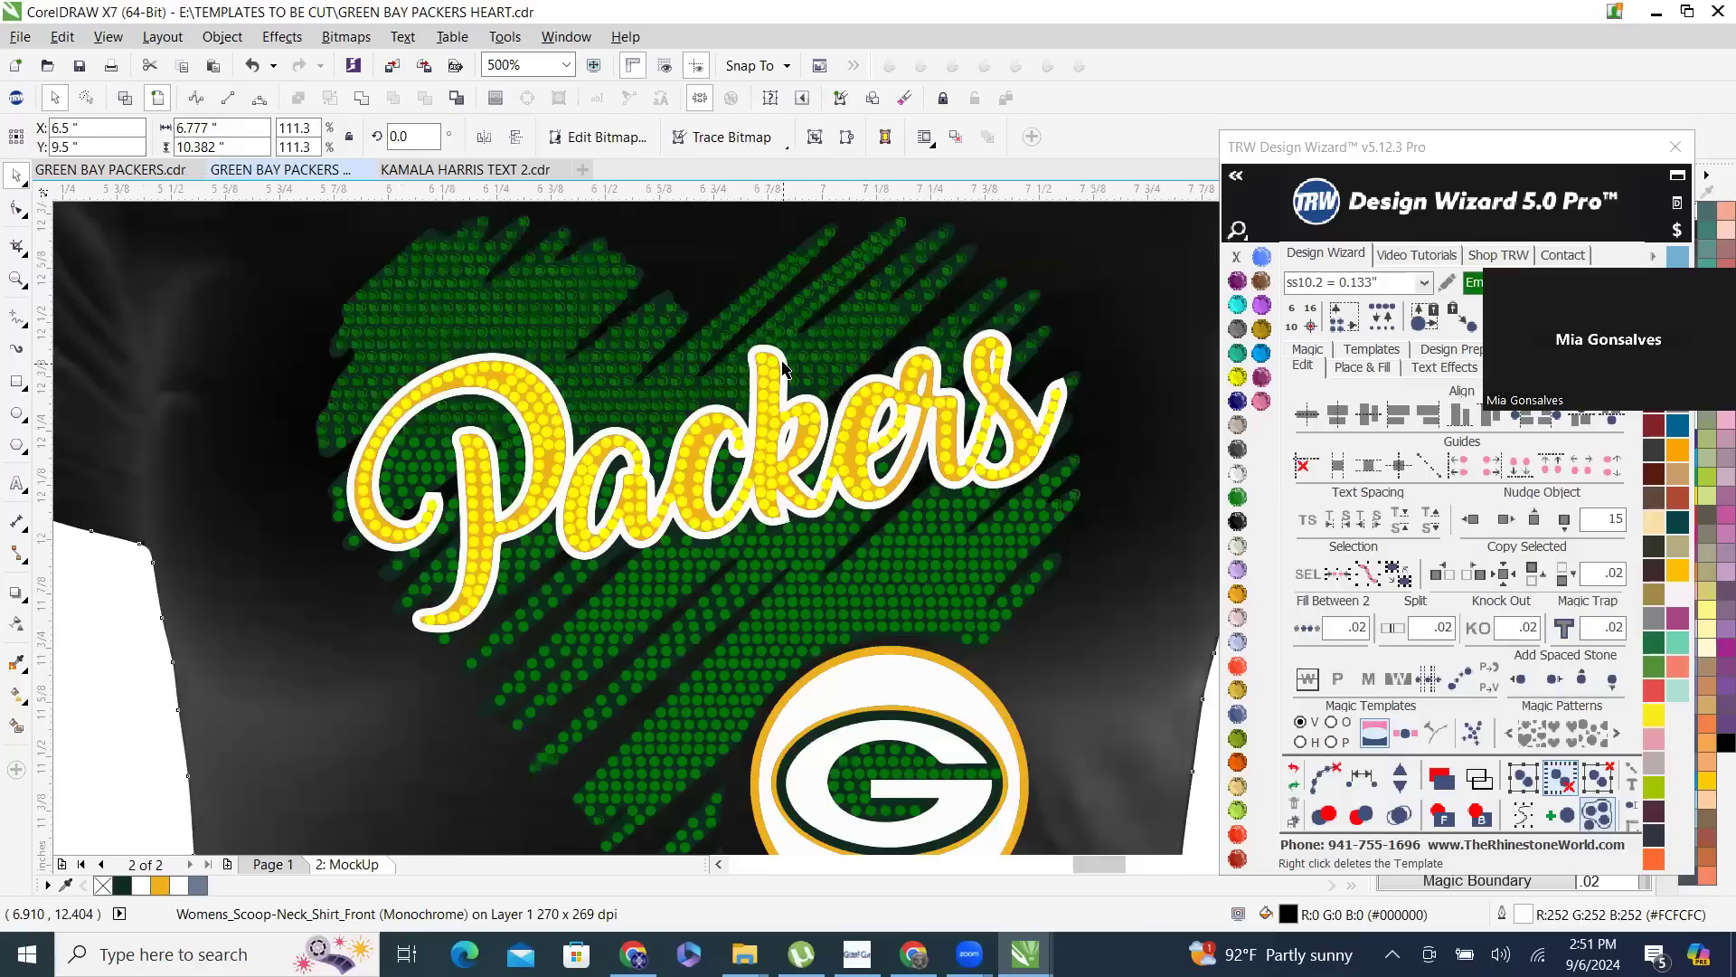
pyautogui.click(764, 442)
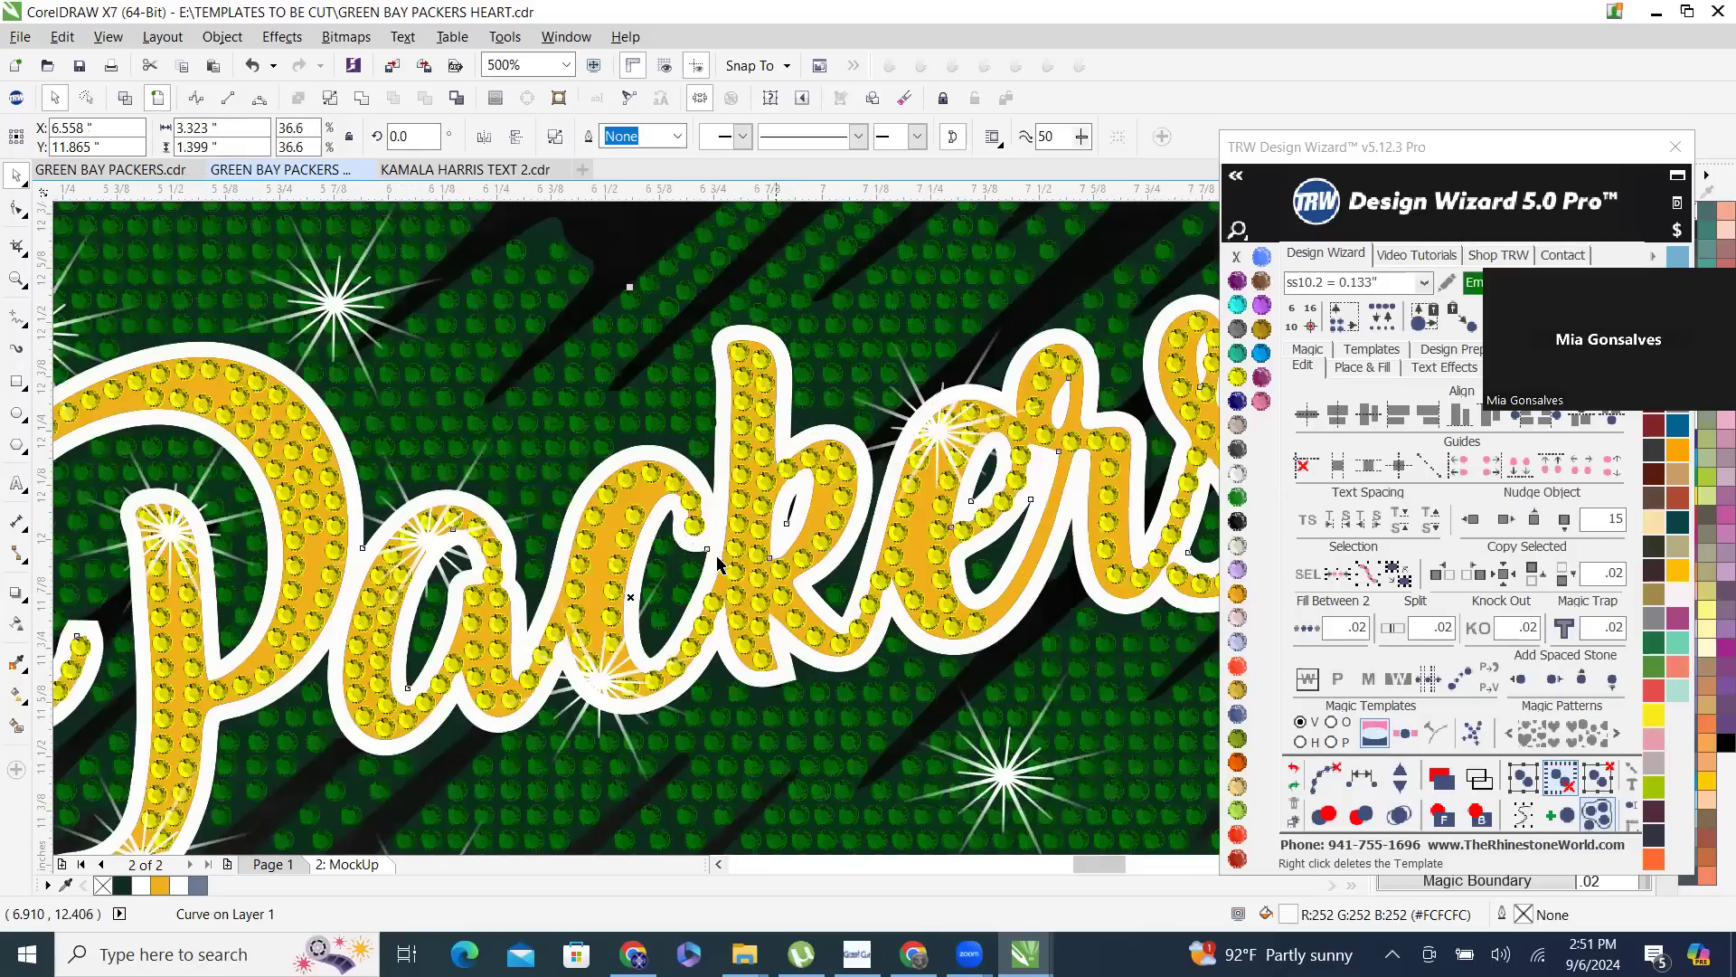
pyautogui.scroll(2, 719, 558)
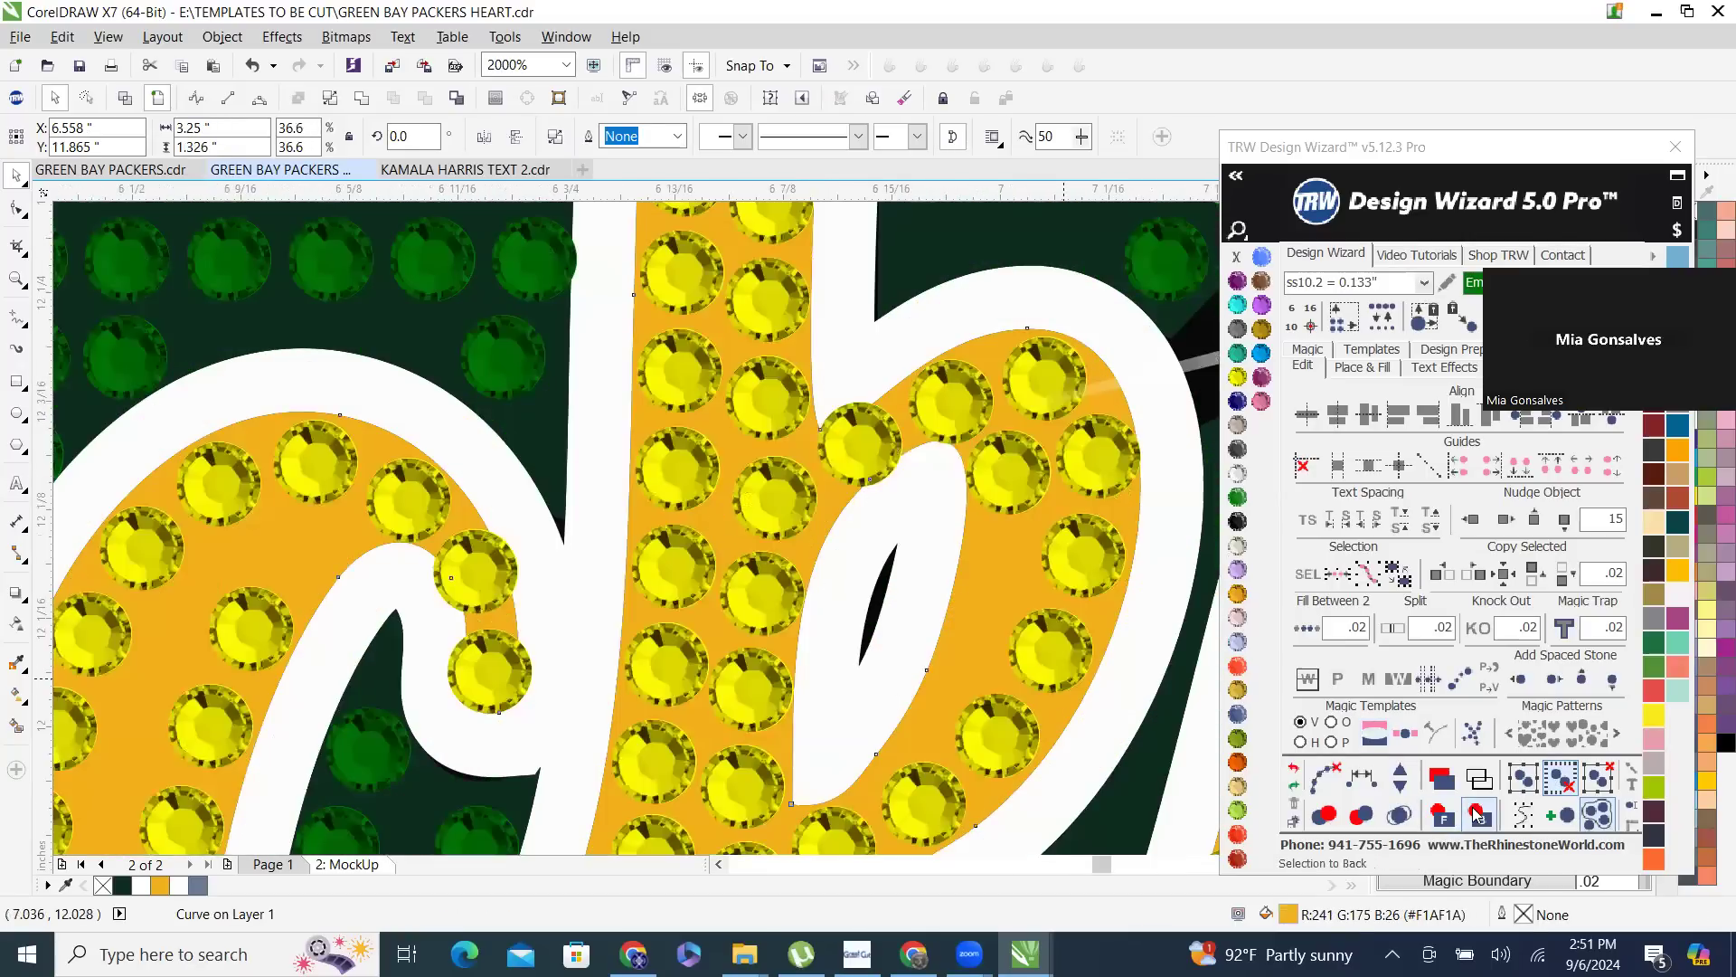
pyautogui.click(1463, 780)
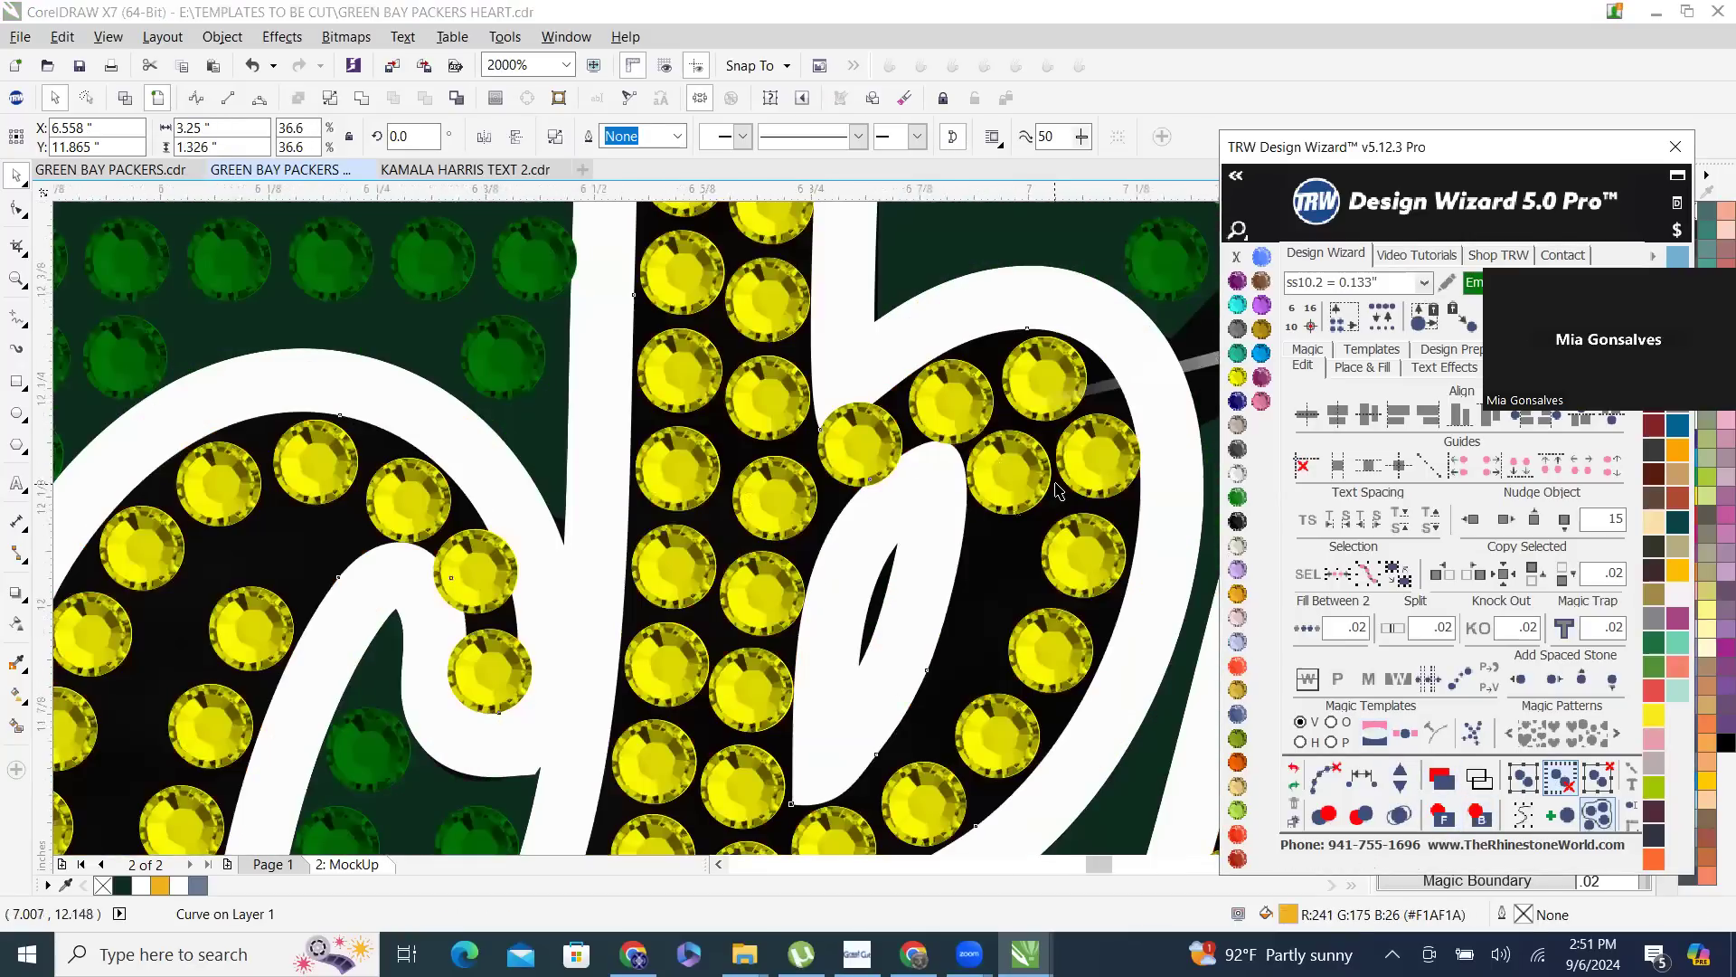
# - Inspect the shirt mockup with the outlined rhinestone lettering, both as a whole and up close
pyautogui.scroll(-2, 992, 397)
pyautogui.scroll(-2, 968, 390)
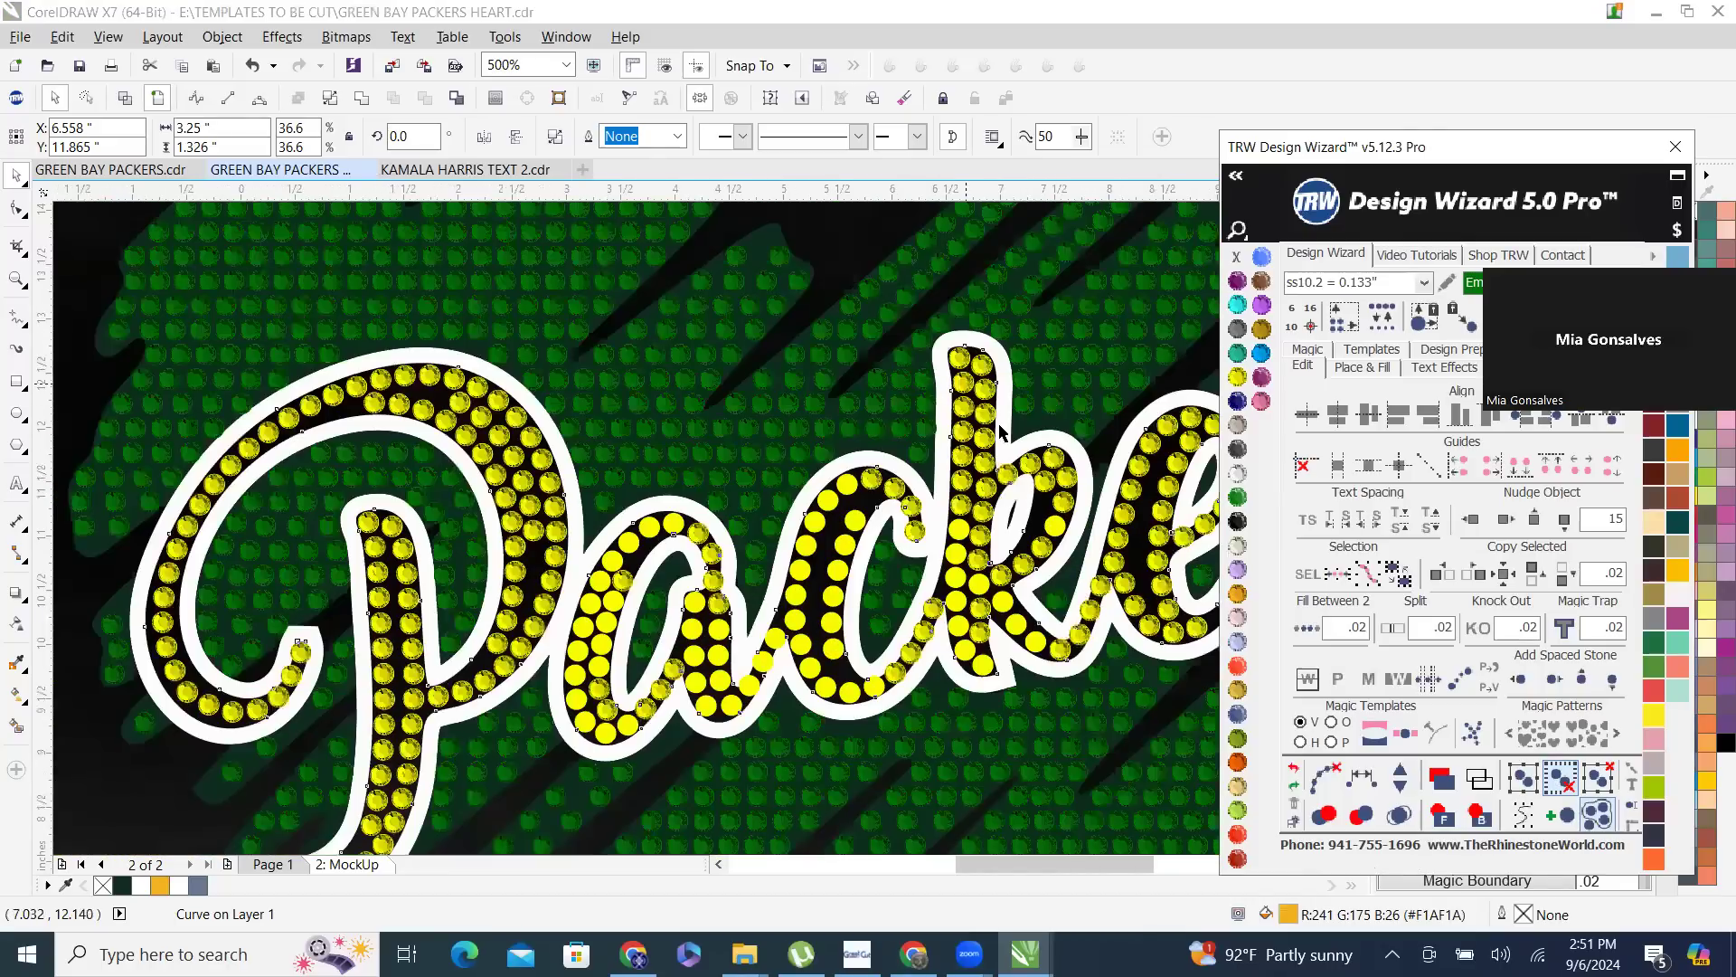
pyautogui.scroll(-3, 1000, 432)
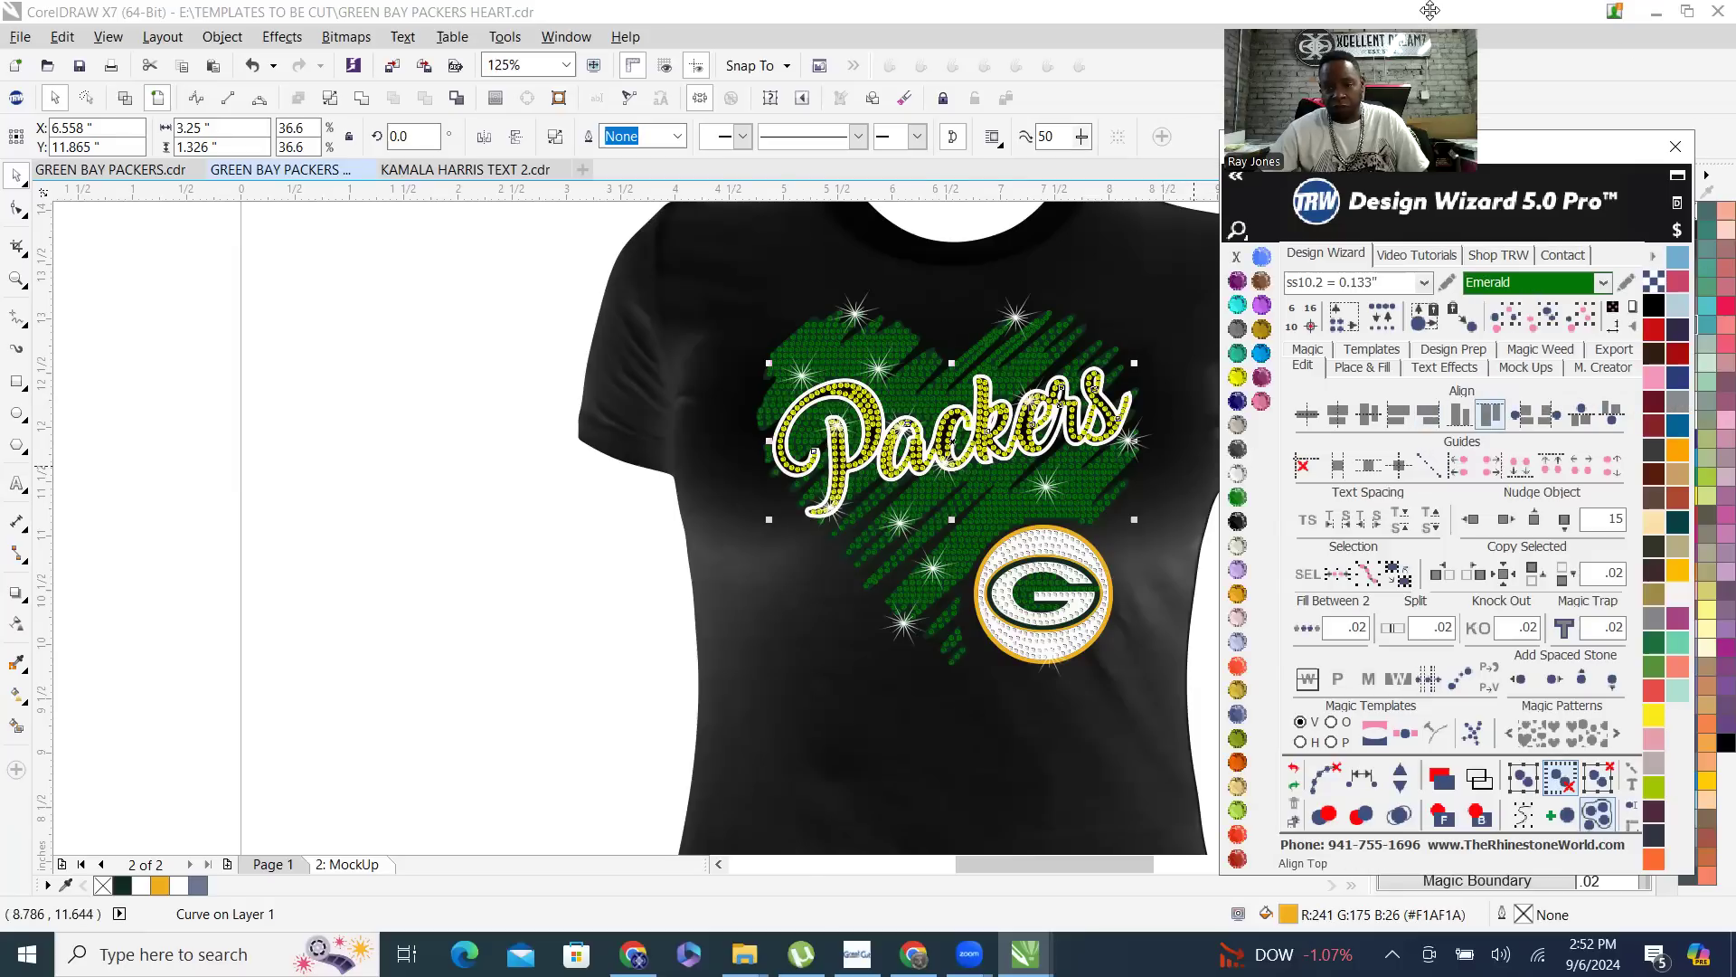
pyautogui.click(421, 371)
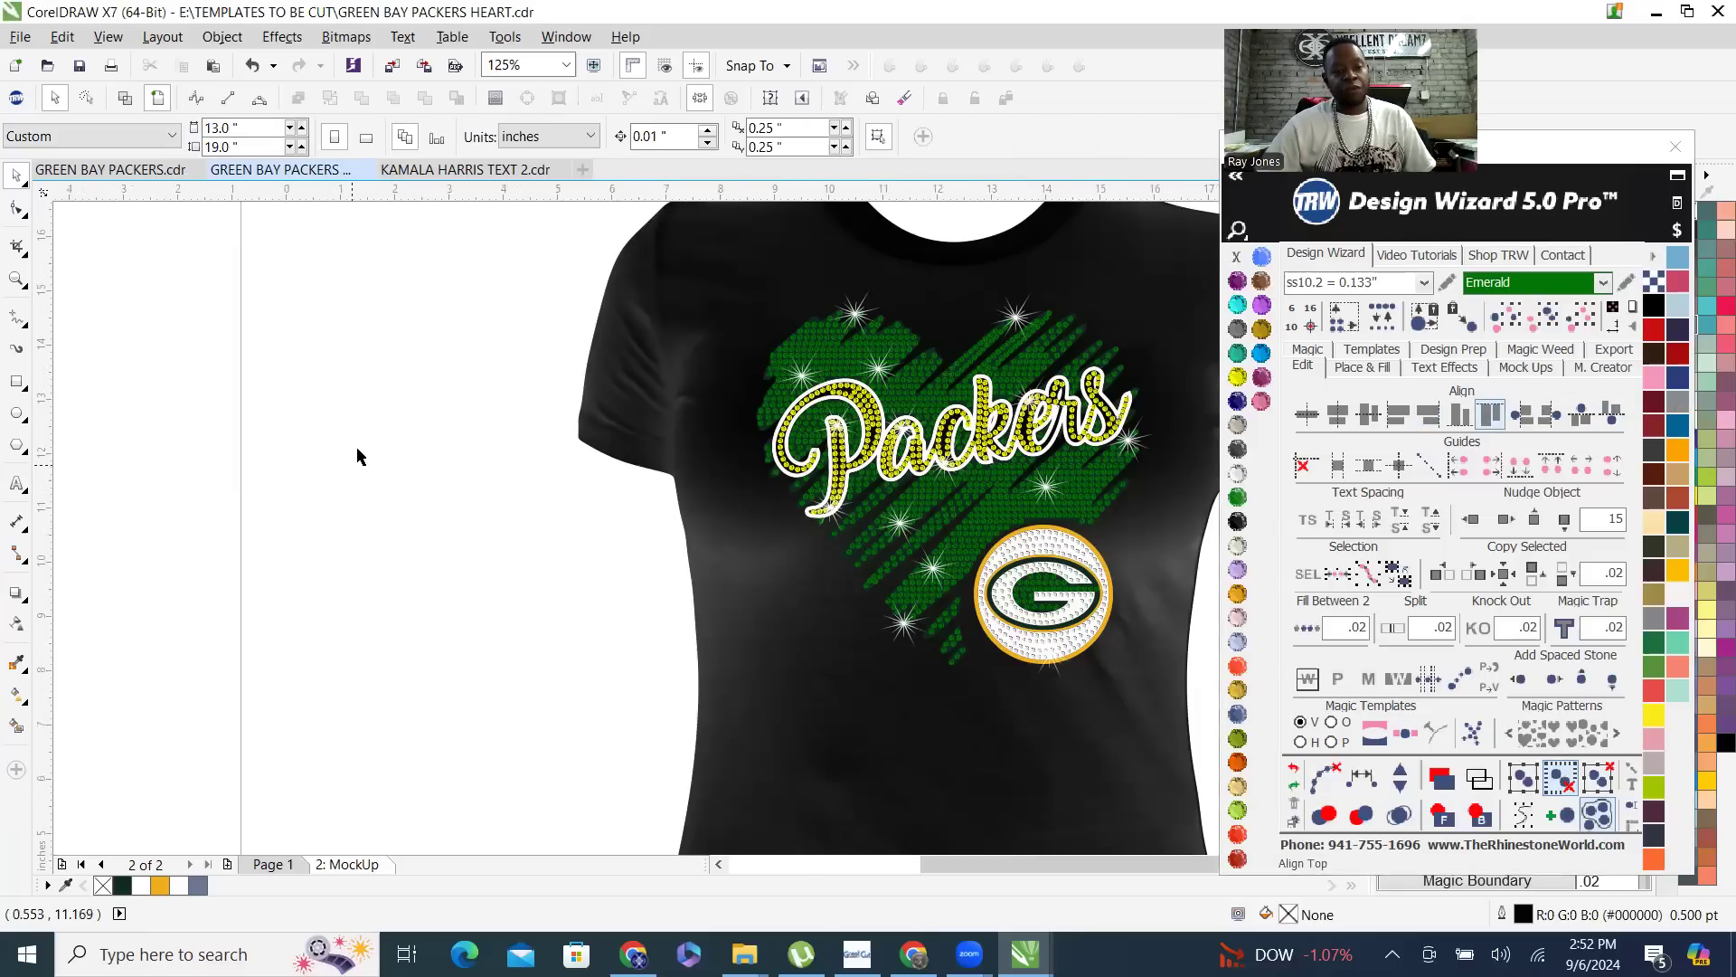
pyautogui.scroll(-2, 357, 457)
pyautogui.scroll(-2, 710, 414)
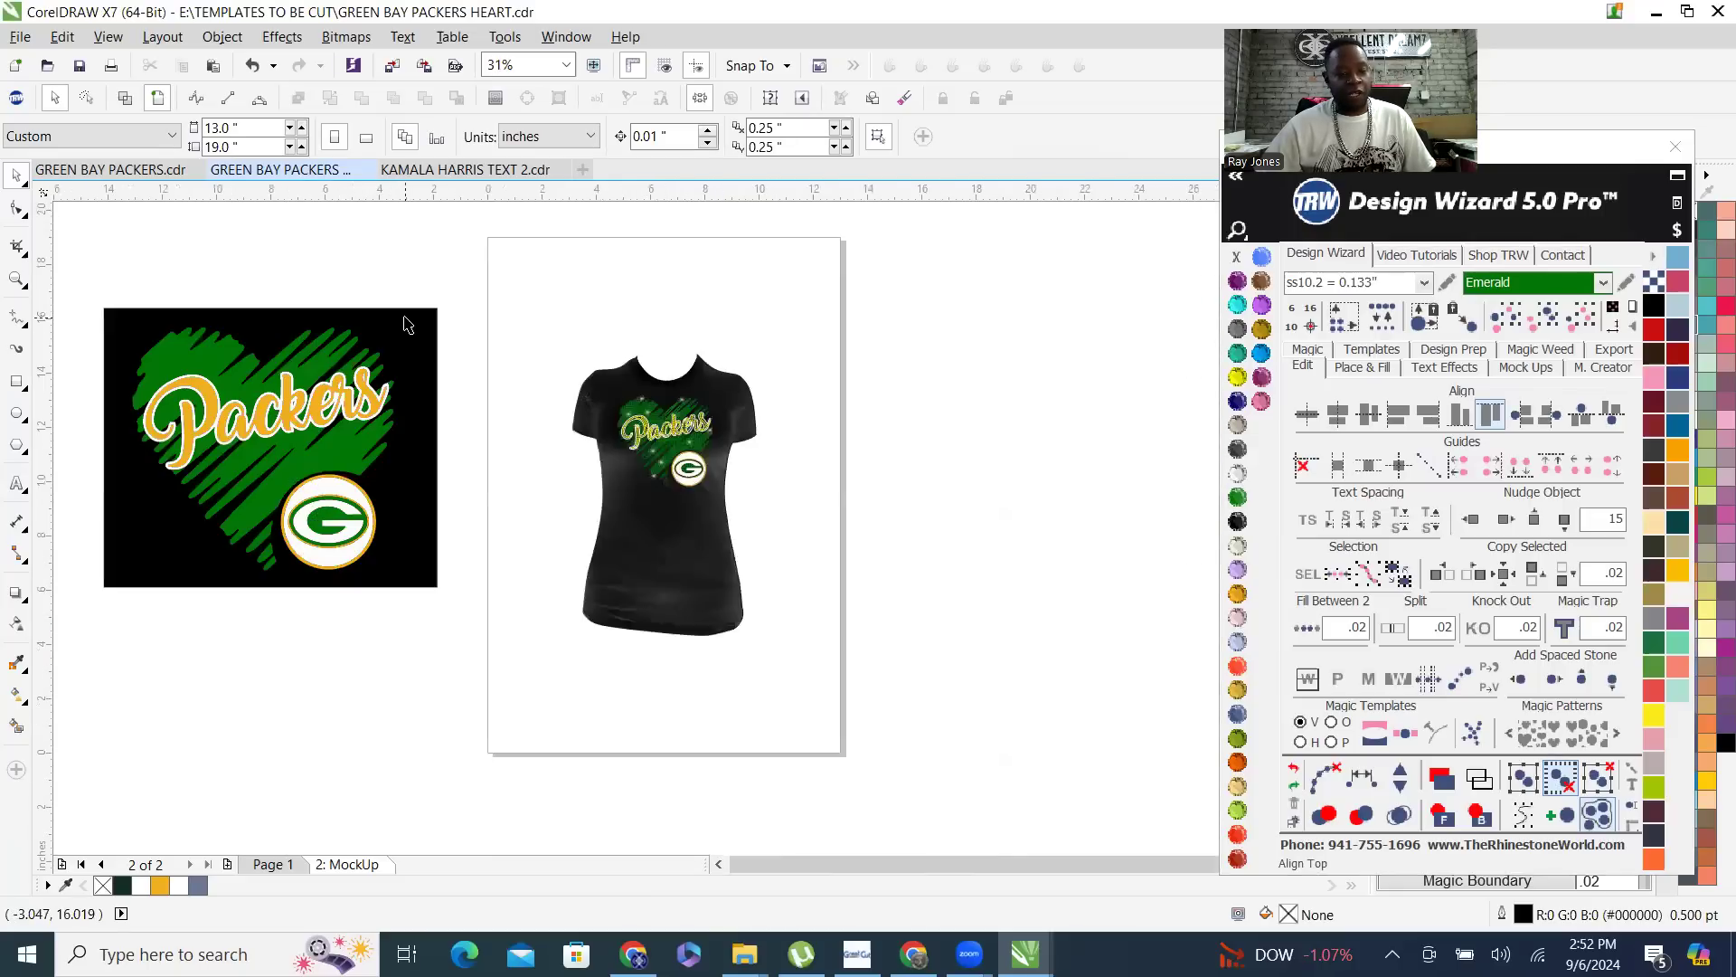
pyautogui.scroll(4, 646, 412)
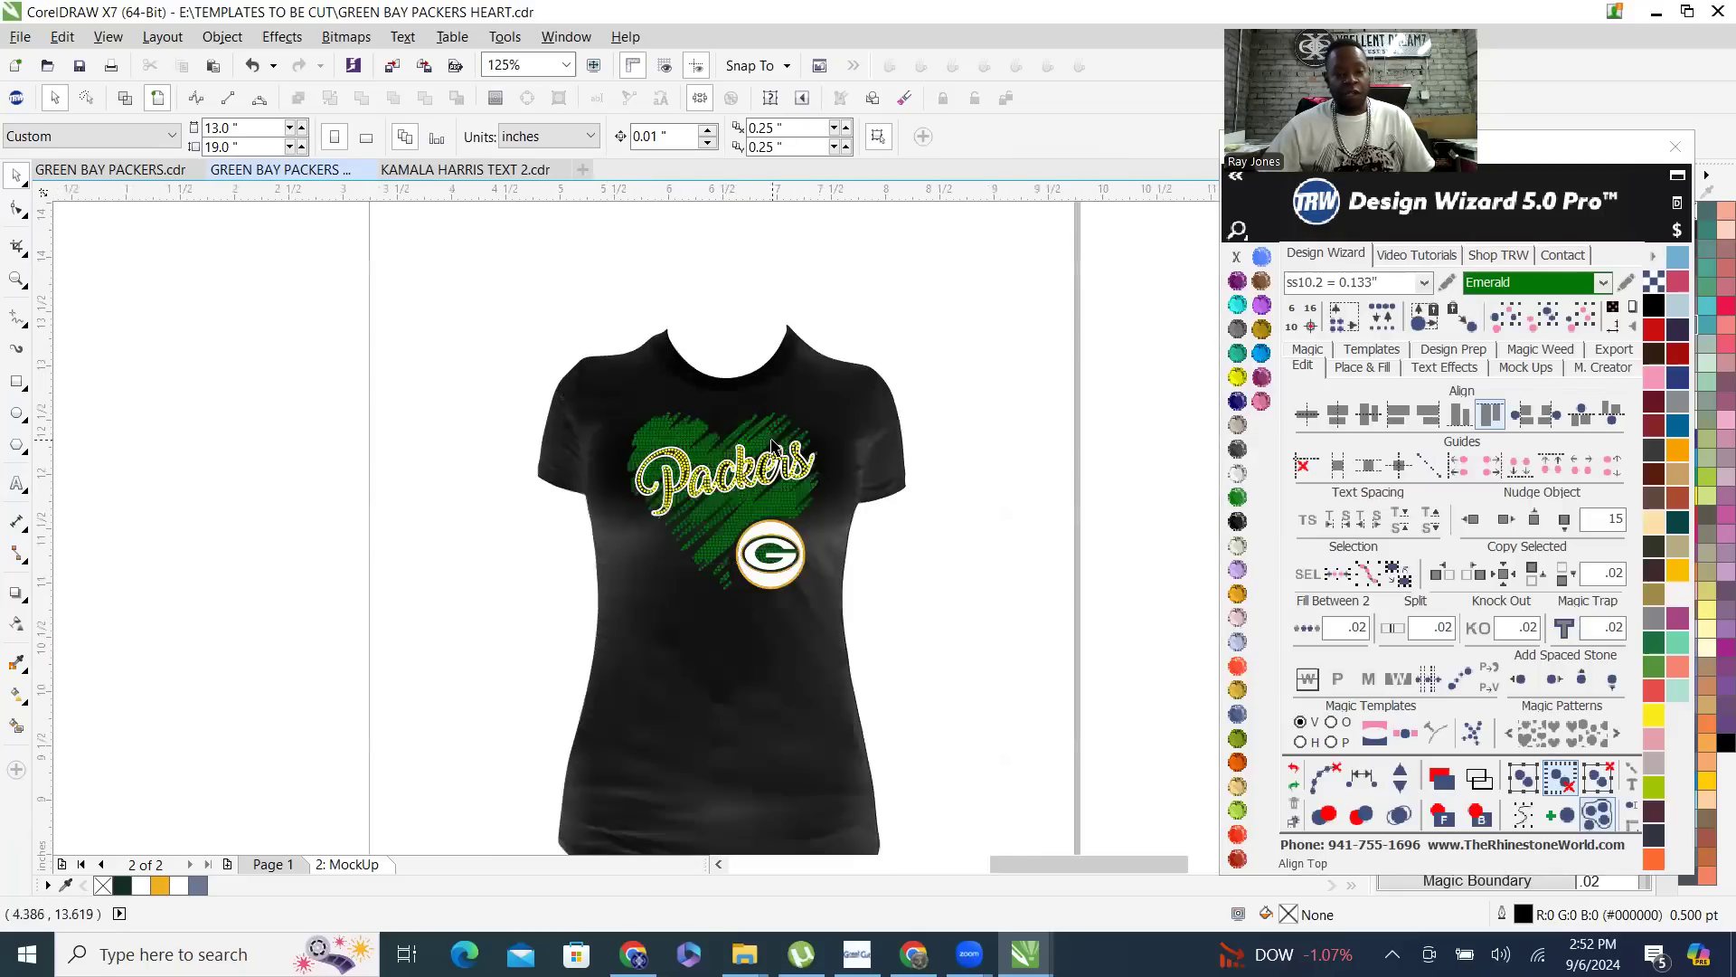
pyautogui.scroll(2, 817, 541)
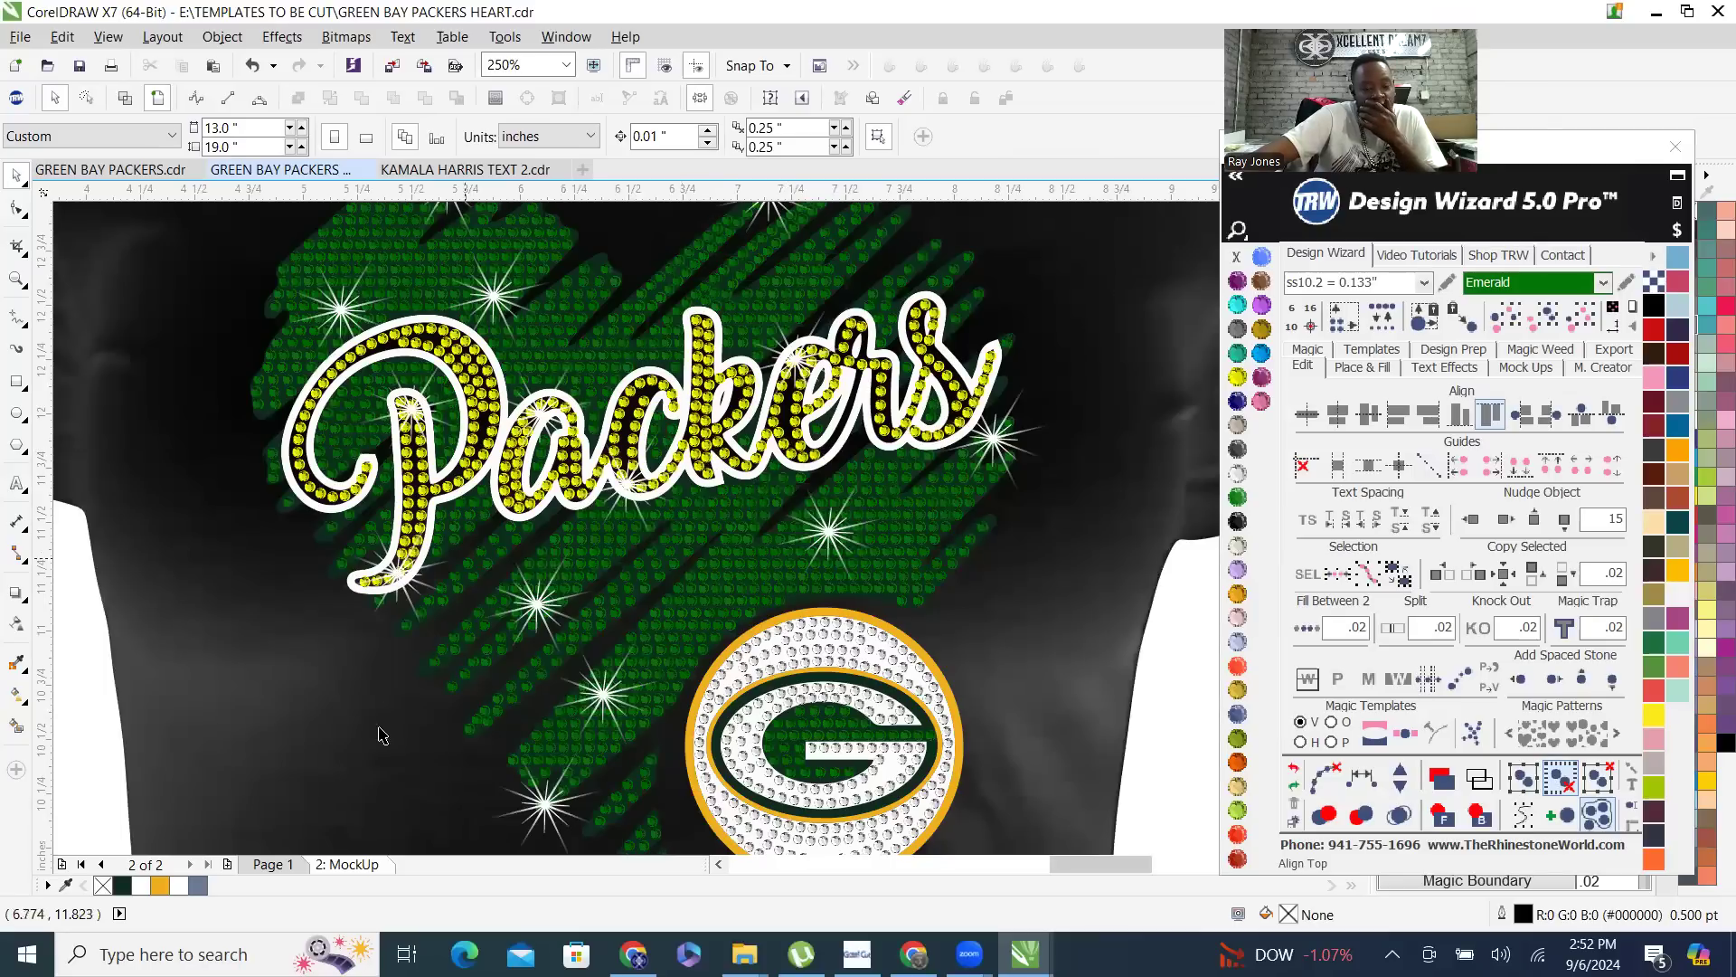
# - On Page 1, recolor the white outline of the Packers lettering TRW Pink and nudge it 15 inches left of the artwork
pyautogui.click(286, 863)
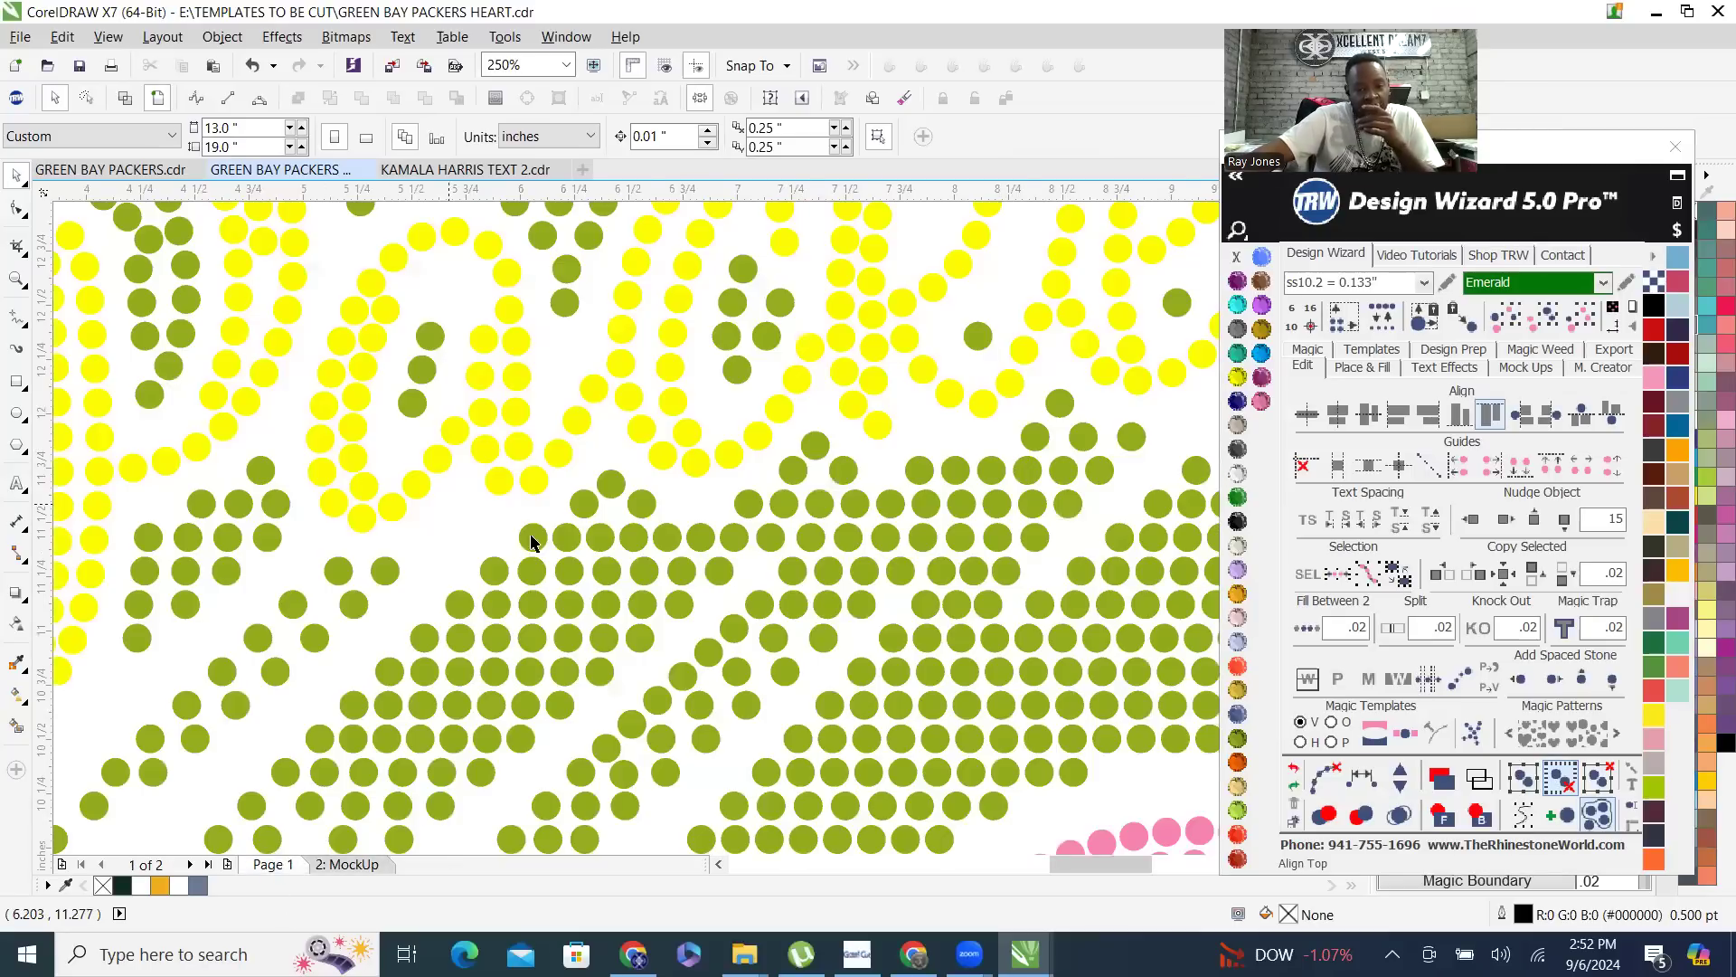
pyautogui.scroll(-6, 489, 520)
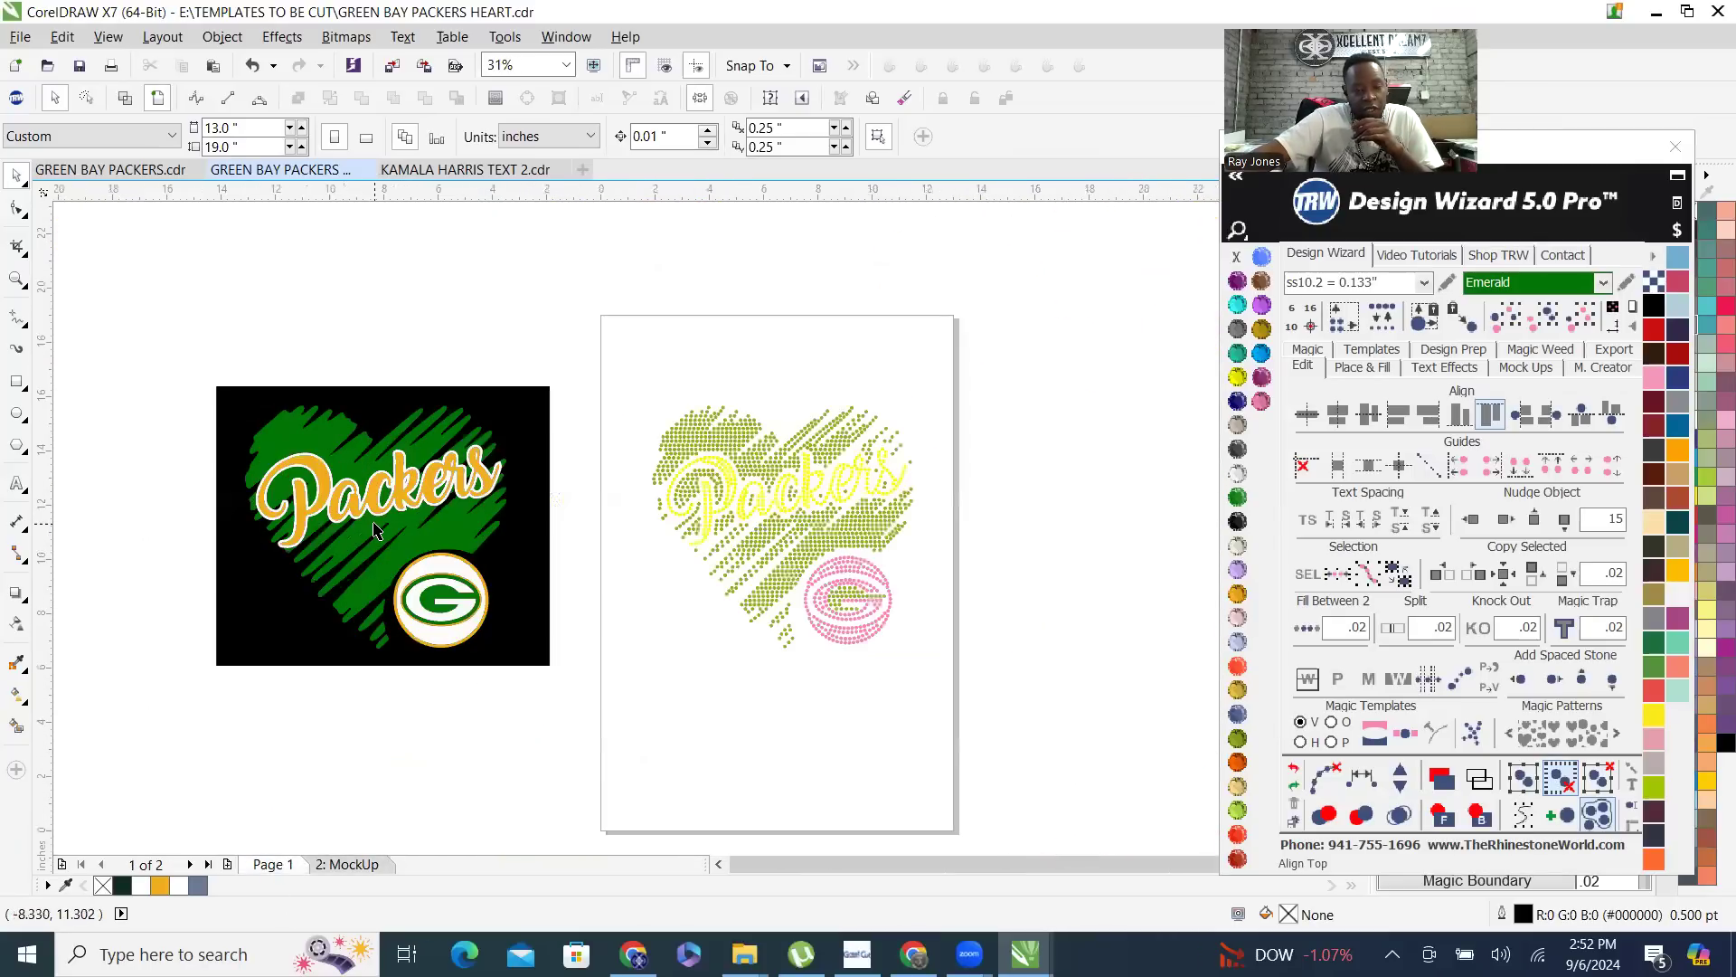
pyautogui.scroll(4, 377, 530)
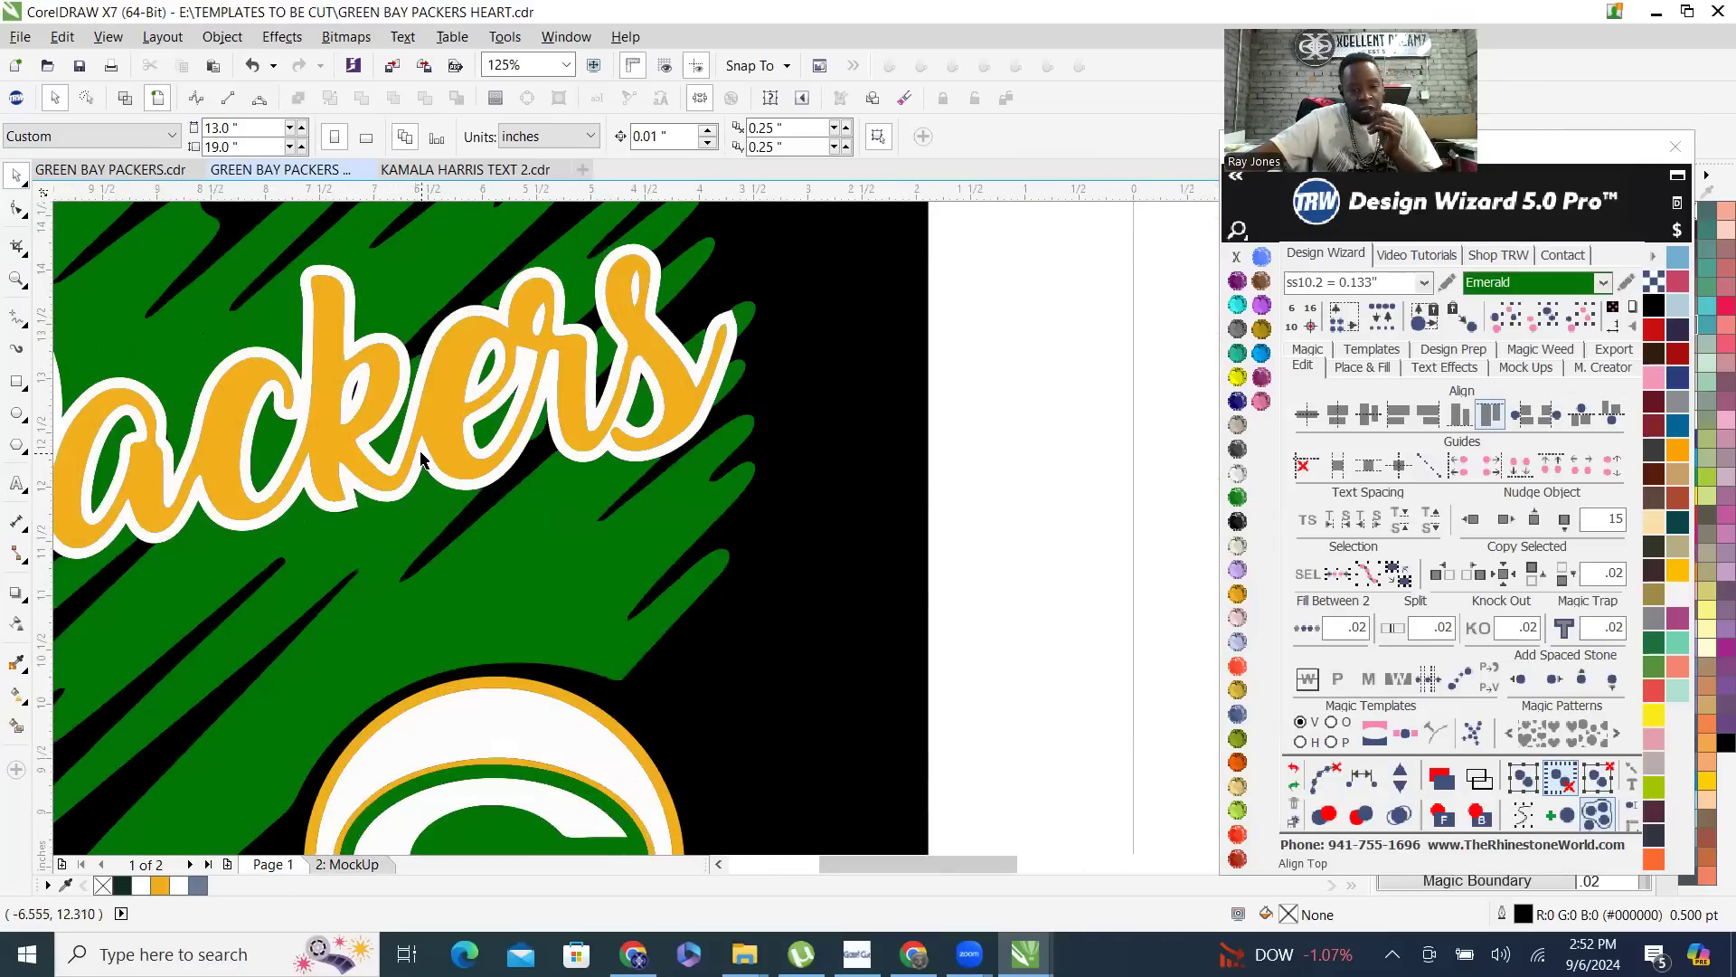
pyautogui.click(421, 457)
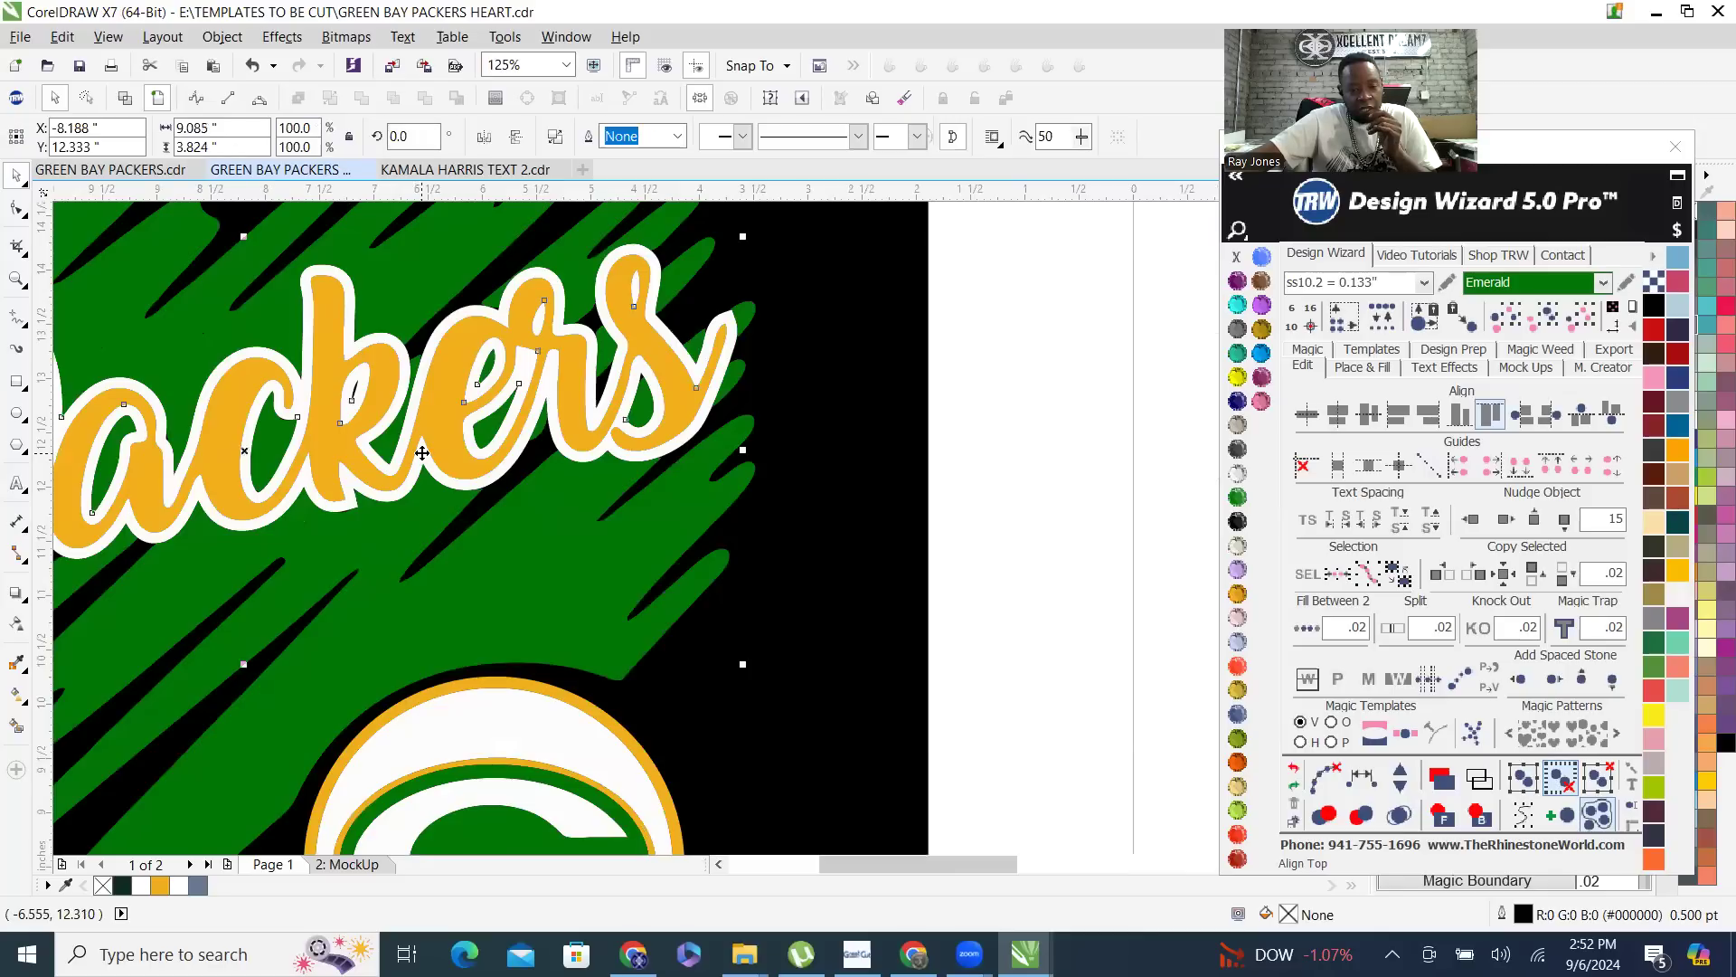
pyautogui.click(1261, 401)
pyautogui.scroll(-2, 841, 450)
pyautogui.scroll(-5, 877, 463)
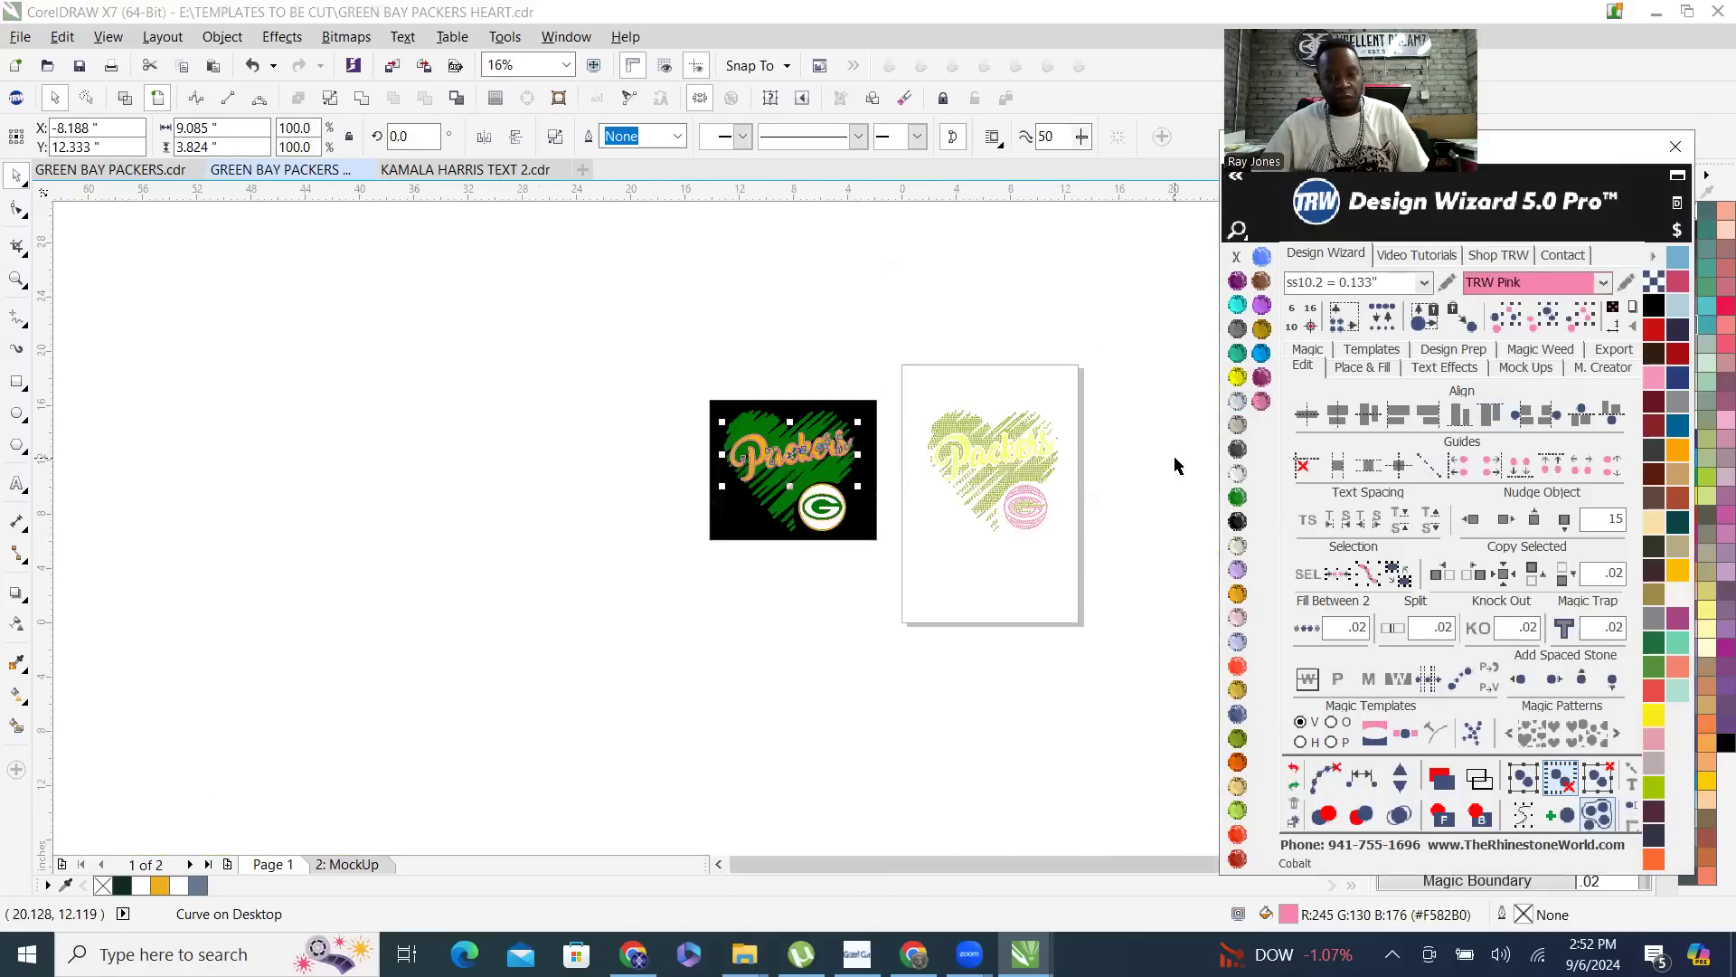
pyautogui.scroll(7, 848, 509)
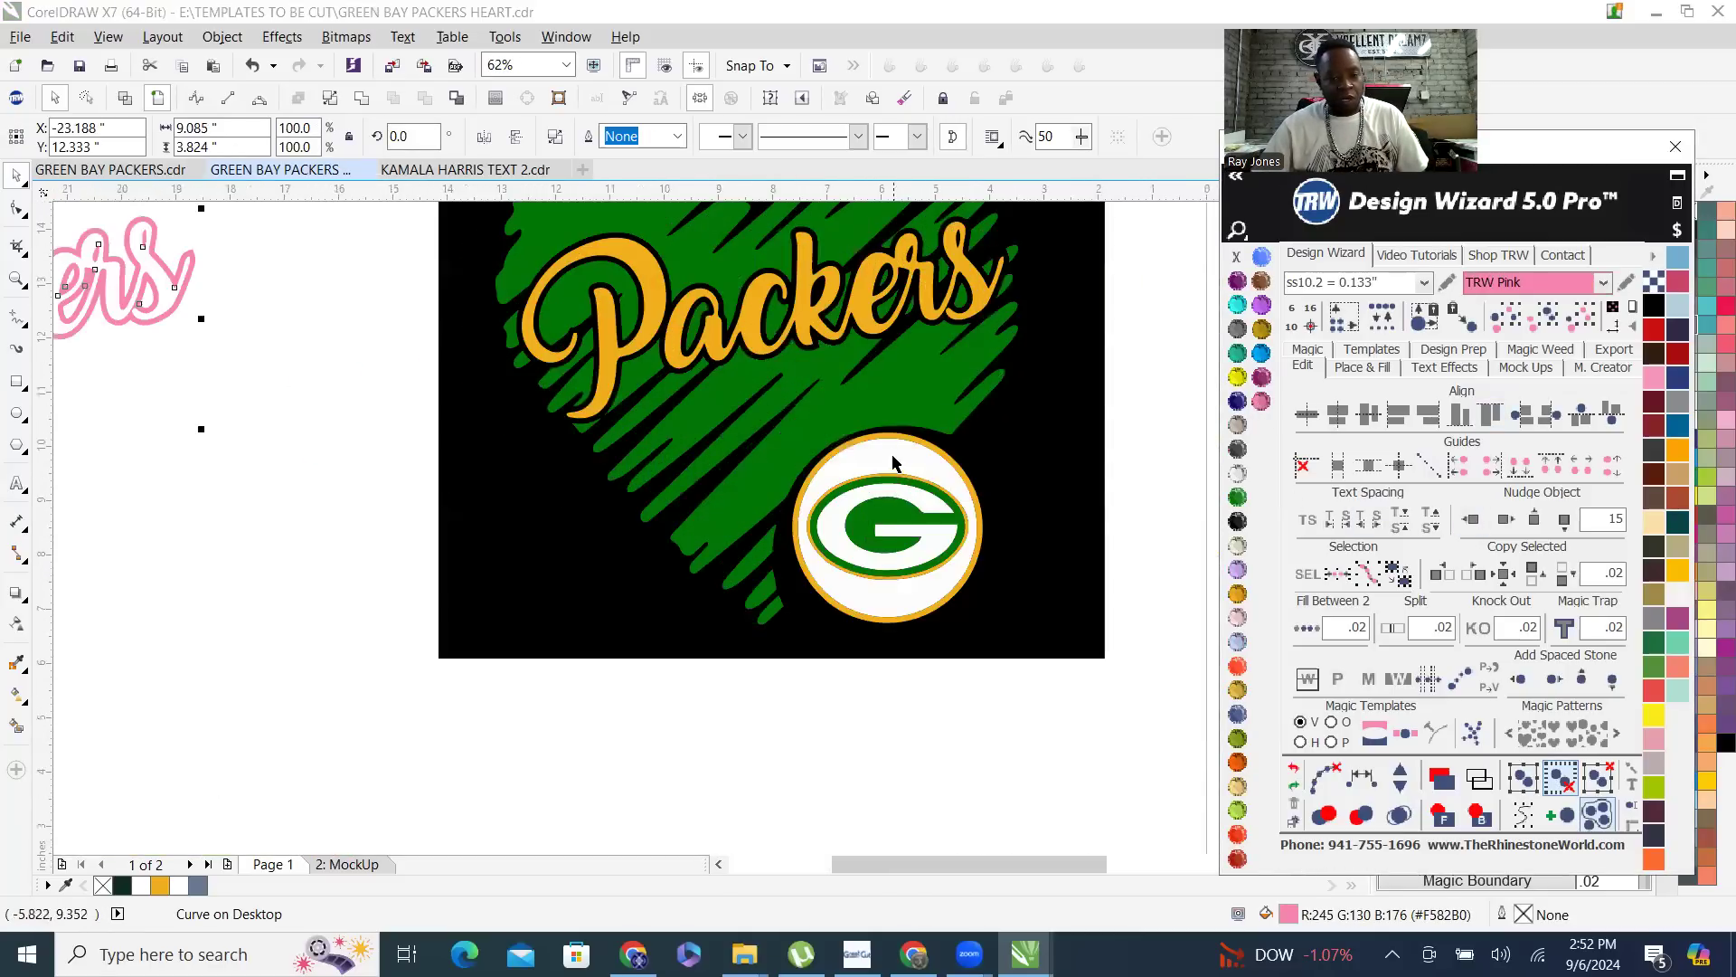
# - Merge the gold circular and oval rings around the G logo into one curve and nudge it 15 inches left
pyautogui.click(893, 395)
pyautogui.scroll(4, 848, 572)
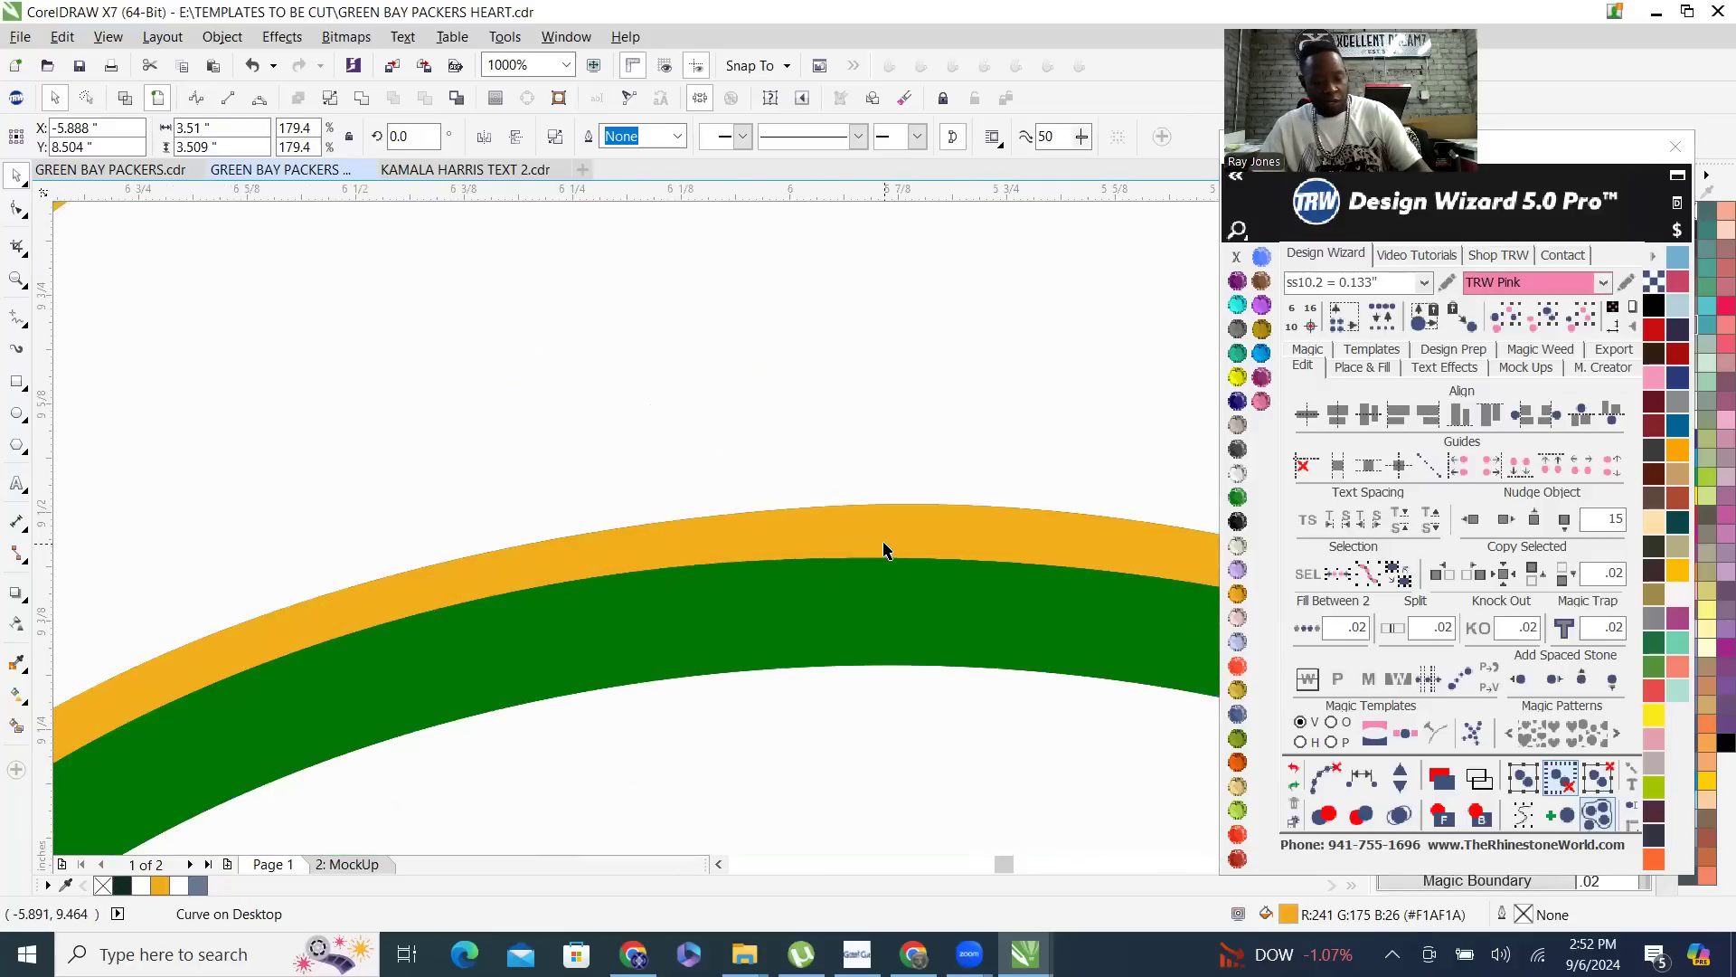
pyautogui.keyDown('shift'); pyautogui.click(896, 517); pyautogui.keyUp('shift')
pyautogui.scroll(-7, 896, 517)
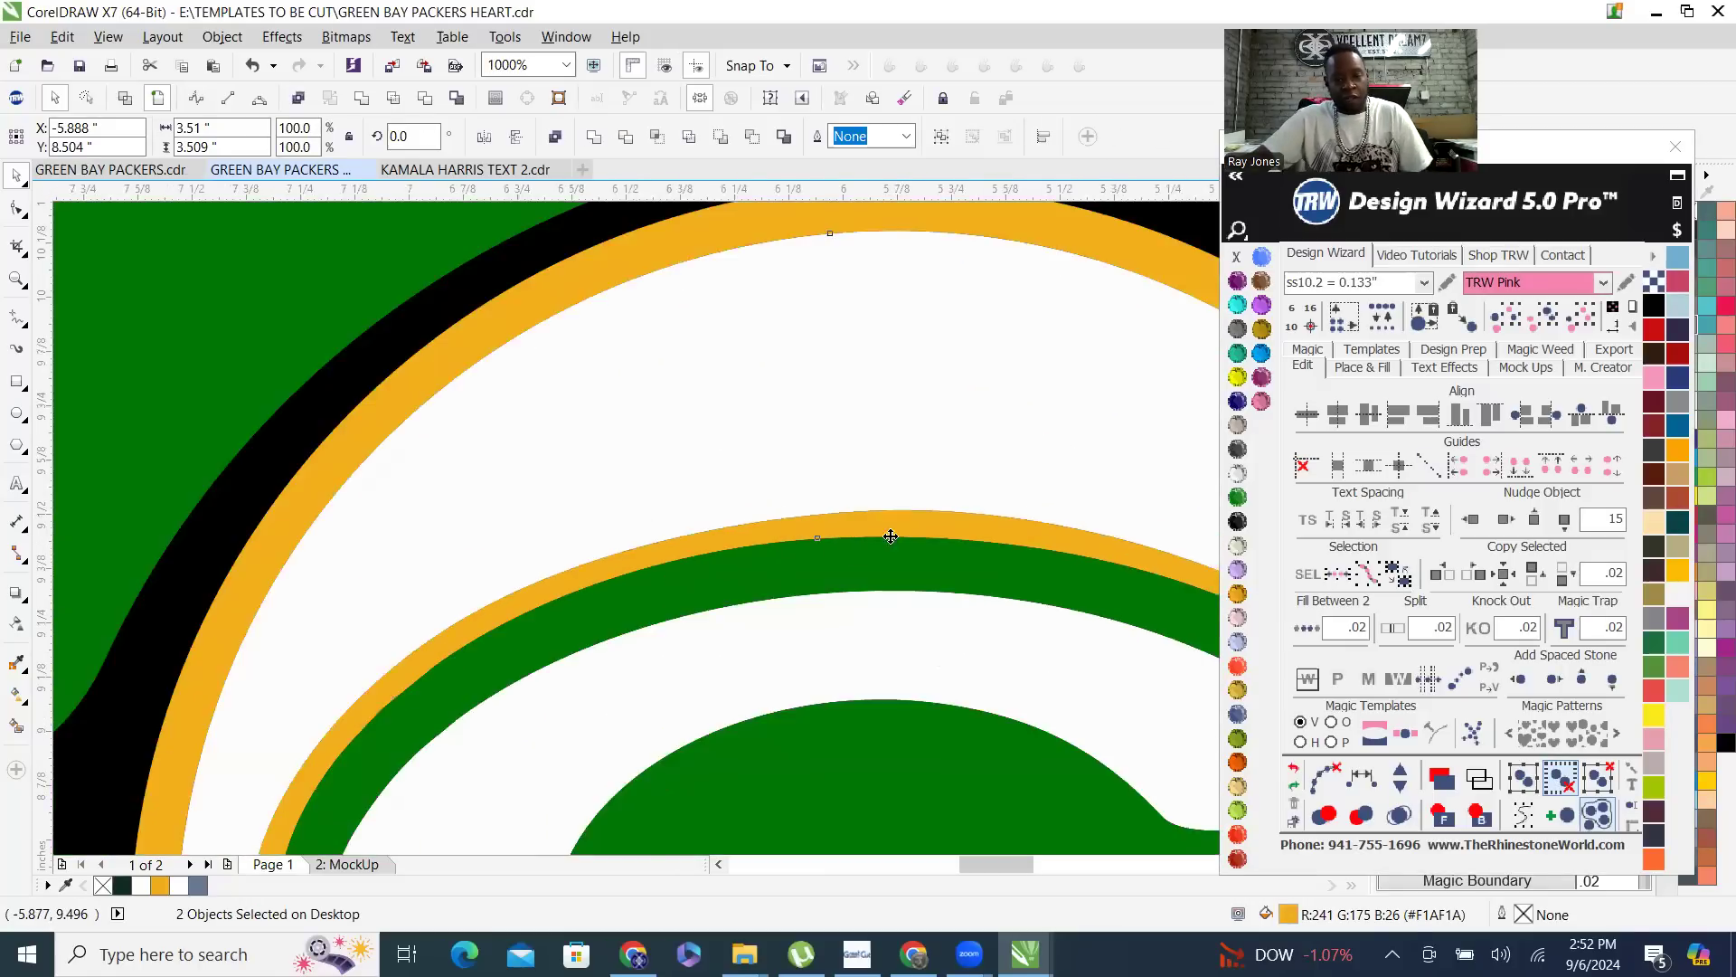
pyautogui.click(362, 98)
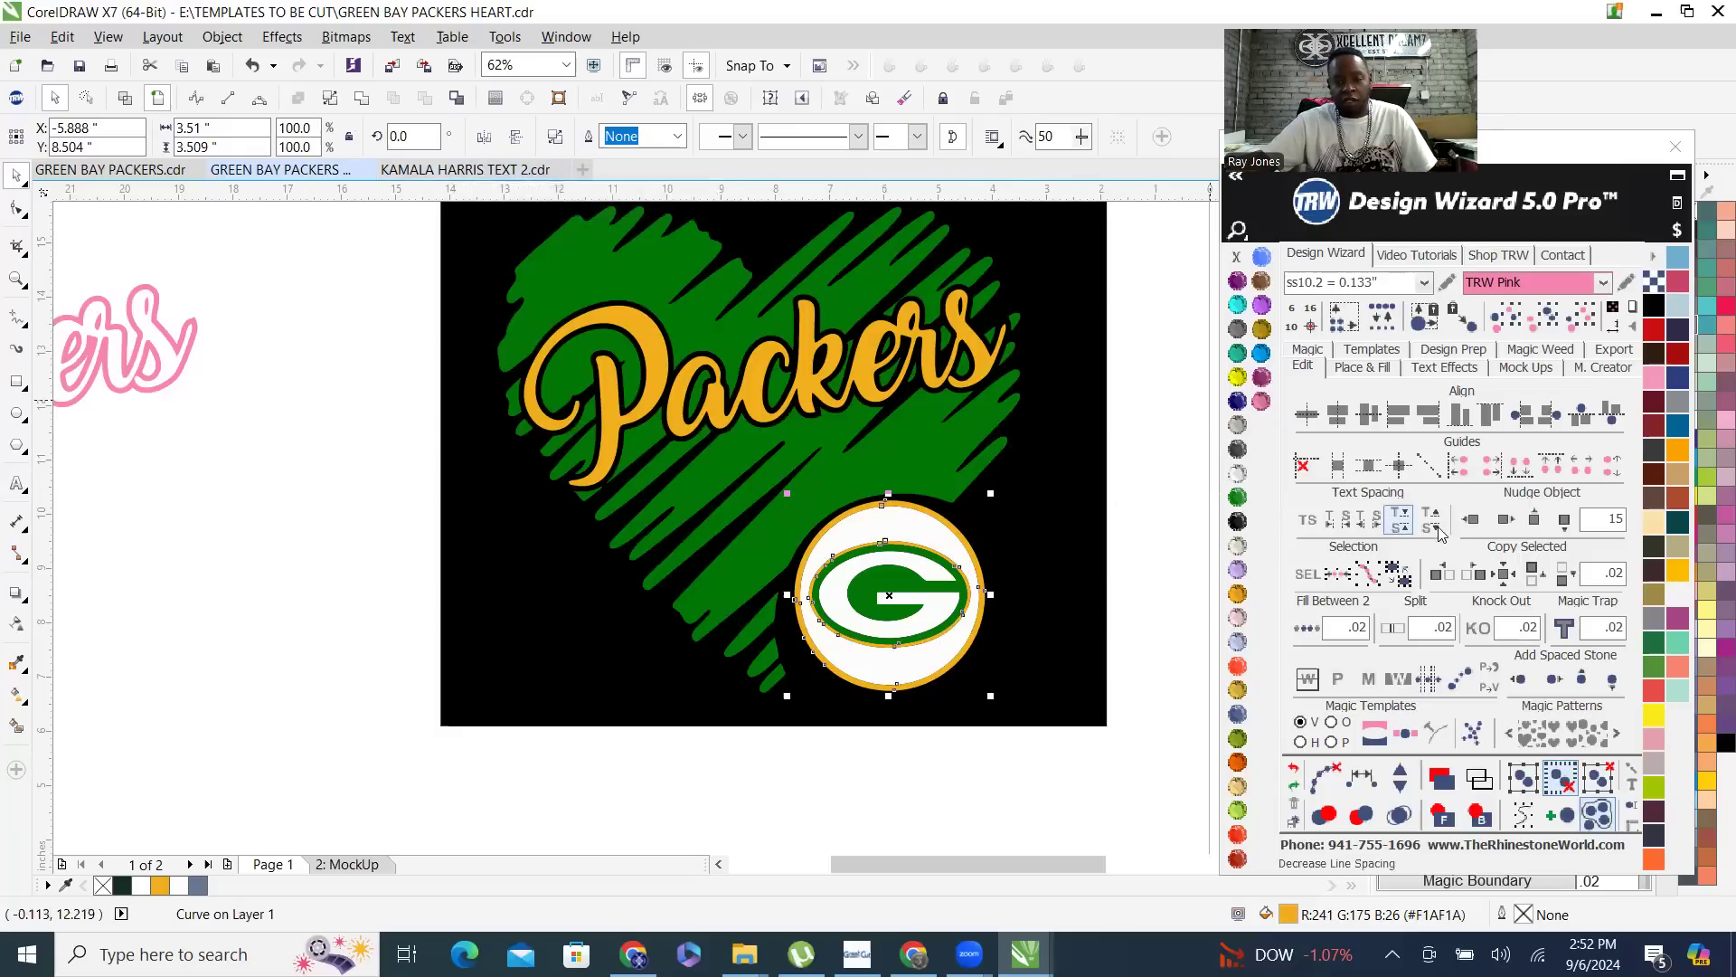
pyautogui.click(1463, 527)
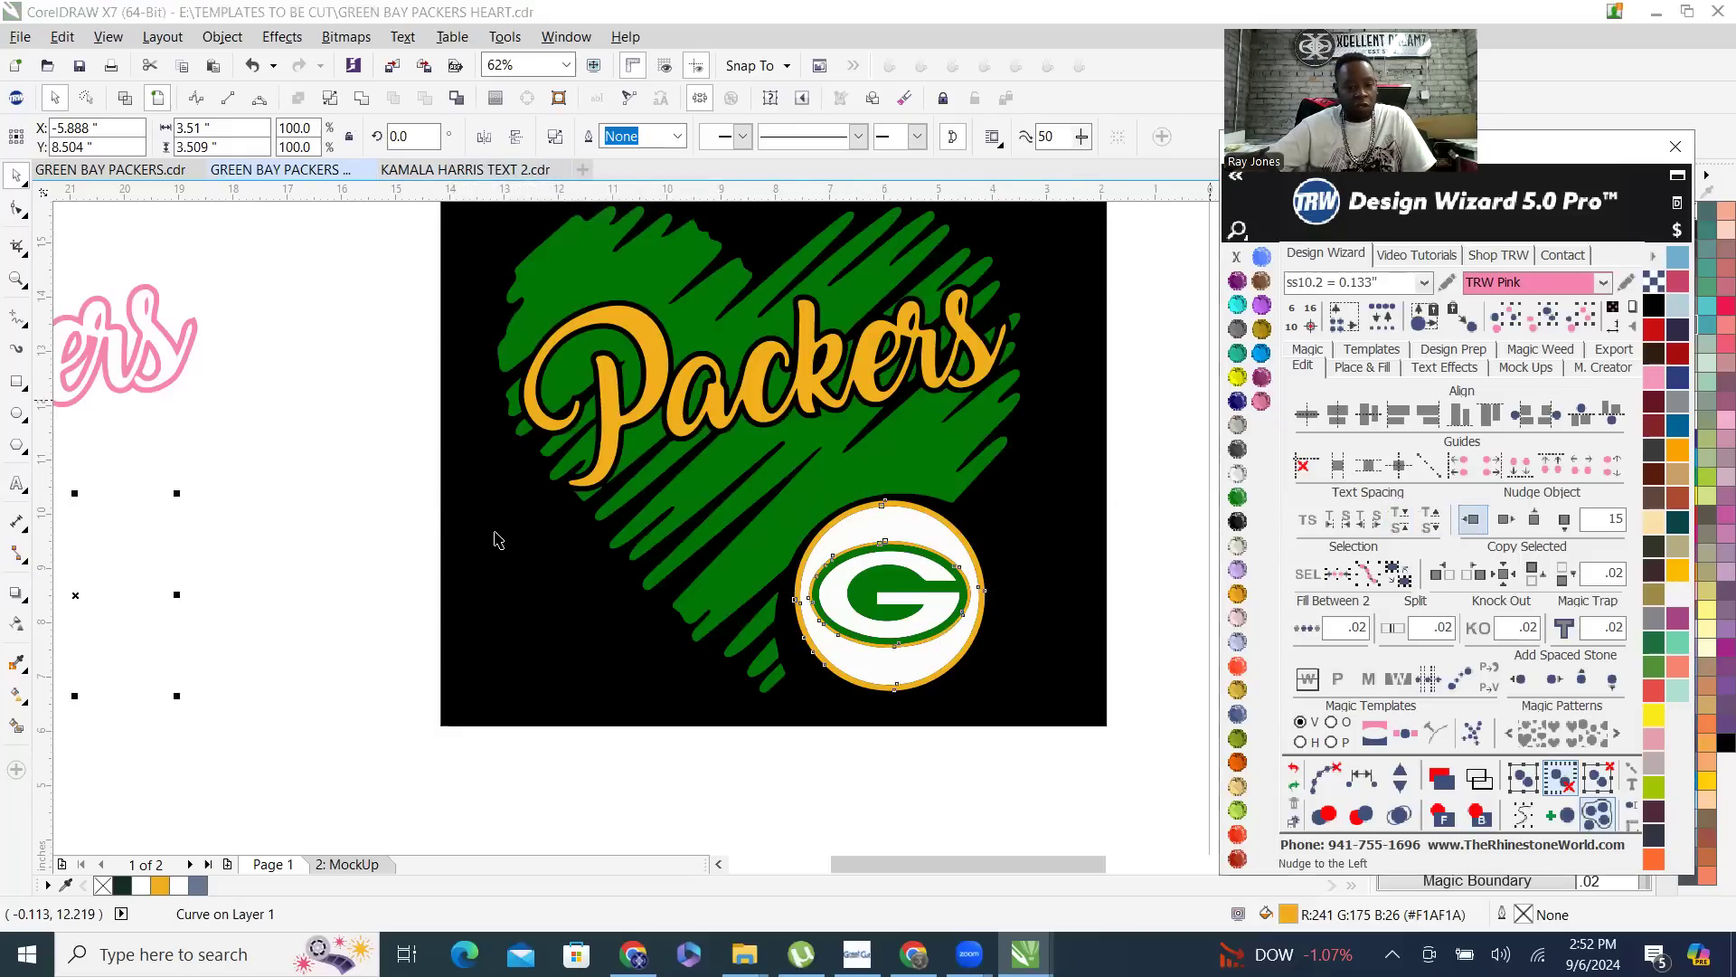
# - Merge the pink Packers lettering outline and the gold logo rings beside the artwork into one pink curve
pyautogui.scroll(-1, 490, 532)
pyautogui.scroll(1, 232, 443)
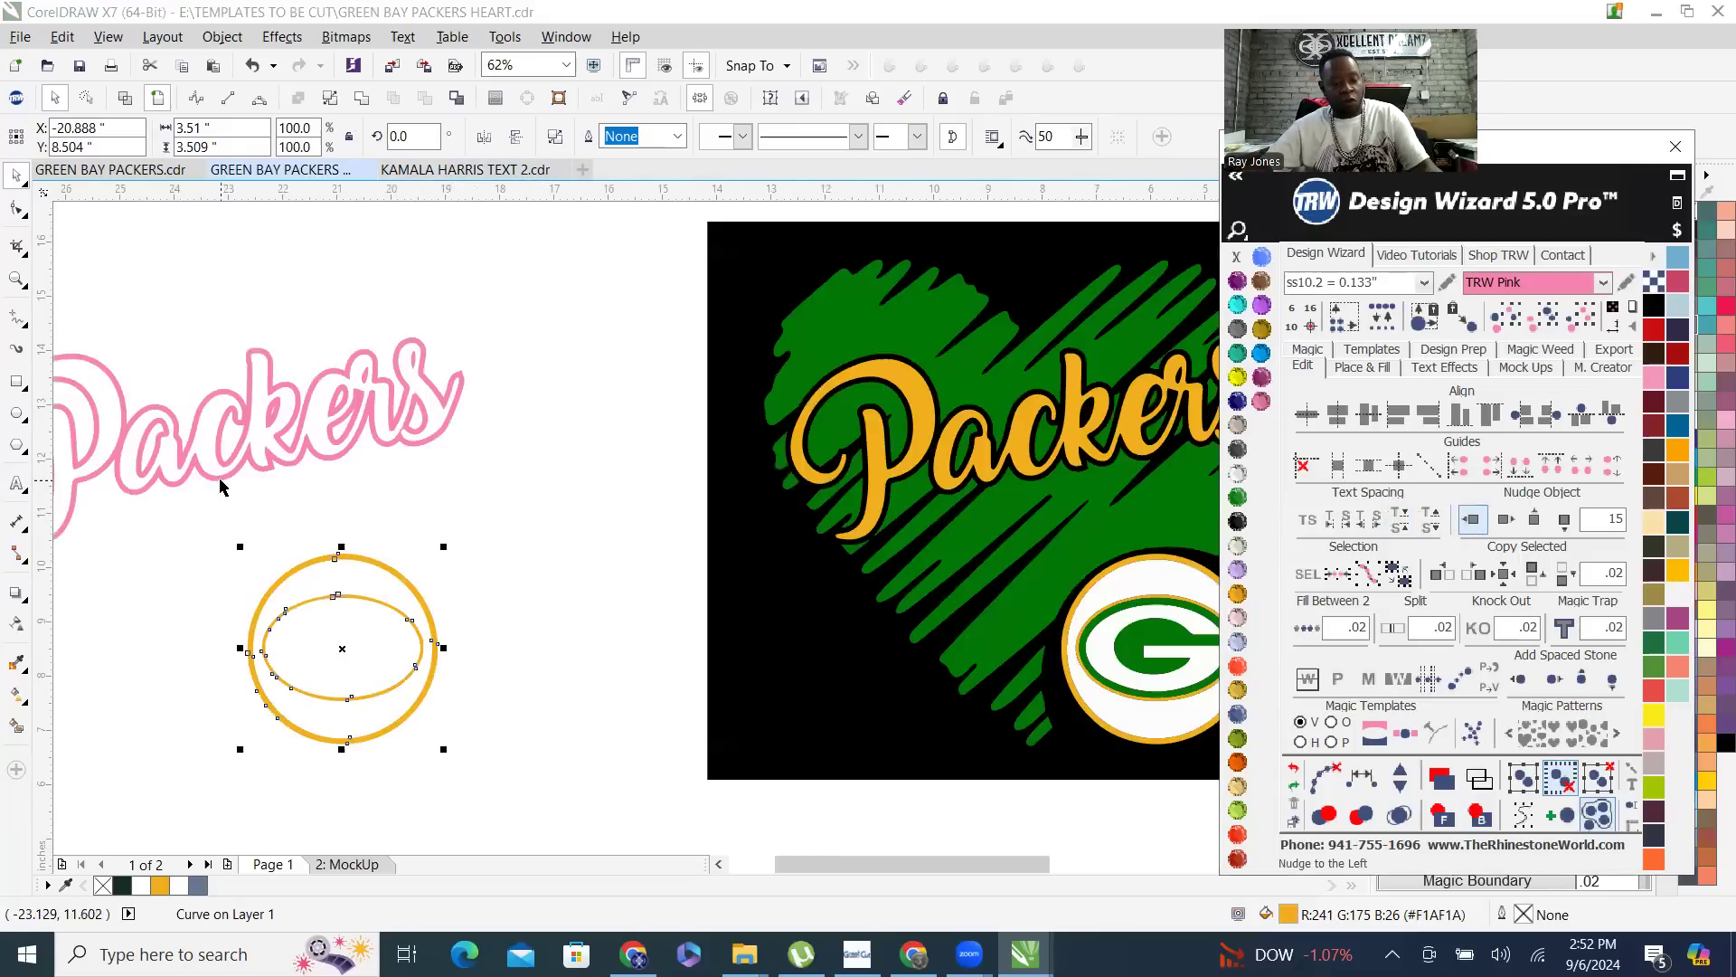
pyautogui.keyDown('shift'); pyautogui.click(280, 442); pyautogui.keyUp('shift')
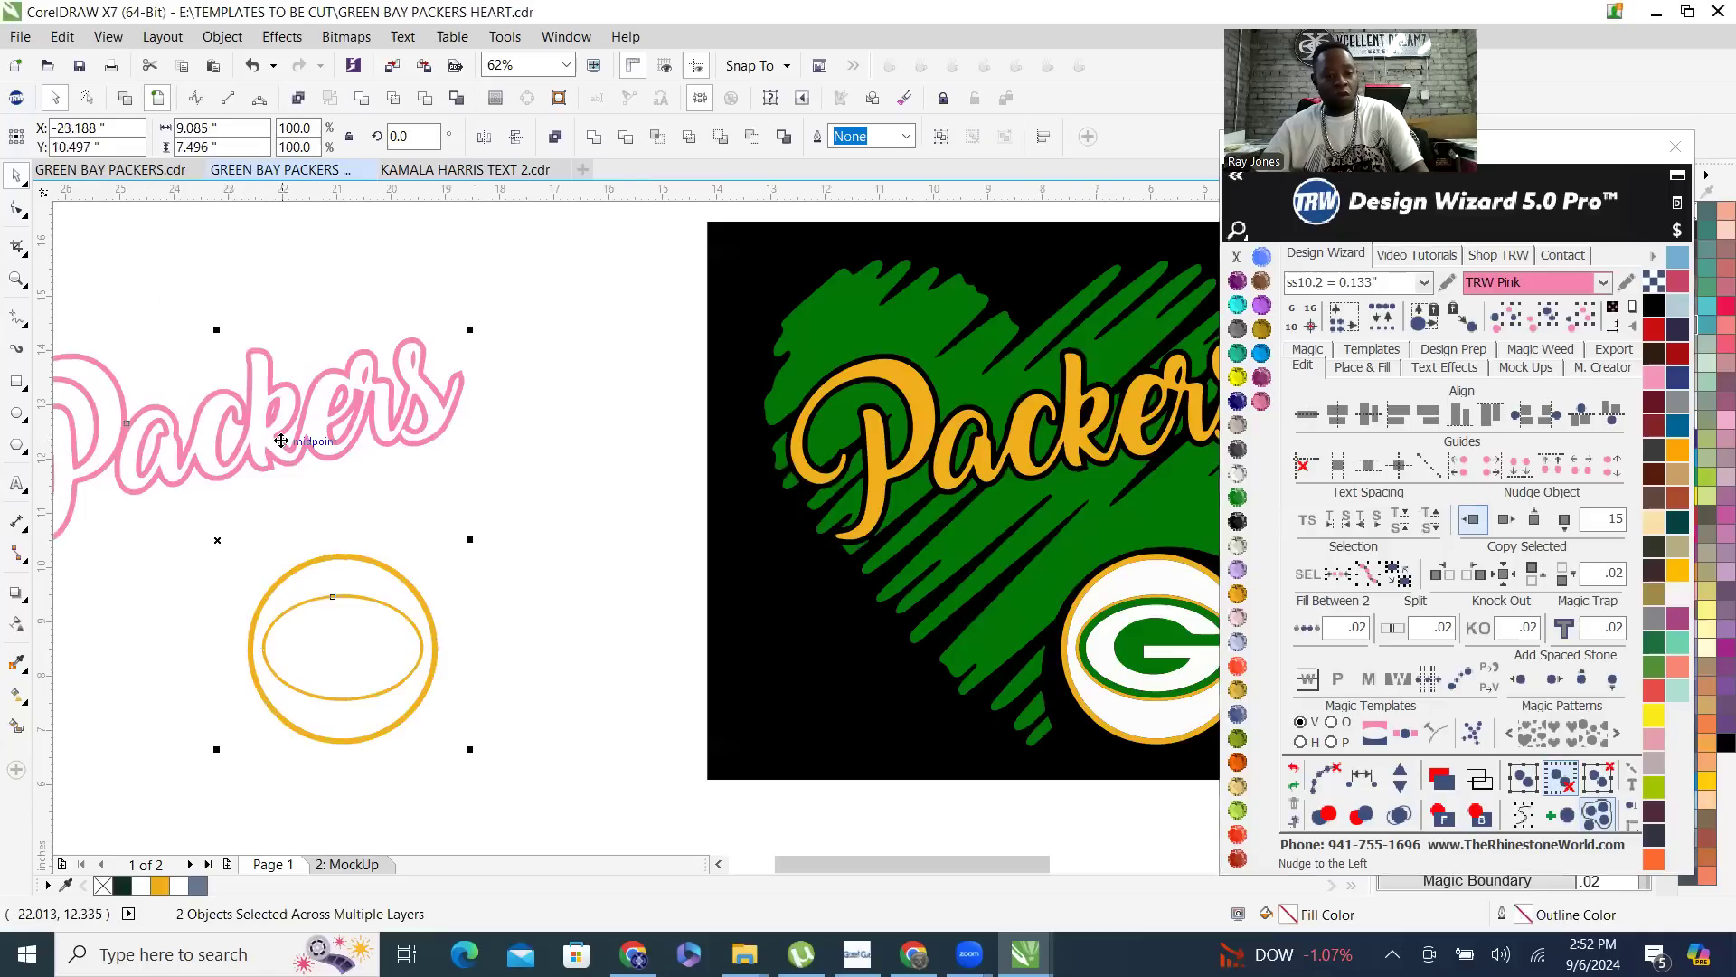
pyautogui.click(362, 98)
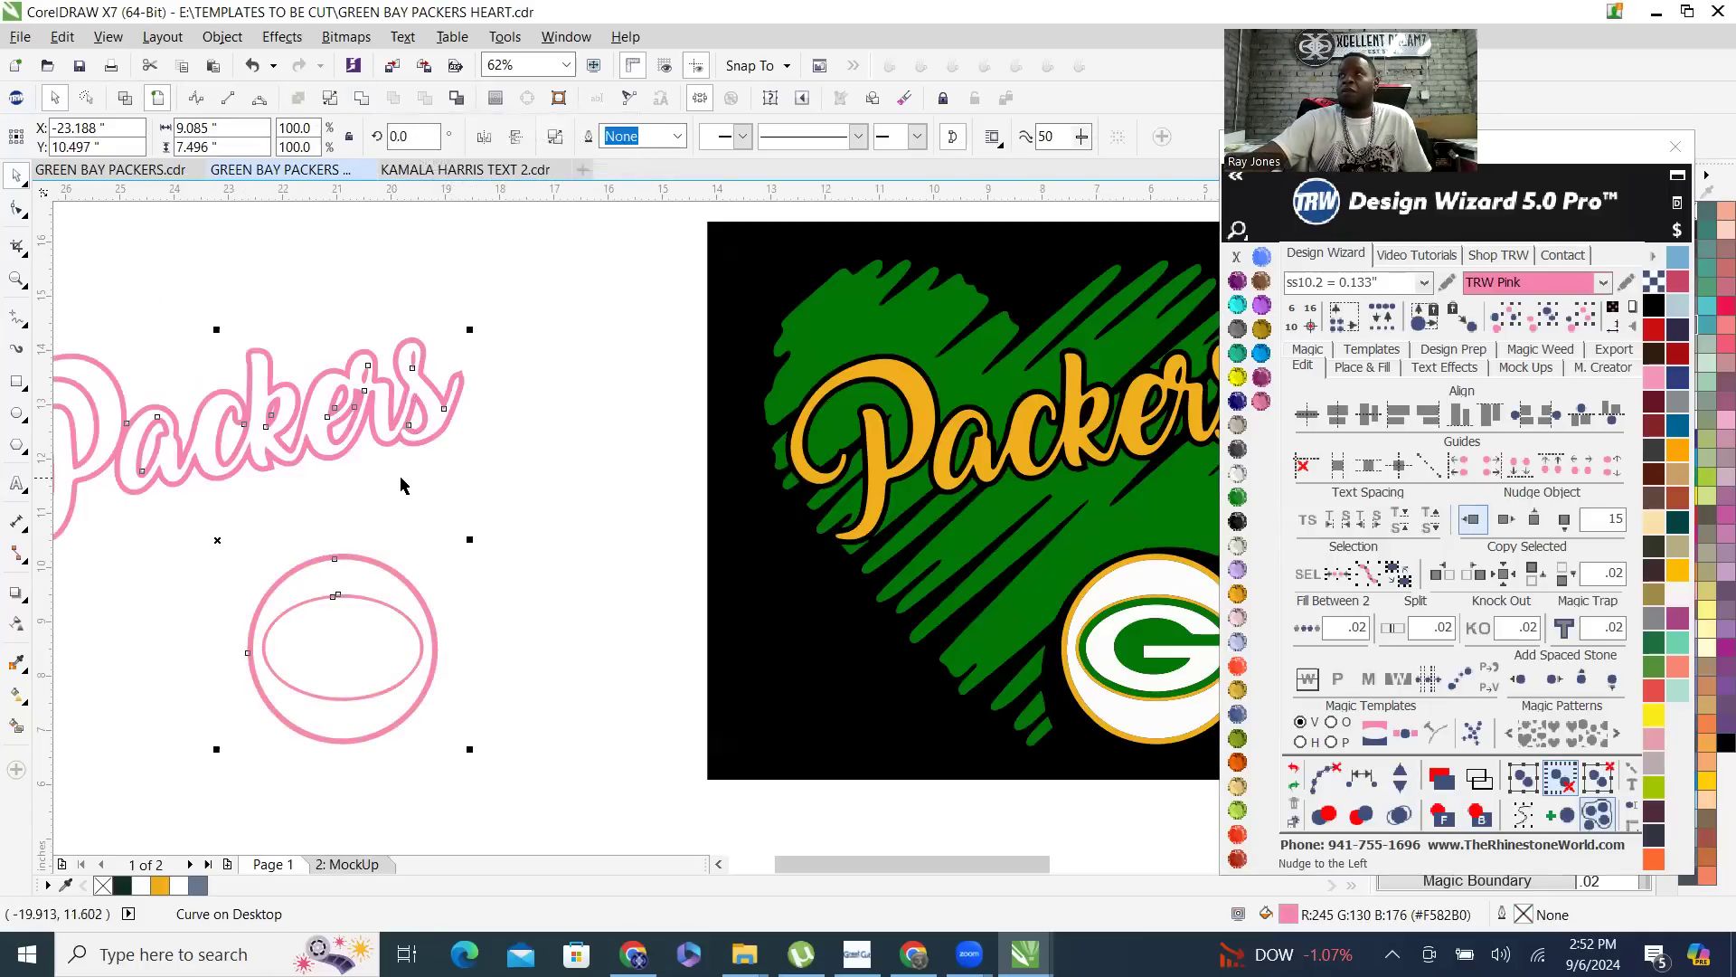
pyautogui.scroll(-1, 427, 449)
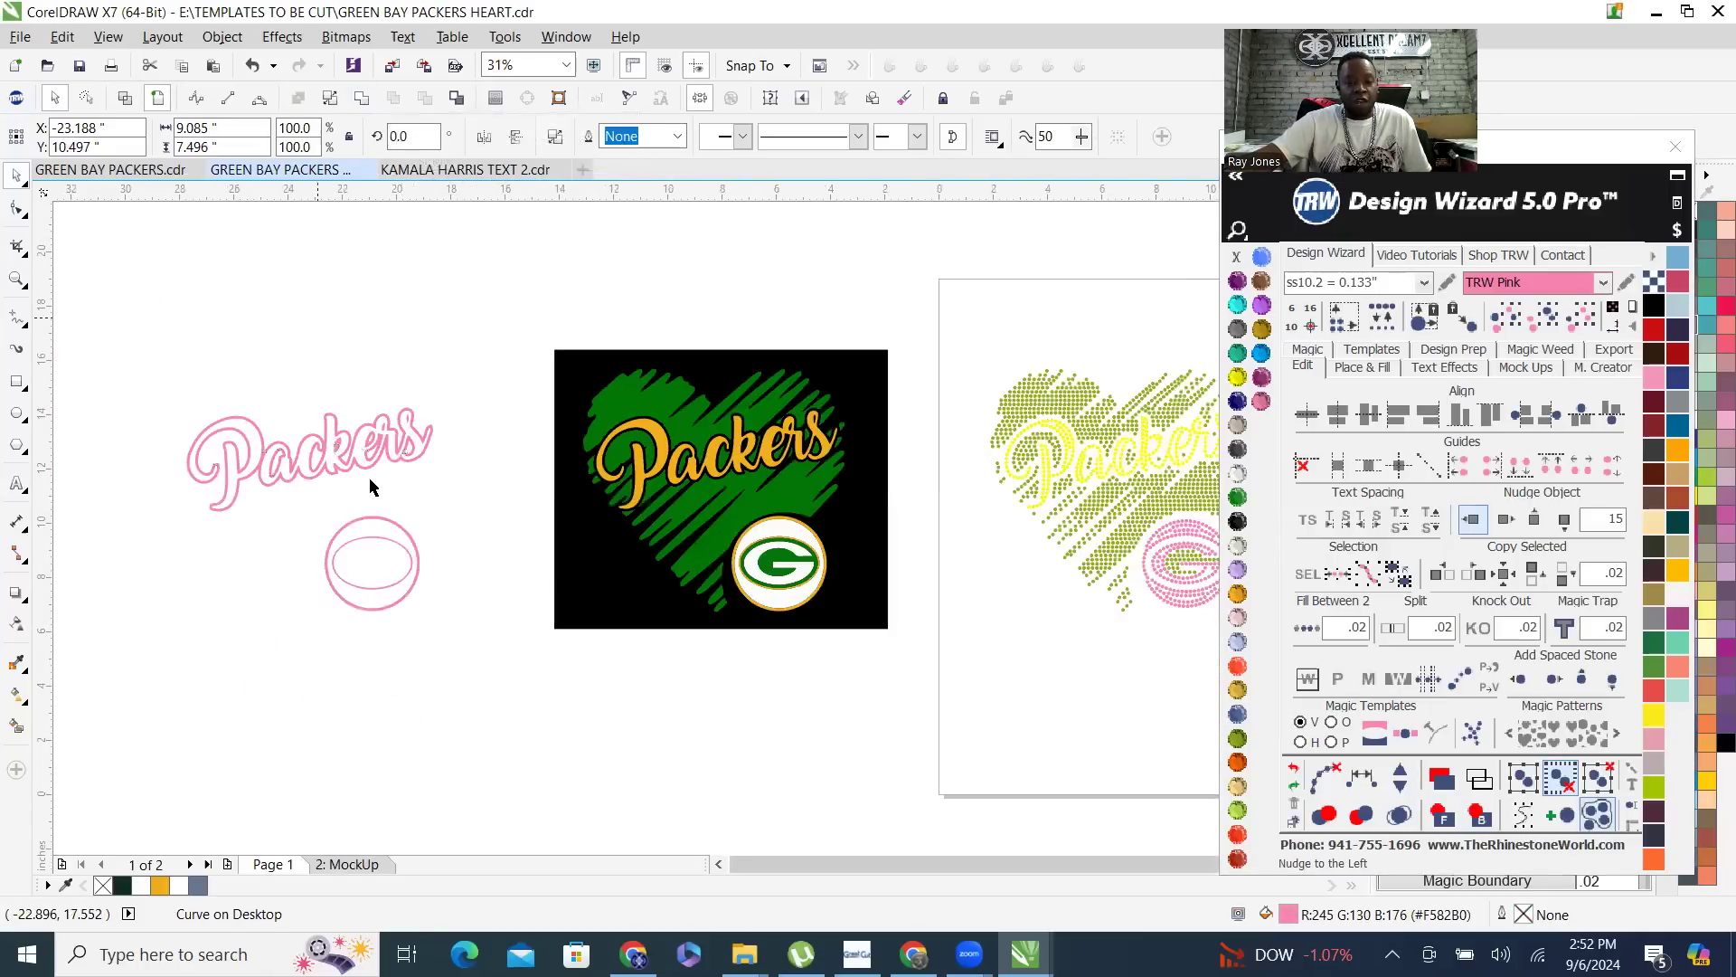
pyautogui.click(359, 436)
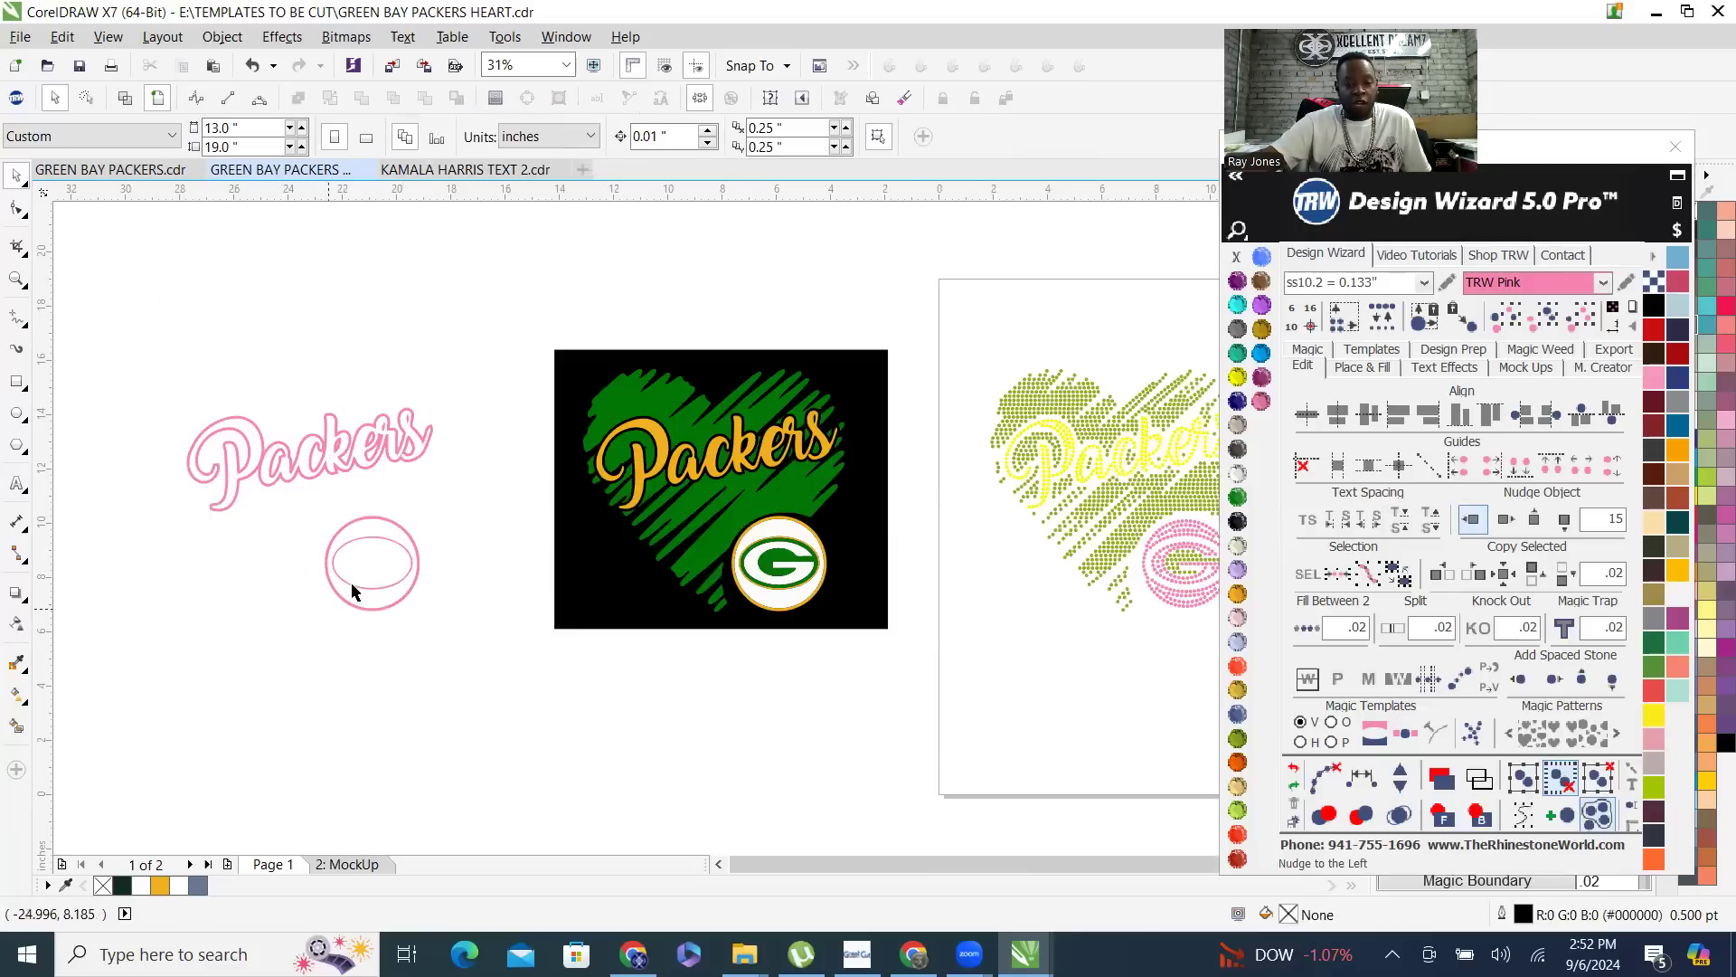
# - Apply an outside Island Fill with 1 island and a .003 contour to the gold rings of the G logo in the artwork
pyautogui.scroll(2, 840, 522)
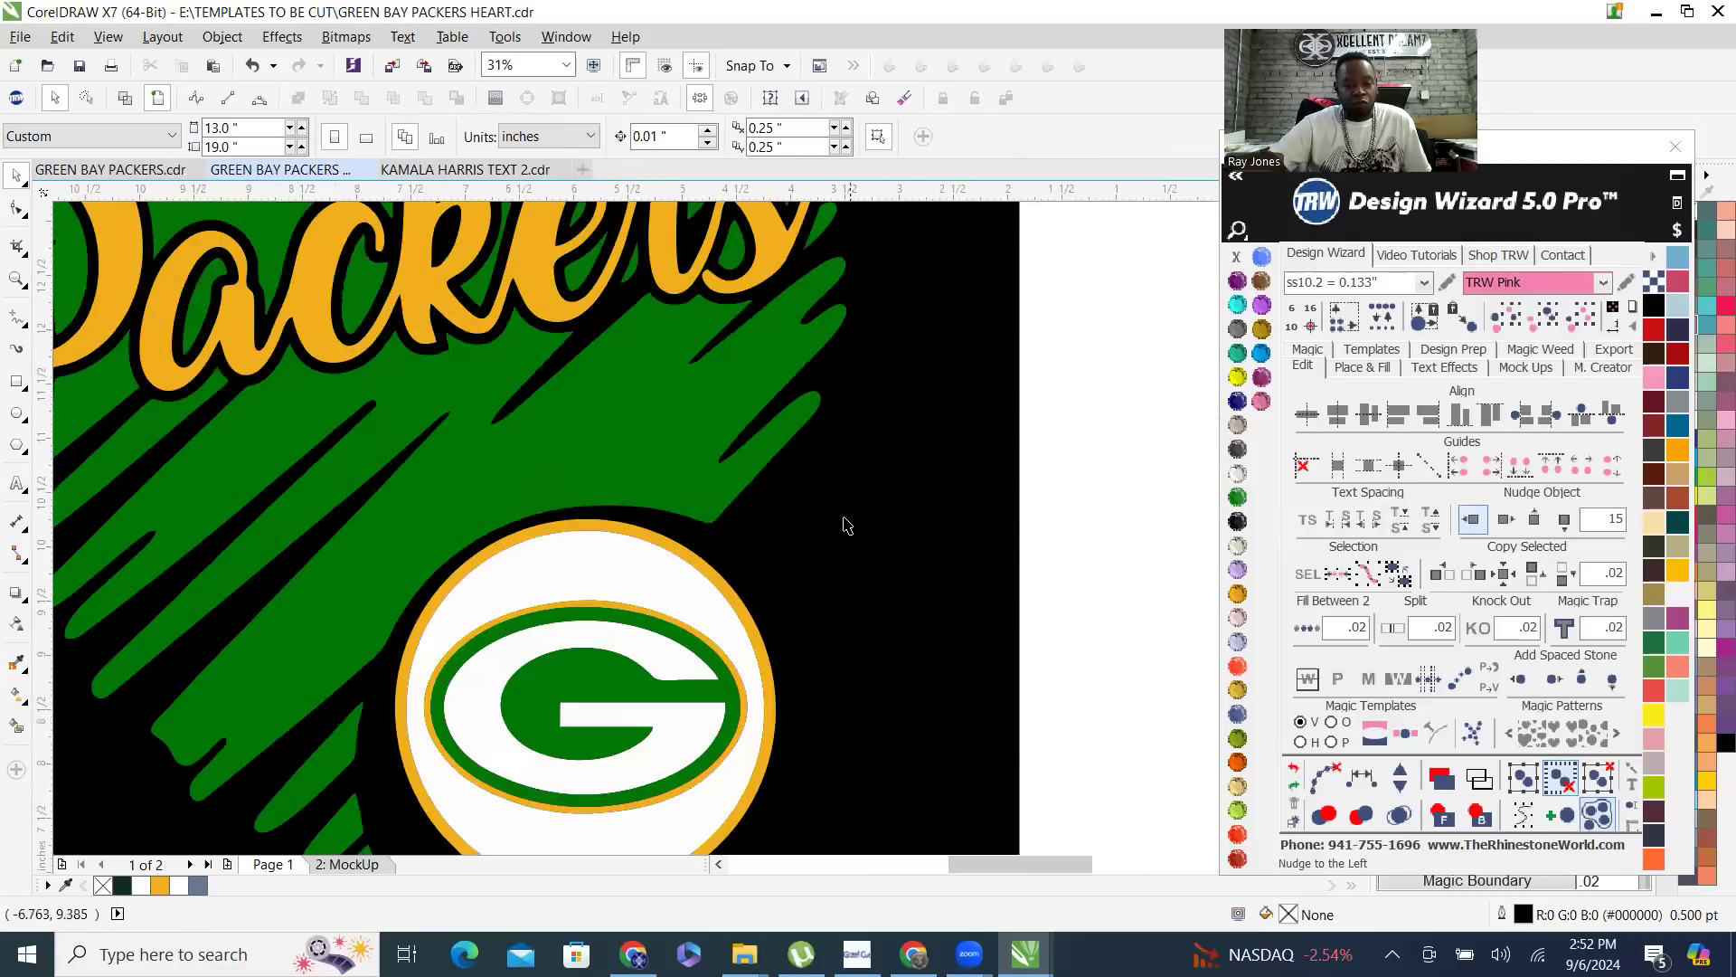
pyautogui.scroll(-1, 833, 529)
pyautogui.scroll(3, 833, 529)
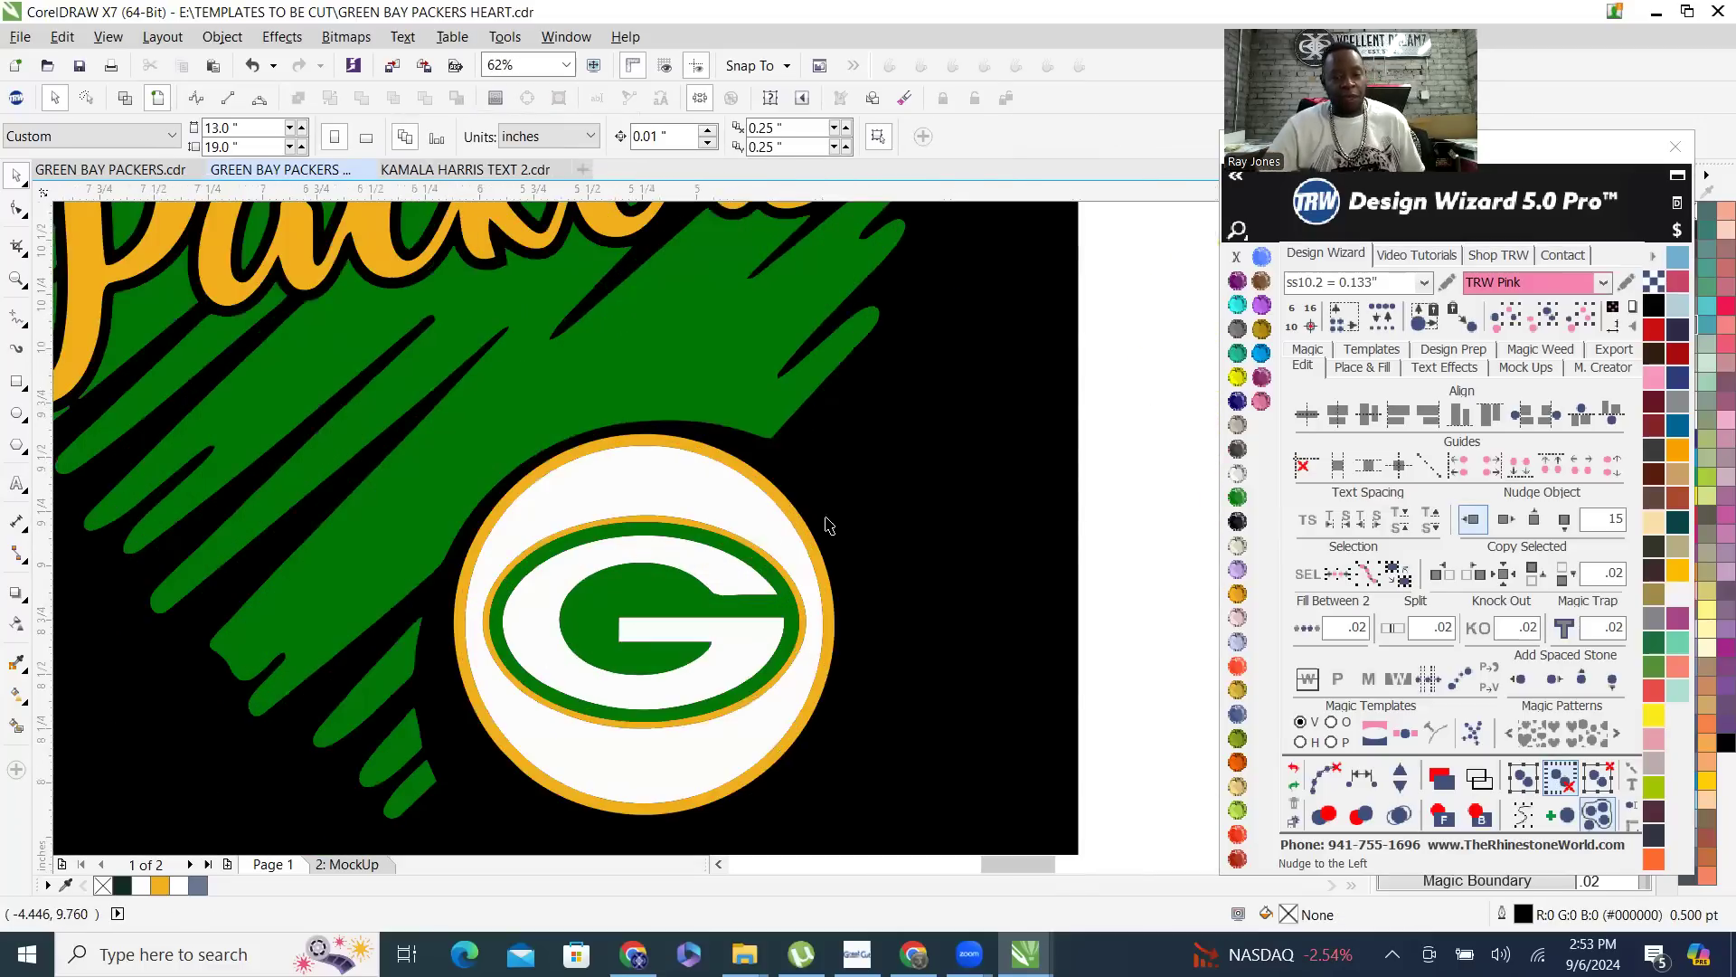
pyautogui.scroll(3, 816, 540)
pyautogui.click(844, 503)
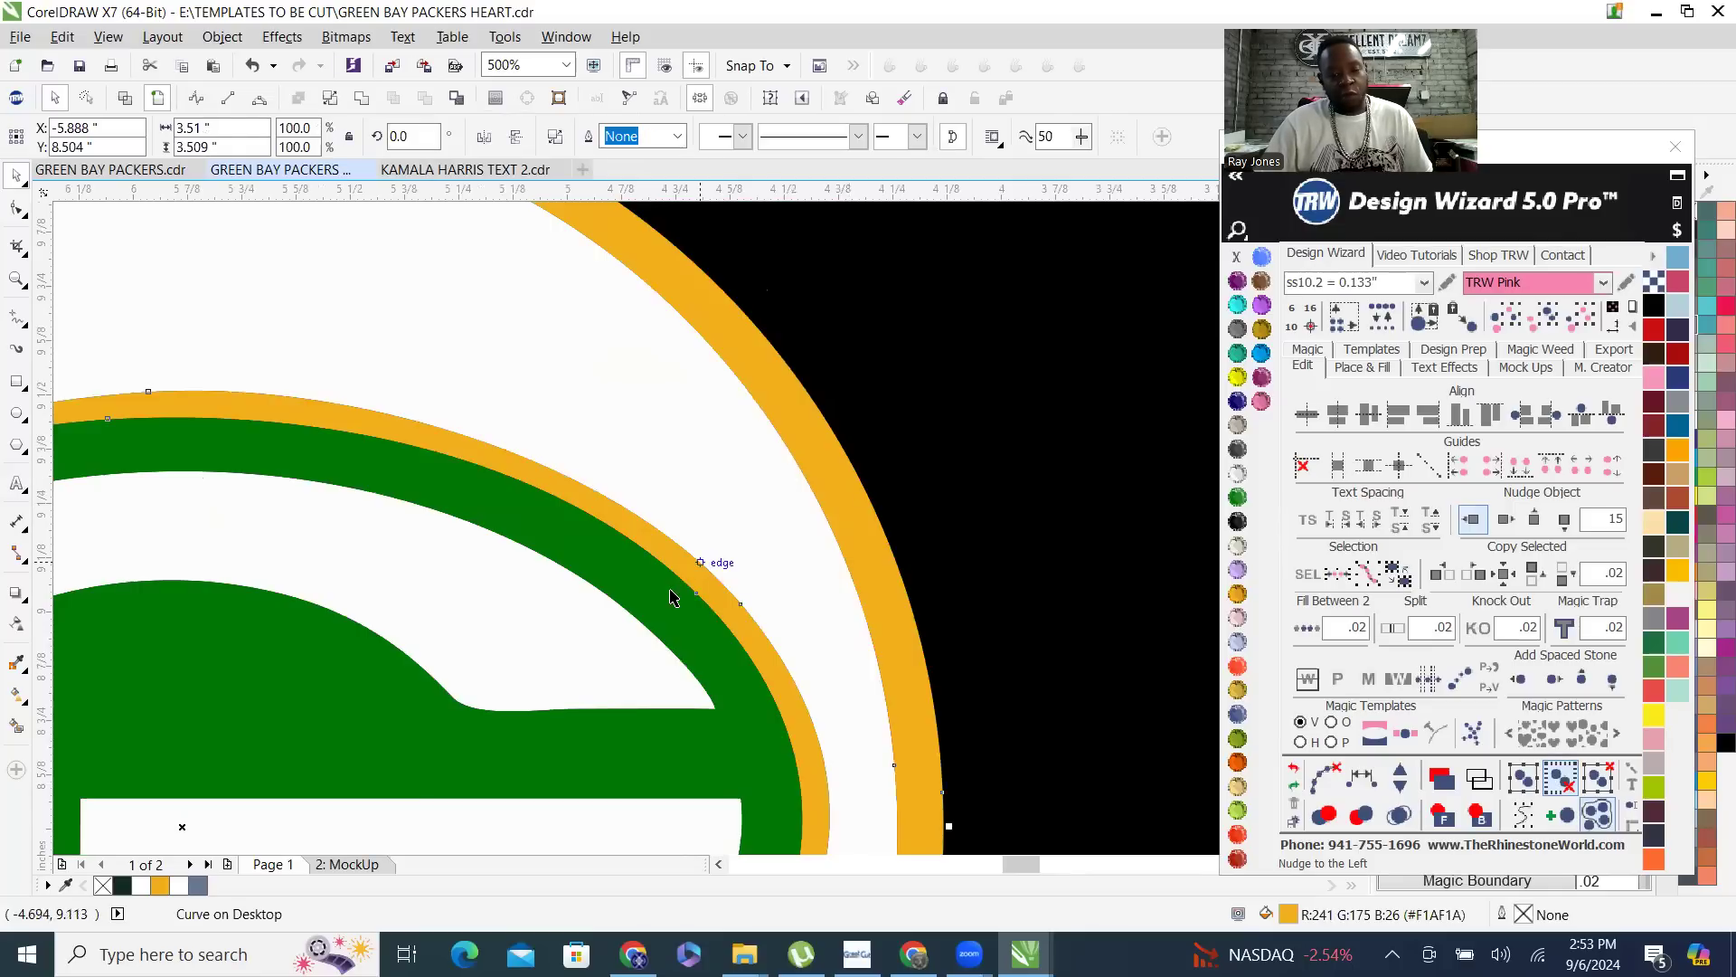
pyautogui.scroll(-2, 764, 512)
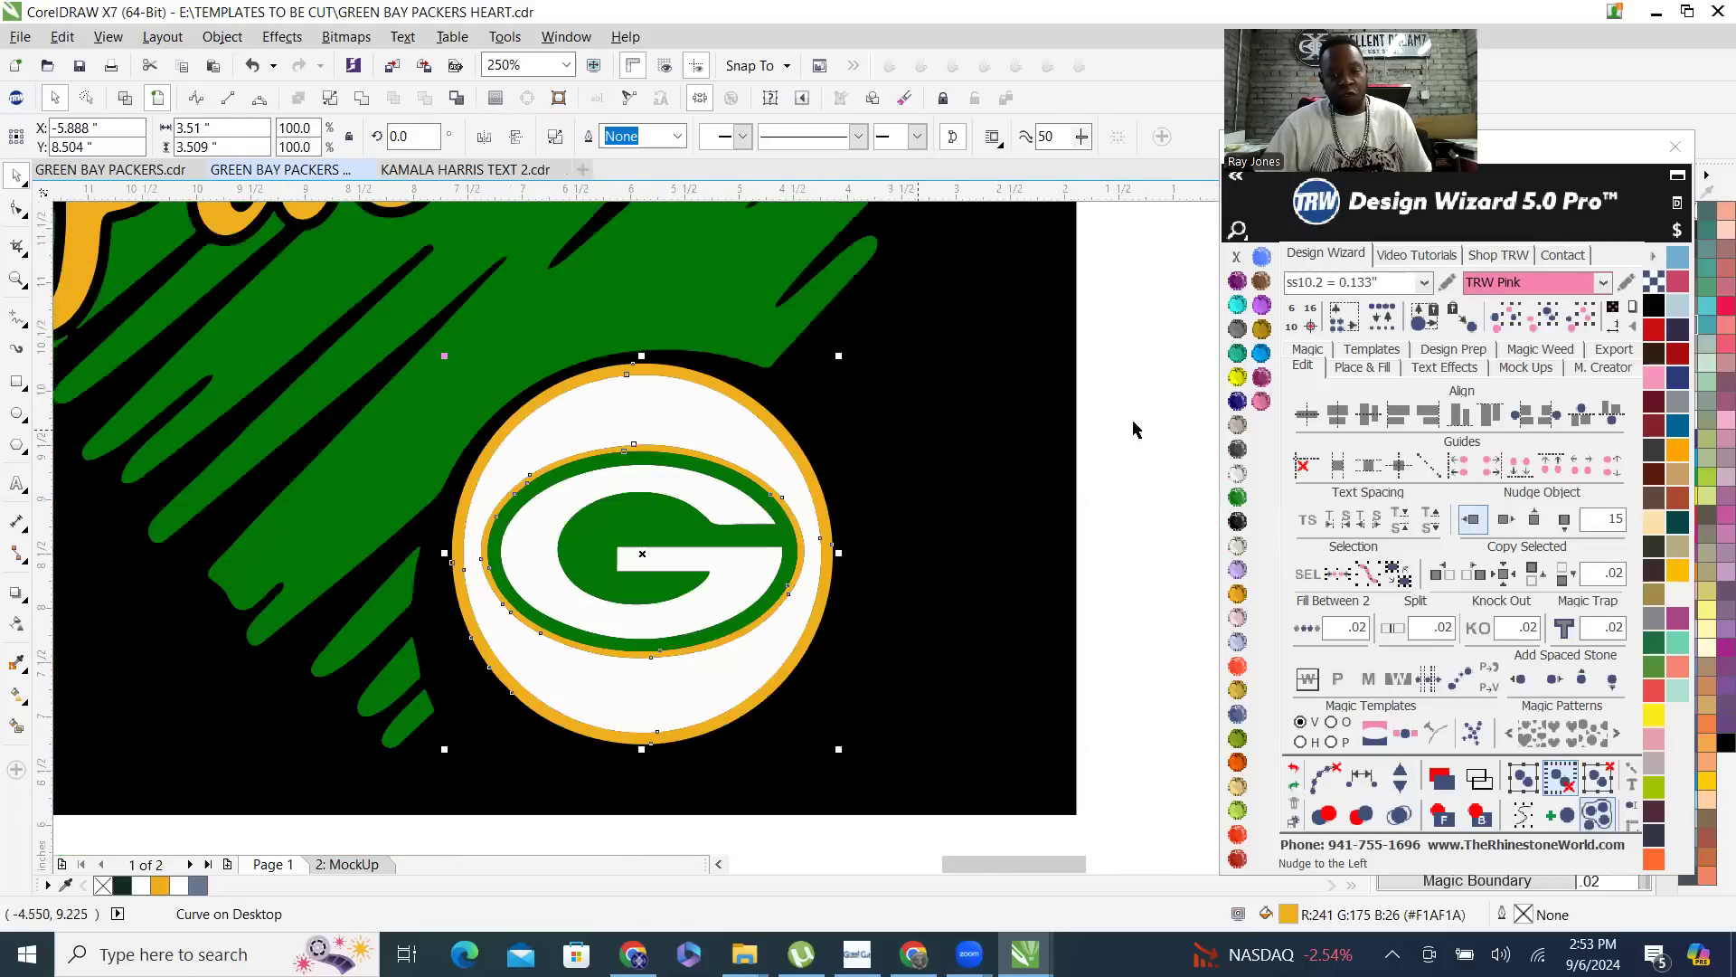
pyautogui.click(1358, 369)
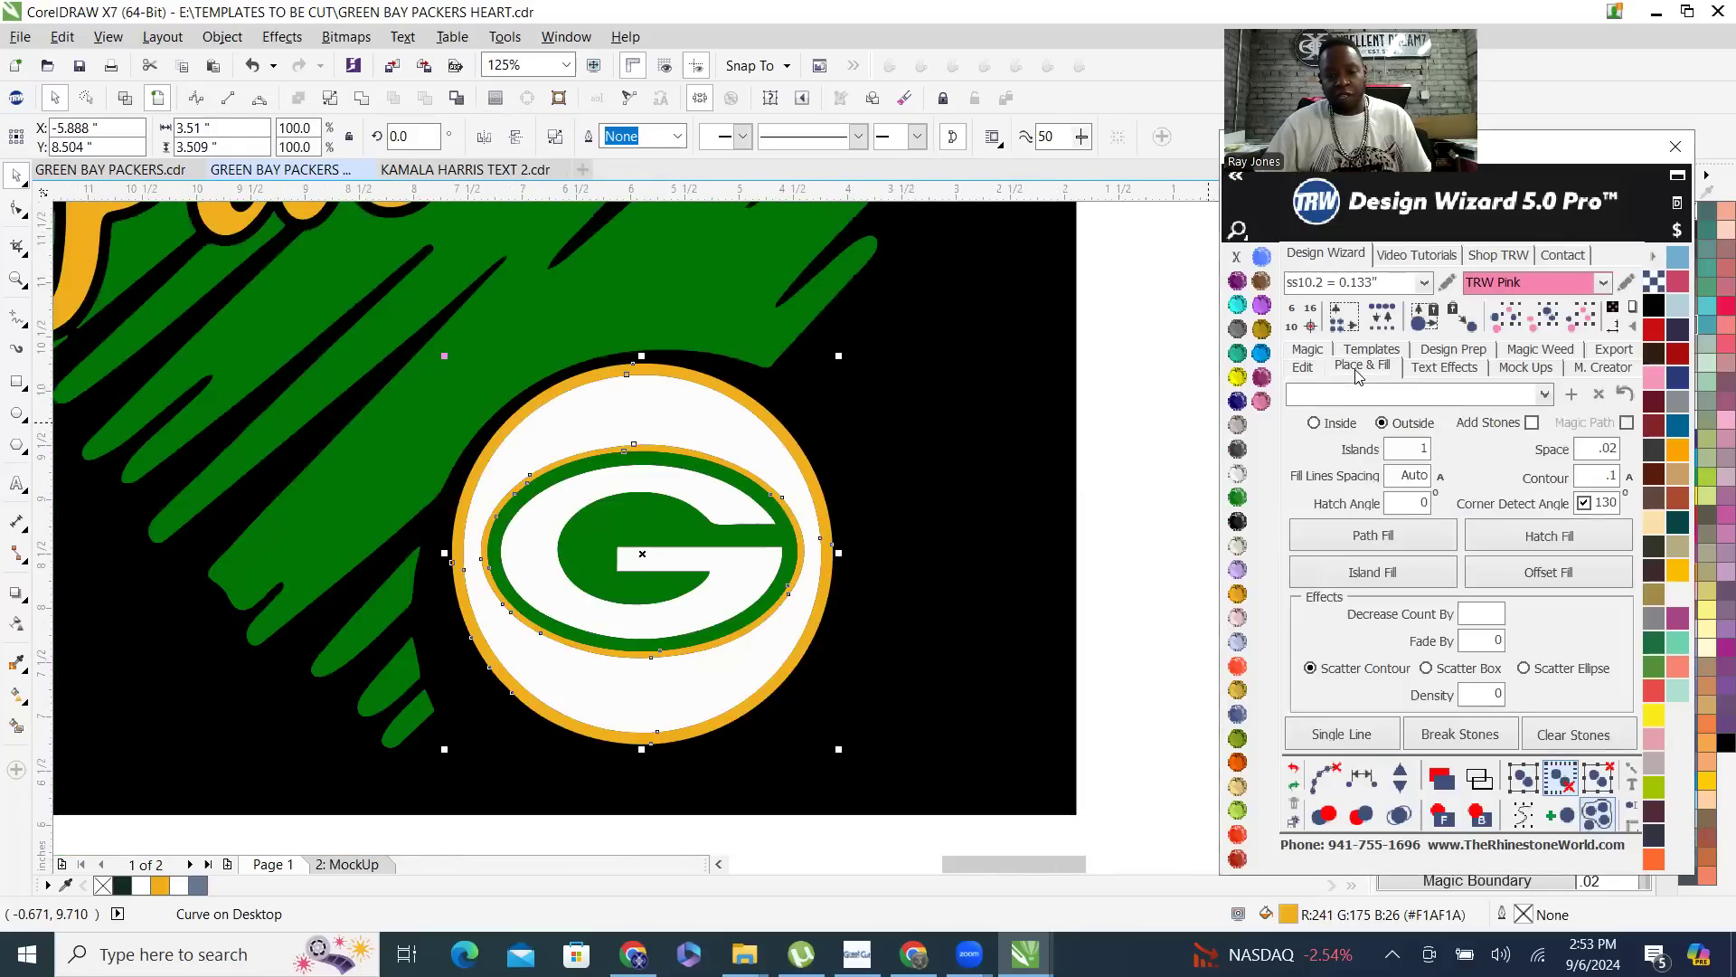
pyautogui.doubleClick(1590, 483)
pyautogui.write('.003')
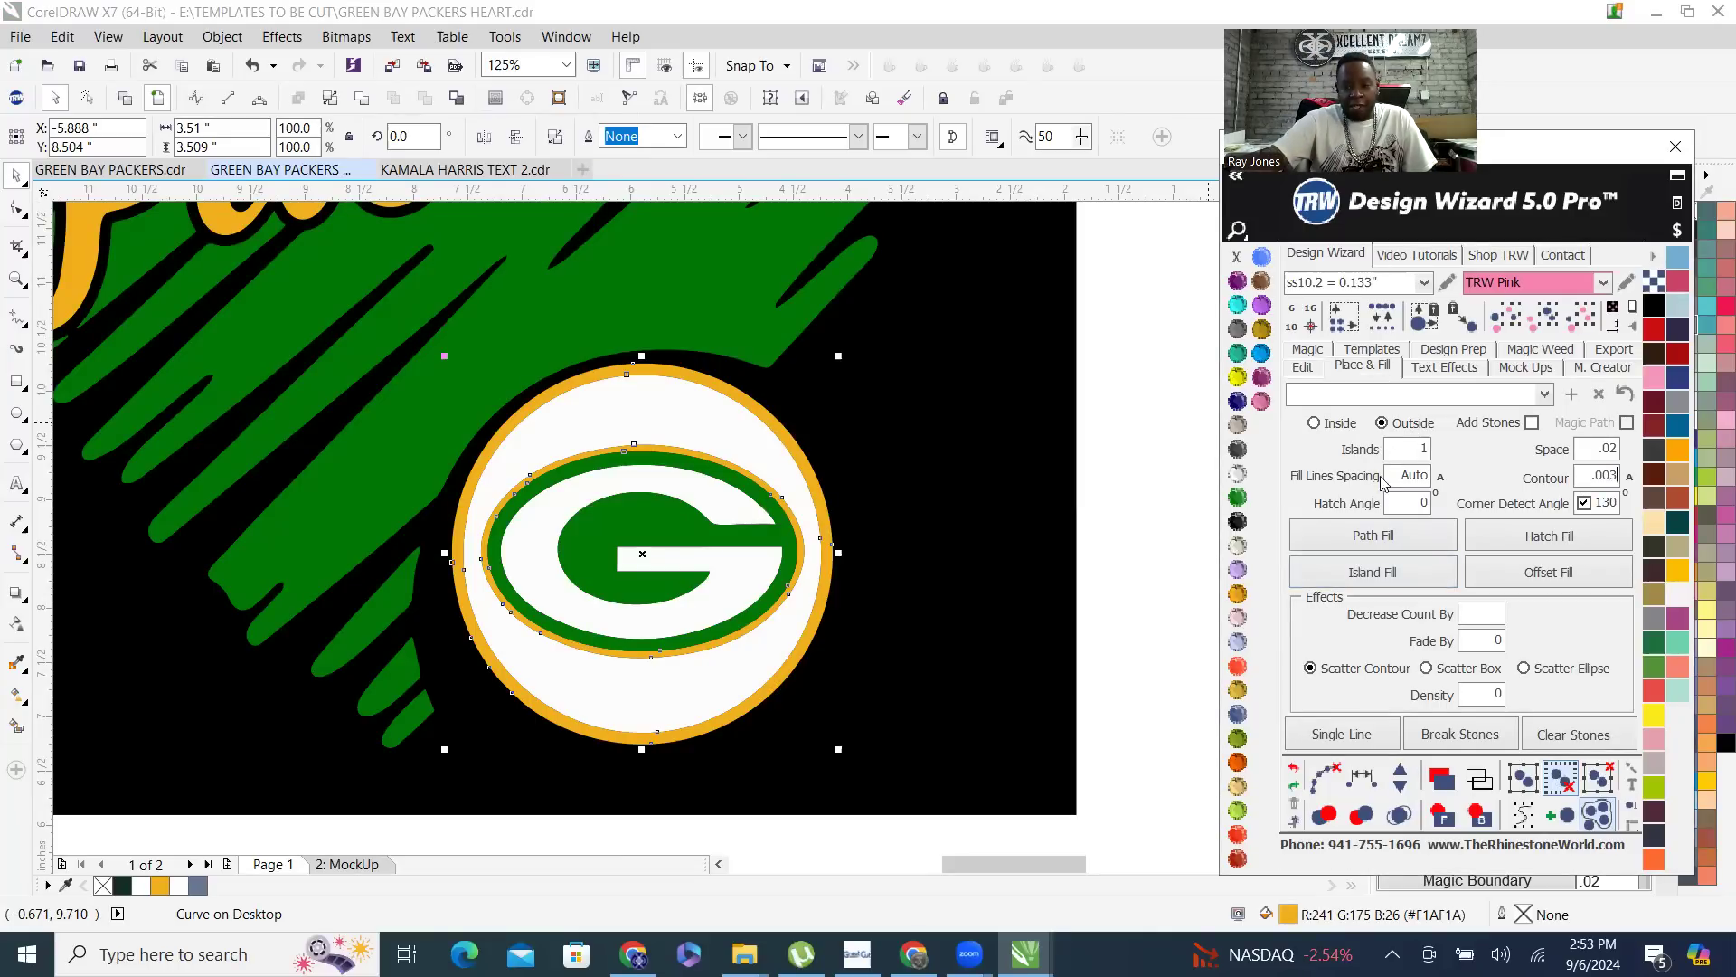
pyautogui.click(1361, 573)
# - Merge the new contour with the gold rings of the G logo into a single gold curve
pyautogui.scroll(10, 844, 438)
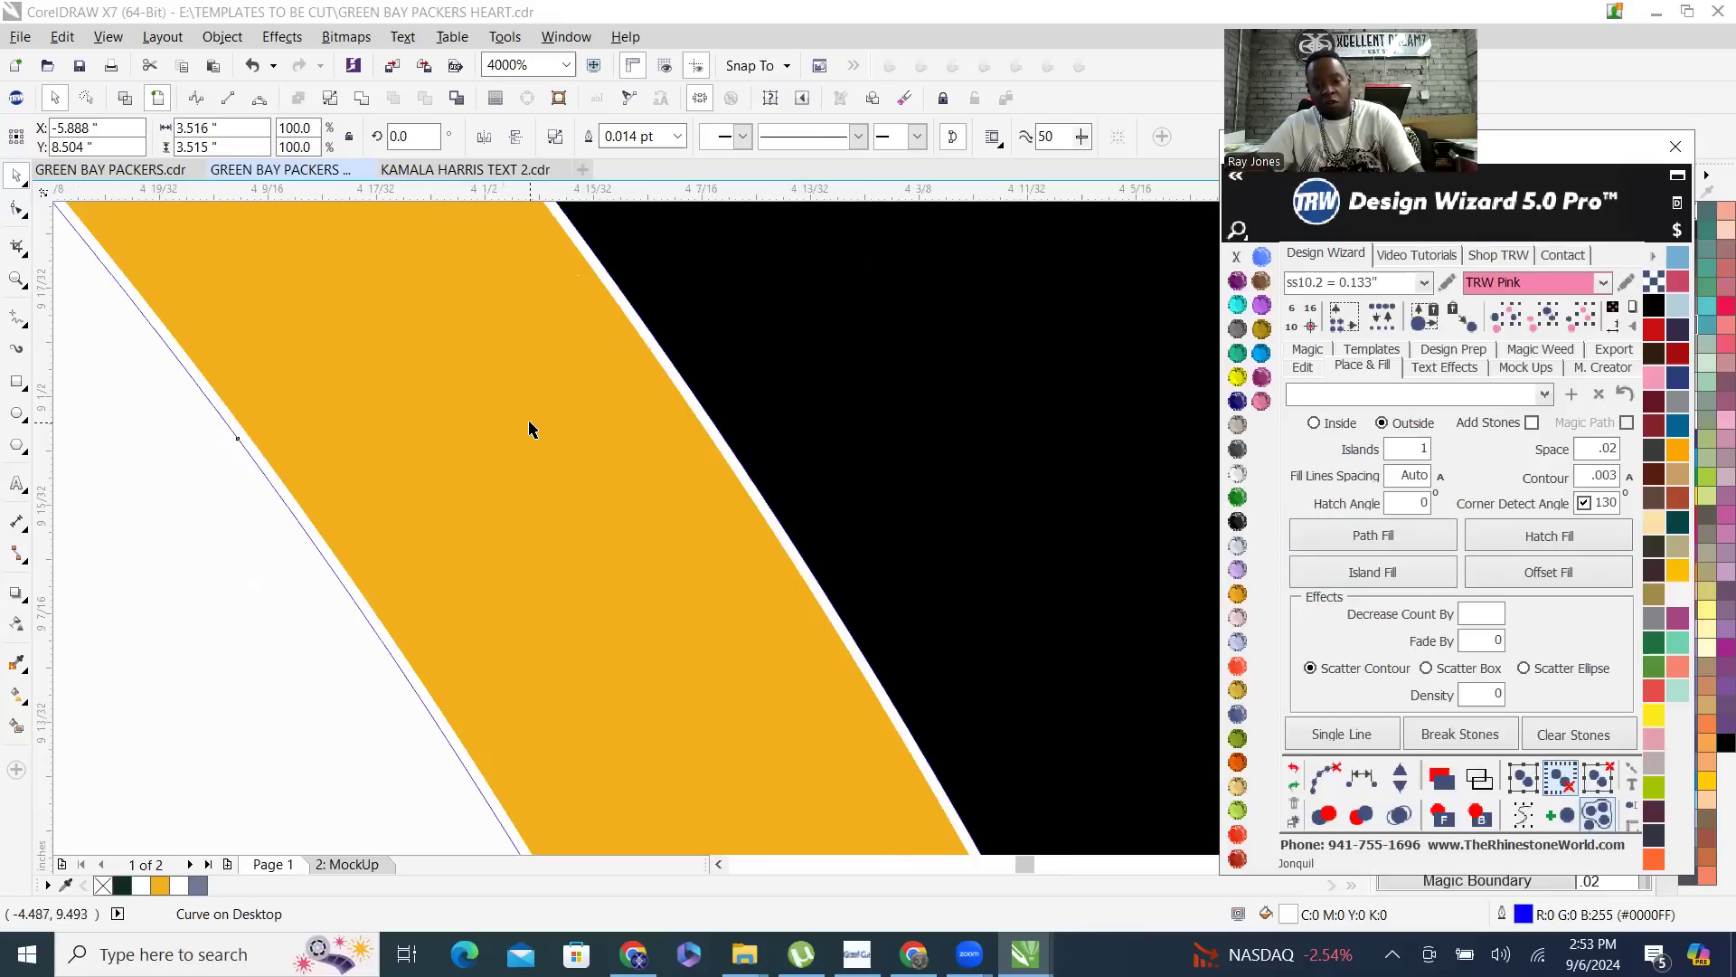
pyautogui.keyDown('shift'); pyautogui.click(529, 422); pyautogui.keyUp('shift')
pyautogui.click(360, 96)
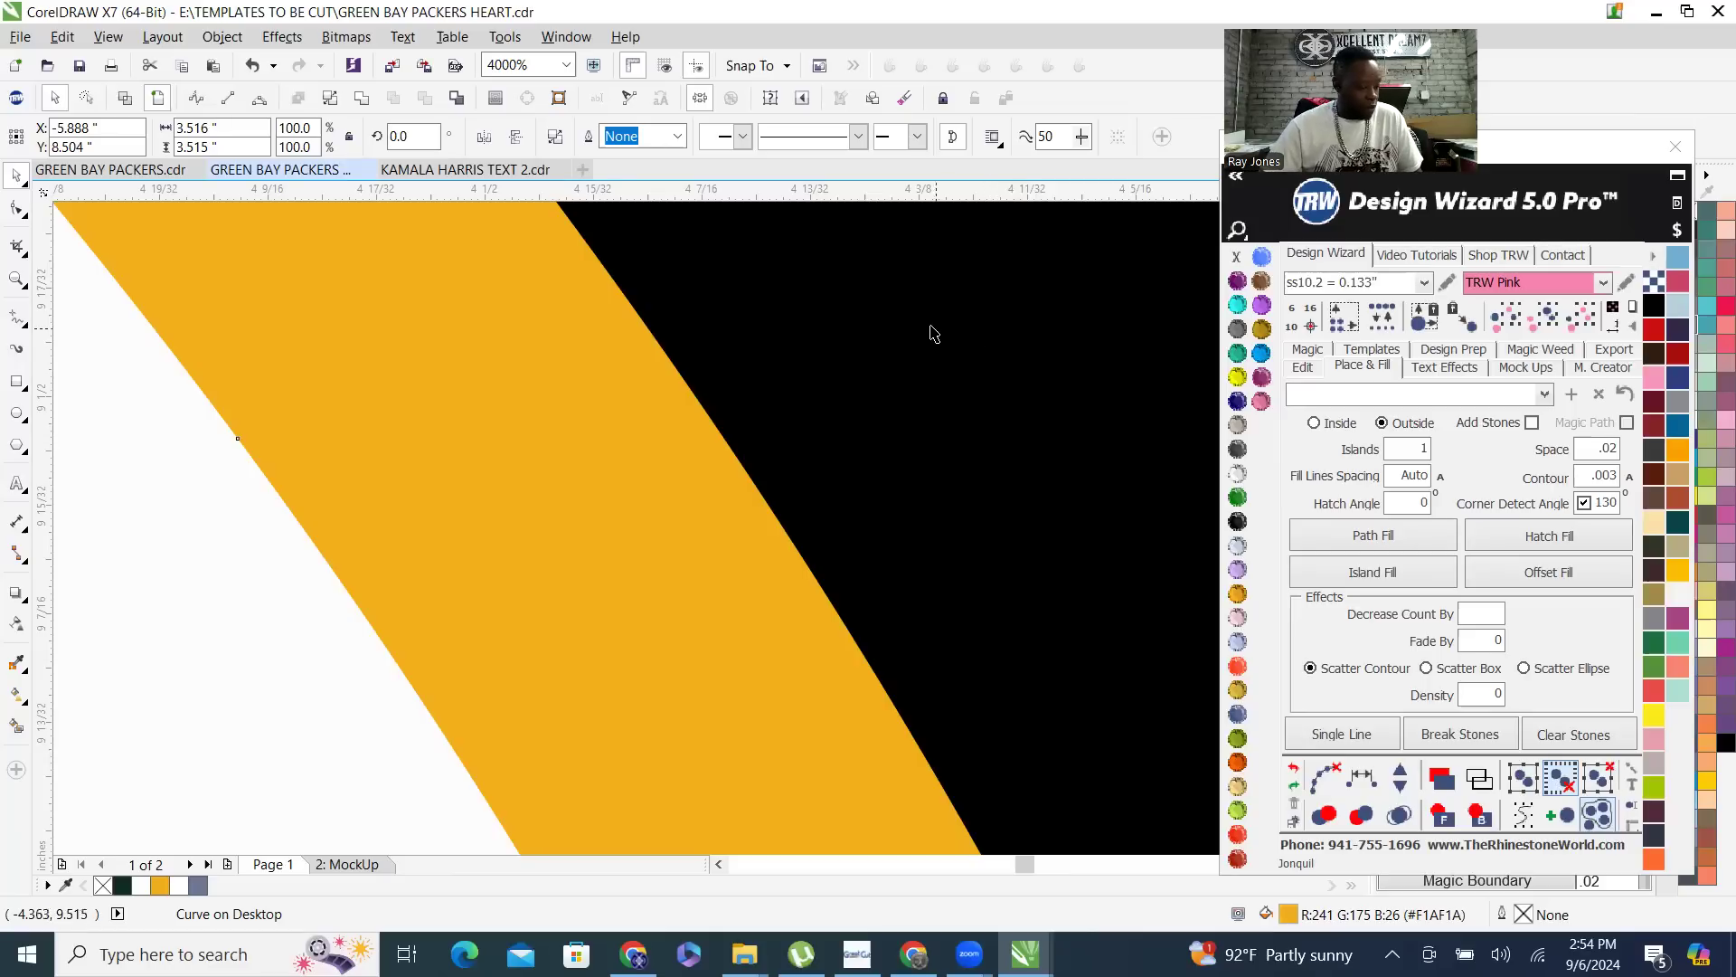
pyautogui.scroll(-6, 796, 543)
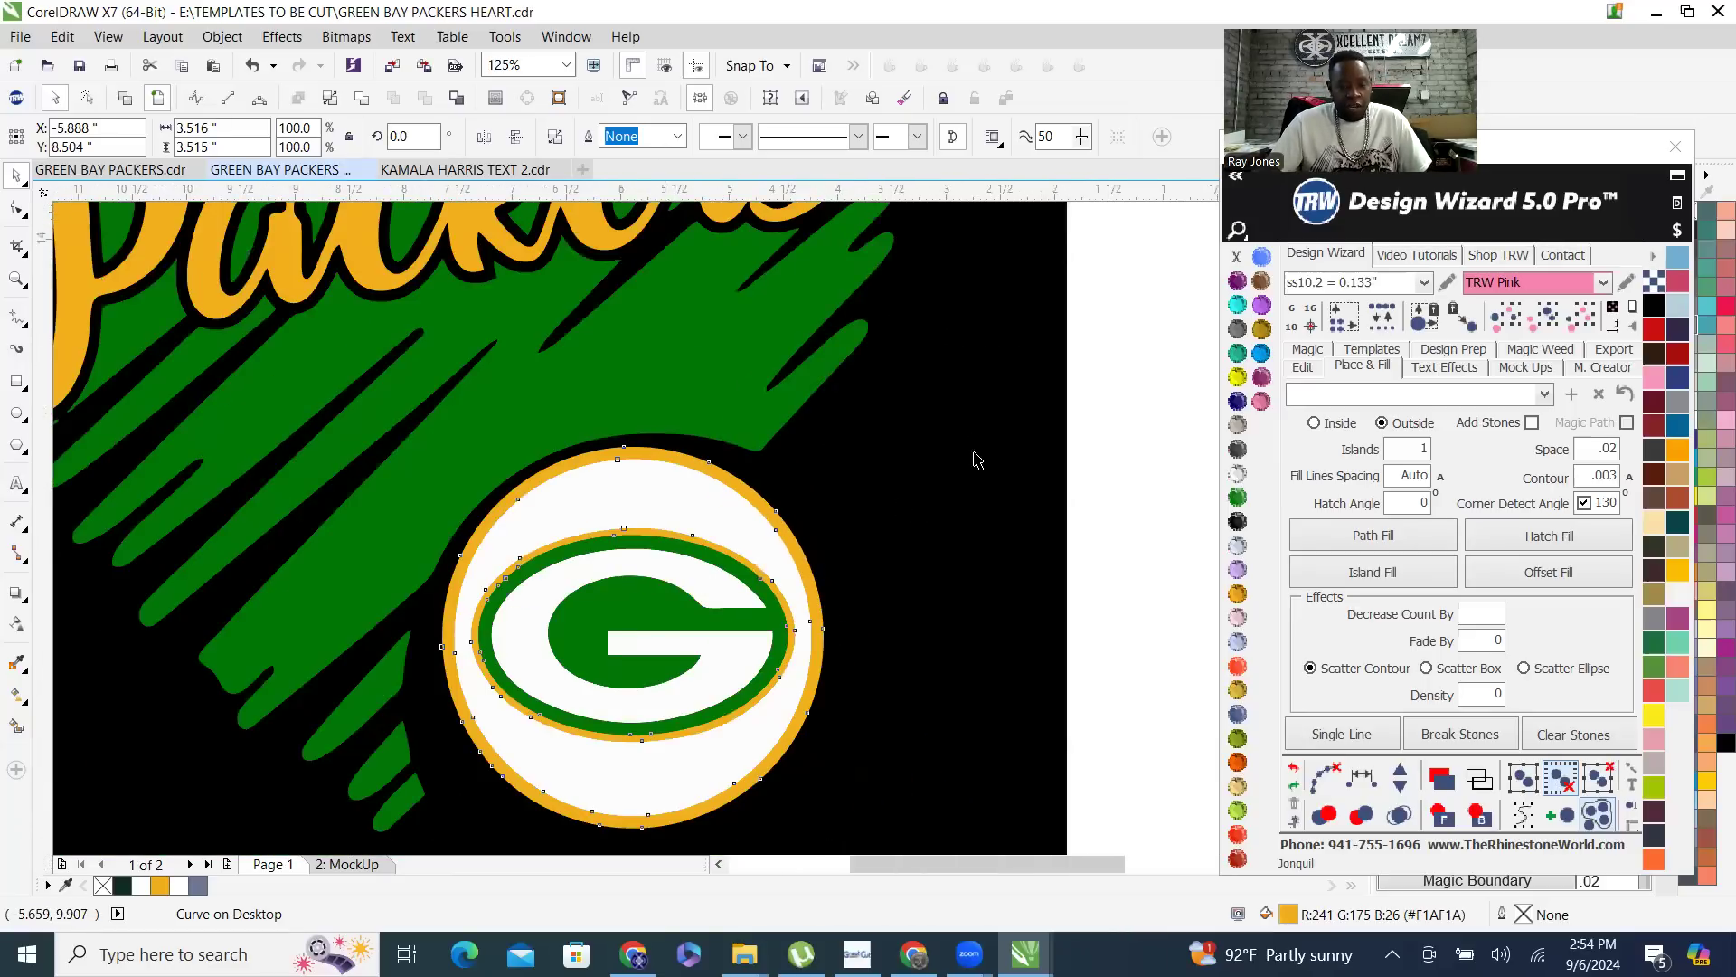
pyautogui.scroll(-6, 1101, 406)
pyautogui.click(1102, 406)
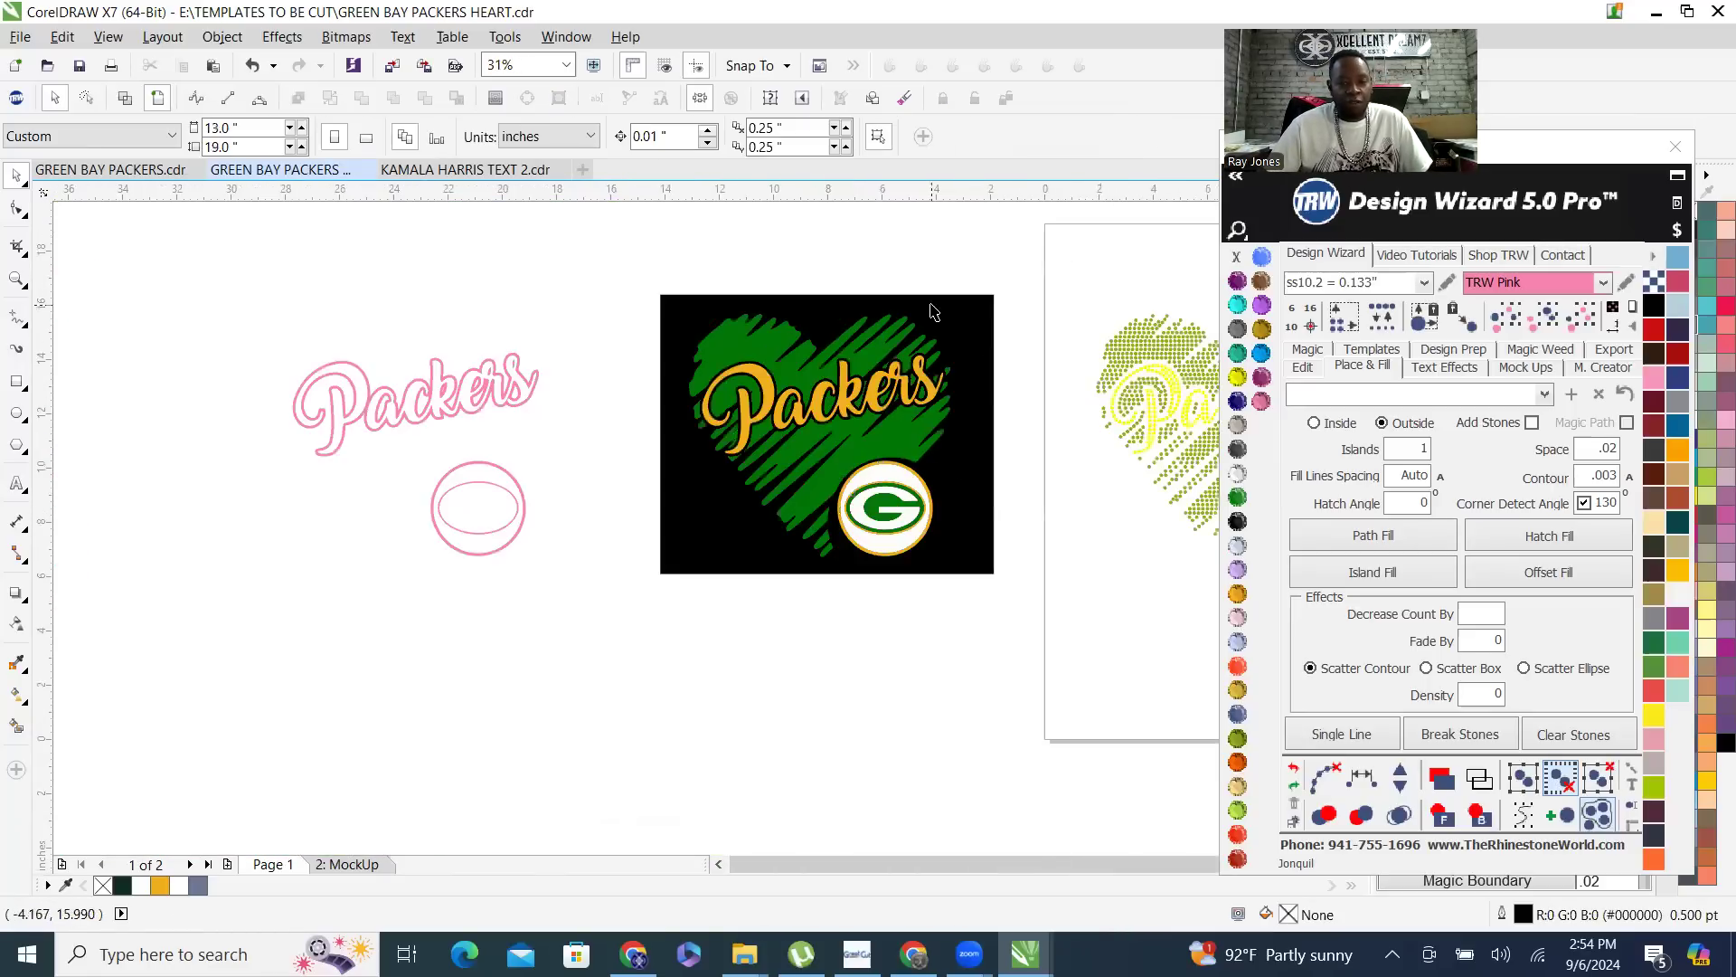
# - Nudge the merged pink lettering and ring curve 15 inches right, back onto the heart artwork
pyautogui.click(456, 393)
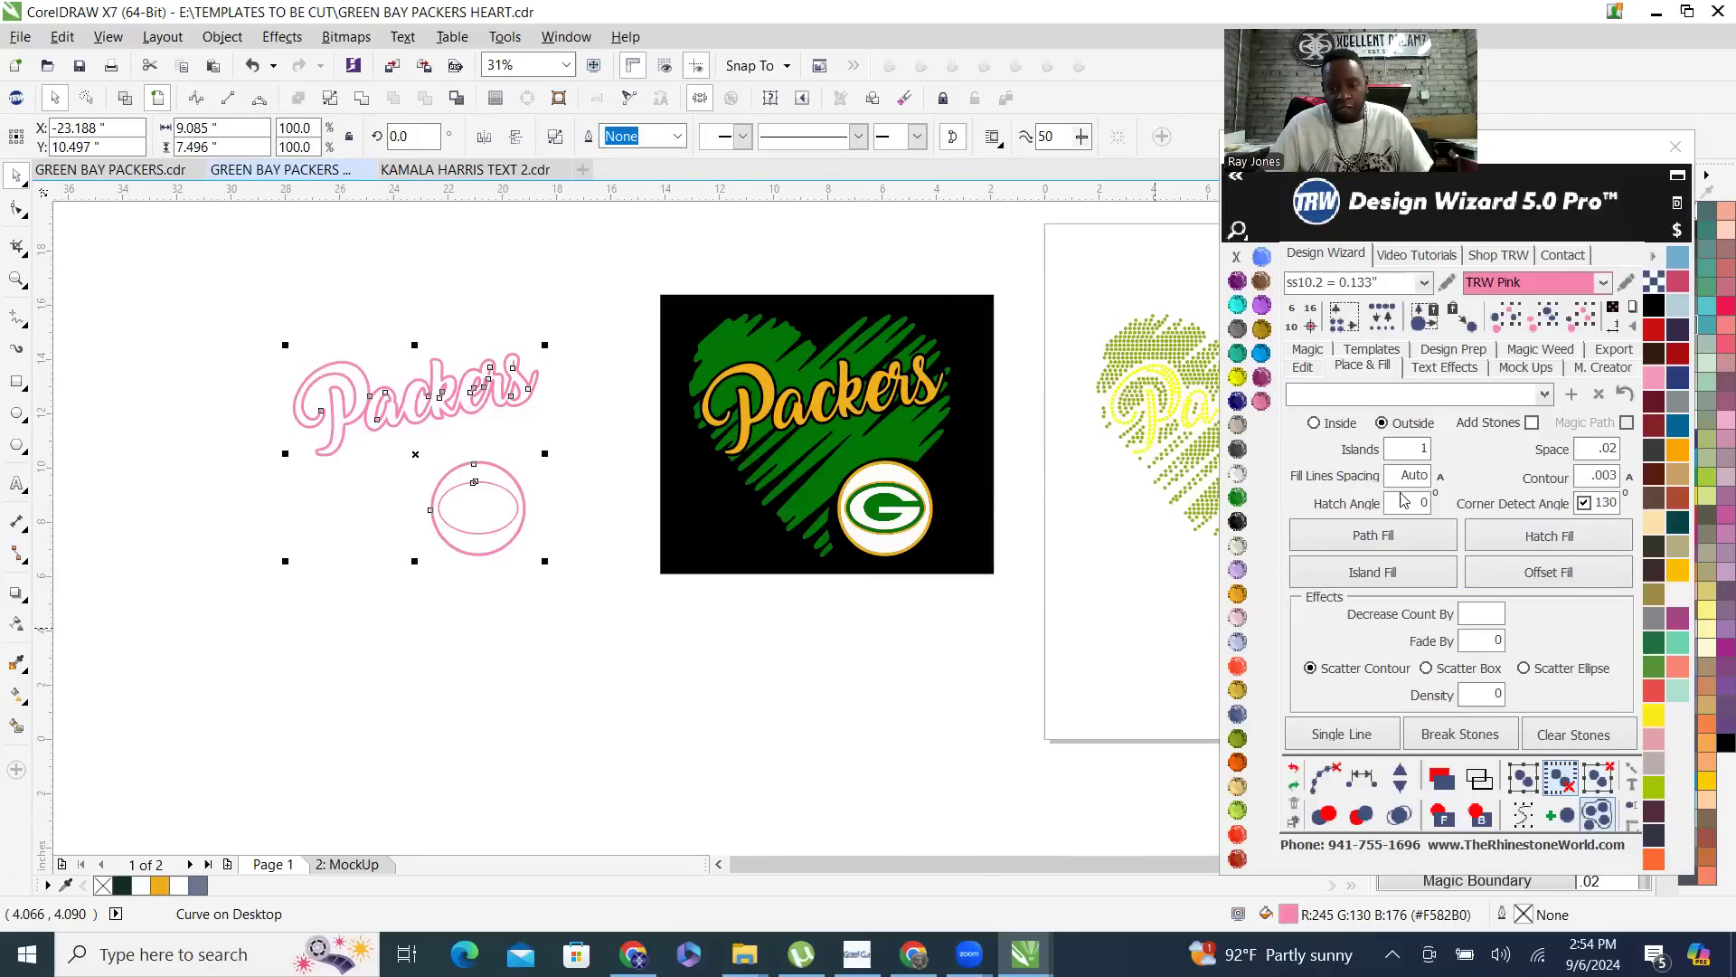
pyautogui.click(1308, 369)
pyautogui.click(1506, 520)
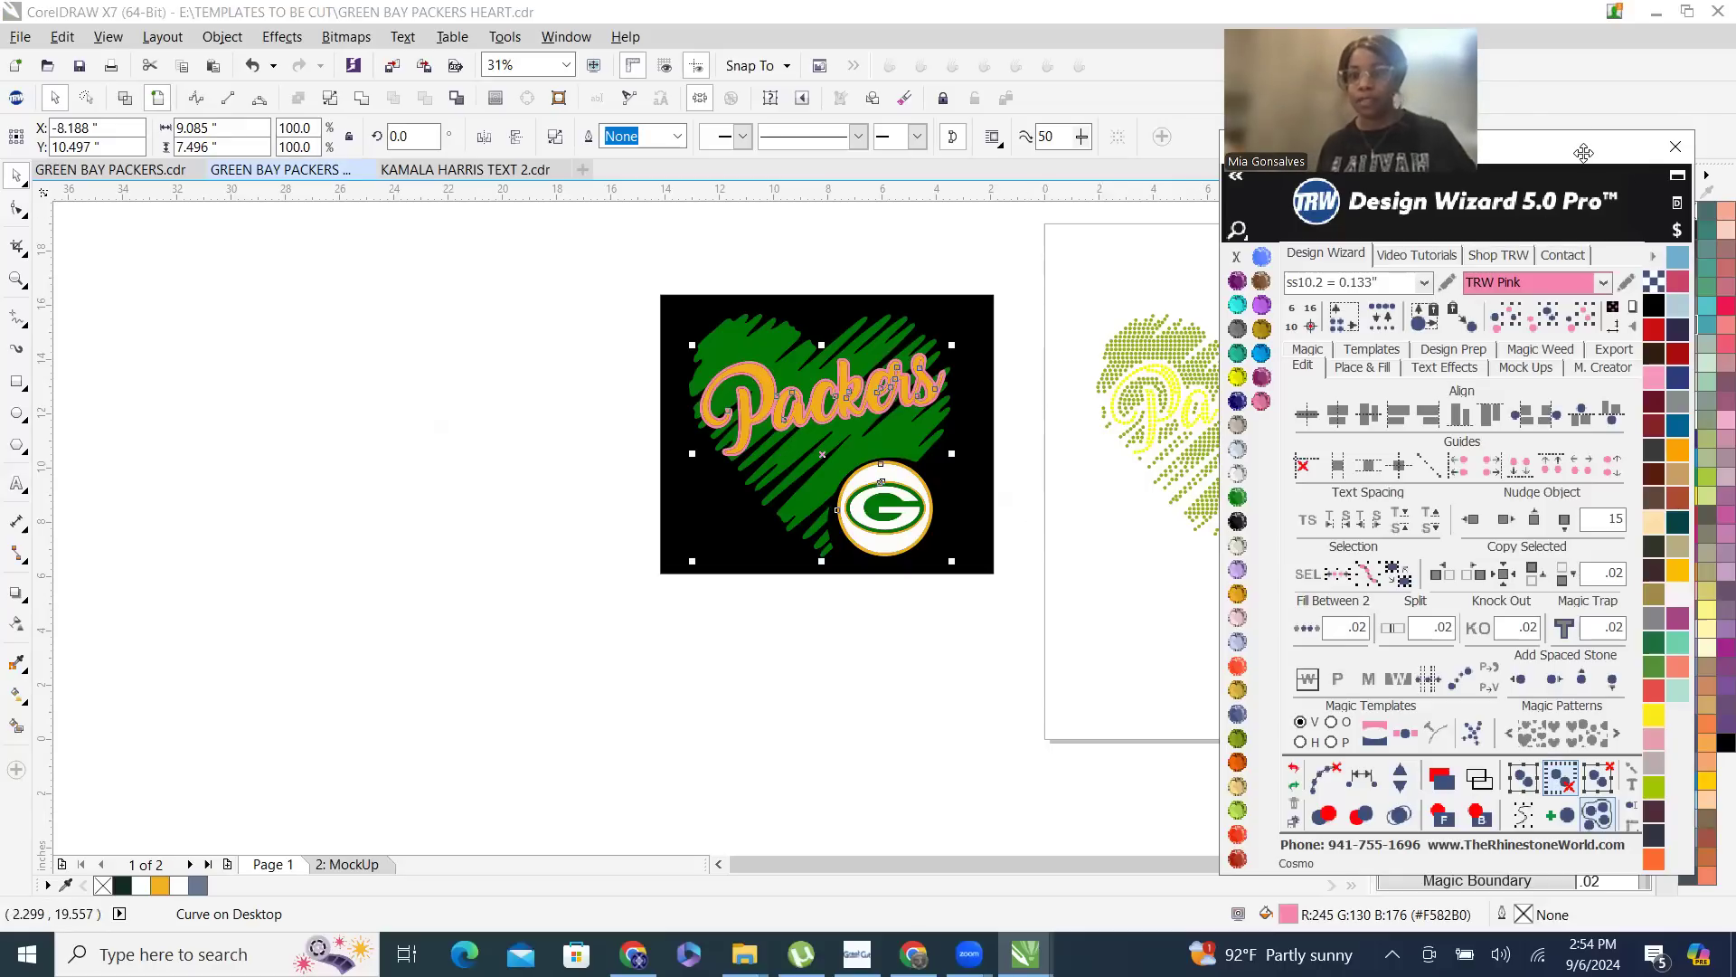
pyautogui.moveTo(1583, 152); pyautogui.dragTo(1630, 206)
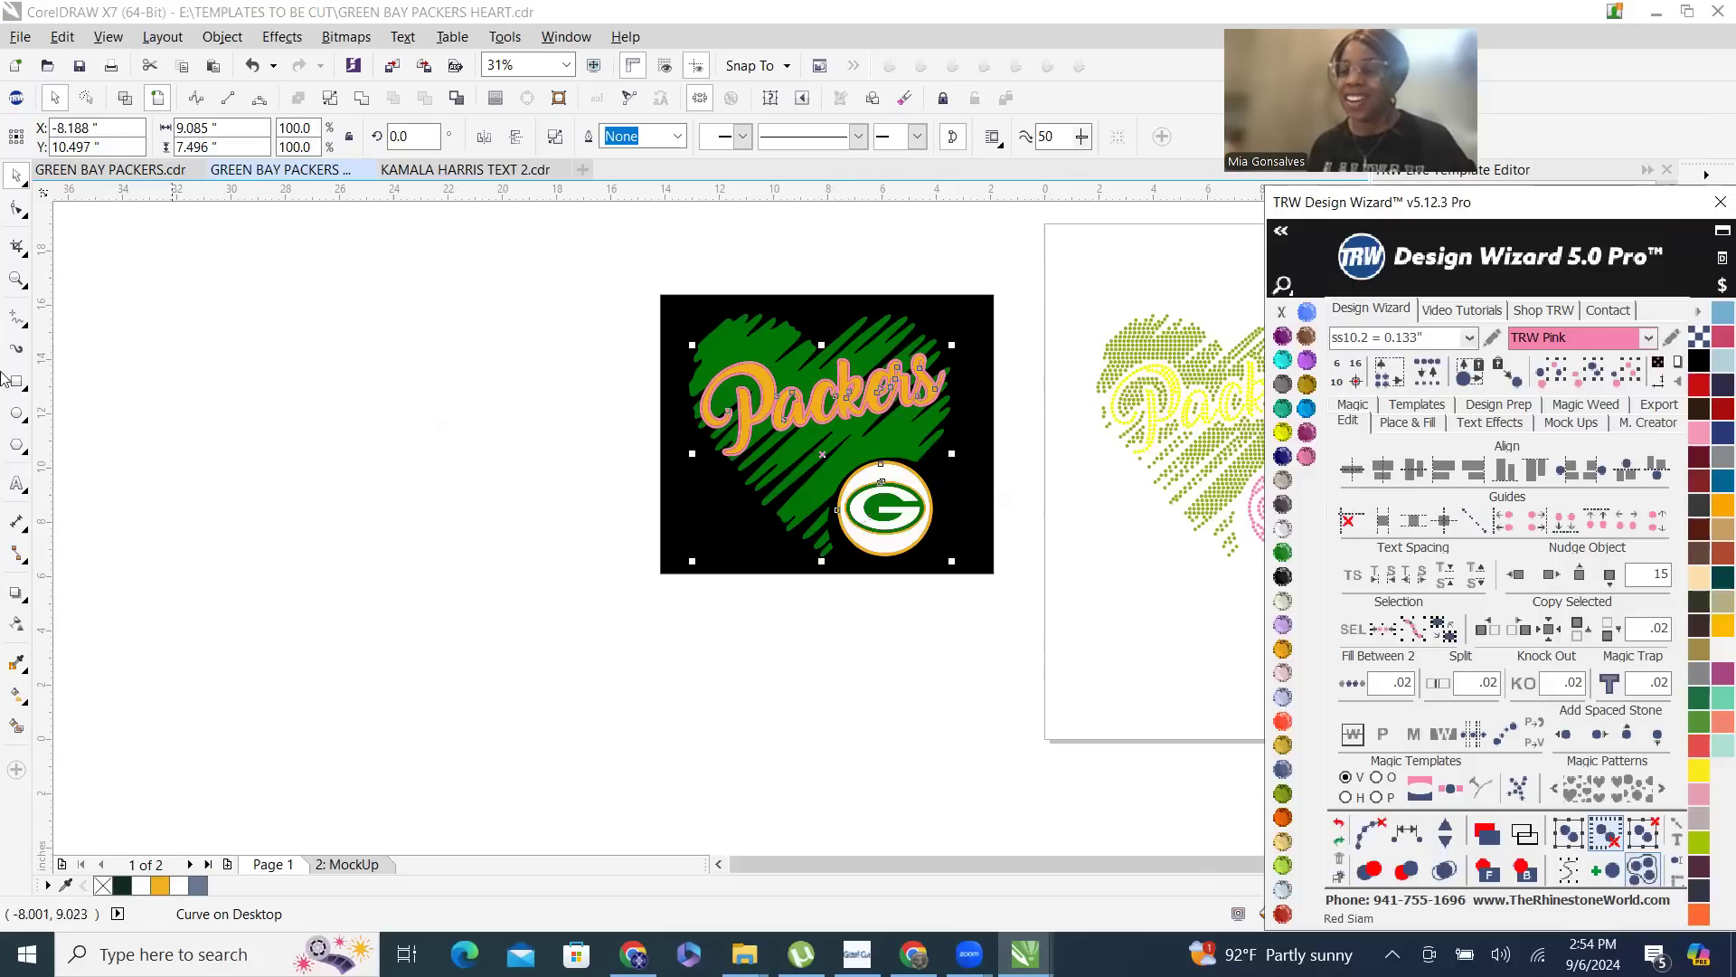
pyautogui.click(606, 300)
# - Examine the pink-outlined Packers lettering on the heart artwork and compare it with the rhinestone template on the page
pyautogui.scroll(2, 861, 336)
pyautogui.scroll(4, 570, 398)
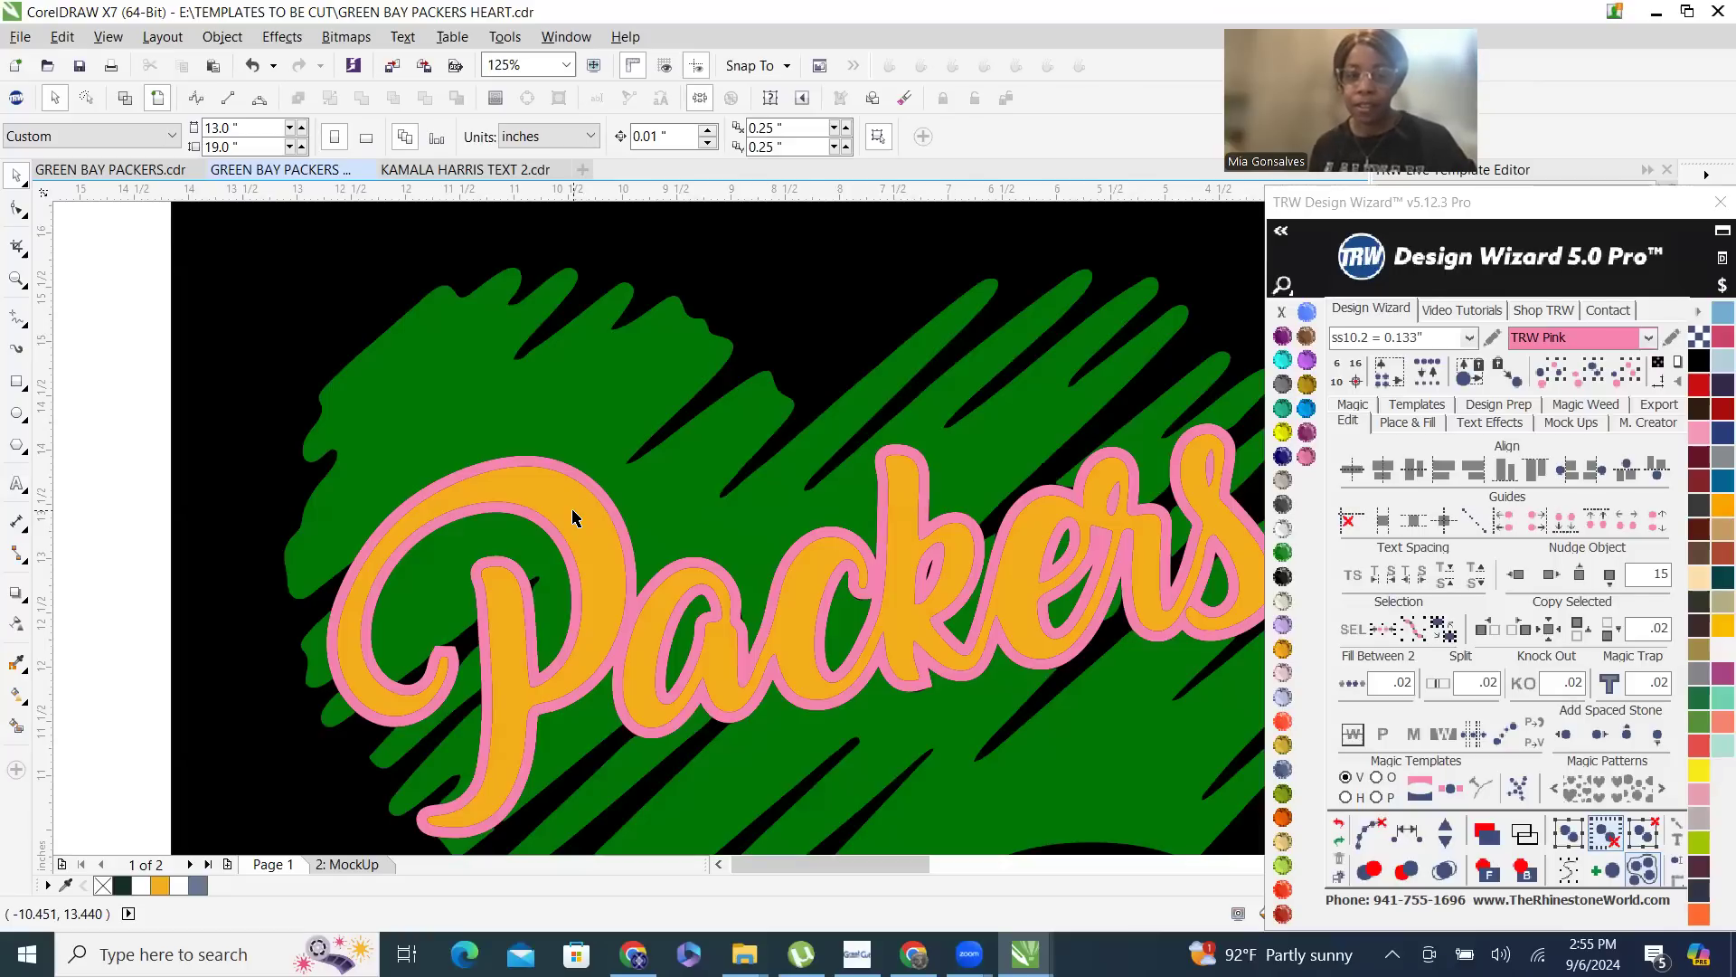
pyautogui.scroll(-4, 504, 464)
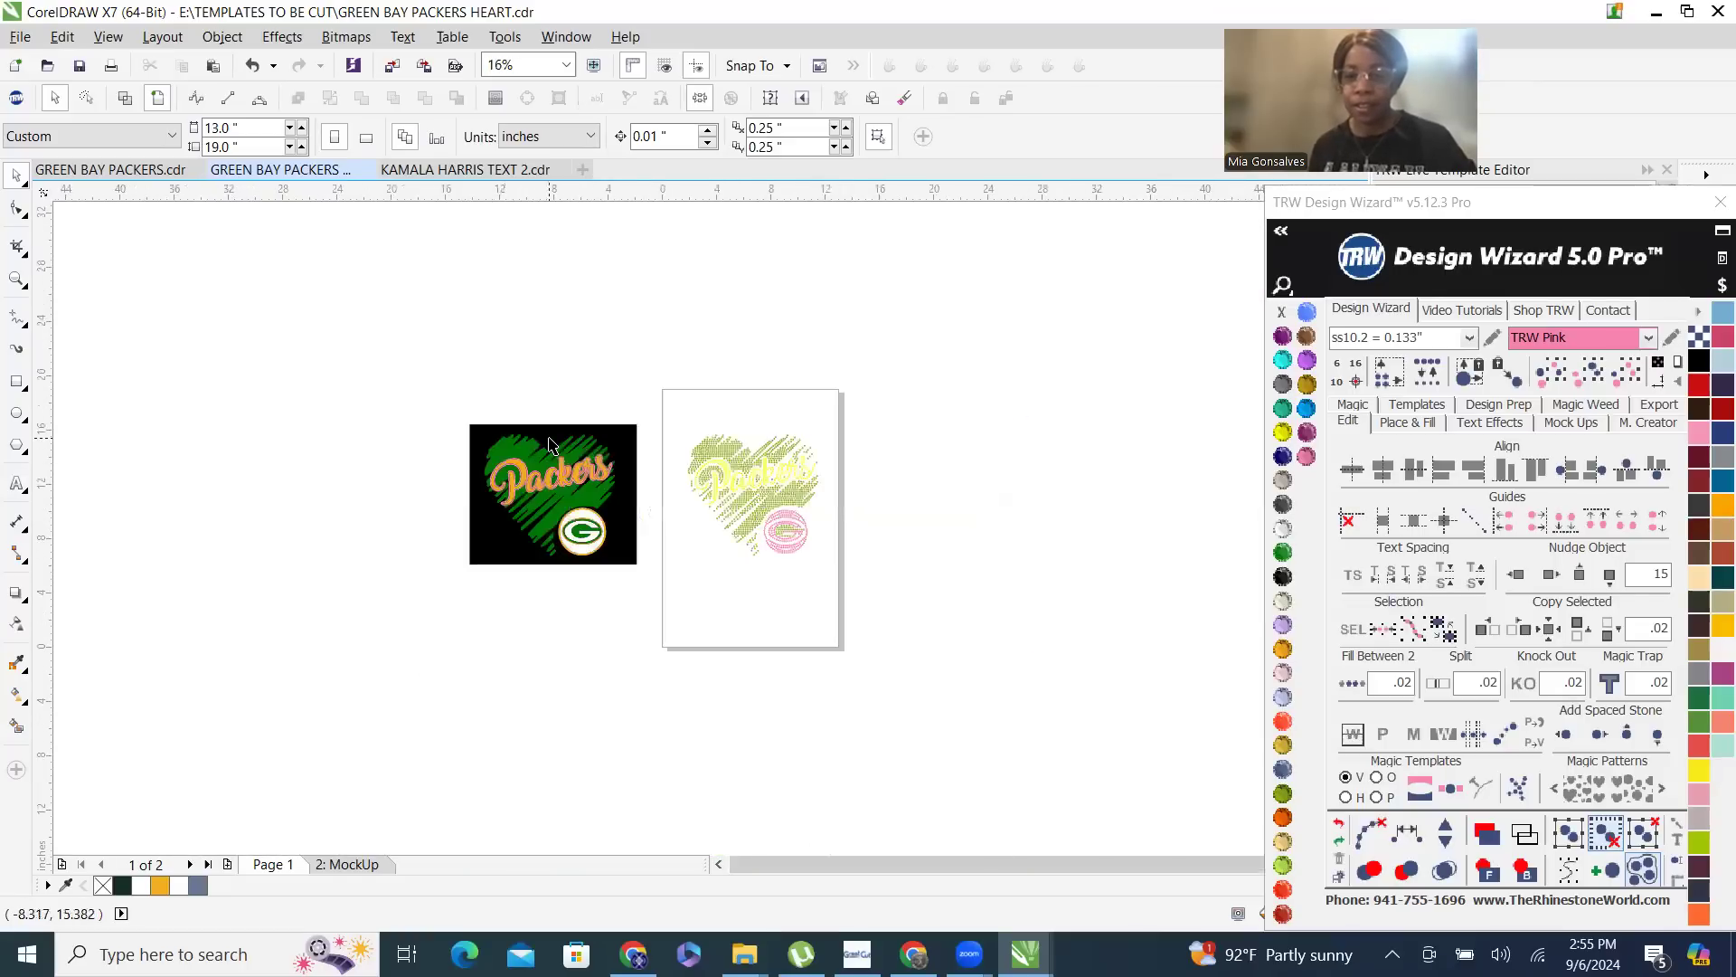
pyautogui.scroll(3, 1053, 506)
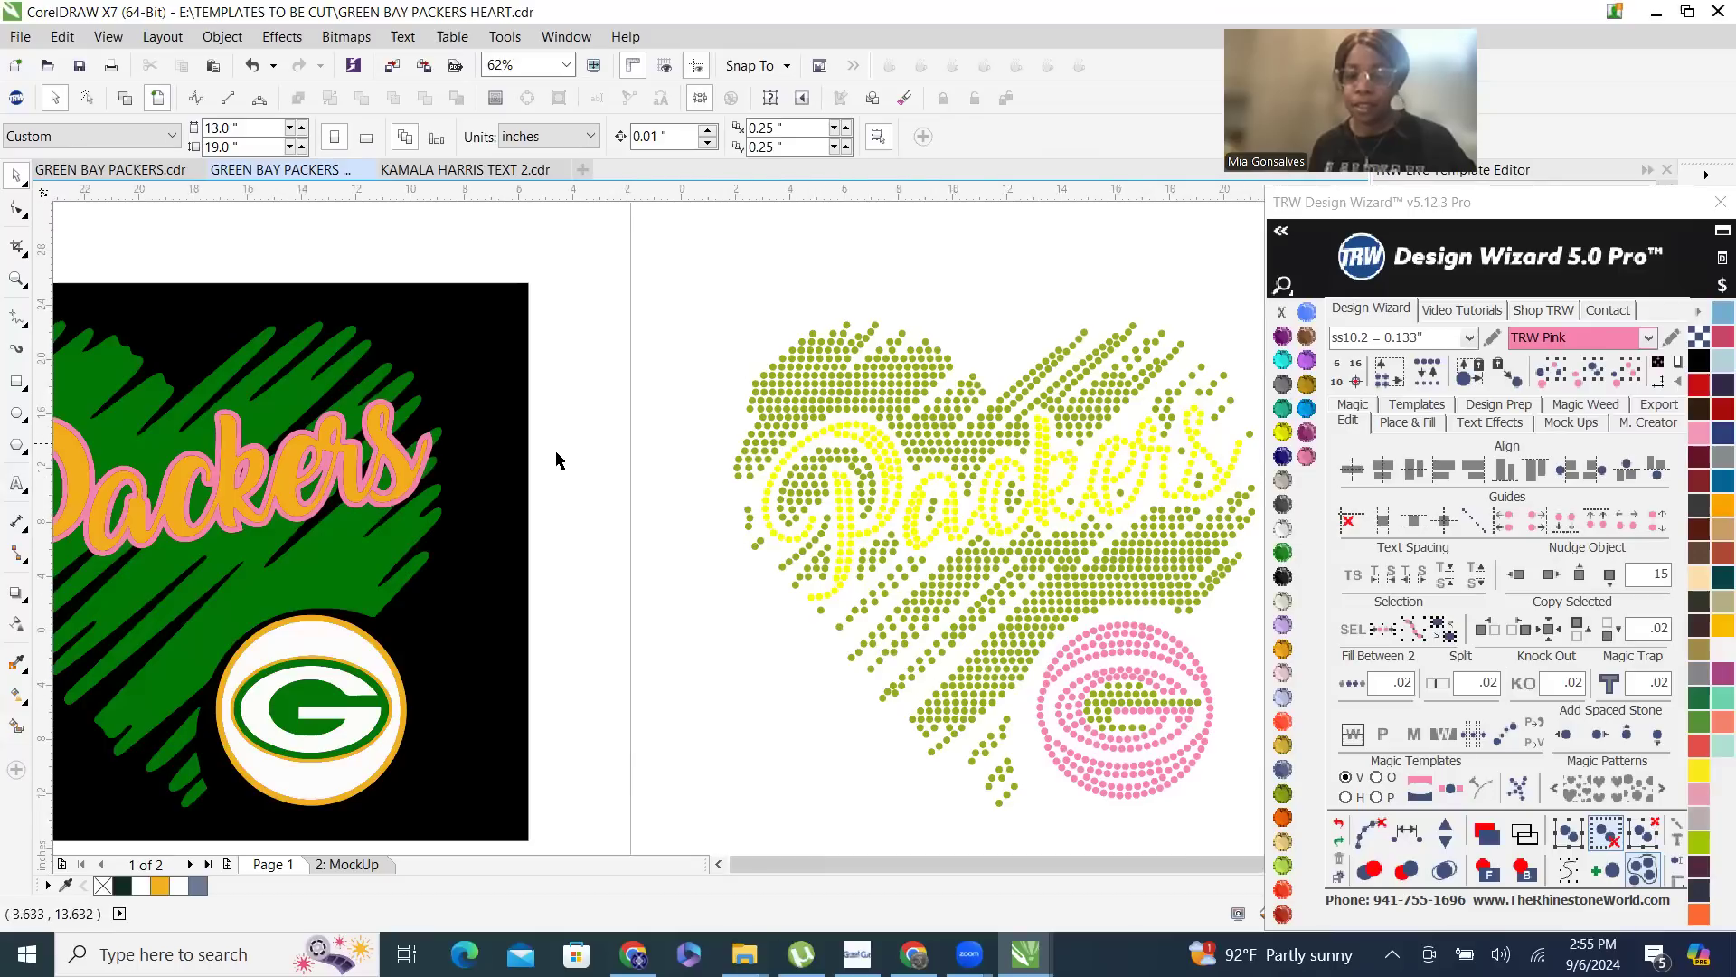
pyautogui.scroll(-4, 617, 452)
pyautogui.scroll(2, 690, 472)
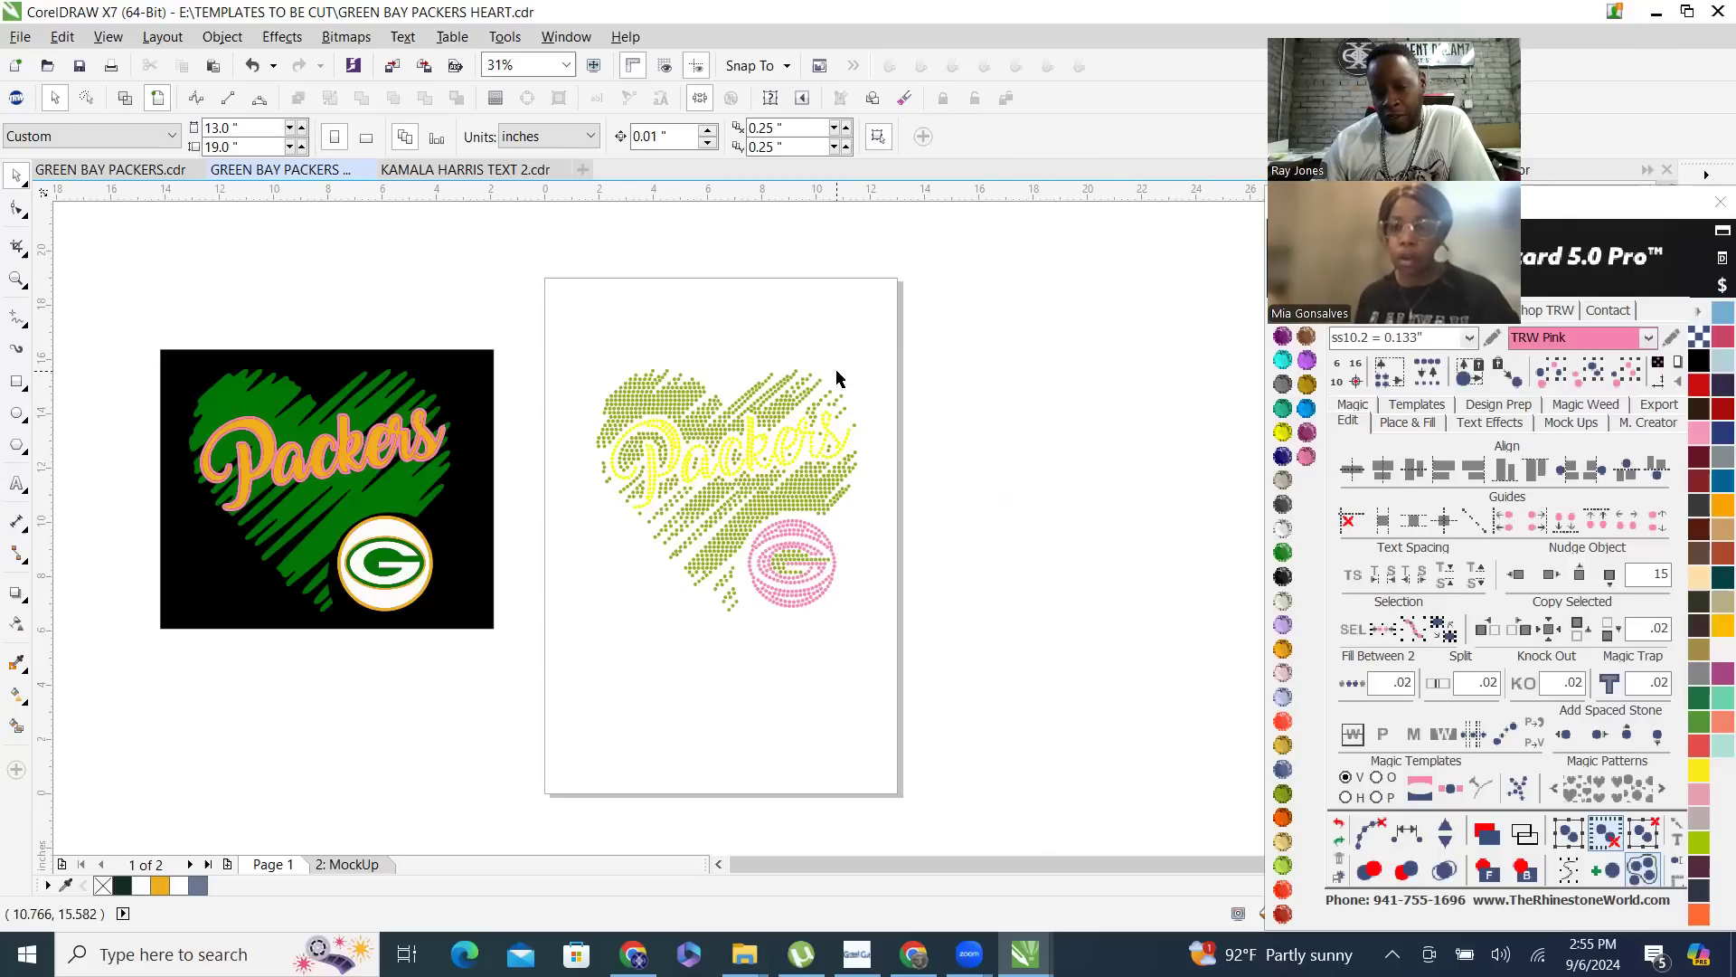
pyautogui.scroll(-2, 833, 373)
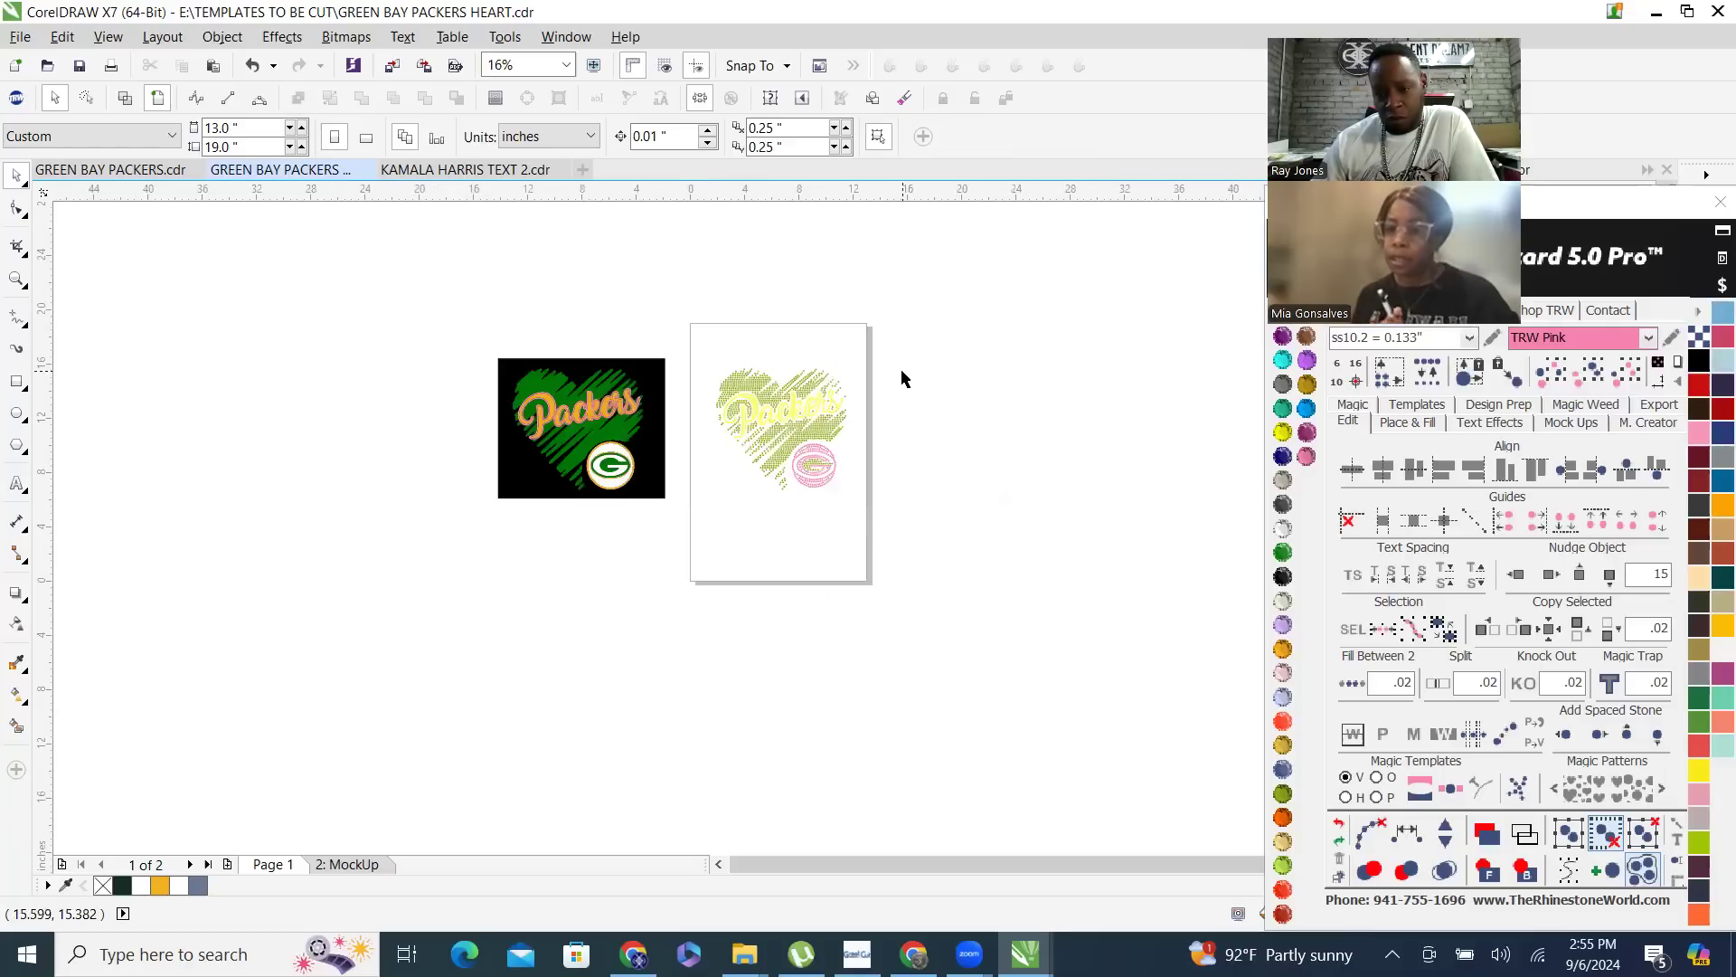
pyautogui.scroll(2, 809, 362)
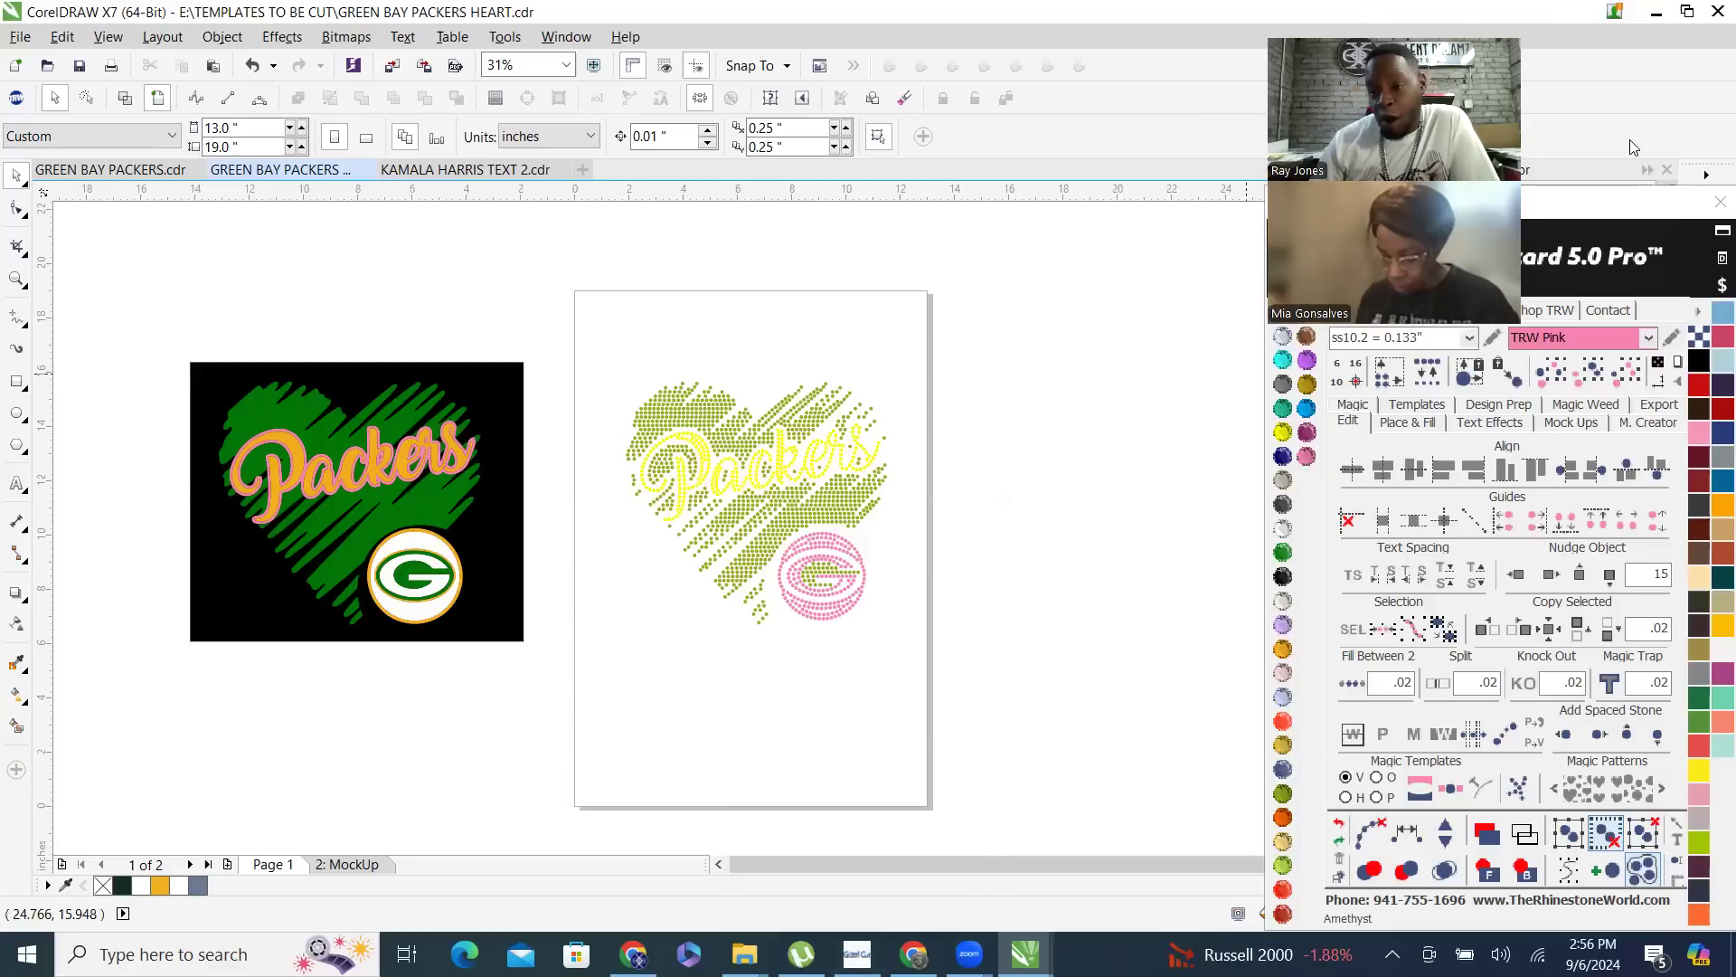
# - Move the Design Wizard panel up so it uncovers the template editor controls
pyautogui.moveTo(1629, 140); pyautogui.dragTo(1327, 170)
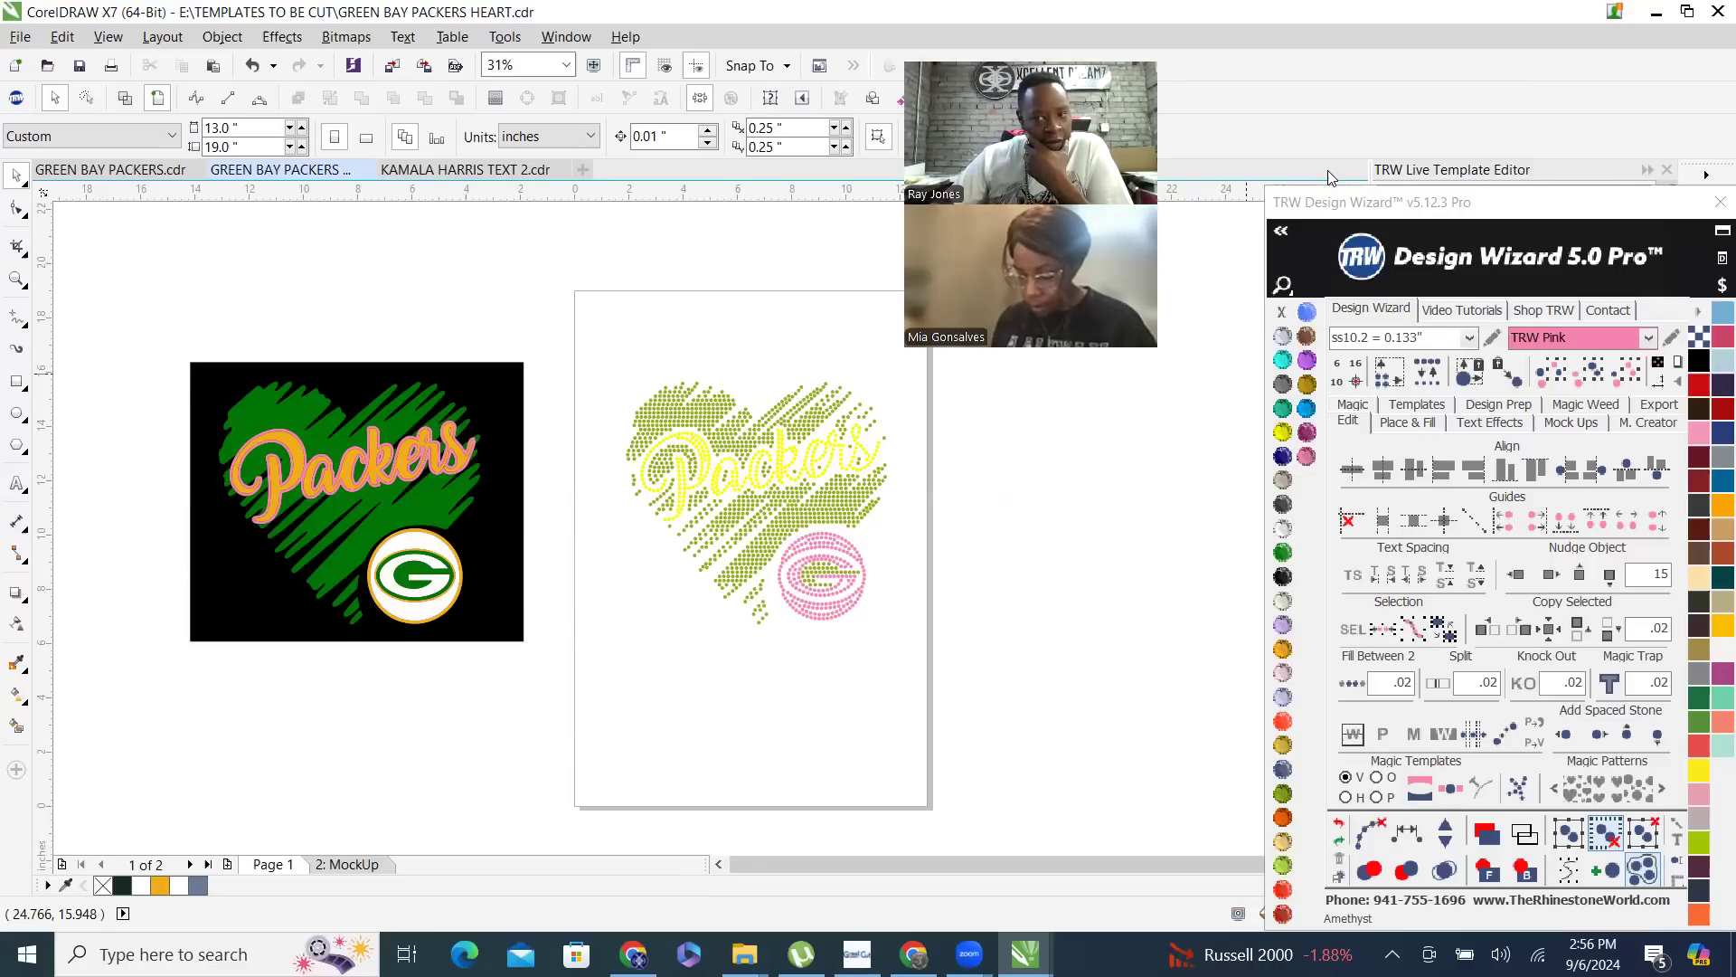
pyautogui.moveTo(1329, 202); pyautogui.dragTo(1326, 18)
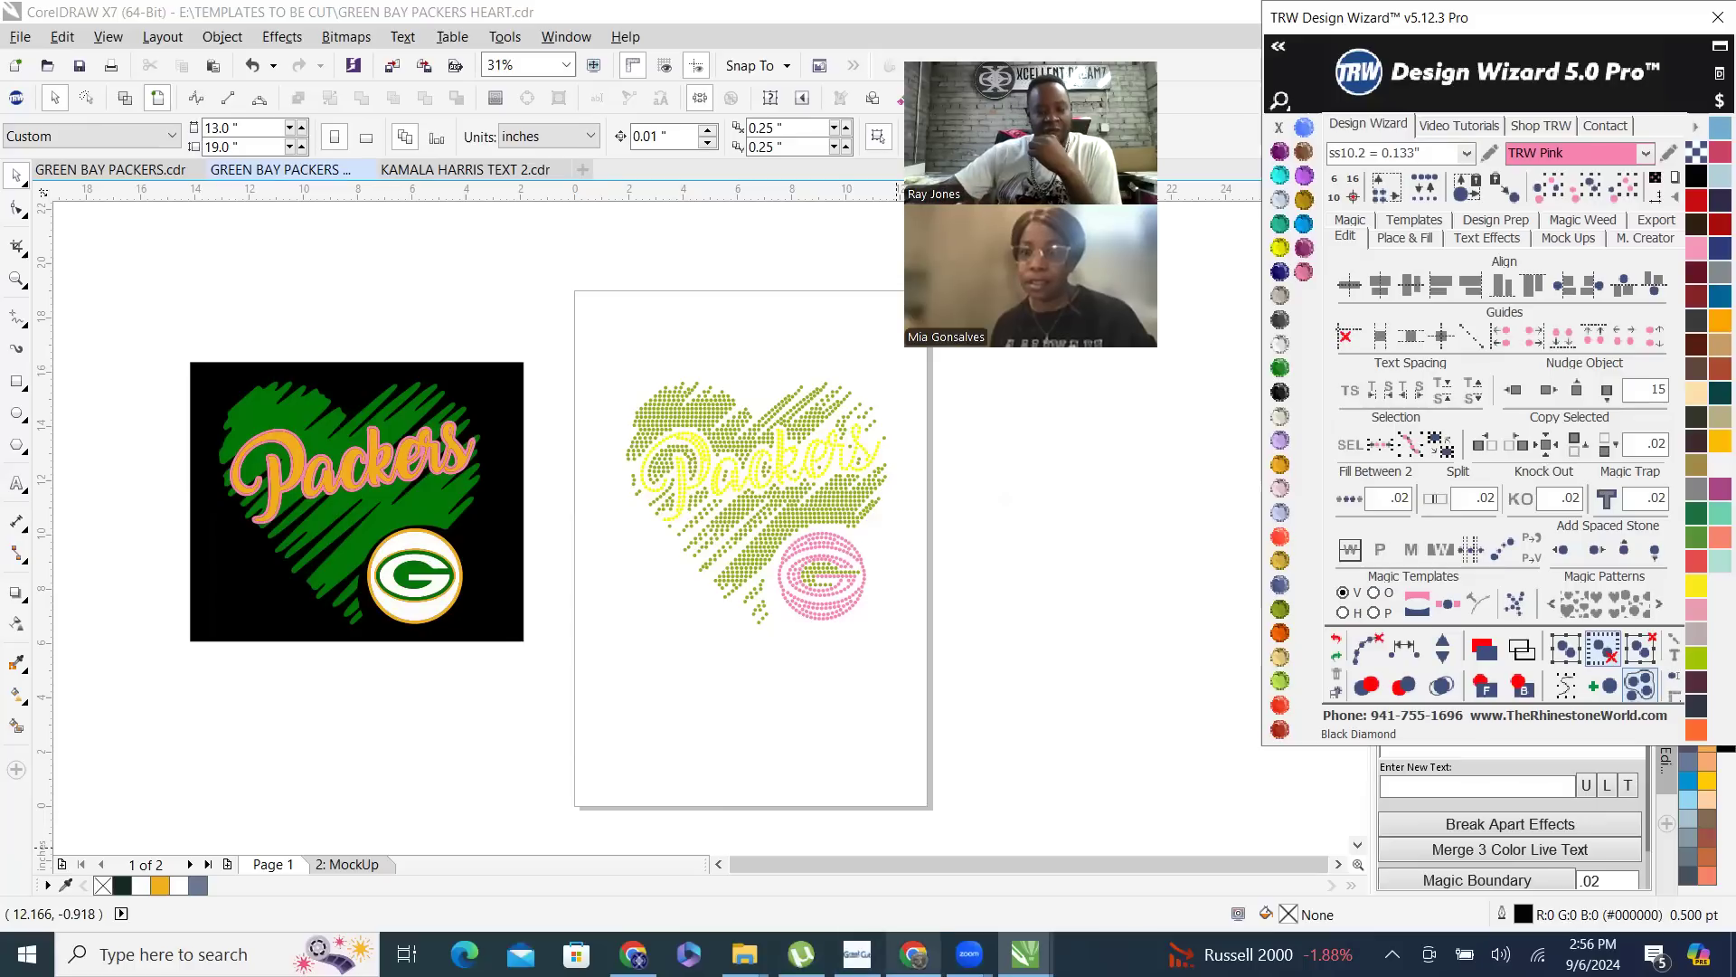
# - Switch to Chrome, open microcenter.com in place of the Facebook page, and maximize the browser window
pyautogui.moveTo(913, 954)
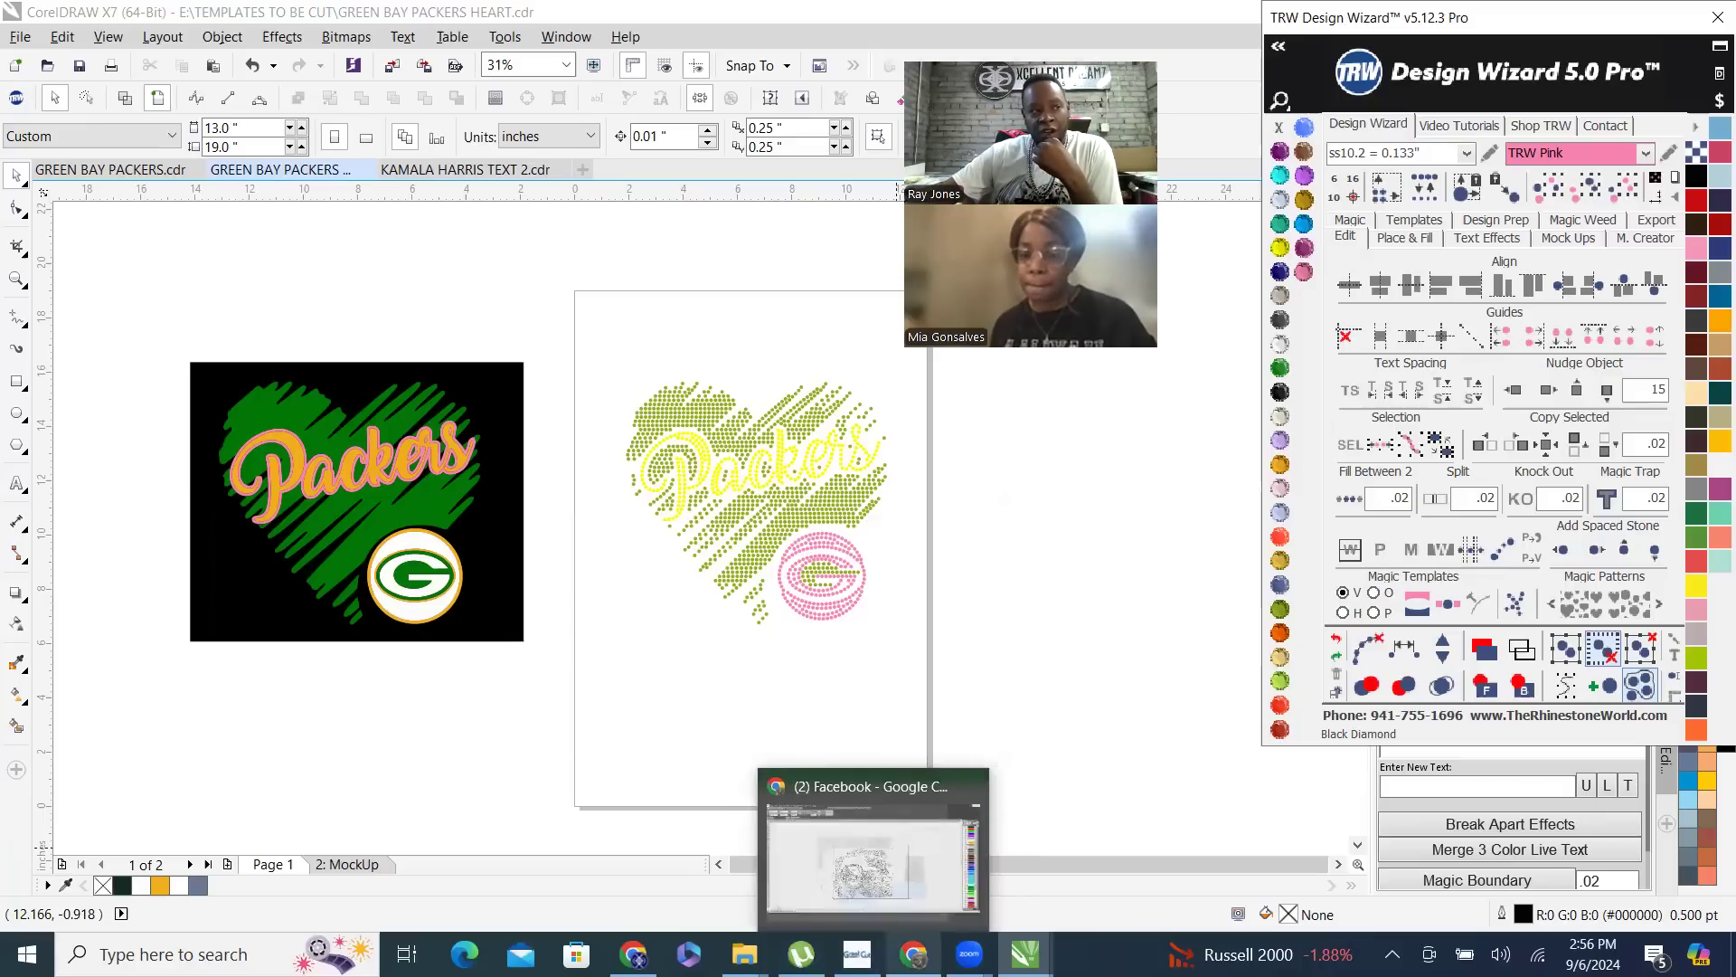
pyautogui.click(913, 954)
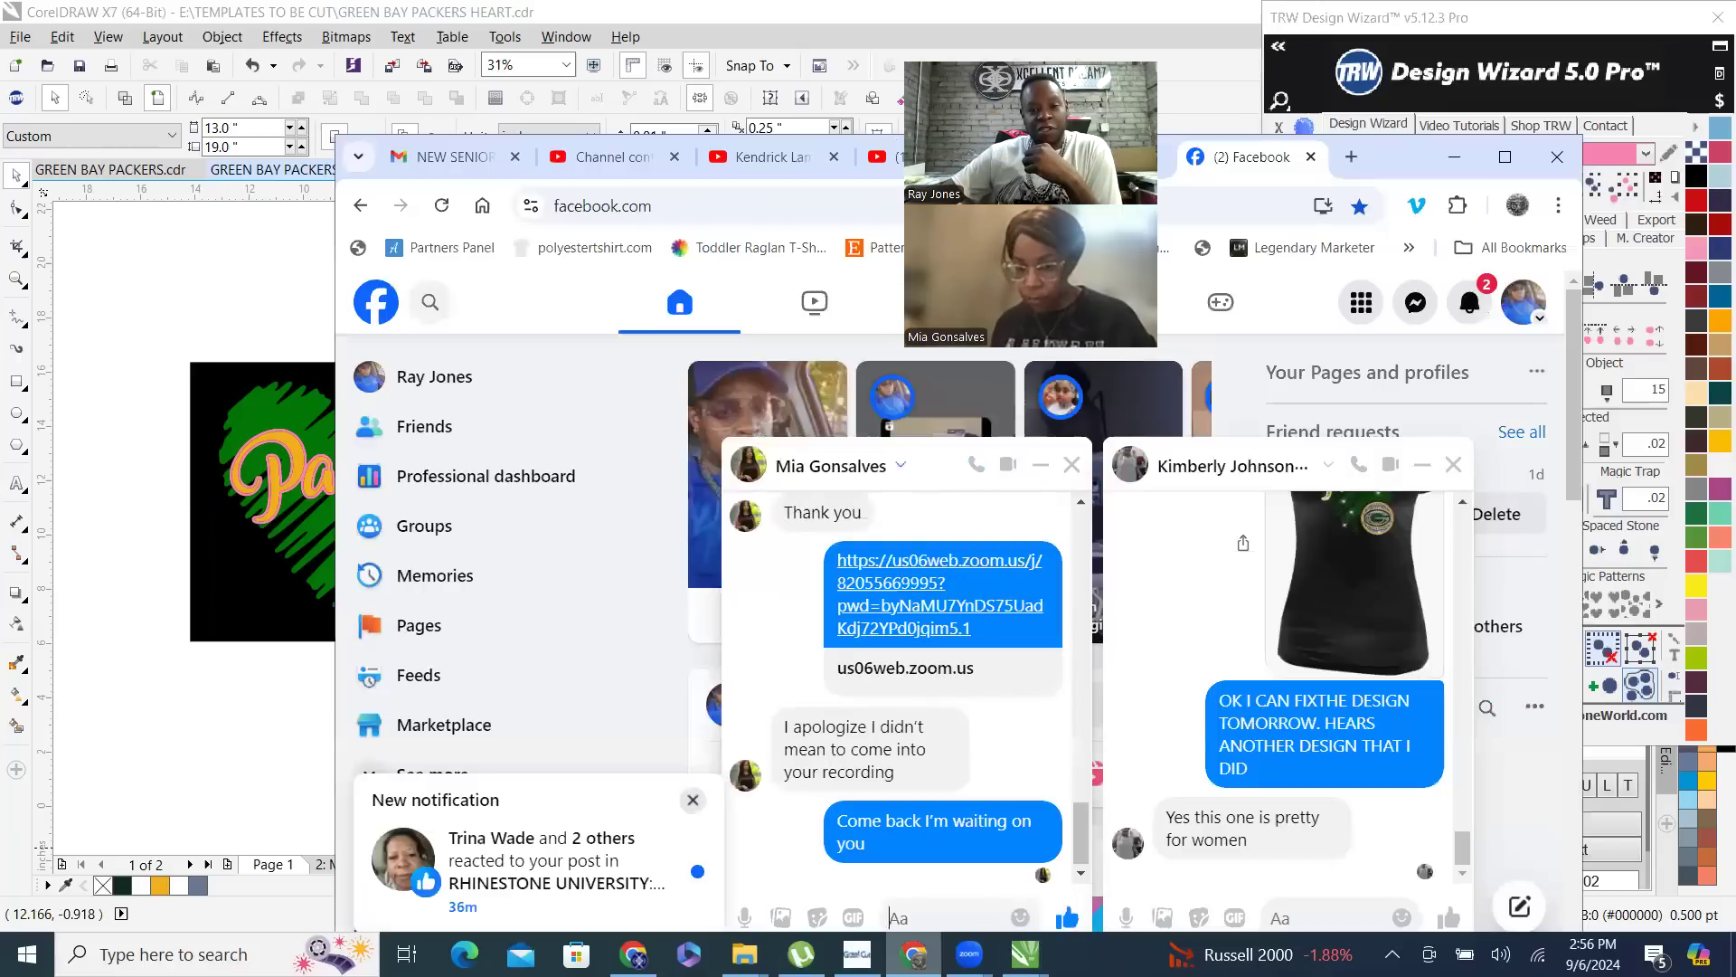
pyautogui.click(675, 210)
pyautogui.write('MICRO')
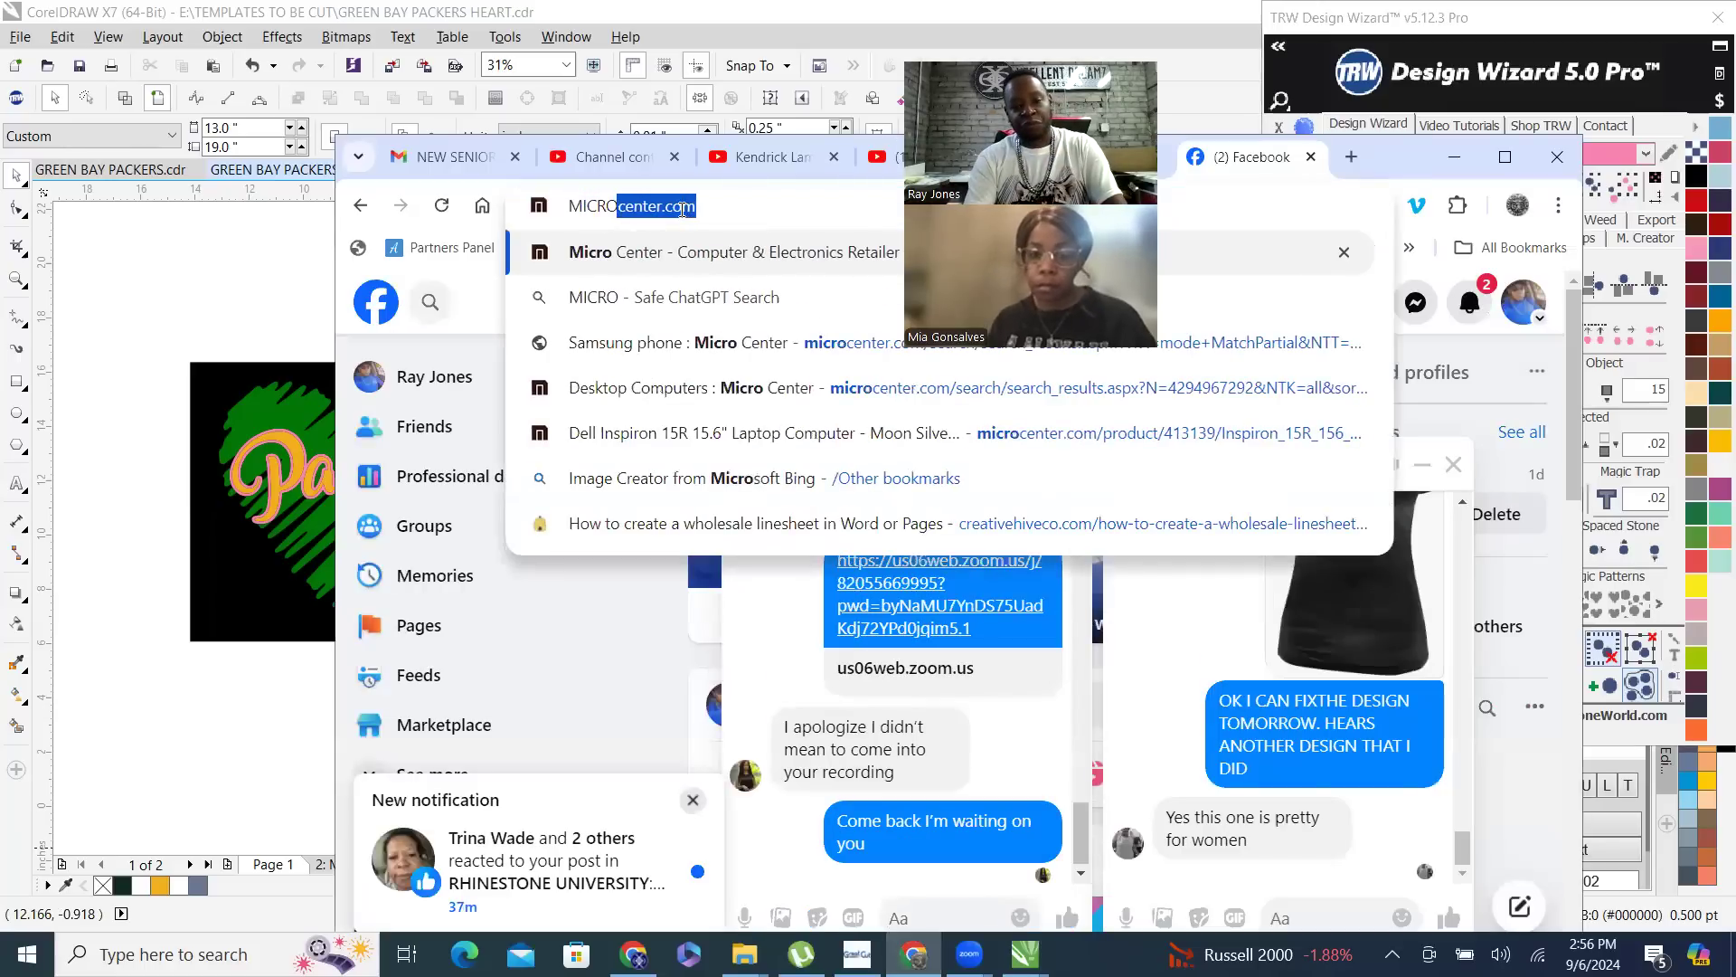
pyautogui.press('Return')
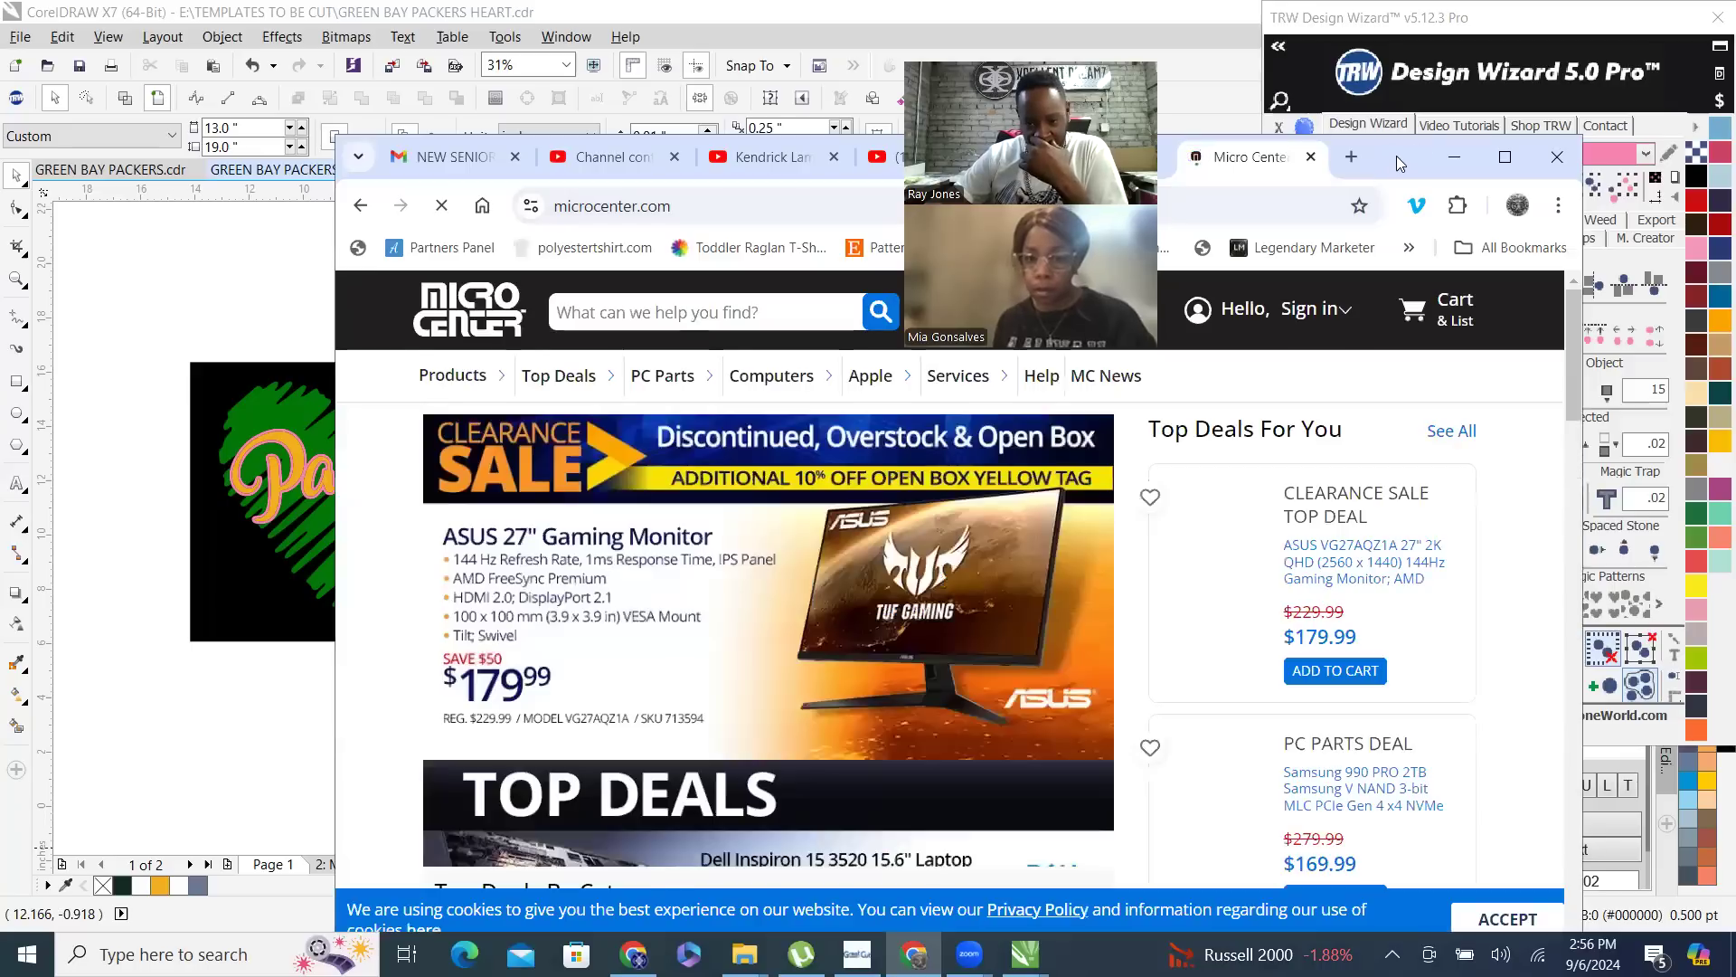
pyautogui.click(1505, 159)
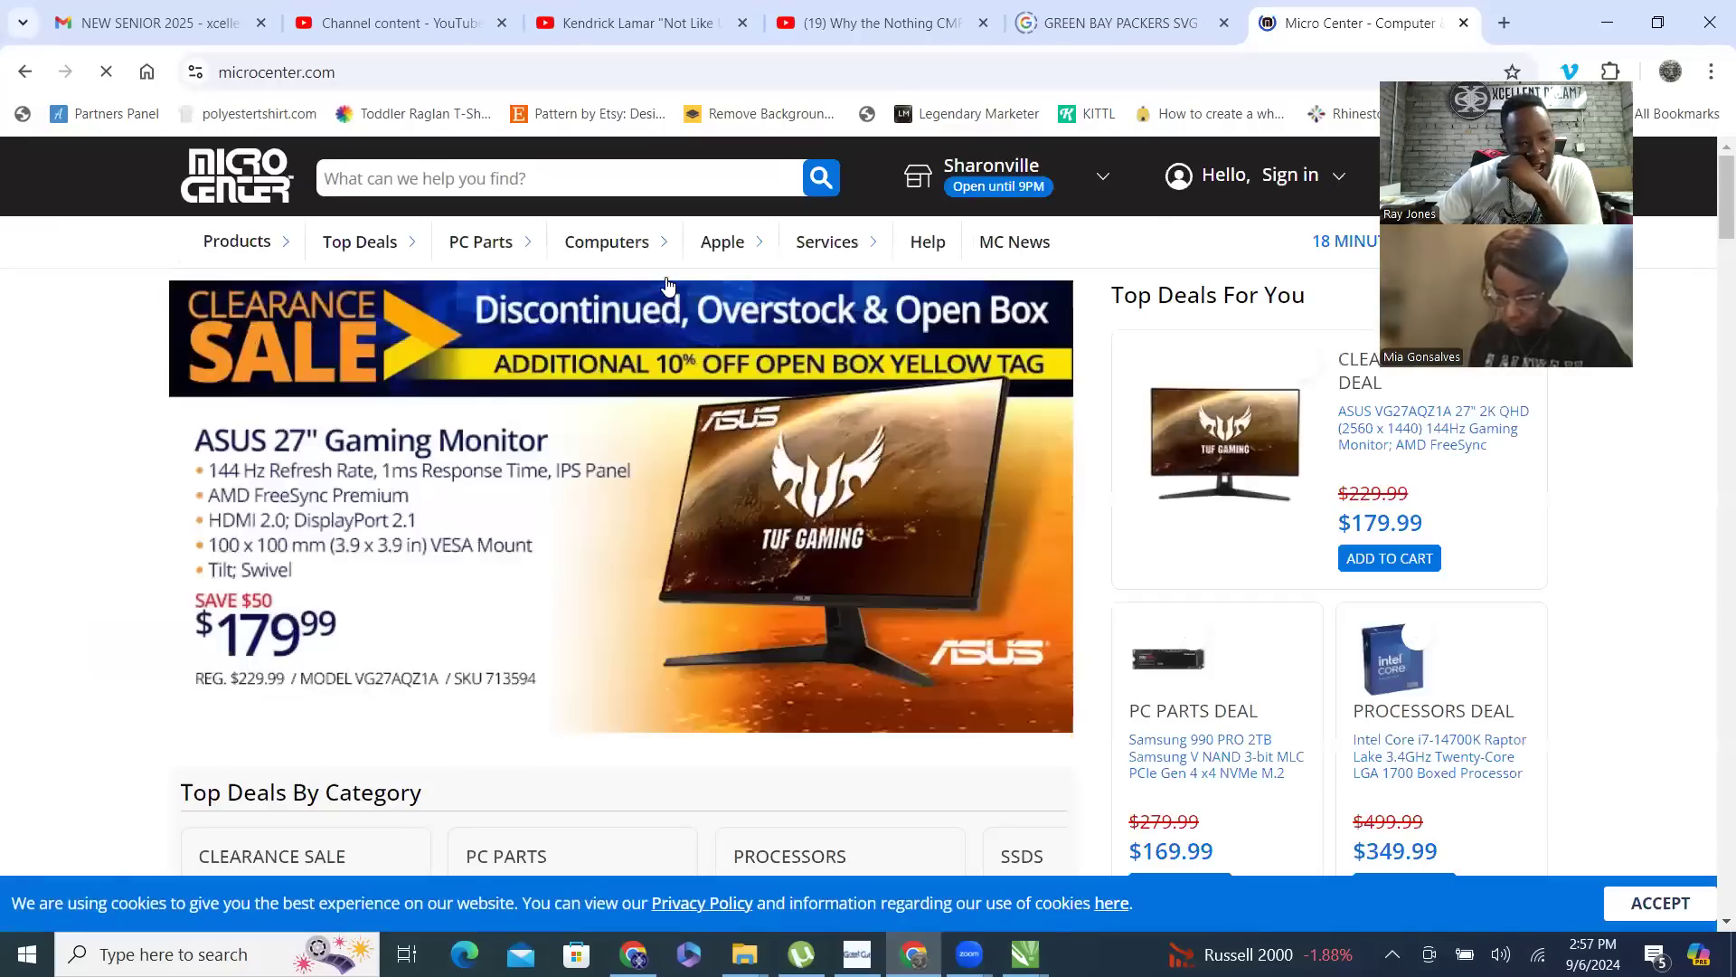
# - Look over the Micro Center home page deals and open the Desktop Computers category
pyautogui.scroll(-5, 578, 258)
pyautogui.scroll(-3, 547, 272)
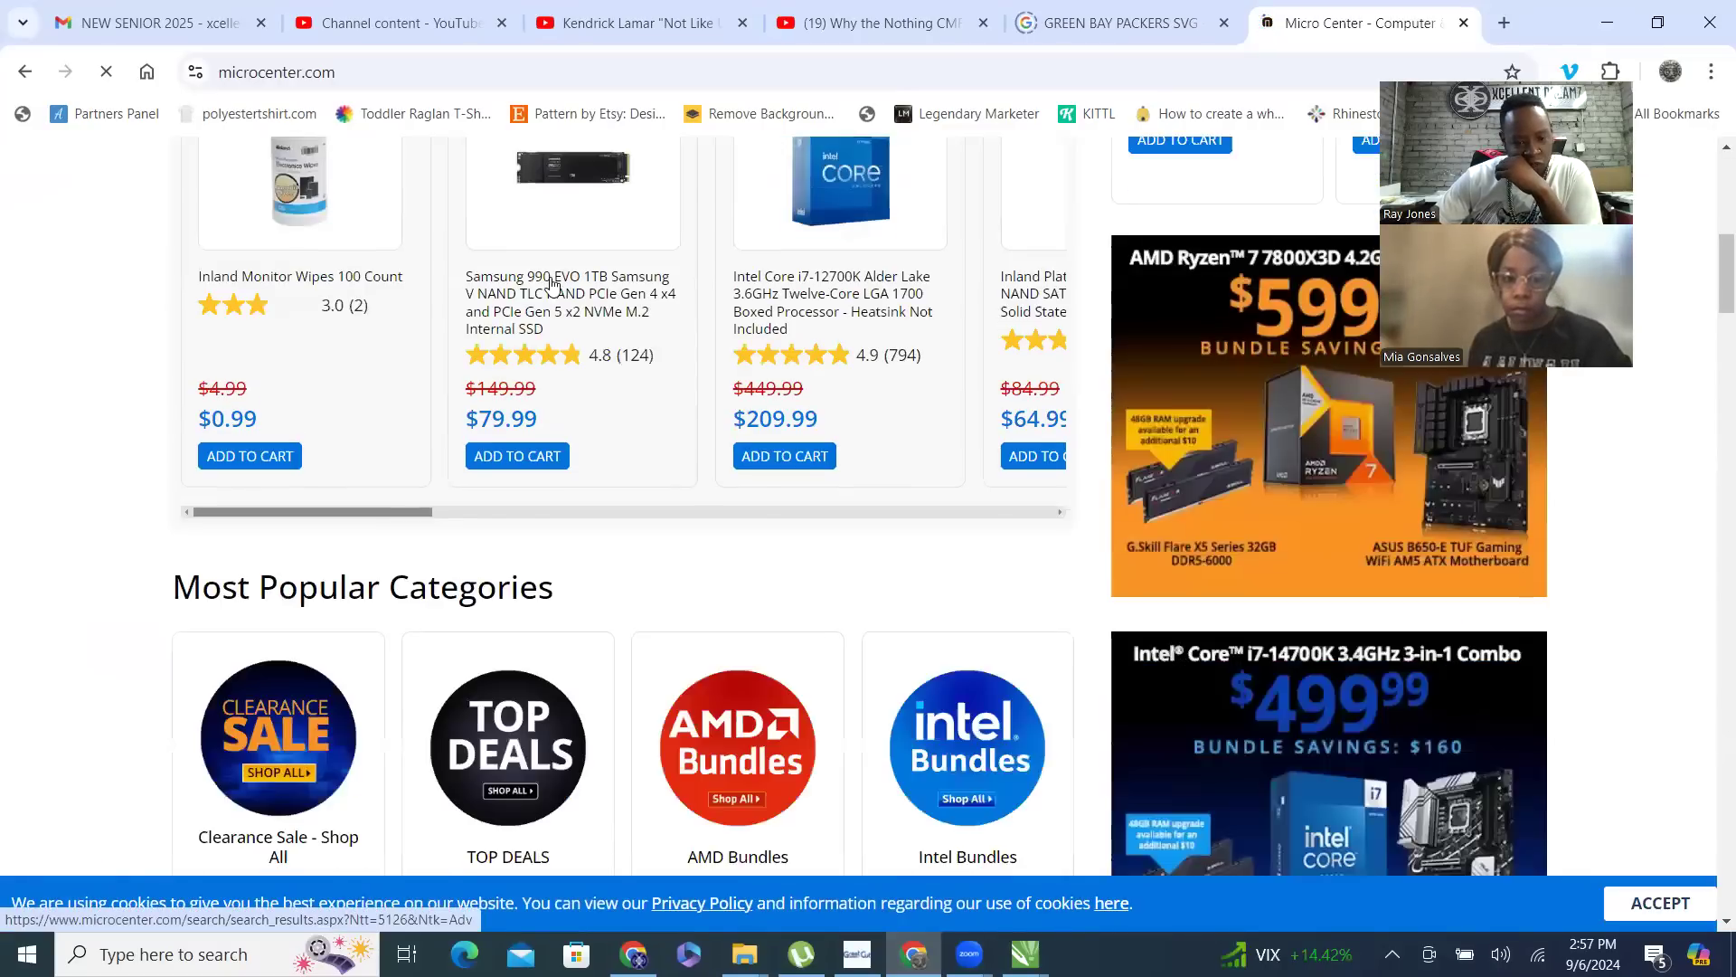
pyautogui.scroll(8, 550, 278)
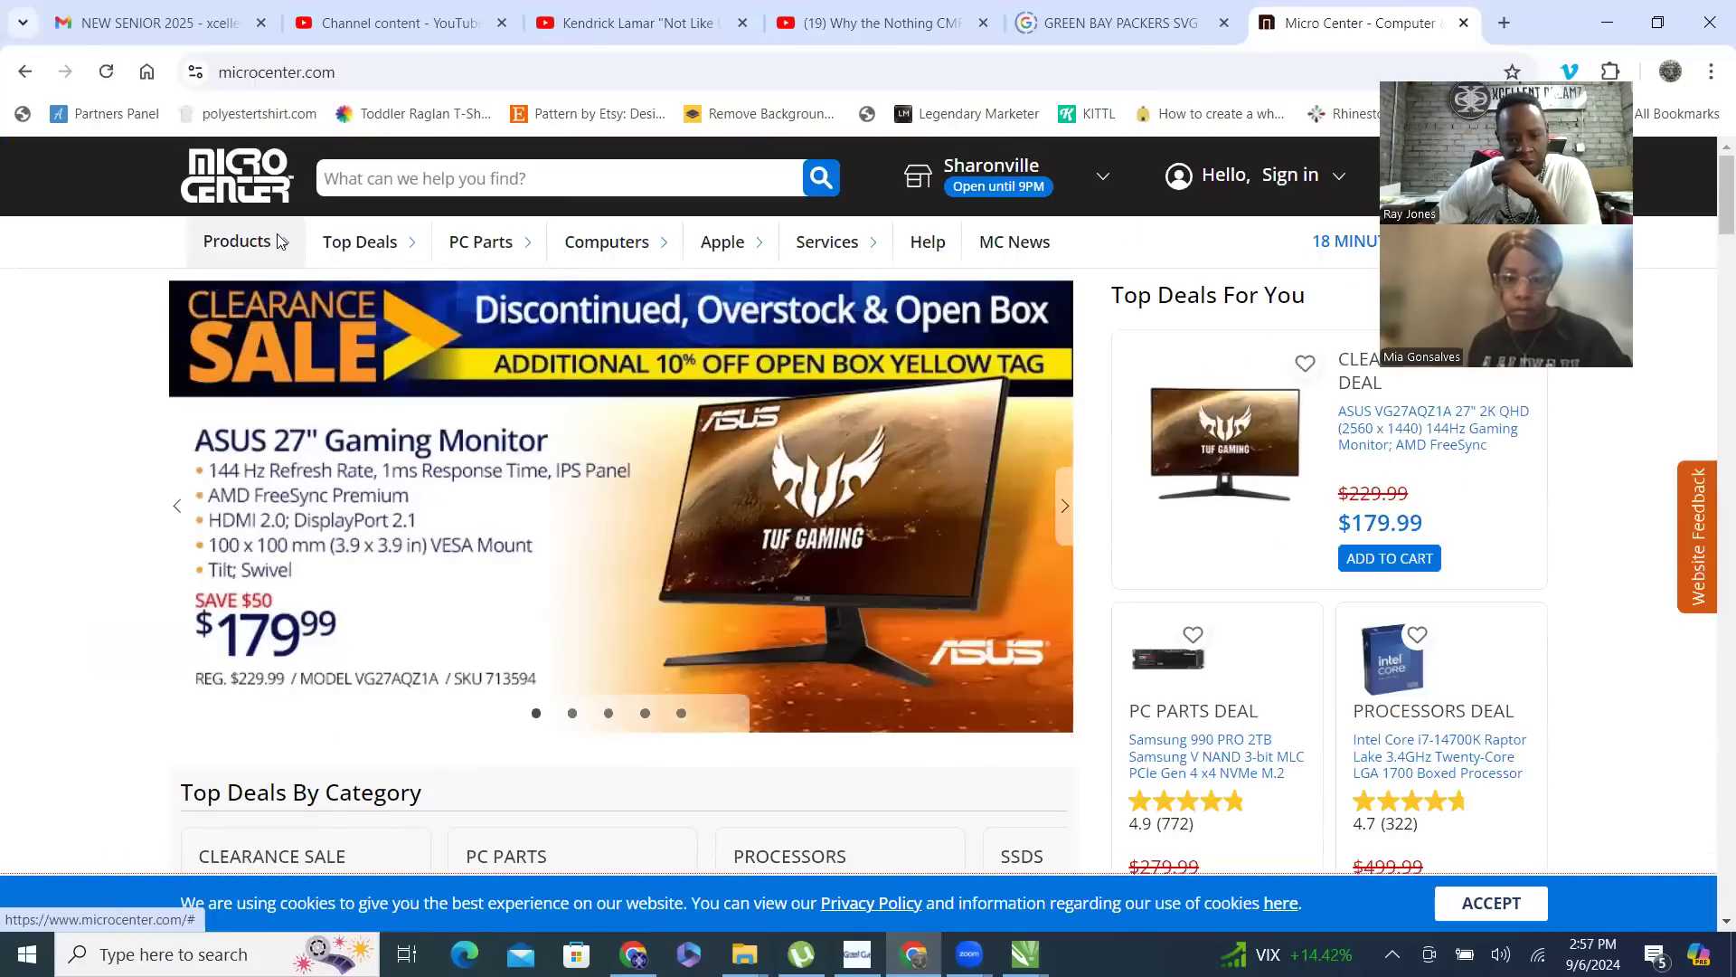
pyautogui.moveTo(639, 246)
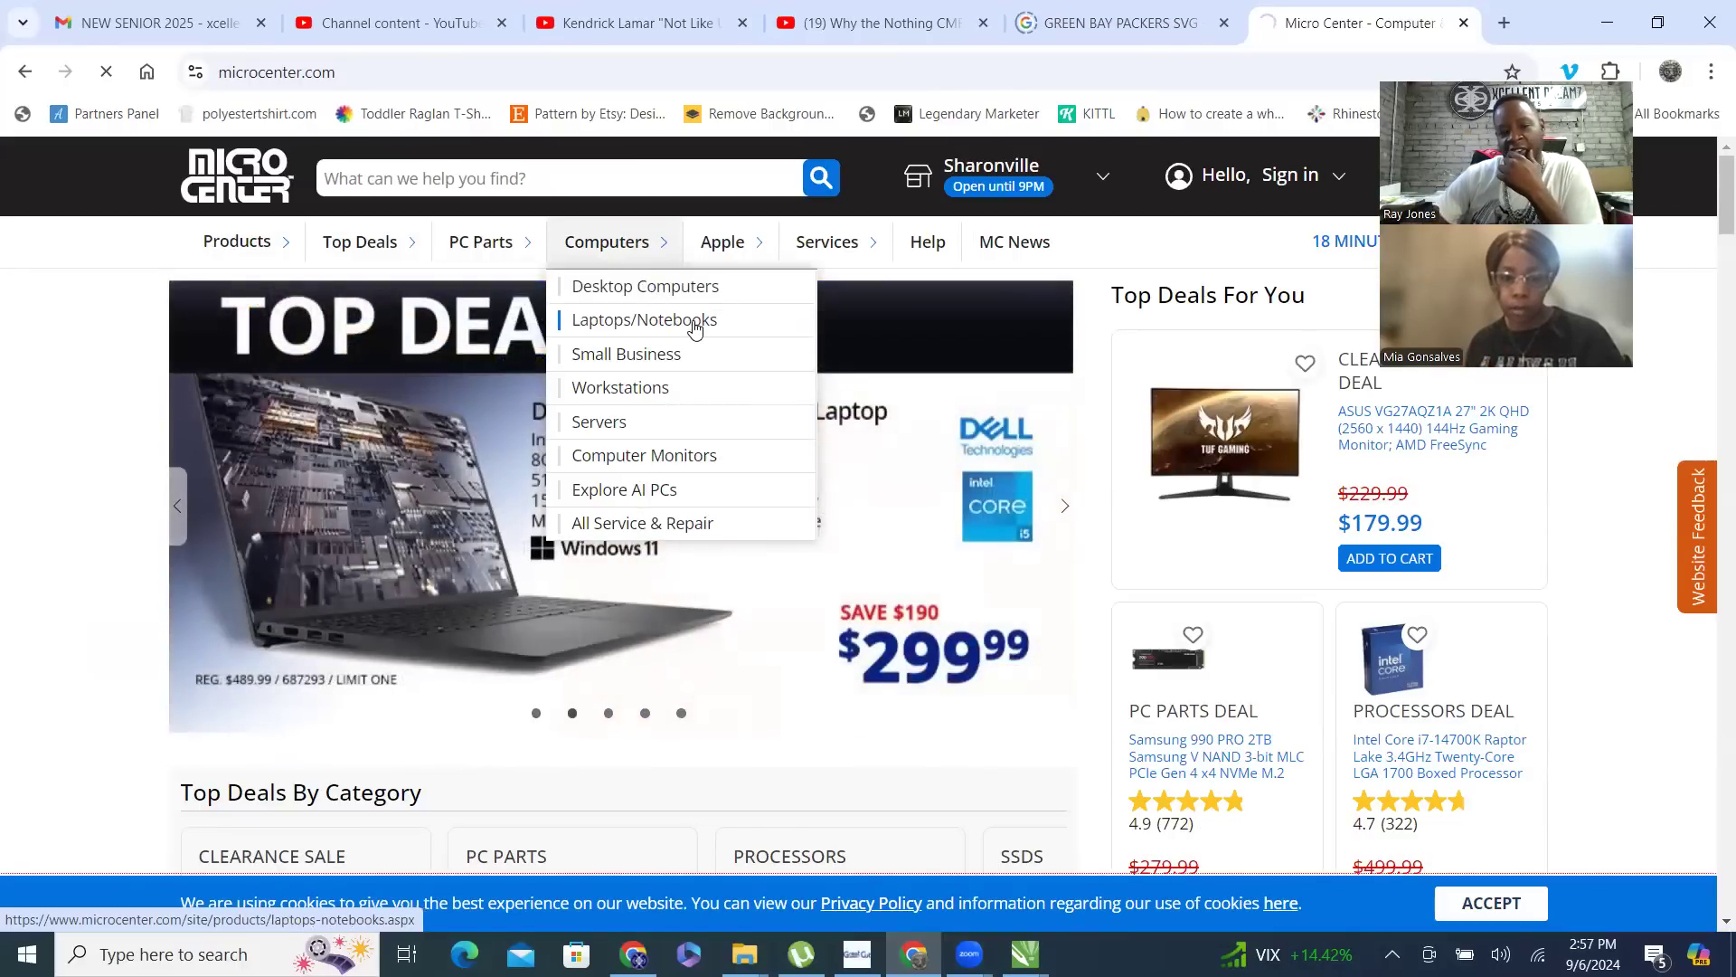
pyautogui.click(677, 286)
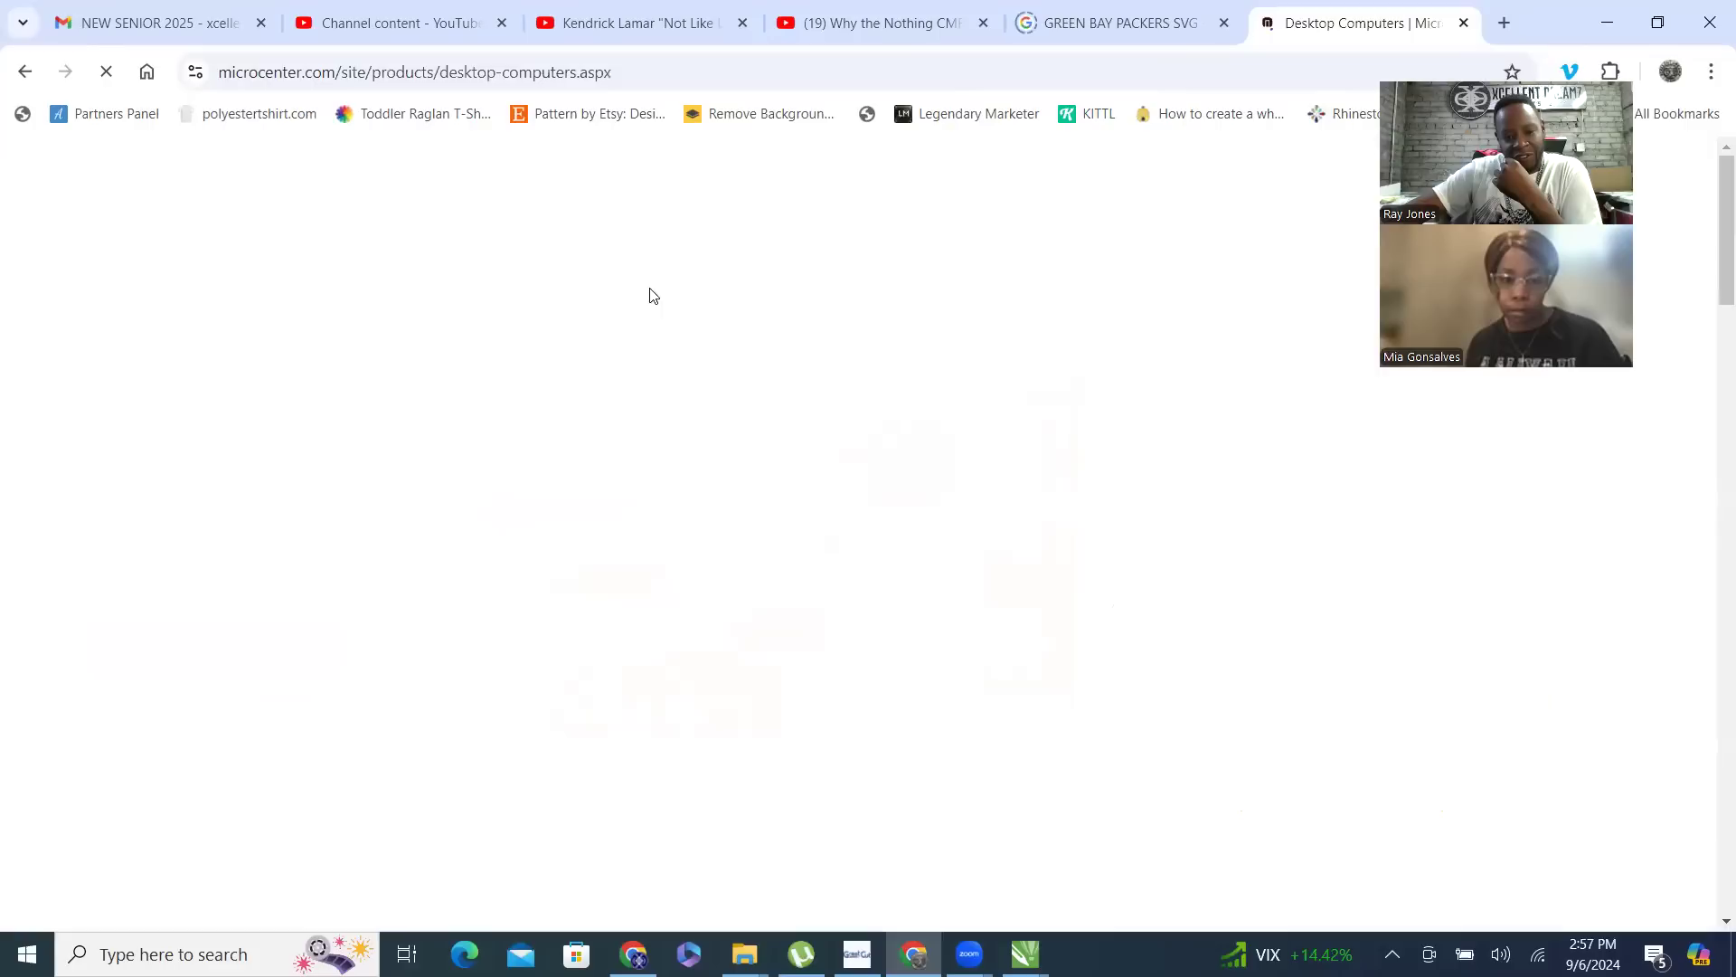
# - Look over the best-selling desktops and the processor and brand categories on Micro Center's Desktop Computers page
pyautogui.scroll(-5, 644, 317)
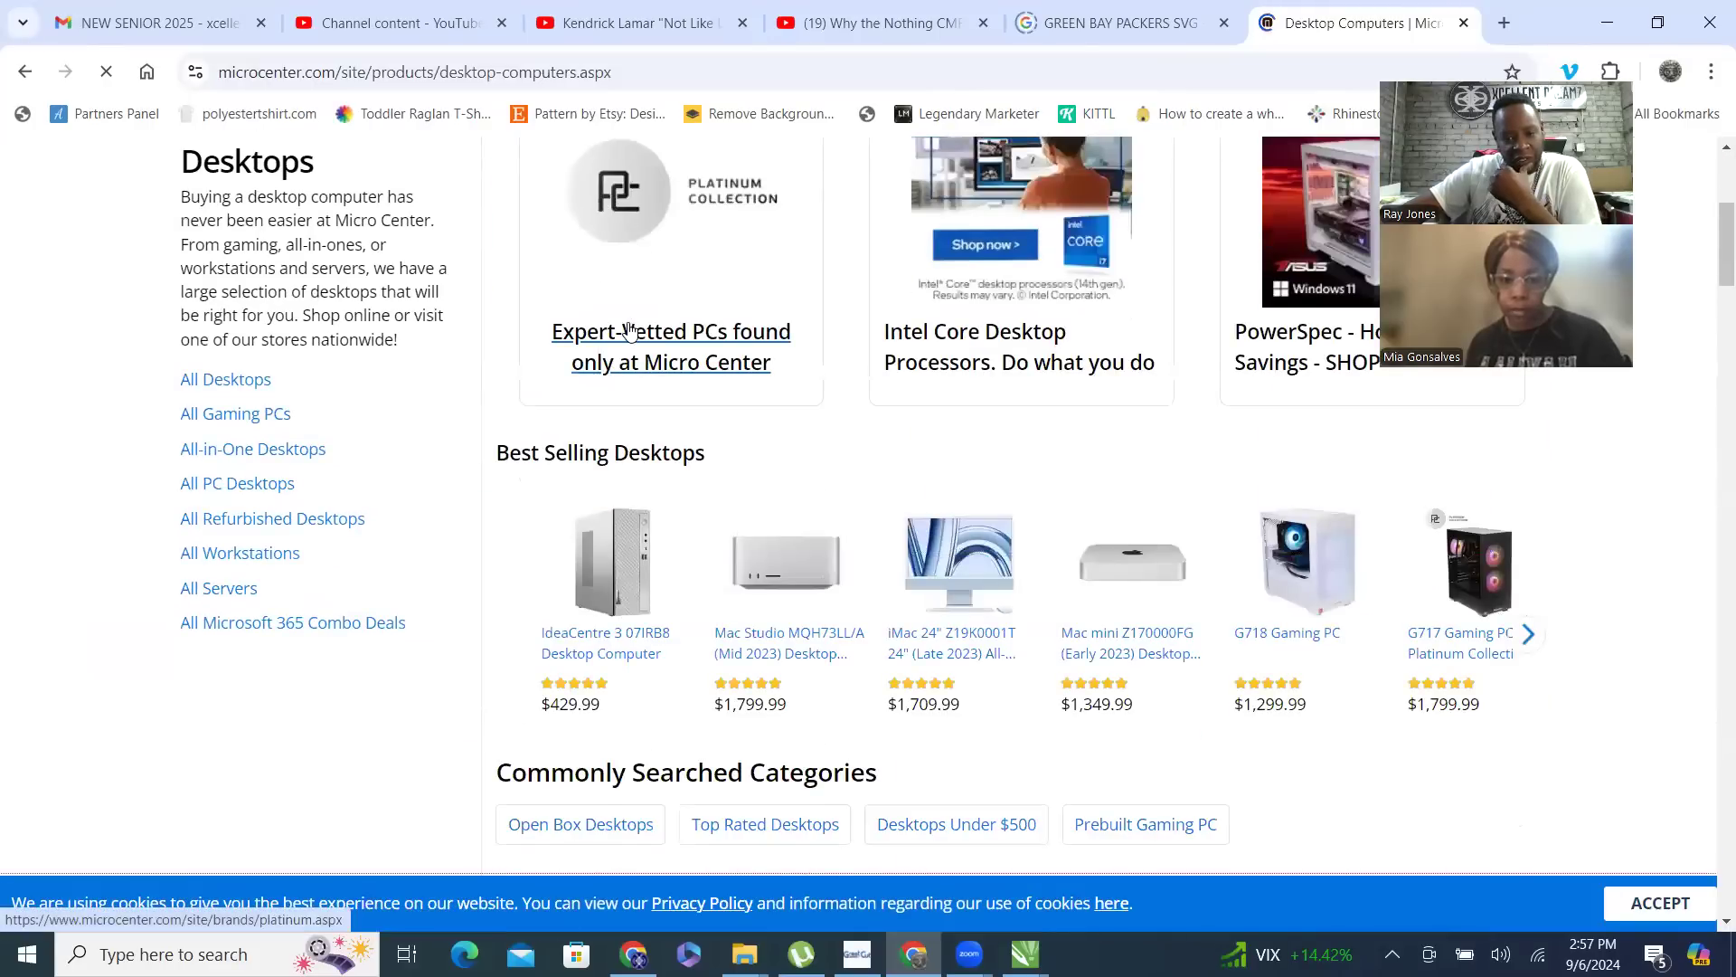
pyautogui.scroll(-2, 632, 337)
pyautogui.scroll(-5, 960, 330)
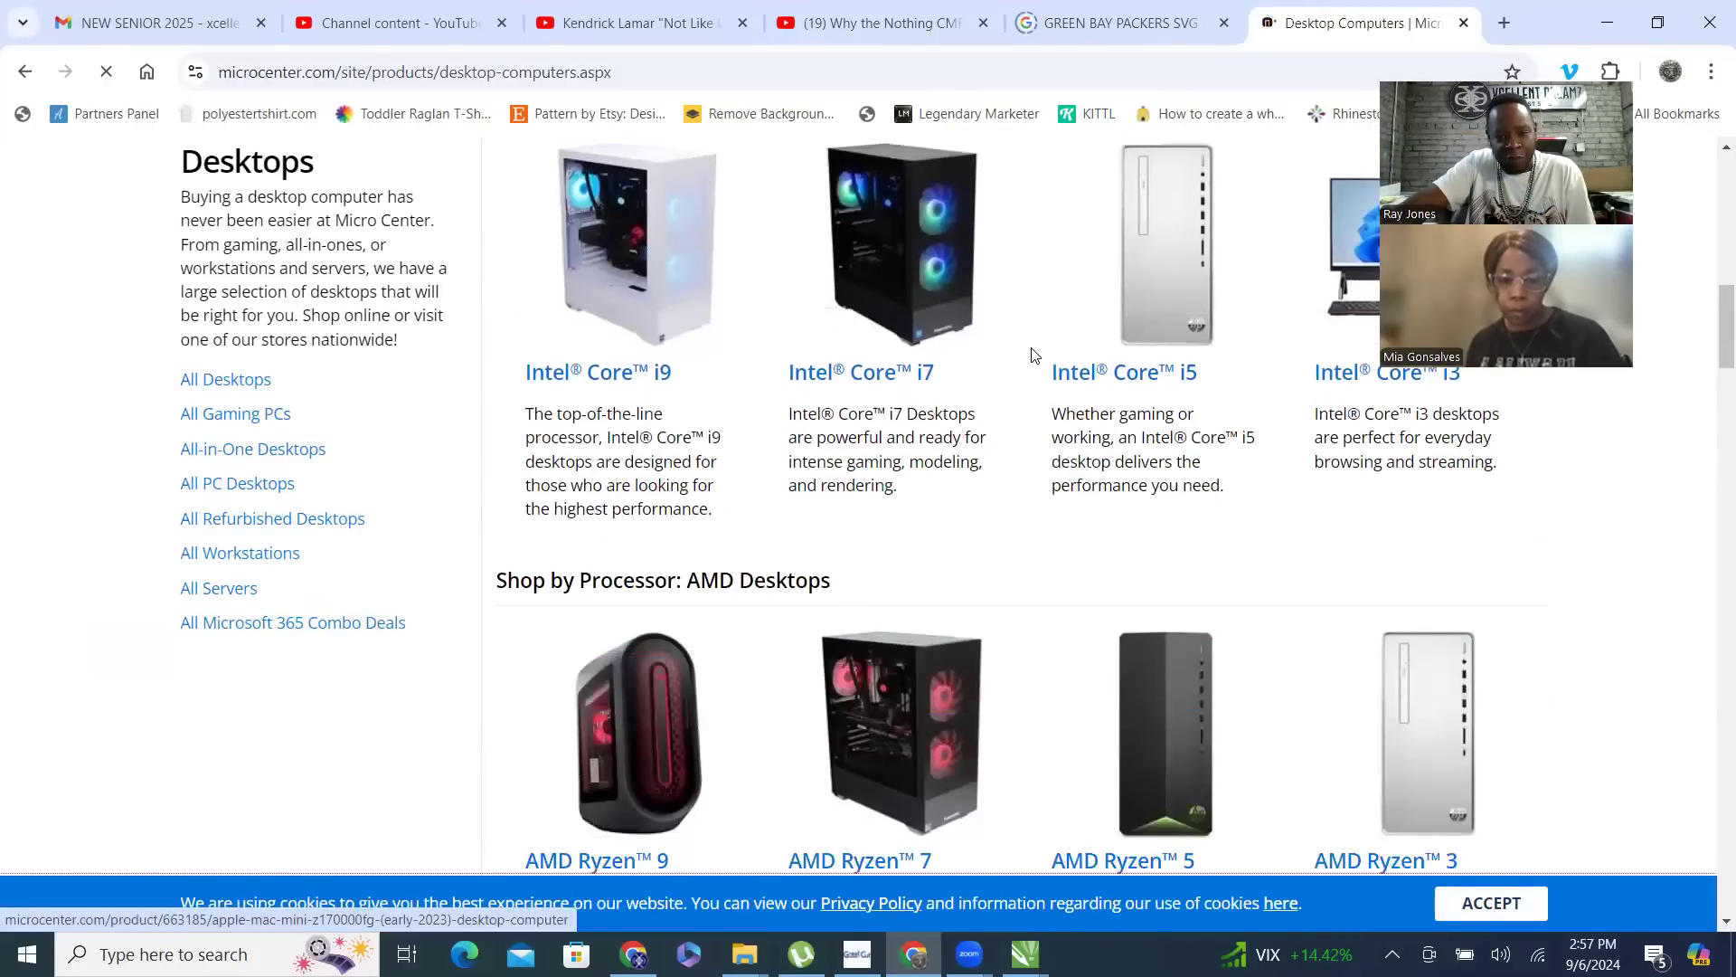
pyautogui.scroll(1, 1035, 356)
pyautogui.scroll(-10, 1035, 355)
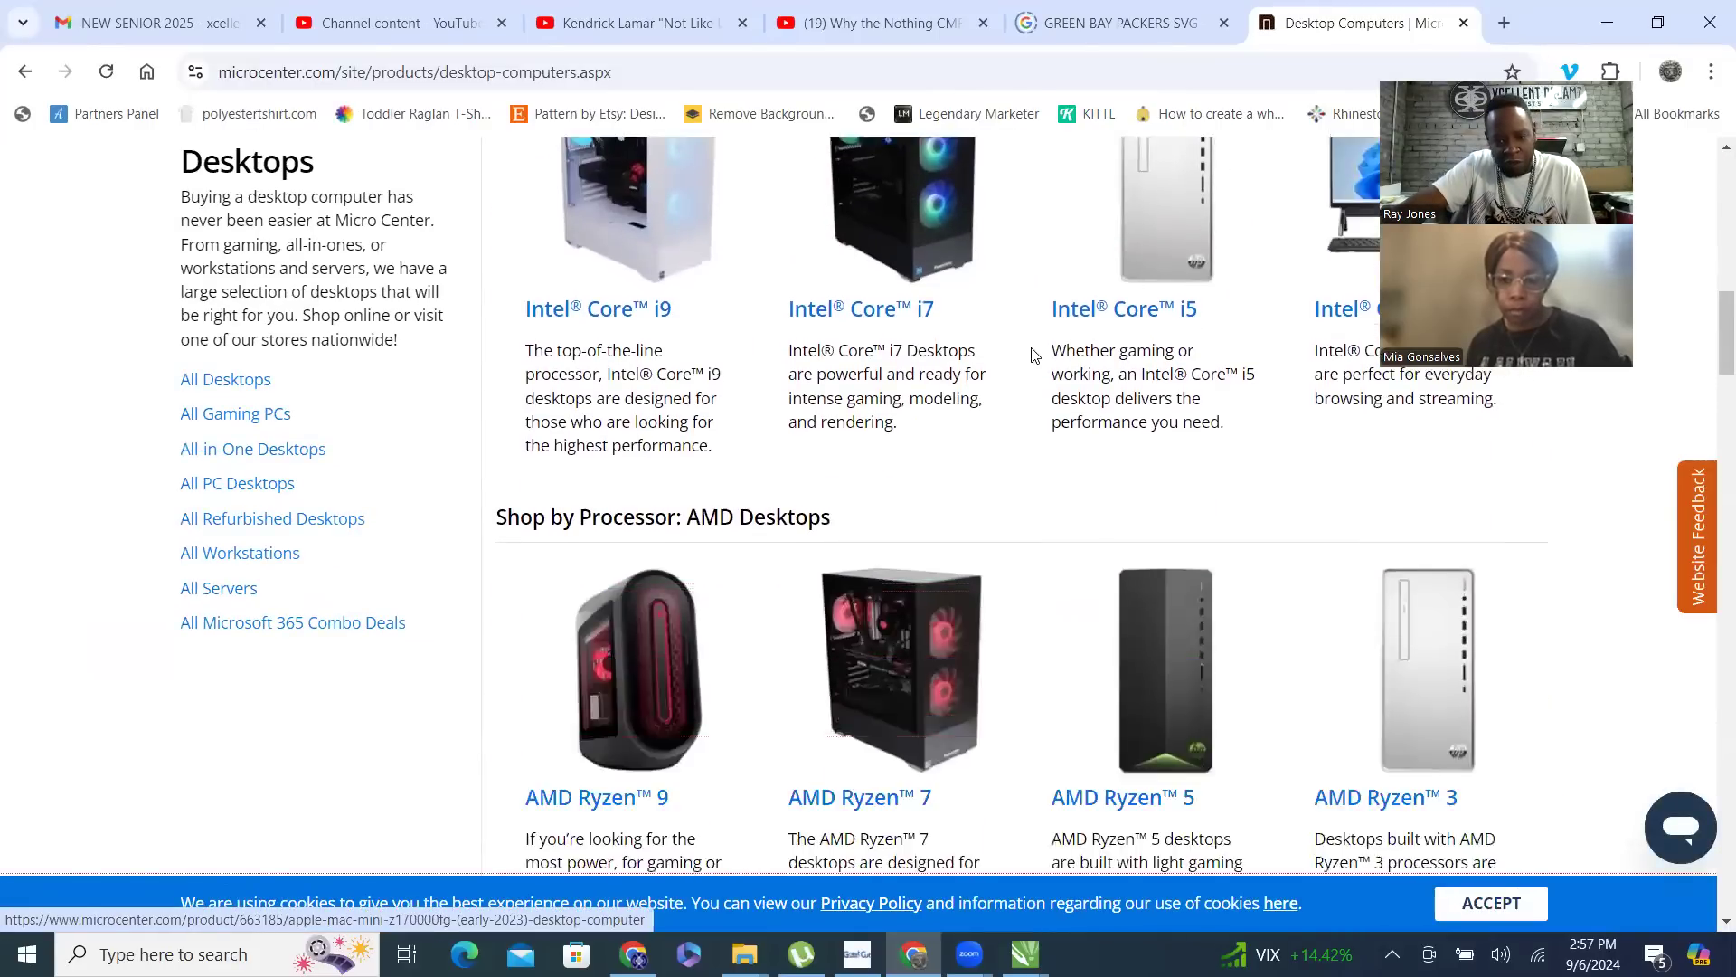
pyautogui.scroll(-4, 1035, 350)
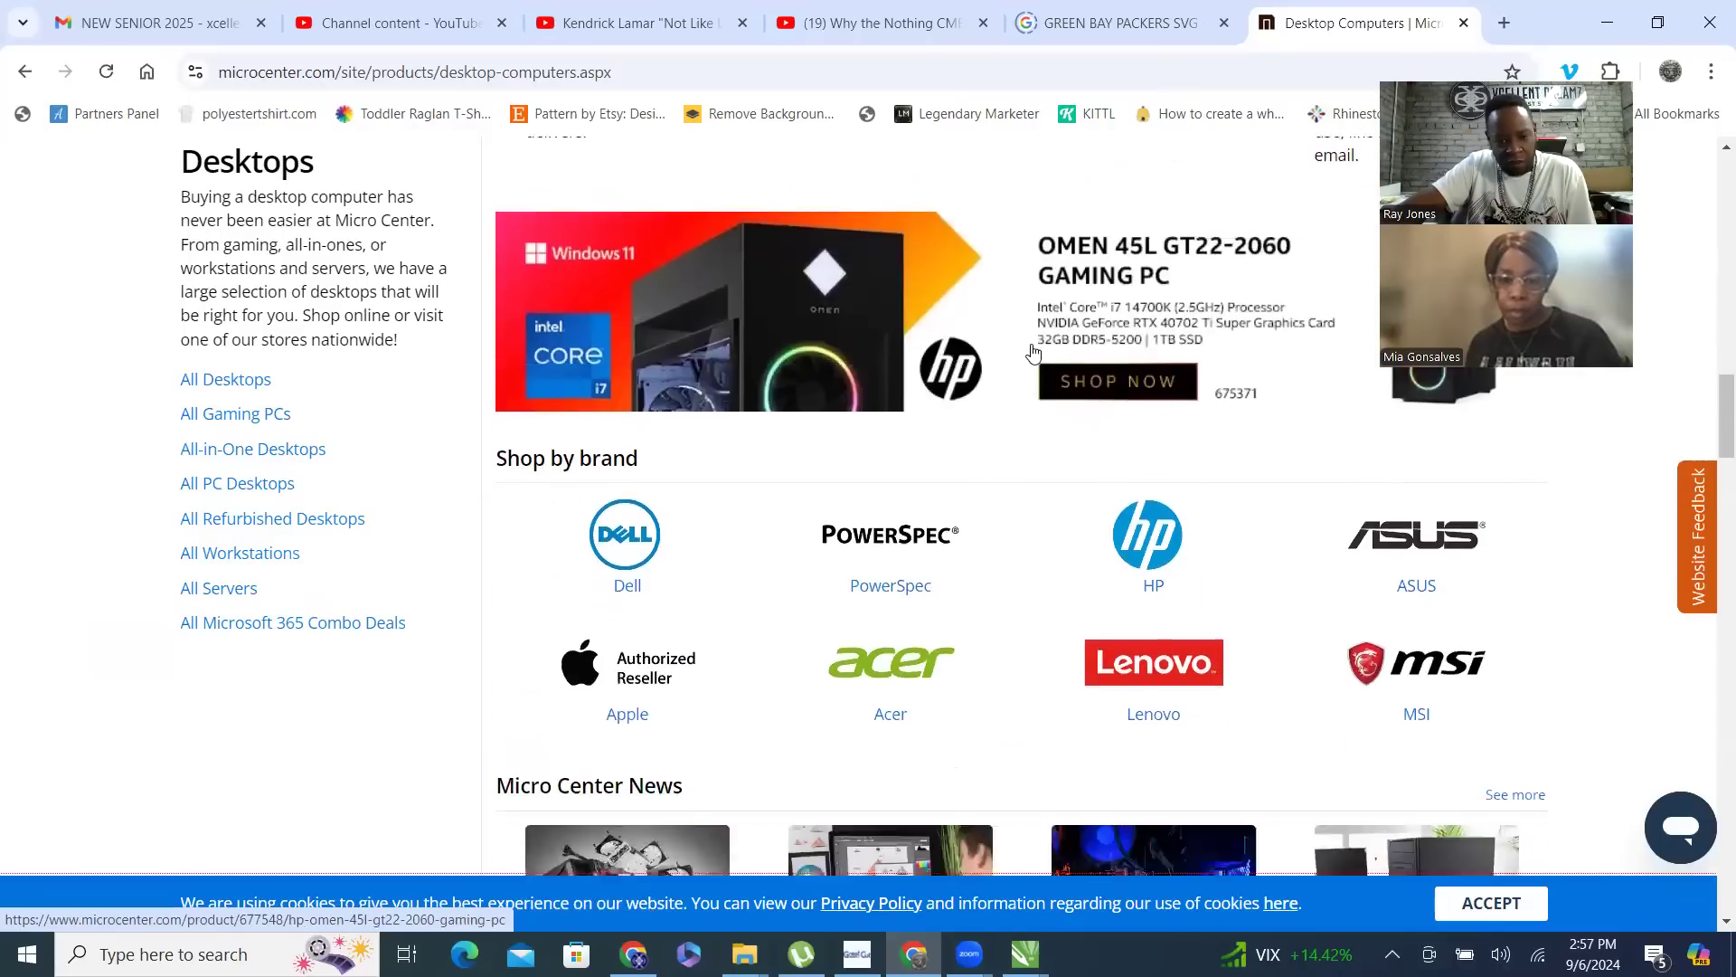
pyautogui.scroll(-3, 1035, 351)
pyautogui.scroll(15, 1035, 348)
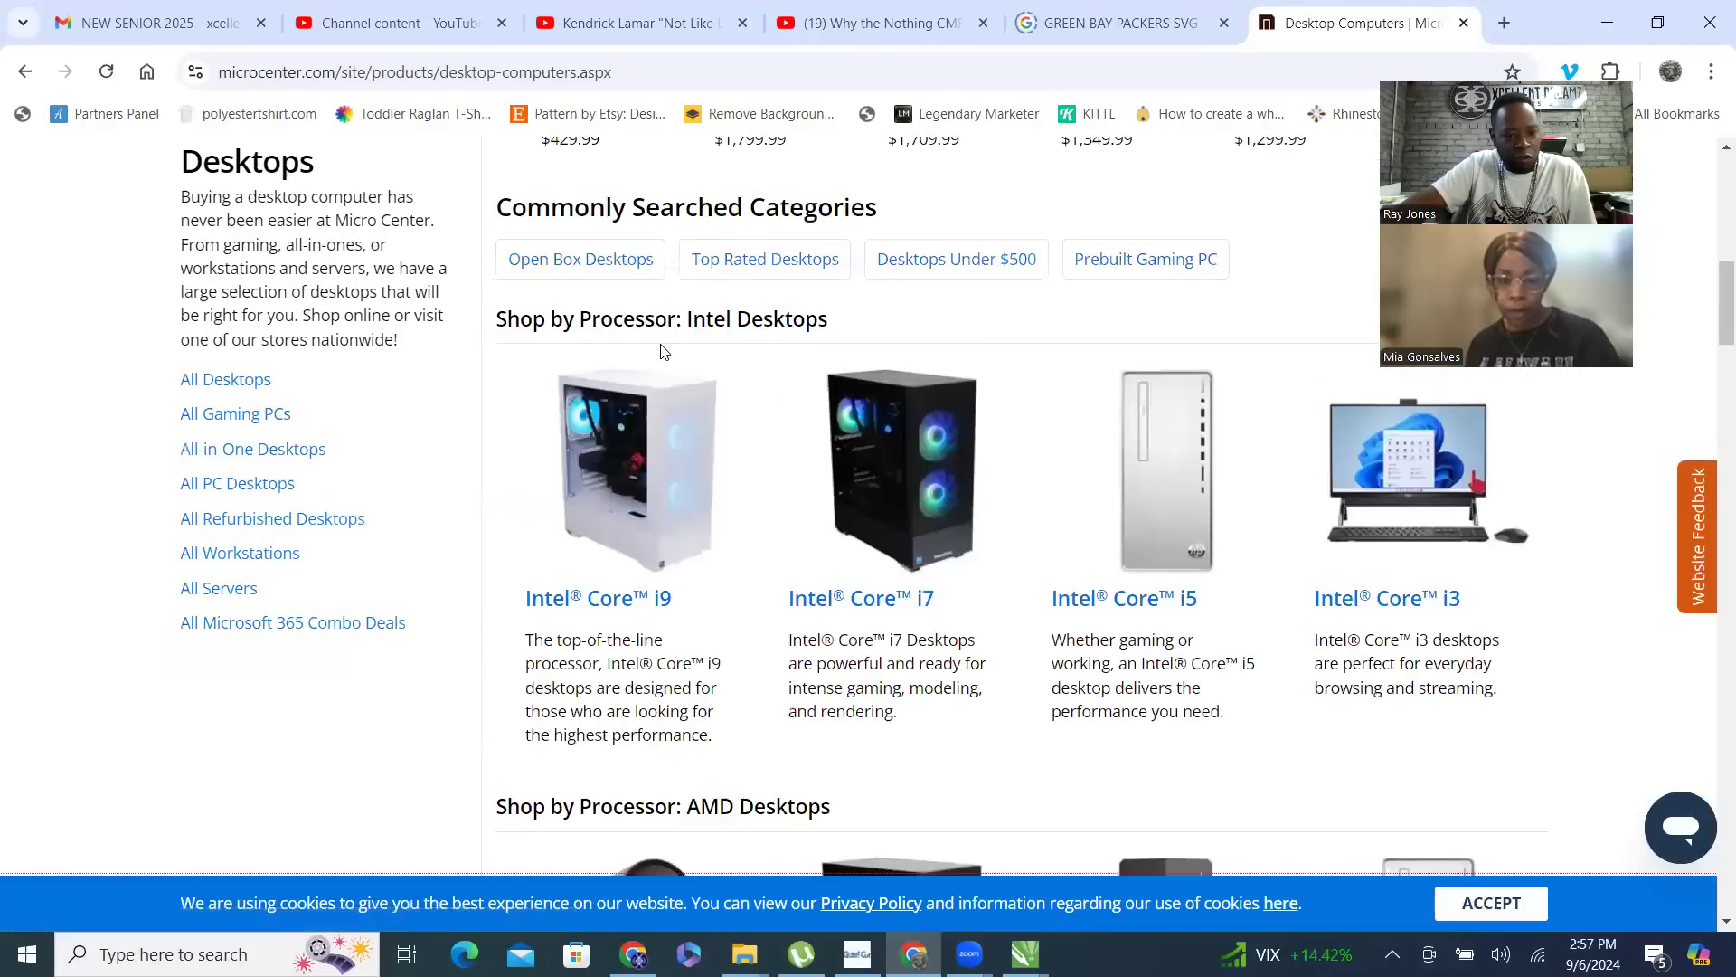
pyautogui.scroll(4, 698, 349)
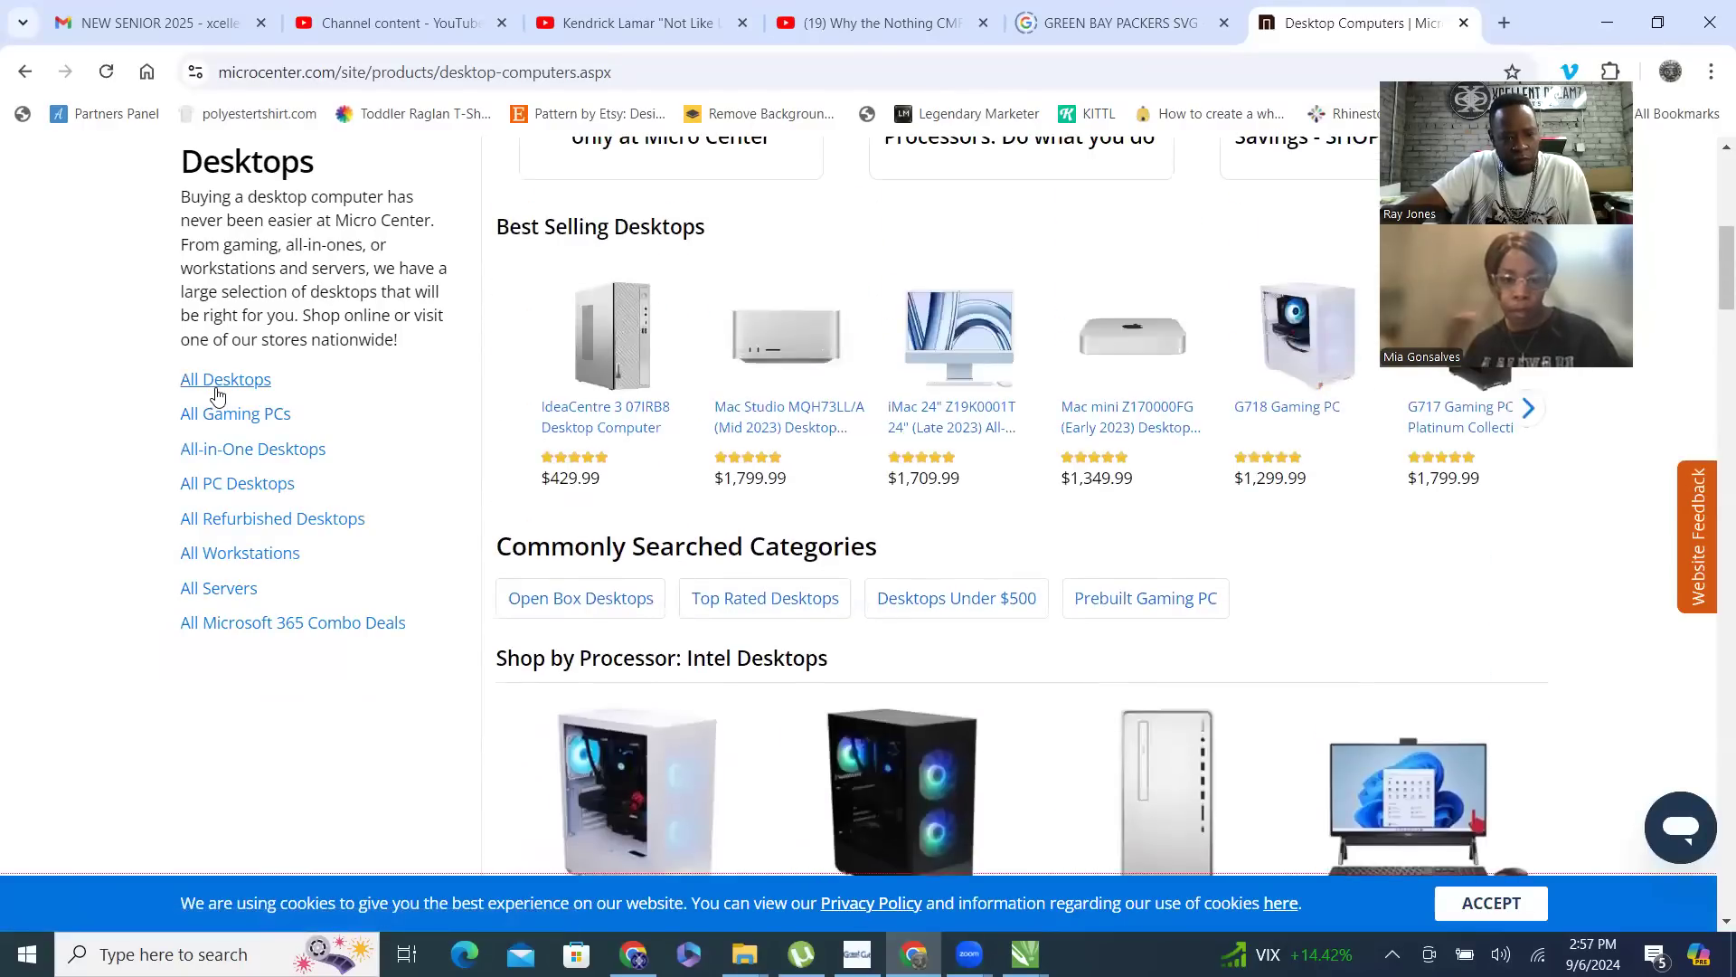
# - Open the listing of all desktops and sort the products by Lowest Price
pyautogui.click(484, 350)
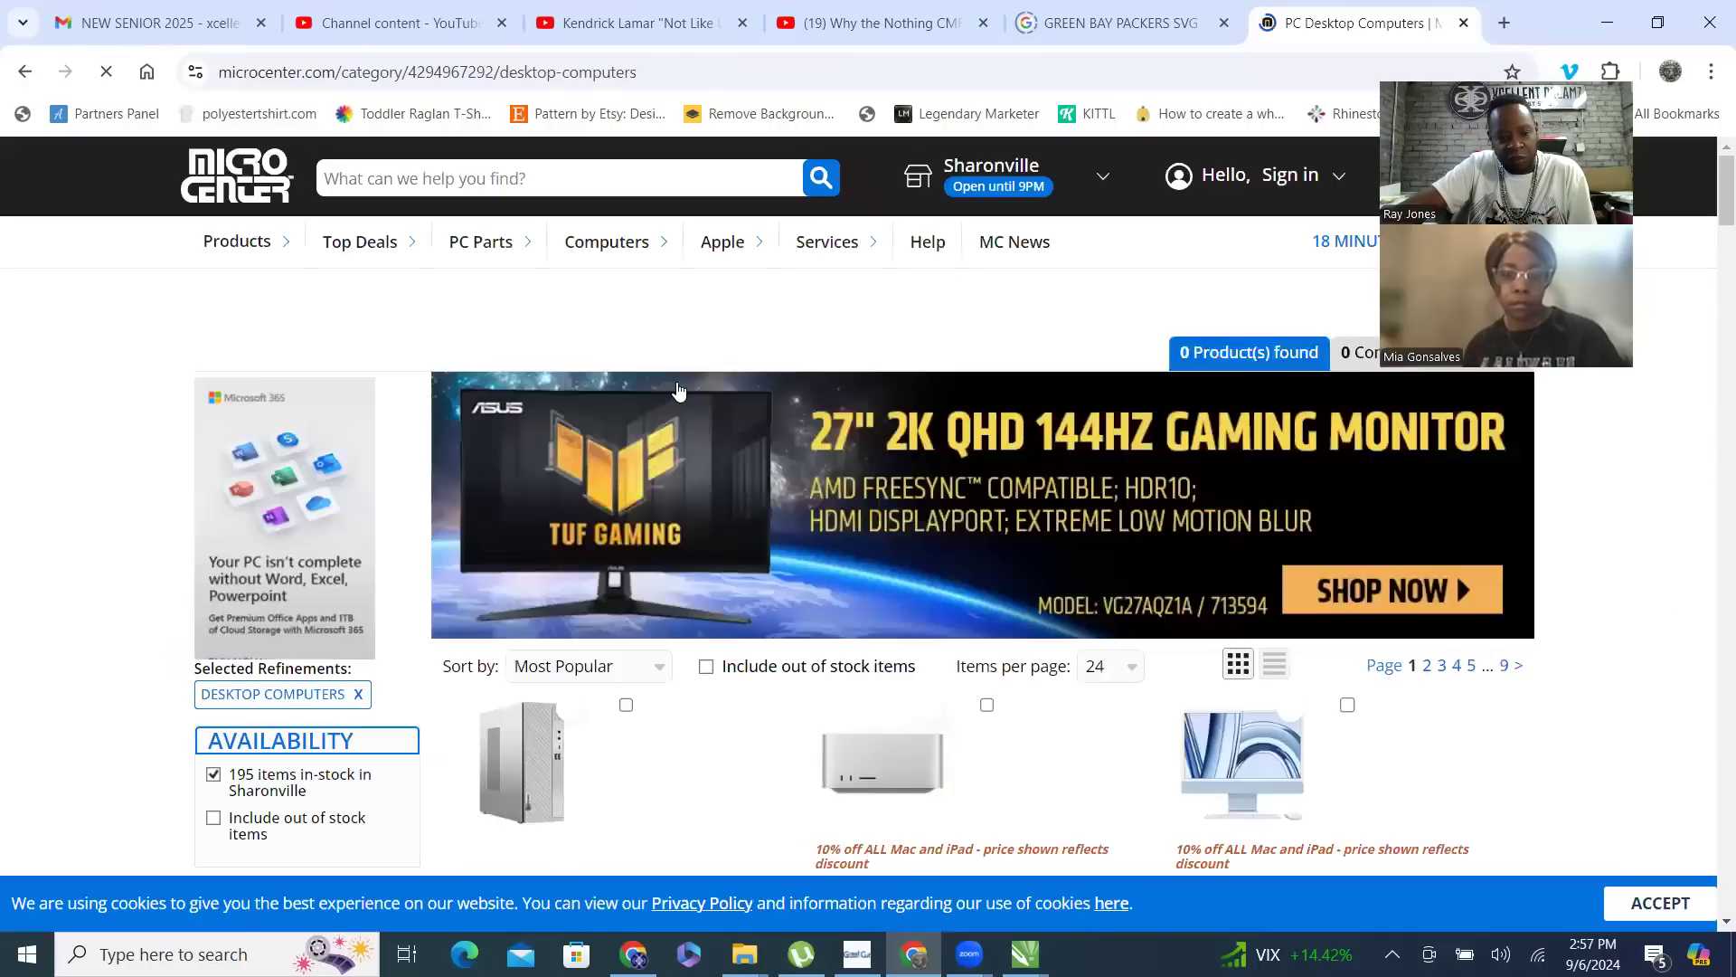
pyautogui.scroll(-2, 680, 395)
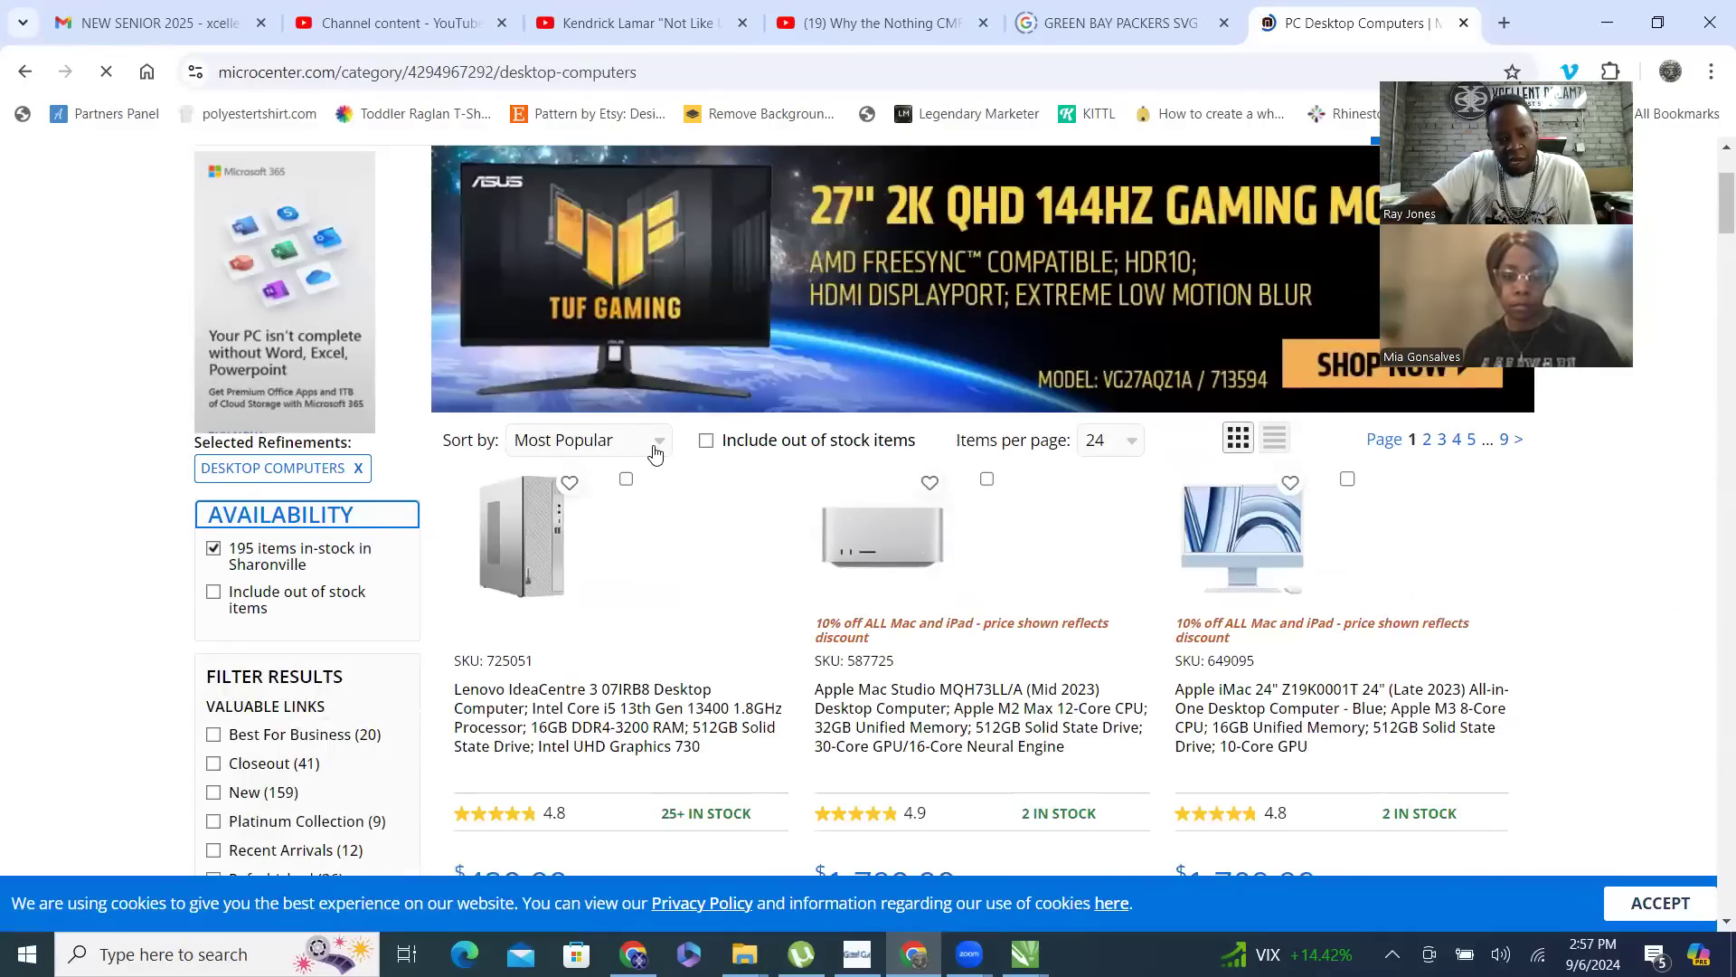
pyautogui.click(659, 449)
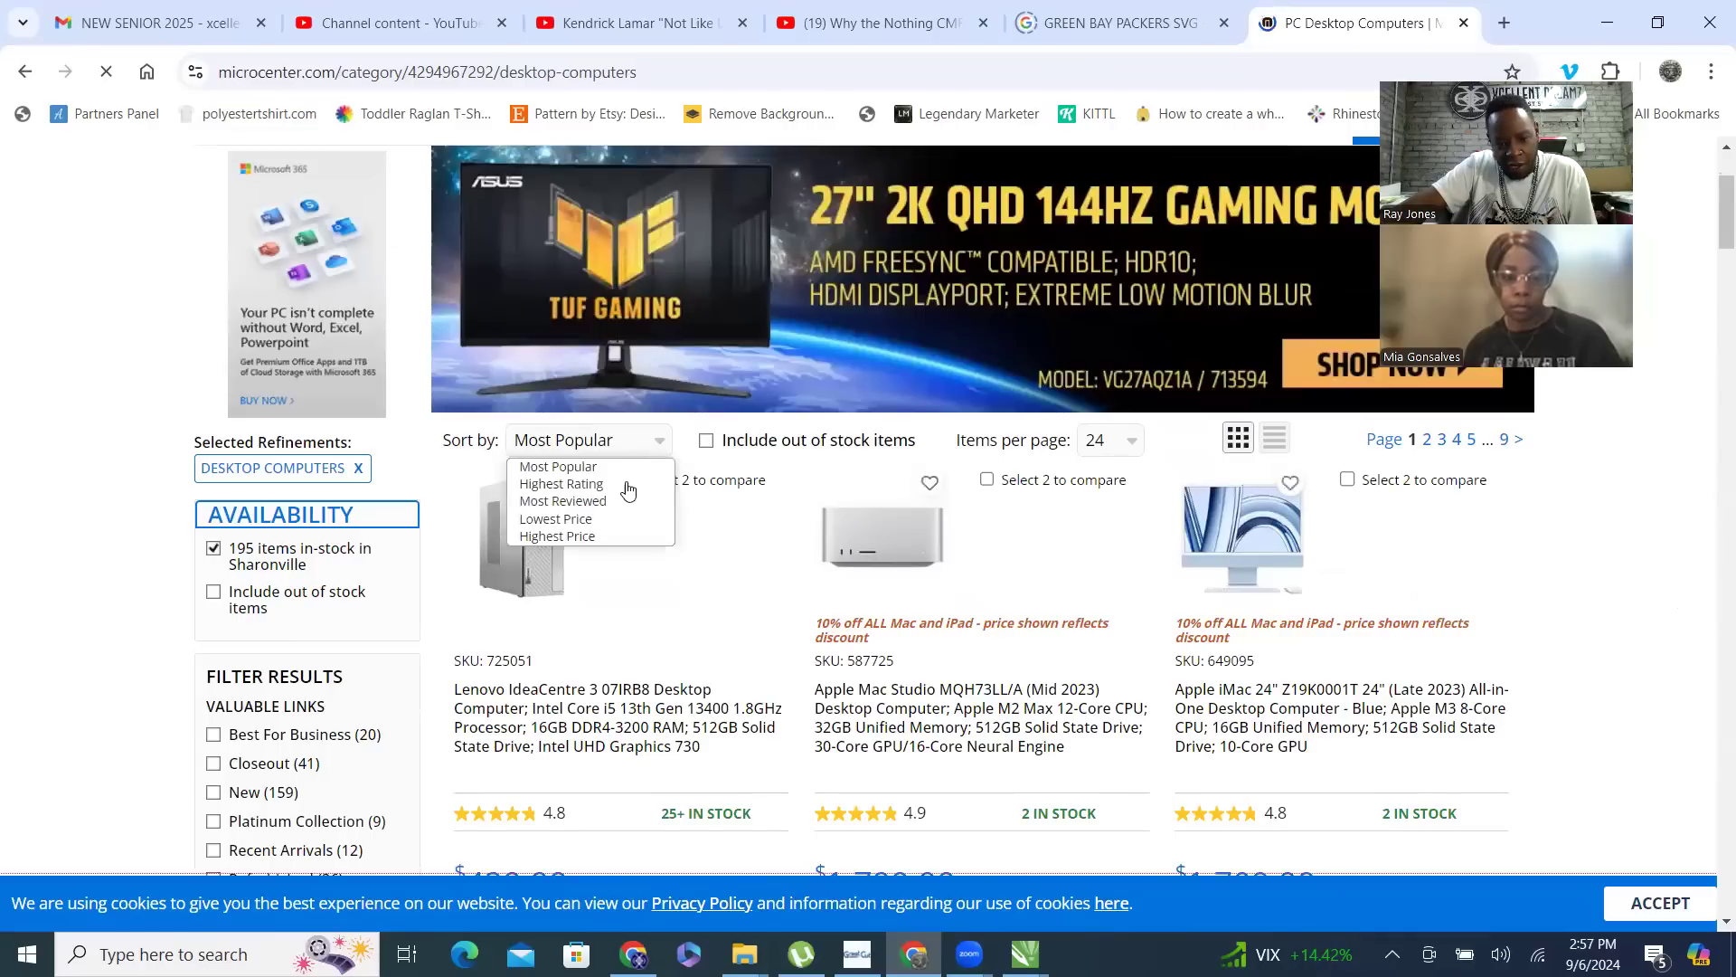
pyautogui.click(594, 520)
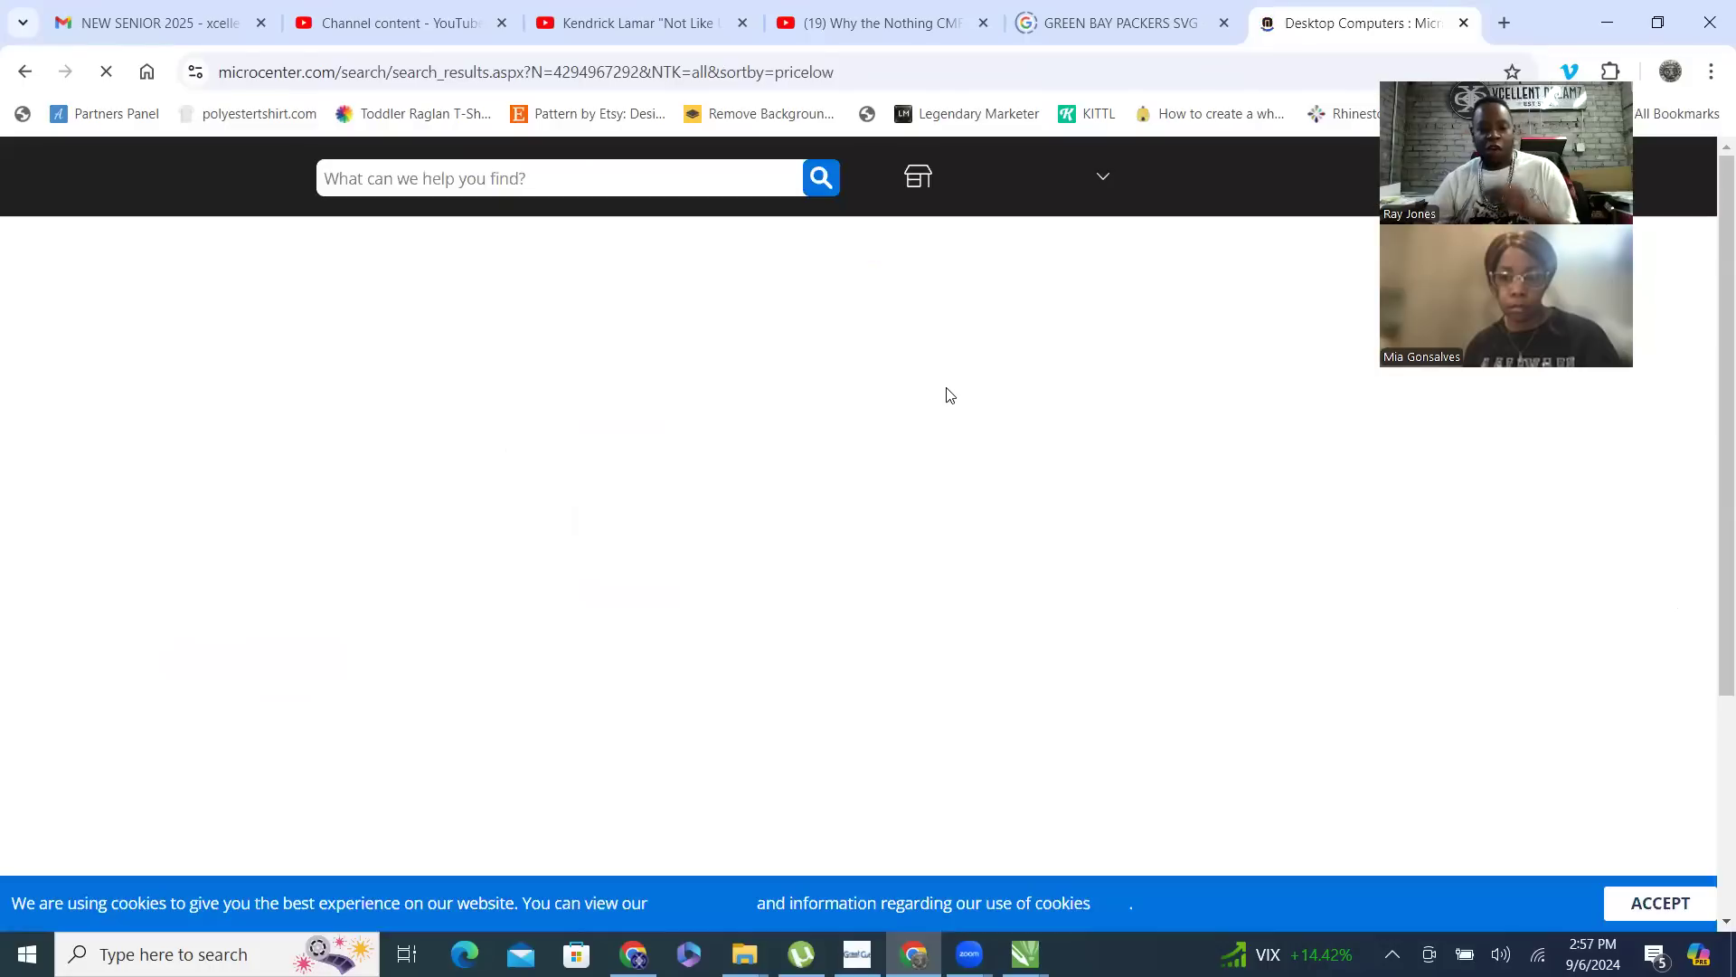
# - Examine the specifications, ratings and prices of the cheapest desktop computers in the sorted listing
pyautogui.scroll(-5, 868, 361)
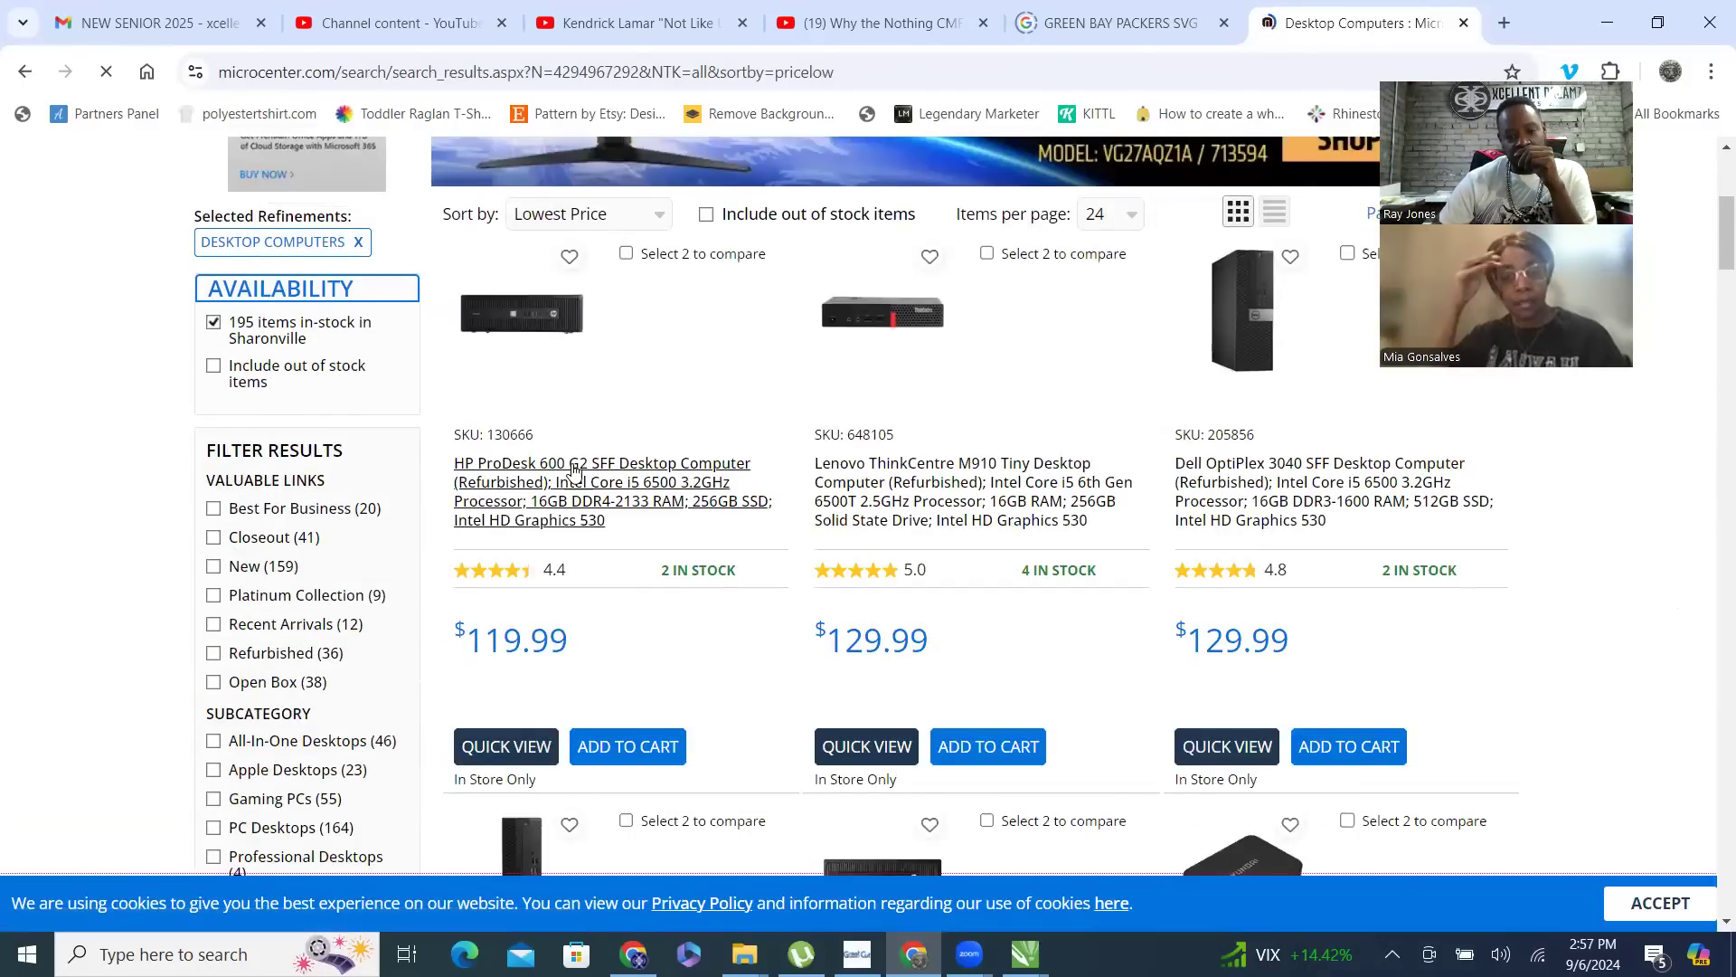
pyautogui.scroll(-1, 592, 499)
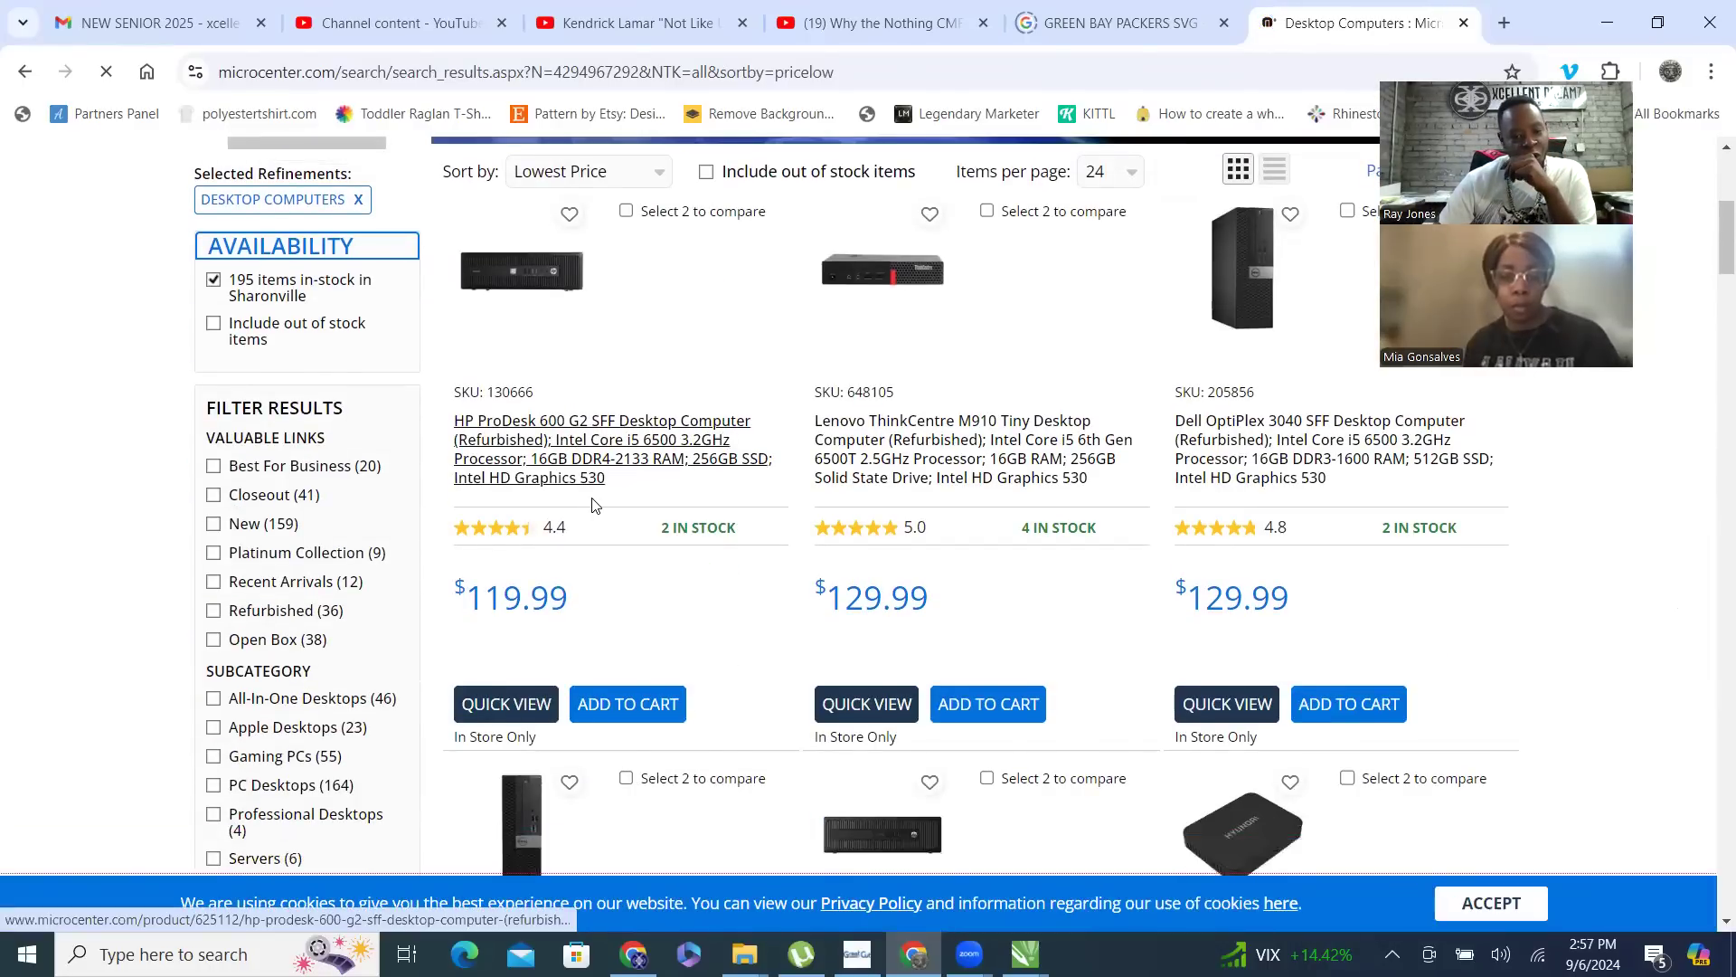
pyautogui.scroll(-1, 613, 389)
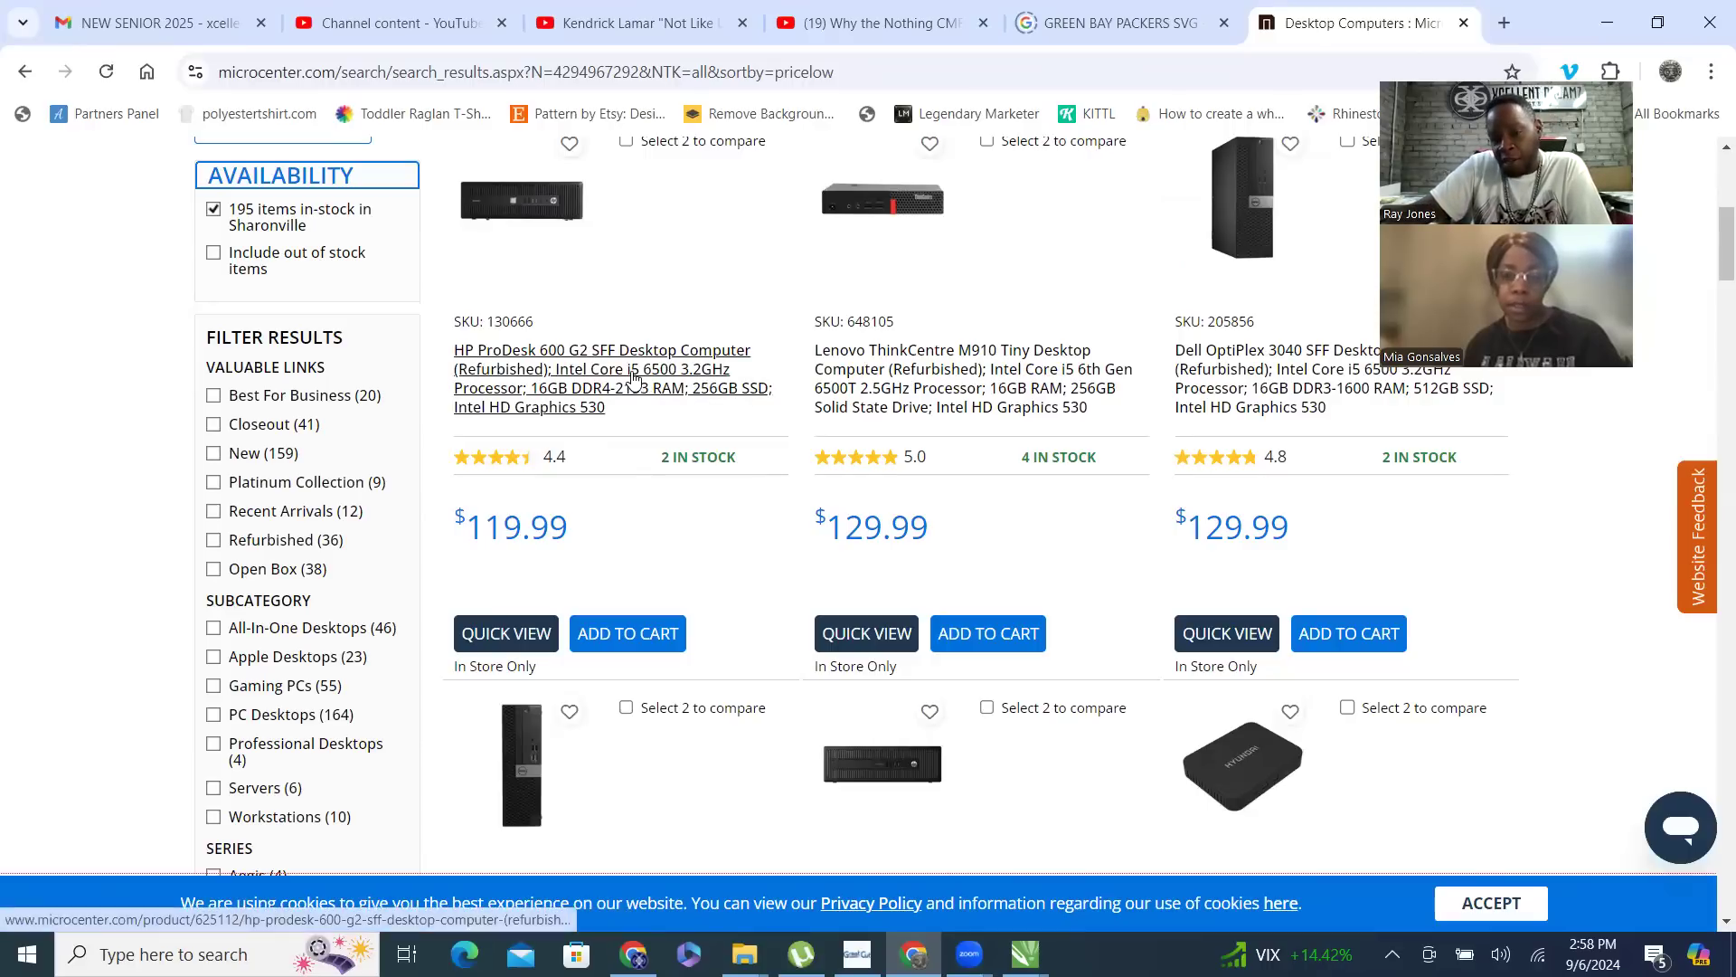
pyautogui.scroll(1, 1319, 511)
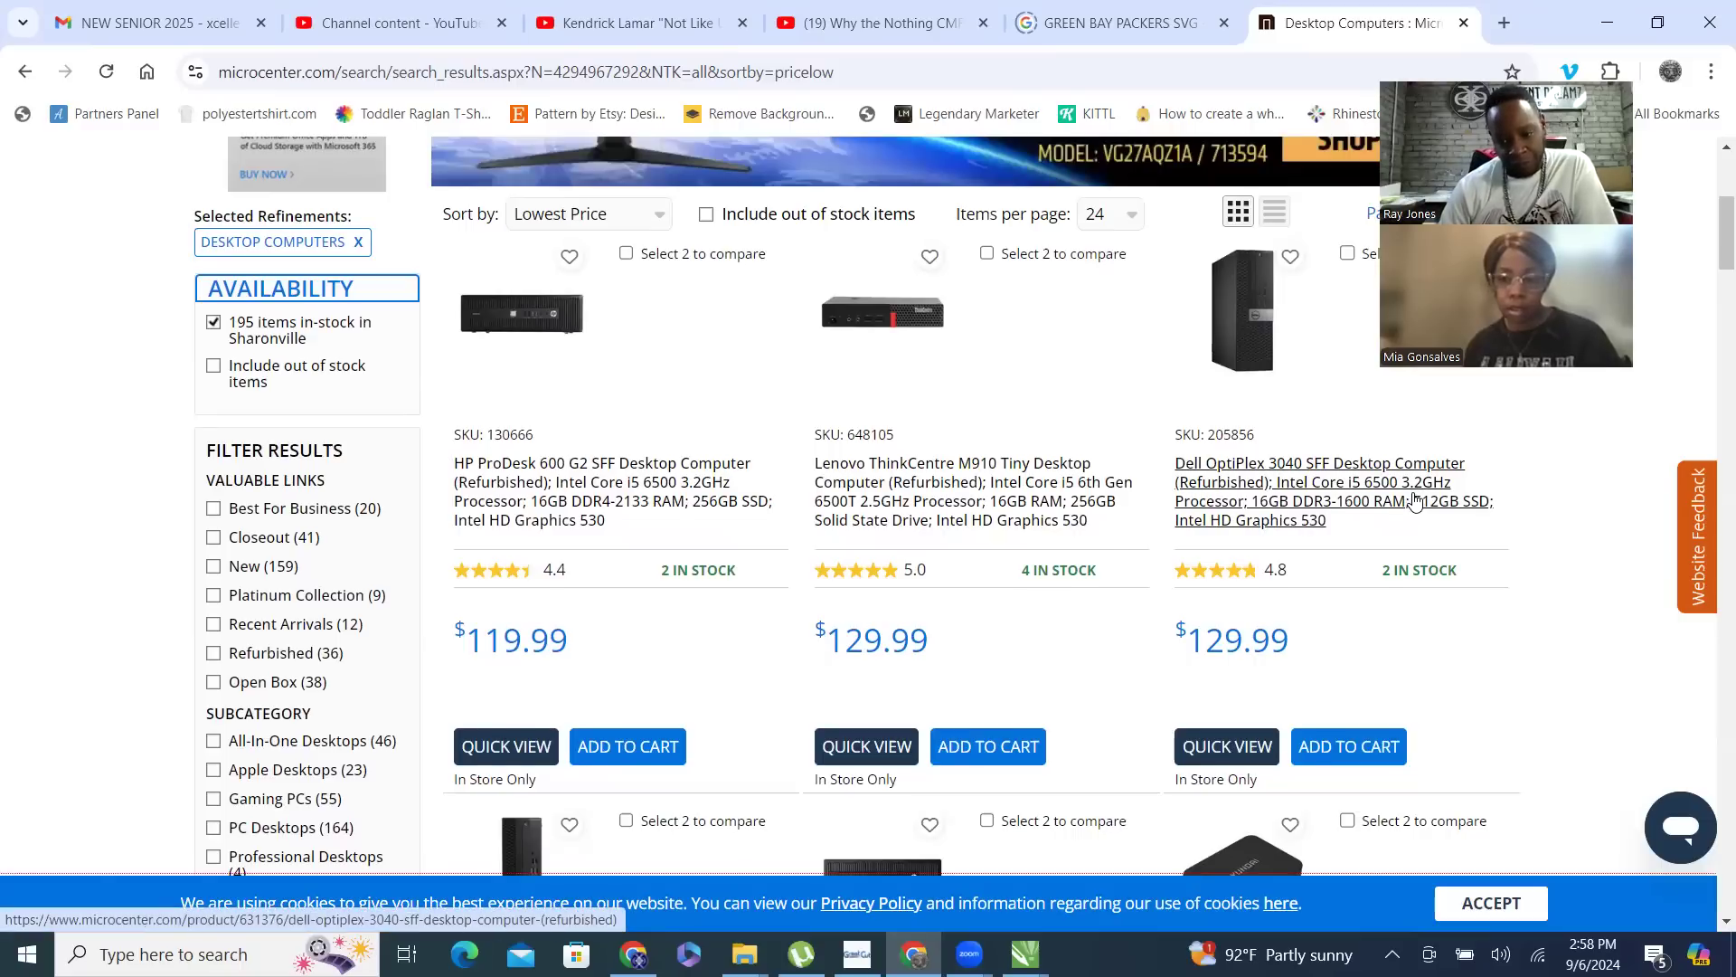
pyautogui.scroll(-5, 1415, 500)
pyautogui.scroll(-2, 886, 470)
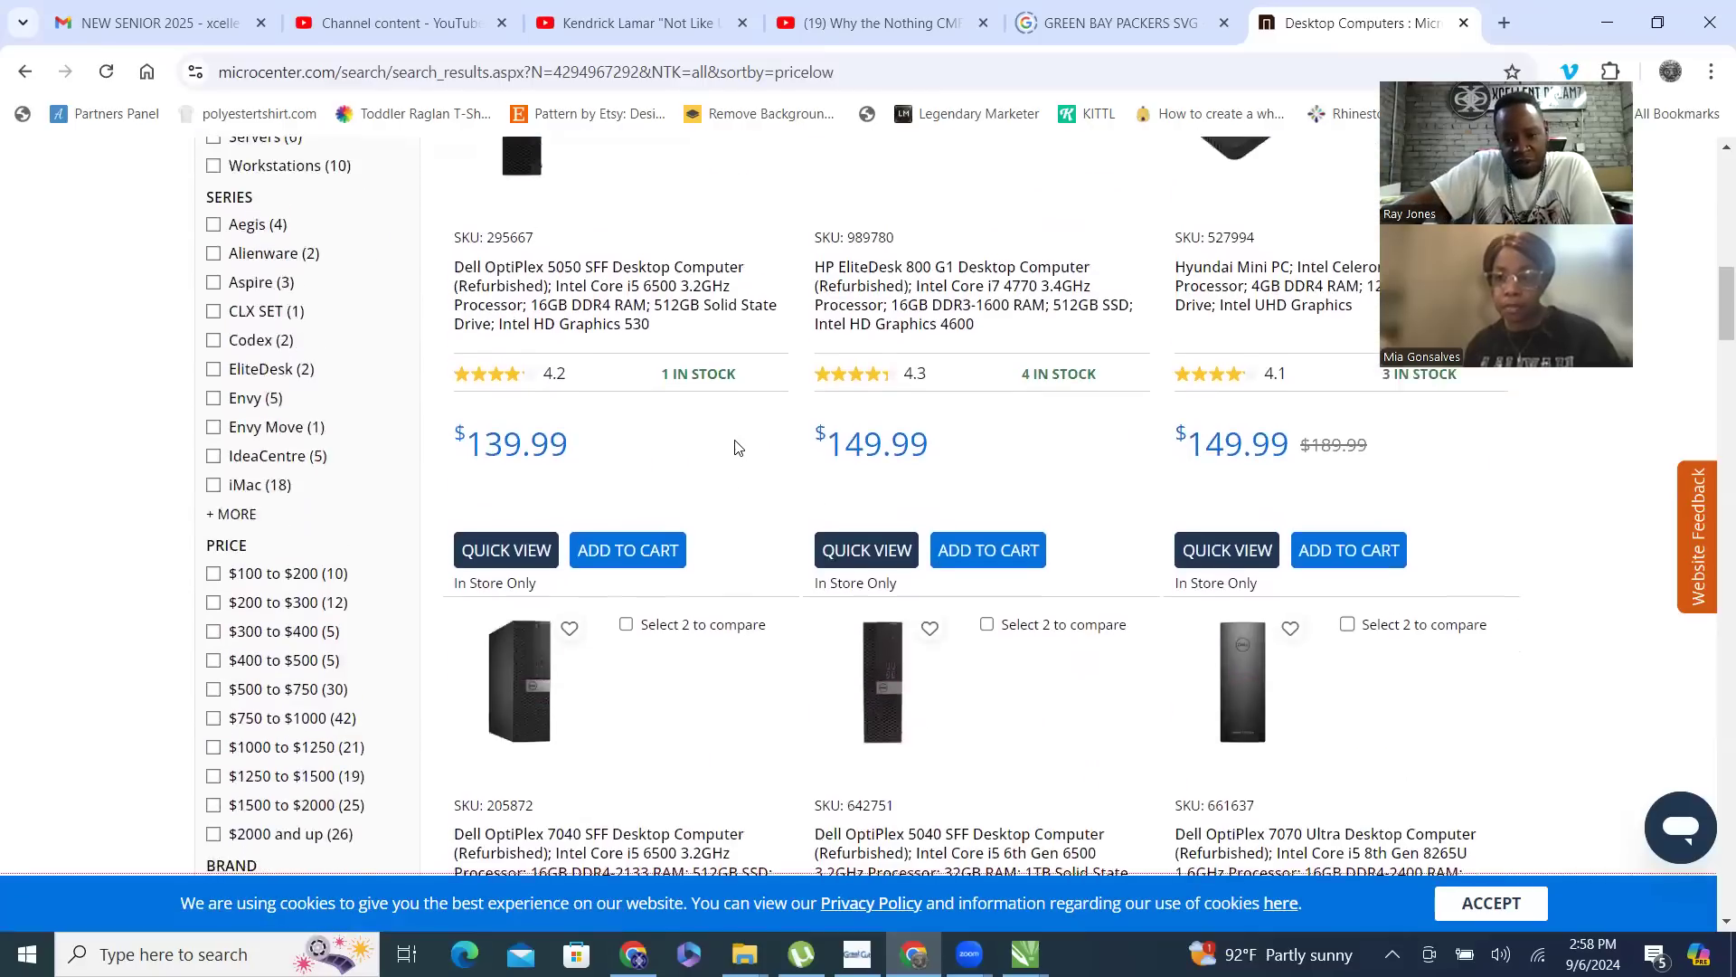
pyautogui.scroll(2, 735, 447)
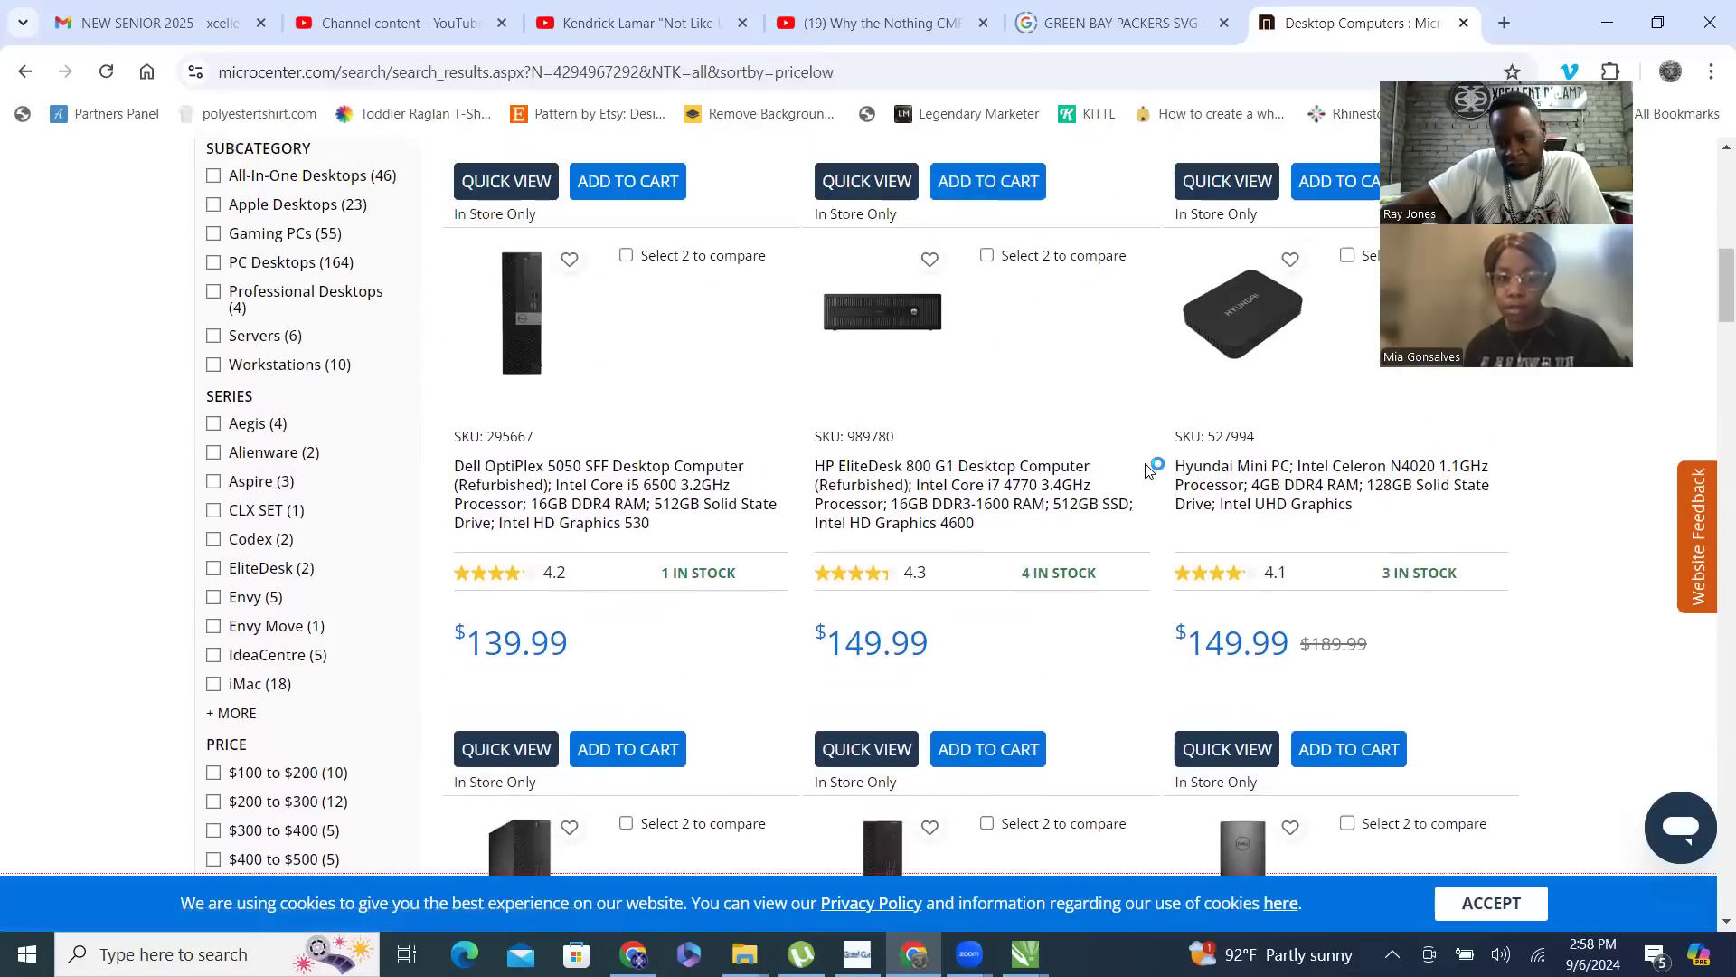
pyautogui.scroll(-5, 1112, 443)
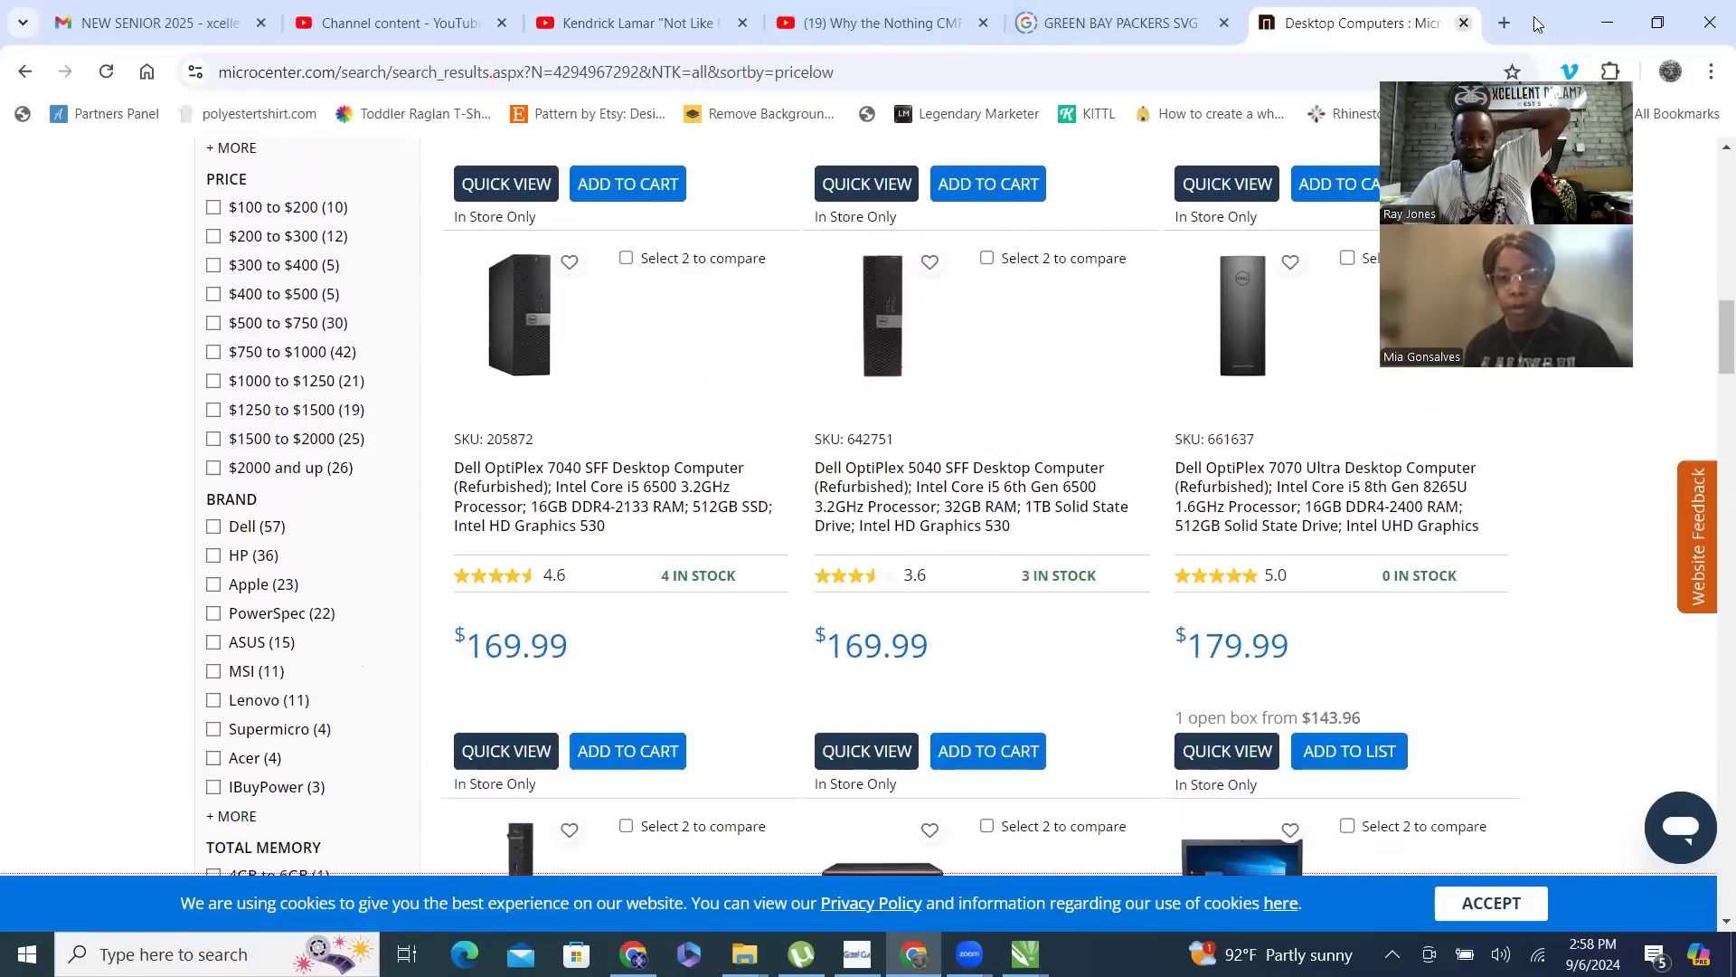
# - Minimize Chrome to return to CorelDRAW and create a new blank document
pyautogui.click(1607, 23)
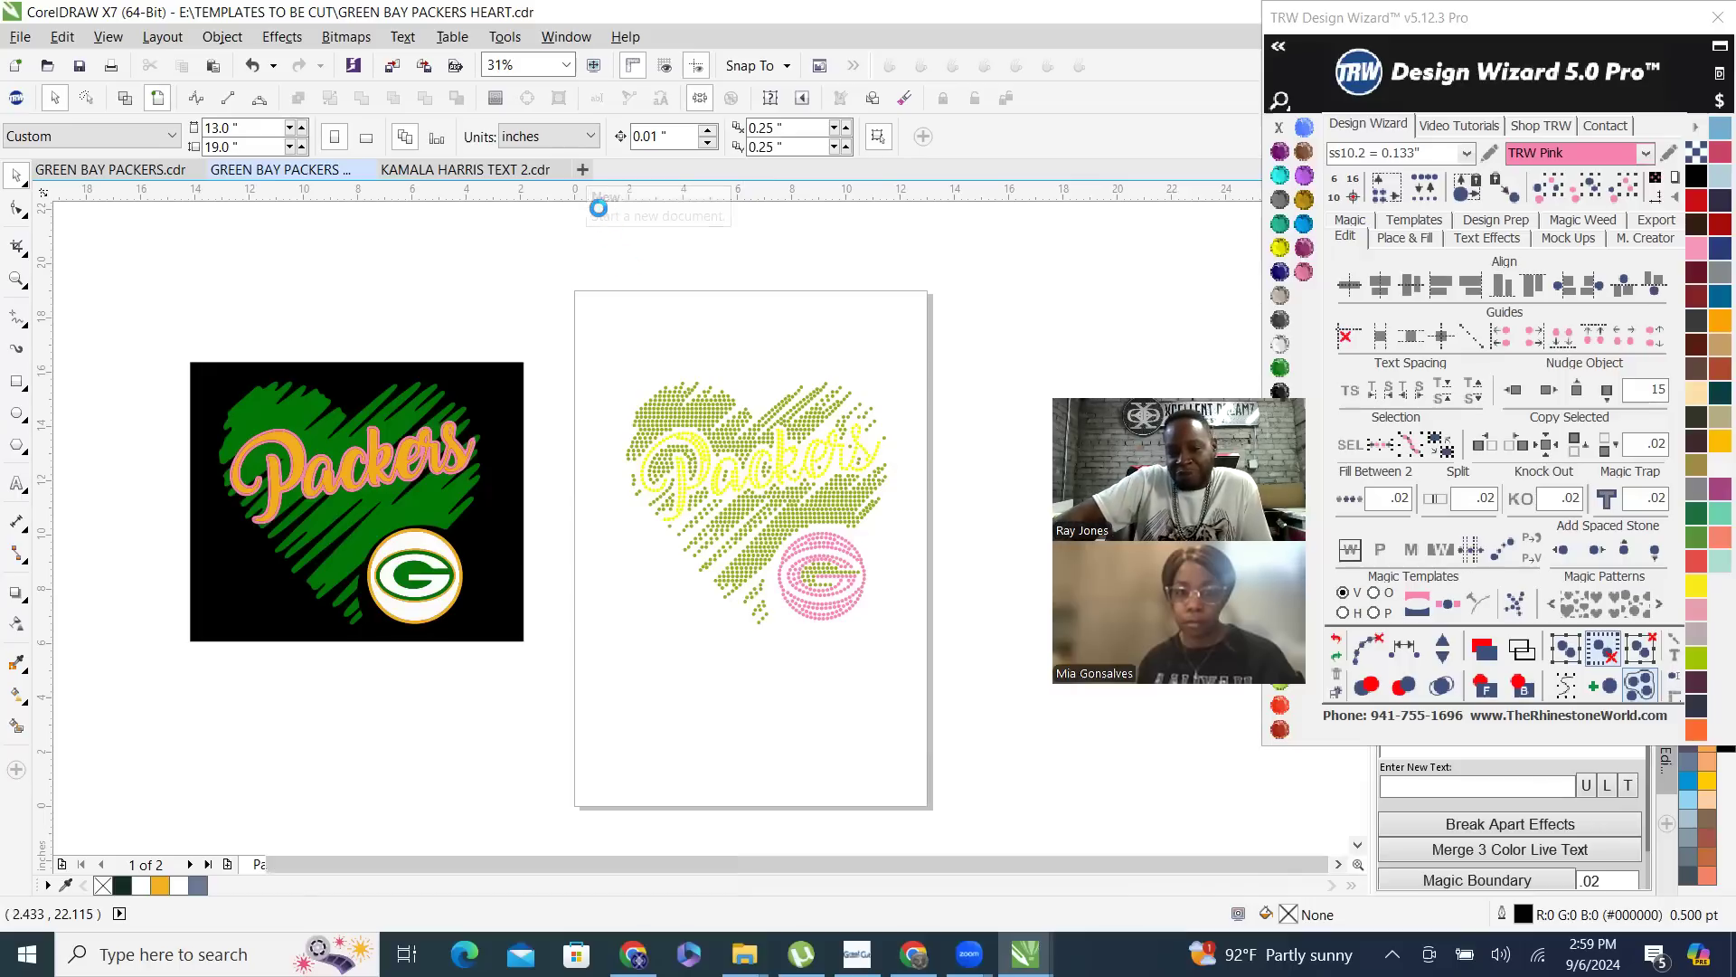
pyautogui.click(582, 169)
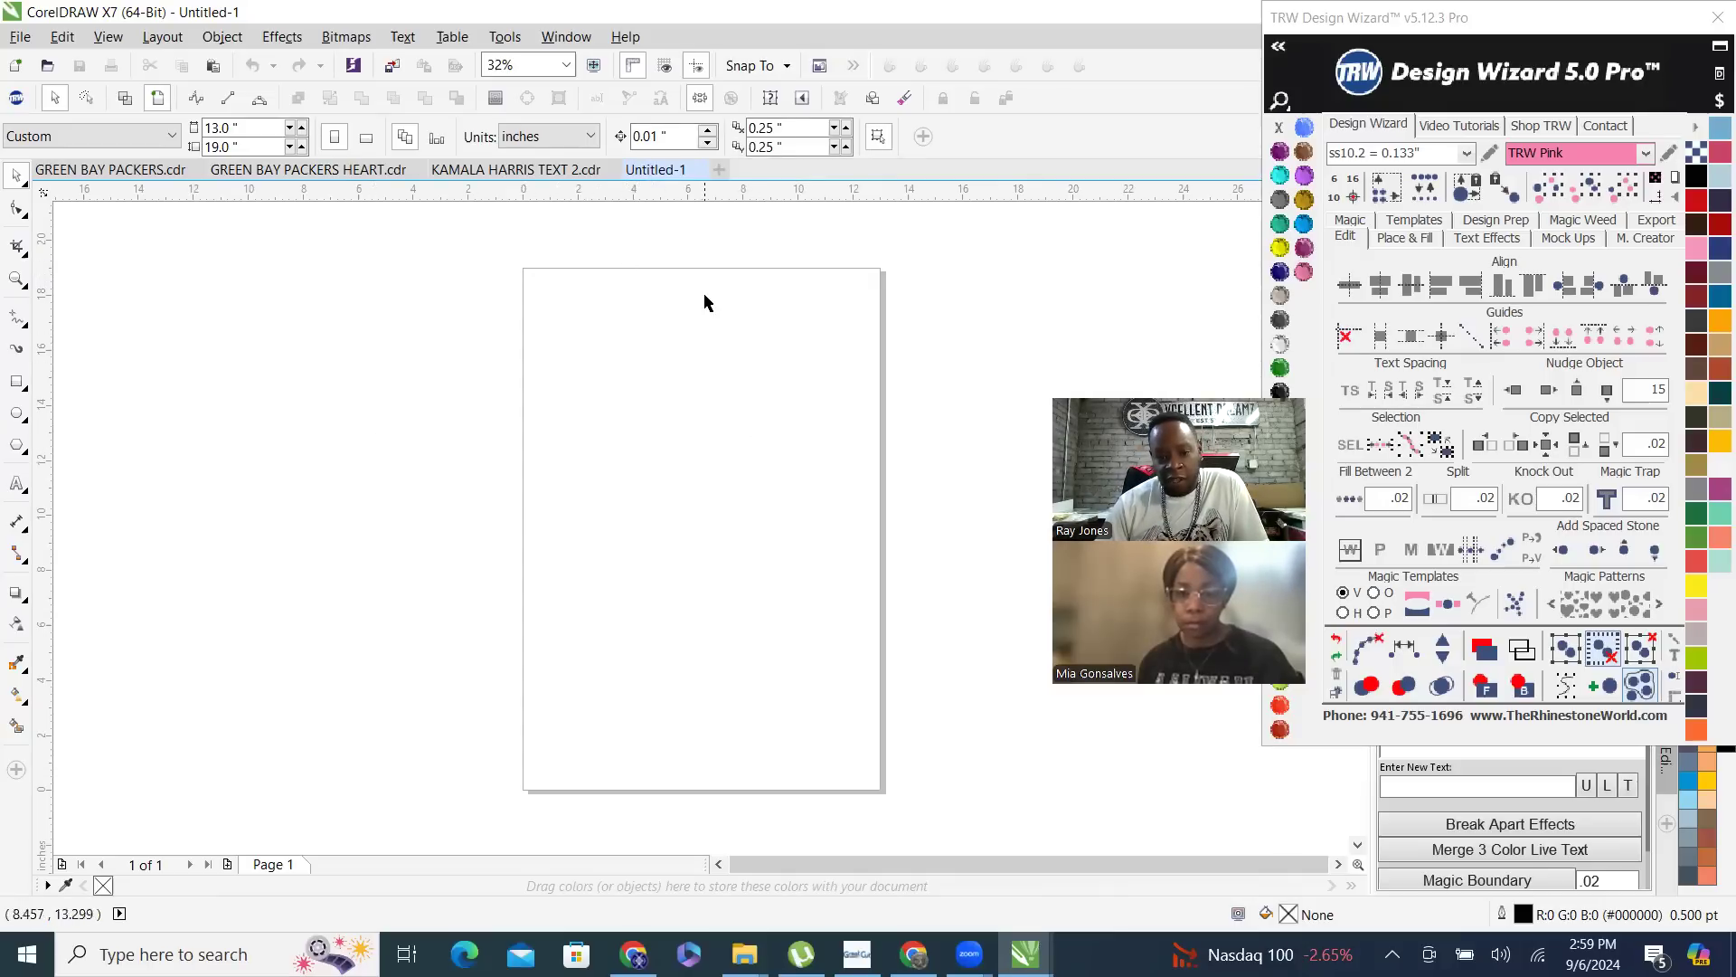
pyautogui.scroll(-1, 703, 298)
pyautogui.scroll(1, 644, 364)
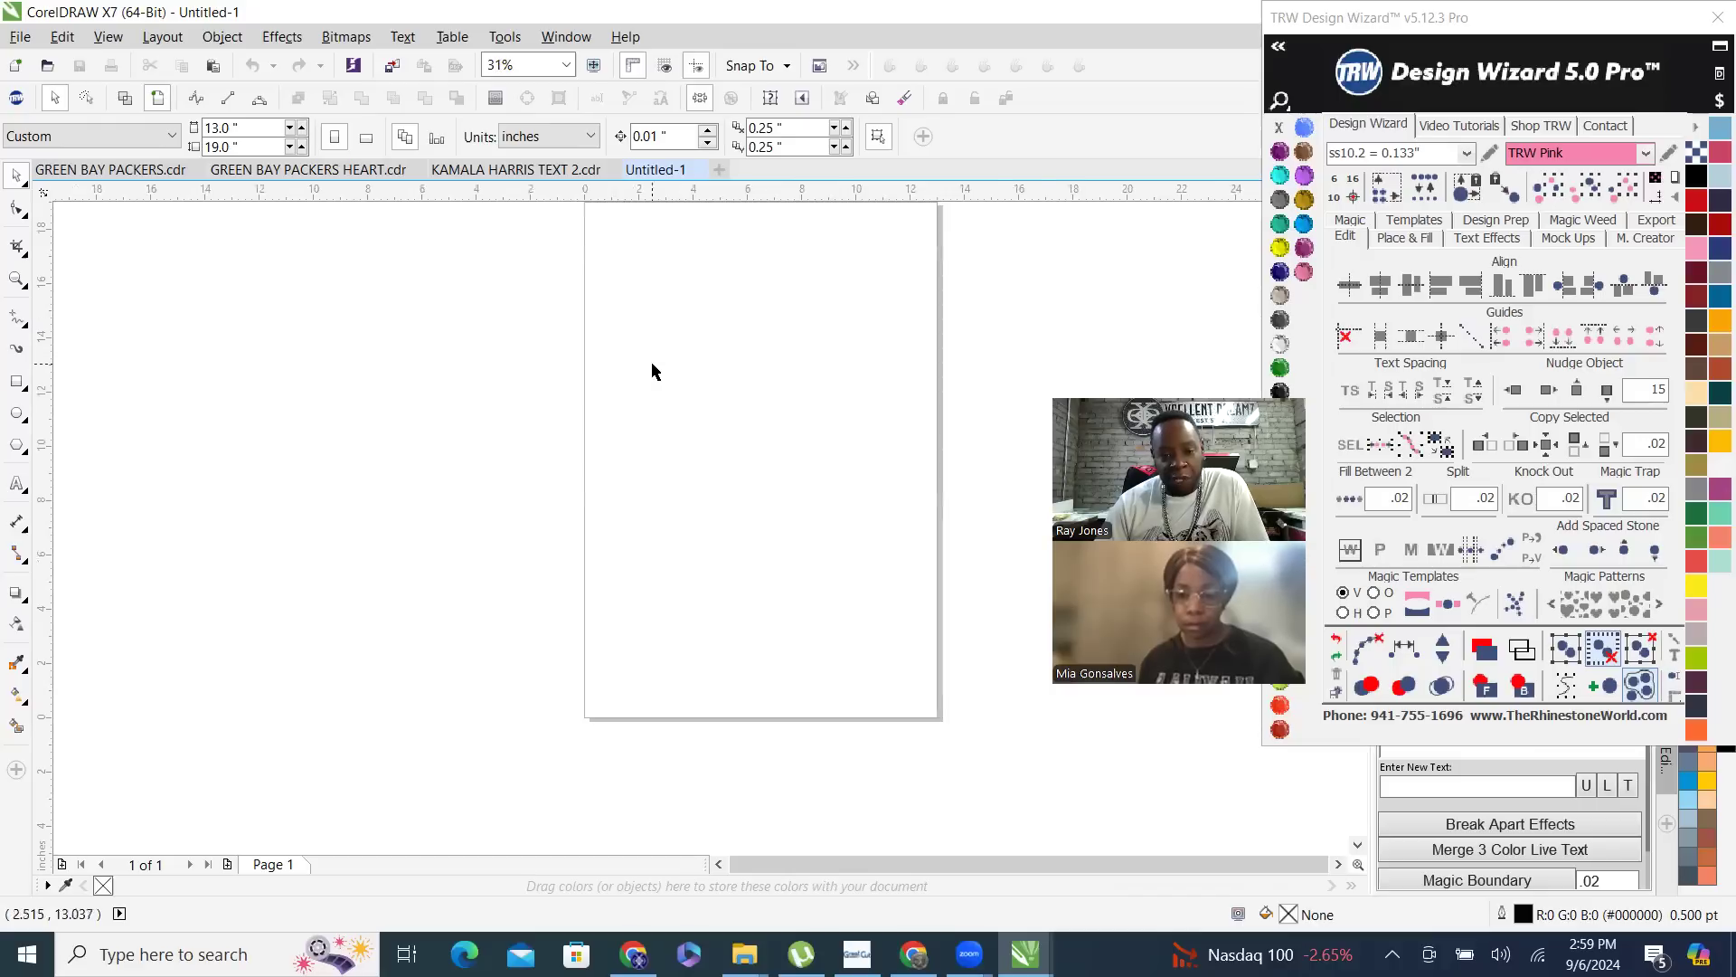
pyautogui.scroll(-1, 651, 371)
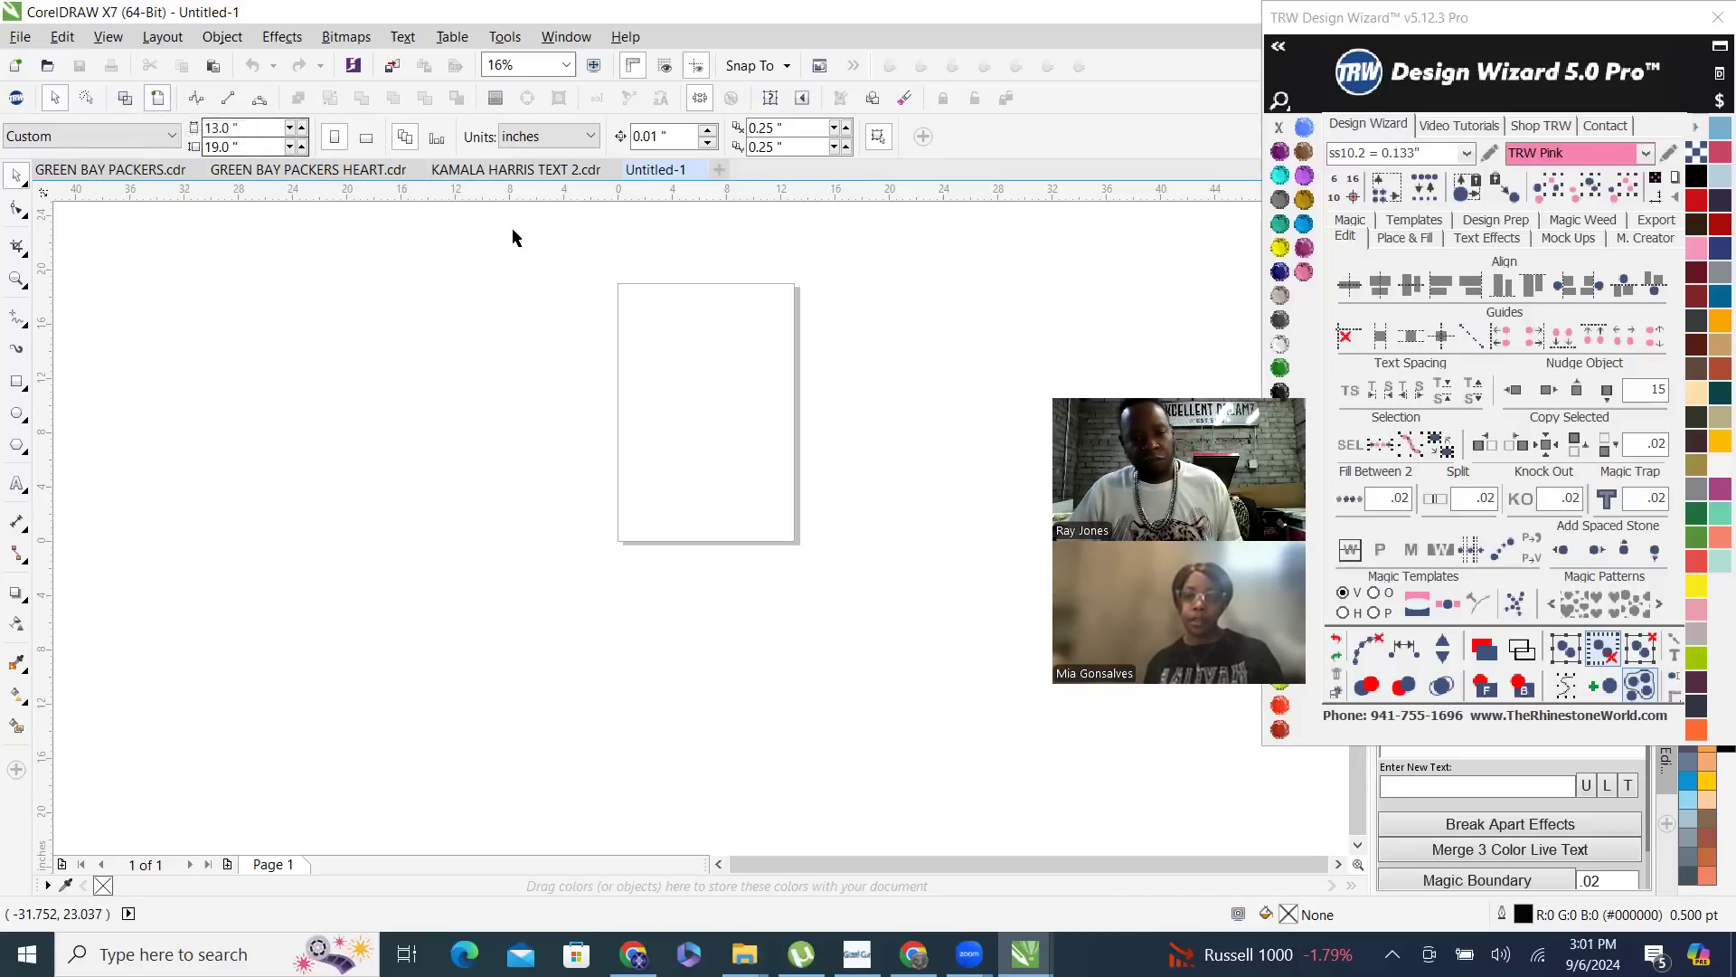
pyautogui.scroll(2, 697, 321)
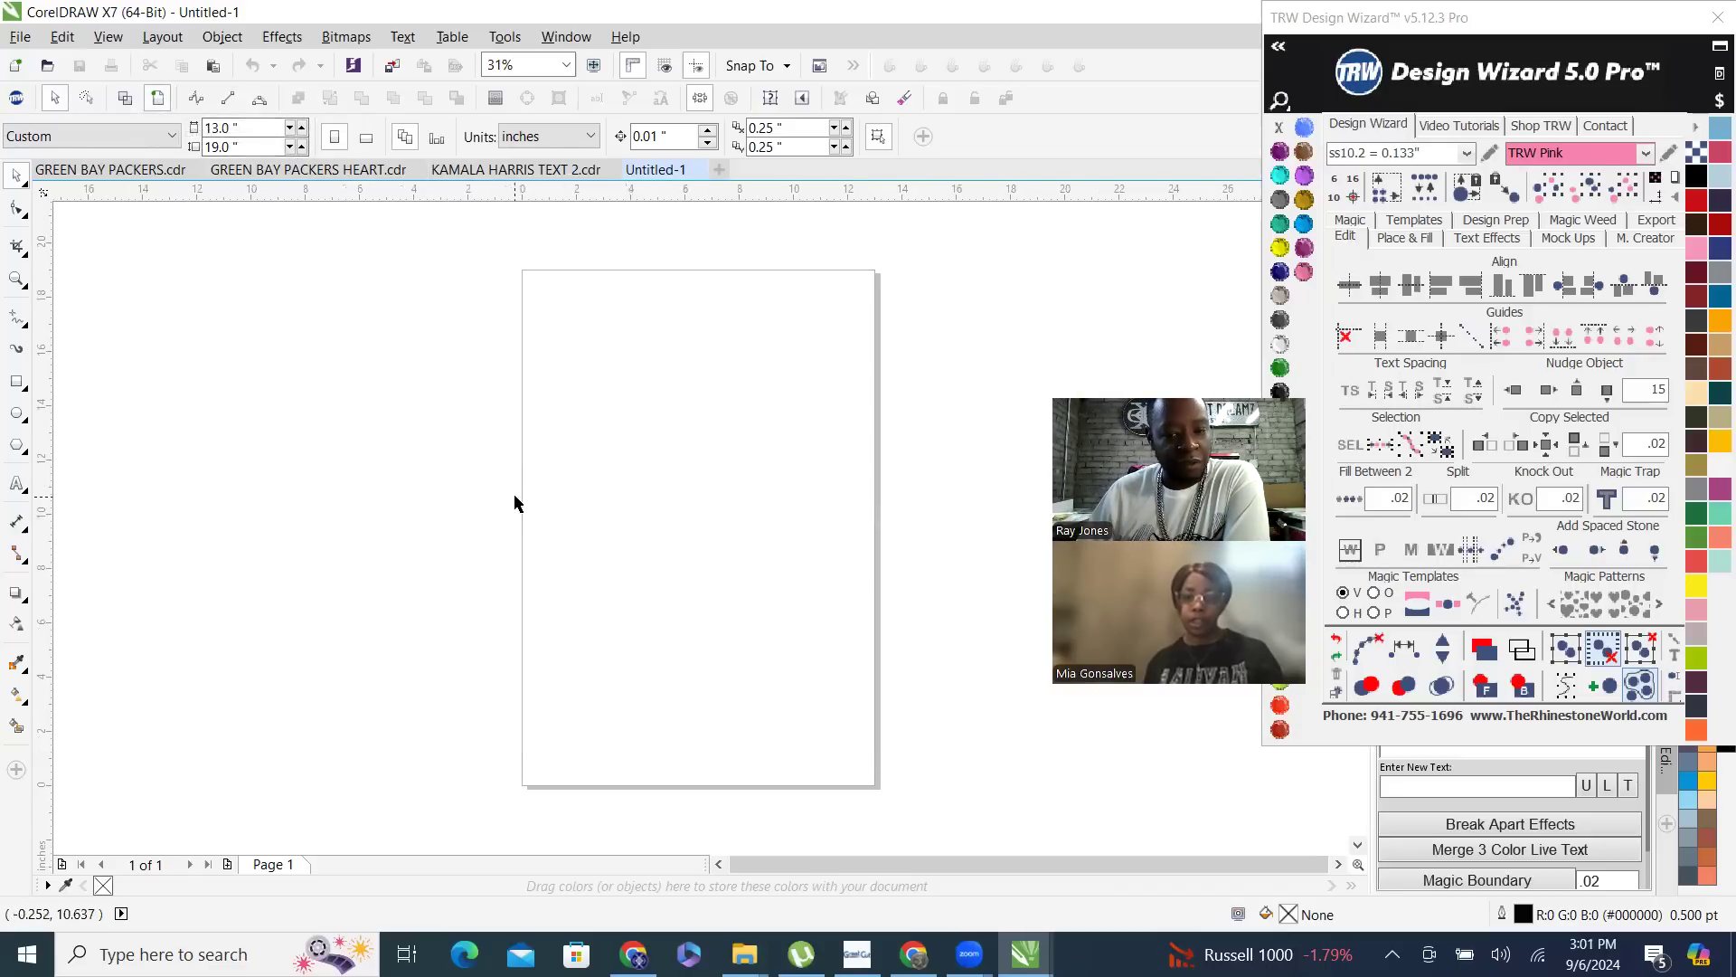
# - Add a short first name in capitals as artistic text near the page's upper area and enlarge it to about 9.5 by 4 inches
pyautogui.click(16, 484)
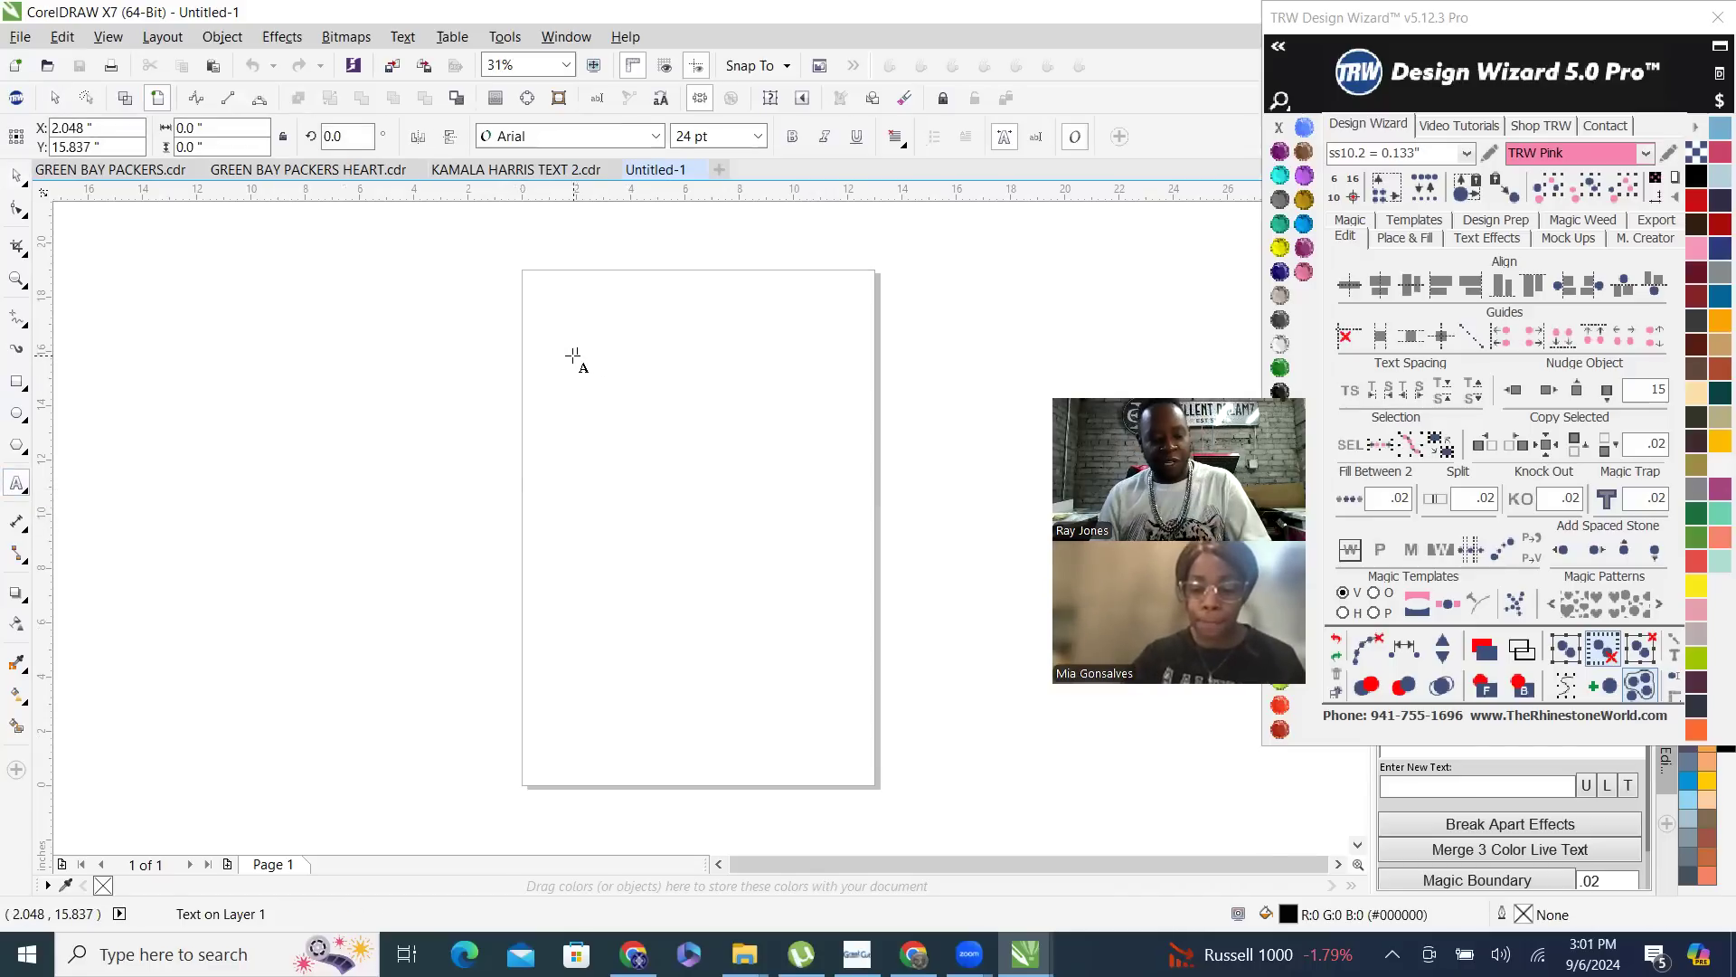
pyautogui.click(574, 356)
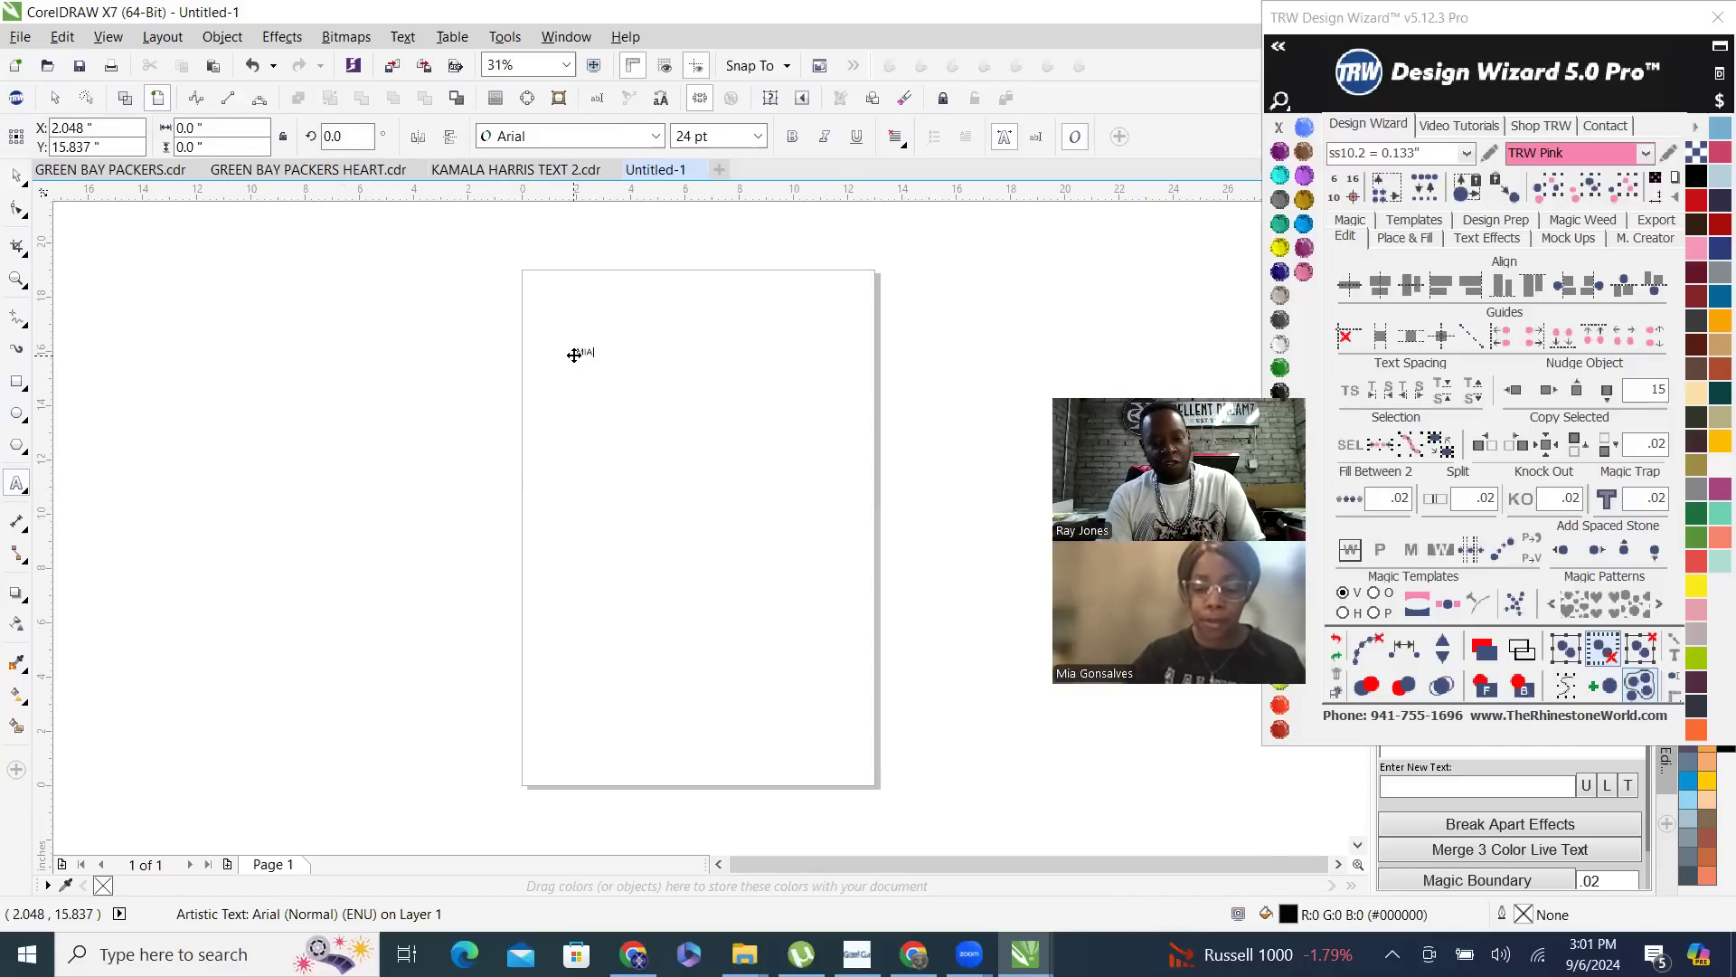
pyautogui.press('Escape')
pyautogui.click(606, 368)
pyautogui.click(16, 176)
pyautogui.moveTo(553, 331); pyautogui.dragTo(845, 540)
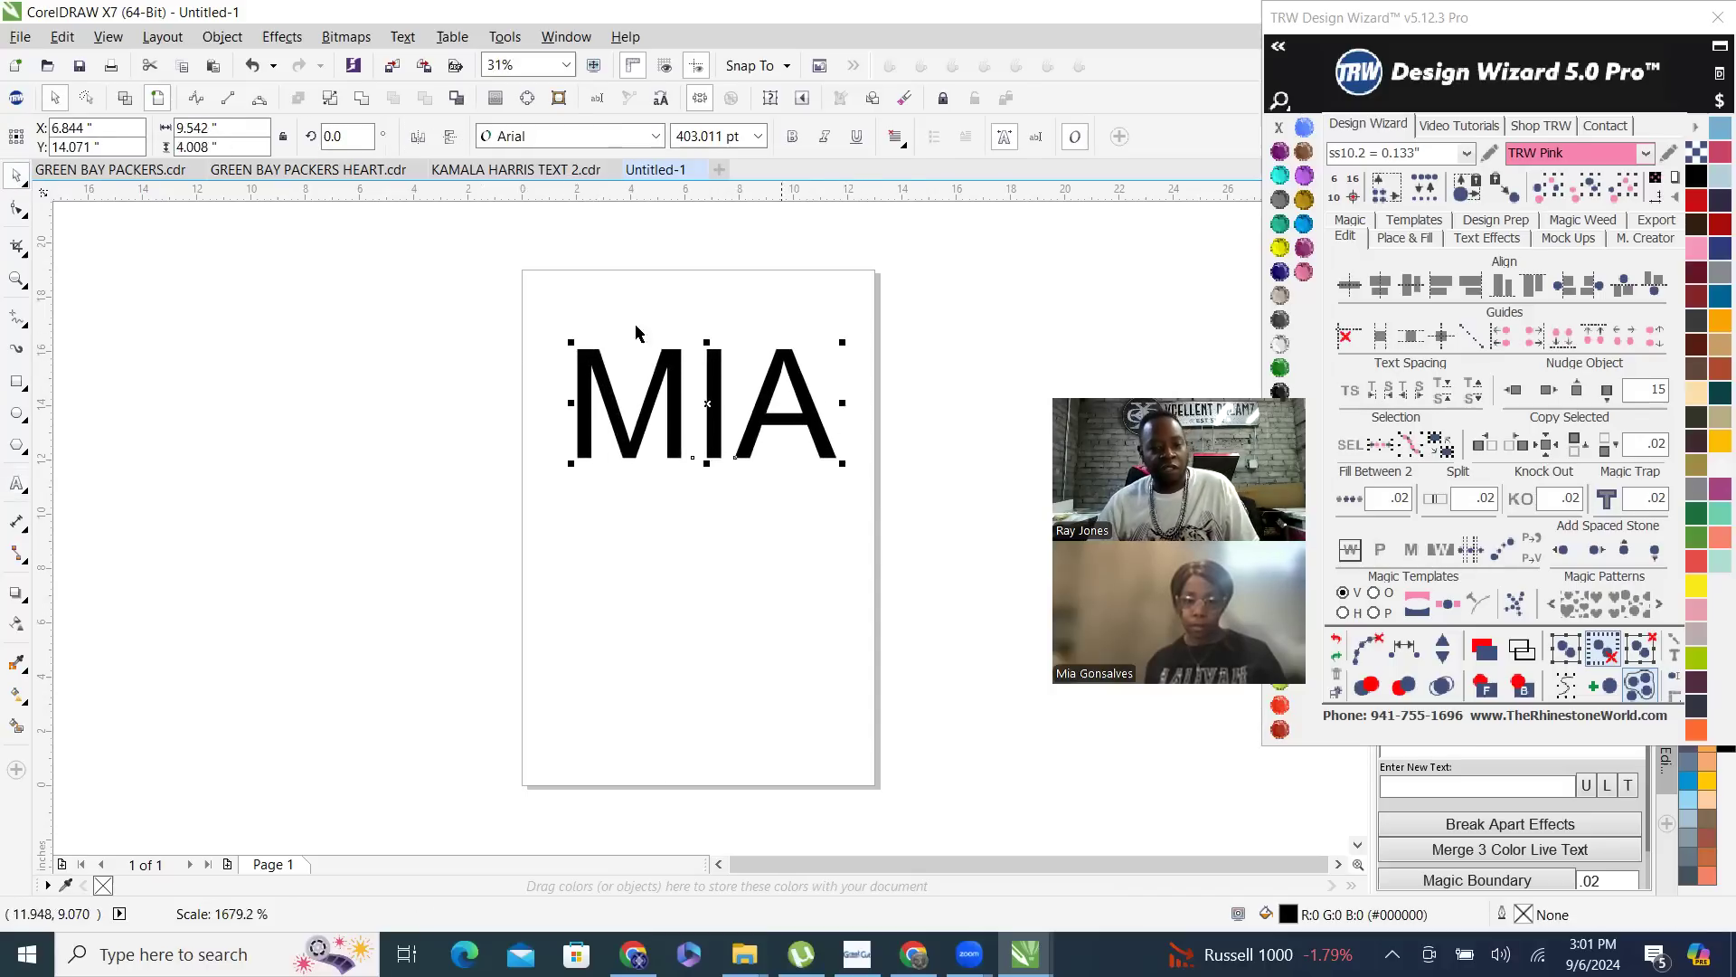
pyautogui.click(1151, 346)
pyautogui.click(446, 438)
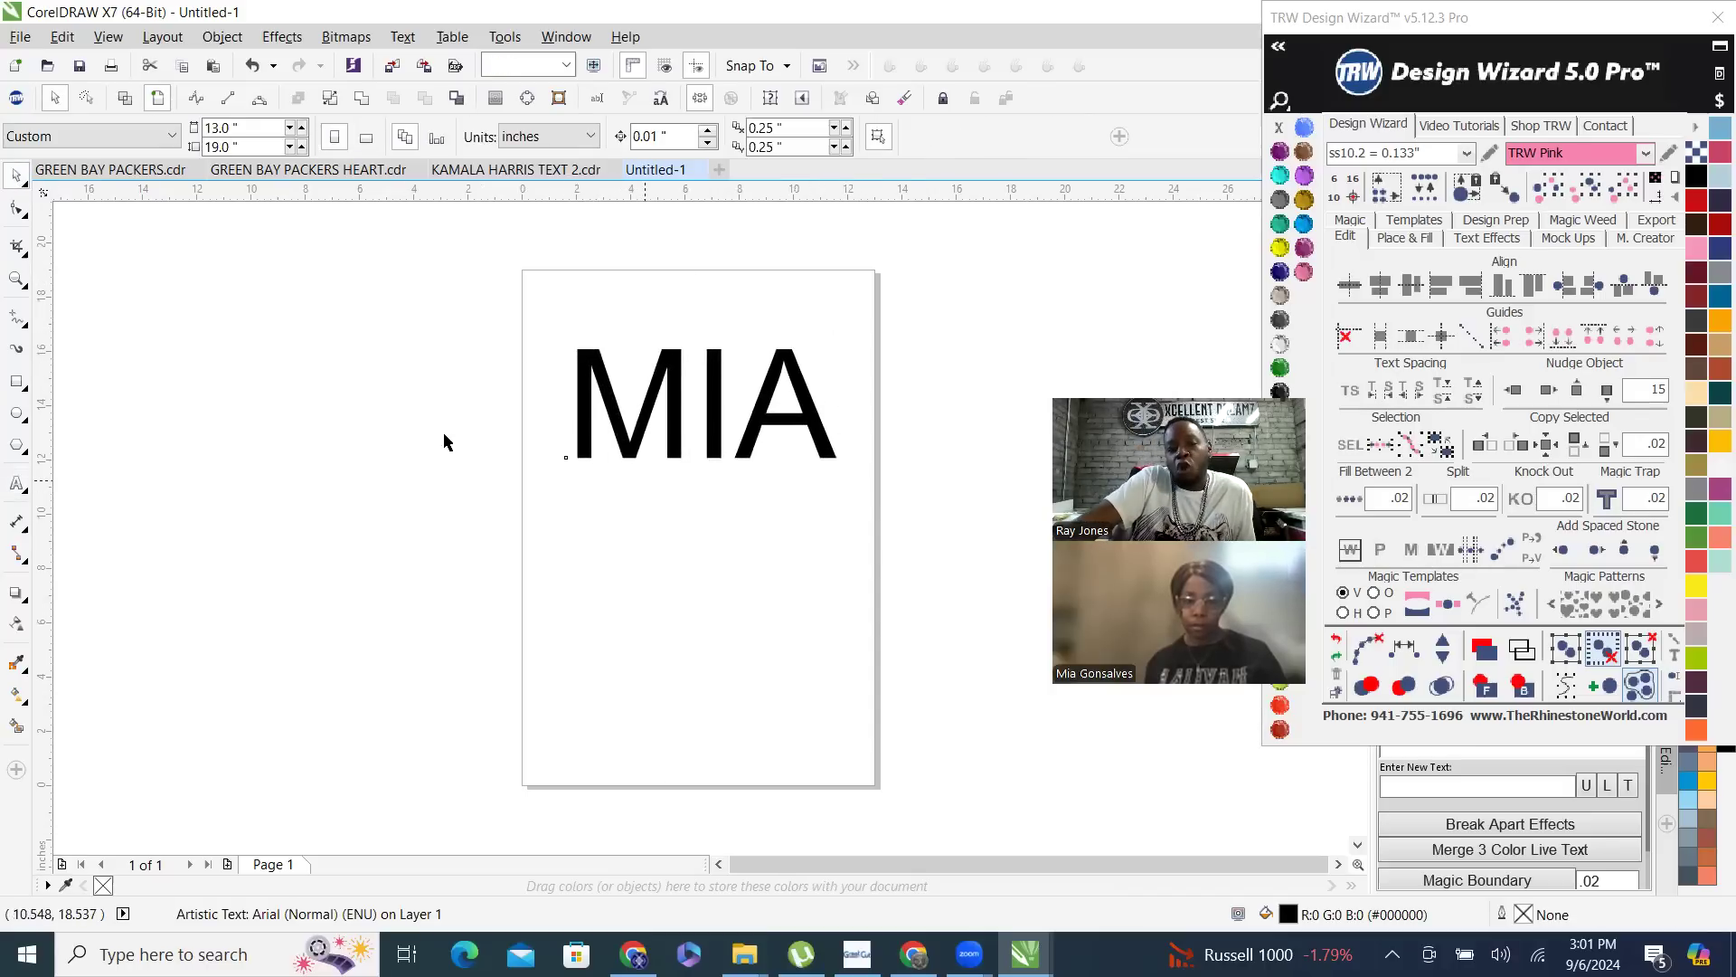
# - In wireframe view, make two offset, overlapping copies of the name text, and restore the filled view
pyautogui.click(124, 100)
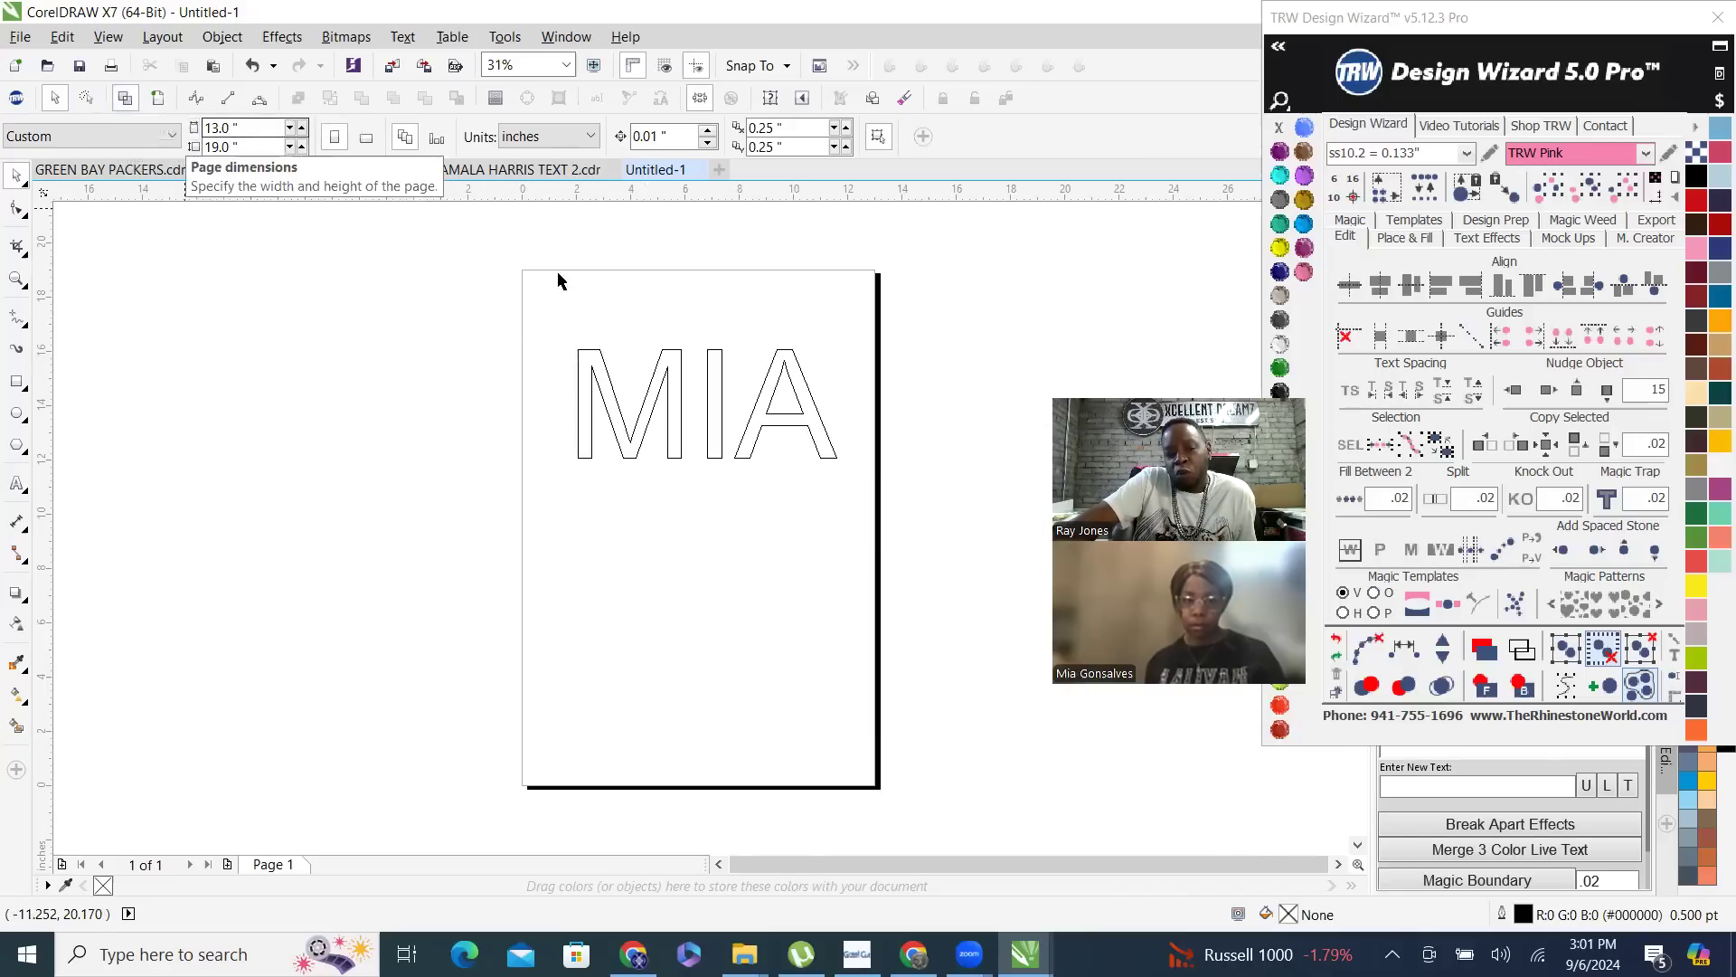
pyautogui.scroll(2, 742, 262)
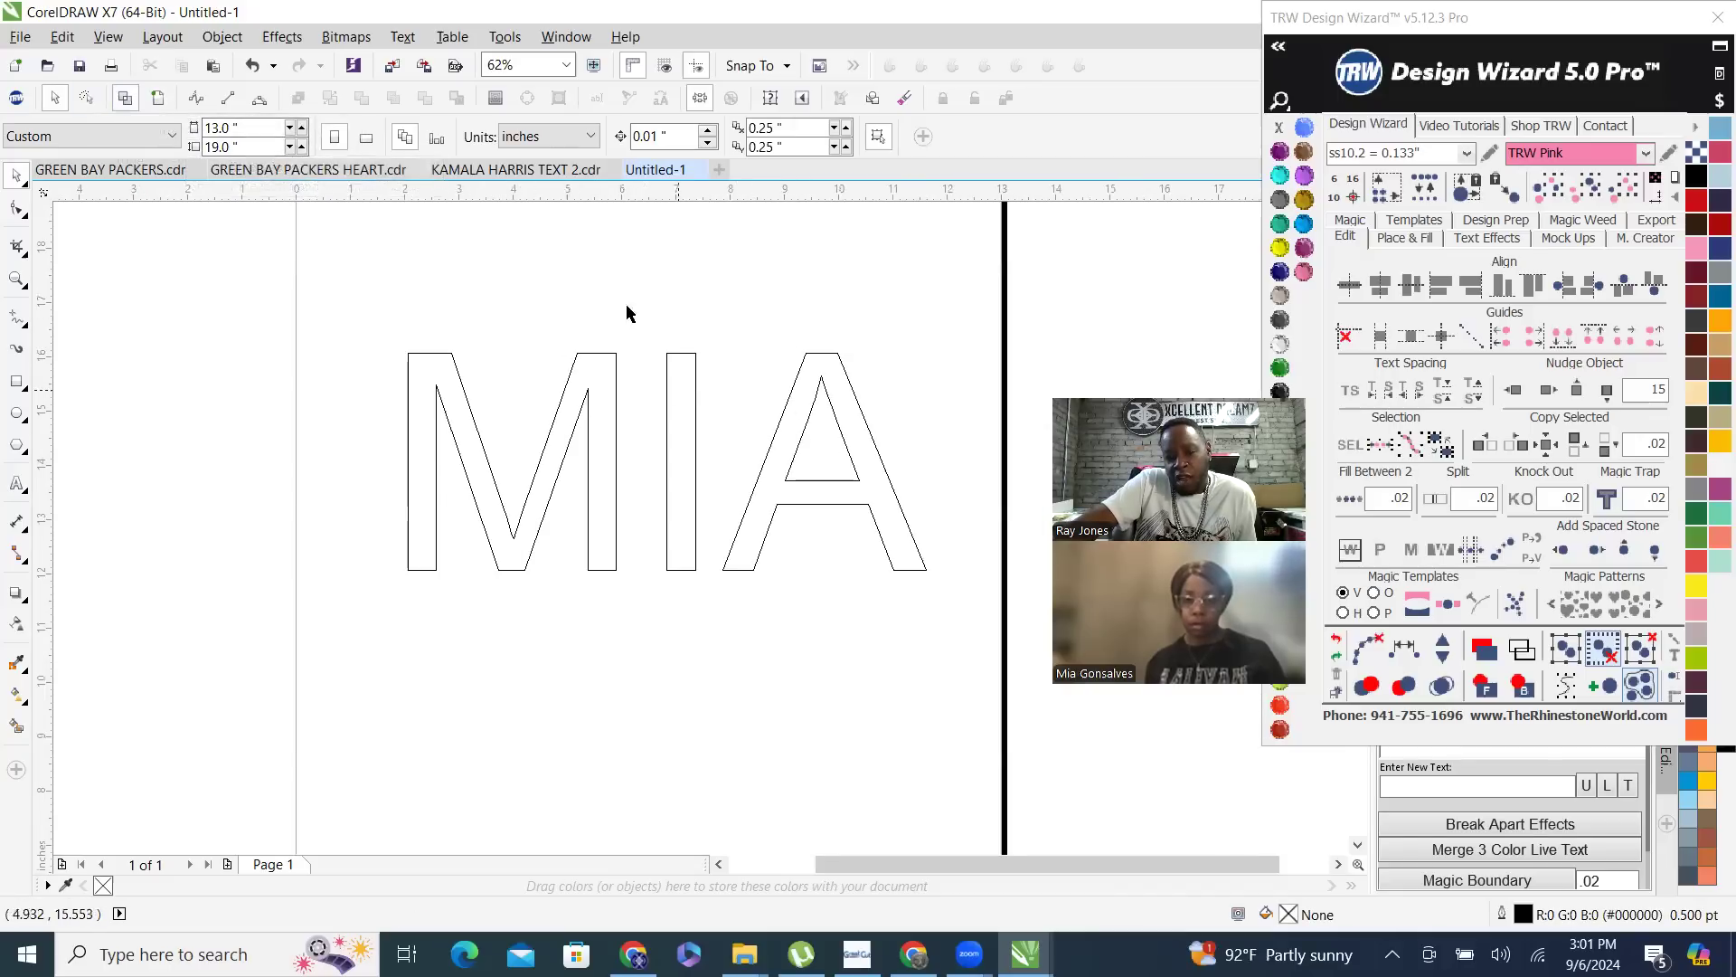
pyautogui.moveTo(684, 404); pyautogui.dragTo(624, 543)
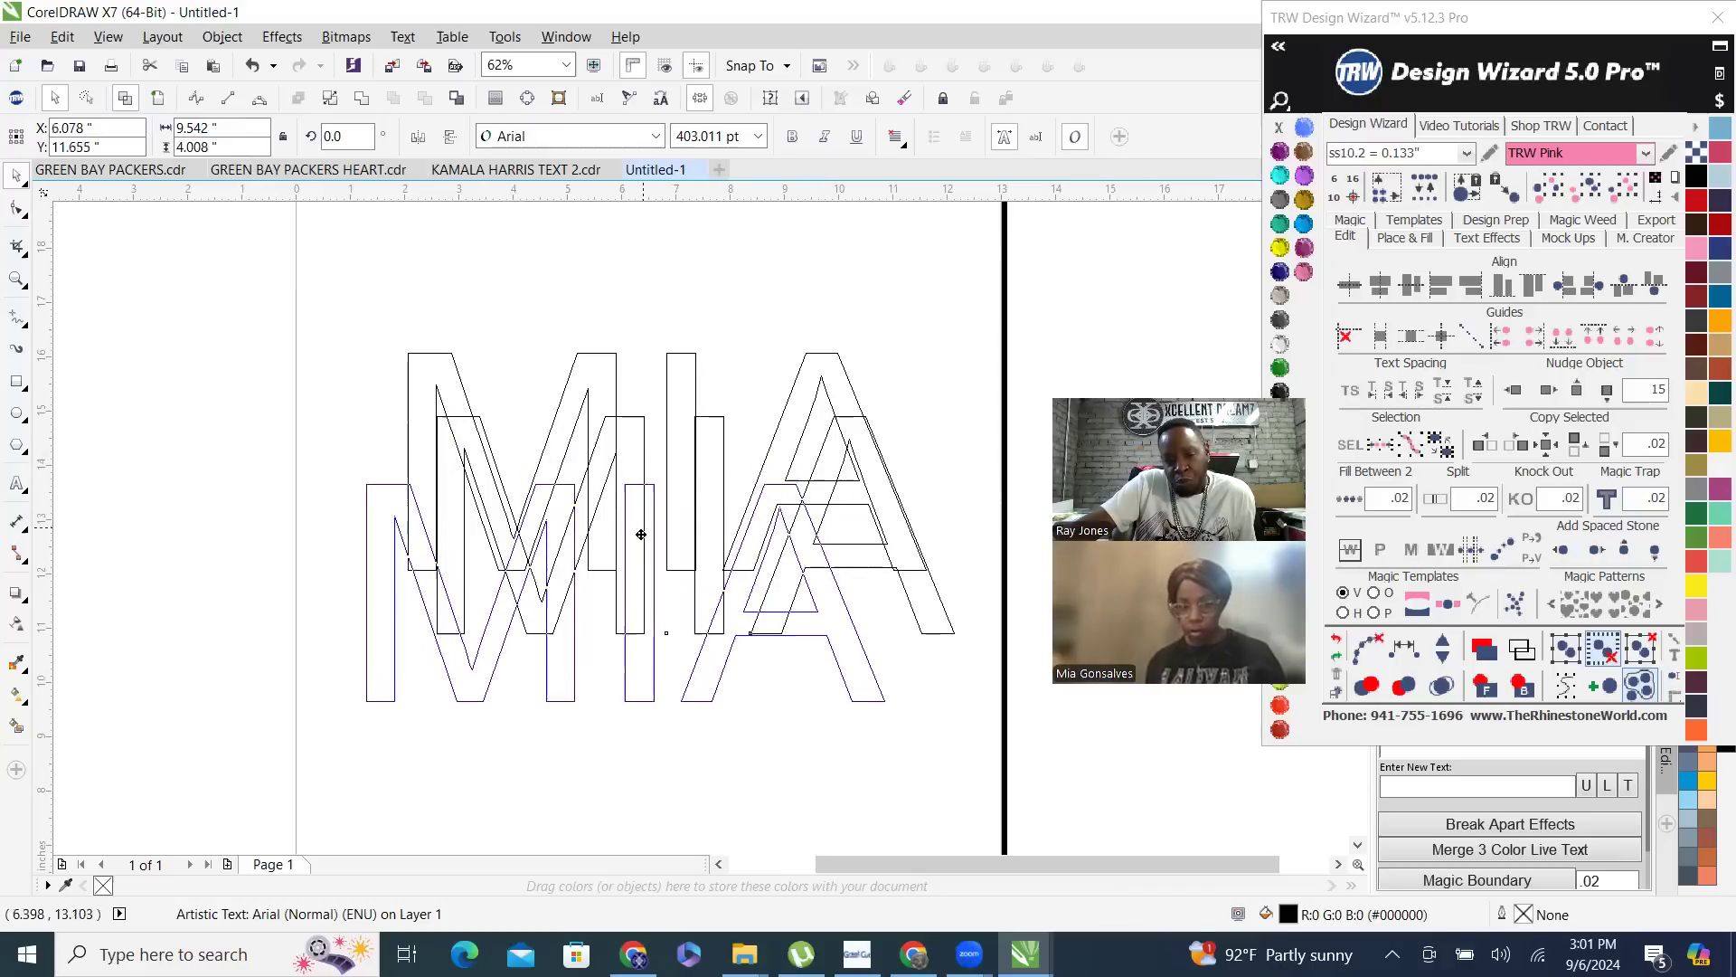
pyautogui.click(158, 100)
# - Recolor the three overlapping name texts: the uppermost TRW Pink, the middle one TRW Fuchsia and the lowest Amethyst
pyautogui.click(684, 369)
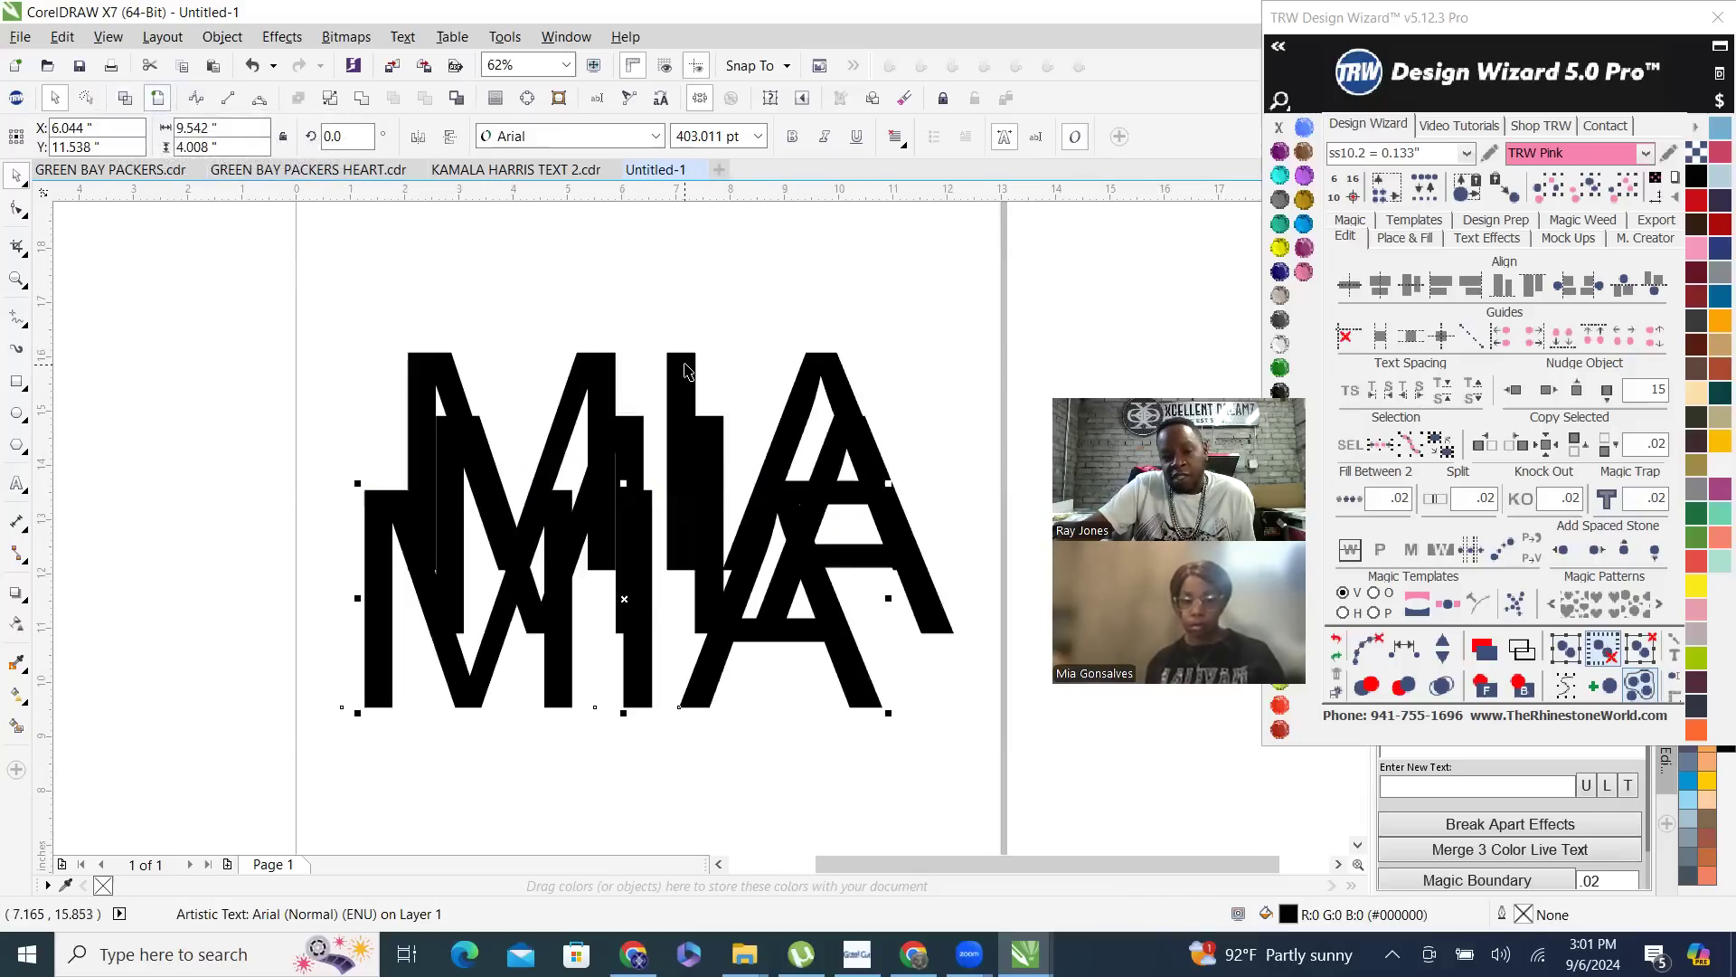
pyautogui.click(1303, 272)
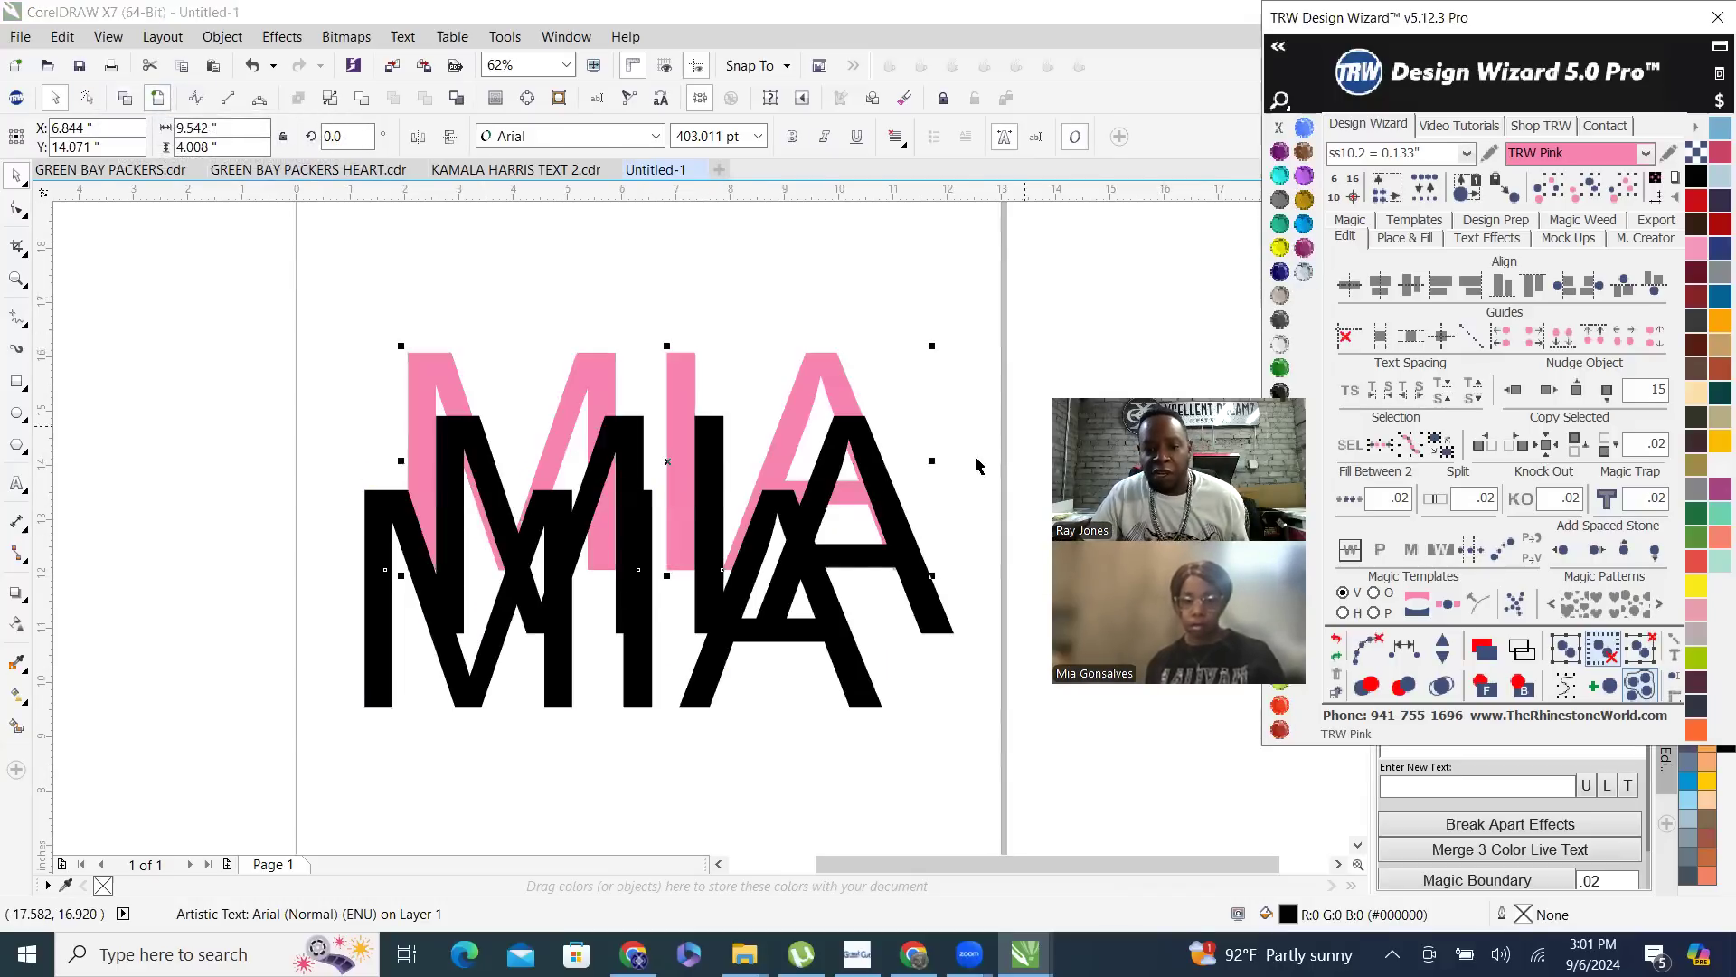
pyautogui.click(927, 588)
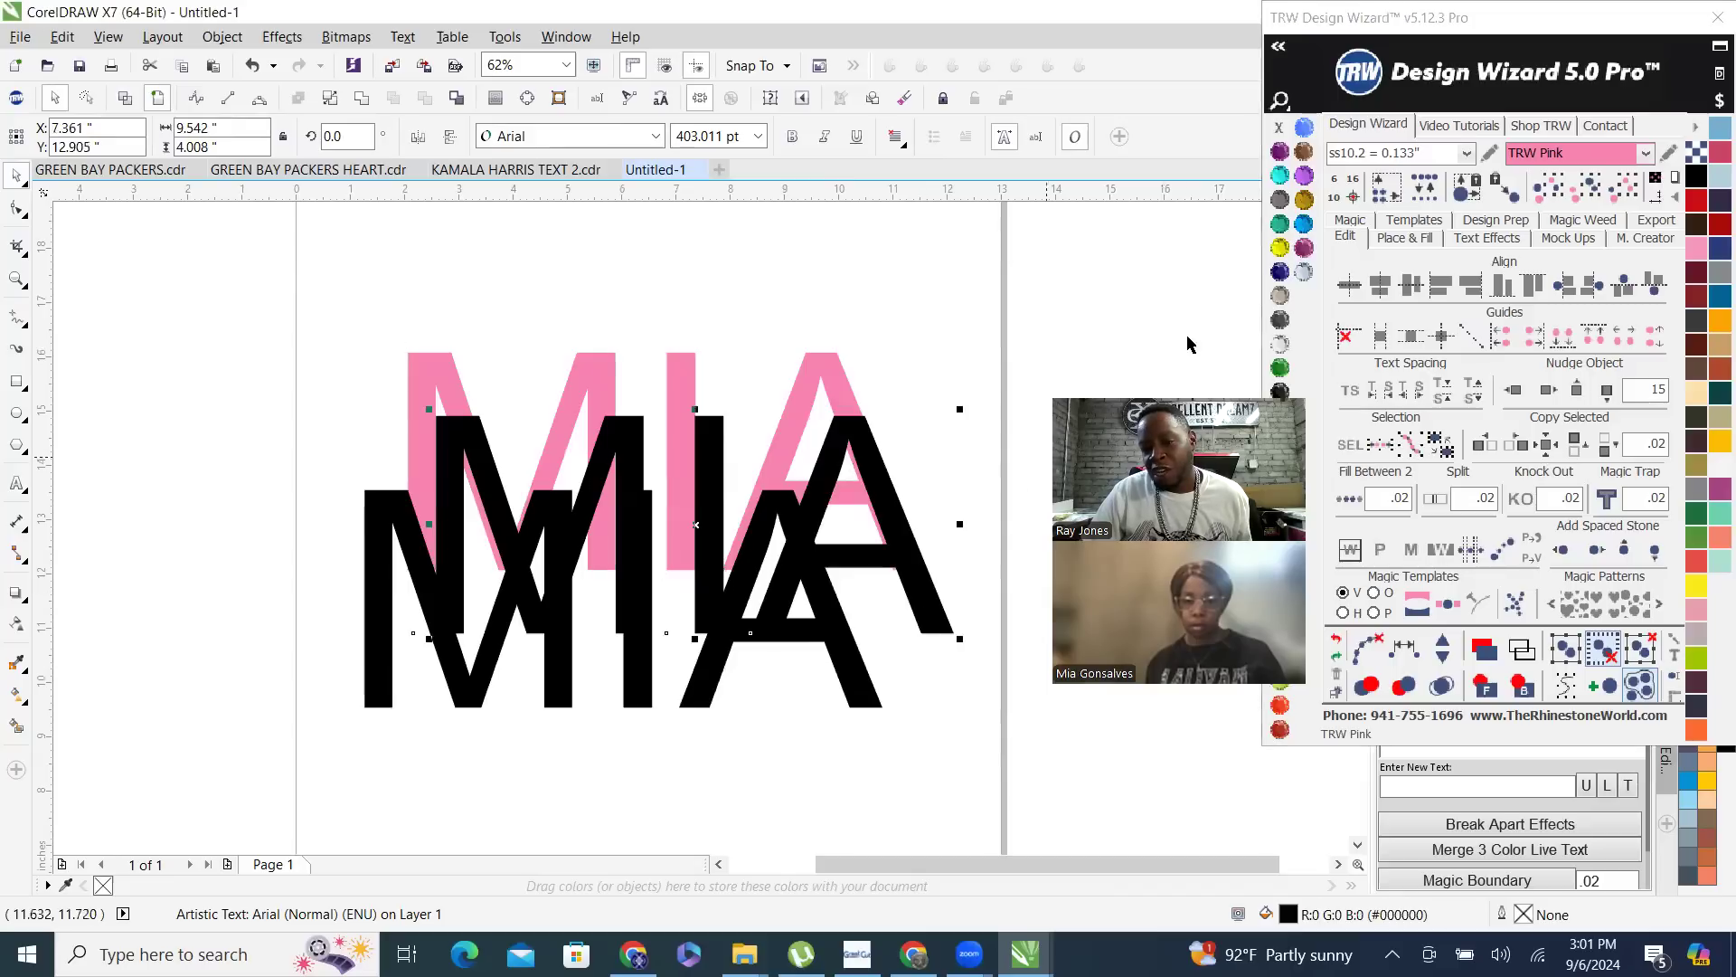
pyautogui.click(1303, 248)
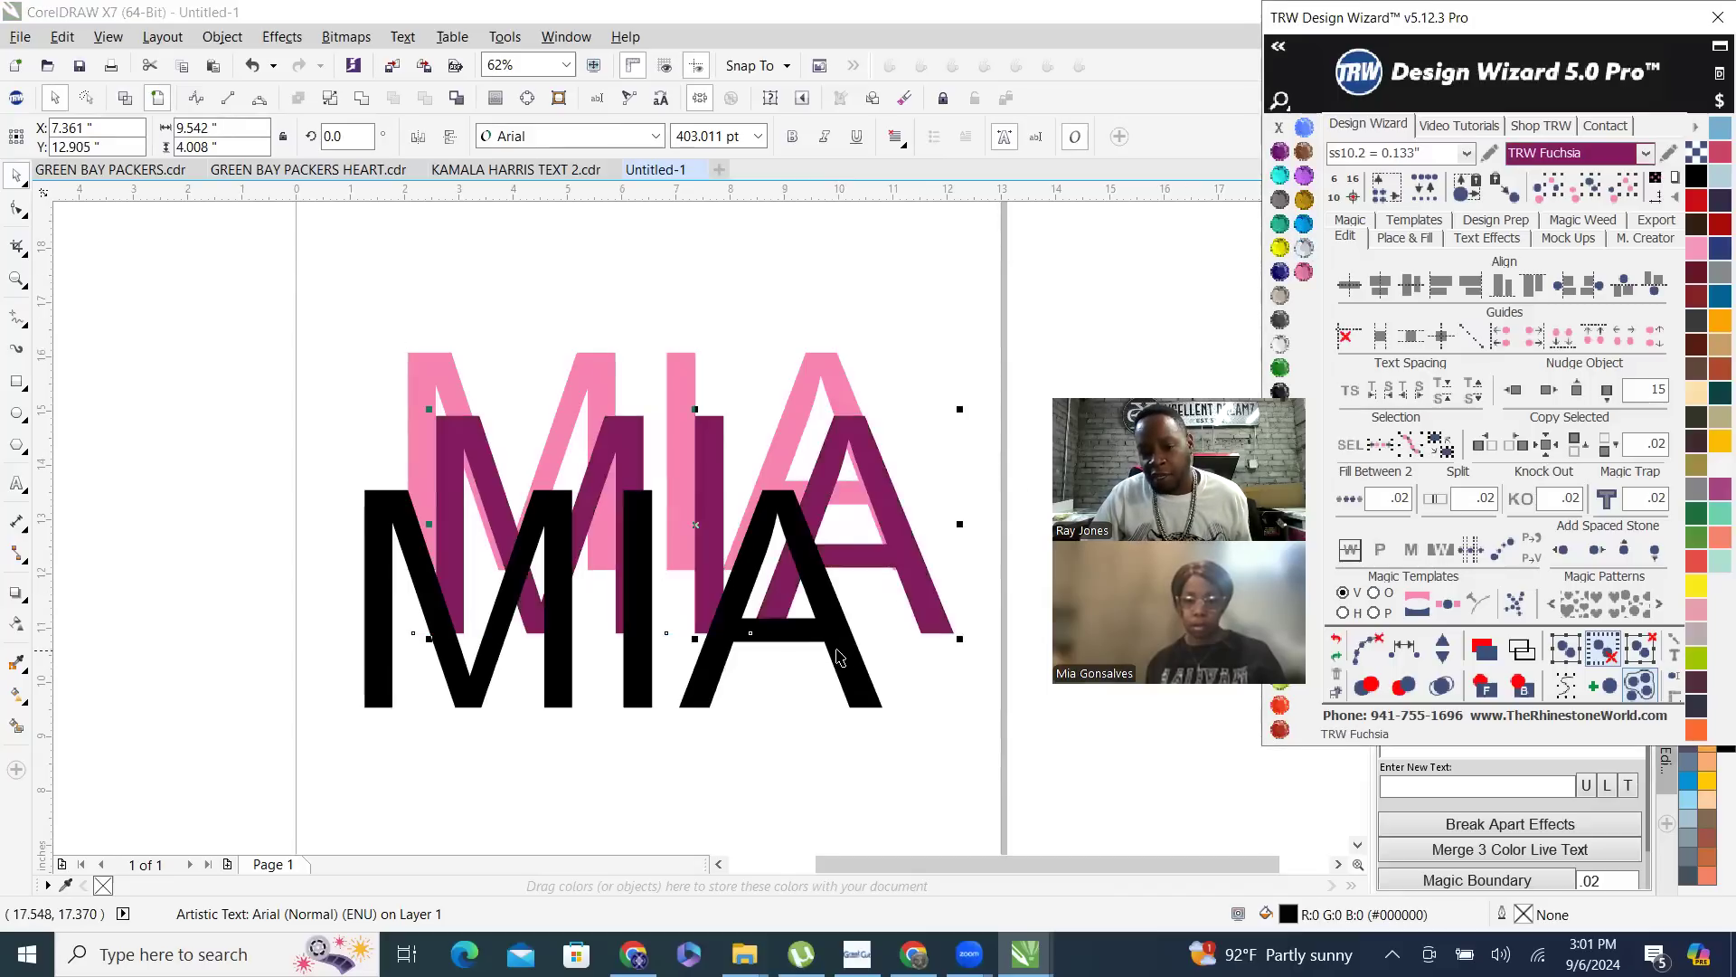
pyautogui.click(1287, 150)
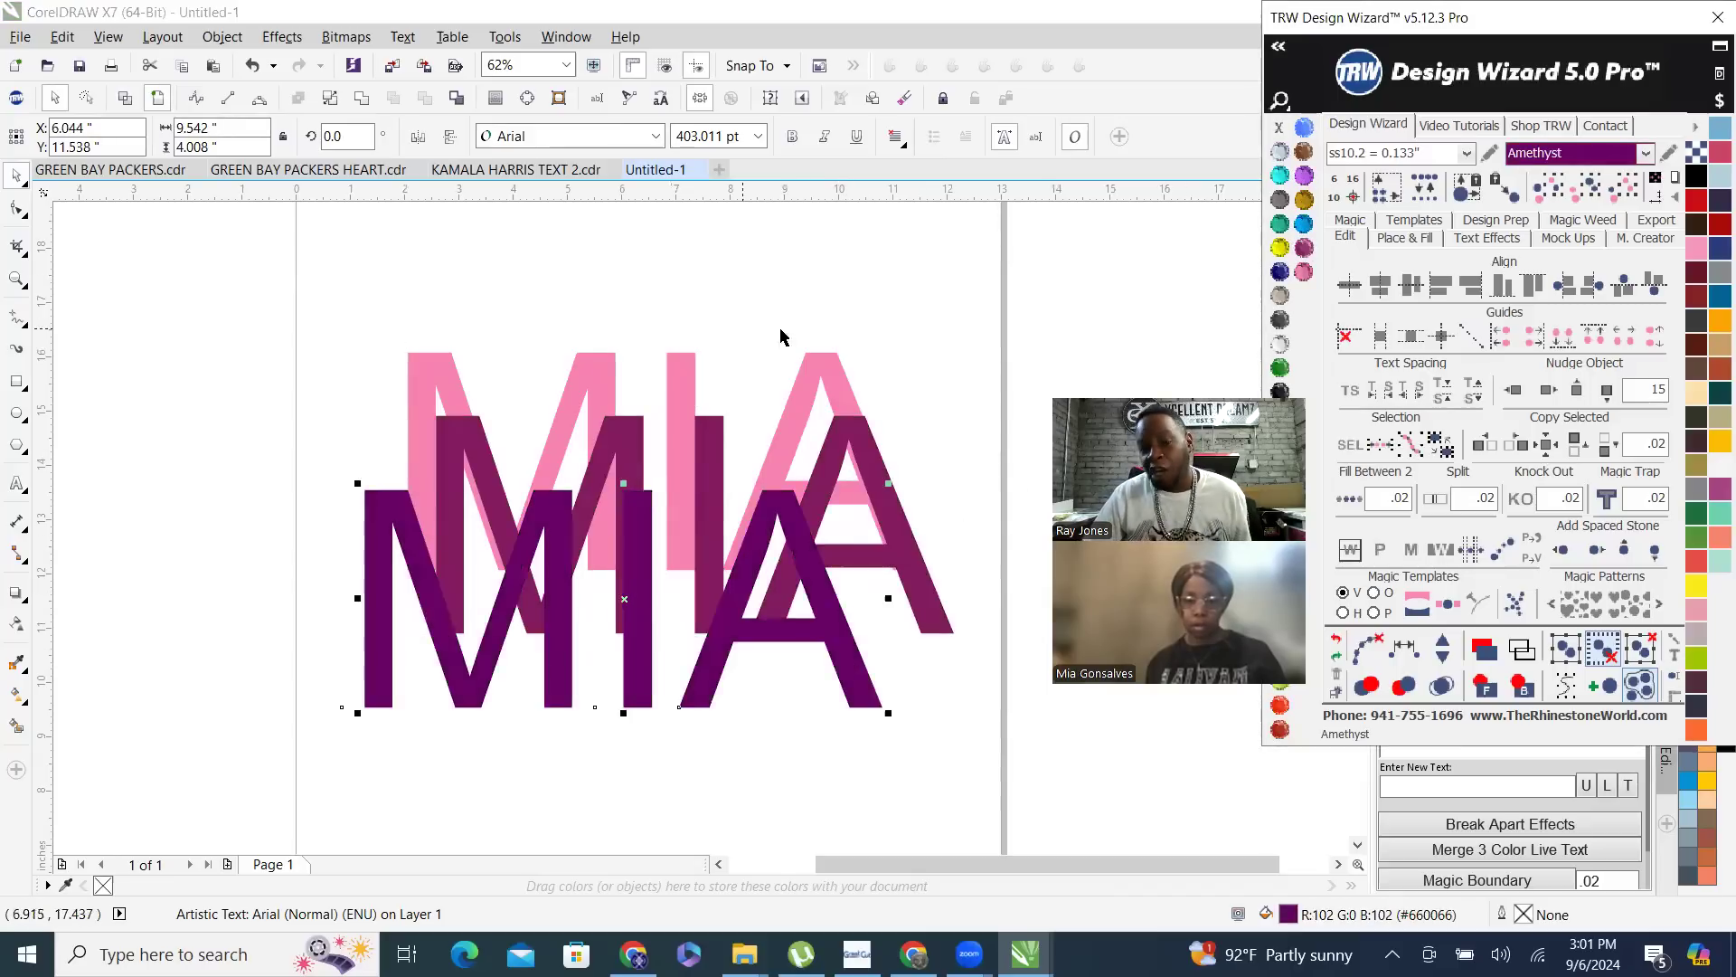
pyautogui.click(830, 289)
pyautogui.scroll(-1, 830, 289)
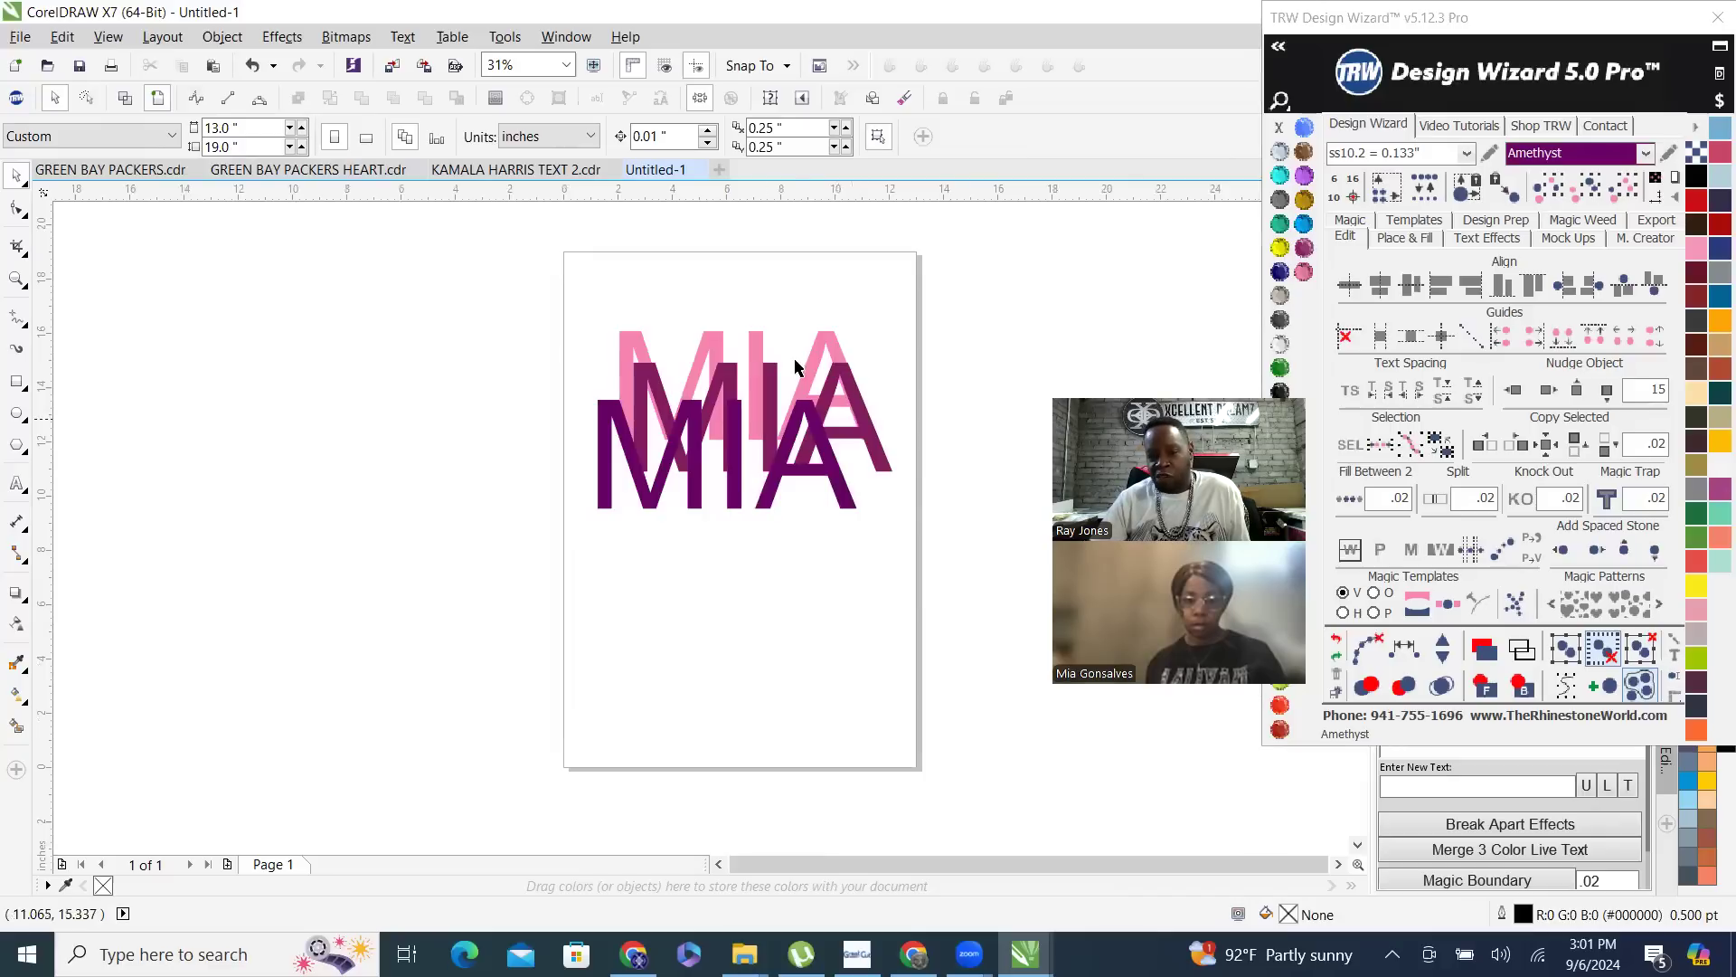
# - Compare the three overlapping name texts by alternating between wireframe view and enhanced view
pyautogui.click(126, 99)
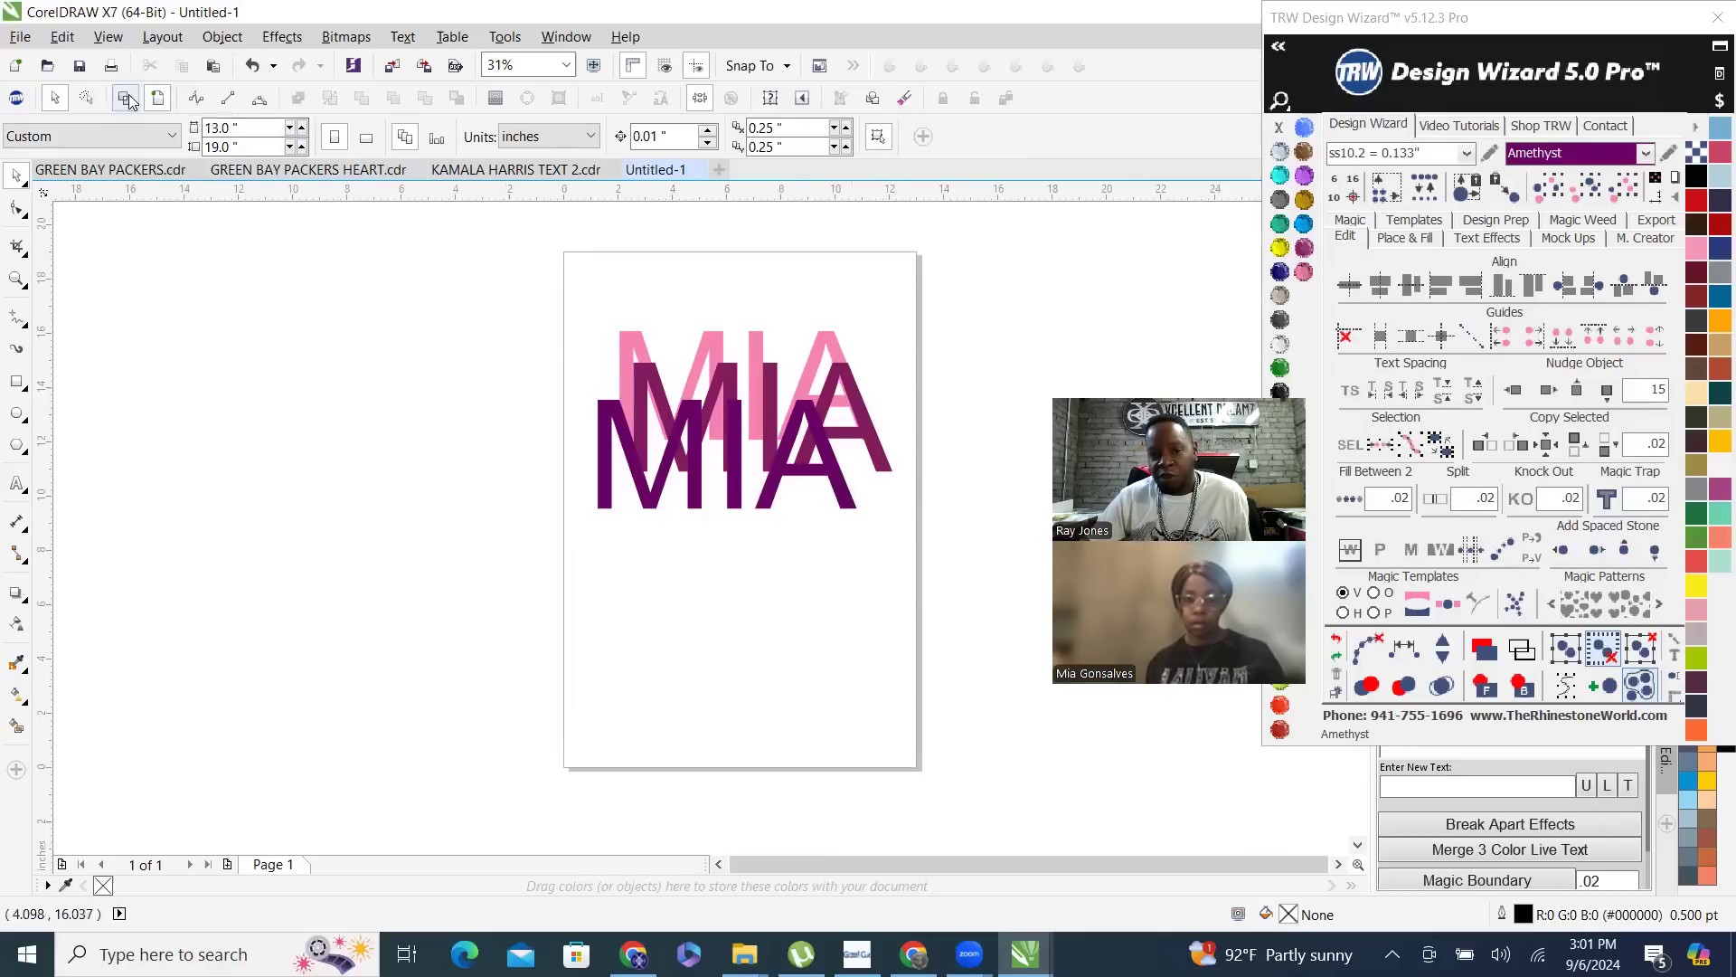
pyautogui.scroll(2, 776, 420)
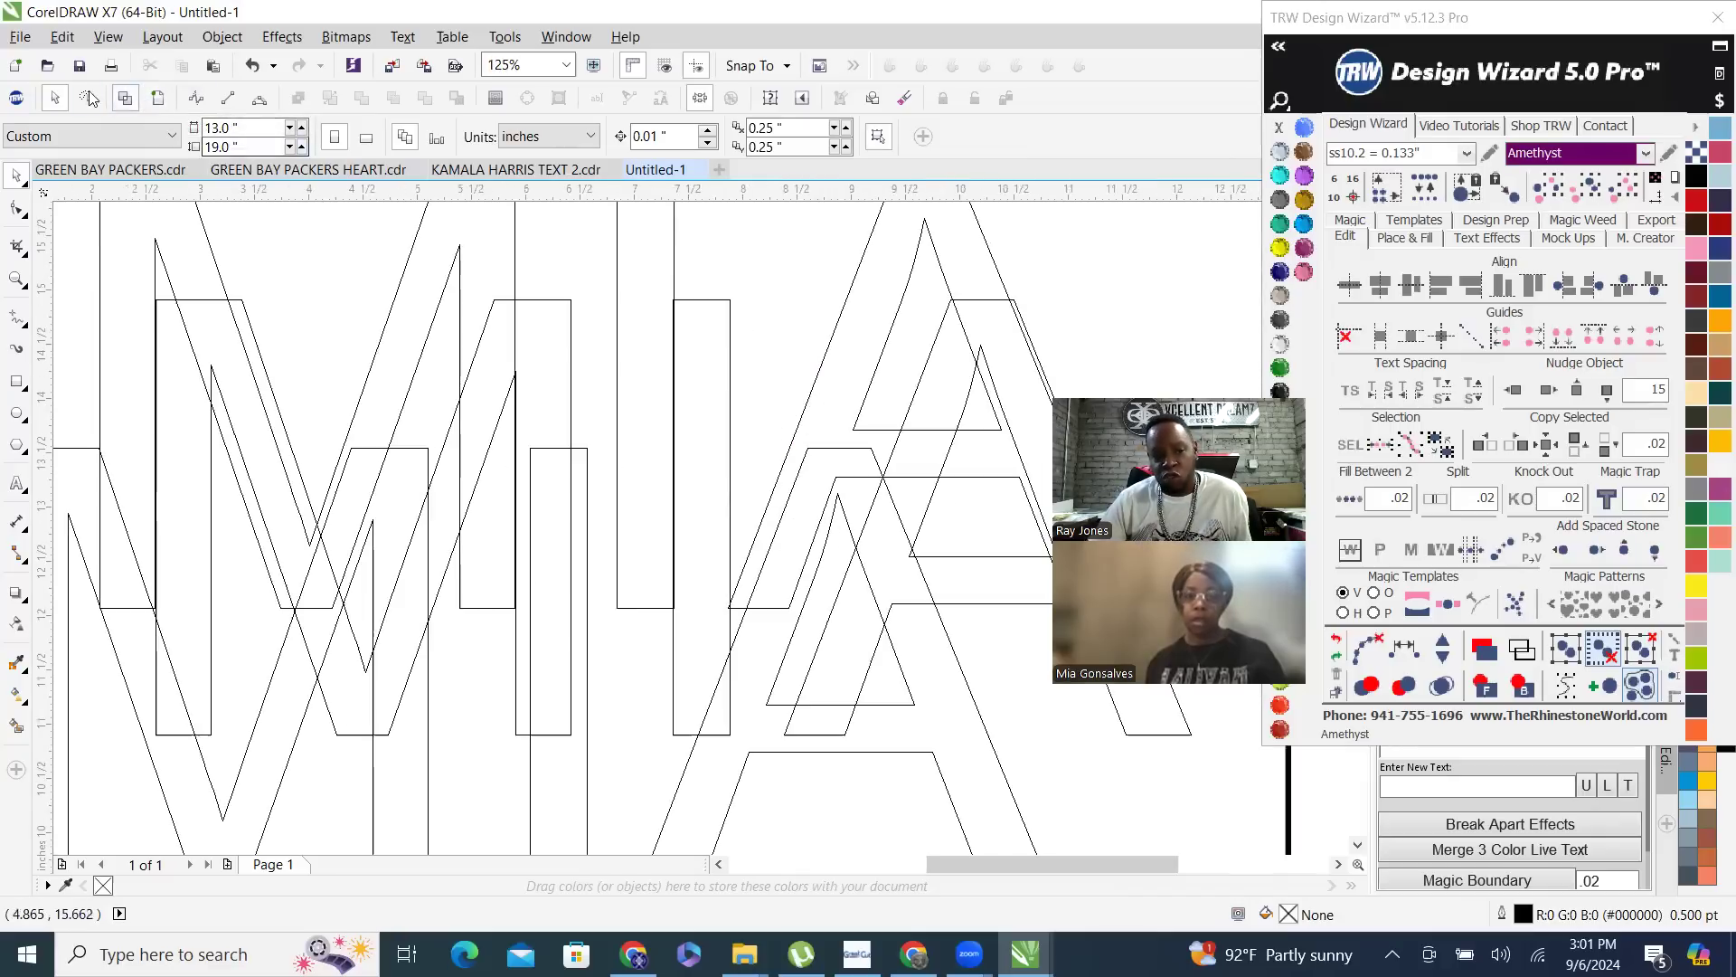
pyautogui.scroll(-1, 453, 423)
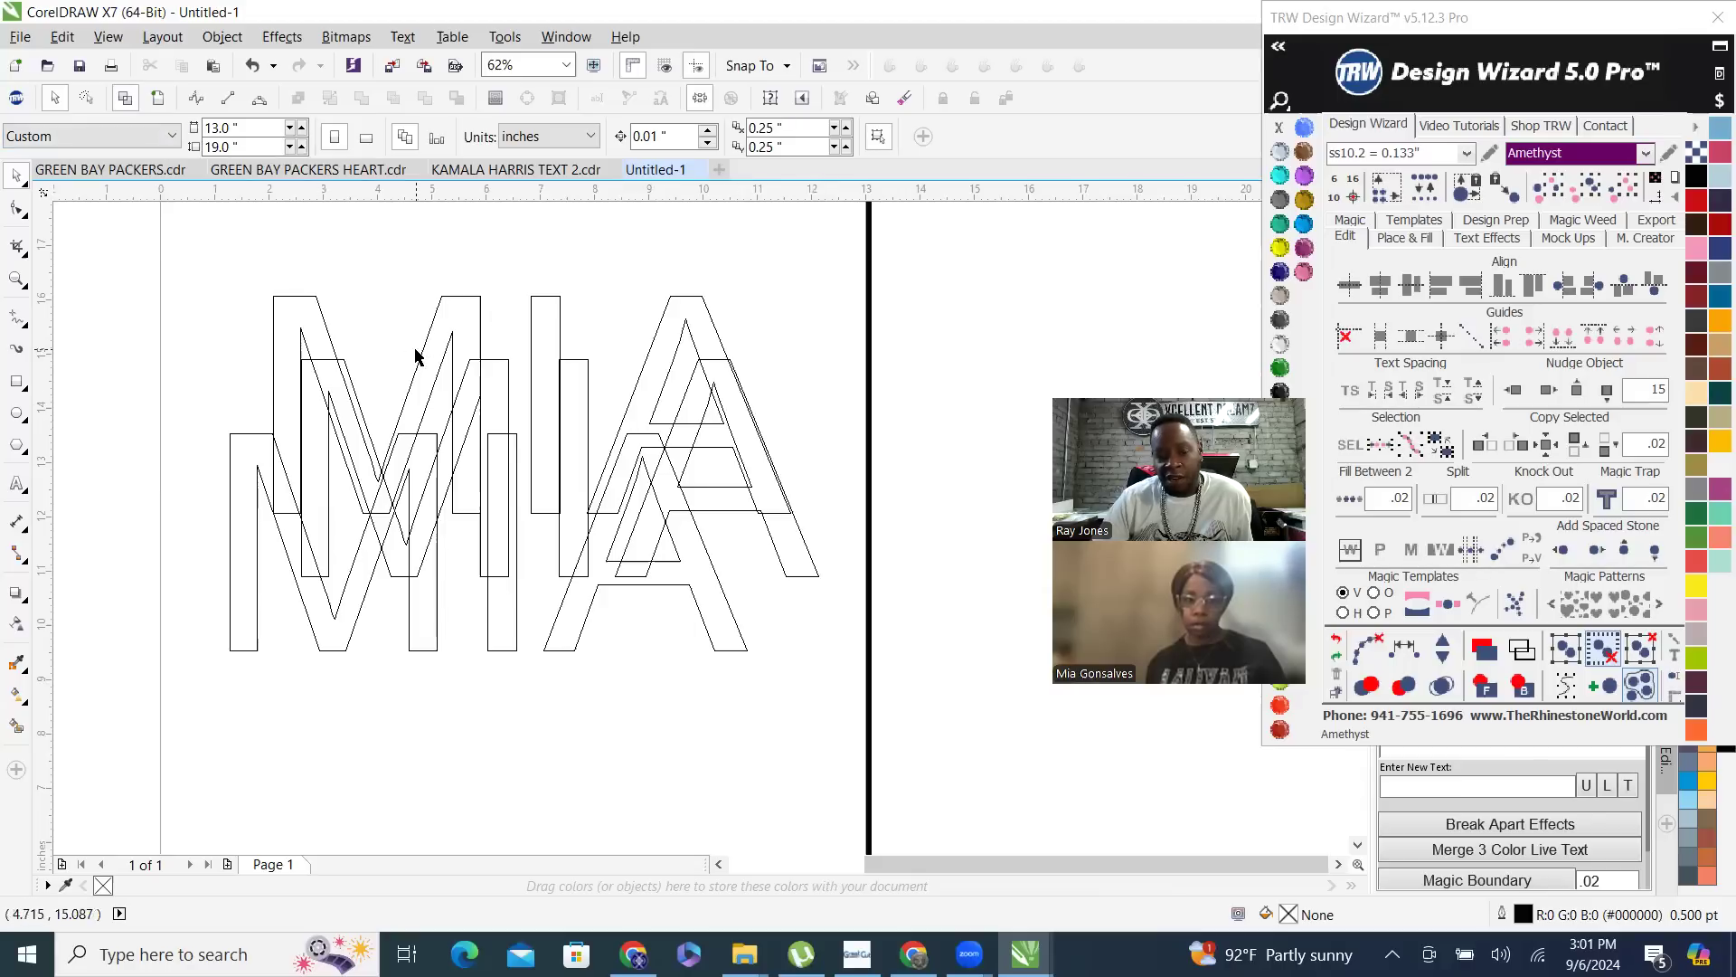
pyautogui.click(157, 100)
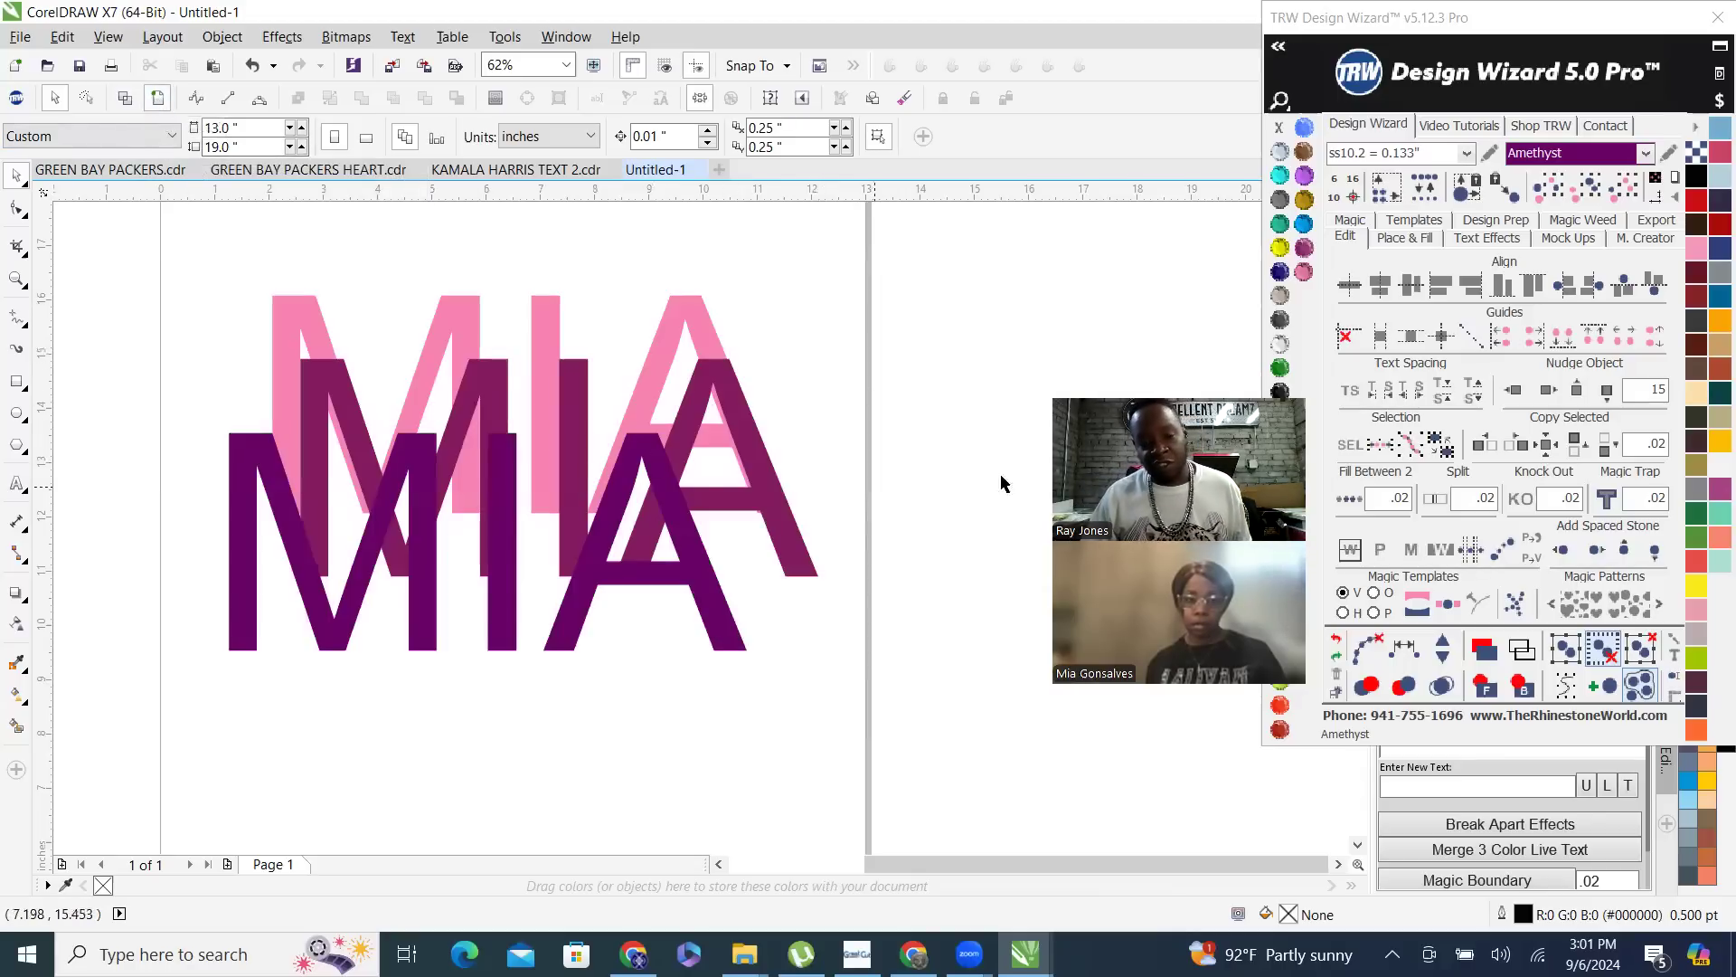
pyautogui.click(680, 533)
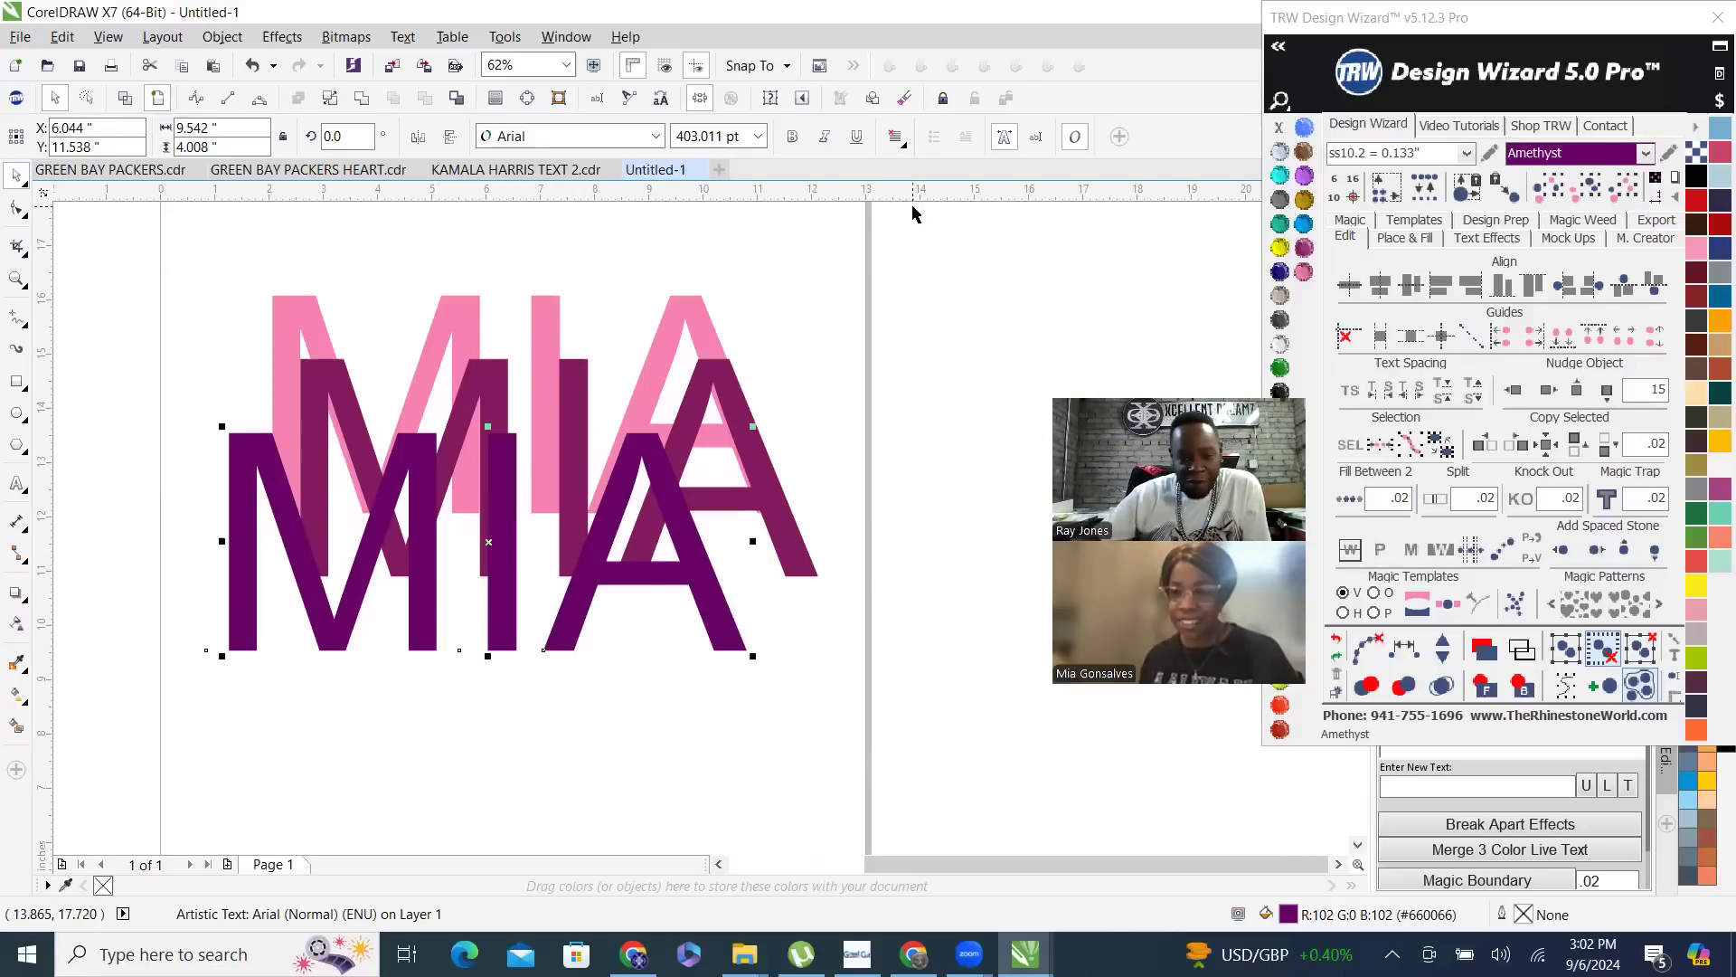
pyautogui.click(760, 389)
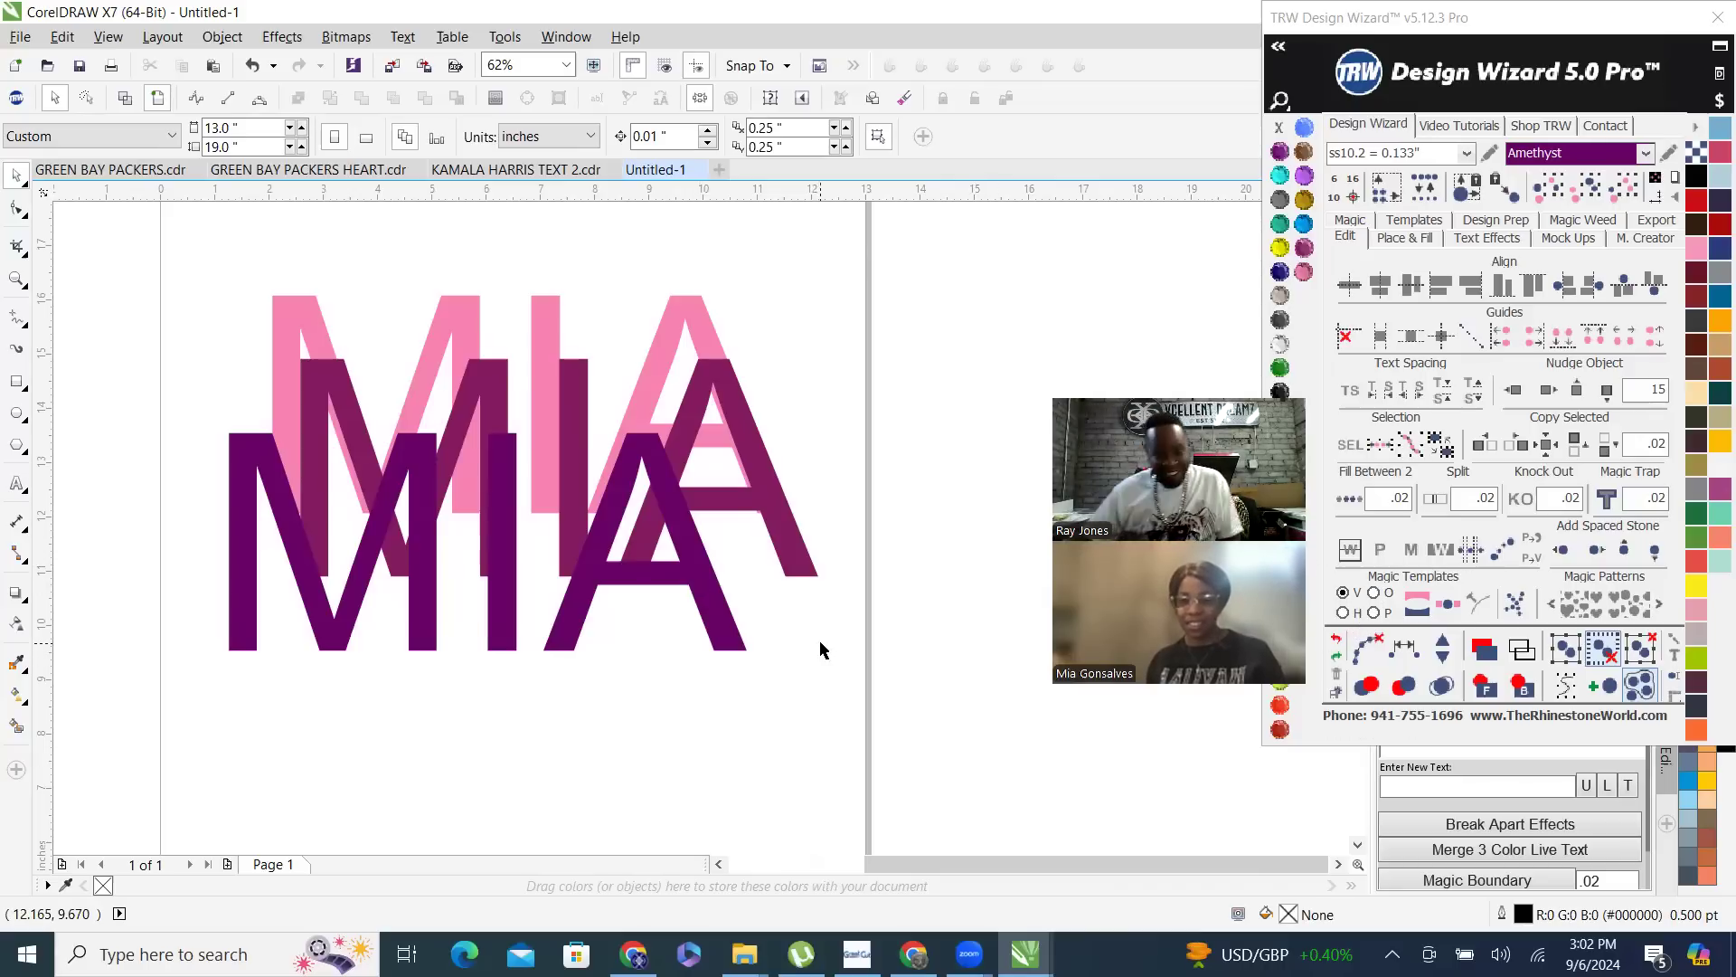
pyautogui.click(125, 98)
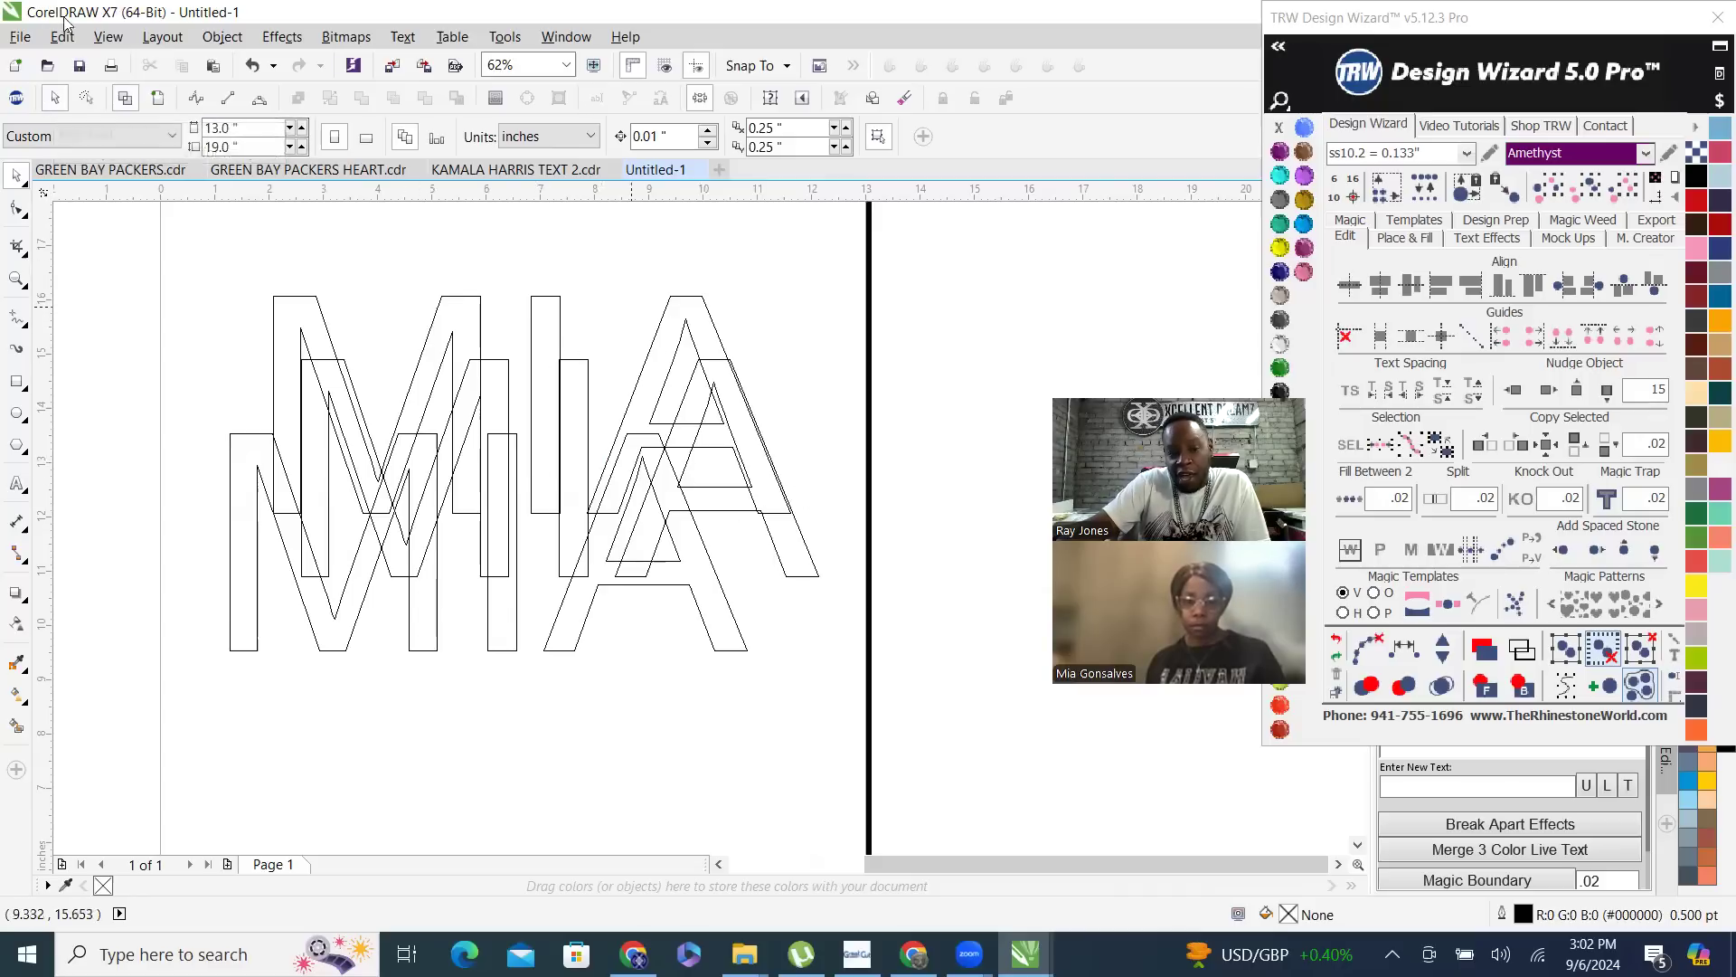
pyautogui.click(157, 98)
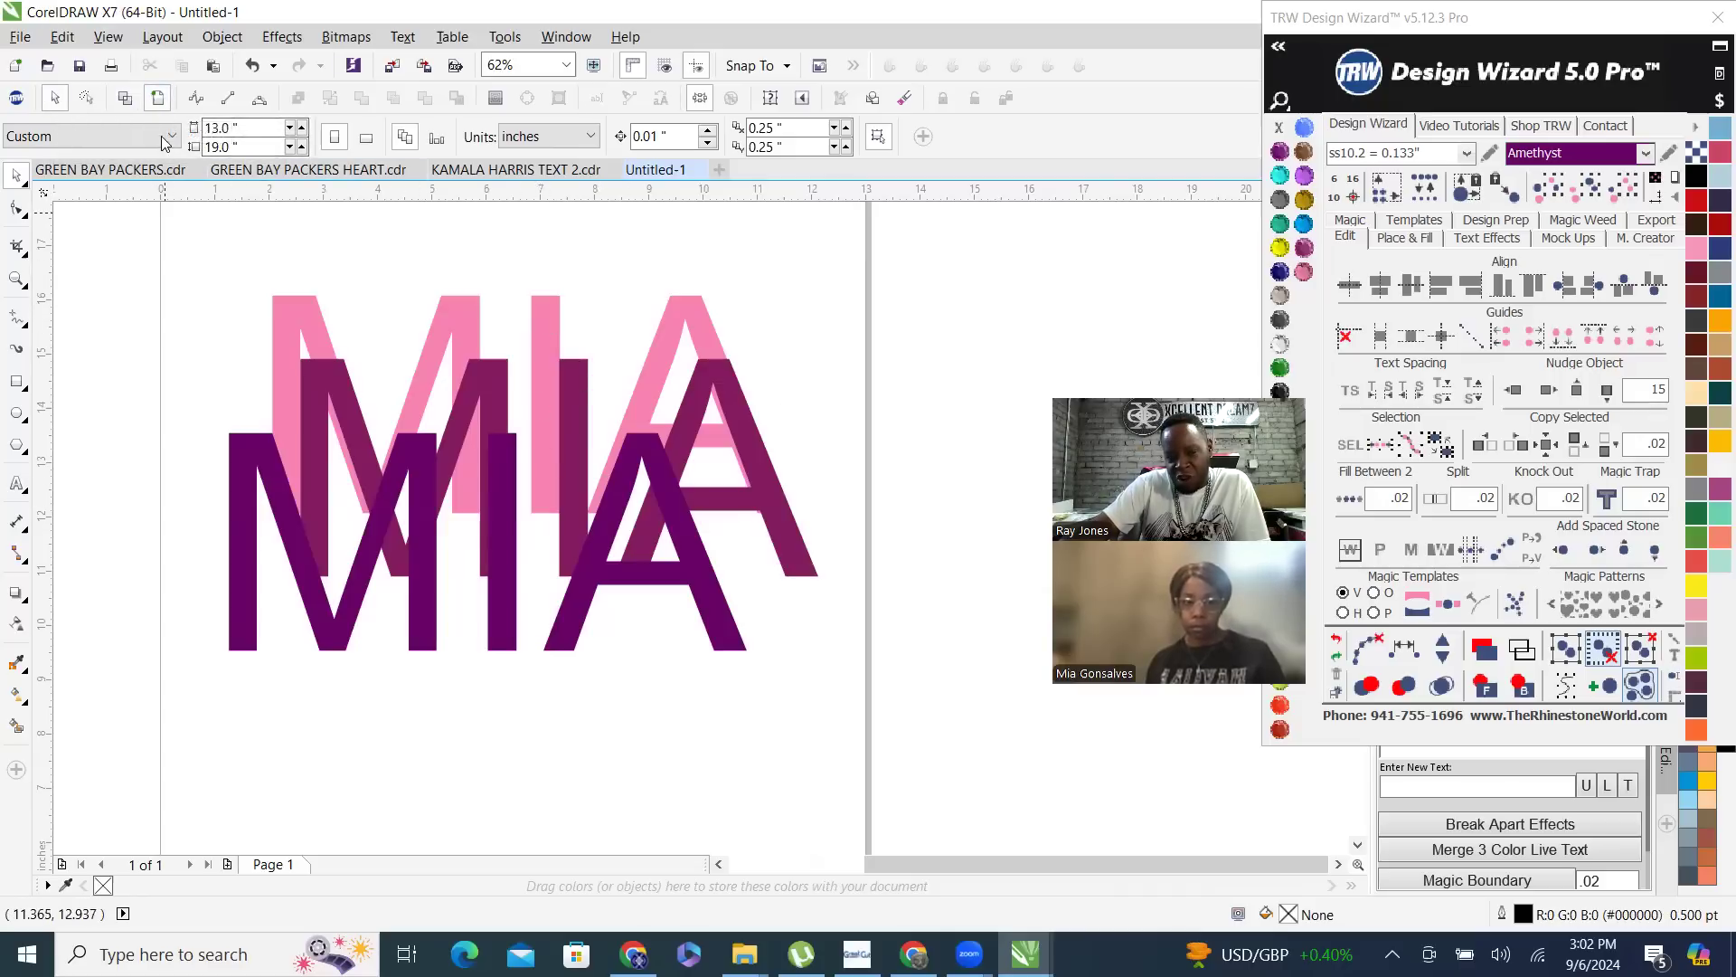
pyautogui.click(125, 97)
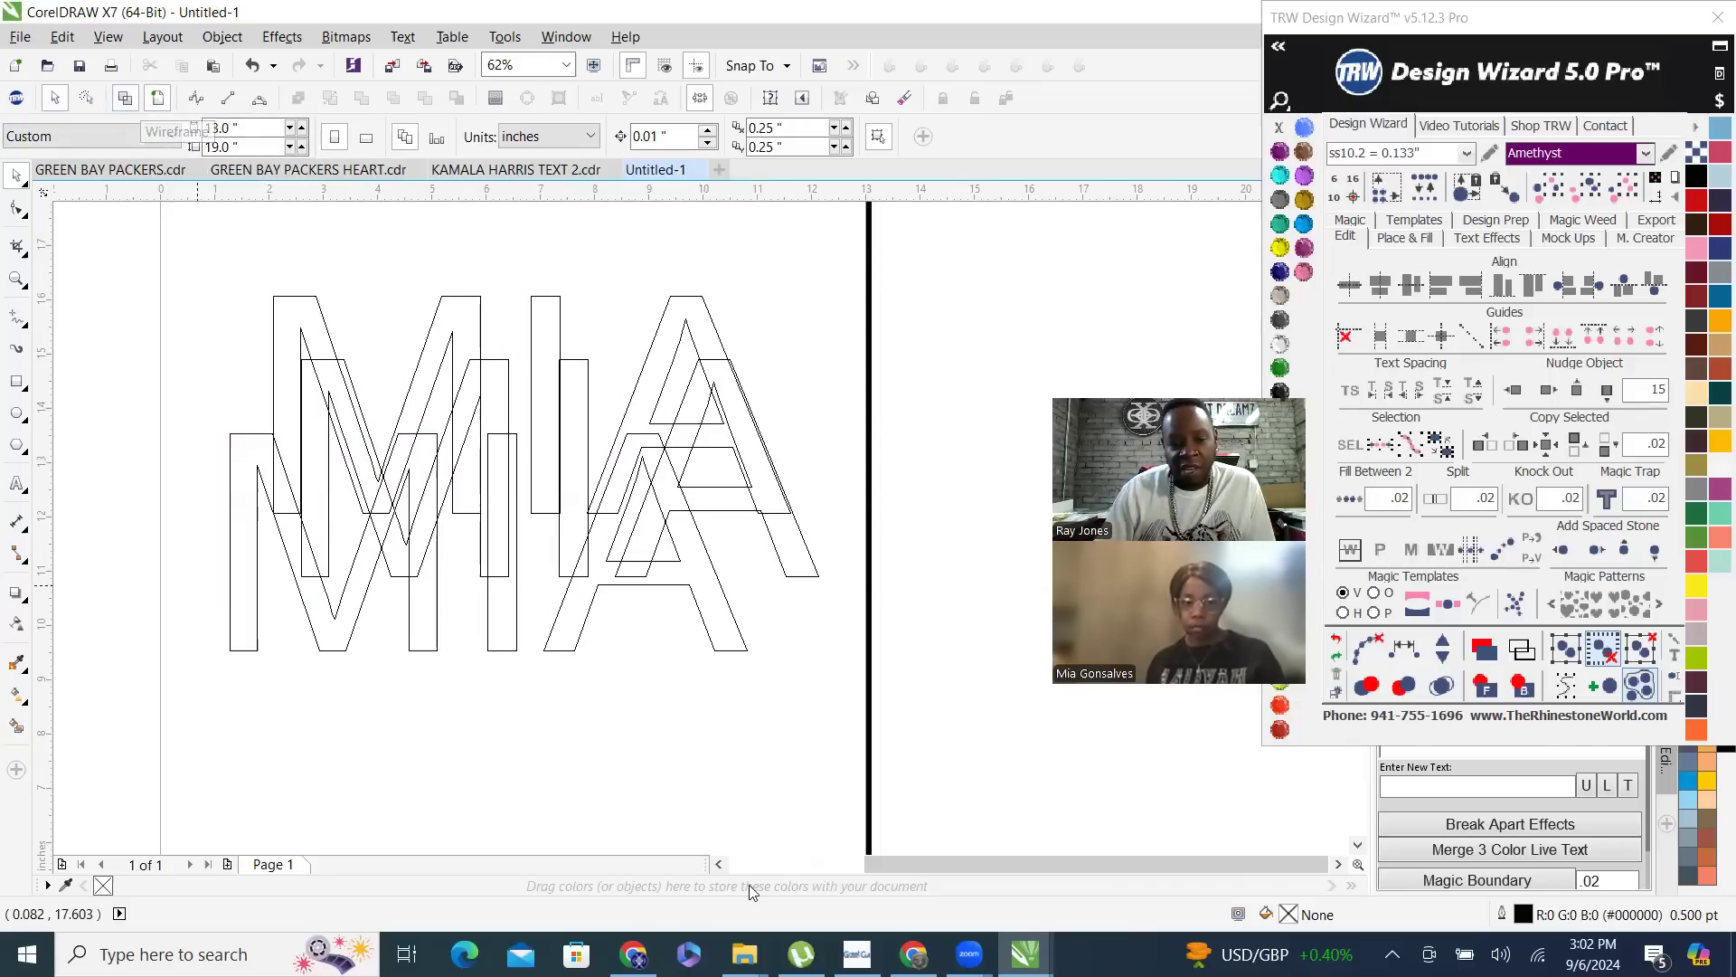
pyautogui.click(157, 99)
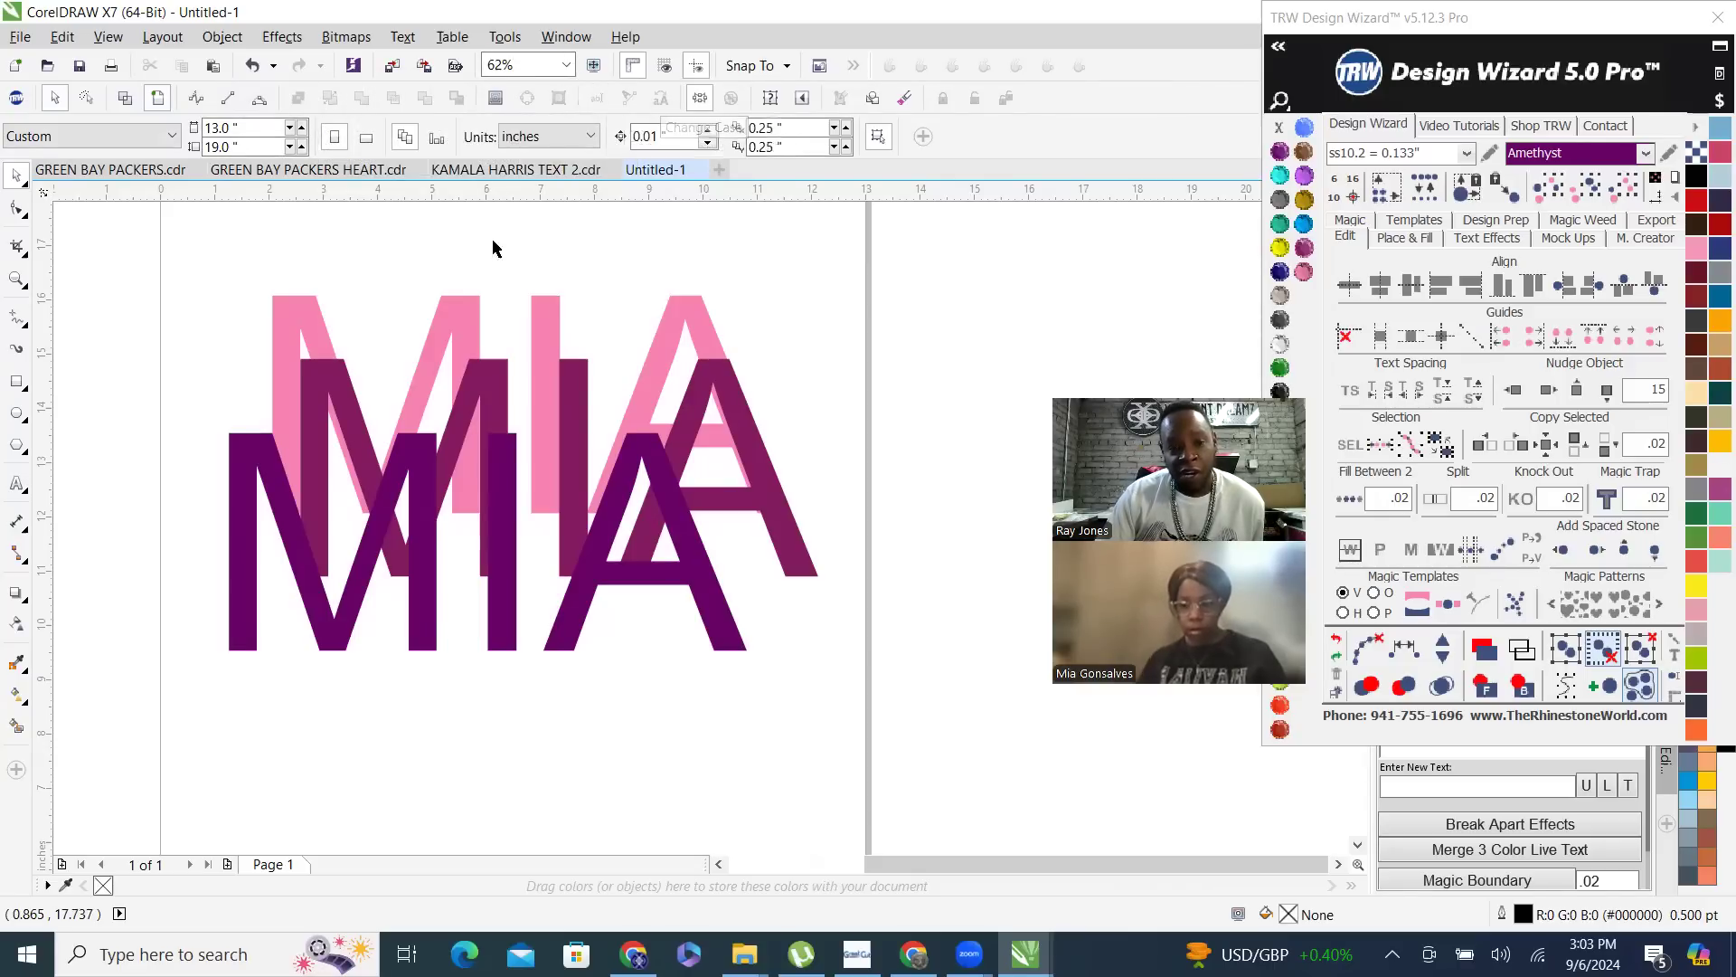
# - Delete all three overlapping name texts from the page
pyautogui.scroll(-4, 488, 362)
pyautogui.moveTo(423, 305); pyautogui.dragTo(763, 542)
pyautogui.press('Delete')
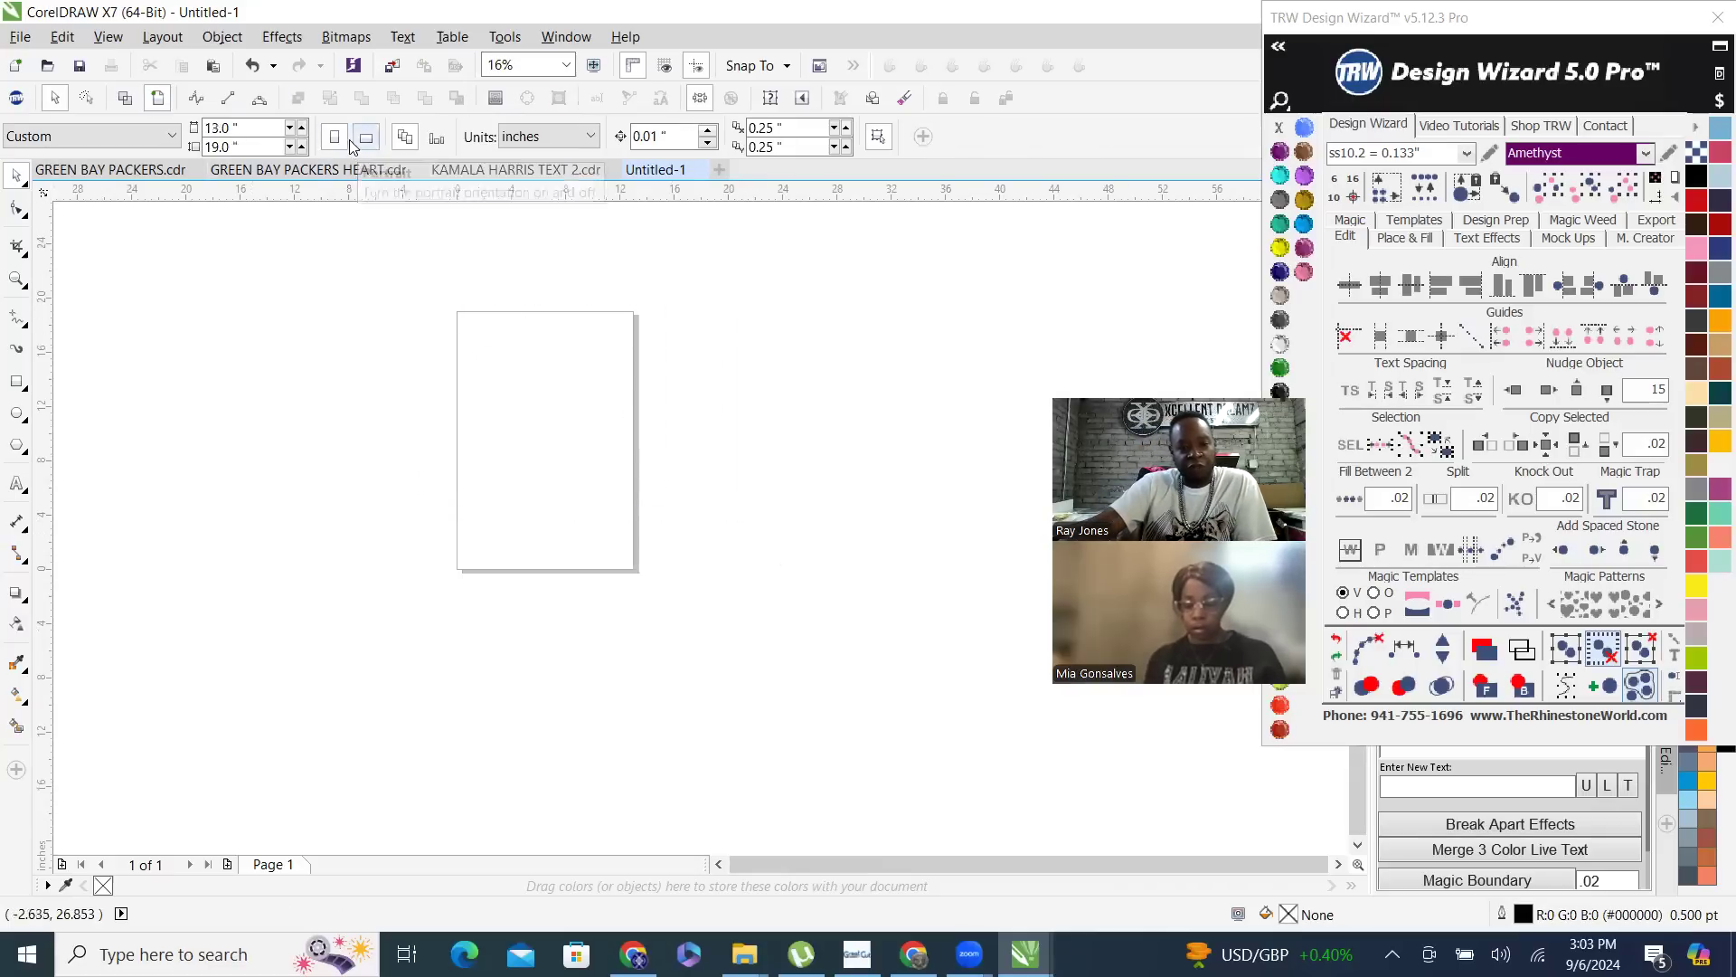
# - Turn the page to landscape orientation and back to portrait
pyautogui.click(365, 141)
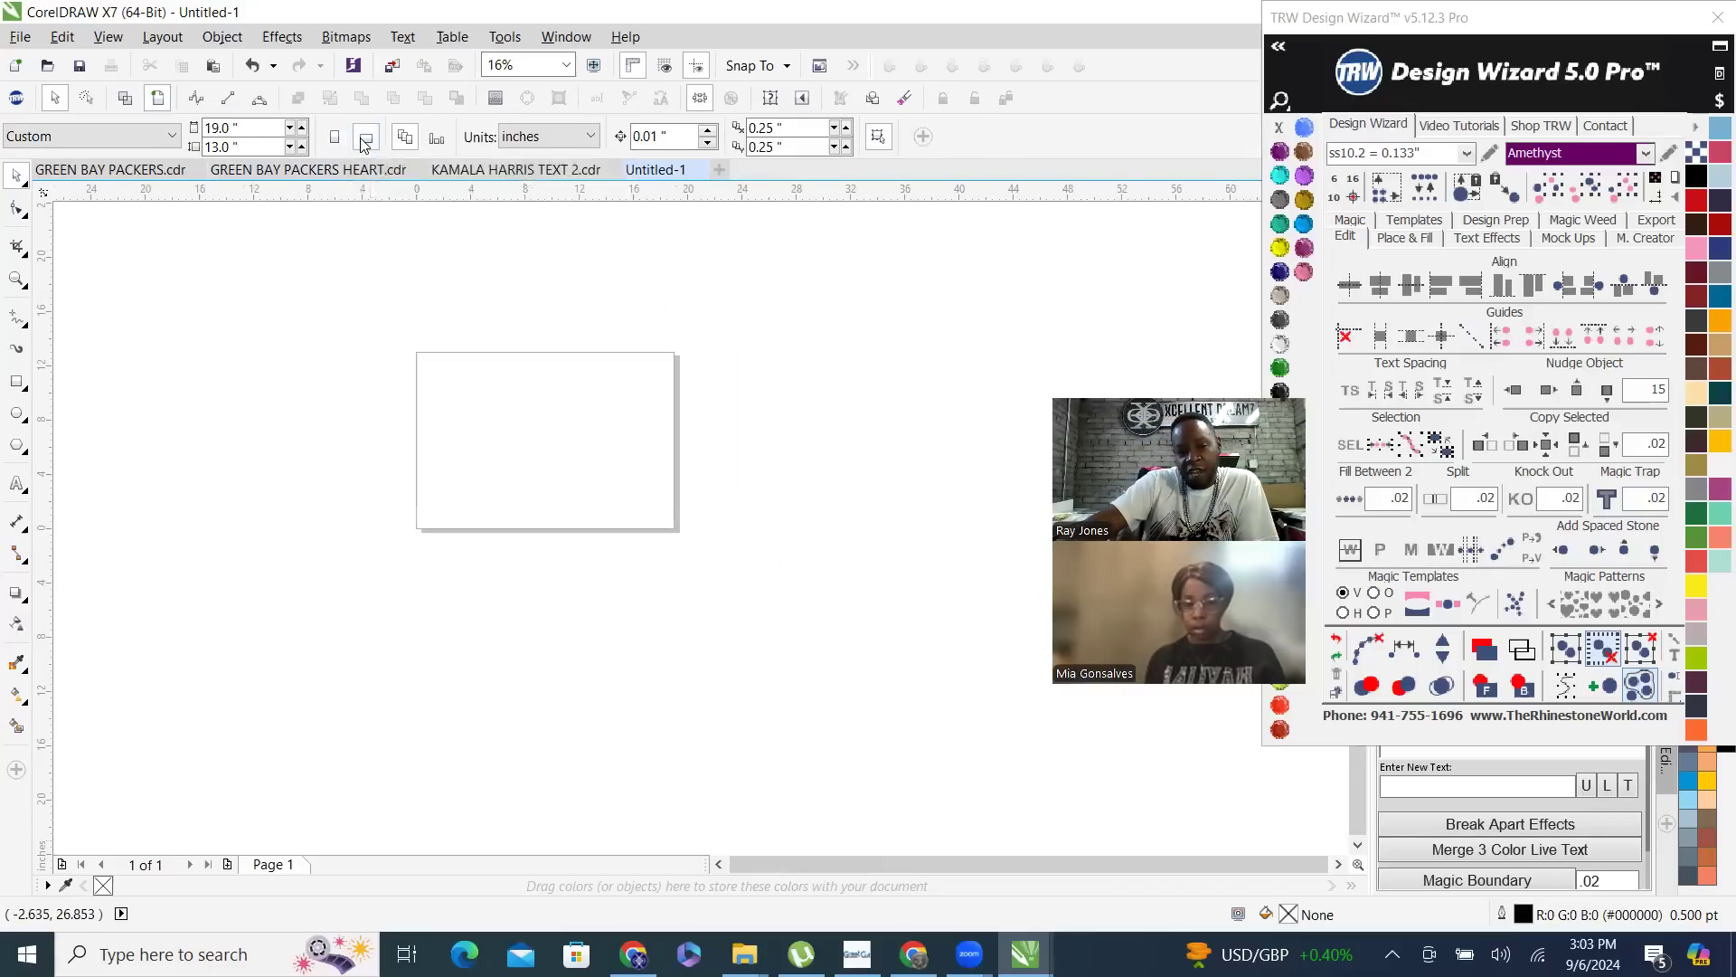
pyautogui.click(334, 138)
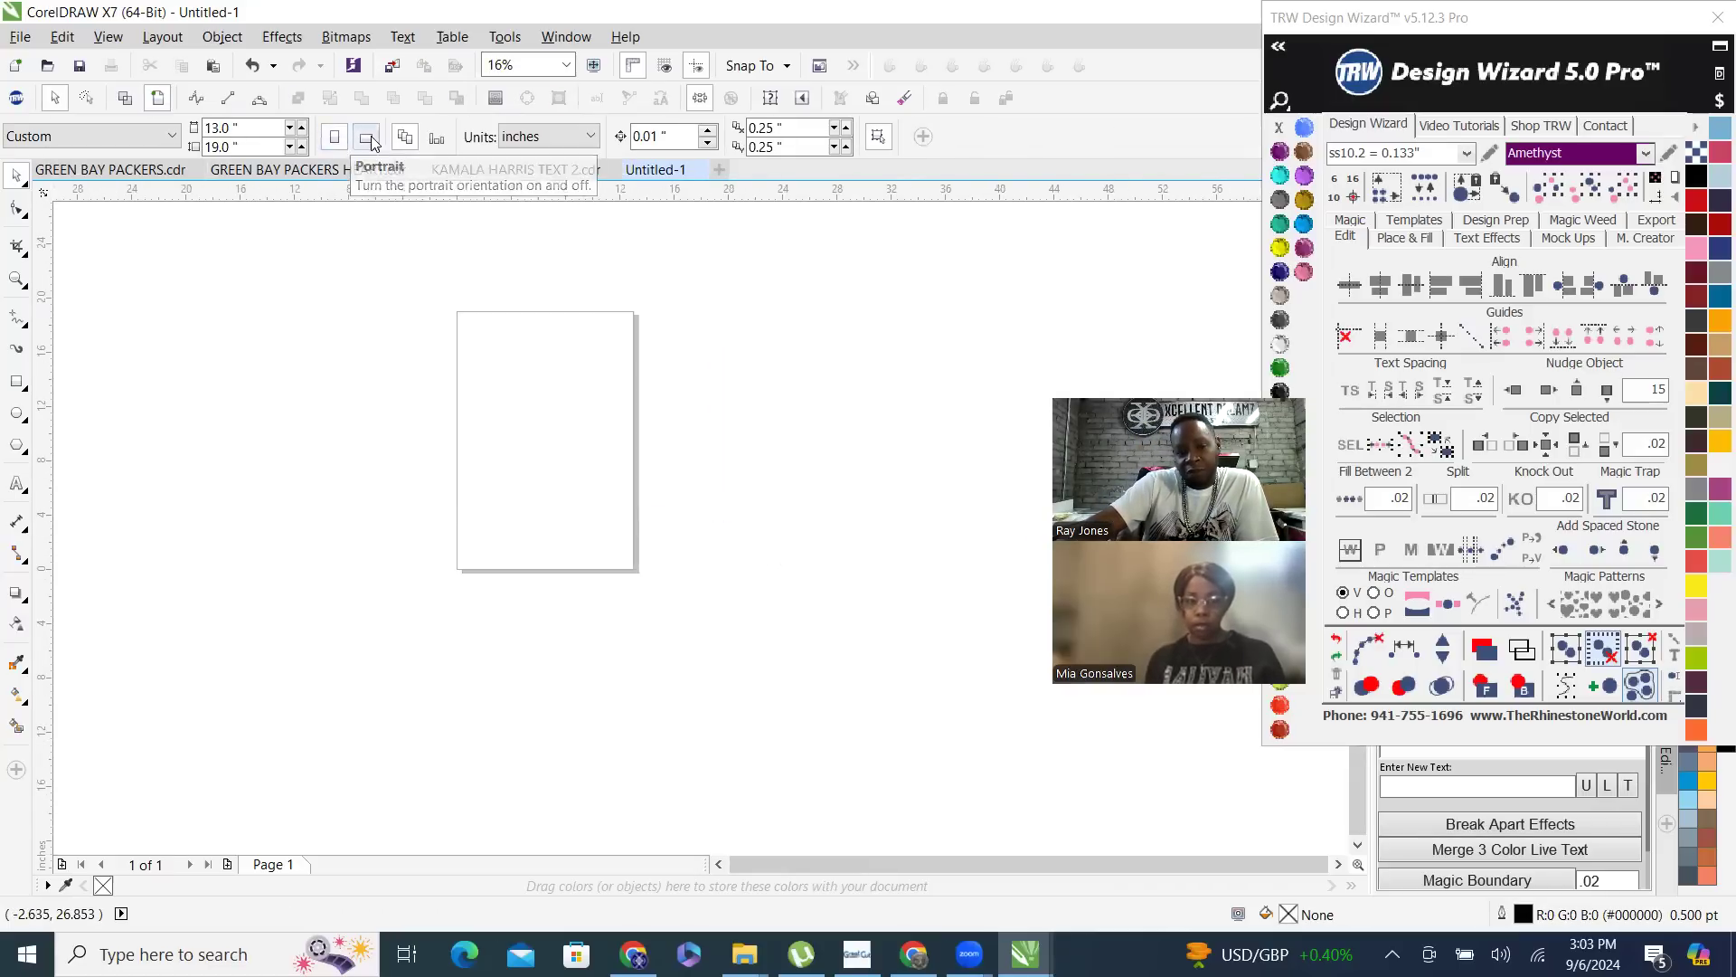
# - View the available drawing units and the snapping options of the document
pyautogui.click(589, 137)
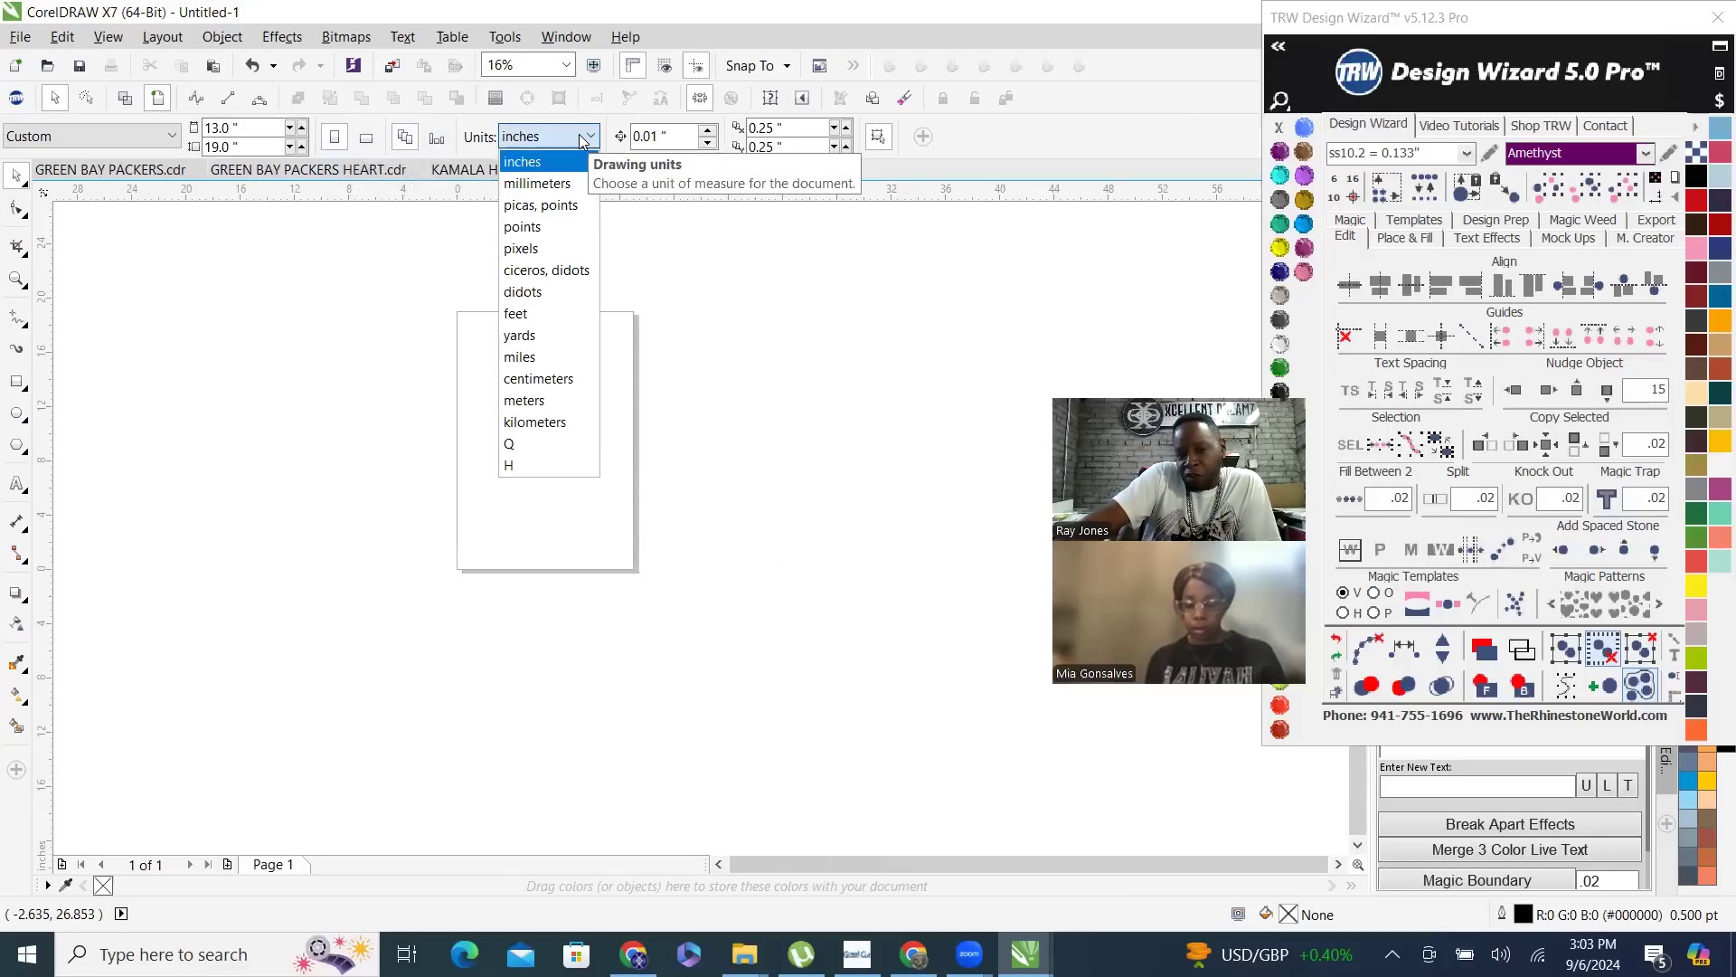
pyautogui.click(579, 140)
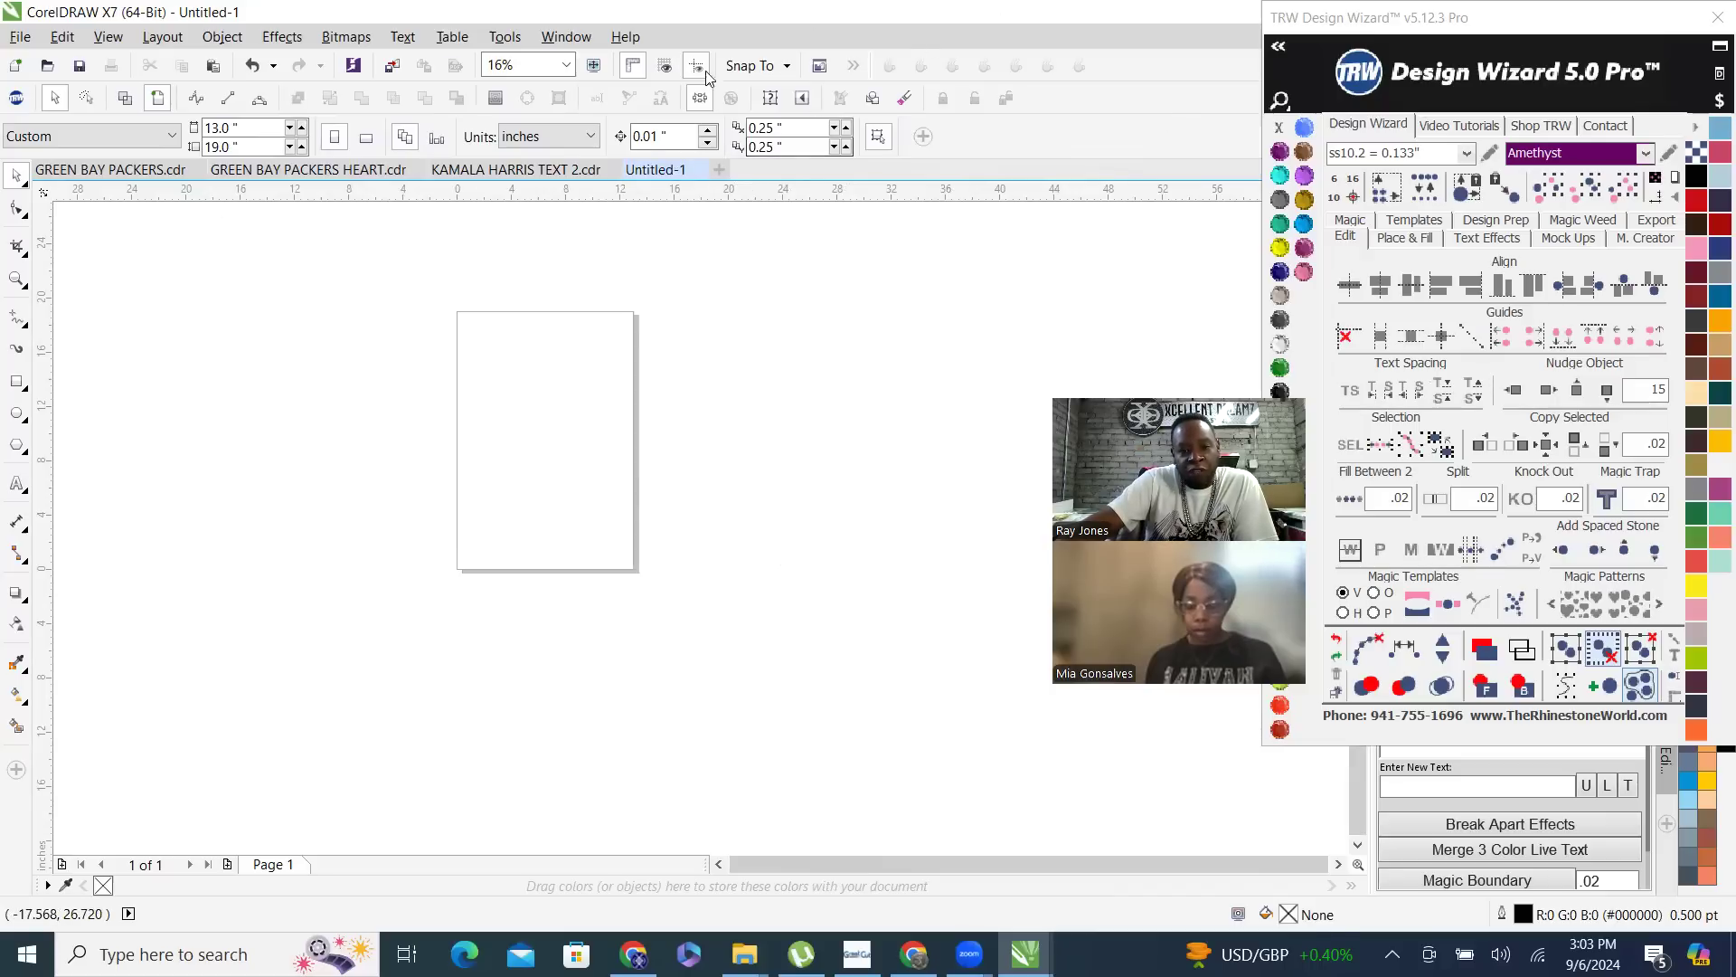
pyautogui.click(764, 66)
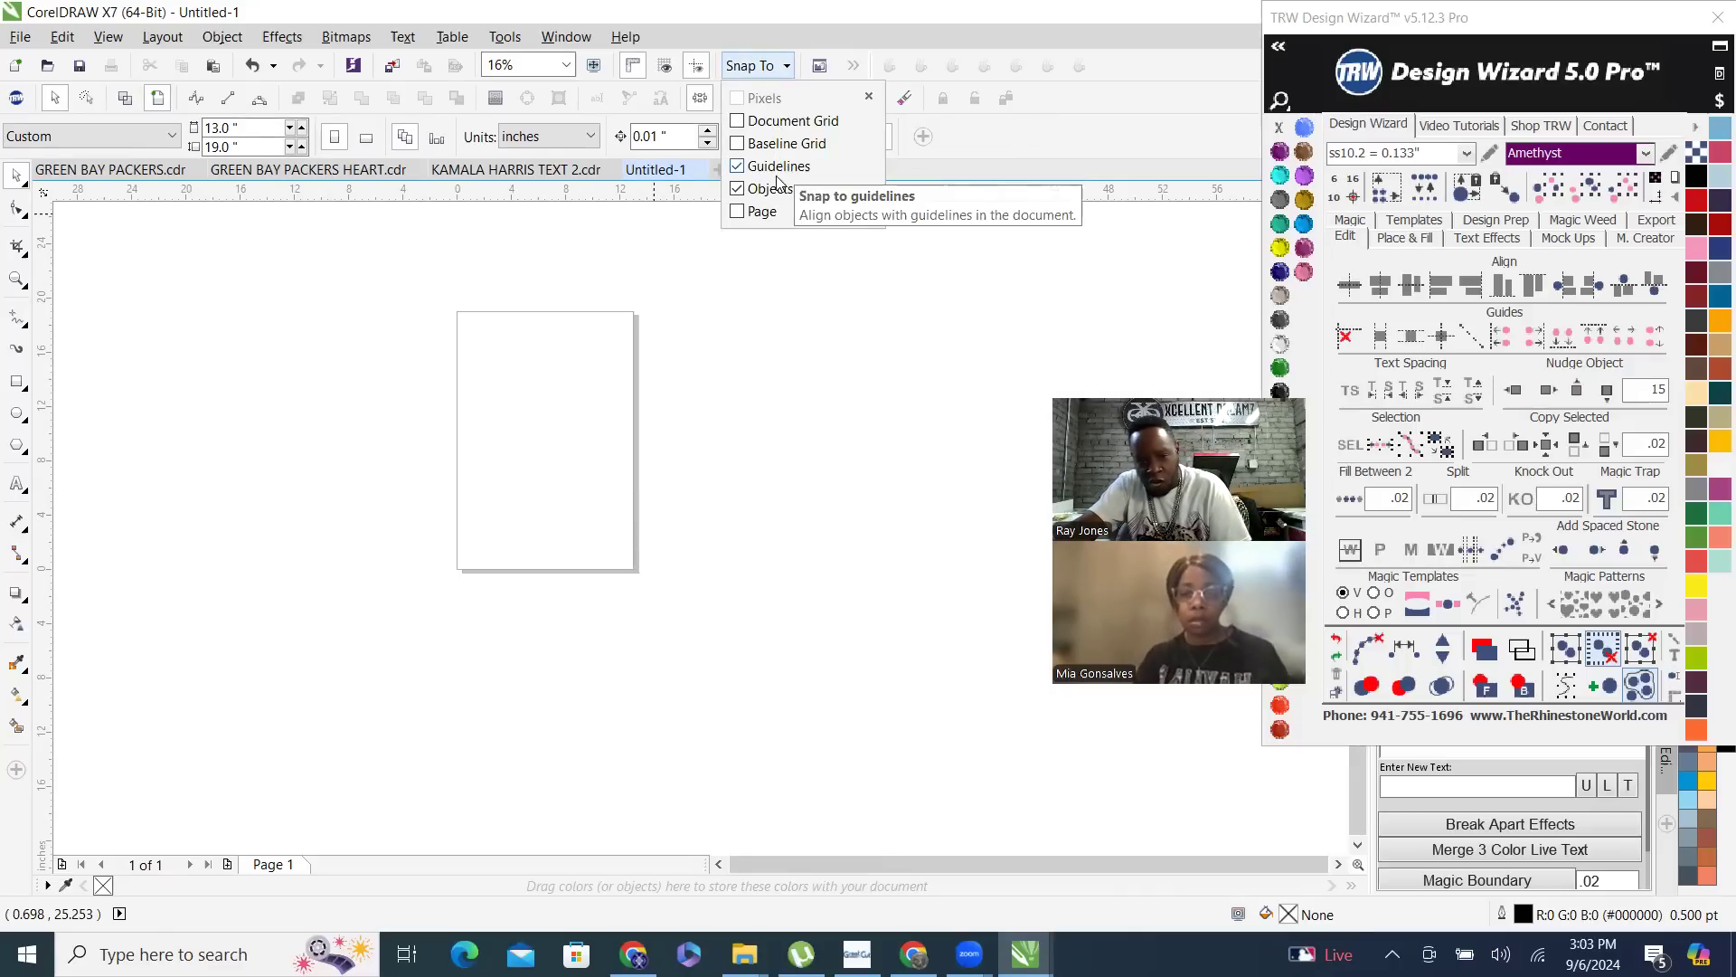
pyautogui.click(573, 268)
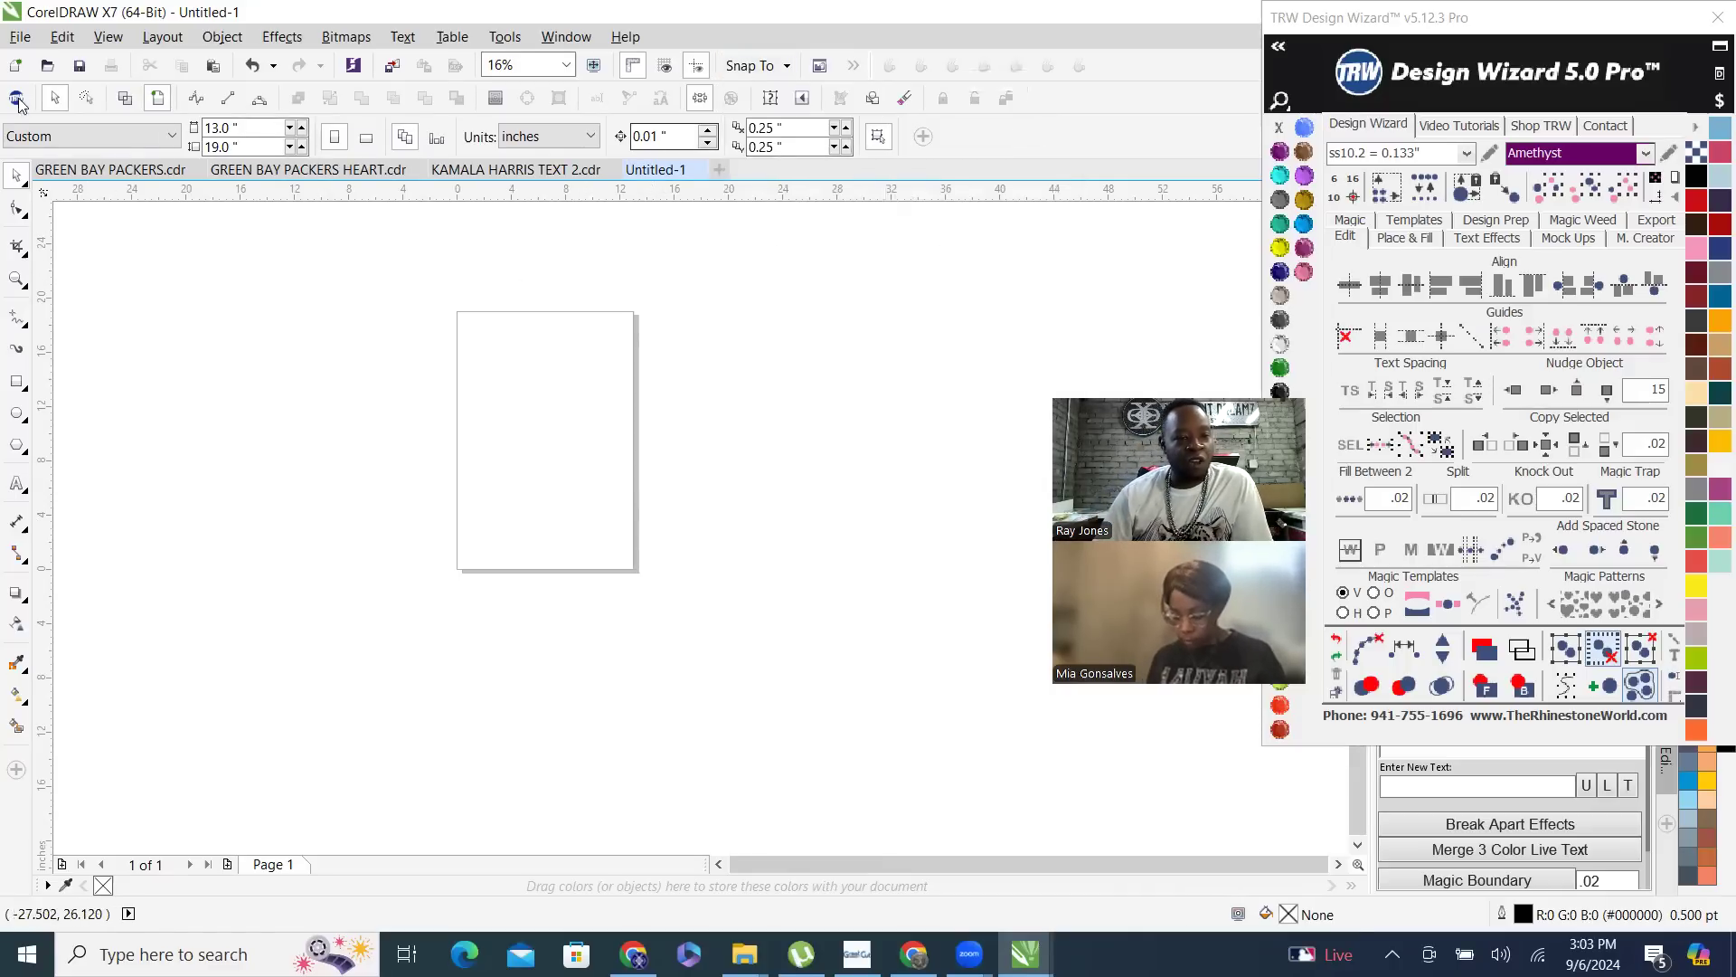
# - Set the page size to 8.5 inches wide by 11 inches high
pyautogui.moveTo(246, 128); pyautogui.dragTo(205, 128)
pyautogui.click(246, 129)
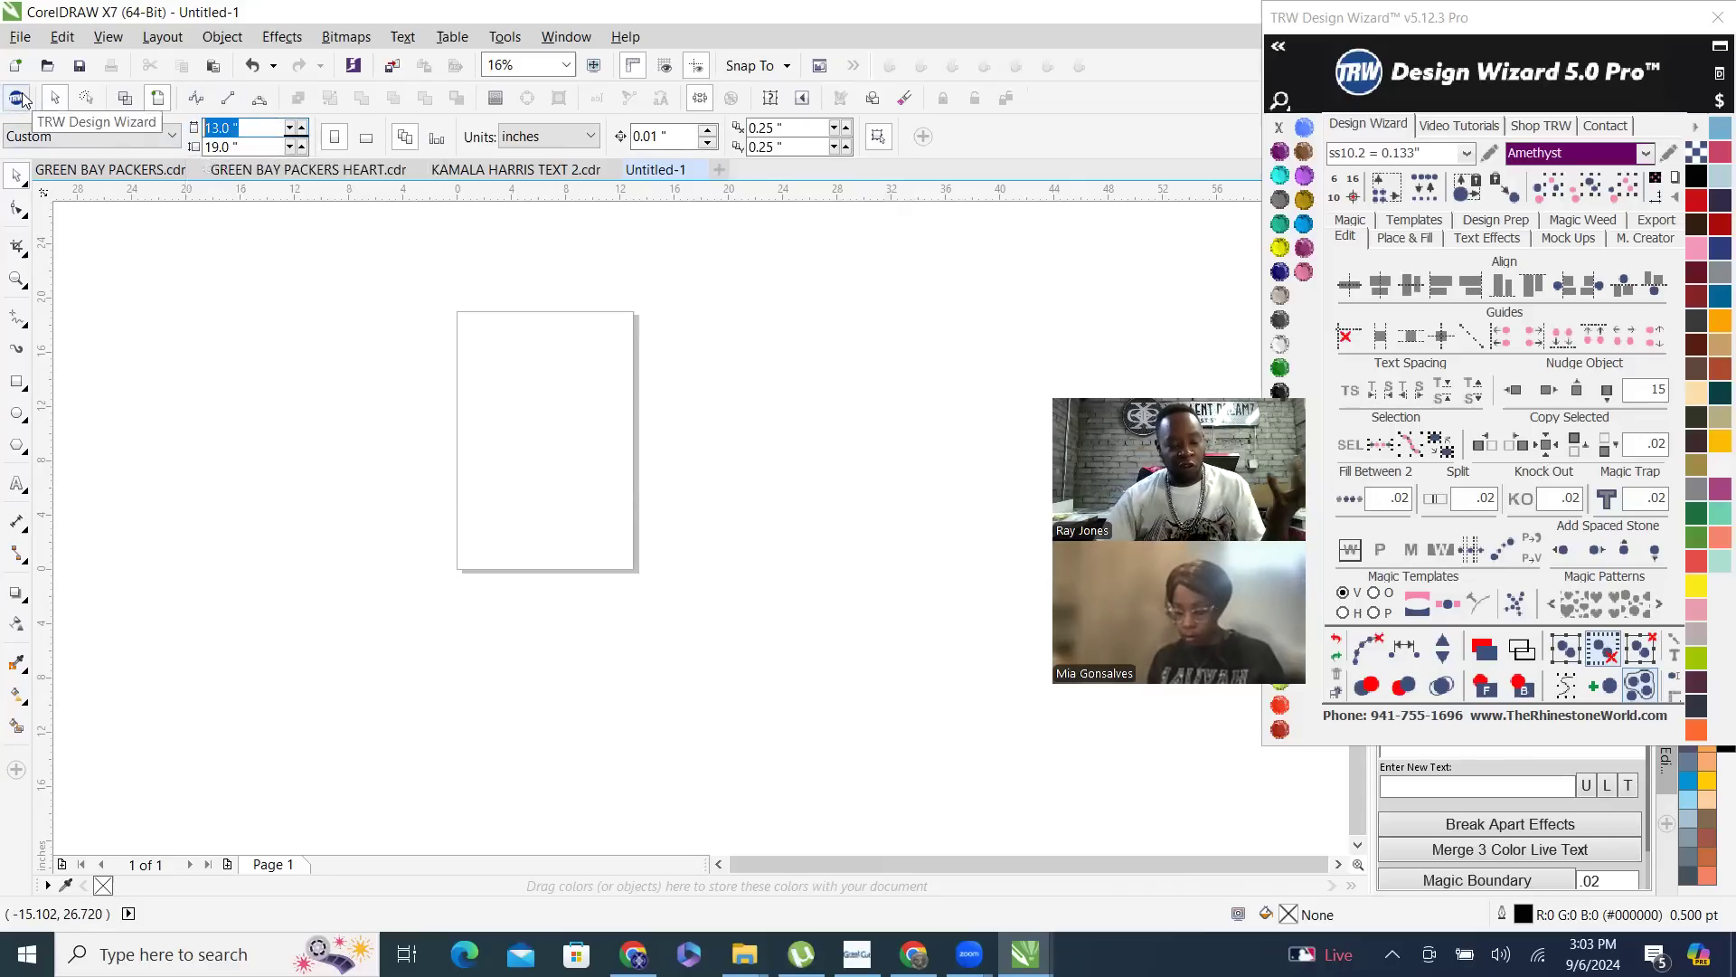
pyautogui.write('8.5')
pyautogui.press('Tab')
pyautogui.write('11')
pyautogui.press('Return')
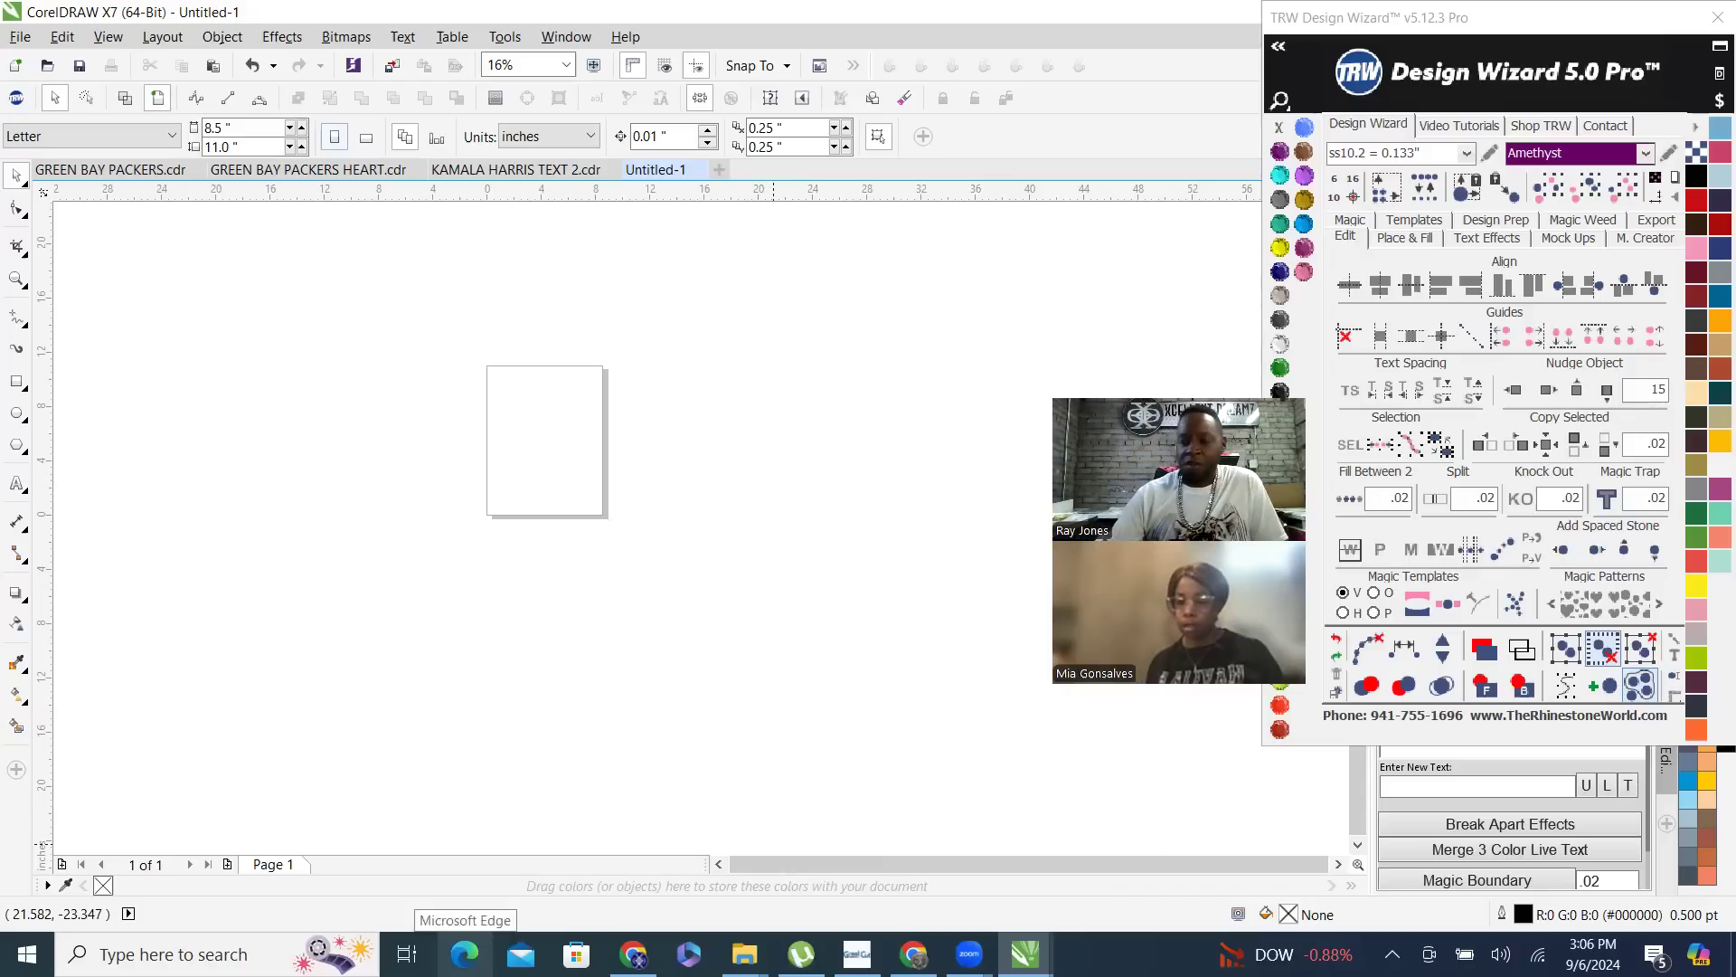
# - Draw four separate rectangles: about 2.3 by 2.2 and 1.8 by 1.7 inches above, a narrow upright one and a flat one below
pyautogui.scroll(2, 485, 306)
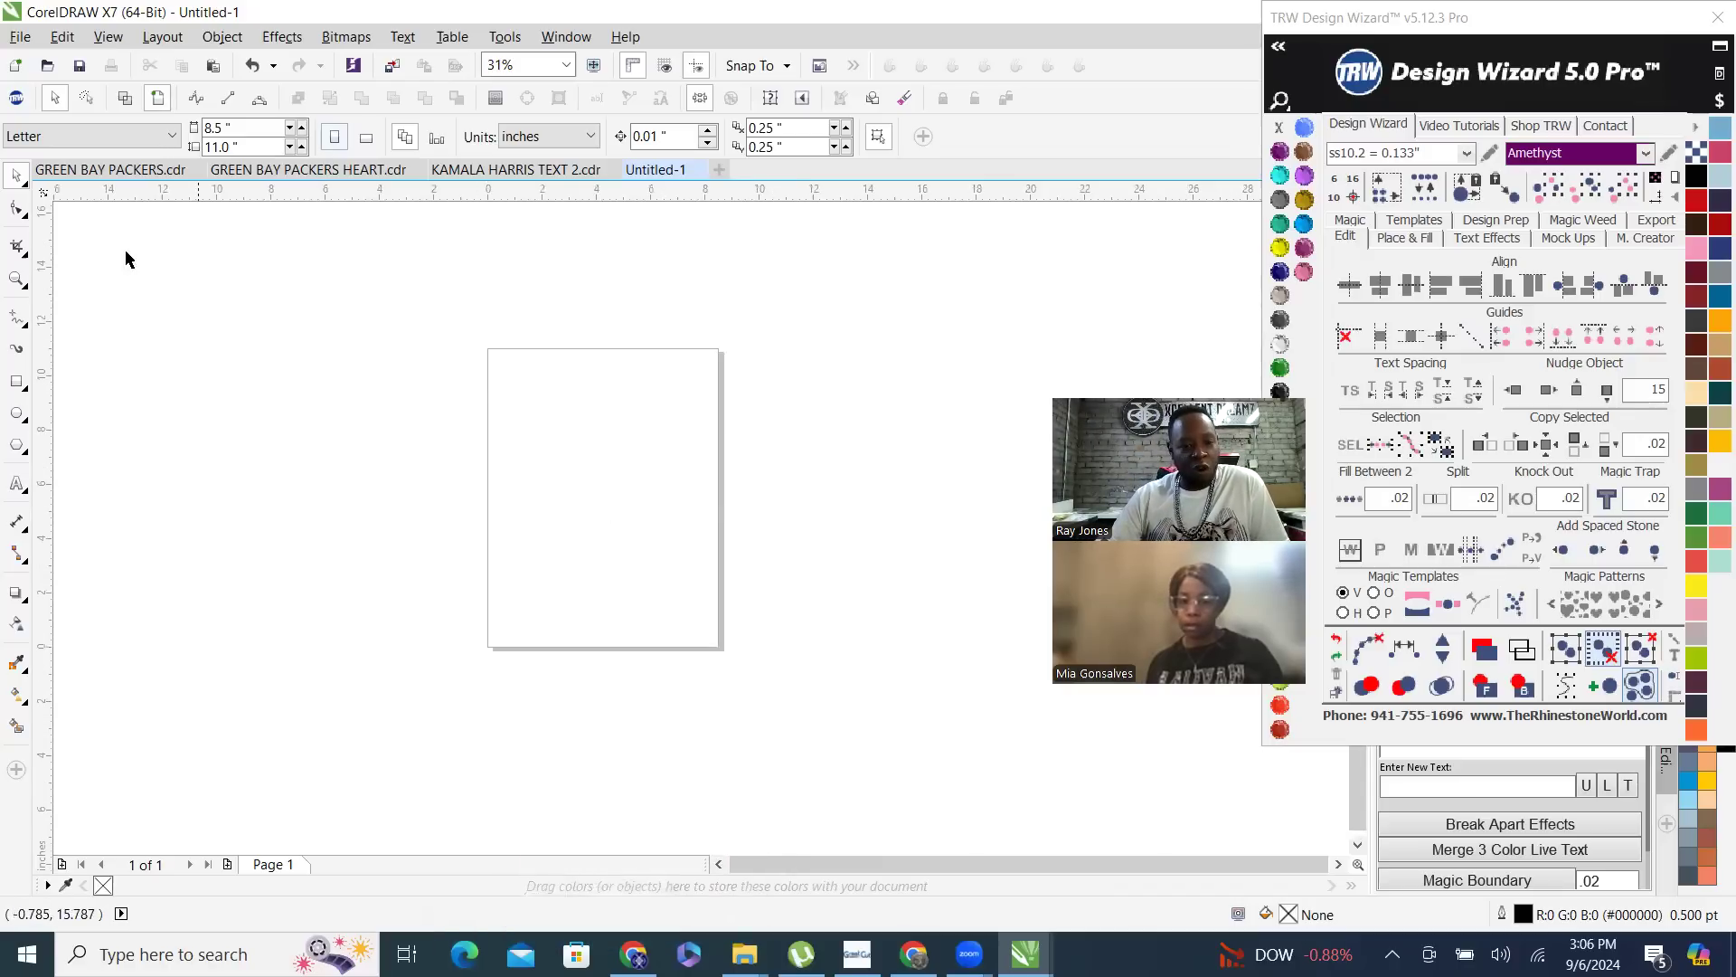
pyautogui.click(15, 382)
pyautogui.moveTo(507, 378); pyautogui.dragTo(687, 543)
pyautogui.moveTo(613, 394); pyautogui.dragTo(662, 442)
pyautogui.click(16, 175)
pyautogui.click(647, 327)
pyautogui.scroll(1, 612, 388)
pyautogui.scroll(-1, 563, 287)
pyautogui.scroll(1, 520, 346)
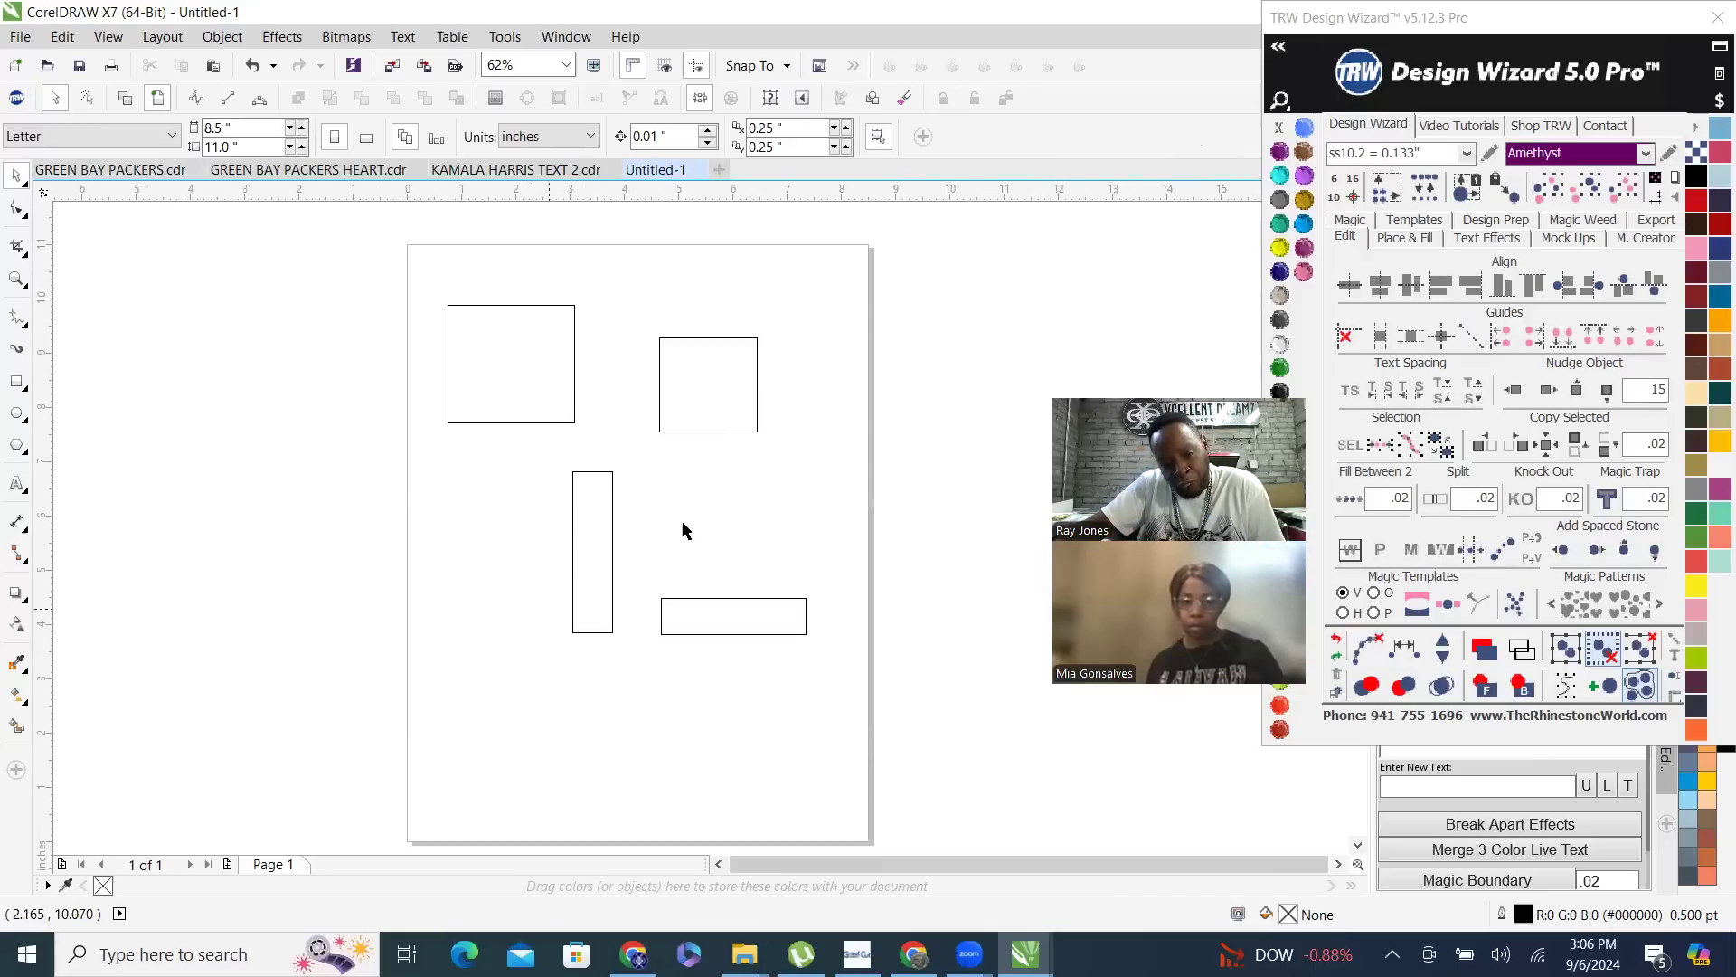
# - Select the unfilled rectangles on the page one after another
pyautogui.click(521, 366)
pyautogui.click(757, 524)
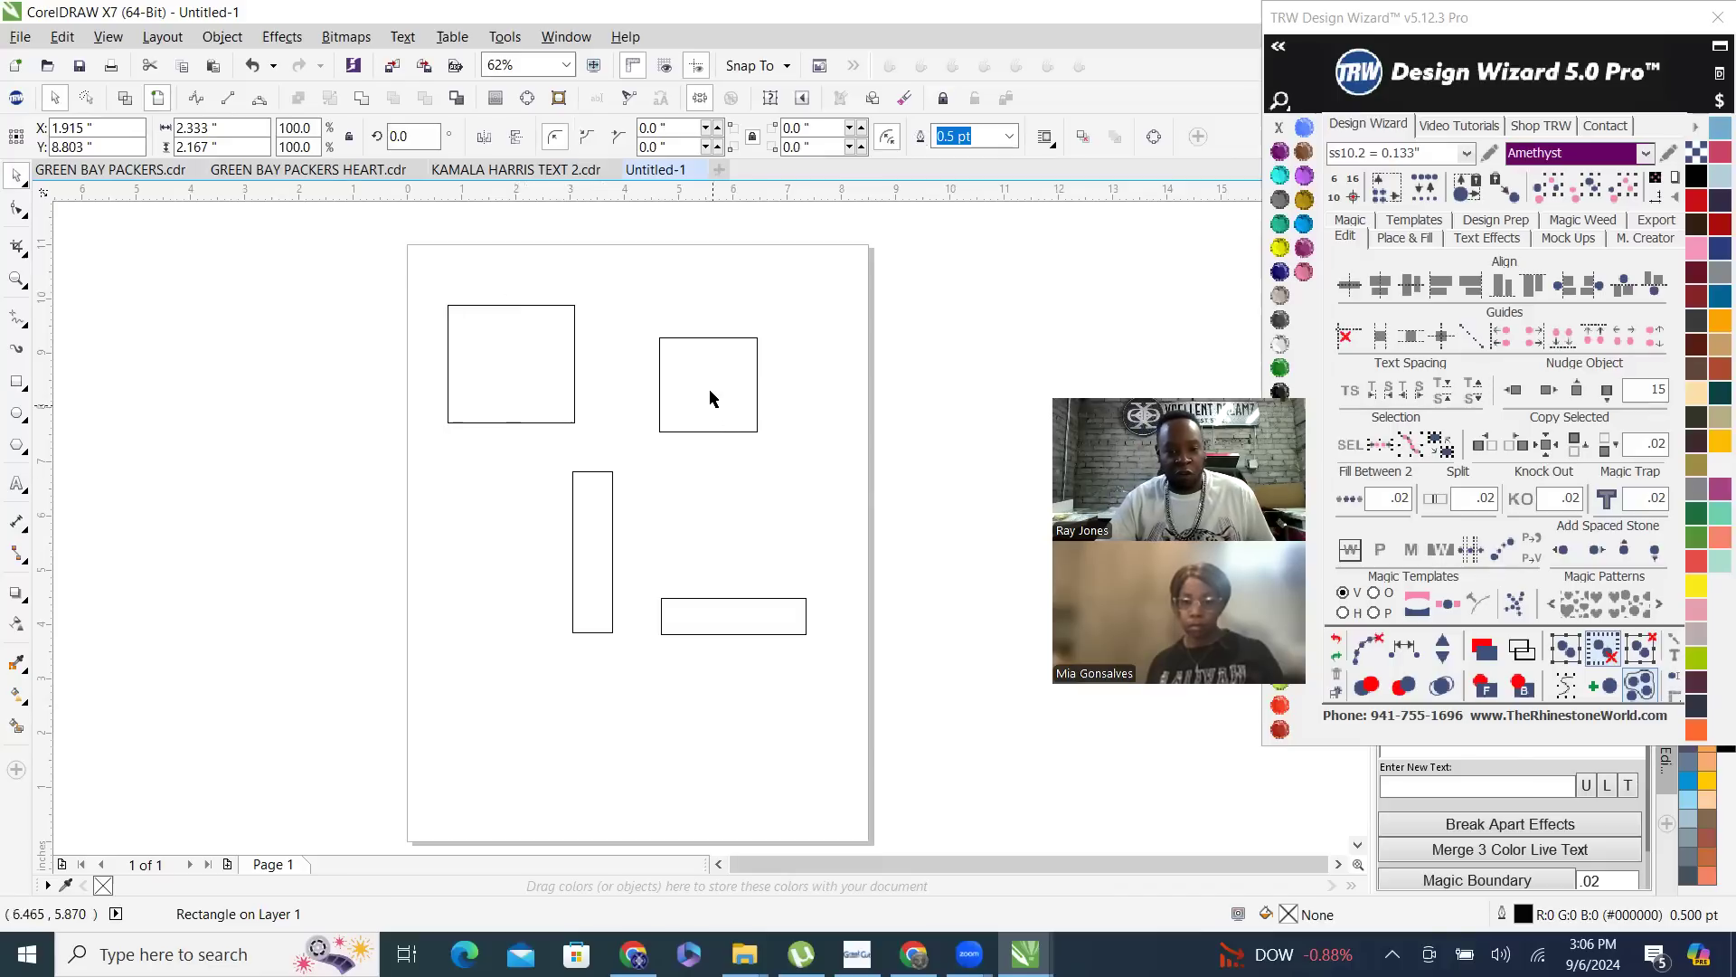
pyautogui.click(710, 392)
pyautogui.click(711, 499)
pyautogui.click(595, 568)
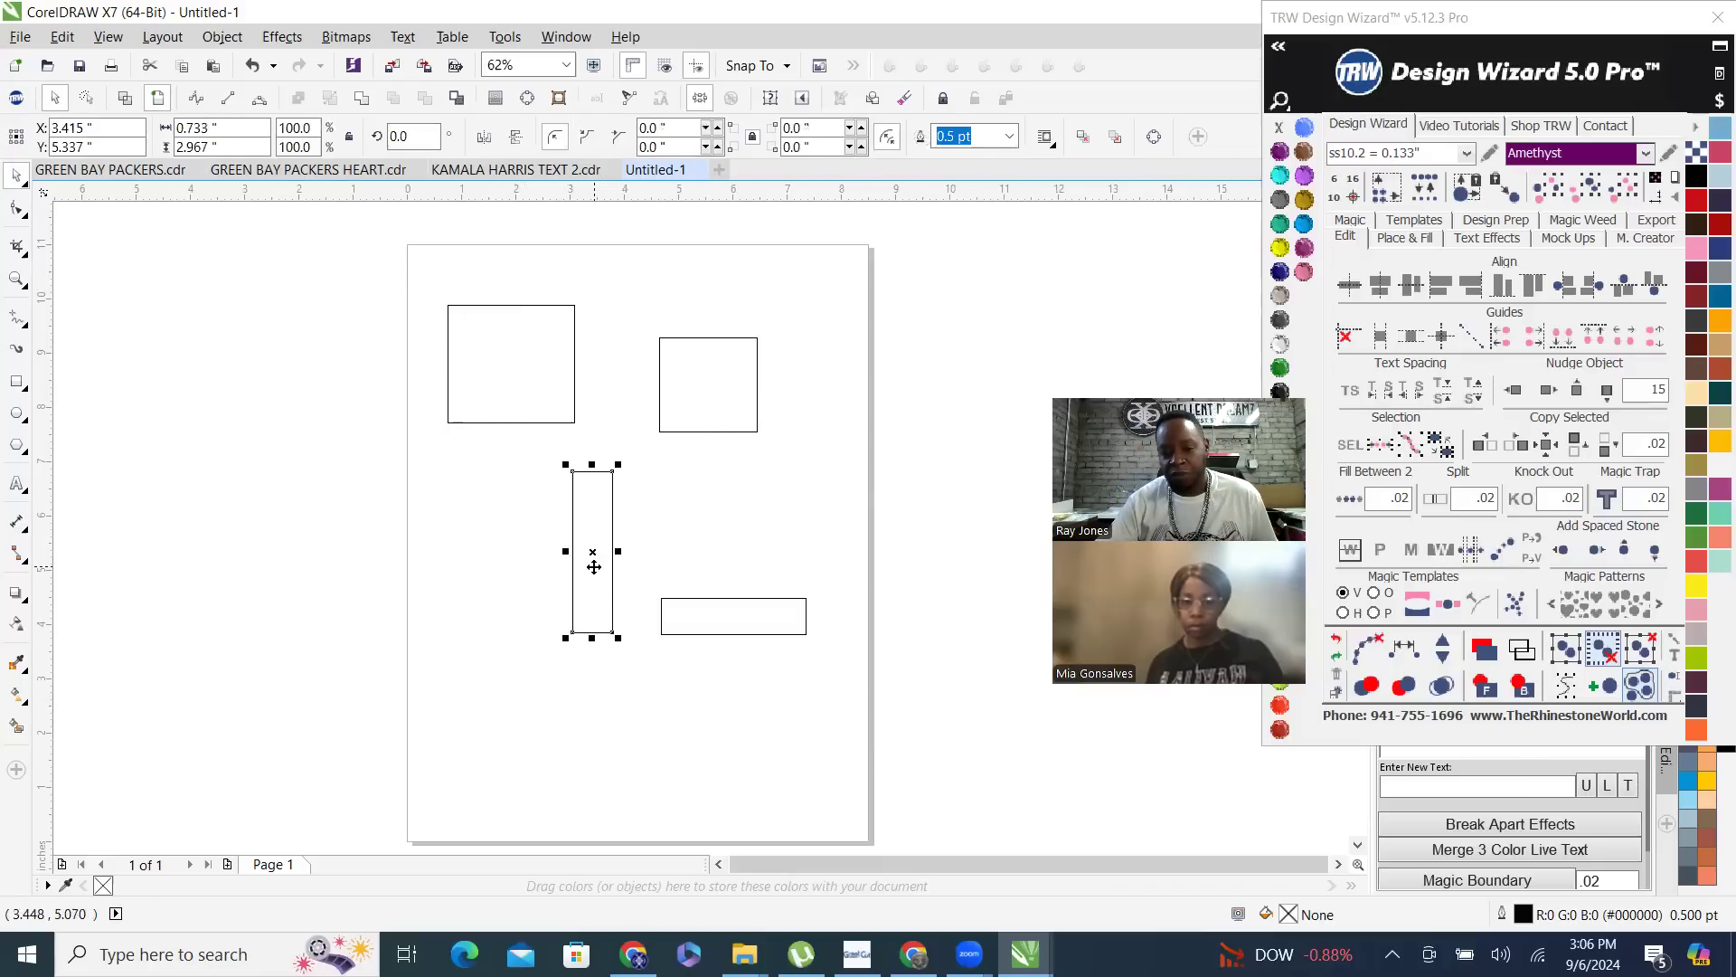
pyautogui.click(753, 622)
pyautogui.click(742, 418)
# - Fill the page's largest, upper-left rectangle with TRW Pink and select the smaller near-square rectangle beside it
pyautogui.click(511, 353)
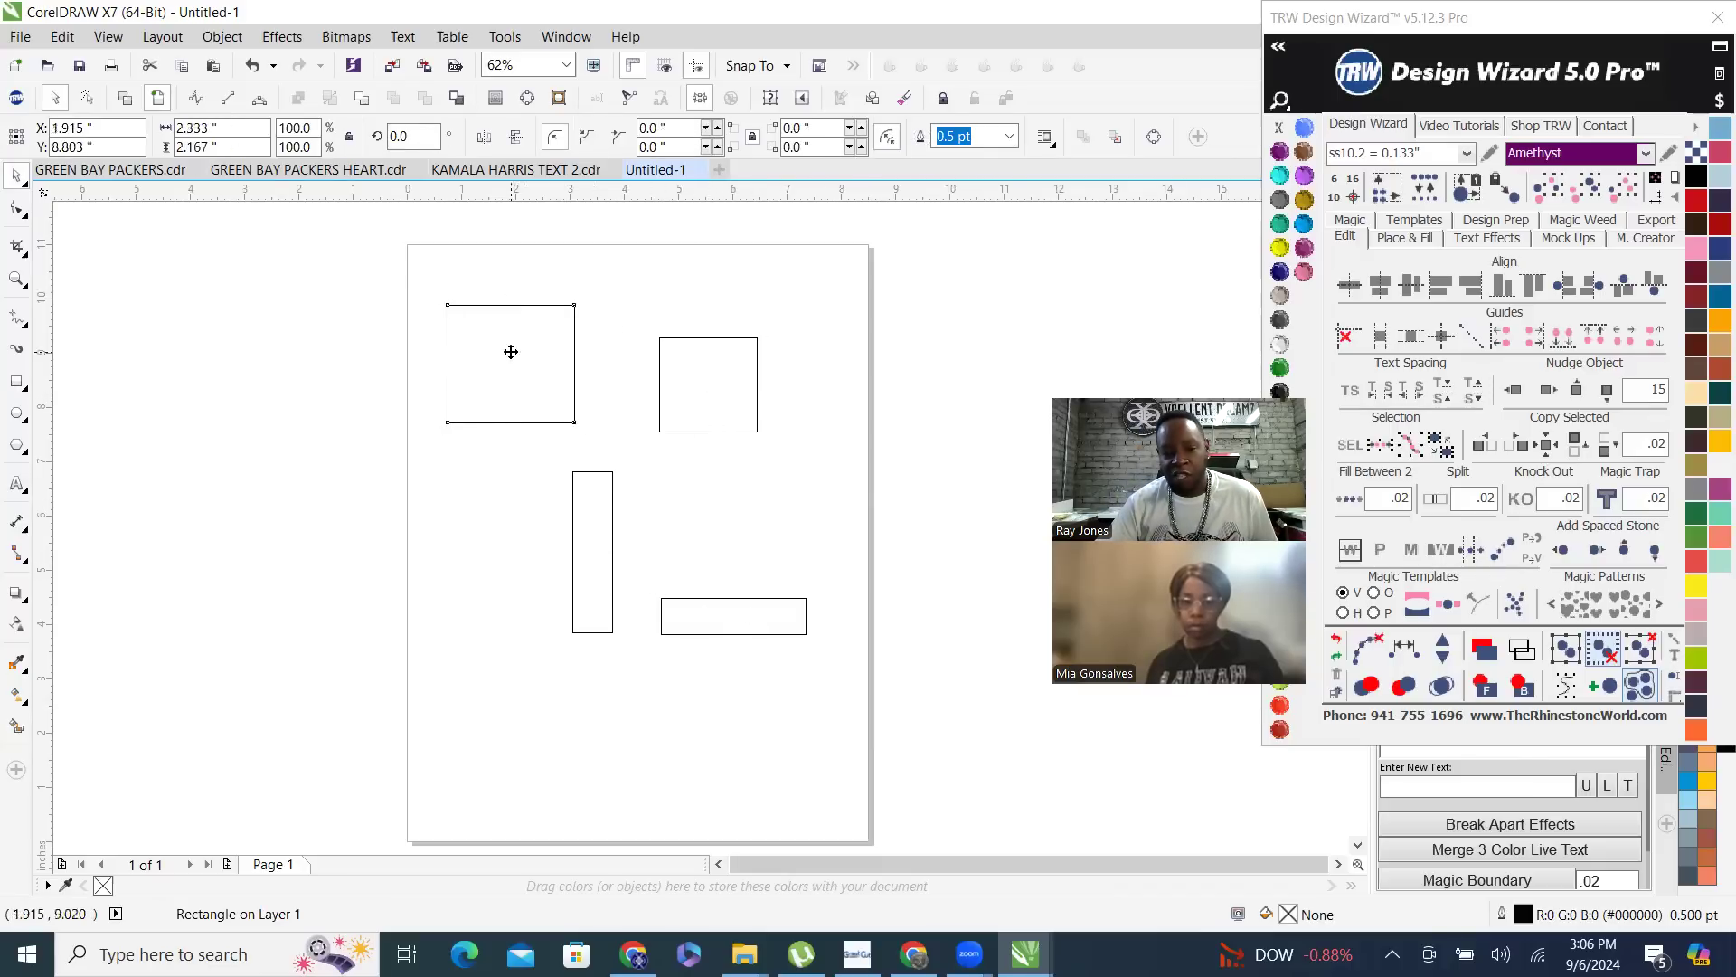
pyautogui.click(1303, 271)
pyautogui.click(726, 399)
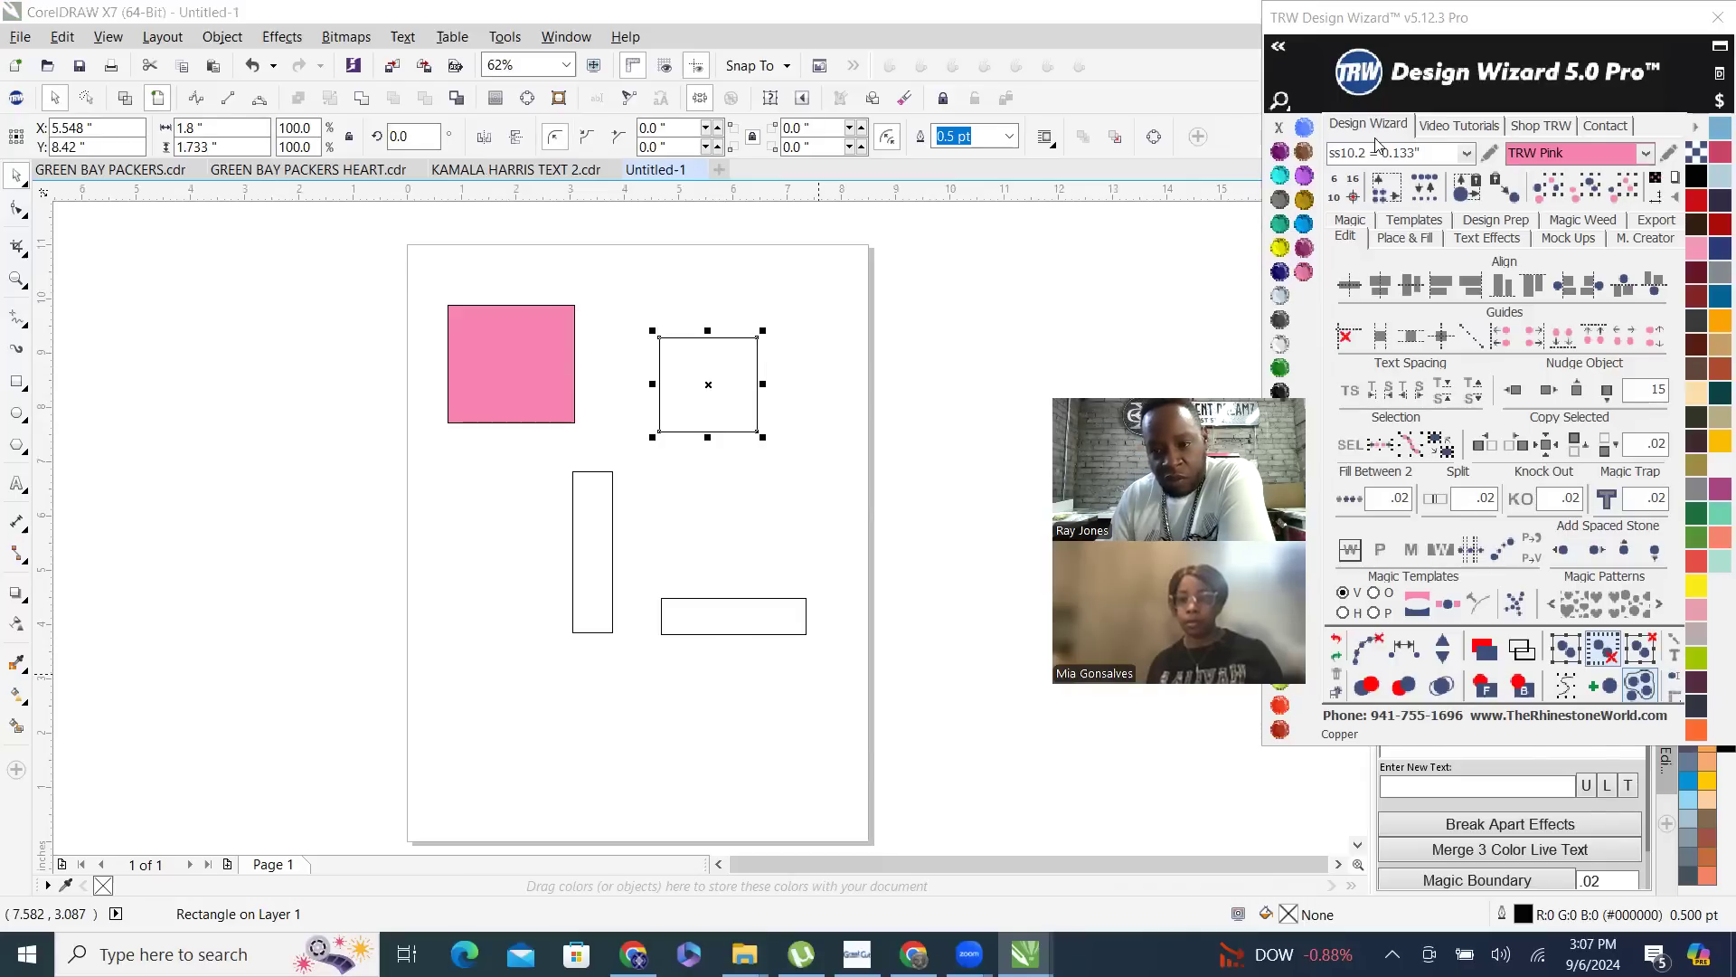
# - Move the TRW Design Wizard window aside, and close both the TRW Live Template Editor and the wizard
pyautogui.click(1474, 34)
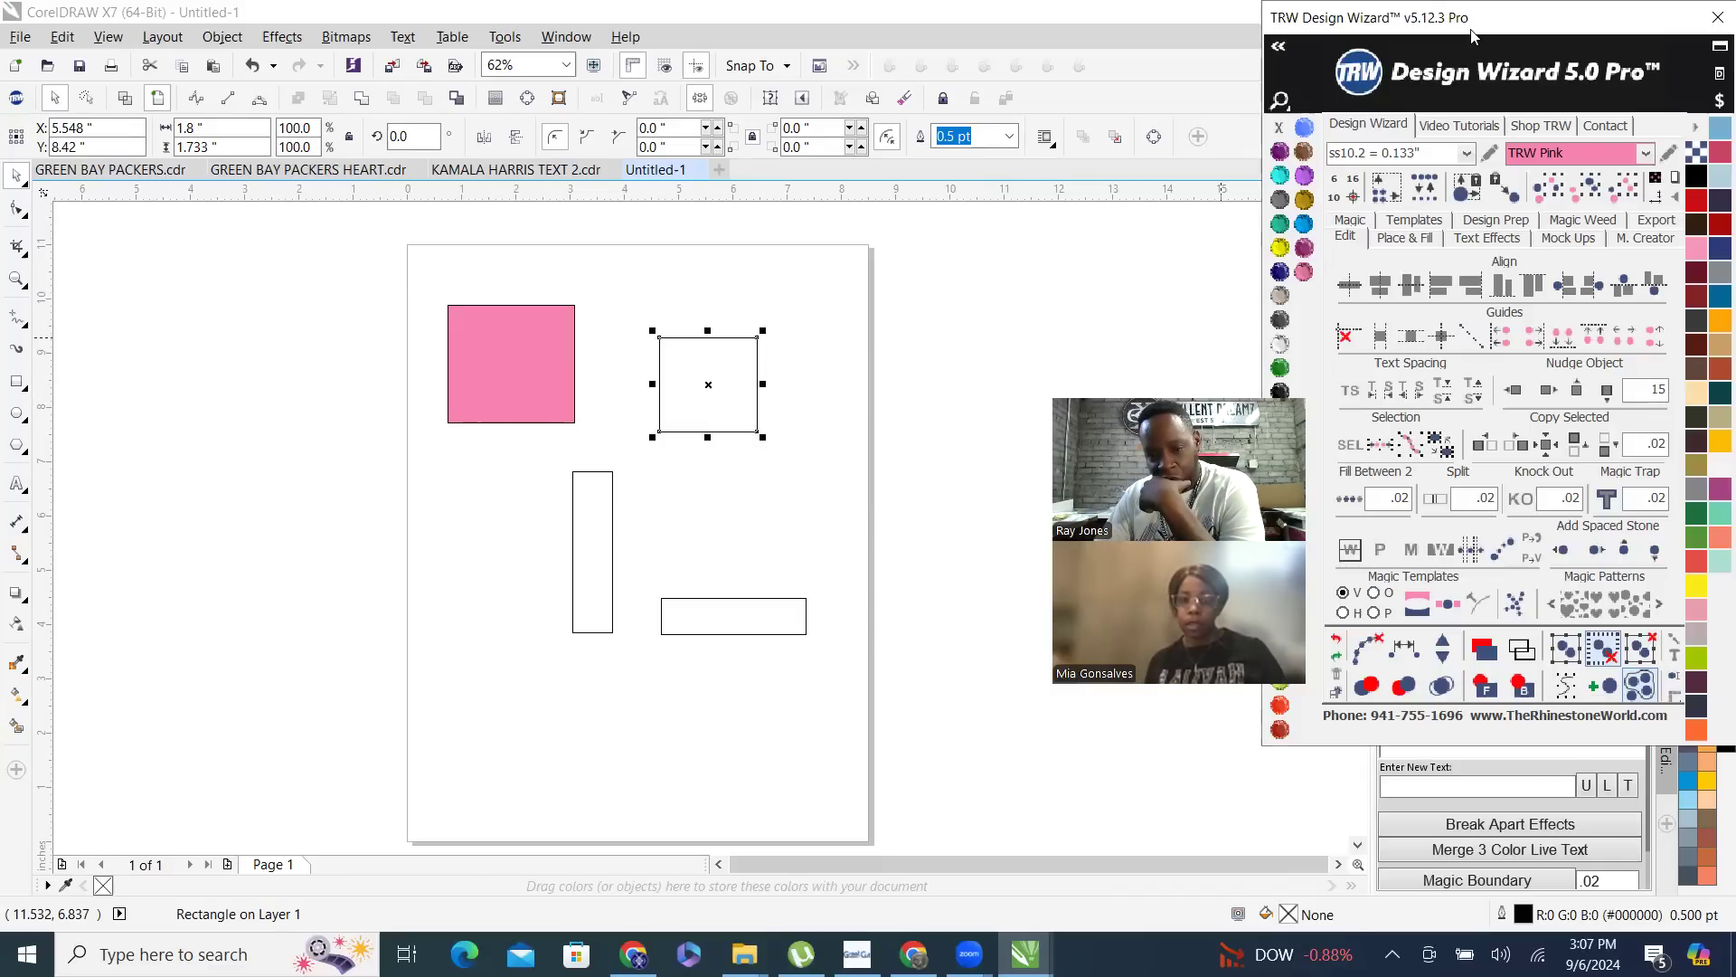
pyautogui.moveTo(1474, 36); pyautogui.dragTo(1103, 135)
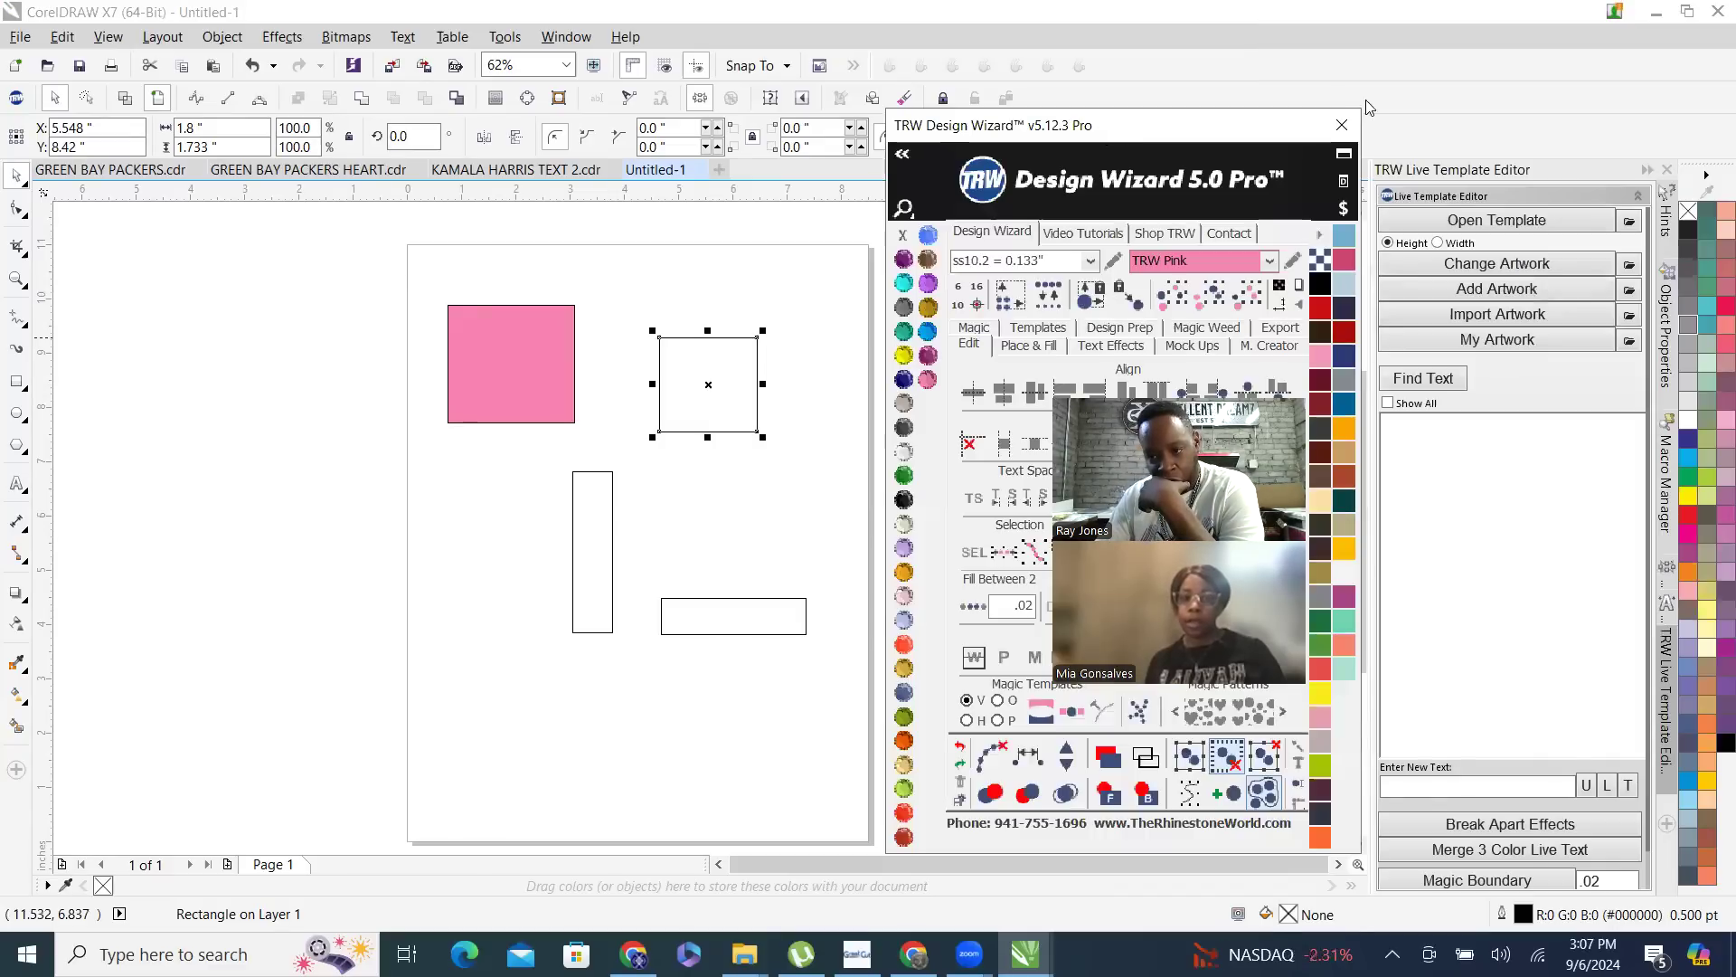
pyautogui.click(1668, 172)
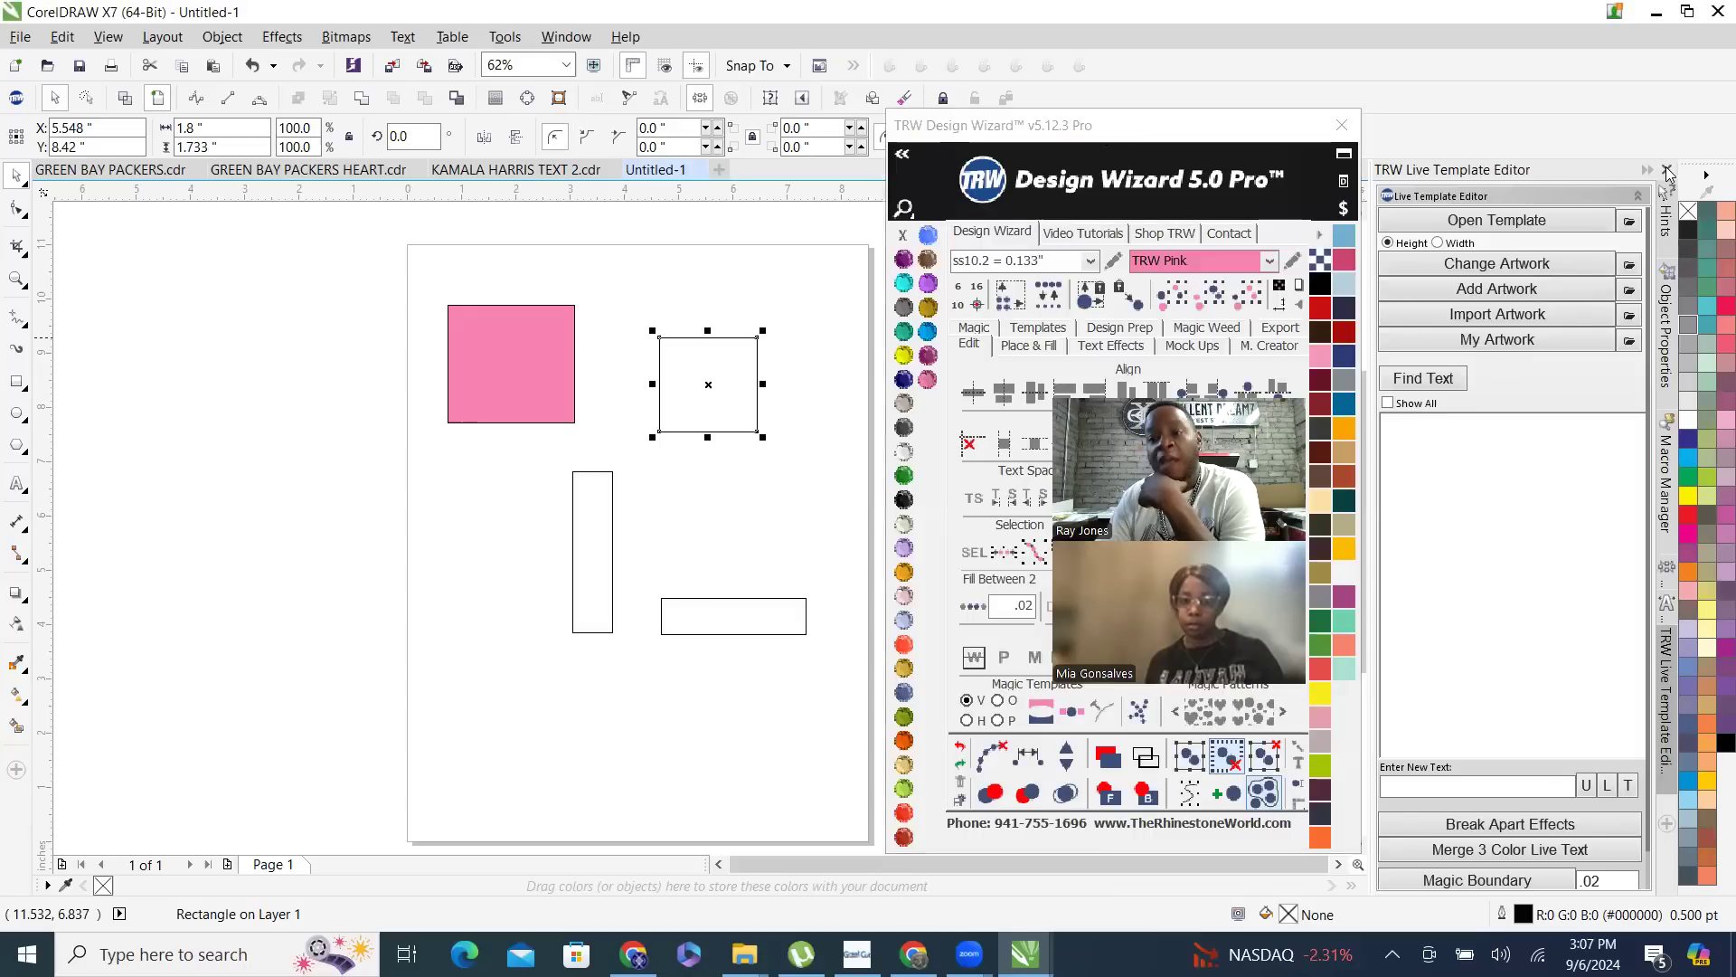
pyautogui.click(1342, 124)
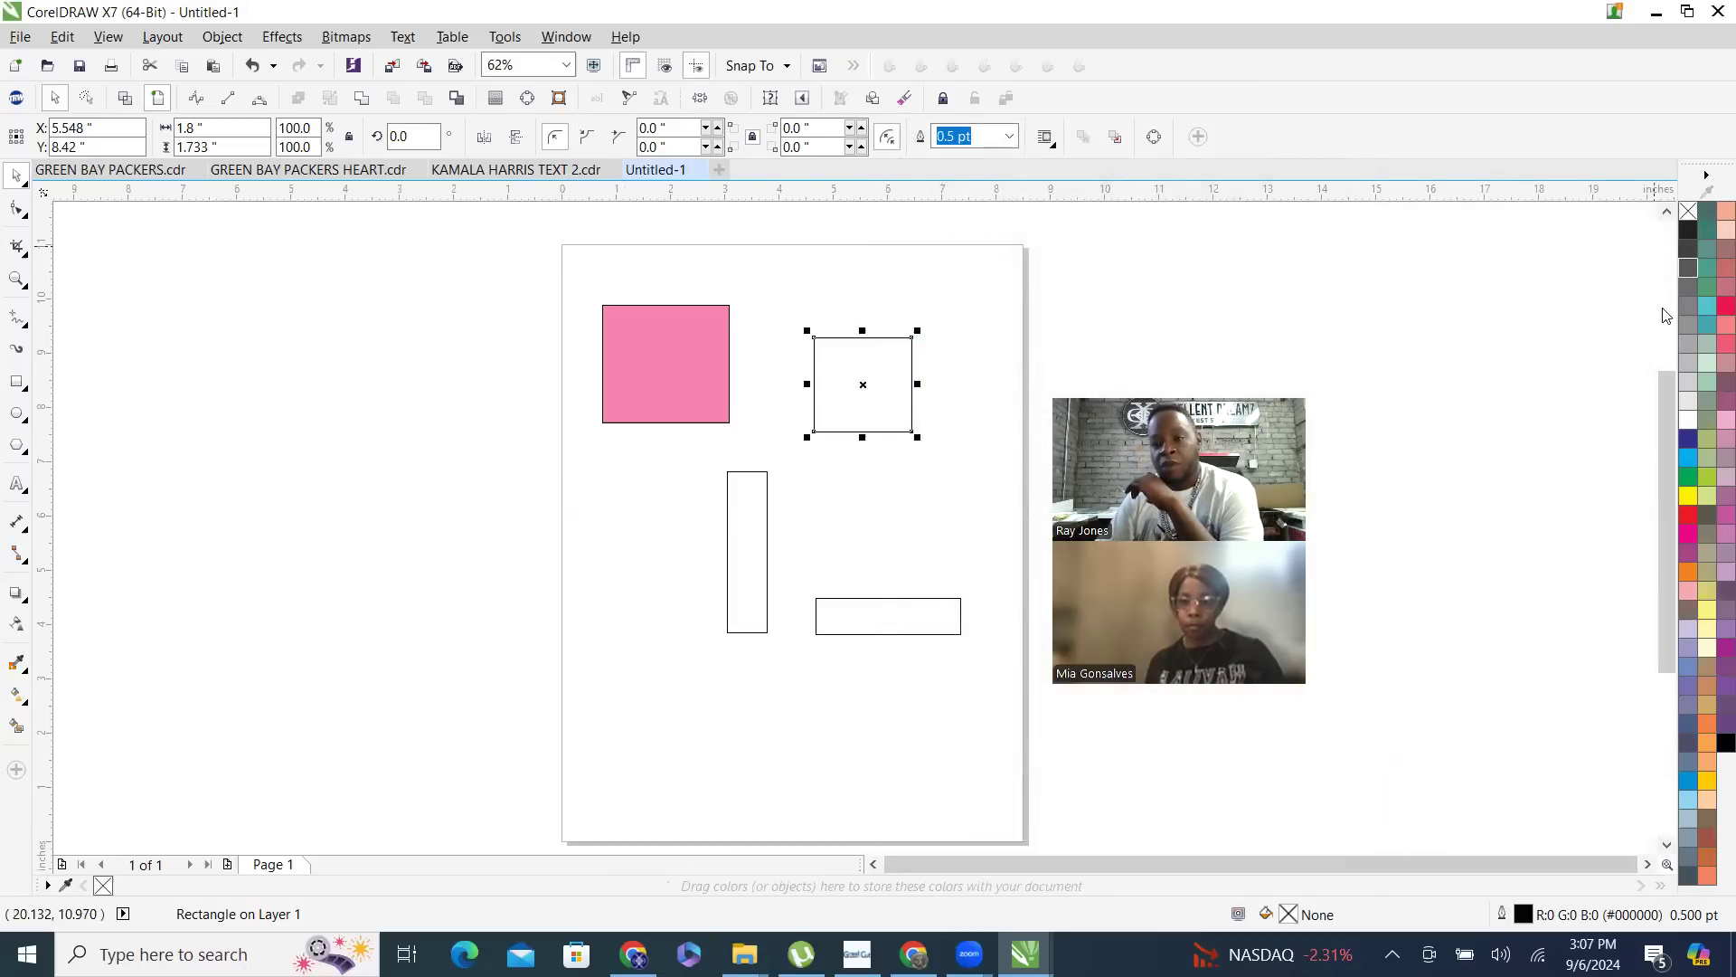
# - Set the default color palette to show 1 row
pyautogui.click(1708, 177)
pyautogui.click(1708, 178)
pyautogui.click(1708, 178)
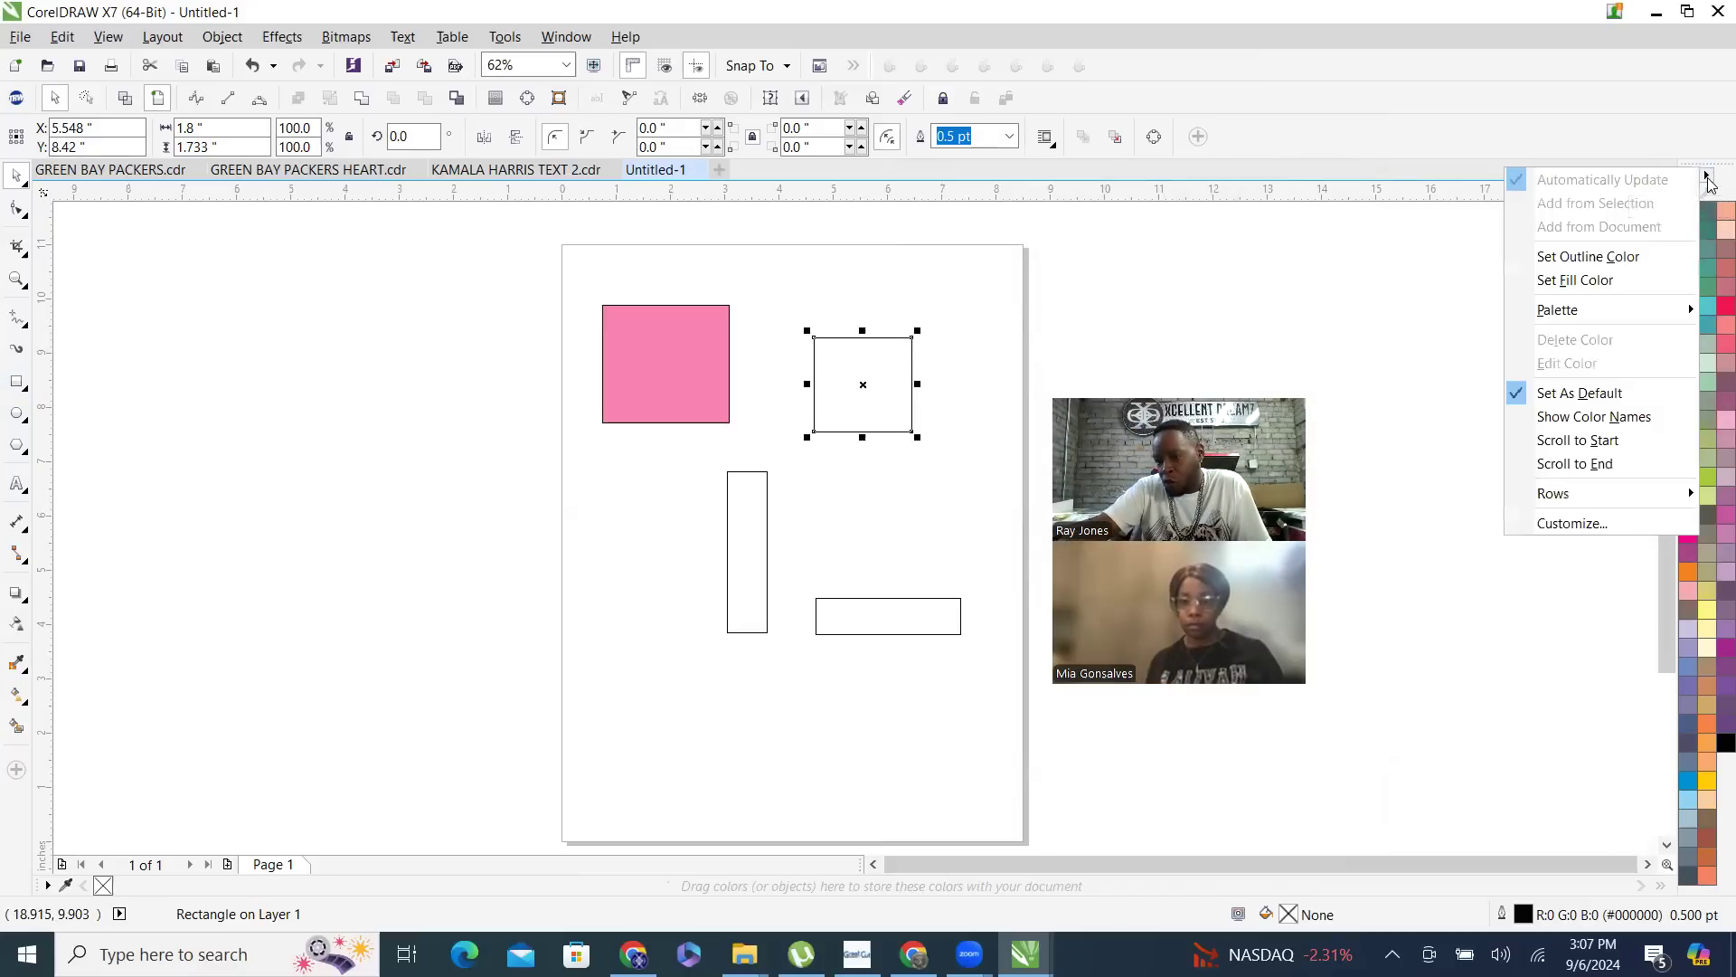
pyautogui.click(1708, 179)
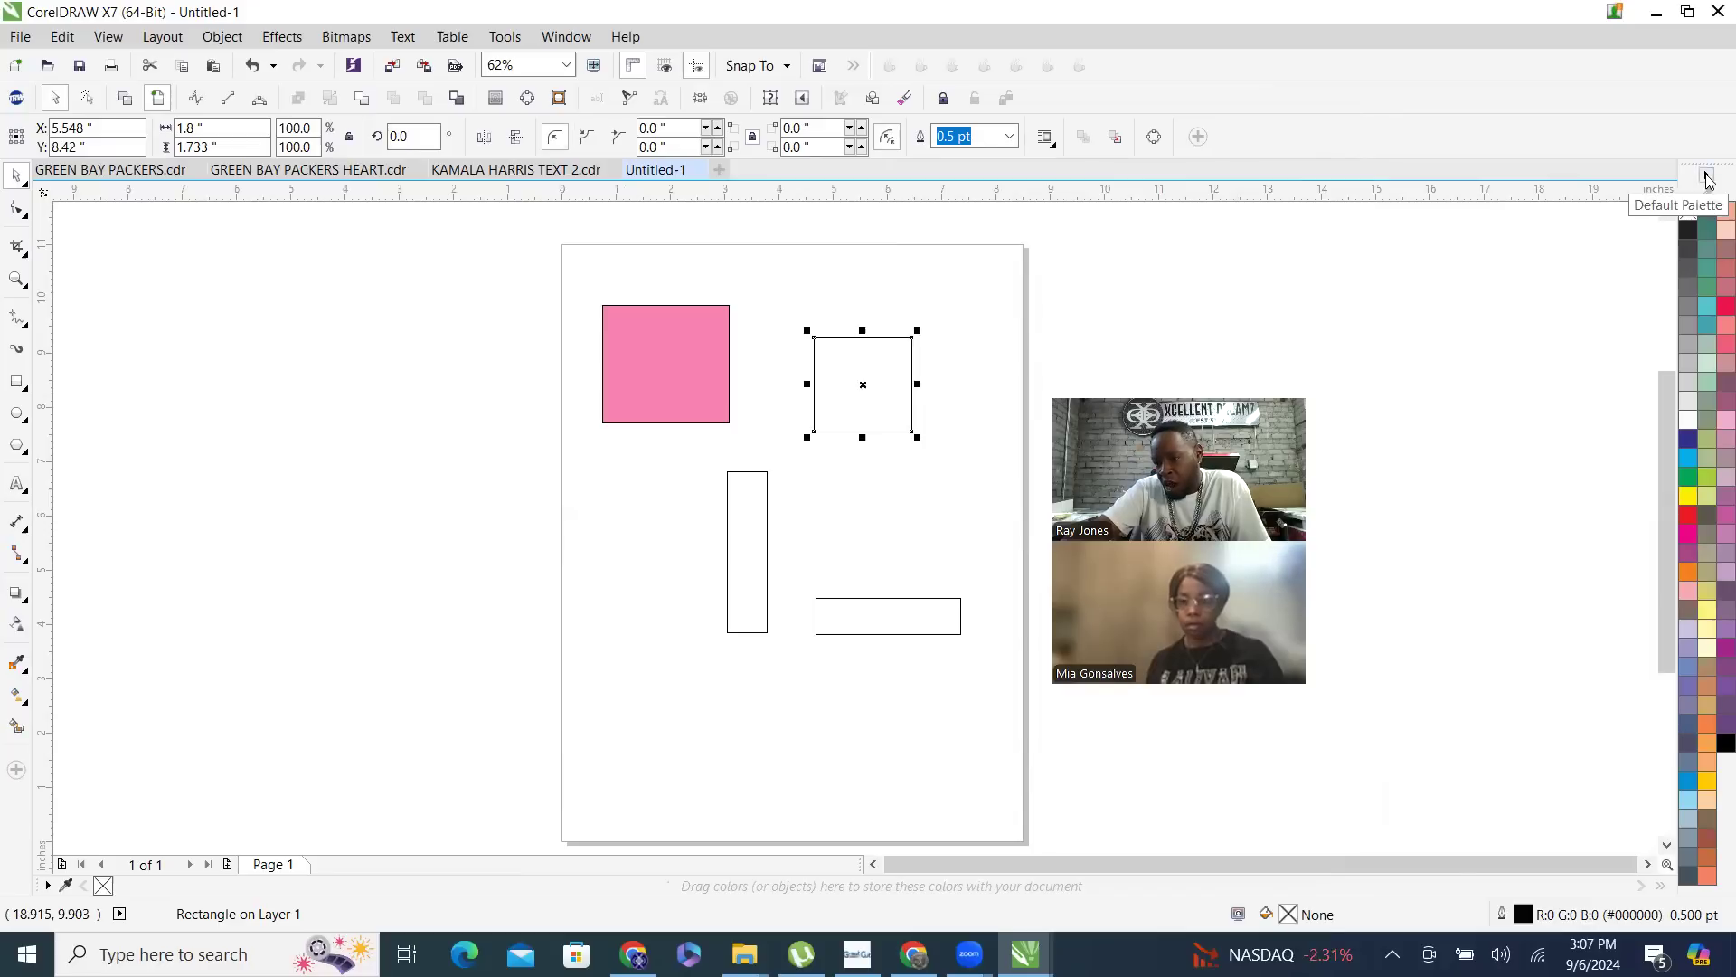
pyautogui.click(1708, 179)
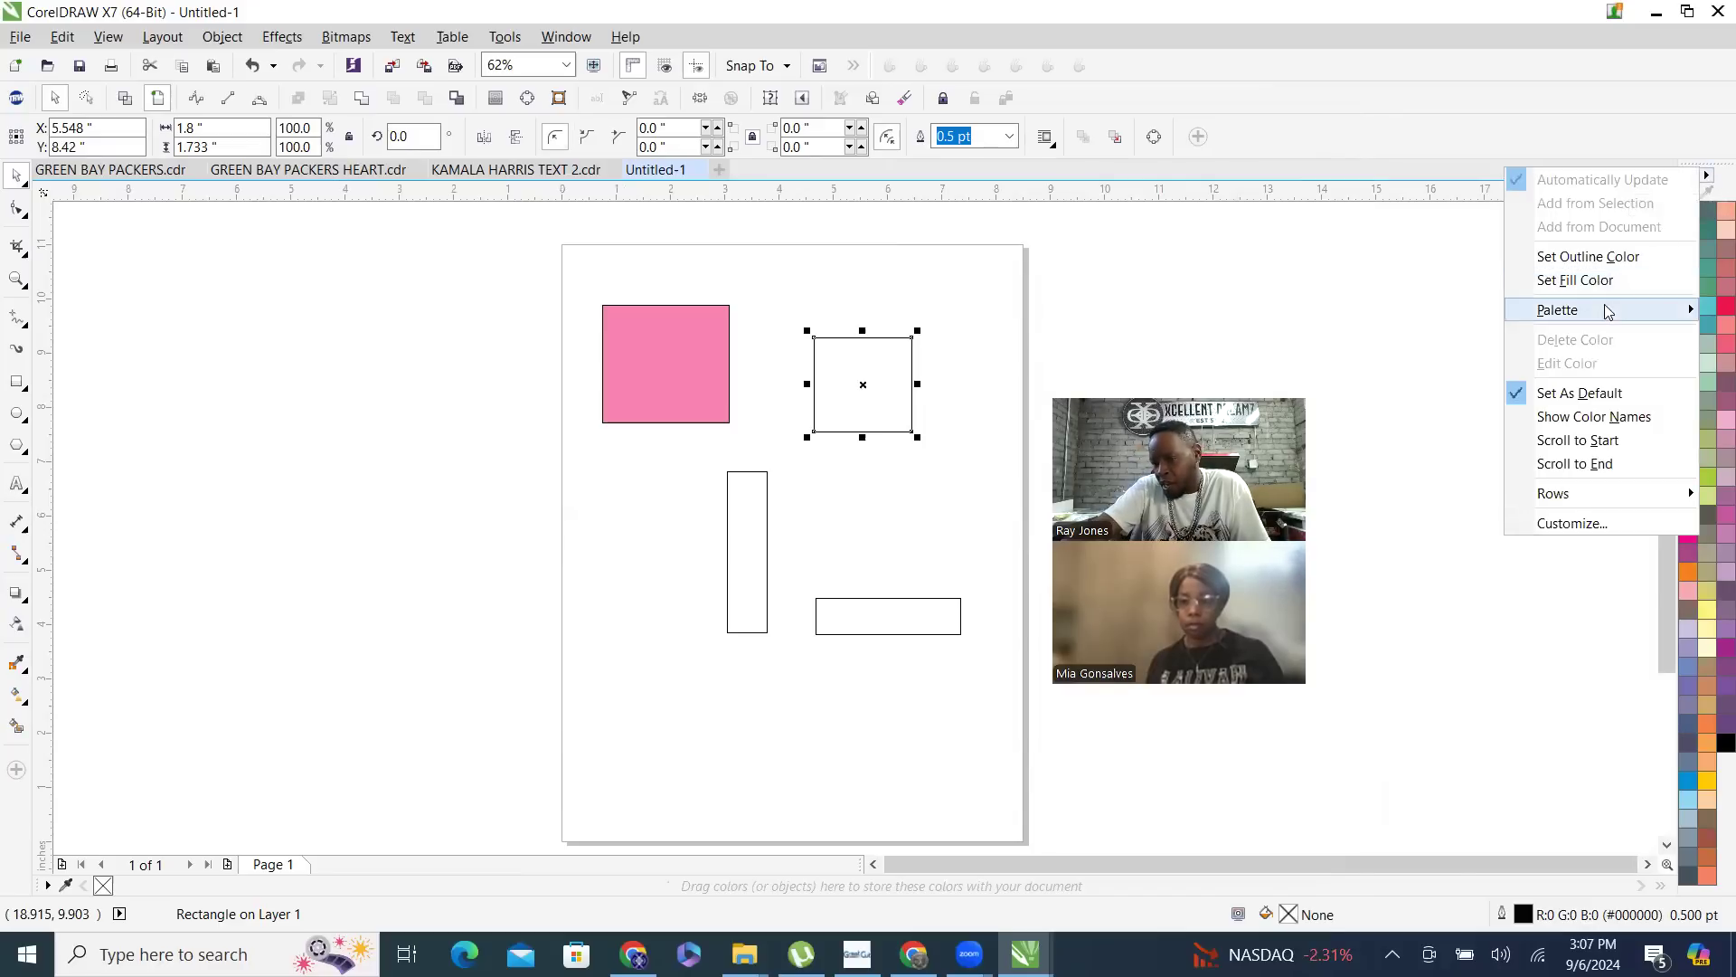
pyautogui.moveTo(1601, 492)
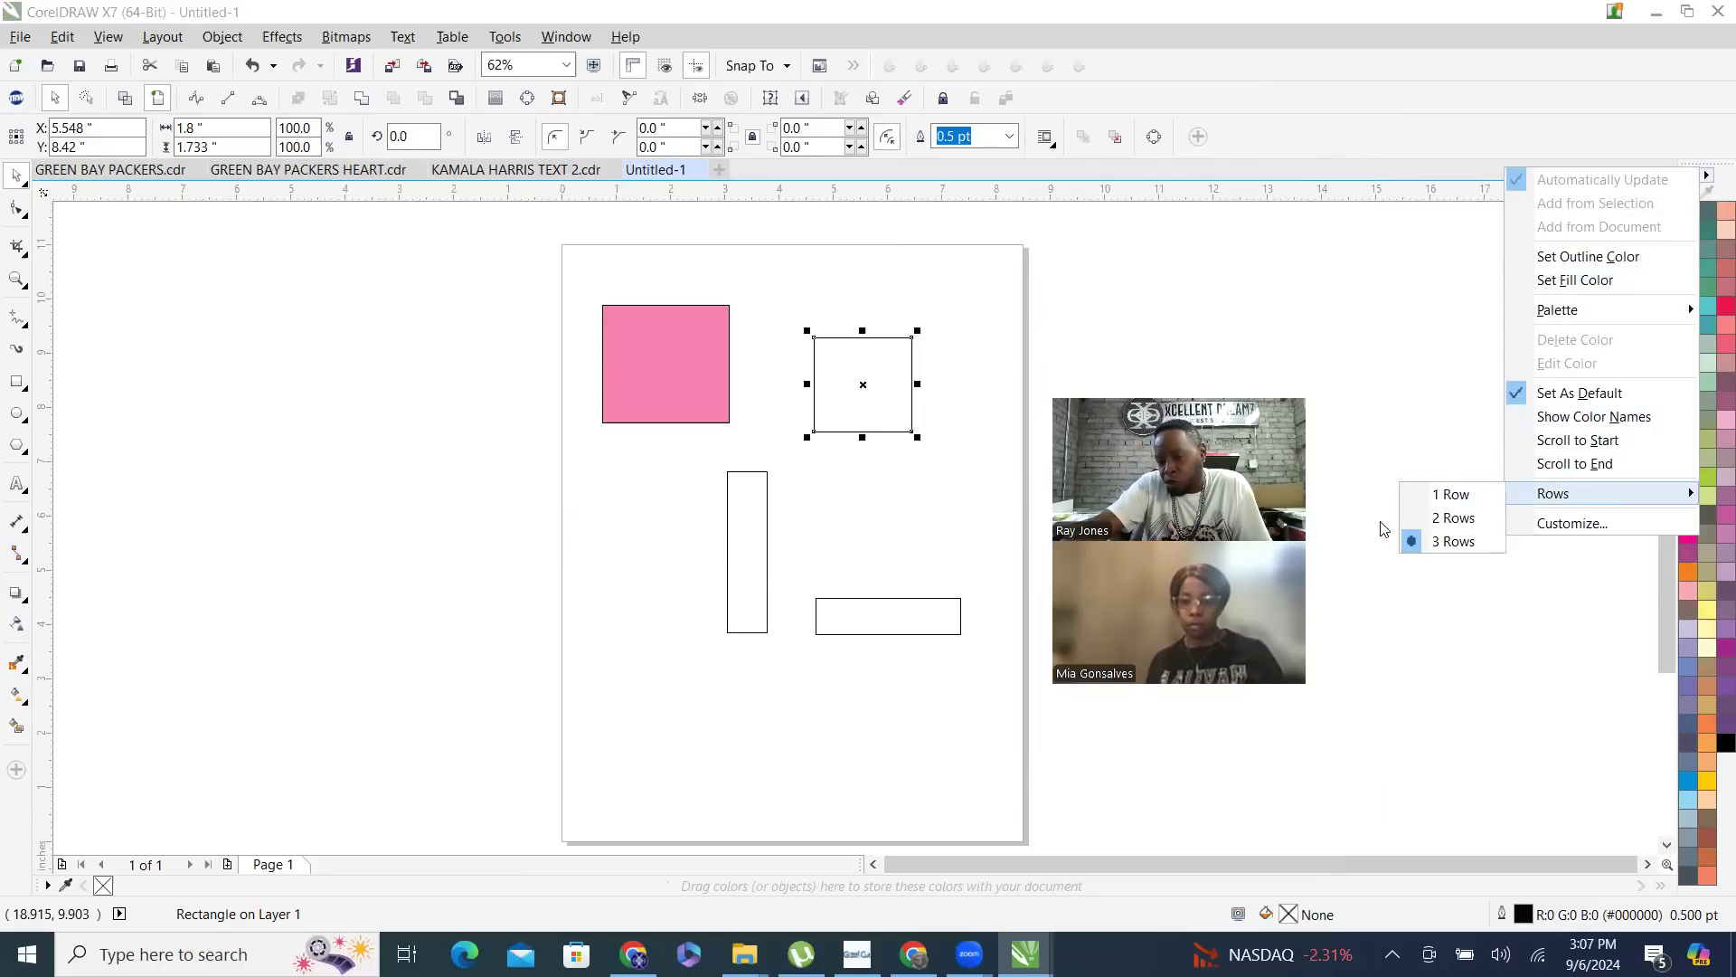
pyautogui.click(1447, 498)
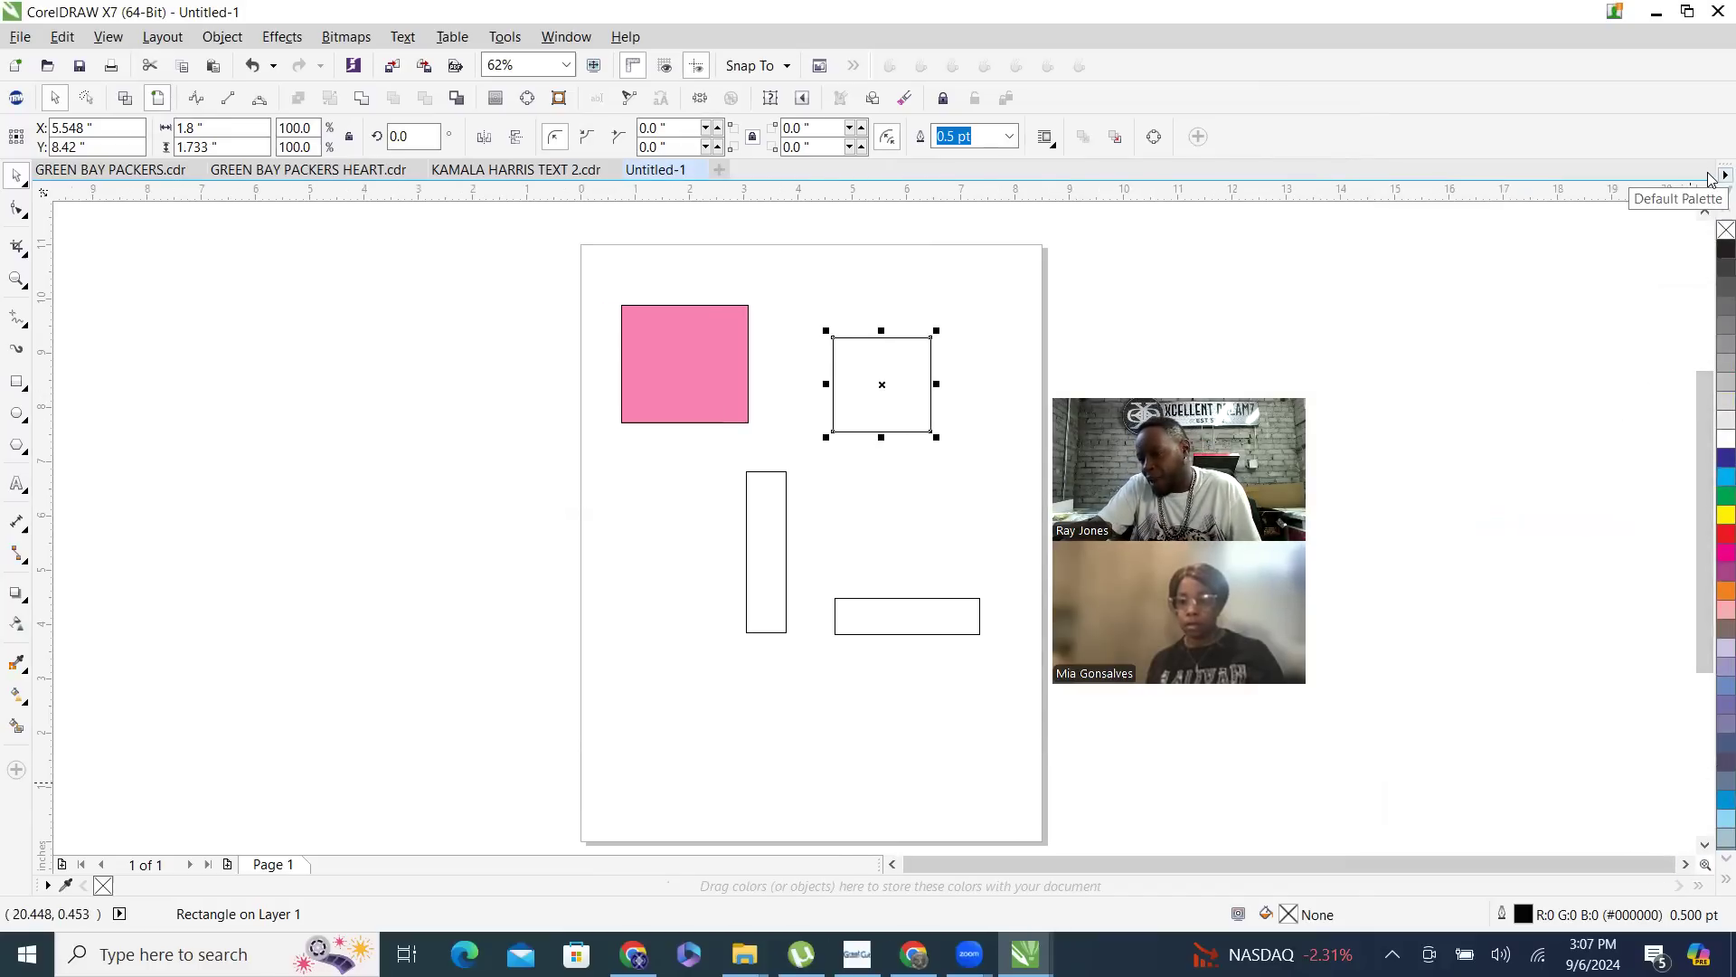
# - Set the default color palette to show 3 rows and move the TRW Design Wizard window clear of the drawn rectangles
pyautogui.click(1724, 175)
pyautogui.moveTo(1618, 493)
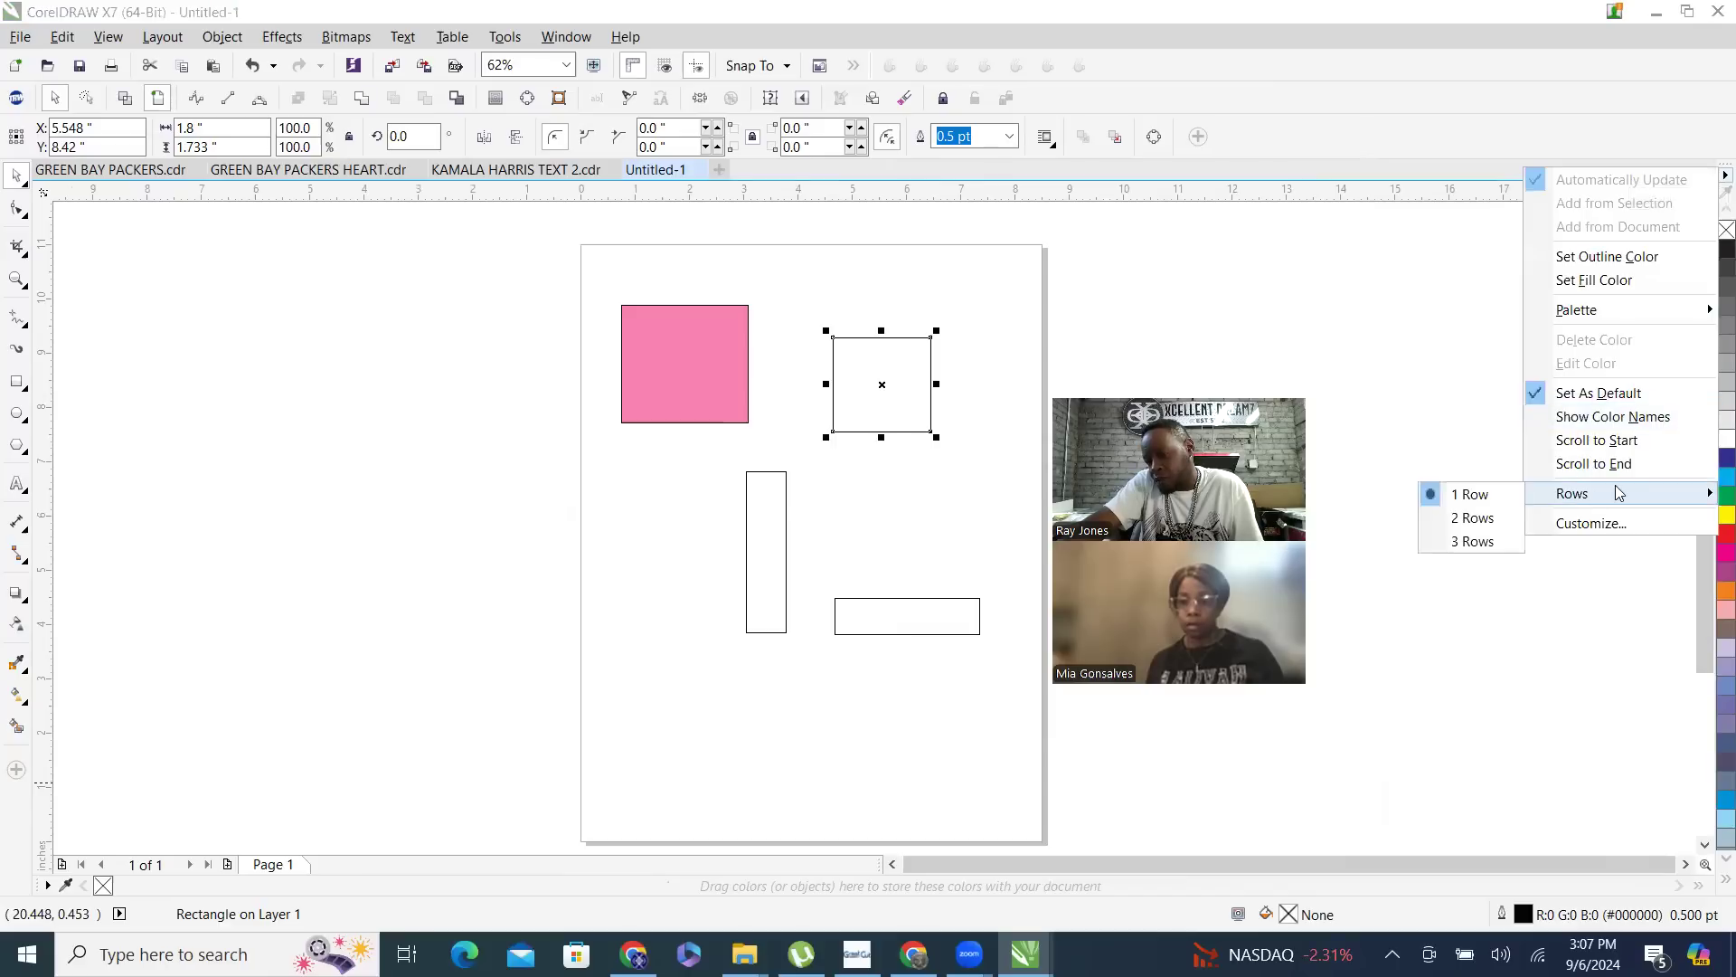
pyautogui.click(1471, 541)
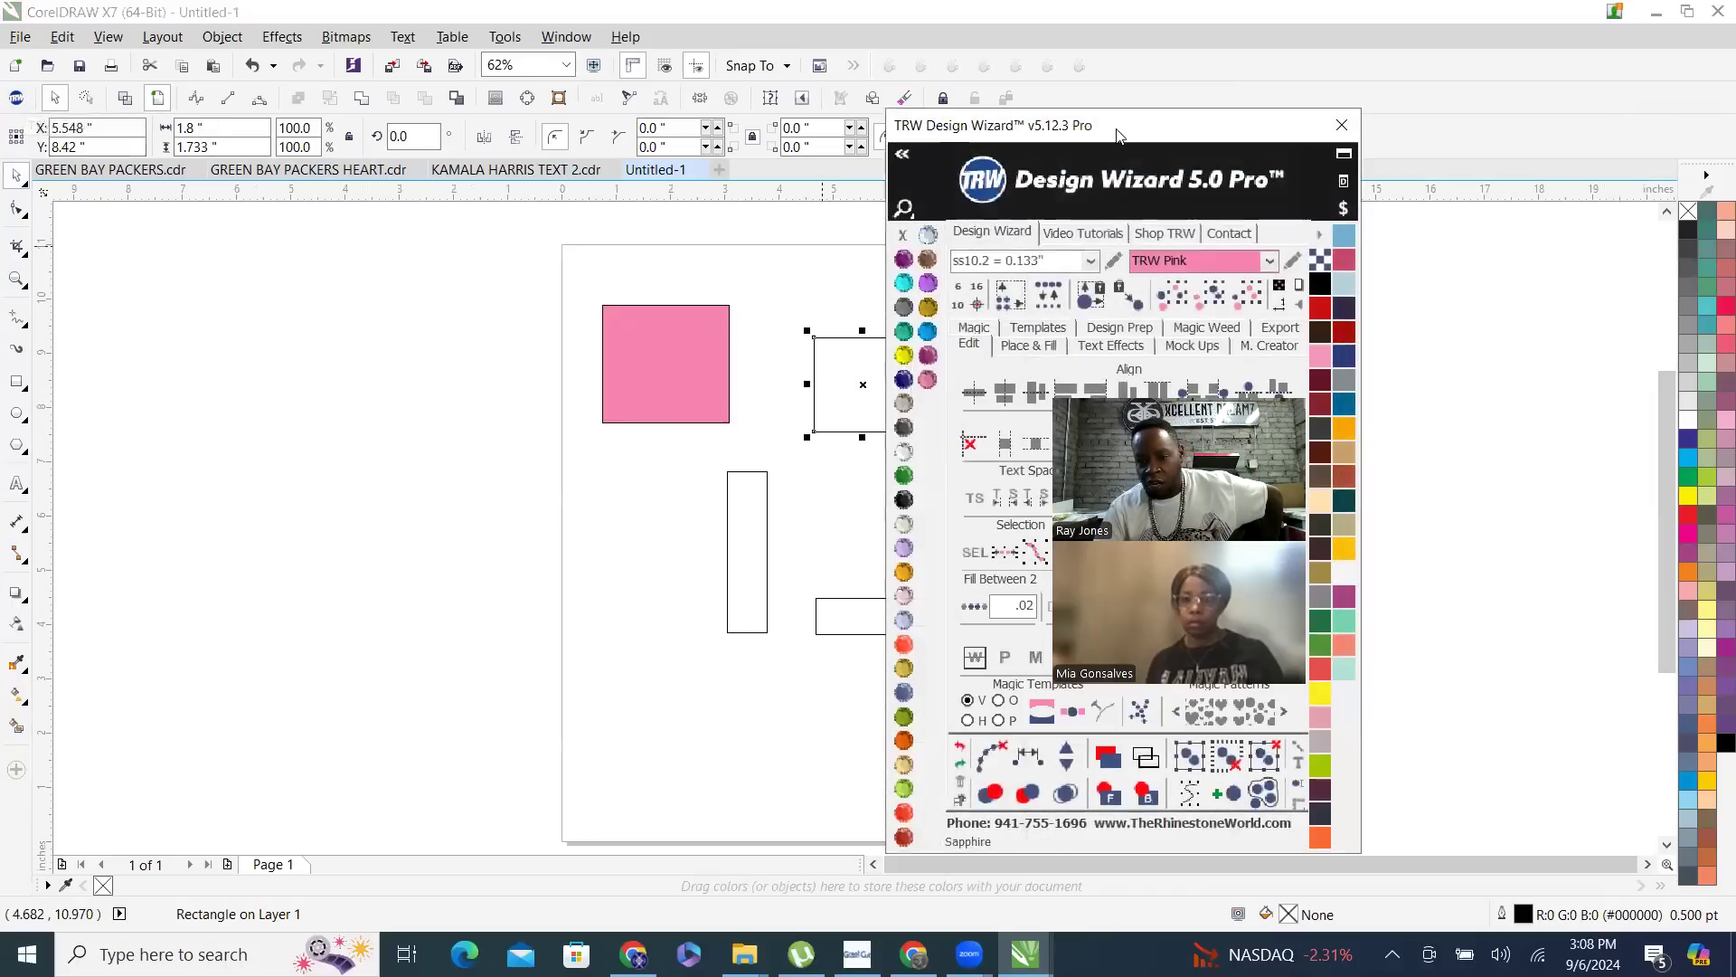
pyautogui.moveTo(1116, 136); pyautogui.dragTo(1428, 117)
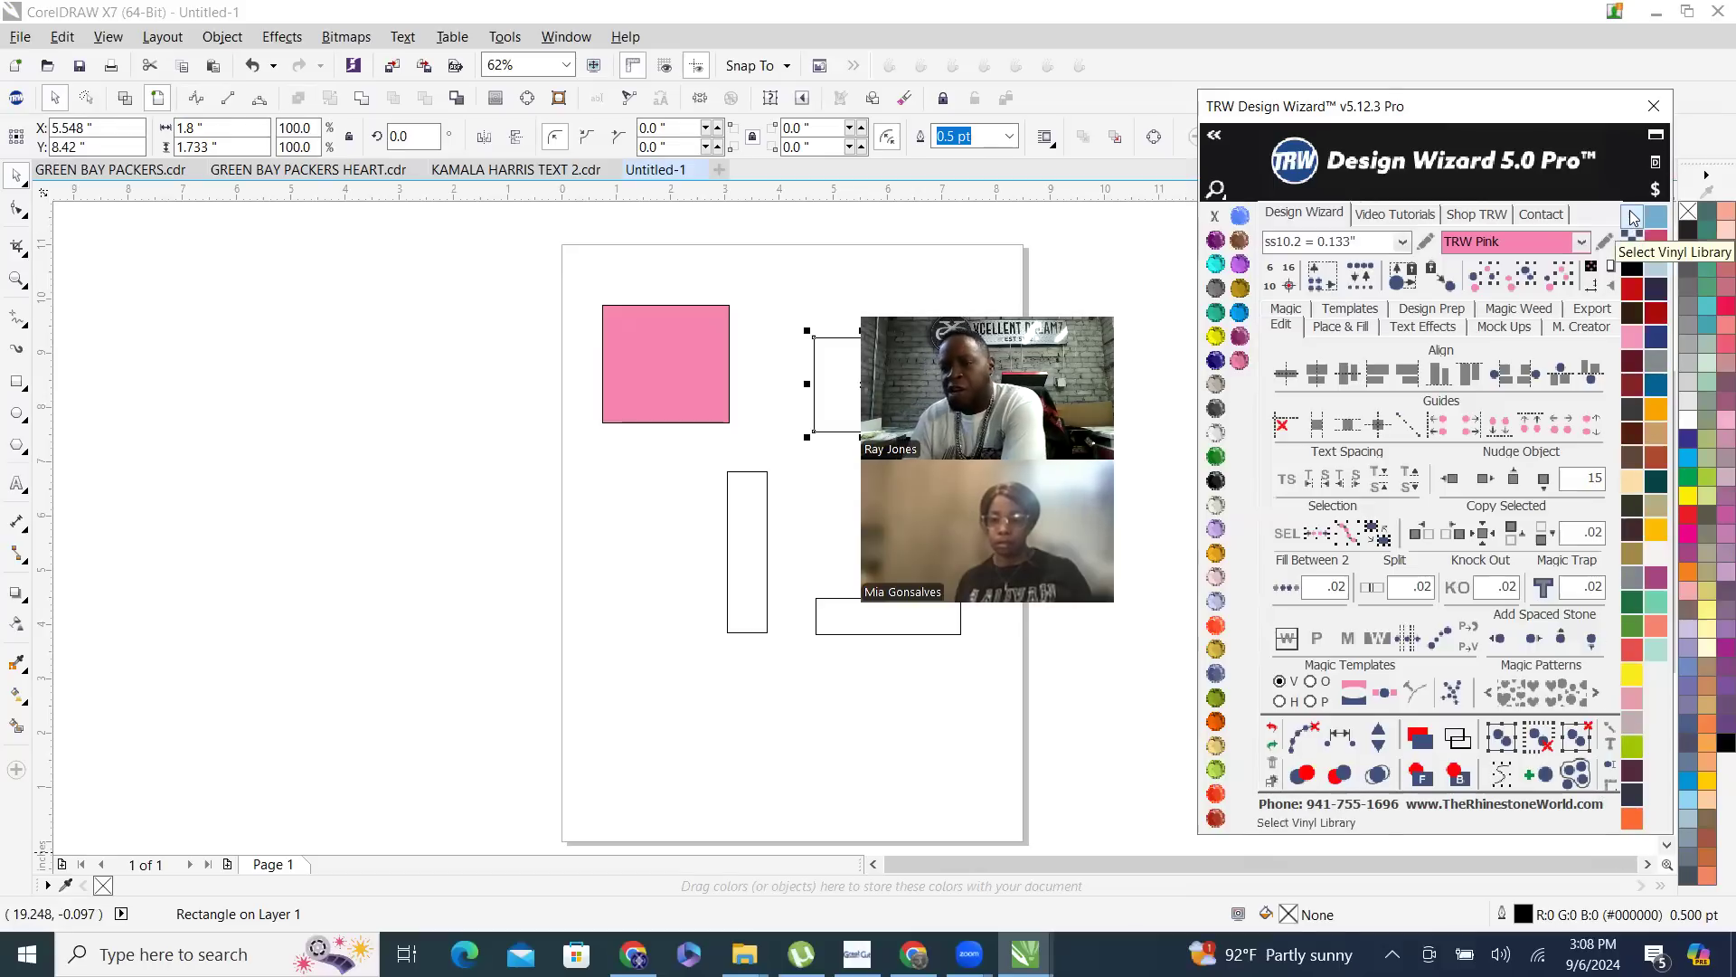
# - Load the FDC Glitter Vinyl library in the TRW Design Wizard, and replace it with the Siser Glitter HTV library
pyautogui.click(1633, 219)
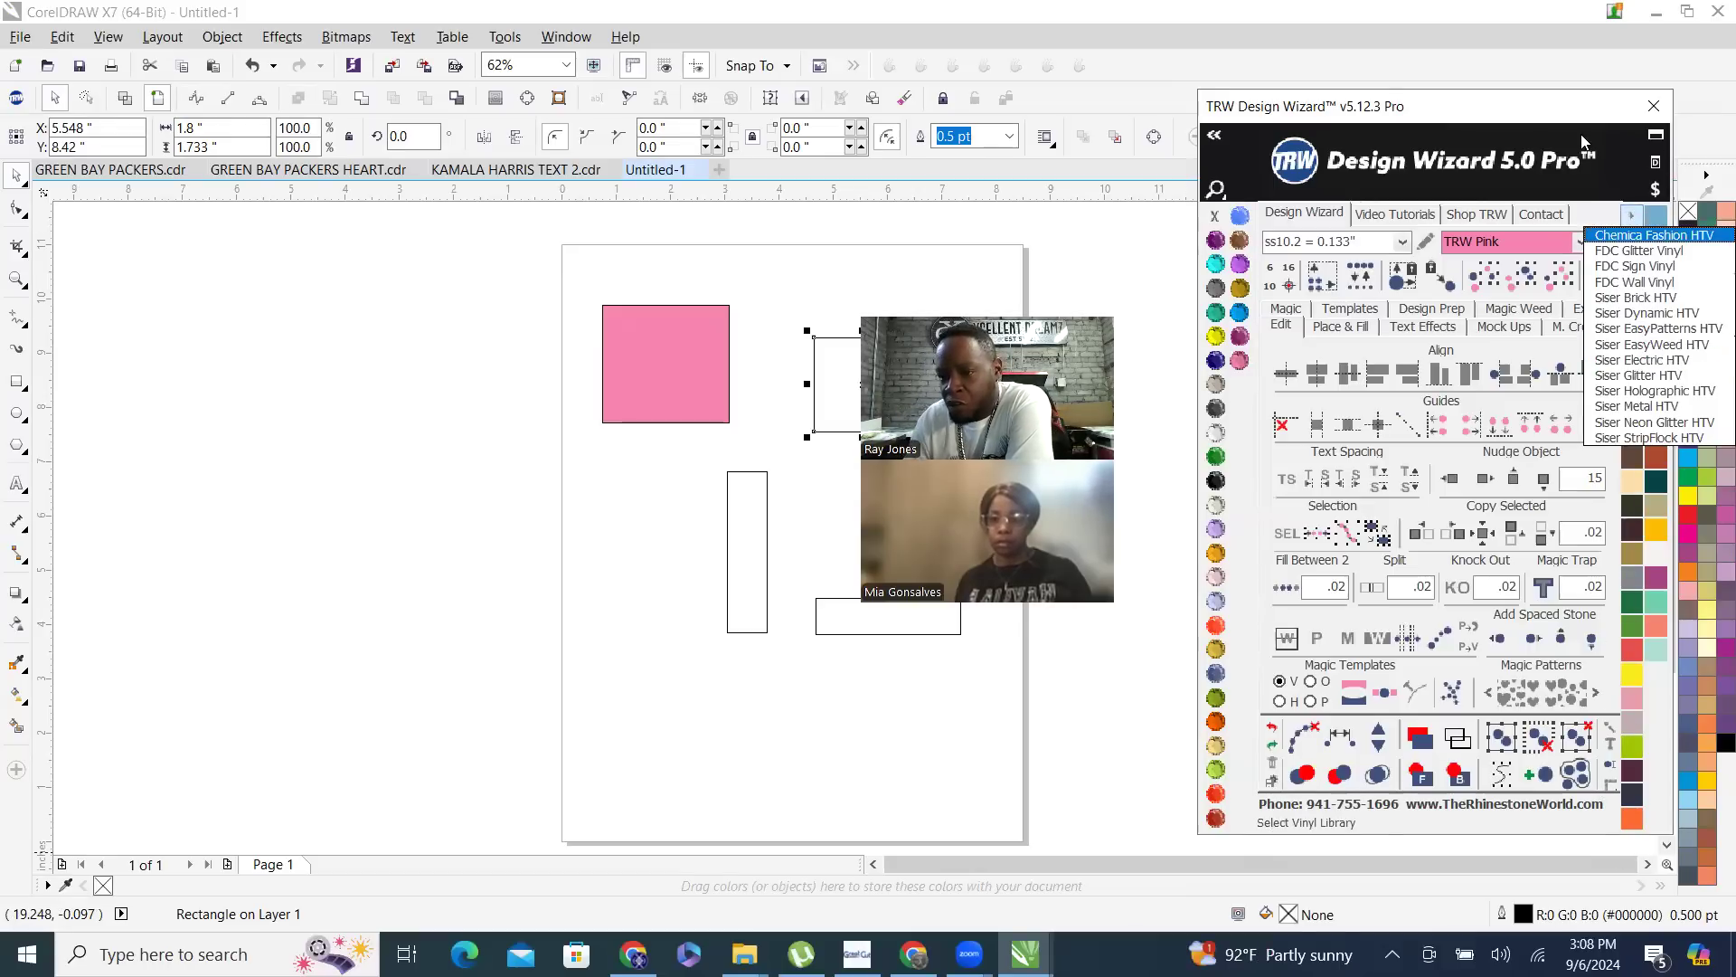
pyautogui.click(1630, 222)
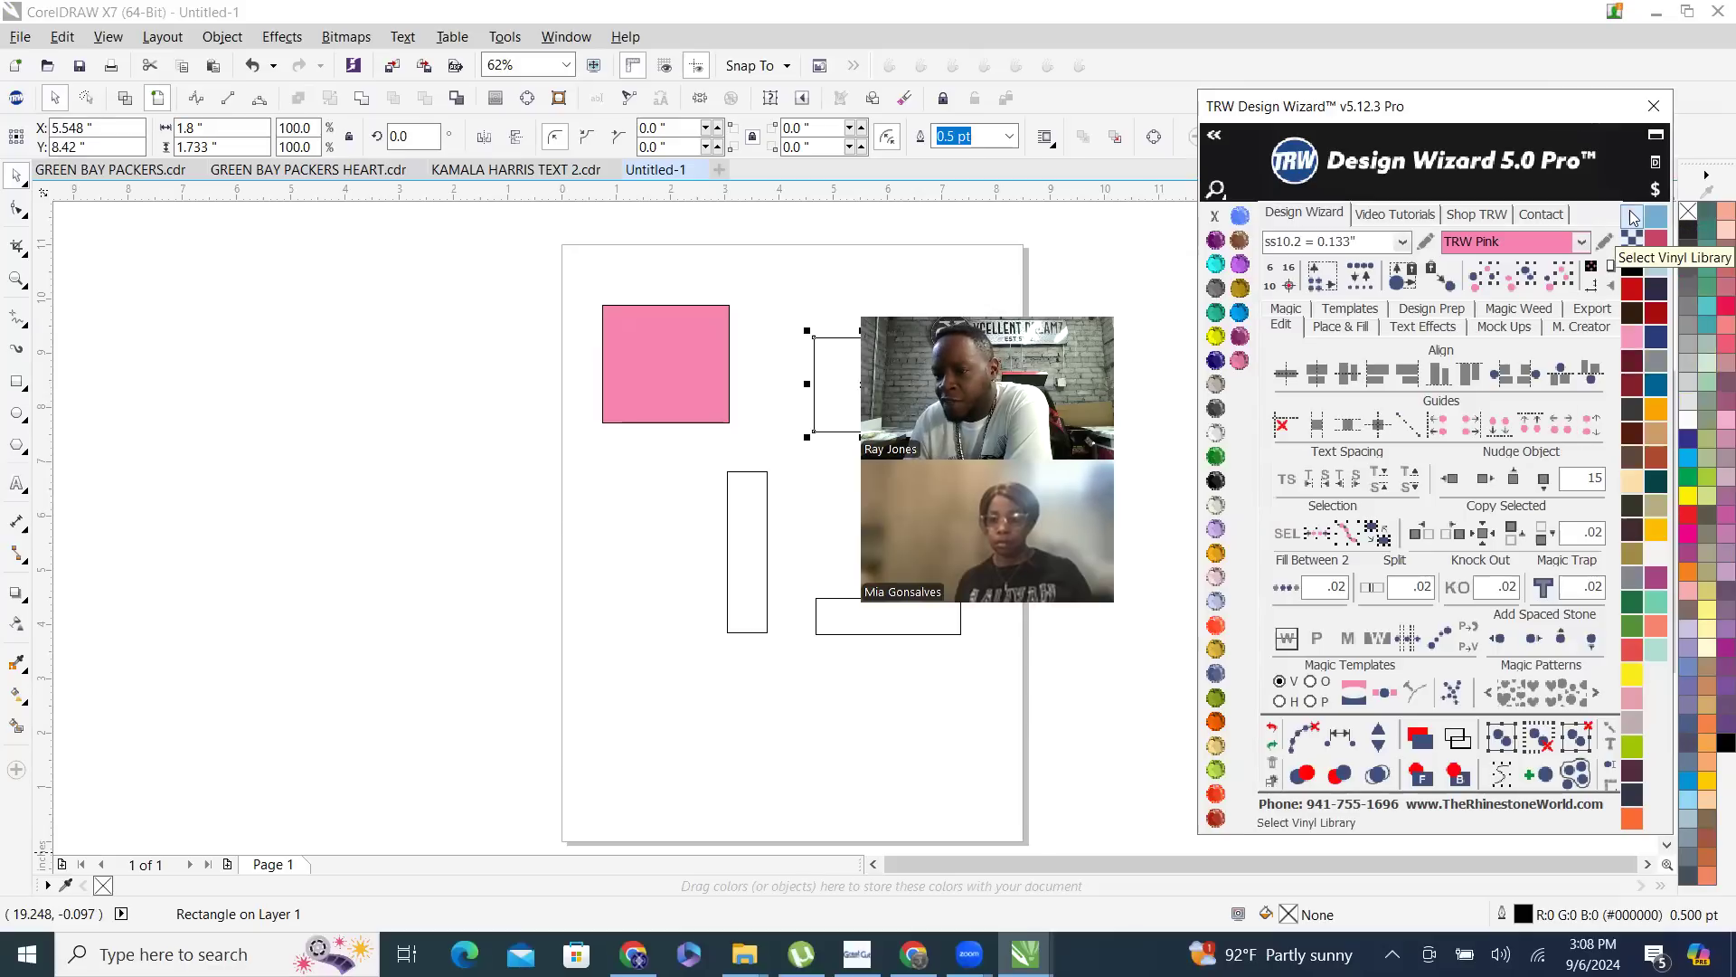
pyautogui.click(1633, 221)
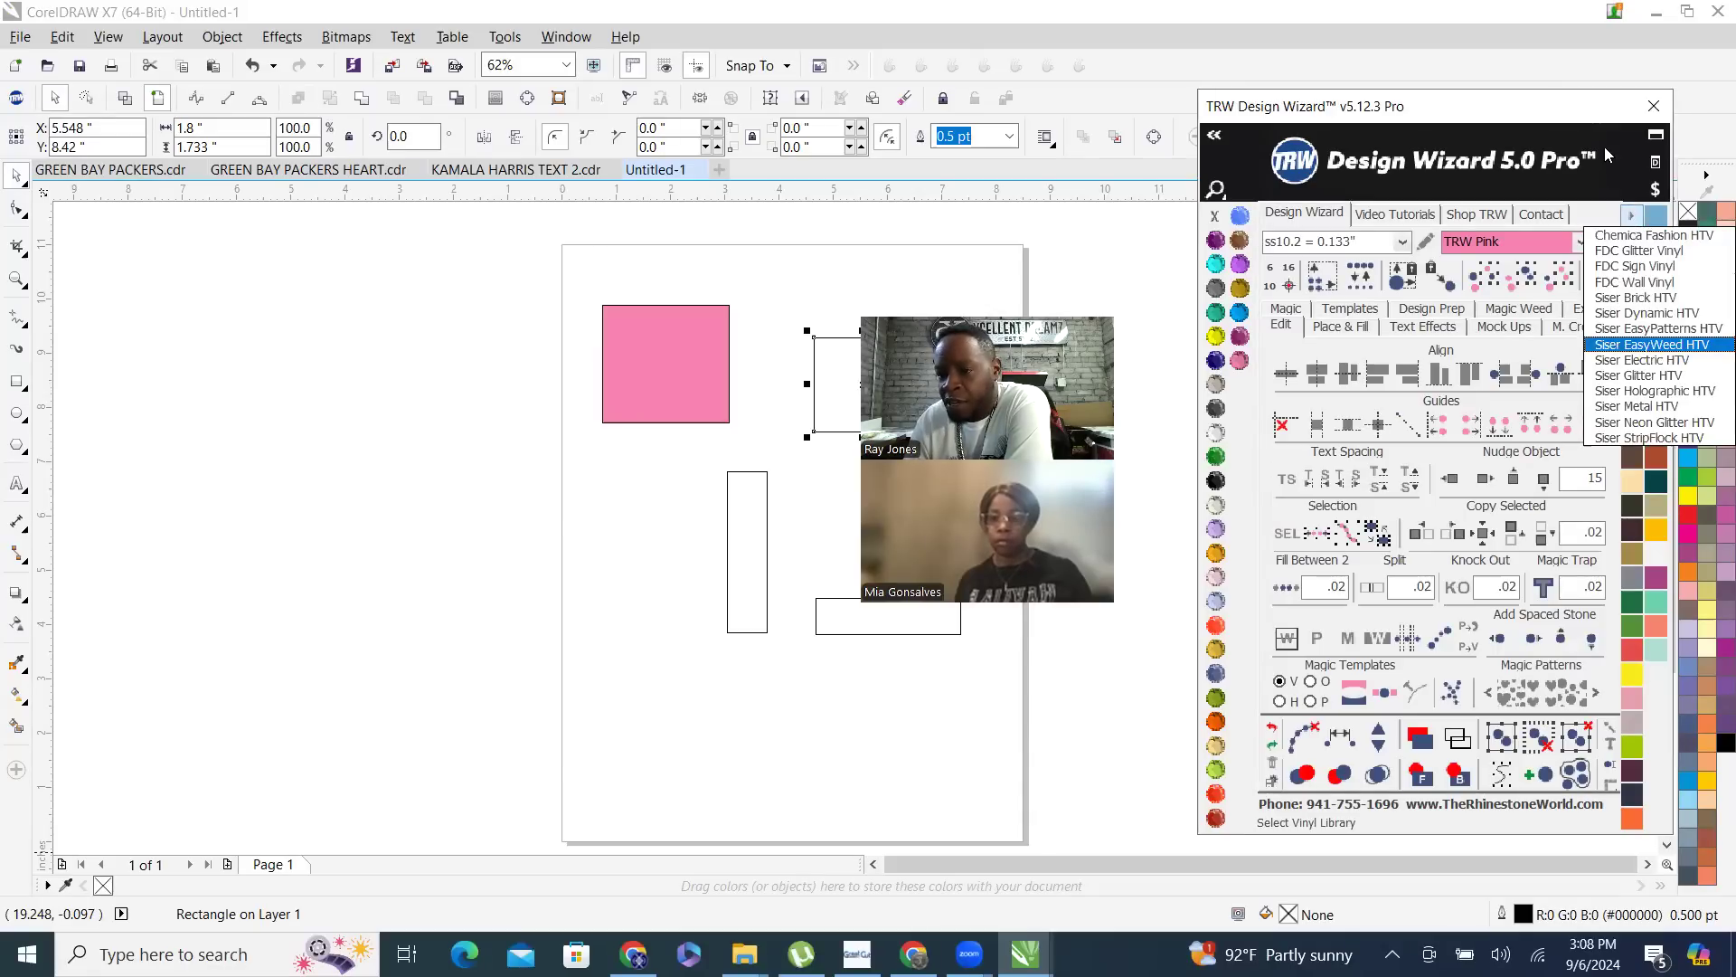
pyautogui.click(1665, 252)
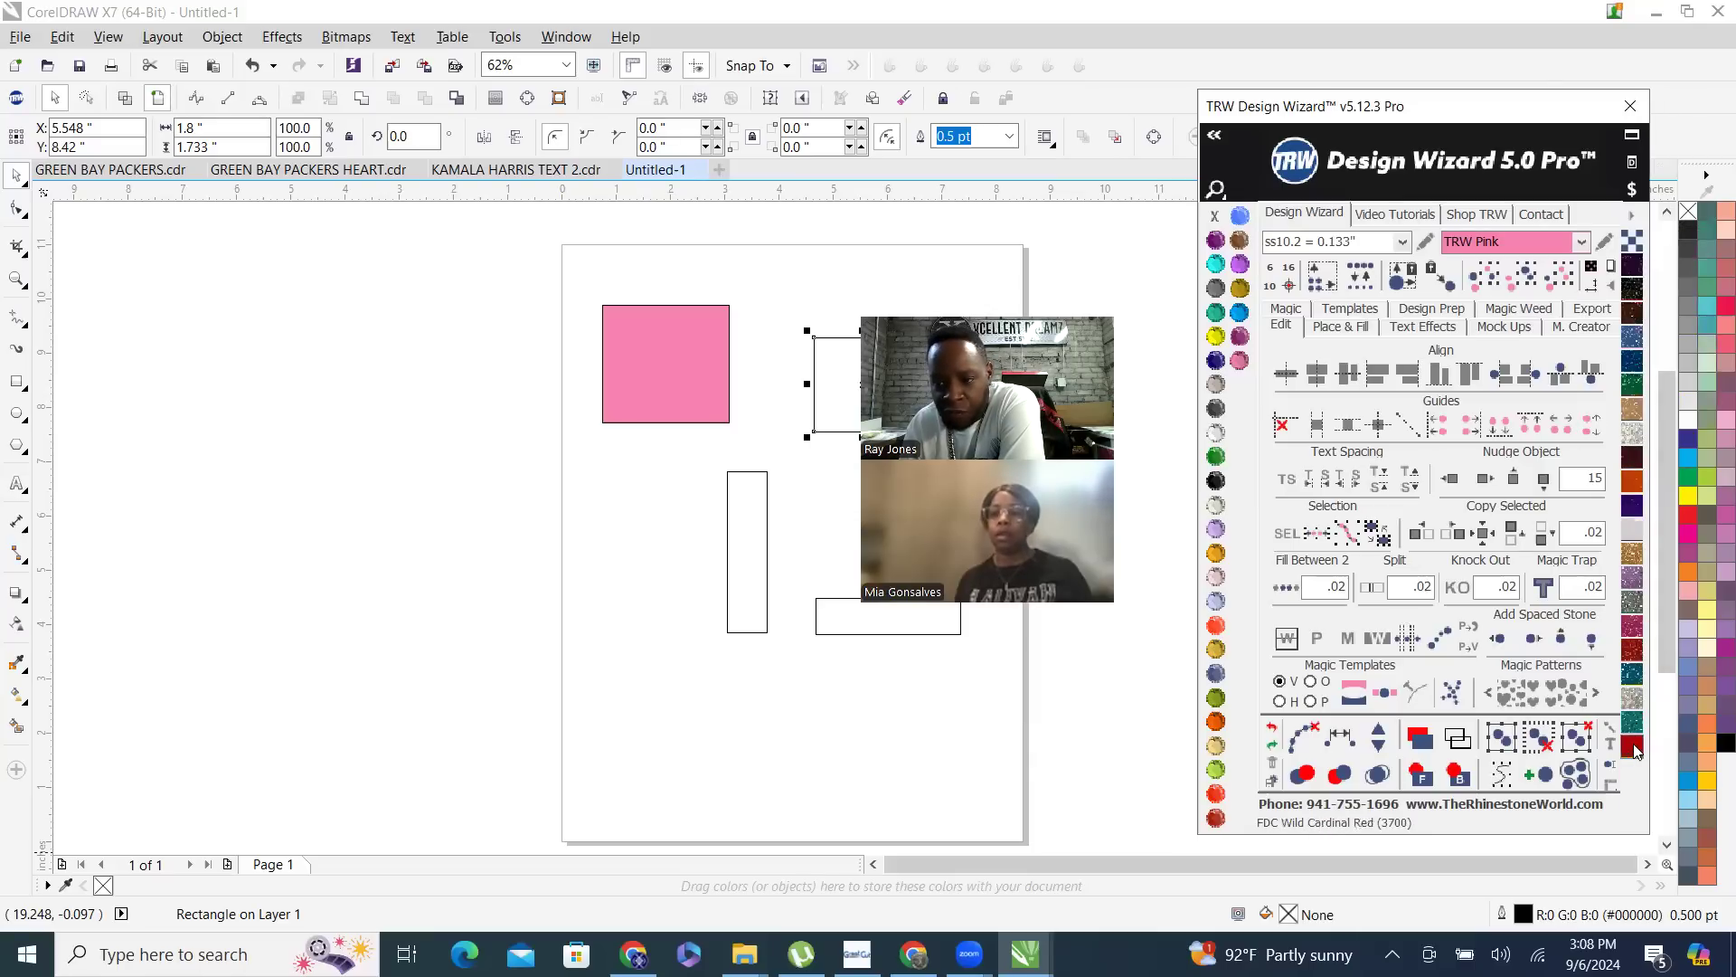
pyautogui.click(1630, 217)
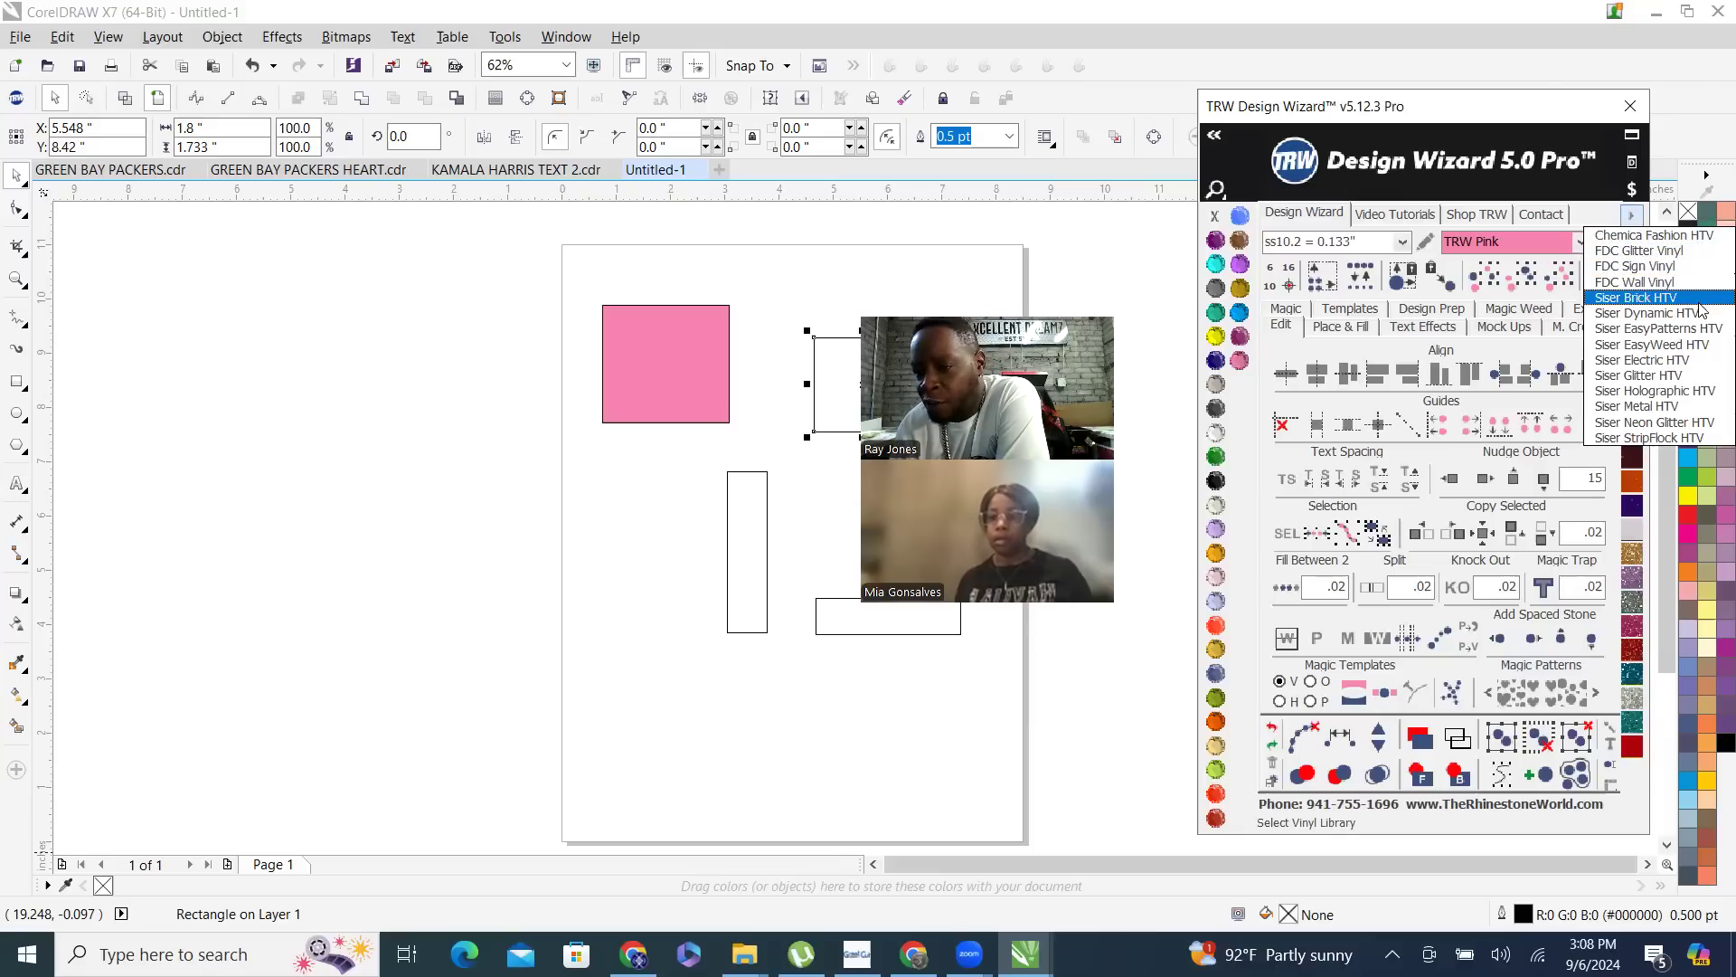
pyautogui.click(1703, 380)
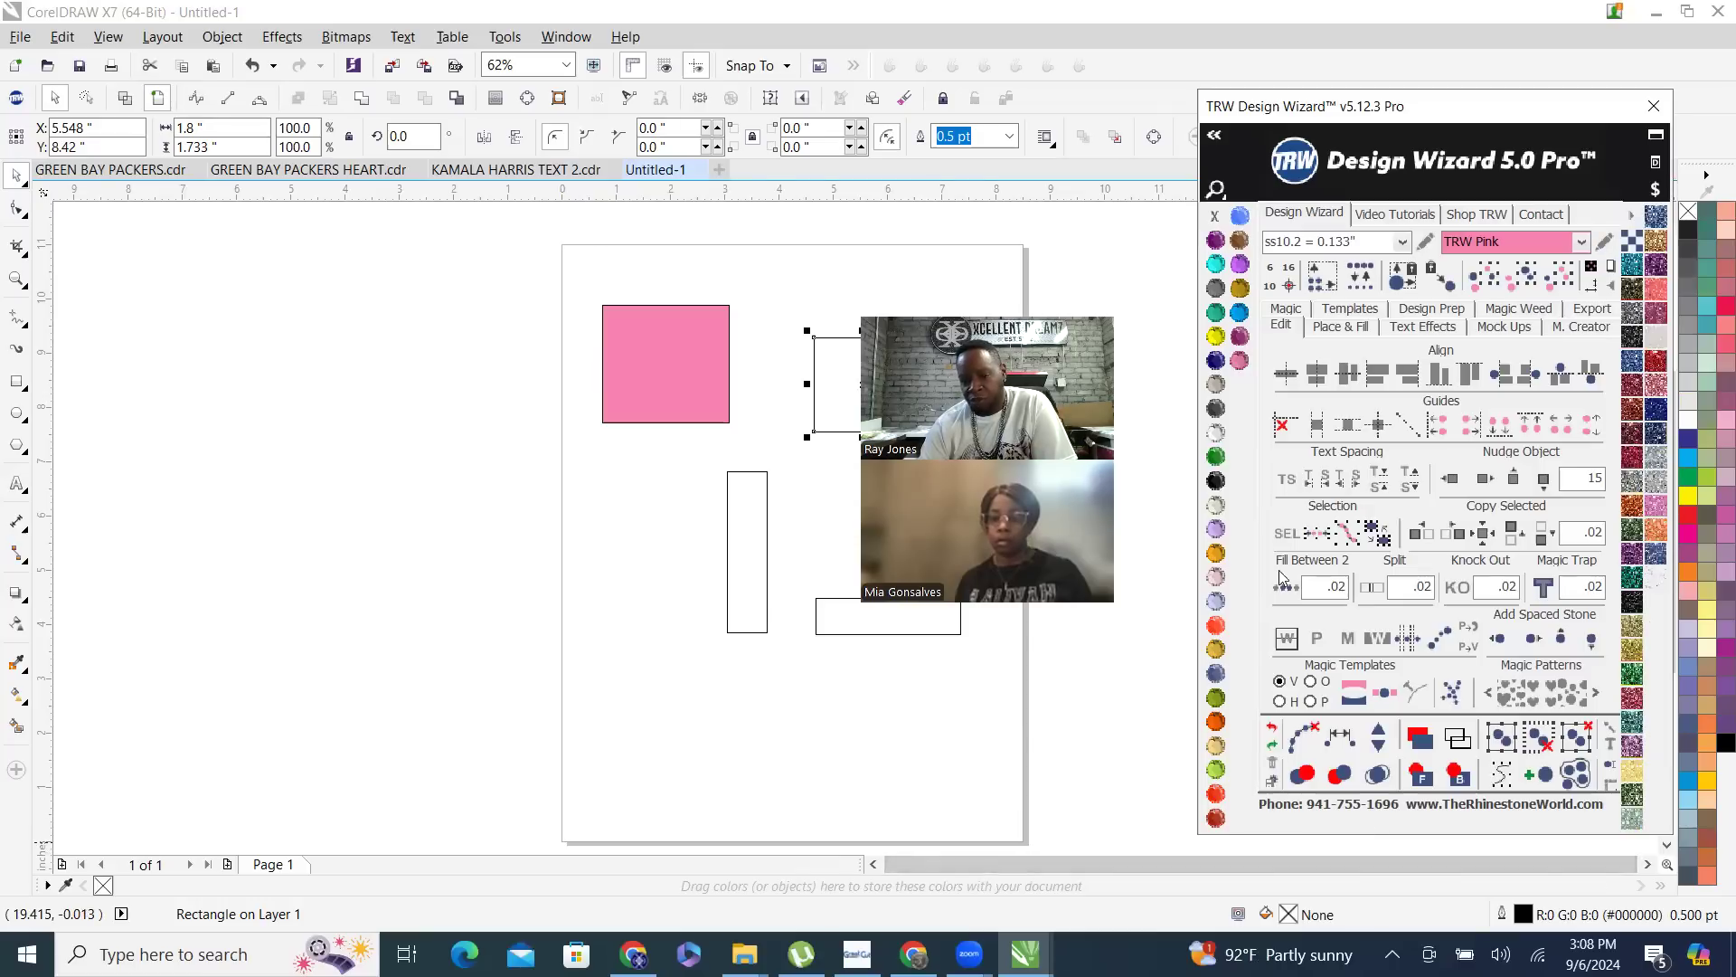
# - Move the unfilled near-square rectangle closer to the pink rectangle, centering it at about X 4.307 in, Y 8.595 in
pyautogui.scroll(-2, 577, 391)
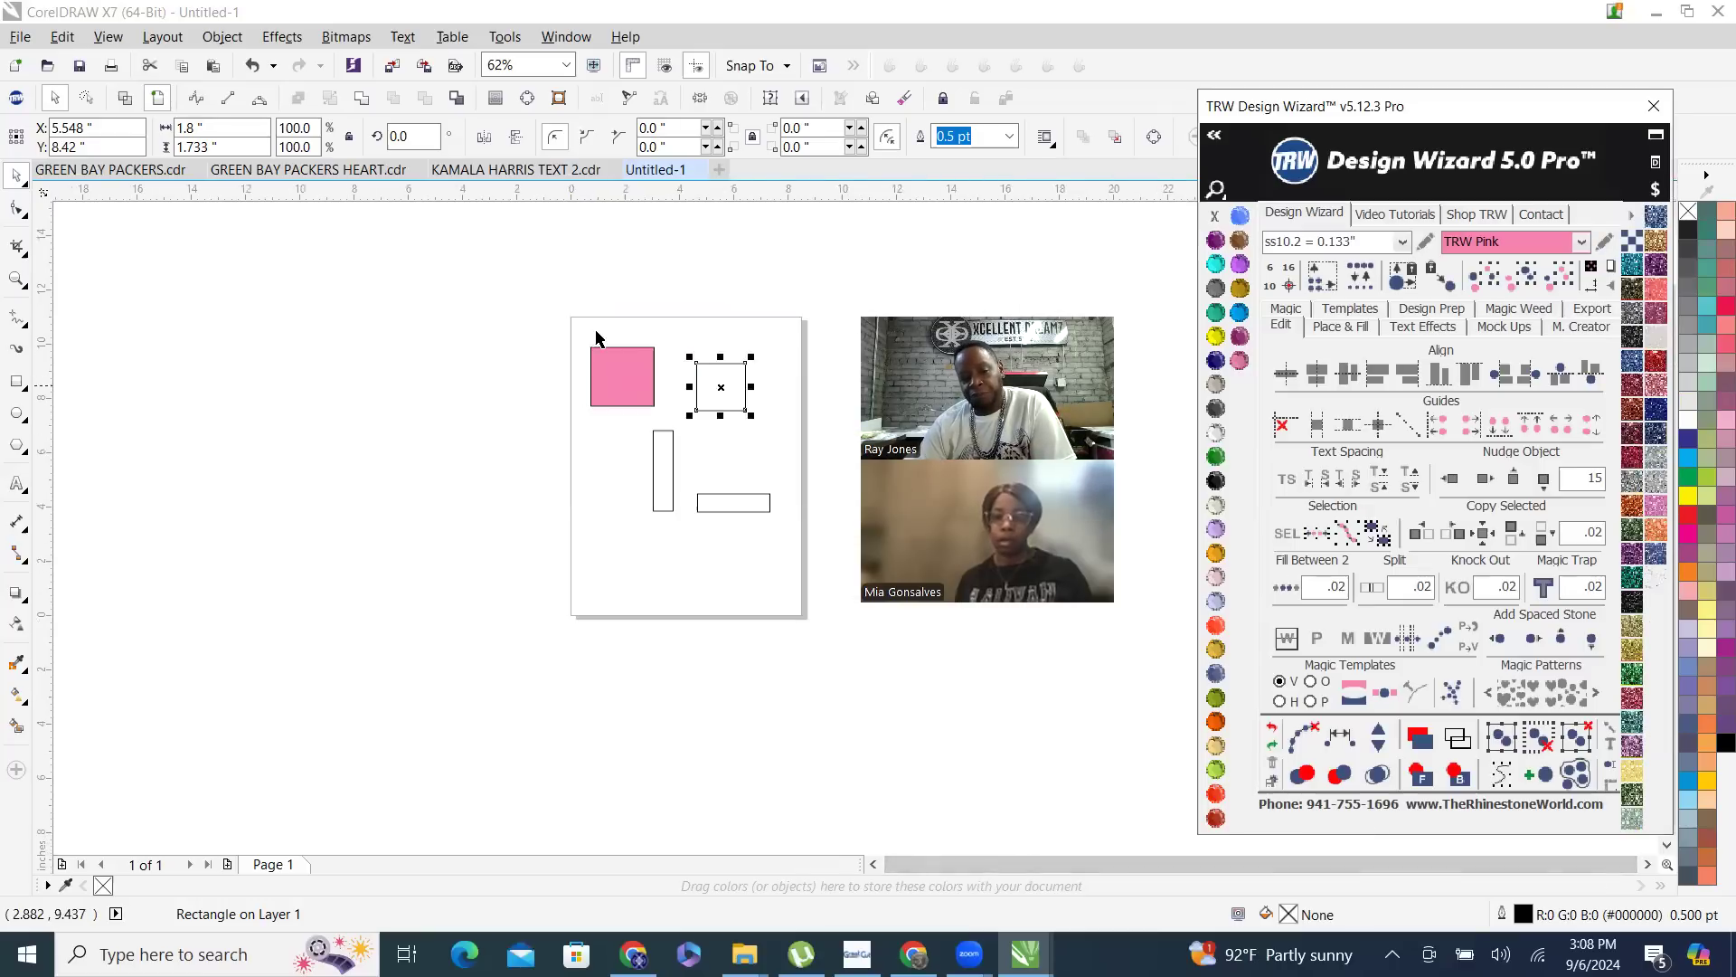
pyautogui.scroll(2, 531, 372)
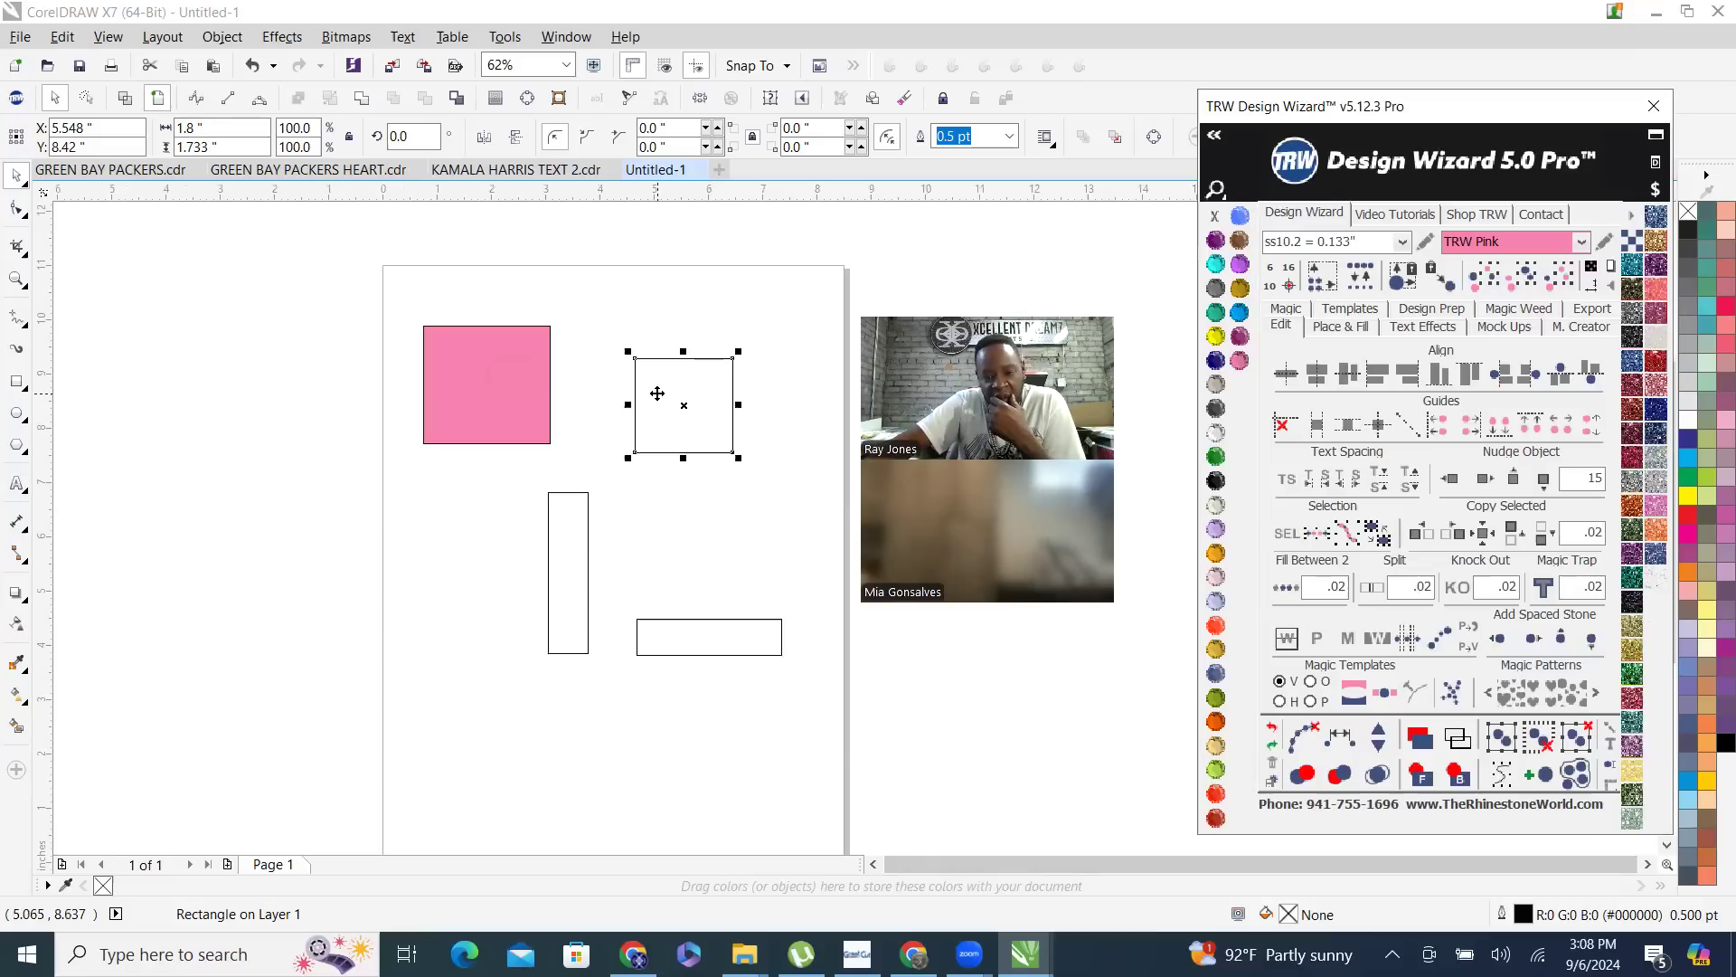
pyautogui.scroll(2, 670, 395)
pyautogui.moveTo(678, 387); pyautogui.dragTo(542, 366)
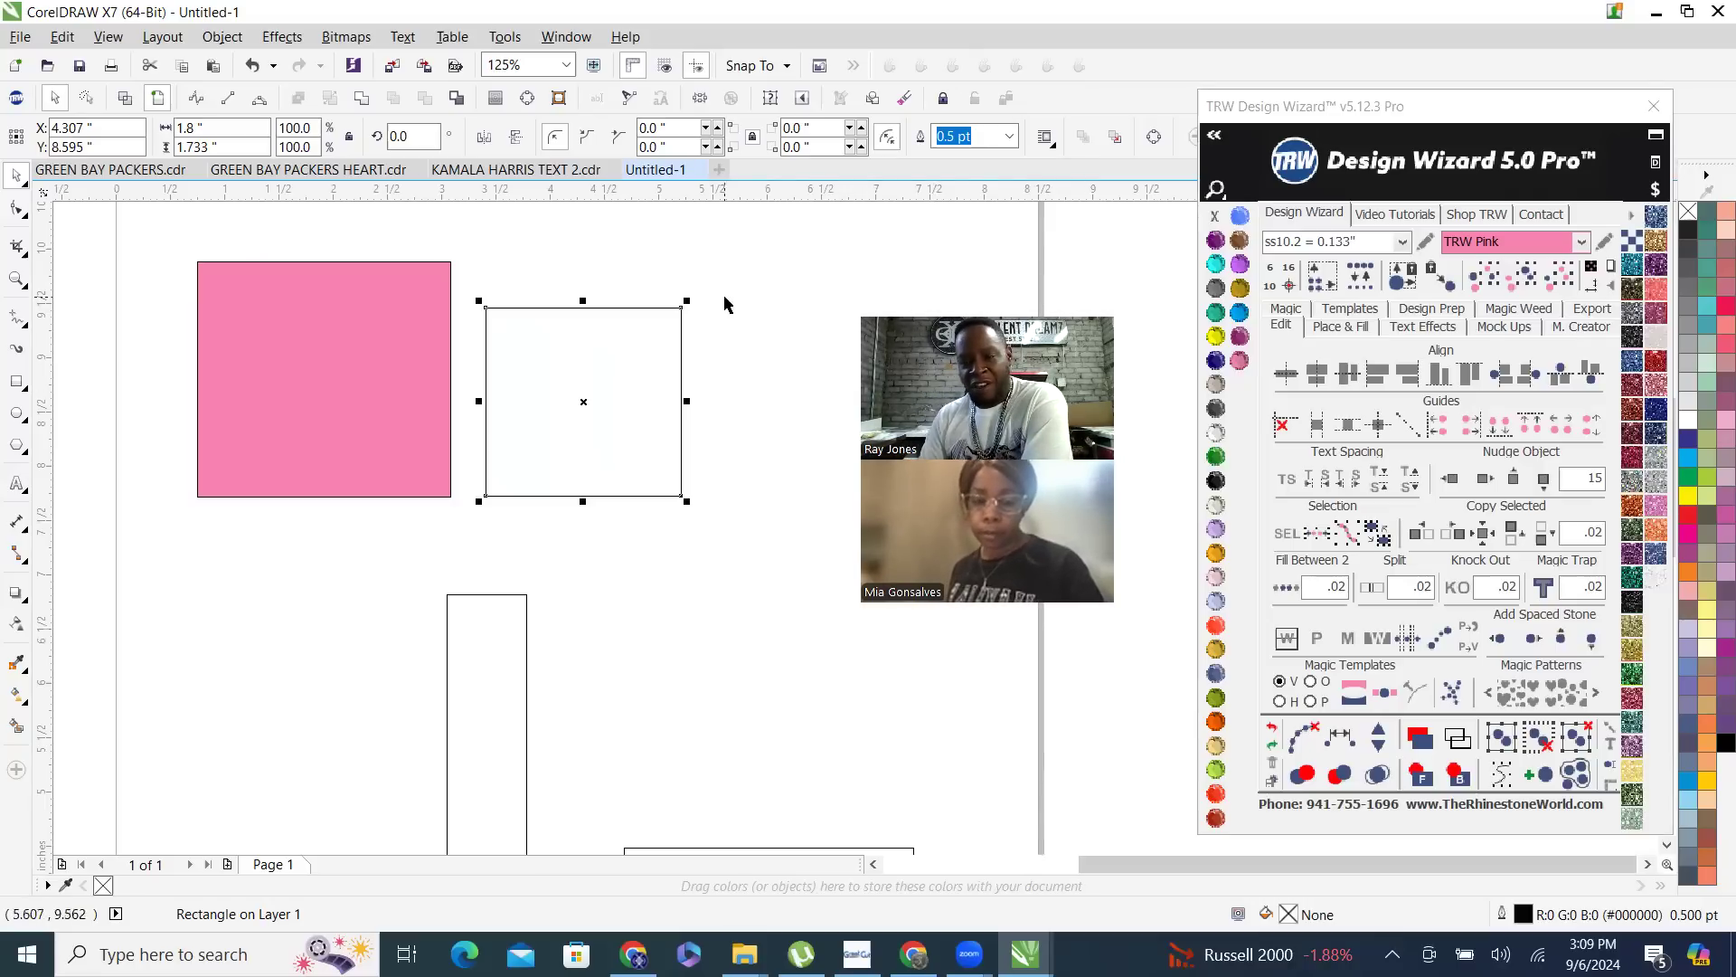
# - Fill the near-square rectangle beside the pink one with the Old Gold glitter vinyl pattern
pyautogui.click(761, 288)
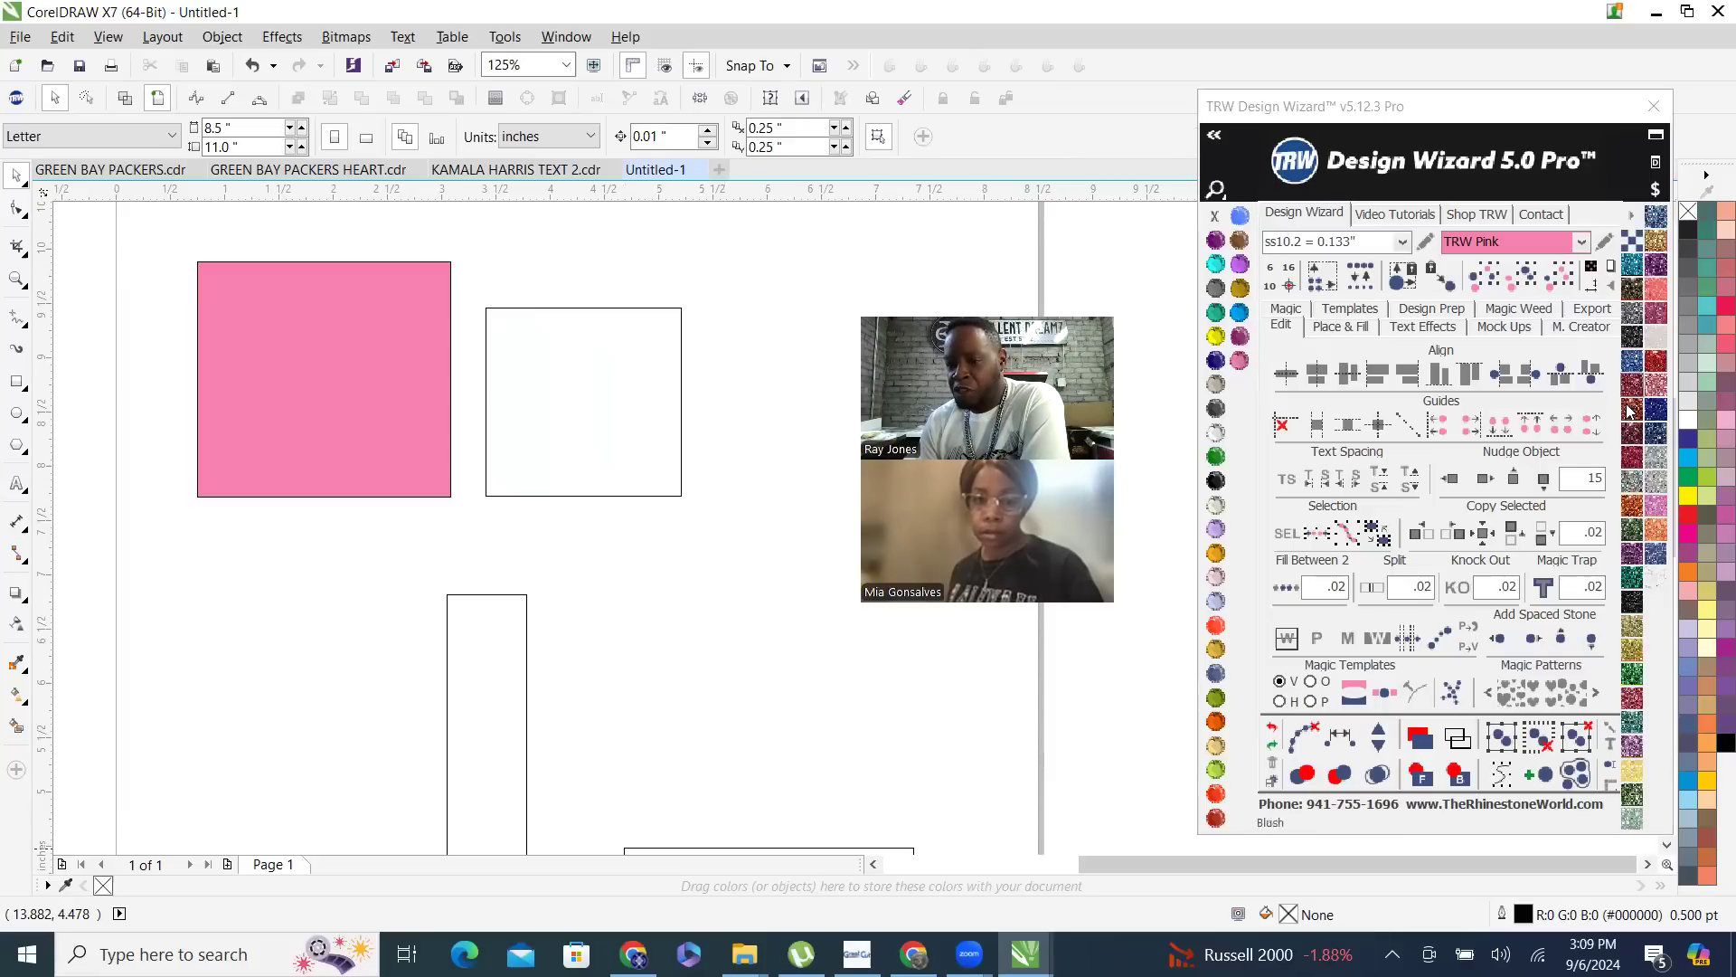
pyautogui.click(608, 417)
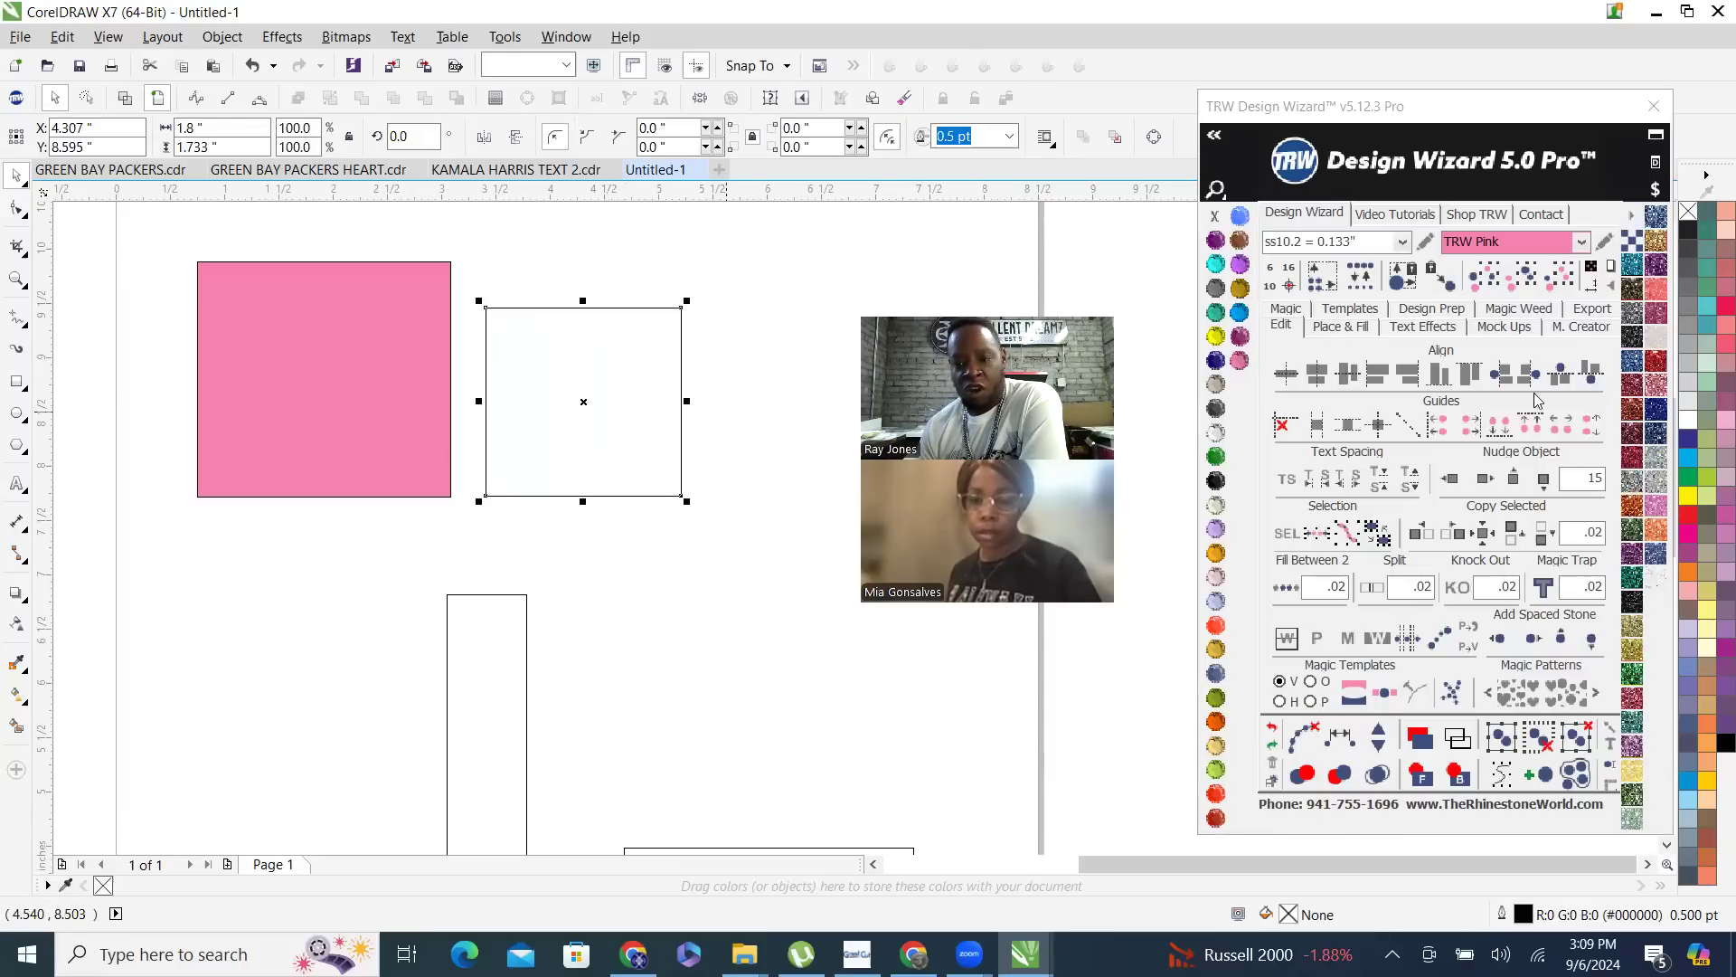
pyautogui.click(1657, 241)
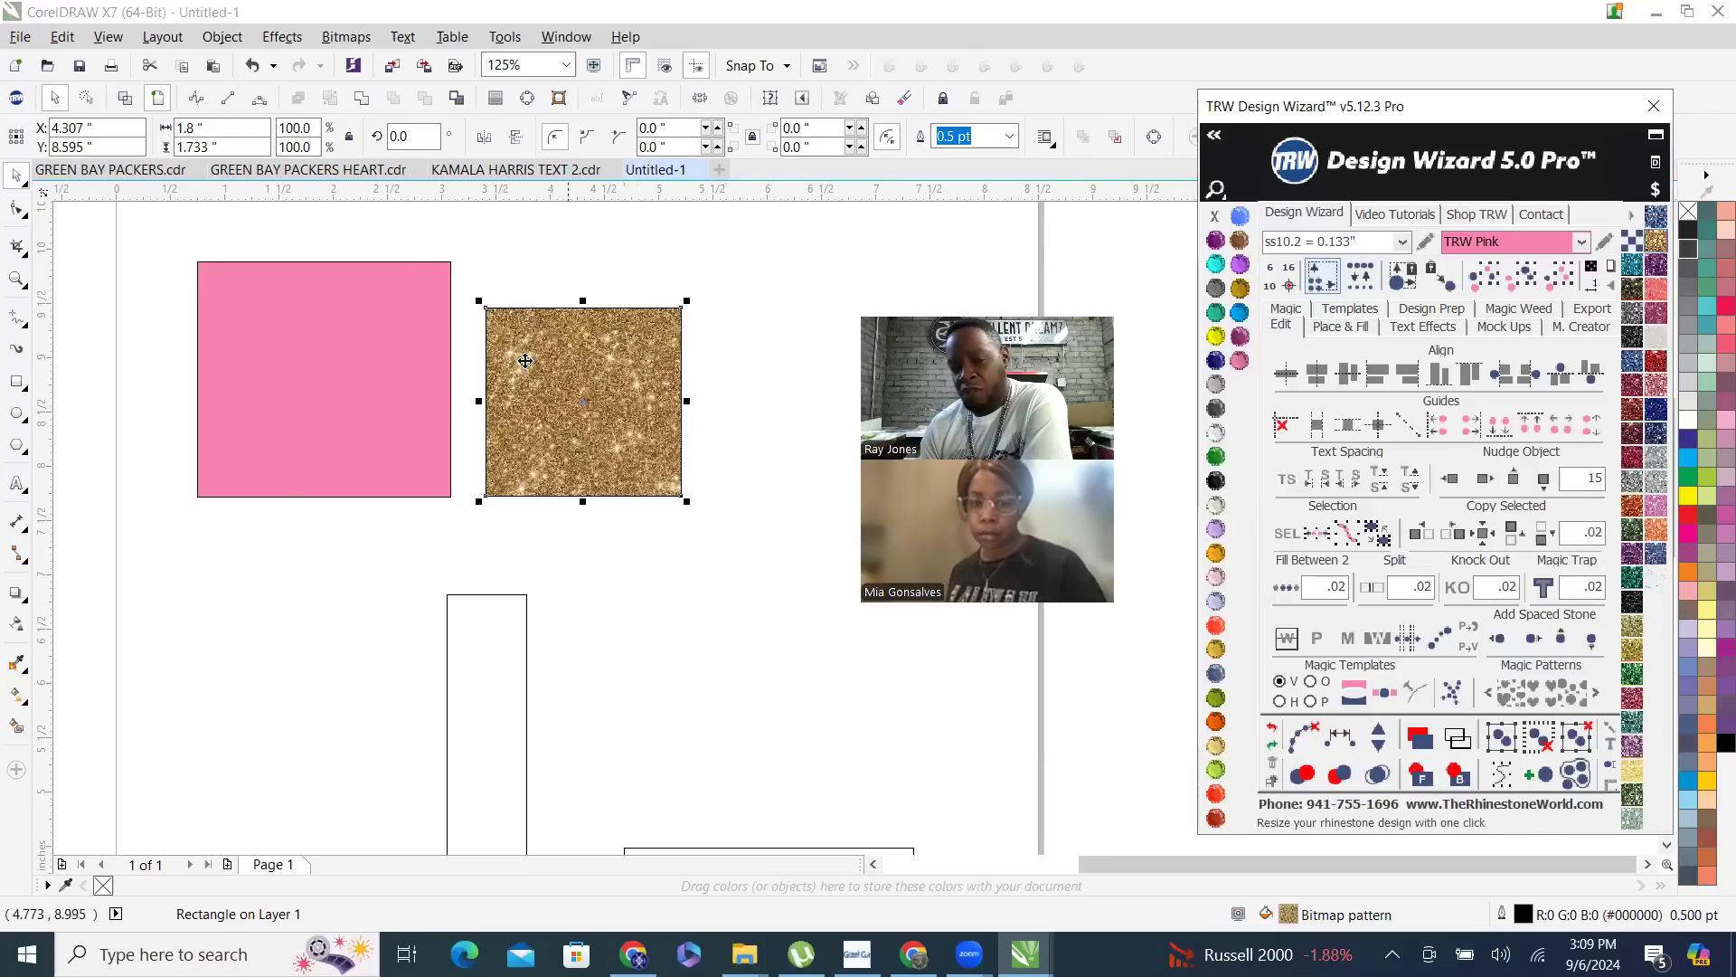
# - Change the vinyl pattern size of the gold glitter rectangle to Small, Large and finally X-Large
pyautogui.scroll(2, 547, 353)
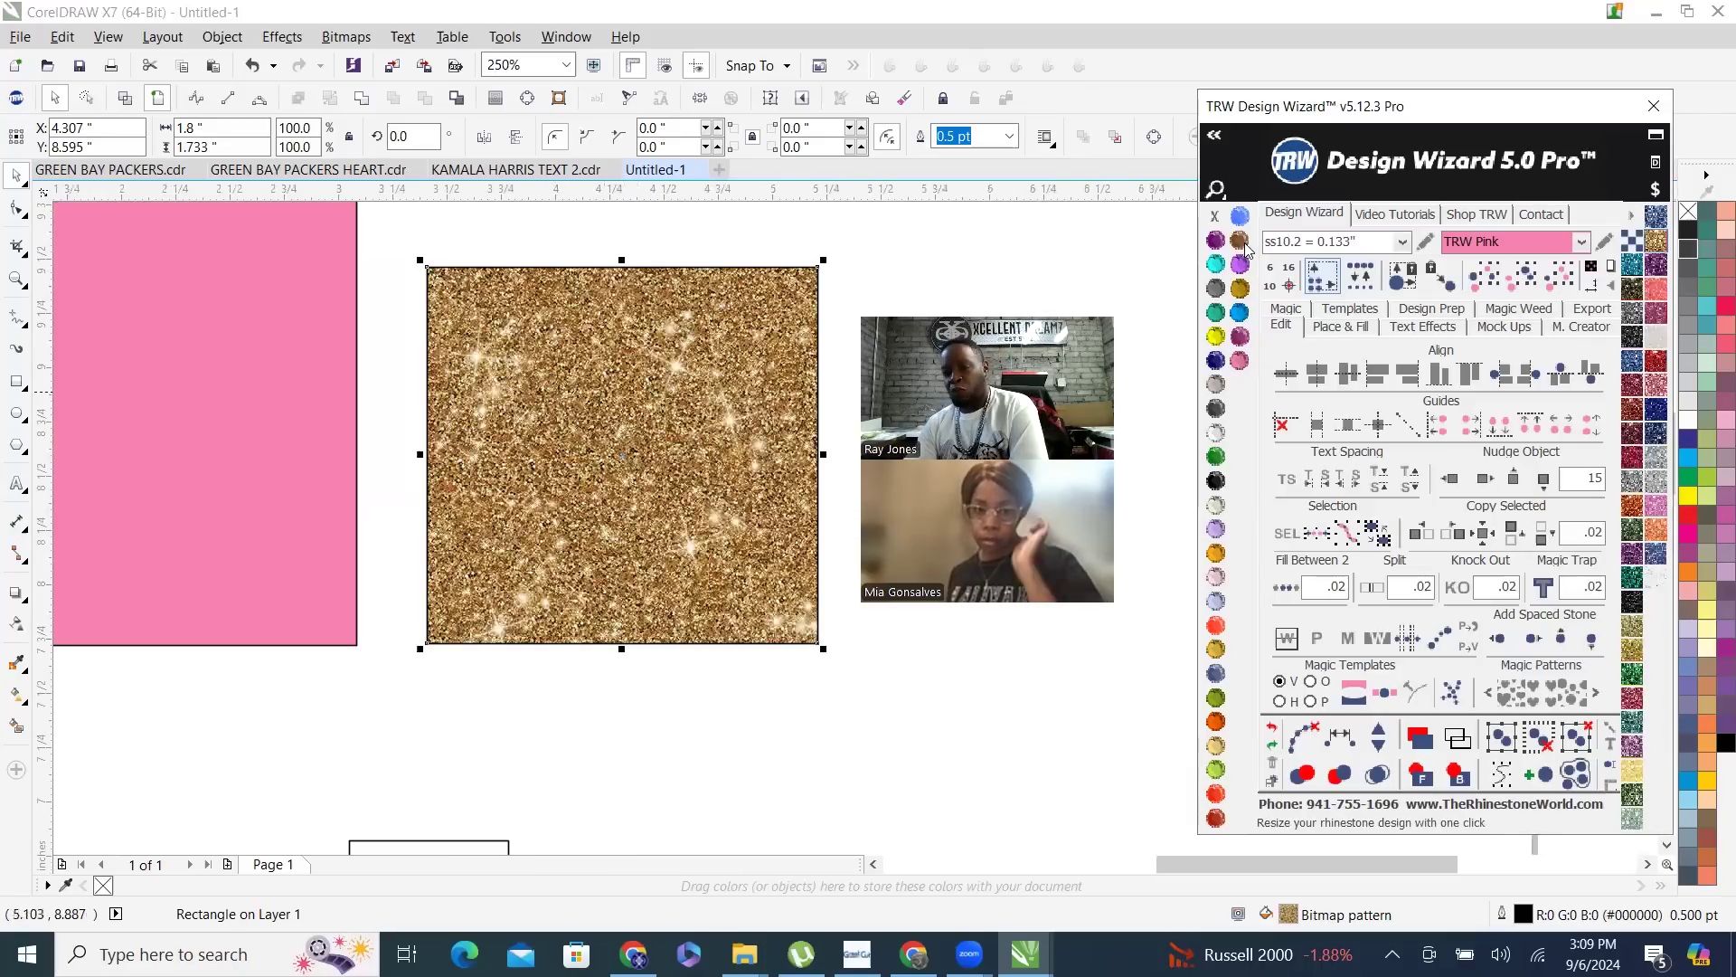
pyautogui.click(1632, 246)
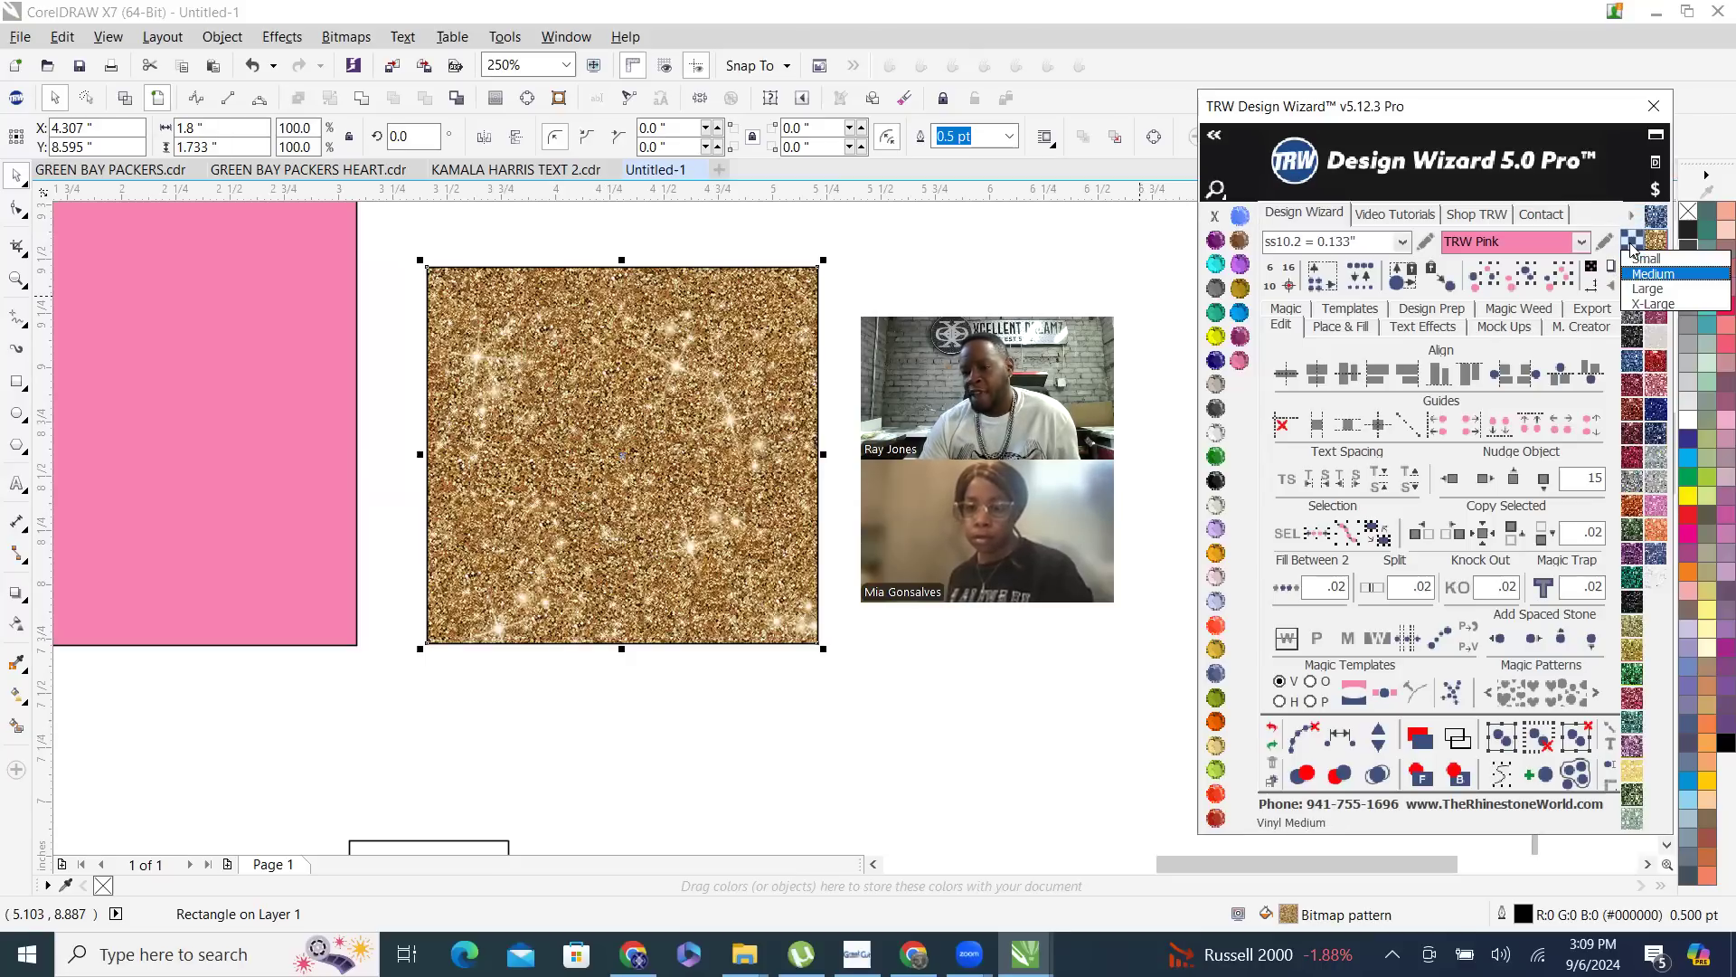
pyautogui.click(1649, 265)
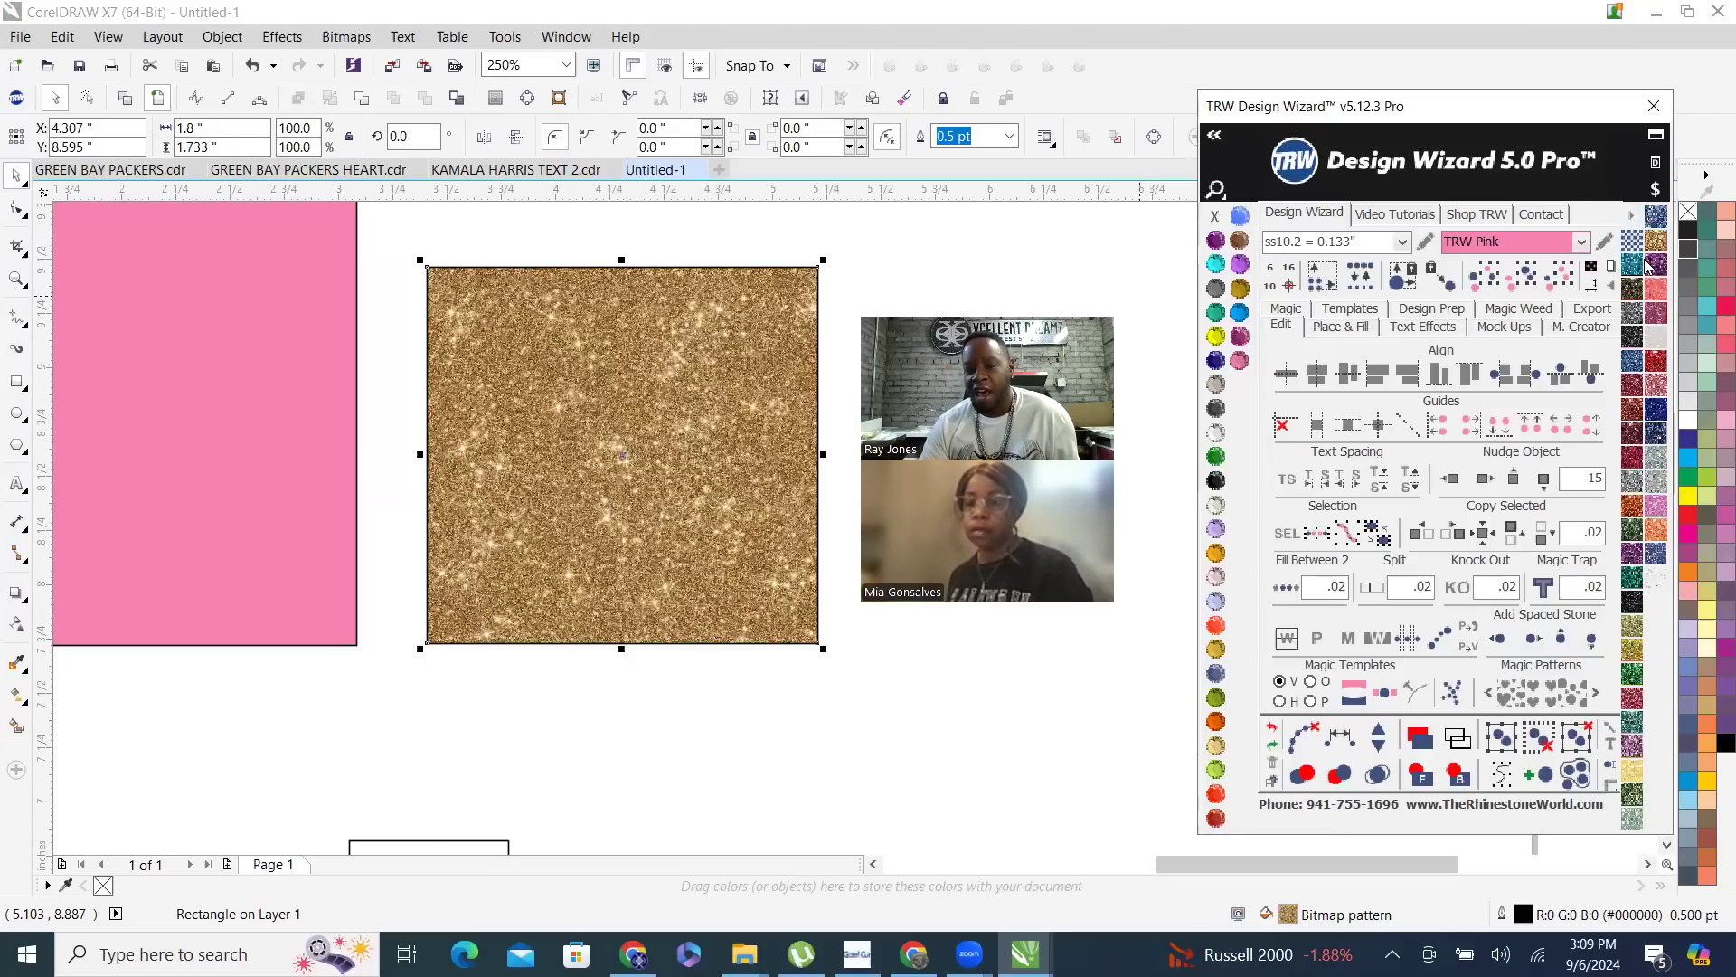
pyautogui.click(1633, 244)
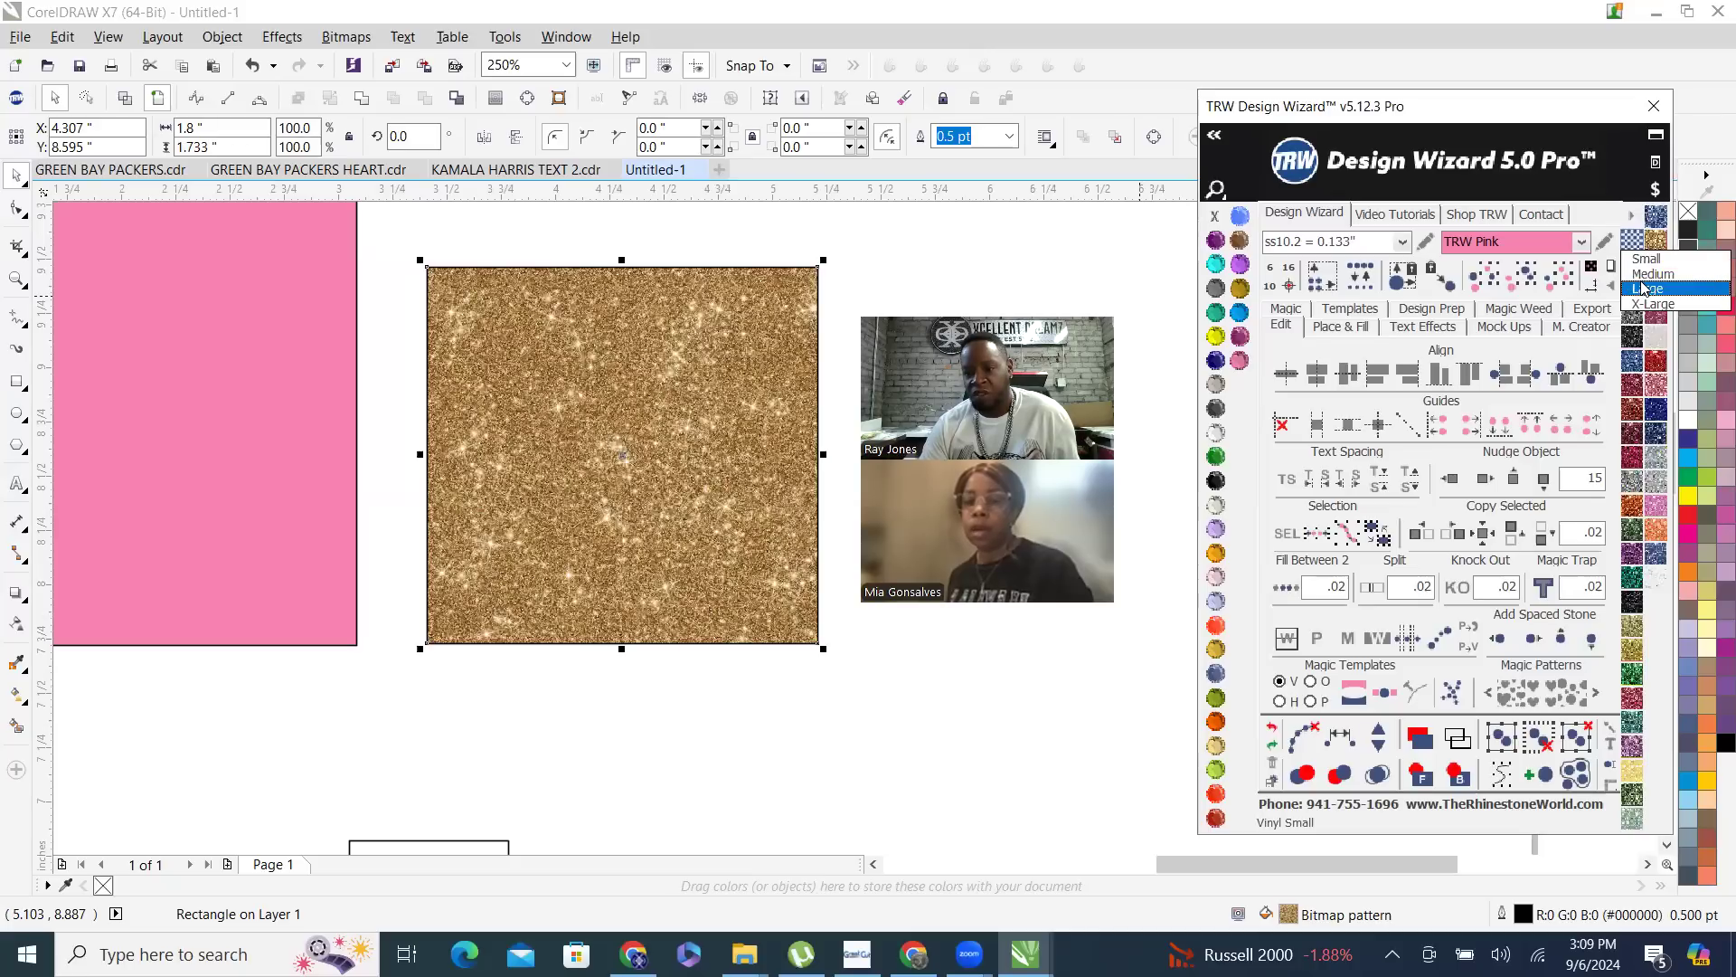
pyautogui.click(1644, 288)
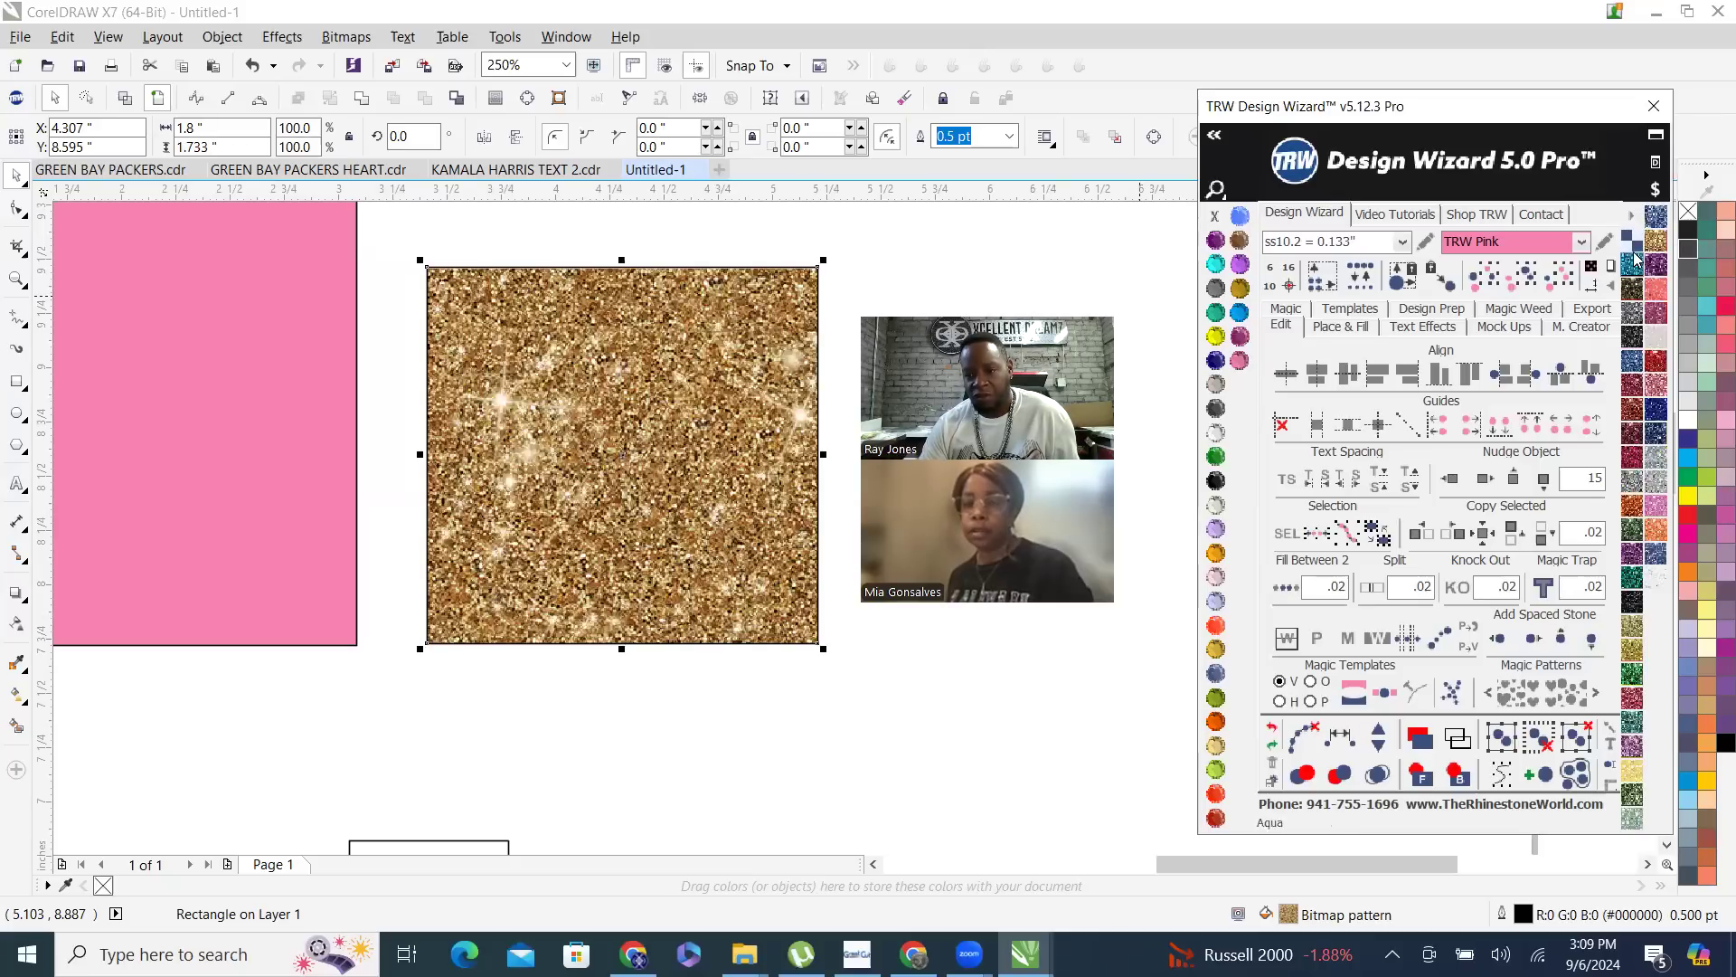
pyautogui.click(1633, 243)
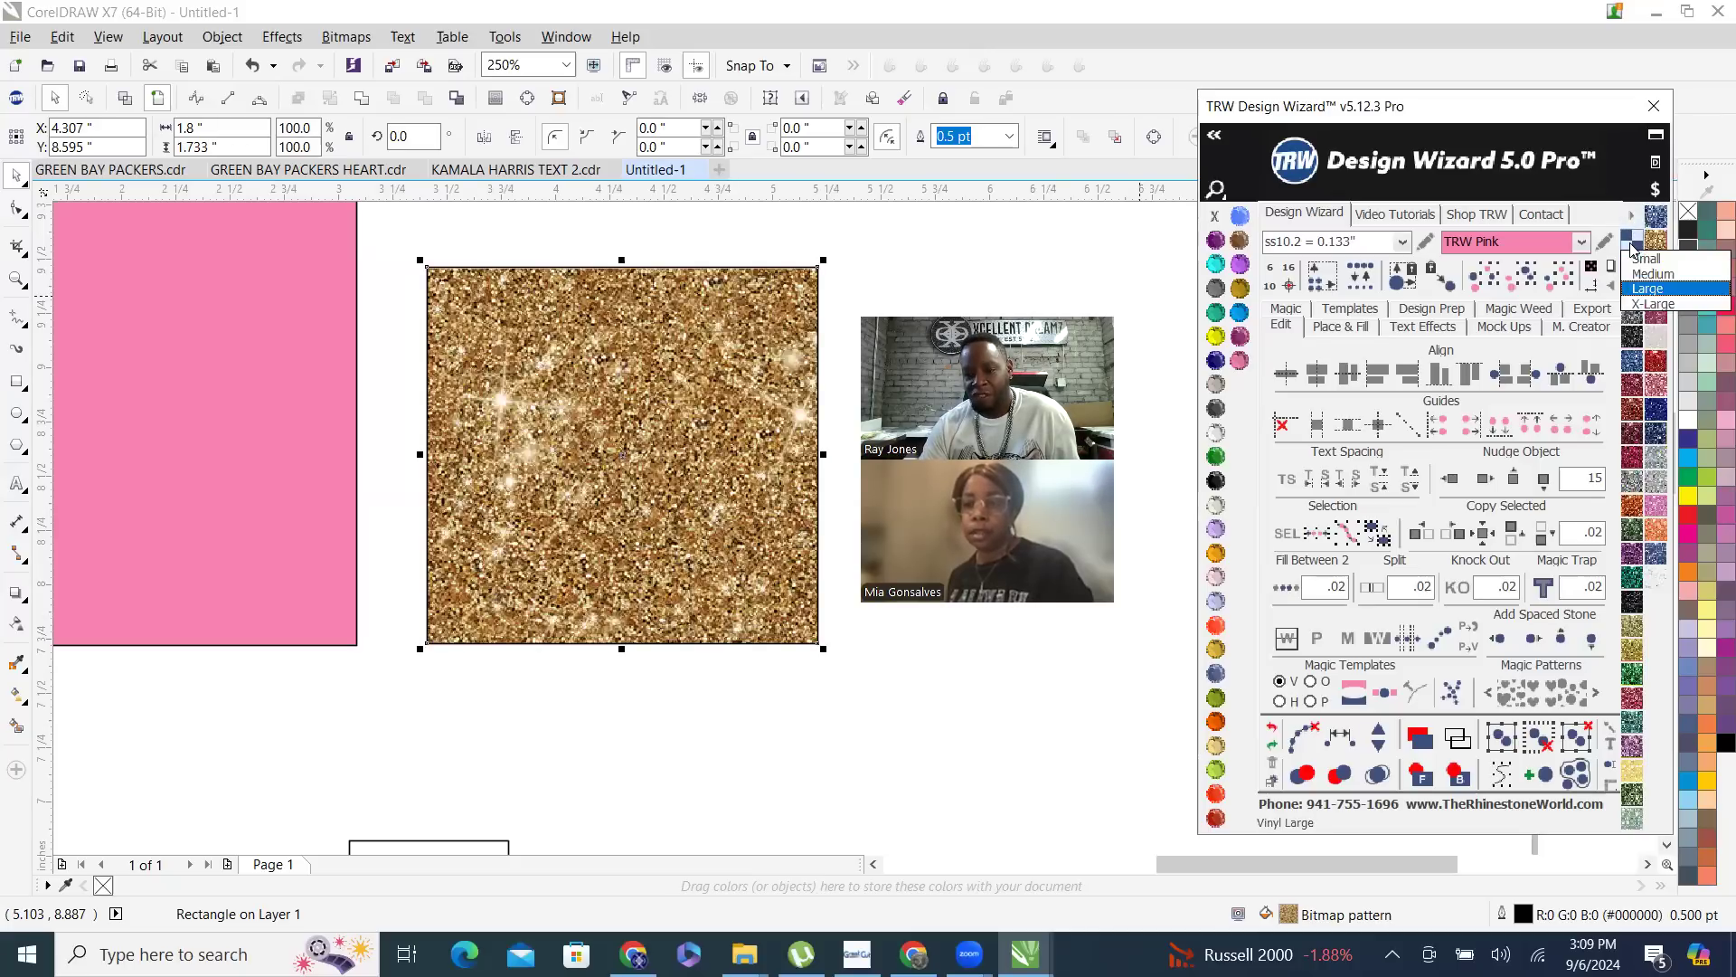
pyautogui.click(1659, 304)
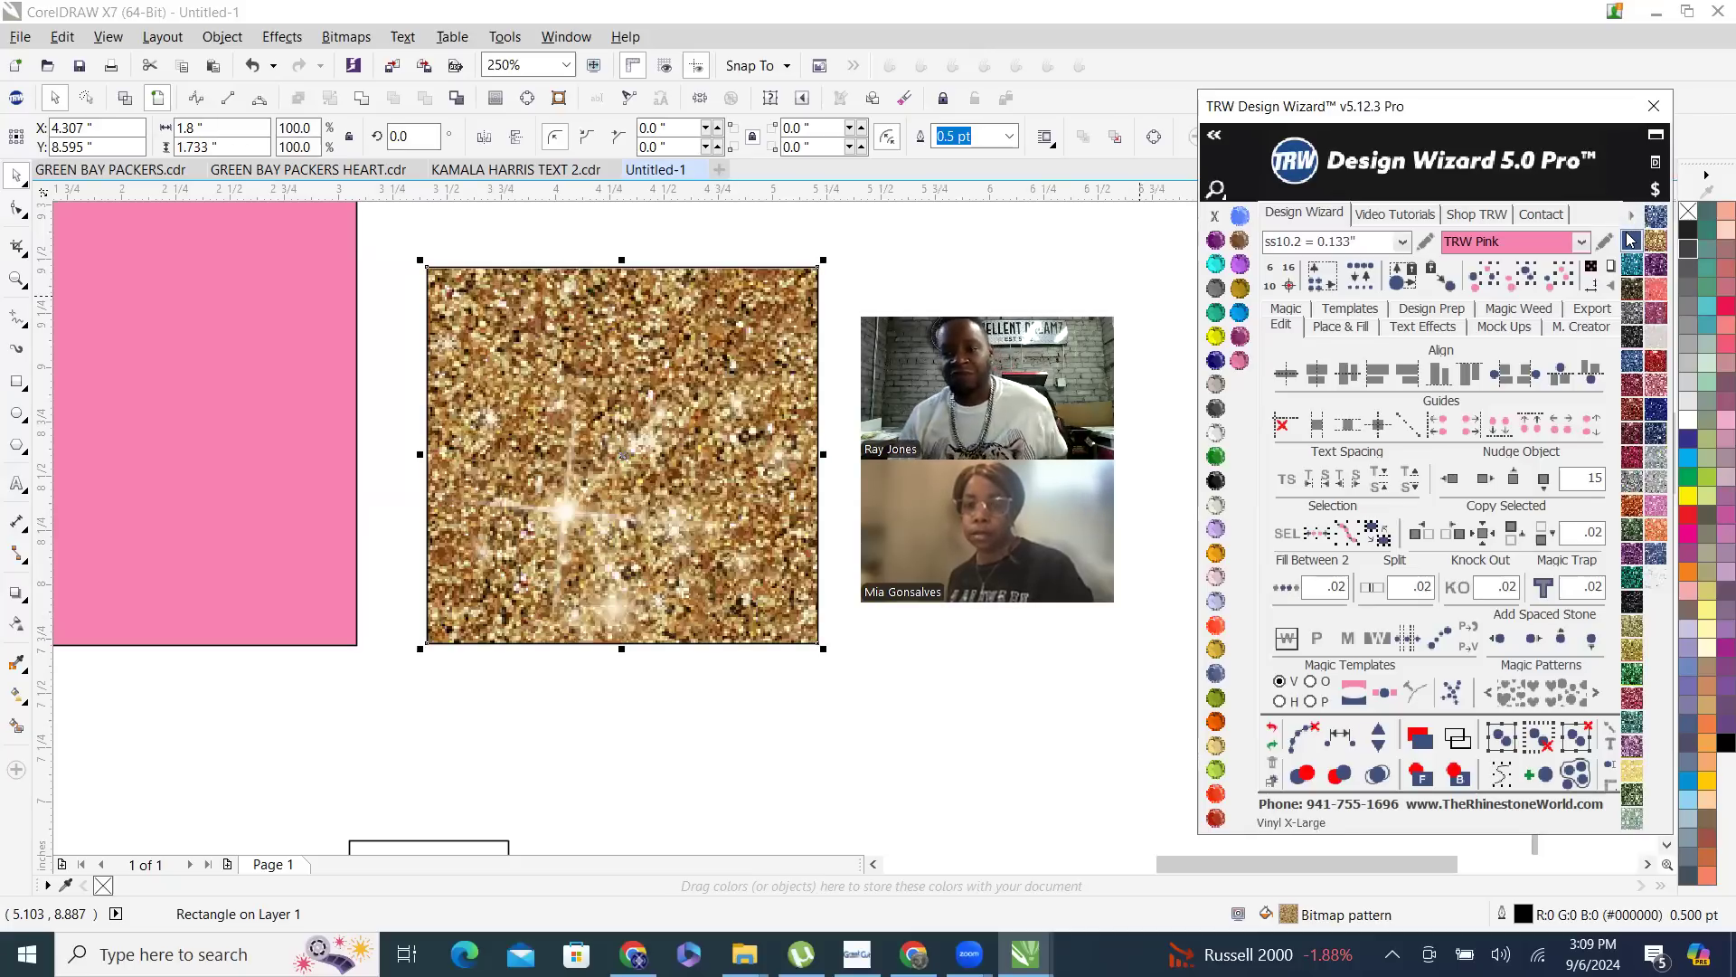
pyautogui.click(635, 247)
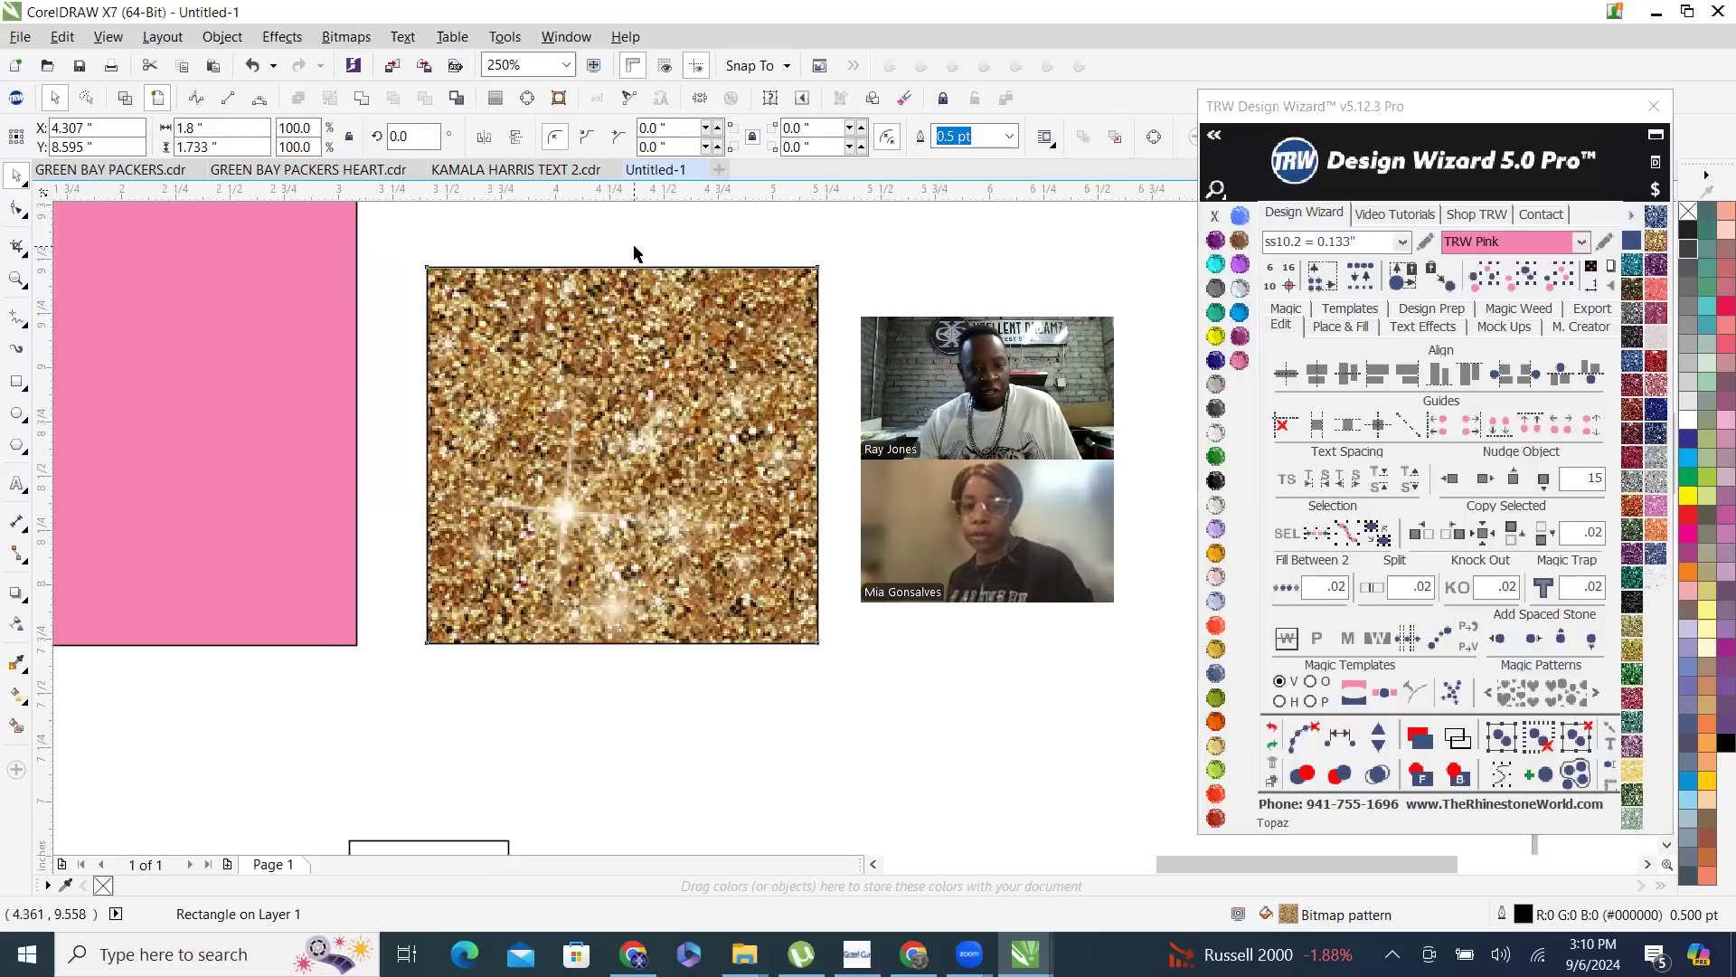
pyautogui.scroll(-2, 684, 506)
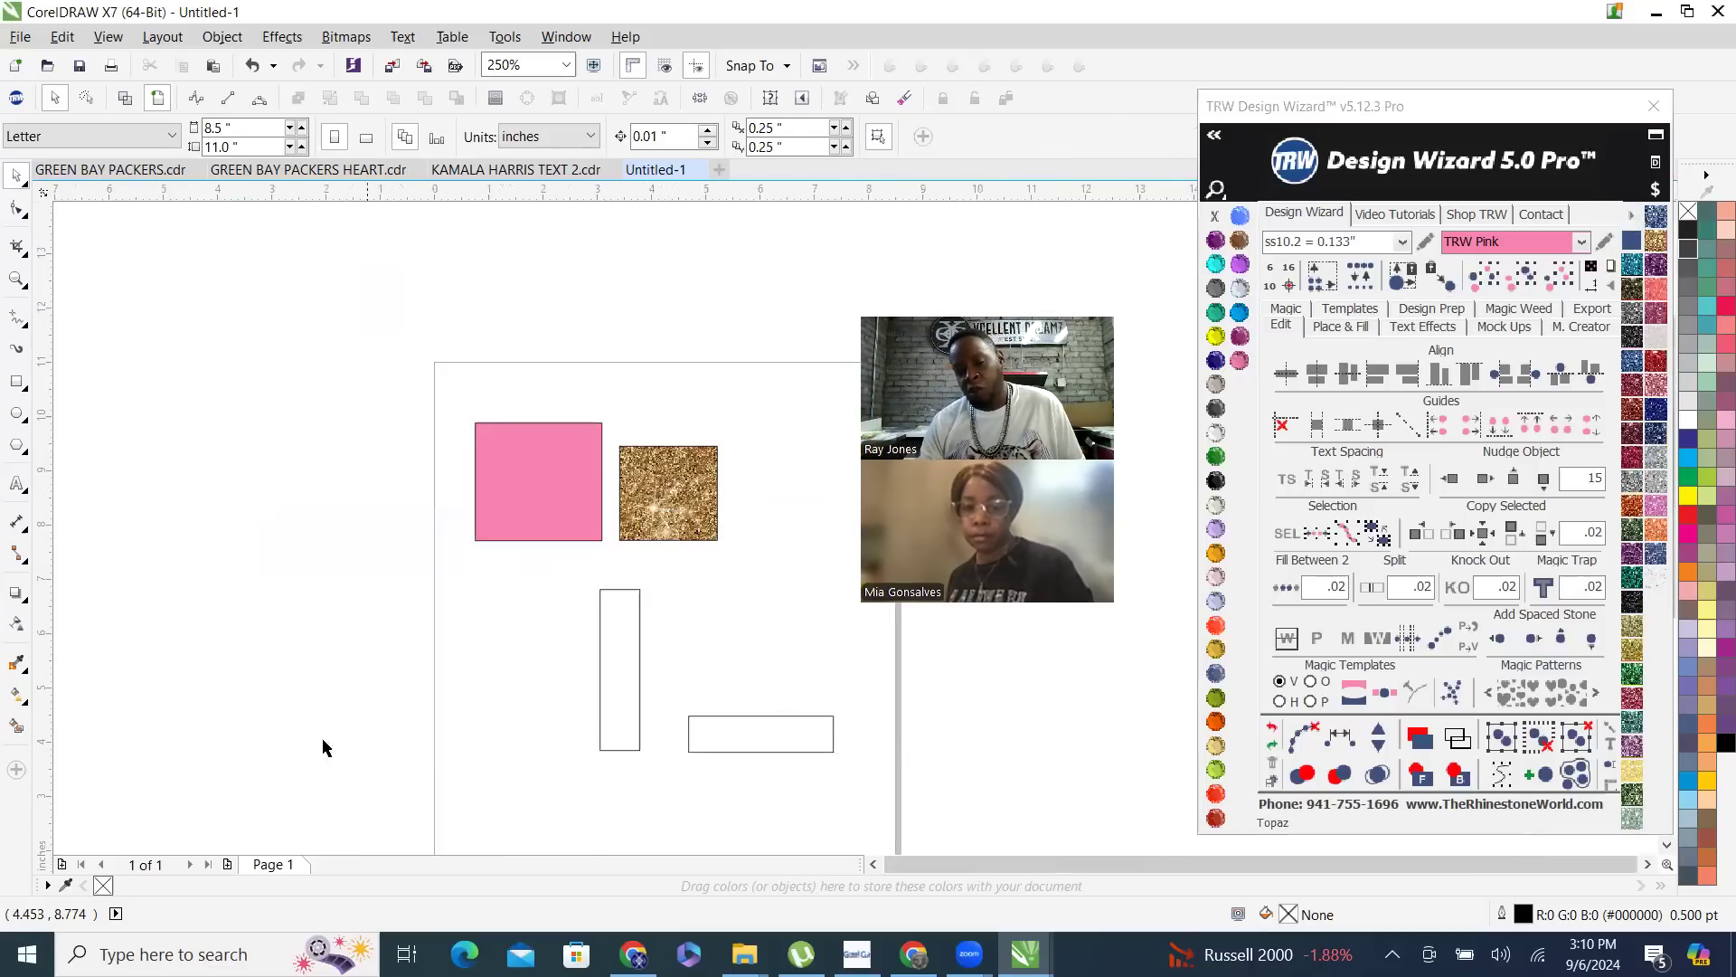
pyautogui.scroll(1, 613, 617)
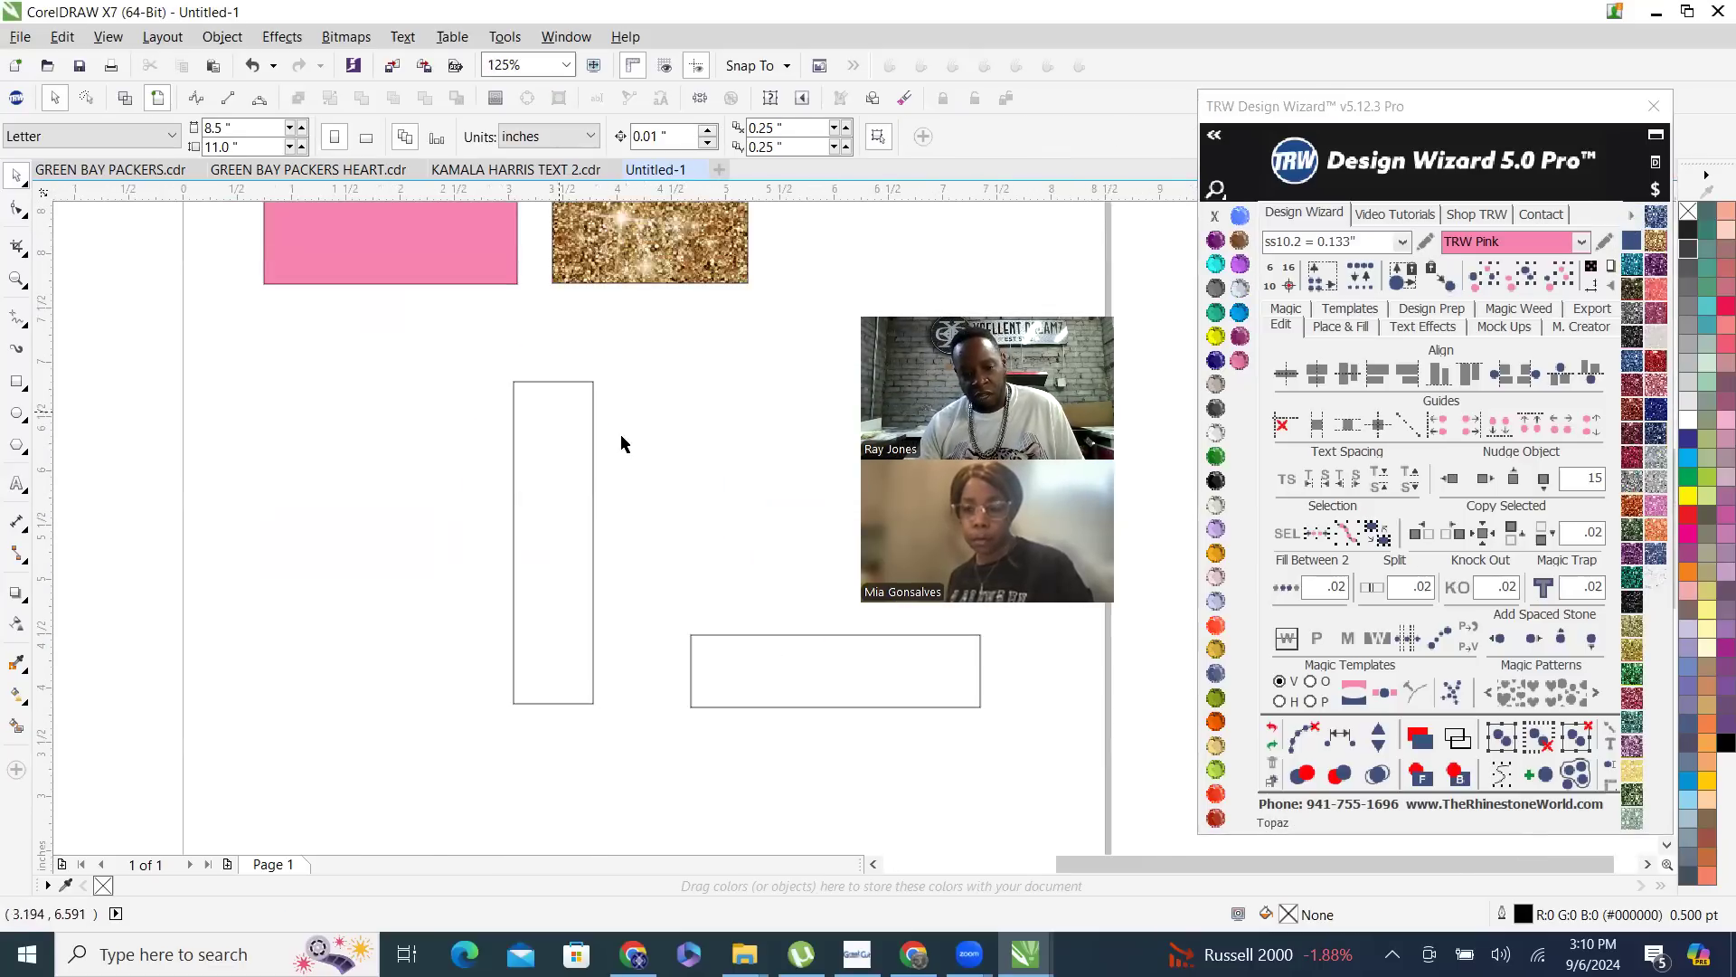
pyautogui.scroll(-1, 503, 604)
pyautogui.scroll(2, 407, 461)
pyautogui.scroll(-1, 415, 403)
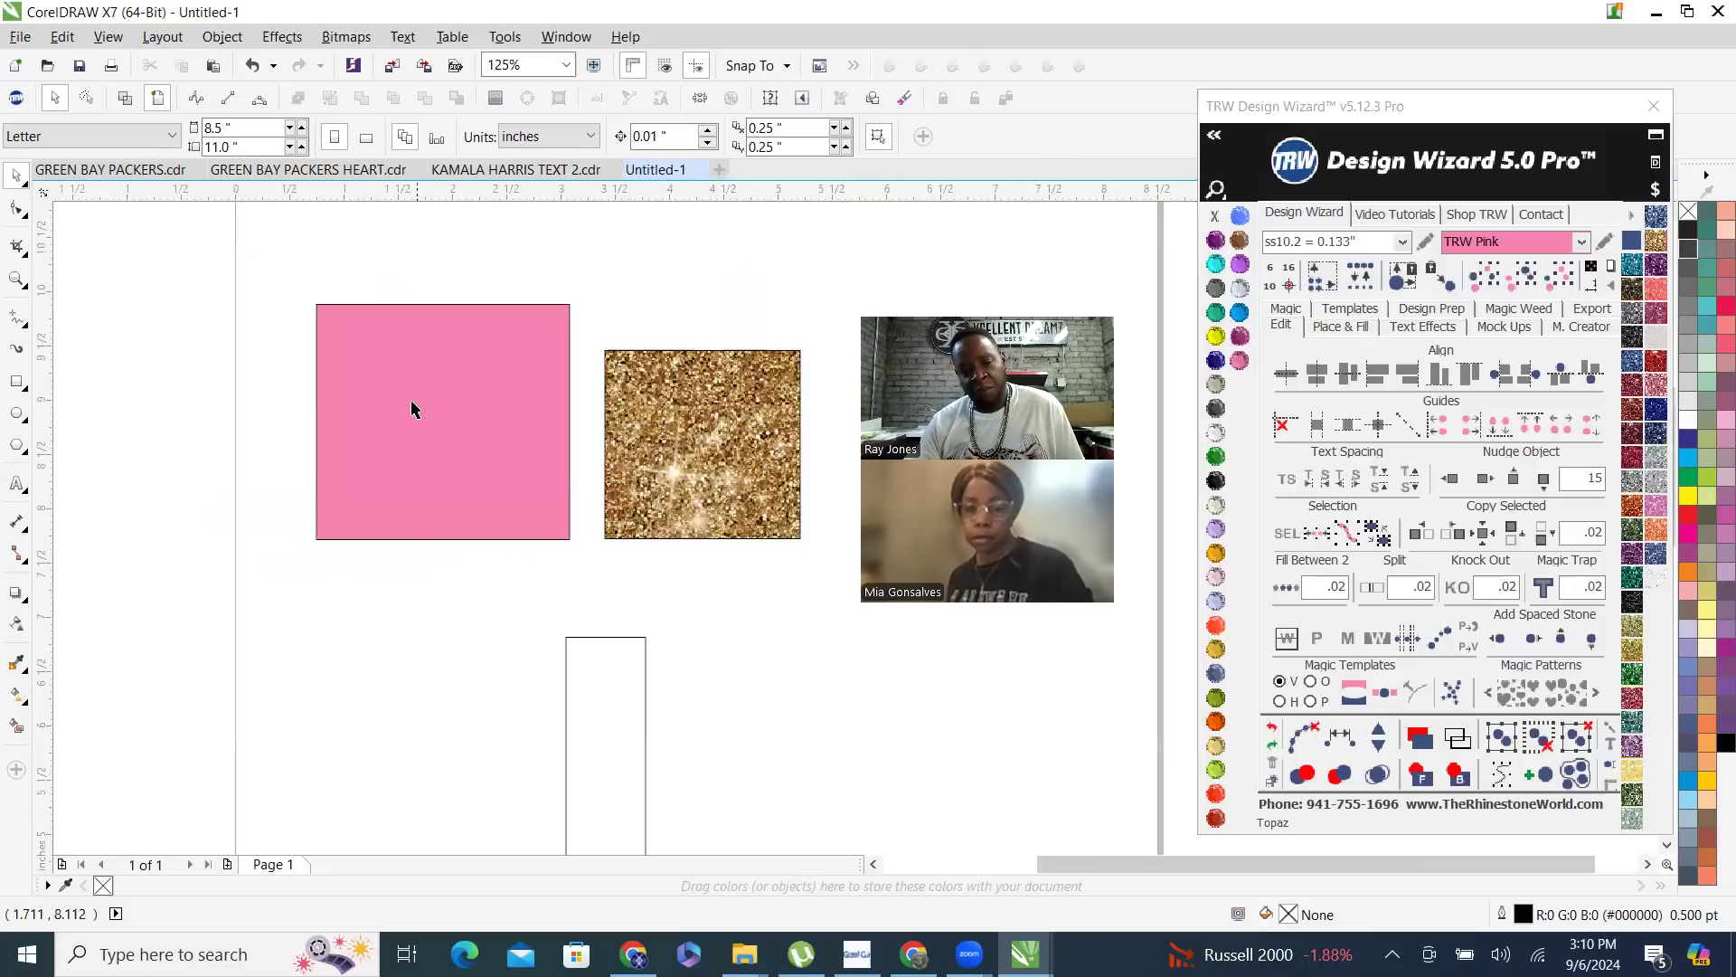
pyautogui.scroll(1, 356, 278)
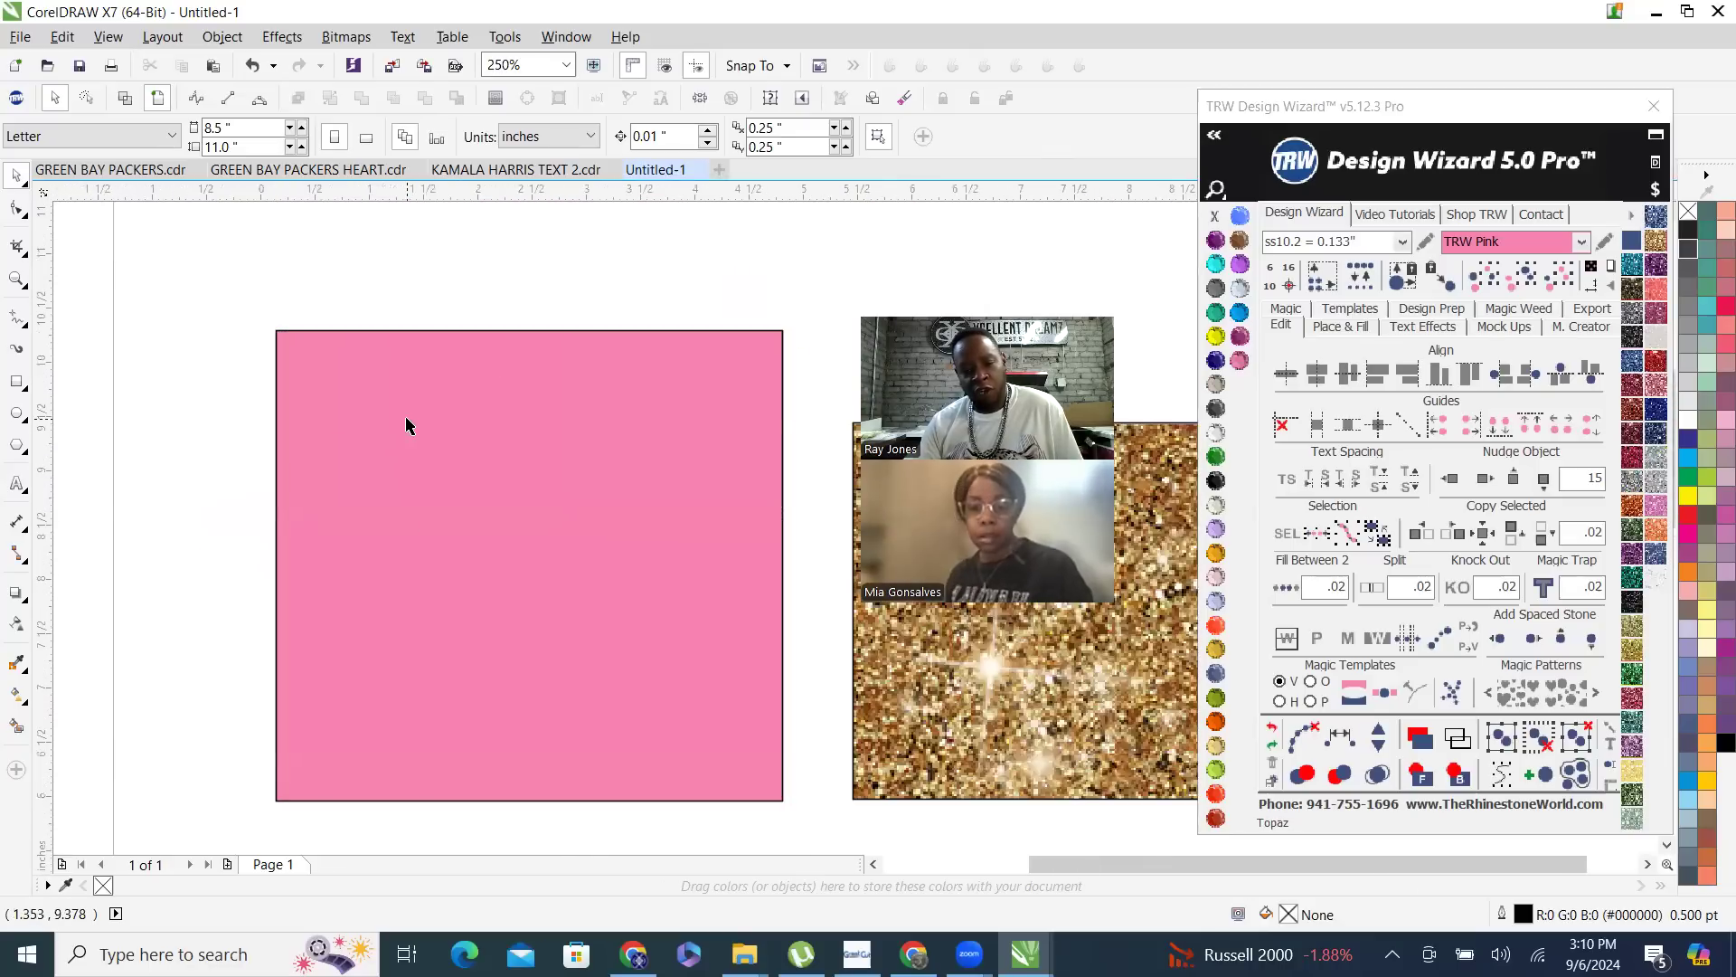
# - Draw a circle about 1.175 in in diameter below the pink rectangle and fill it with Citrine
pyautogui.scroll(-1, 406, 425)
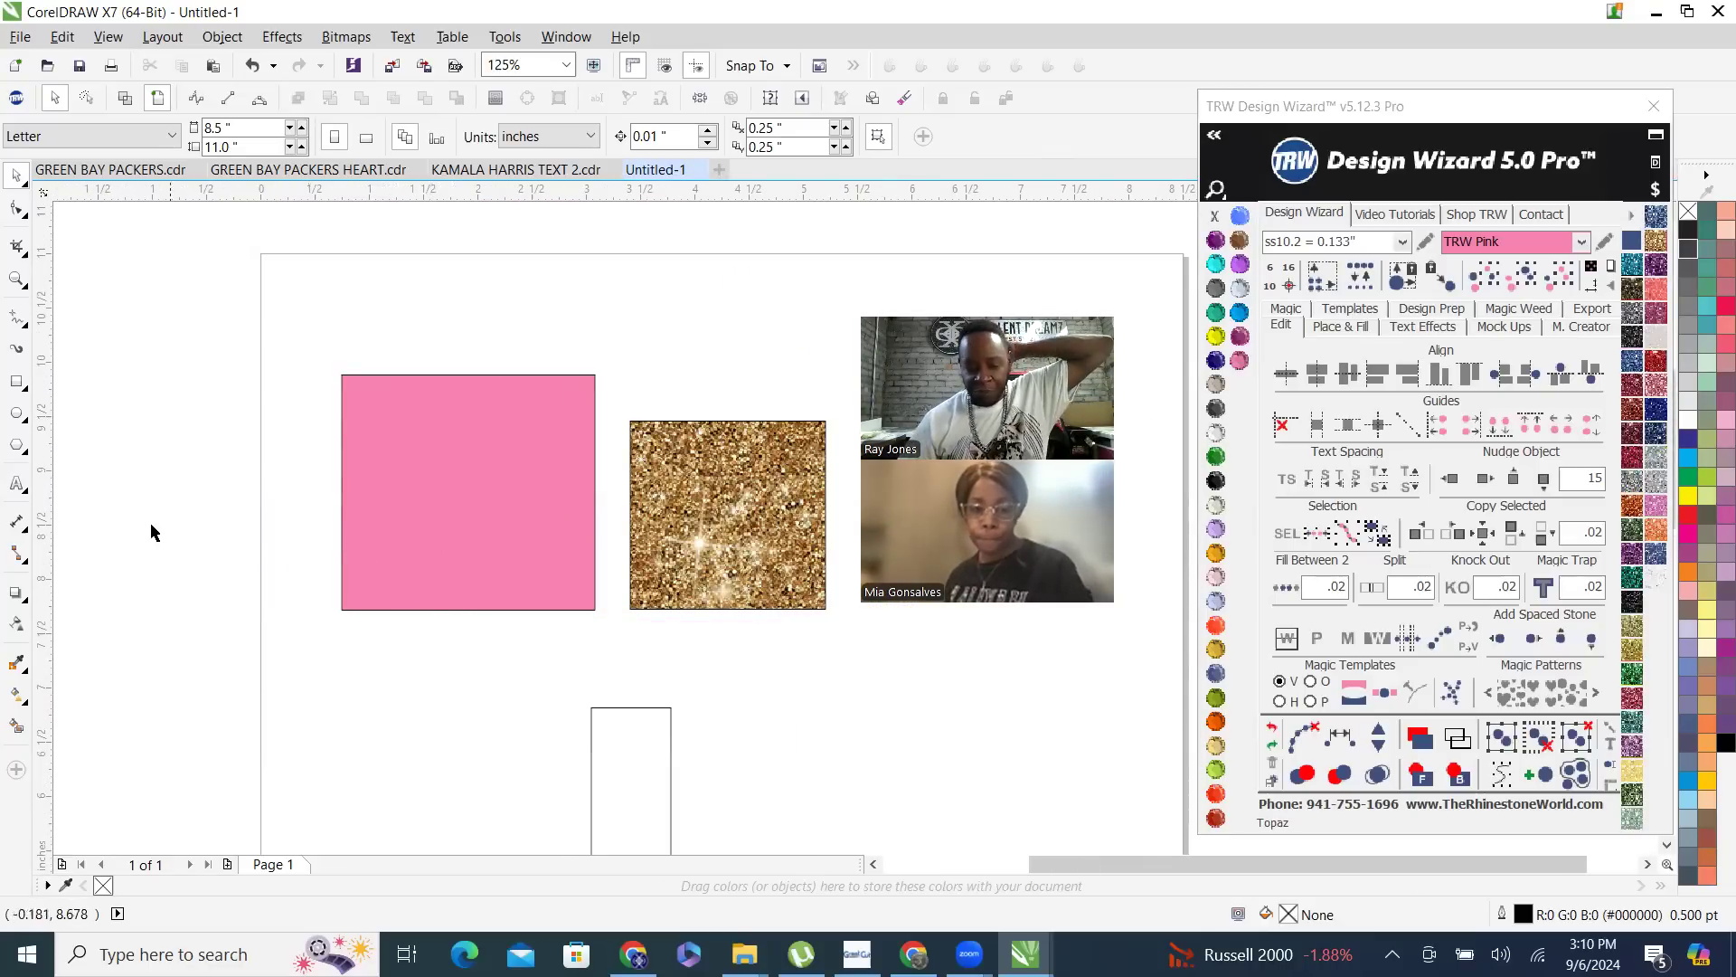
pyautogui.click(19, 442)
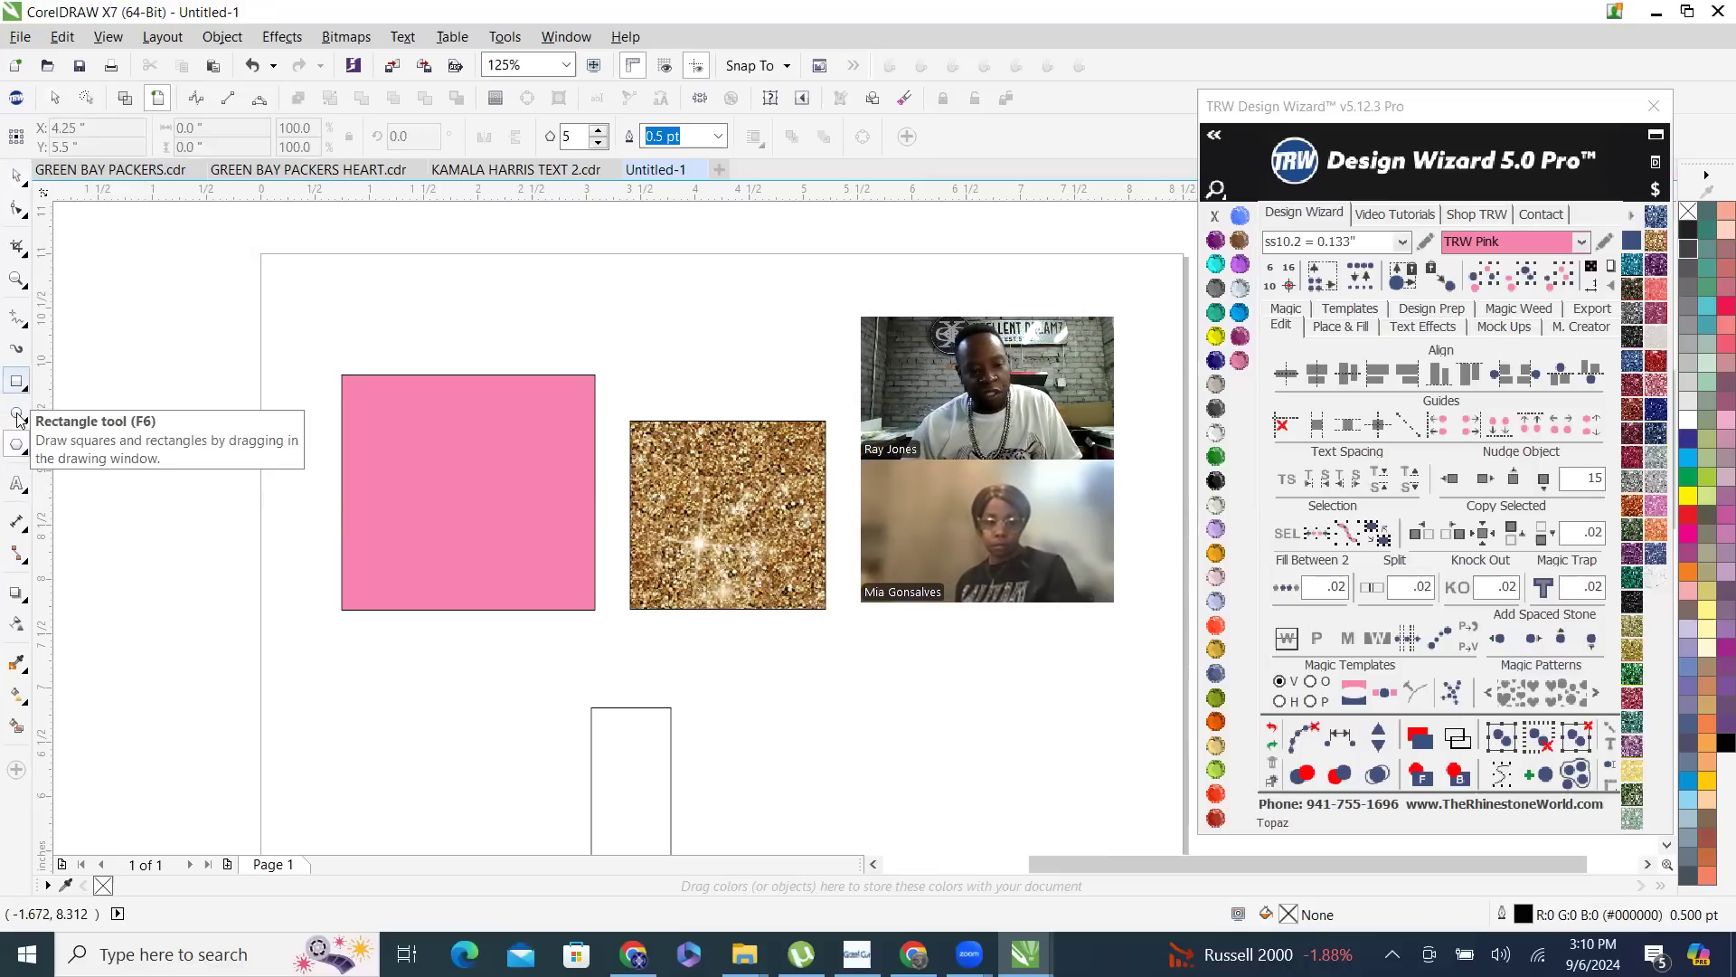
pyautogui.click(17, 415)
pyautogui.moveTo(425, 692); pyautogui.dragTo(508, 789)
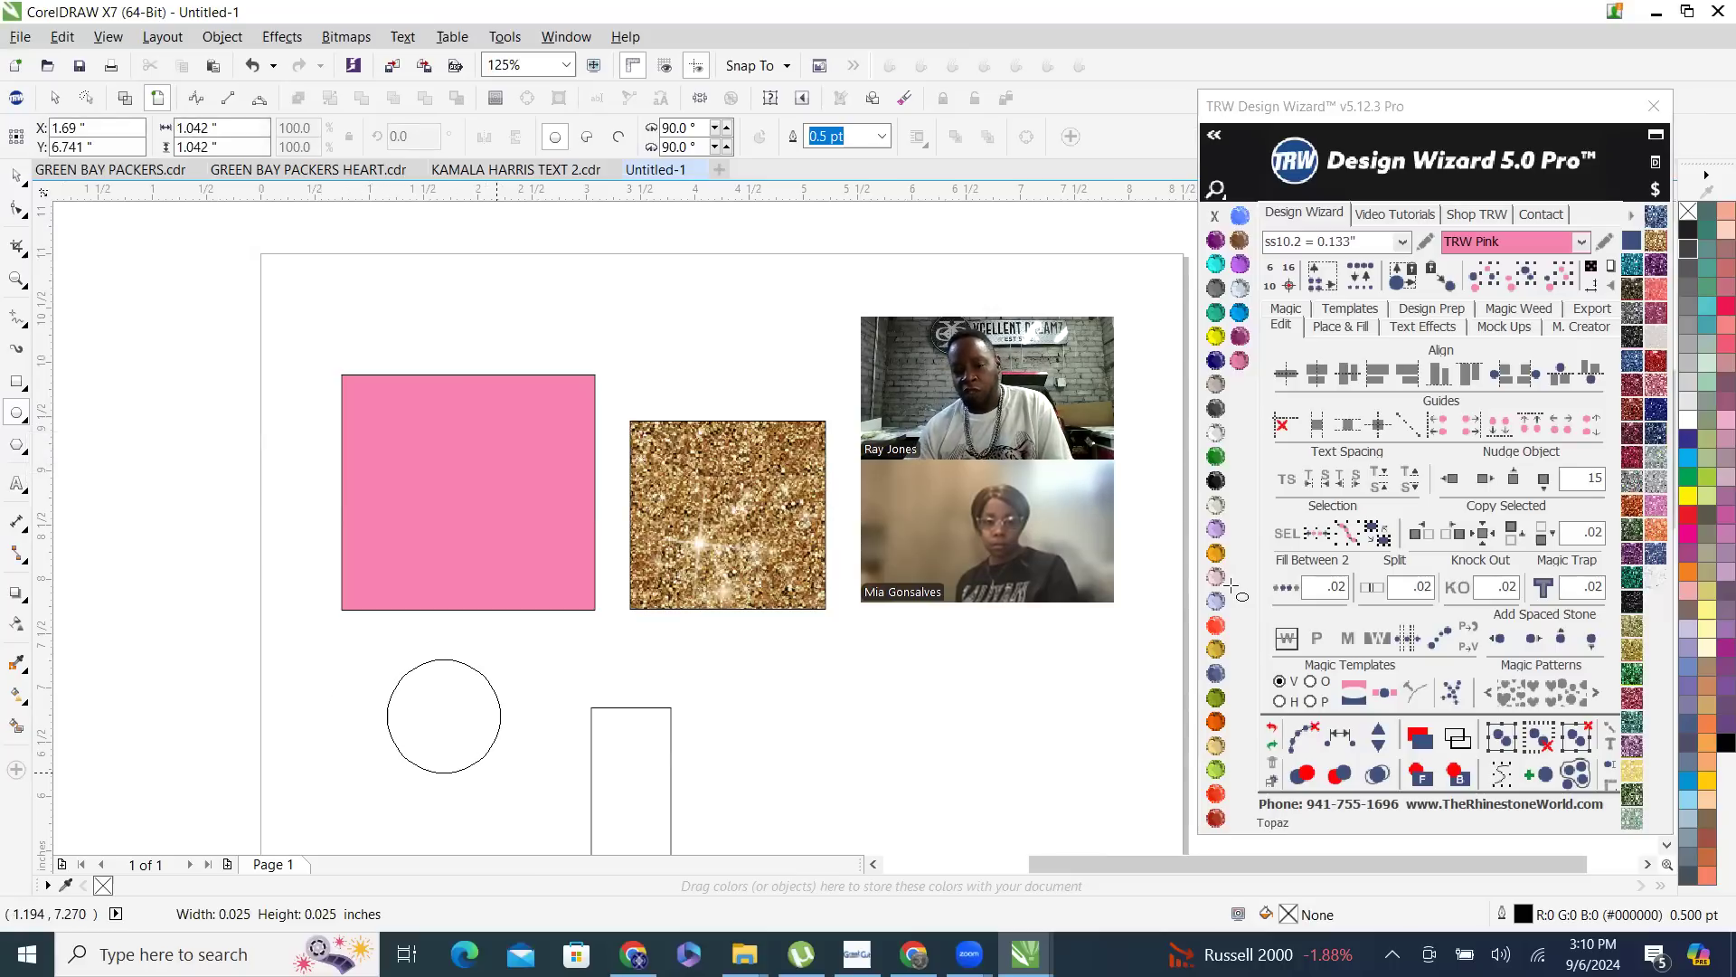
pyautogui.click(1216, 336)
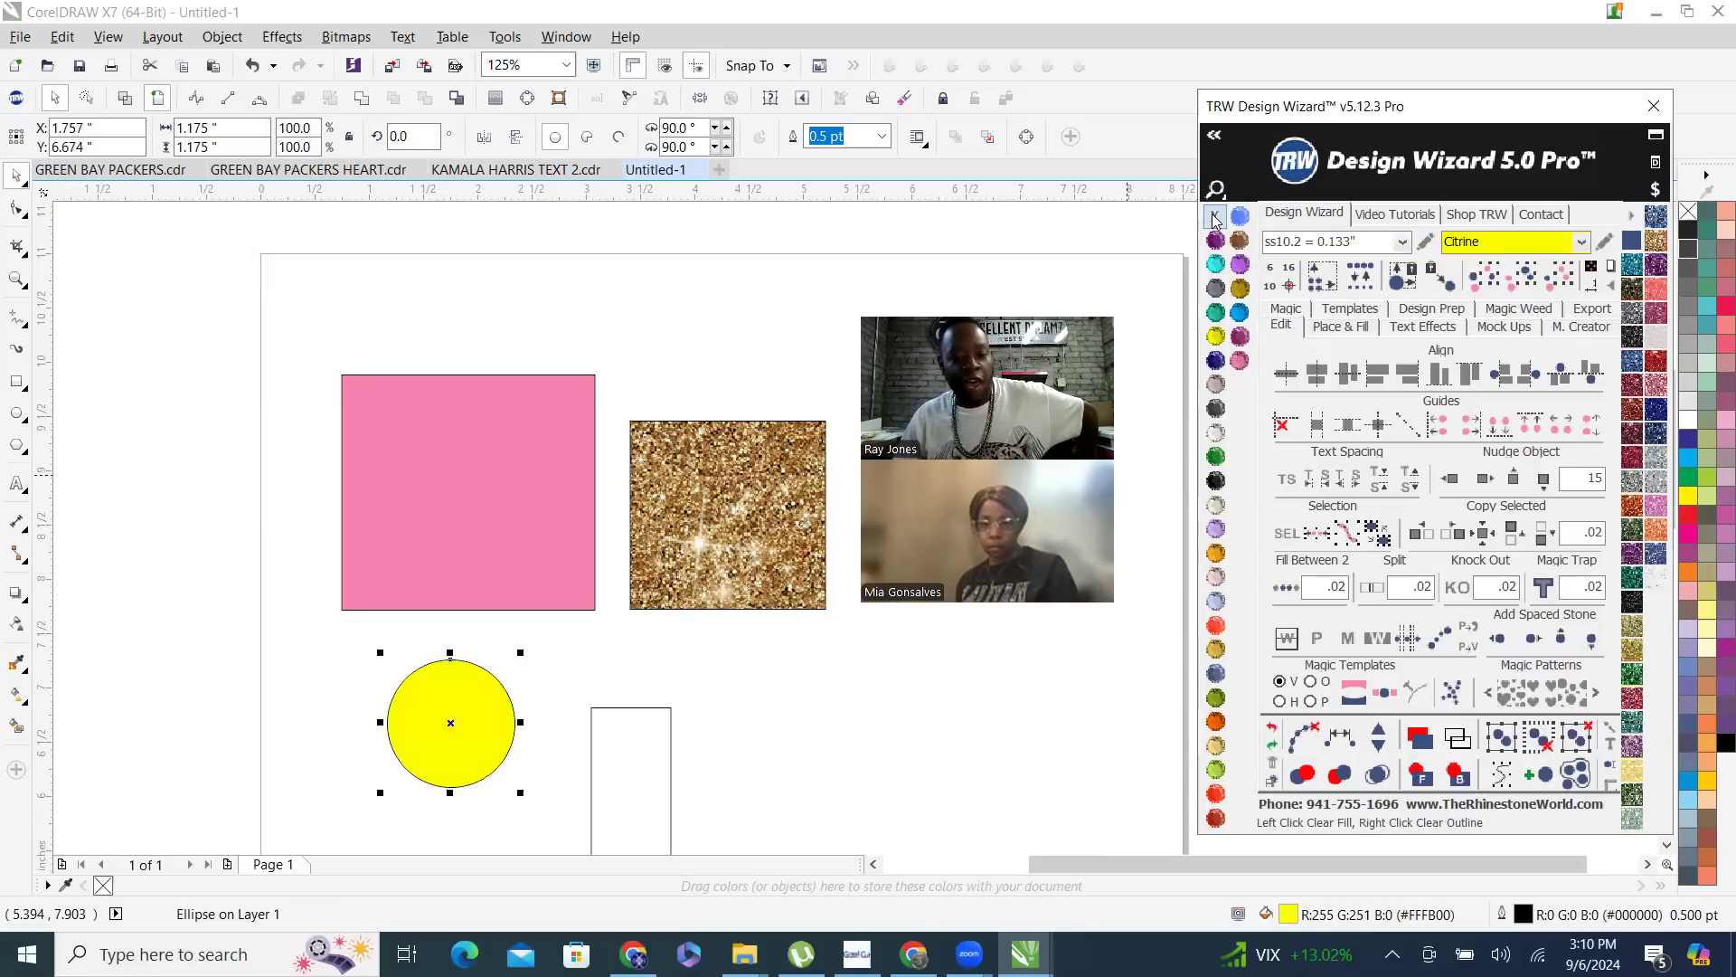
# - Remove the outlines from the yellow circle, pink rectangle and gold glitter rectangle, and select the tall narrow rectangle
pyautogui.click(498, 536)
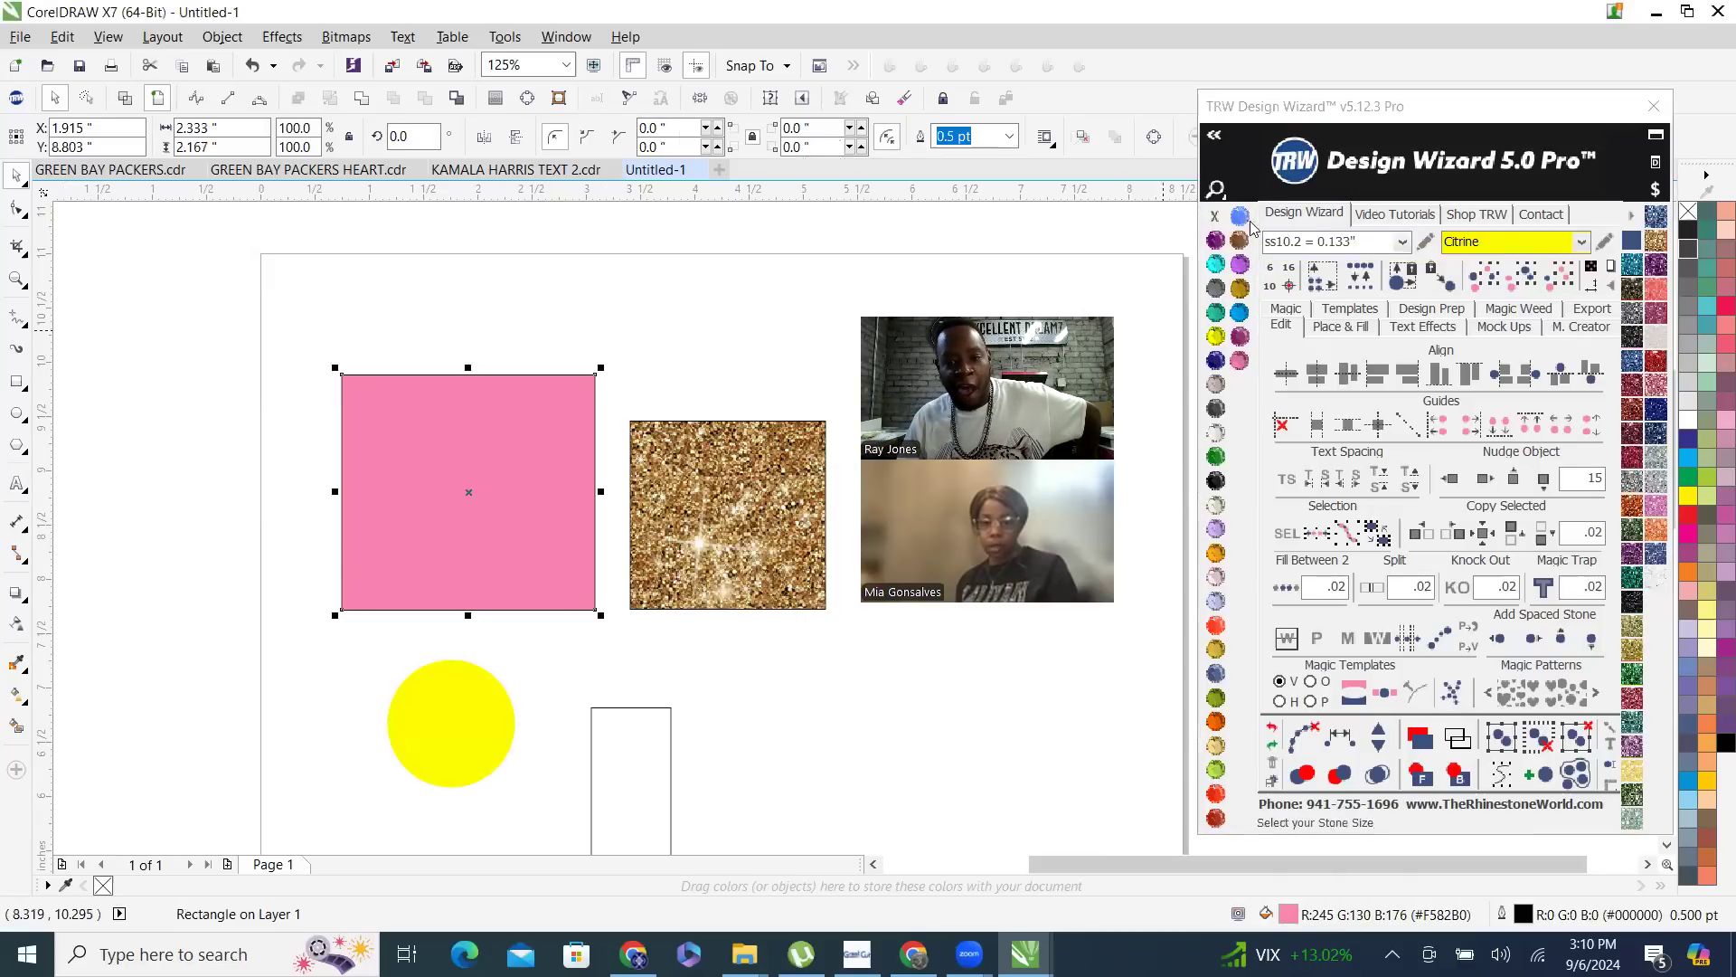
pyautogui.click(714, 468)
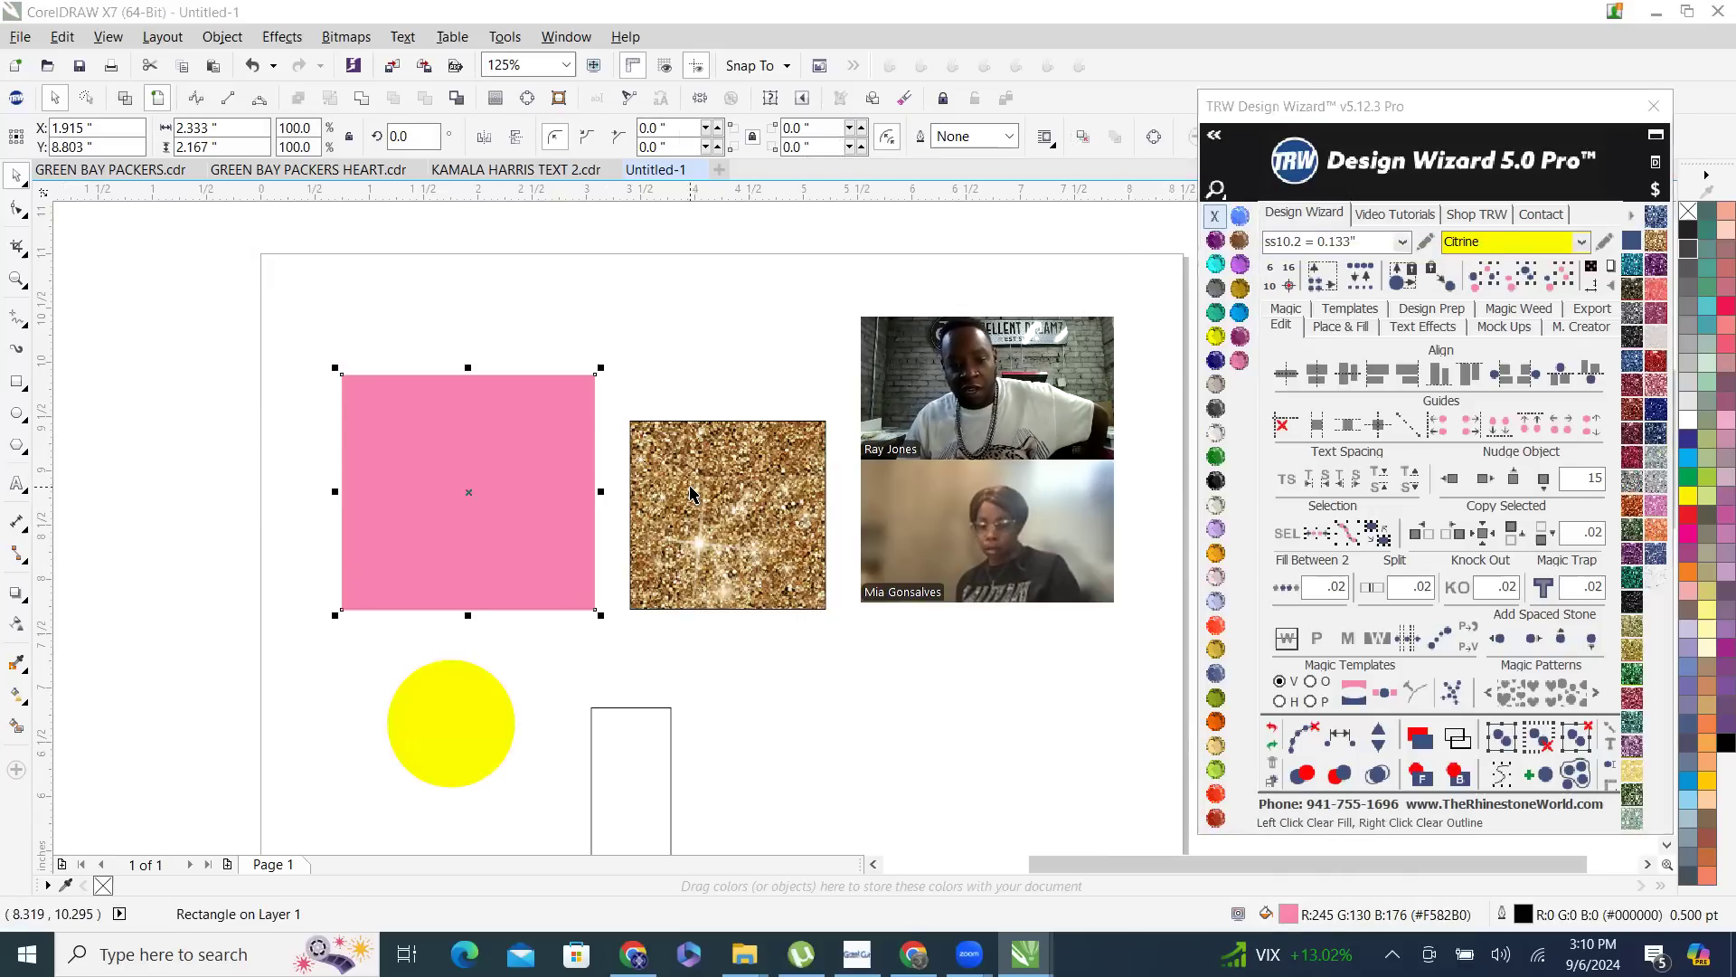
pyautogui.rightClick(1214, 224)
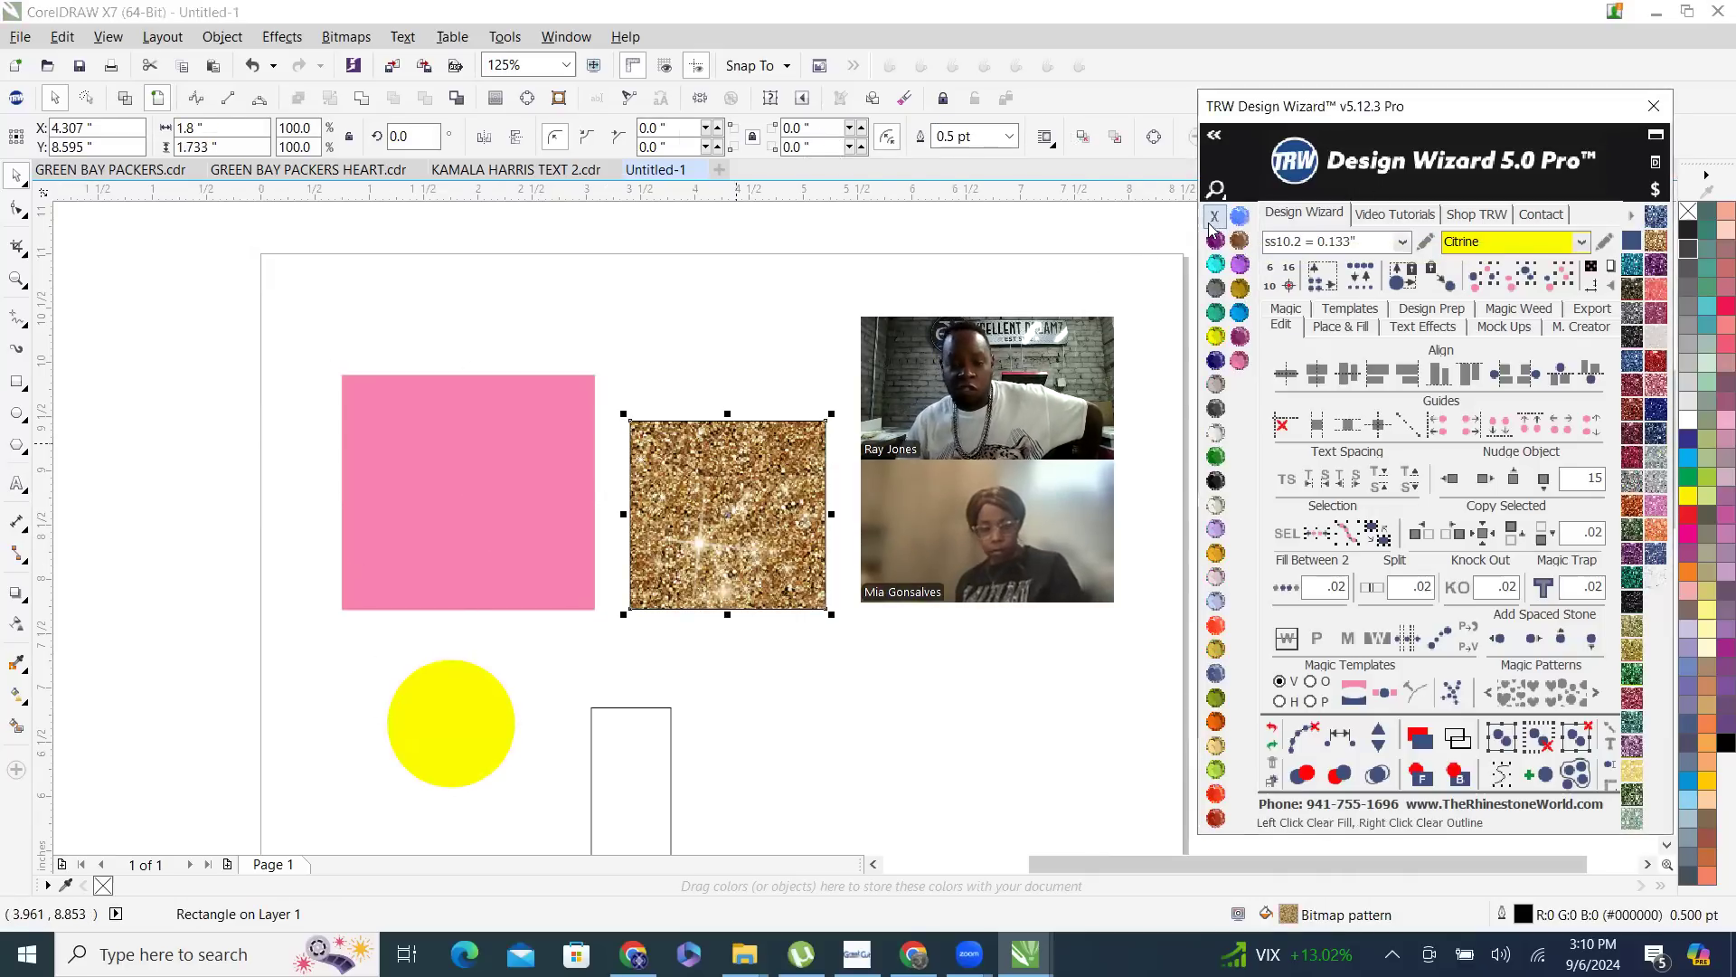
pyautogui.click(630, 774)
pyautogui.scroll(-1, 685, 539)
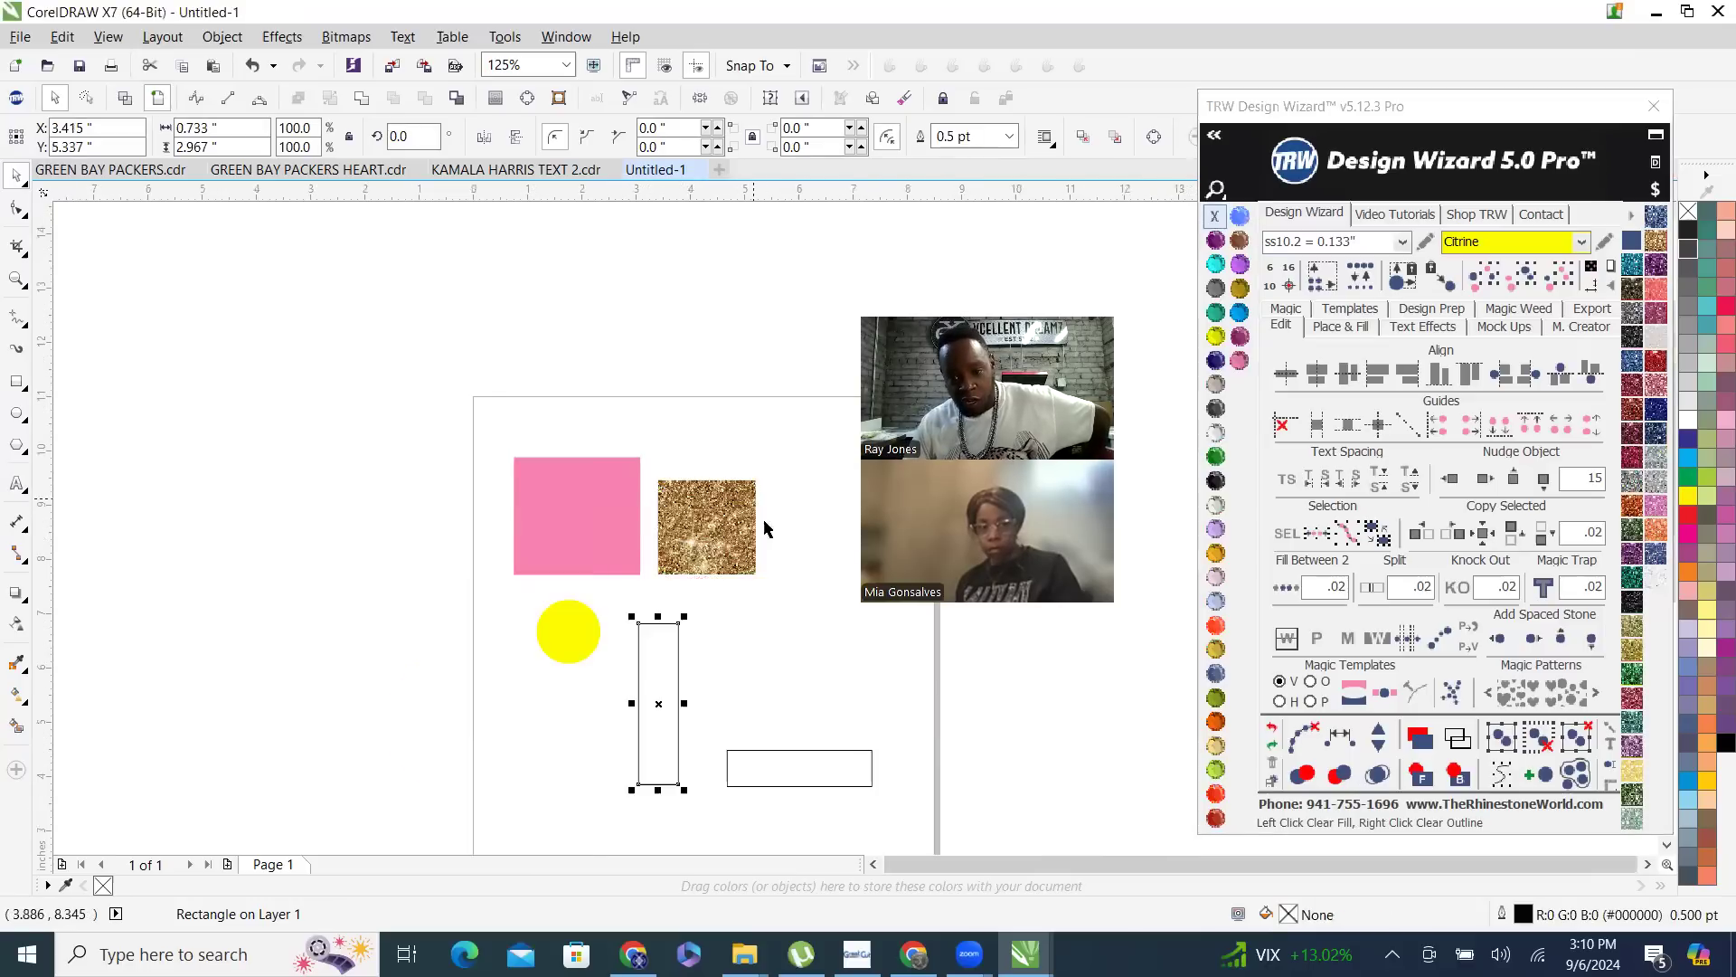
# - Remove the tall narrow rectangle's outline, check it in wireframe and enhanced views, and fill it with Jonquil
pyautogui.rightClick(1214, 215)
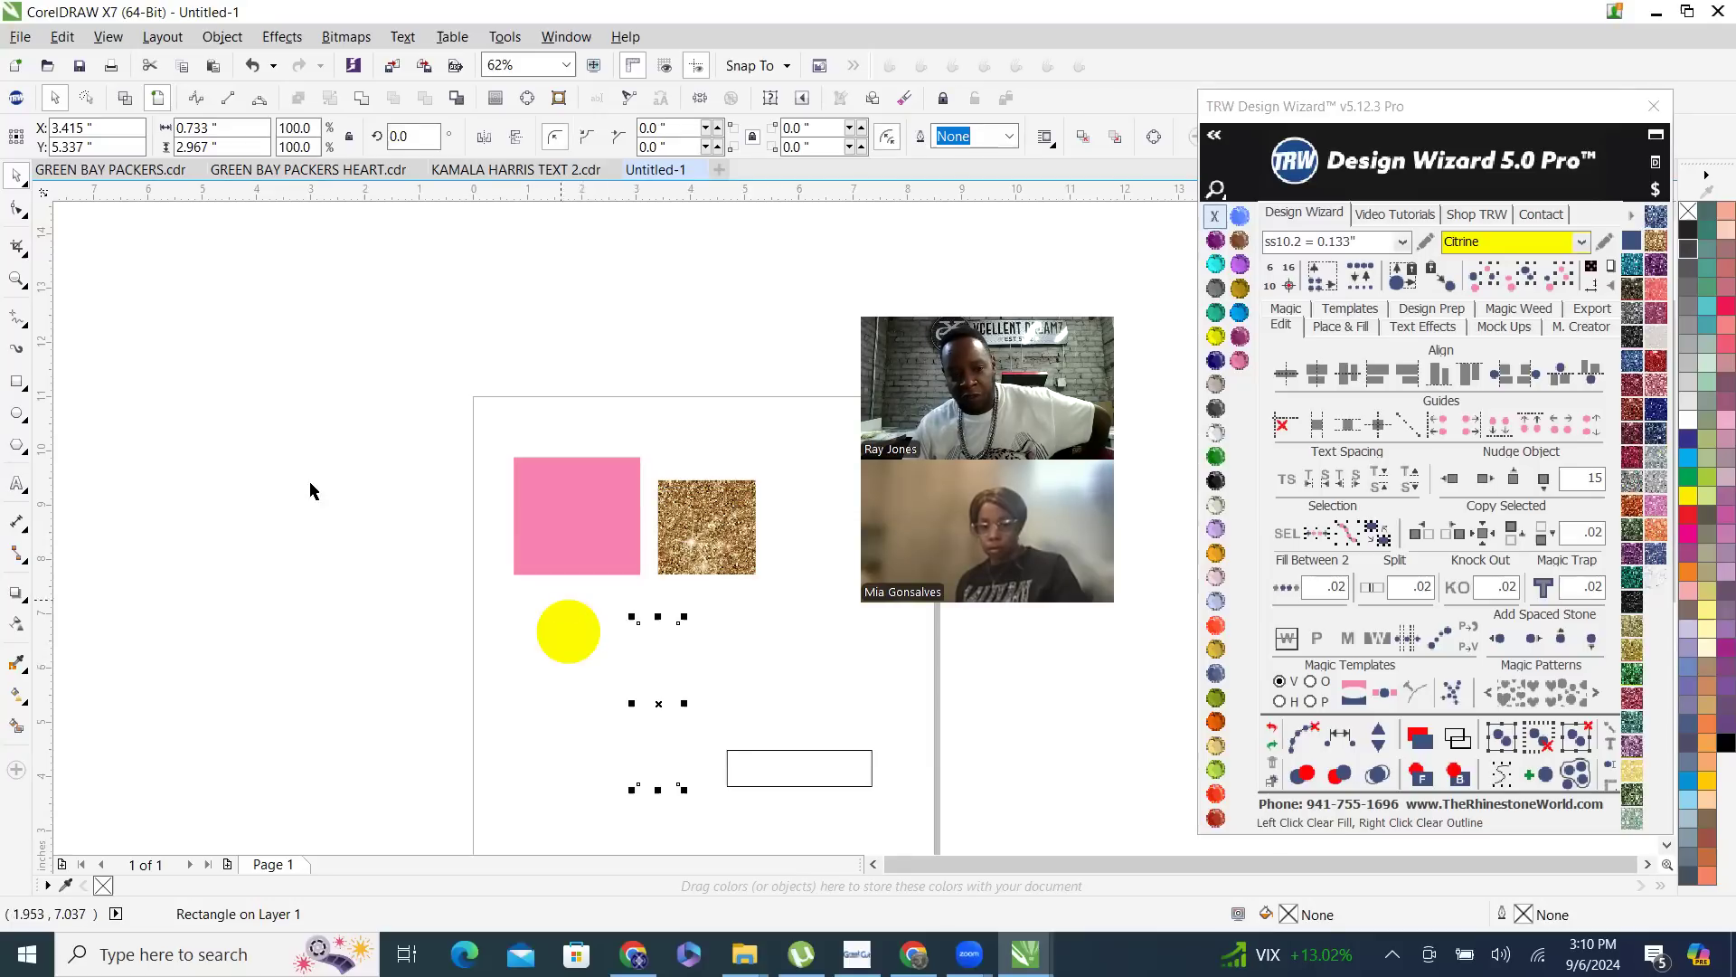
pyautogui.click(124, 100)
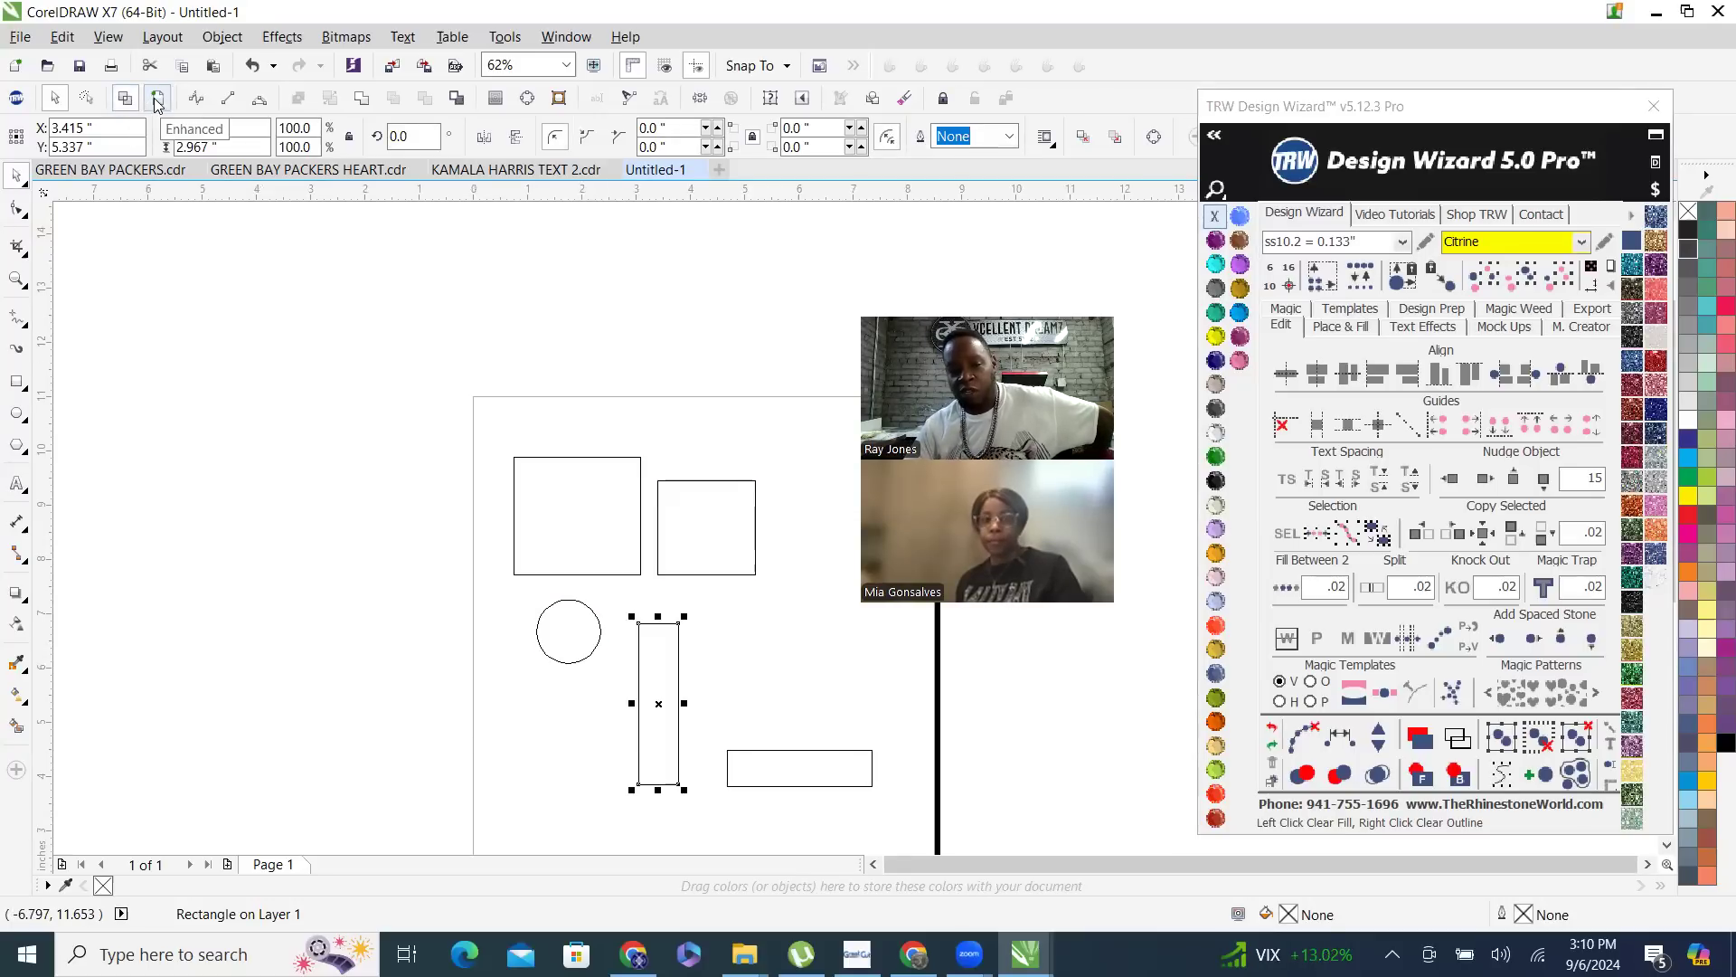
pyautogui.click(158, 100)
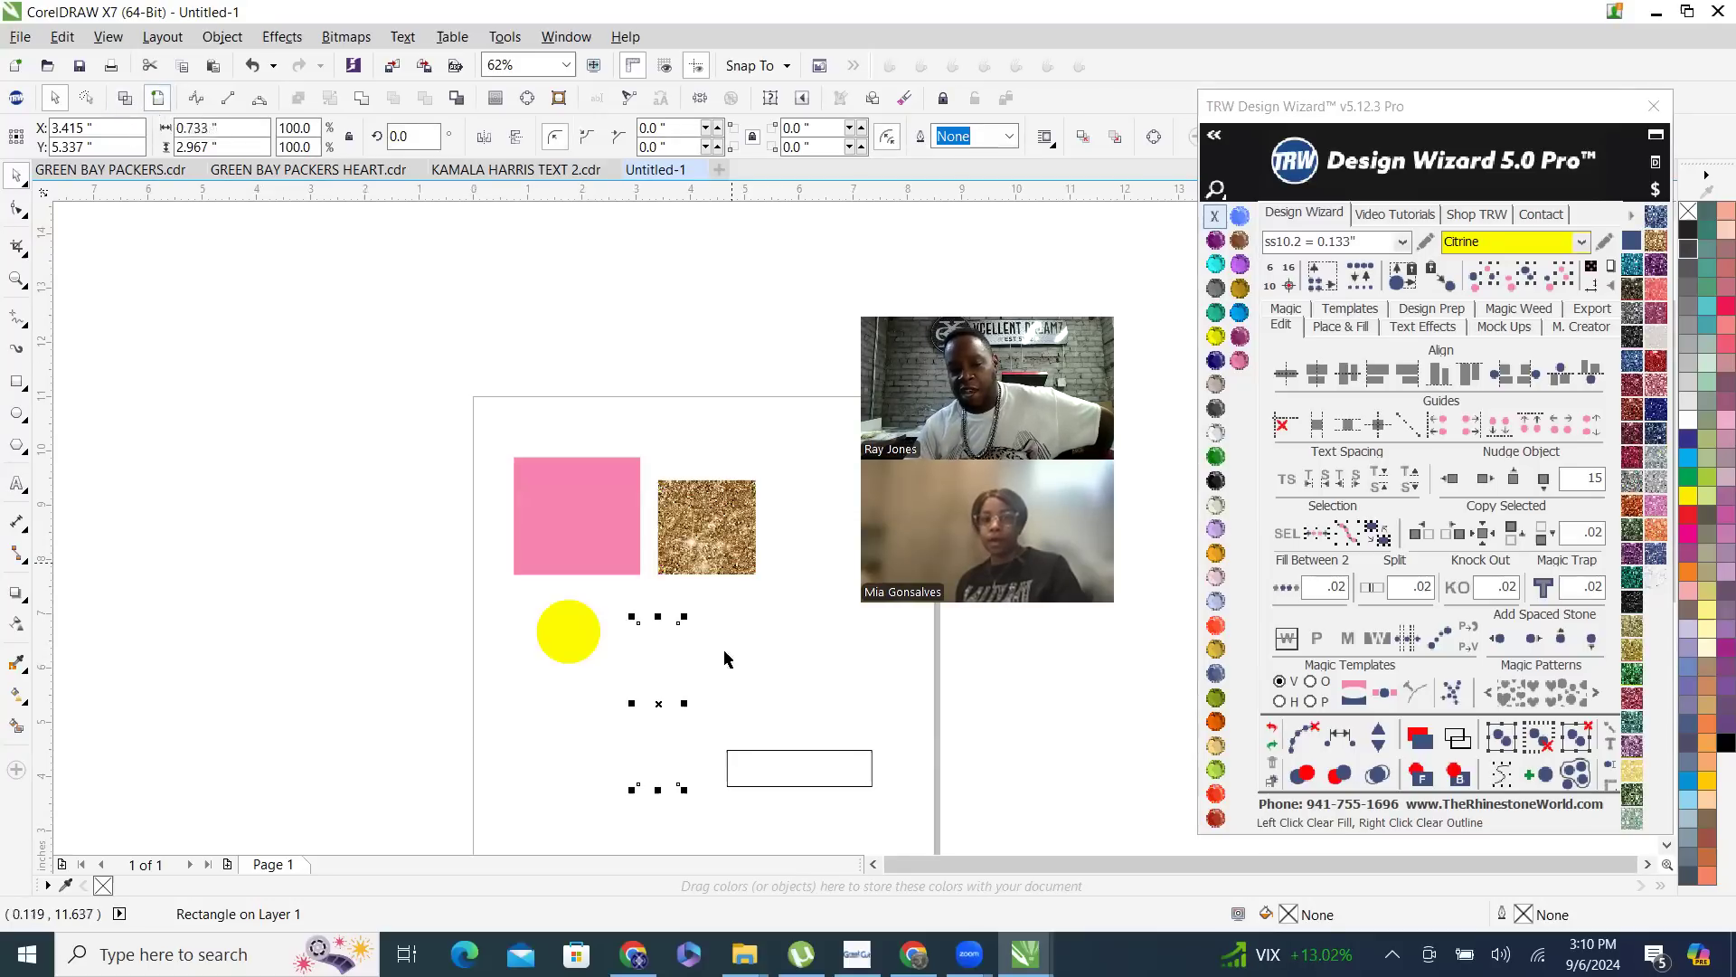
pyautogui.click(1217, 506)
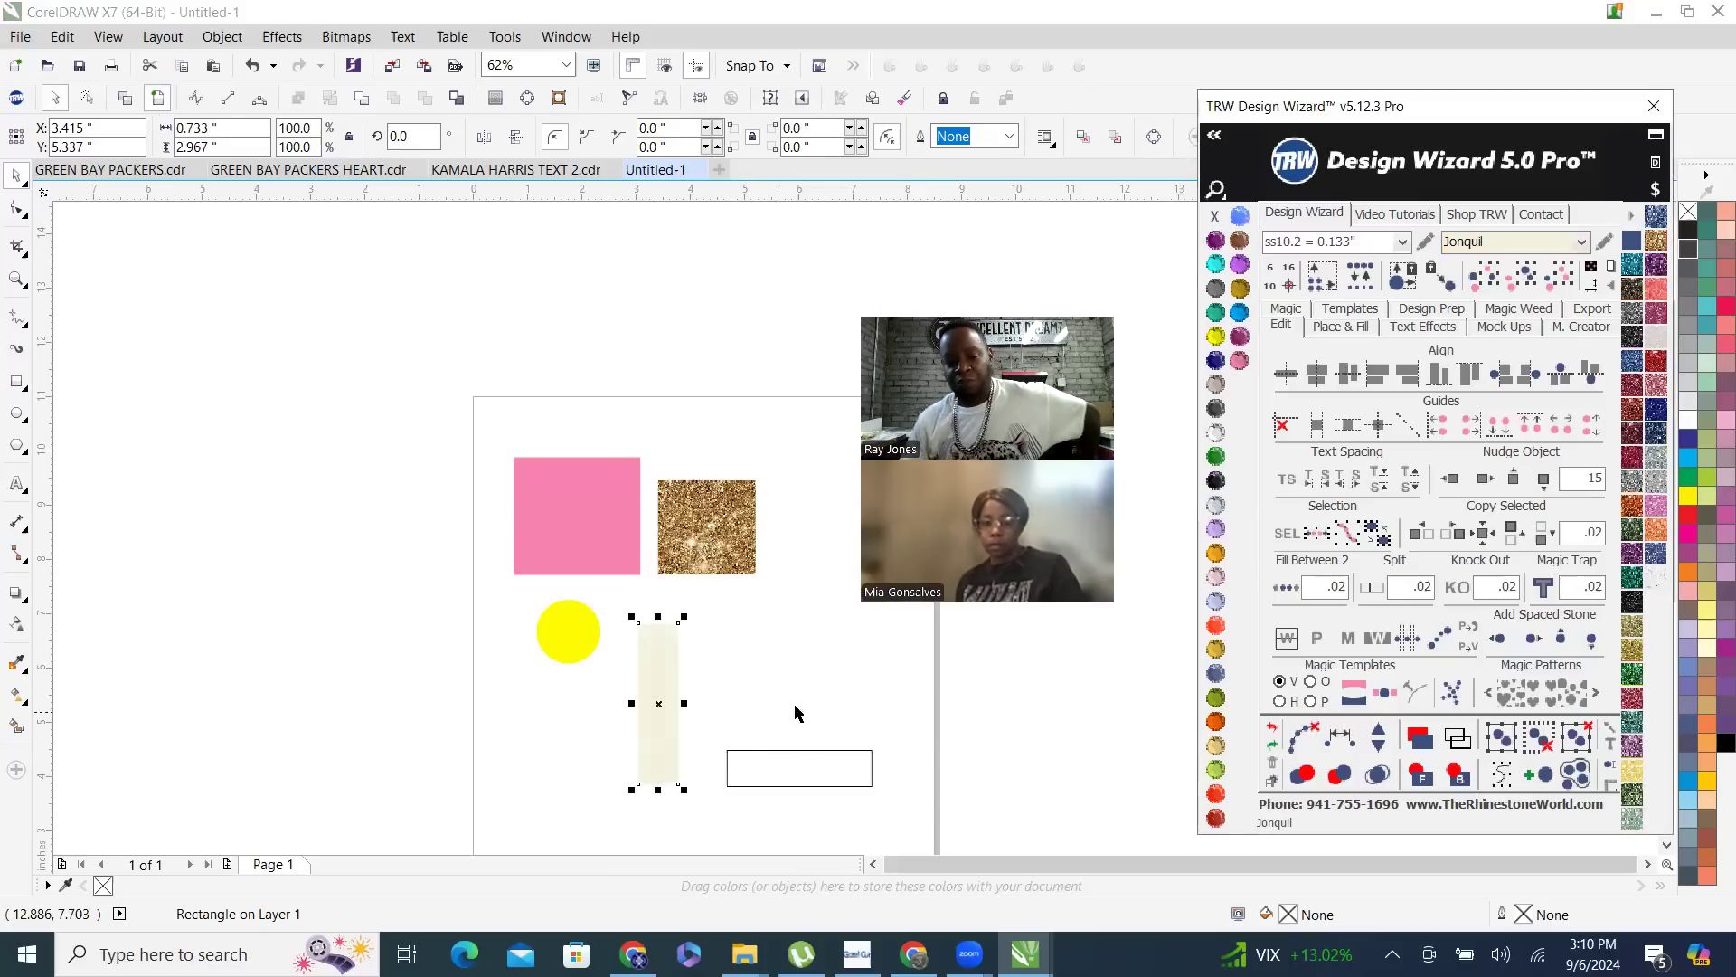
# - Undo the tall rectangle's Jonquil fill, and move it over the gold glitter rectangle as the front object
pyautogui.click(838, 773)
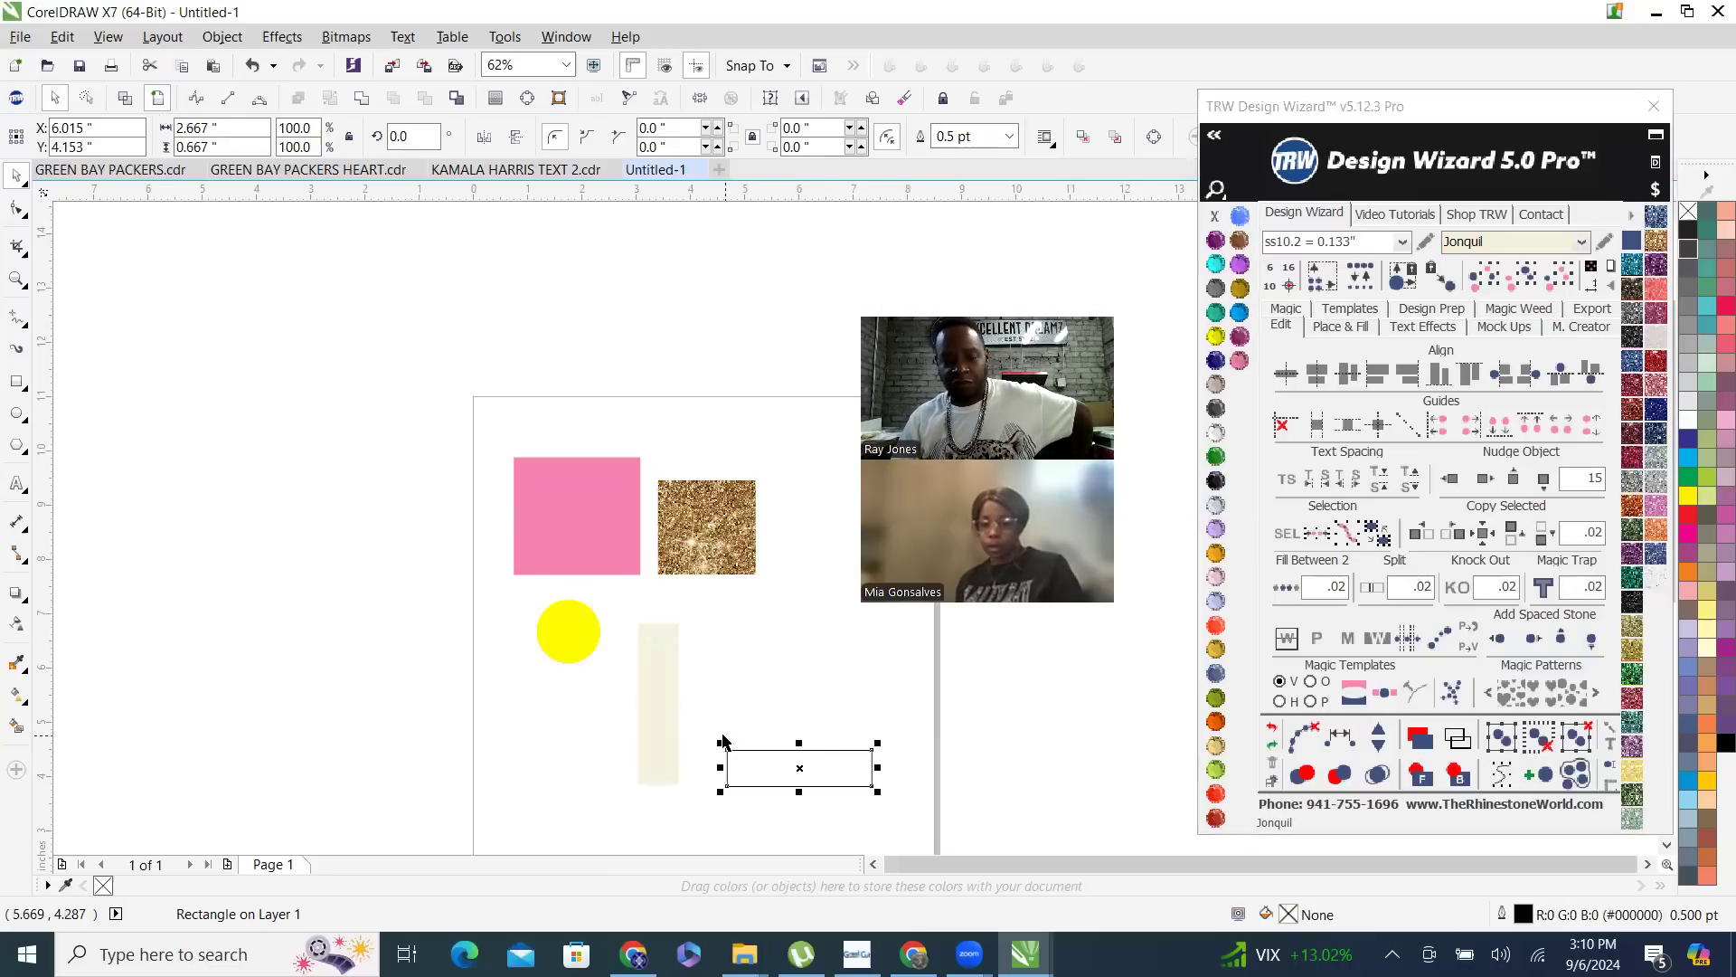
pyautogui.hotkey('ctrl', 'z')
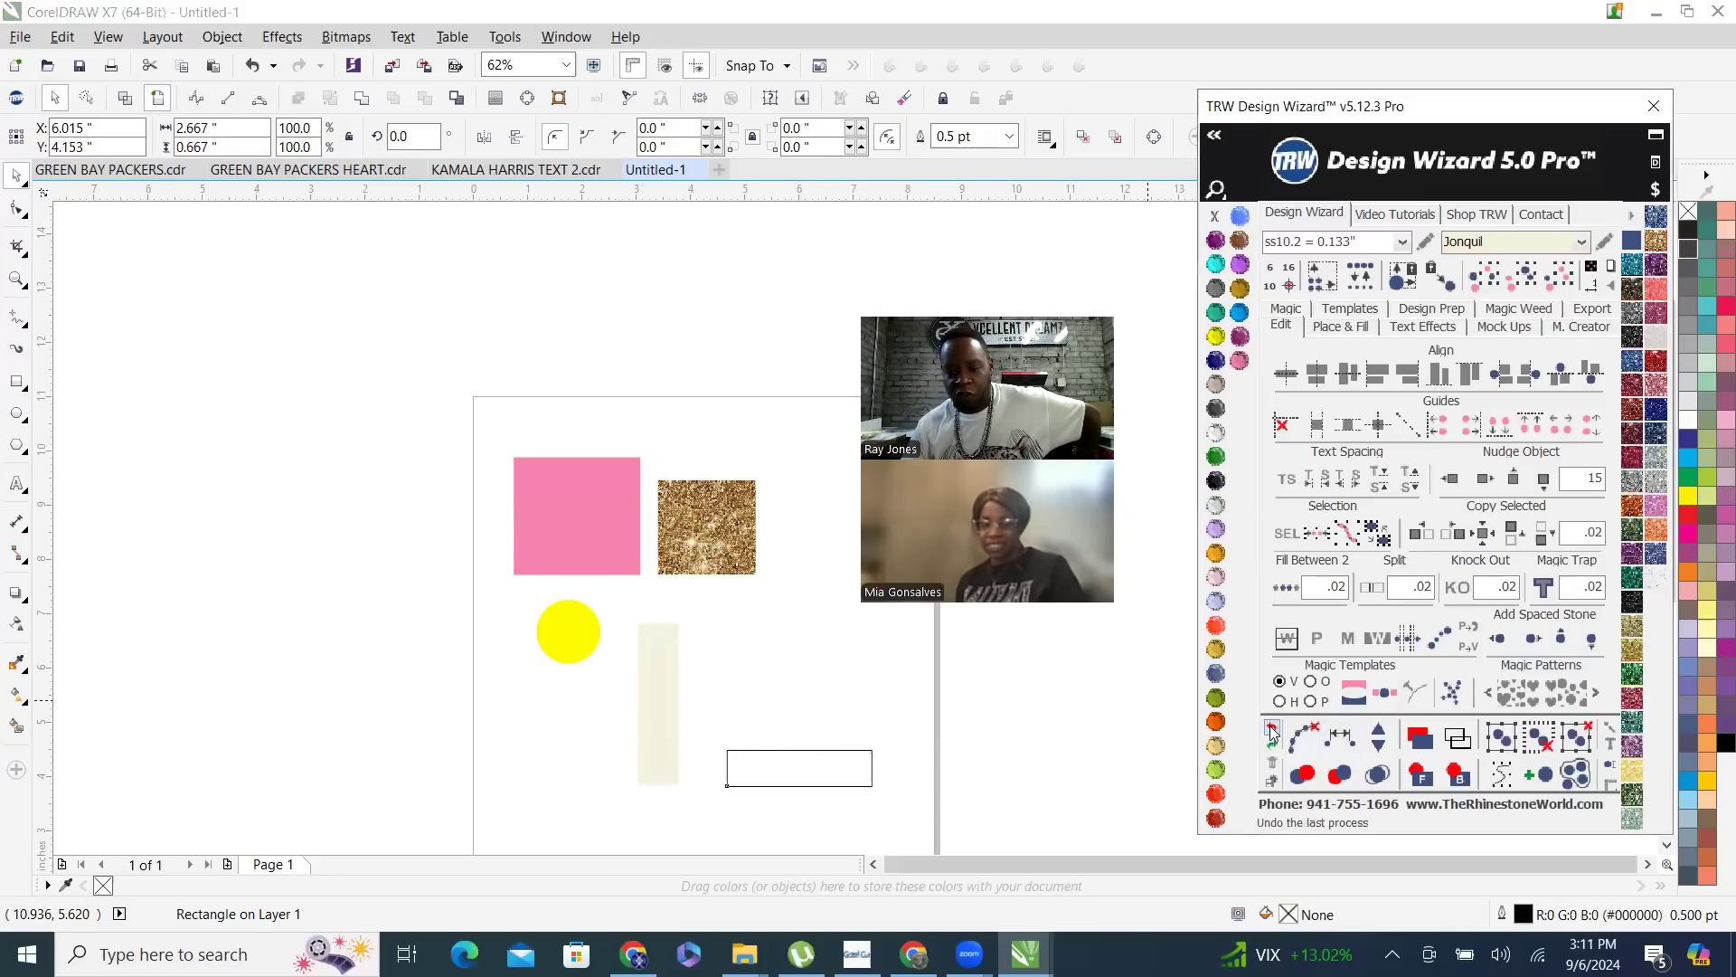
pyautogui.moveTo(664, 693); pyautogui.dragTo(700, 561)
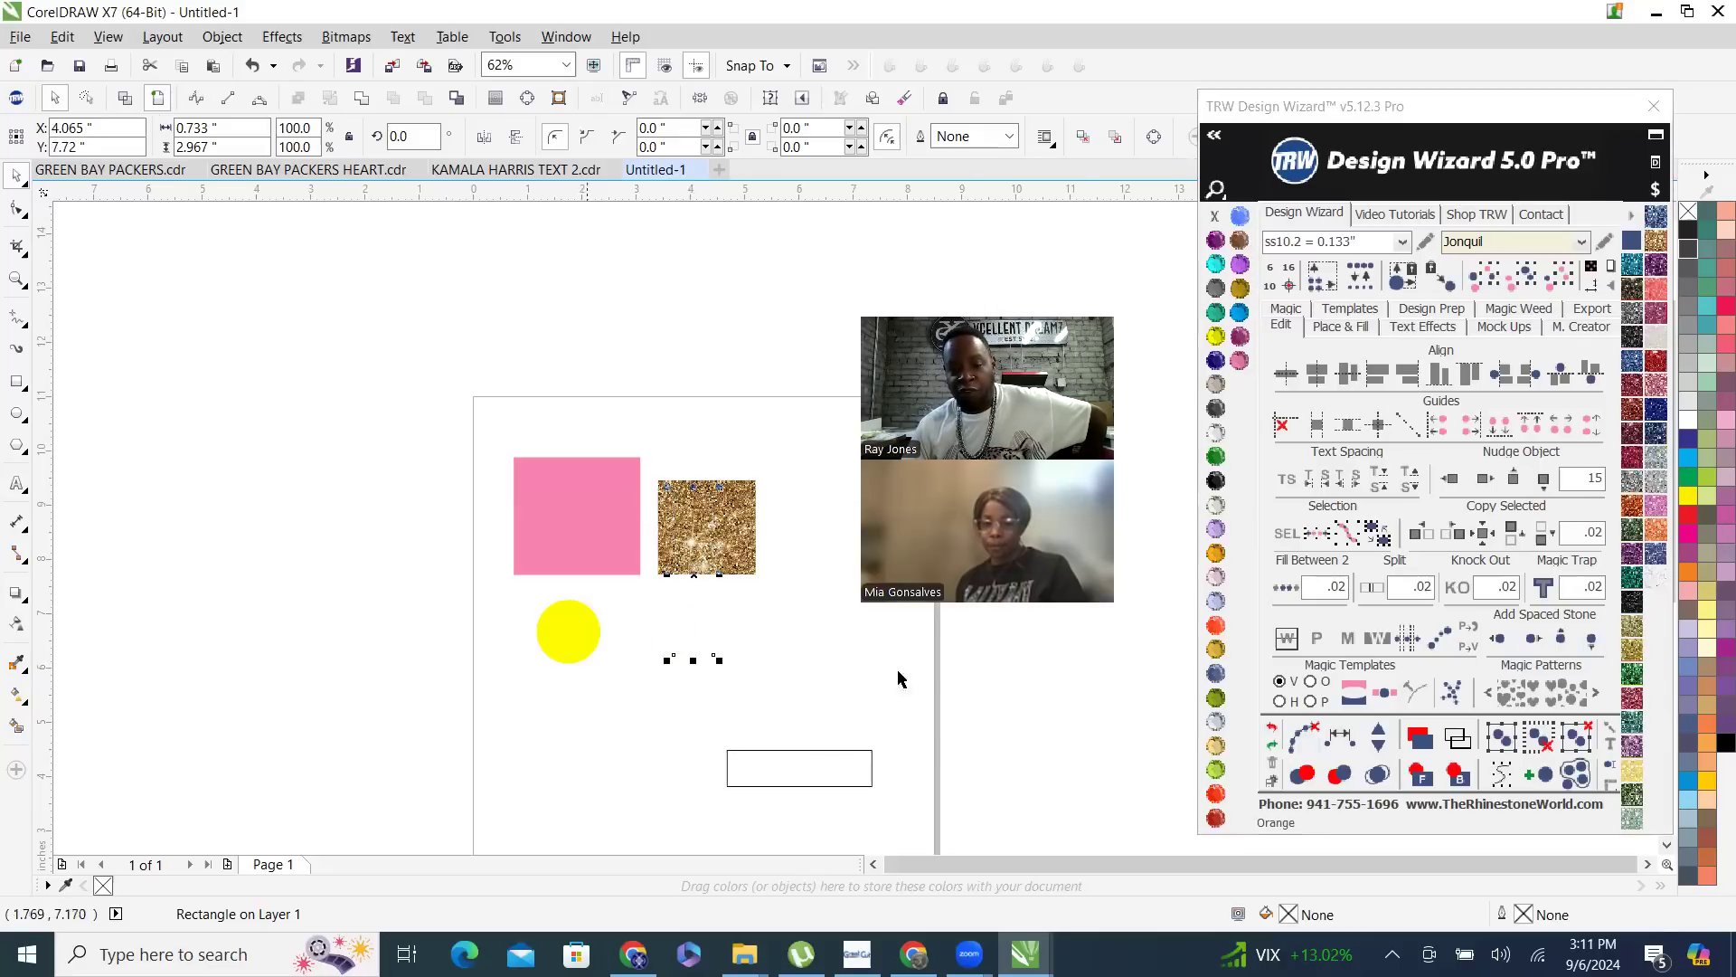
pyautogui.click(1426, 776)
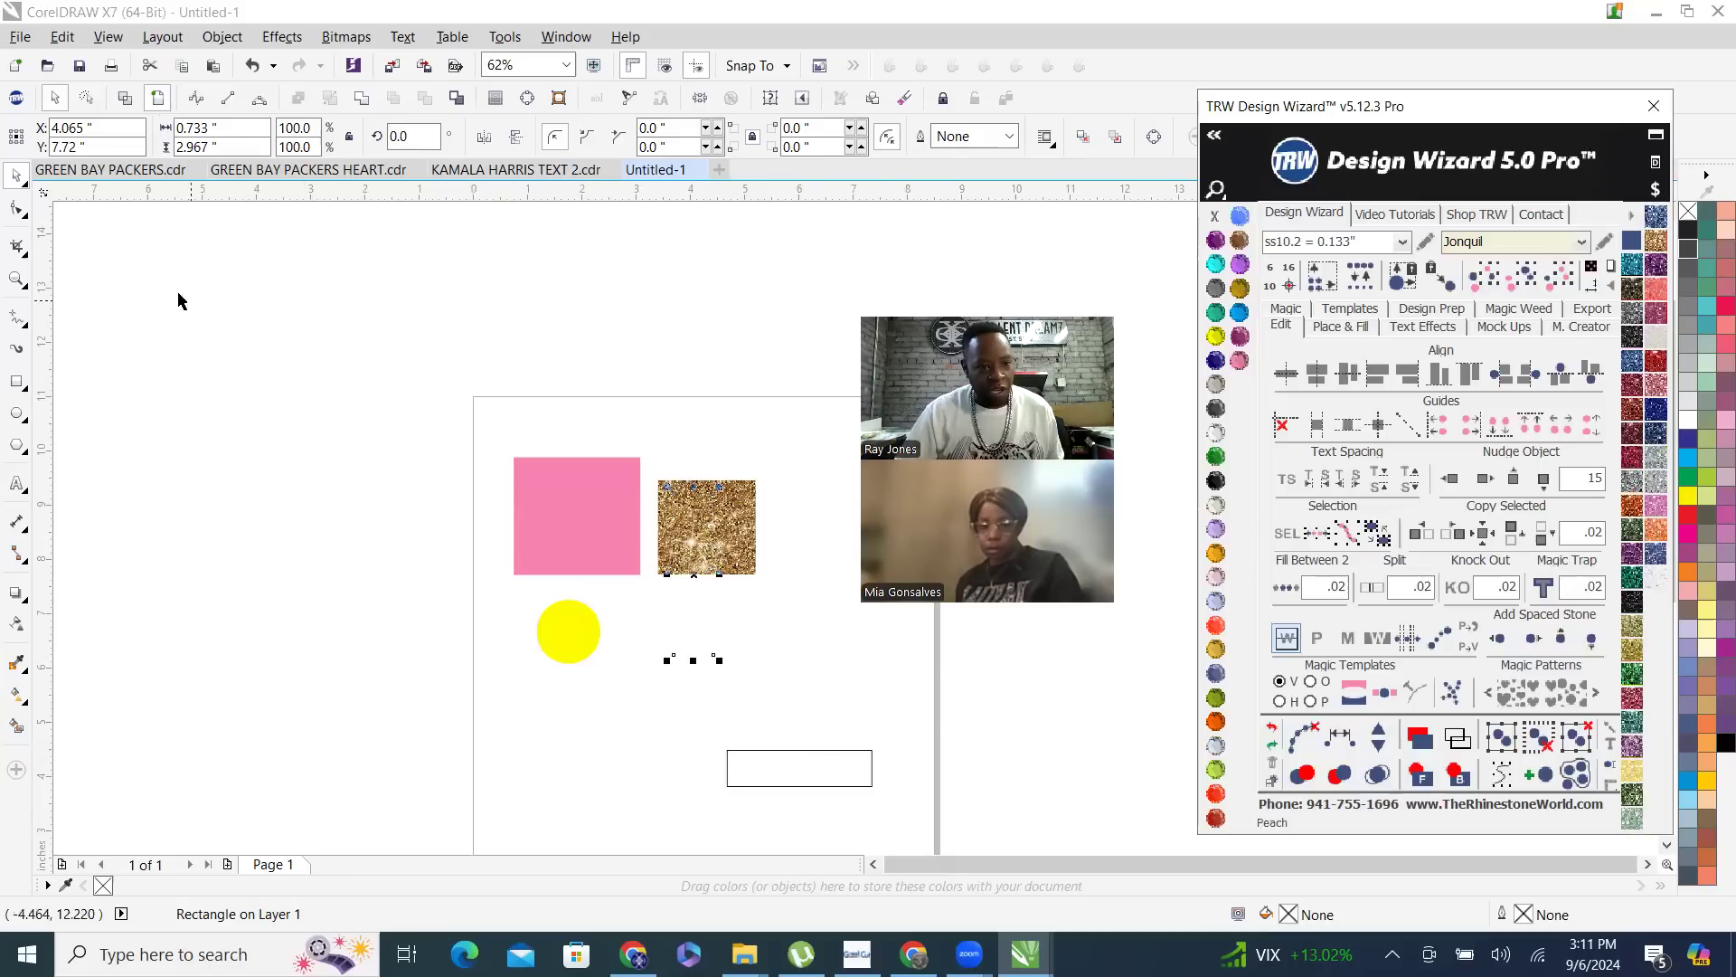
pyautogui.click(615, 348)
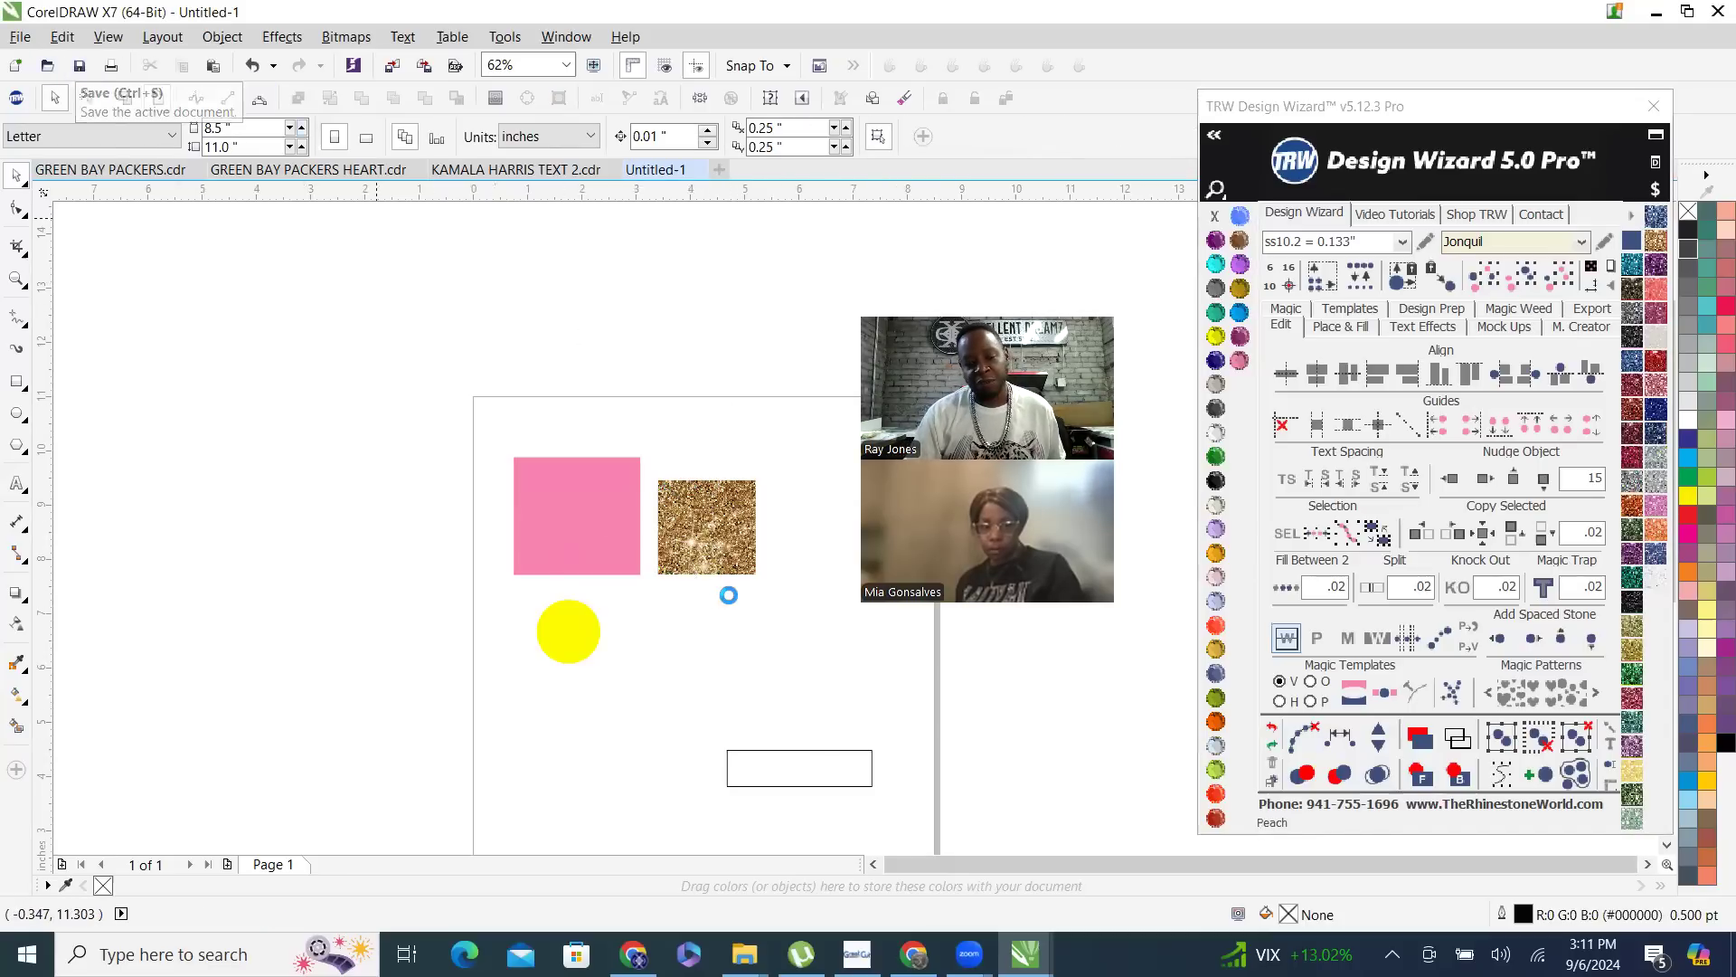
# - Save the drawing as a CDR file in TEMPLATES TO BE CUT, named with the trainee's first name followed by "TRW TRAINING"
pyautogui.hotkey('ctrl', 's')
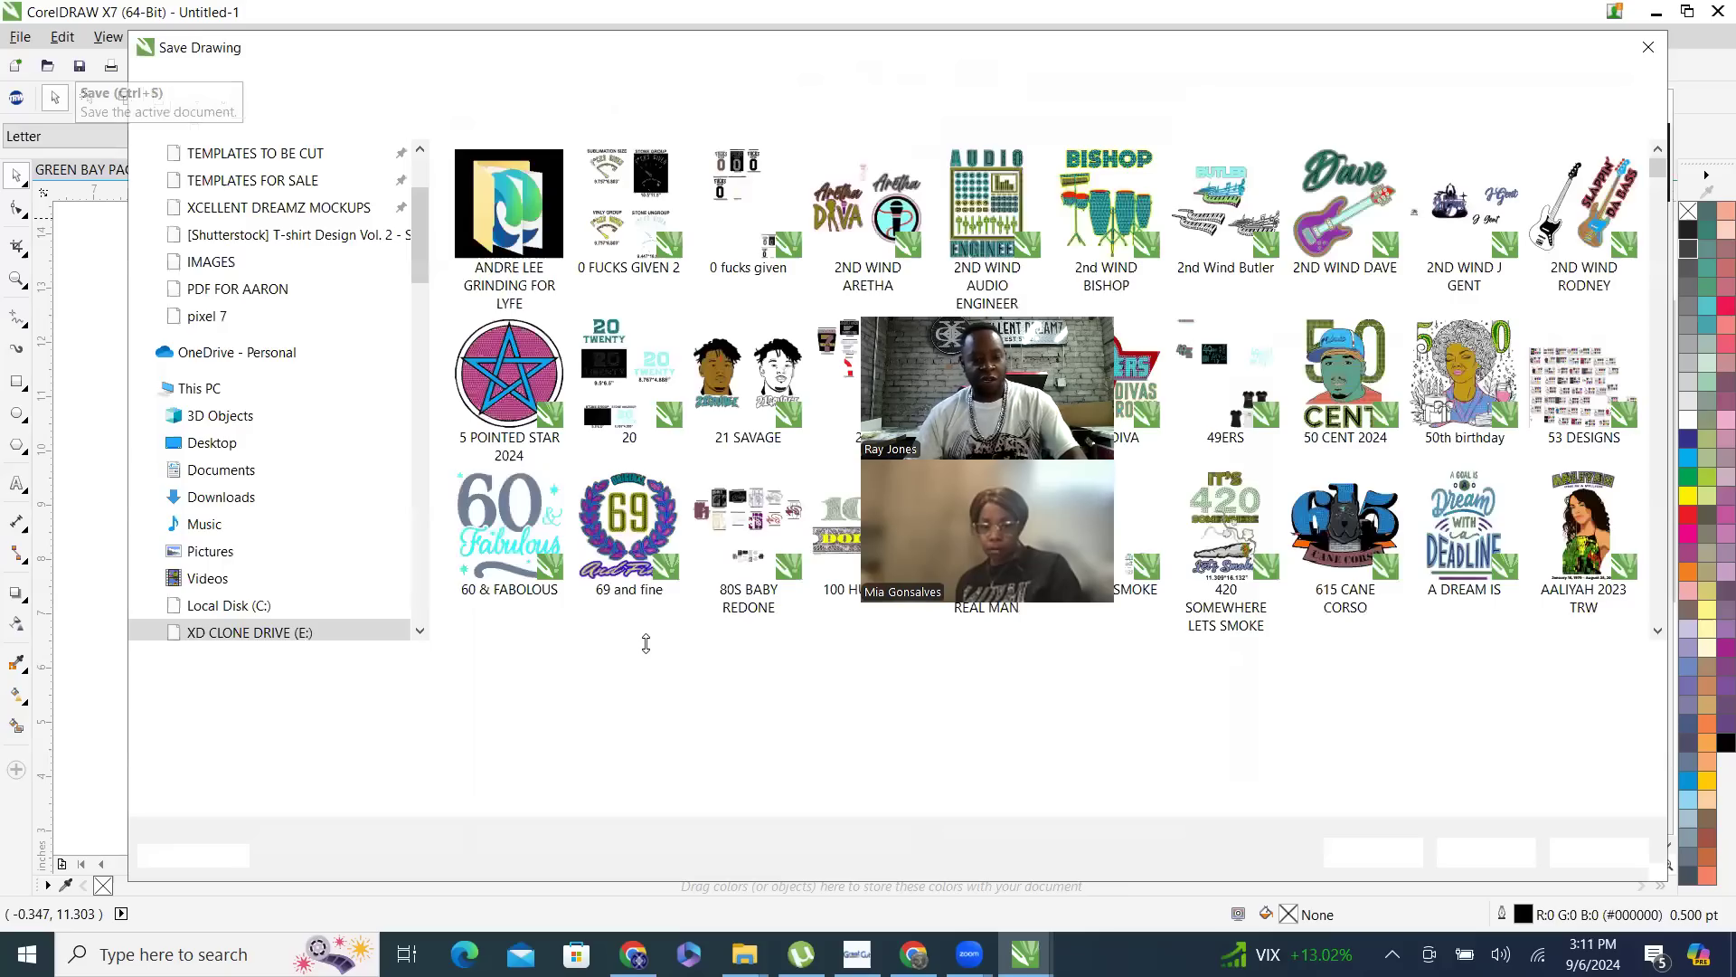
pyautogui.write('MIA TR')
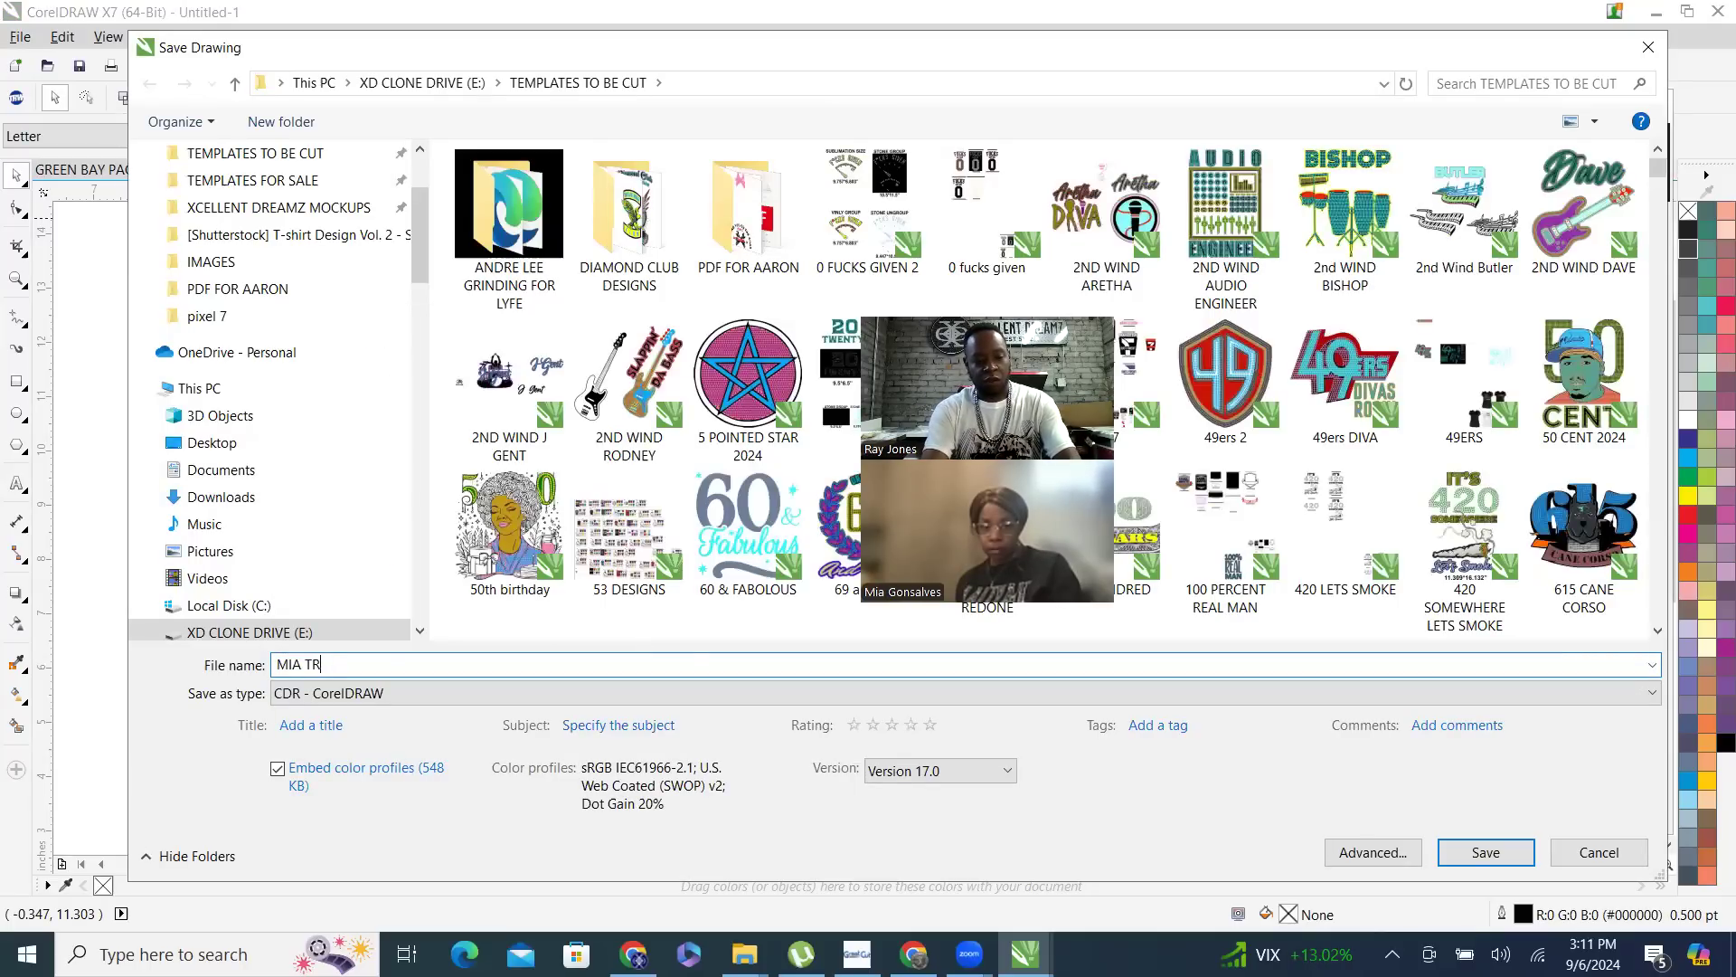
pyautogui.write('W TRAINING')
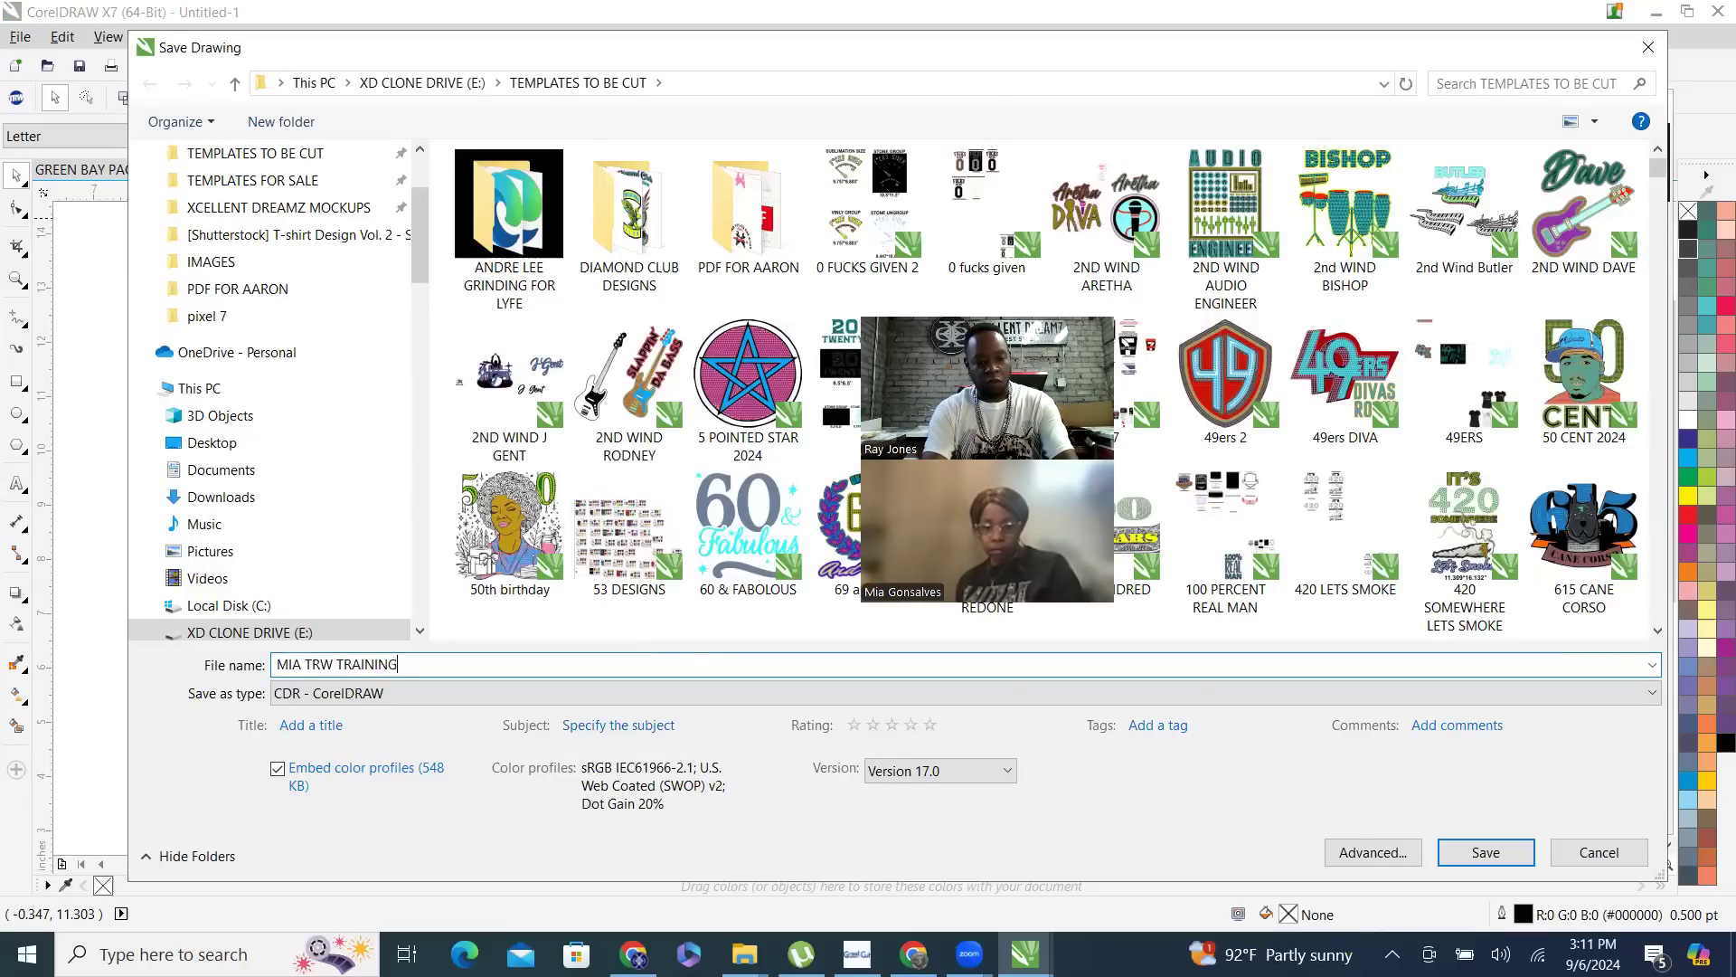
pyautogui.press('Return')
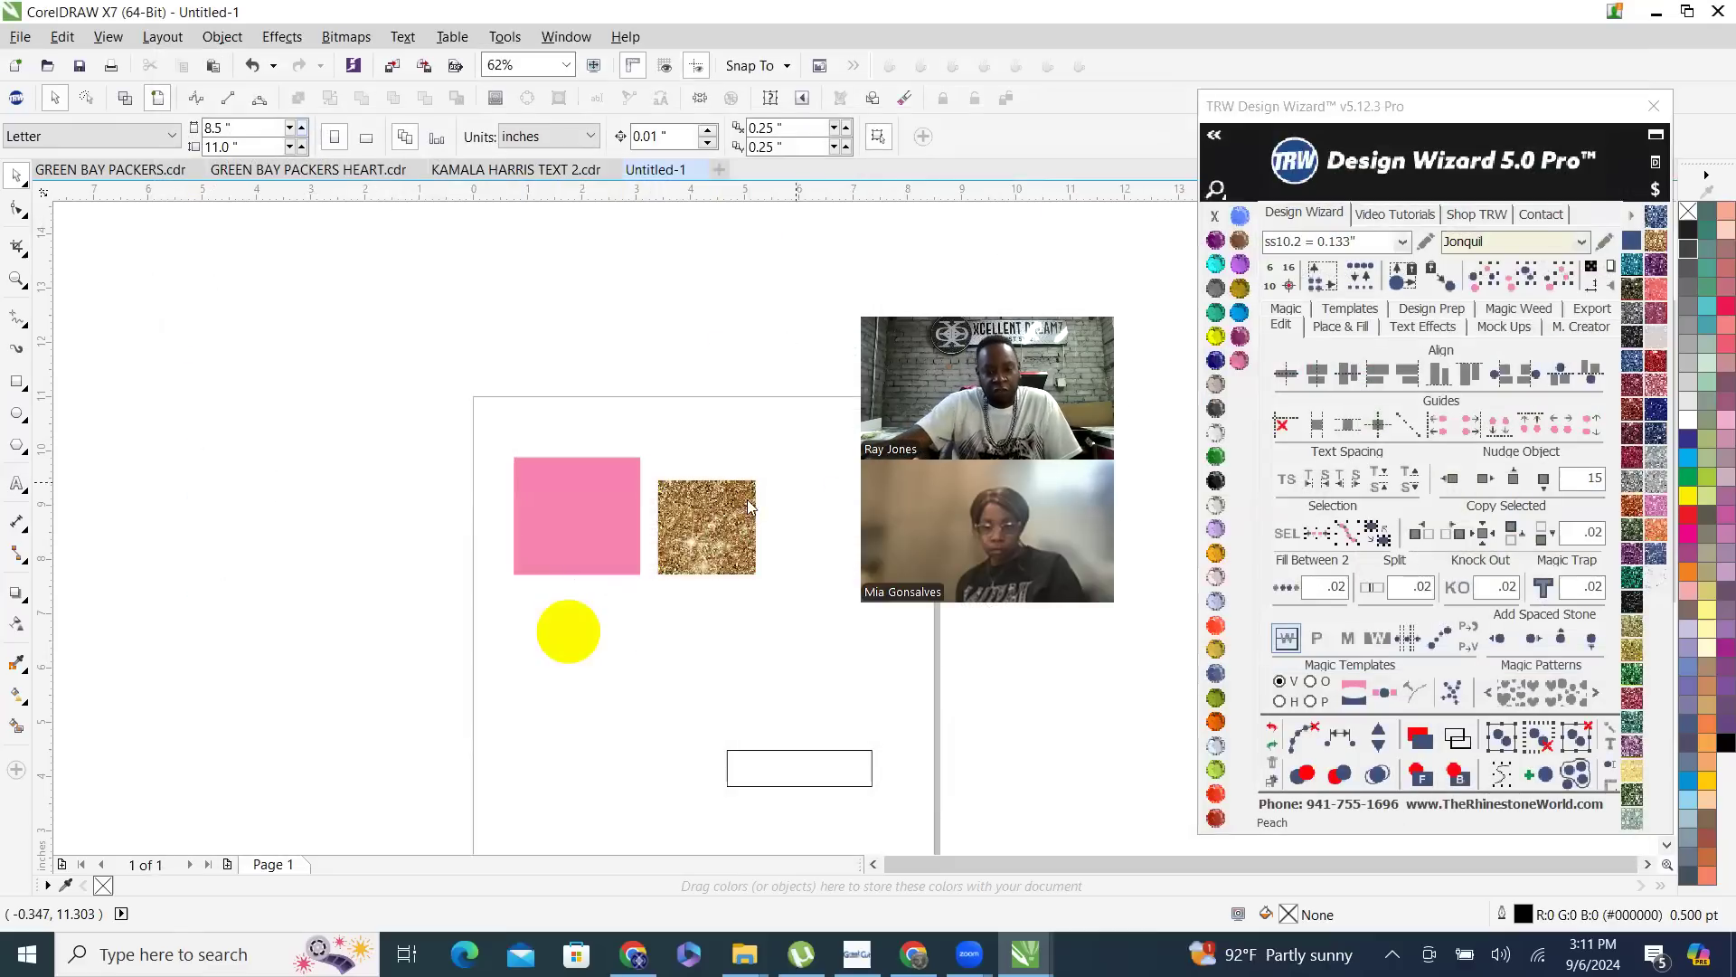
# - Move the tall unfilled rectangle up across the gold glitter rectangle, bring it to the front and fill it with Crystal
pyautogui.scroll(3, 693, 629)
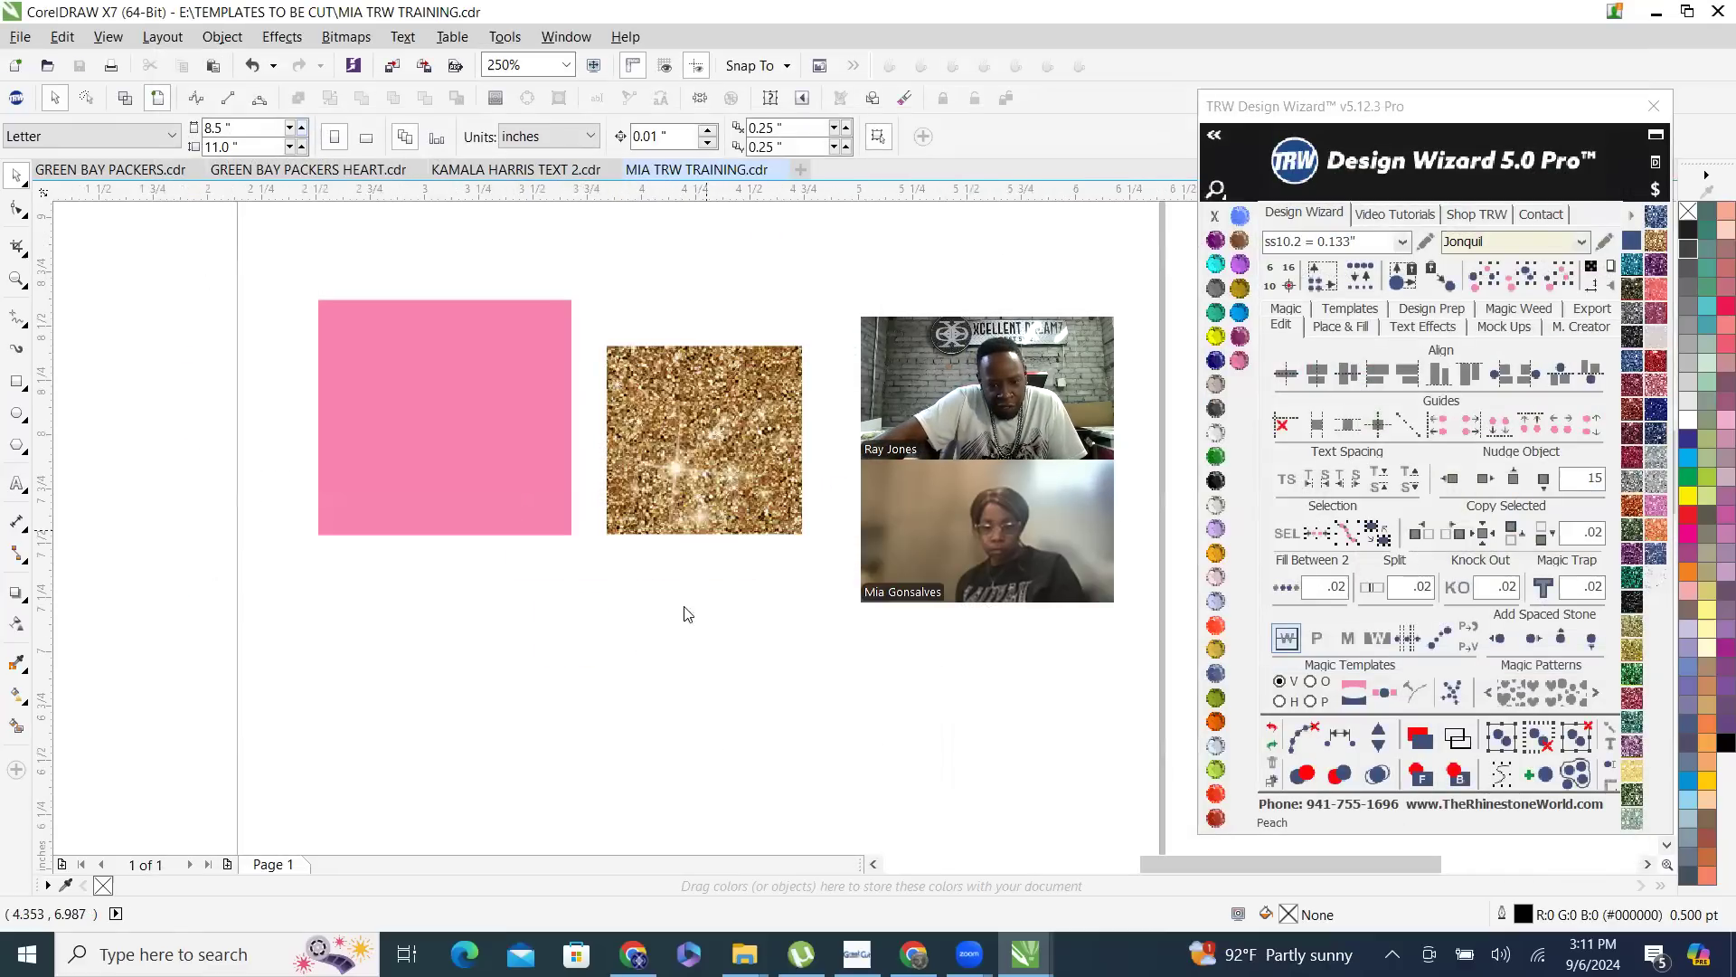
pyautogui.scroll(2, 687, 615)
pyautogui.click(695, 579)
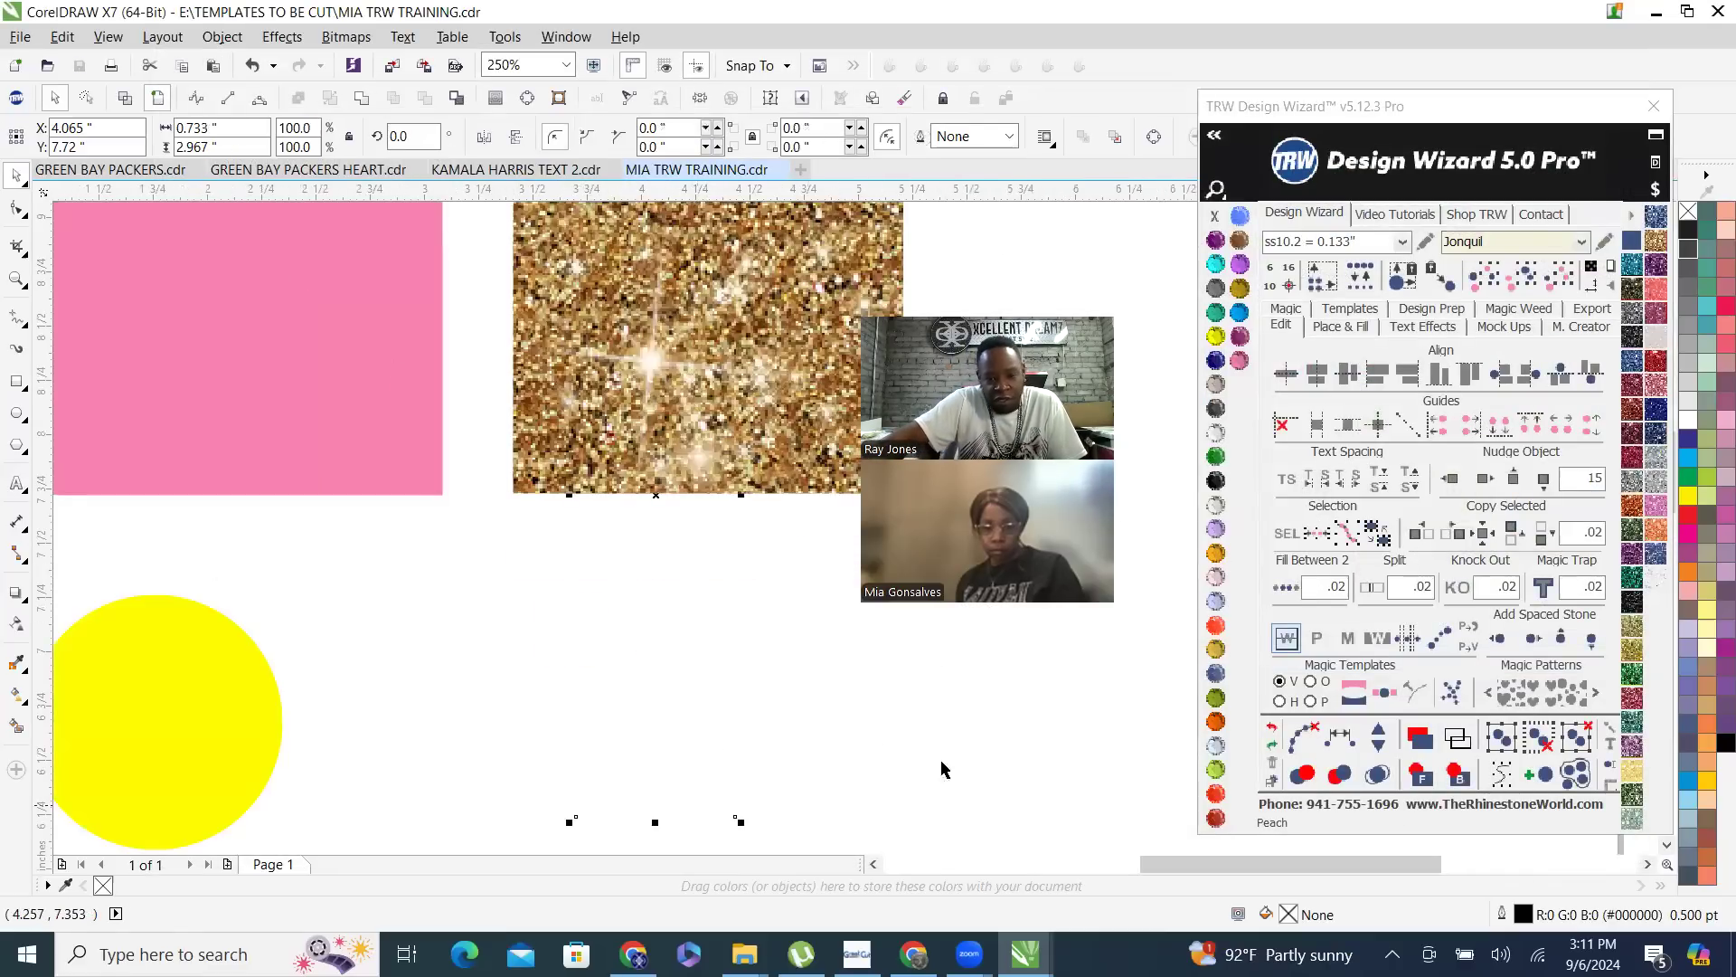
pyautogui.moveTo(664, 641); pyautogui.dragTo(666, 525)
pyautogui.click(1423, 777)
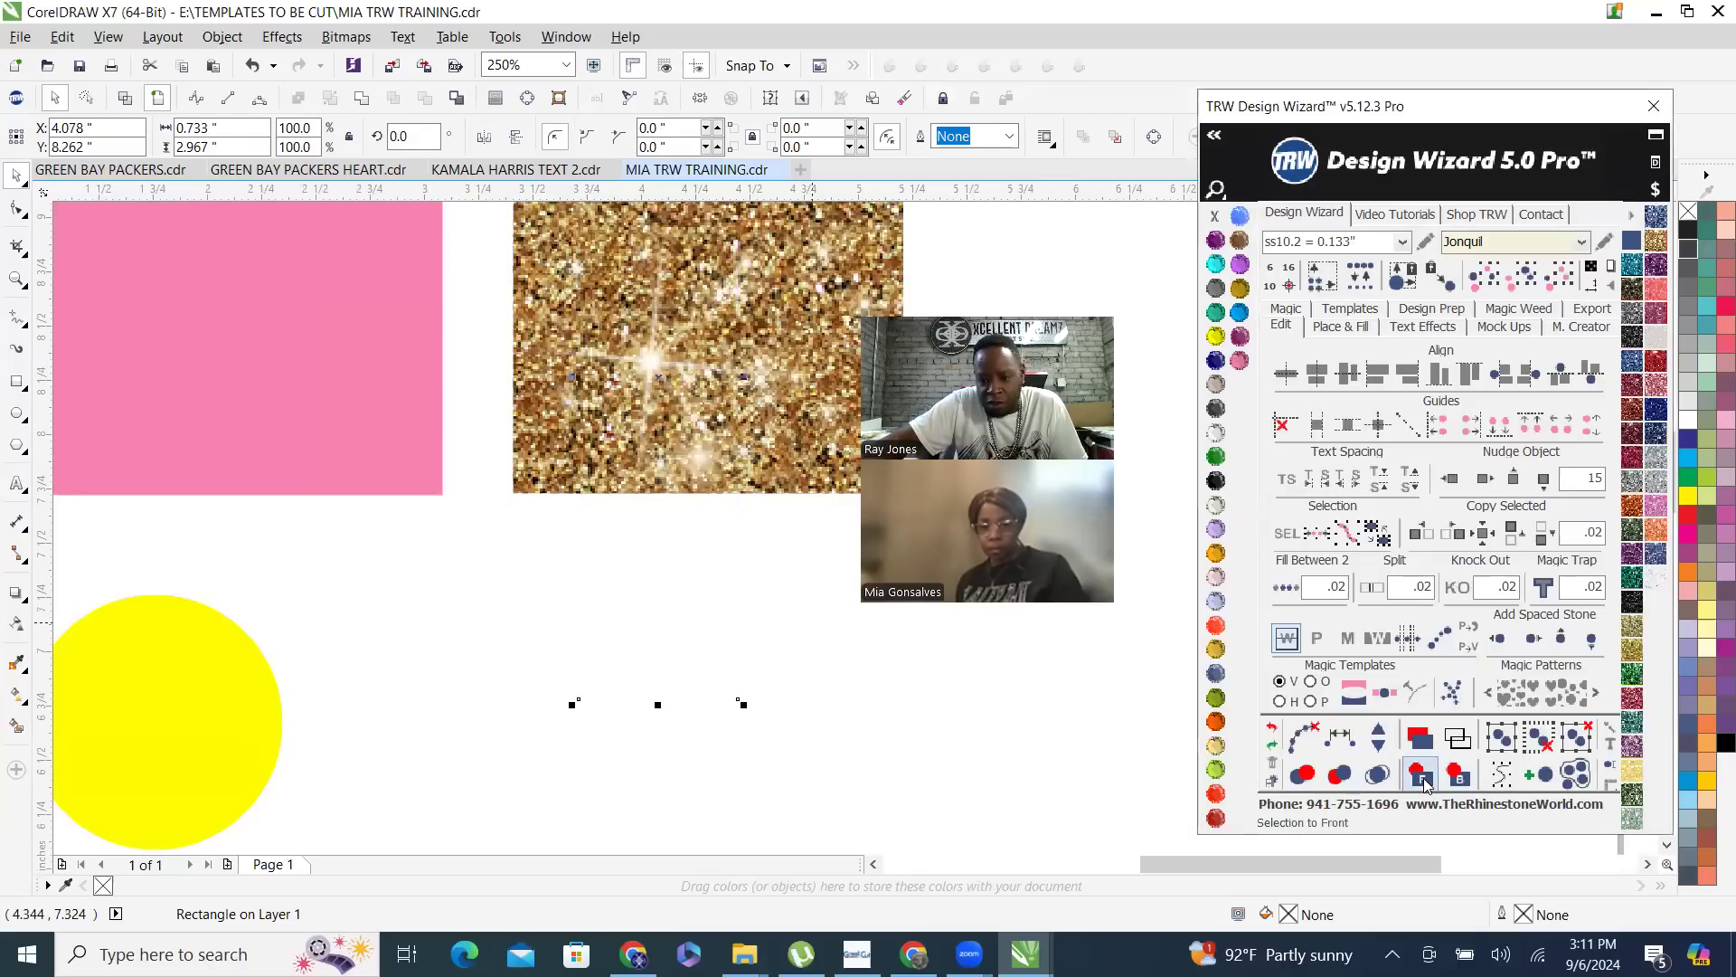
pyautogui.click(1215, 441)
pyautogui.scroll(-2, 562, 496)
pyautogui.scroll(1, 623, 401)
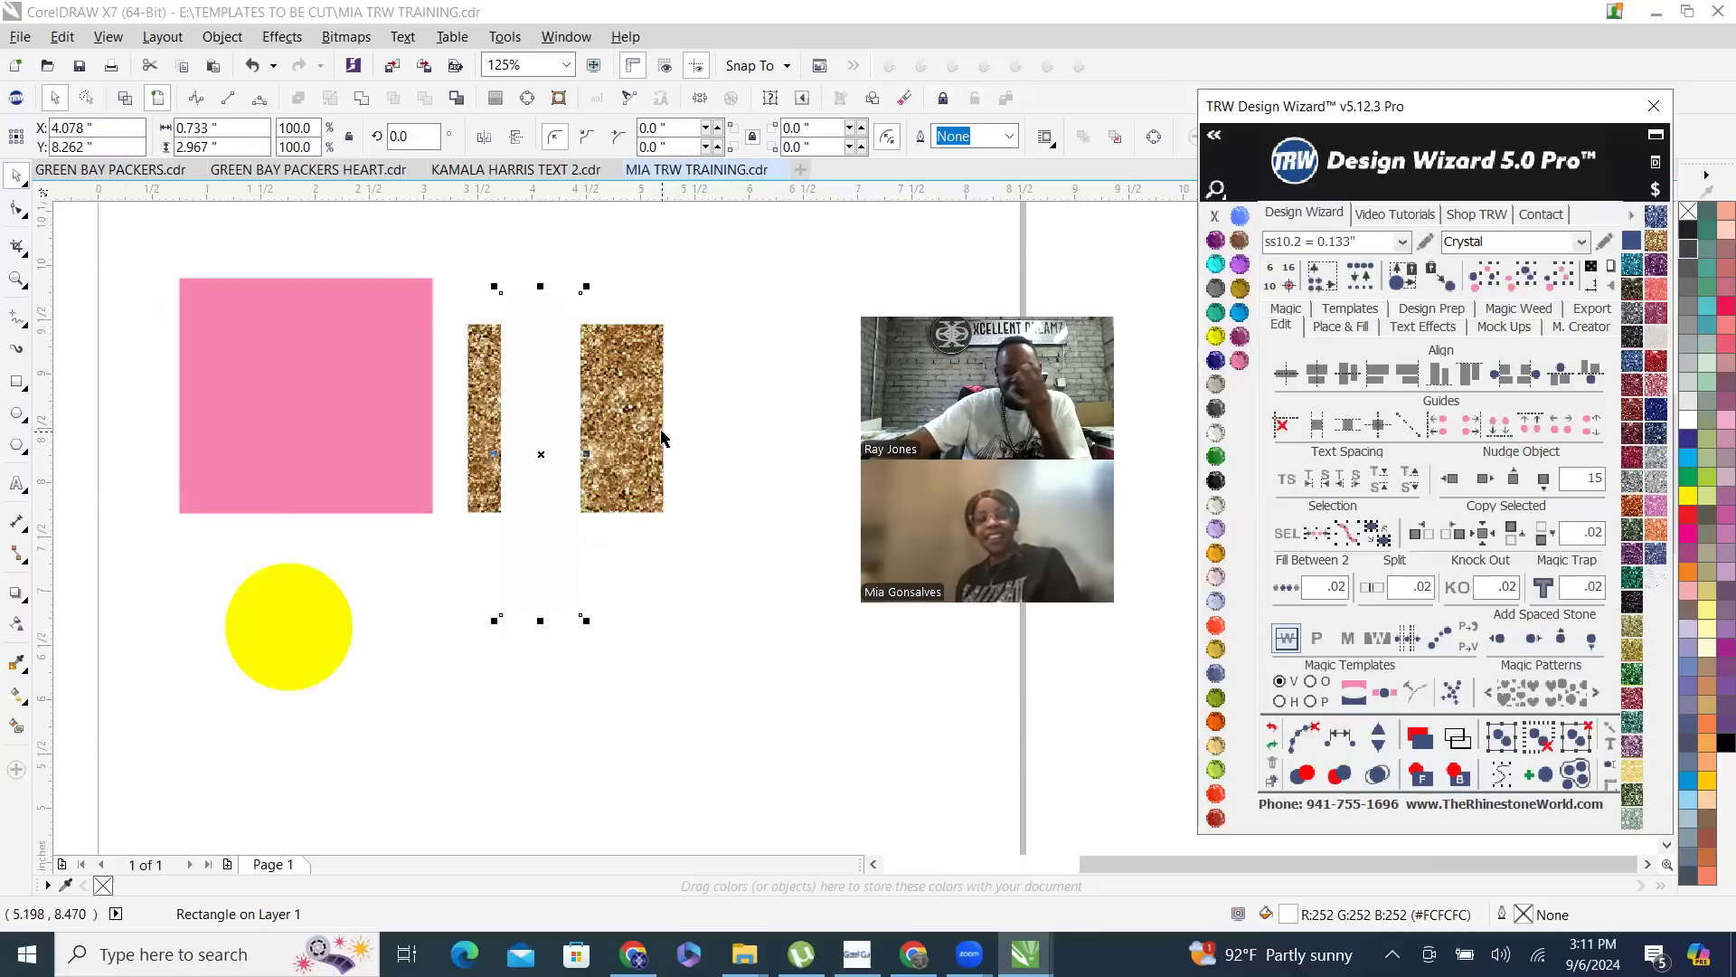
# - Duplicate the tall Crystal rectangle horizontally to X 4.944 in, and fill both tall rectangles with Jonquil
pyautogui.click(736, 356)
pyautogui.click(545, 434)
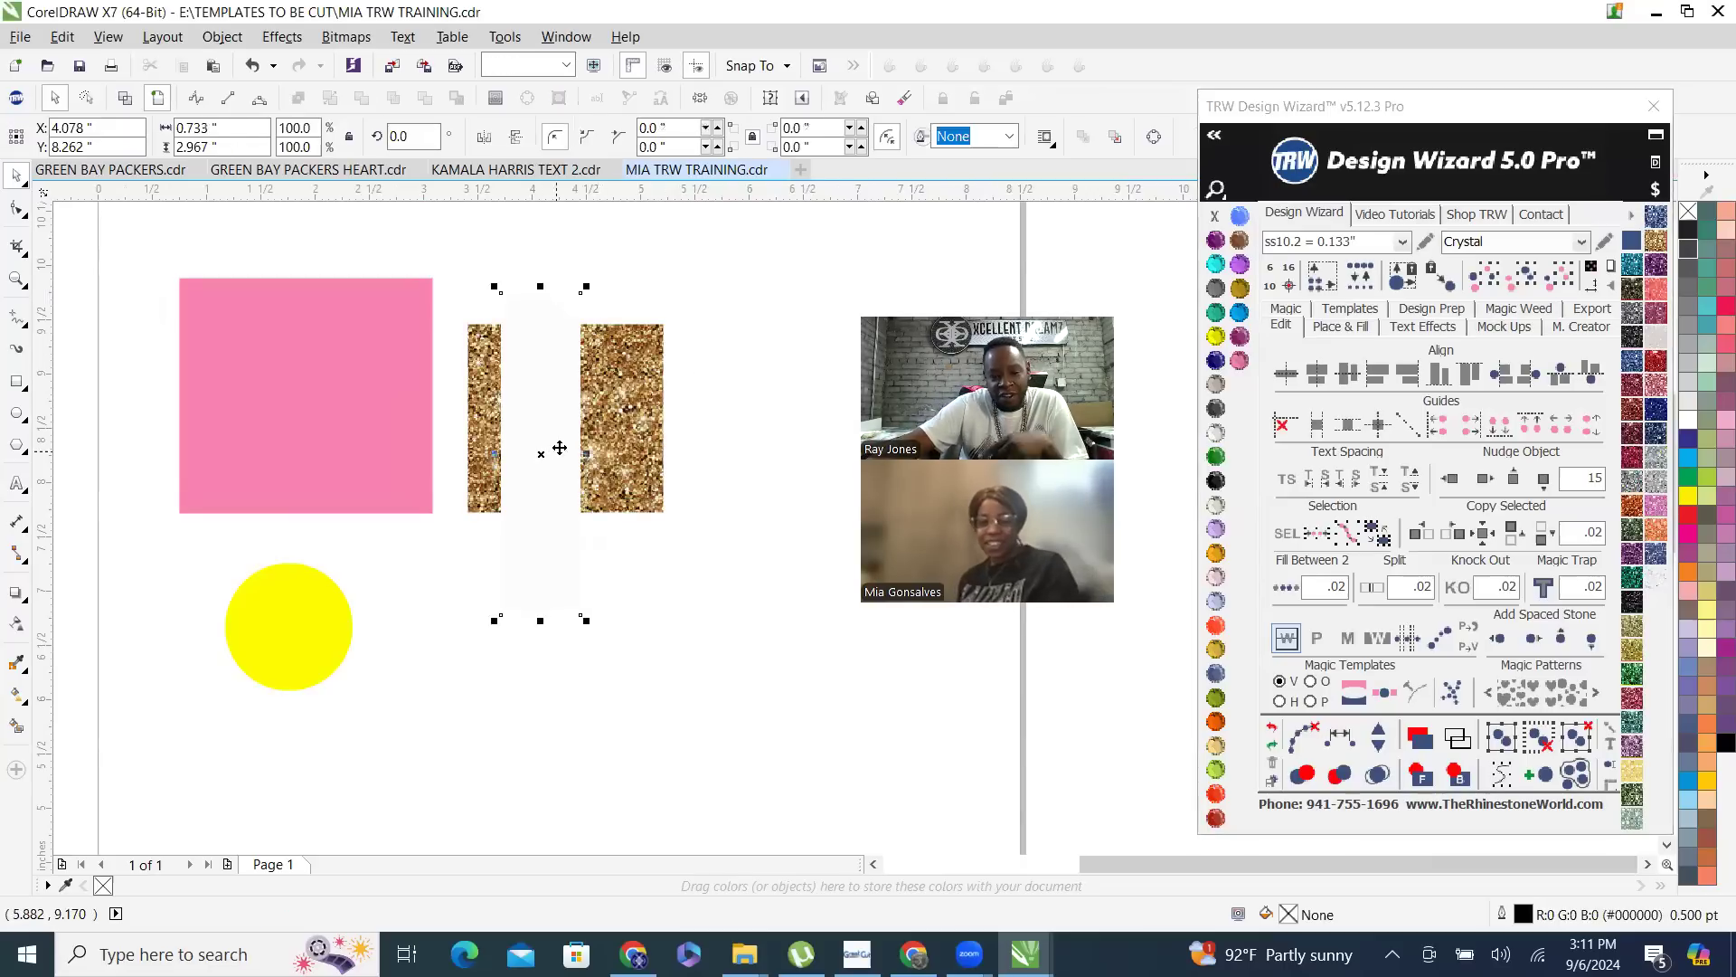
pyautogui.moveTo(538, 424); pyautogui.dragTo(632, 398)
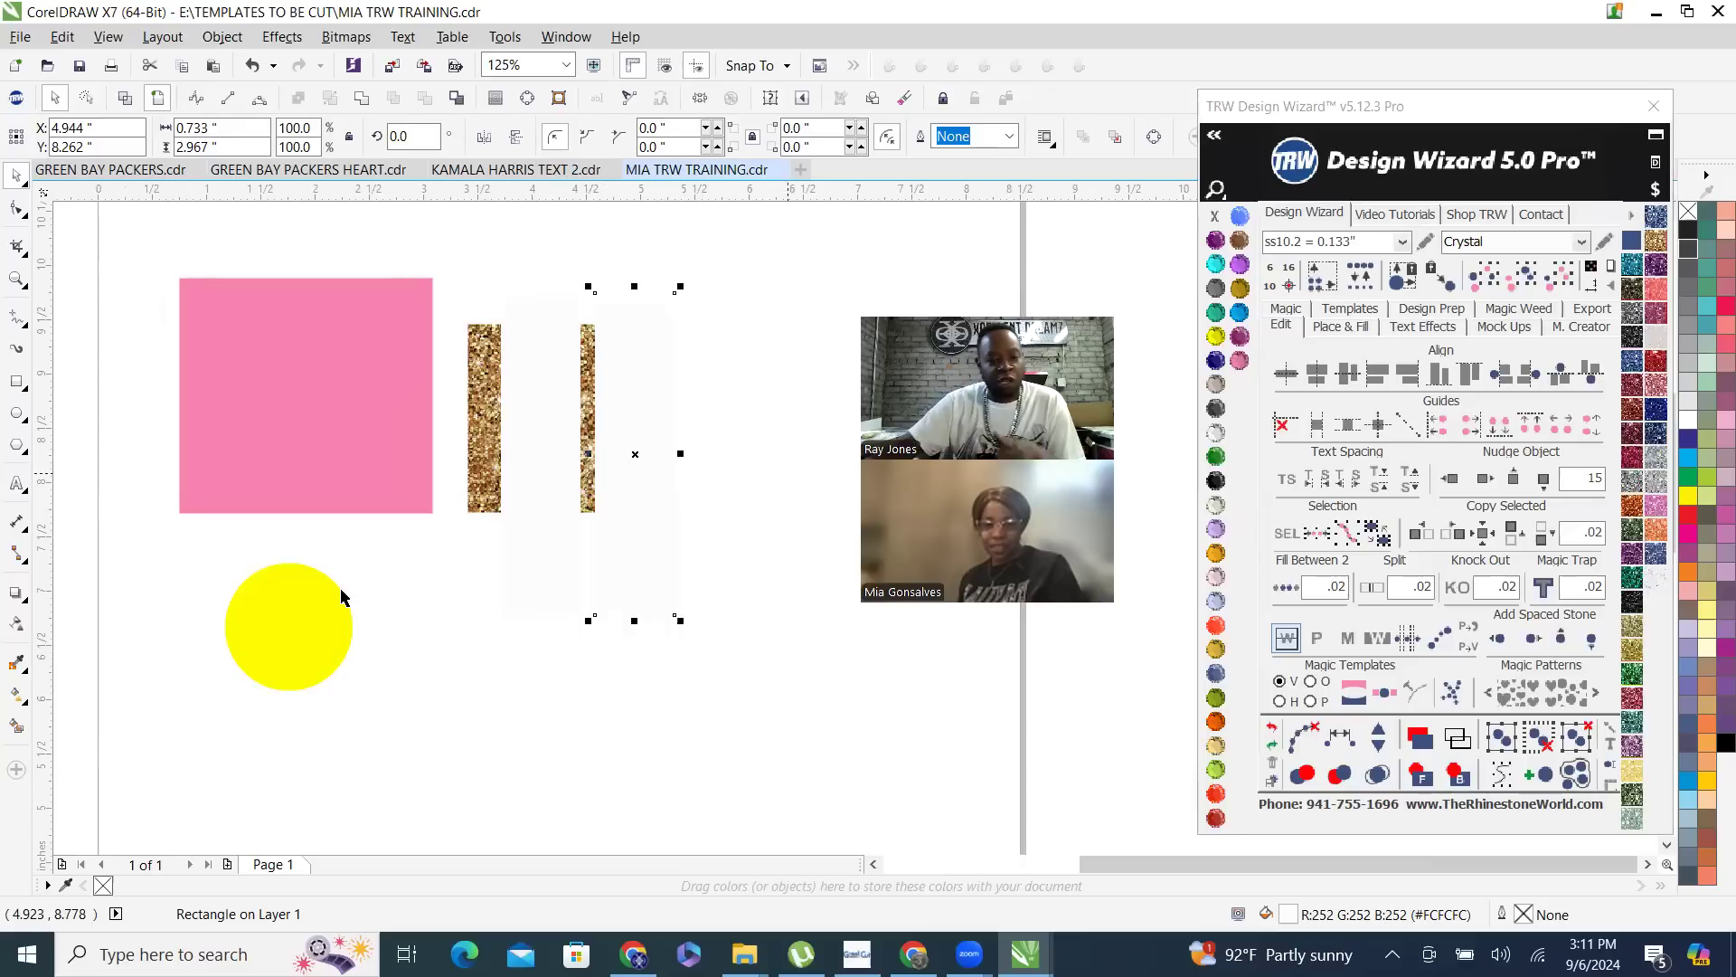
pyautogui.keyDown('shift'); pyautogui.click(569, 457); pyautogui.keyUp('shift')
pyautogui.click(1215, 504)
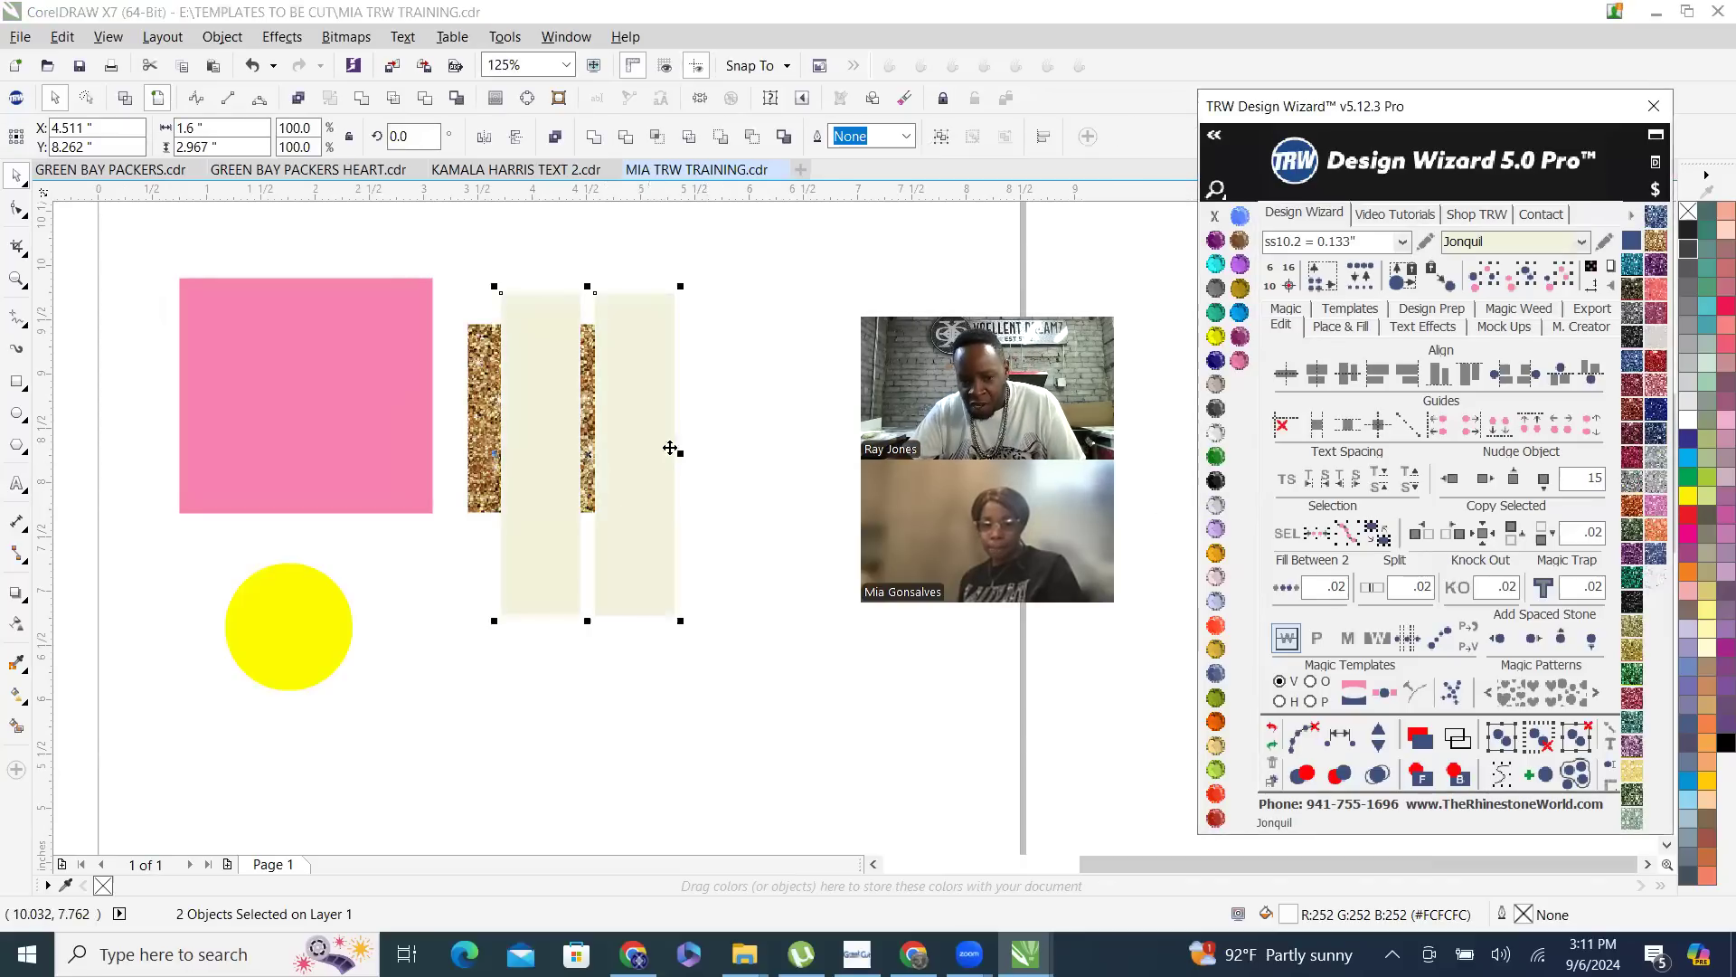
# - Fill the wide horizontal rectangle with Light Orange and remove its outline
pyautogui.click(444, 419)
pyautogui.scroll(-1, 444, 418)
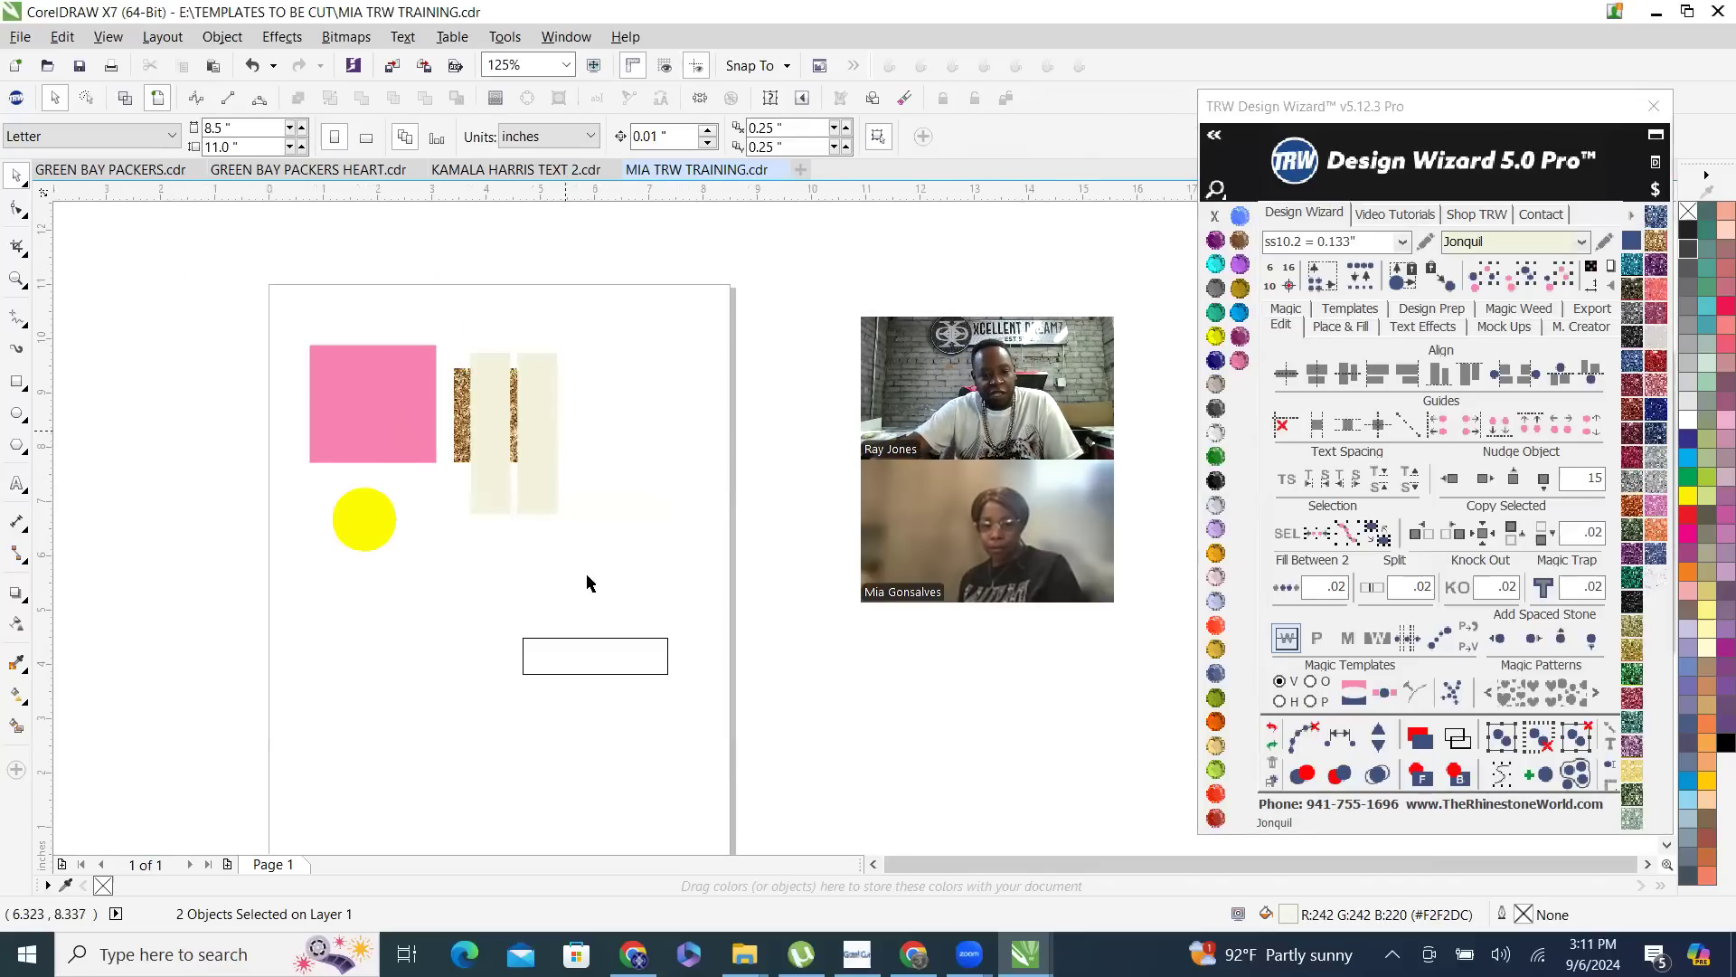
pyautogui.click(1216, 552)
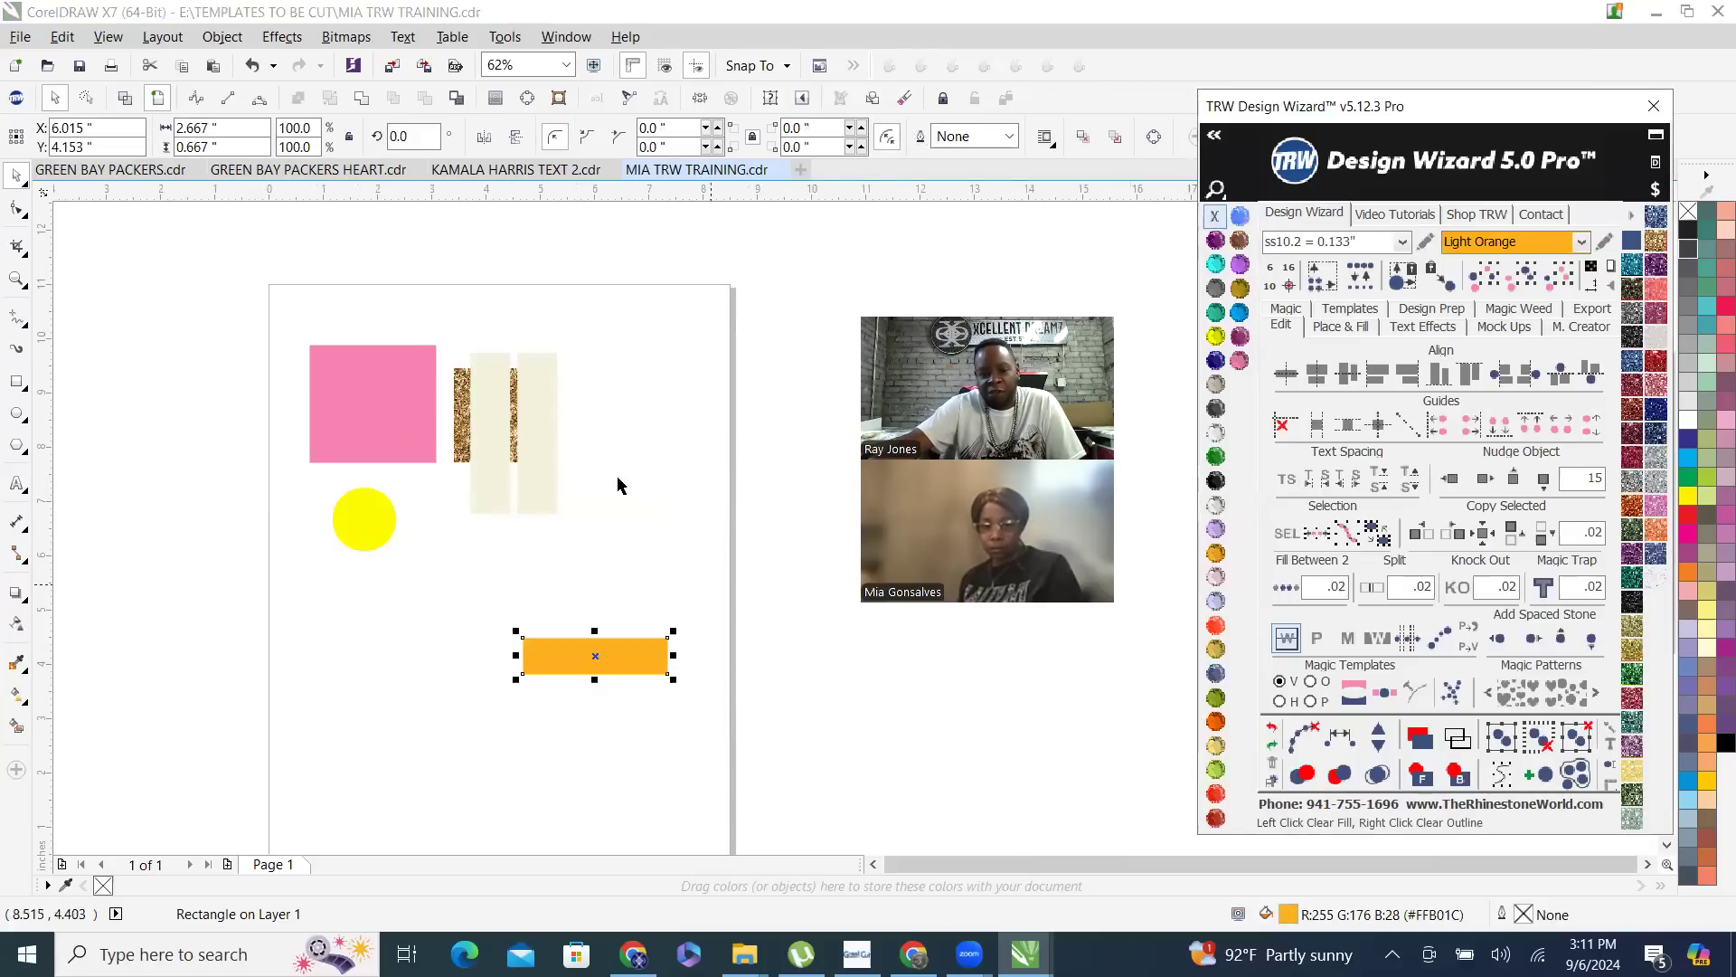
pyautogui.click(632, 562)
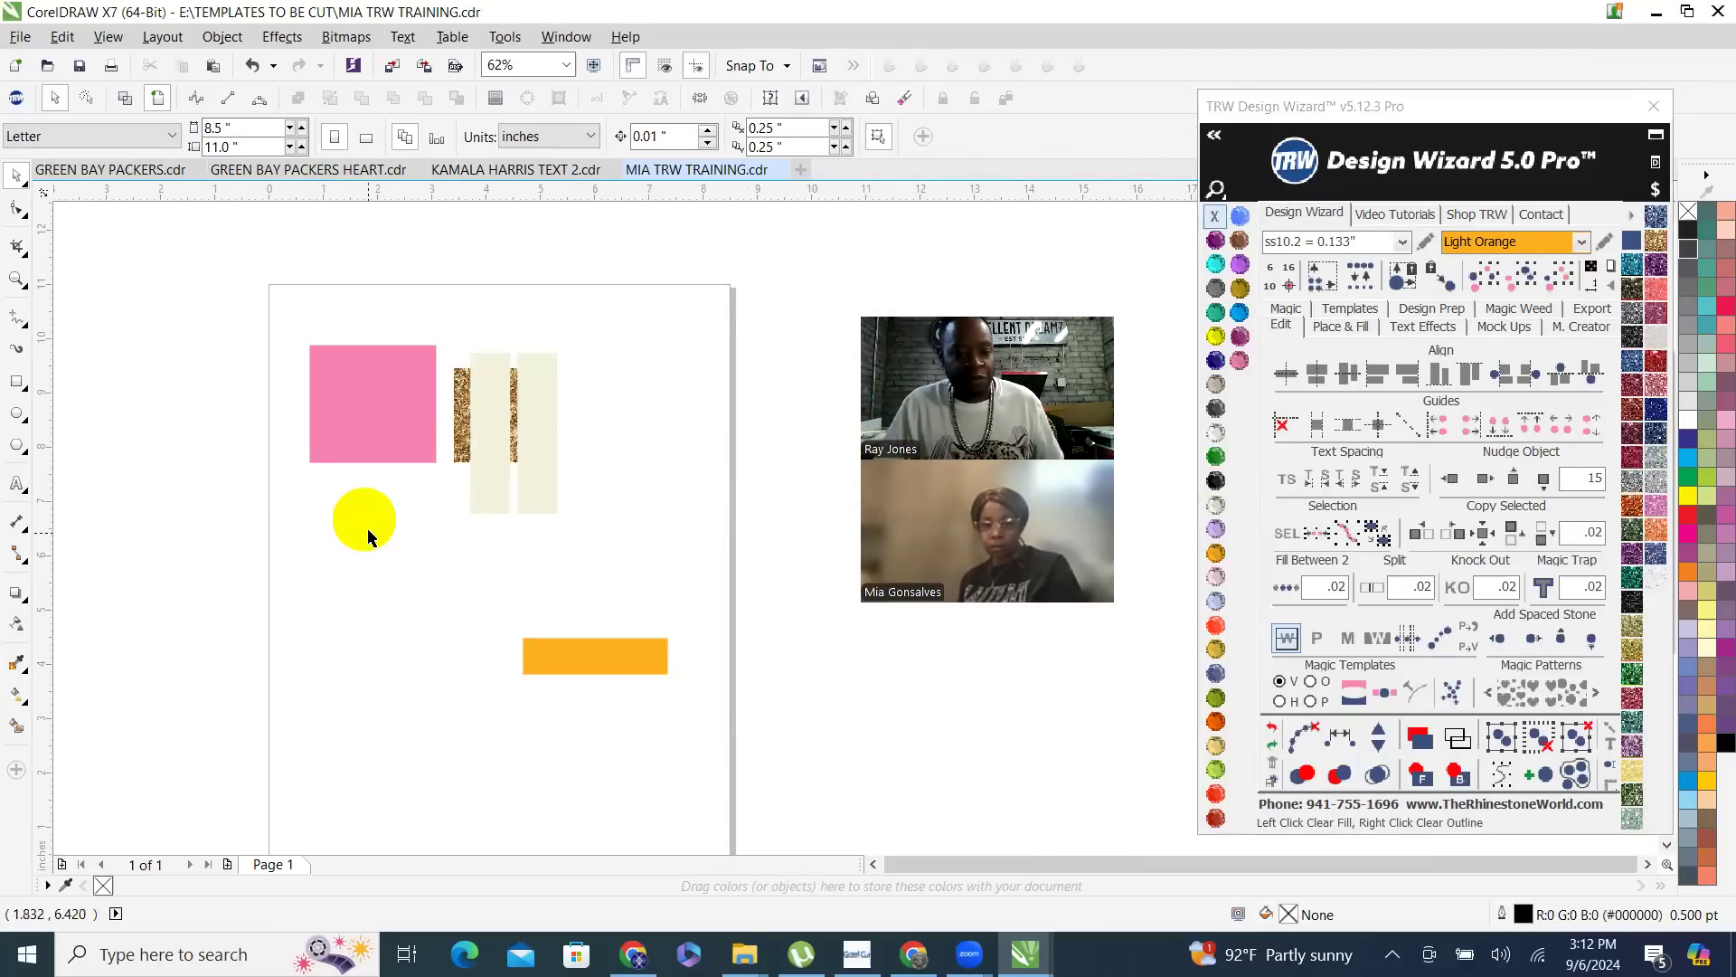
# - Make seven copies of the yellow circle scattered over the pink, glitter and cream rectangles
pyautogui.moveTo(376, 517)
pyautogui.mouseDown()
pyautogui.moveTo(377, 439)
pyautogui.moveTo(375, 500)
pyautogui.moveTo(398, 498)
pyautogui.moveTo(360, 418)
pyautogui.moveTo(403, 396)
pyautogui.moveTo(401, 430)
pyautogui.moveTo(457, 440)
pyautogui.moveTo(483, 522)
pyautogui.moveTo(543, 403)
pyautogui.moveTo(506, 412)
pyautogui.moveTo(438, 361)
pyautogui.moveTo(378, 362)
pyautogui.mouseUp()
pyautogui.rightClick(381, 434)
pyautogui.press('space')
pyautogui.press('space')
pyautogui.press('space')
pyautogui.press('space')
pyautogui.press('space')
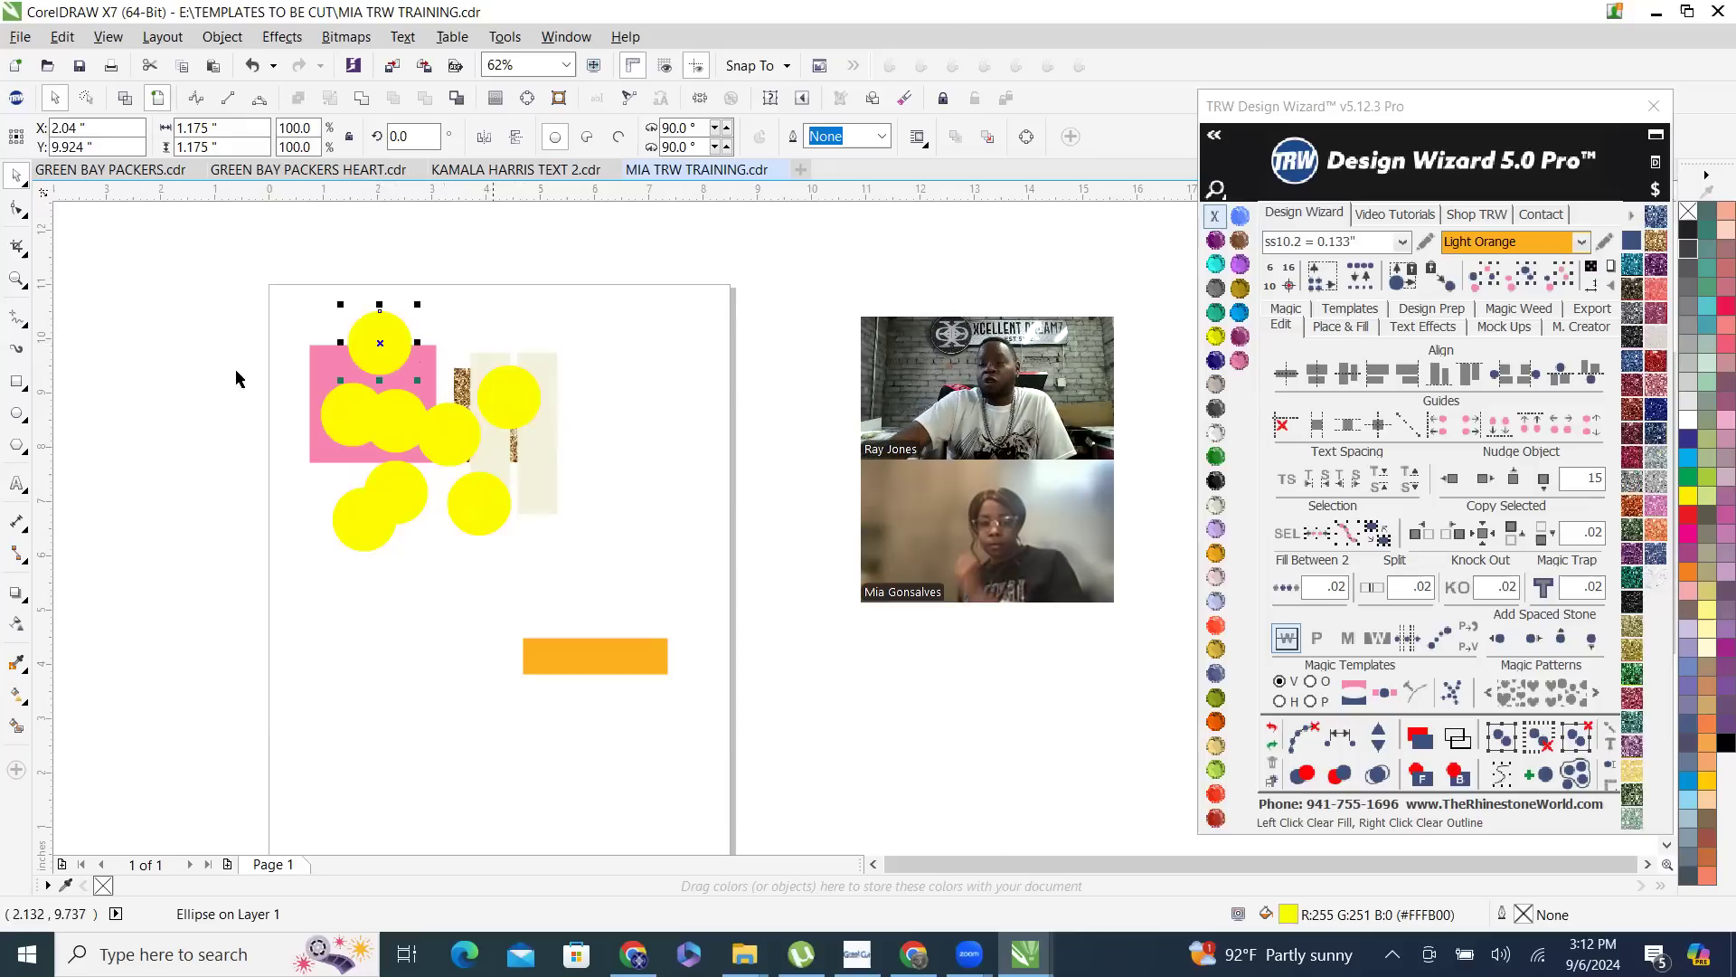
# - Fill the topmost circle with TRW Pink and then TRW Blue, and the circle overlapping the lowest yellow one with Emerald
pyautogui.click(1239, 360)
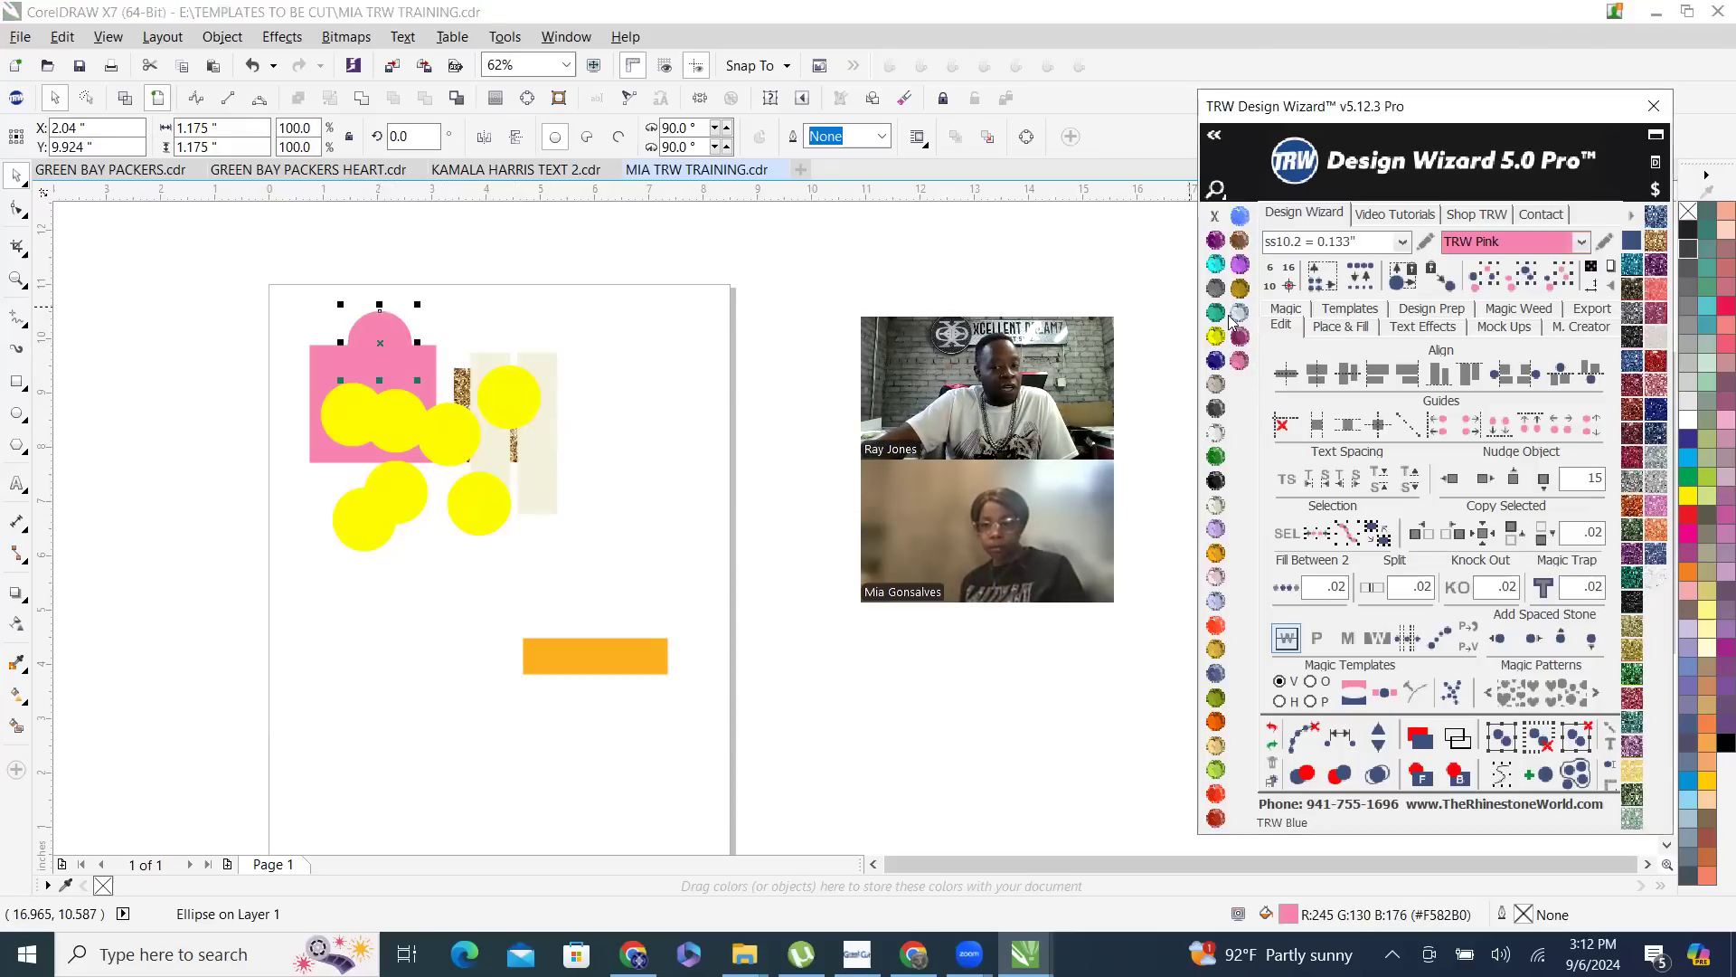
pyautogui.click(1240, 313)
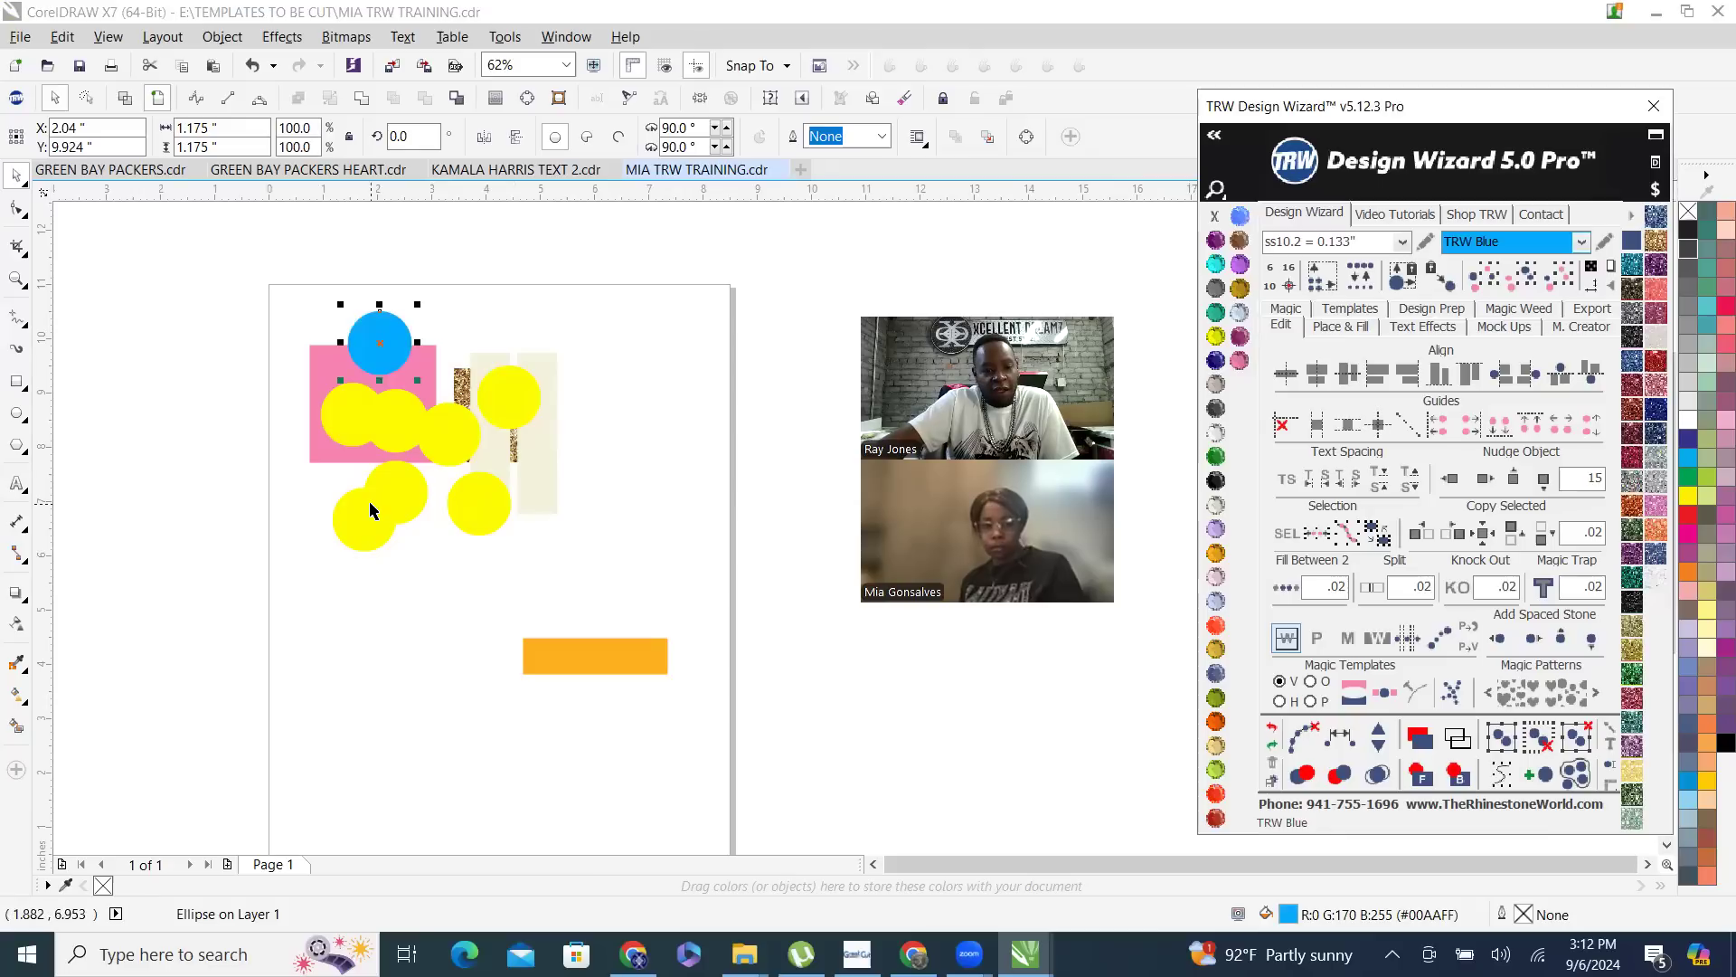
pyautogui.click(376, 529)
pyautogui.click(1215, 458)
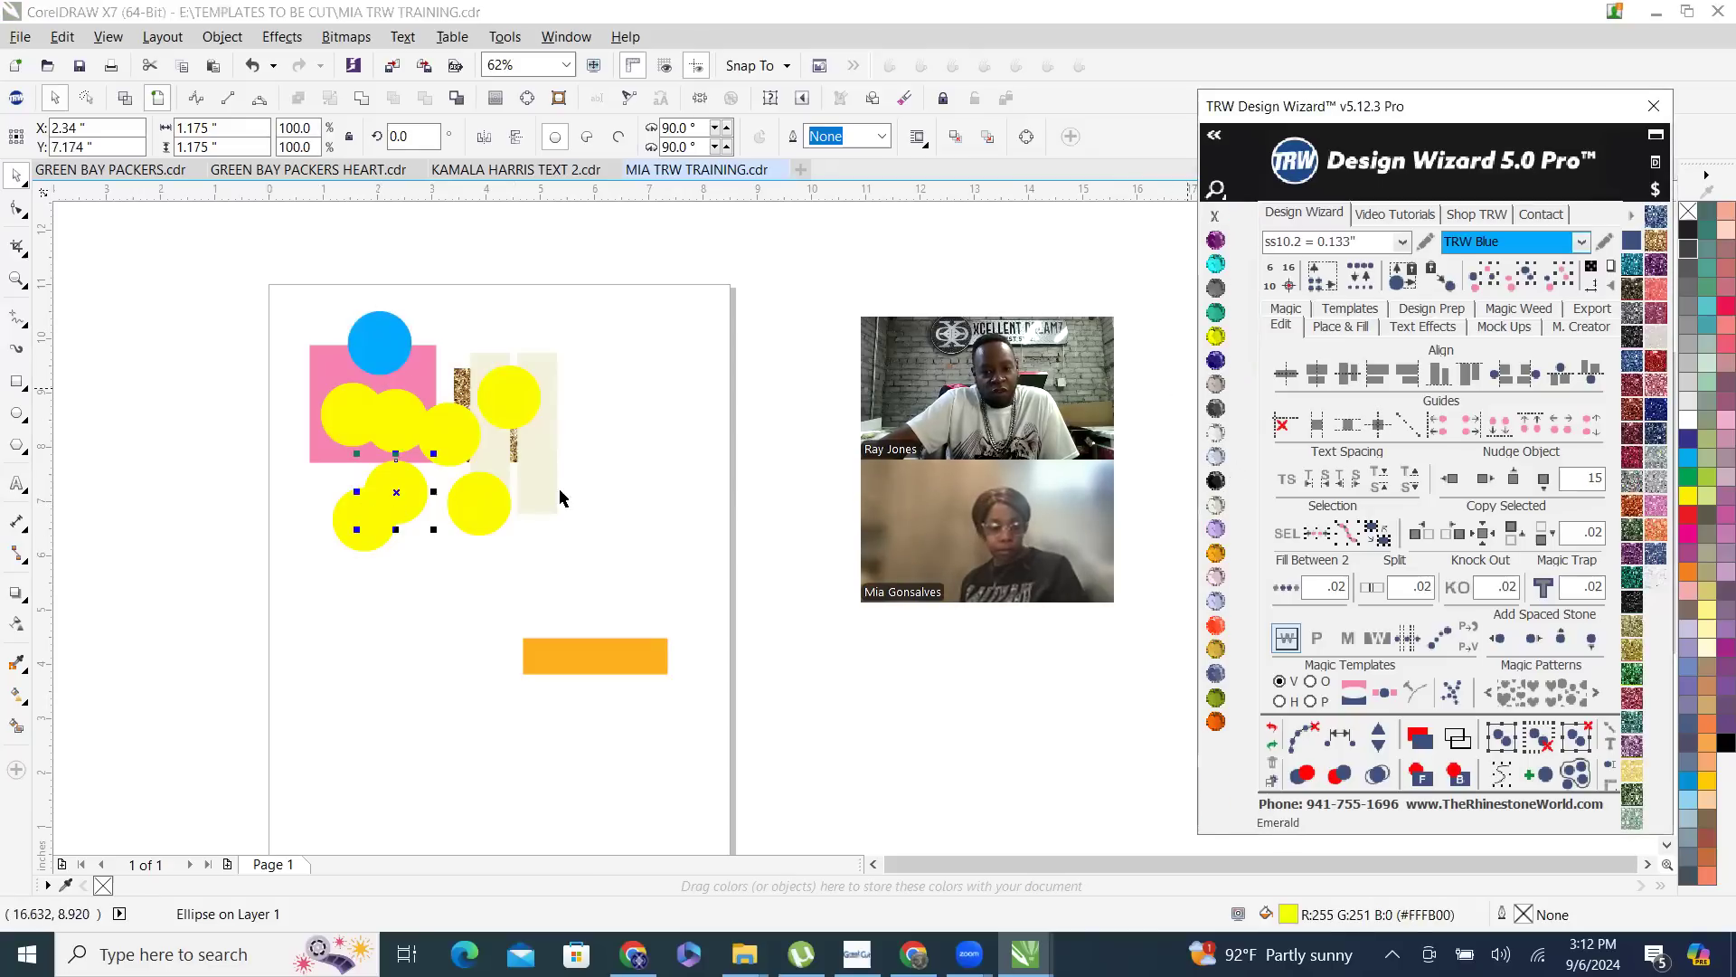
# - Fill the leftmost circle on the pink rectangle with Copper and the circle below the cream strips with Red Siam
pyautogui.click(348, 411)
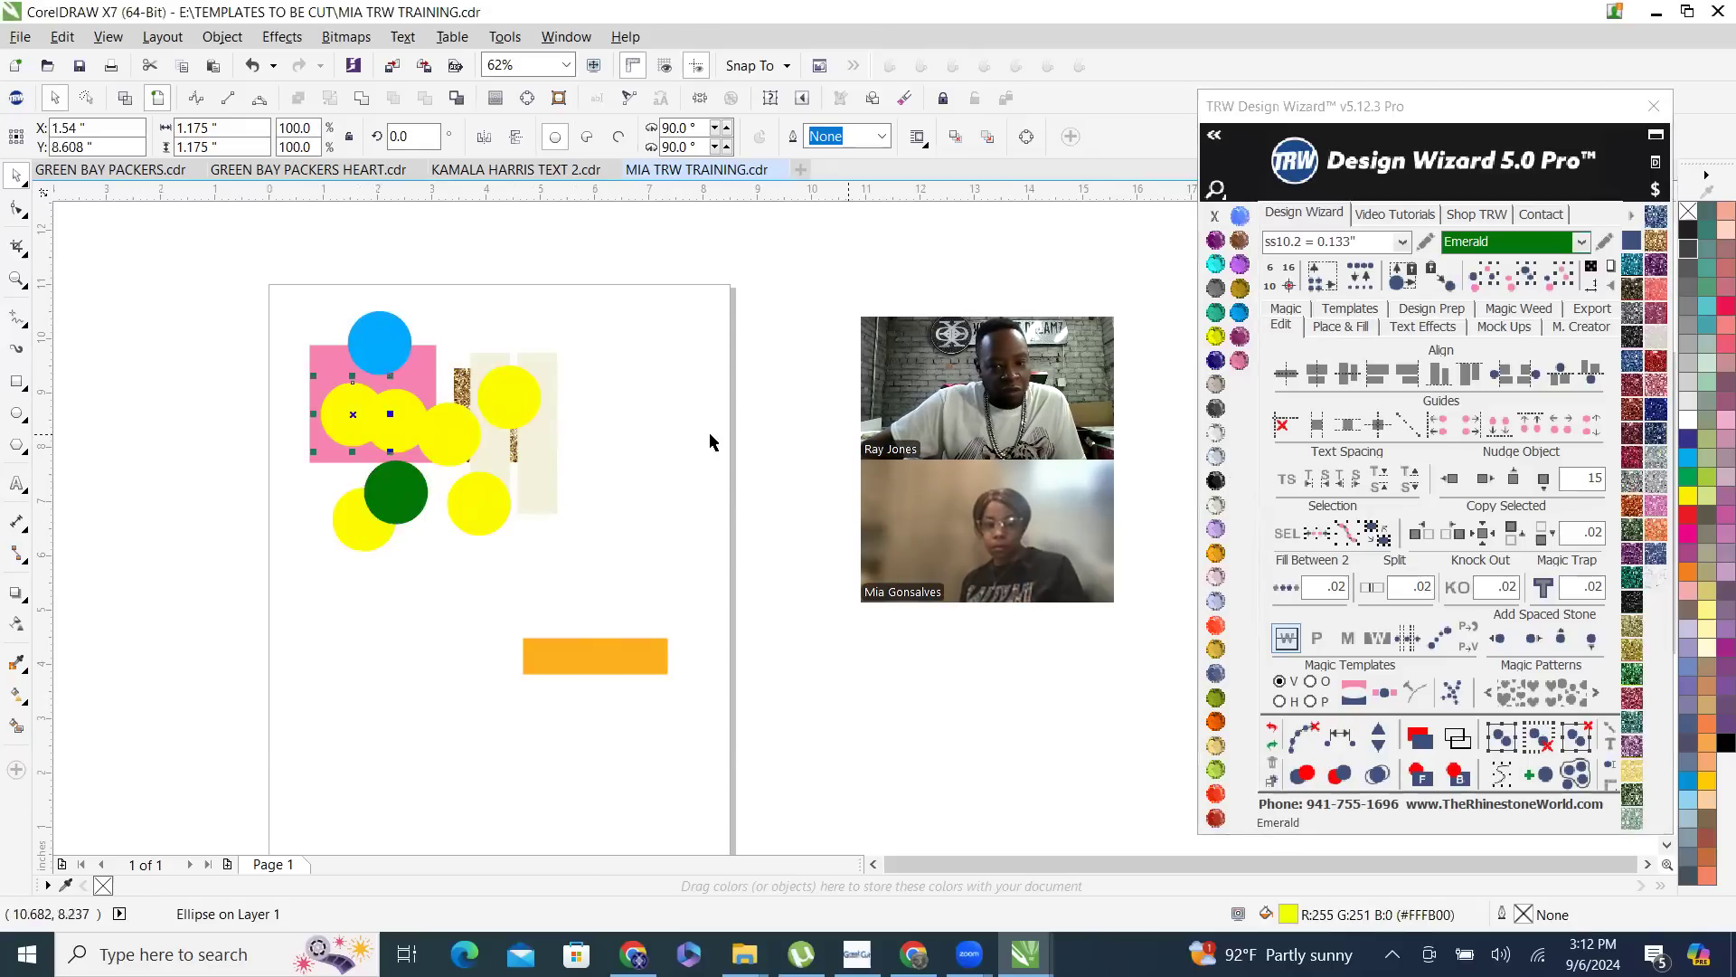
pyautogui.click(1216, 387)
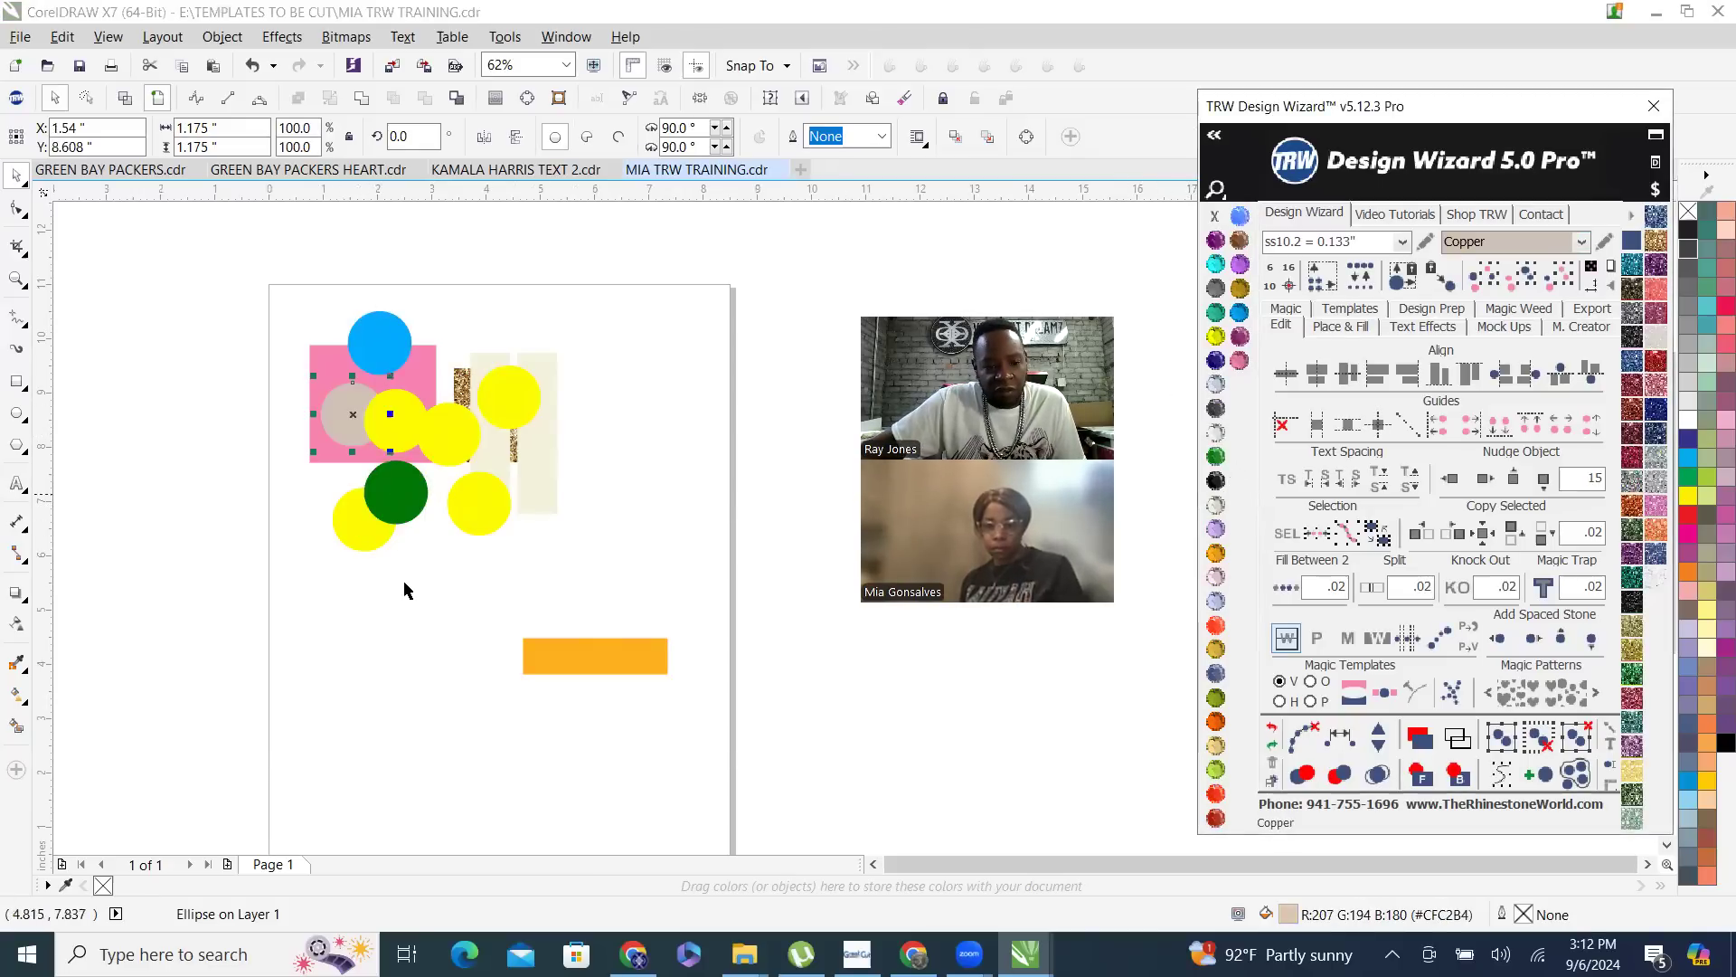
pyautogui.click(477, 520)
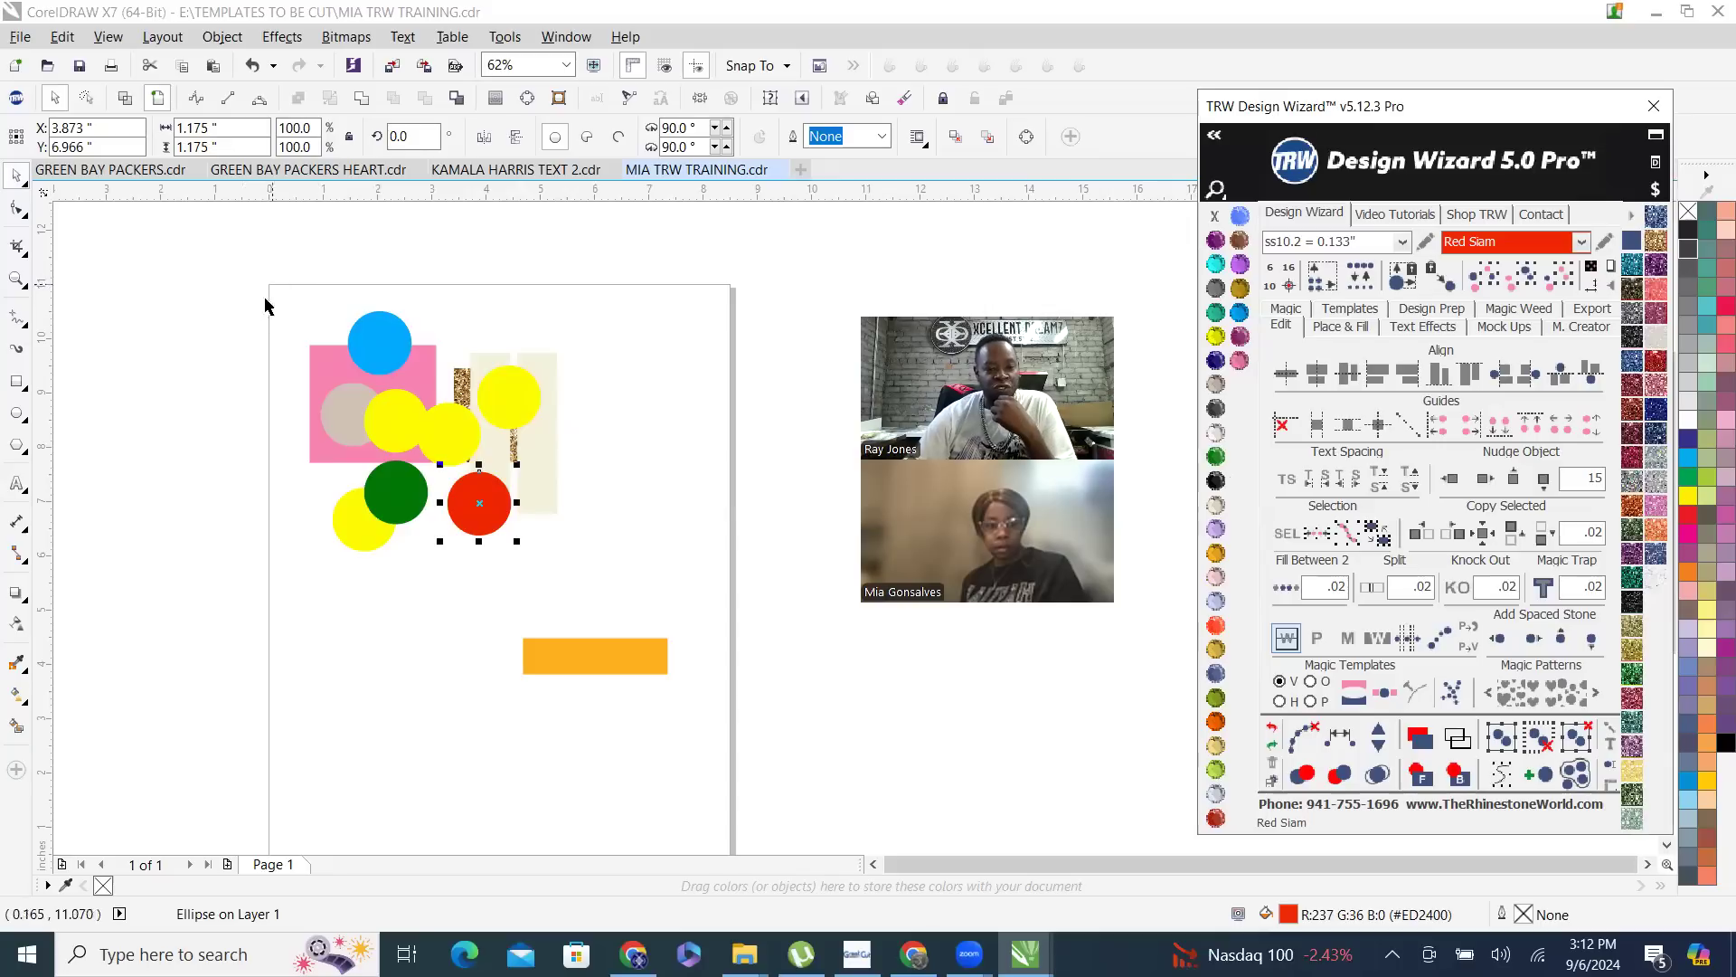
pyautogui.scroll(1, 229, 456)
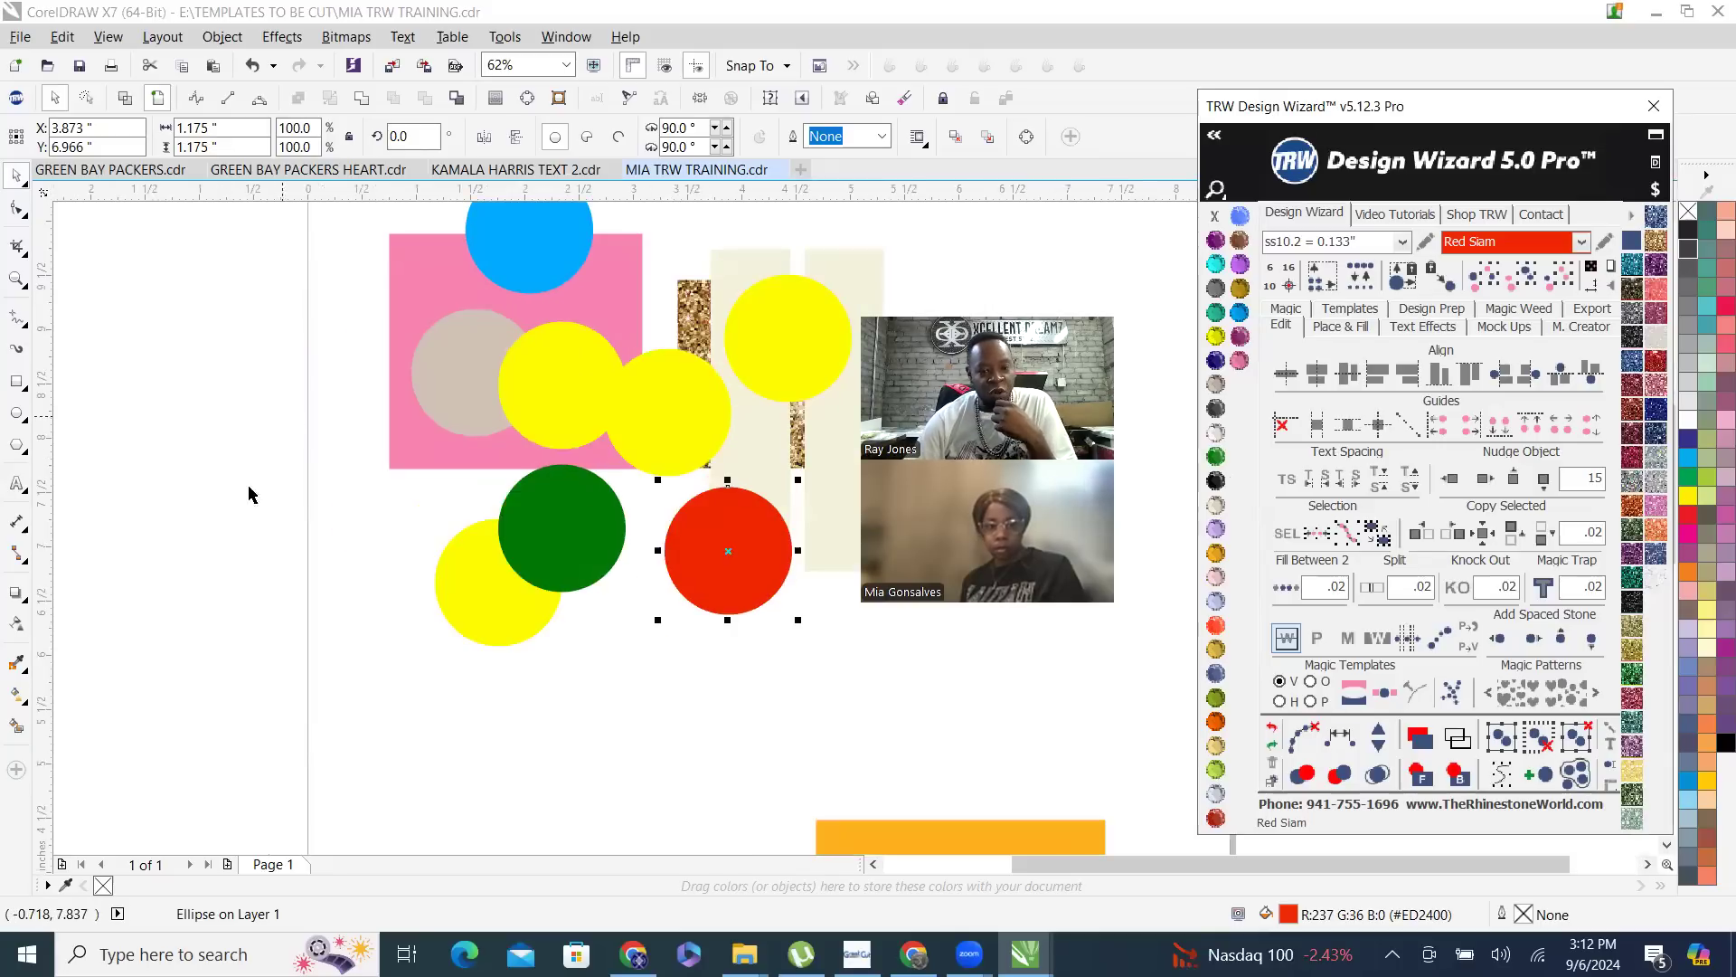
pyautogui.scroll(-1, 318, 512)
pyautogui.click(266, 305)
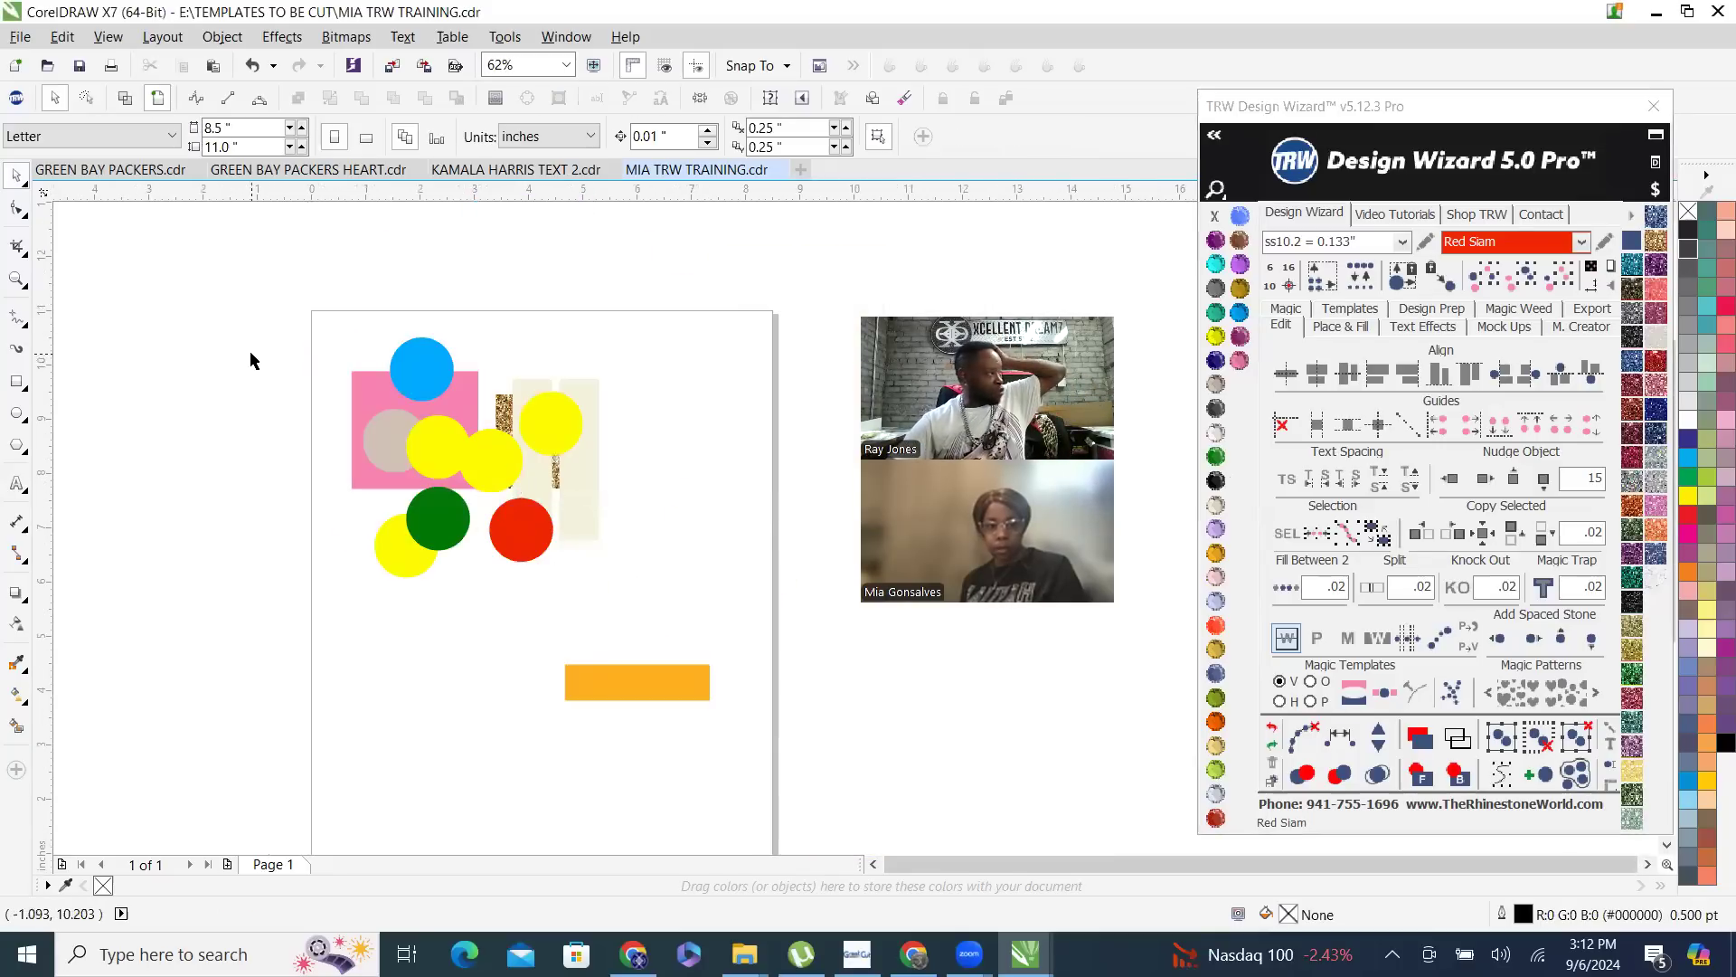
# - Select the blue circle, the yellow circle on the cream strips and the glitter rectangle one at a time
pyautogui.click(418, 367)
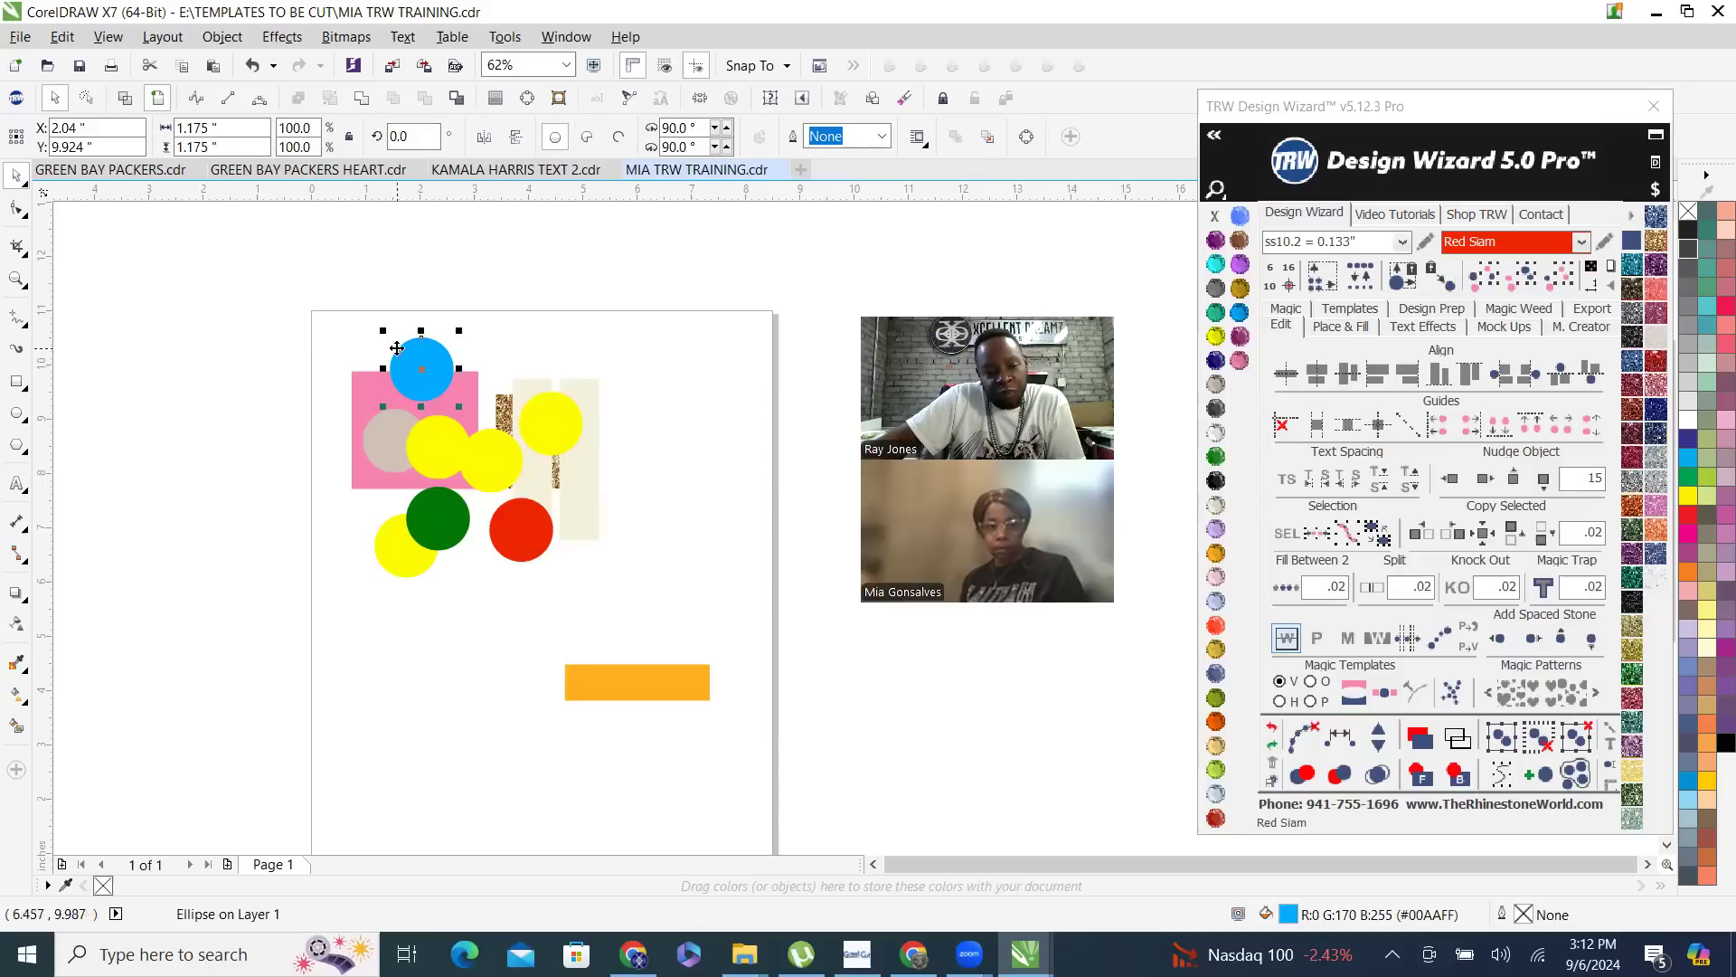
pyautogui.scroll(1, 448, 343)
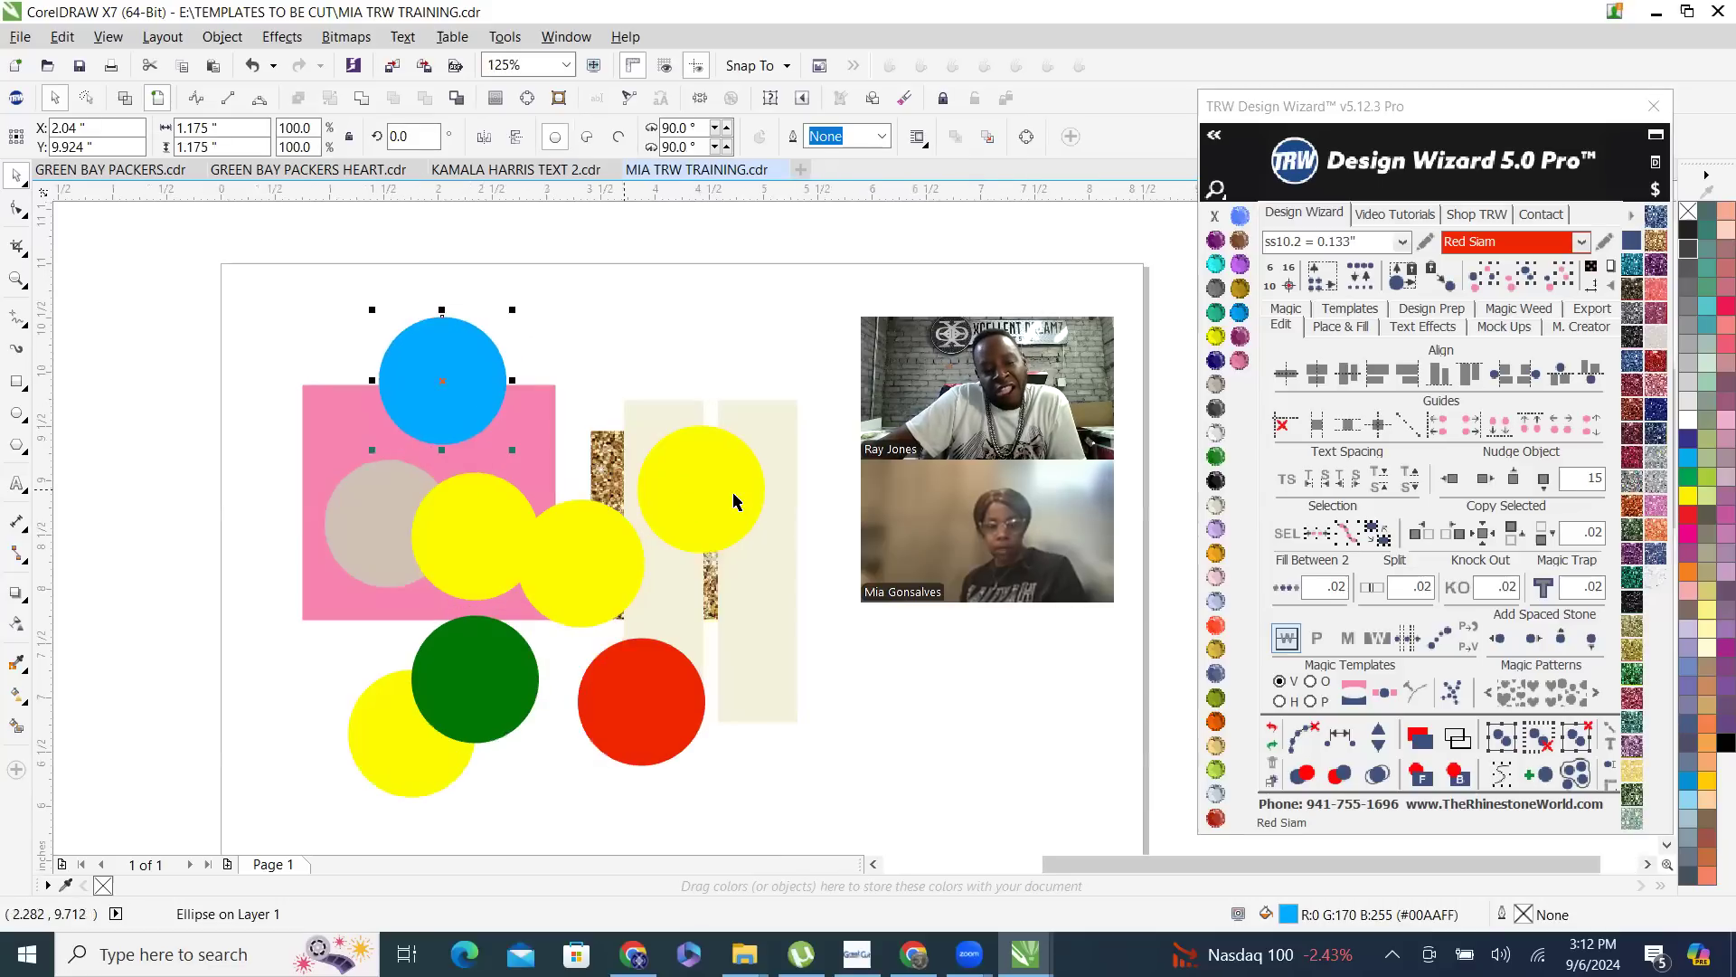
pyautogui.click(734, 500)
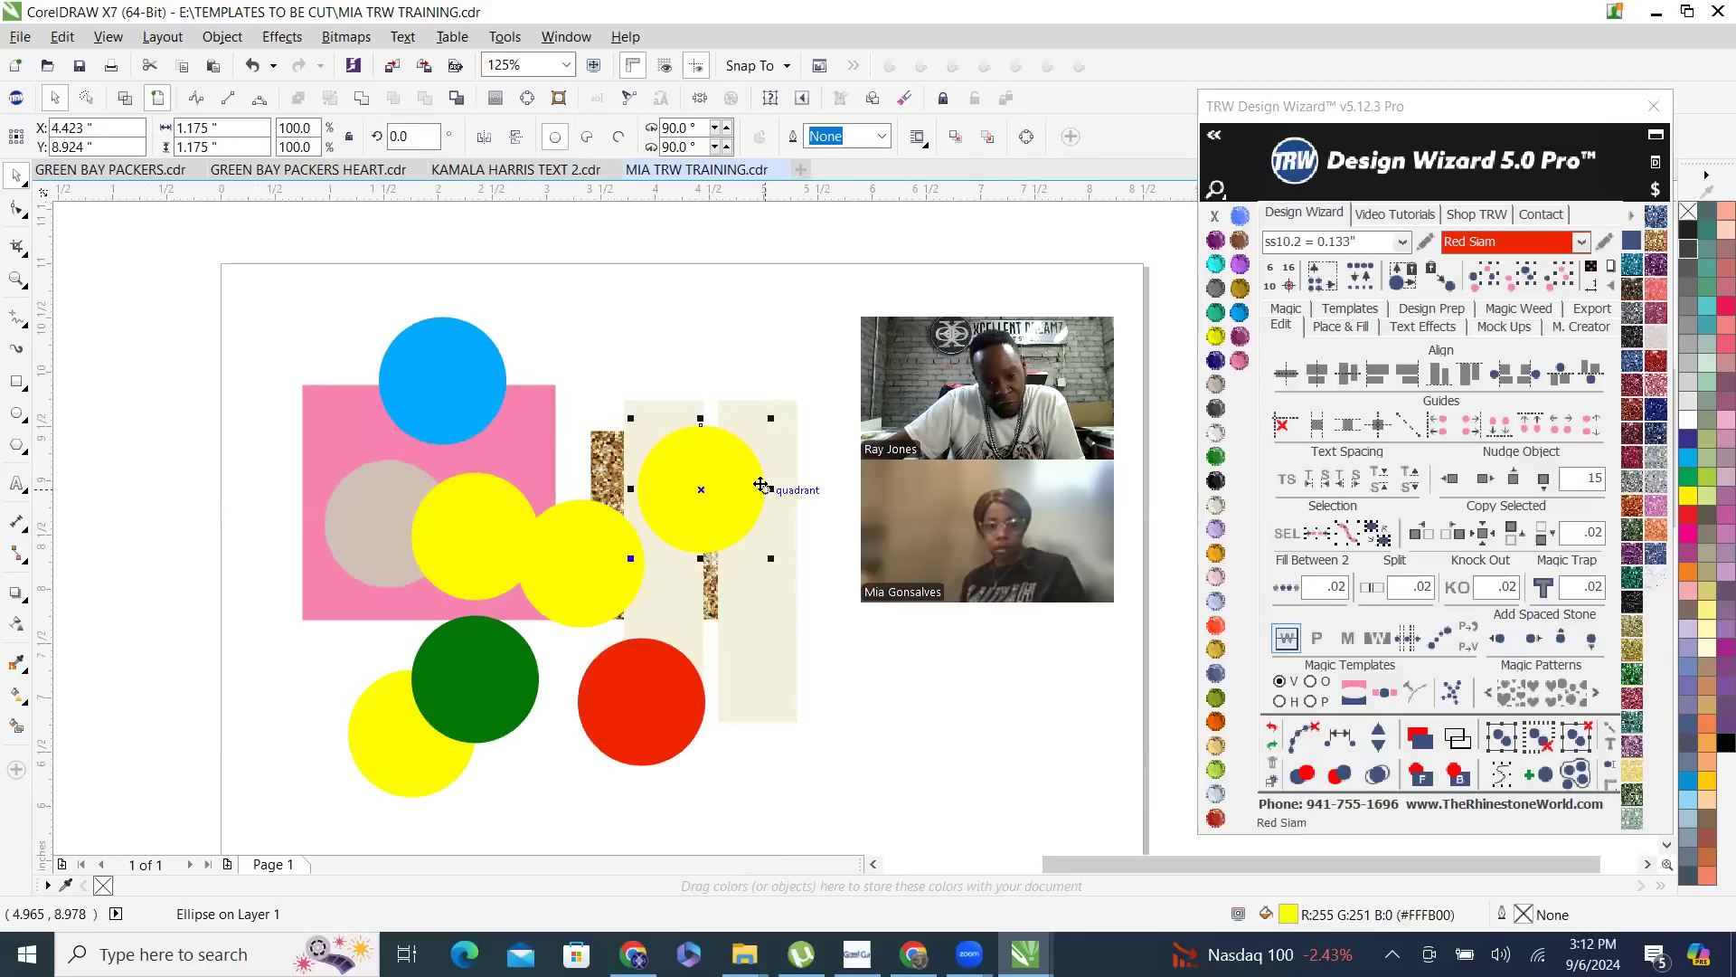
pyautogui.click(601, 477)
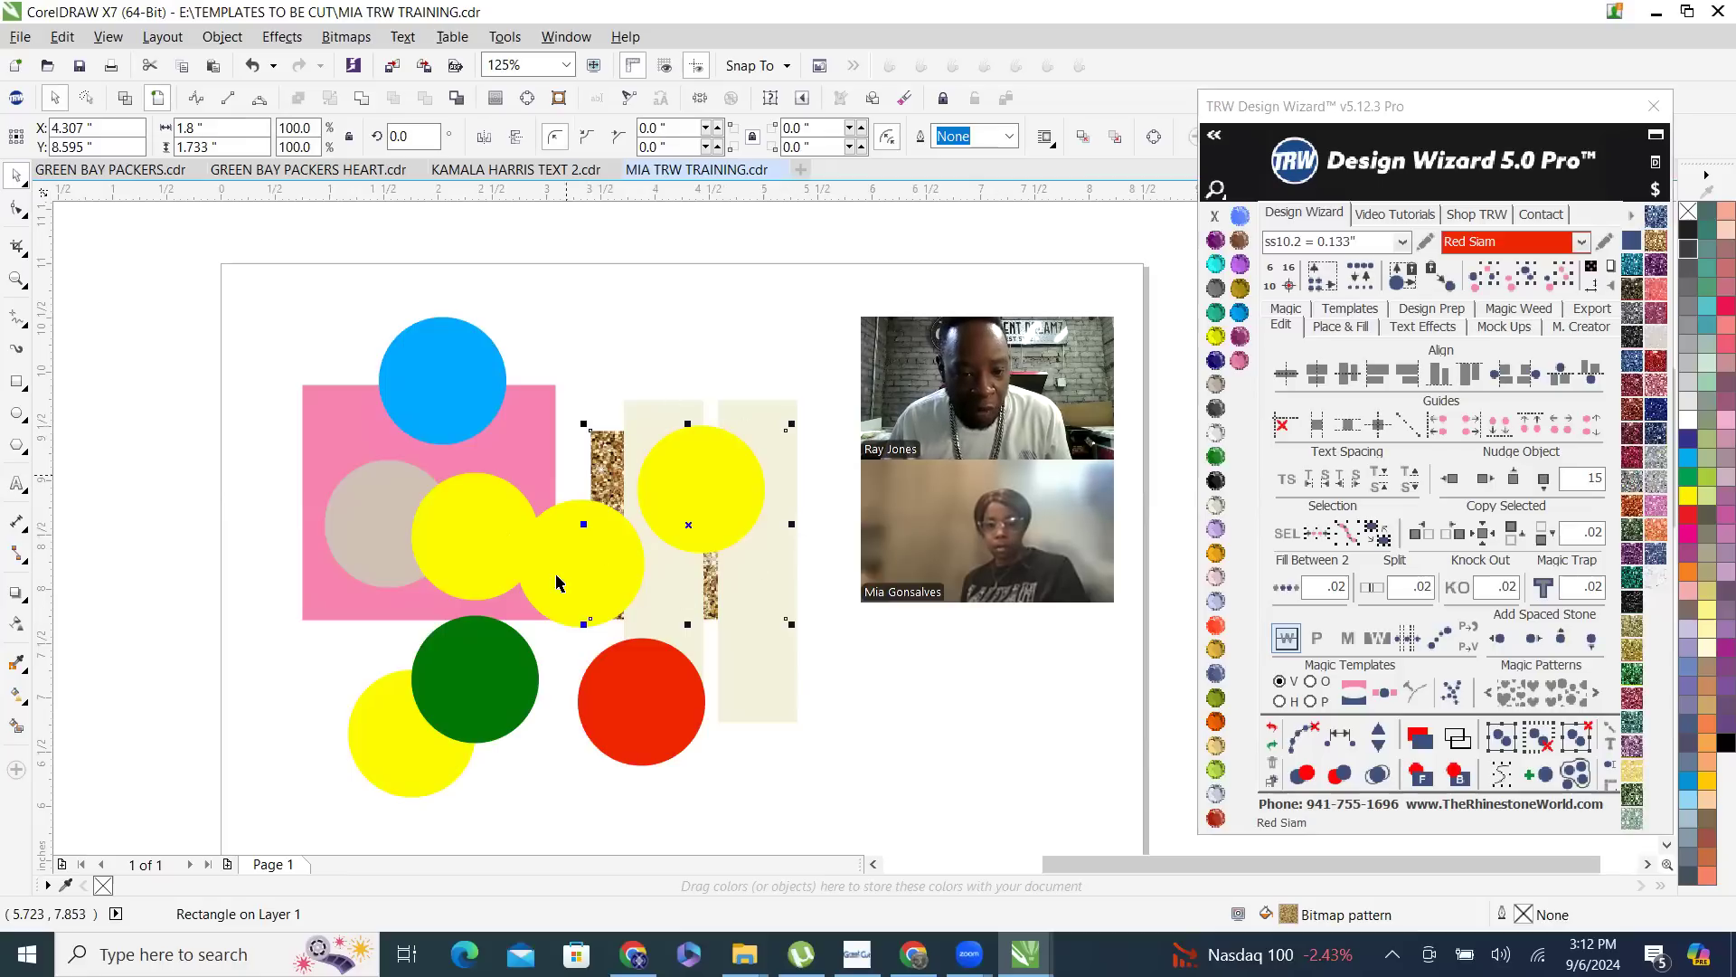
# - Make seven copies of the pink rectangle scattered over and around the page, then clear the selection
pyautogui.click(354, 438)
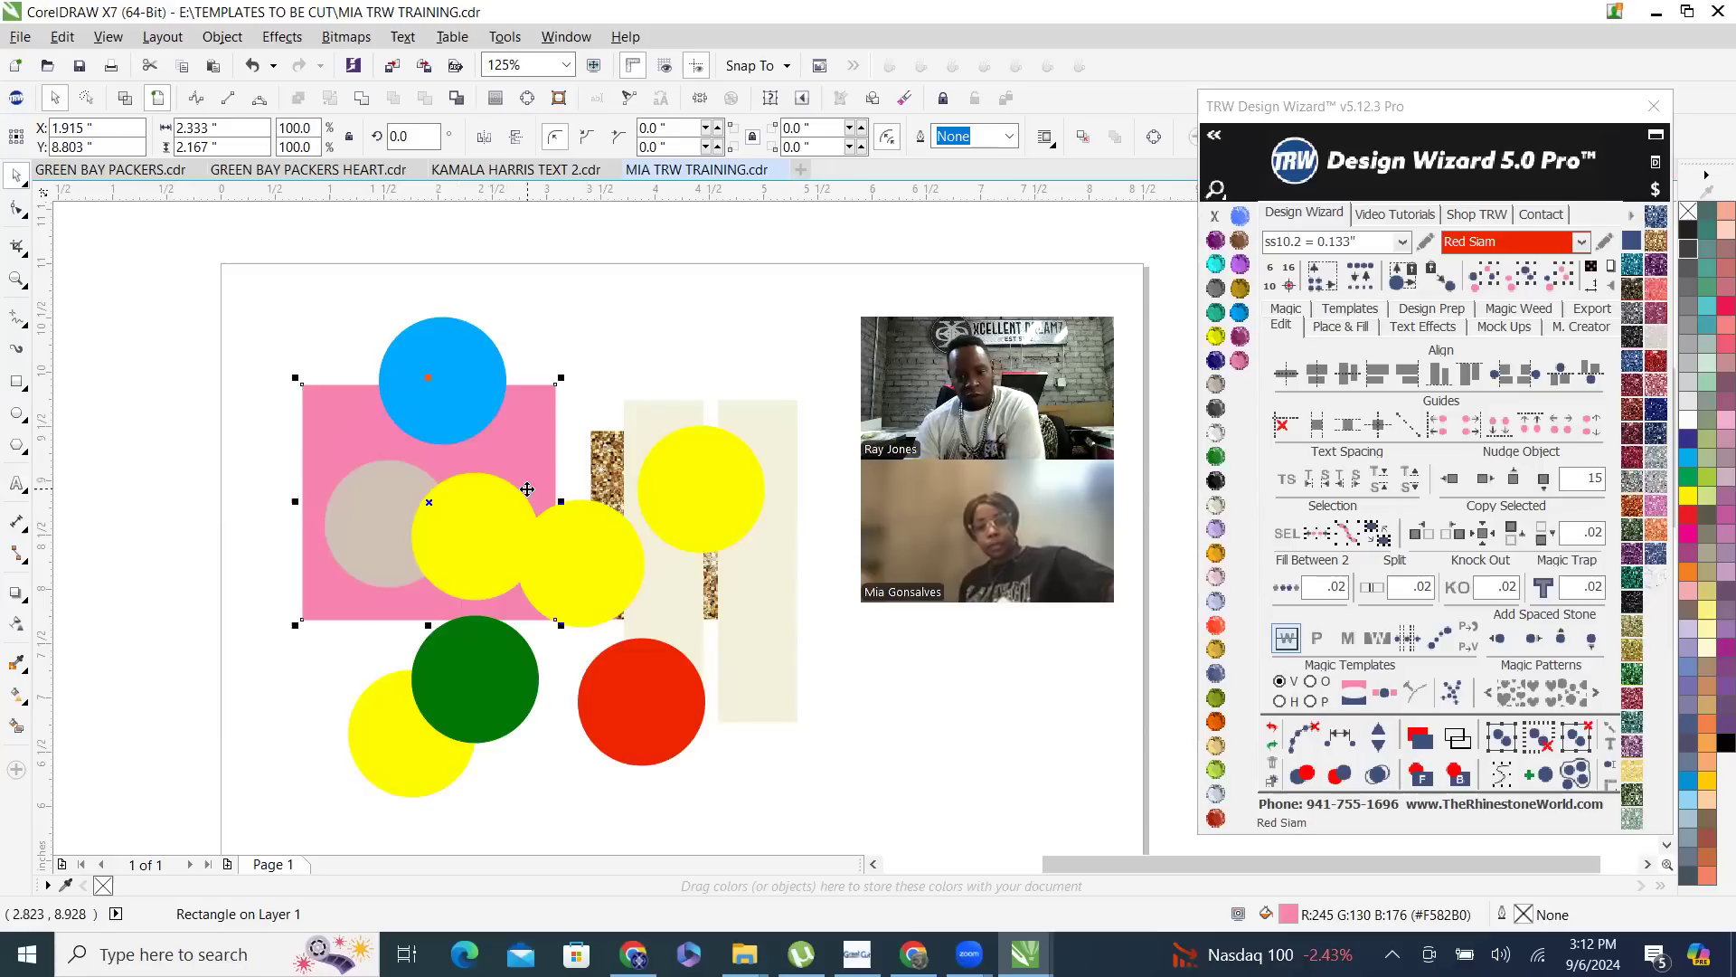
pyautogui.scroll(-2, 493, 405)
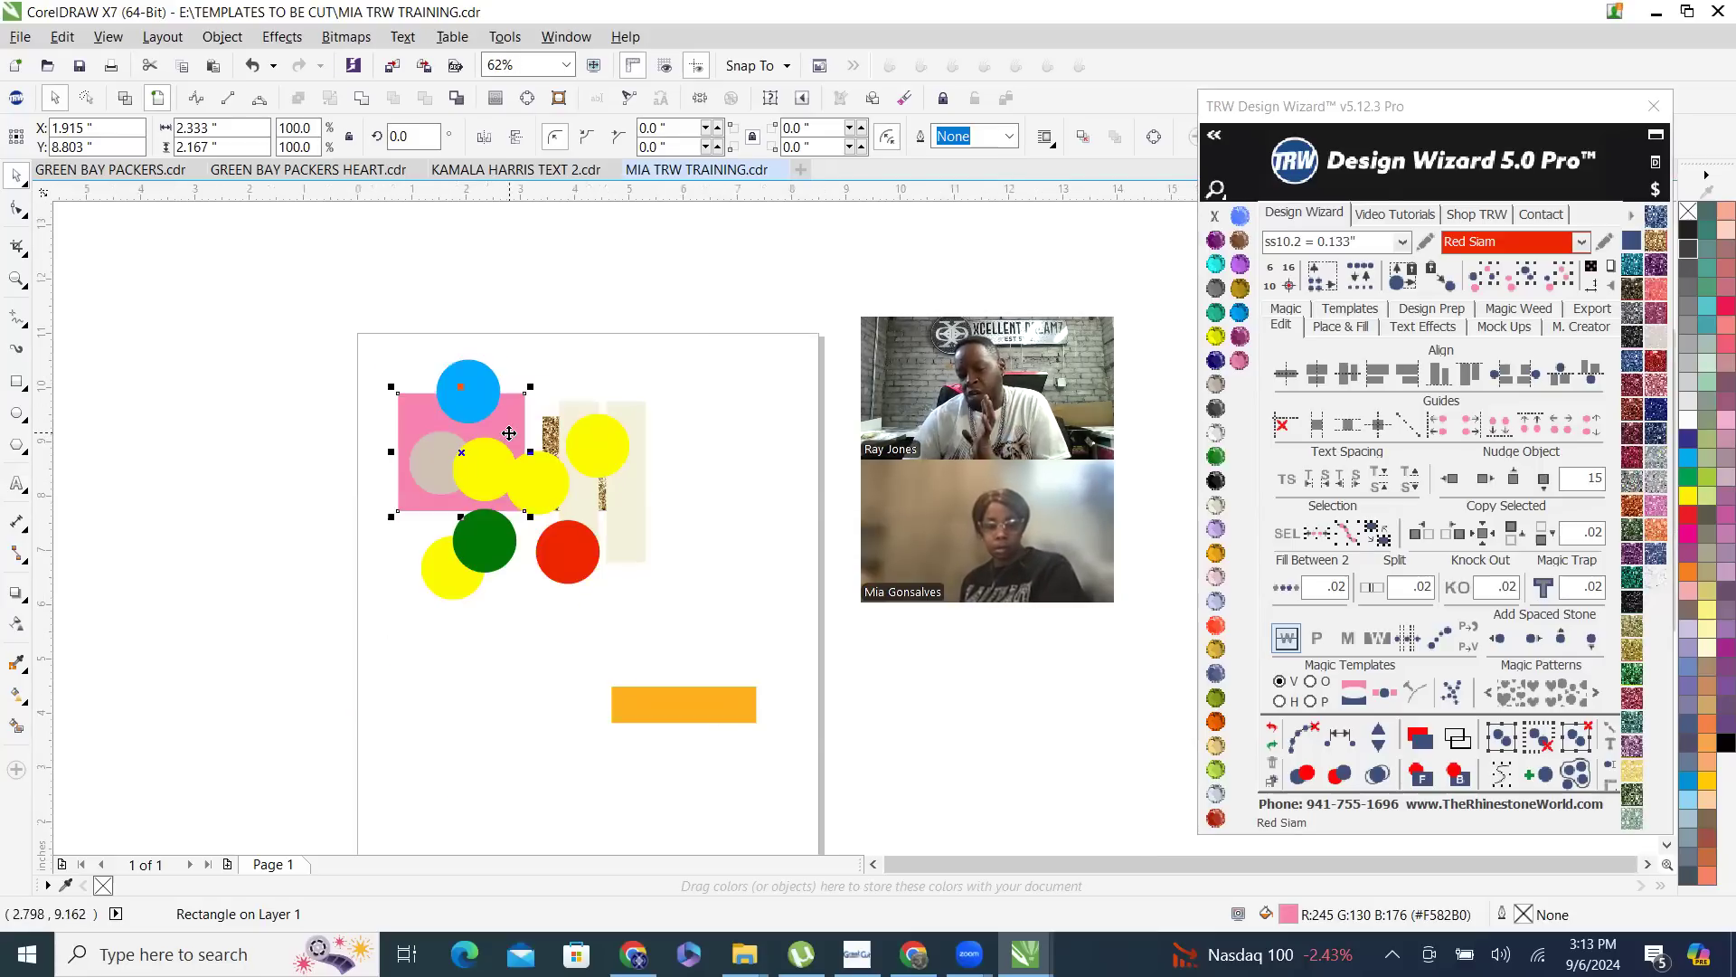
pyautogui.moveTo(511, 430); pyautogui.dragTo(558, 632)
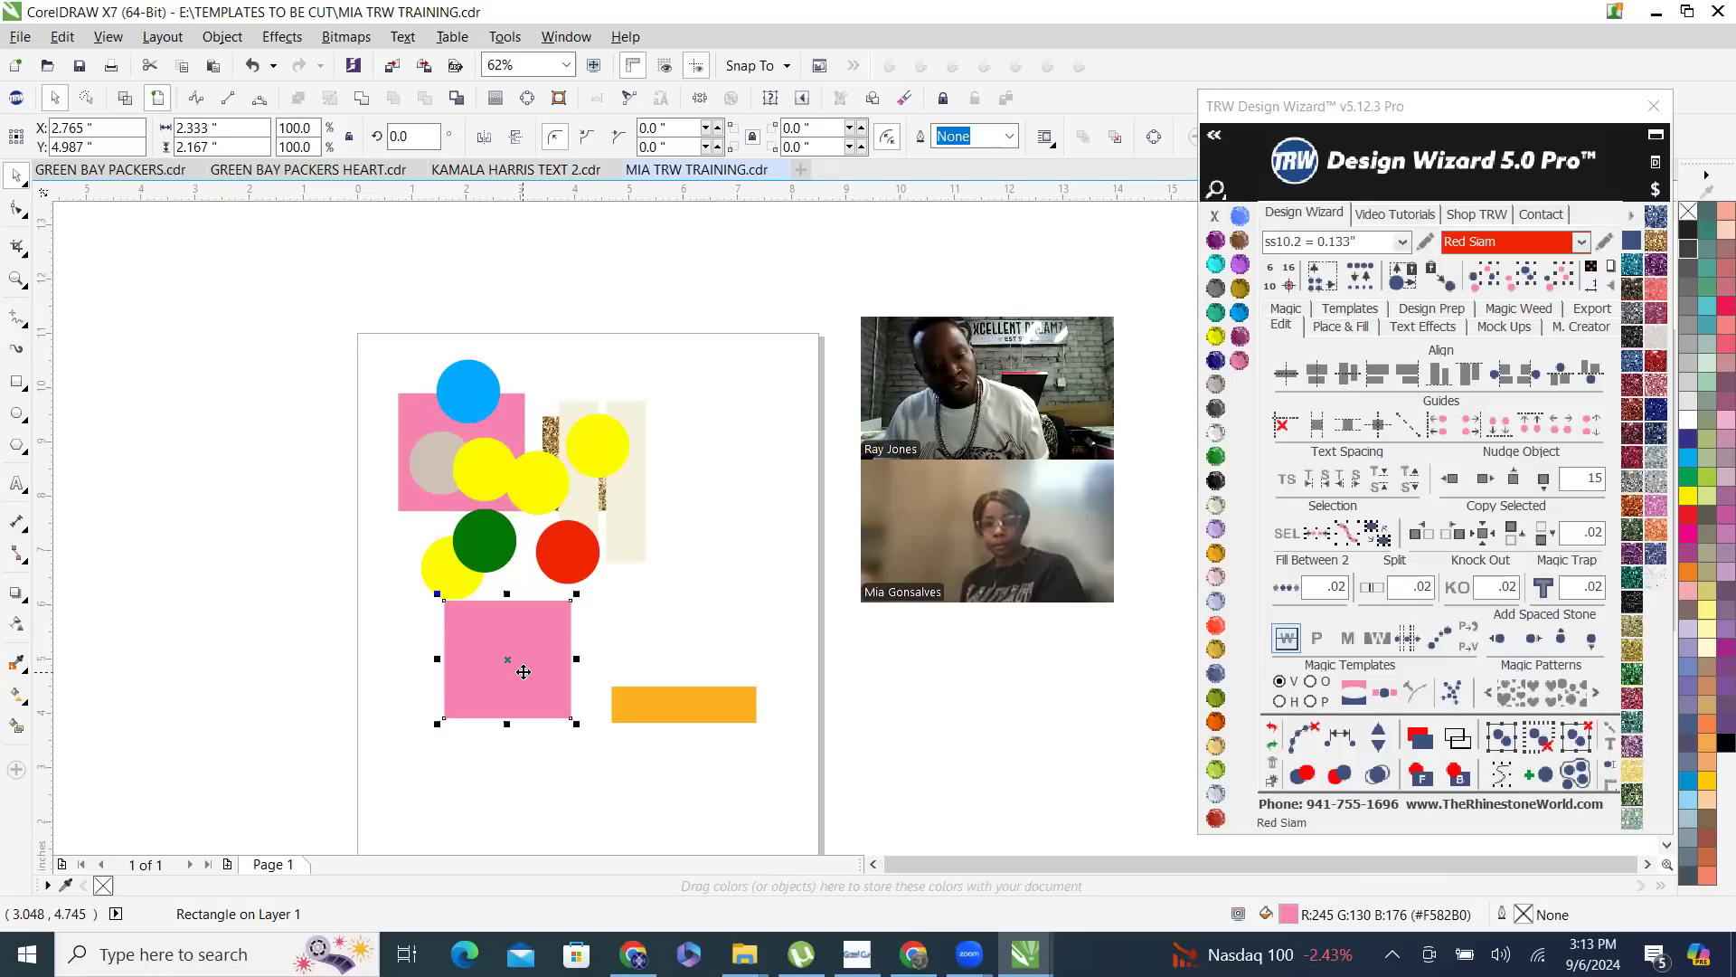
pyautogui.moveTo(523, 672)
pyautogui.mouseDown()
pyautogui.moveTo(682, 580)
pyautogui.moveTo(741, 435)
pyautogui.moveTo(594, 387)
pyautogui.moveTo(575, 342)
pyautogui.moveTo(430, 348)
pyautogui.moveTo(312, 384)
pyautogui.moveTo(346, 668)
pyautogui.moveTo(459, 802)
pyautogui.moveTo(509, 809)
pyautogui.mouseUp()
pyautogui.press('space')
pyautogui.press('space')
pyautogui.press('space')
pyautogui.press('space')
pyautogui.press('space')
pyautogui.press('Escape')
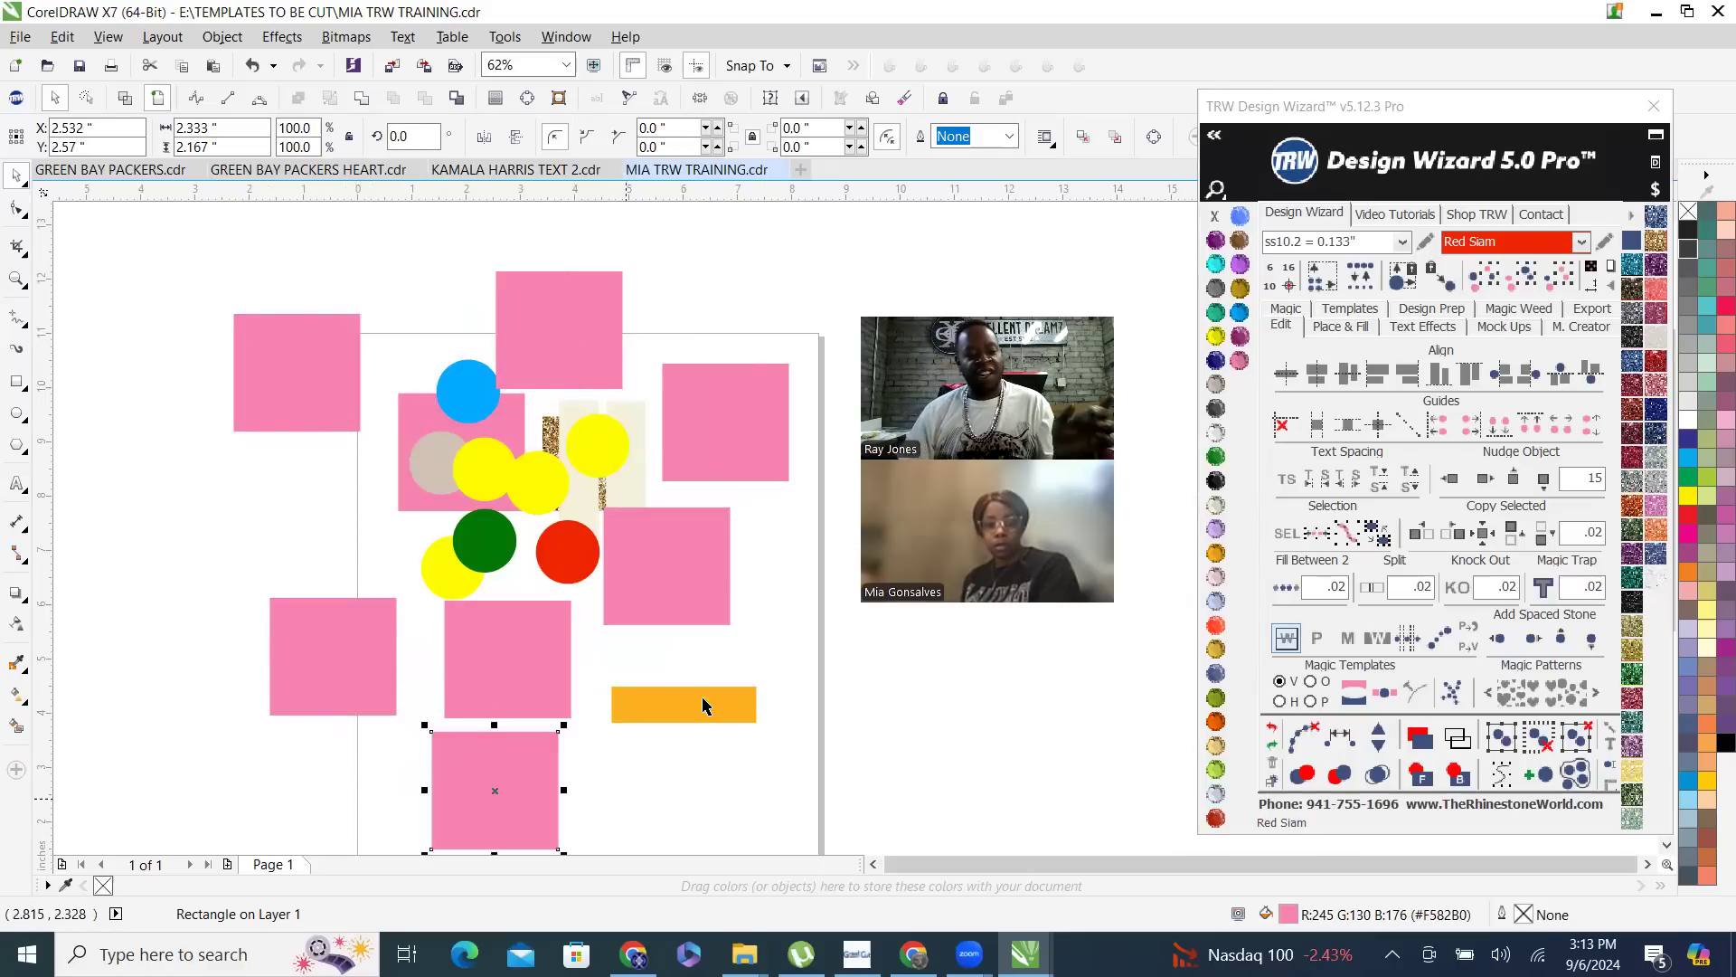
pyautogui.click(769, 604)
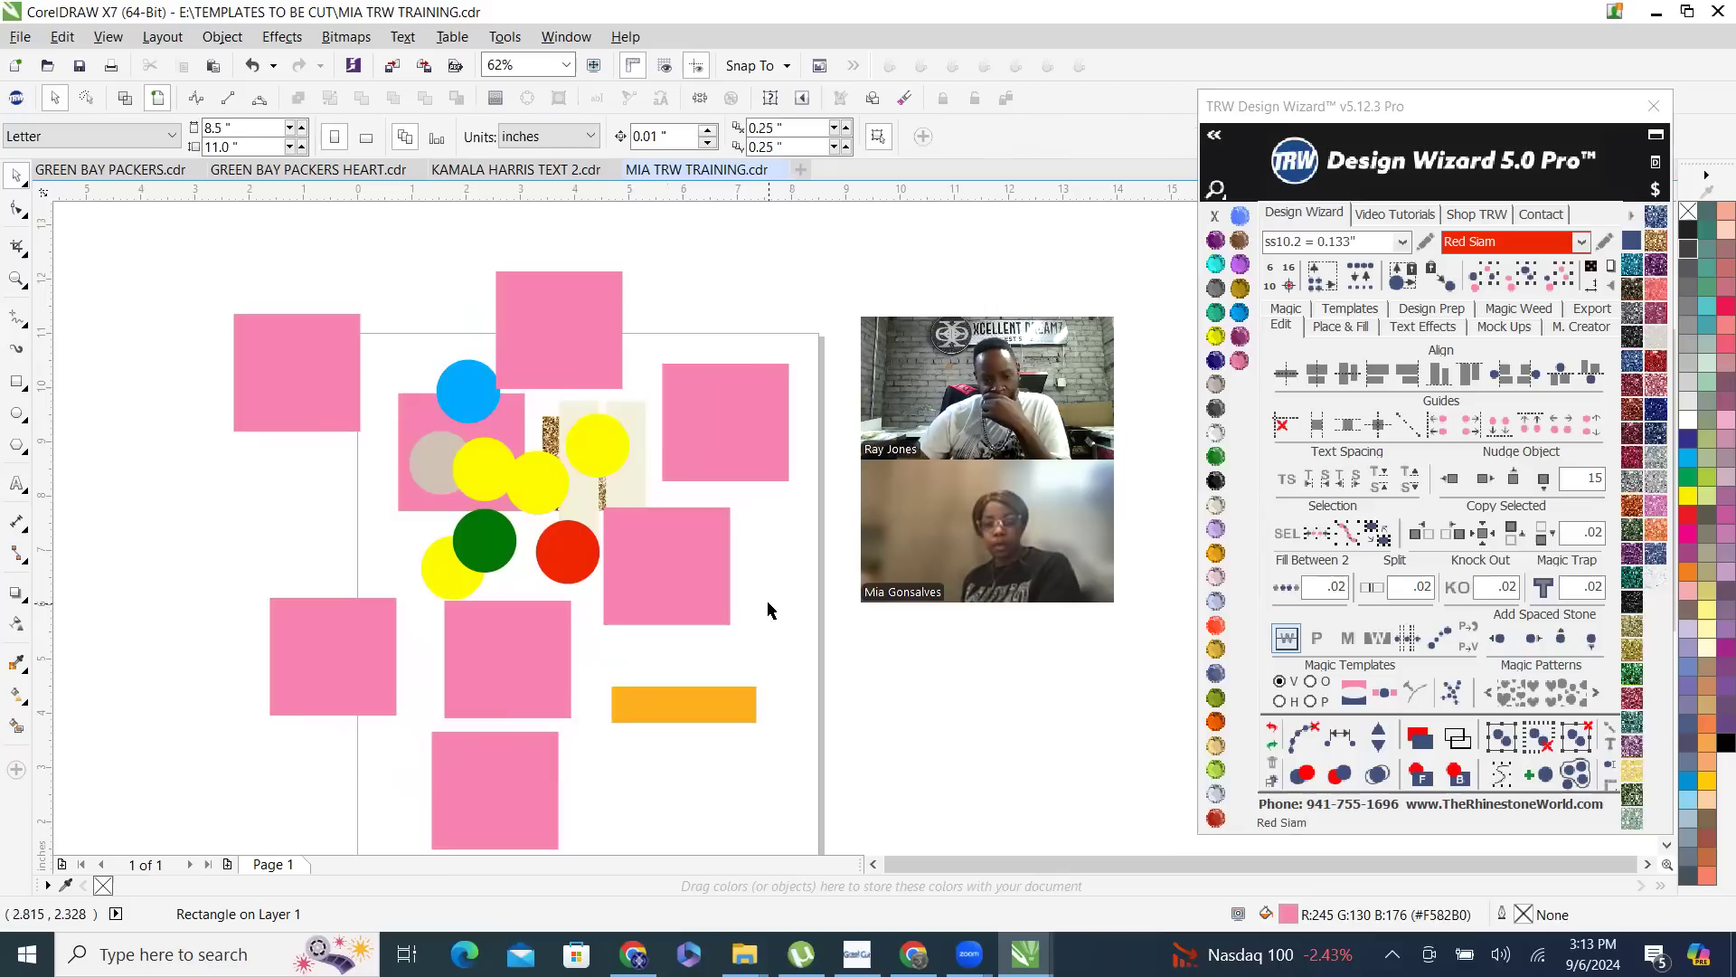
# - Select only the yellow circle overlapping the copper one on the pink rectangle, then clear the selection
pyautogui.scroll(-2, 483, 570)
pyautogui.scroll(2, 477, 646)
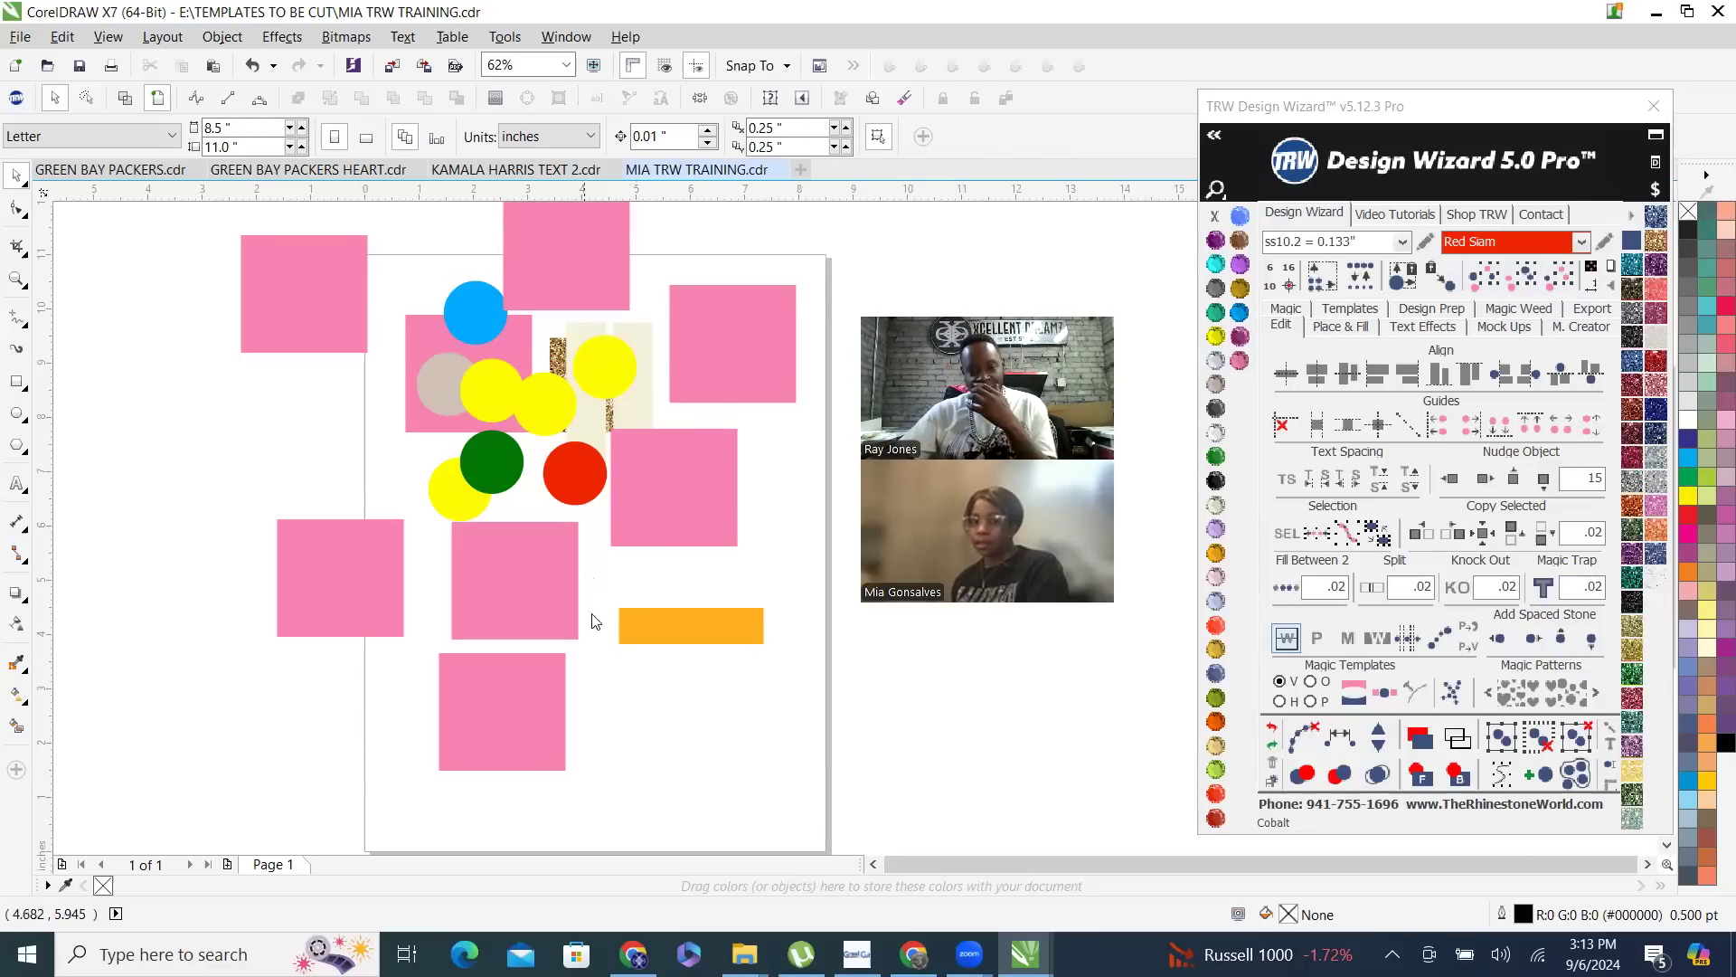
pyautogui.scroll(-2, 341, 508)
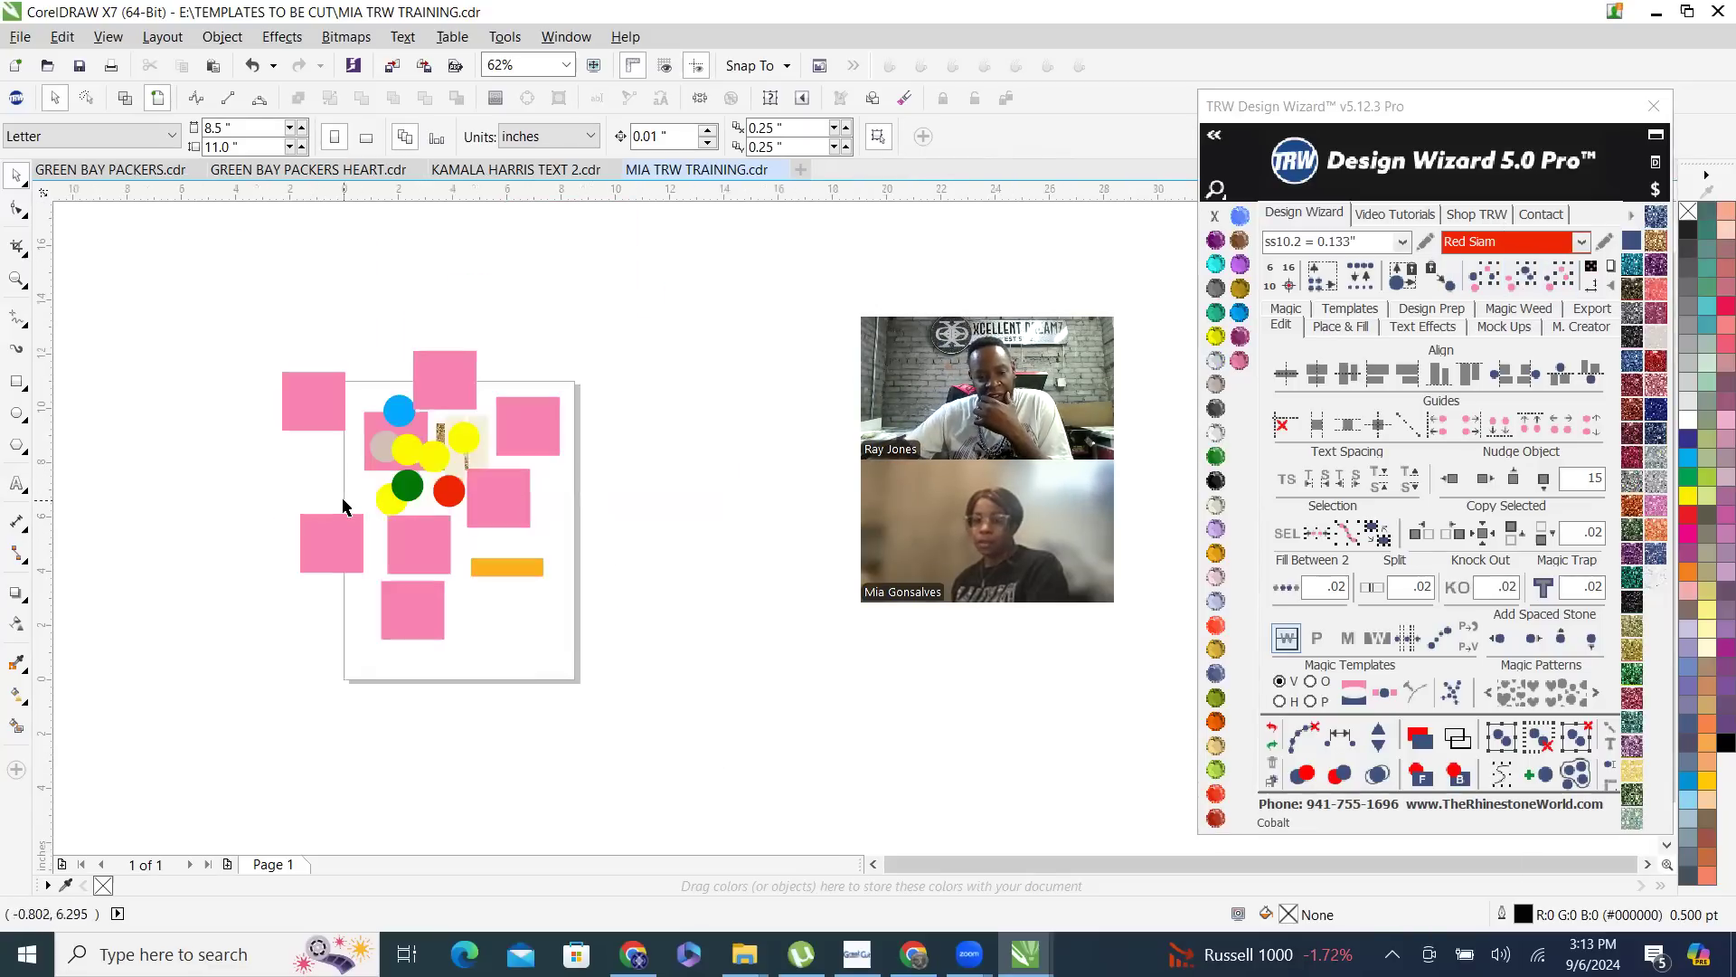
pyautogui.scroll(2, 395, 597)
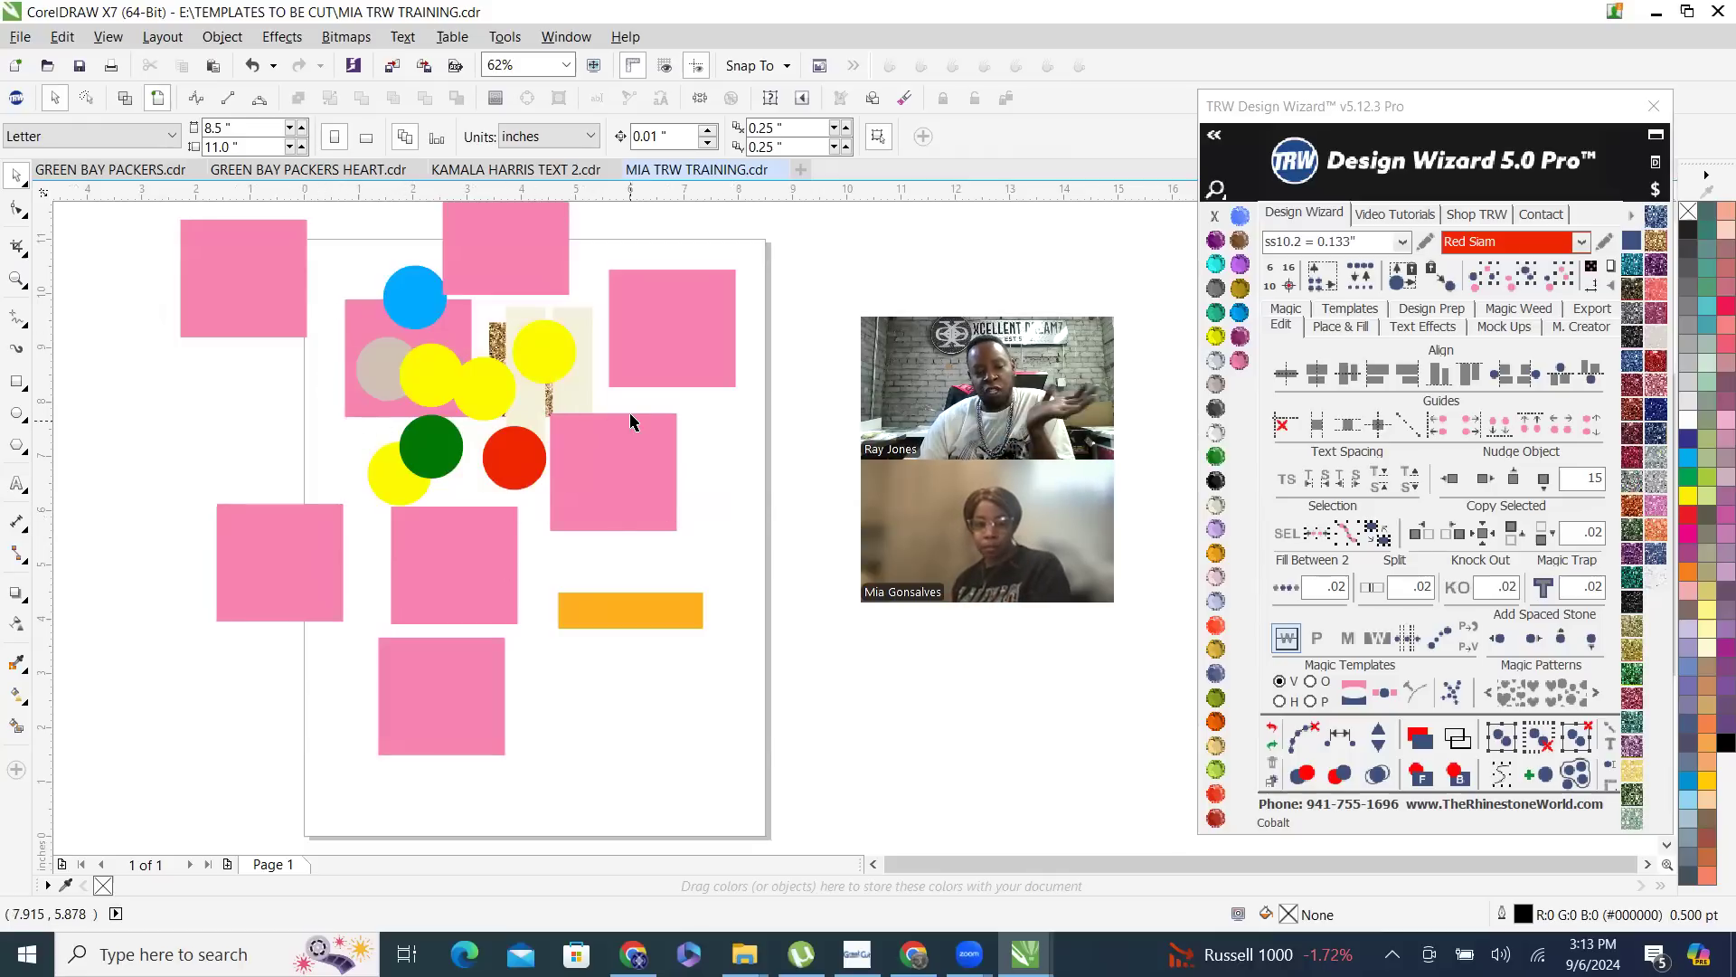
pyautogui.scroll(2, 292, 326)
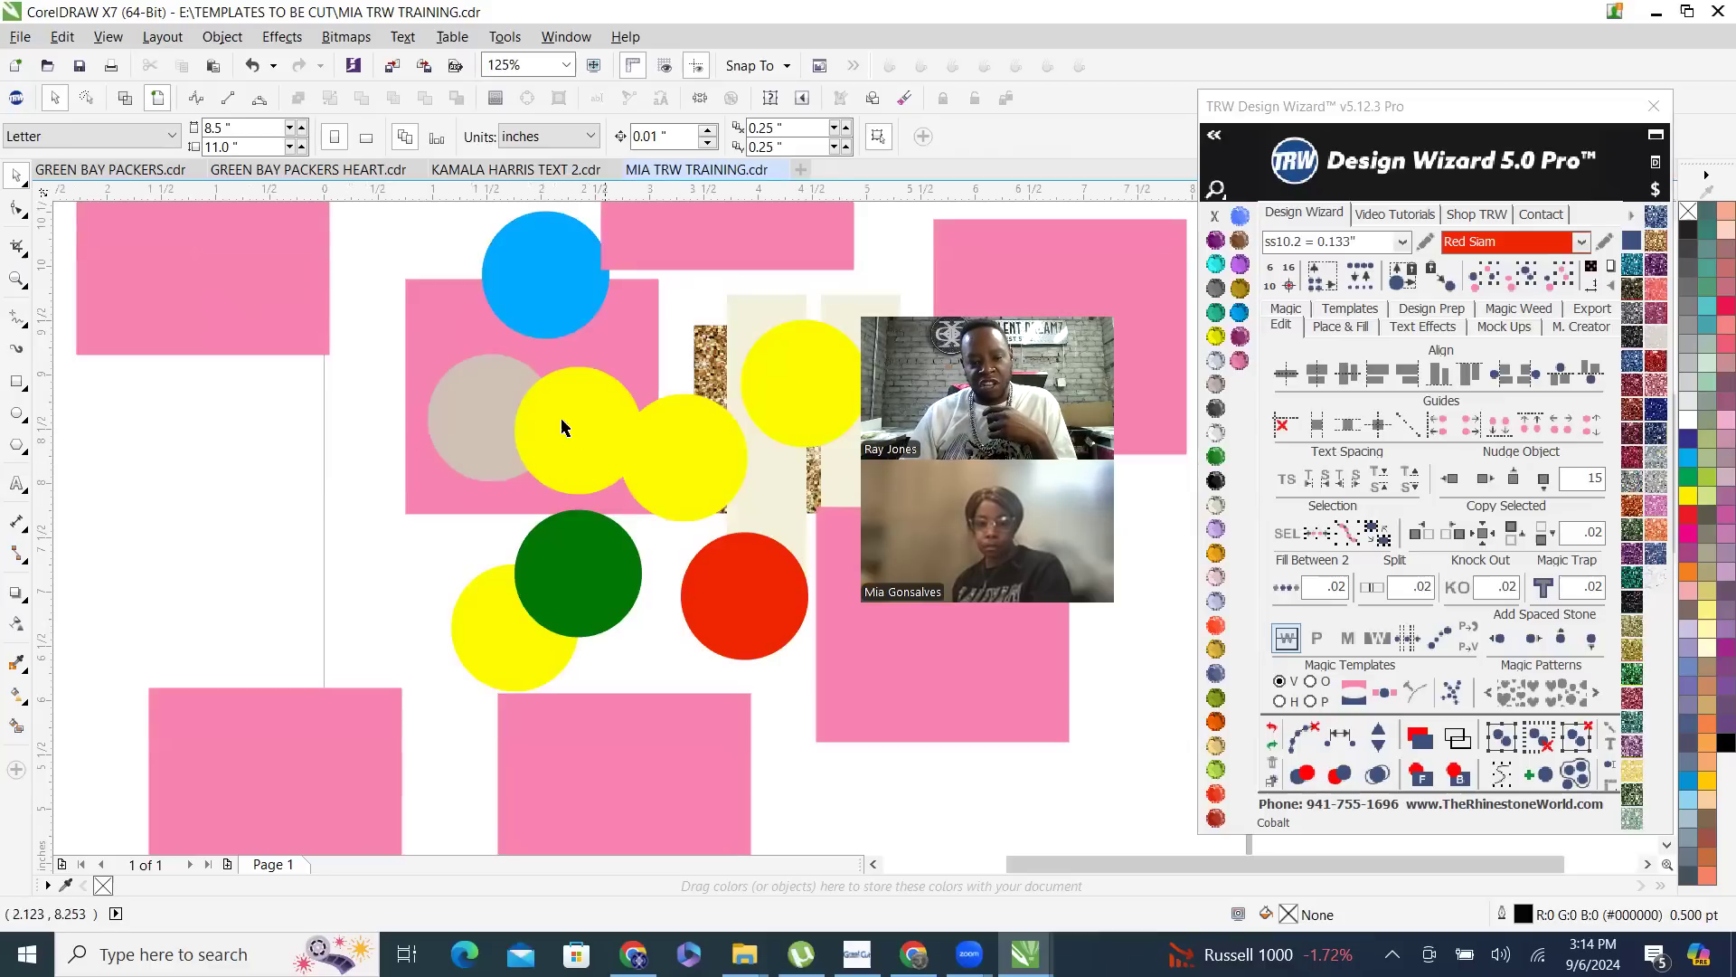
pyautogui.click(580, 455)
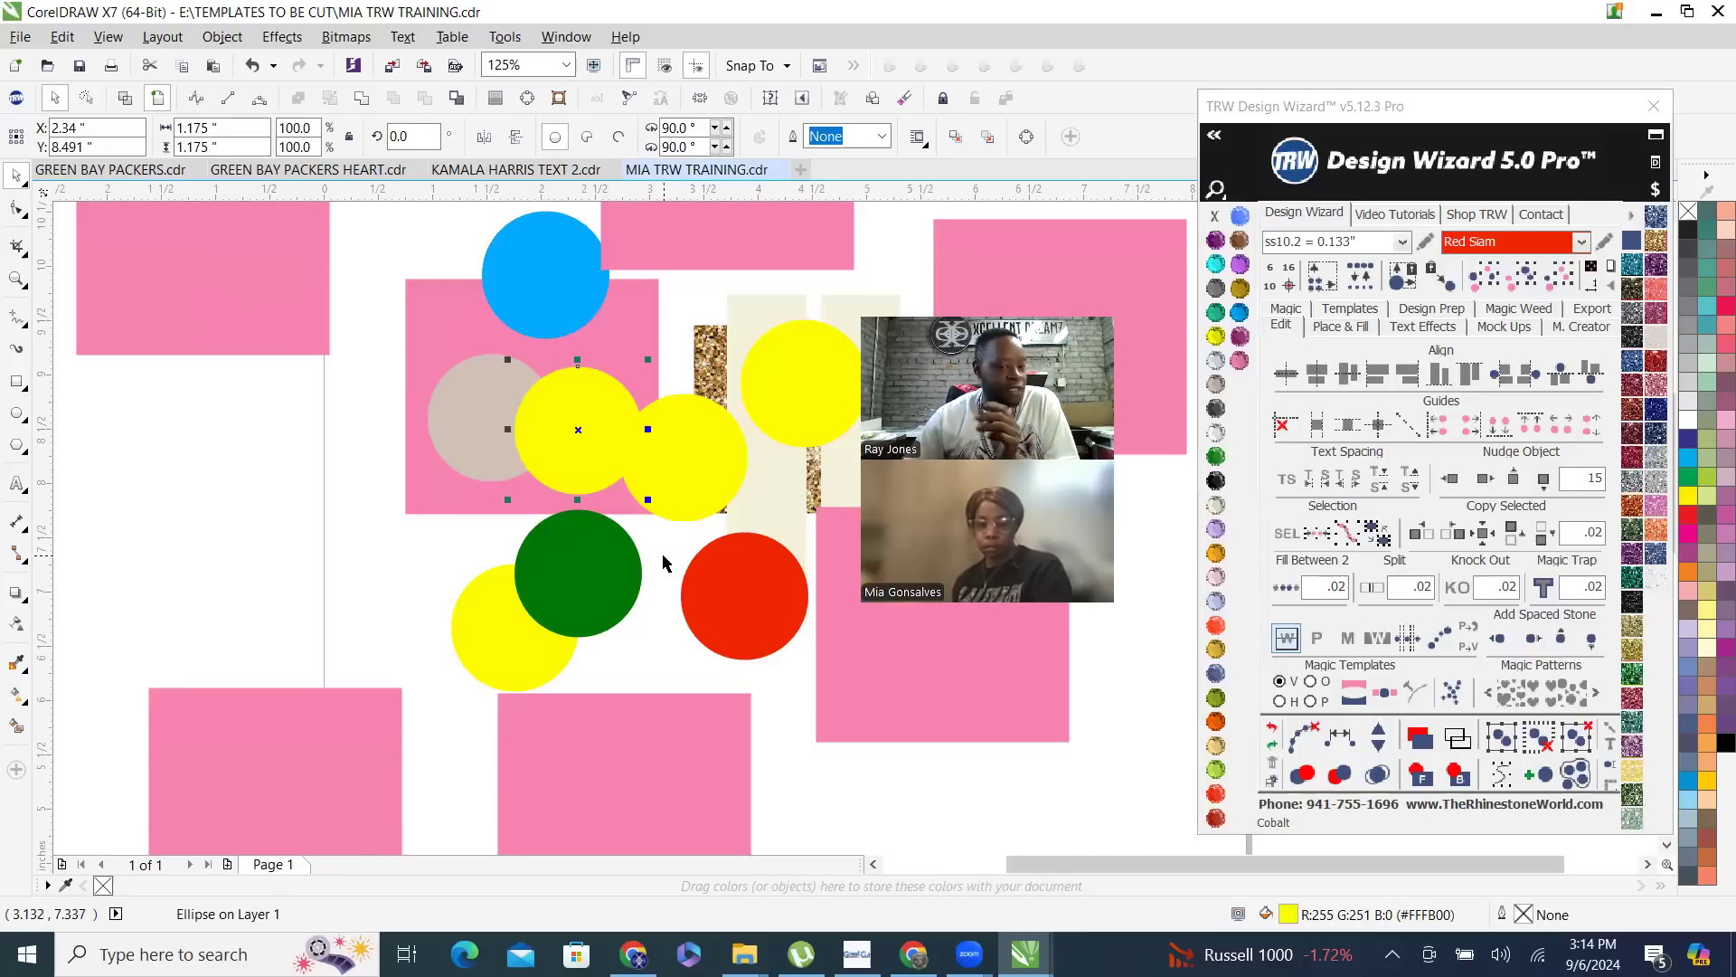
pyautogui.press('Escape')
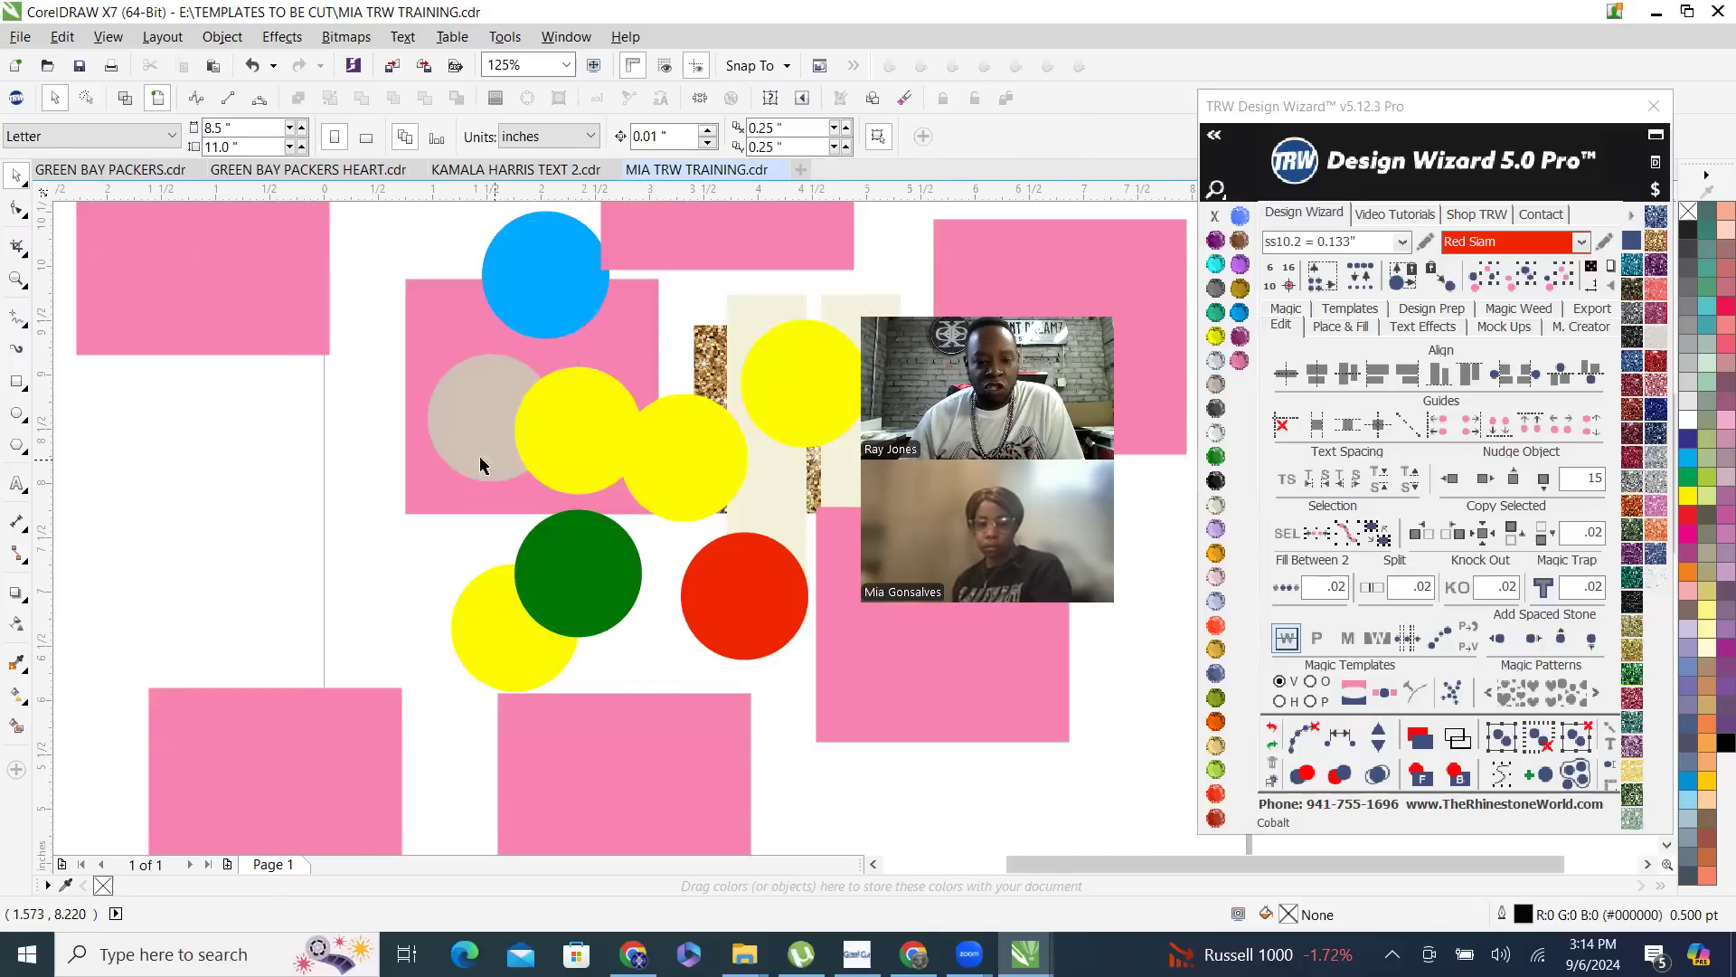
# - Marquee-select the yellow circle on the original pink rectangle, then the copper and yellow circles together
pyautogui.scroll(-2, 479, 456)
pyautogui.scroll(2, 470, 493)
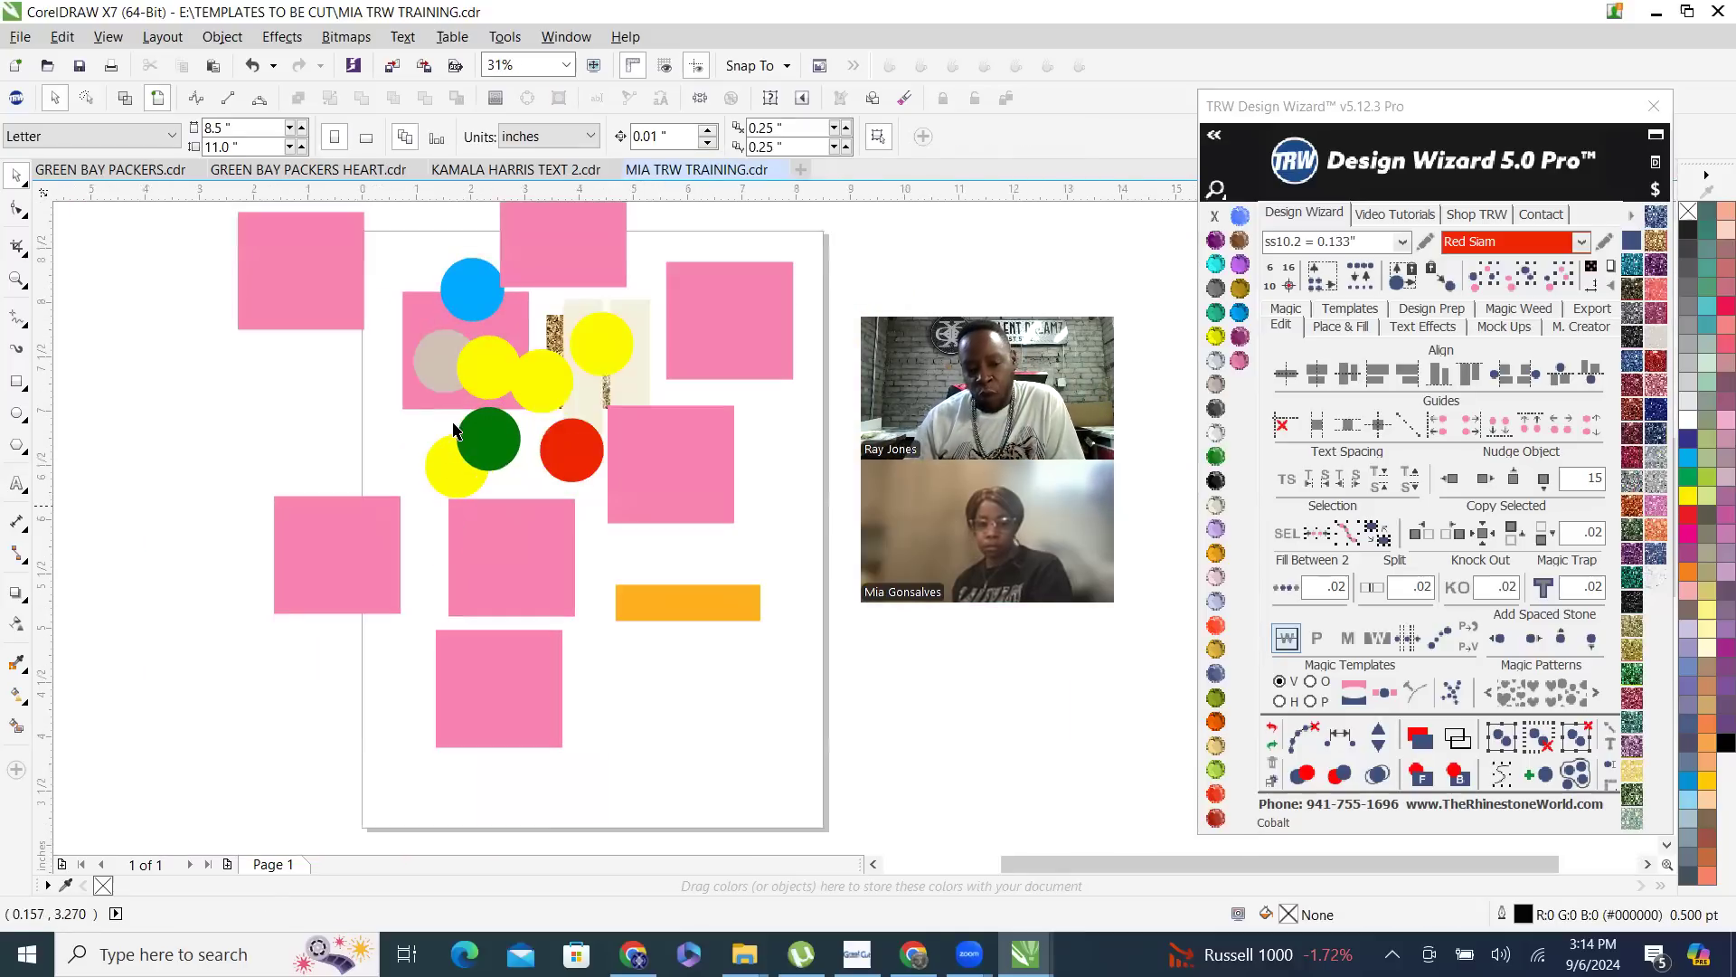
pyautogui.scroll(1, 443, 412)
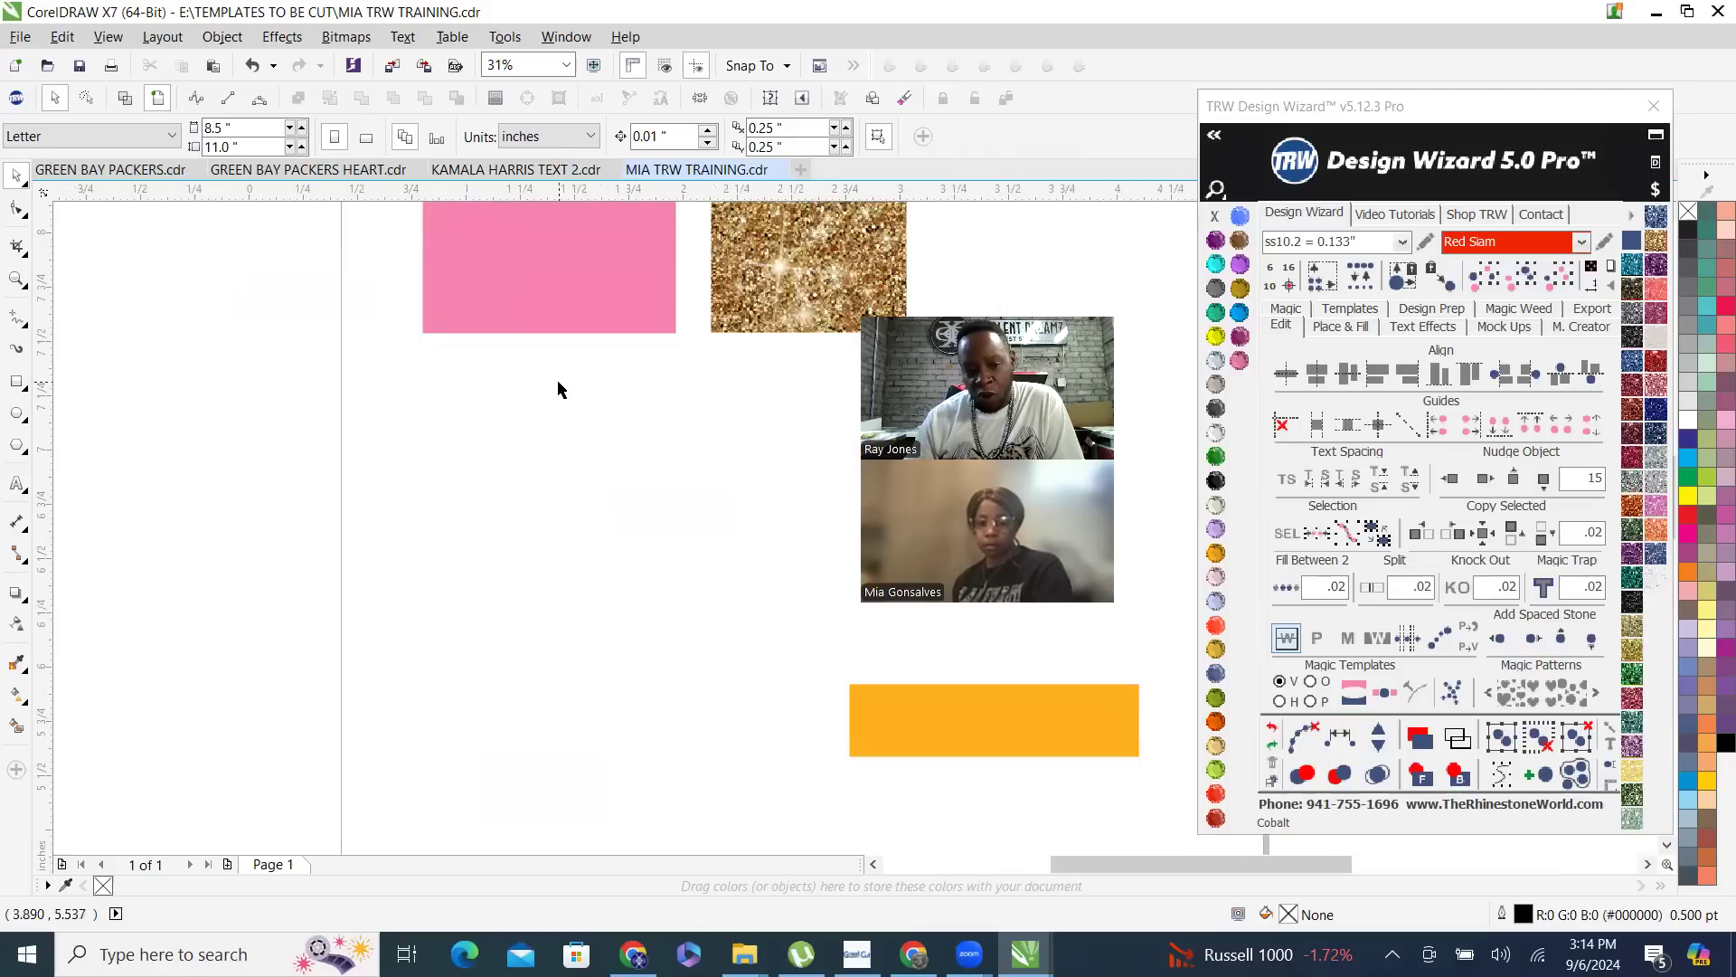
pyautogui.scroll(2, 558, 393)
pyautogui.scroll(-1, 344, 515)
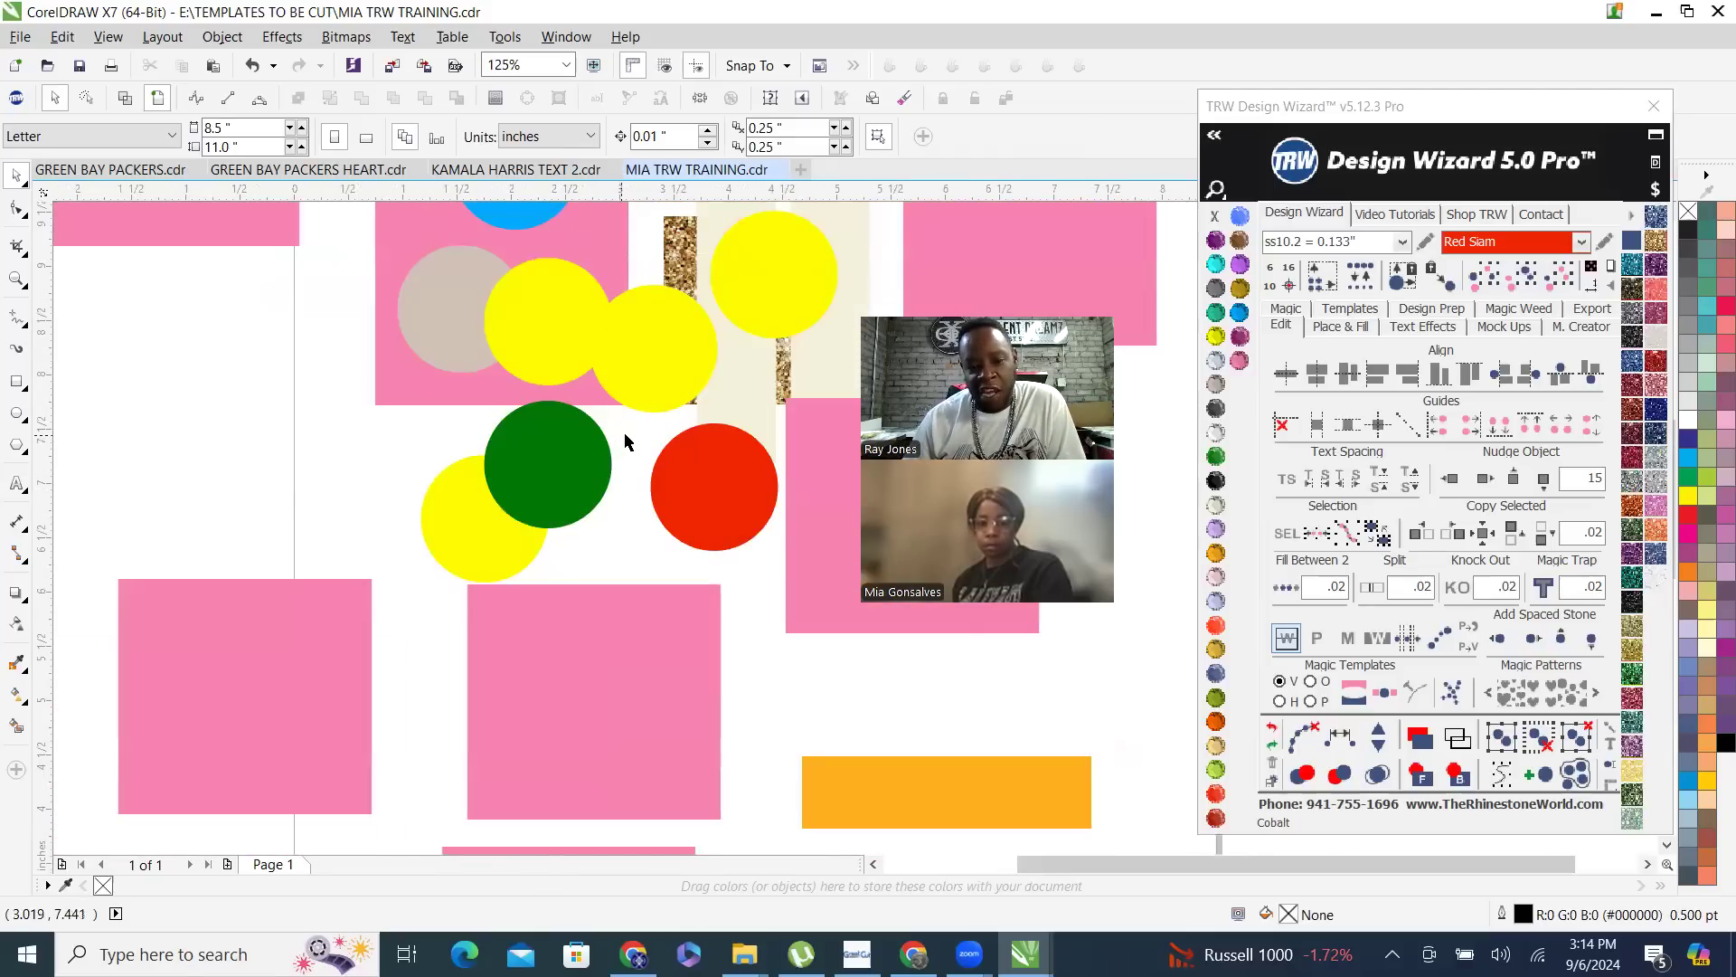
pyautogui.moveTo(627, 432); pyautogui.dragTo(459, 252)
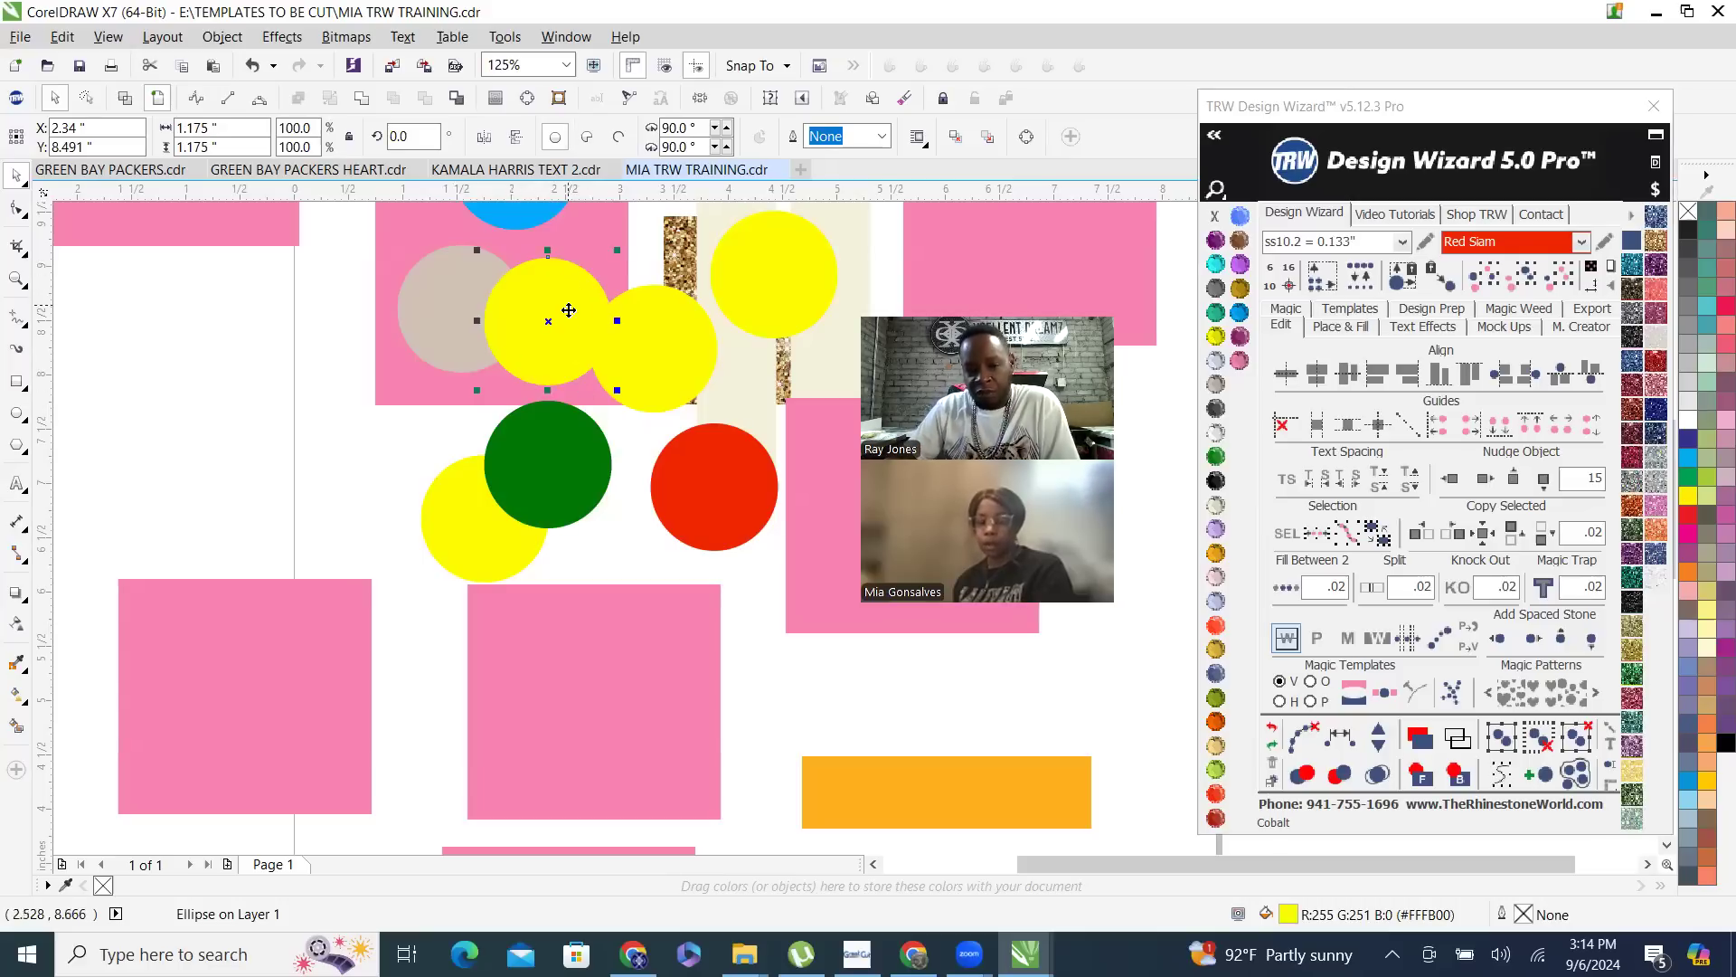
pyautogui.moveTo(640, 447); pyautogui.dragTo(347, 229)
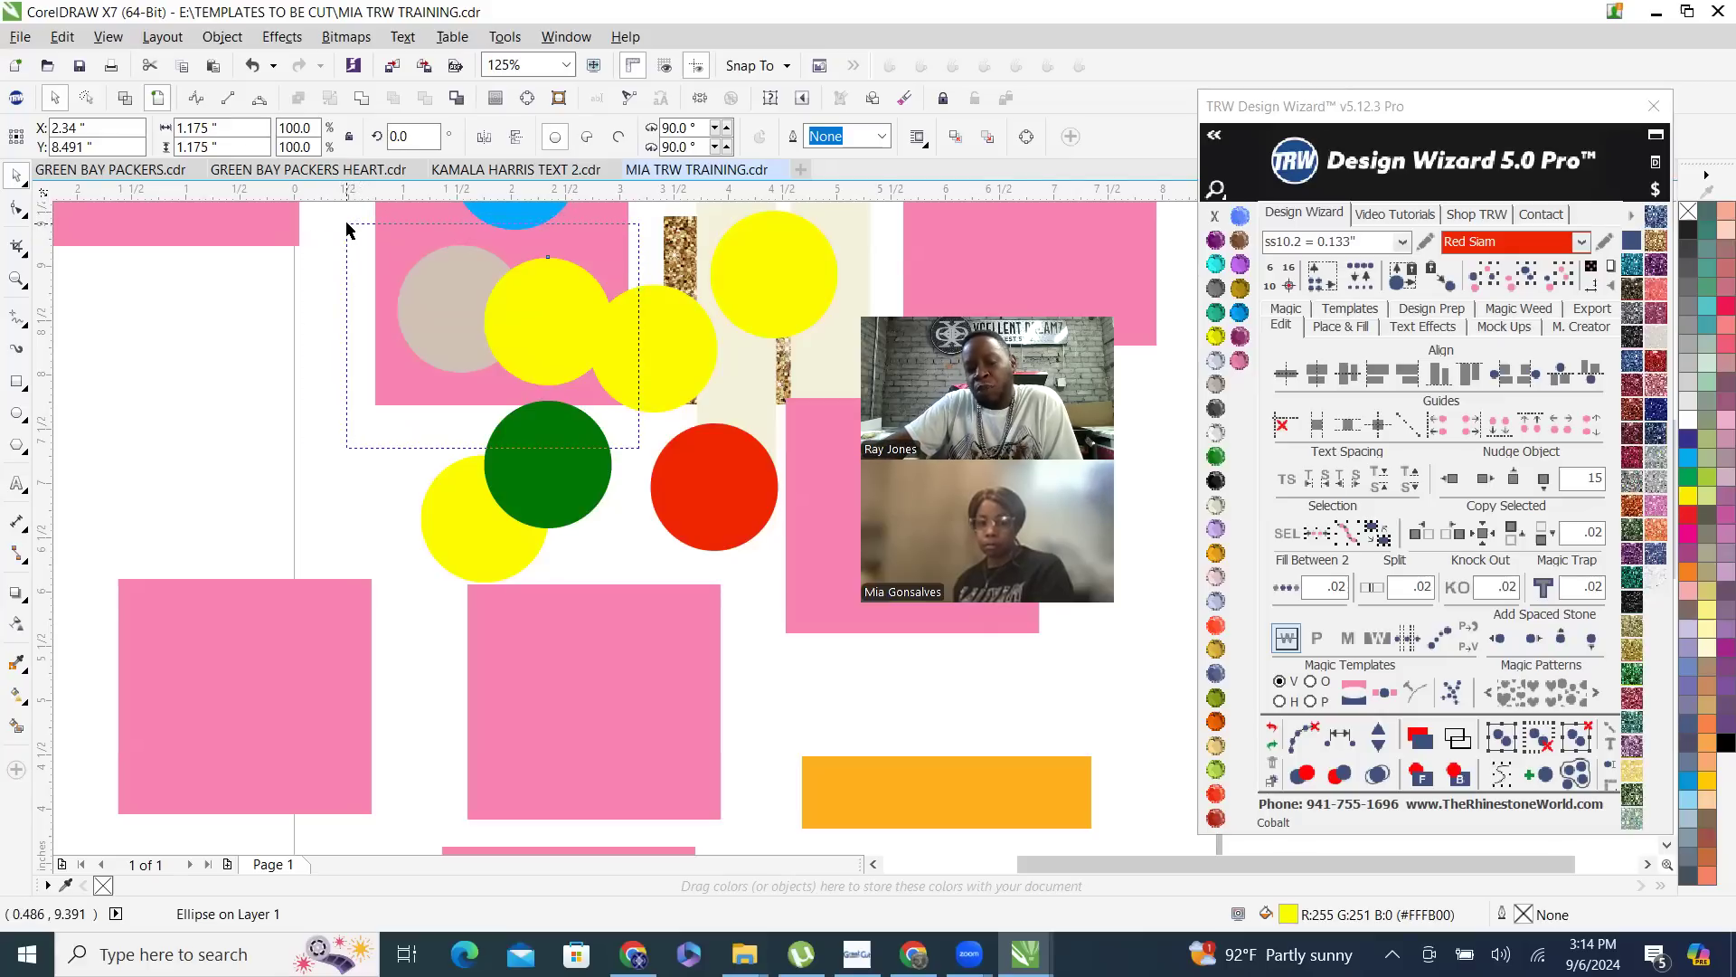
pyautogui.moveTo(383, 249); pyautogui.dragTo(350, 271)
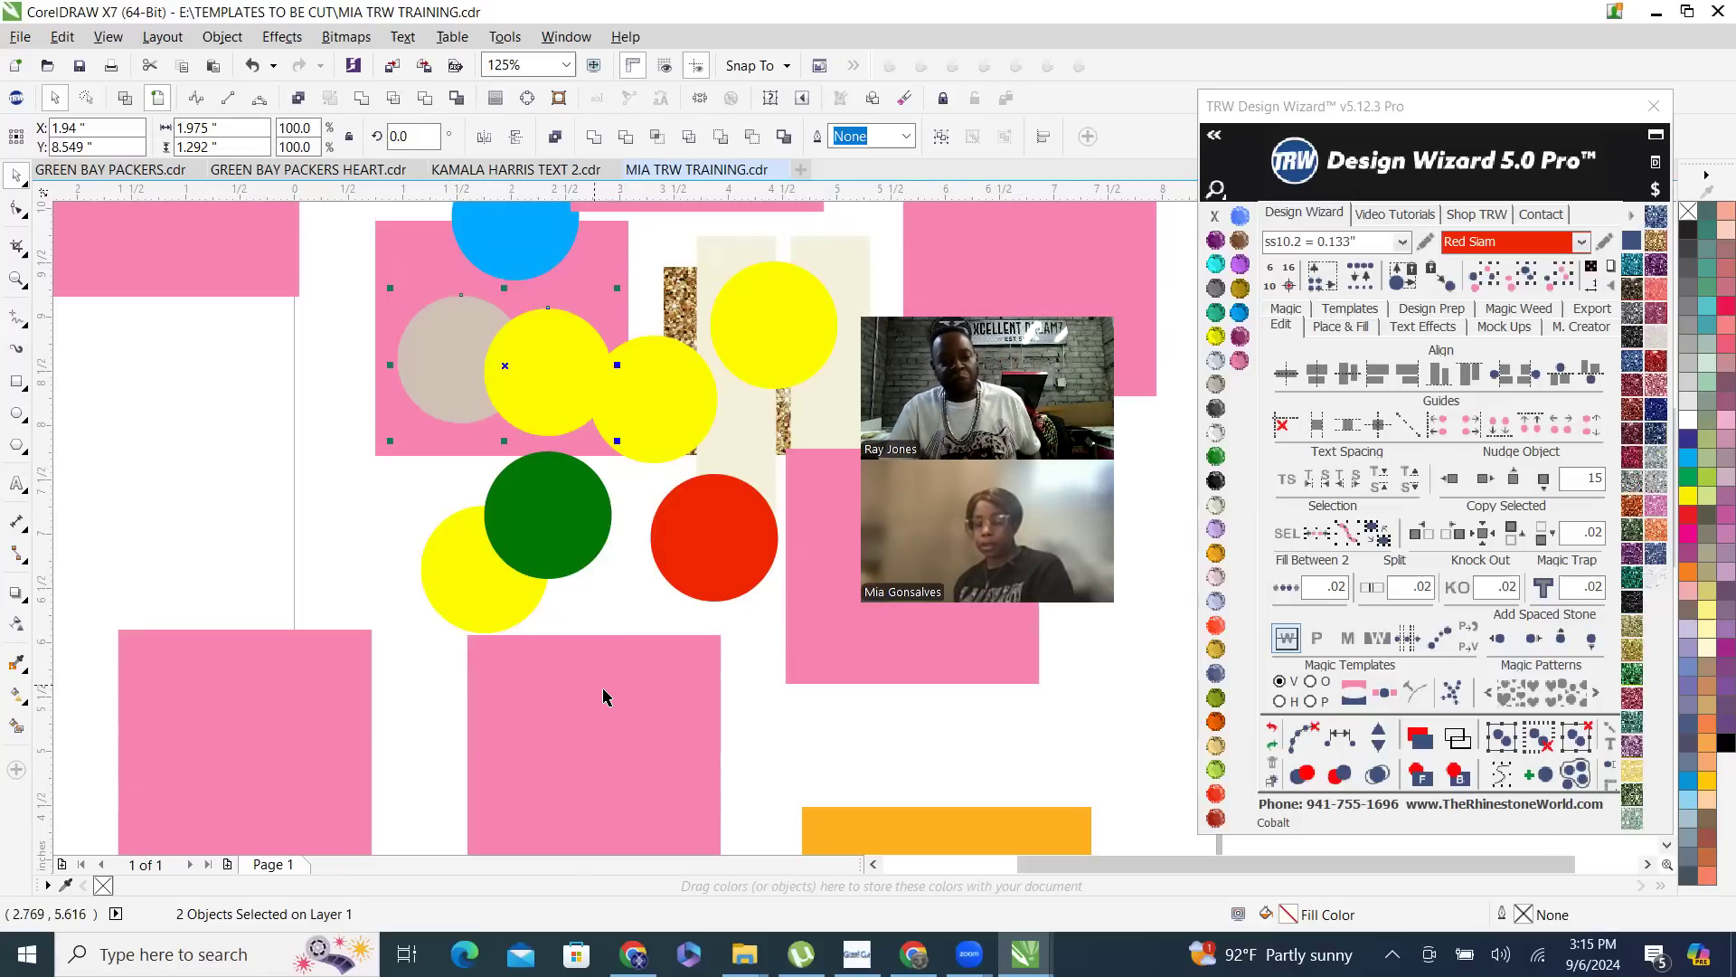
# - Marquee-select the blue, copper and overlapping yellow circles without the pink rectangle behind them, then clear the selection
pyautogui.scroll(-2, 272, 600)
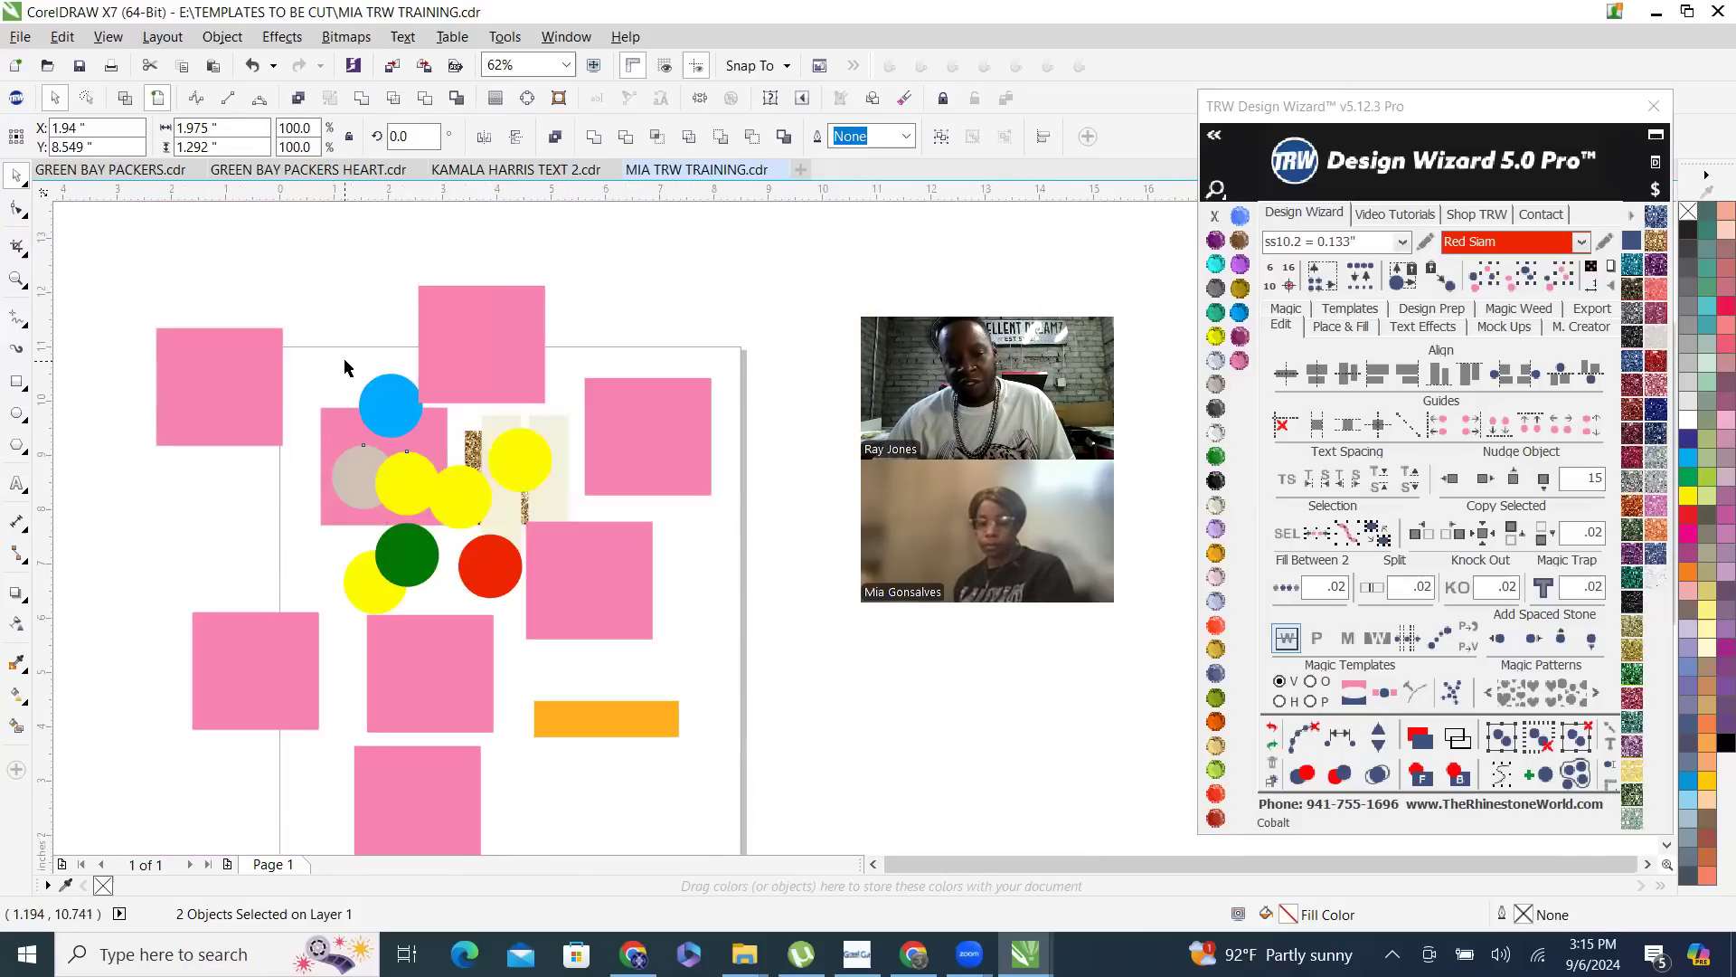
pyautogui.click(344, 365)
pyautogui.scroll(2, 314, 422)
pyautogui.moveTo(338, 307); pyautogui.dragTo(568, 648)
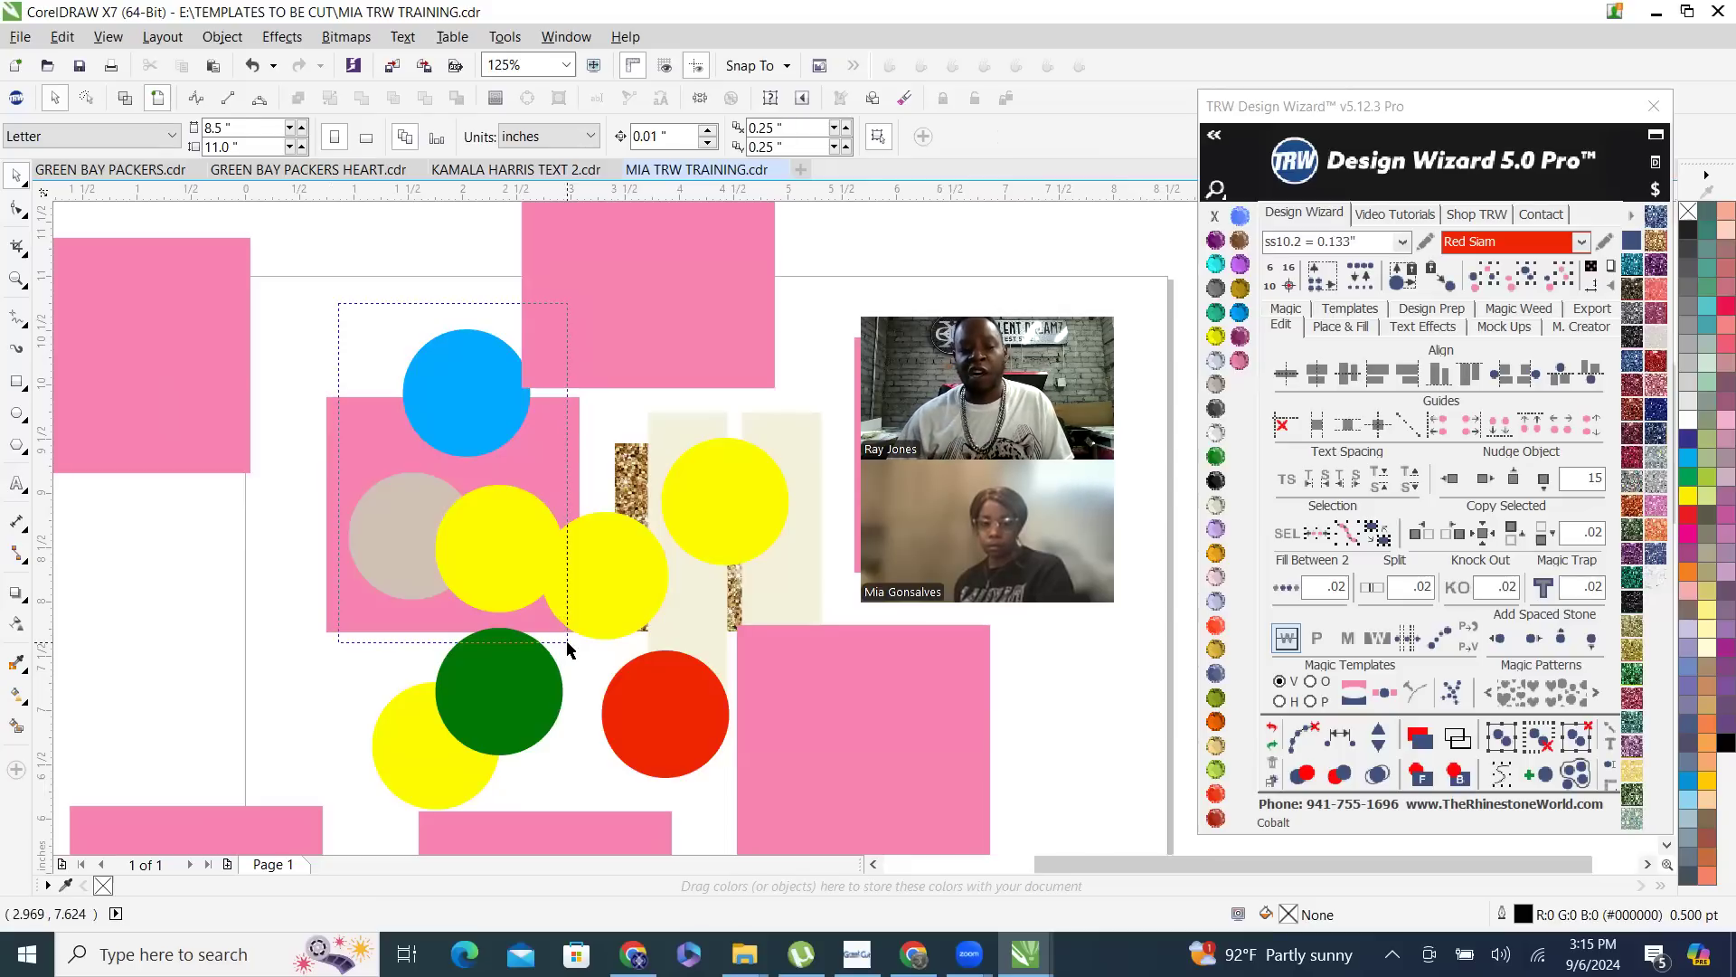
pyautogui.moveTo(568, 645); pyautogui.dragTo(569, 645)
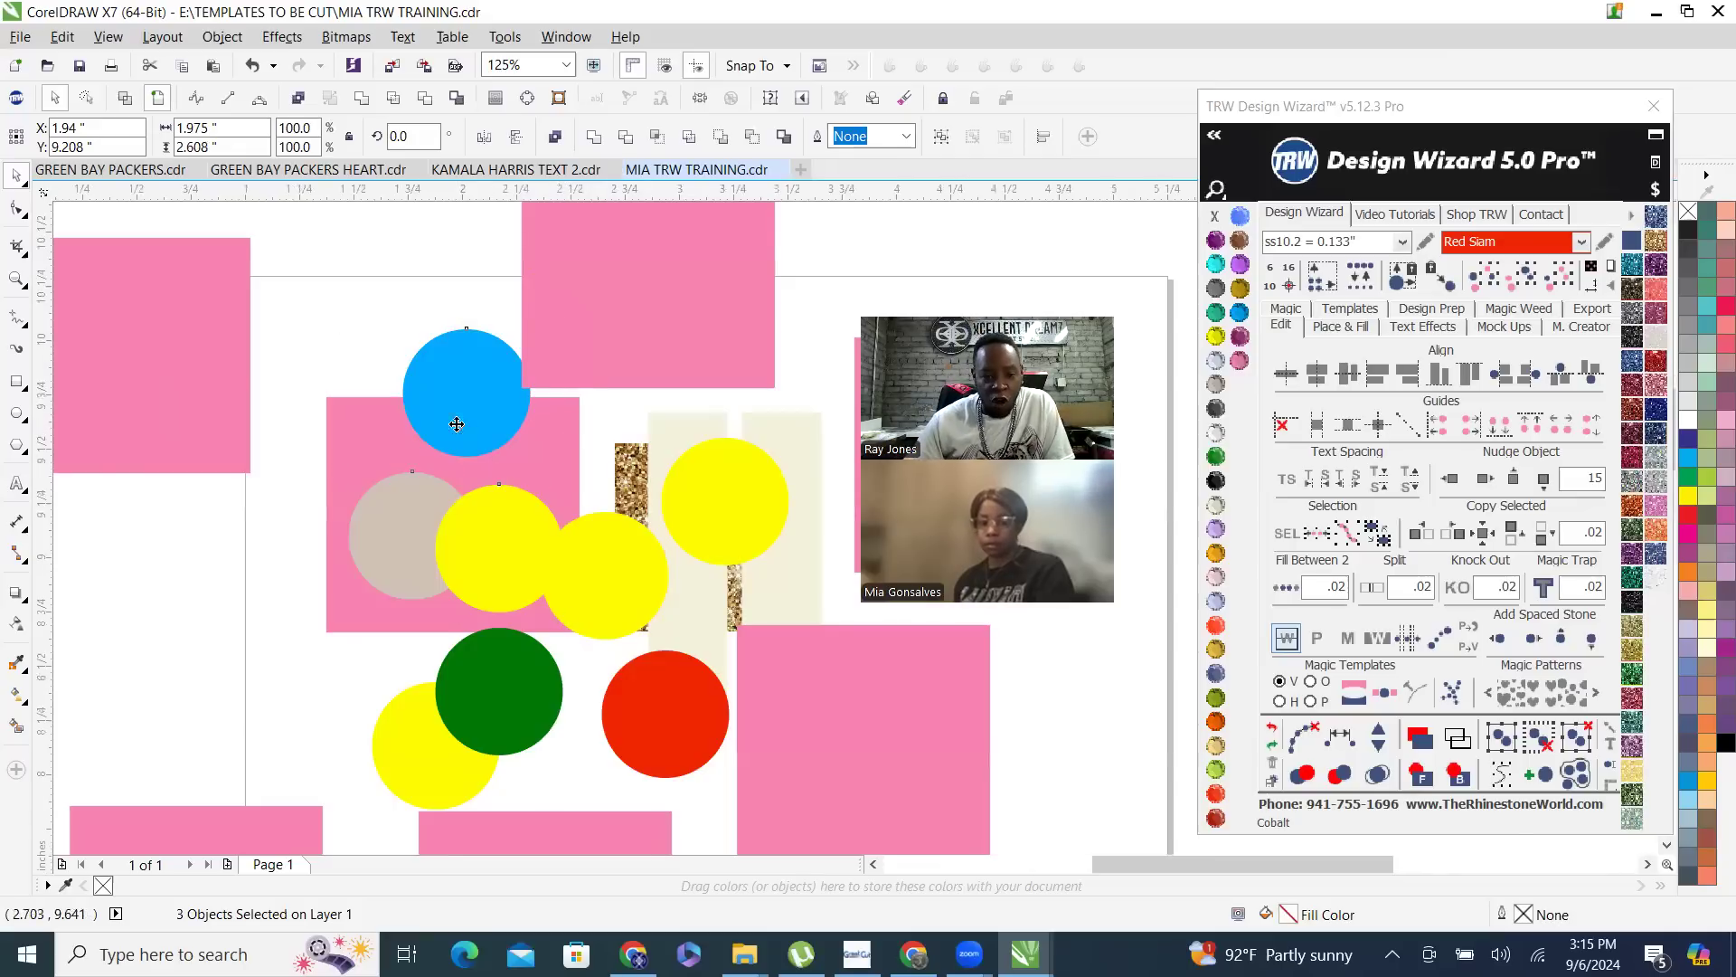
pyautogui.scroll(2, 474, 386)
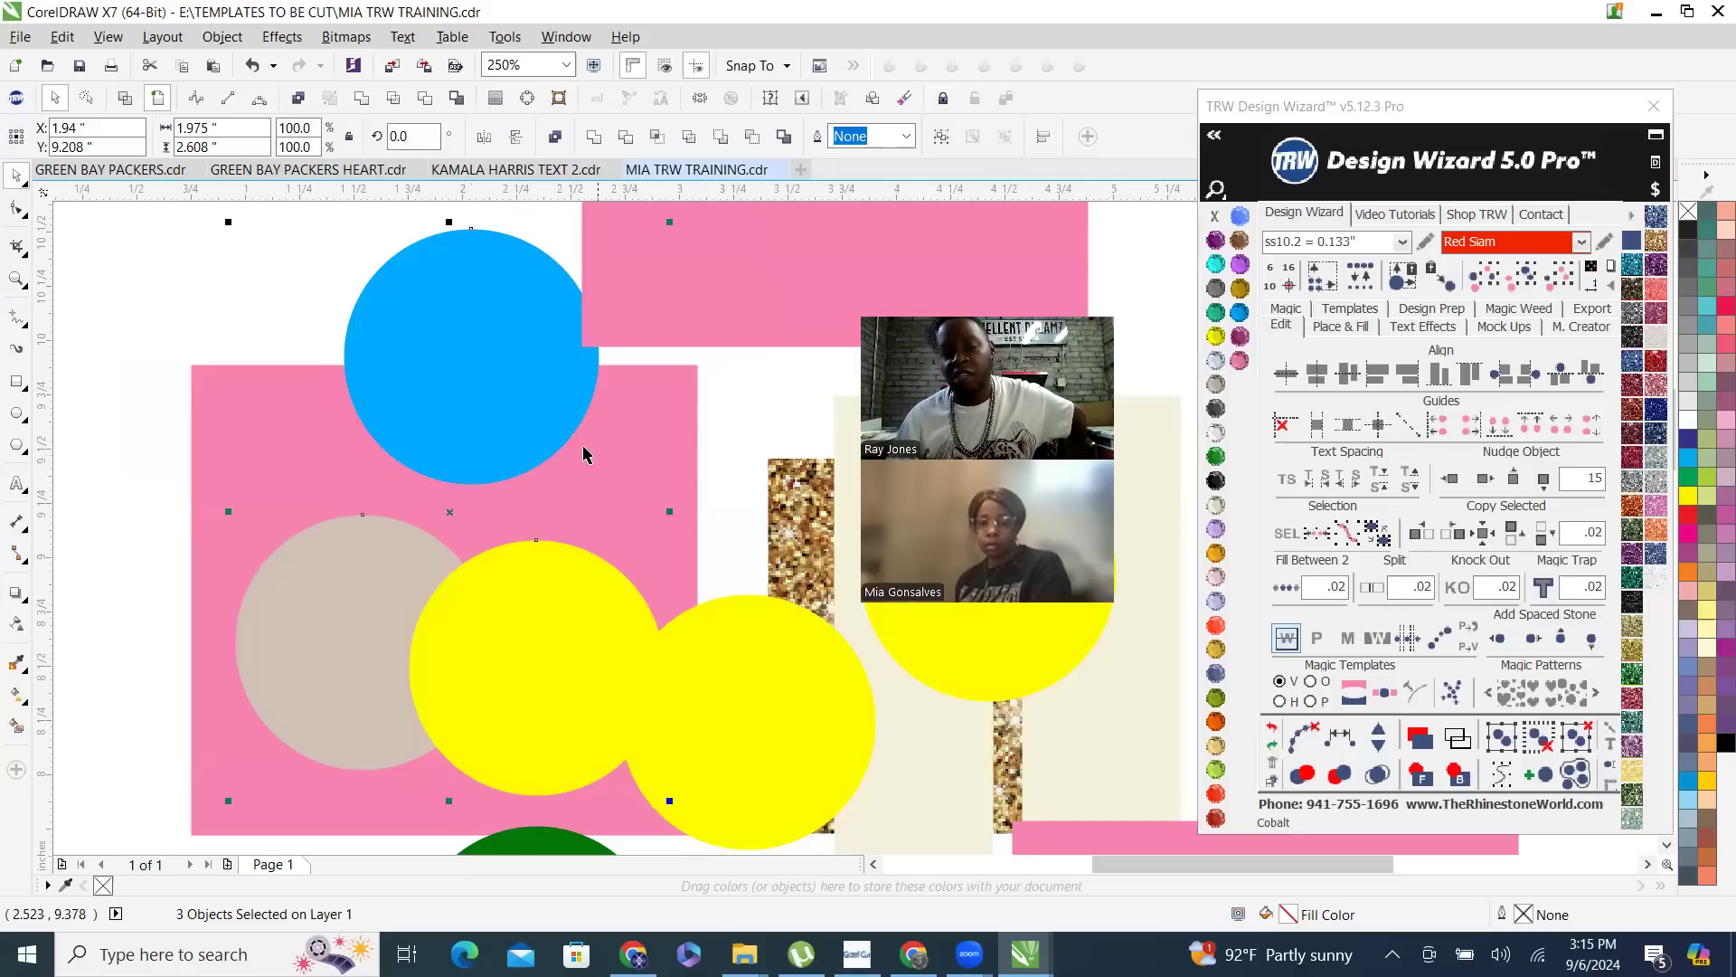
pyautogui.scroll(-2, 576, 449)
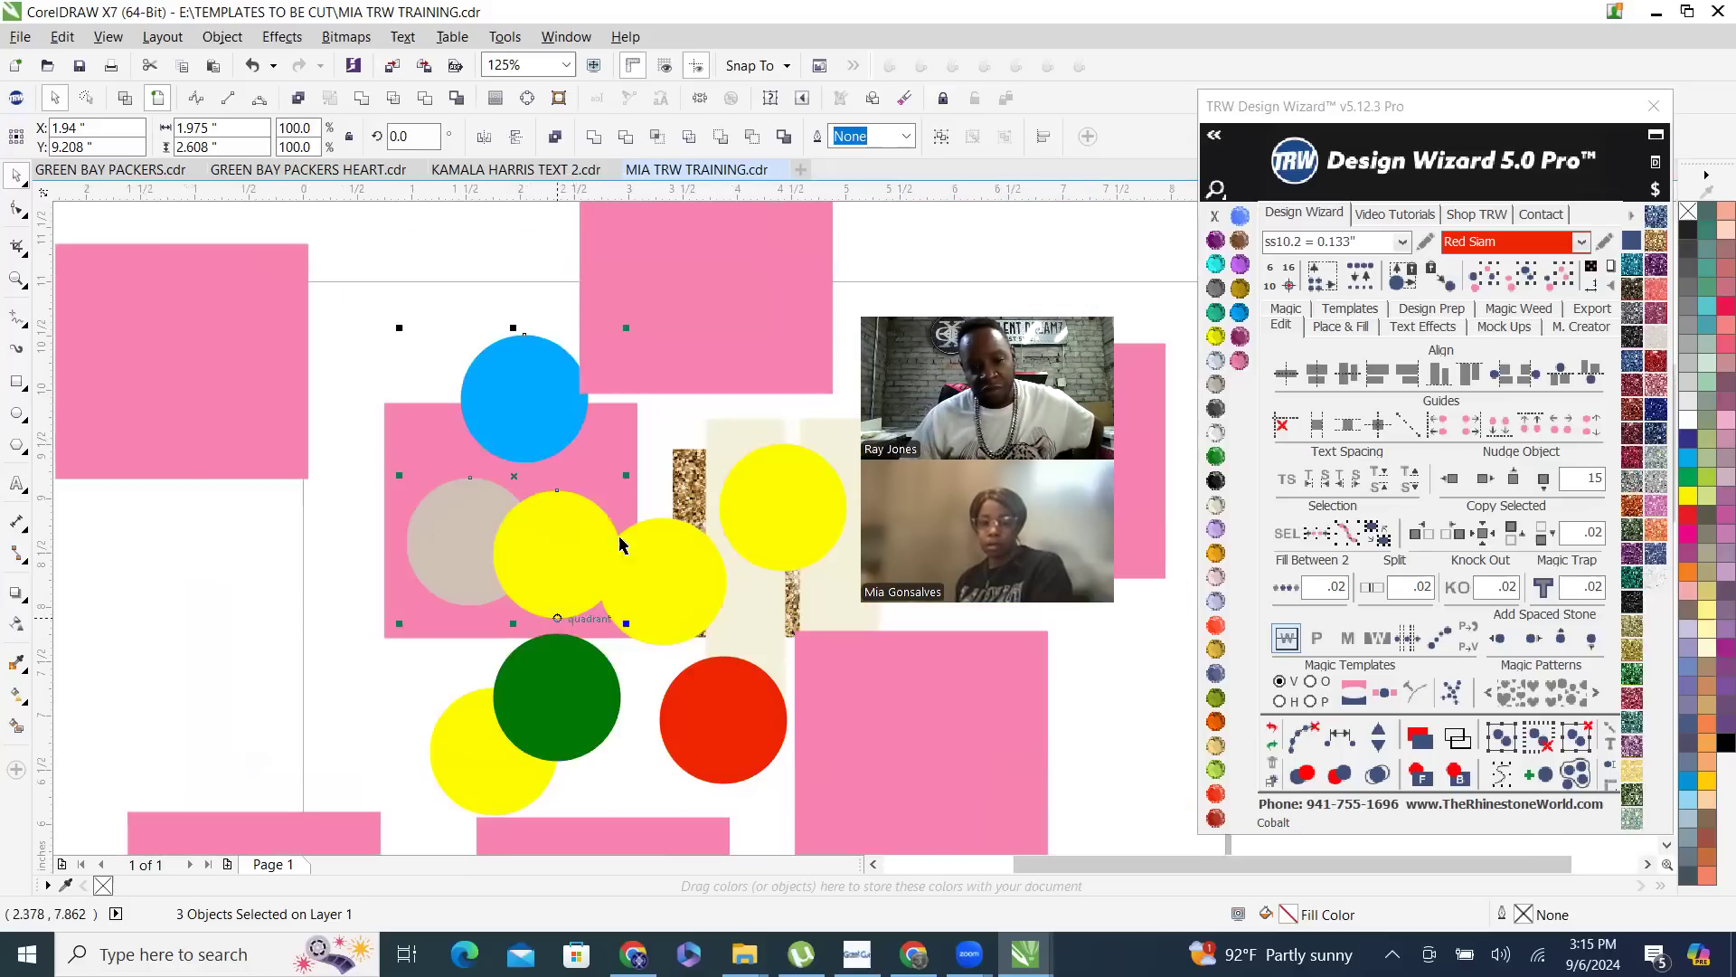
pyautogui.click(421, 269)
# - Marquee-select the copper, green, red and three yellow circles with the adjacent pink rectangle, move them above the page, and undo the move
pyautogui.scroll(-2, 488, 448)
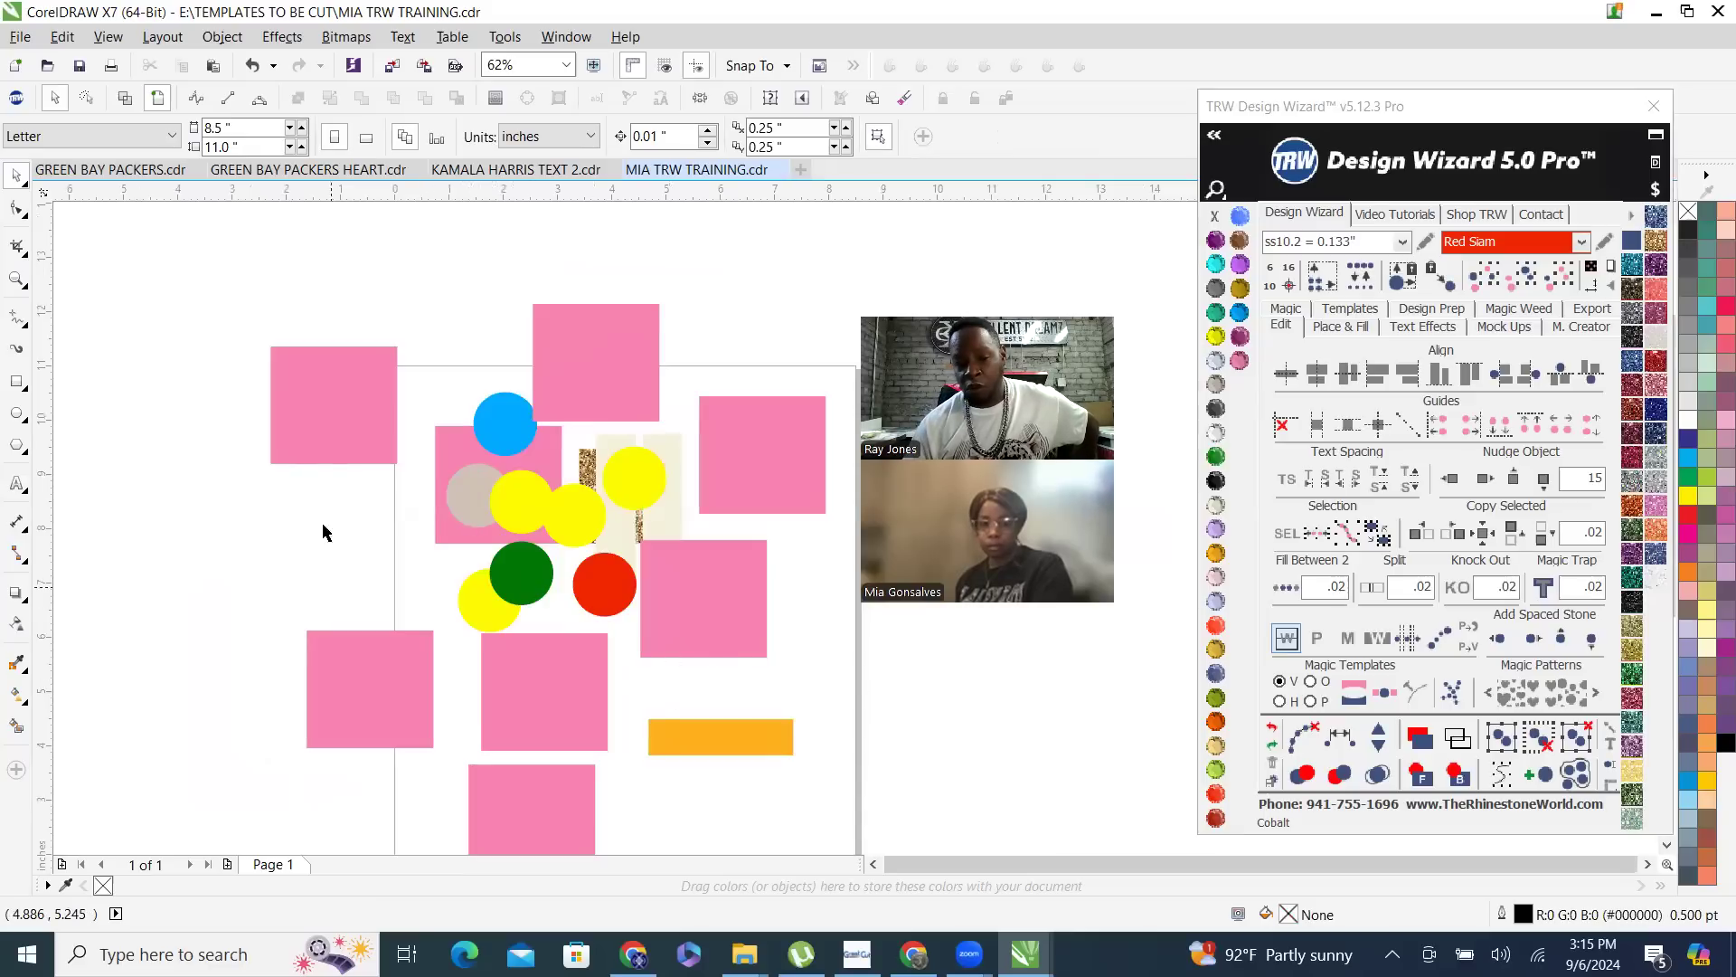
pyautogui.moveTo(411, 455); pyautogui.dragTo(794, 706)
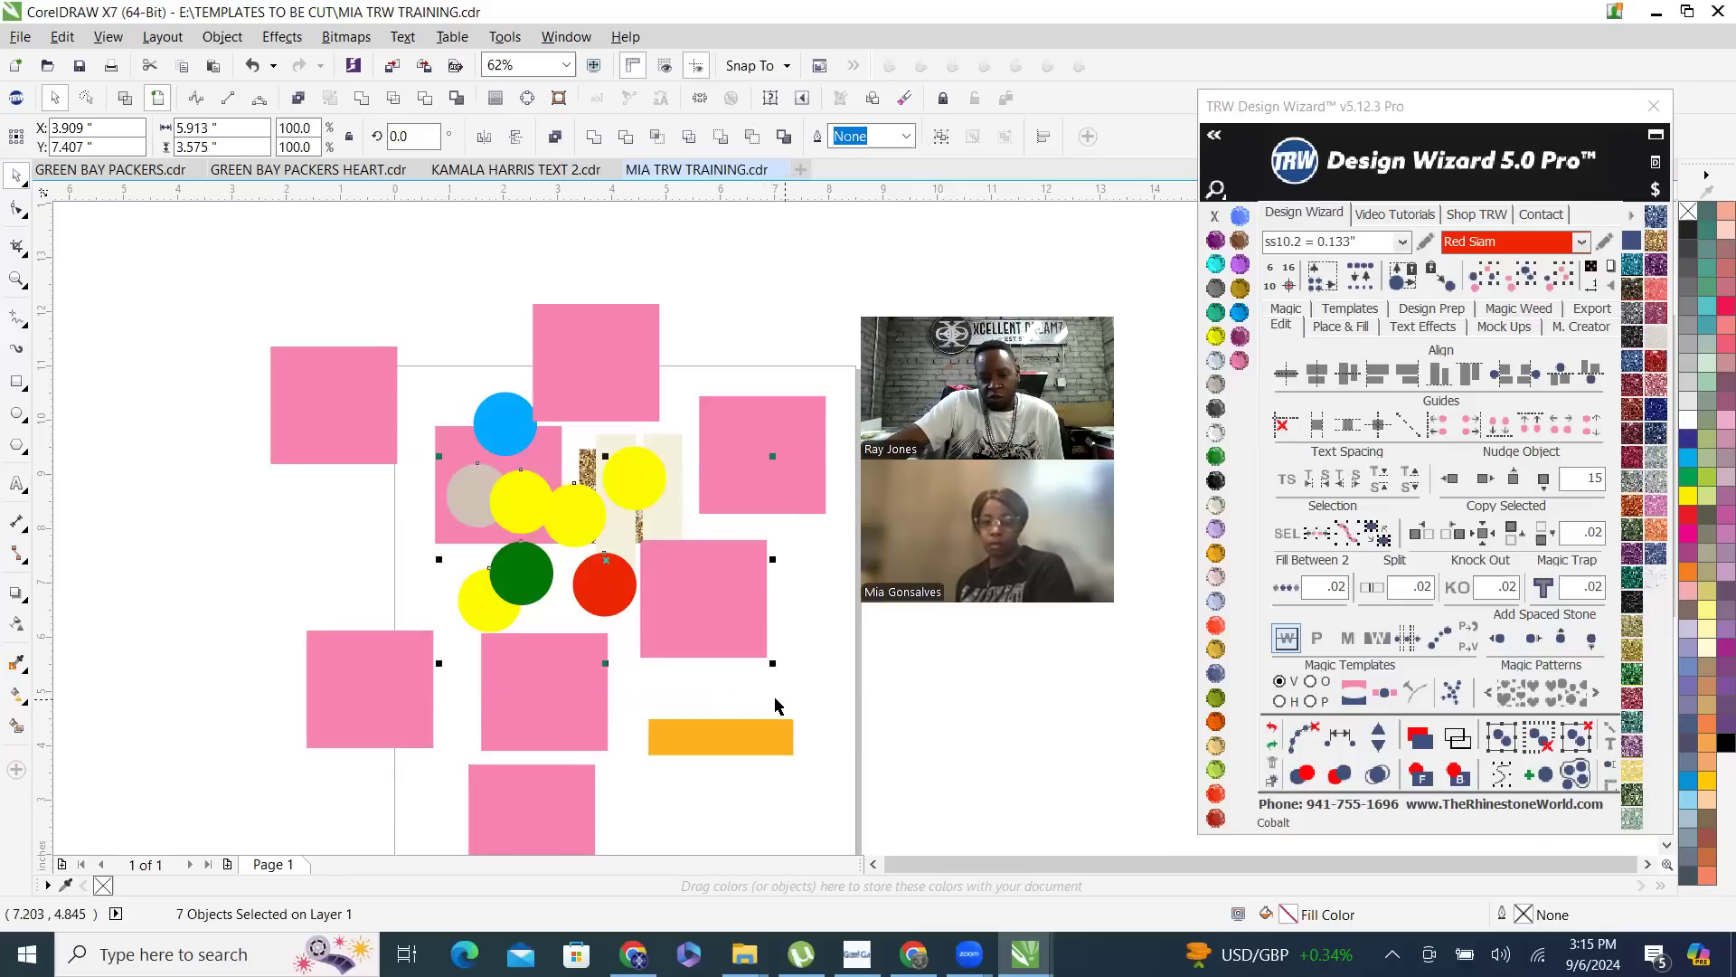
pyautogui.scroll(-3, 380, 524)
pyautogui.scroll(3, 406, 528)
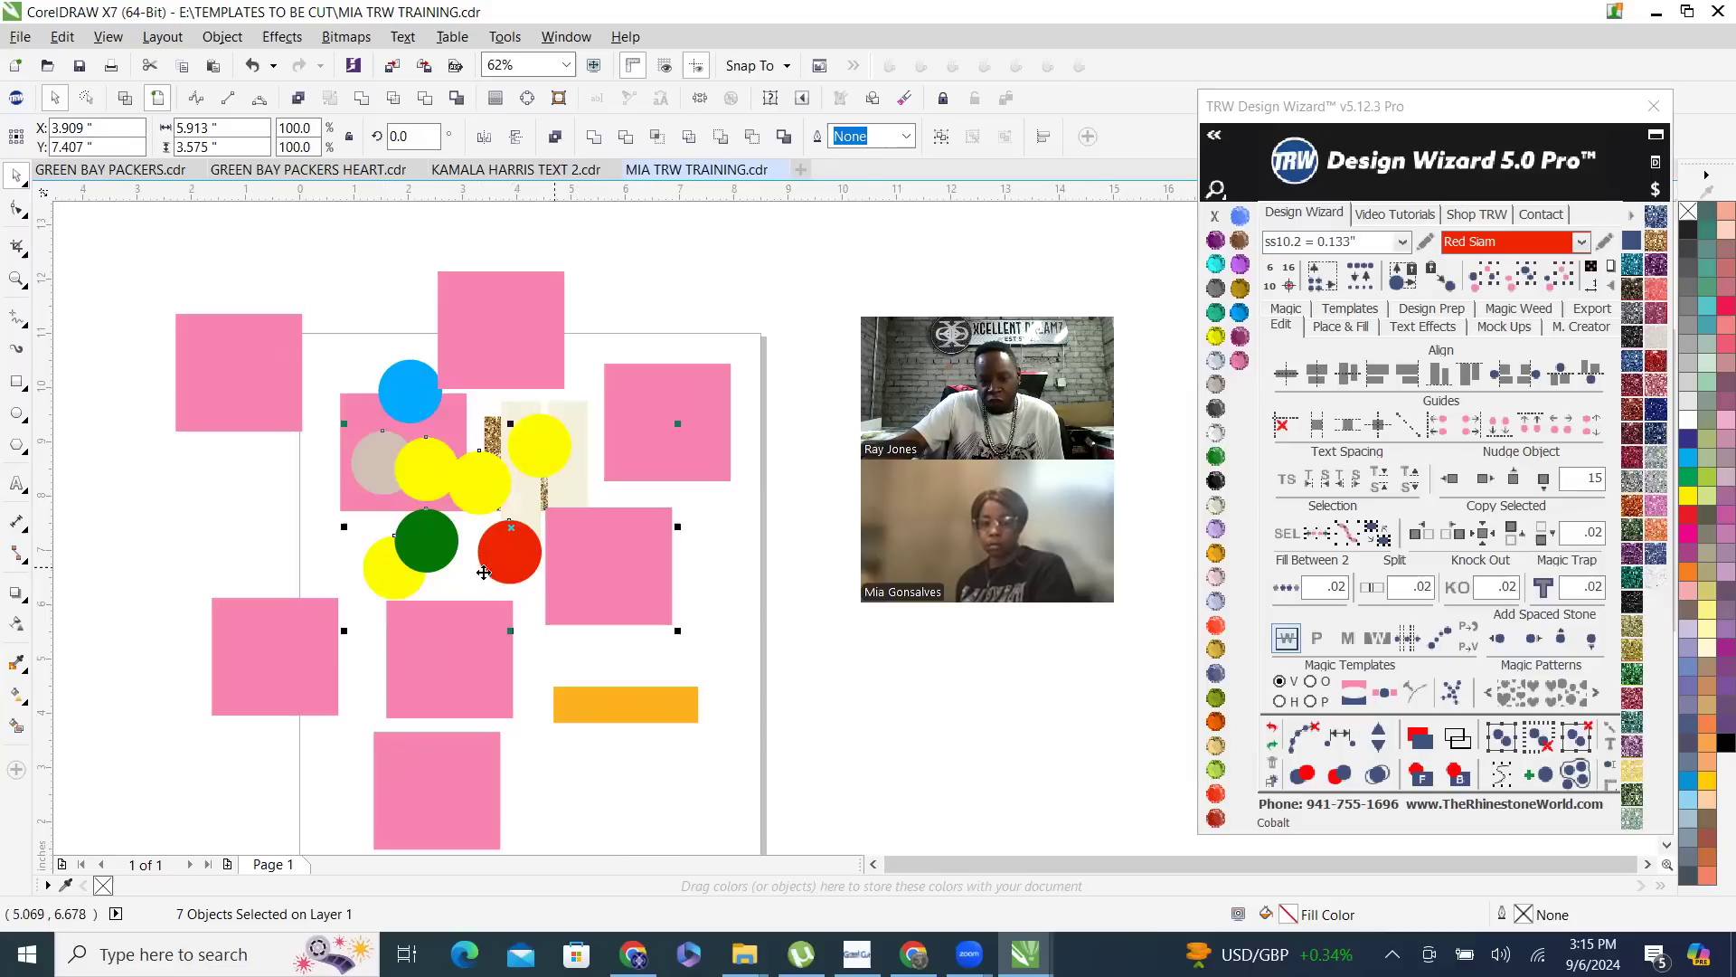
pyautogui.scroll(-2, 578, 567)
pyautogui.scroll(1, 501, 574)
pyautogui.moveTo(500, 576); pyautogui.dragTo(641, 383)
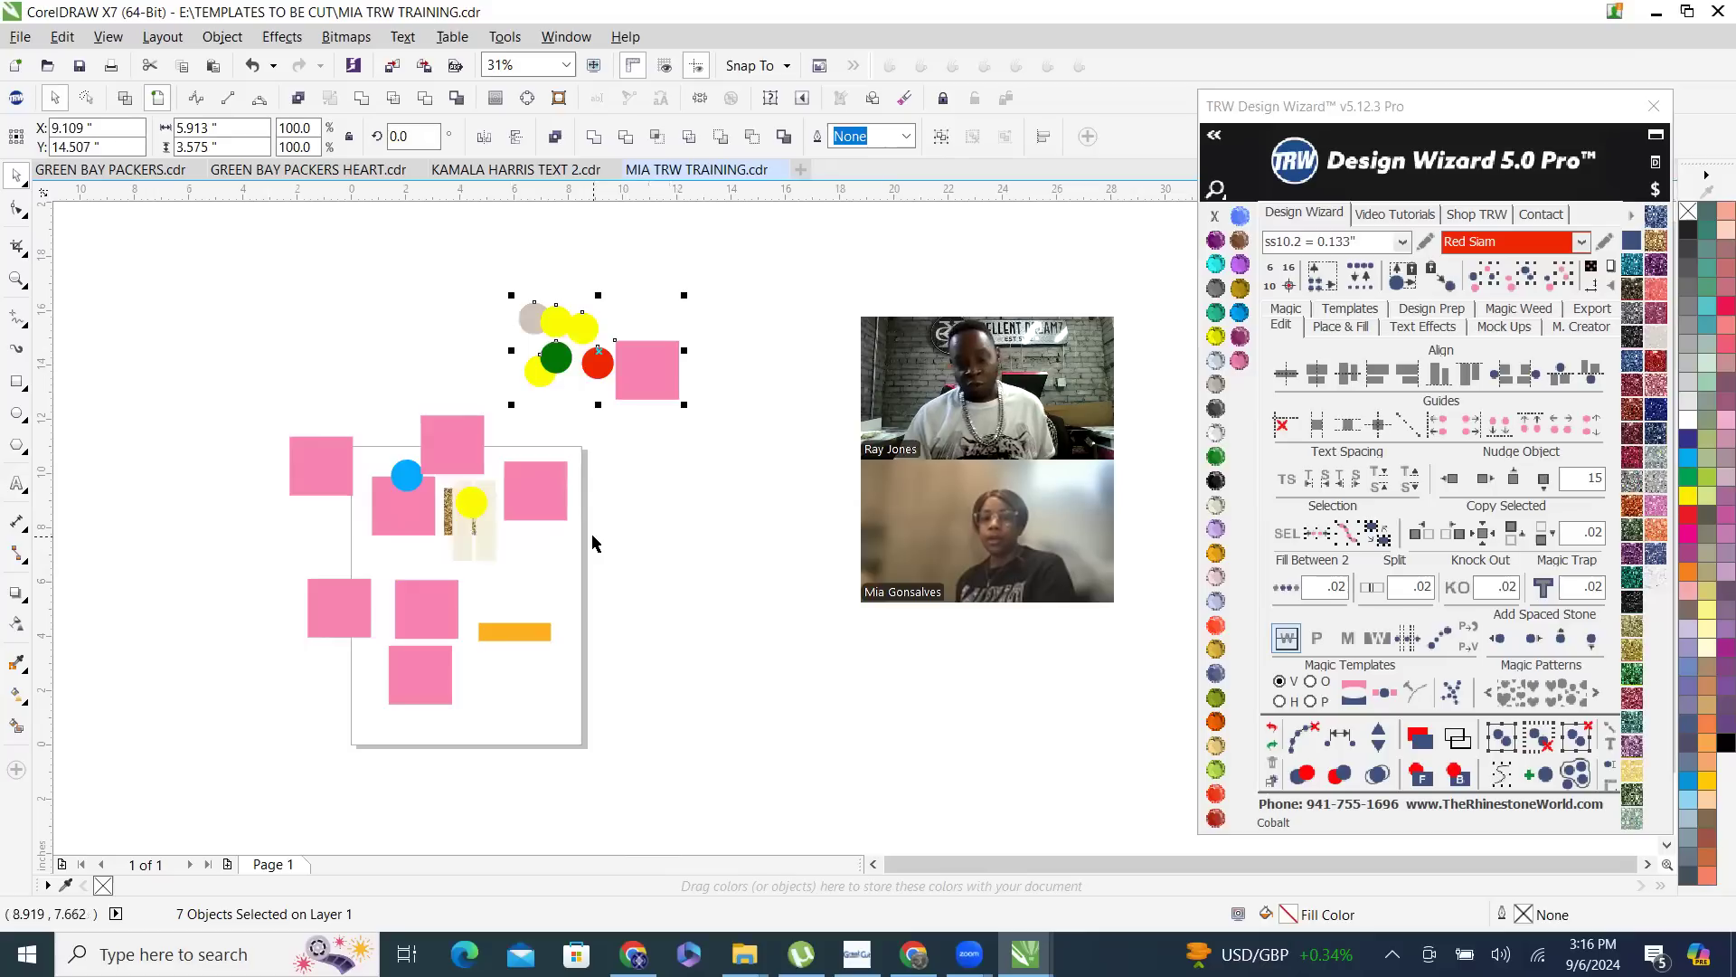
pyautogui.hotkey('ctrl', 'z')
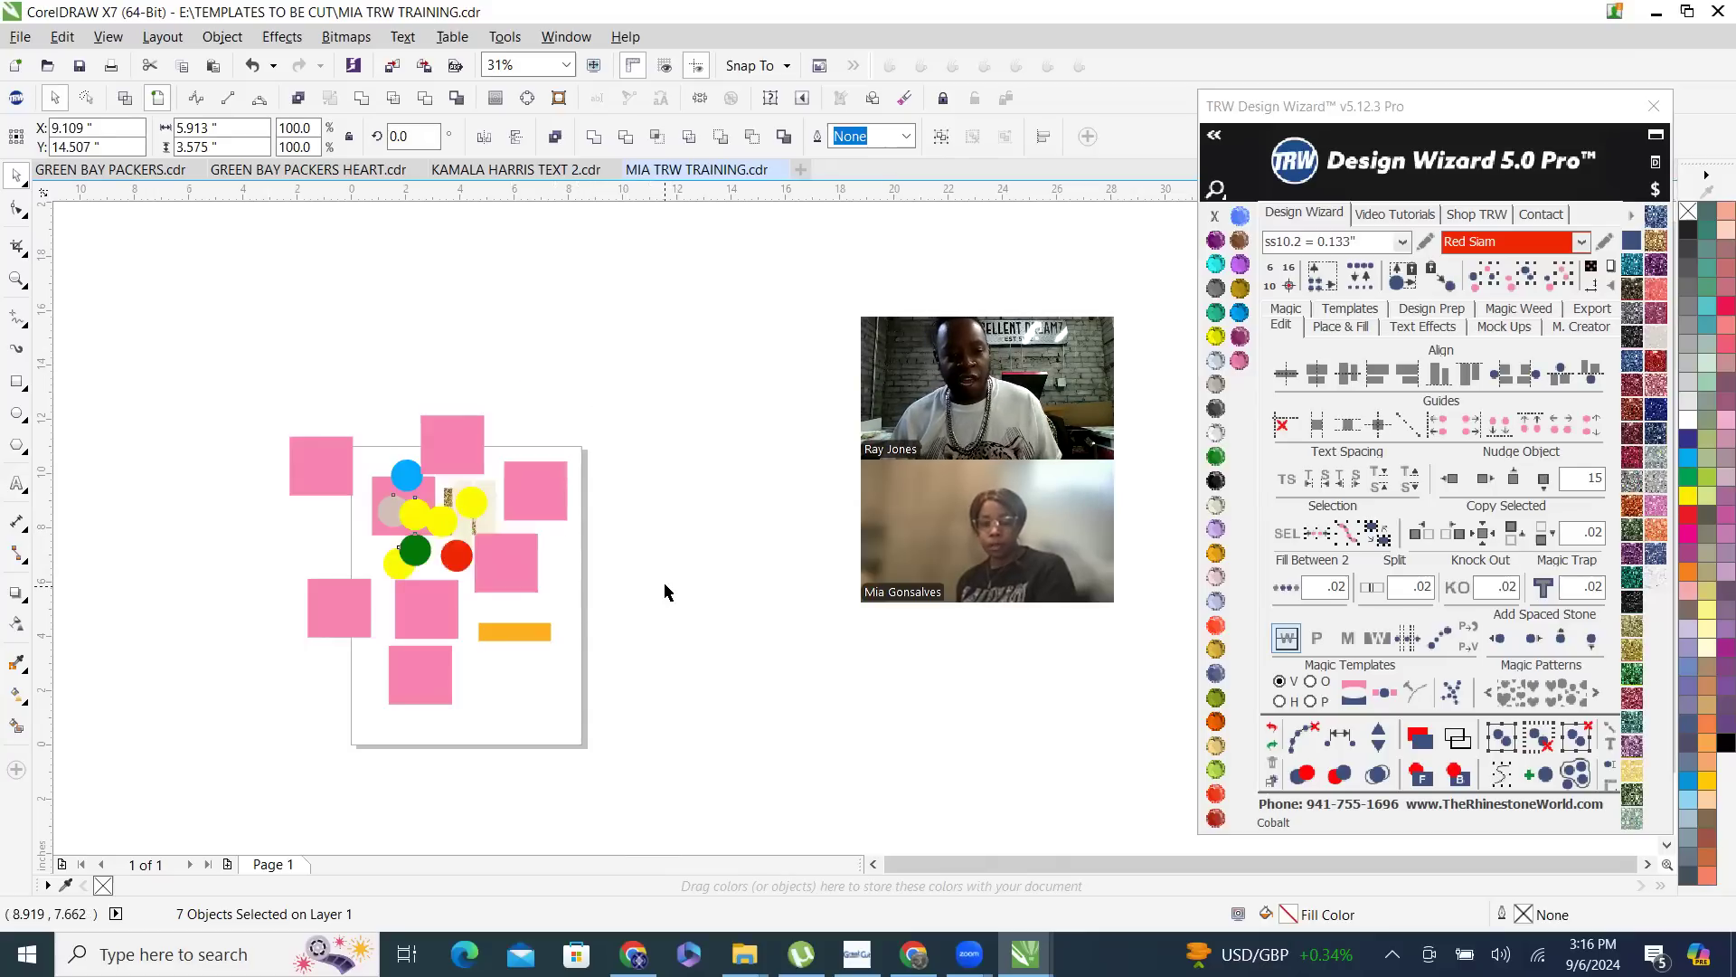
pyautogui.click(668, 590)
# - Fill the pink rectangle just below the circles and the one crossing the page's upper edge with Citrine
pyautogui.scroll(1, 500, 636)
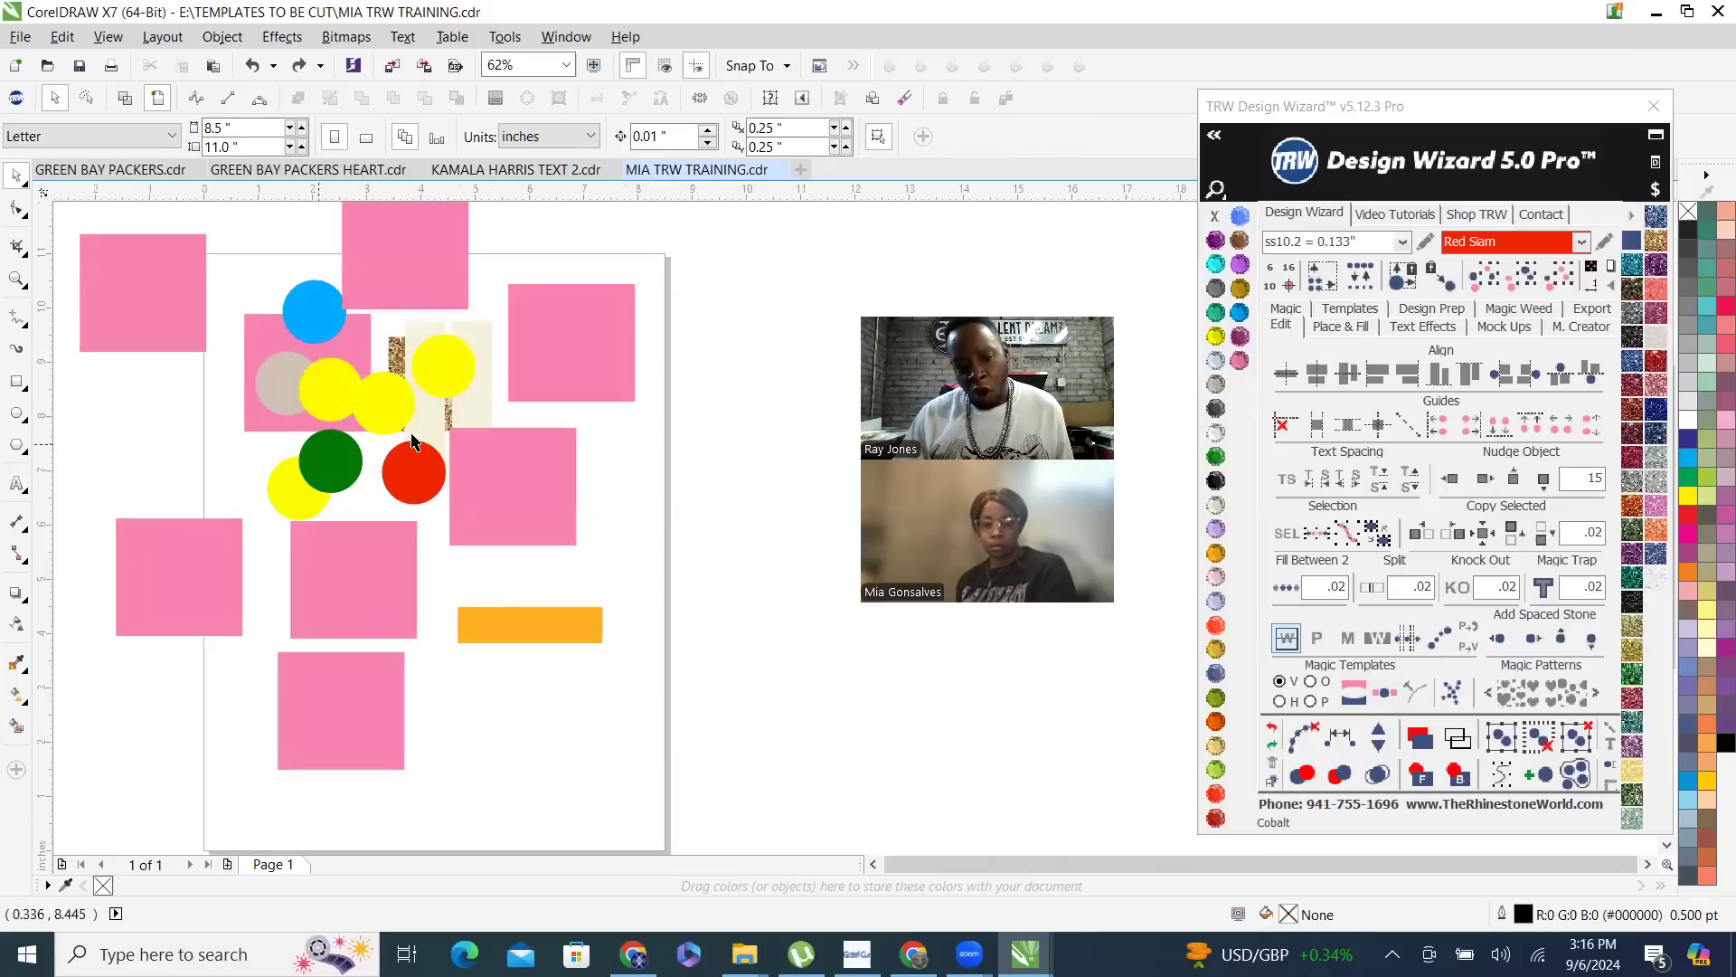
pyautogui.click(352, 565)
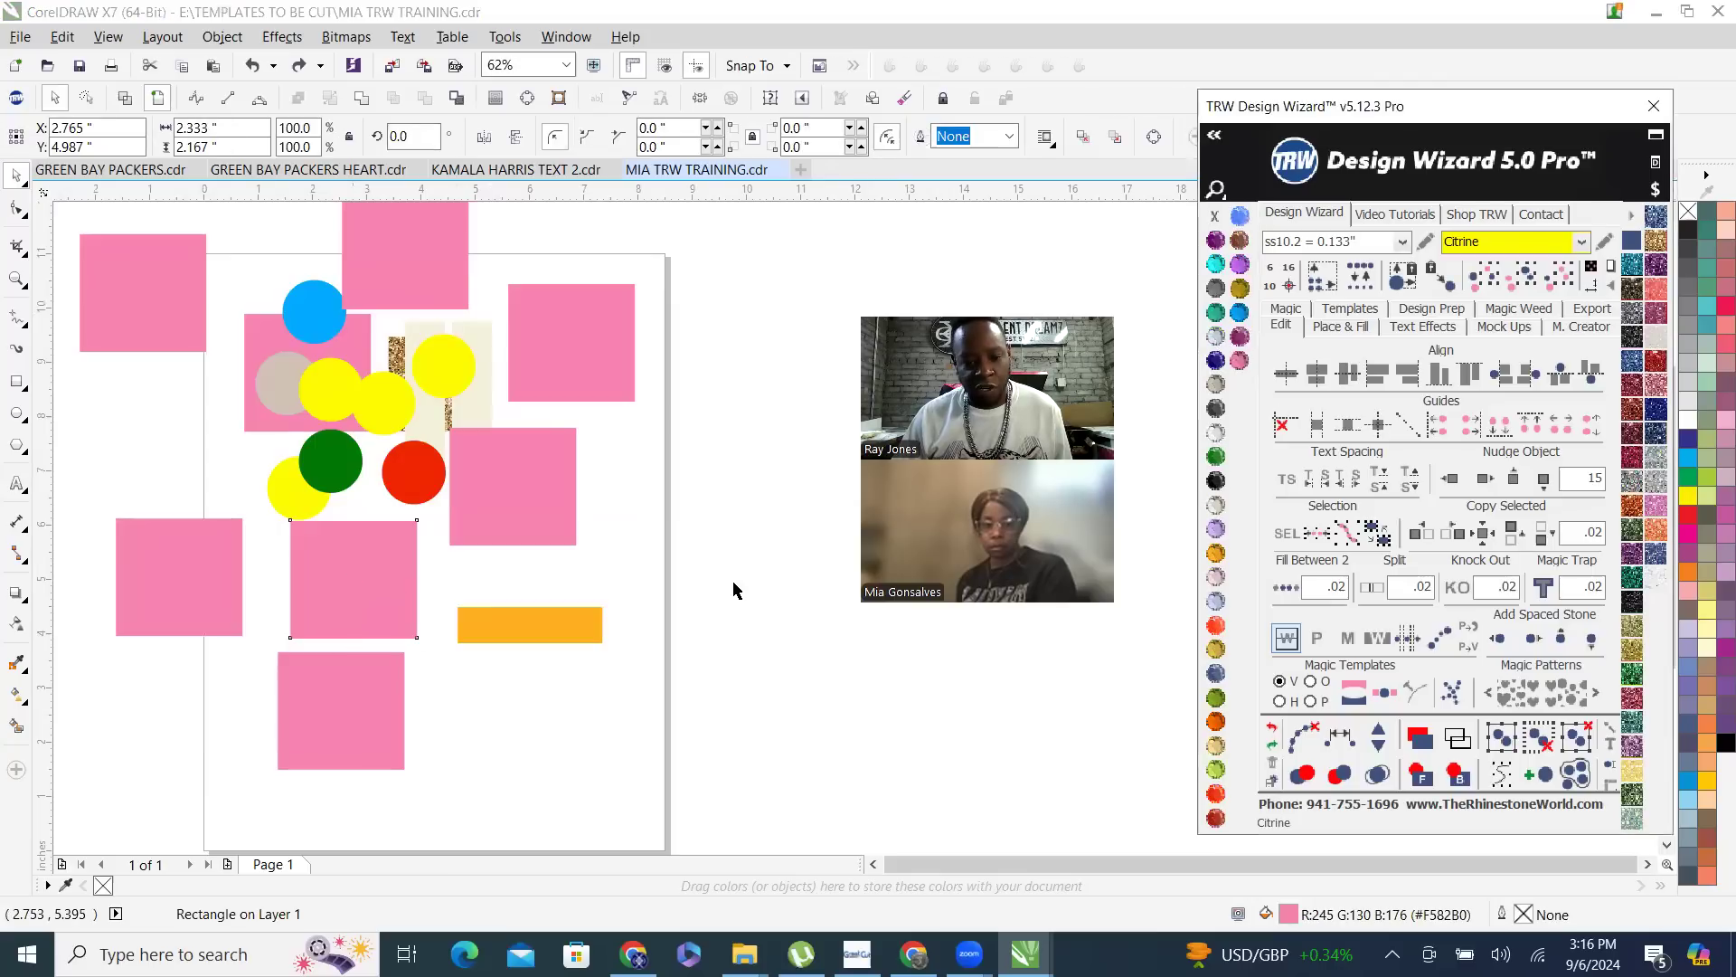
pyautogui.keyDown('shift'); pyautogui.click(437, 265); pyautogui.keyUp('shift')
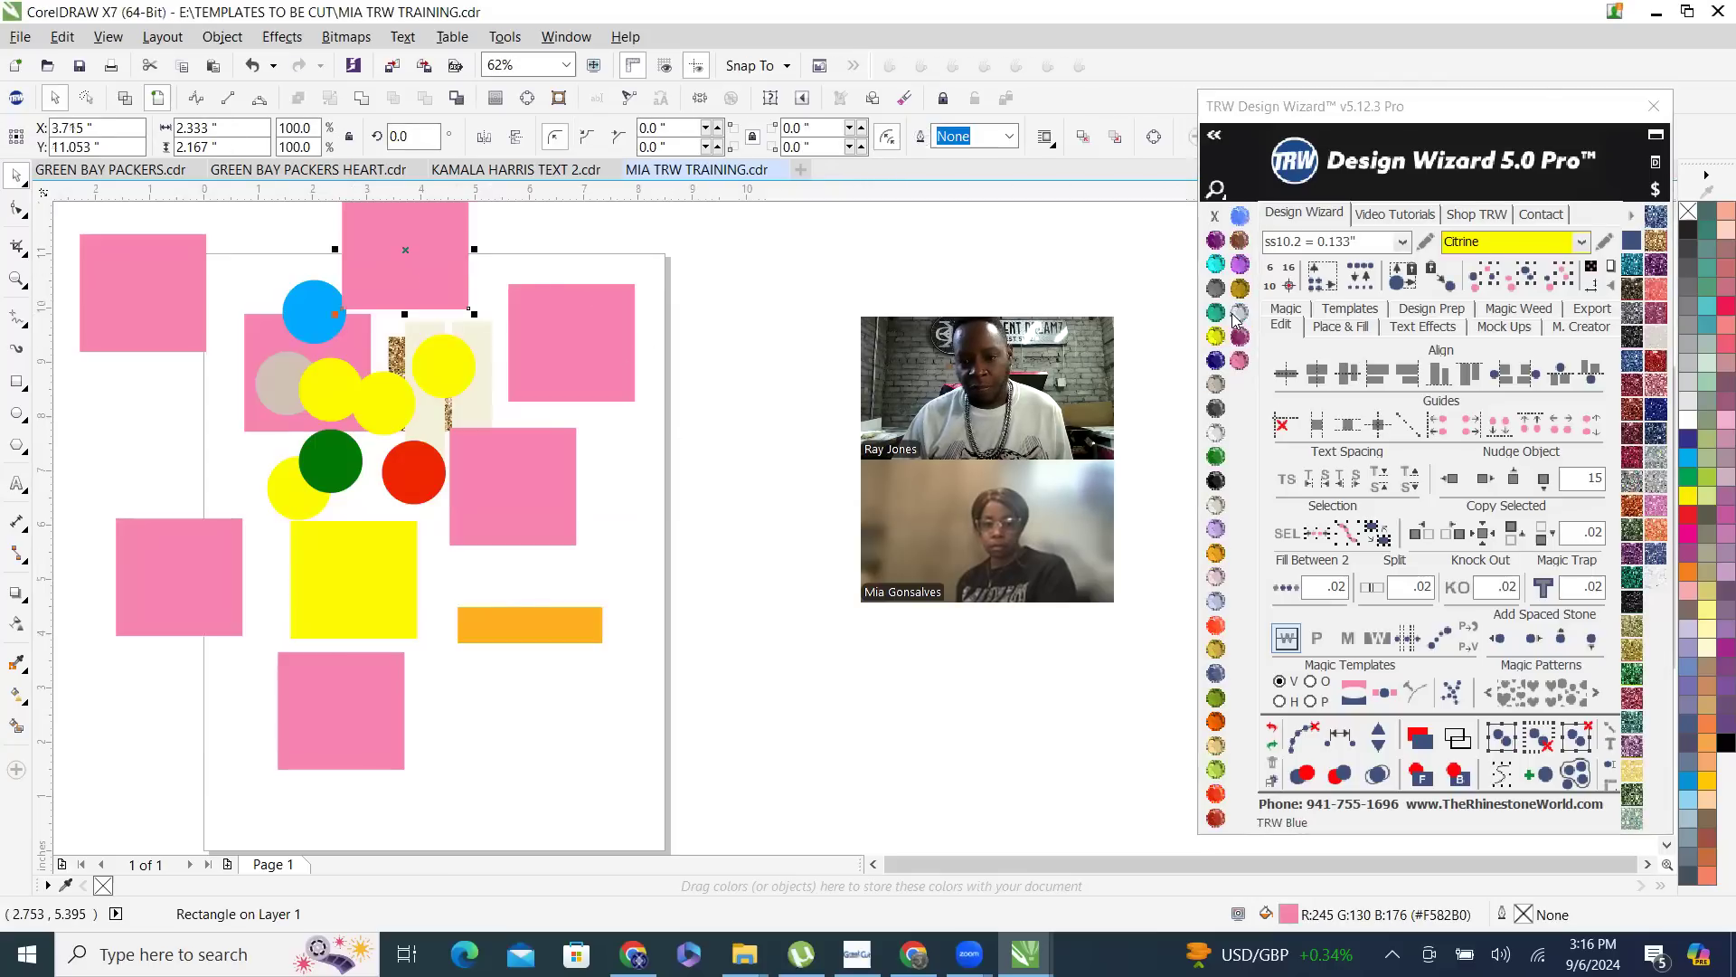
pyautogui.click(1218, 351)
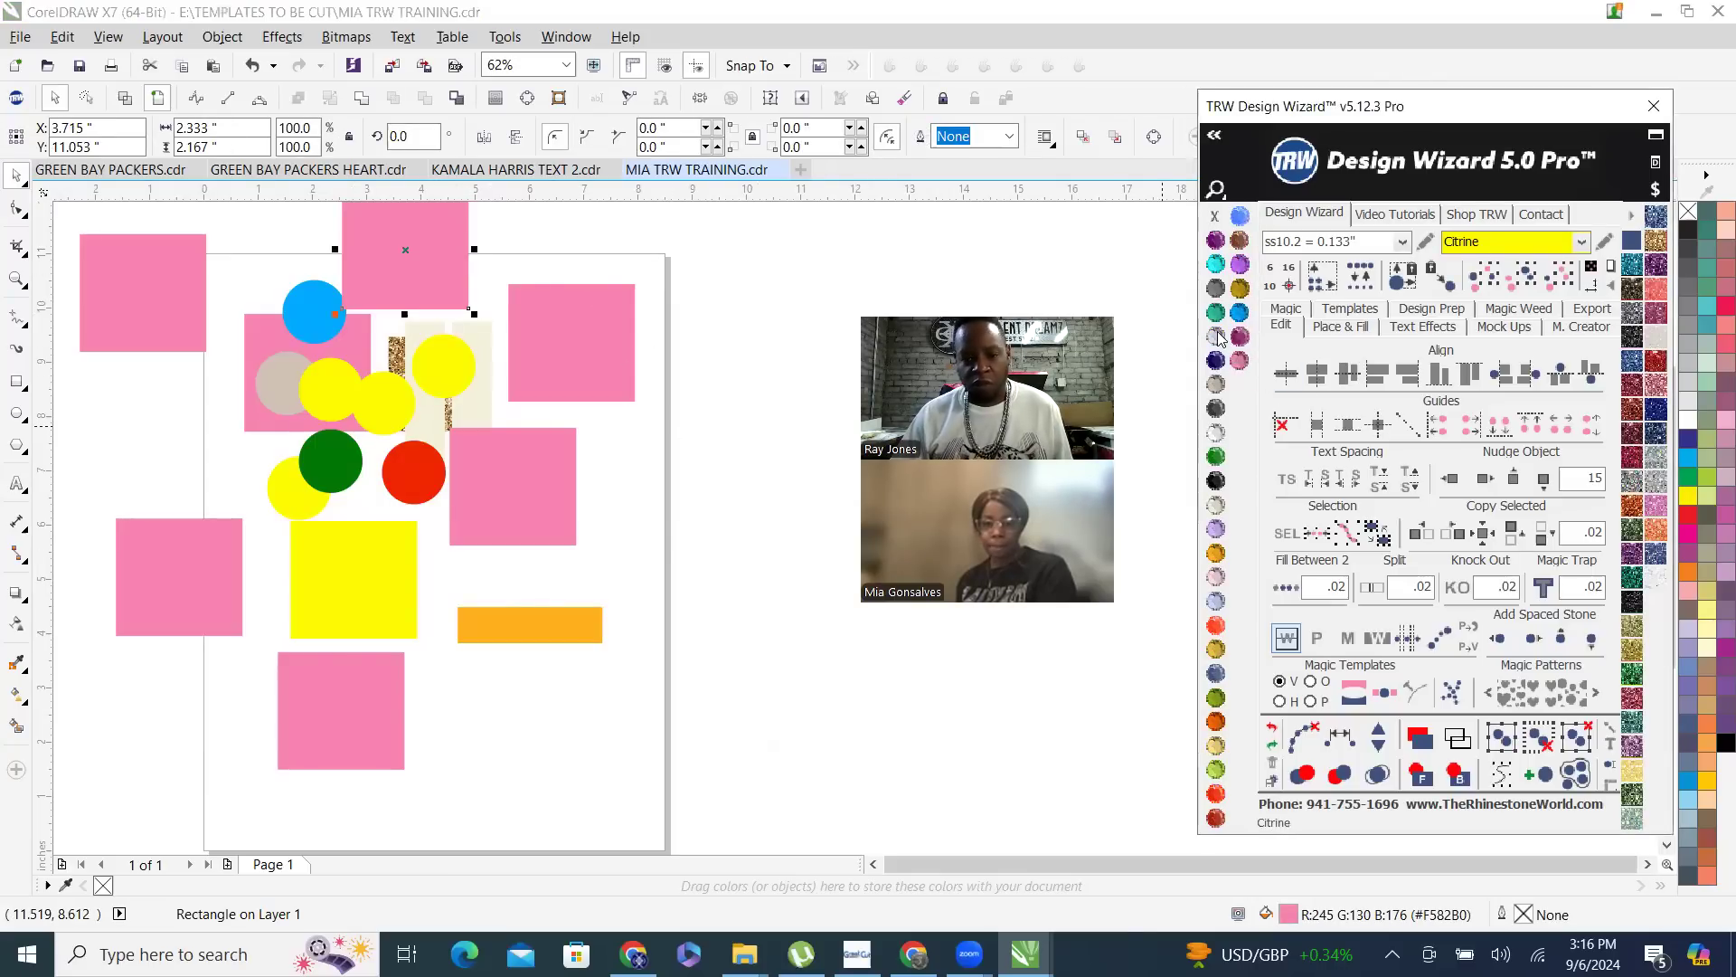
pyautogui.click(659, 543)
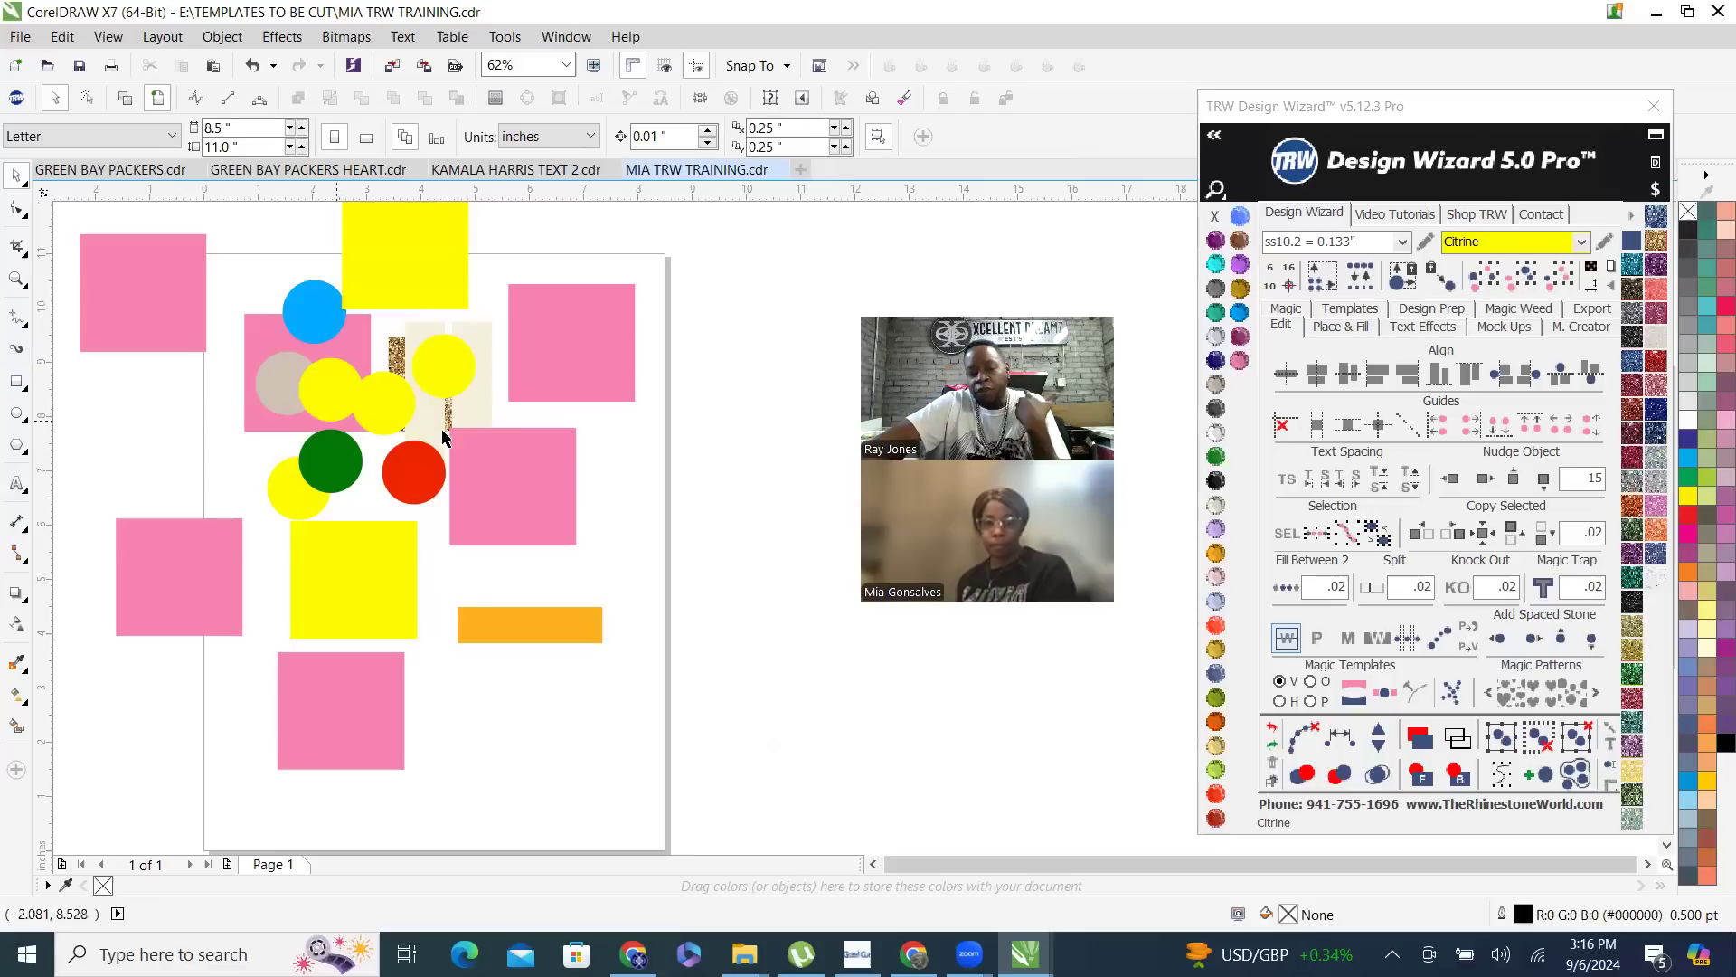
# - Select the yellow circle on the cream strips
pyautogui.click(429, 369)
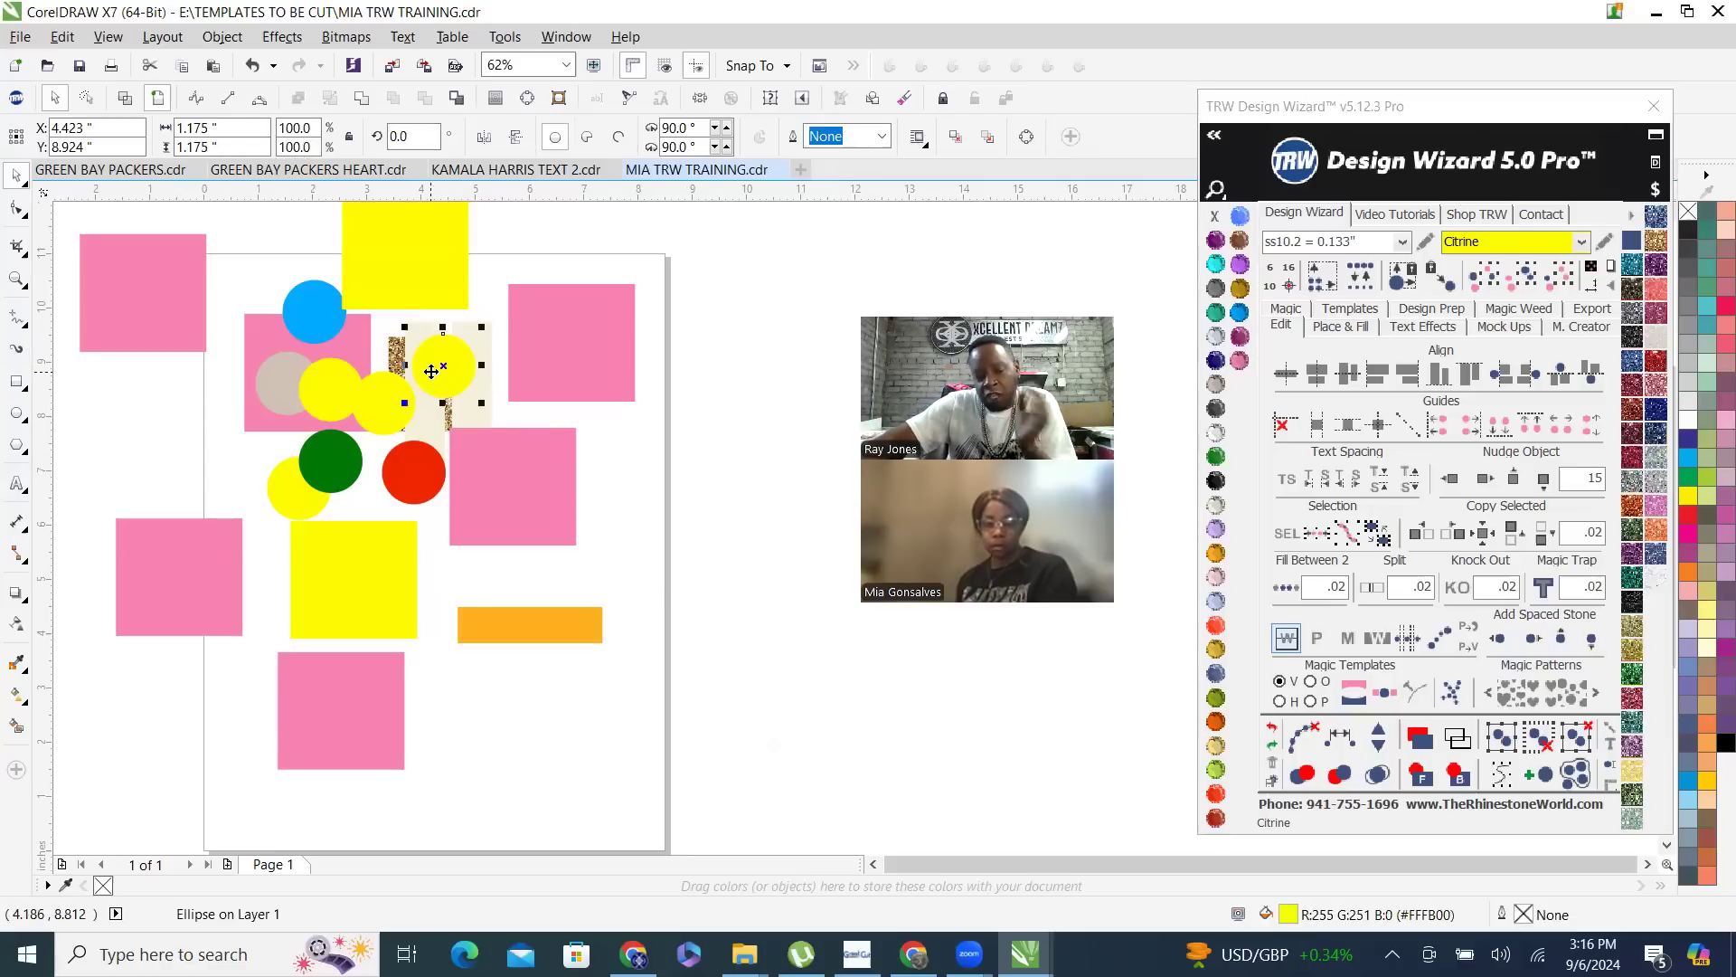
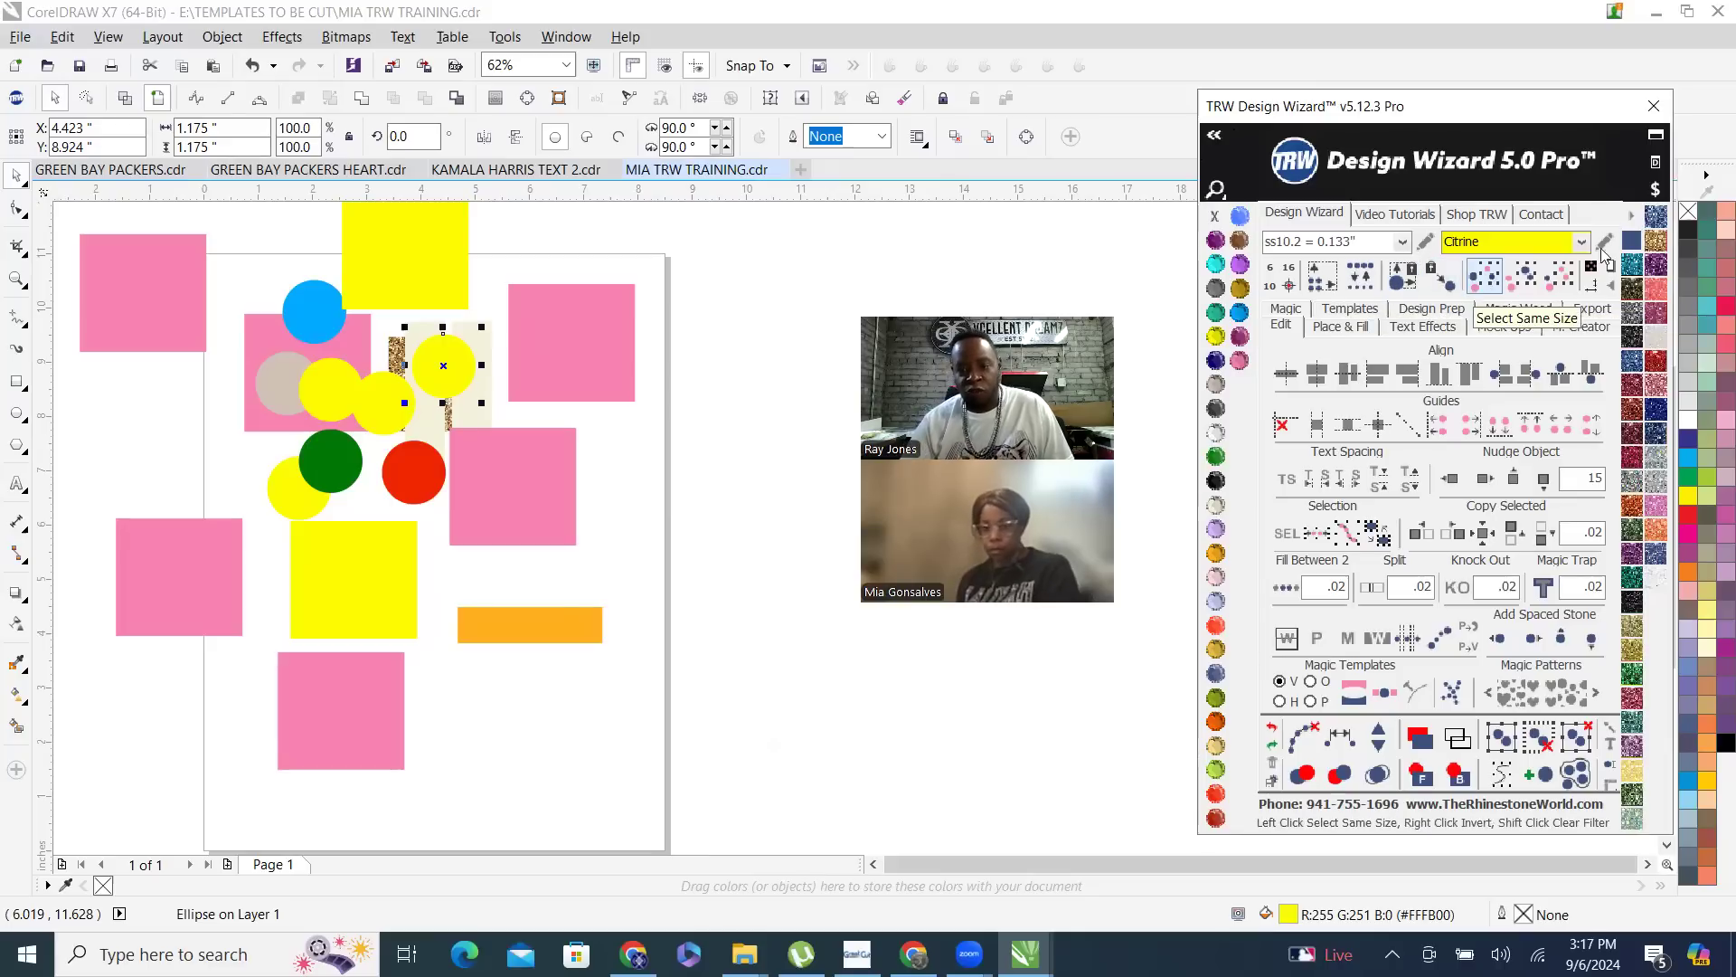
# - Select every object the same size as the yellow circle on the cream strips, then clear the selection
pyautogui.click(50, 9)
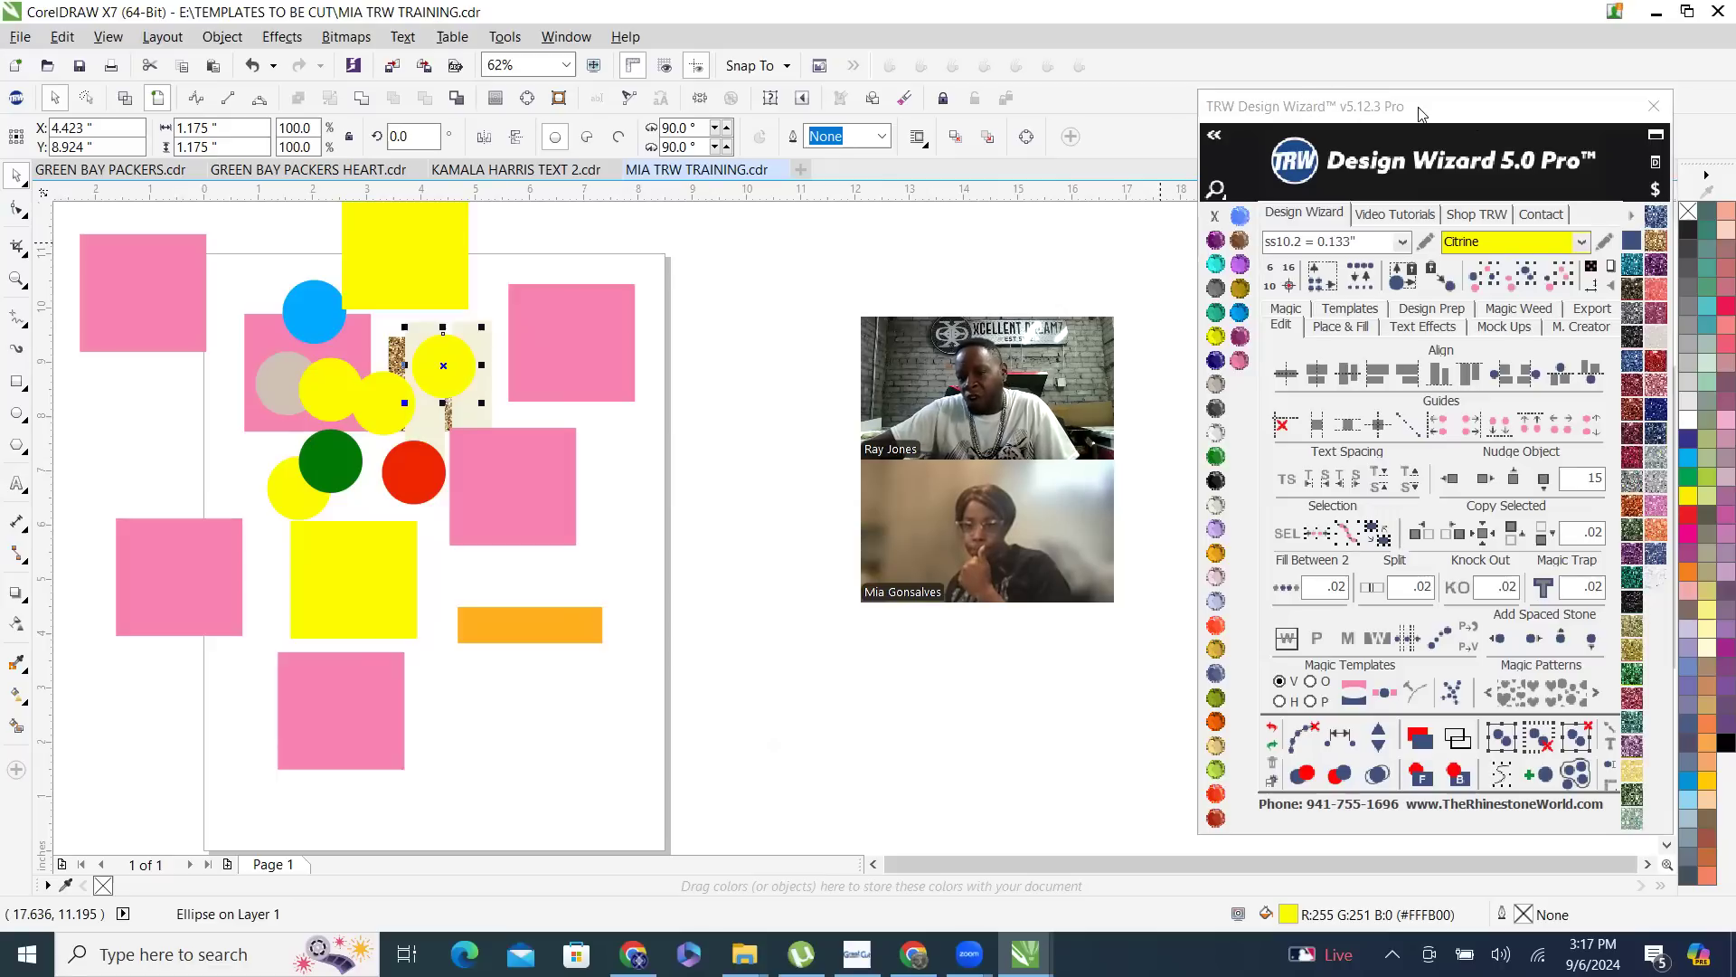
pyautogui.click(1340, 113)
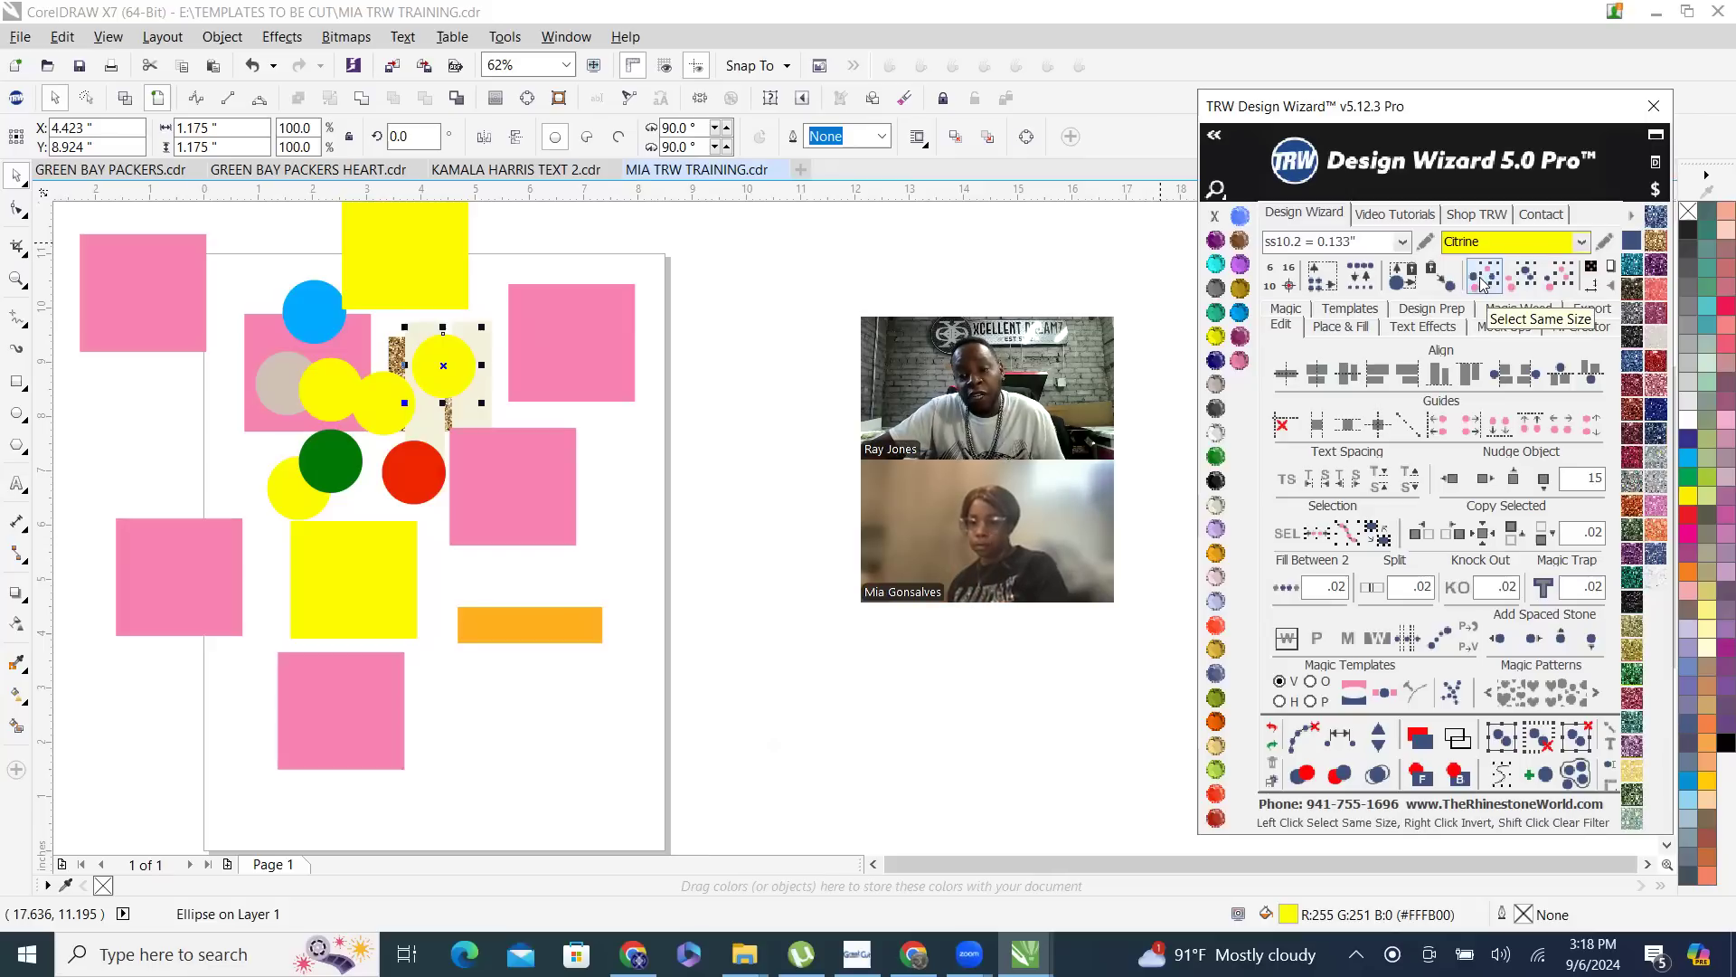
pyautogui.click(1483, 284)
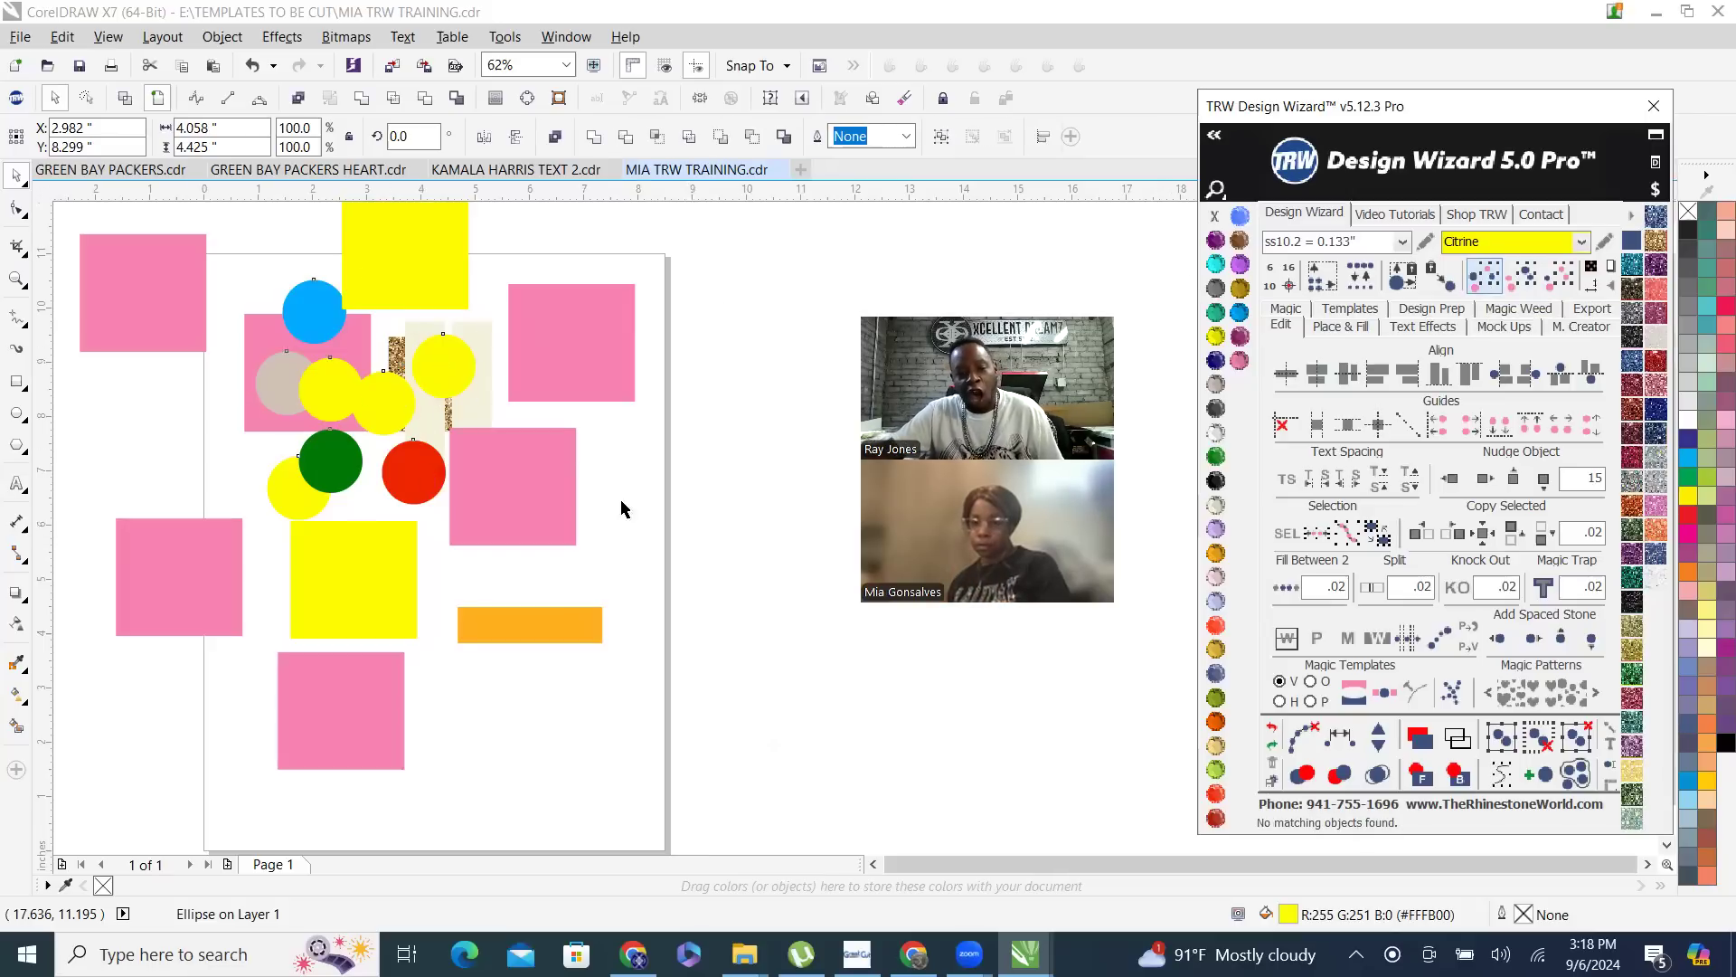
pyautogui.scroll(-2, 620, 504)
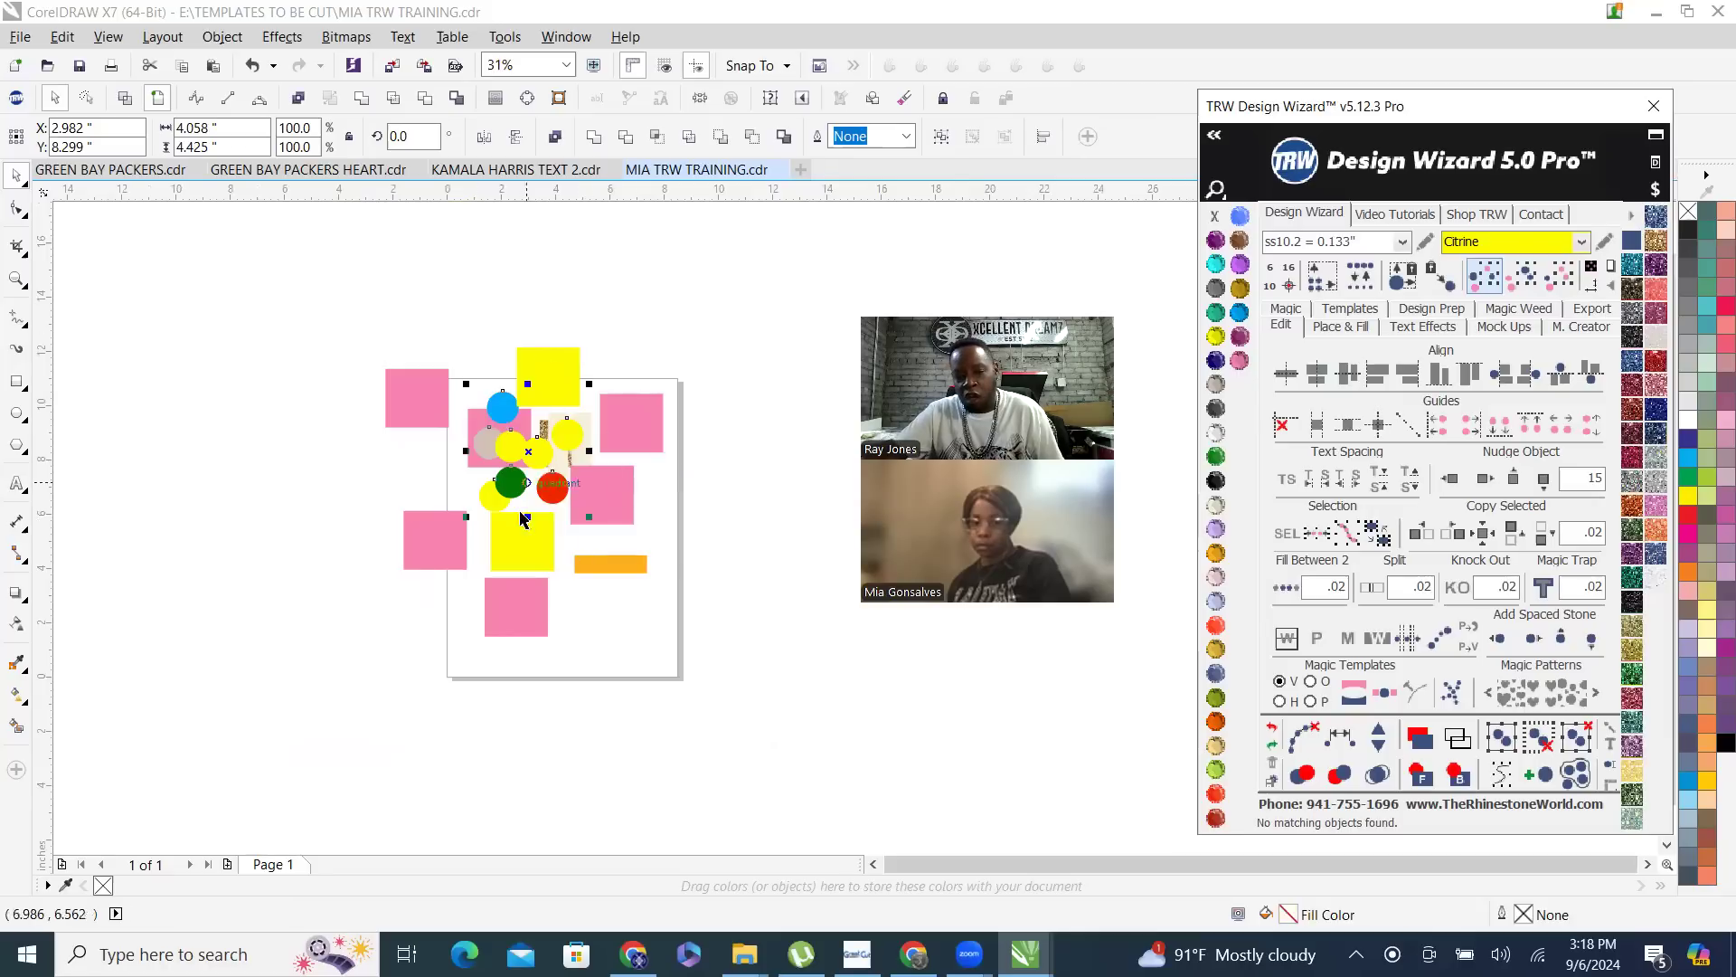
pyautogui.scroll(2, 555, 469)
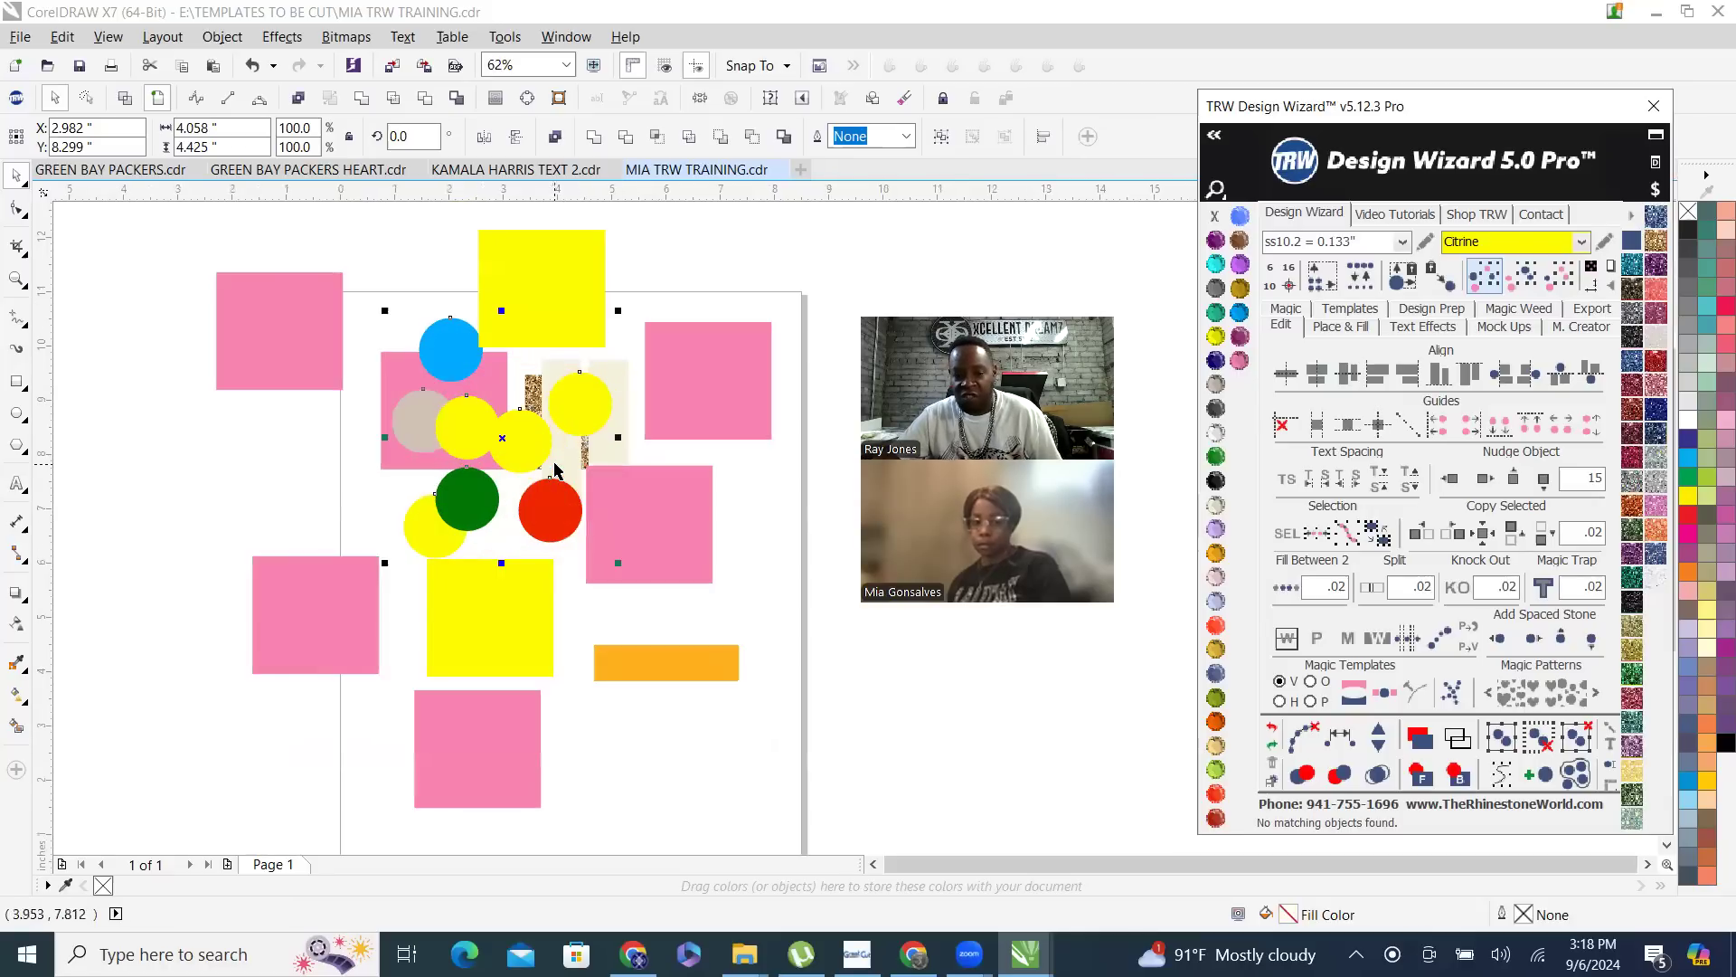
pyautogui.click(698, 261)
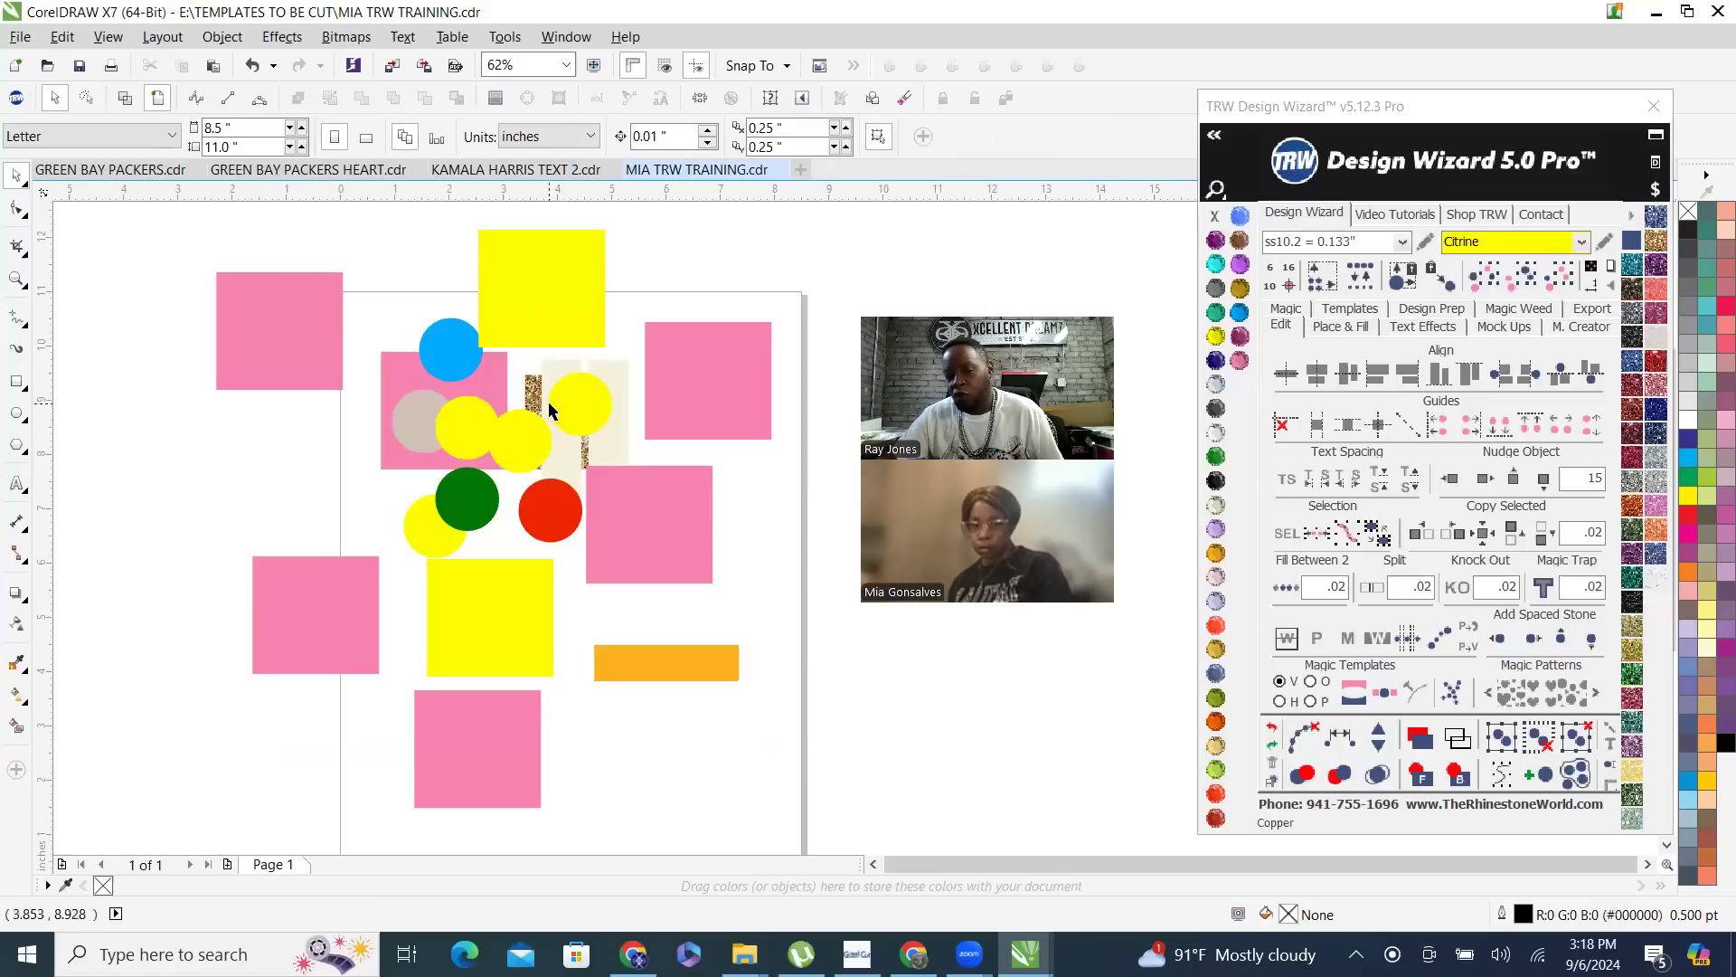
# - Select the yellow circle on the cream strips, extend the selection to all objects of the same color, then clear it
pyautogui.click(572, 399)
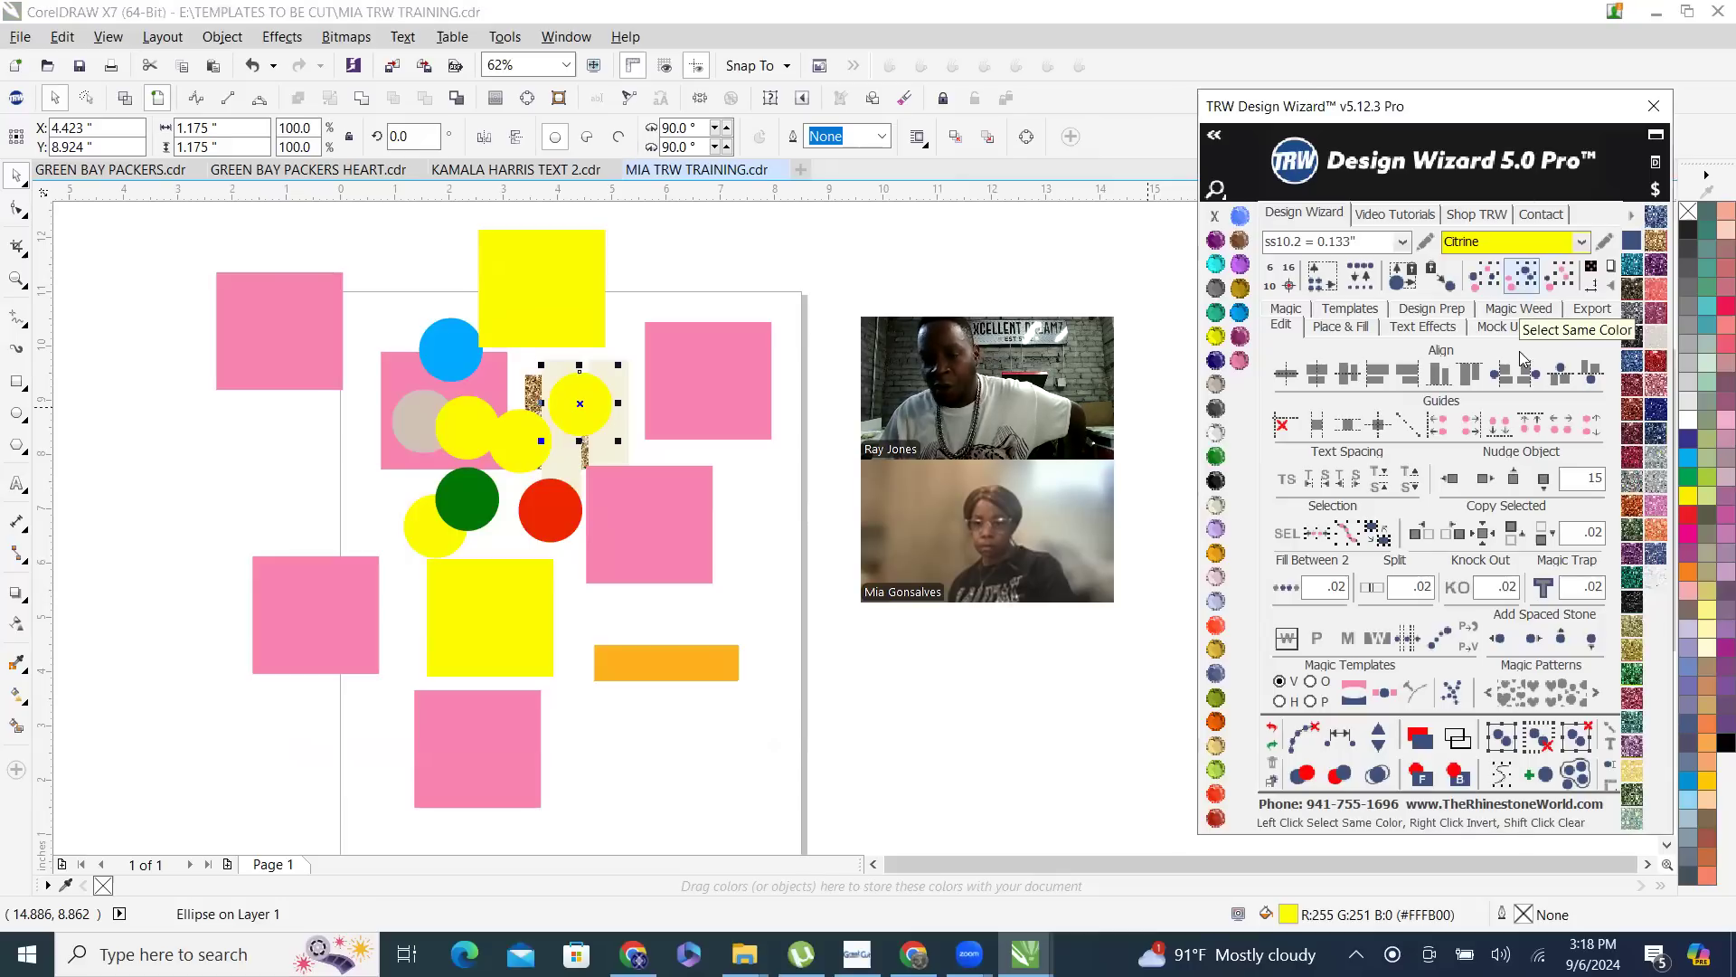
pyautogui.click(1526, 277)
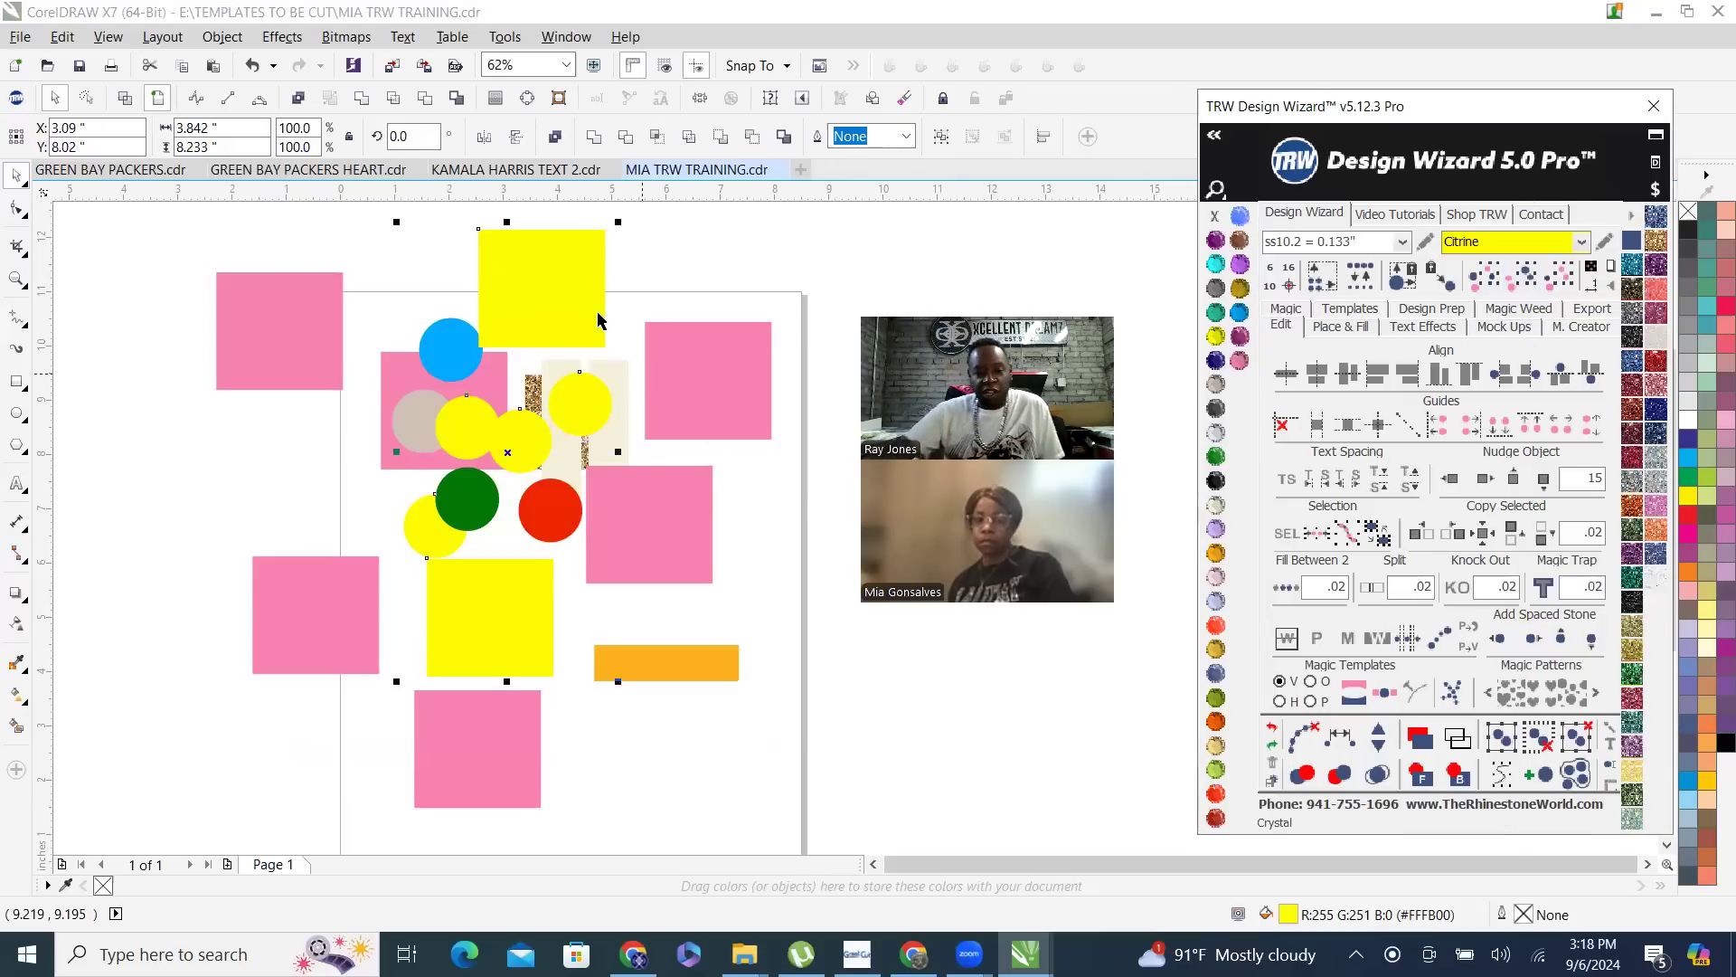
pyautogui.scroll(-2, 596, 319)
pyautogui.click(678, 283)
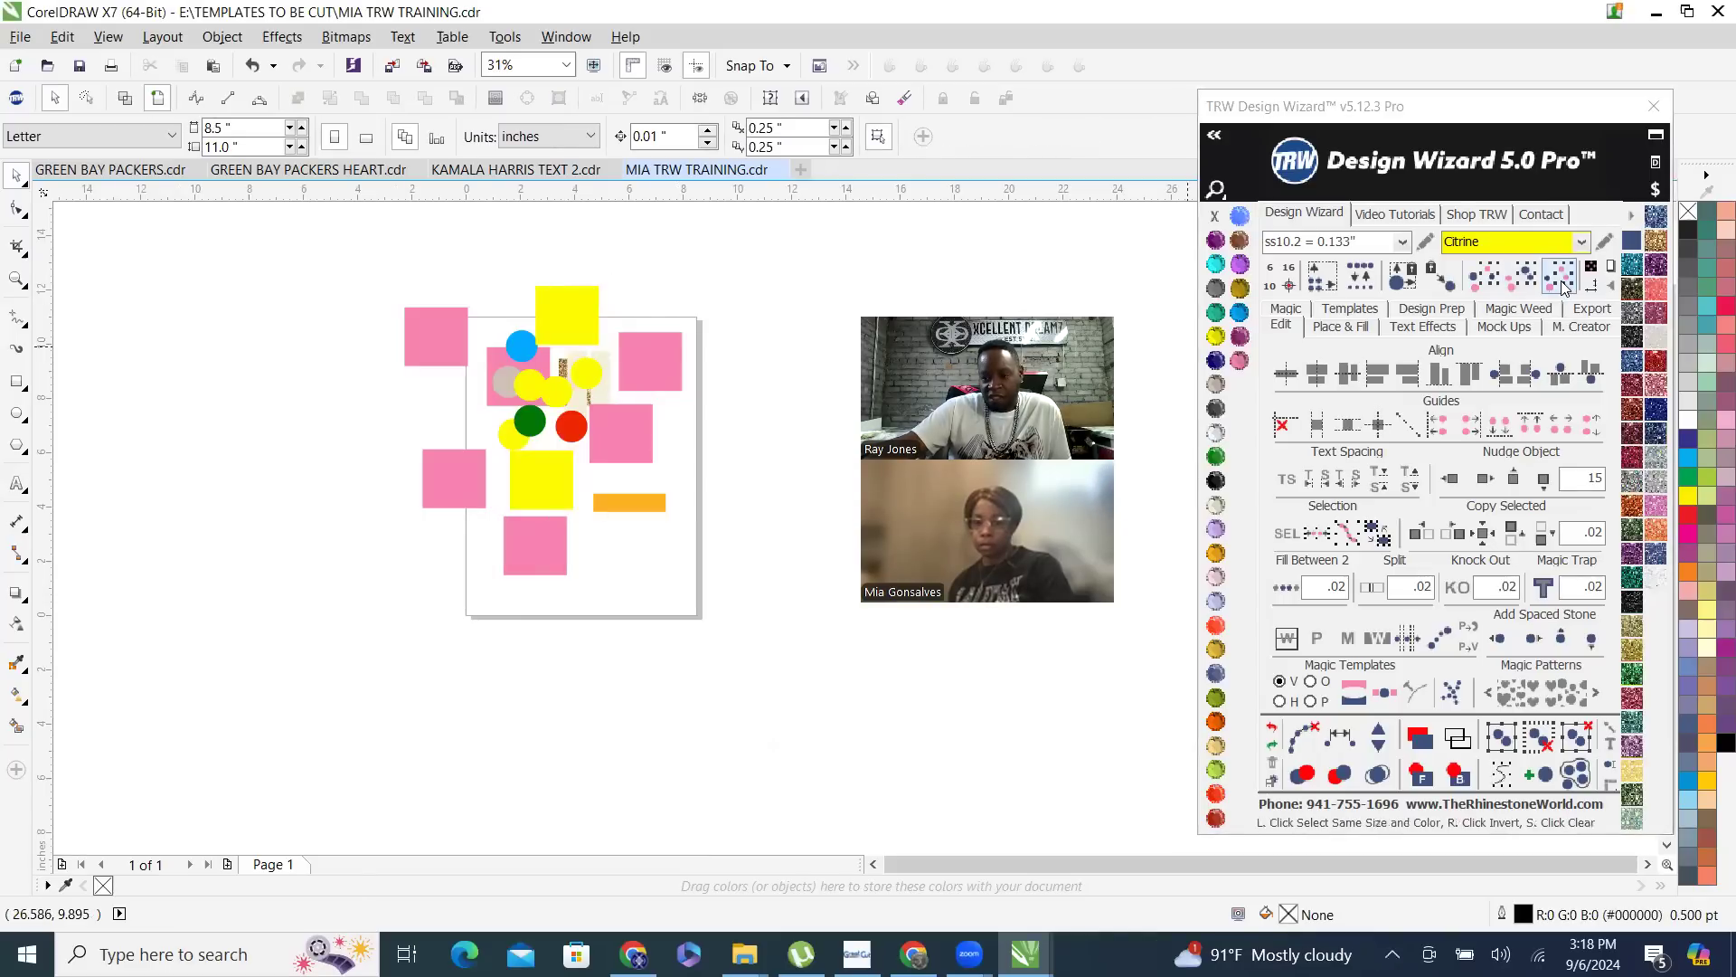
# - Select all objects matching the yellow circle's size and color, move them off the page's left side, and undo the move
pyautogui.click(586, 373)
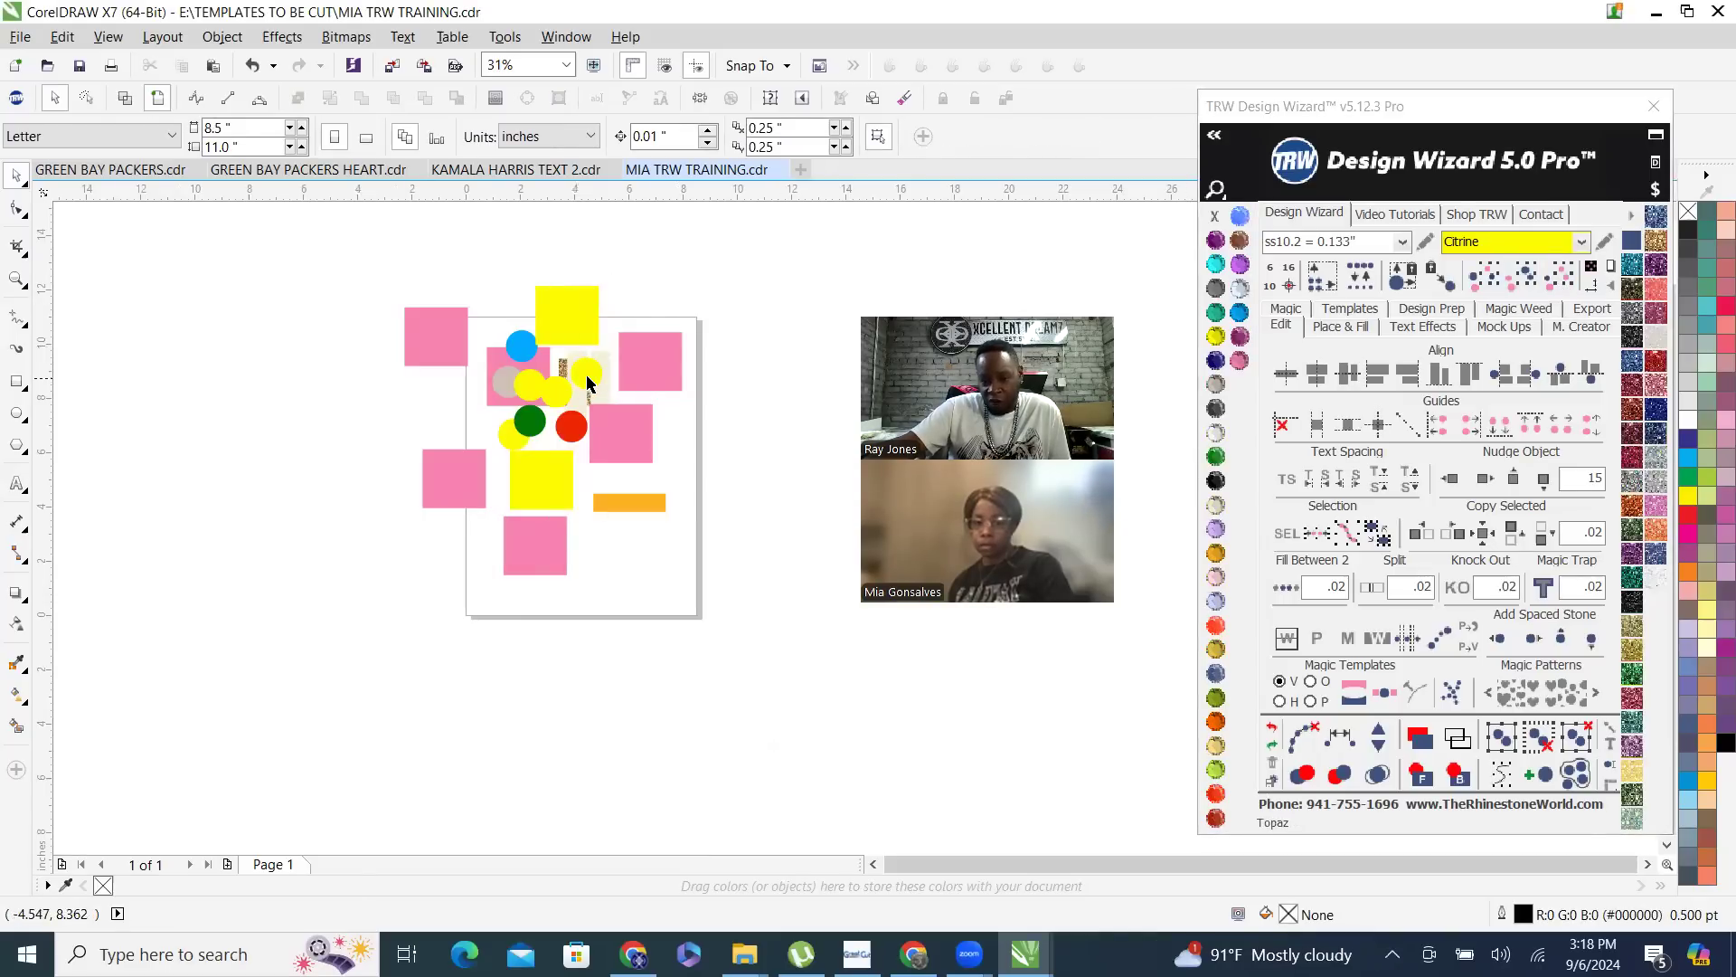
pyautogui.click(1564, 283)
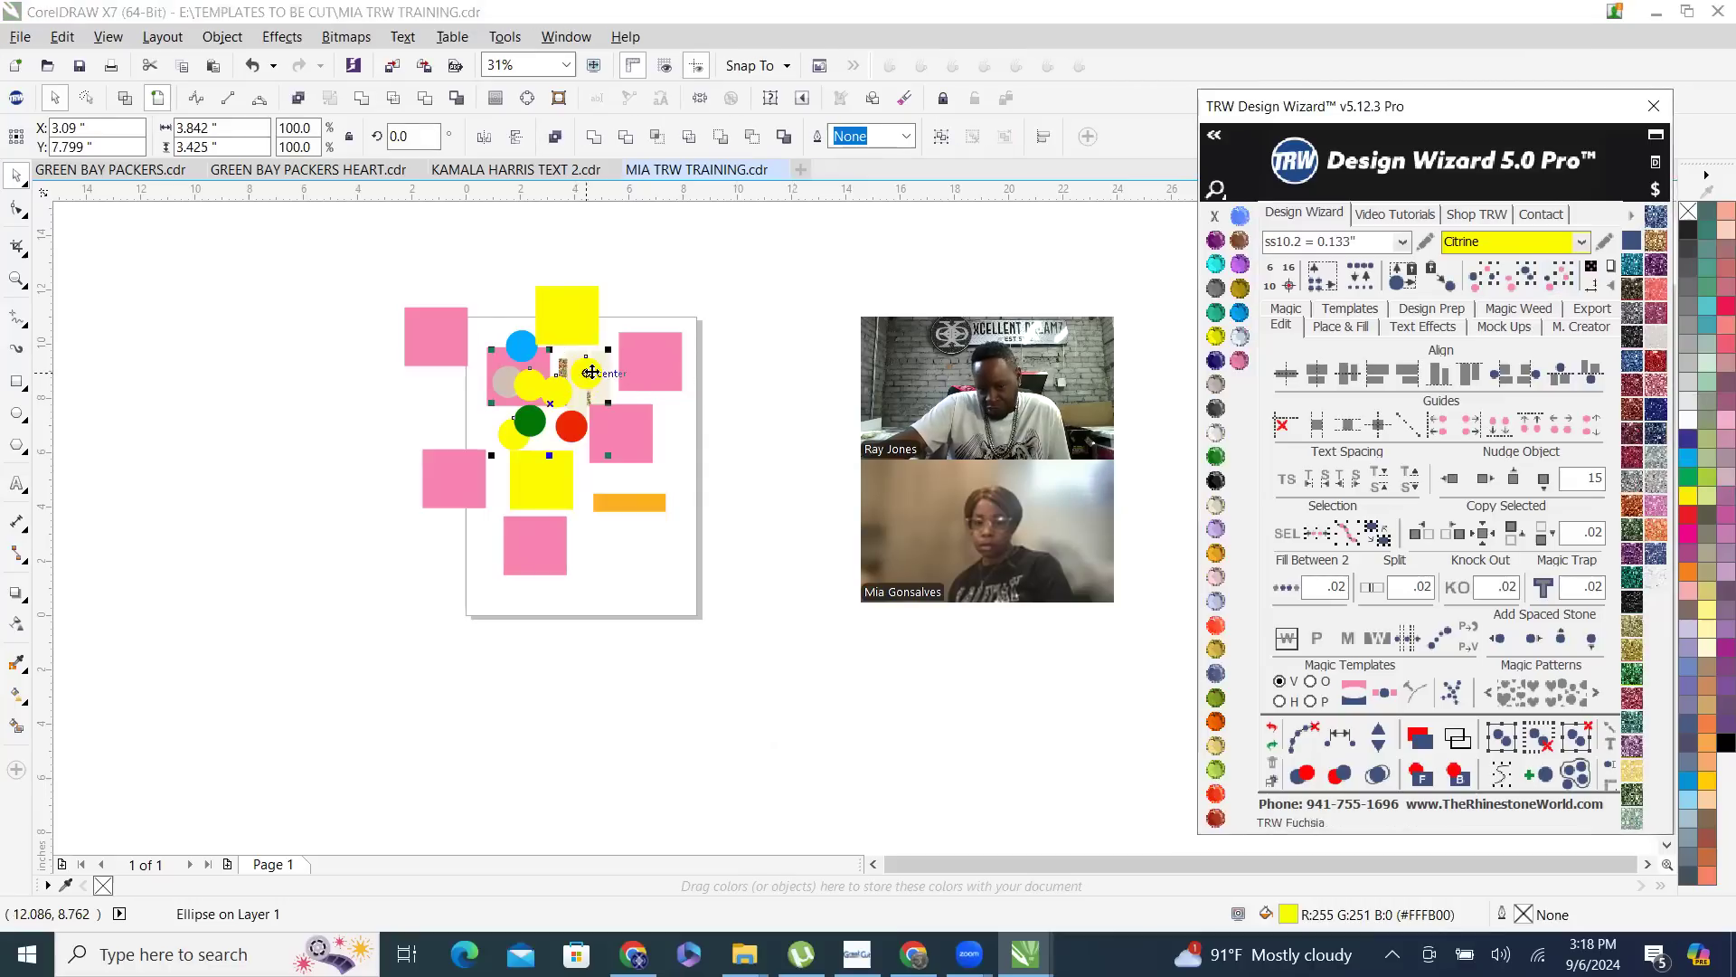
pyautogui.moveTo(553, 379); pyautogui.dragTo(358, 446)
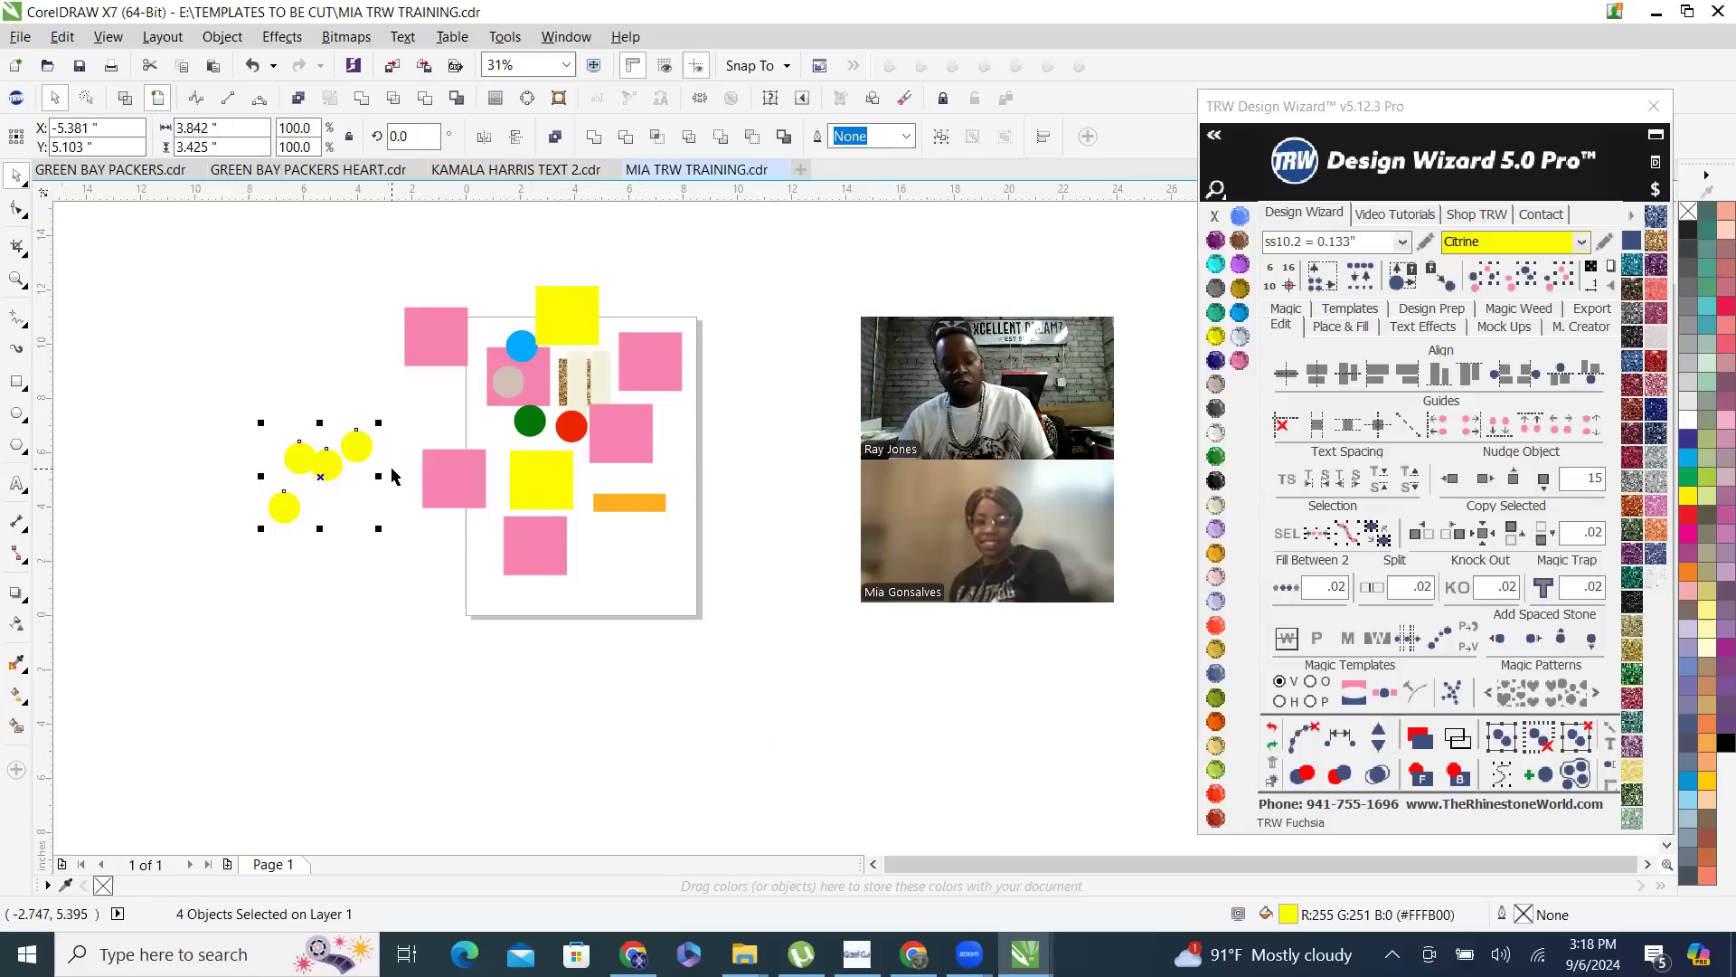
pyautogui.hotkey('ctrl', 'z')
# - Fill the lowest pink rectangle with Emerald and the one at the page's upper-left corner with Amethyst
pyautogui.click(537, 548)
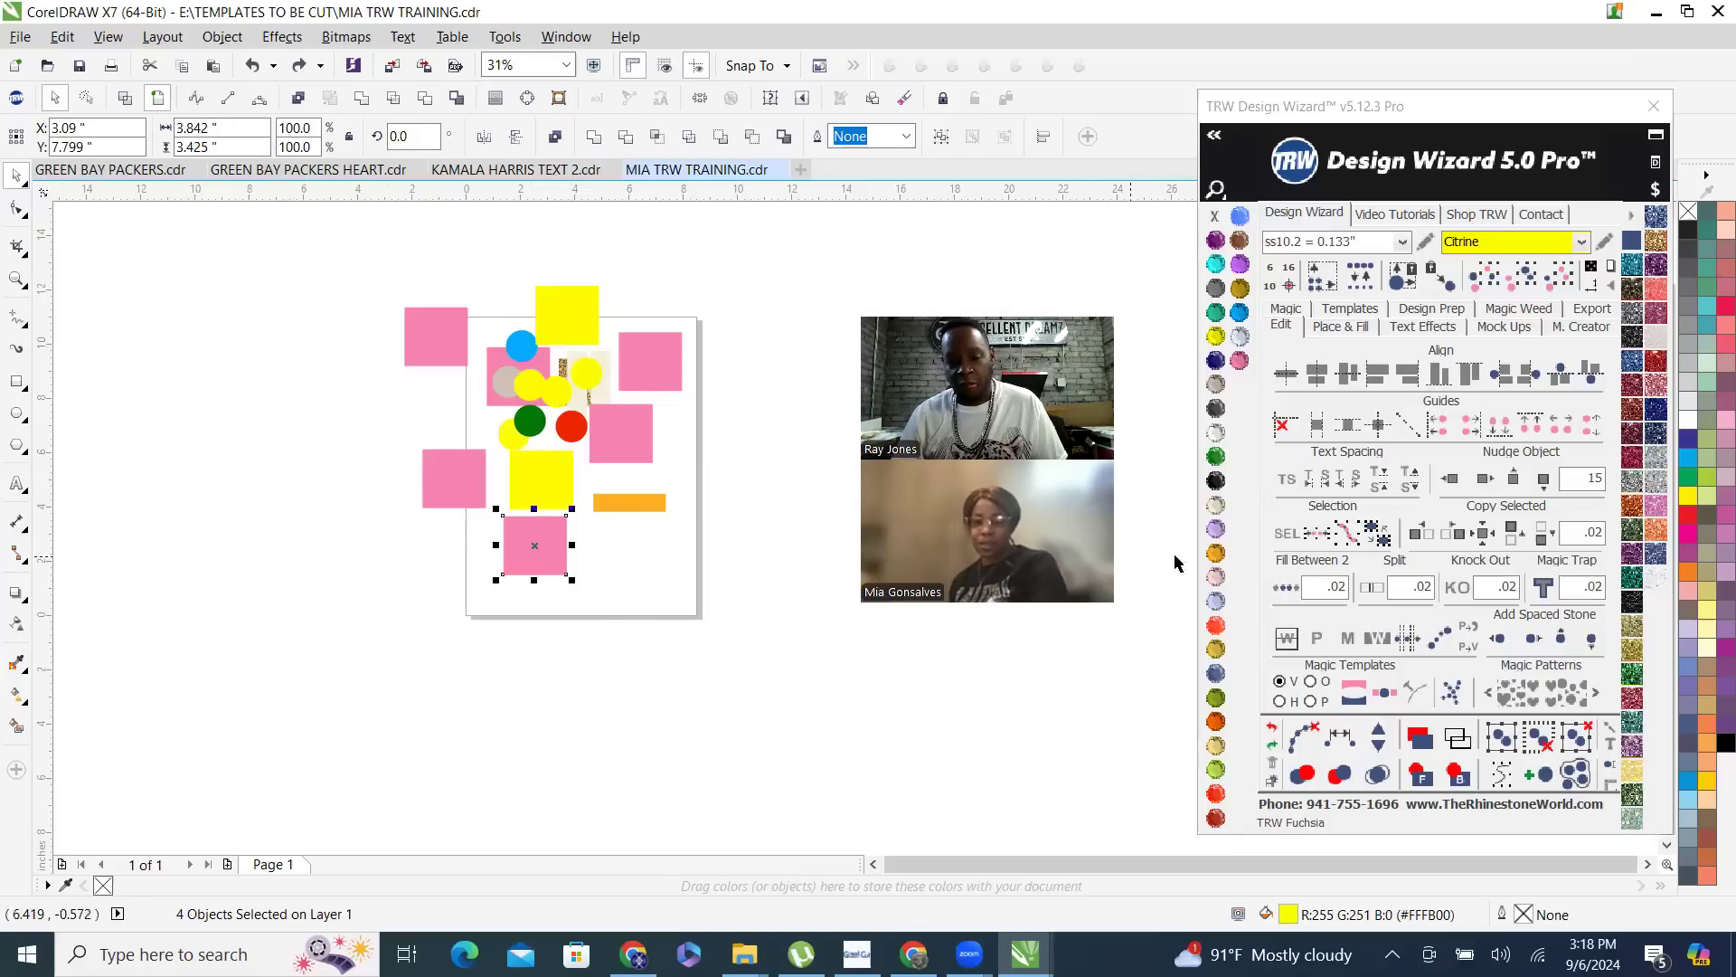
pyautogui.click(435, 333)
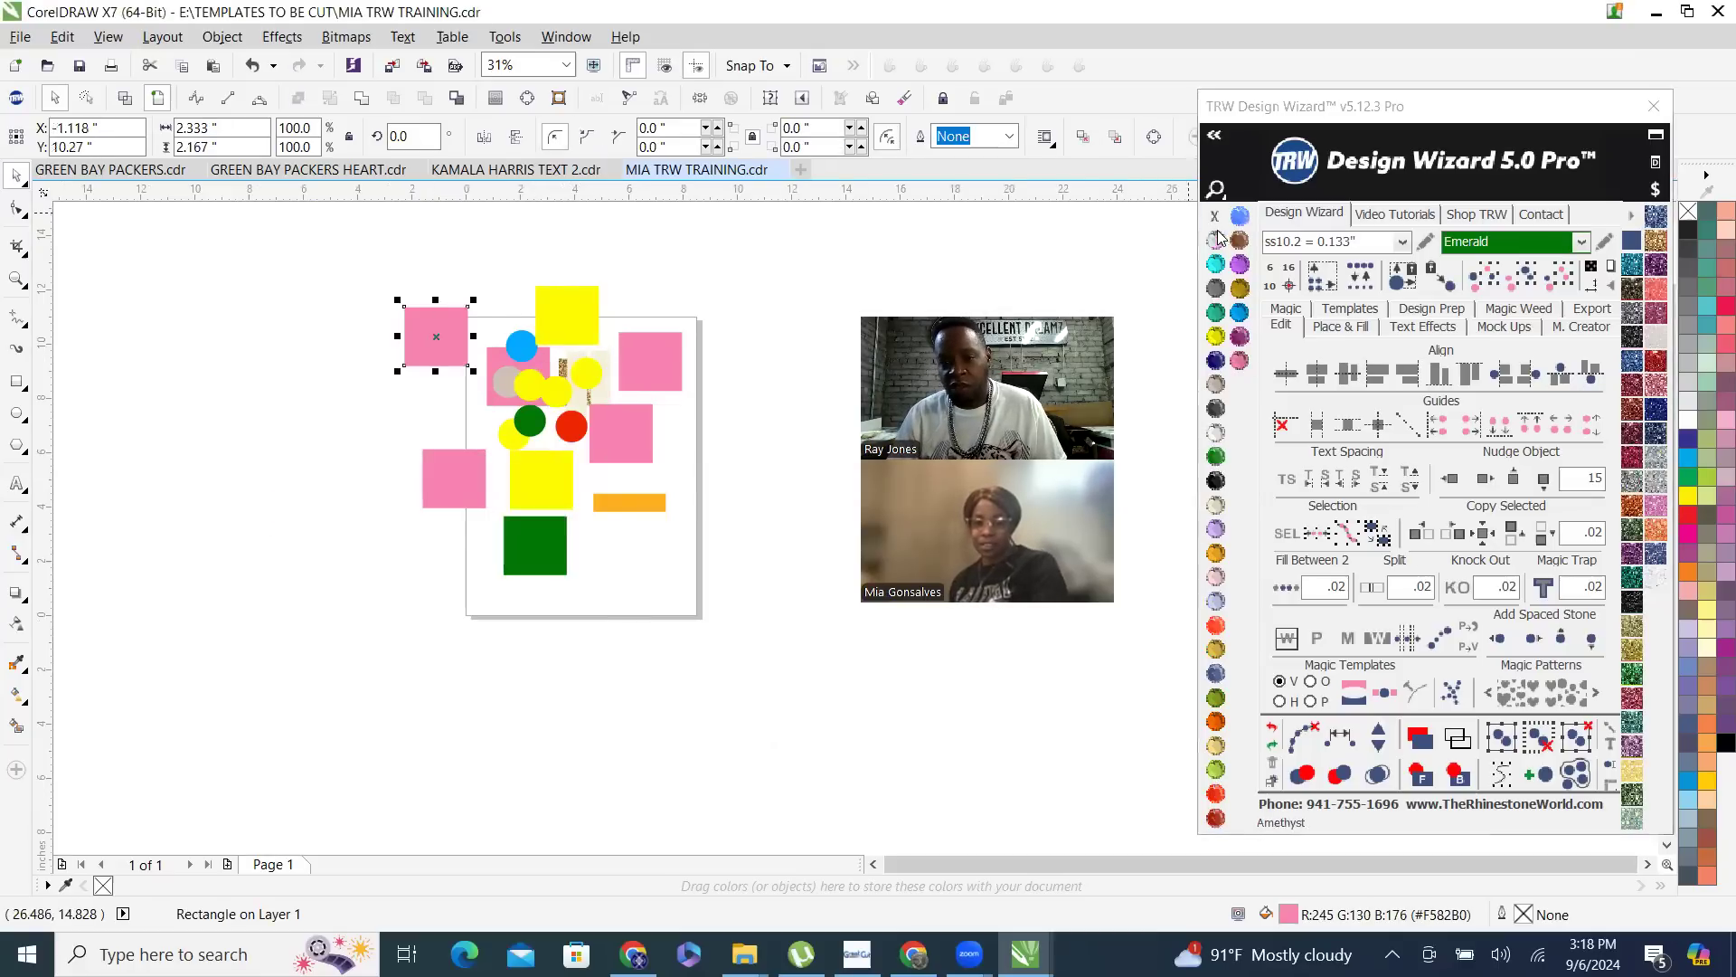
pyautogui.click(1217, 242)
pyautogui.click(665, 667)
# - Select all pink rectangles of the same size and color, and move them off the page to the lower left
pyautogui.click(621, 438)
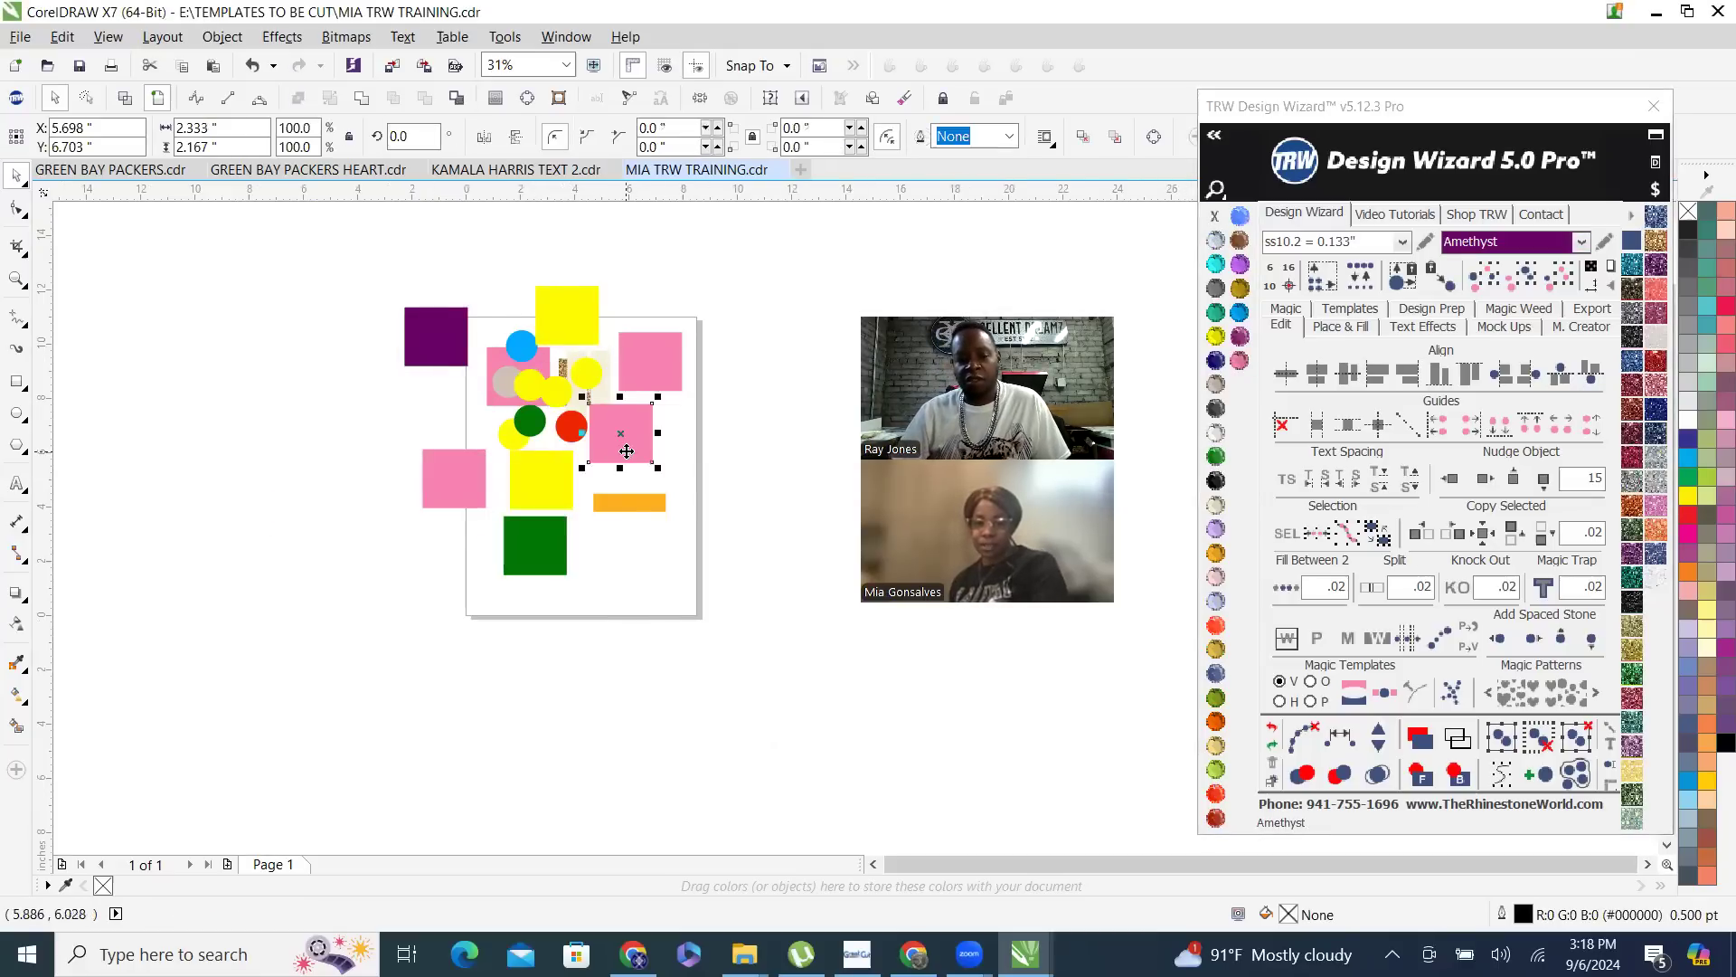
pyautogui.click(1567, 284)
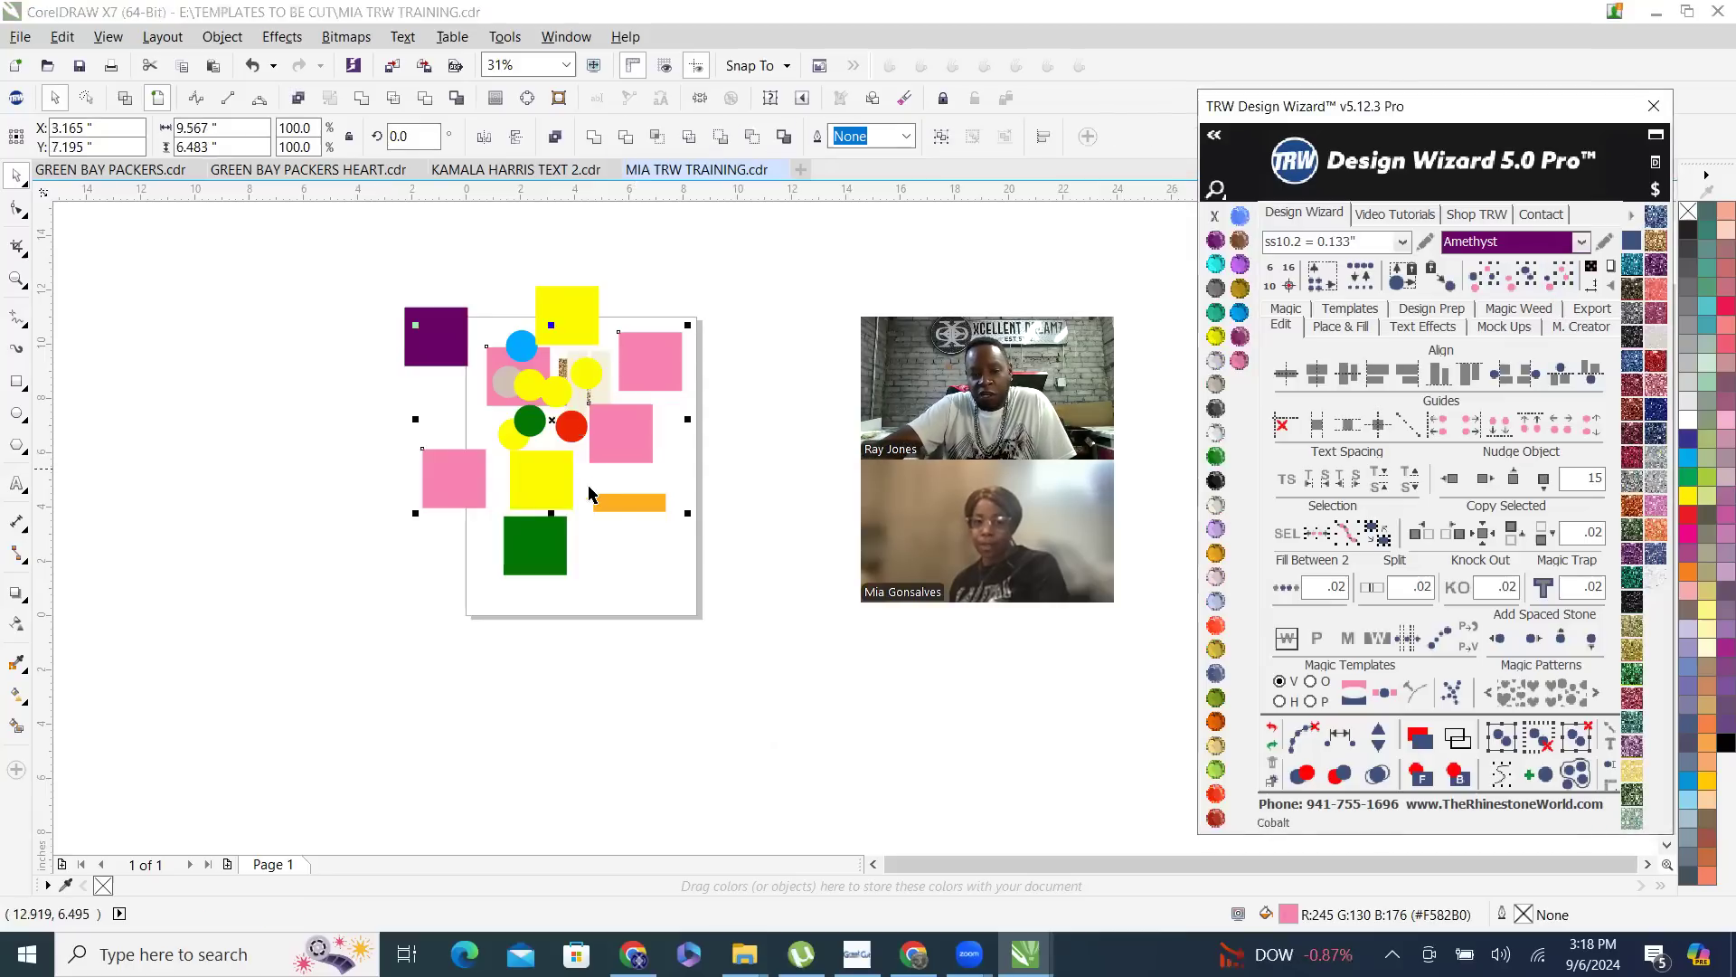
pyautogui.moveTo(184, 581); pyautogui.dragTo(355, 667)
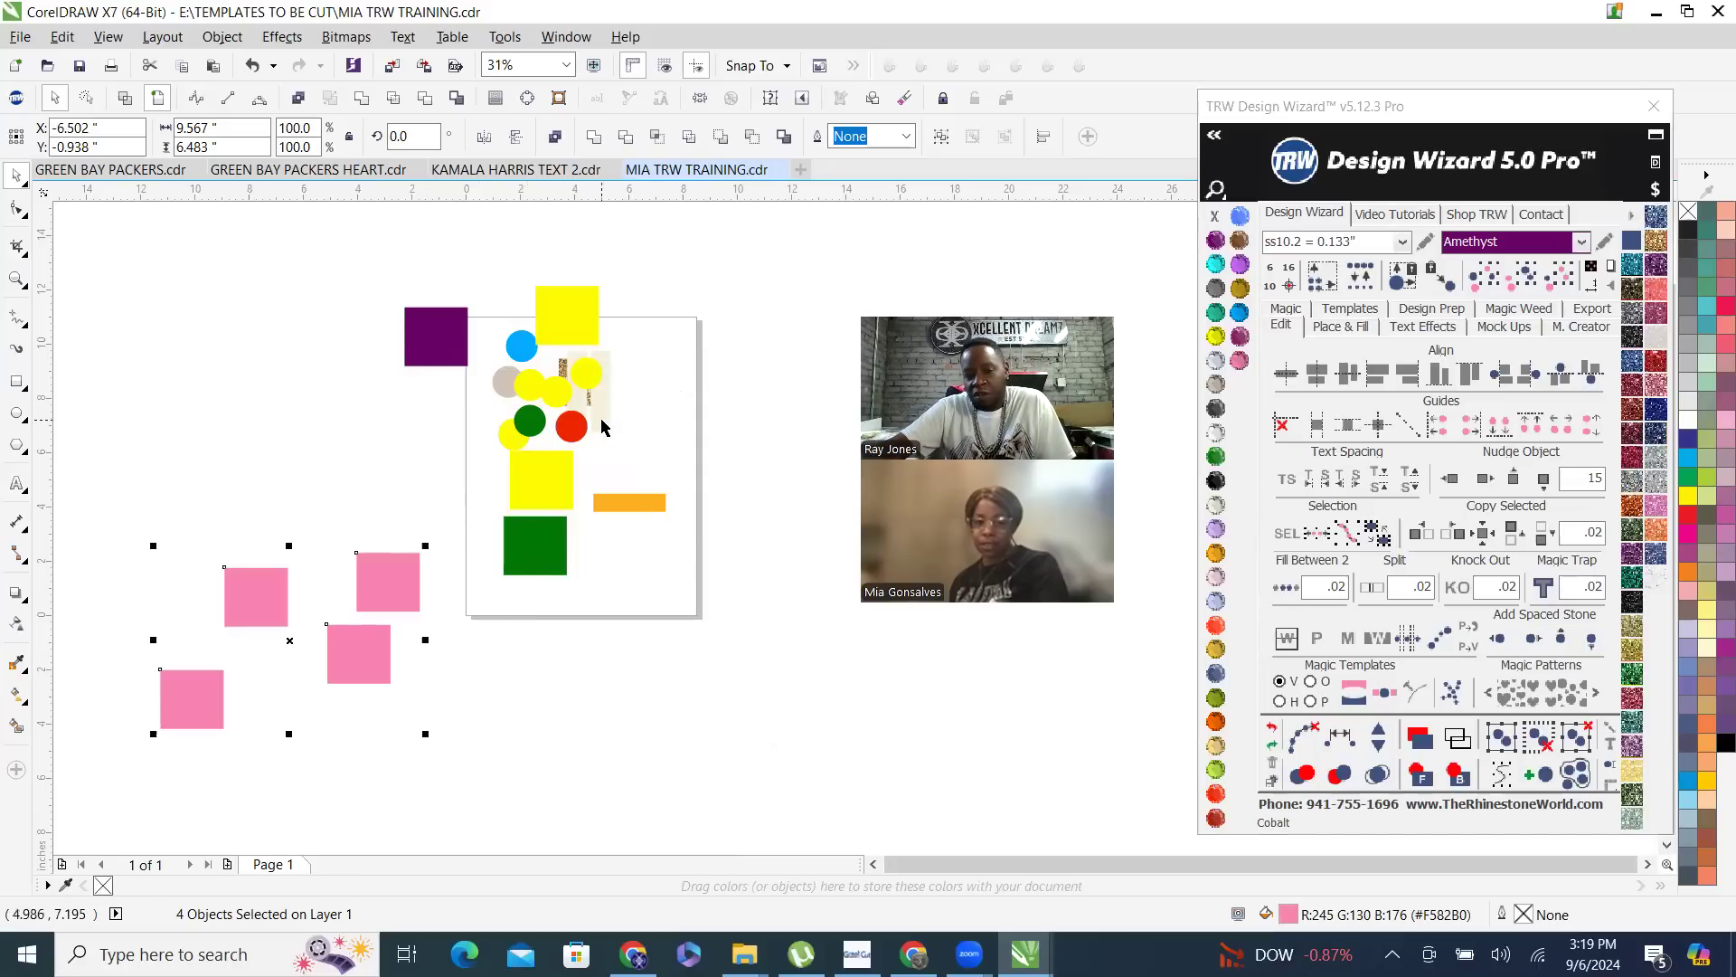
# - Move the four pink rectangles back onto the page area, then marquee-select all the shapes and delete them
pyautogui.moveTo(398, 581); pyautogui.dragTo(695, 424)
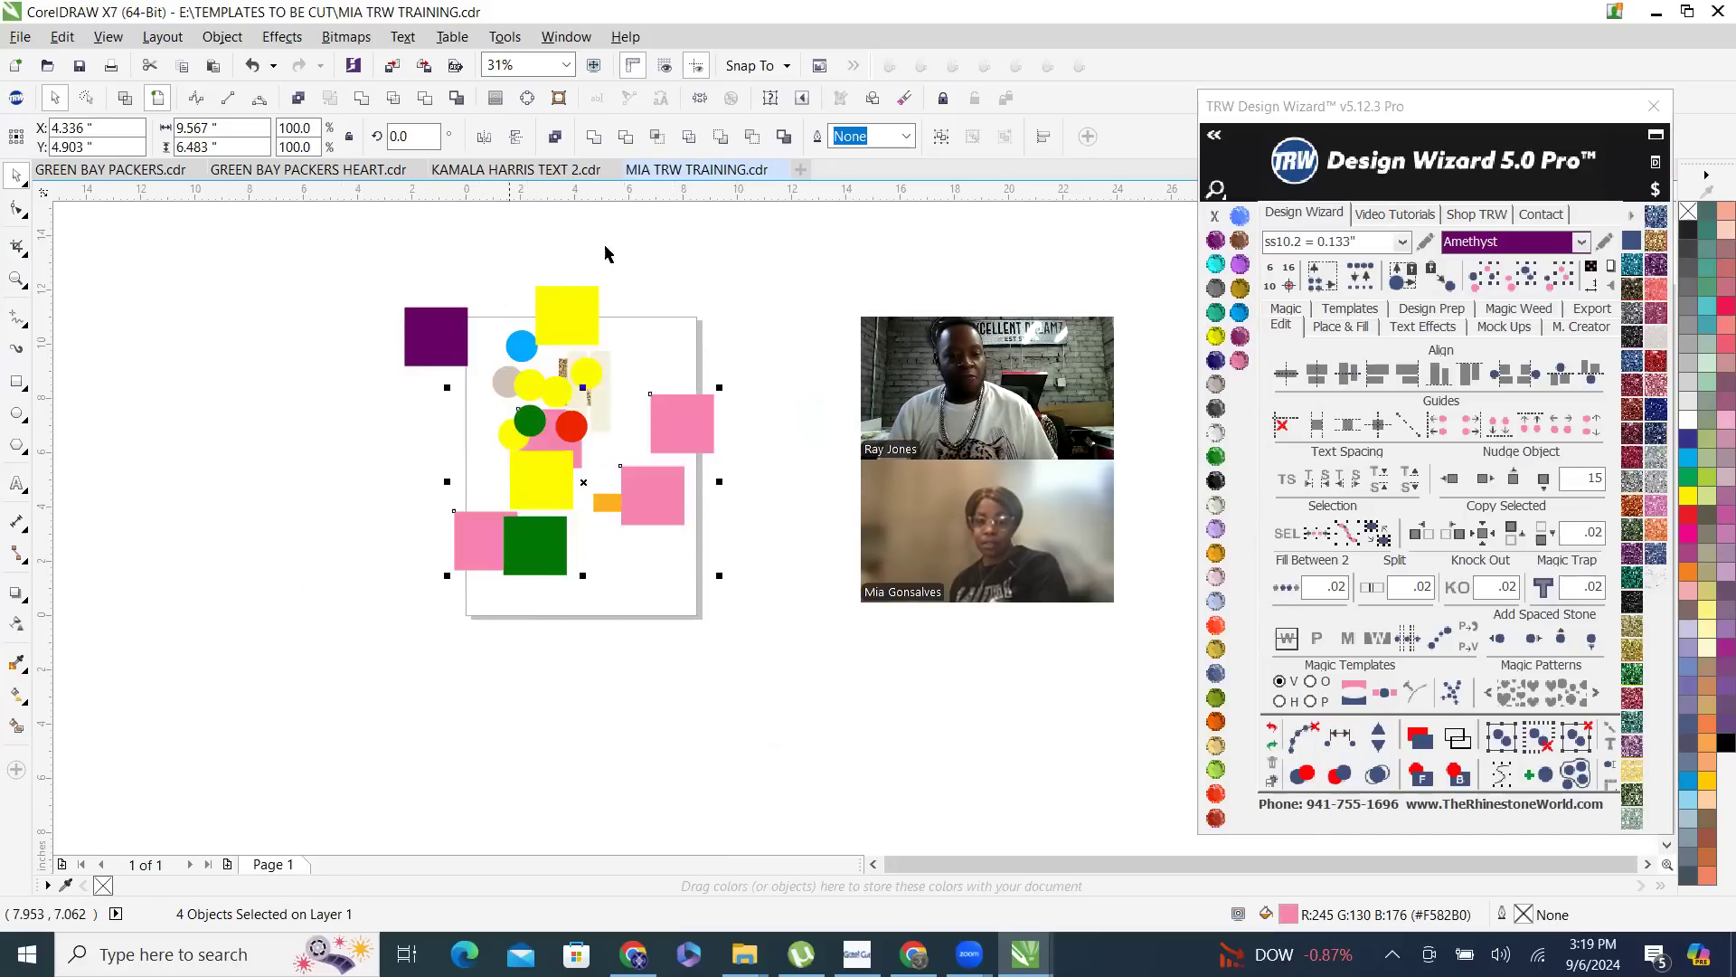
pyautogui.moveTo(334, 267); pyautogui.dragTo(810, 589)
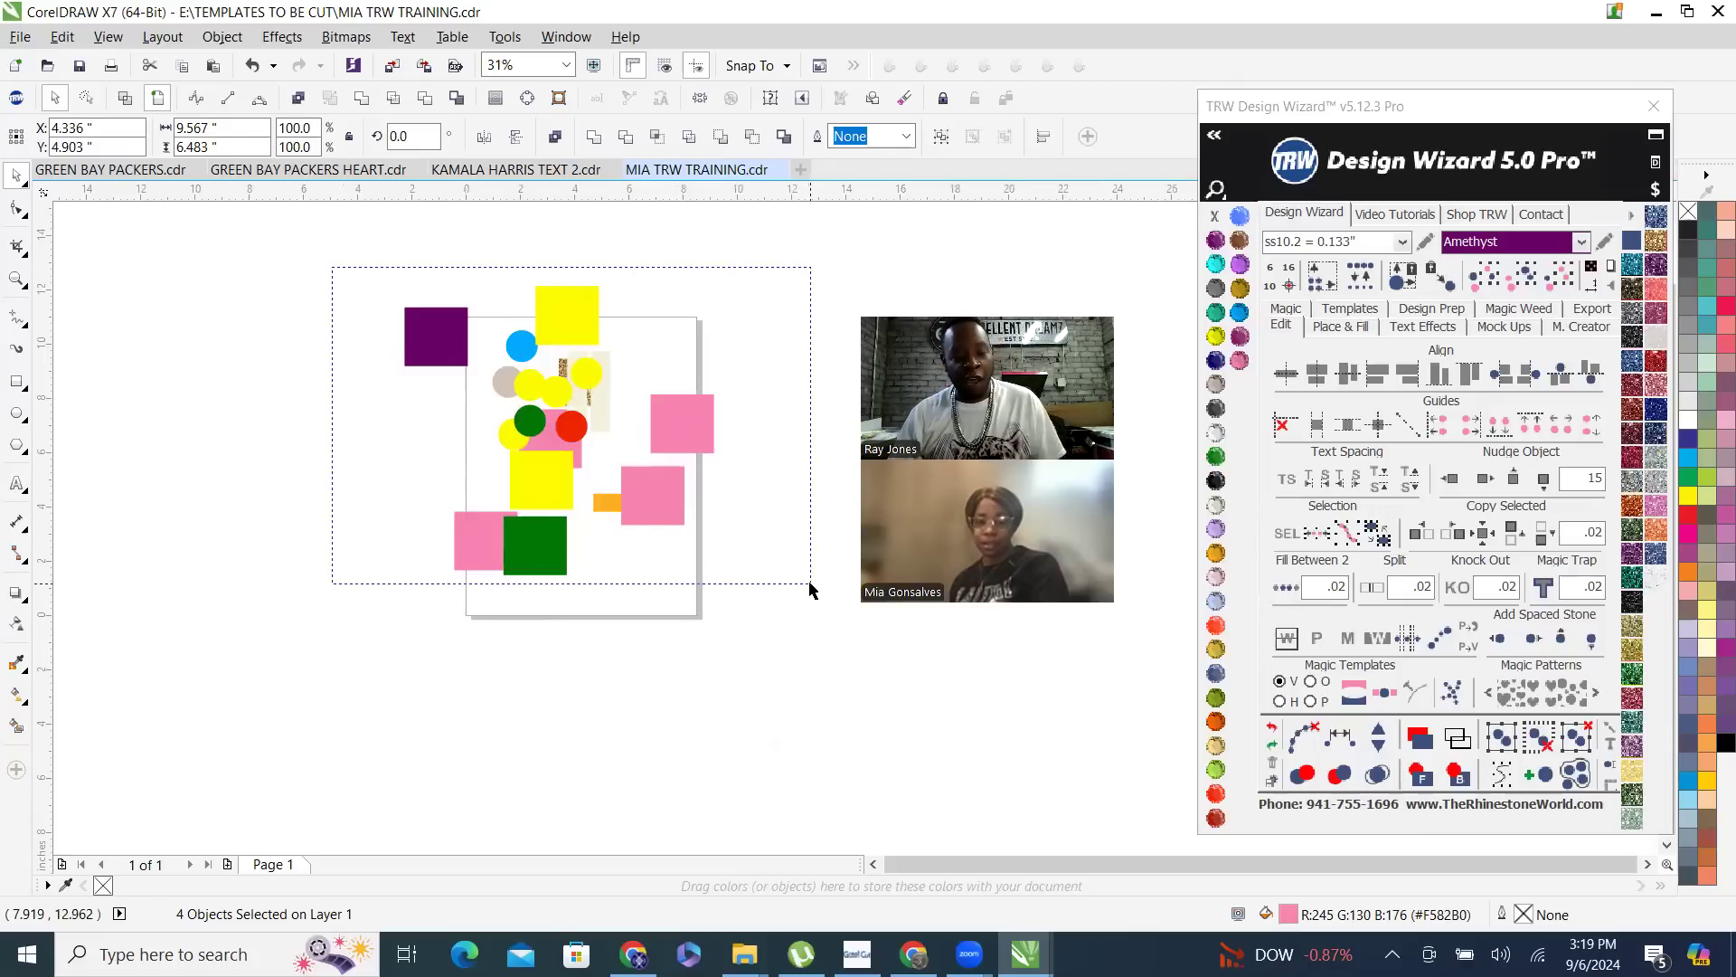
pyautogui.press('Delete')
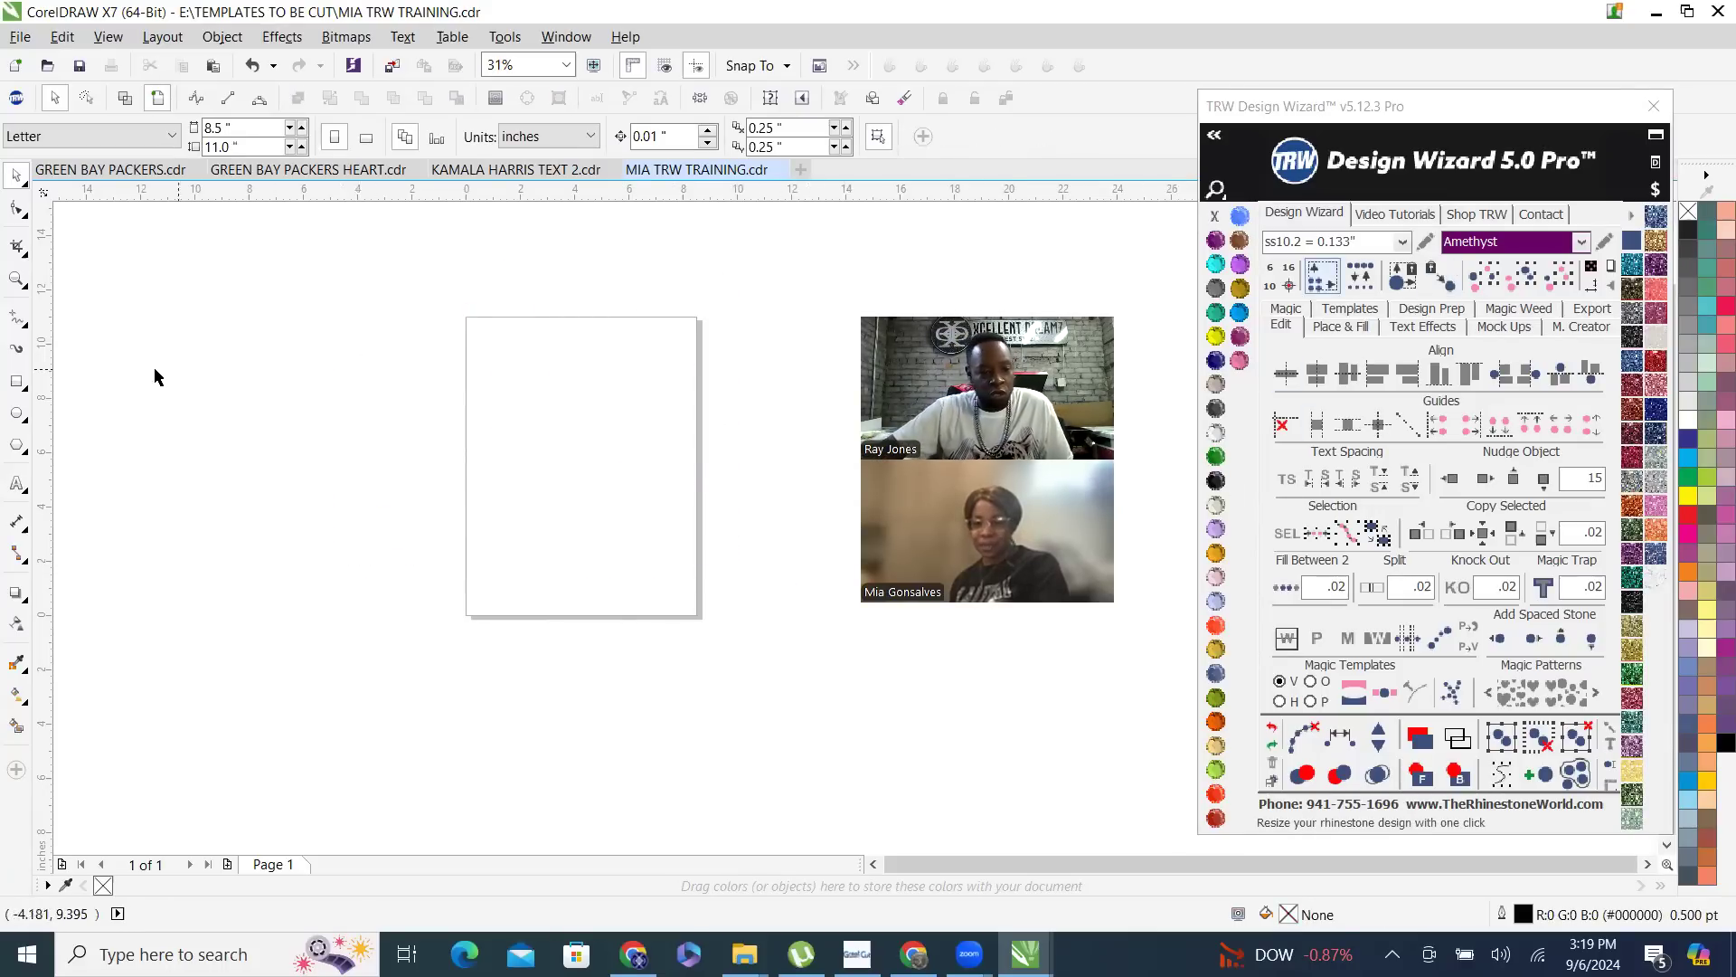
# - Add the trainee's full name in capitals as 24 pt Arial artistic text in the upper part of the page
pyautogui.click(482, 398)
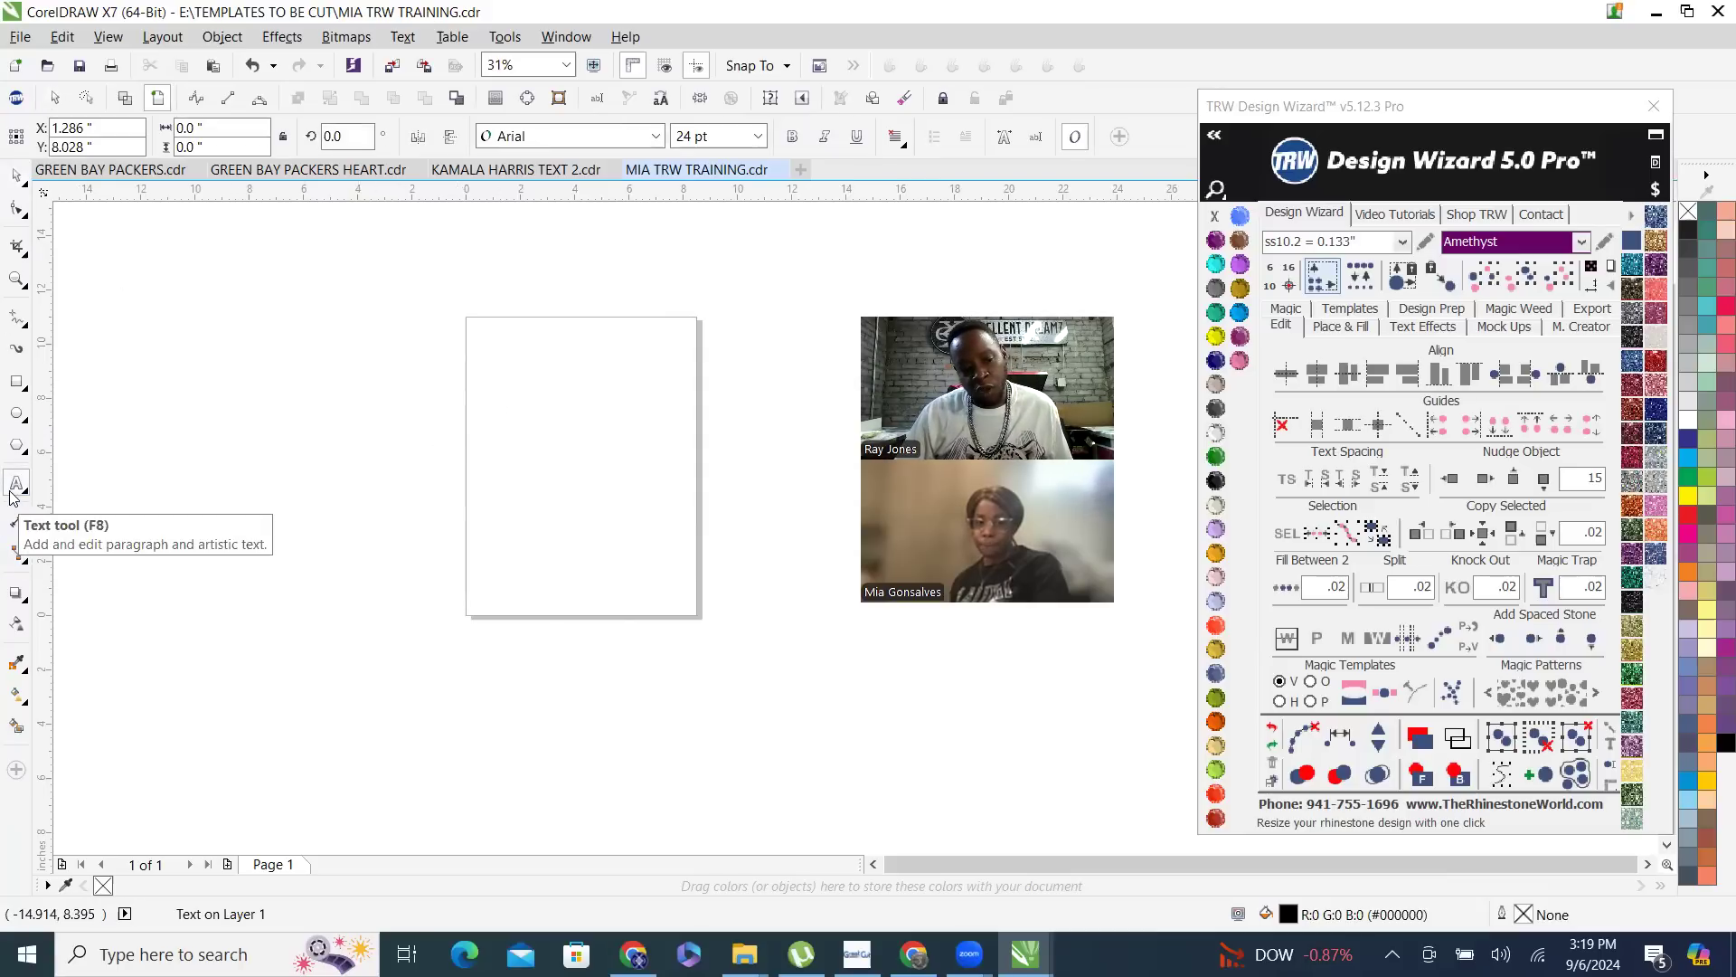
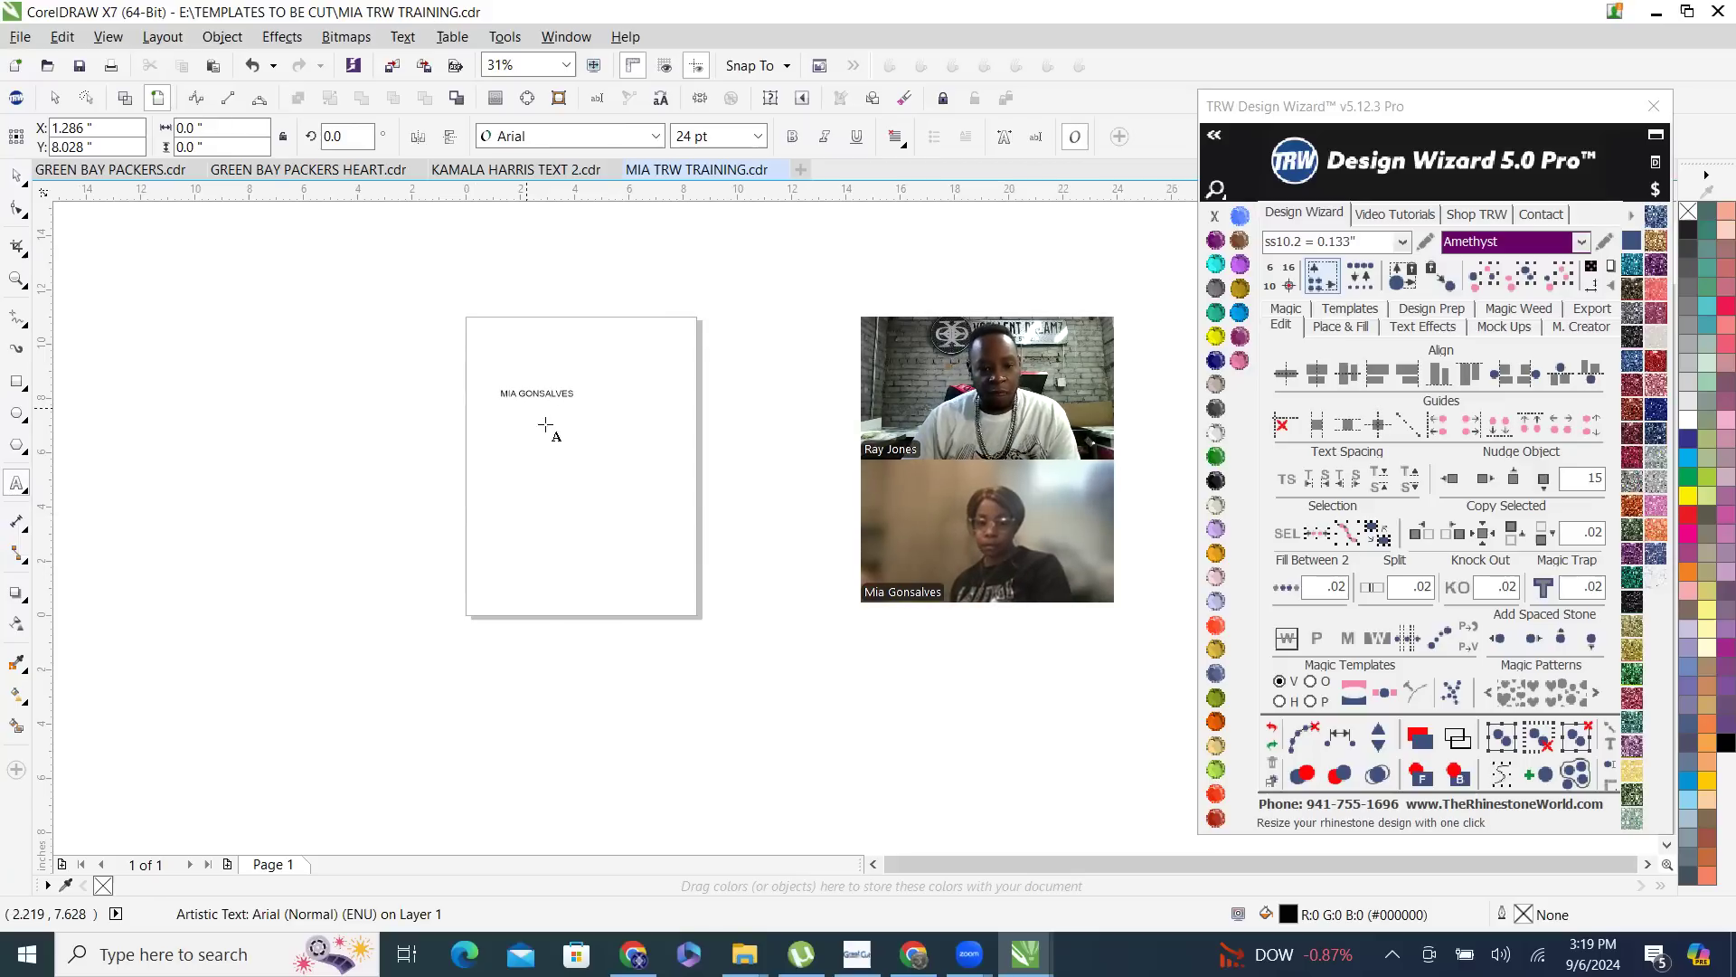
pyautogui.press('Escape')
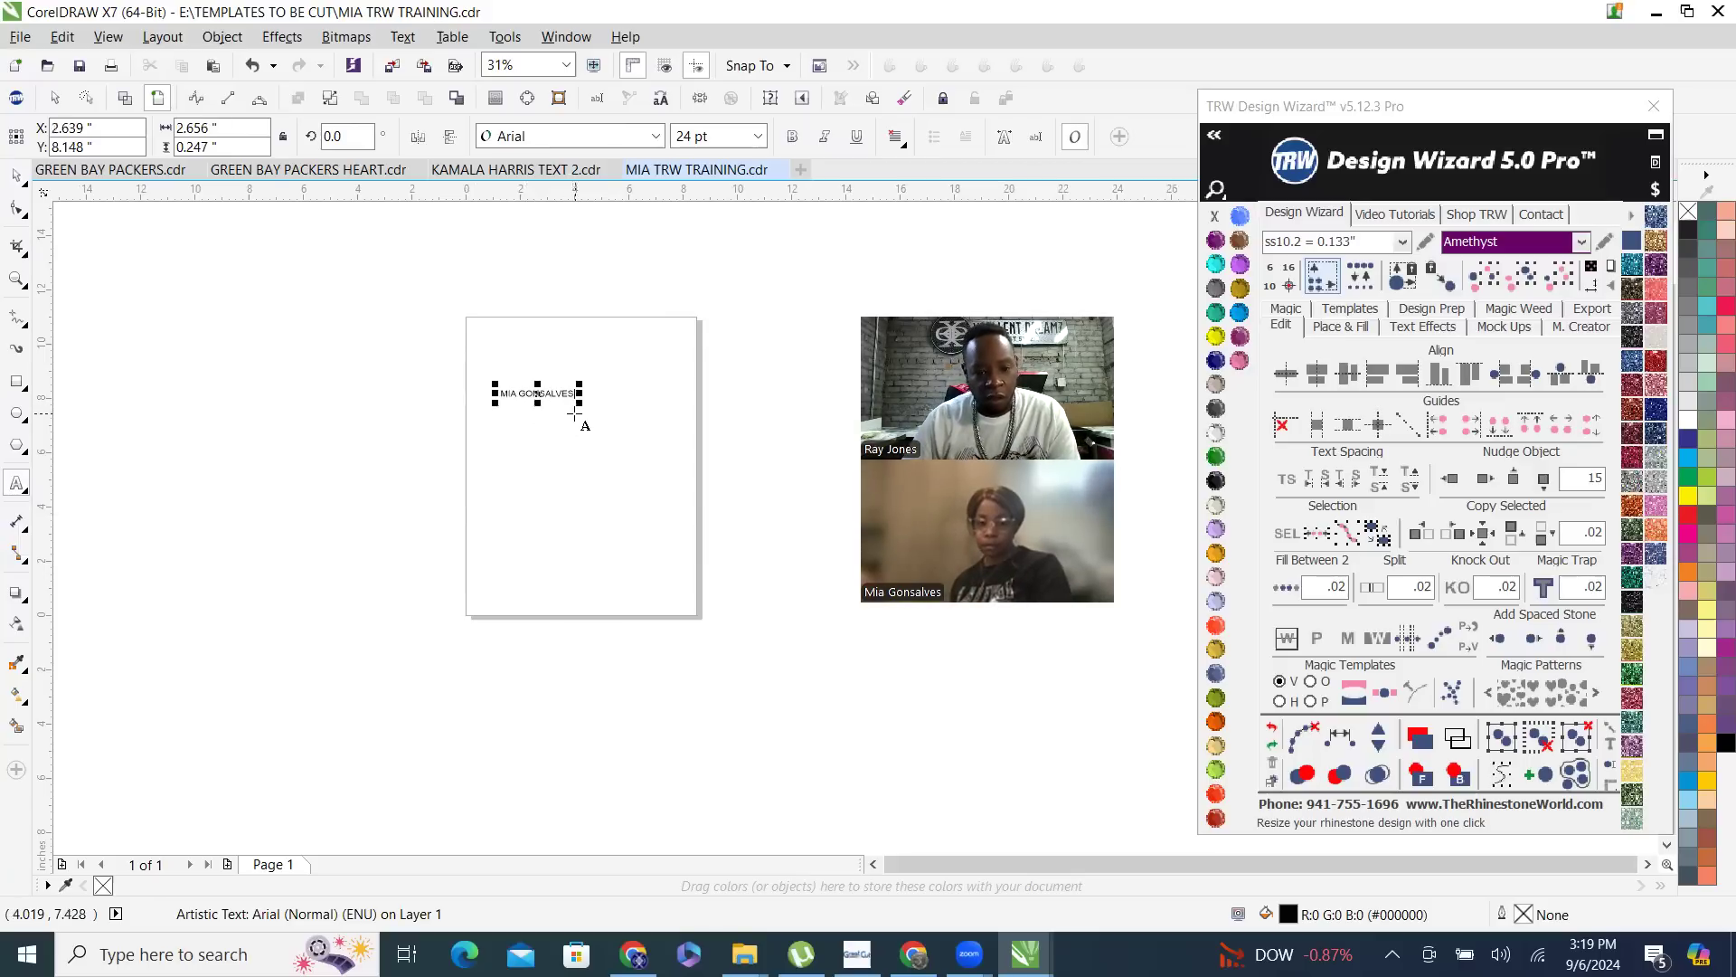
# - Scale the name text up proportionally to about 60 pt, about 6.6 inches wide, and deselect it
pyautogui.moveTo(579, 400); pyautogui.dragTo(688, 519)
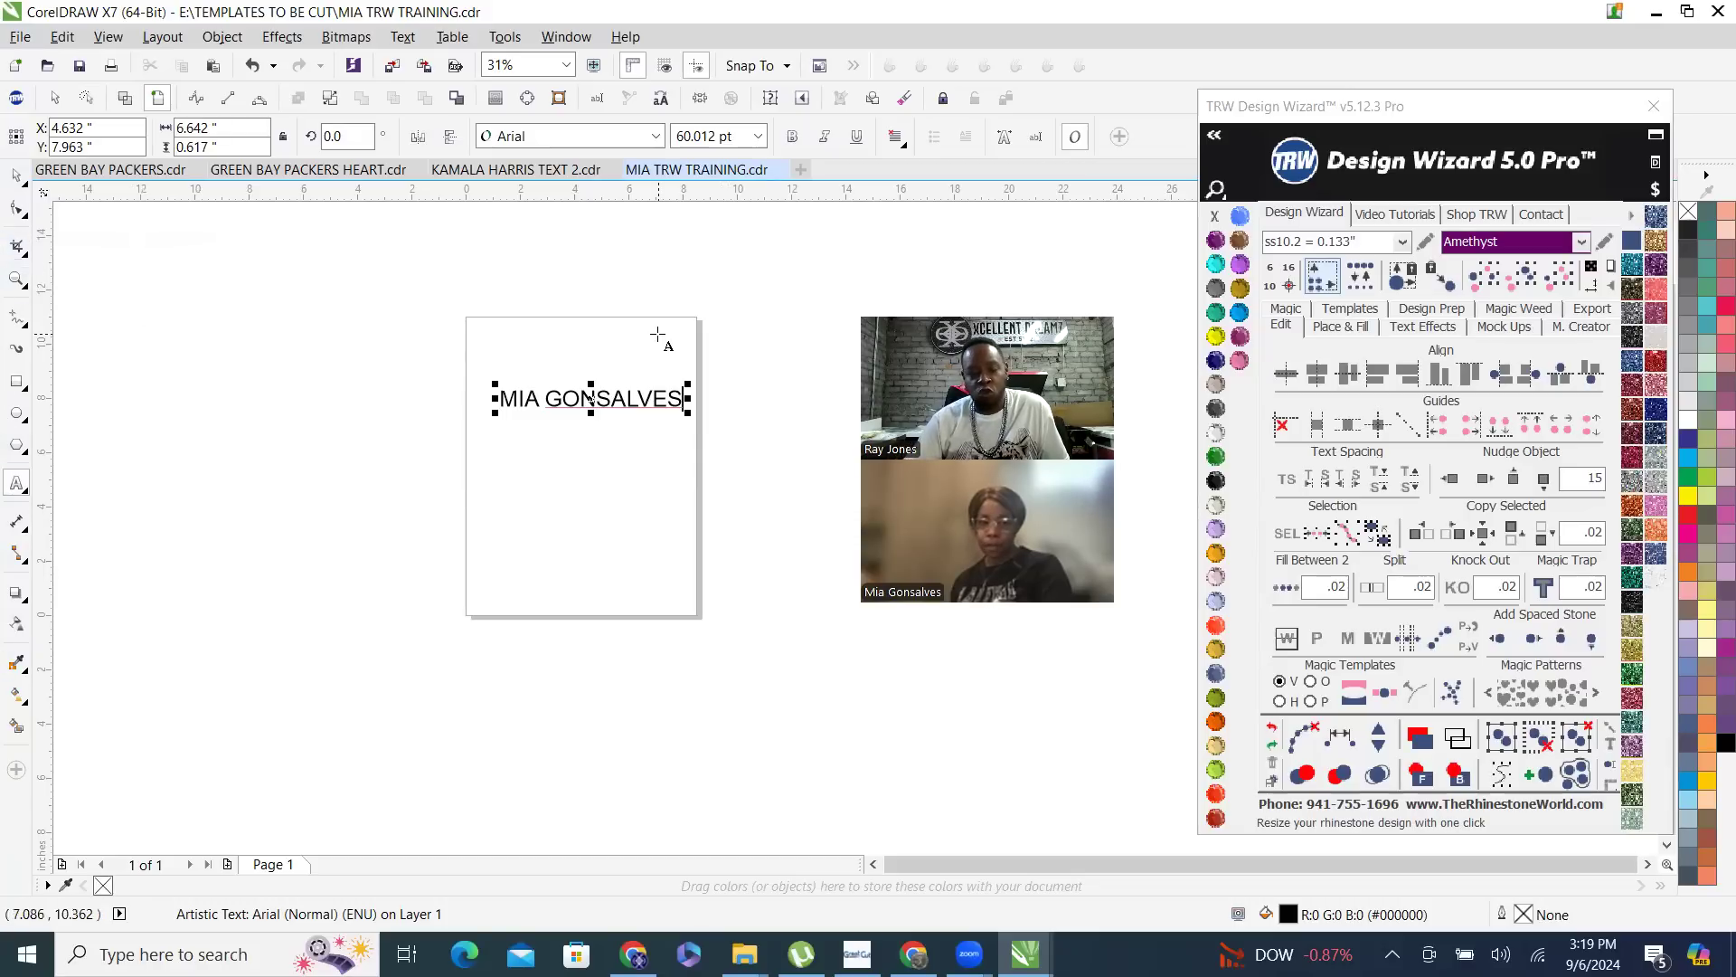
pyautogui.click(14, 176)
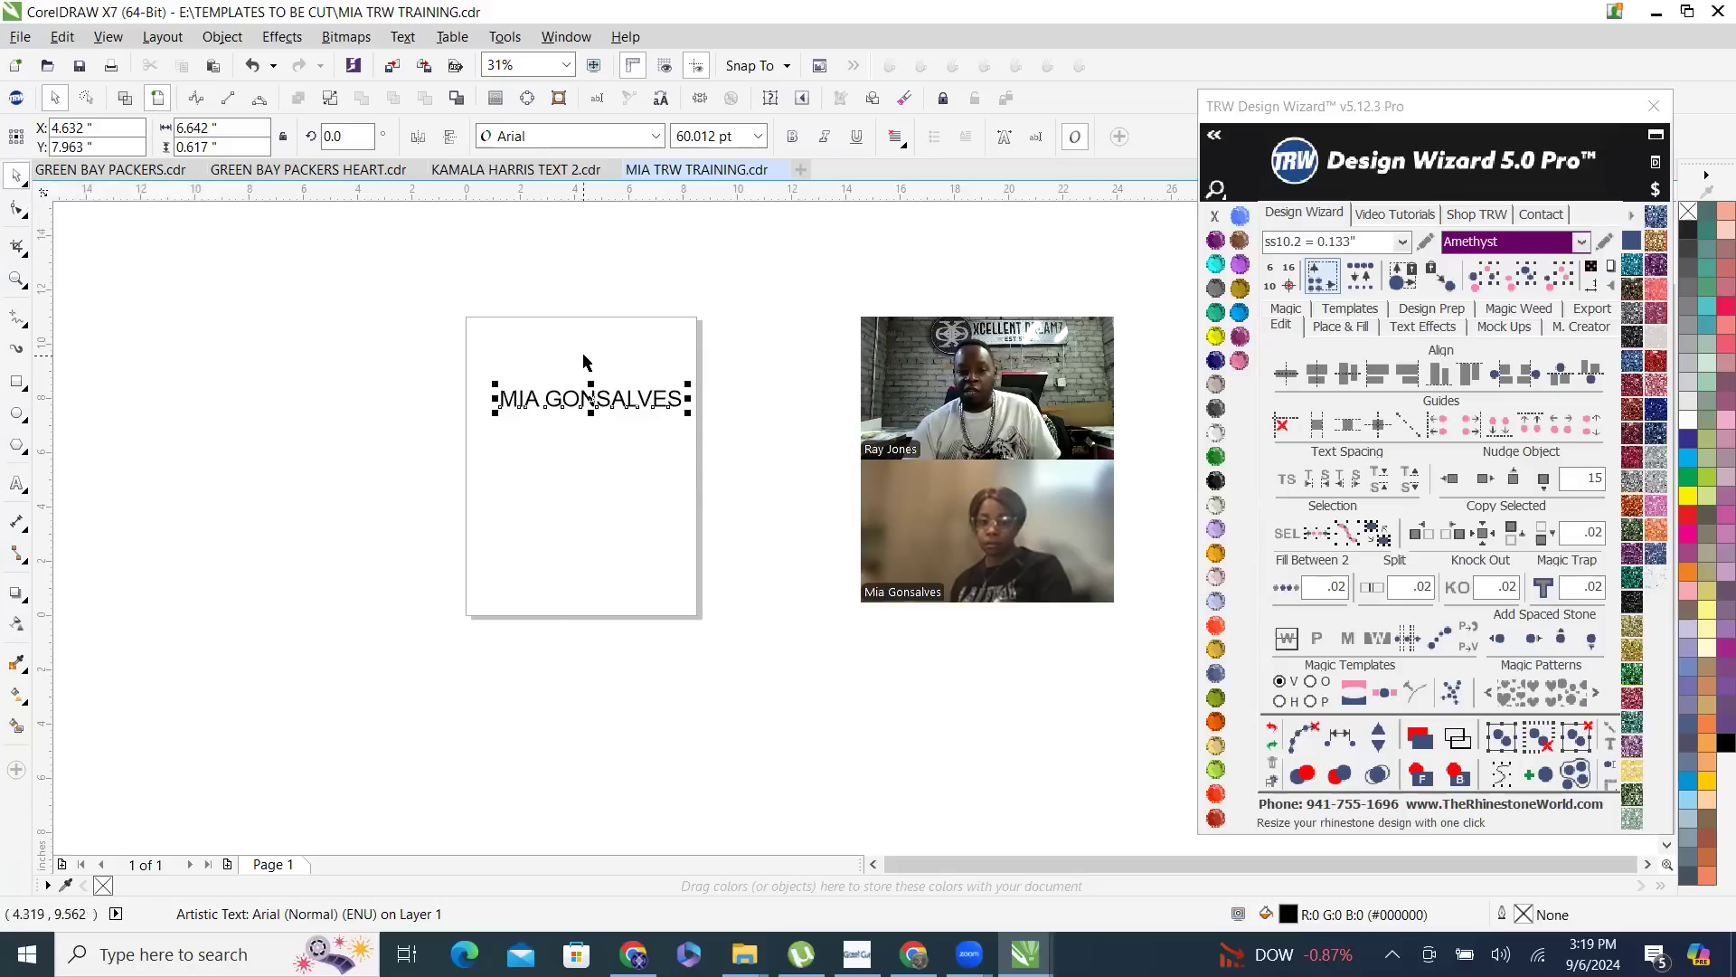
pyautogui.click(657, 346)
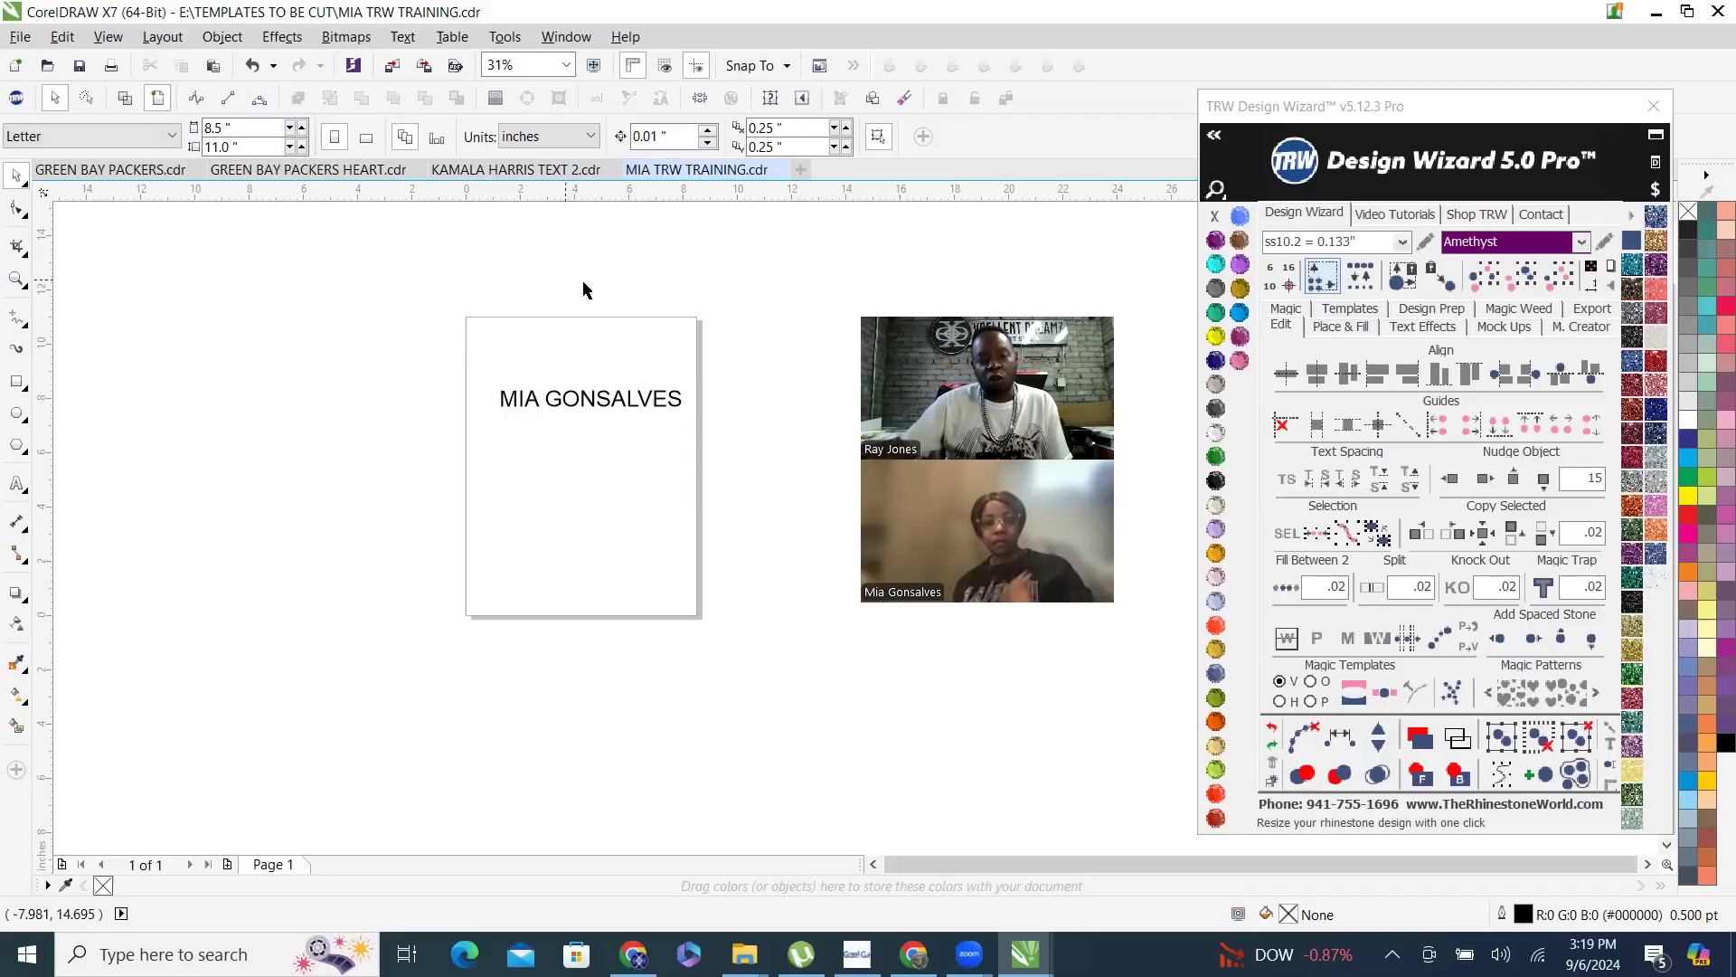
# - Select the enlarged name text on the page for a font change
pyautogui.scroll(2, 633, 380)
pyautogui.scroll(2, 633, 281)
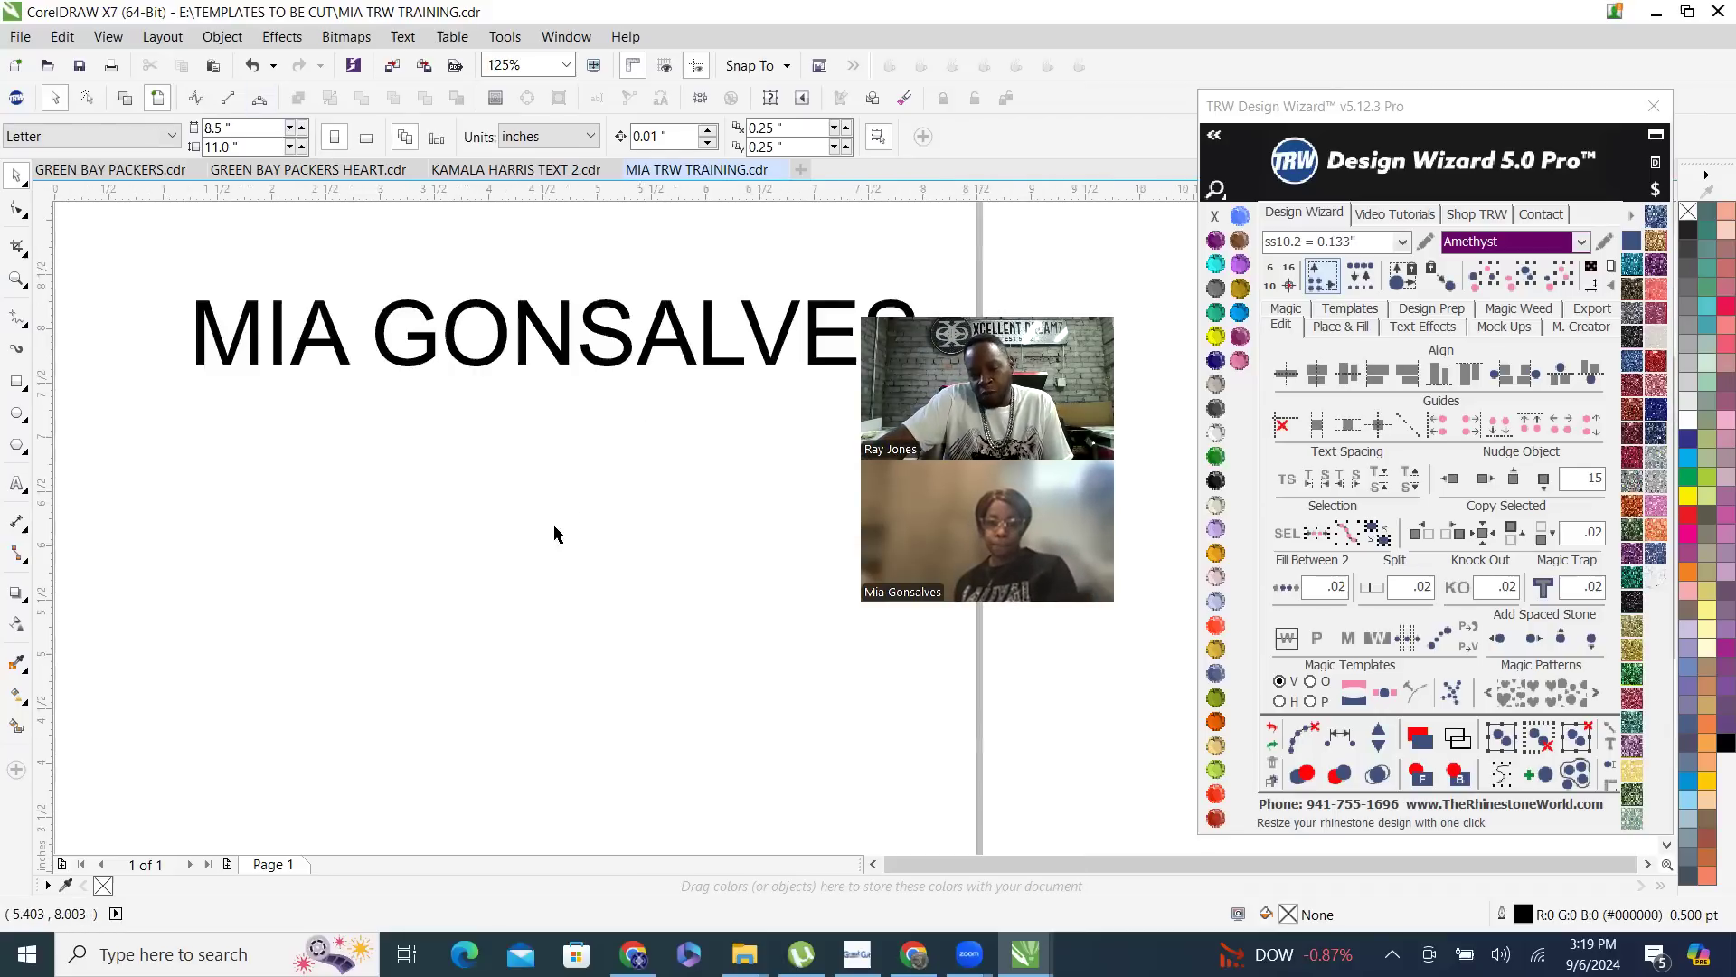
pyautogui.scroll(-4, 555, 534)
pyautogui.scroll(2, 597, 458)
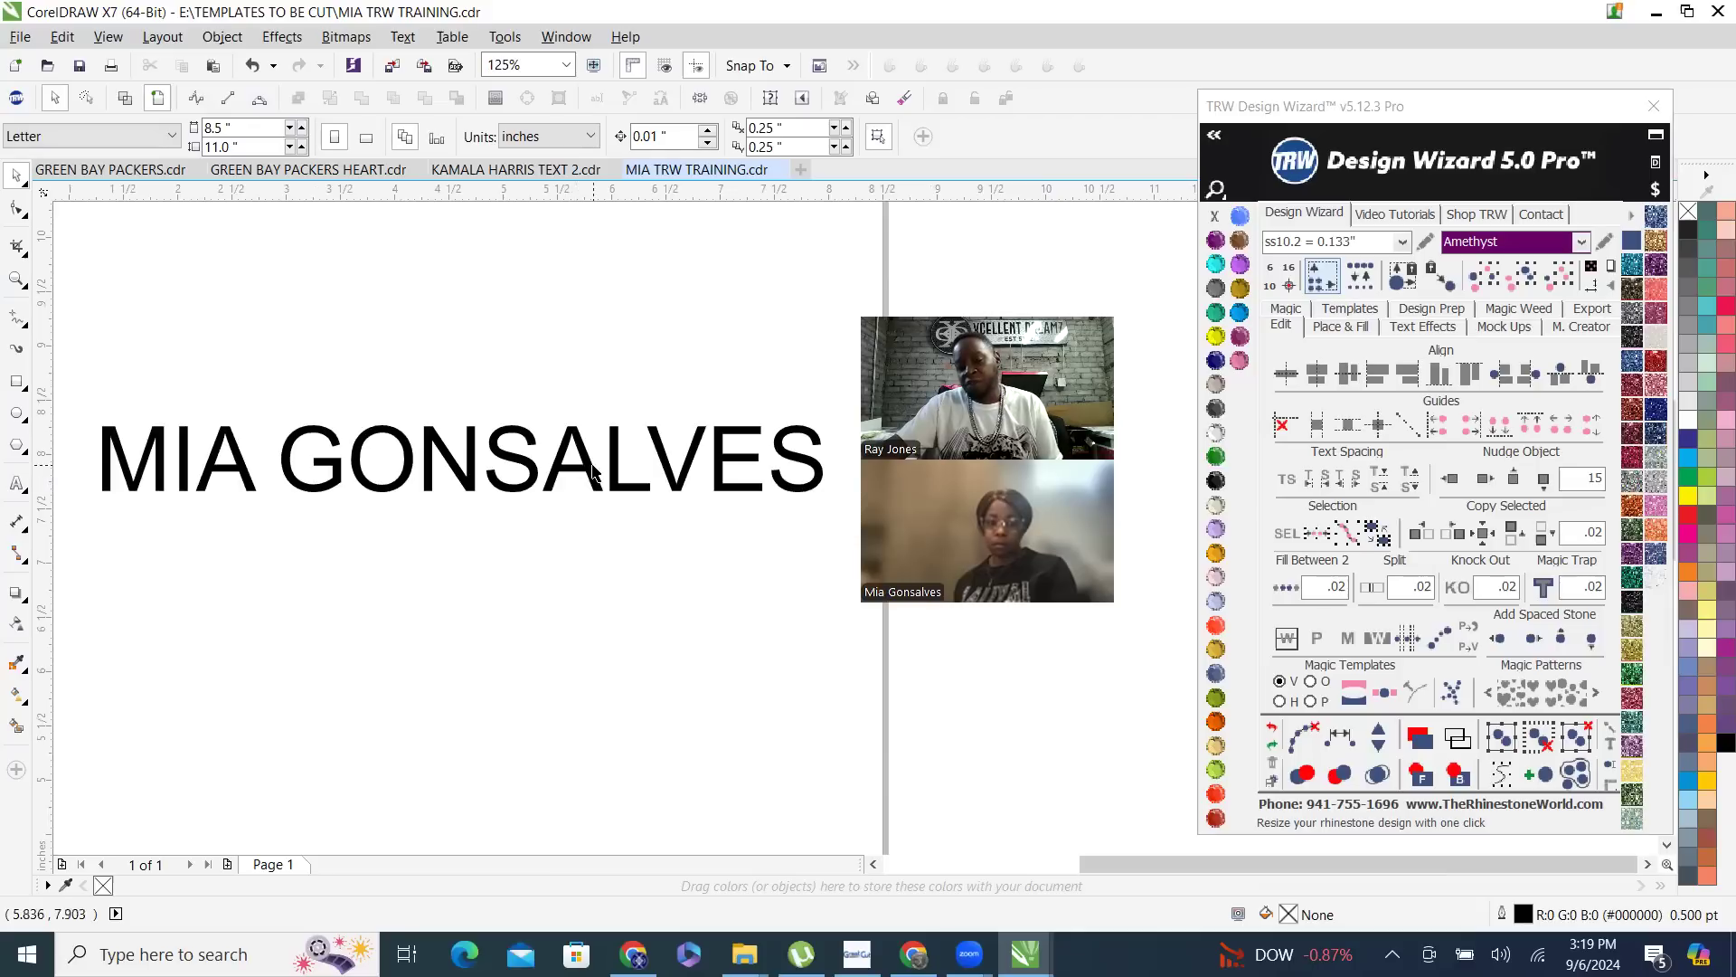
pyautogui.click(593, 476)
pyautogui.scroll(-1, 787, 475)
pyautogui.scroll(1, 752, 470)
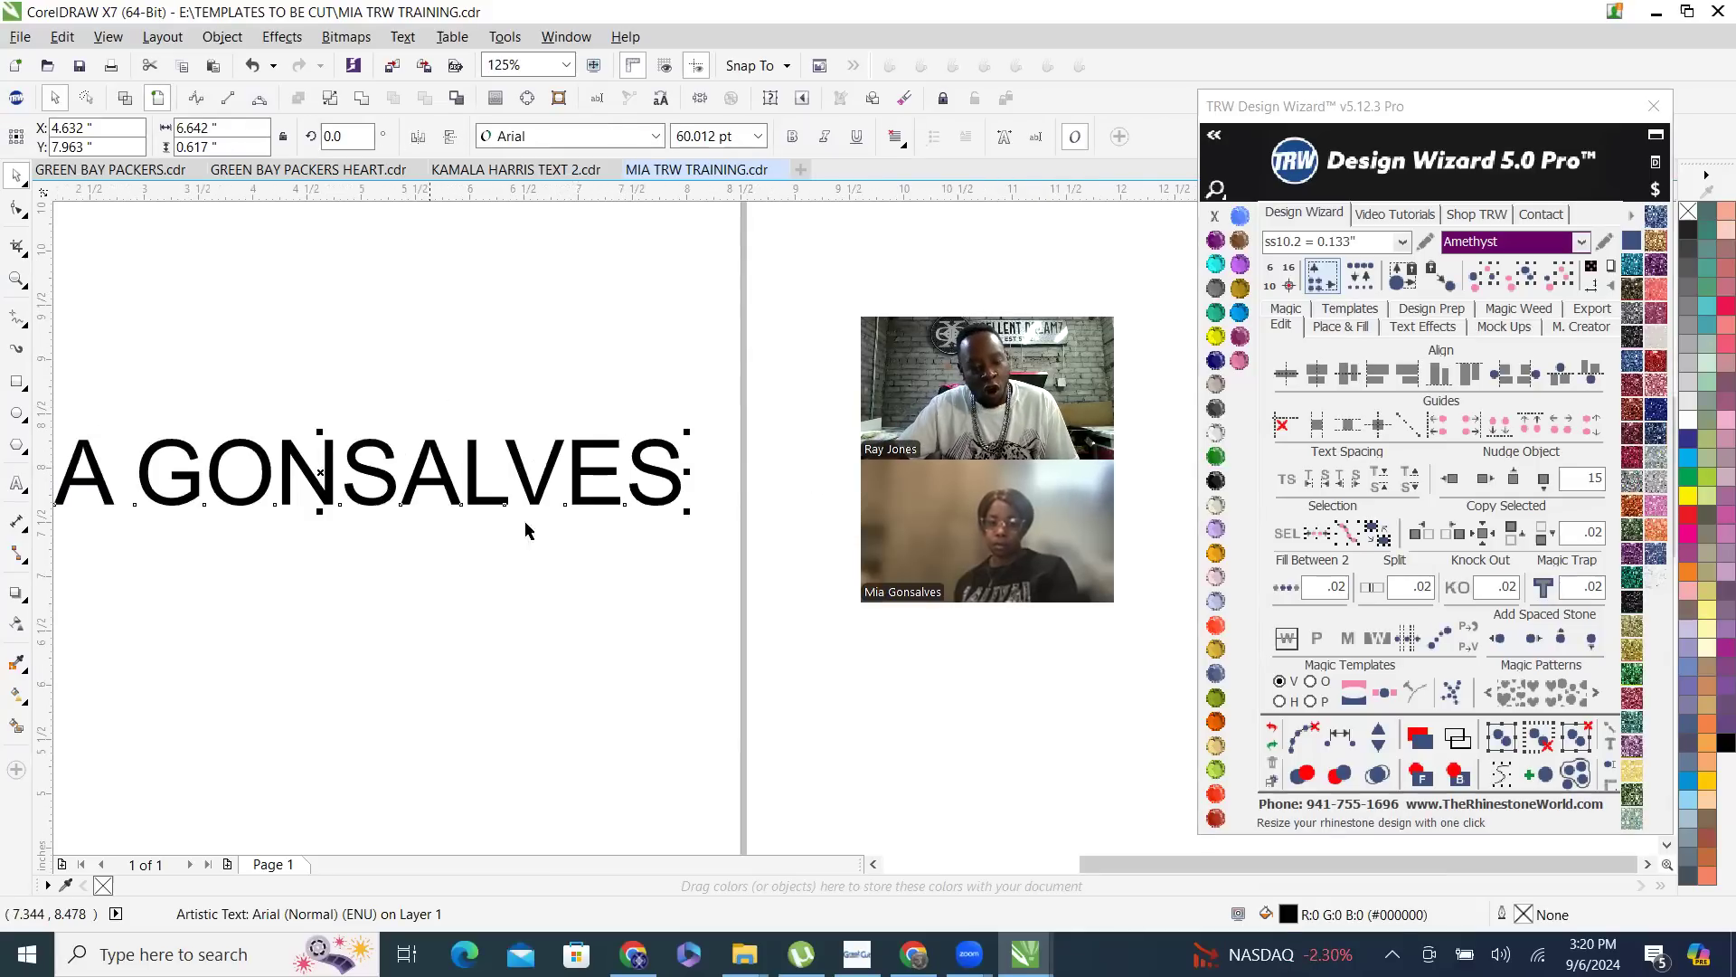
# - Browse the installed fonts for the name text, then show the favorite fonts in TRW Design Wizard
pyautogui.click(651, 137)
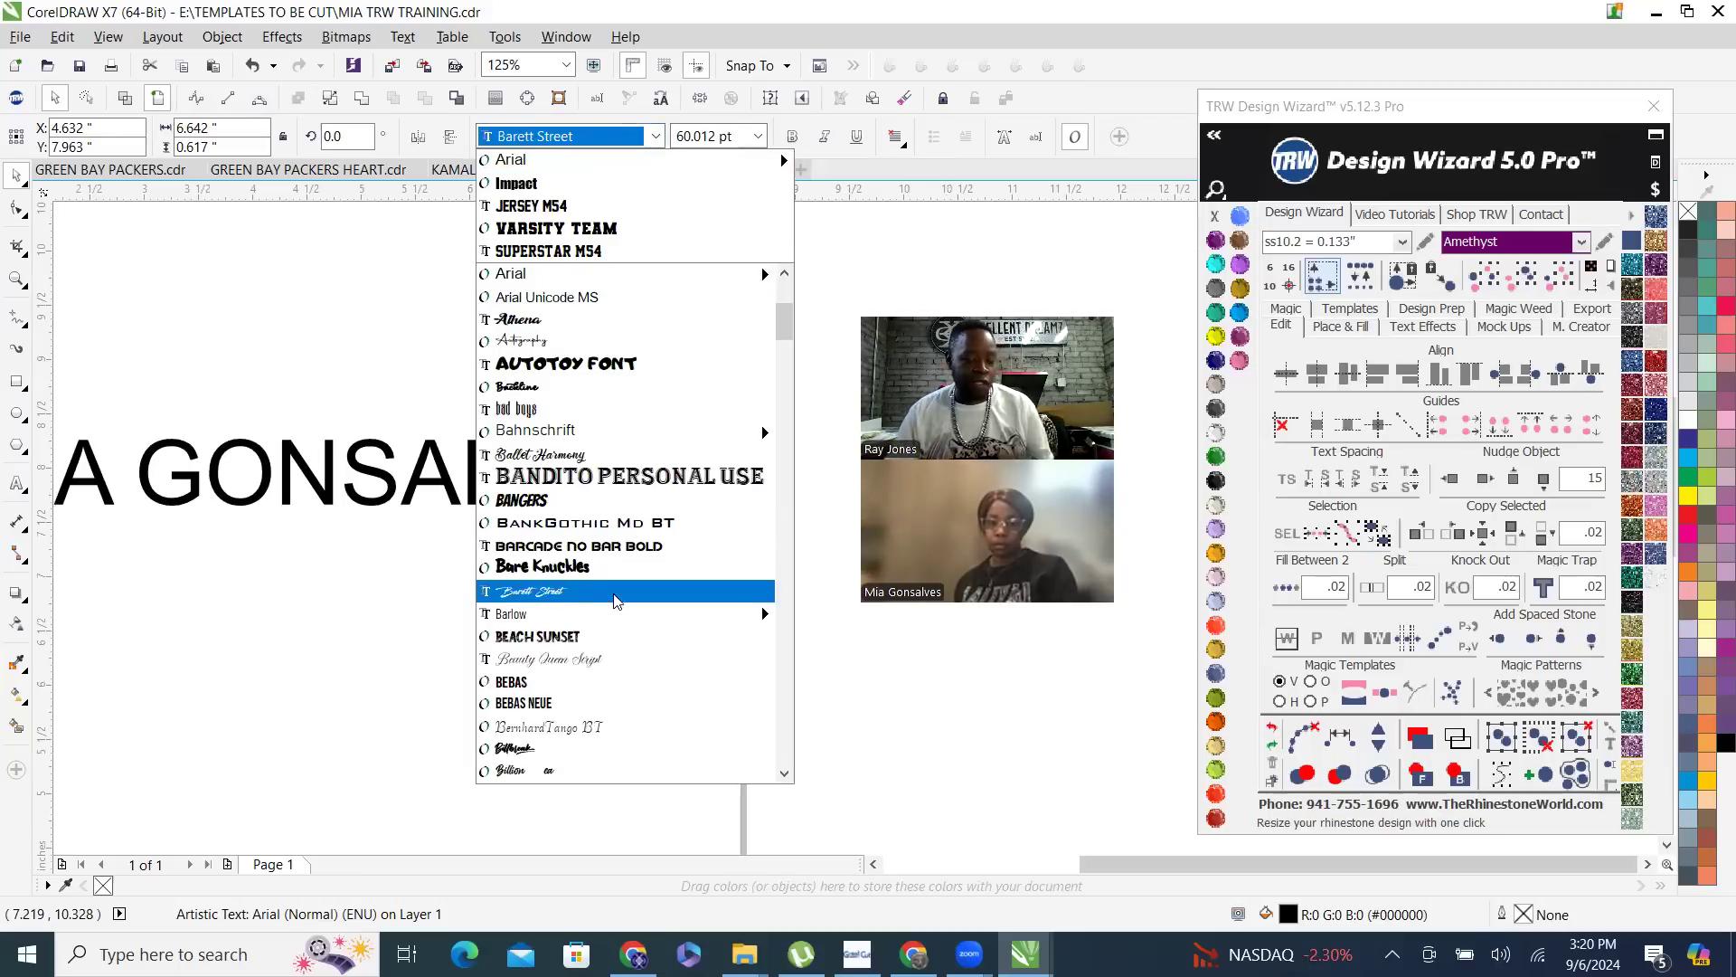
pyautogui.scroll(-5, 613, 561)
pyautogui.scroll(-2, 639, 432)
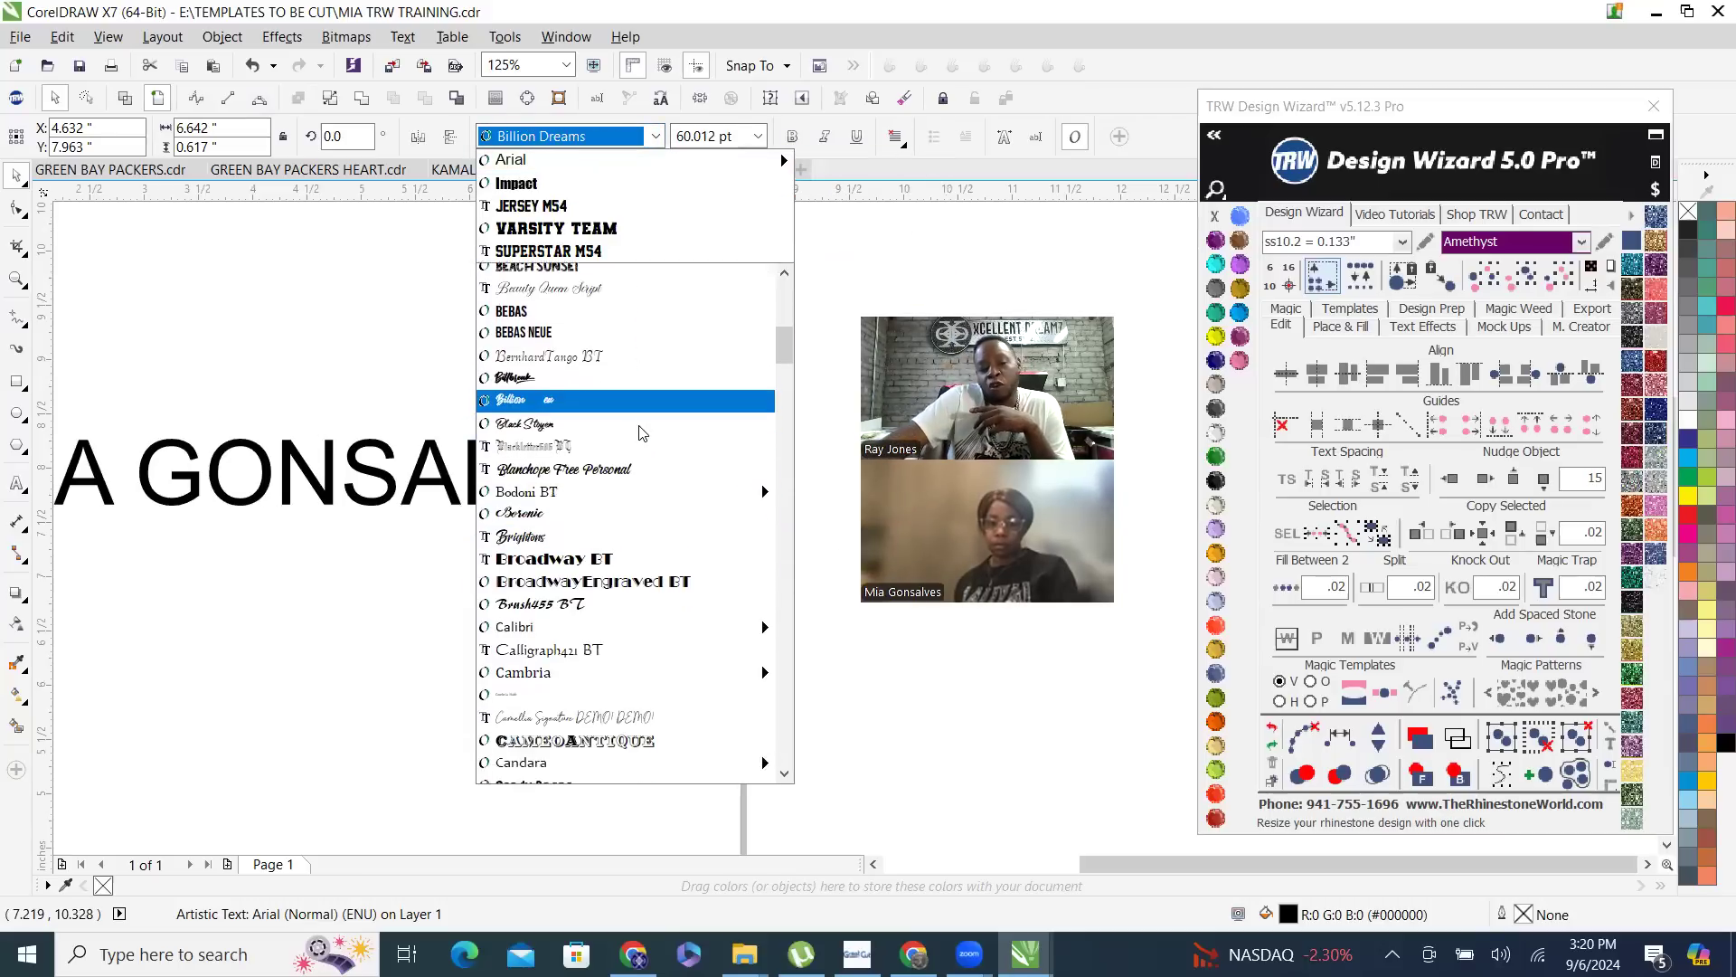
pyautogui.scroll(-3, 639, 433)
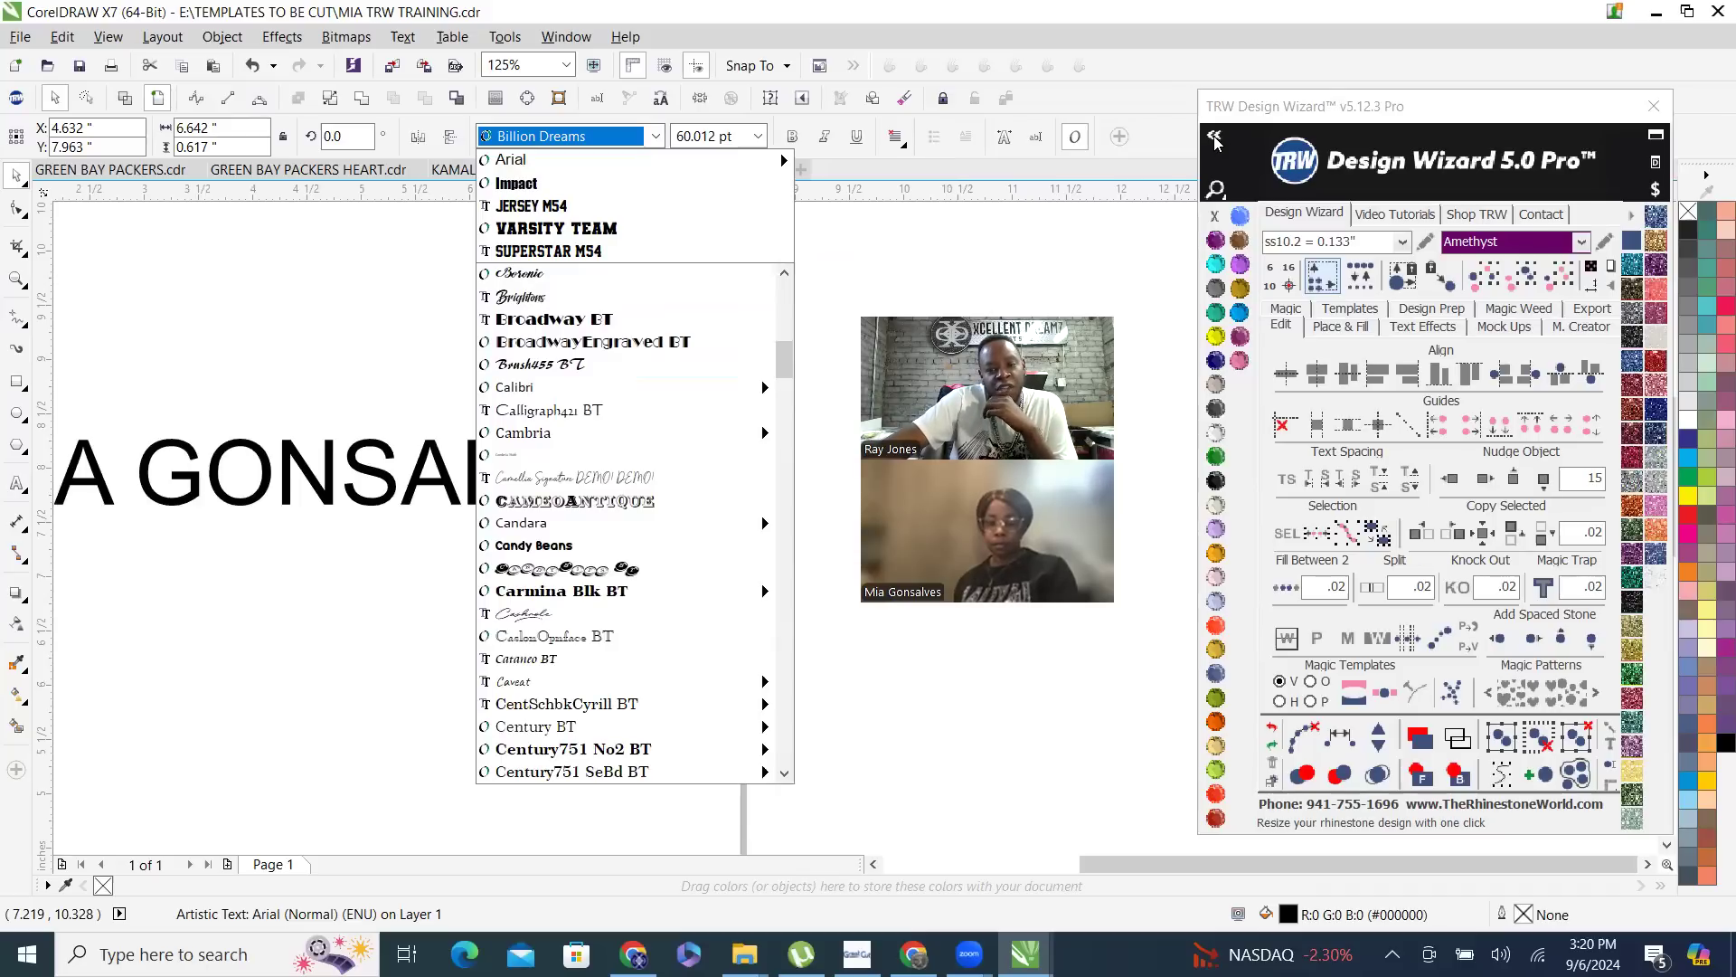
pyautogui.click(1214, 140)
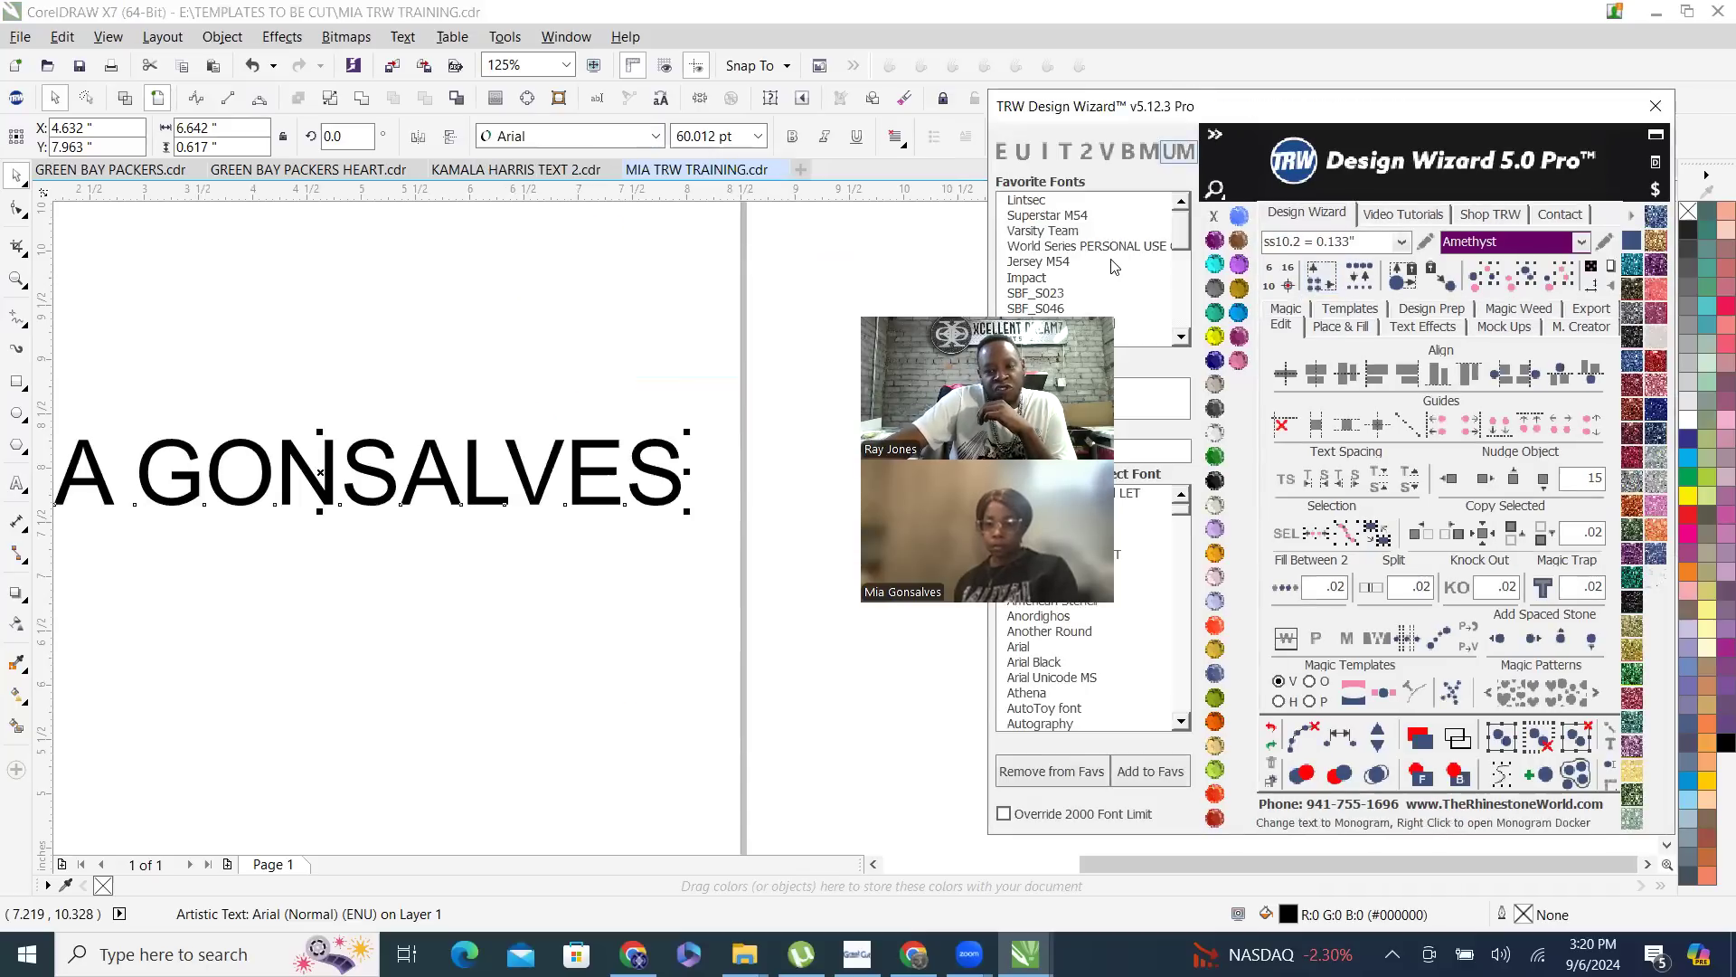
# - Hide and reshow the favorite fonts in TRW Design Wizard, then browse the installed fonts in CorelDRAW's own font list
pyautogui.click(1215, 136)
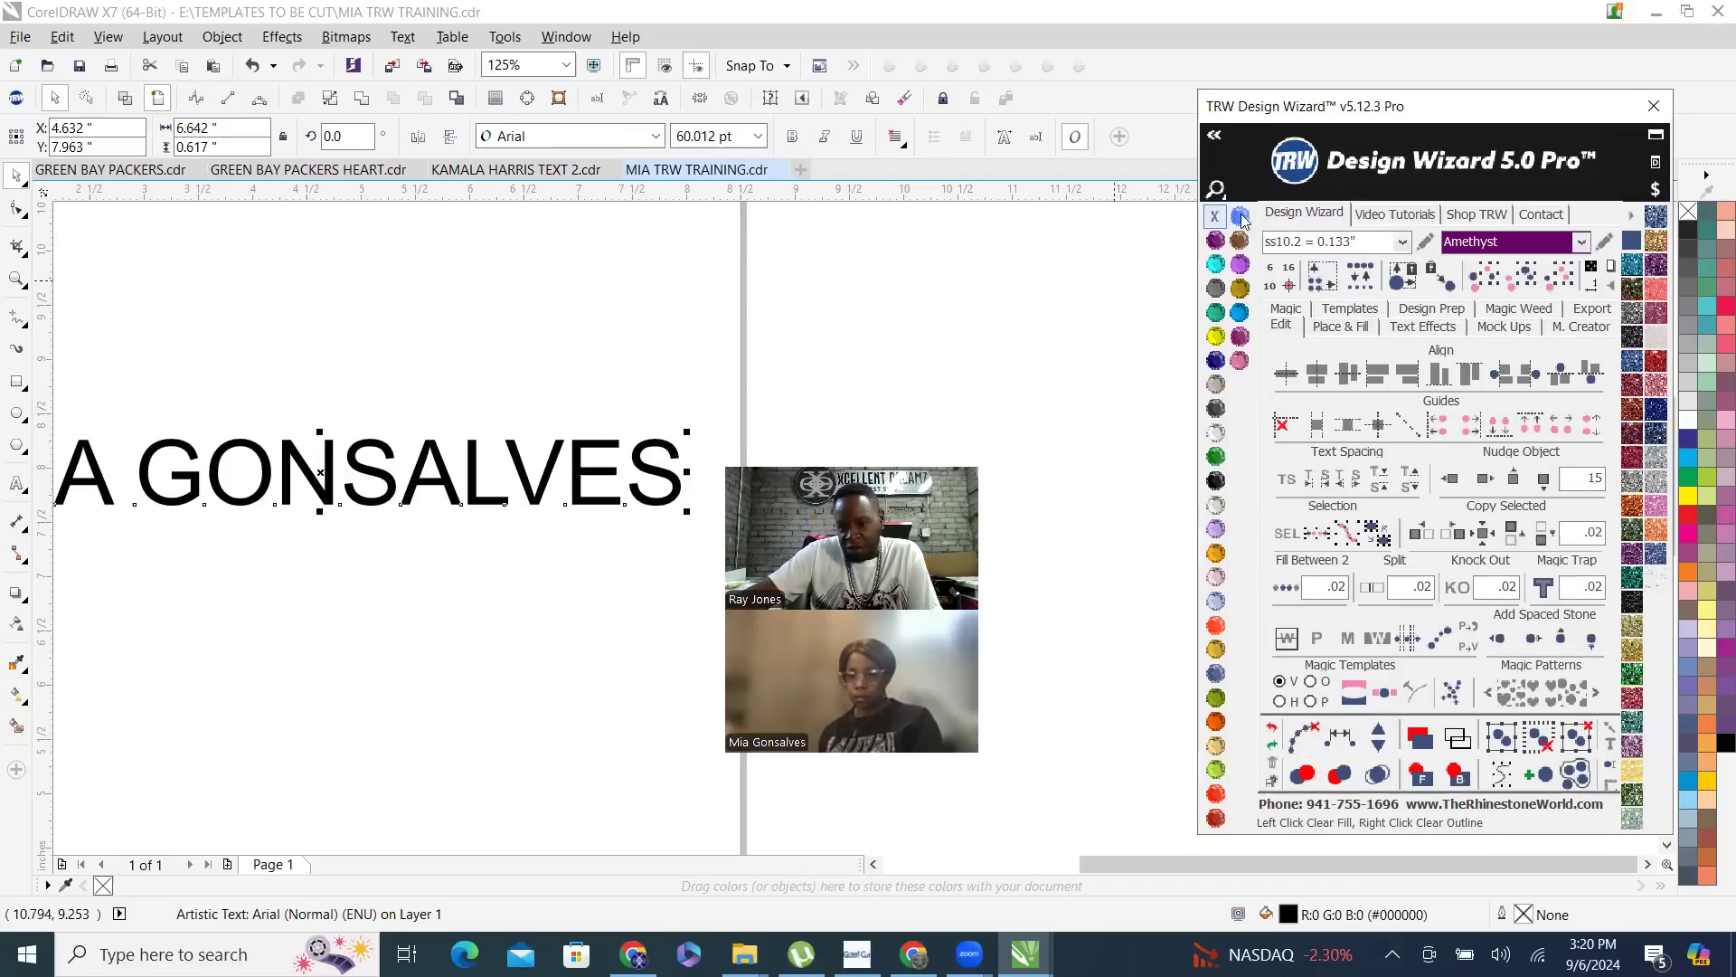
pyautogui.click(1216, 137)
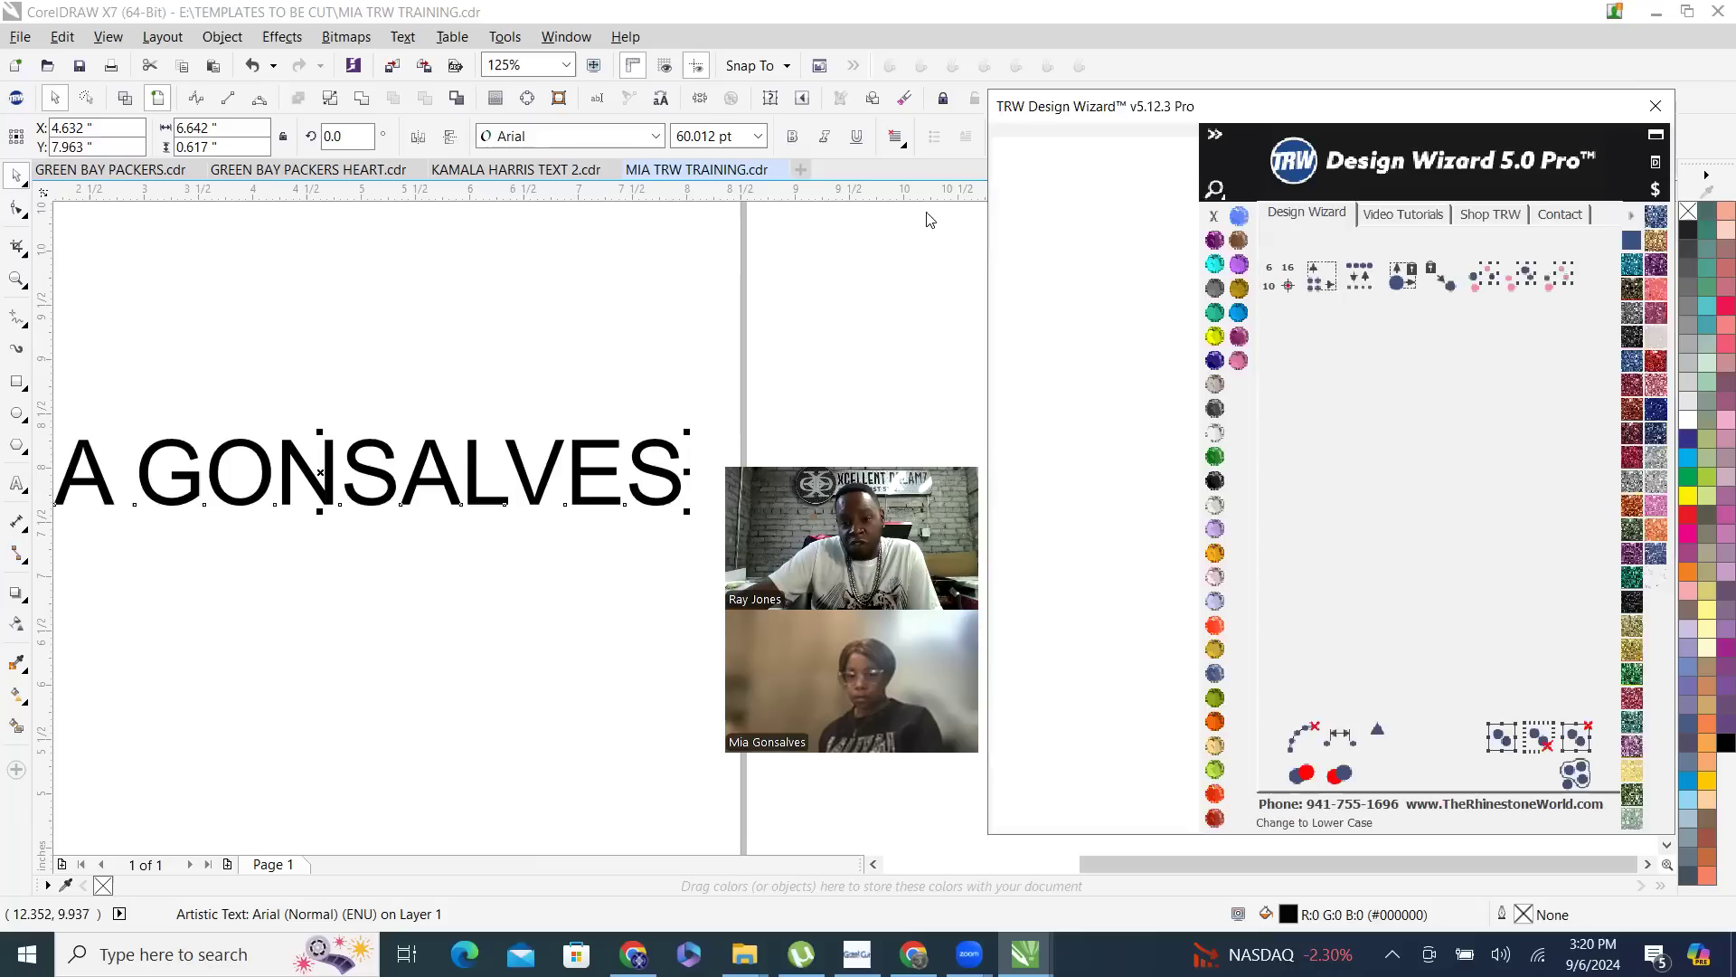
pyautogui.click(656, 135)
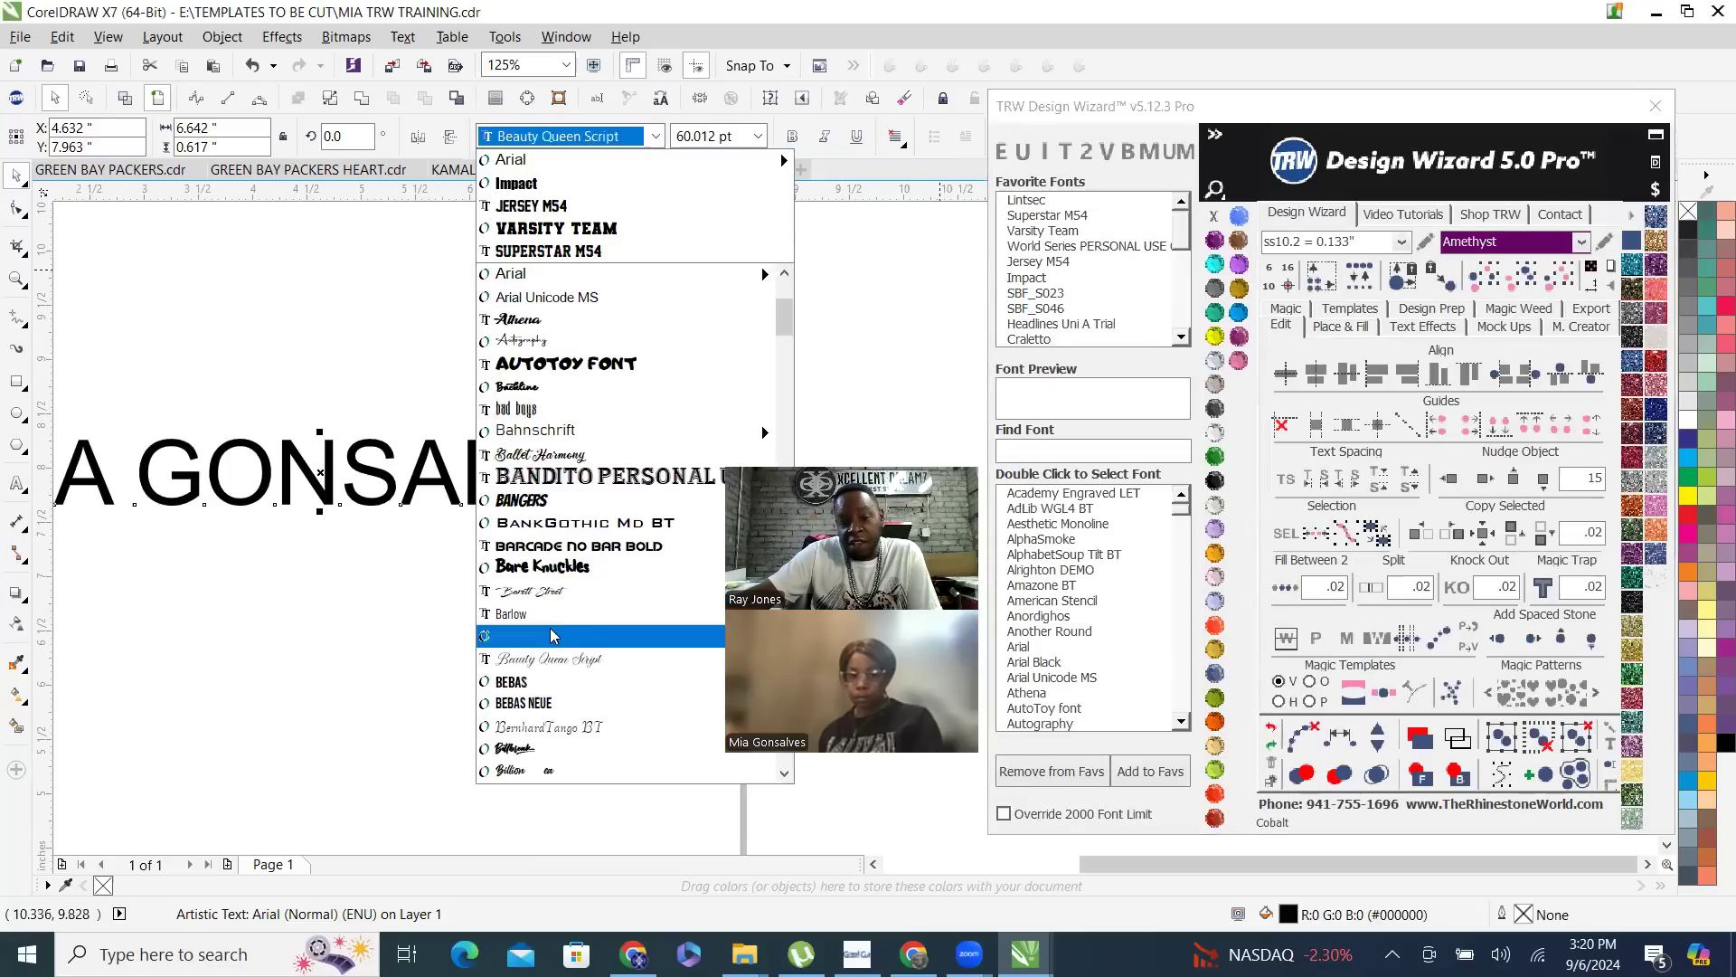
pyautogui.scroll(-4, 552, 359)
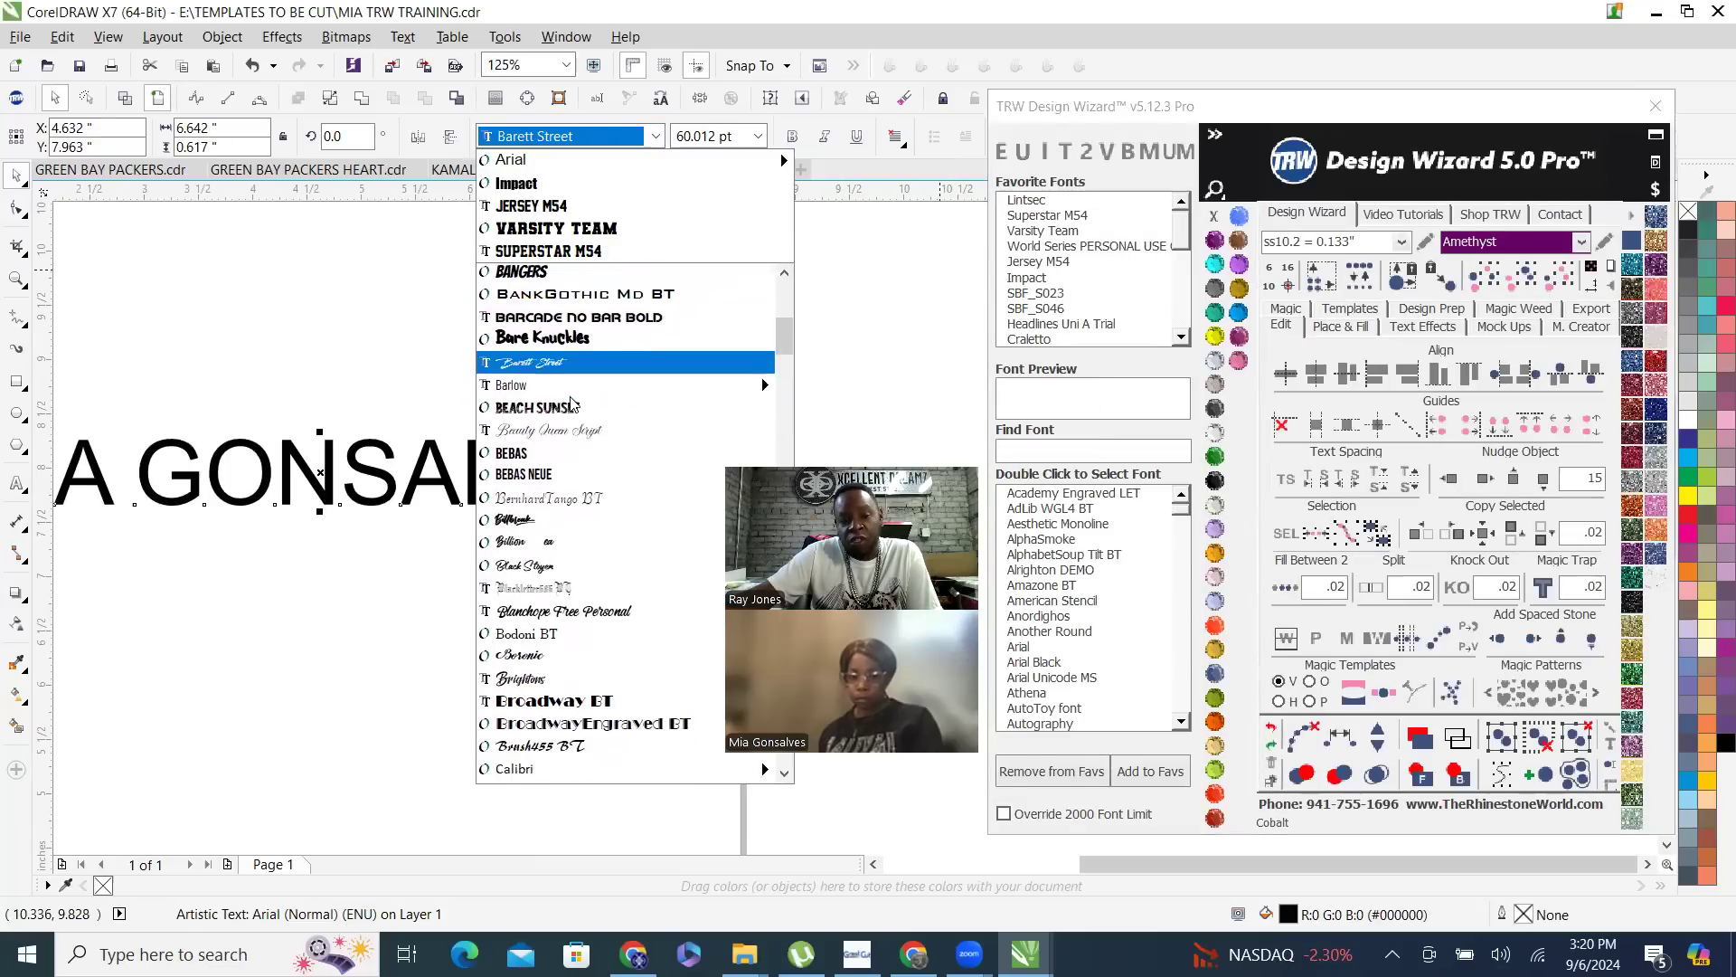
pyautogui.click(1158, 118)
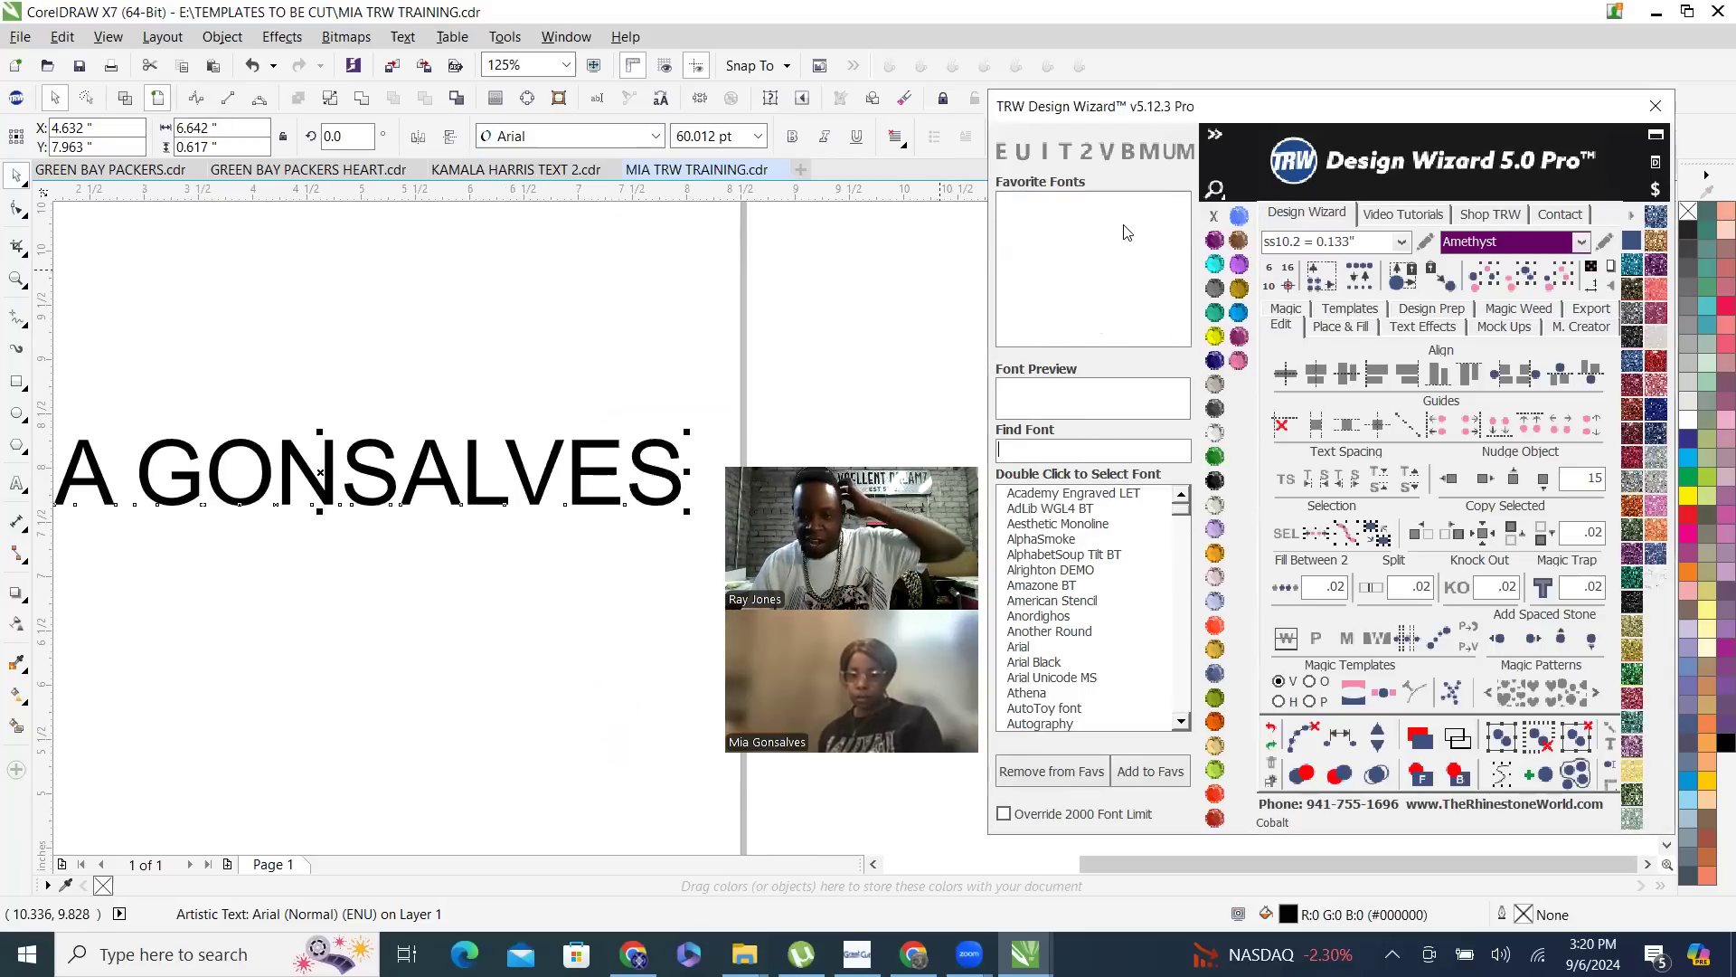
# - Try favorite fonts on the name text, including Superstar M54, Varsity Team, Jersey M54, Impact and SBF_S023, ending with Backline
pyautogui.click(1091, 214)
pyautogui.click(1085, 231)
pyautogui.click(1069, 281)
pyautogui.click(1103, 264)
pyautogui.click(1100, 280)
pyautogui.click(1094, 295)
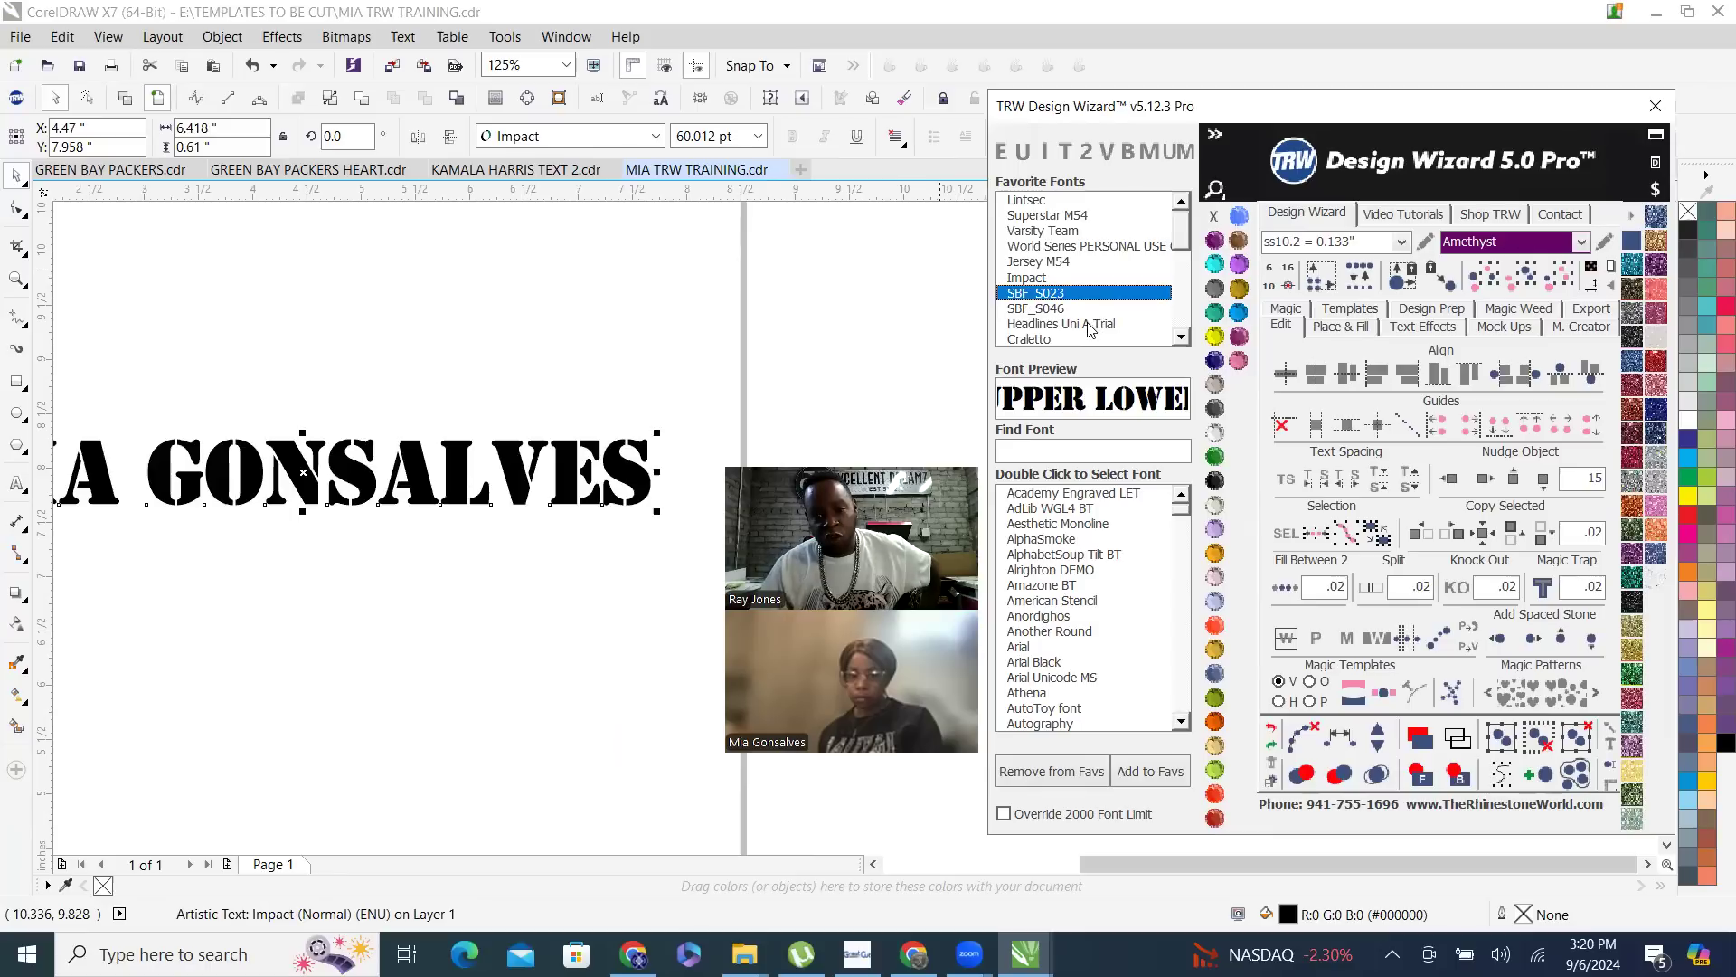
pyautogui.click(1090, 324)
pyautogui.click(1089, 339)
# - Search the wizard's font list for IMP and preview the Impact font
pyautogui.moveTo(1130, 511); pyautogui.dragTo(1029, 454)
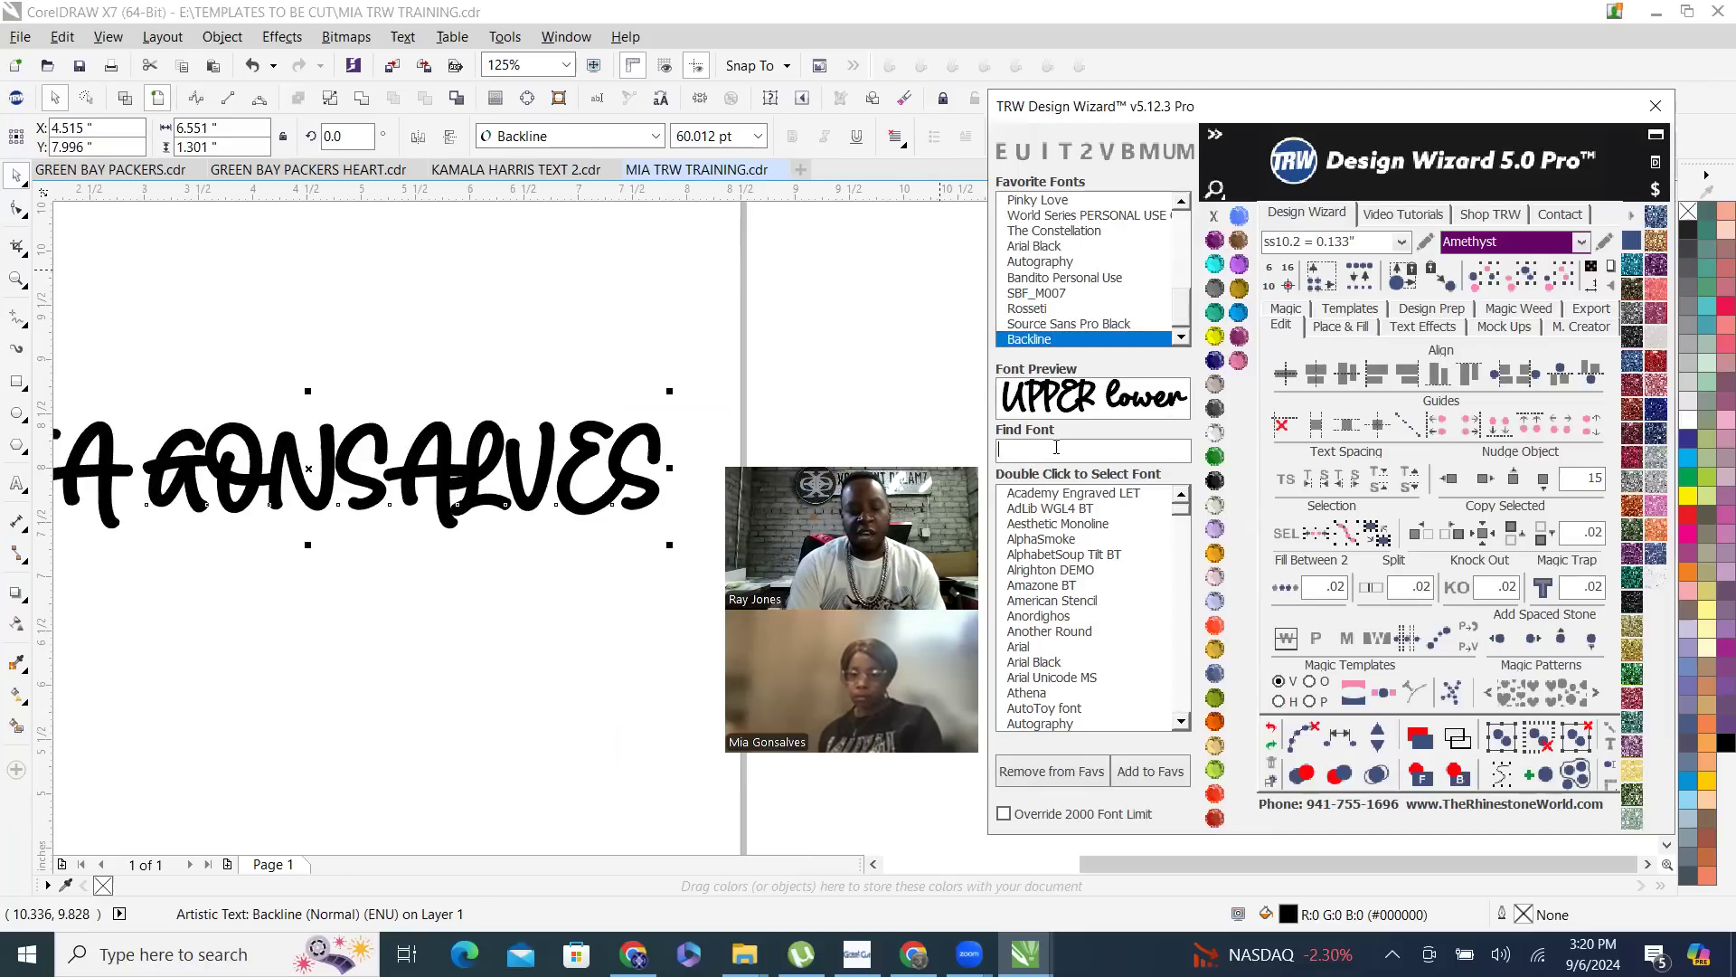
pyautogui.write('IMP')
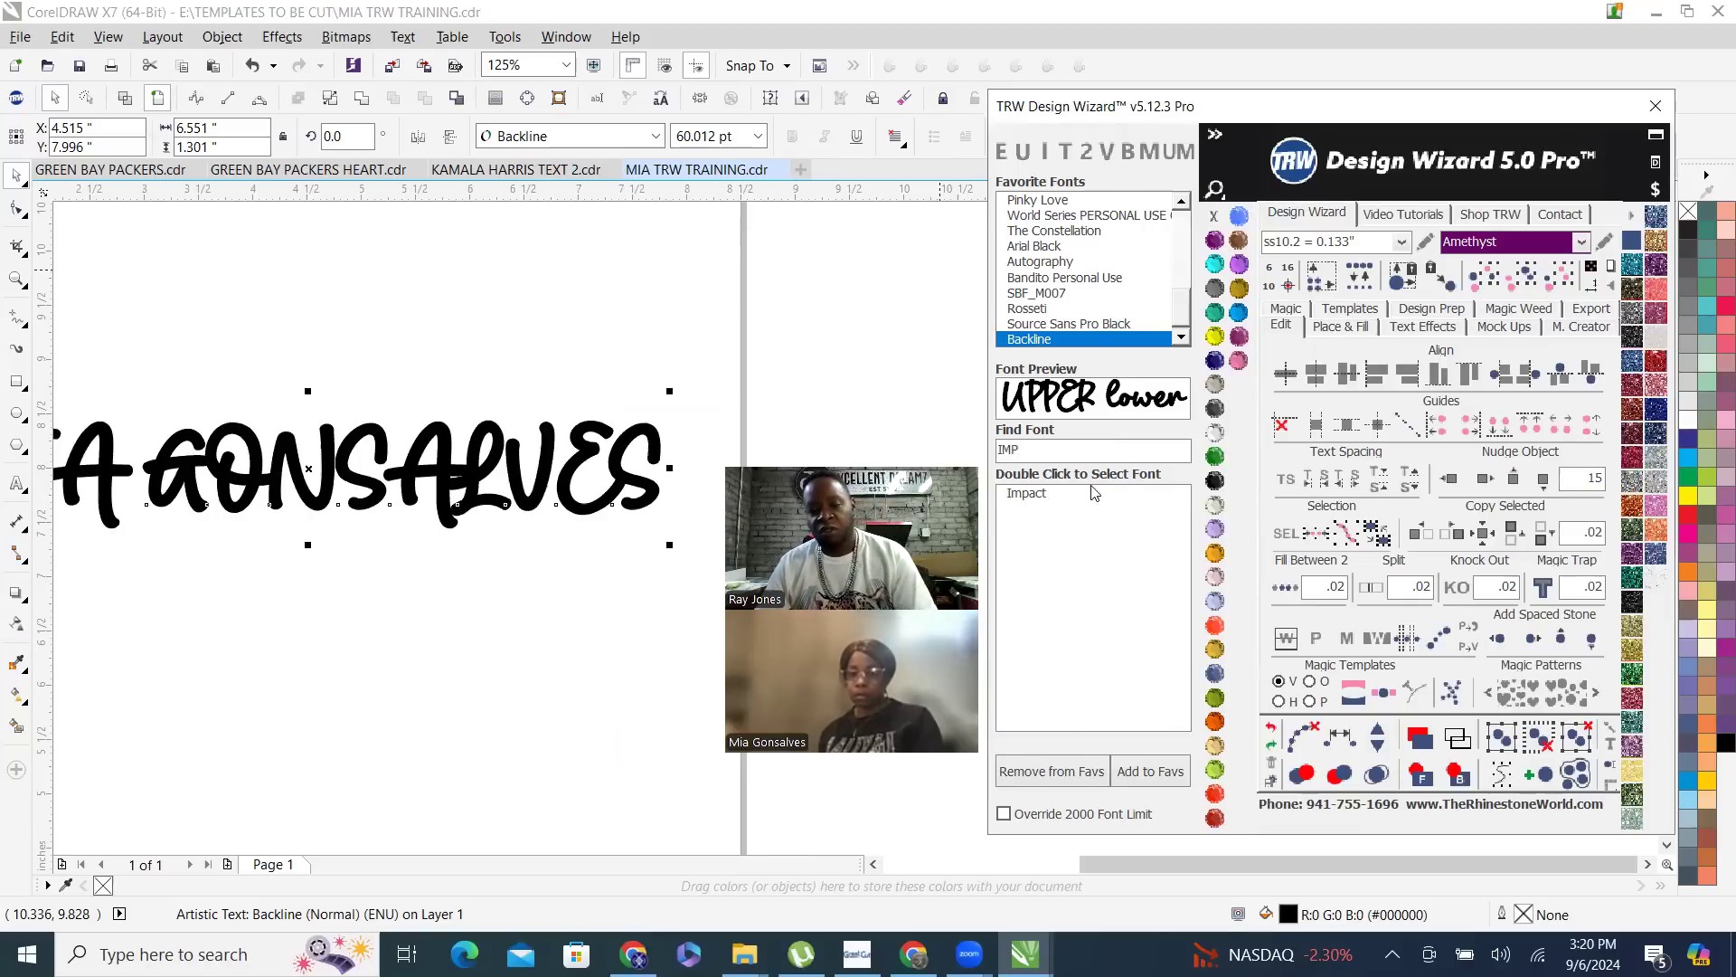
pyautogui.click(1051, 497)
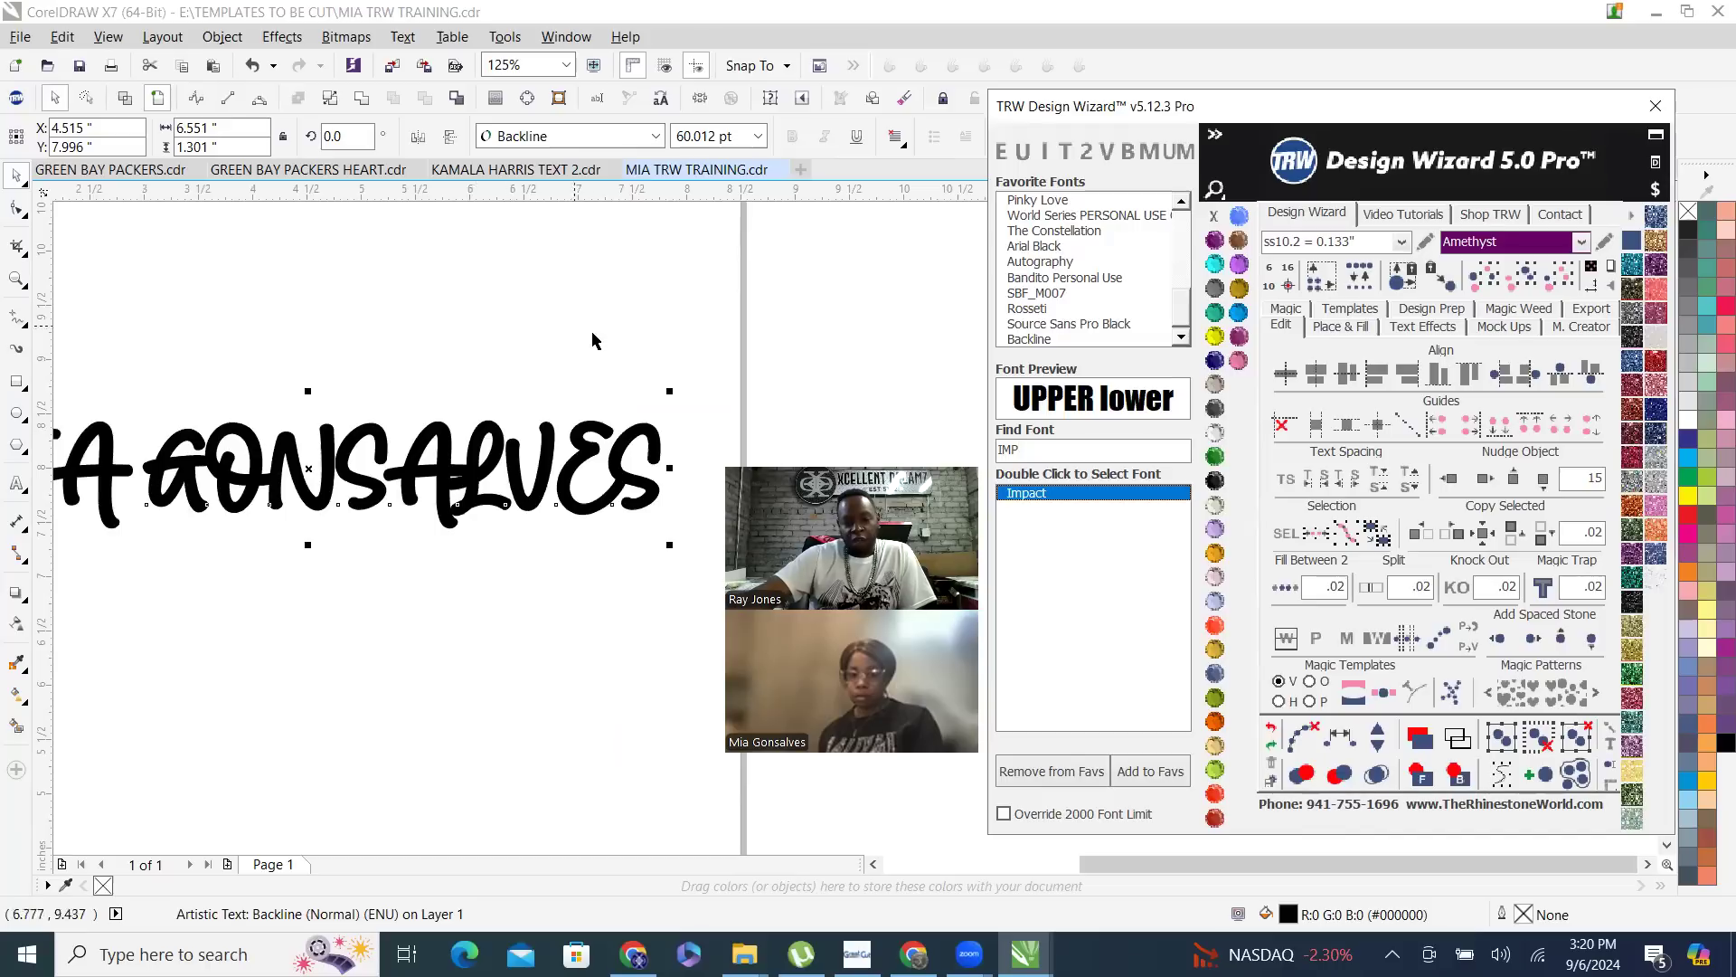
# - Reselect the name text and set its font to Impact from the favorite fonts
pyautogui.scroll(-2, 619, 441)
pyautogui.scroll(1, 452, 416)
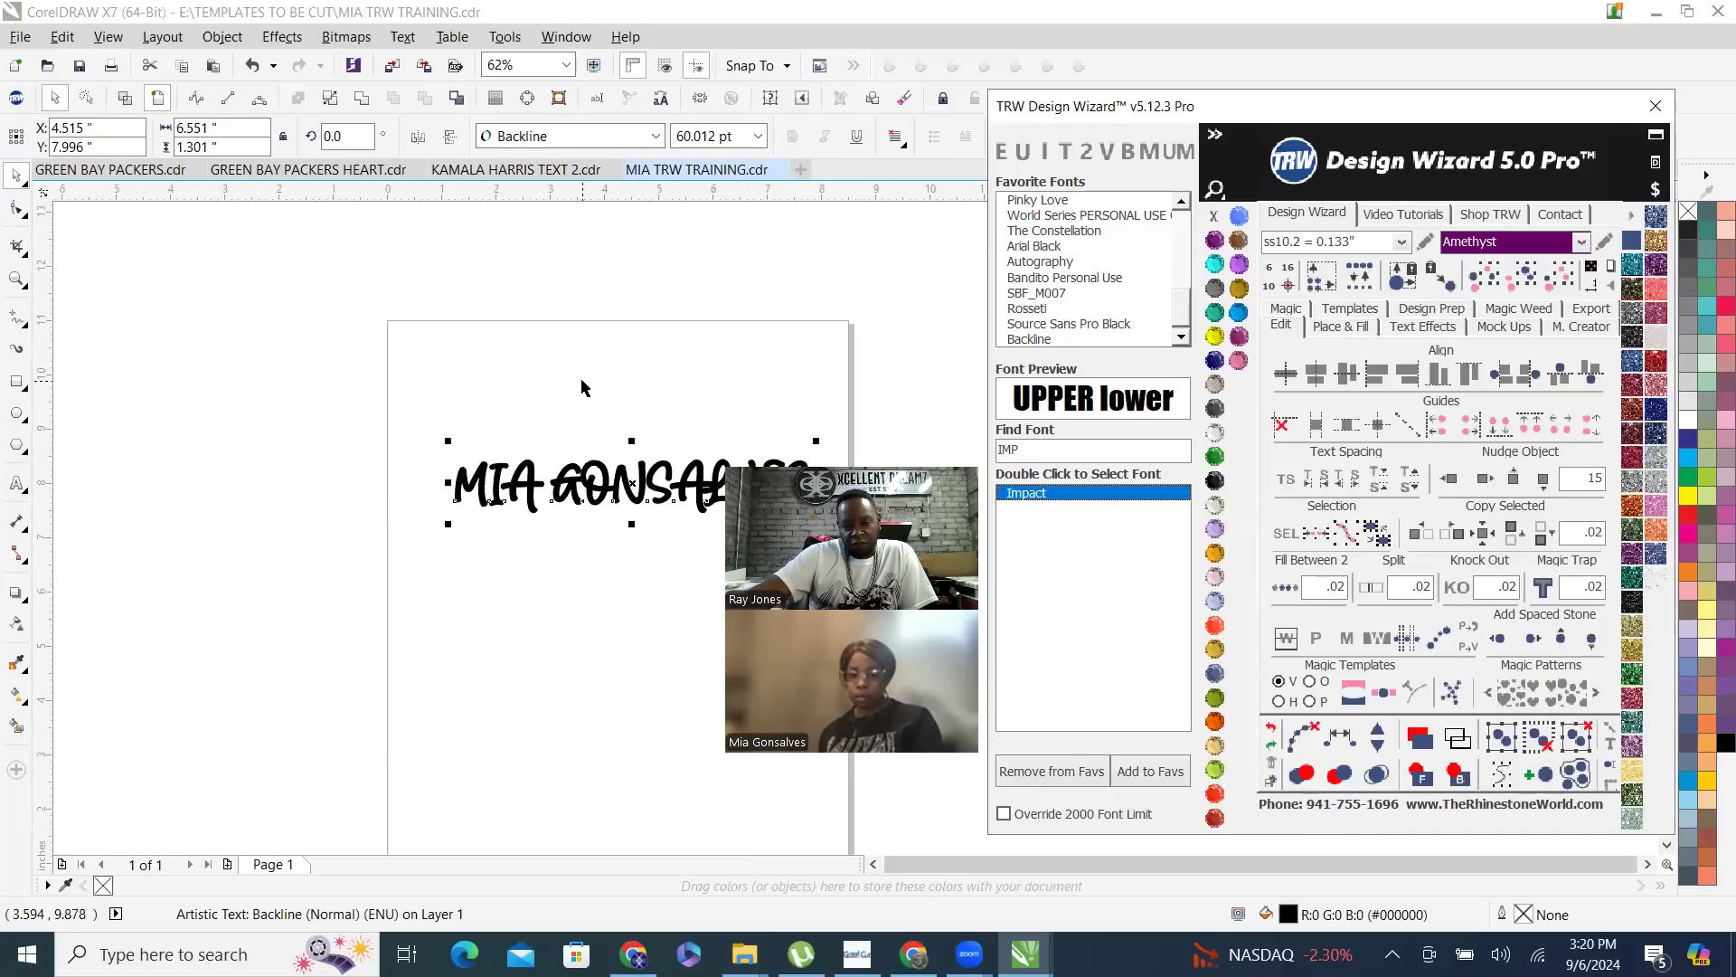
pyautogui.click(581, 387)
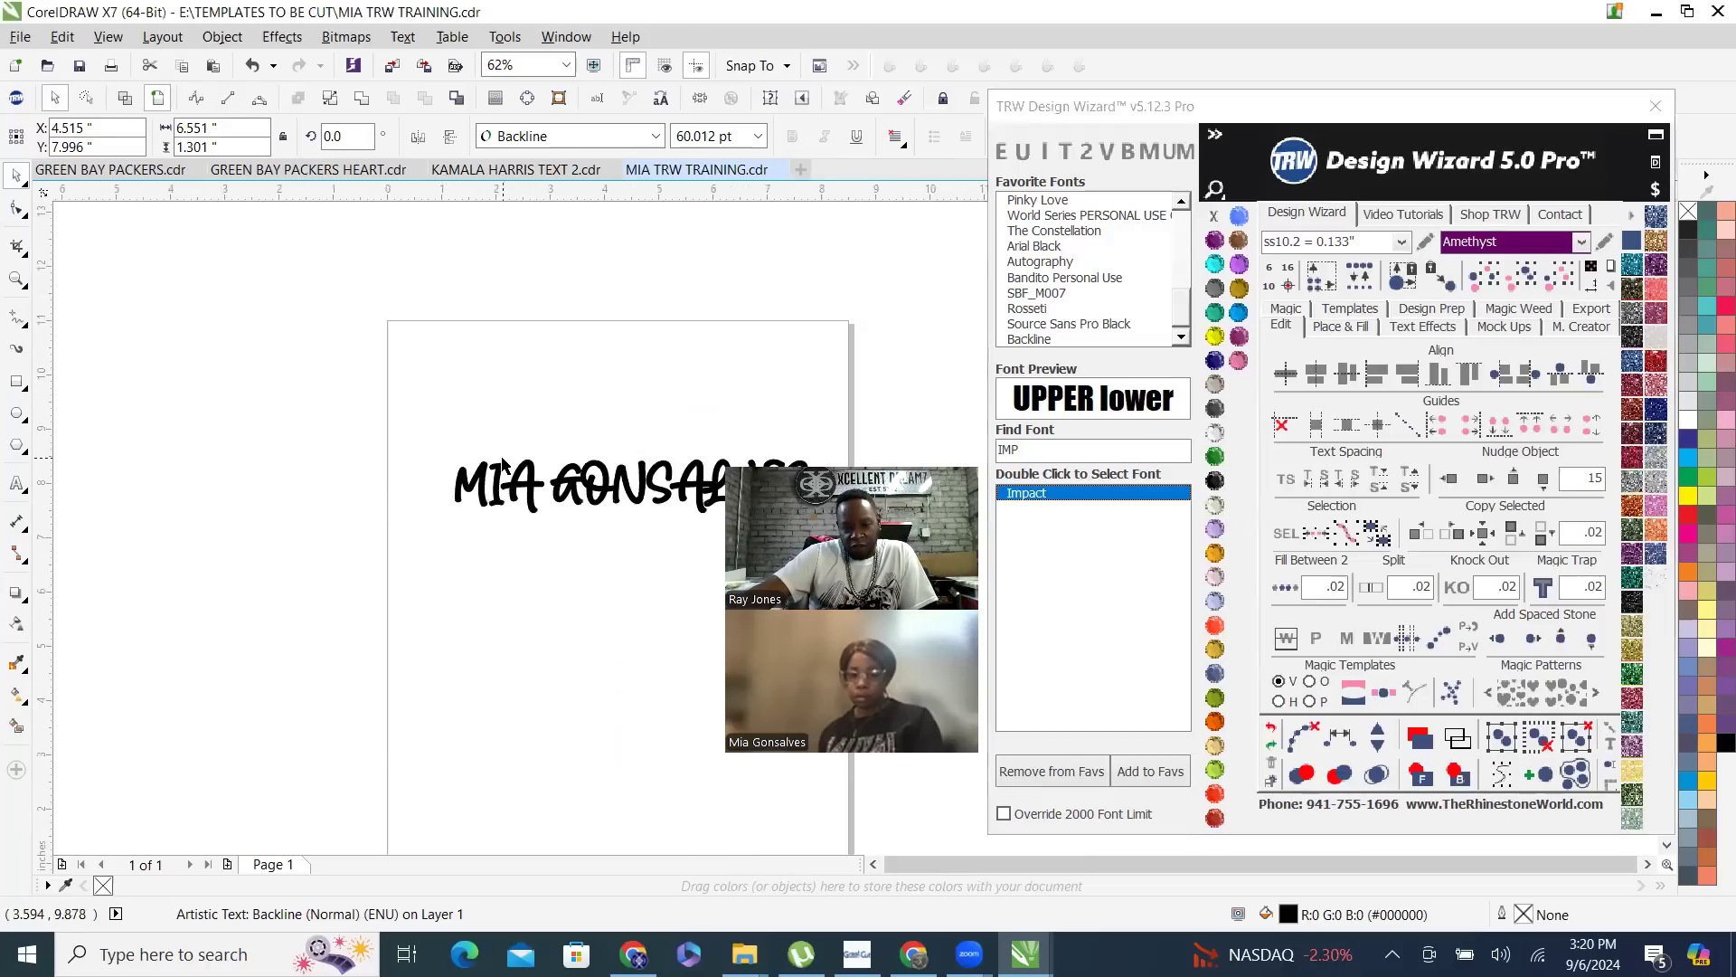
pyautogui.click(630, 491)
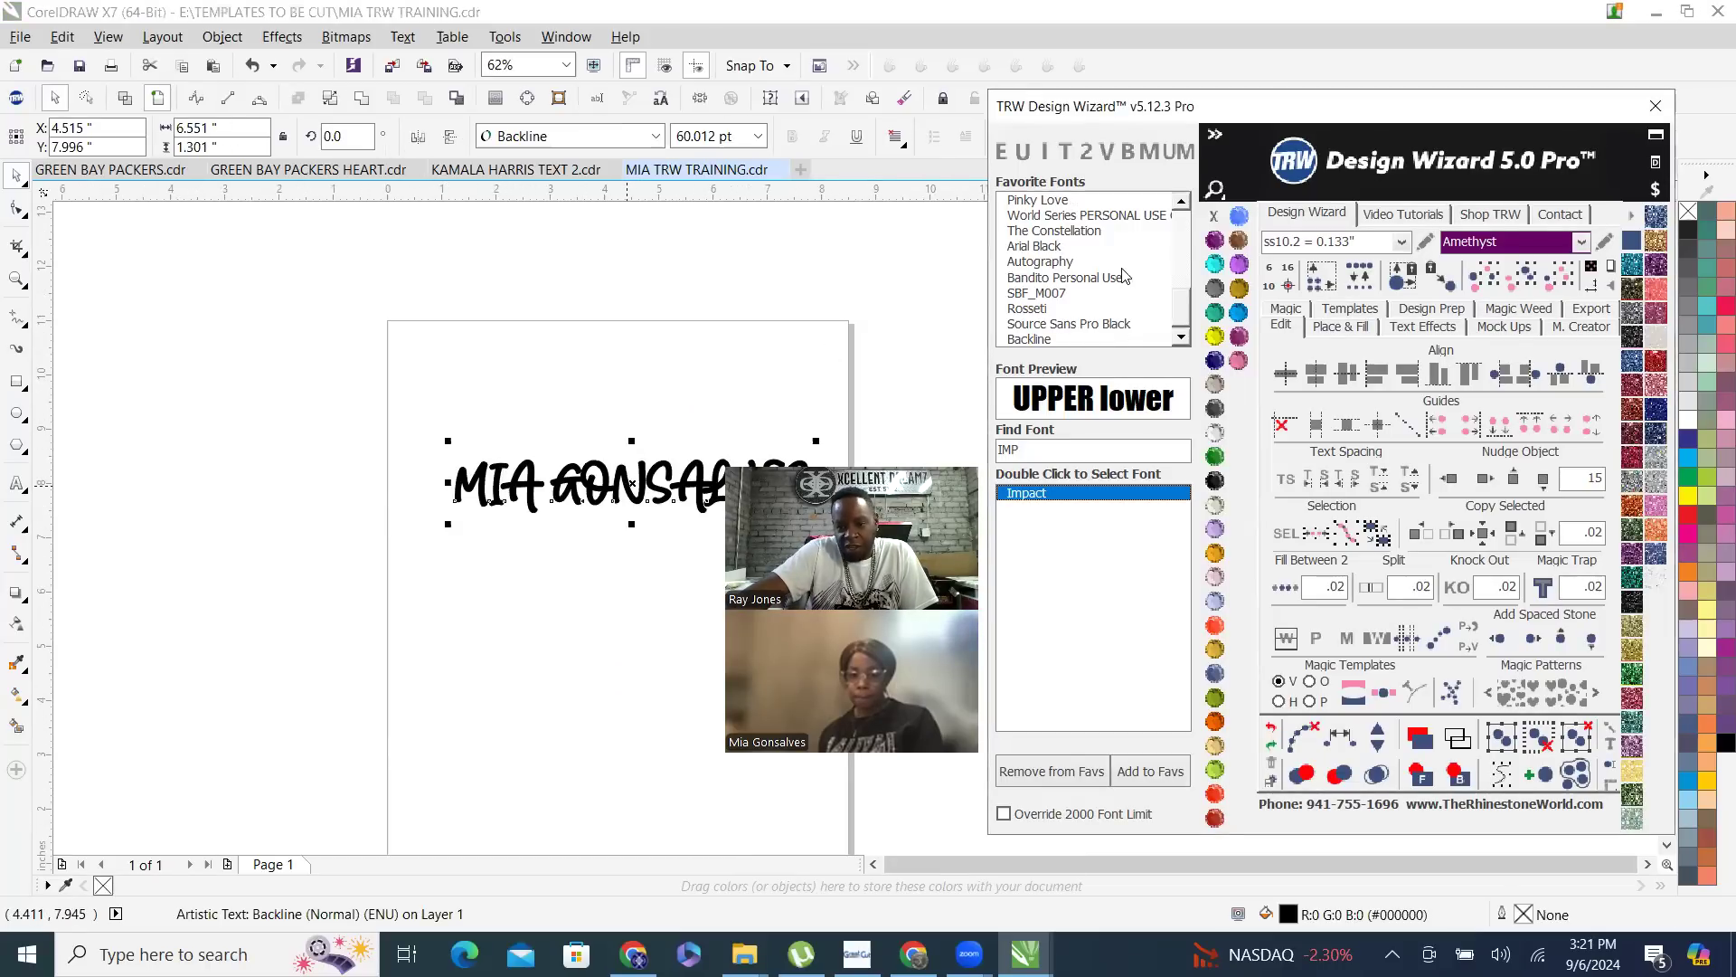
pyautogui.scroll(5, 1181, 209)
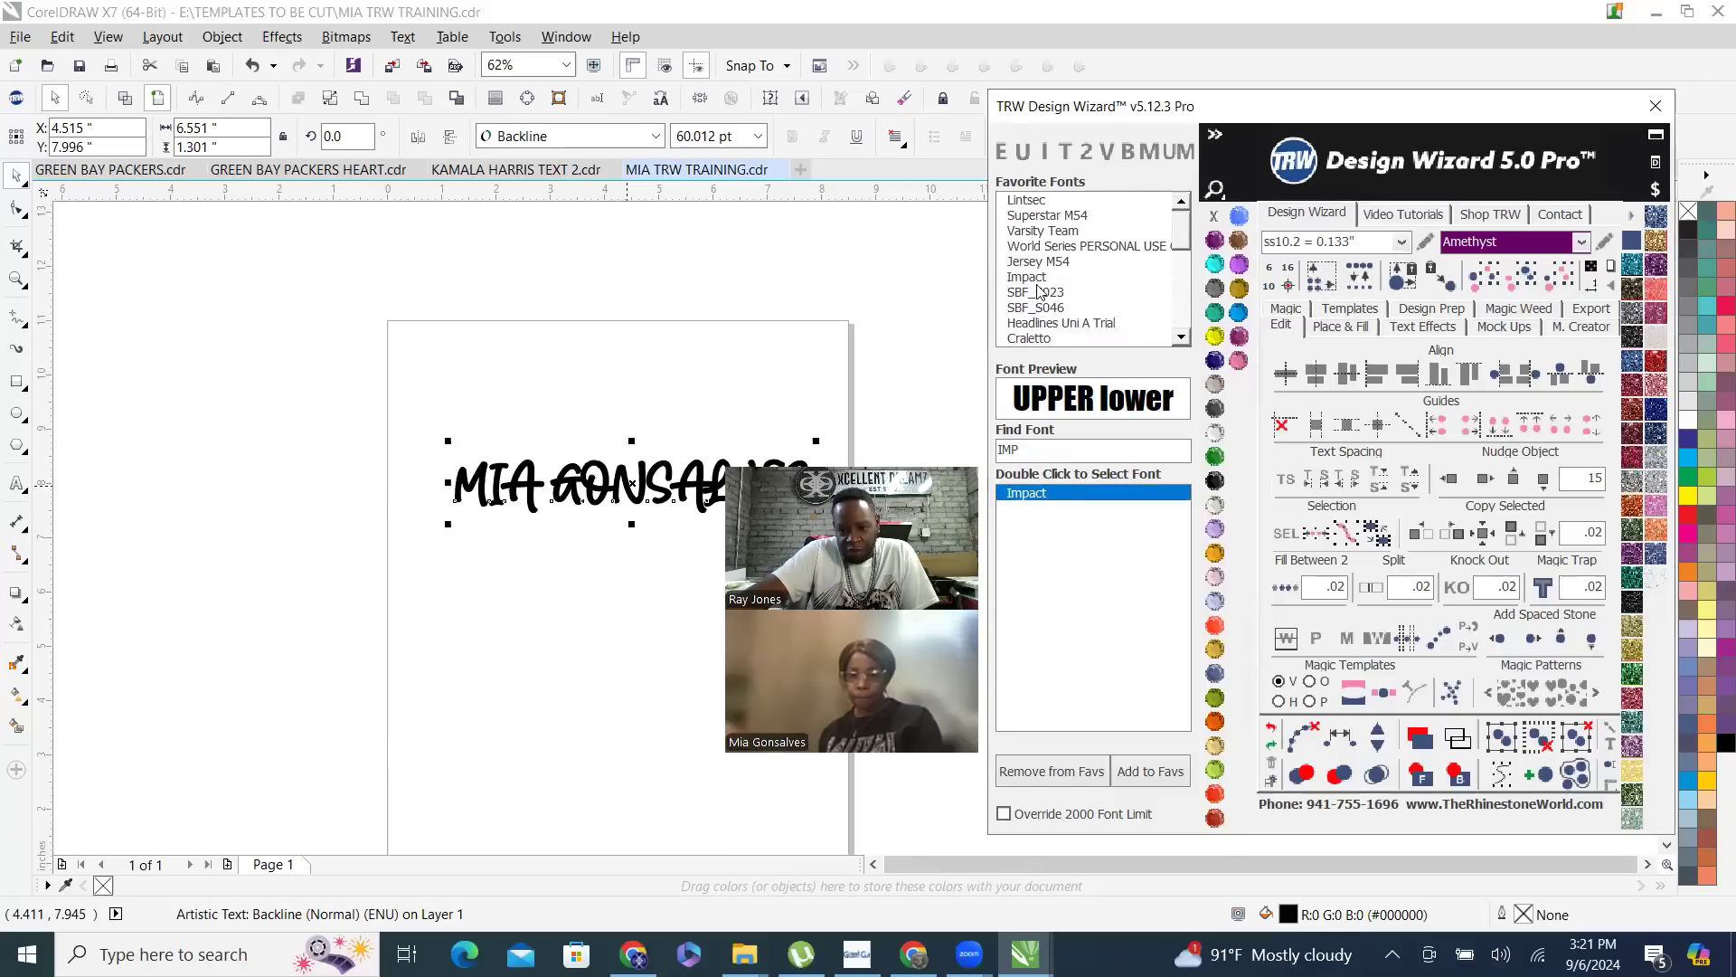
pyautogui.click(1040, 278)
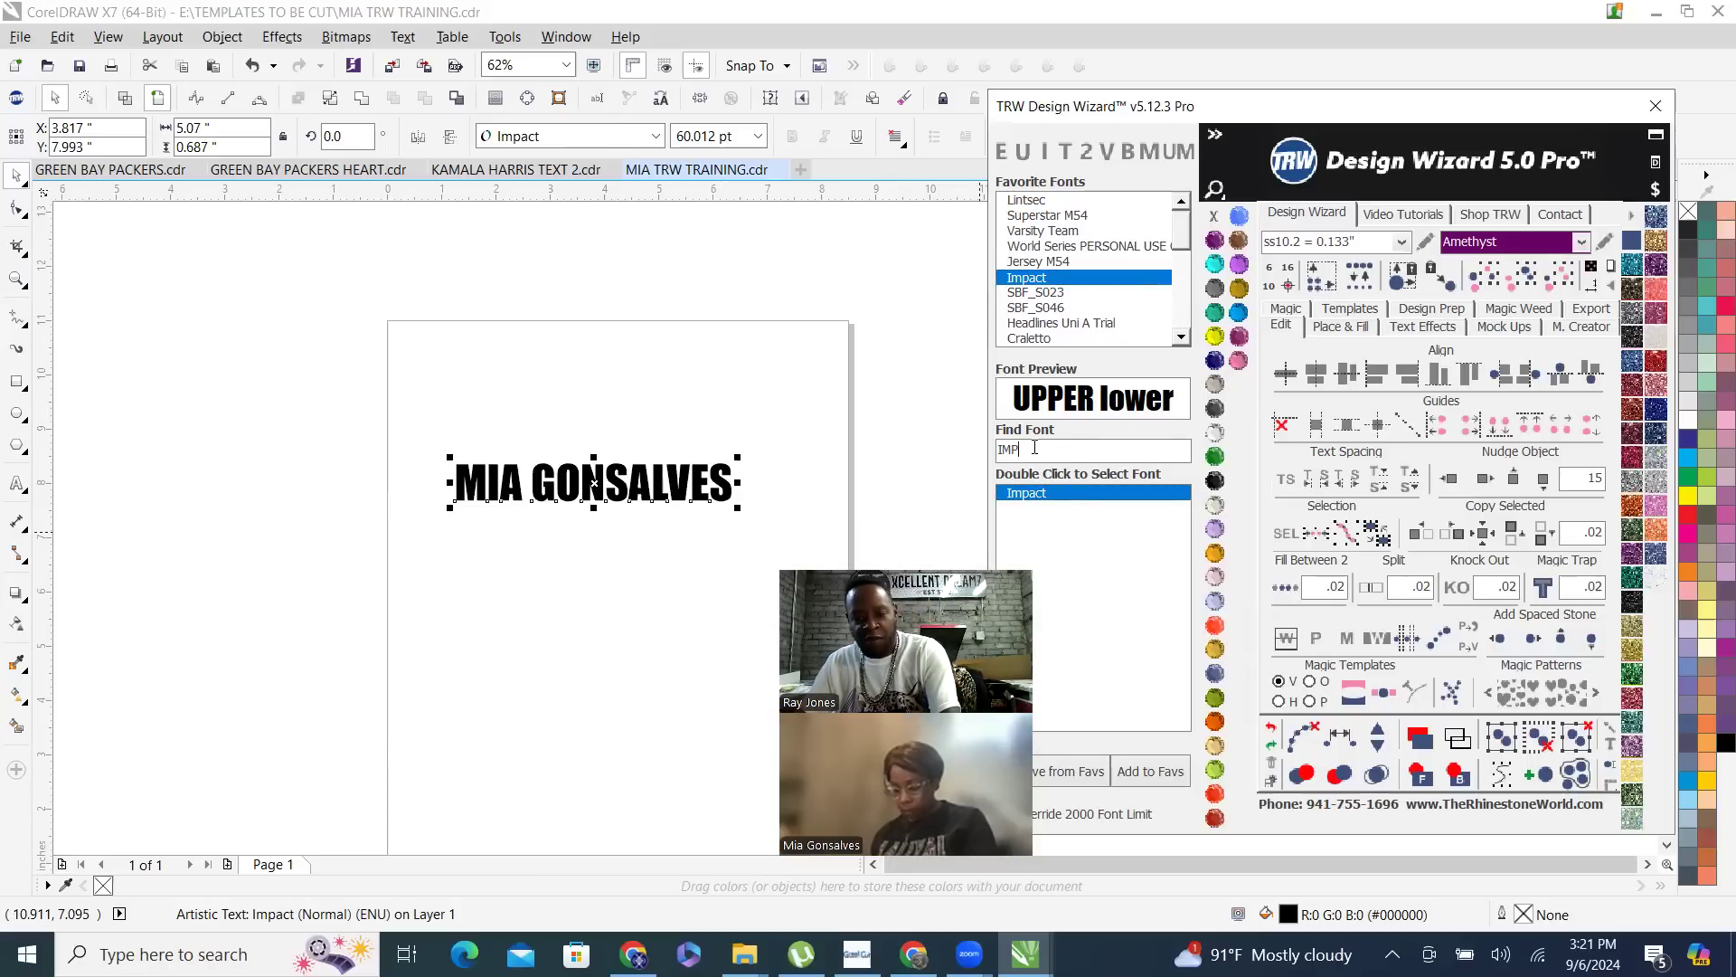
# - Clear the wizard's font search and search for IMP again
pyautogui.press('BackSpace')
pyautogui.press('BackSpace')
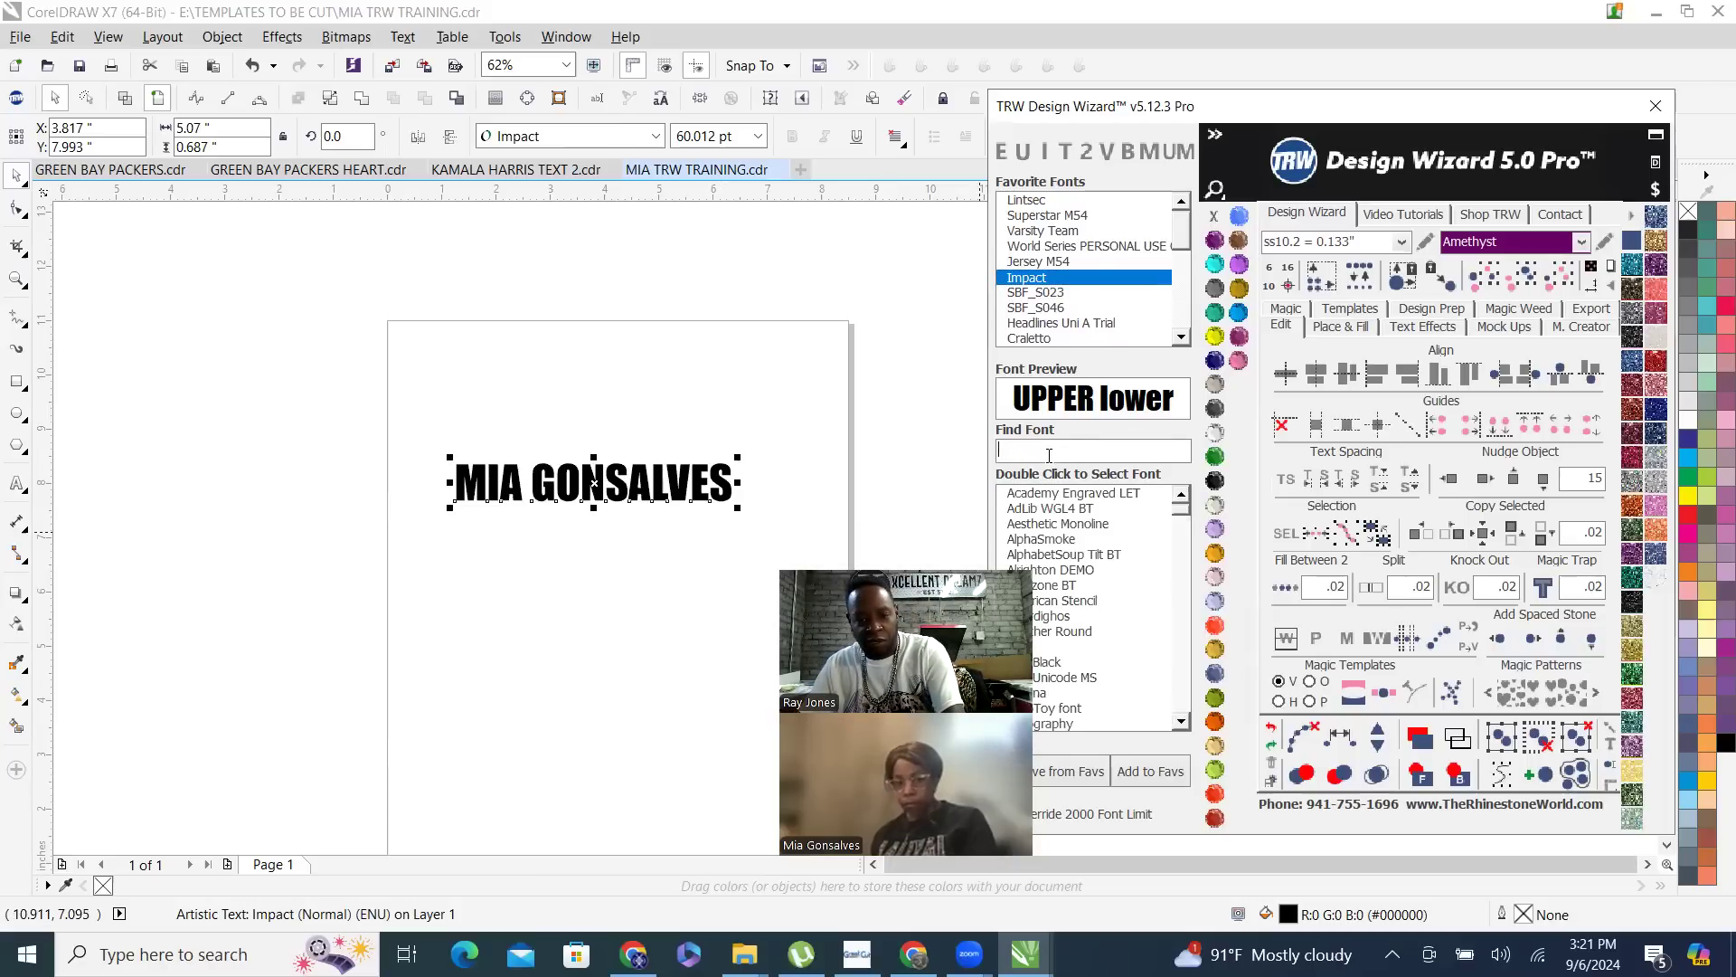
pyautogui.write('IMP')
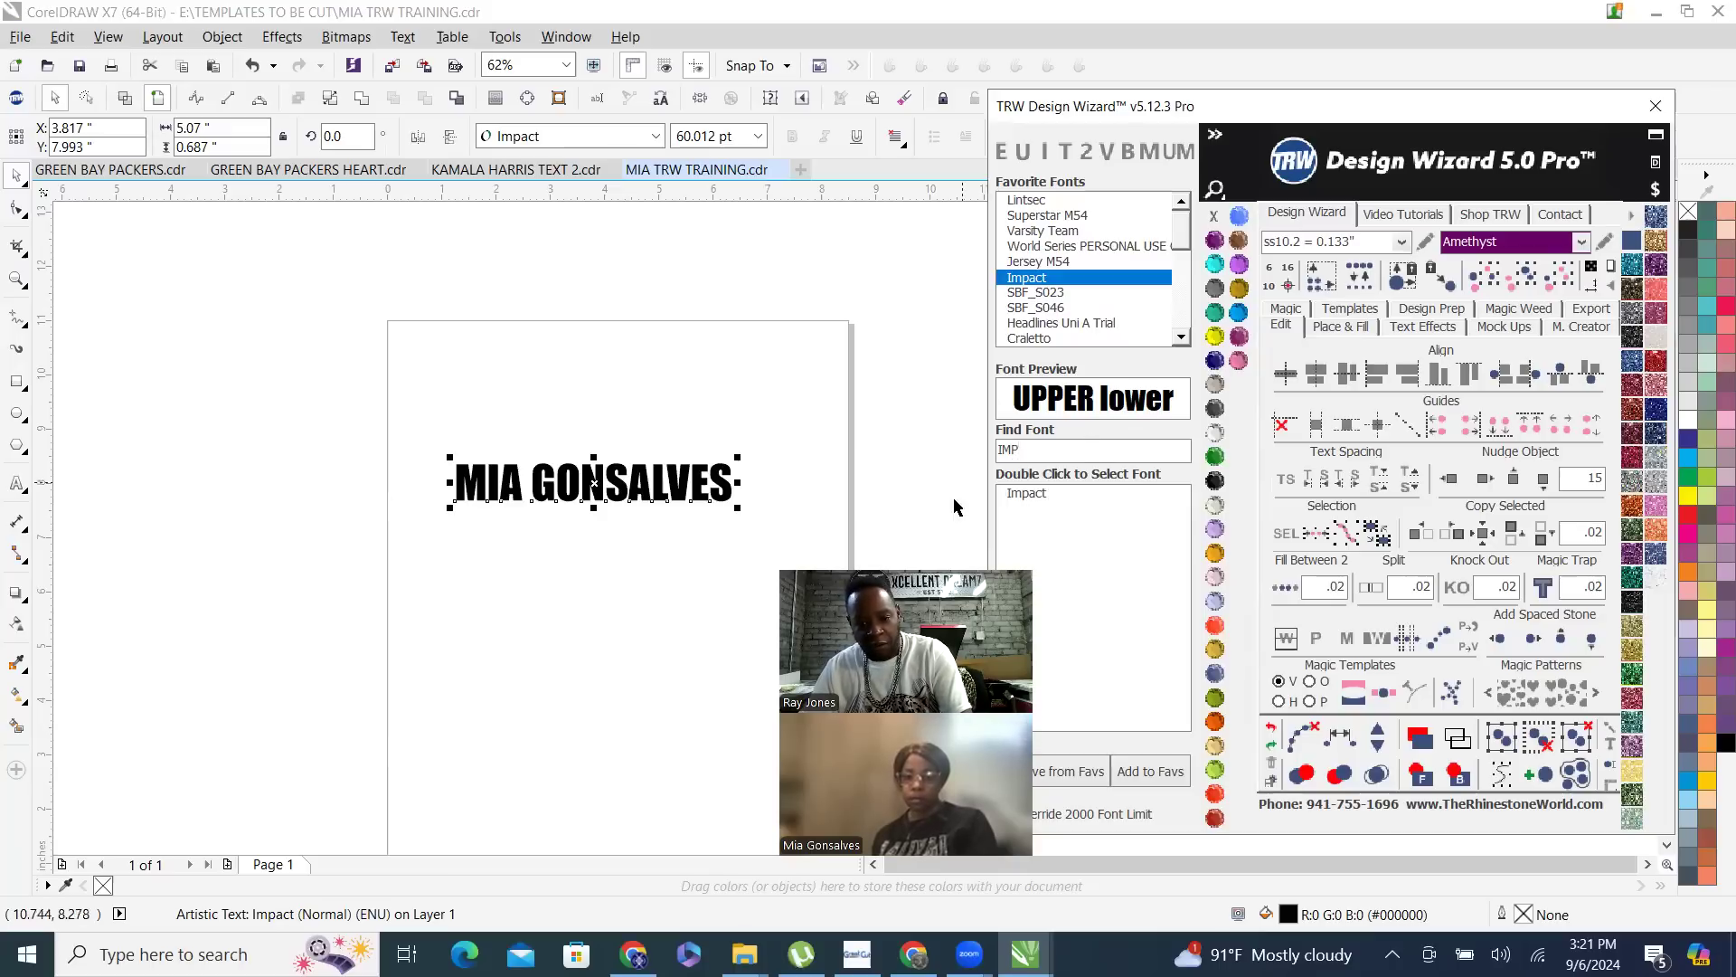
# - Duplicate the name text above the original, set the copy to the favorite font SBF_S046, and preview Impact
pyautogui.click(628, 407)
pyautogui.click(596, 486)
pyautogui.moveTo(589, 401); pyautogui.dragTo(585, 376)
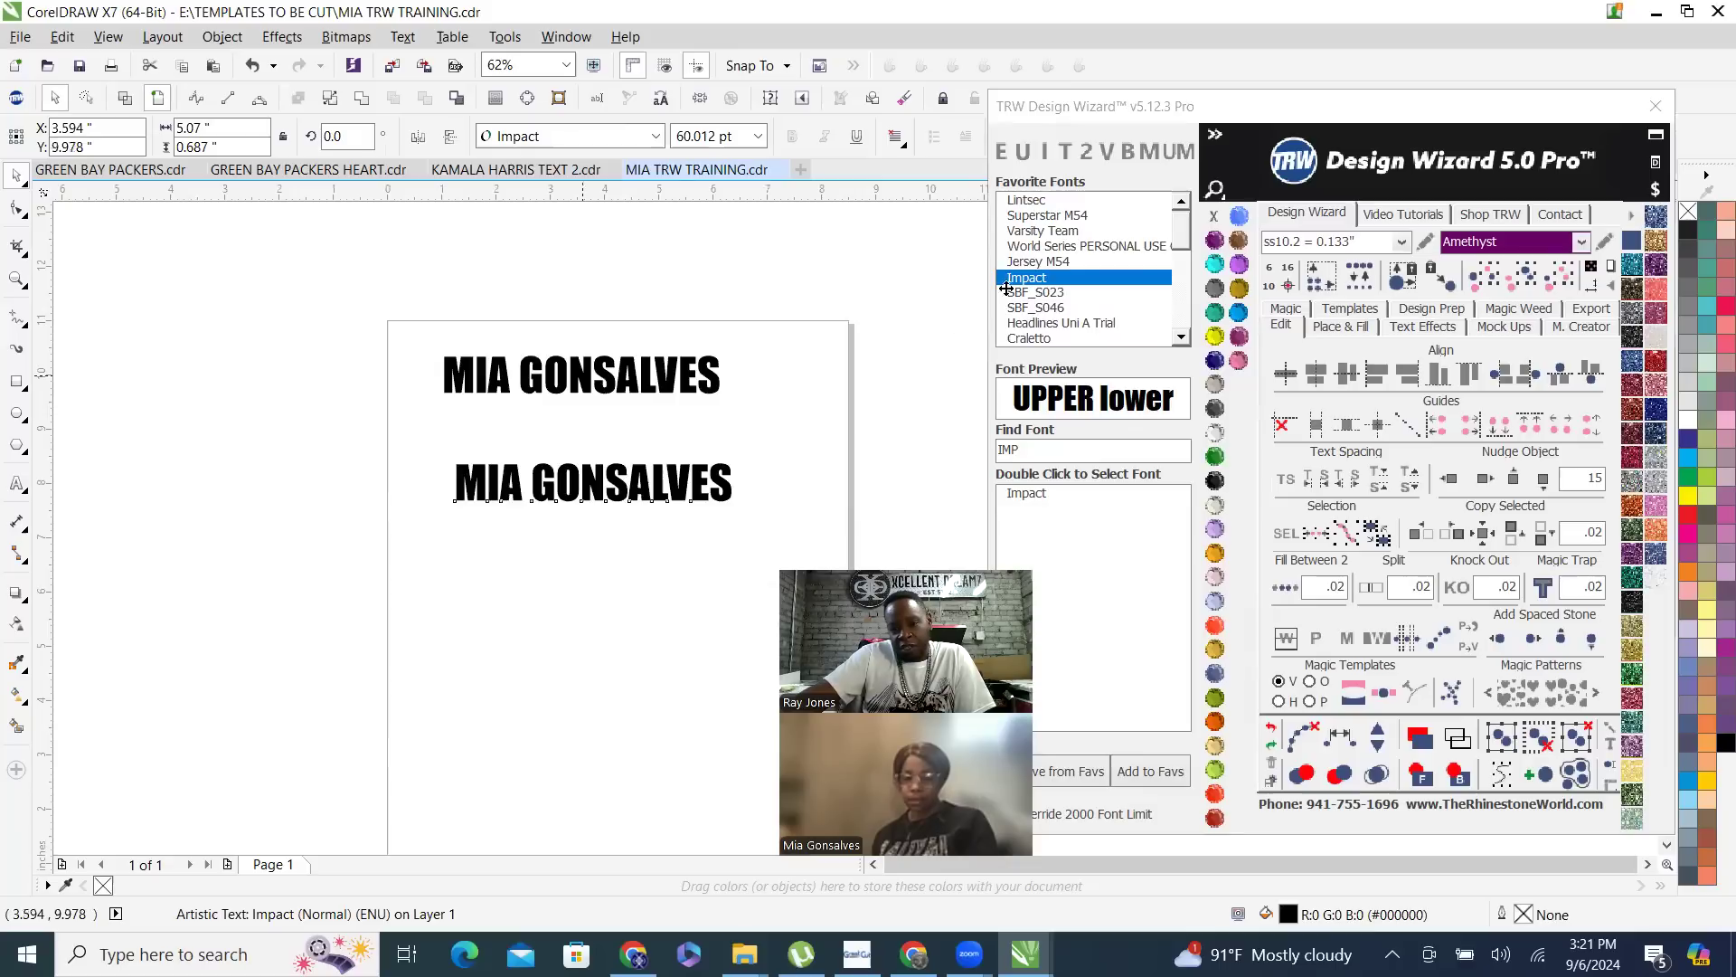
pyautogui.click(1037, 307)
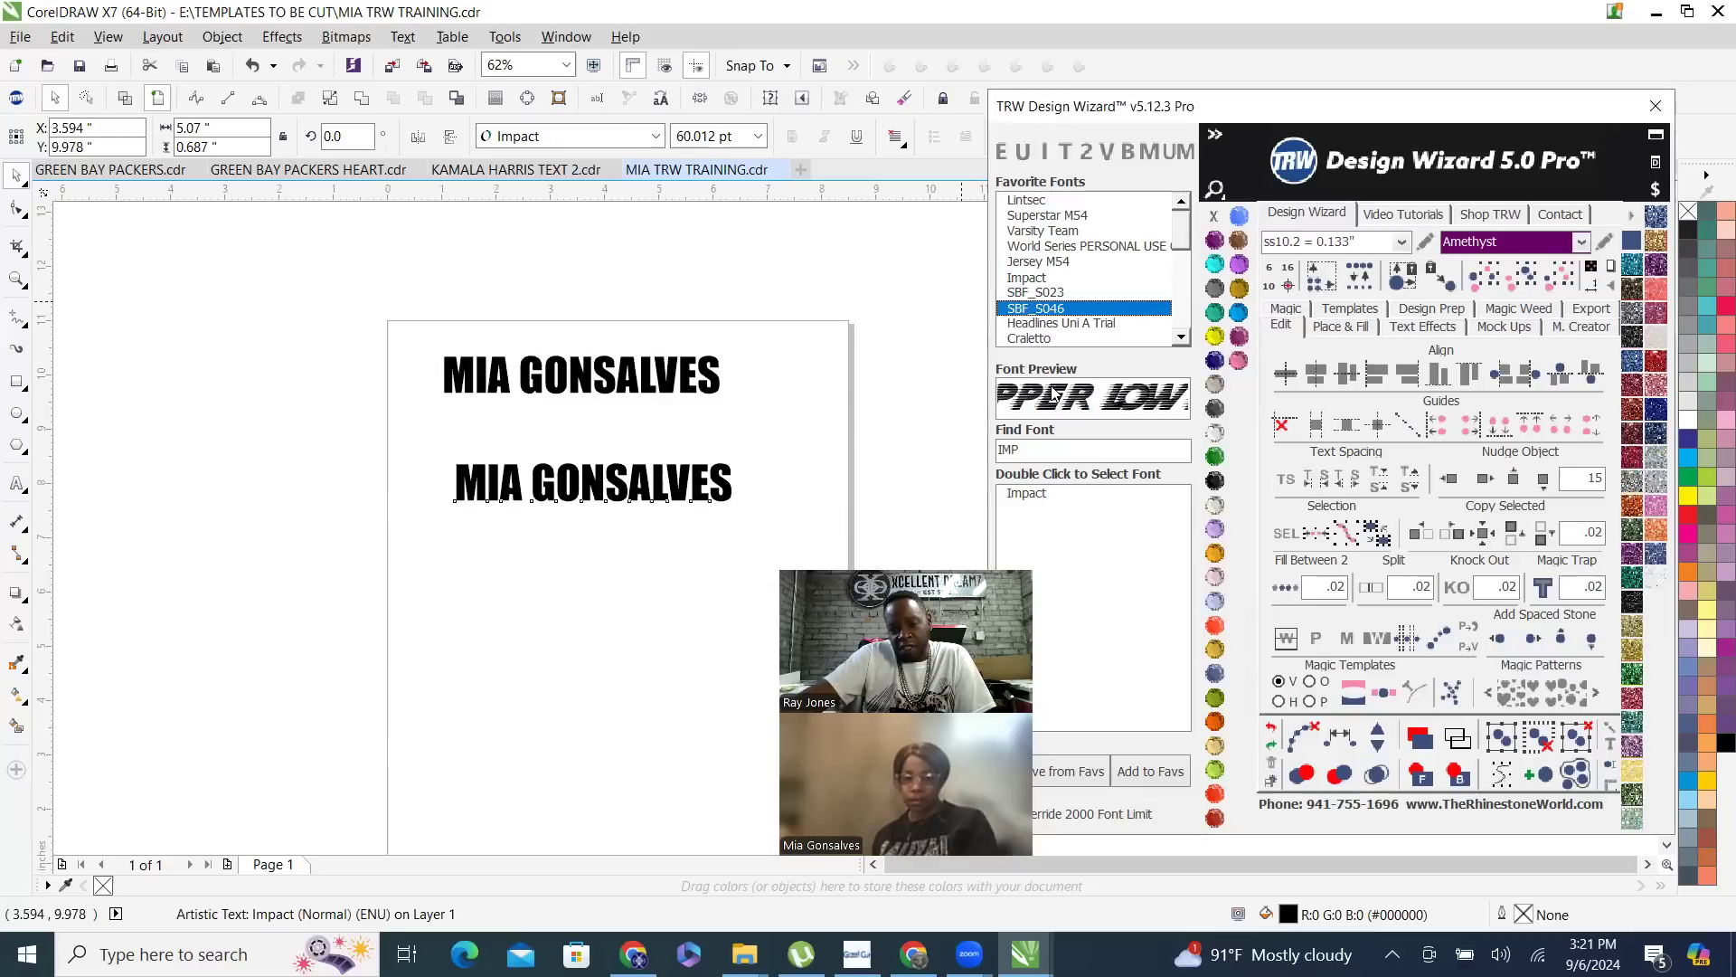
pyautogui.click(1032, 495)
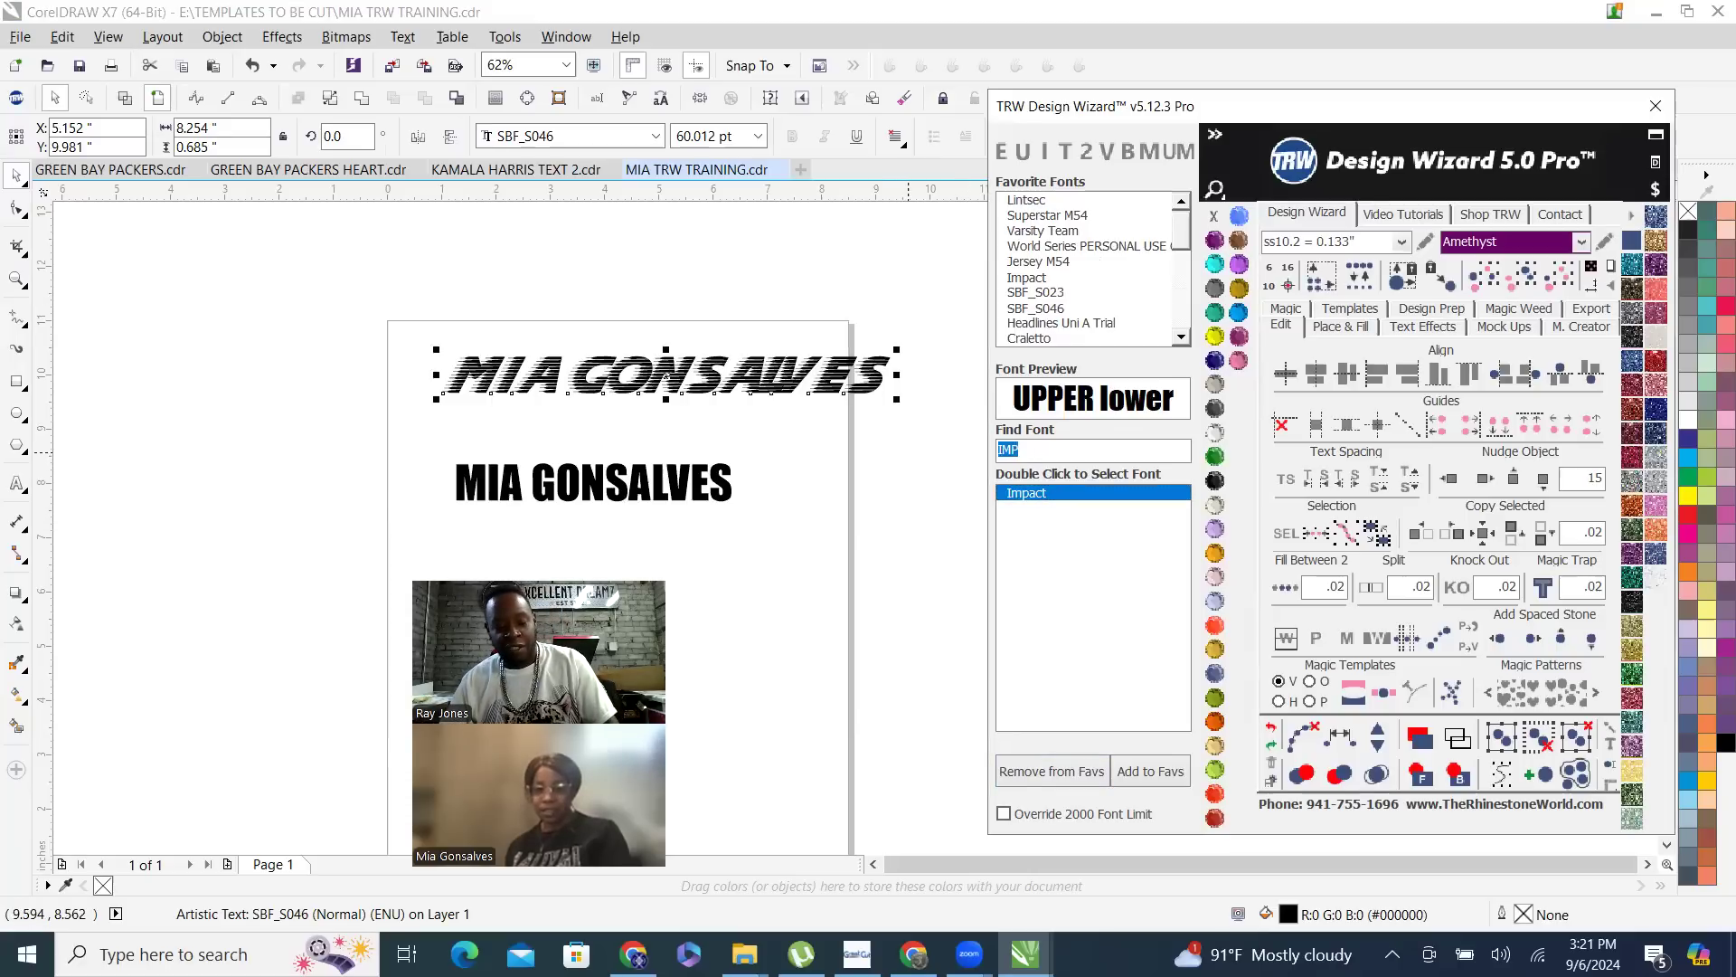
# - Search the fonts for CHA and apply Schadow BT, followed by Everything Has Changed, to the upper name copy
pyautogui.write('C')
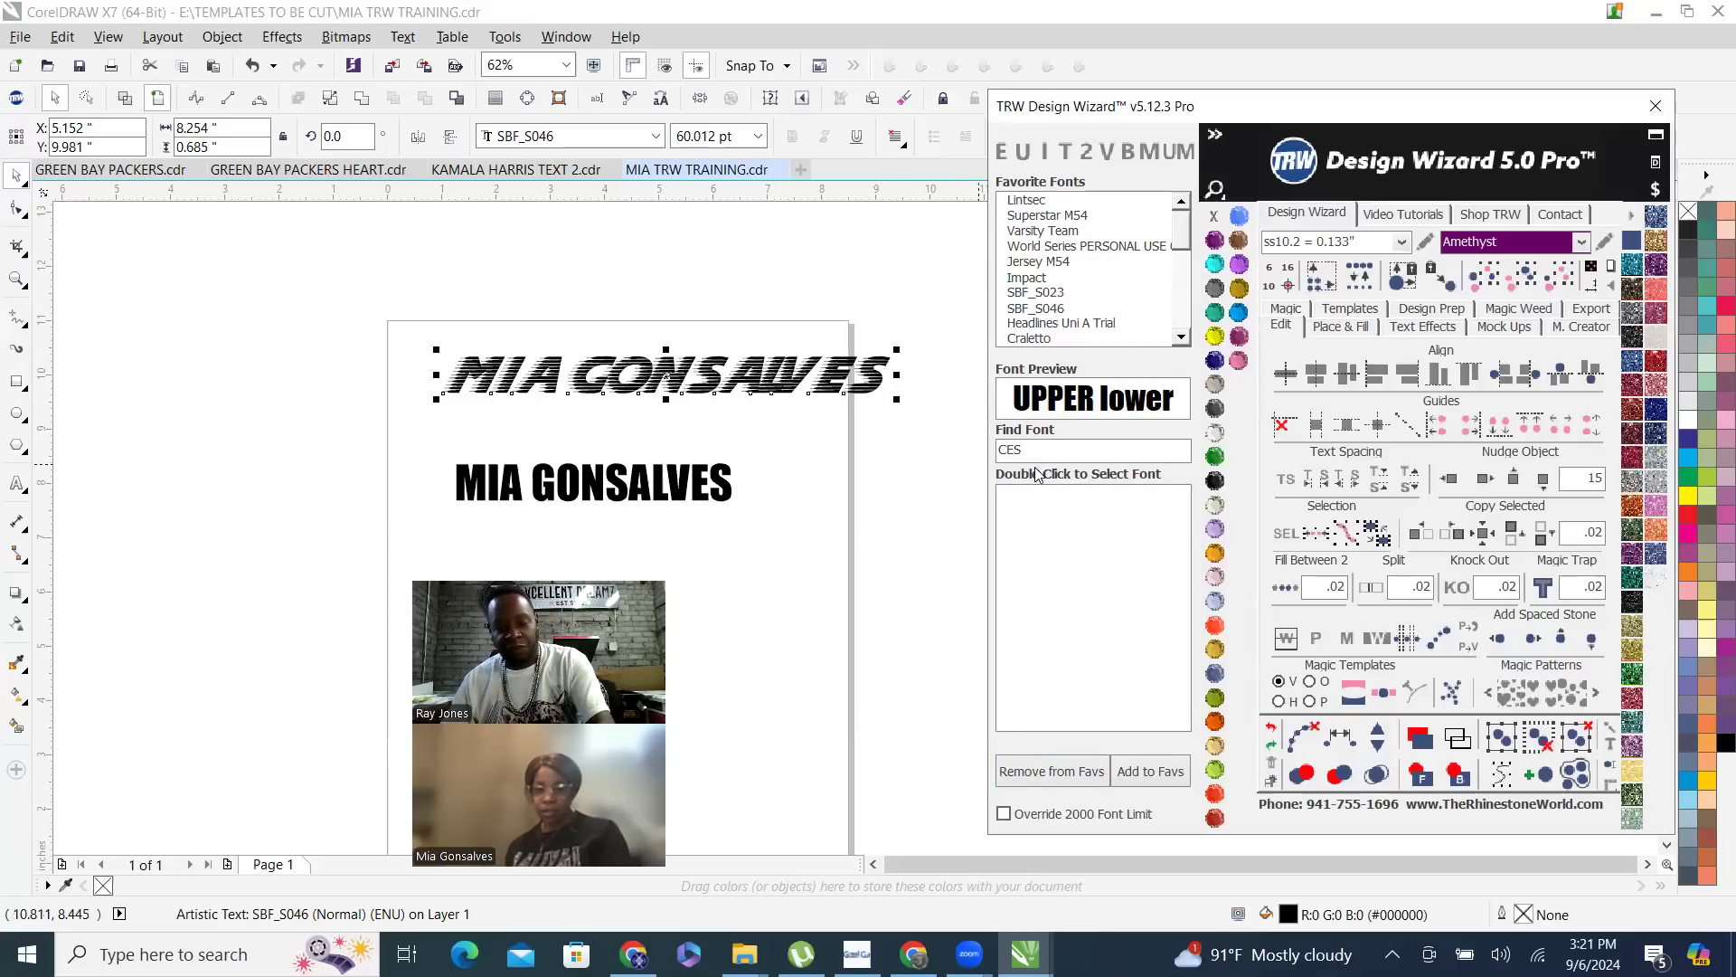
pyautogui.write('HA')
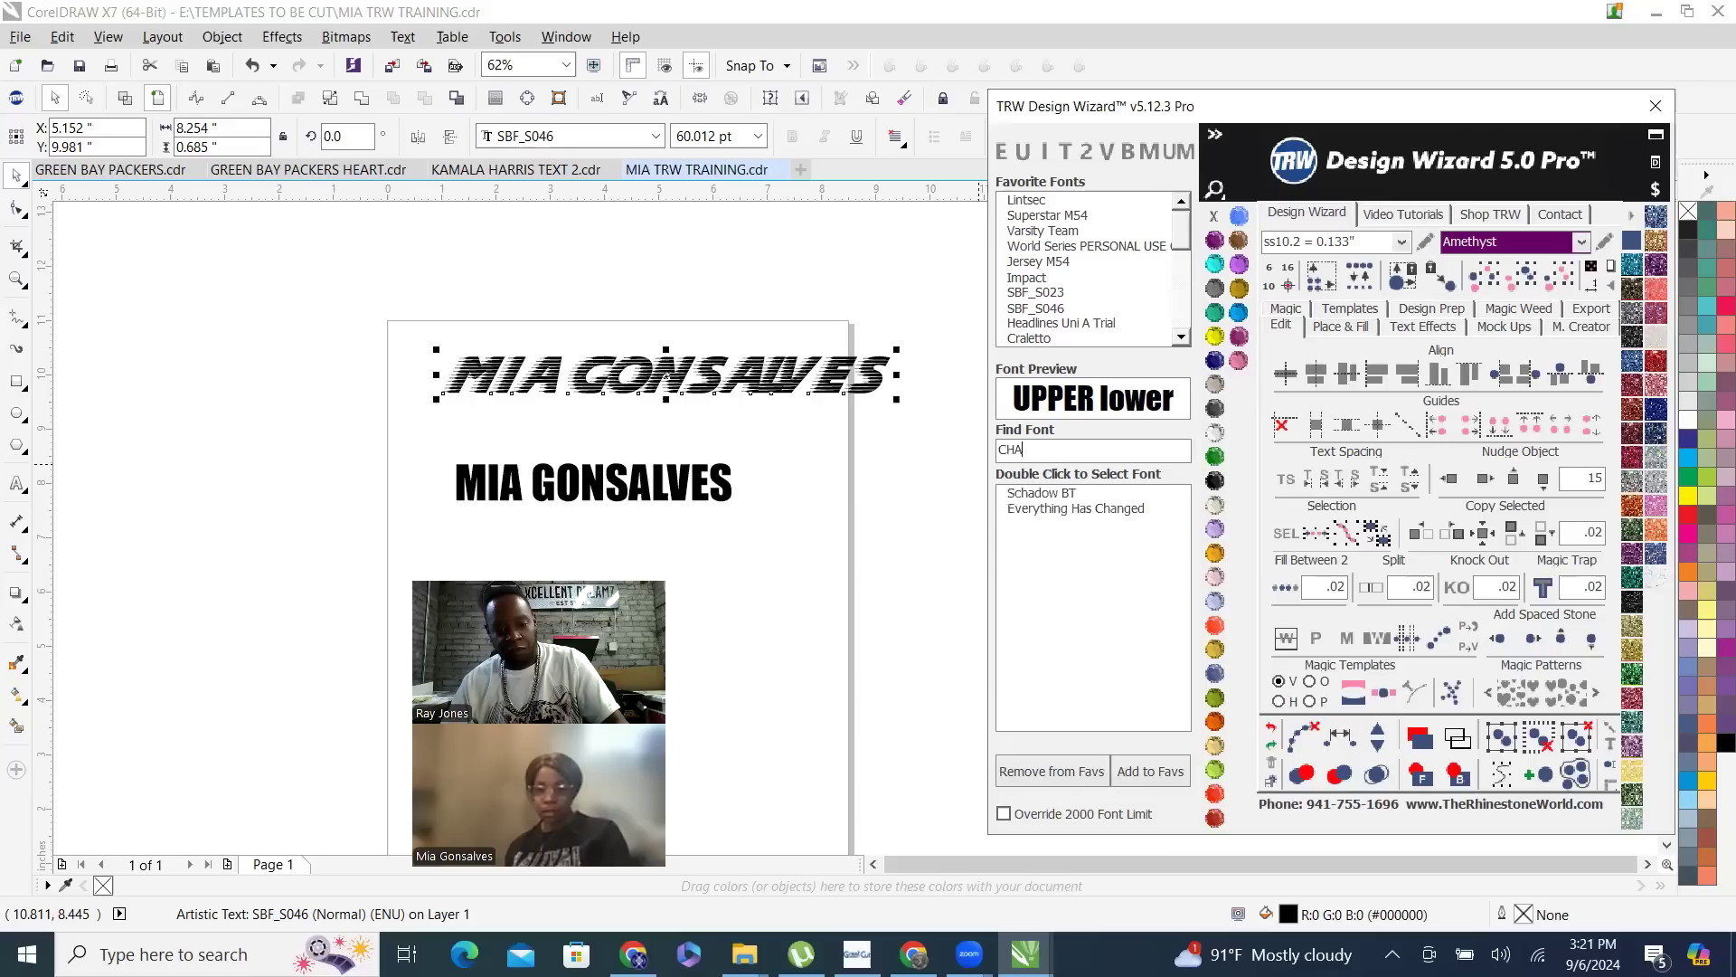
pyautogui.doubleClick(1065, 497)
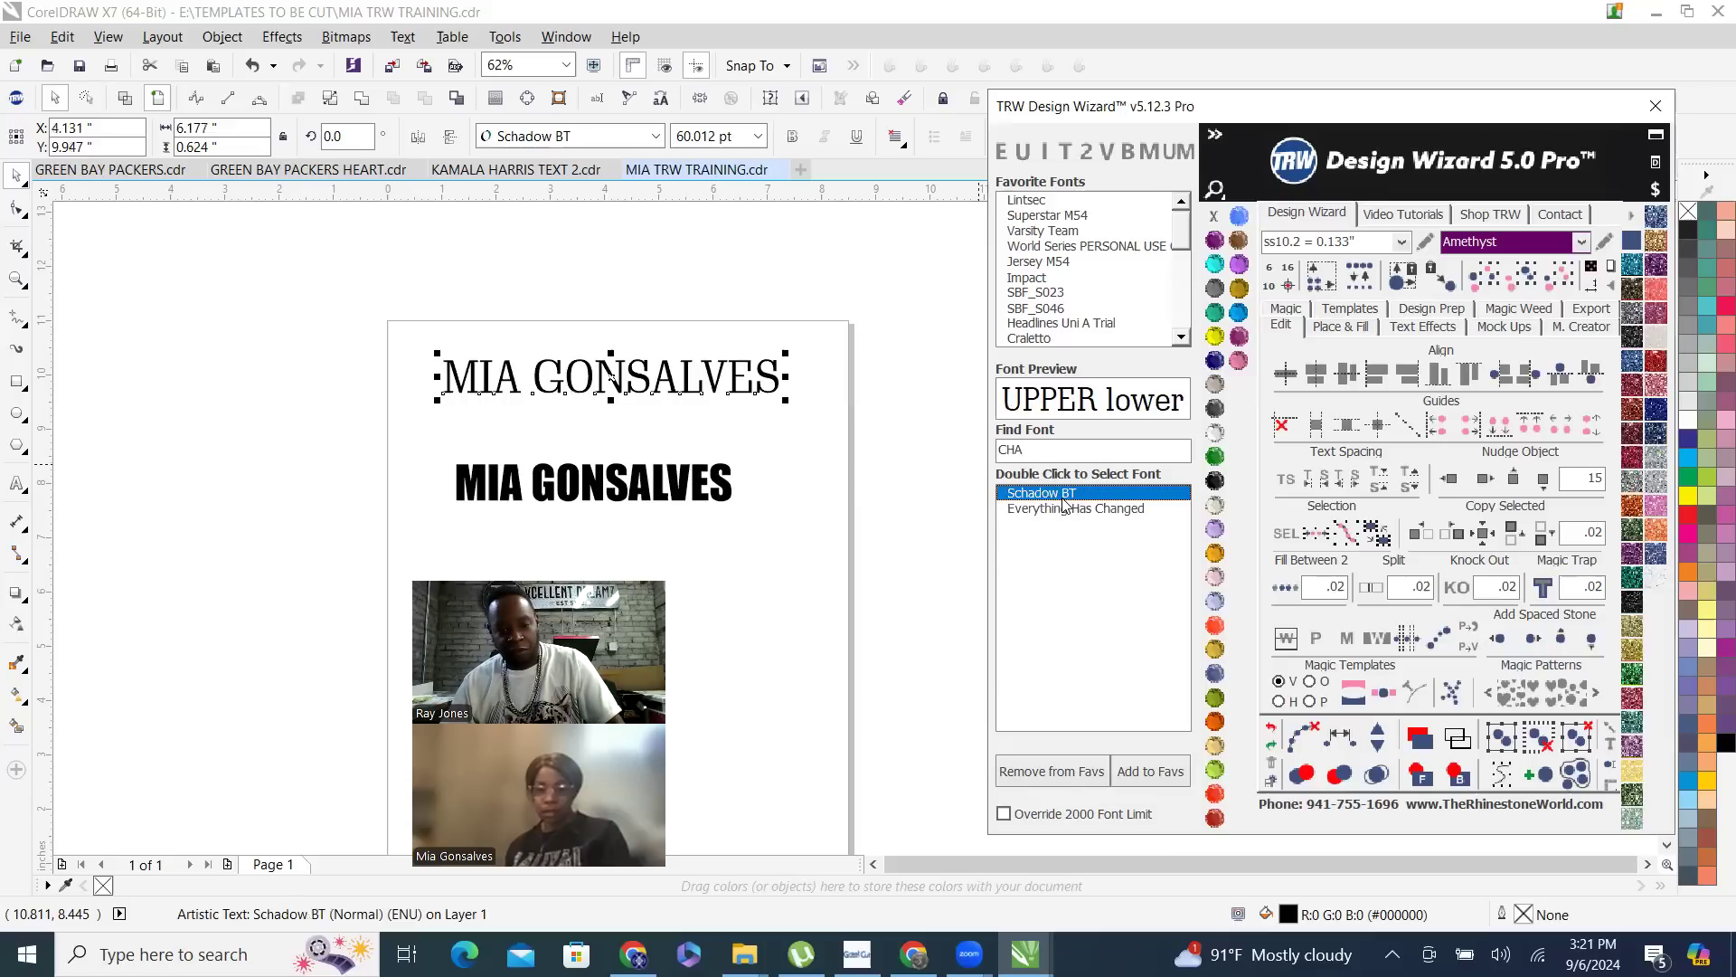
pyautogui.doubleClick(1114, 509)
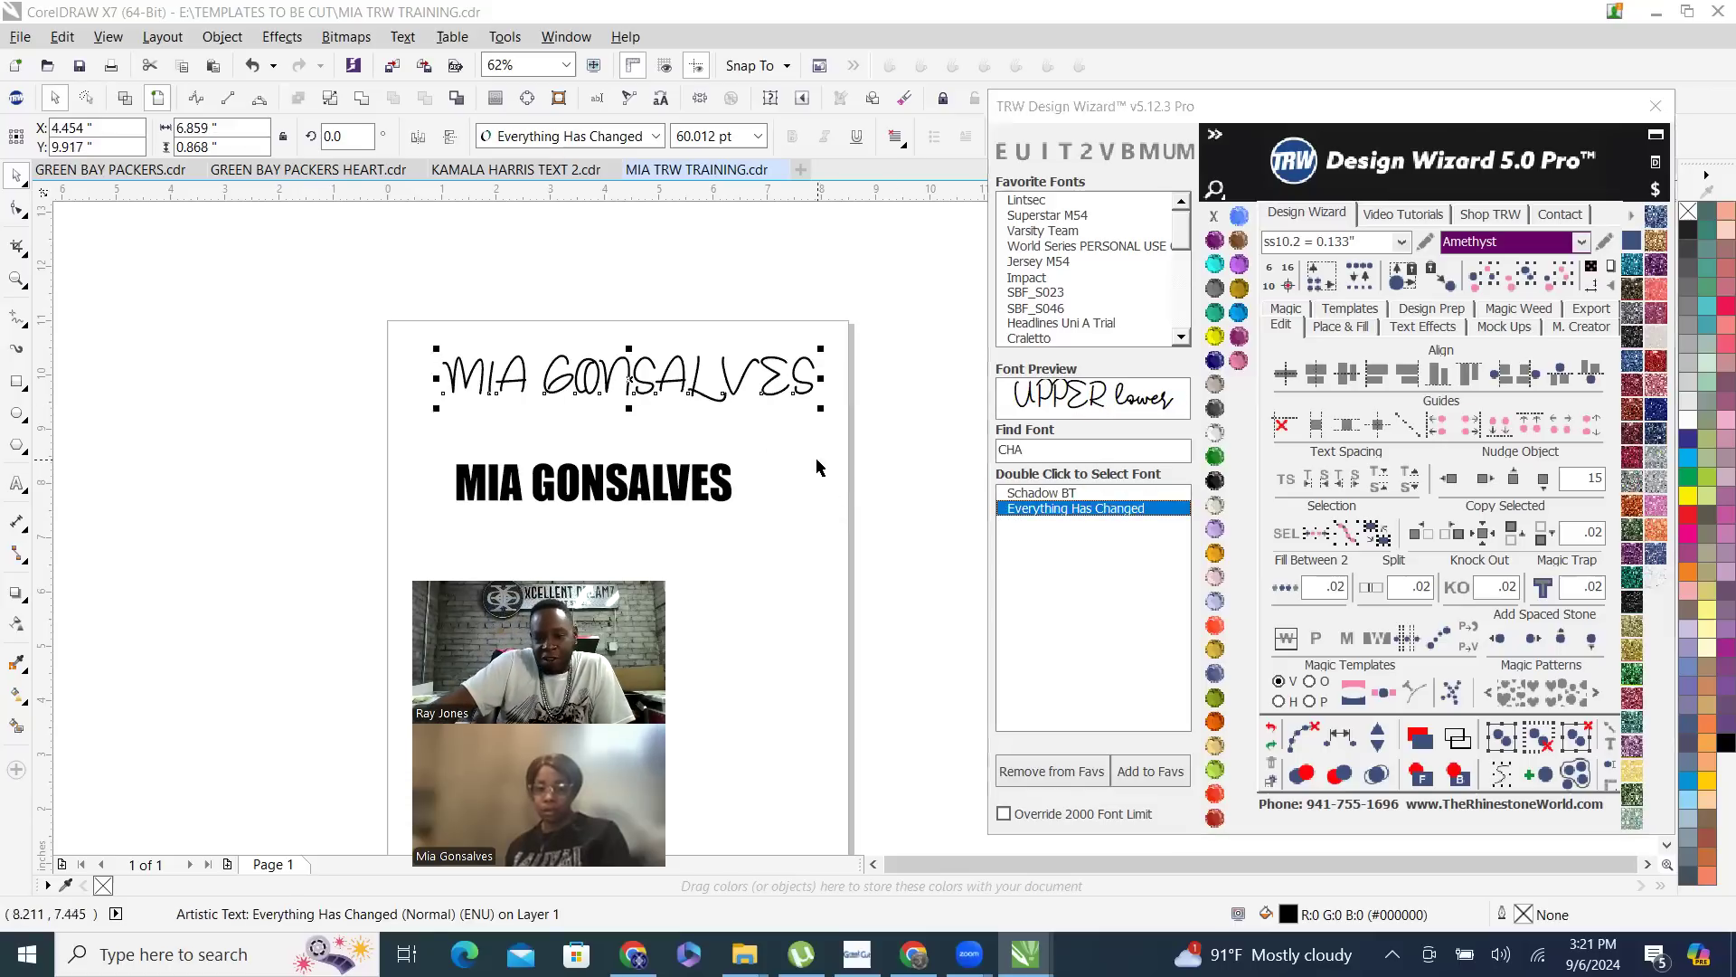
# - Delete the upper copy of the name text set in Everything Has Changed
pyautogui.scroll(4, 697, 398)
pyautogui.press('Escape')
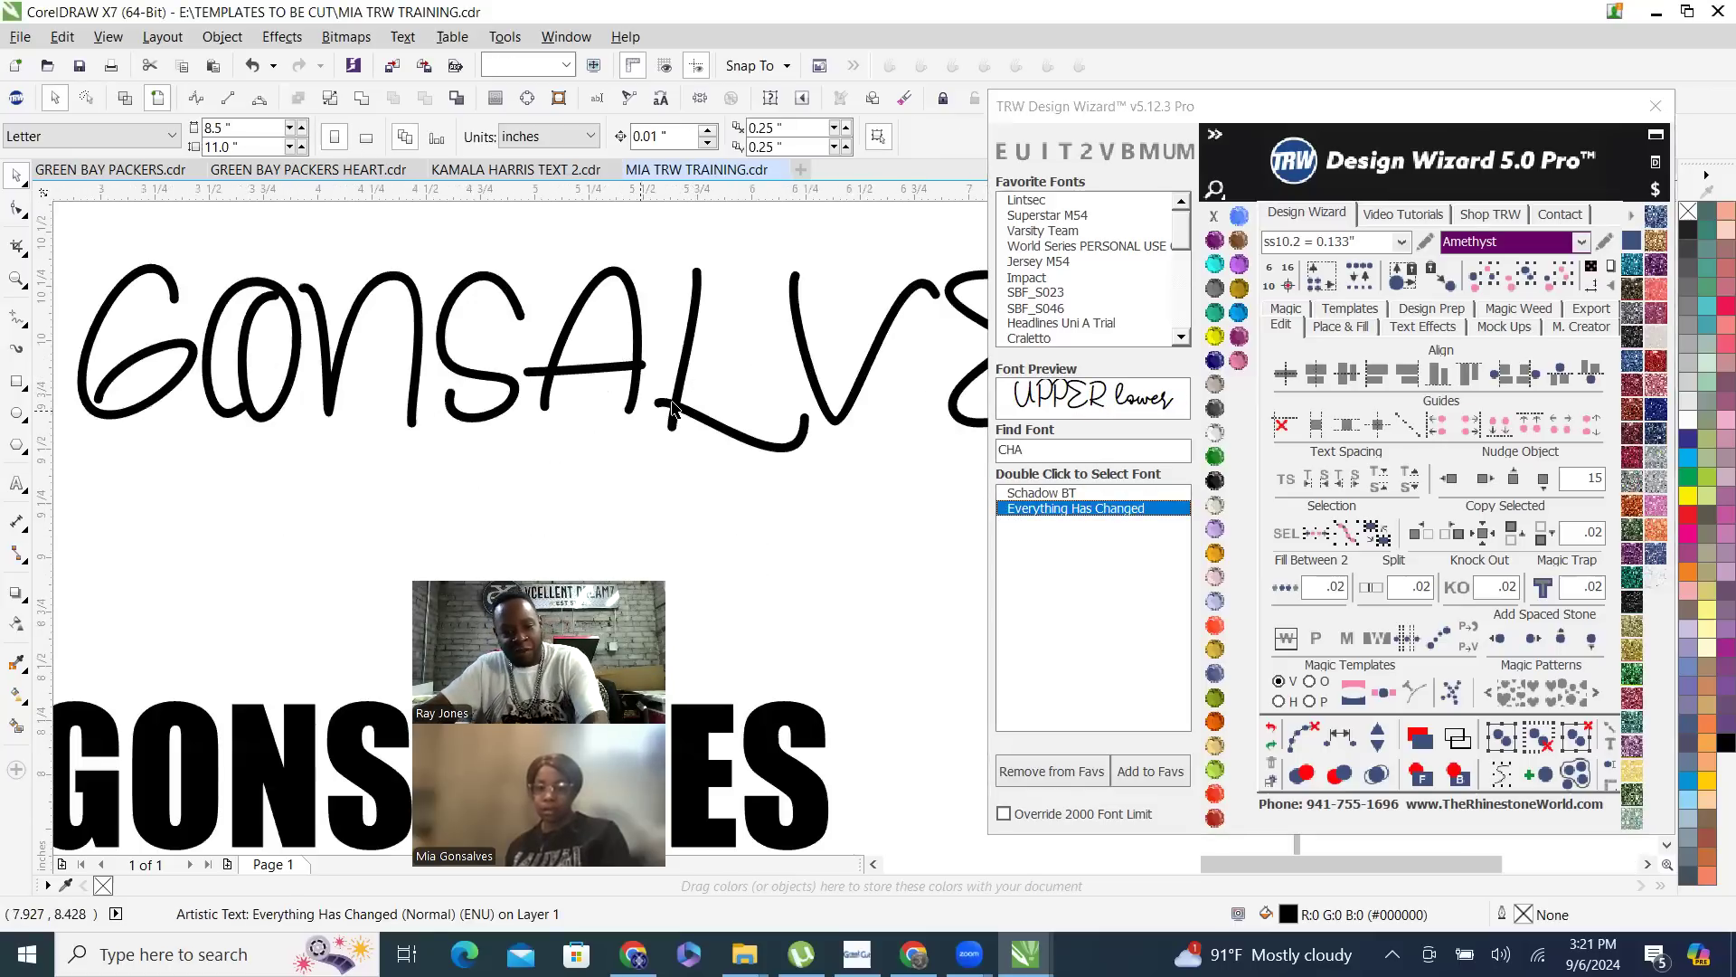
pyautogui.click(674, 414)
pyautogui.press('Delete')
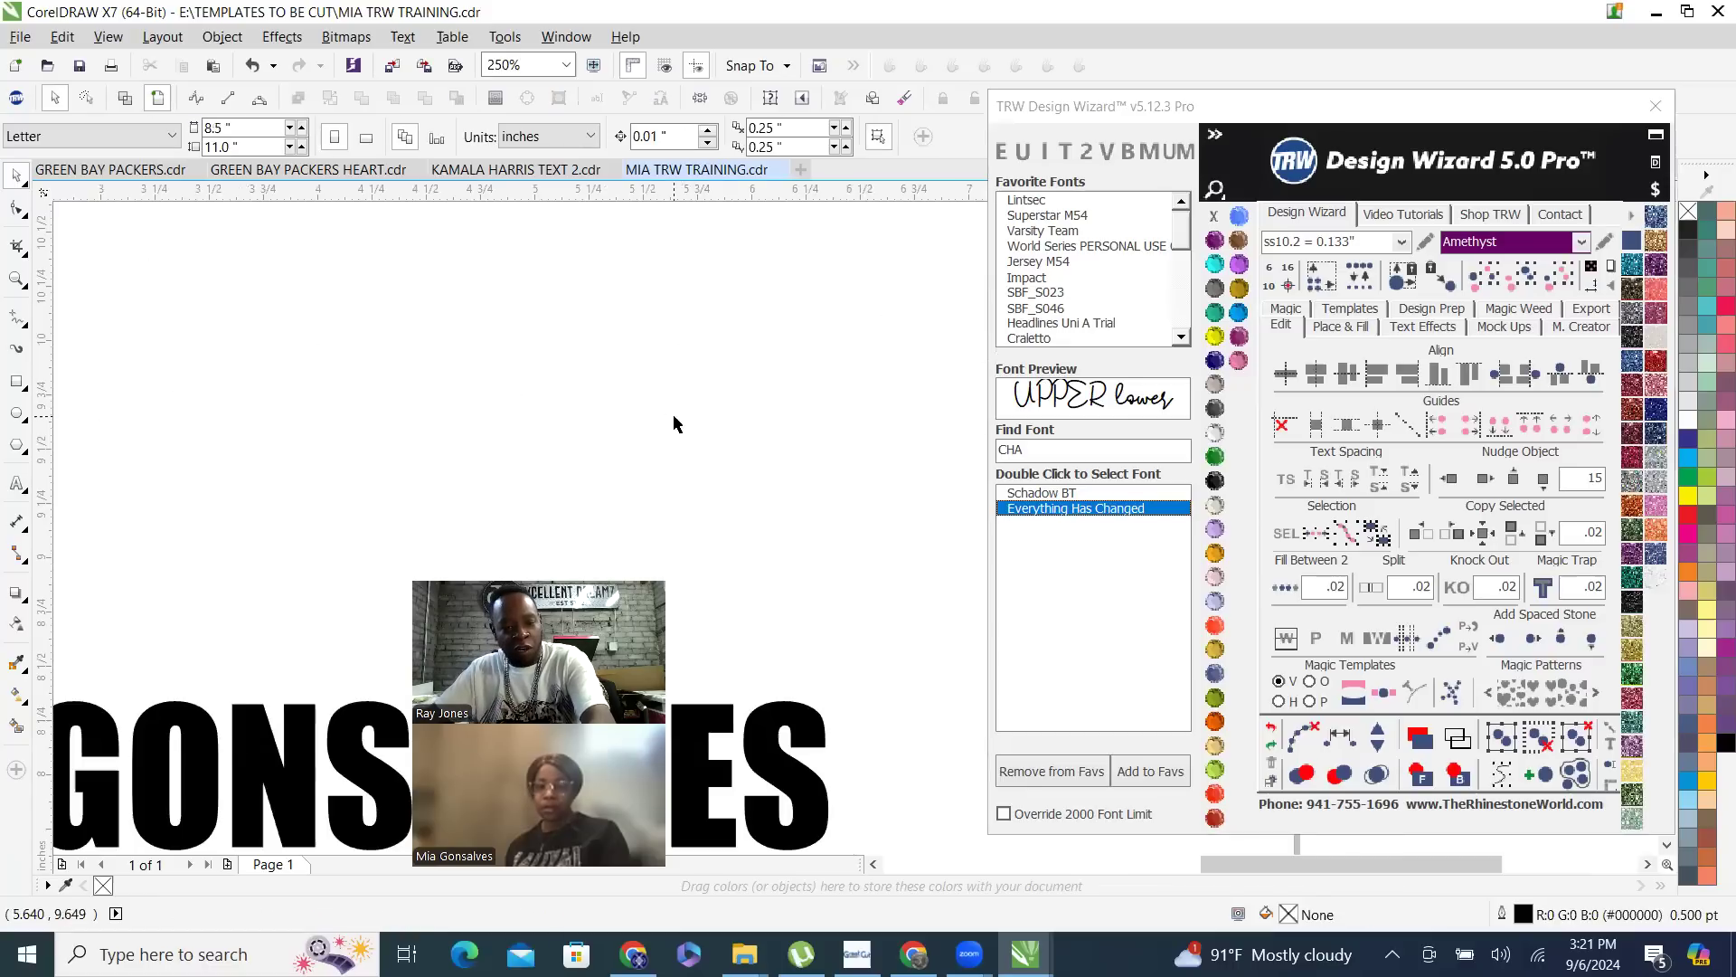
# - Move the remaining Impact name text up and right to about X 4.61, Y 8.75 inches
pyautogui.scroll(-3, 702, 417)
pyautogui.scroll(-1, 647, 426)
pyautogui.scroll(1, 589, 471)
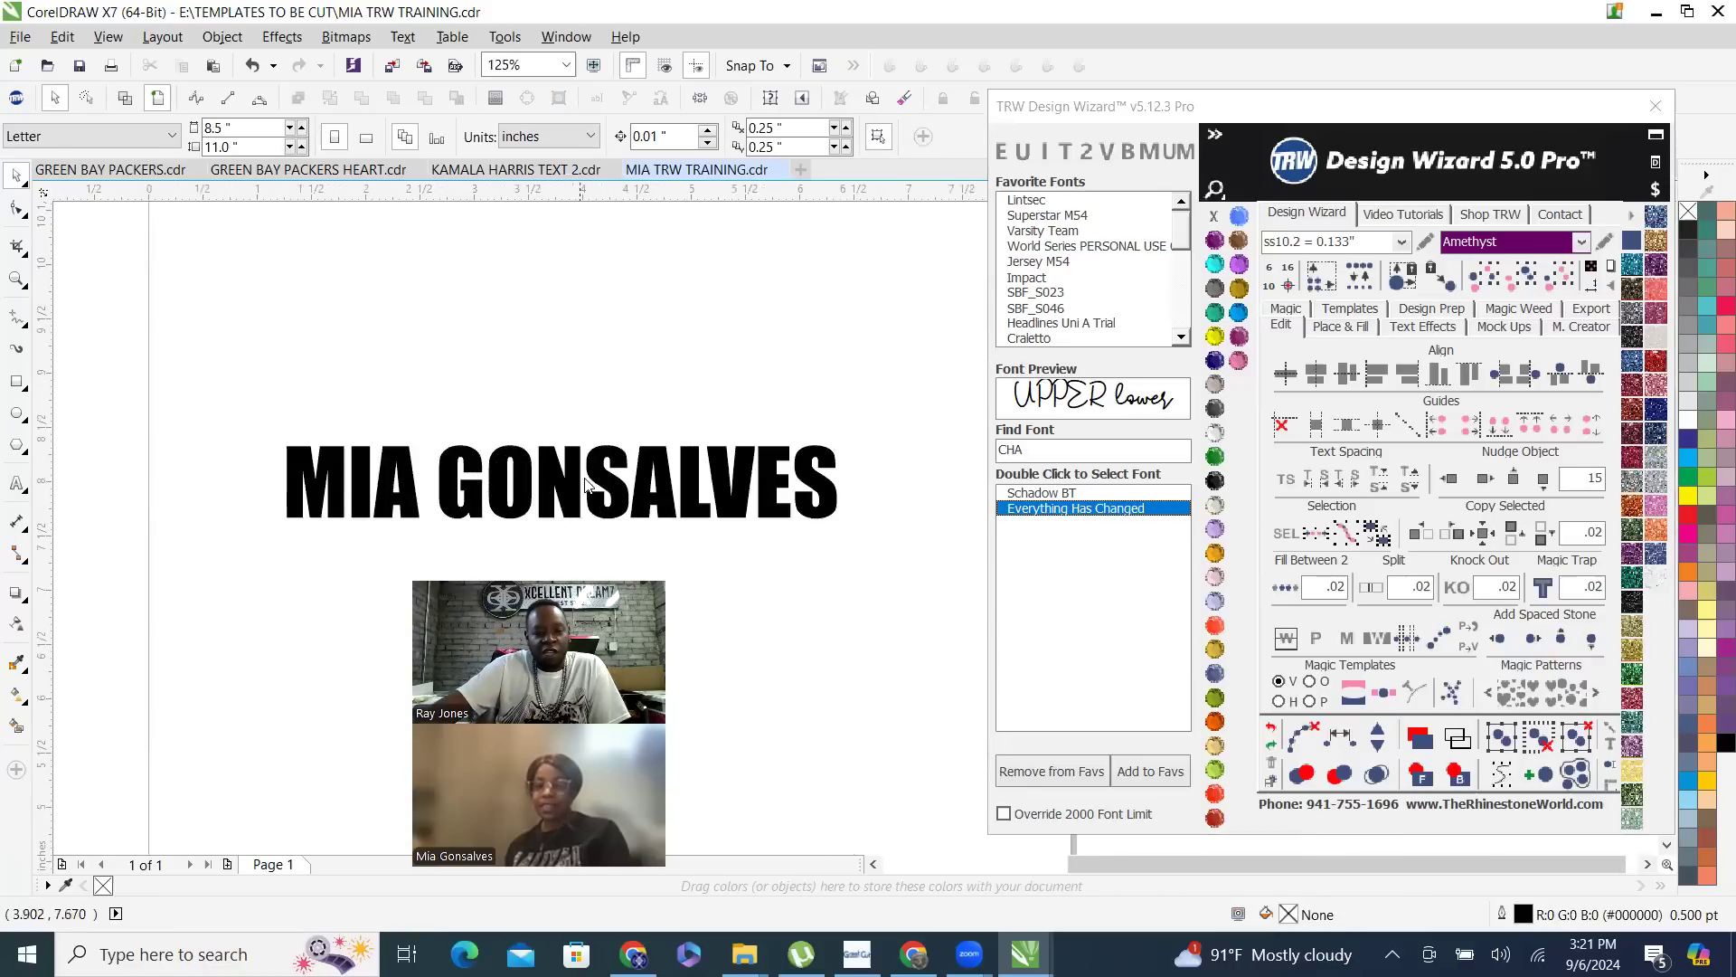
pyautogui.moveTo(590, 467); pyautogui.dragTo(671, 377)
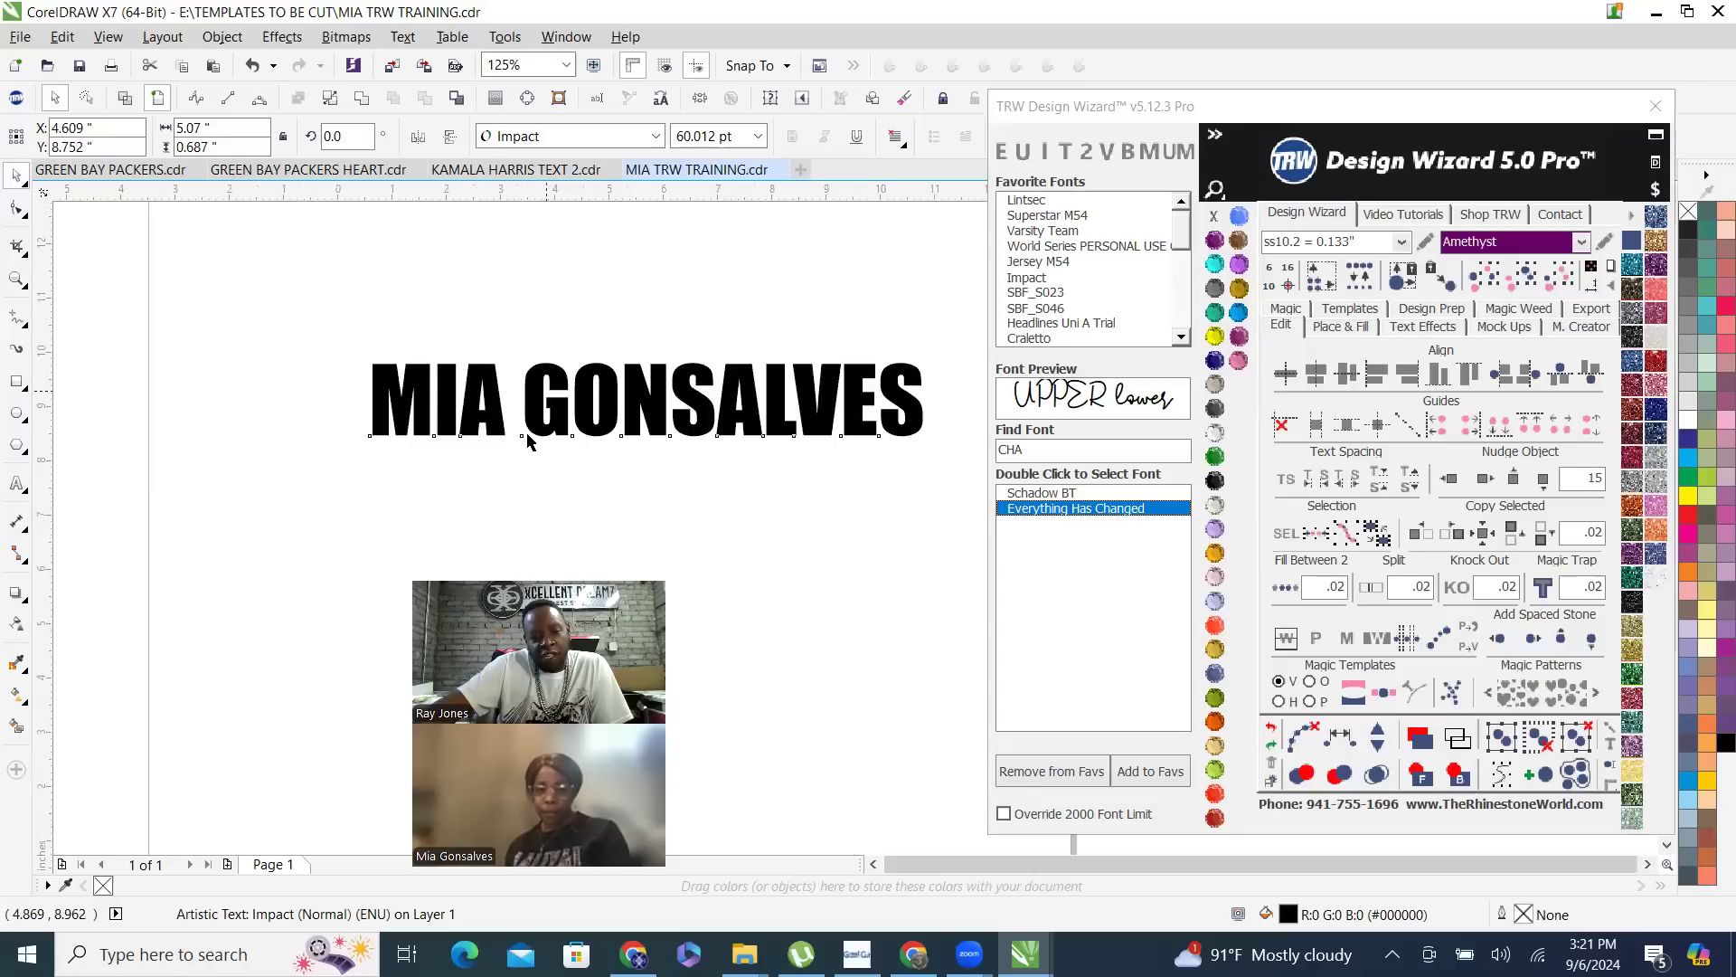
pyautogui.scroll(-1, 528, 438)
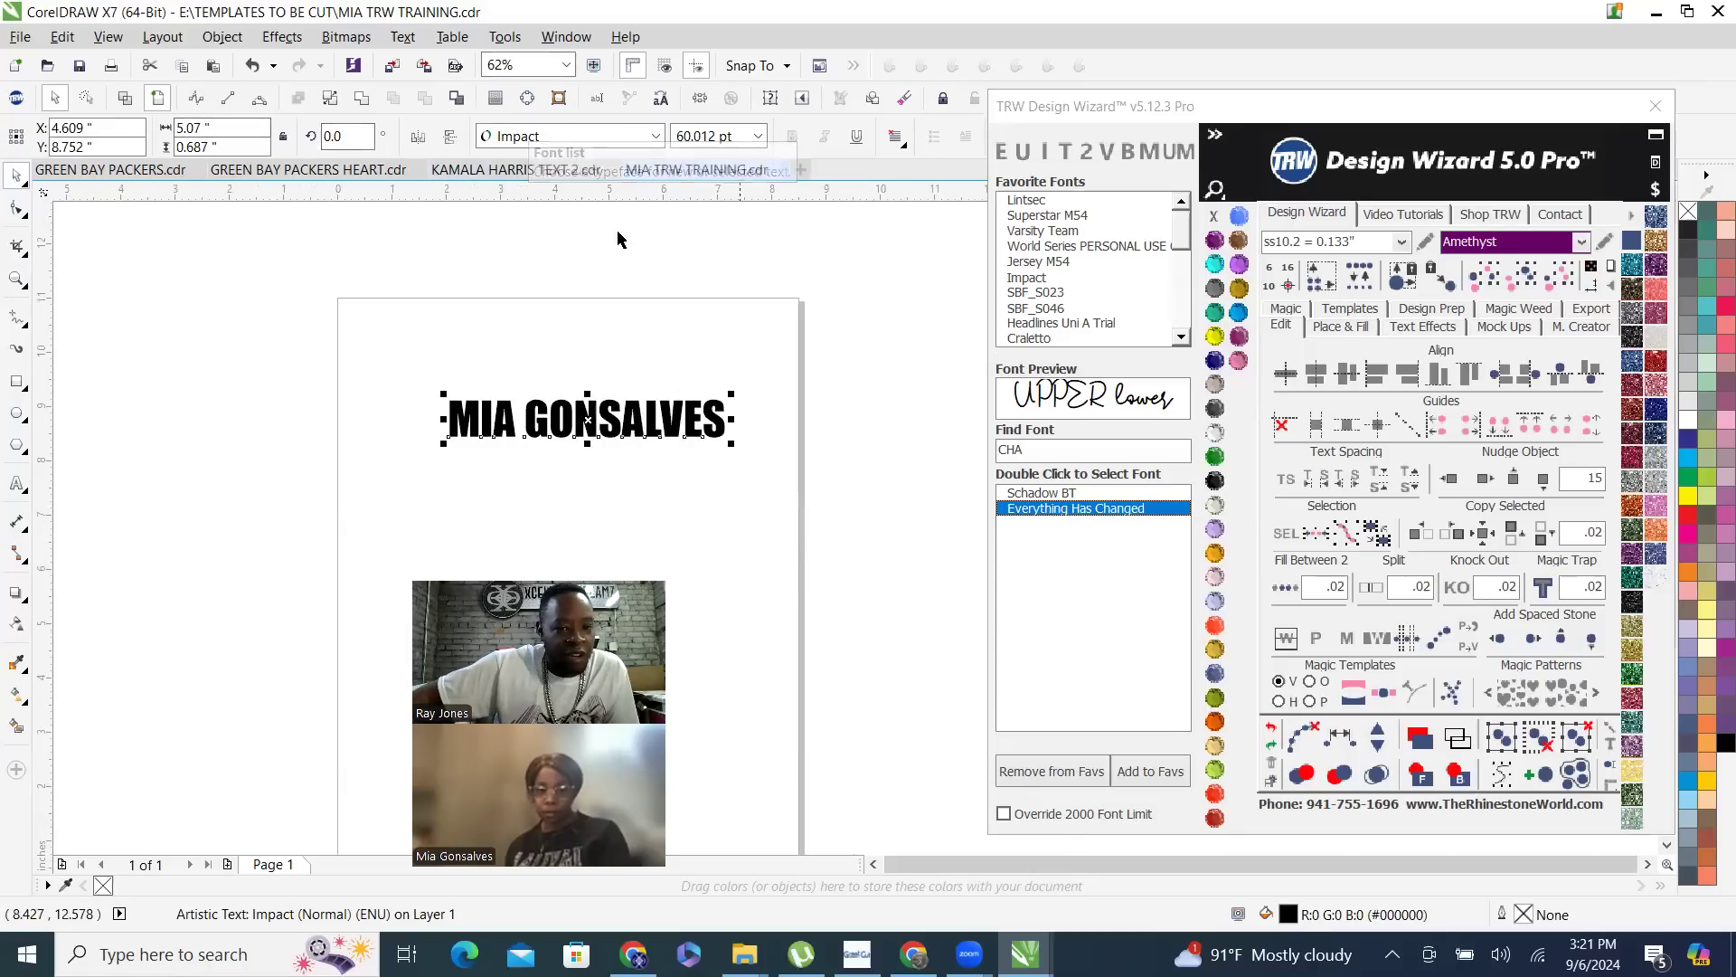
# - Reselect the name text and move it to the lower part of the page, about X 2.93, Y 2.82 inches
pyautogui.moveTo(575, 434); pyautogui.dragTo(605, 436)
pyautogui.scroll(1, 582, 430)
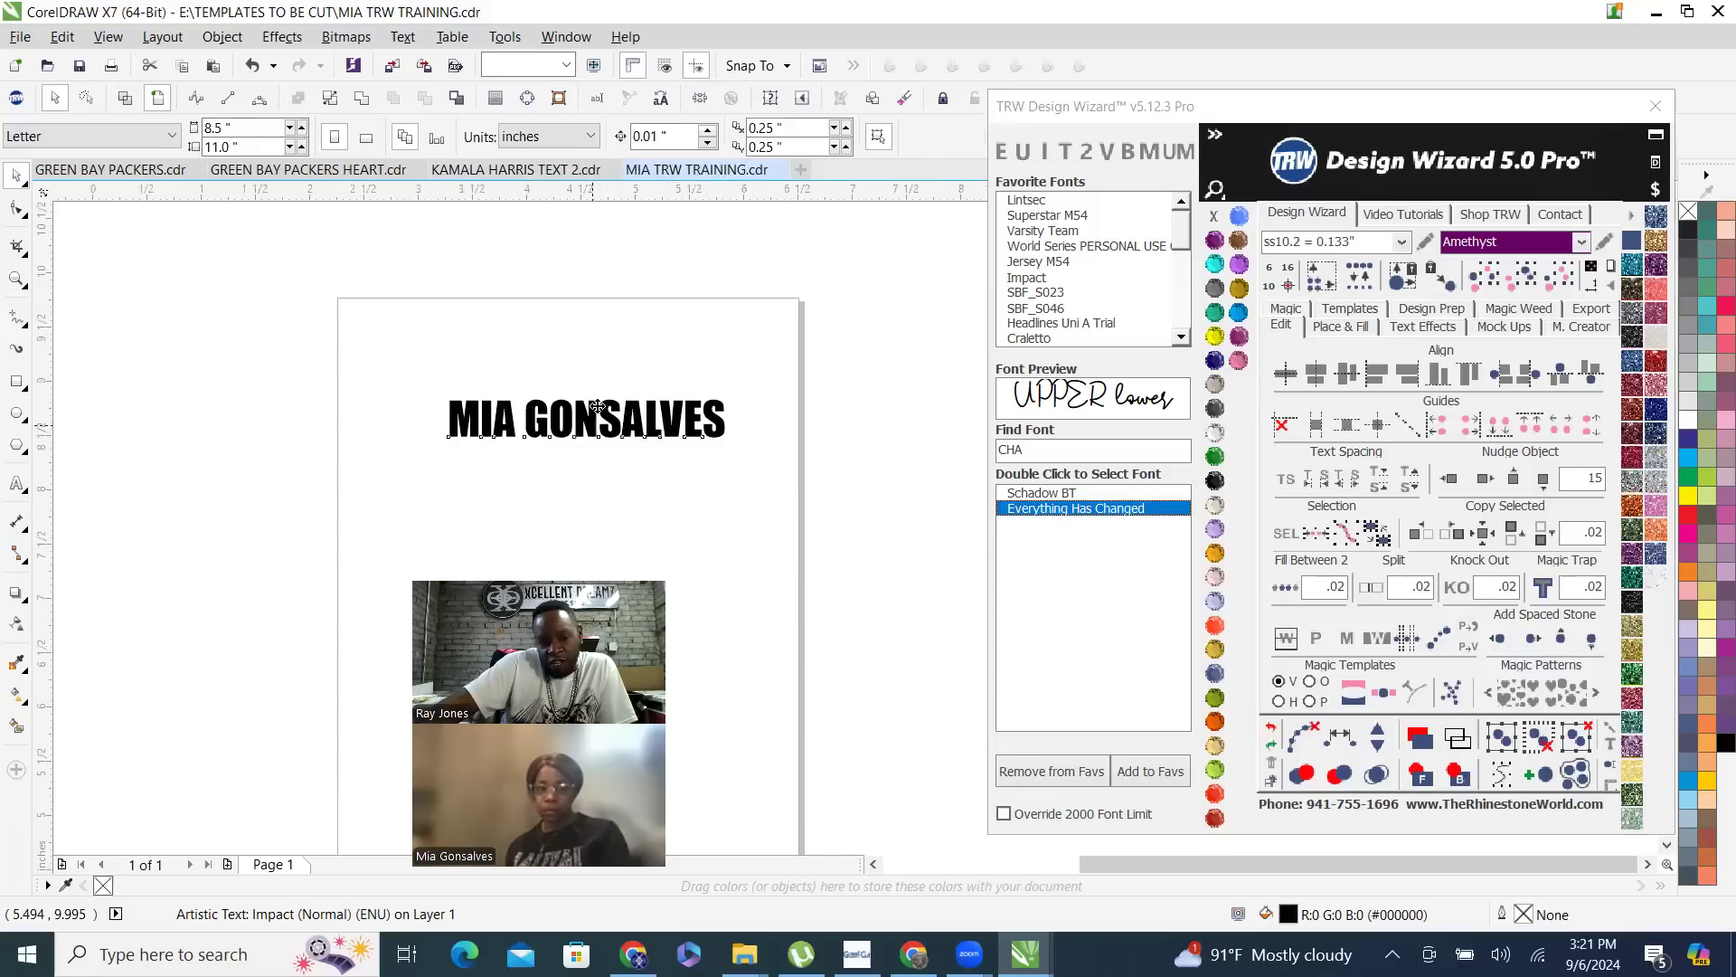
pyautogui.click(588, 411)
pyautogui.click(407, 326)
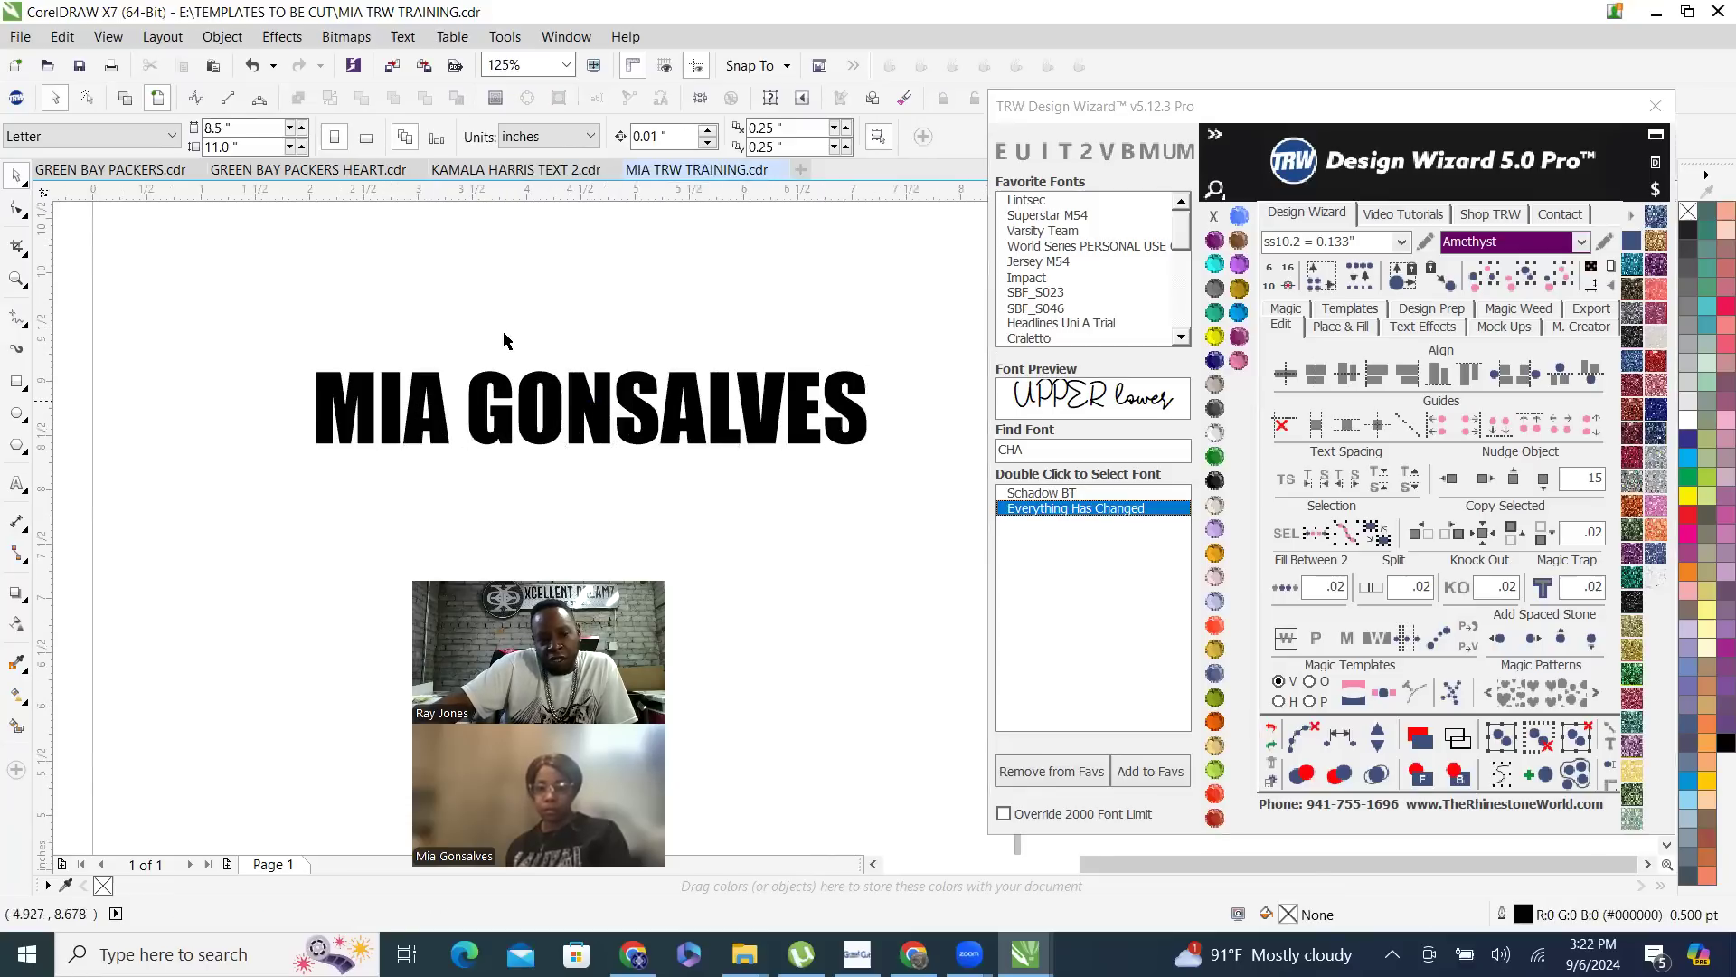
pyautogui.scroll(-1, 502, 335)
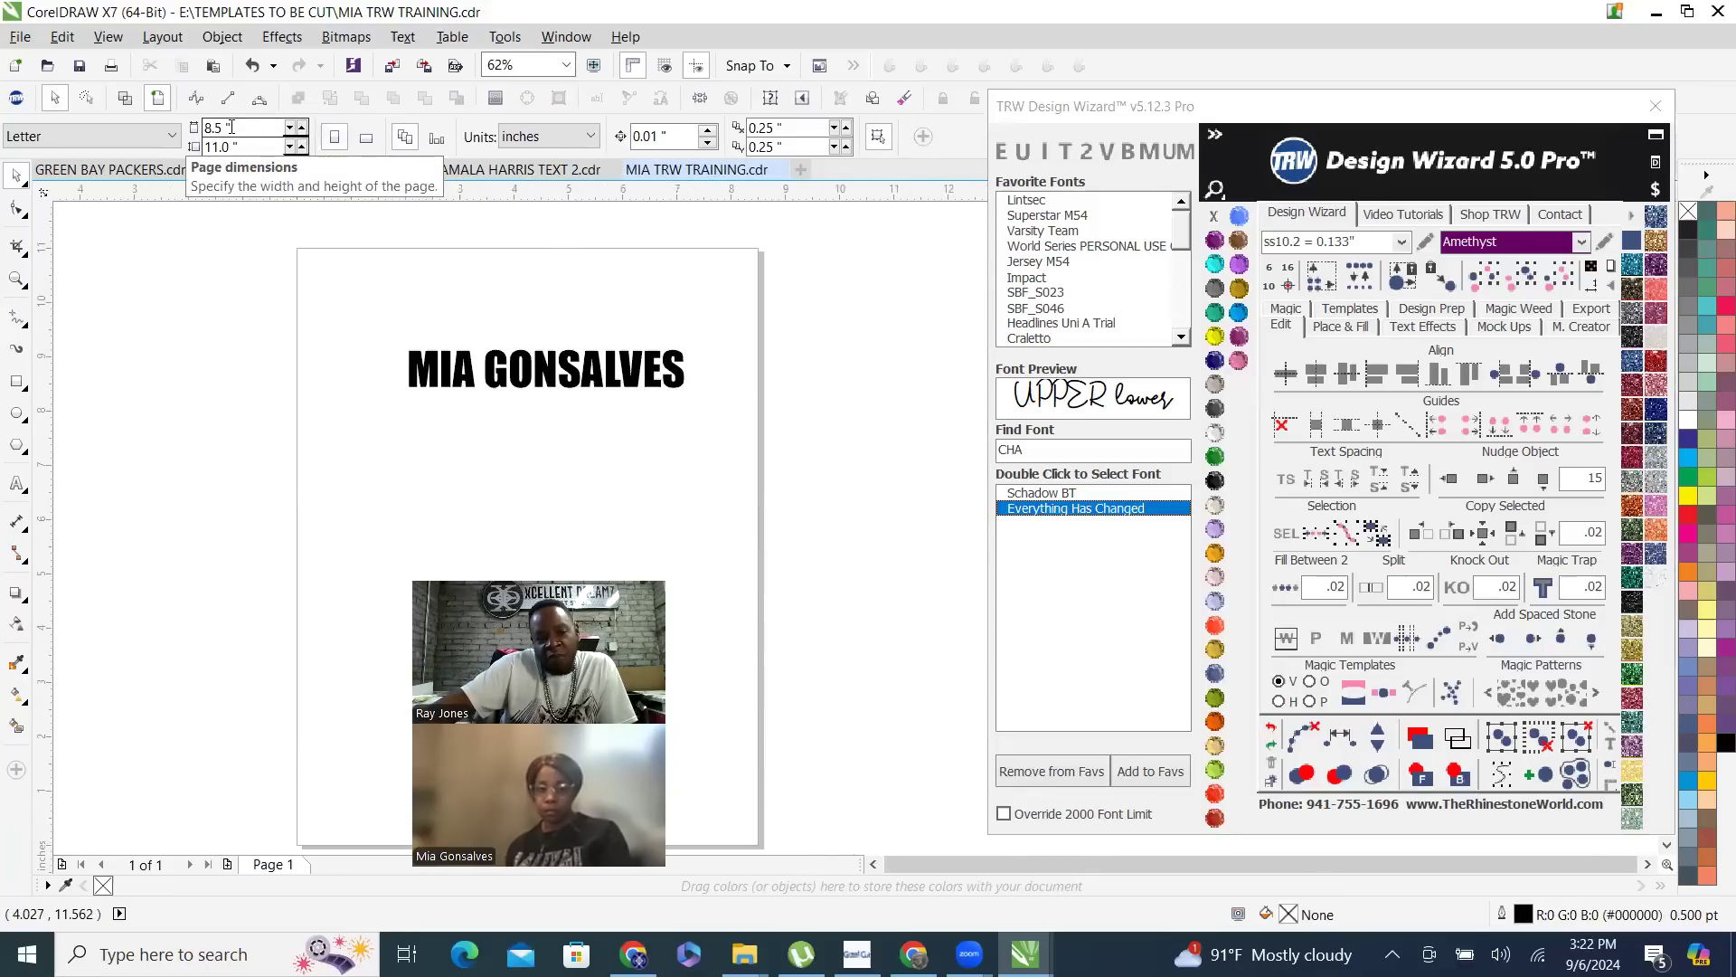
pyautogui.click(510, 370)
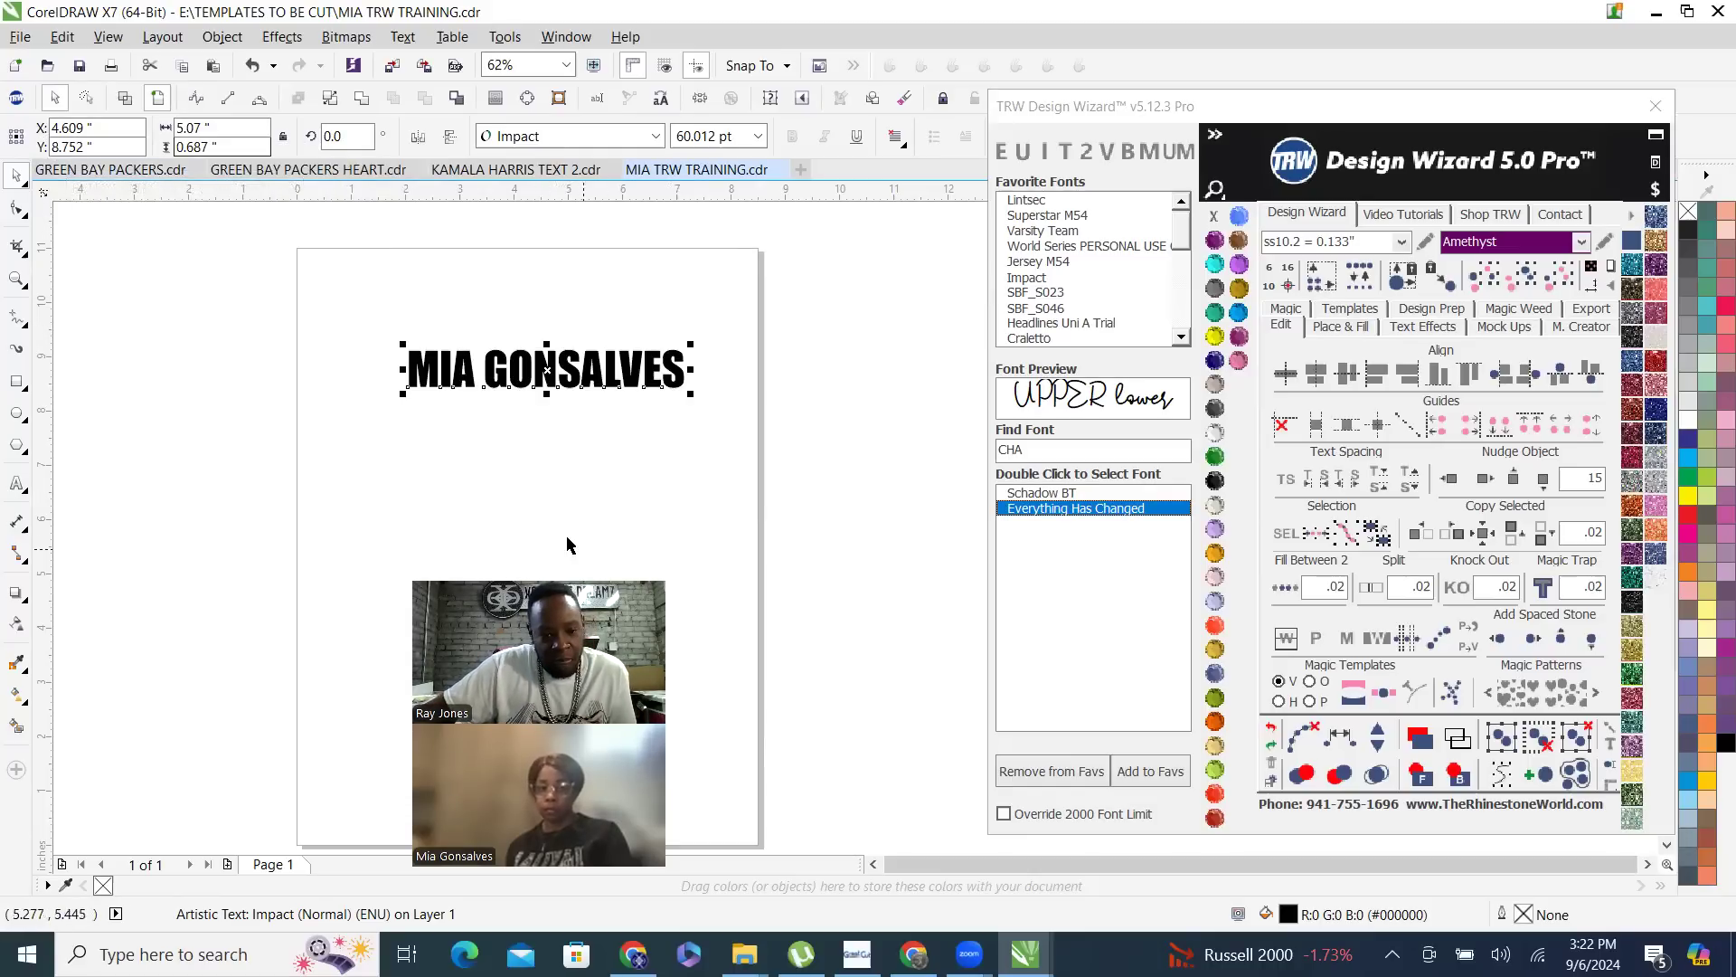
pyautogui.moveTo(568, 377); pyautogui.dragTo(470, 727)
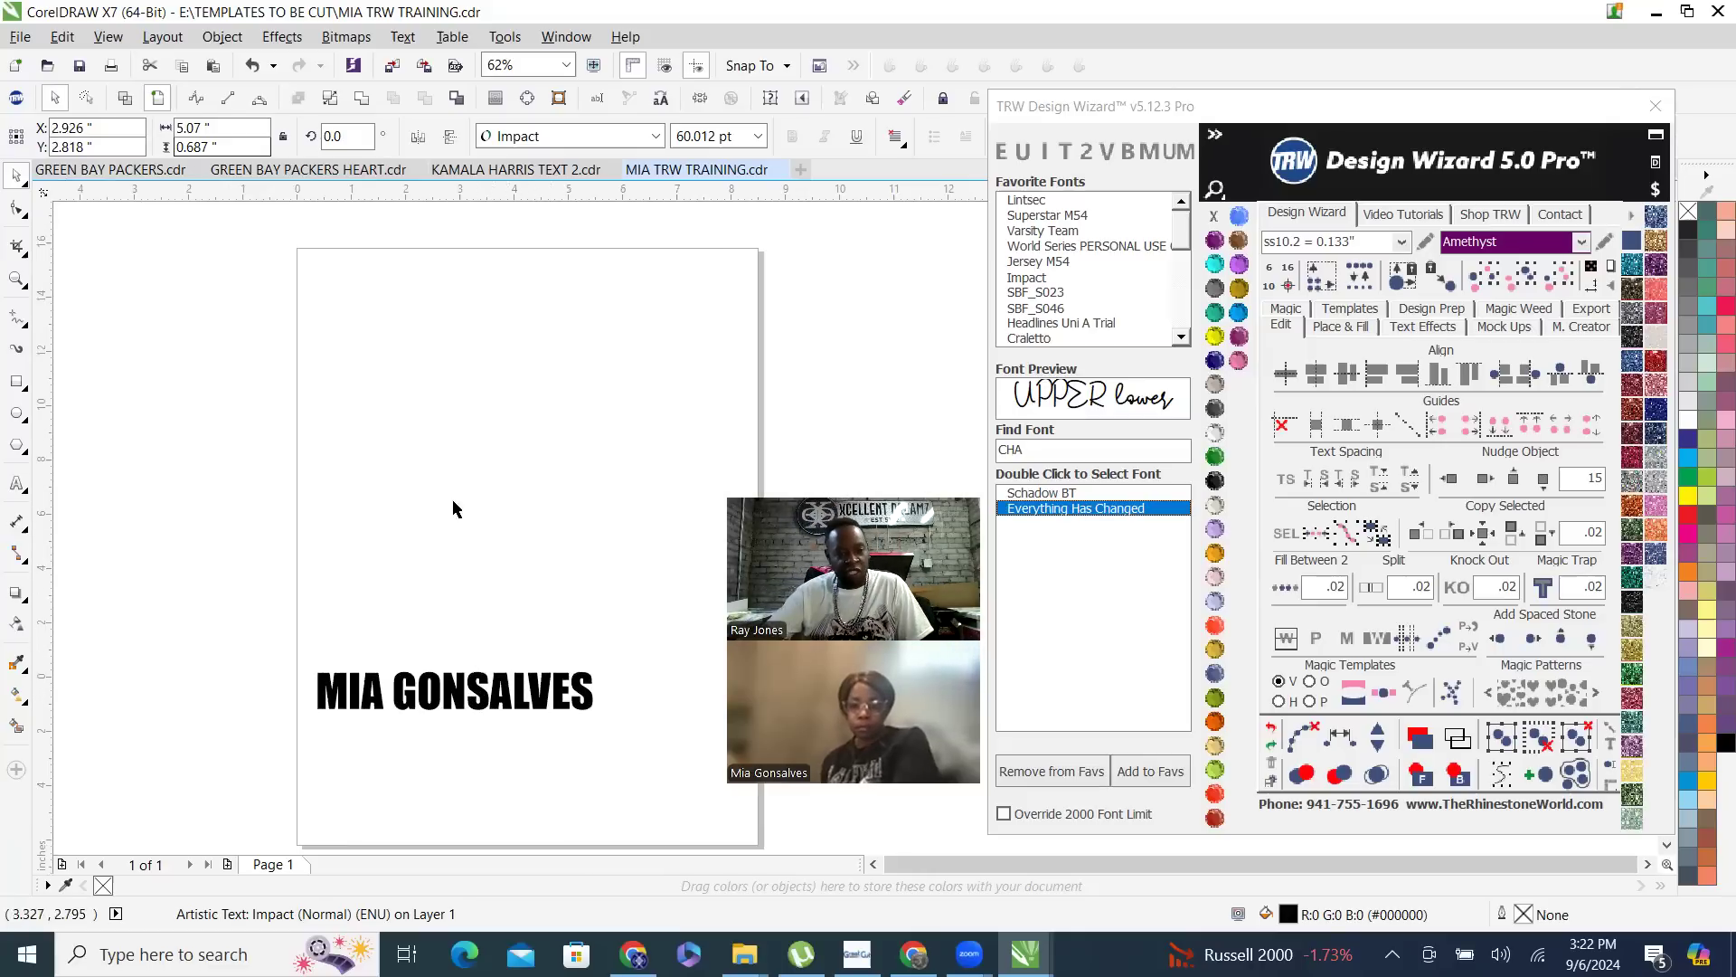
# - Move the name text to near the middle of the page, about X 4.19, Y 5.87 inches
pyautogui.scroll(-2, 455, 508)
pyautogui.click(372, 588)
pyautogui.scroll(2, 337, 634)
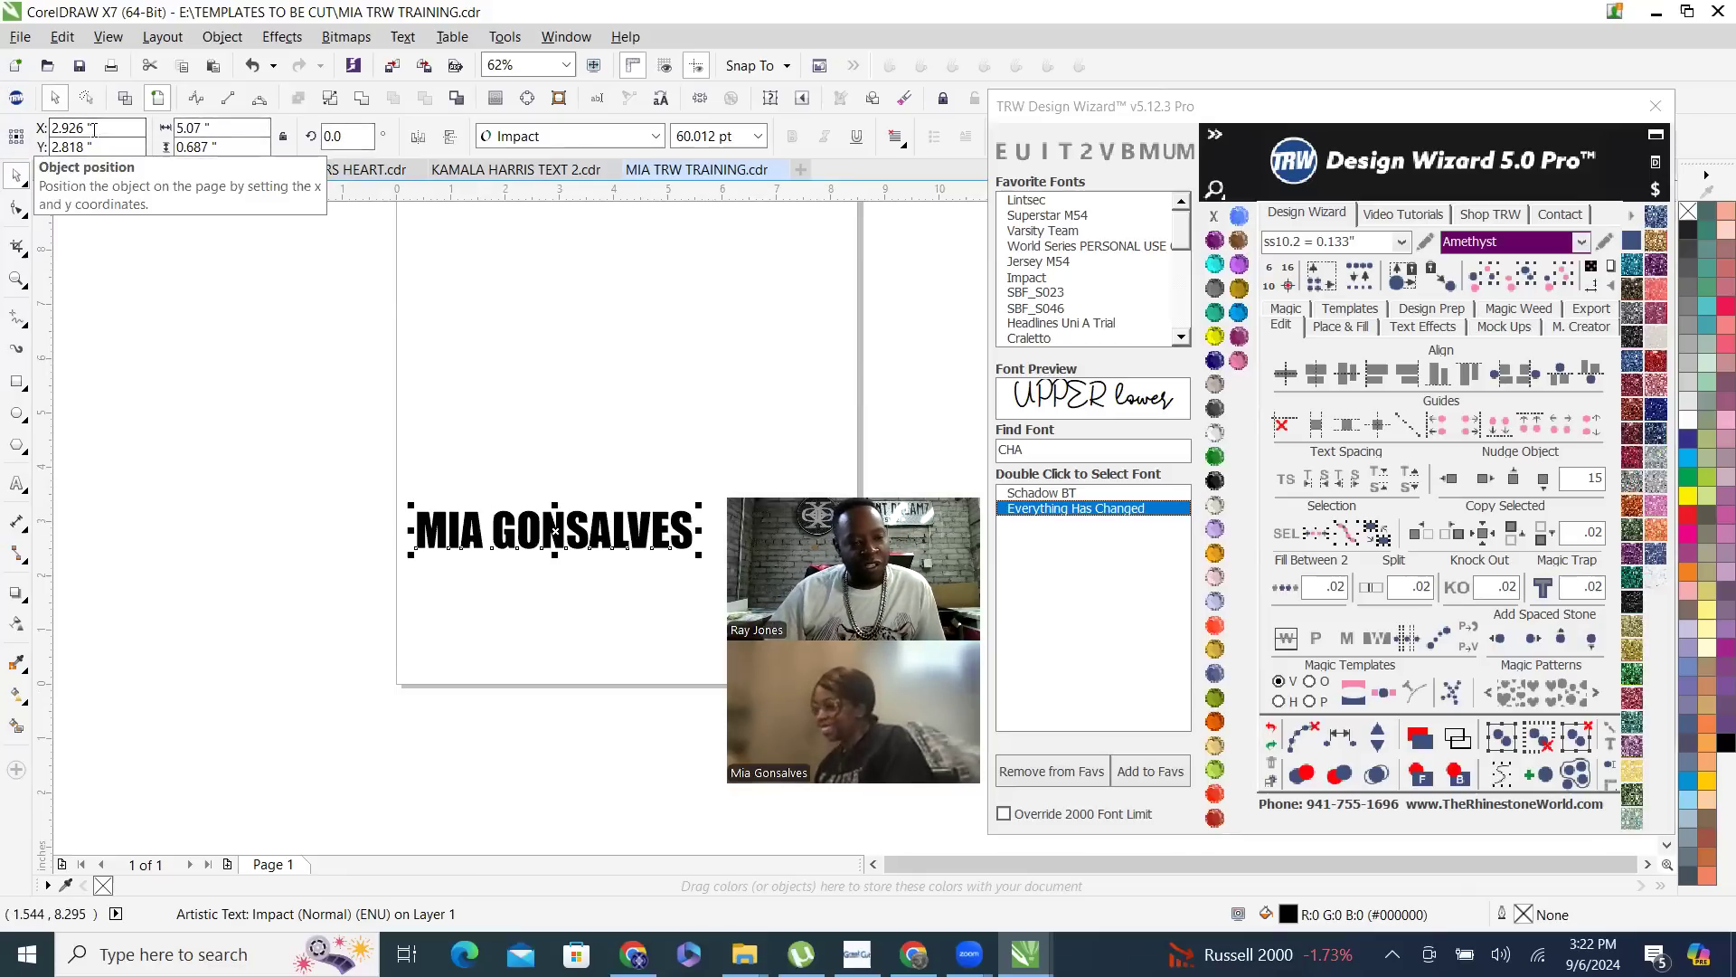
pyautogui.moveTo(604, 550); pyautogui.dragTo(680, 370)
pyautogui.scroll(-2, 500, 497)
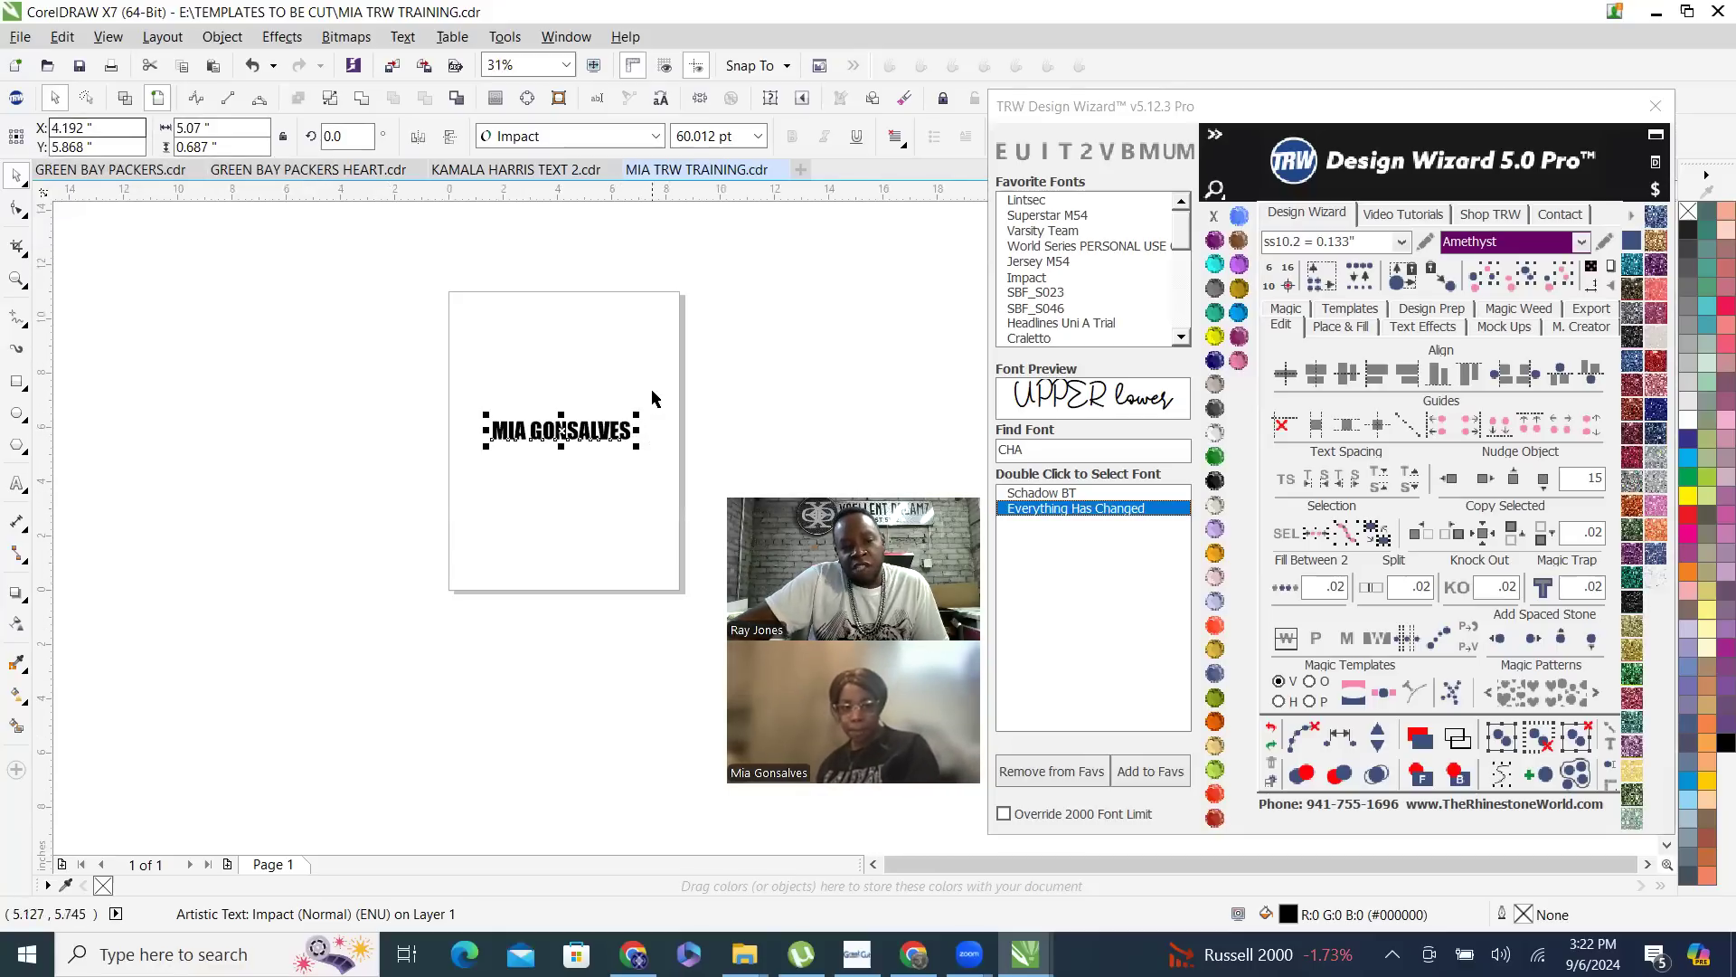
# - Enlarge the name text proportionally to about 6.72 by 0.91 inches
pyautogui.scroll(2, 651, 391)
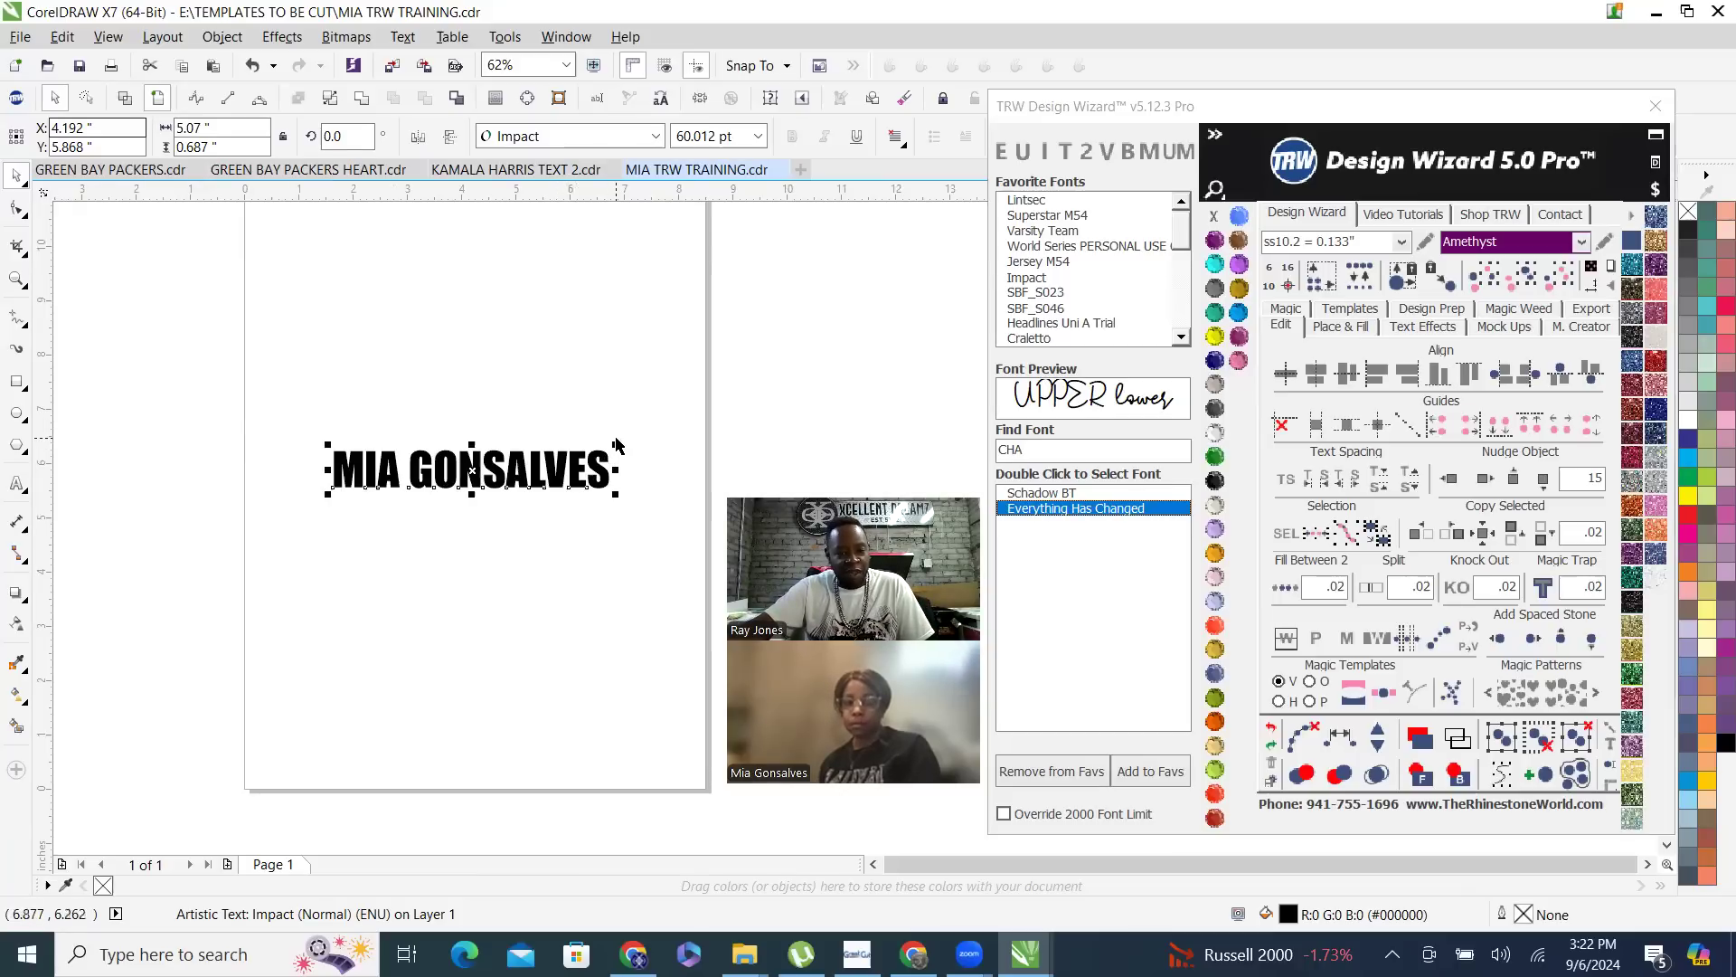
pyautogui.moveTo(618, 446); pyautogui.dragTo(701, 365)
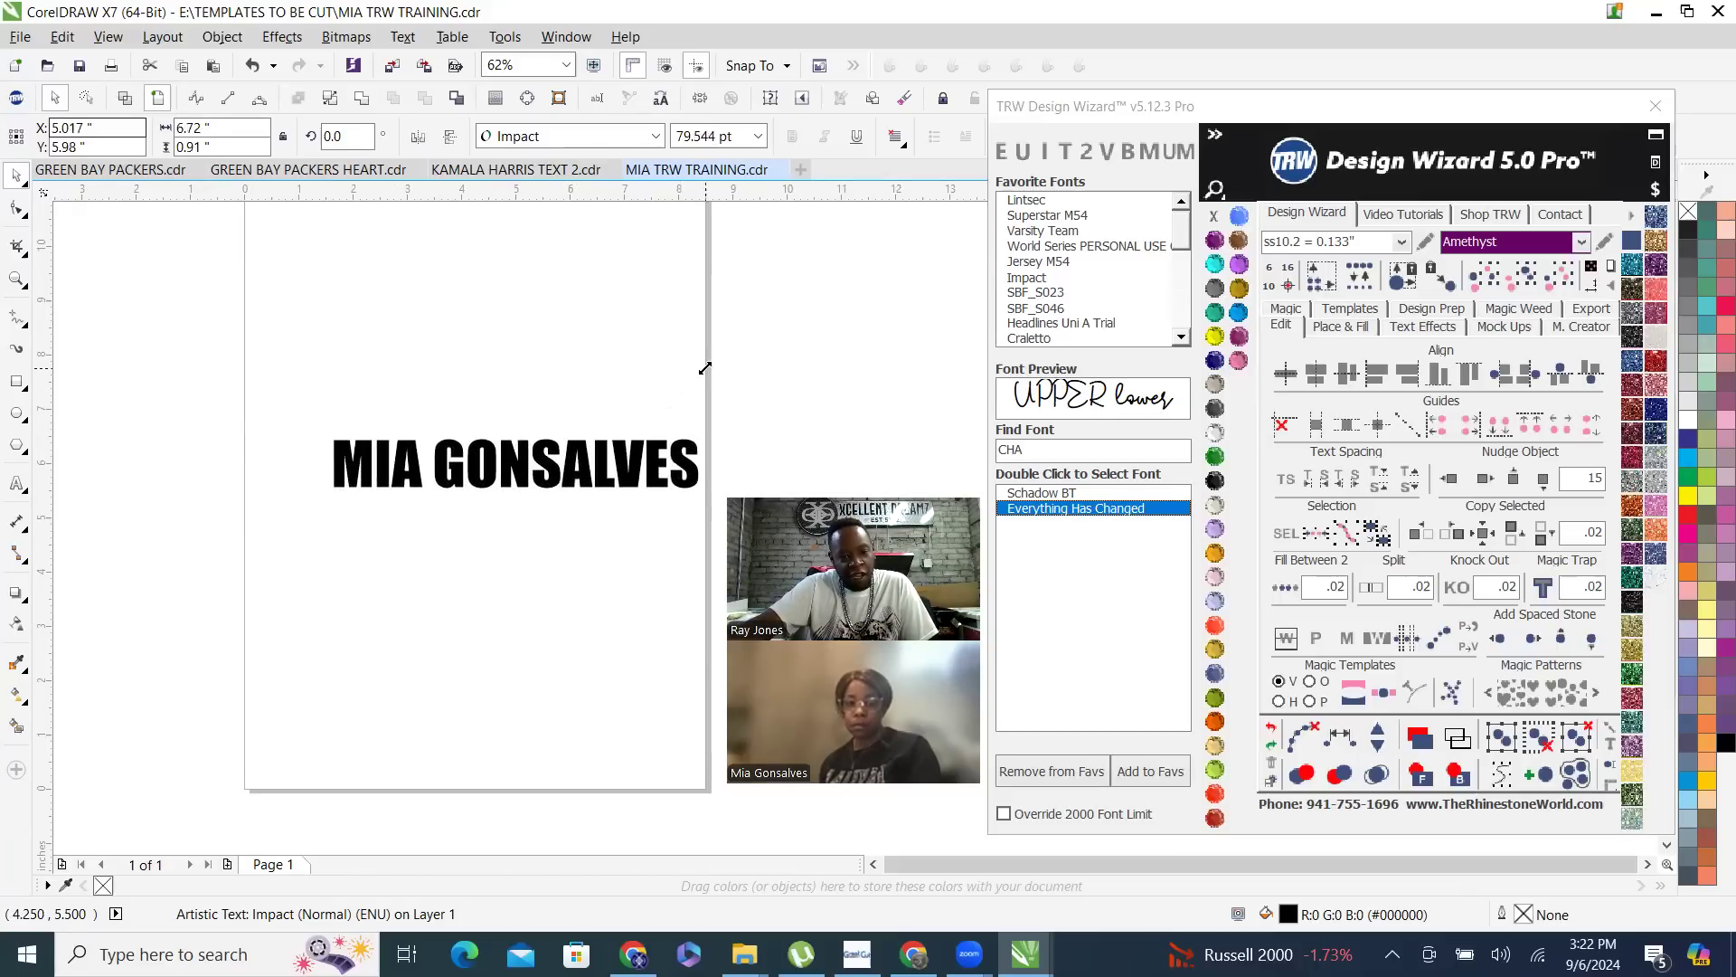
# - Set the page size to 13 inches wide by 19 inches high
pyautogui.click(527, 302)
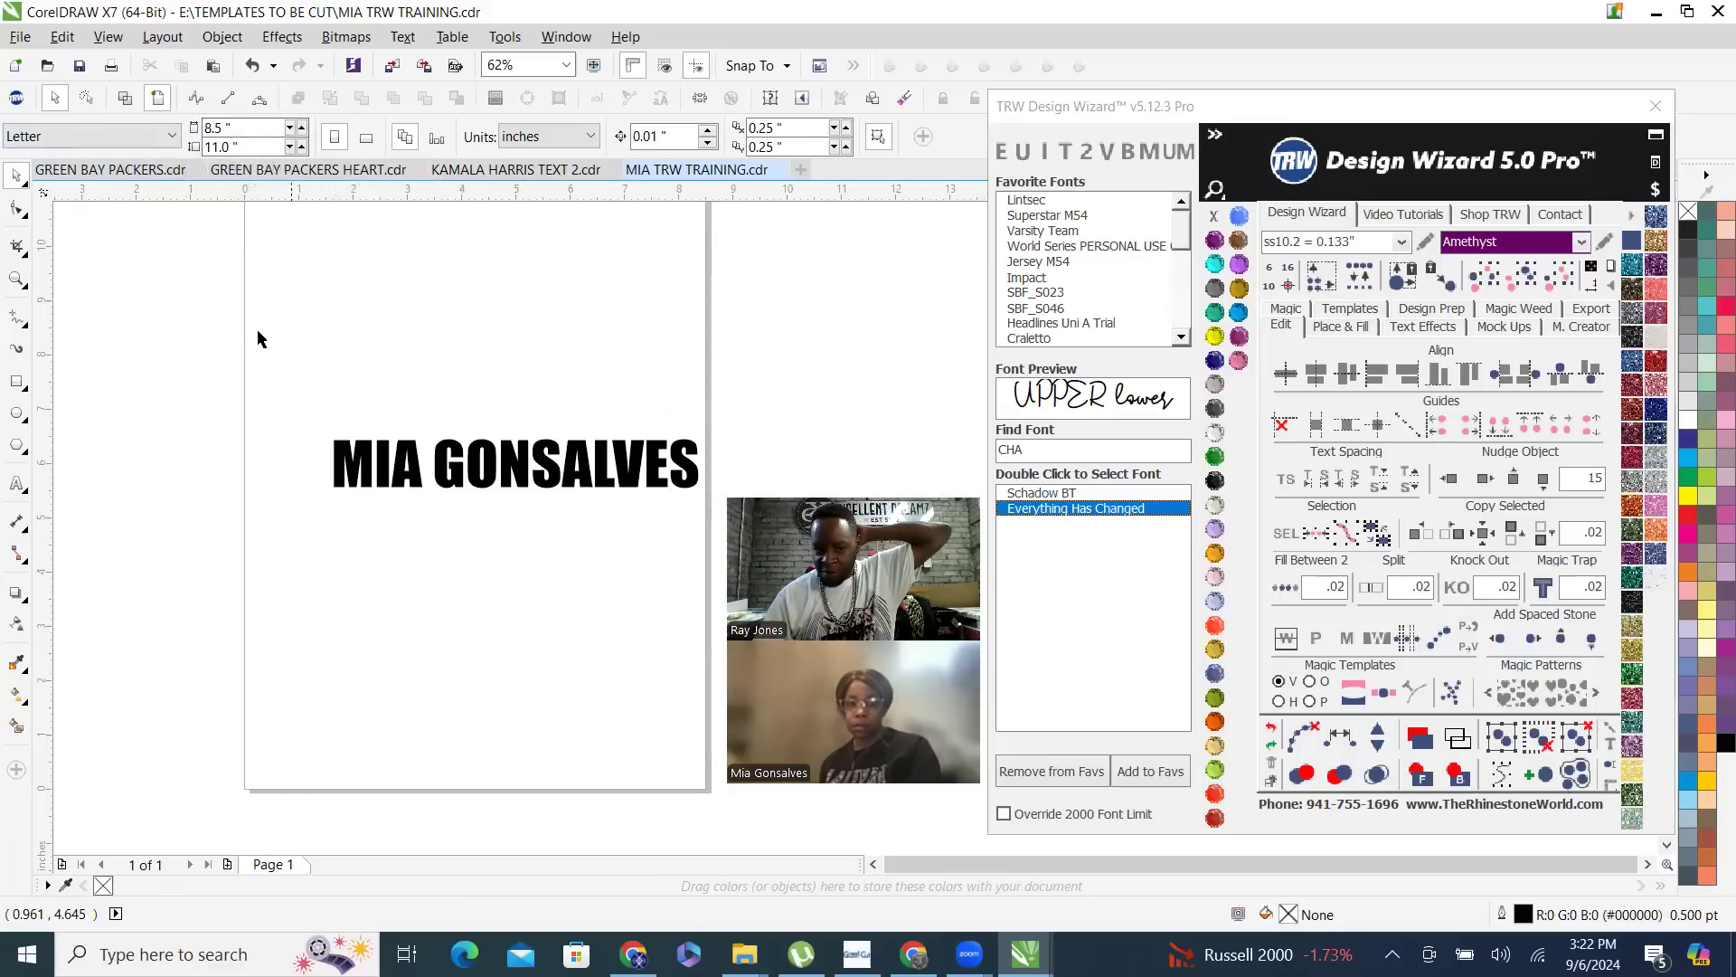
pyautogui.tripleClick(248, 132)
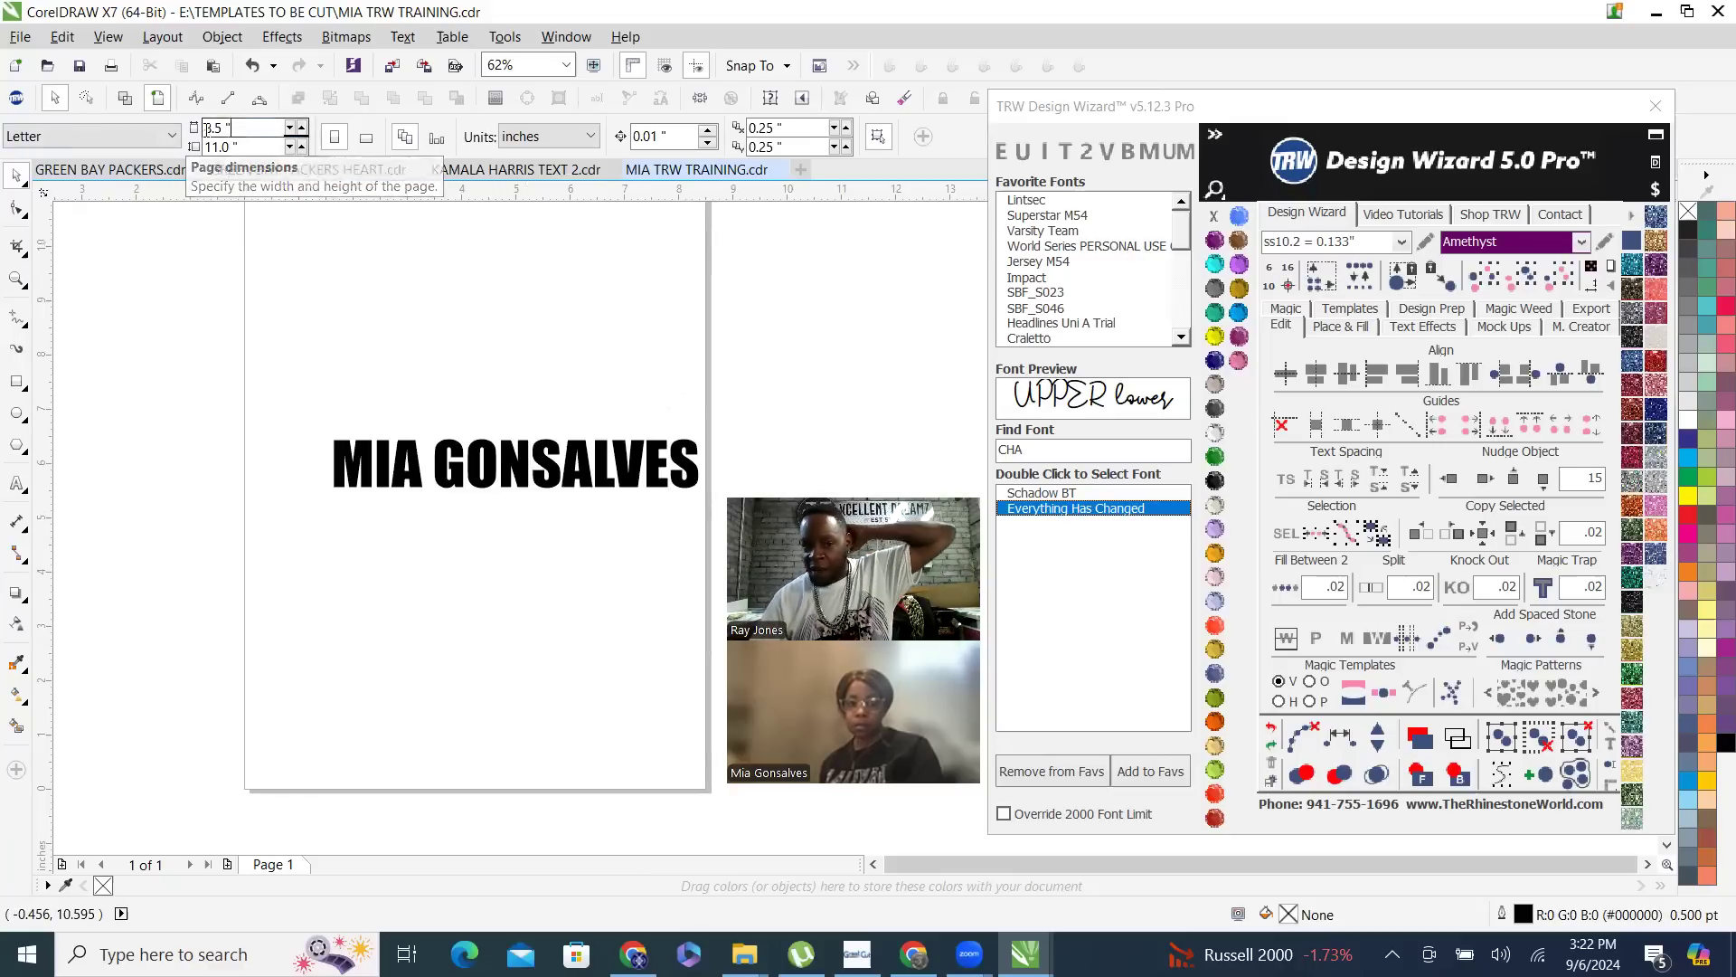
pyautogui.write('13')
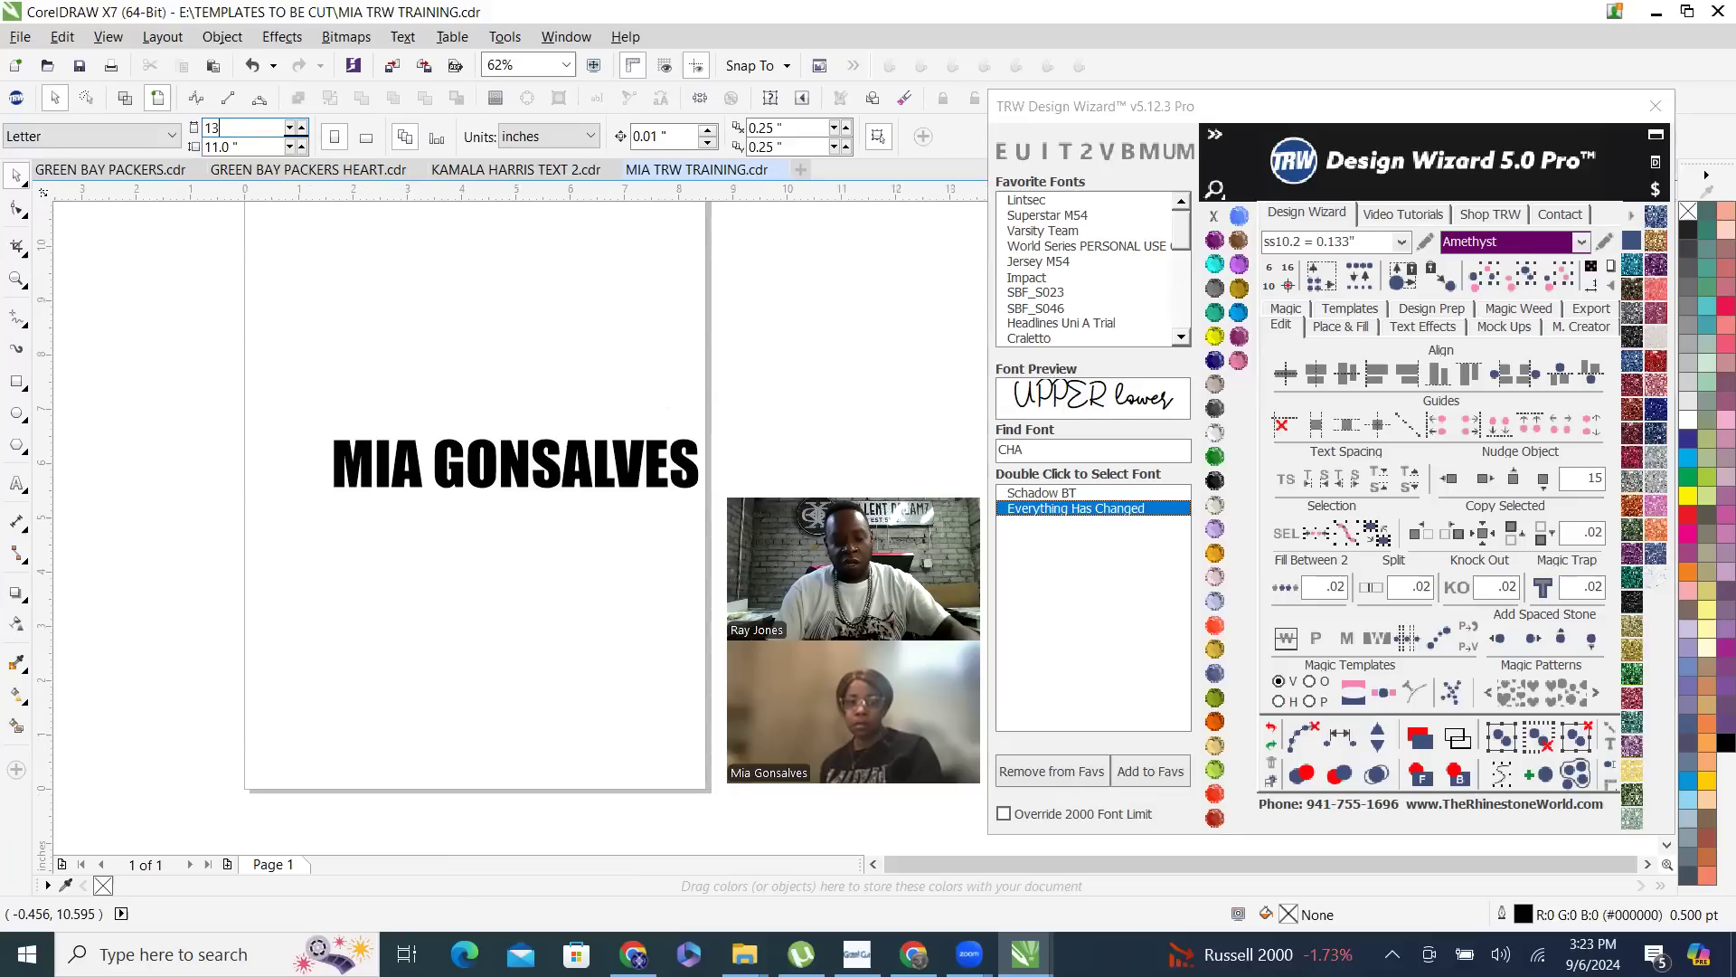
pyautogui.press('Tab')
pyautogui.write('19')
pyautogui.press('Return')
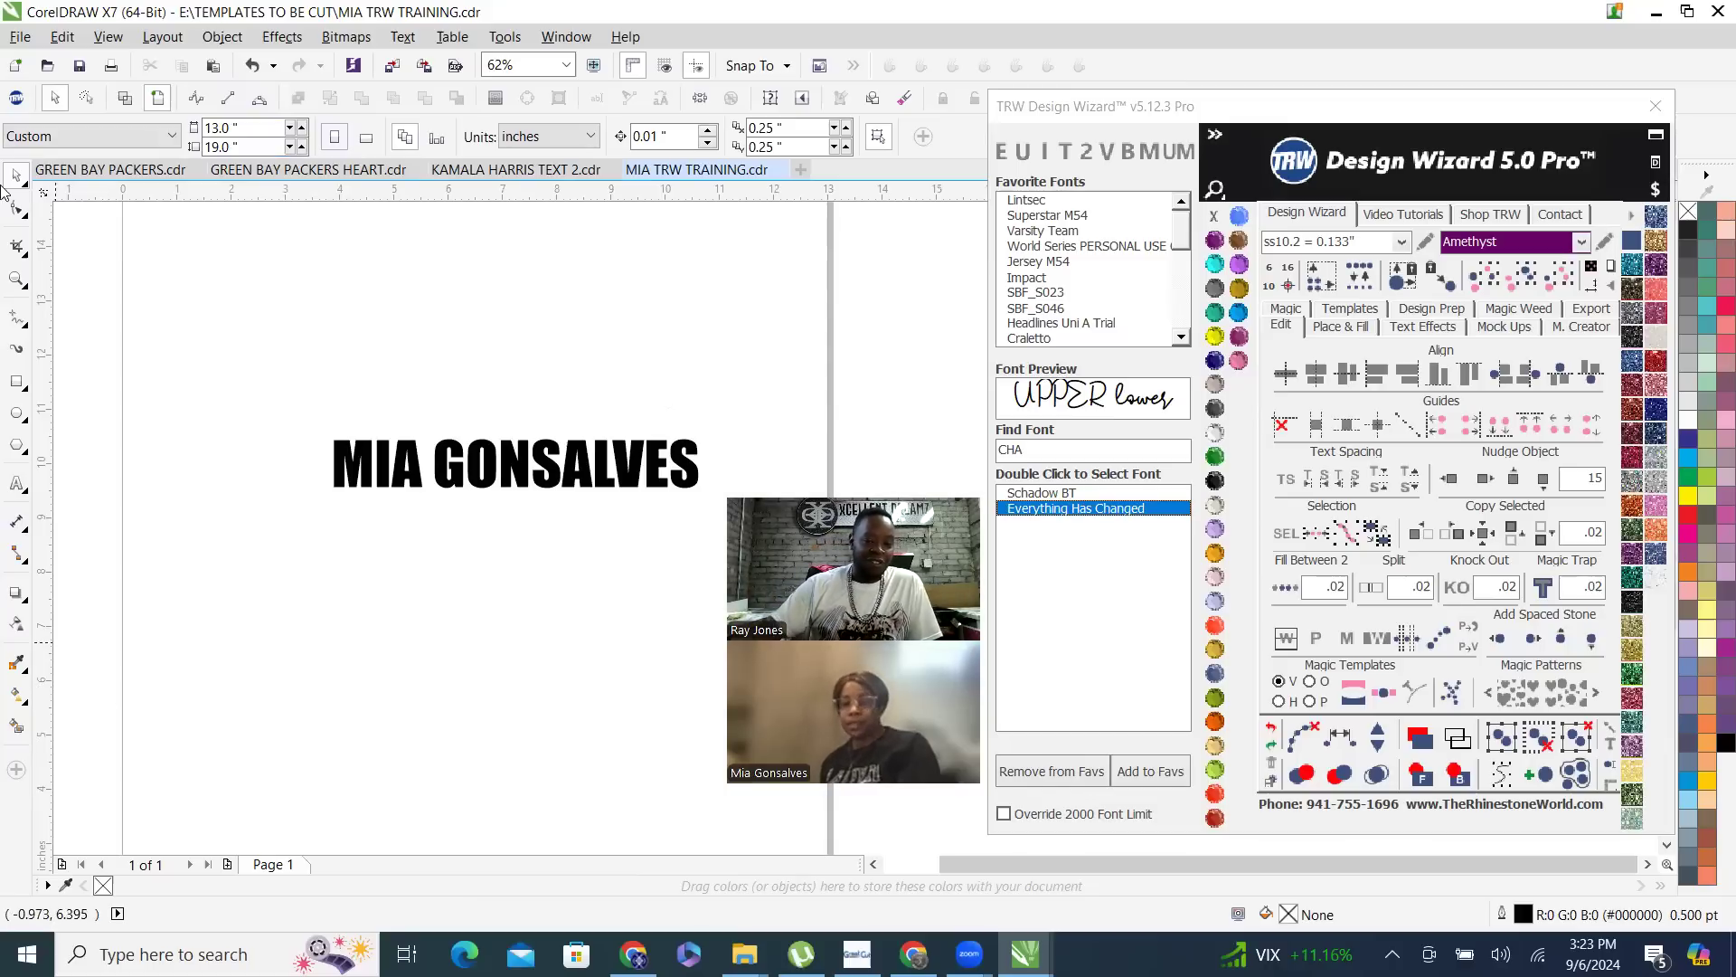
pyautogui.scroll(2, 462, 446)
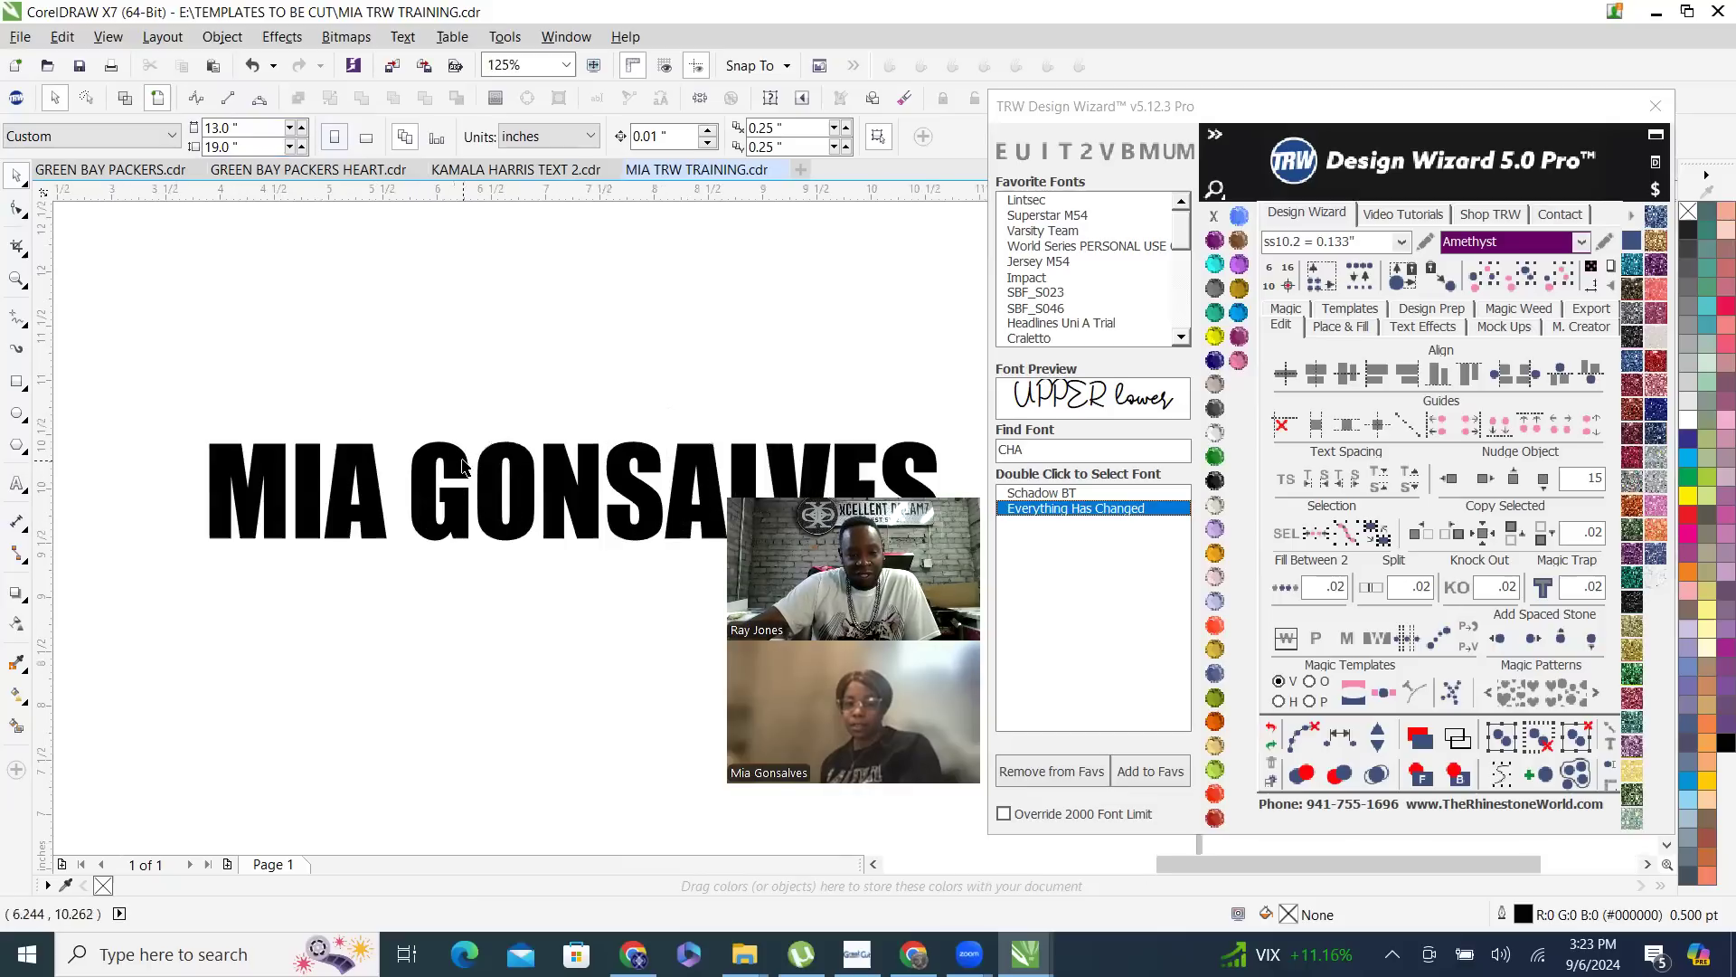
pyautogui.click(462, 465)
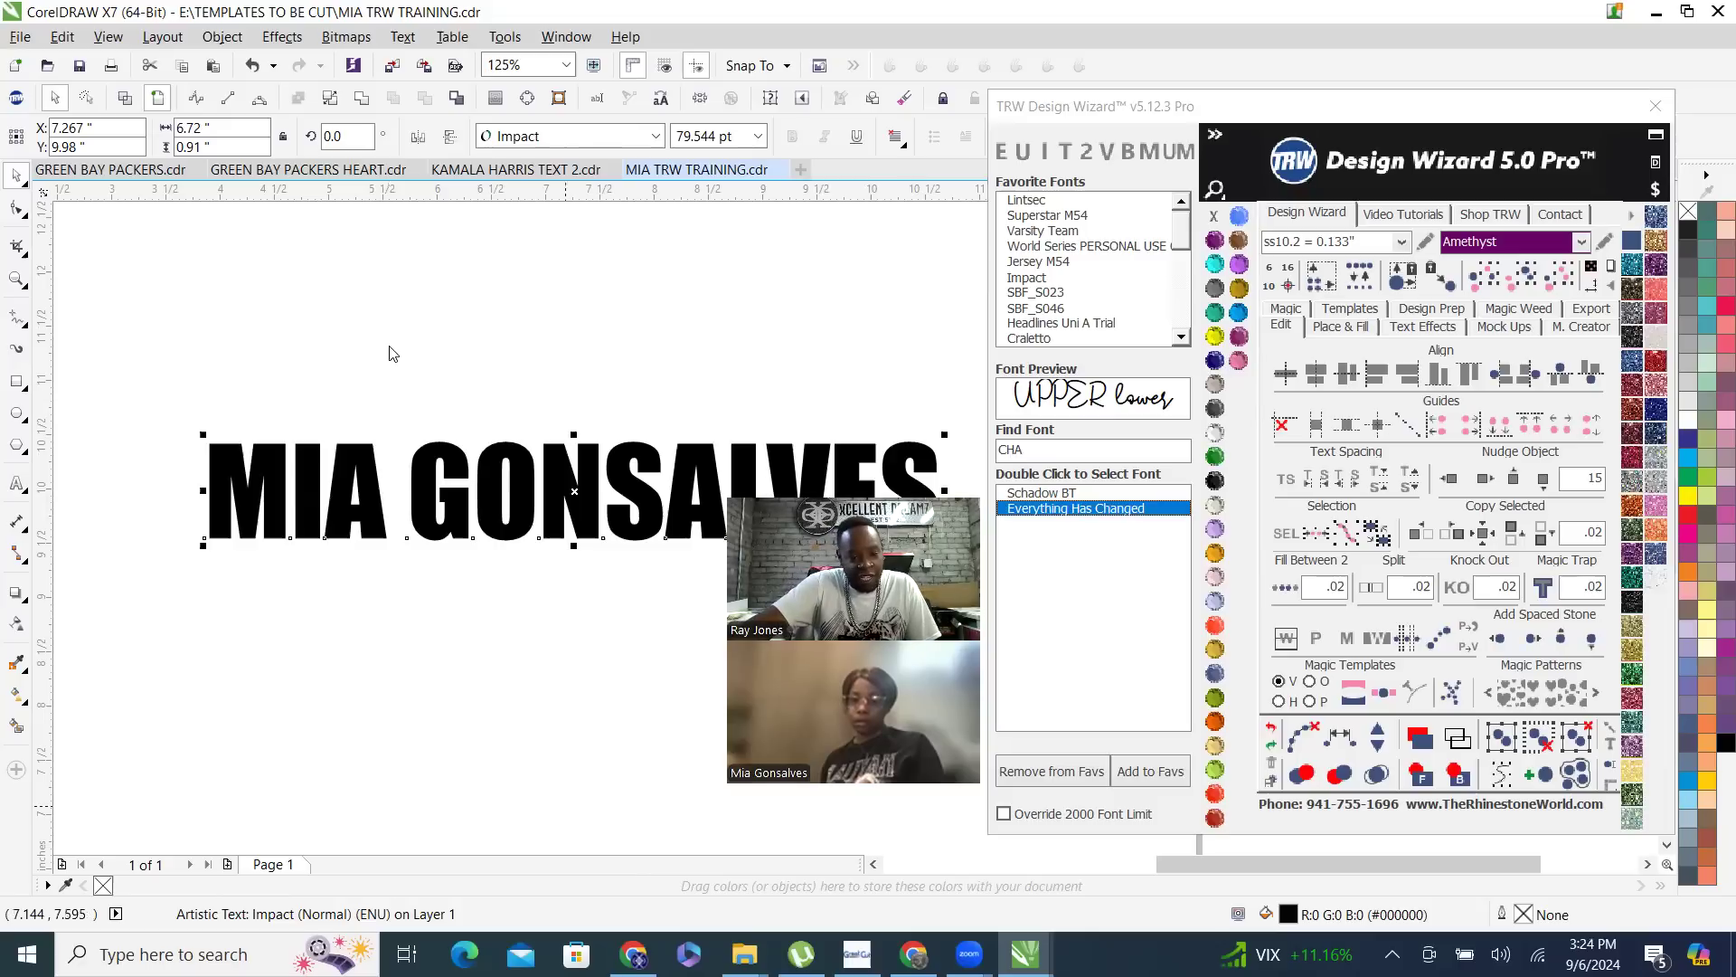
pyautogui.scroll(-1, 388, 343)
pyautogui.scroll(1, 476, 471)
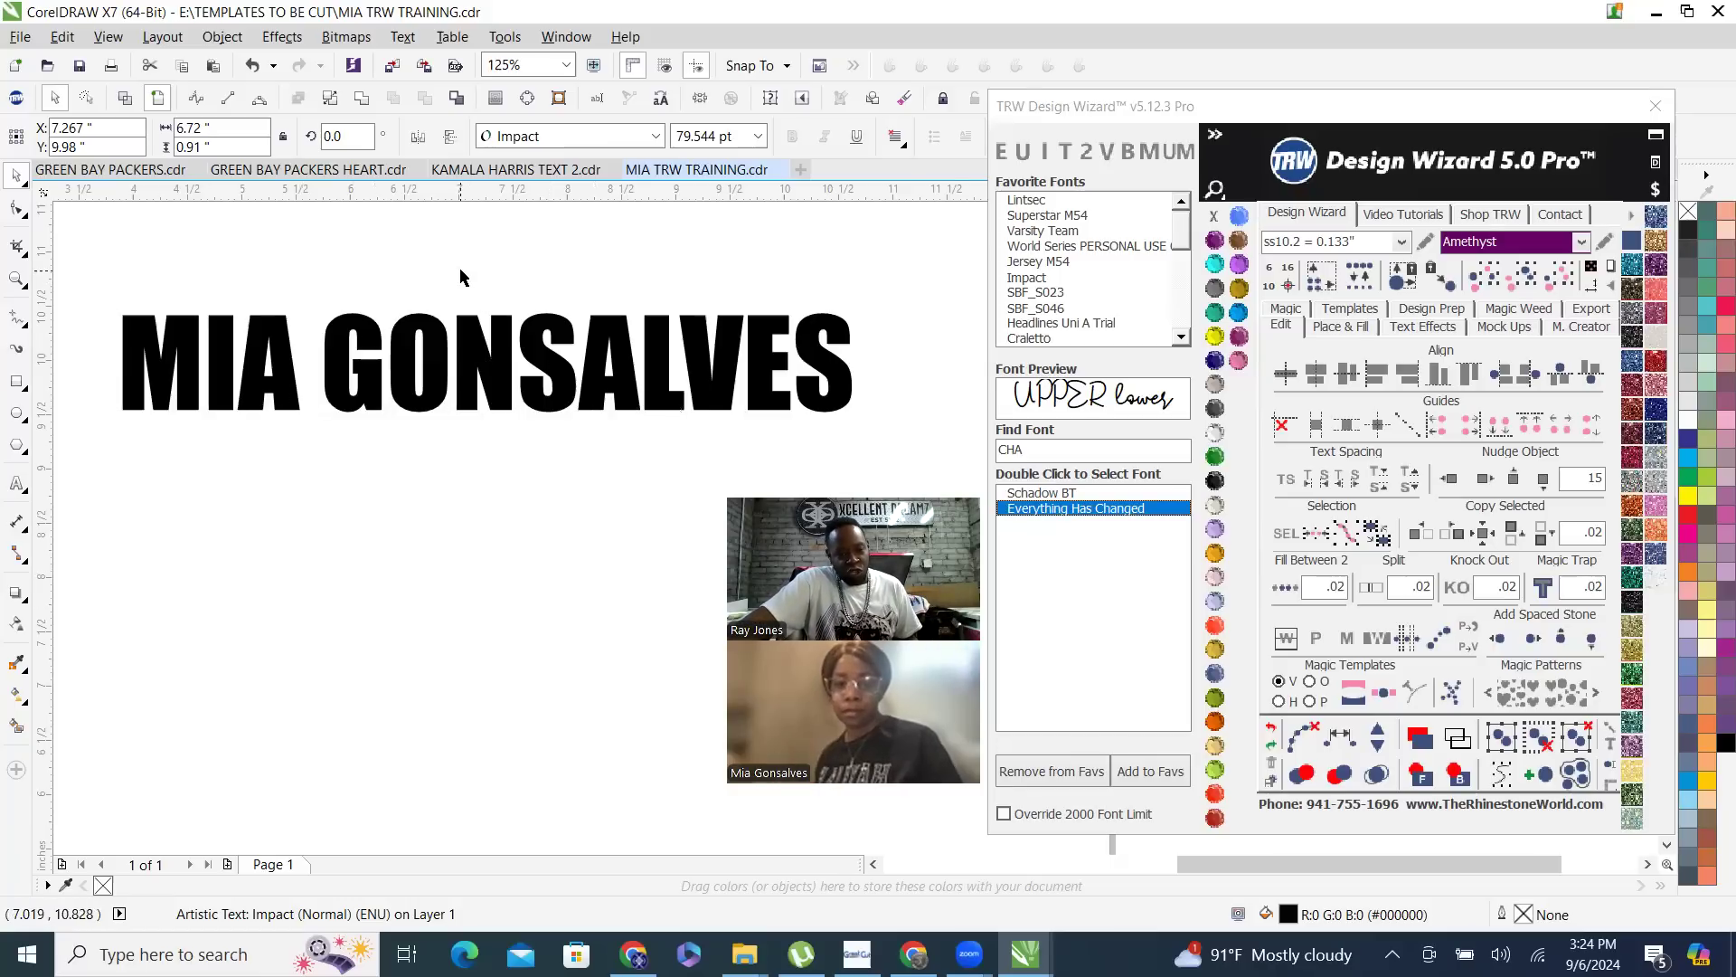
pyautogui.click(482, 547)
pyautogui.scroll(-2, 454, 596)
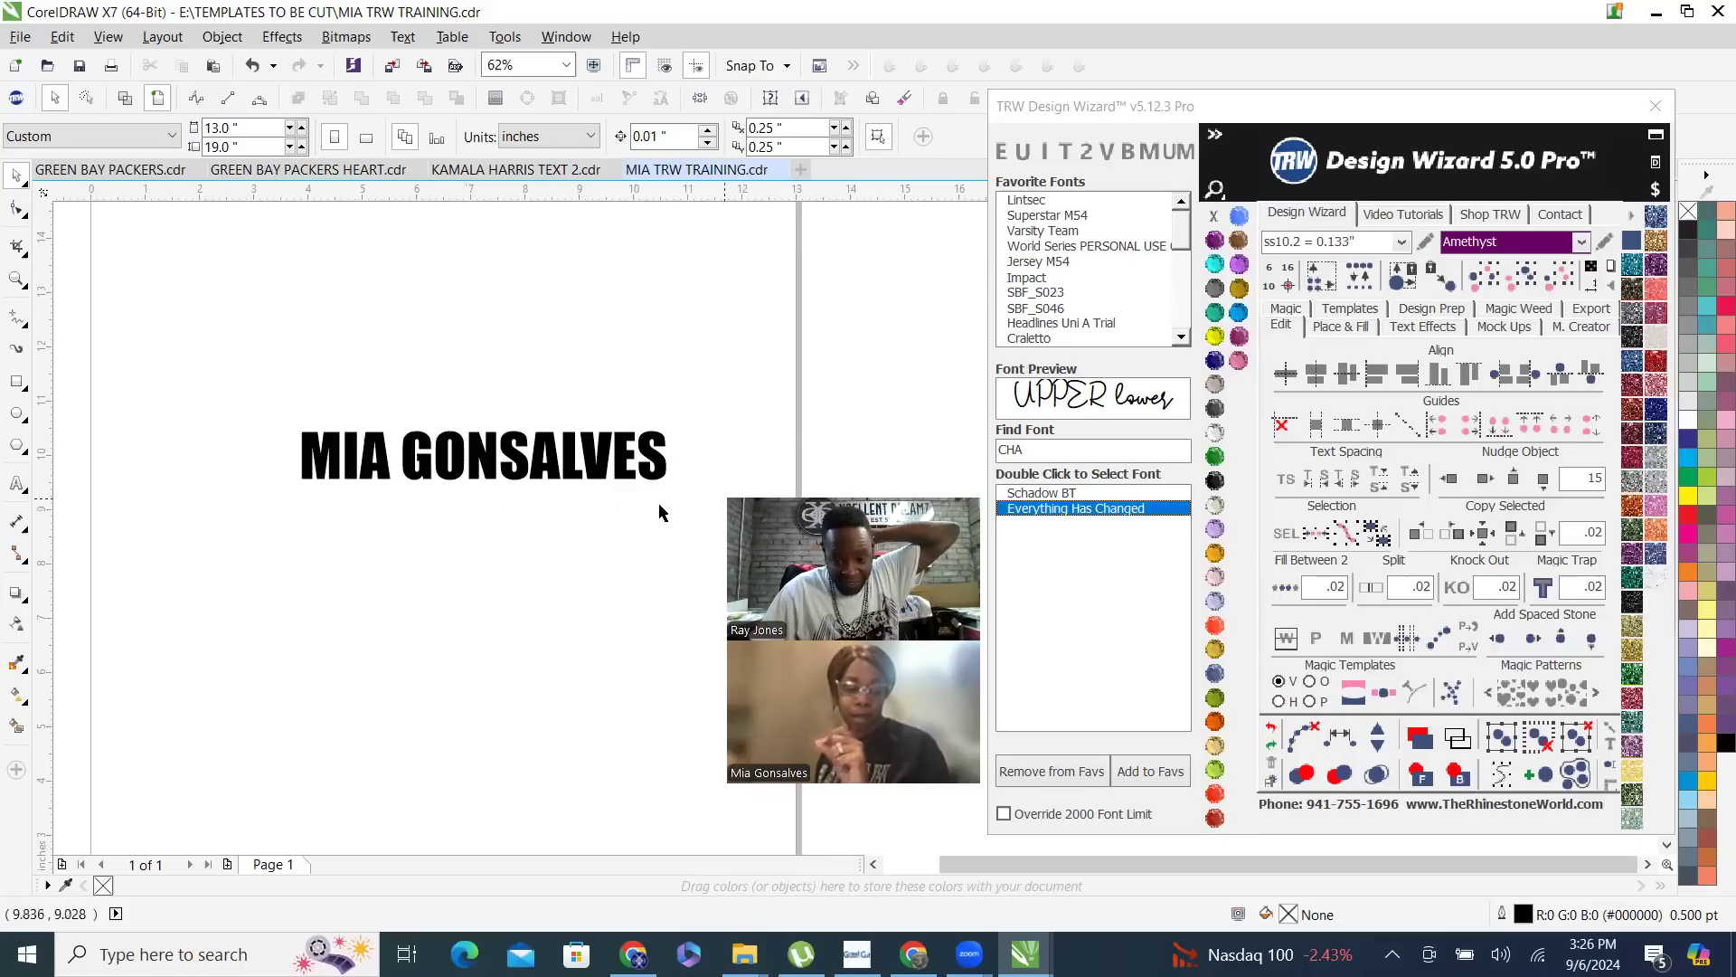
# - Enlarge the name text to about 8.79 by 1.19 inches and move it up to about X 6.42, Y 11.20 inches
pyautogui.scroll(2, 505, 505)
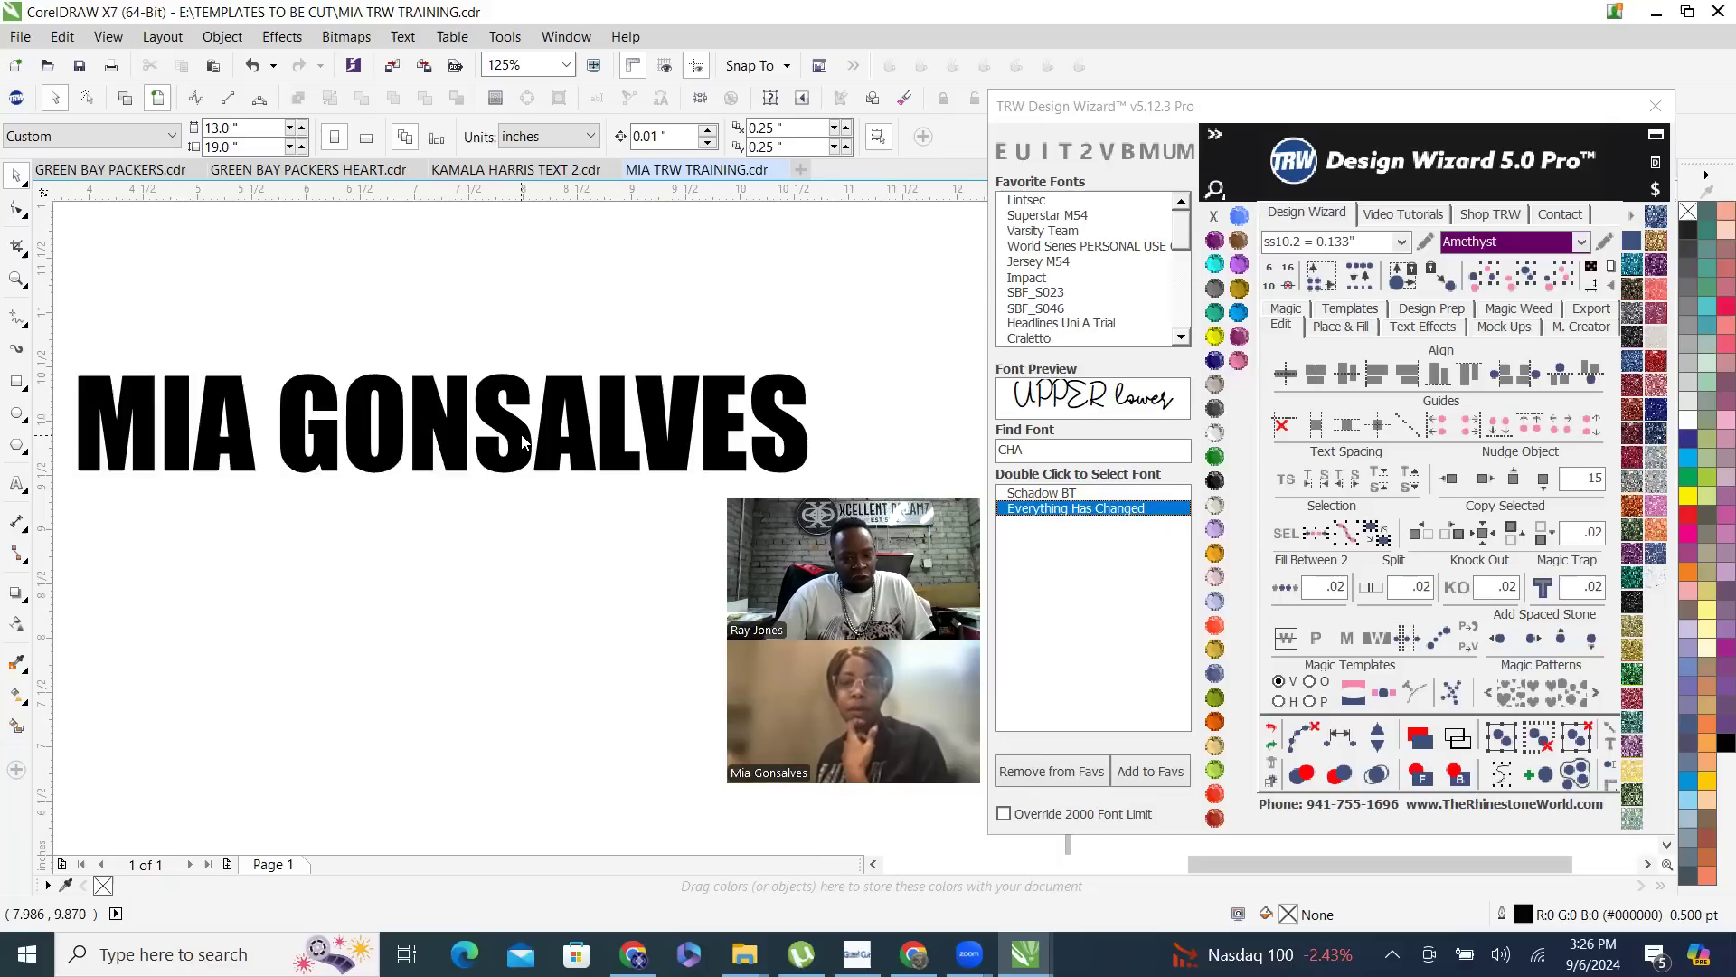
pyautogui.click(523, 441)
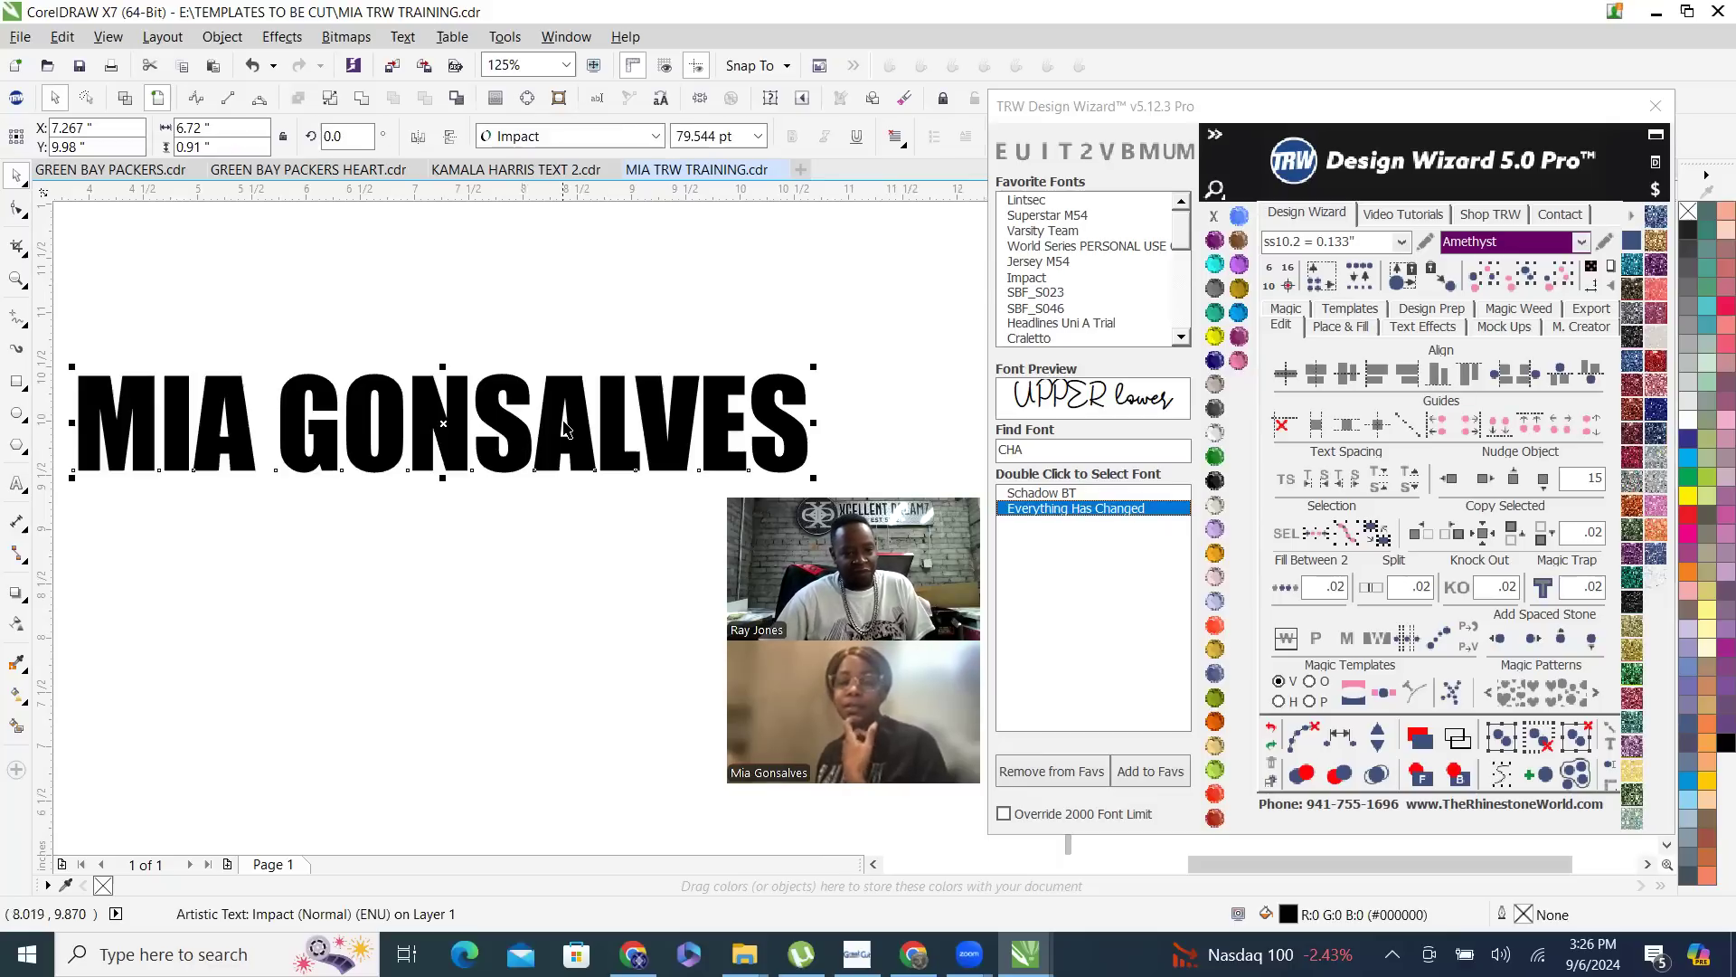
pyautogui.scroll(-2, 758, 336)
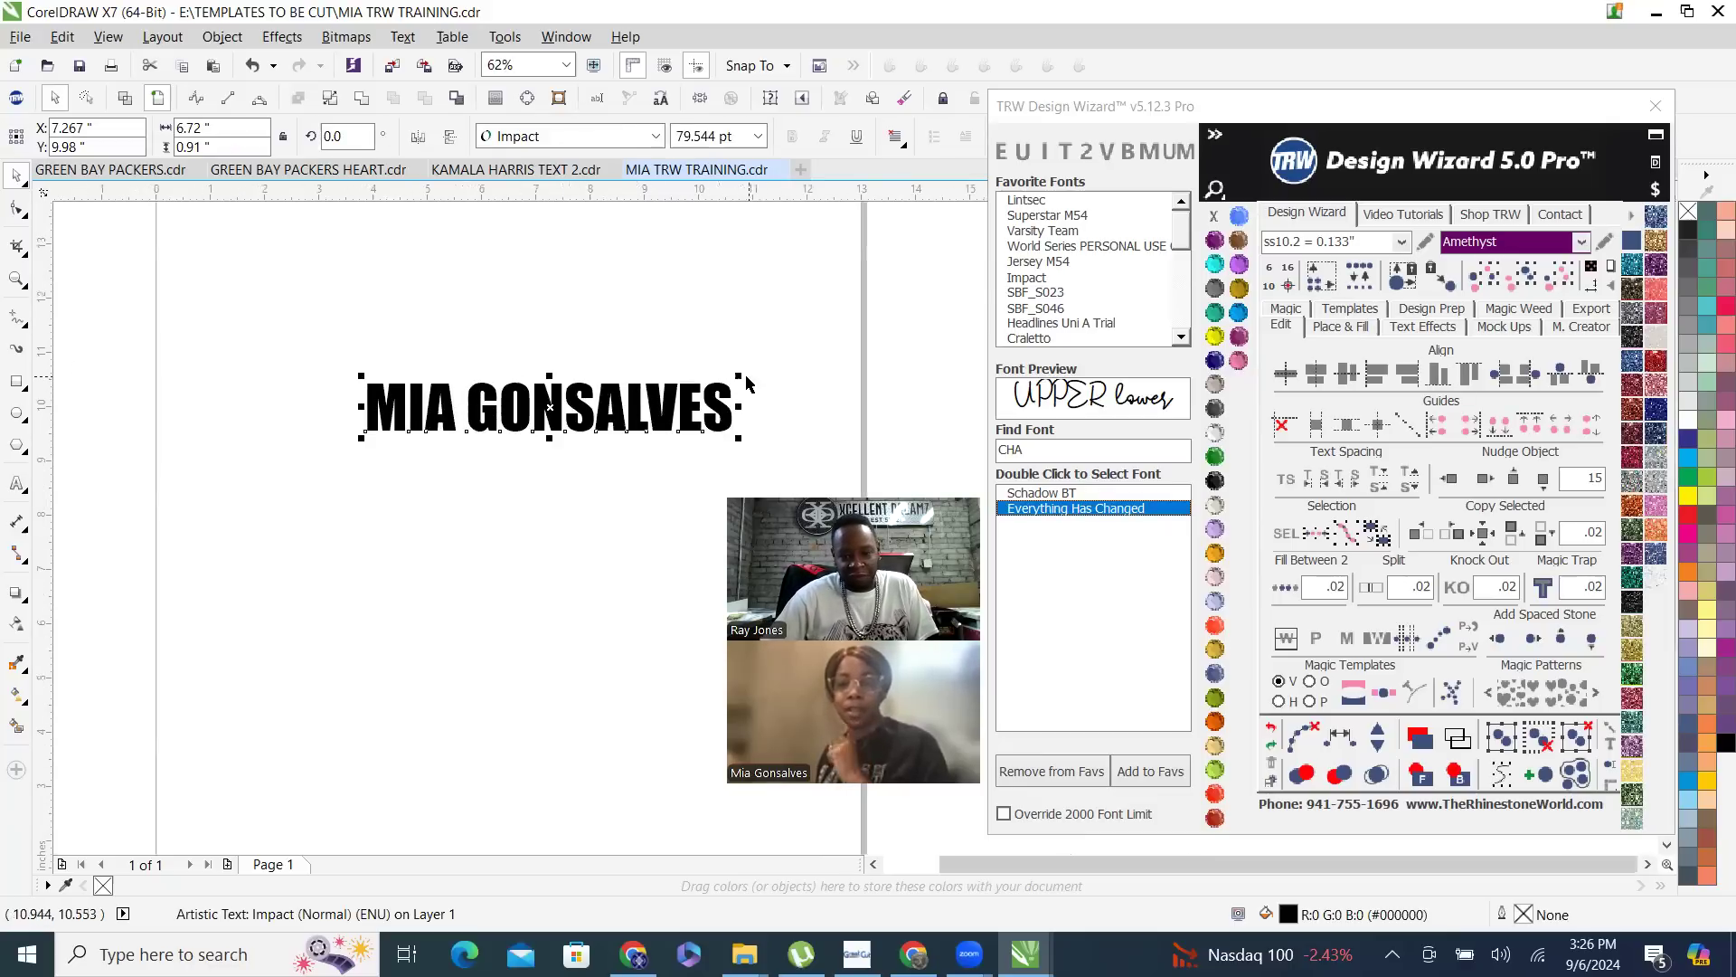
pyautogui.moveTo(756, 372); pyautogui.dragTo(845, 301)
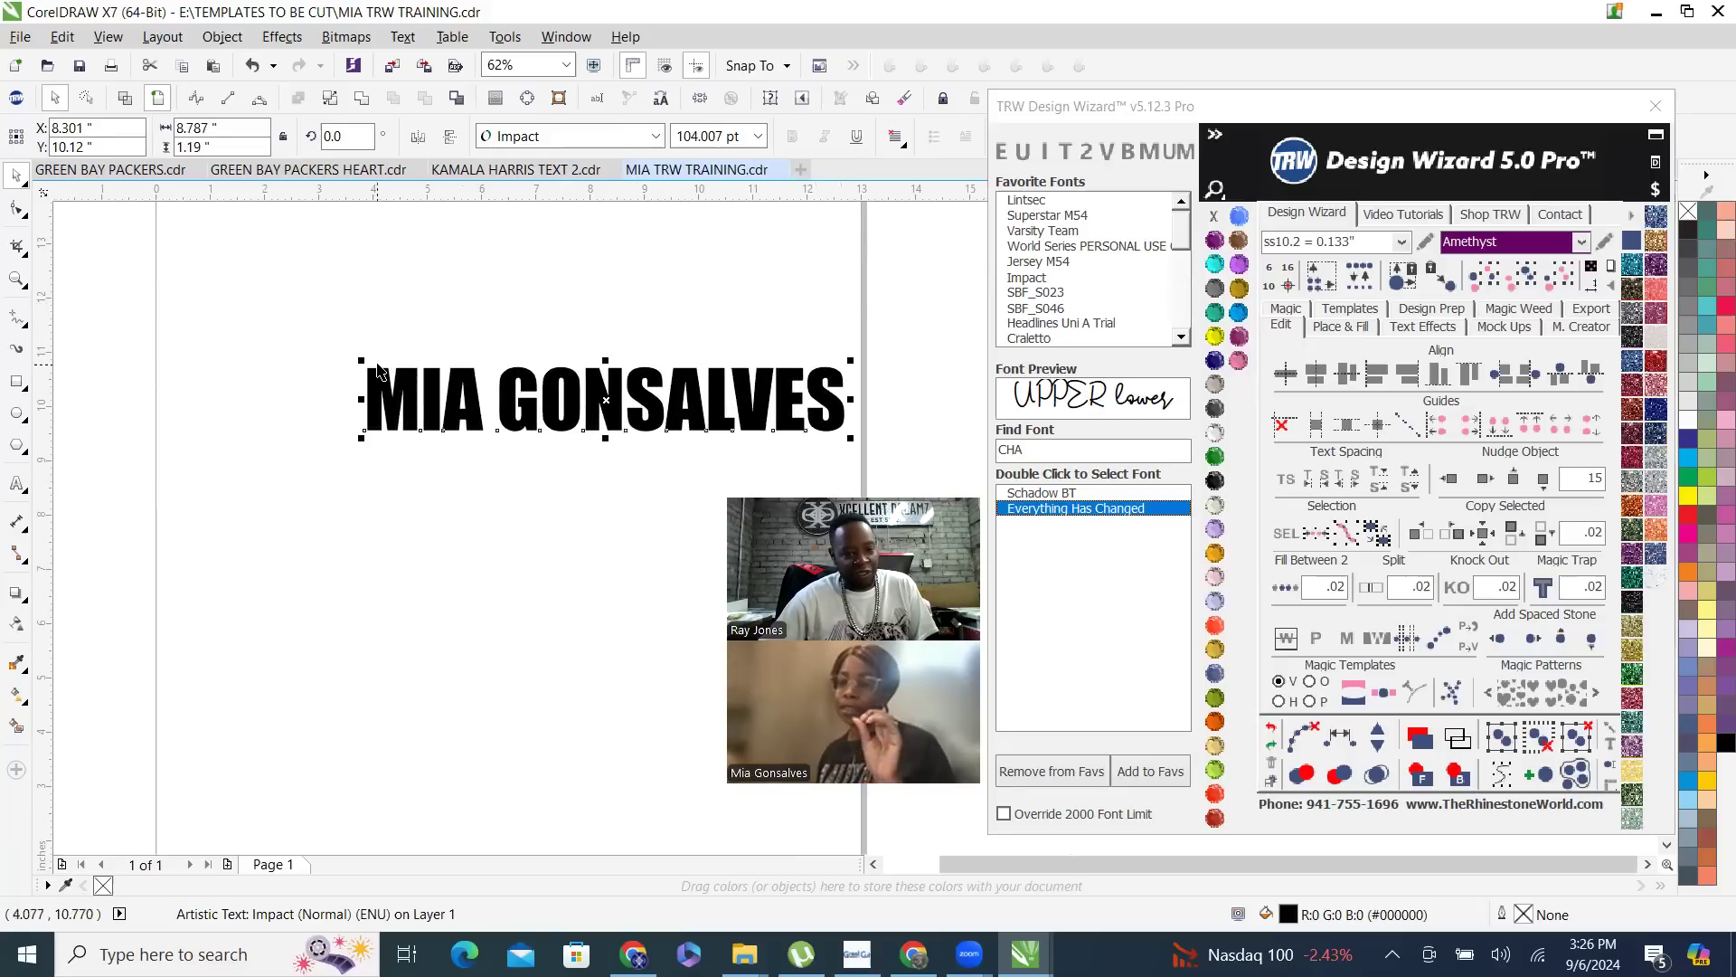
pyautogui.moveTo(431, 401); pyautogui.dragTo(346, 347)
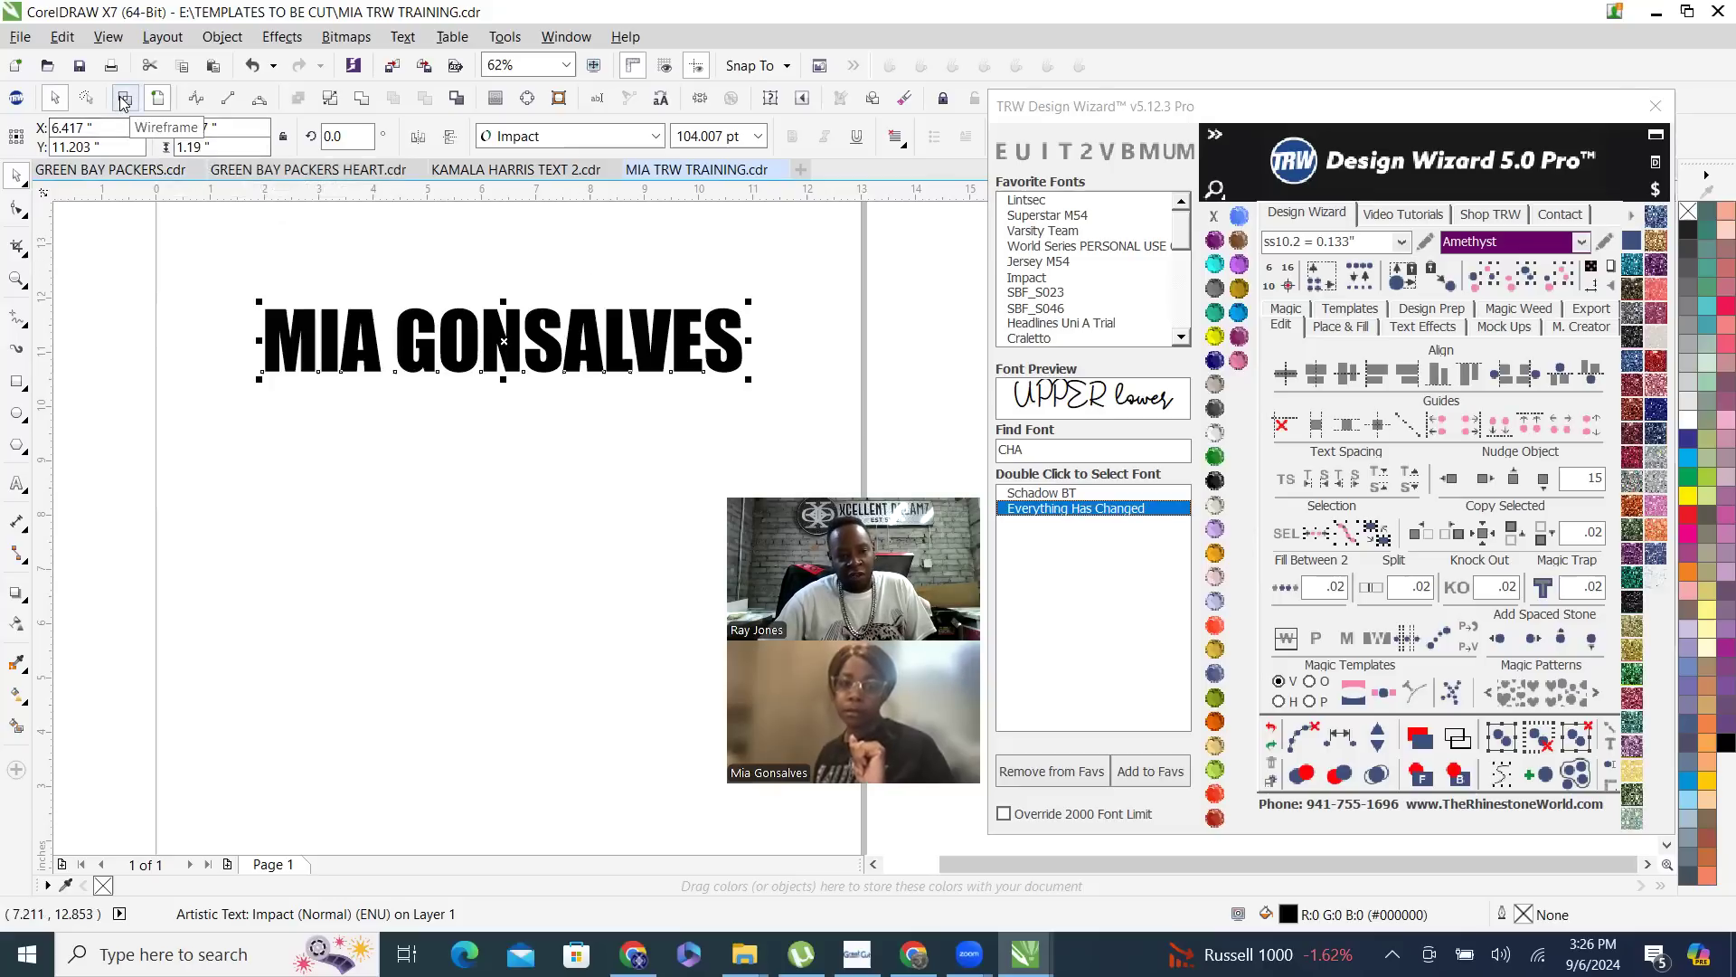
# - Place a copy of the name text directly below the original, at about X 6.42, Y 9.57 inches
pyautogui.moveTo(489, 349); pyautogui.dragTo(489, 442)
pyautogui.rightClick(490, 441)
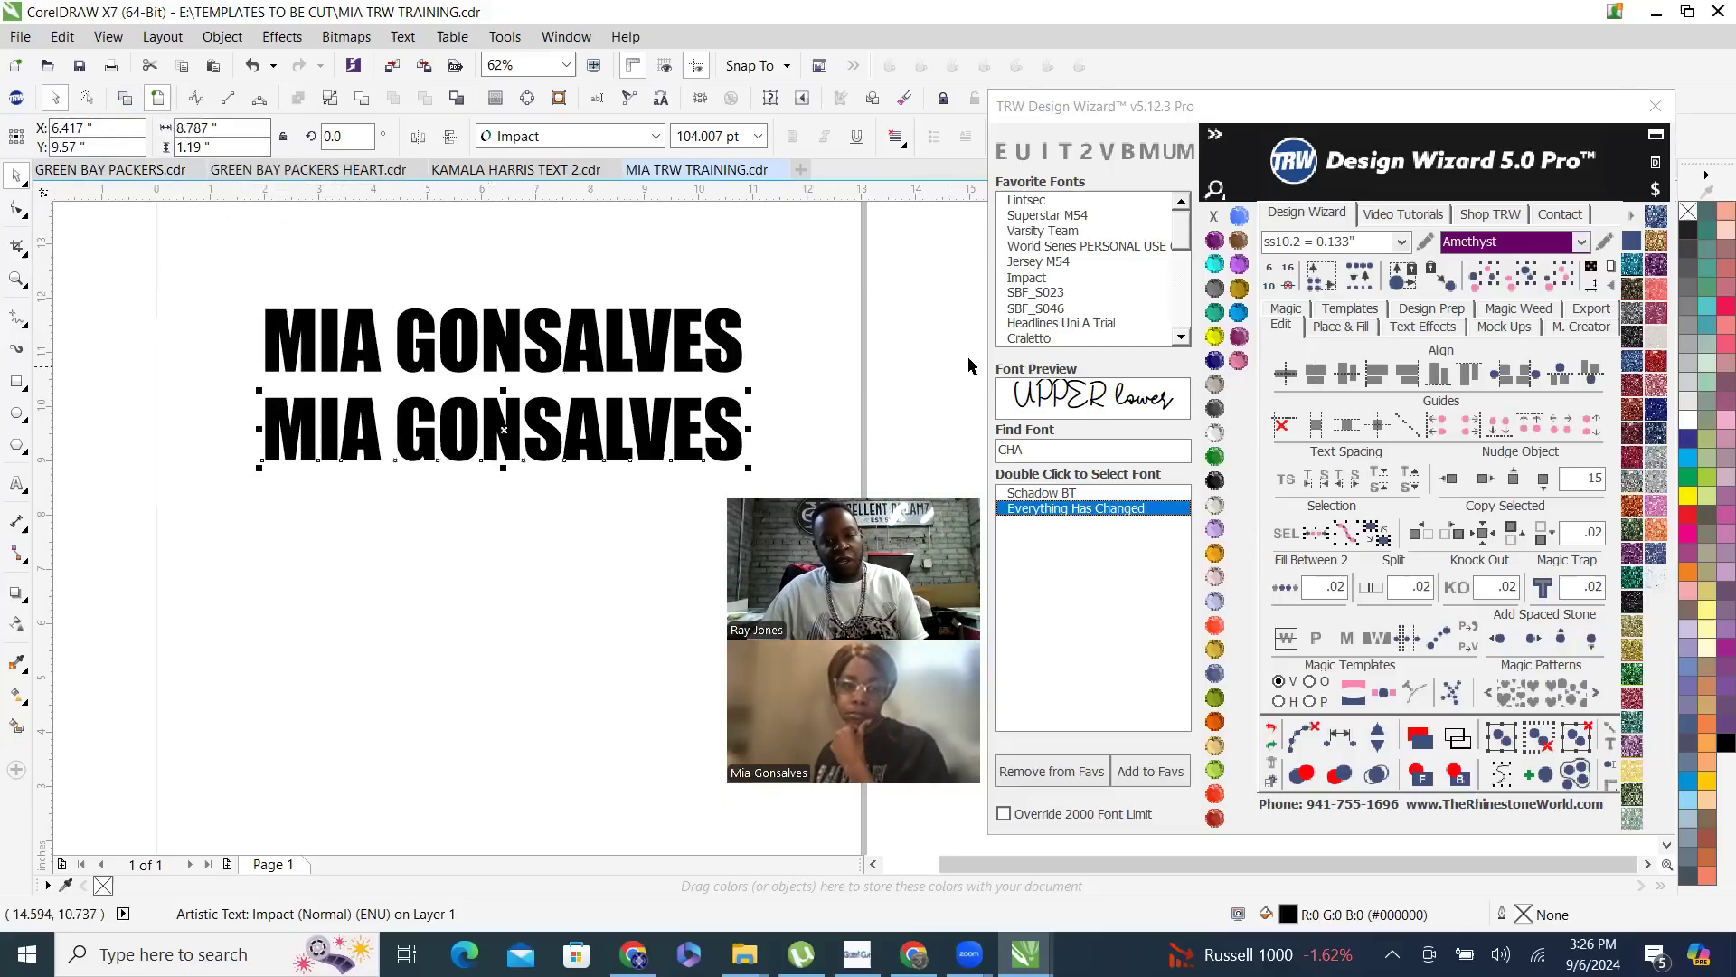
# - Try several favorite fonts on the lower name copy, from Craletto and SBF_S046 through Impact and World Series to Superstar M54
pyautogui.click(1051, 342)
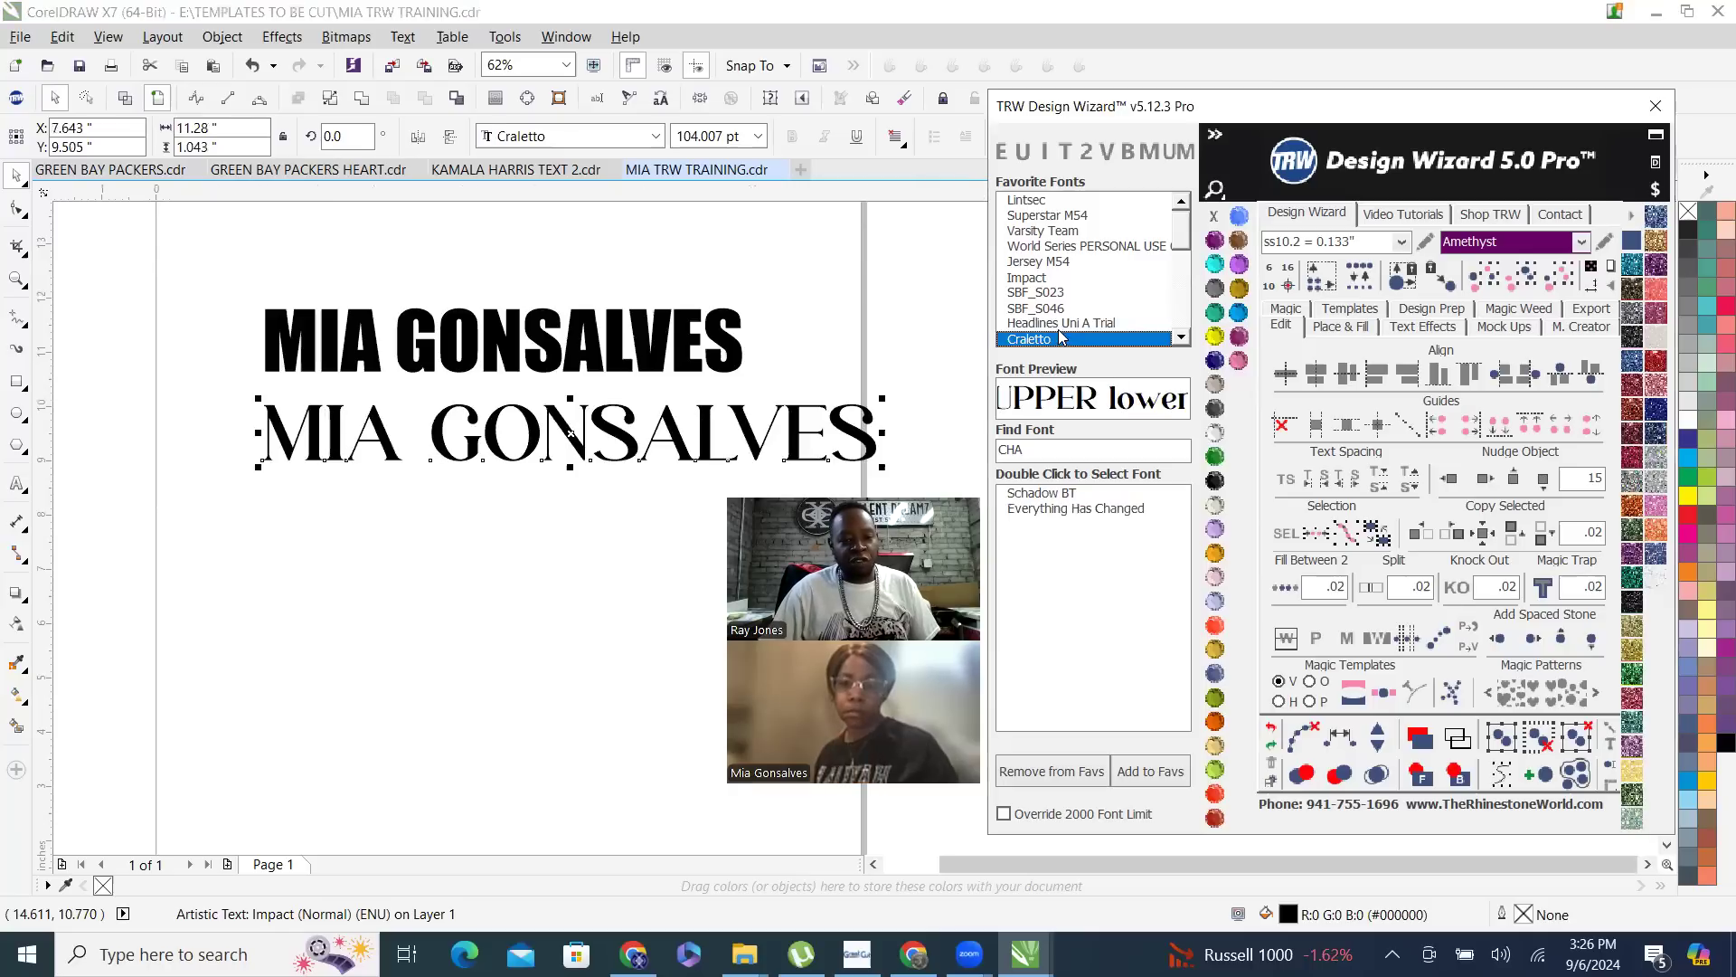
pyautogui.click(1060, 323)
pyautogui.click(1050, 308)
pyautogui.click(1040, 291)
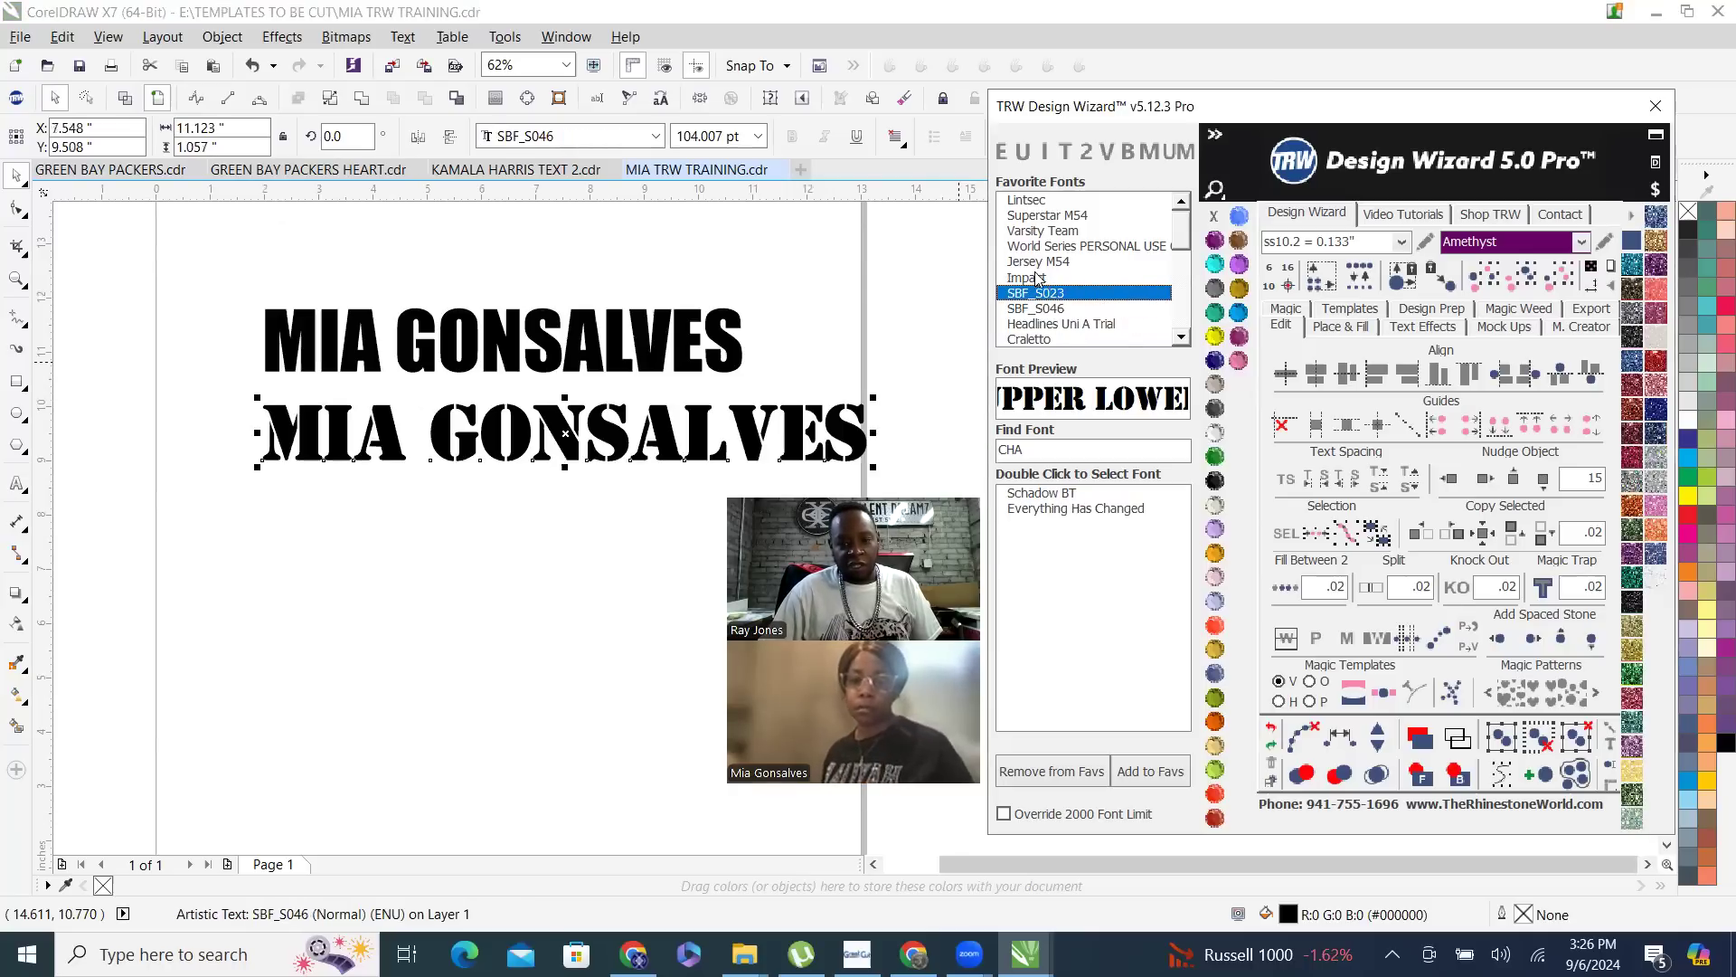
pyautogui.click(1036, 277)
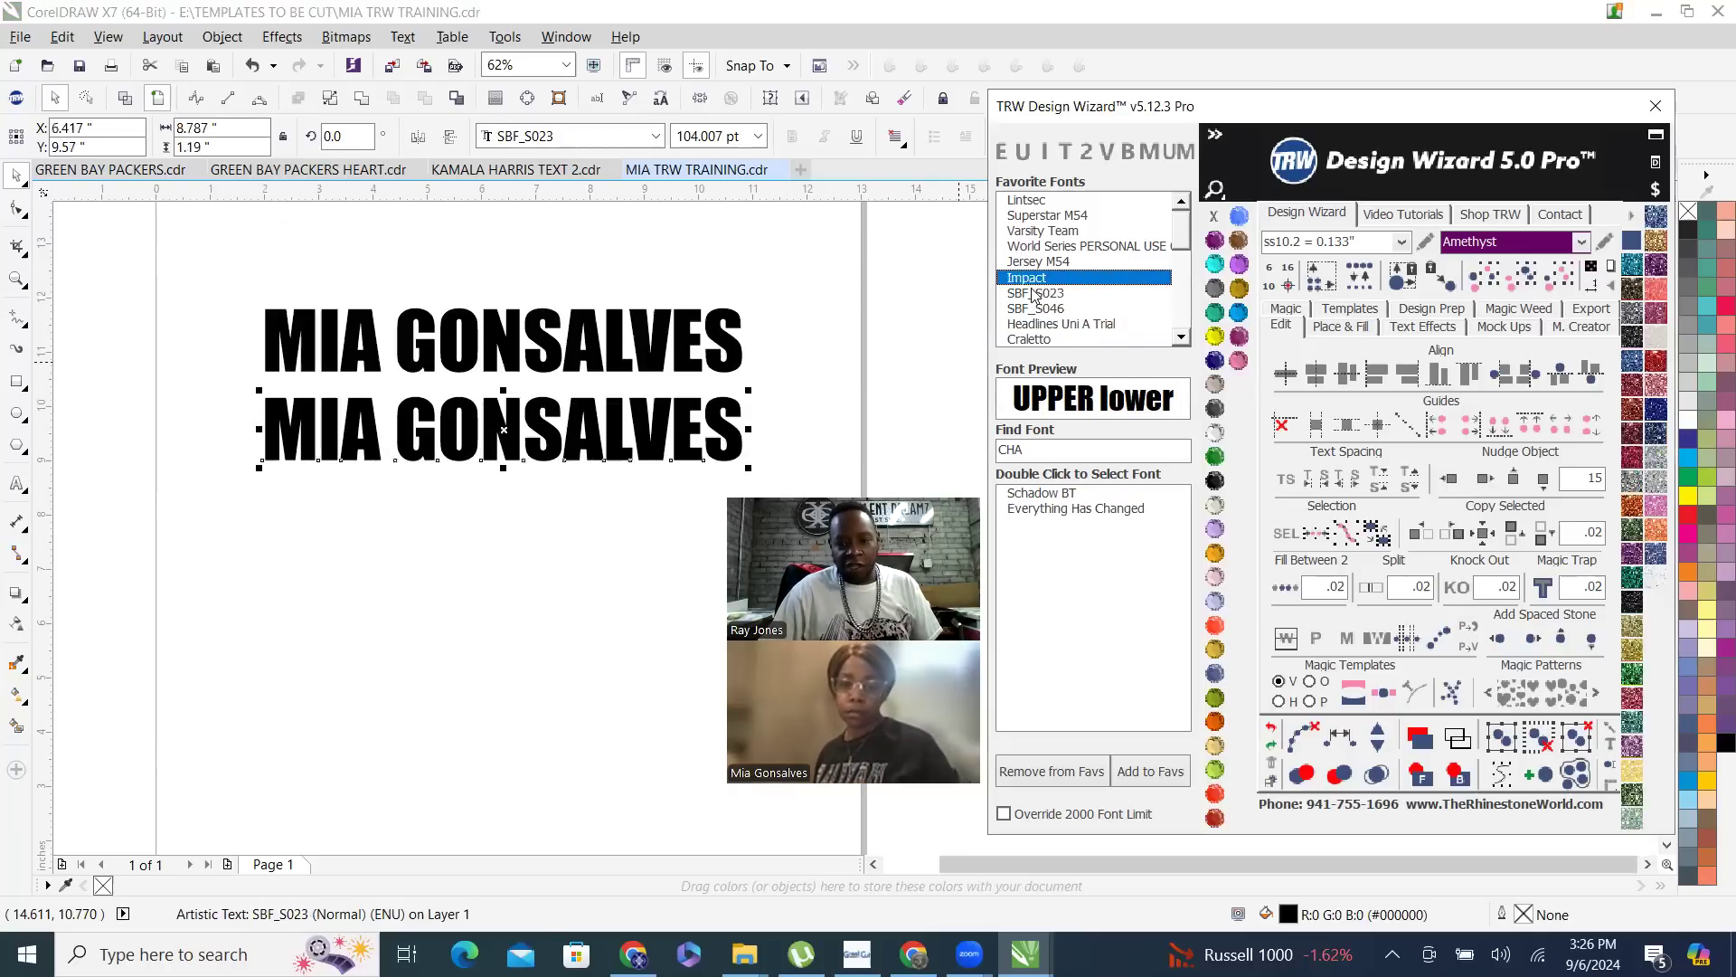
pyautogui.click(1054, 247)
pyautogui.click(1055, 231)
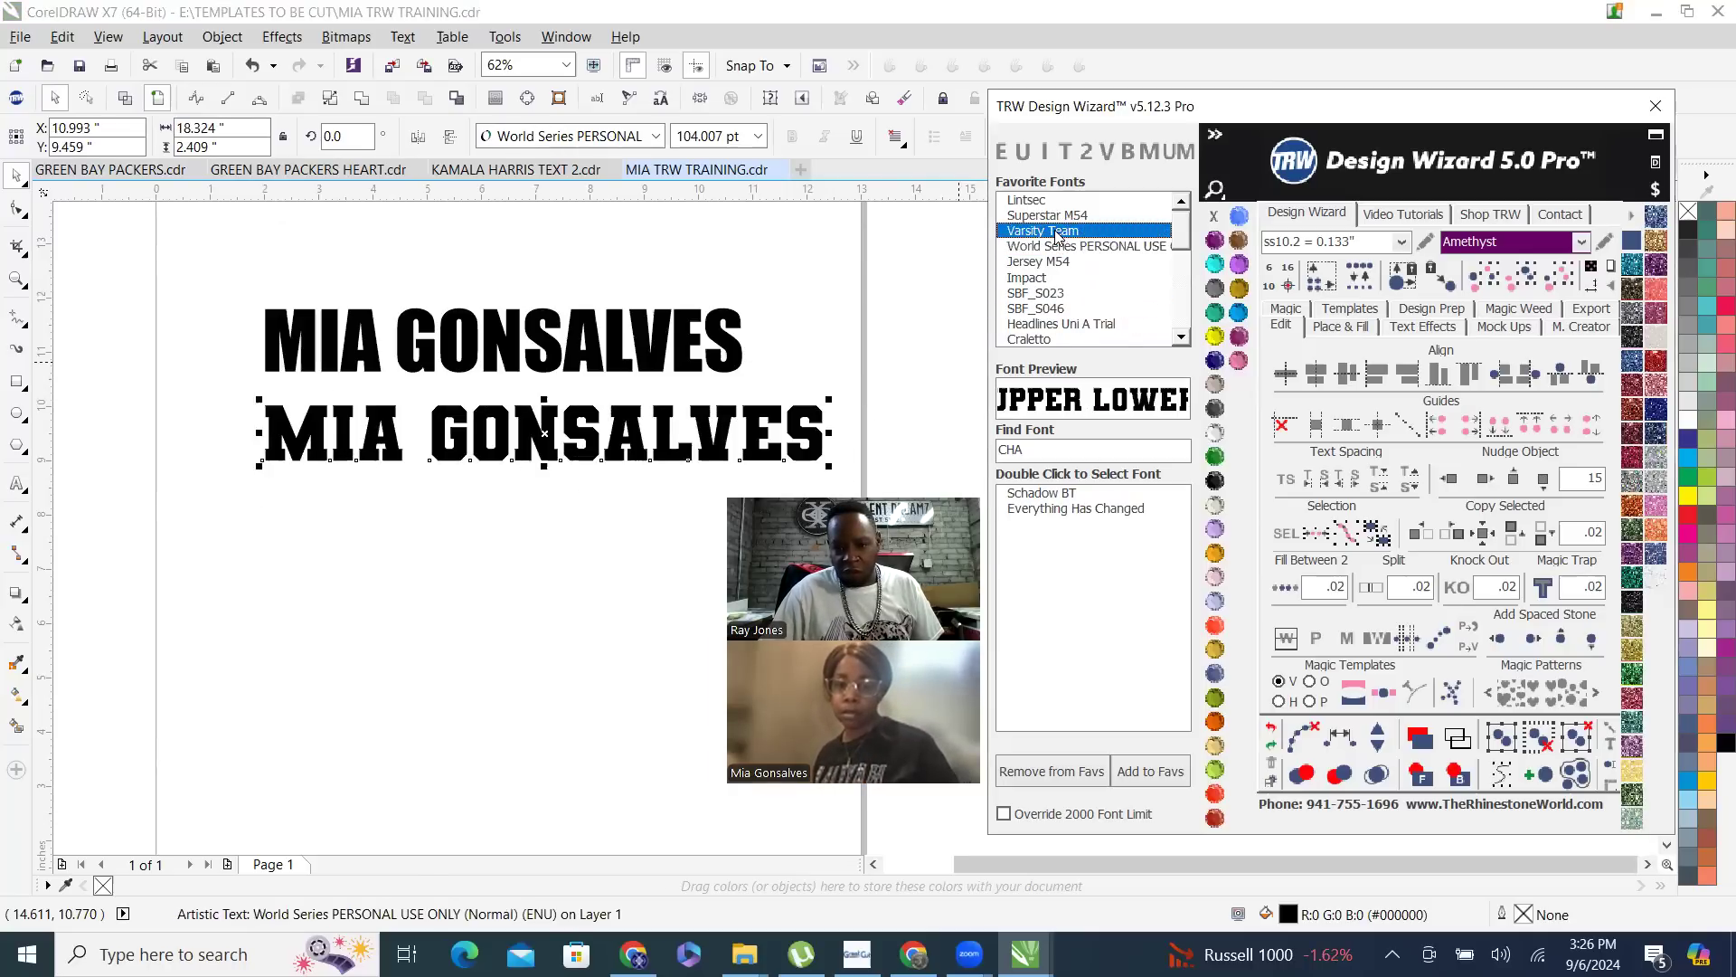
pyautogui.click(1056, 218)
# - Set the lower name copy in Backline and center it under the upper text, at about X 6.46, Y 9.52 inches
pyautogui.moveTo(1181, 256); pyautogui.dragTo(1067, 335)
pyautogui.click(1037, 338)
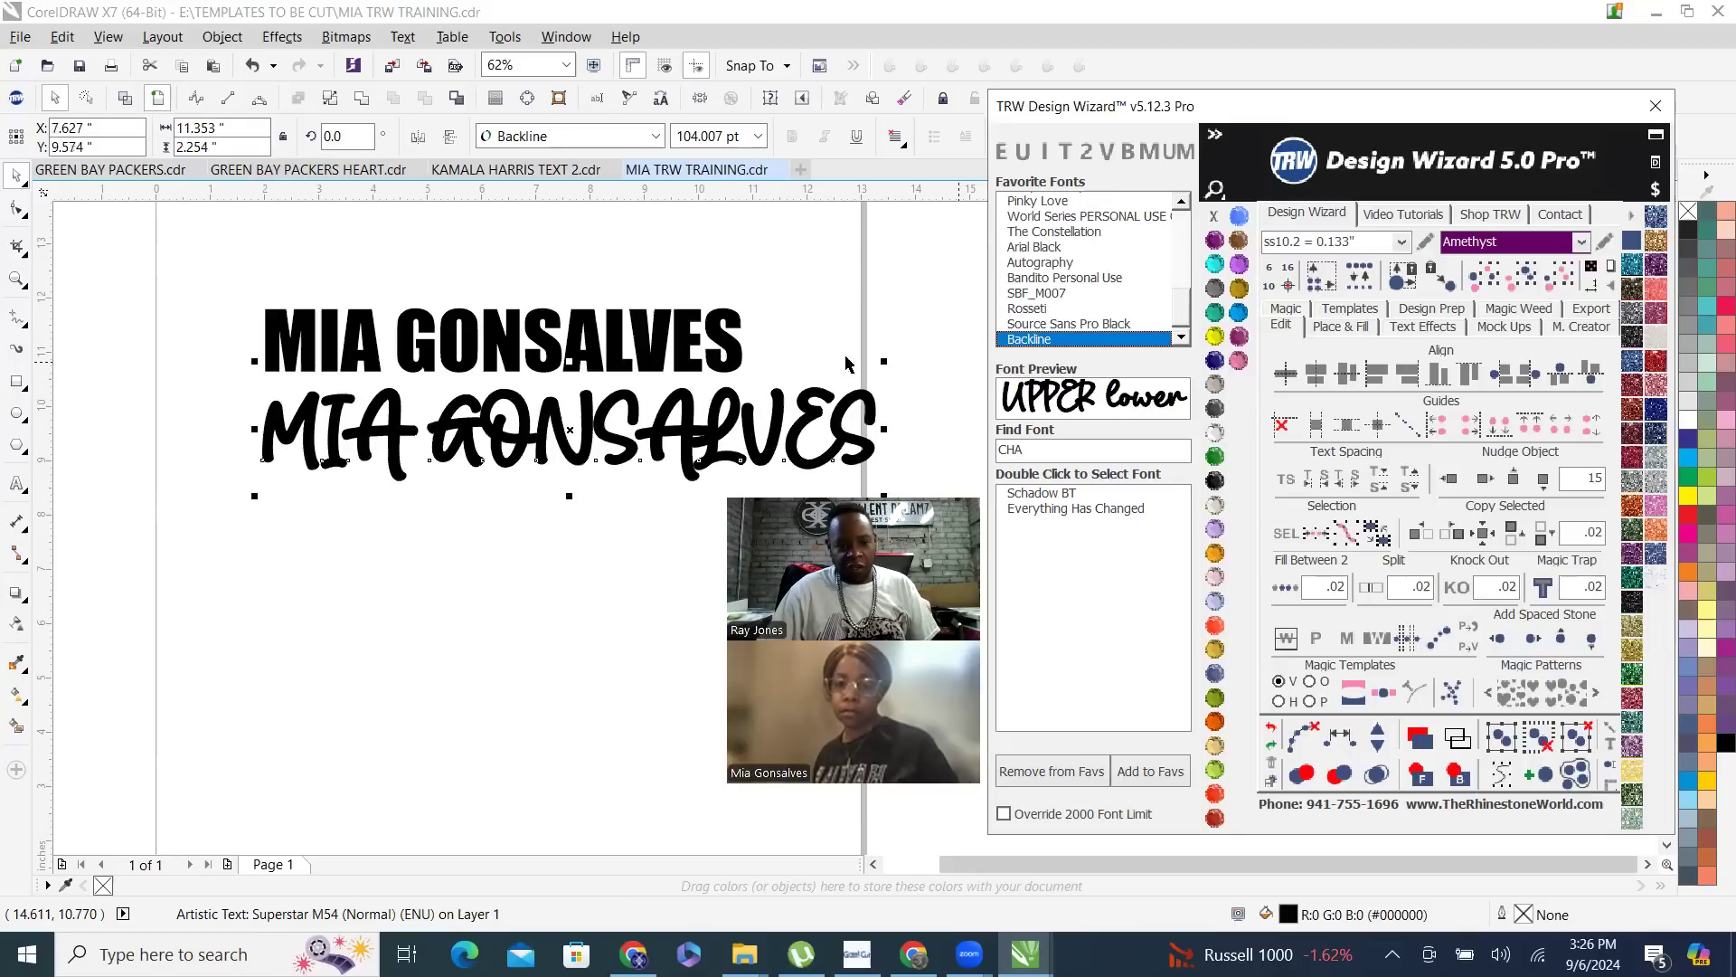
pyautogui.moveTo(564, 480); pyautogui.dragTo(544, 440)
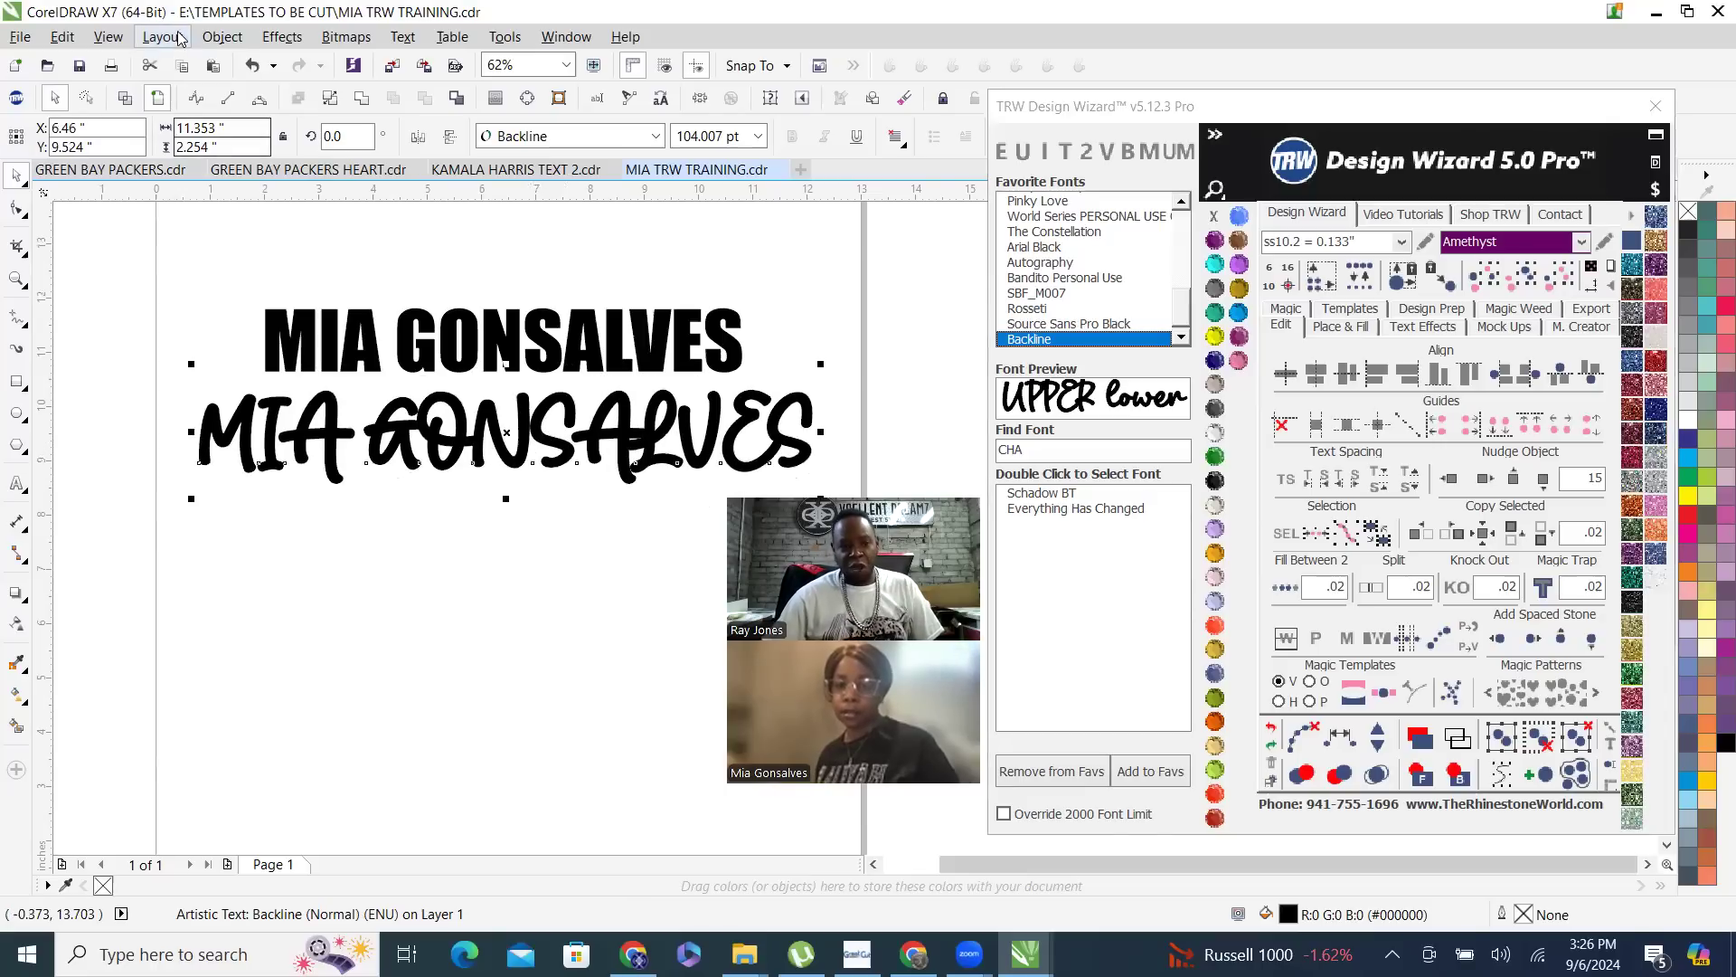
# - Examine in wireframe view where the letters of the Backline name text overlap, and return to the filled view
pyautogui.hotkey('shift', 'F9')
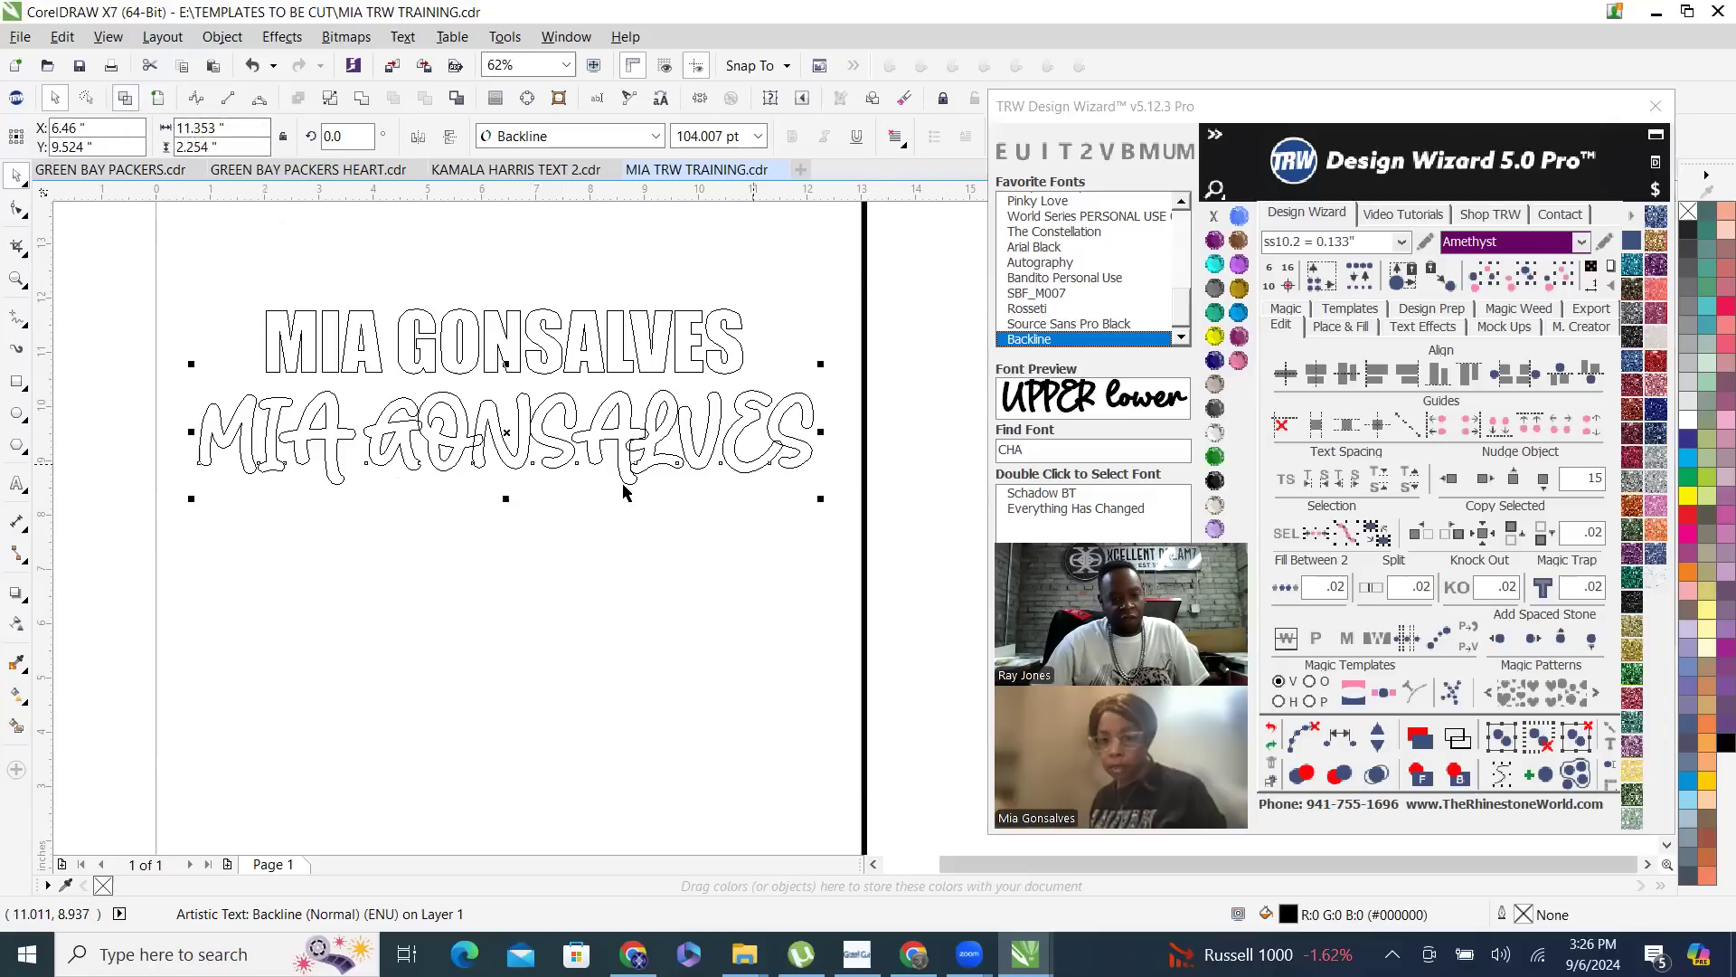
pyautogui.scroll(3, 628, 493)
pyautogui.scroll(3, 764, 457)
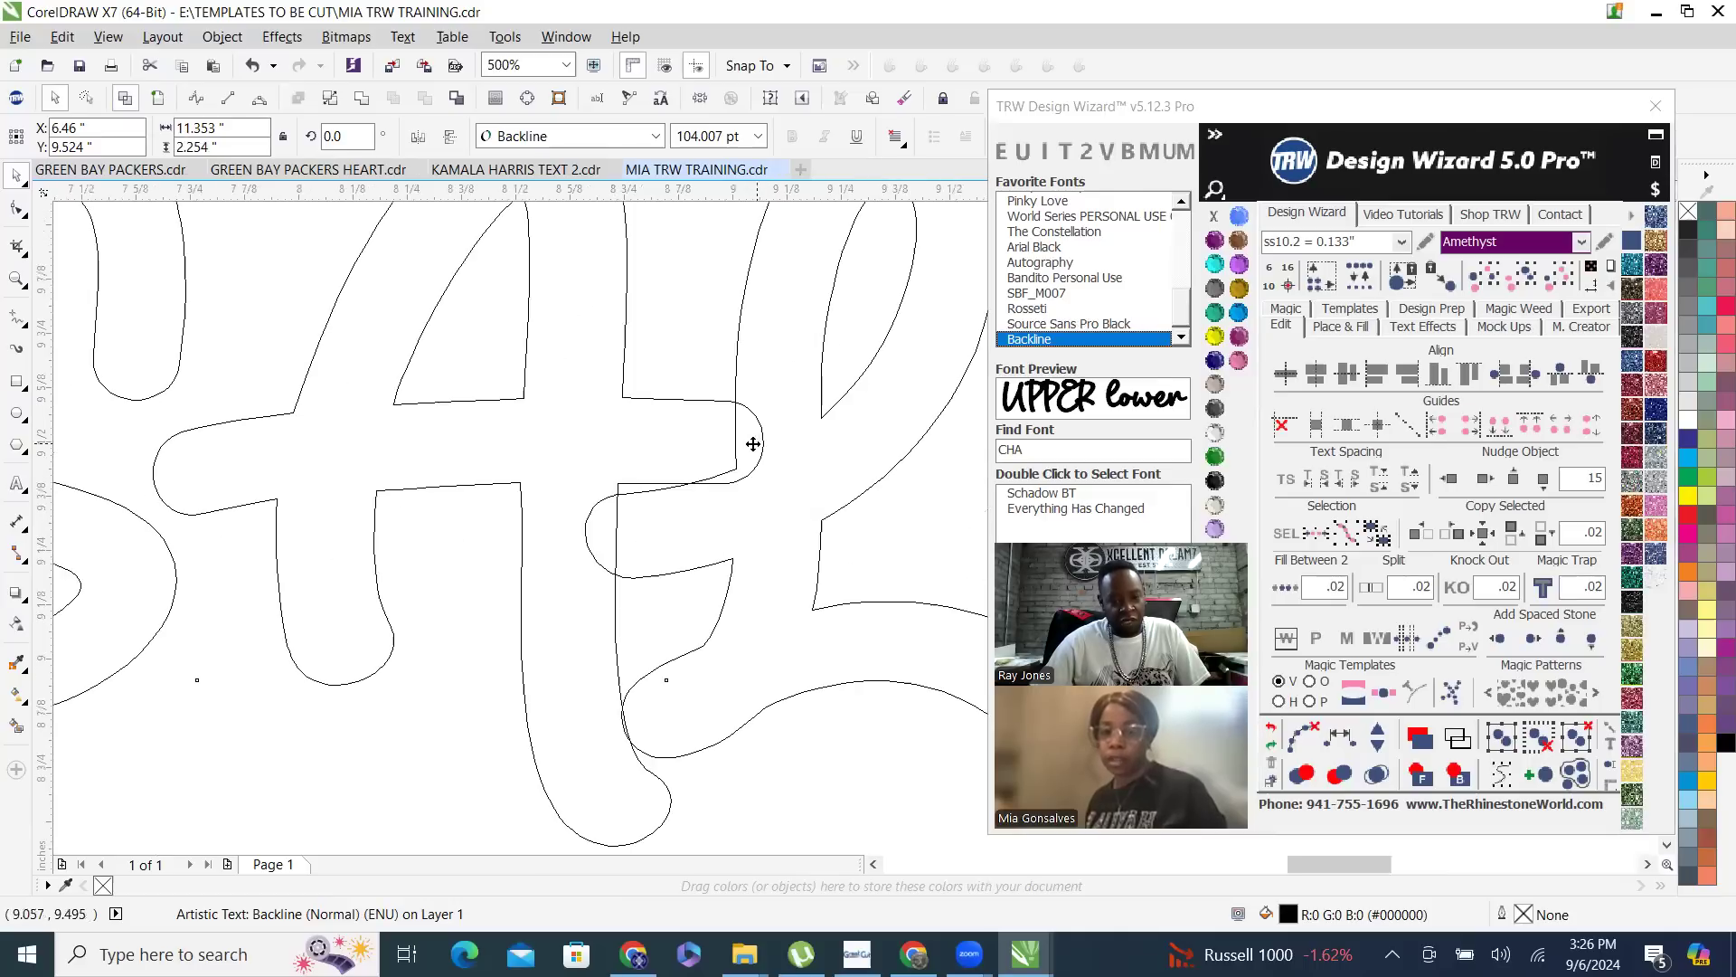
pyautogui.scroll(-2, 730, 482)
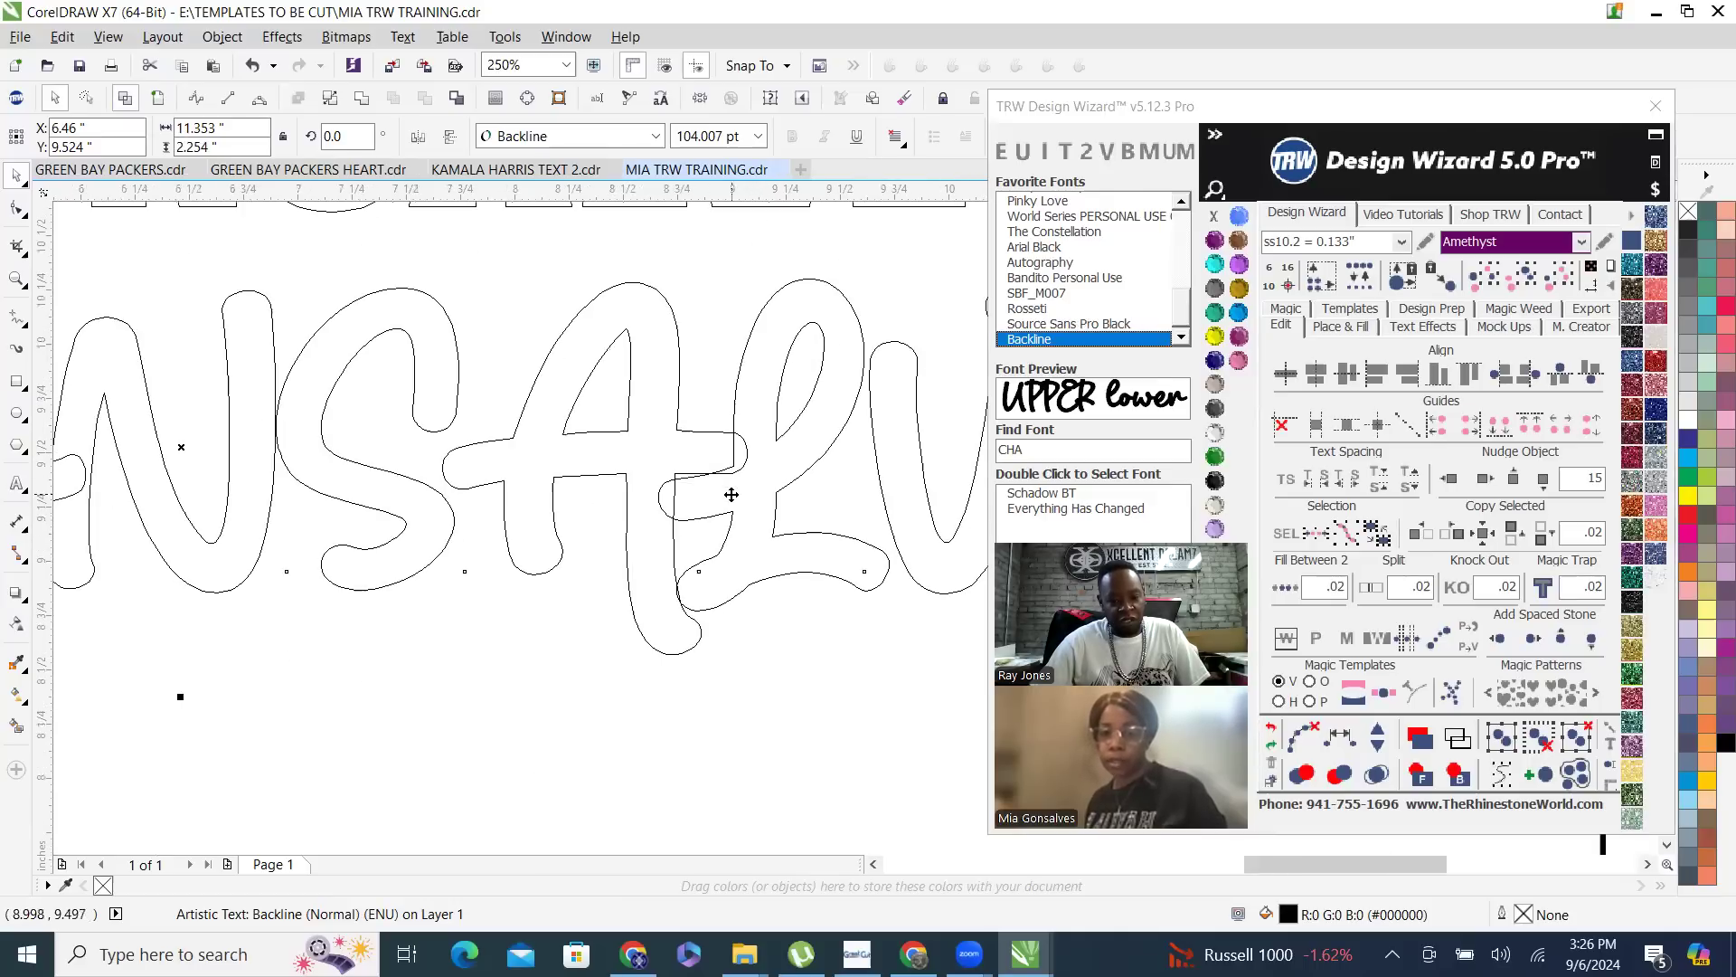
pyautogui.scroll(-2, 736, 496)
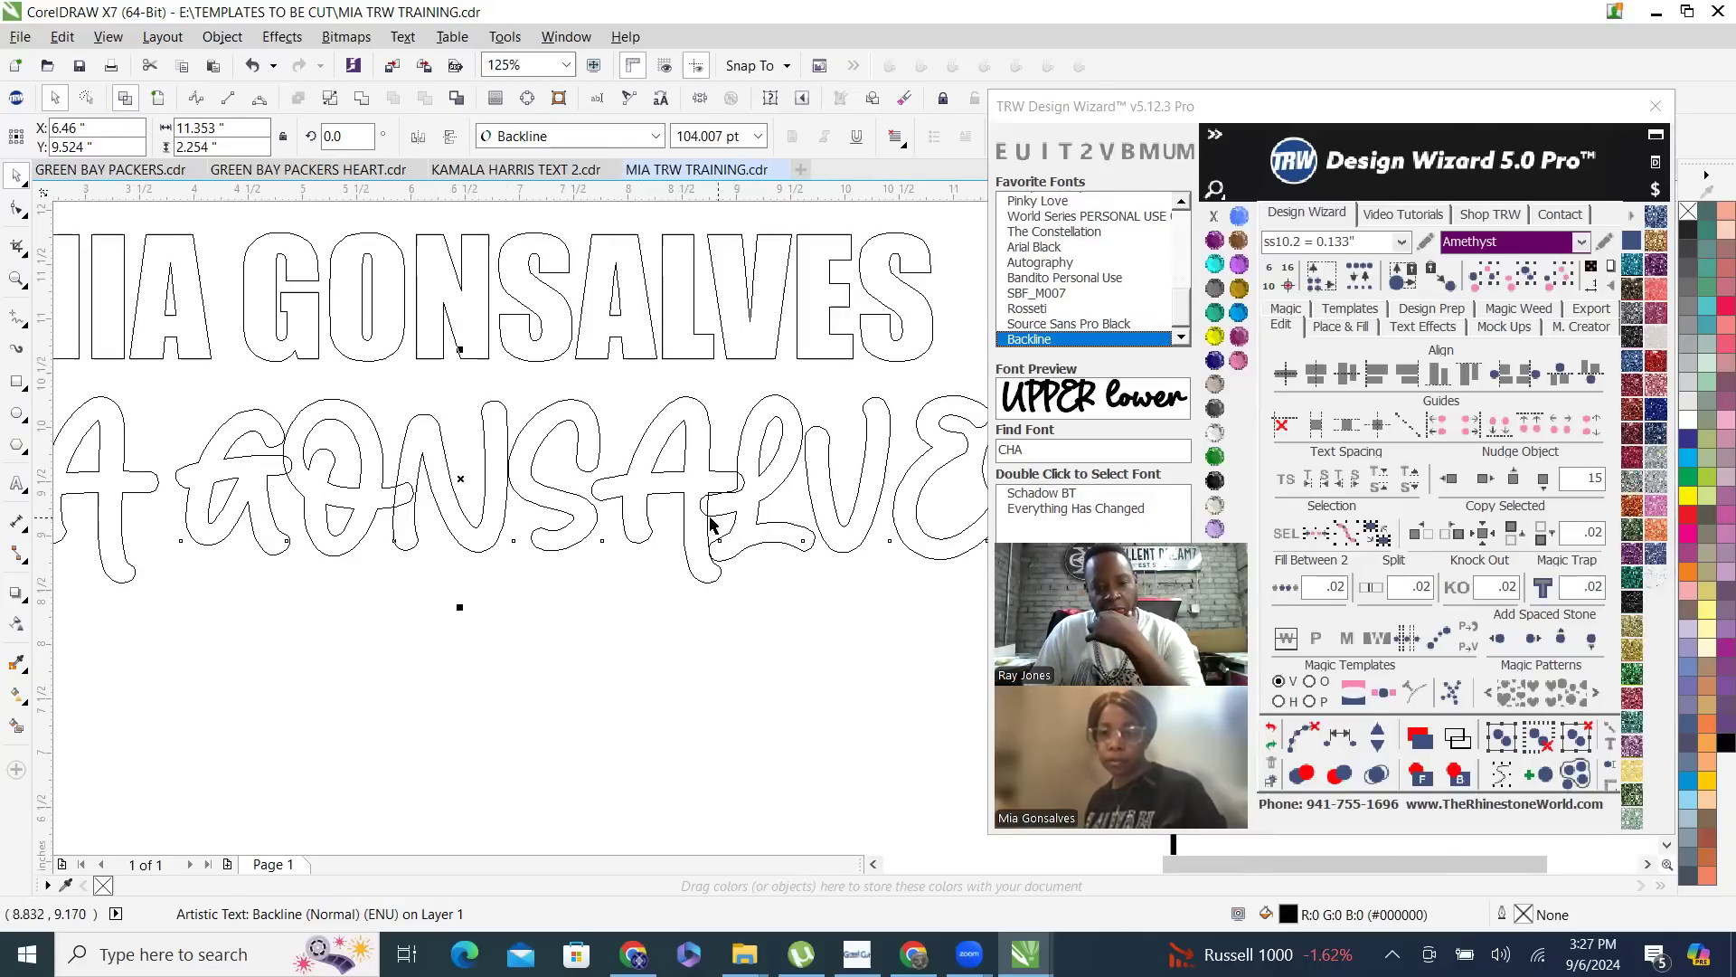
pyautogui.scroll(-2, 527, 532)
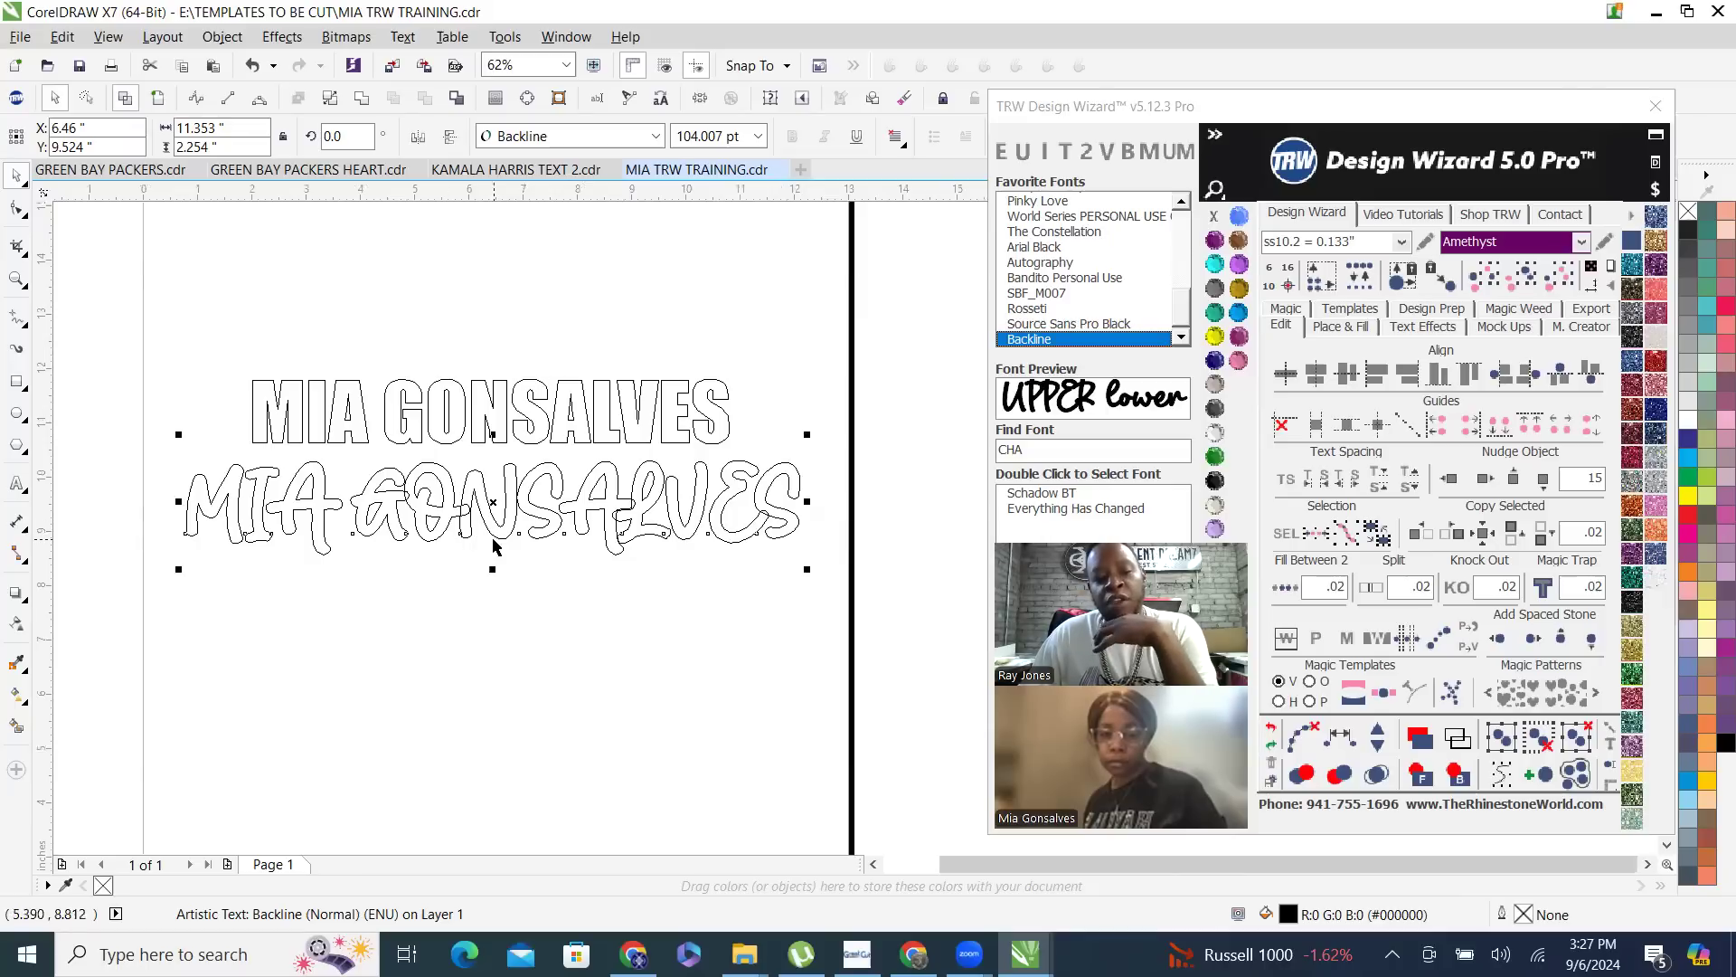
pyautogui.scroll(2, 555, 522)
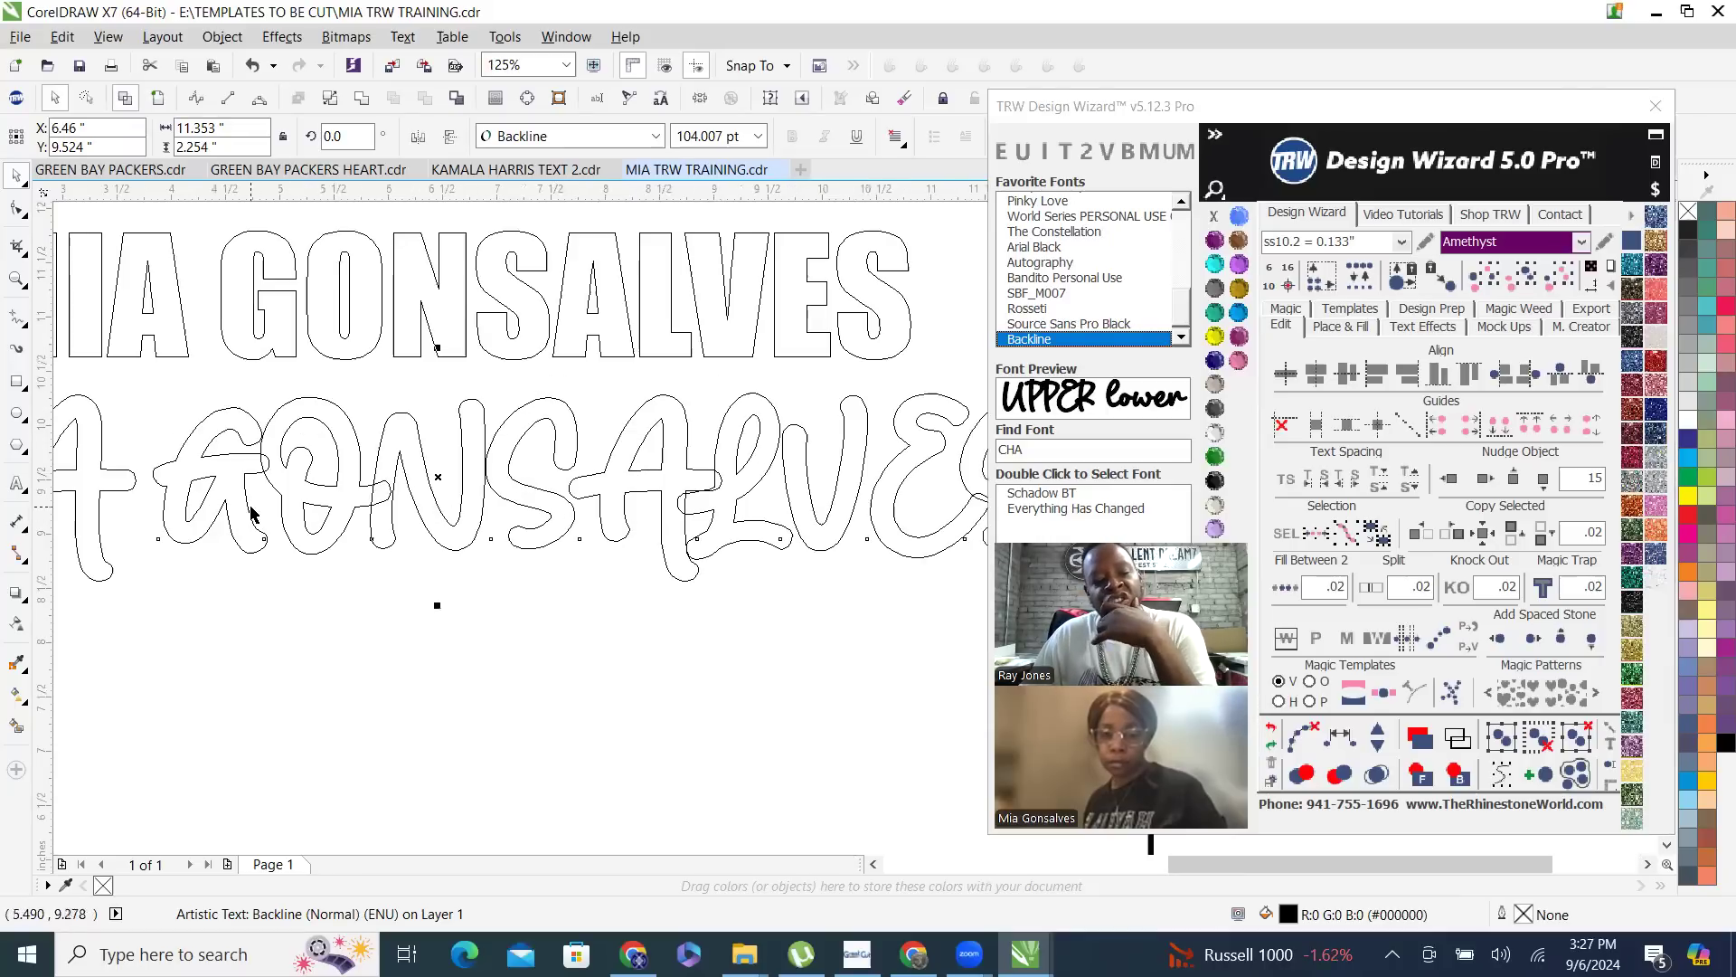
pyautogui.scroll(-2, 567, 496)
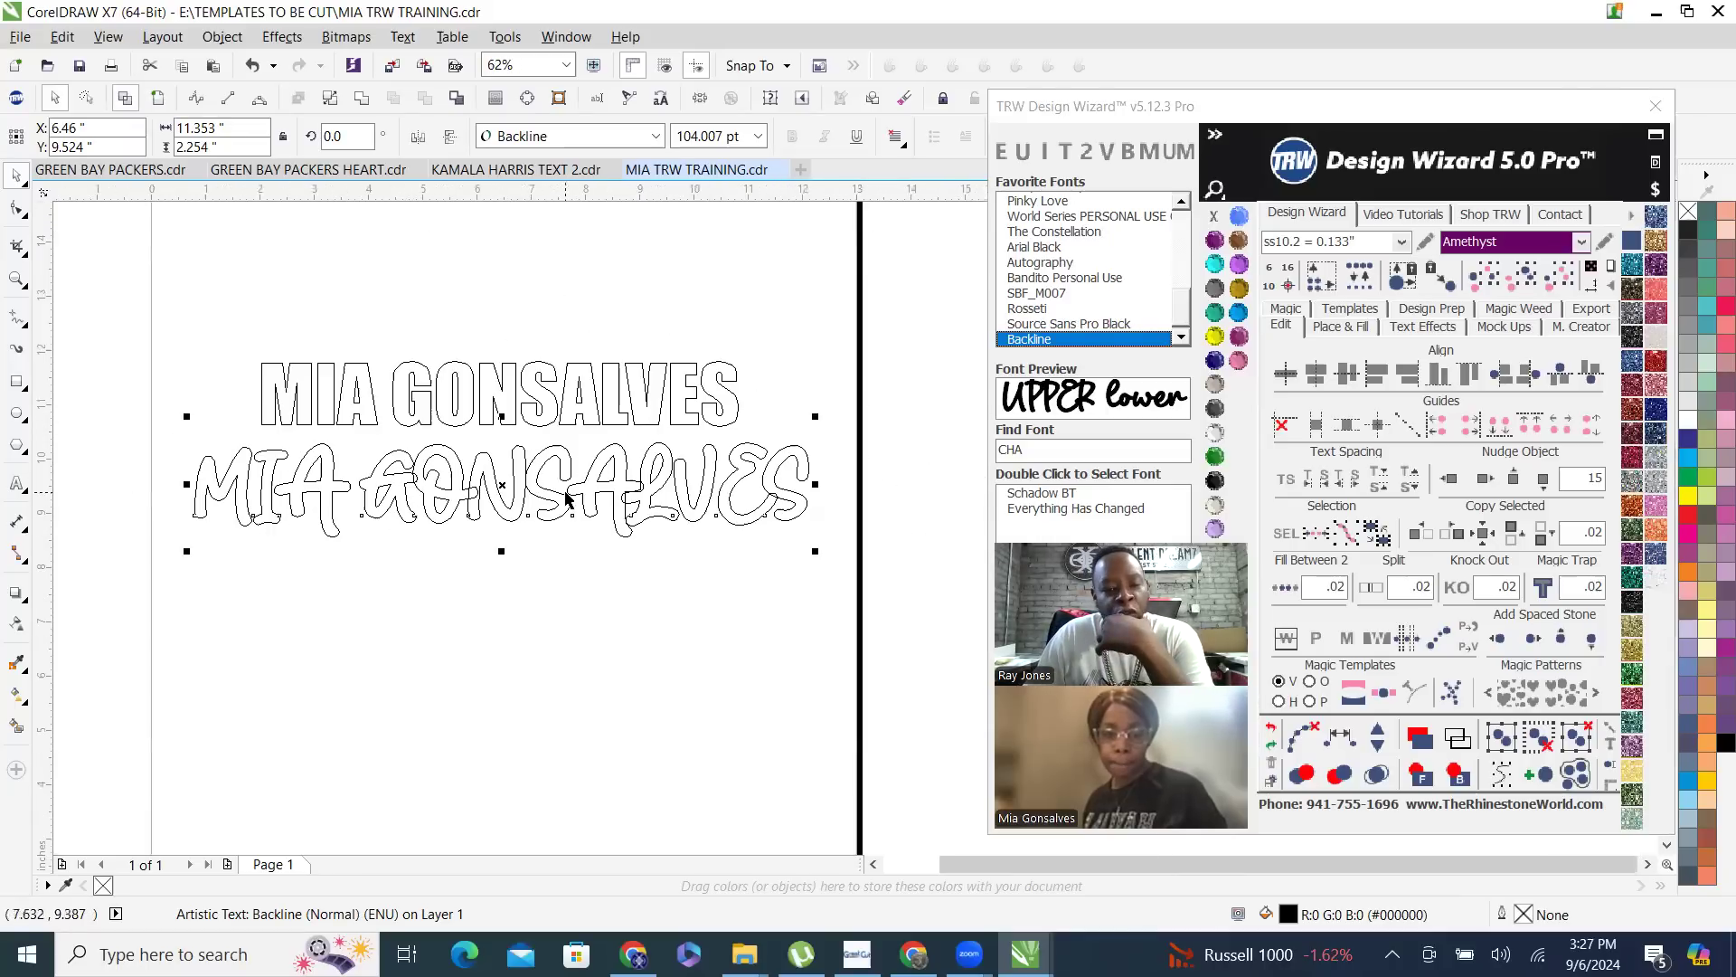
pyautogui.click(157, 98)
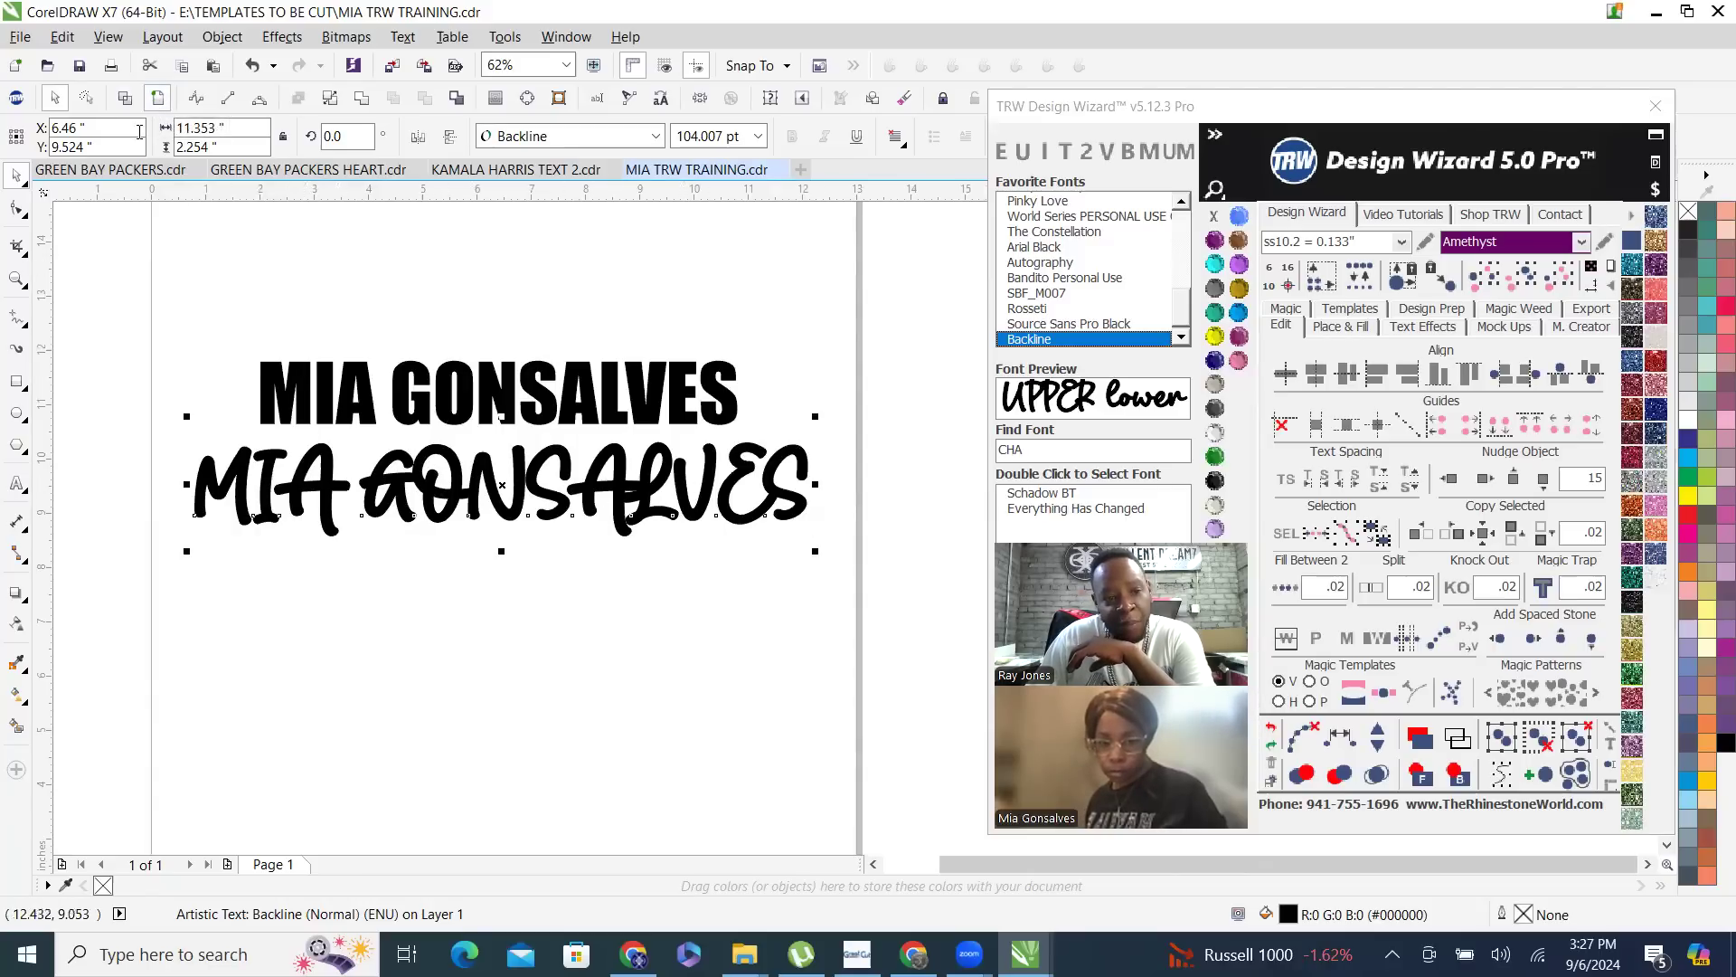
# - Switch to wireframe view and weld the overlapping letters of the Backline name text into a single curve
pyautogui.click(126, 99)
pyautogui.scroll(1, 394, 494)
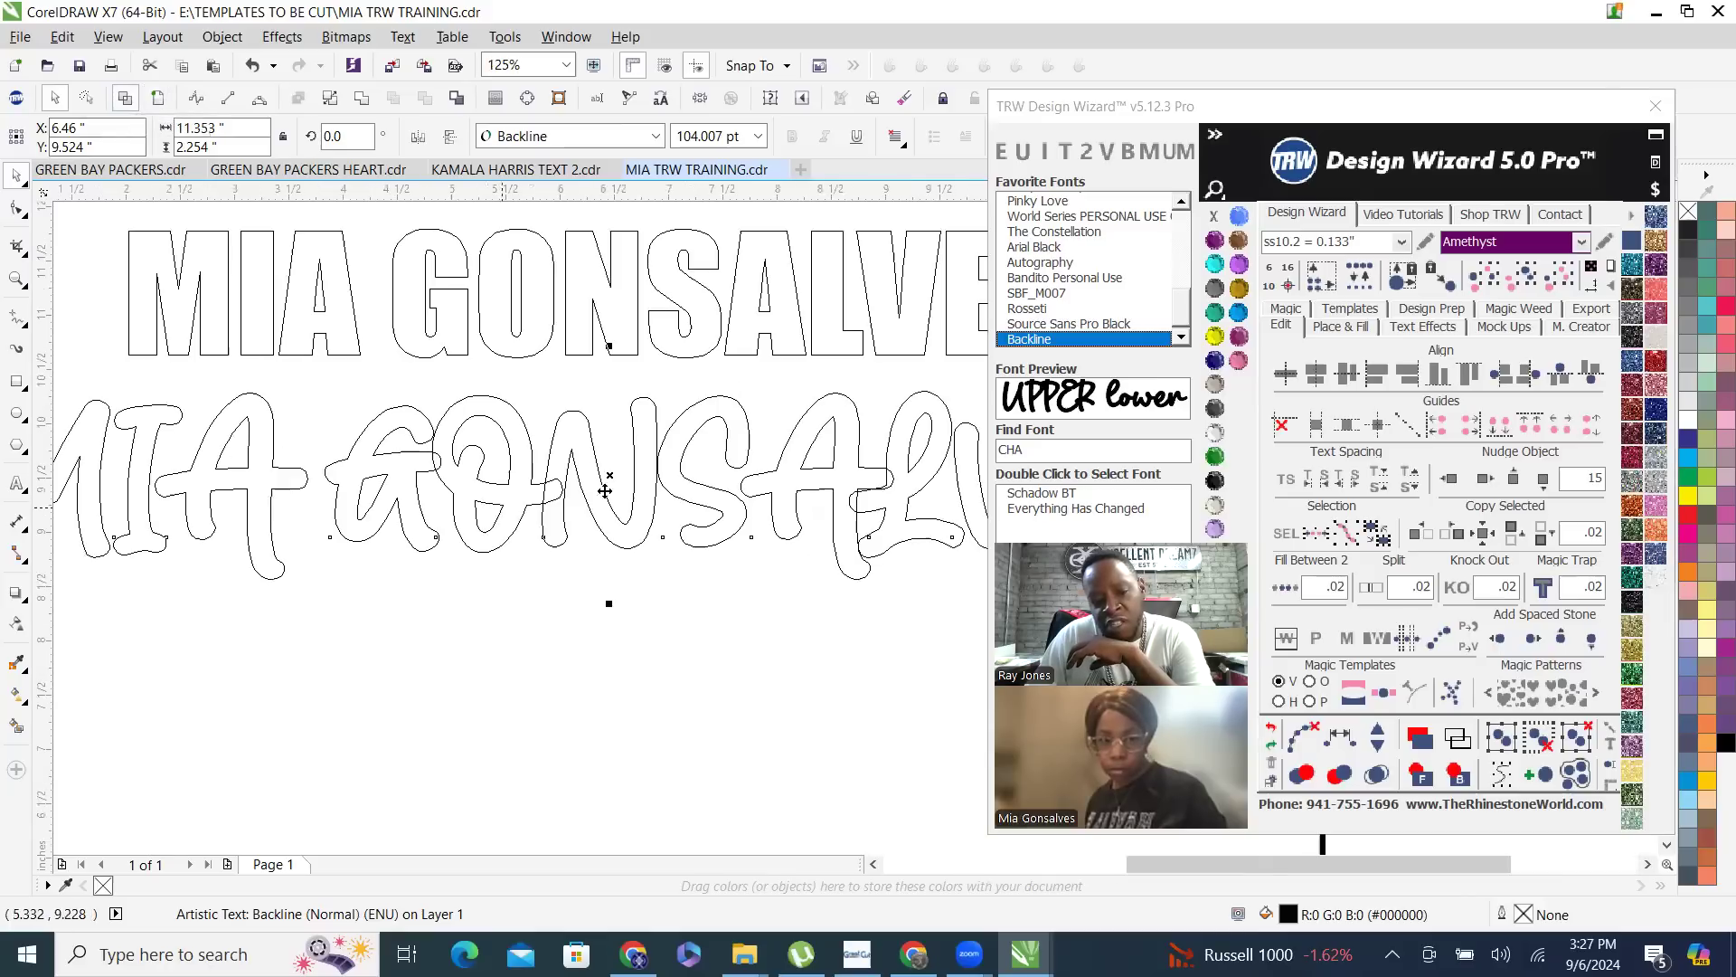
pyautogui.scroll(-1, 708, 493)
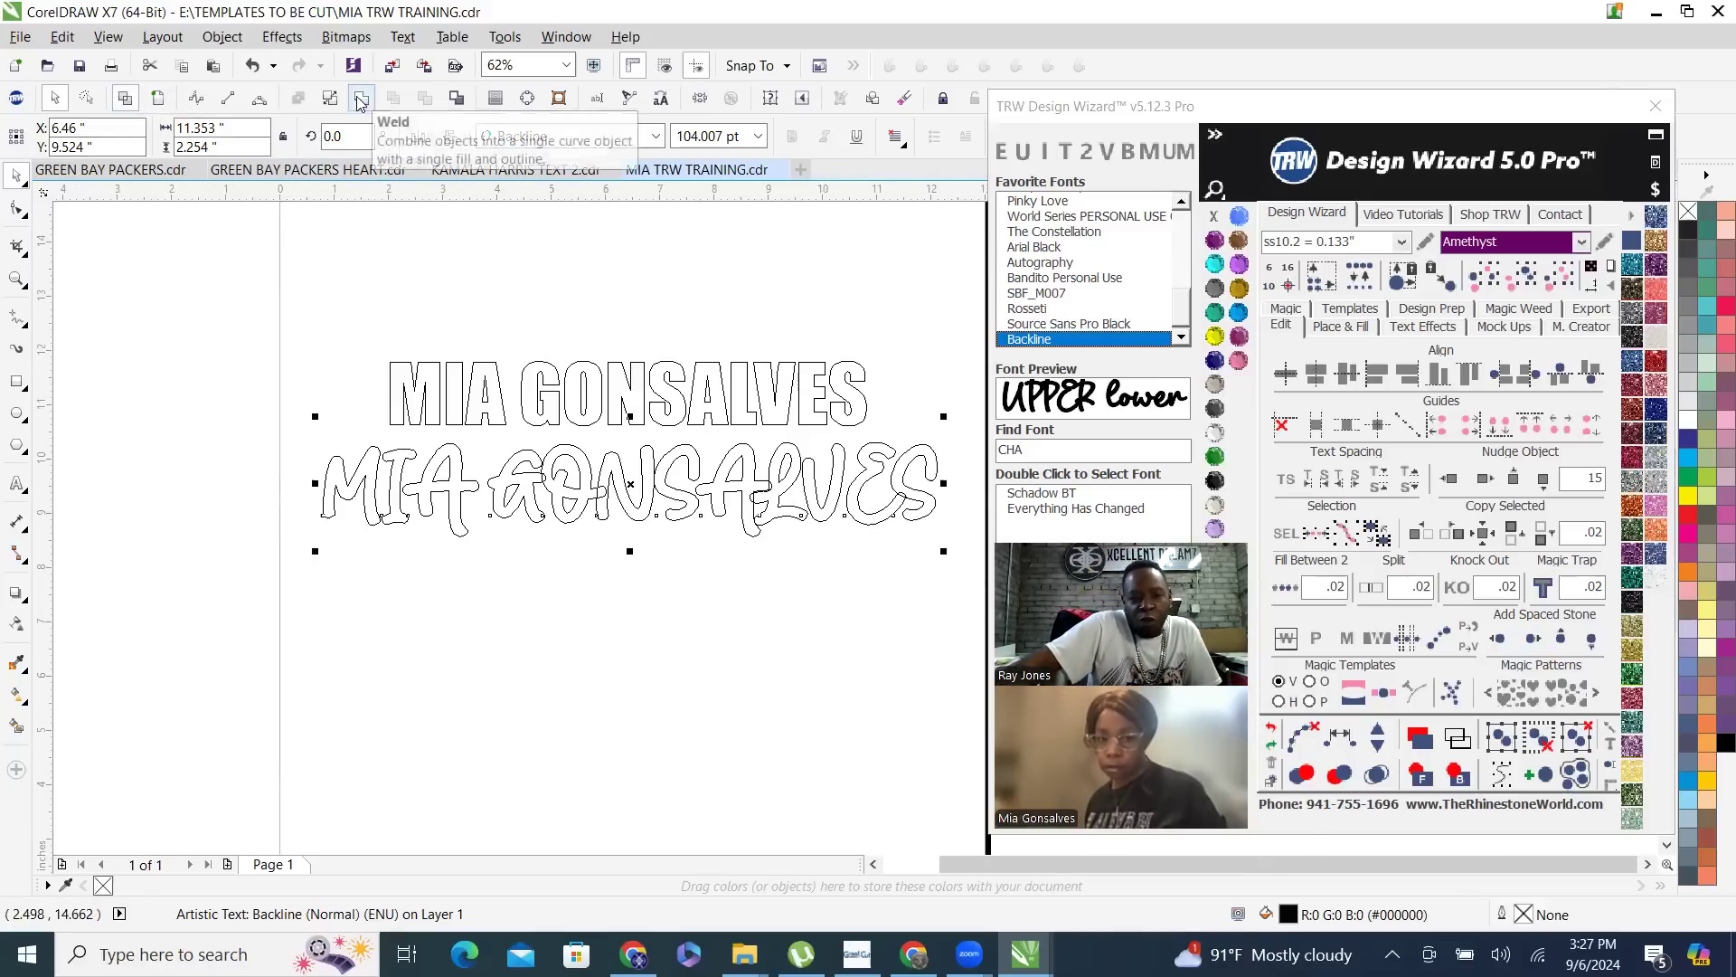
pyautogui.scroll(2, 714, 448)
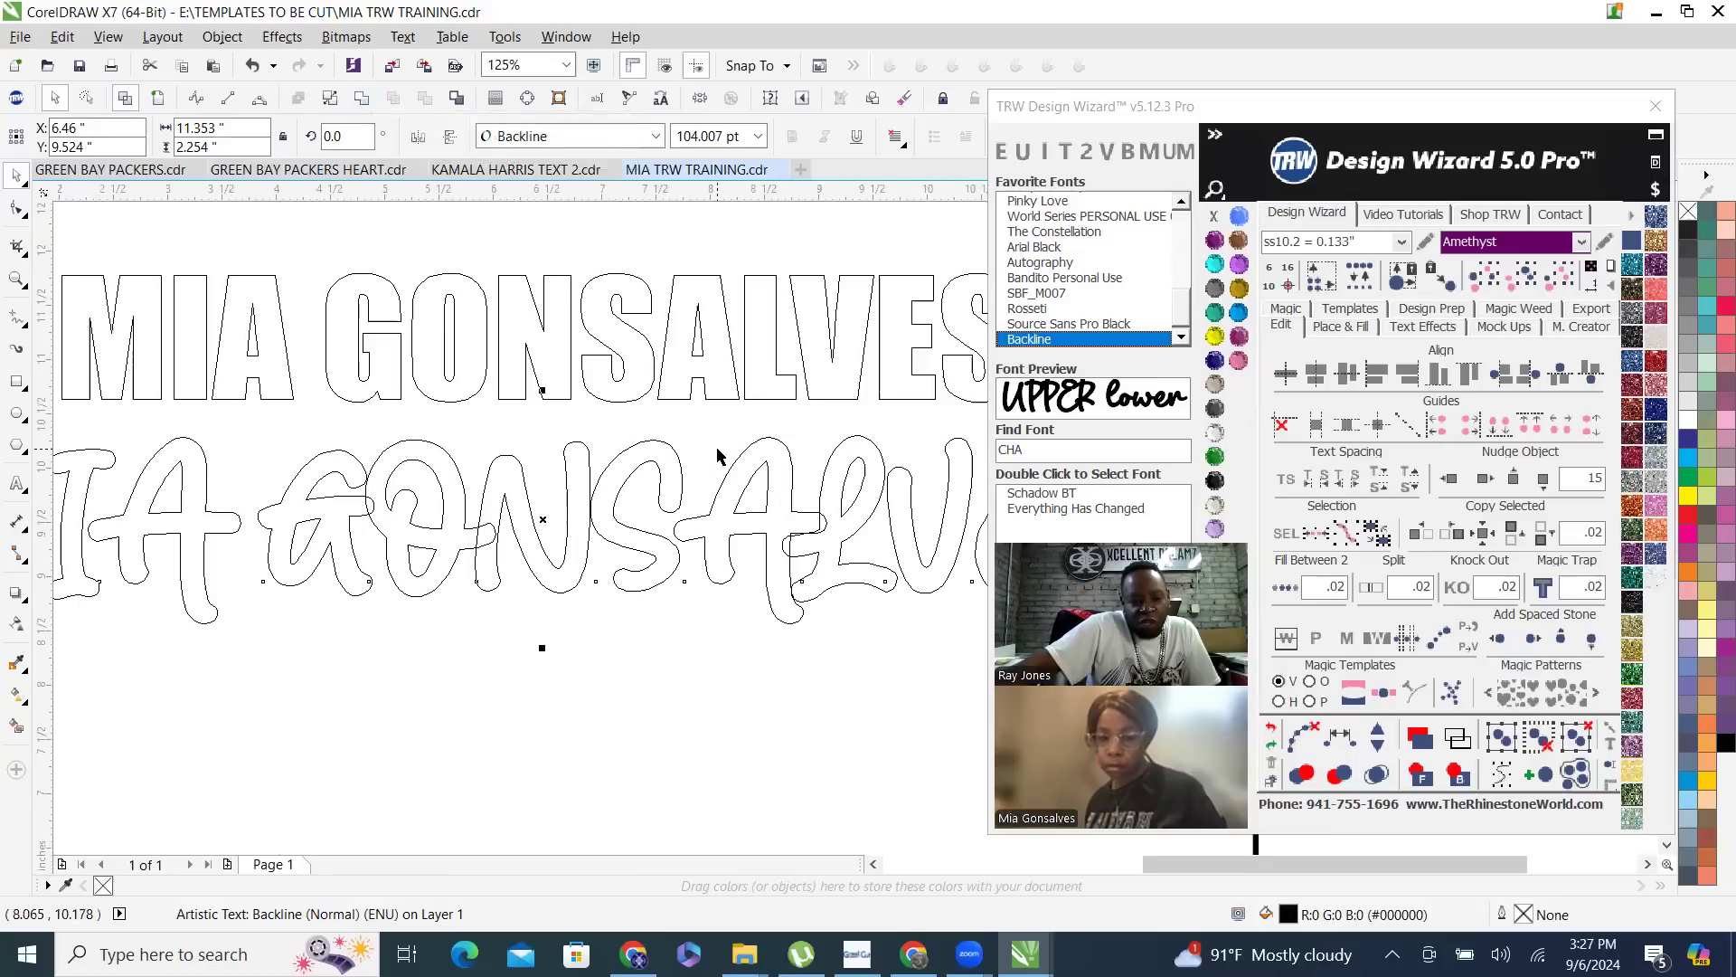
pyautogui.click(361, 99)
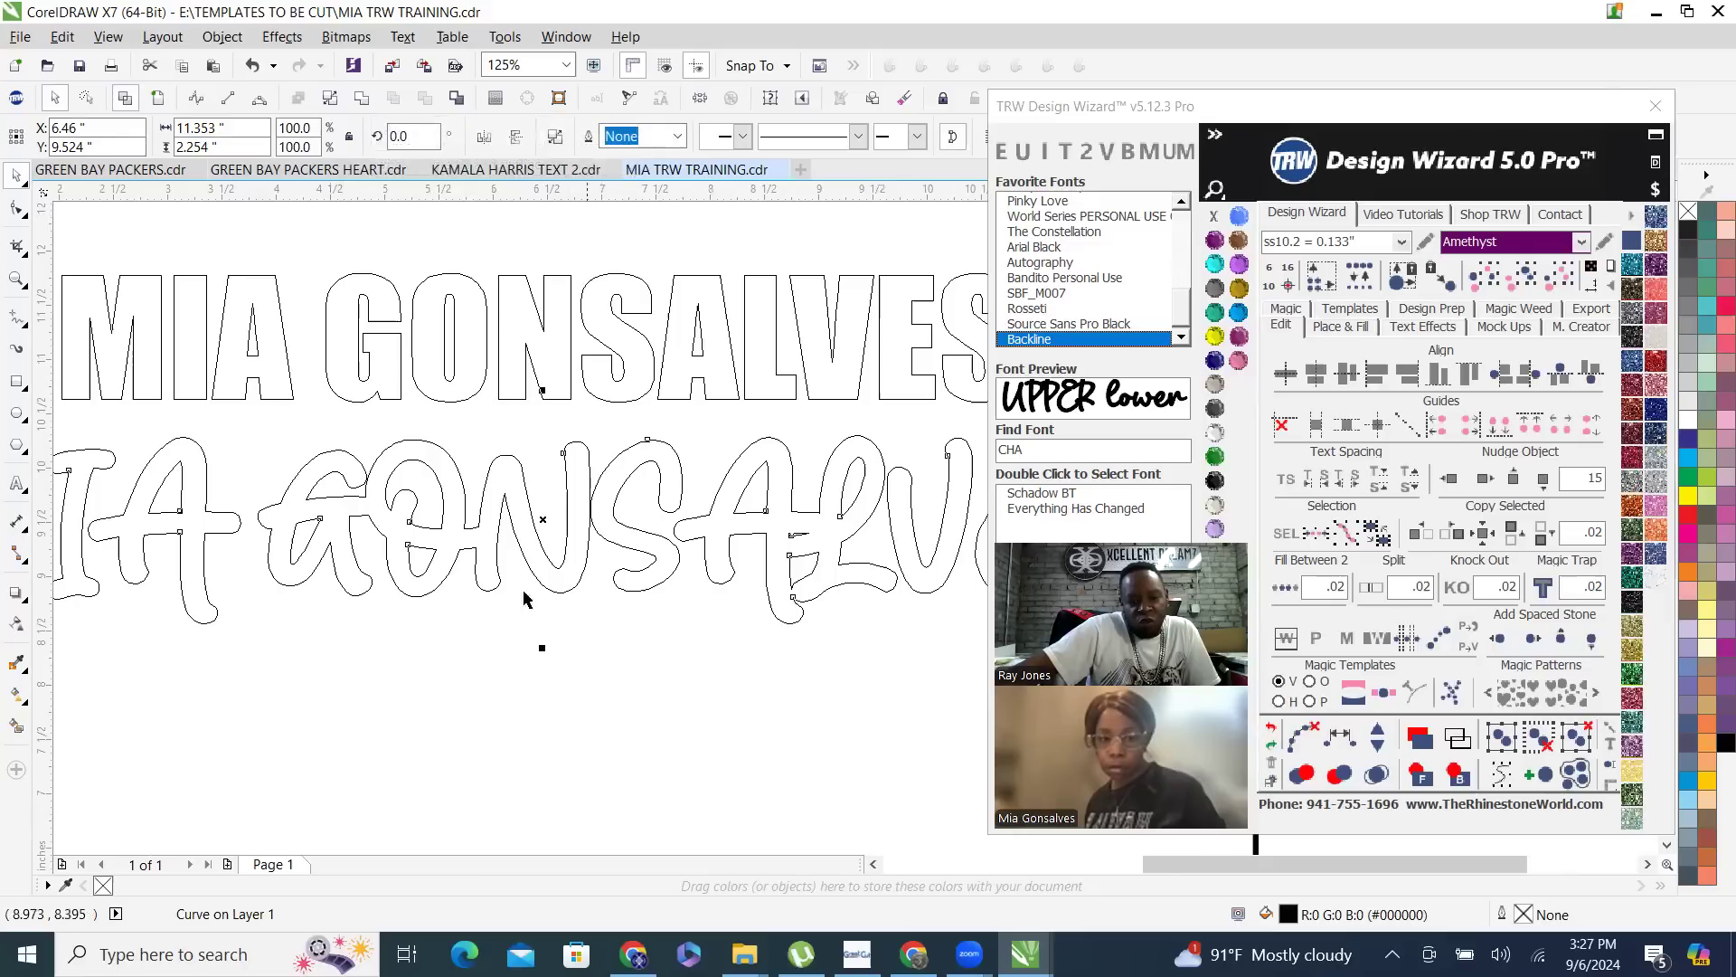
pyautogui.scroll(-2, 489, 552)
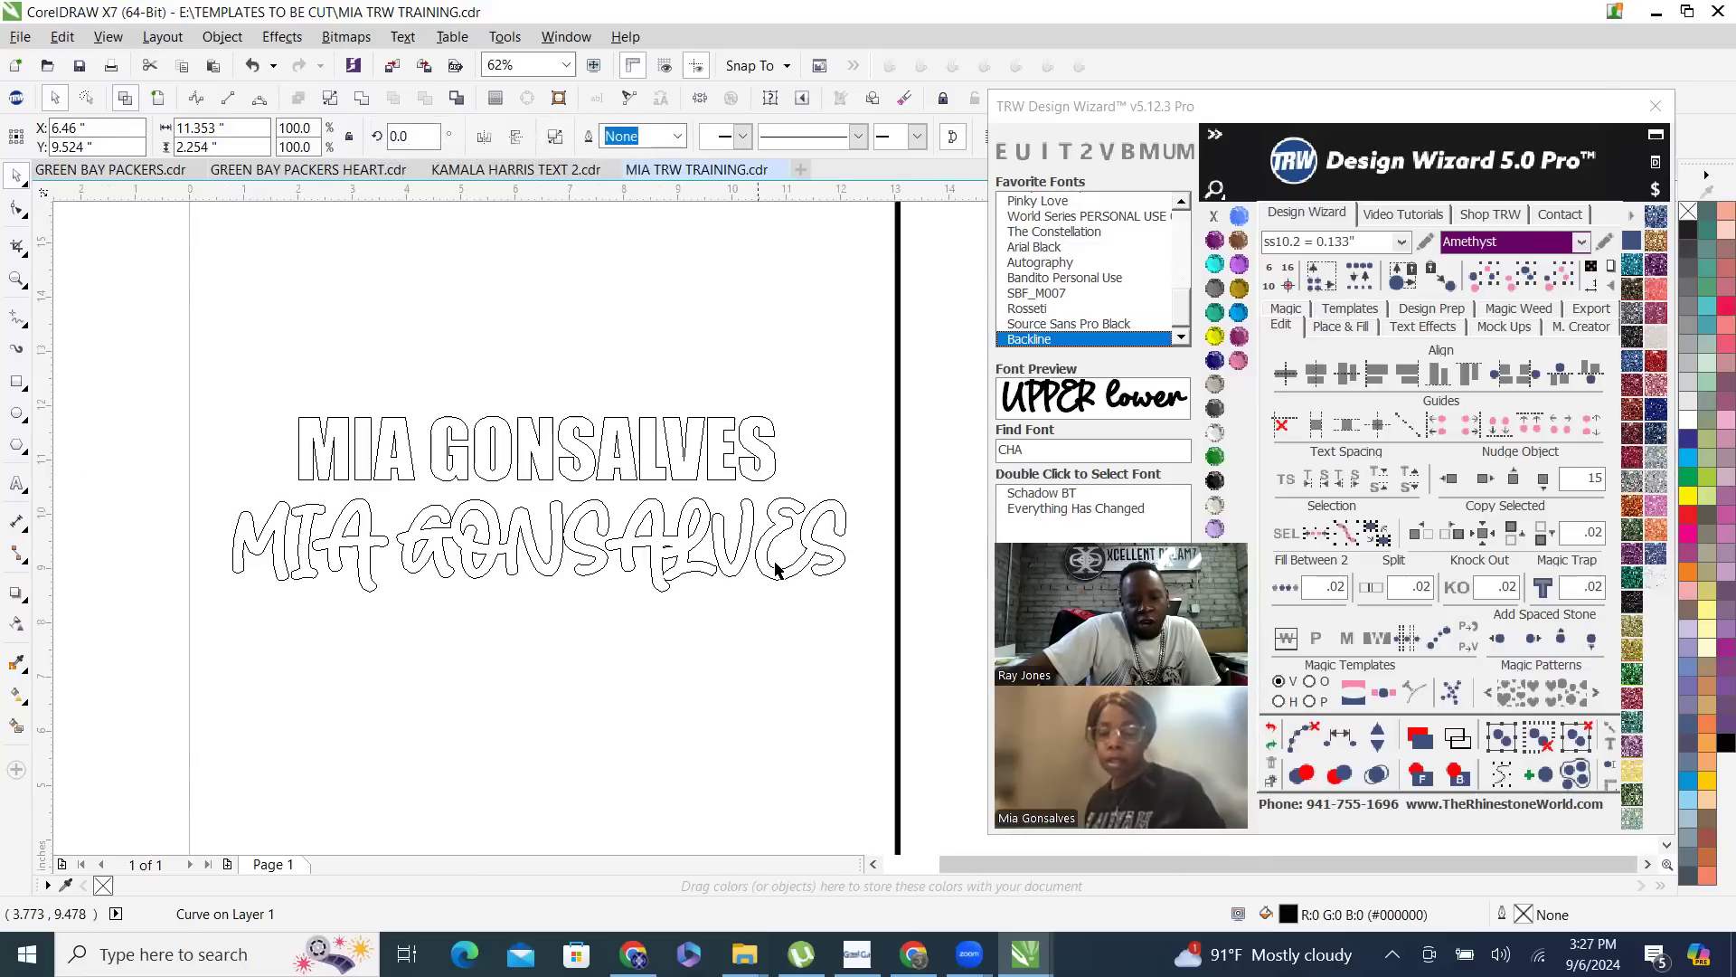
# - Inspect the welded outlines of the Backline name text up close
pyautogui.click(659, 527)
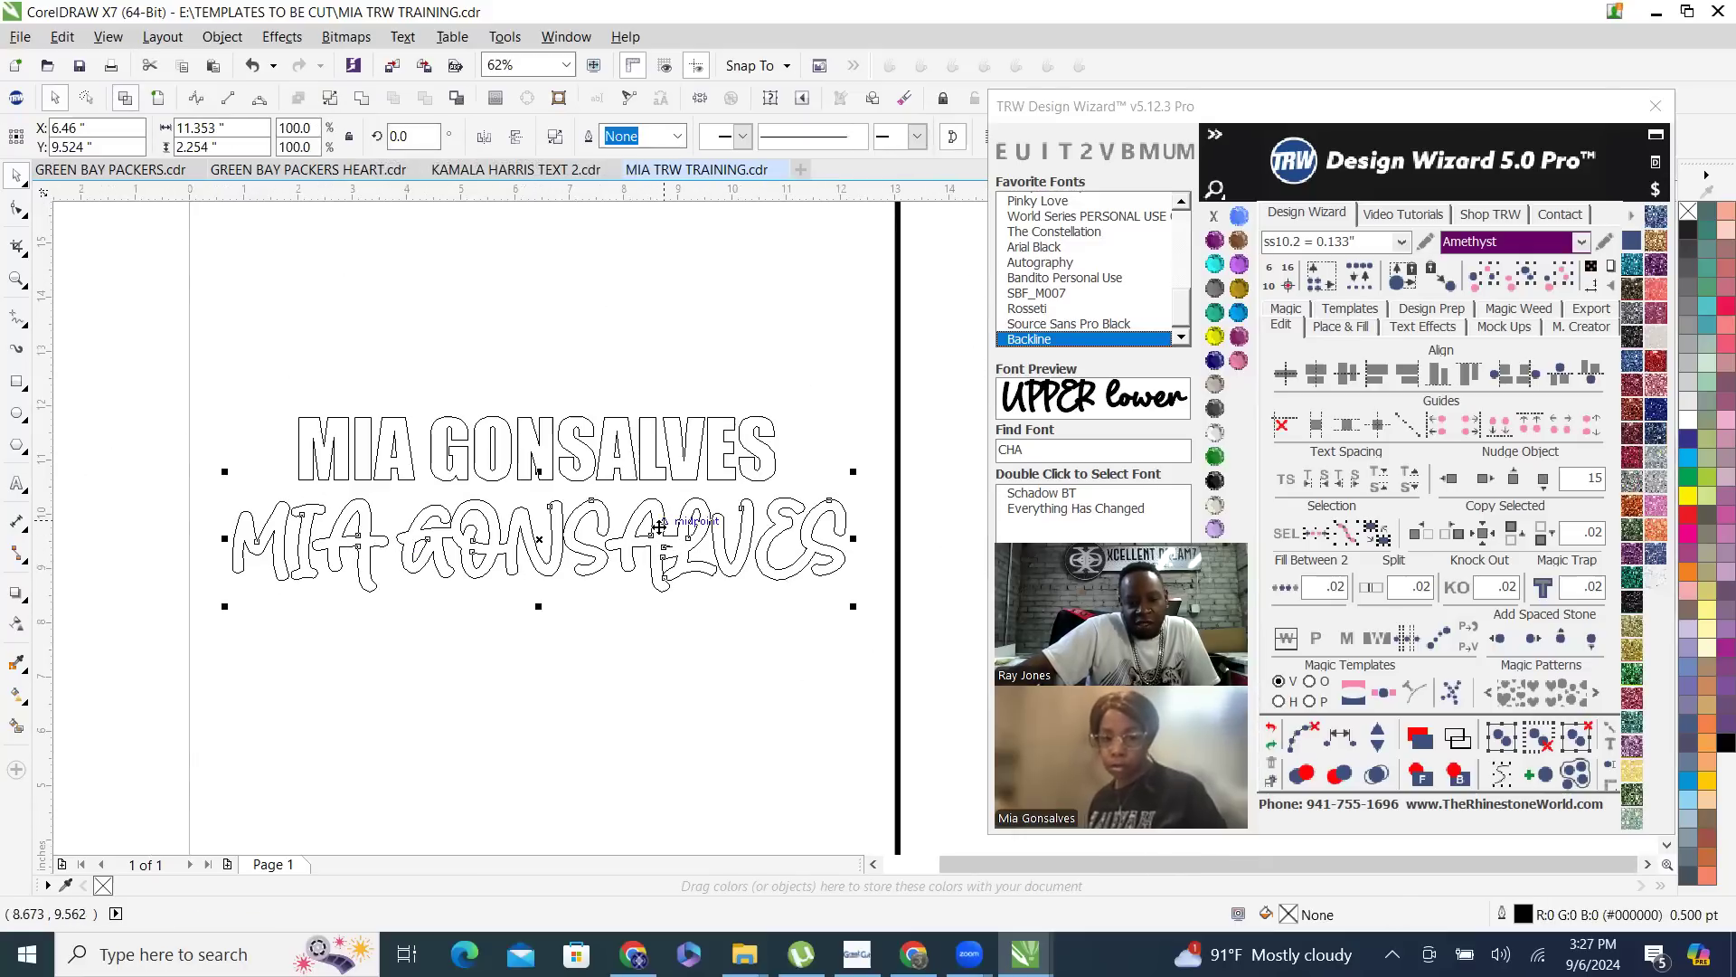
pyautogui.click(473, 582)
pyautogui.scroll(2, 473, 560)
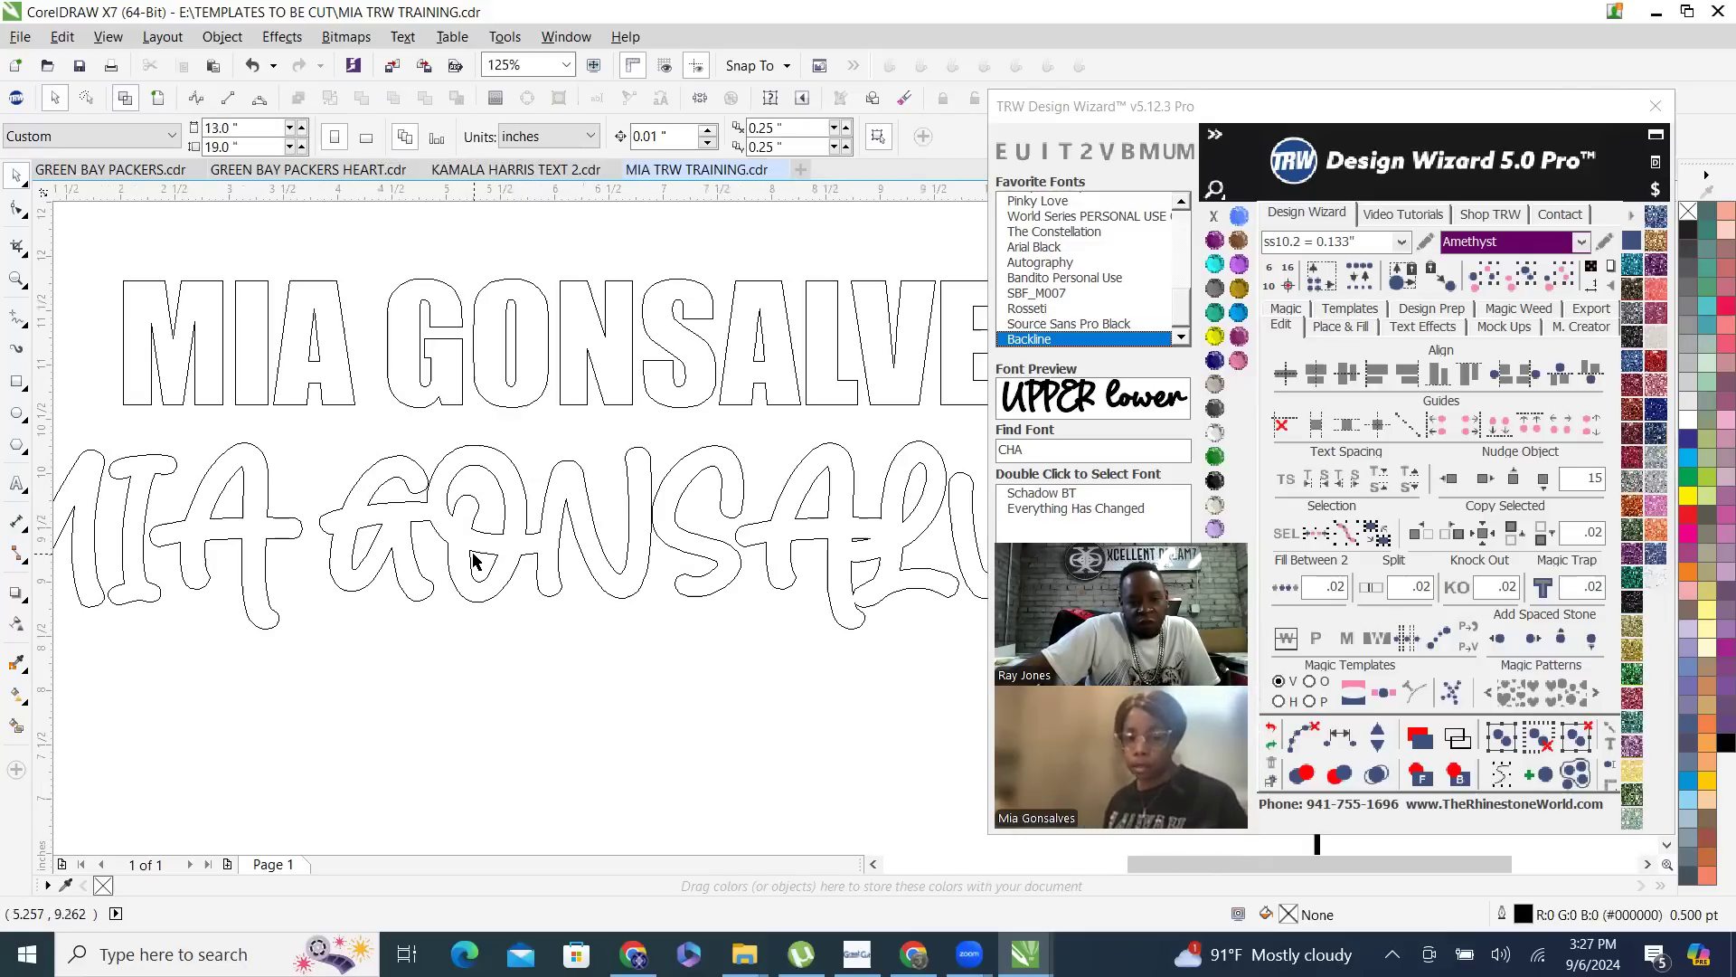
# - Undo the weld on the Backline name text and examine where its letter outlines overlap
pyautogui.click(1270, 727)
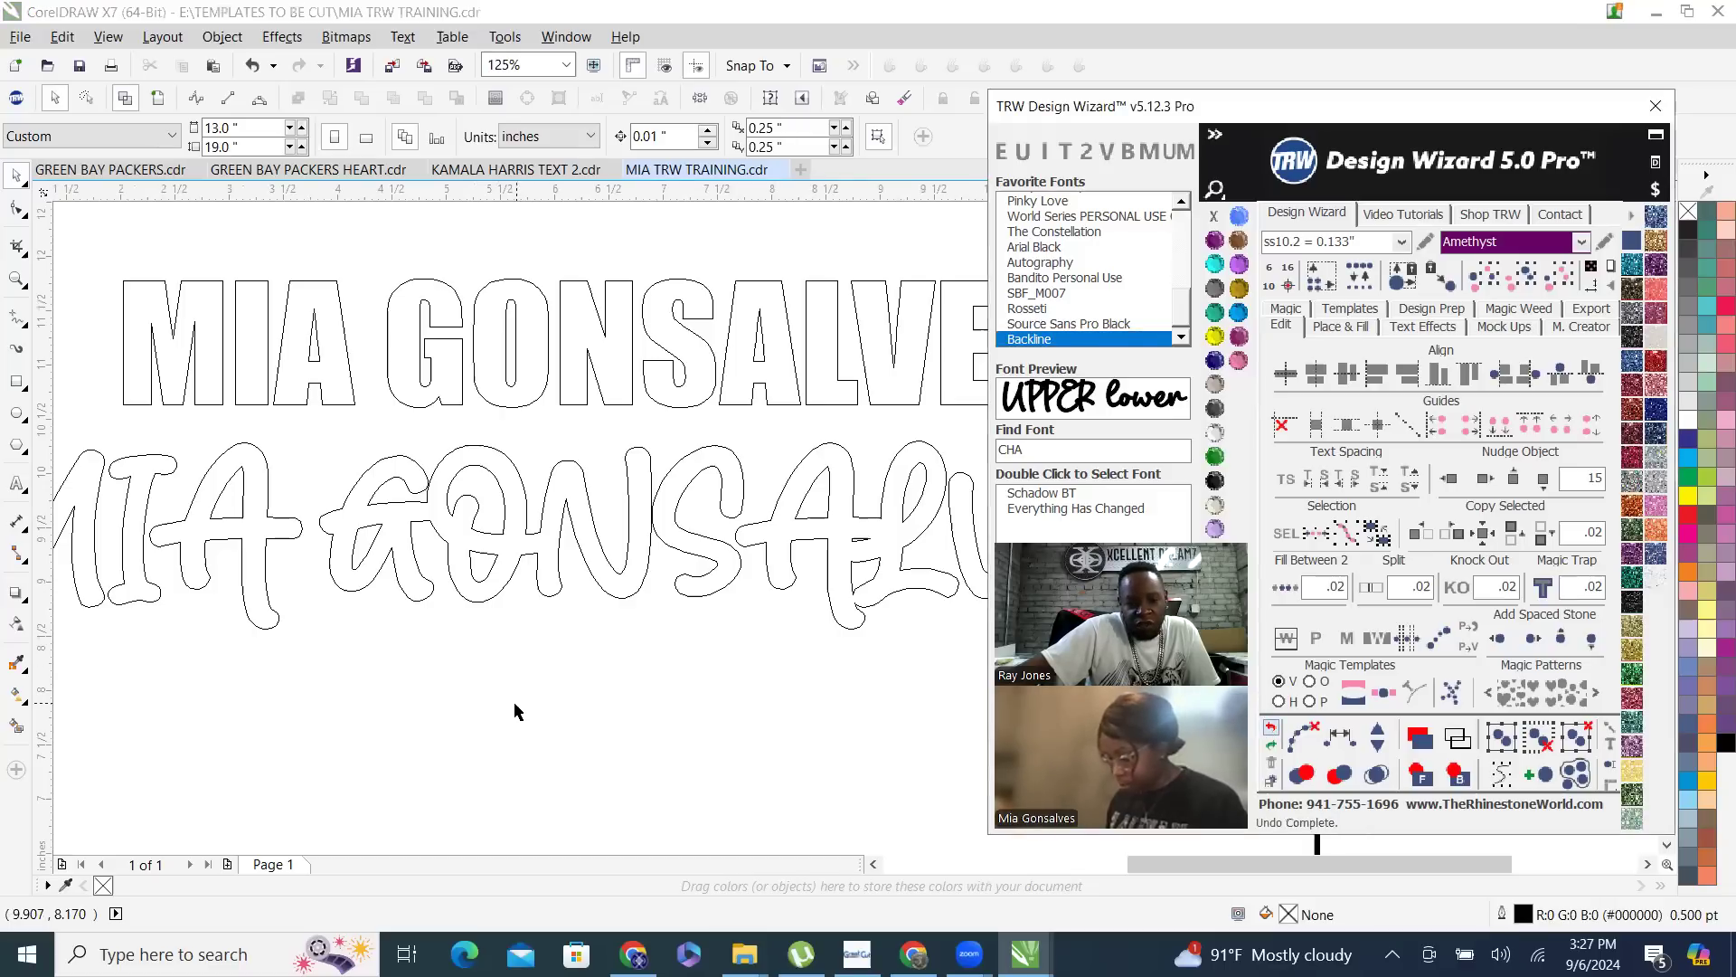
pyautogui.click(438, 496)
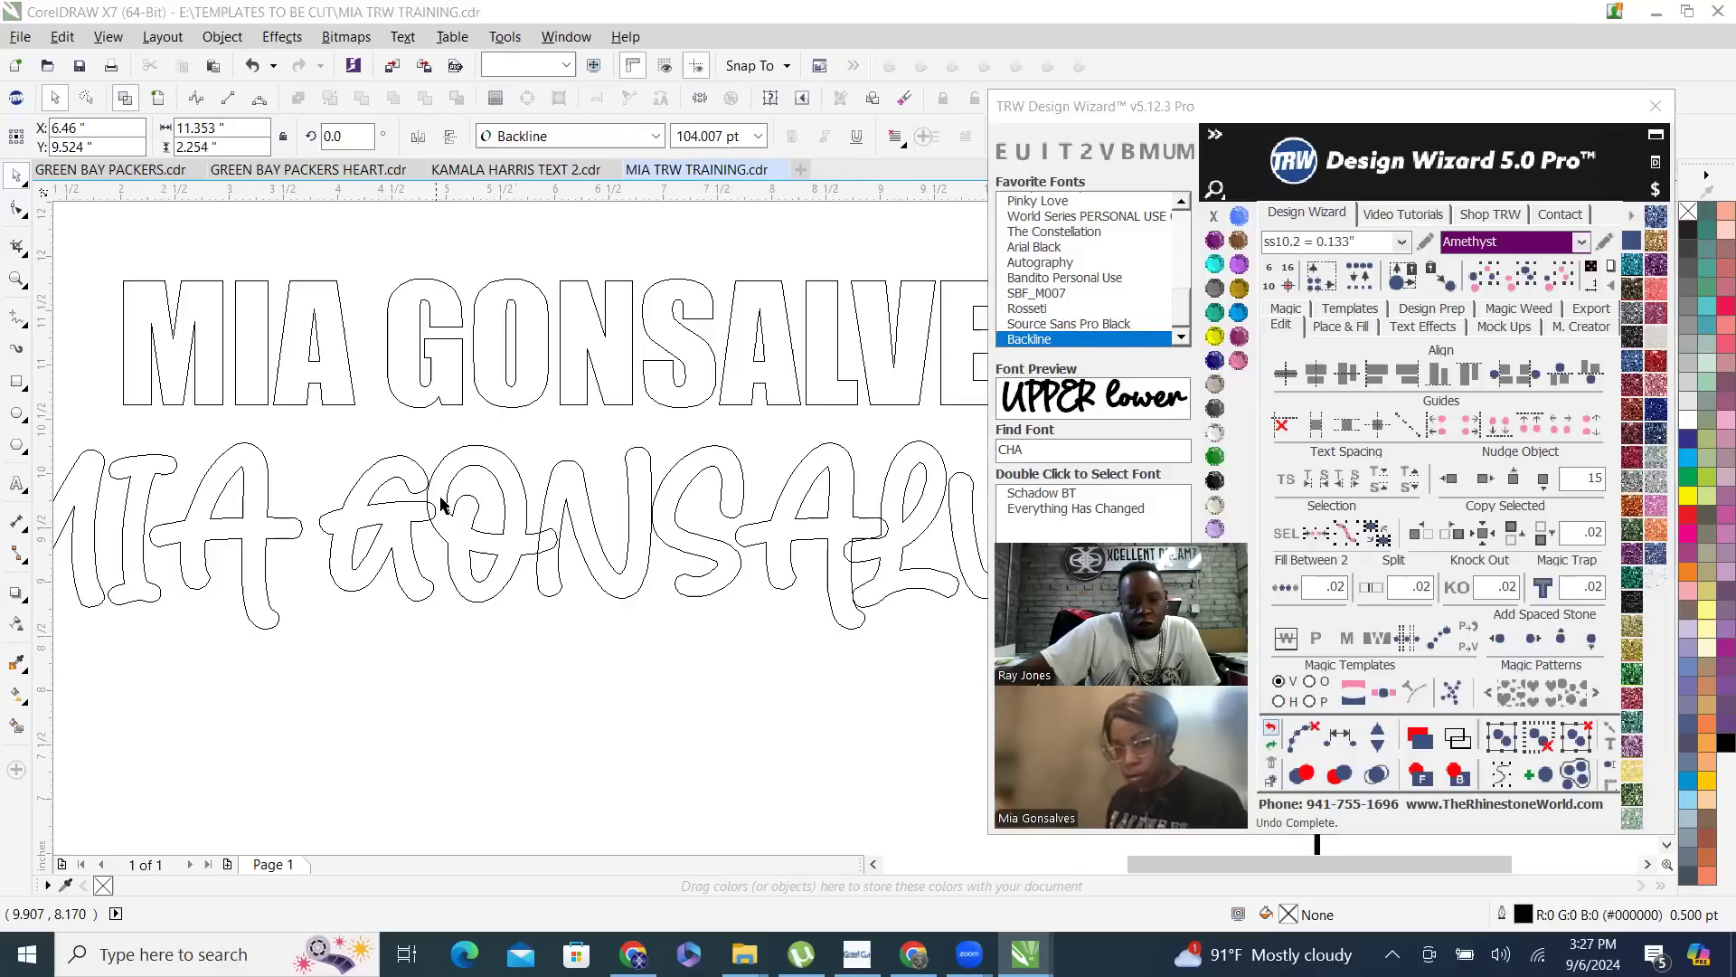
pyautogui.click(334, 523)
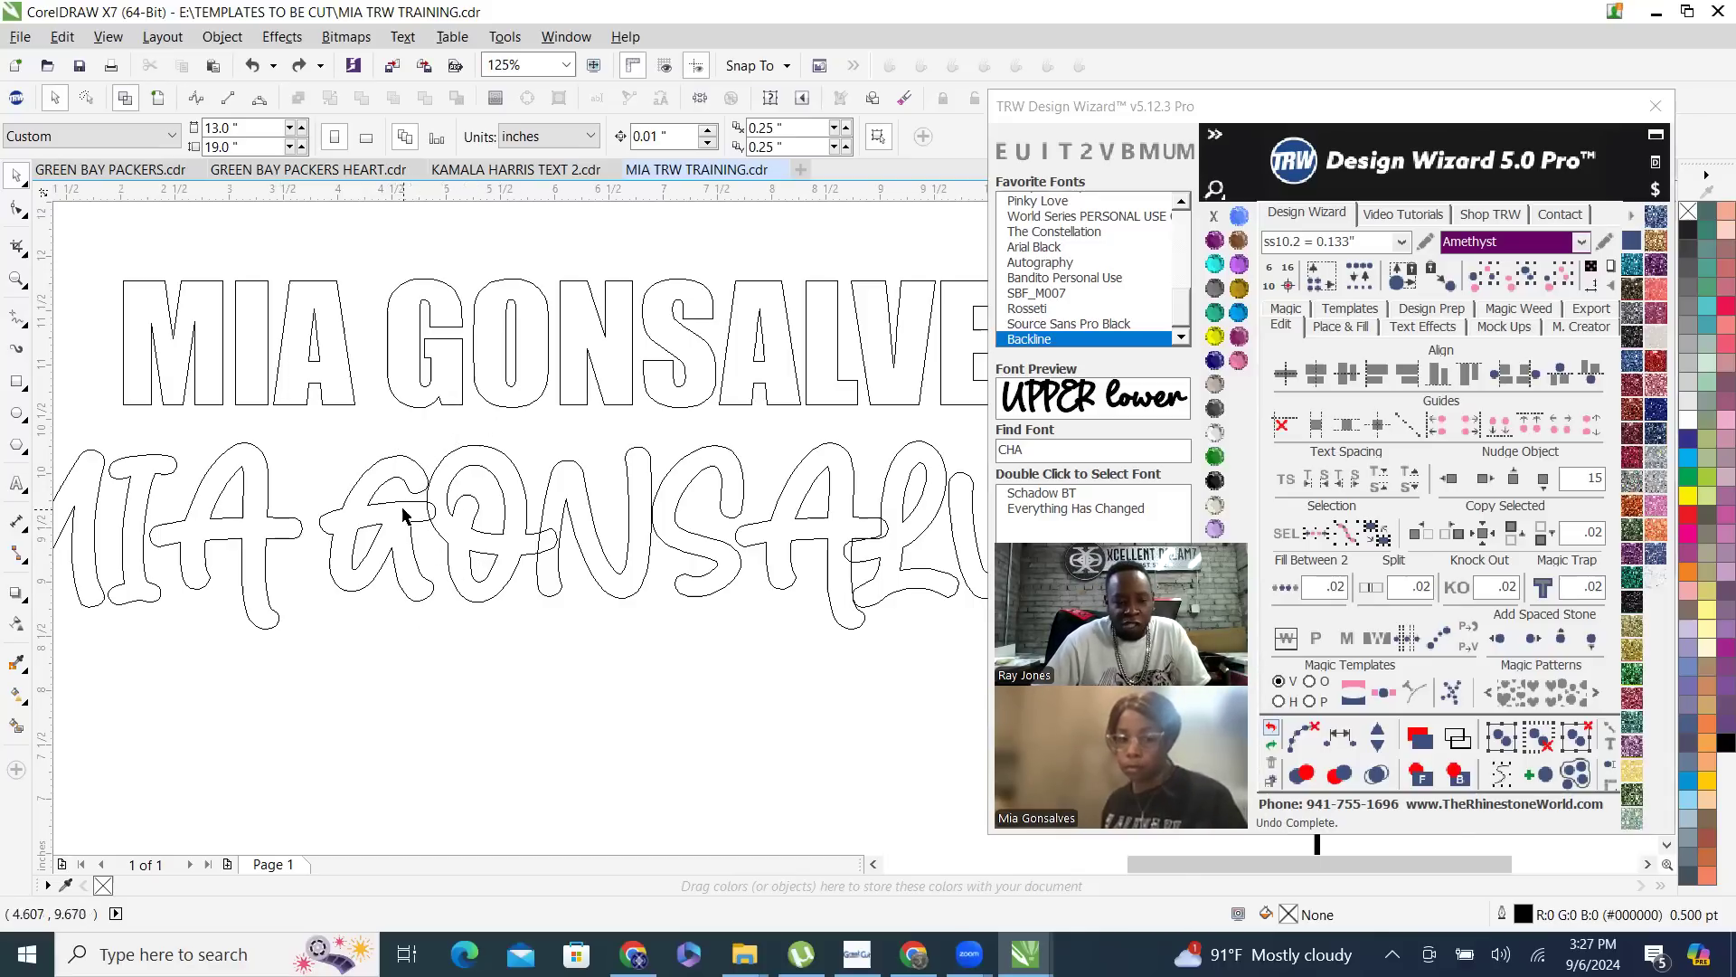
pyautogui.scroll(2, 416, 508)
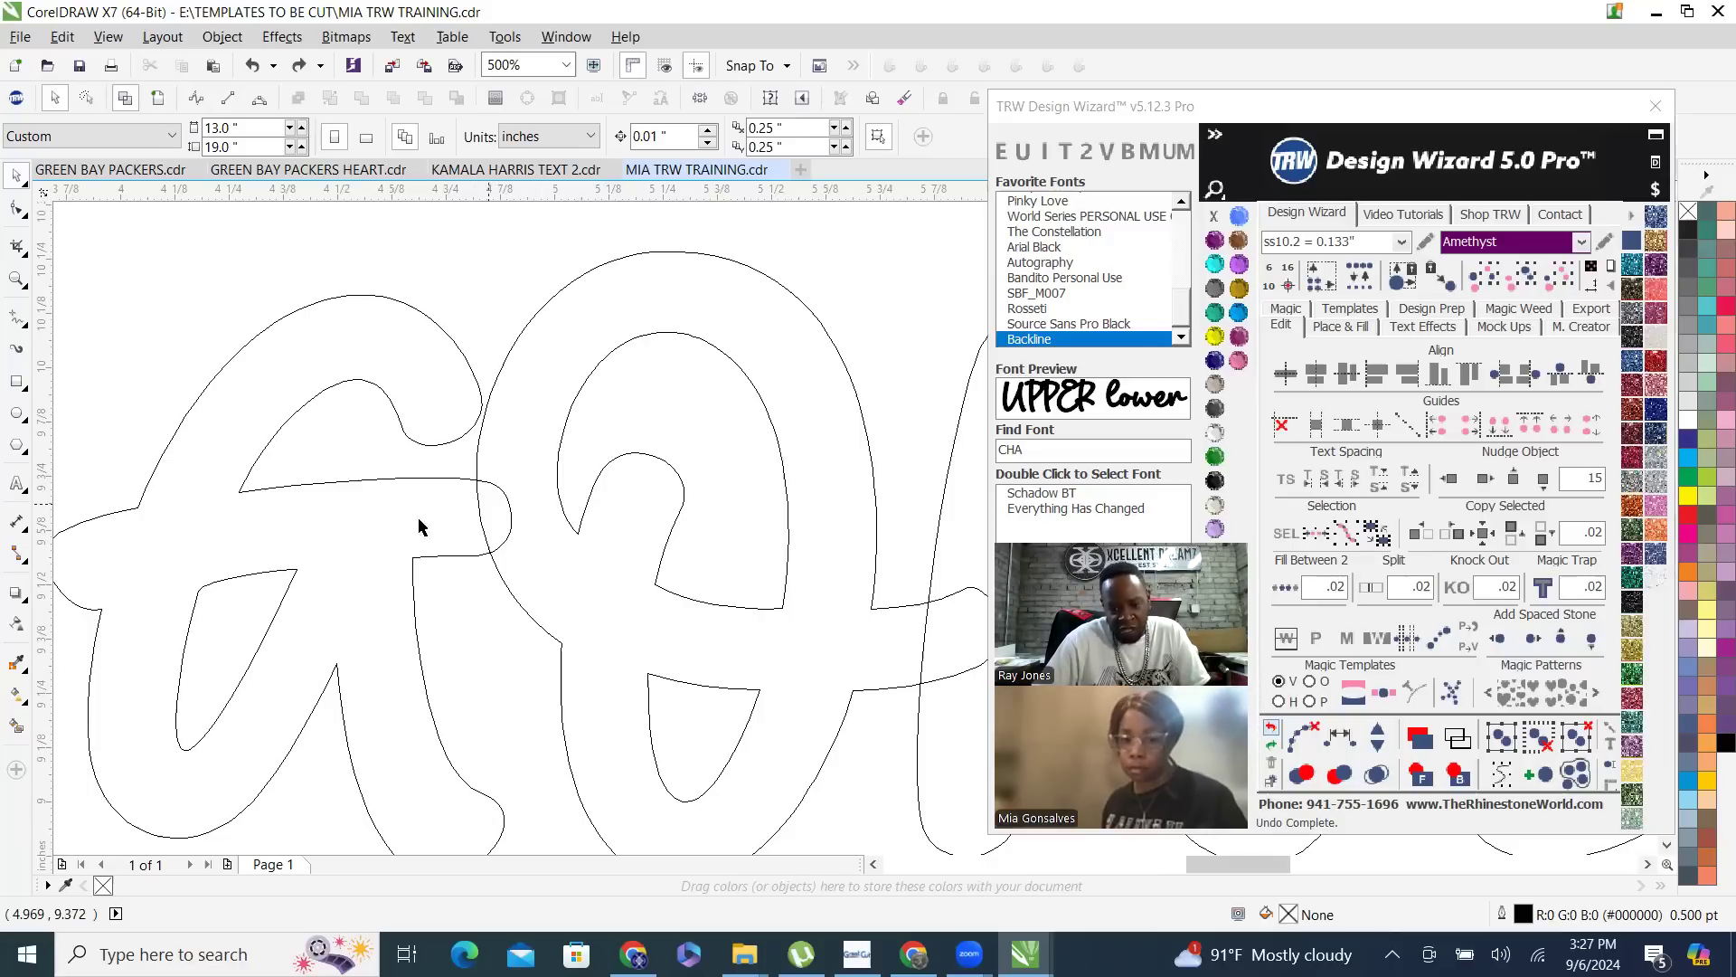
pyautogui.scroll(-1, 522, 443)
# - Weld the overlapping letters of the Backline name text into a single curve again and clear the selection
pyautogui.click(529, 411)
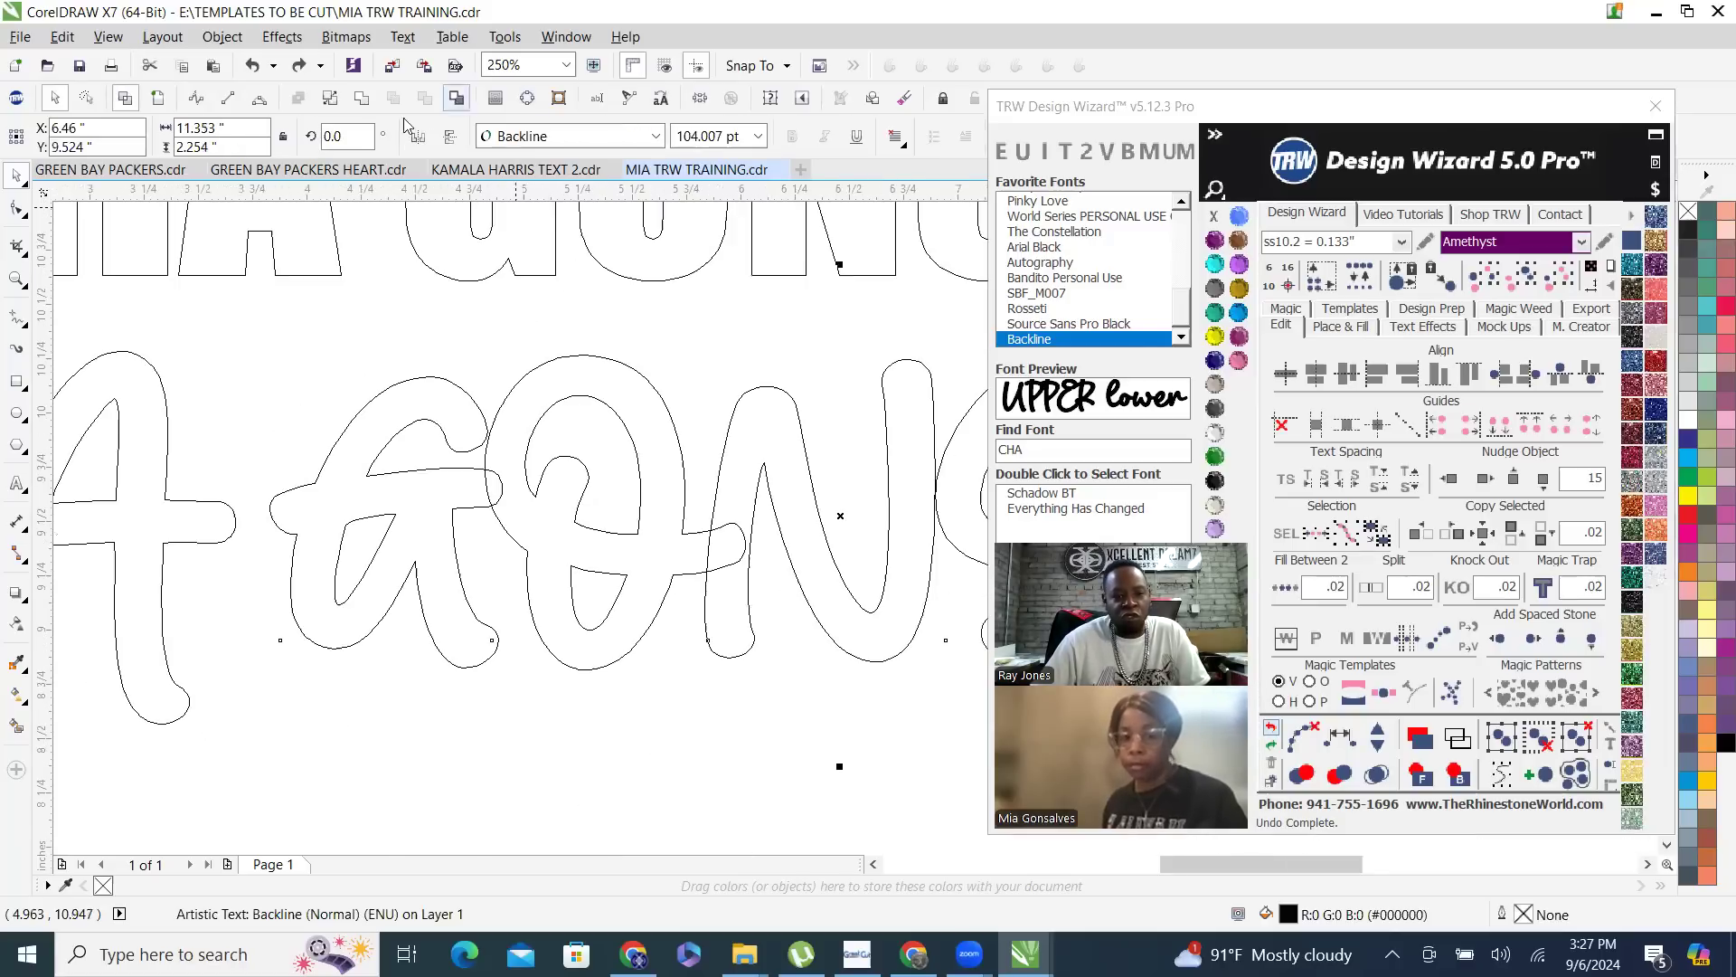
pyautogui.scroll(-2, 588, 566)
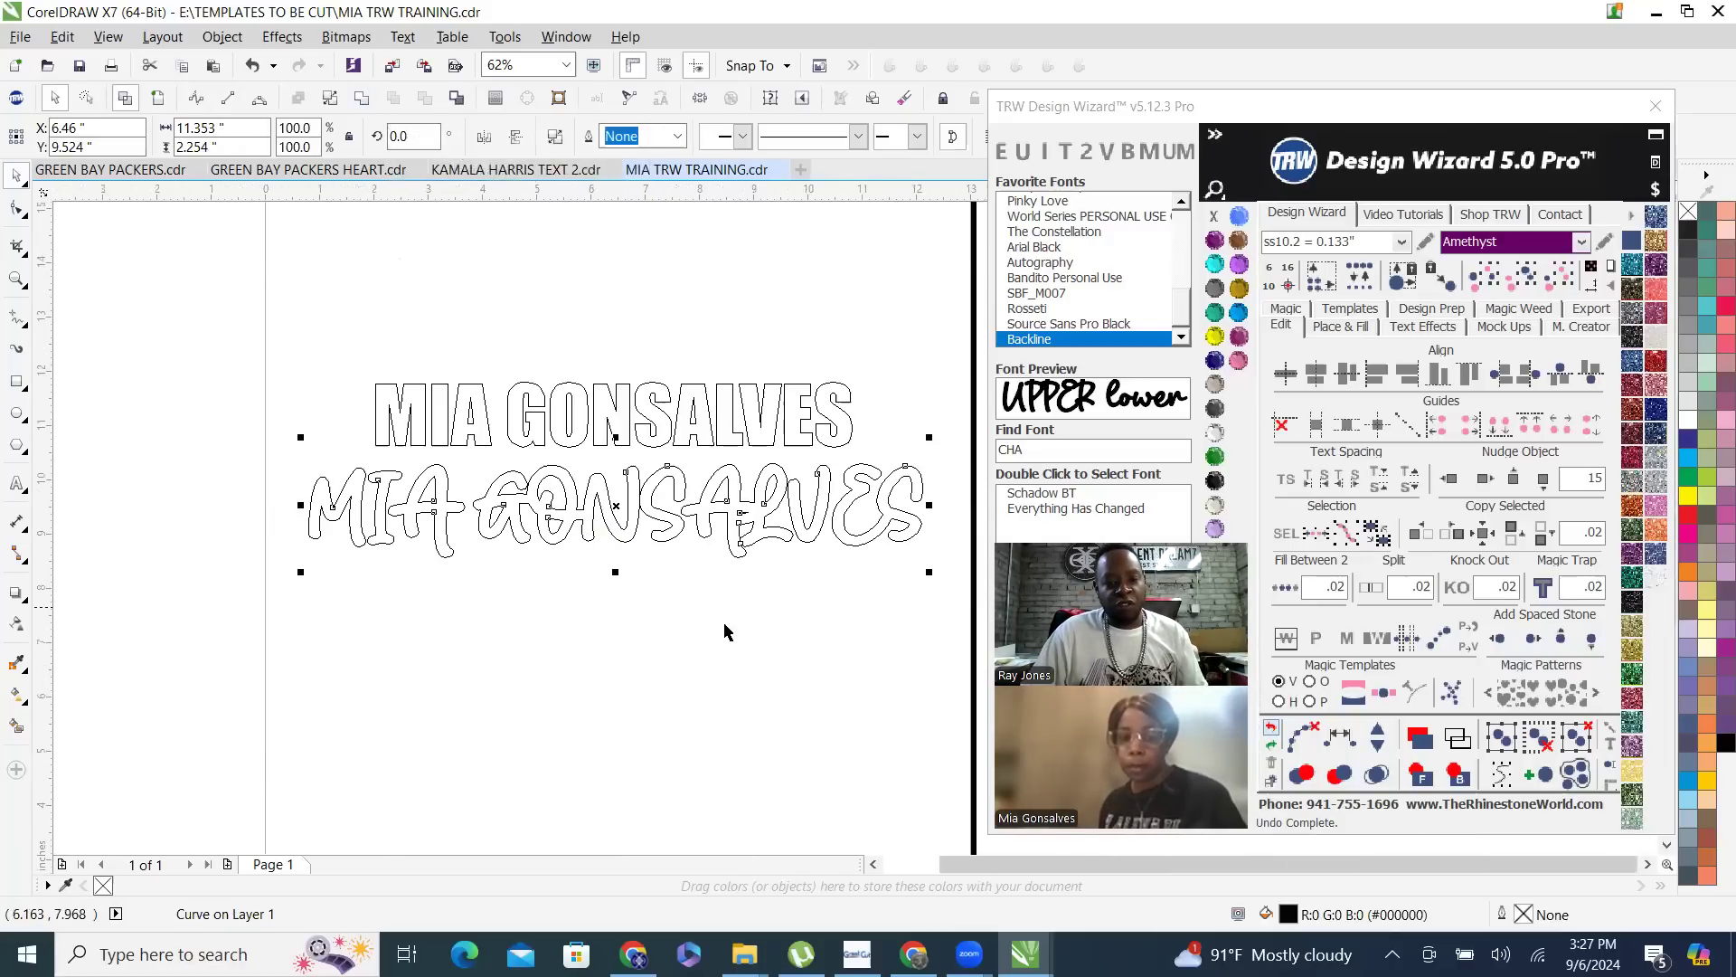
pyautogui.click(730, 673)
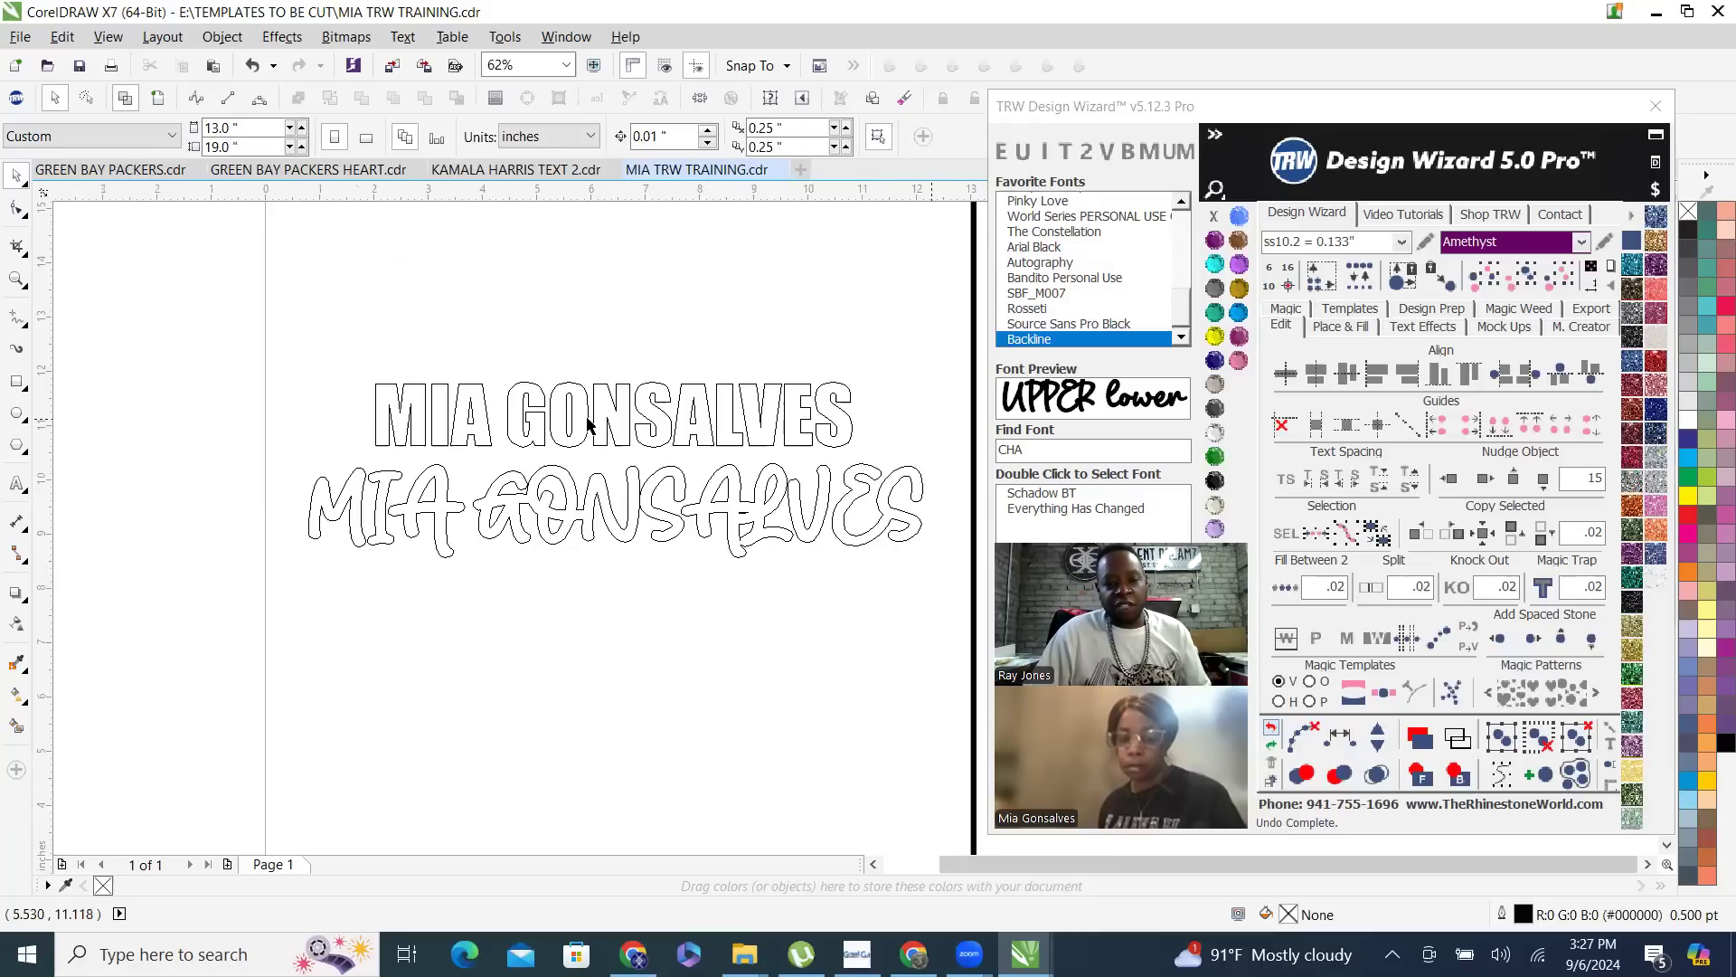
# - Check the letter outlines of the Impact name text for overlaps and return to the filled view
pyautogui.scroll(1, 670, 395)
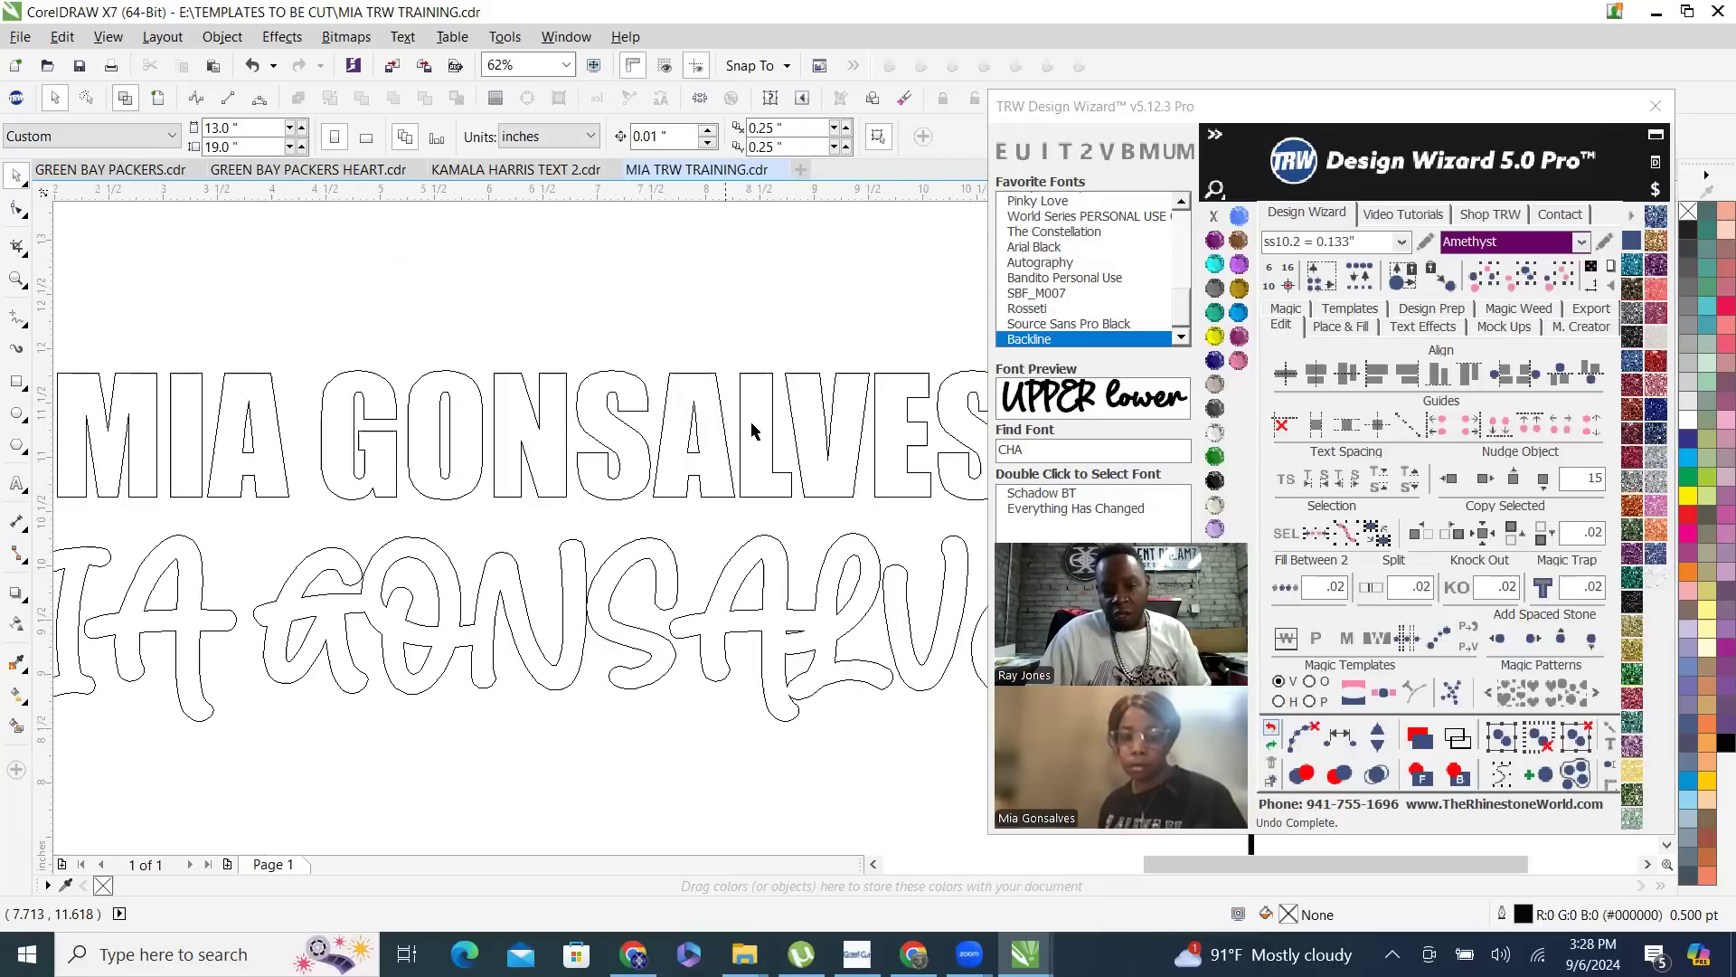
pyautogui.click(711, 399)
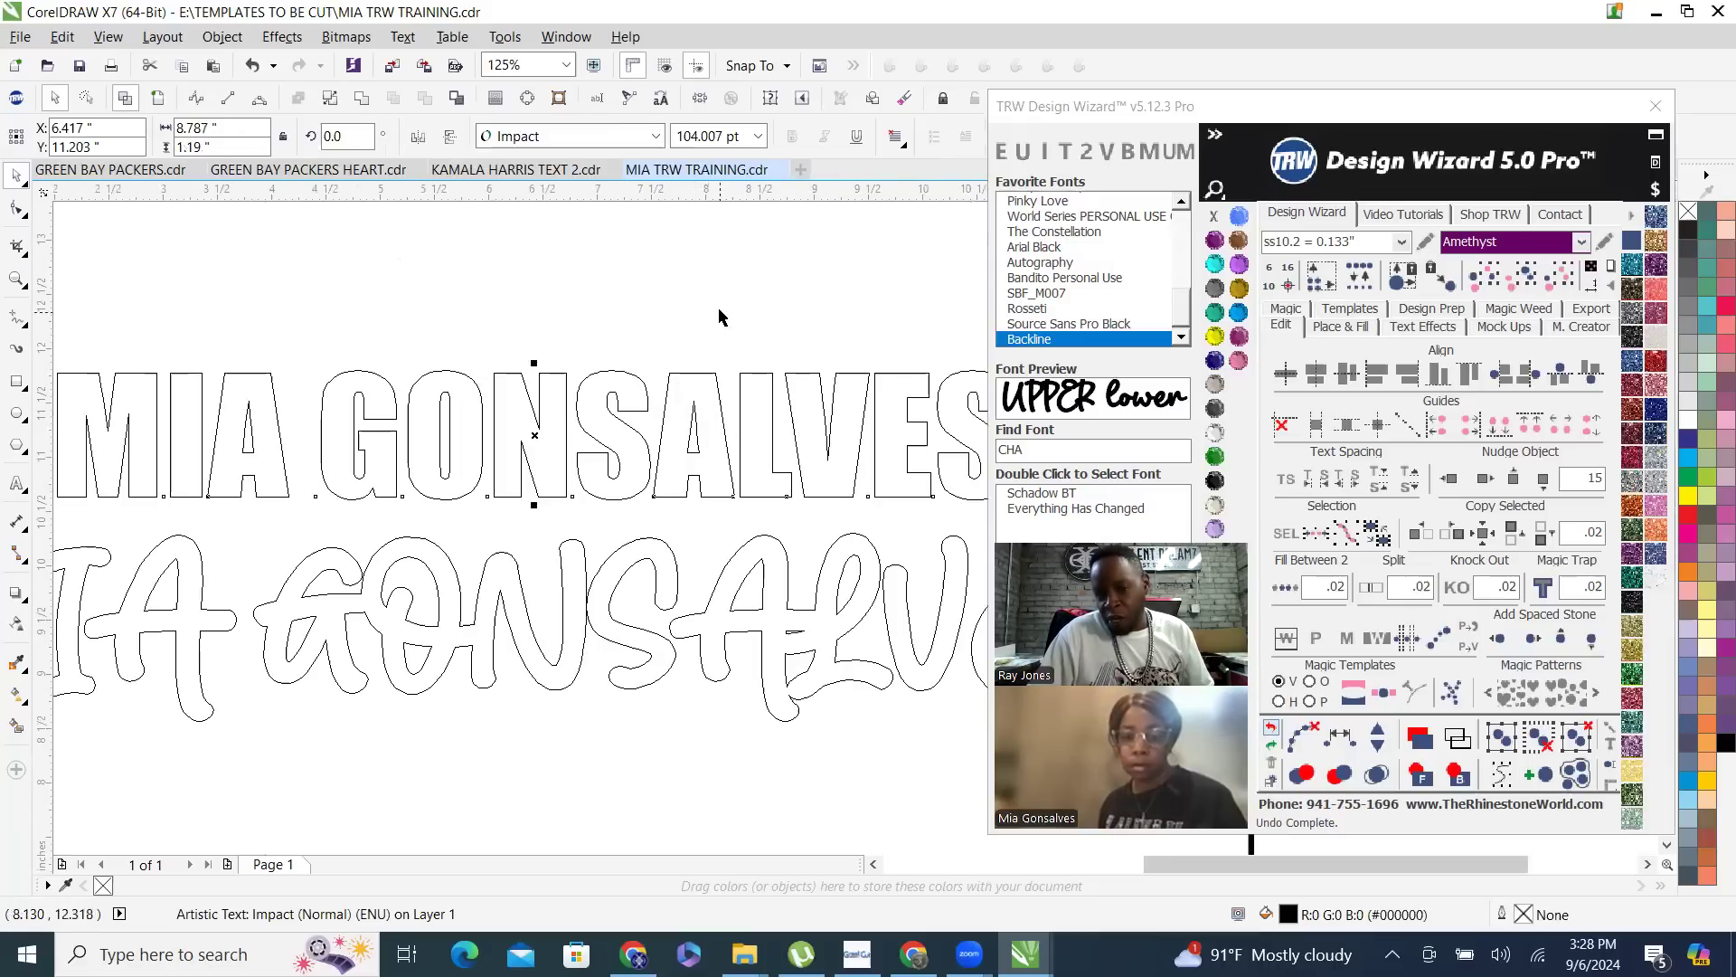
pyautogui.scroll(-1, 710, 399)
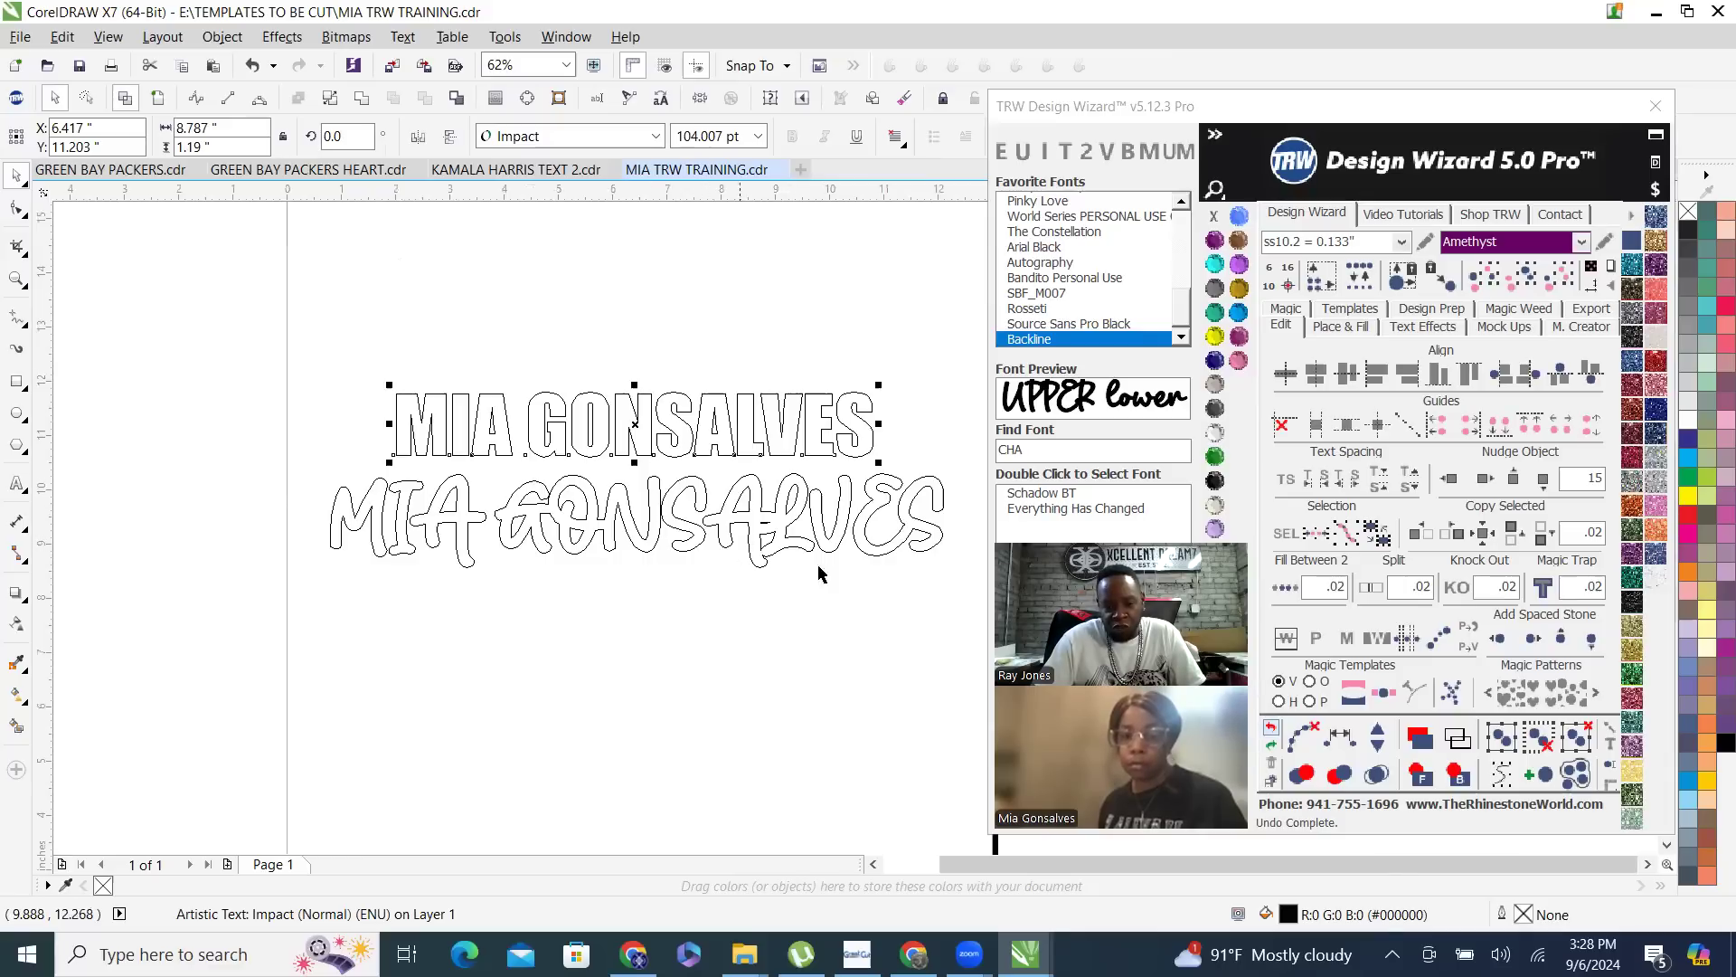
pyautogui.click(158, 99)
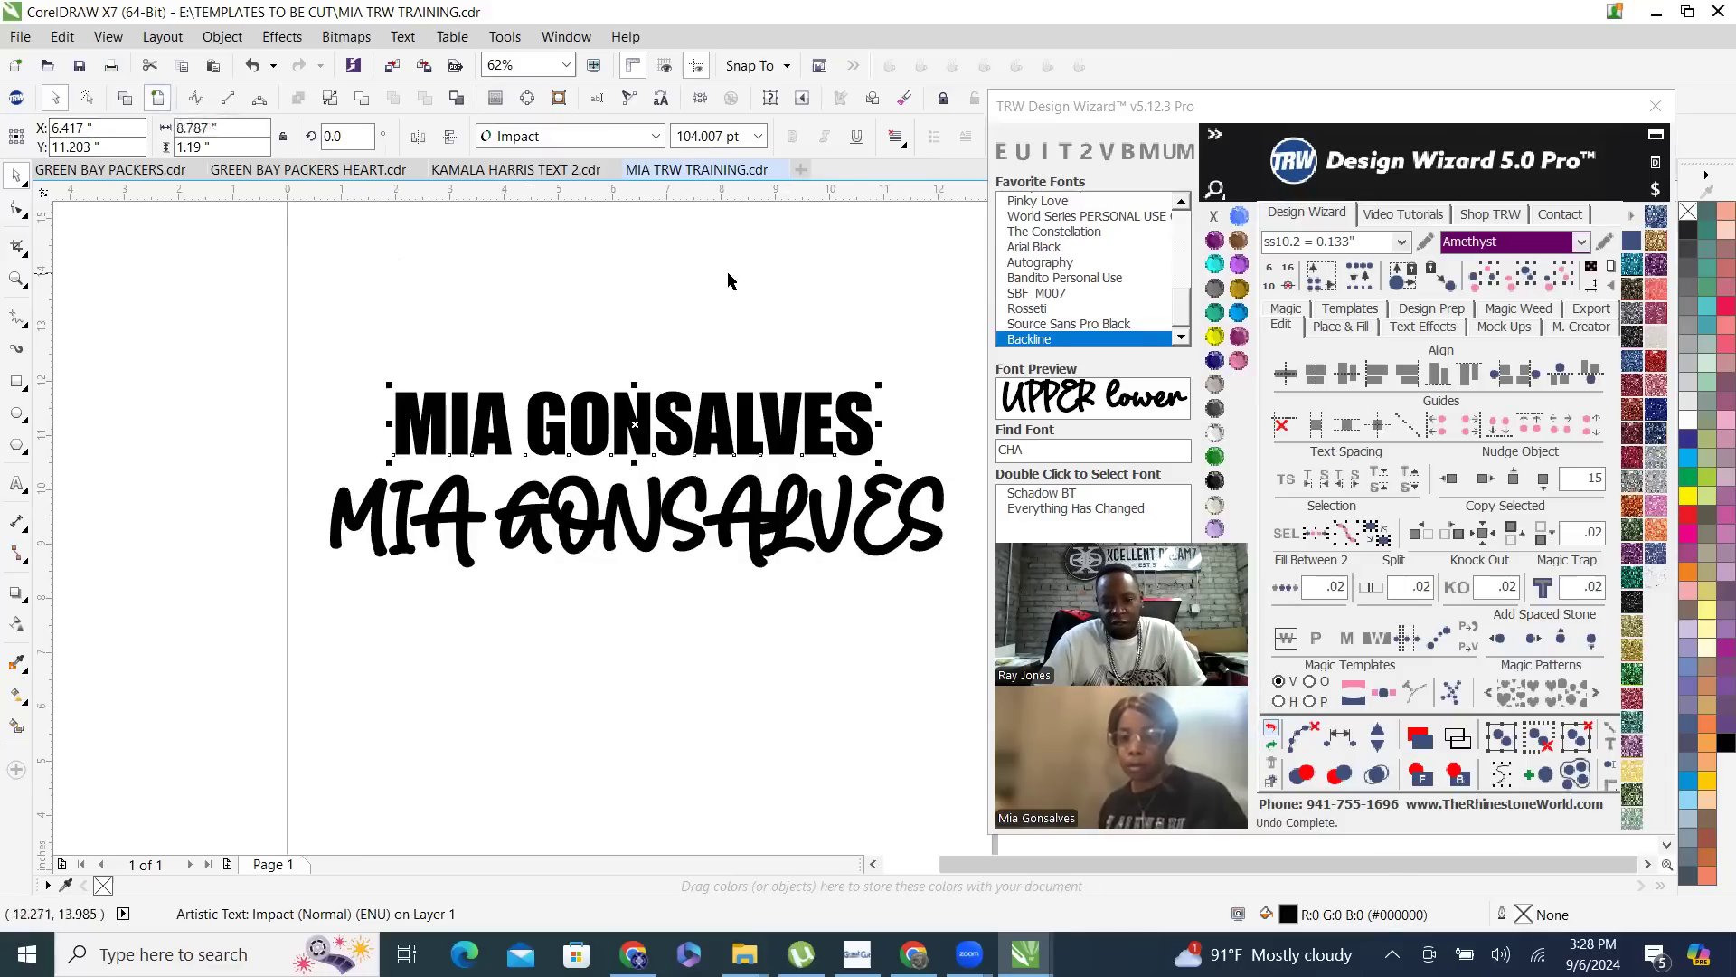
pyautogui.click(706, 362)
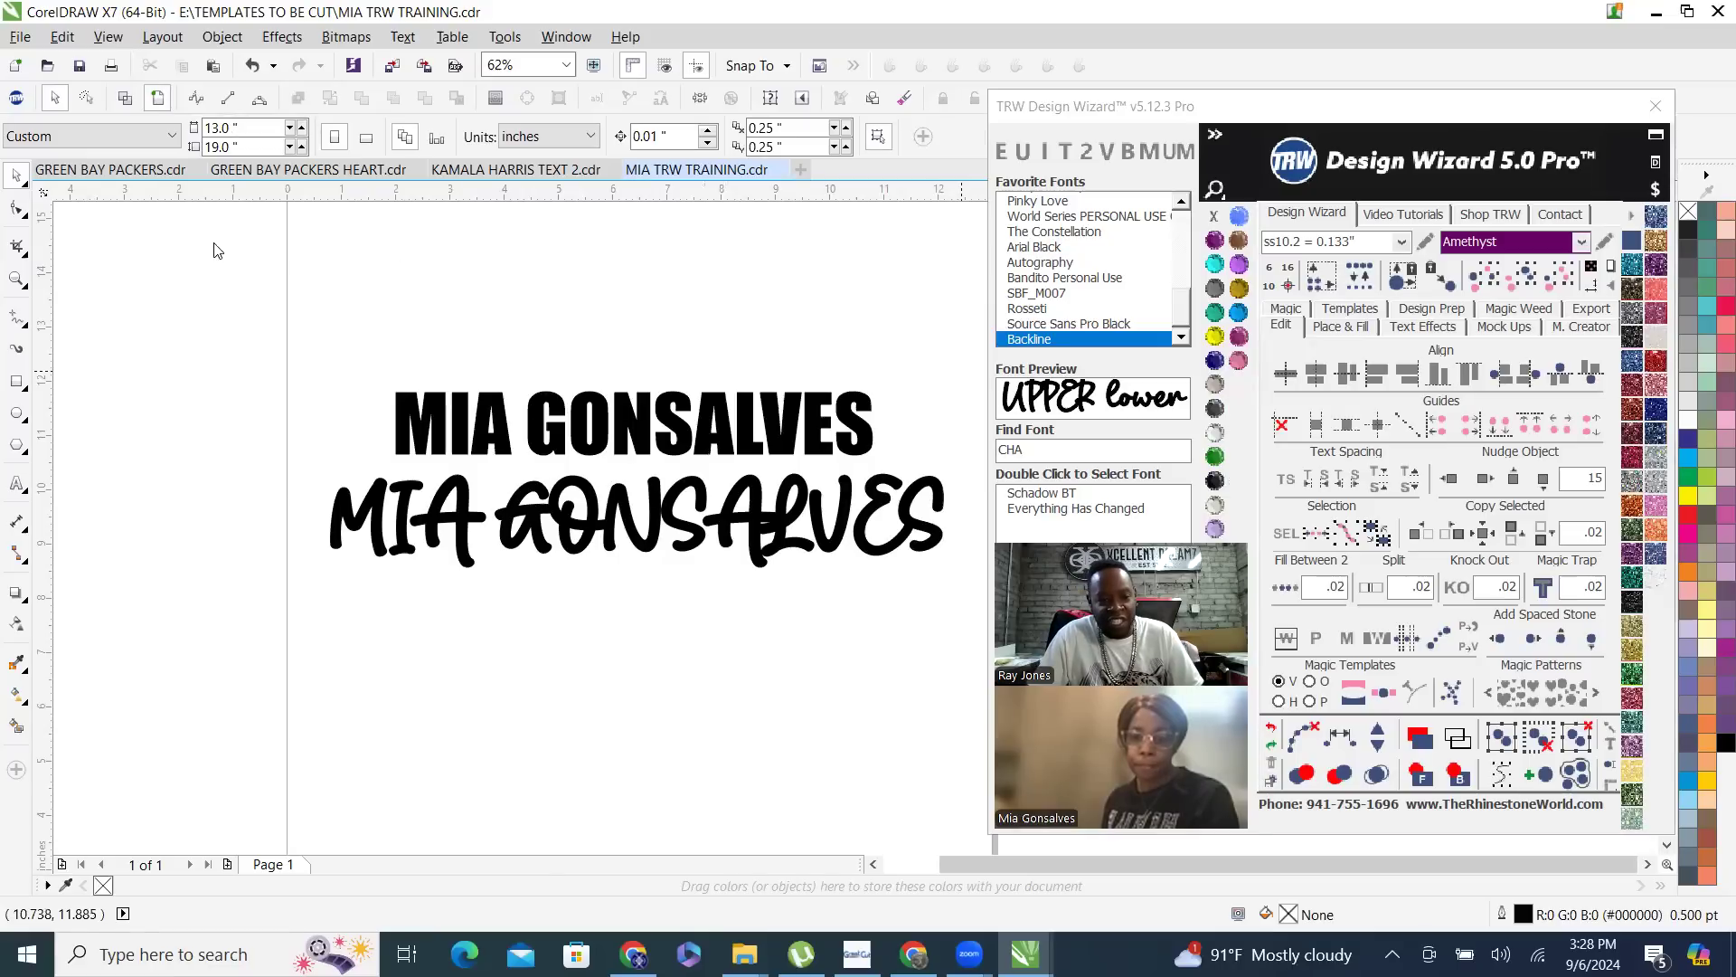
# - Select the Impact name text and look through the Design Wizard's Place & Fill, Text Effects and Mock Ups options
pyautogui.click(780, 441)
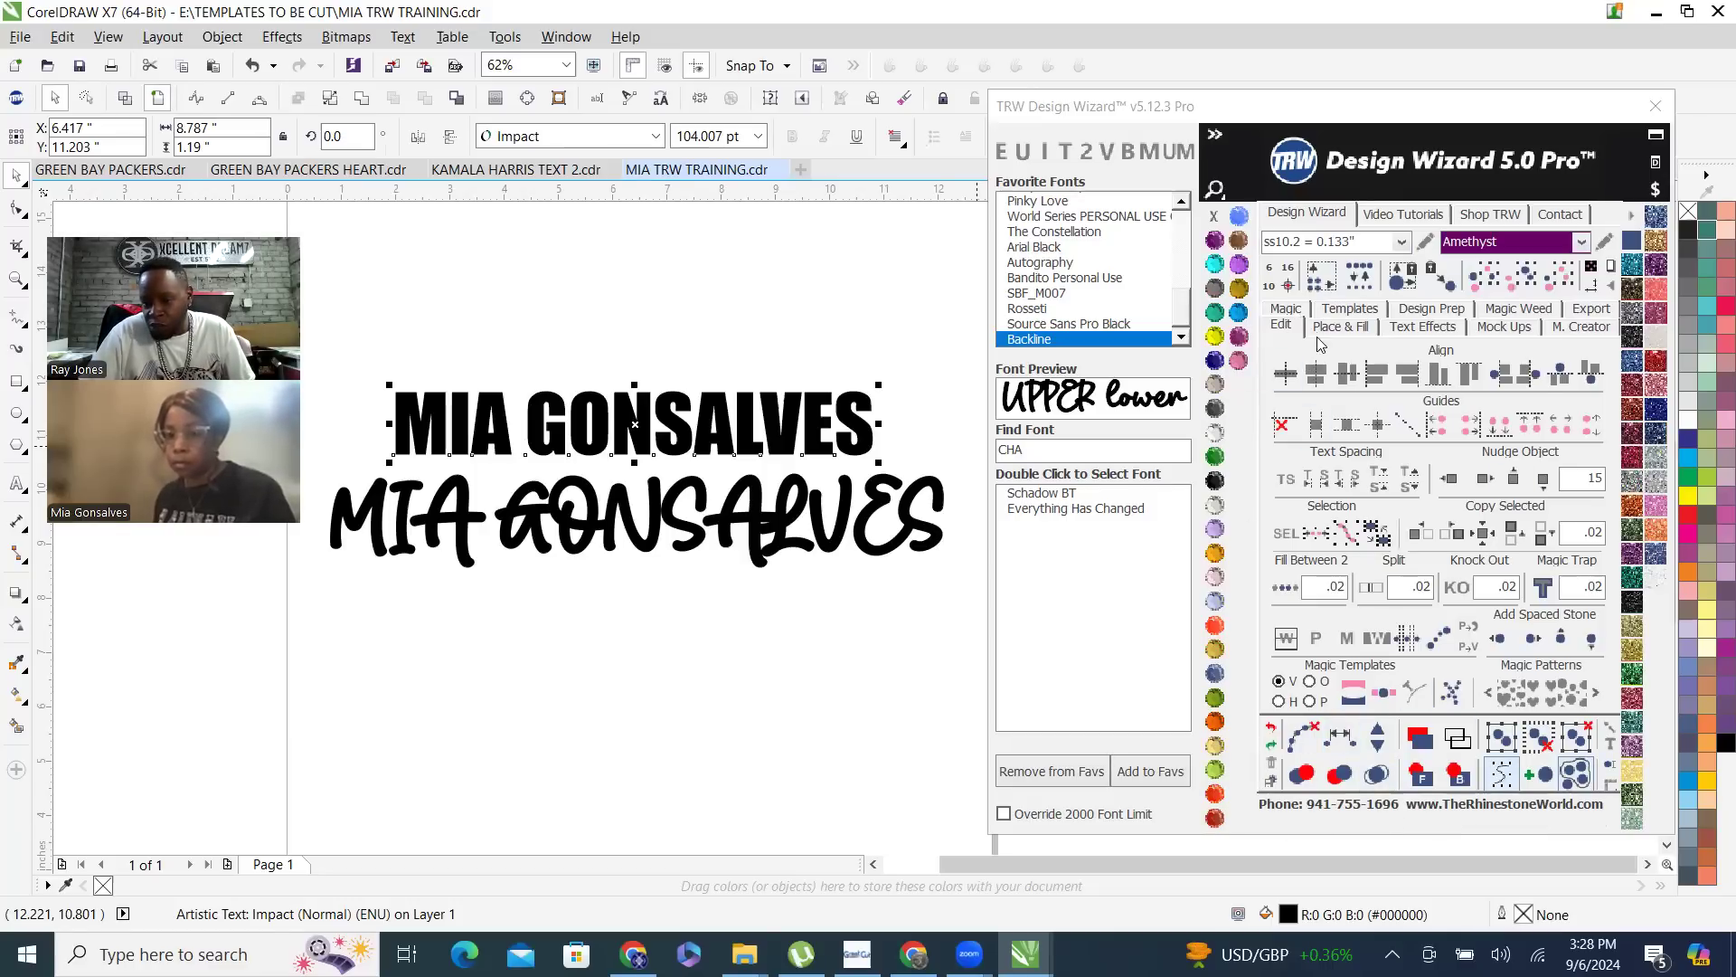
pyautogui.click(1341, 328)
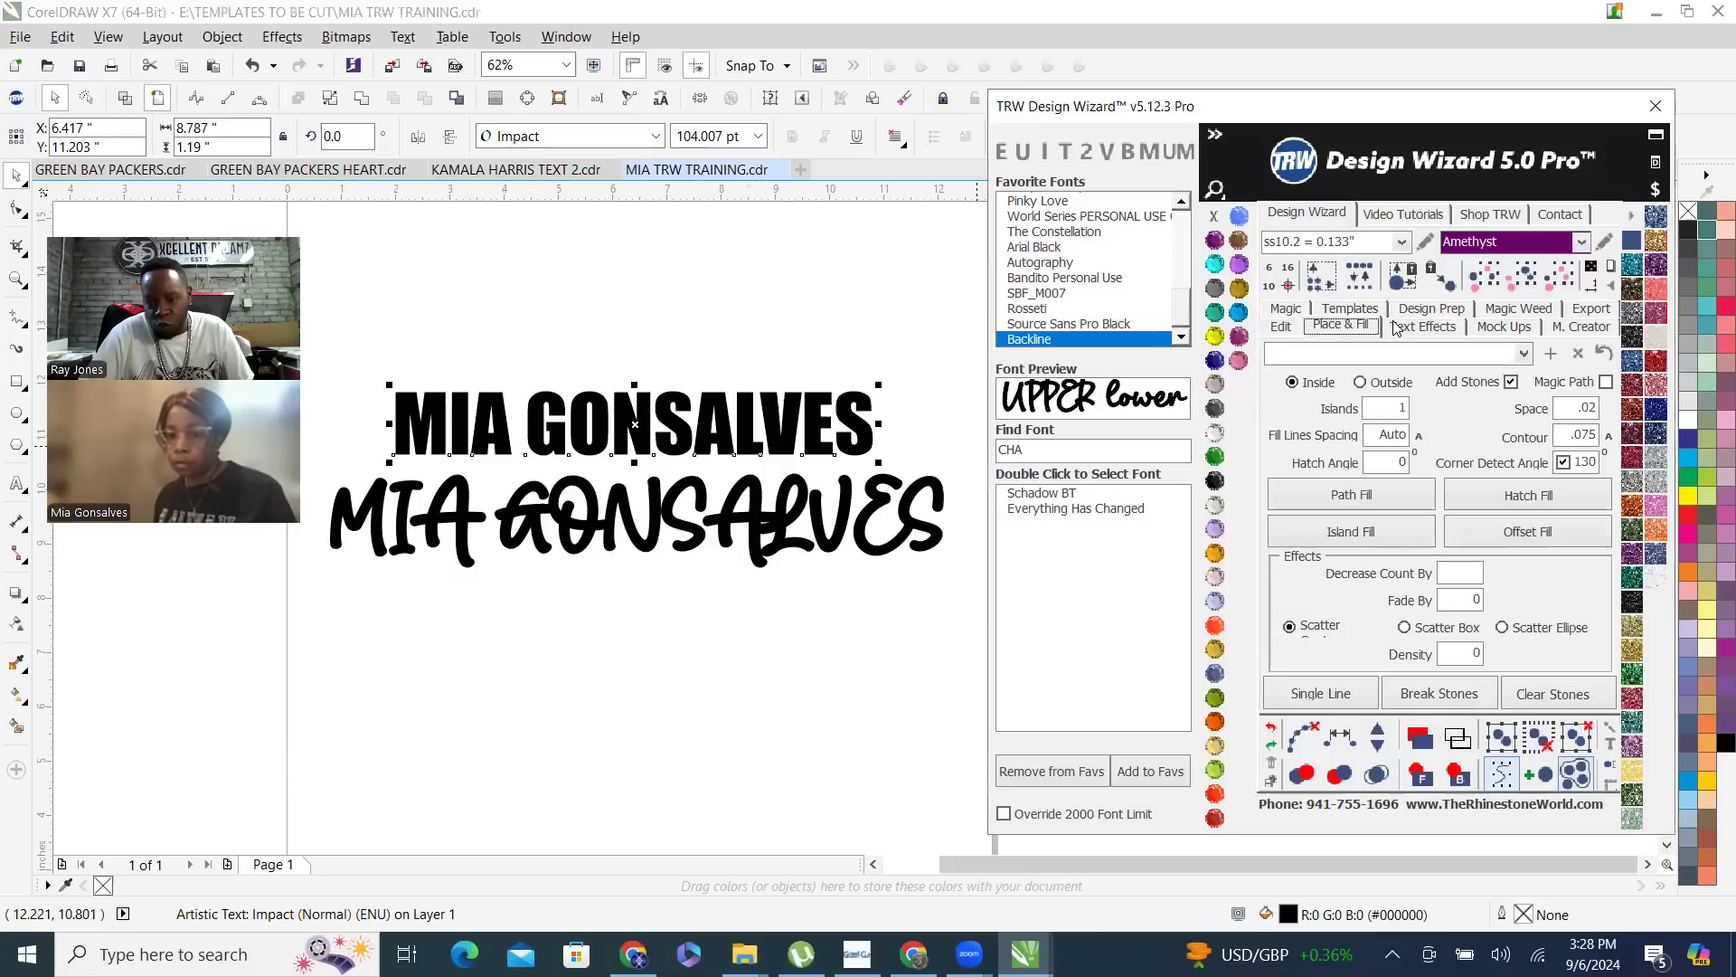
pyautogui.click(1425, 329)
pyautogui.click(1507, 328)
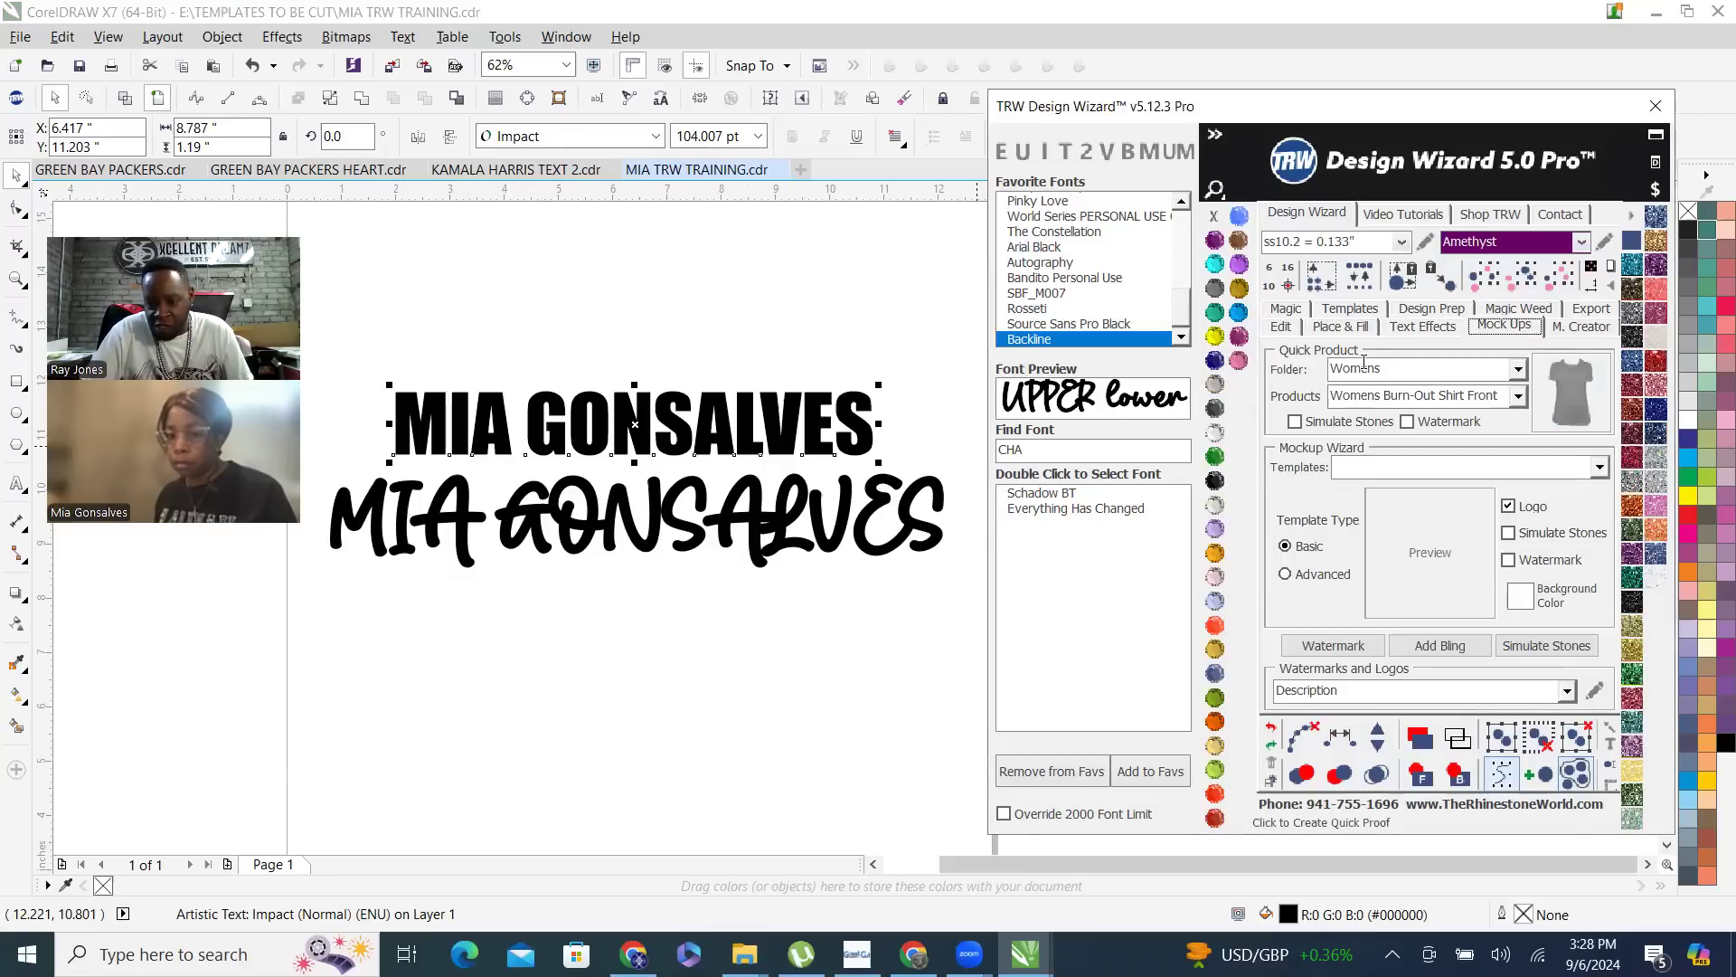
pyautogui.click(1420, 327)
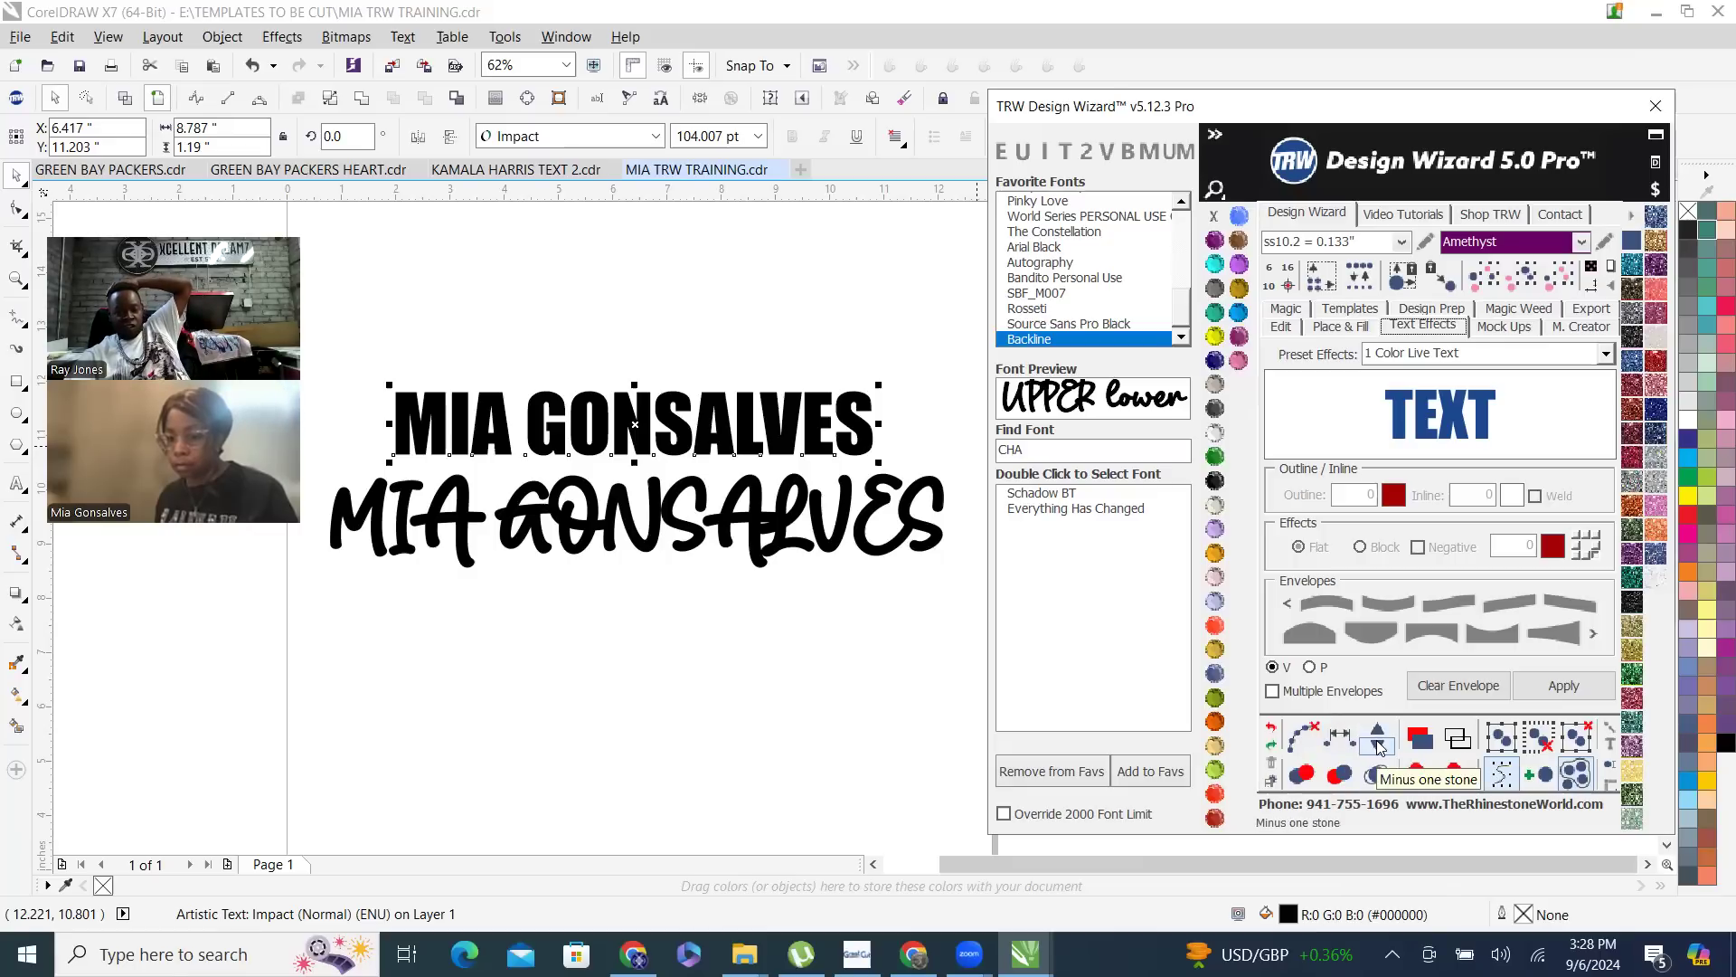
# - Switch to wireframe view and review the available stone sizes in the list and the stone size editor, leaving them unedited
pyautogui.click(1457, 742)
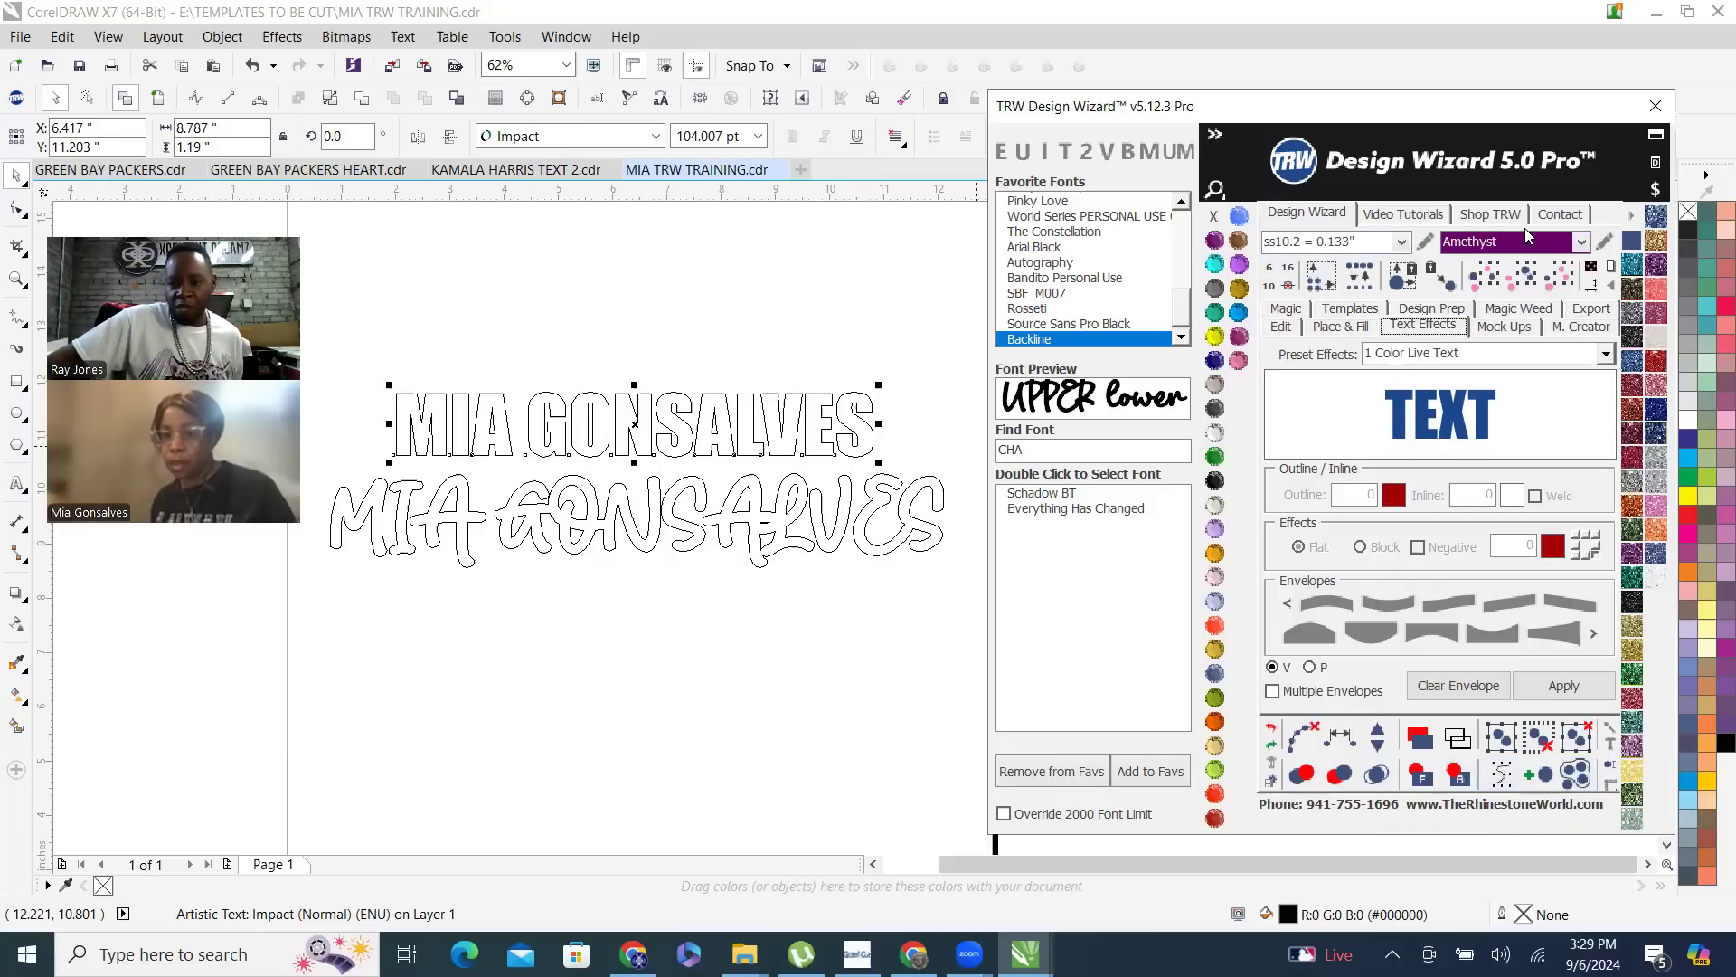
pyautogui.click(1401, 242)
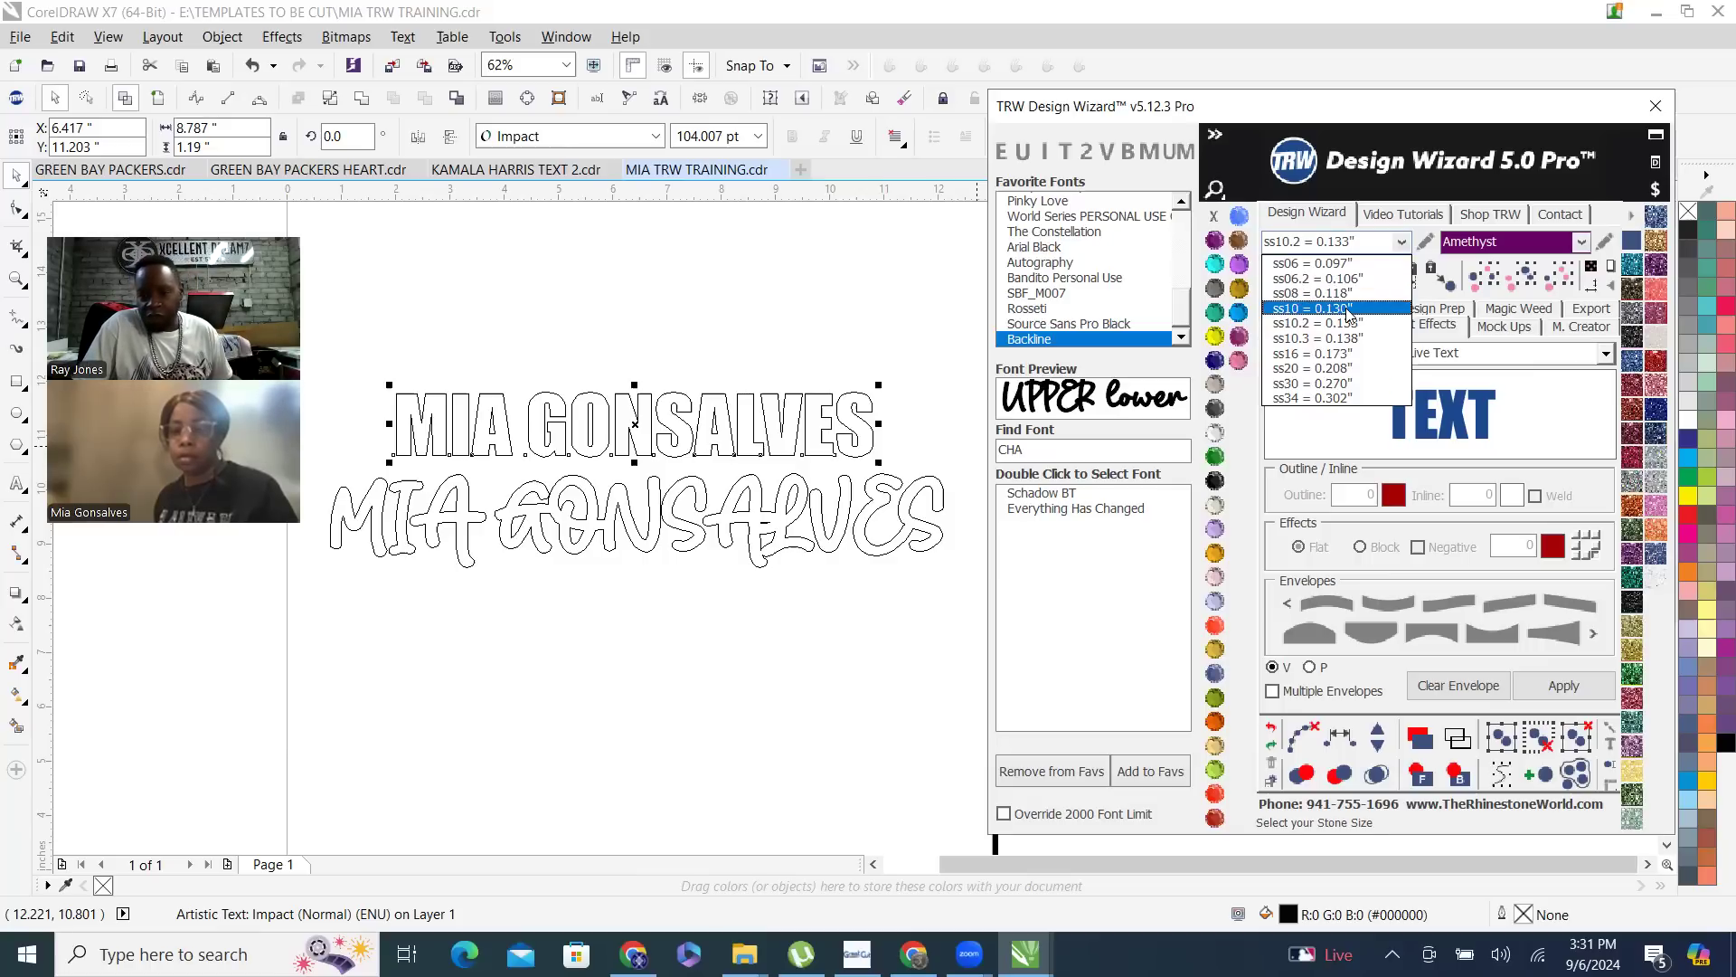
pyautogui.click(1427, 242)
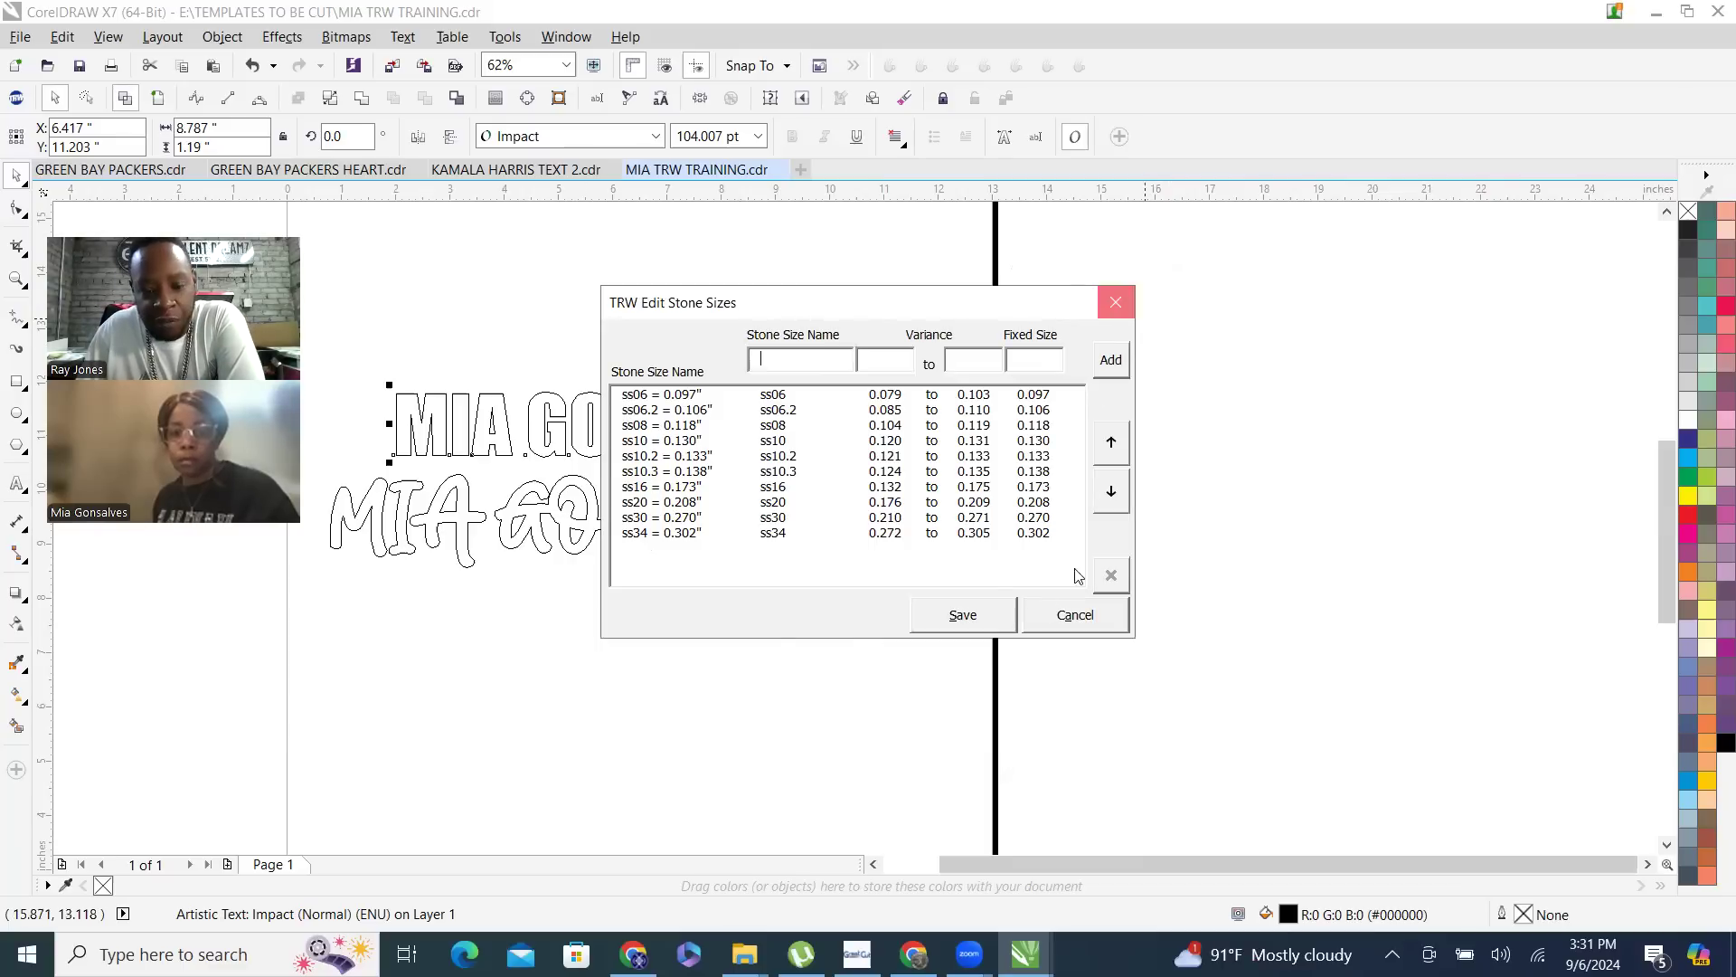
pyautogui.click(1075, 612)
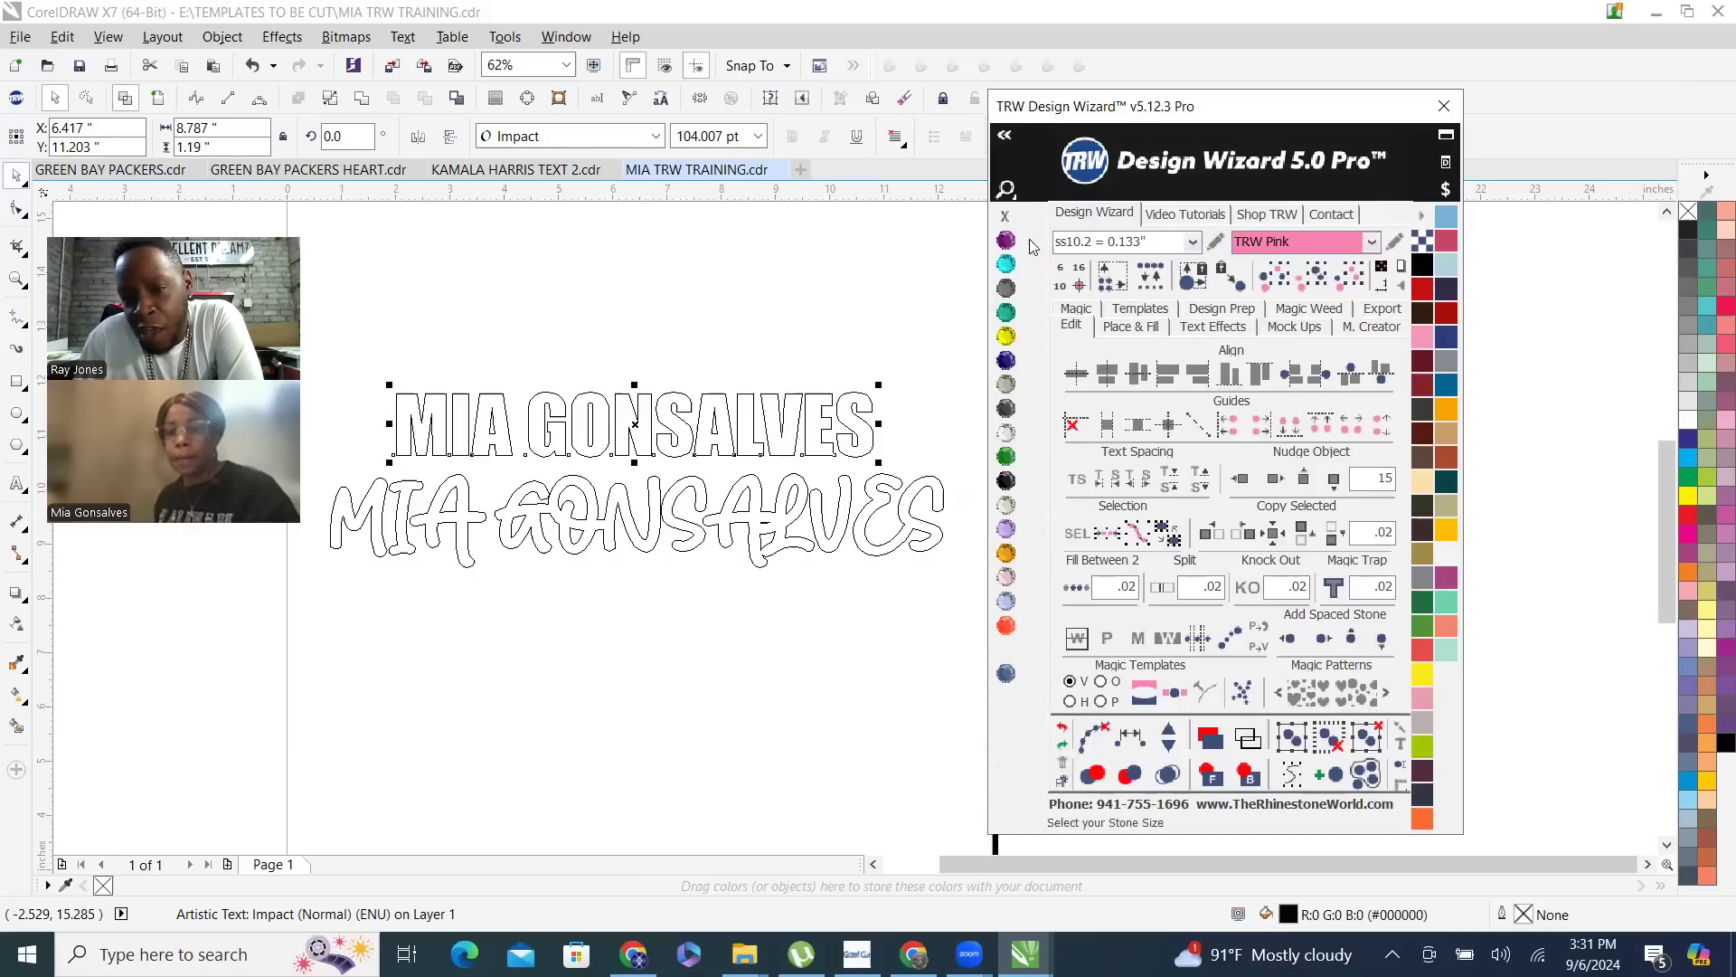
# - Review the ss10 entry's variance and fixed size in the stone size editor, cancel it, and reopen the Design Wizard
pyautogui.click(1218, 242)
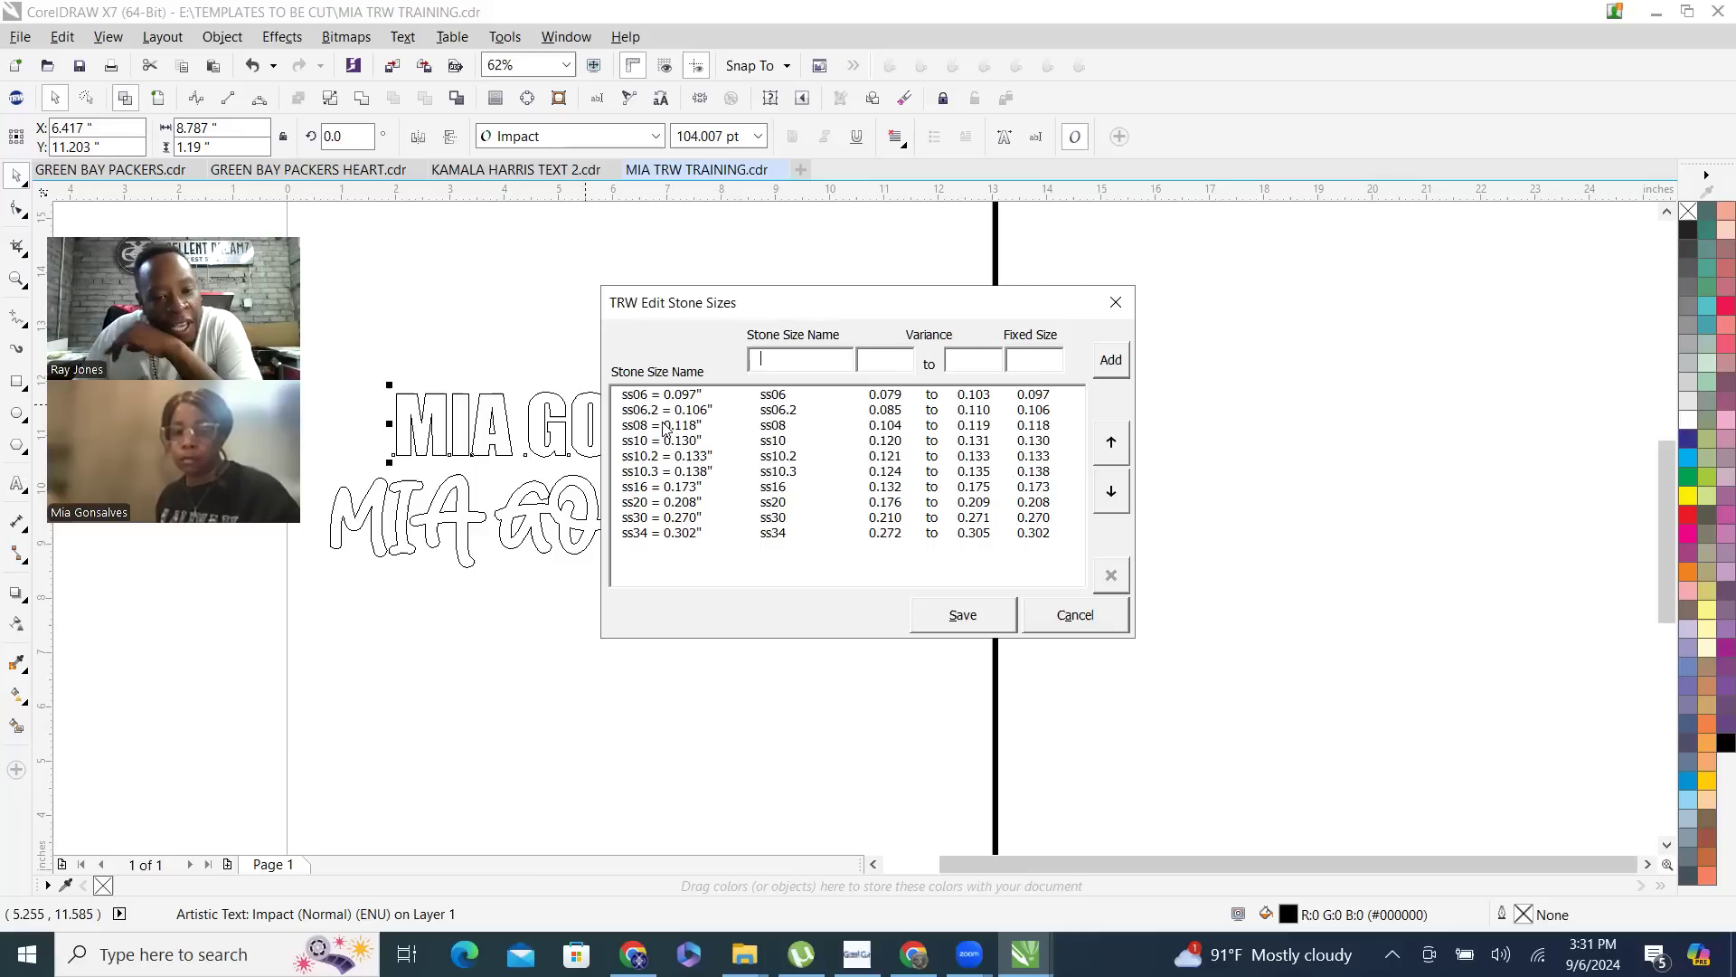
pyautogui.click(725, 442)
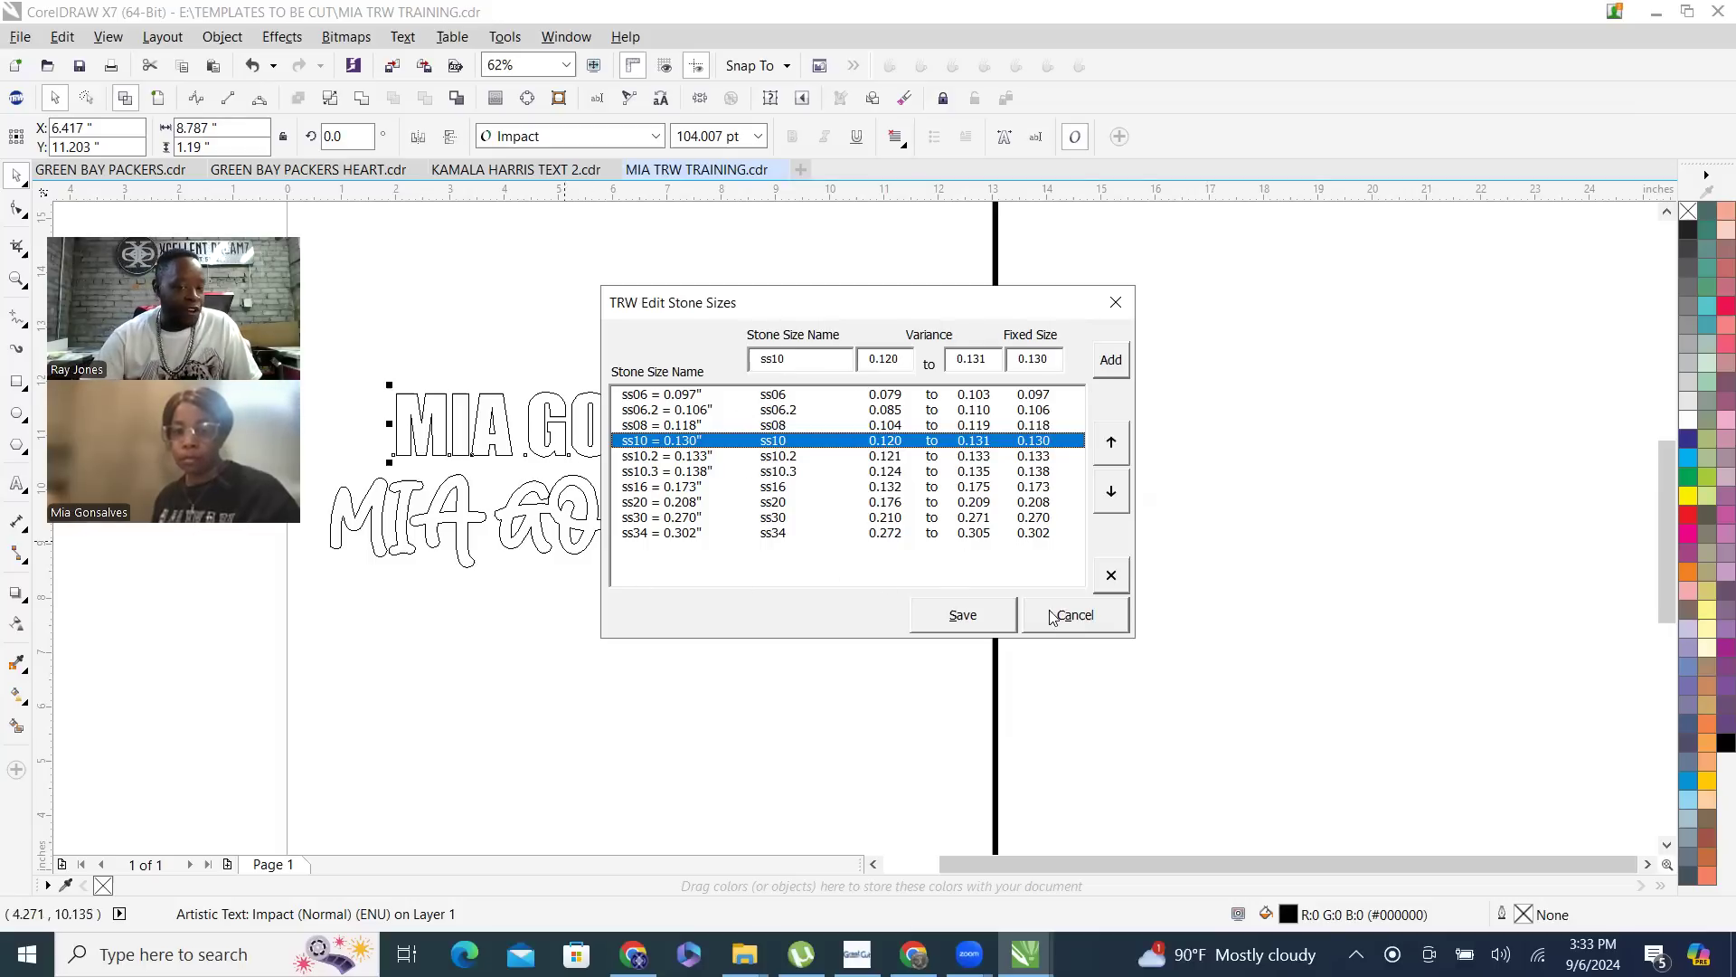
pyautogui.click(1069, 619)
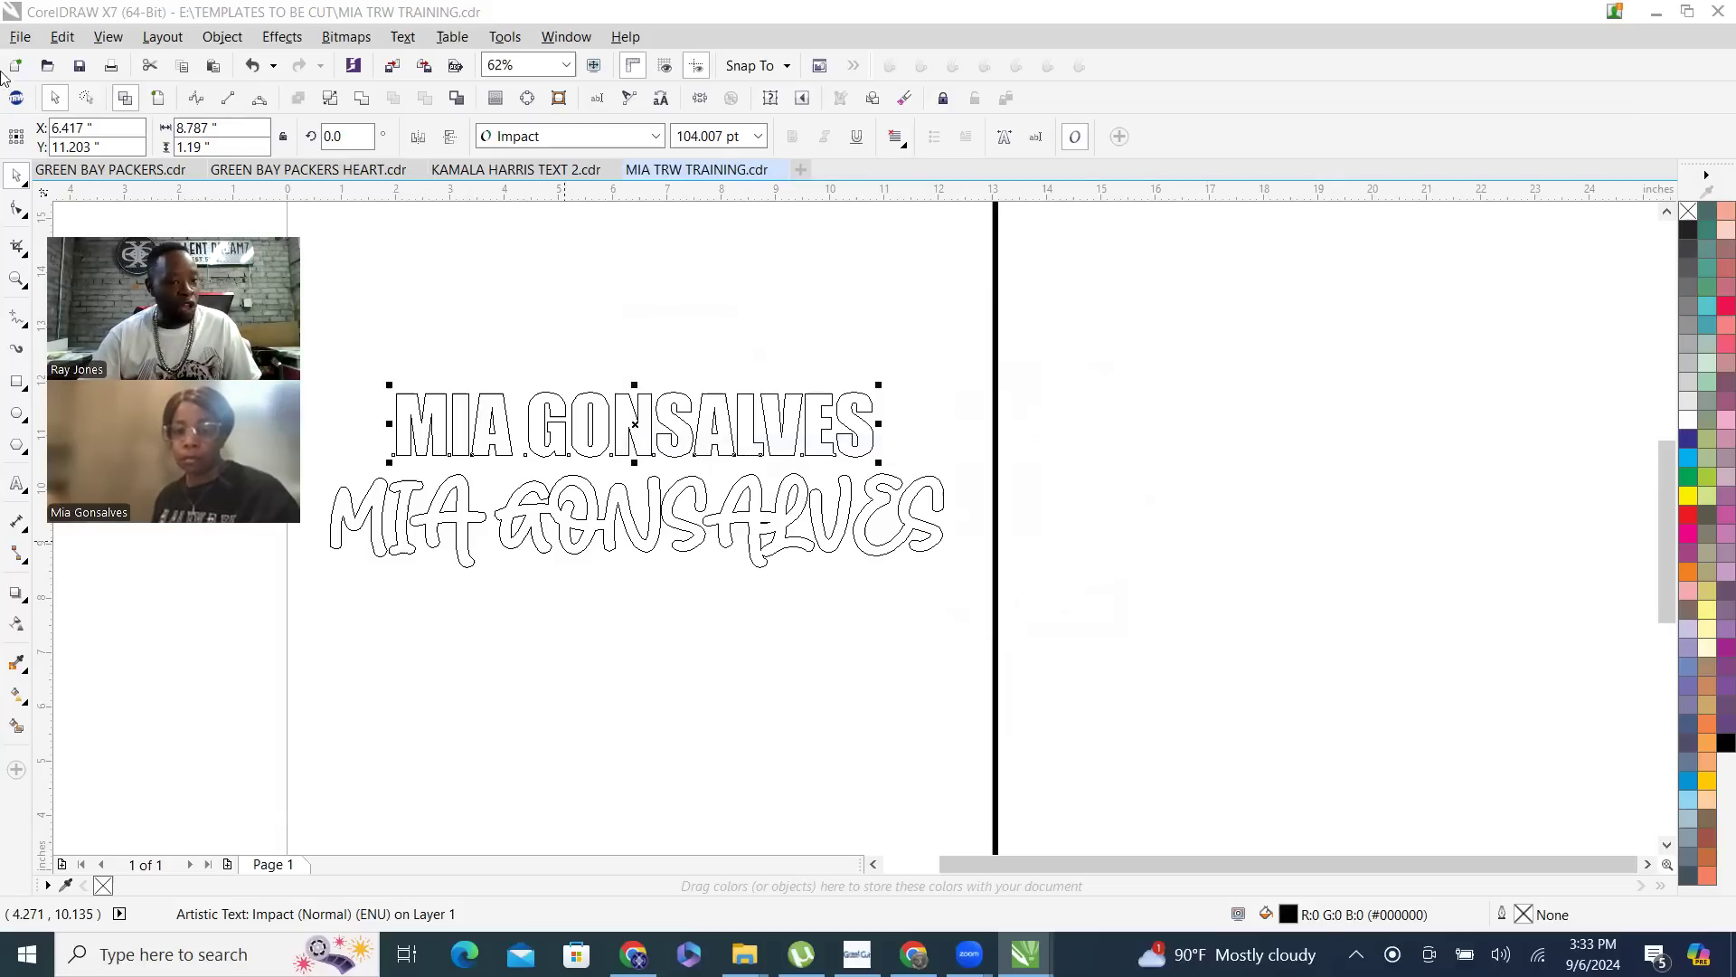
pyautogui.click(16, 97)
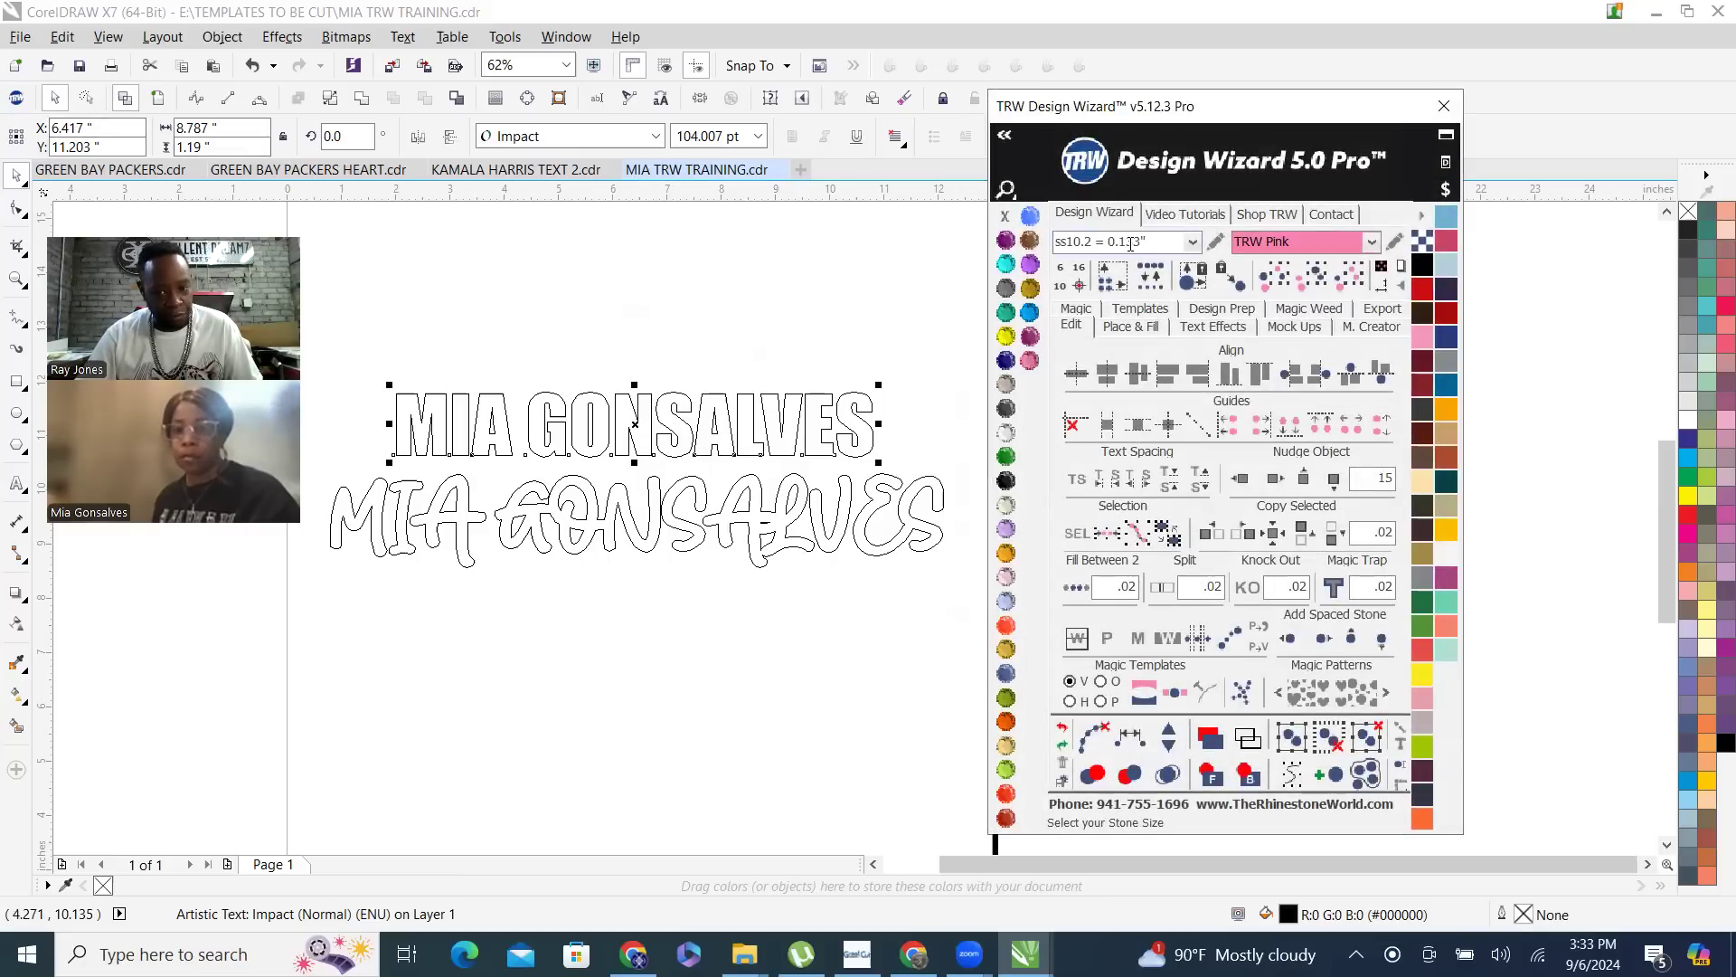
# - Try the ss10 stone size of 0.130 inch, and set the stone size back to ss10.2, 0.133 inch
pyautogui.click(1193, 242)
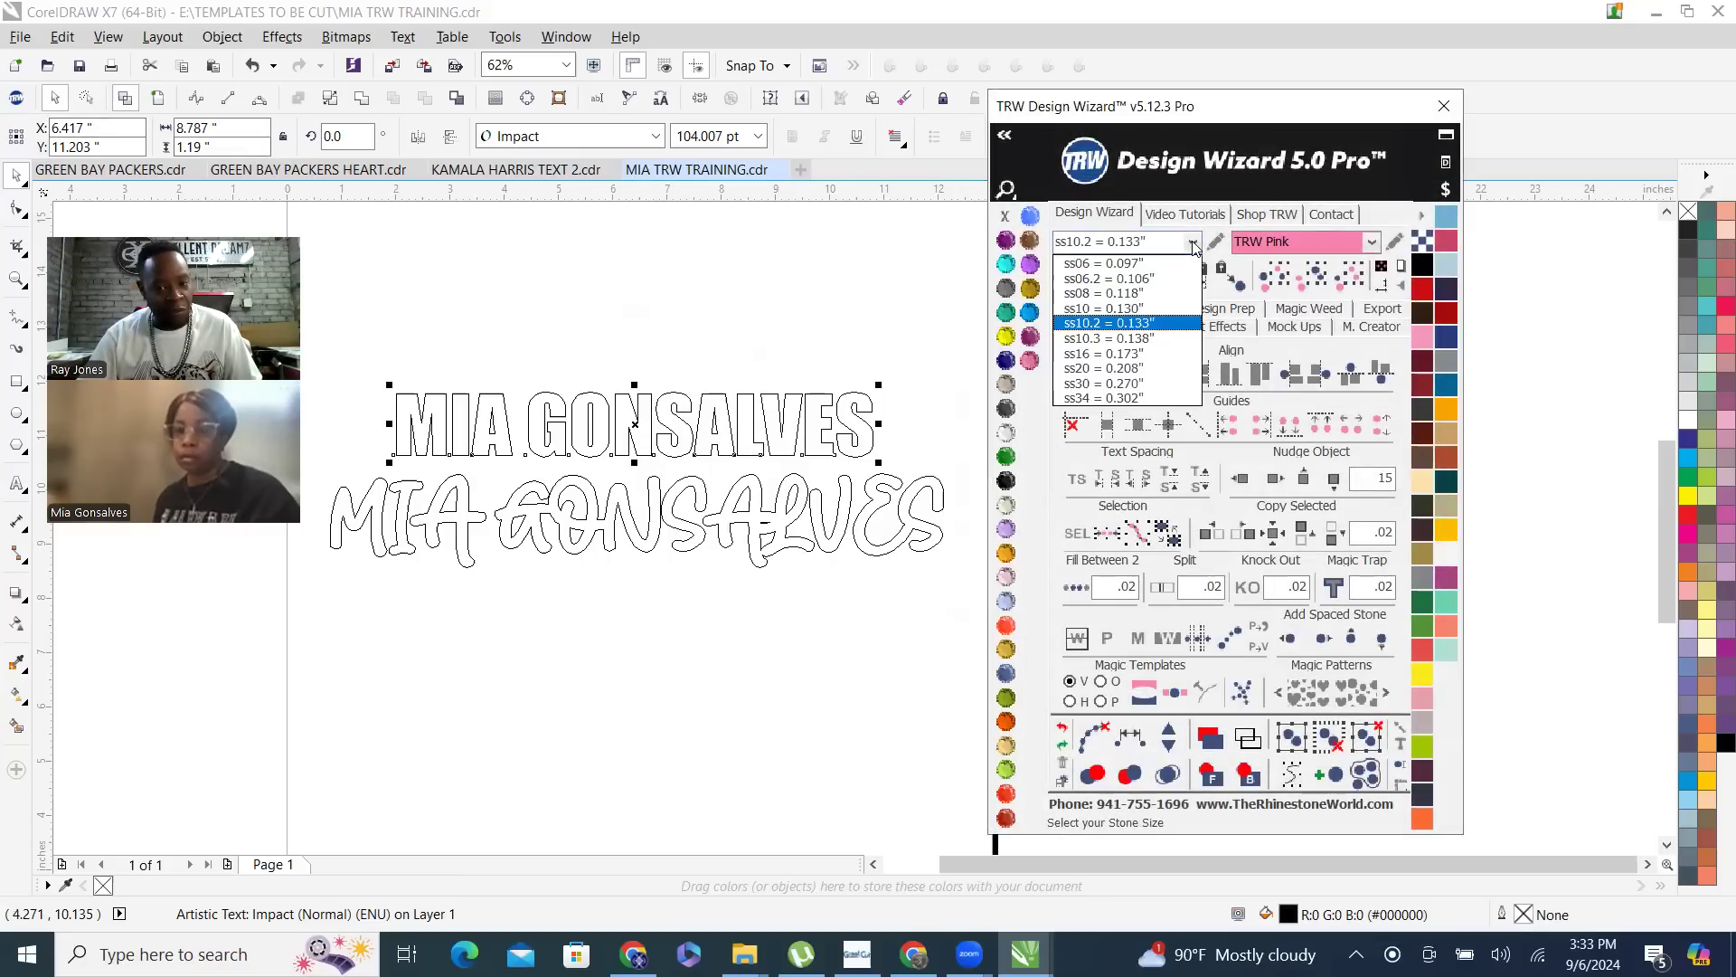
pyautogui.click(1094, 308)
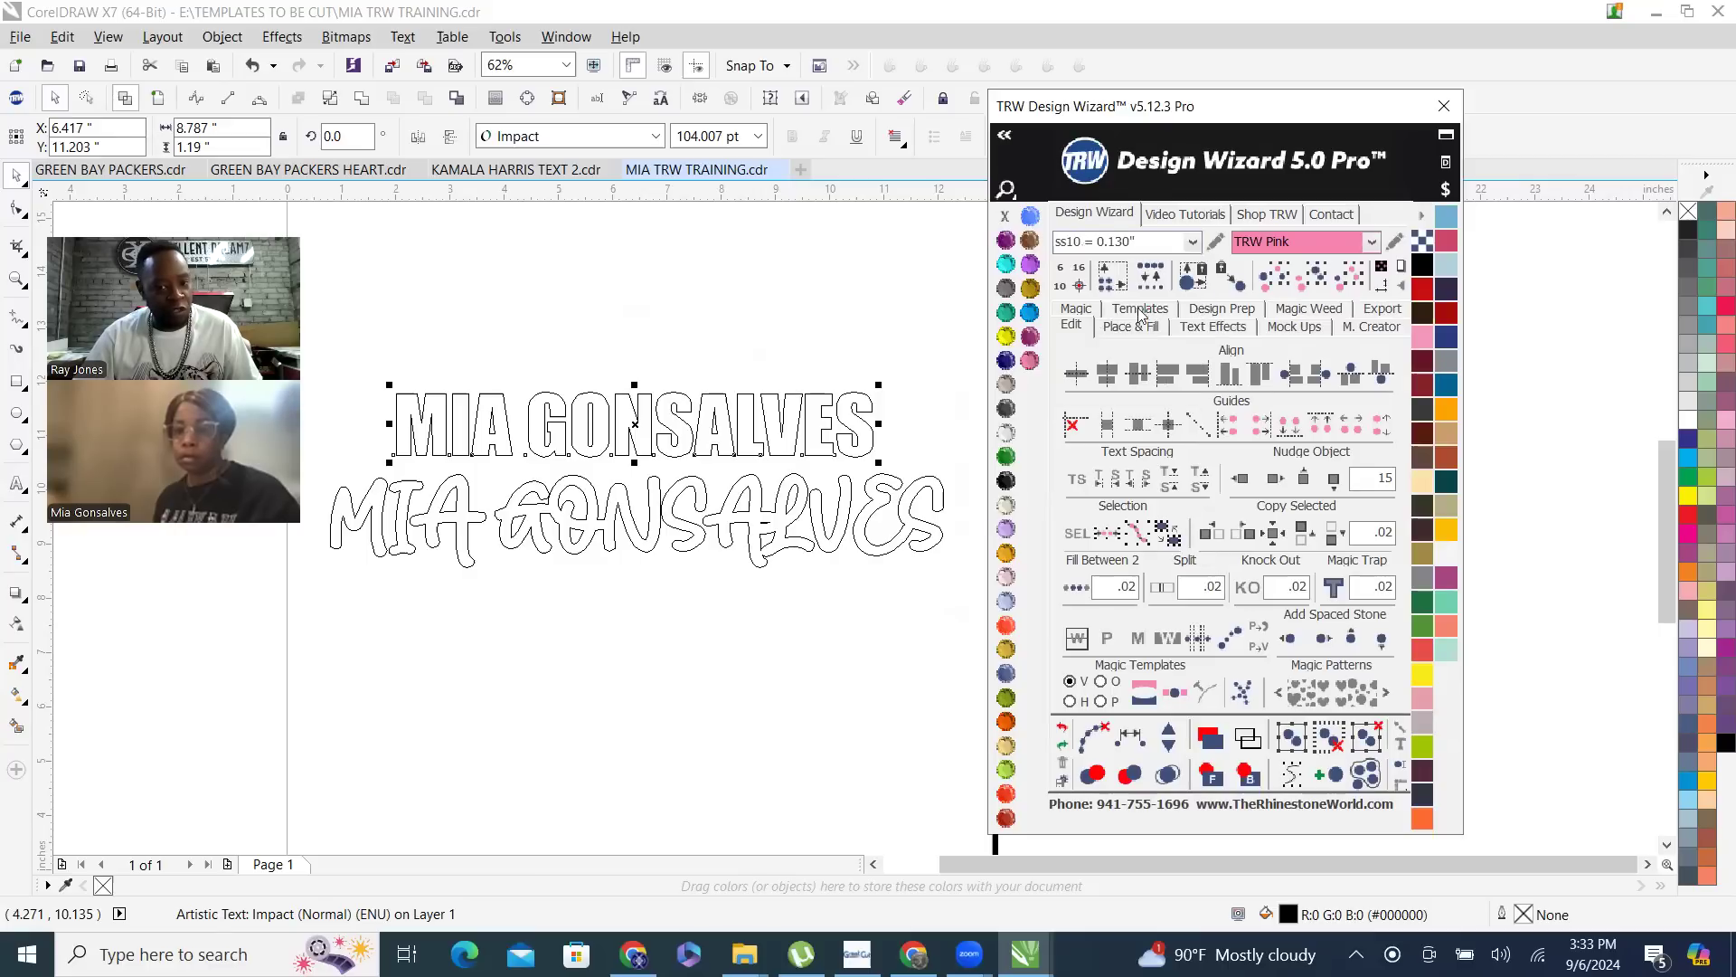
pyautogui.click(1193, 242)
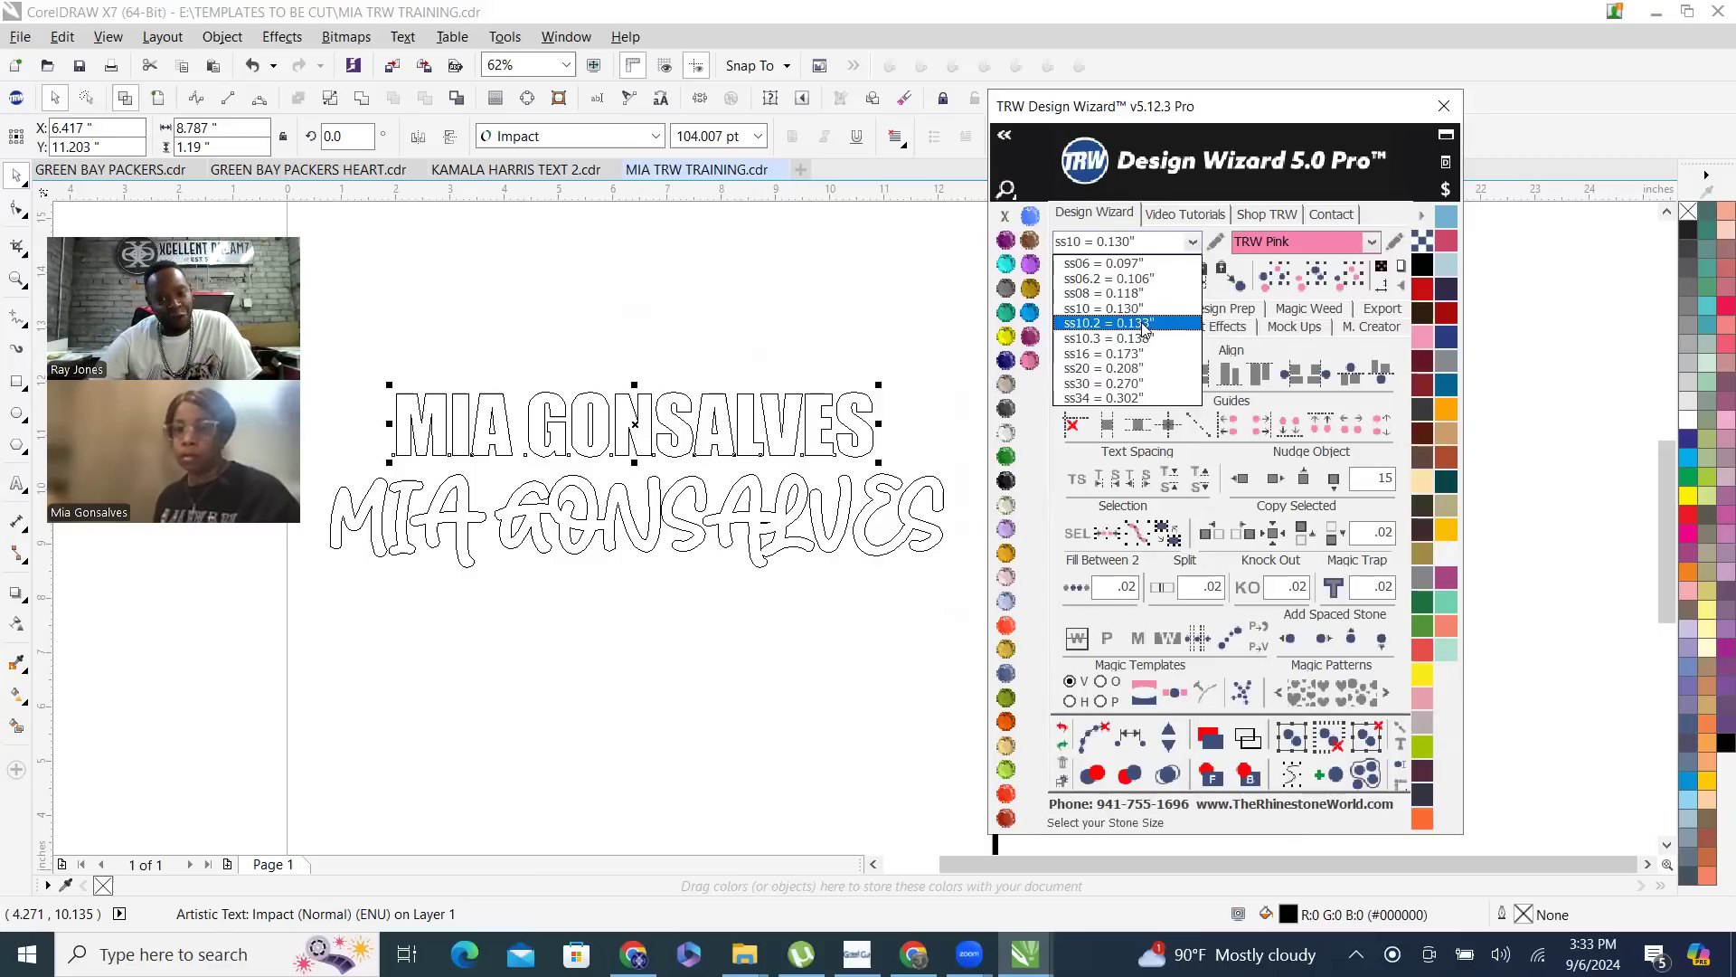
pyautogui.click(1145, 324)
# - Deselect the Impact name text and switch from wireframe to the filled view
pyautogui.click(701, 327)
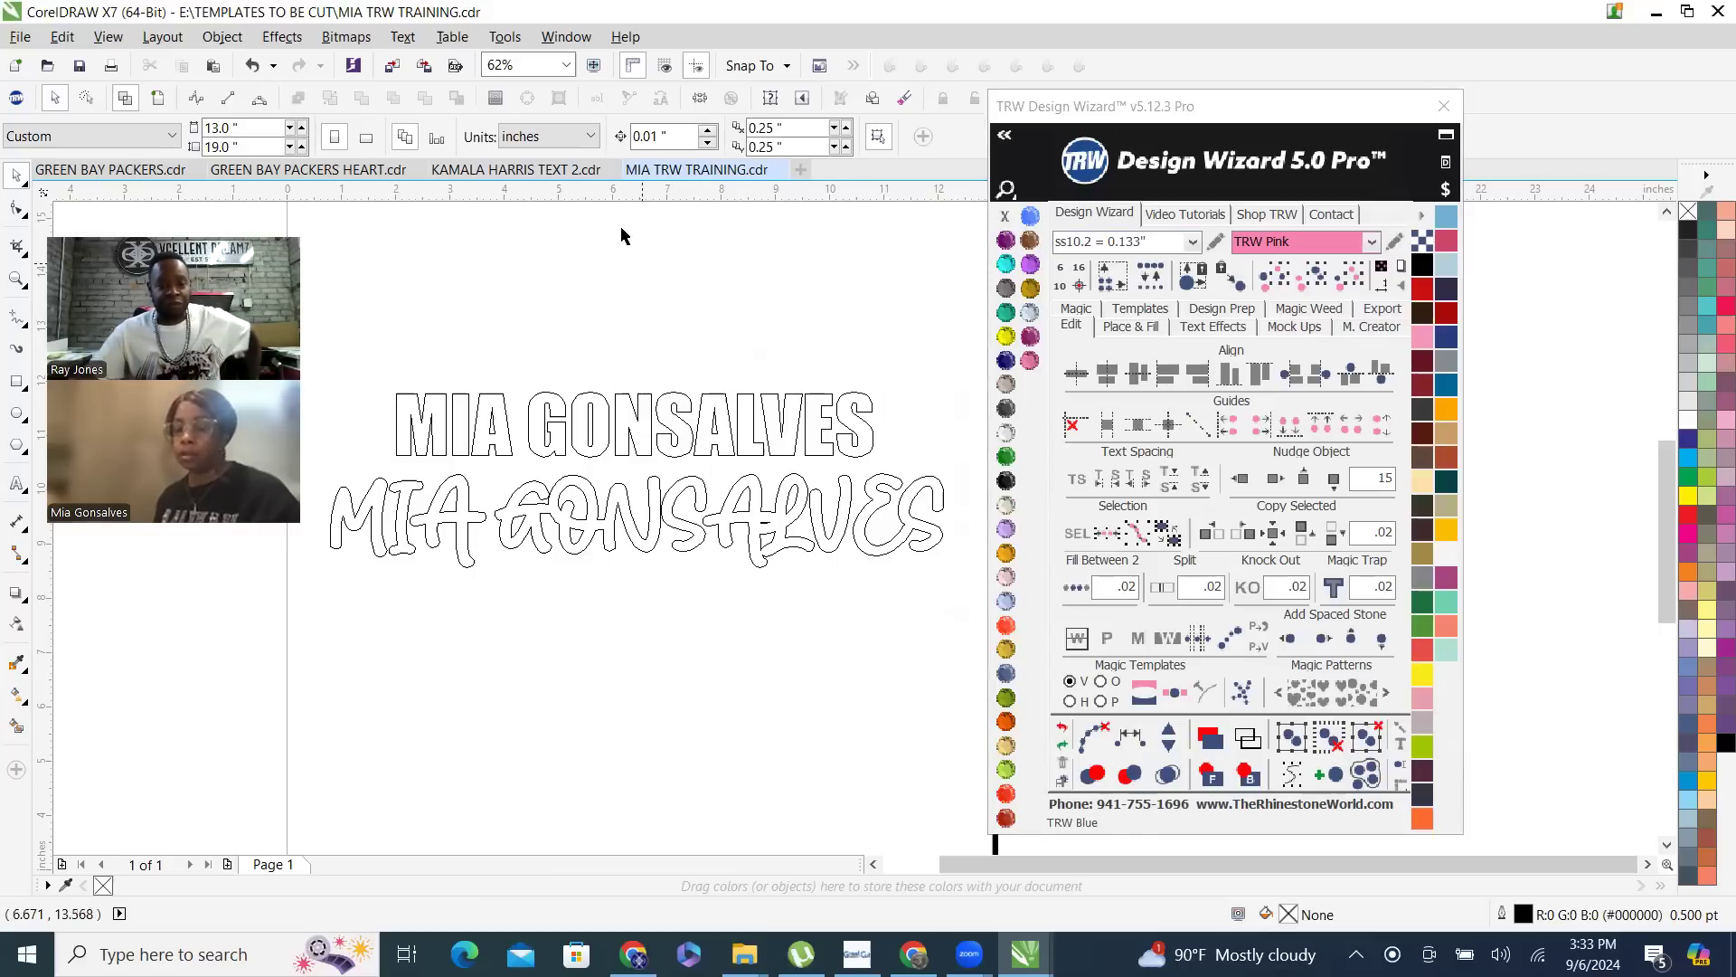
pyautogui.click(156, 97)
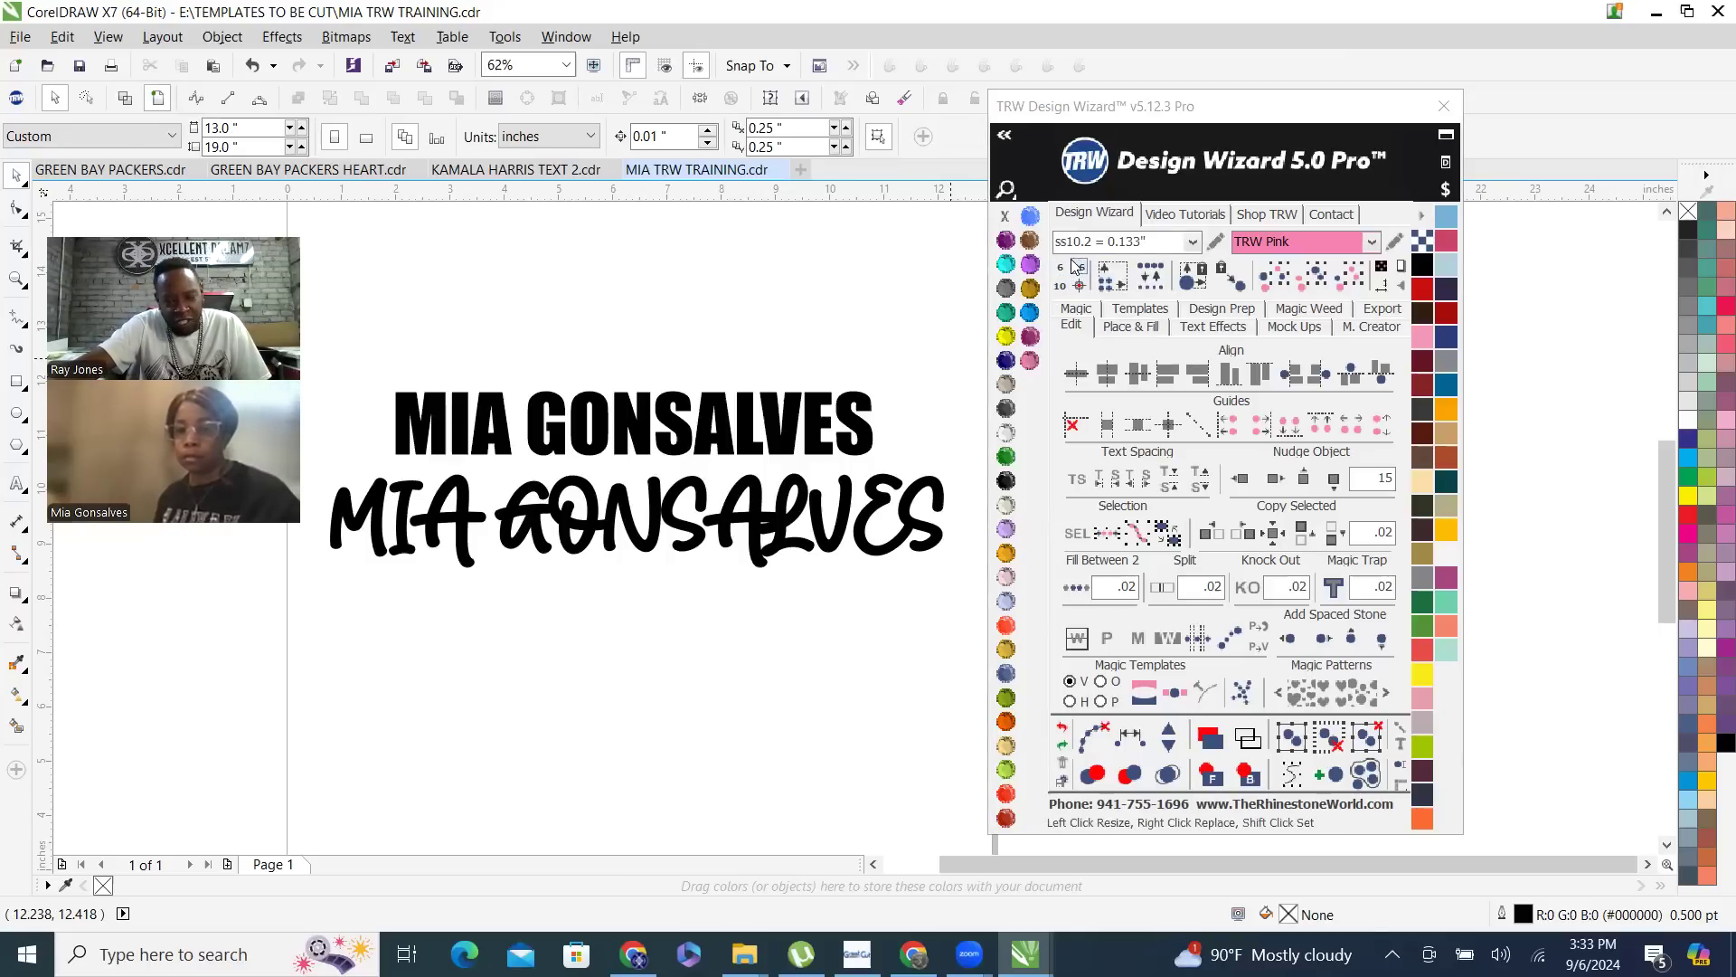
pyautogui.click(1113, 282)
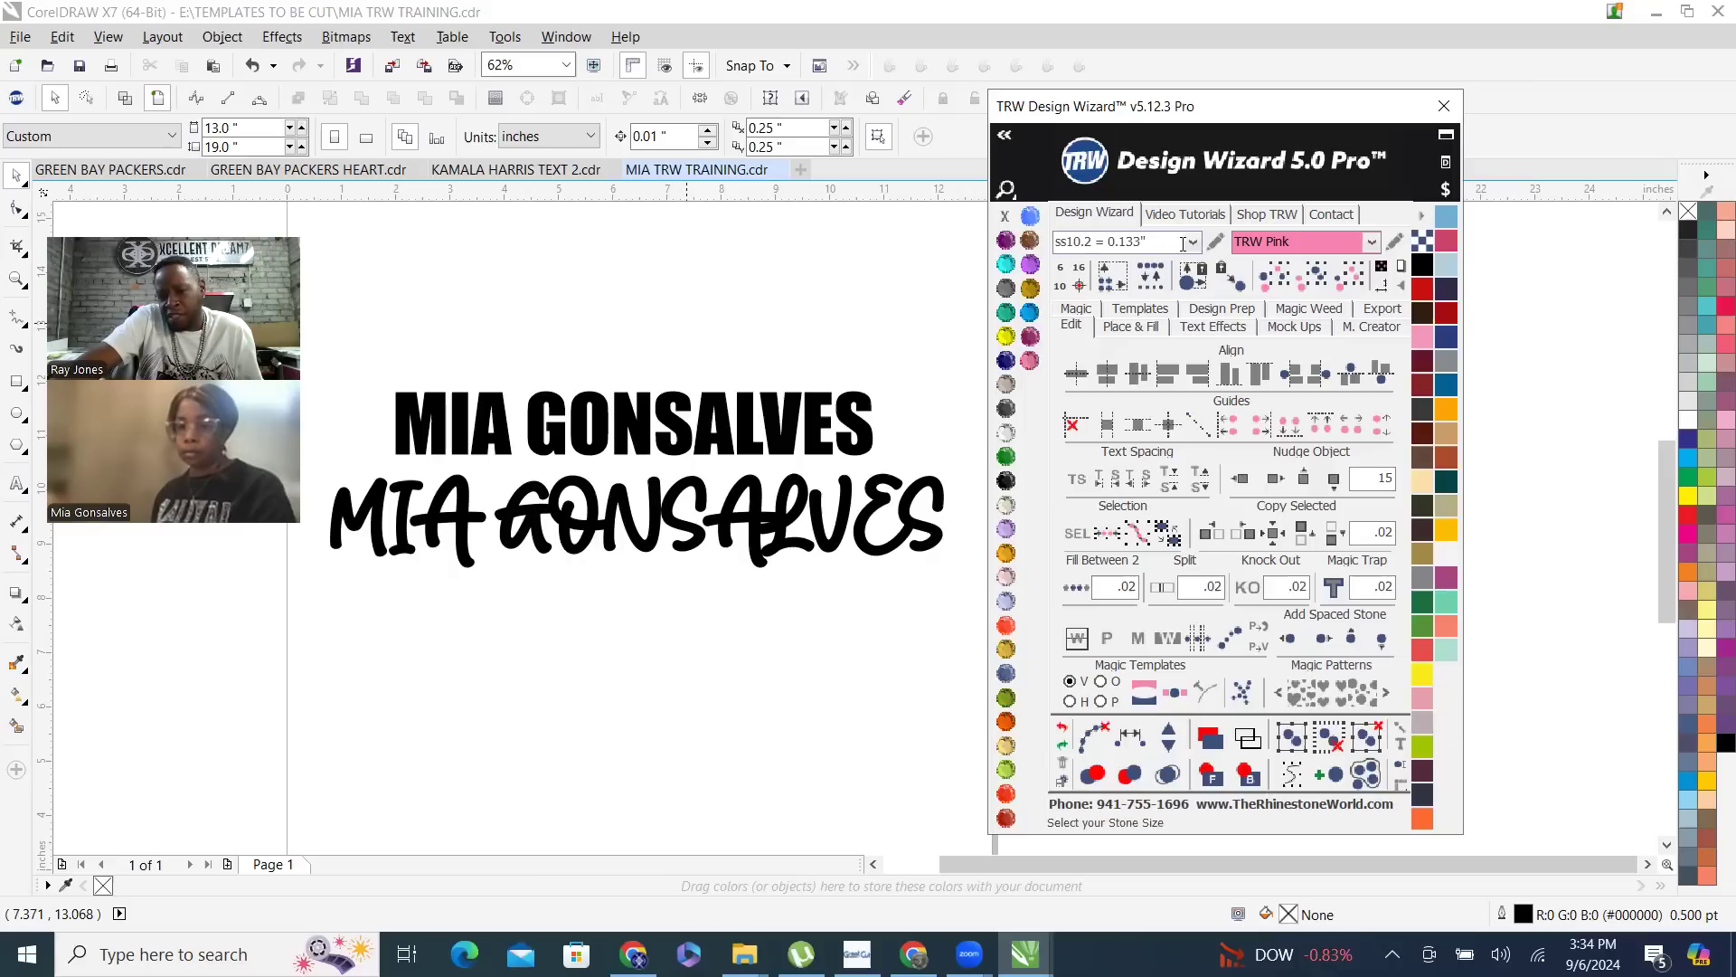
# - Open the Place & Fill settings and move the single-line Impact name up to about Y 13.44 inches, keeping it selected
pyautogui.click(660, 403)
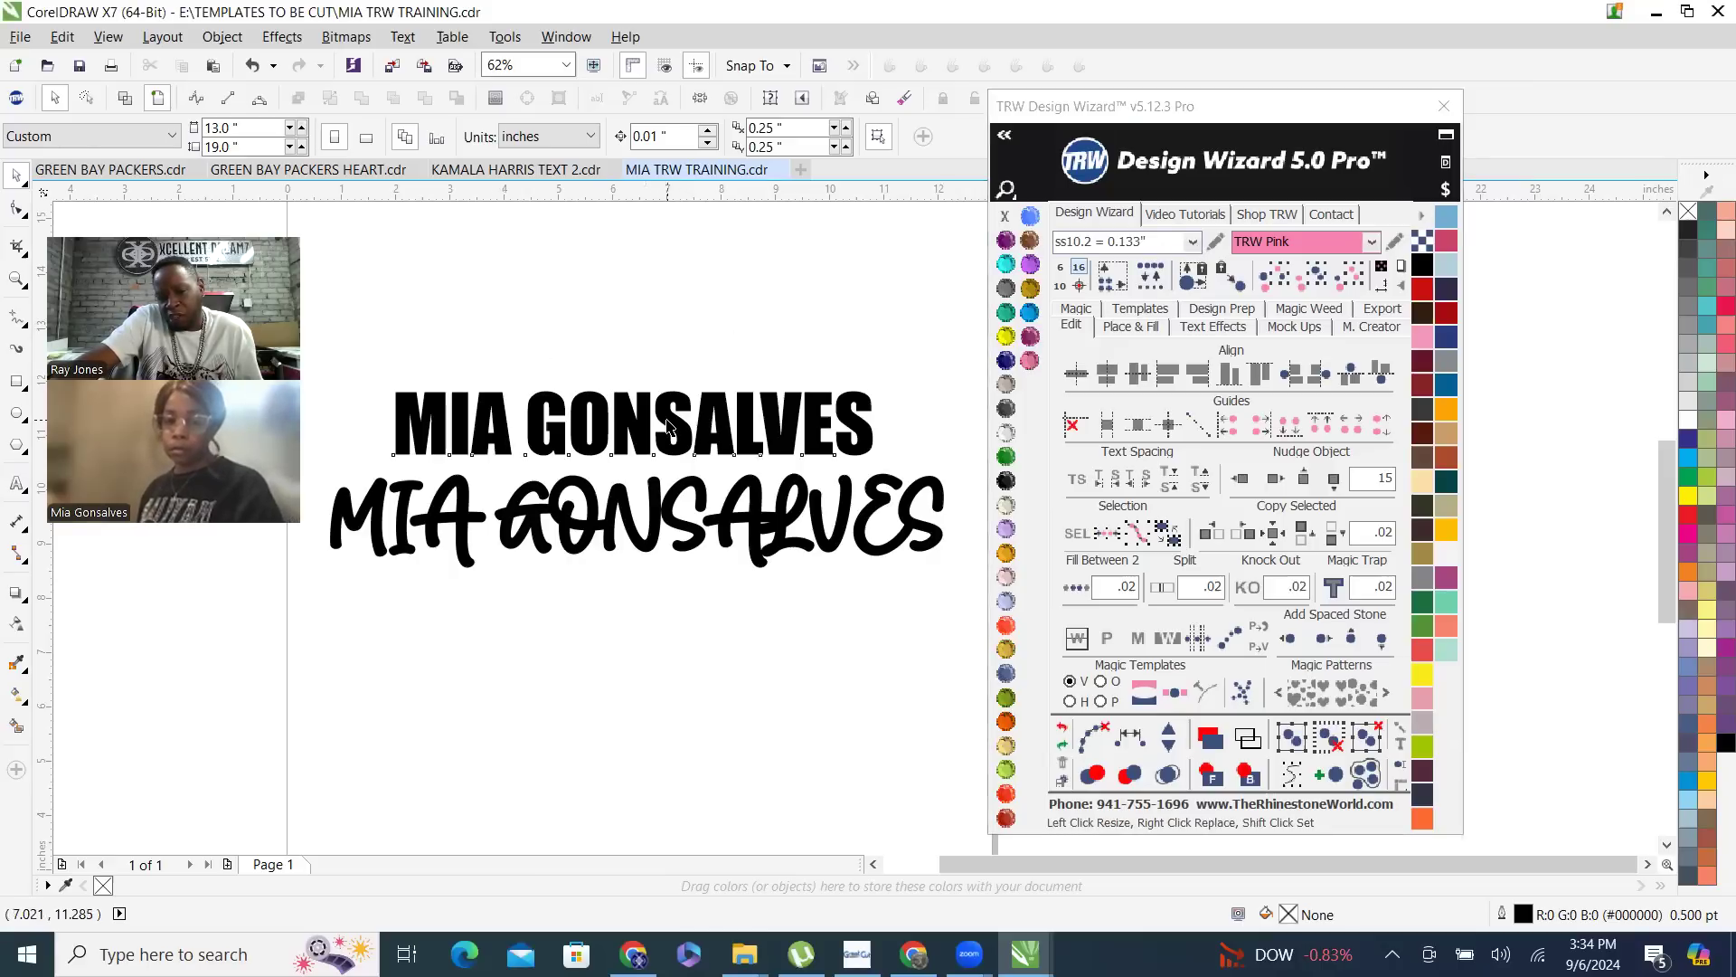
pyautogui.click(668, 425)
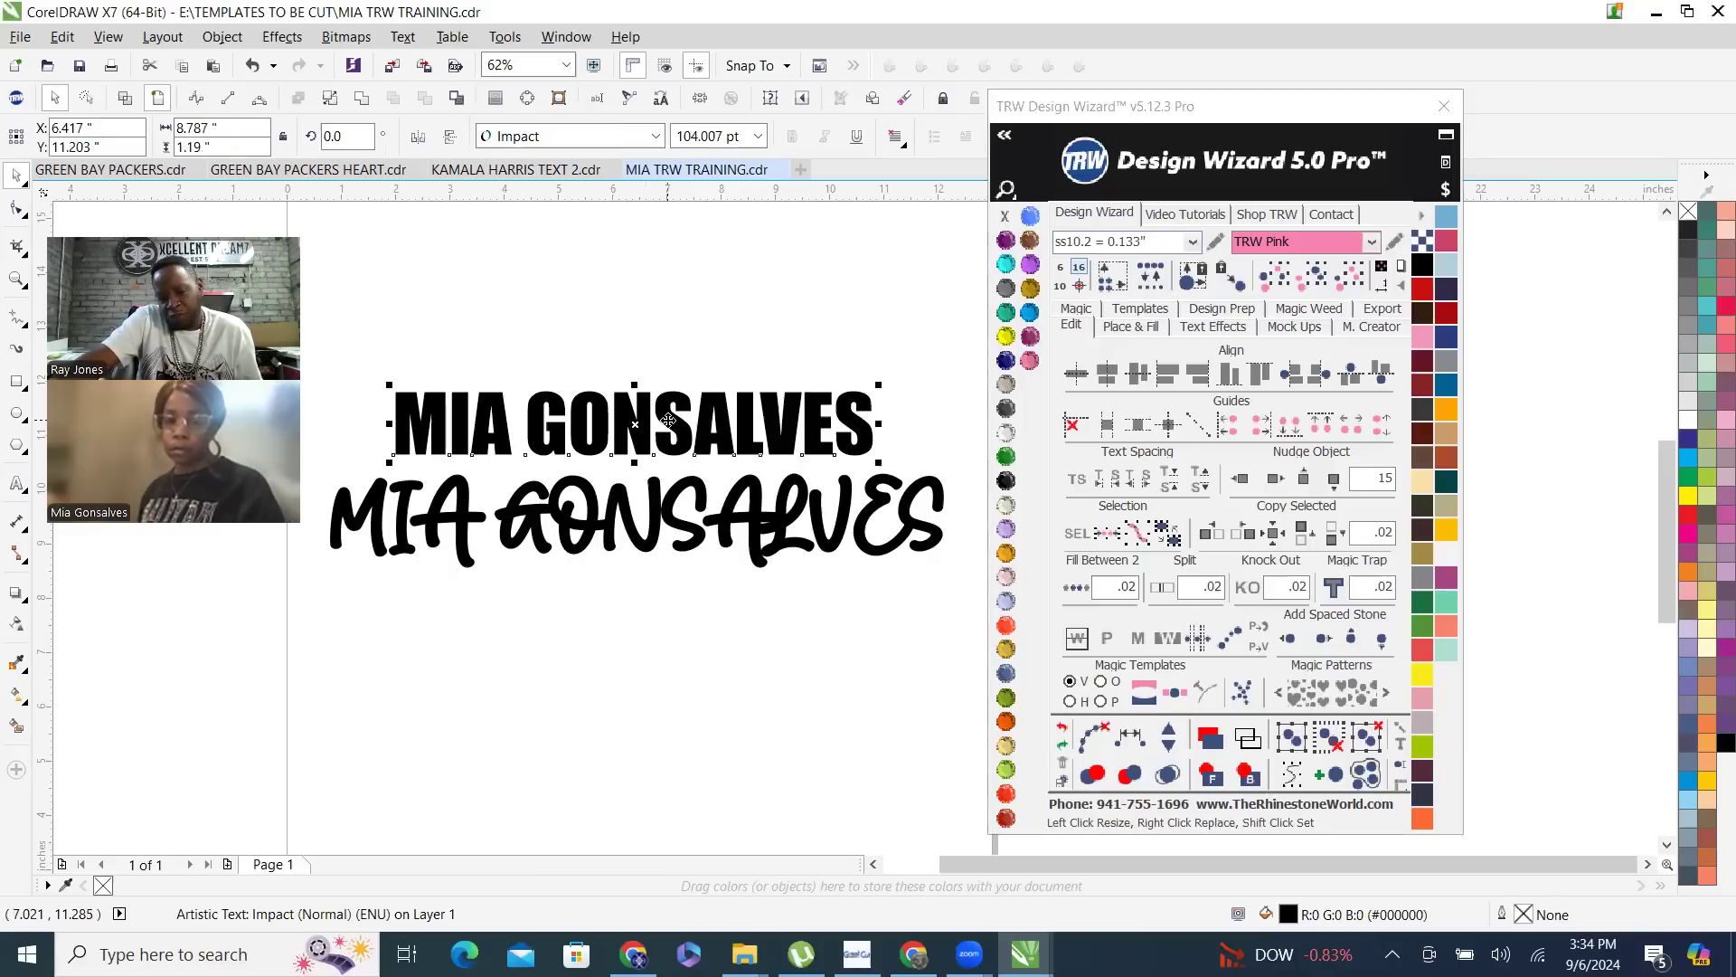
pyautogui.click(1121, 327)
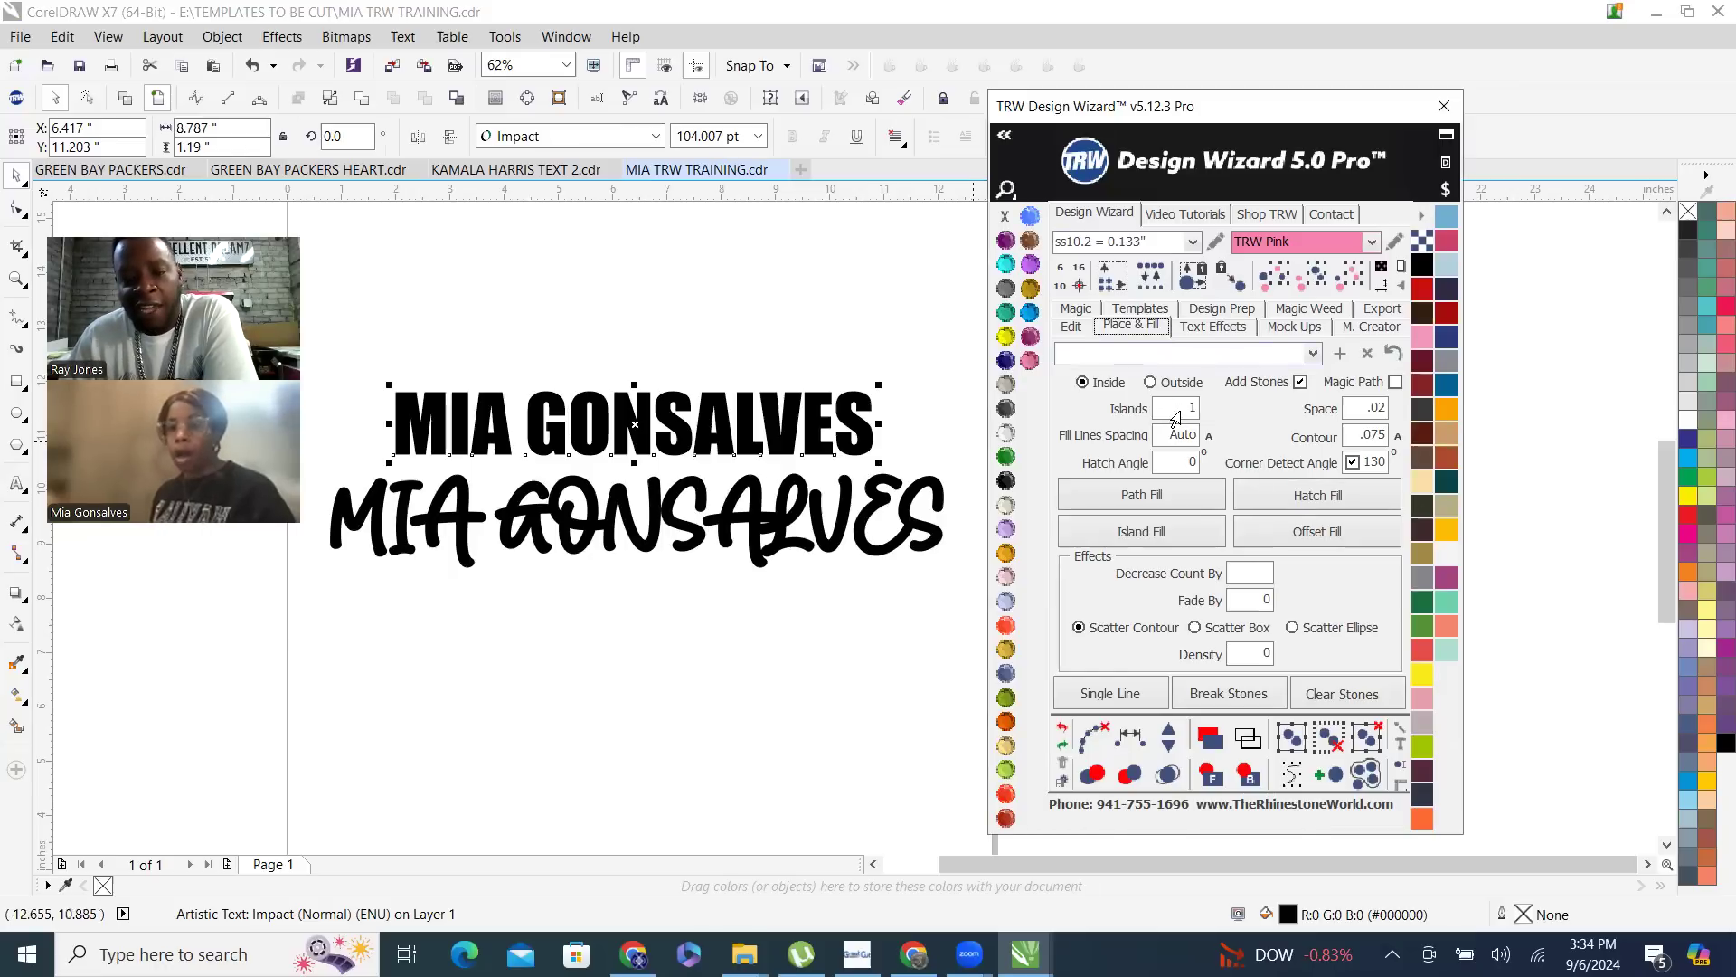
pyautogui.moveTo(746, 427); pyautogui.dragTo(785, 307)
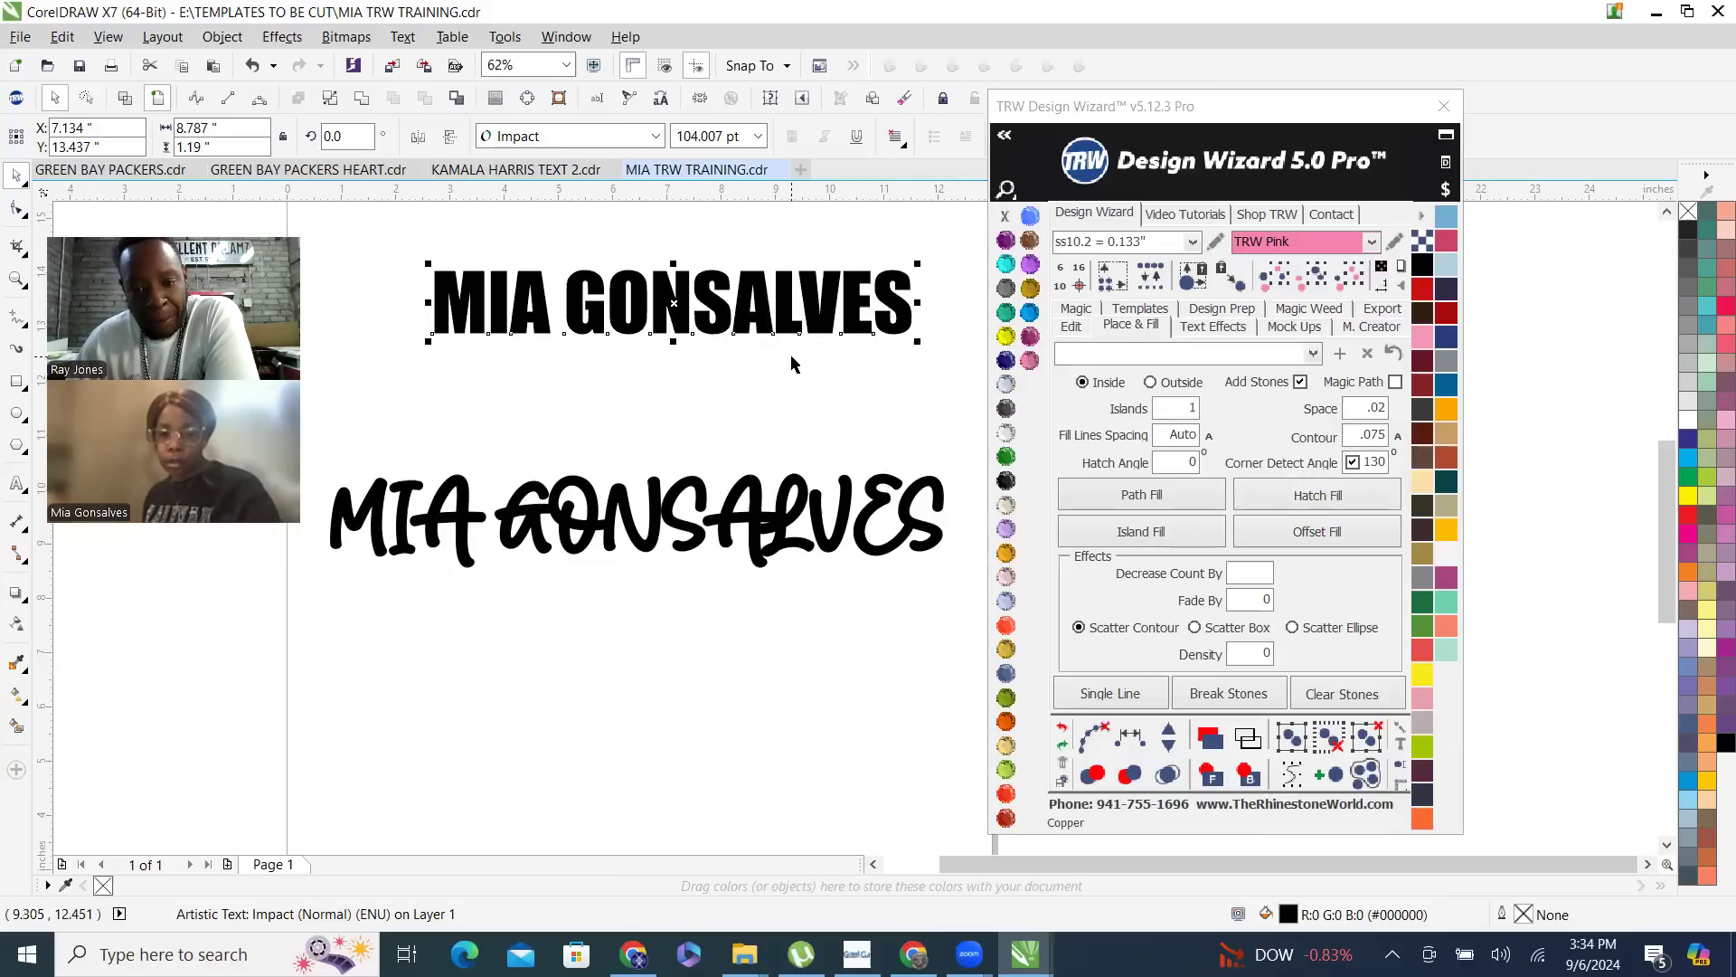
pyautogui.click(806, 304)
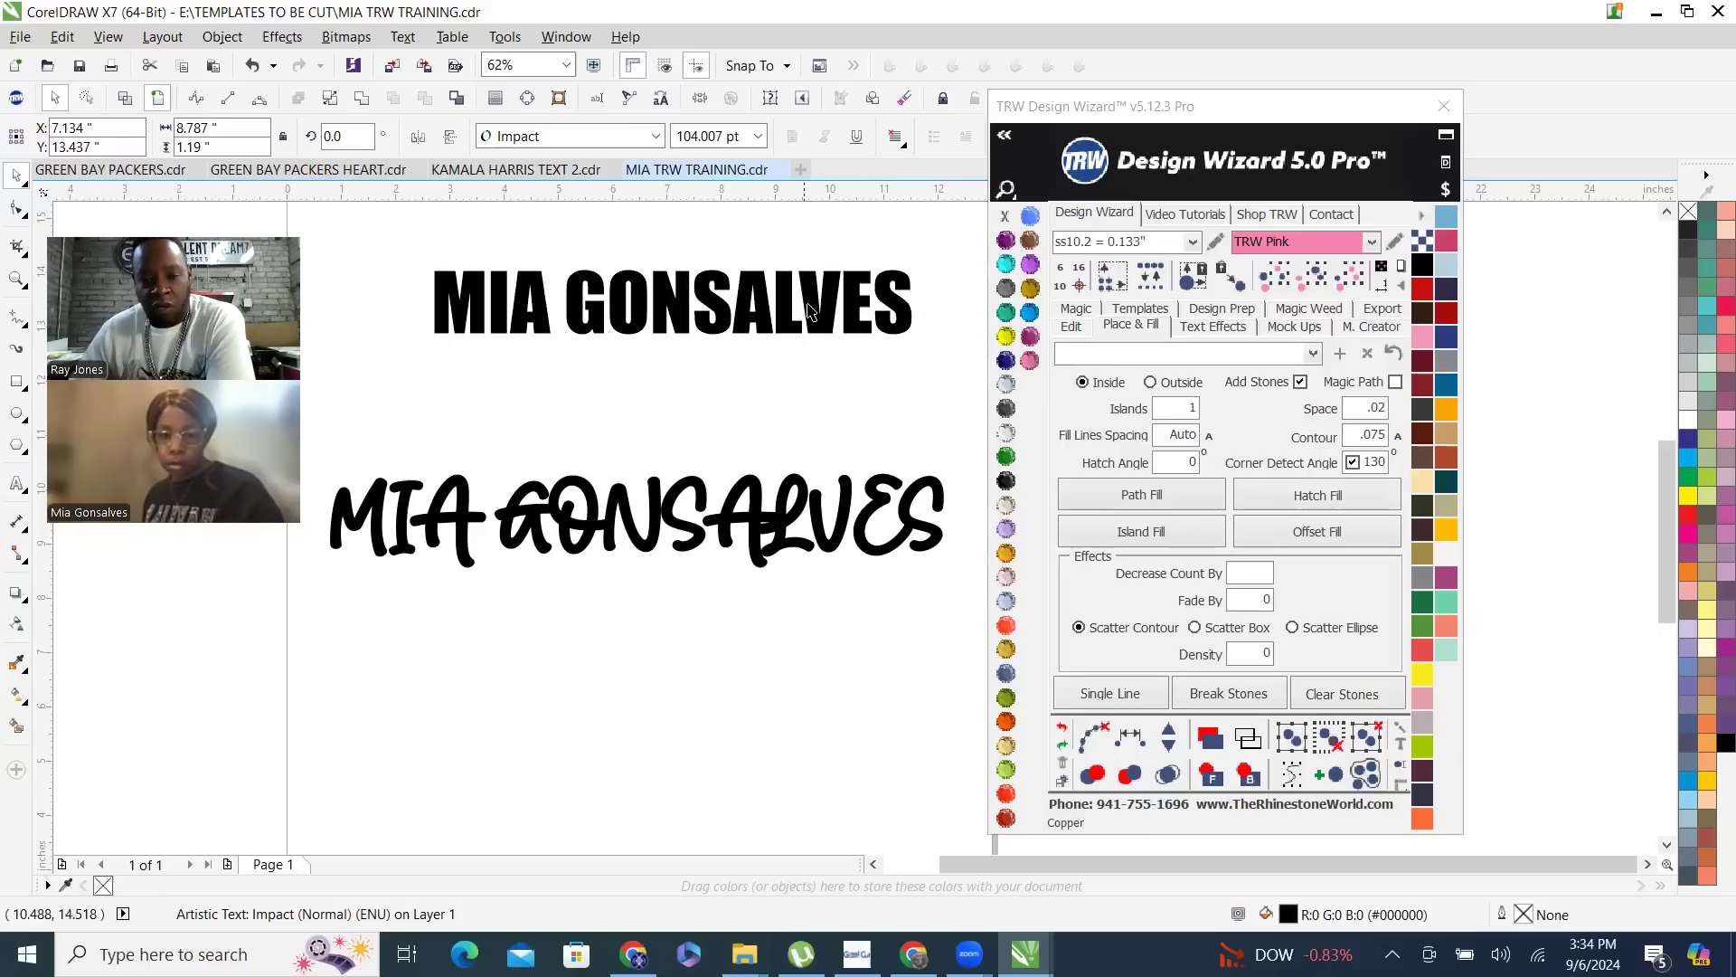
pyautogui.click(819, 323)
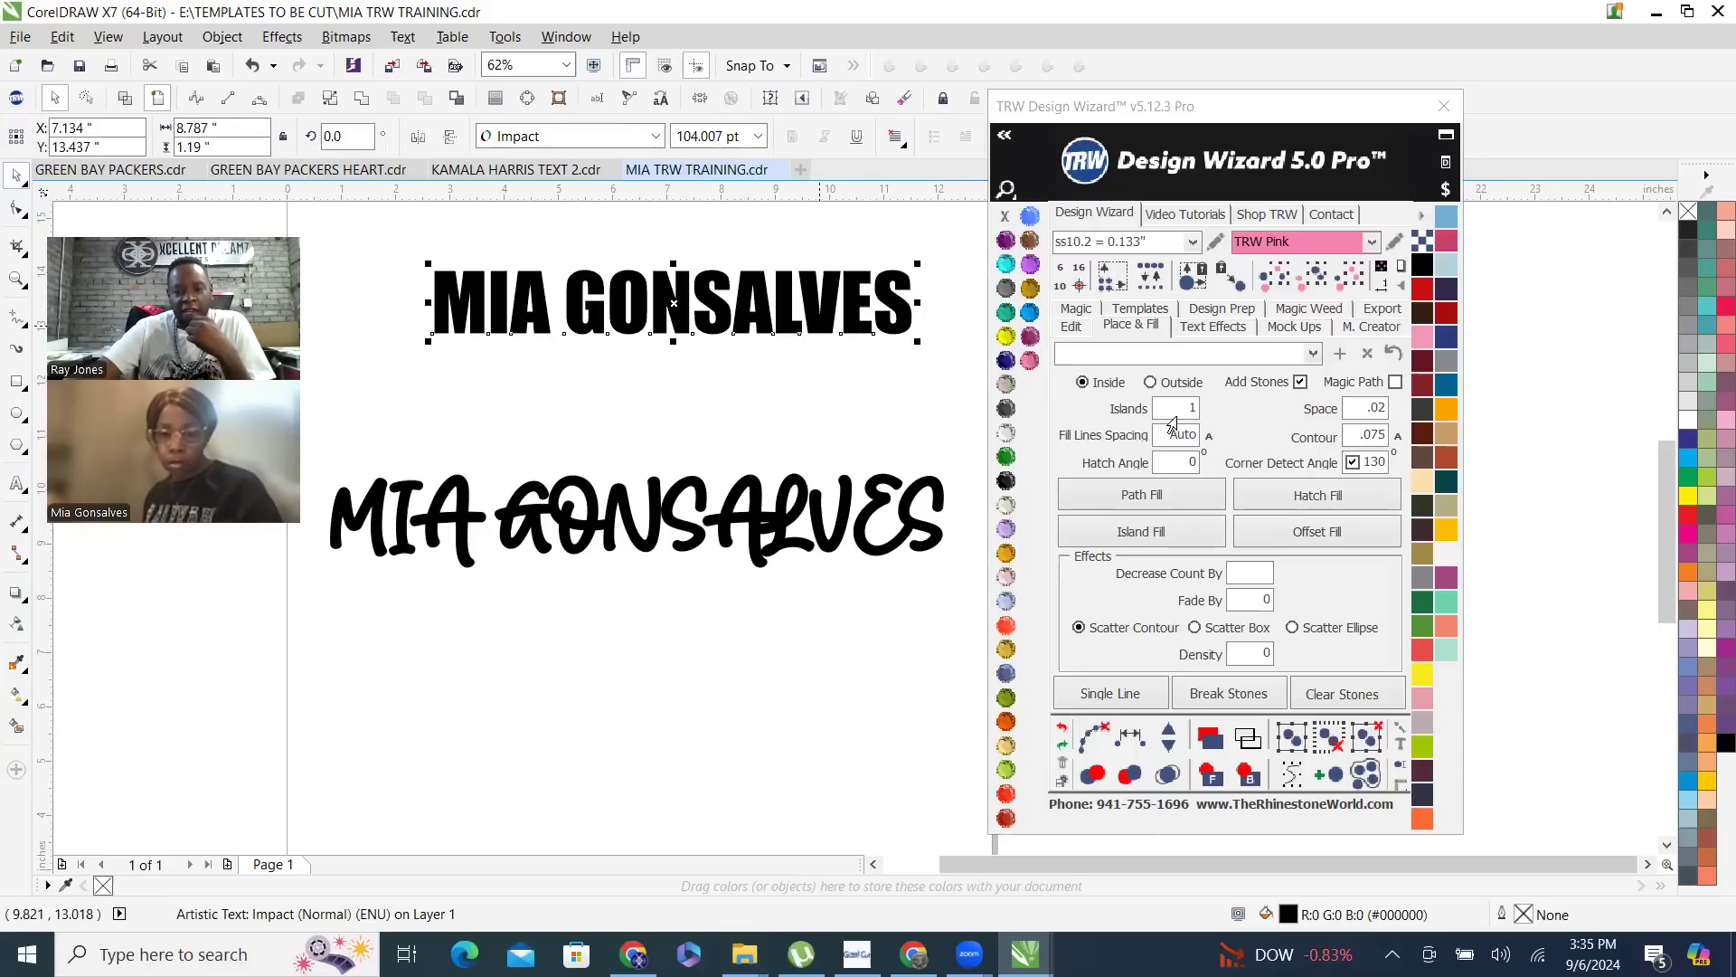
# - Apply an Island Fill of ss10.2 TRW Pink stones to the Impact name and remove the overlapping stones
pyautogui.click(1170, 526)
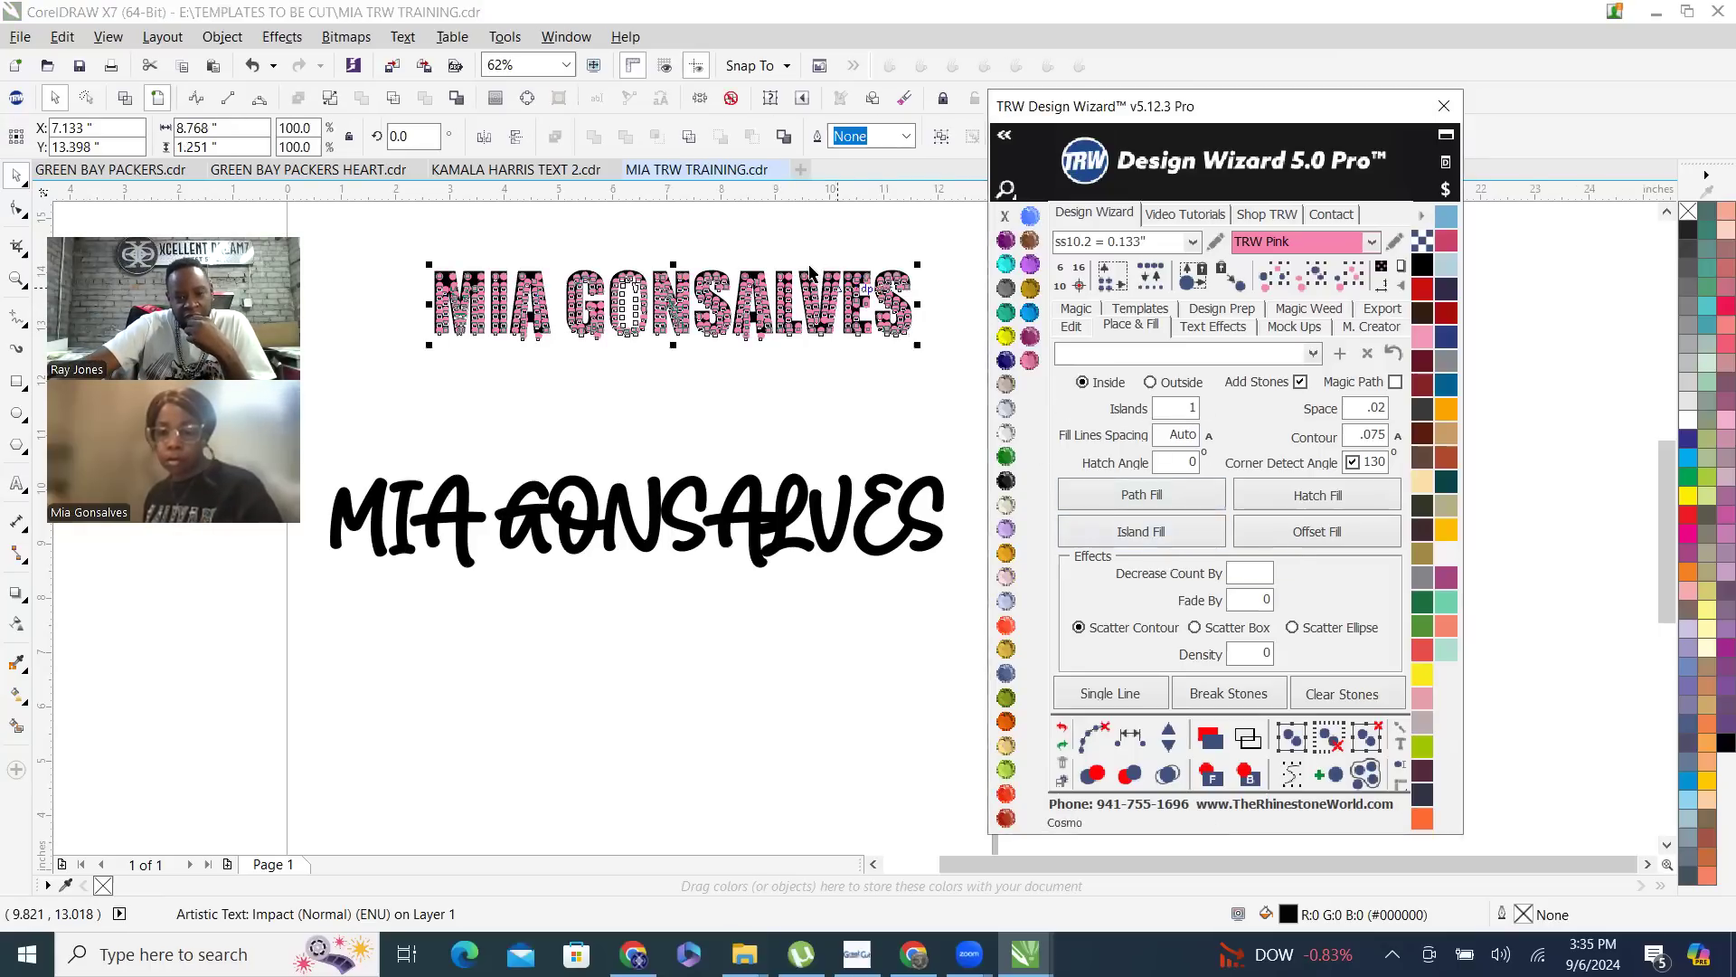
pyautogui.scroll(3, 759, 301)
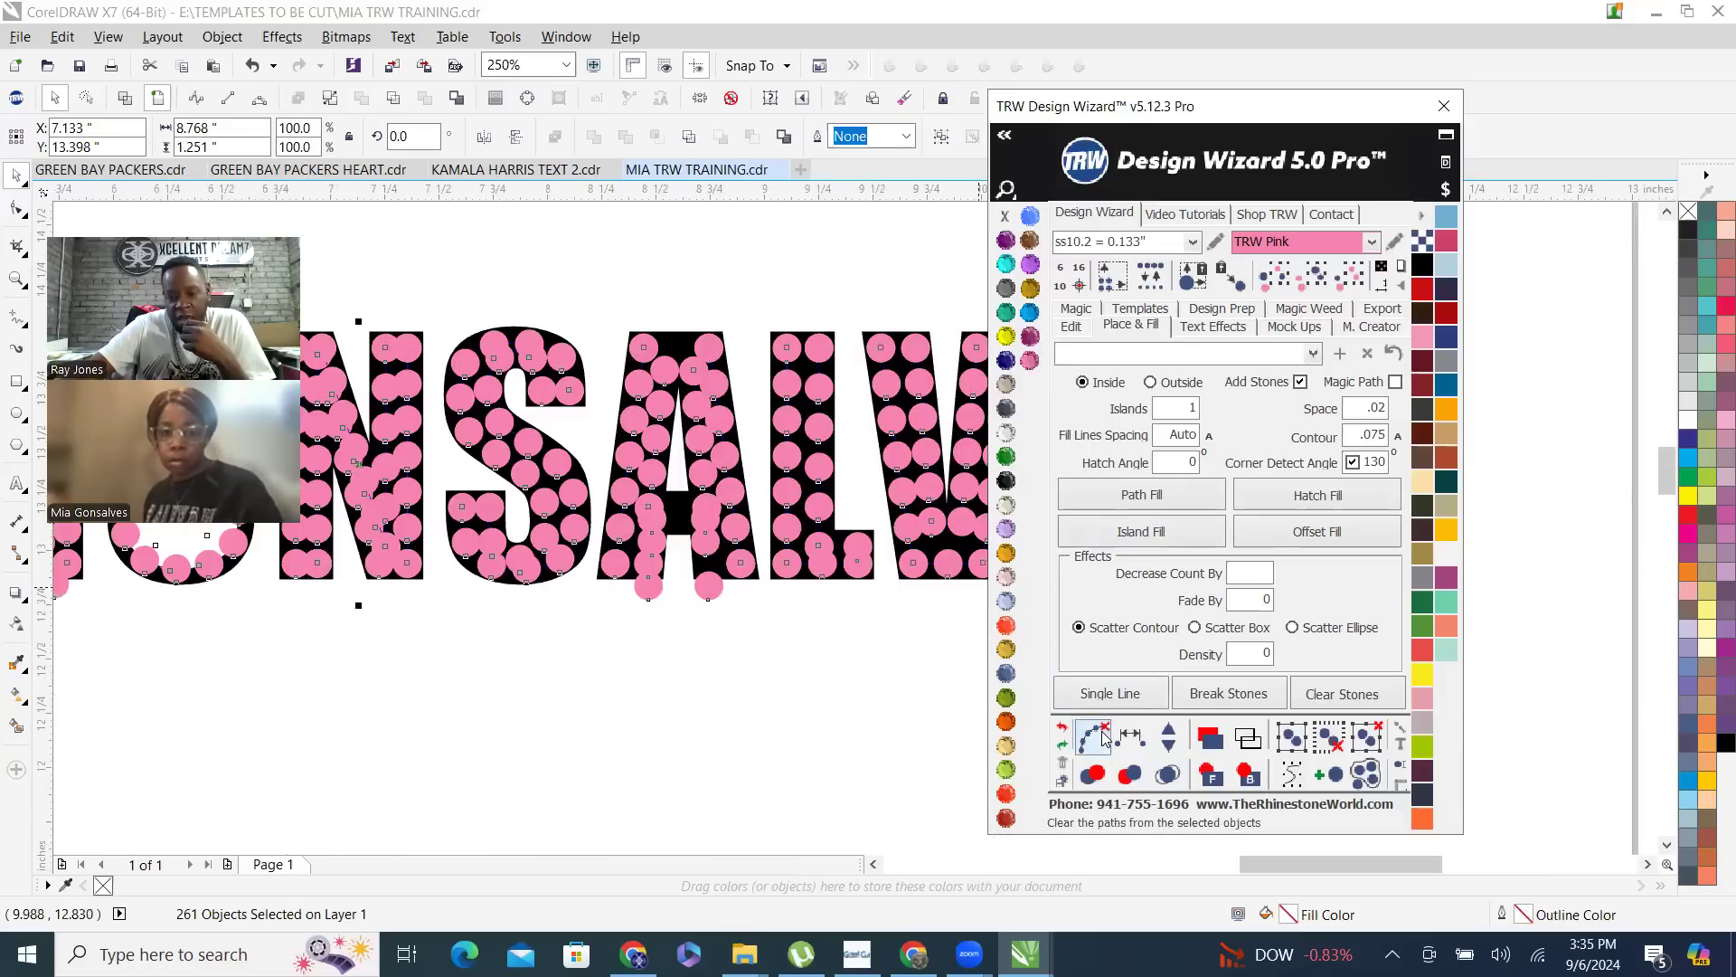
pyautogui.click(1169, 776)
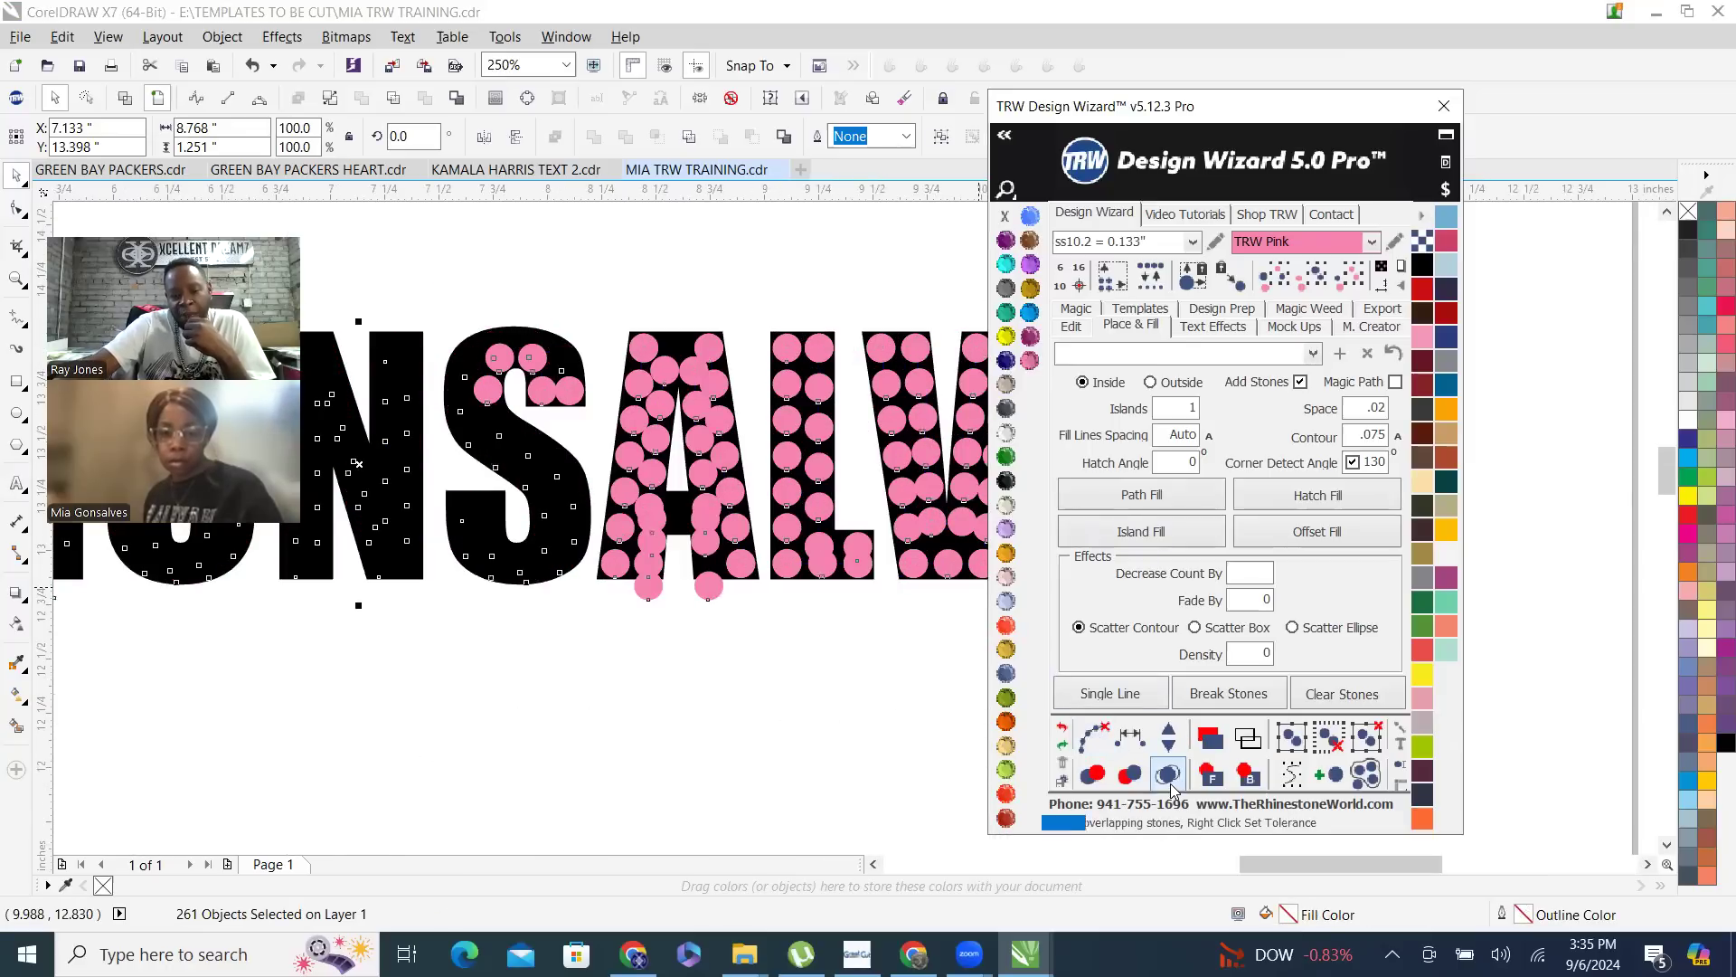
pyautogui.scroll(-4, 801, 503)
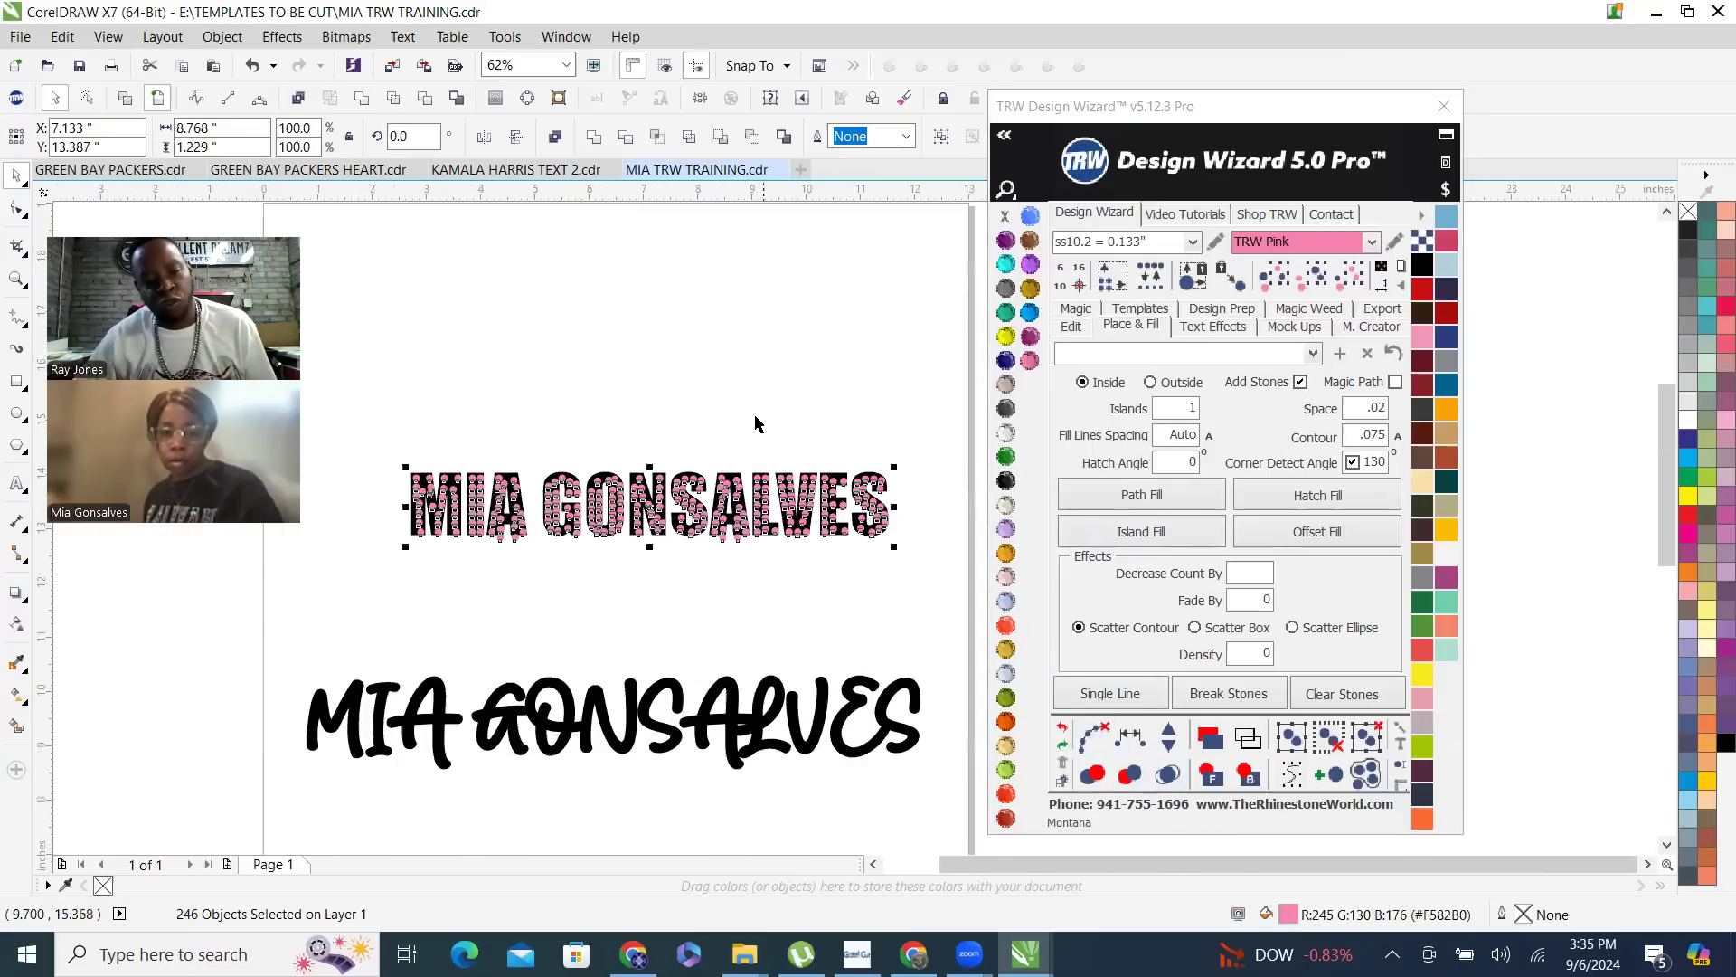
pyautogui.click(621, 573)
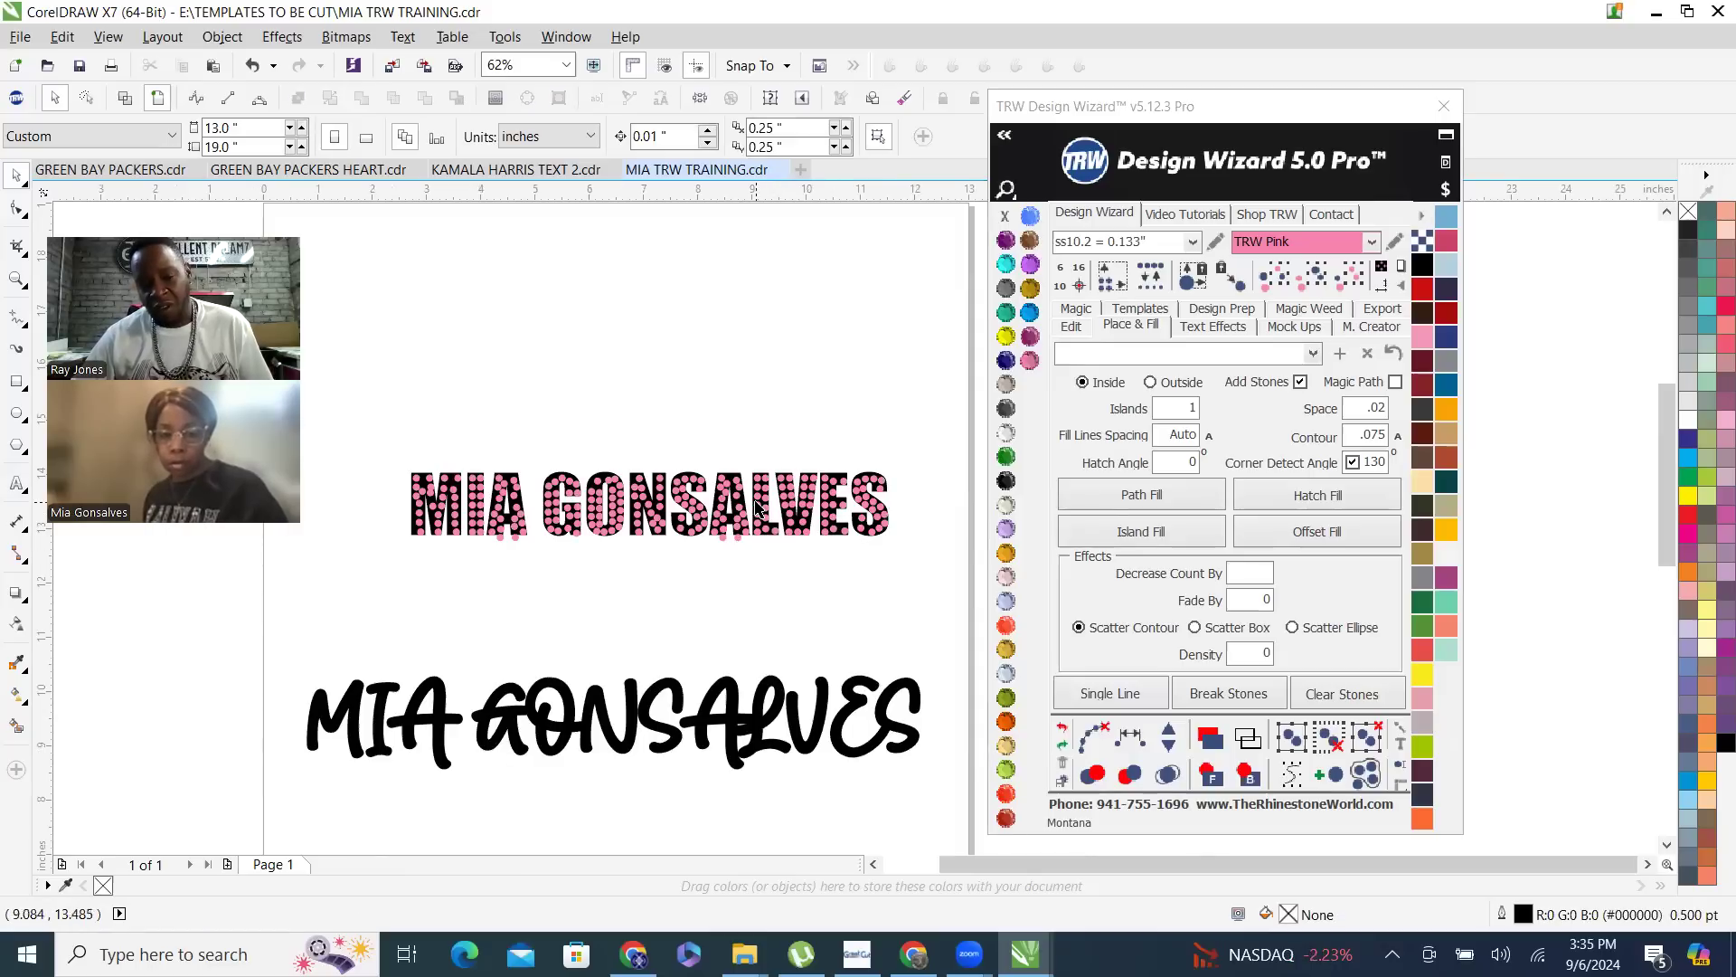
pyautogui.scroll(4, 661, 480)
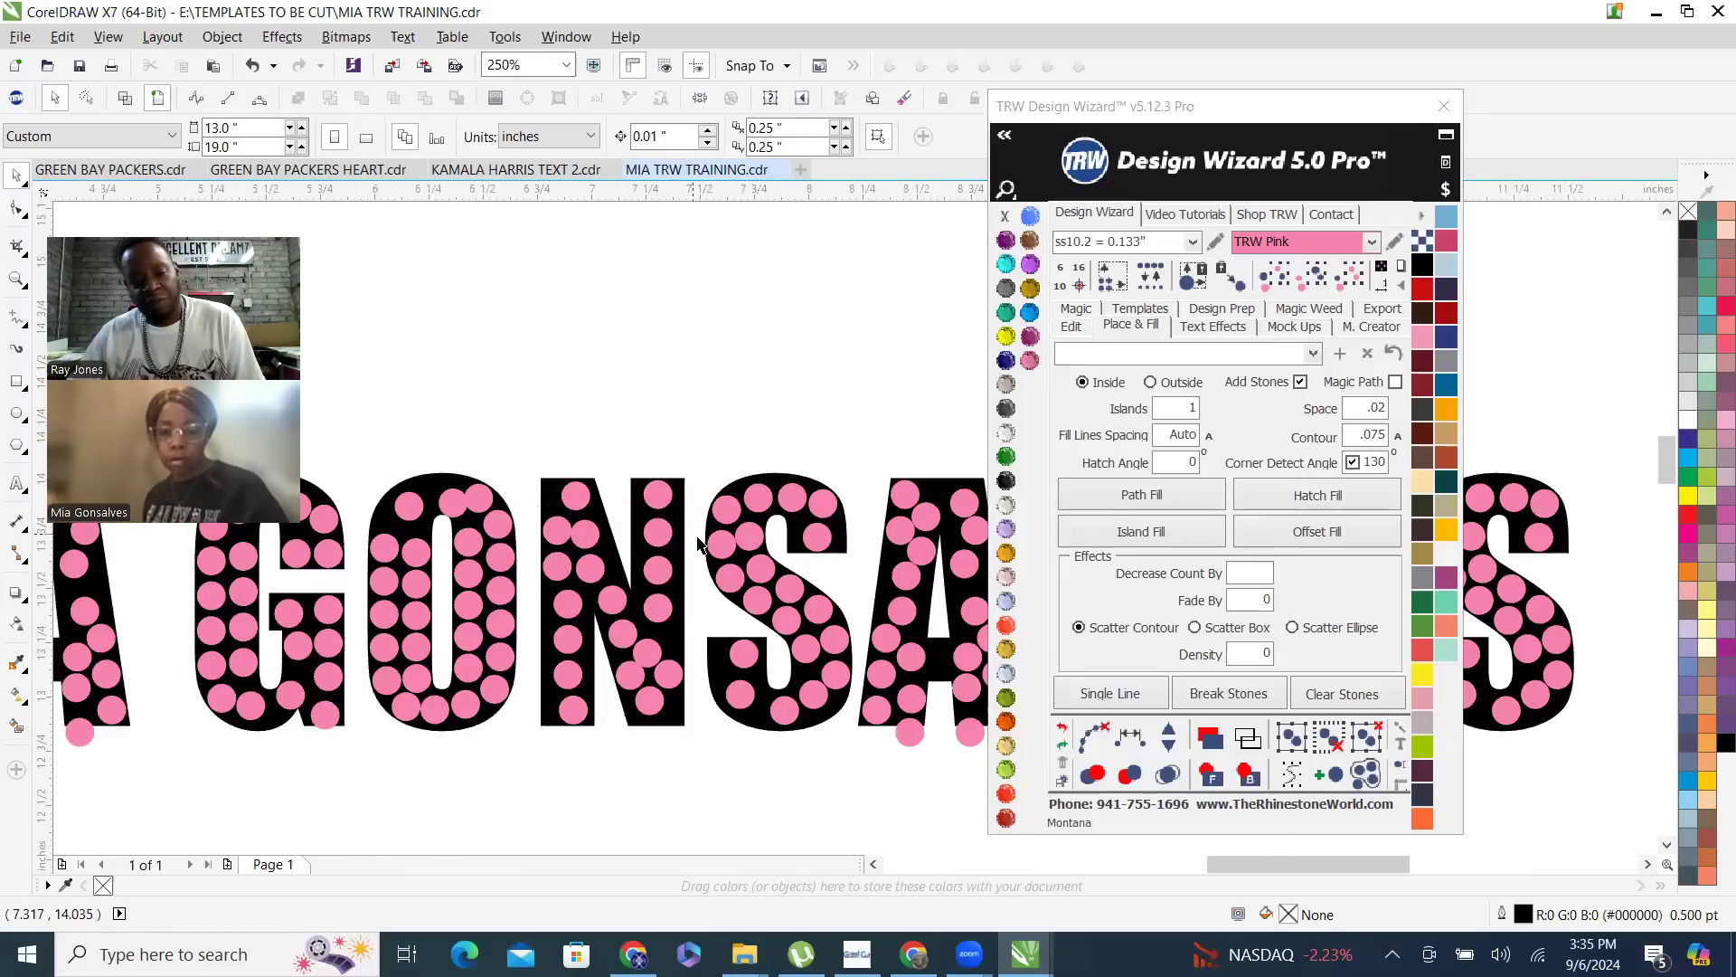
# - Duplicate the Impact name text straight down, between the stone-filled name and the script name, at about Y 11.42 inches
pyautogui.scroll(-2, 705, 392)
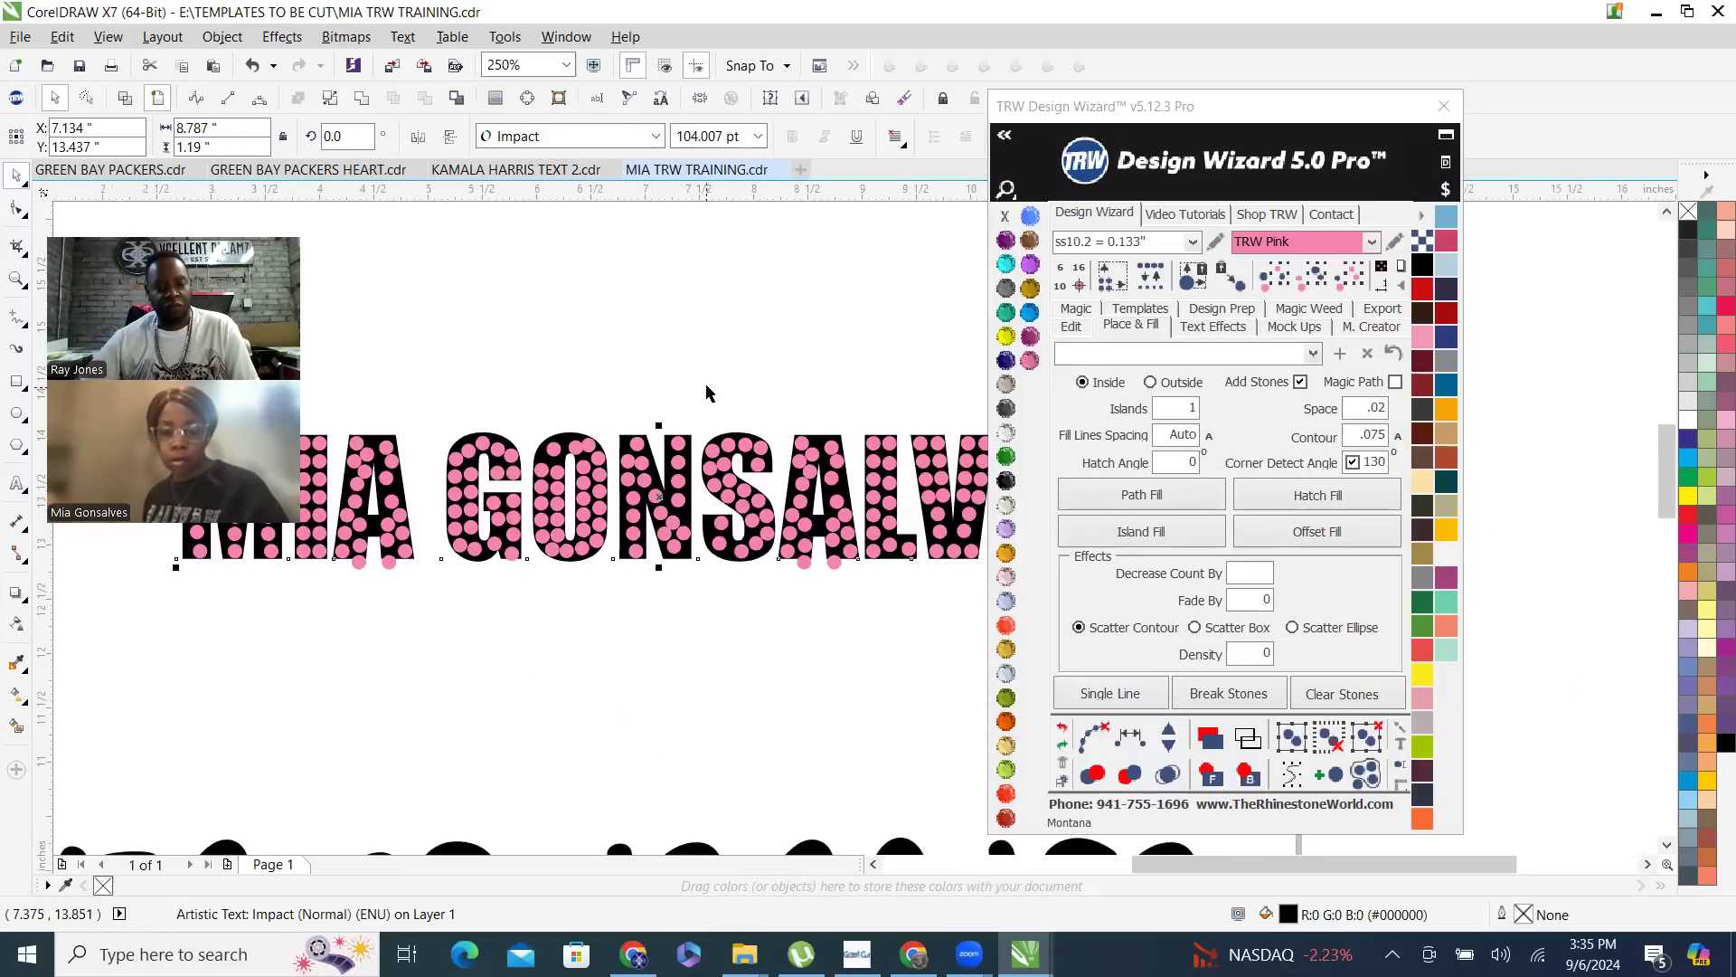
pyautogui.moveTo(664, 450); pyautogui.dragTo(665, 560)
pyautogui.rightClick(665, 561)
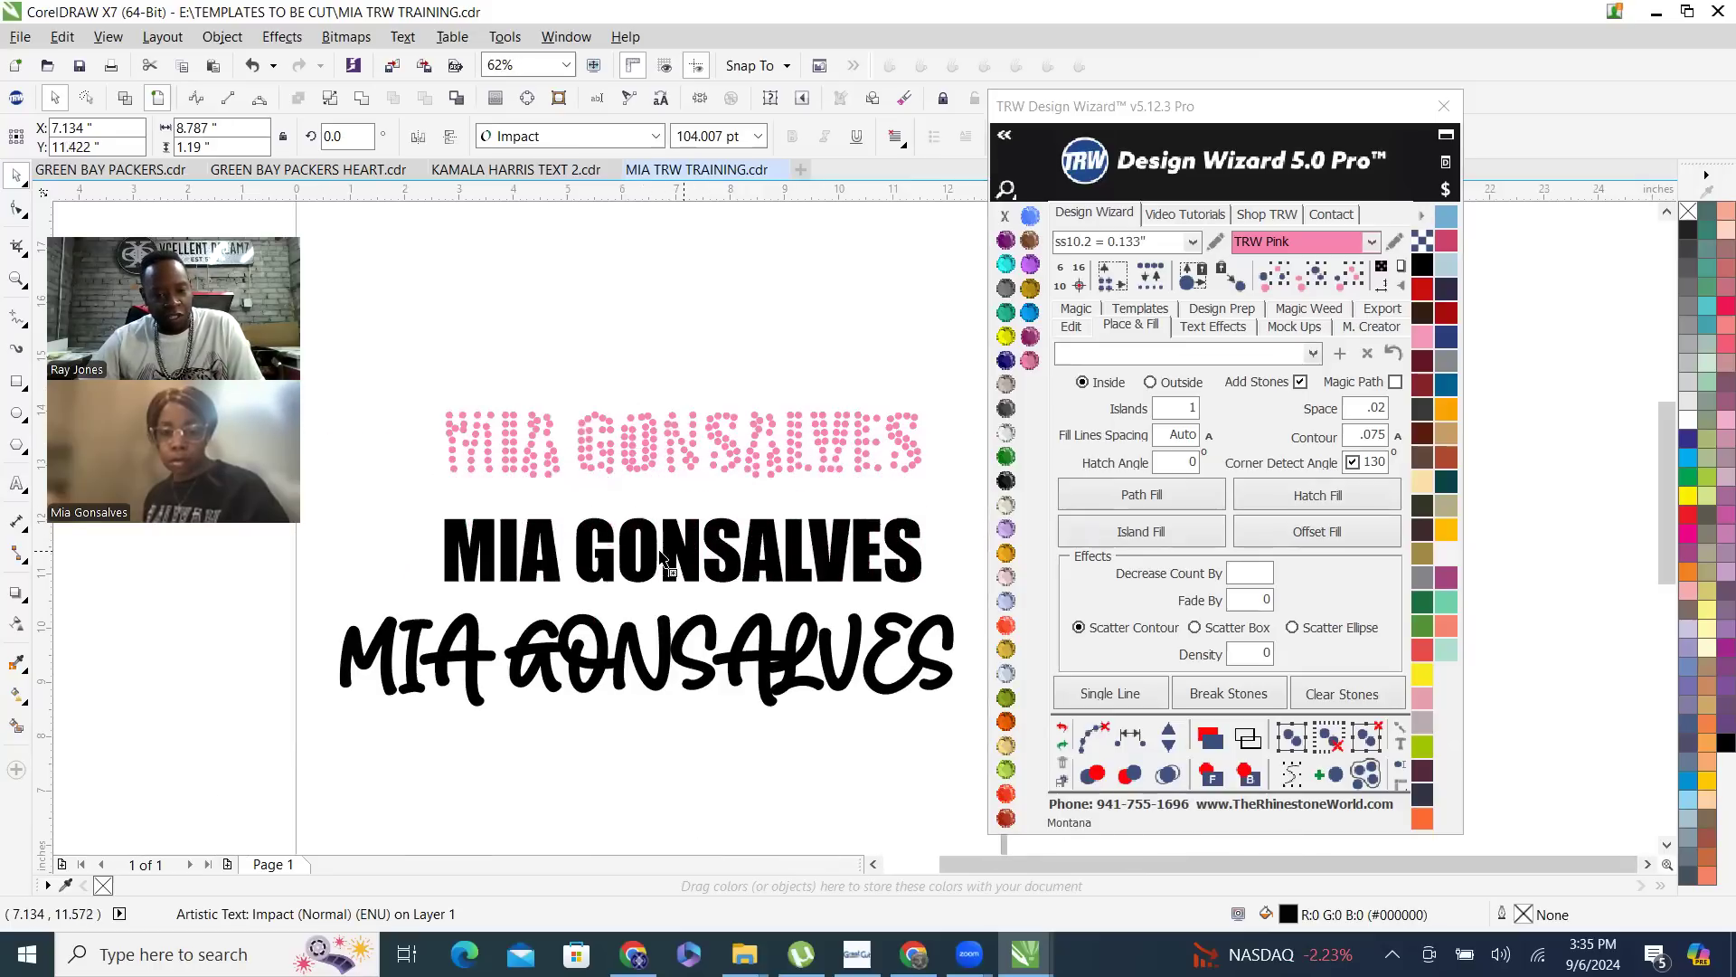
pyautogui.scroll(-1, 660, 477)
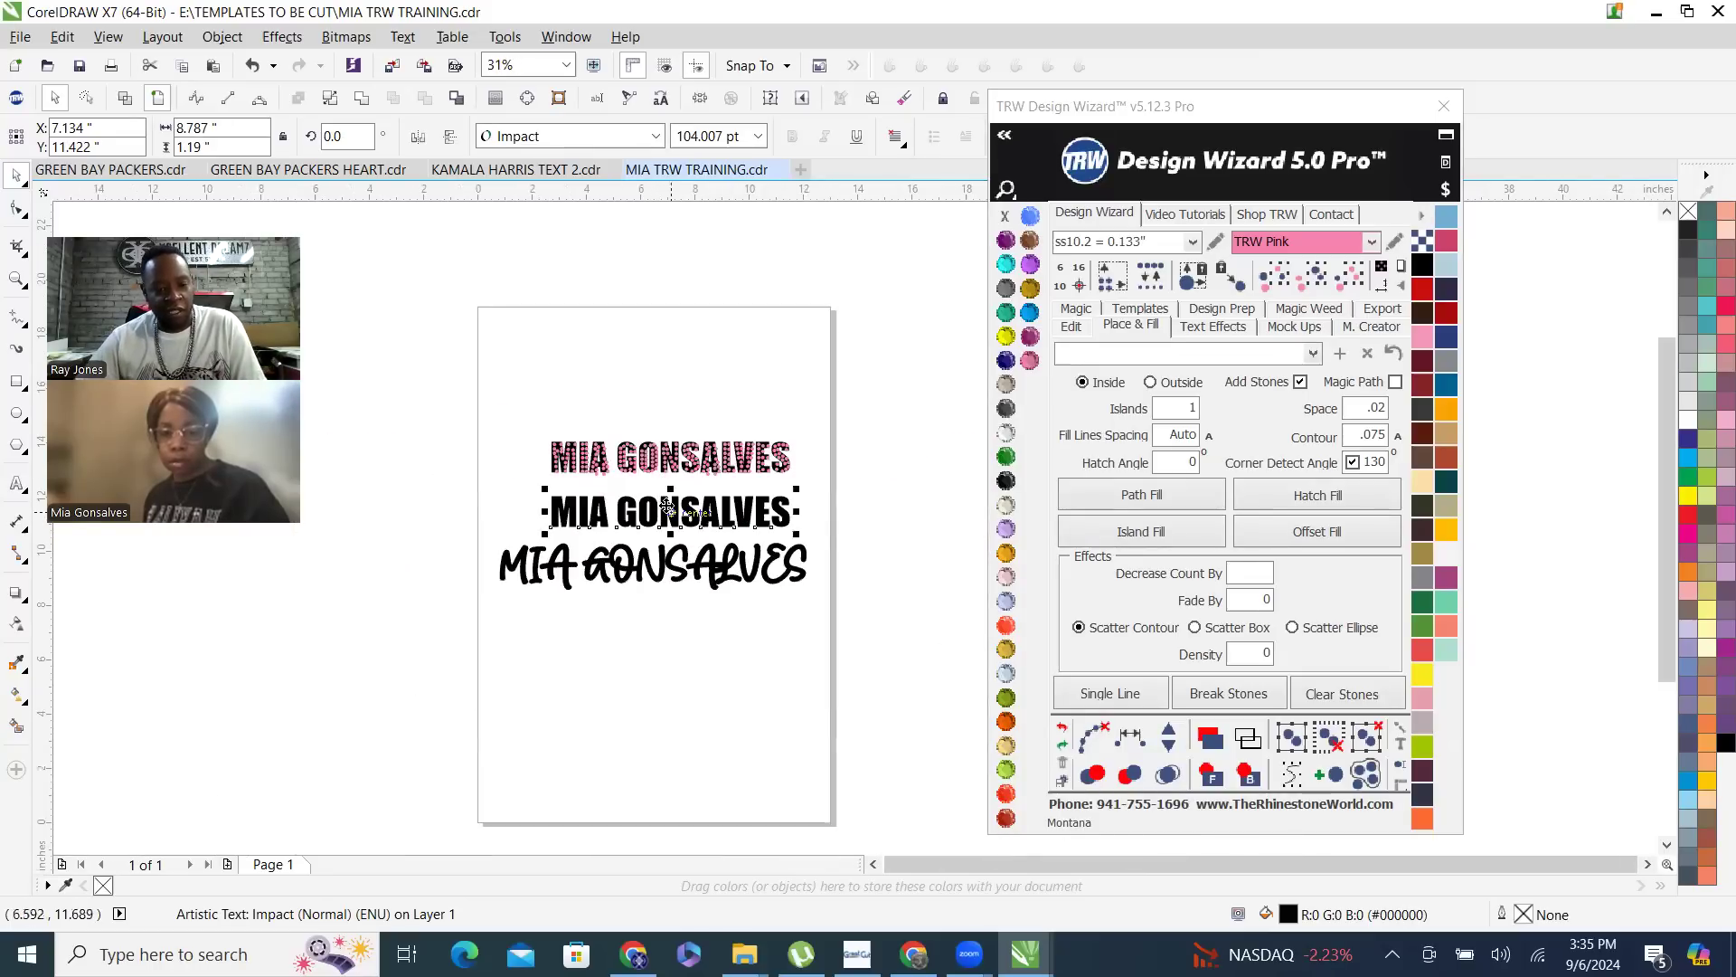
pyautogui.scroll(1, 666, 518)
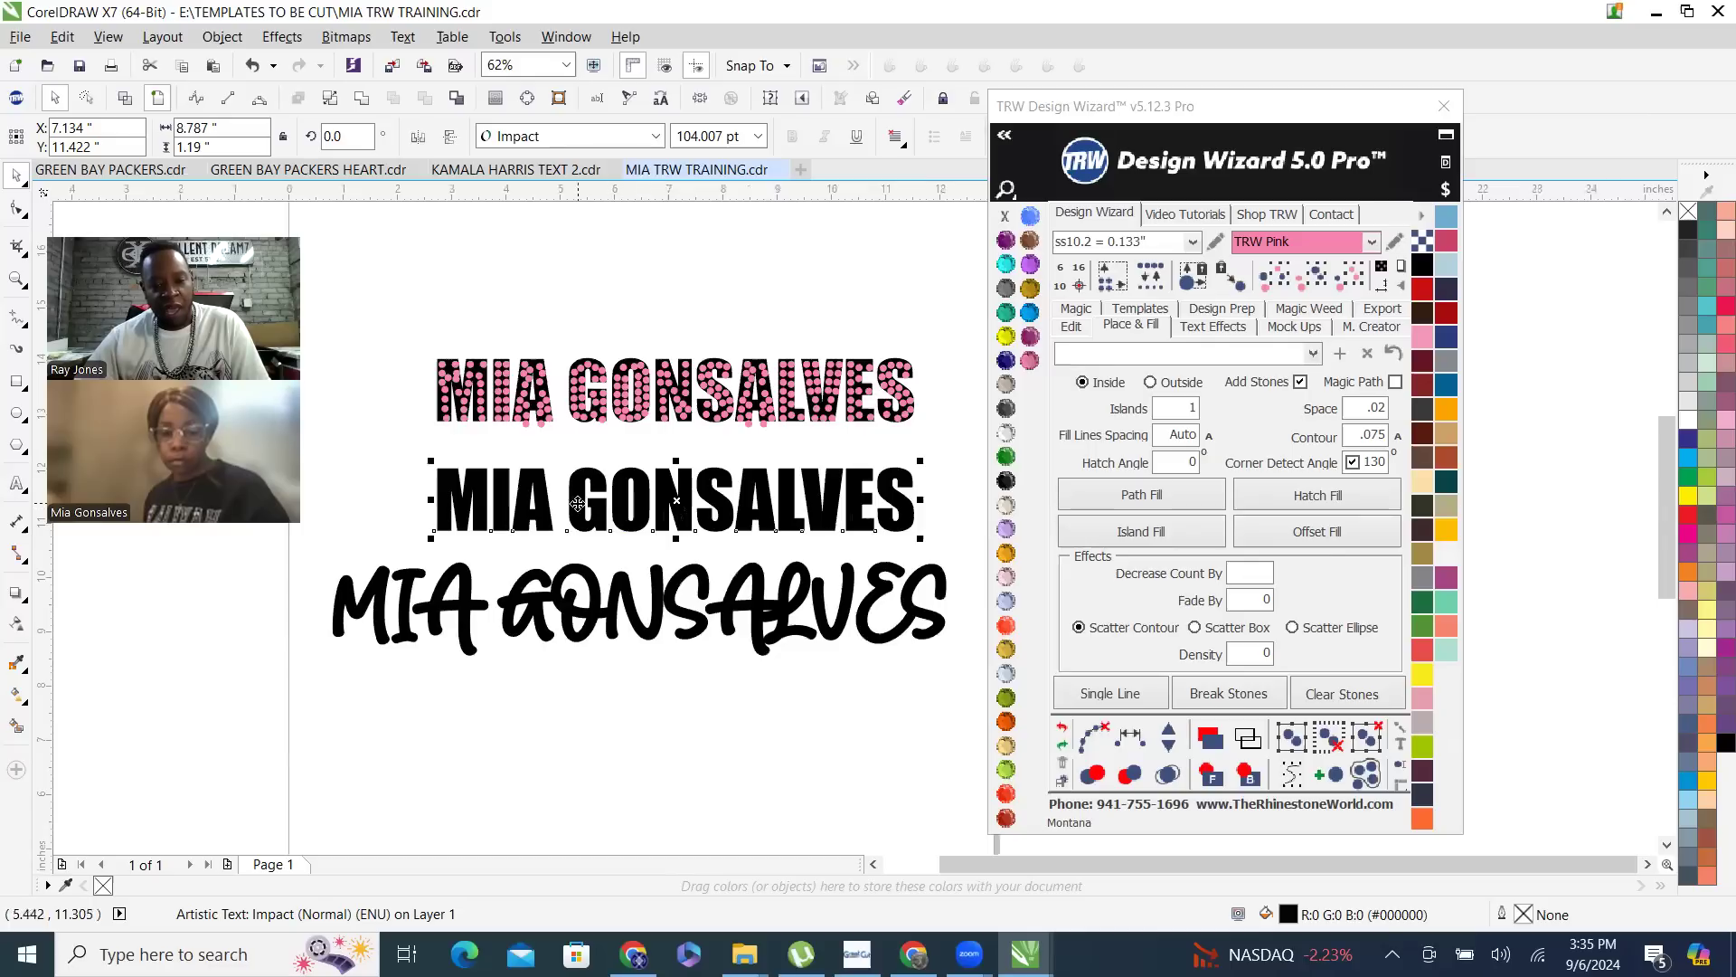
# - Split the duplicated Impact name onto two lines before the surname and center-align the text
pyautogui.doubleClick(576, 500)
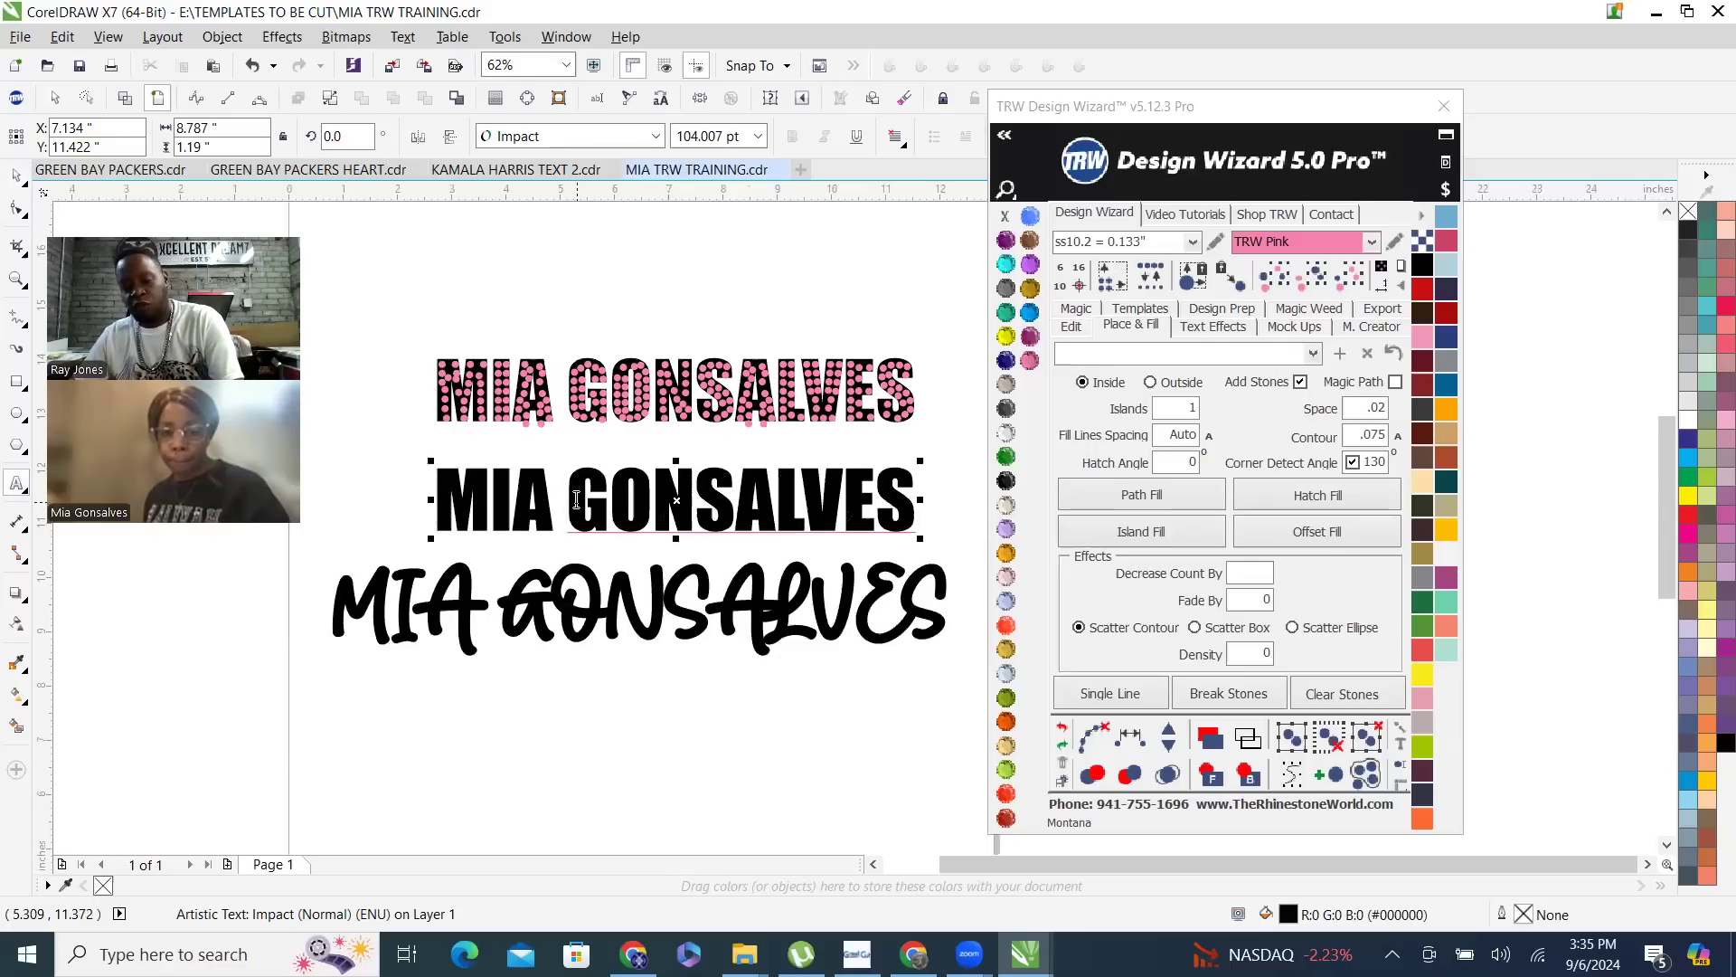
pyautogui.press('Return')
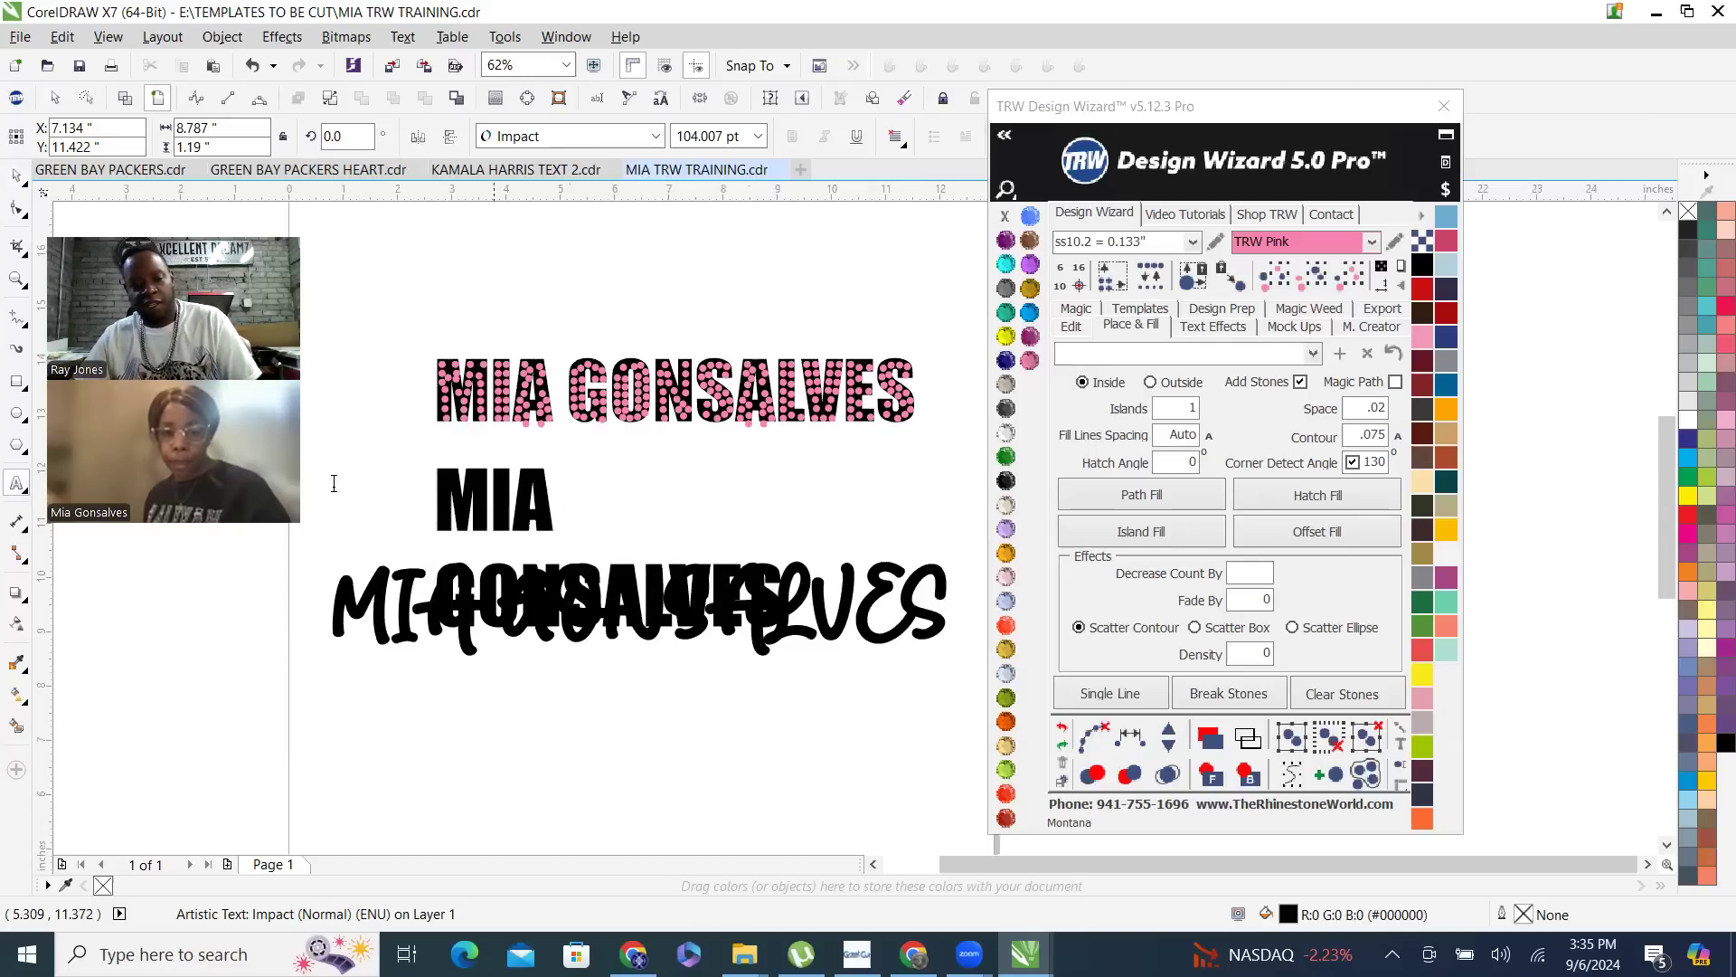
pyautogui.click(16, 175)
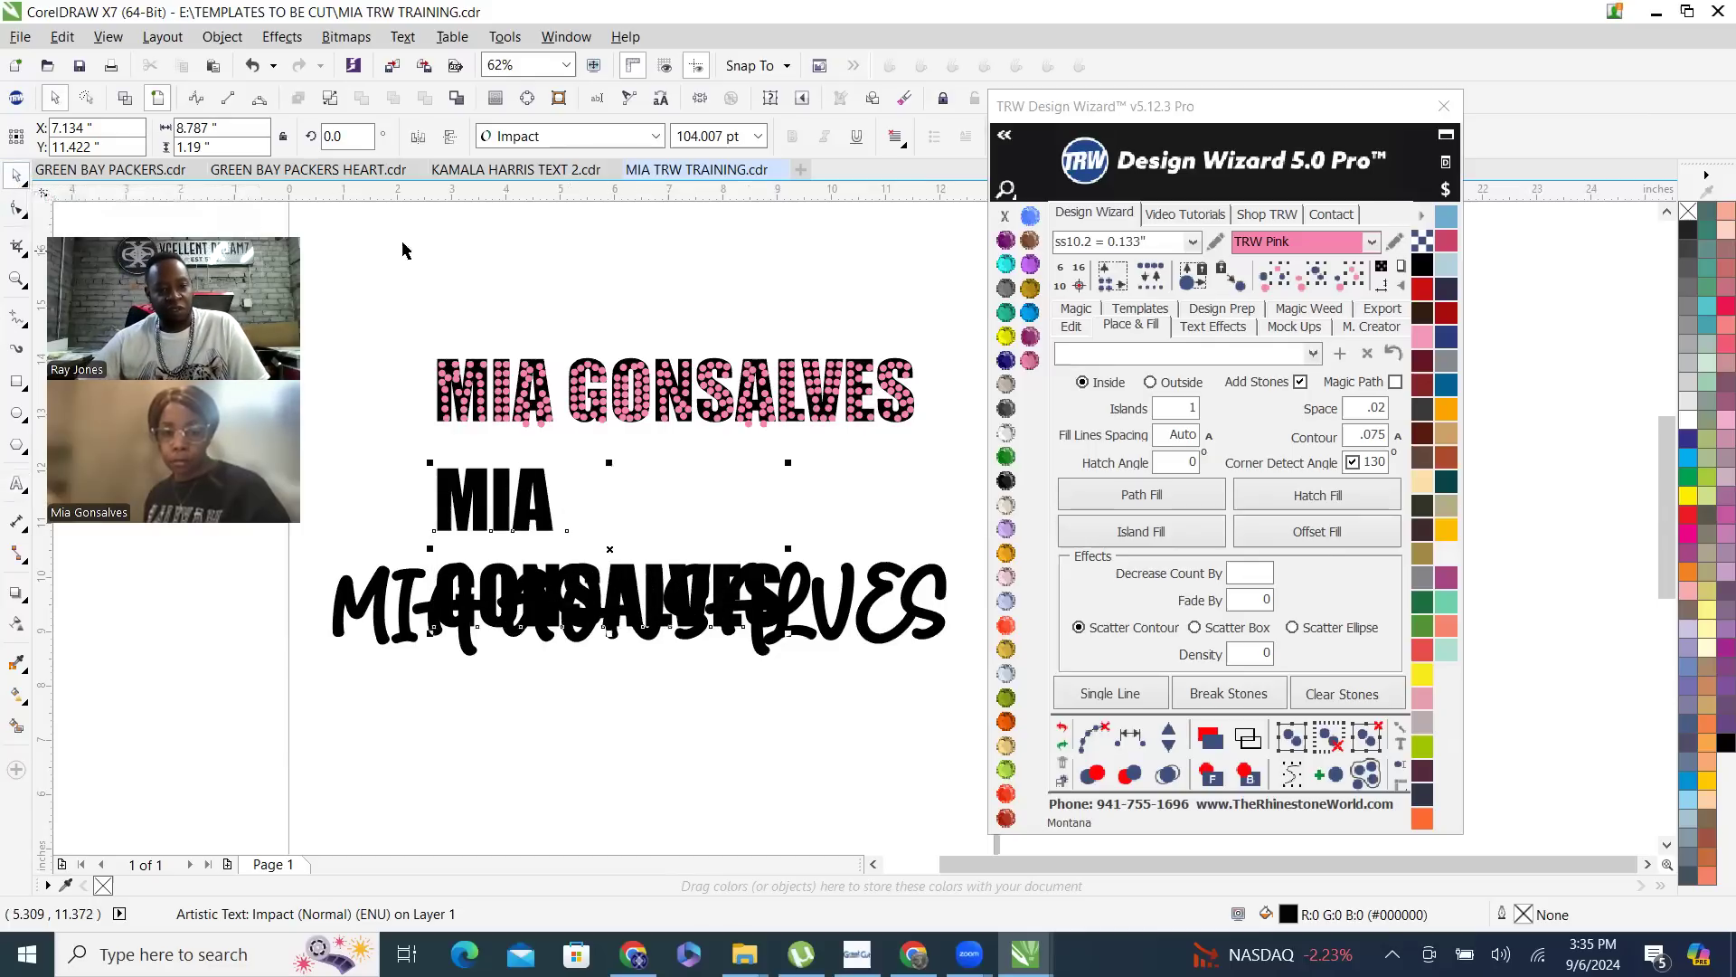
pyautogui.click(897, 140)
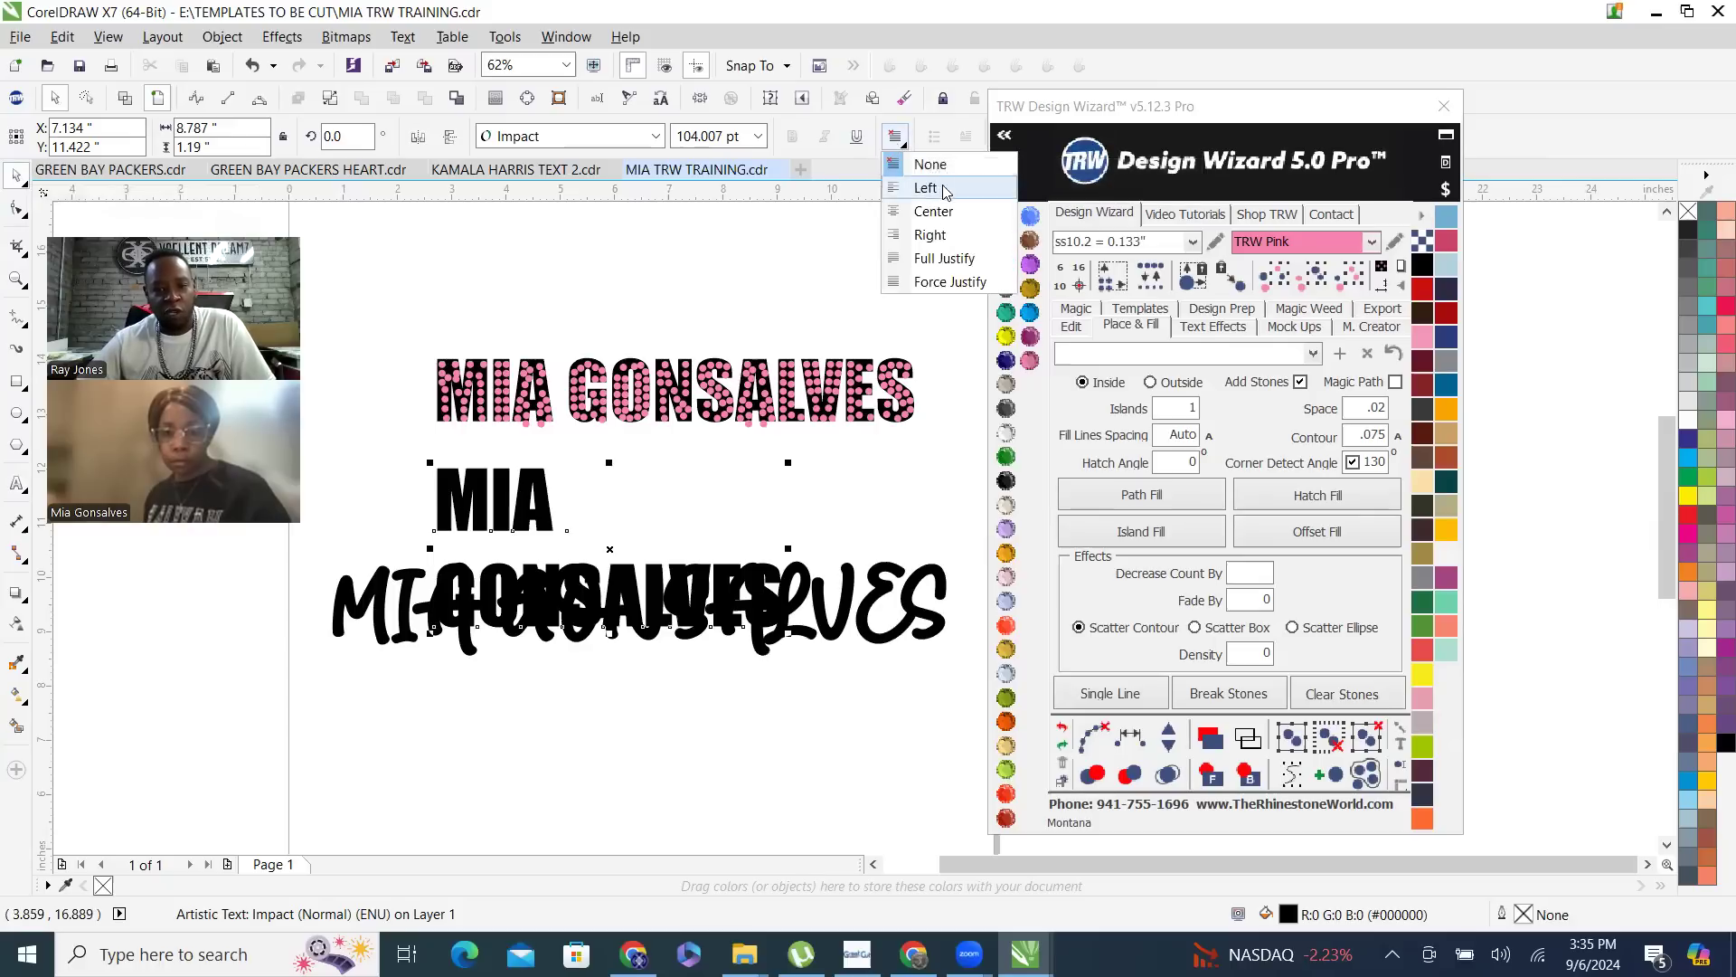
pyautogui.click(932, 213)
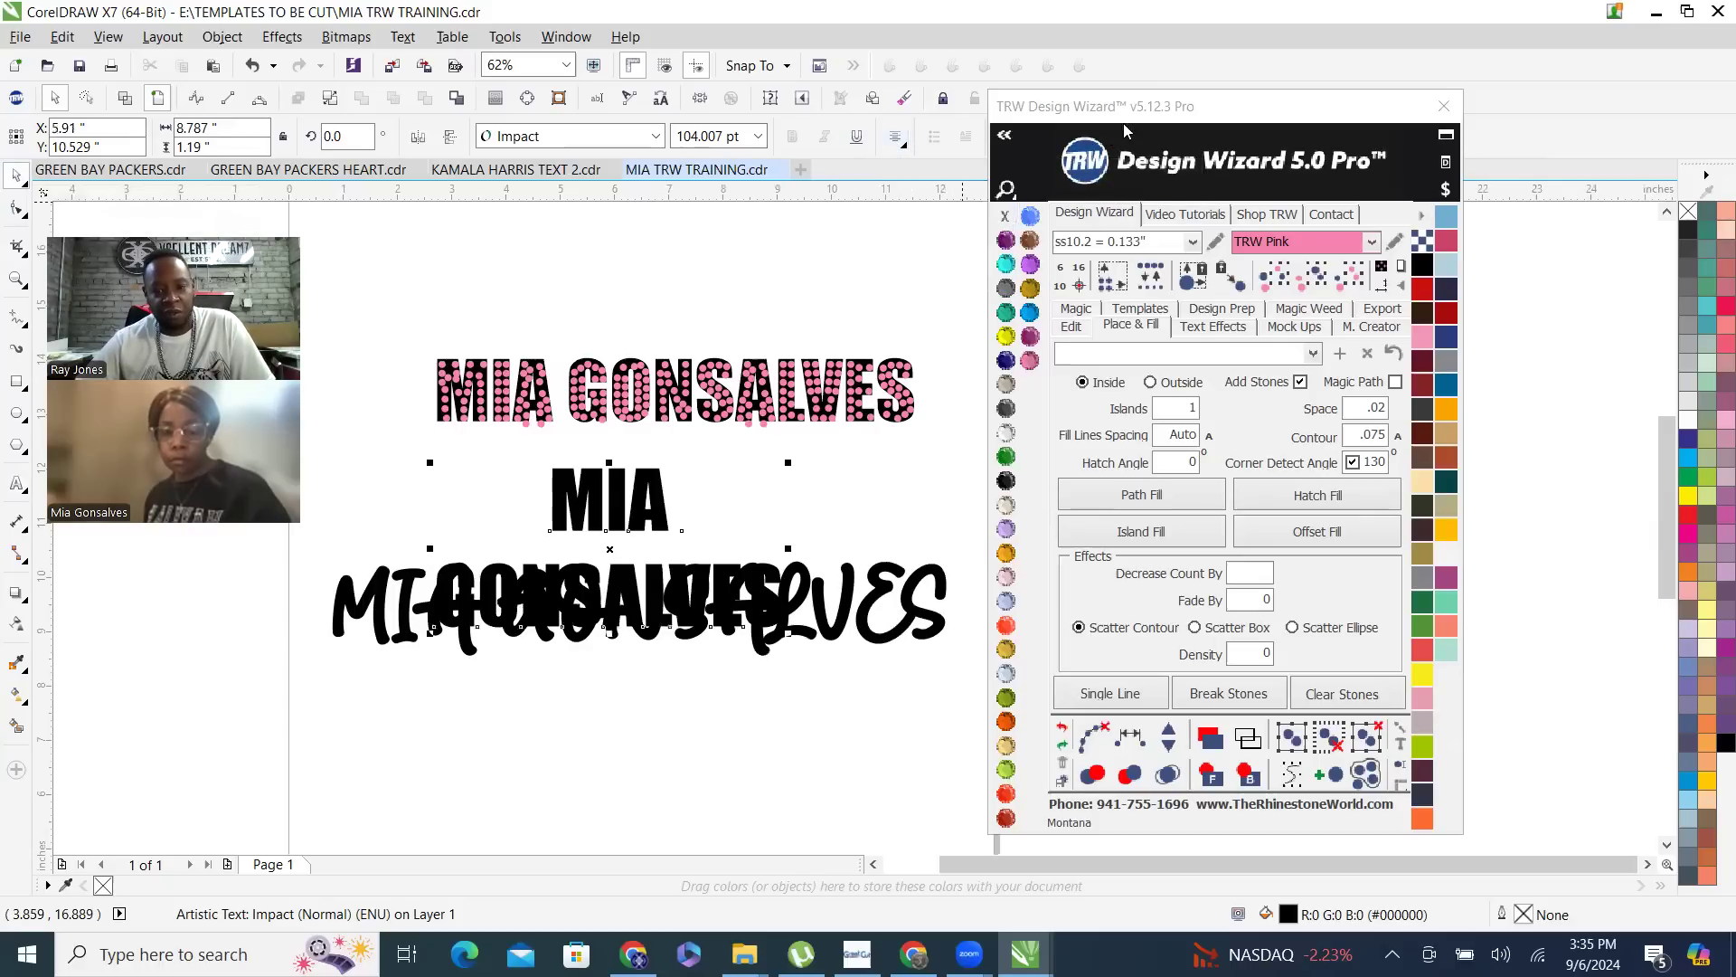
# - Move the two-line Impact name above the stone-filled name, near the top of the page, to about X 6.48, Y 16.51 inches
pyautogui.moveTo(672, 469); pyautogui.dragTo(739, 231)
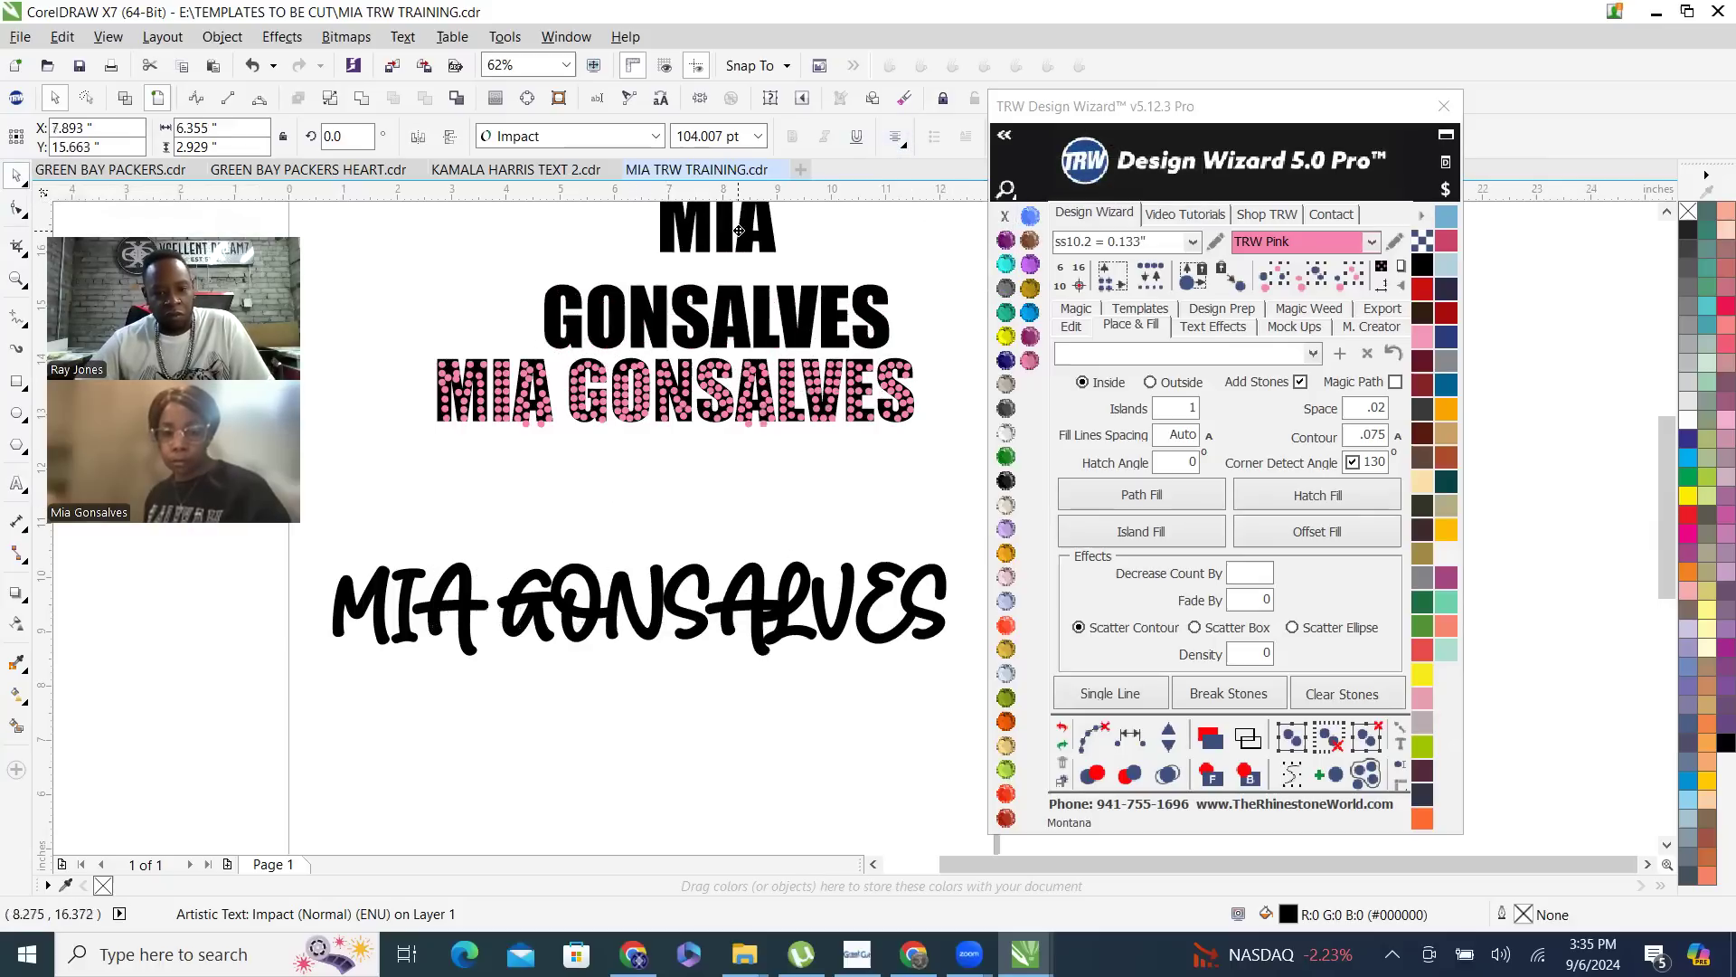
pyautogui.scroll(-4, 659, 479)
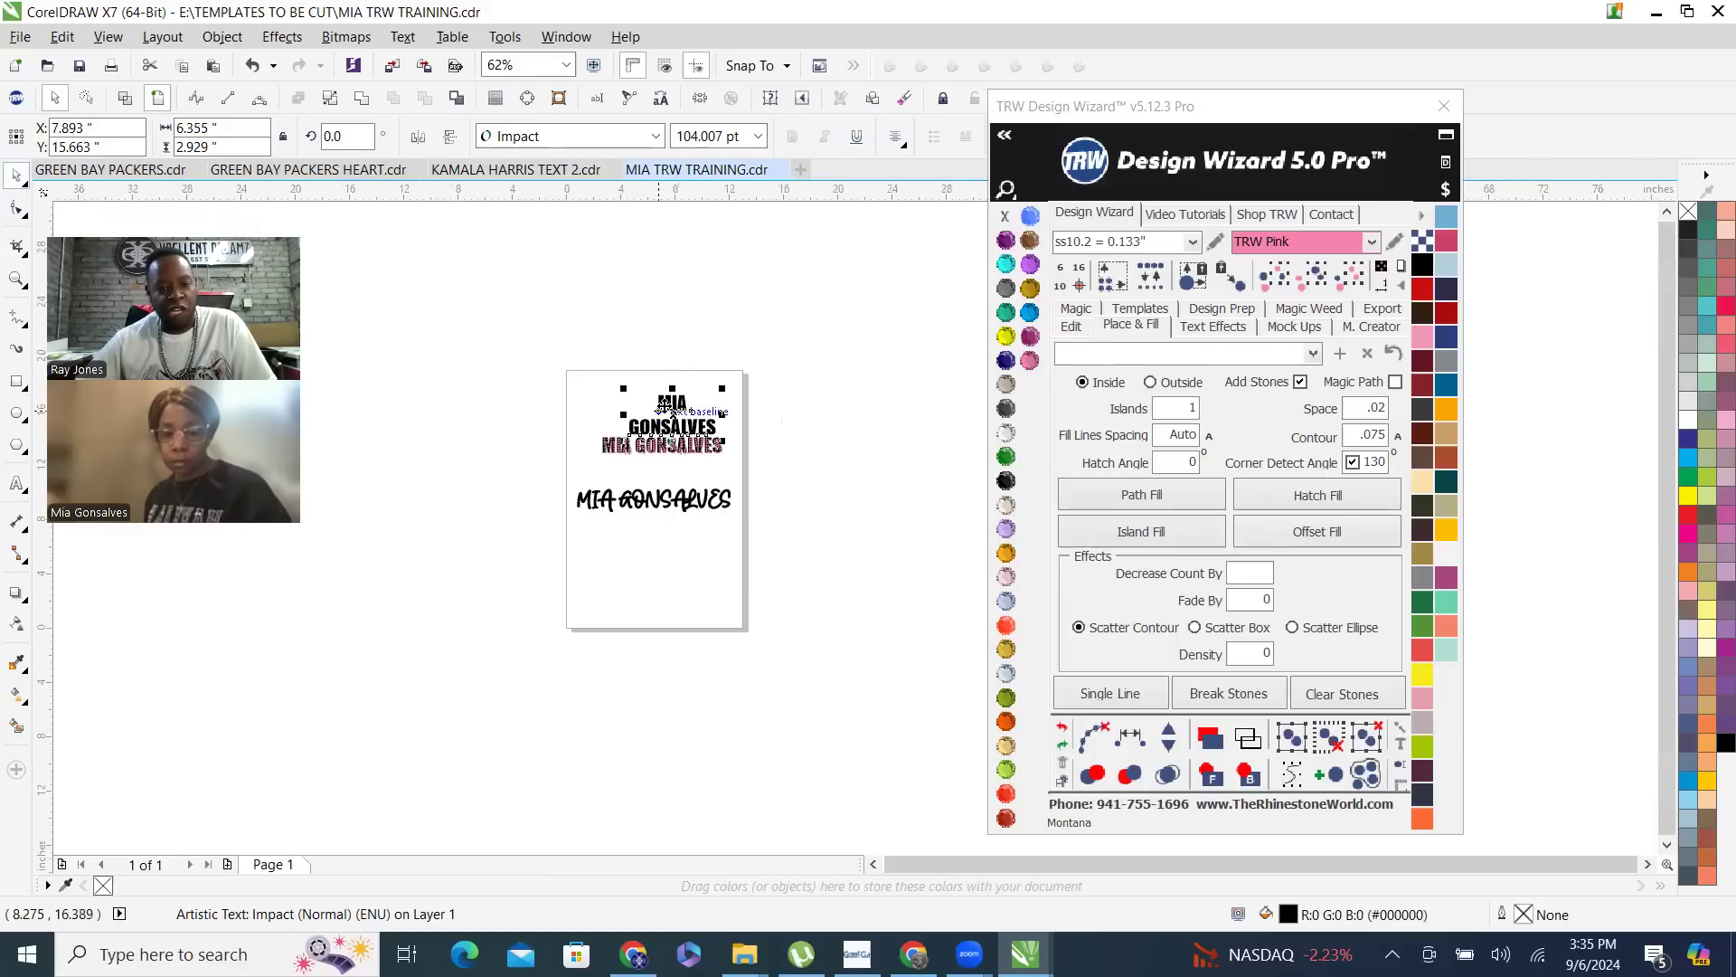
pyautogui.scroll(4, 697, 404)
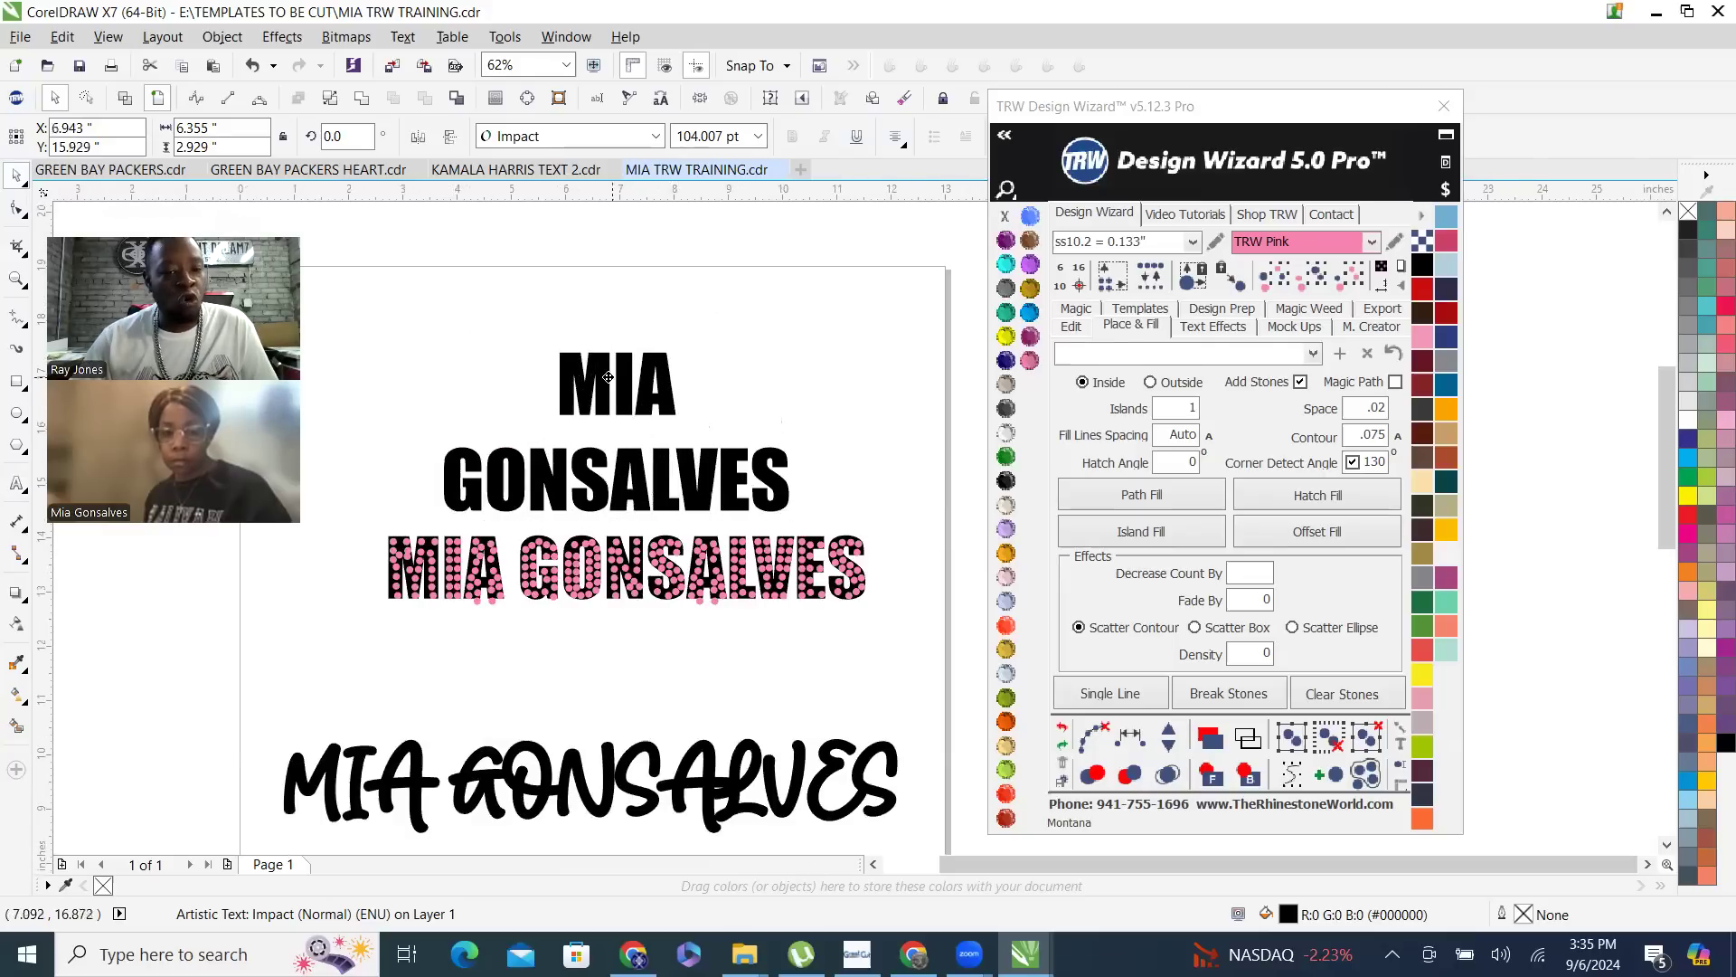
pyautogui.scroll(-2, 611, 421)
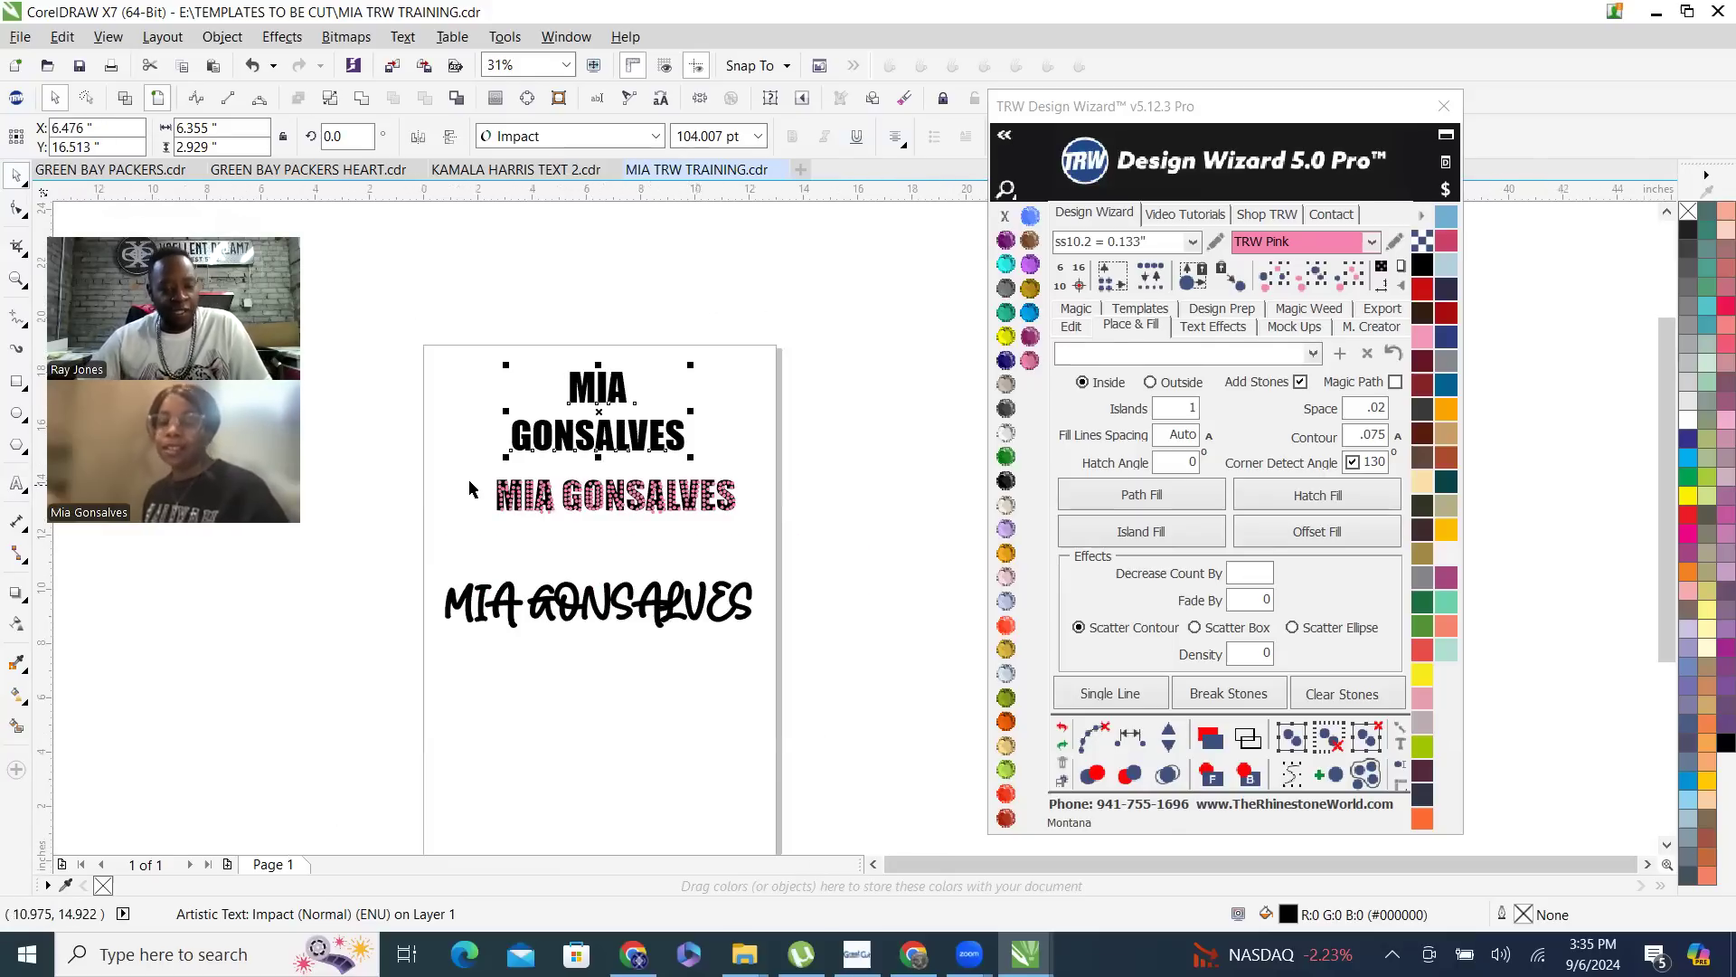
# - Inspect the stone placement in the filled single-line name, and delete that name together with its stones
pyautogui.scroll(1, 512, 489)
pyautogui.scroll(5, 512, 488)
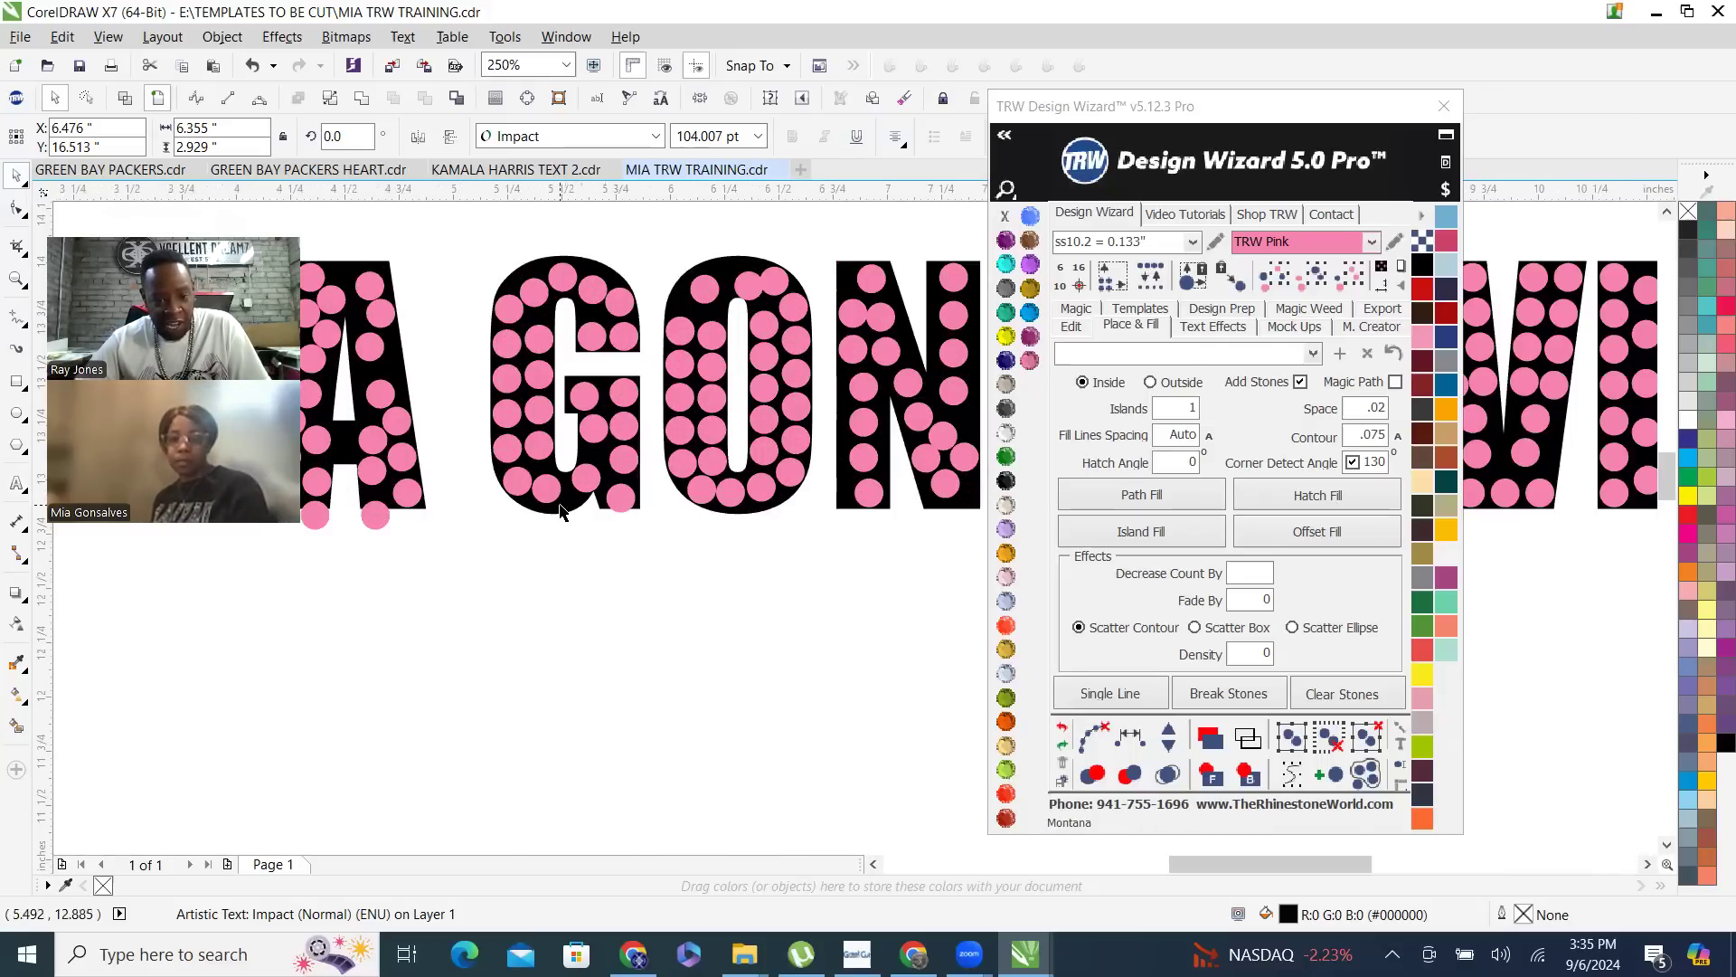
pyautogui.scroll(-5, 711, 519)
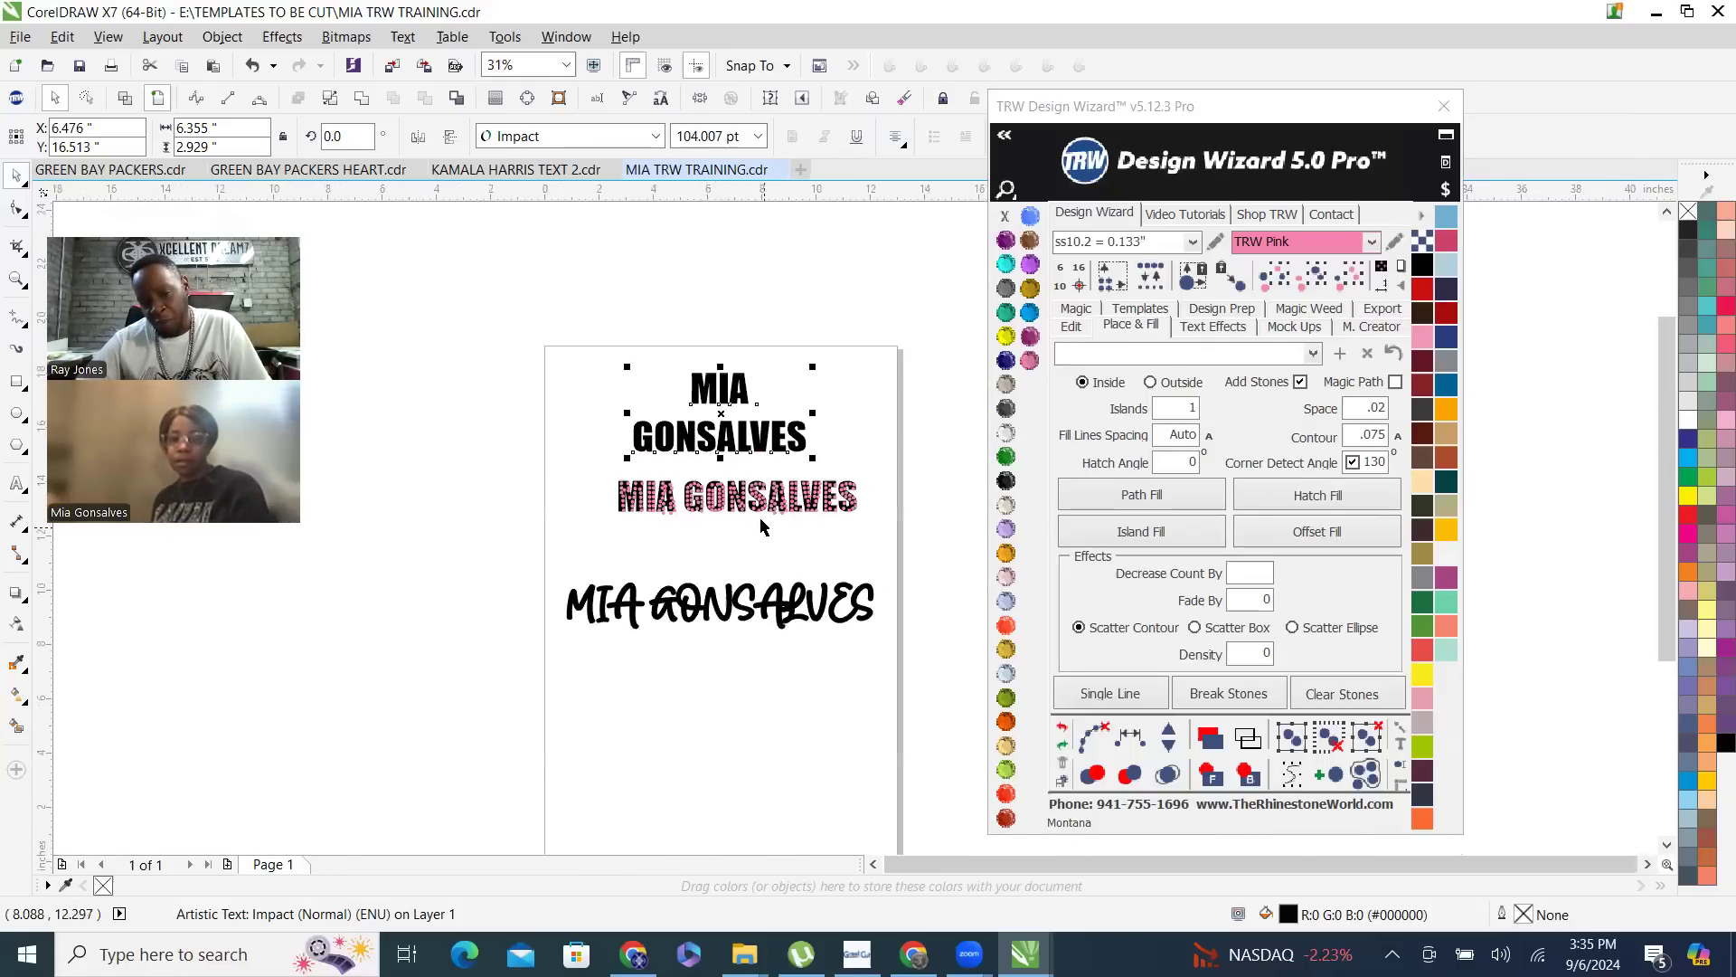
pyautogui.scroll(5, 759, 493)
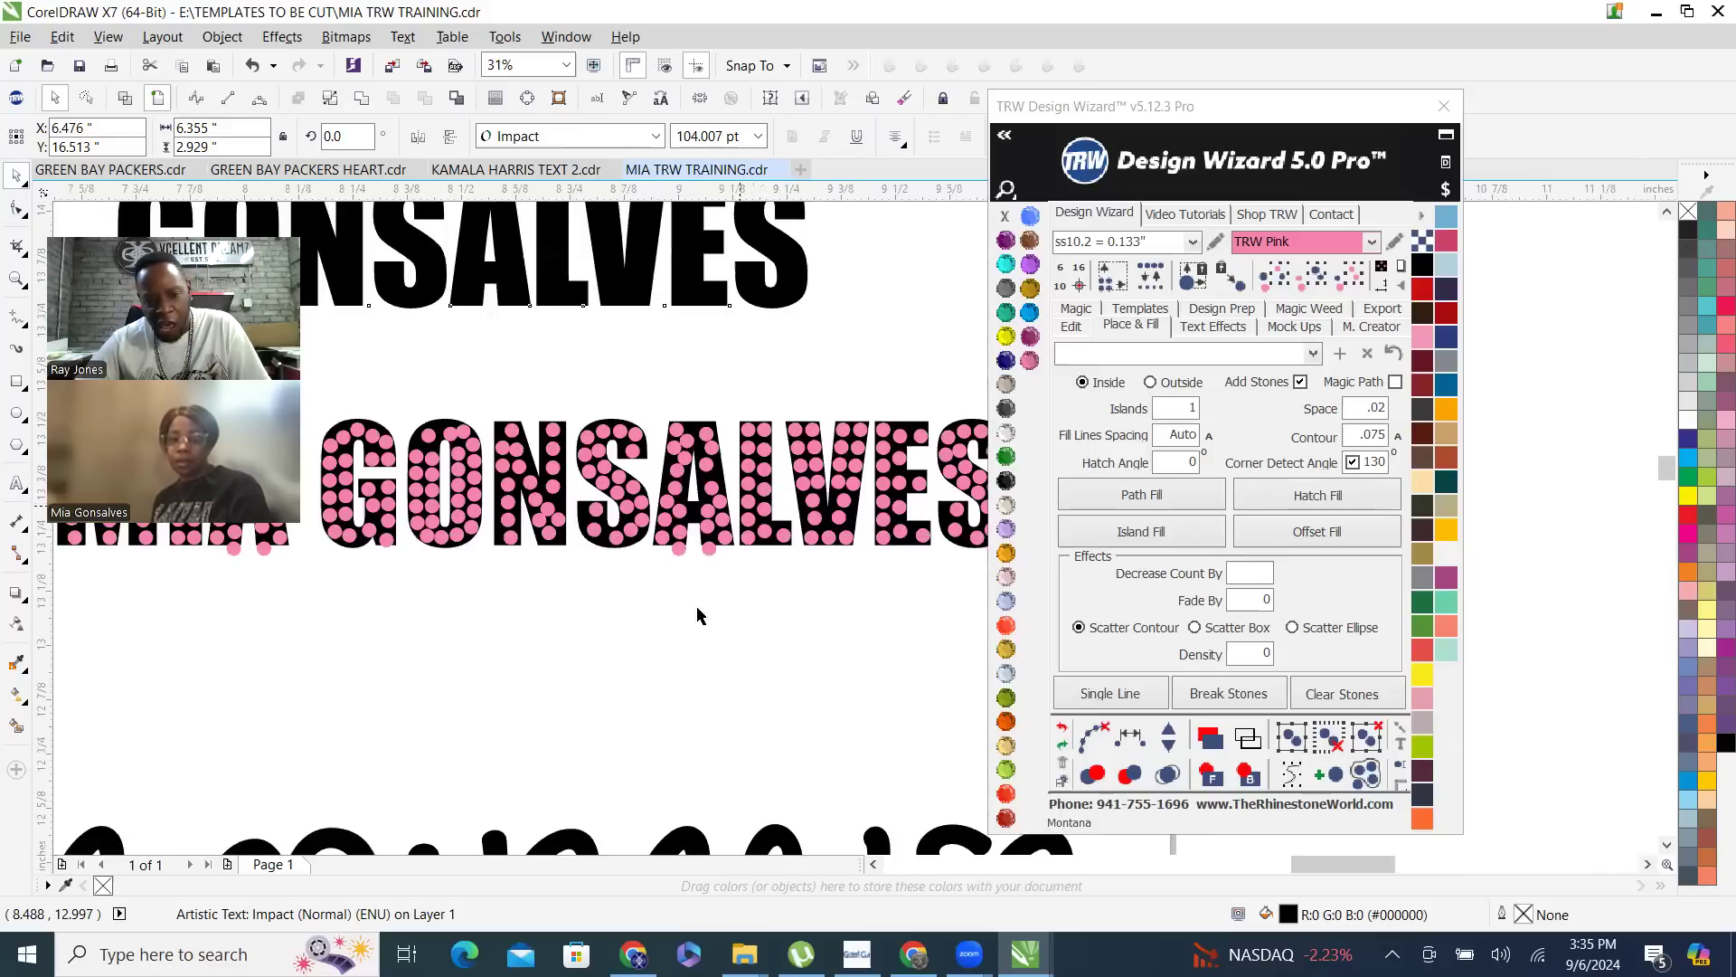
pyautogui.scroll(6, 702, 609)
pyautogui.scroll(-4, 555, 599)
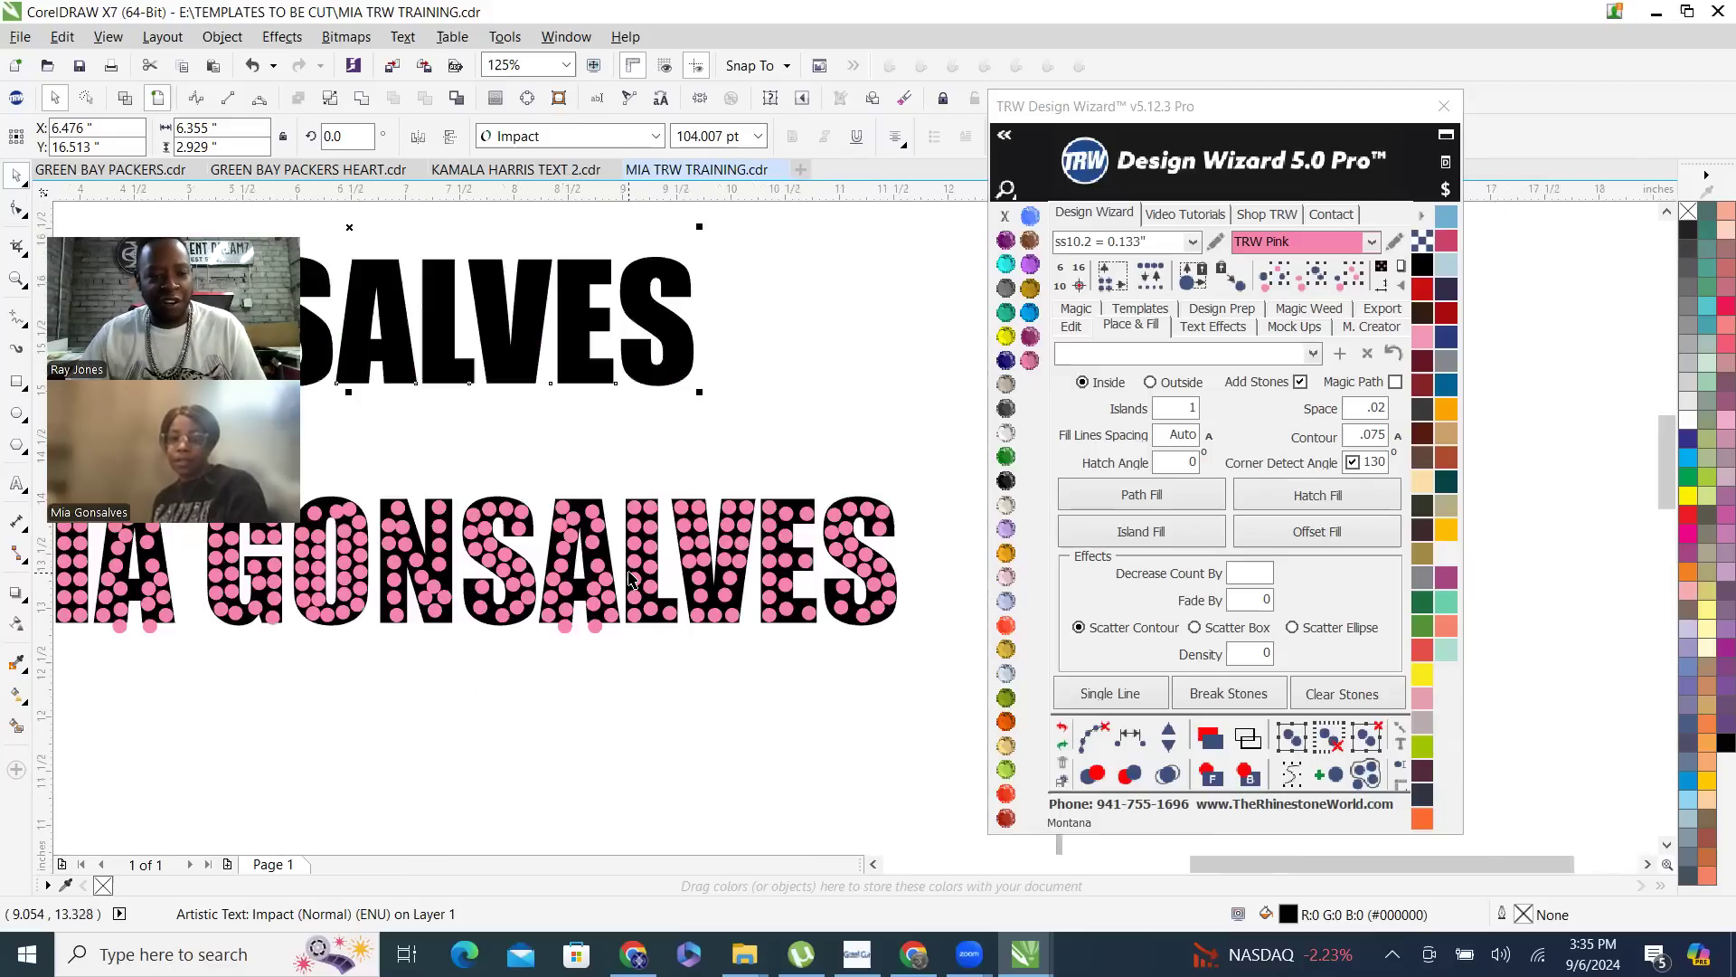
pyautogui.click(821, 461)
pyautogui.scroll(-2, 896, 554)
pyautogui.moveTo(933, 600); pyautogui.dragTo(312, 477)
pyautogui.press('Delete')
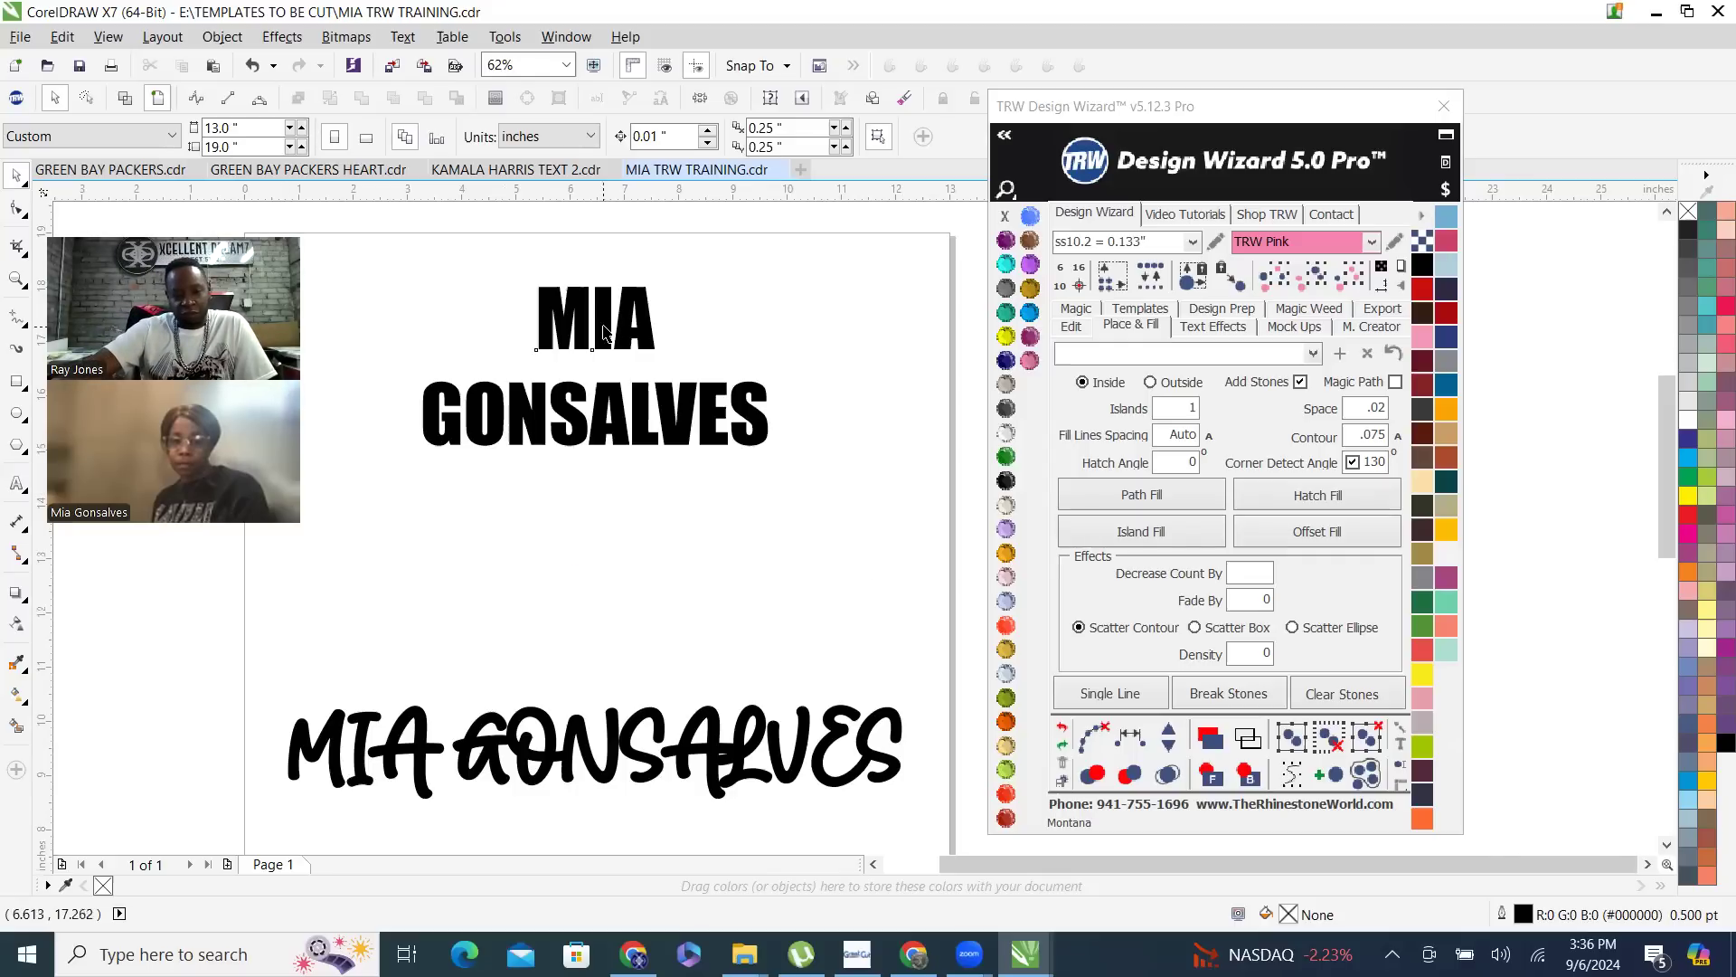
# - Enlarge the two-line Impact name proportionally to about 8.48 by 3.91 inches and leave it selected
pyautogui.click(604, 333)
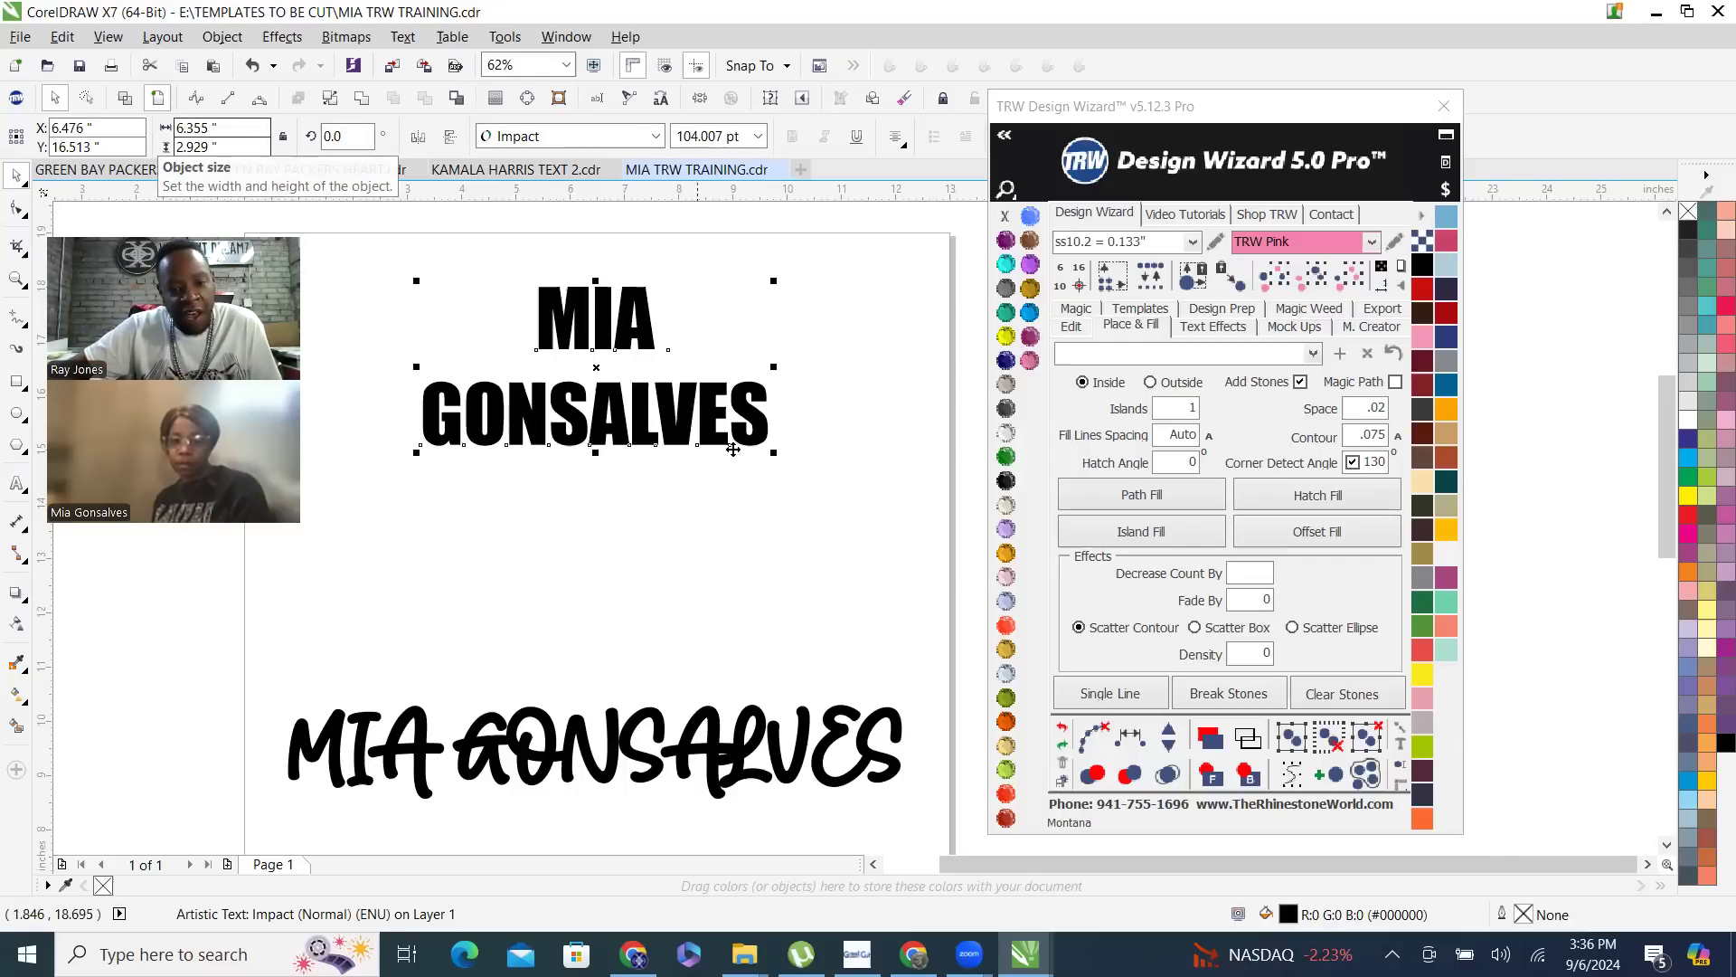
pyautogui.moveTo(774, 452); pyautogui.dragTo(891, 526)
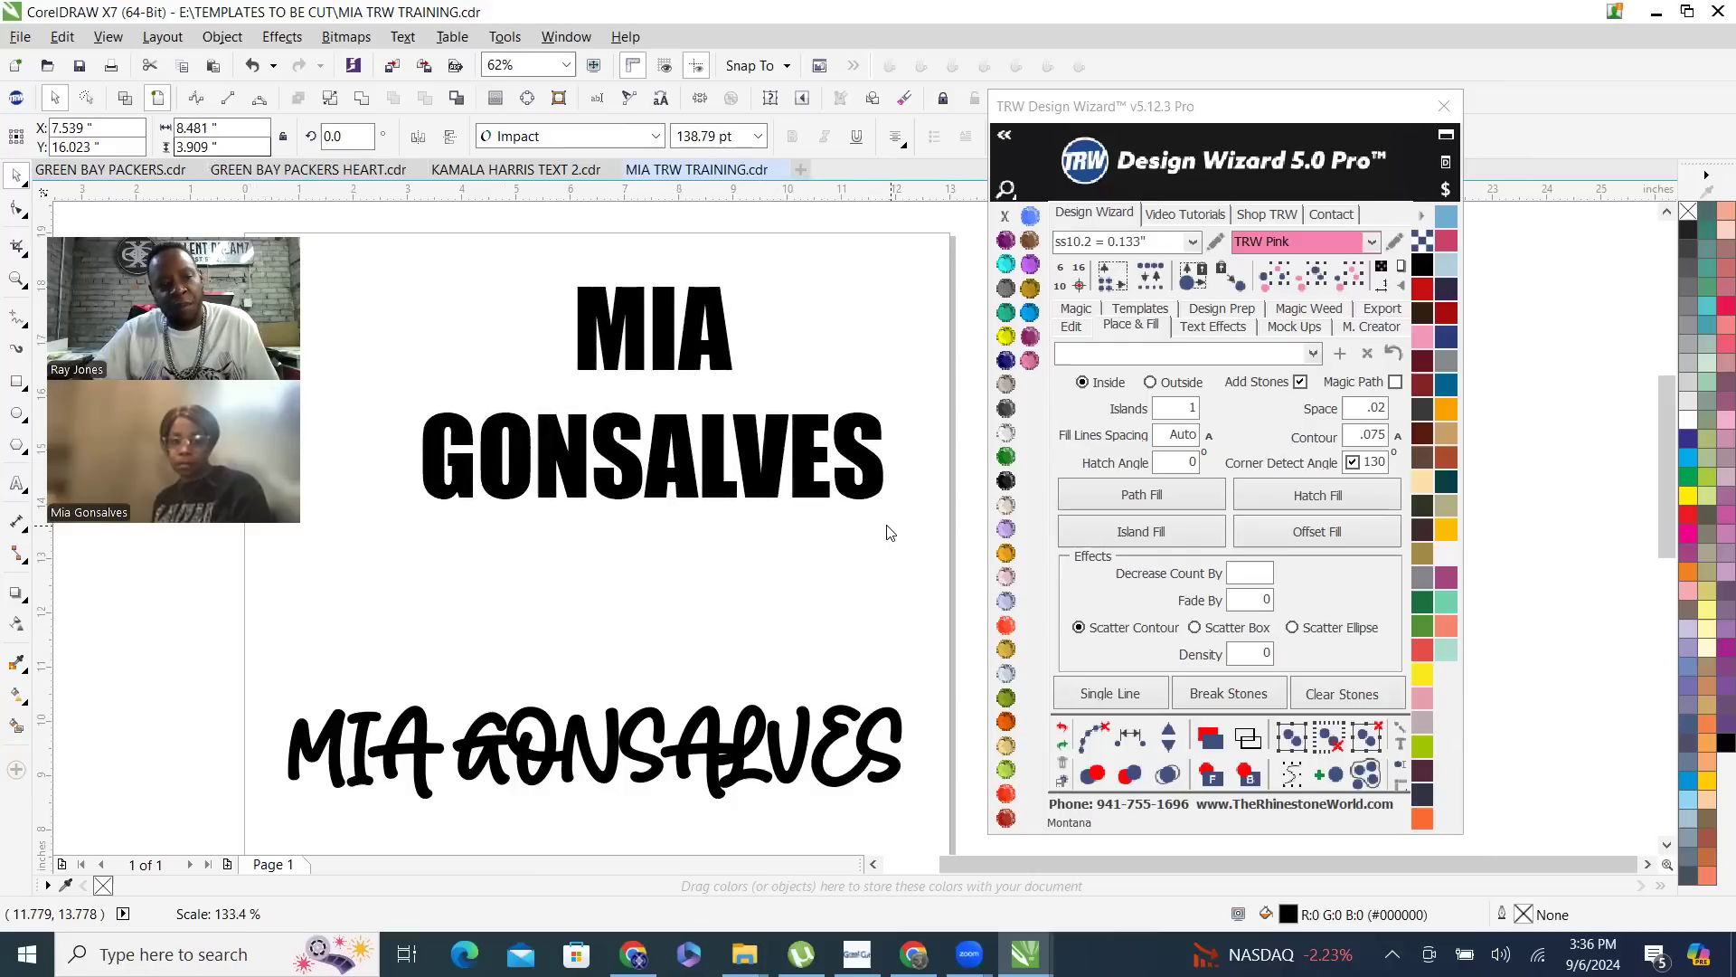
pyautogui.scroll(-1, 535, 431)
pyautogui.scroll(1, 623, 396)
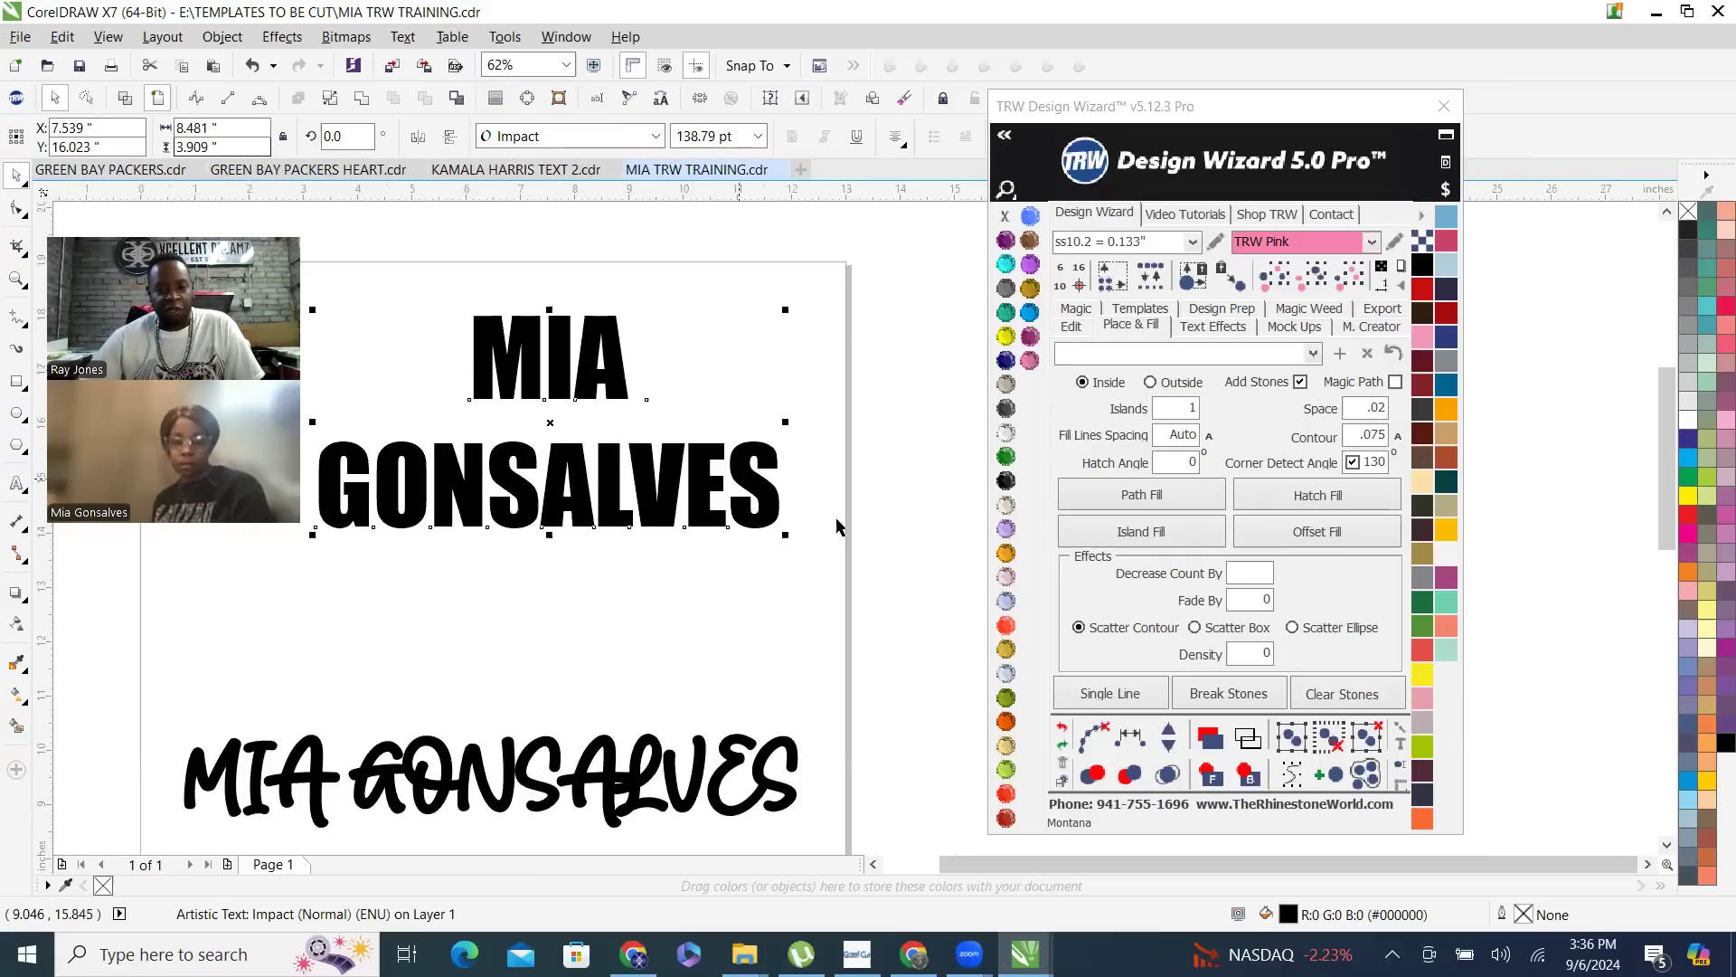
pyautogui.click(778, 397)
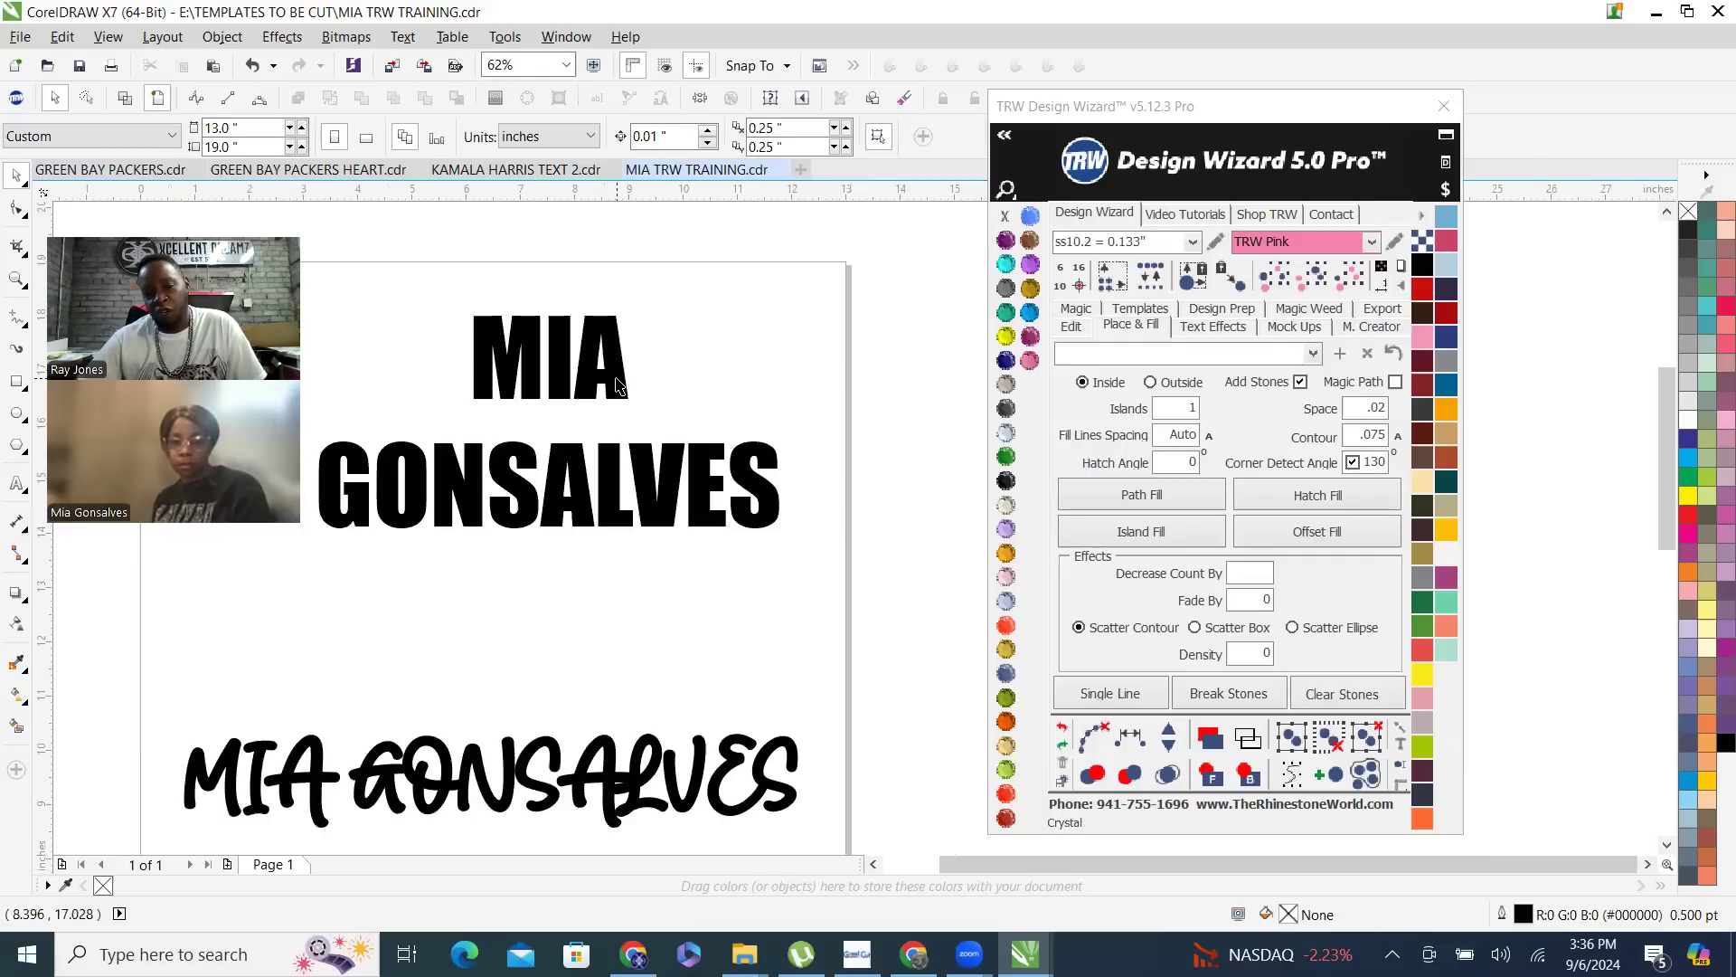
pyautogui.click(616, 378)
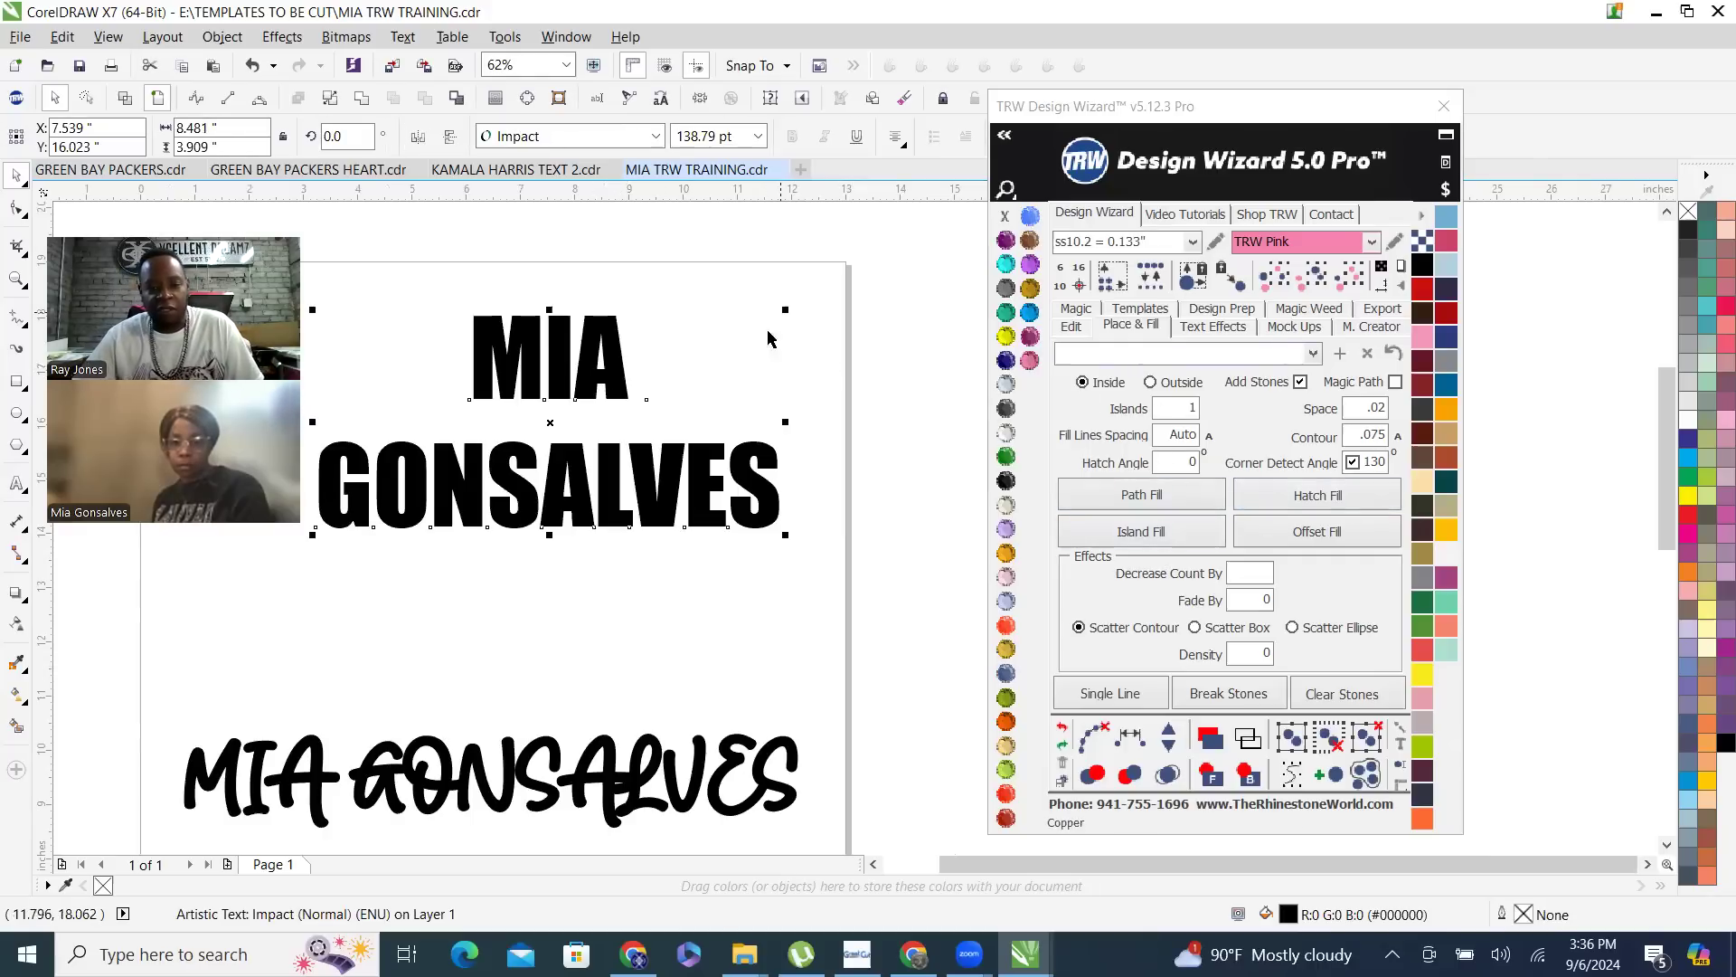
# - Turn off adding stones, choose outside placement, and set the fill lines spacing to .14 for the two-line Impact name
pyautogui.click(730, 391)
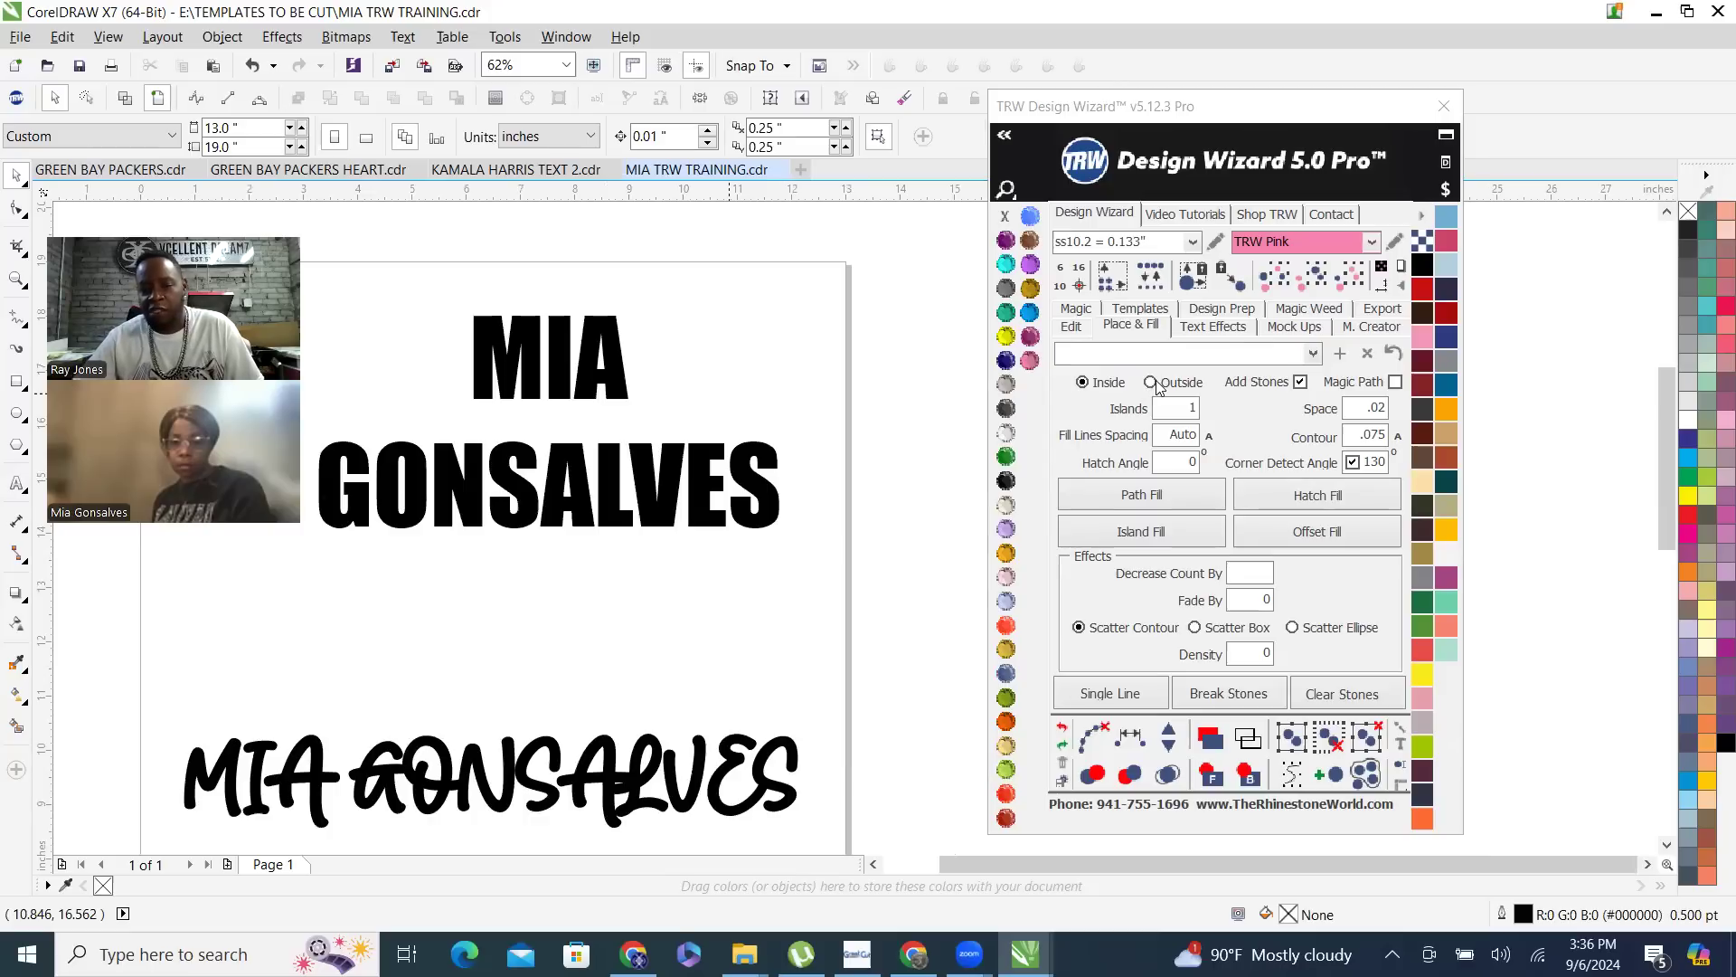
pyautogui.click(1300, 382)
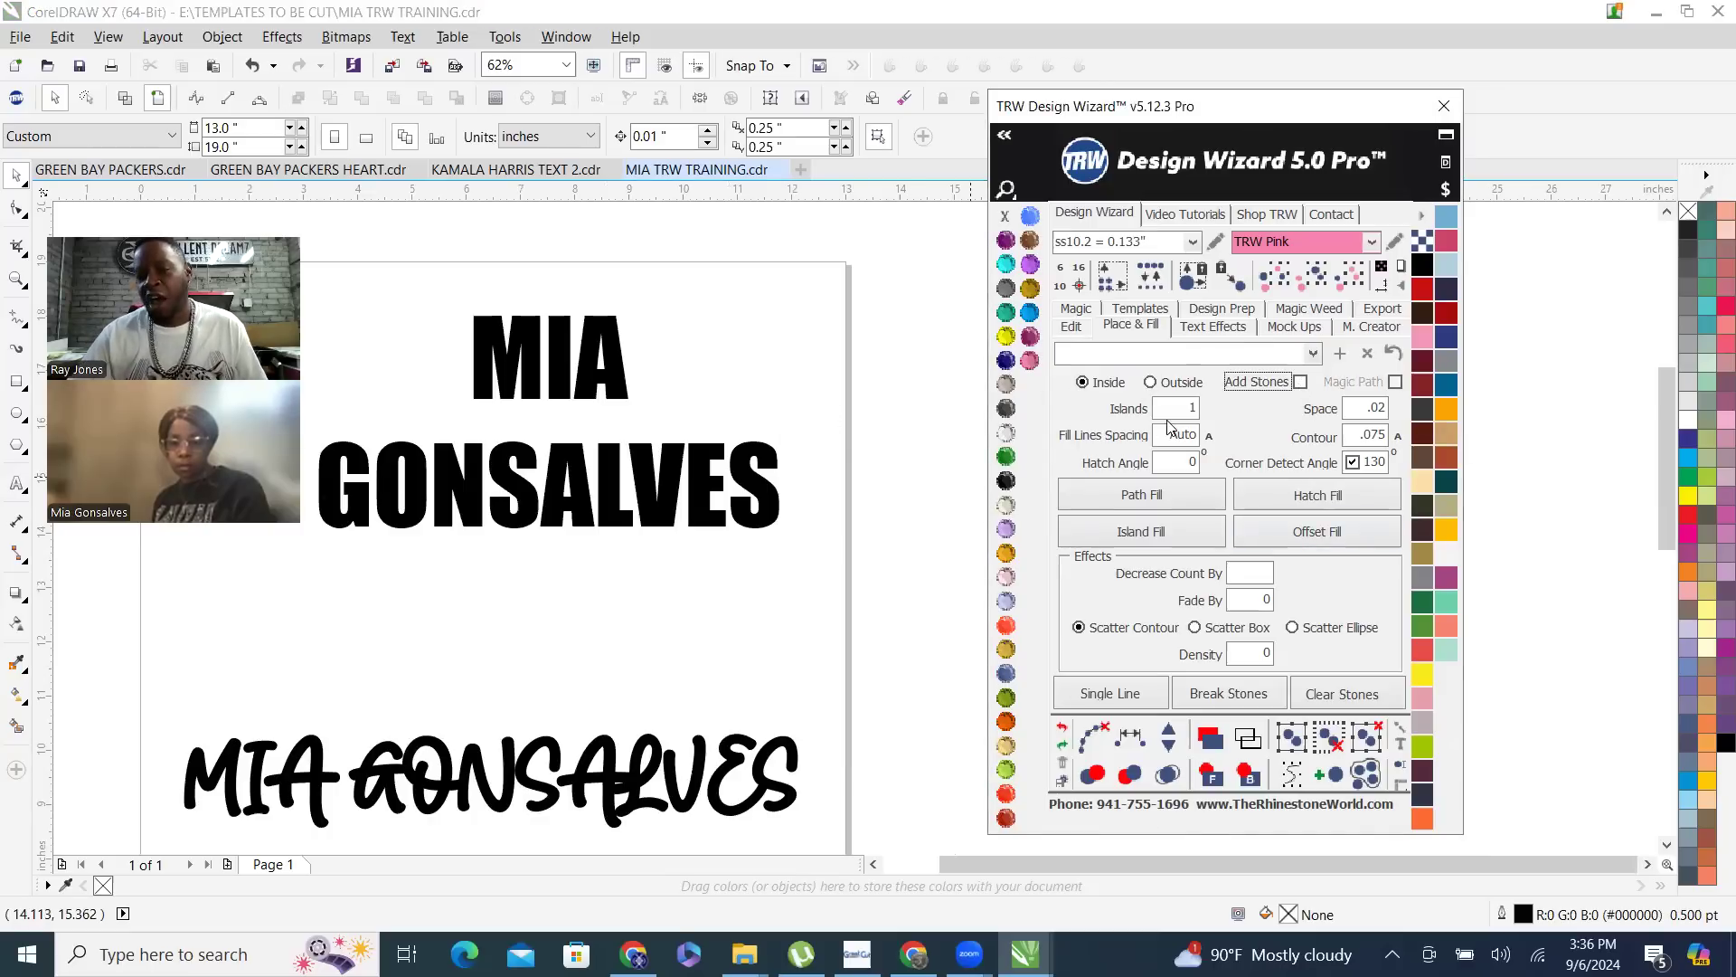
pyautogui.click(1150, 383)
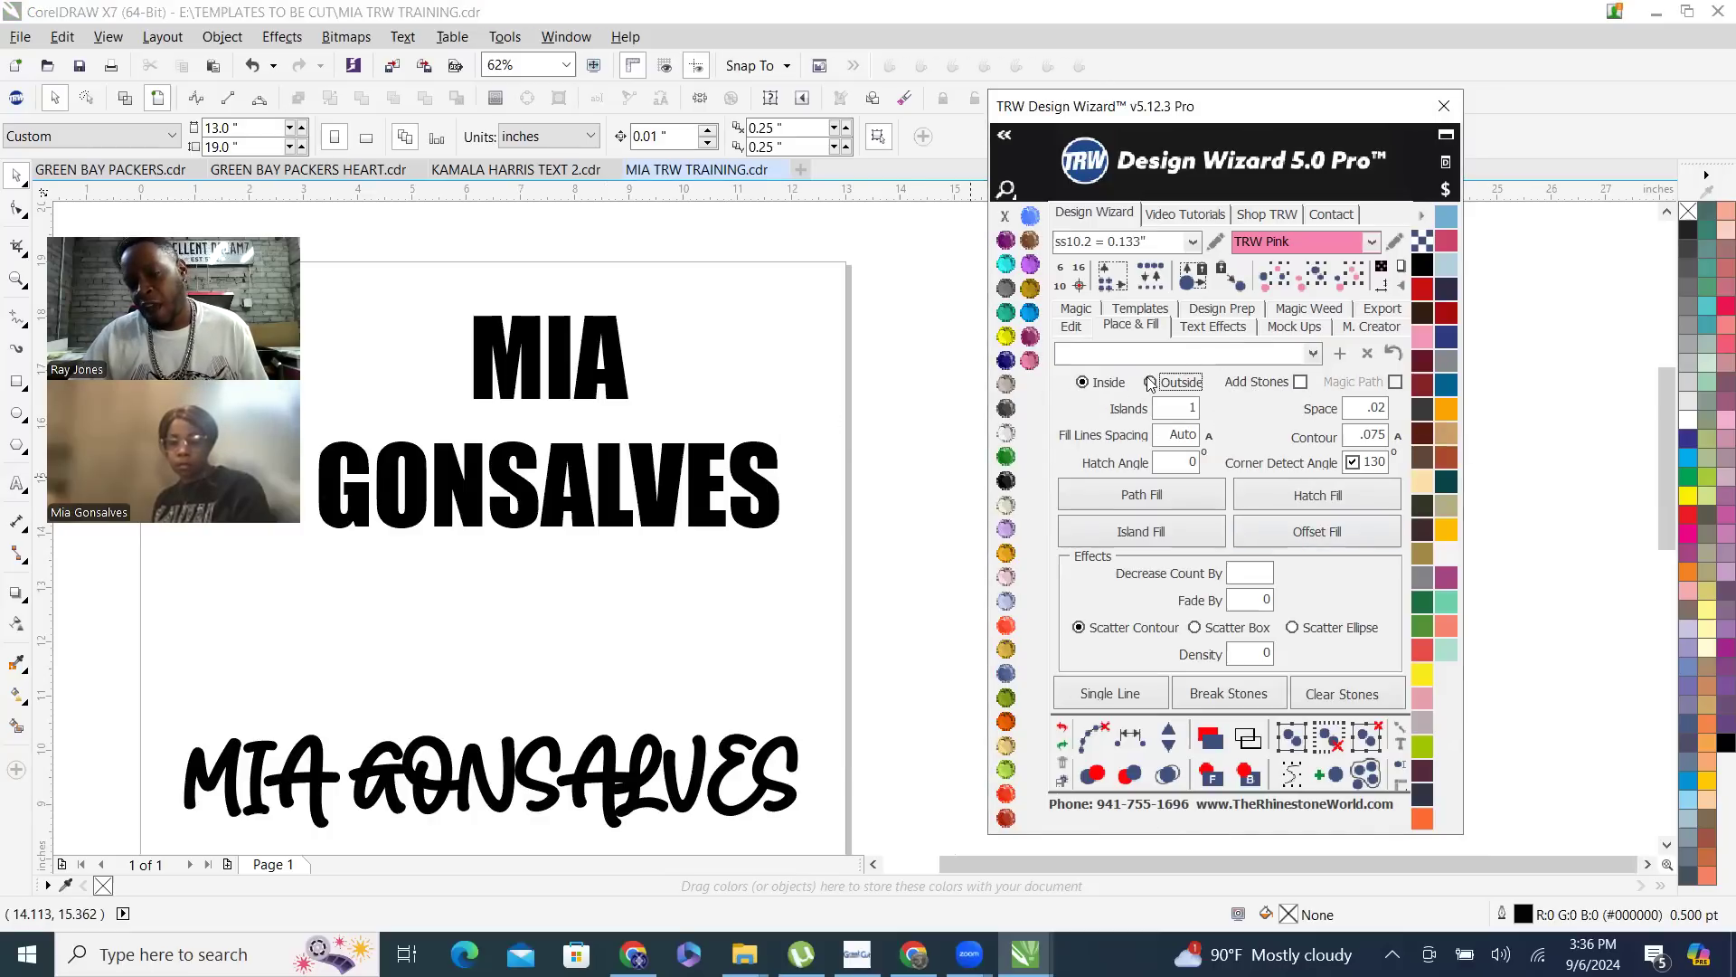
pyautogui.scroll(1, 559, 315)
pyautogui.click(633, 323)
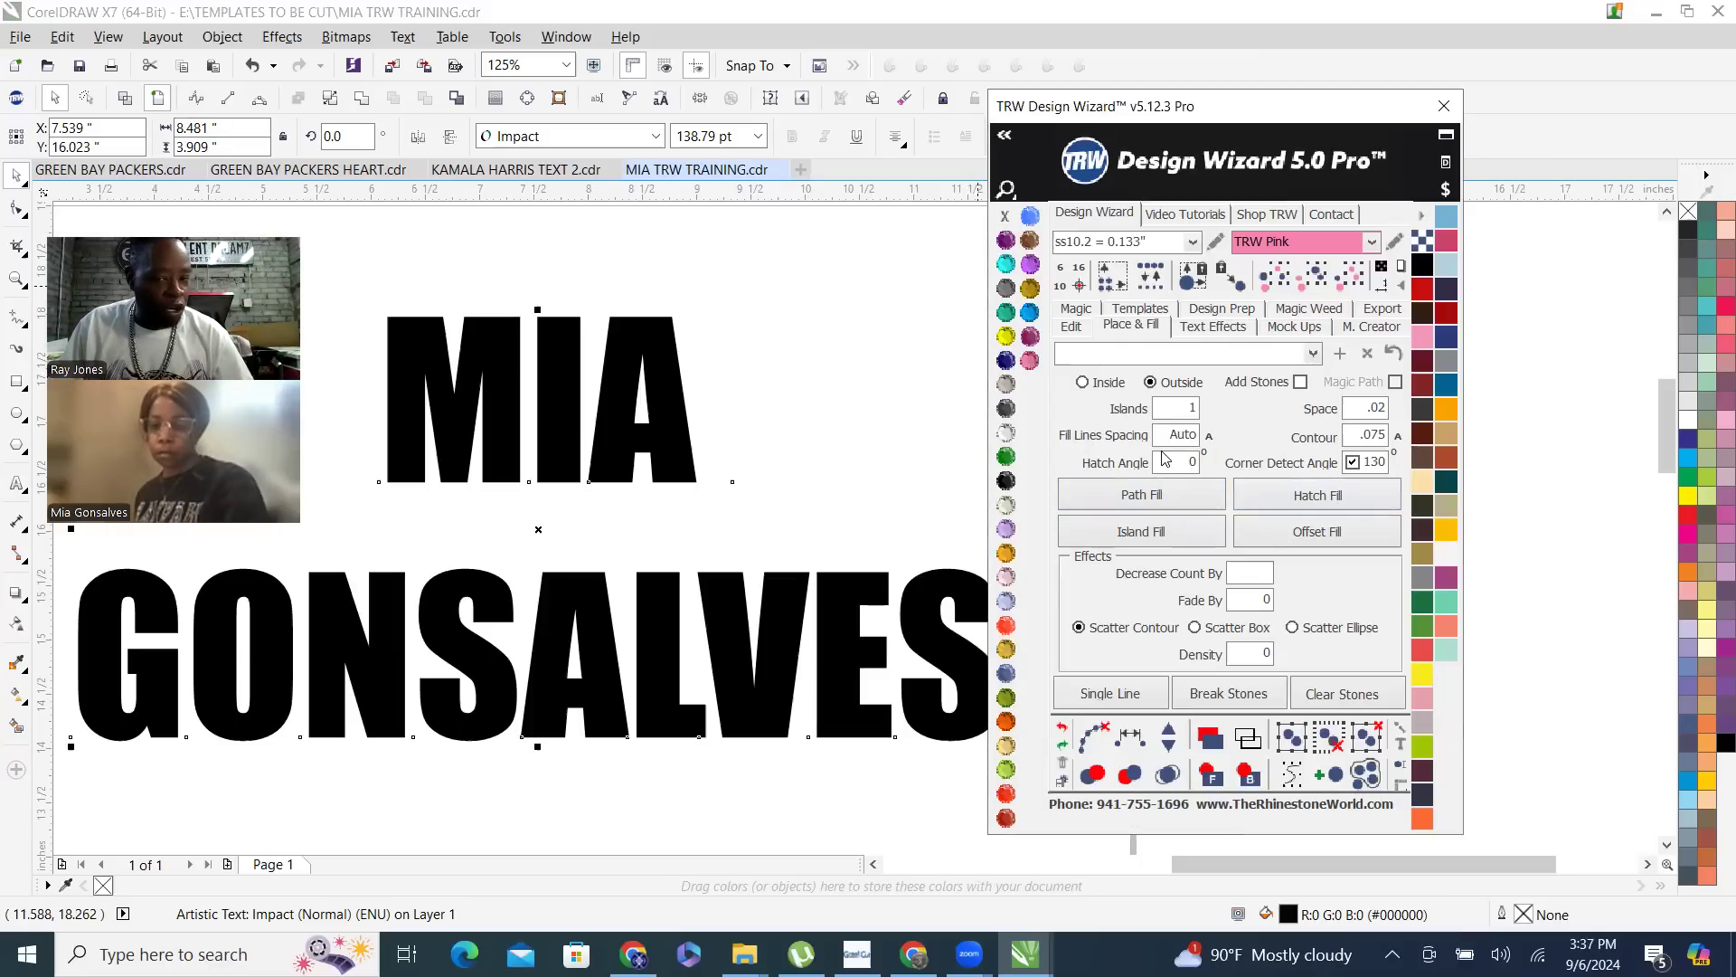
pyautogui.click(1195, 435)
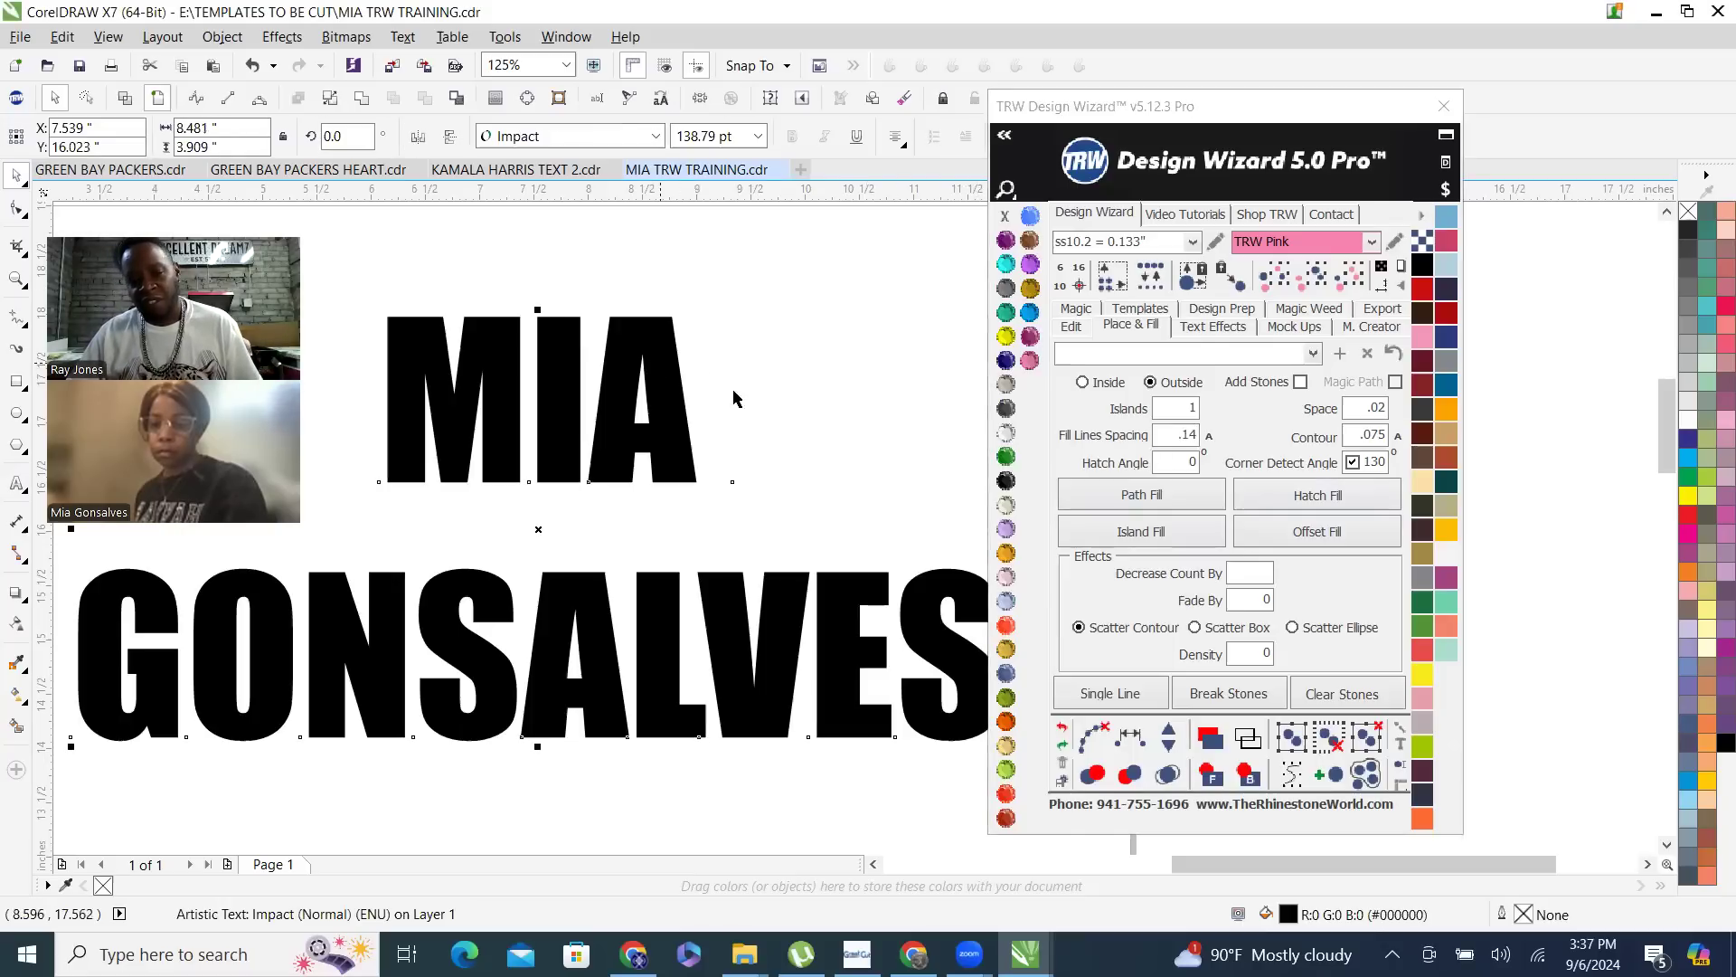
# - Create an island-fill contour outside the two-line name at .075, inspect its corners, and delete it
pyautogui.click(1161, 533)
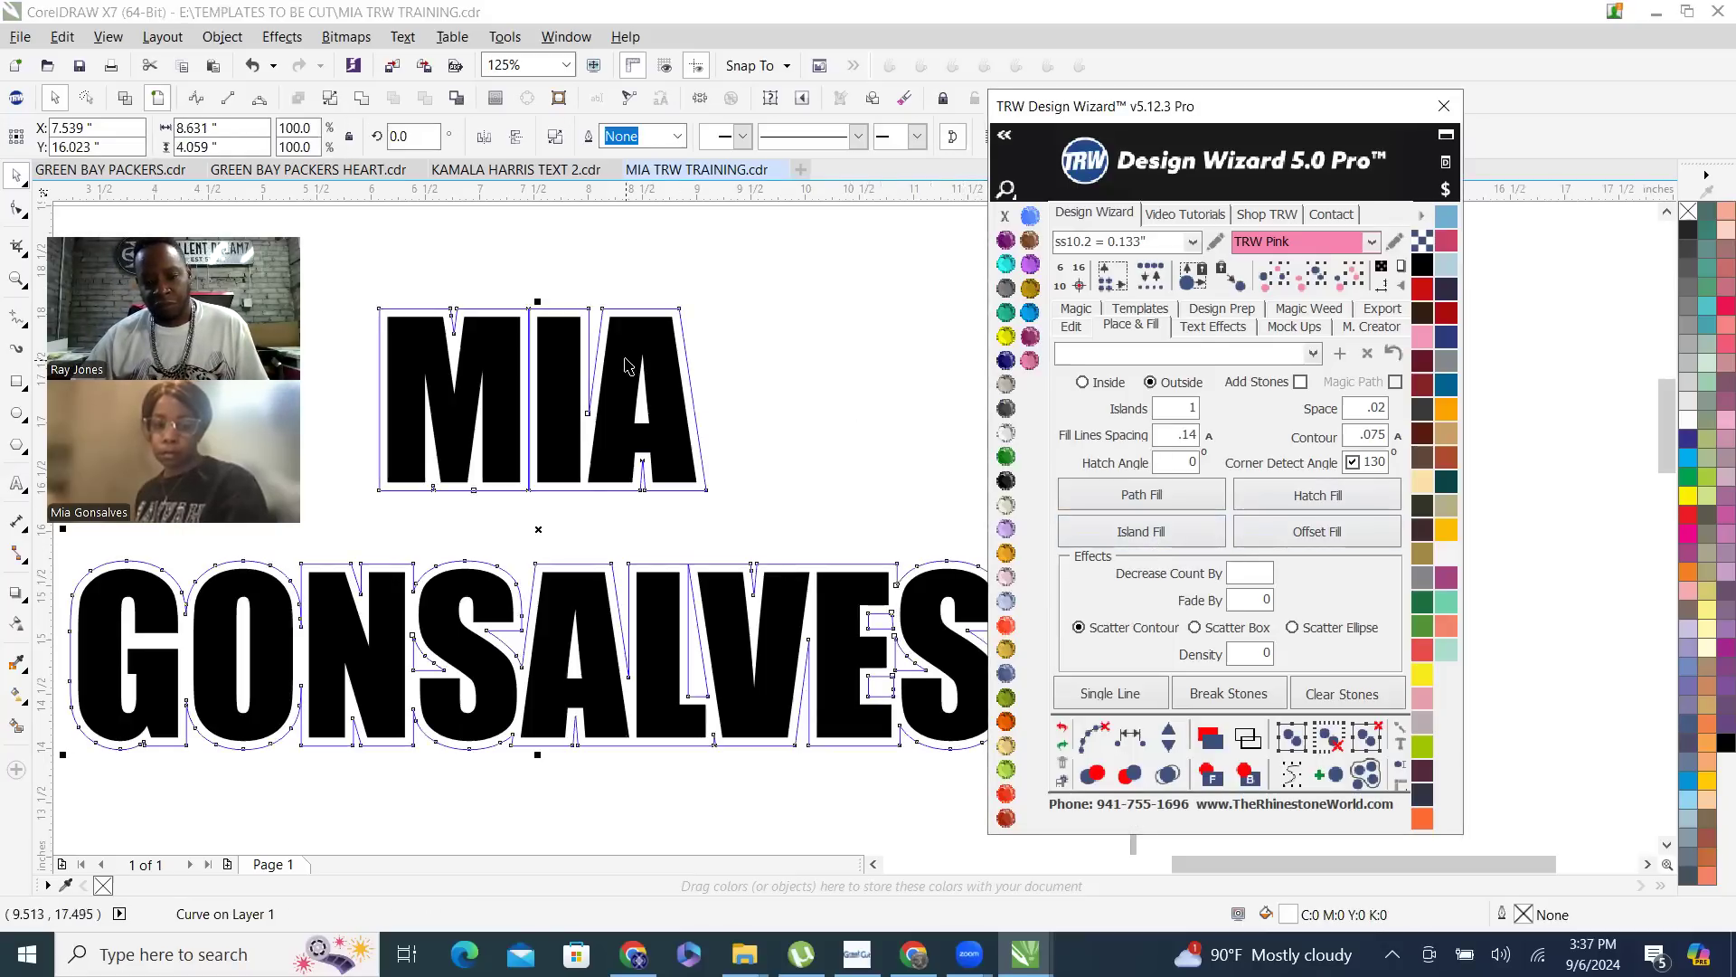
pyautogui.scroll(-1, 872, 360)
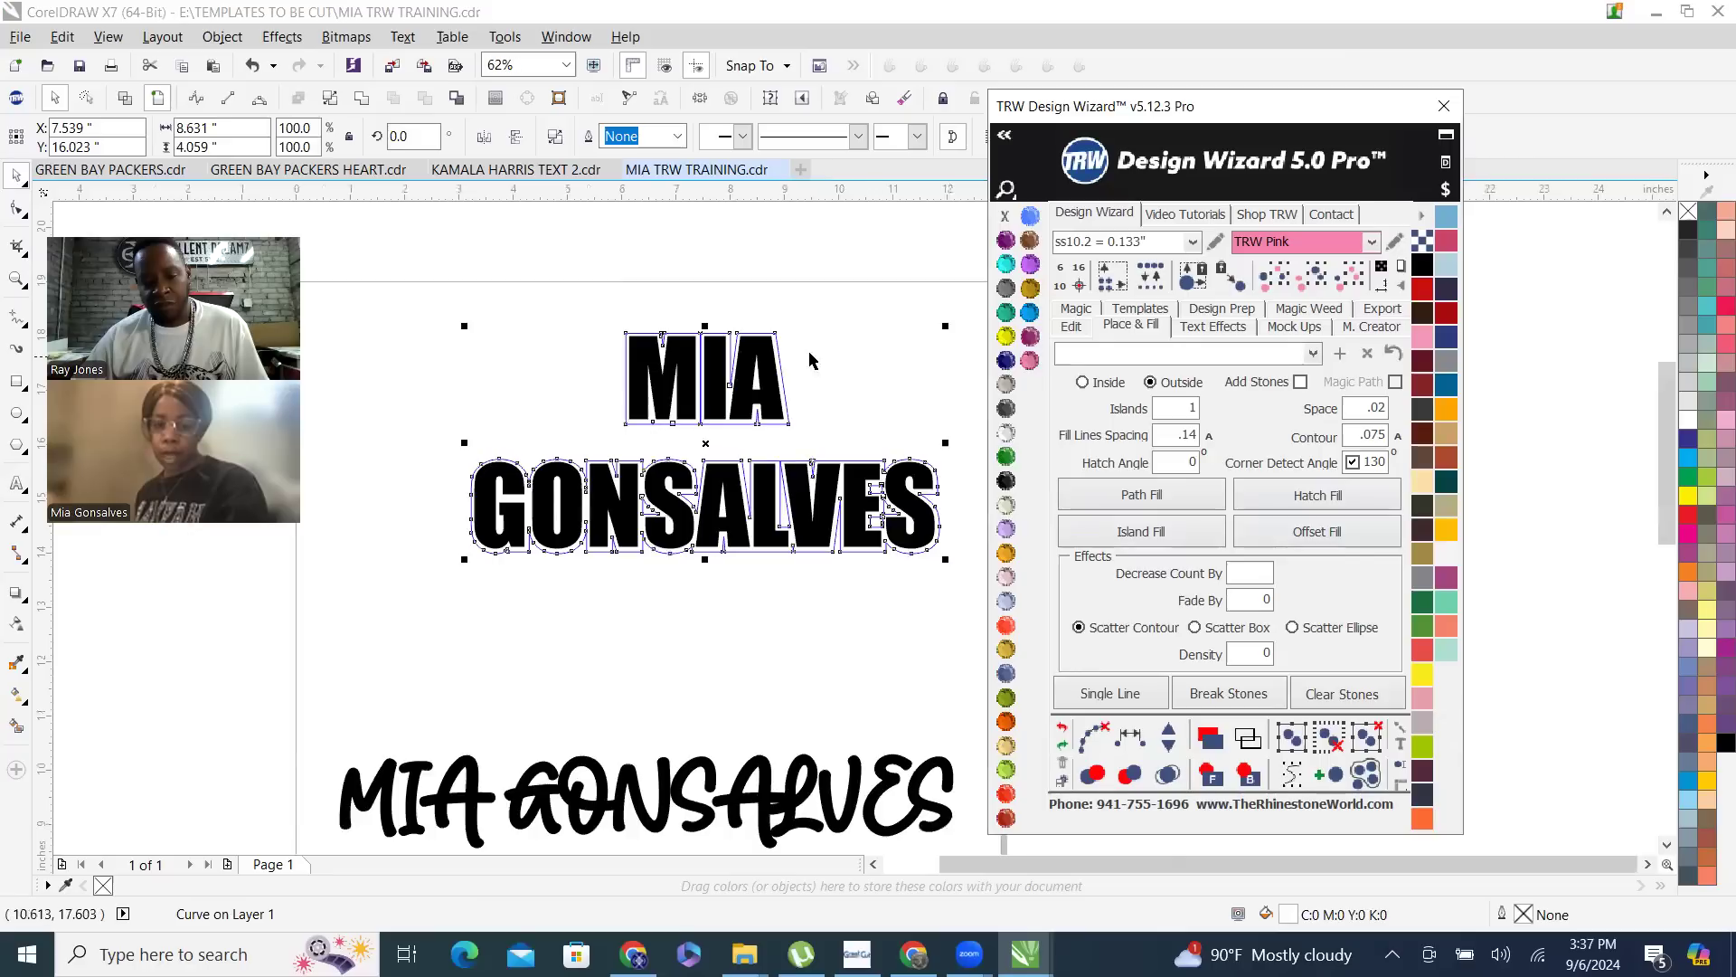
pyautogui.click(1209, 436)
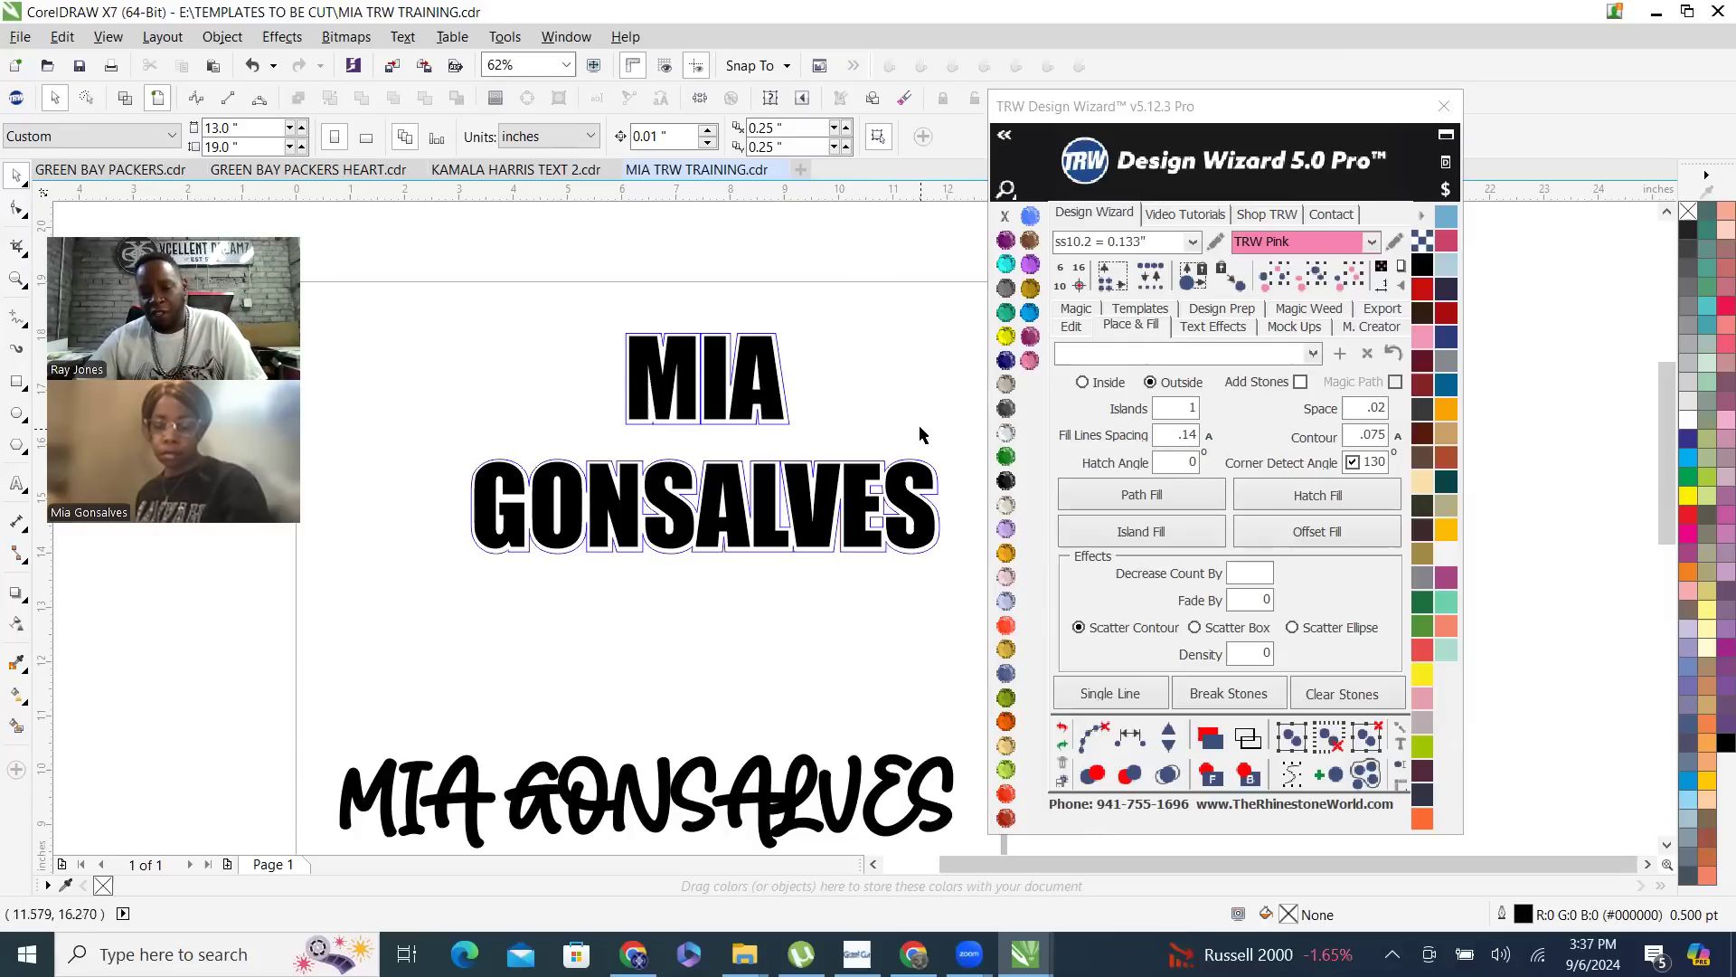
pyautogui.scroll(3, 778, 389)
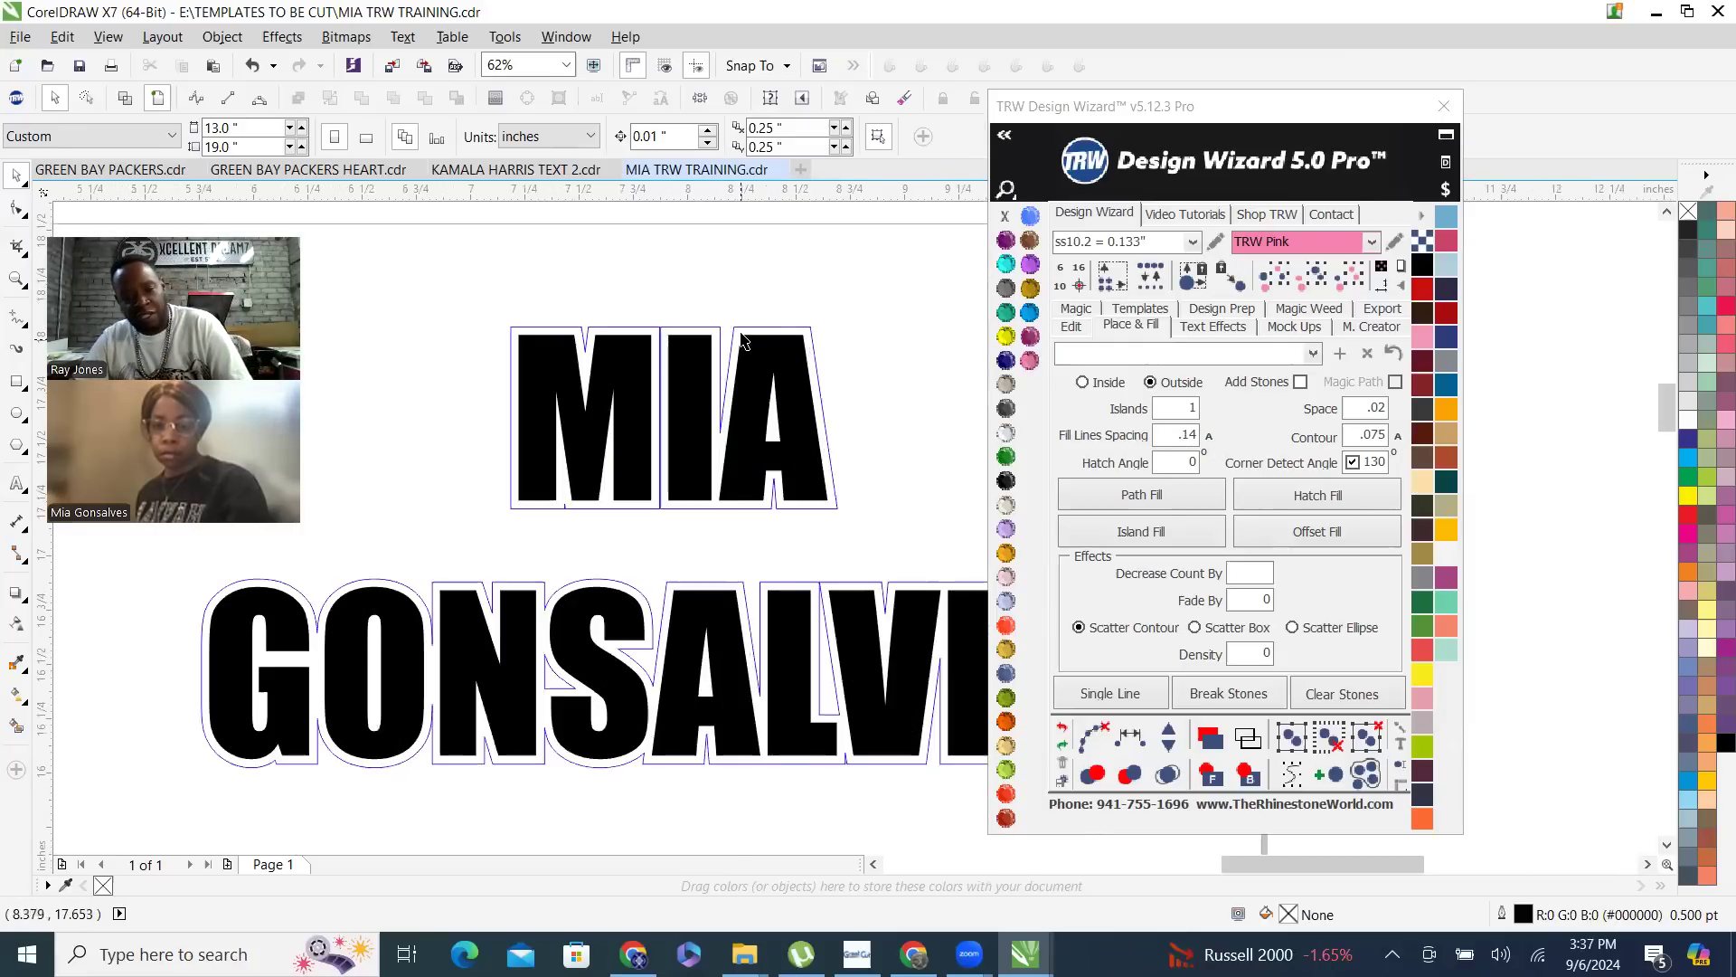
pyautogui.click(688, 563)
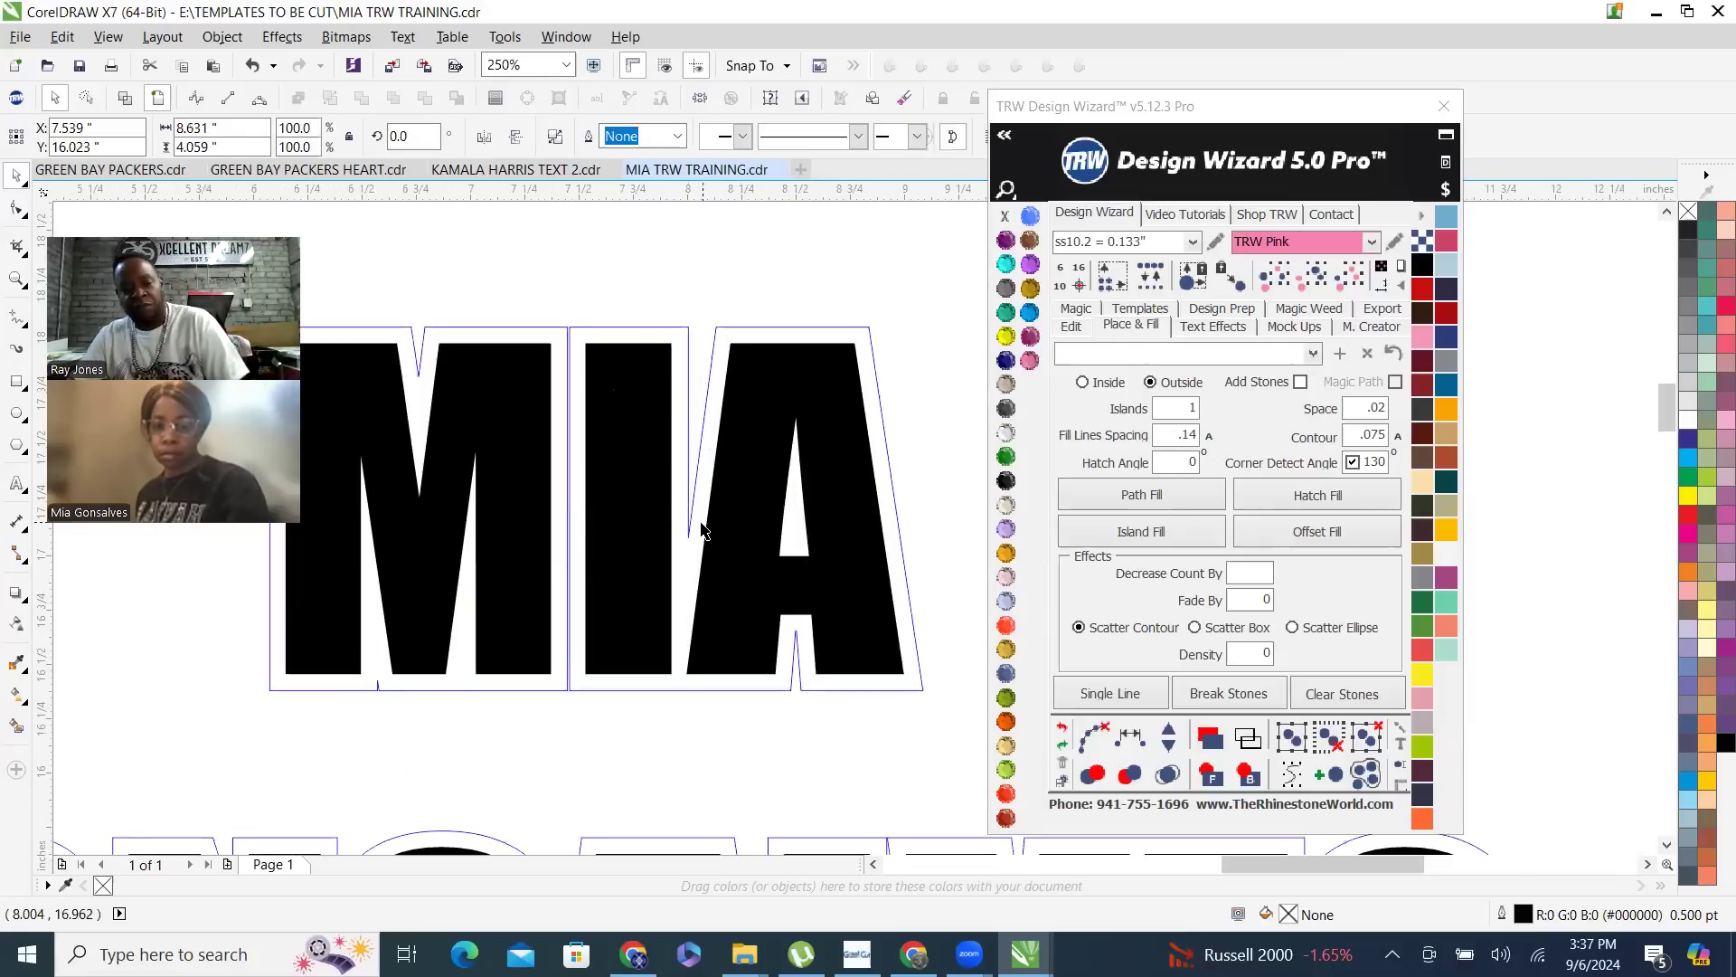
pyautogui.press('Delete')
# - Create an outside island-fill contour around the two-line name at .075, fill it with TRW Pink, and remove its outline color
pyautogui.click(731, 415)
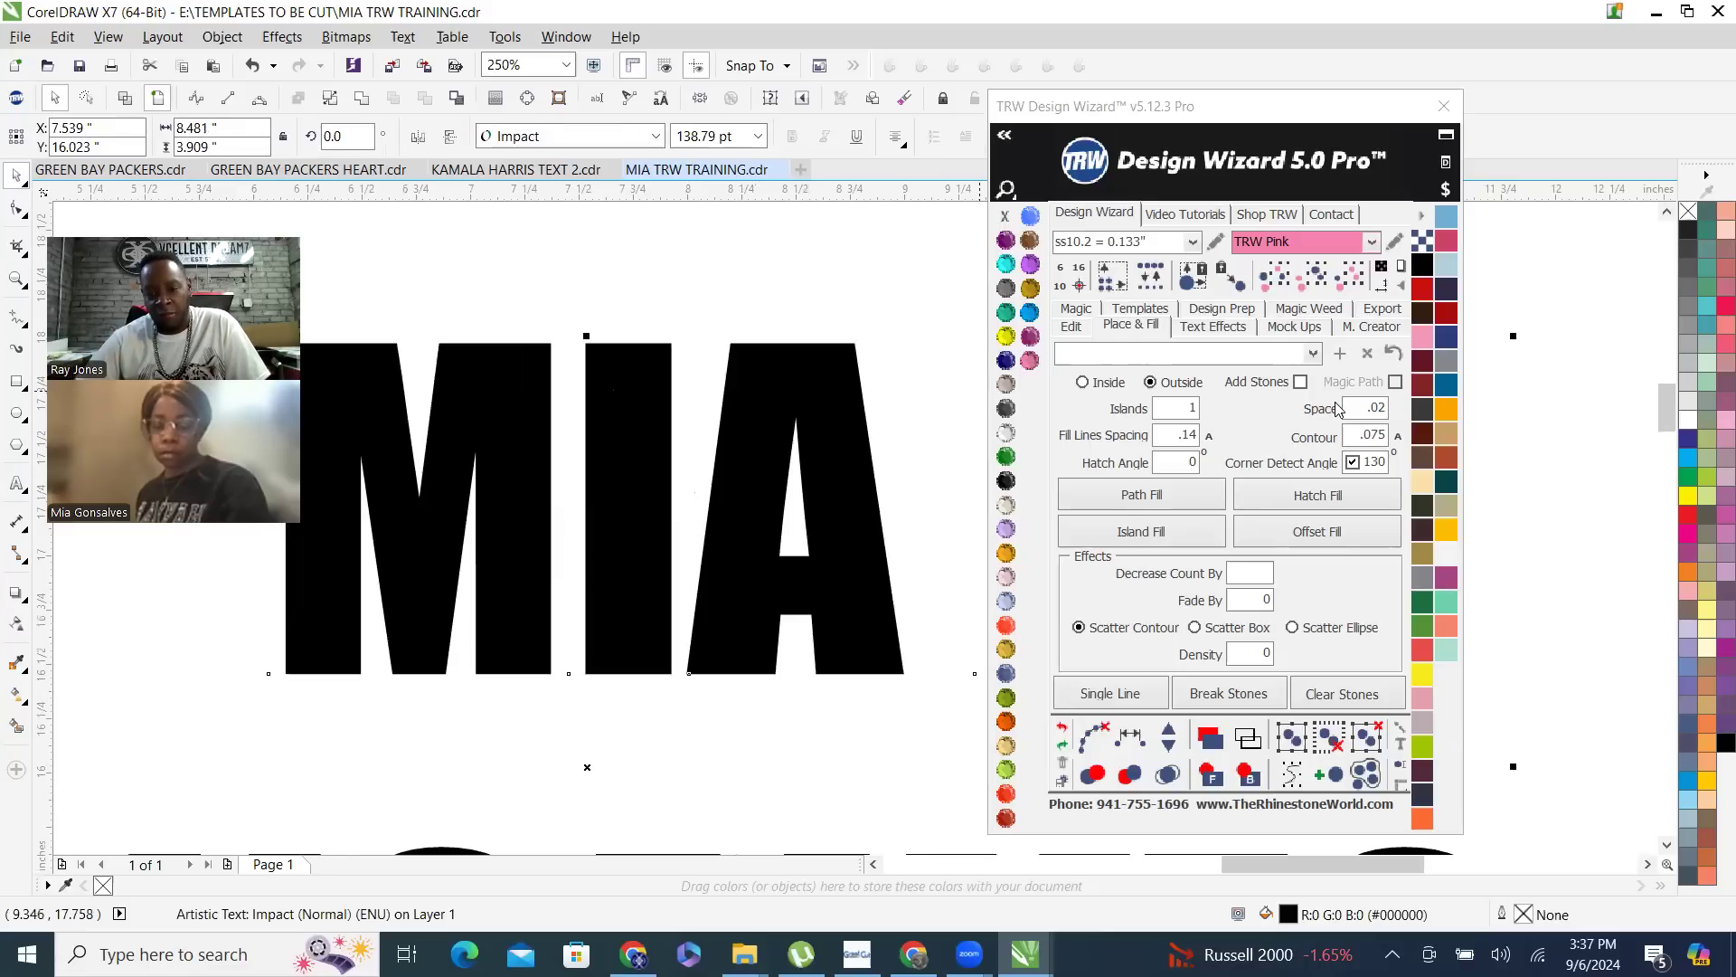
pyautogui.scroll(-1, 548, 302)
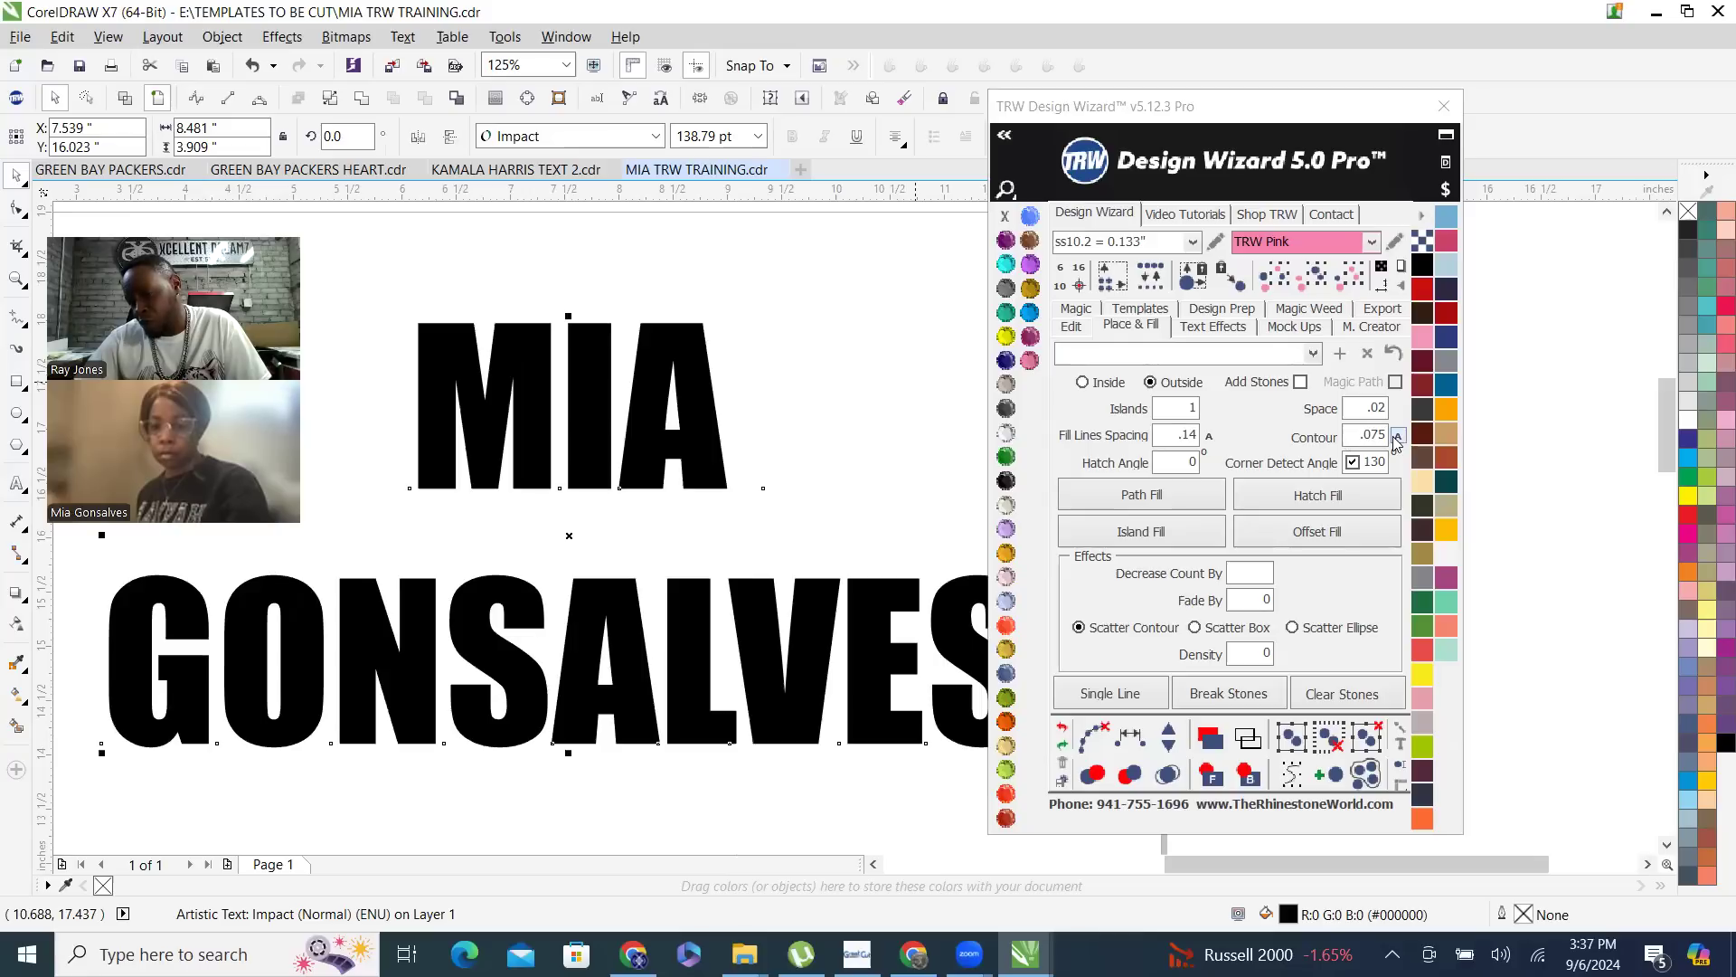
pyautogui.click(1164, 540)
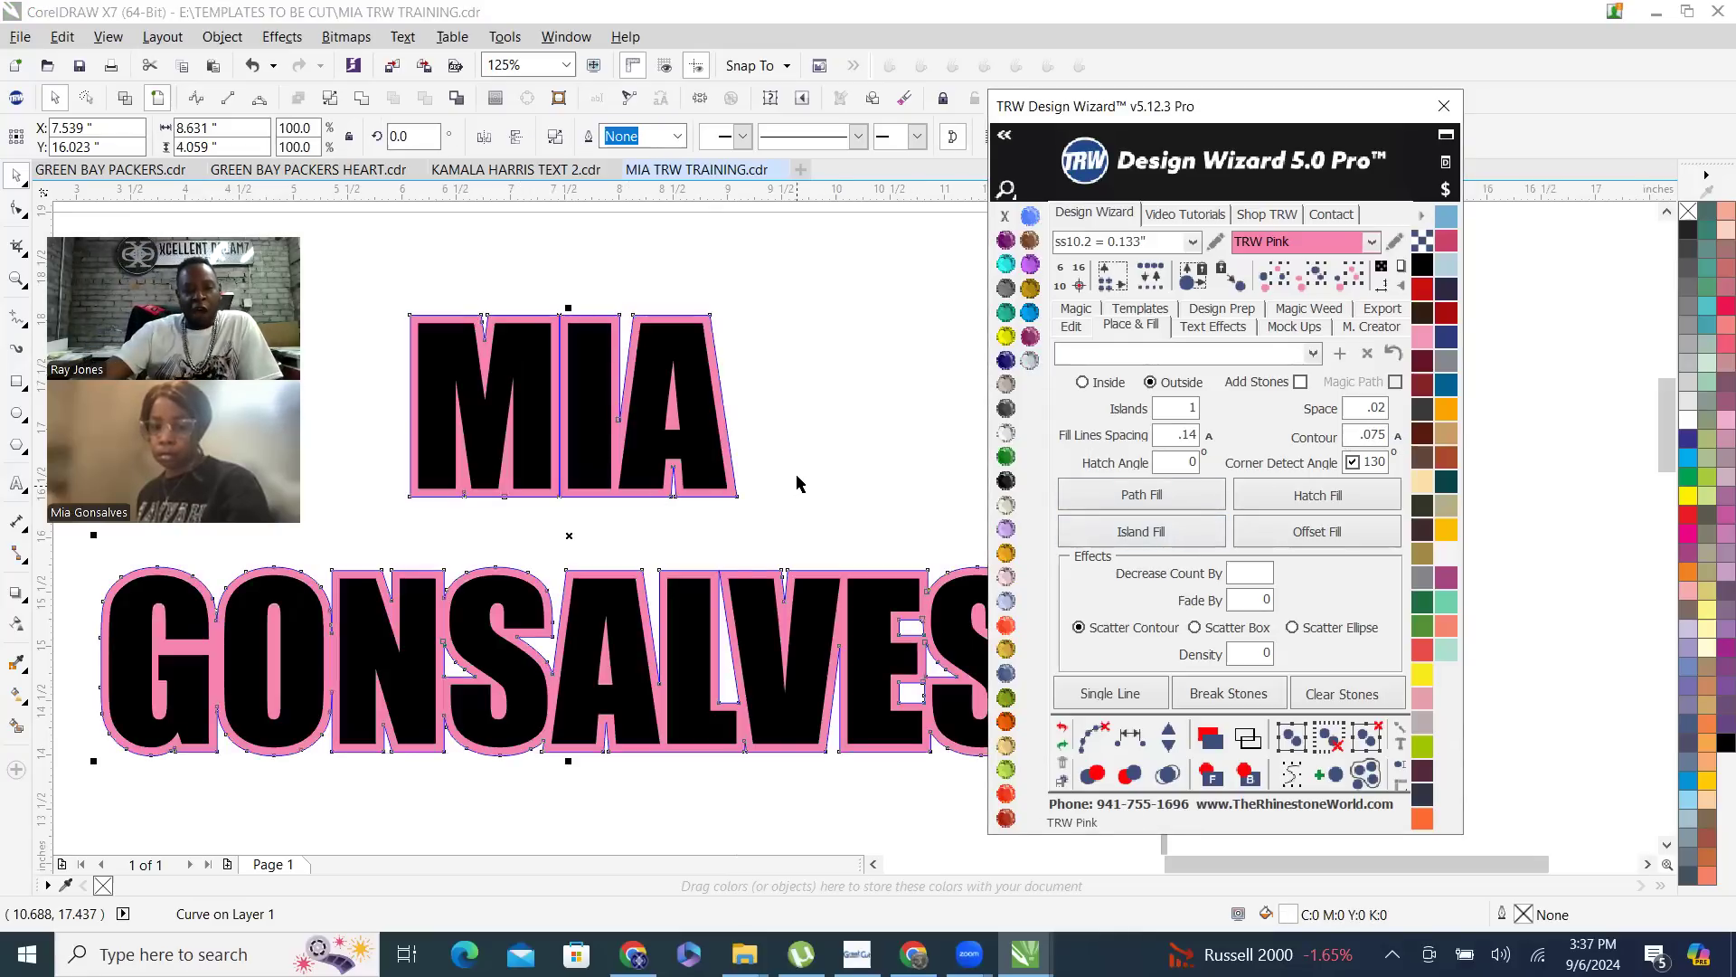
pyautogui.scroll(7, 728, 312)
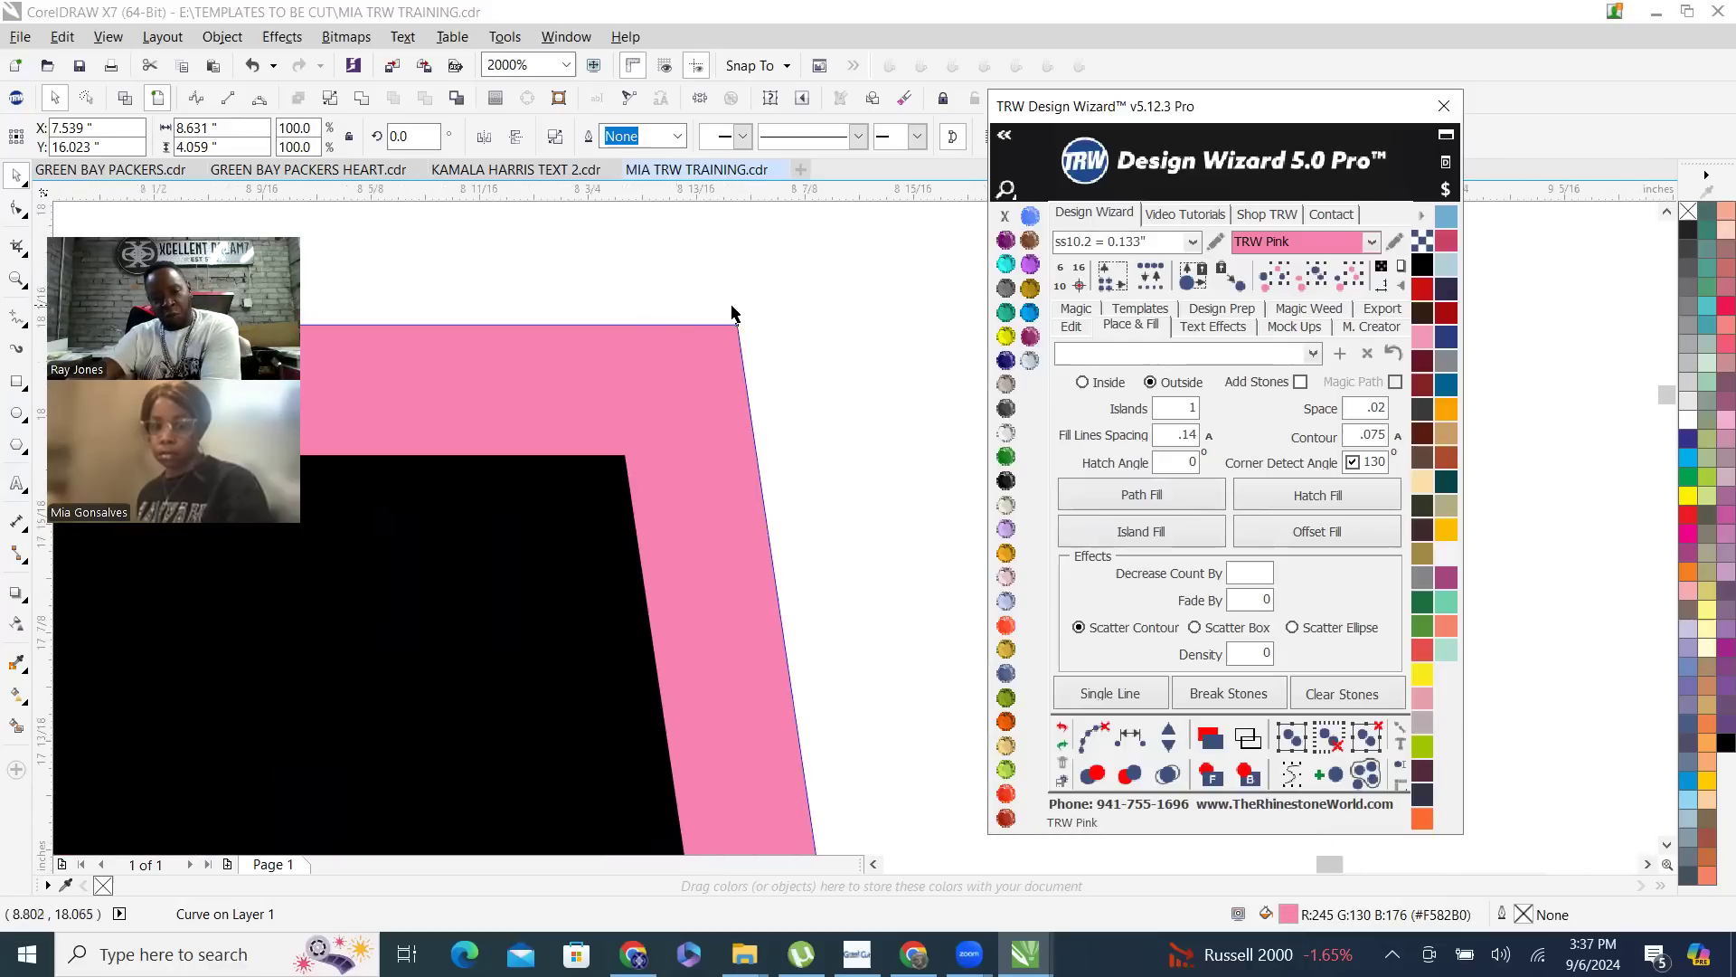
pyautogui.rightClick(1005, 217)
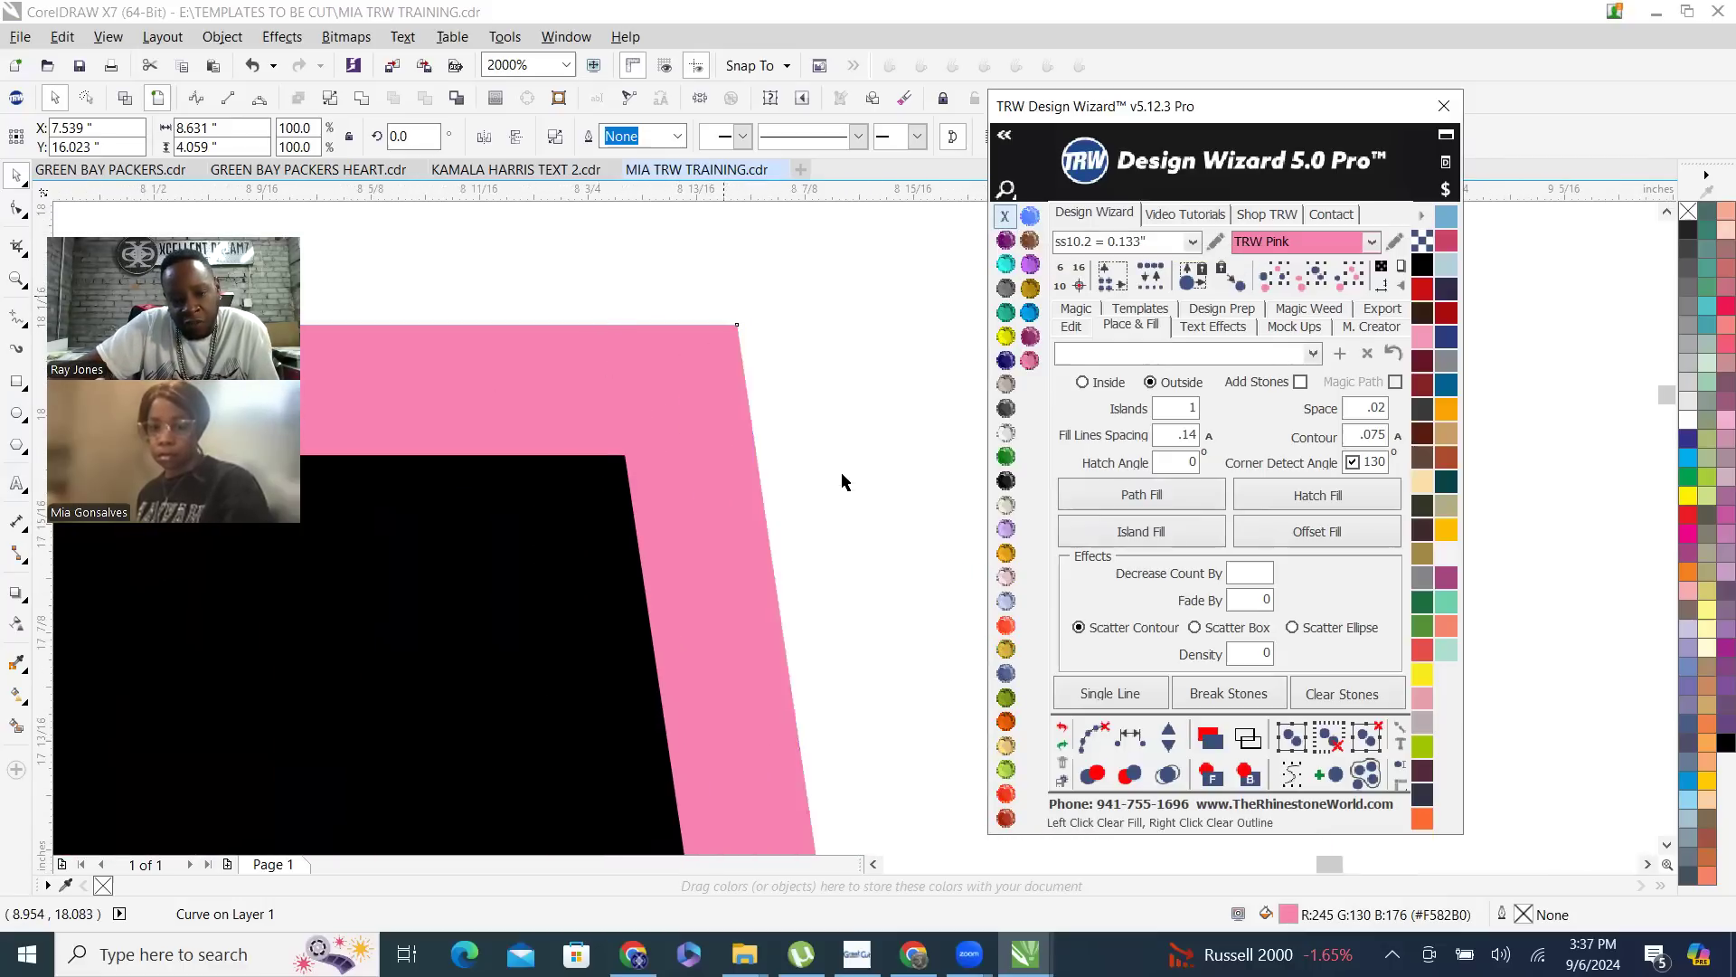
pyautogui.scroll(-7, 840, 481)
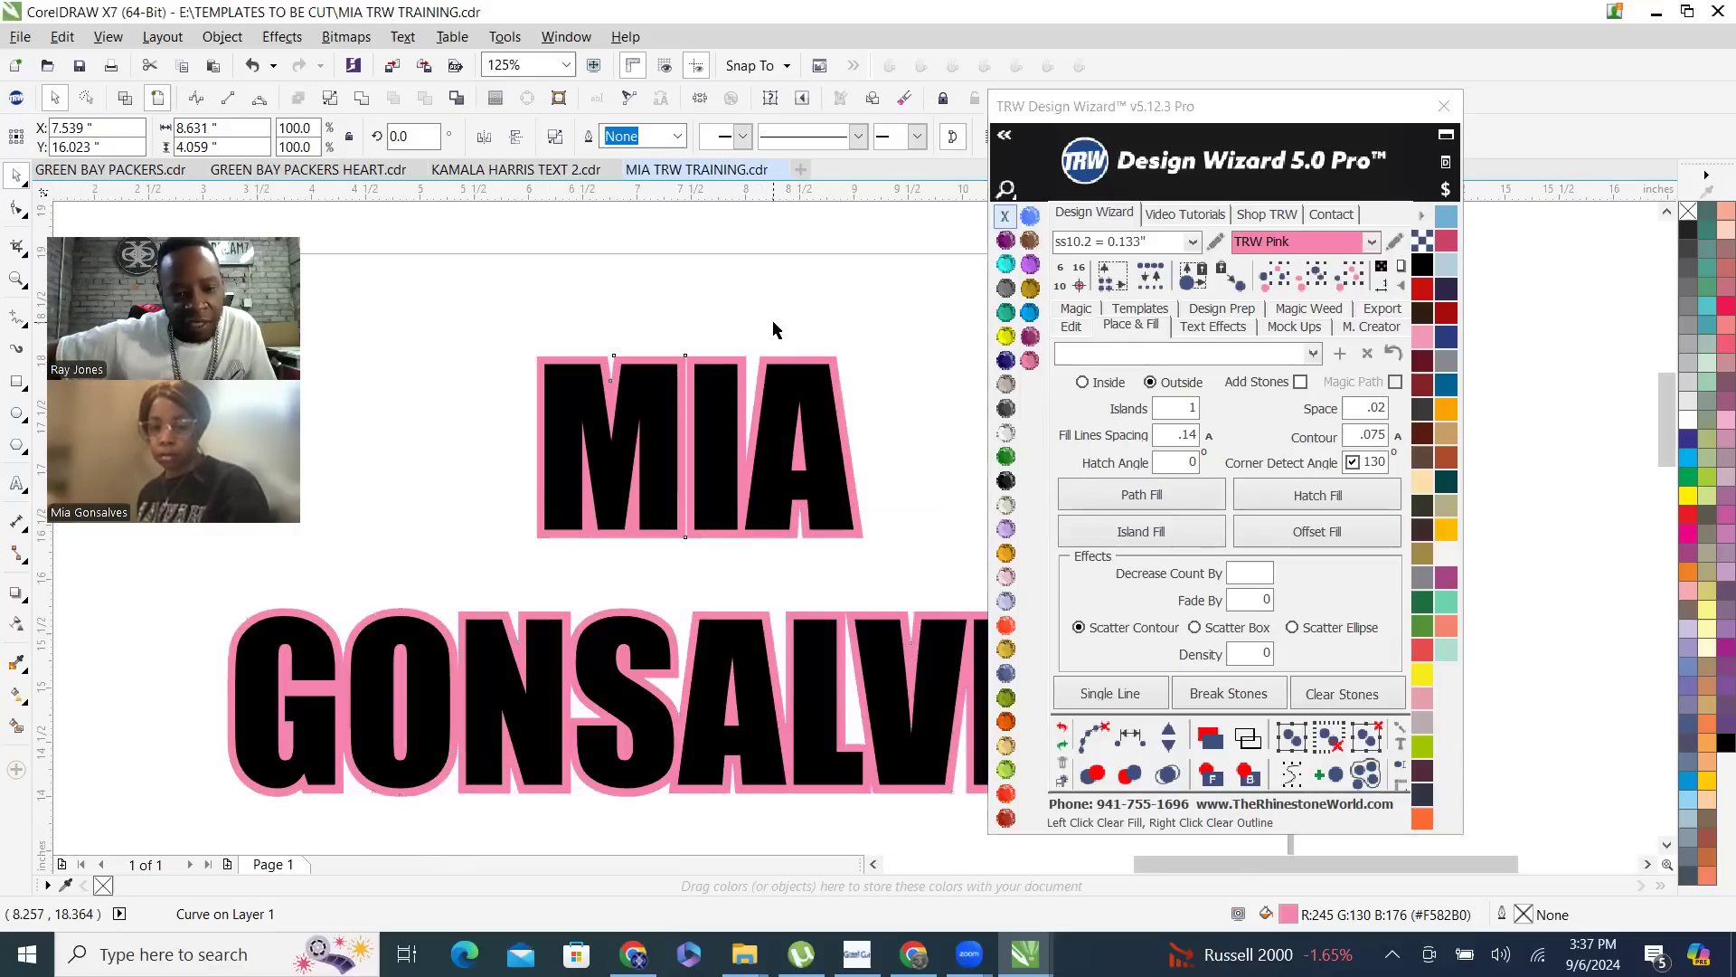
# - Move the black two-line name off its pink contour to show the separate layers, and undo the move
pyautogui.click(692, 337)
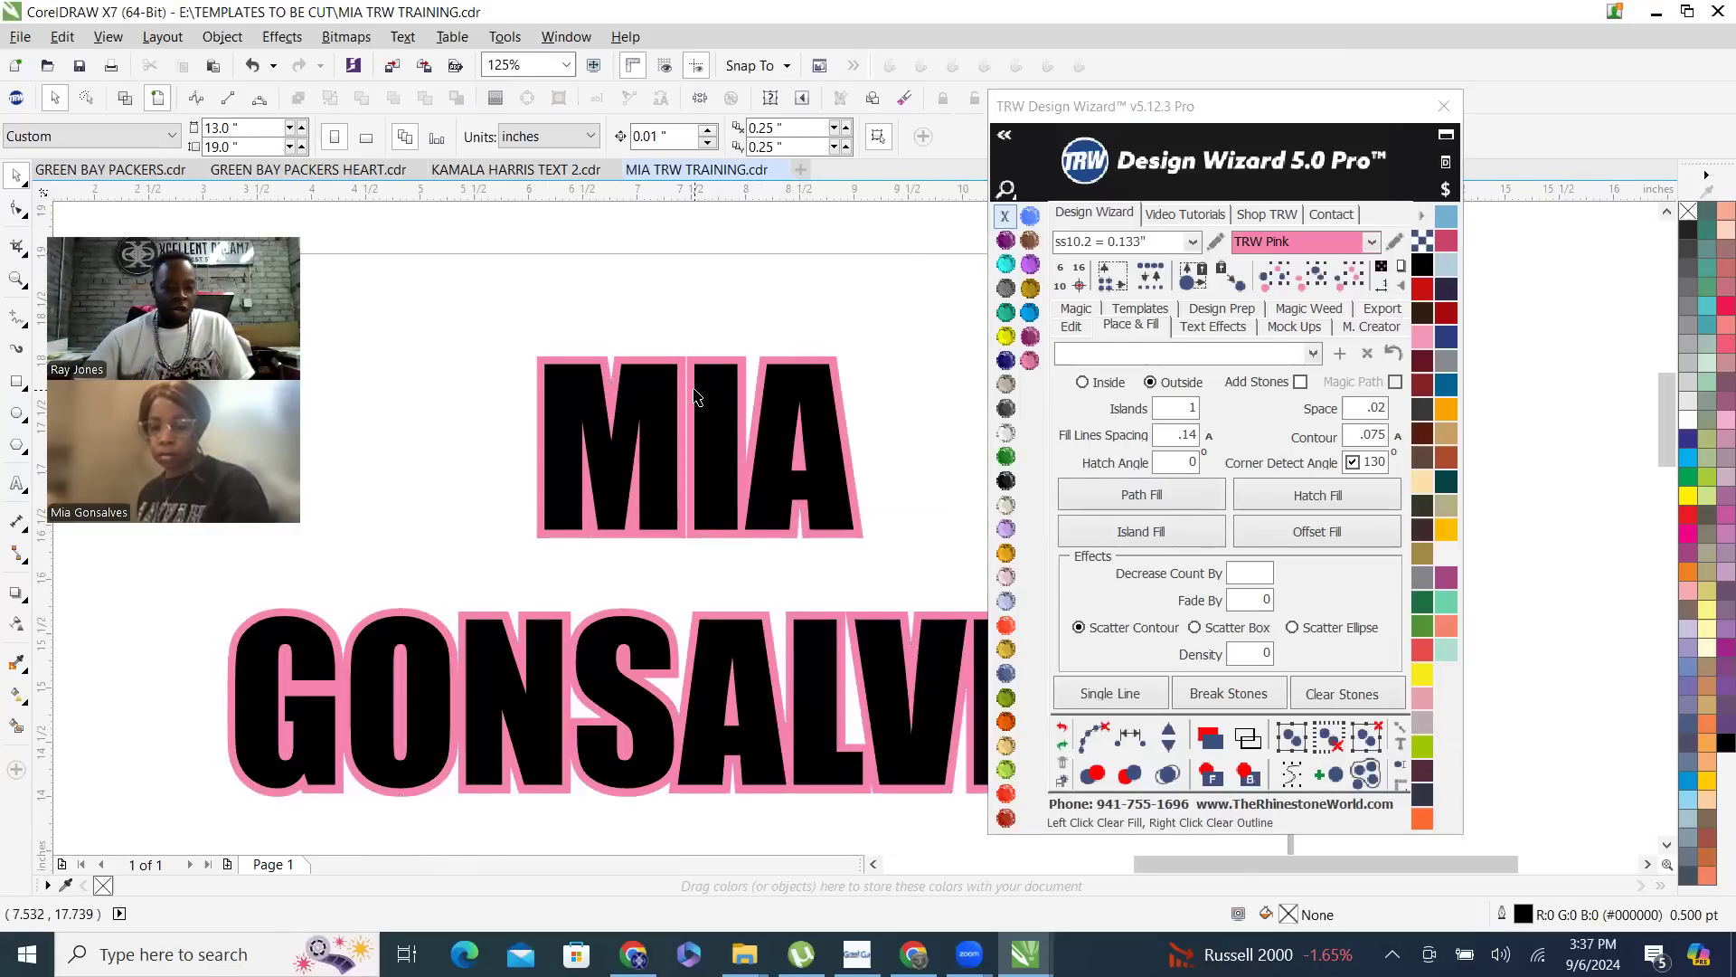
pyautogui.scroll(-2, 412, 554)
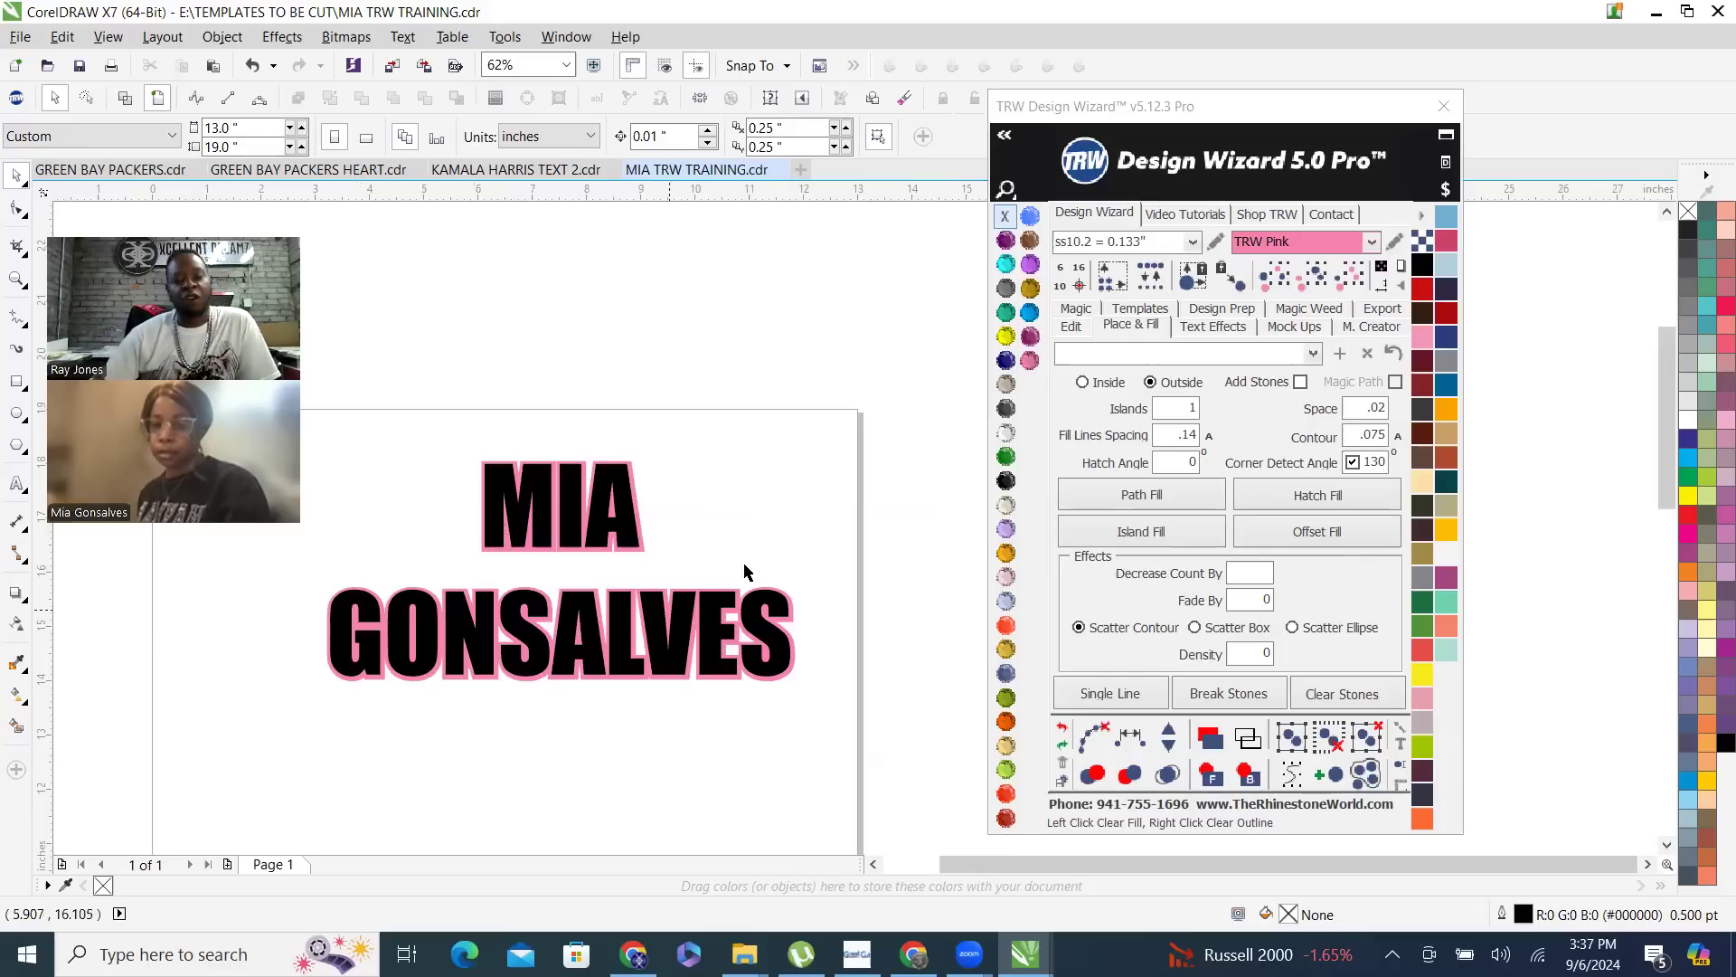
pyautogui.click(573, 517)
pyautogui.moveTo(572, 517); pyautogui.dragTo(610, 530)
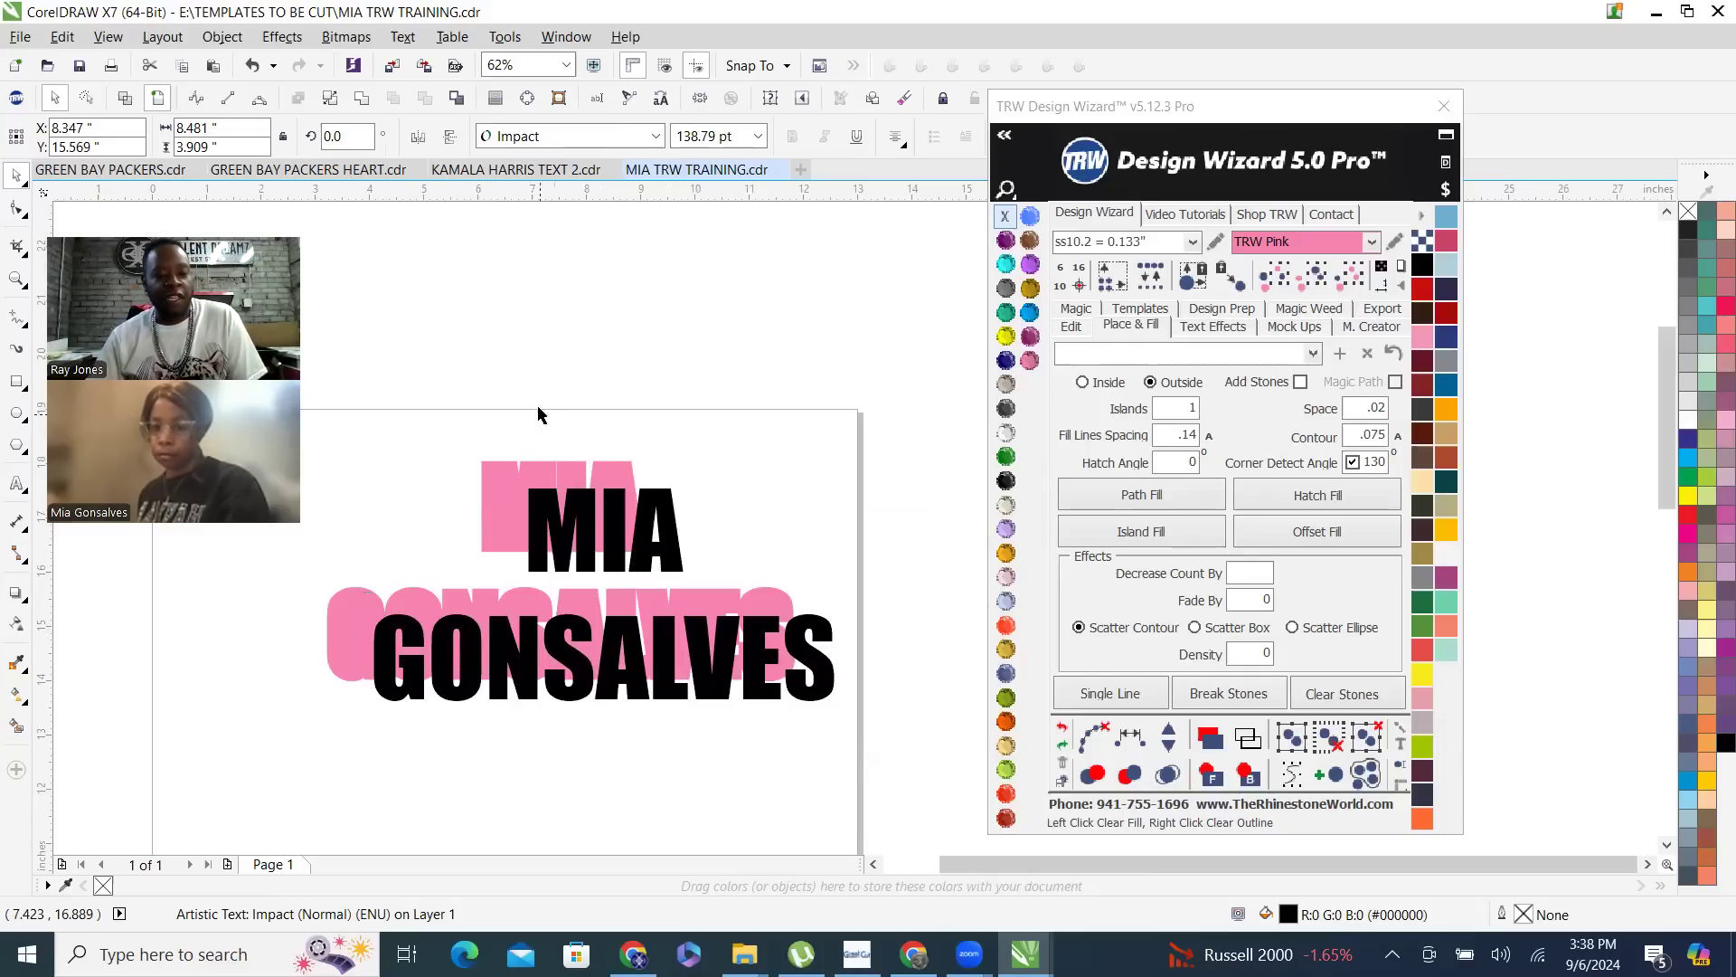
pyautogui.hotkey('ctrl', 'z')
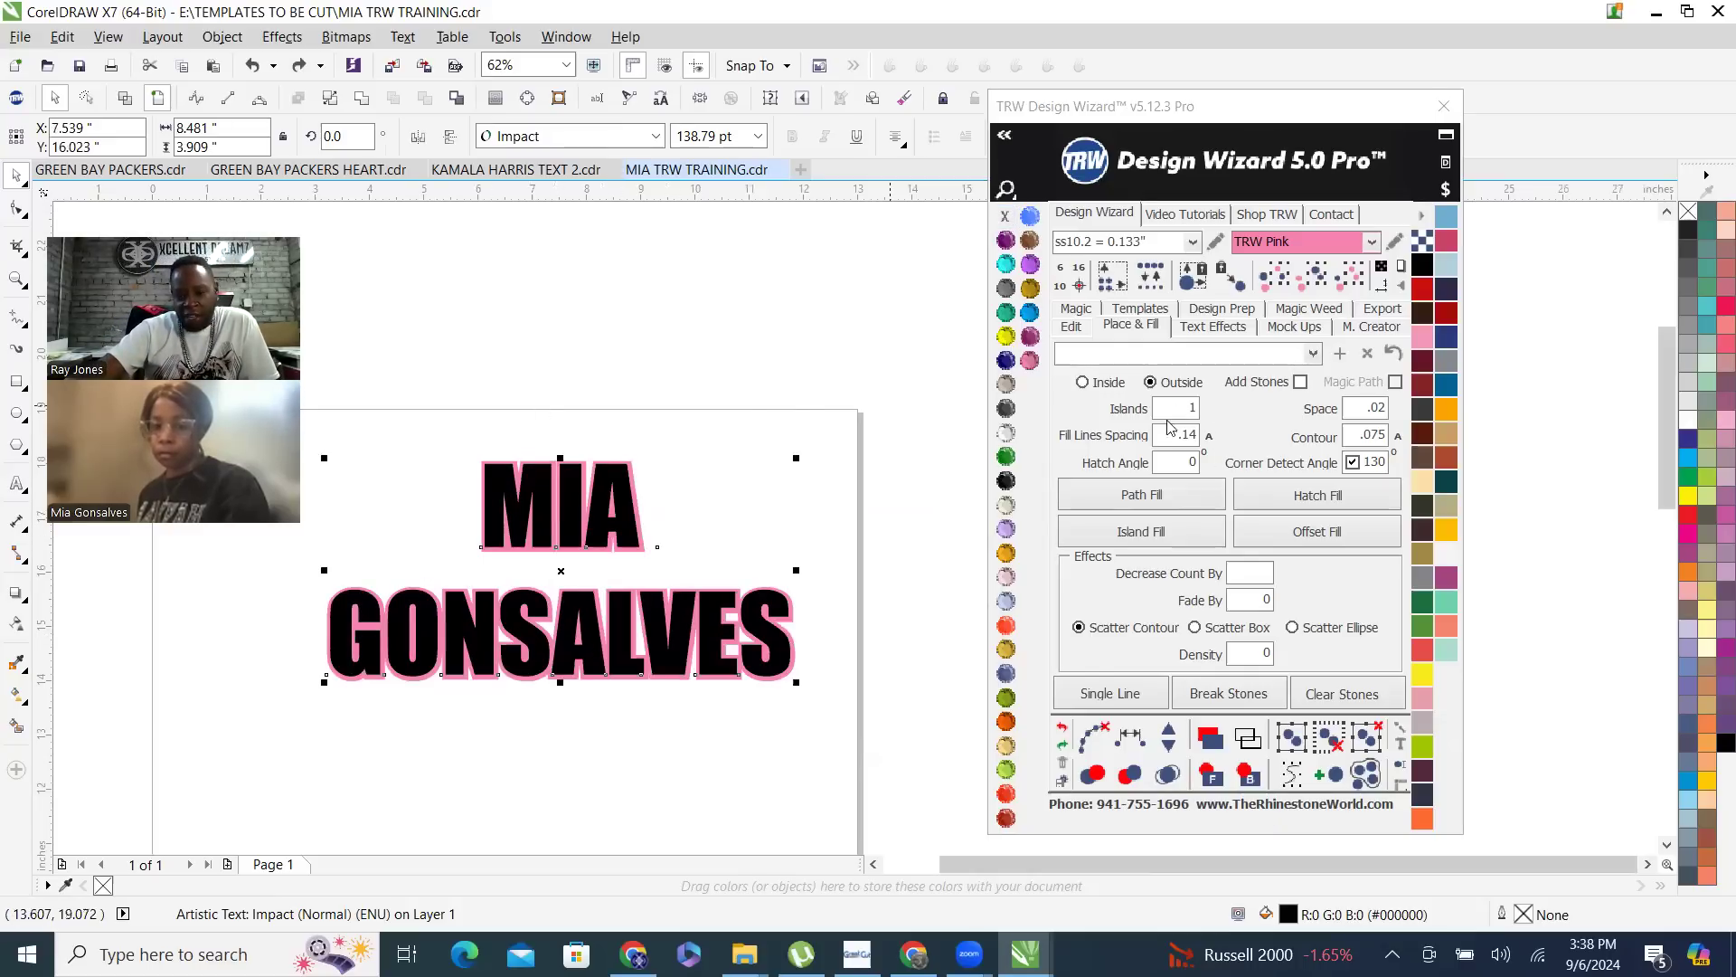
# - Inspect the pink contour, set the contour distance to .2, and create a second outside island-fill contour around the pink shape
pyautogui.click(670, 385)
pyautogui.scroll(3, 569, 512)
pyautogui.click(562, 479)
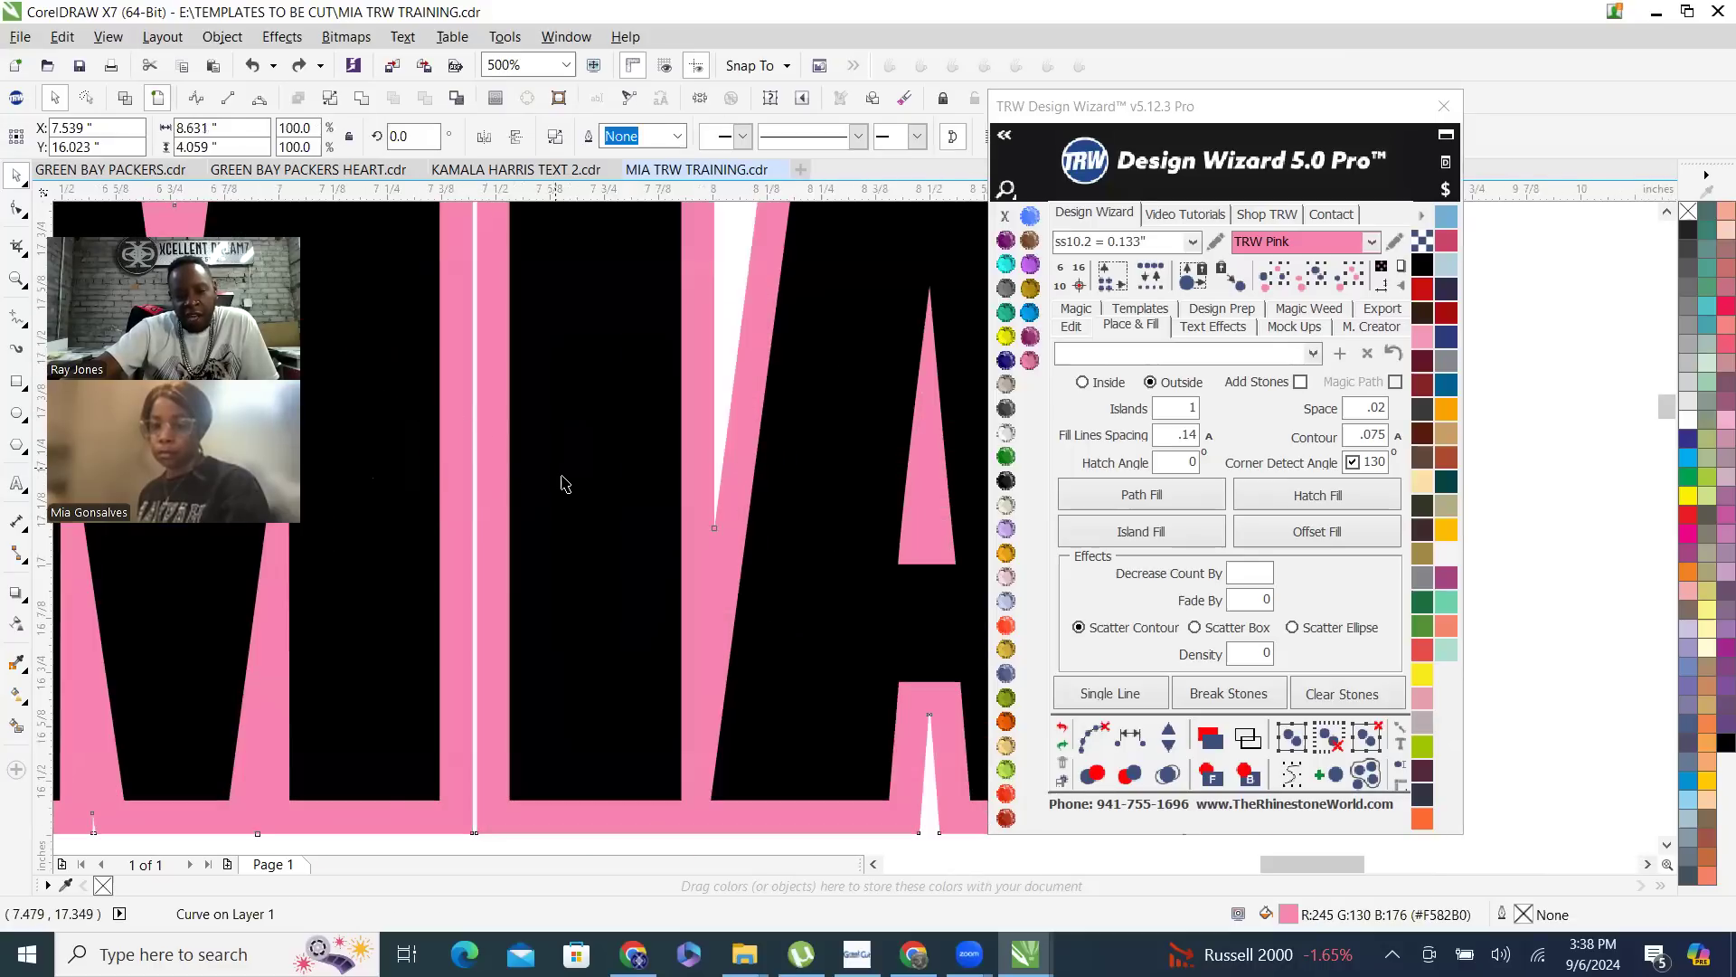
pyautogui.scroll(-3, 565, 473)
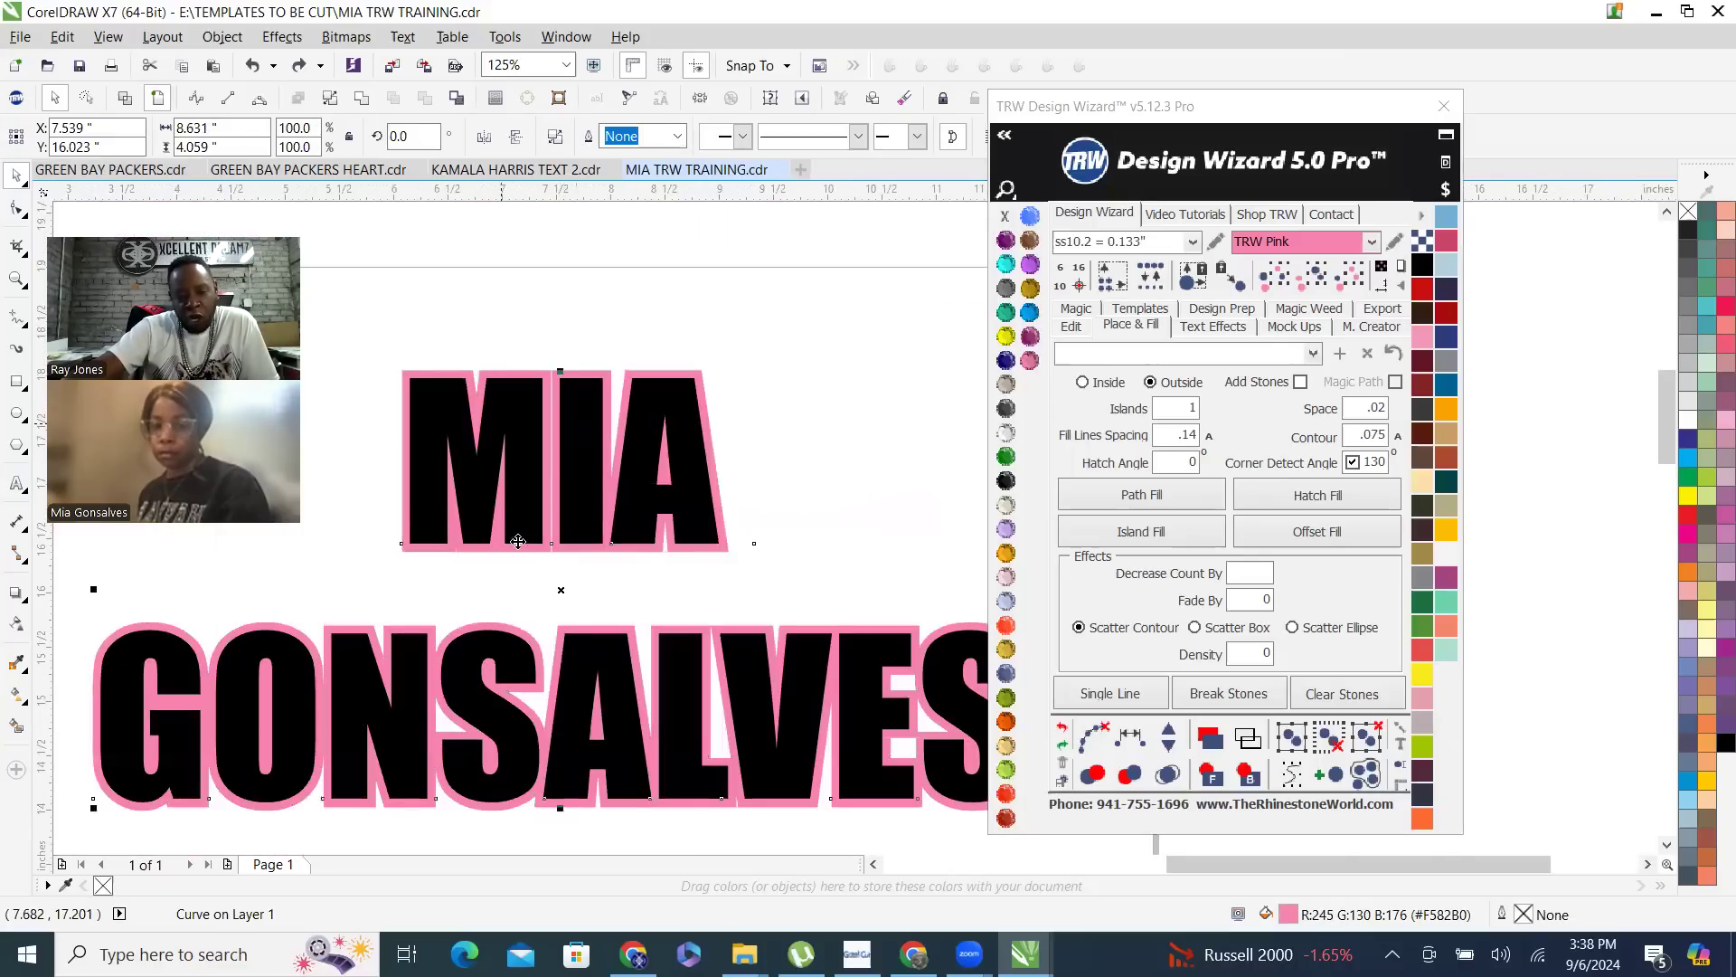
pyautogui.click(756, 355)
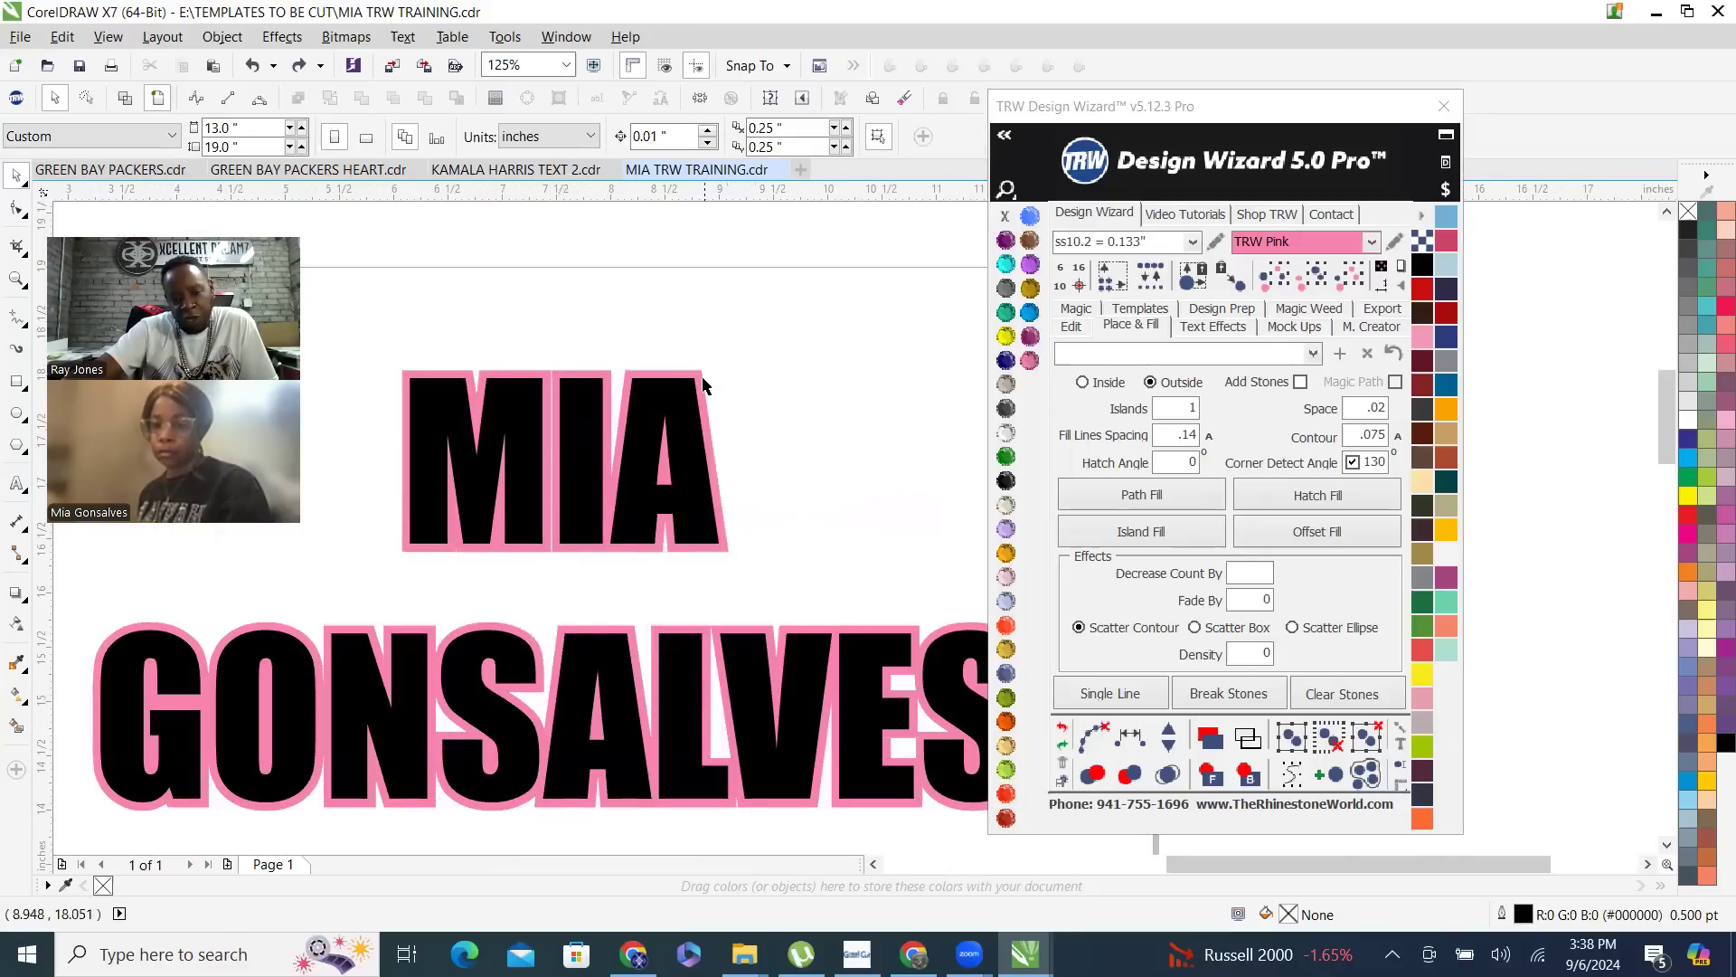
pyautogui.click(703, 385)
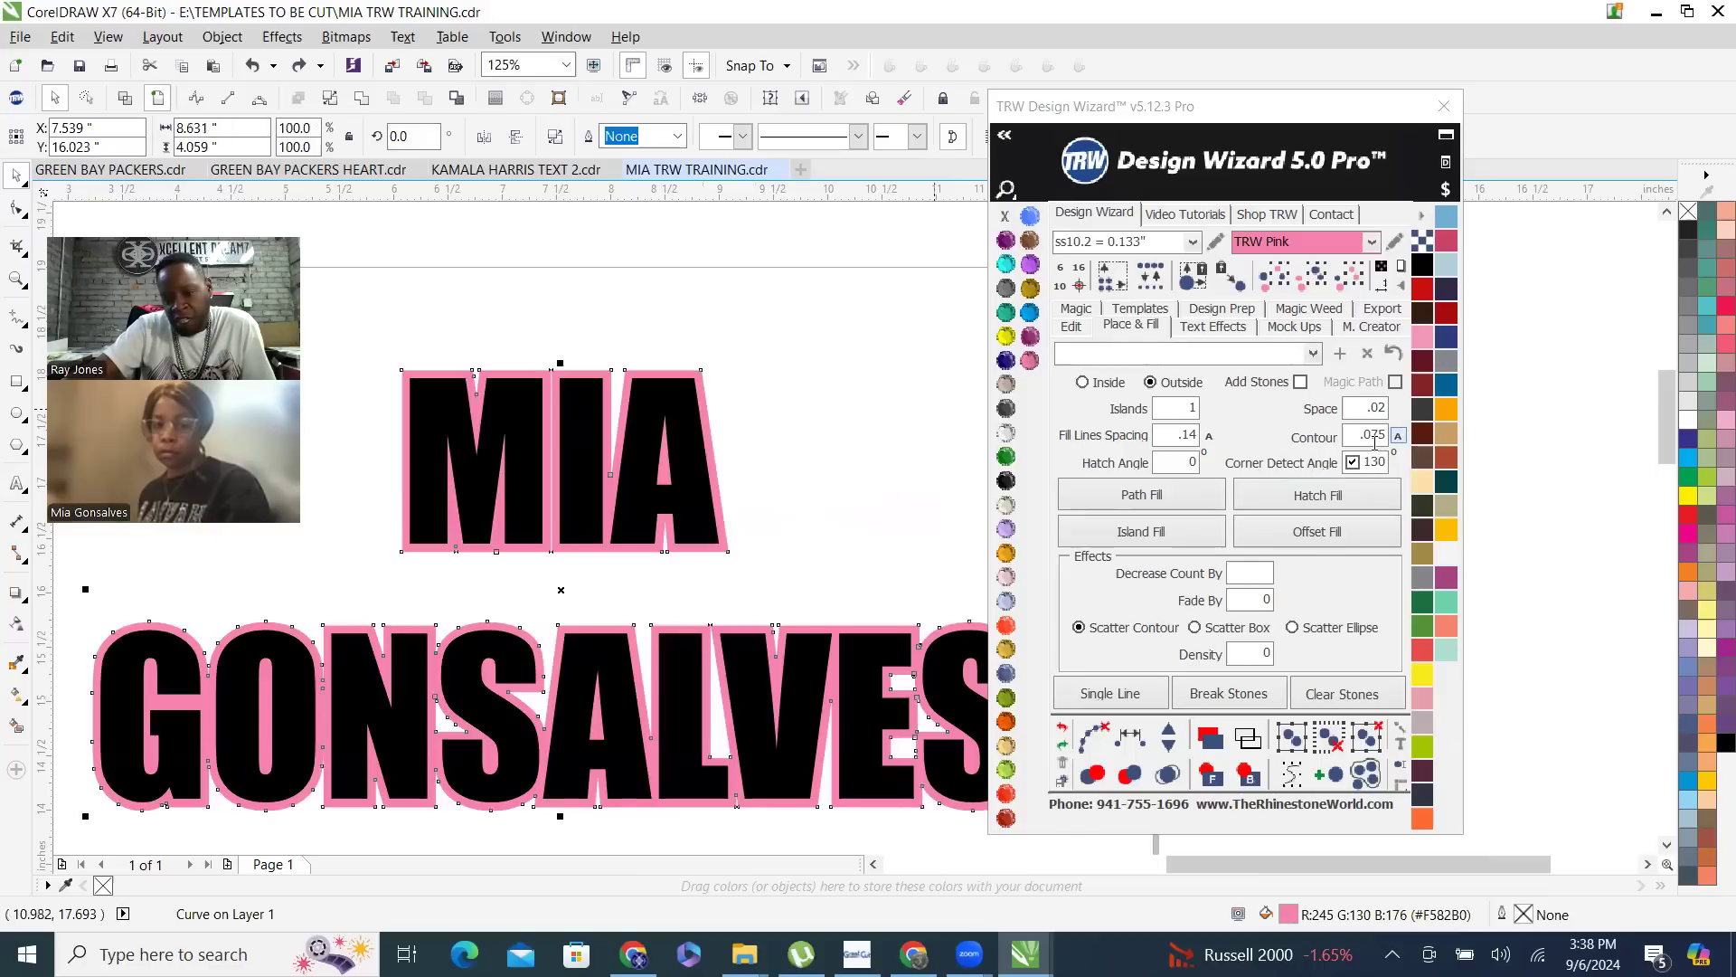
pyautogui.doubleClick(1346, 439)
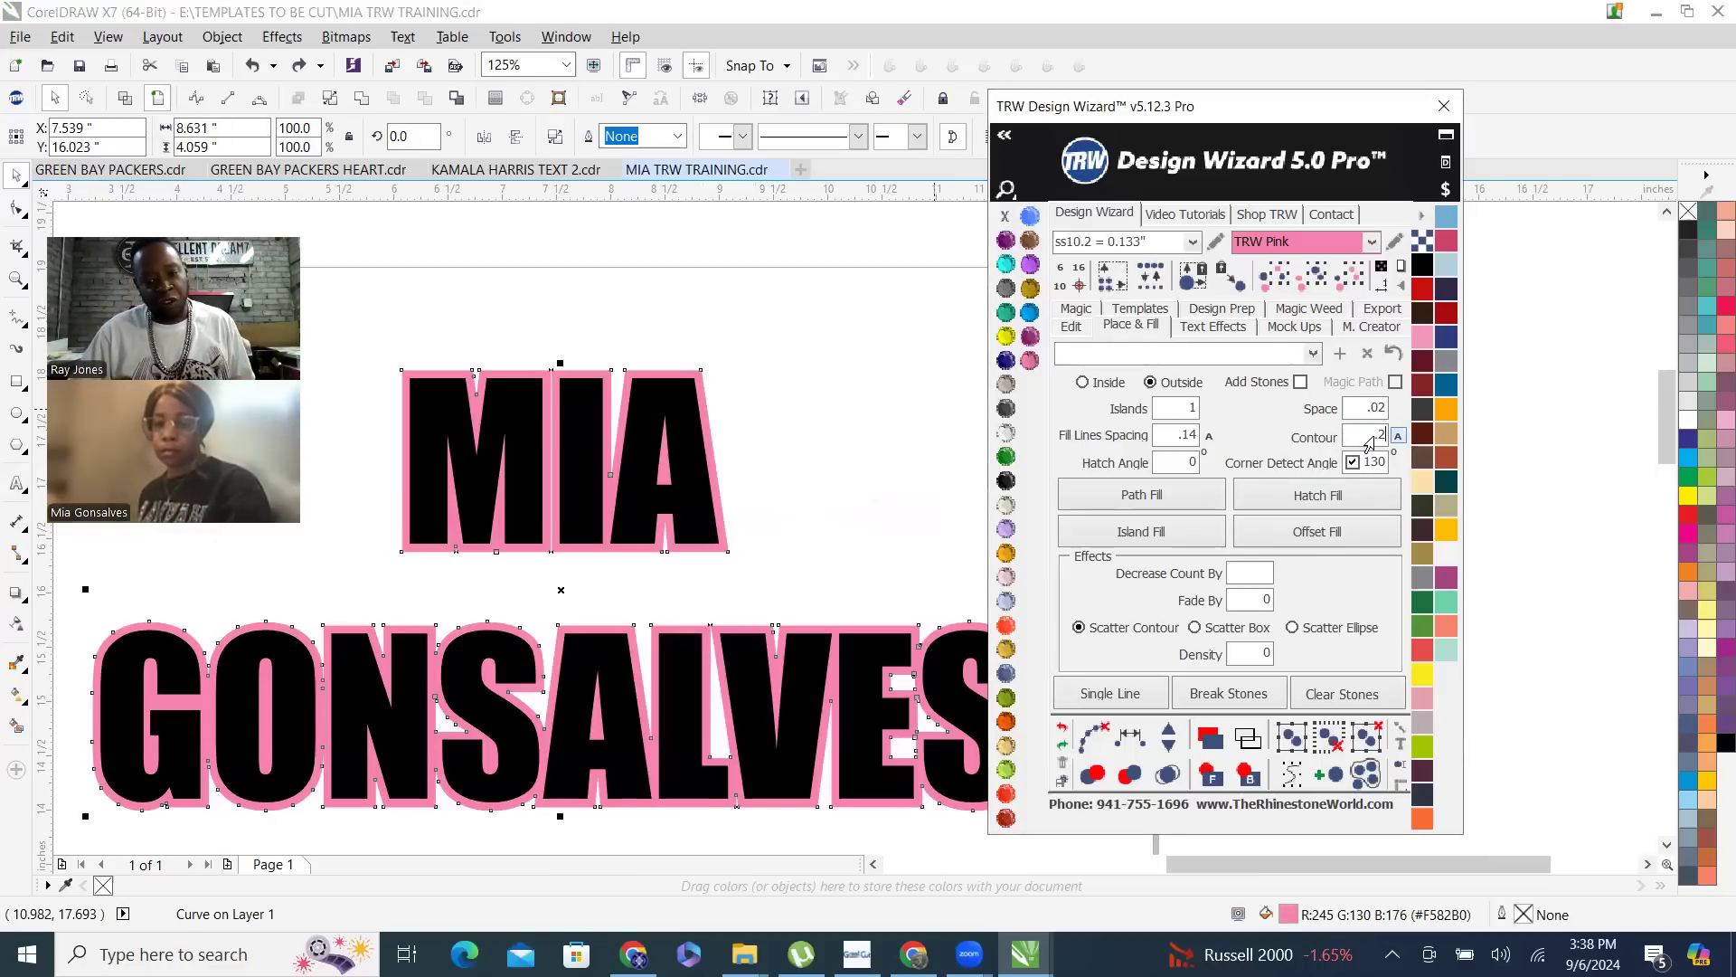
pyautogui.click(1175, 532)
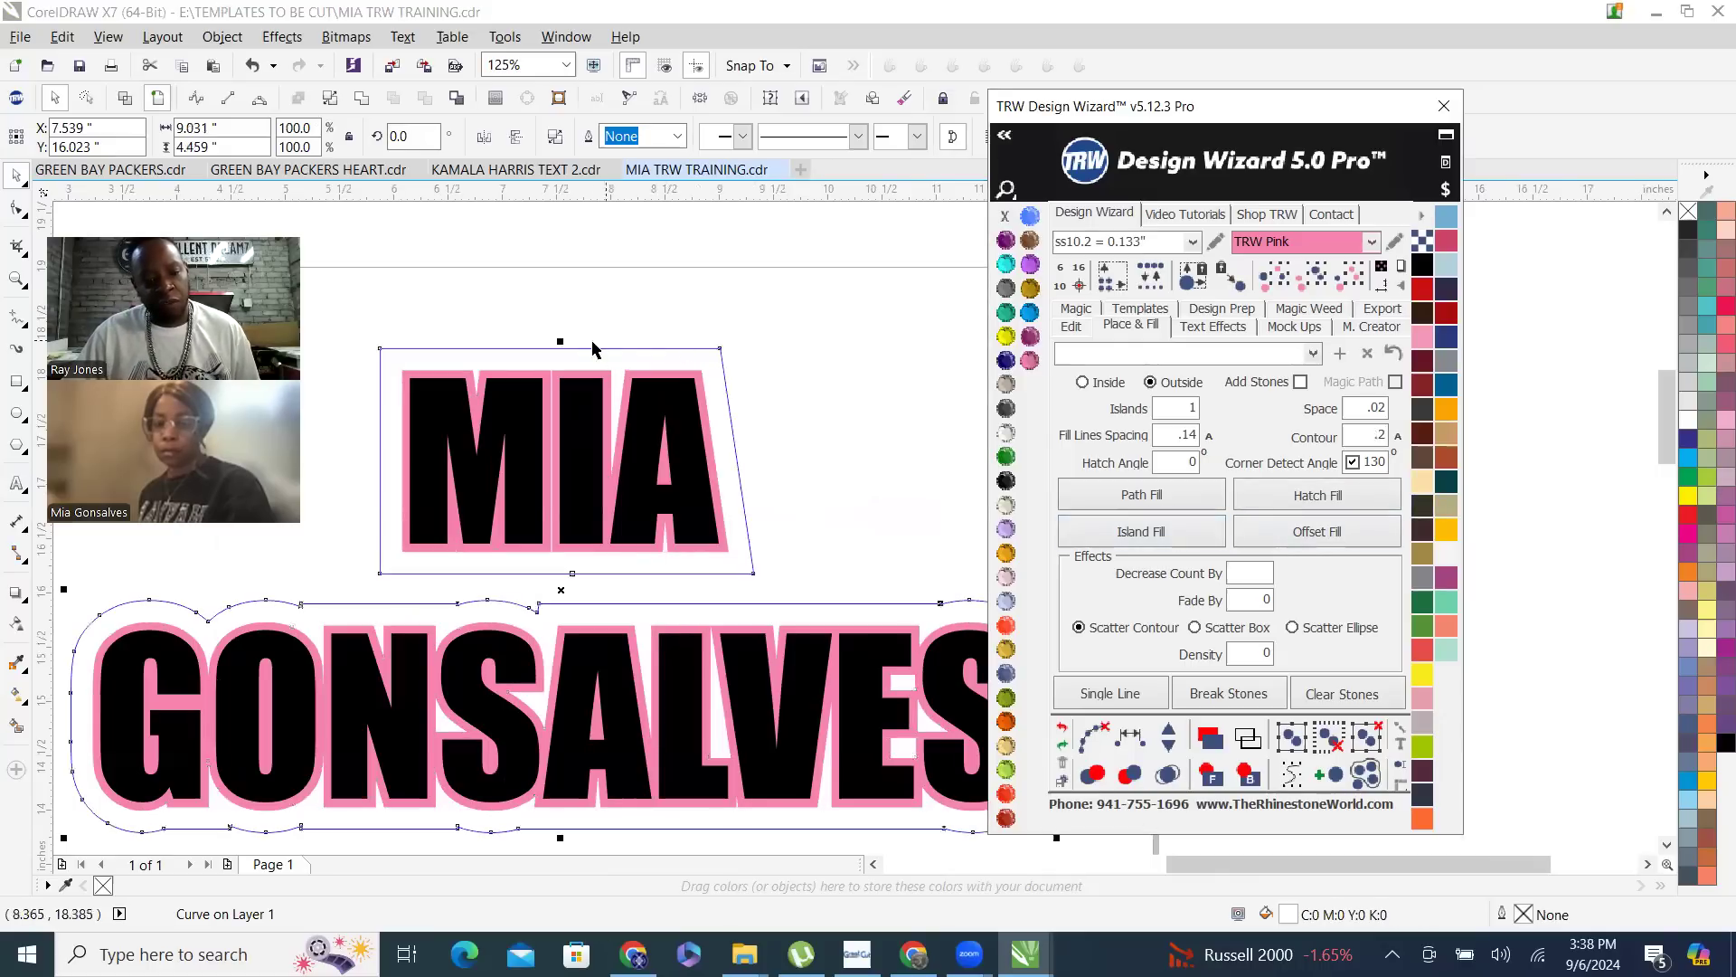
# - Fill the new outer contour with TRW Blue
pyautogui.scroll(-5, 669, 380)
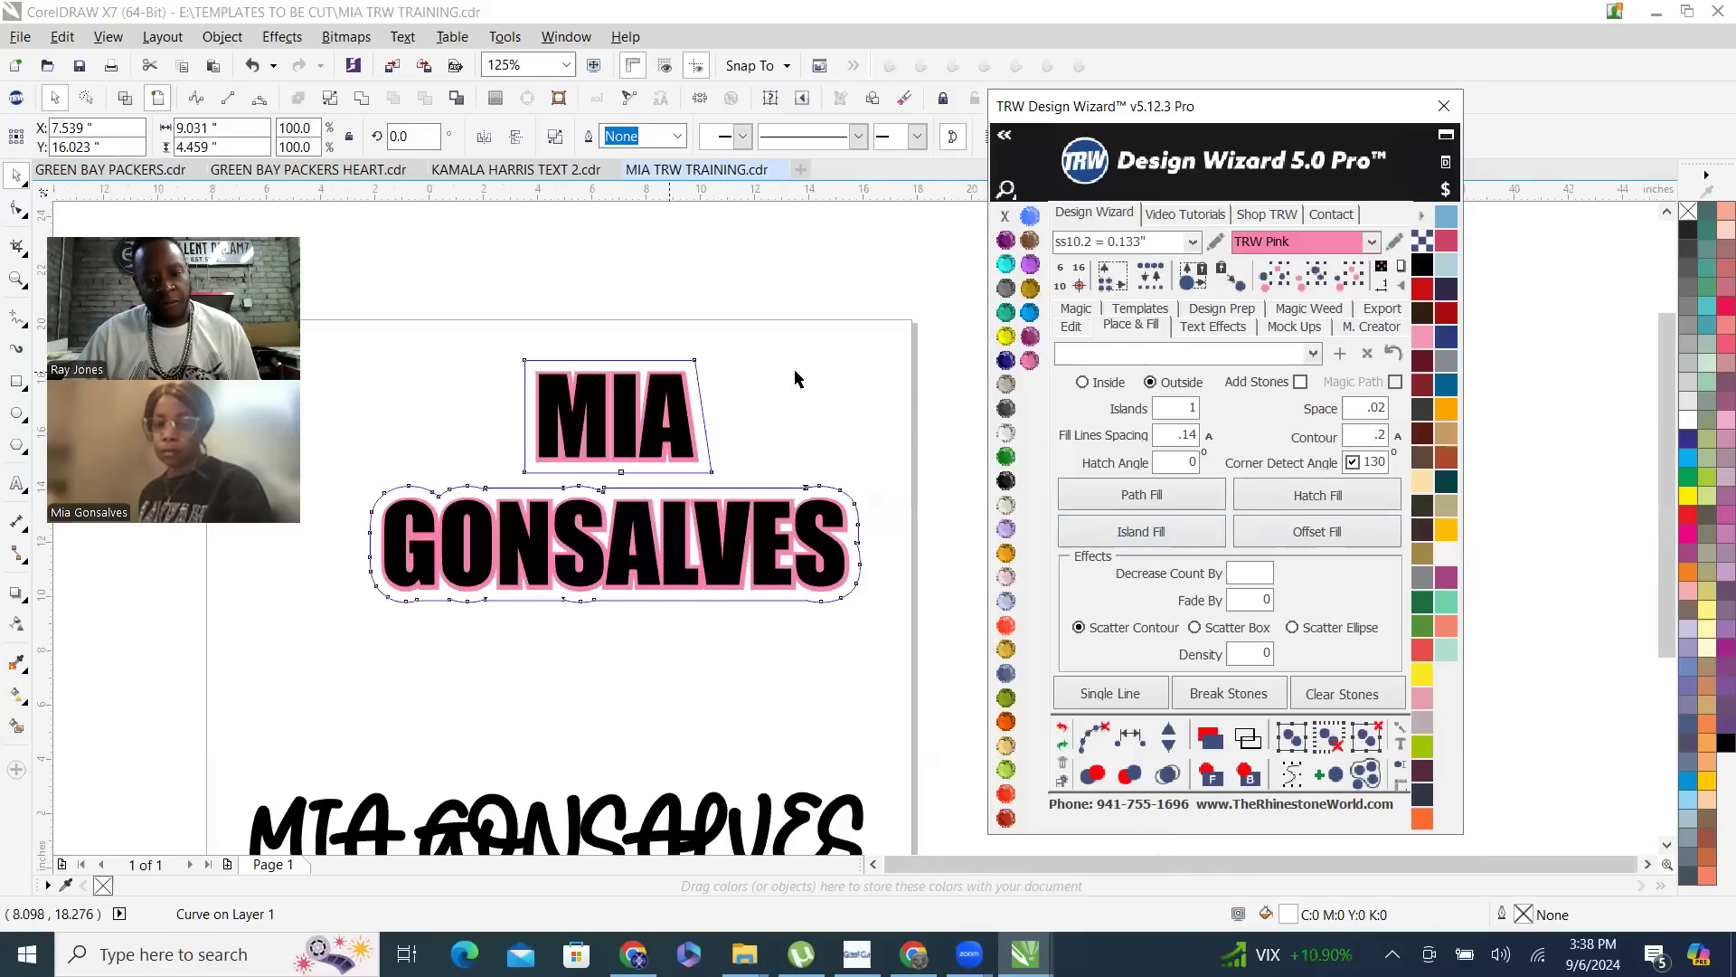
pyautogui.click(1030, 312)
pyautogui.scroll(2, 670, 421)
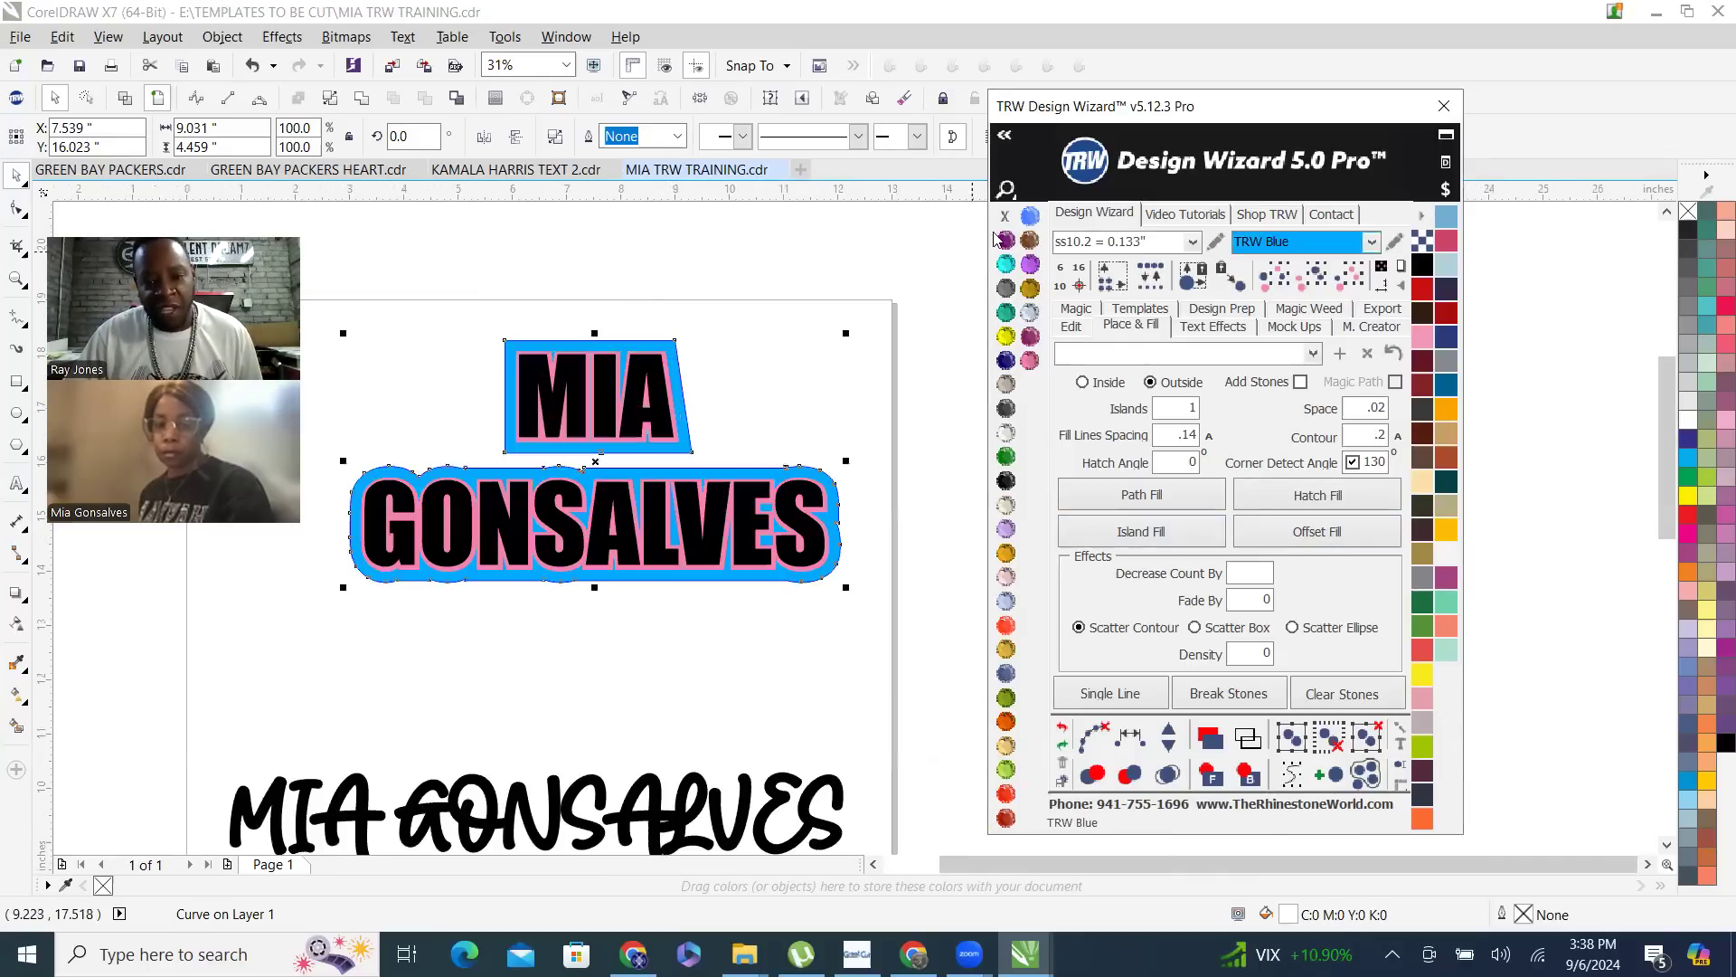
# - Move the black name and the pink contour down off the blue layer, and undo both moves
pyautogui.click(755, 292)
pyautogui.moveTo(630, 409); pyautogui.dragTo(630, 484)
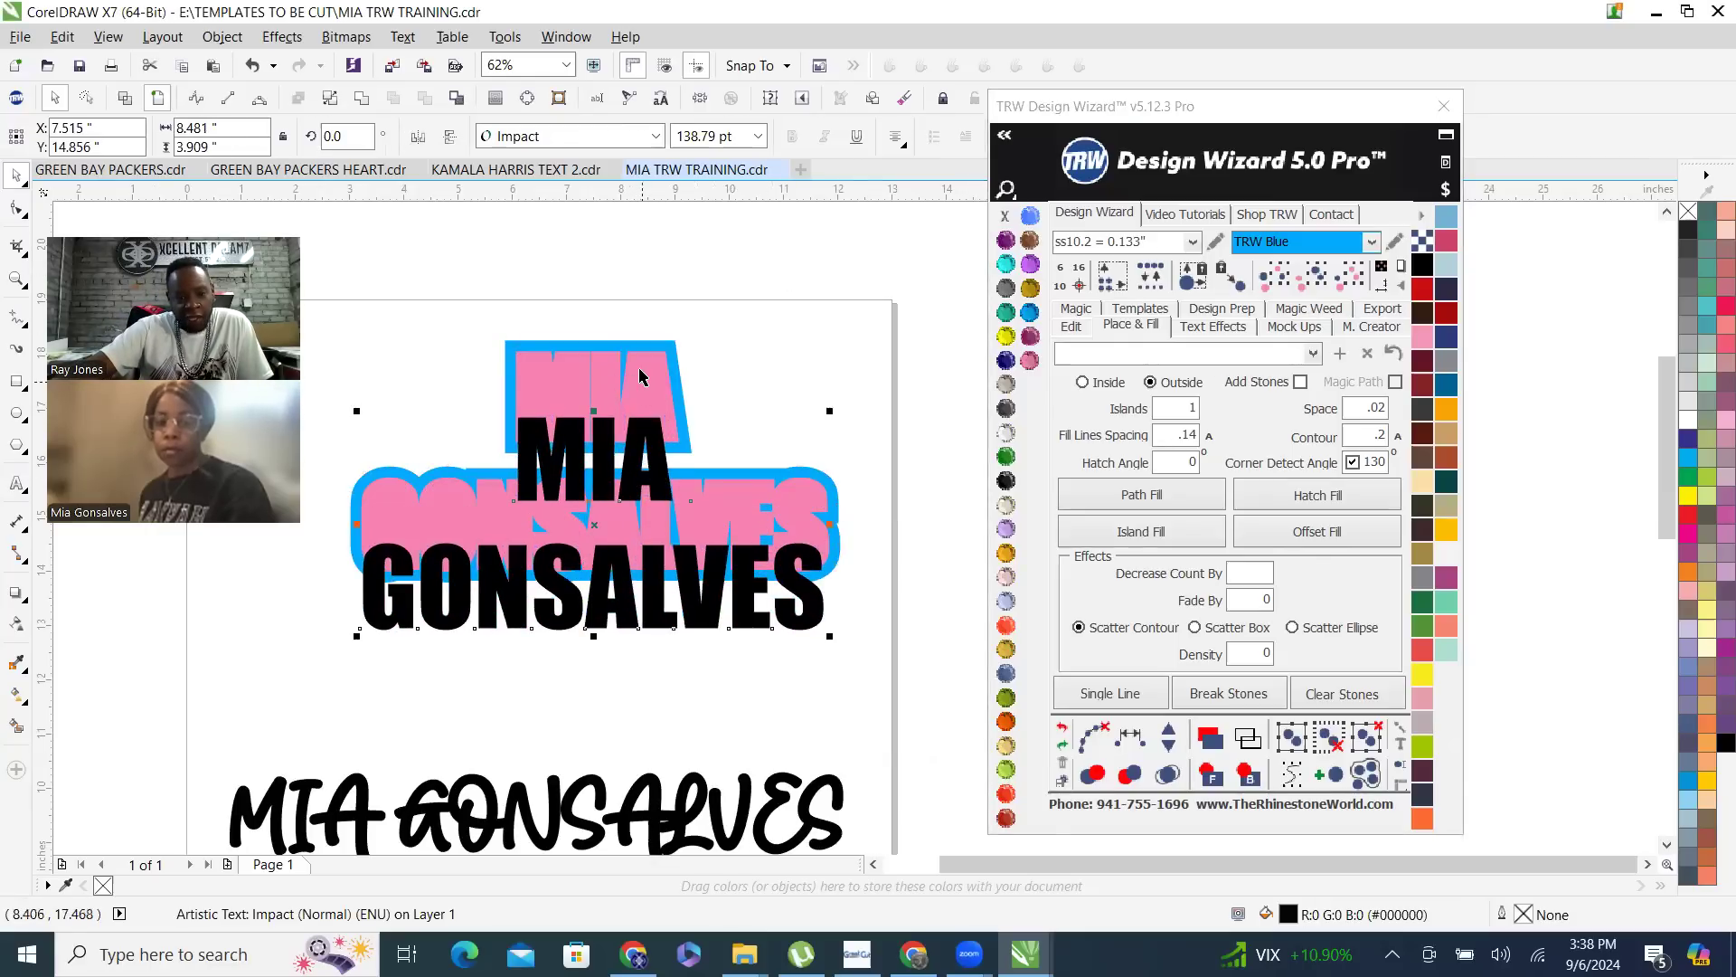
pyautogui.moveTo(638, 361); pyautogui.dragTo(635, 412)
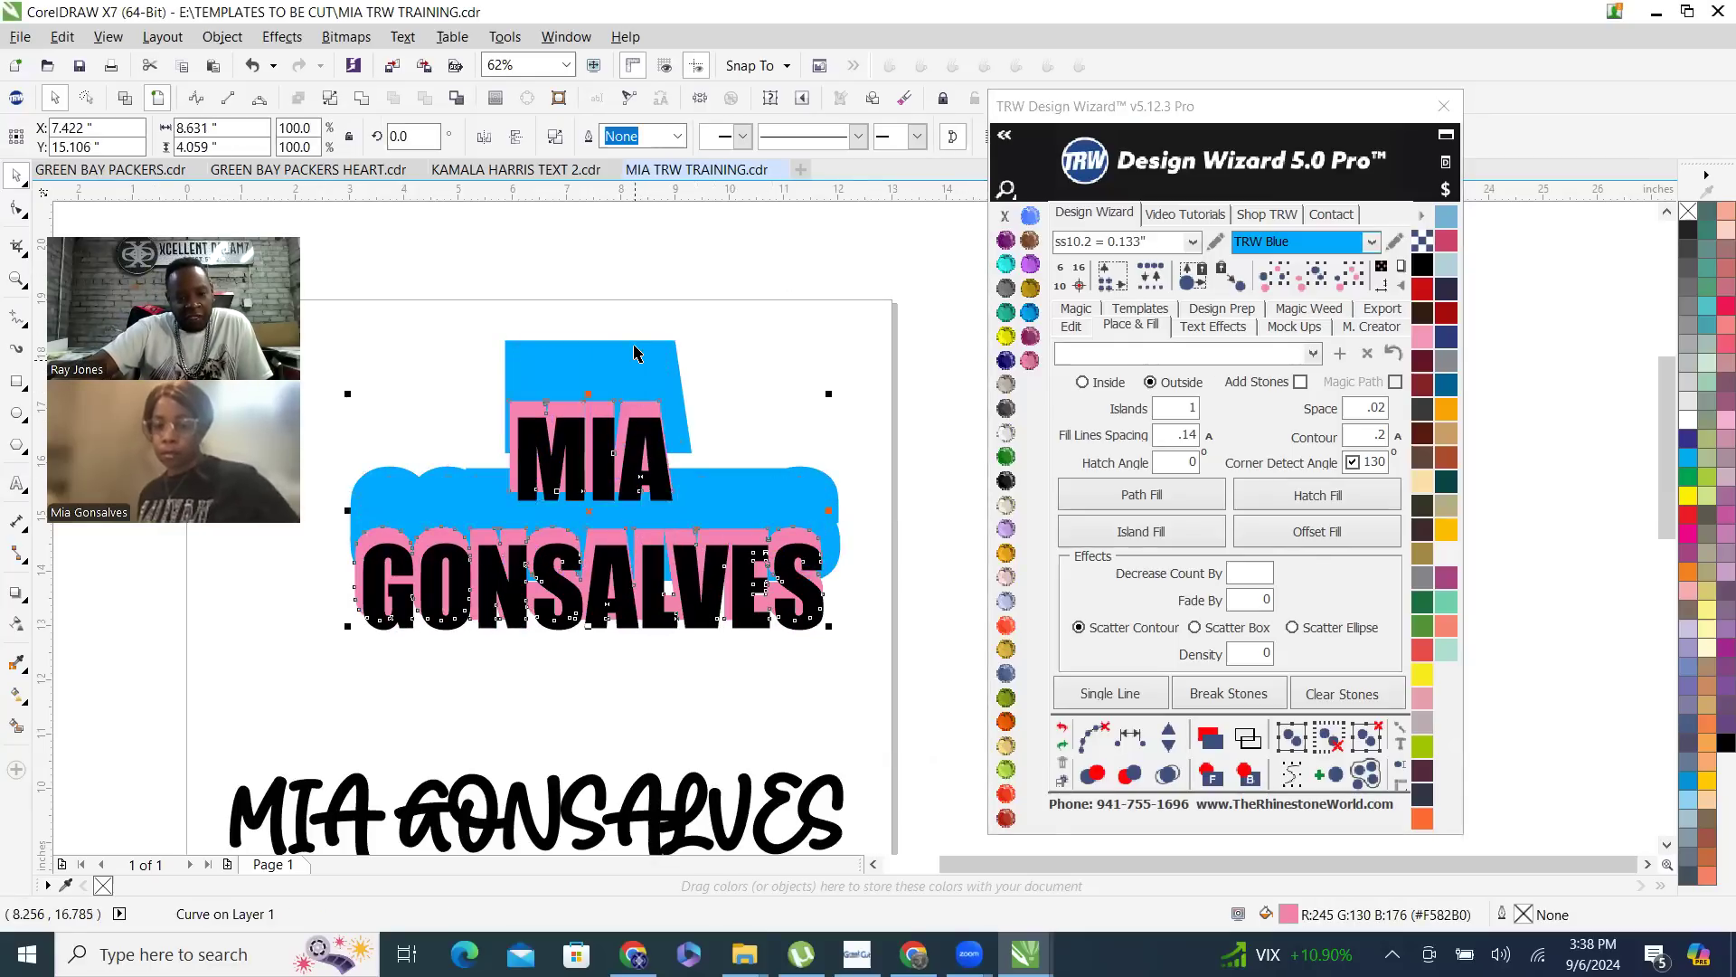
pyautogui.hotkey('ctrl', 'z')
pyautogui.hotkey('ctrl', 'z')
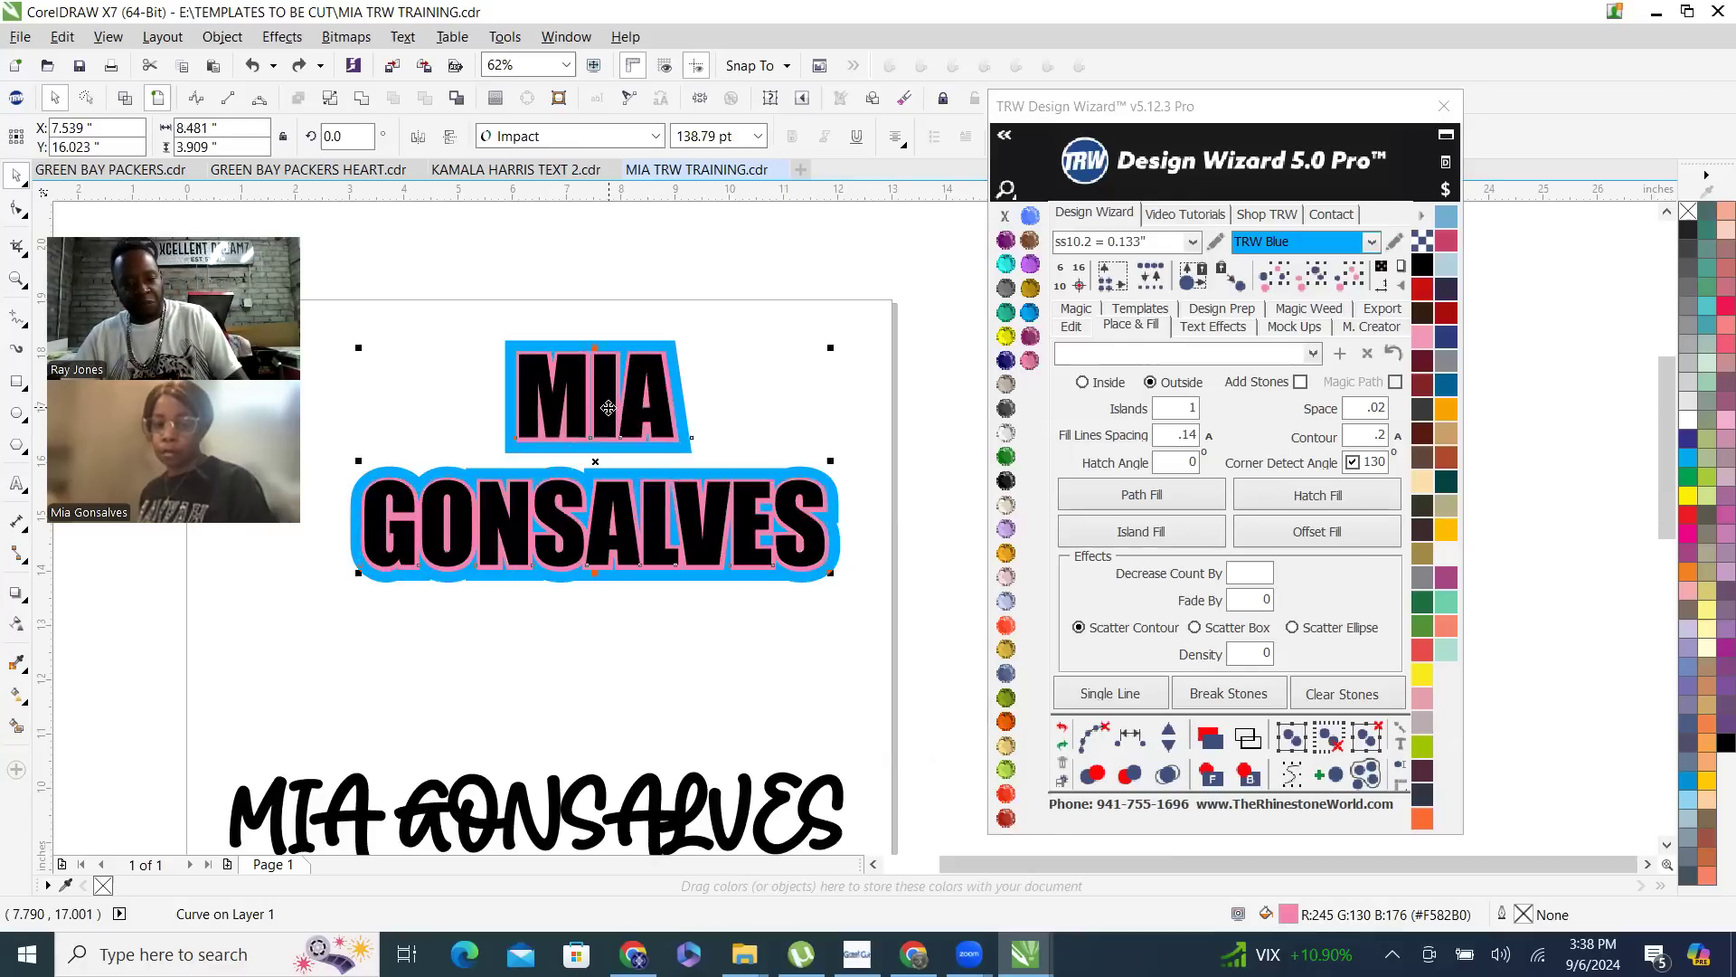
pyautogui.click(707, 376)
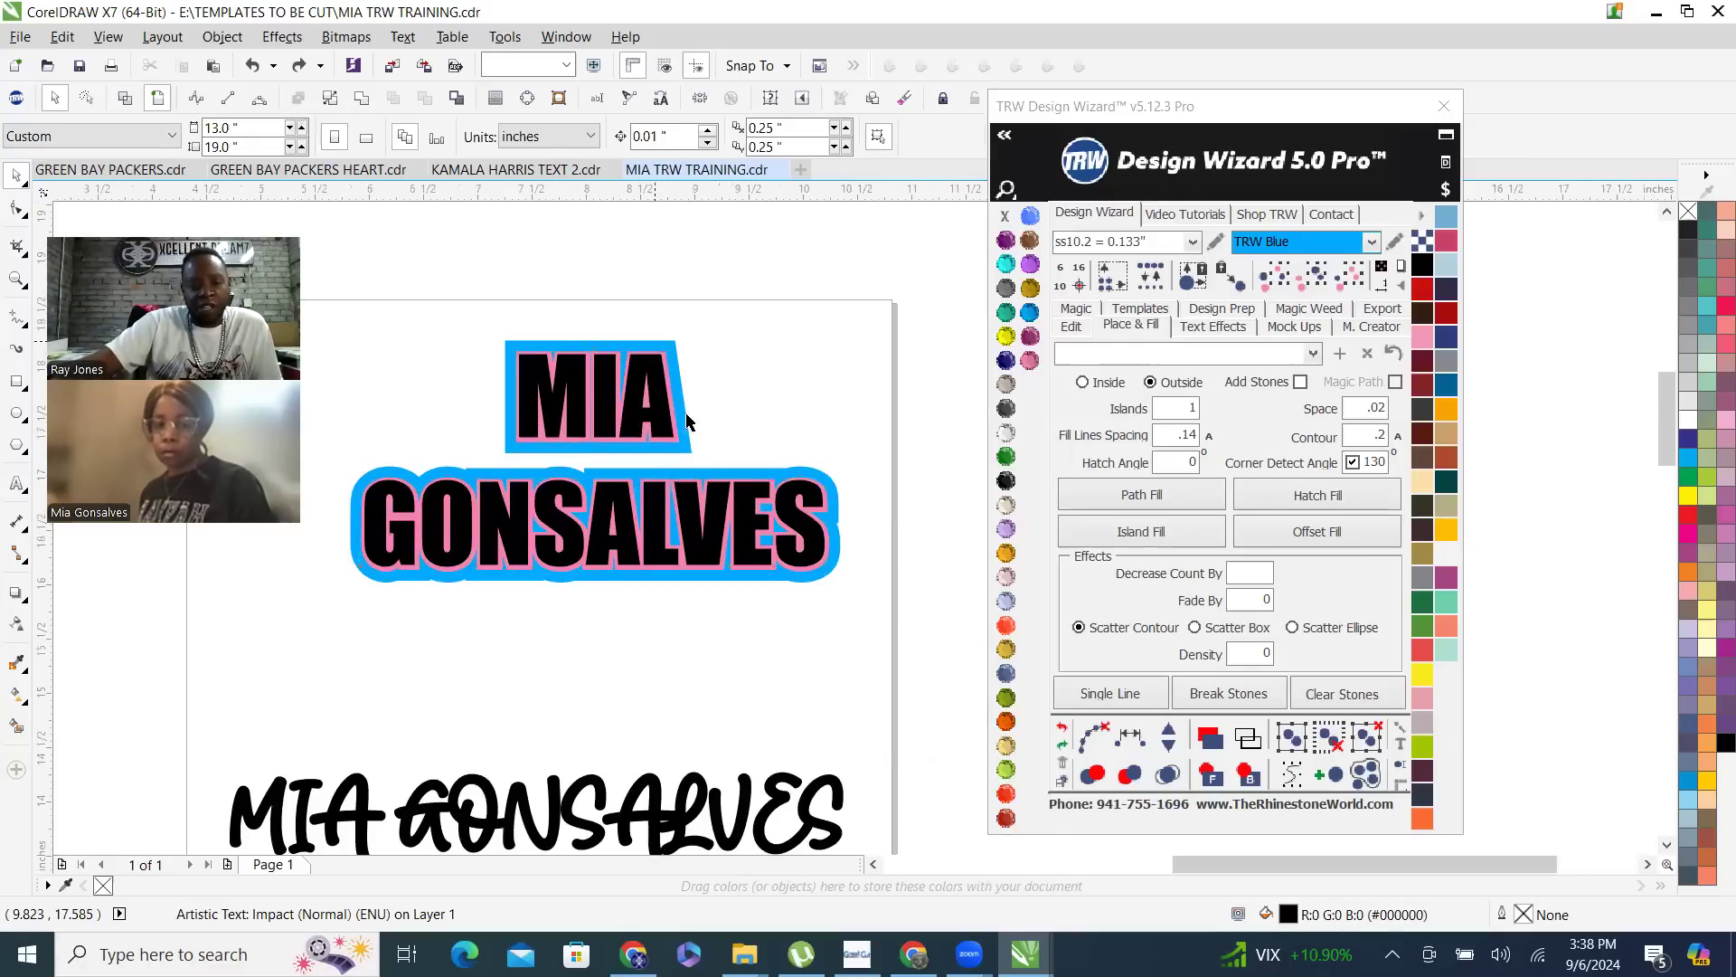
pyautogui.scroll(2, 681, 403)
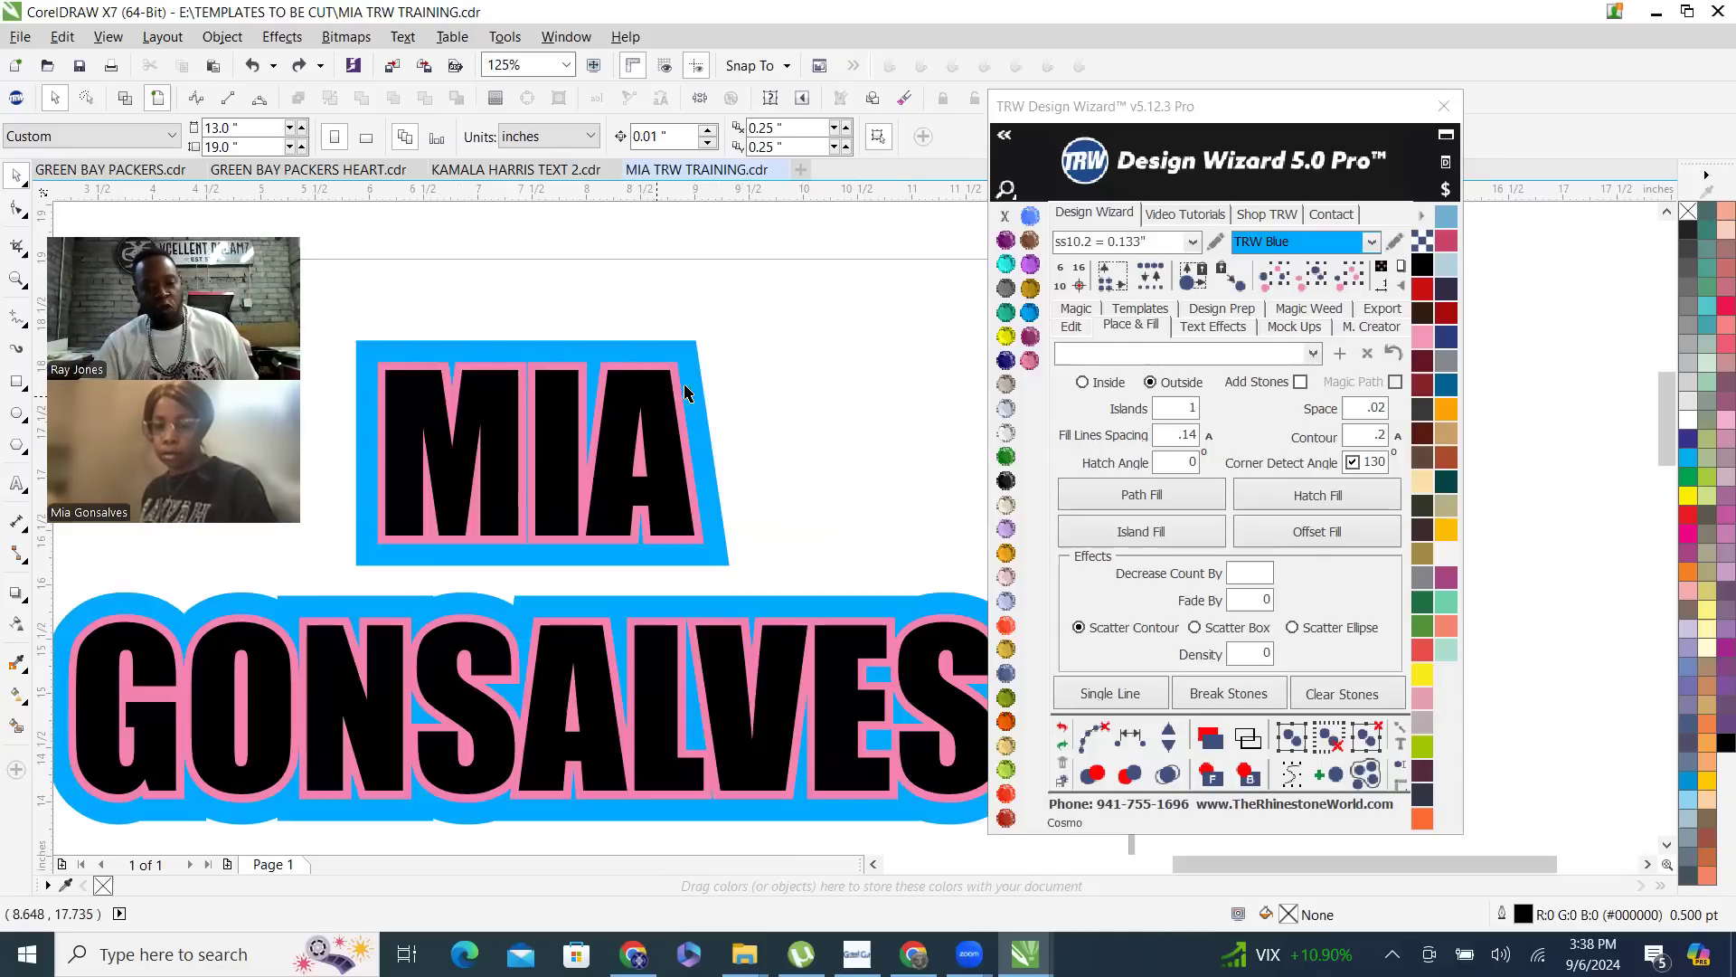
pyautogui.scroll(-2, 697, 366)
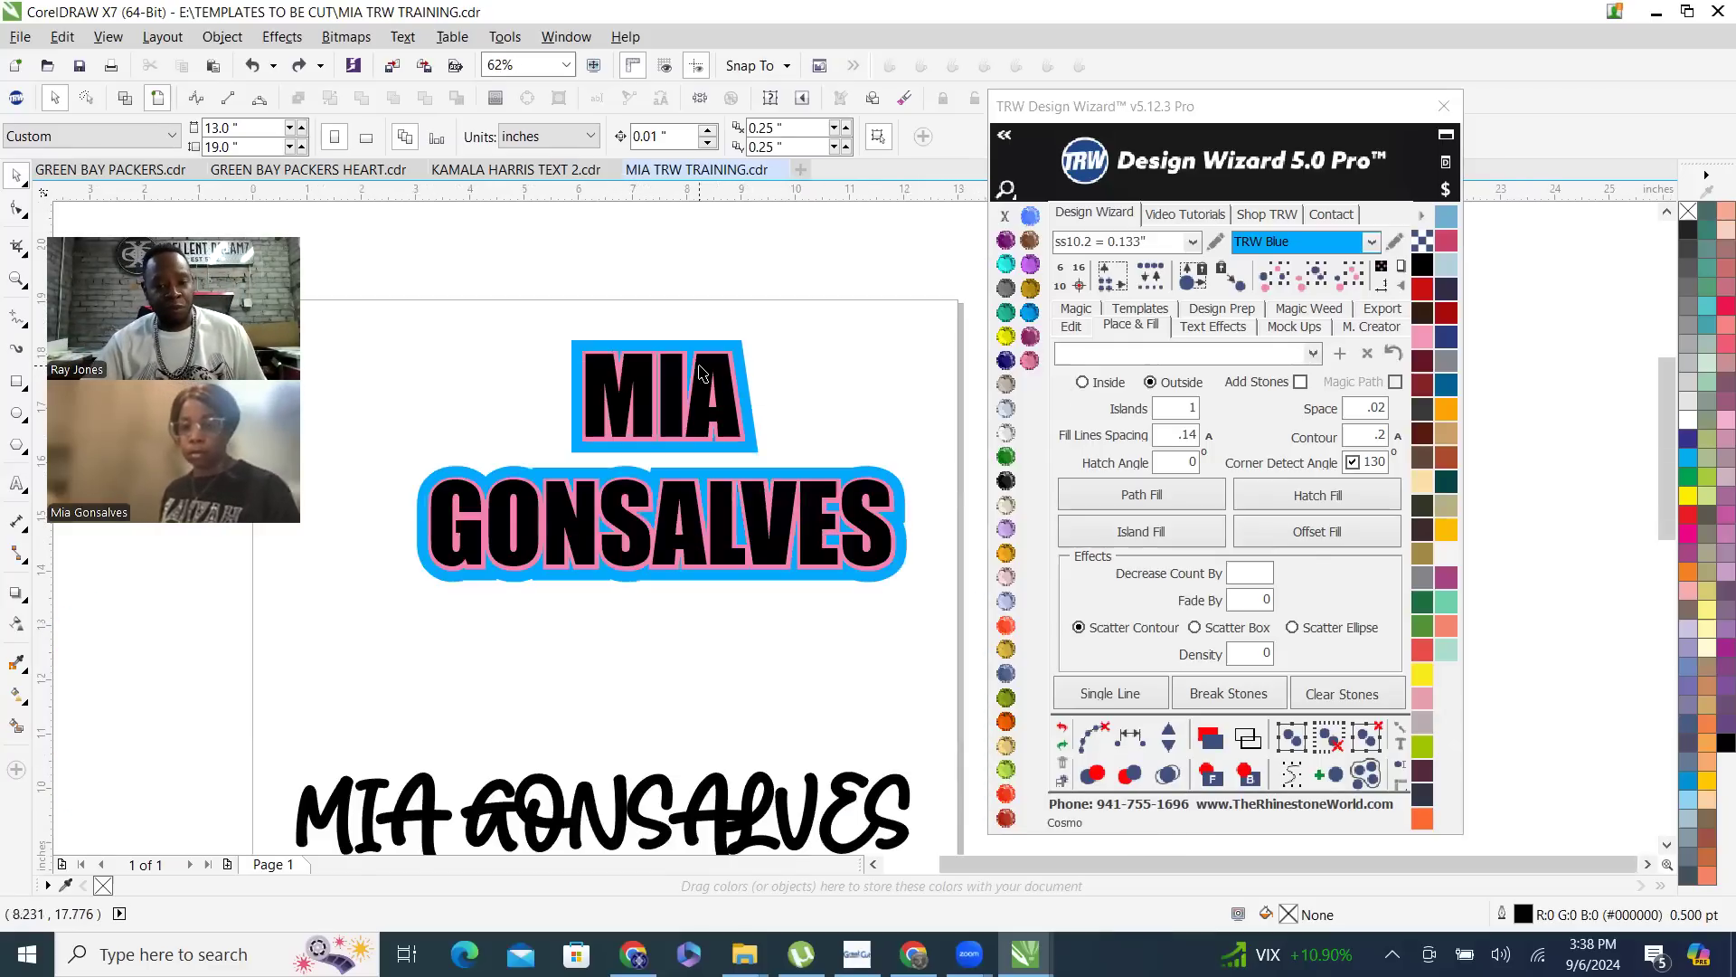
pyautogui.scroll(2, 684, 411)
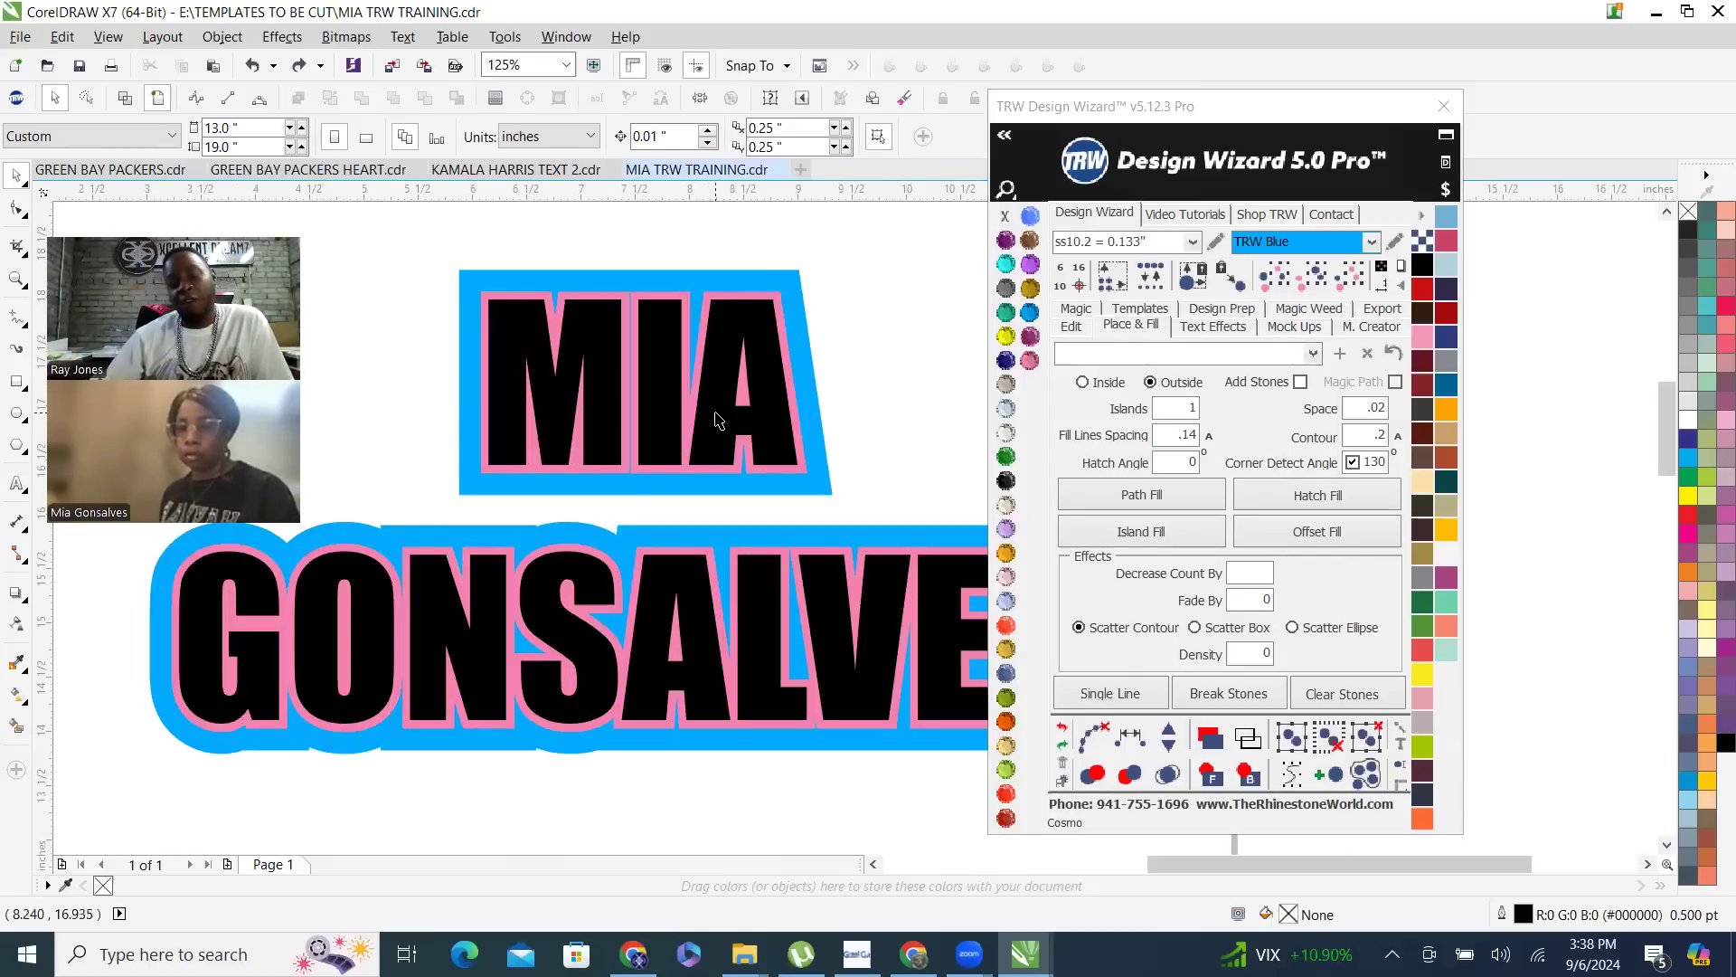
# - Move the black two-line name down off the pink contour to expose the solid layers, and undo the move
pyautogui.moveTo(718, 420); pyautogui.dragTo(721, 502)
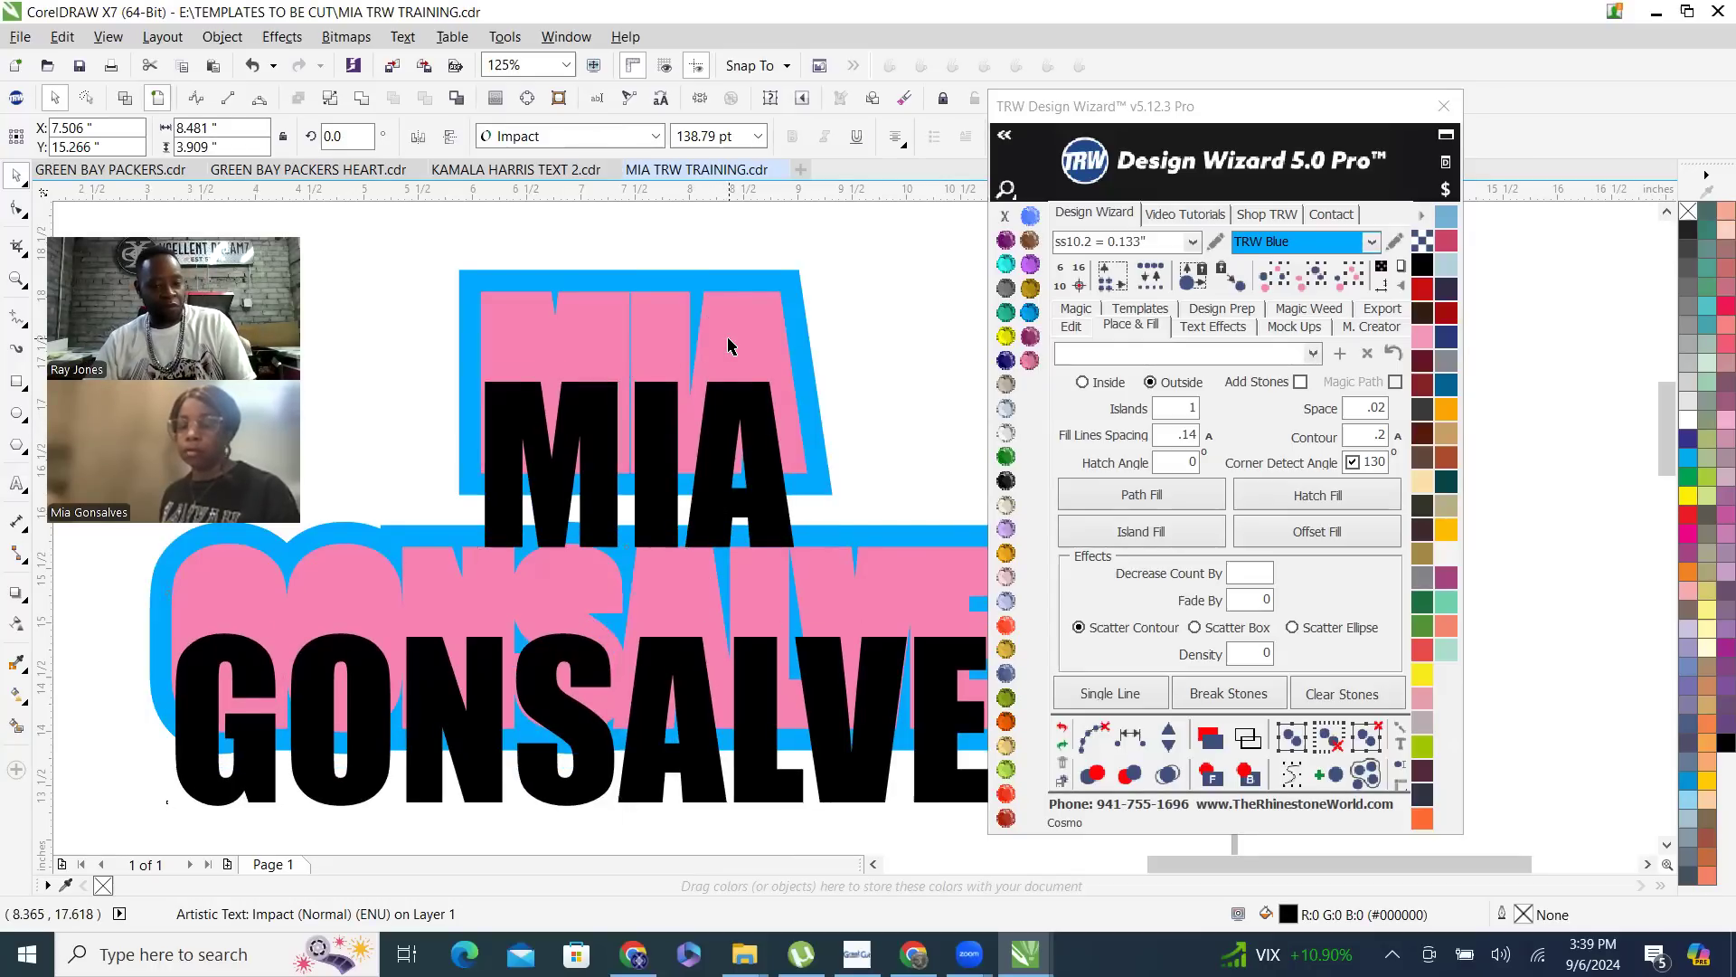
pyautogui.hotkey('ctrl', 'z')
pyautogui.click(874, 341)
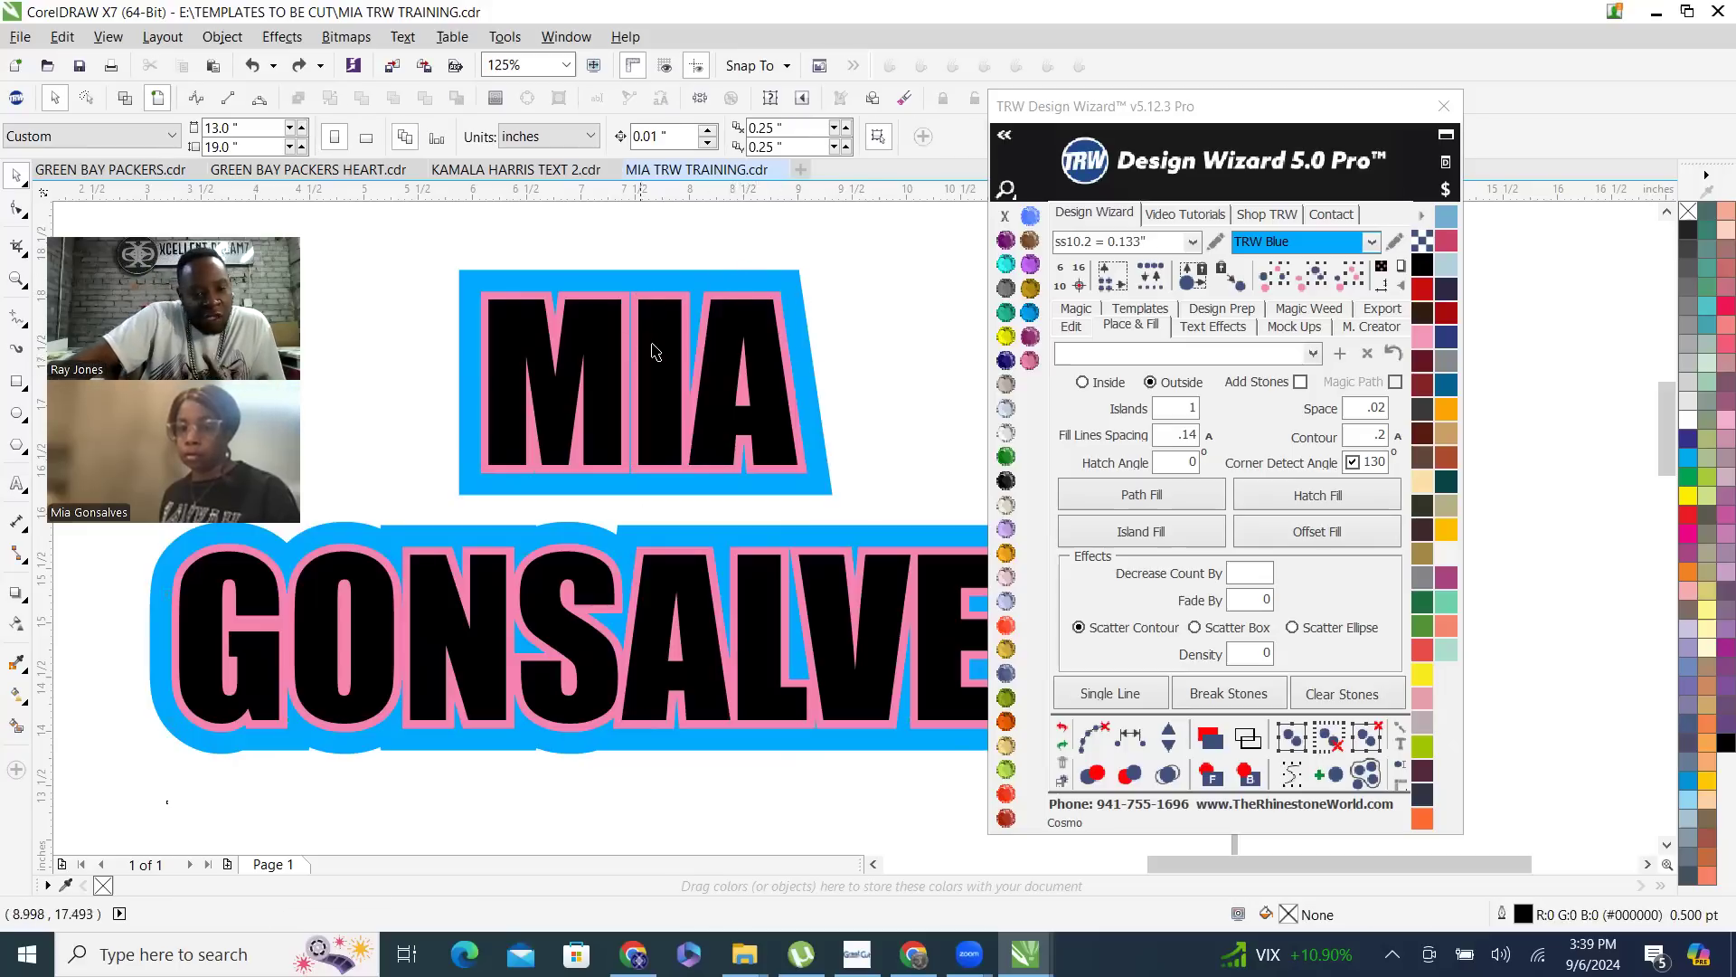
# - Trim the blue outer contour using the pink contour as the cutting shape
pyautogui.click(690, 375)
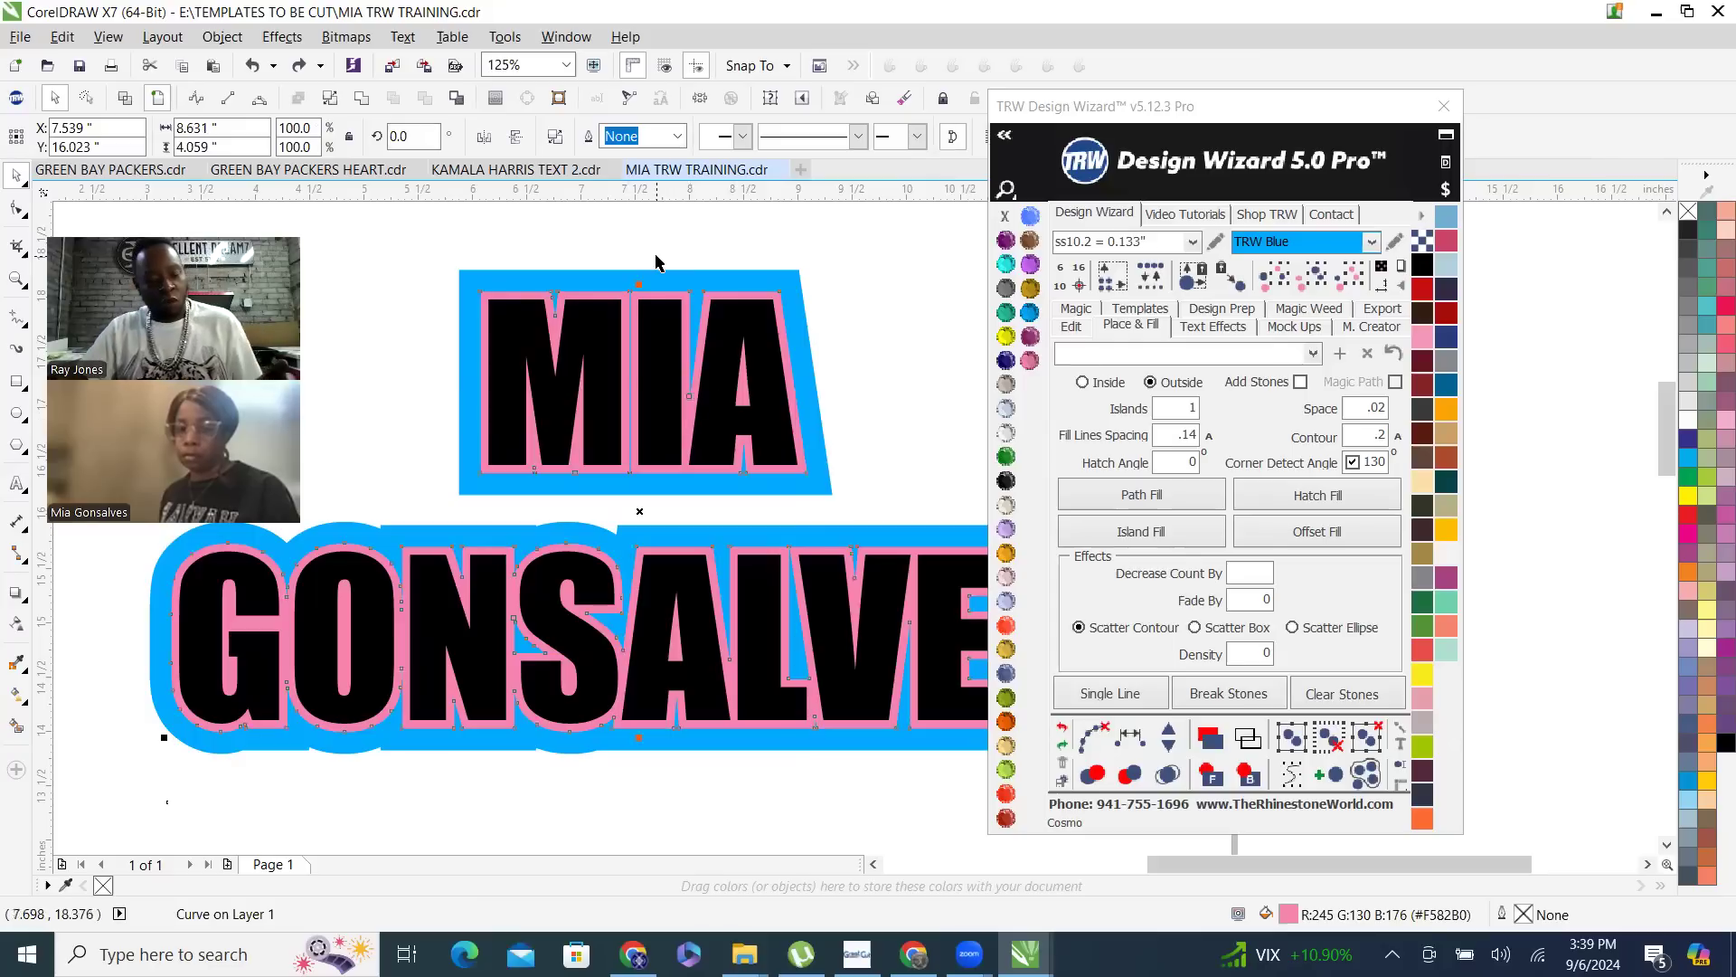
pyautogui.click(697, 286)
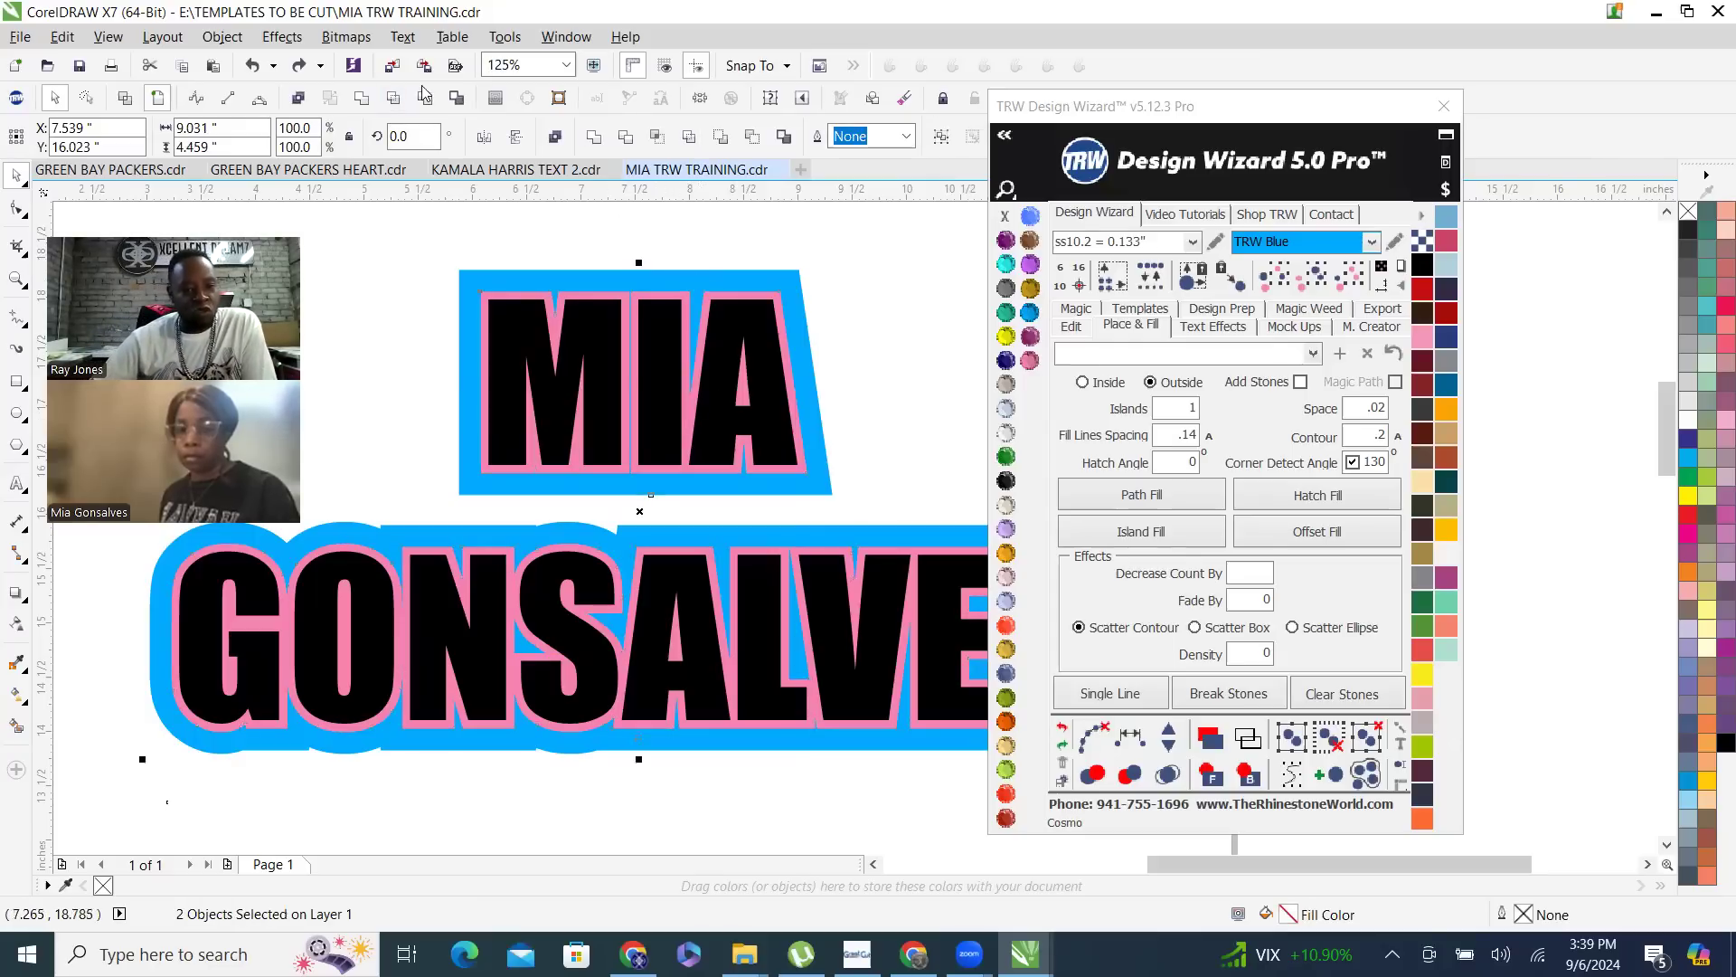
pyautogui.click(424, 99)
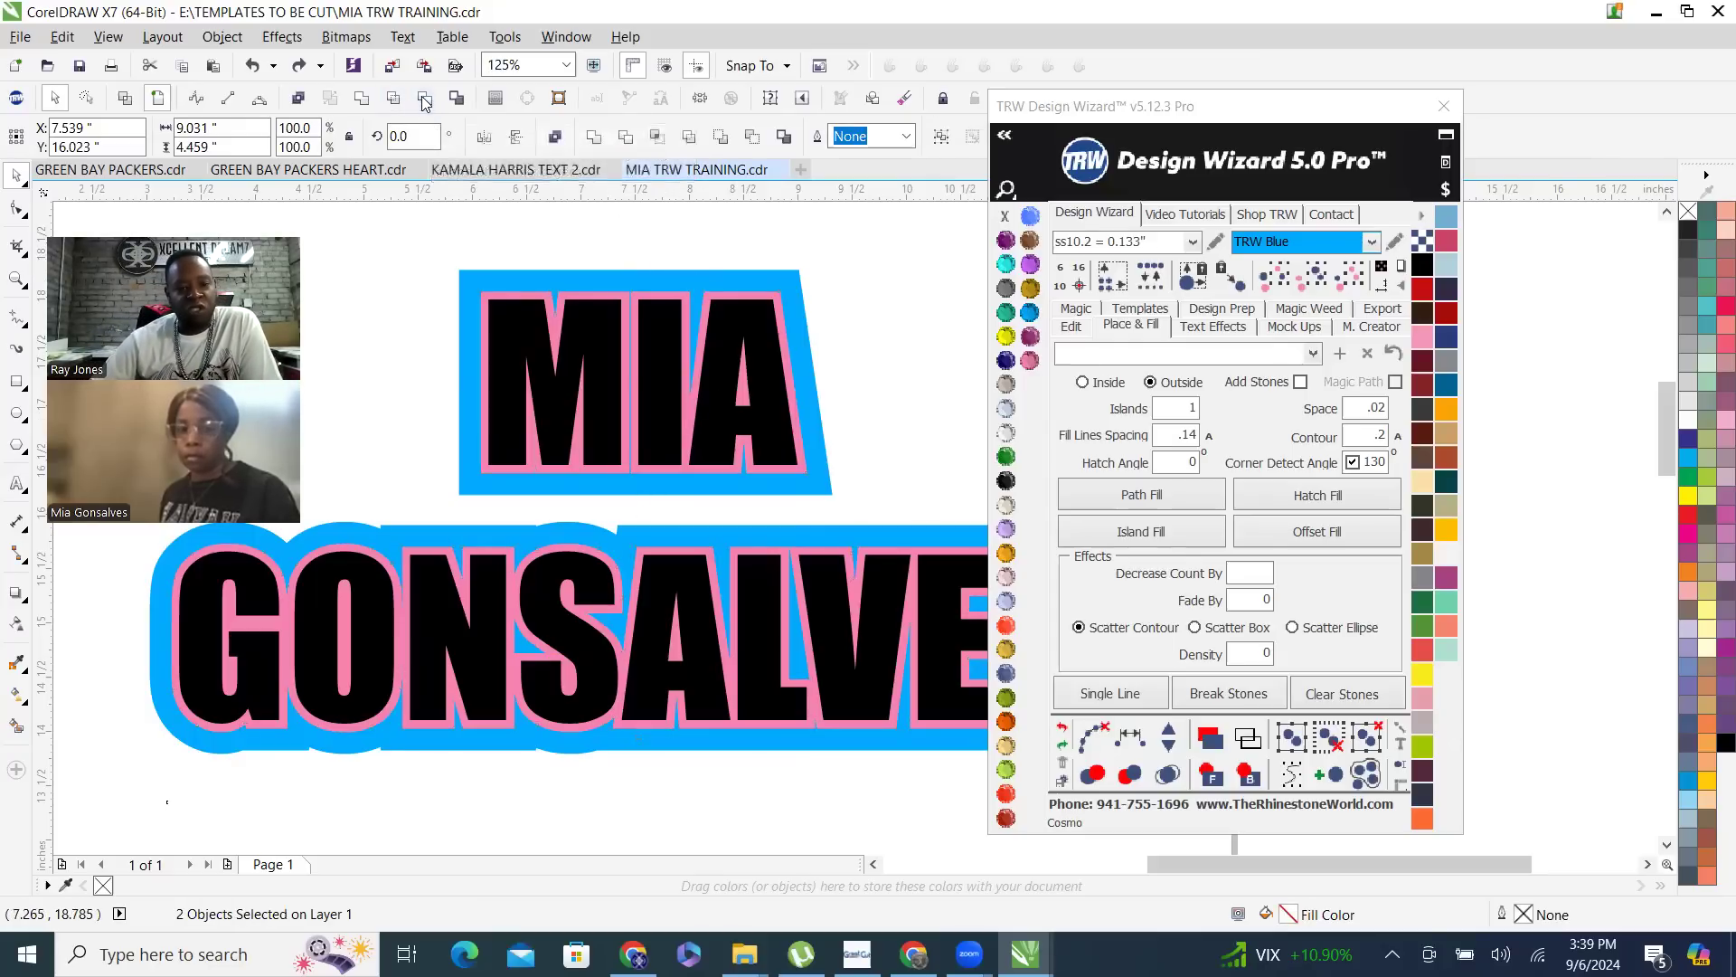
# - Move the trimmed blue contour away from the name to check the cutout, and undo the move
pyautogui.scroll(-1, 758, 359)
pyautogui.moveTo(776, 323); pyautogui.dragTo(438, 496)
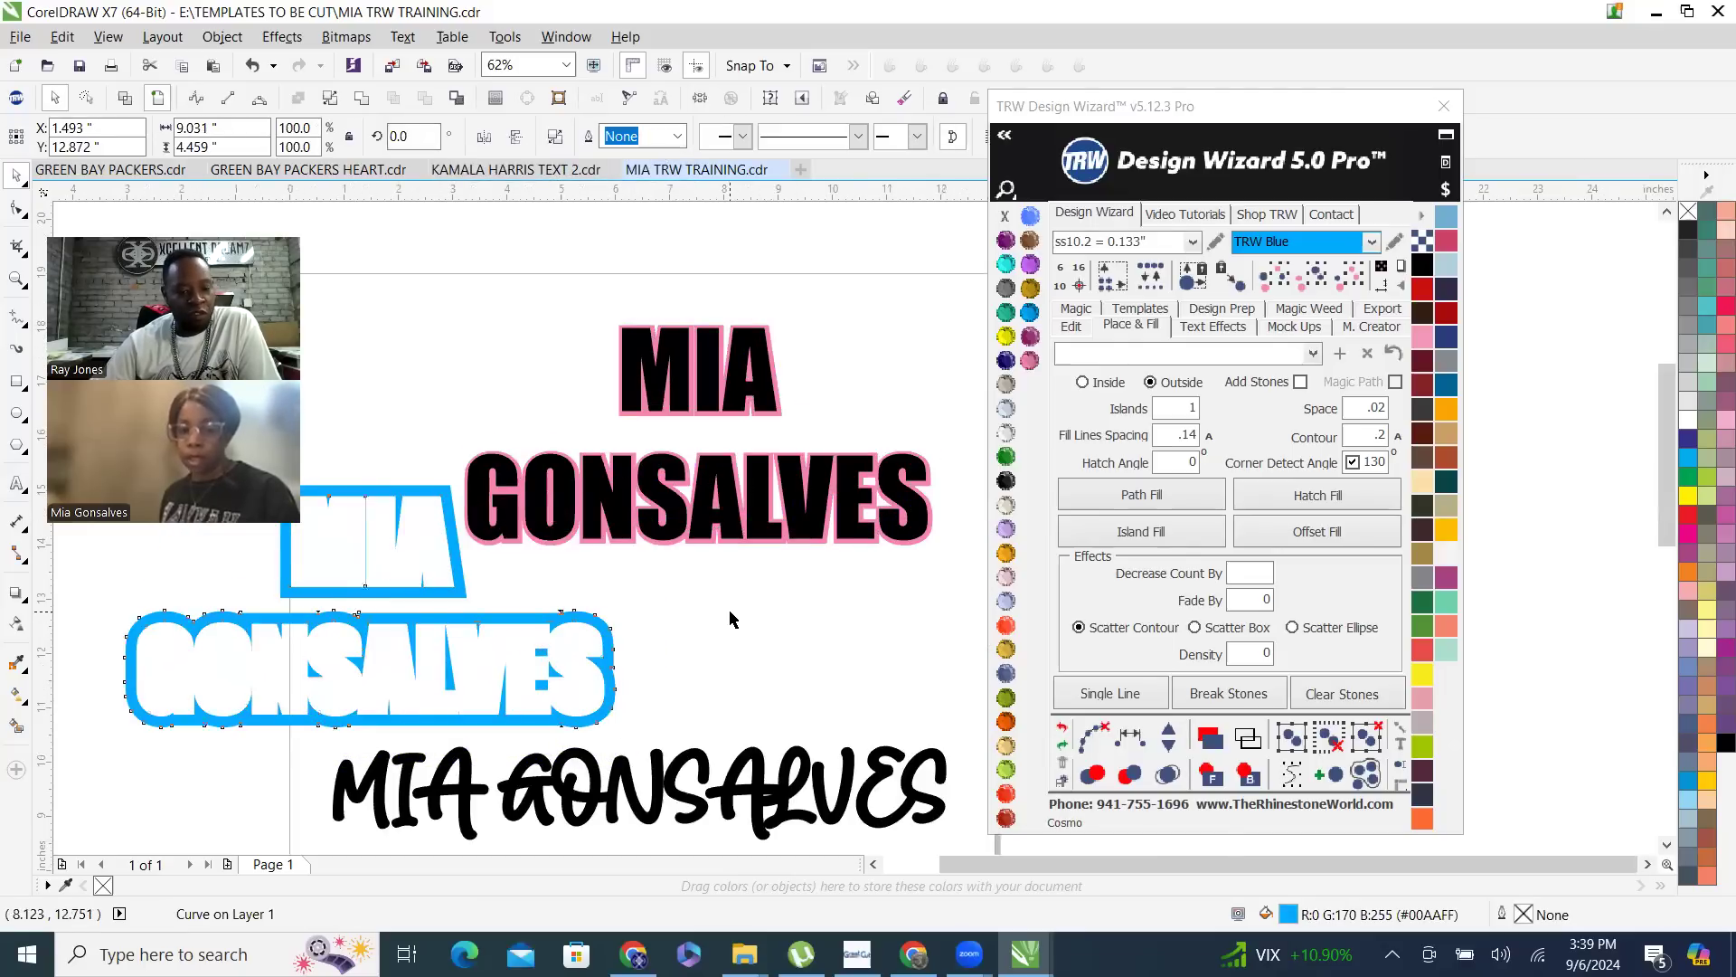
pyautogui.click(631, 658)
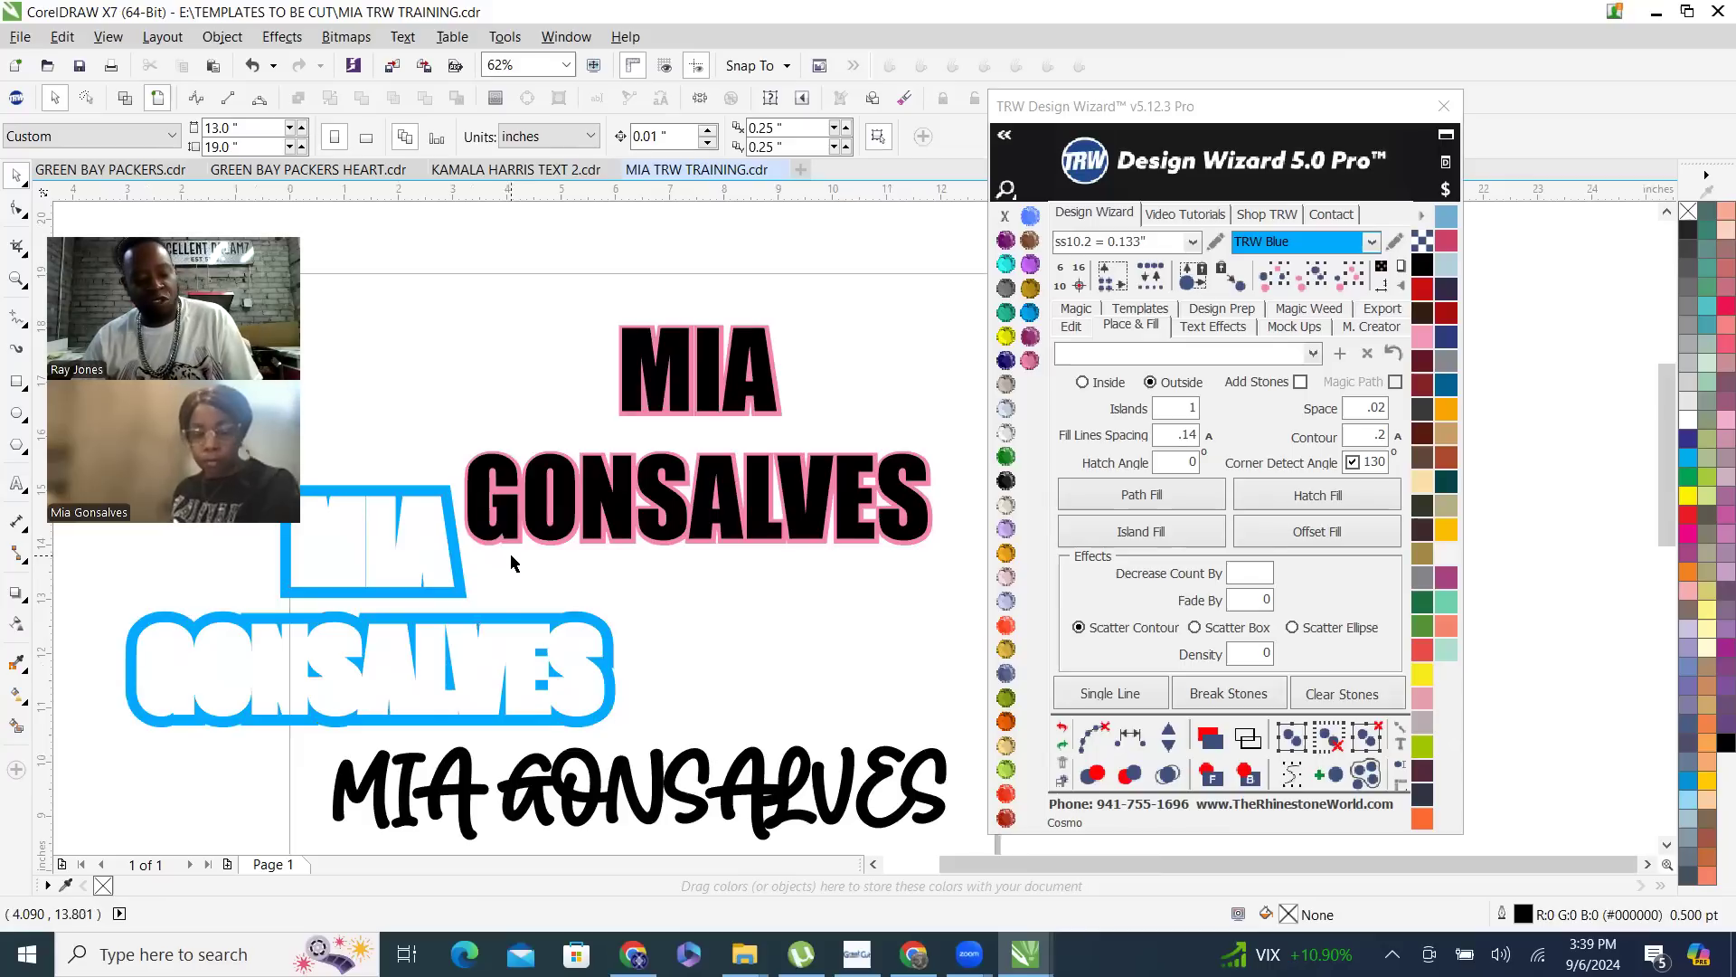
pyautogui.hotkey('ctrl', 'z')
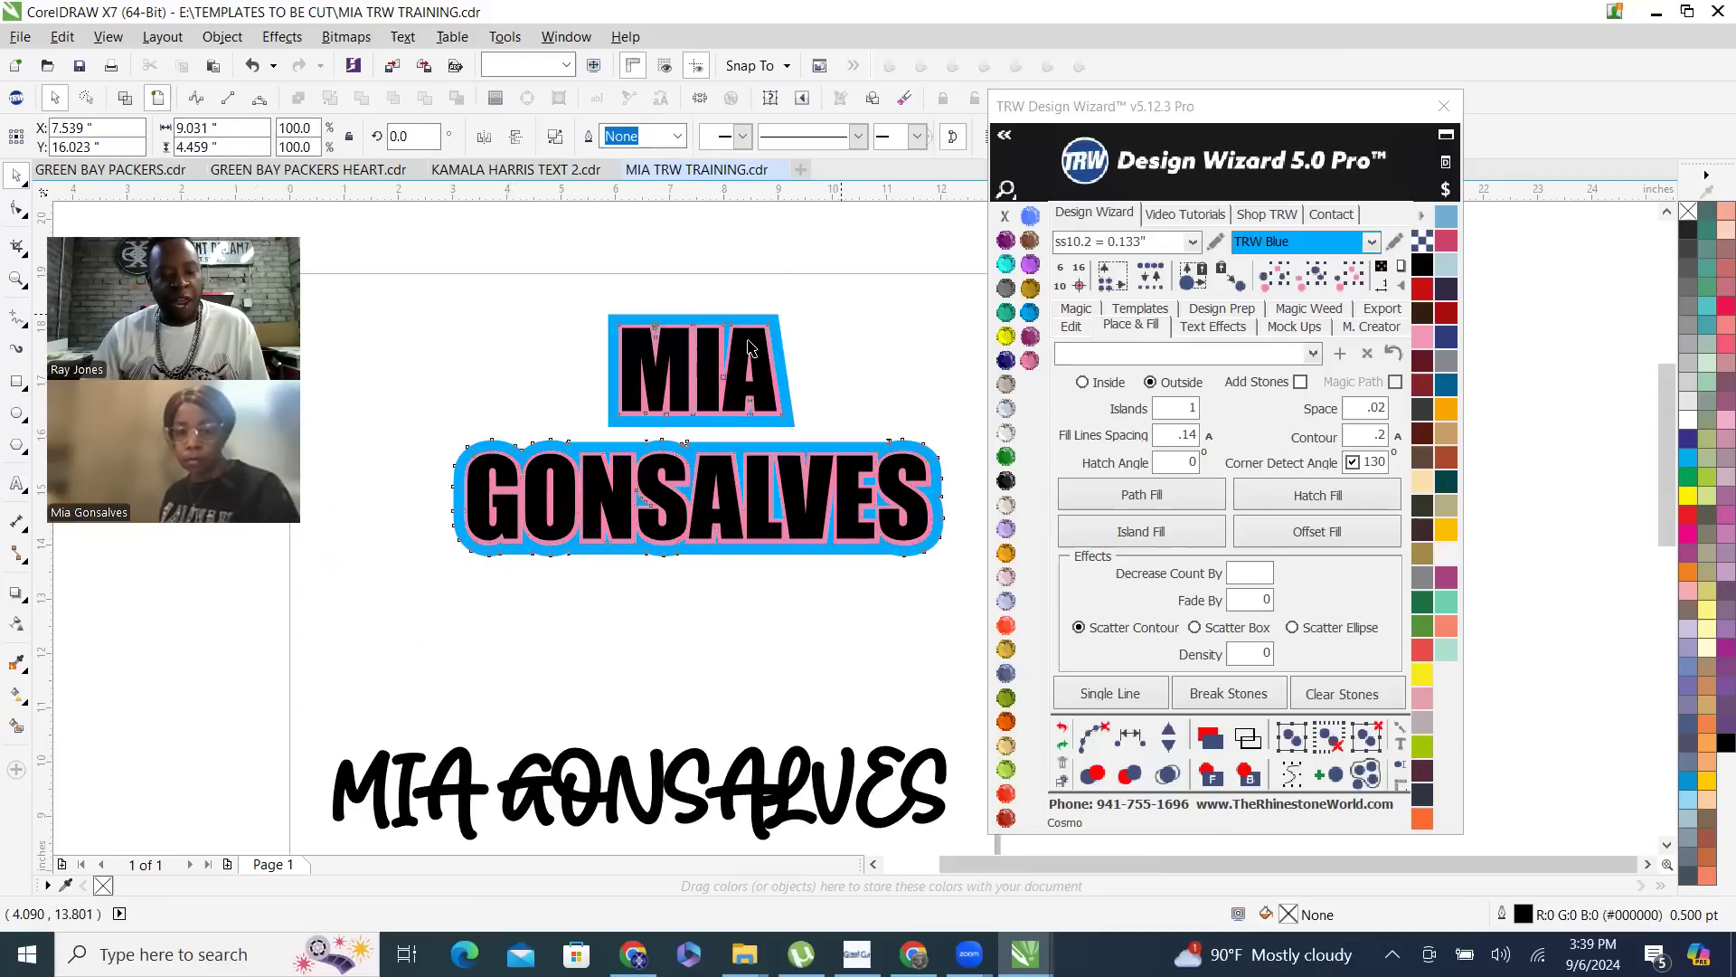
# - Trim the pink contour using the black two-line name as the cutting shape
pyautogui.scroll(3, 787, 337)
pyautogui.click(821, 345)
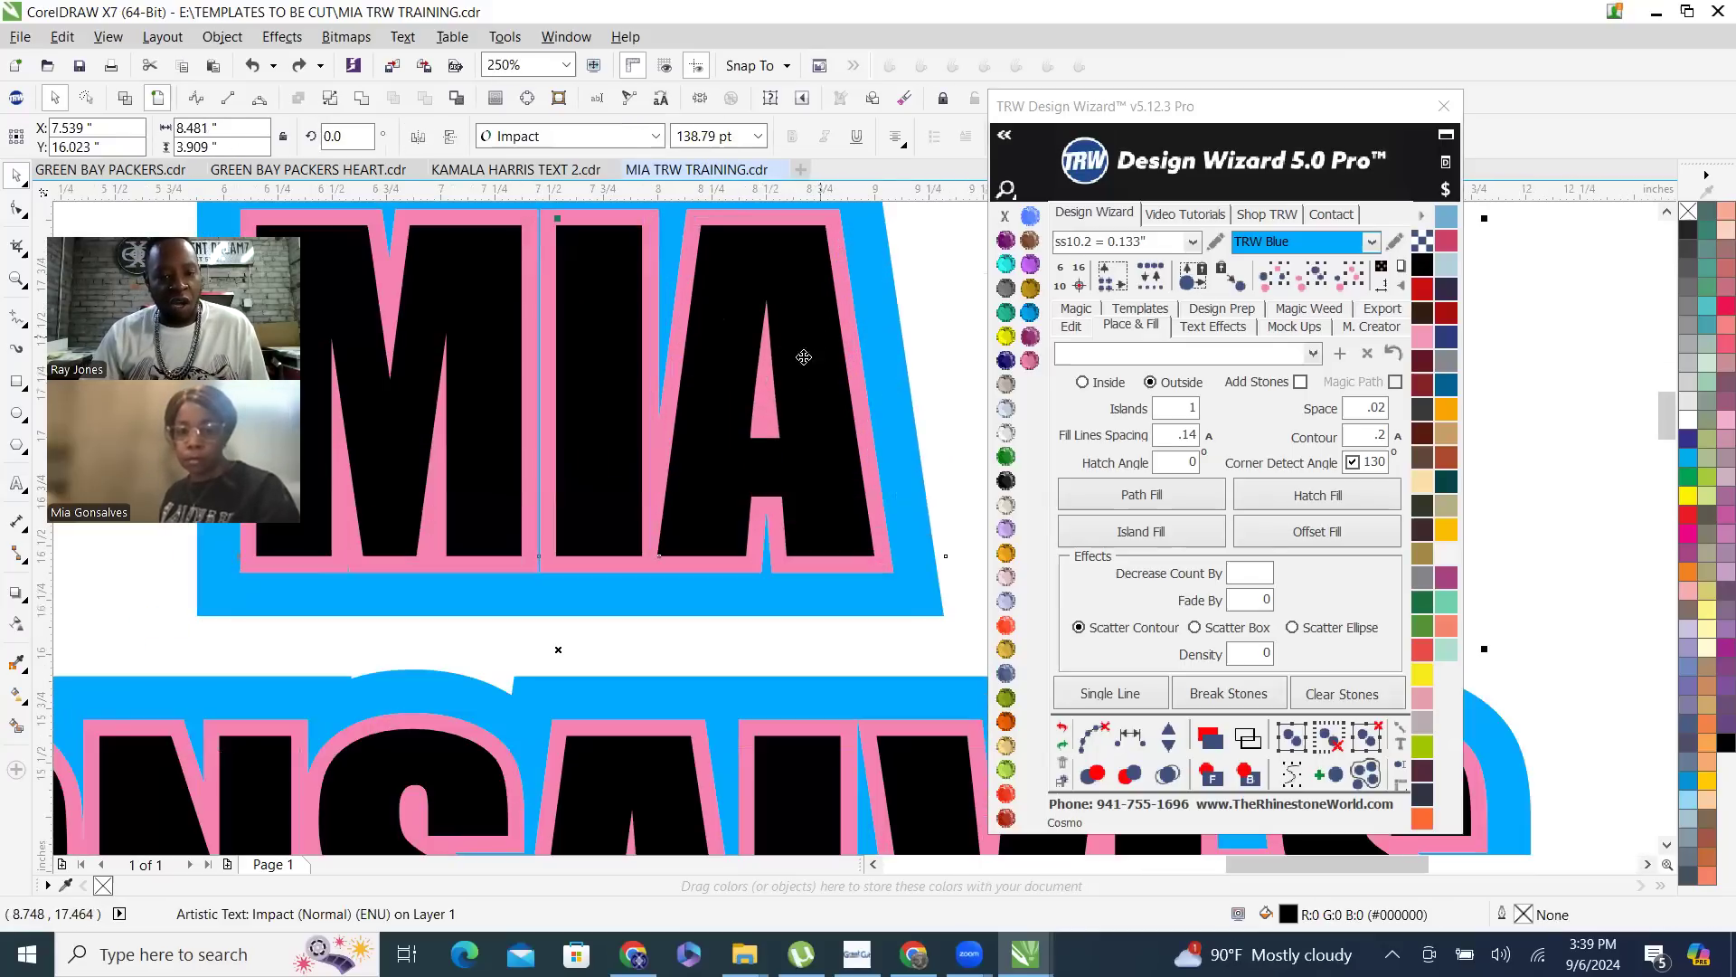
pyautogui.keyDown('shift'); pyautogui.click(654, 467); pyautogui.keyUp('shift')
pyautogui.scroll(-2, 705, 477)
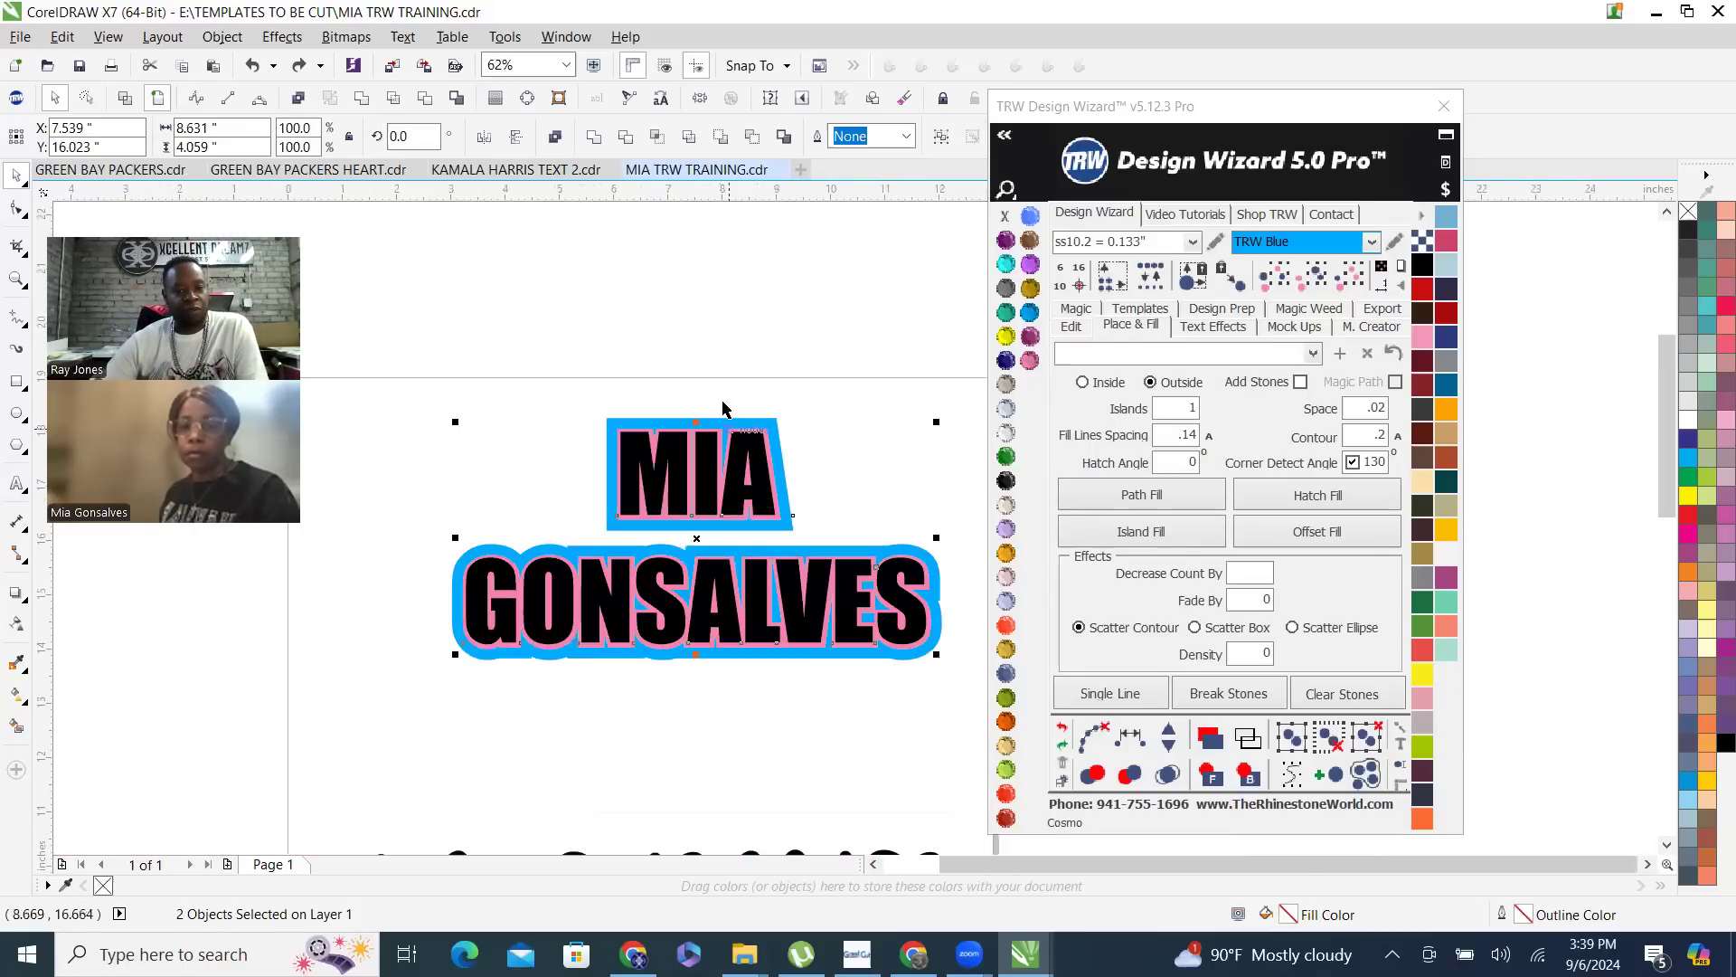
pyautogui.click(427, 105)
pyautogui.click(868, 341)
# - Move the black name and the trimmed pink contour down to check the cutouts, and undo both moves
pyautogui.moveTo(764, 507); pyautogui.dragTo(695, 625)
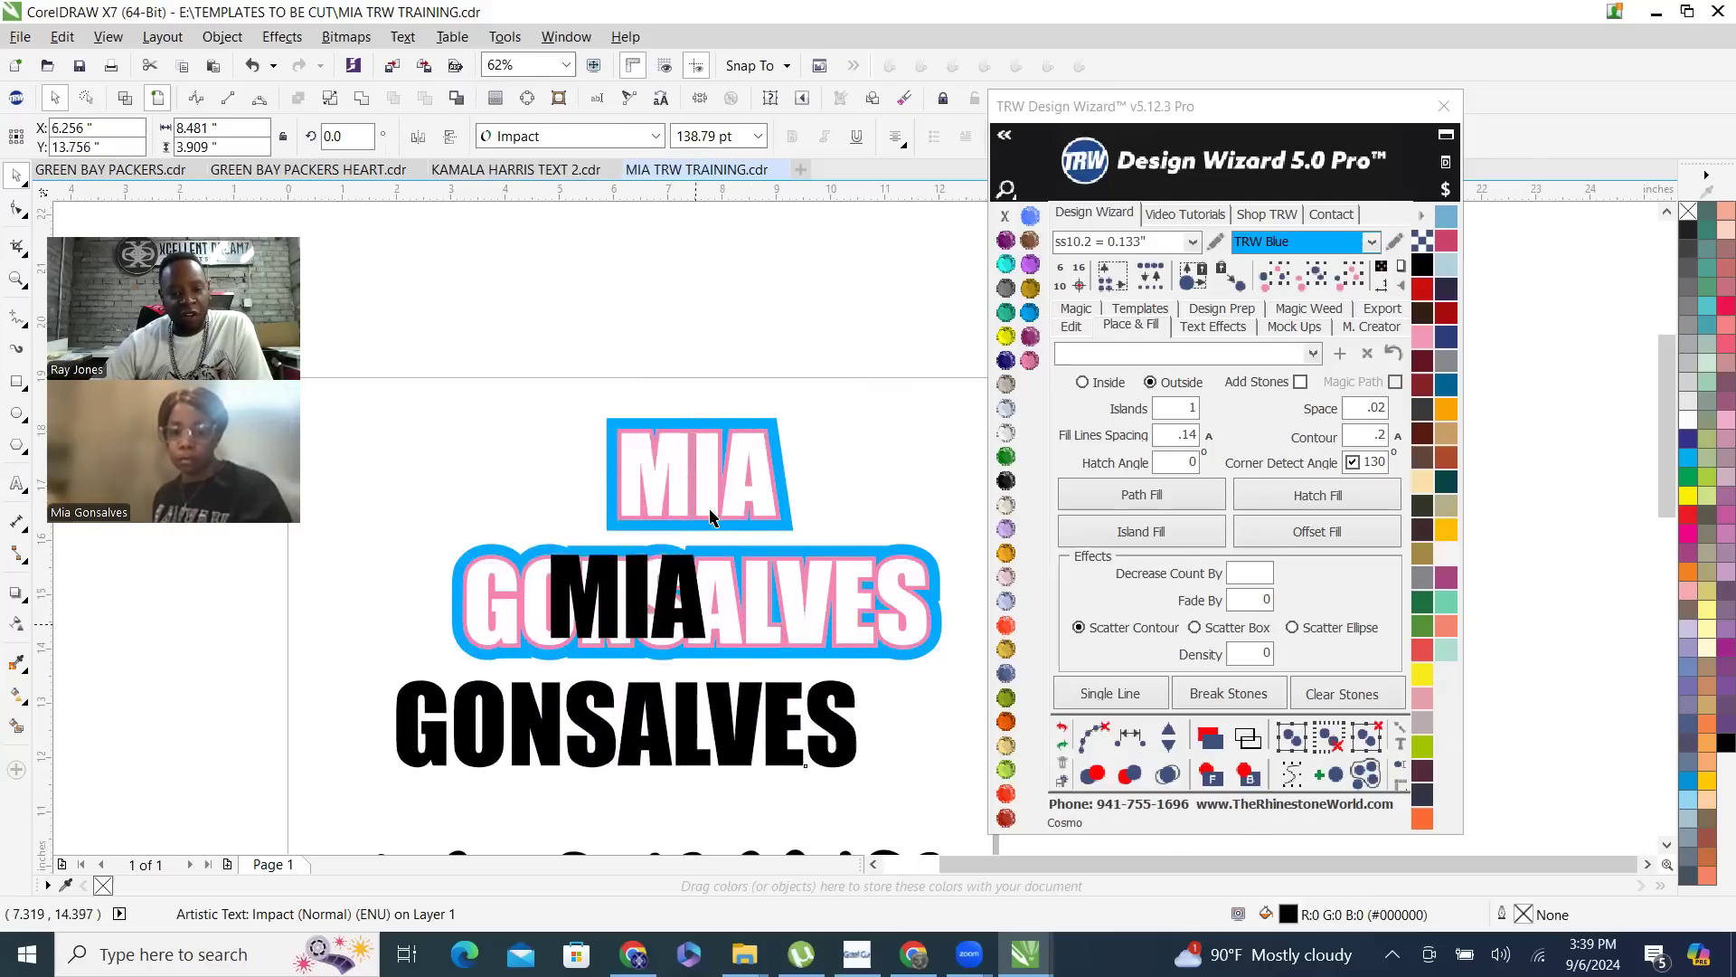
pyautogui.moveTo(720, 464); pyautogui.dragTo(697, 568)
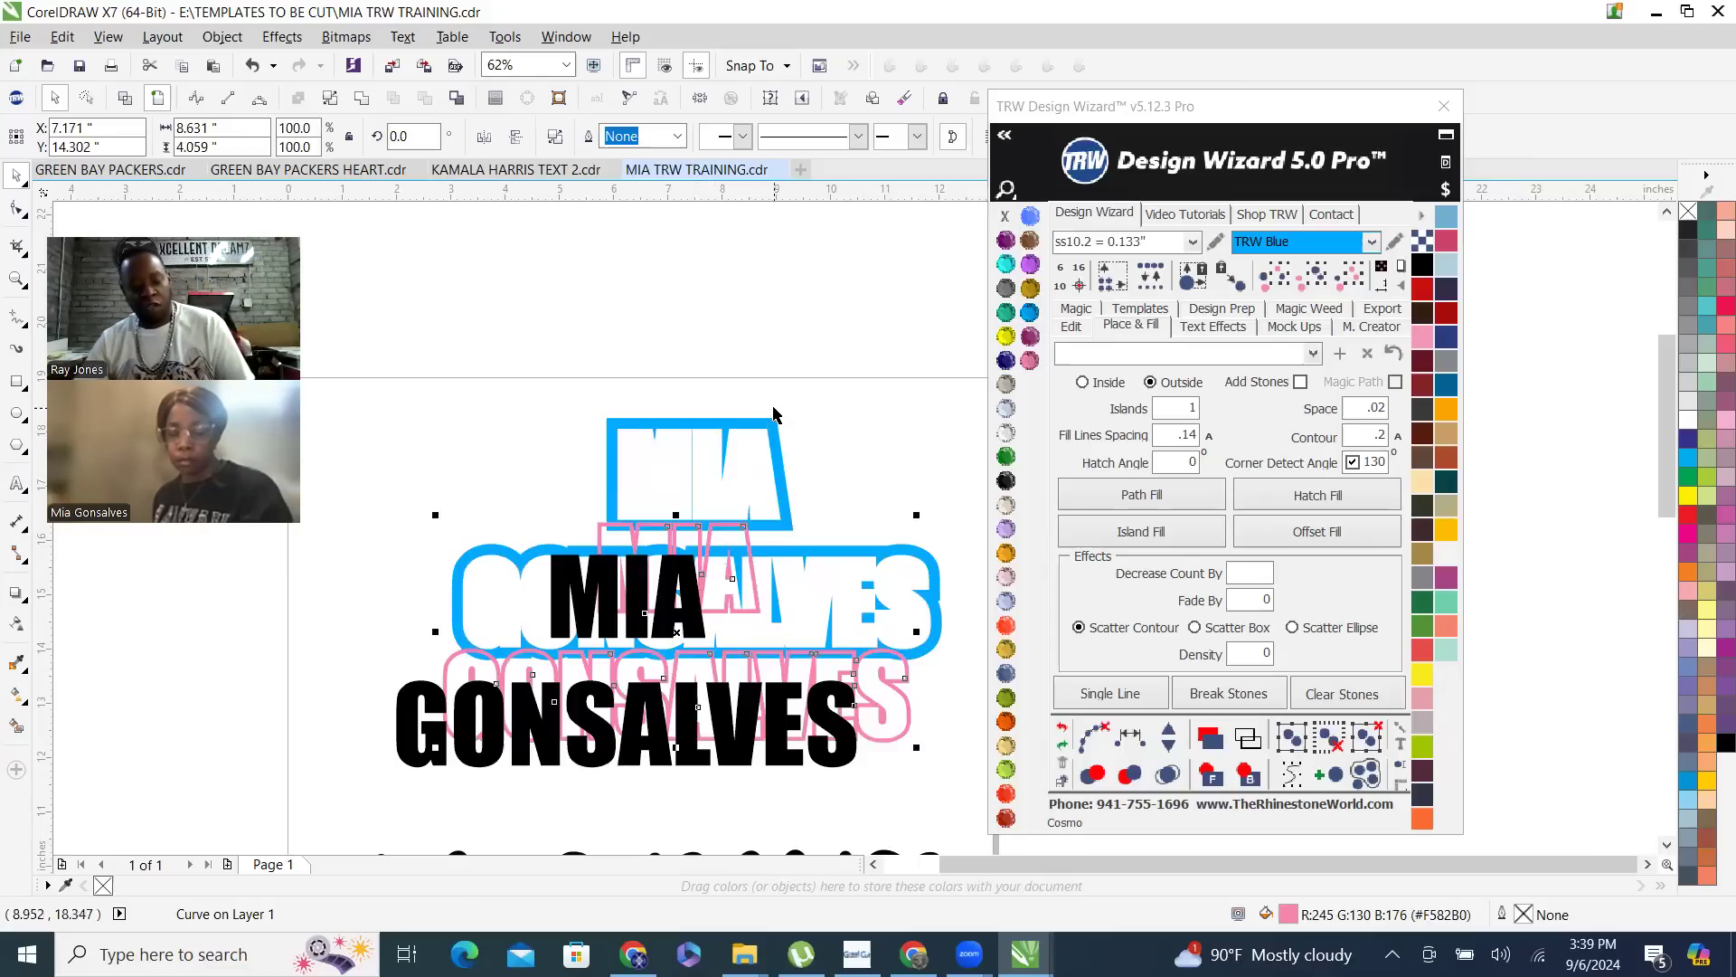
pyautogui.hotkey('ctrl', 'z')
pyautogui.hotkey('ctrl', 'z')
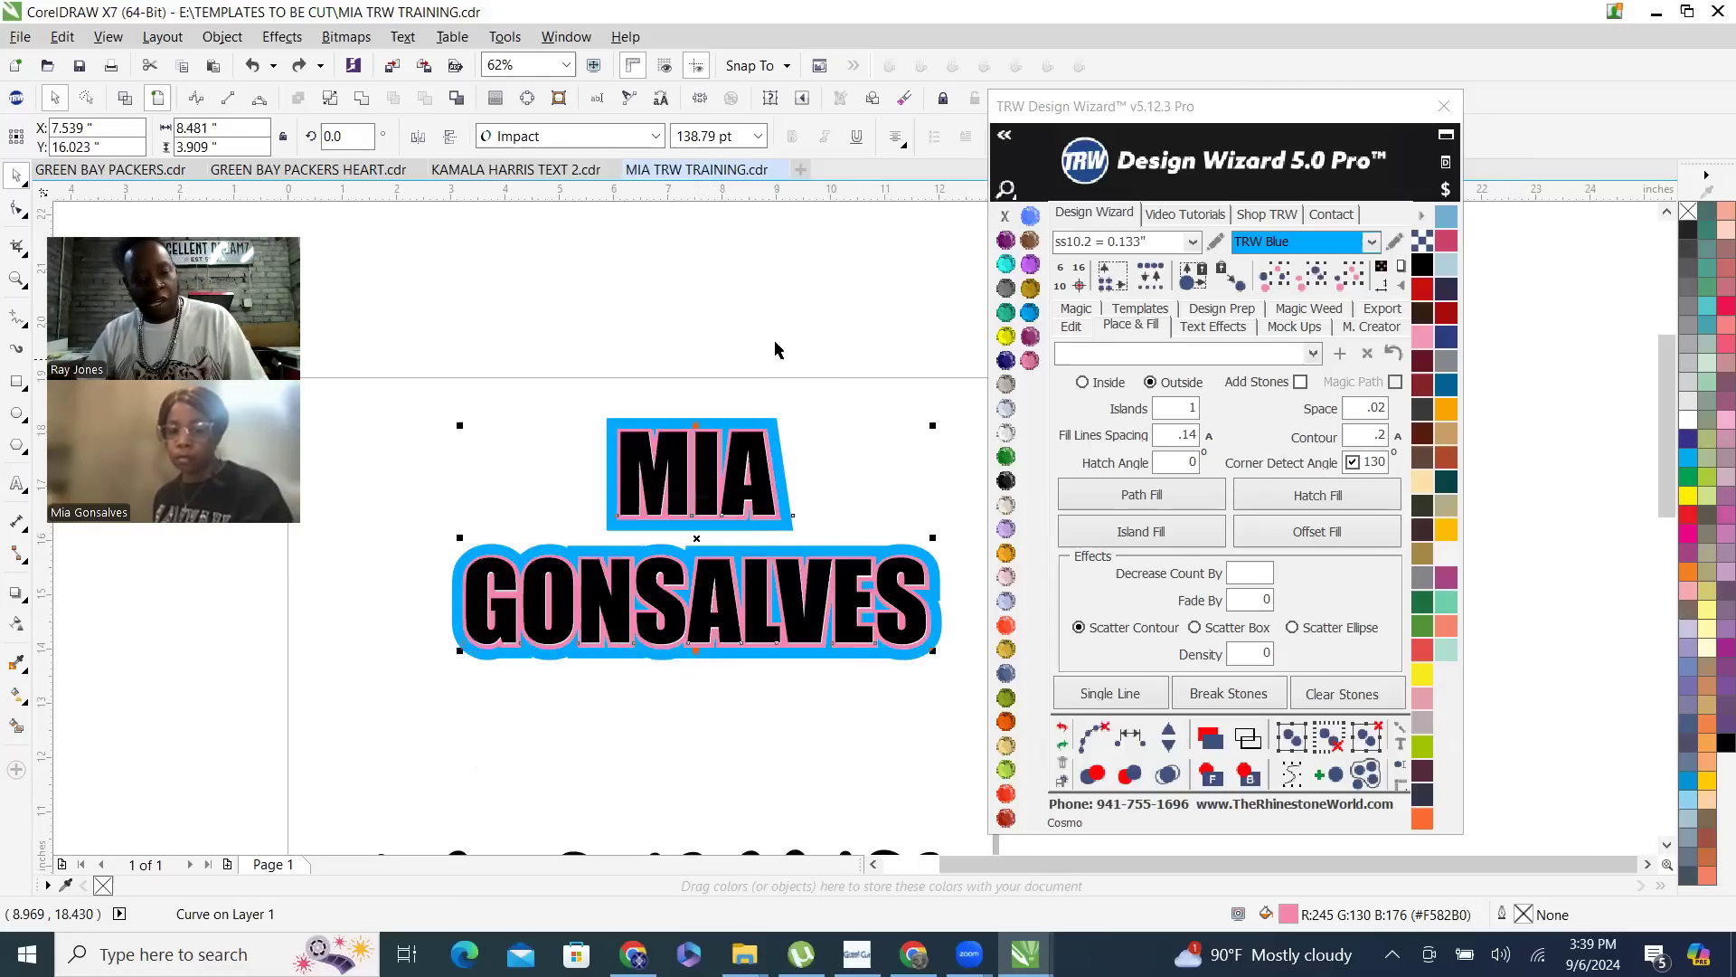
# - Select all three layers of the two-line name and open the mock-up options
pyautogui.click(477, 379)
pyautogui.moveTo(392, 382); pyautogui.dragTo(985, 751)
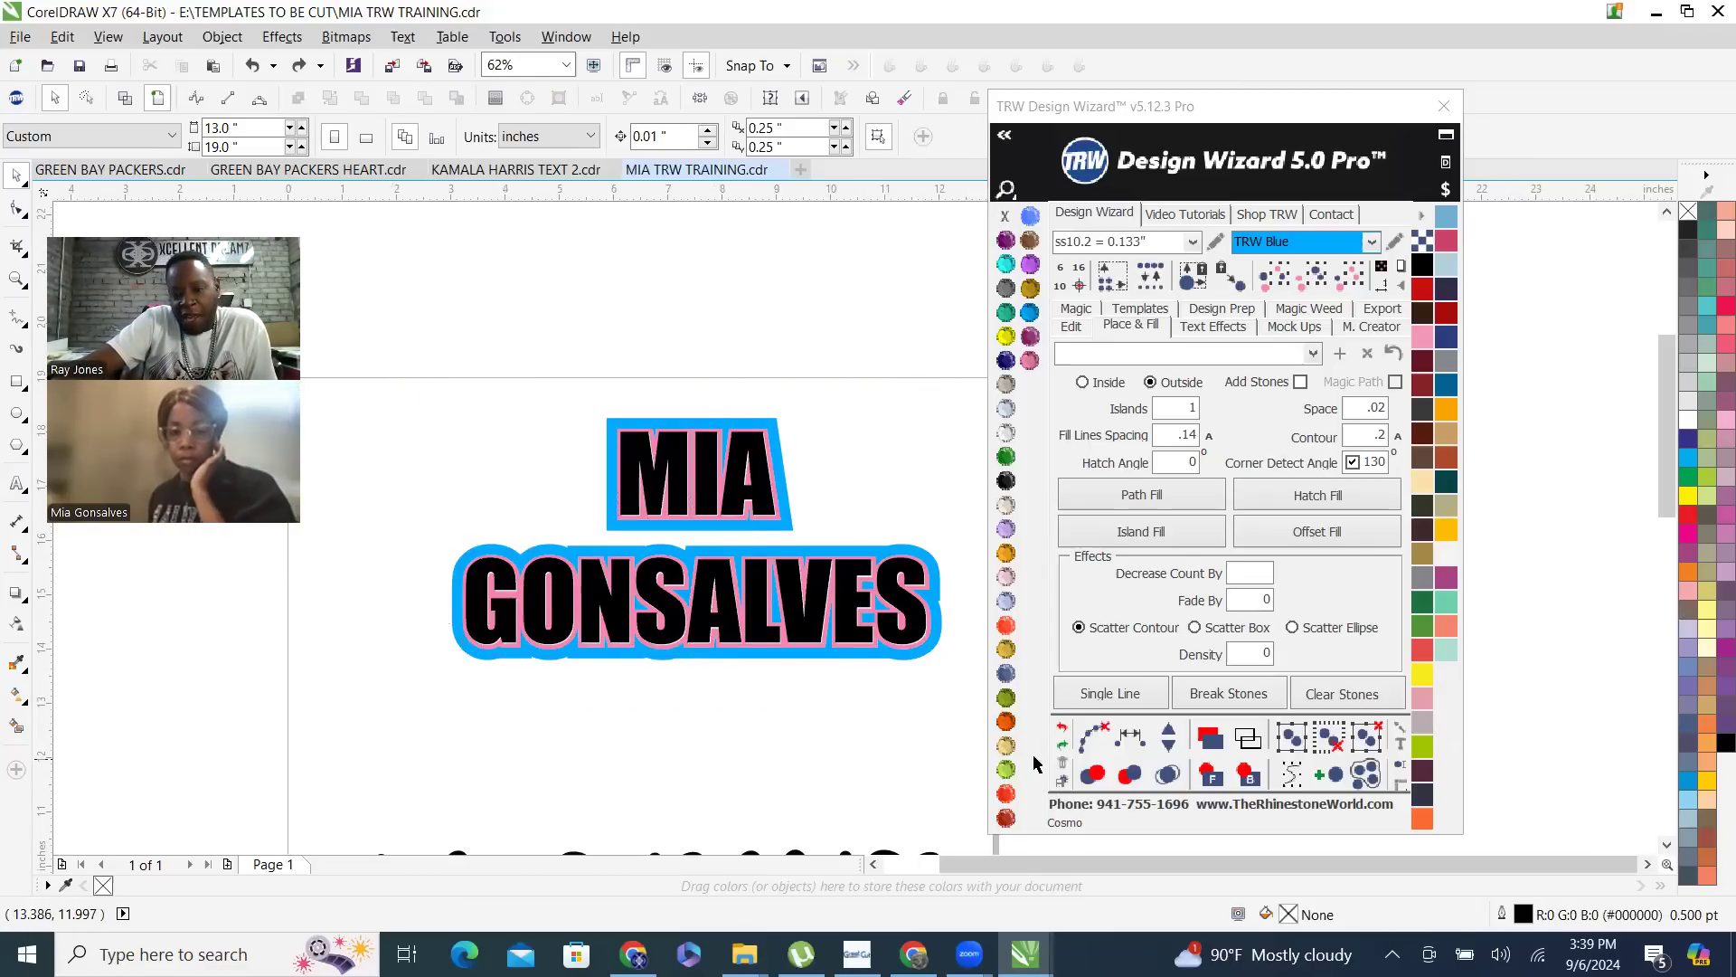
pyautogui.click(1295, 327)
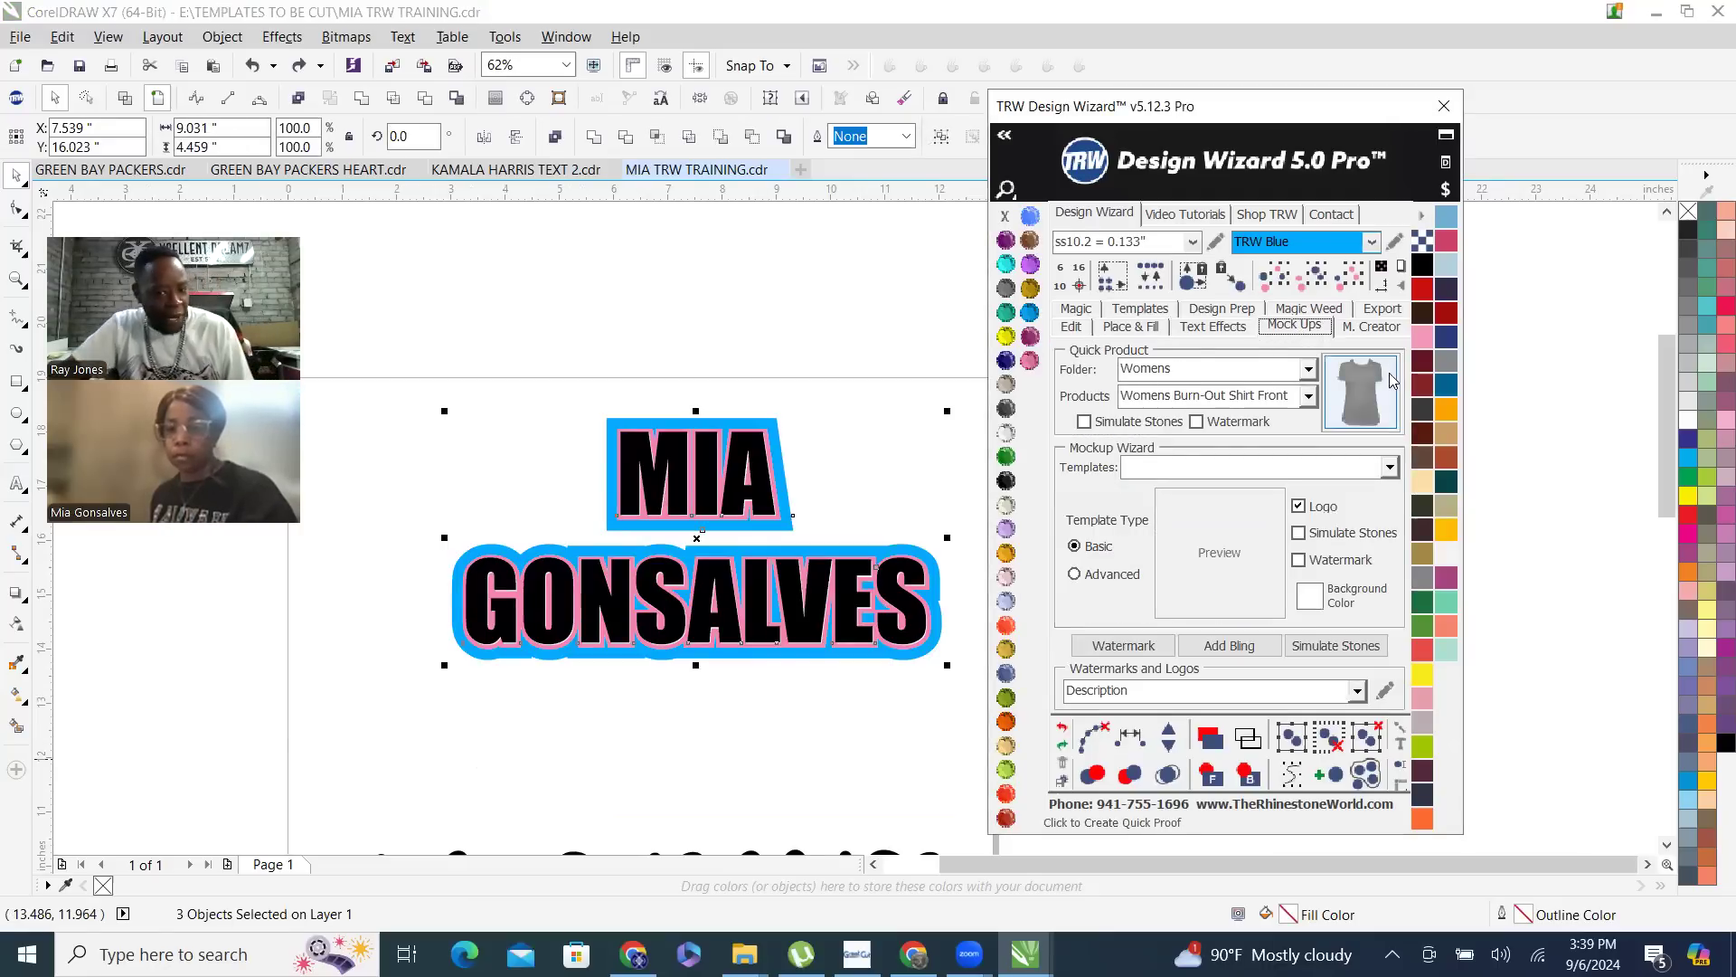
# - Browse the quick mock-up products available in the Boys and Mens folders
pyautogui.click(1308, 369)
pyautogui.click(1271, 390)
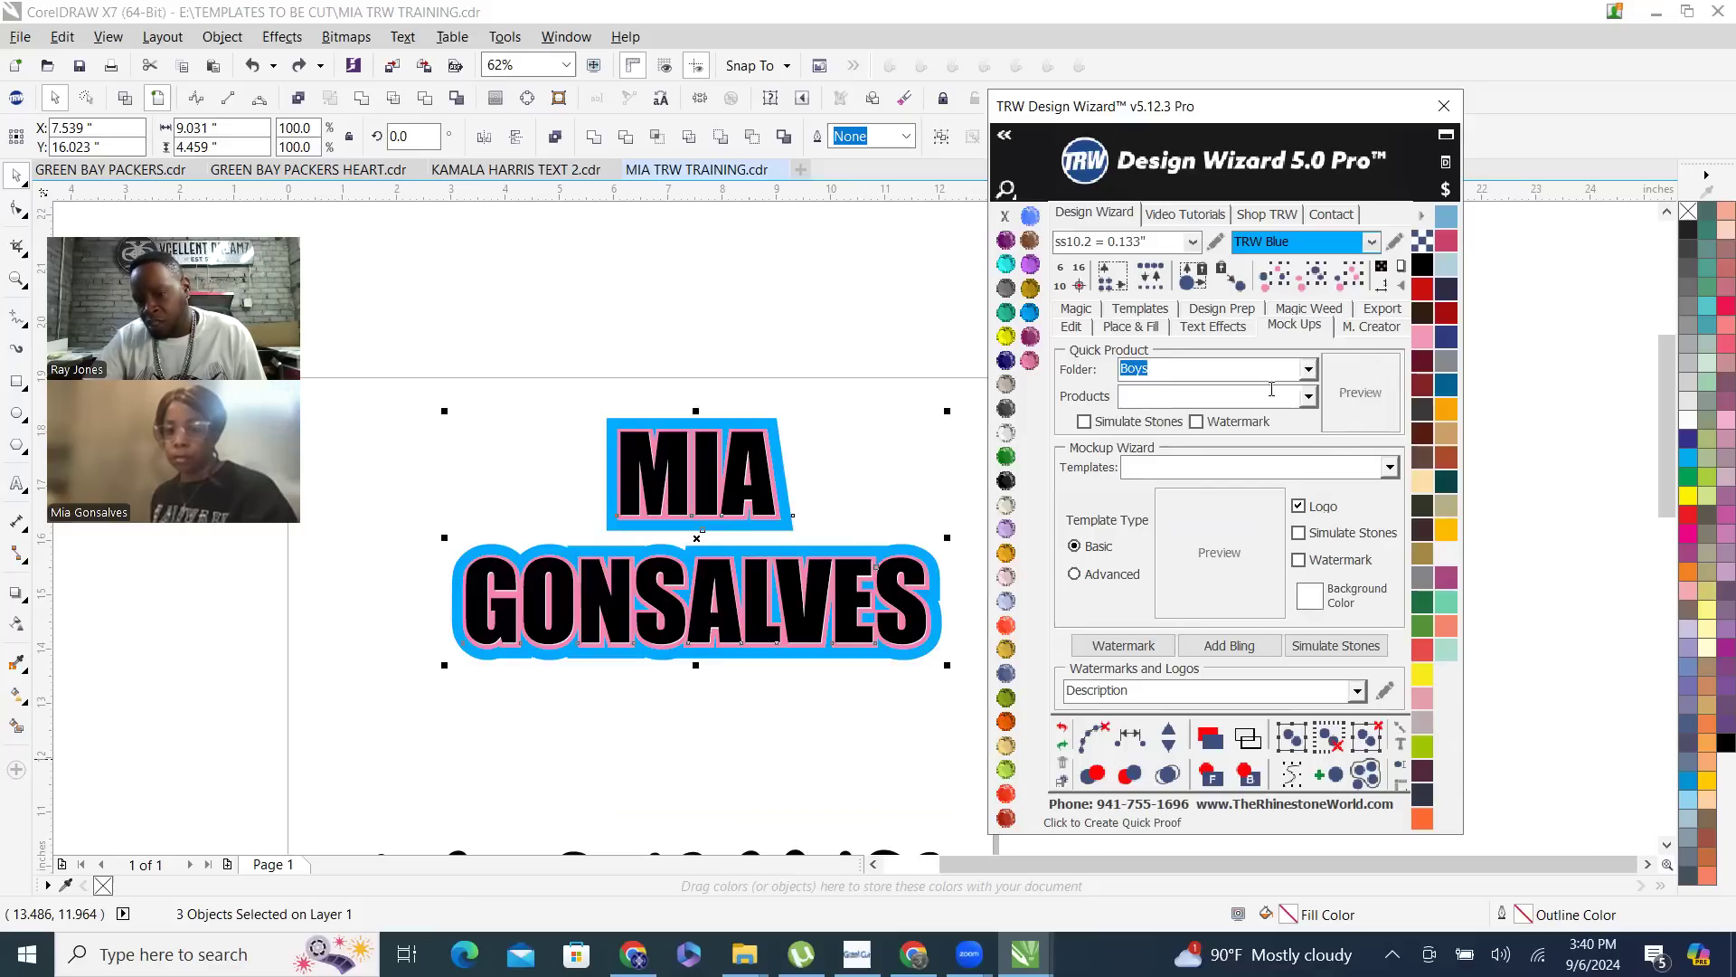
pyautogui.click(1311, 398)
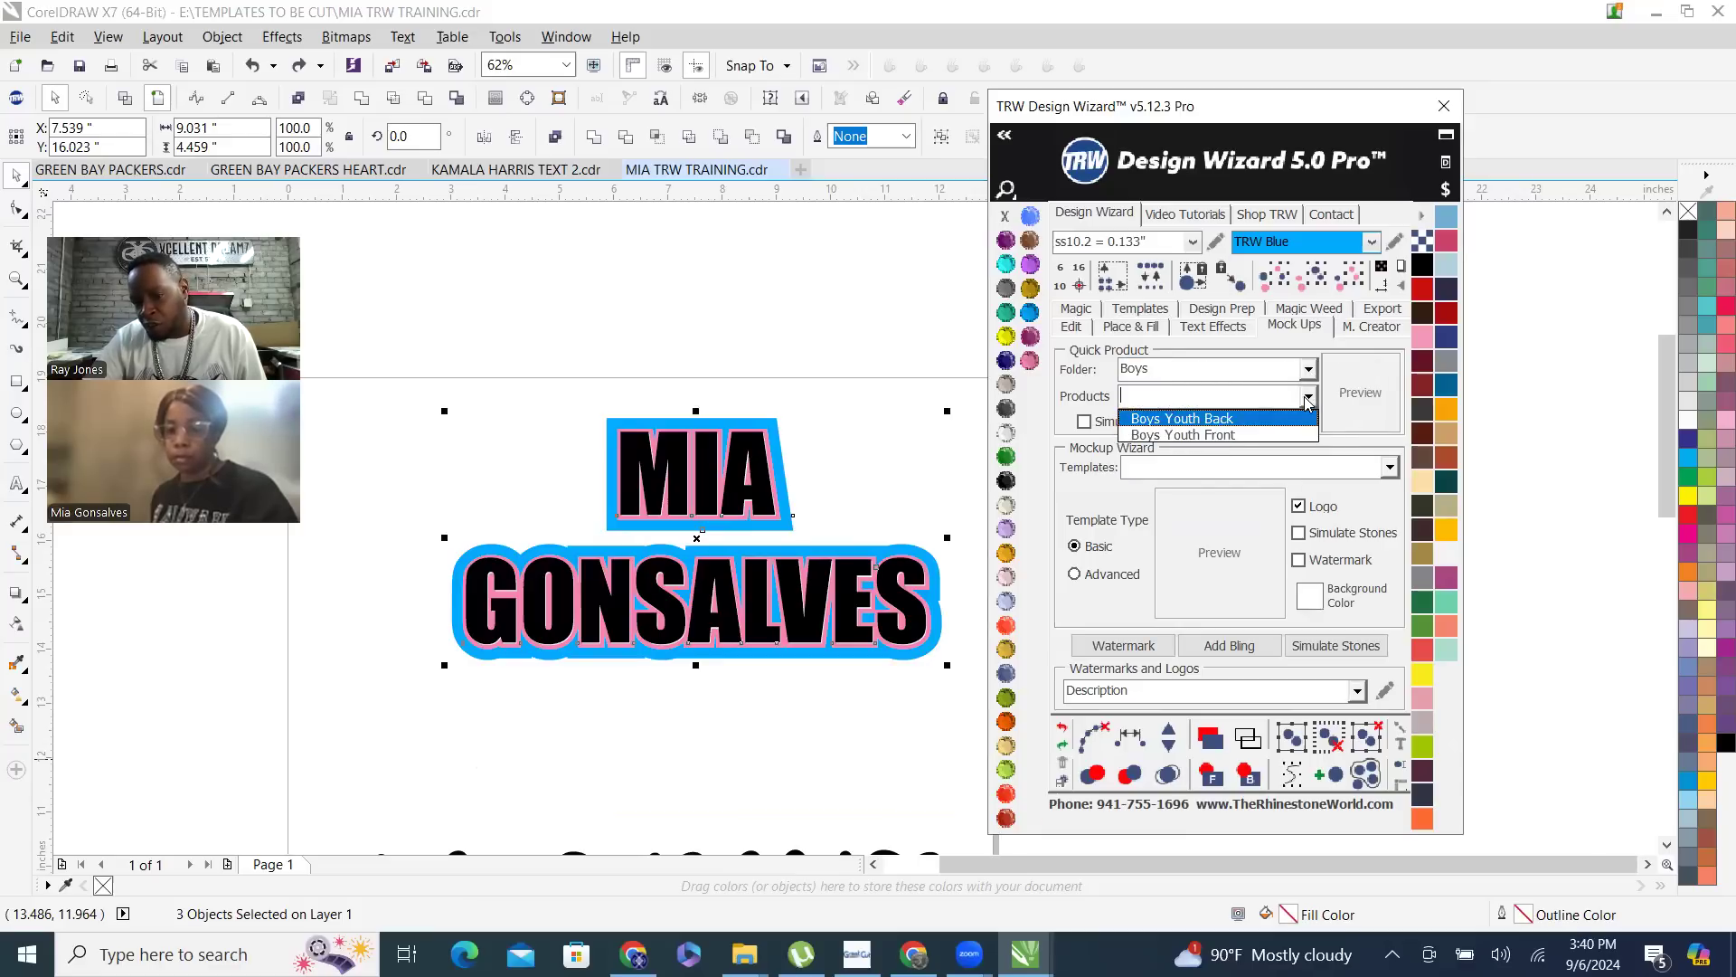
pyautogui.click(1309, 369)
pyautogui.click(1157, 447)
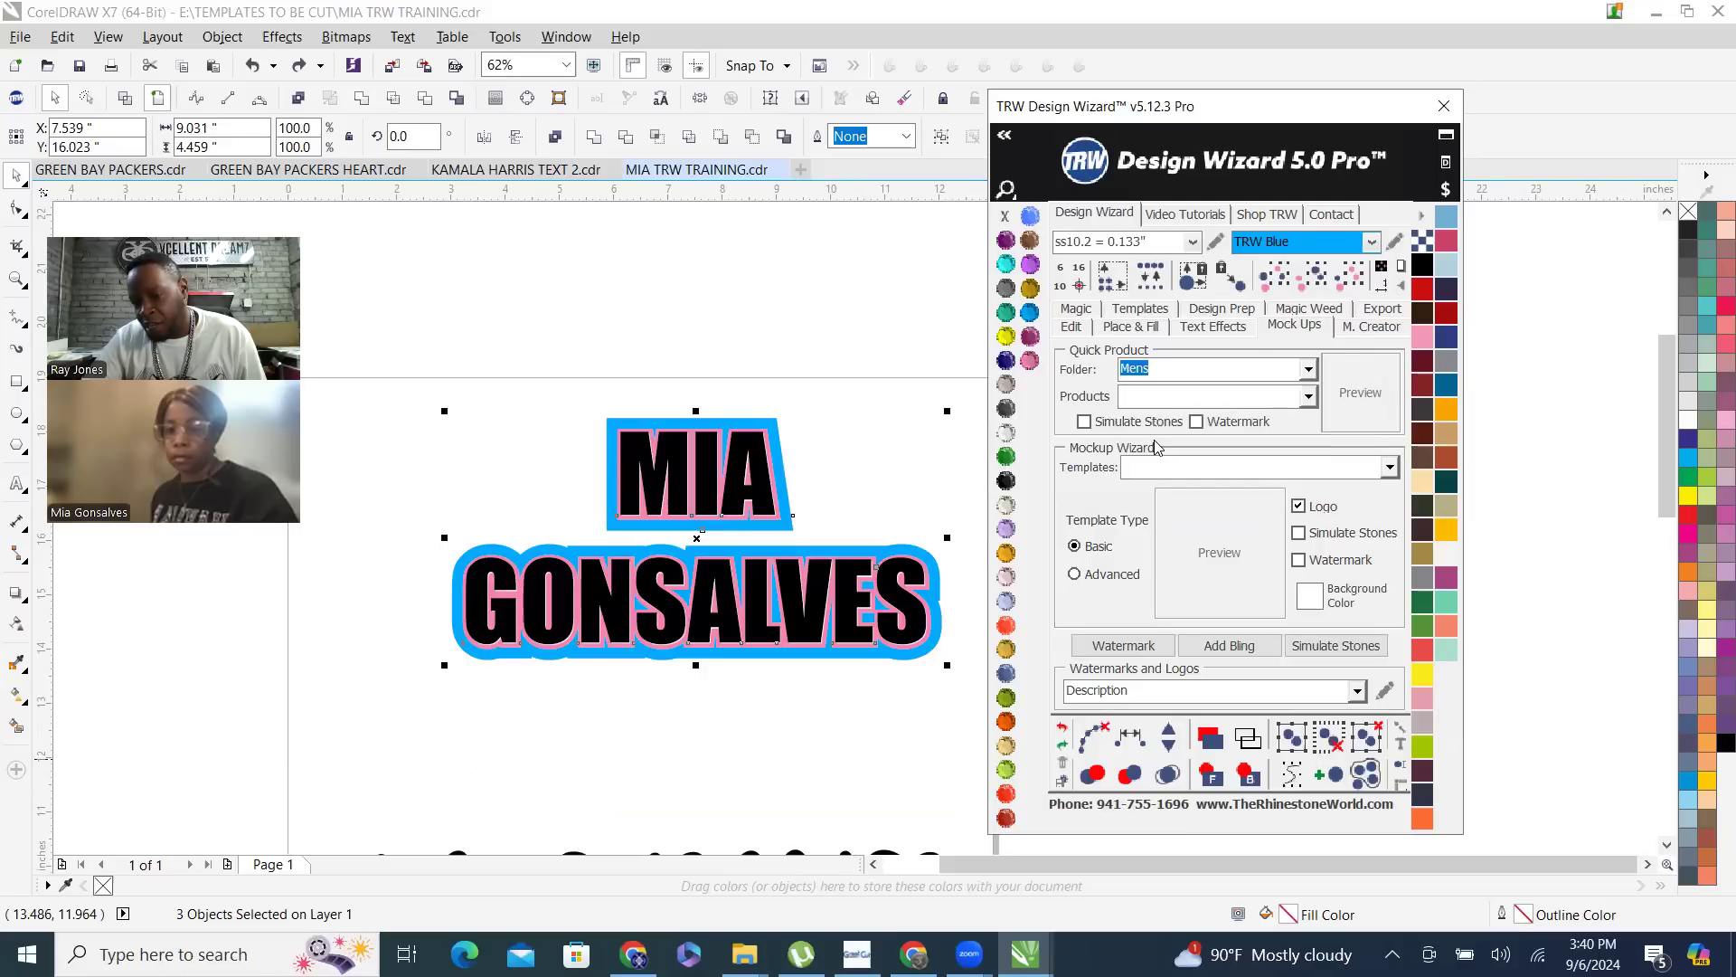
pyautogui.click(1311, 395)
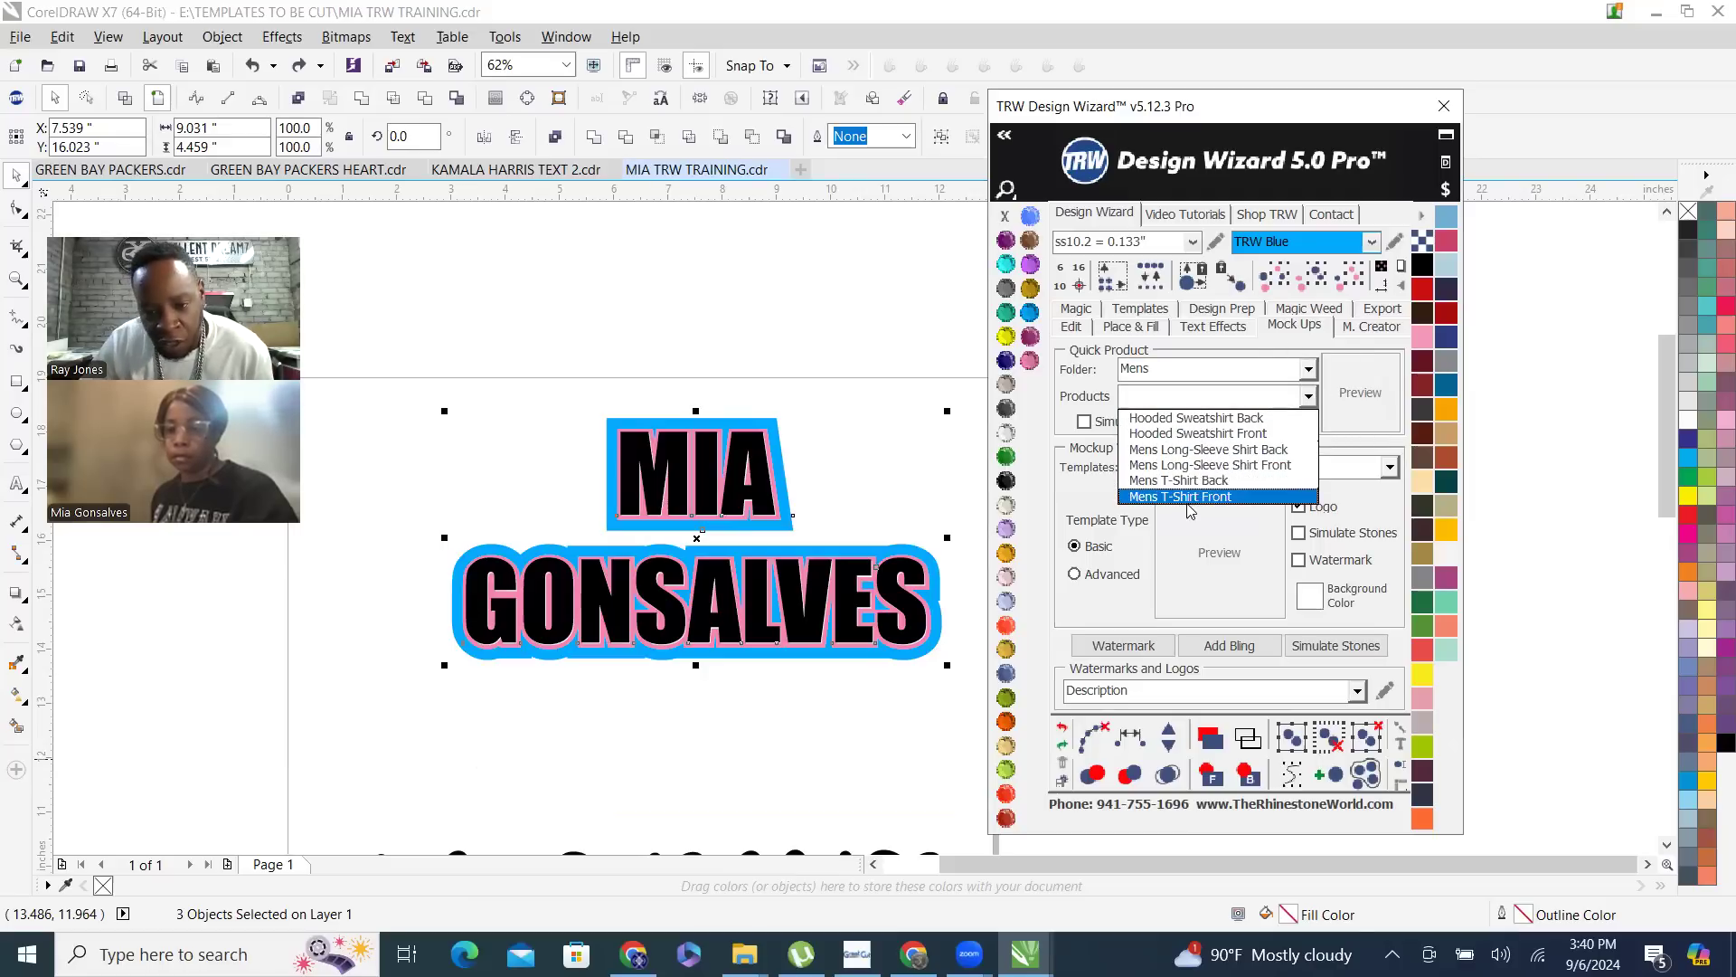
pyautogui.click(1308, 369)
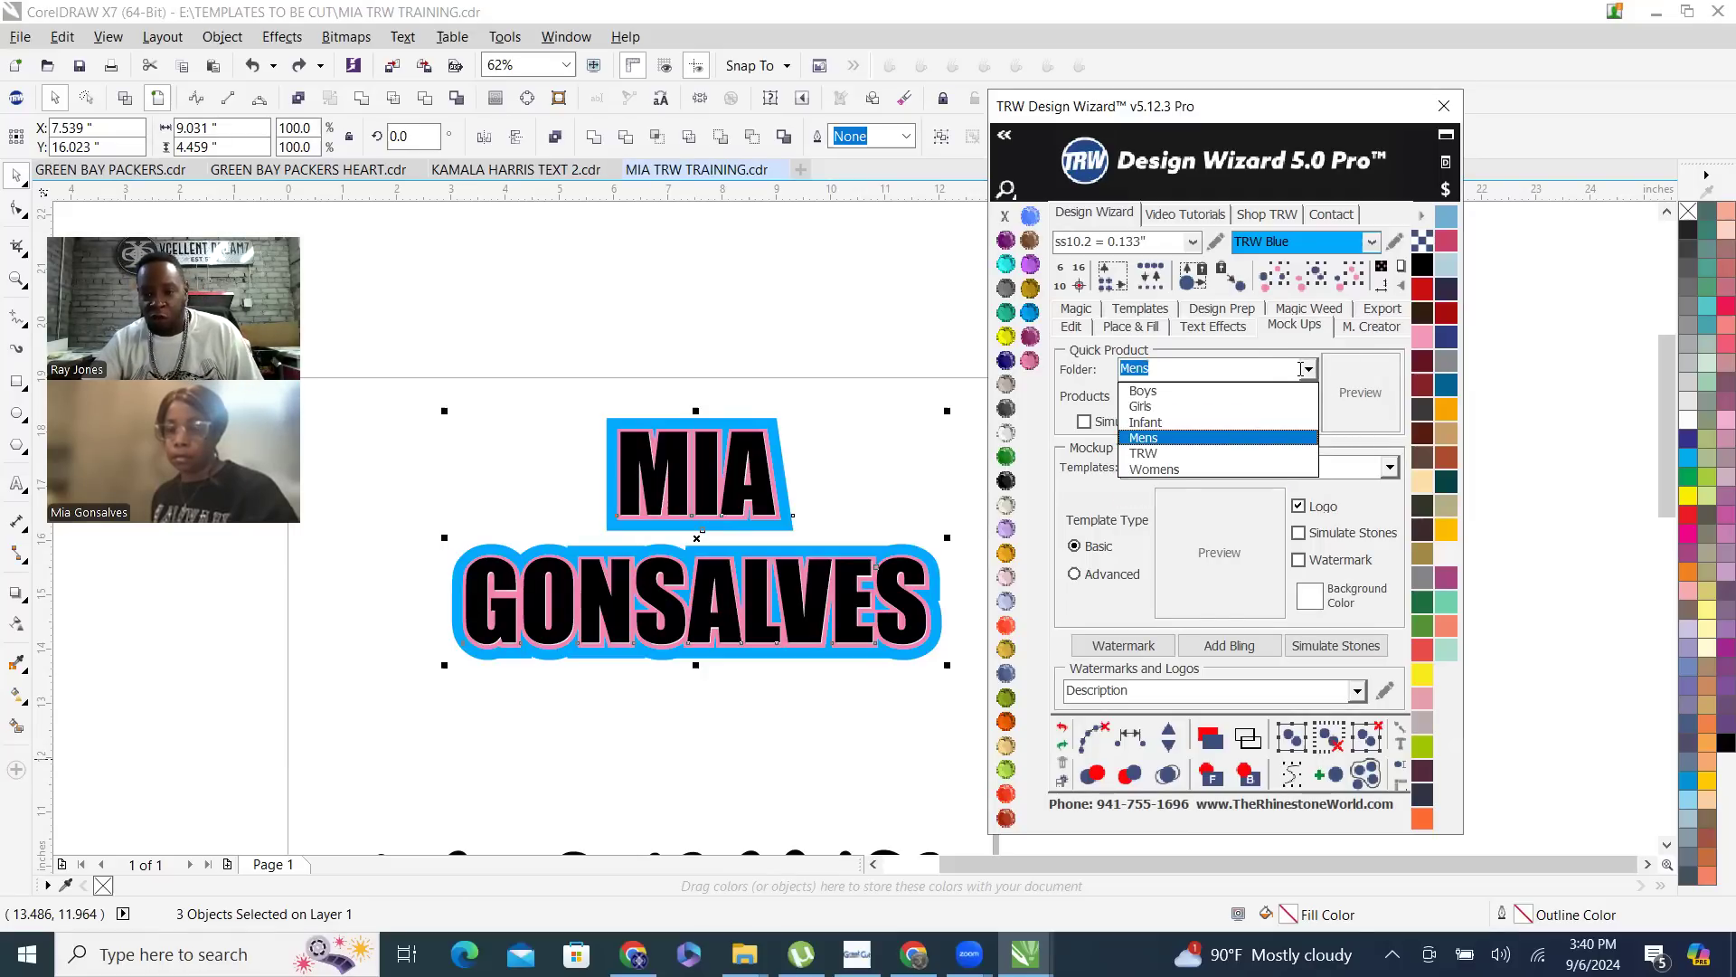
pyautogui.click(1309, 369)
# - Choose Womens Tank-Top Shirt Front from the Womens folder and create a quick proof of the selected name design
pyautogui.click(1306, 373)
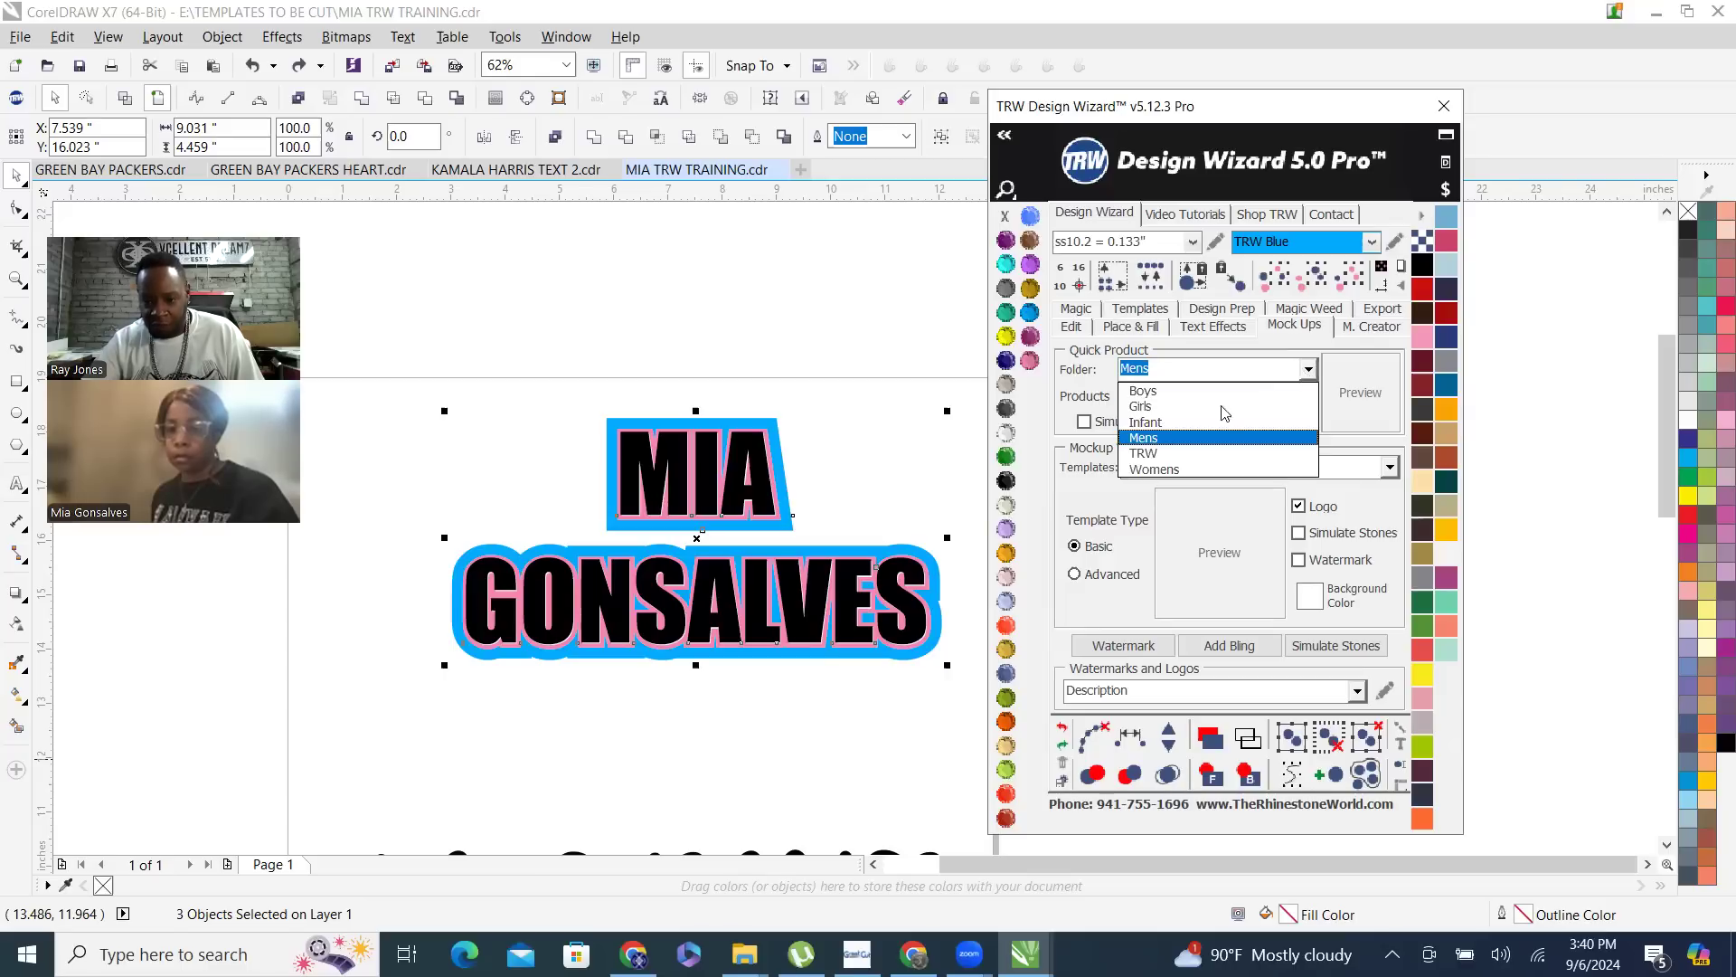
pyautogui.click(1175, 467)
pyautogui.click(1316, 400)
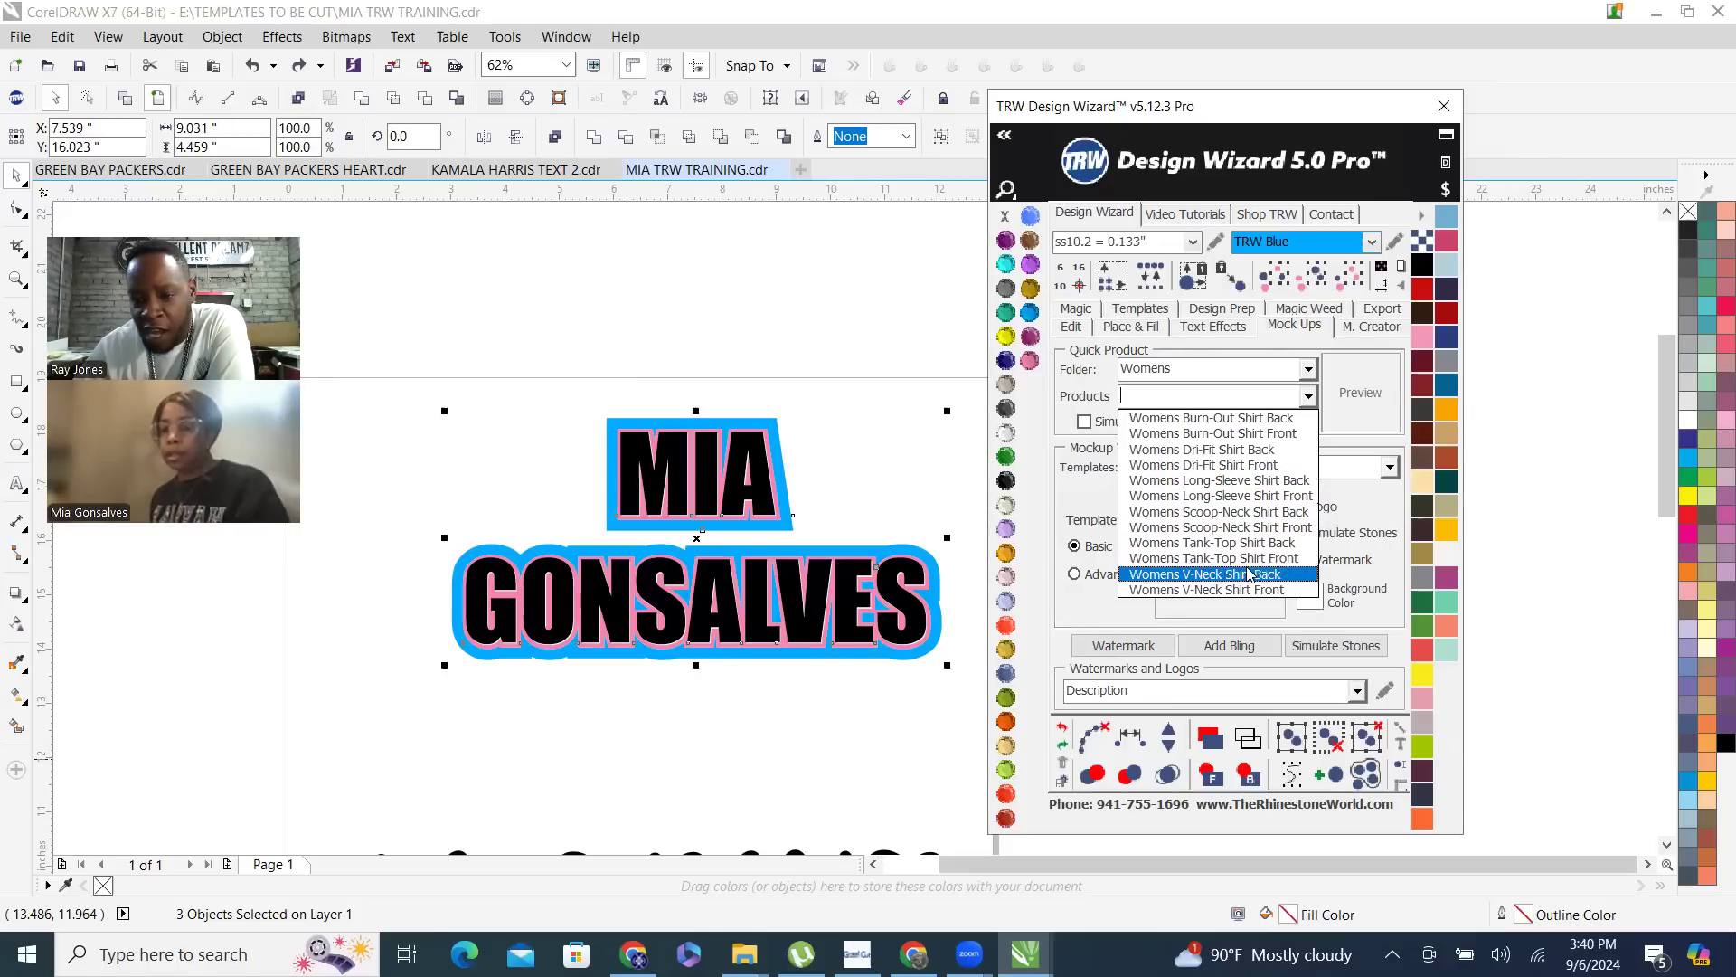
pyautogui.click(1280, 563)
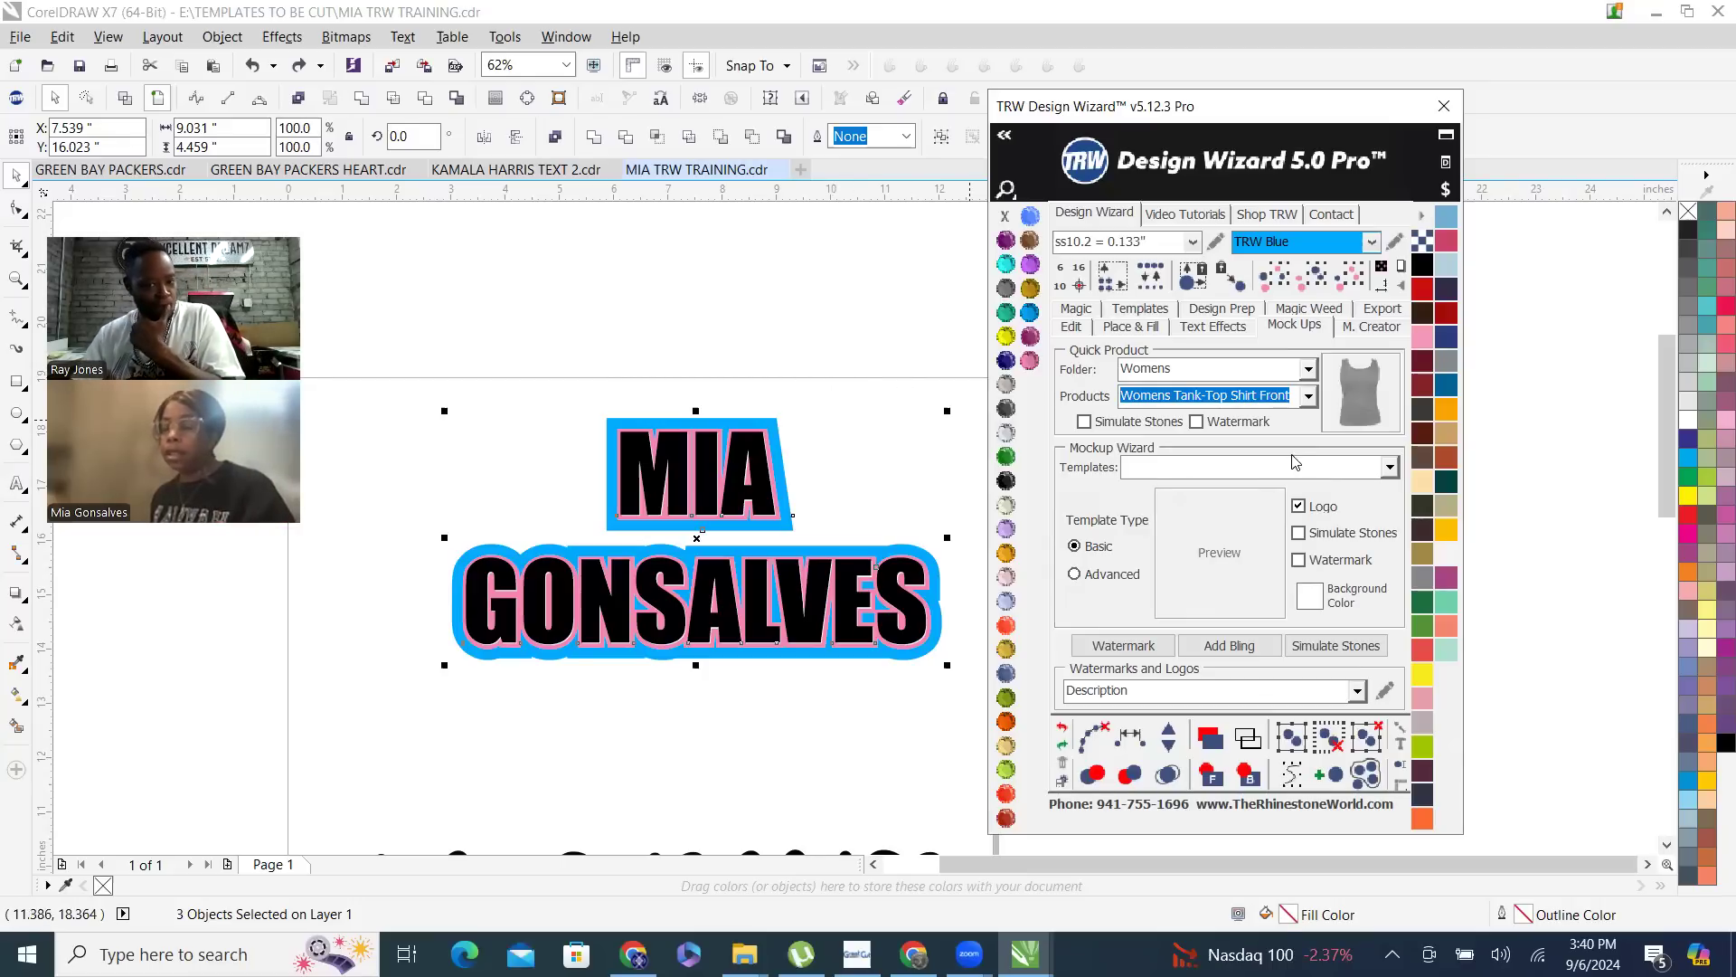
pyautogui.click(1309, 397)
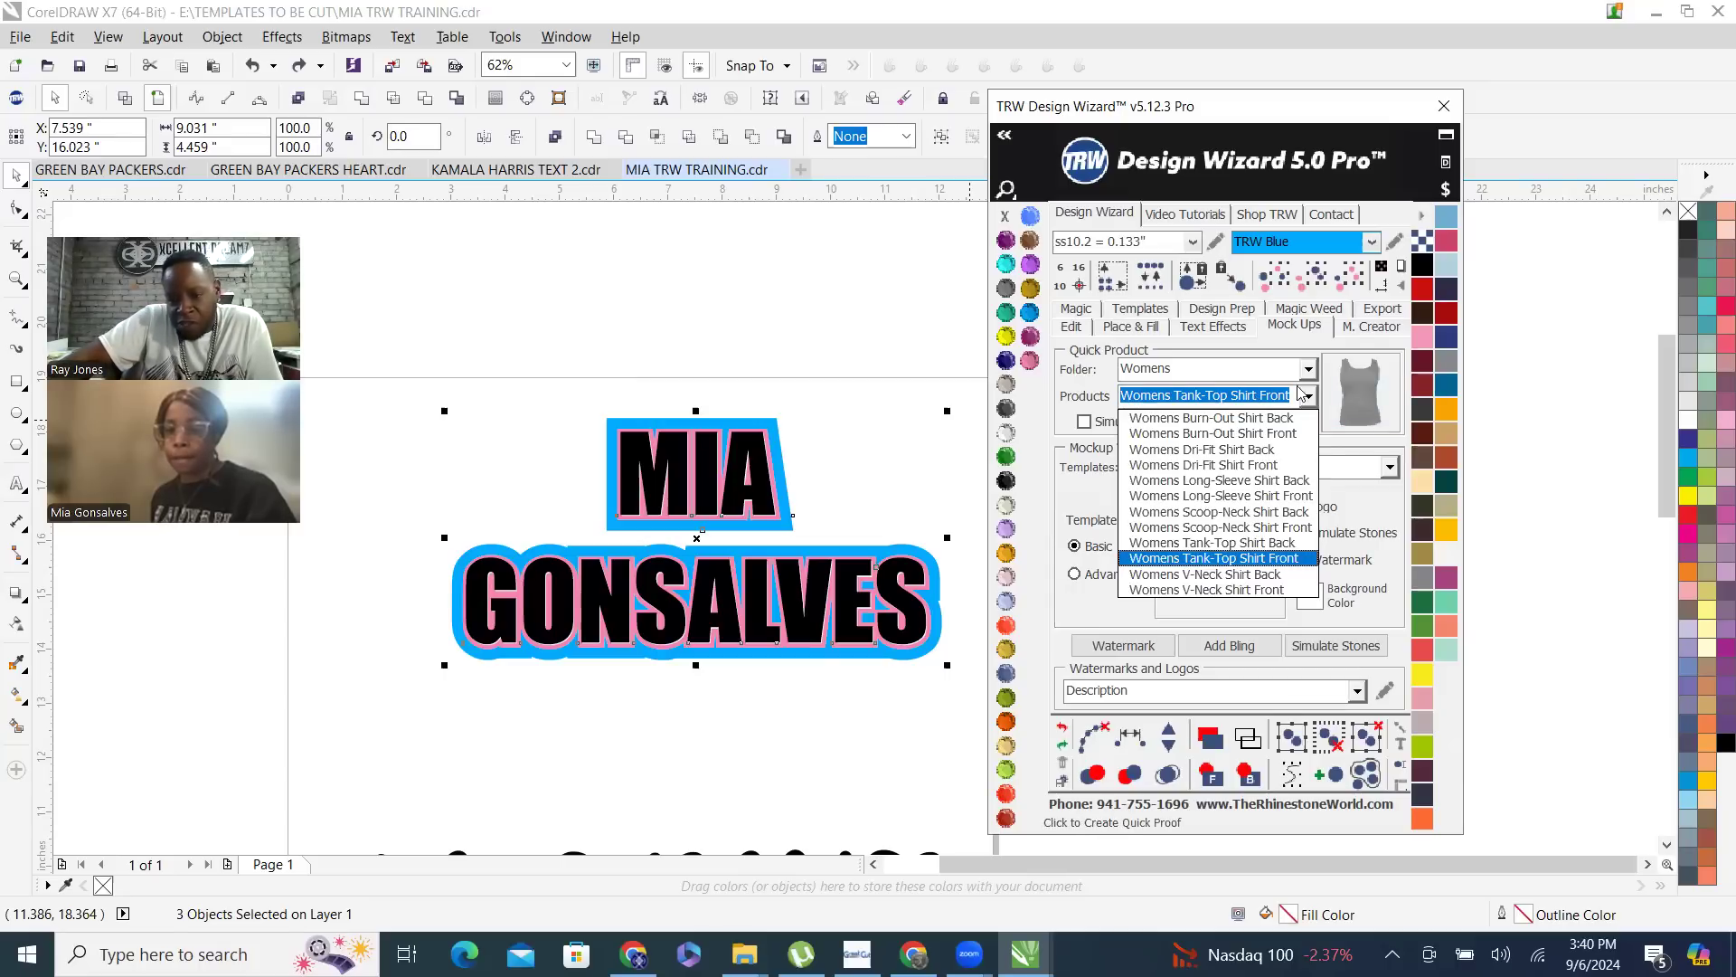
pyautogui.click(1309, 402)
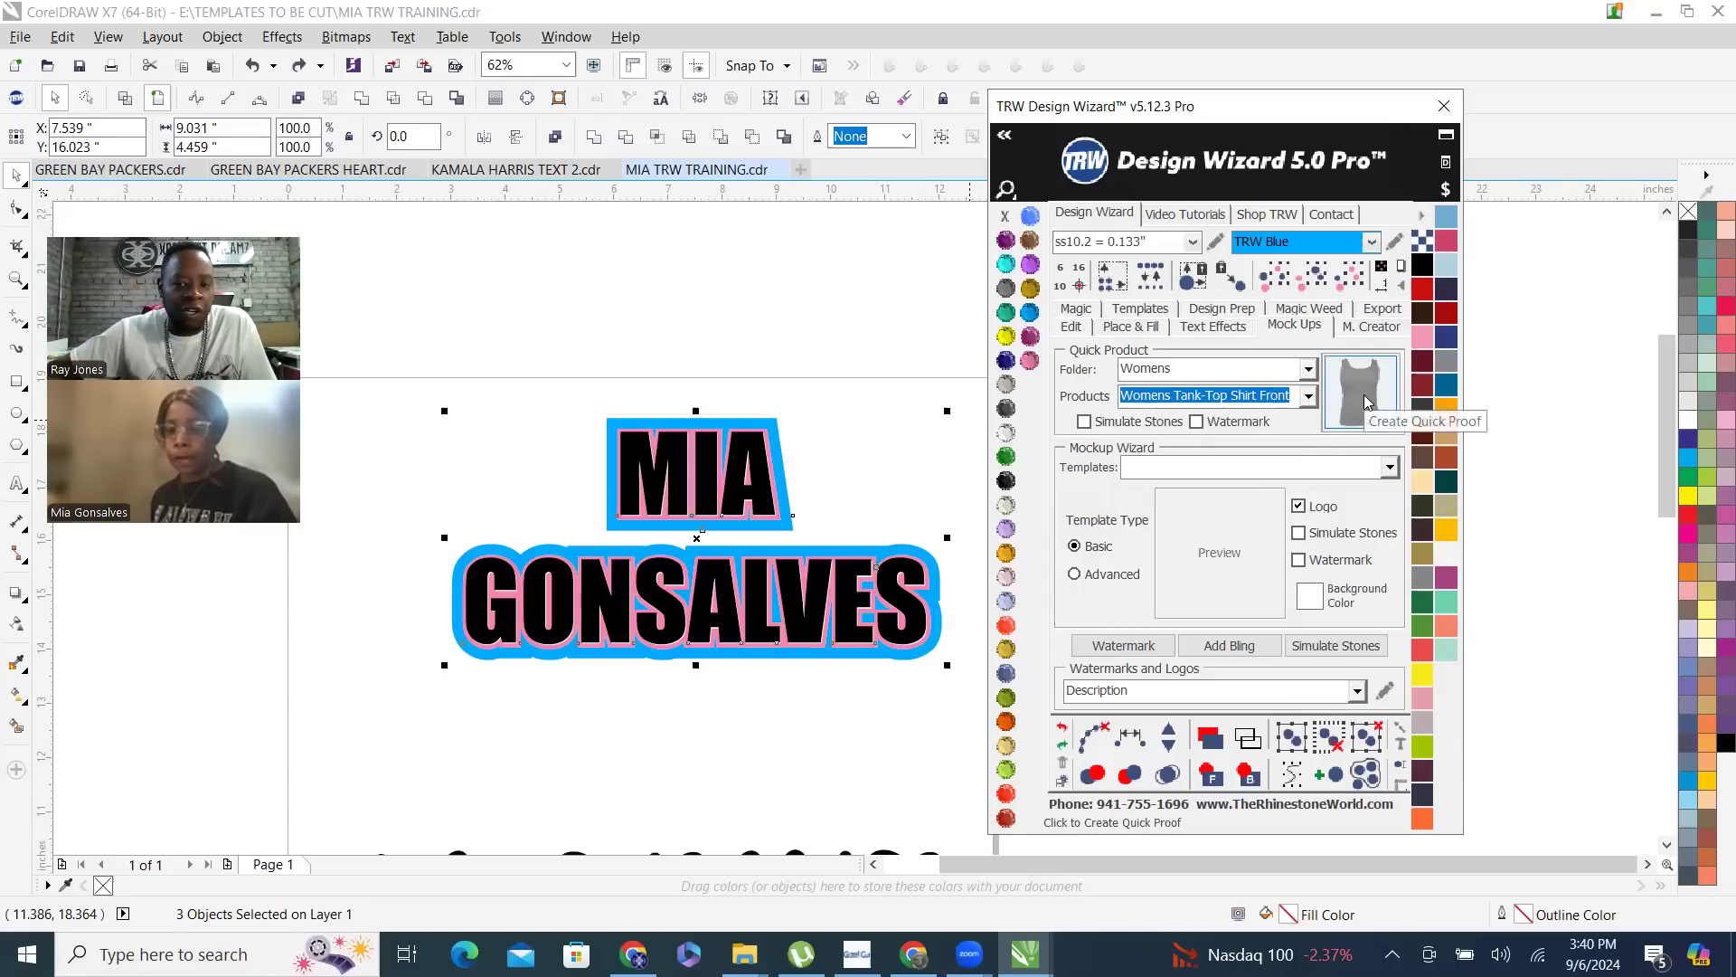
pyautogui.click(1365, 402)
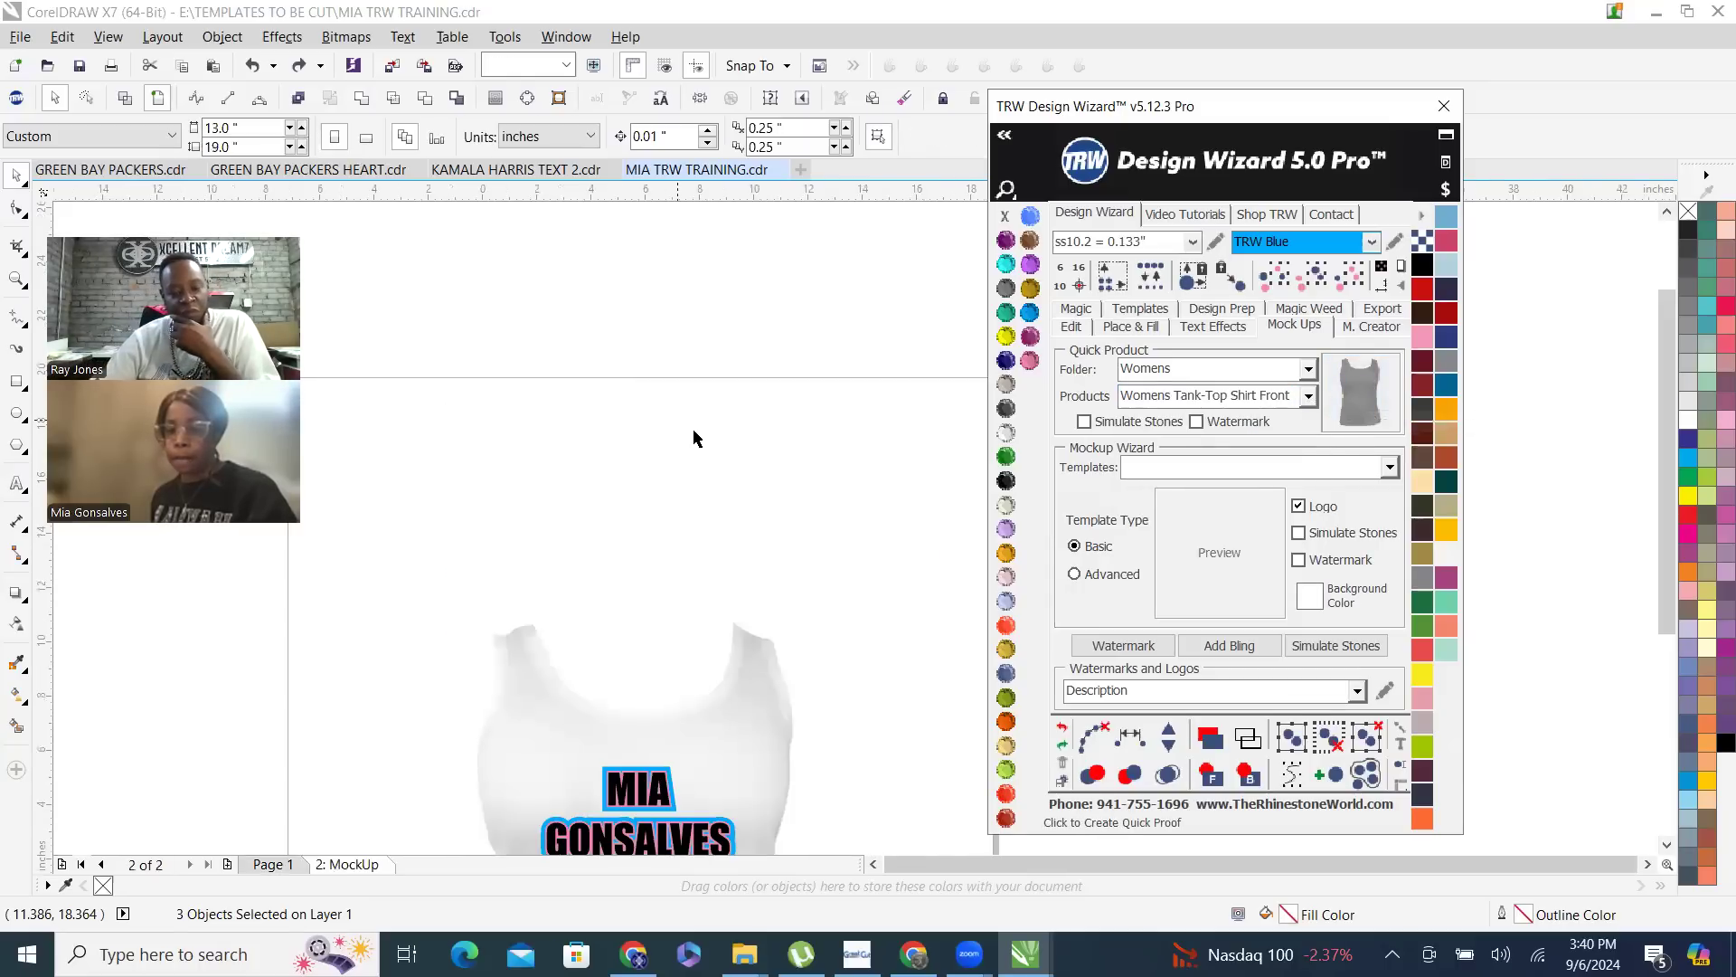
# - Load the Siser Glitter HTV vinyl library and fill the black name lettering on the mock-up with silver glitter
pyautogui.scroll(2, 680, 638)
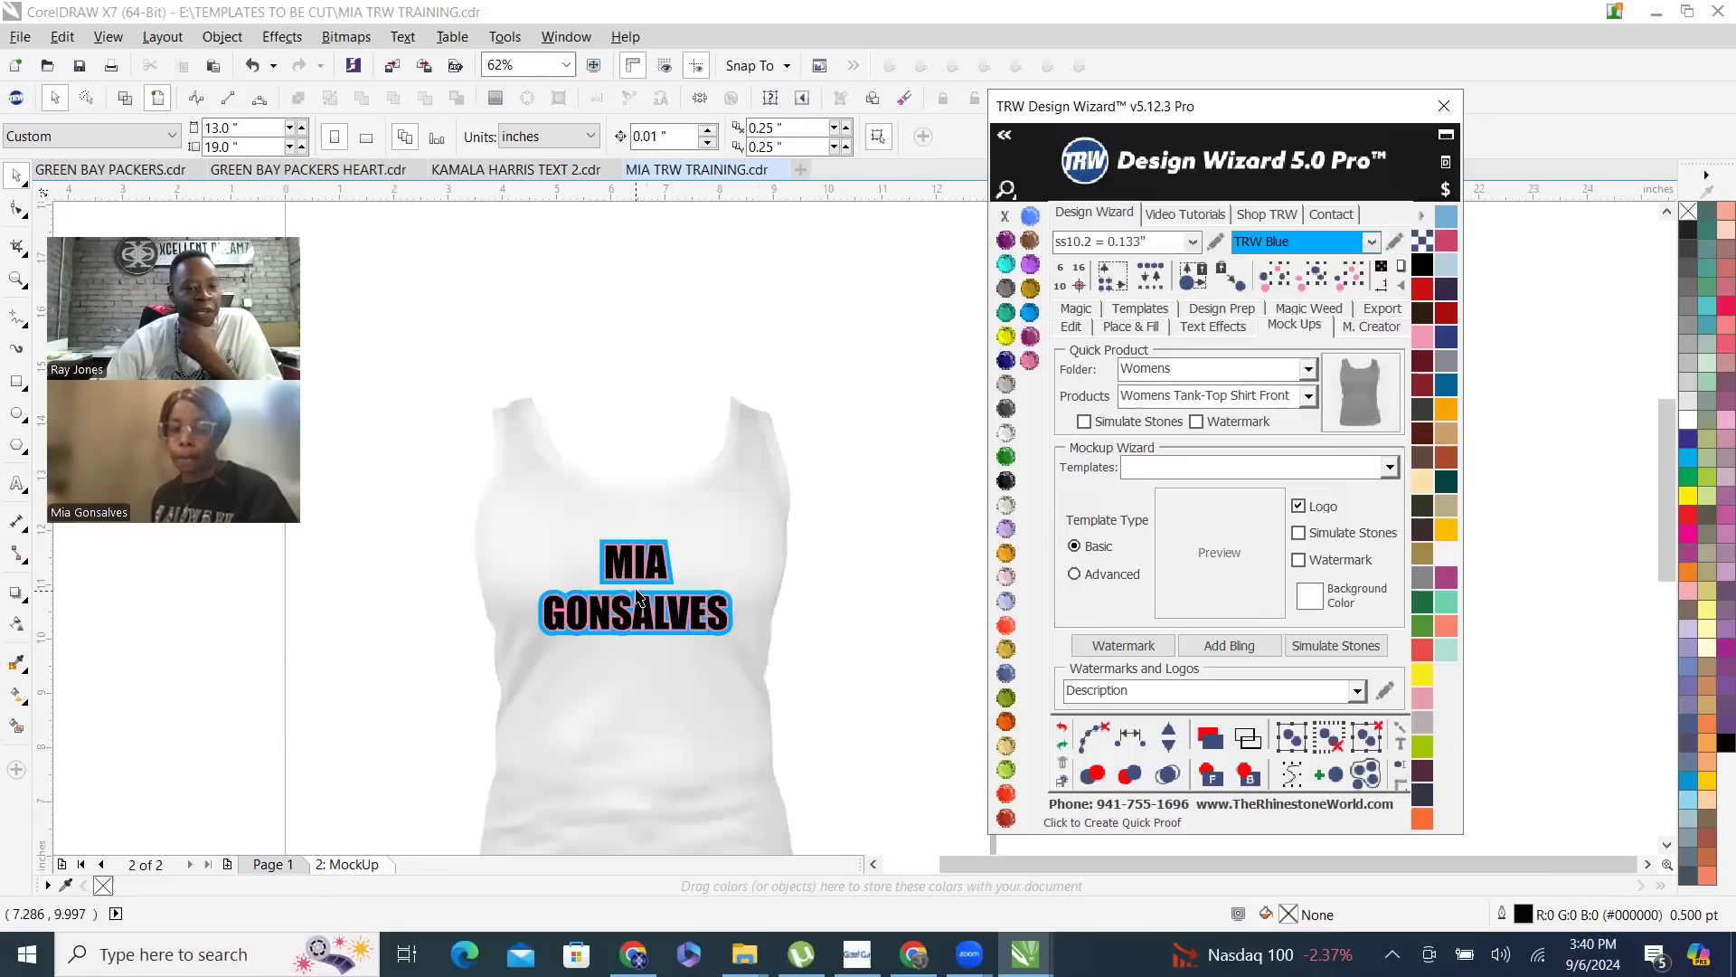
pyautogui.scroll(2, 653, 619)
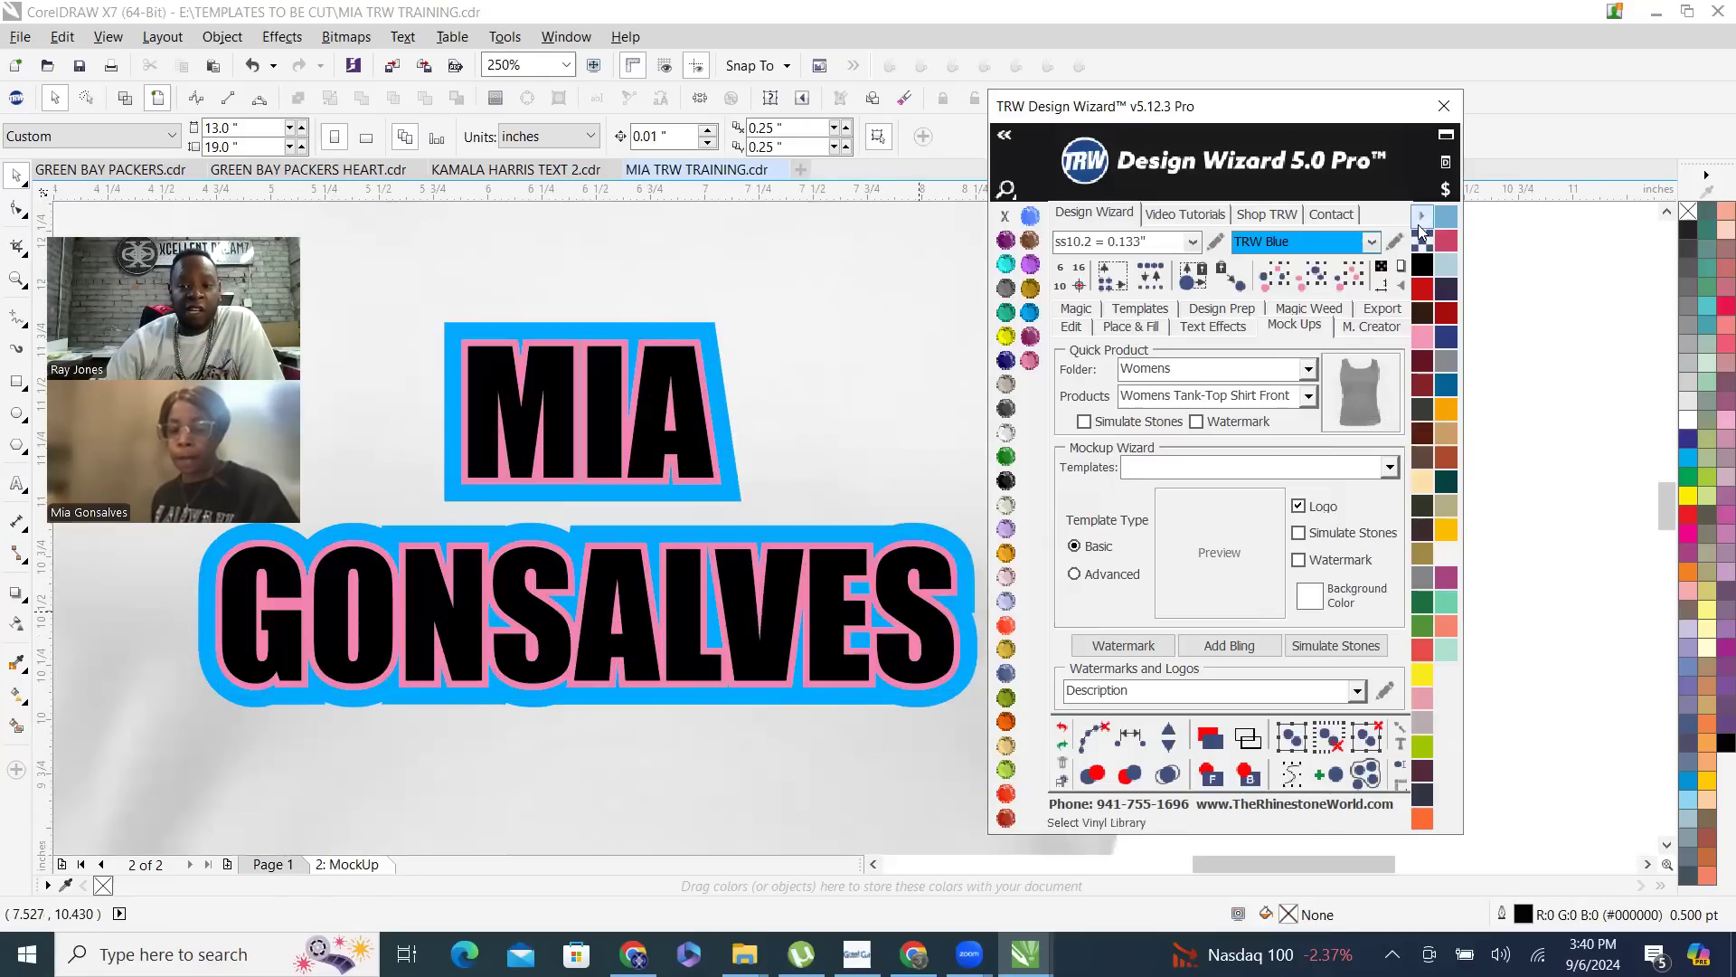
pyautogui.click(1424, 218)
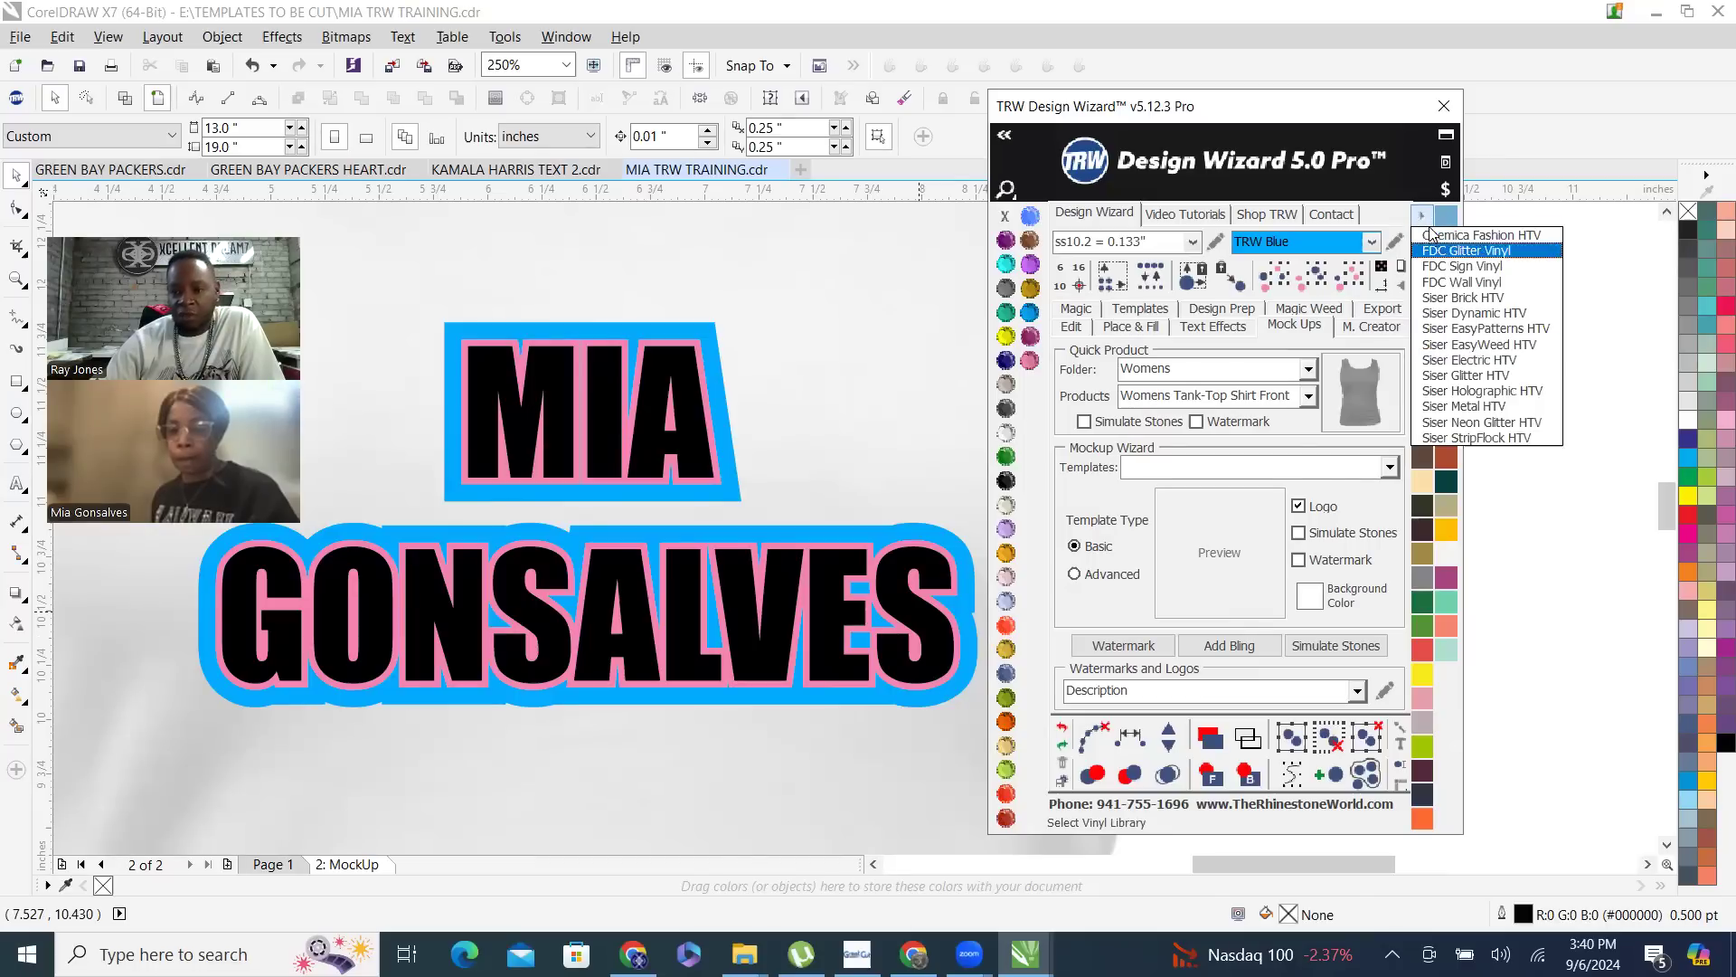
pyautogui.click(1501, 375)
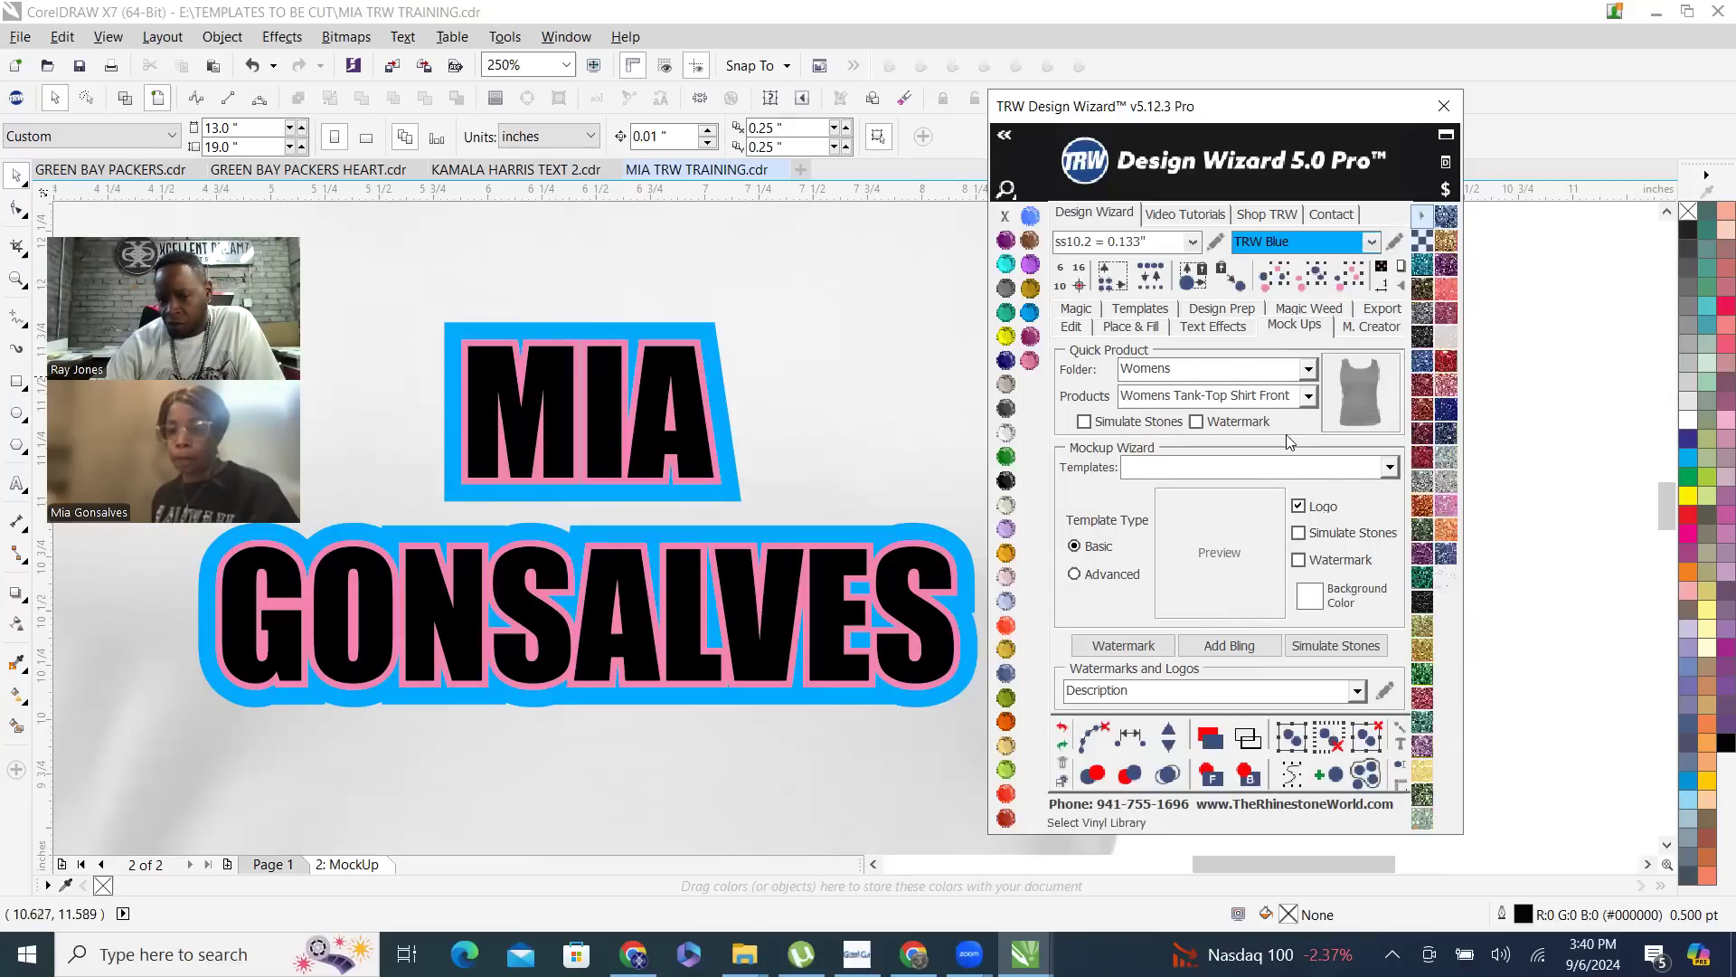
pyautogui.click(767, 661)
pyautogui.click(1446, 469)
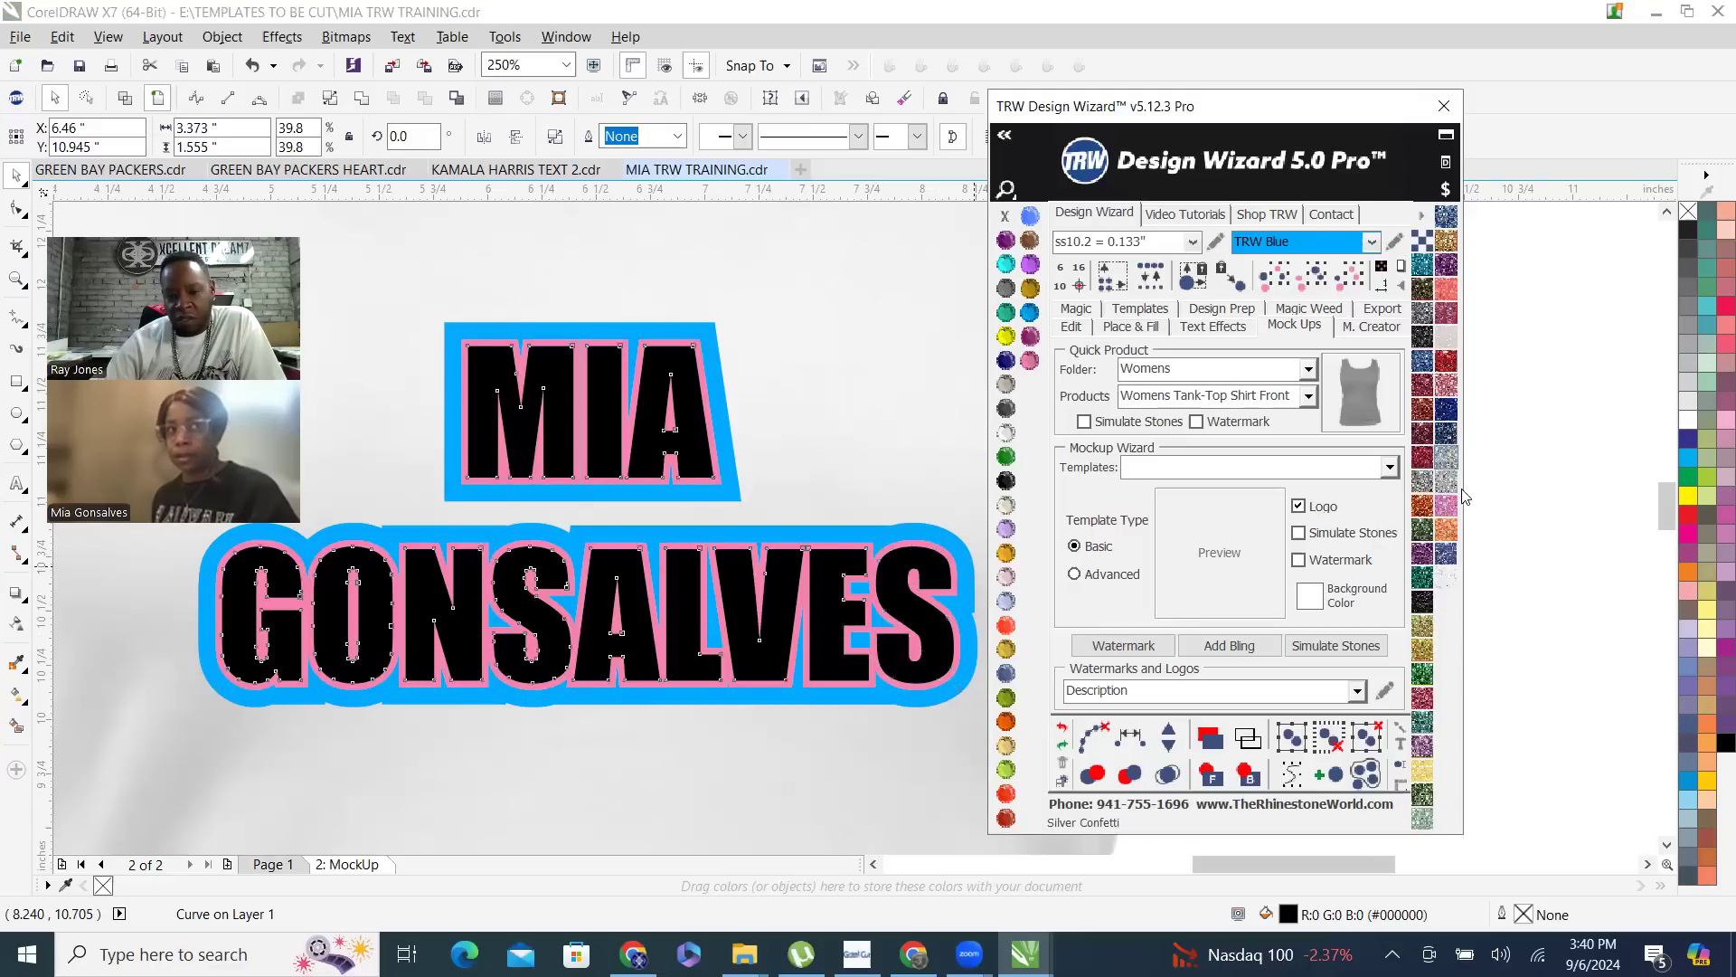
pyautogui.click(1449, 411)
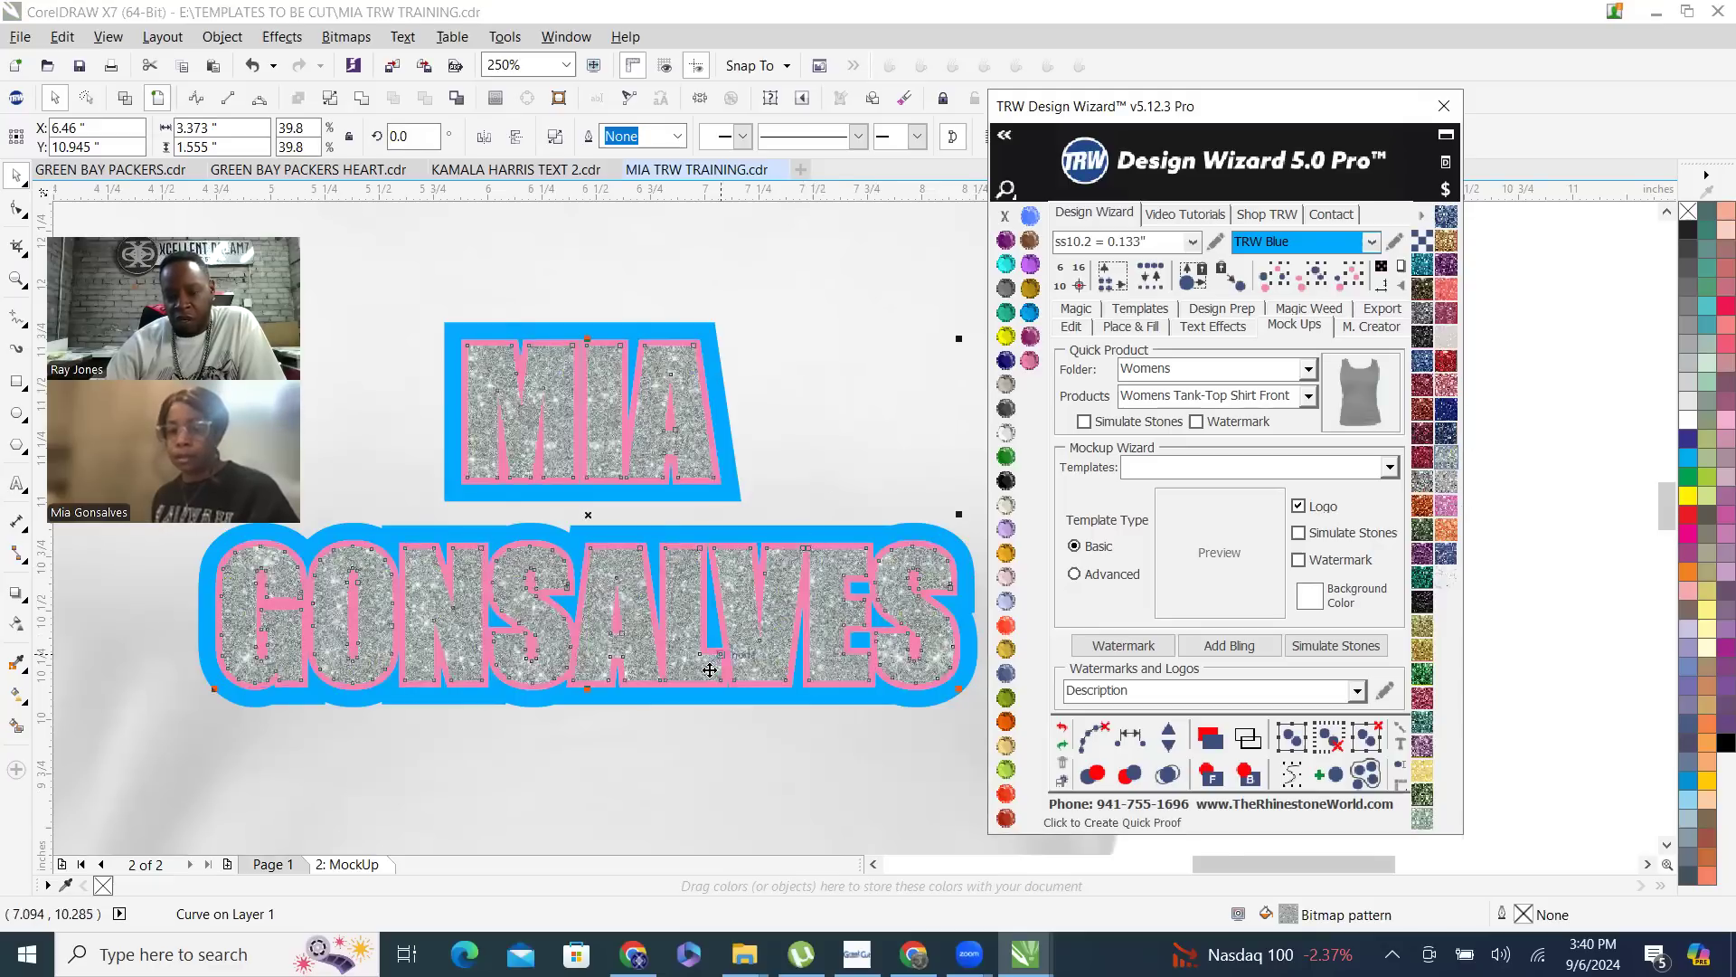
# - Fill the pink contour around the name on the tank-top mock-up with Jet Black
pyautogui.scroll(3, 709, 669)
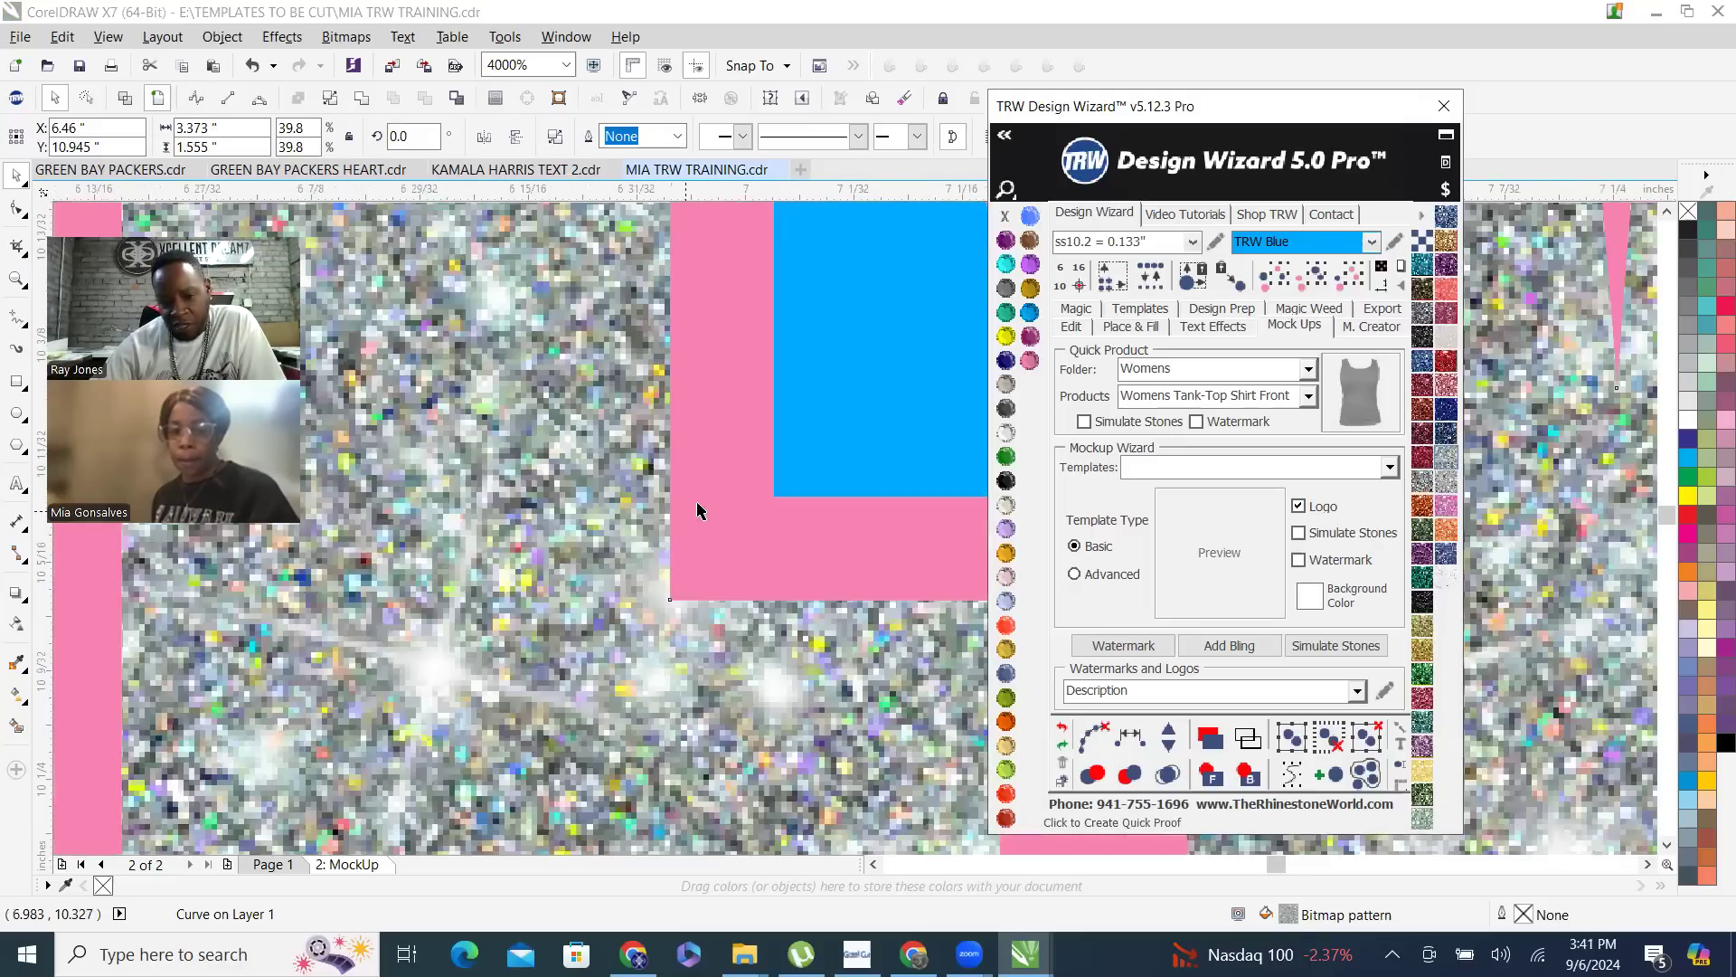
pyautogui.click(725, 504)
pyautogui.scroll(-2, 729, 523)
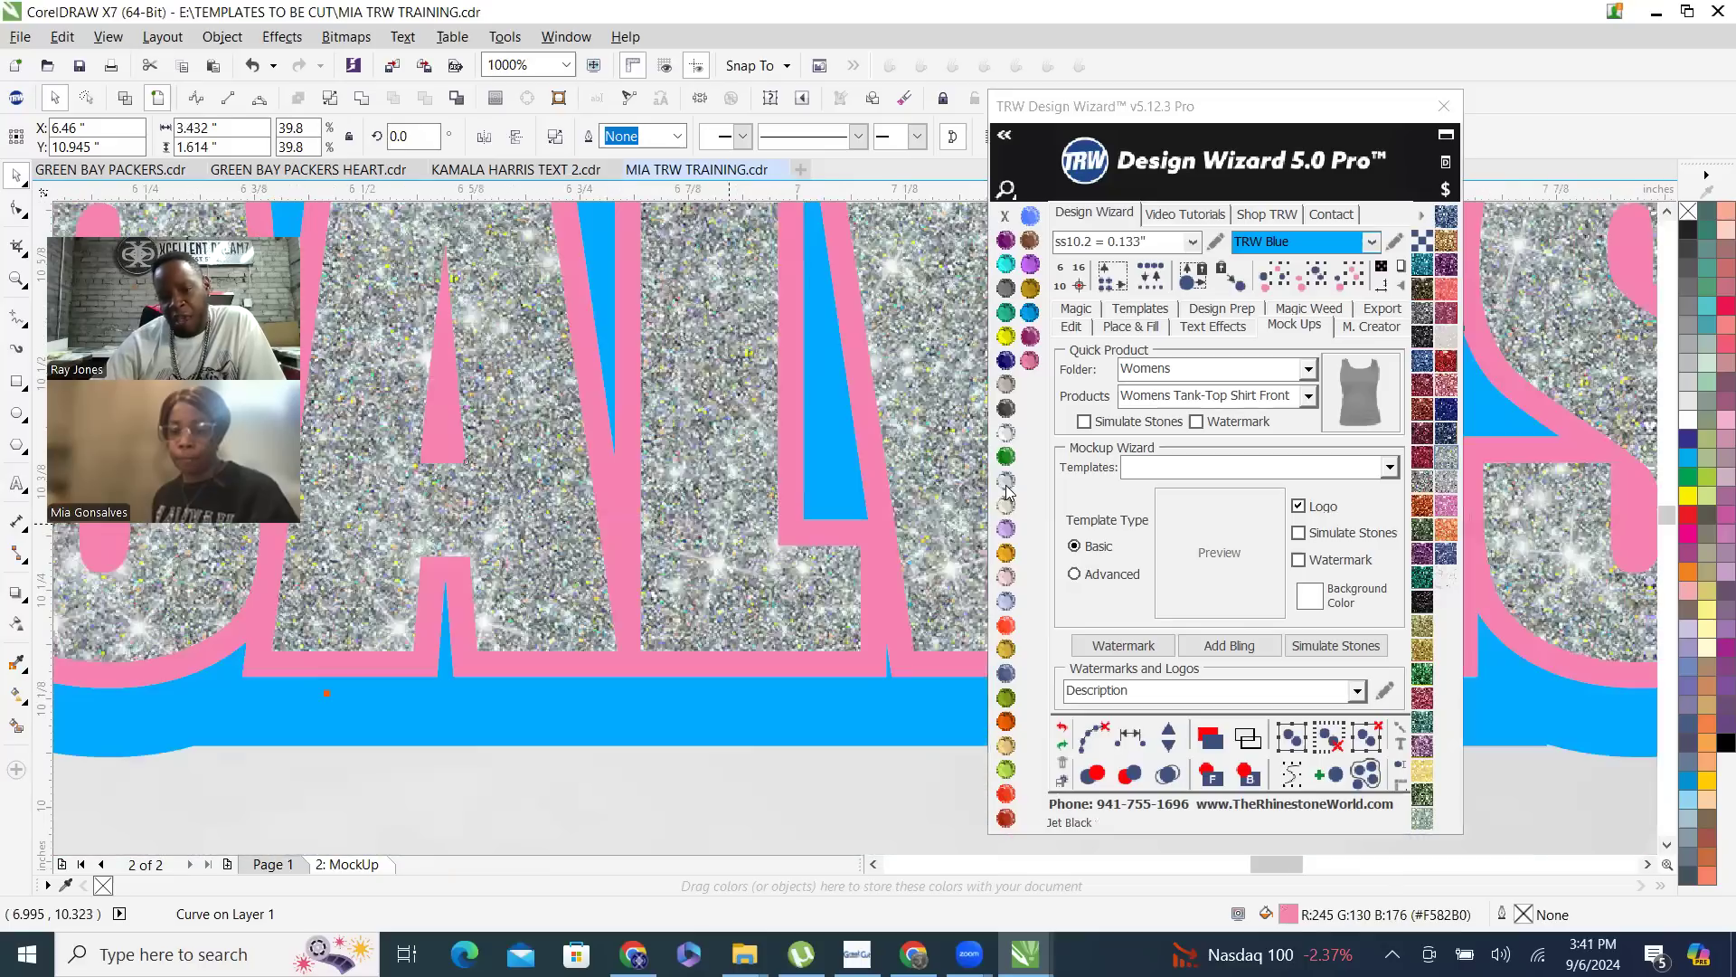
pyautogui.click(1007, 488)
pyautogui.scroll(-4, 811, 513)
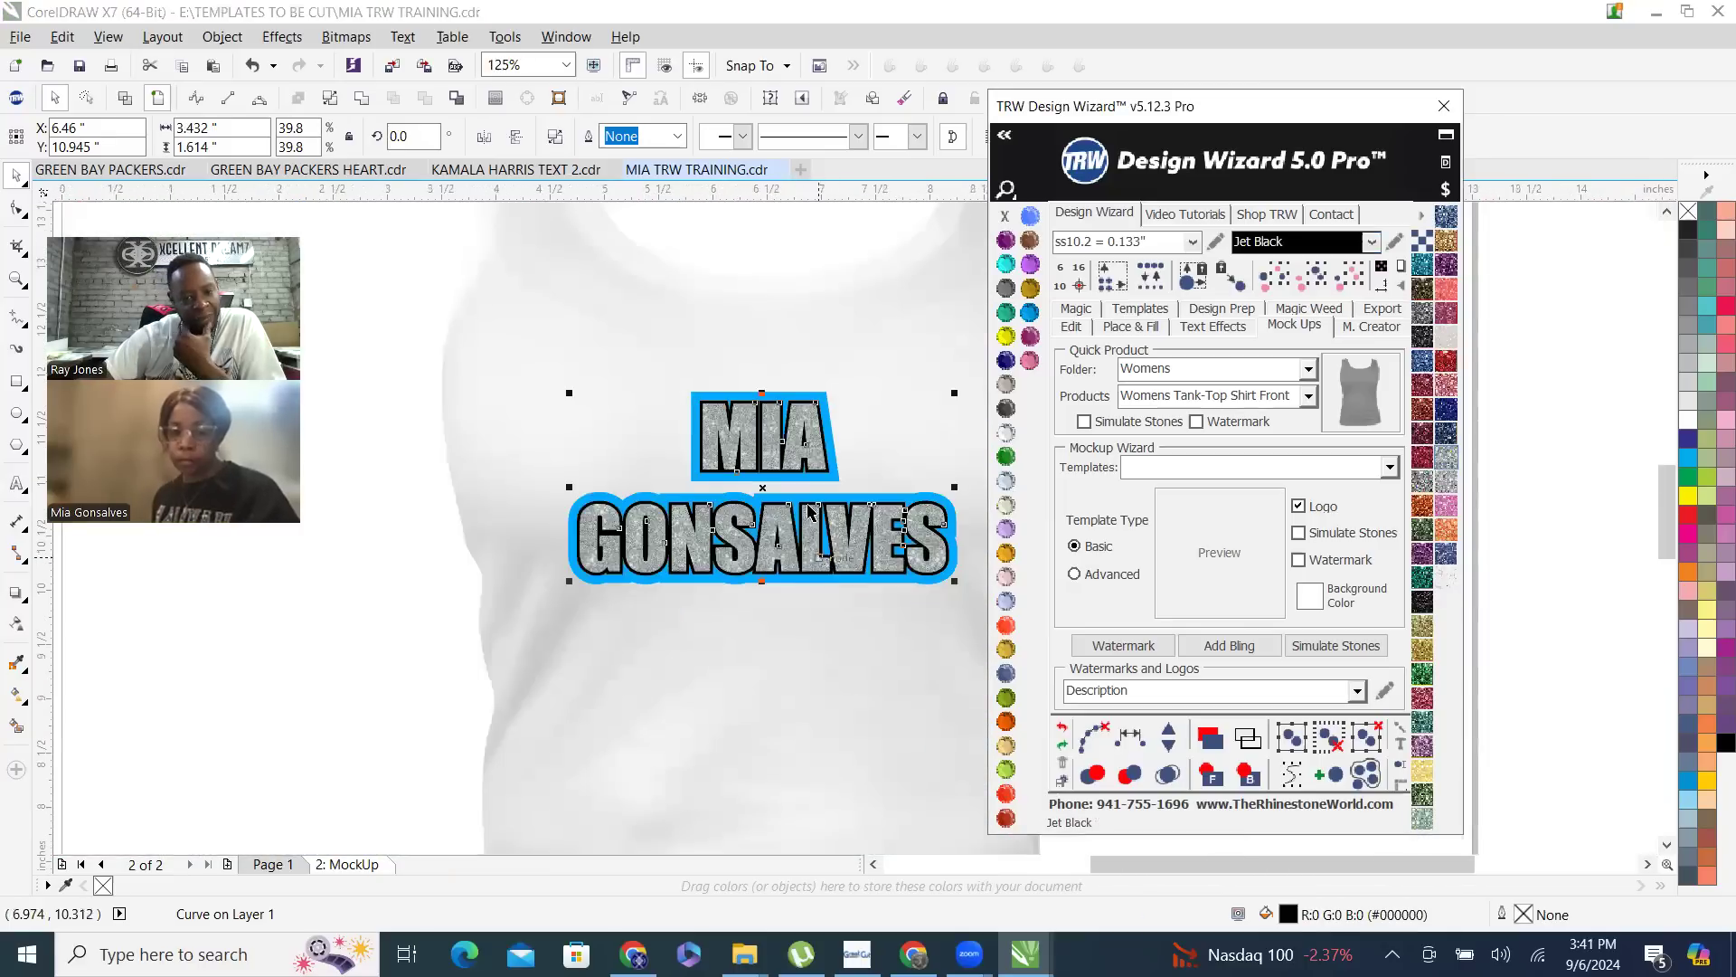
# - Try a Jet Black fill on the tank-top shirt image behind the name design and undo it
pyautogui.click(747, 237)
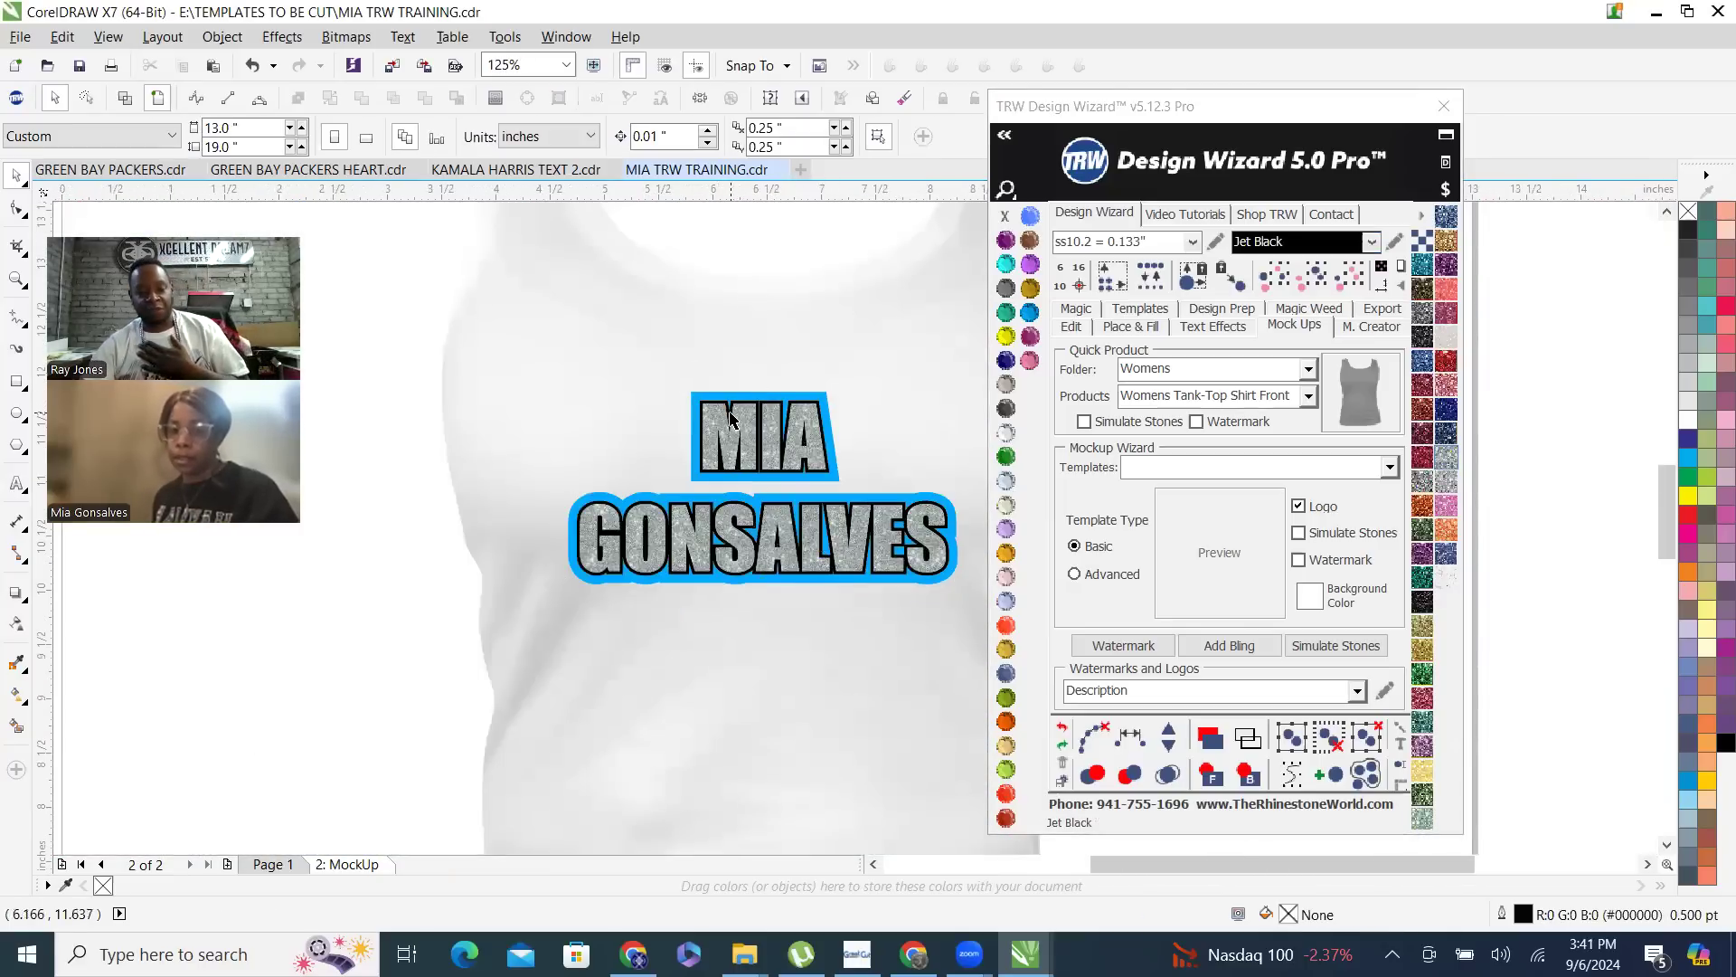
pyautogui.click(903, 435)
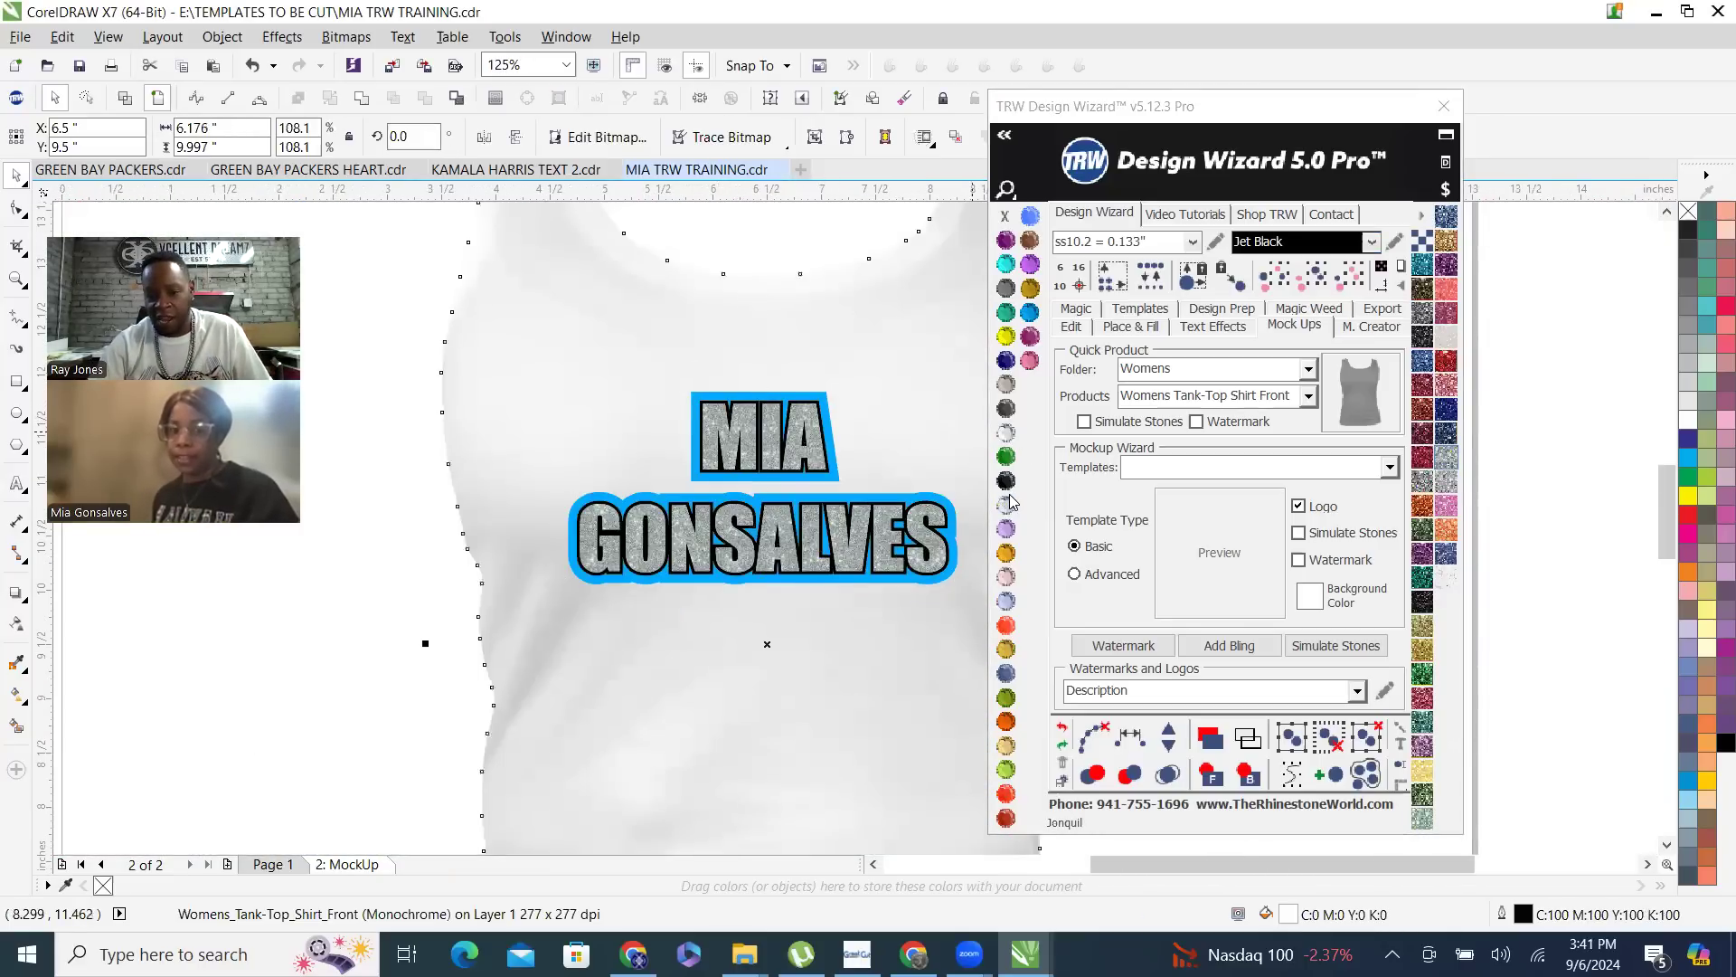
pyautogui.scroll(-1, 632, 439)
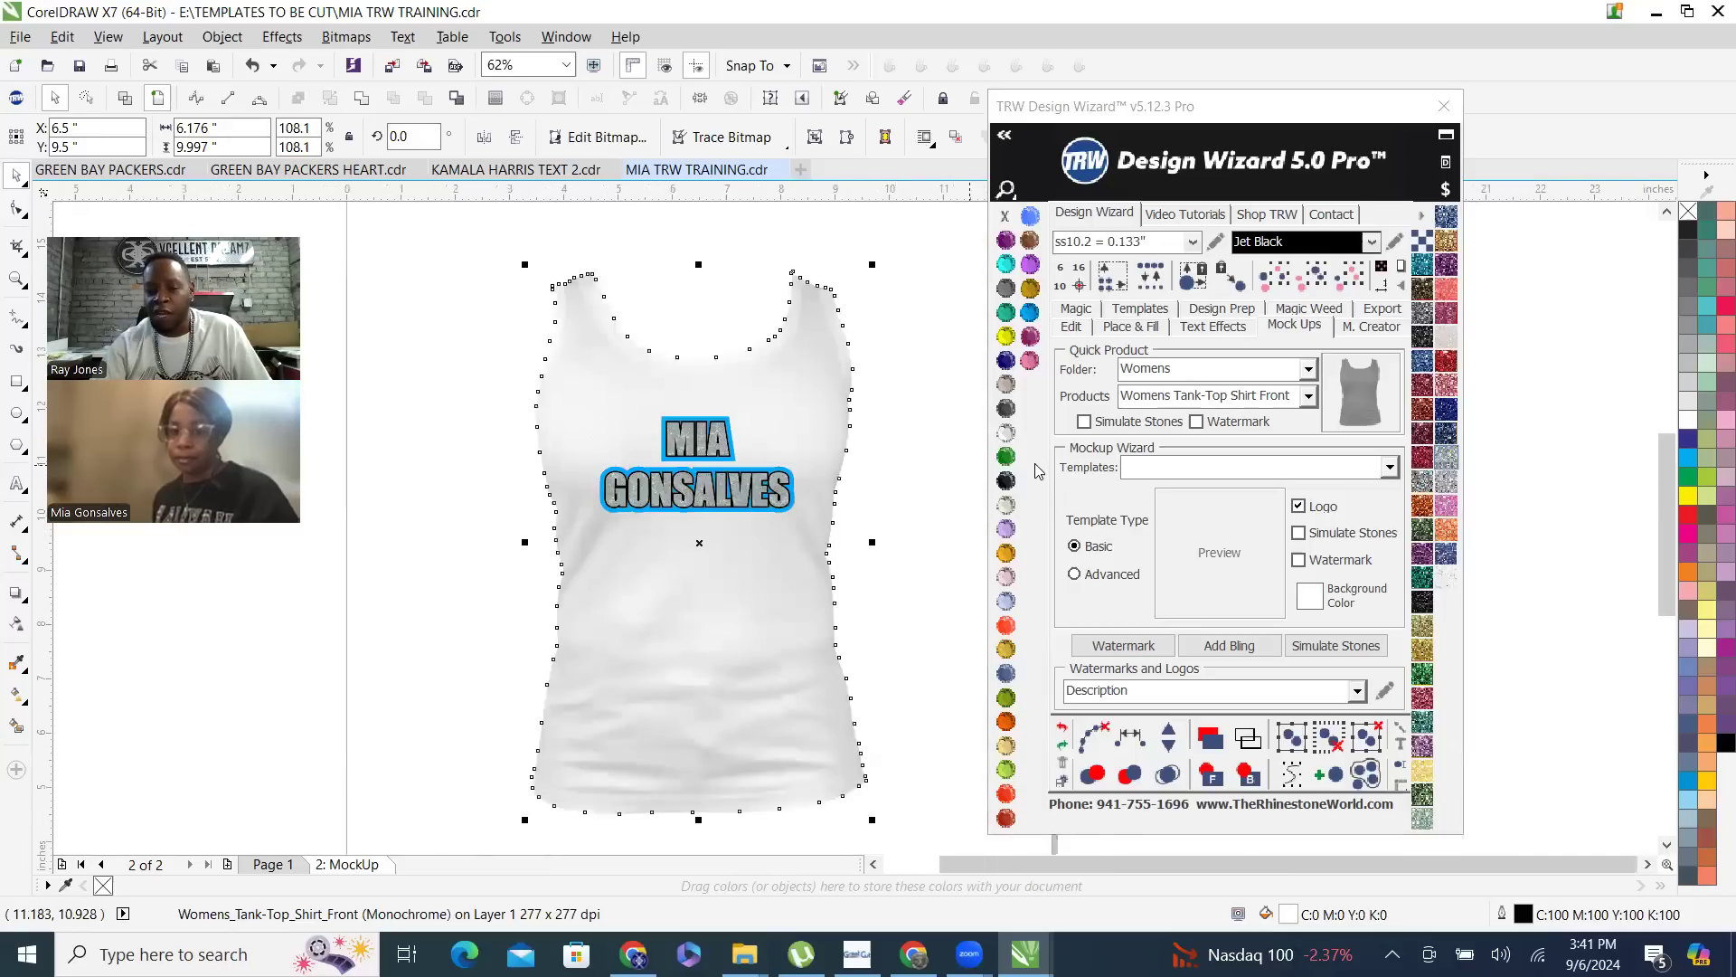
pyautogui.click(1007, 480)
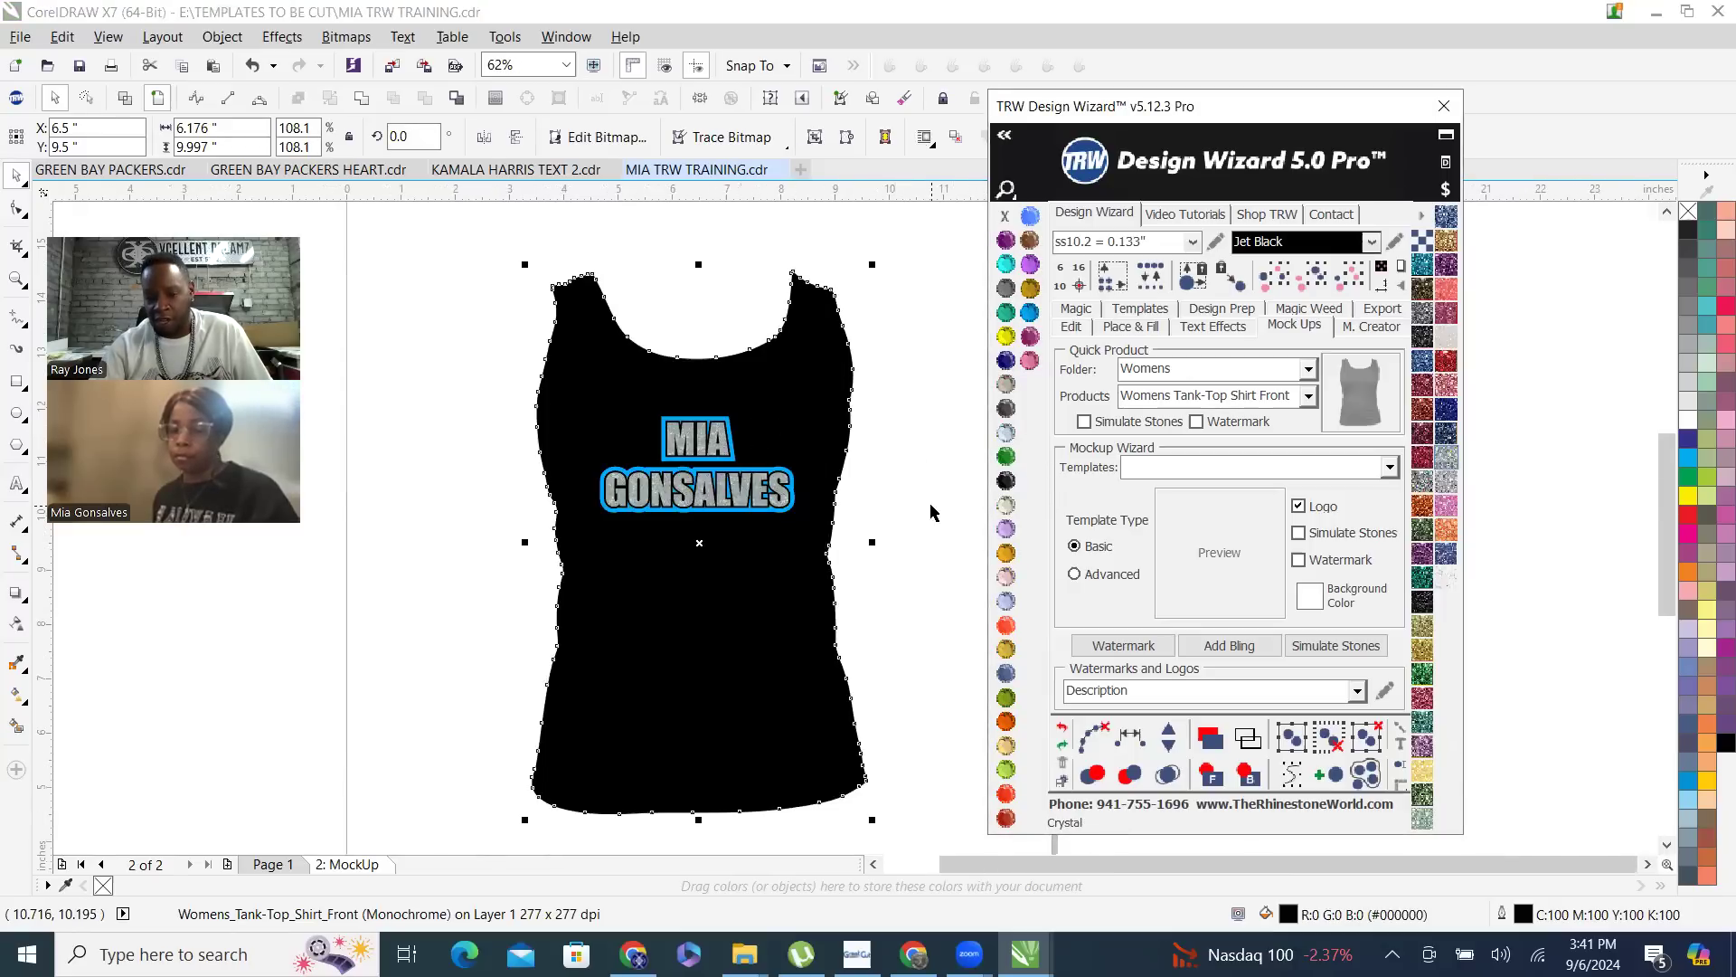
pyautogui.click(1079, 740)
pyautogui.click(1062, 728)
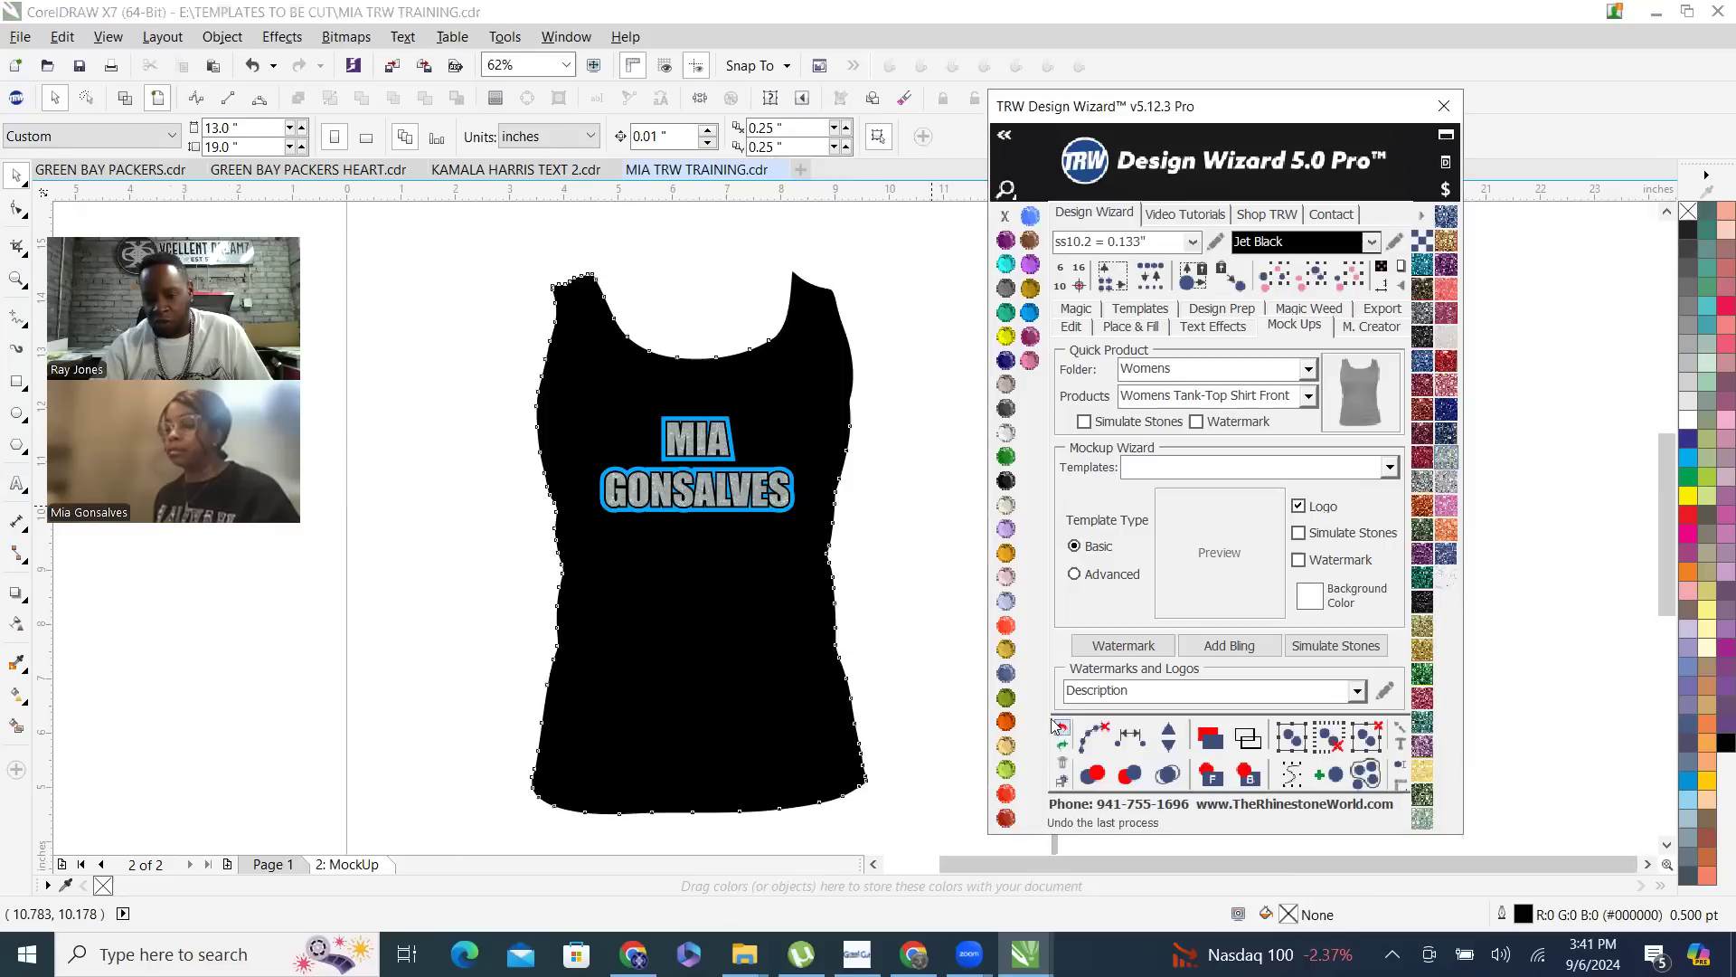
# - Recolor the tank-top shirt image with a Jet Black fill and a Crystal outline color
pyautogui.click(795, 434)
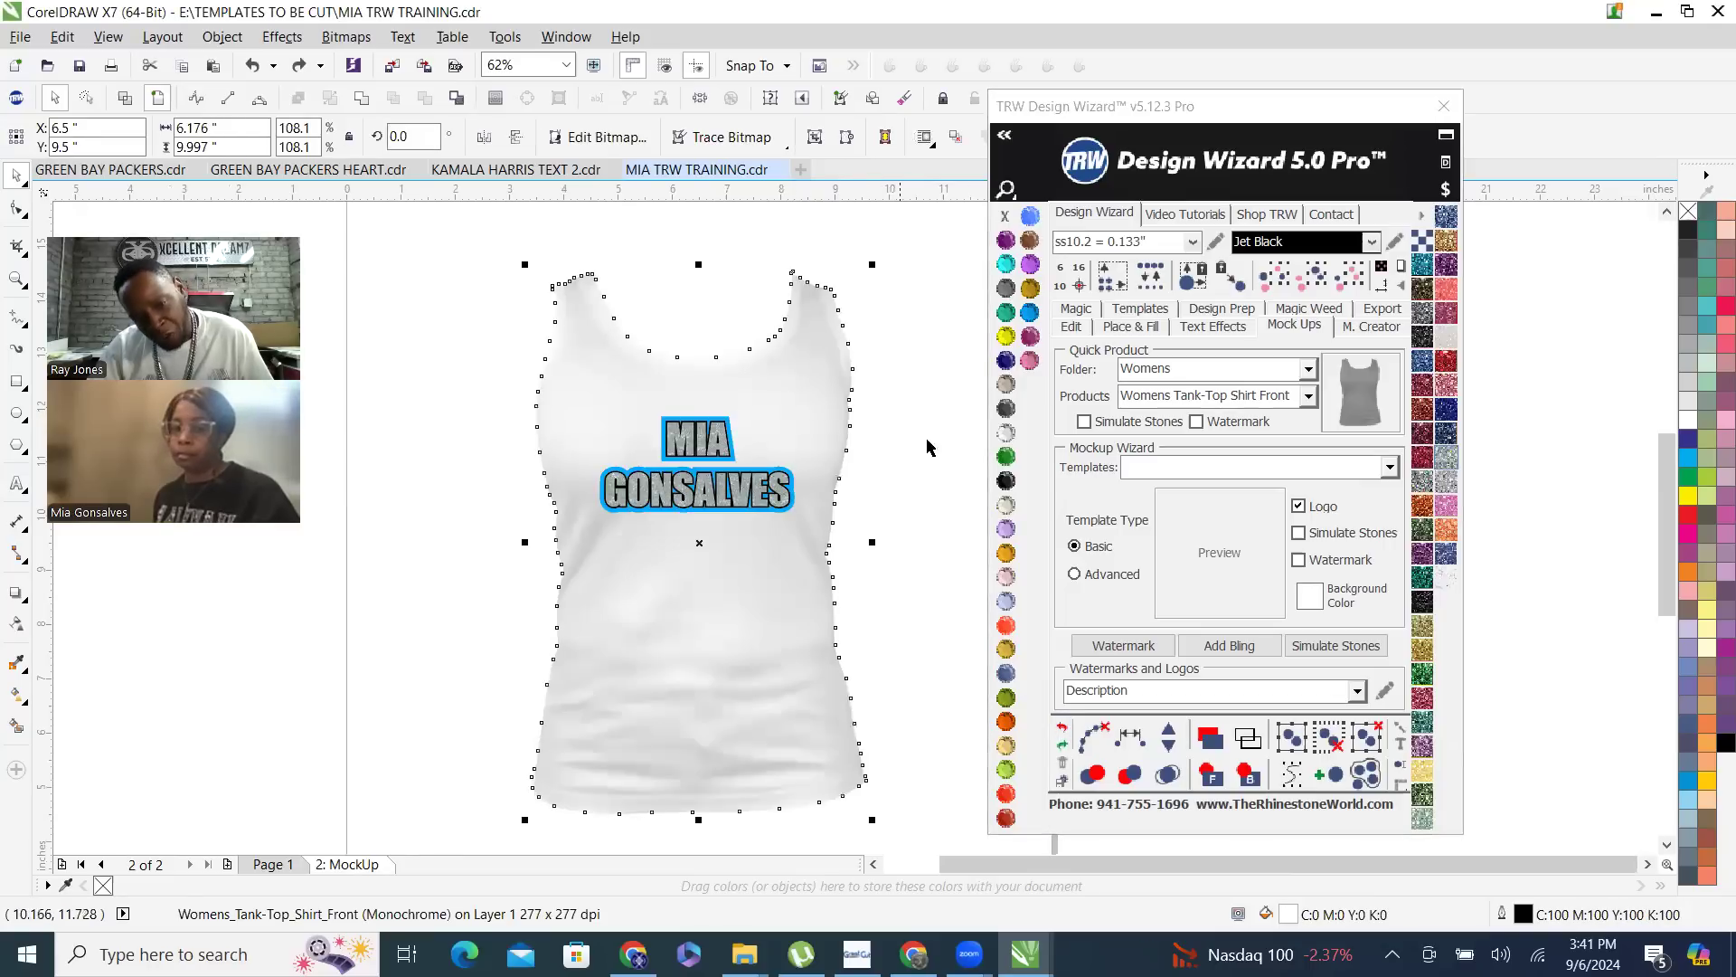
pyautogui.click(1009, 486)
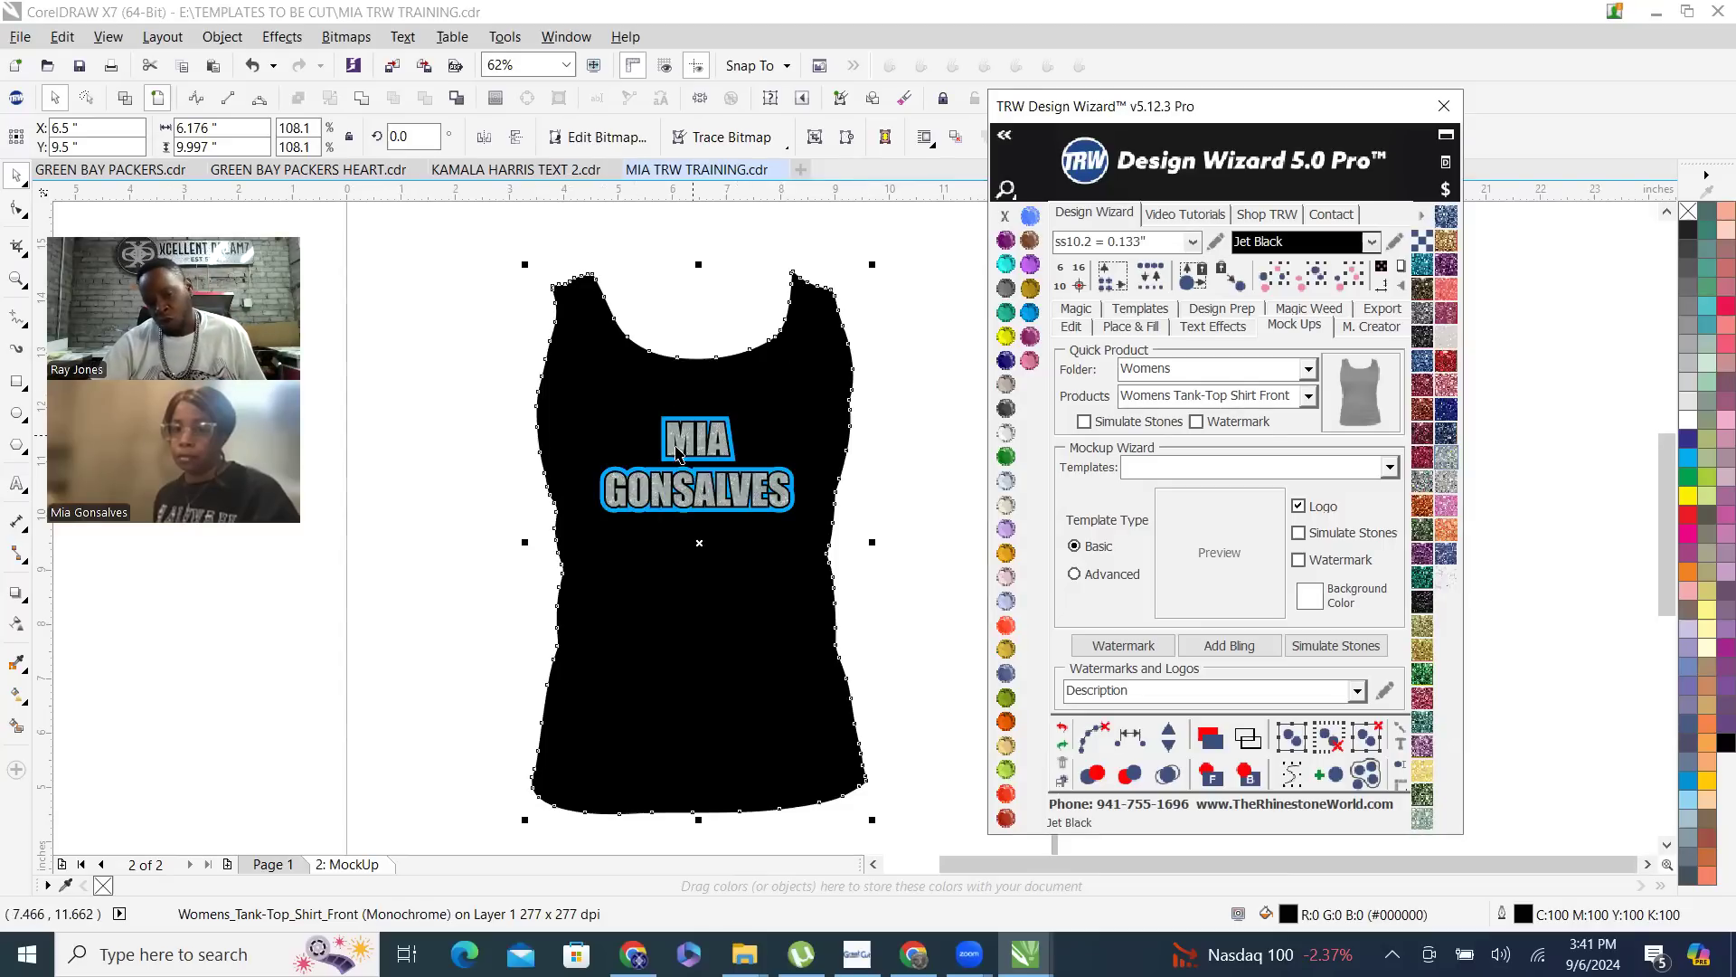
pyautogui.click(1008, 436)
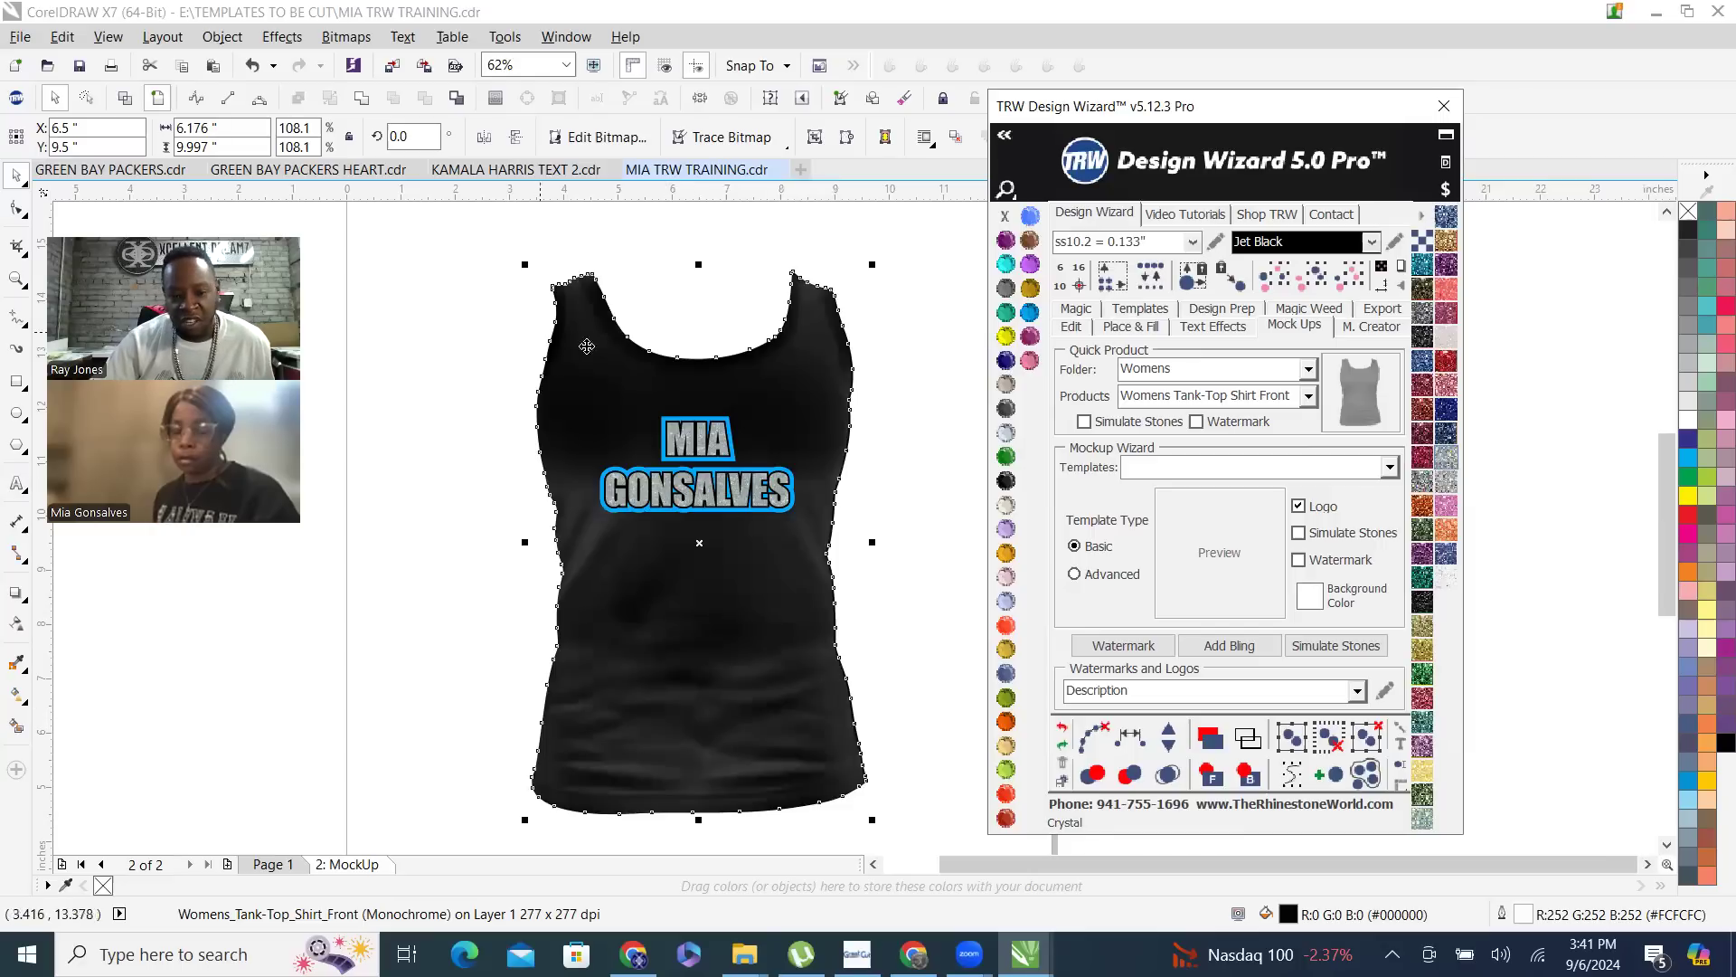
pyautogui.click(735, 832)
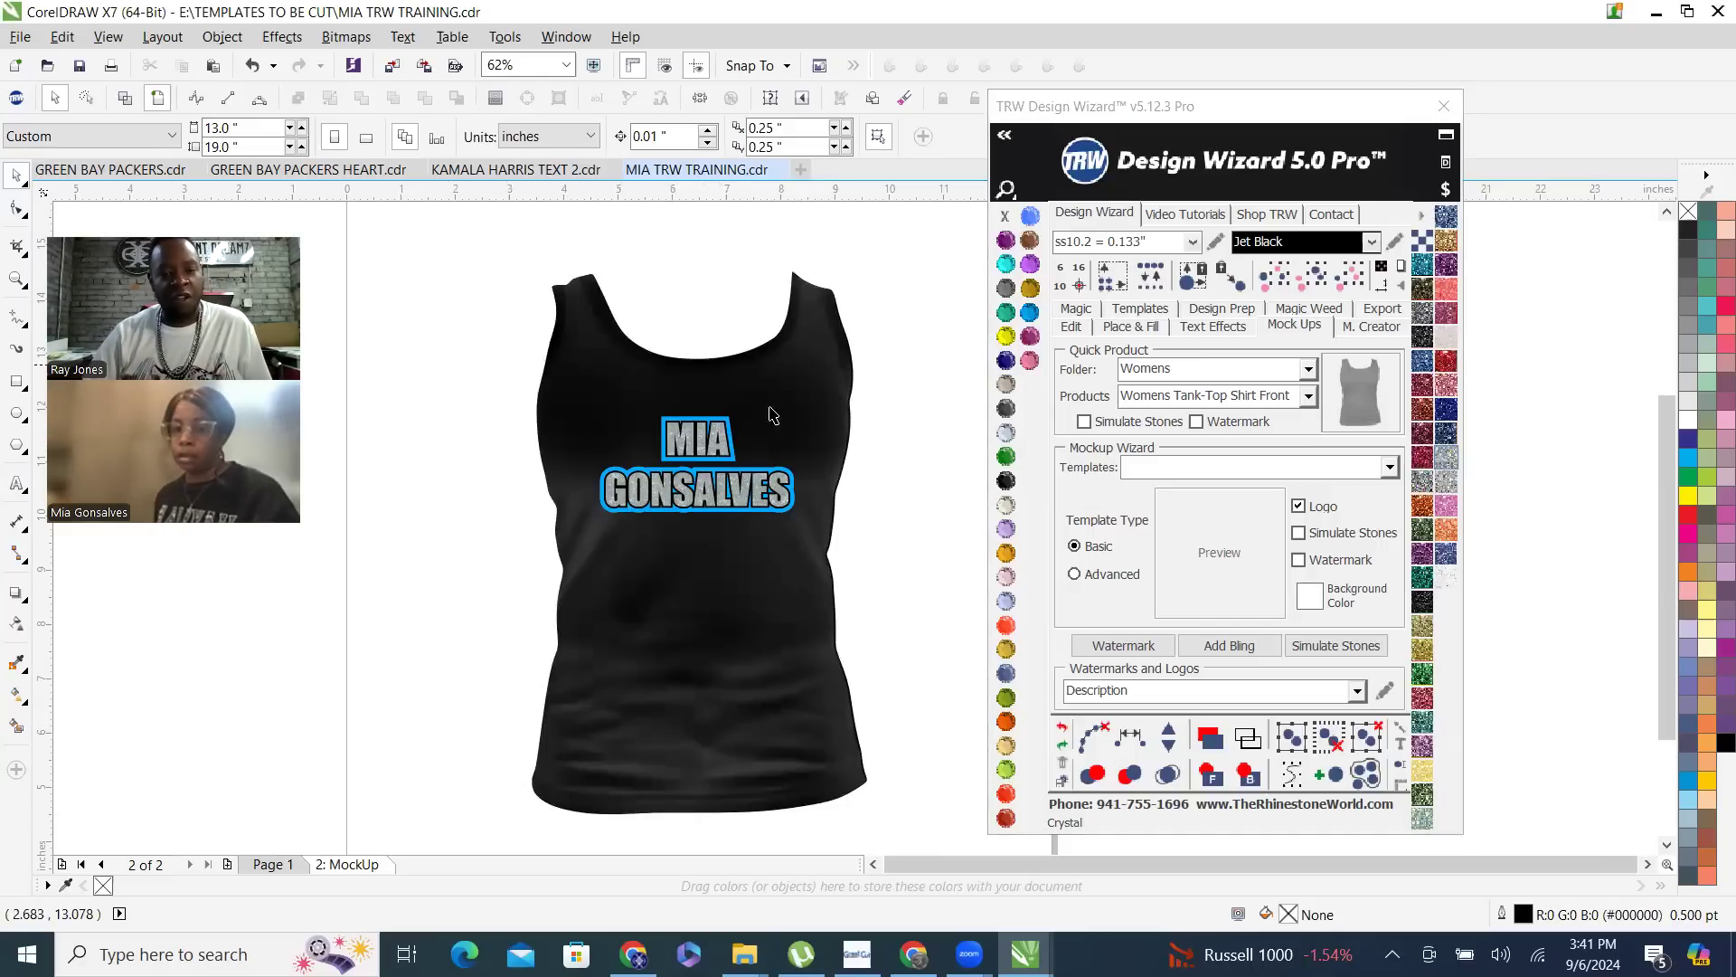
# - Return to the name designs on Page 1 and set the Place & Fill options to Inside with Add Stones and Magic Path enabled
pyautogui.scroll(-2, 498, 820)
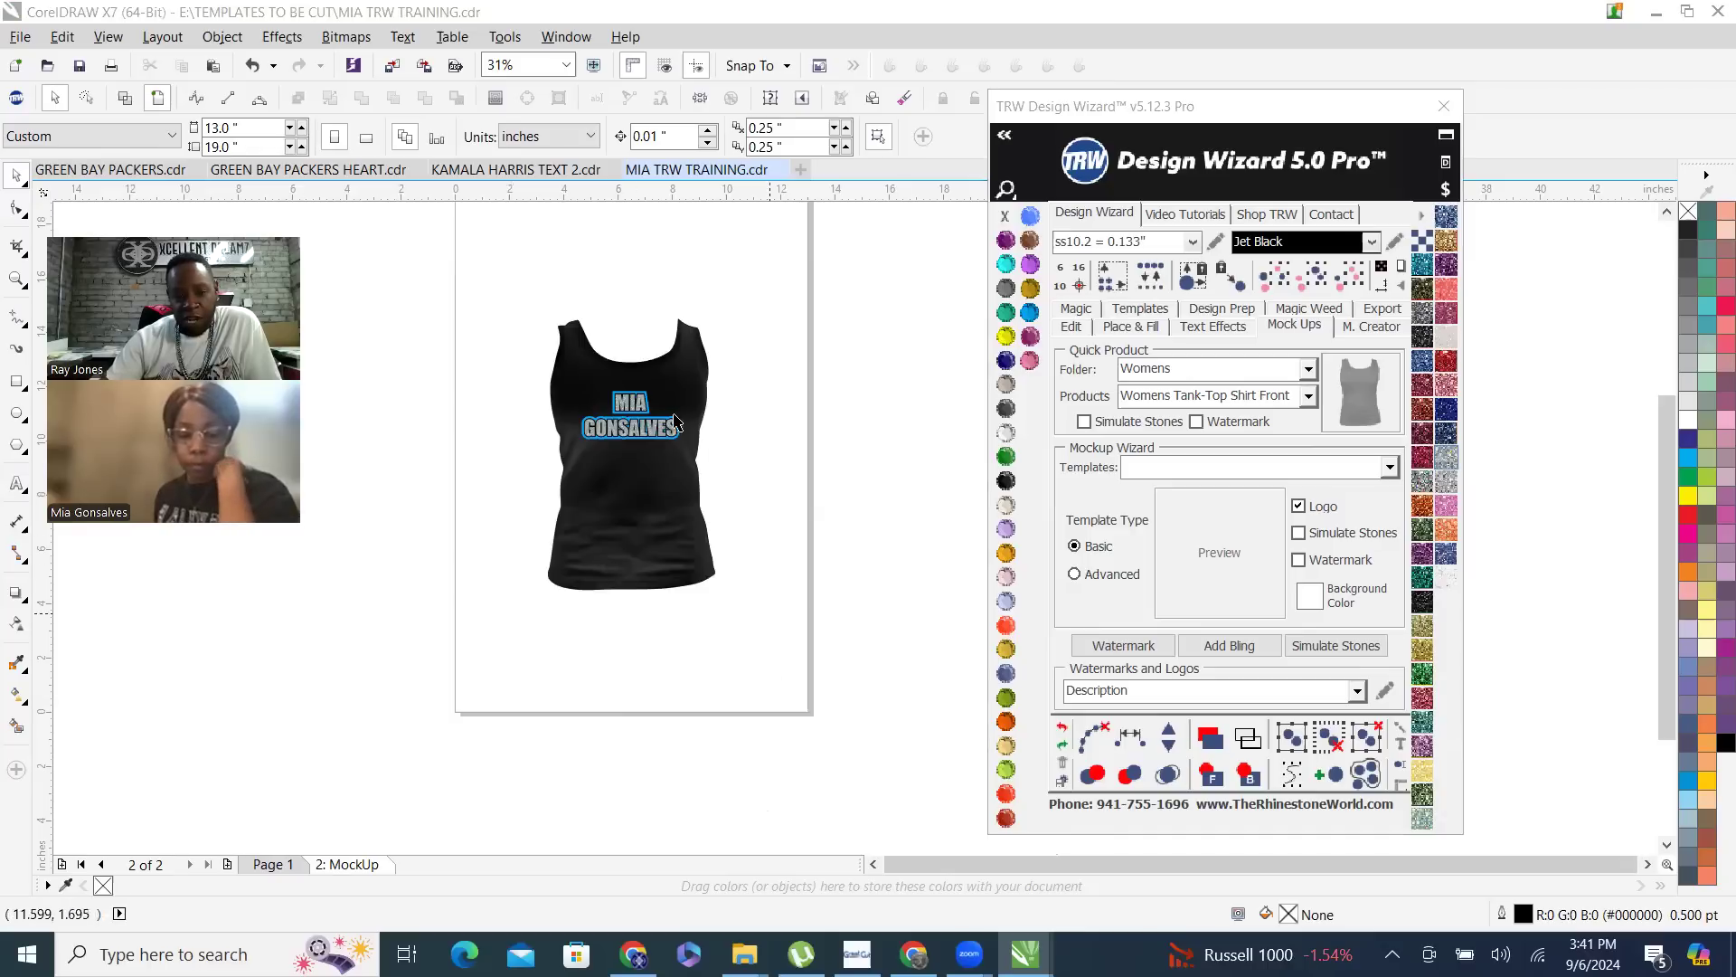
pyautogui.click(274, 866)
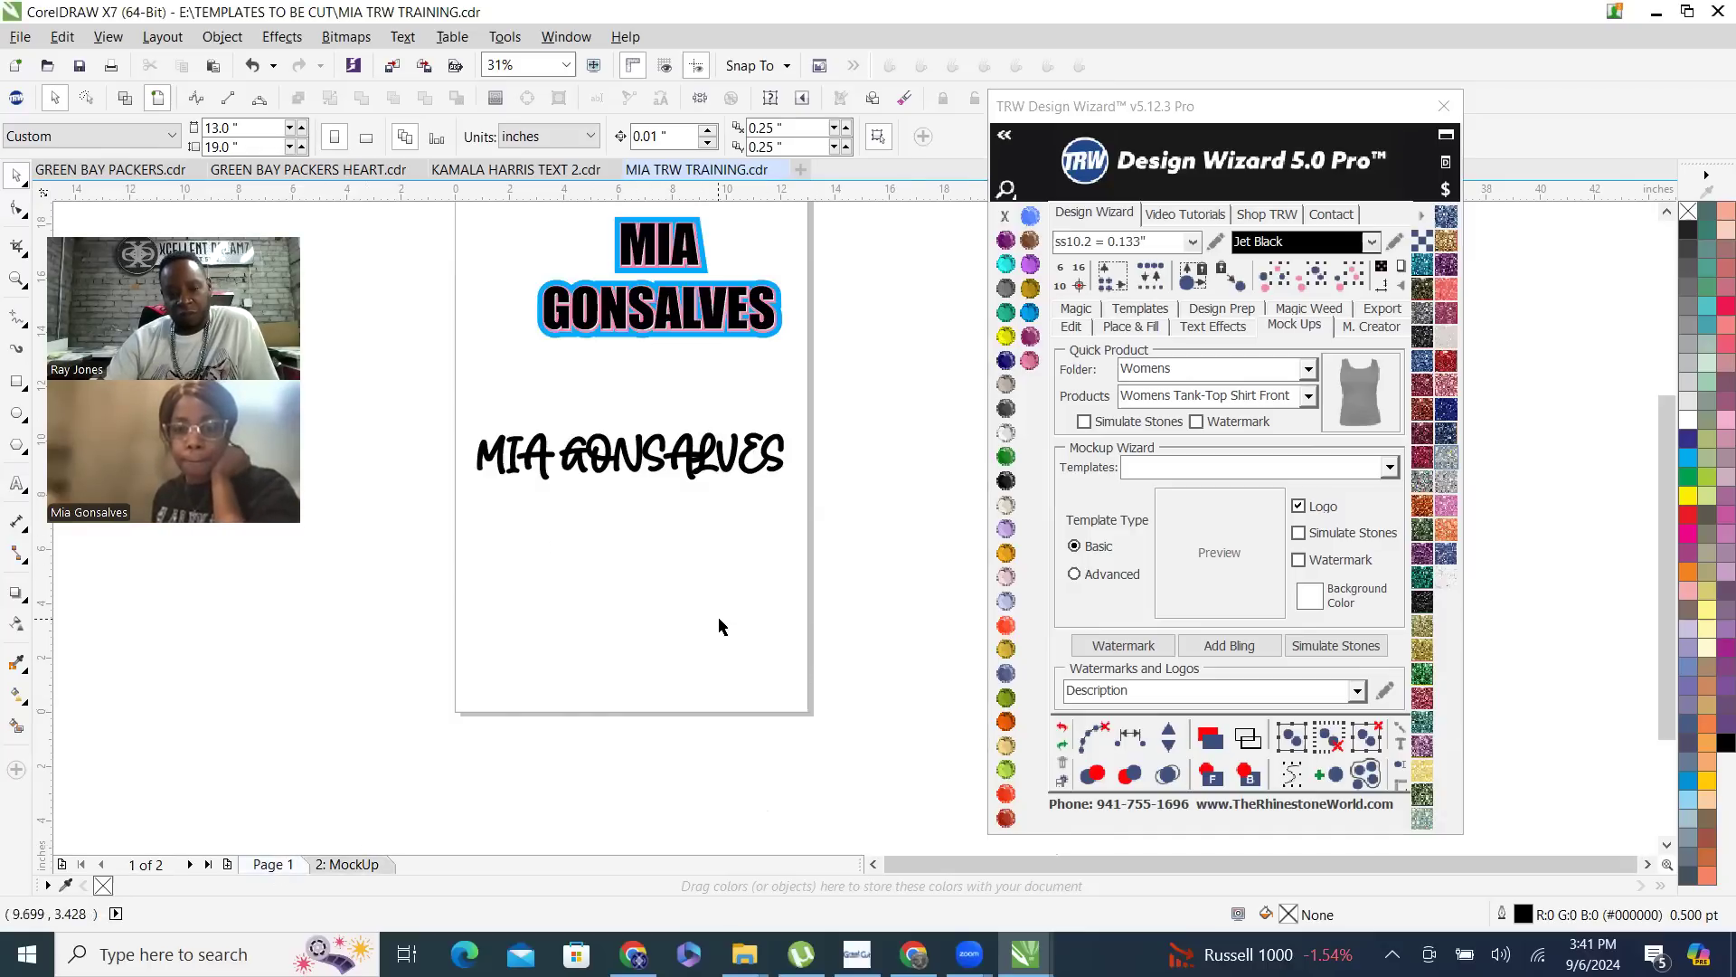
pyautogui.scroll(-1, 717, 620)
pyautogui.scroll(1, 714, 404)
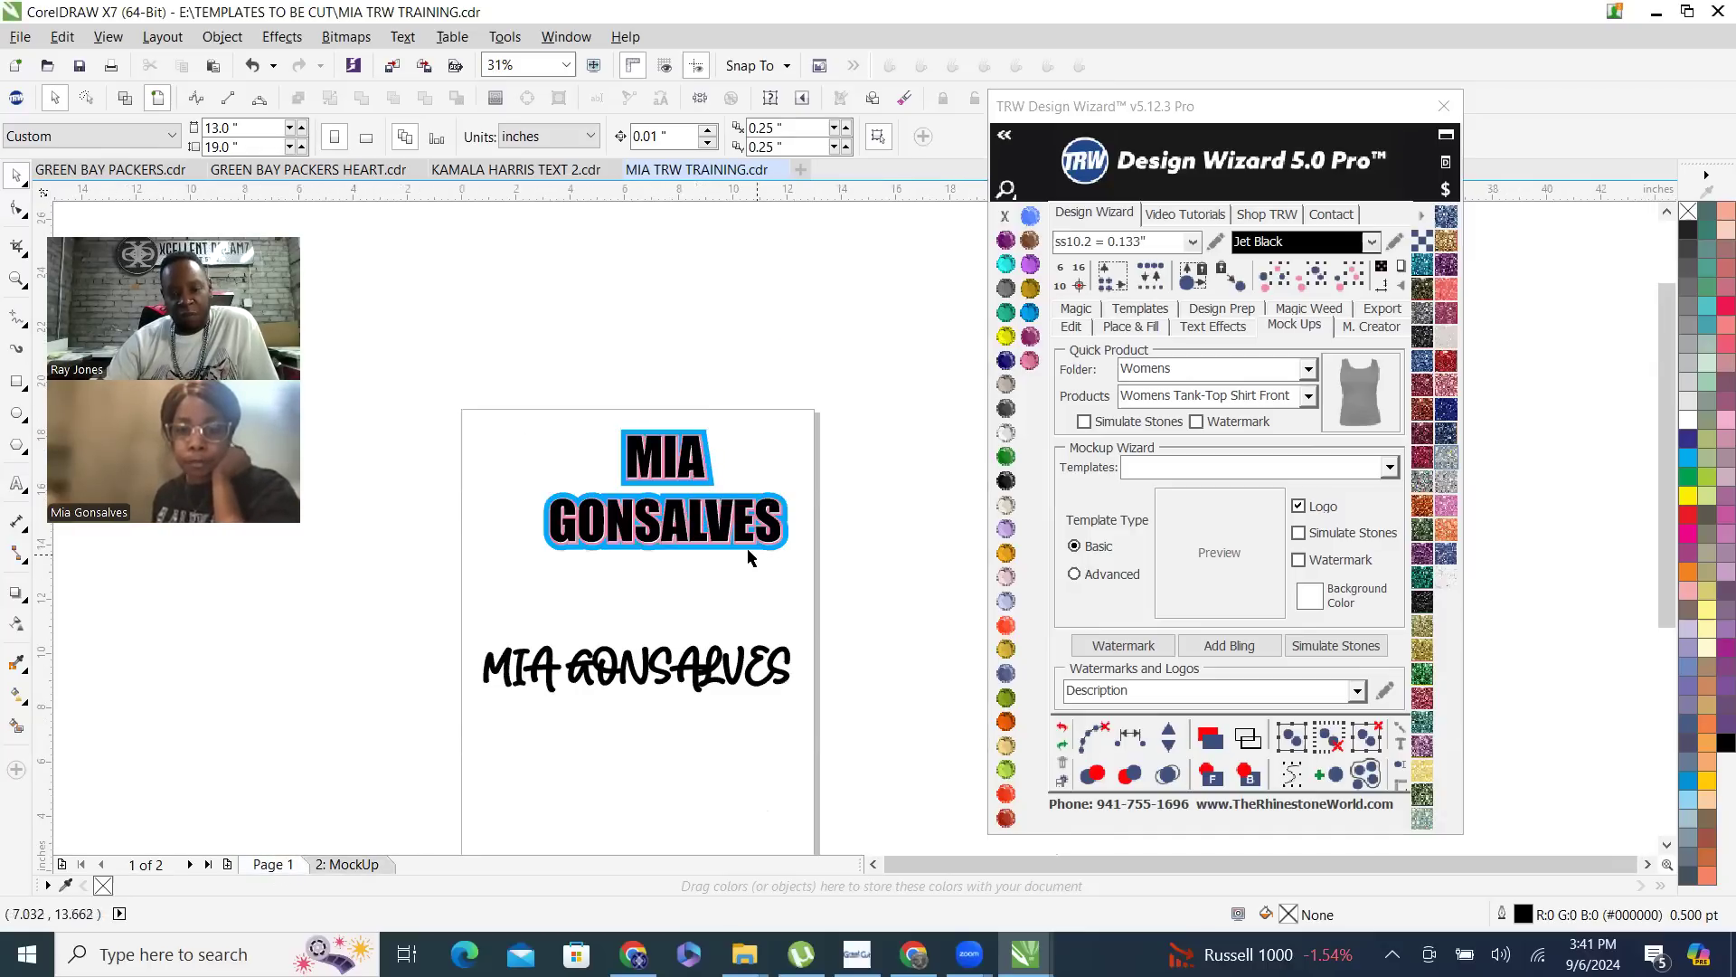
pyautogui.scroll(1, 747, 548)
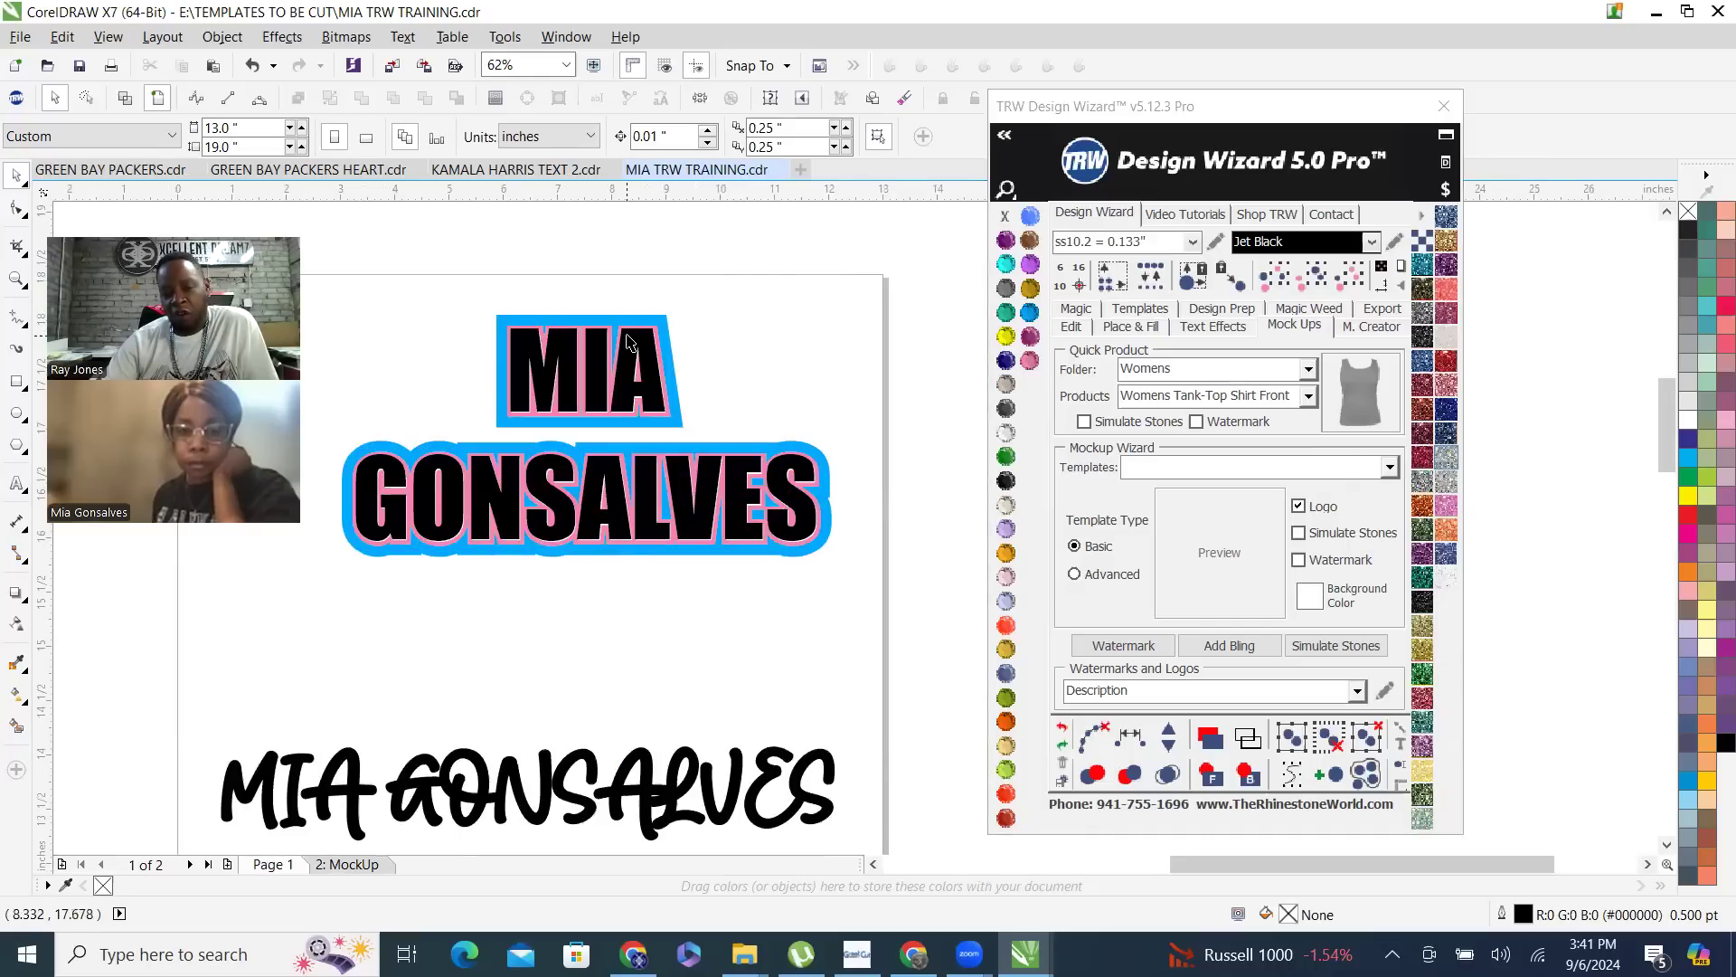
pyautogui.scroll(1, 630, 342)
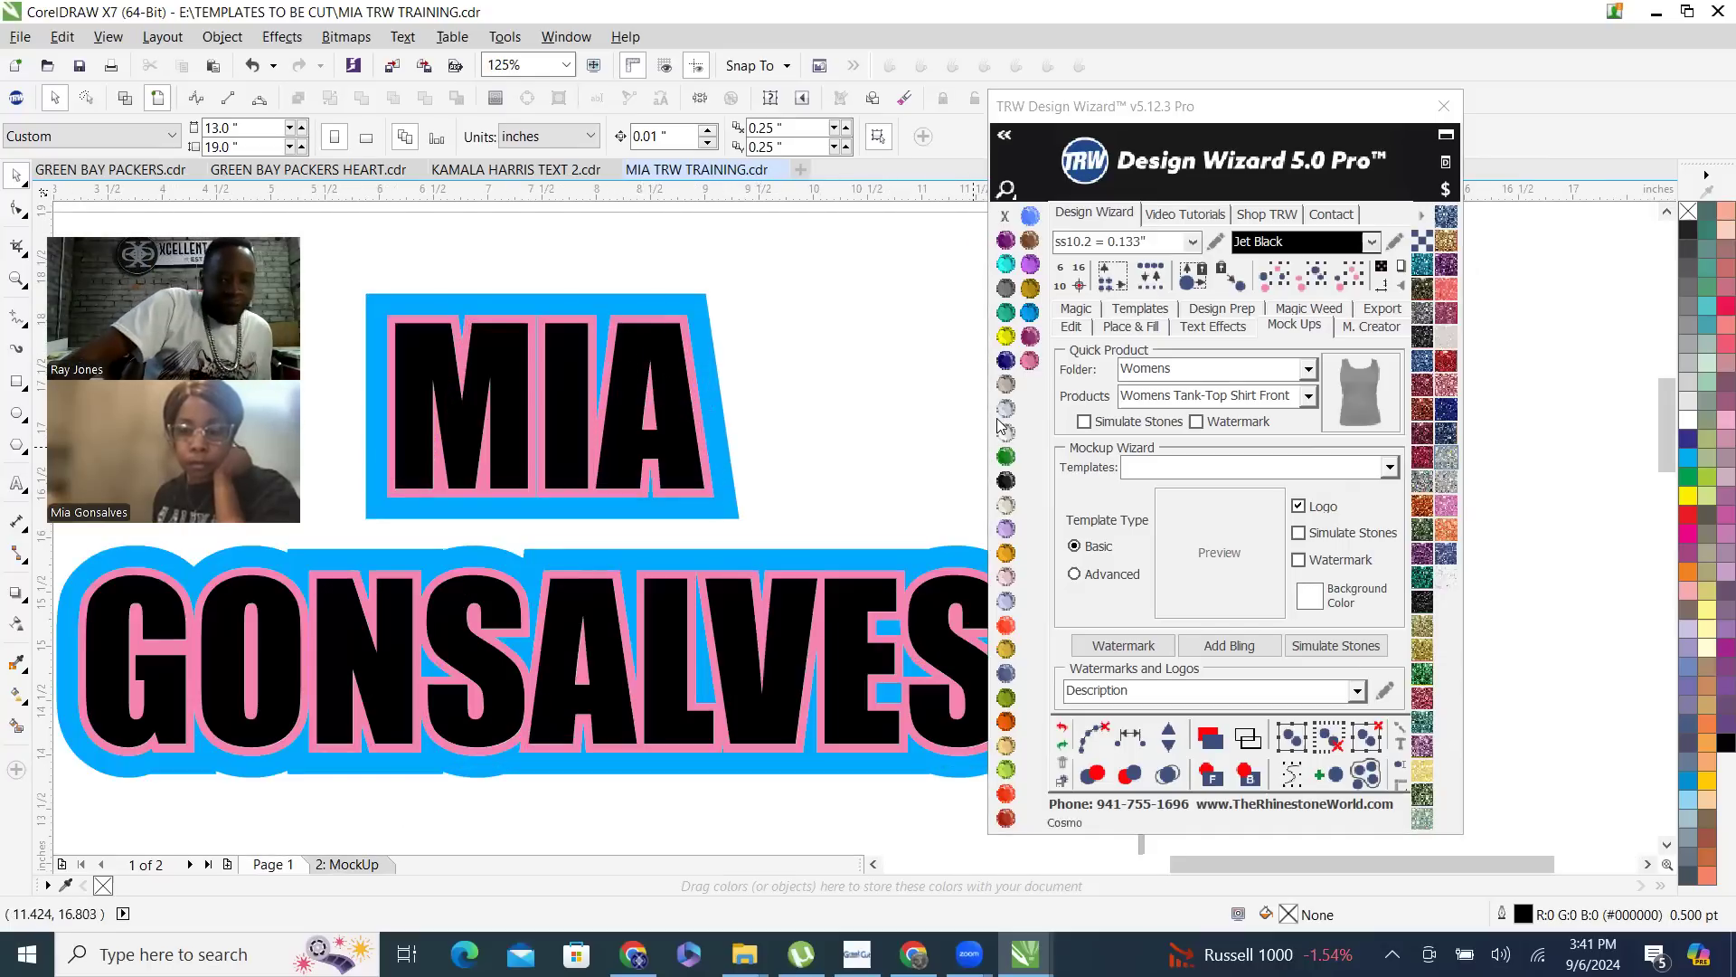
pyautogui.click(1141, 329)
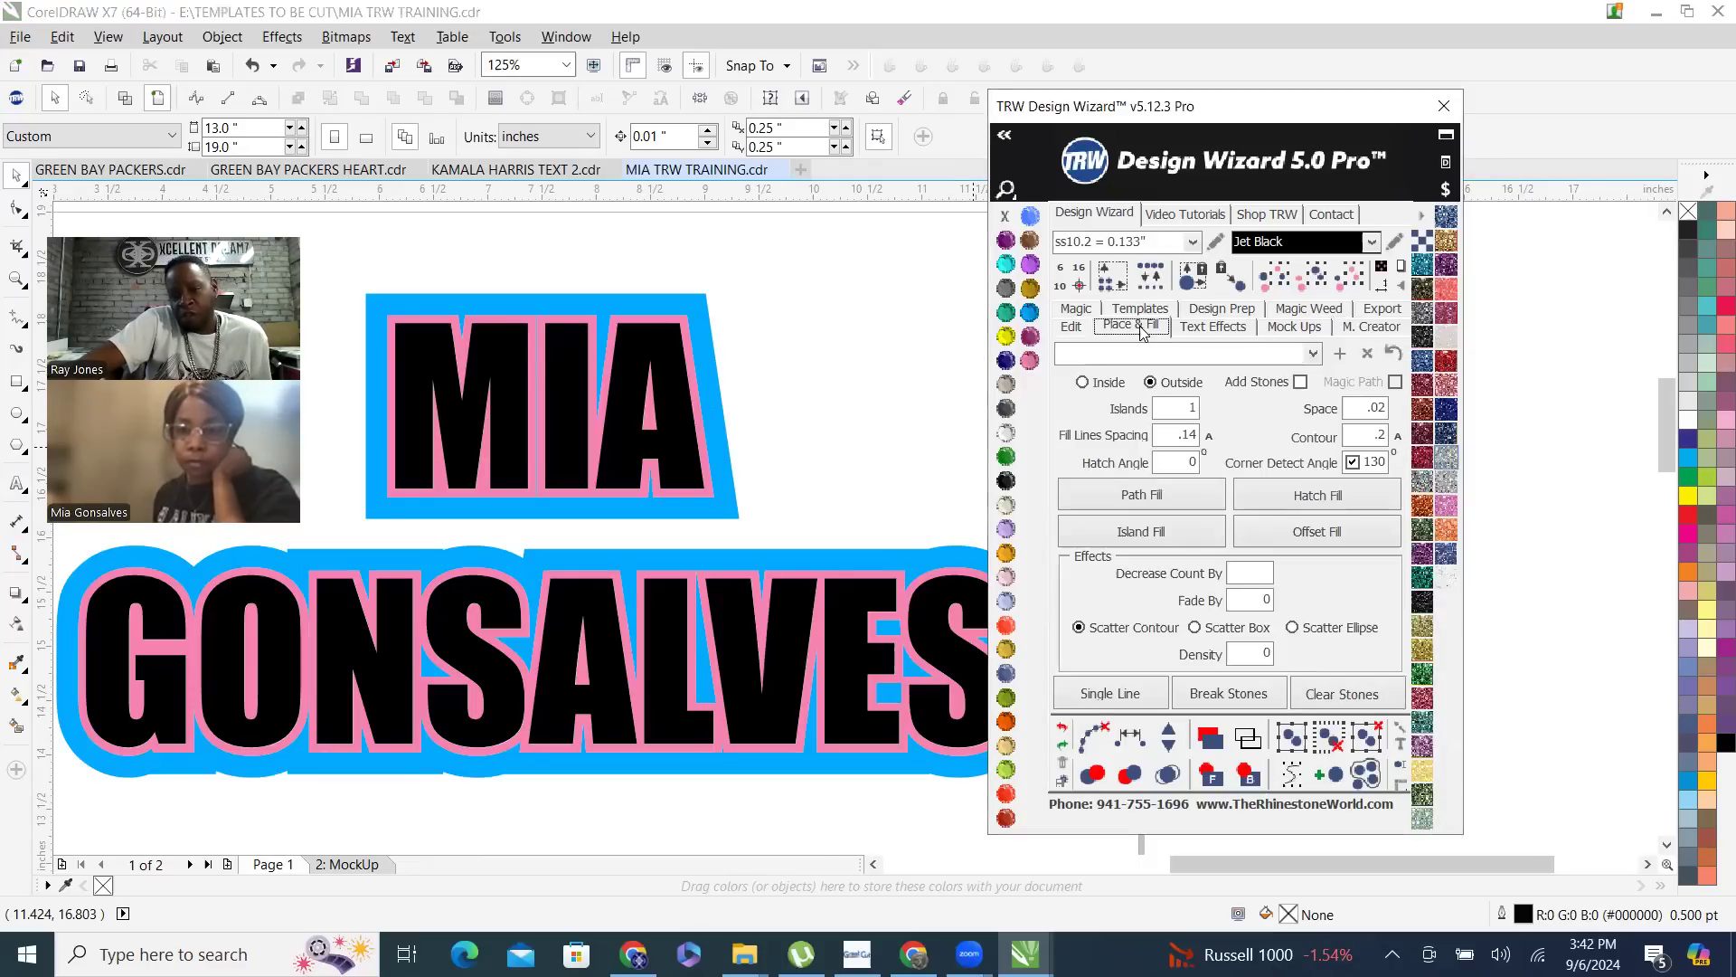
pyautogui.click(1084, 383)
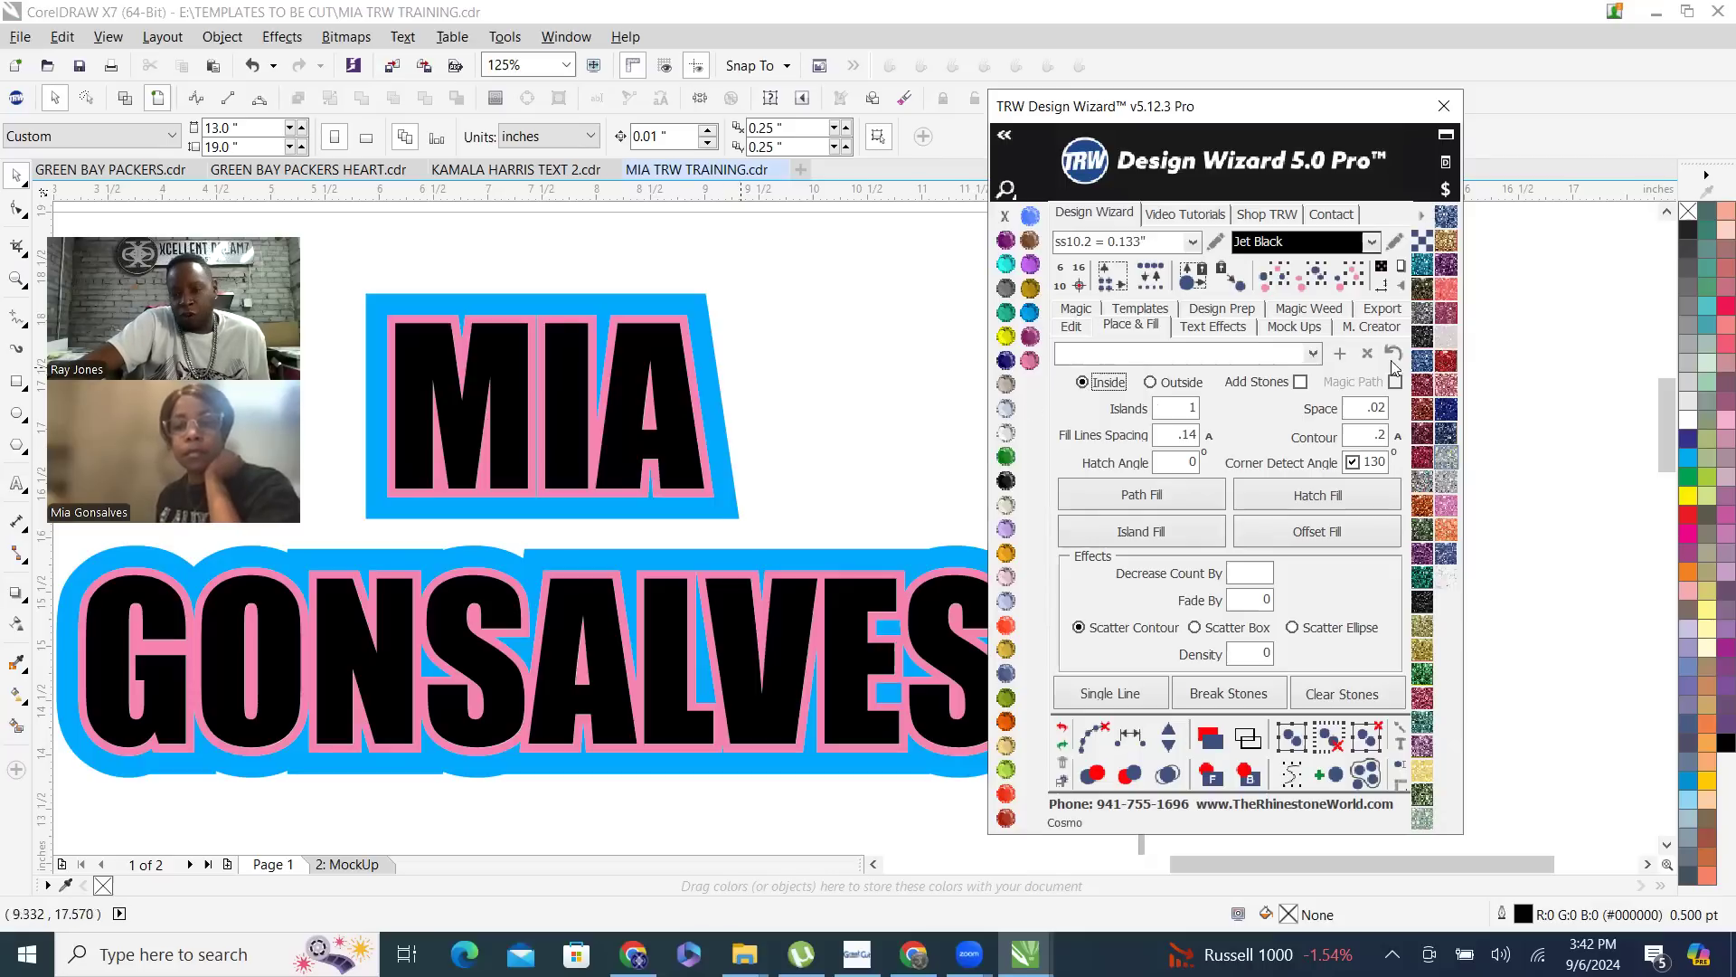
pyautogui.click(1301, 382)
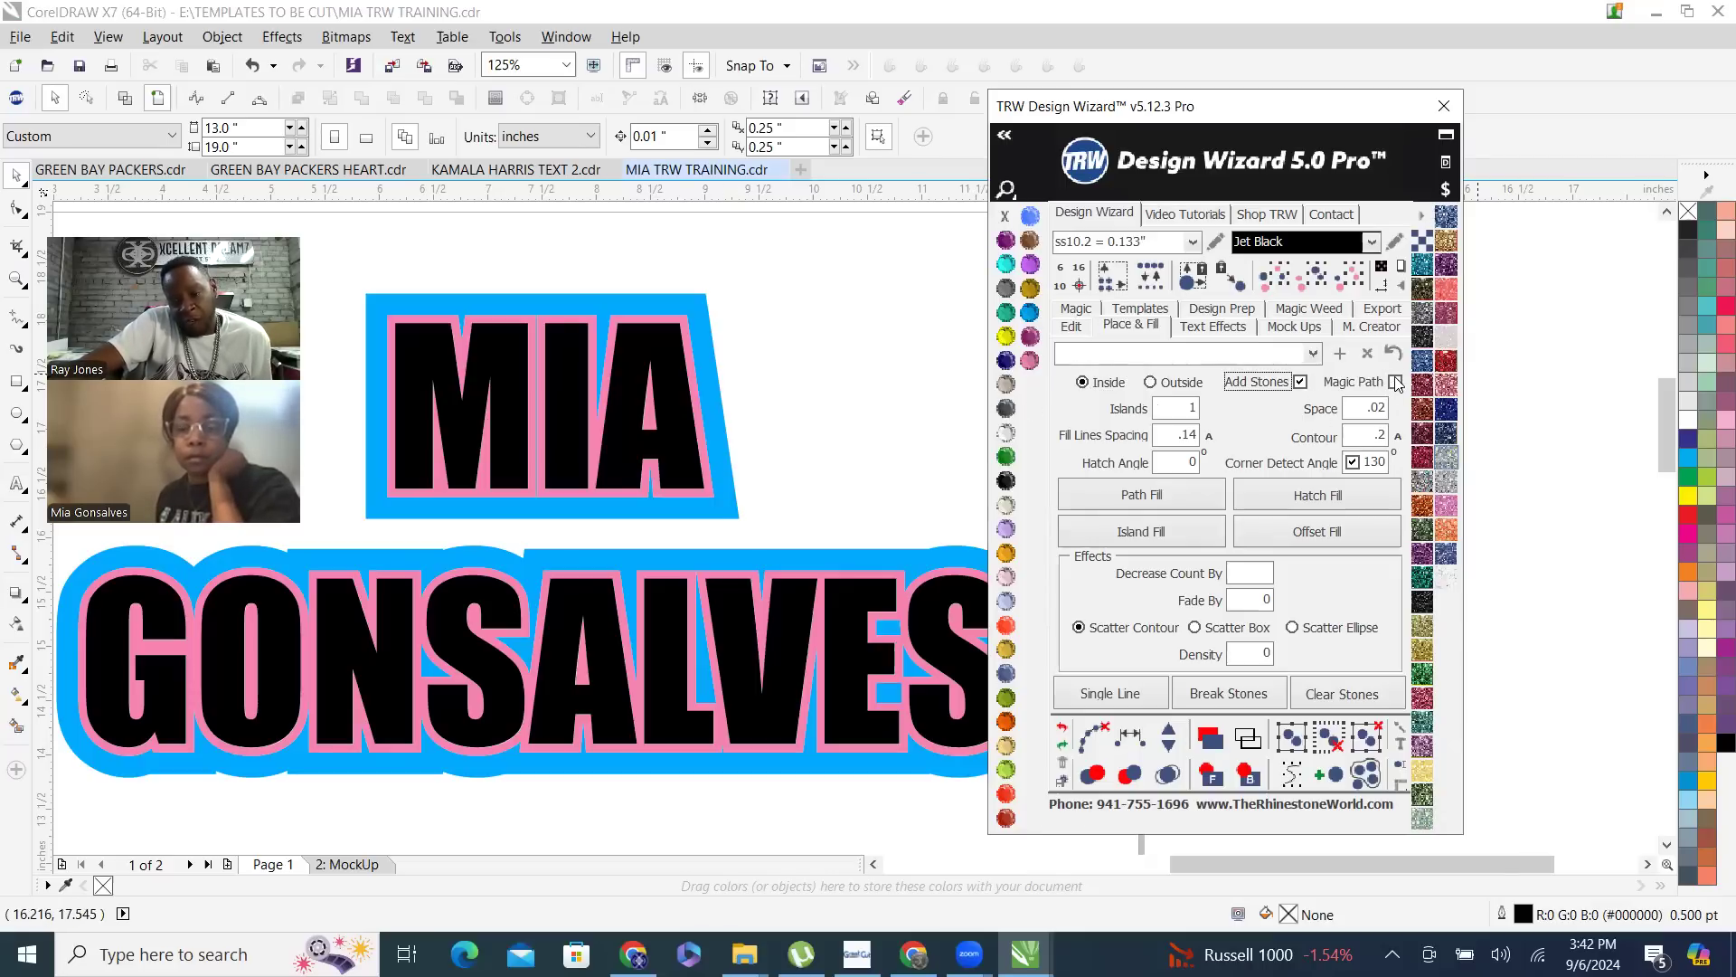
pyautogui.click(1396, 383)
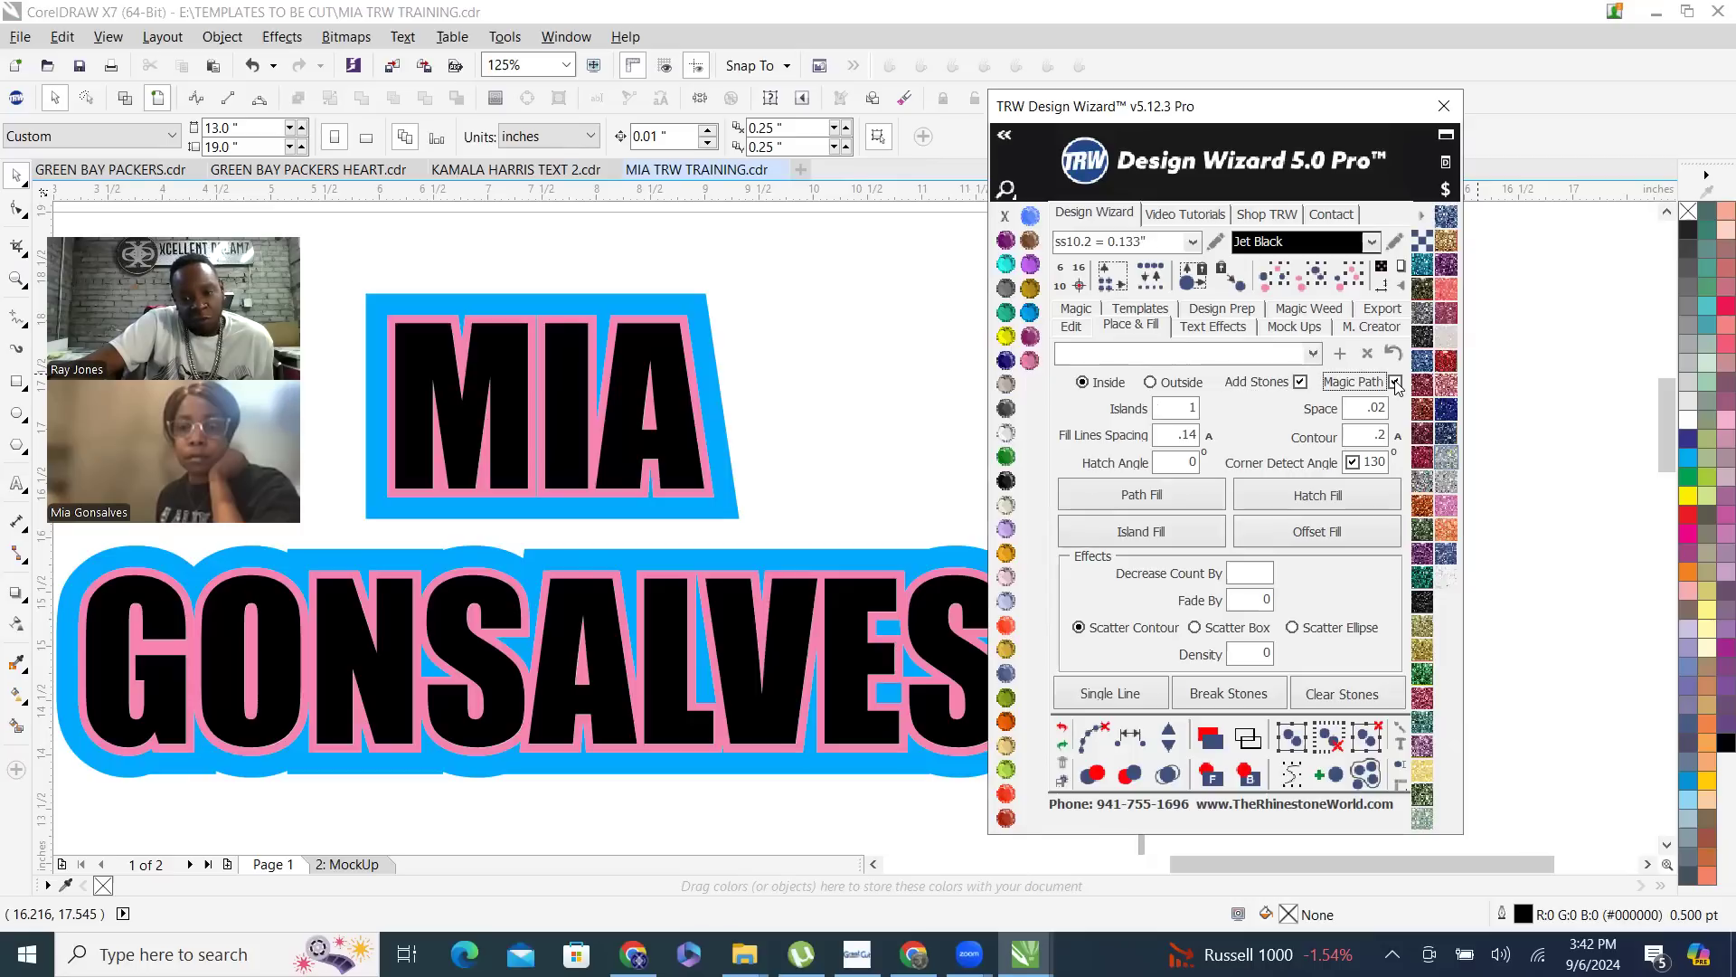
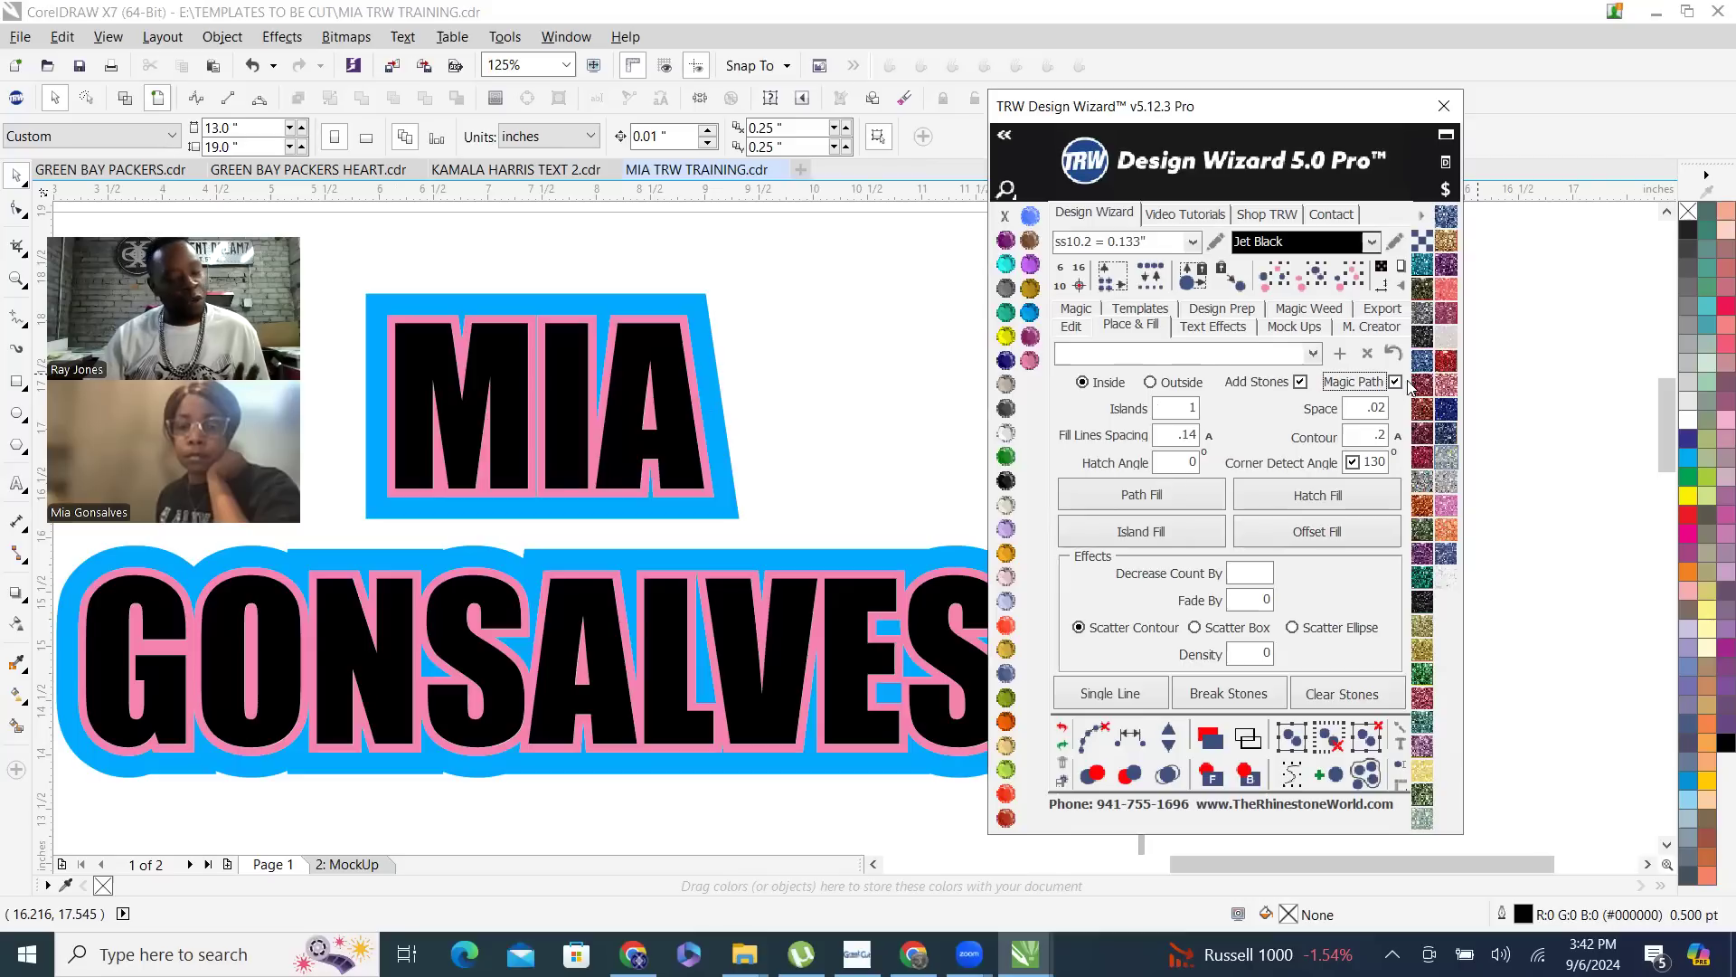
# - Set the Place & Fill contour to .075 and apply an Island Fill to the black name text
pyautogui.doubleClick(1348, 441)
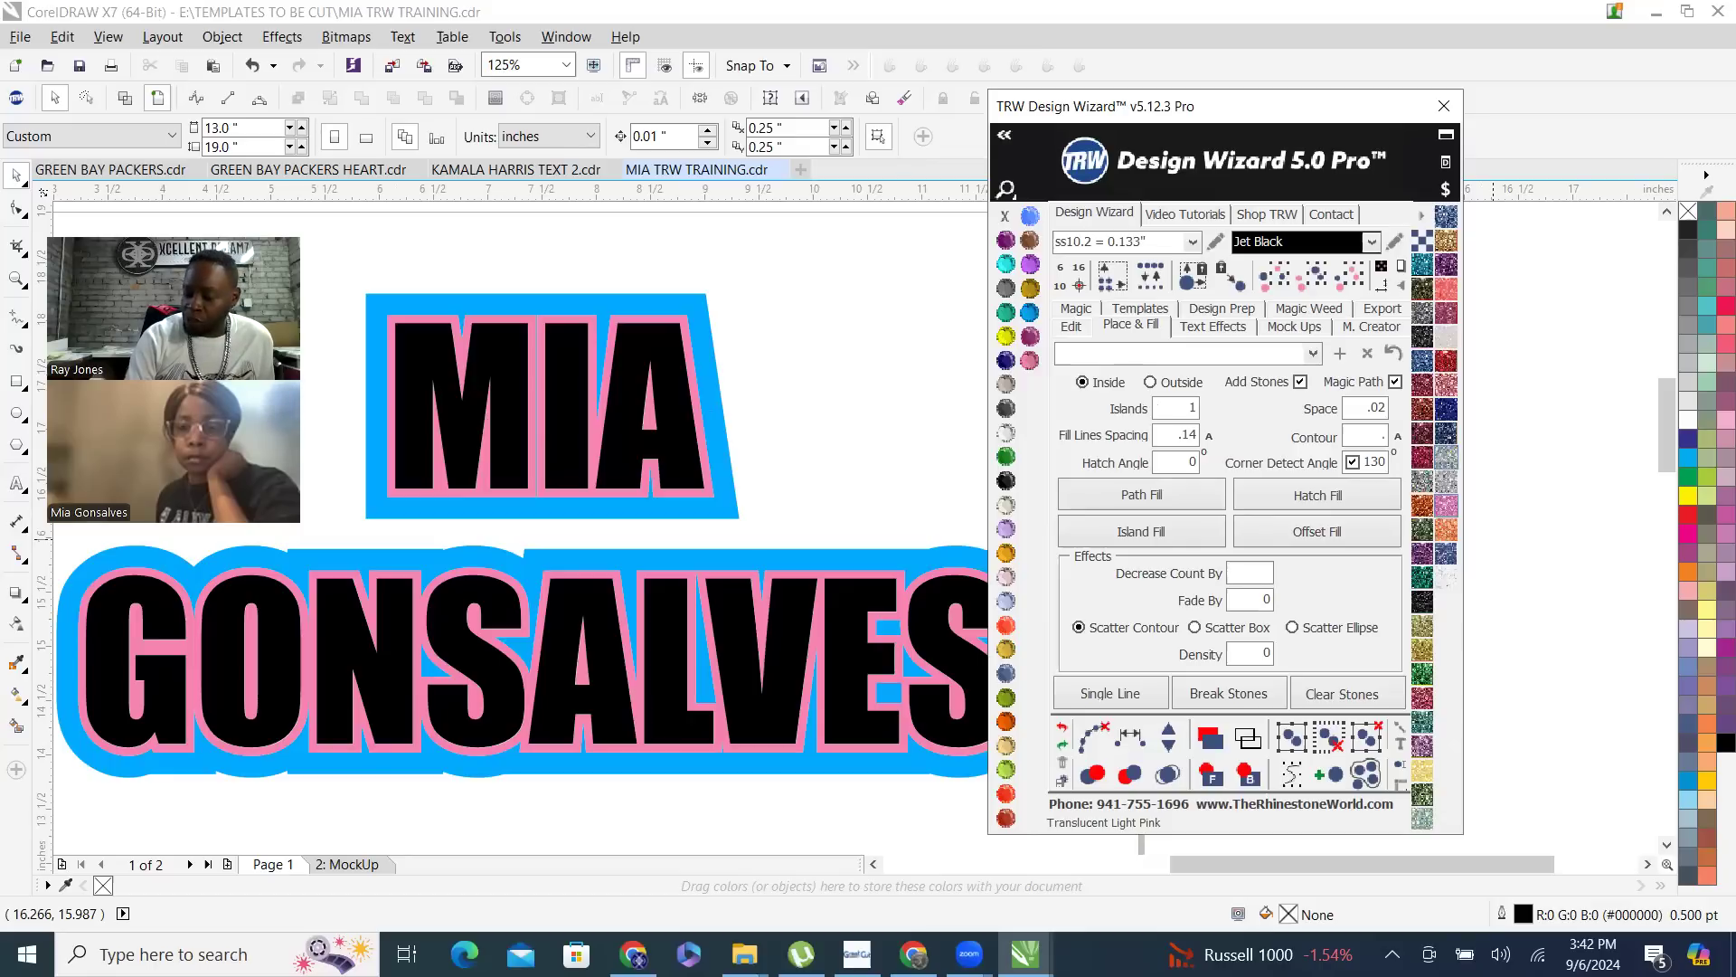
pyautogui.write('75')
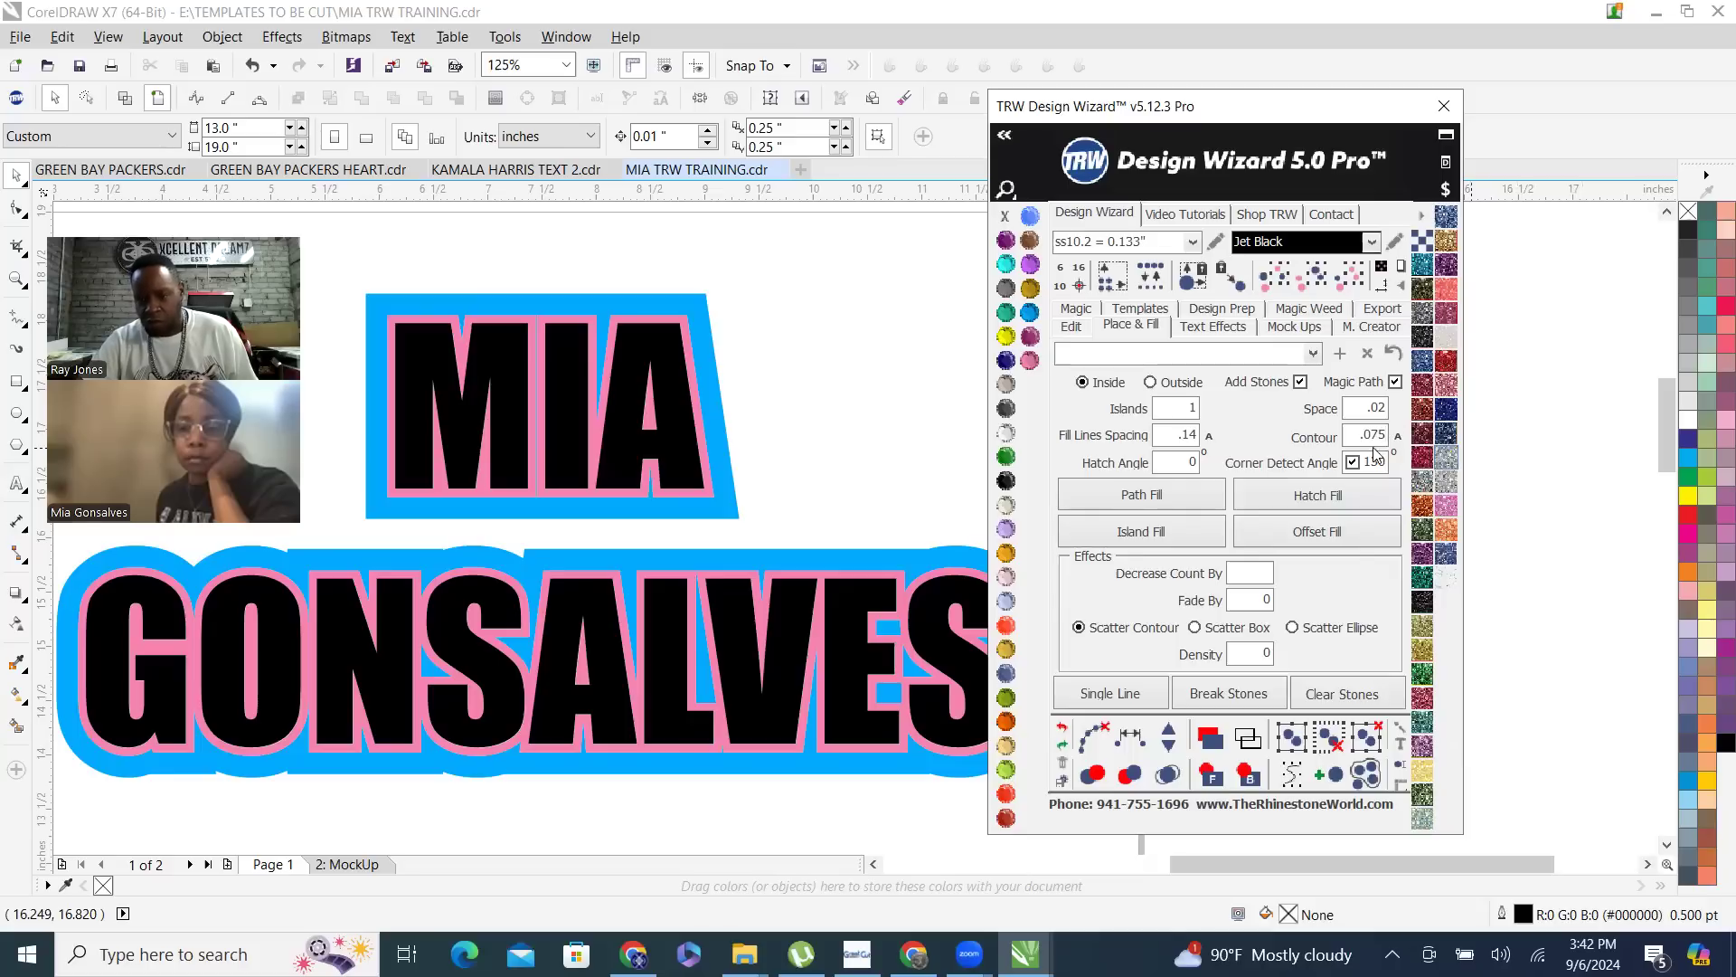
pyautogui.click(795, 387)
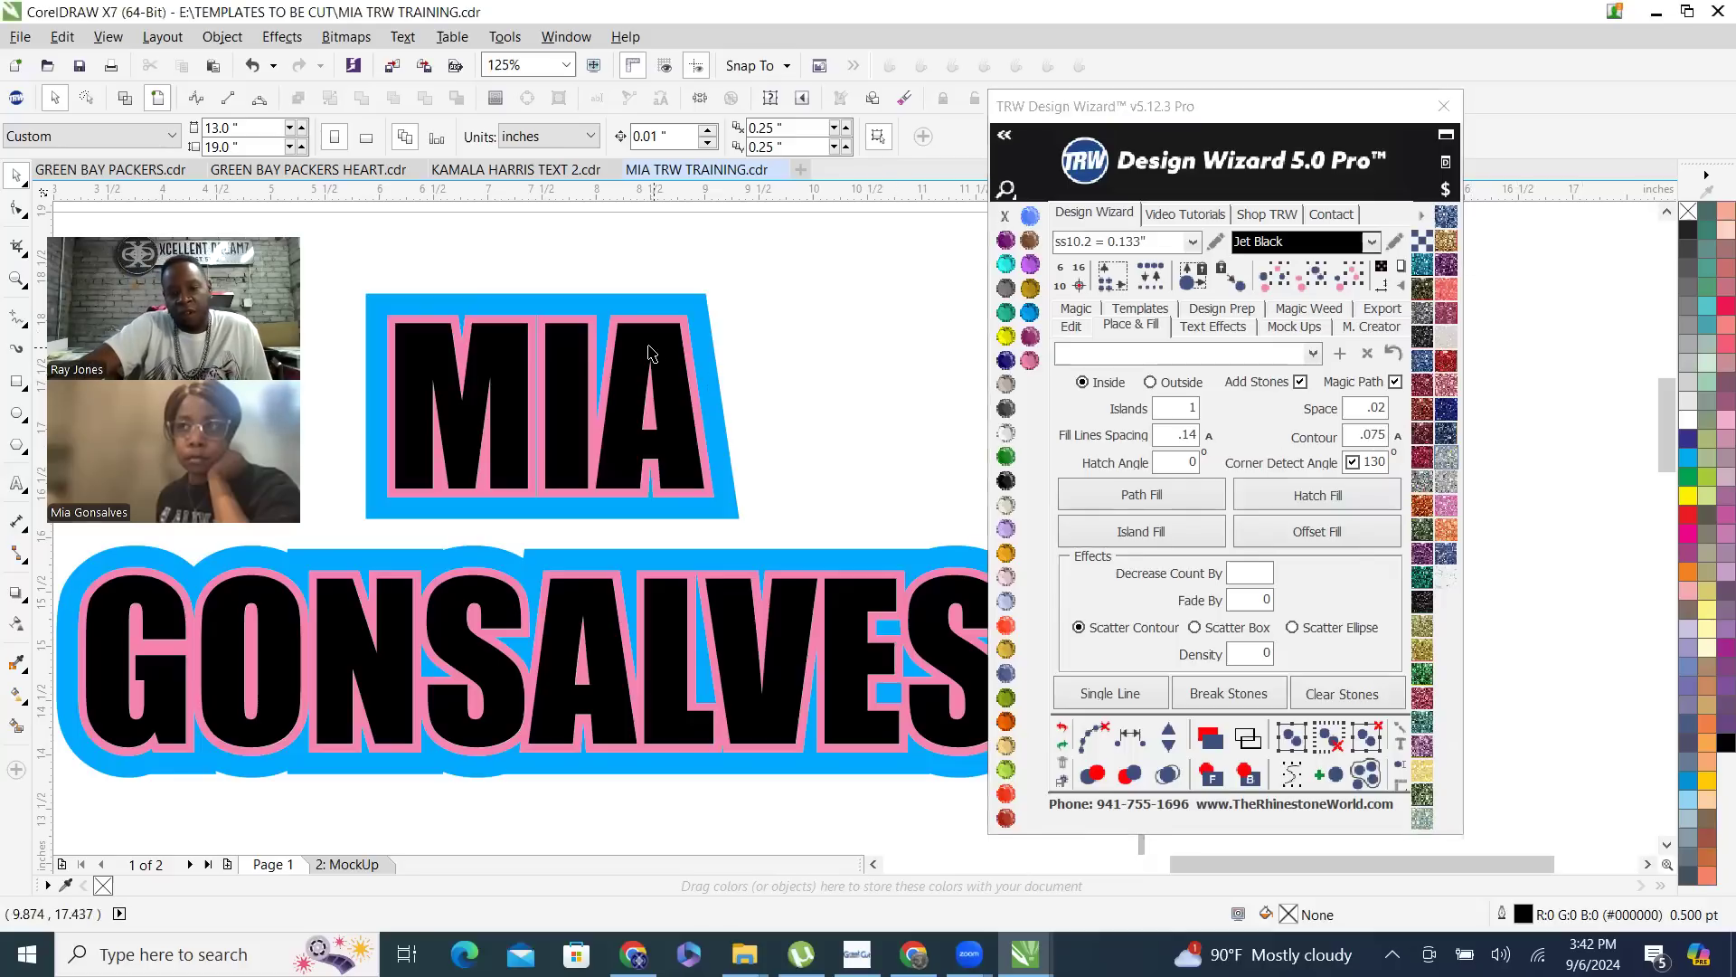
pyautogui.click(644, 351)
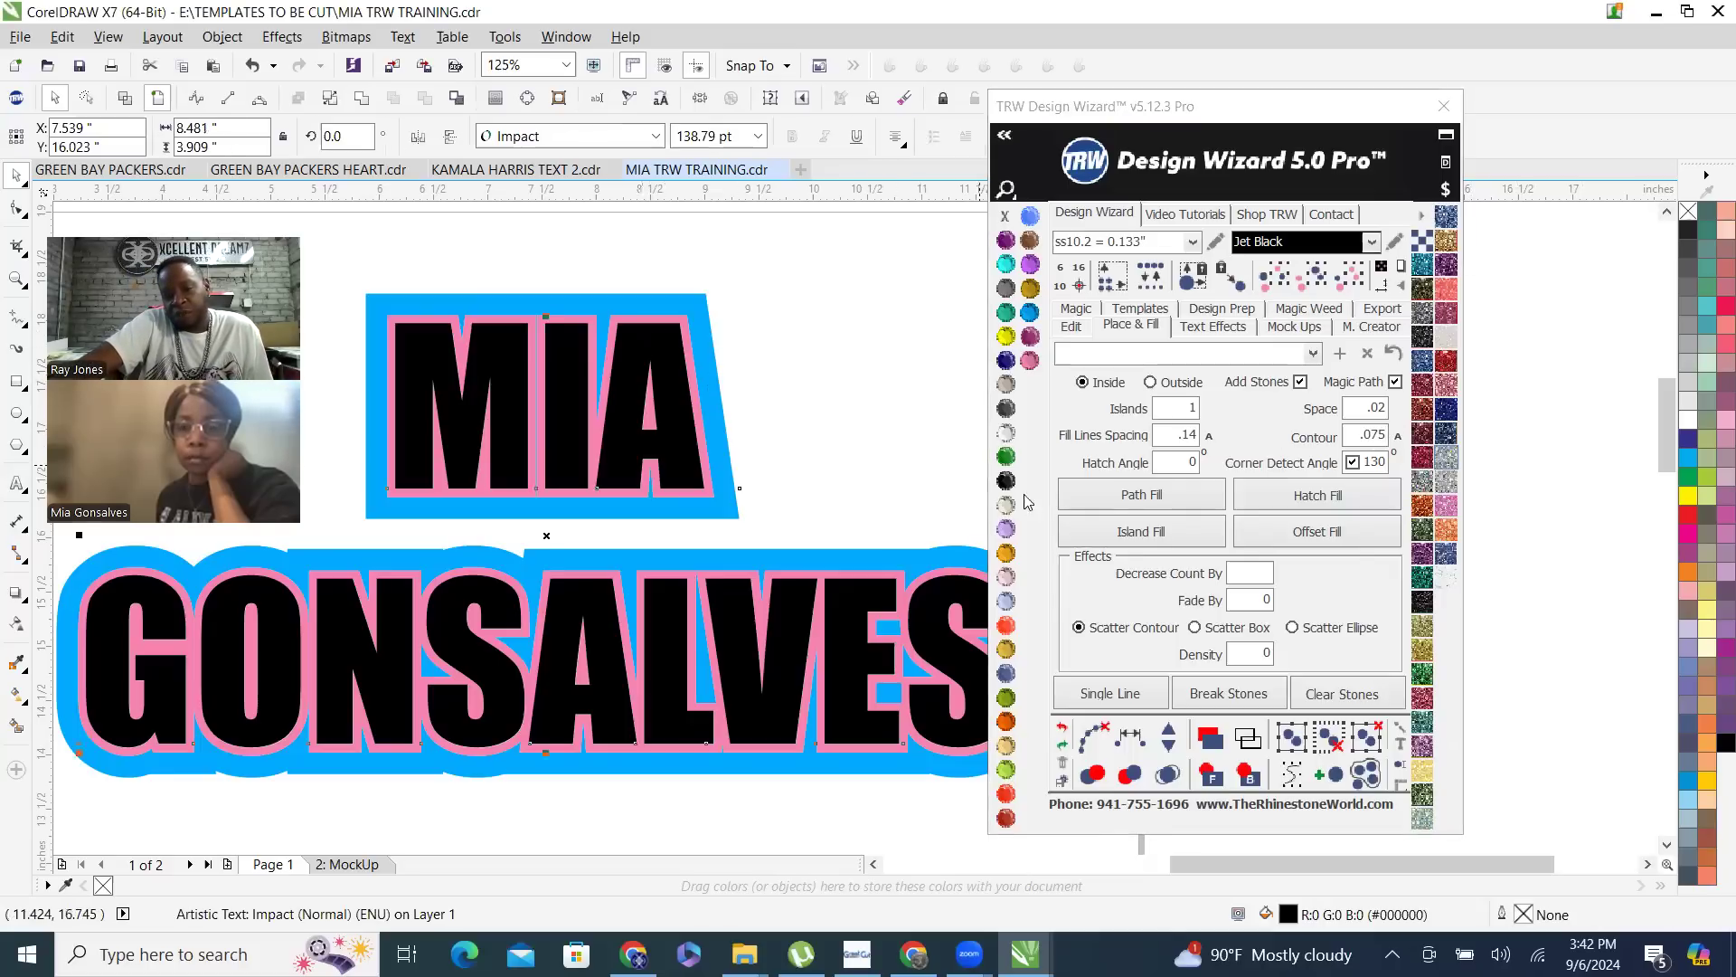
pyautogui.click(1160, 534)
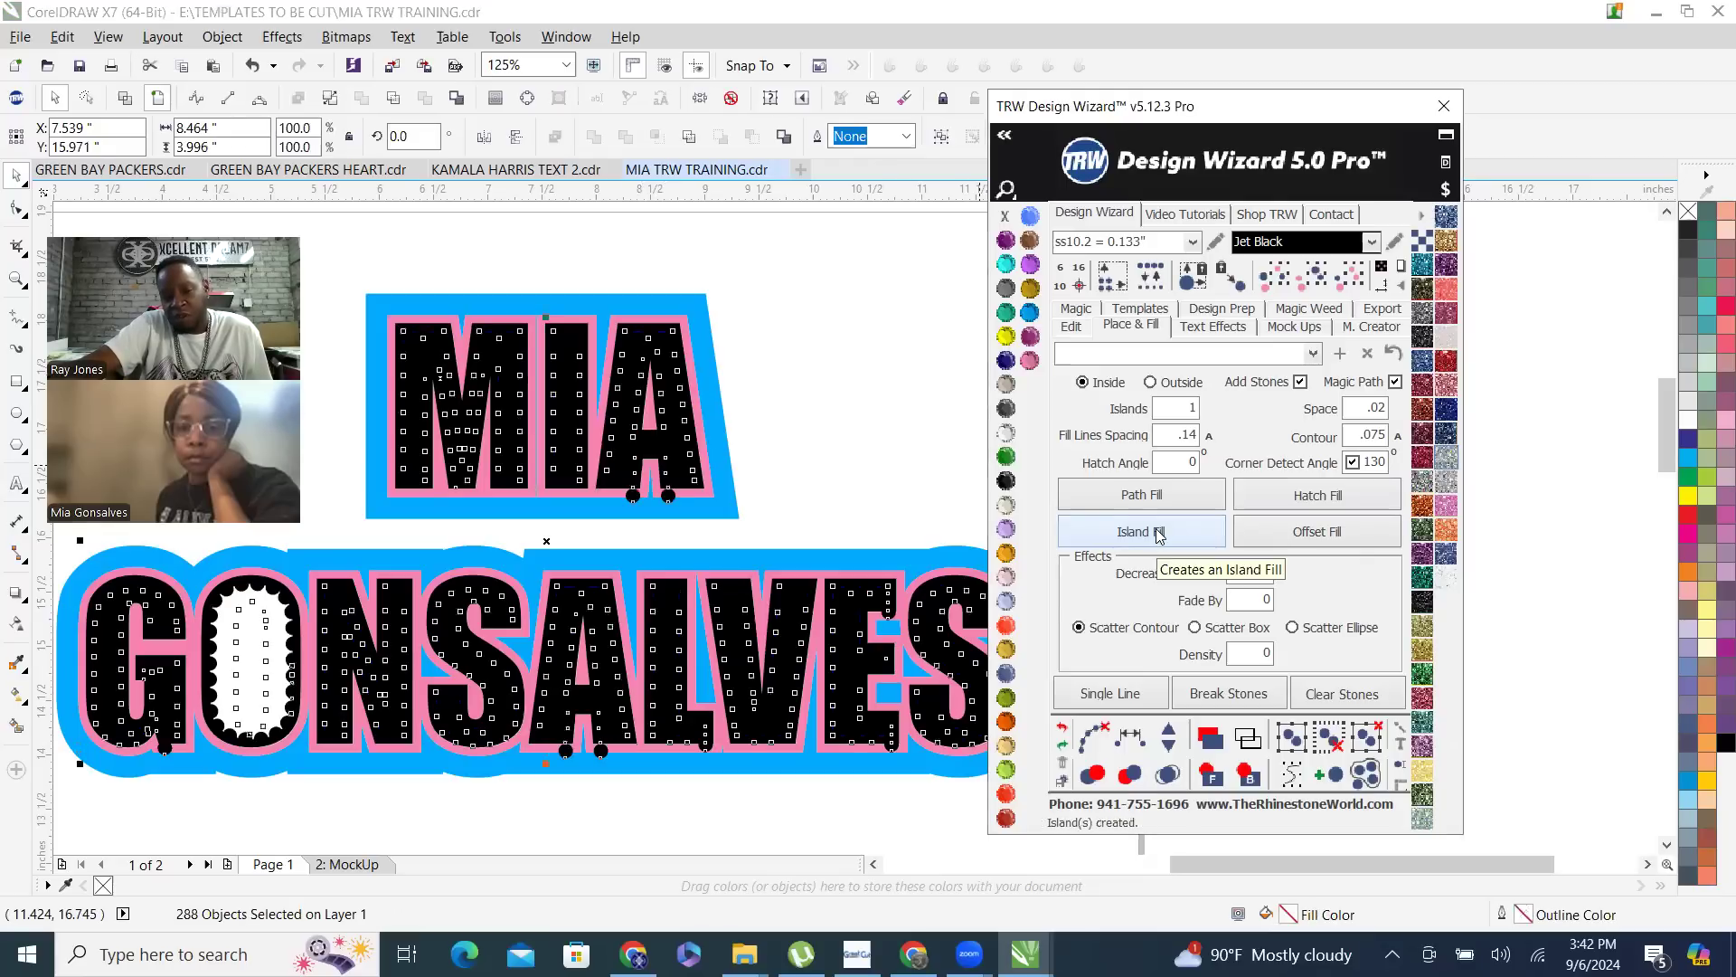
# - Clear the paths from the generated stones and color all of the stones Citrine
pyautogui.click(1095, 740)
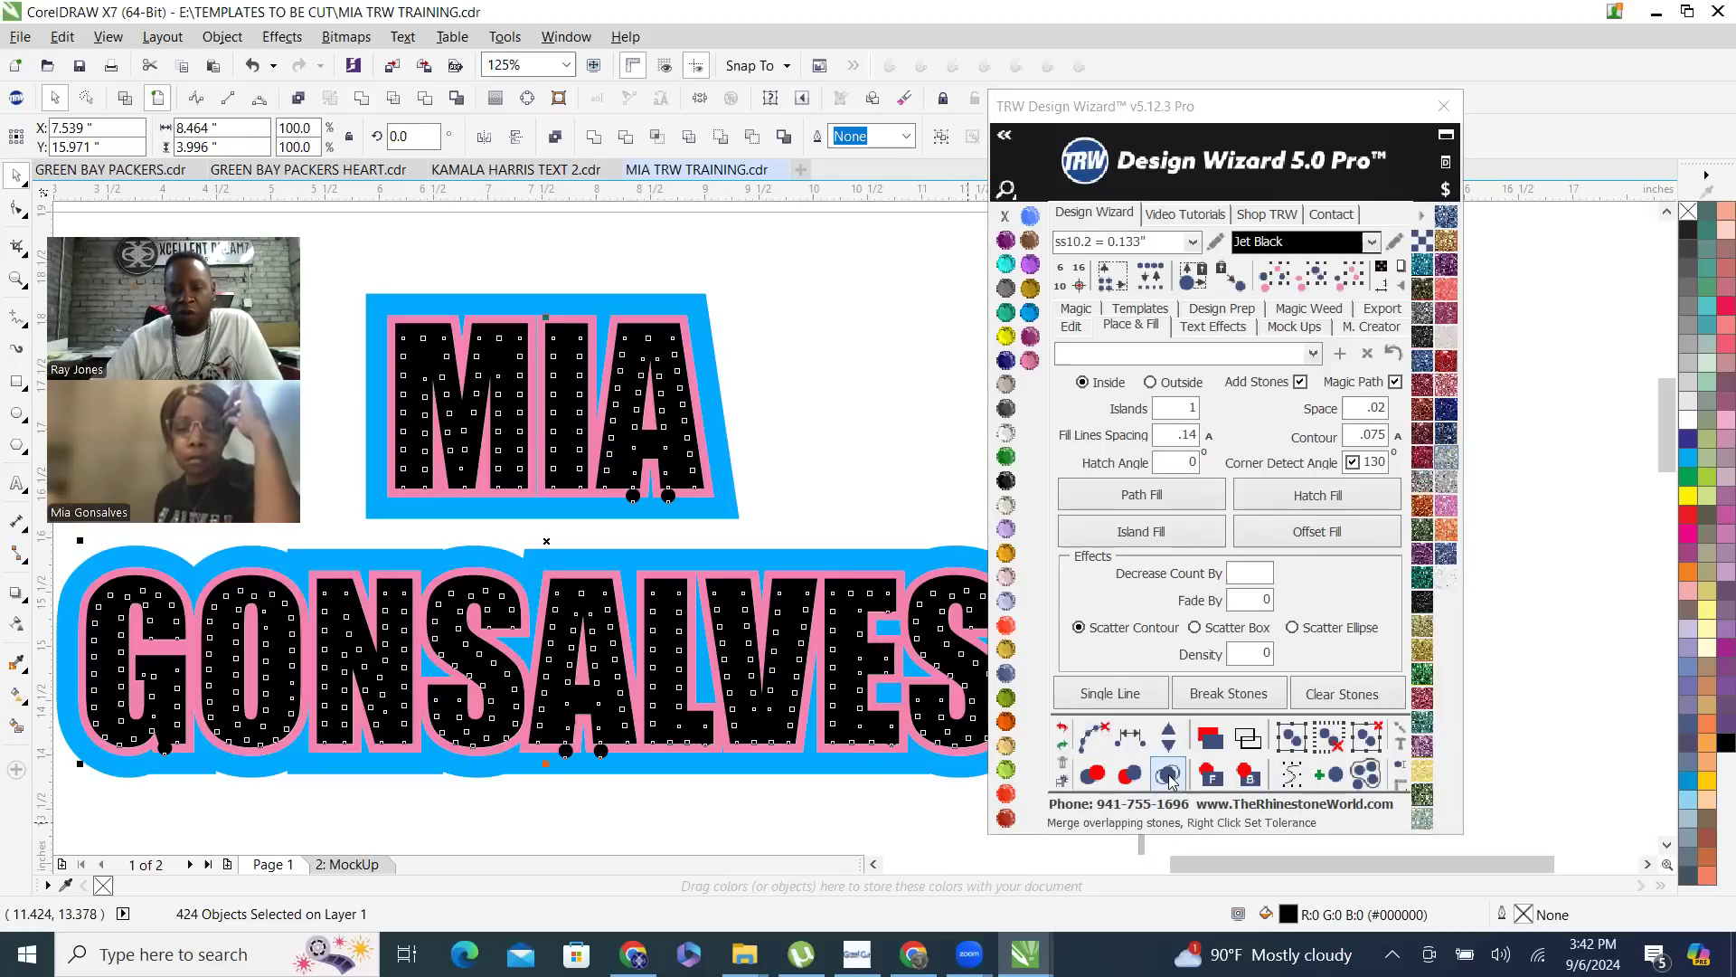
pyautogui.click(1005, 337)
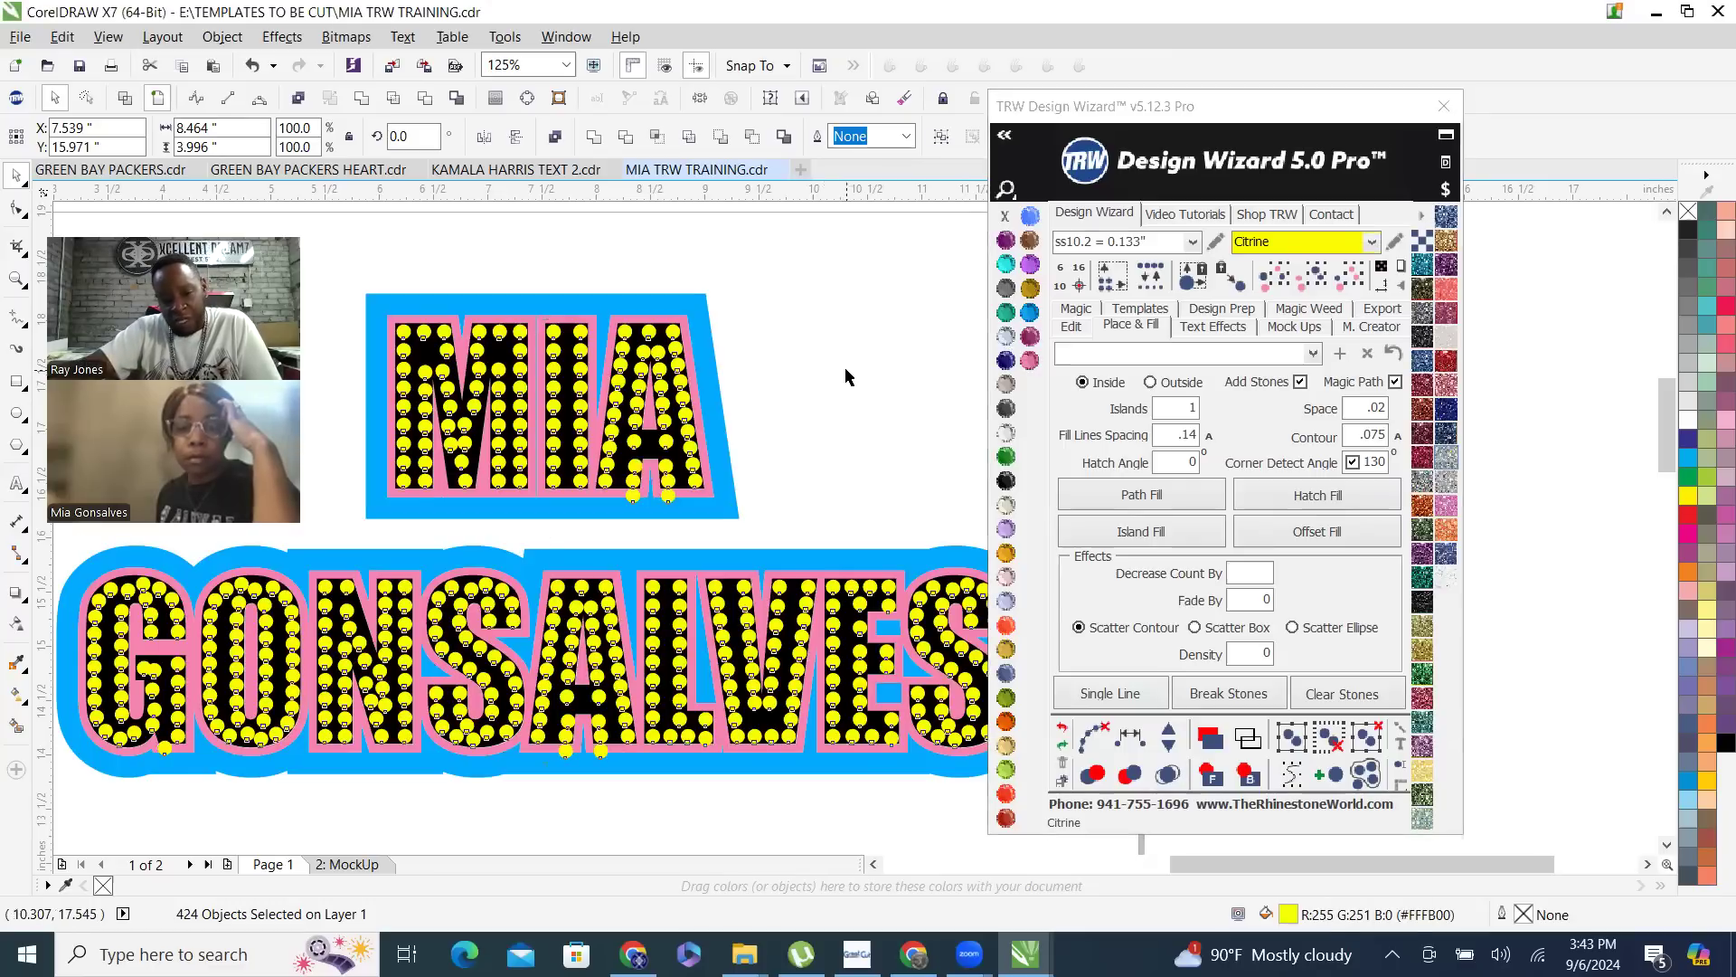
pyautogui.click(755, 411)
# - Delete the stray stones hanging below the legs of the letter A in both lines of the name
pyautogui.scroll(-1, 701, 457)
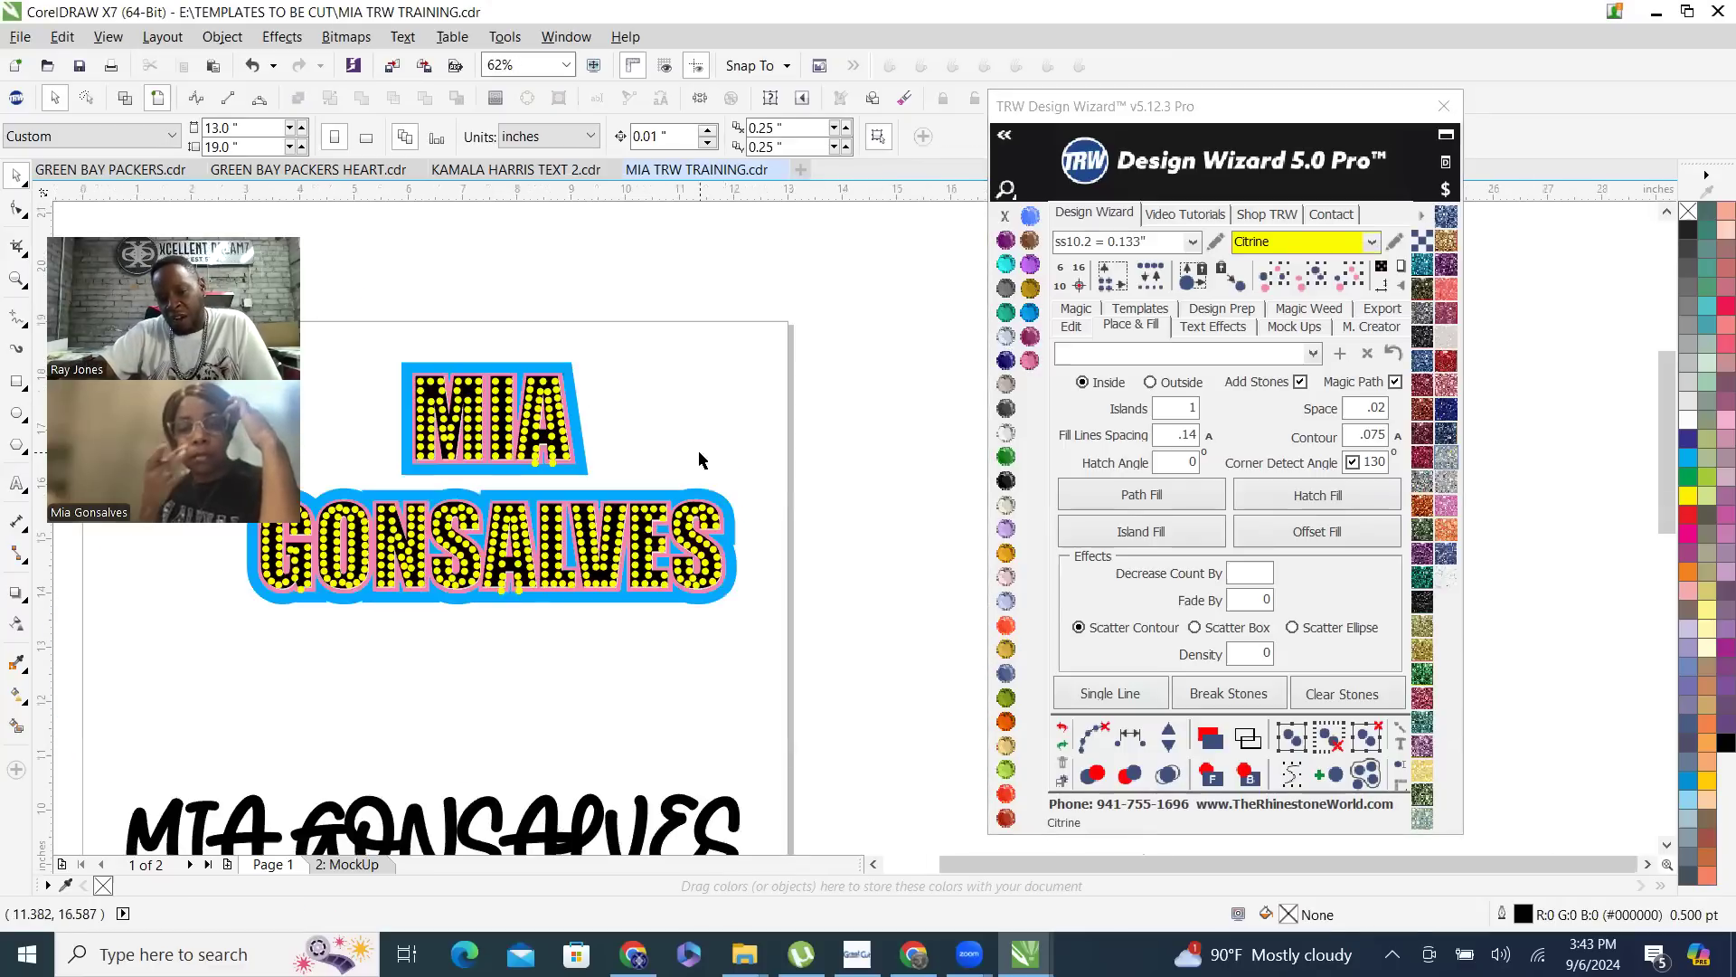
pyautogui.scroll(1, 443, 504)
pyautogui.scroll(2, 630, 389)
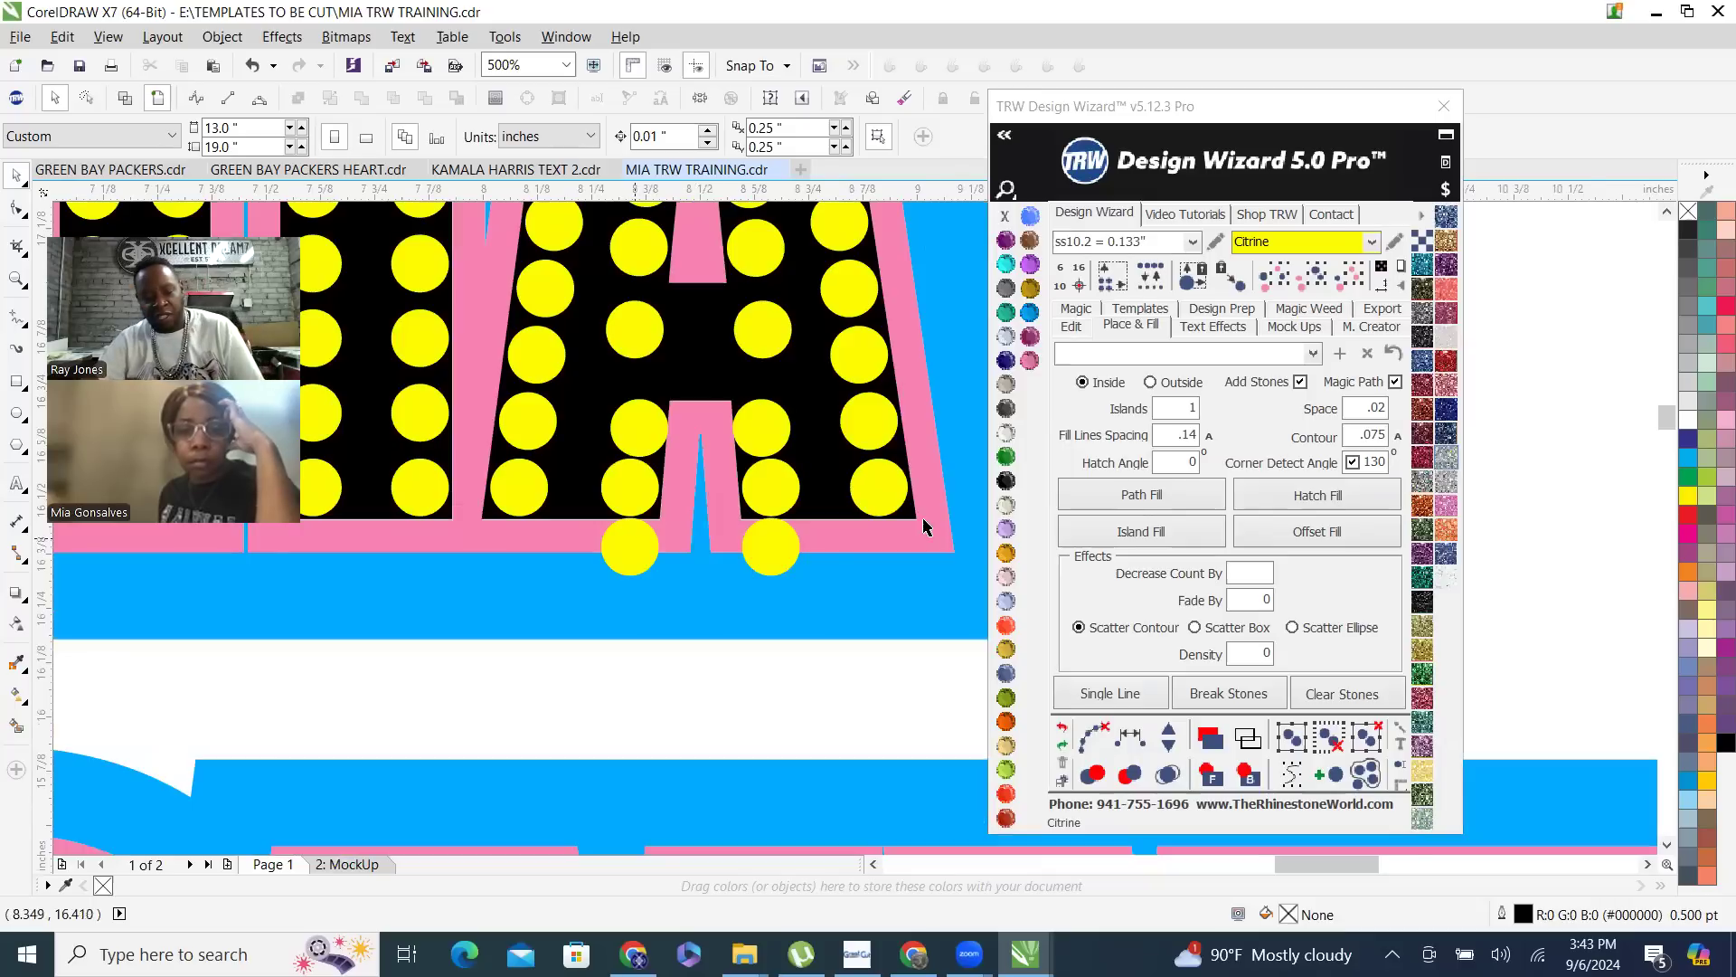
pyautogui.scroll(-2, 762, 558)
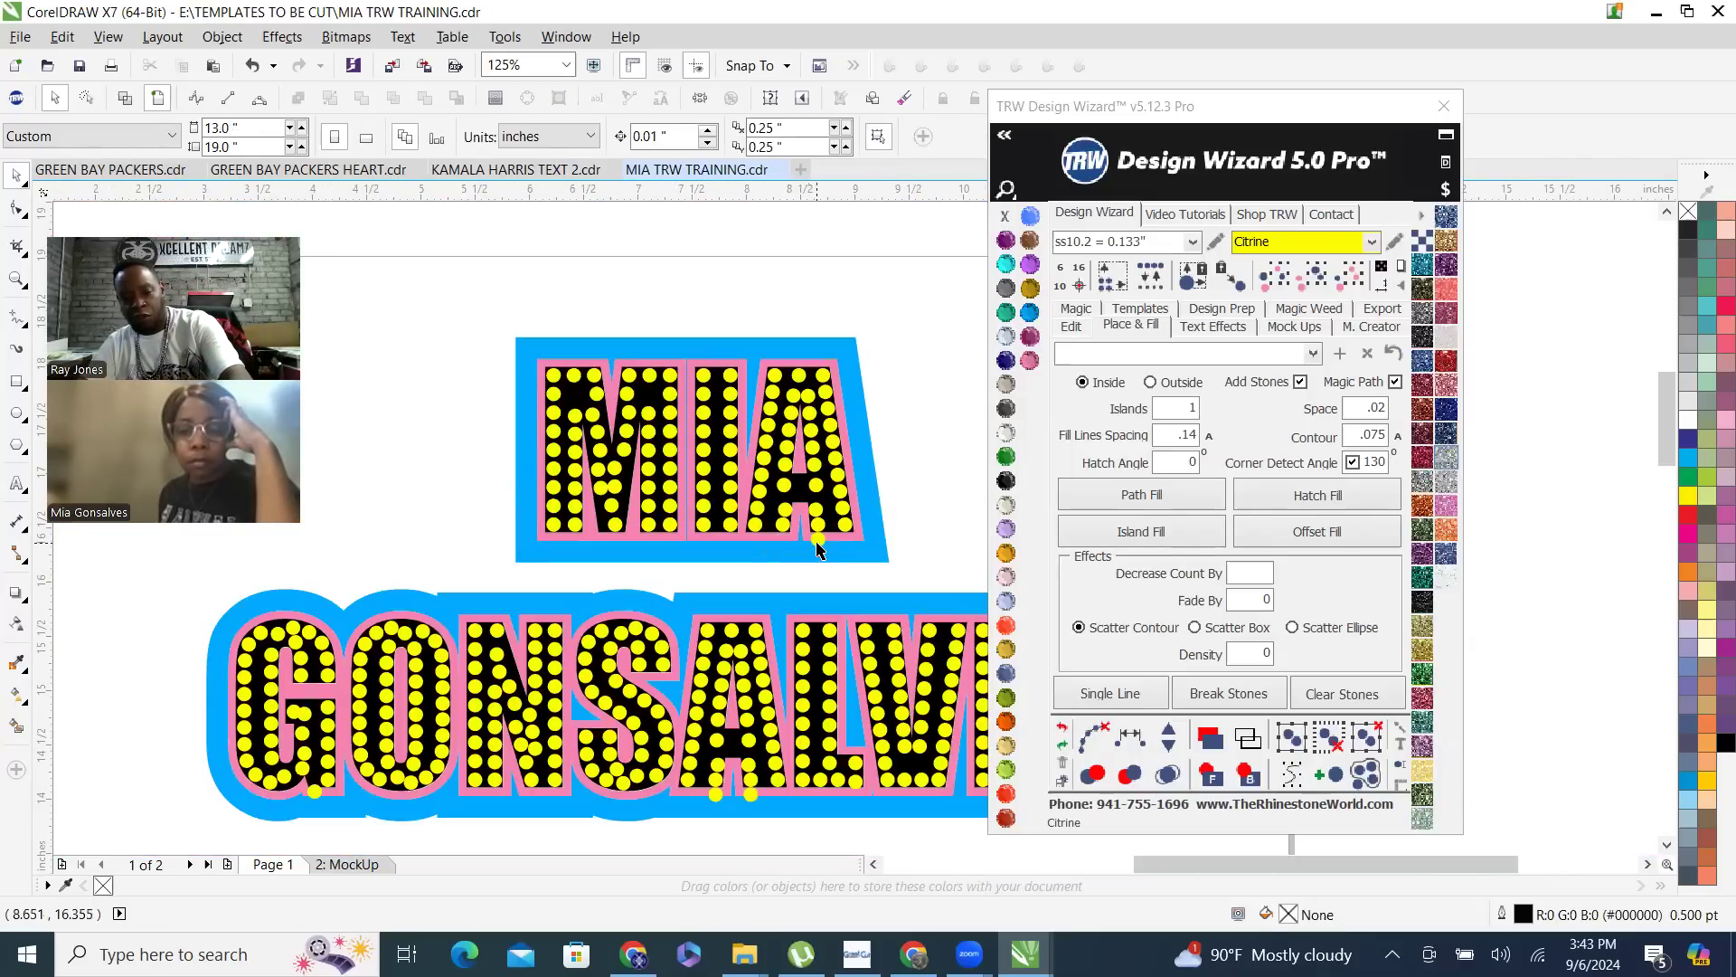
pyautogui.click(750, 796)
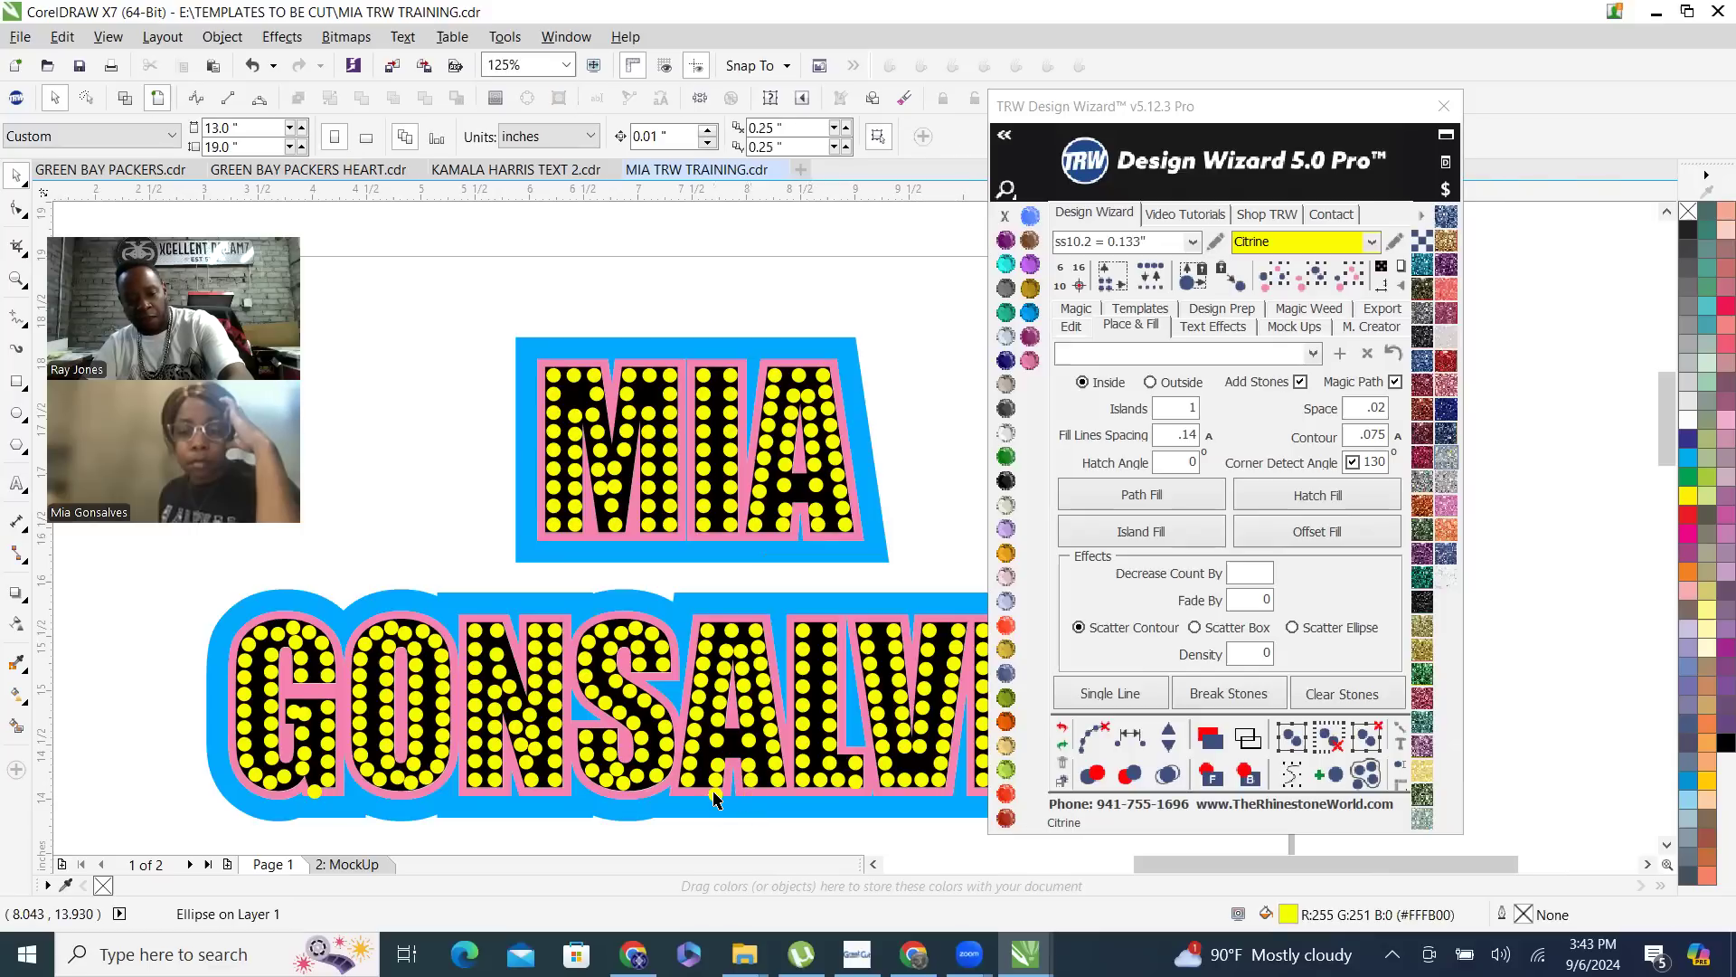
pyautogui.click(715, 796)
pyautogui.press('Delete')
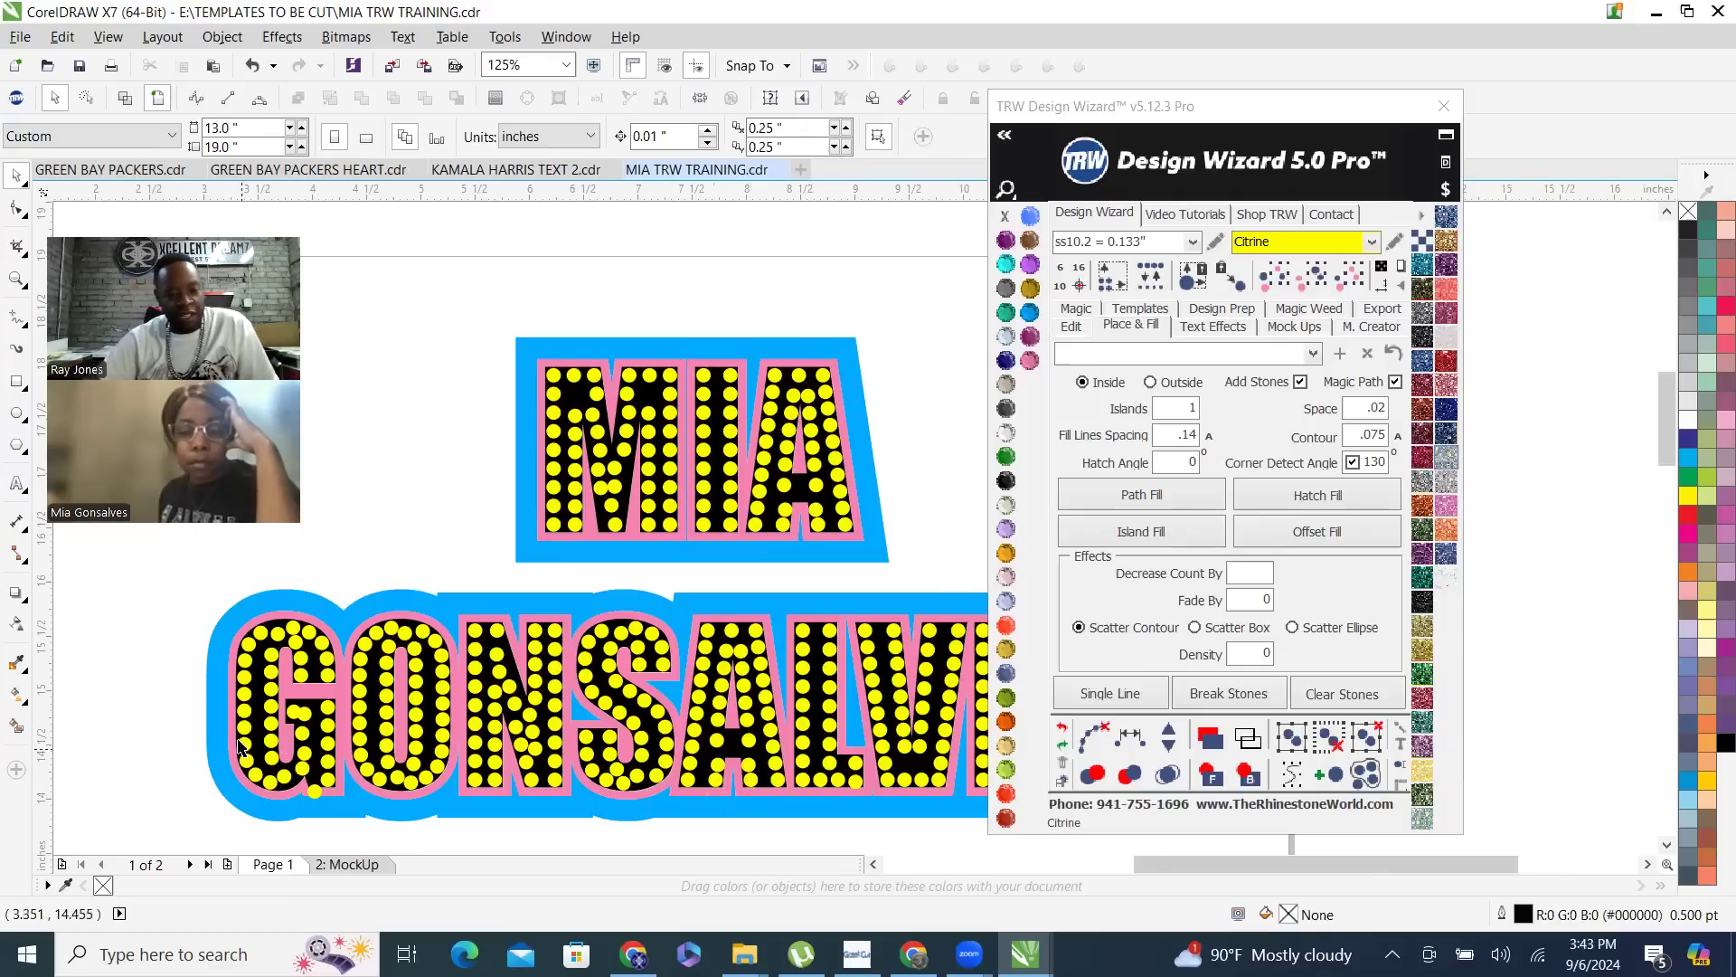
# - Move the crowded stone at the top of the letter O into the gap along its outer edge
pyautogui.scroll(1, 239, 746)
pyautogui.scroll(-1, 602, 667)
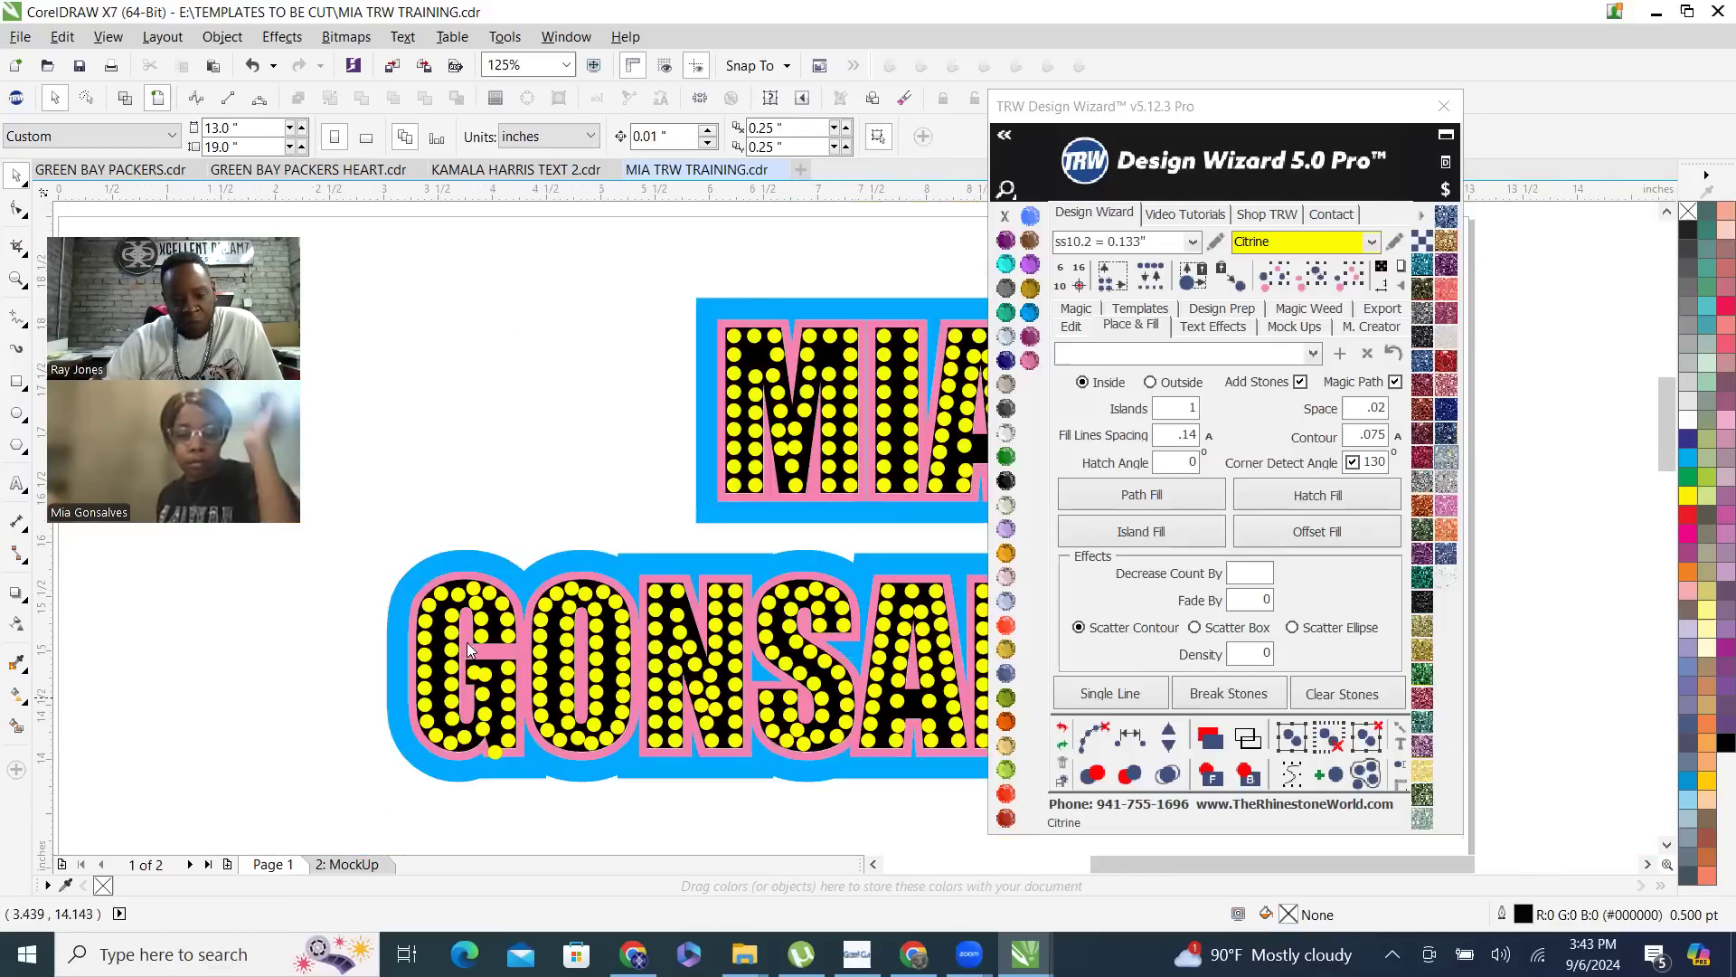
pyautogui.scroll(1, 586, 705)
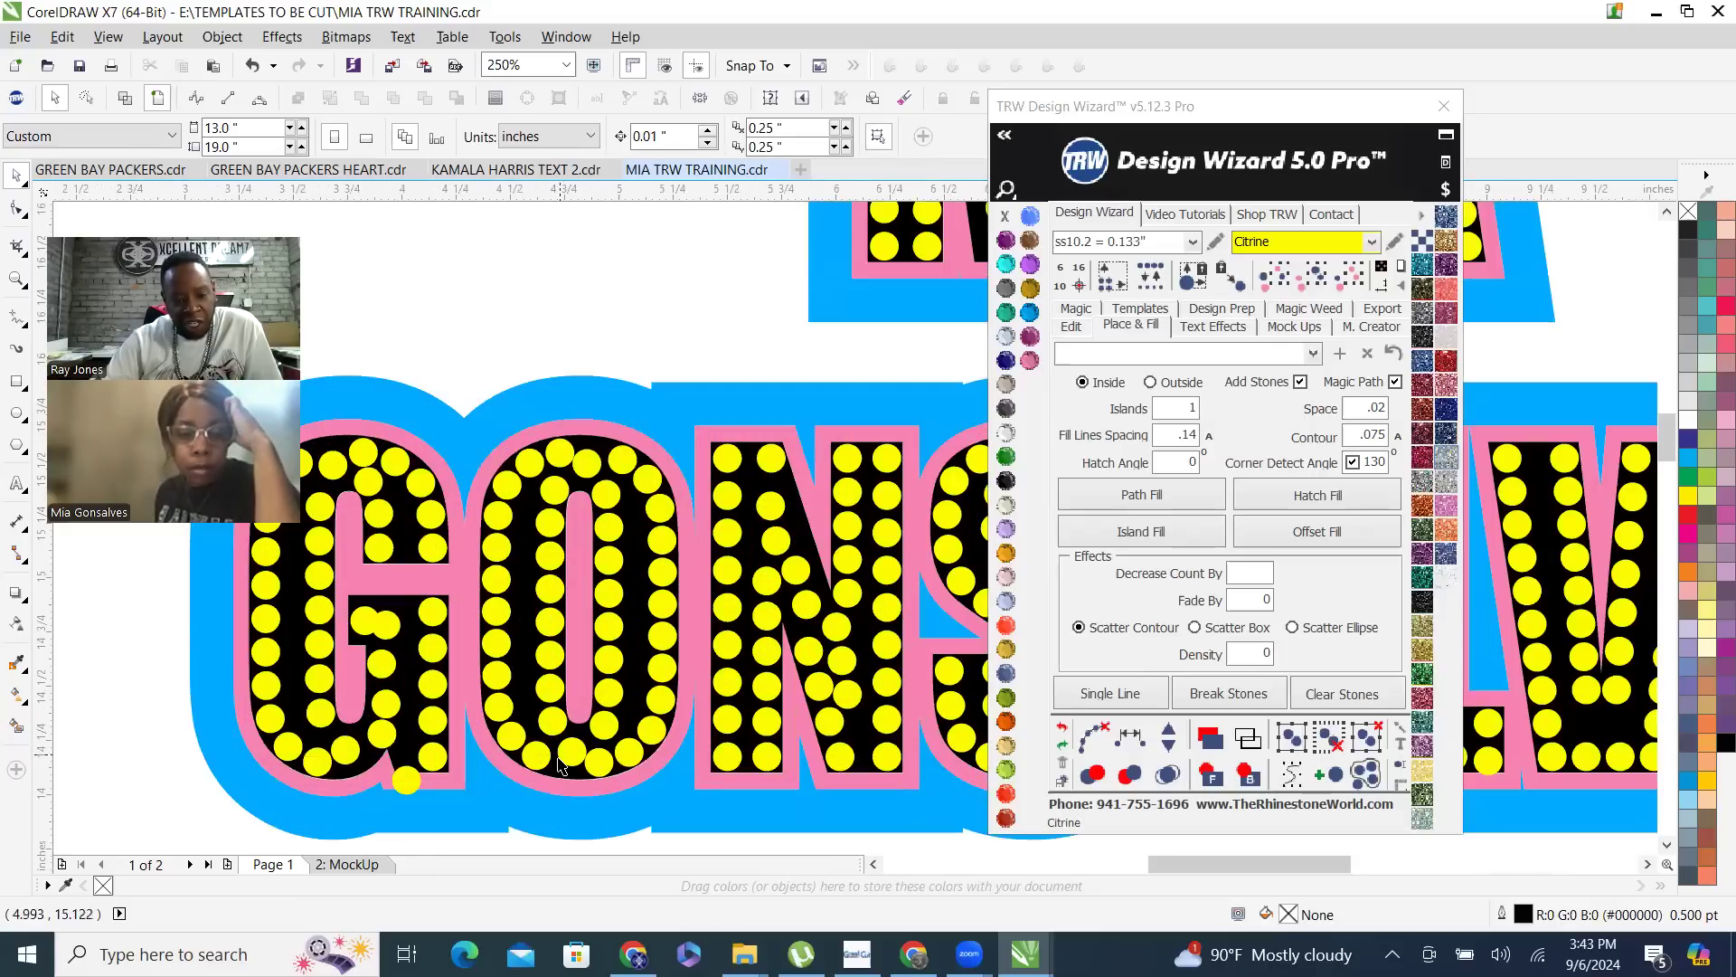
pyautogui.scroll(3, 597, 457)
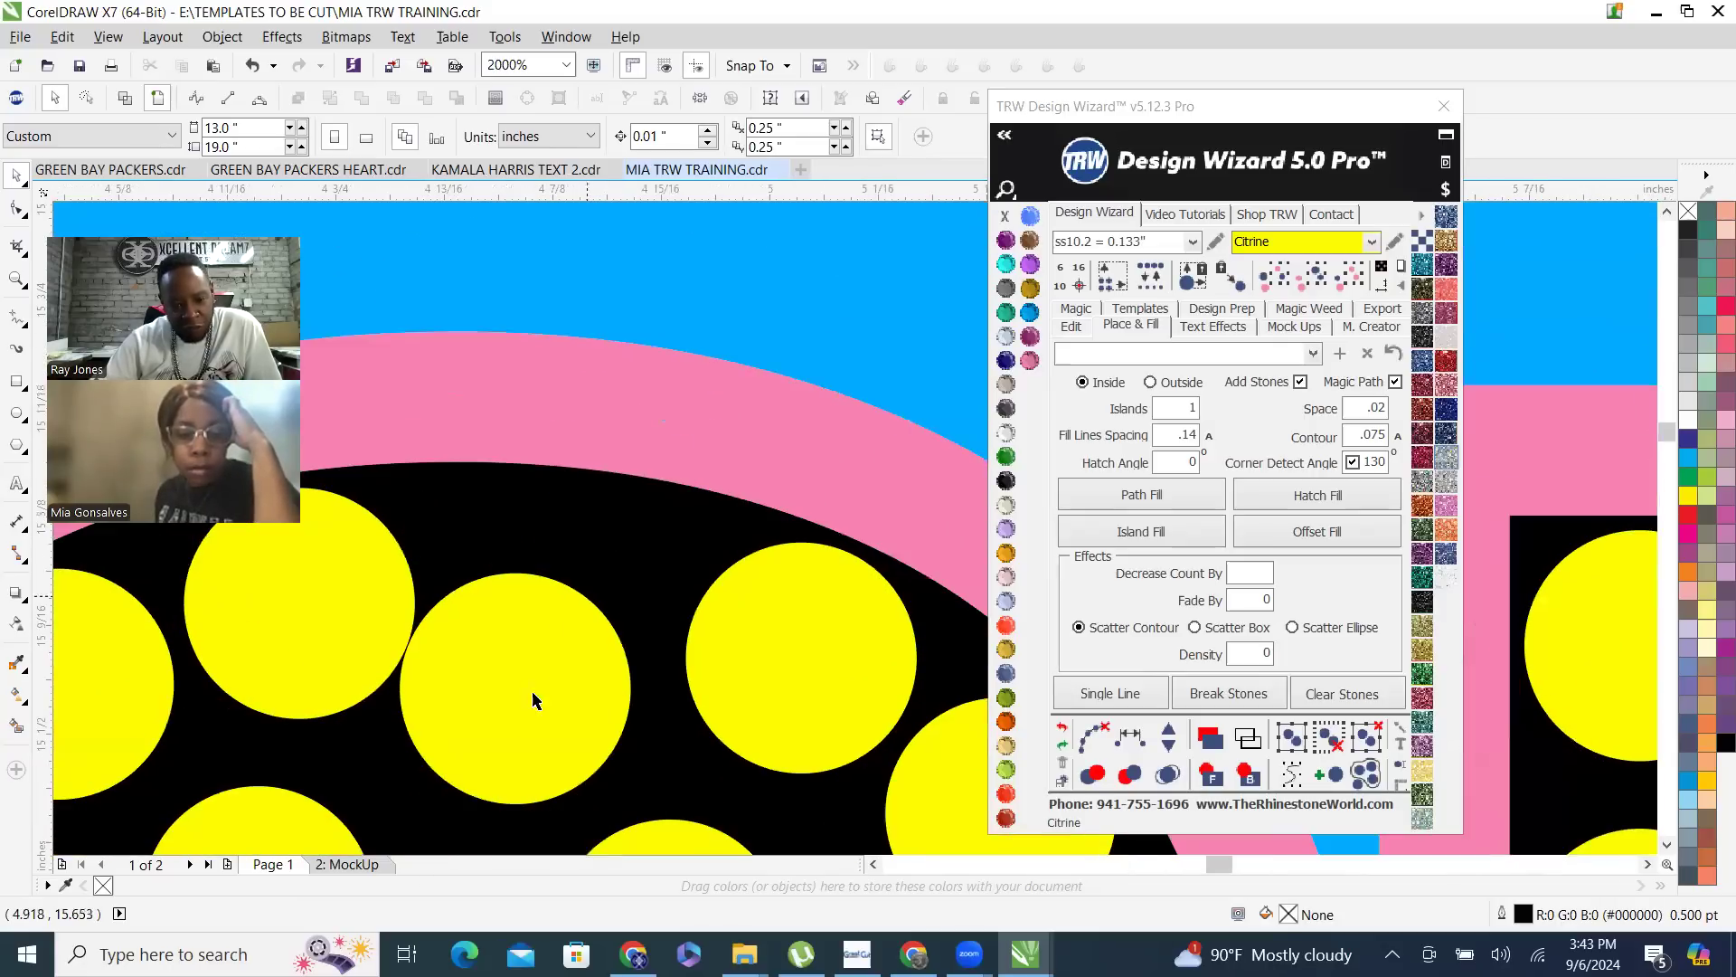
pyautogui.moveTo(556, 664); pyautogui.dragTo(562, 622)
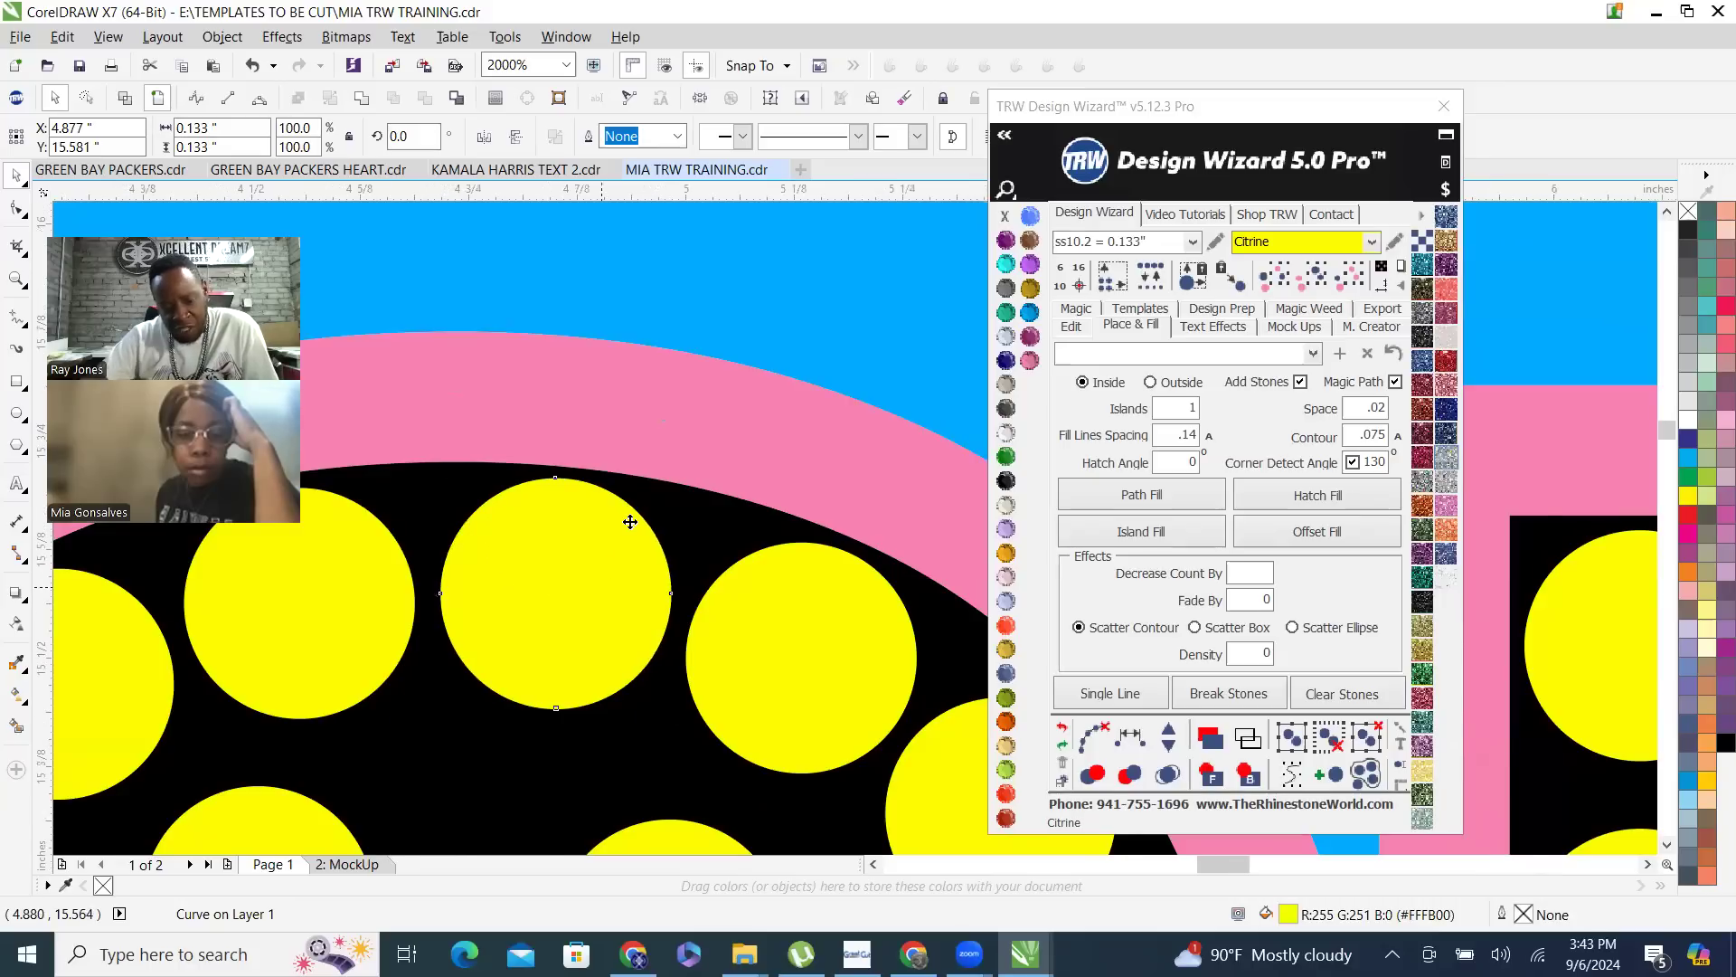
# - Move the misaligned stone at the bottom of the letter O into line with its outer curve
pyautogui.scroll(-1, 633, 522)
pyautogui.scroll(-3, 632, 522)
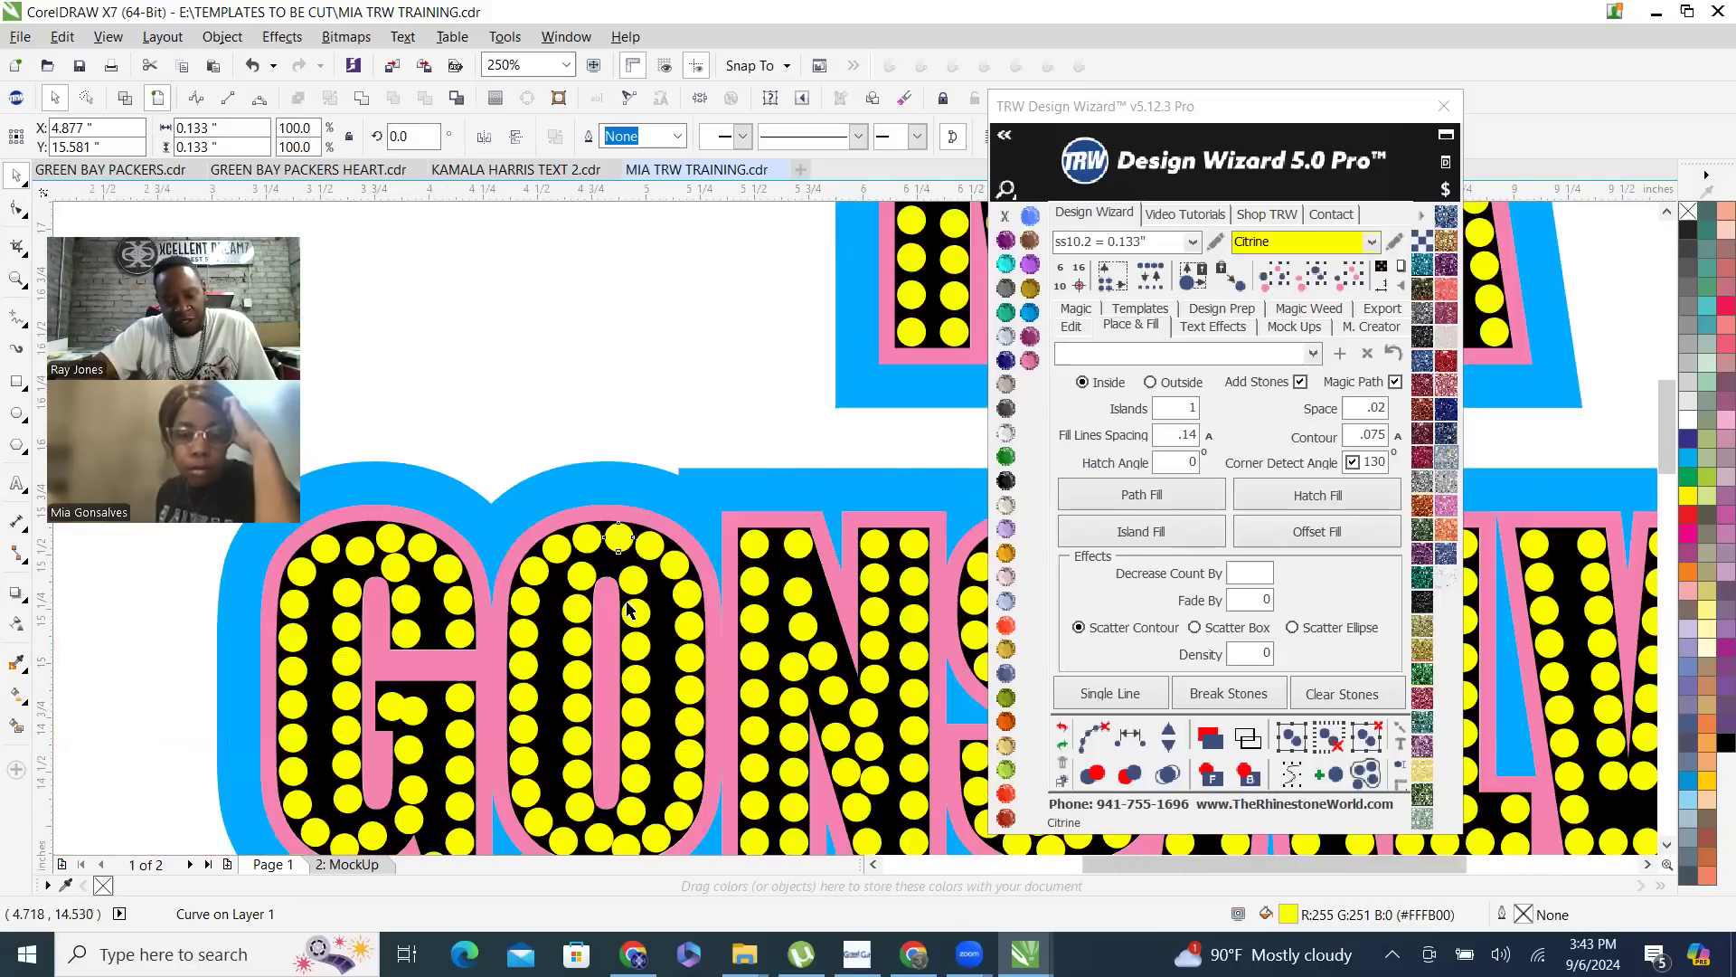
pyautogui.scroll(-1, 593, 764)
pyautogui.scroll(3, 597, 745)
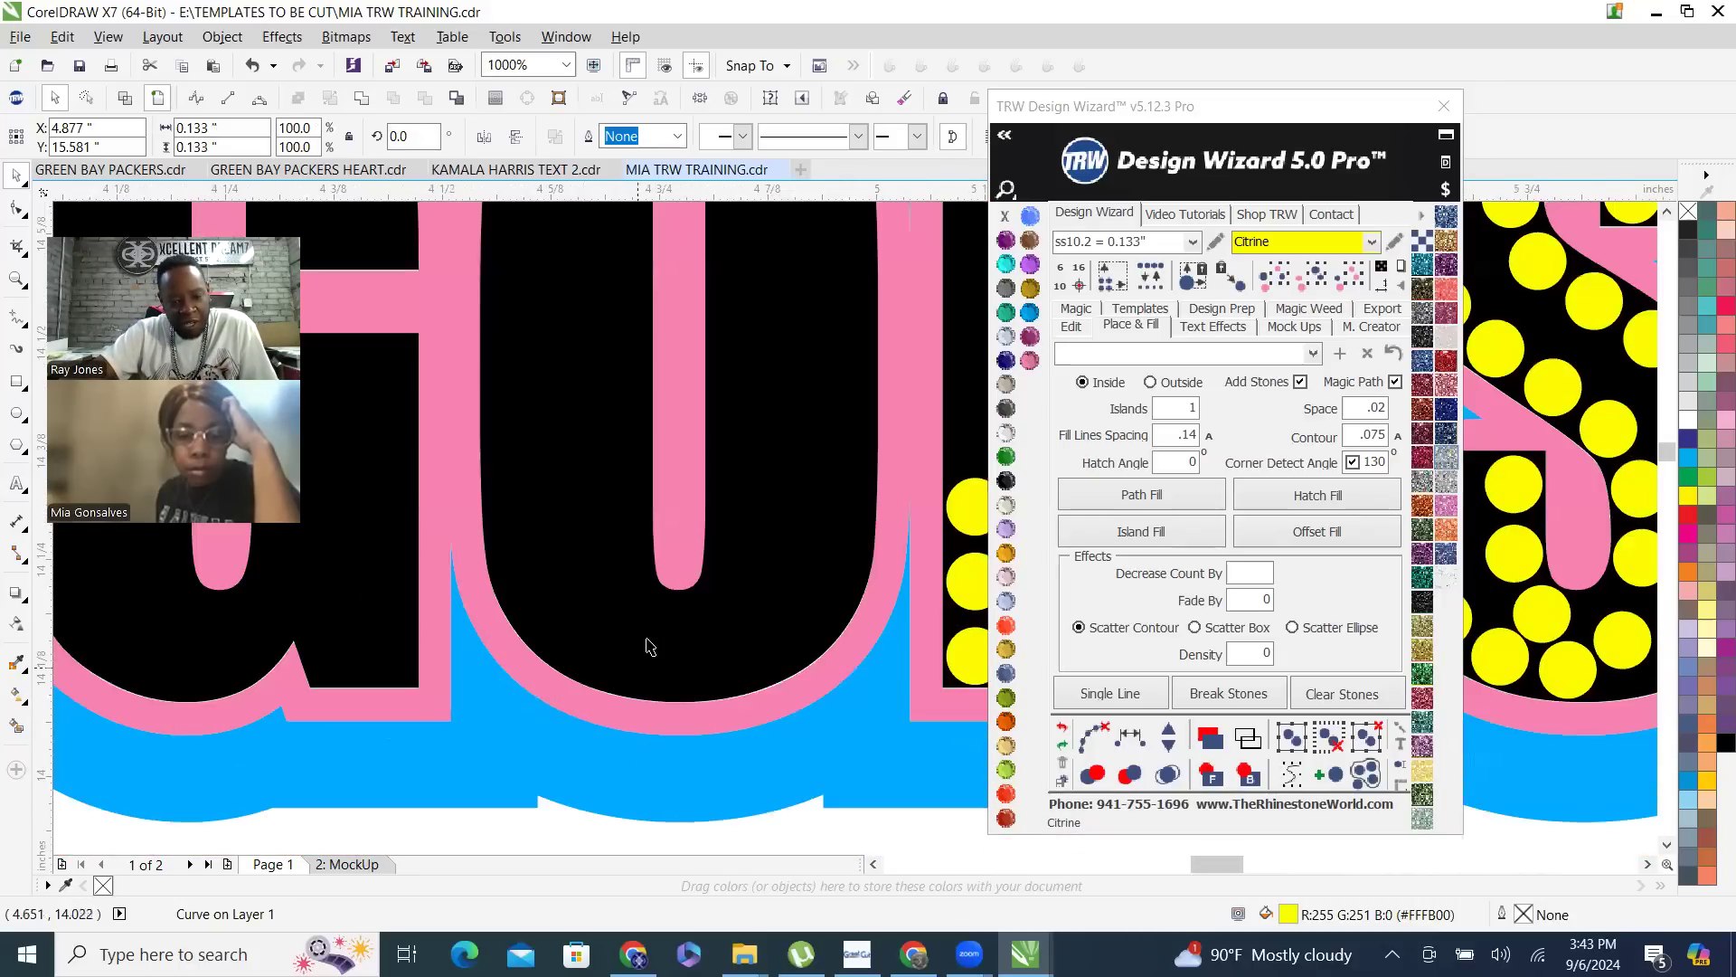
pyautogui.scroll(1, 696, 691)
pyautogui.moveTo(728, 548); pyautogui.dragTo(698, 620)
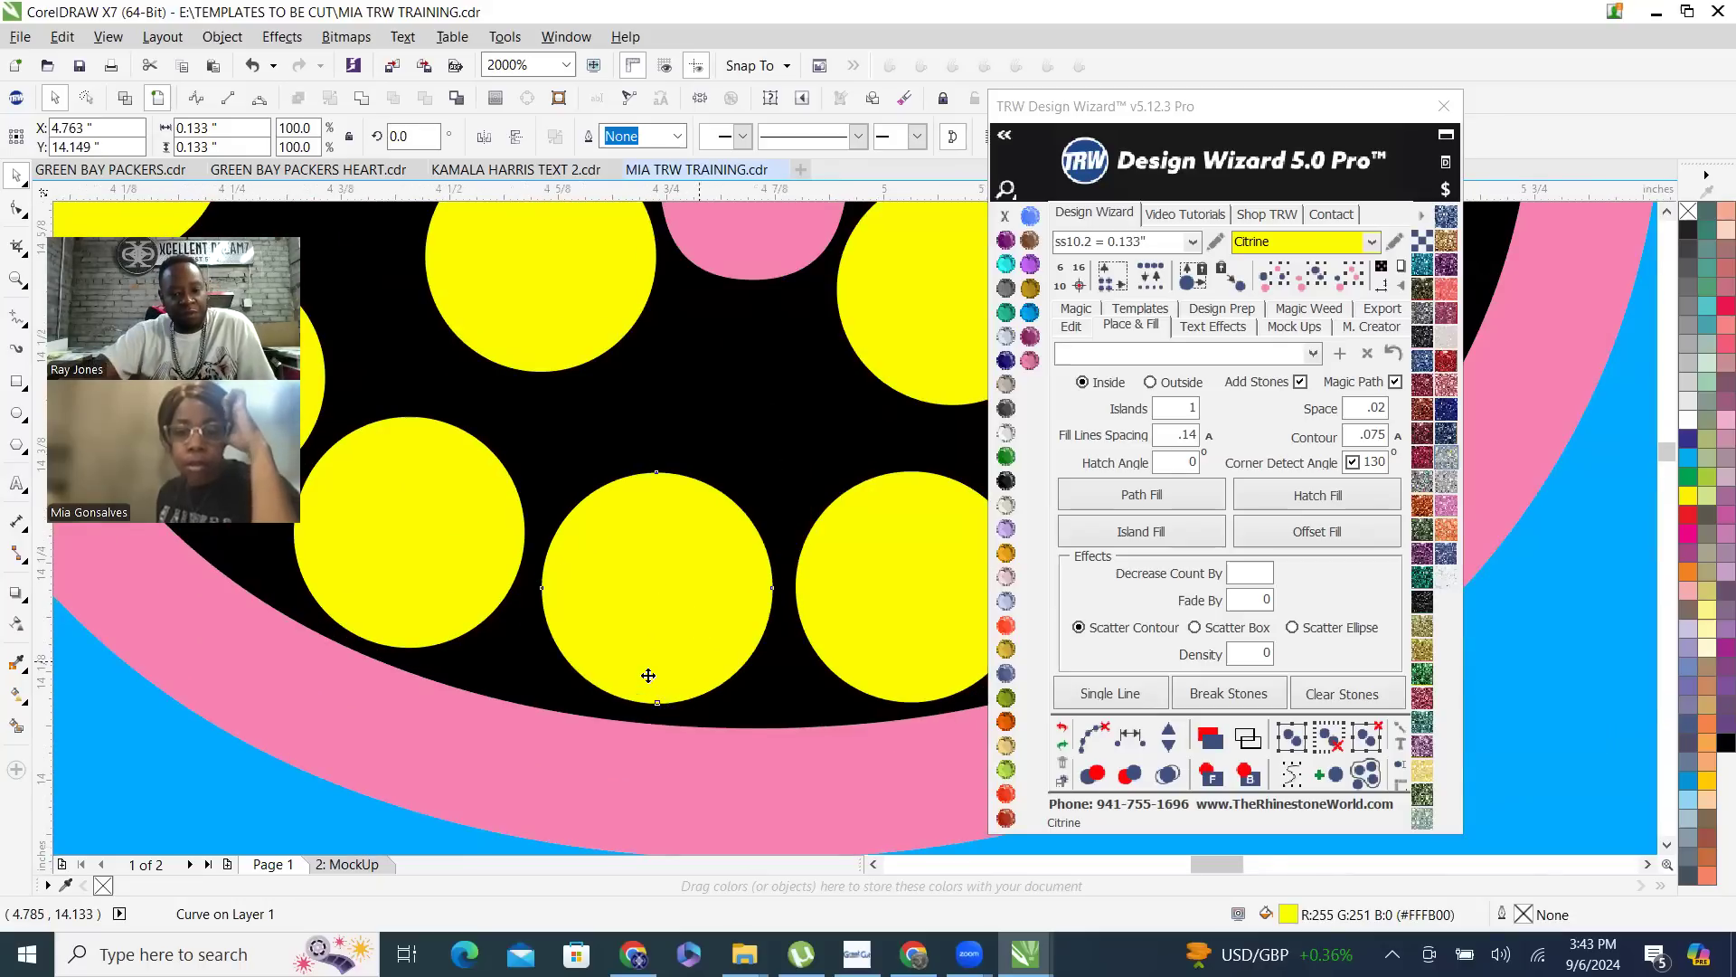
# - Move the low stone at the top of the letter G up into line with its outer curve
pyautogui.scroll(-2, 748, 692)
pyautogui.scroll(-4, 749, 693)
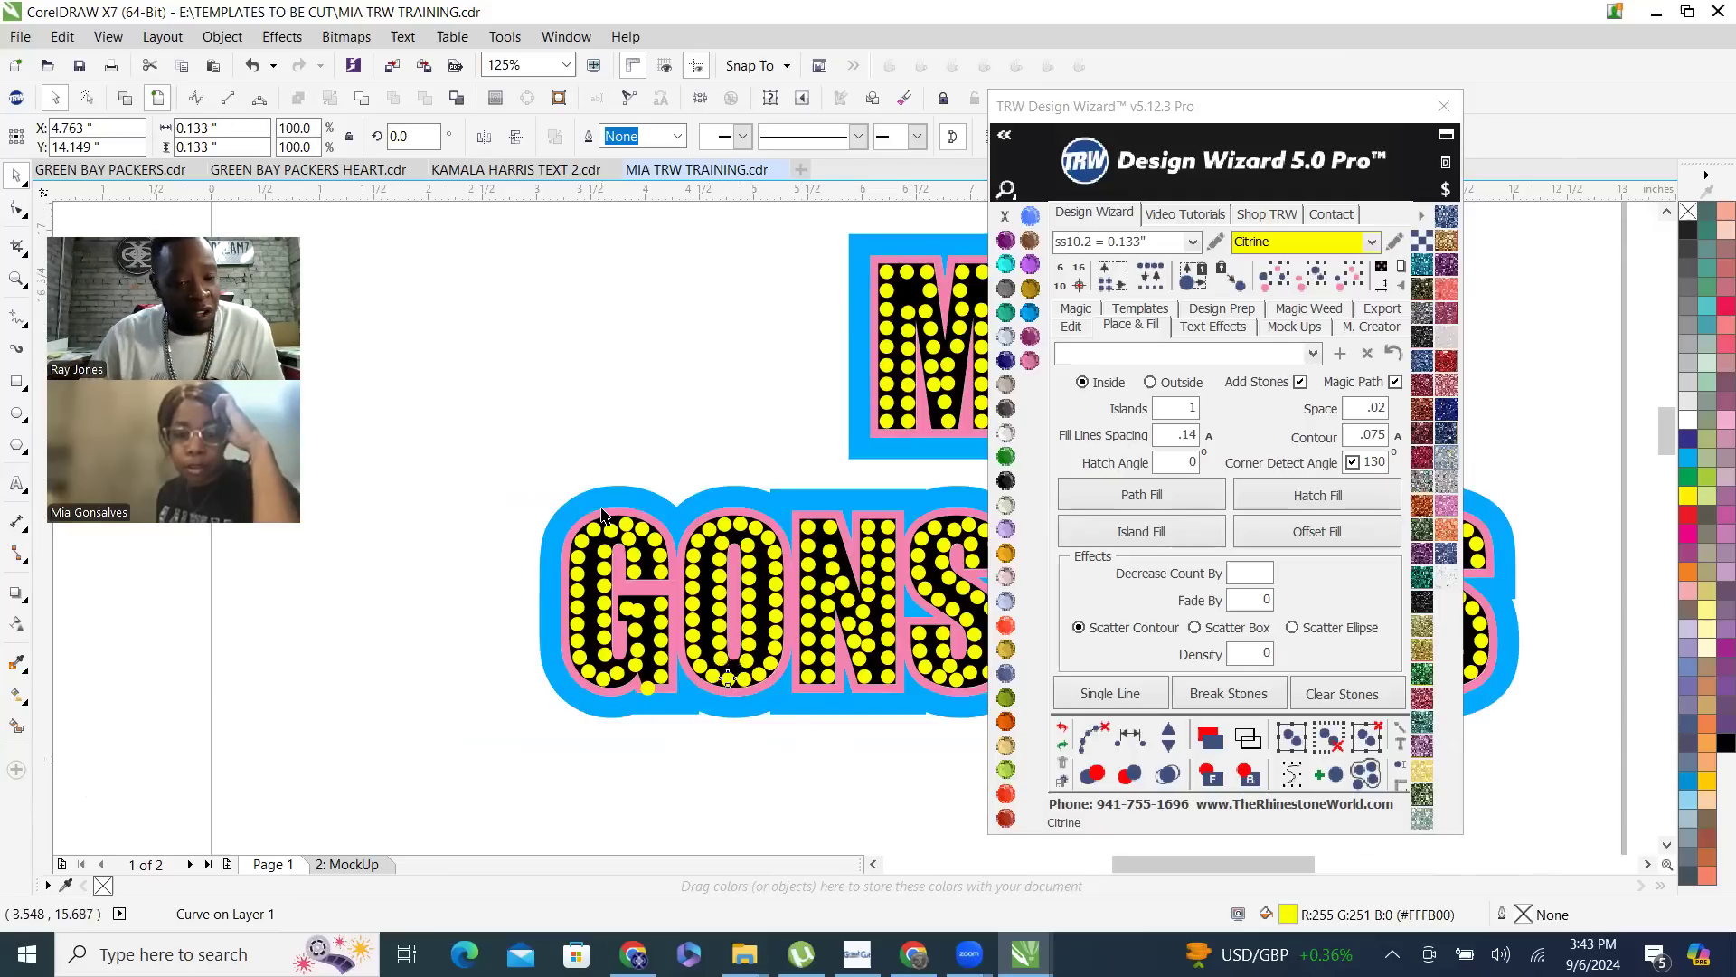
pyautogui.scroll(2, 601, 516)
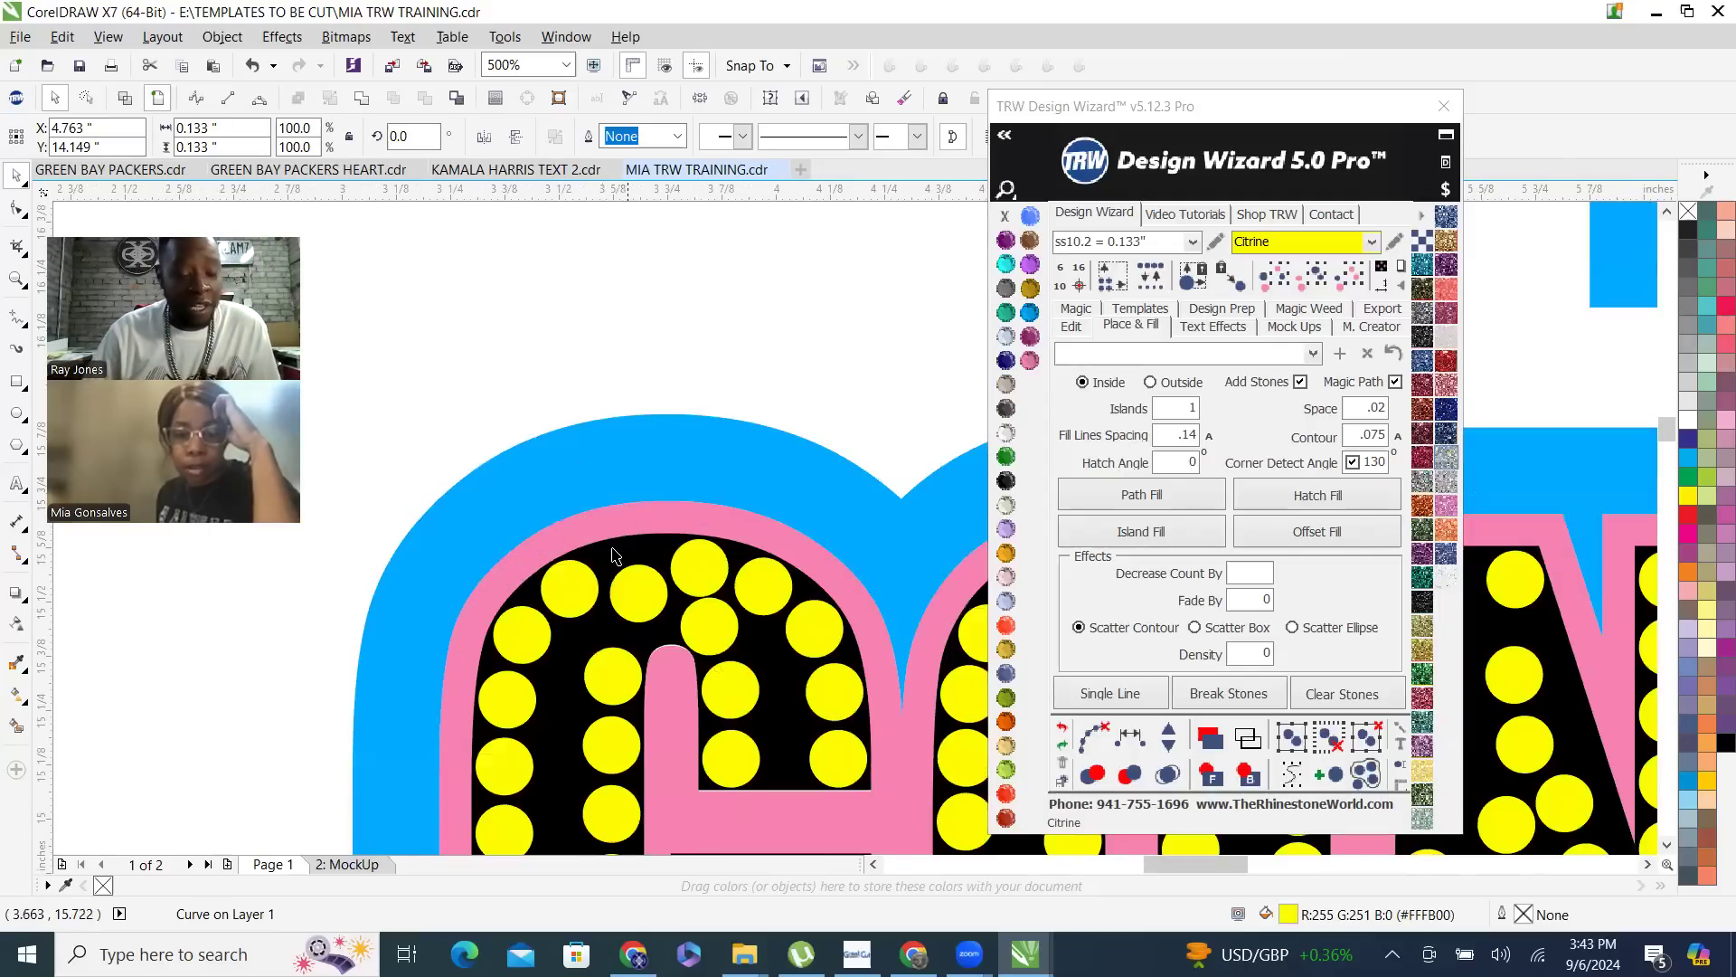
pyautogui.scroll(2, 607, 596)
pyautogui.click(631, 581)
pyautogui.moveTo(631, 582); pyautogui.dragTo(610, 478)
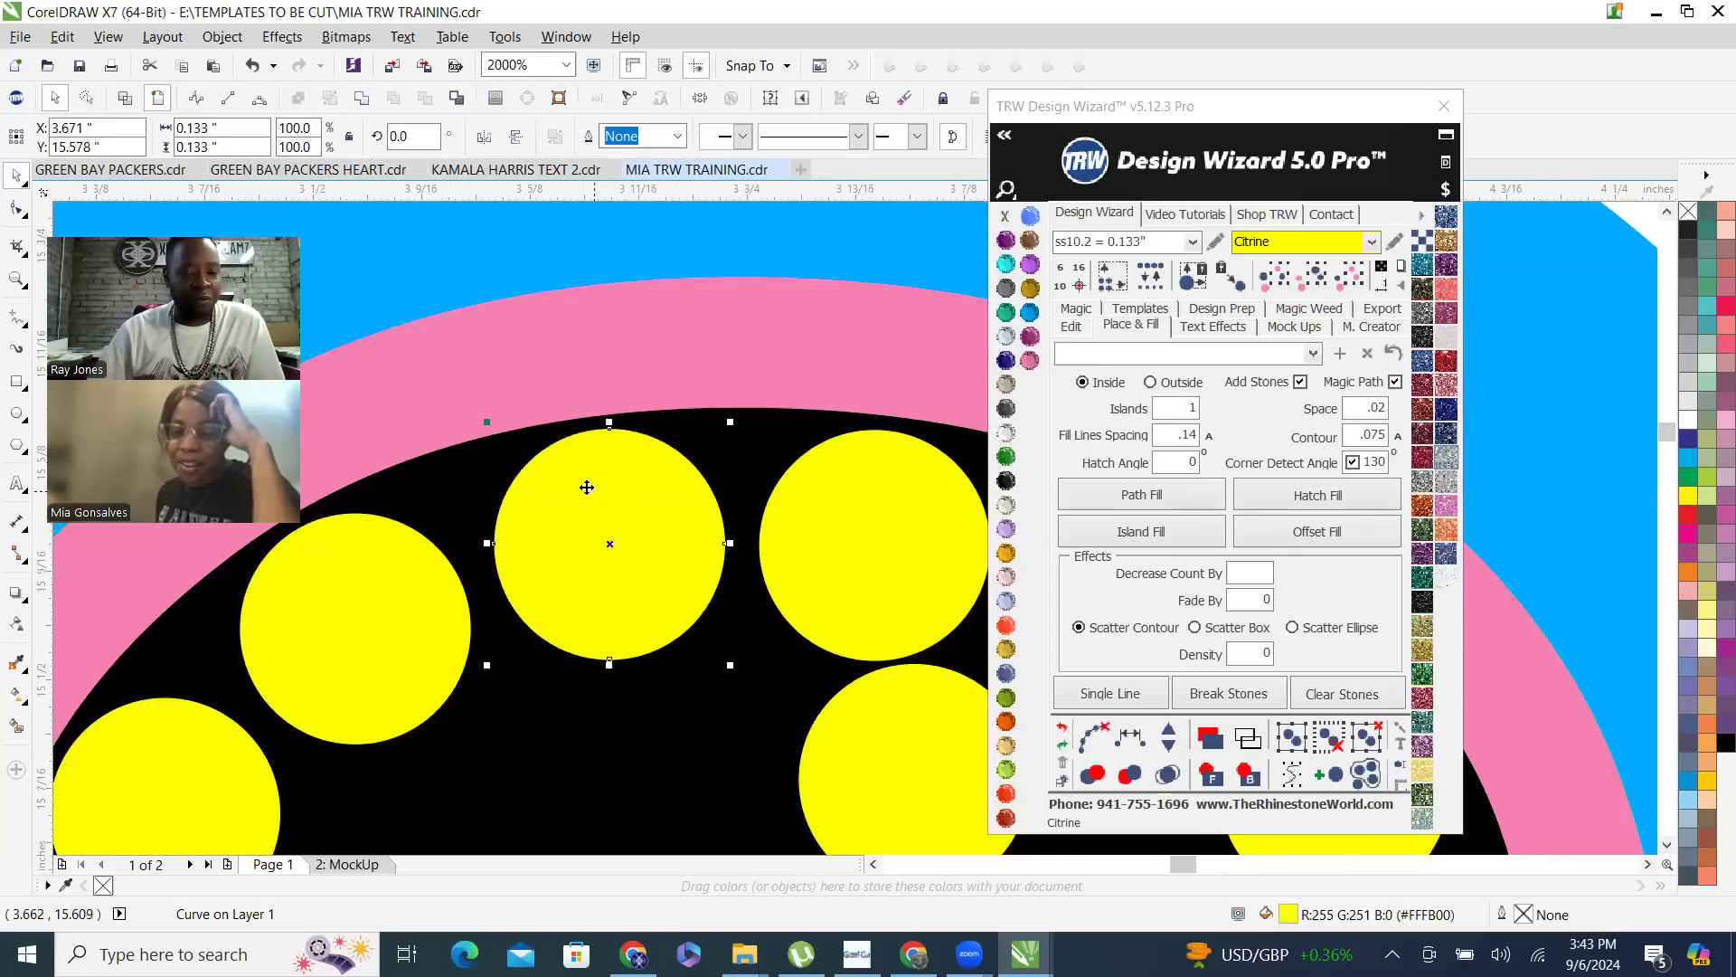
# - Delete the stray stone overhanging the bottom edge of the letter G
pyautogui.scroll(-4, 587, 487)
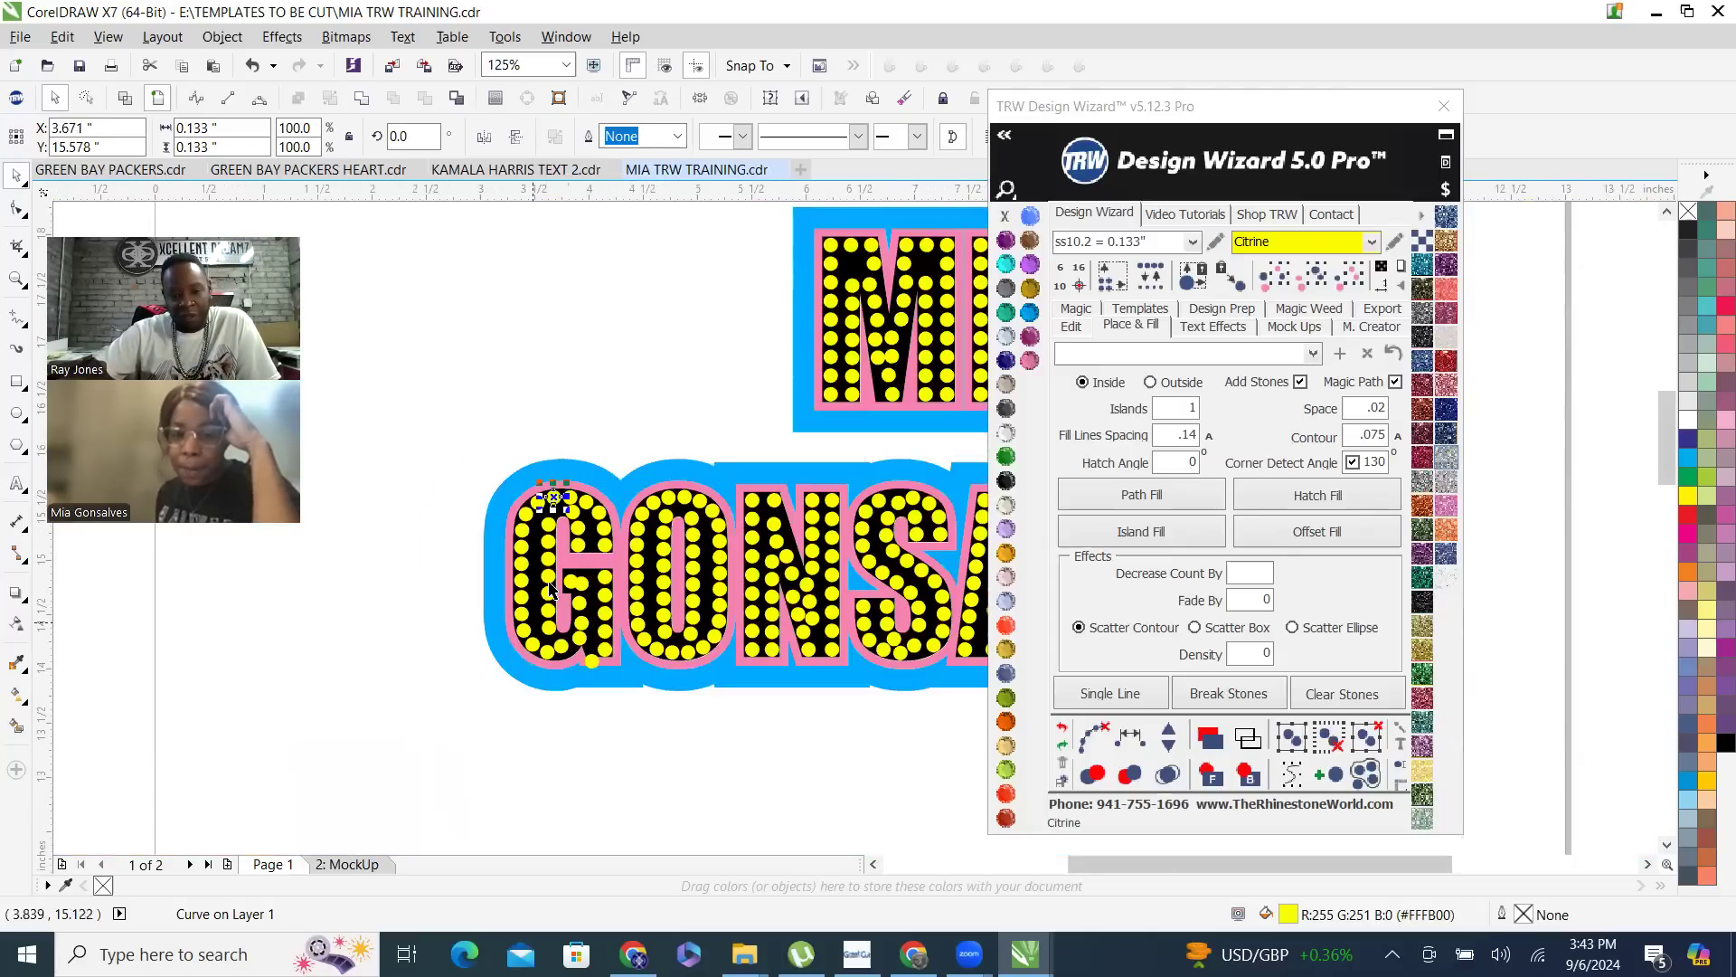
pyautogui.scroll(2, 592, 633)
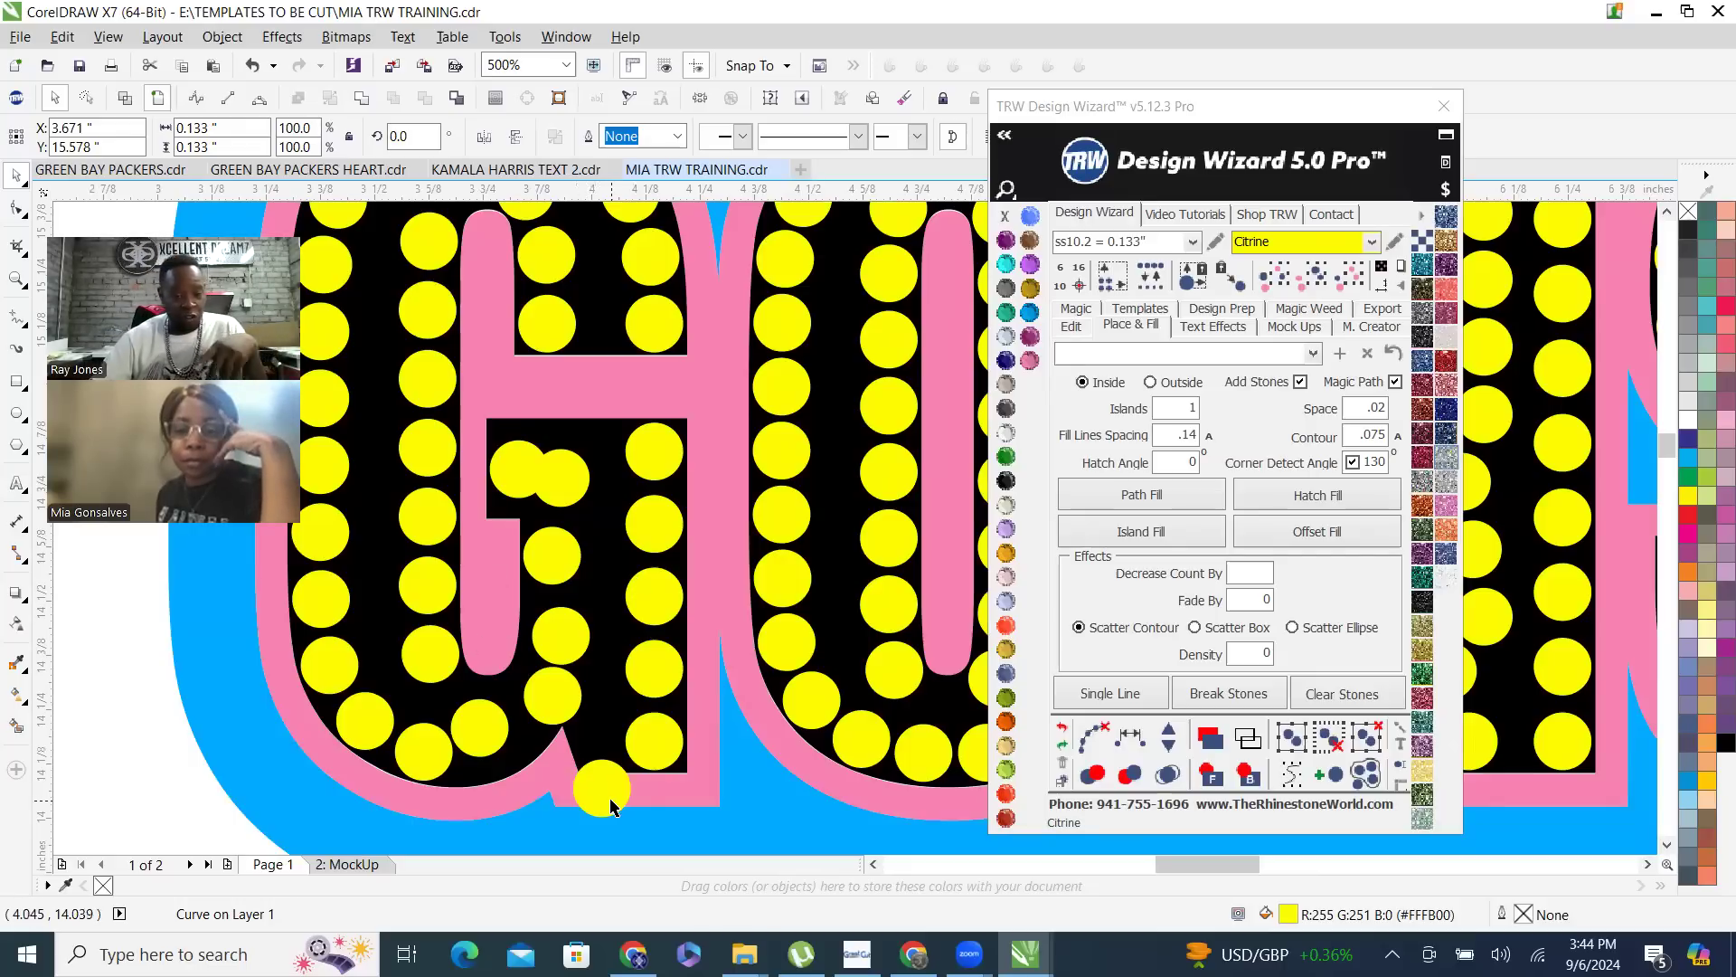
pyautogui.press('Delete')
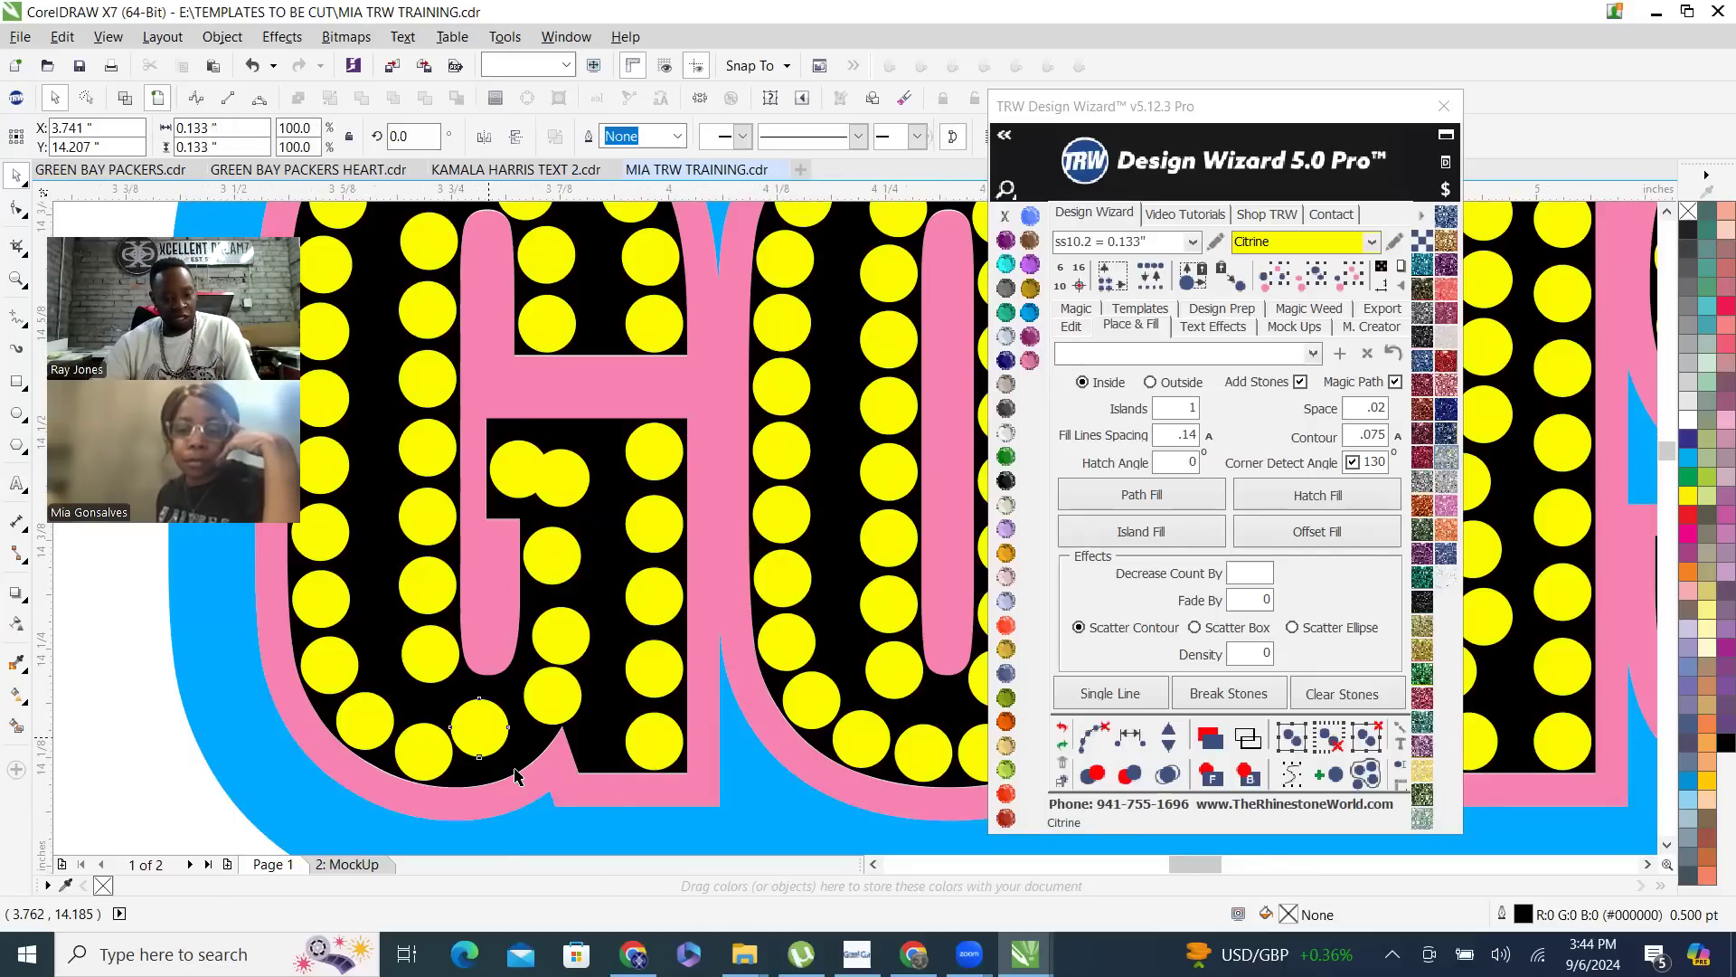
# - Reposition two stones on the lower curve of the letter G to even out their spacing
pyautogui.scroll(2, 515, 762)
pyautogui.moveTo(458, 699); pyautogui.dragTo(487, 722)
pyautogui.scroll(-2, 596, 620)
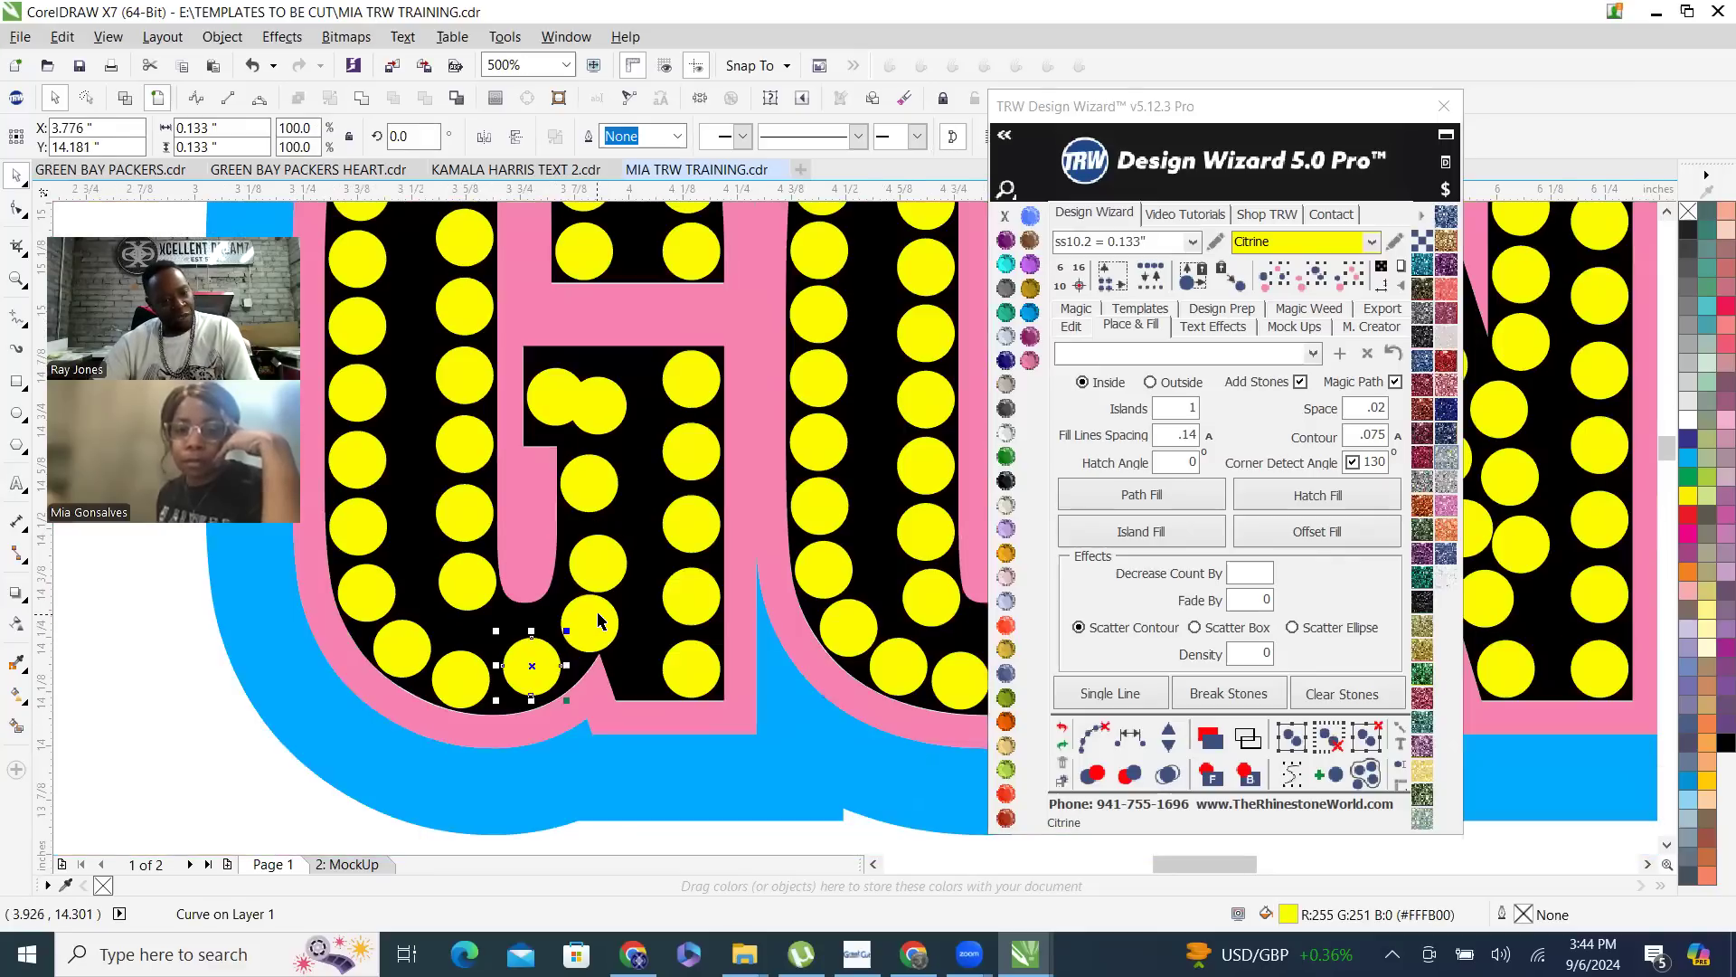
pyautogui.scroll(2, 602, 615)
pyautogui.moveTo(609, 632); pyautogui.dragTo(580, 626)
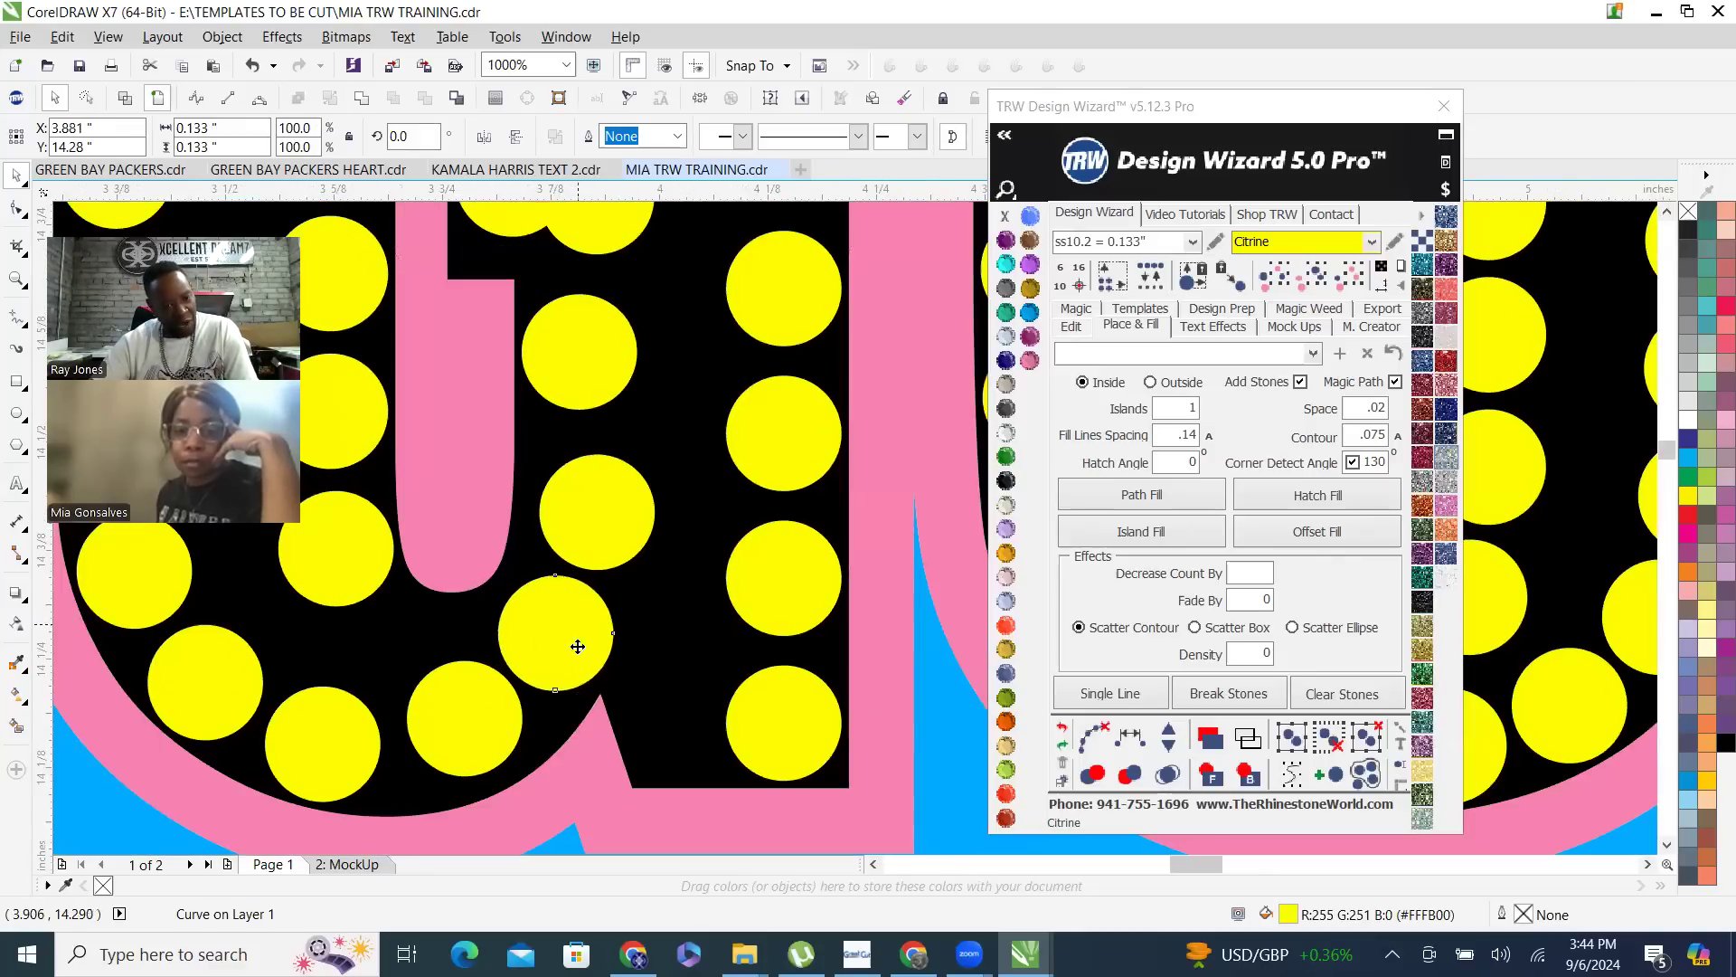
# - Delete the extra stone above the G's lower curve and the two overlapping stones on its crossbar
pyautogui.scroll(-4, 599, 622)
pyautogui.scroll(2, 633, 633)
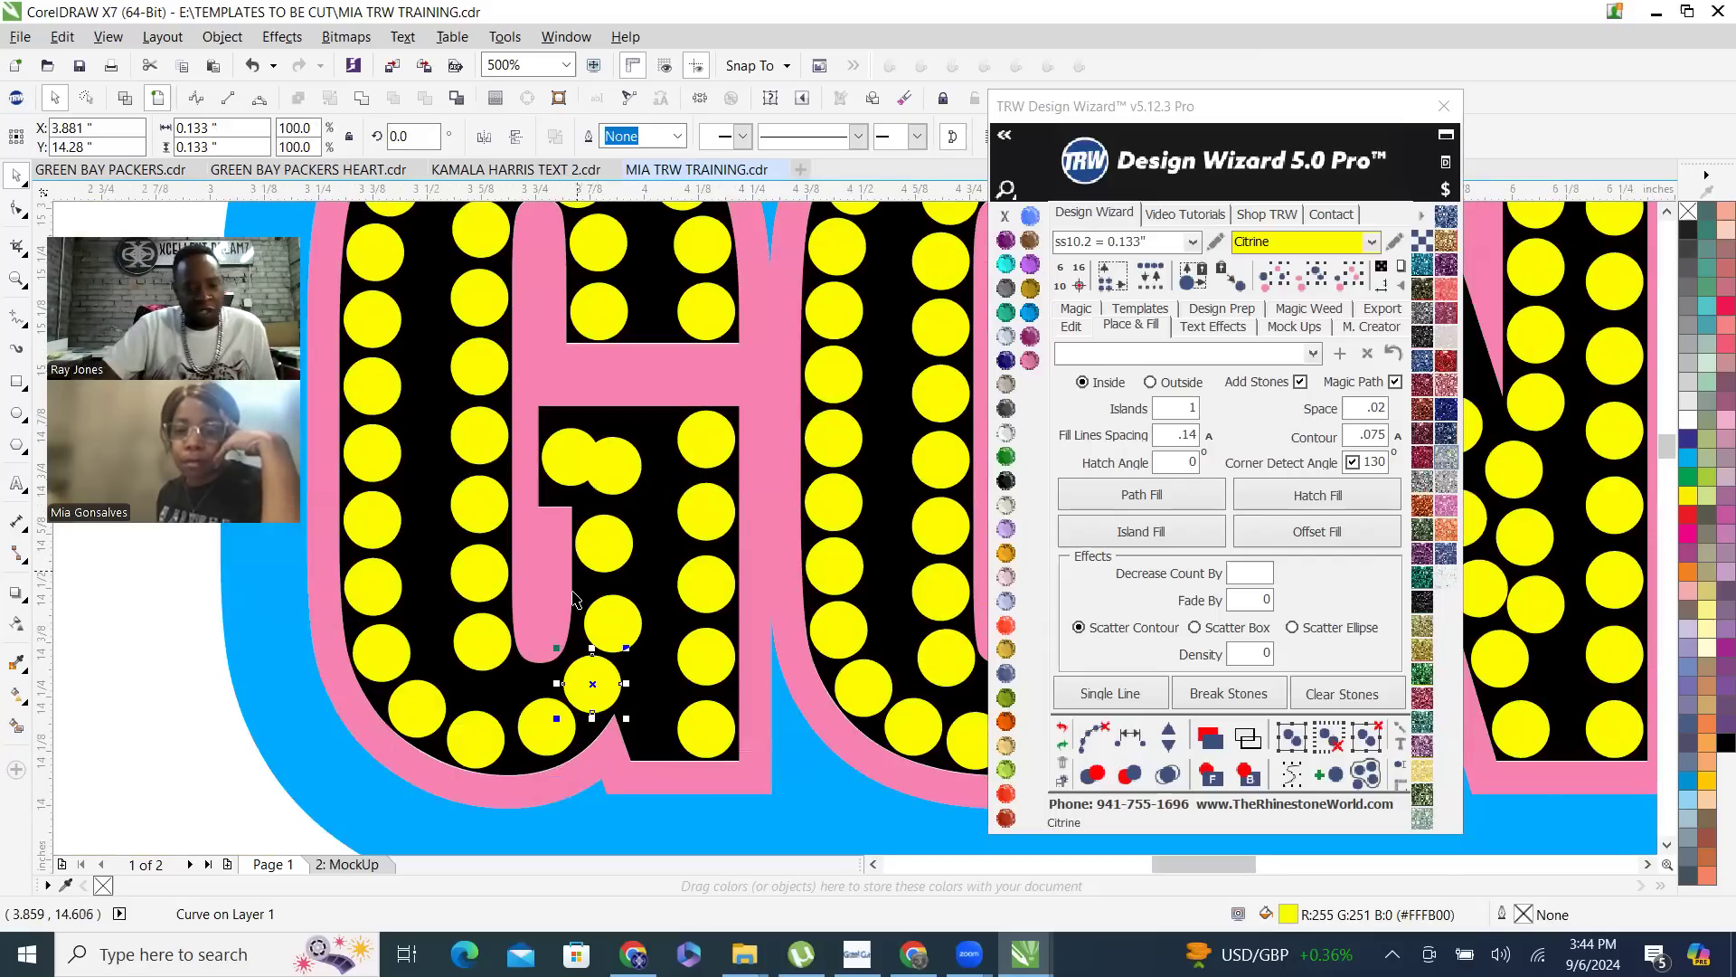
pyautogui.click(615, 624)
pyautogui.moveTo(615, 613); pyautogui.dragTo(622, 467)
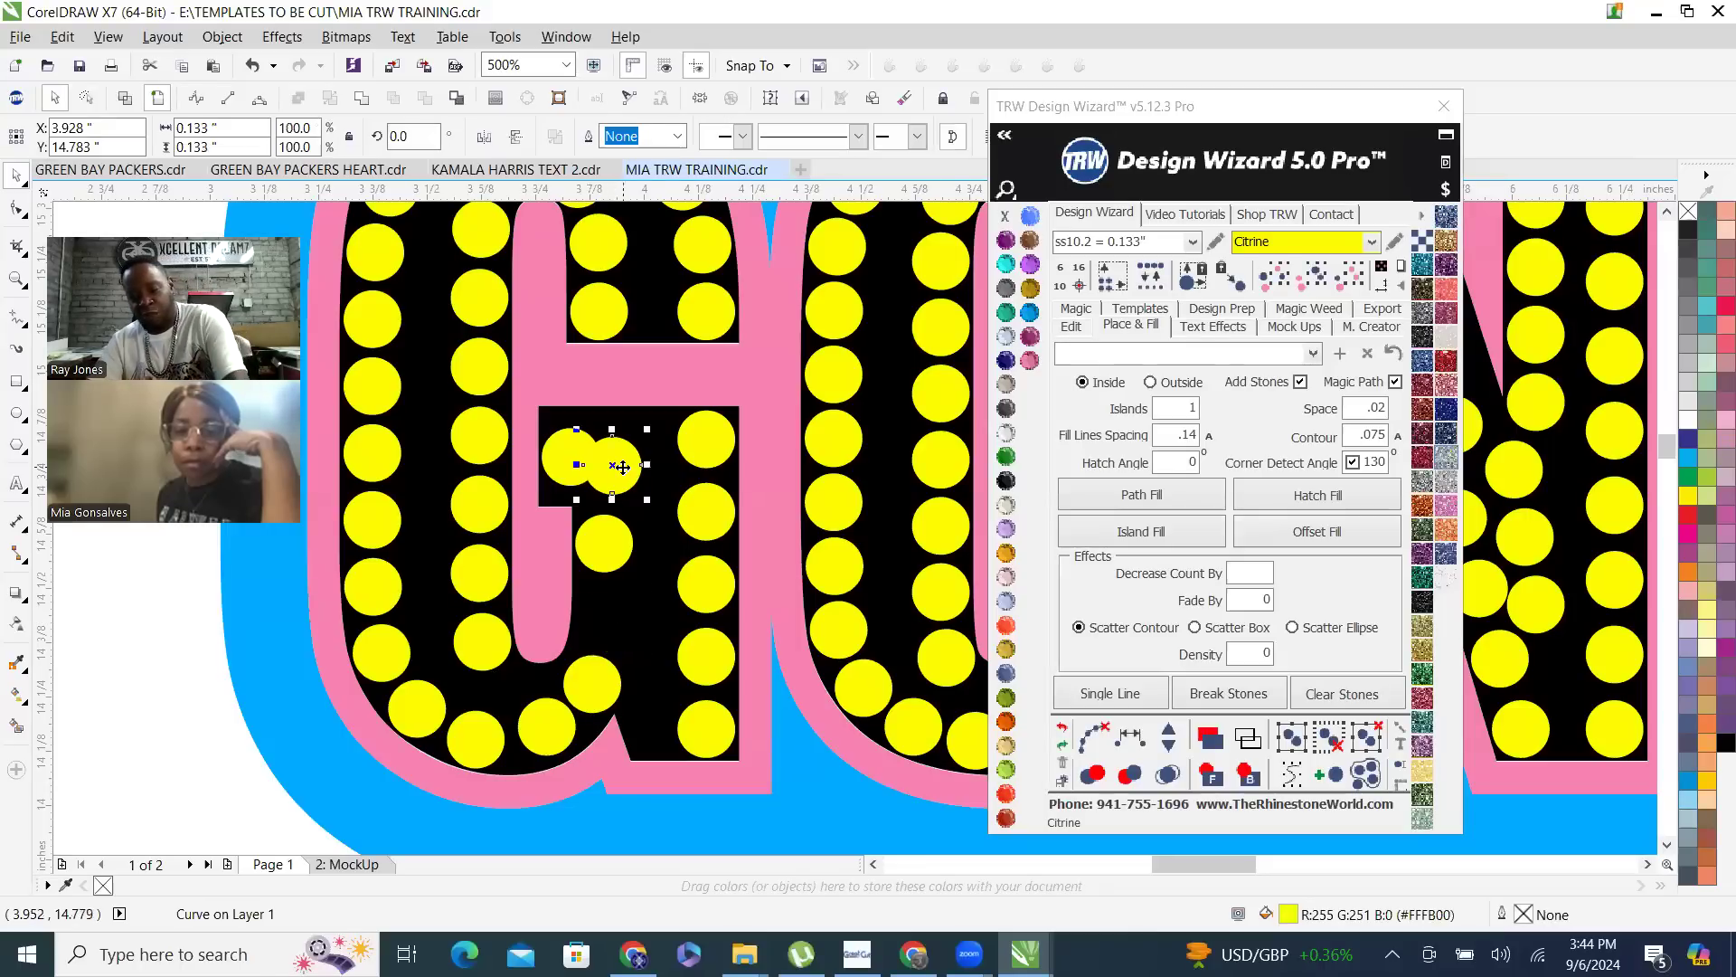
pyautogui.press('Delete')
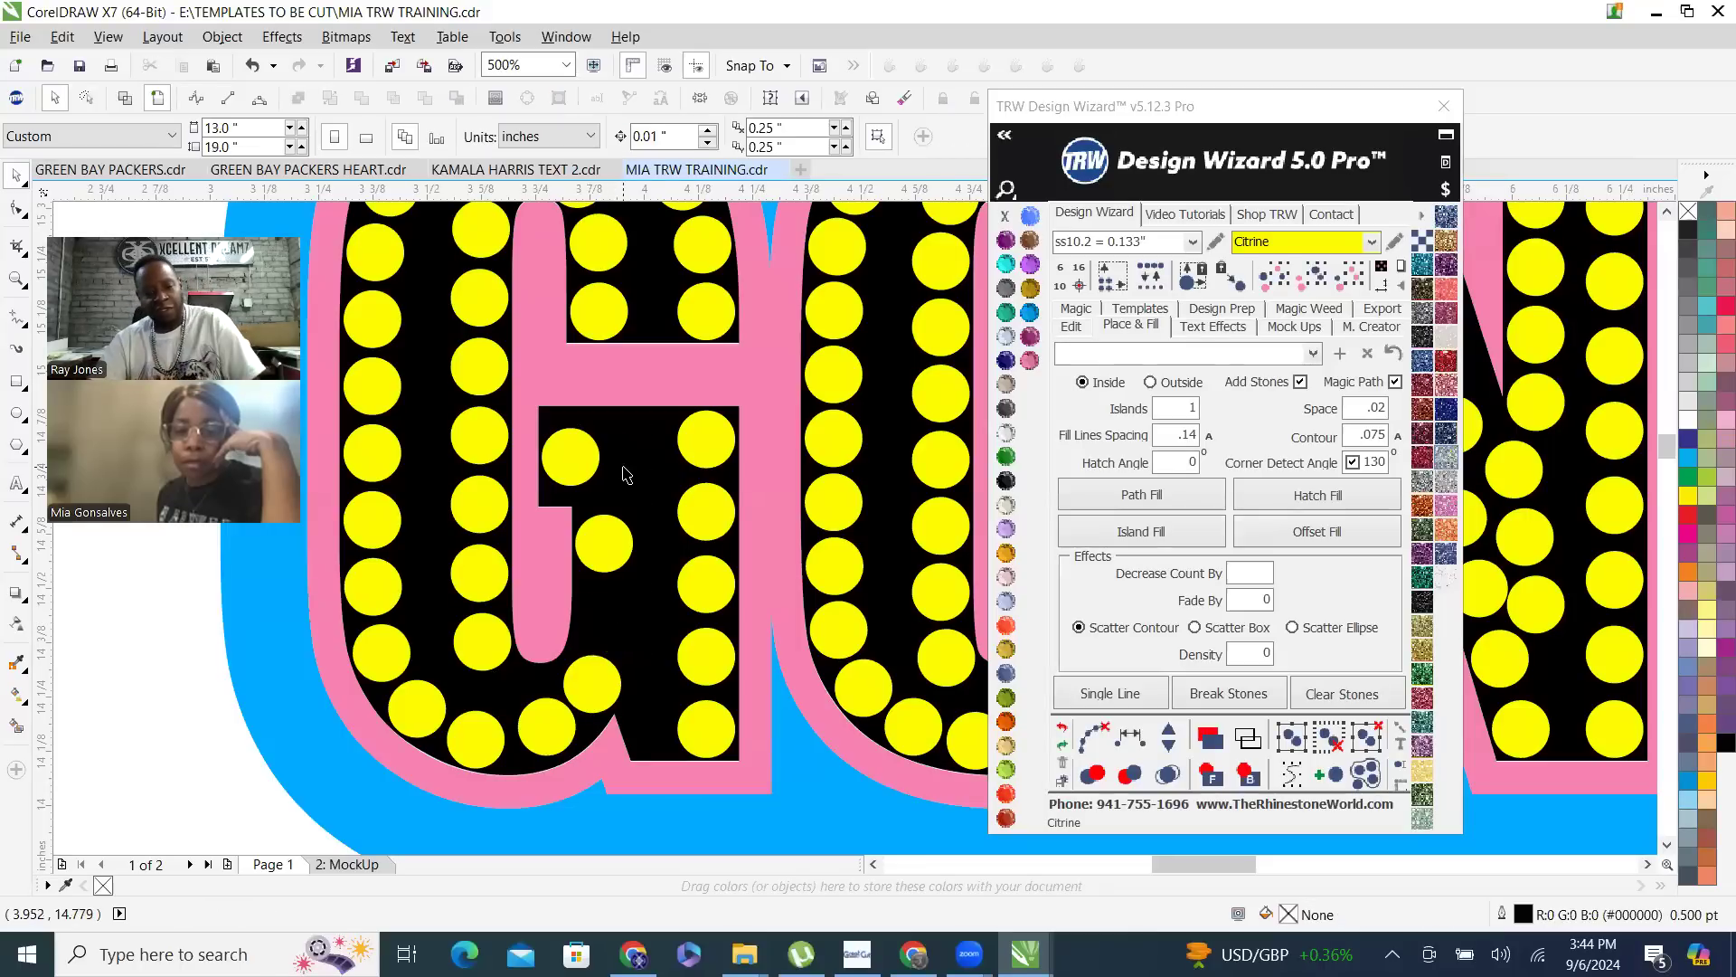
pyautogui.click(571, 473)
pyautogui.press('Delete')
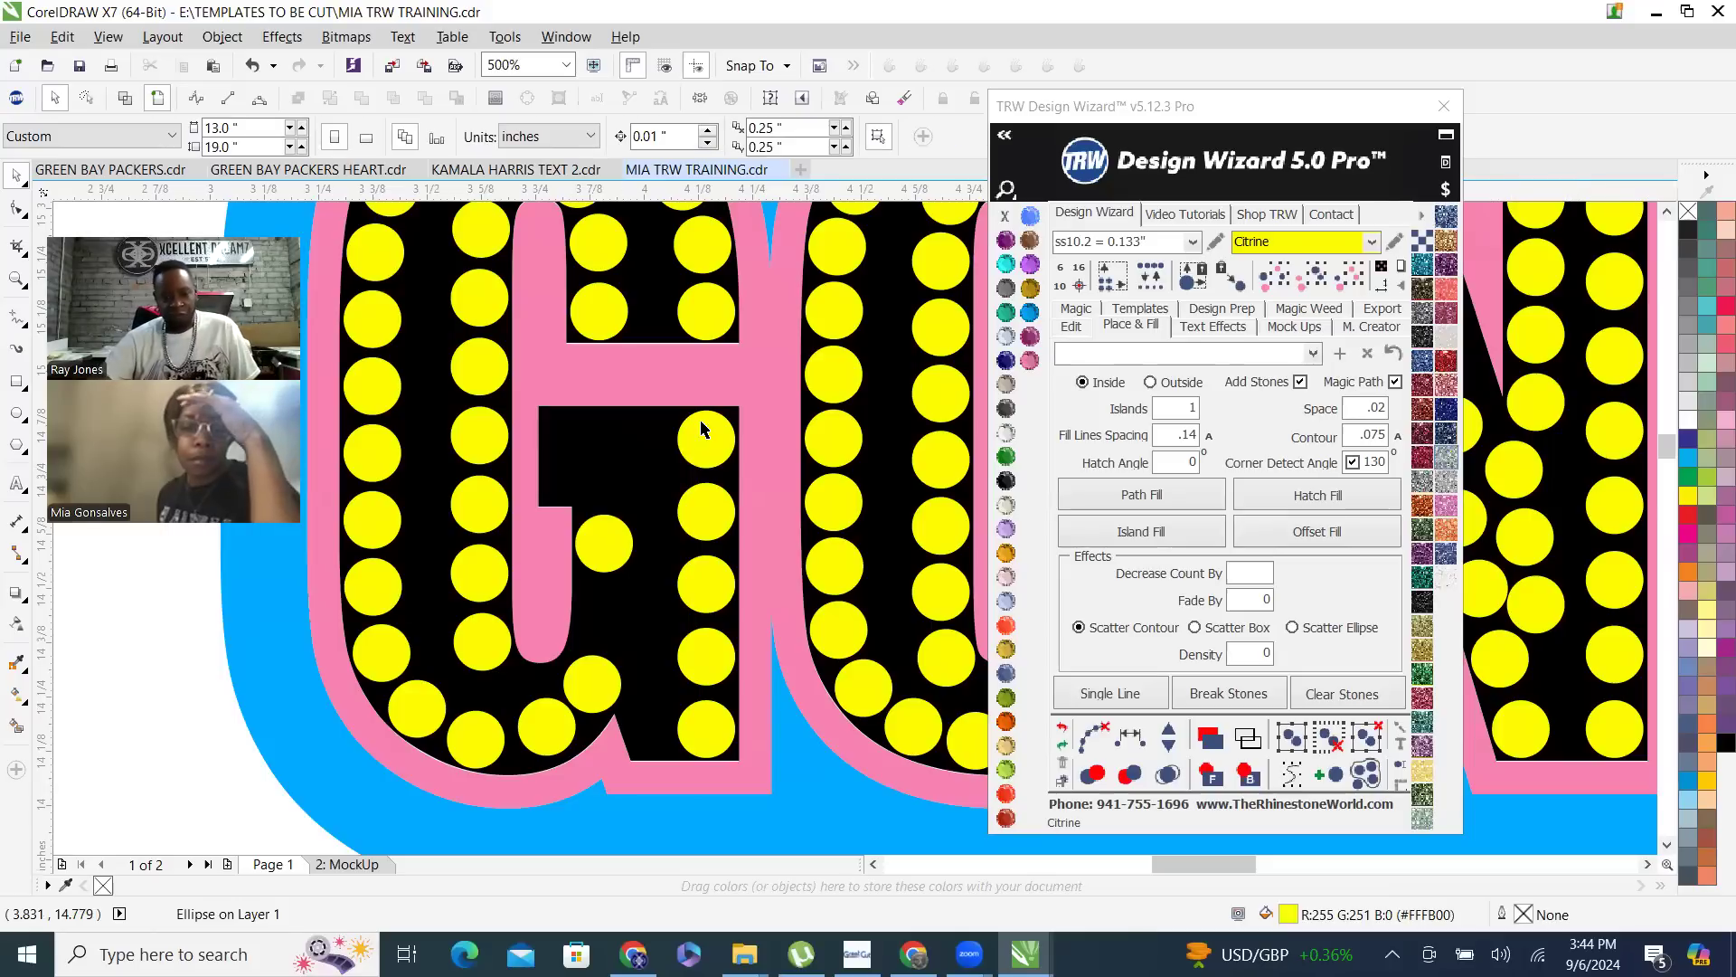
# - Copy the G crossbar's right-end stone horizontally to its left end and respace the two stones equally
pyautogui.click(703, 430)
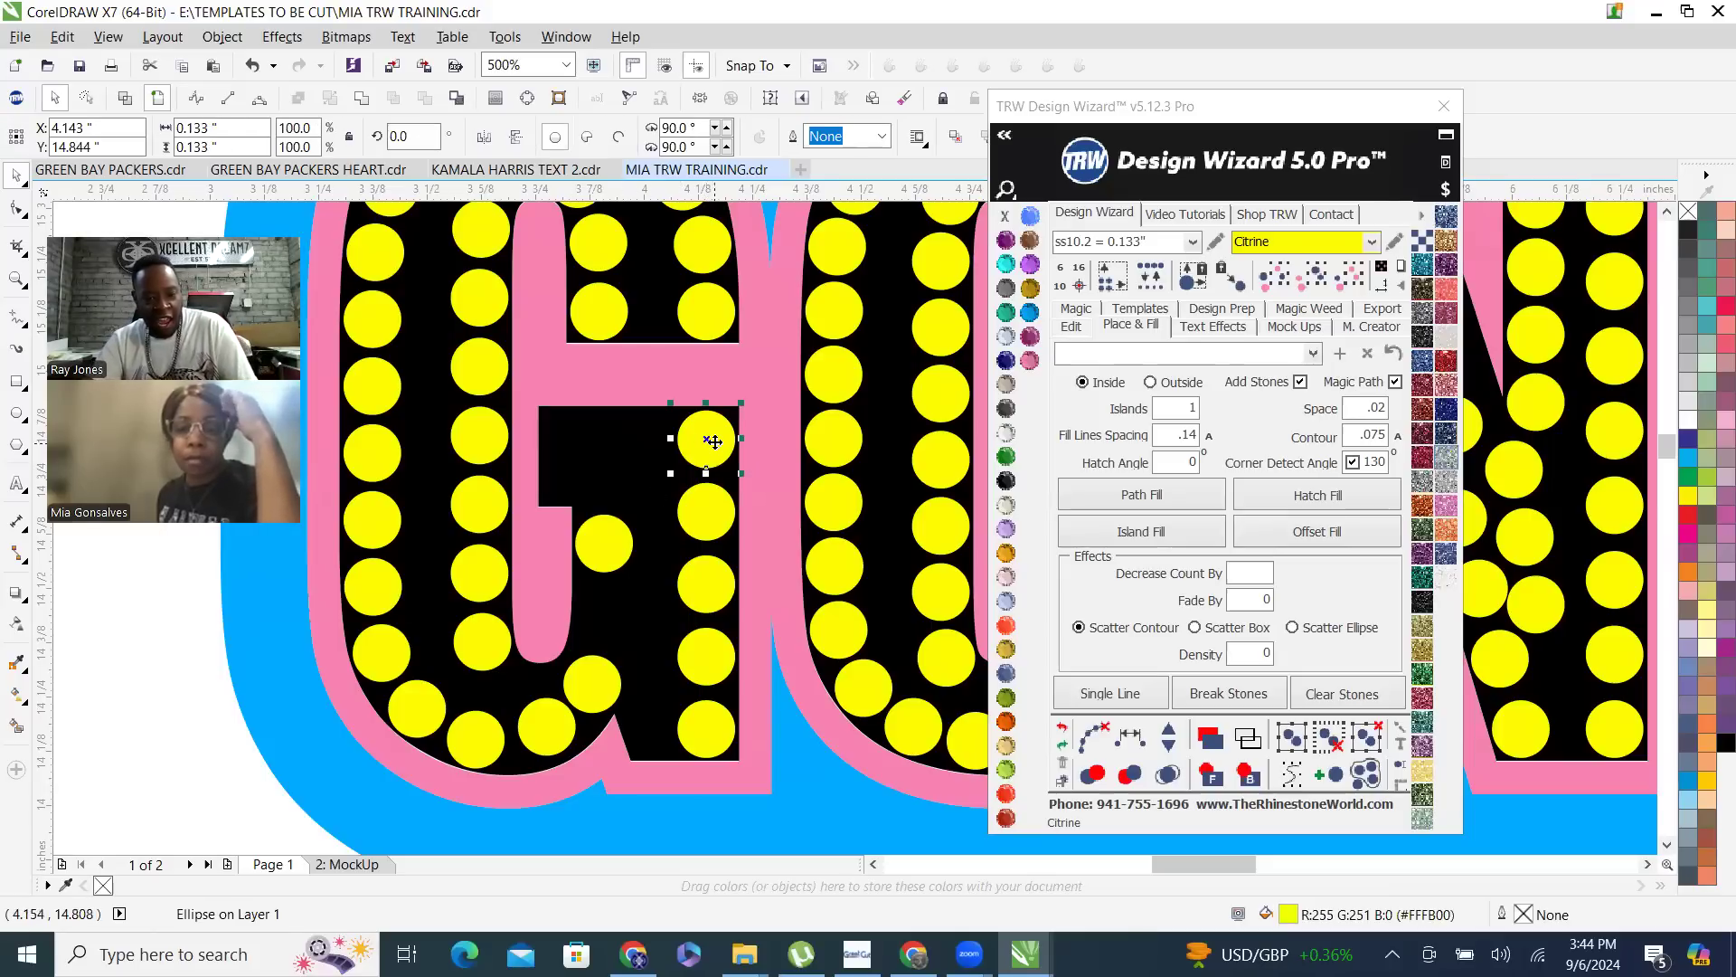
pyautogui.moveTo(712, 445); pyautogui.dragTo(574, 458)
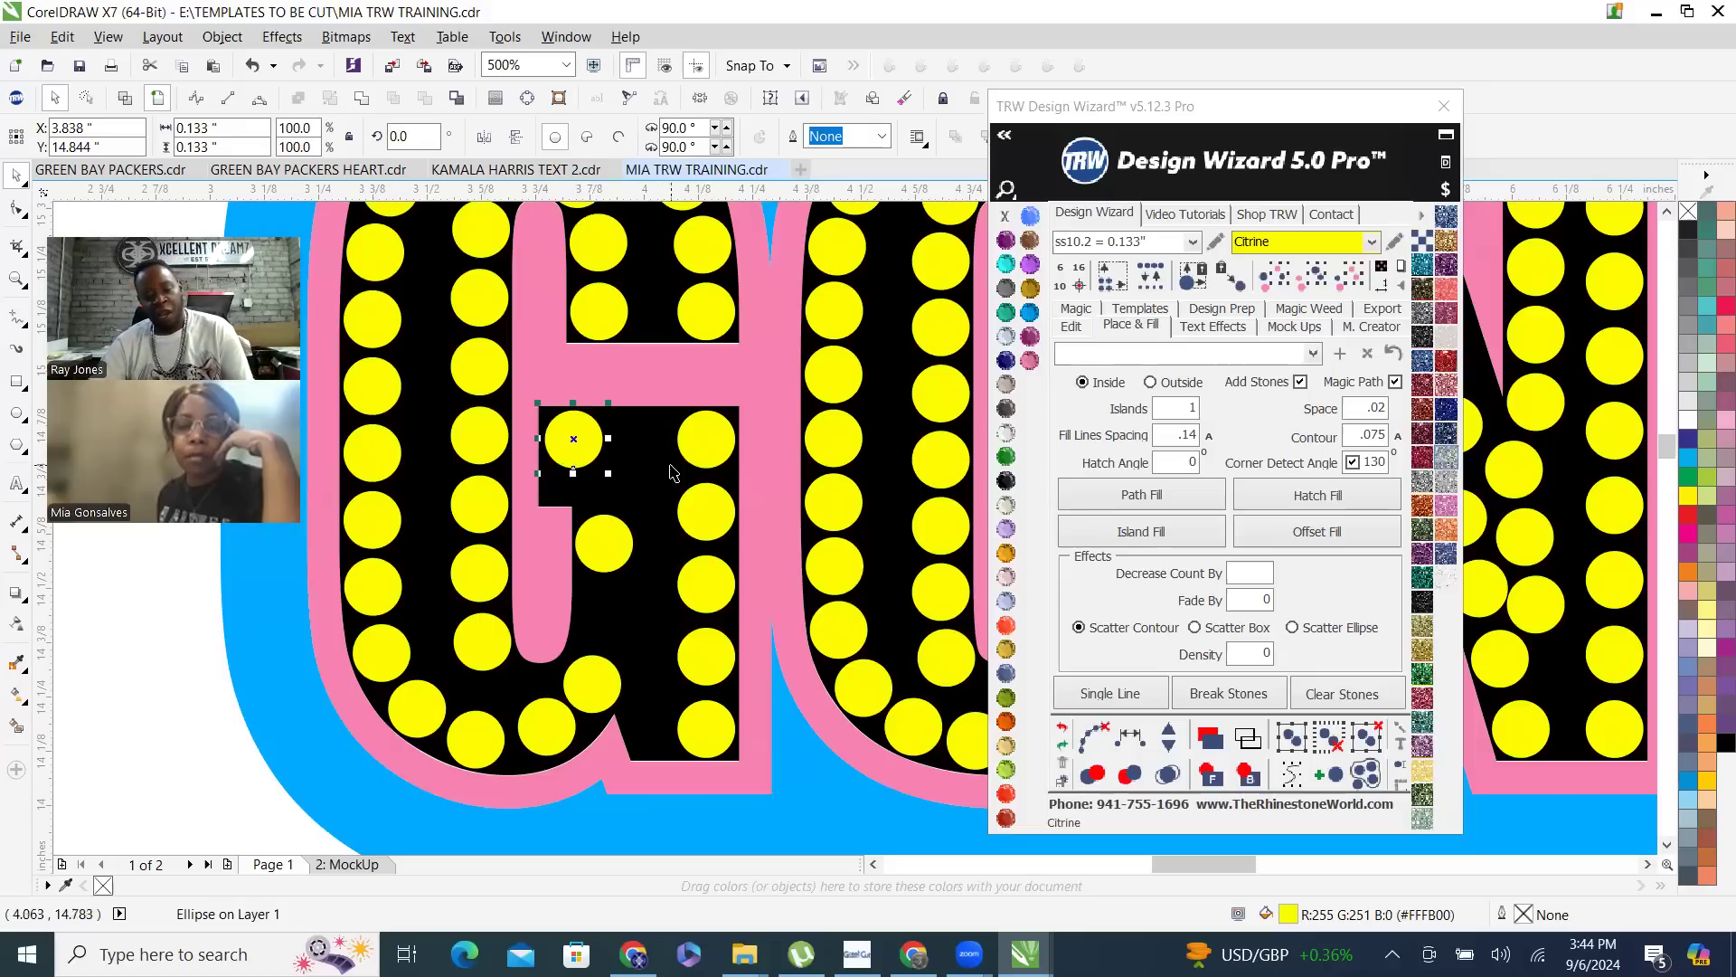
pyautogui.keyDown('shift'); pyautogui.click(716, 447); pyautogui.keyUp('shift')
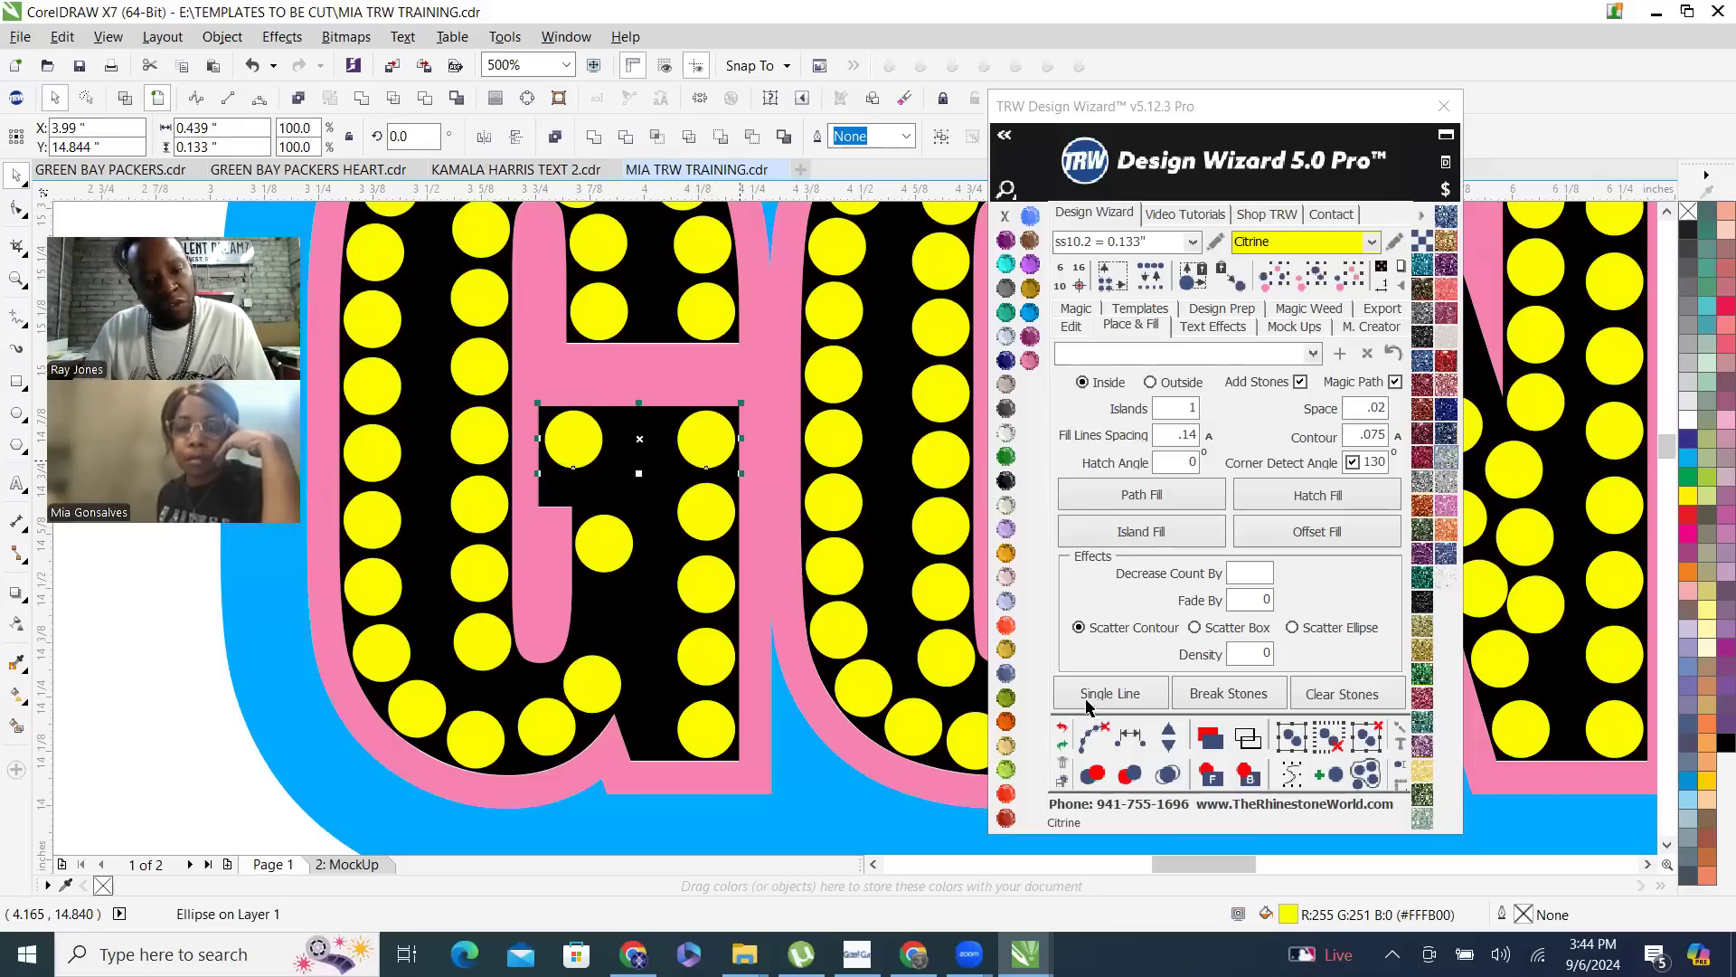
pyautogui.click(1135, 749)
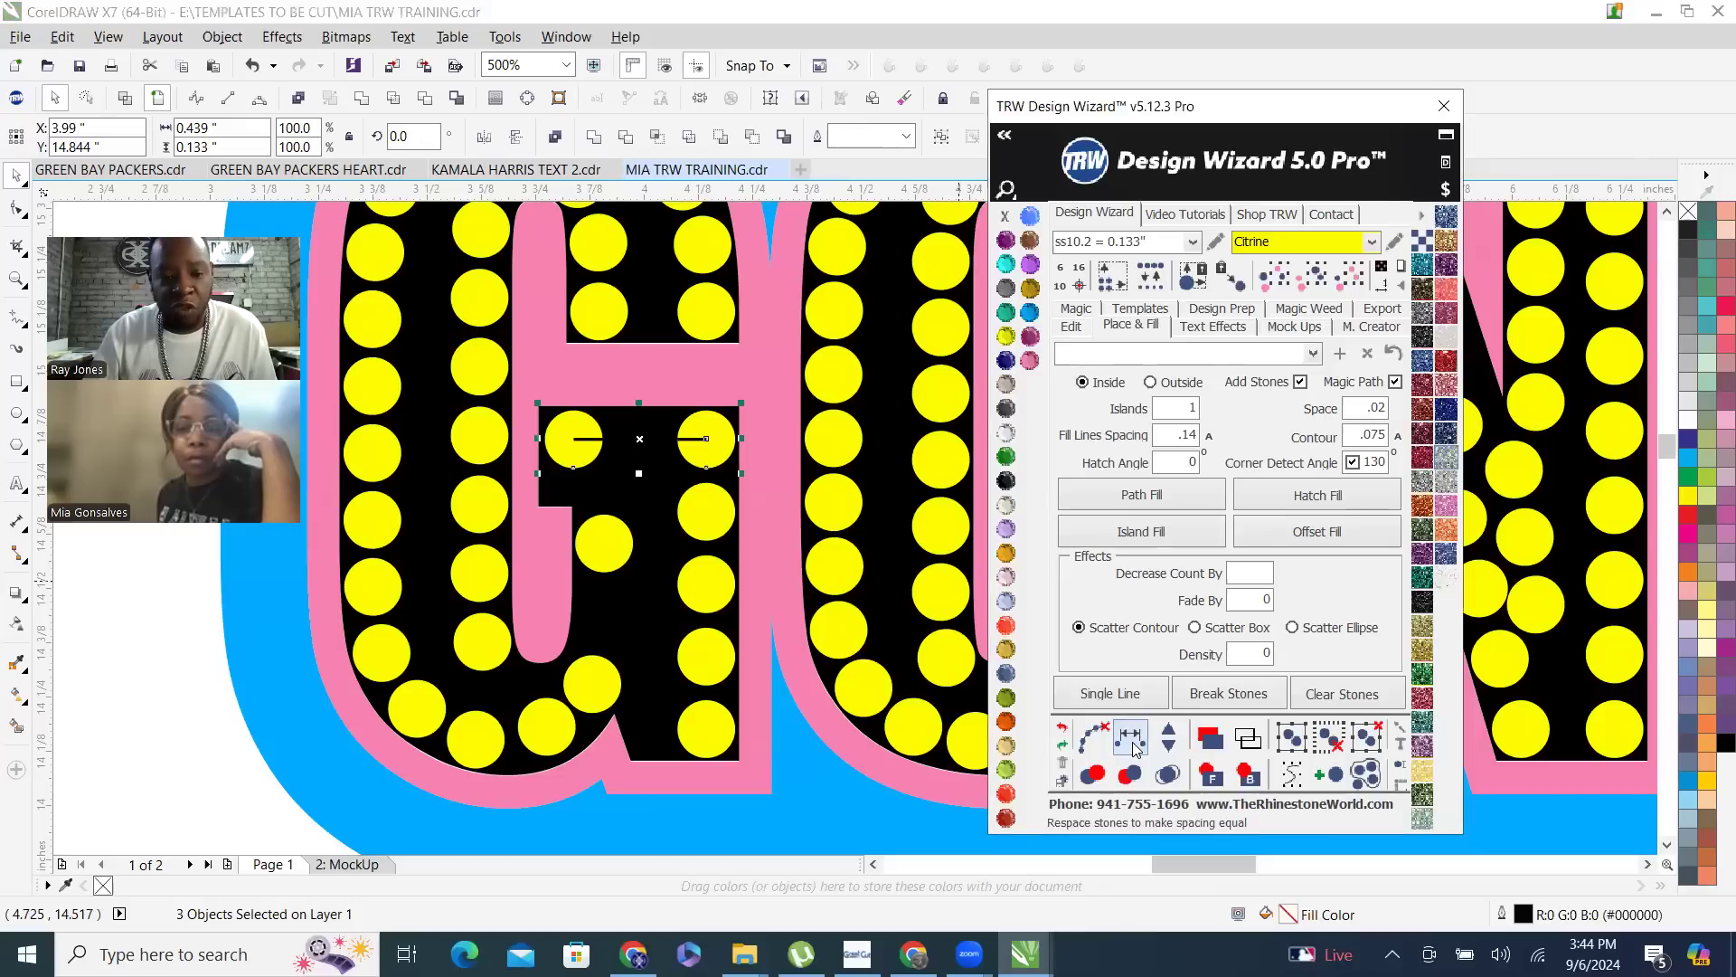
# - Add one evenly spaced stone between the two stones on the G's crossbar and clear the path running through them
pyautogui.click(1169, 735)
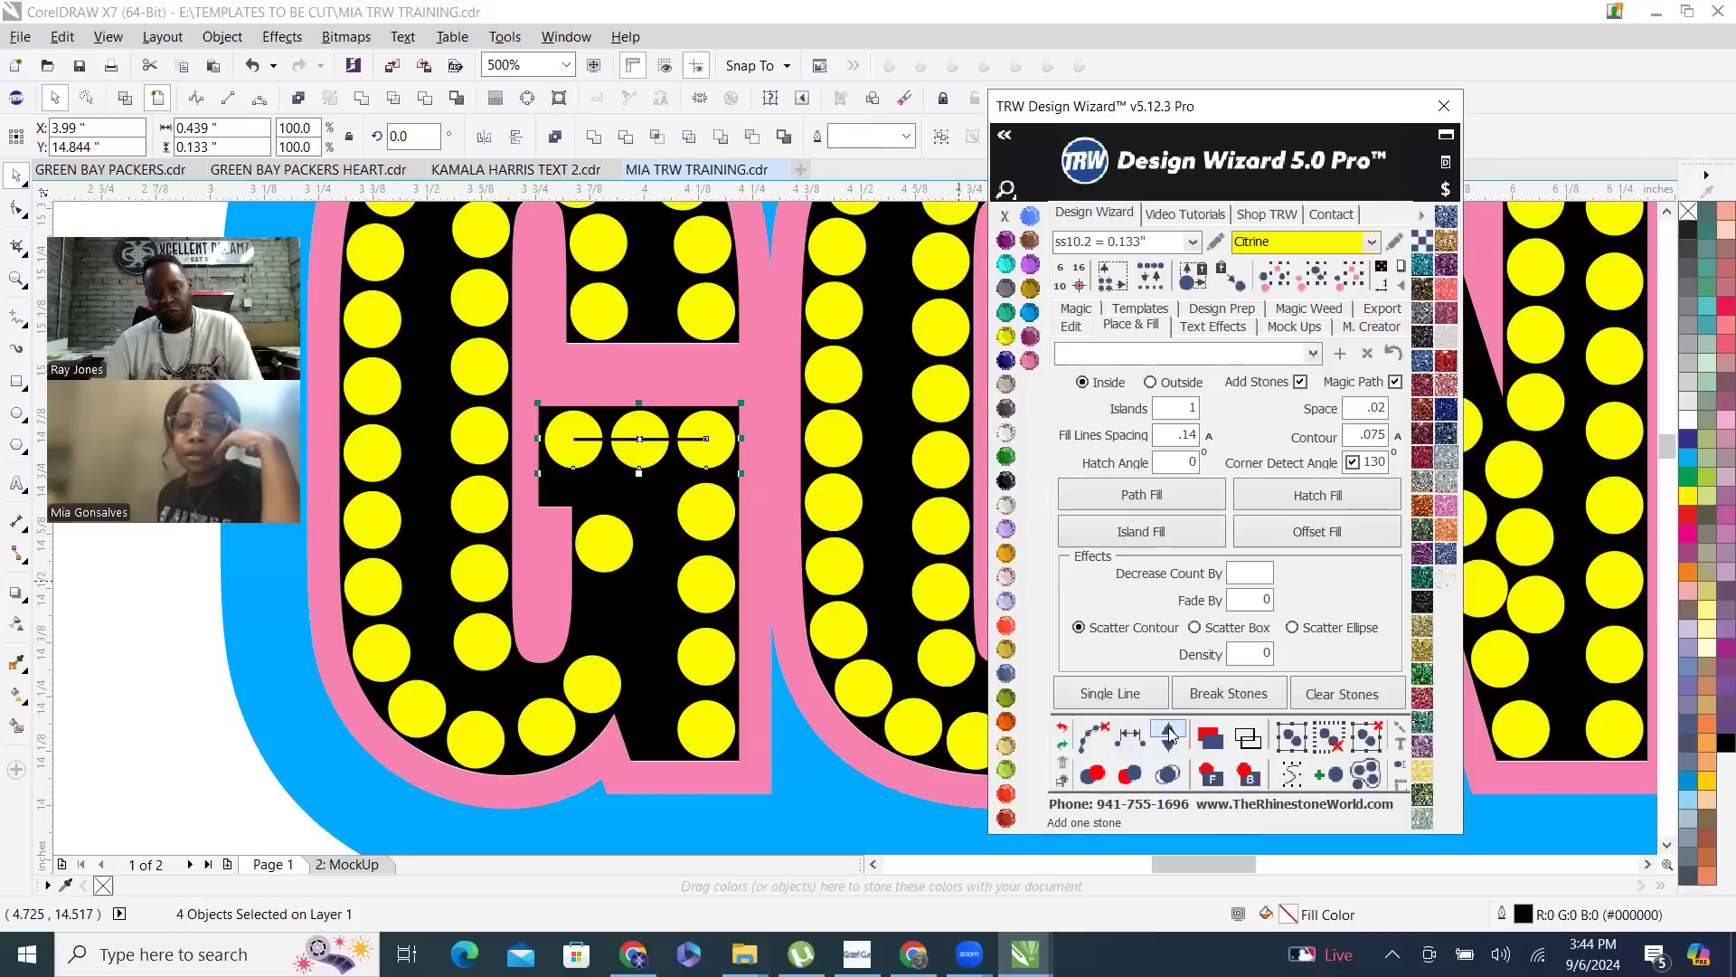
pyautogui.click(1091, 736)
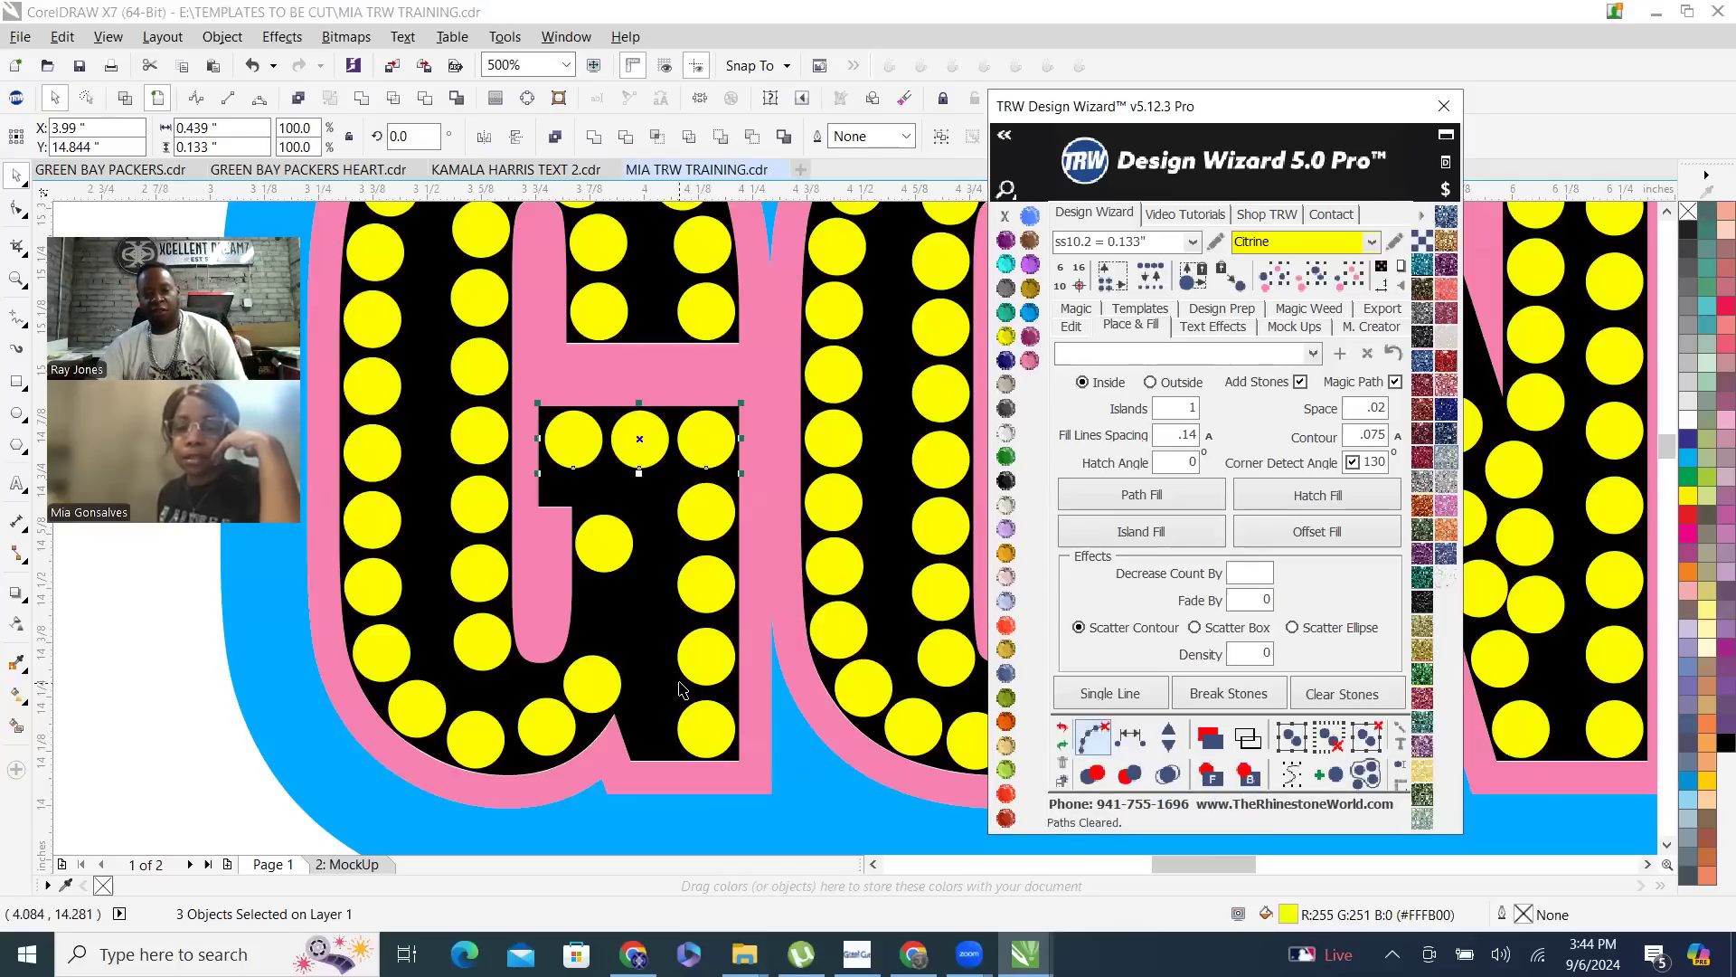
pyautogui.click(116, 728)
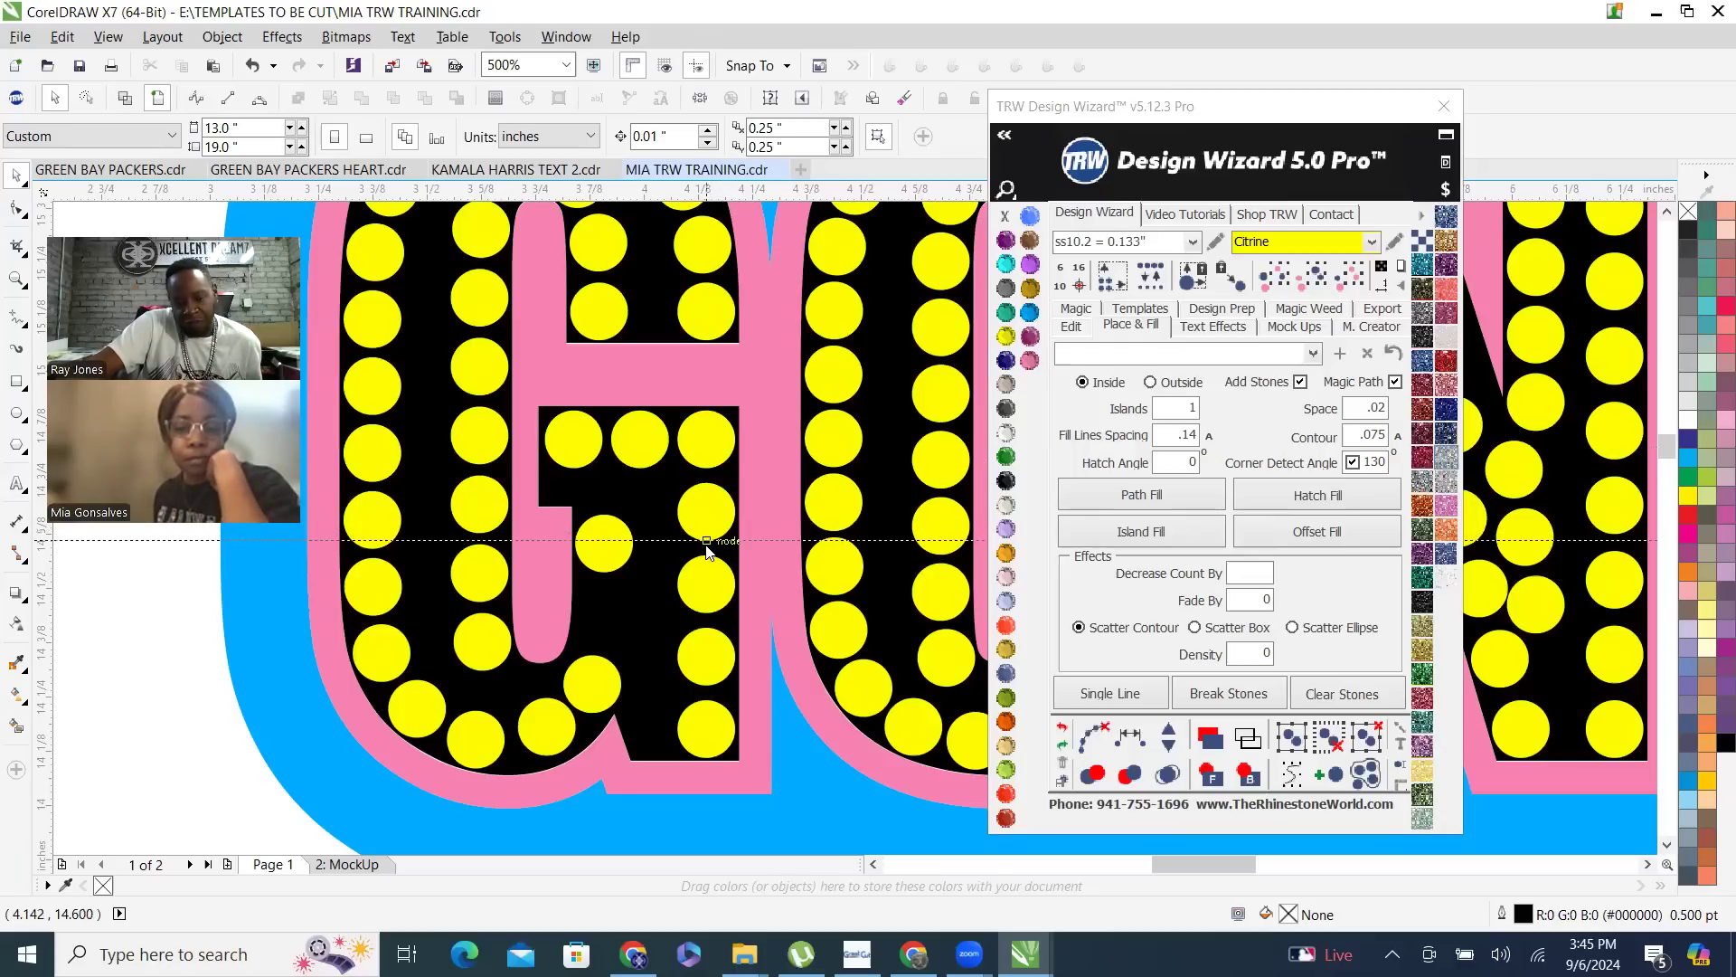
# - Place a horizontal guideline at Y 14.61 inches across the lower half of the G and select the stone below its crossbar
pyautogui.moveTo(706, 550); pyautogui.dragTo(706, 548)
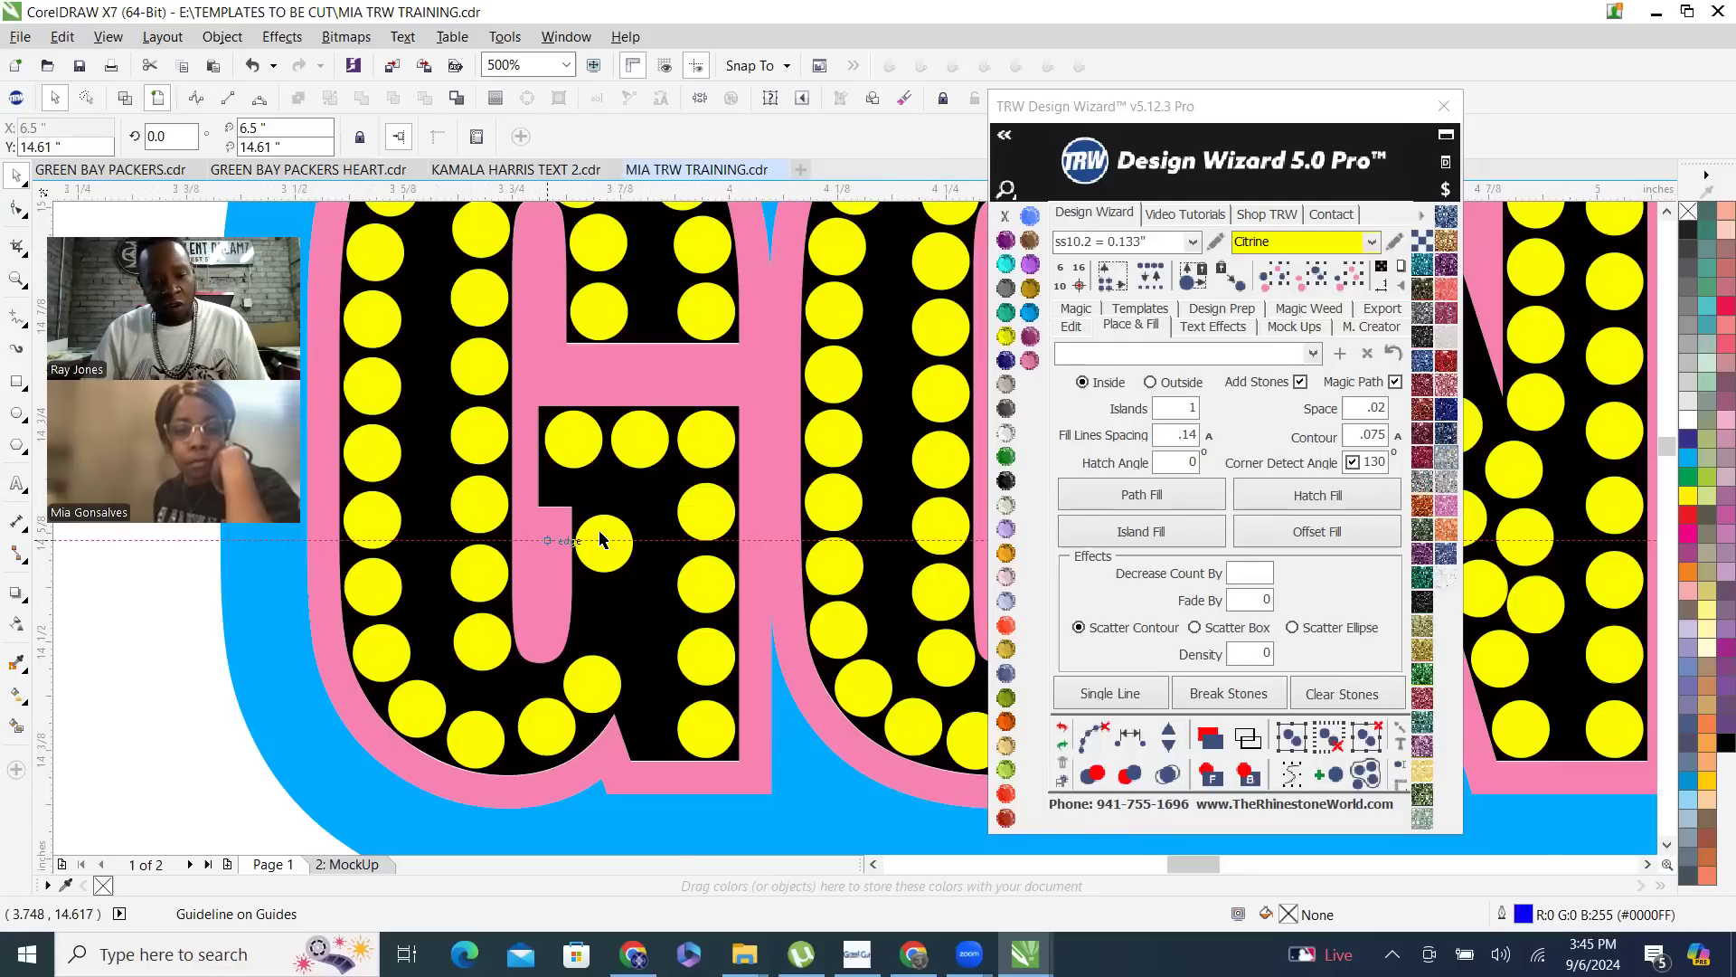
pyautogui.scroll(2, 628, 538)
pyautogui.click(687, 525)
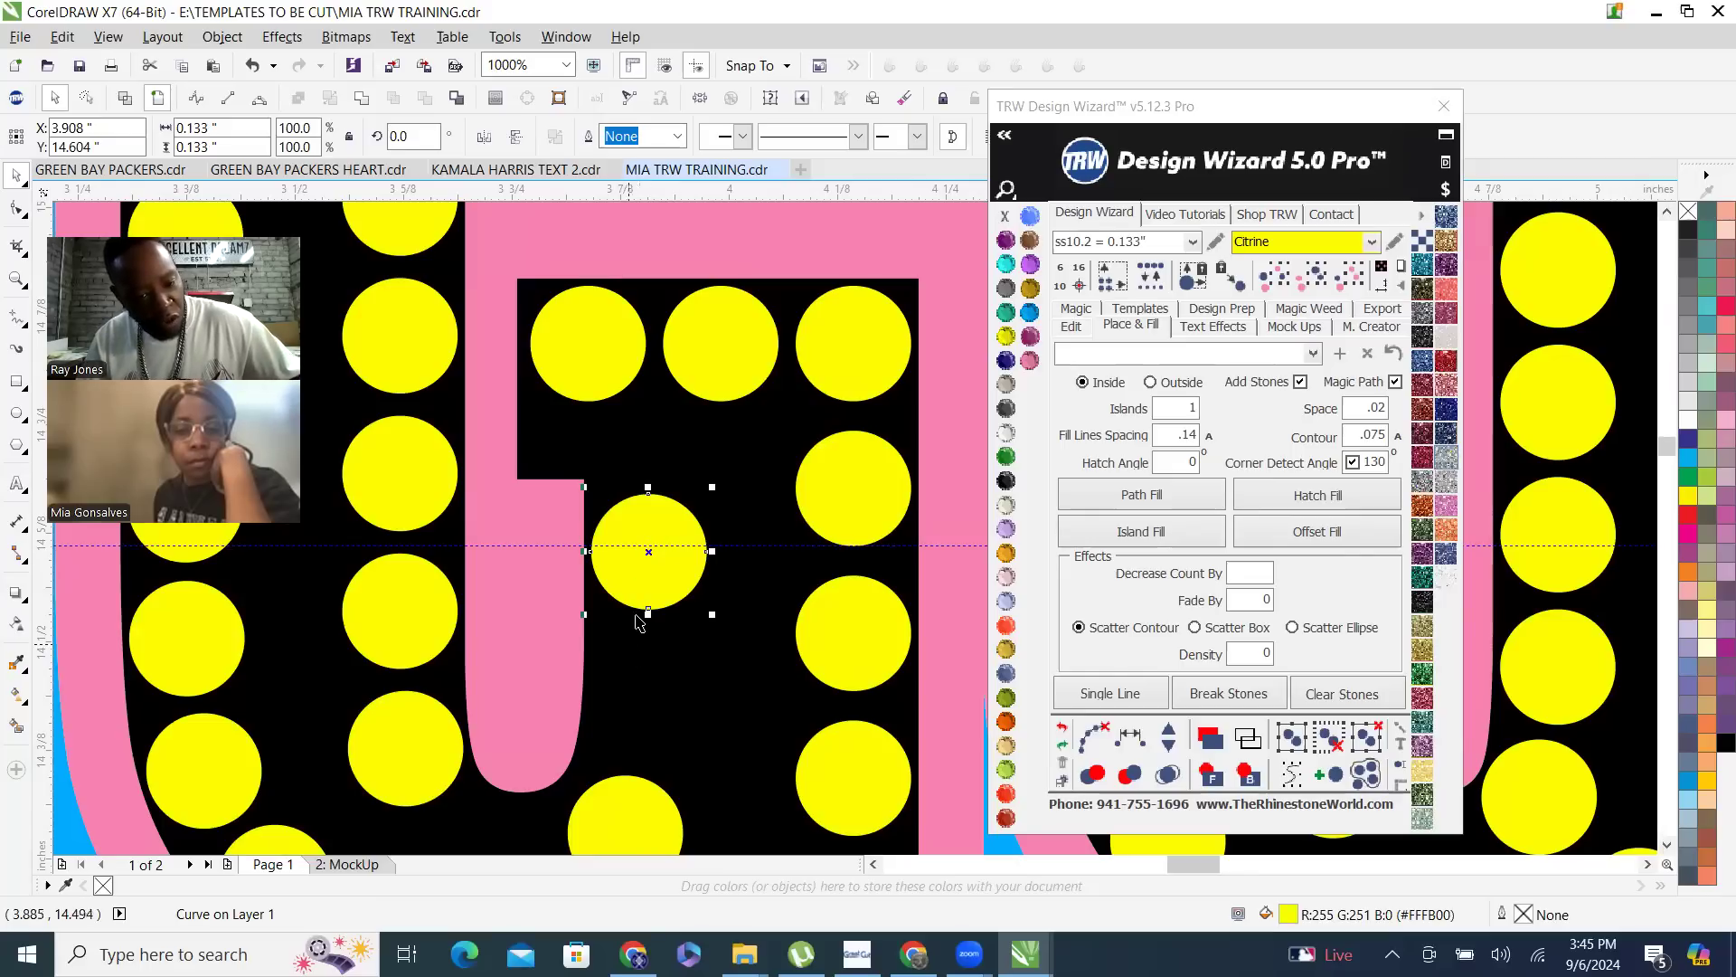
pyautogui.moveTo(661, 595)
pyautogui.mouseDown()
pyautogui.moveTo(661, 540)
pyautogui.moveTo(709, 563)
pyautogui.moveTo(690, 503)
pyautogui.moveTo(609, 496)
pyautogui.moveTo(691, 594)
pyautogui.mouseUp()
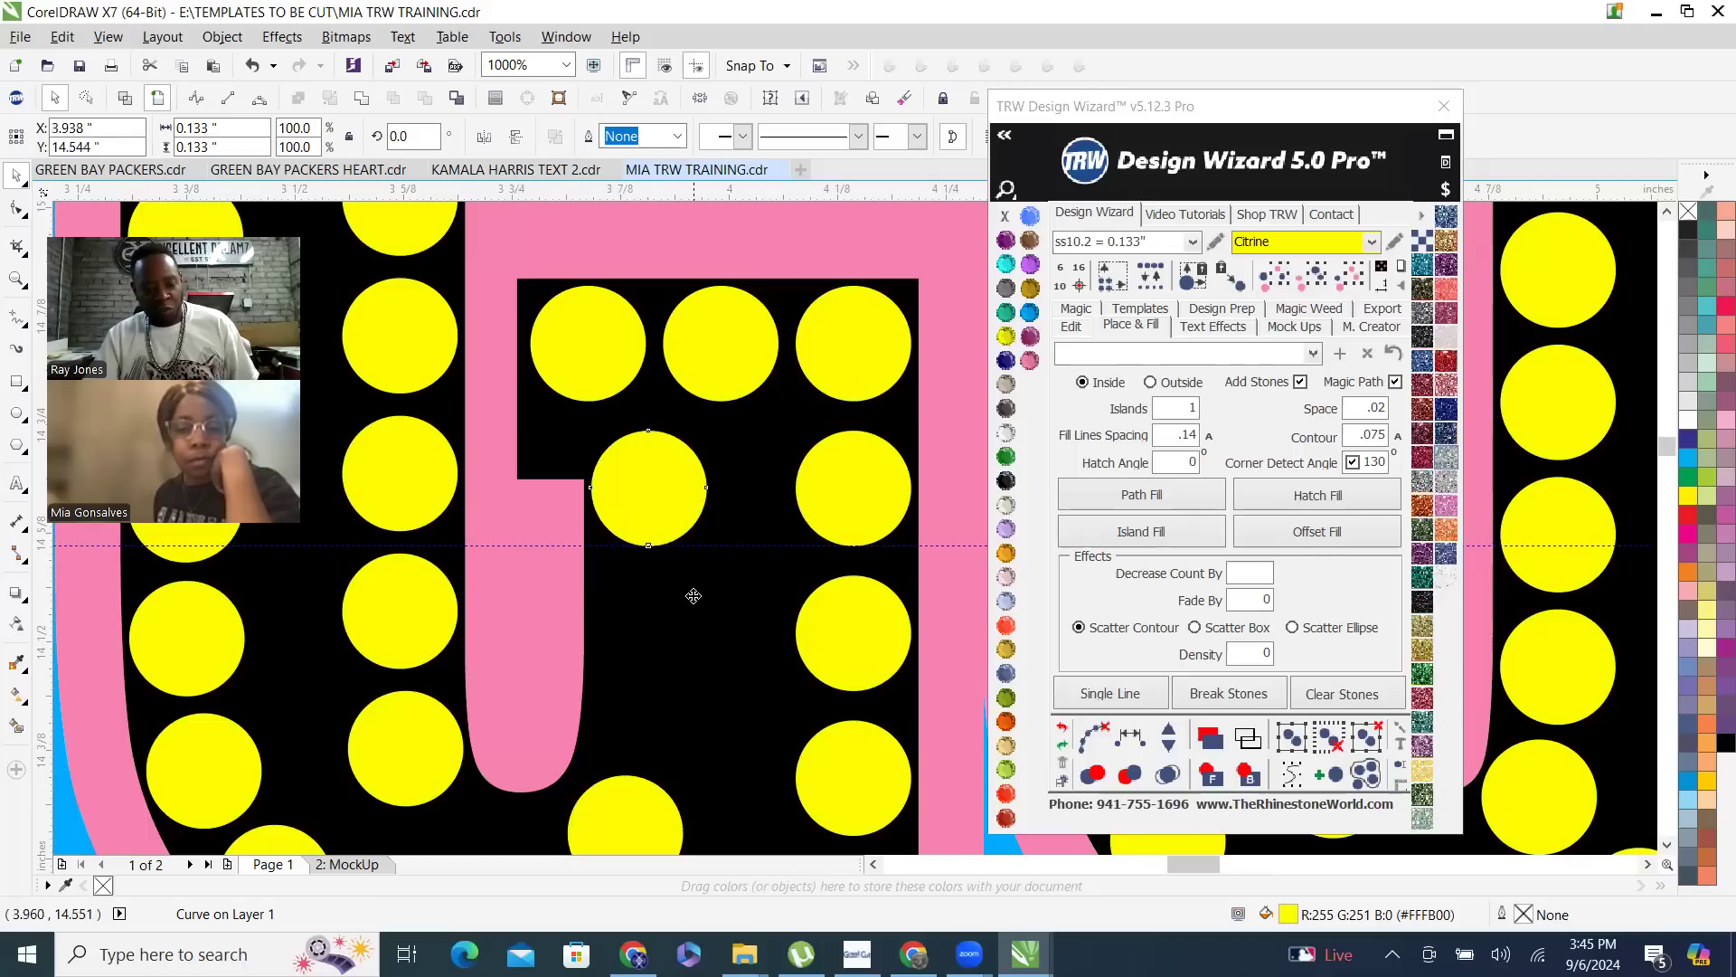
pyautogui.hotkey('ctrl', 'z')
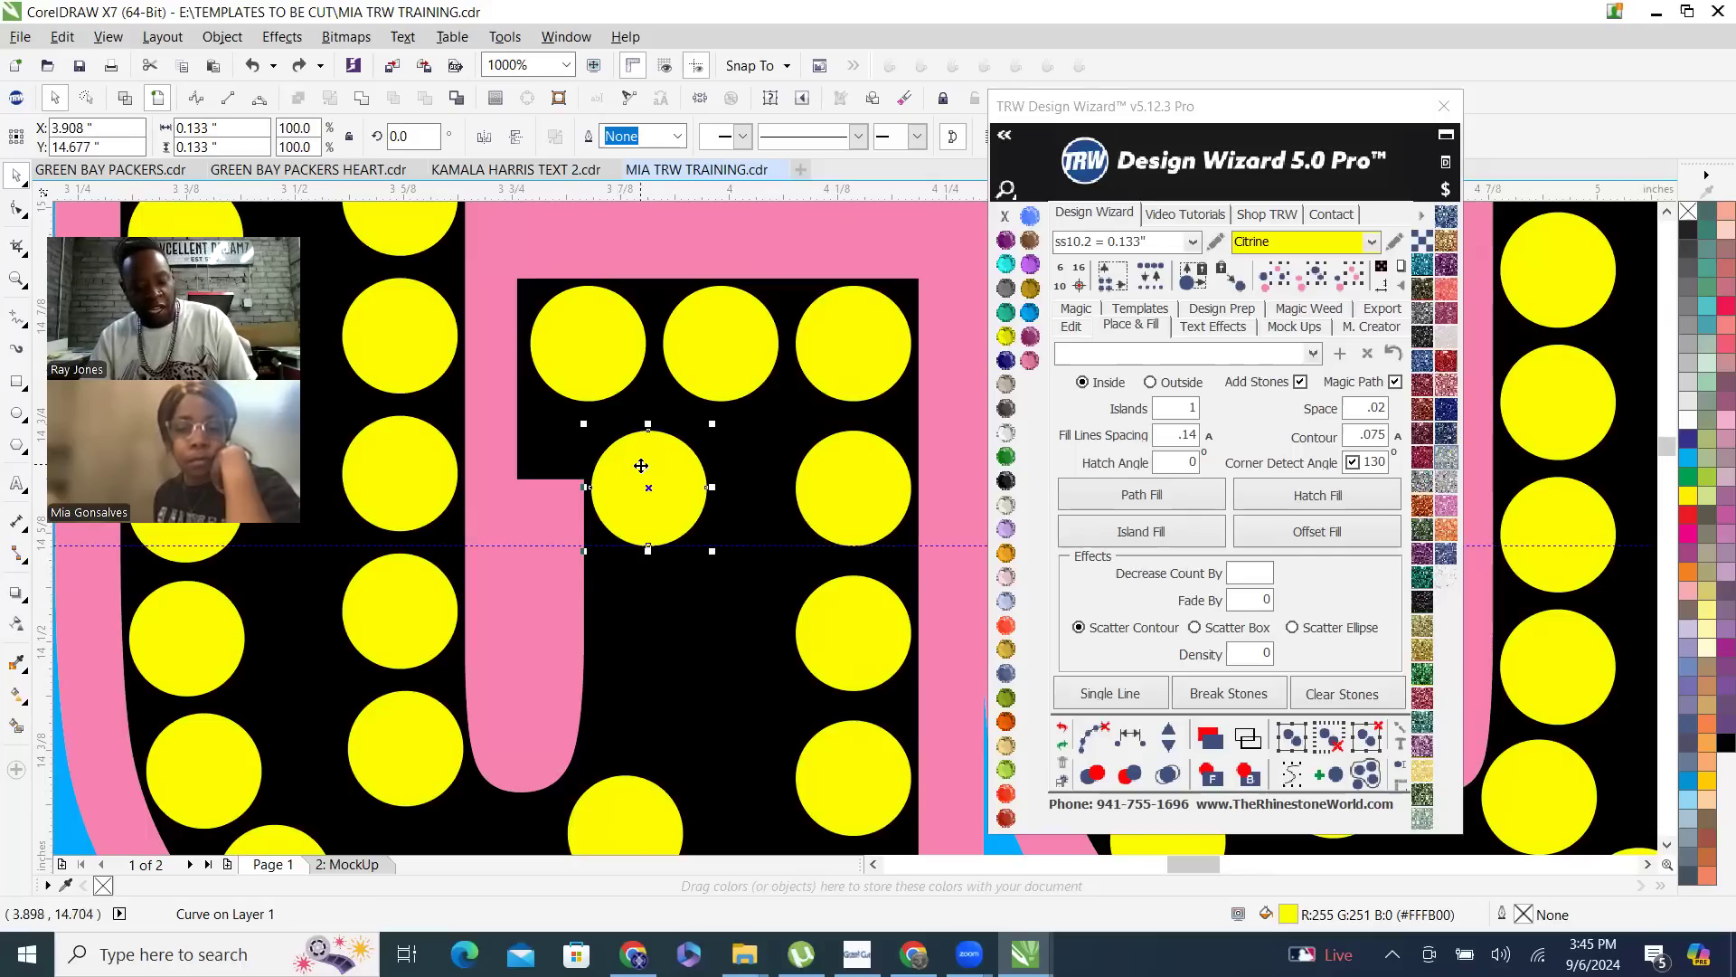
pyautogui.hotkey('ctrl', 'z')
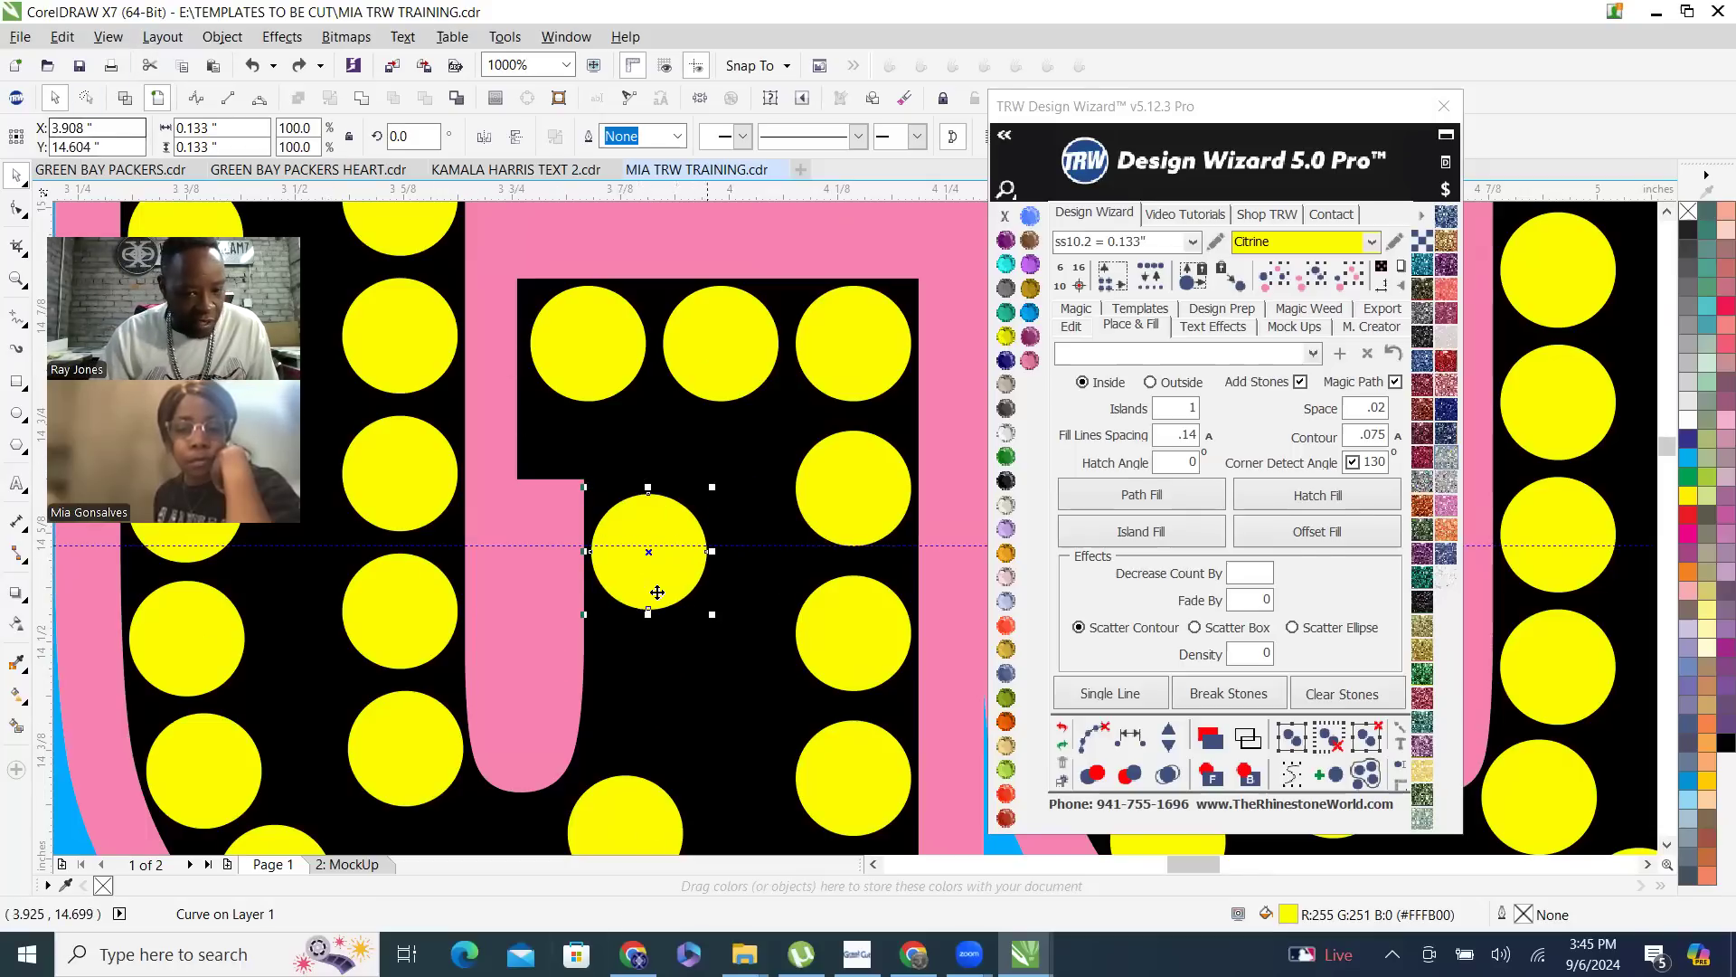
# - Move the stone below the G's crossbar straight up so its lower edge rests on the horizontal guideline
pyautogui.moveTo(653, 596); pyautogui.dragTo(651, 531)
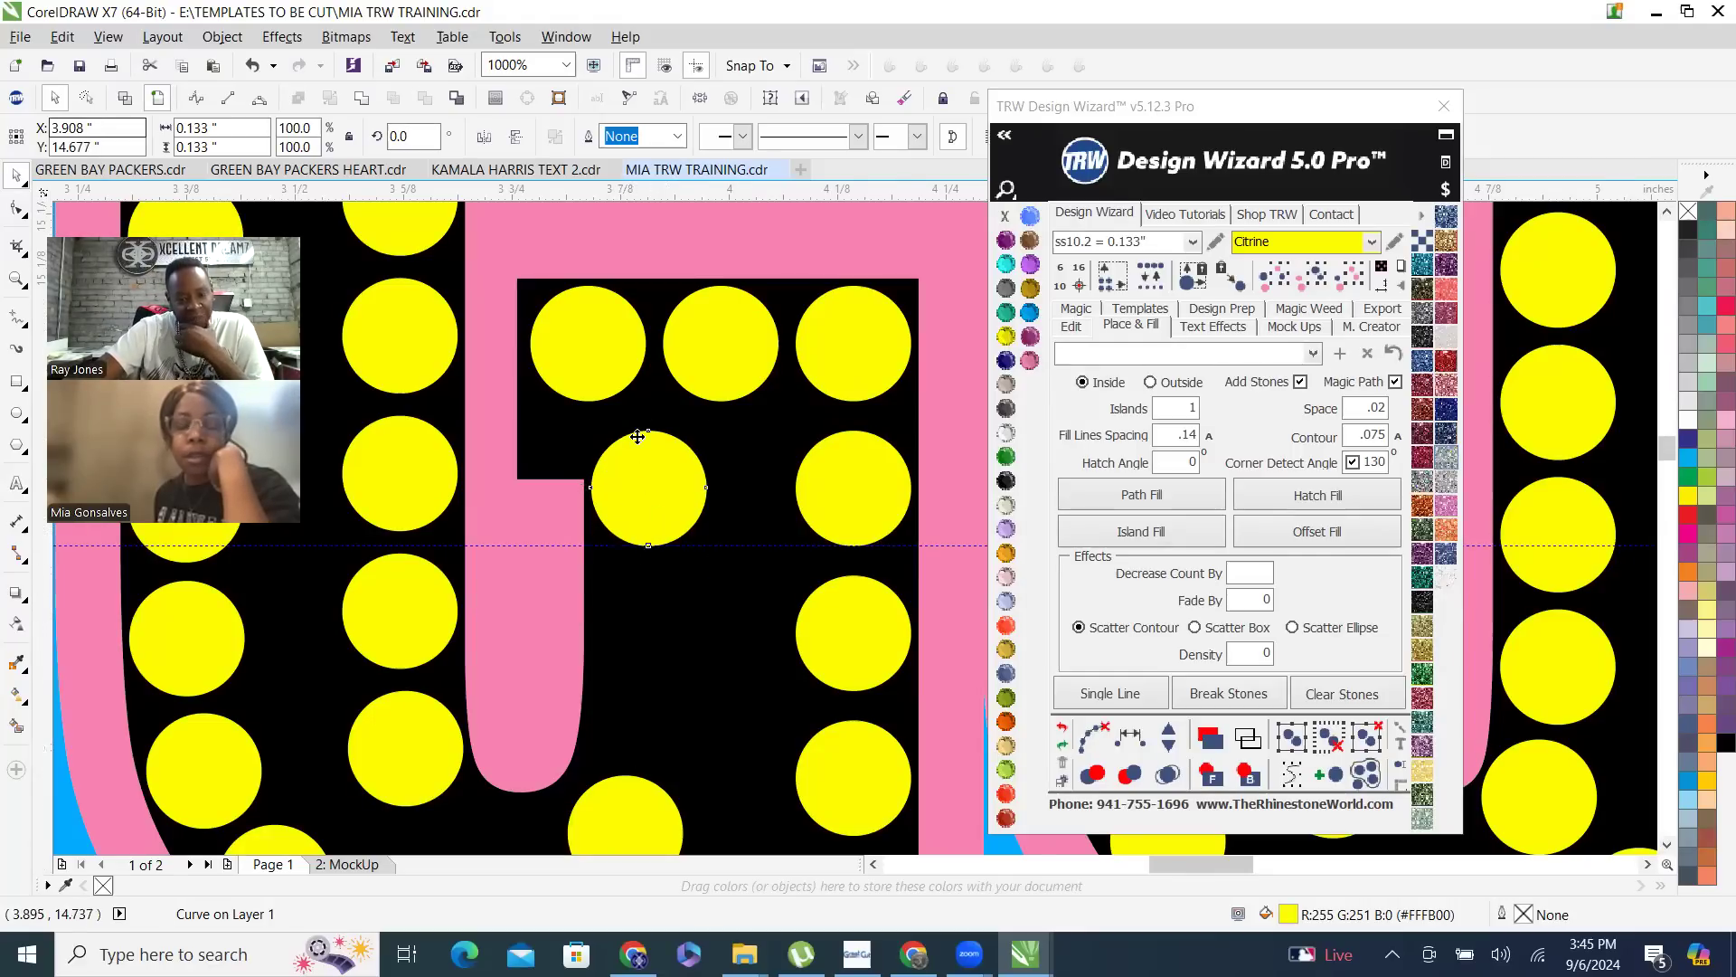
pyautogui.scroll(-2, 639, 446)
pyautogui.scroll(1, 635, 447)
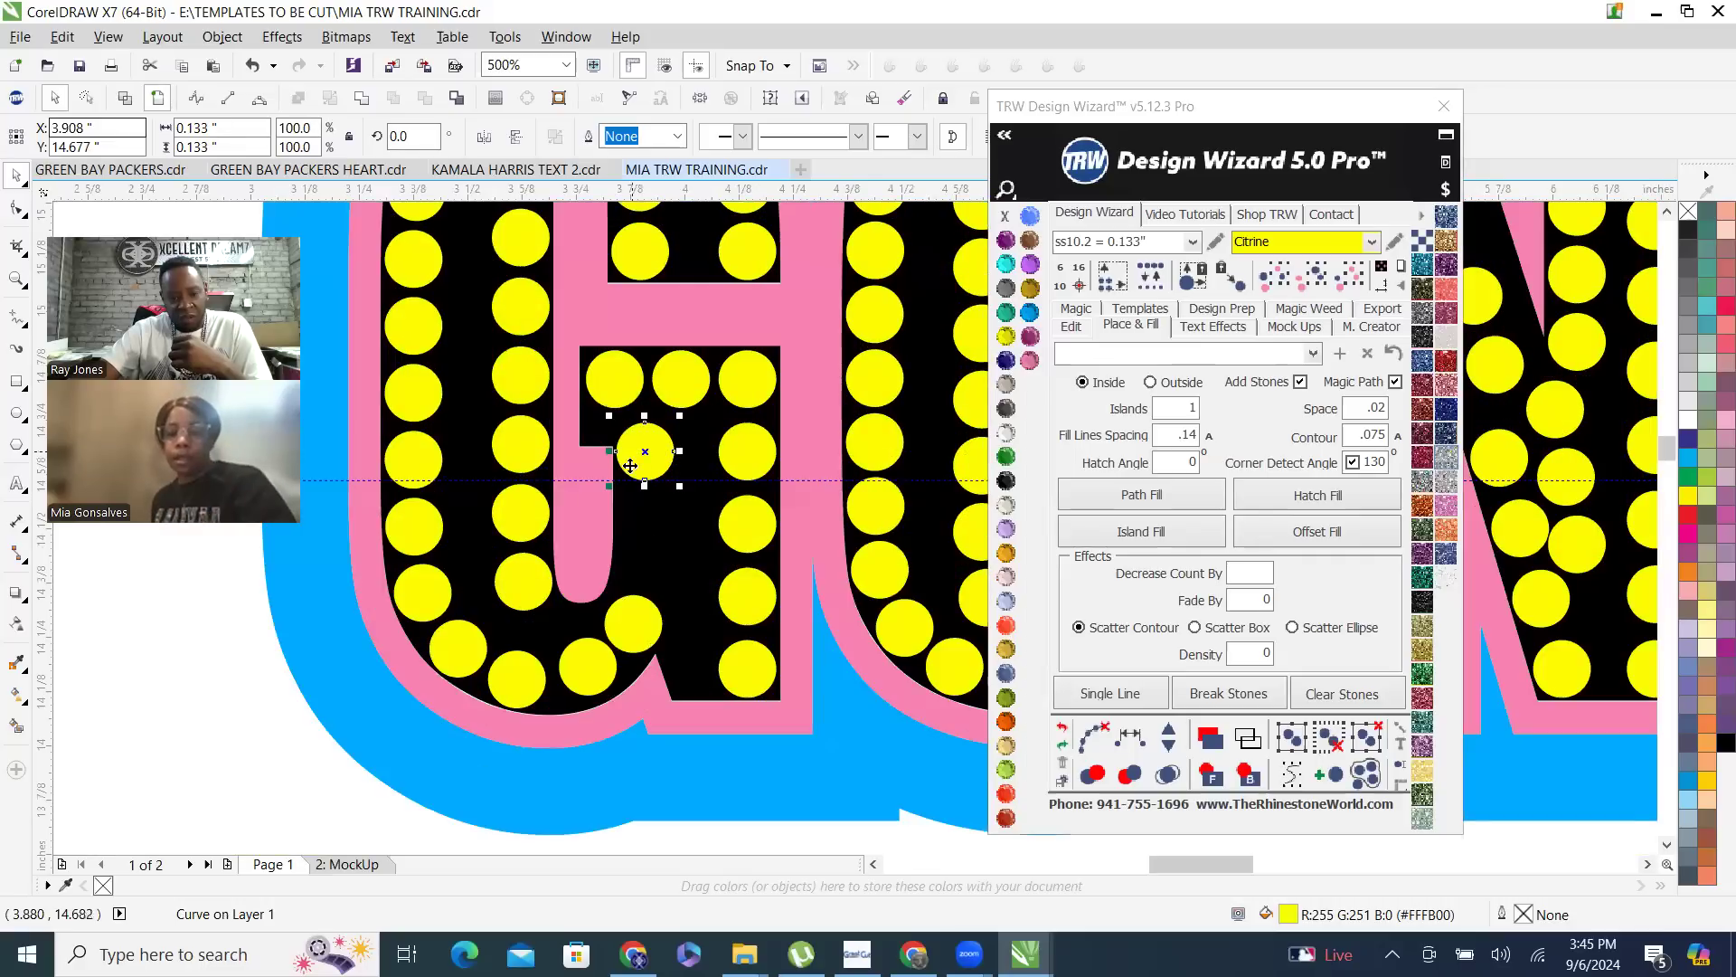
# - Add two evenly spaced stones between the stone below the G's crossbar and the end stone of the lower curve, and clear the path
pyautogui.keyDown('shift'); pyautogui.click(638, 622); pyautogui.keyUp('shift')
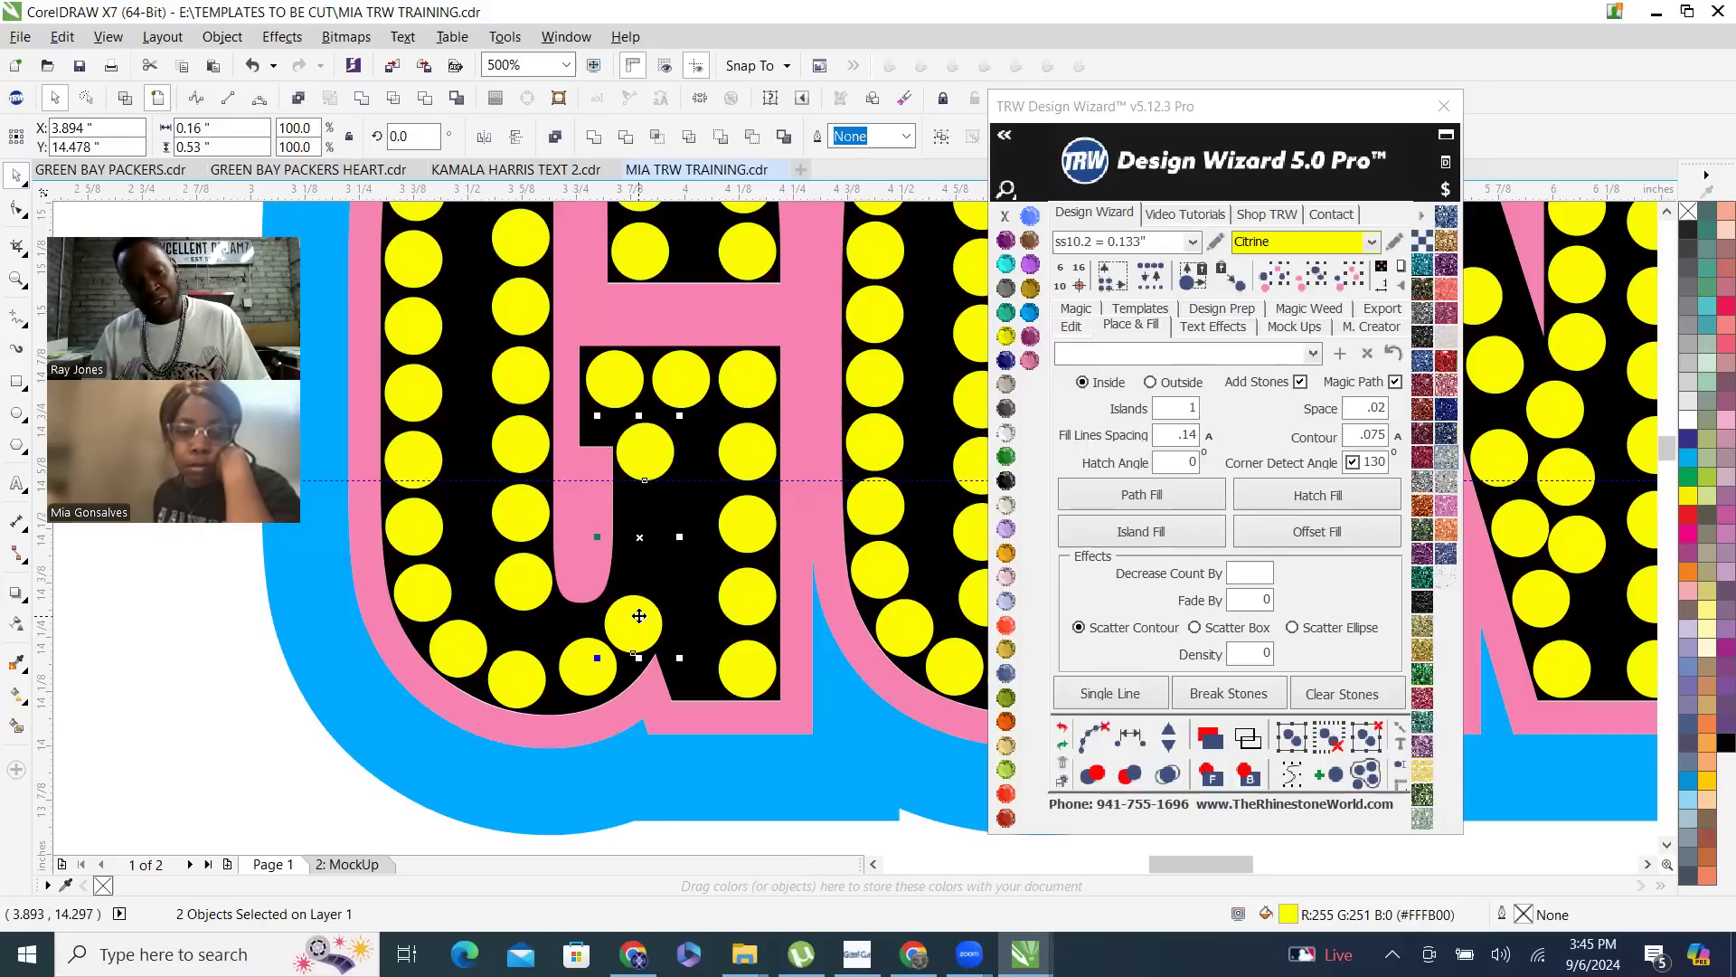
pyautogui.click(1130, 737)
pyautogui.click(1168, 736)
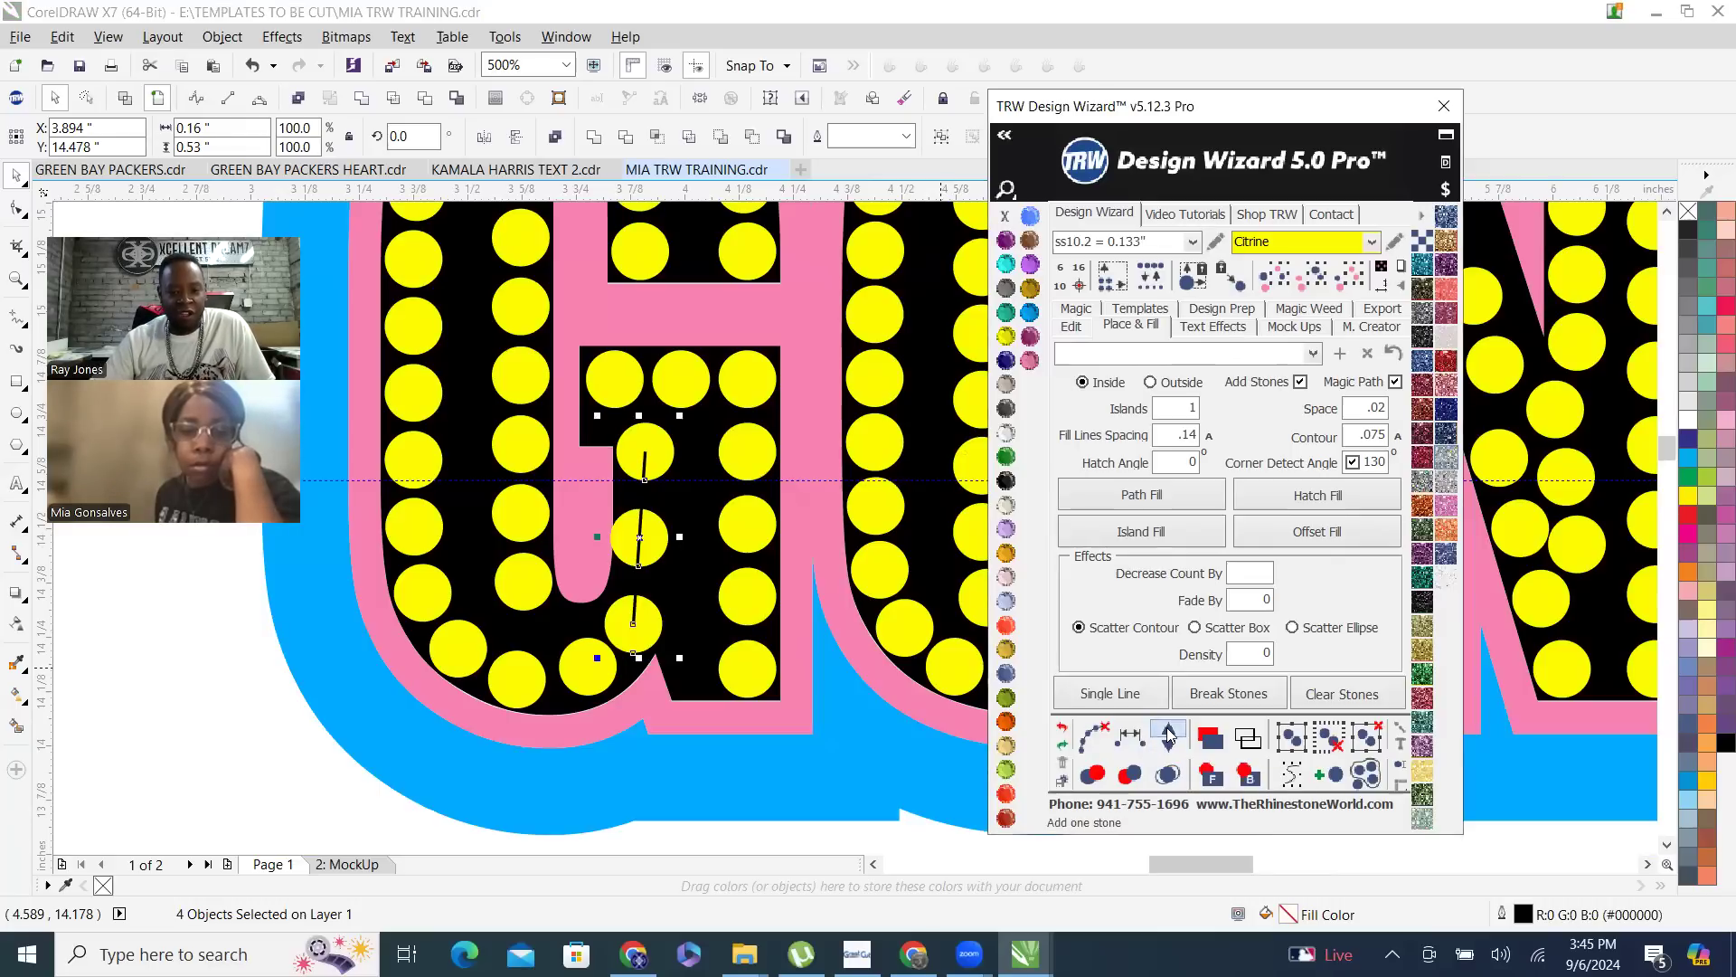
pyautogui.click(1167, 736)
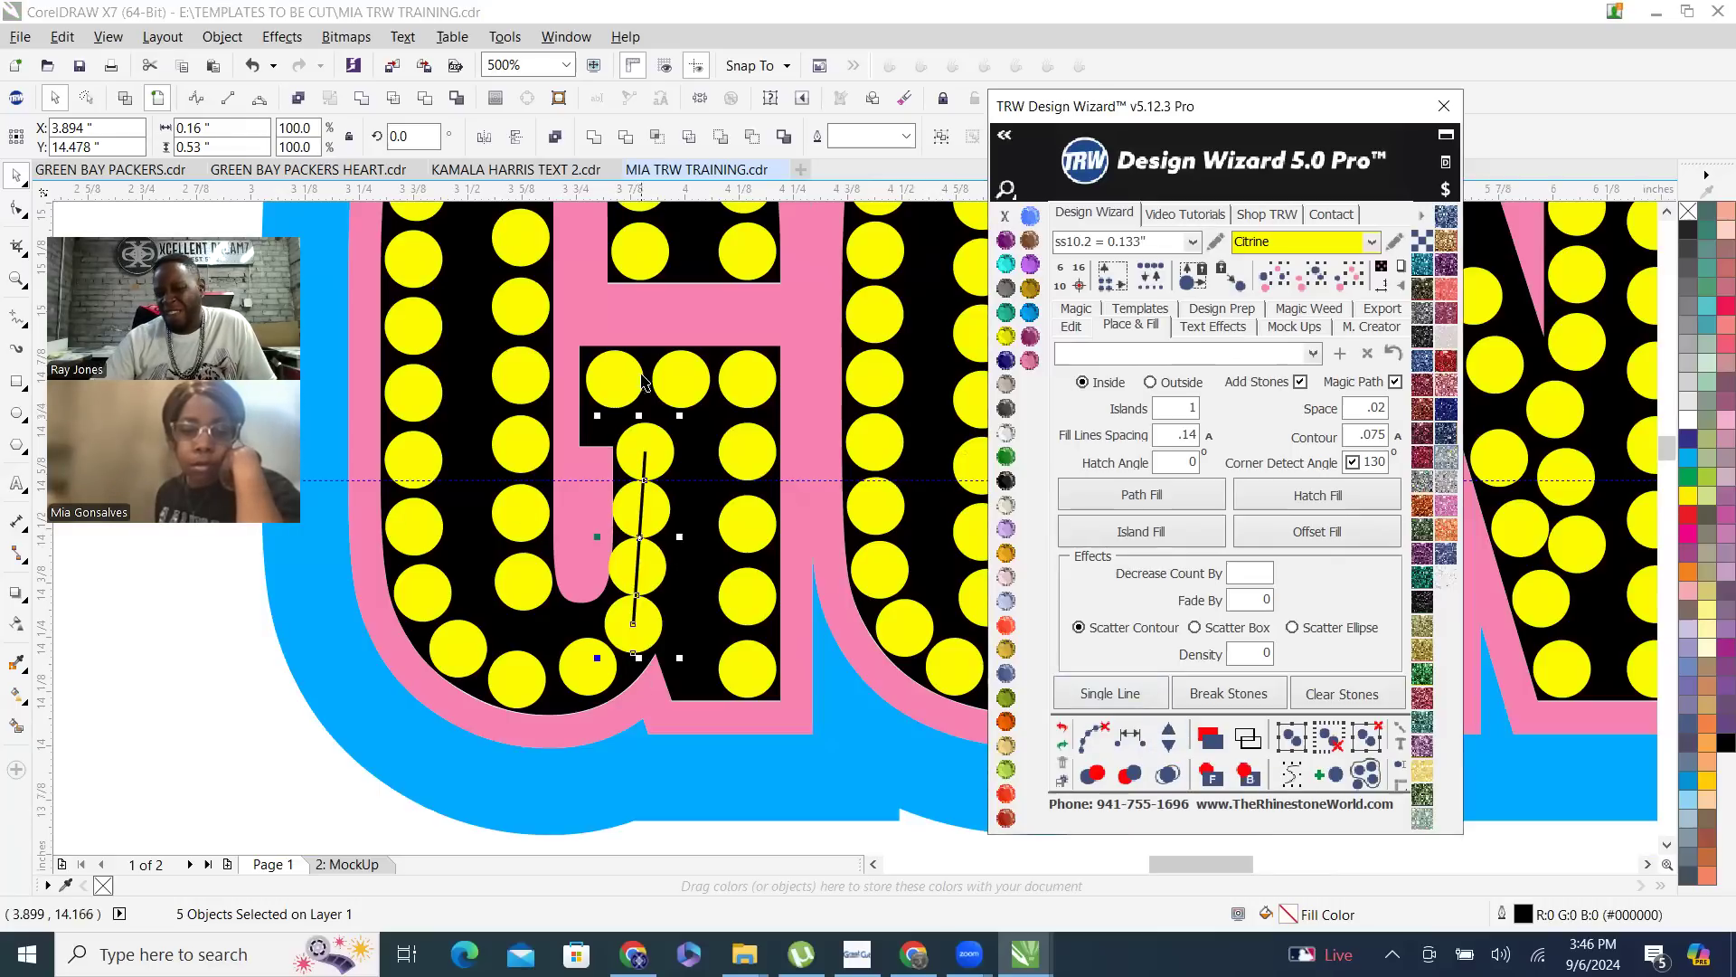
pyautogui.click(1094, 737)
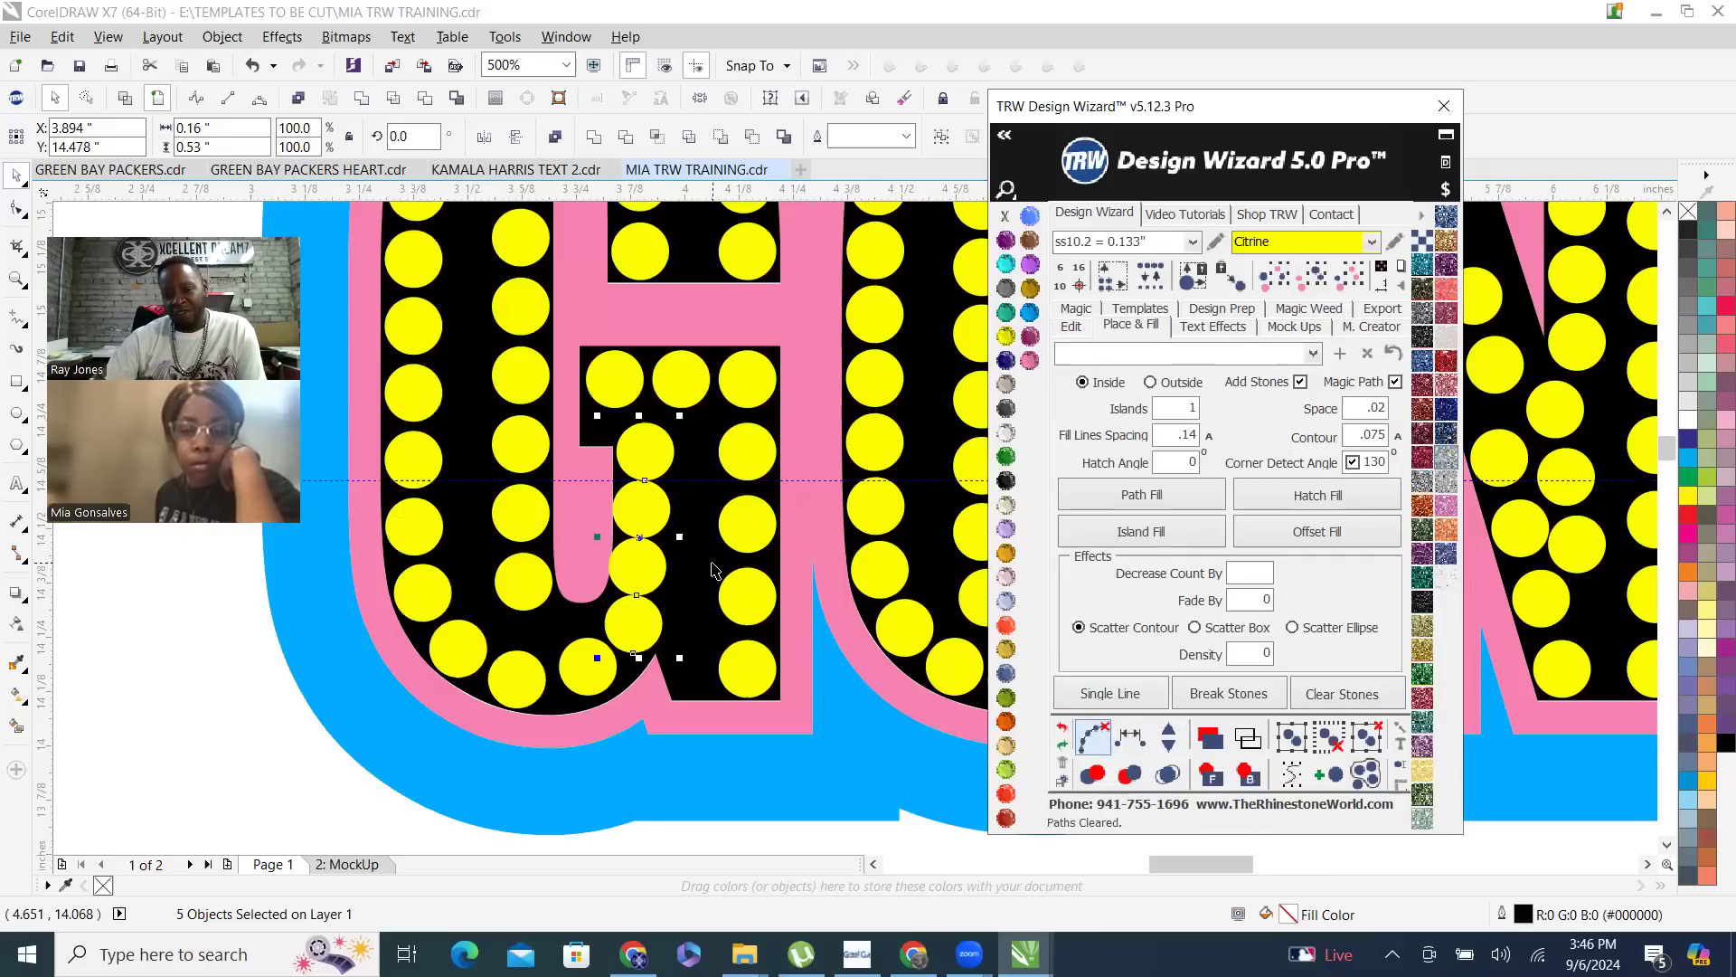
# - Respace the stones equally from the G crossbar's left end down around the lower curve to the left side, and clear the path
pyautogui.click(621, 383)
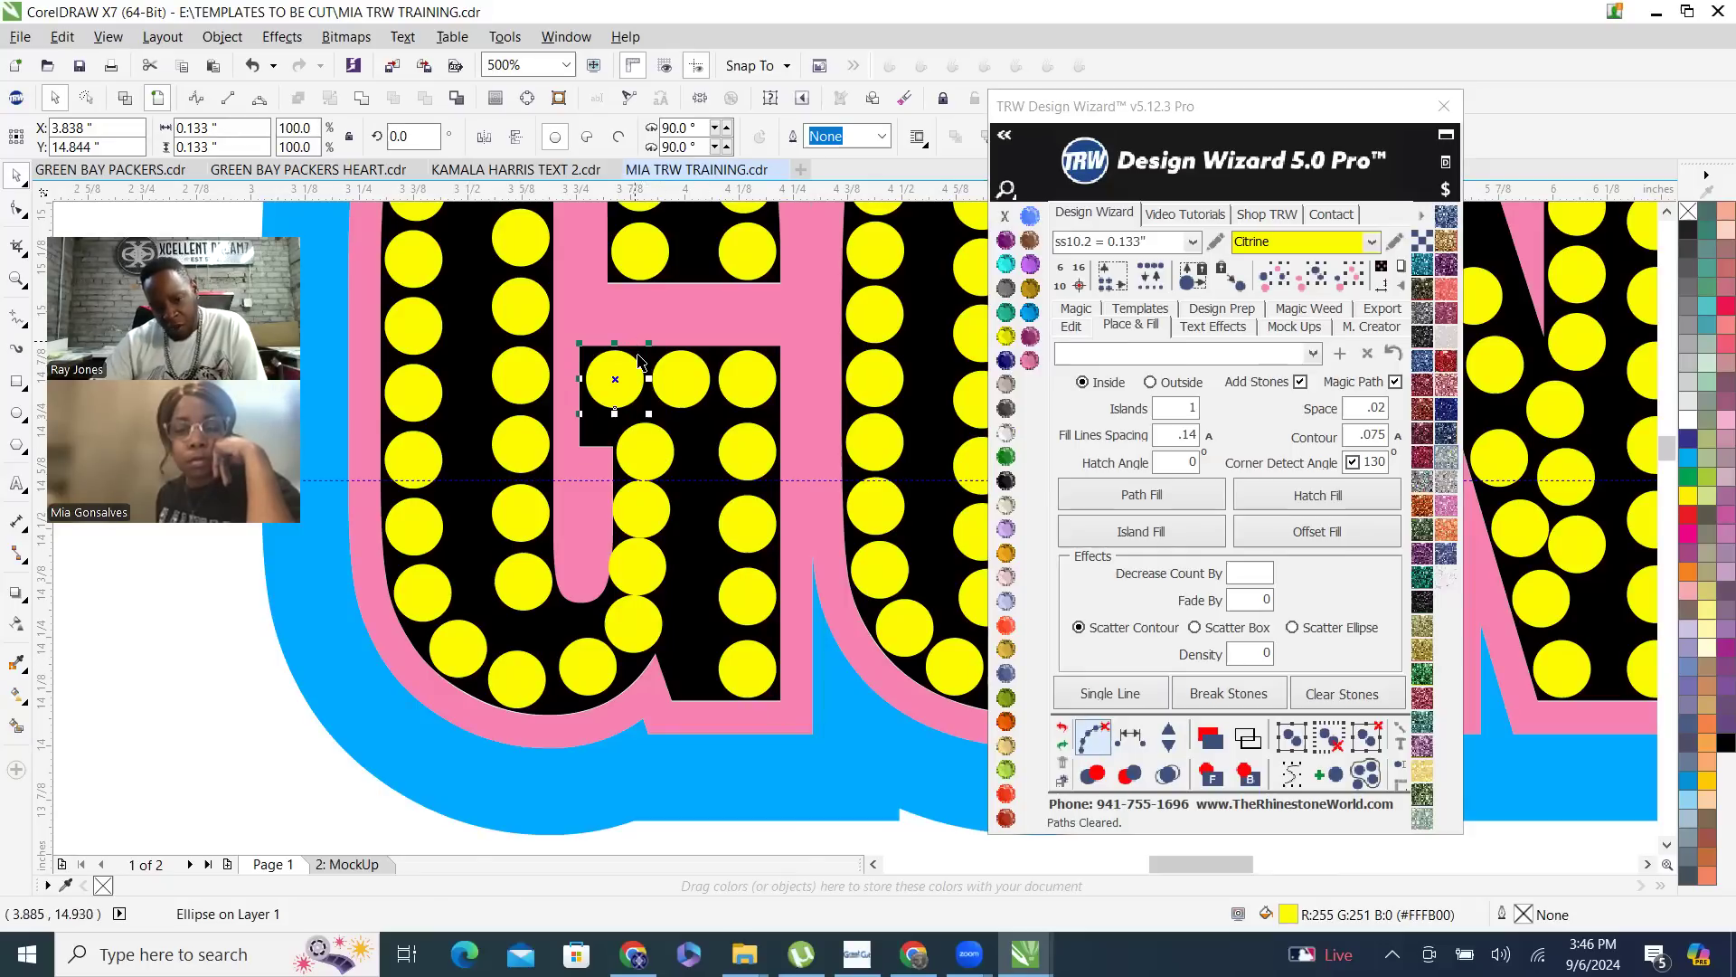
pyautogui.keyDown('shift'); pyautogui.click(642, 443); pyautogui.keyUp('shift')
pyautogui.keyDown('shift'); pyautogui.click(641, 511); pyautogui.keyUp('shift')
pyautogui.keyDown('shift'); pyautogui.click(638, 570); pyautogui.keyUp('shift')
pyautogui.keyDown('shift'); pyautogui.click(645, 631); pyautogui.keyUp('shift')
pyautogui.keyDown('shift'); pyautogui.click(586, 679); pyautogui.keyUp('shift')
pyautogui.keyDown('shift'); pyautogui.click(517, 689); pyautogui.keyUp('shift')
pyautogui.keyDown('shift'); pyautogui.click(463, 658); pyautogui.keyUp('shift')
pyautogui.keyDown('shift'); pyautogui.click(410, 573); pyautogui.keyUp('shift')
pyautogui.keyDown('shift'); pyautogui.click(412, 545); pyautogui.keyUp('shift')
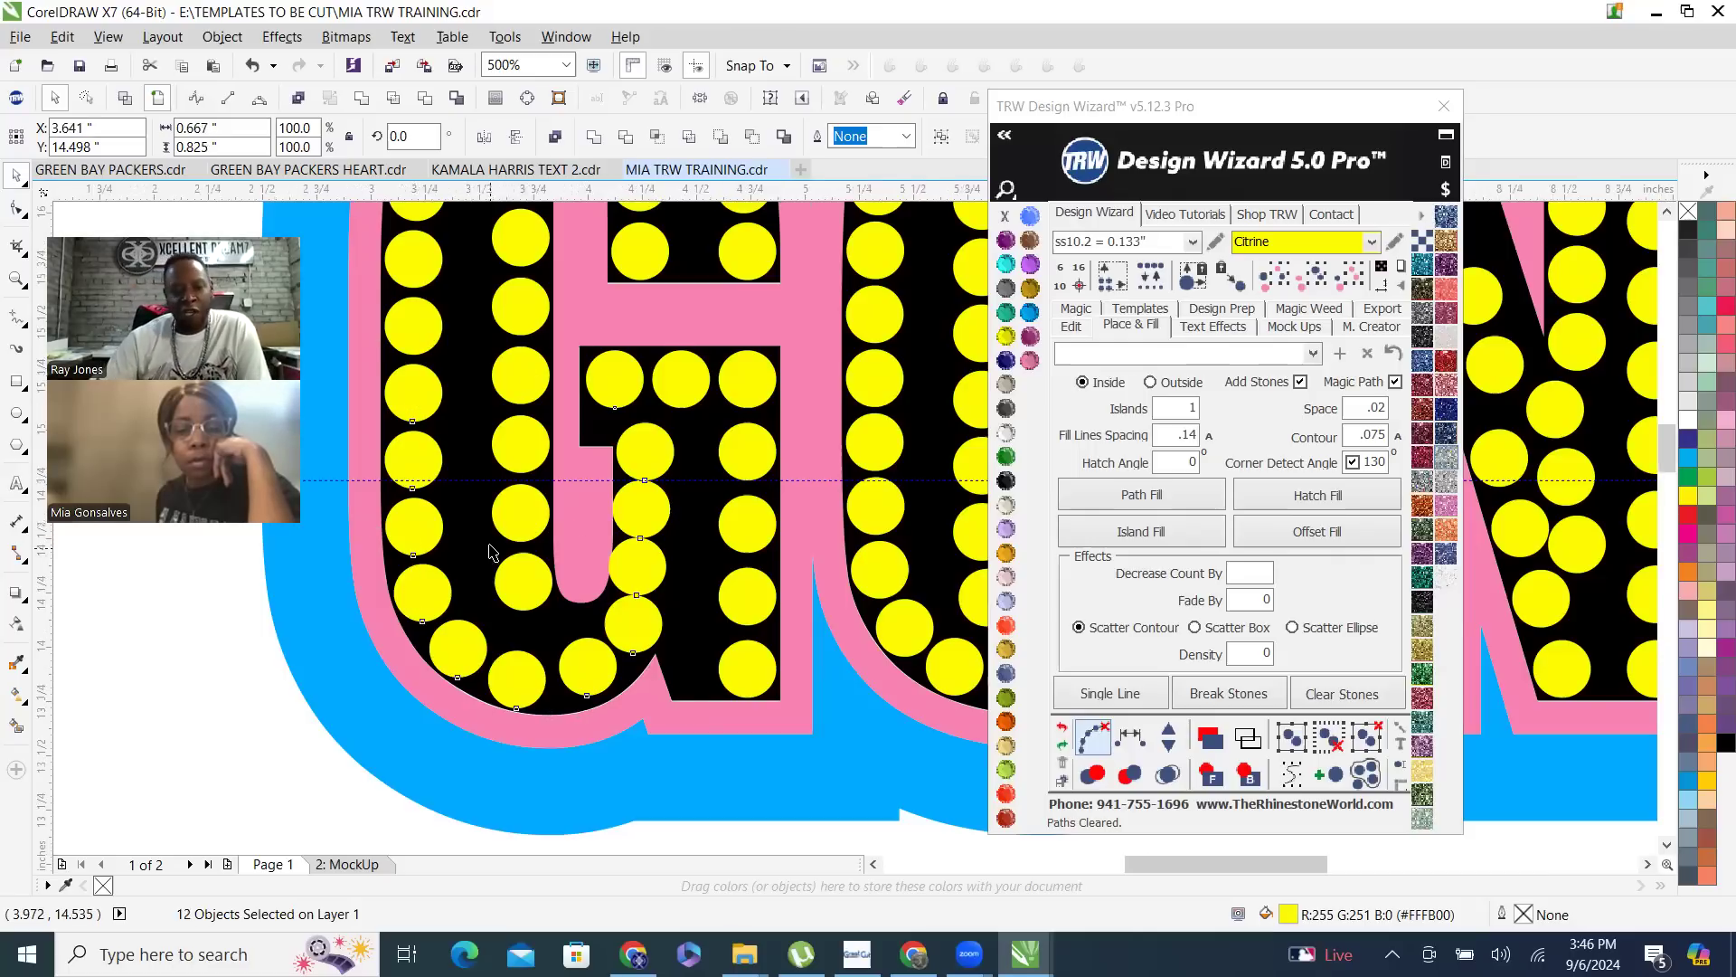
pyautogui.scroll(-4, 506, 561)
pyautogui.scroll(2, 496, 610)
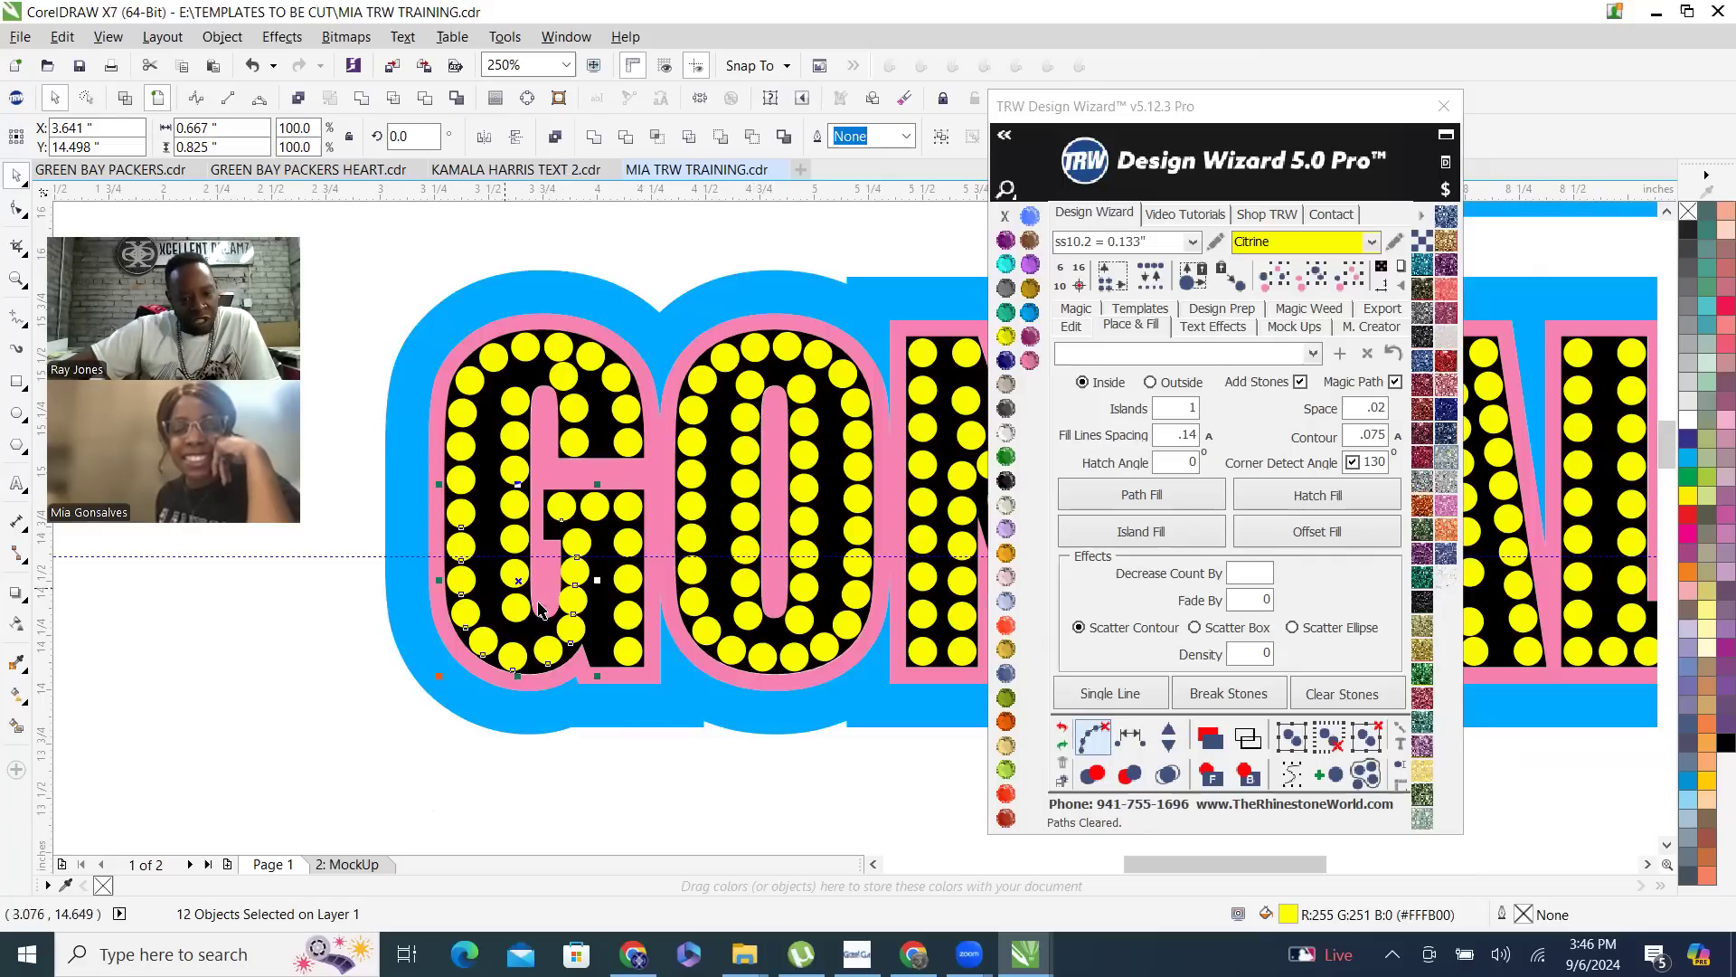
pyautogui.scroll(3, 493, 638)
pyautogui.scroll(-3, 706, 669)
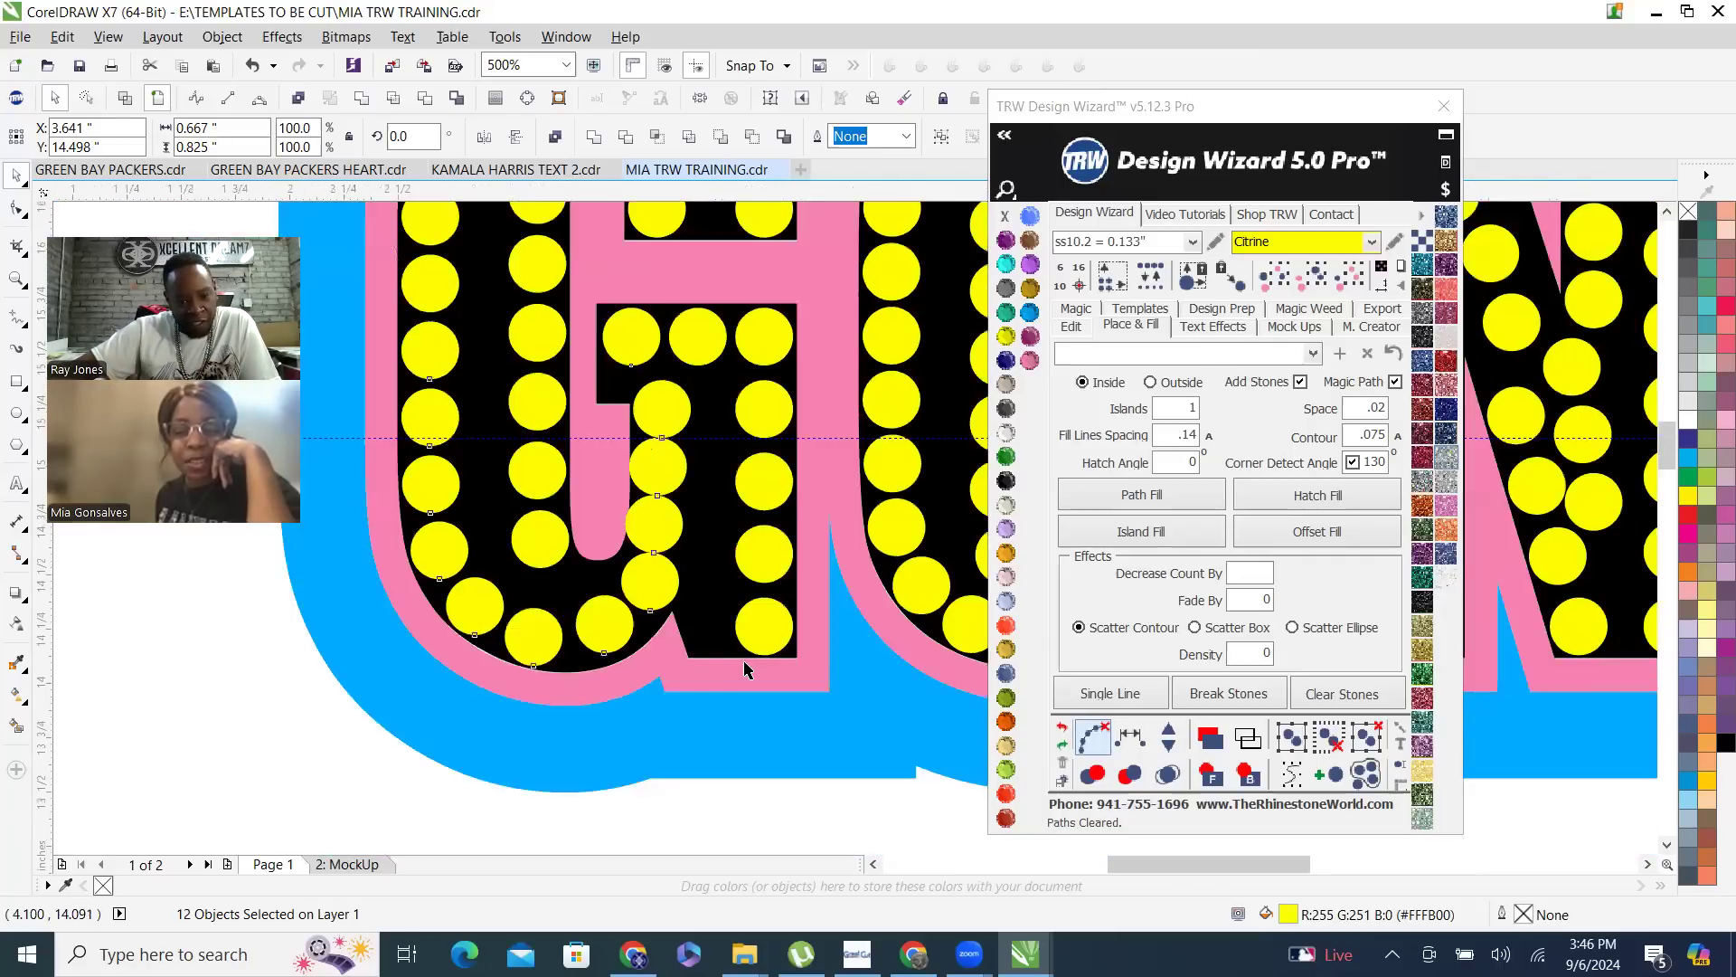
pyautogui.scroll(1, 731, 656)
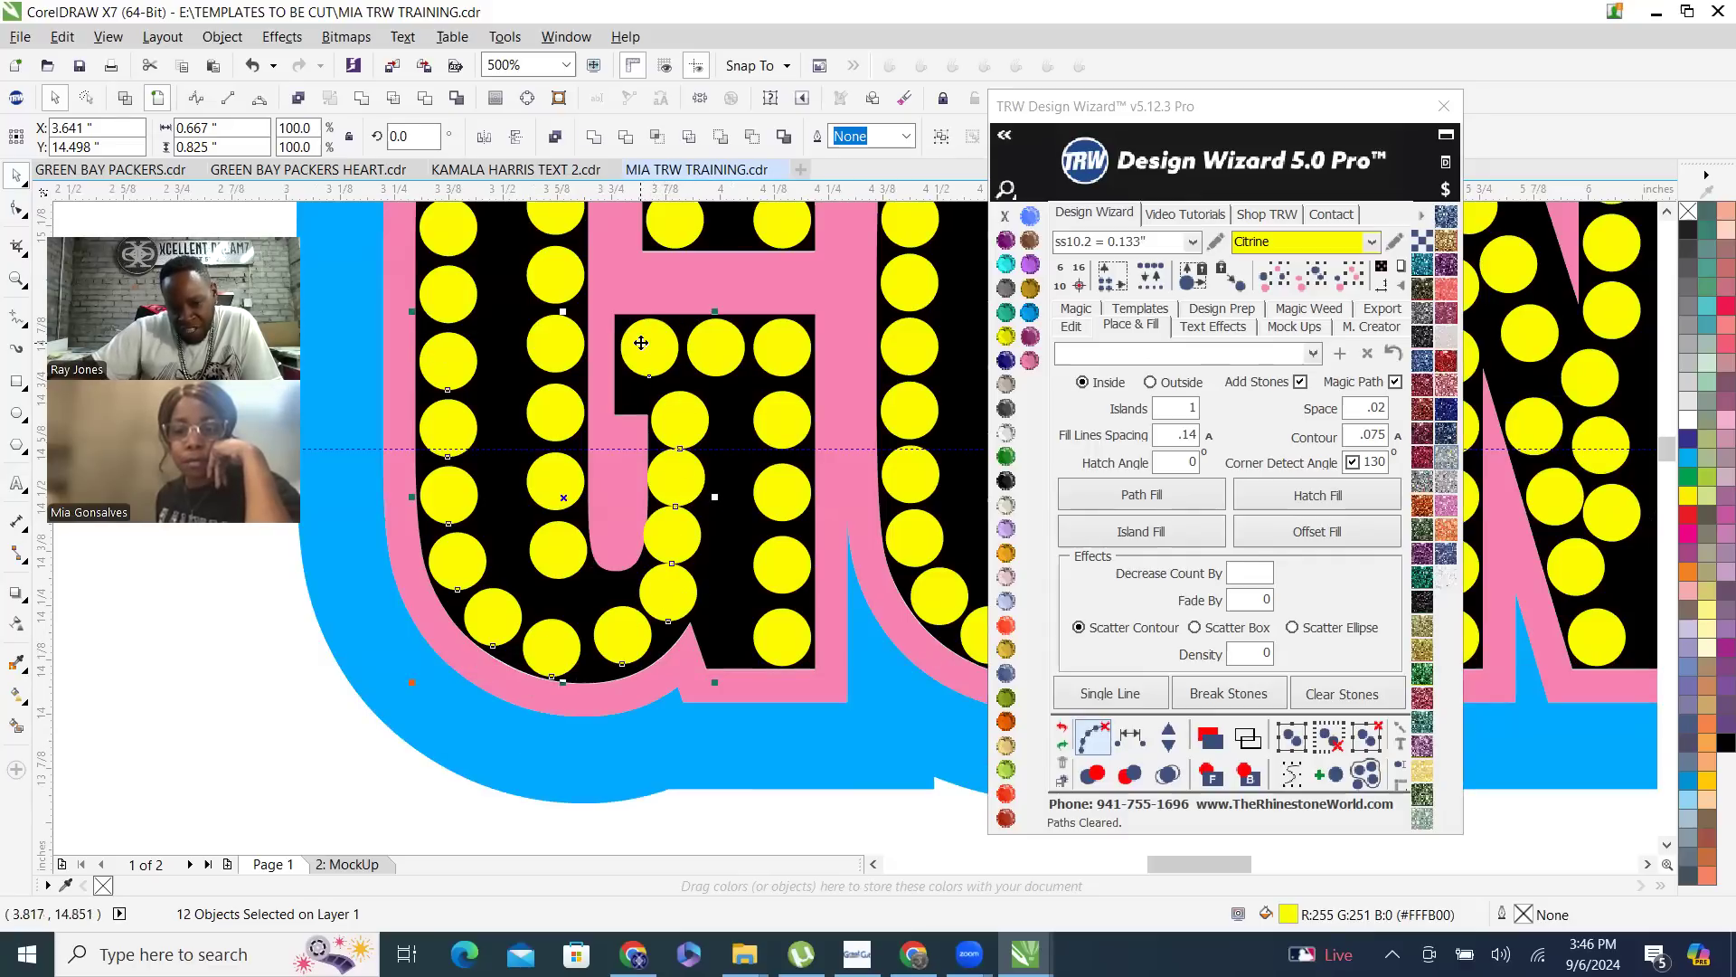
pyautogui.click(1131, 740)
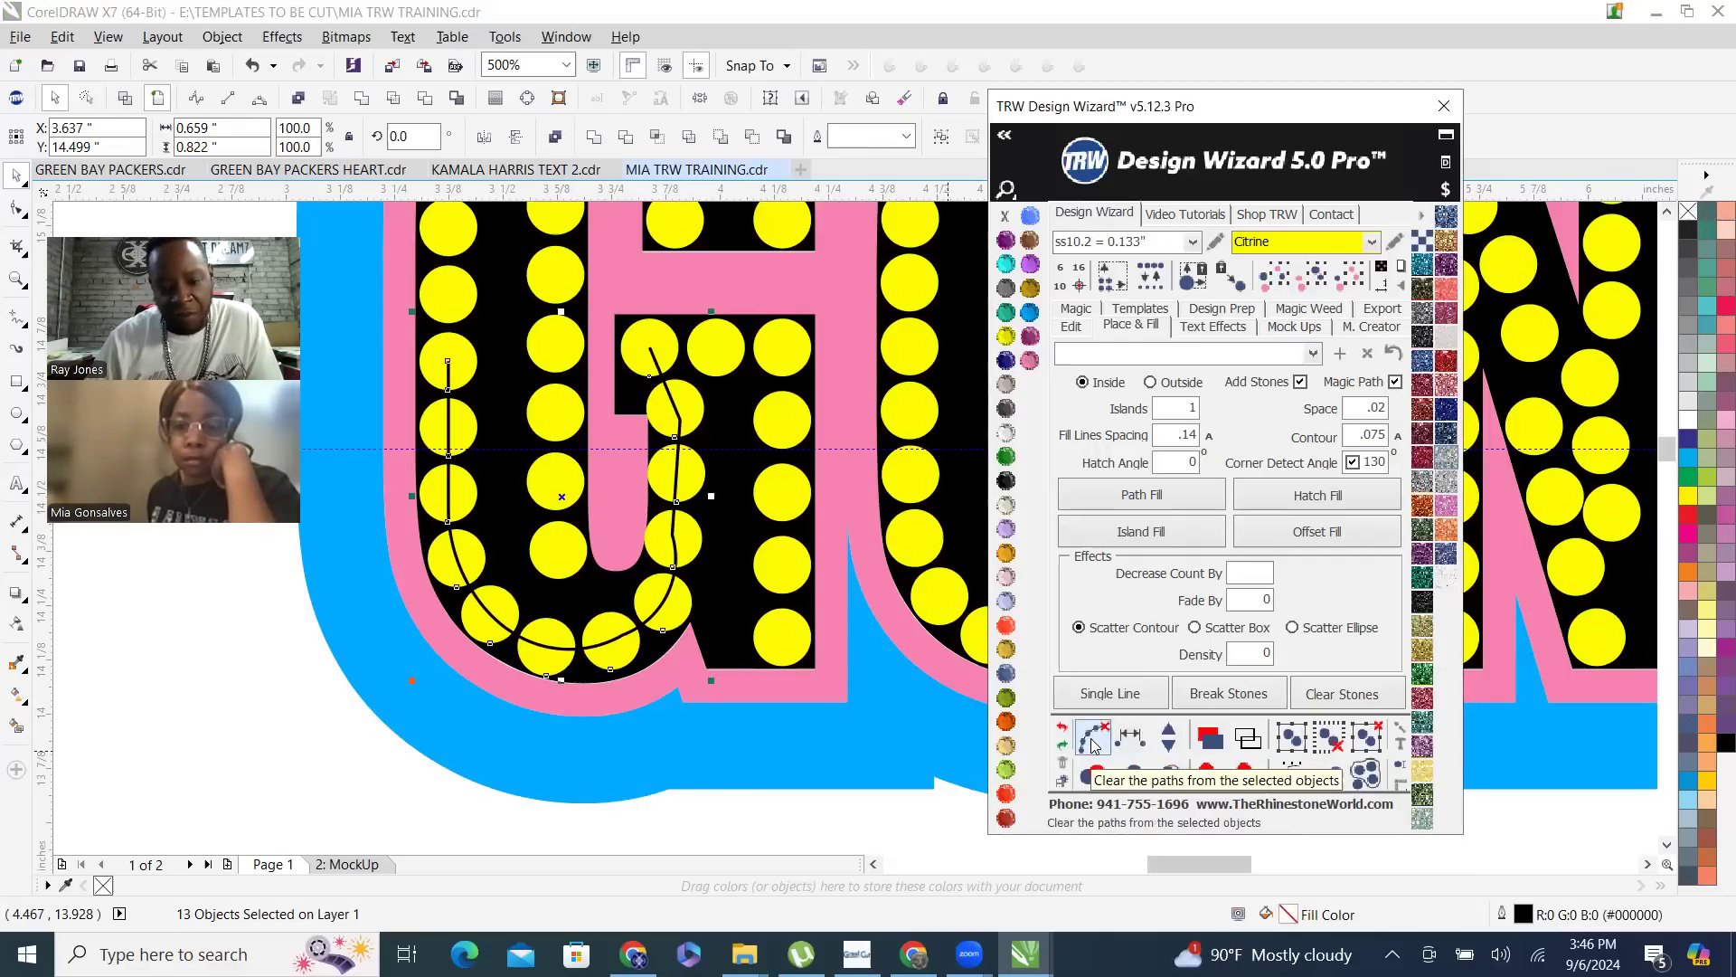
pyautogui.click(1092, 739)
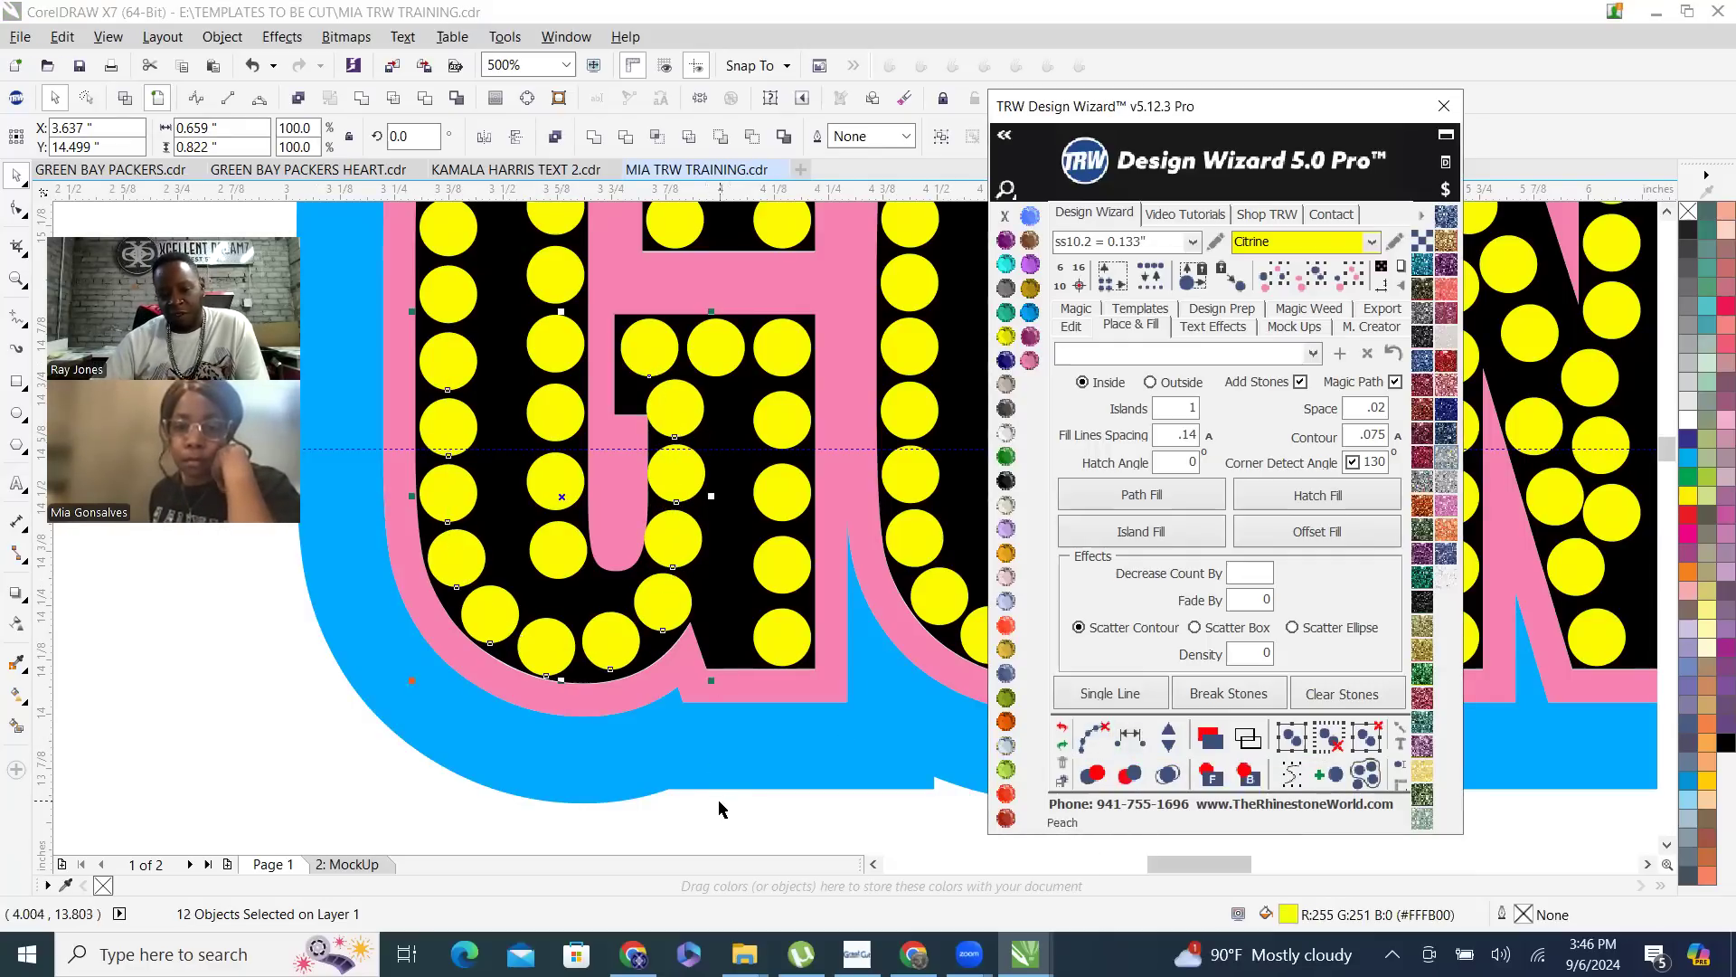
pyautogui.press('Escape')
# - Shift the two stones beside the G's inner counter slightly to the right, away from the pink edge
pyautogui.scroll(1, 695, 513)
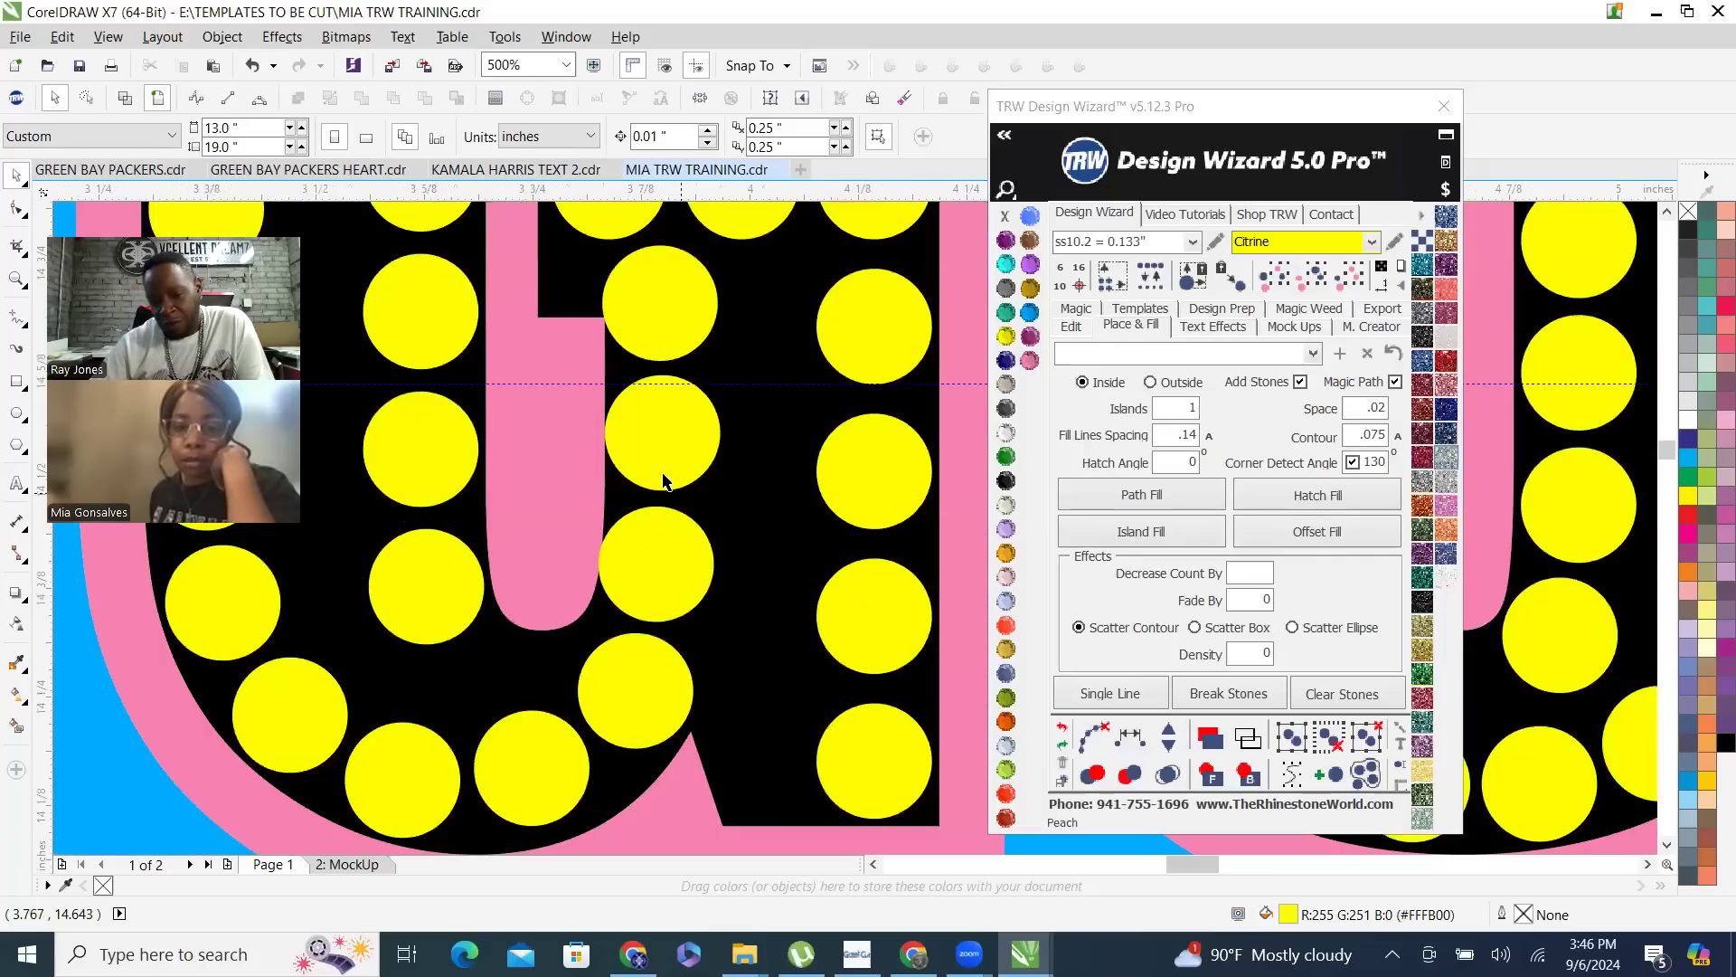
pyautogui.scroll(1, 651, 446)
pyautogui.moveTo(670, 446); pyautogui.dragTo(680, 438)
pyautogui.moveTo(642, 592); pyautogui.dragTo(653, 593)
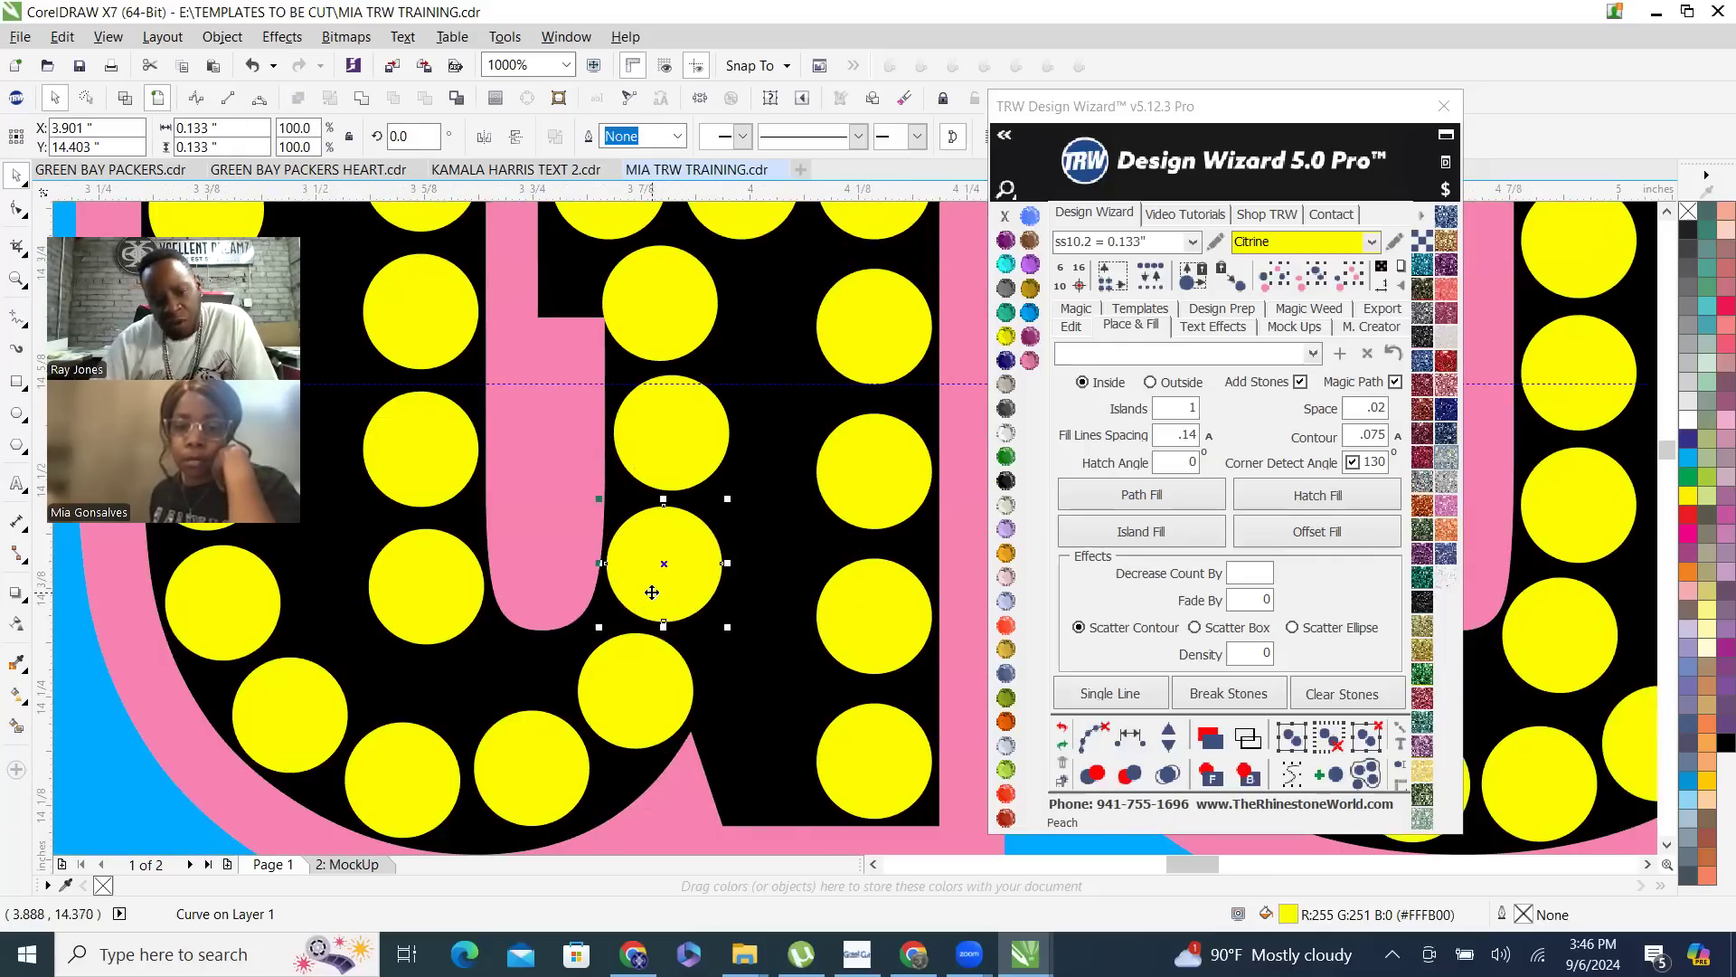
pyautogui.scroll(-2, 623, 602)
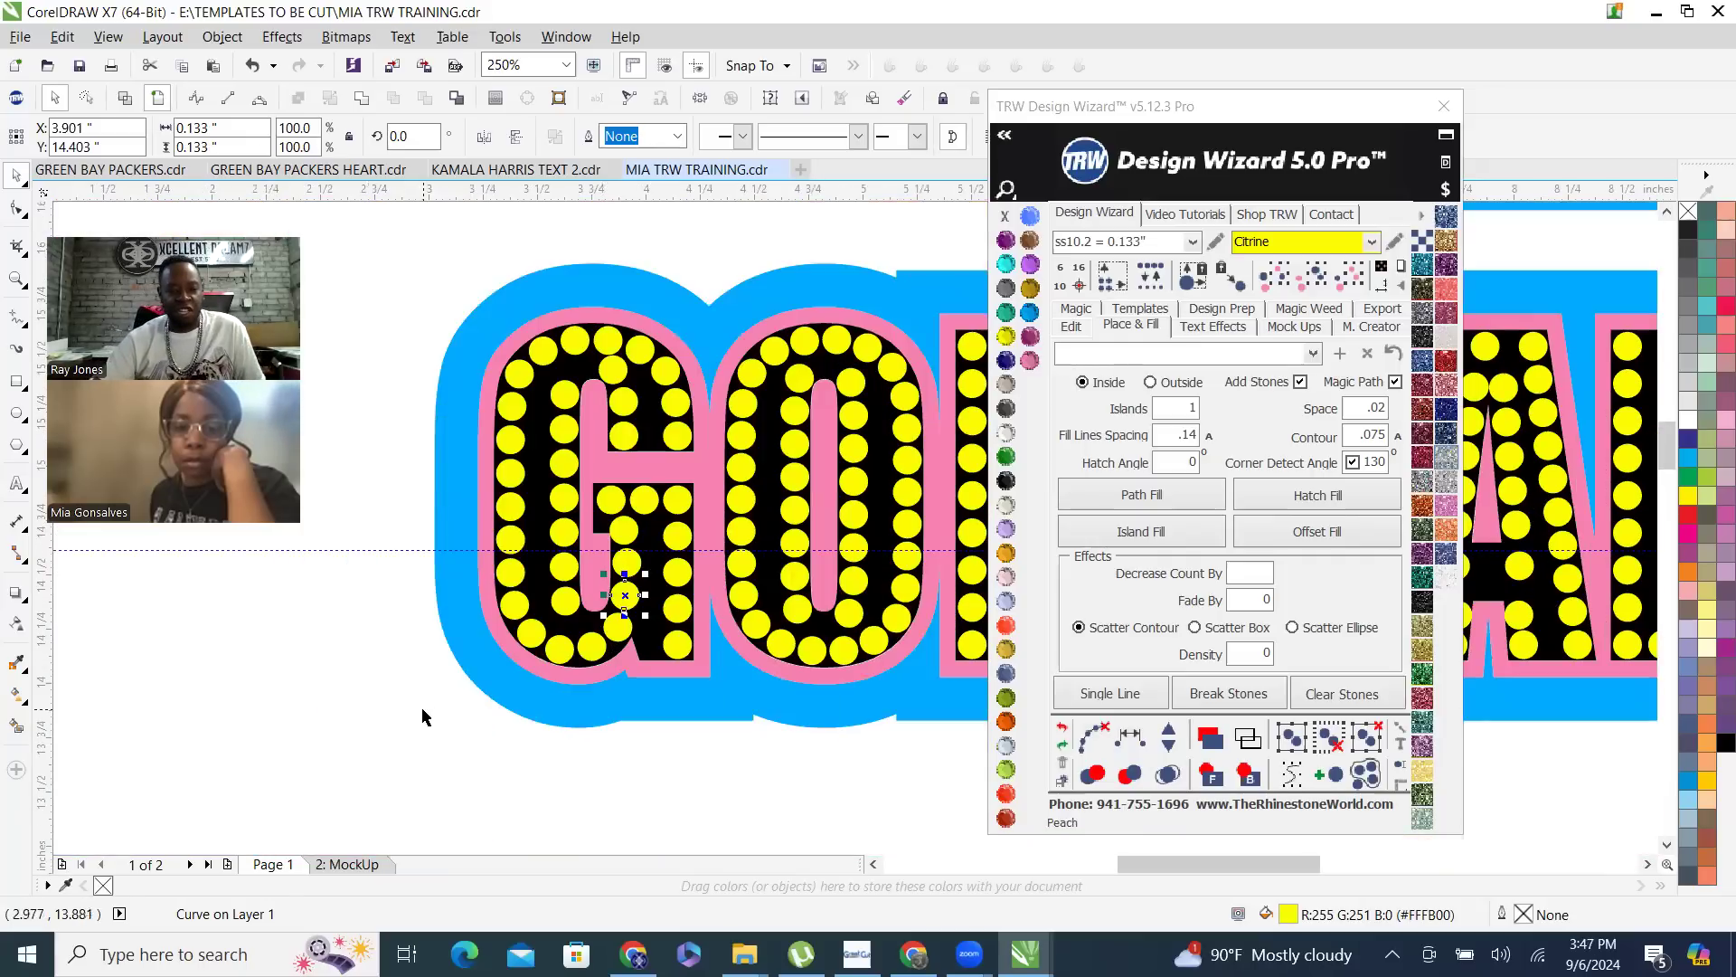
pyautogui.click(415, 613)
# - Move the inward-set stone on the bottom curve of the letter S outward to about X 7.026, Y 14.161 inches
pyautogui.scroll(-1, 416, 615)
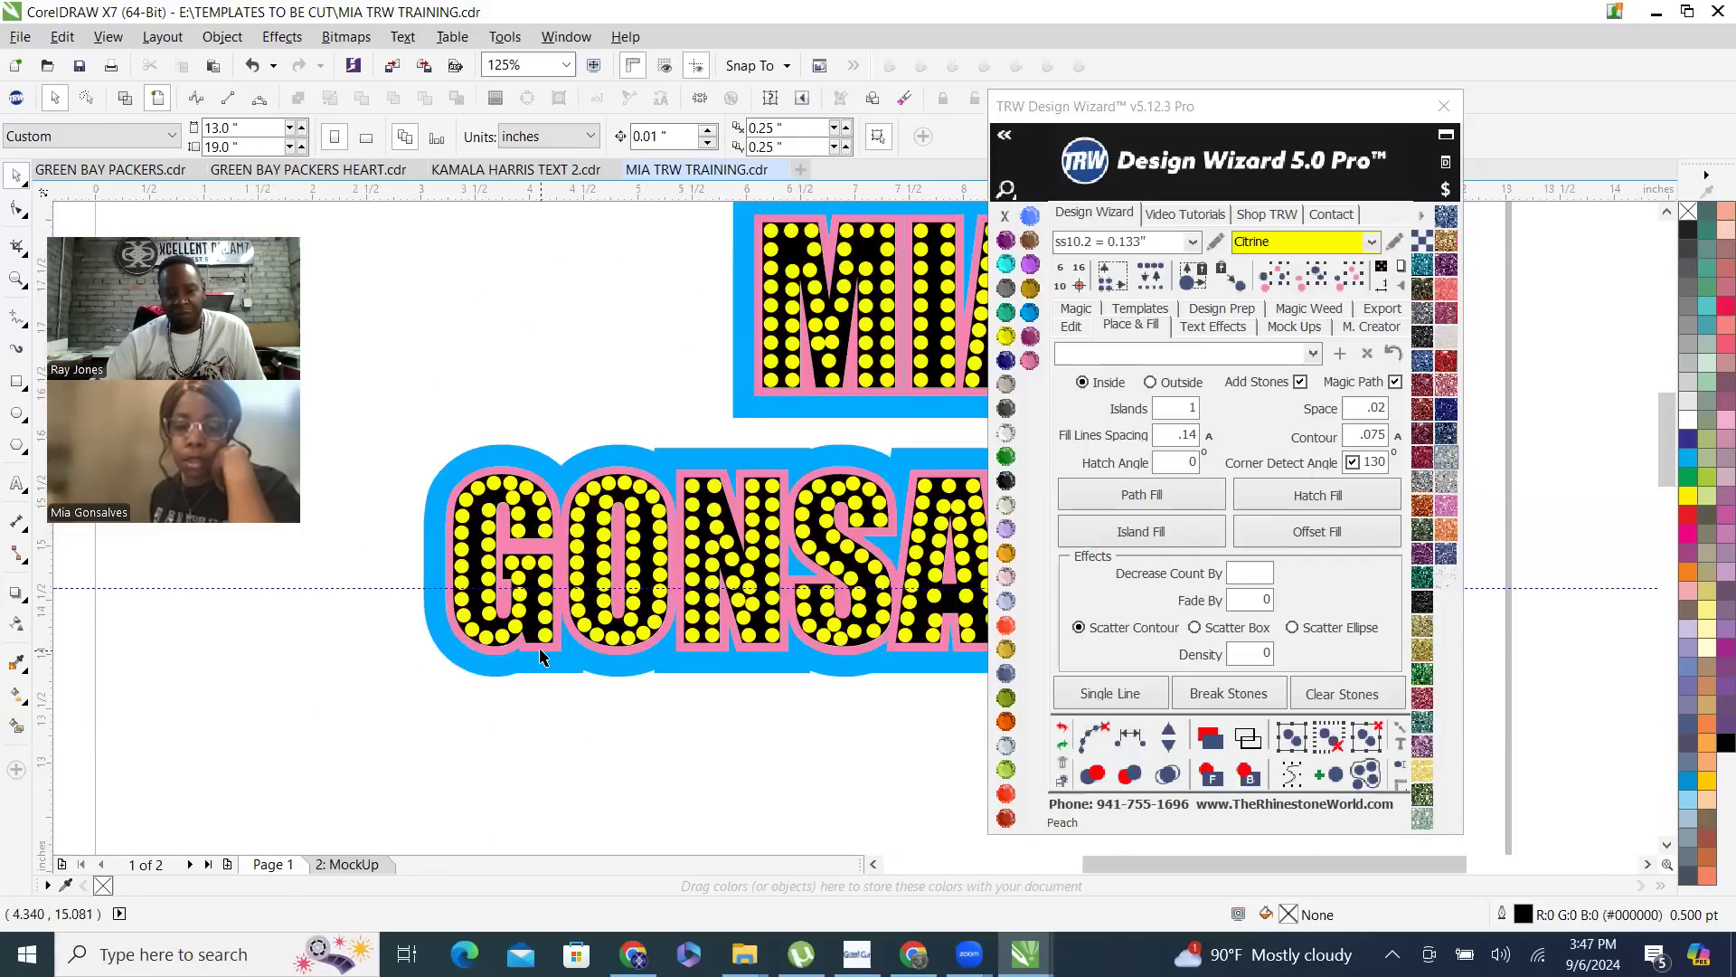
pyautogui.scroll(1, 543, 651)
pyautogui.scroll(-1, 491, 517)
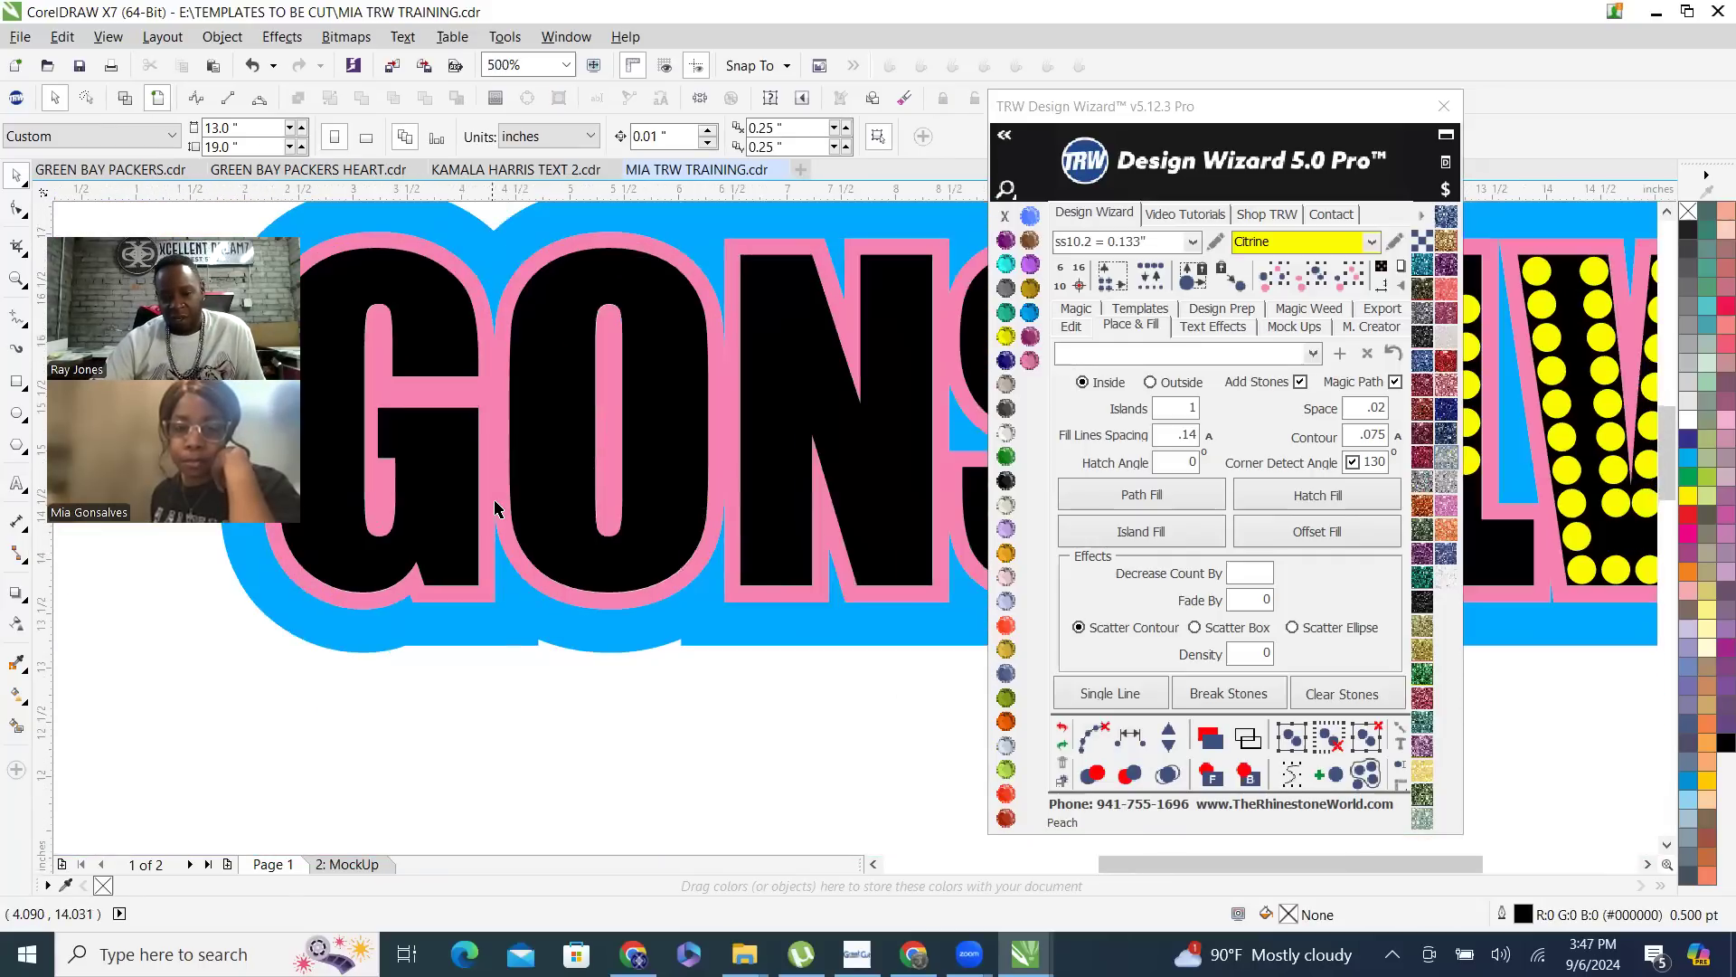
pyautogui.scroll(2, 848, 503)
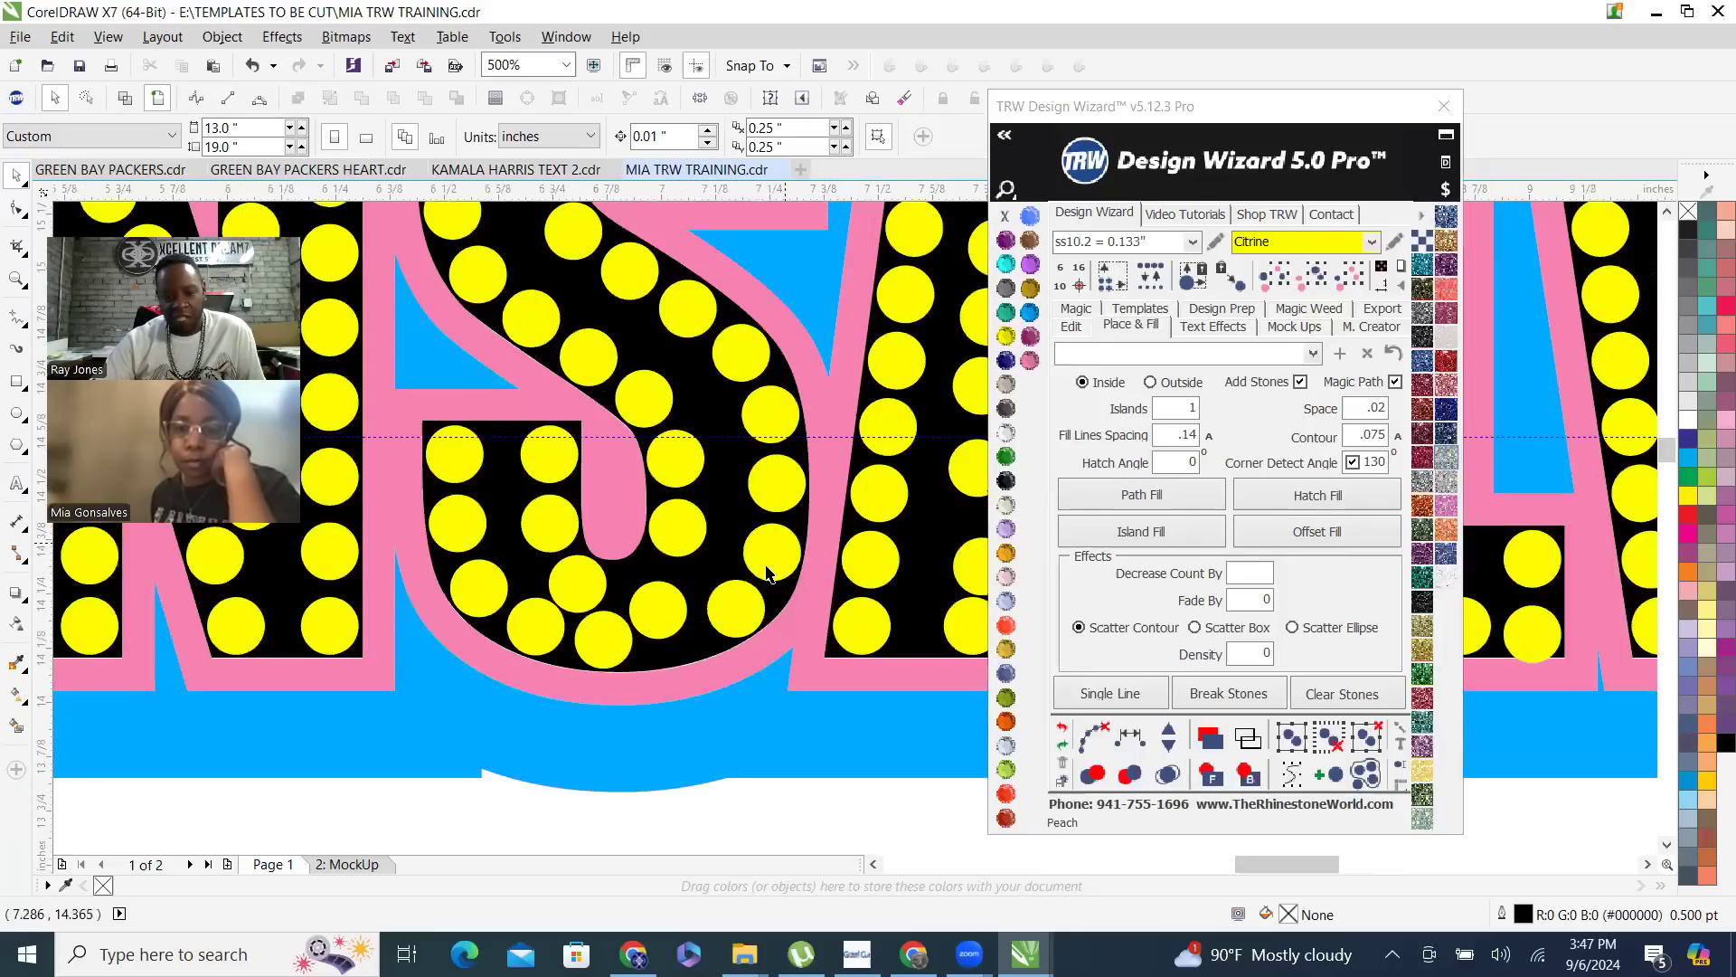
pyautogui.click(669, 642)
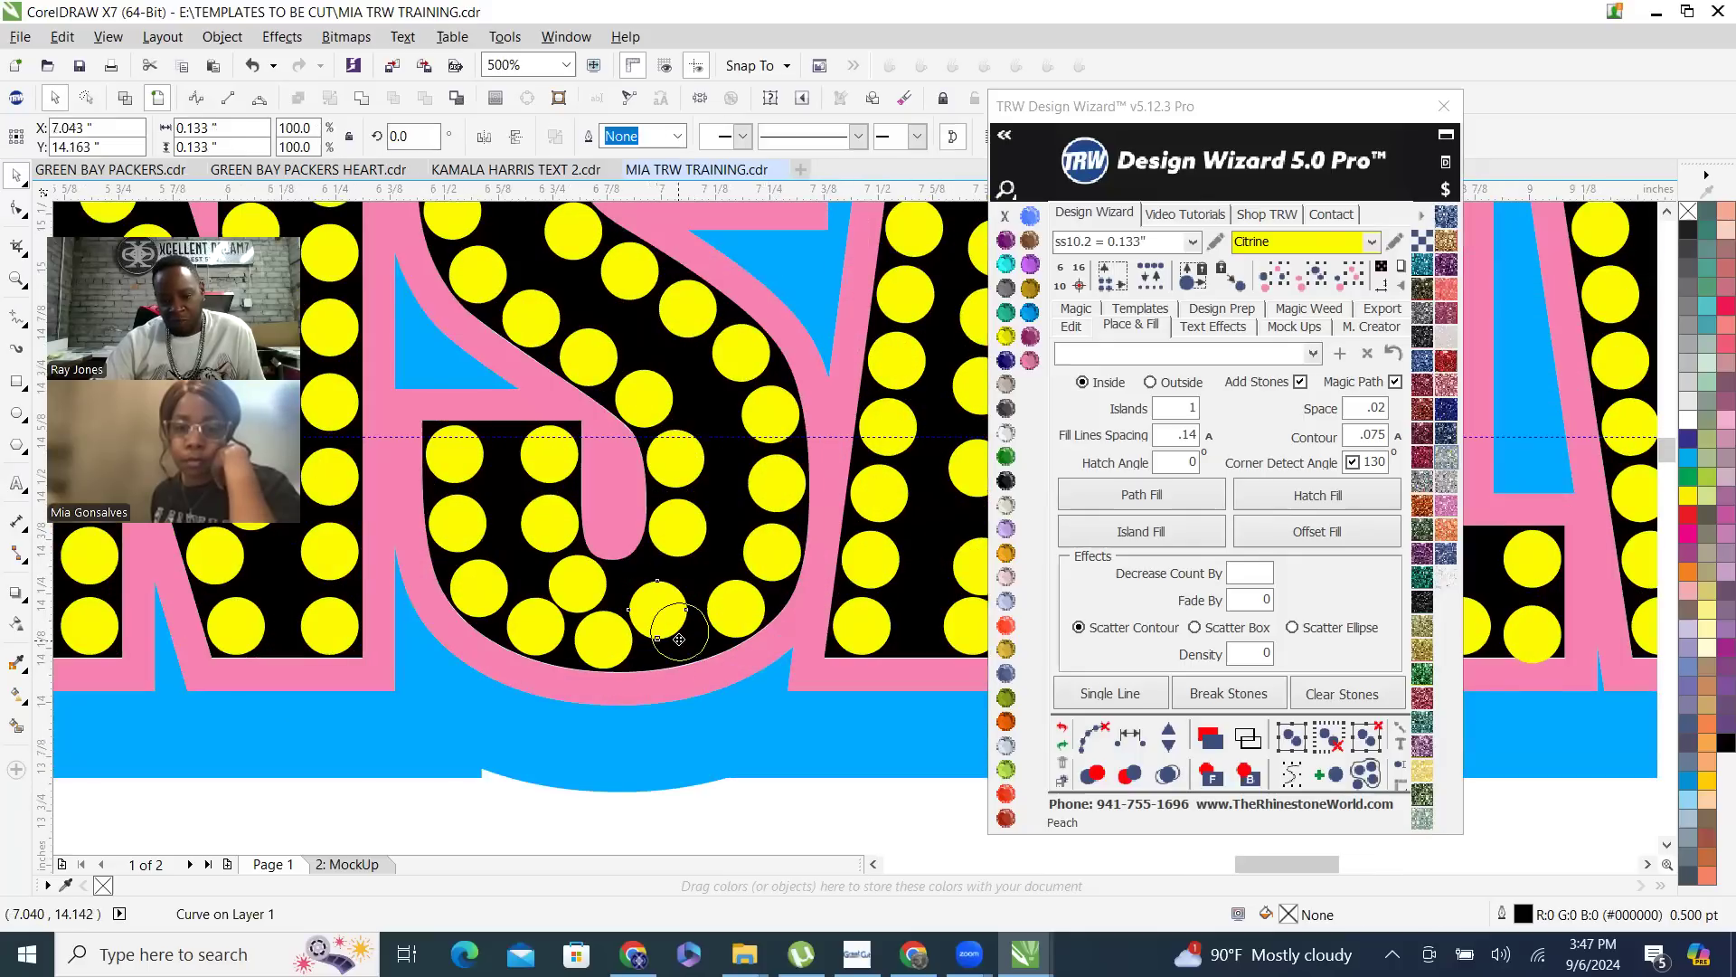
pyautogui.moveTo(659, 621); pyautogui.dragTo(671, 643)
pyautogui.scroll(2, 684, 647)
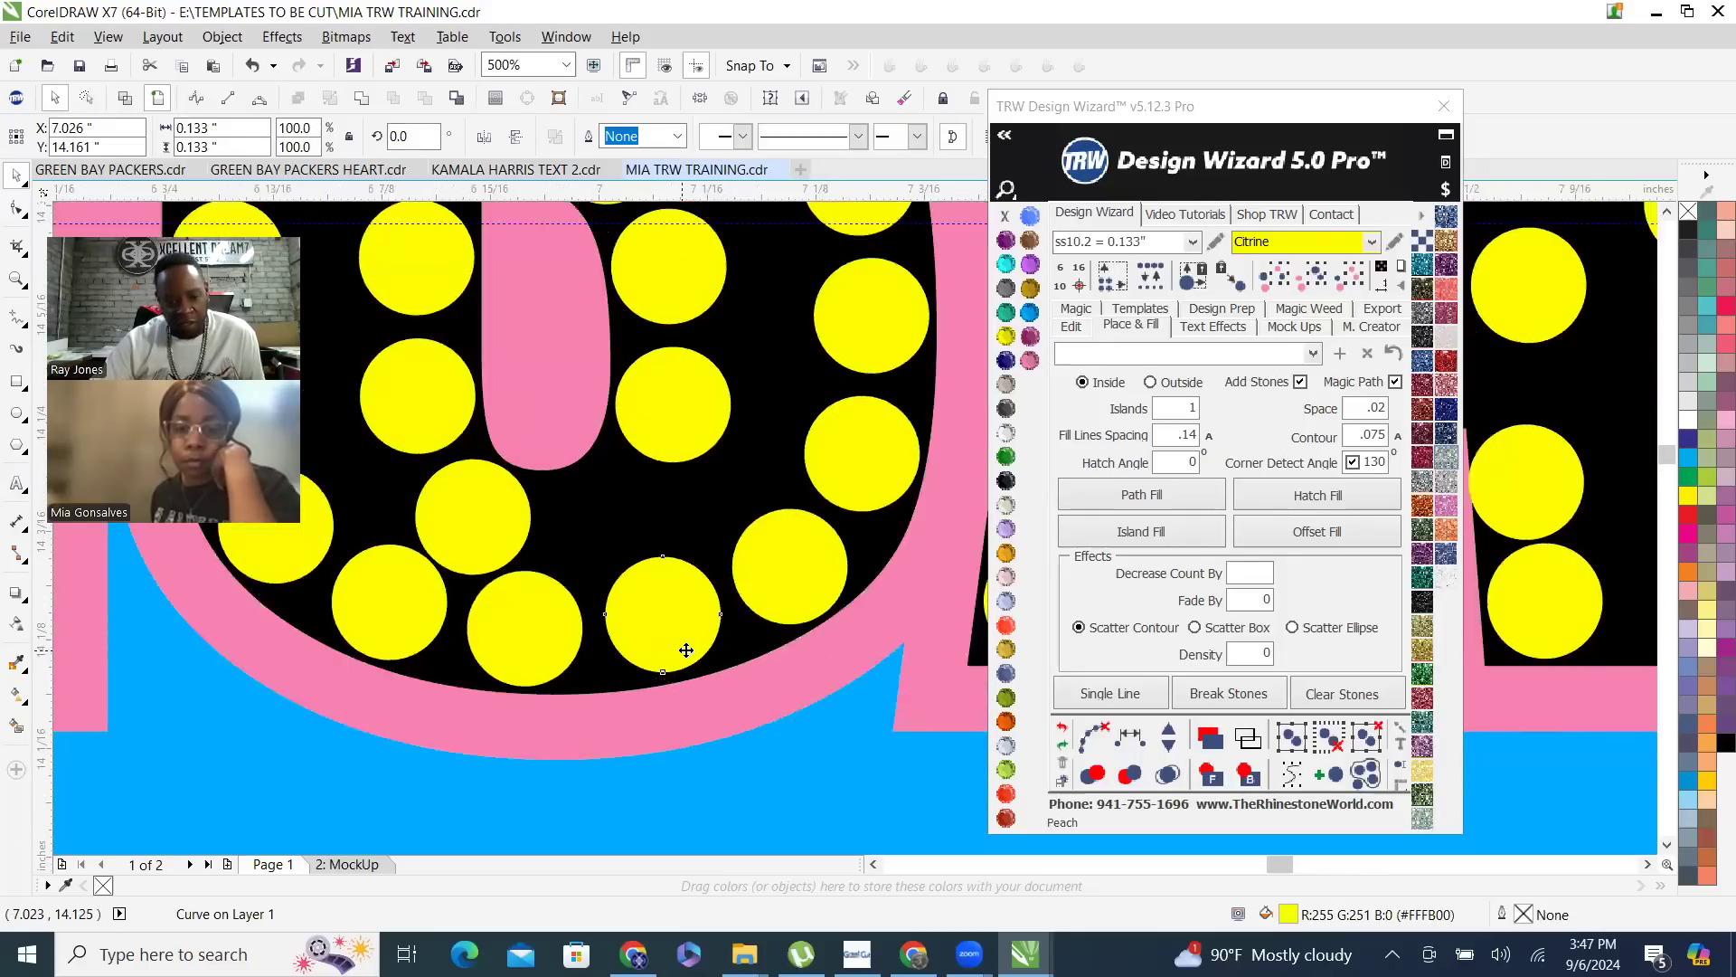
pyautogui.scroll(-2, 724, 759)
pyautogui.scroll(-2, 670, 509)
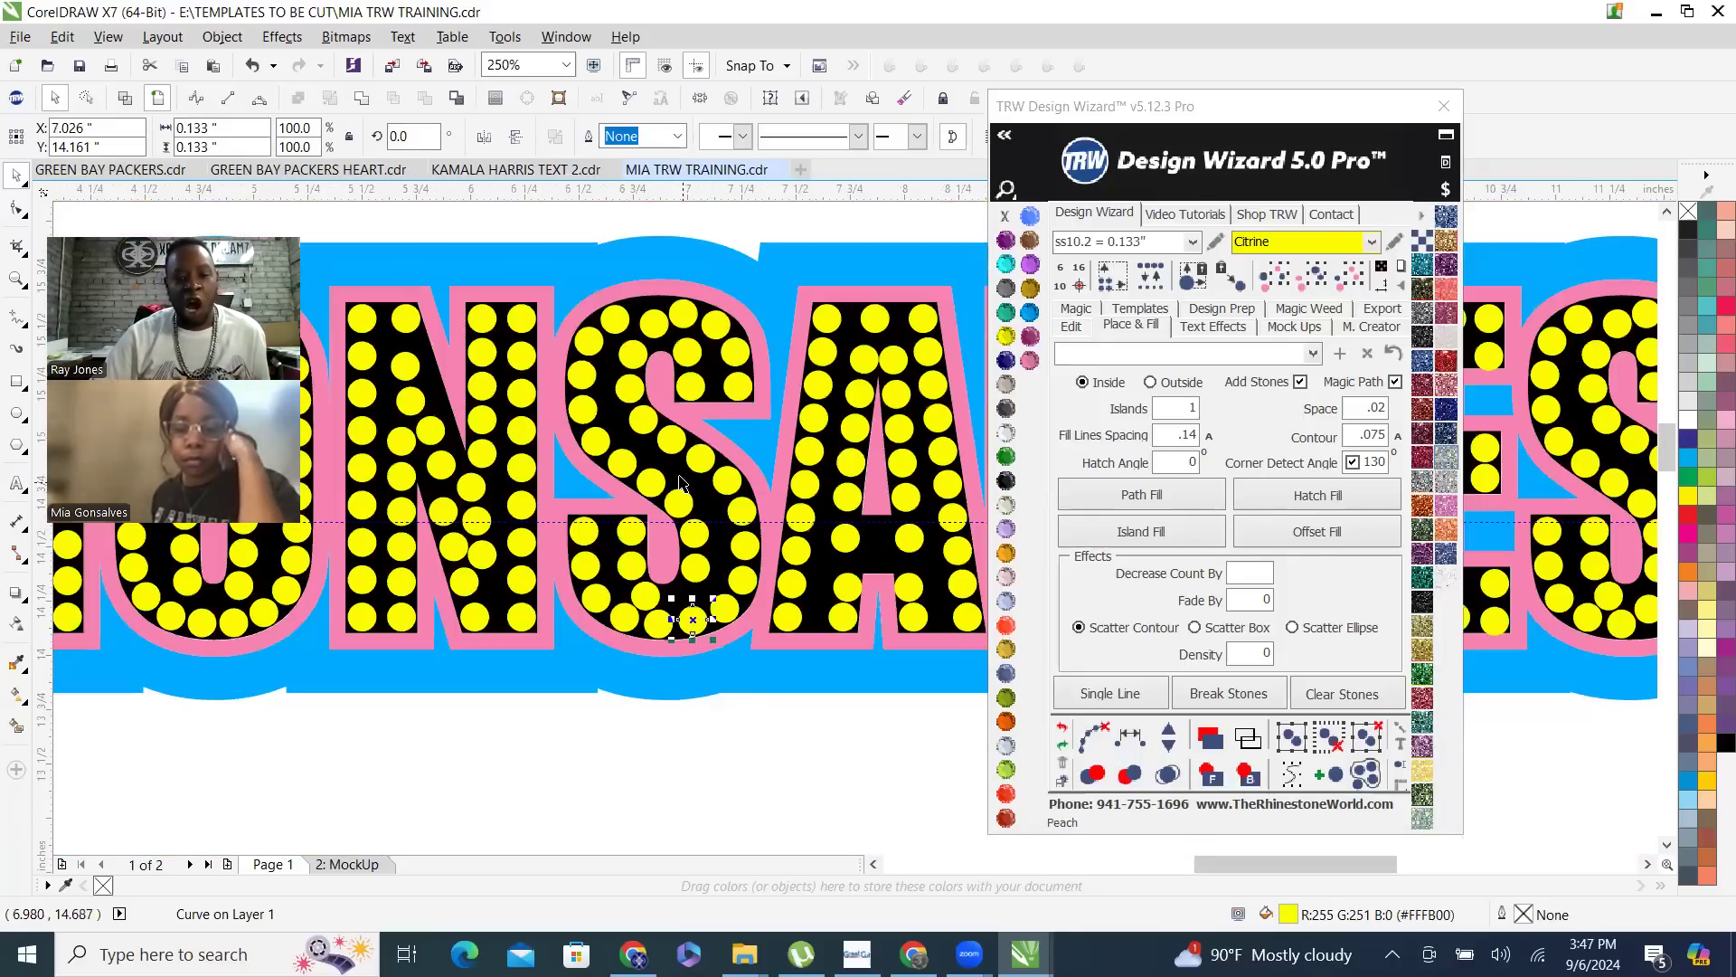
# - Move the inward-set stone at the top of the S's upper curve outward into line with the neighbouring stones
pyautogui.scroll(3, 667, 612)
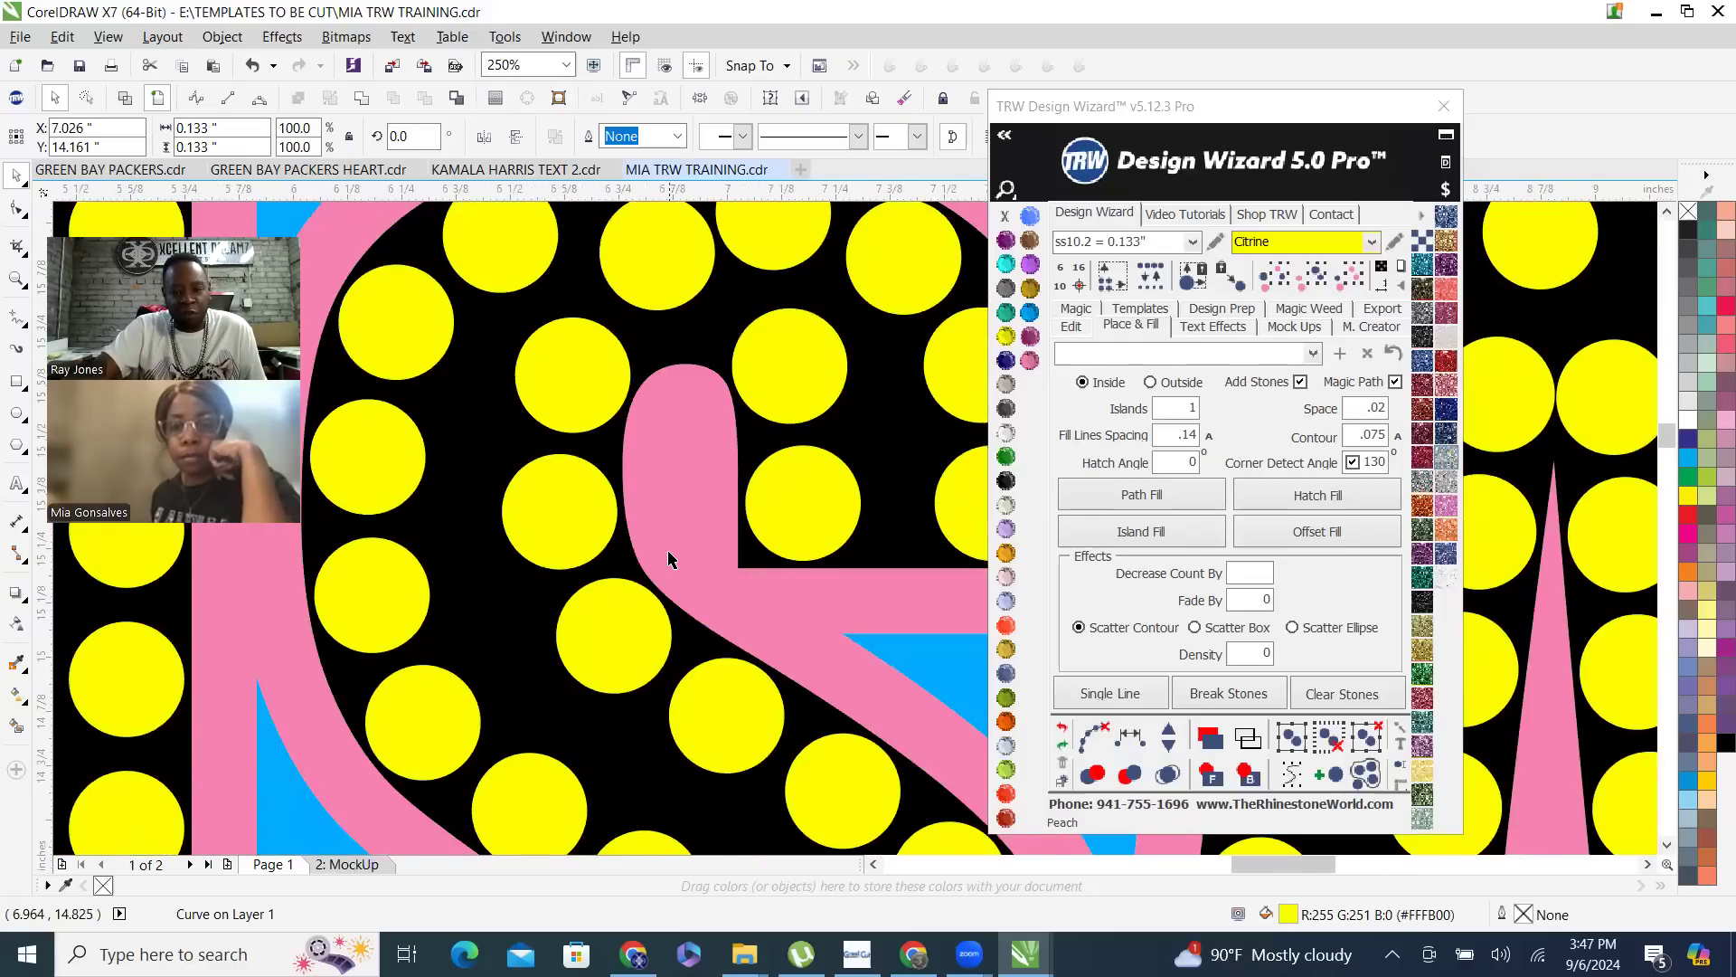
pyautogui.scroll(-2, 666, 612)
pyautogui.scroll(4, 703, 470)
pyautogui.moveTo(705, 498); pyautogui.dragTo(683, 444)
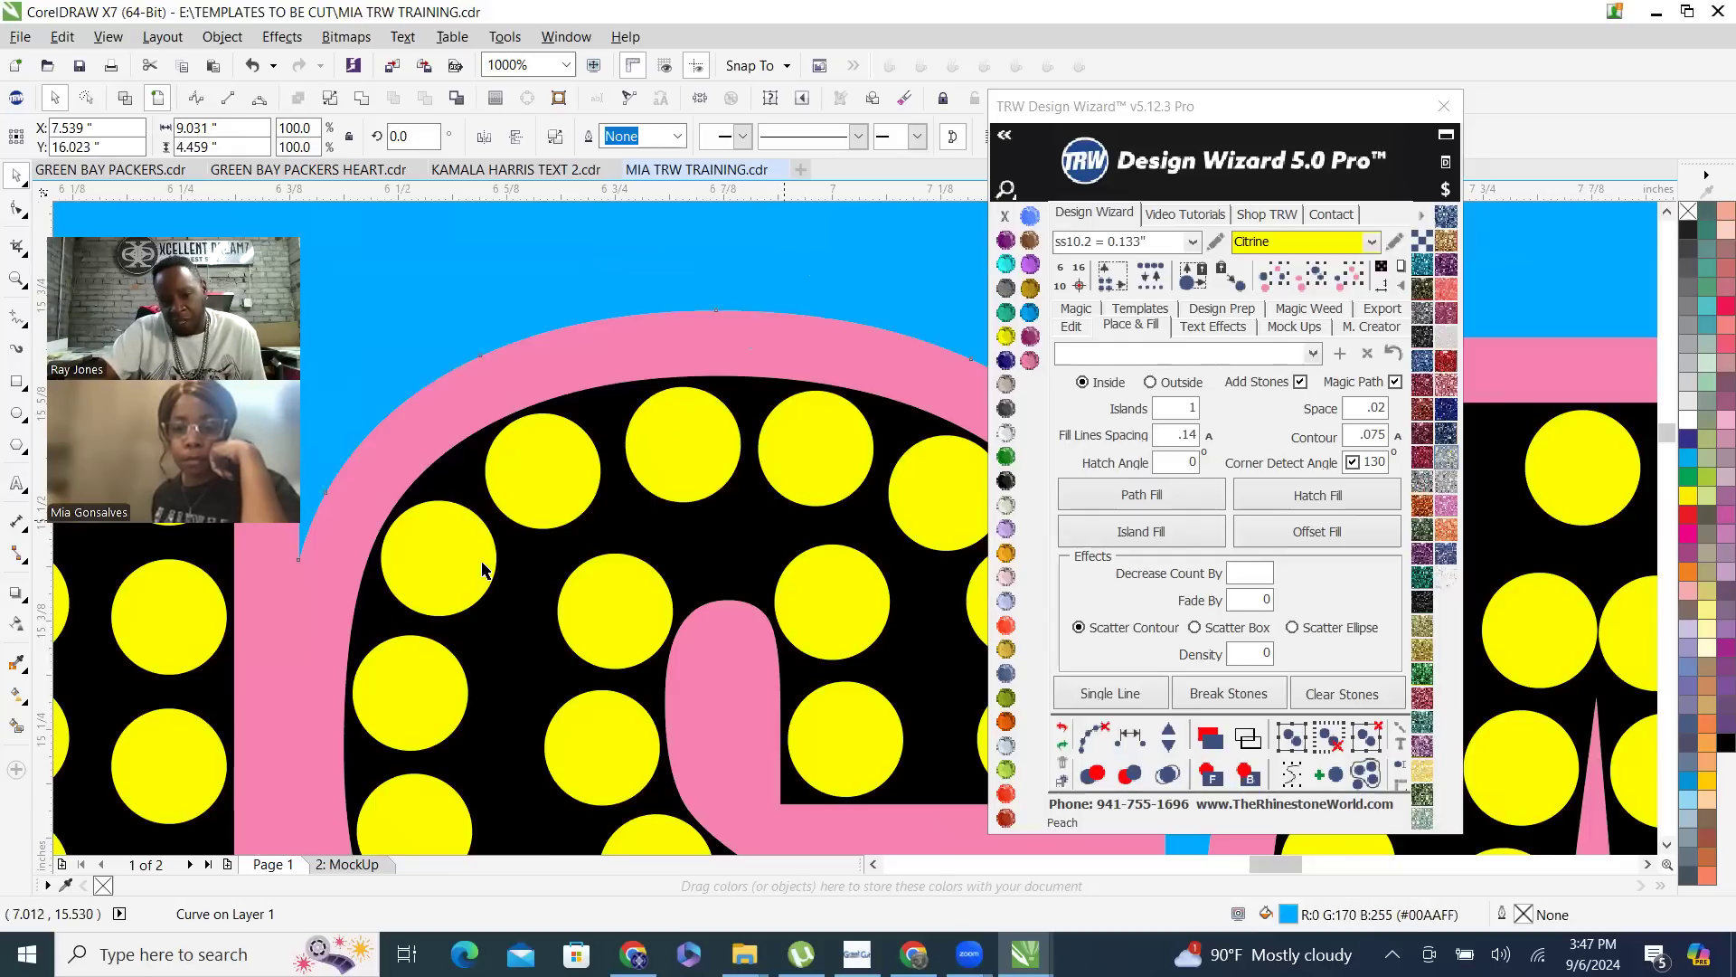
# - Respace the outer row of eight stones equally along the S's upper curve, from its left side to its upper-right end
pyautogui.click(397, 692)
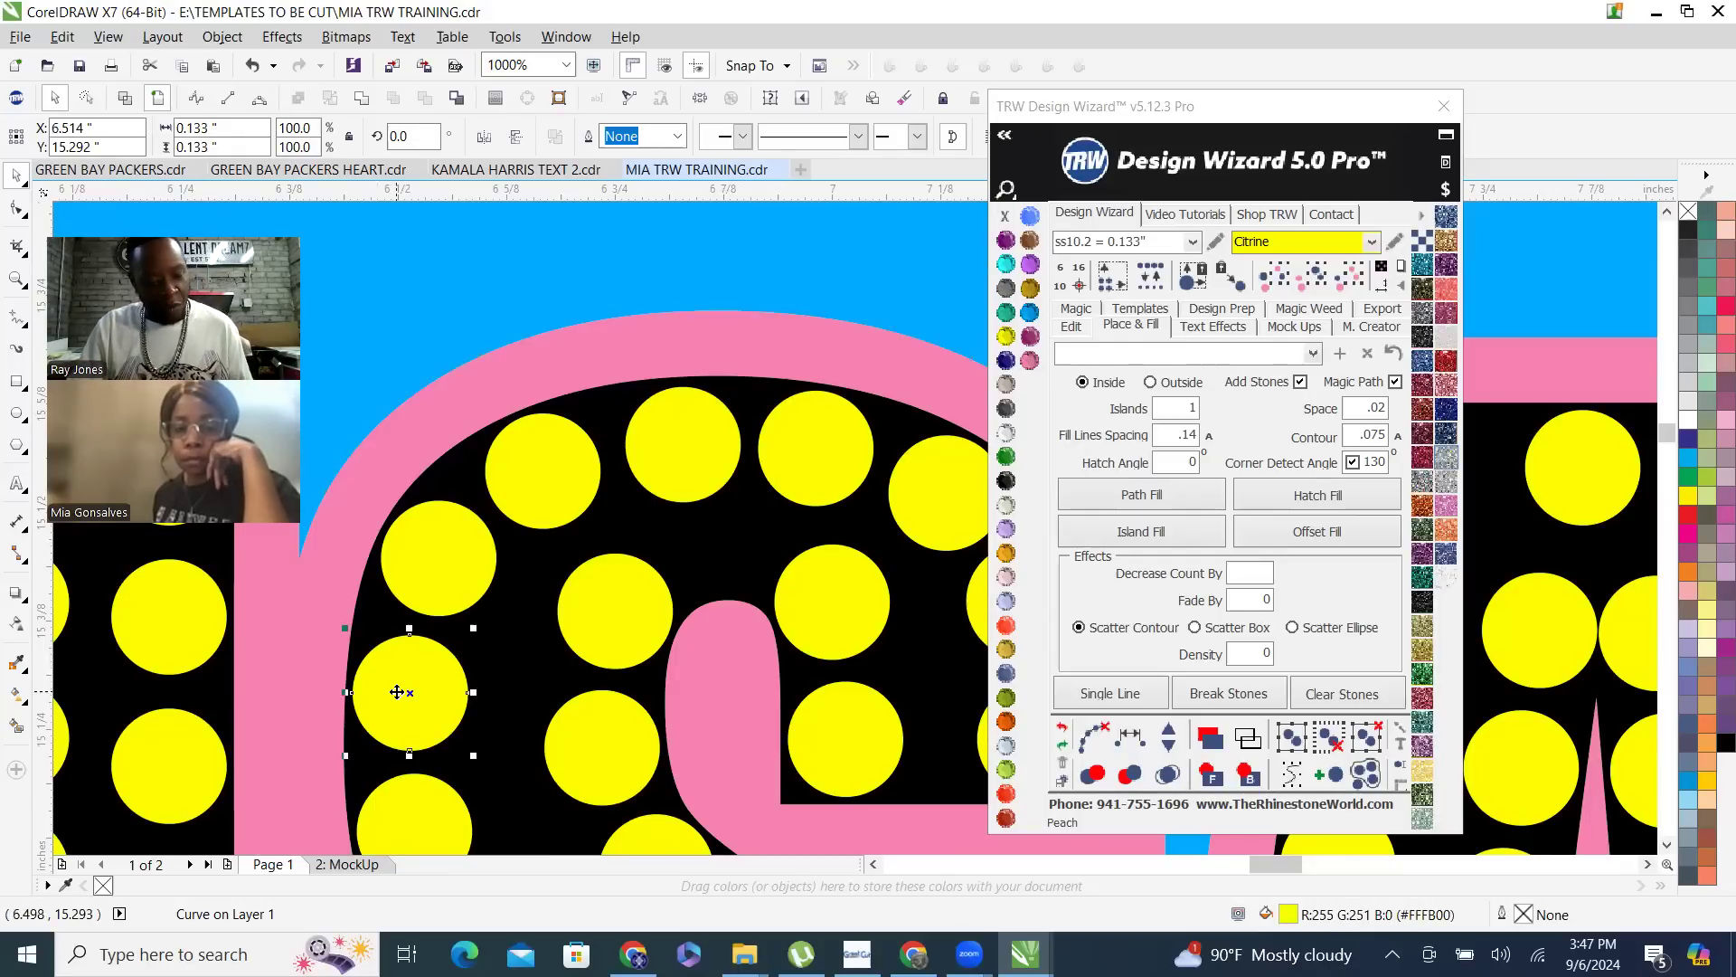
pyautogui.keyDown('shift'); pyautogui.click(431, 552); pyautogui.keyUp('shift')
pyautogui.keyDown('shift'); pyautogui.click(679, 442); pyautogui.keyUp('shift')
pyautogui.keyDown('shift'); pyautogui.click(793, 459); pyautogui.keyUp('shift')
pyautogui.keyDown('shift'); pyautogui.click(932, 507); pyautogui.keyUp('shift')
pyautogui.scroll(-1, 783, 510)
pyautogui.keyDown('shift'); pyautogui.click(896, 565); pyautogui.keyUp('shift')
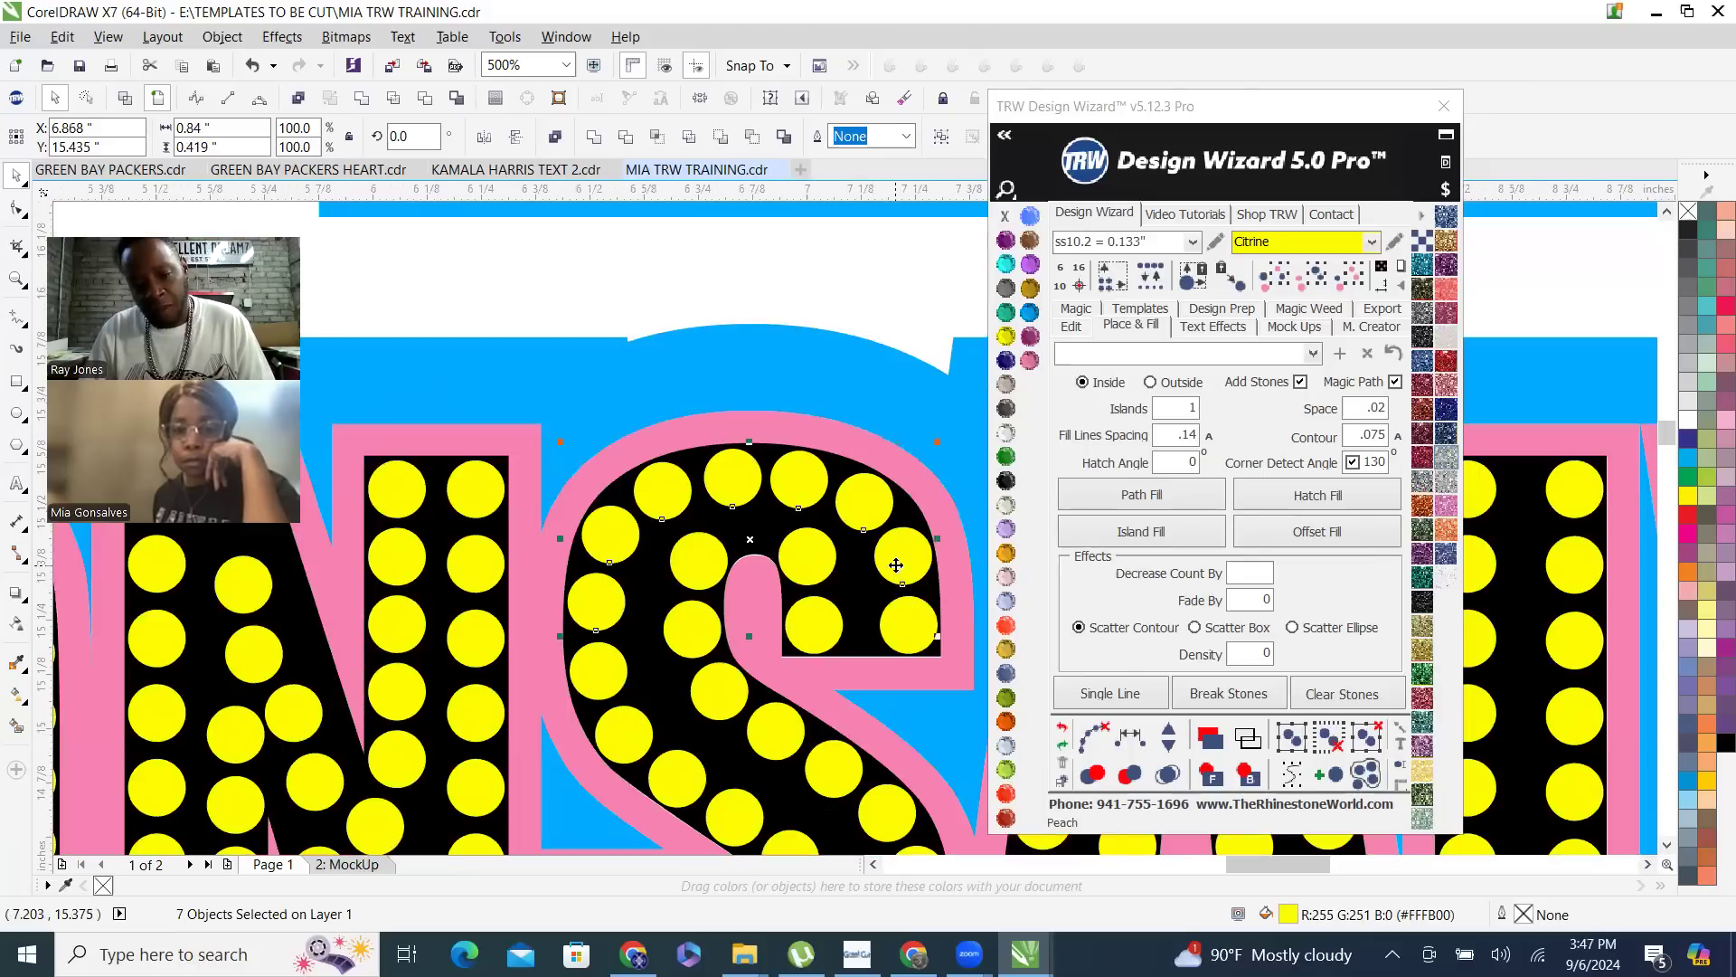
pyautogui.click(1134, 740)
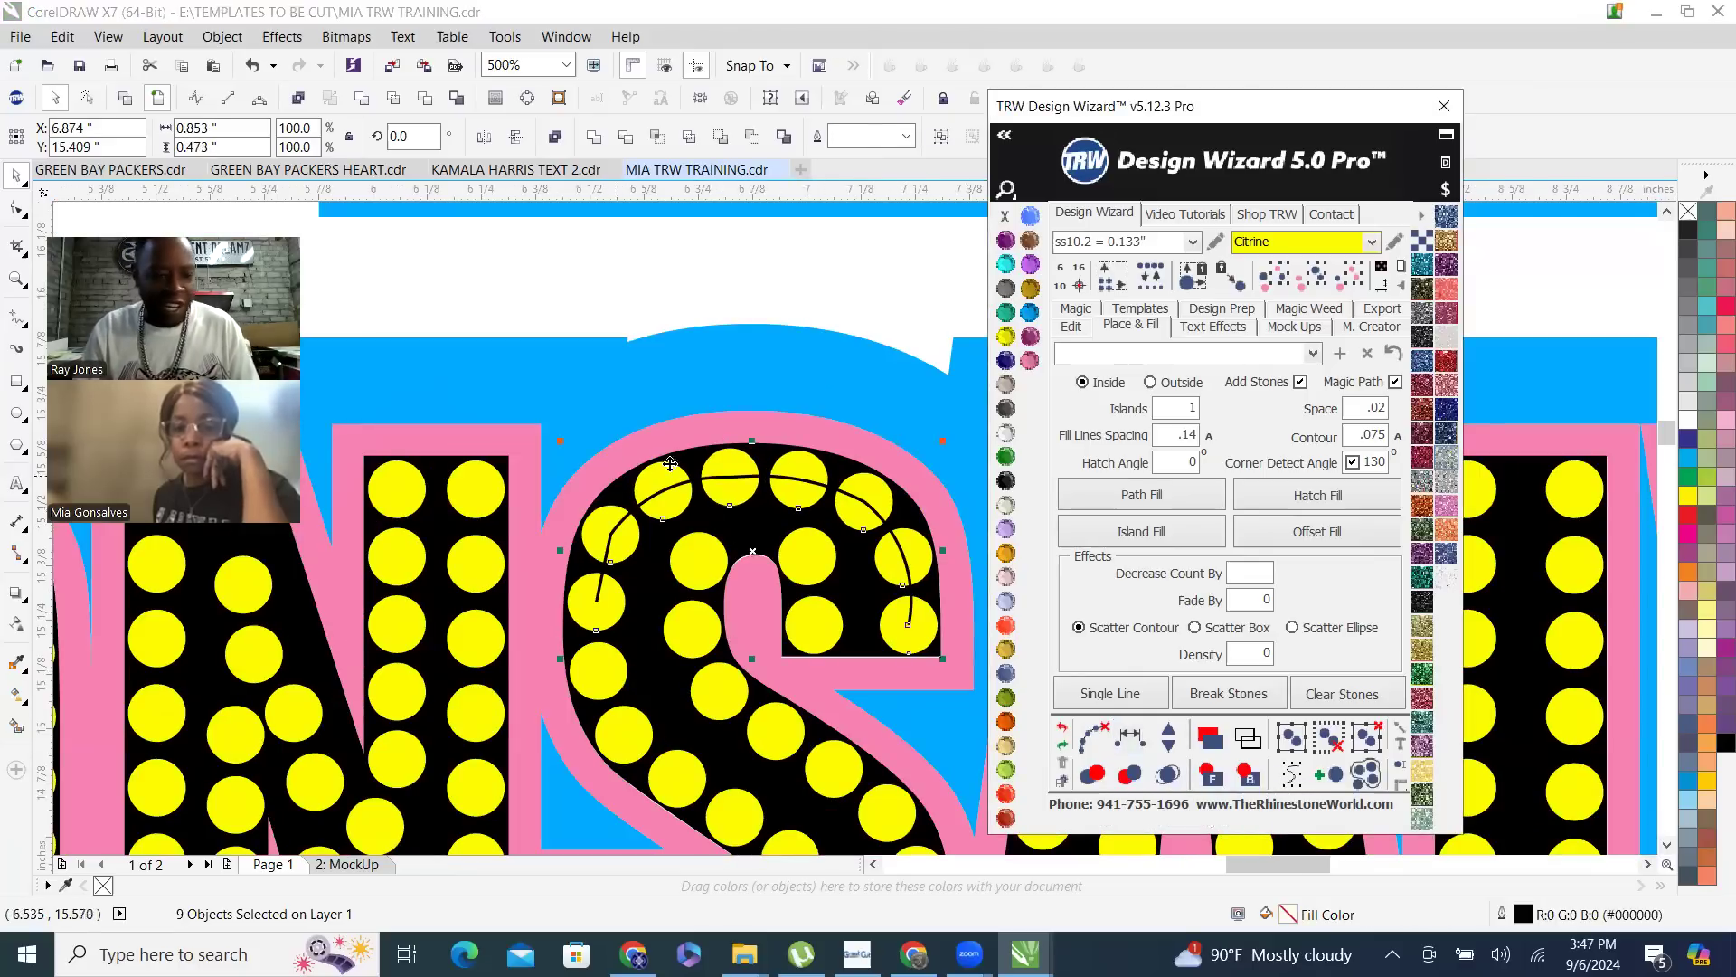
# - Remove the guide path running through the respaced stones on the first S's upper curve and deselect them
pyautogui.click(1095, 737)
pyautogui.scroll(-3, 735, 543)
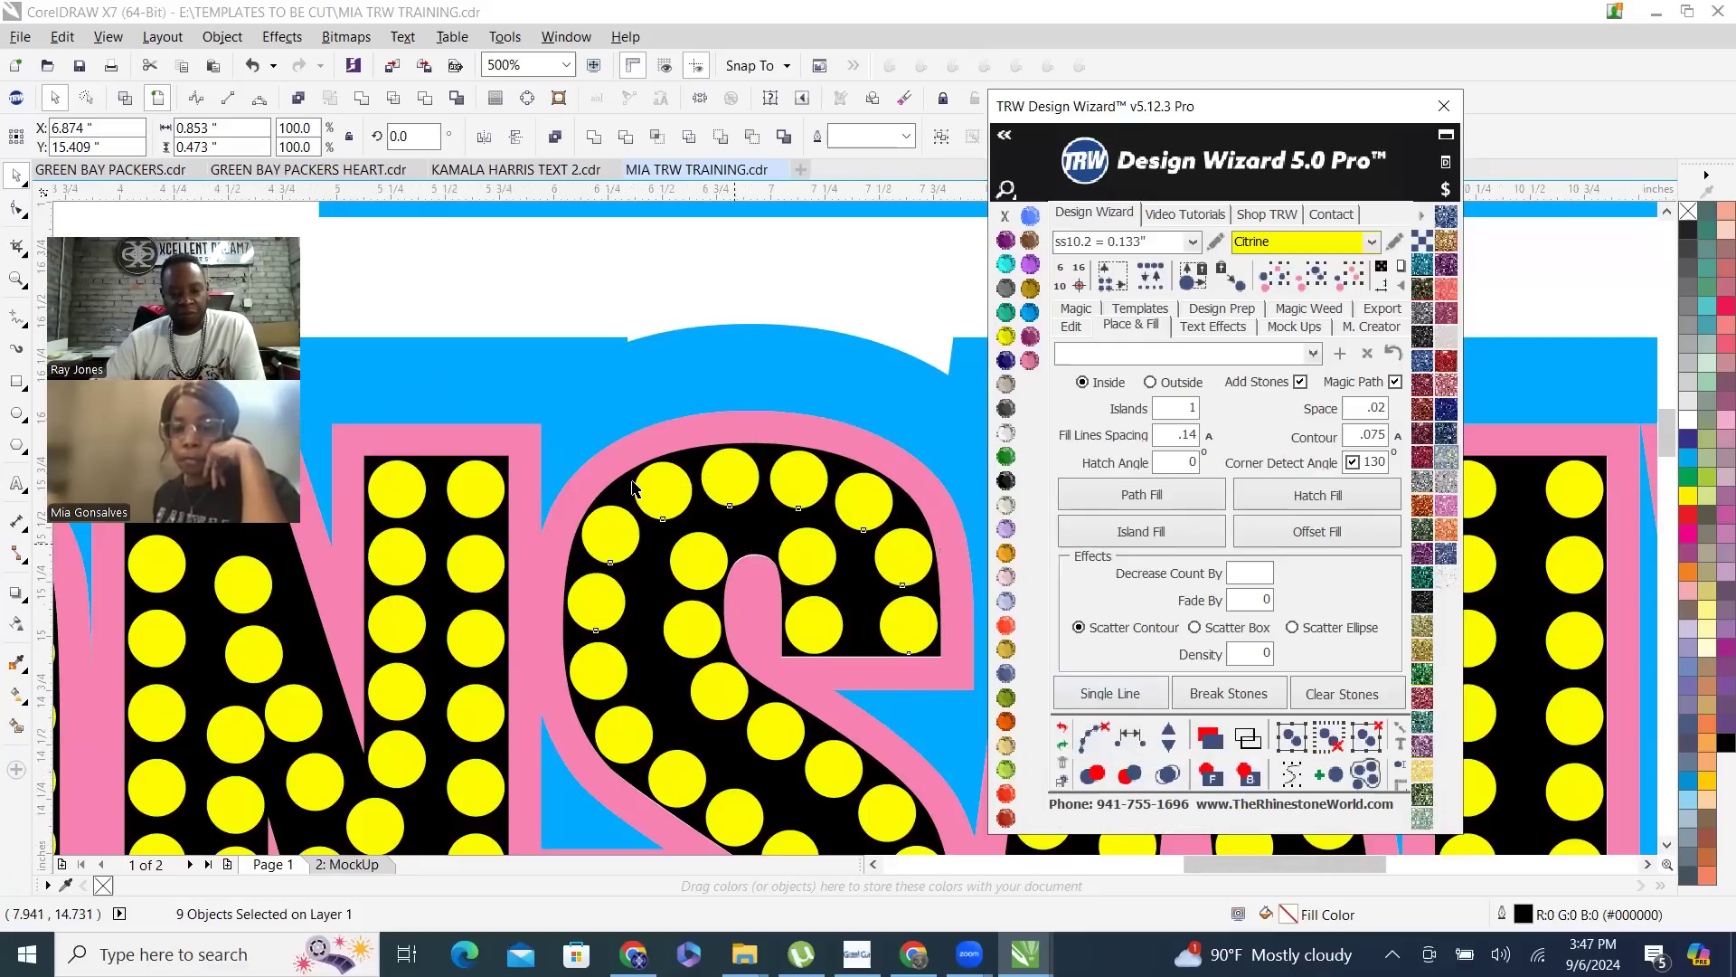
pyautogui.scroll(-5, 632, 482)
pyautogui.click(690, 667)
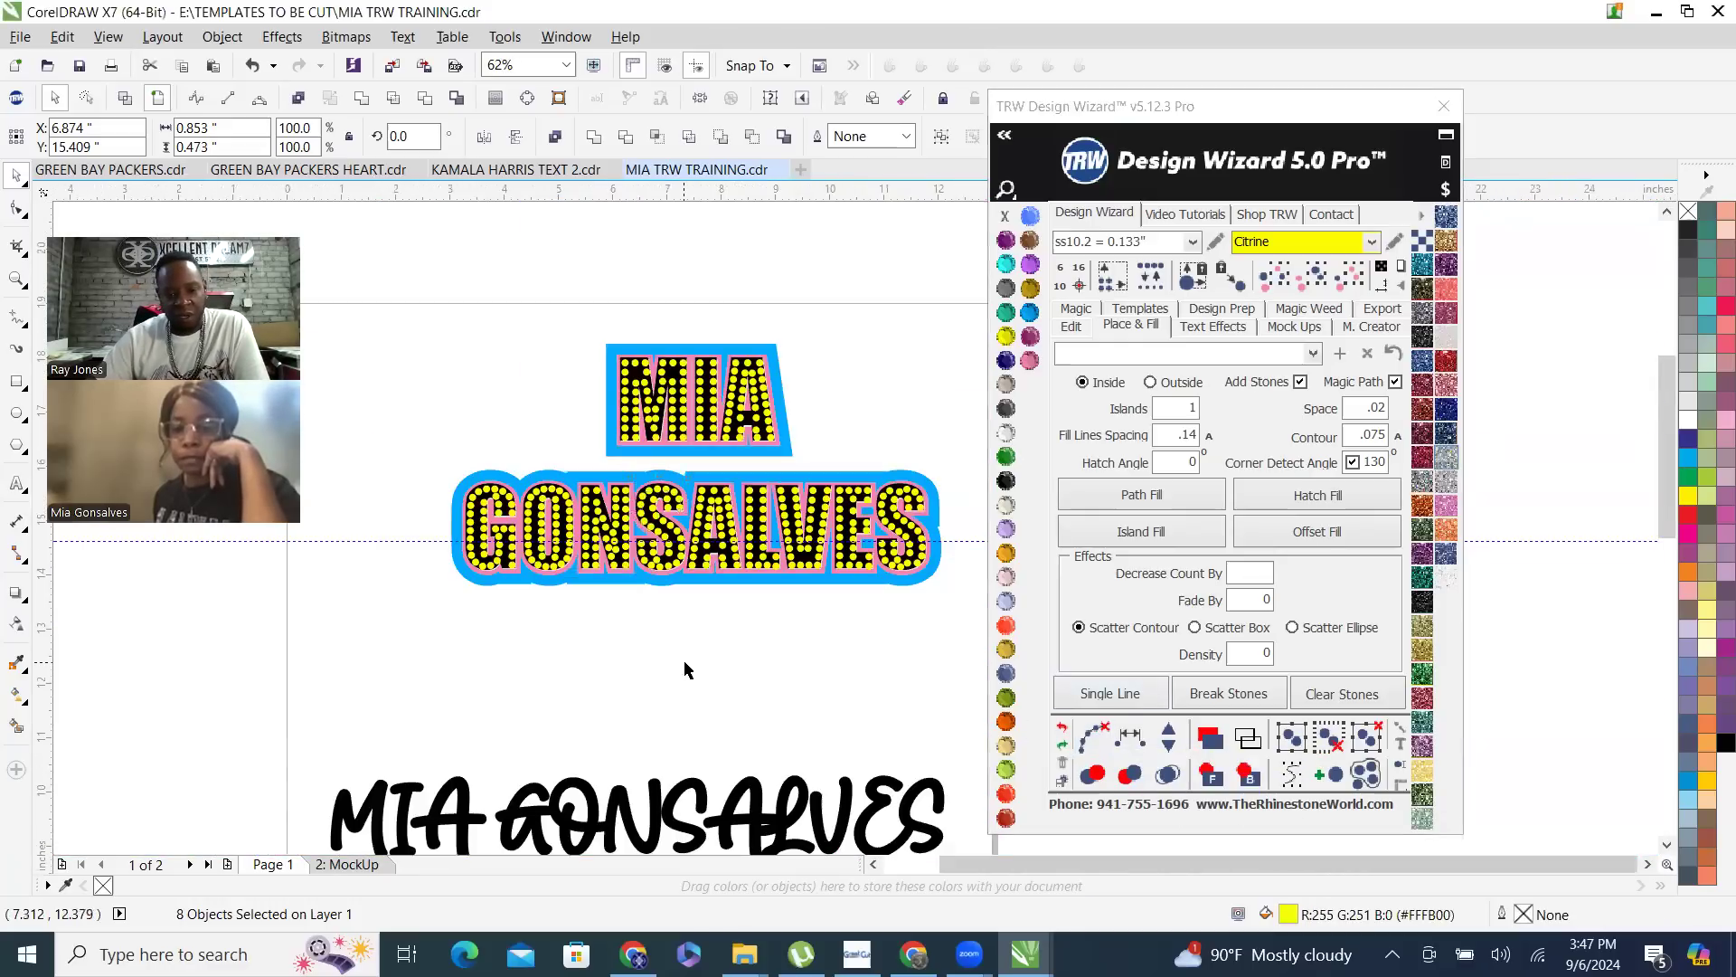
# - Move the inward-set stone on the bottom curve of the last S to about X 11.478, Y 14.166 inches
pyautogui.scroll(3, 938, 539)
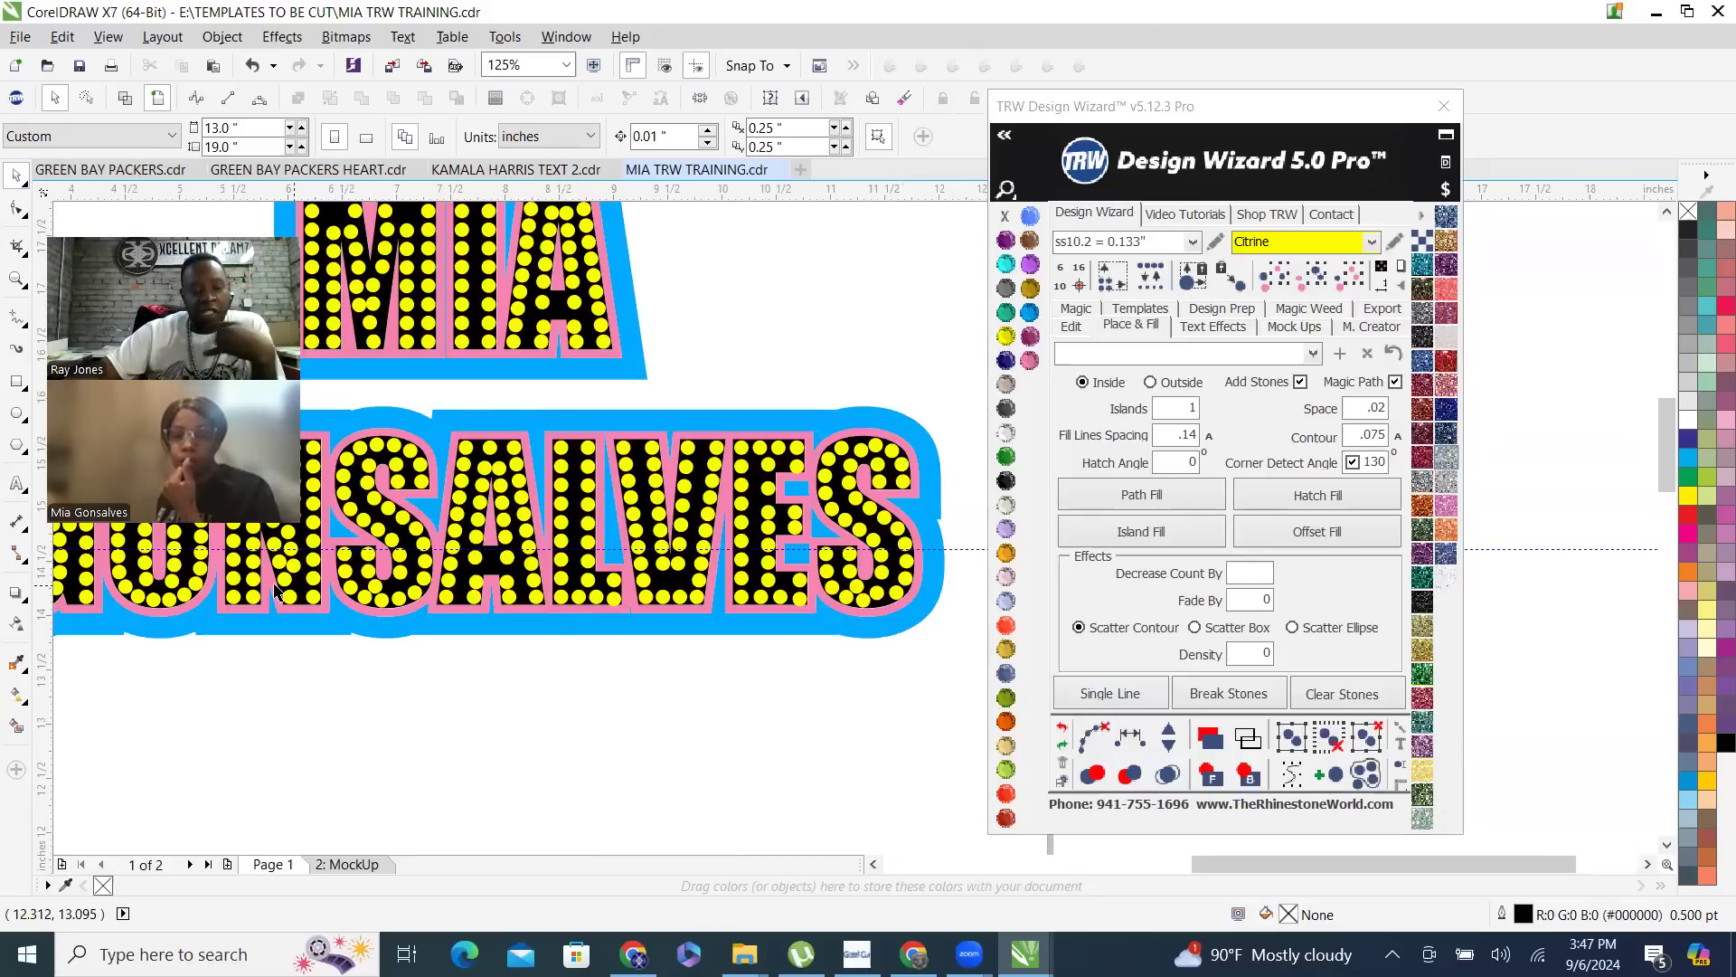
pyautogui.scroll(2, 362, 579)
pyautogui.scroll(-2, 361, 579)
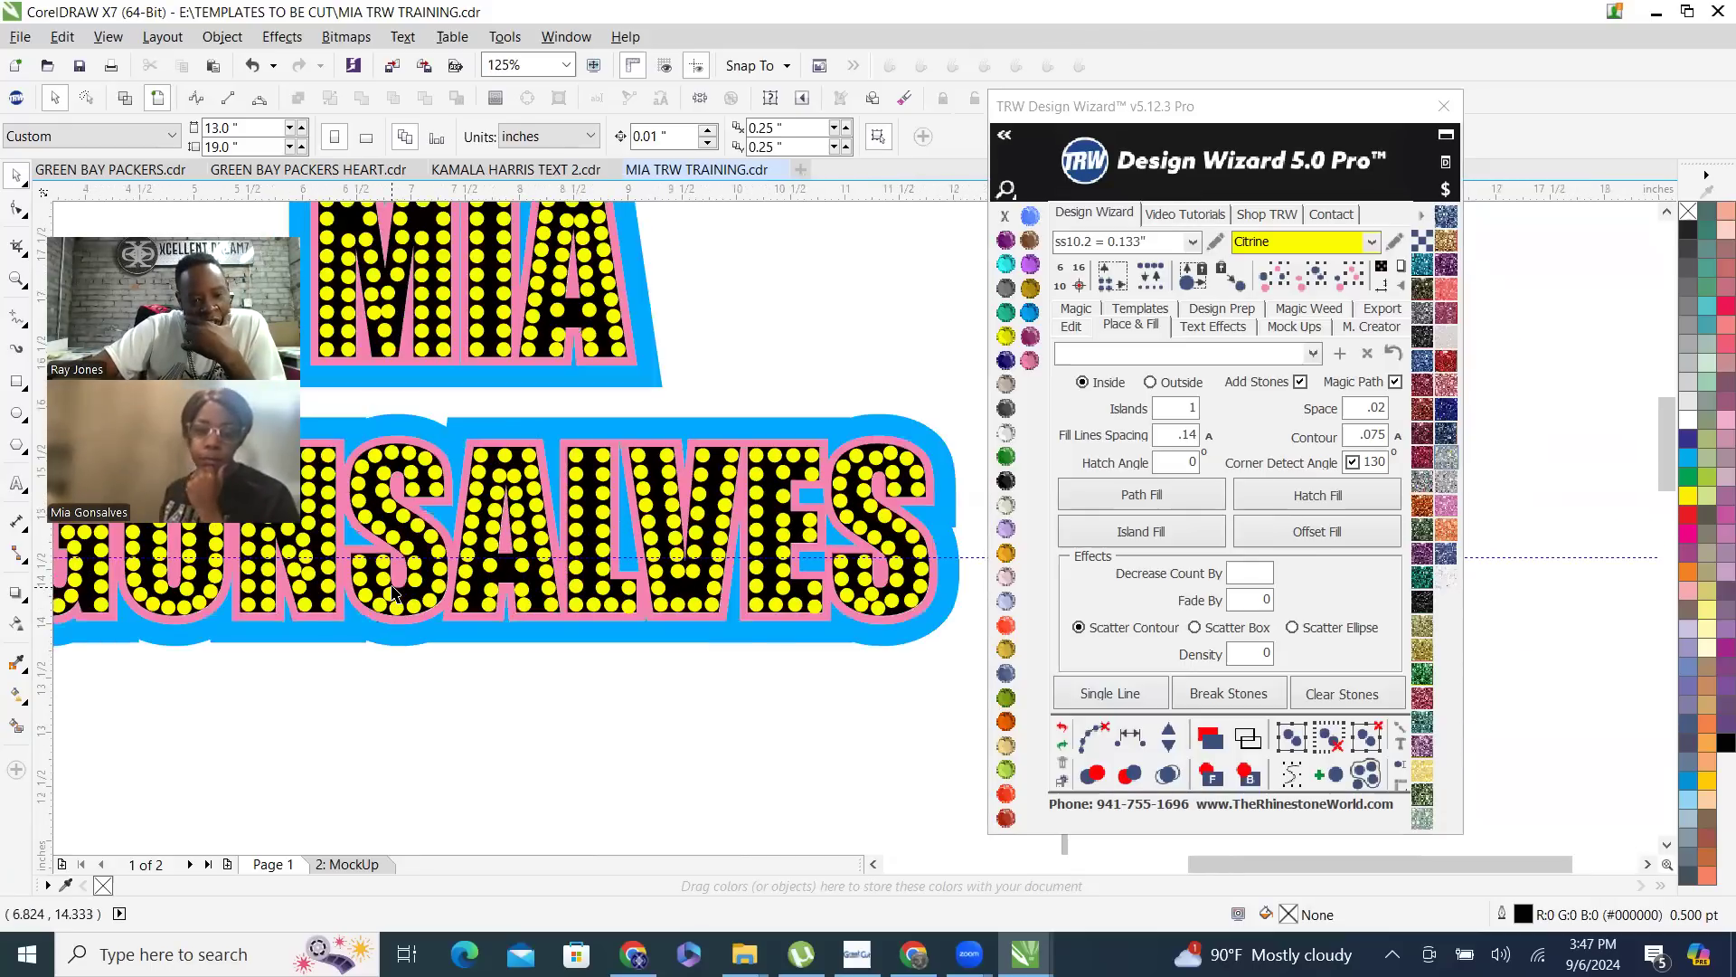
pyautogui.click(891, 603)
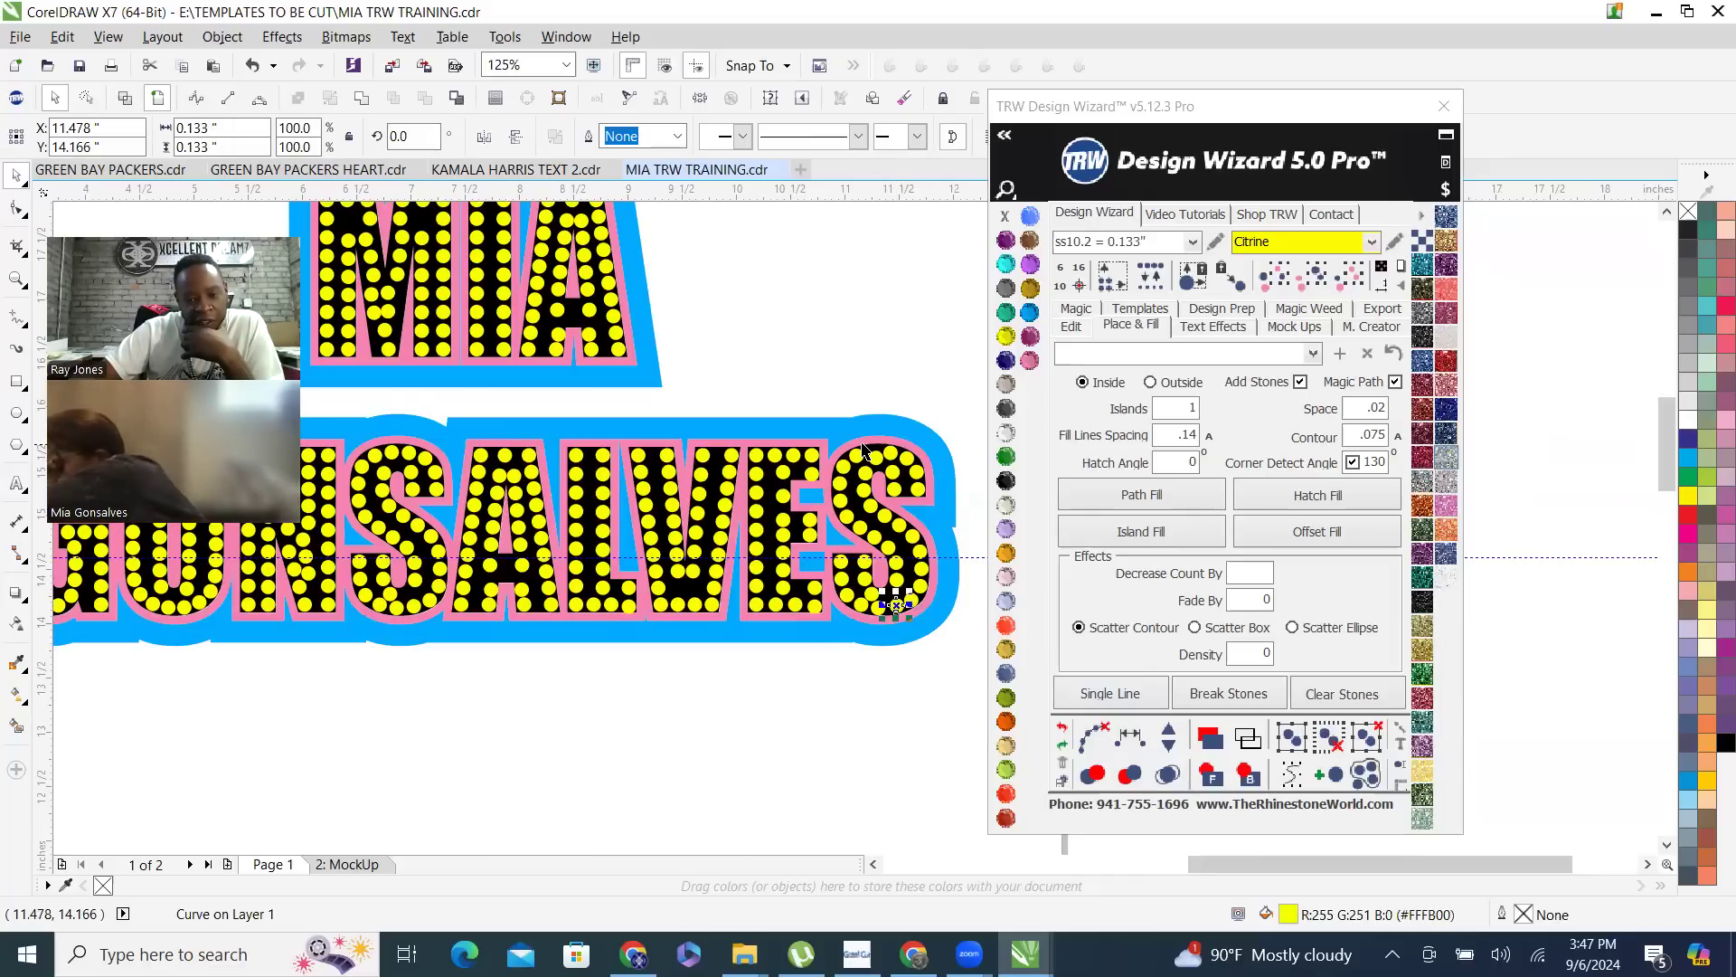
# - Move the inward-set stone at the top of the last S outward to about X 11.262, Y 15.583 inches
pyautogui.scroll(3, 901, 423)
pyautogui.scroll(2, 858, 483)
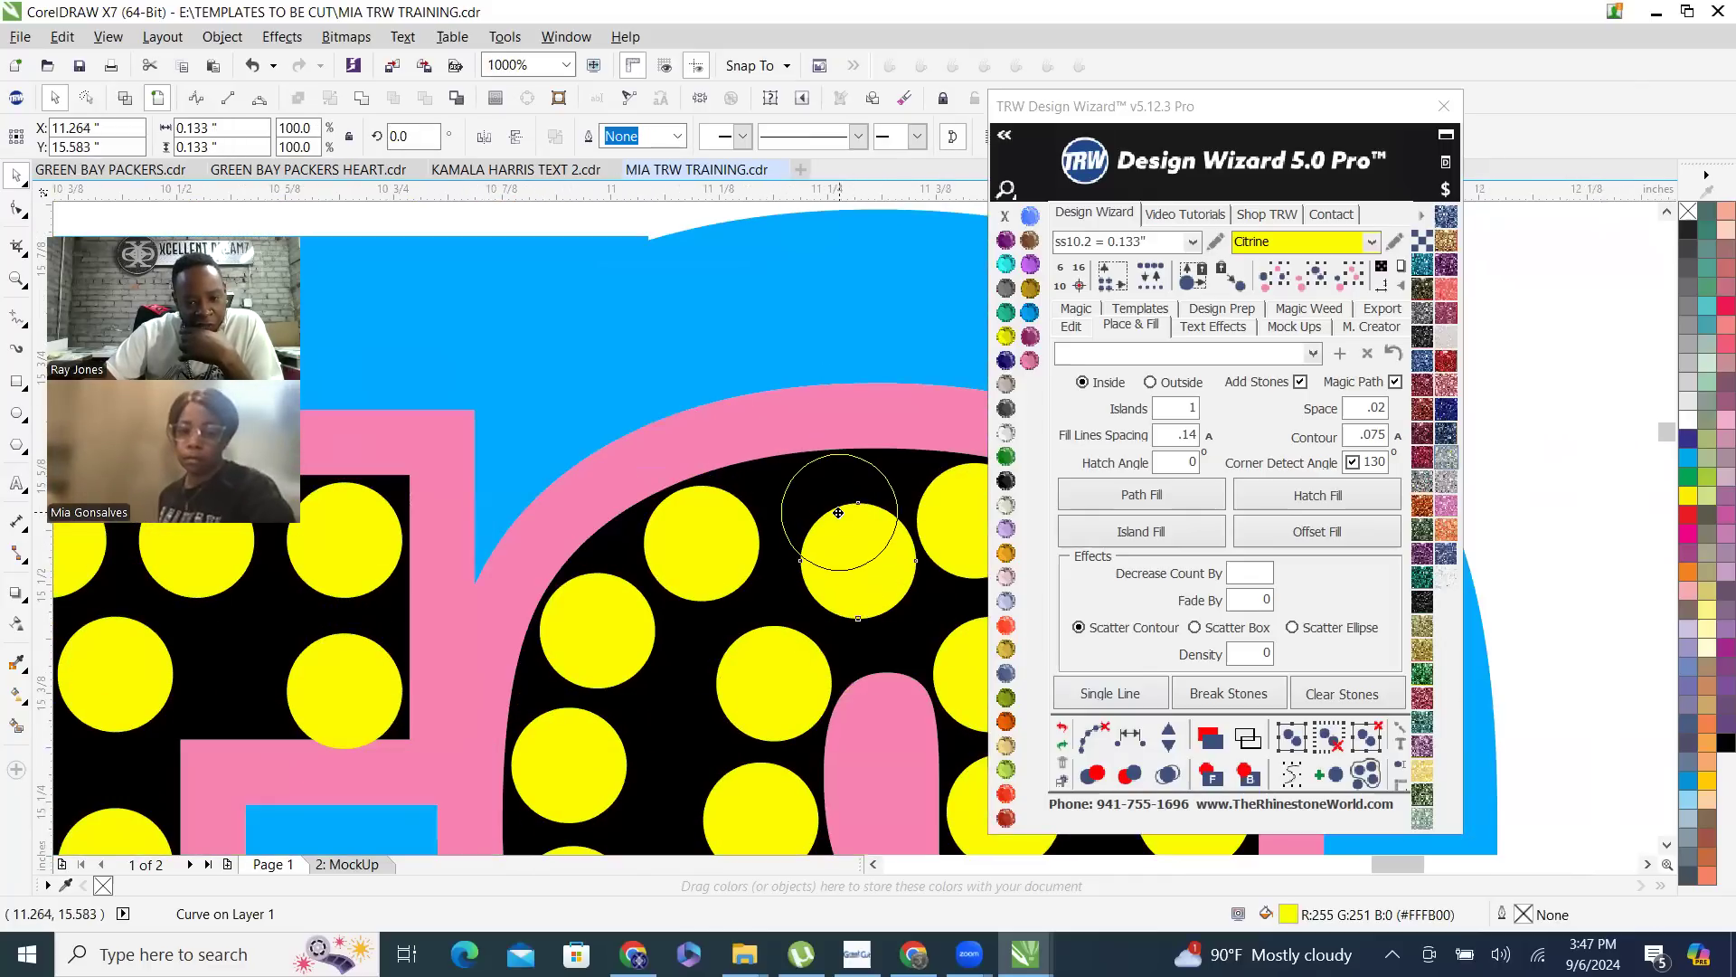
pyautogui.click(833, 495)
pyautogui.scroll(-2, 893, 449)
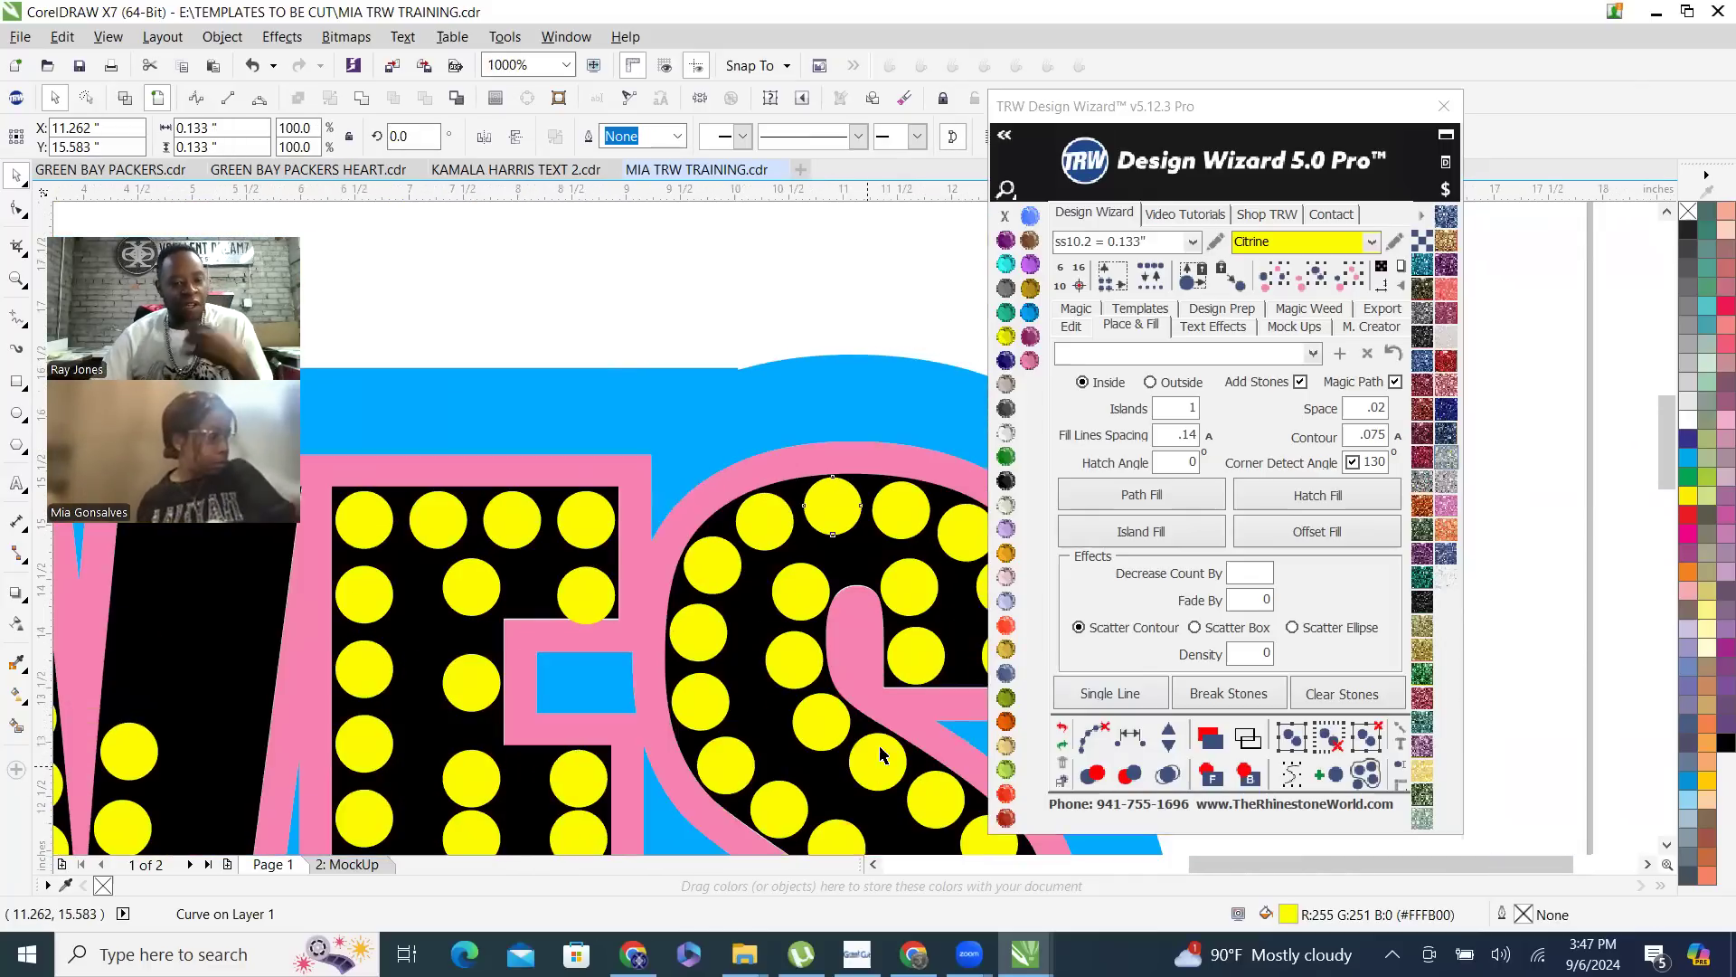
pyautogui.scroll(-2, 850, 711)
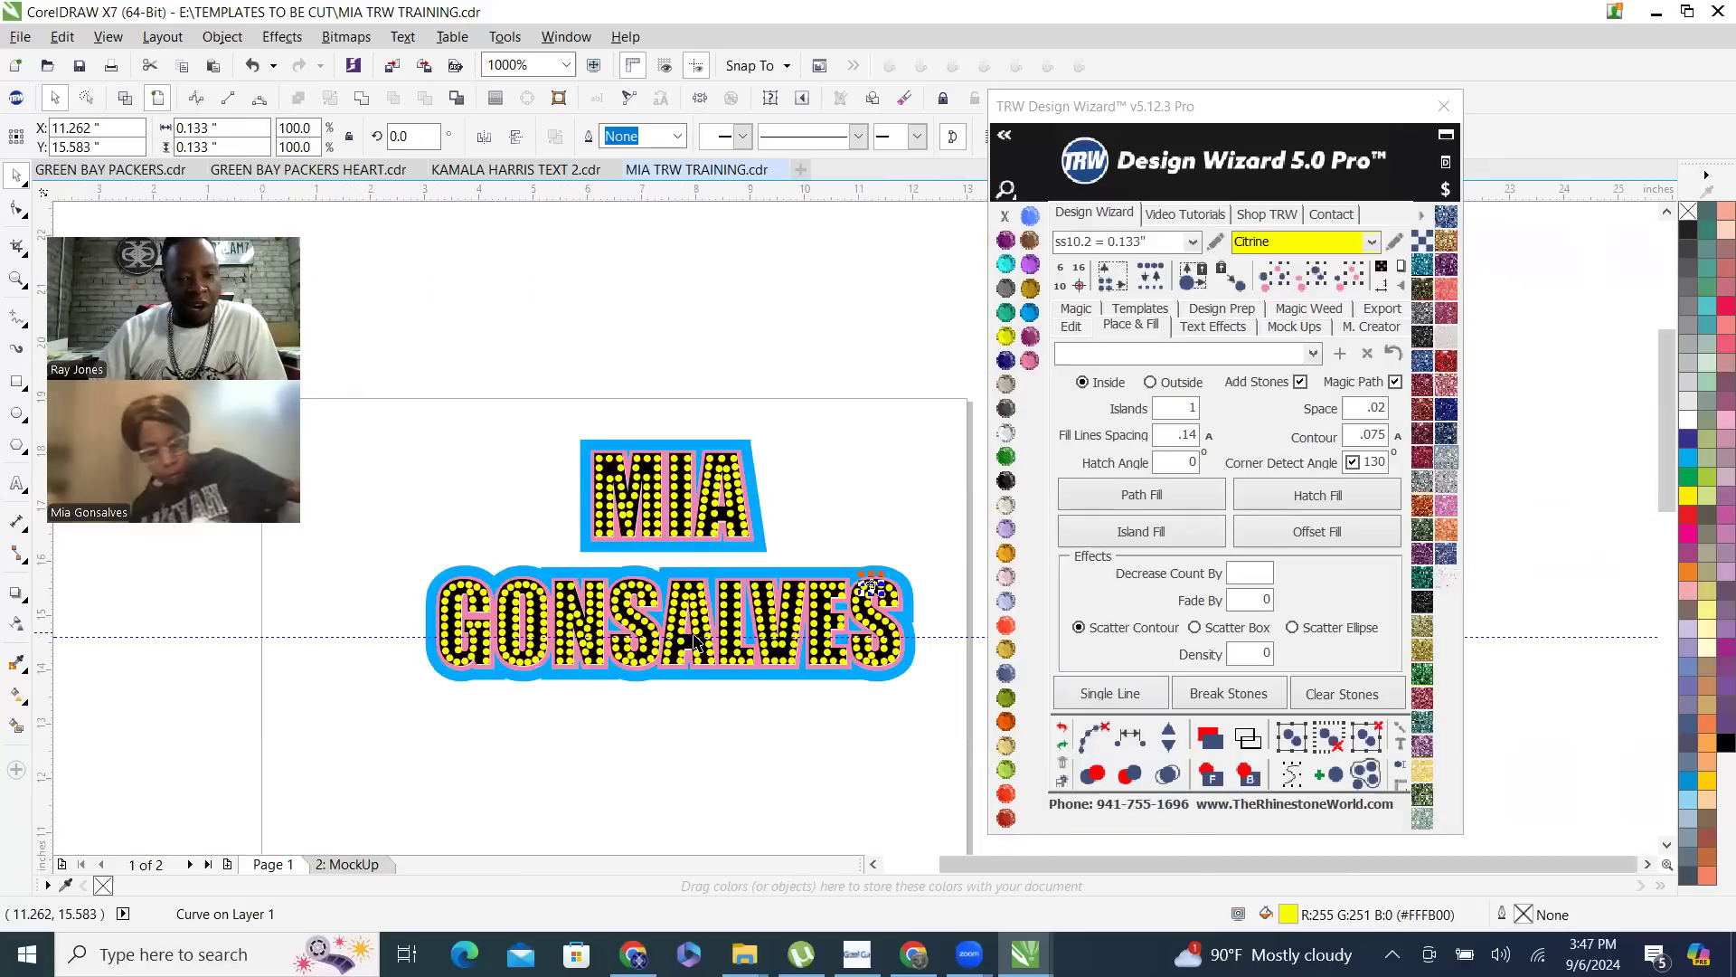
# - Try moving the stones selected from the first S to the empty area below the lower name line
pyautogui.scroll(2, 910, 666)
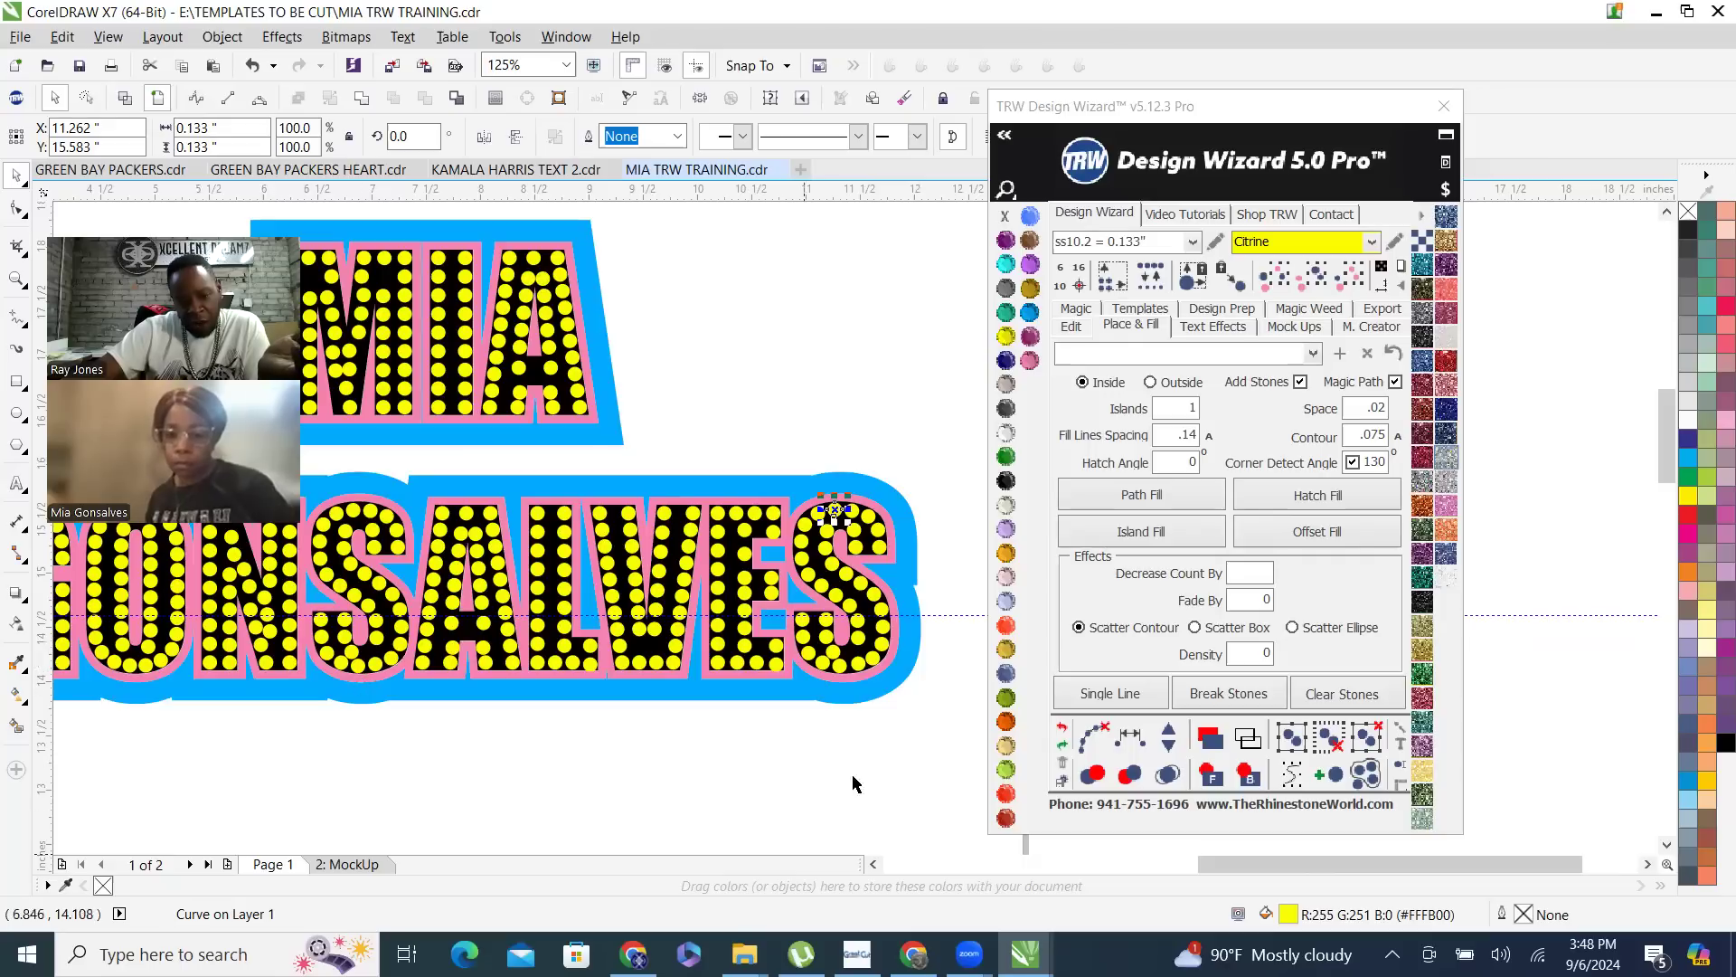
pyautogui.click(418, 462)
pyautogui.moveTo(398, 565); pyautogui.dragTo(289, 709)
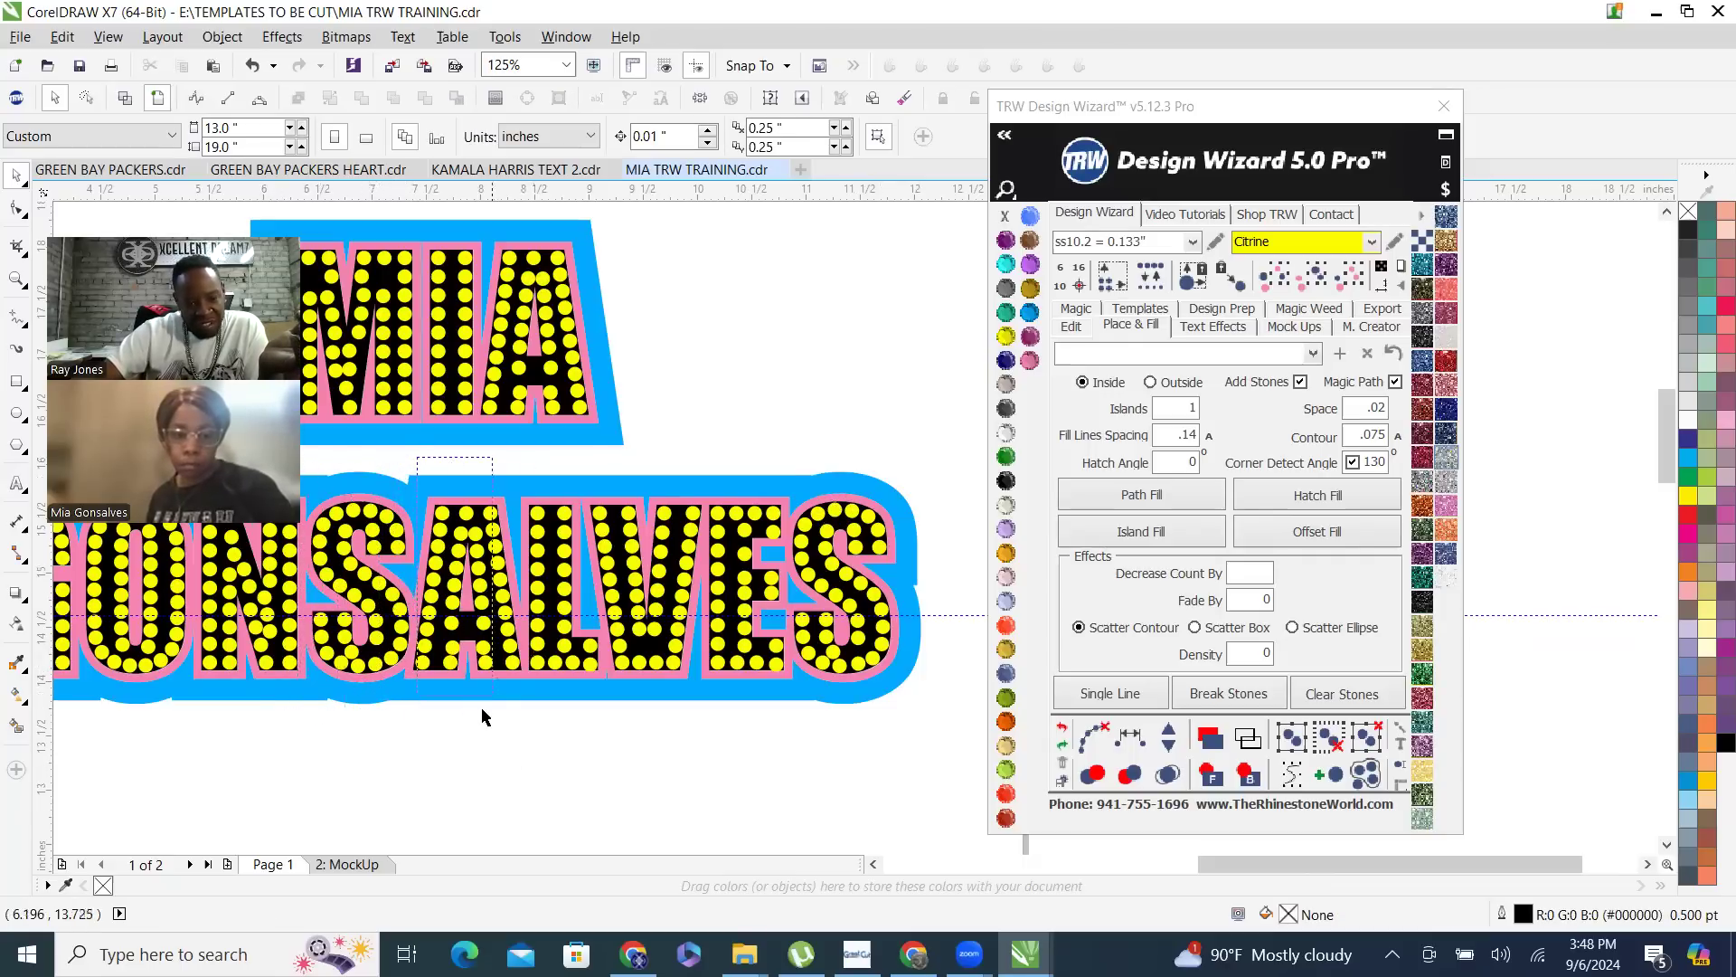
pyautogui.scroll(-3, 503, 760)
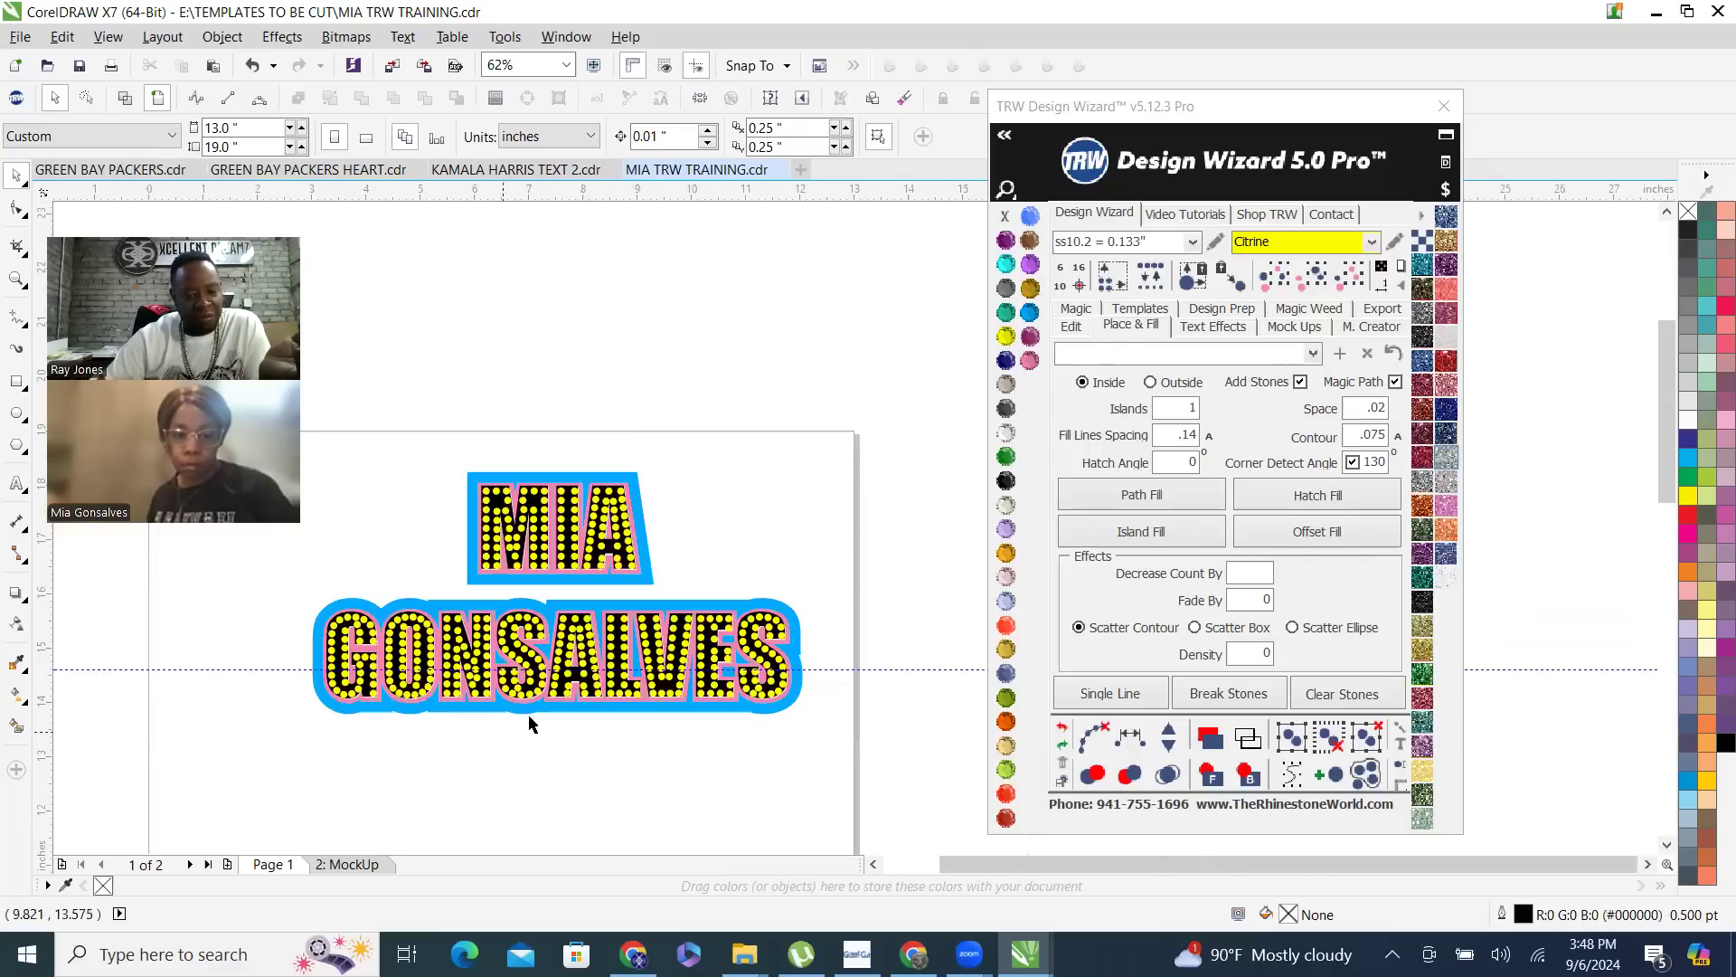
pyautogui.scroll(3, 524, 728)
pyautogui.moveTo(476, 732); pyautogui.dragTo(573, 638)
pyautogui.moveTo(555, 577); pyautogui.dragTo(560, 493)
pyautogui.moveTo(567, 555); pyautogui.dragTo(565, 506)
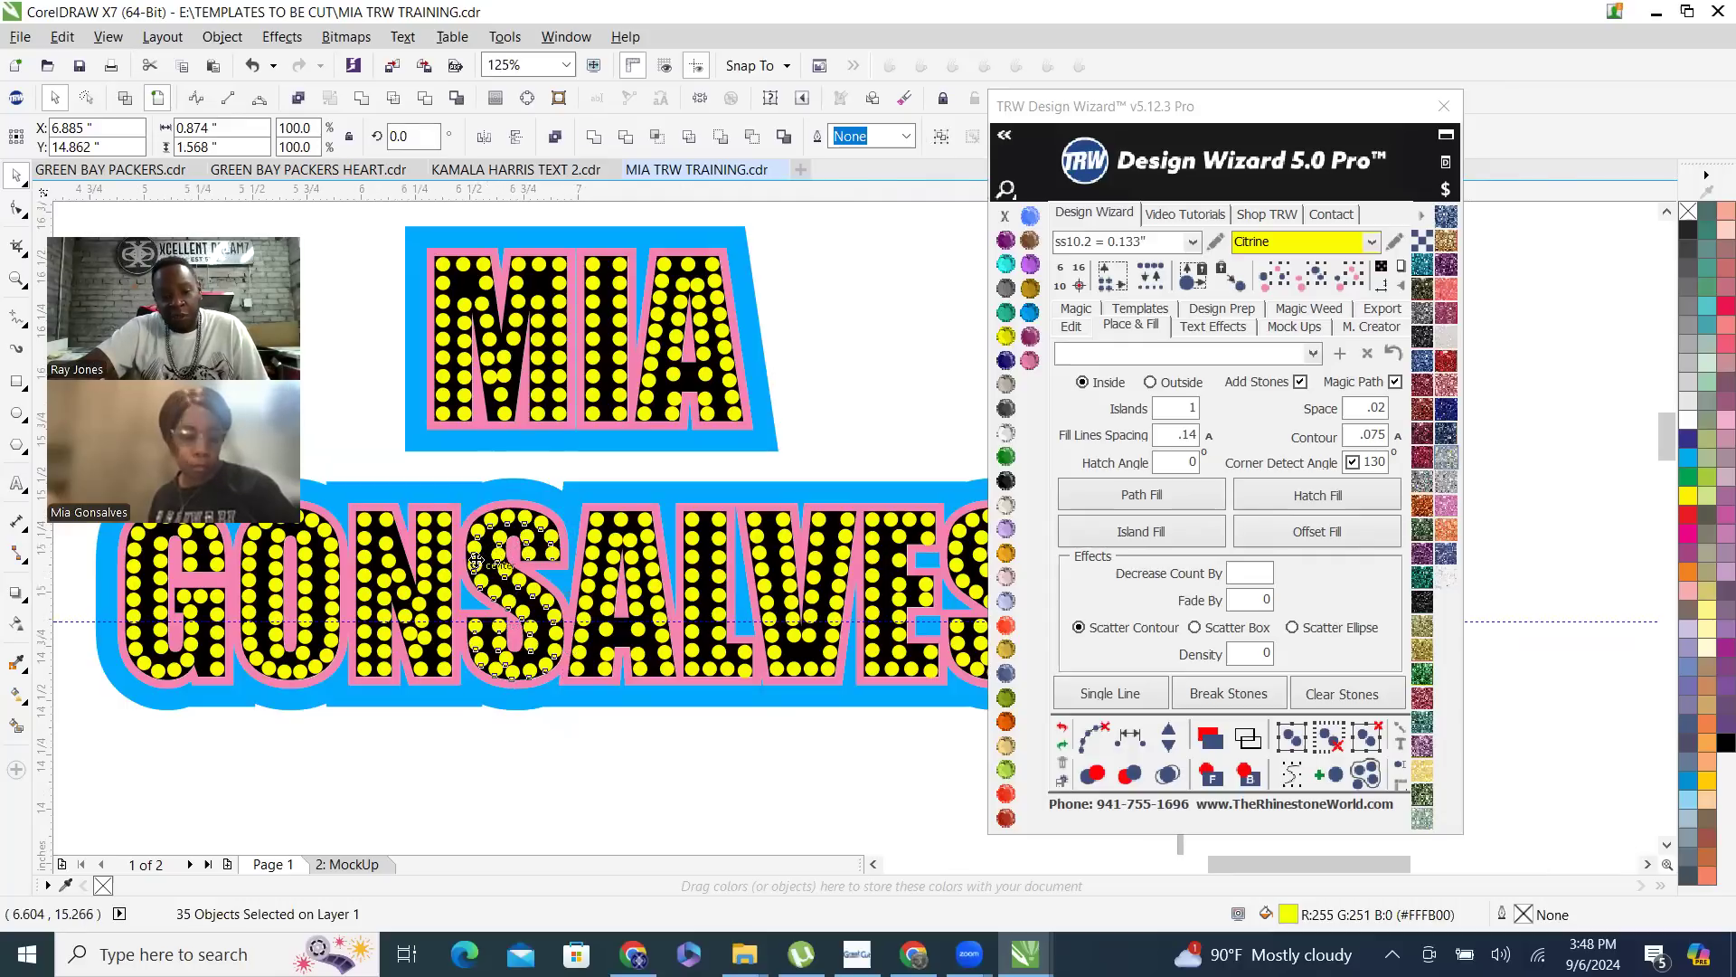
pyautogui.scroll(1, 477, 539)
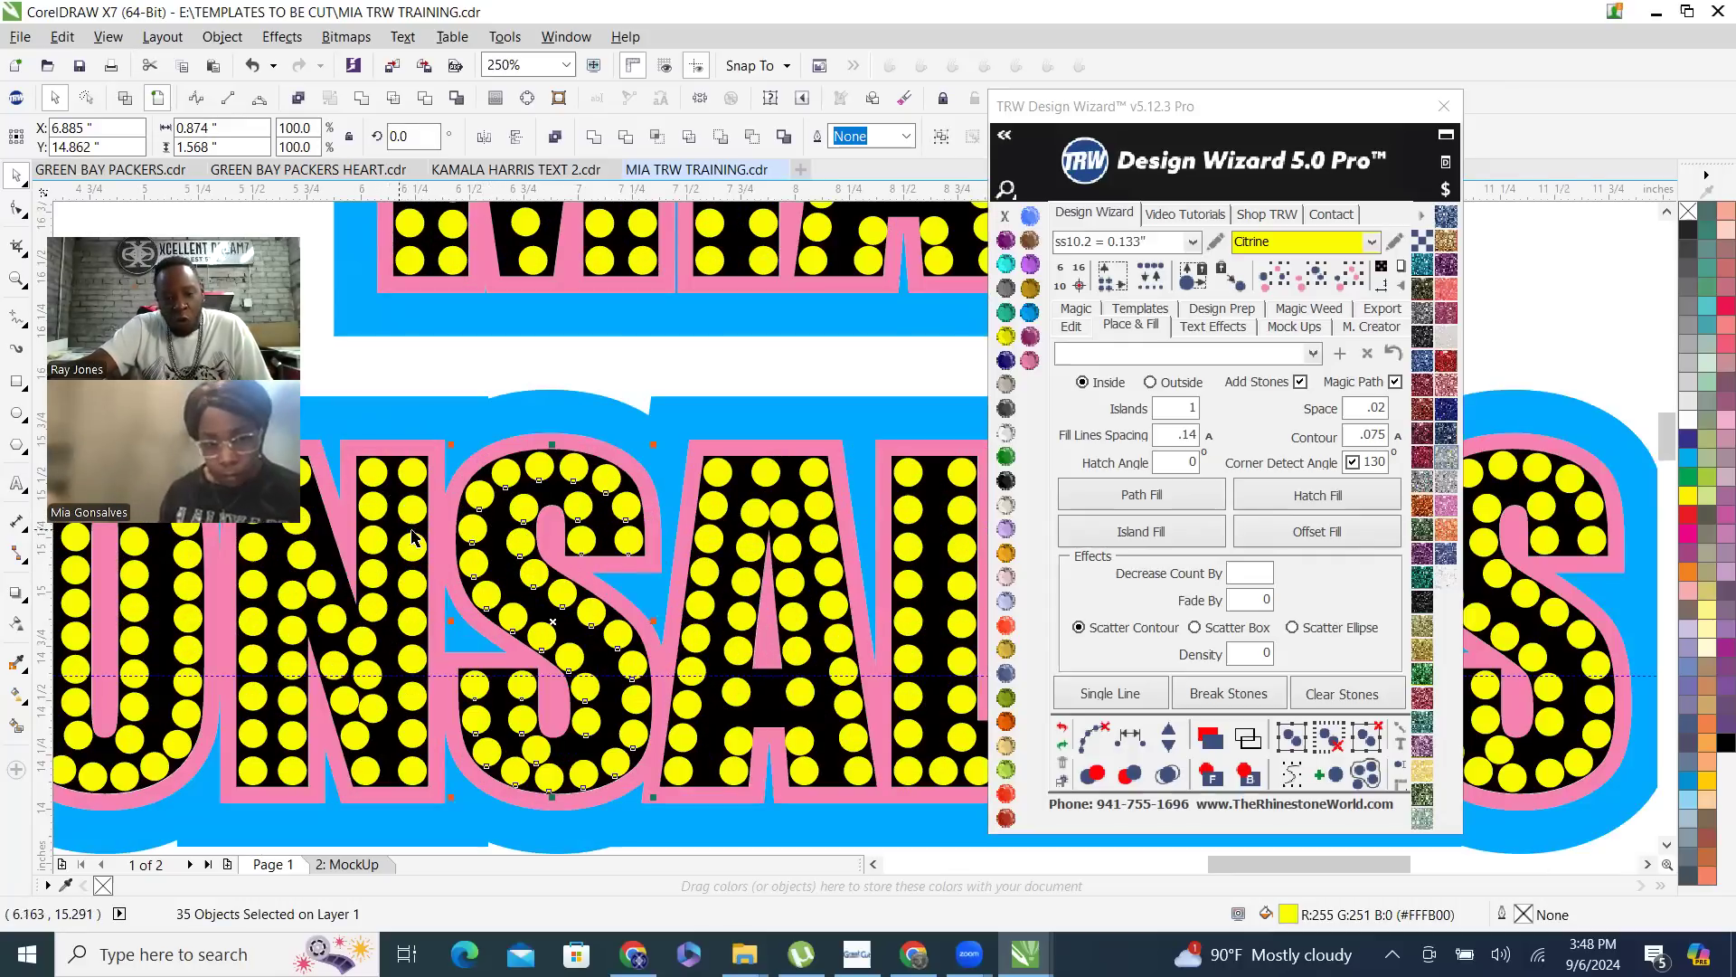
pyautogui.scroll(-1, 449, 572)
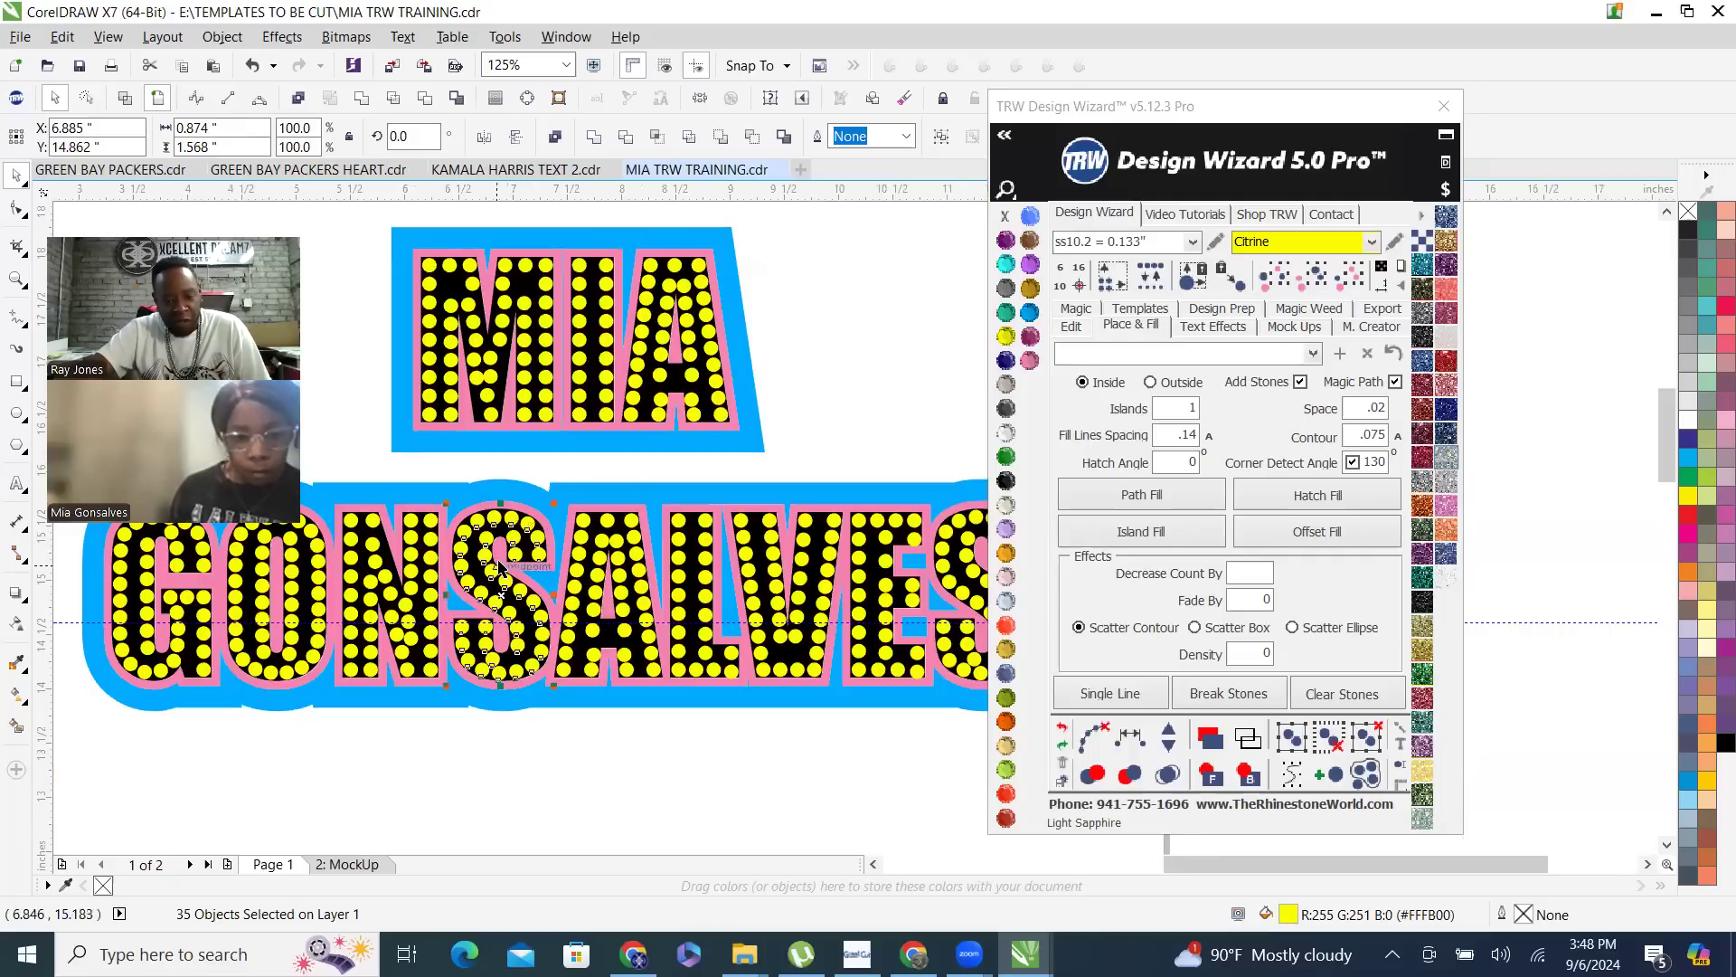
pyautogui.scroll(-1, 502, 579)
pyautogui.moveTo(502, 580); pyautogui.dragTo(522, 726)
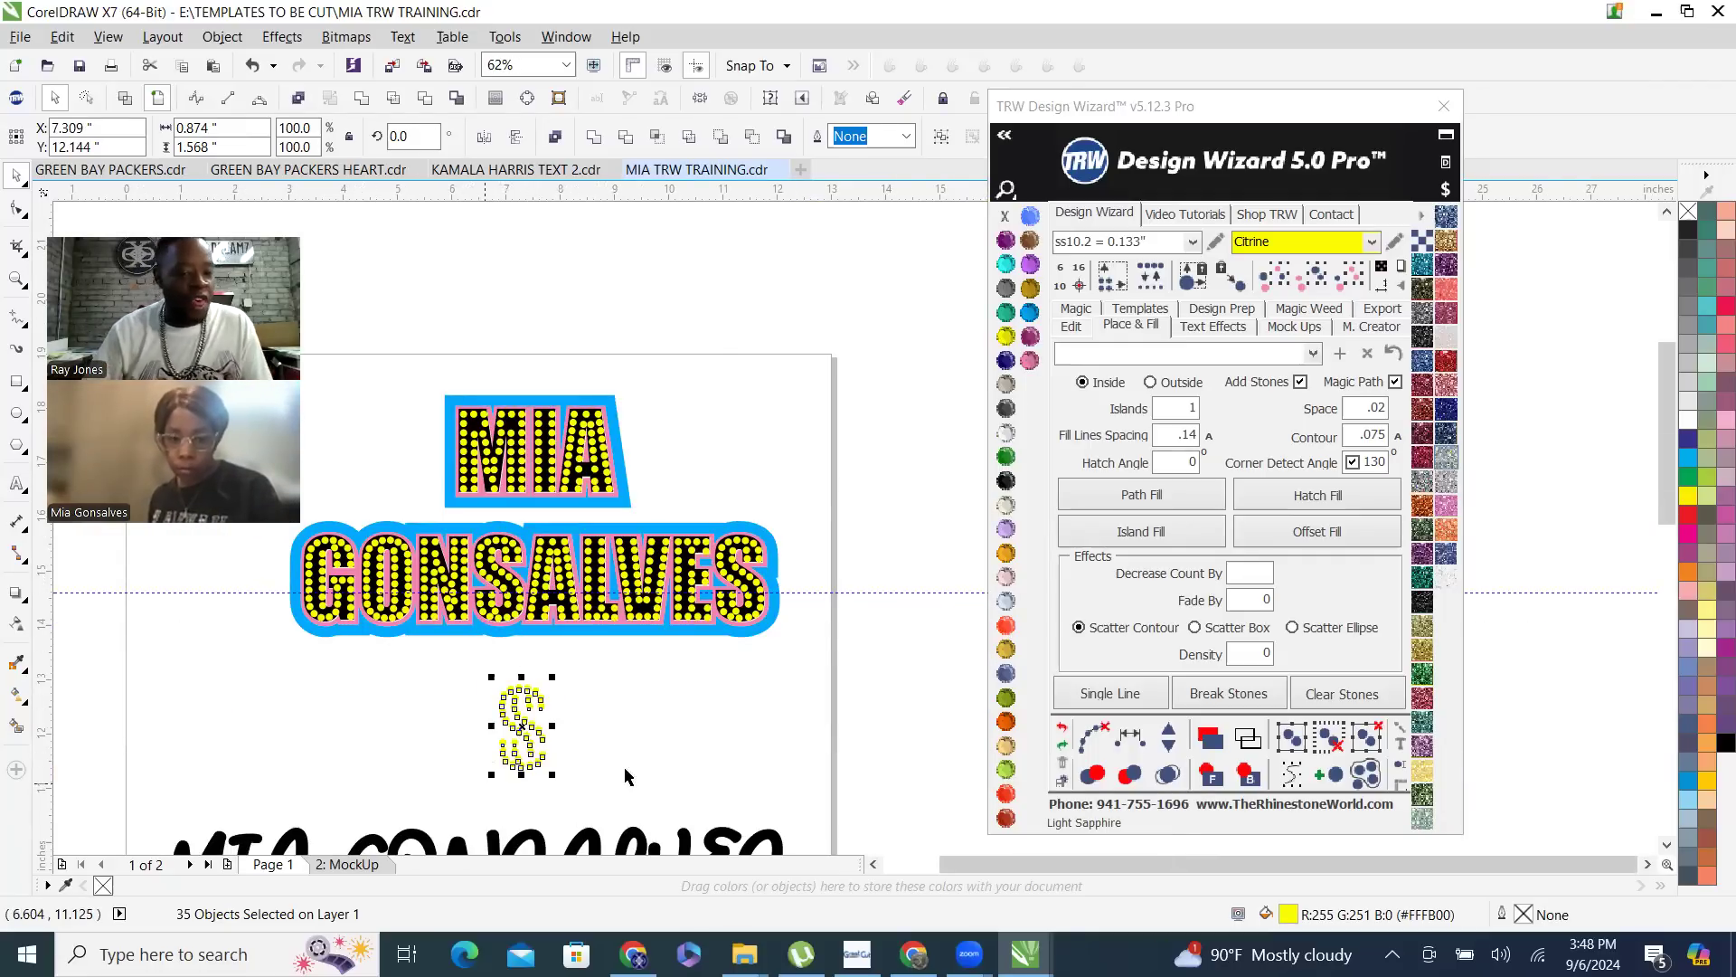
pyautogui.hotkey('ctrl', 'z')
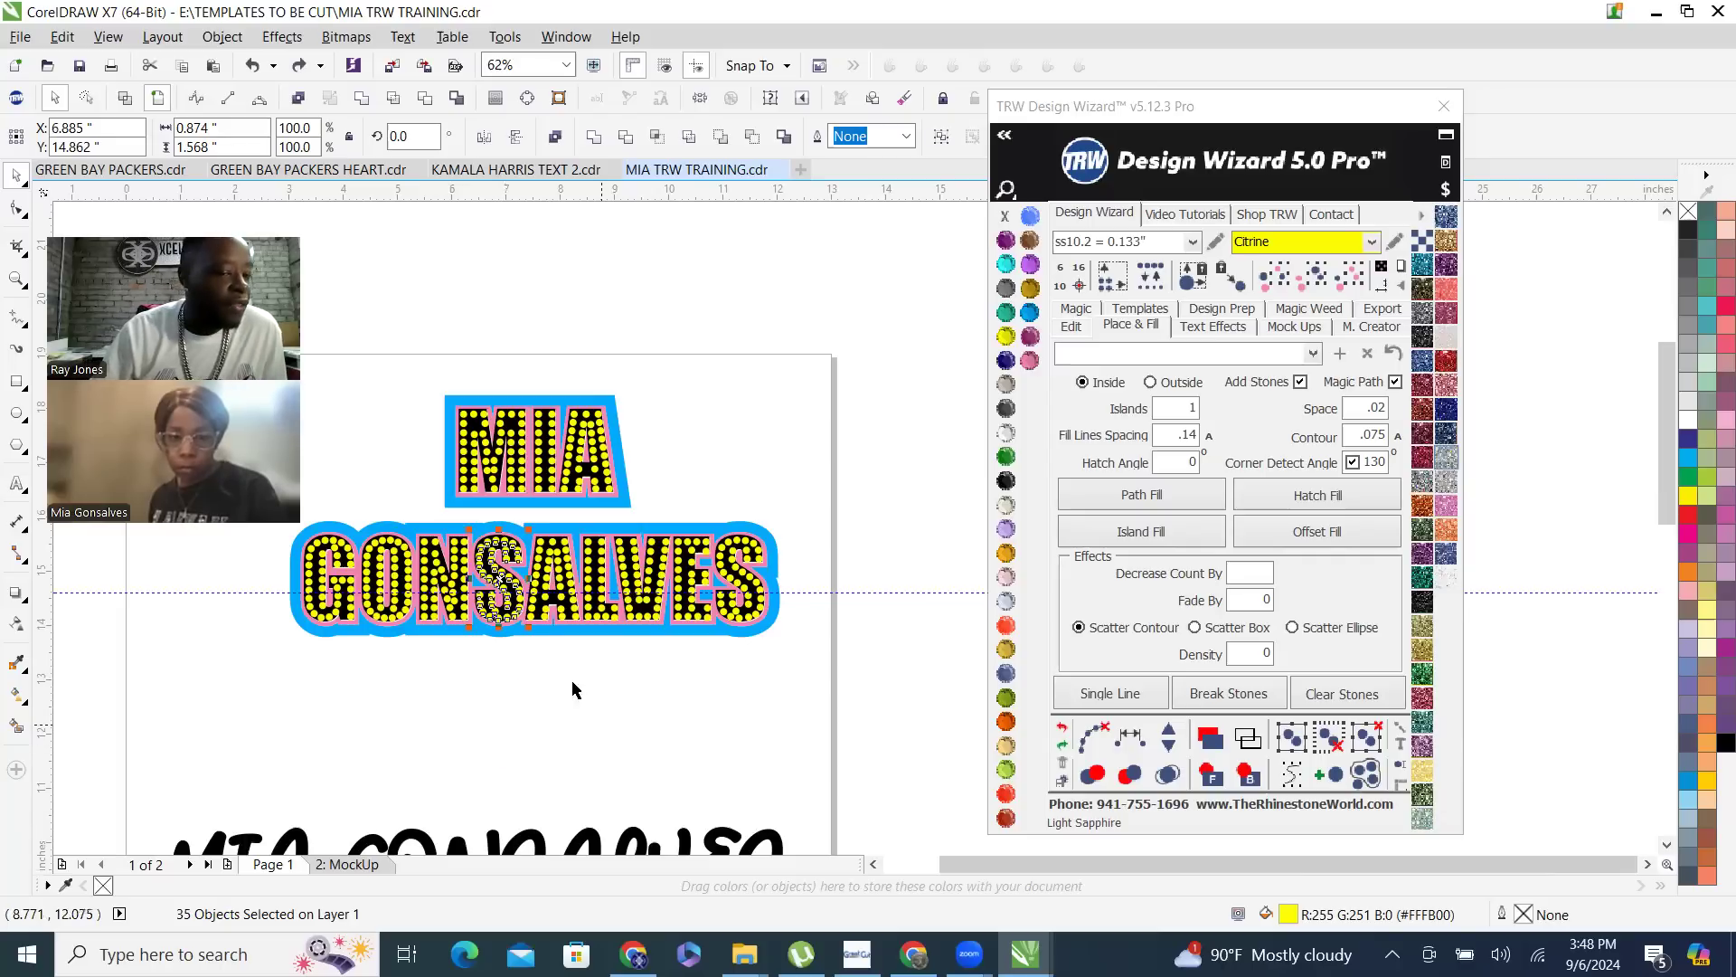
pyautogui.press('Escape')
# - Try again to lift the first S's complete stone set out of its letter and place it just below the lettering
pyautogui.scroll(2, 523, 622)
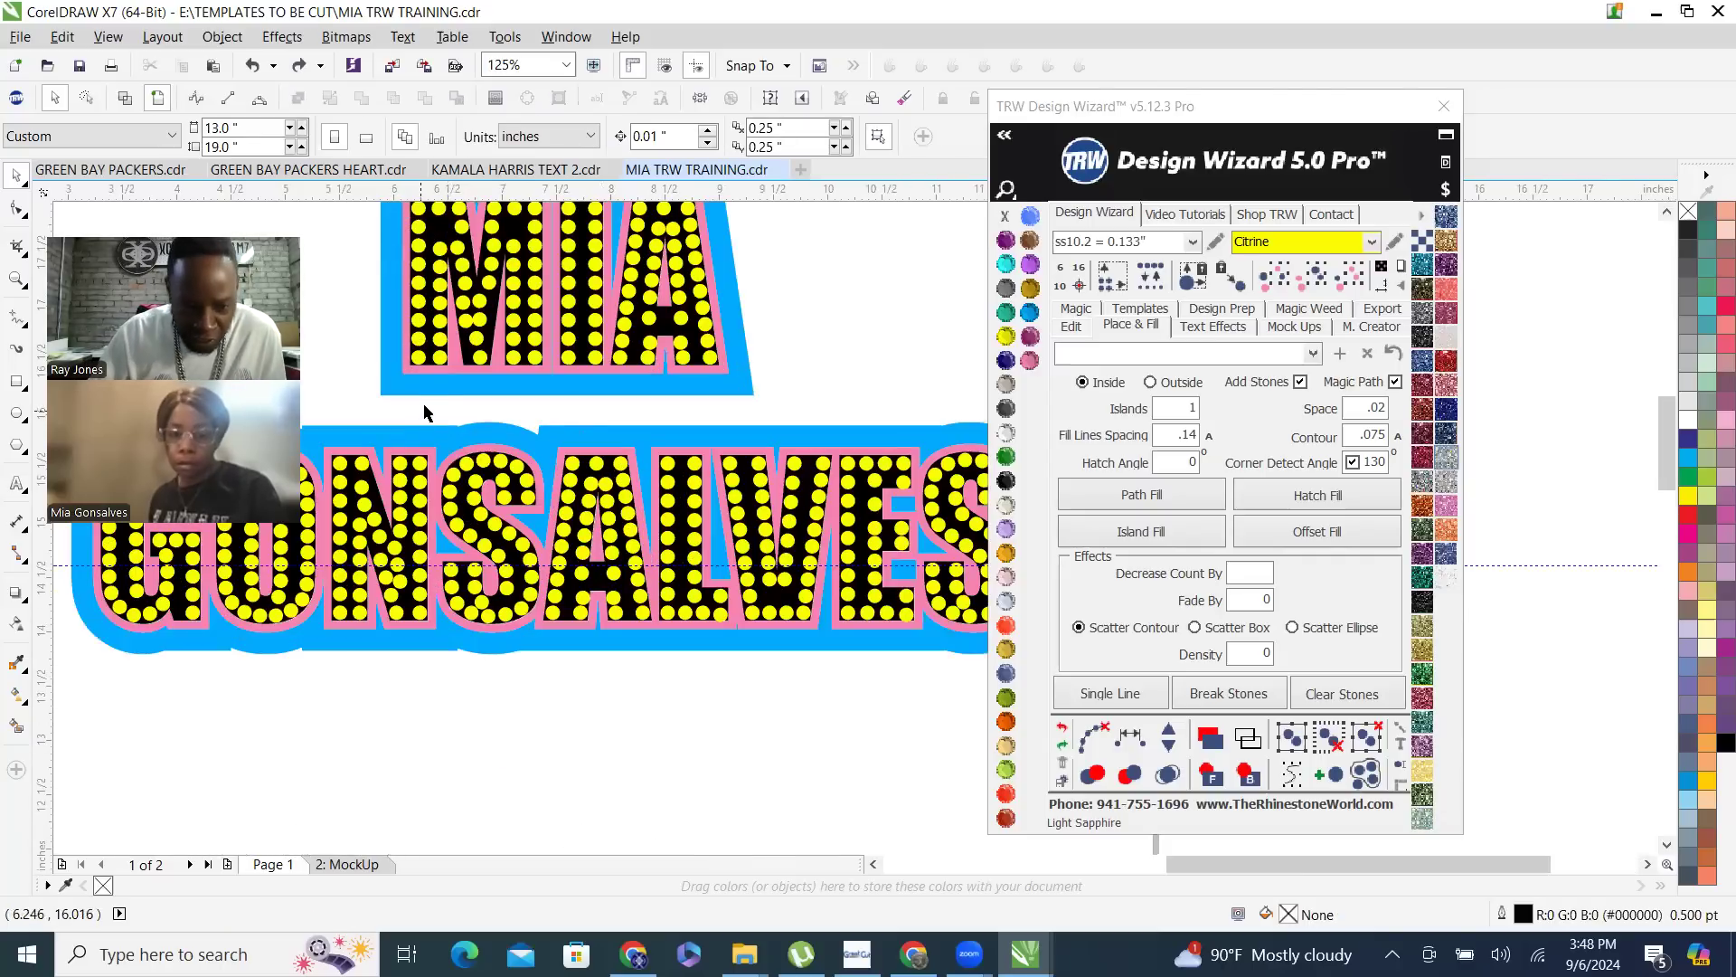
pyautogui.moveTo(431, 403); pyautogui.dragTo(500, 613)
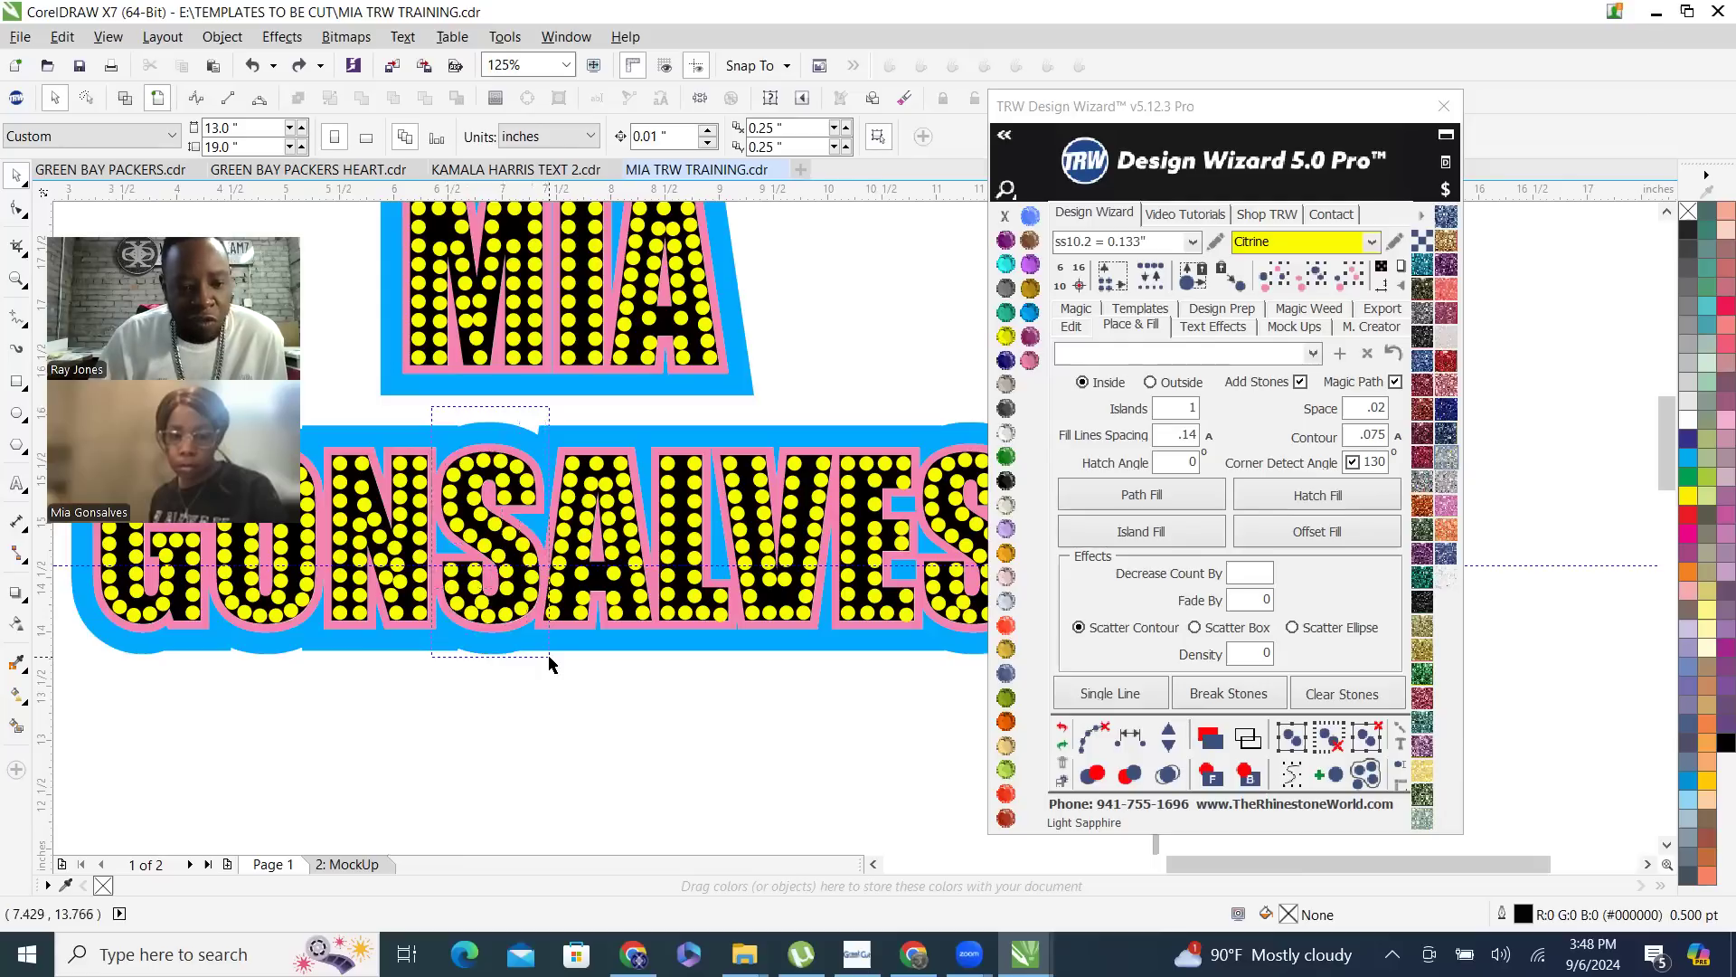
pyautogui.moveTo(551, 665); pyautogui.dragTo(551, 665)
pyautogui.moveTo(472, 502); pyautogui.dragTo(560, 729)
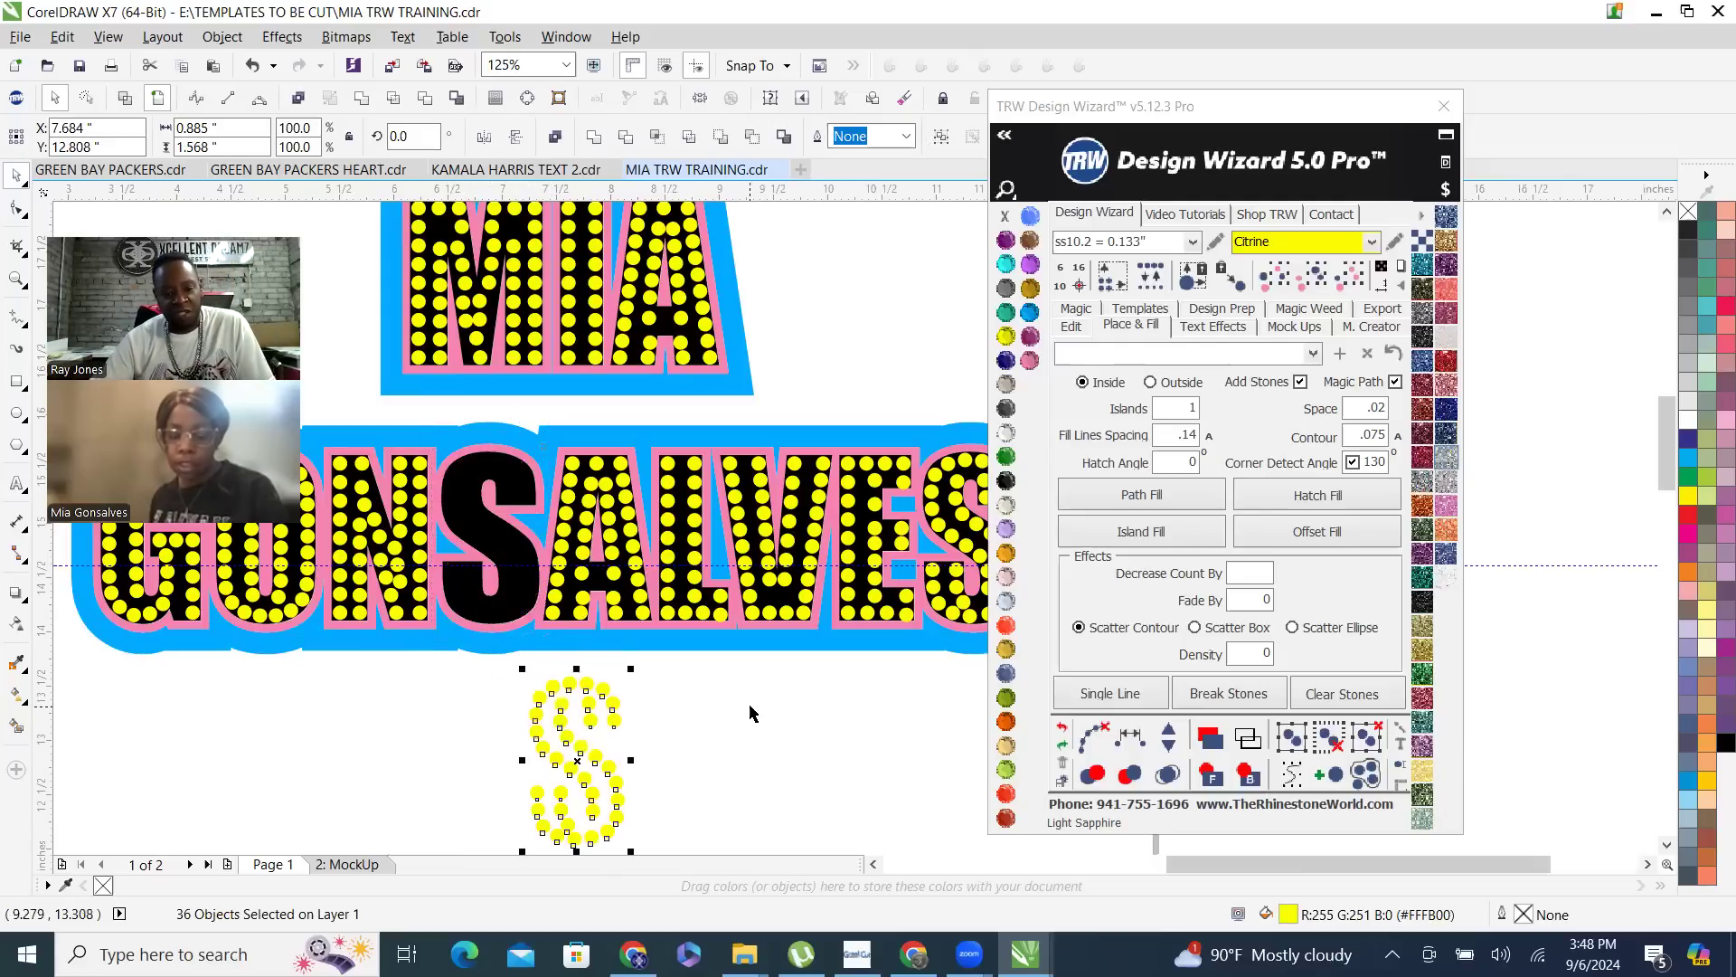
pyautogui.hotkey('ctrl', 'z')
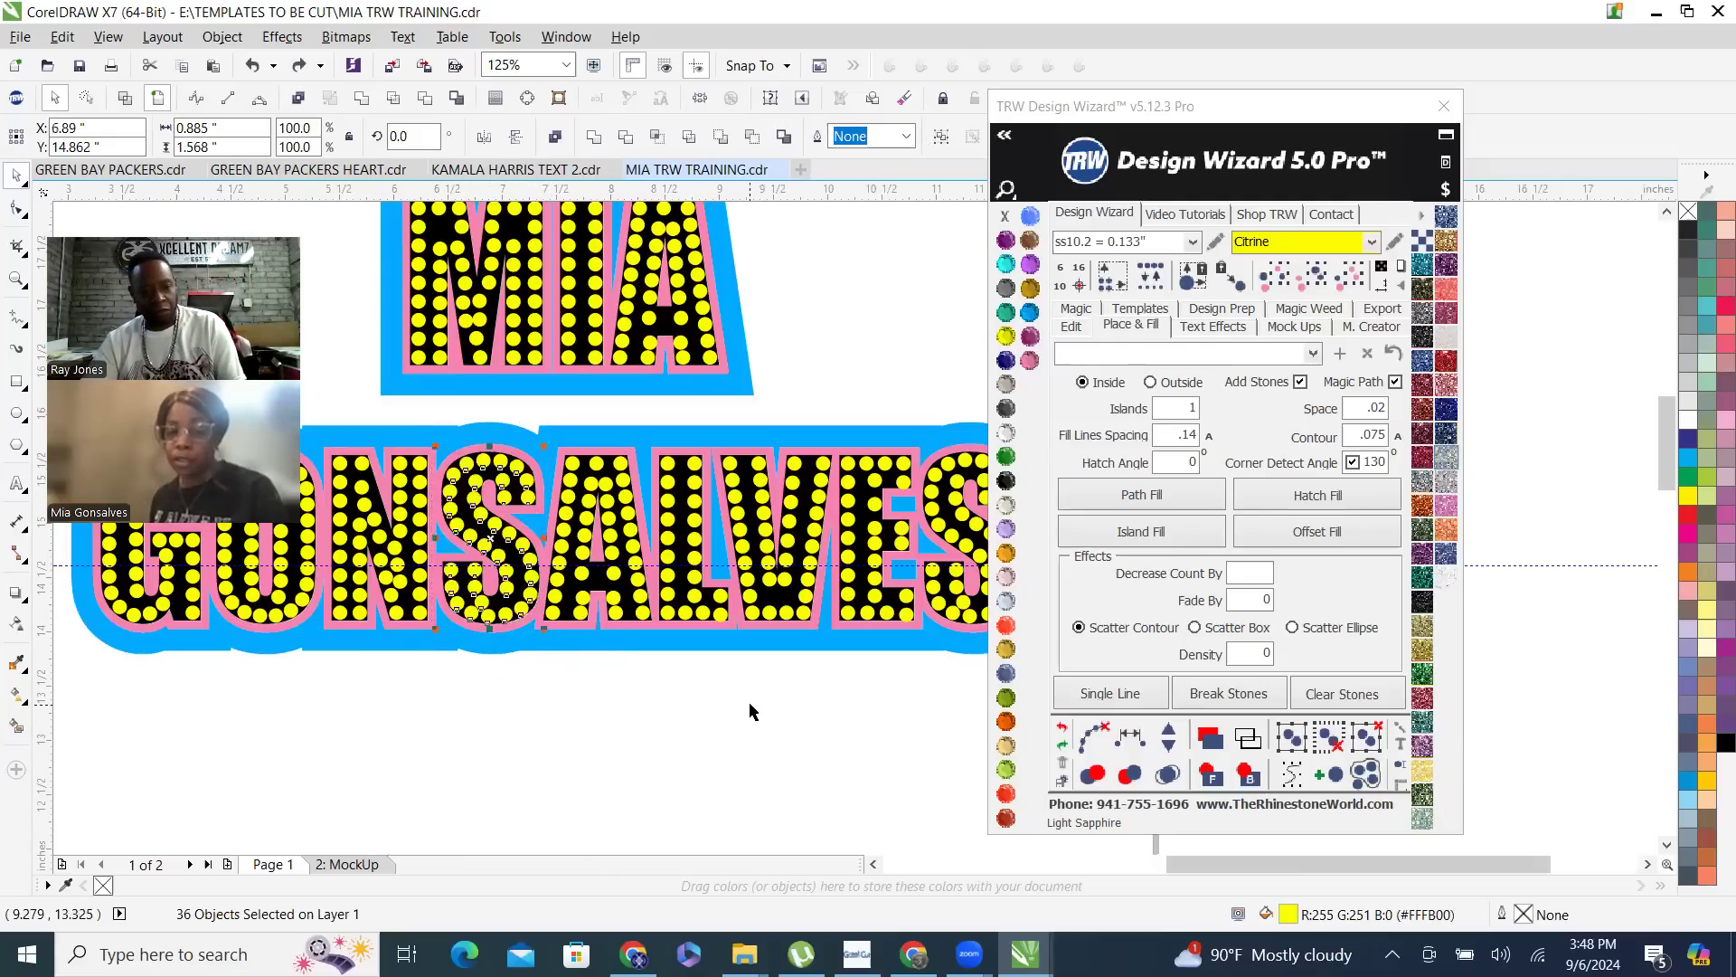
pyautogui.click(773, 373)
# - Try deleting the crowded stones in the lower V of the M one by one
pyautogui.scroll(-2, 738, 506)
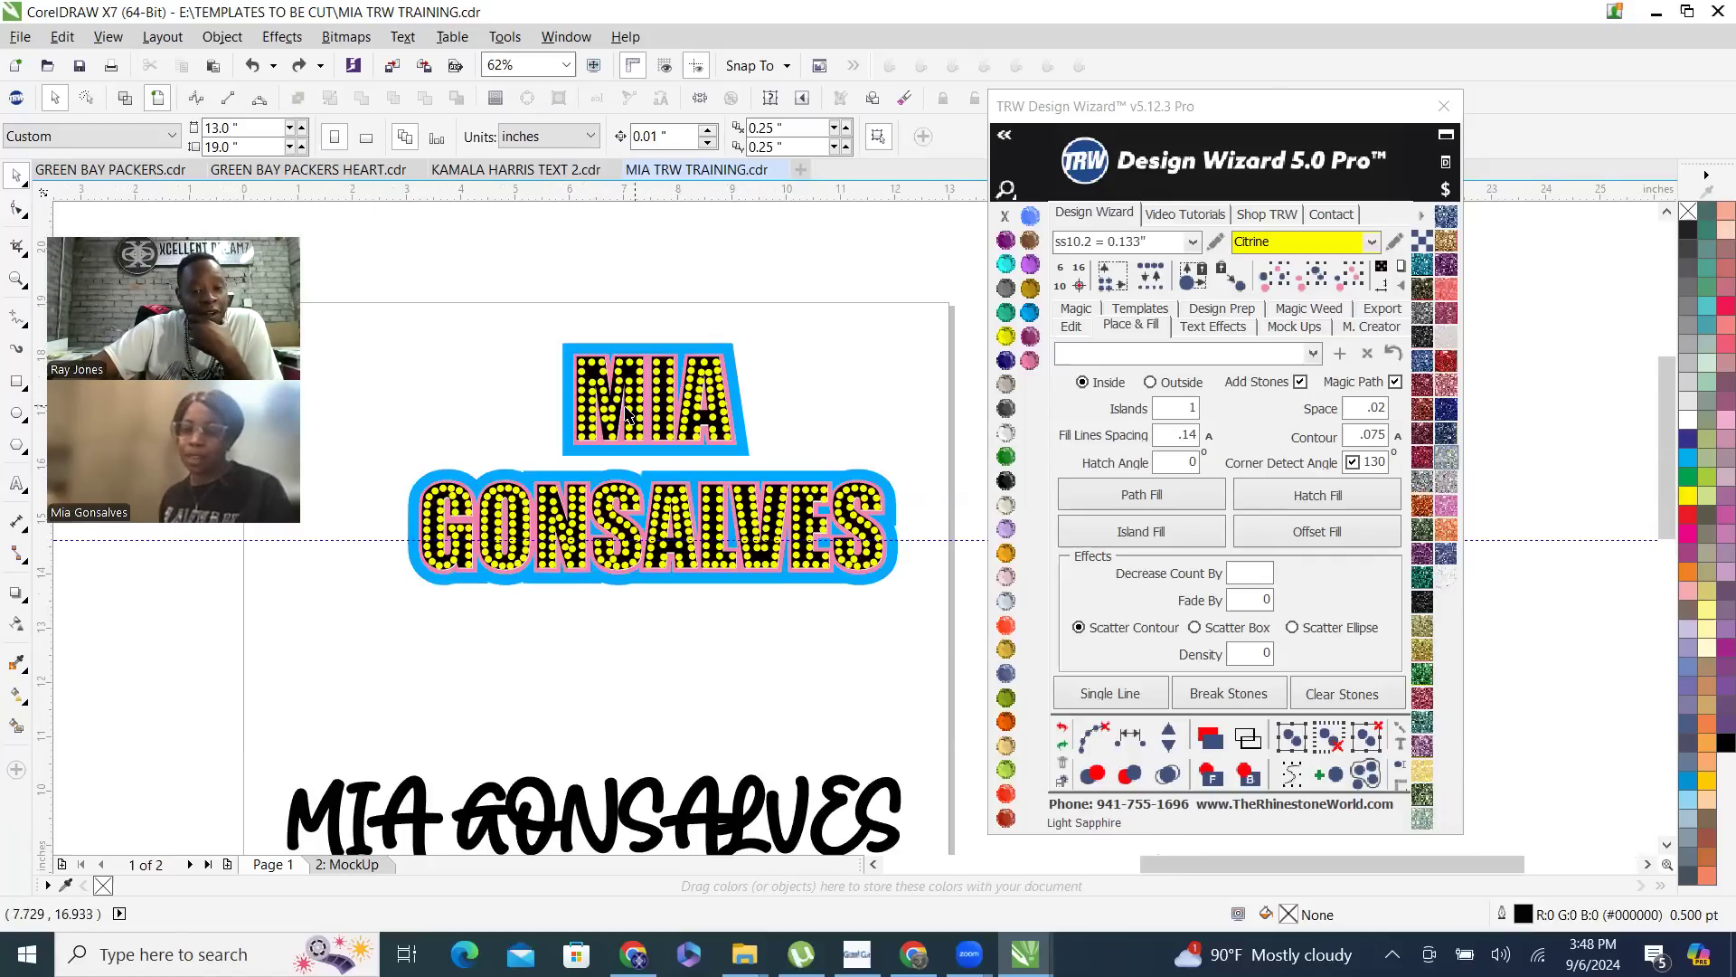
pyautogui.scroll(2, 624, 425)
pyautogui.scroll(1, 582, 484)
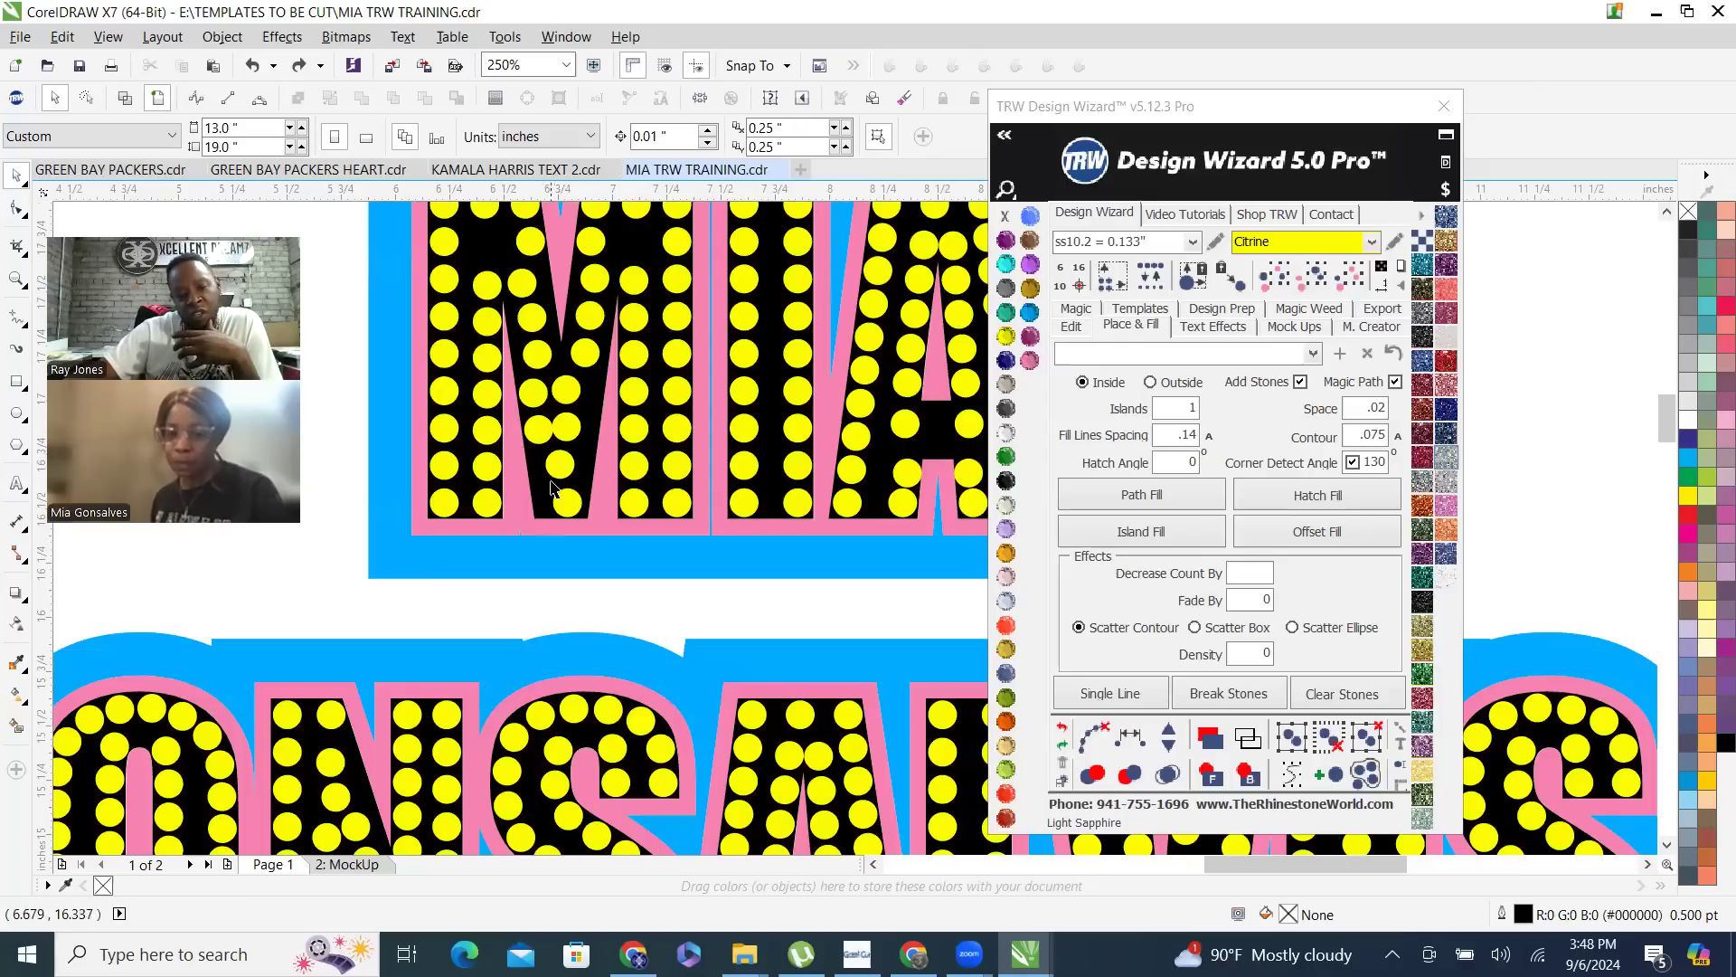
pyautogui.click(531, 395)
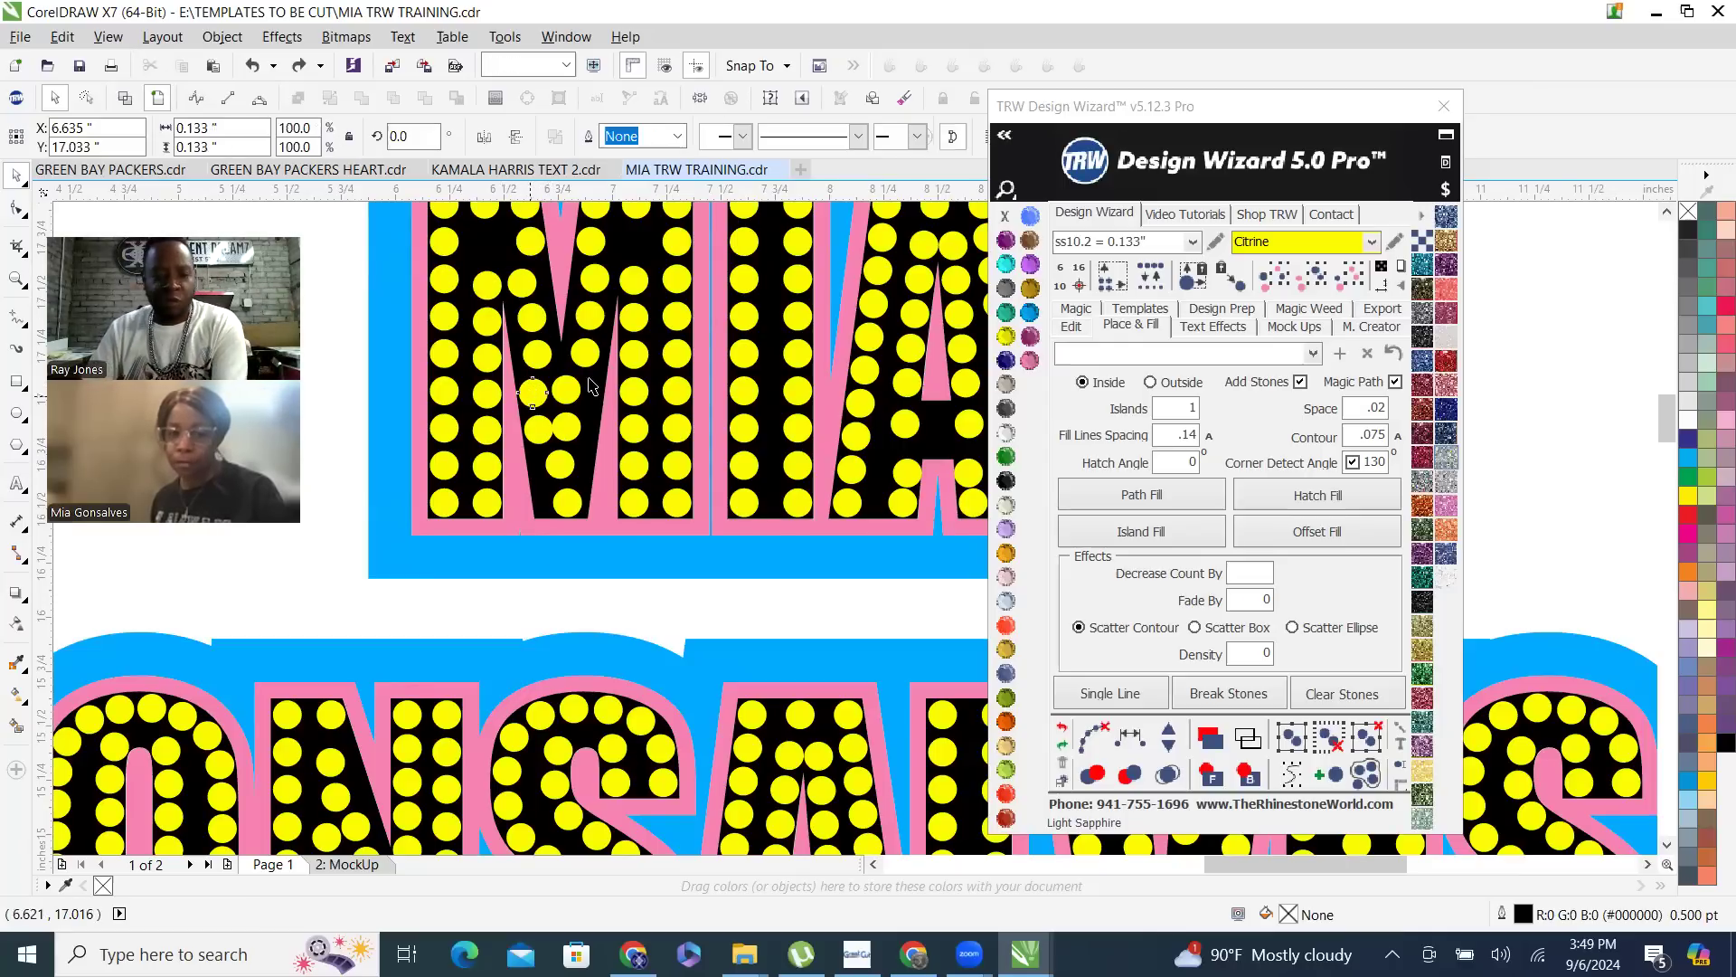
pyautogui.press('Delete')
pyautogui.click(568, 391)
pyautogui.press('Delete')
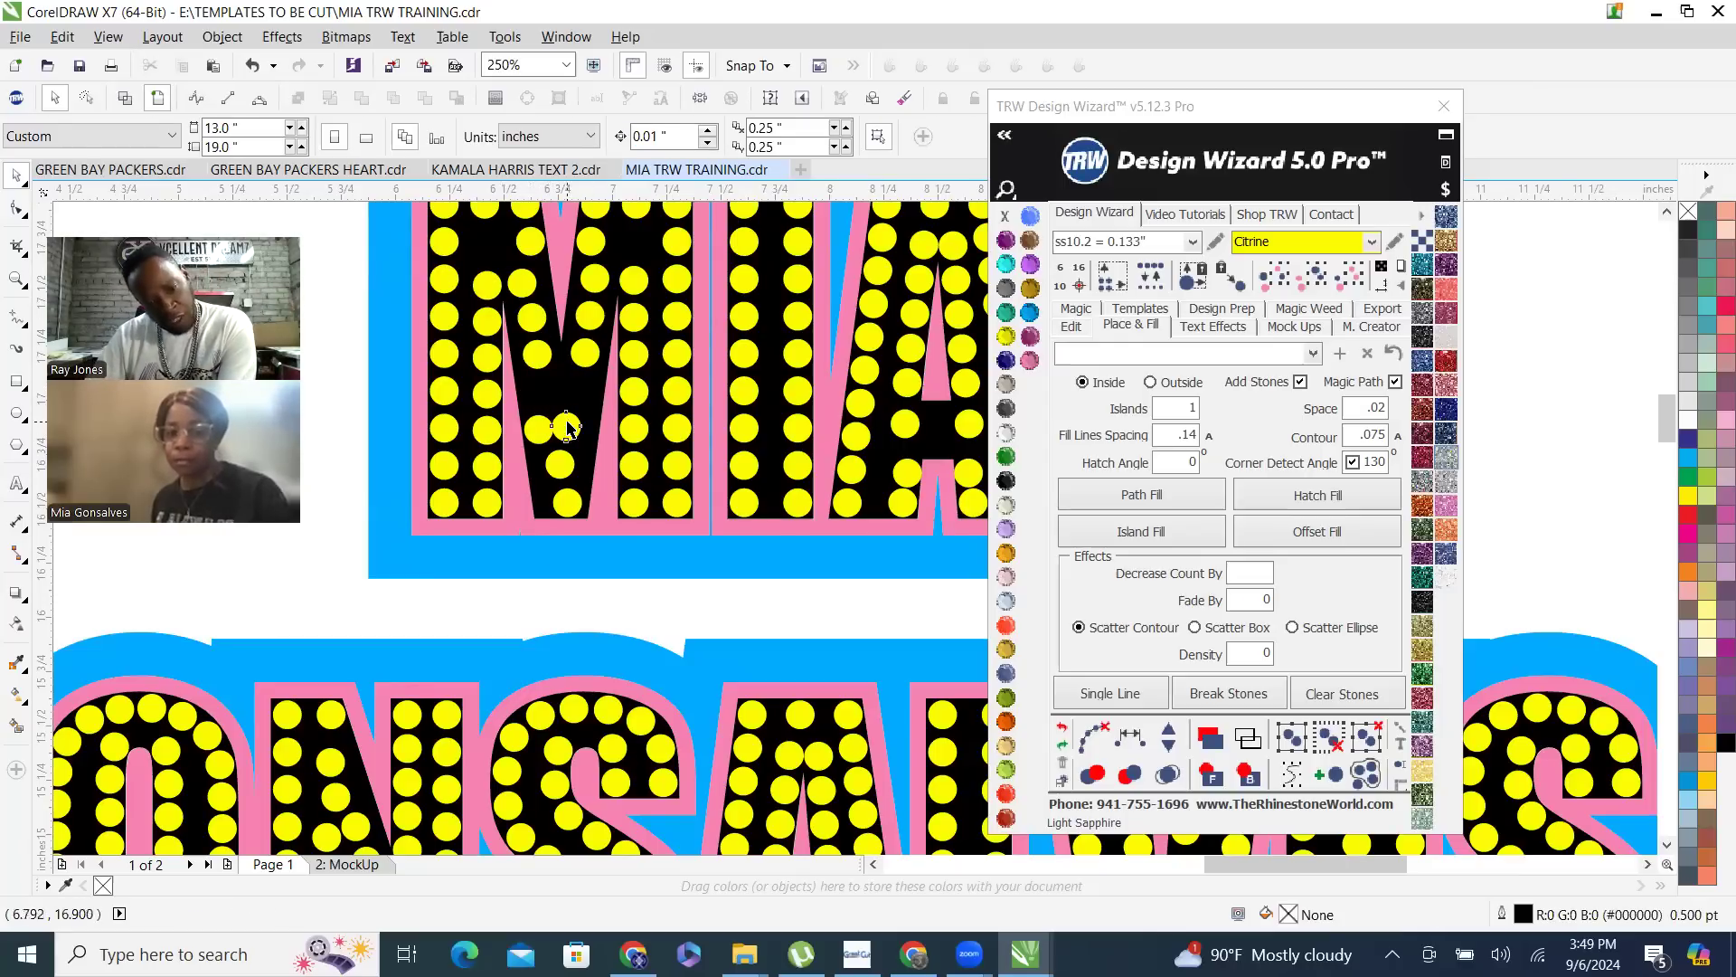
pyautogui.press('Delete')
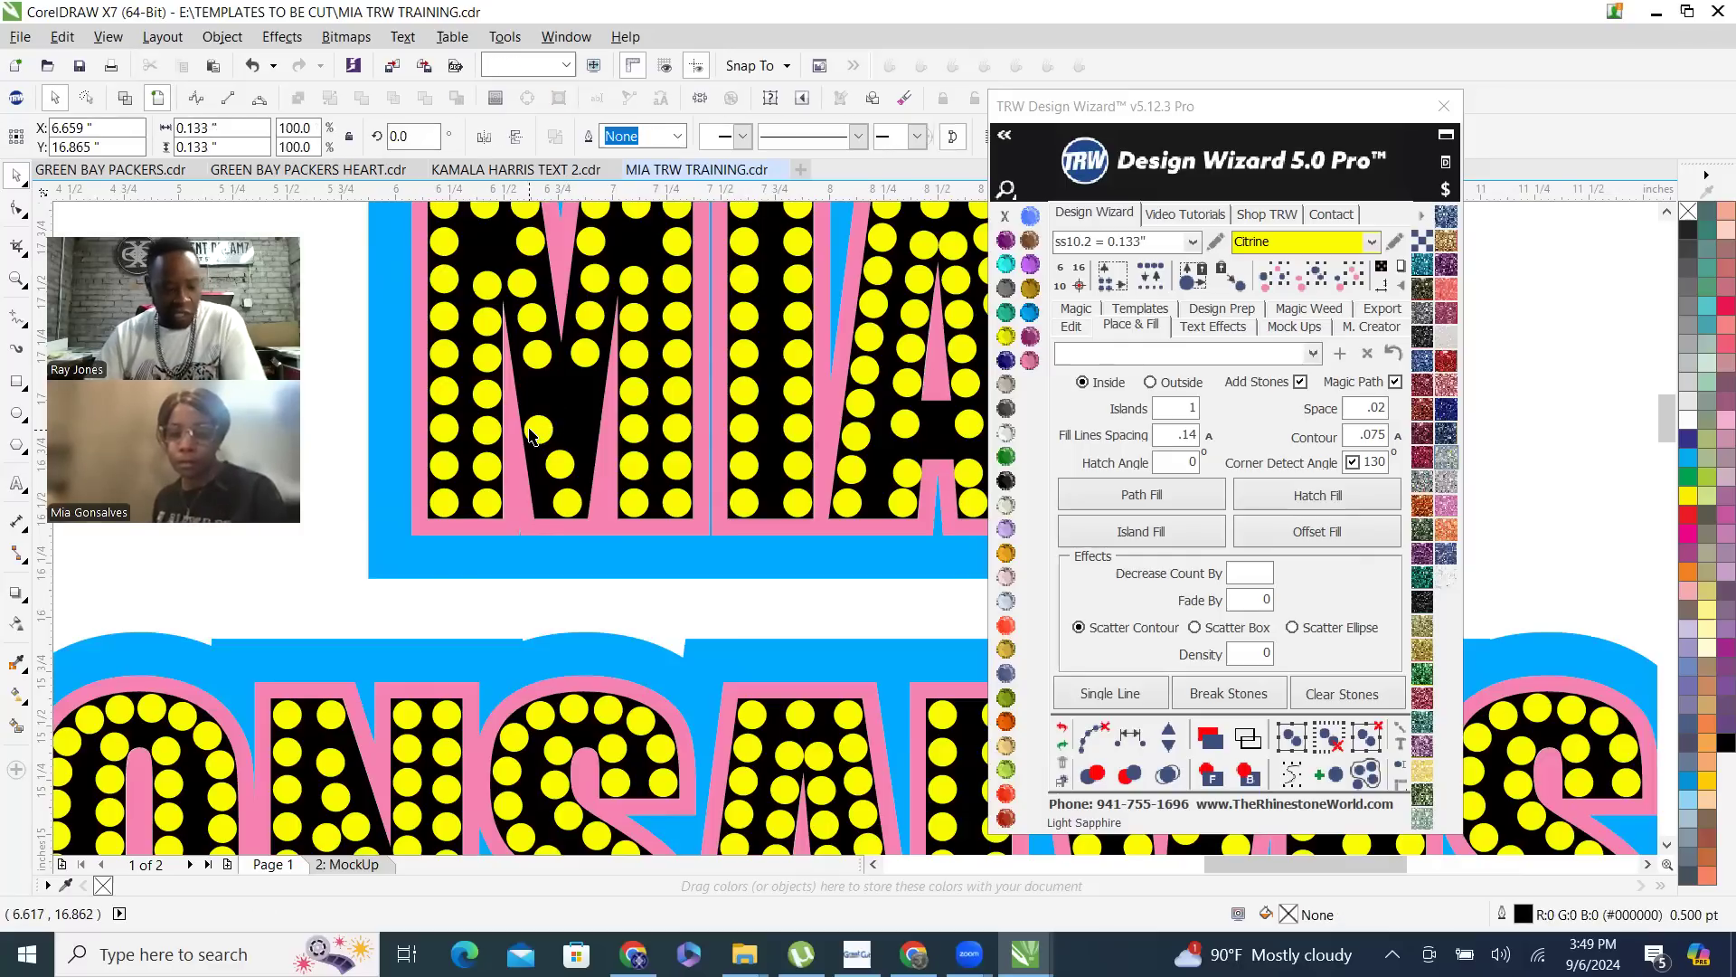
pyautogui.hotkey('ctrl', 'z')
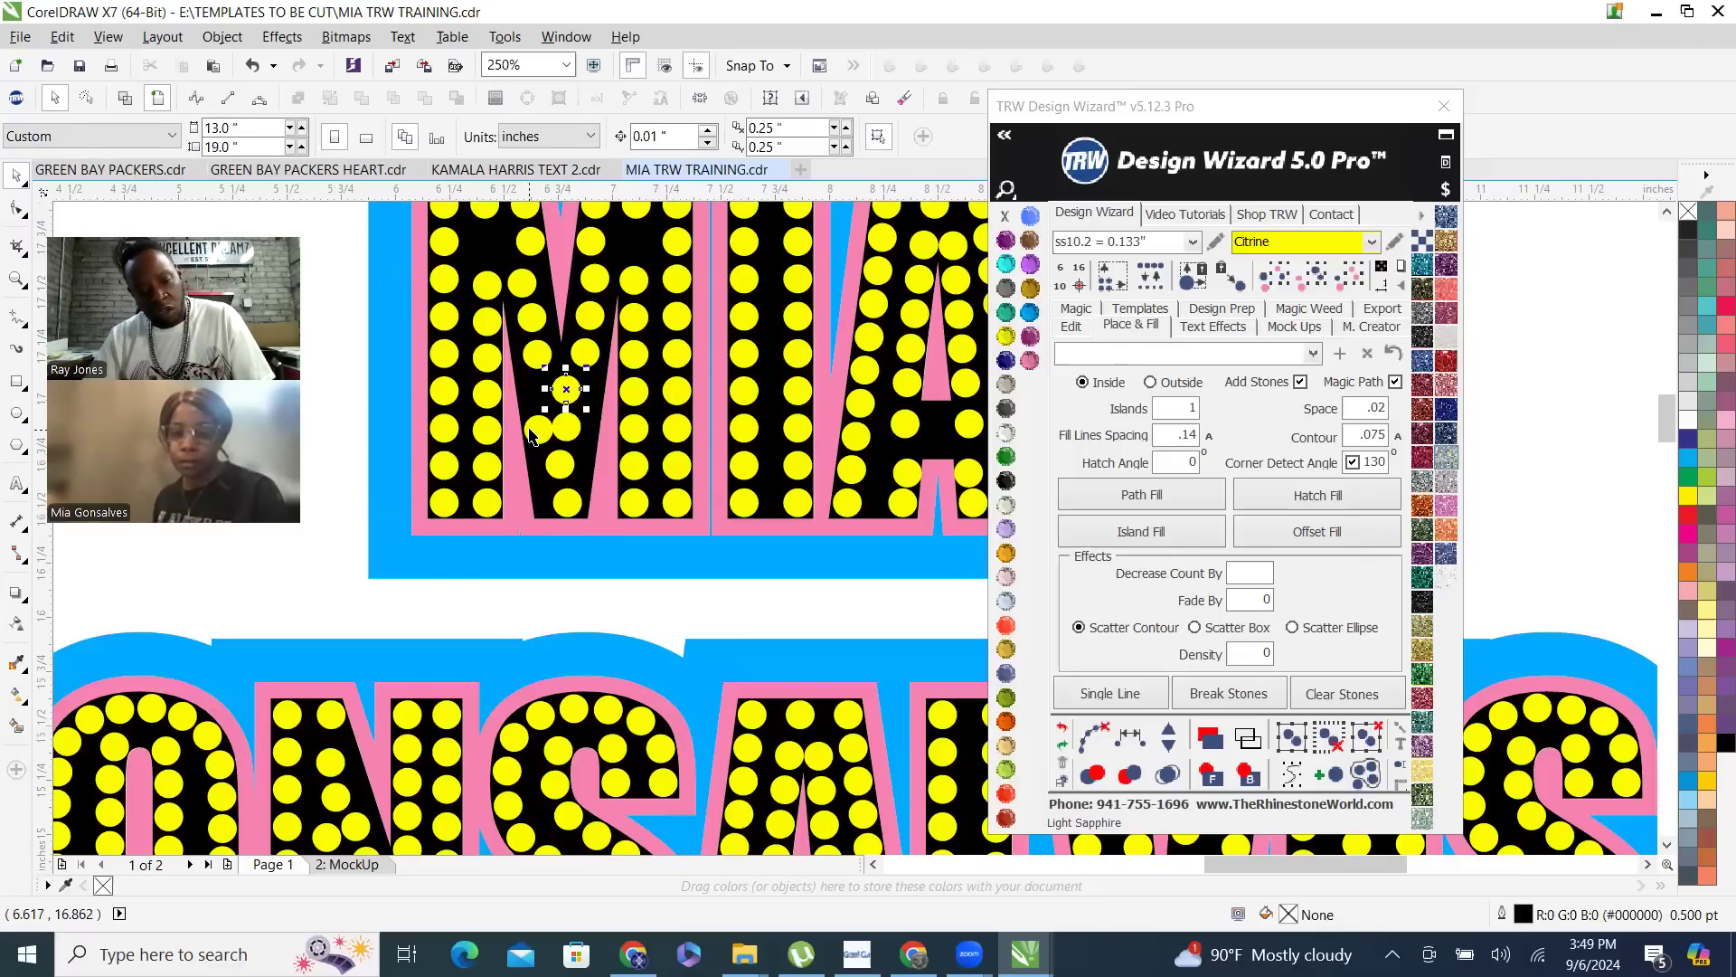
pyautogui.hotkey('ctrl', 'z')
# - Delete the whole cluster of uneven stones in the lower V of the M, below its last side-by-side pair
pyautogui.click(612, 608)
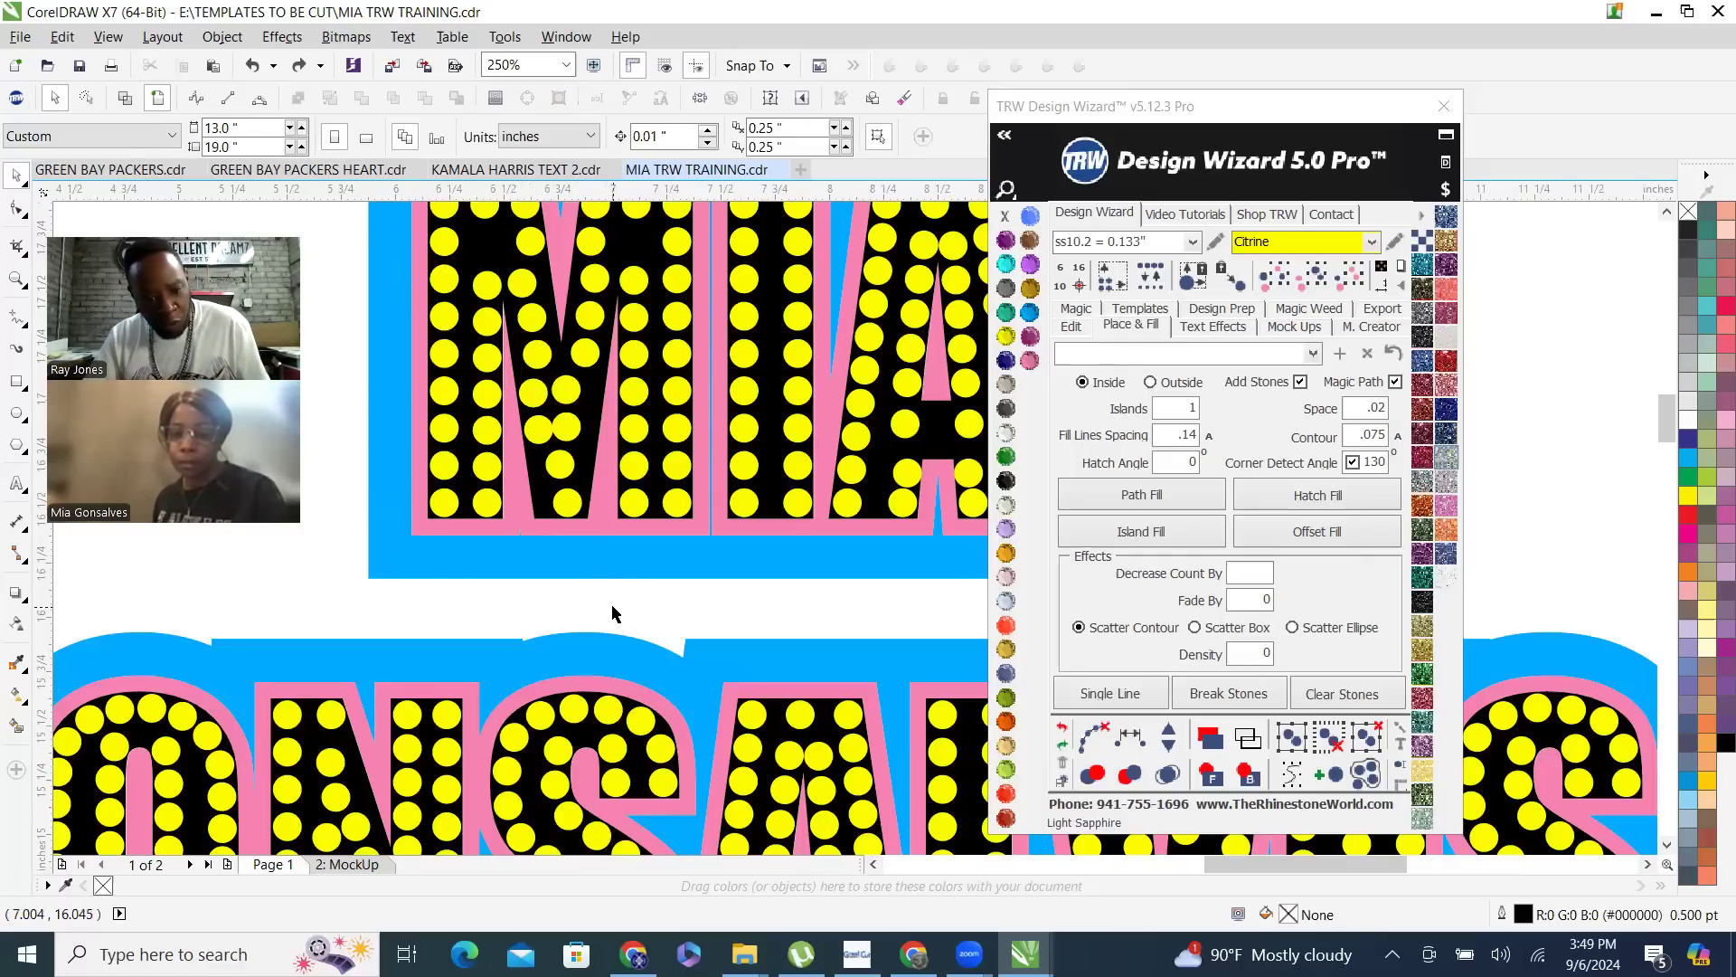
pyautogui.moveTo(505, 365); pyautogui.dragTo(493, 355)
pyautogui.press('Delete')
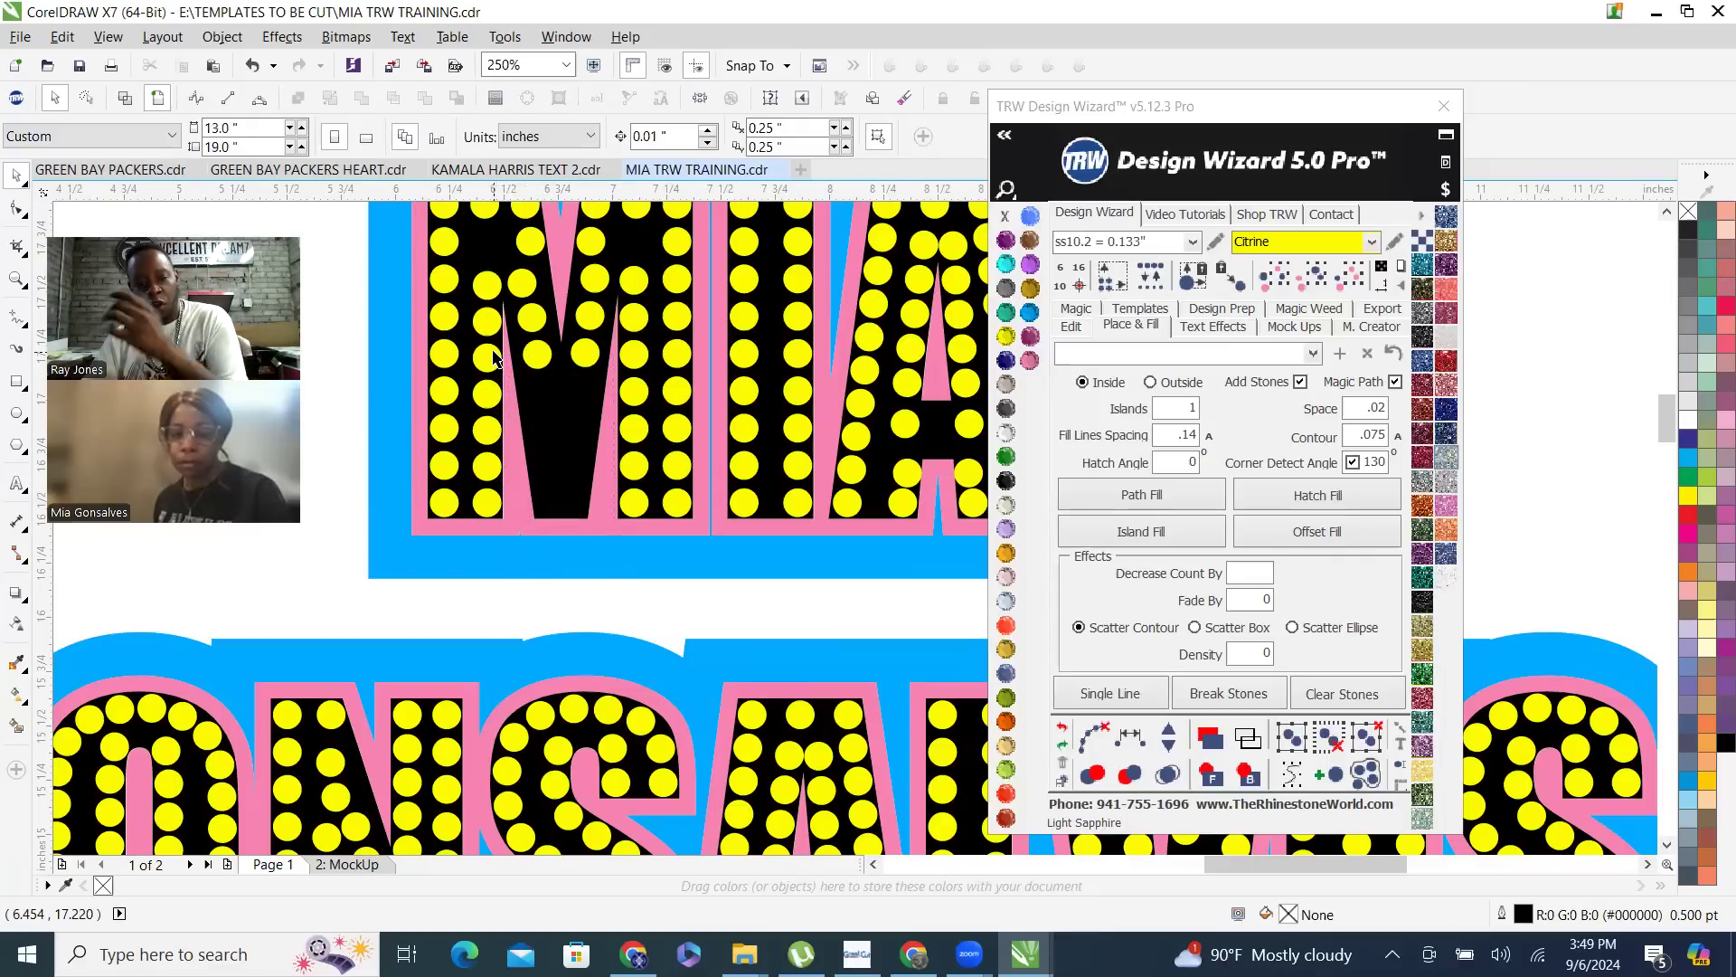
# - Copy the bottom inner stone of the M's right leg to the V's lower tip, at about X 6.704, Y 16.528 inches
pyautogui.scroll(2, 602, 514)
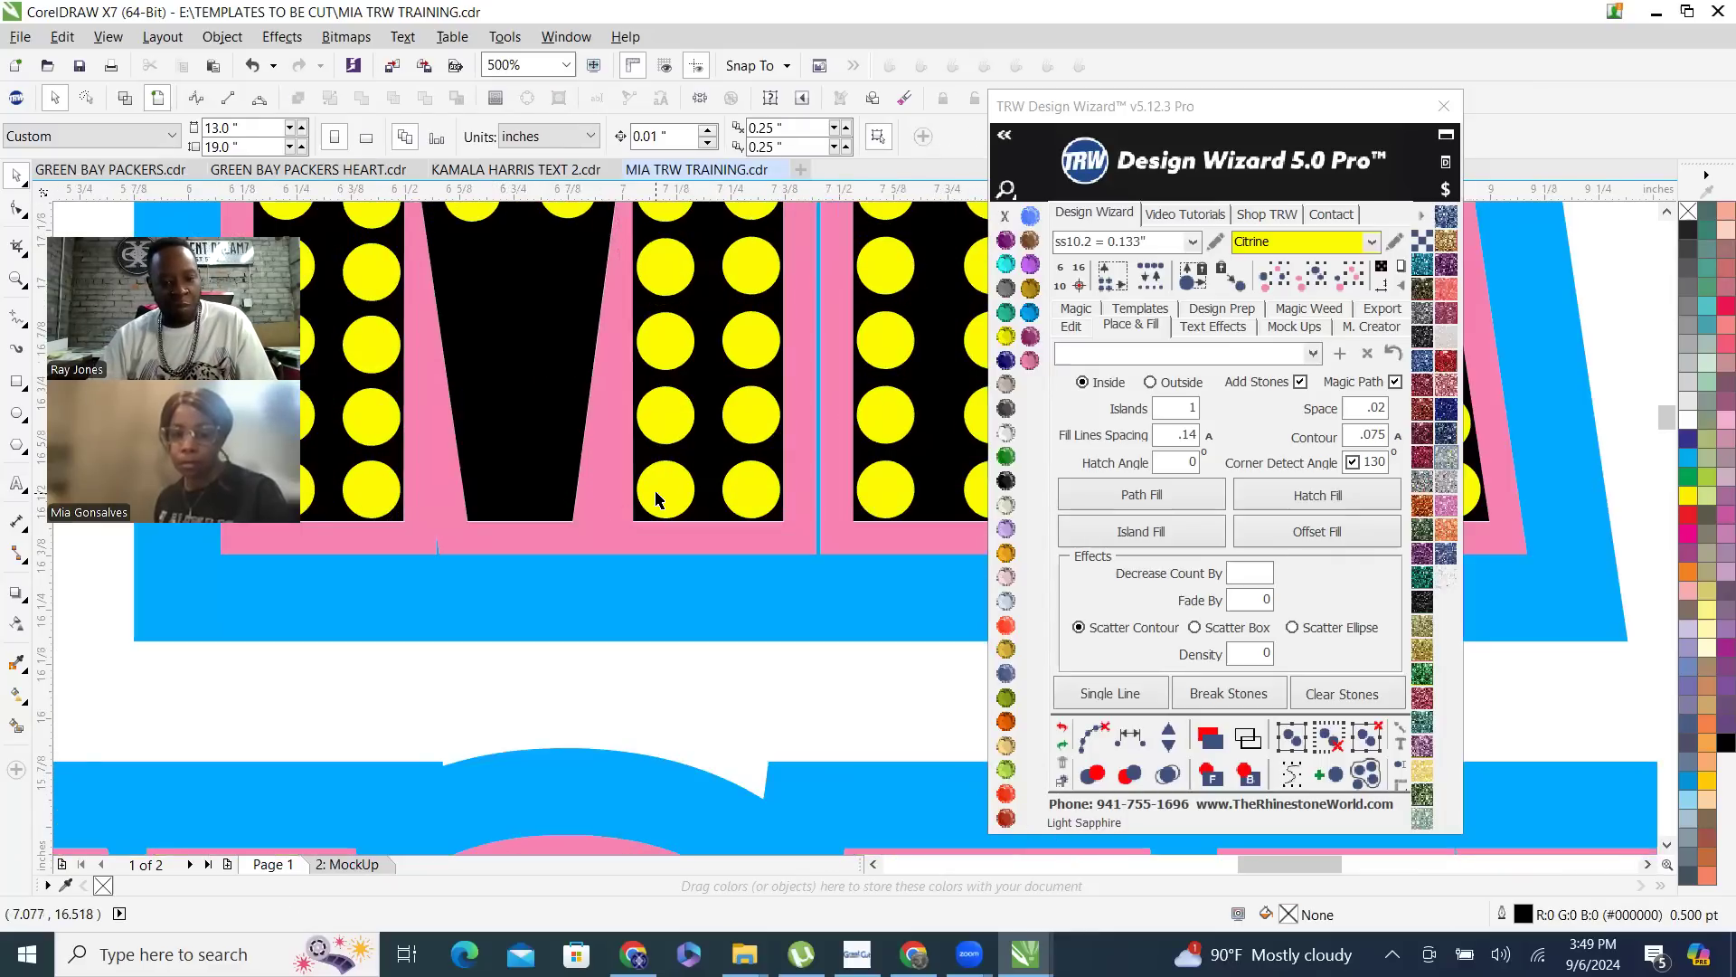
pyautogui.click(653, 488)
pyautogui.moveTo(671, 488); pyautogui.dragTo(493, 486)
pyautogui.scroll(-2, 493, 486)
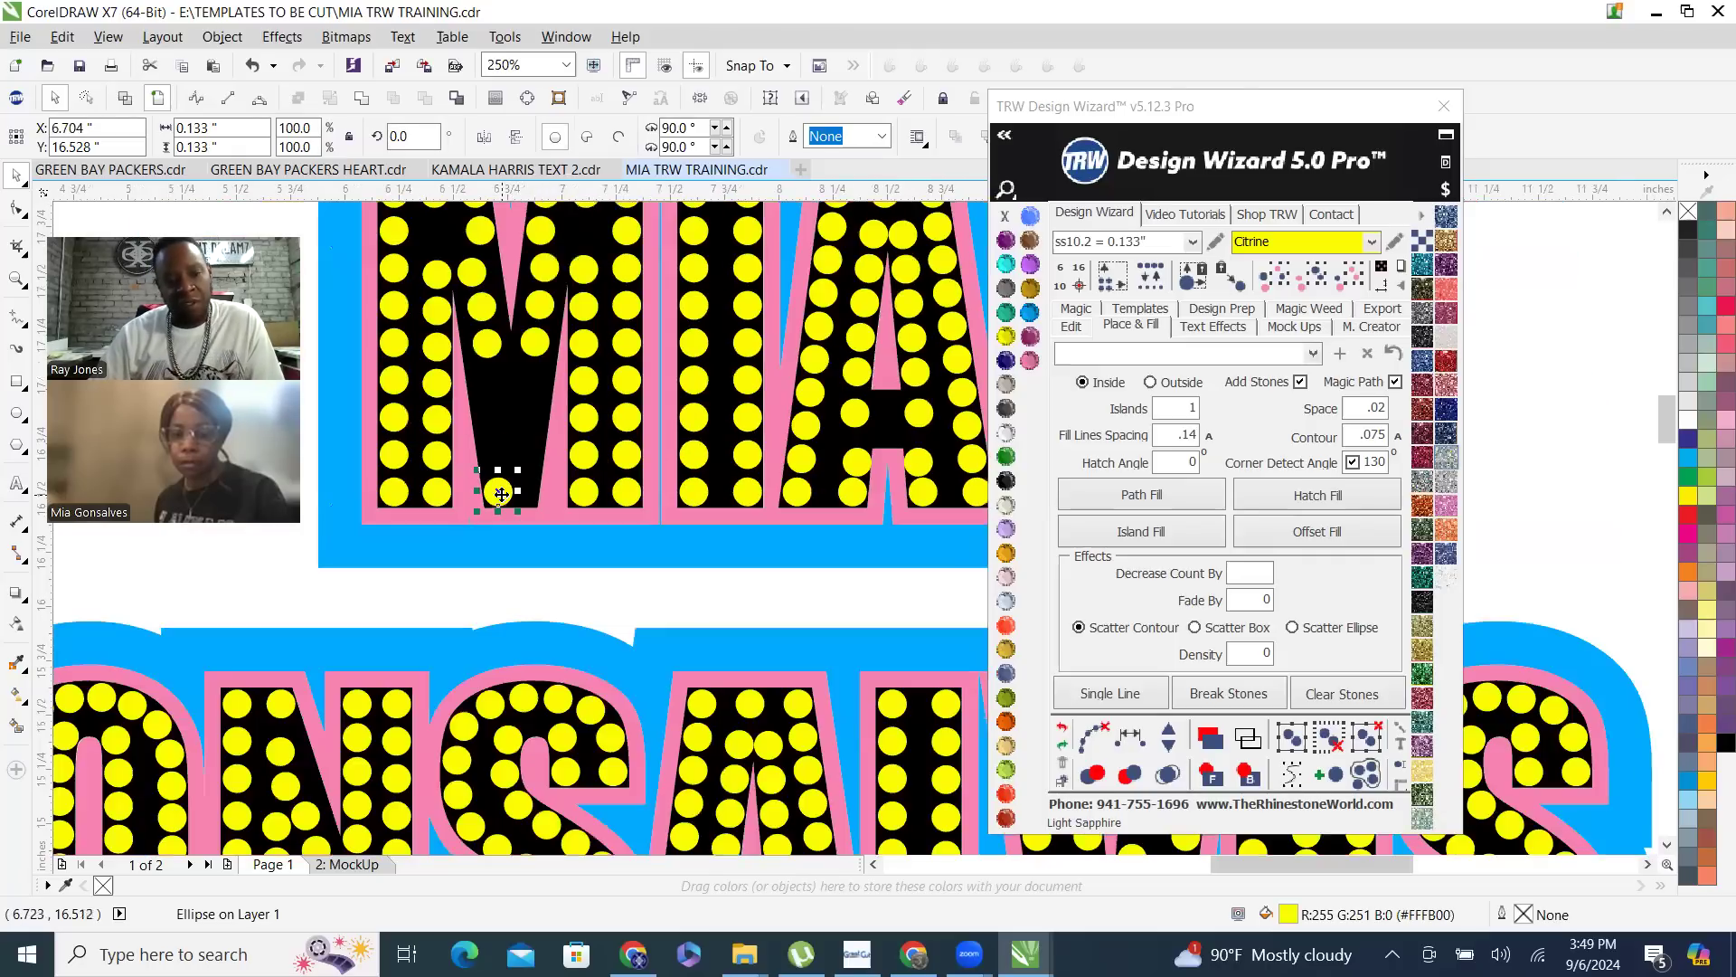
# - Try Fill Between 2 with .02 spacing between the V's lower-left stone and the stone at the M's lower tip
pyautogui.keyDown('shift'); pyautogui.click(497, 348); pyautogui.keyUp('shift')
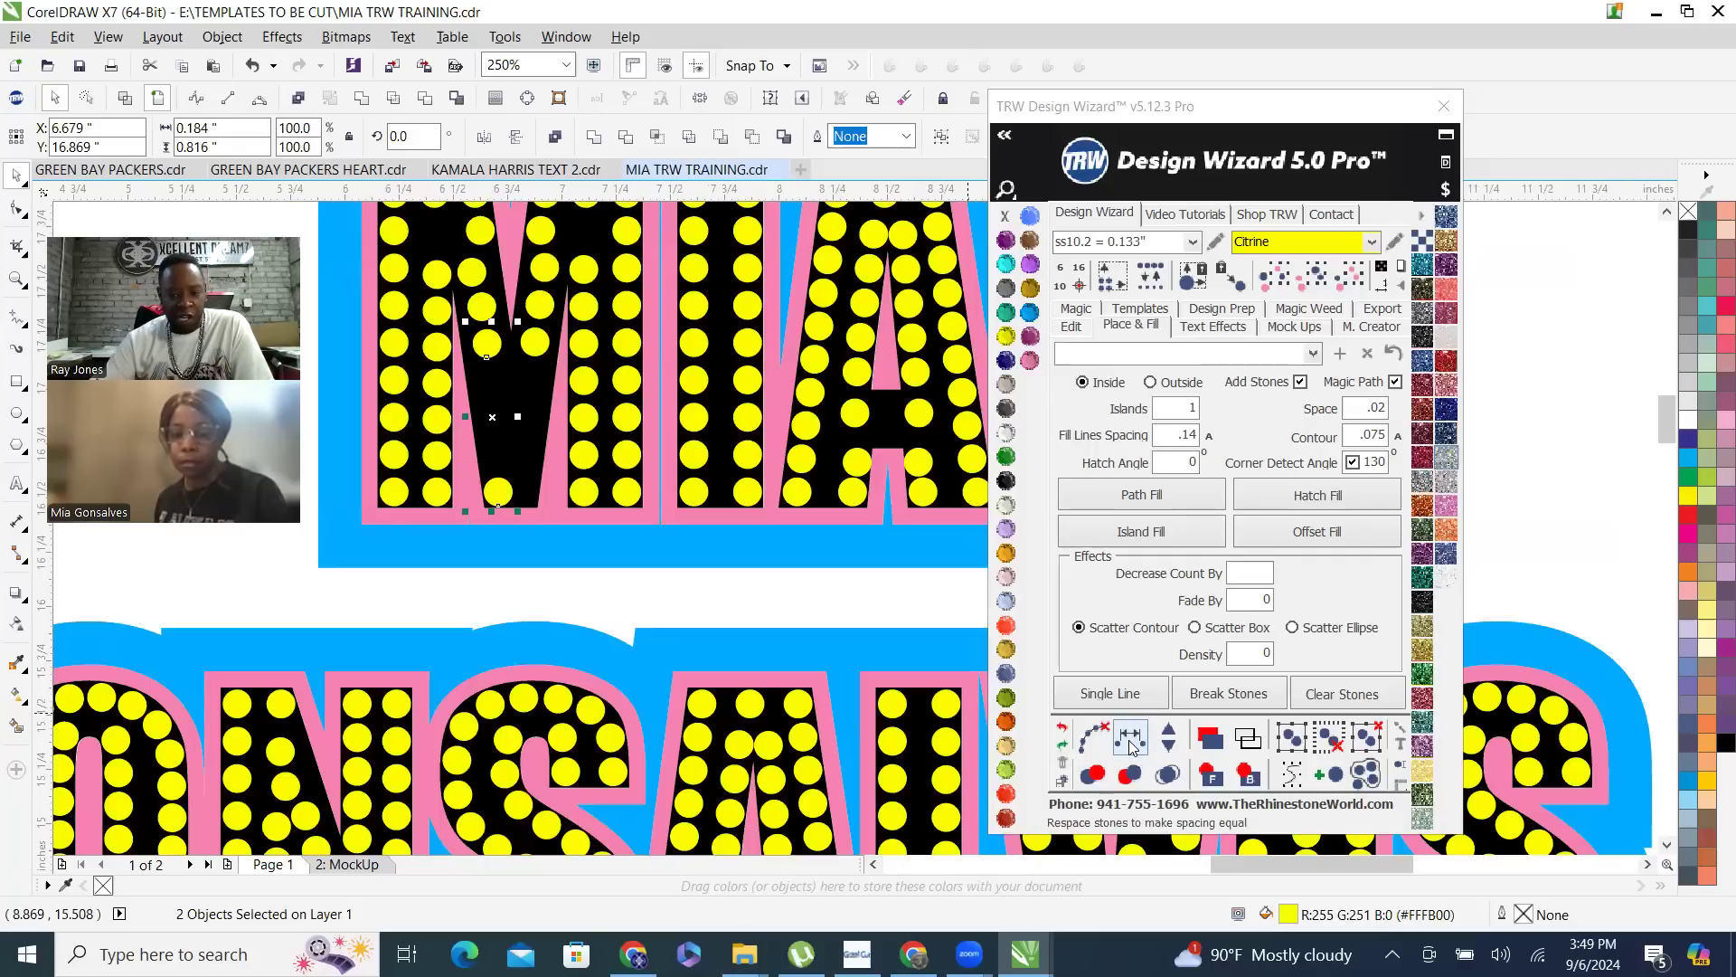
pyautogui.click(1072, 327)
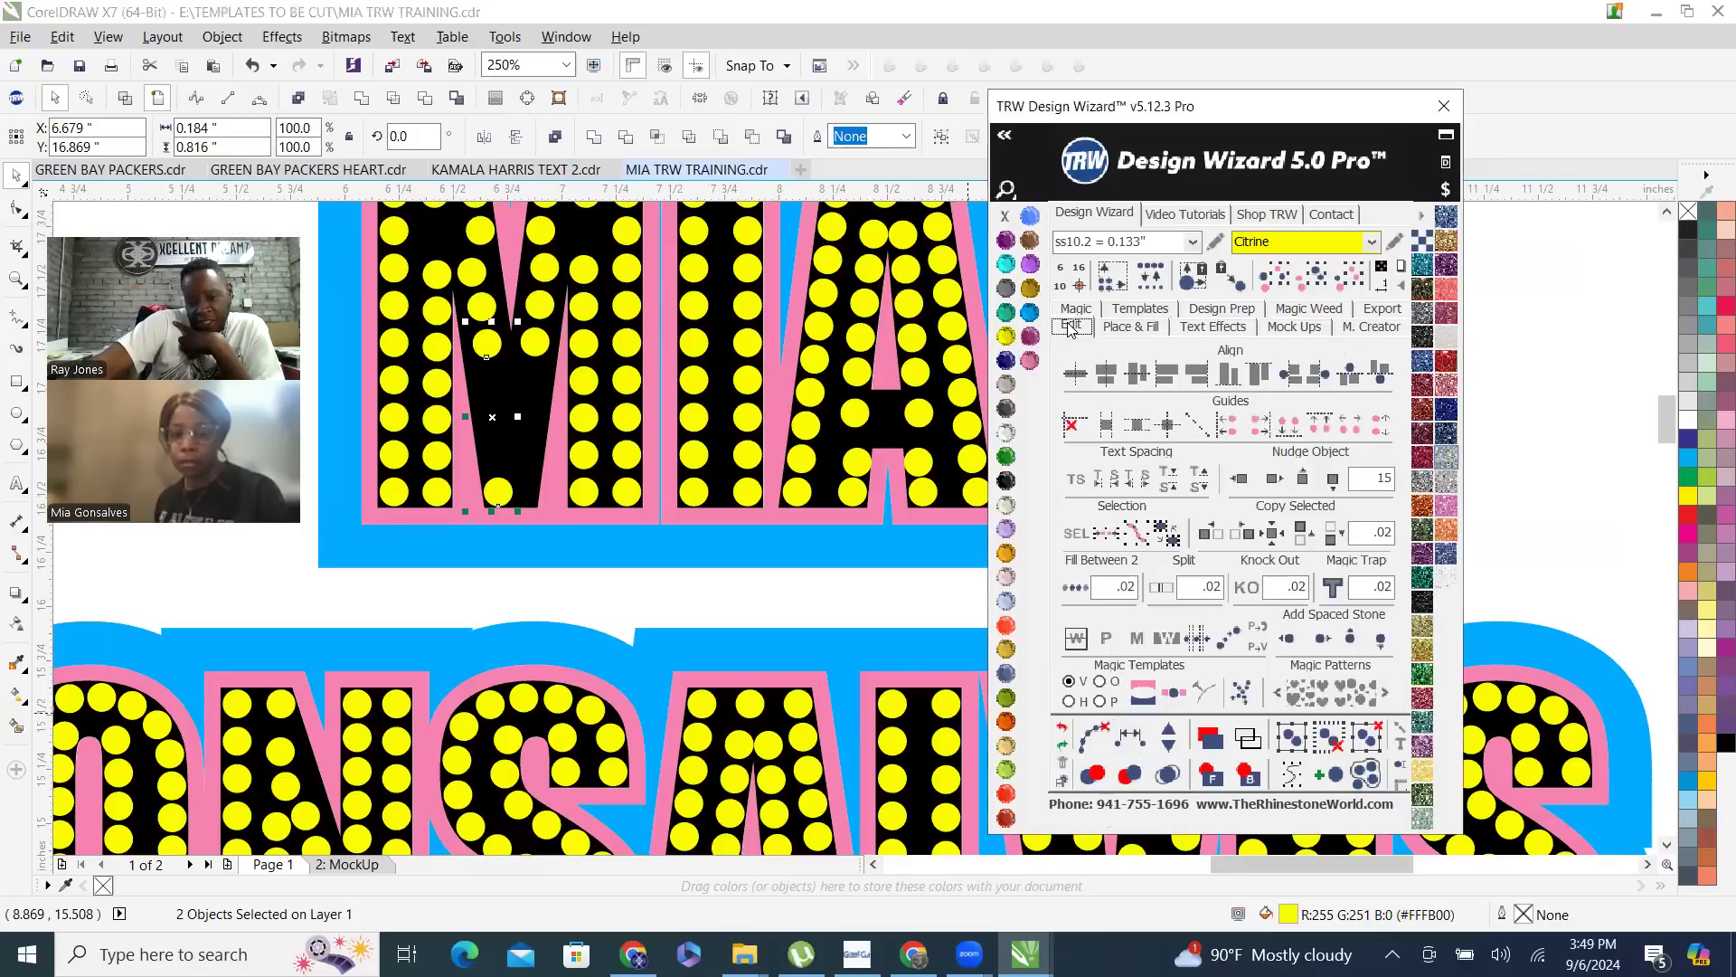
pyautogui.click(1075, 590)
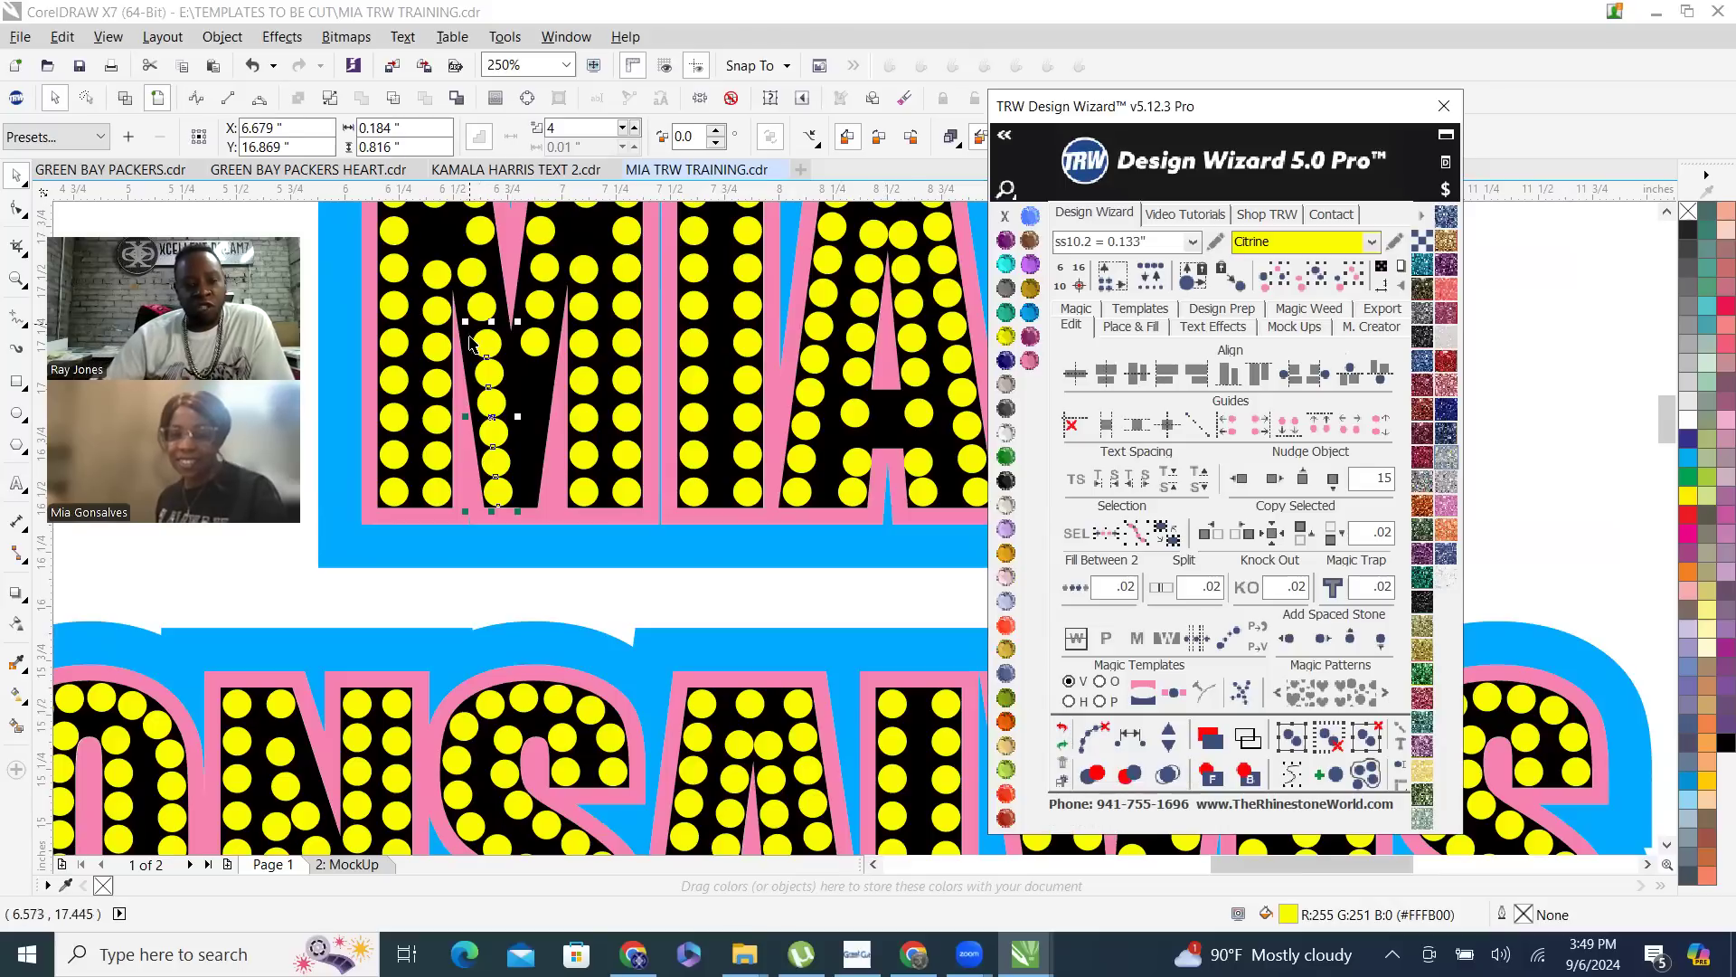
pyautogui.scroll(3, 573, 473)
pyautogui.scroll(-3, 620, 608)
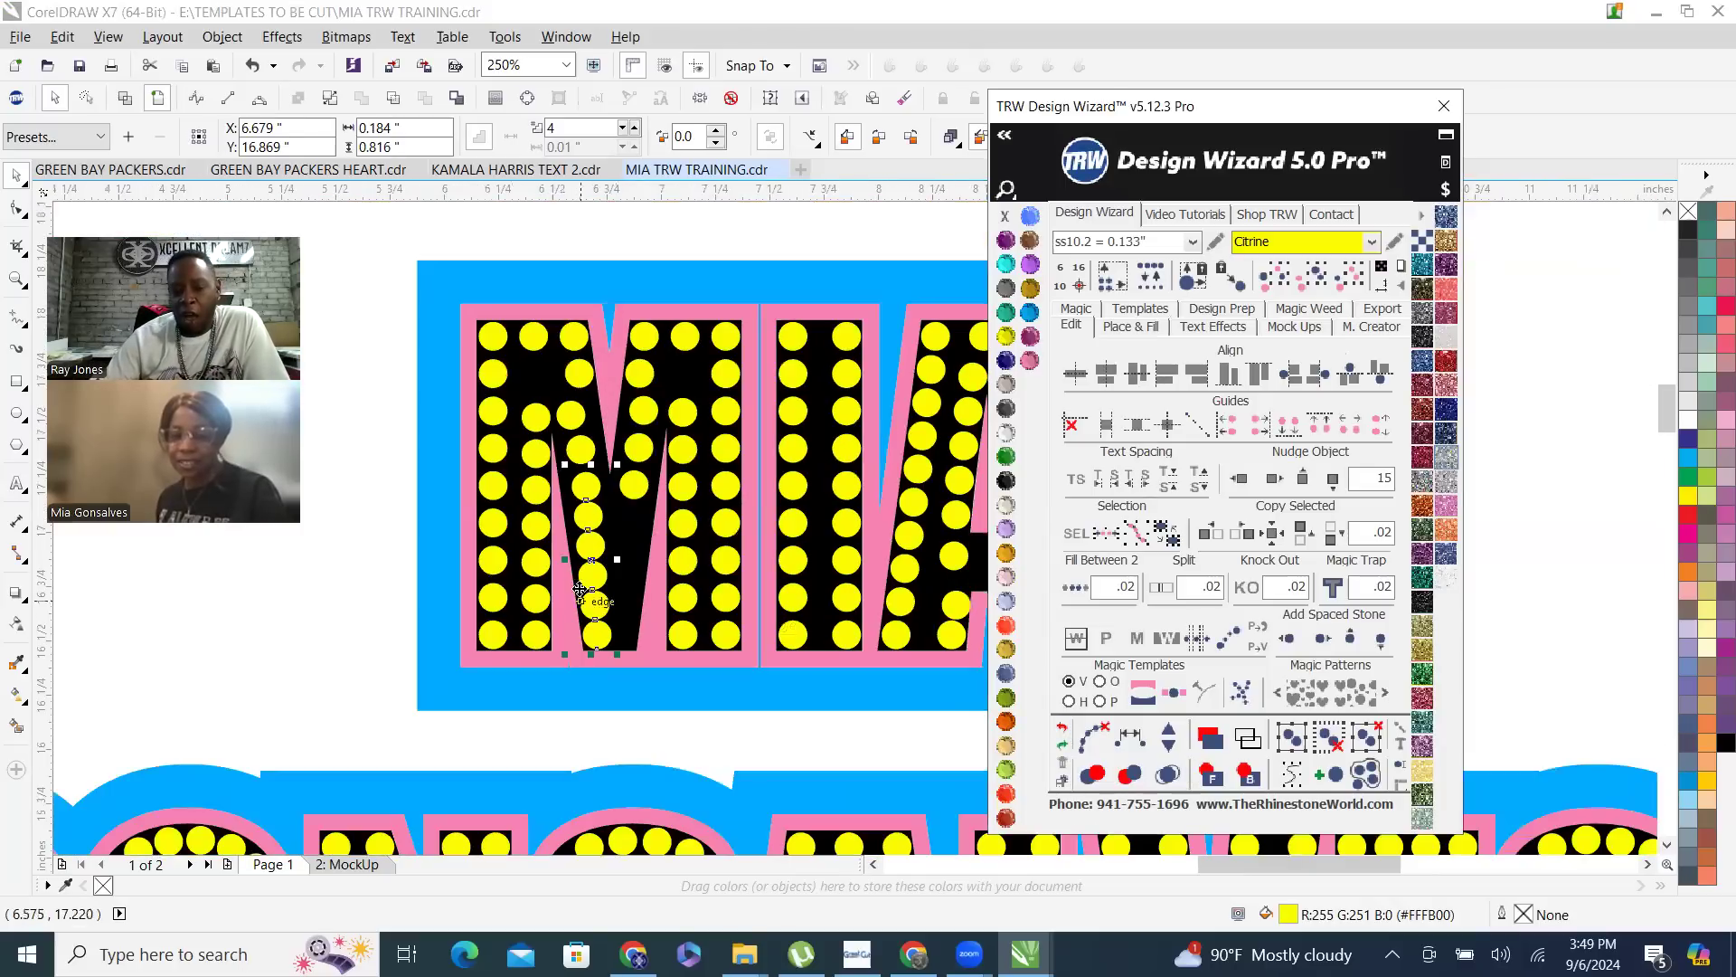
pyautogui.click(1063, 737)
pyautogui.click(356, 735)
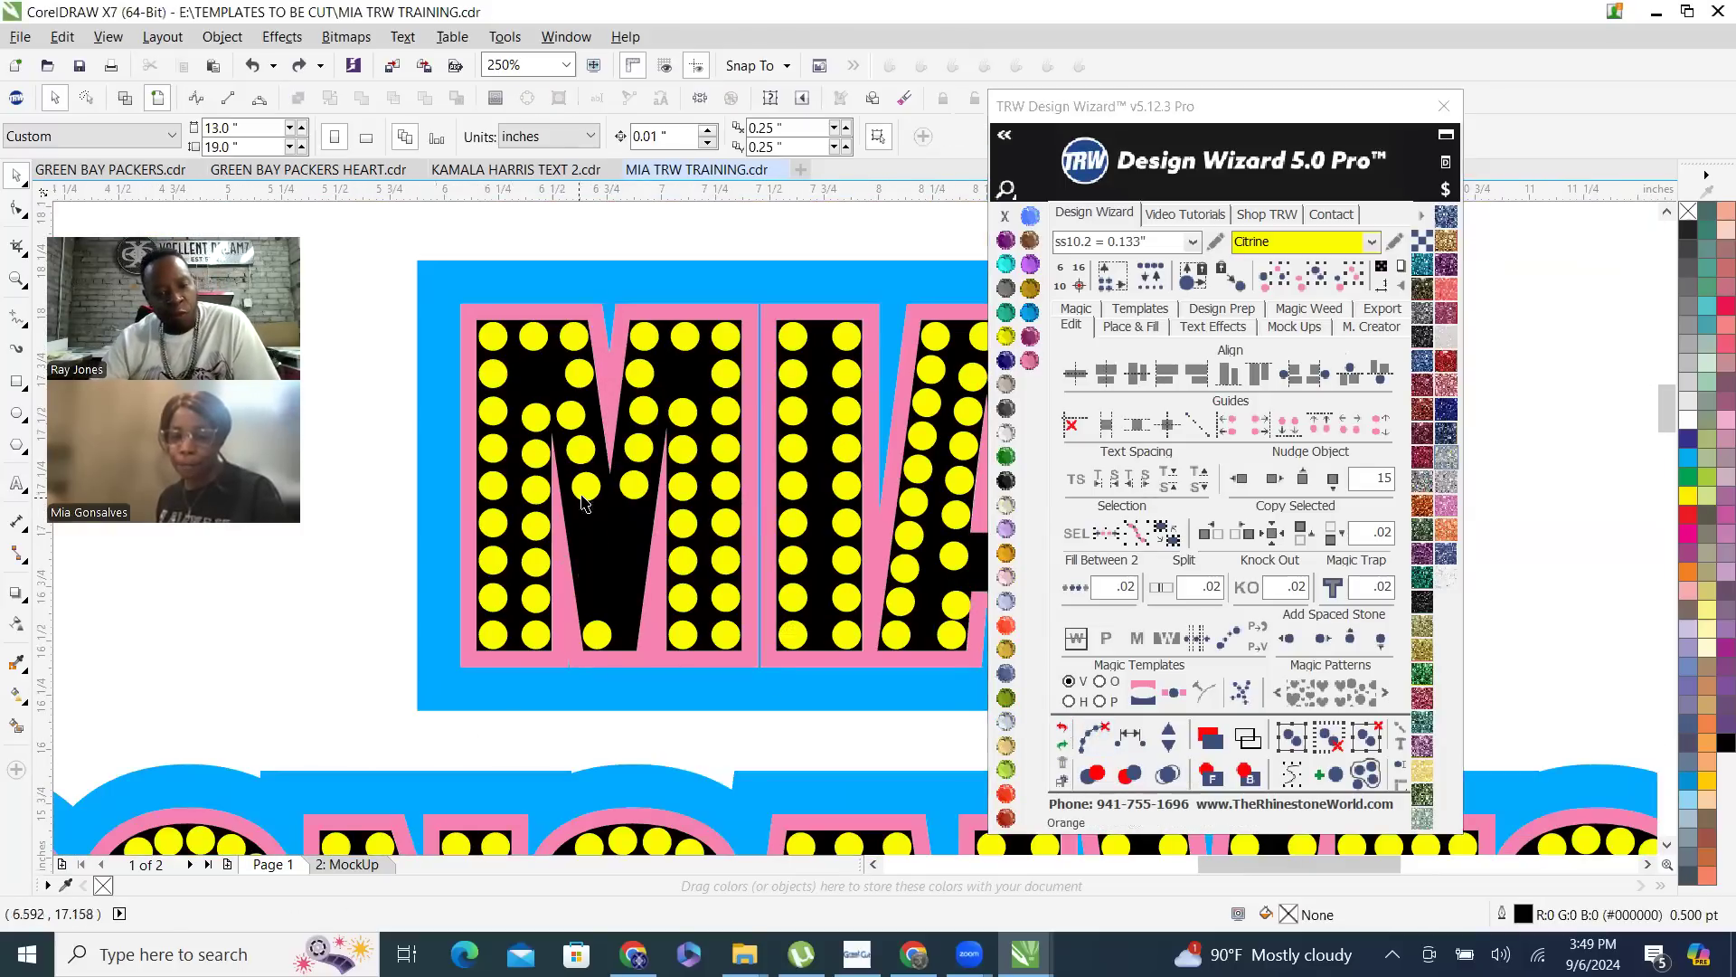
# - Delete the uneven stones along the M's left inner diagonal one by one, keeping only its top and bottom stones
pyautogui.click(582, 482)
pyautogui.press('Delete')
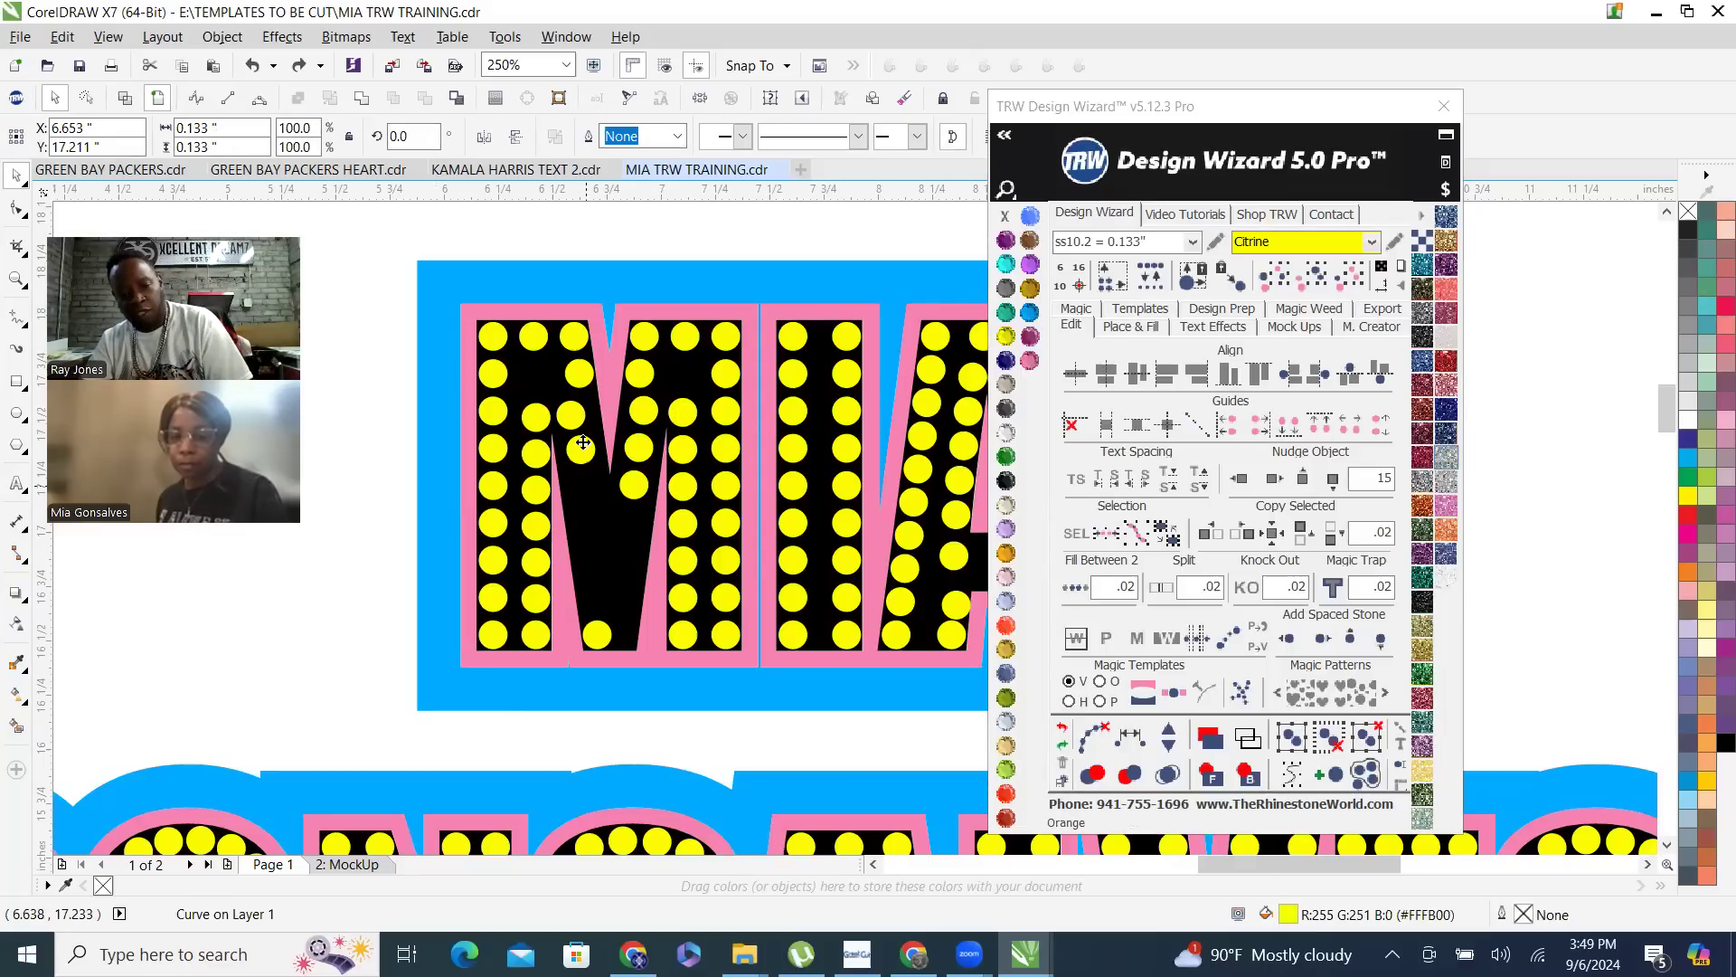
pyautogui.click(583, 457)
pyautogui.click(582, 455)
pyautogui.press('Delete')
pyautogui.click(569, 416)
pyautogui.press('Delete')
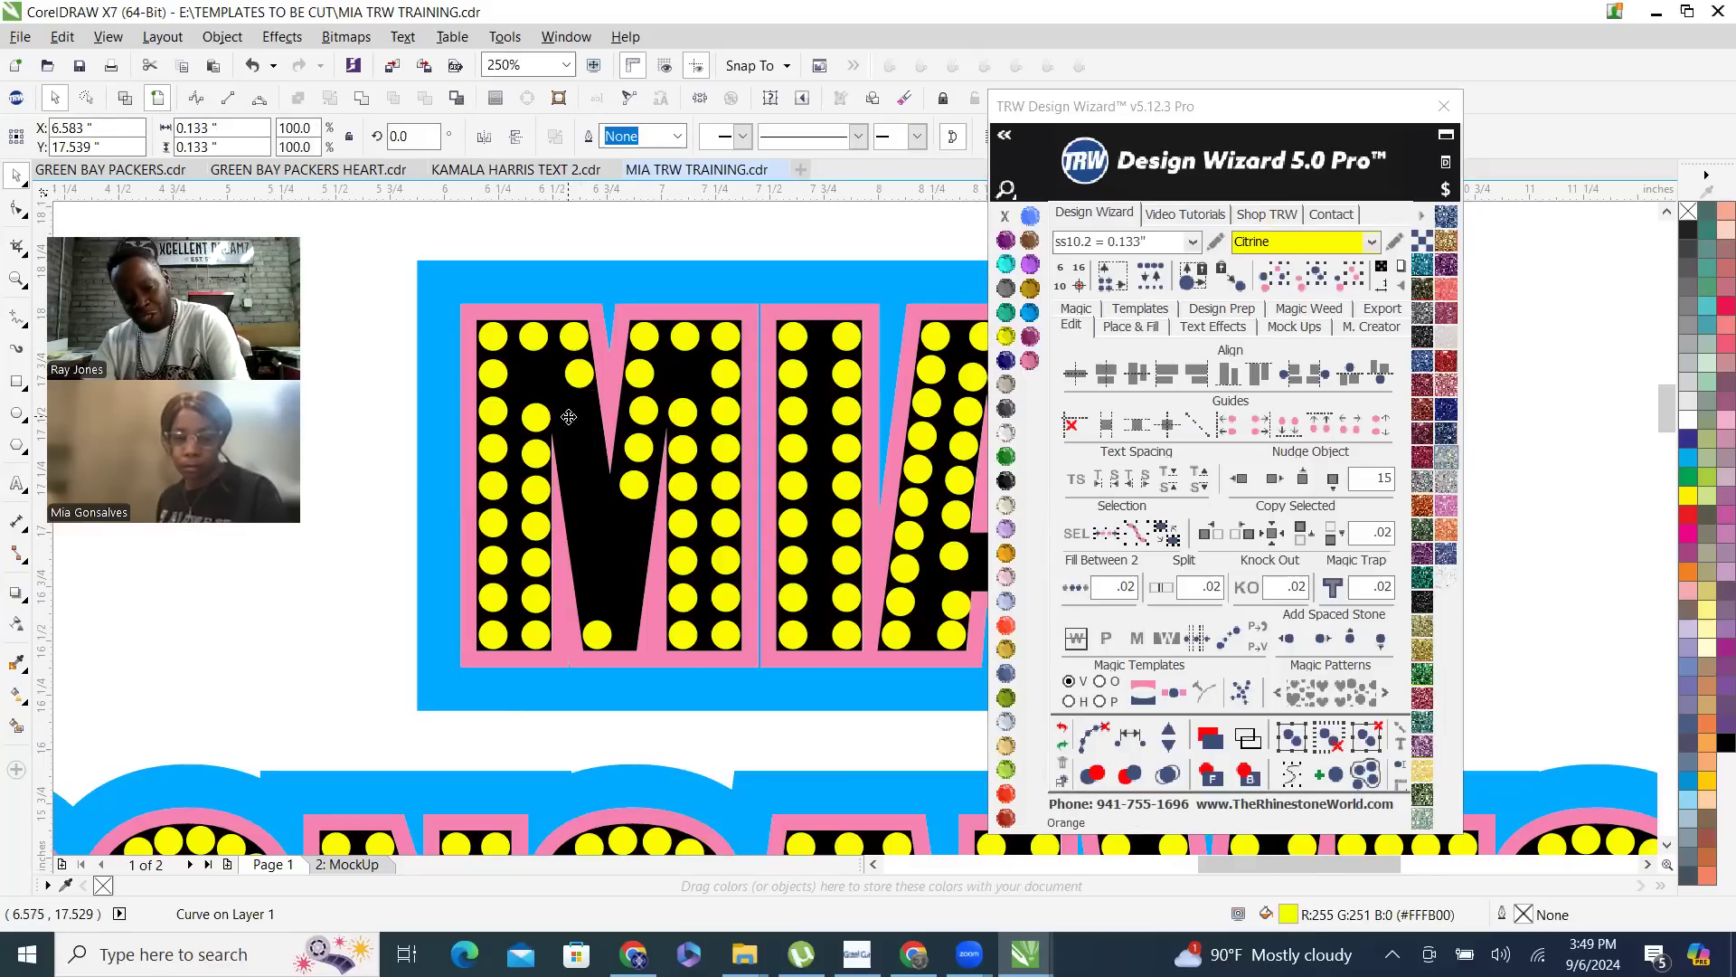
pyautogui.click(582, 378)
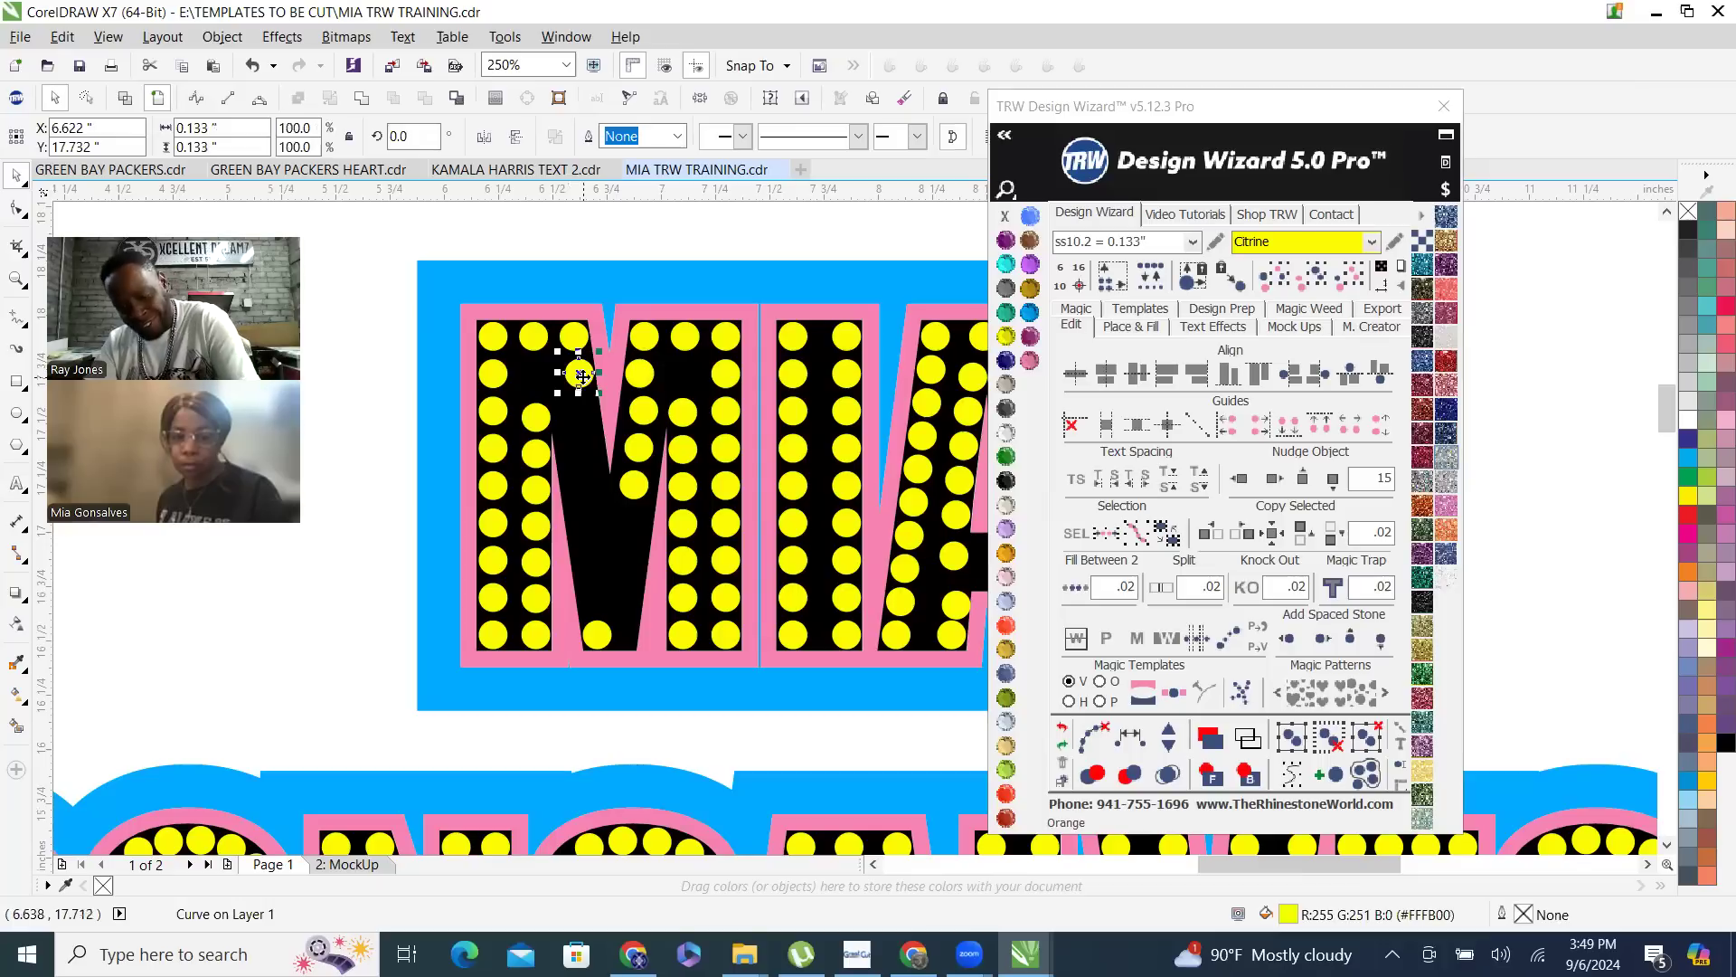
pyautogui.press('Delete')
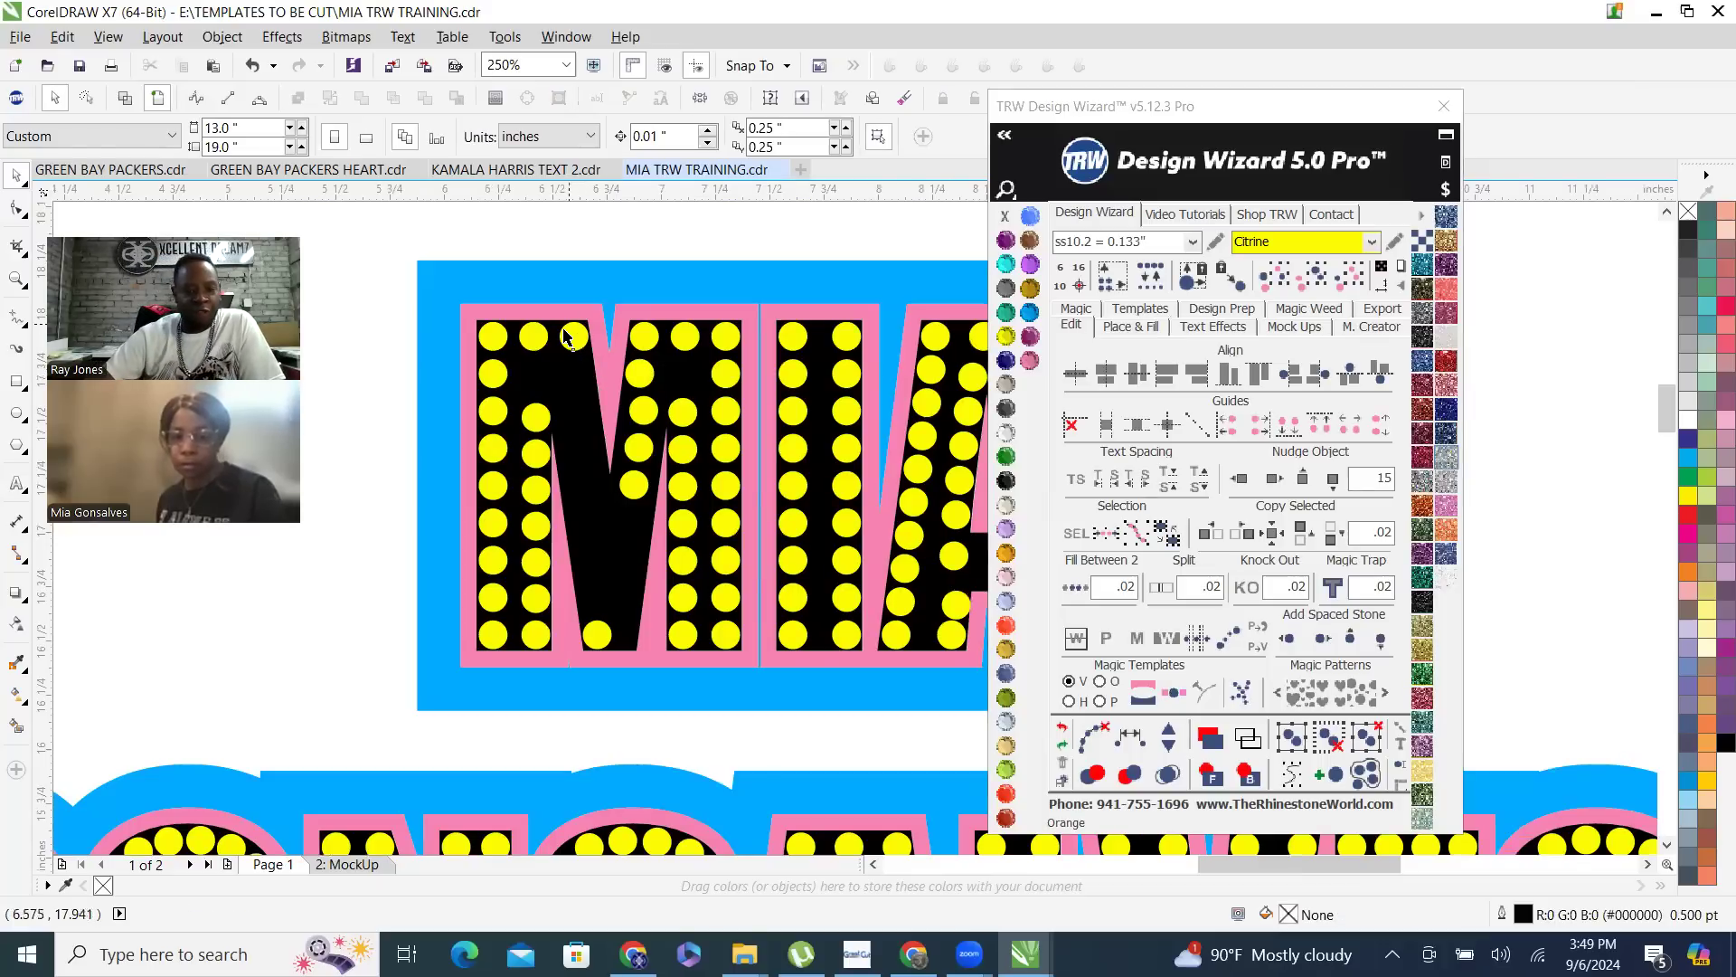
# - Apply Fill Between 2 with .02 spacing between the top and bottom stones of the M's left inner diagonal
pyautogui.click(575, 346)
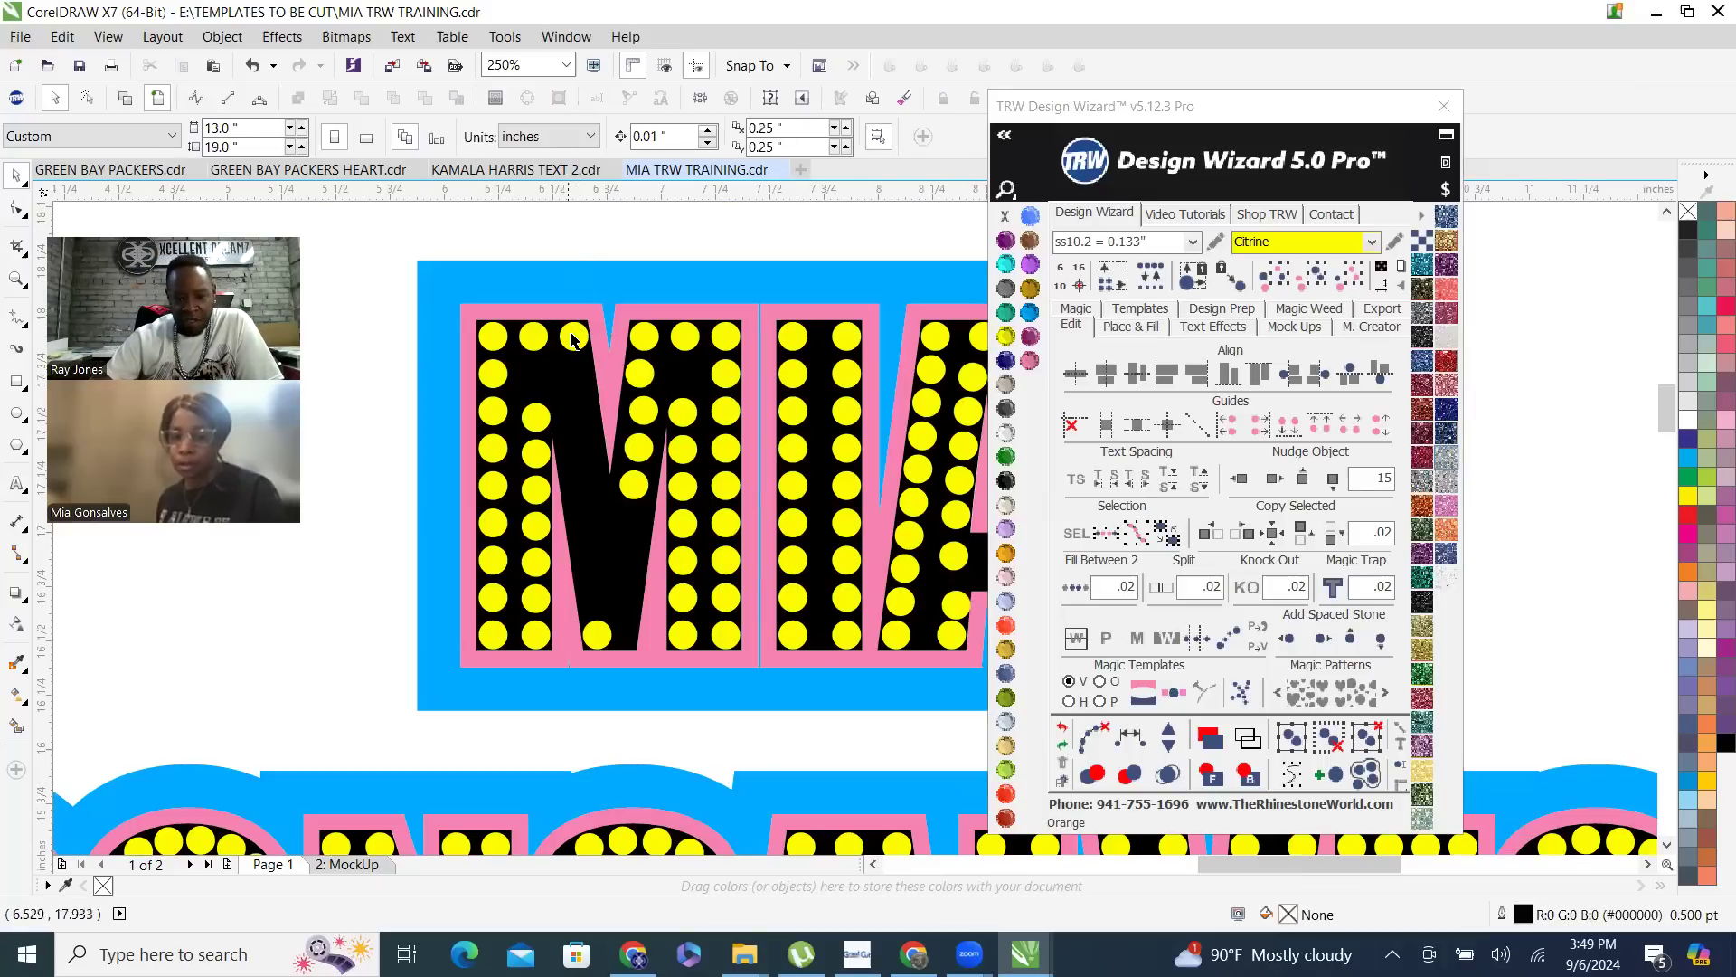
pyautogui.keyDown('shift'); pyautogui.click(598, 636); pyautogui.keyUp('shift')
pyautogui.click(1075, 590)
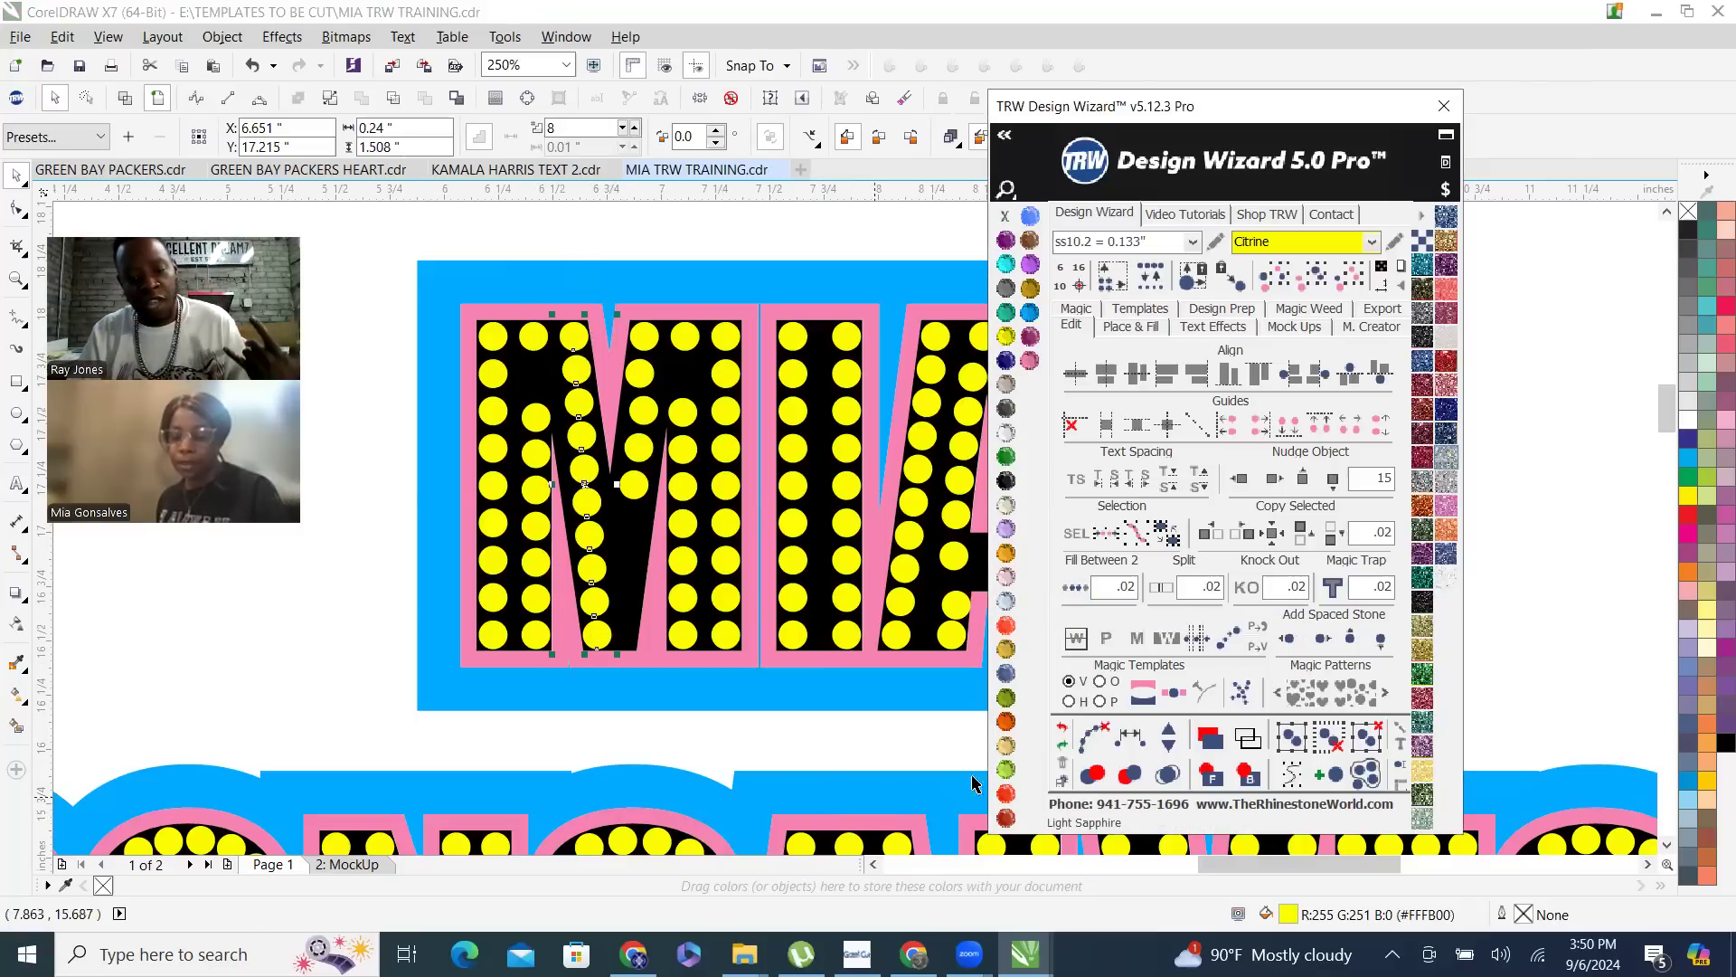
# - Clear the paths from the diagonal's new stones, try moving one stone aside, and undo both changes
pyautogui.click(1093, 735)
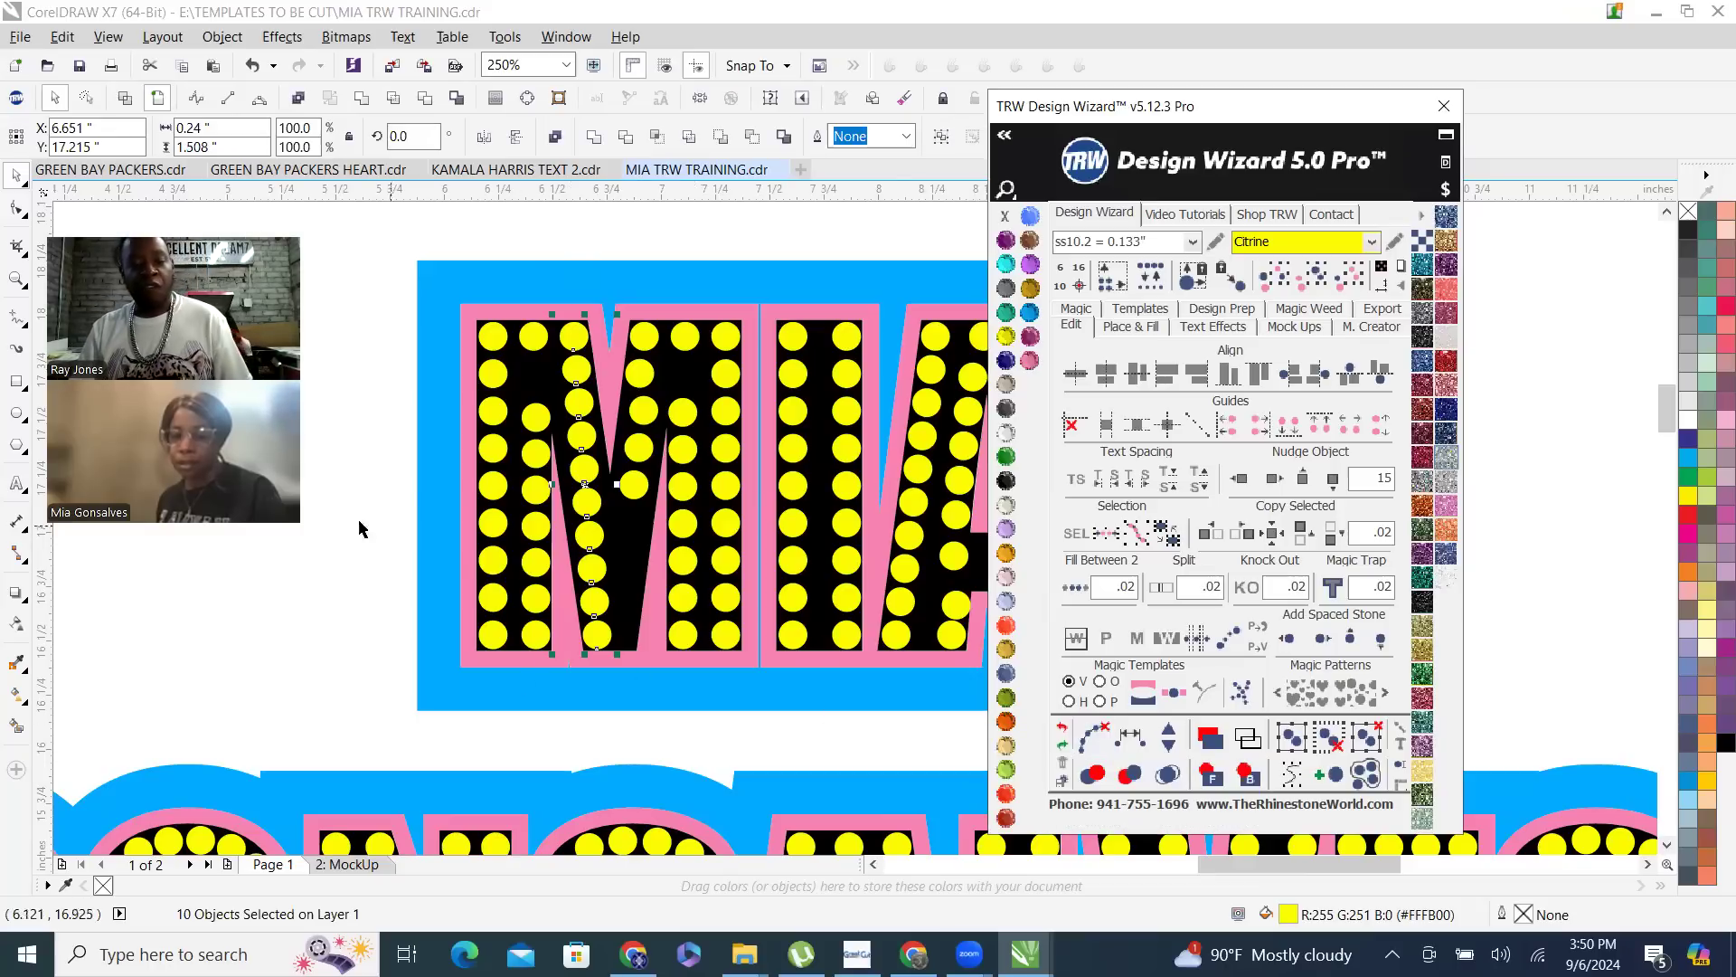
pyautogui.click(332, 679)
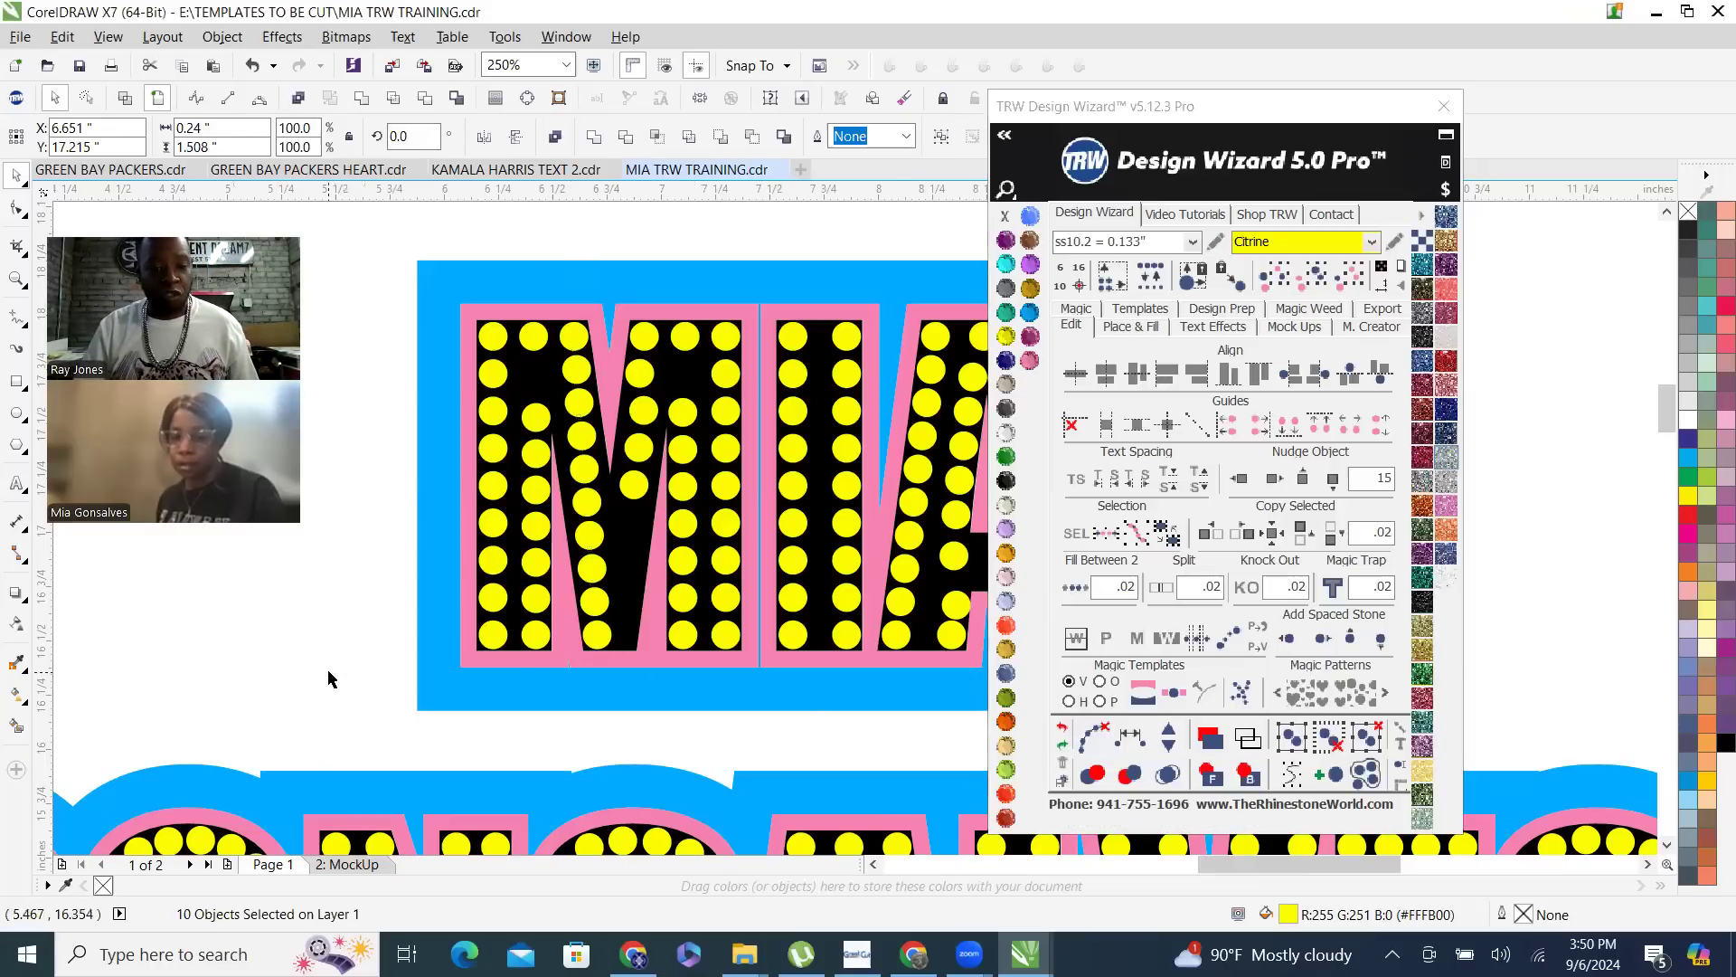
pyautogui.click(587, 503)
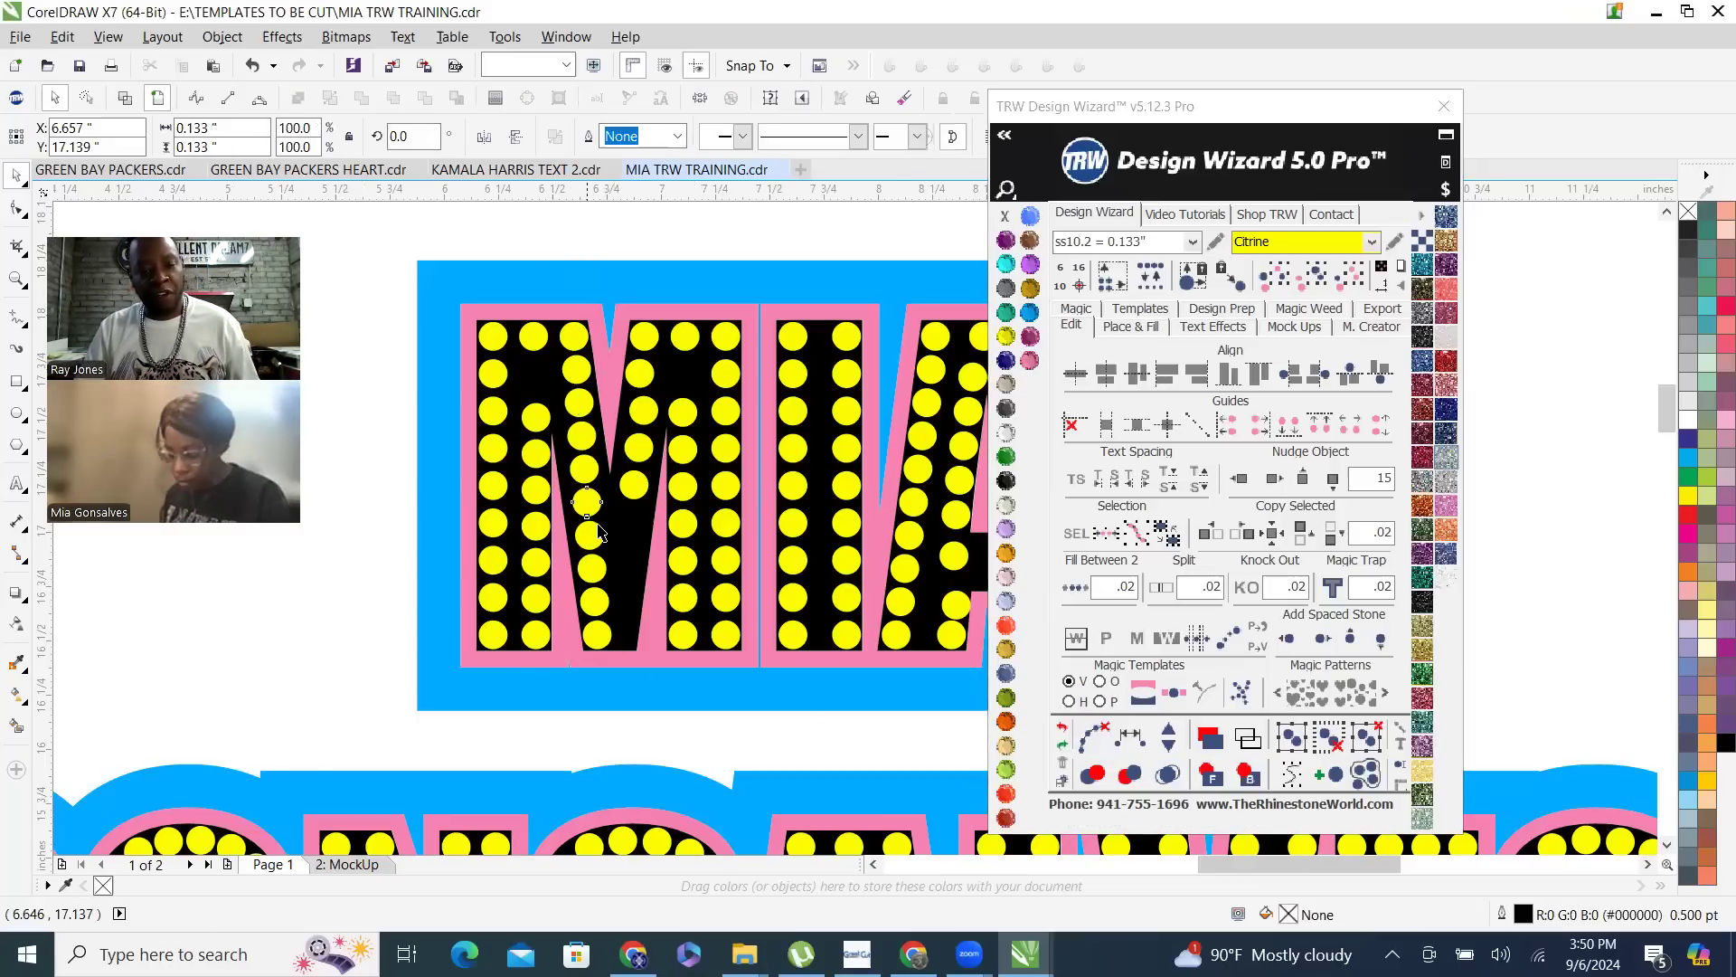
pyautogui.moveTo(590, 507); pyautogui.dragTo(627, 527)
pyautogui.hotkey('ctrl', 'z')
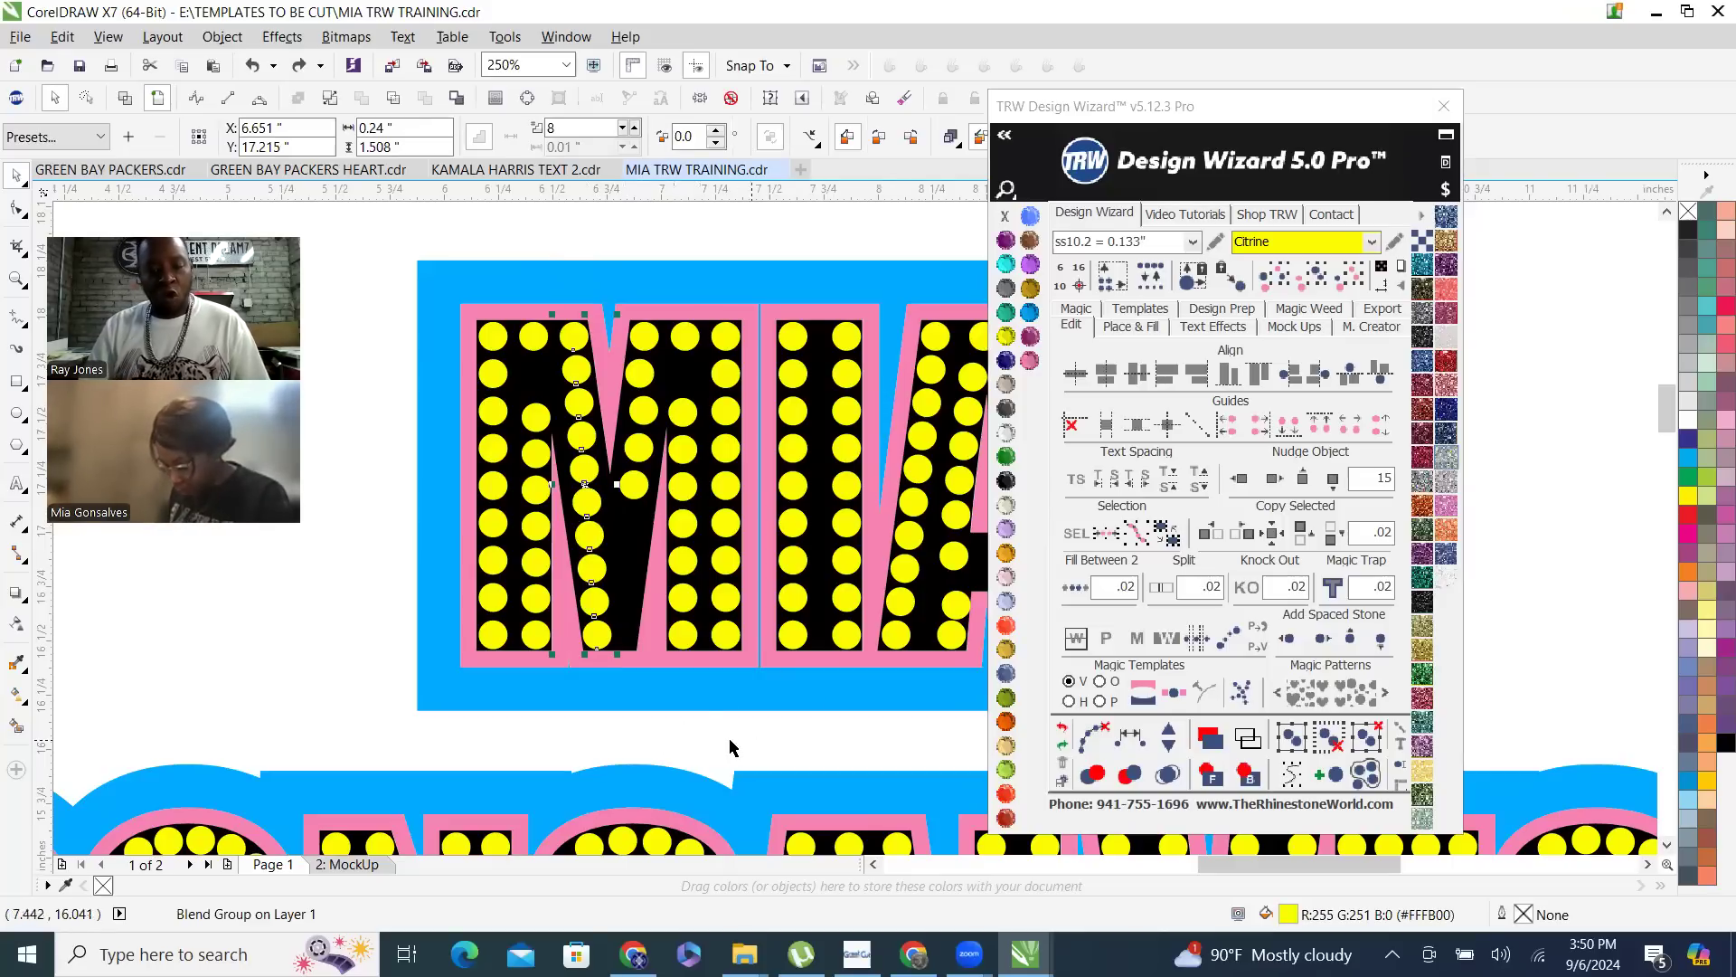
# - Try moving the blended diagonal row of stones off the M as one group, and undo the move
pyautogui.press('Escape')
pyautogui.click(591, 516)
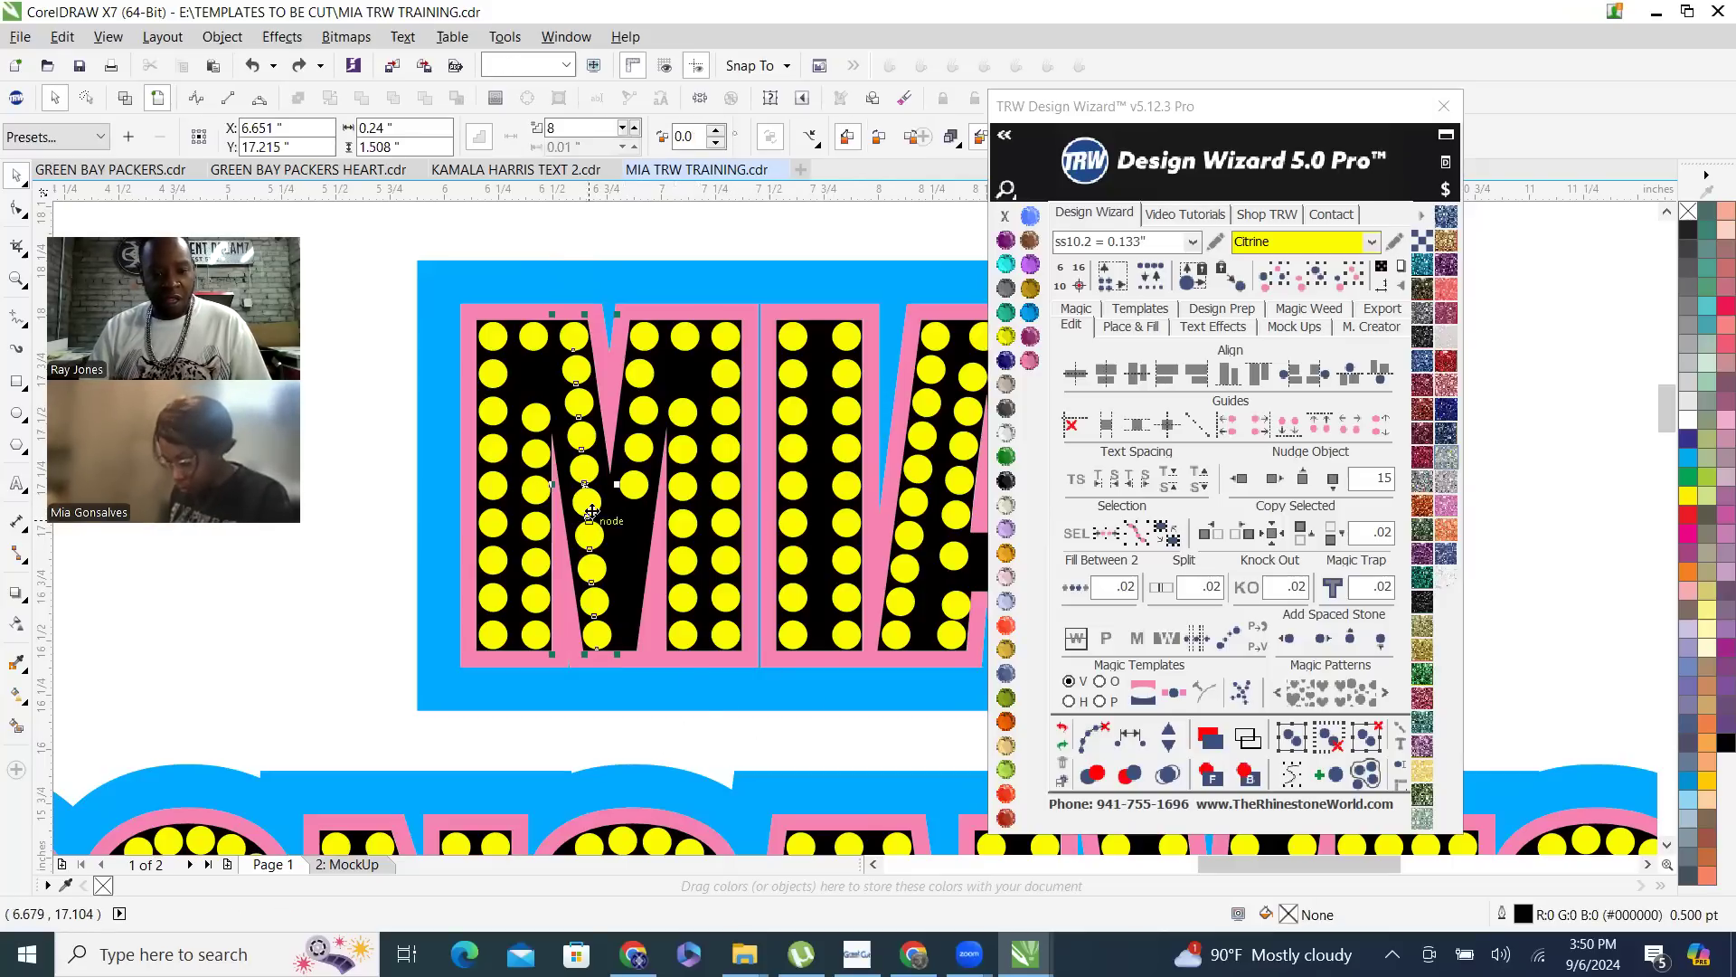
pyautogui.click(288, 701)
pyautogui.click(587, 514)
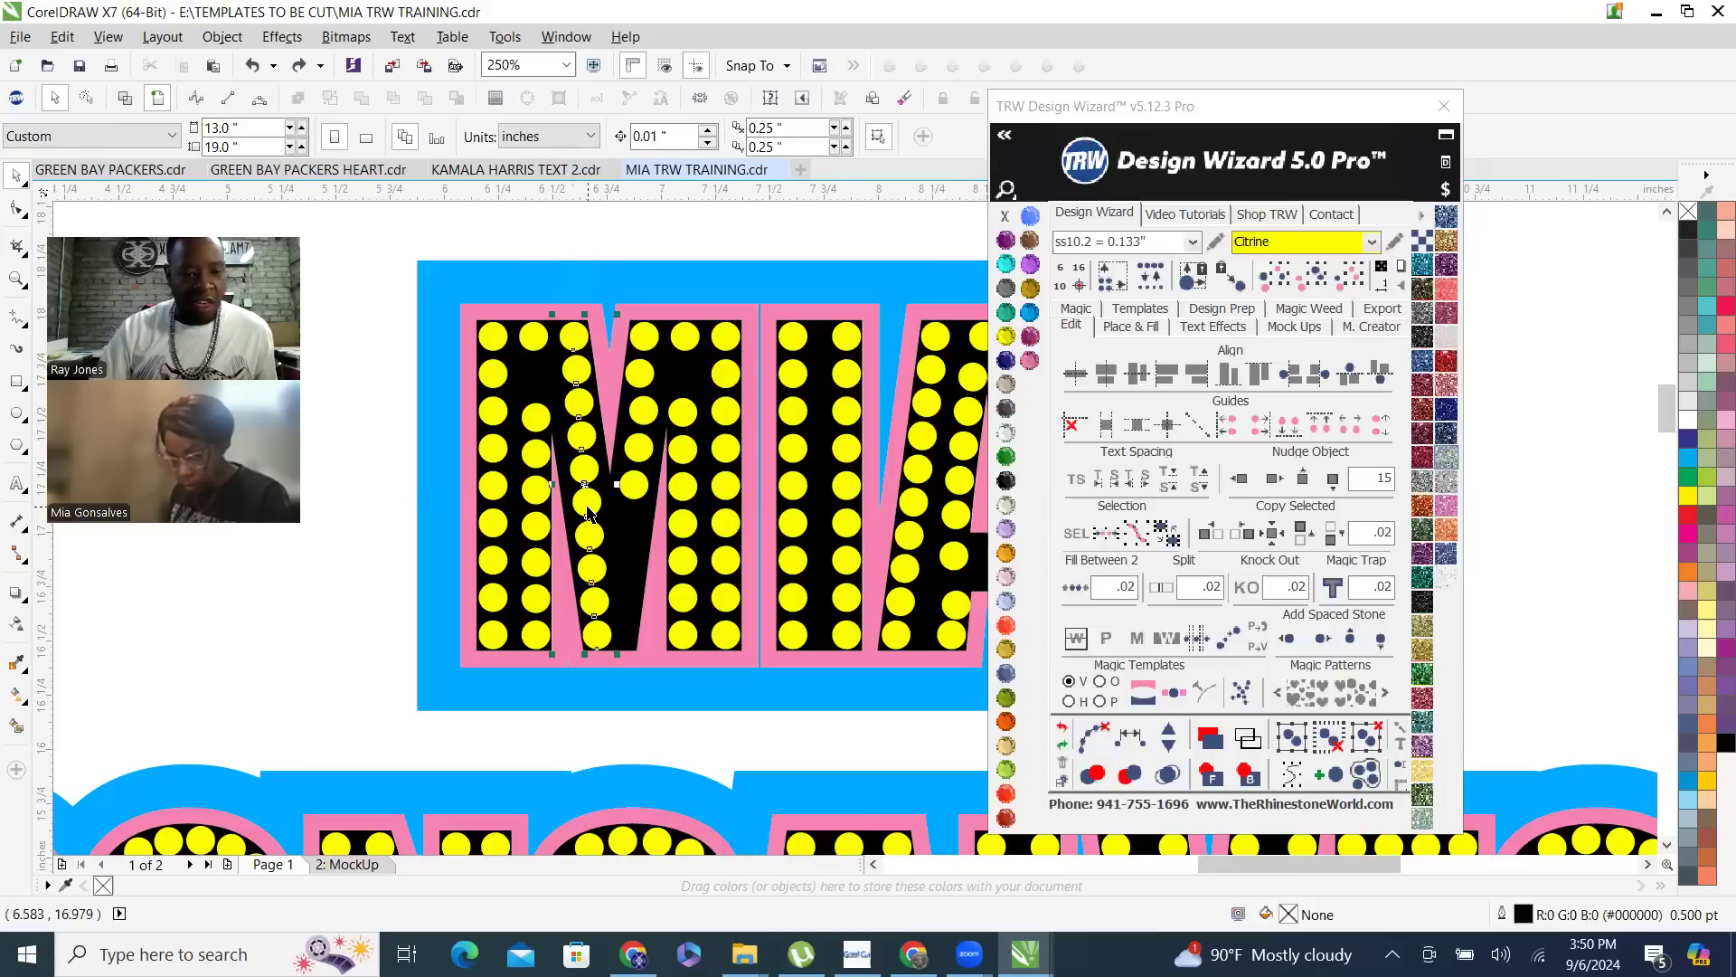
pyautogui.moveTo(442, 518); pyautogui.dragTo(399, 517)
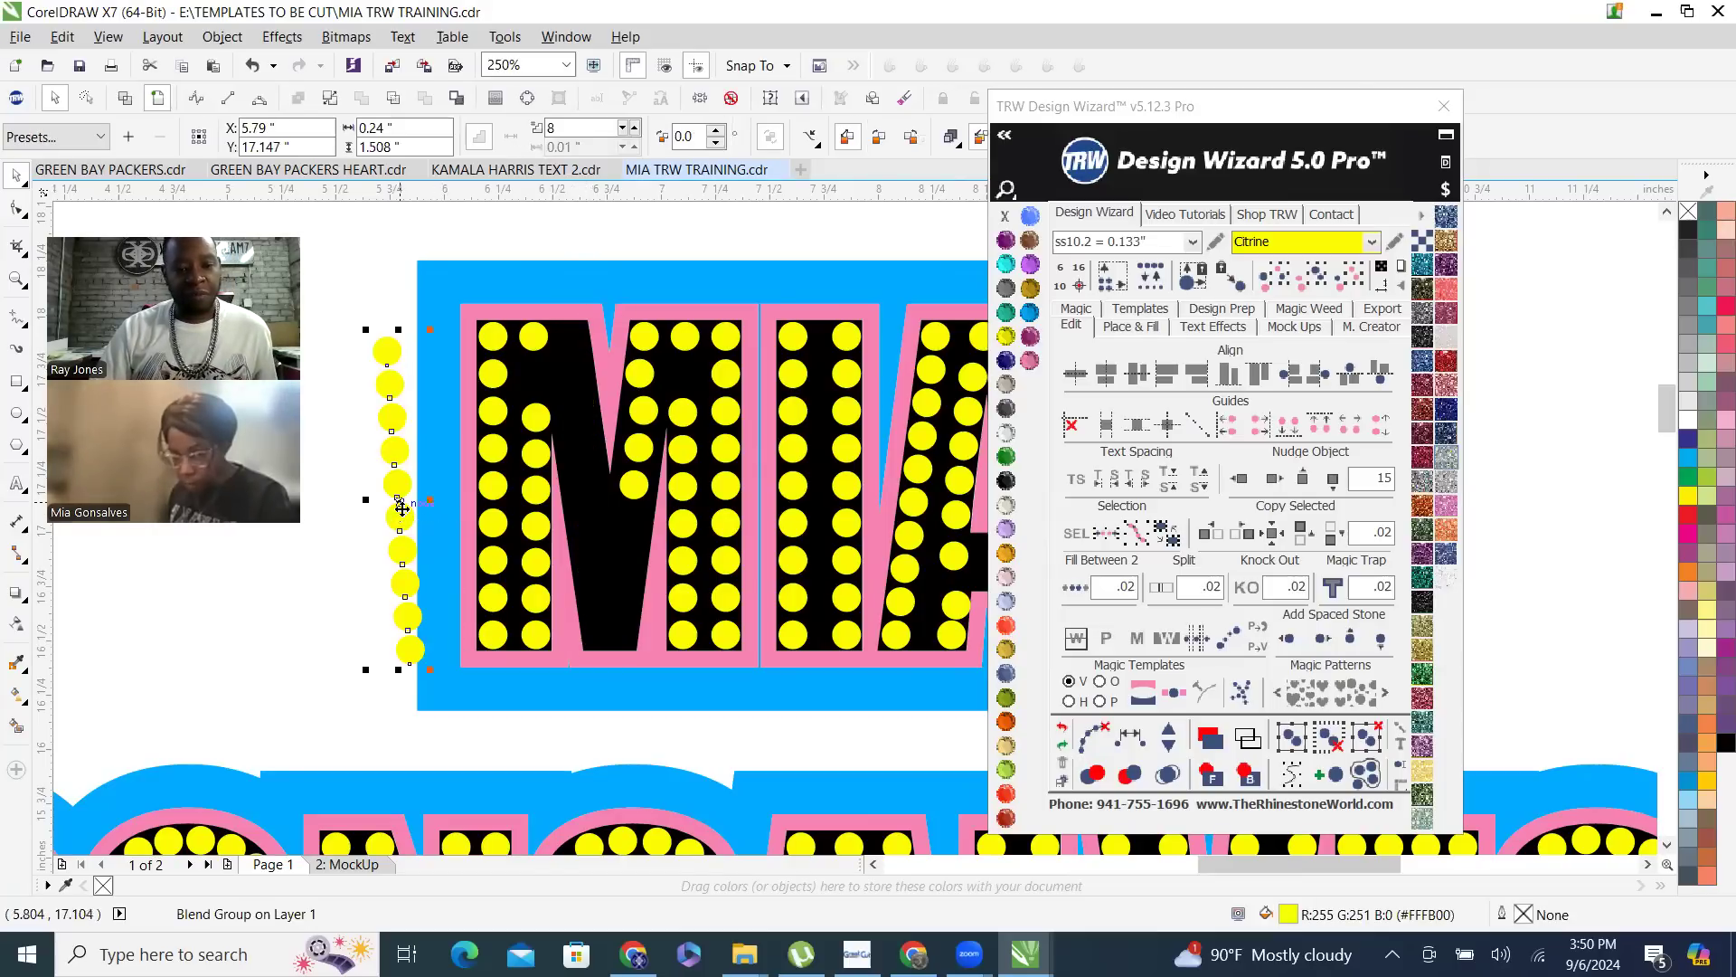
pyautogui.hotkey('ctrl', 'z')
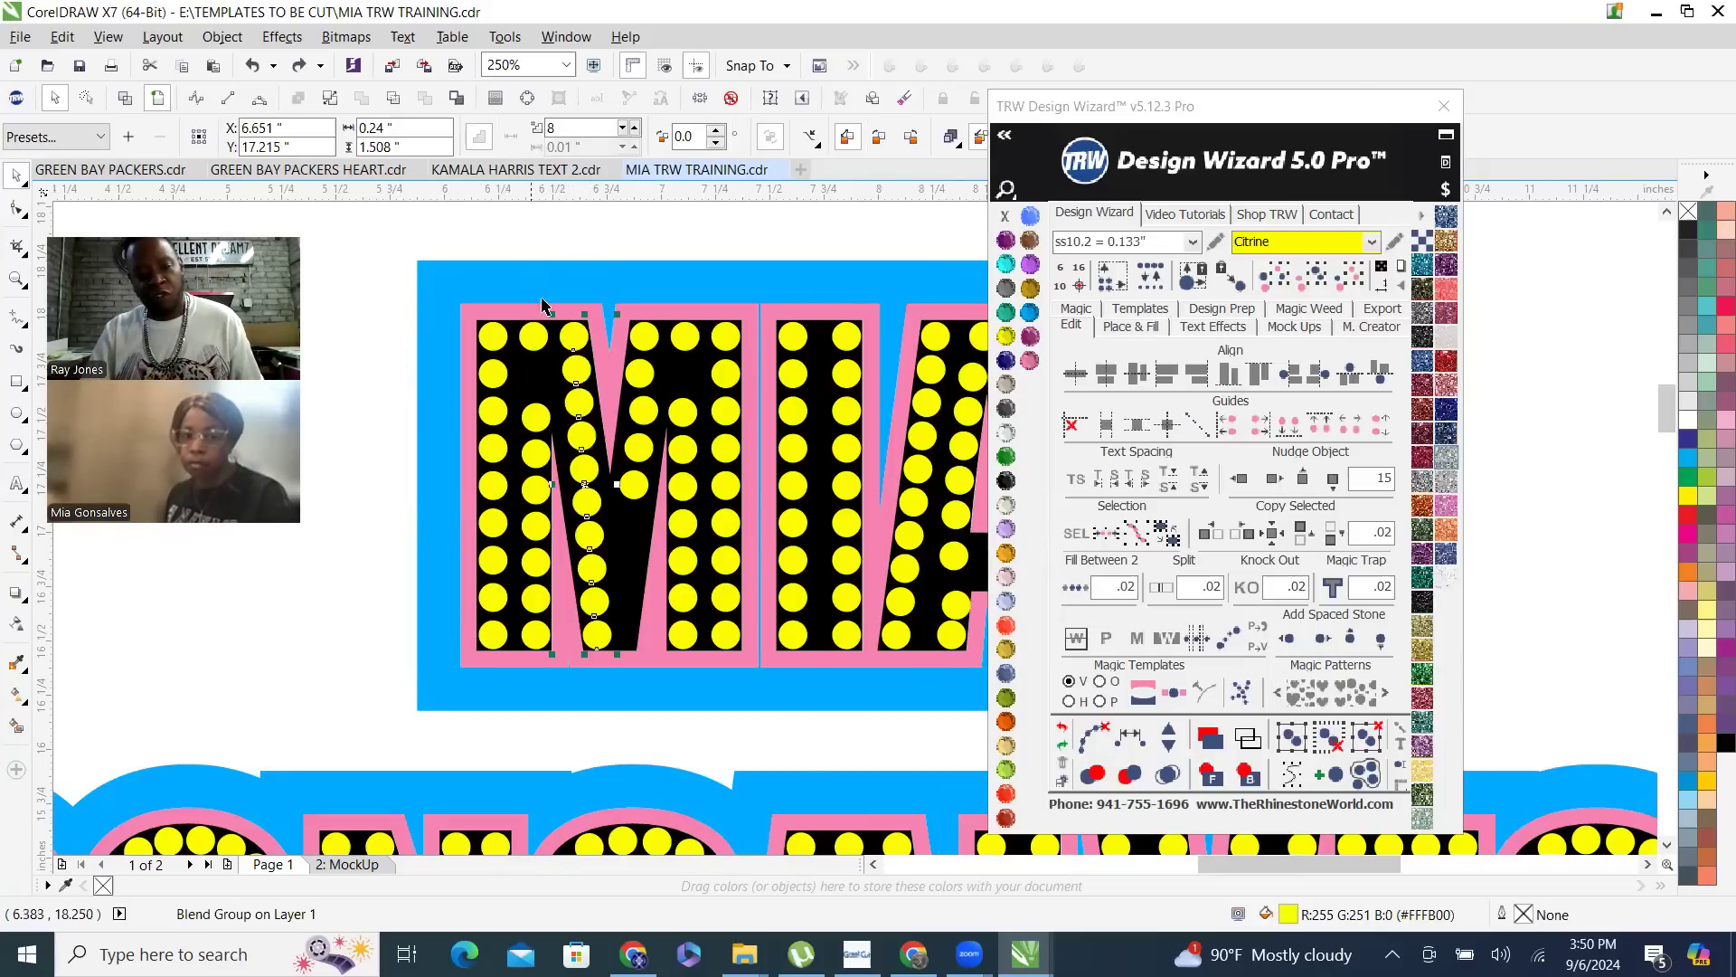
# - Inspect the blended diagonal row in wireframe view and clear the paths so its stones become separate objects
pyautogui.click(126, 102)
pyautogui.scroll(4, 565, 379)
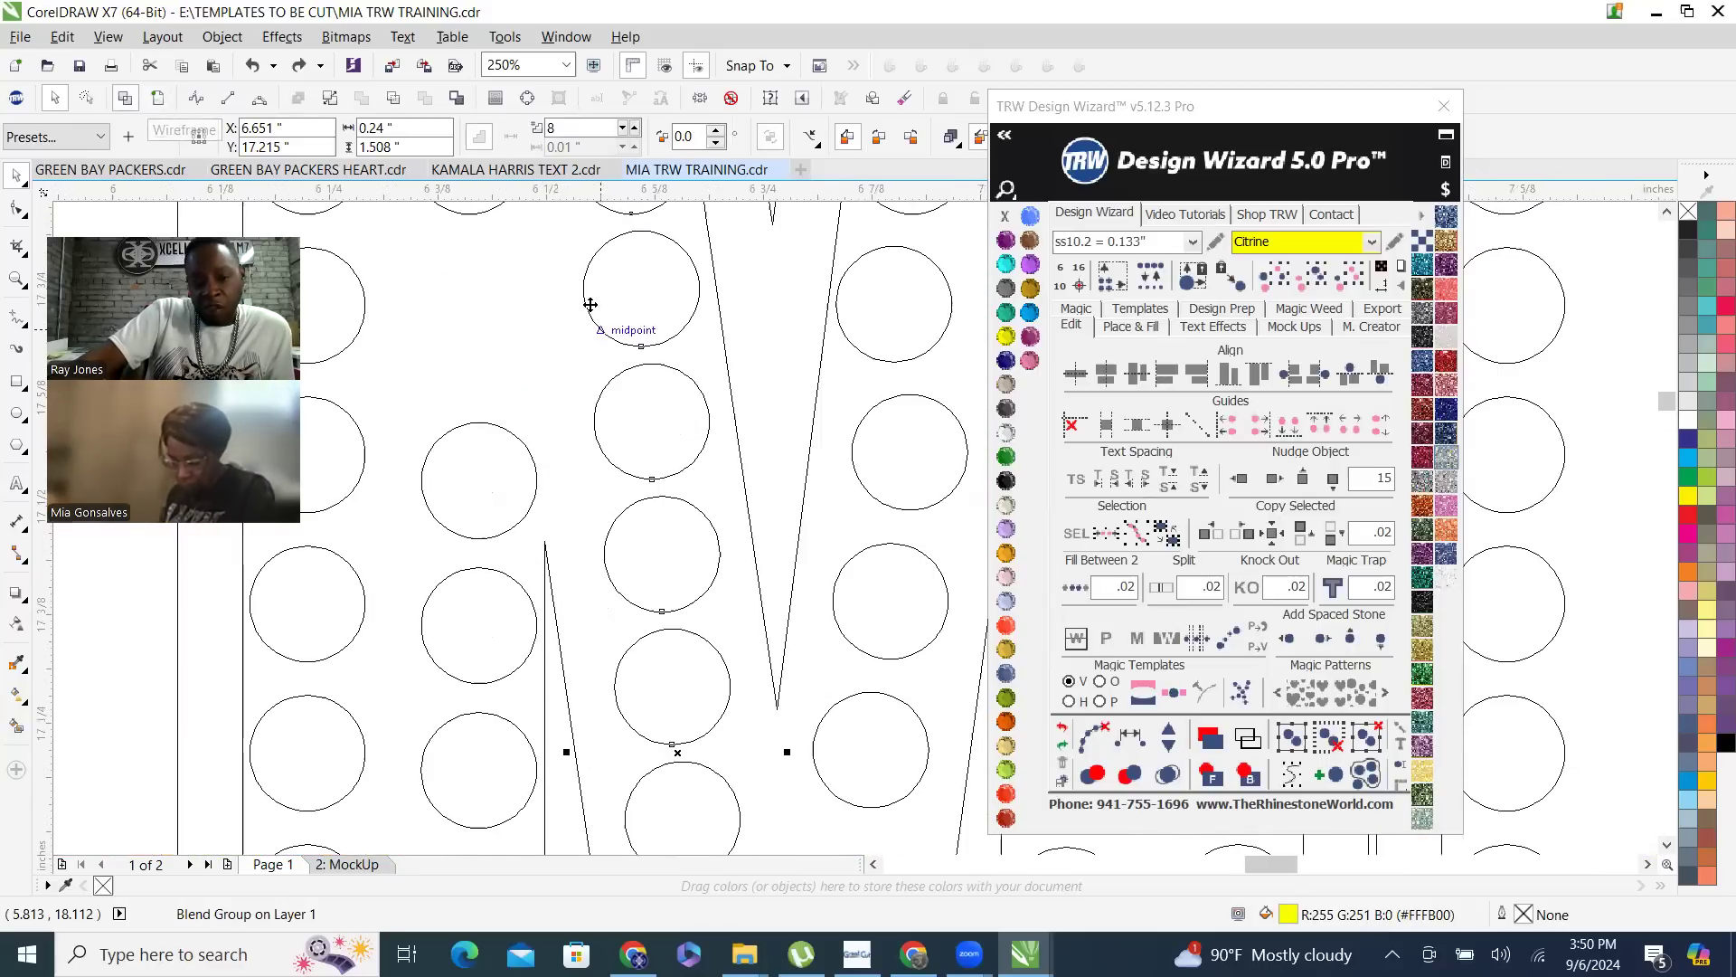
pyautogui.scroll(-4, 640, 446)
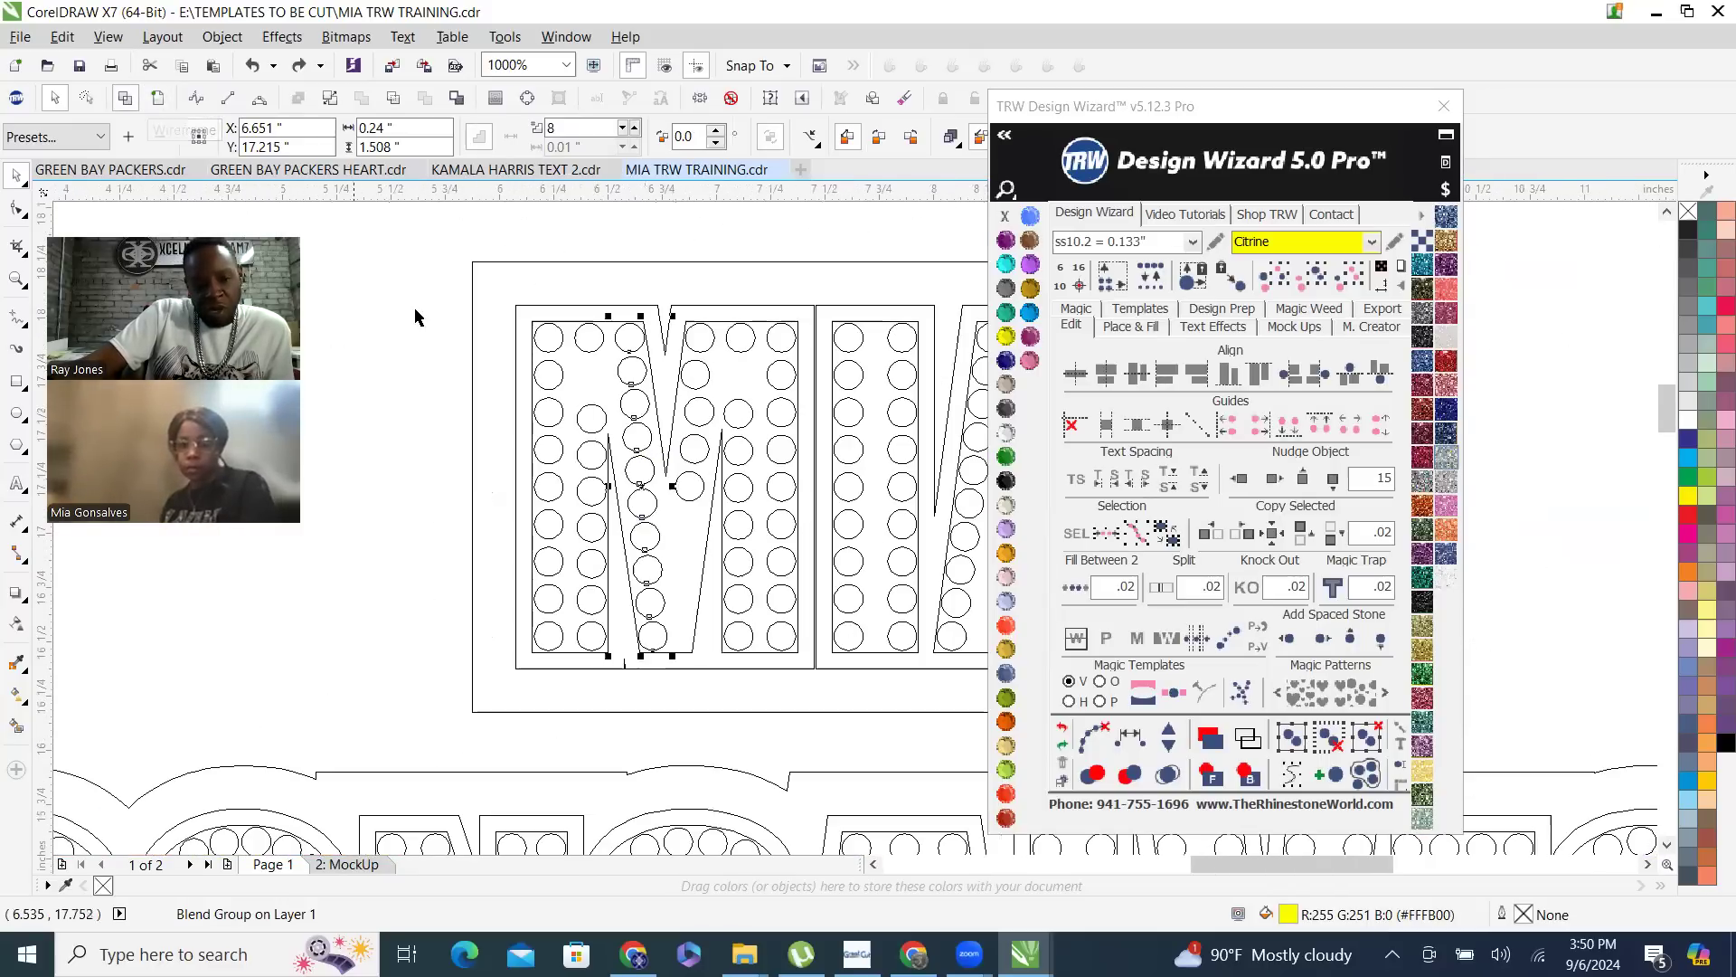
pyautogui.click(1096, 739)
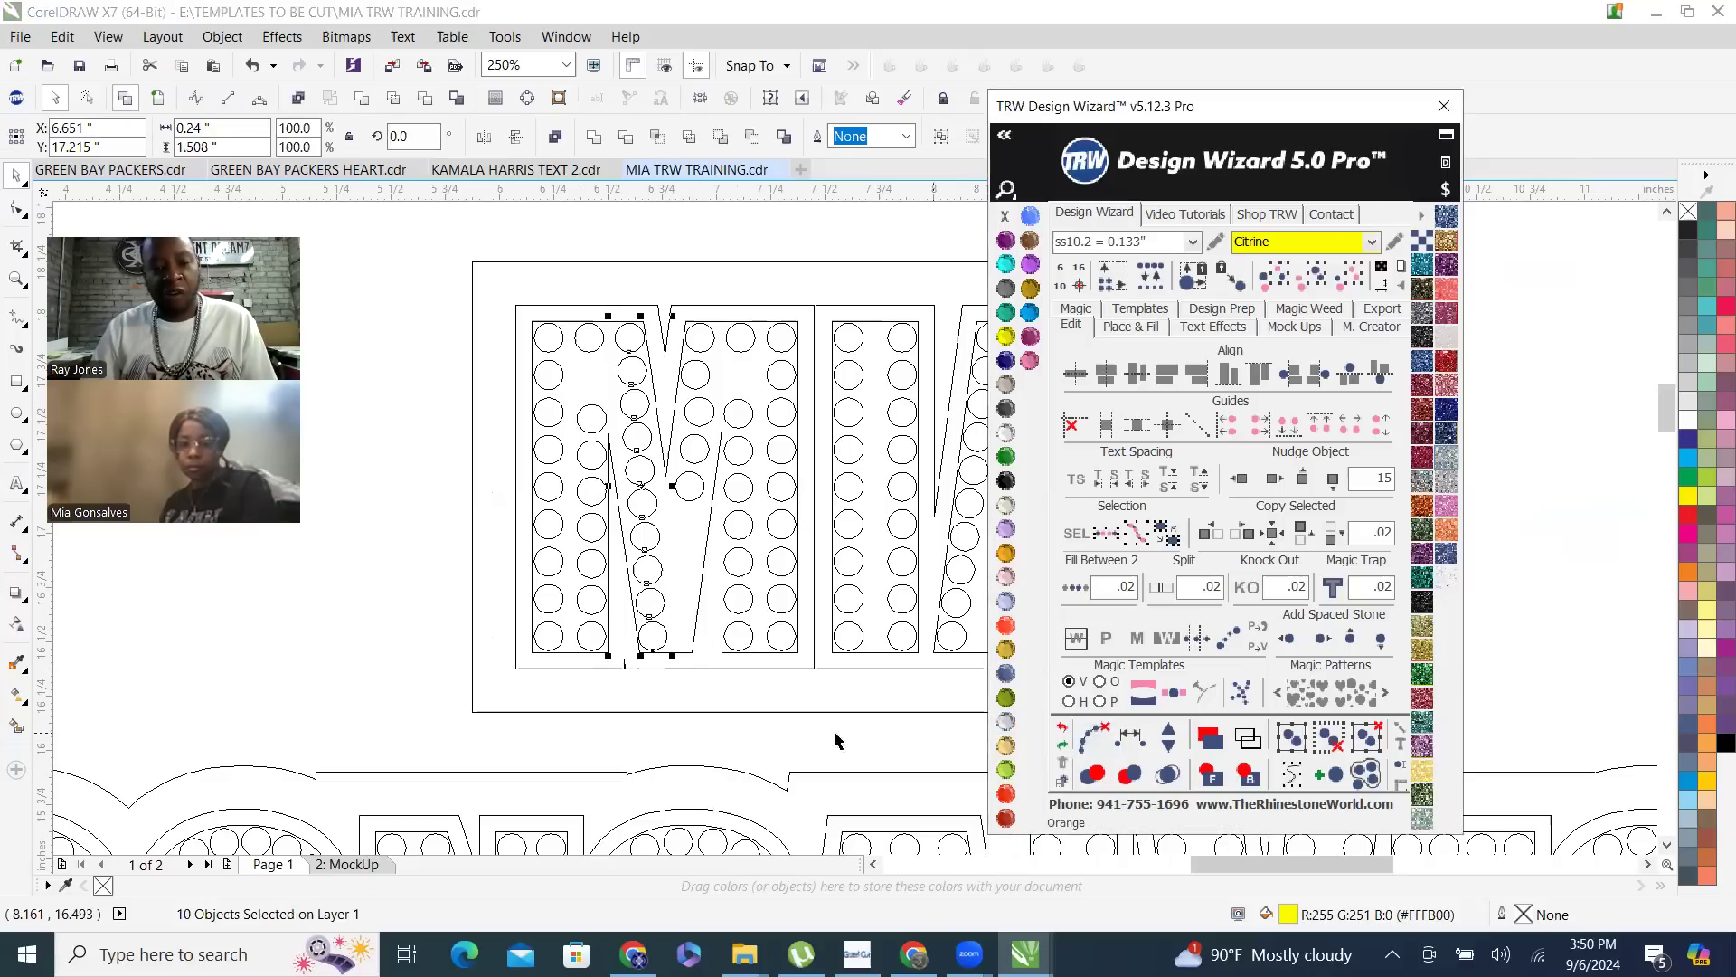
# - Test moving a single middle stone out of the separated diagonal, undo the move, and return to the full-colour view
pyautogui.click(652, 531)
pyautogui.click(645, 514)
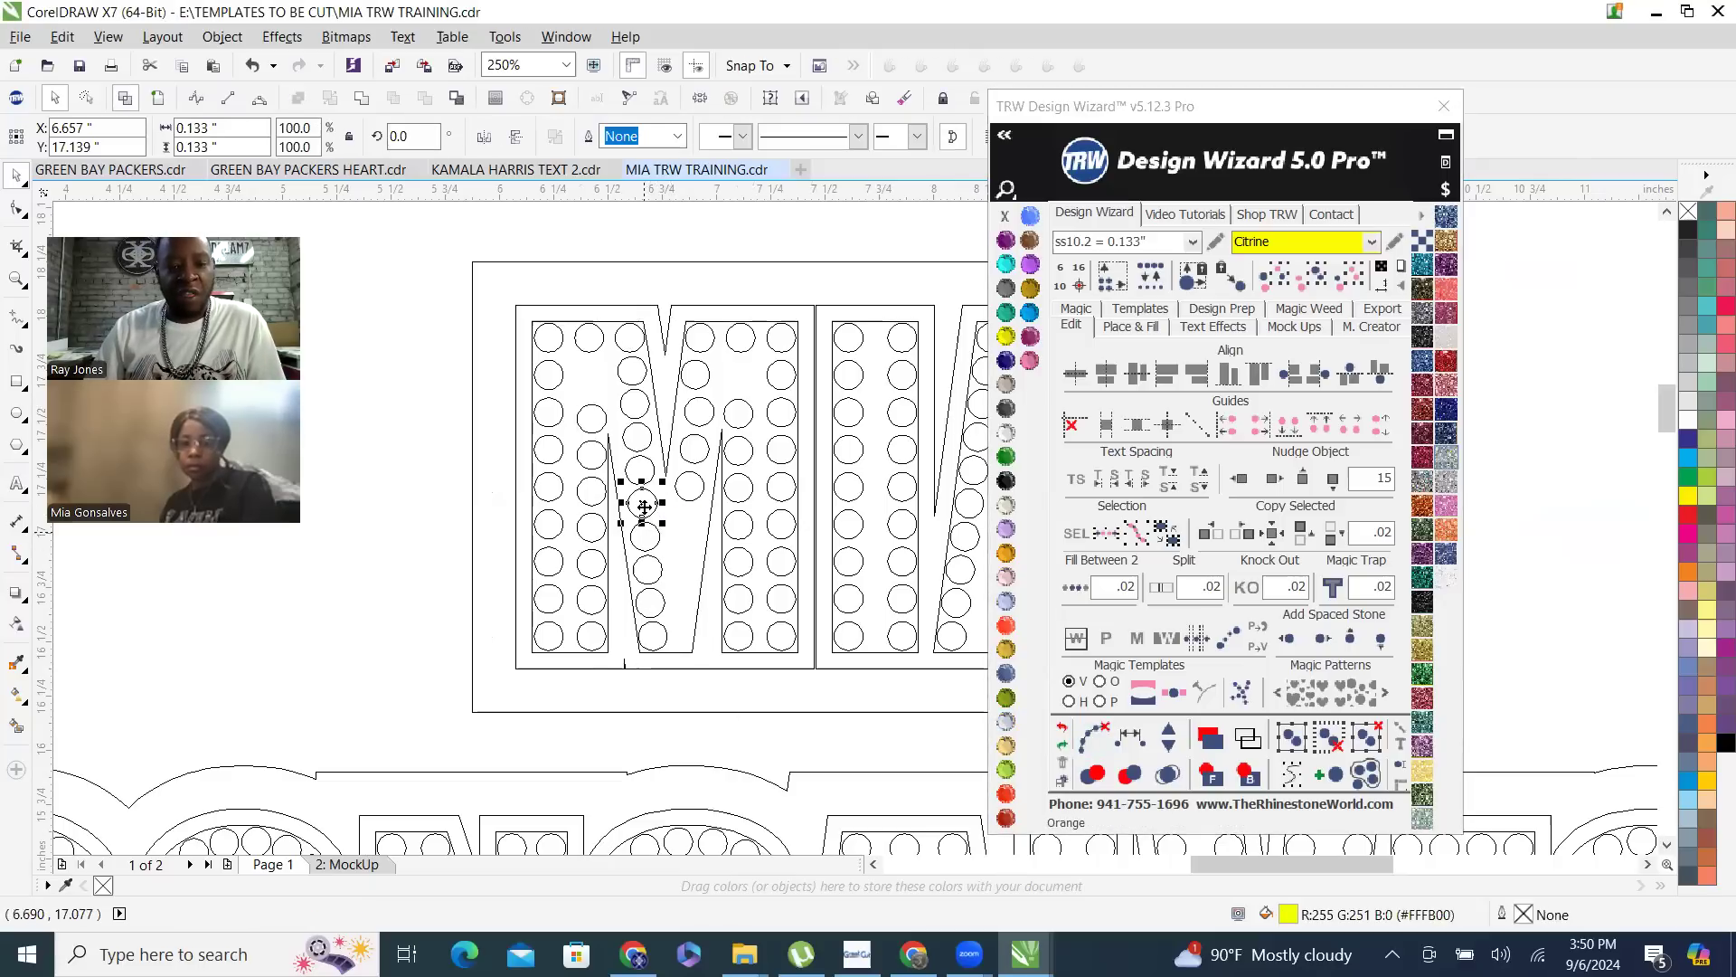
pyautogui.moveTo(642, 503); pyautogui.dragTo(698, 549)
pyautogui.hotkey('ctrl', 'z')
pyautogui.hotkey('shift', 'F9')
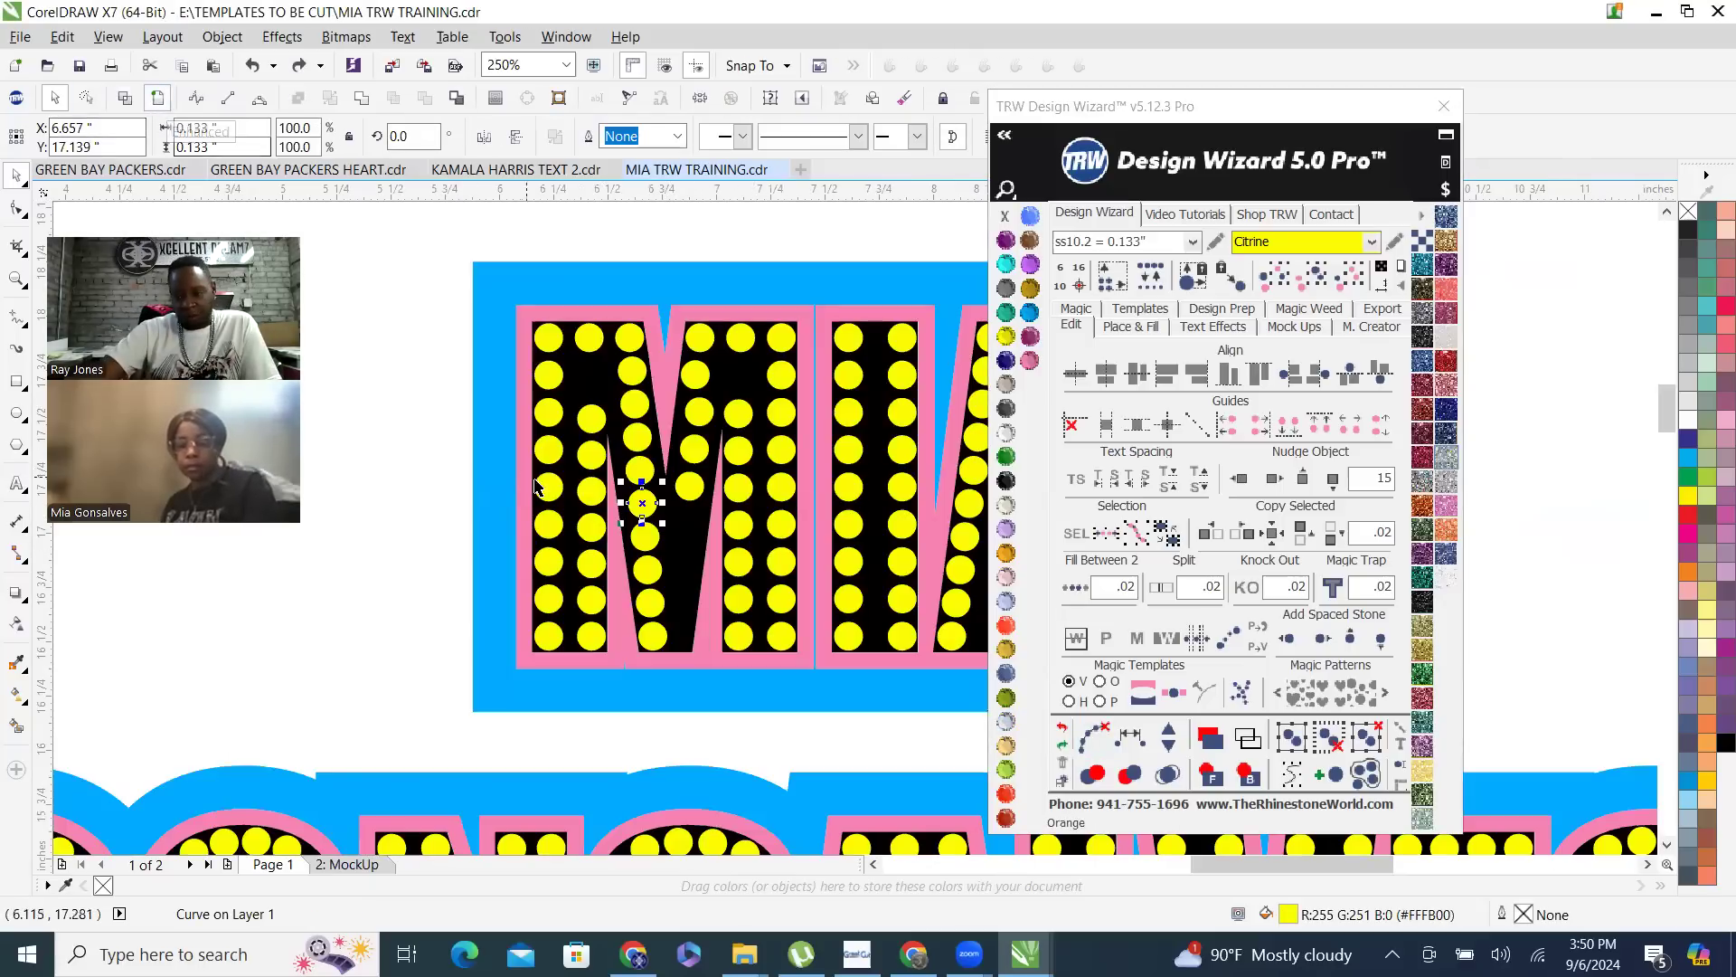
pyautogui.click(463, 422)
# - Select the script-style name to check its outline in wireframe, restore the enhanced view, and open the Place & Fill options
pyautogui.scroll(-3, 524, 389)
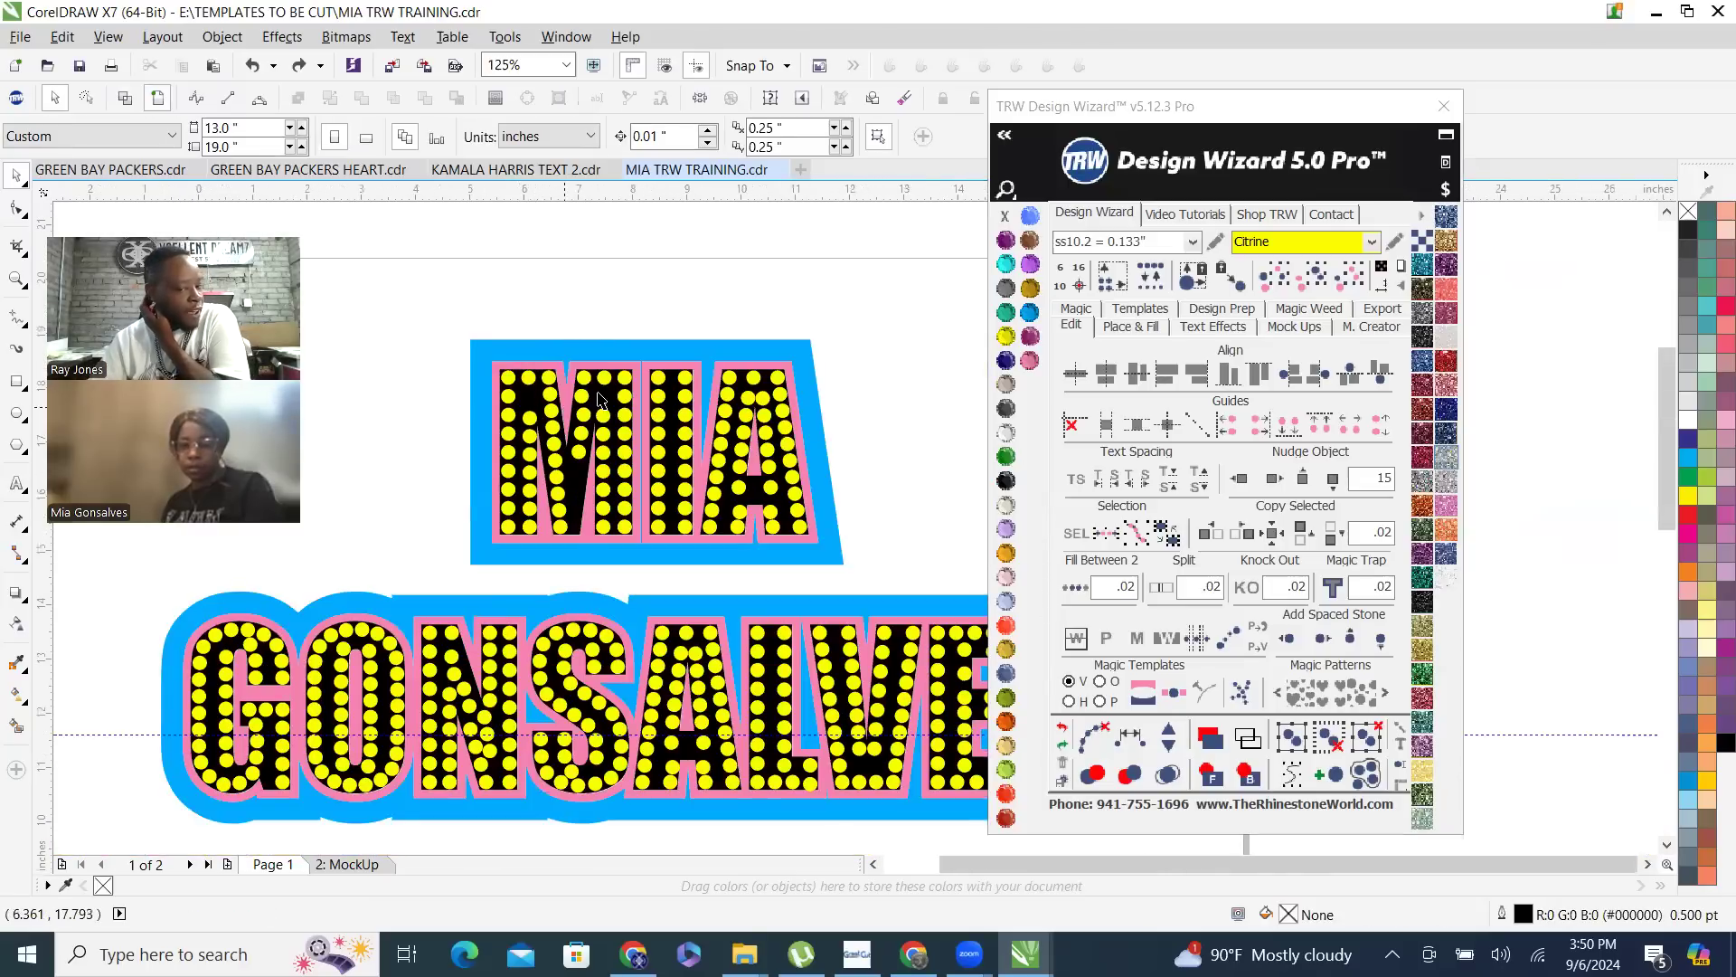
pyautogui.scroll(-2, 598, 398)
pyautogui.scroll(-2, 622, 678)
pyautogui.scroll(2, 622, 679)
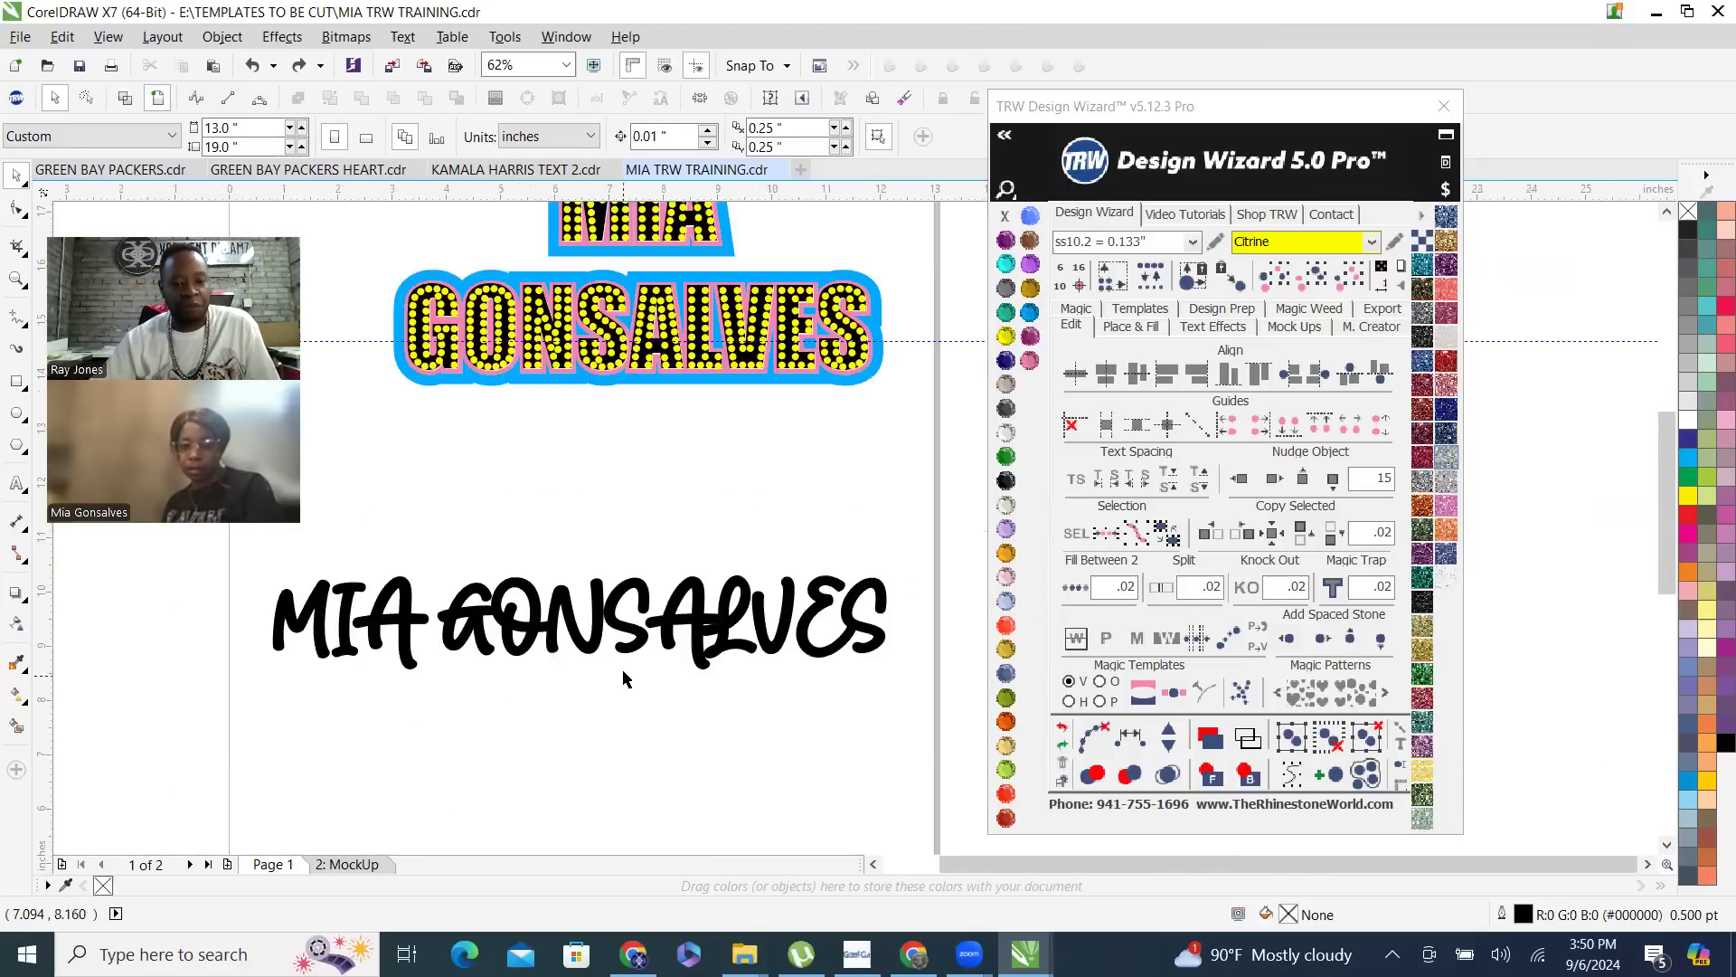
pyautogui.click(640, 637)
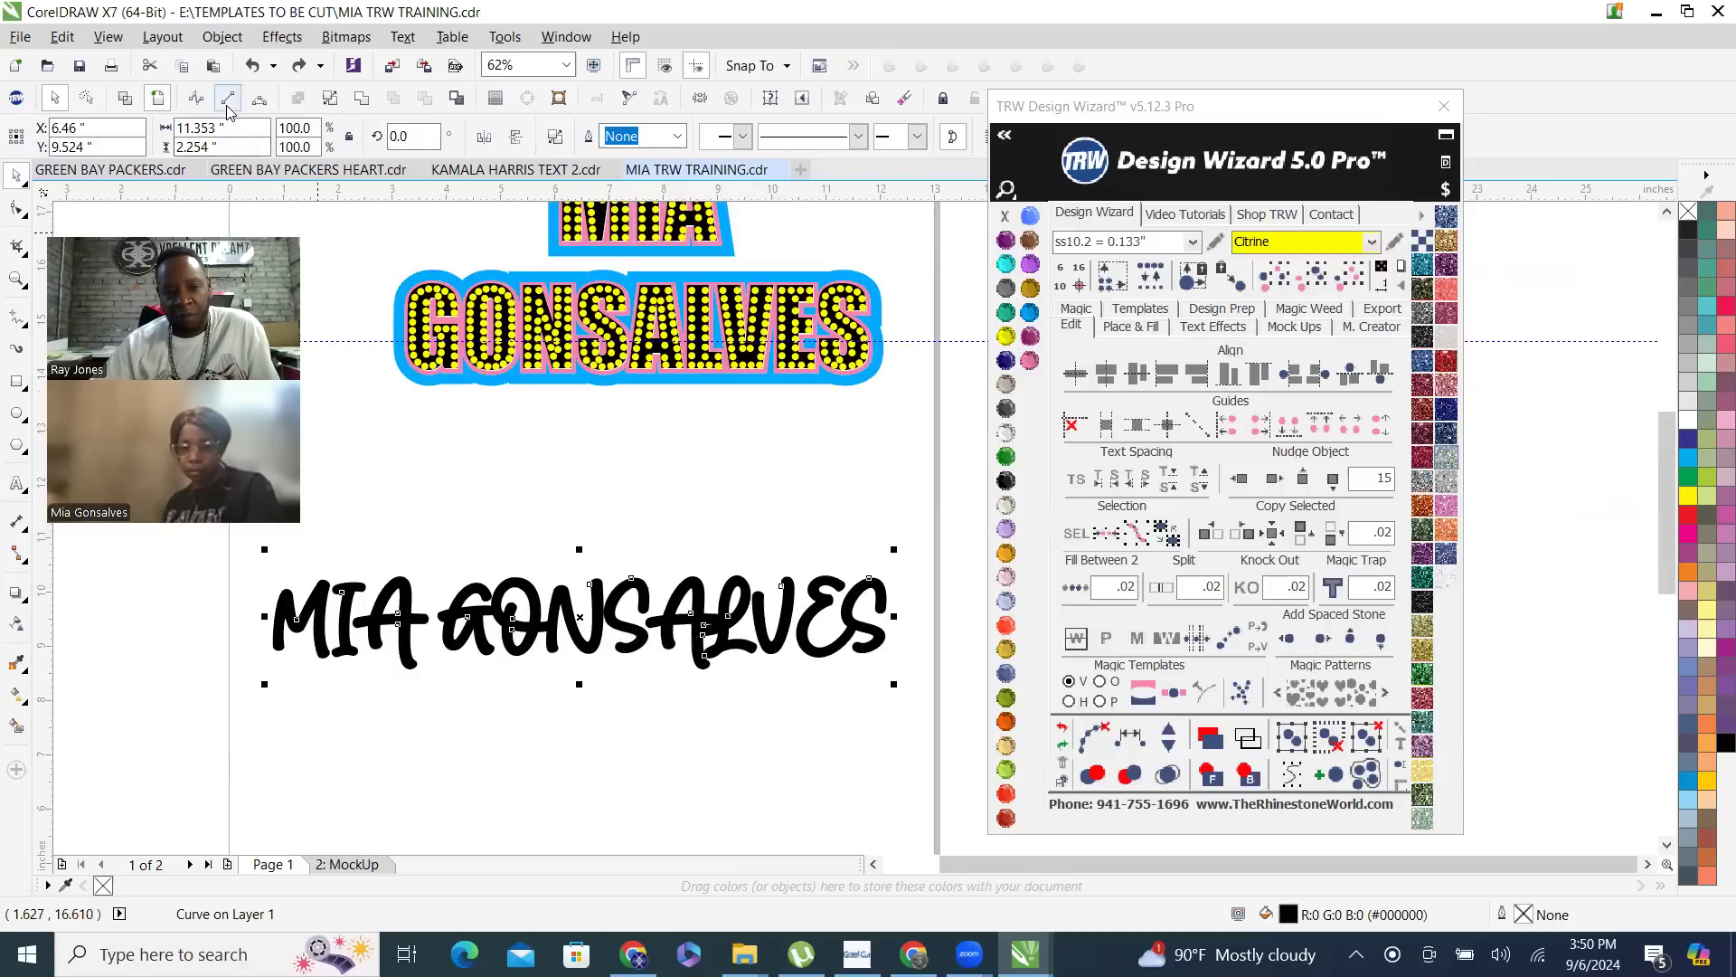
pyautogui.click(125, 98)
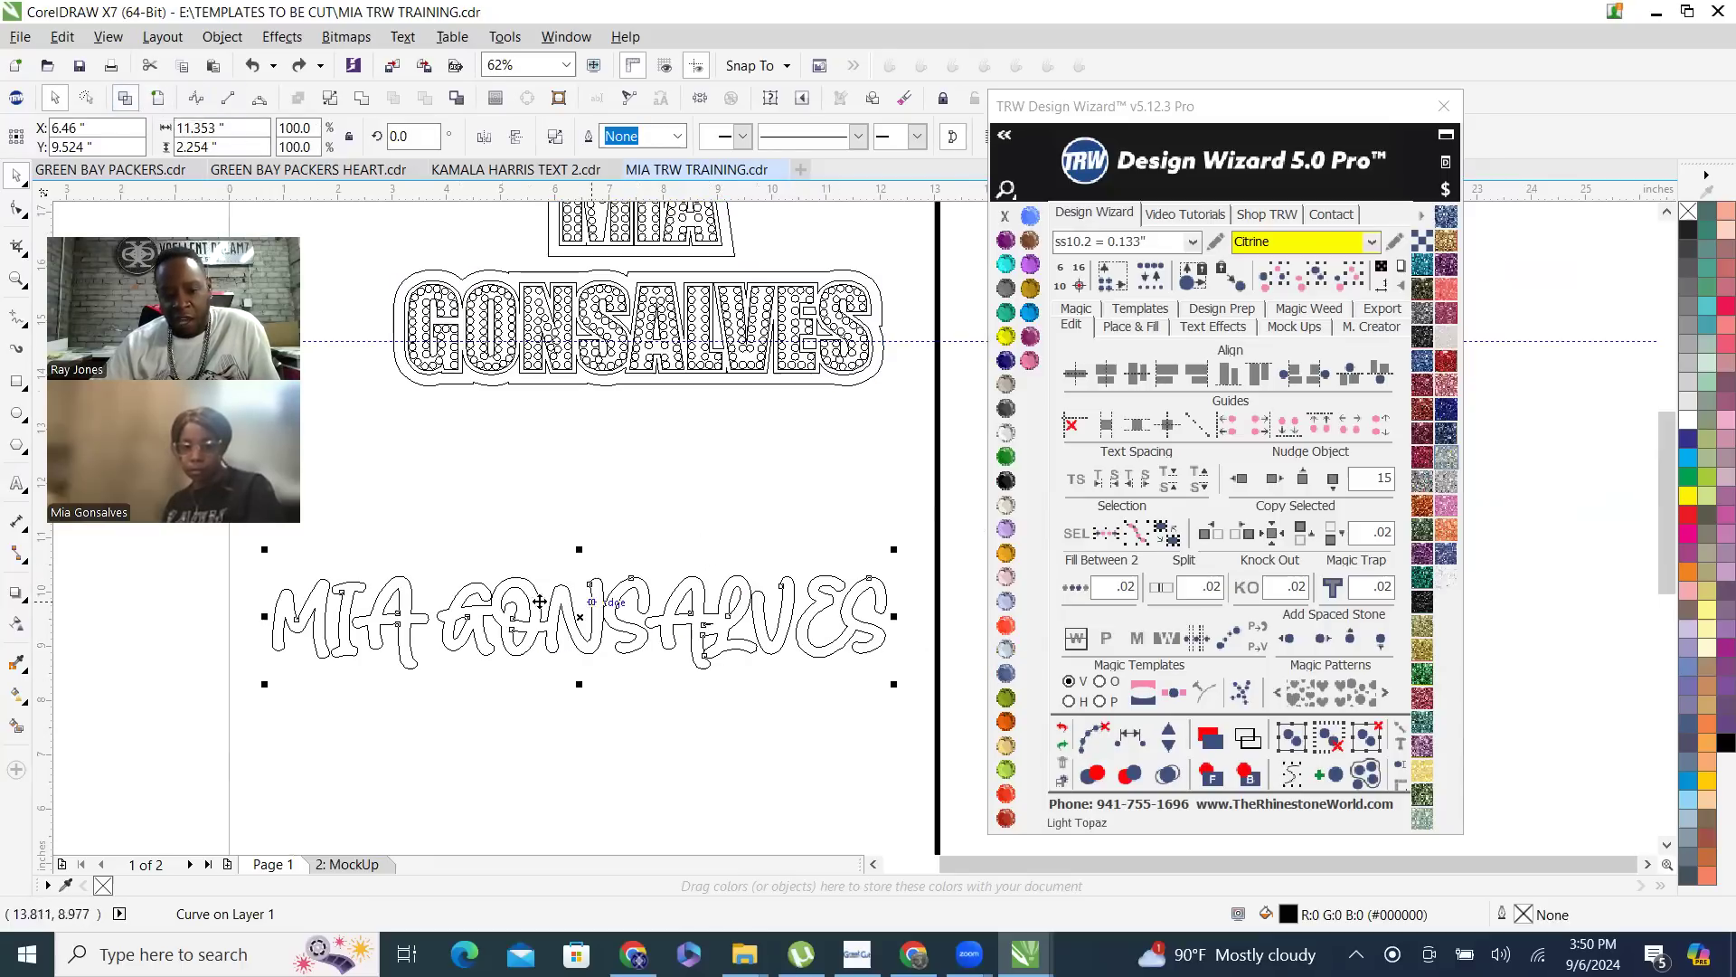
pyautogui.click(155, 102)
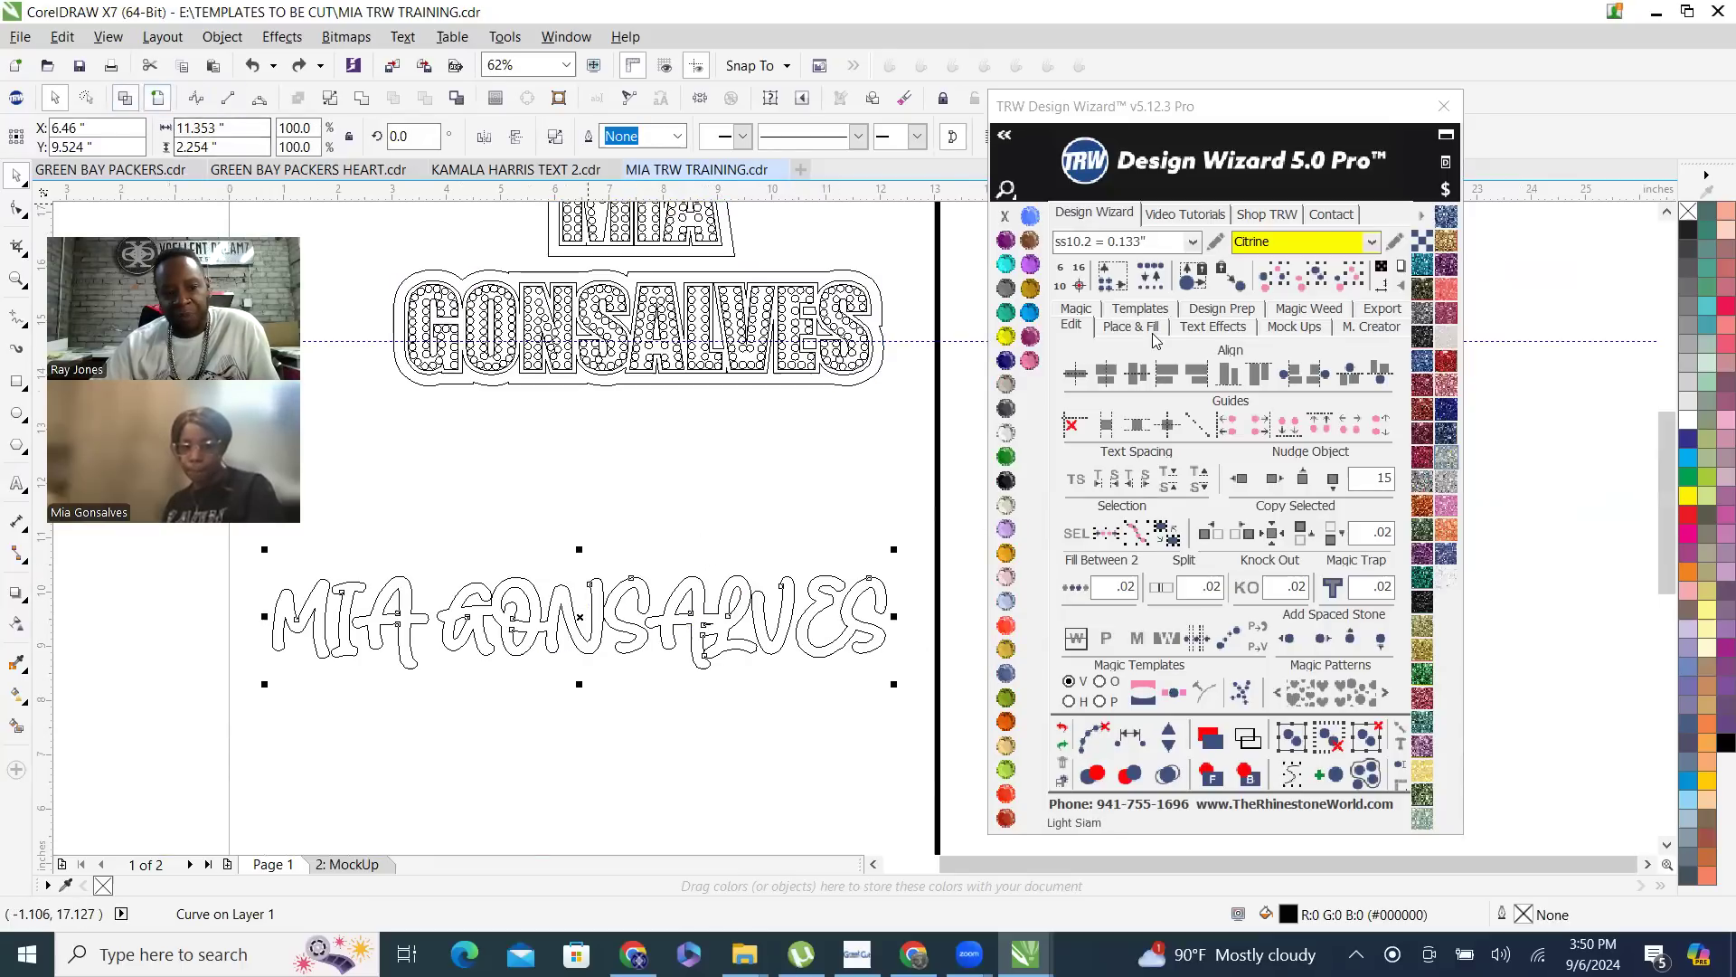
pyautogui.click(1137, 328)
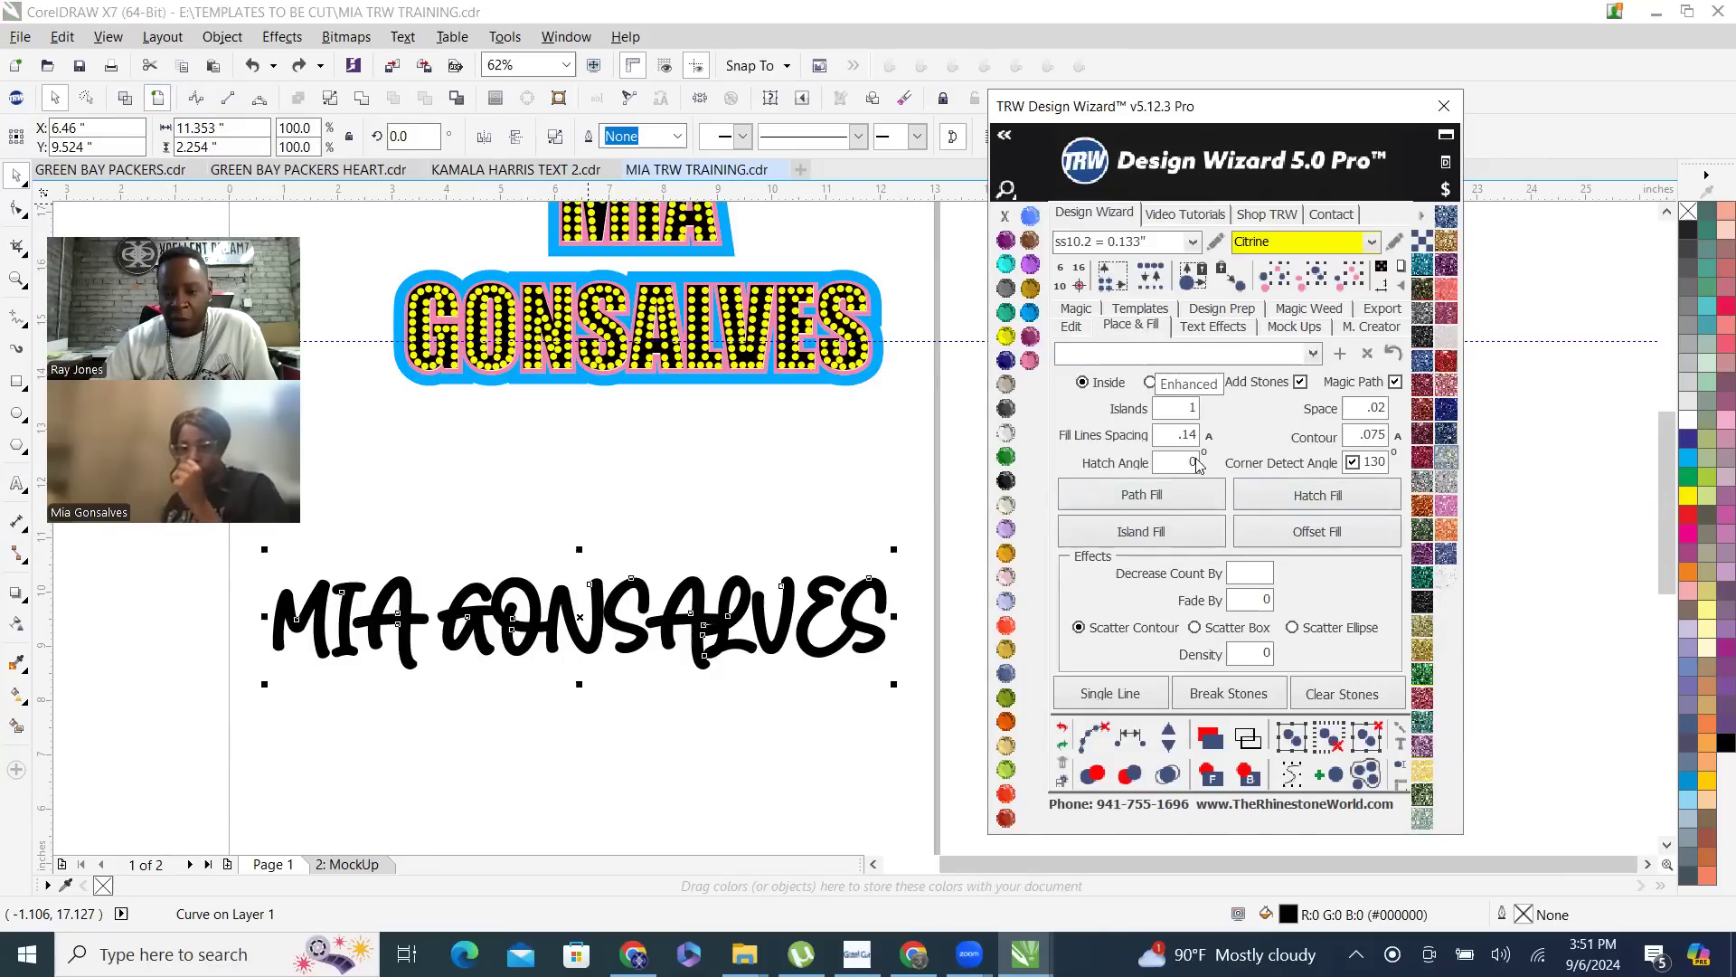
pyautogui.click(639, 472)
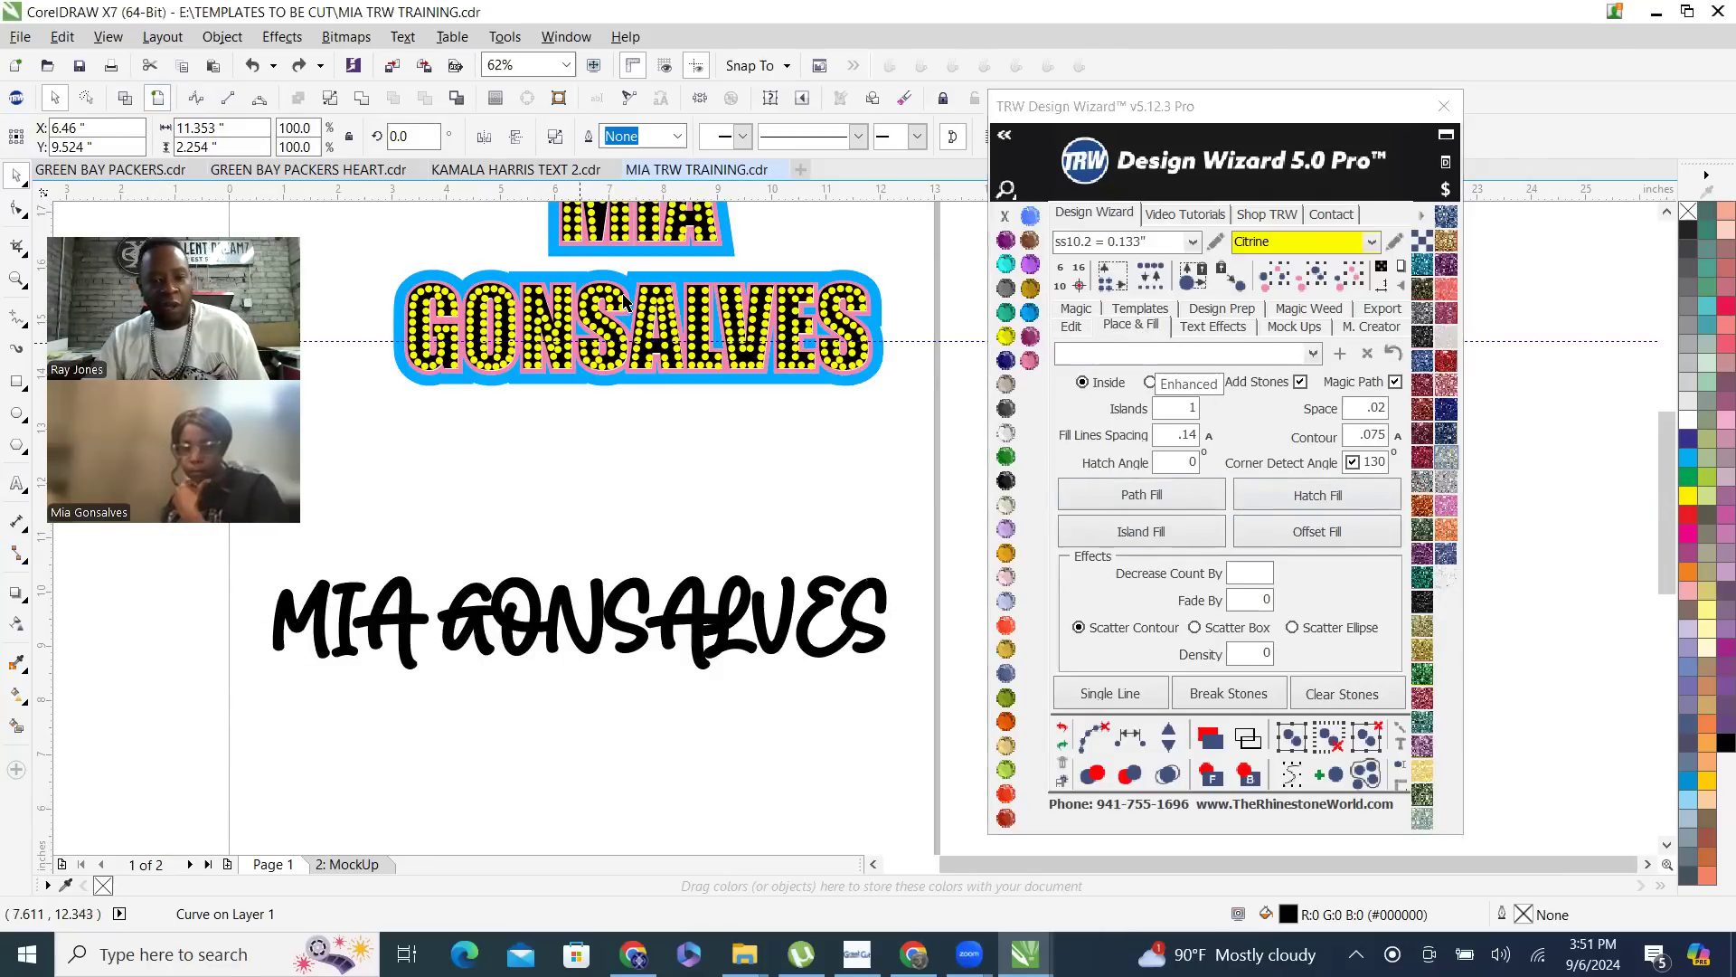
# - Copy the three contoured name layers without their stones to the lower part of the page, at about X 6.482, Y 3.881 inches
pyautogui.scroll(6, 628, 280)
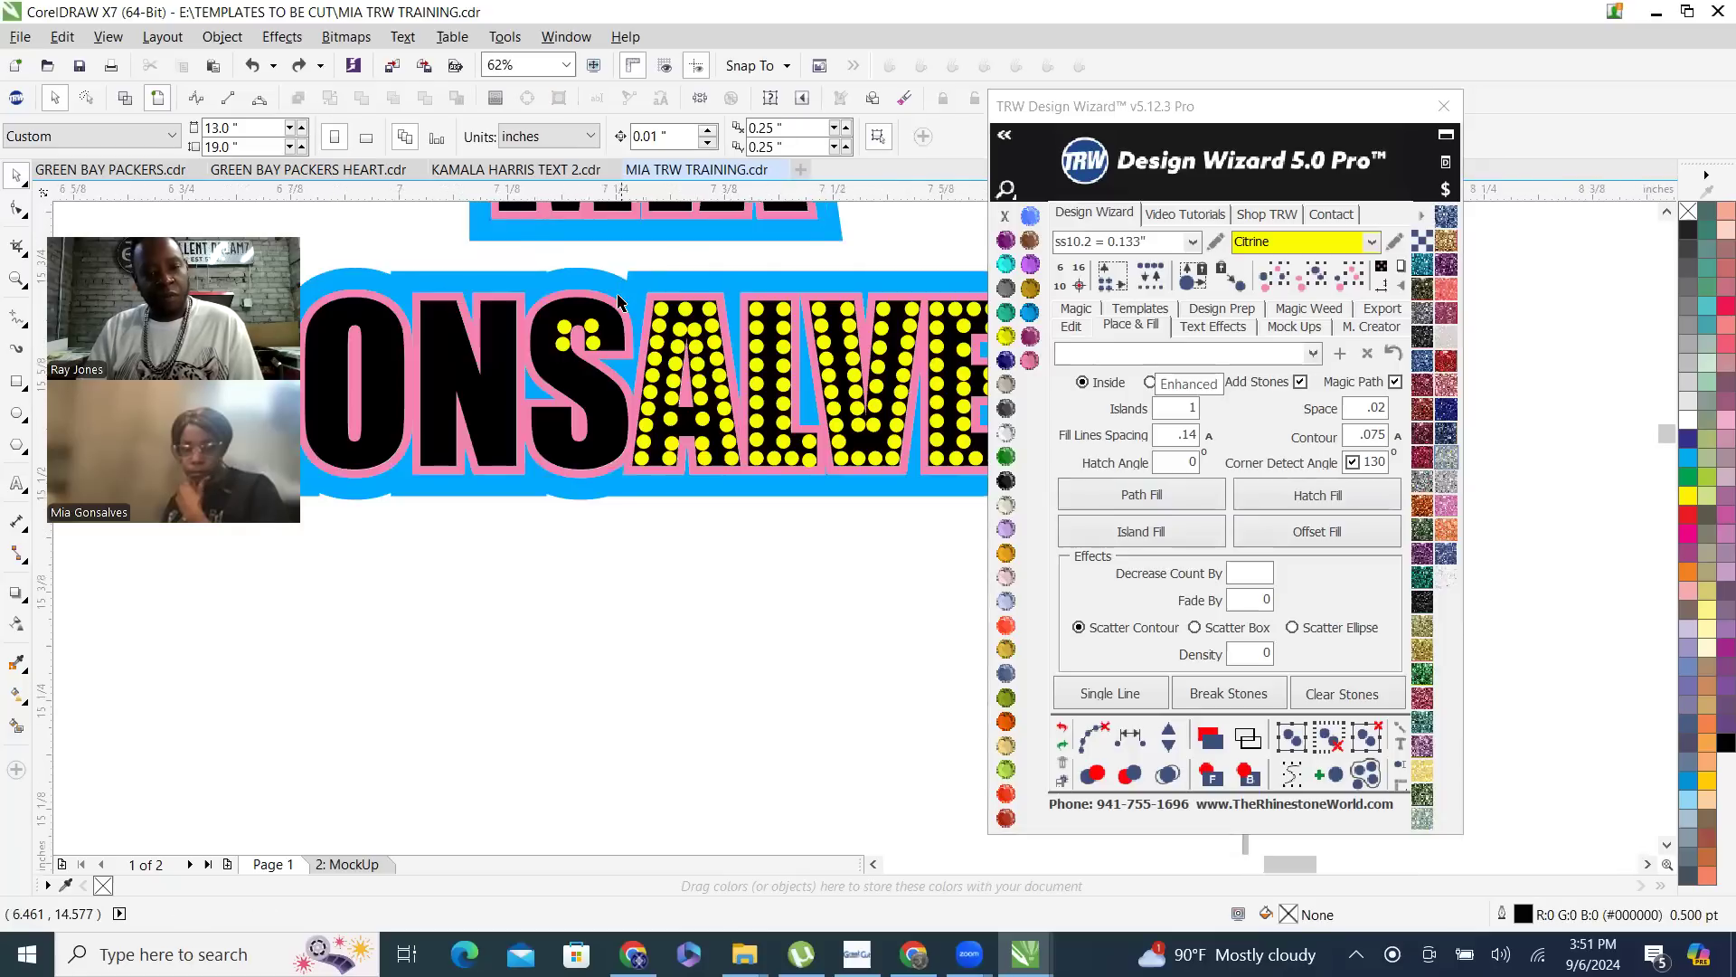
pyautogui.click(620, 301)
pyautogui.click(600, 483)
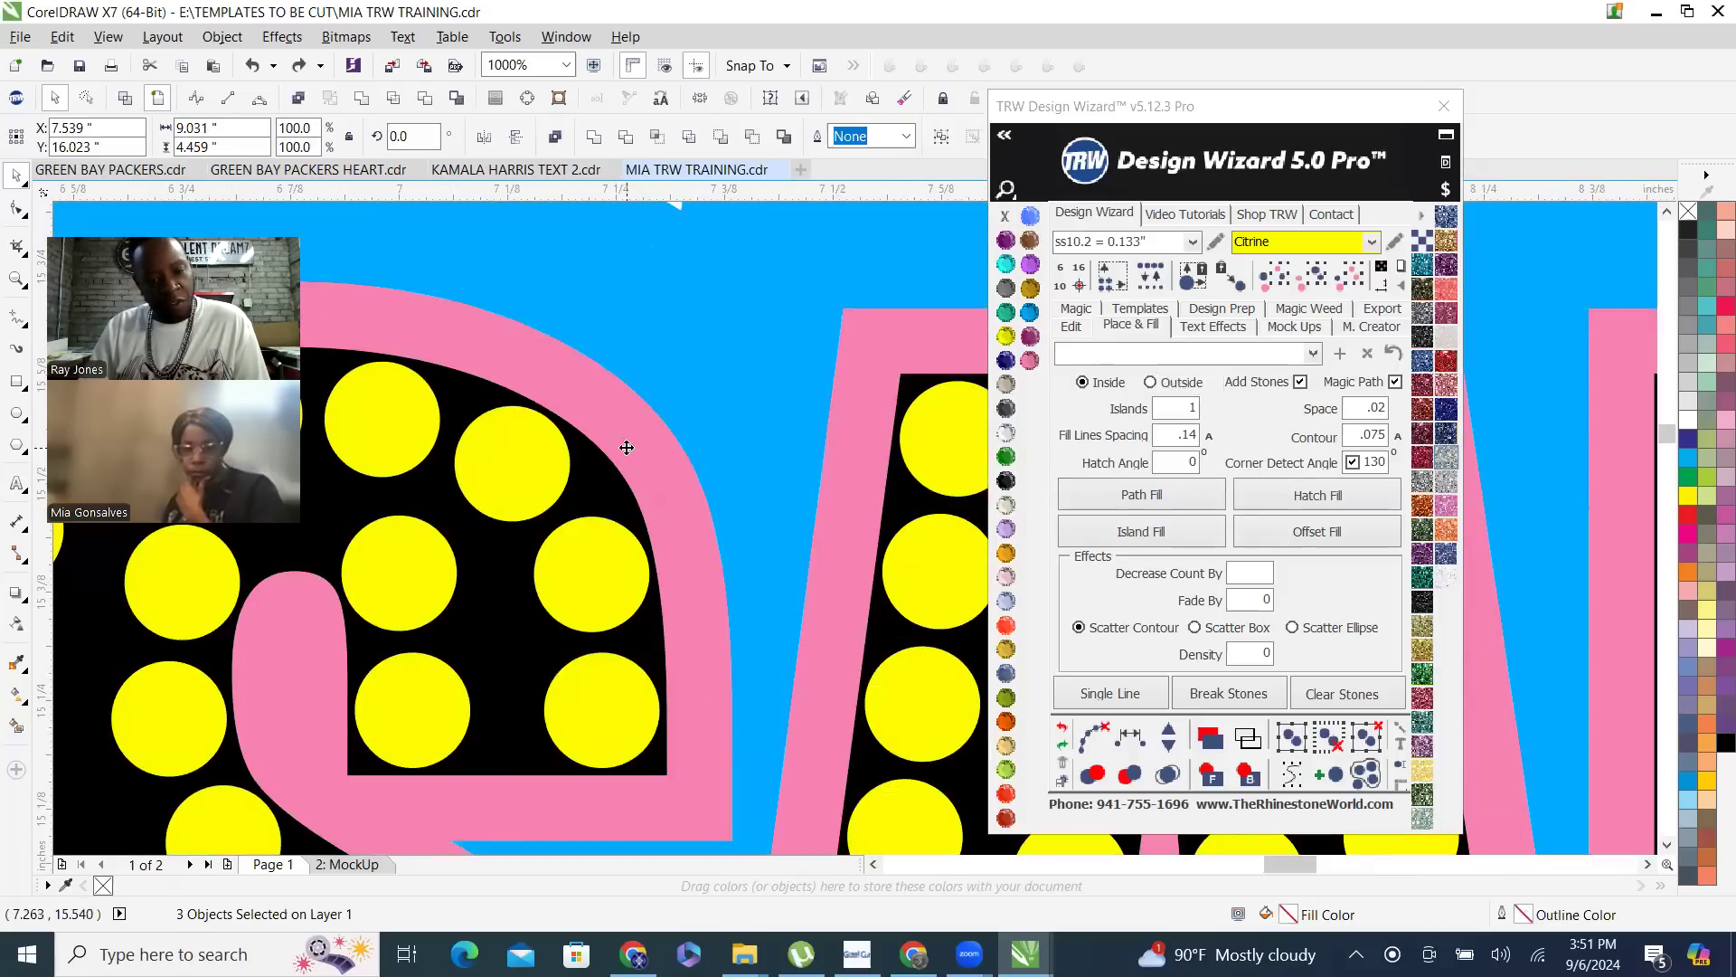
pyautogui.scroll(-3, 621, 446)
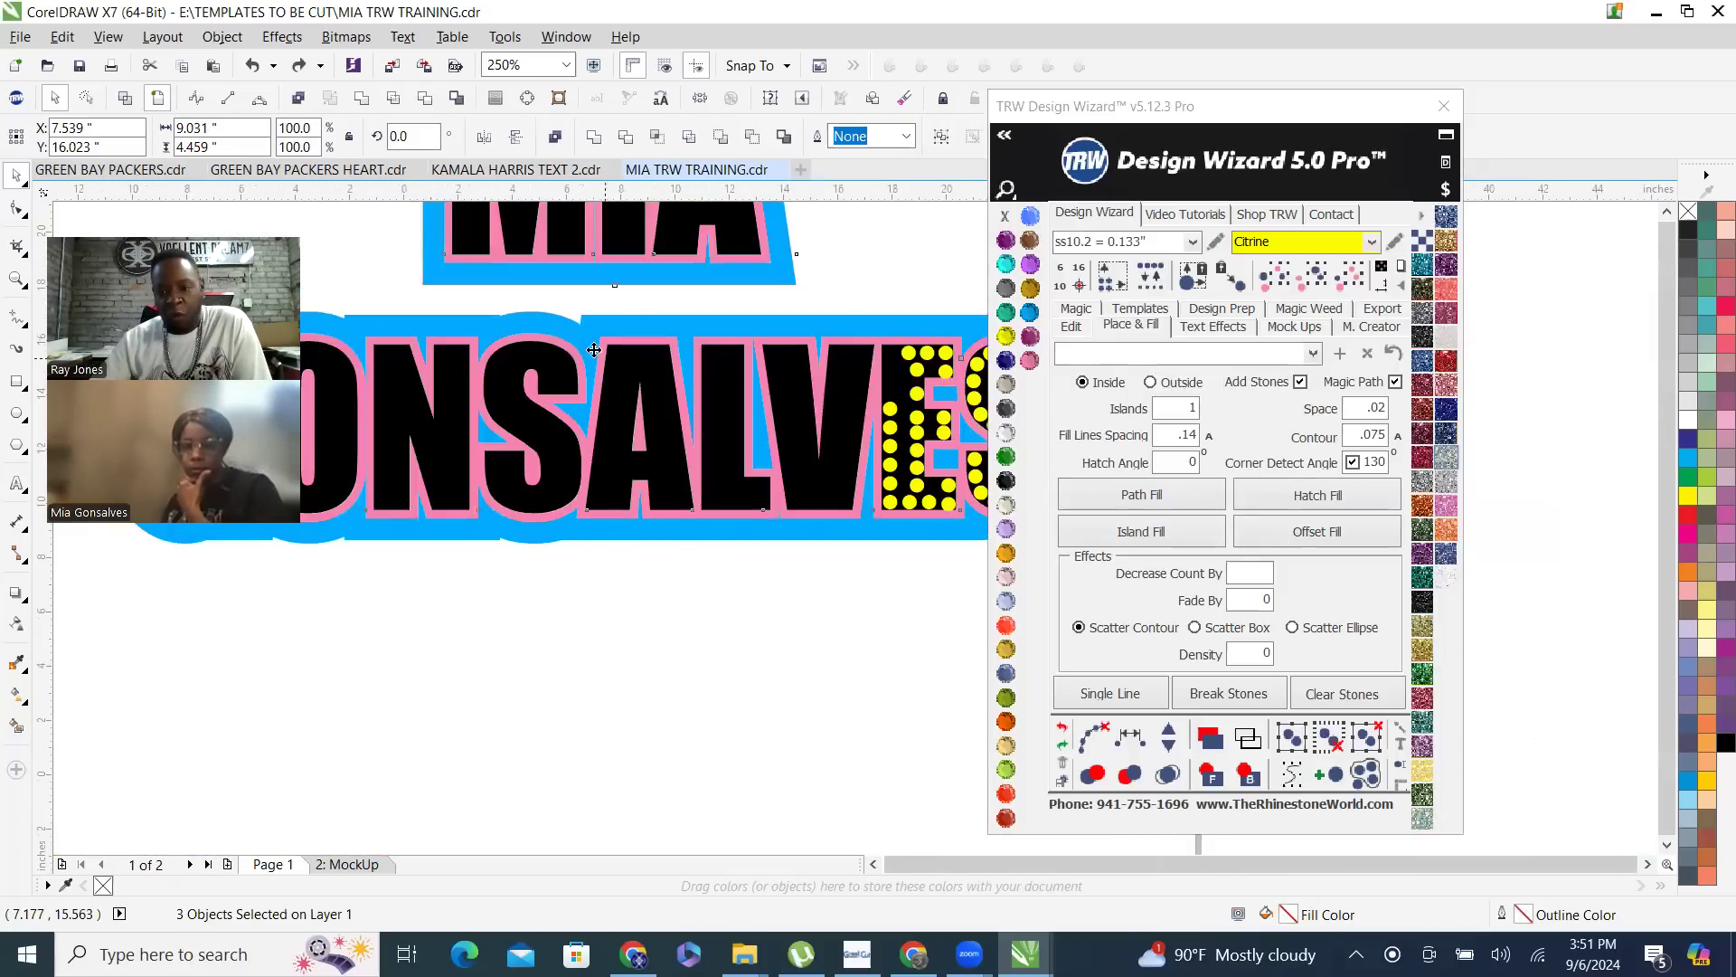
pyautogui.scroll(-7, 605, 359)
pyautogui.scroll(1, 598, 351)
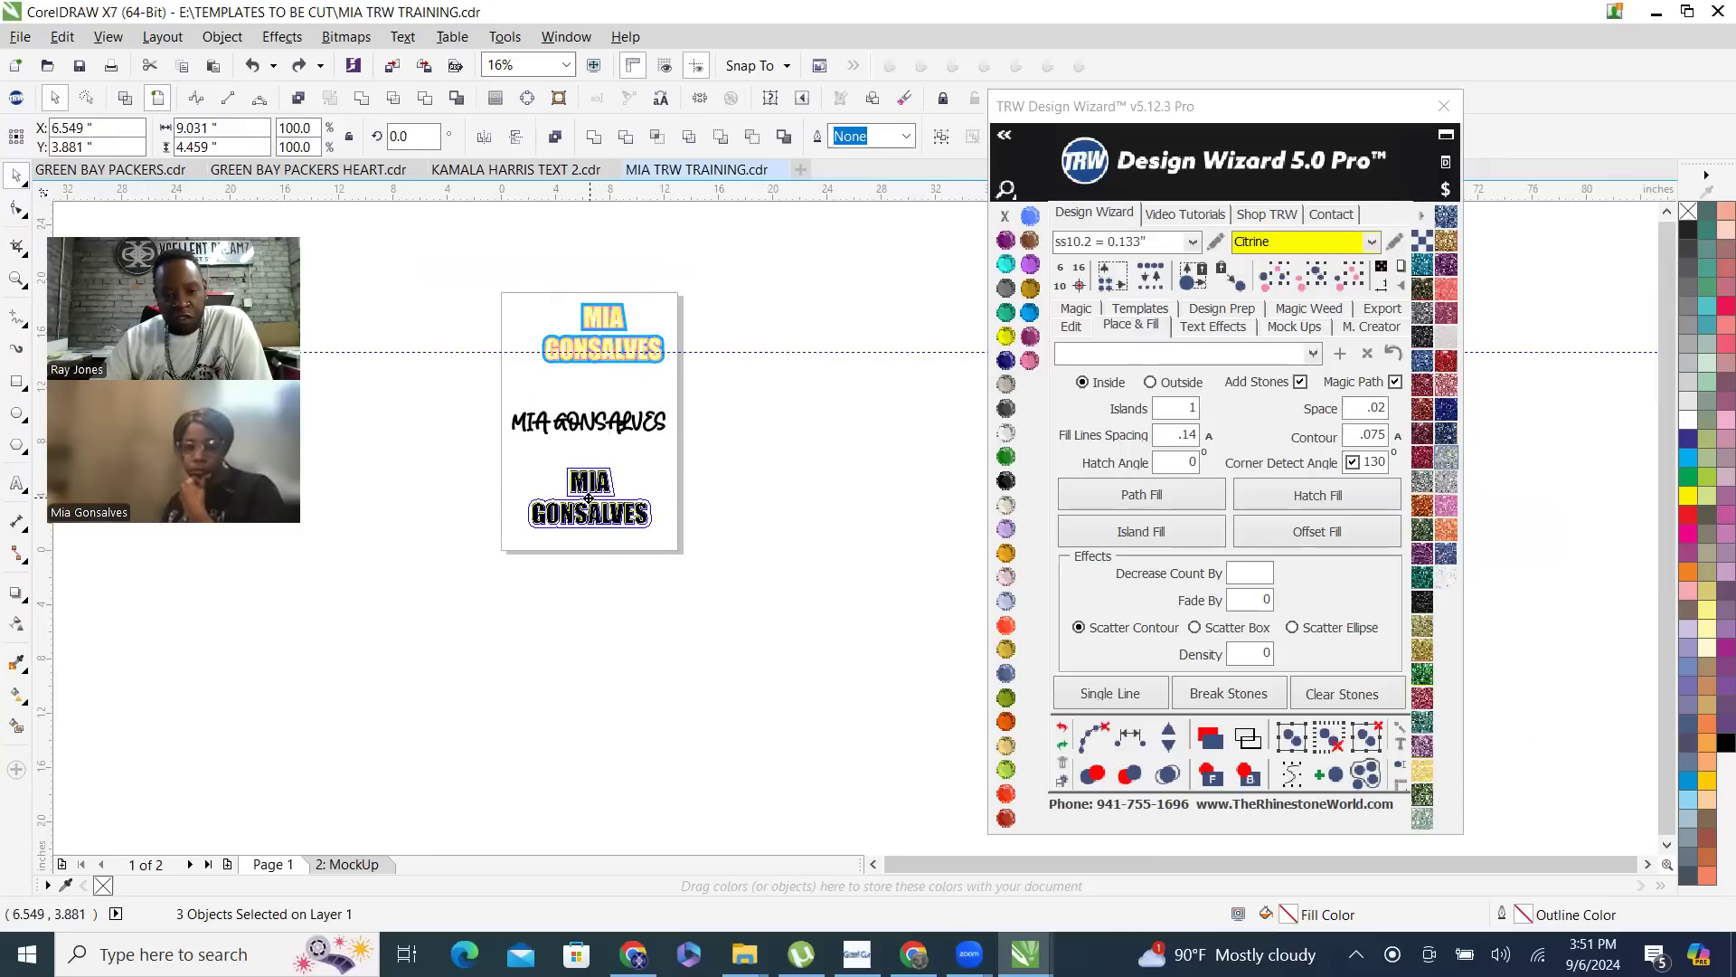
pyautogui.scroll(2, 583, 505)
pyautogui.scroll(-1, 630, 560)
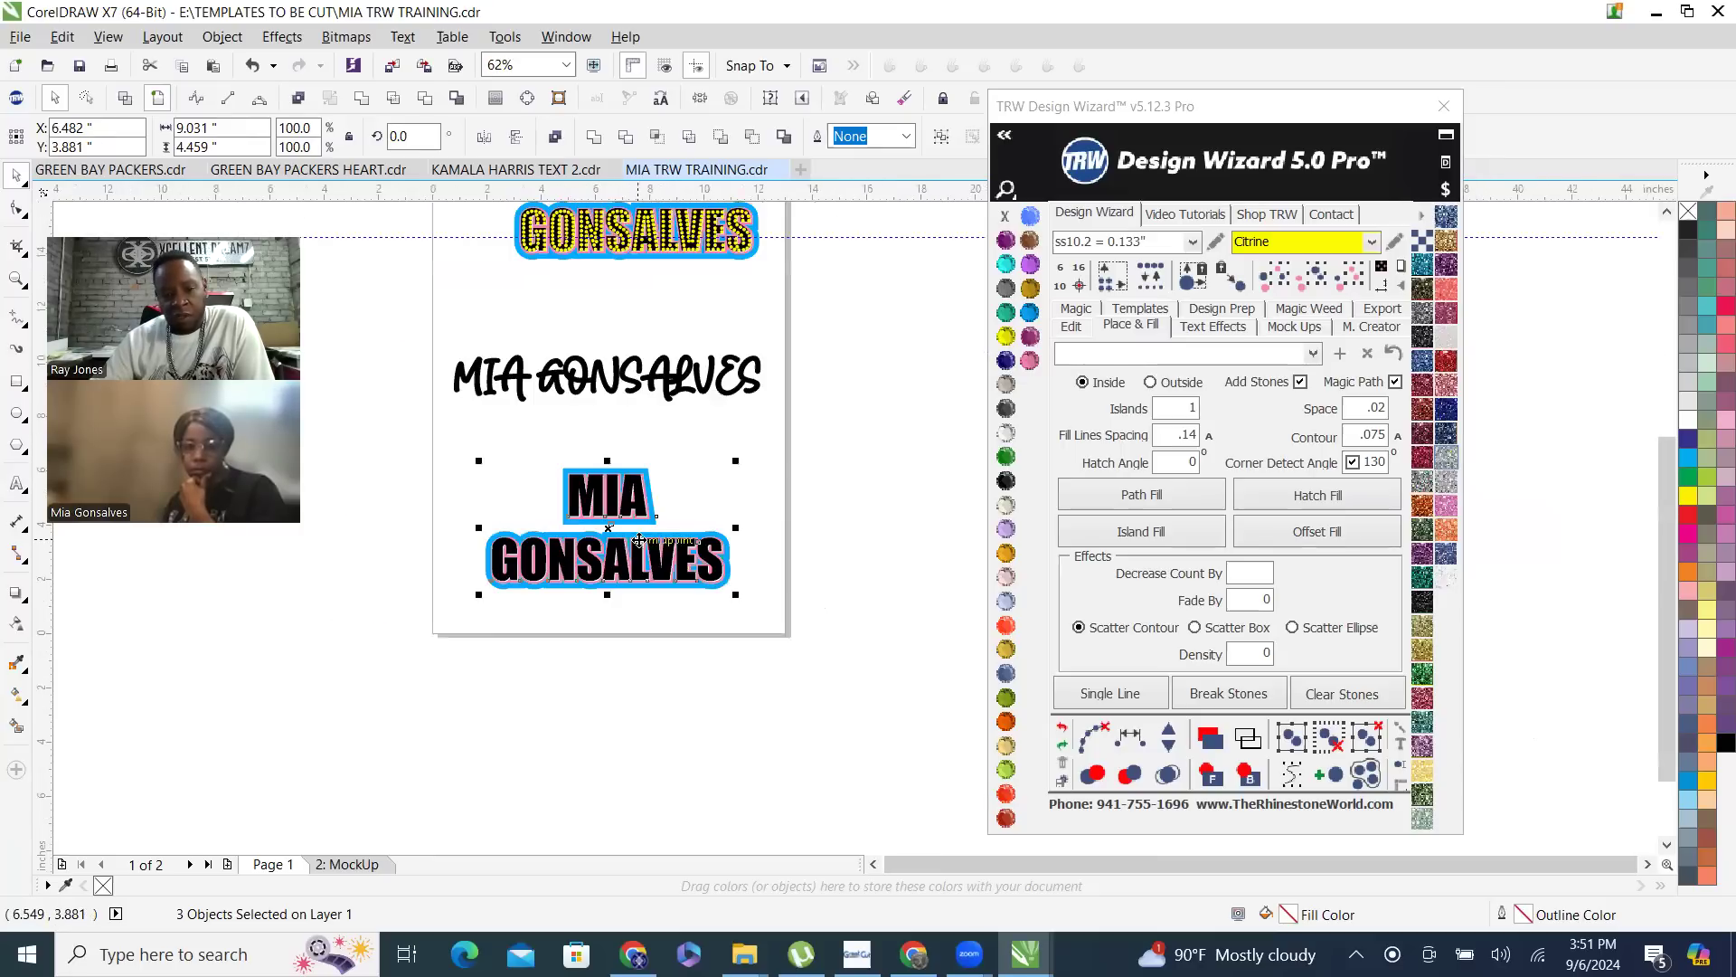
# - Move the script-style name below the stone-free copy, and shift both up beneath the rhinestone-filled name
pyautogui.moveTo(584, 380); pyautogui.dragTo(583, 643)
pyautogui.moveTo(423, 452); pyautogui.dragTo(863, 722)
pyautogui.moveTo(633, 512); pyautogui.dragTo(660, 314)
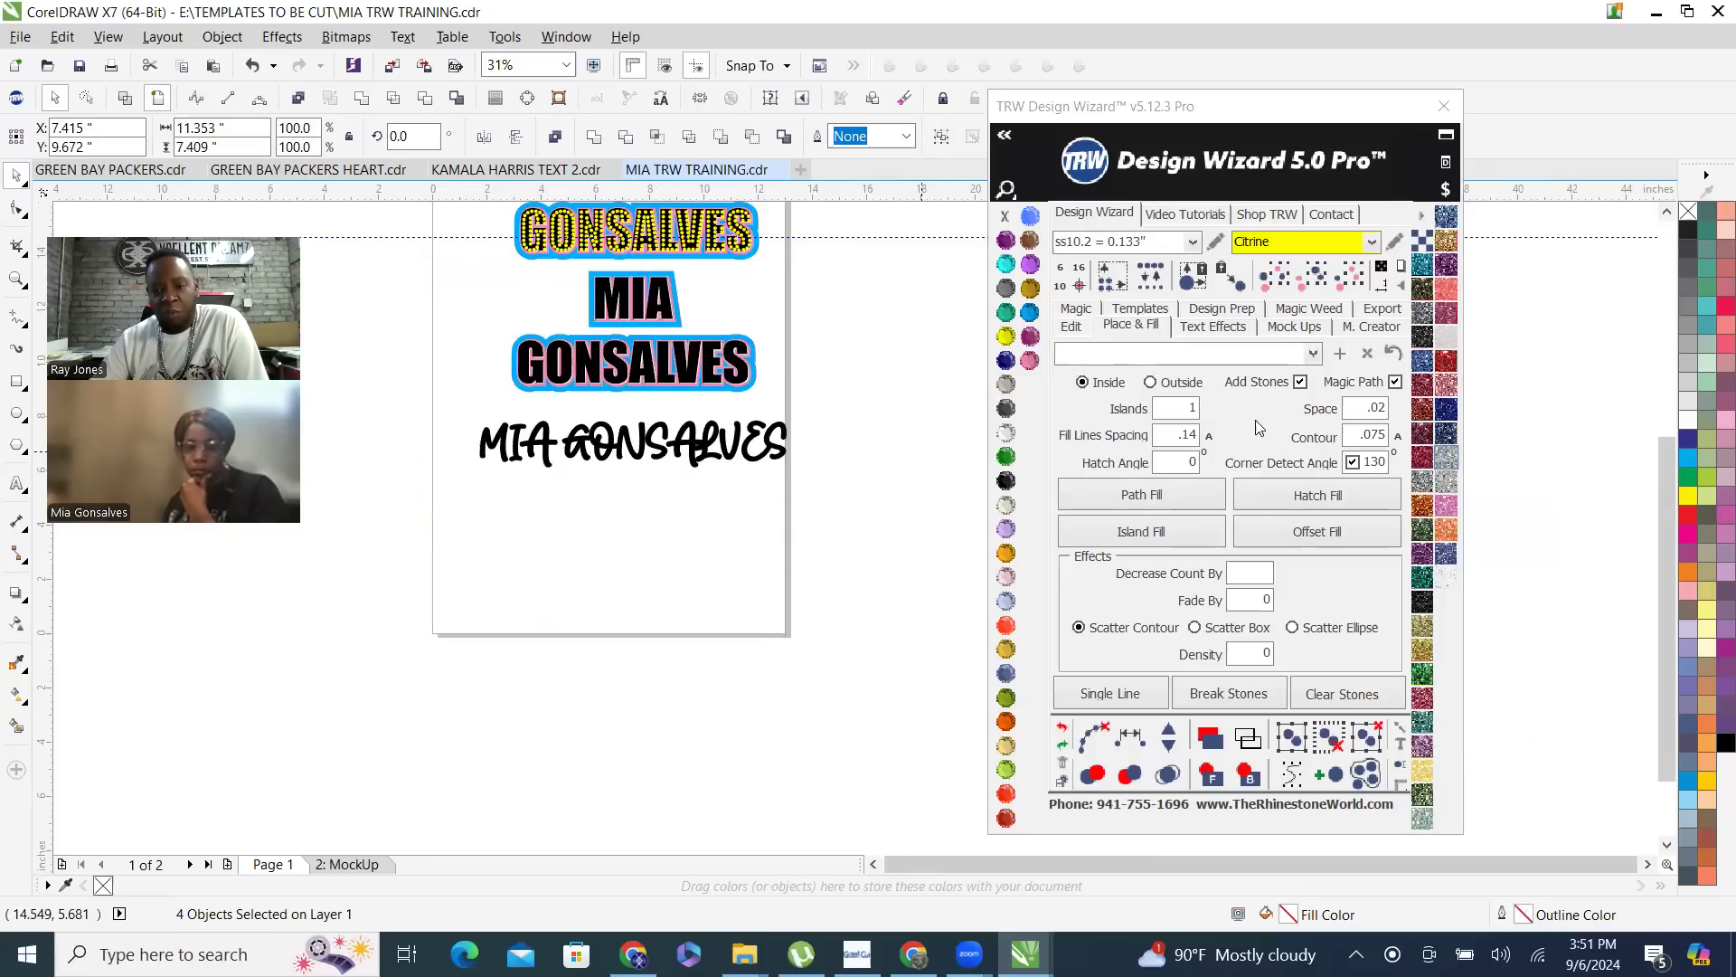
pyautogui.click(710, 264)
# - Fill the stone-free Impact name with ss10.2 Citrine stones using an Island Fill with automatic line spacing, and merge the overlapping stones
pyautogui.scroll(2, 669, 272)
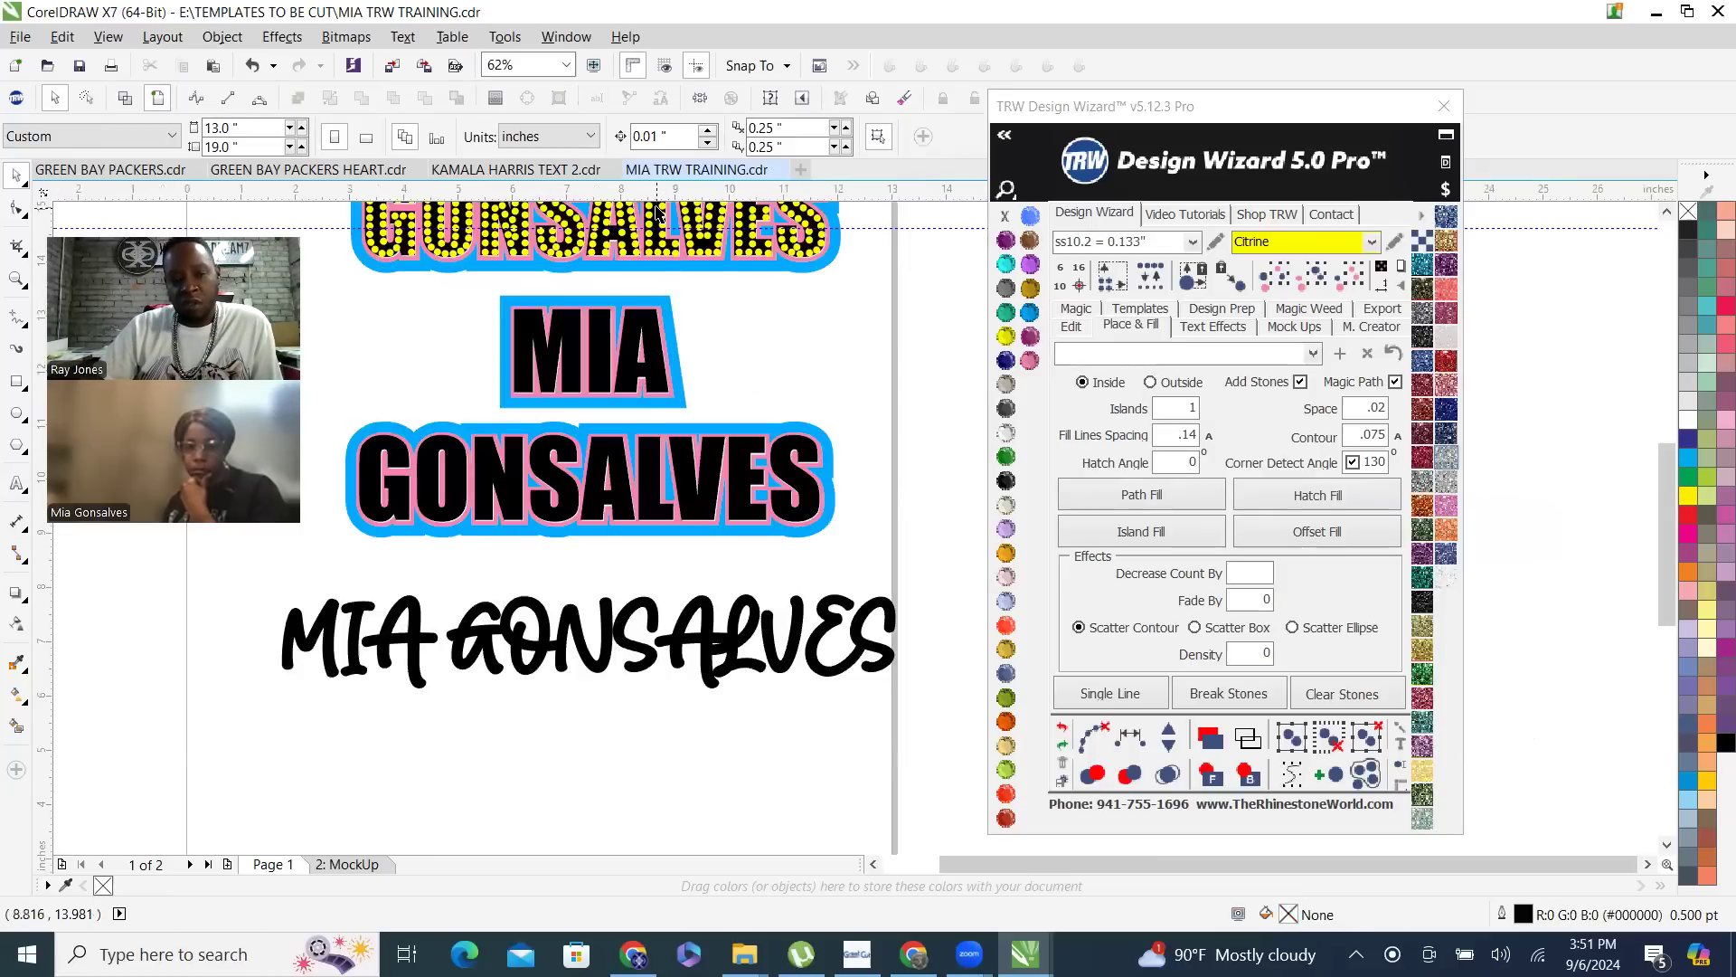
pyautogui.scroll(4, 656, 227)
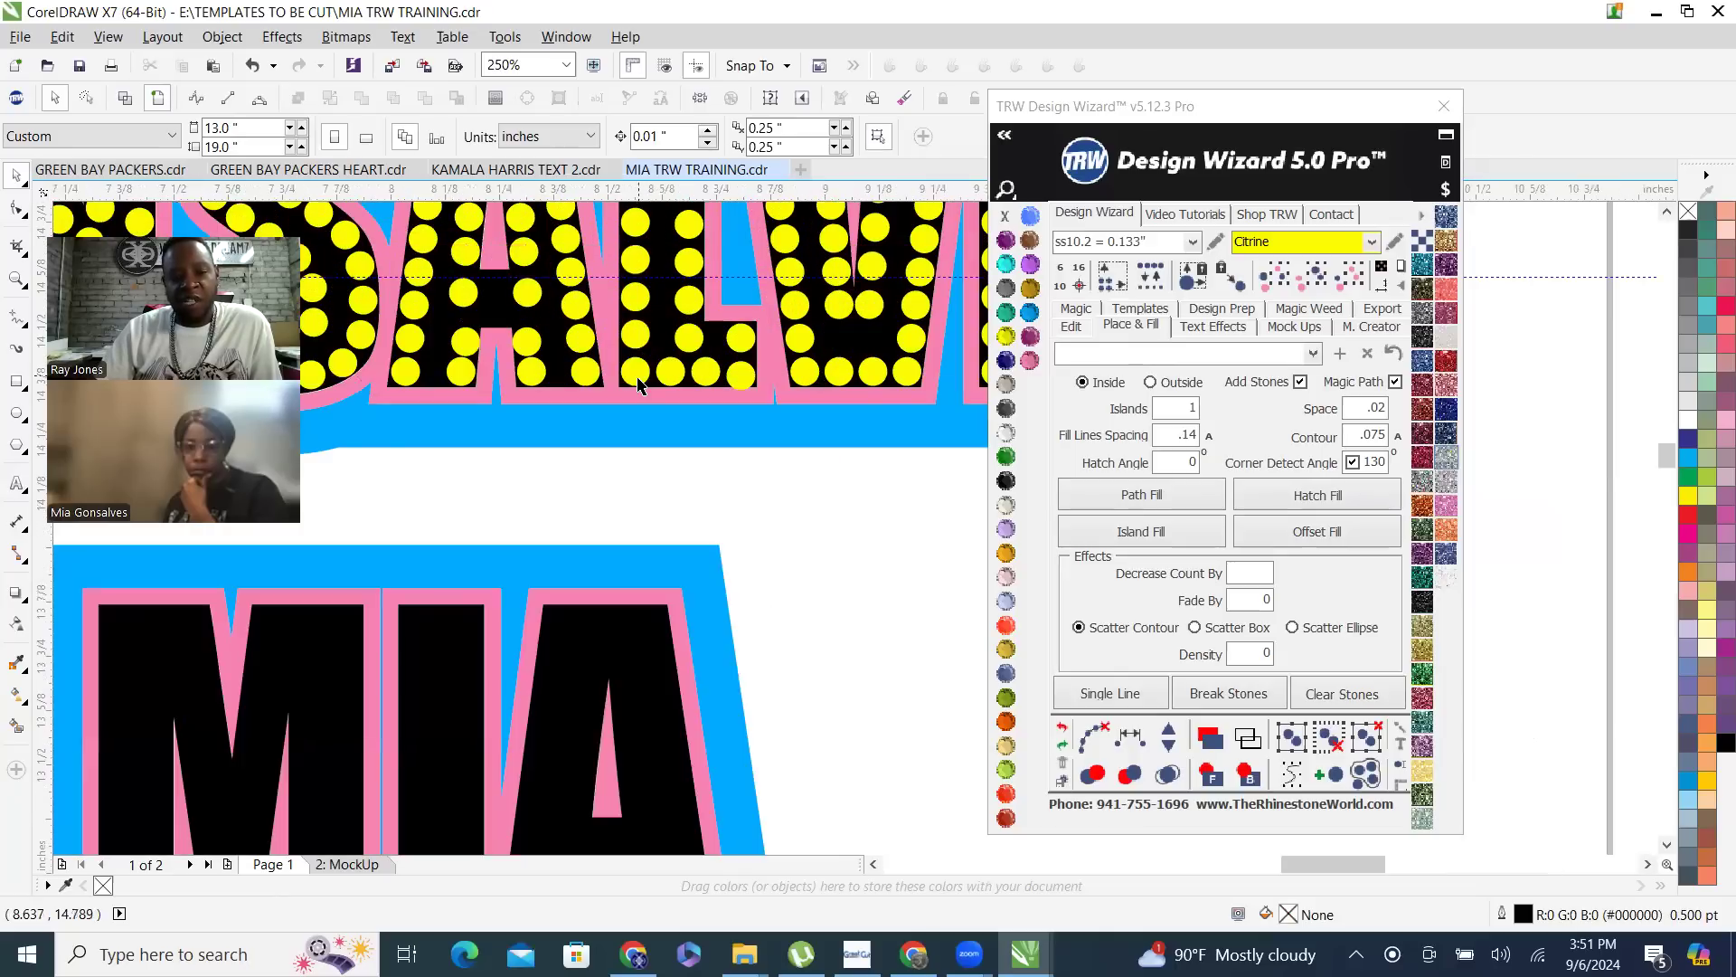
pyautogui.scroll(1, 638, 384)
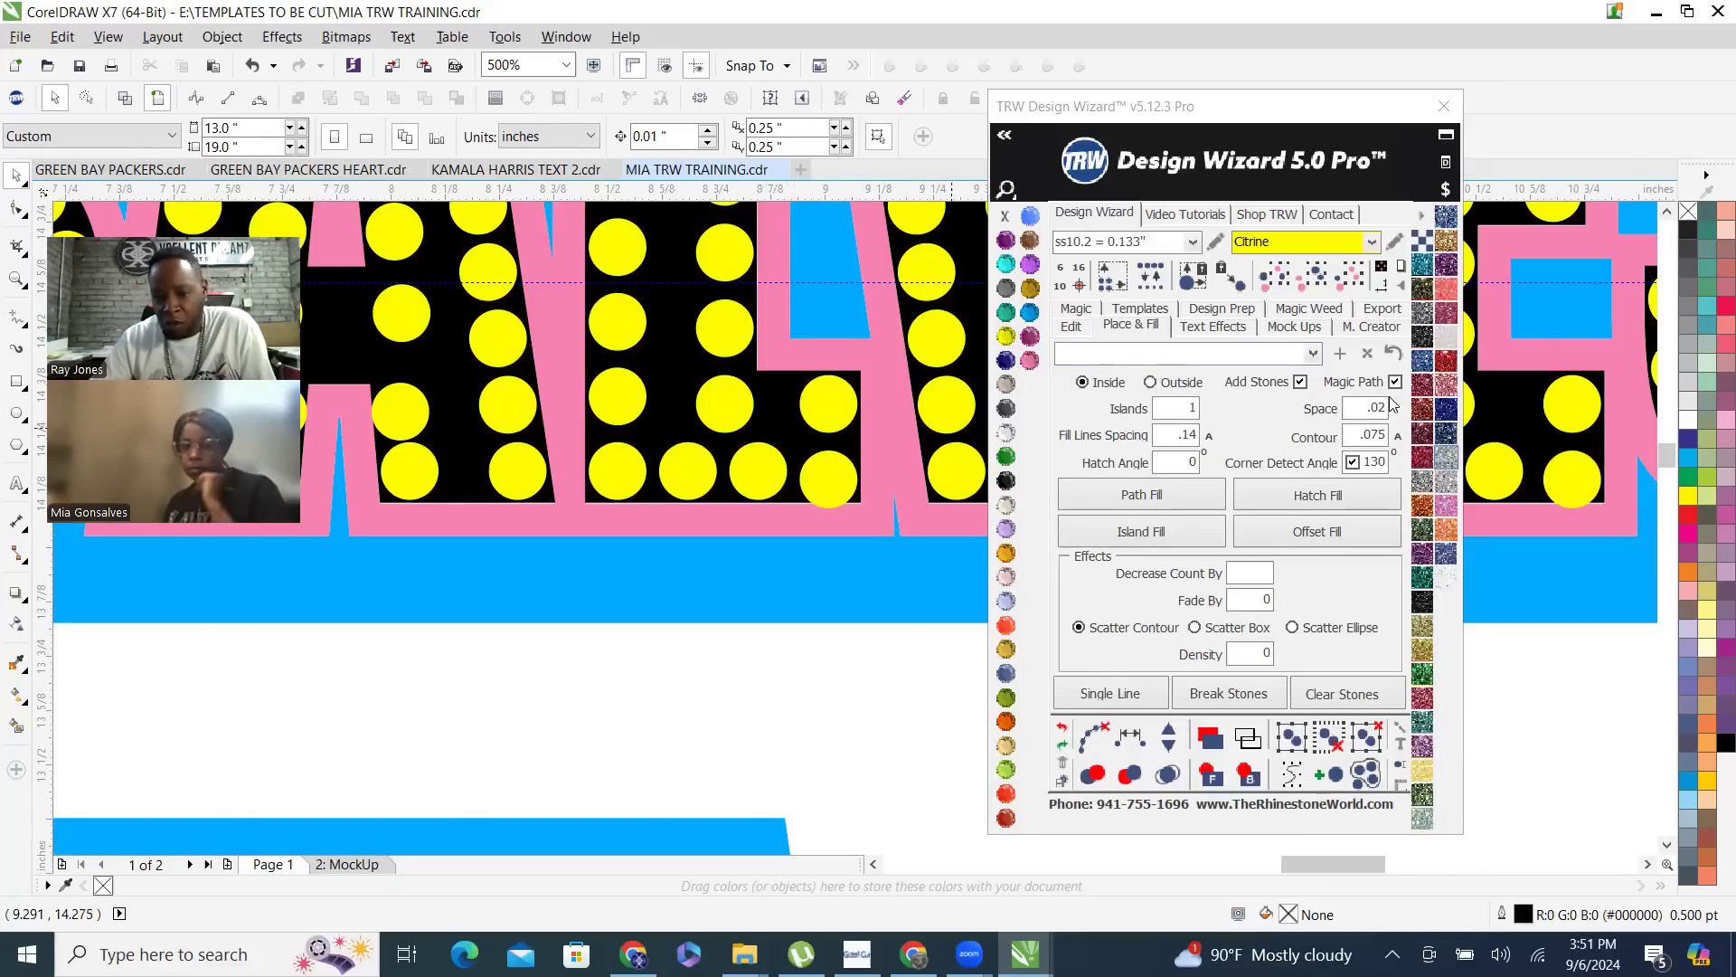
pyautogui.scroll(-1, 737, 447)
pyautogui.scroll(-1, 738, 447)
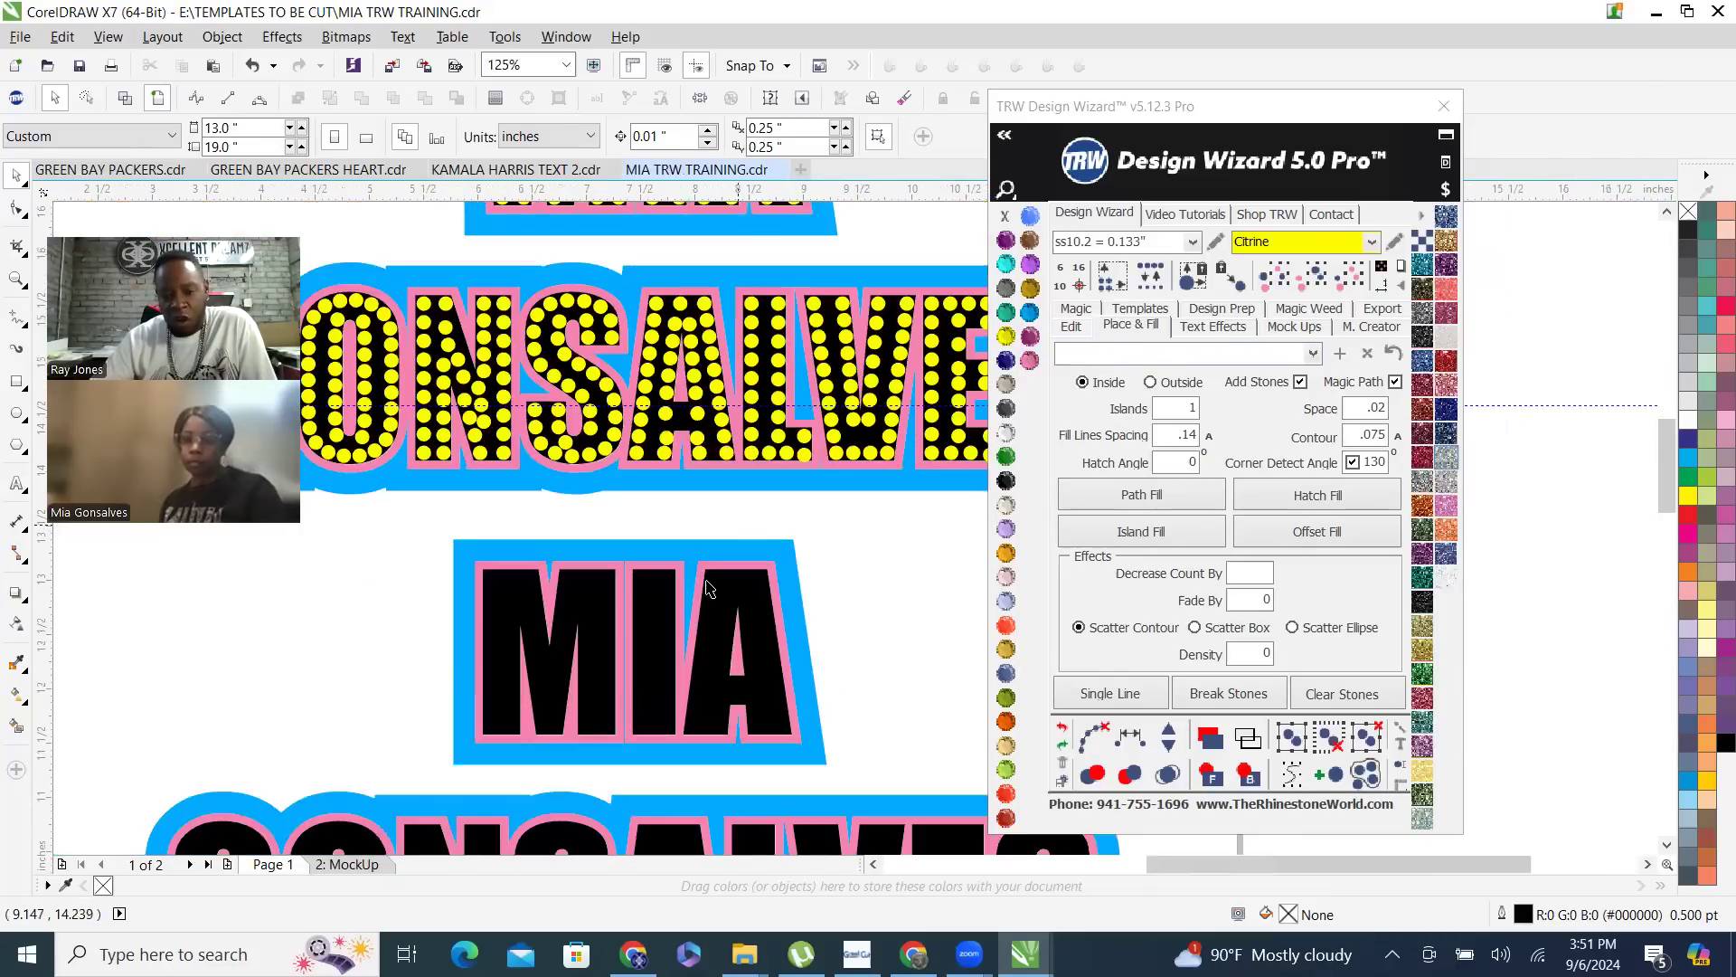
pyautogui.click(1210, 438)
pyautogui.click(749, 590)
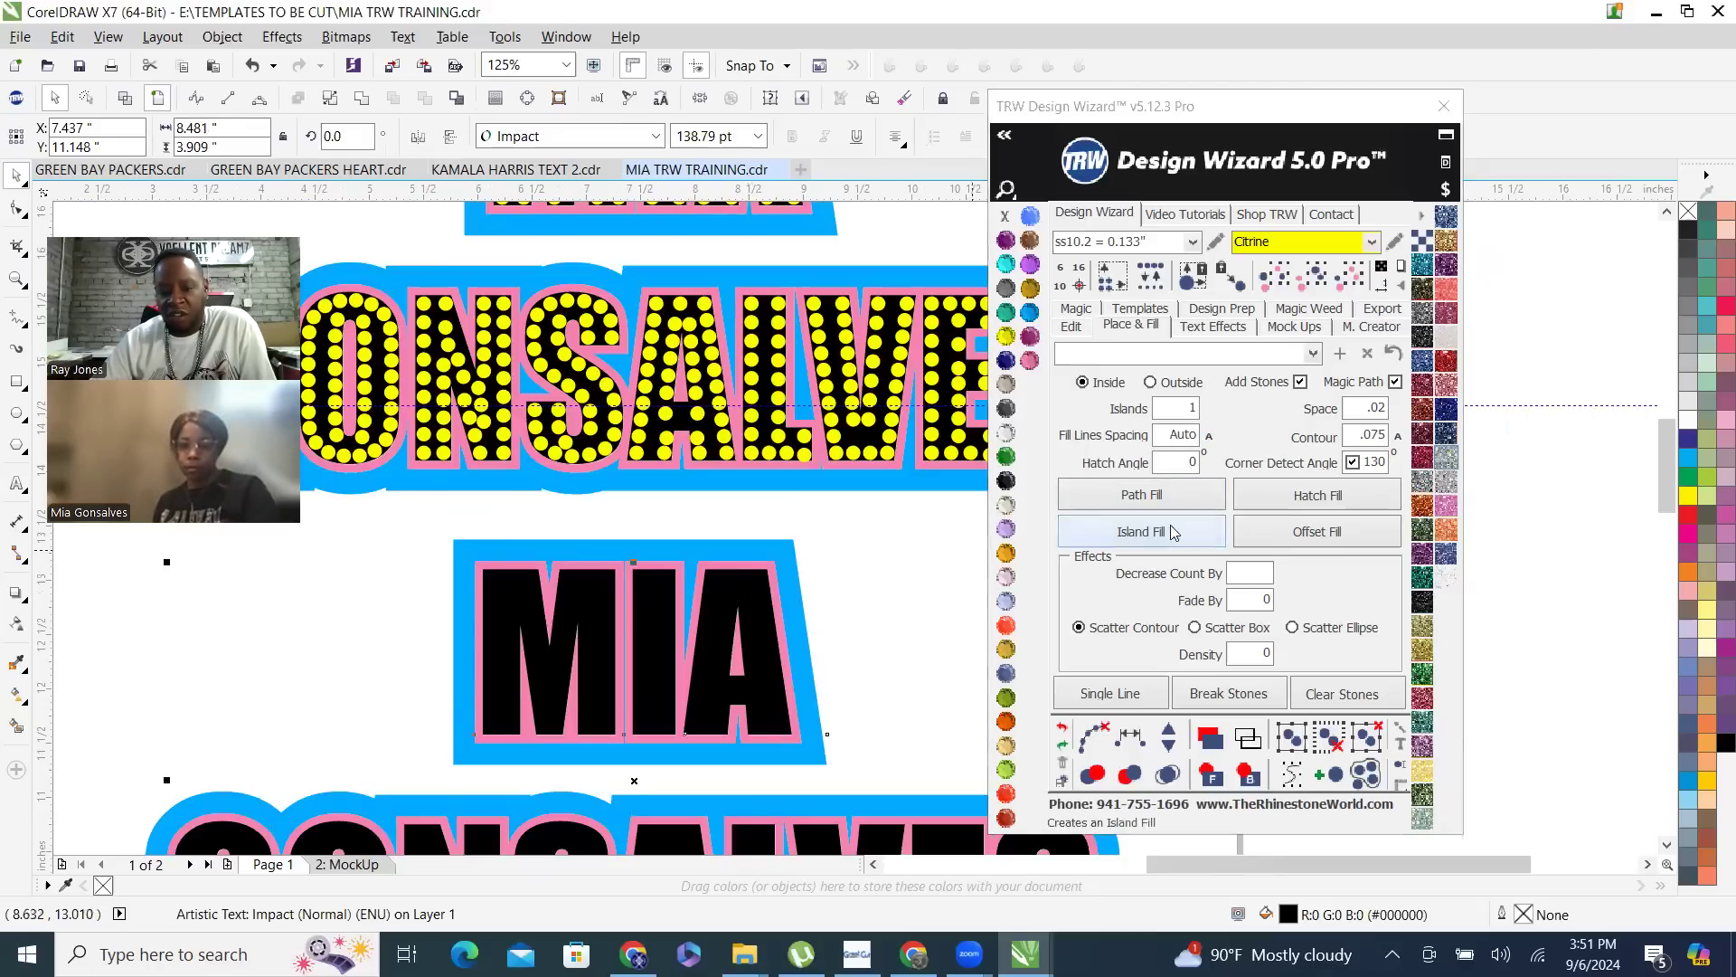
pyautogui.click(1161, 536)
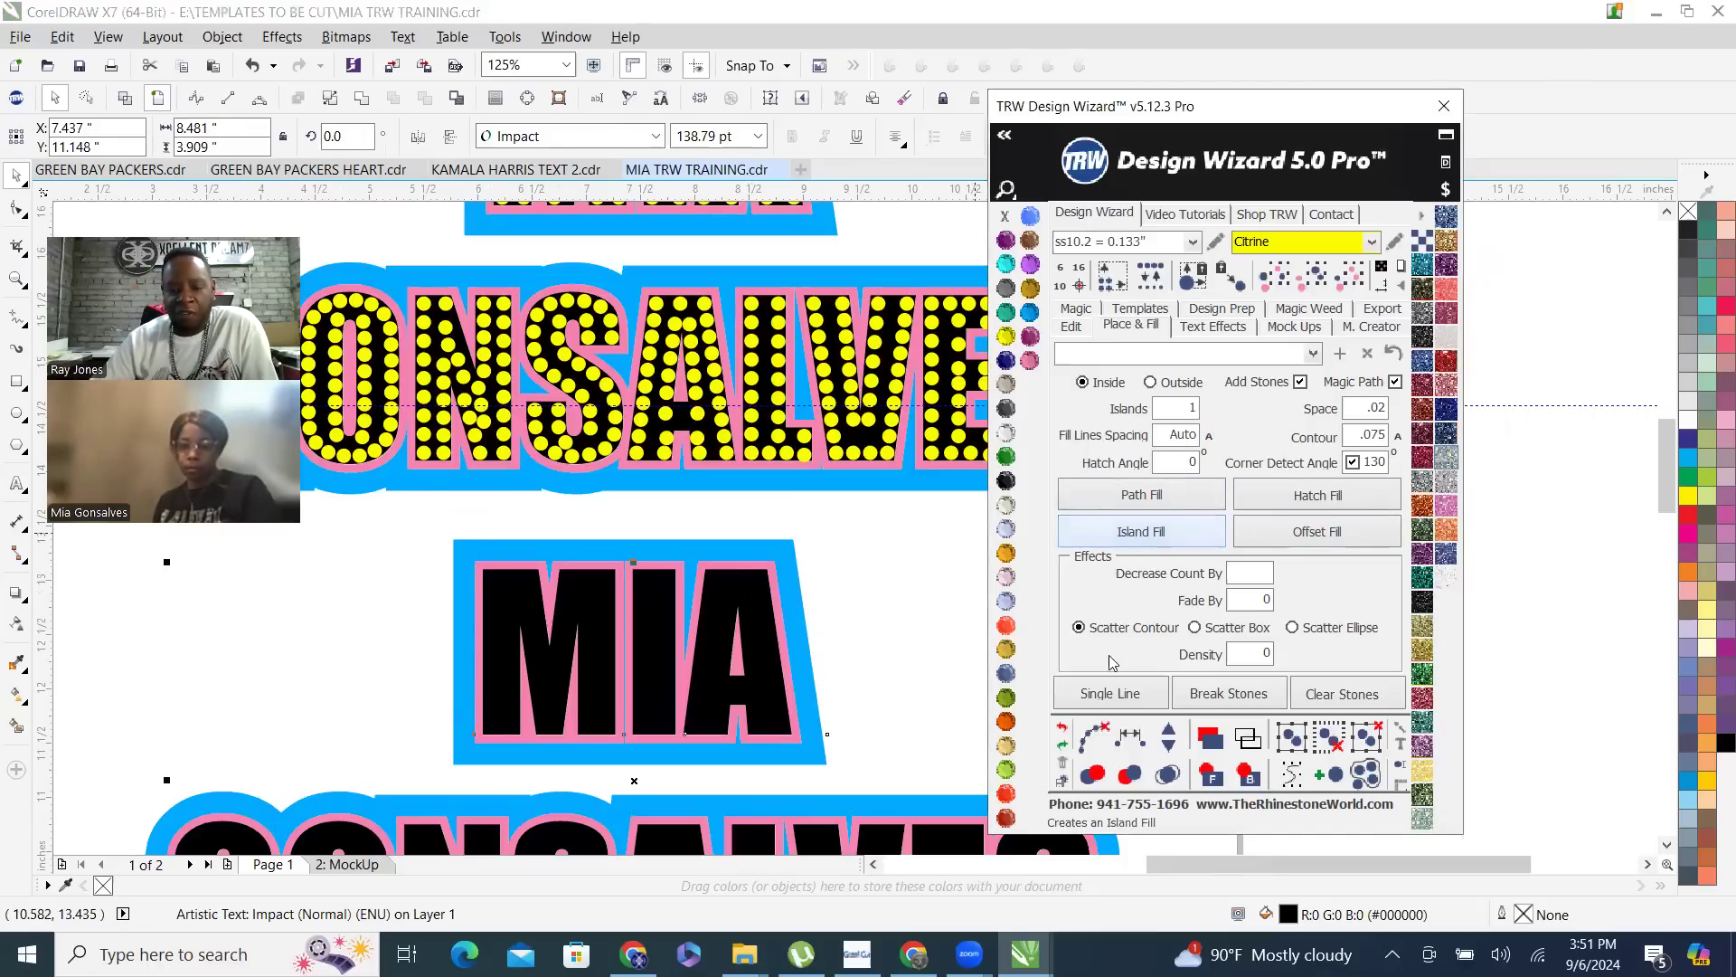
pyautogui.click(1167, 774)
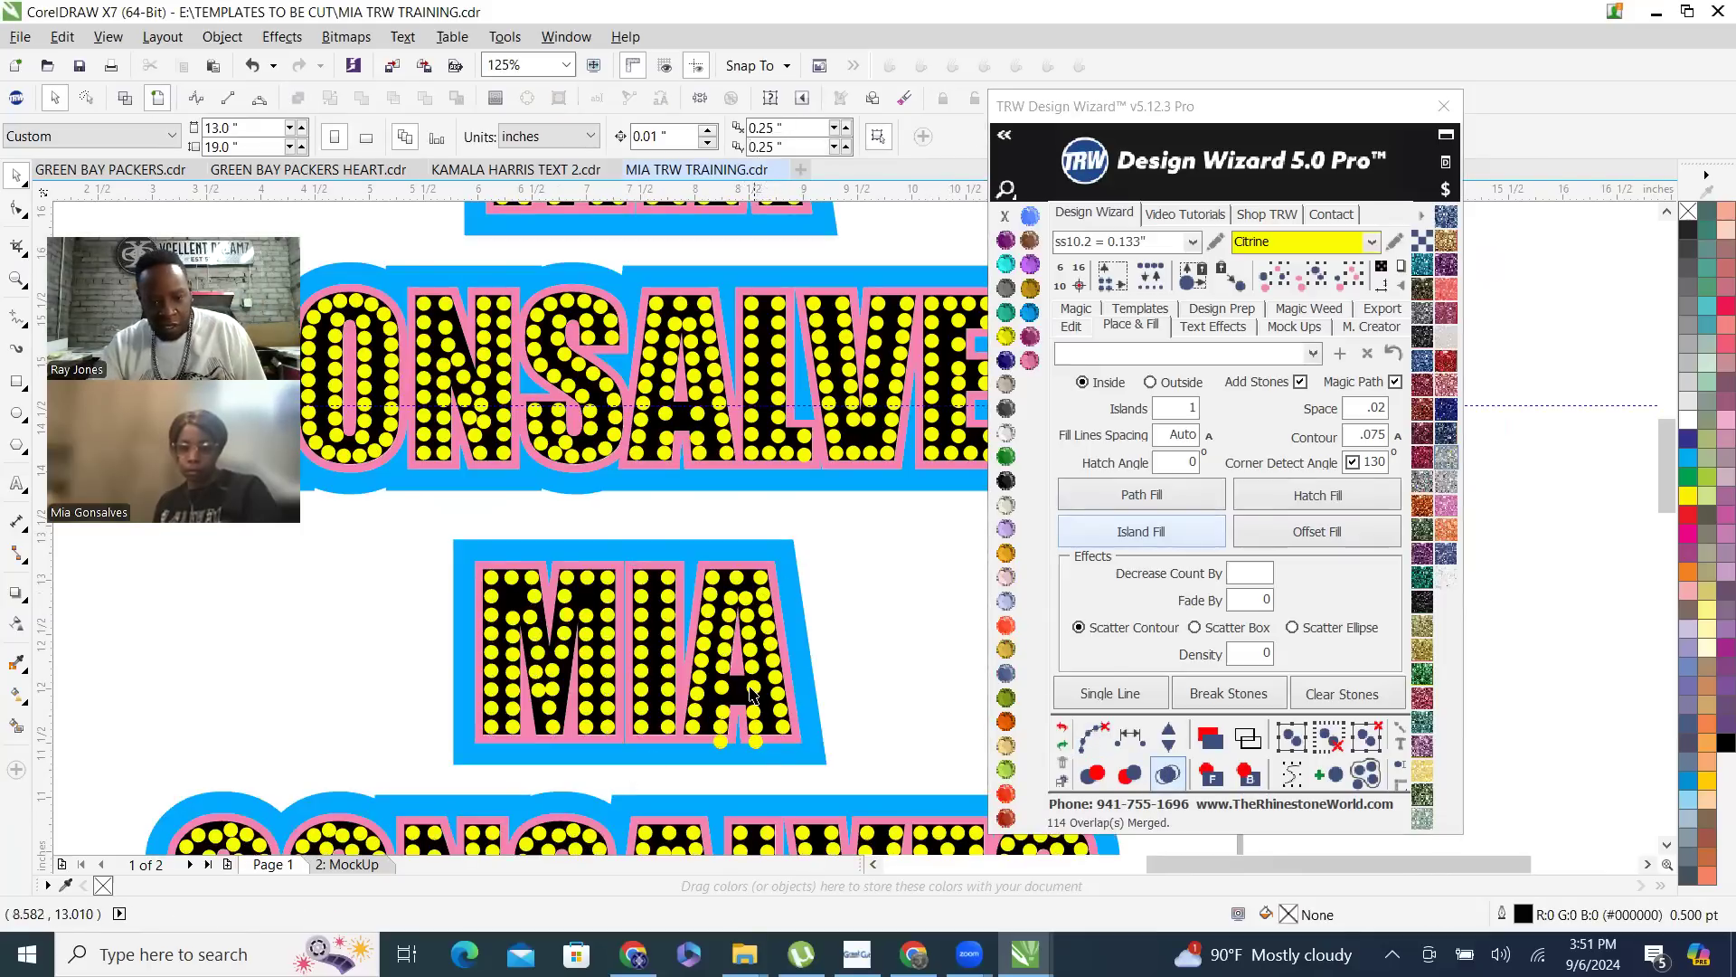
# - Delete the two stray stones hanging below the letter A of the newly filled first line
pyautogui.click(756, 743)
pyautogui.moveTo(756, 743); pyautogui.dragTo(721, 743)
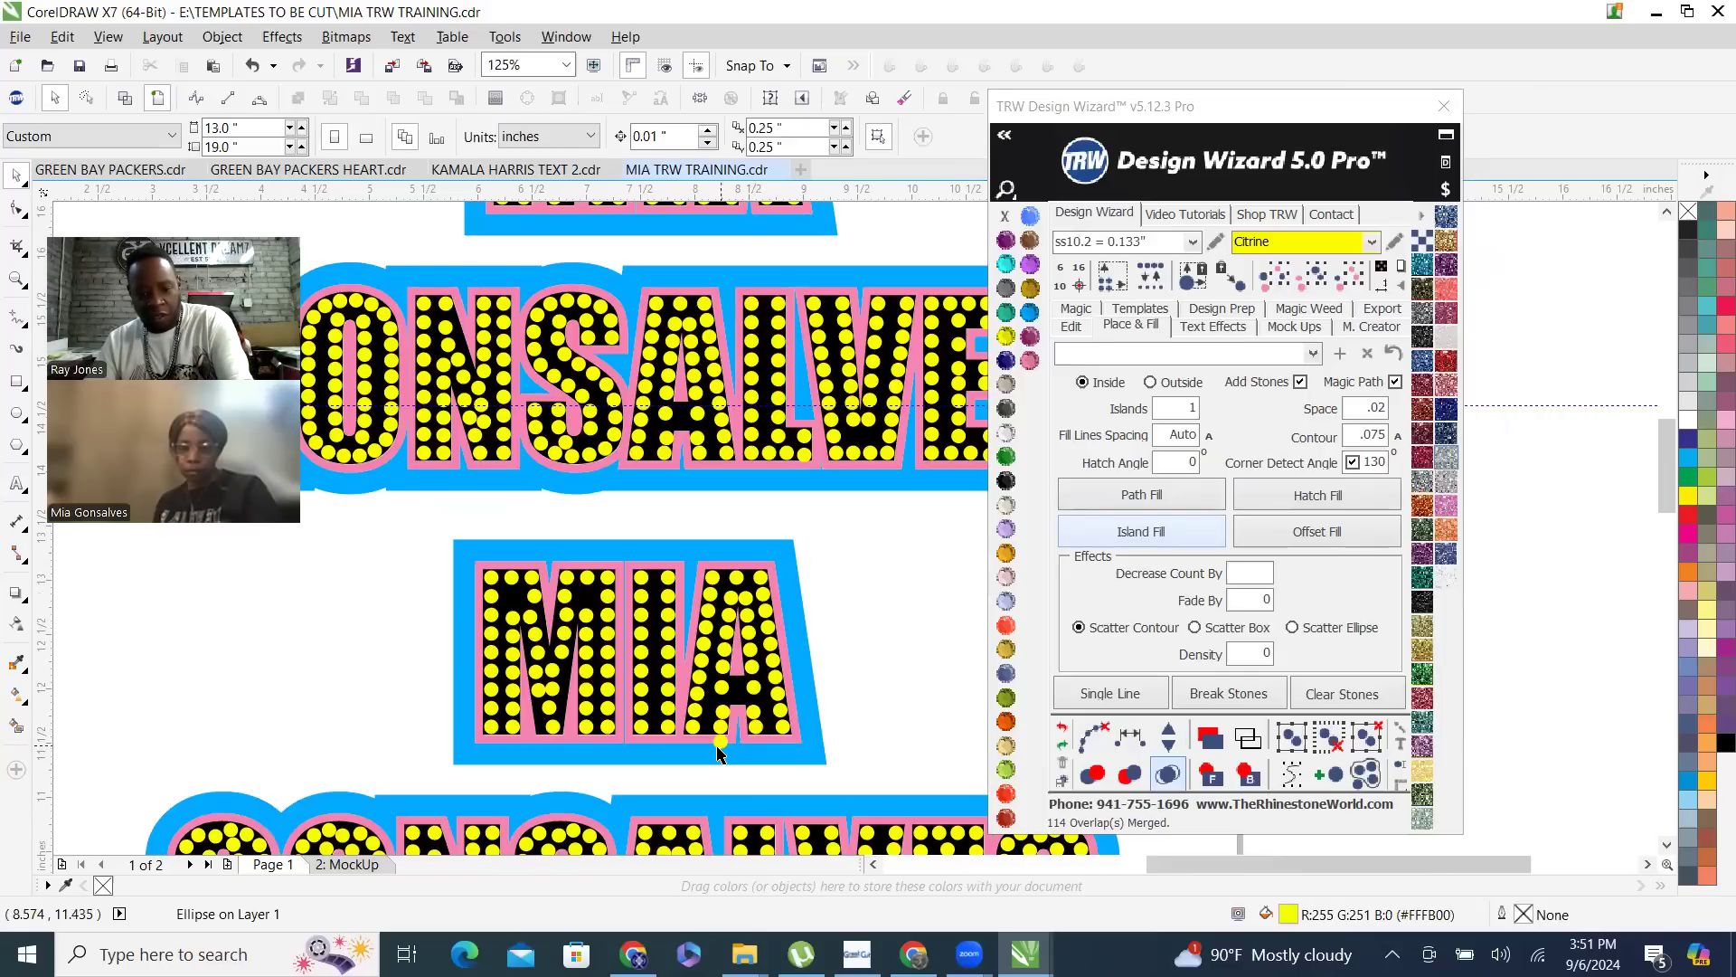
pyautogui.press('Delete')
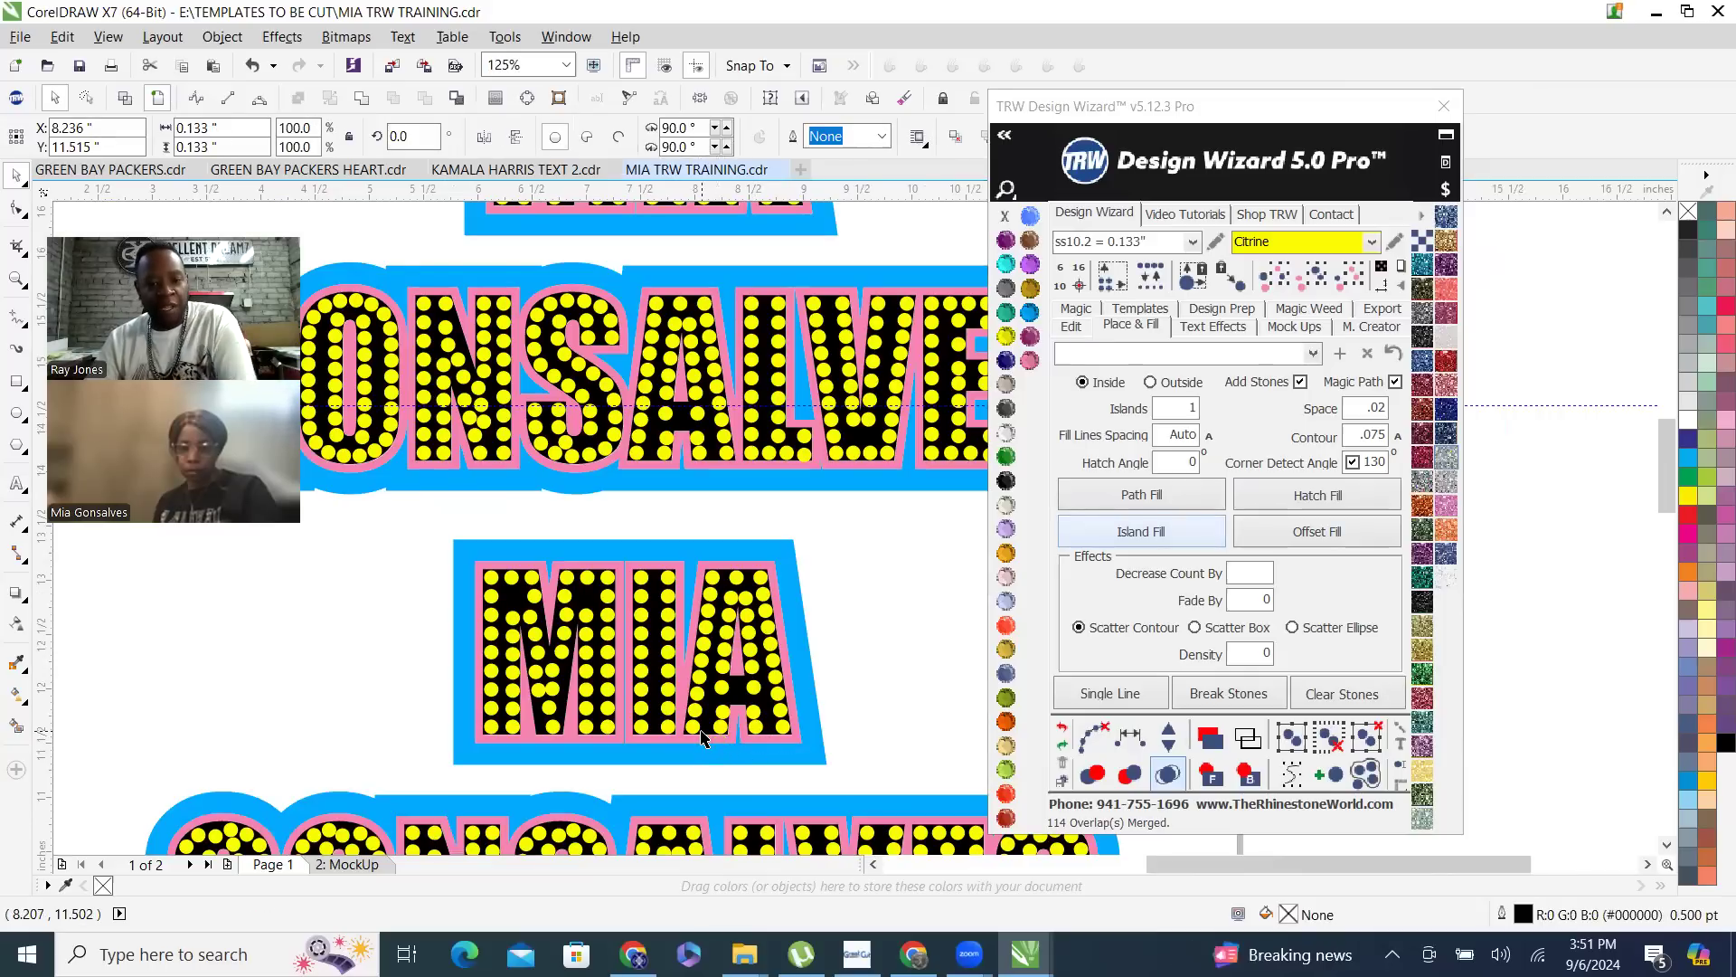
# - Draw a rectangle about 3.77 × 2.53 inches below the script-style name, near the page's left edge
pyautogui.scroll(2, 704, 734)
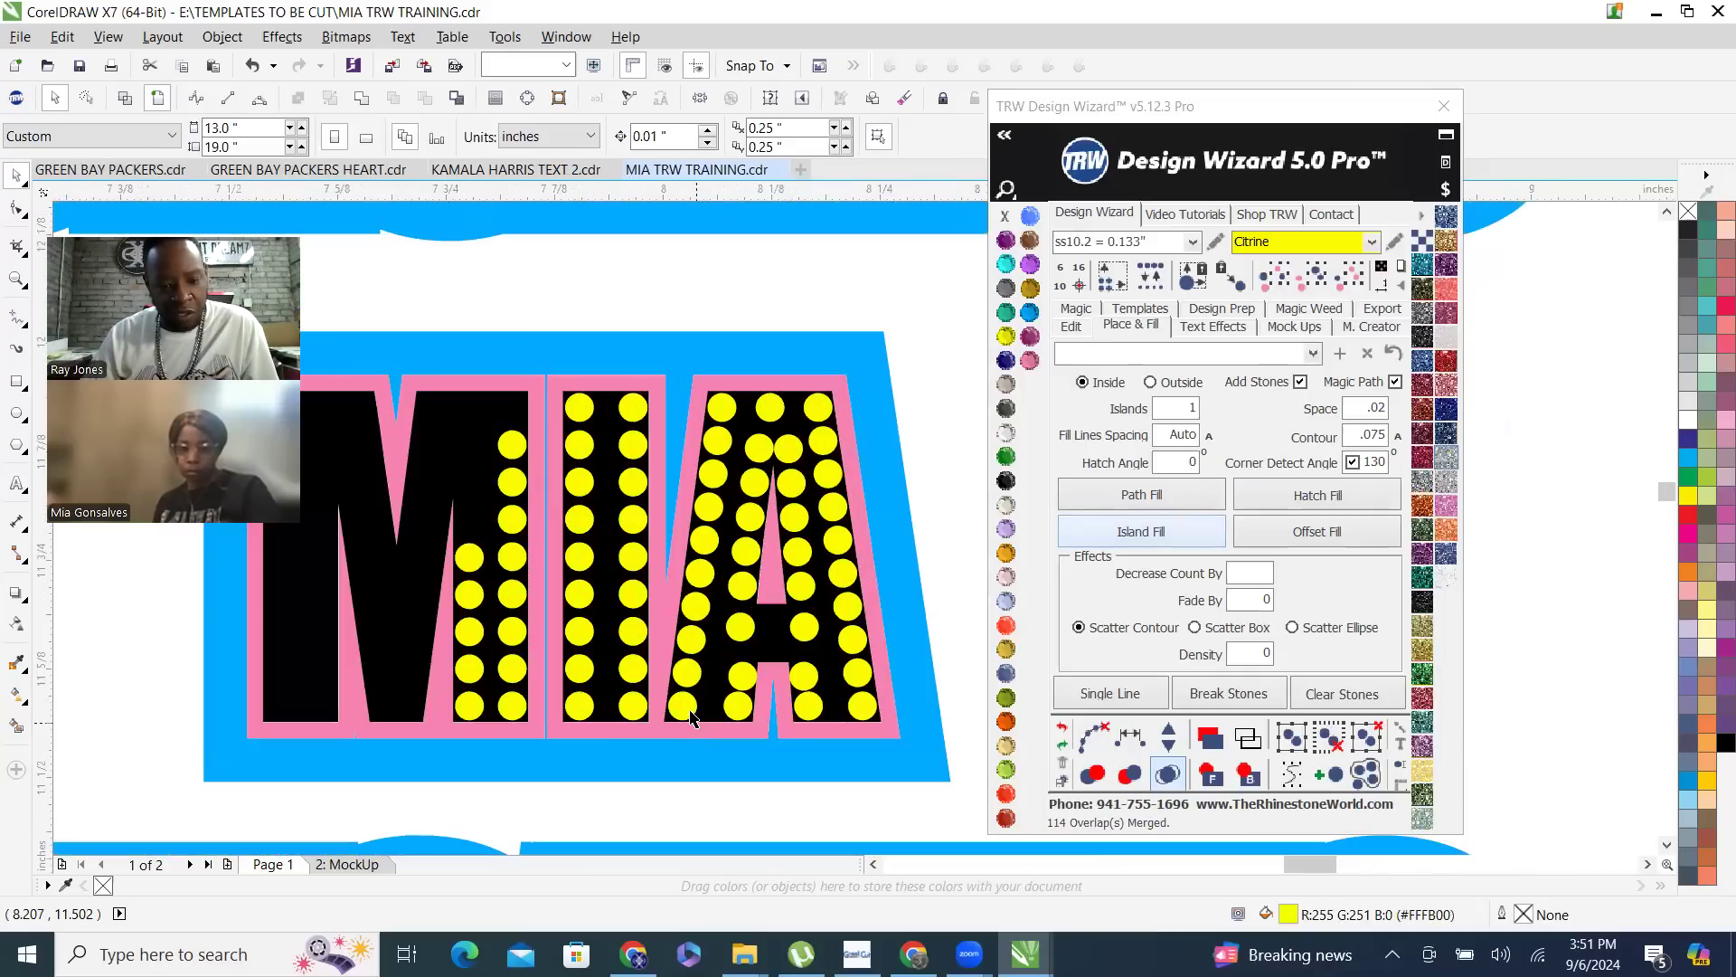
pyautogui.scroll(3, 685, 687)
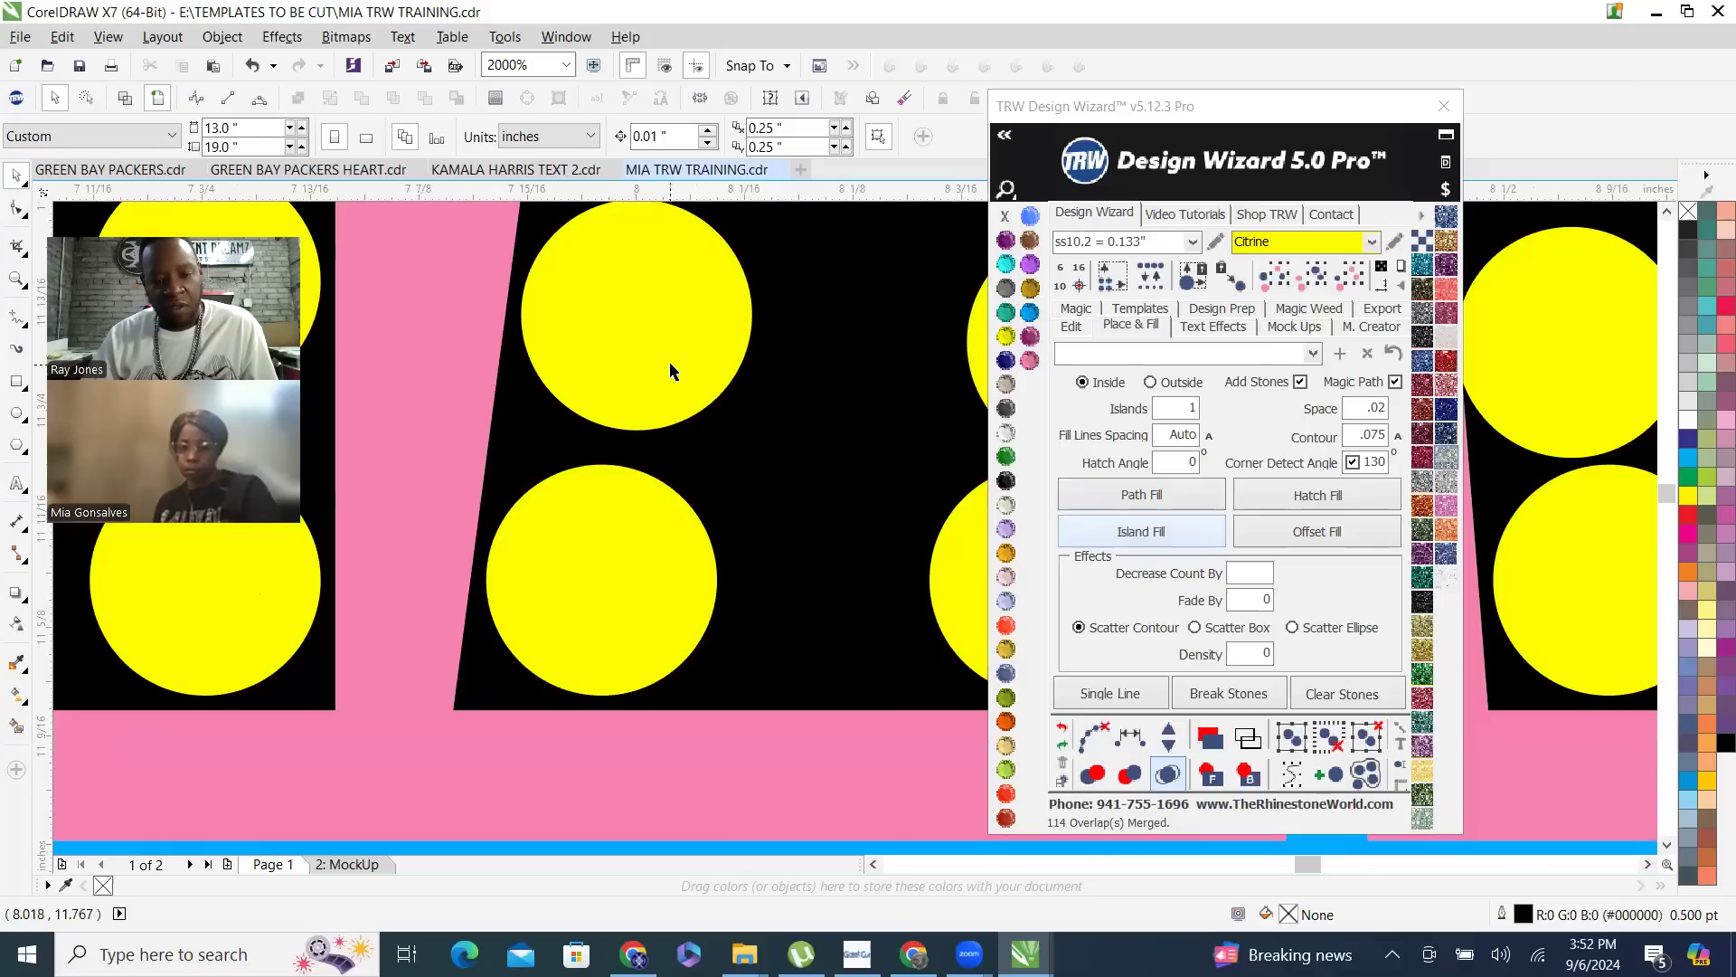
pyautogui.scroll(-2, 670, 371)
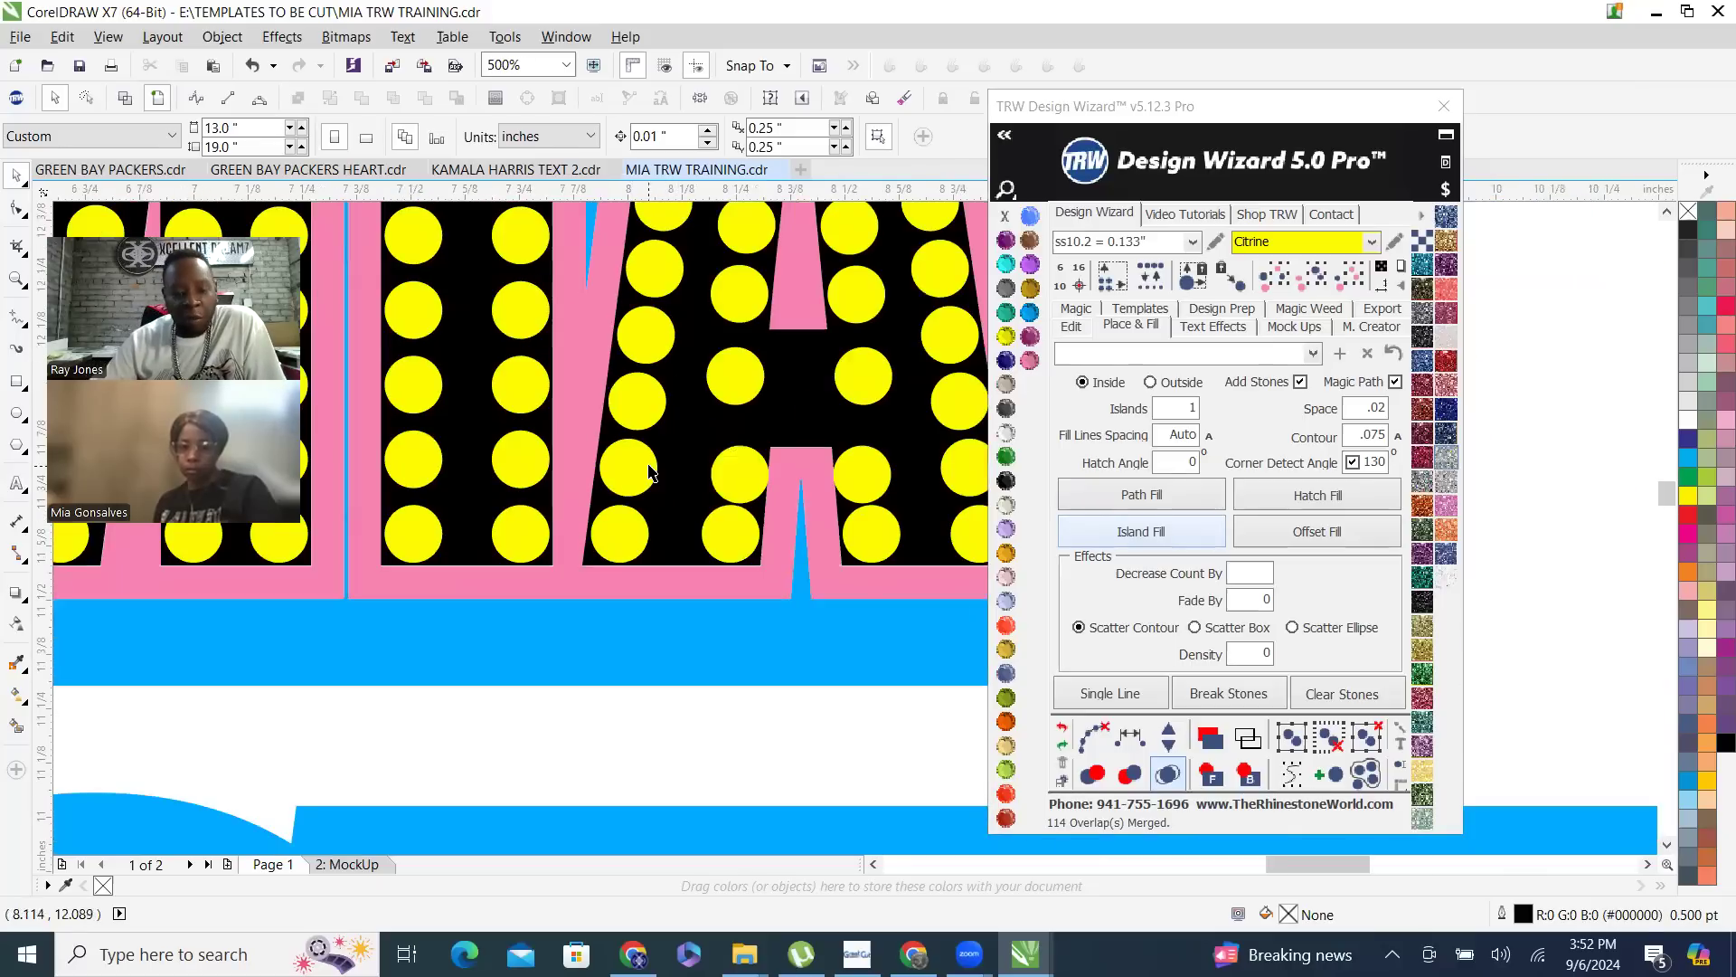
pyautogui.scroll(-1, 649, 471)
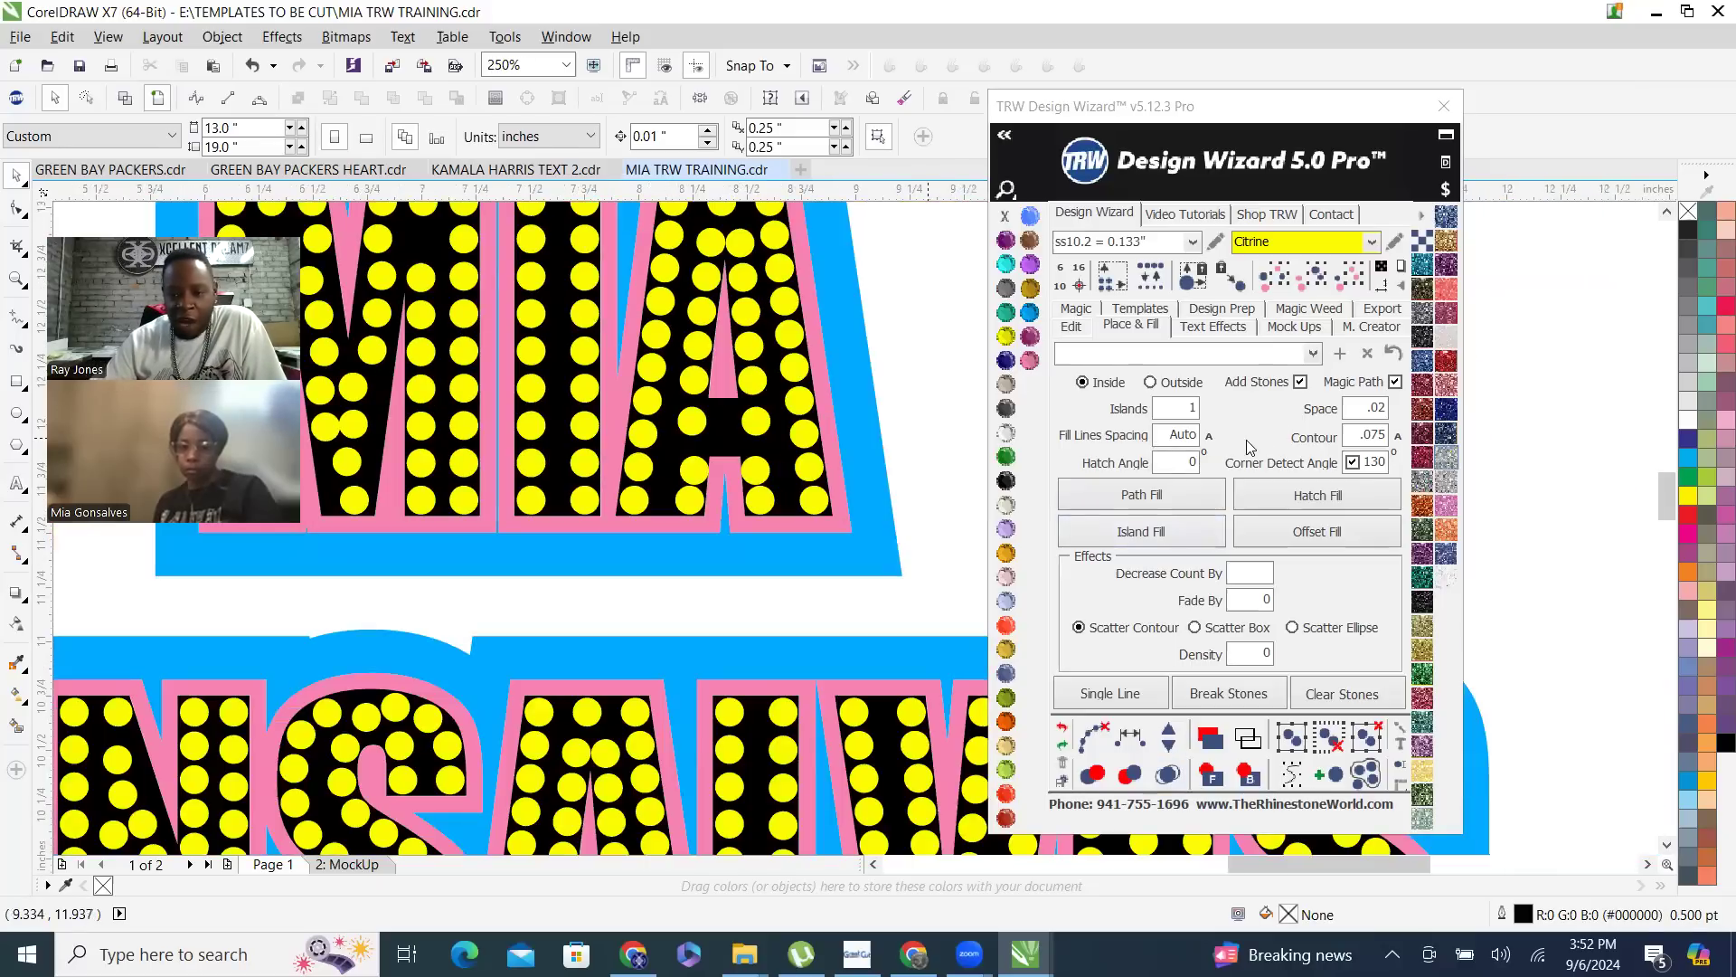
pyautogui.scroll(-1, 755, 408)
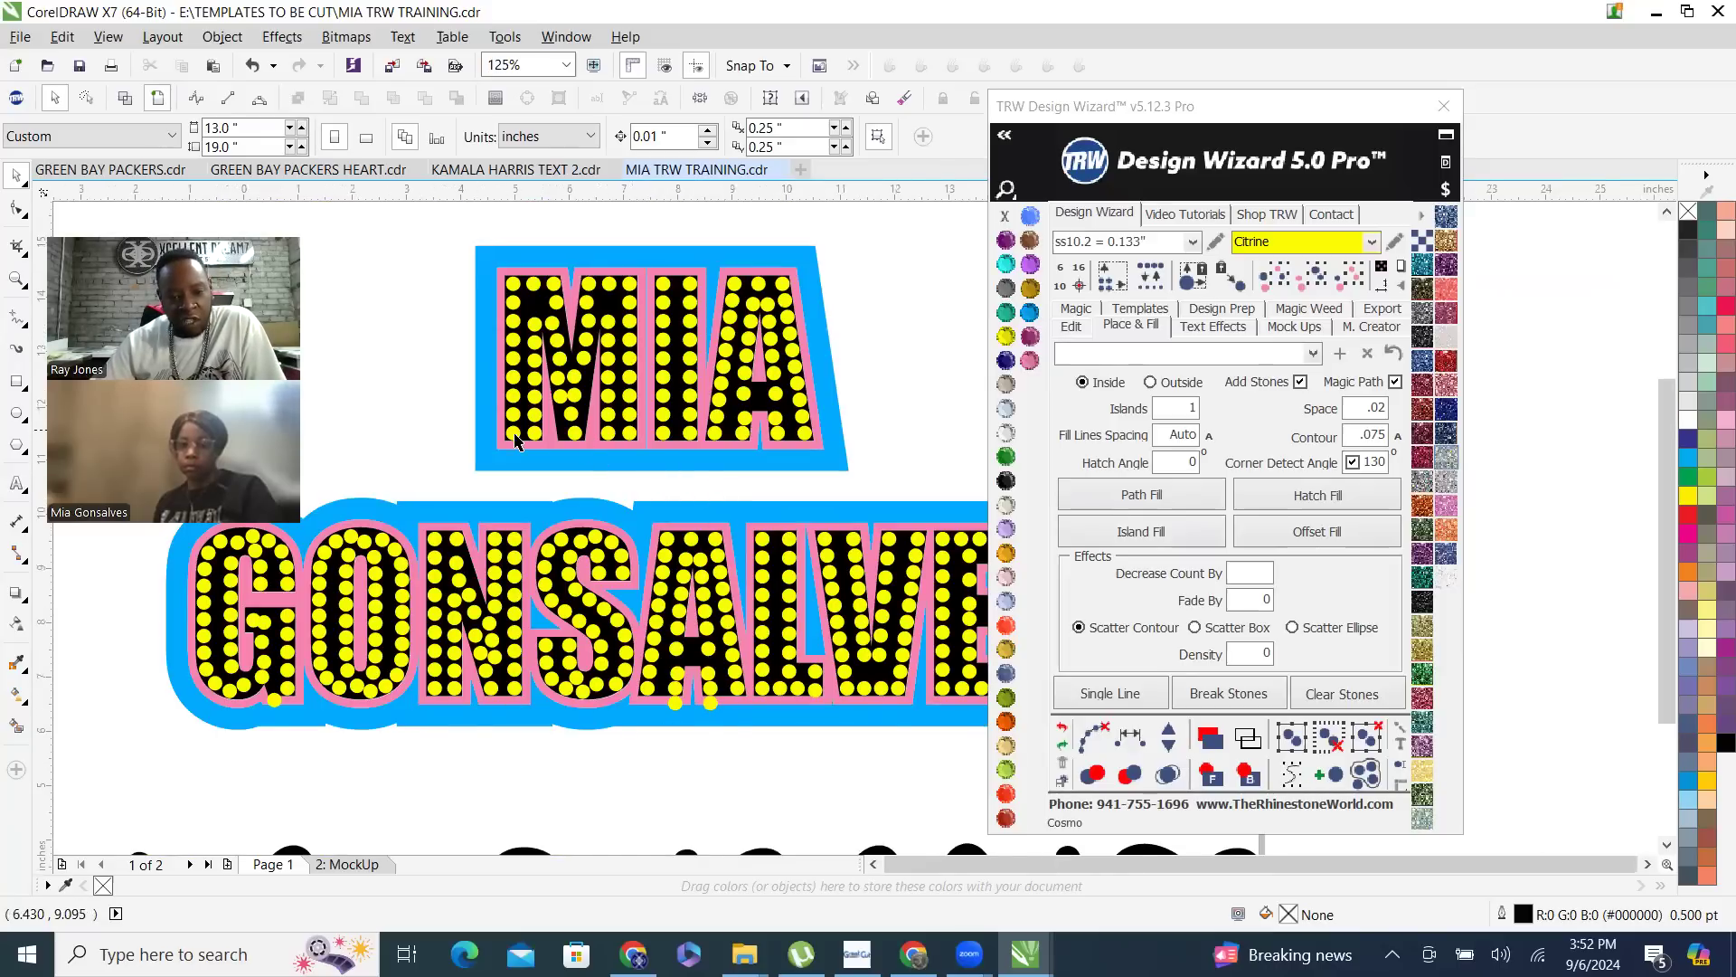
pyautogui.scroll(-2, 508, 439)
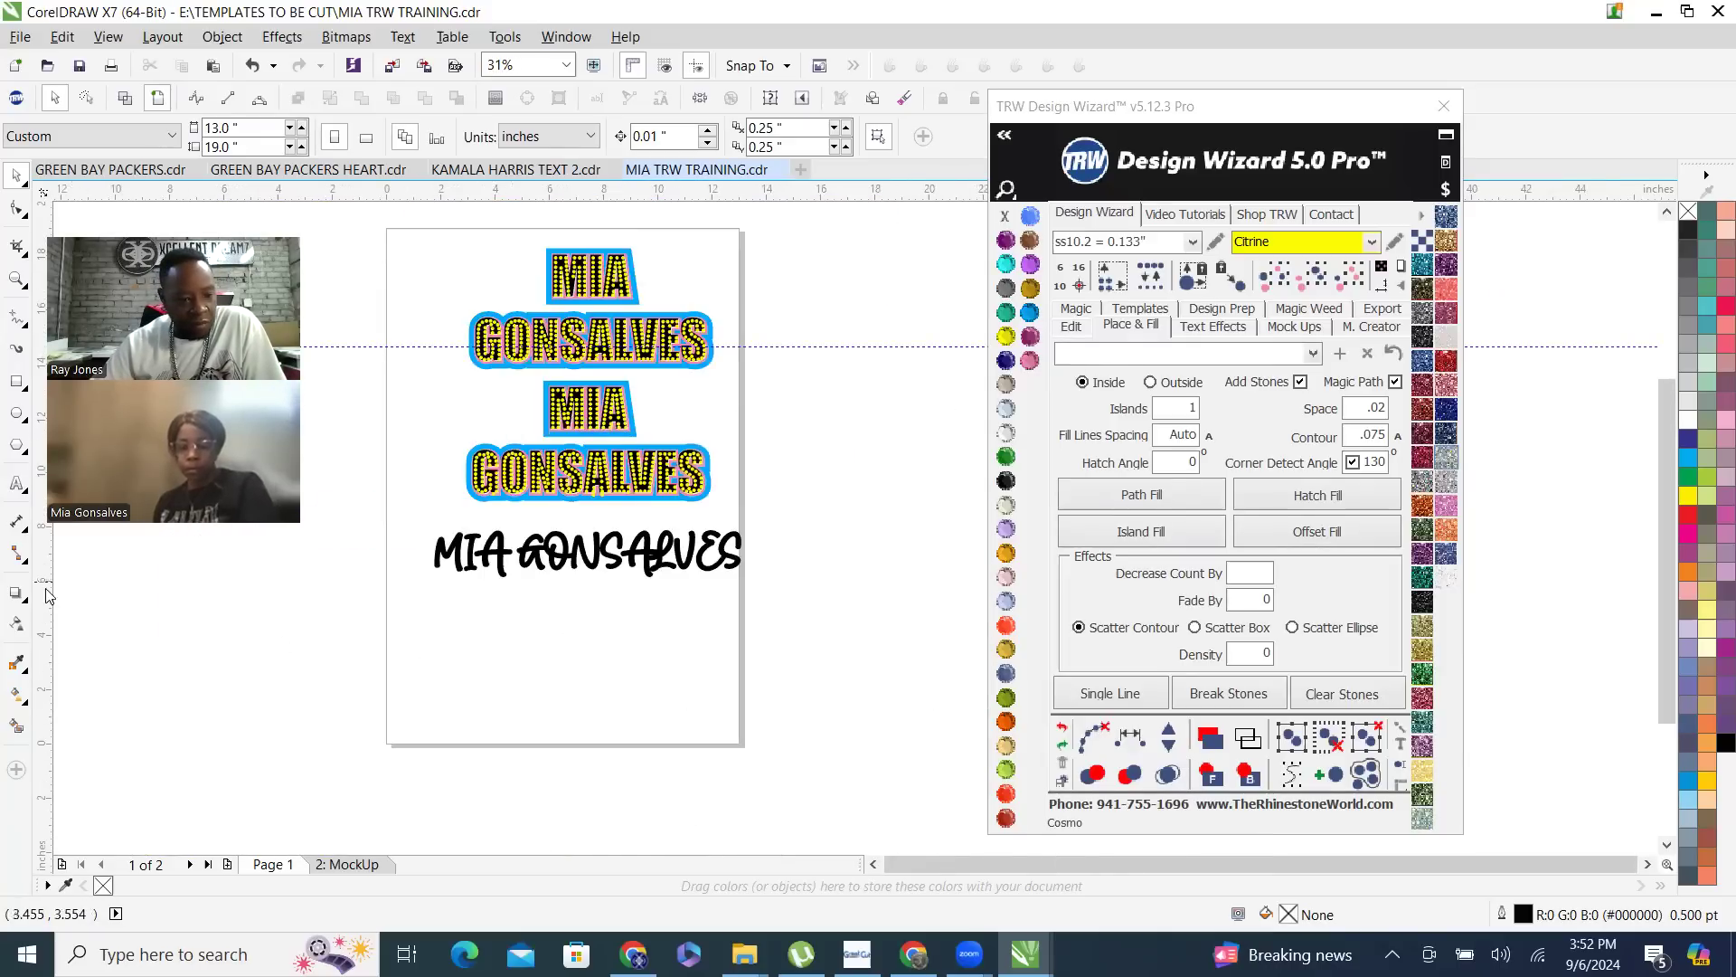
pyautogui.click(16, 380)
pyautogui.moveTo(424, 616); pyautogui.dragTo(531, 684)
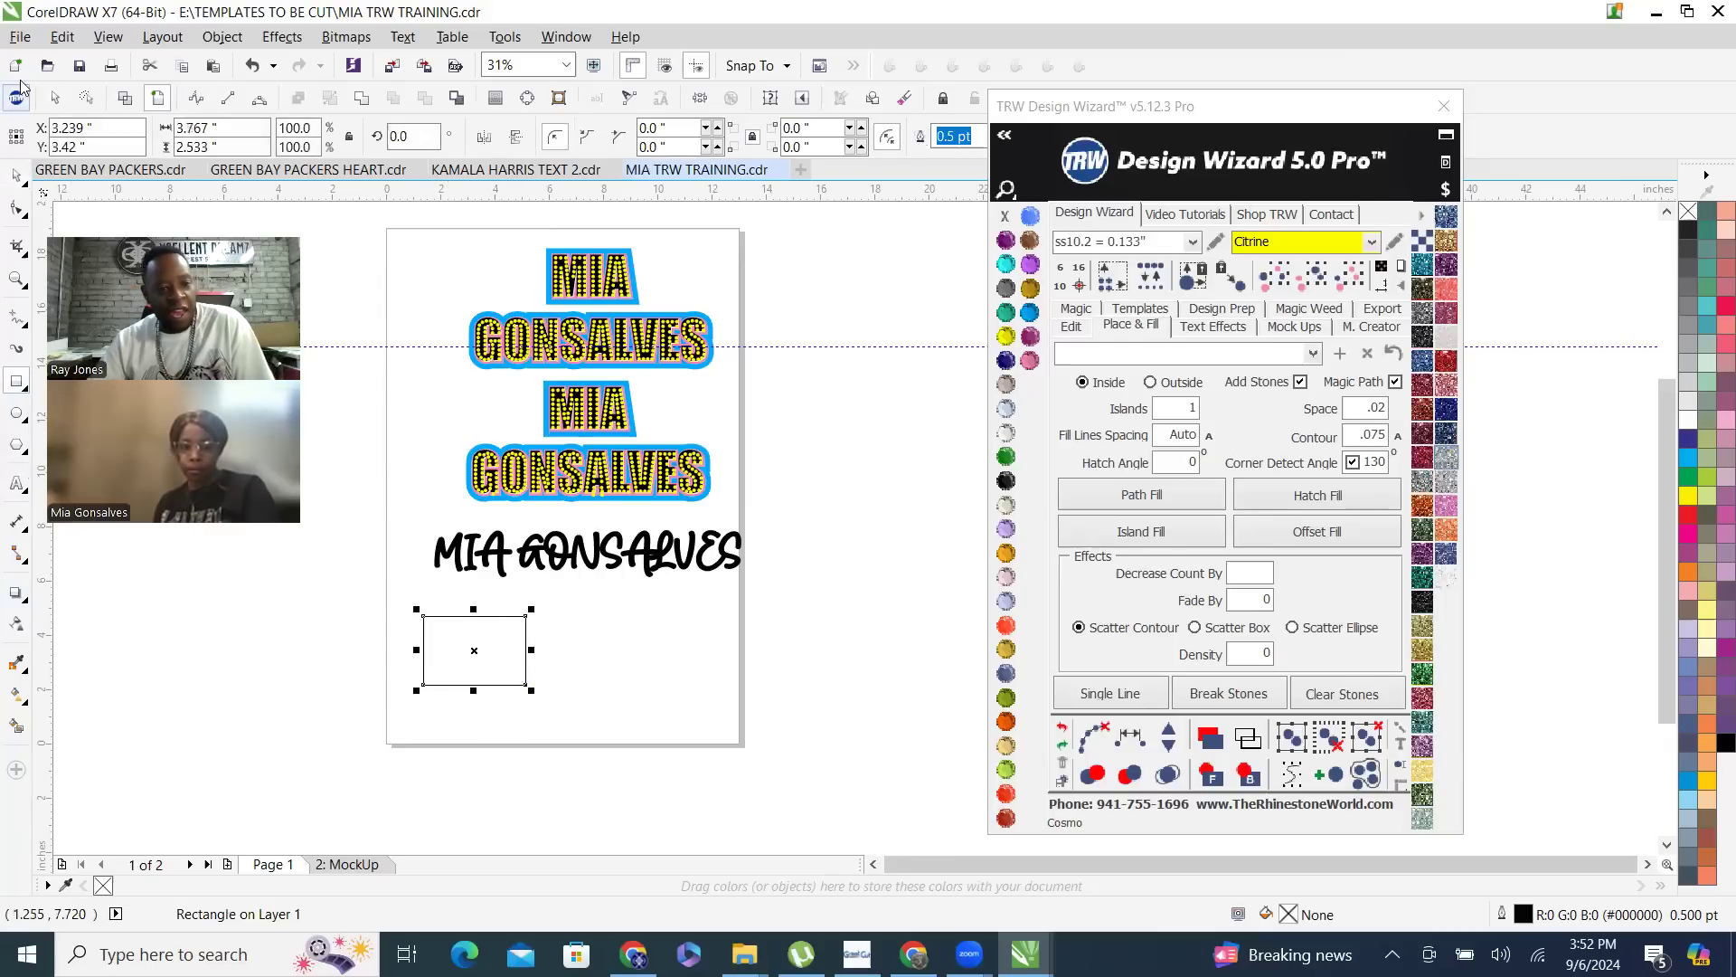
# - Duplicate the rectangle 5 inches to its right, hatch-fill the copy with Citrine stones at automatic line spacing, and clear the fill paths
pyautogui.click(18, 174)
pyautogui.hotkey('ctrl', 'd')
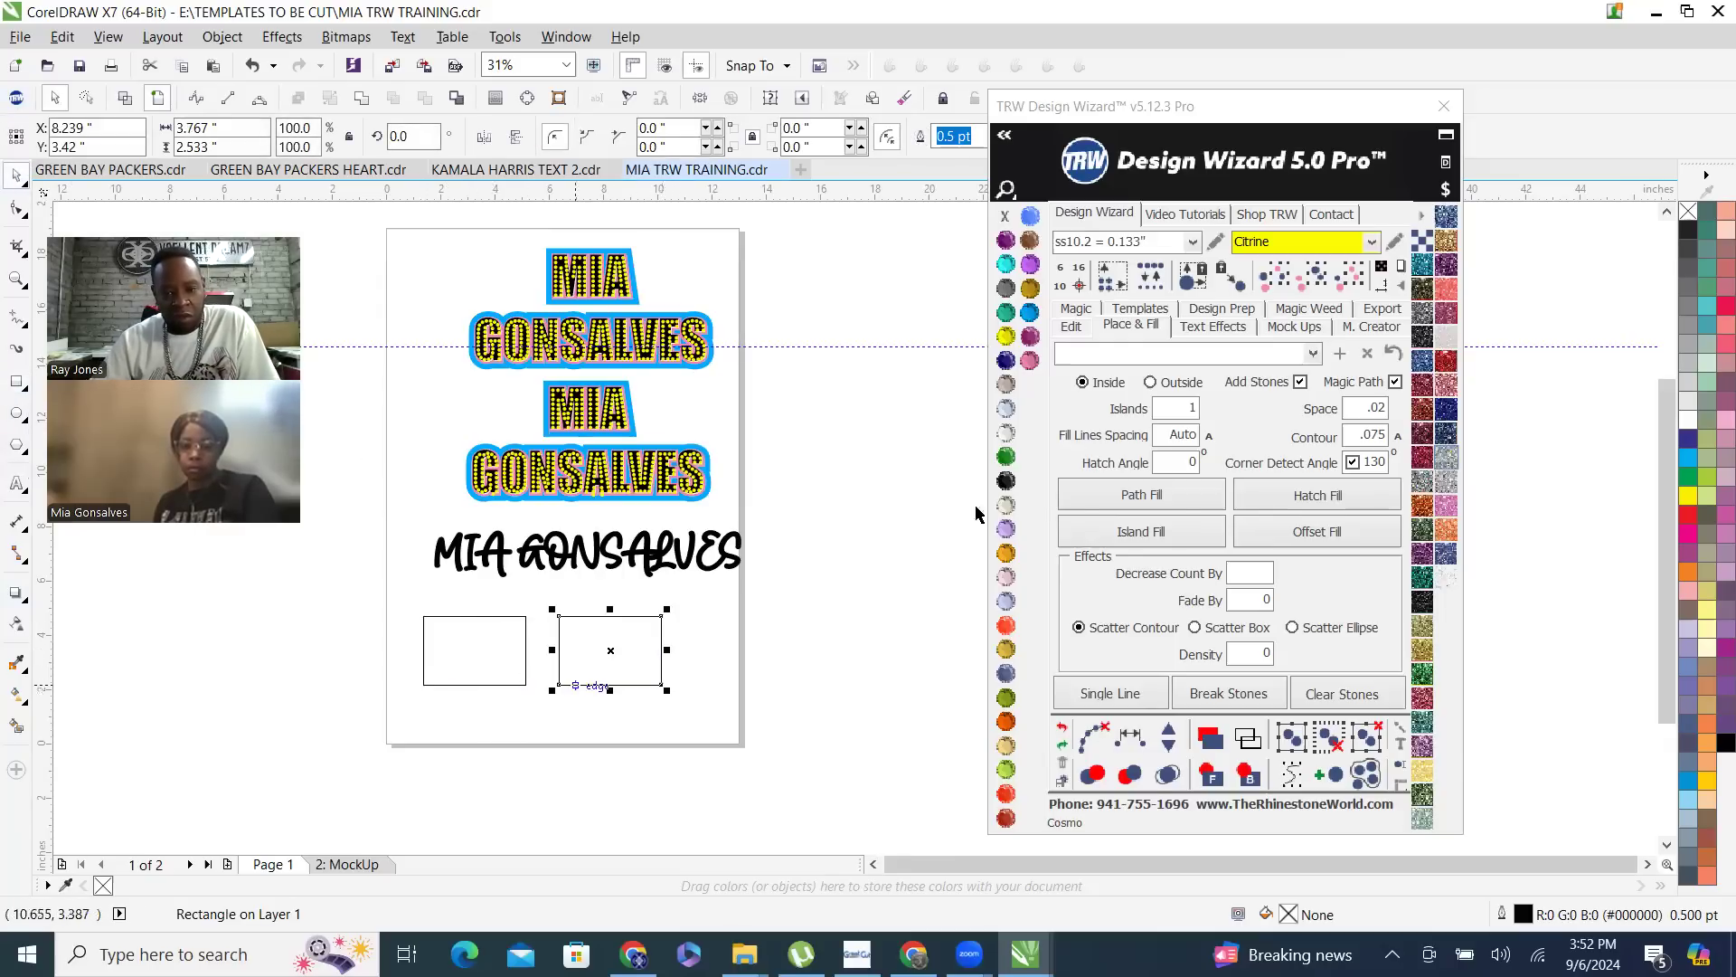
pyautogui.click(1309, 499)
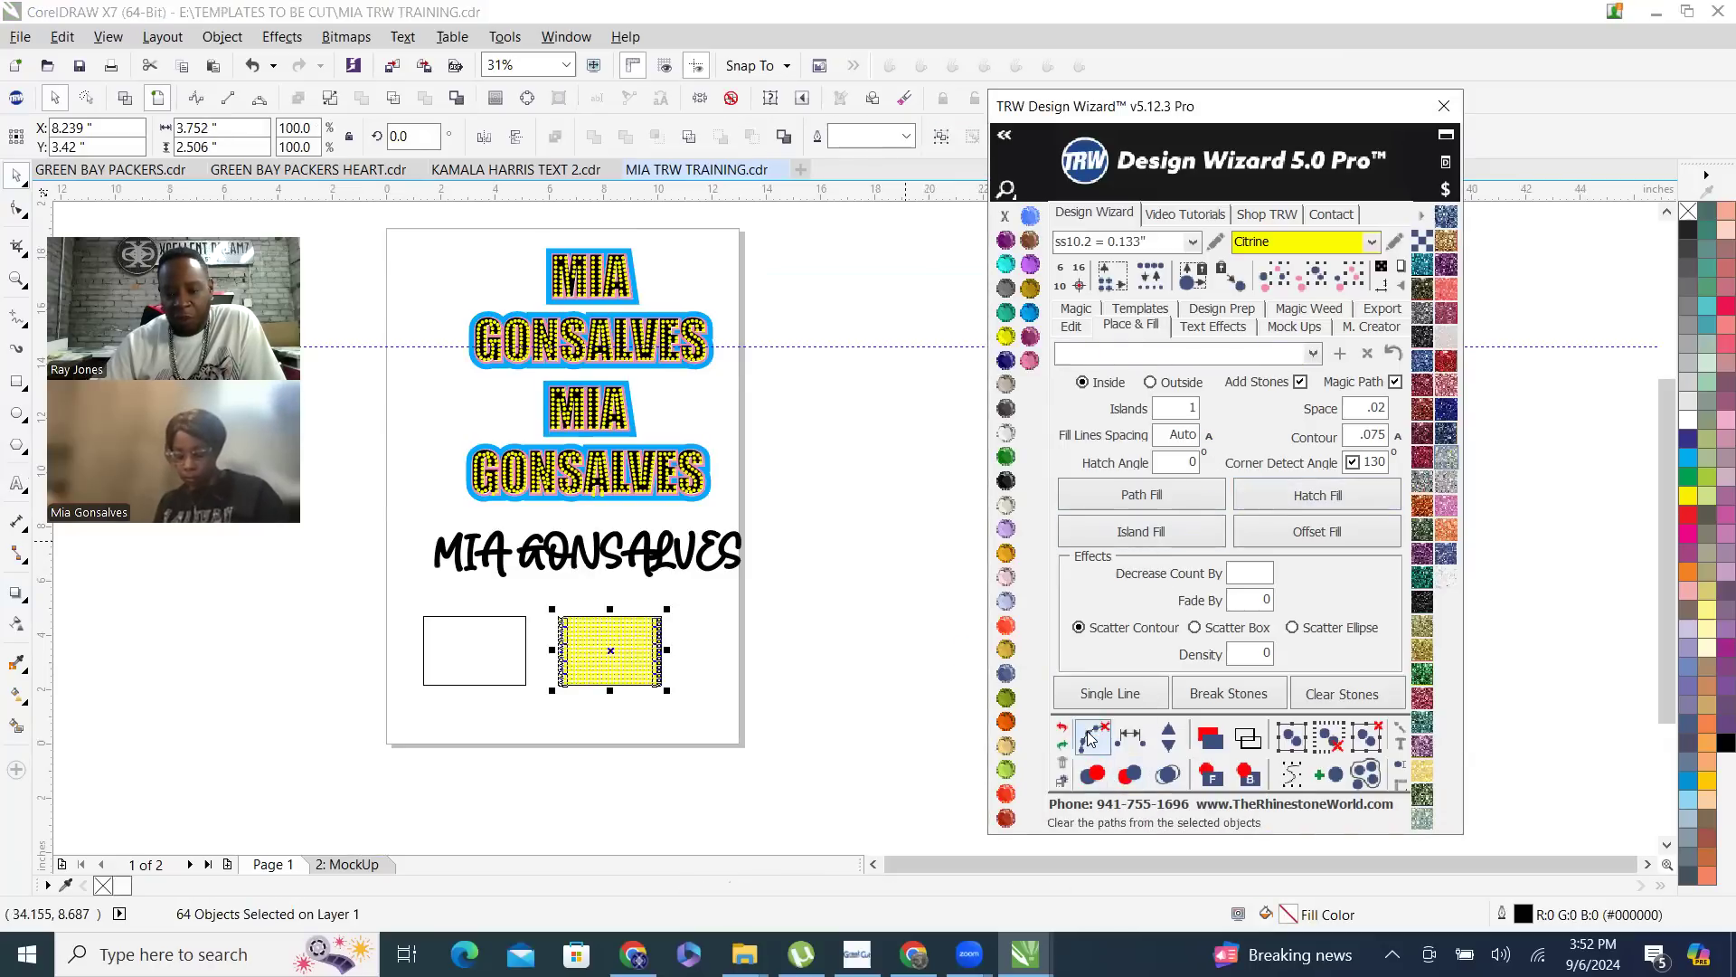
pyautogui.click(1089, 737)
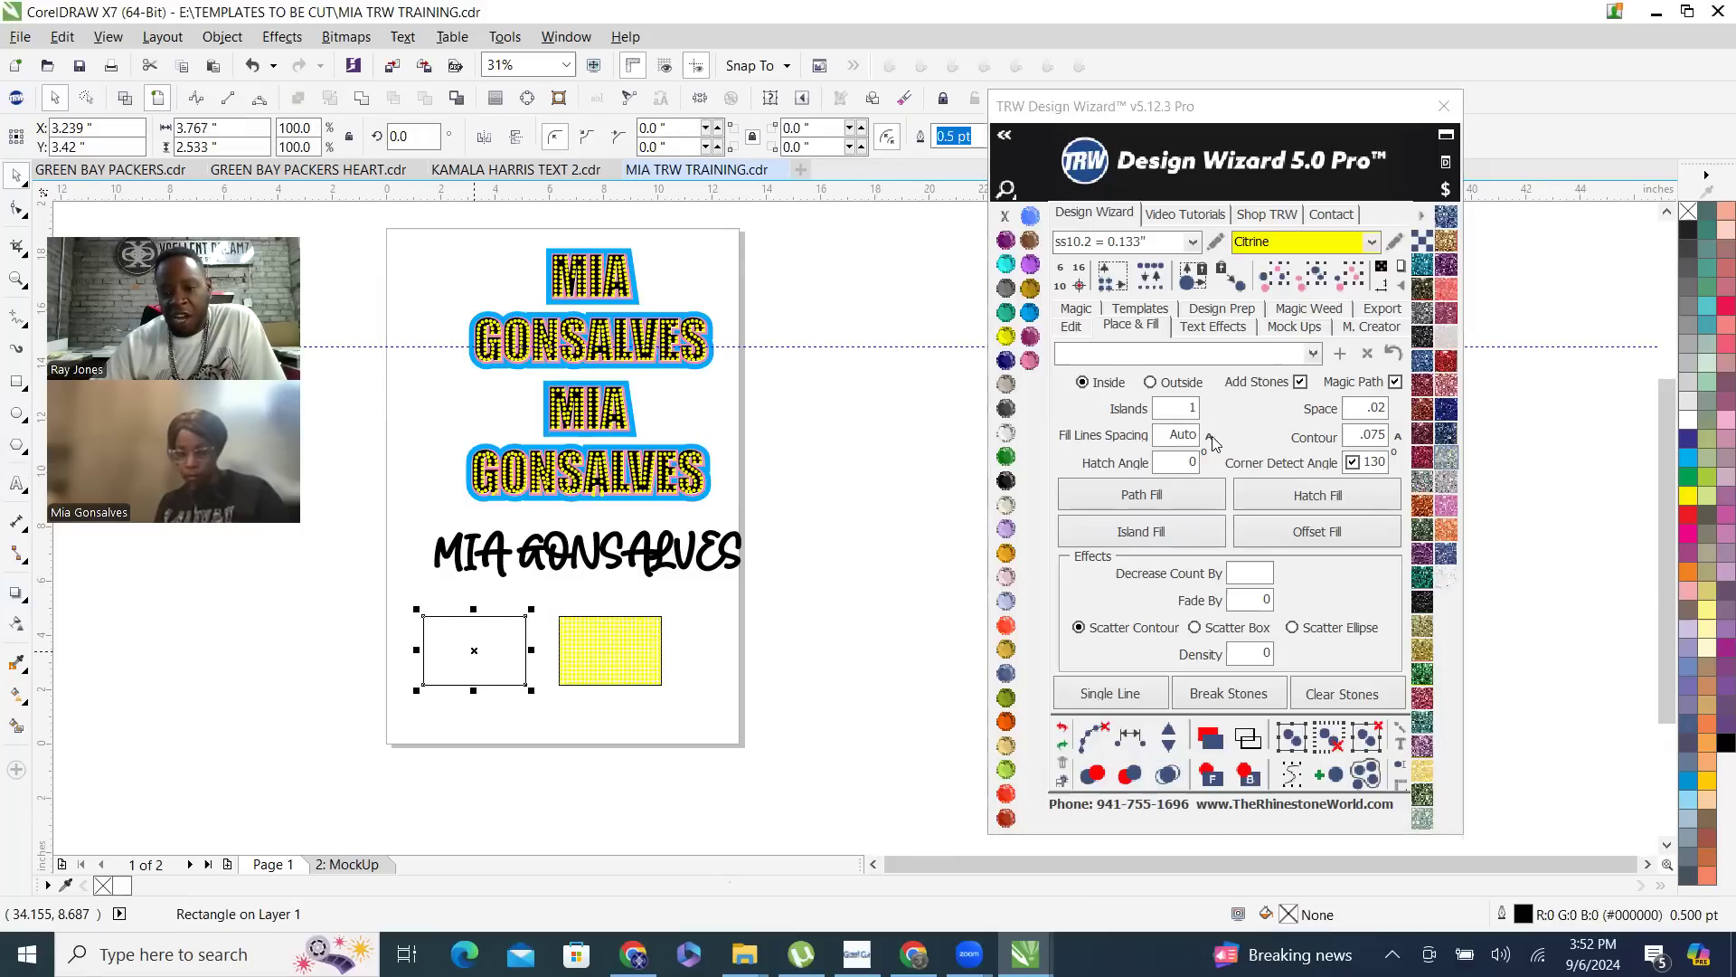
# - Hatch-fill the original rectangle with Citrine stones at a fill line spacing of .16, and merge any overlapping stones
pyautogui.doubleClick(1175, 432)
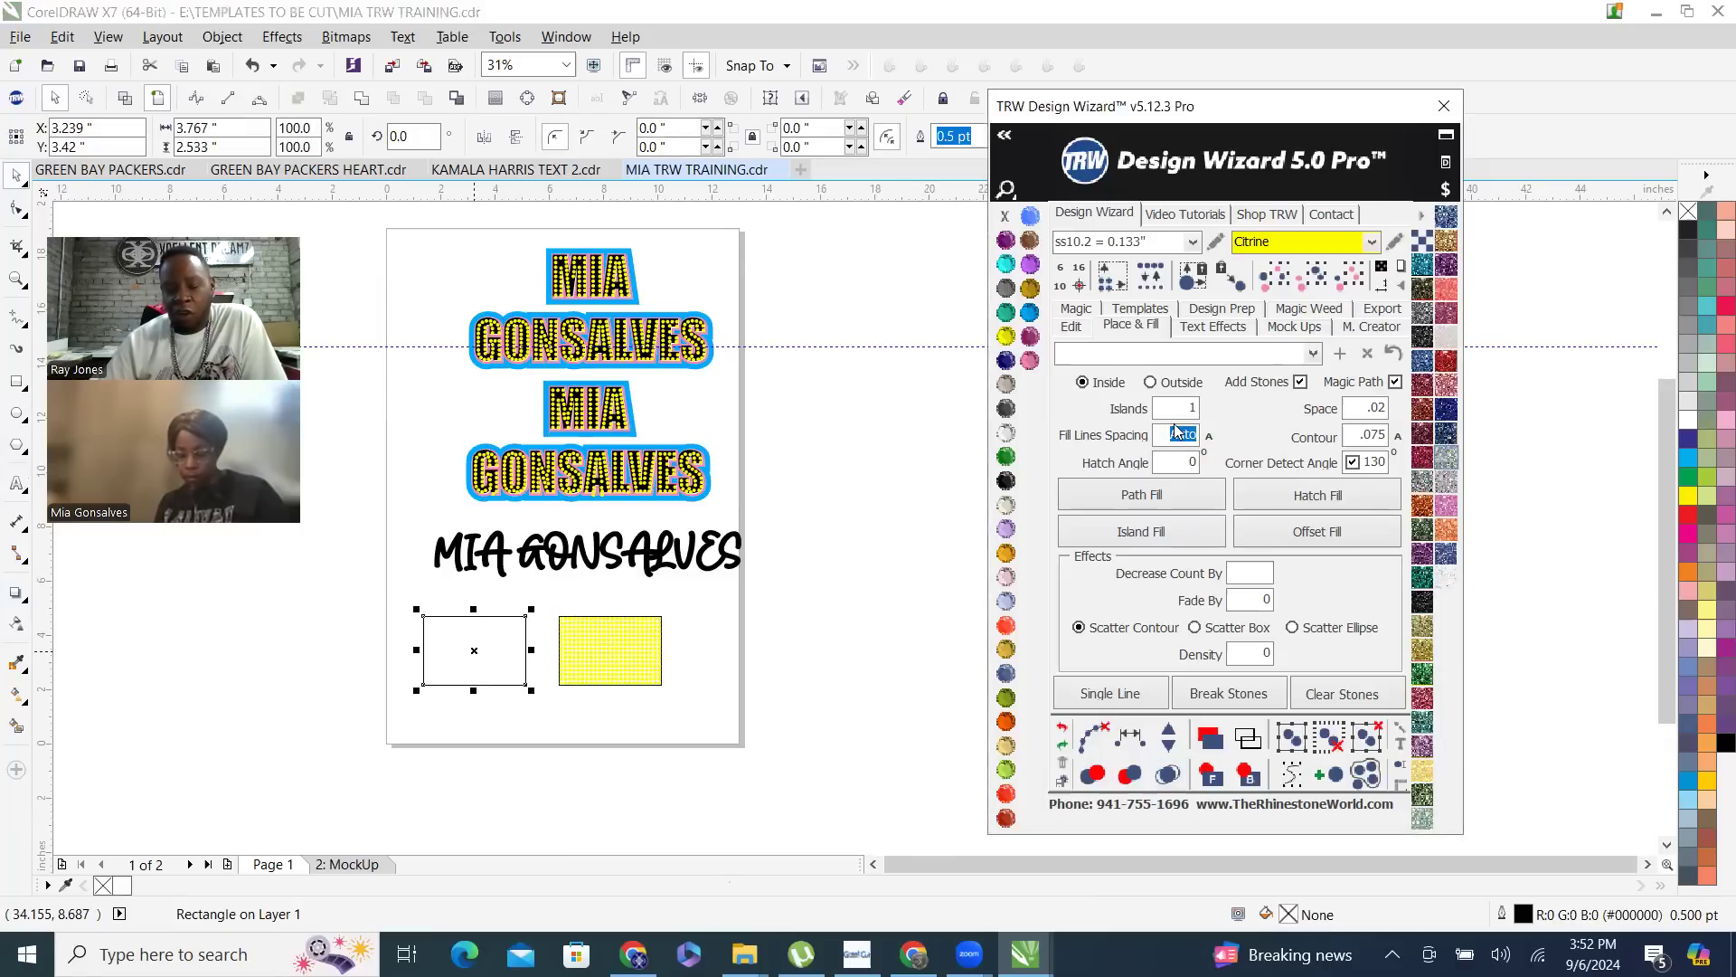
pyautogui.write('.16')
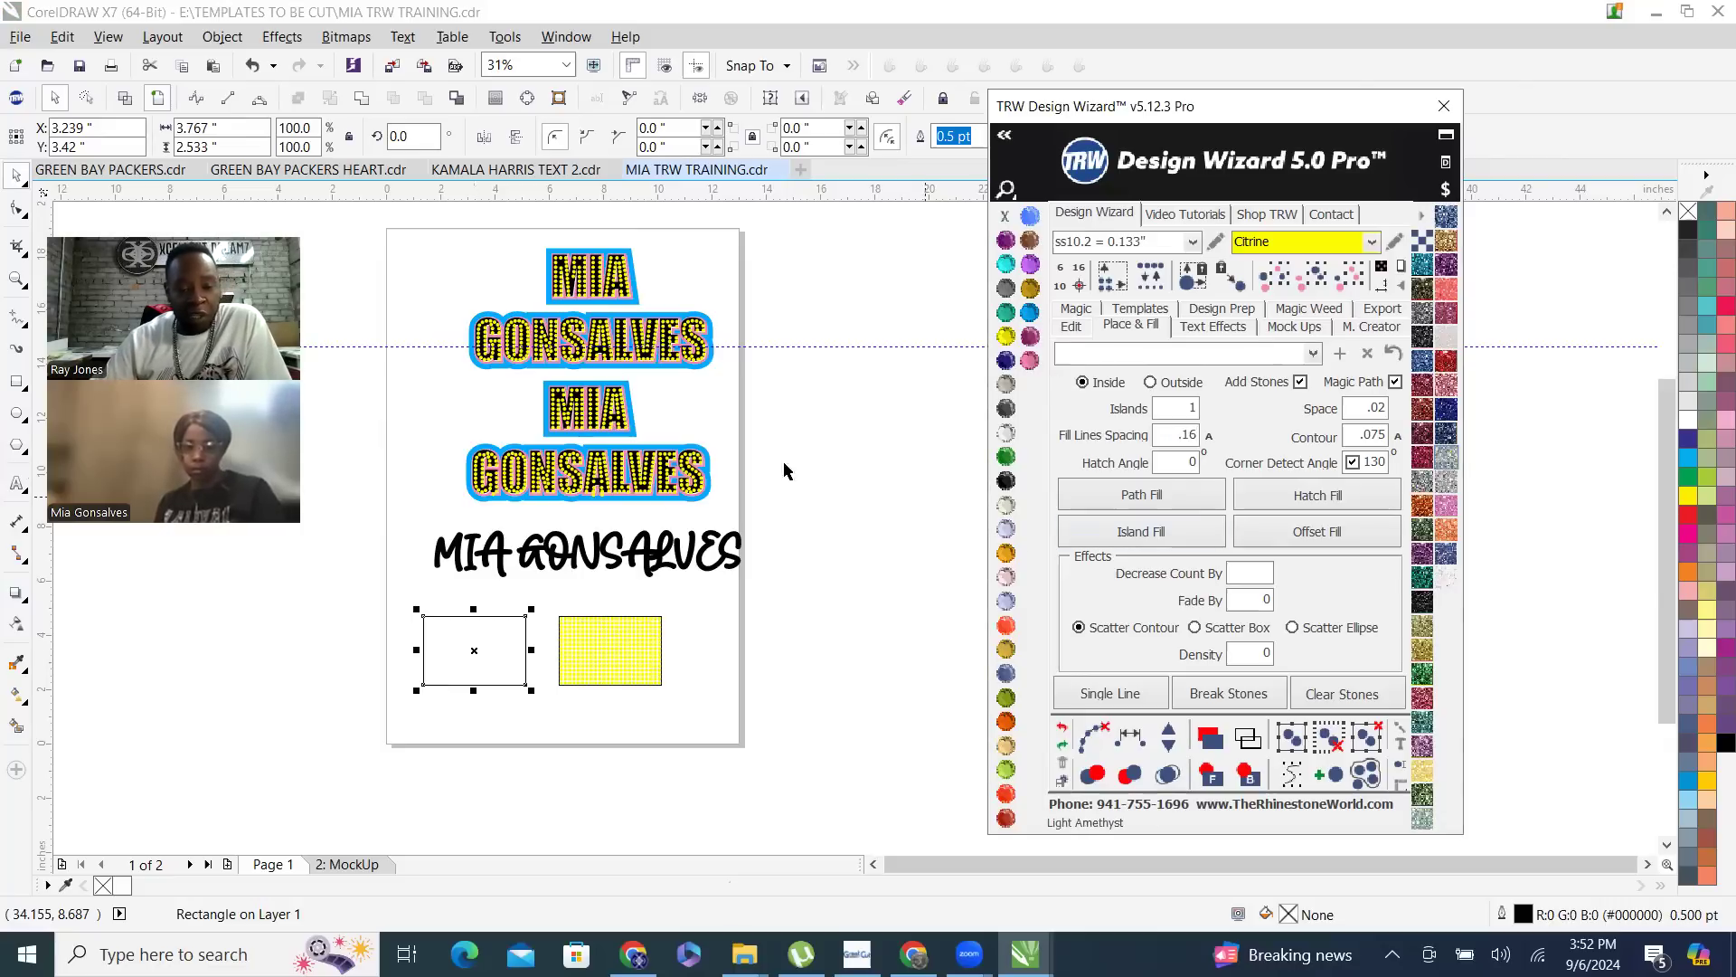
pyautogui.scroll(5, 447, 669)
pyautogui.click(1294, 497)
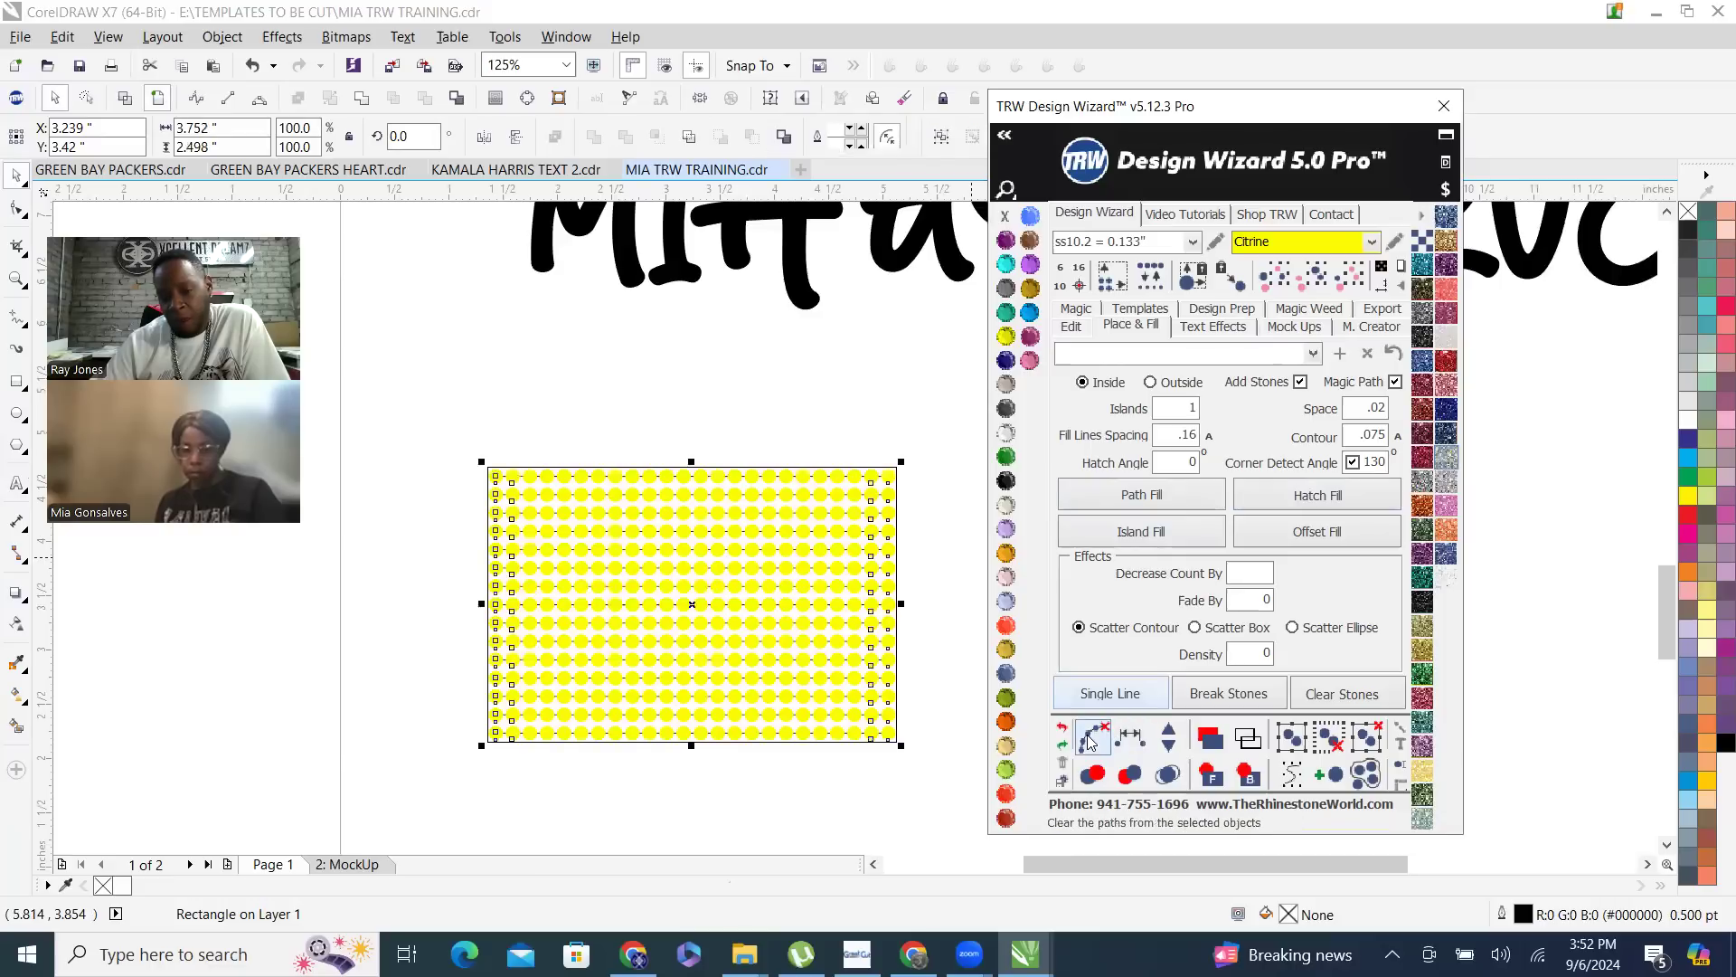
pyautogui.click(1167, 775)
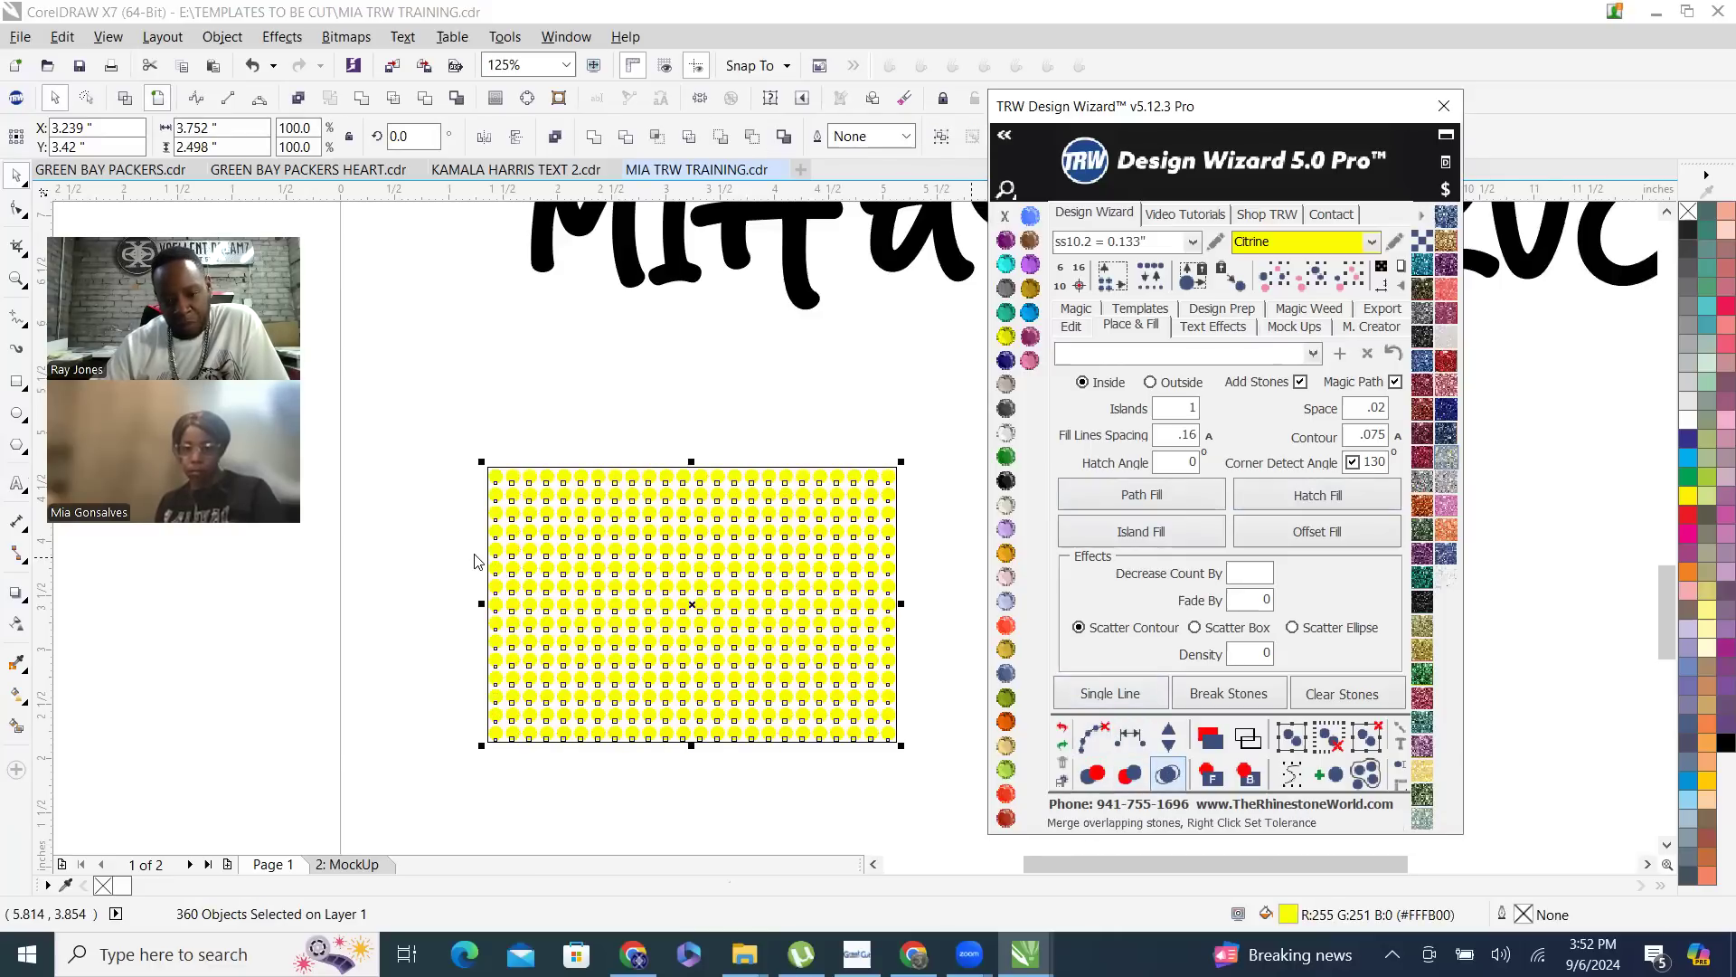
# - Move the duplicate rectangle together with its stones left, close beside the original, to about X 7.295 inches
pyautogui.click(708, 458)
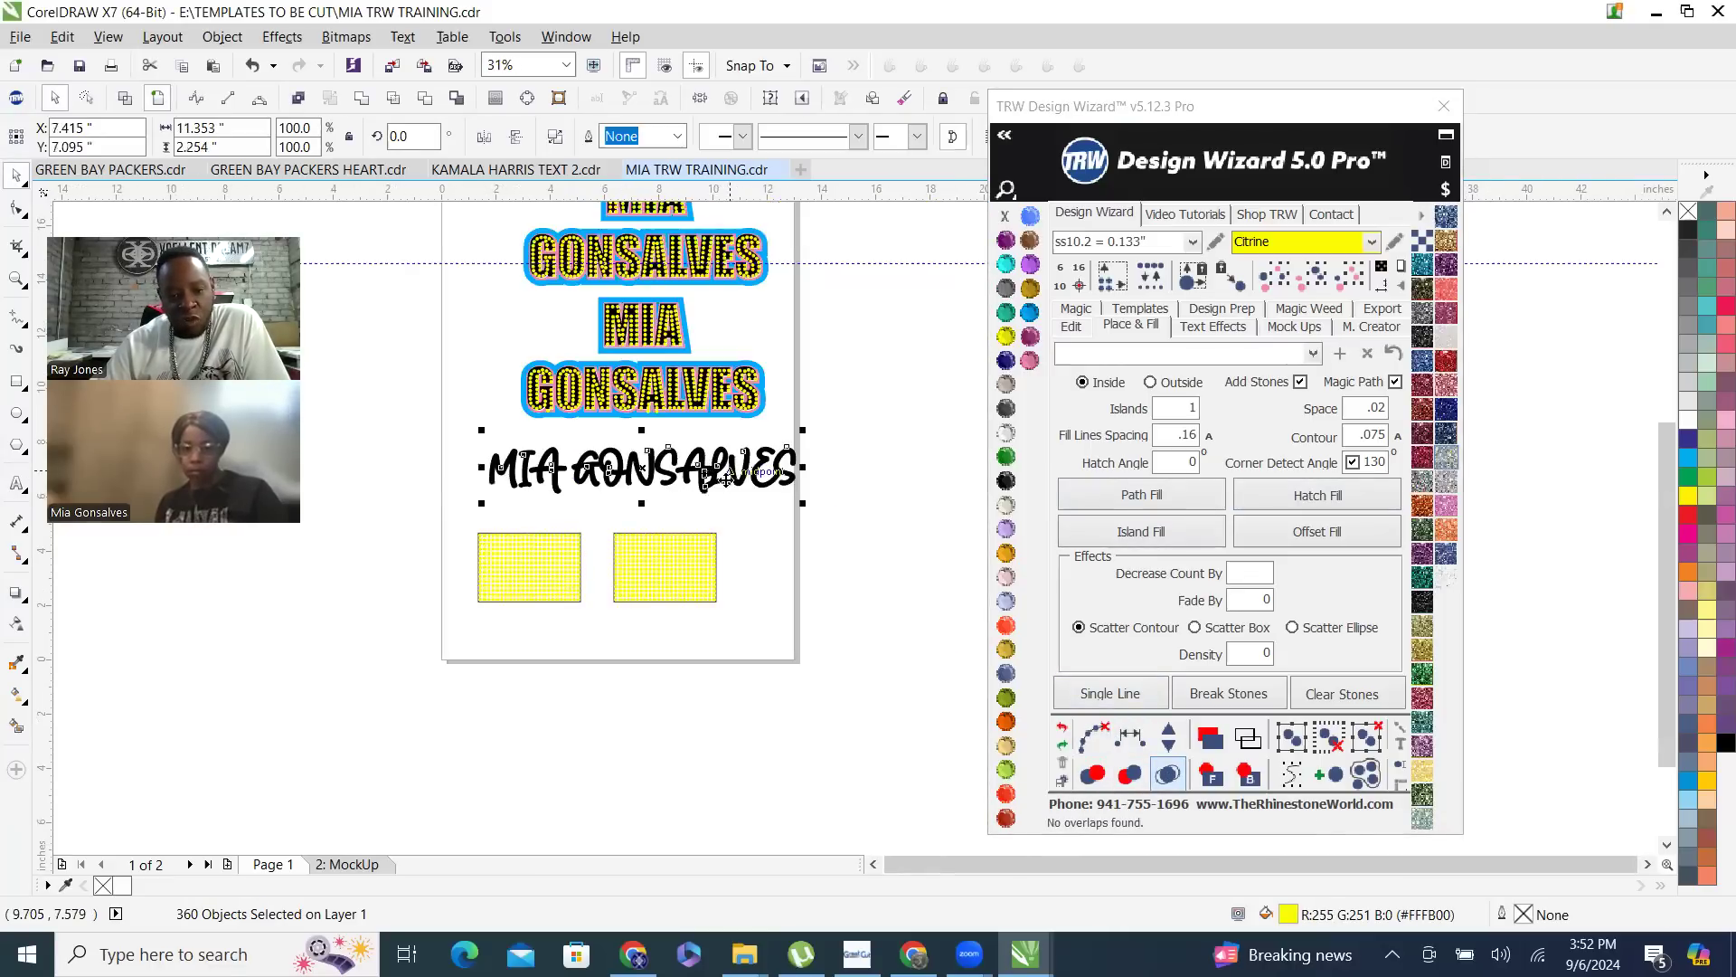
pyautogui.scroll(1, 561, 572)
pyautogui.moveTo(640, 484); pyautogui.dragTo(950, 717)
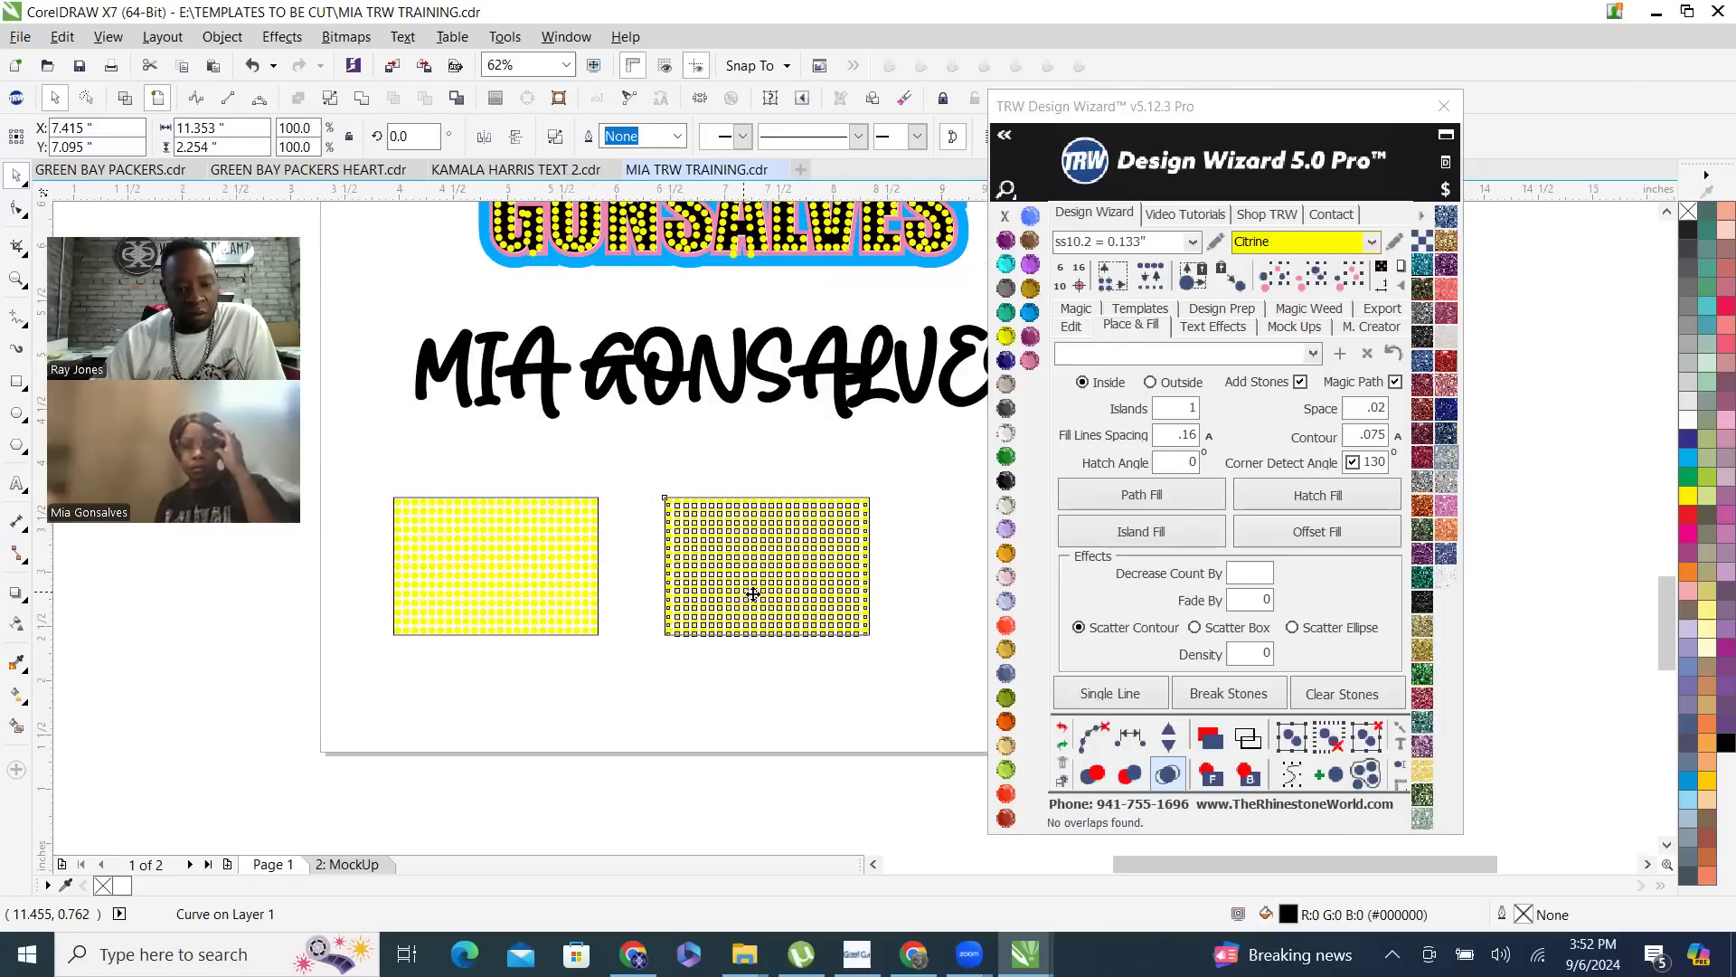
pyautogui.scroll(2, 750, 594)
pyautogui.moveTo(697, 590); pyautogui.dragTo(594, 588)
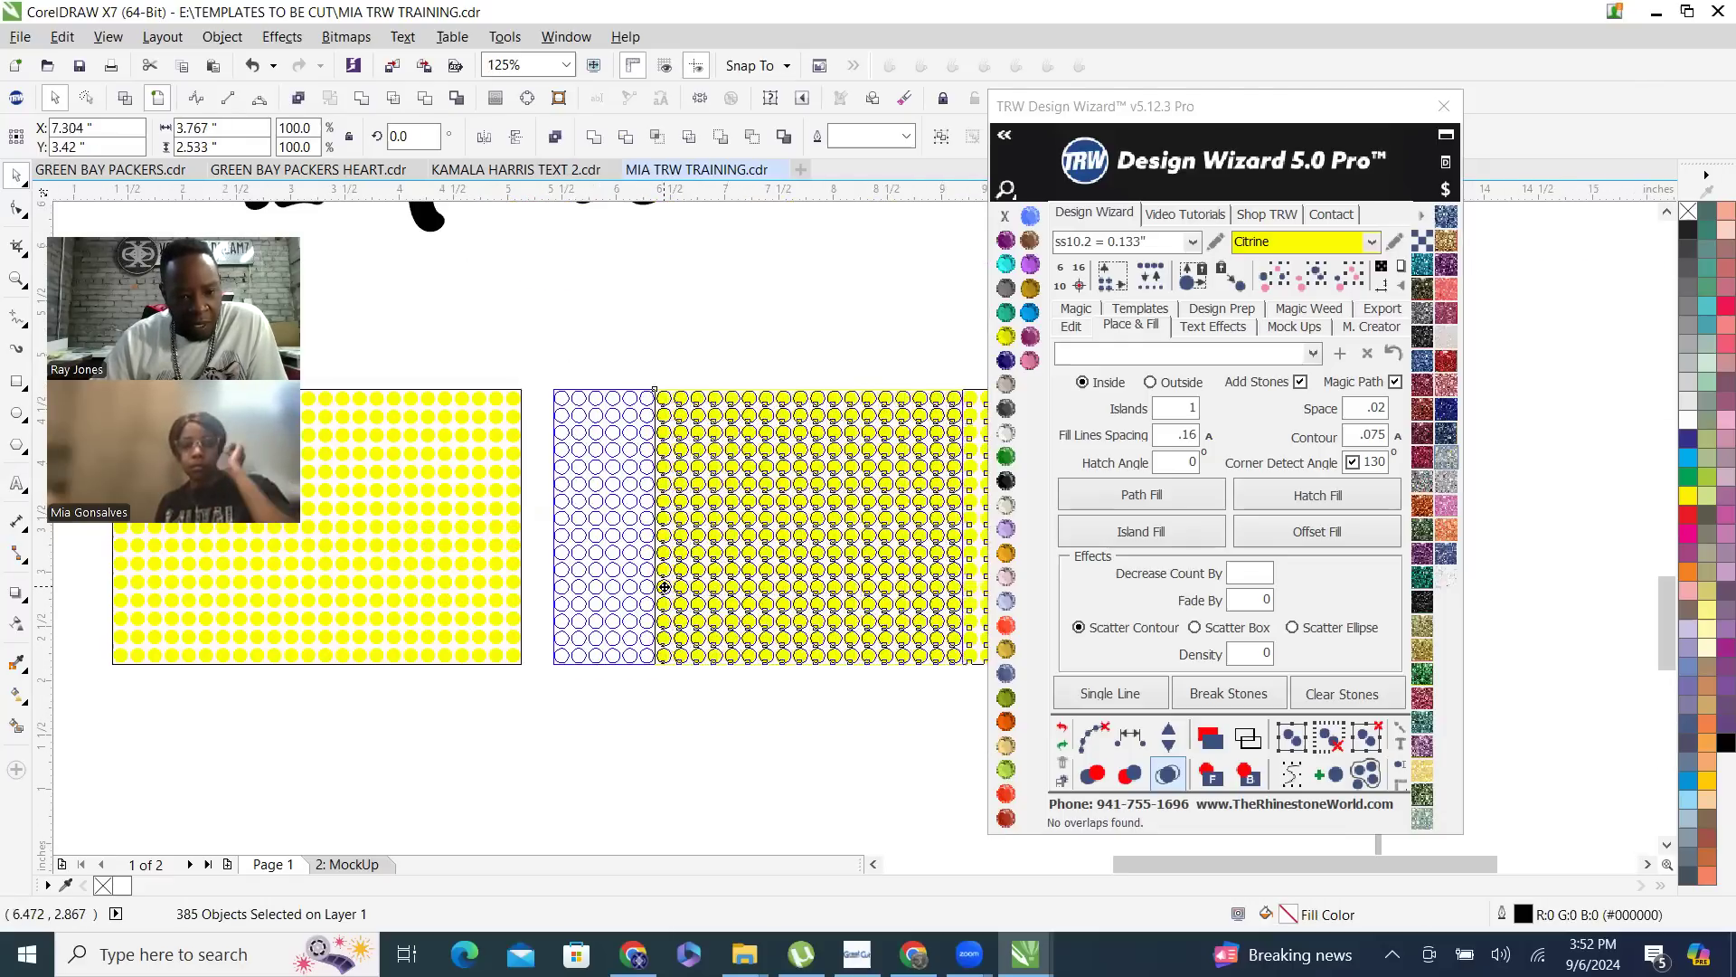
pyautogui.click(537, 652)
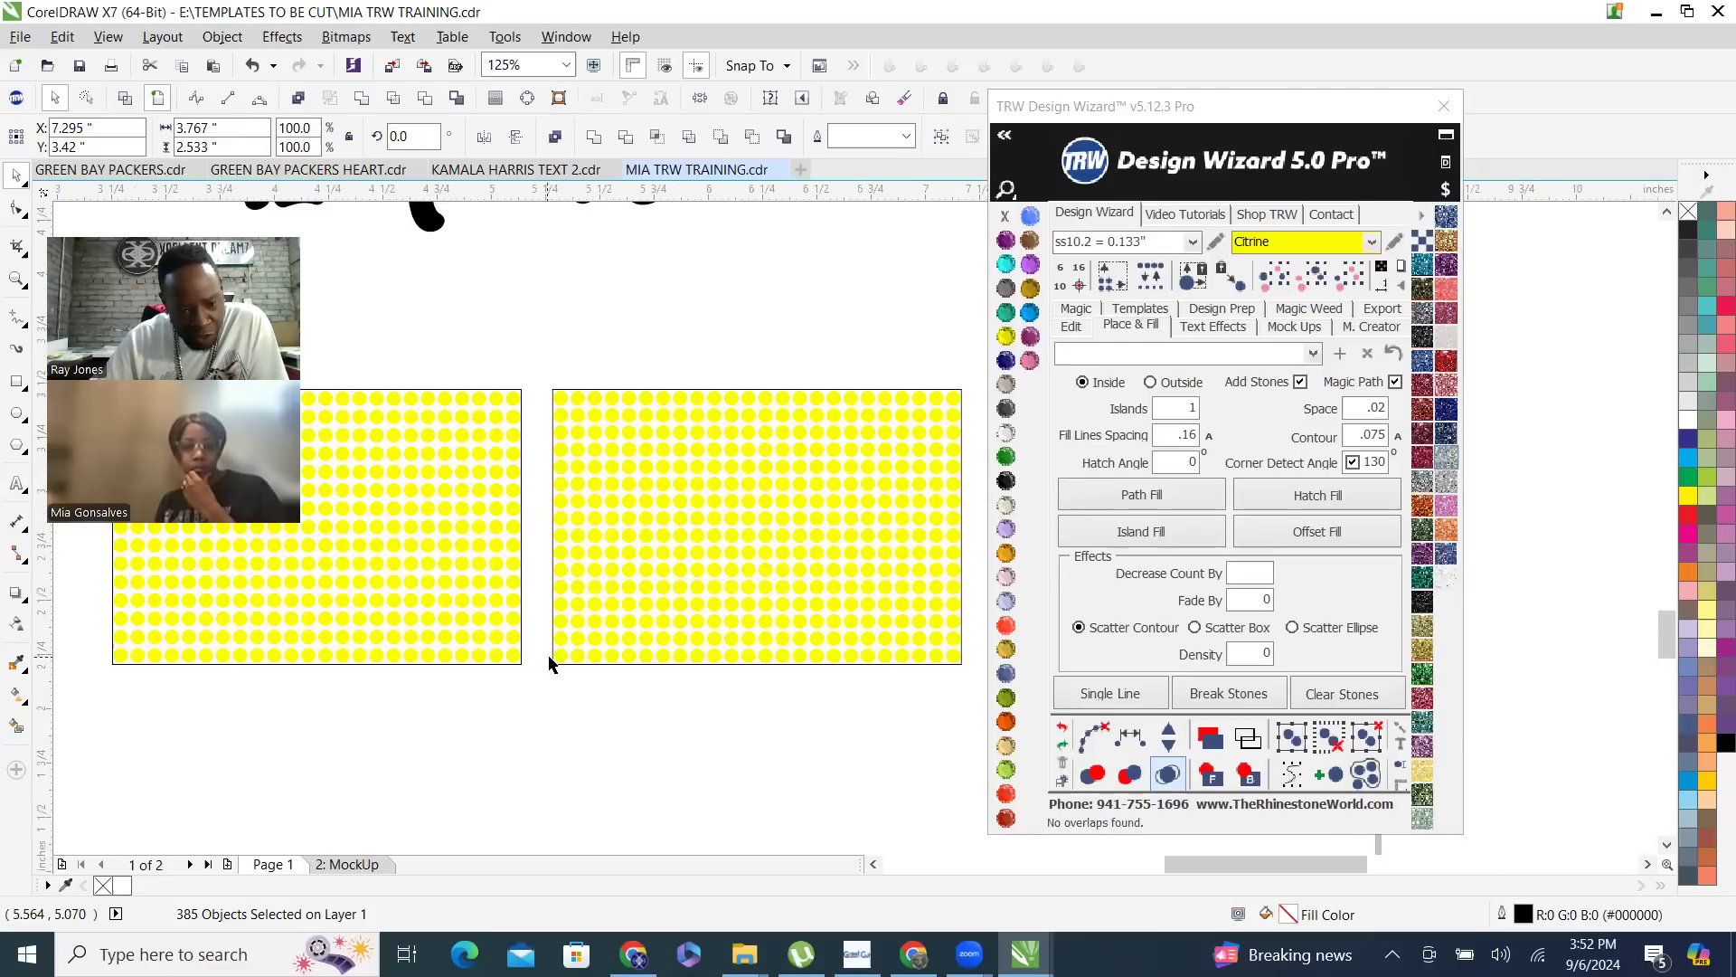
# - Compare the stone spacing of the two filled rectangles up close, and delete all the stones from the left one
pyautogui.scroll(1, 545, 655)
pyautogui.scroll(1, 597, 653)
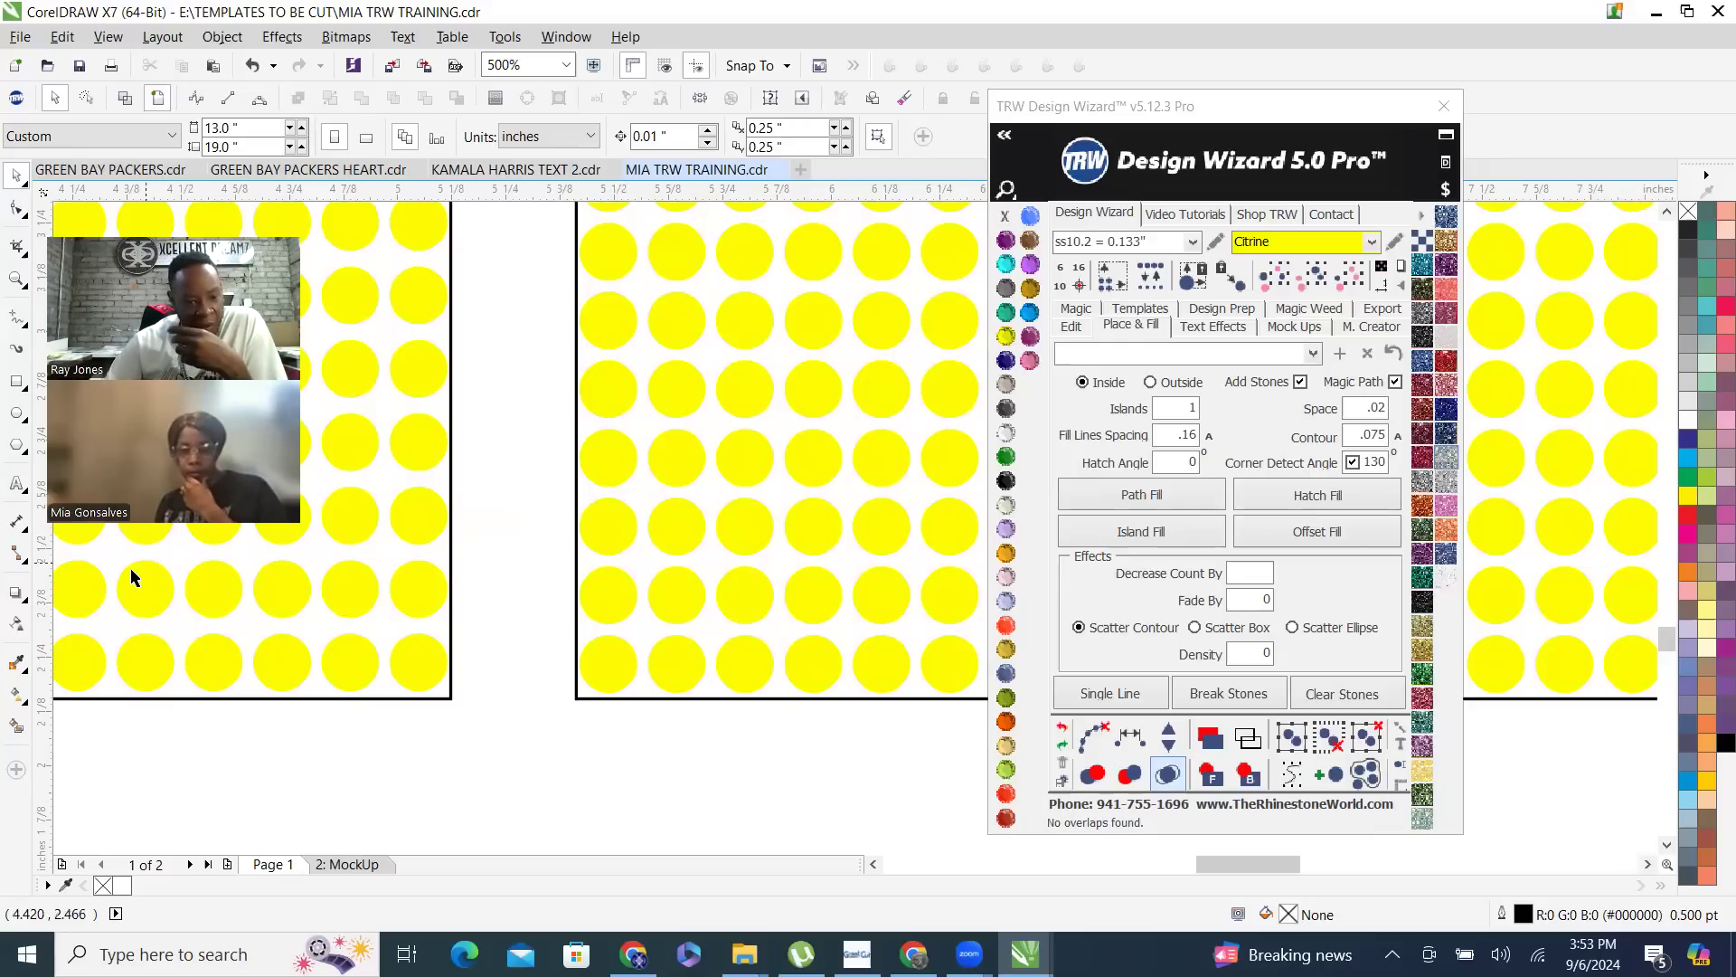
pyautogui.scroll(-4, 772, 683)
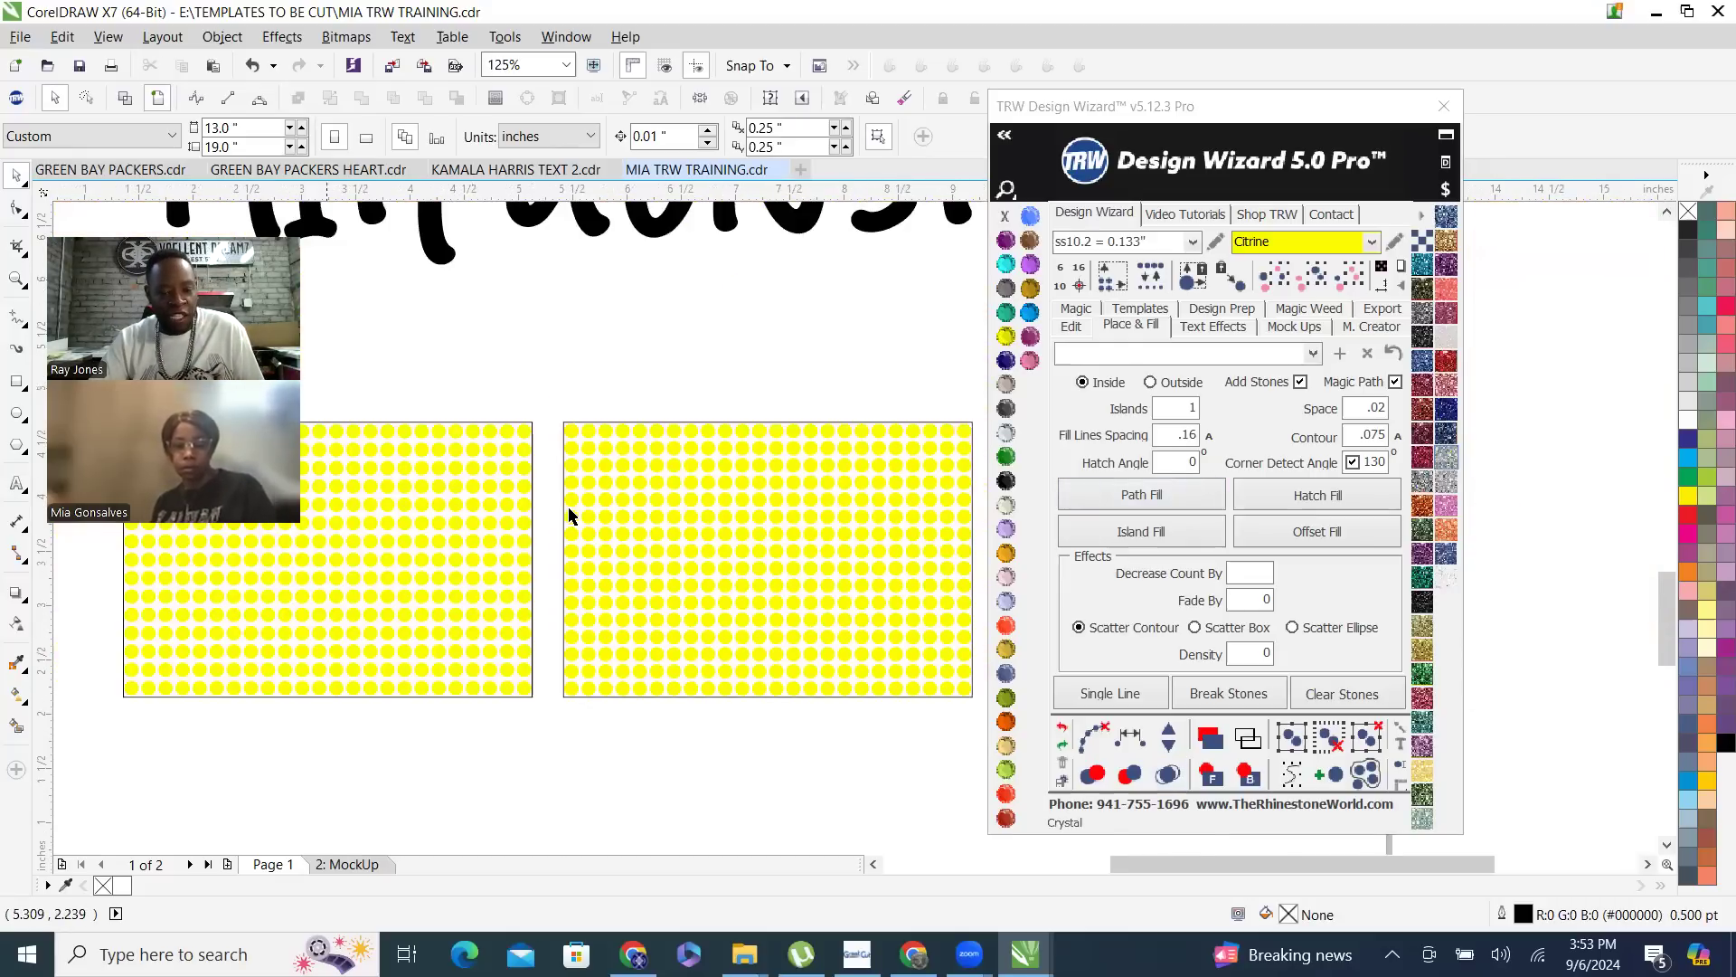
pyautogui.scroll(-1, 568, 515)
pyautogui.moveTo(344, 447); pyautogui.dragTo(503, 653)
pyautogui.press('Delete')
pyautogui.moveTo(460, 450); pyautogui.dragTo(566, 643)
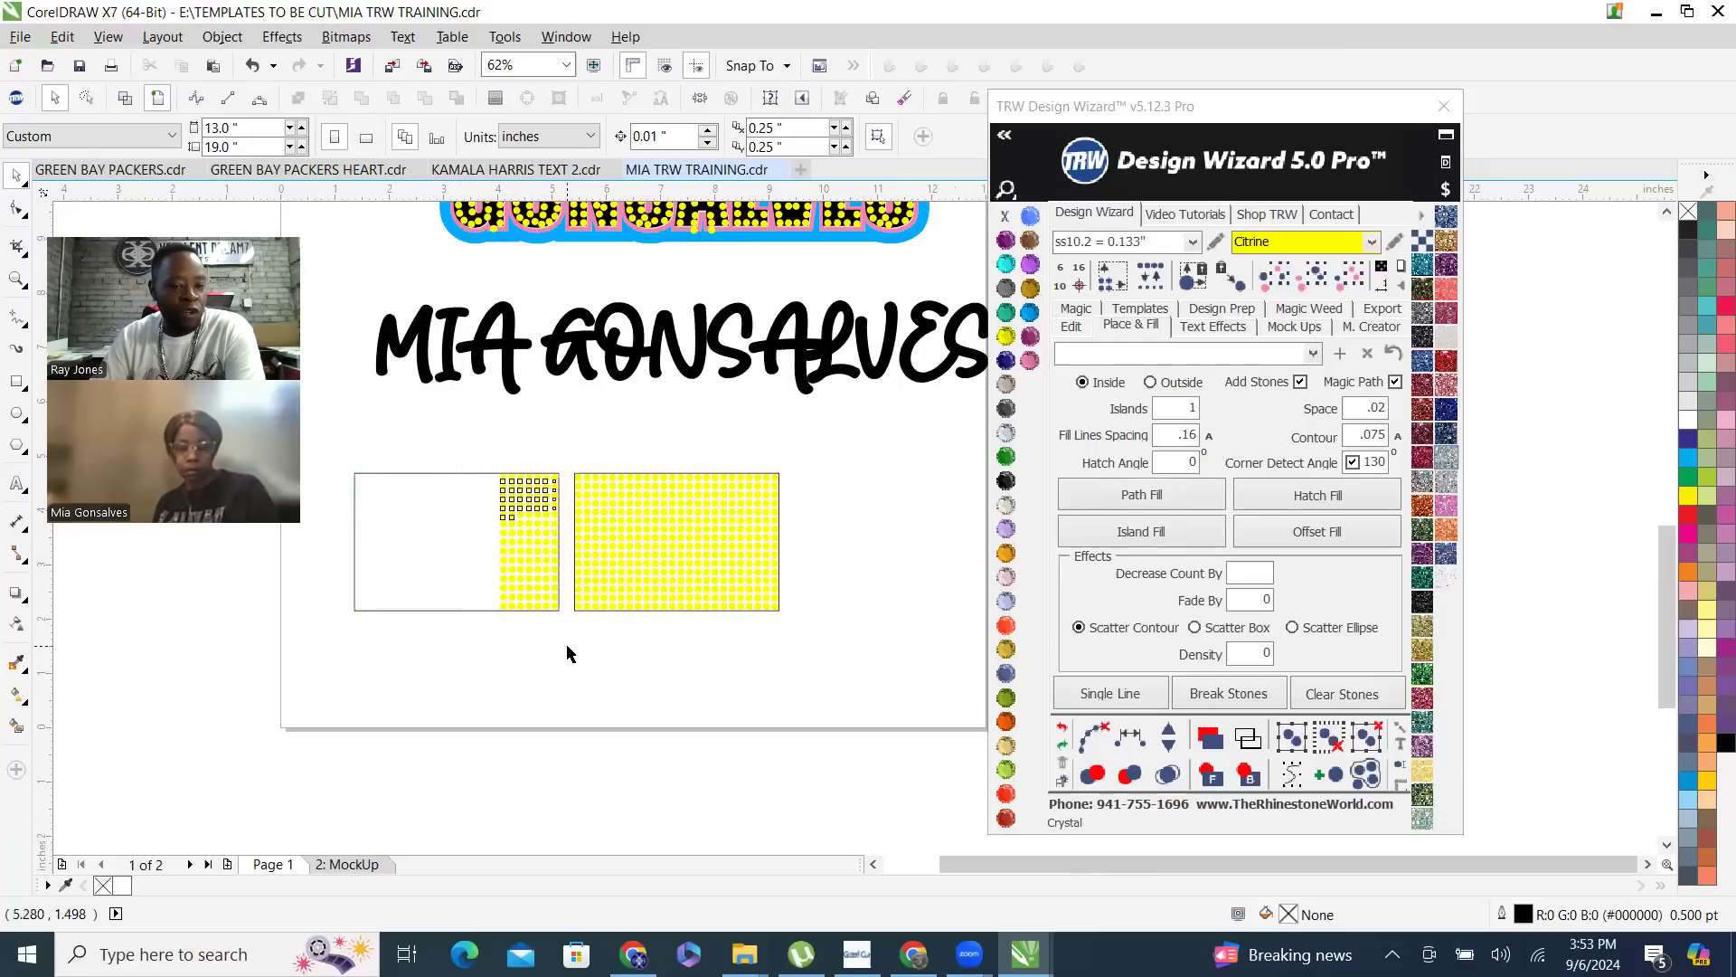
pyautogui.press('Delete')
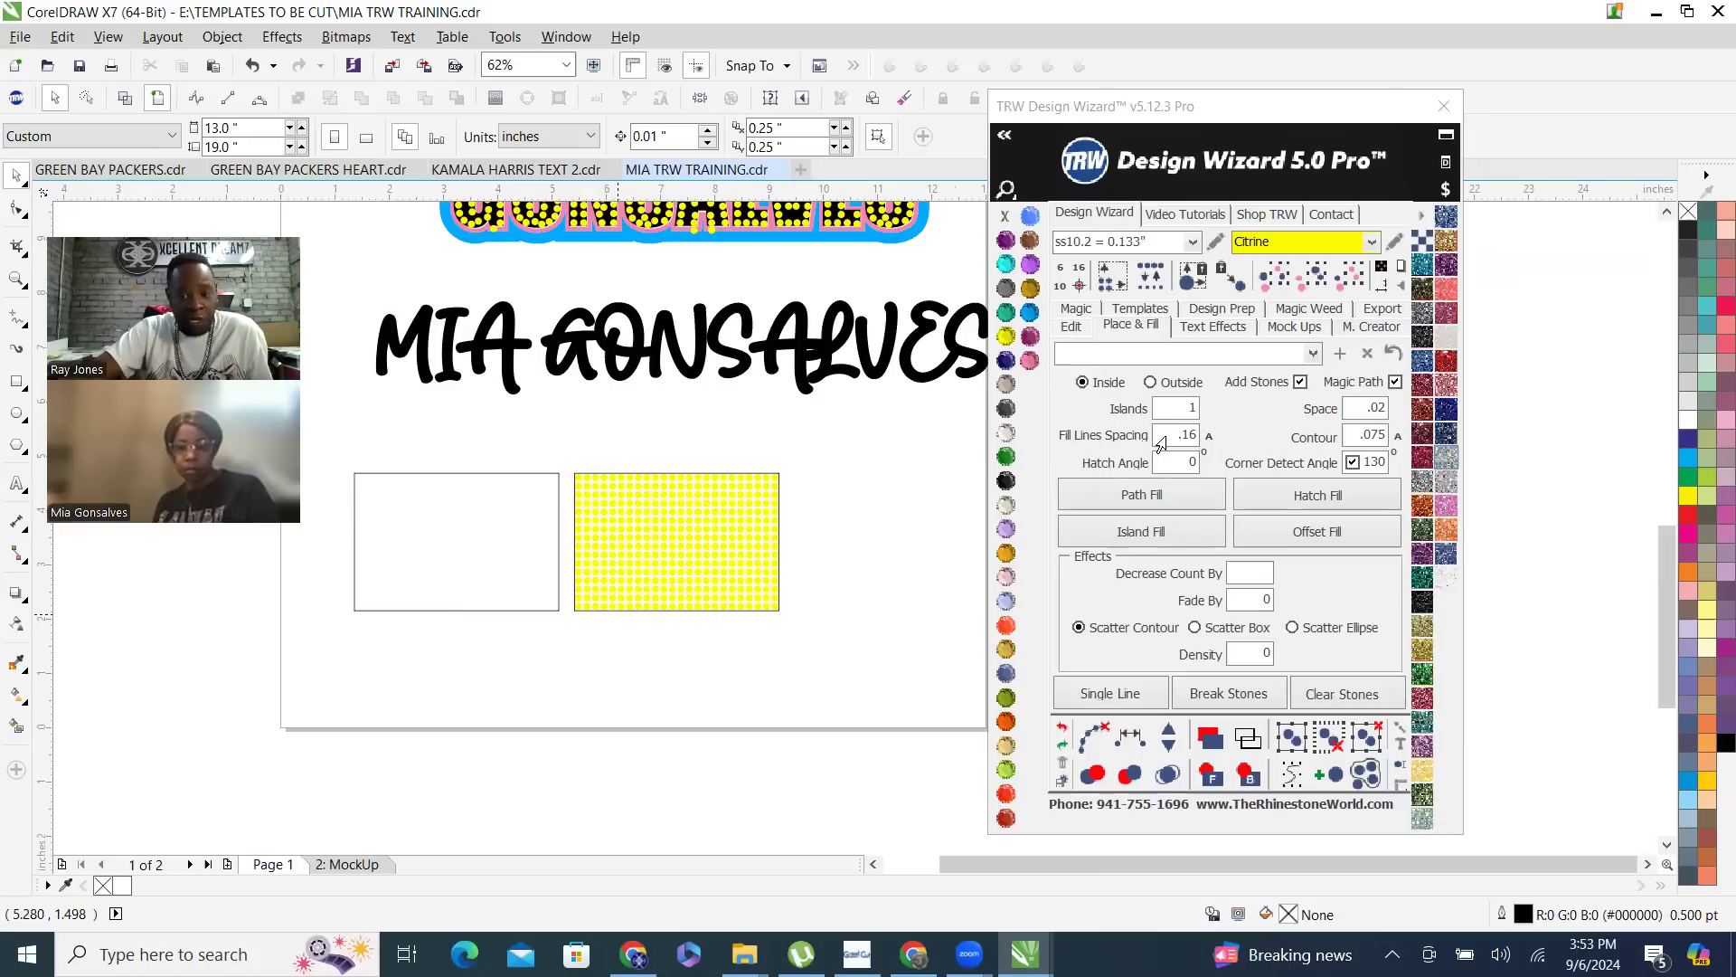
# - Refill the empty left rectangle with horizontal rows of stones at a fill line spacing of .22, and merge any overlapping stones
pyautogui.click(1162, 439)
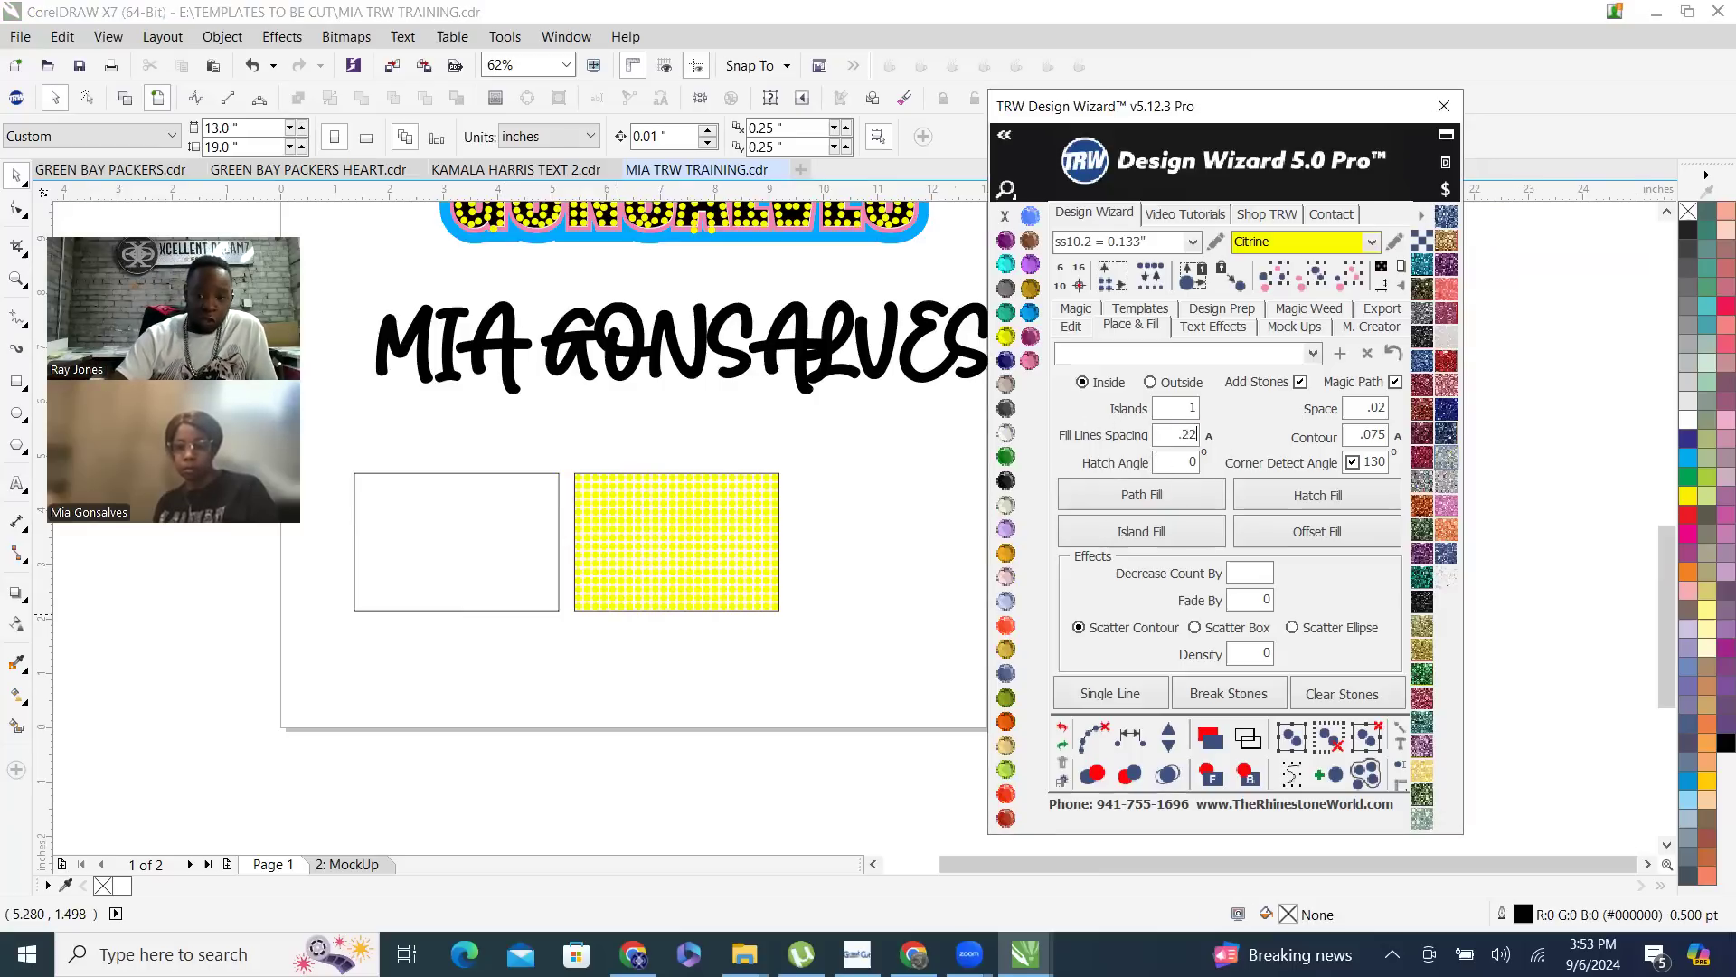
pyautogui.click(355, 476)
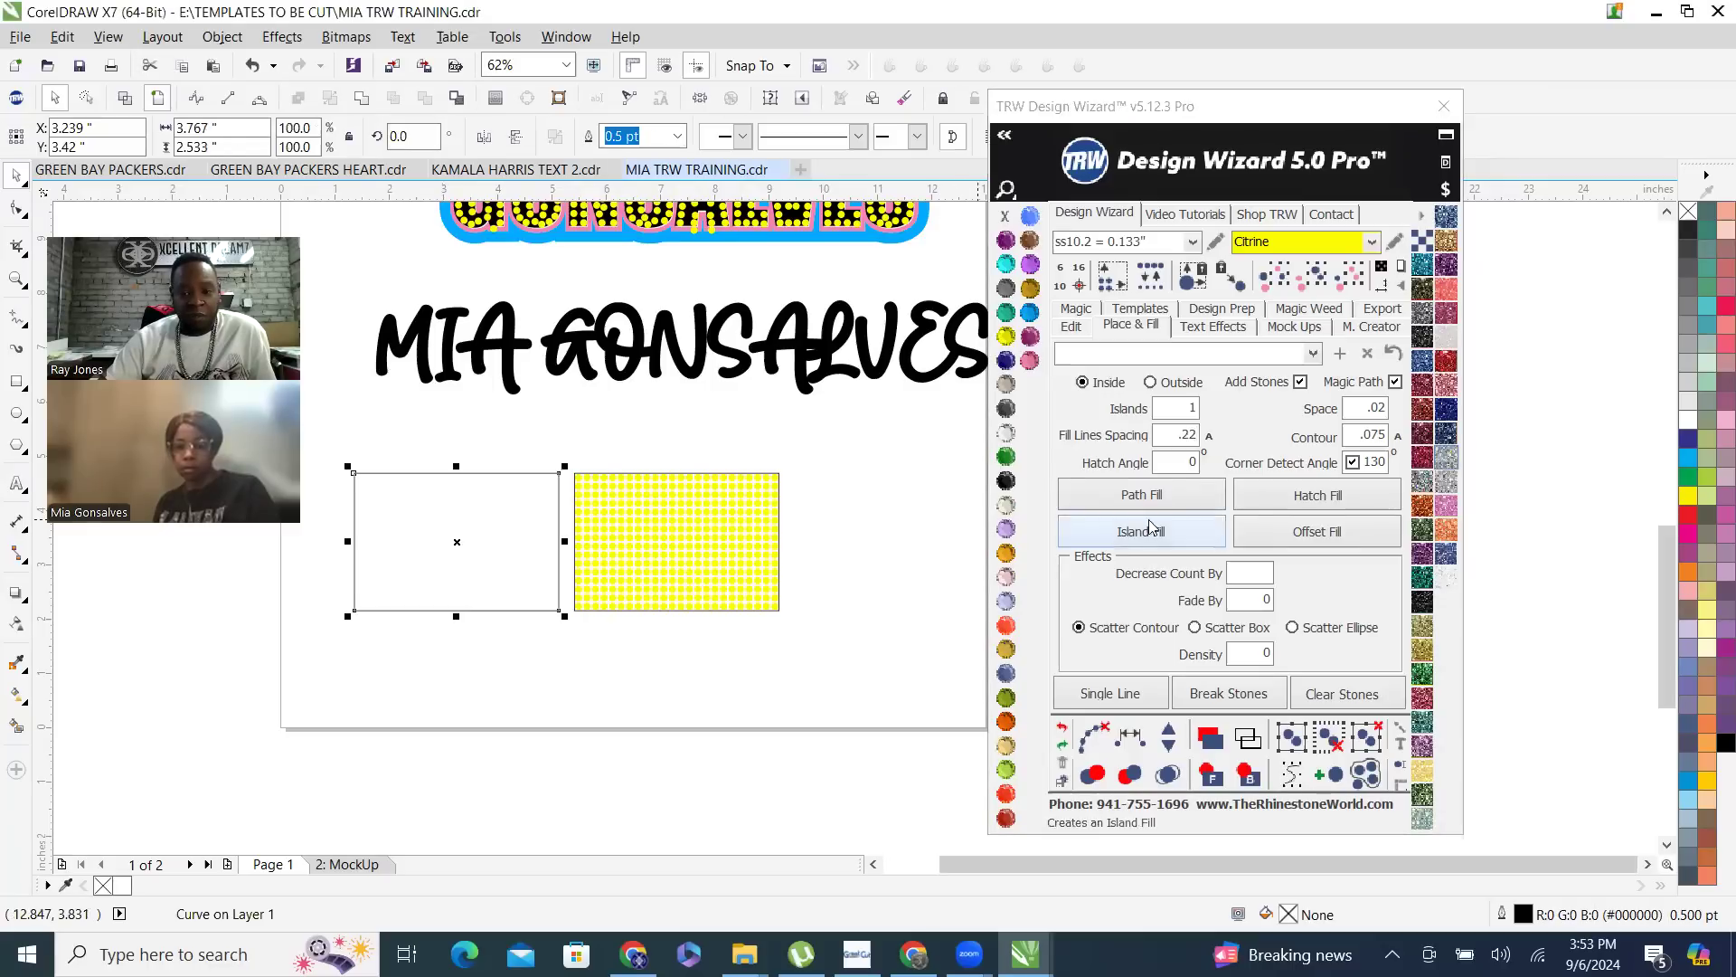
pyautogui.click(1179, 540)
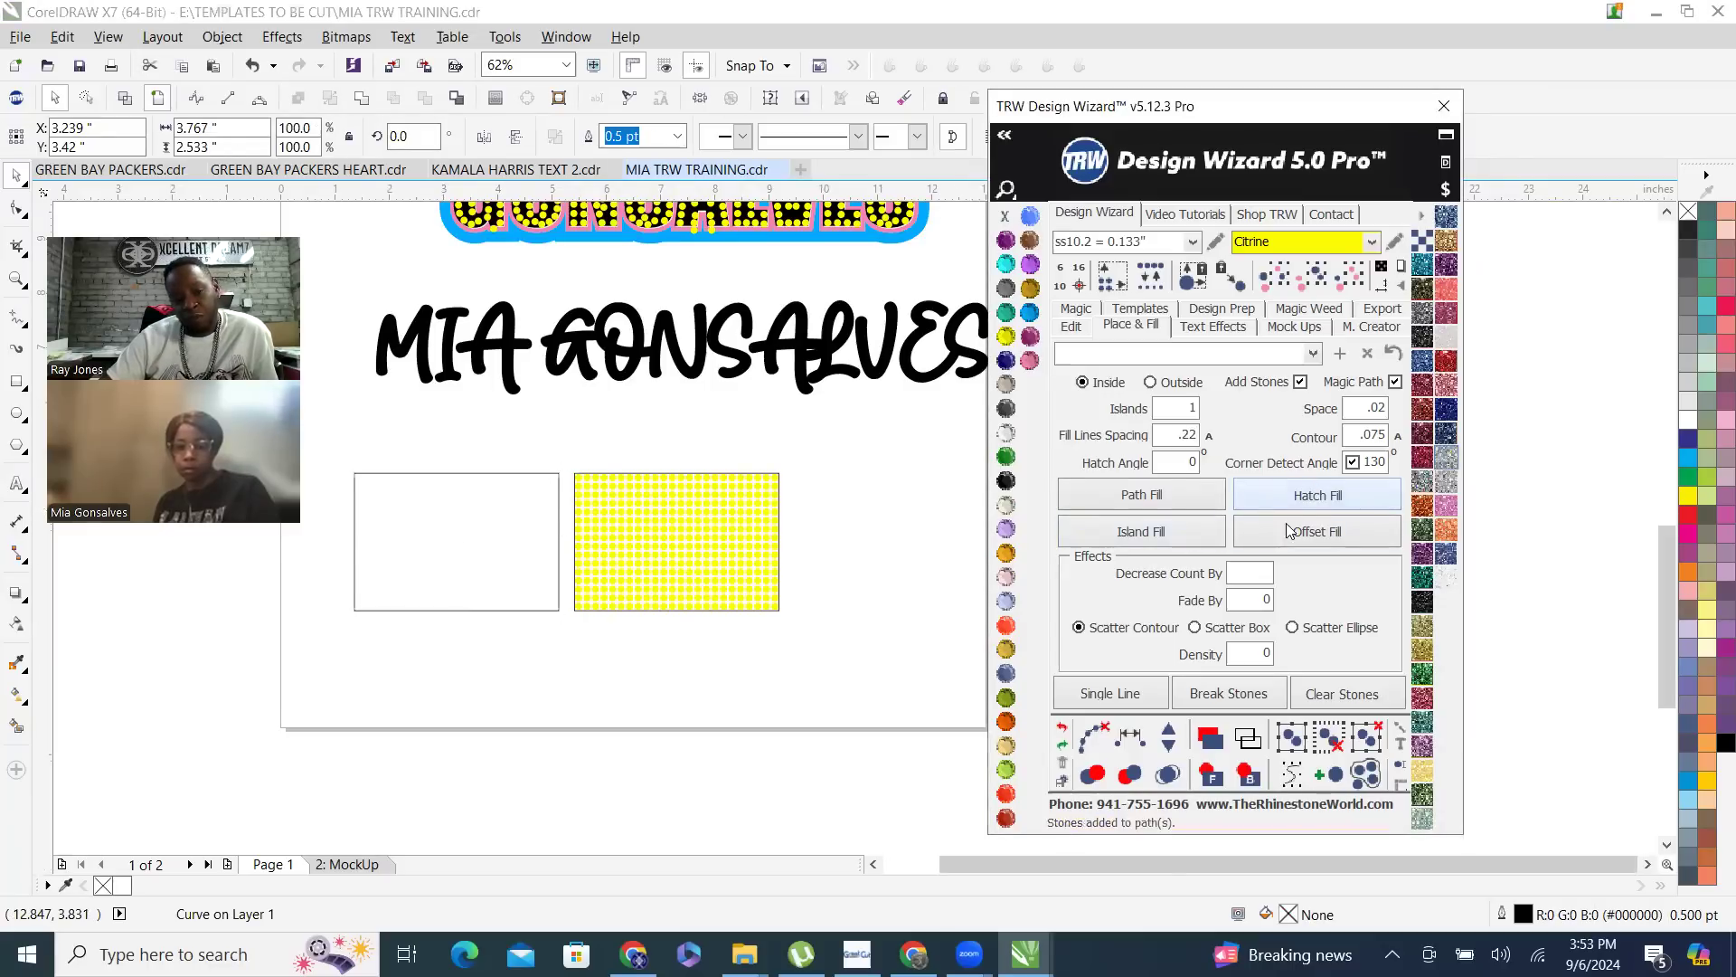
pyautogui.click(1169, 775)
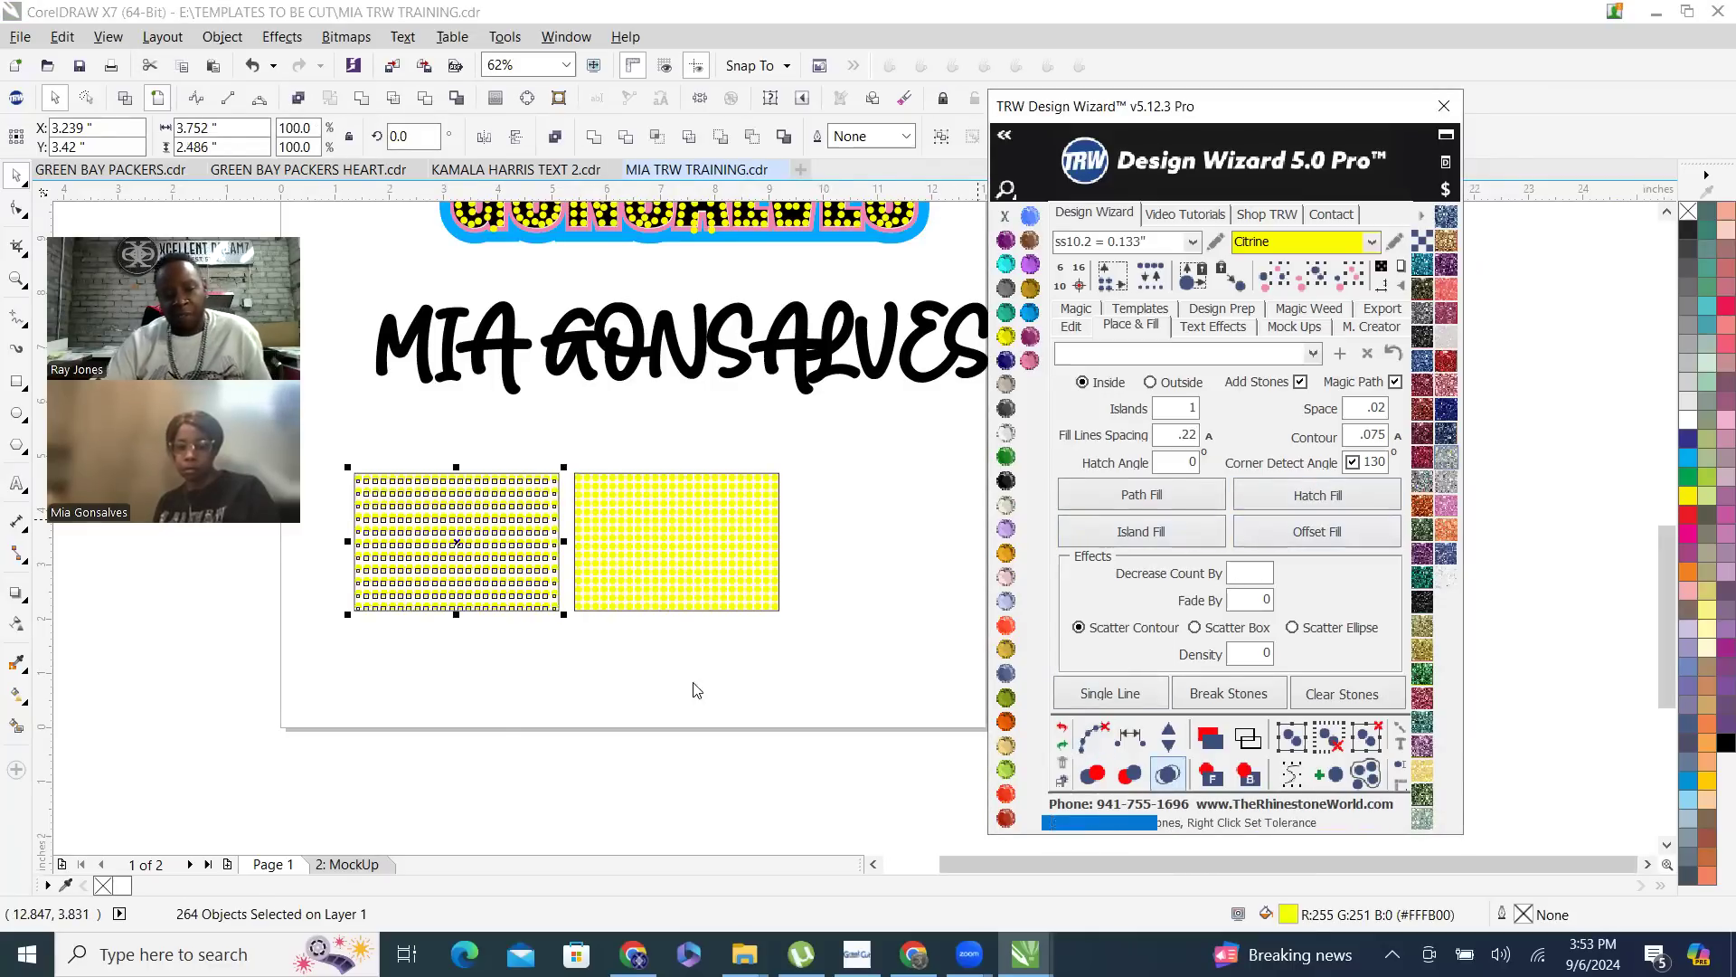
# - Fill both rectangles behind the stones with Jet Black and remove their outlines
pyautogui.click(578, 685)
pyautogui.scroll(2, 523, 497)
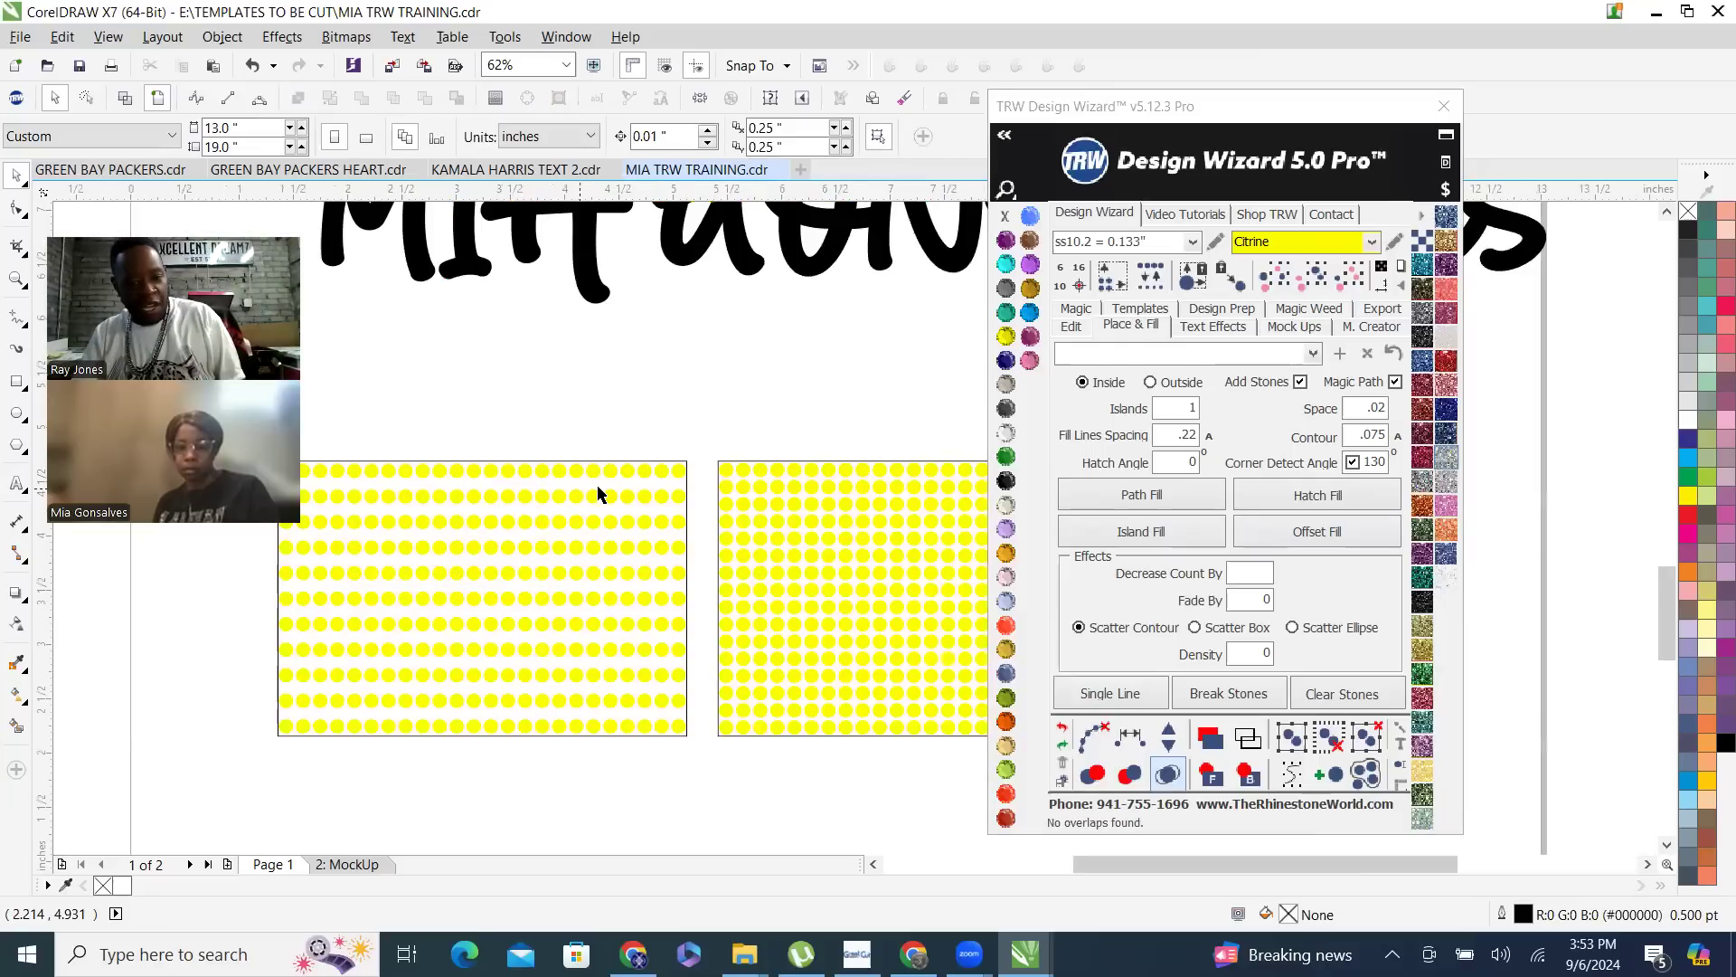
pyautogui.scroll(2, 687, 482)
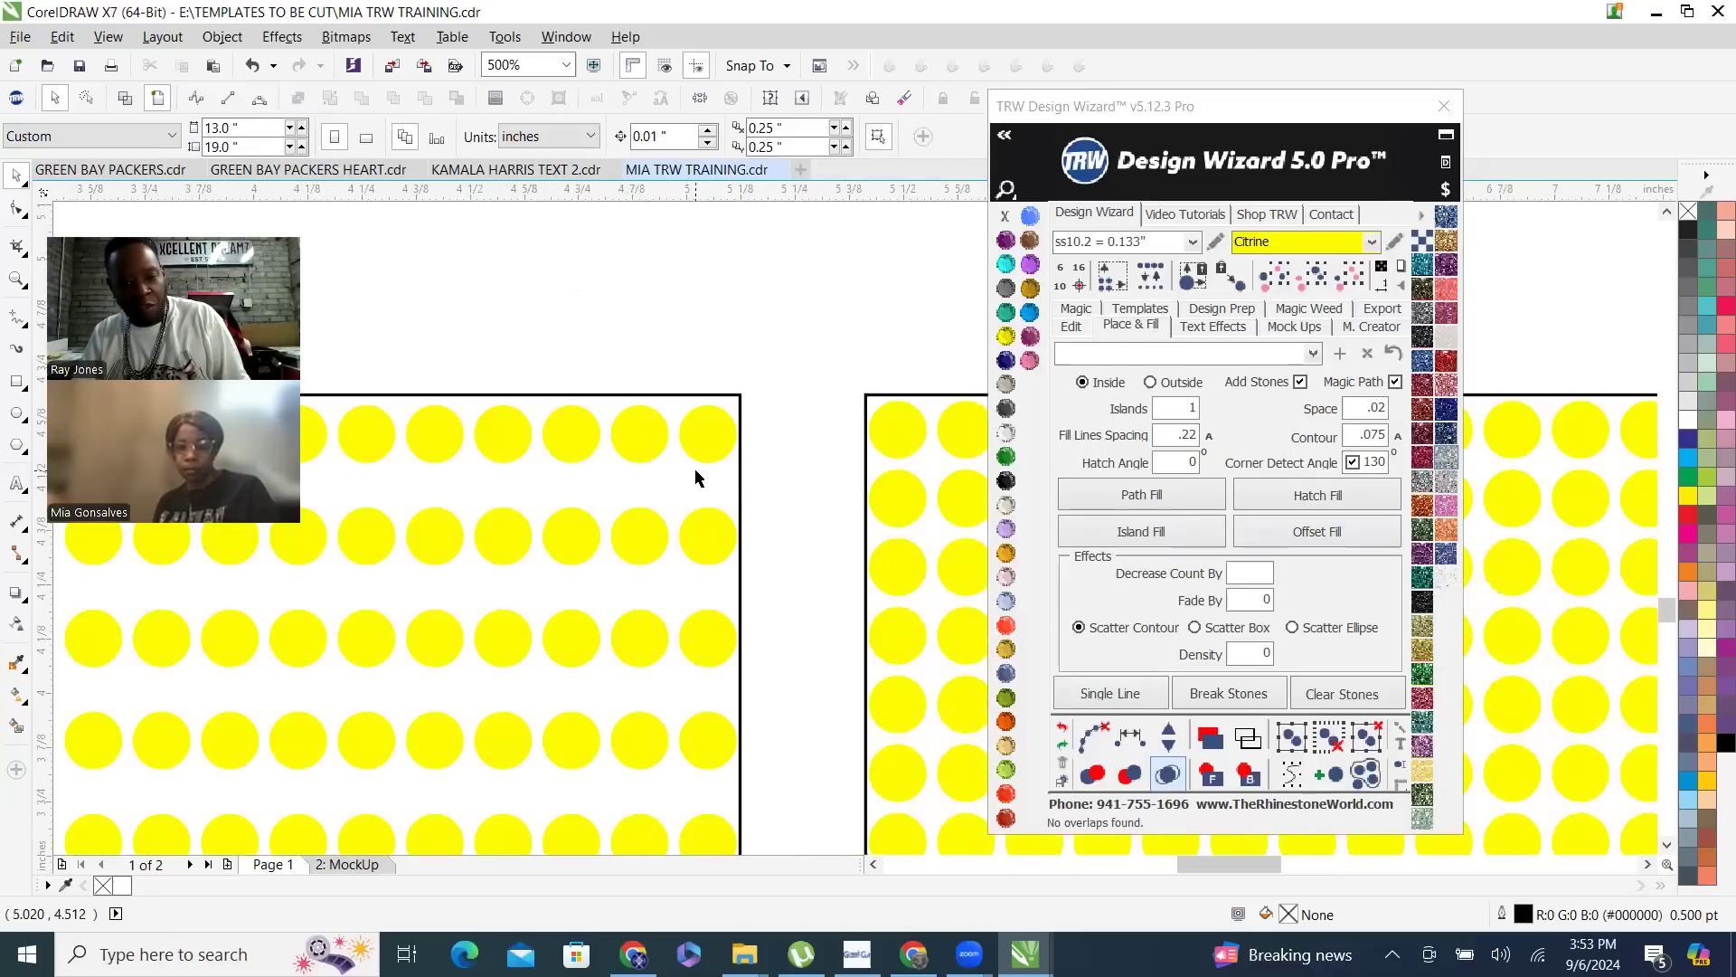
pyautogui.click(695, 470)
pyautogui.keyDown('shift'); pyautogui.click(886, 460); pyautogui.keyUp('shift')
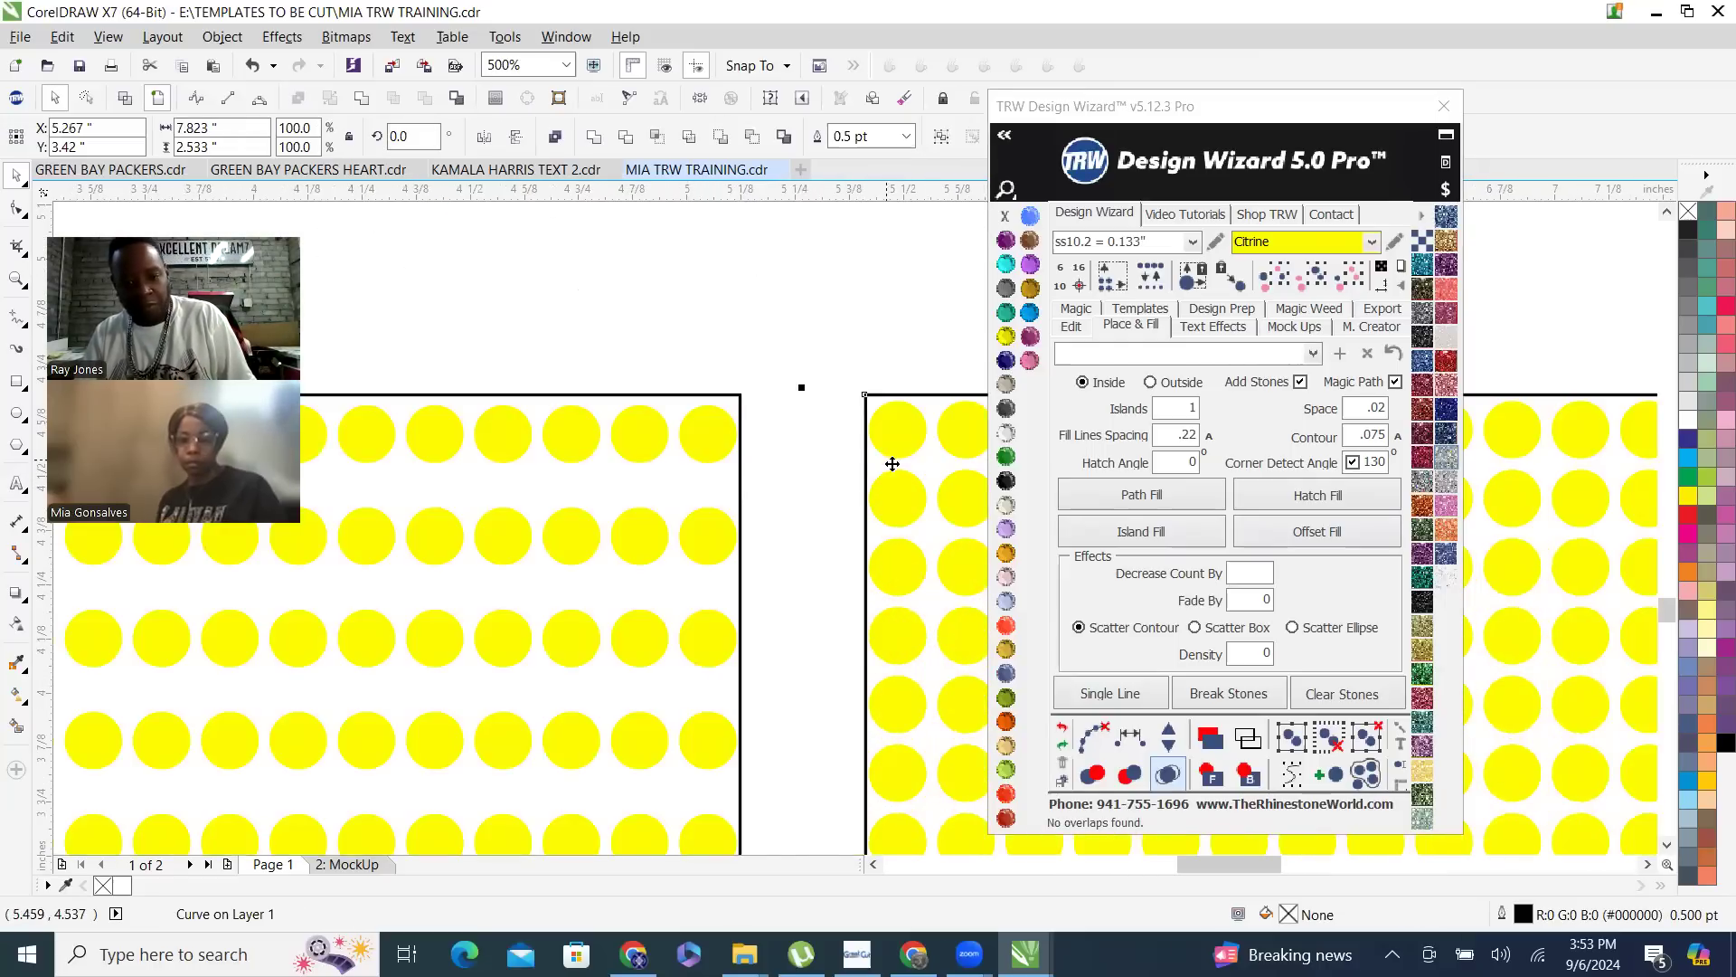
pyautogui.click(1008, 483)
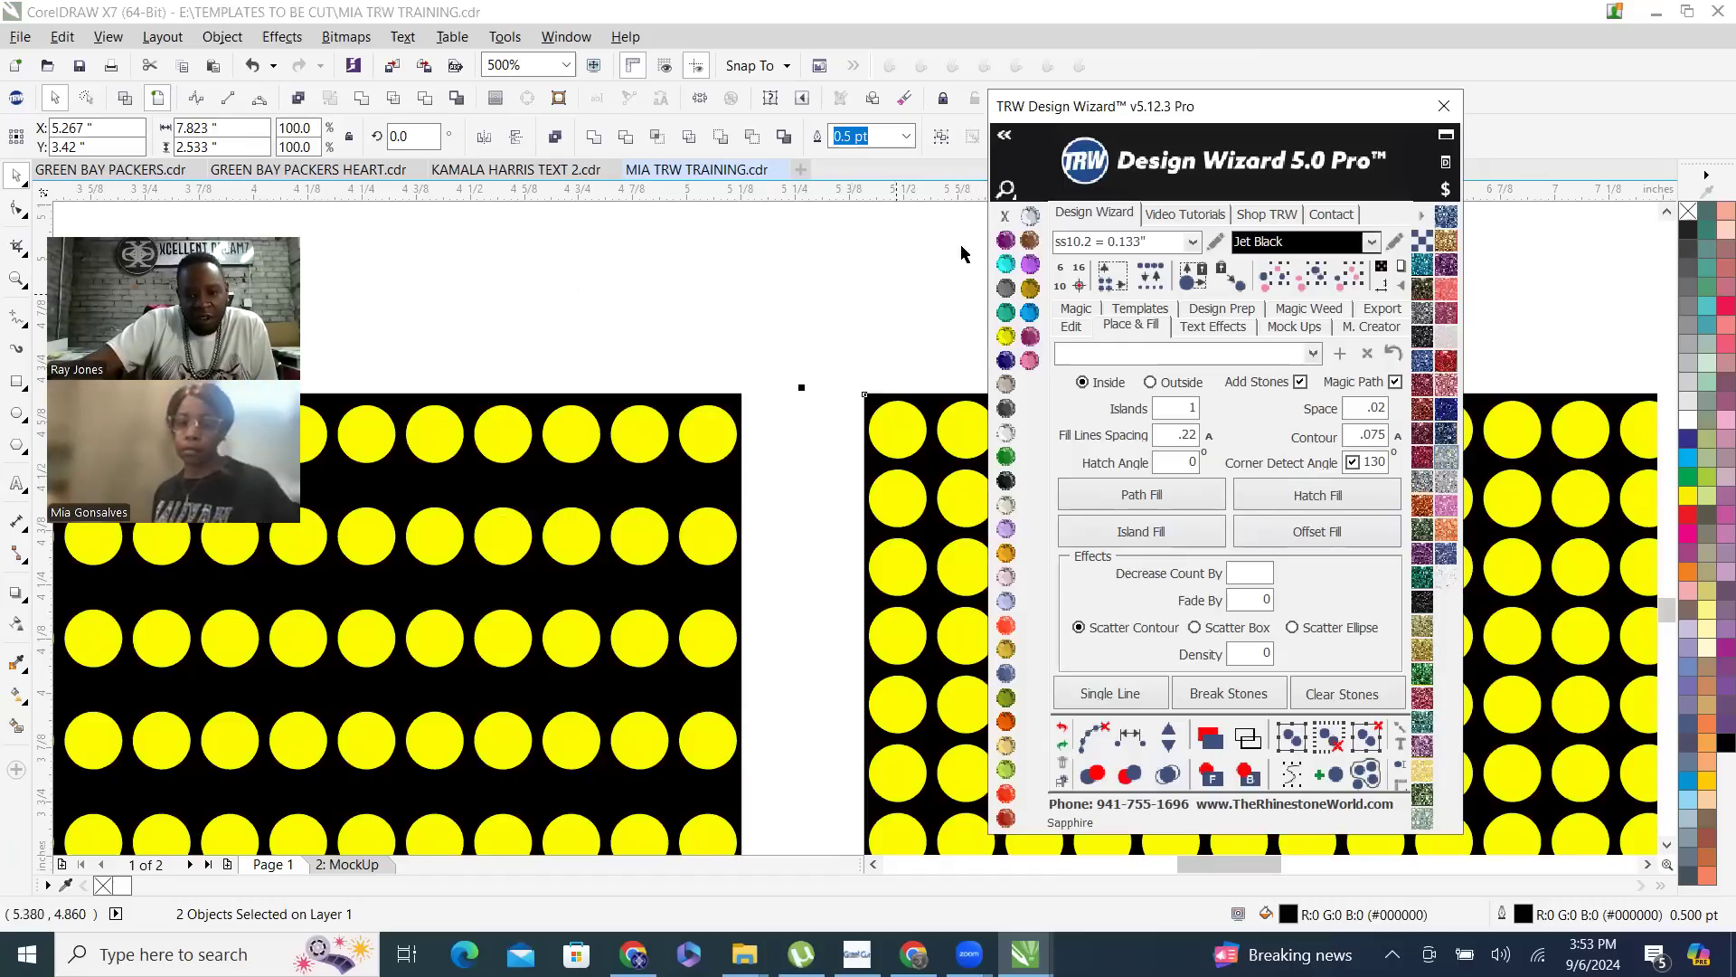
pyautogui.rightClick(1013, 221)
pyautogui.scroll(-2, 796, 360)
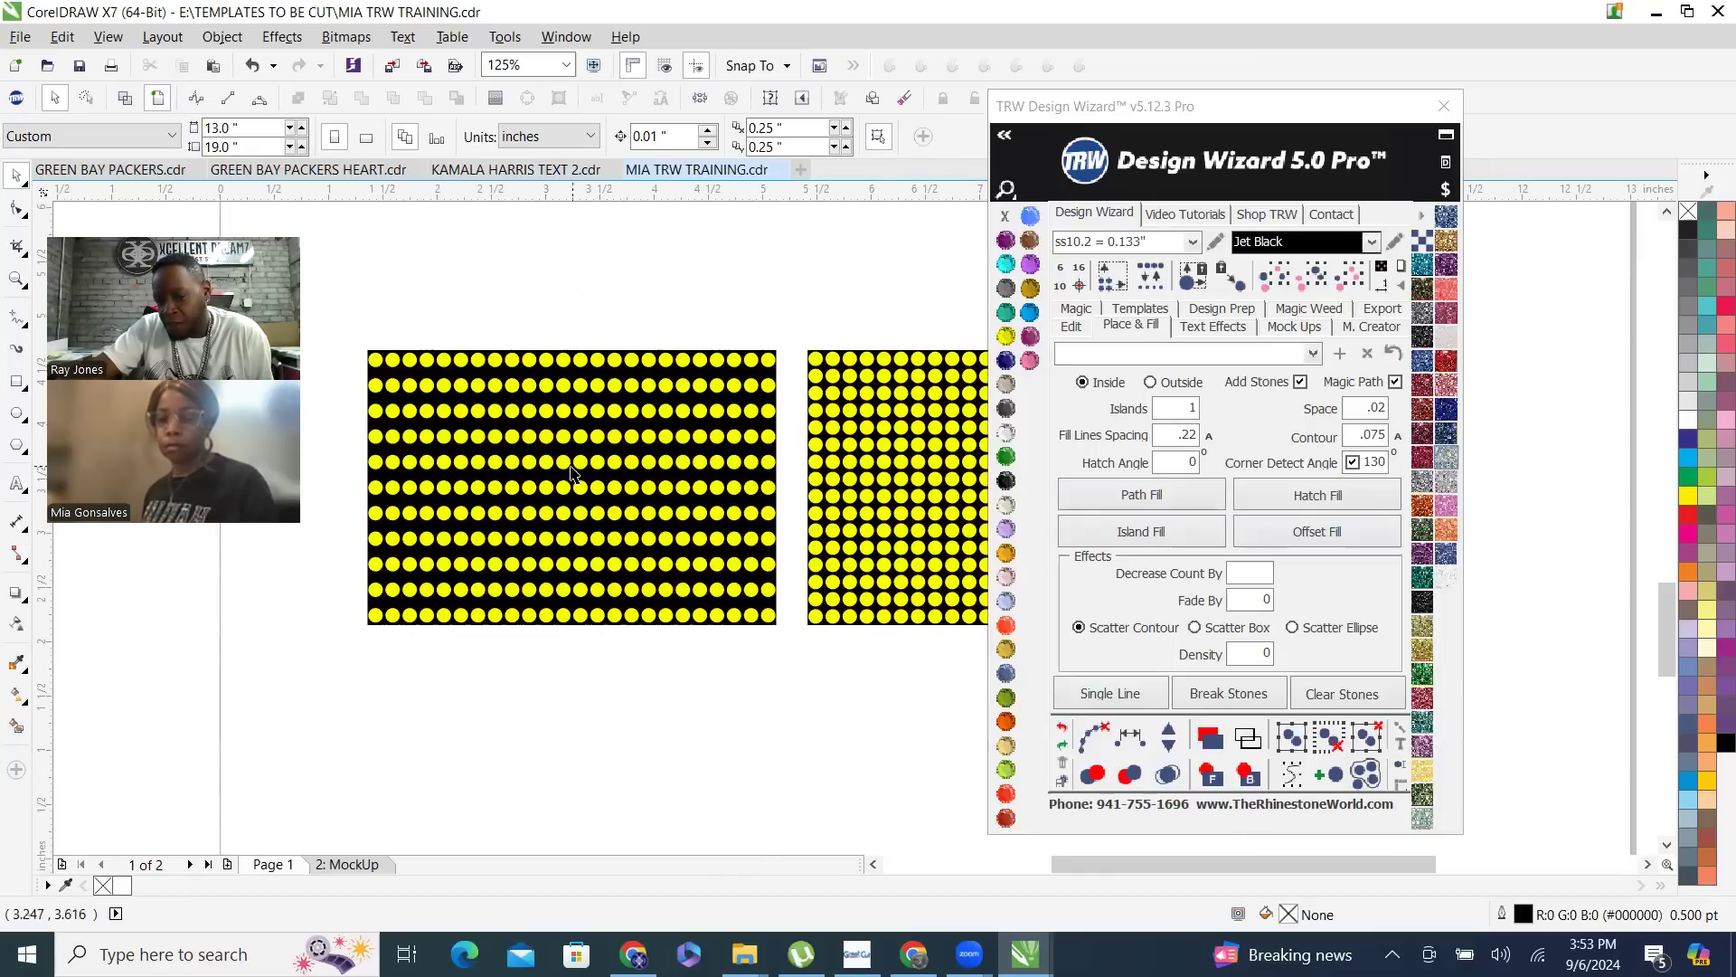
pyautogui.scroll(-2, 571, 471)
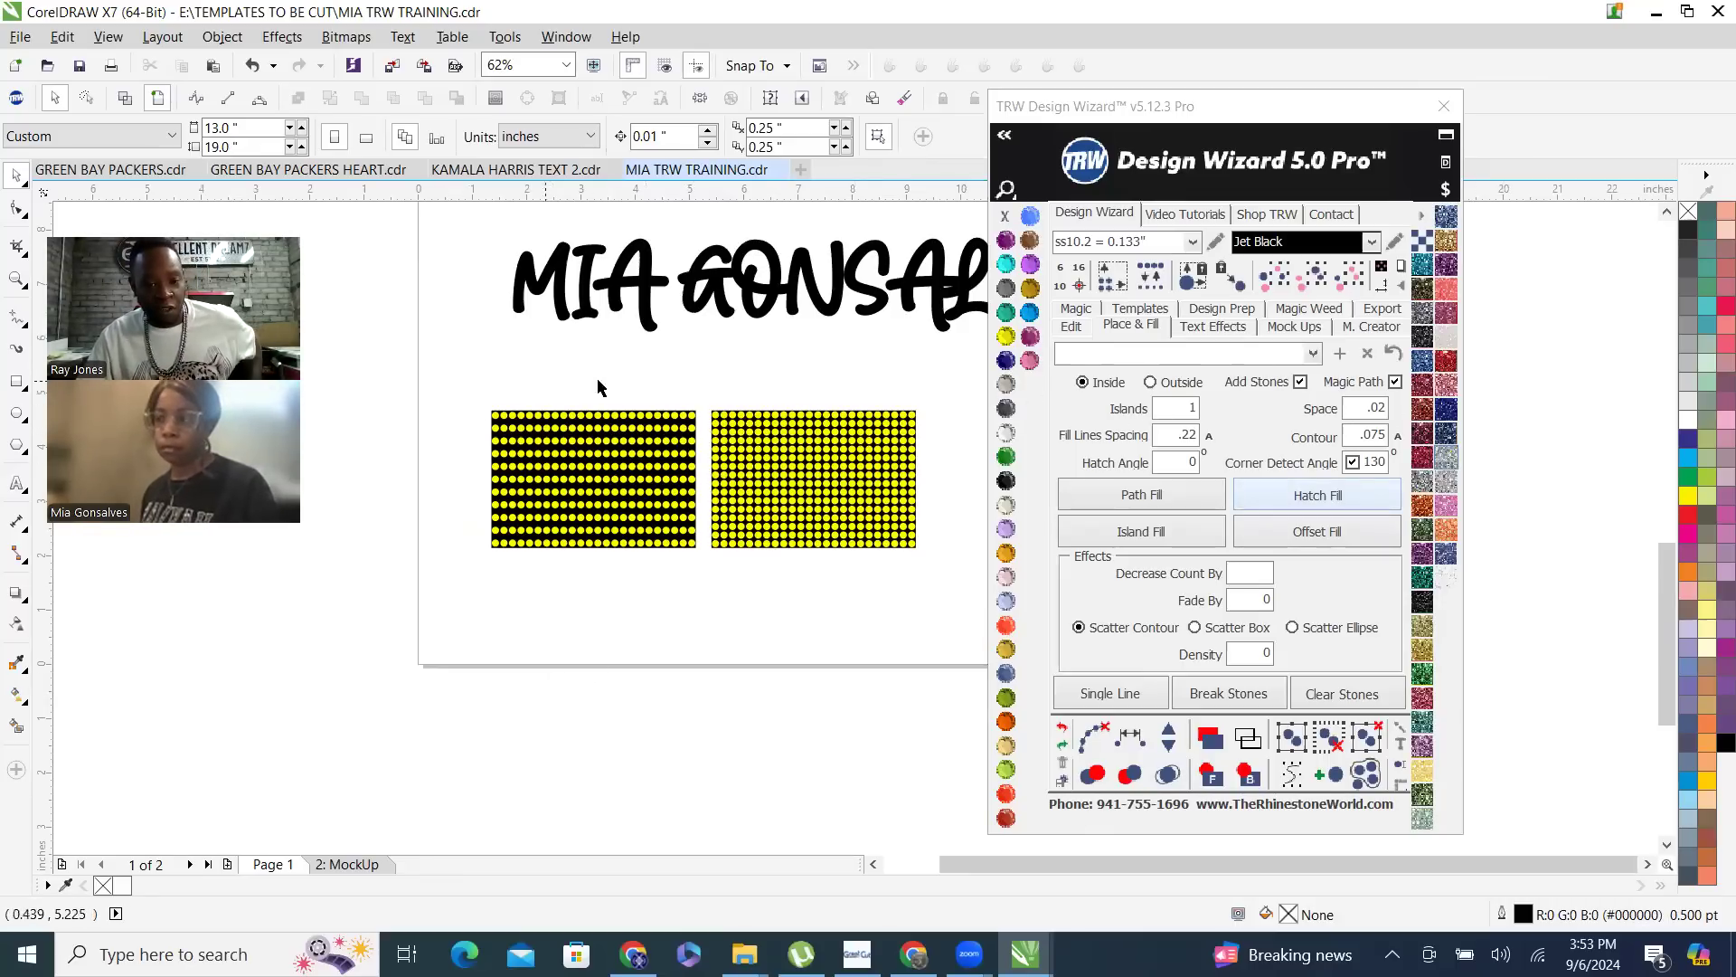
# - Replace the left rectangle's stones with a Citrine hatch fill at a space of .06 and fill line spacing of .22, clearing paths and merging overlaps
pyautogui.moveTo(440, 385); pyautogui.dragTo(642, 653)
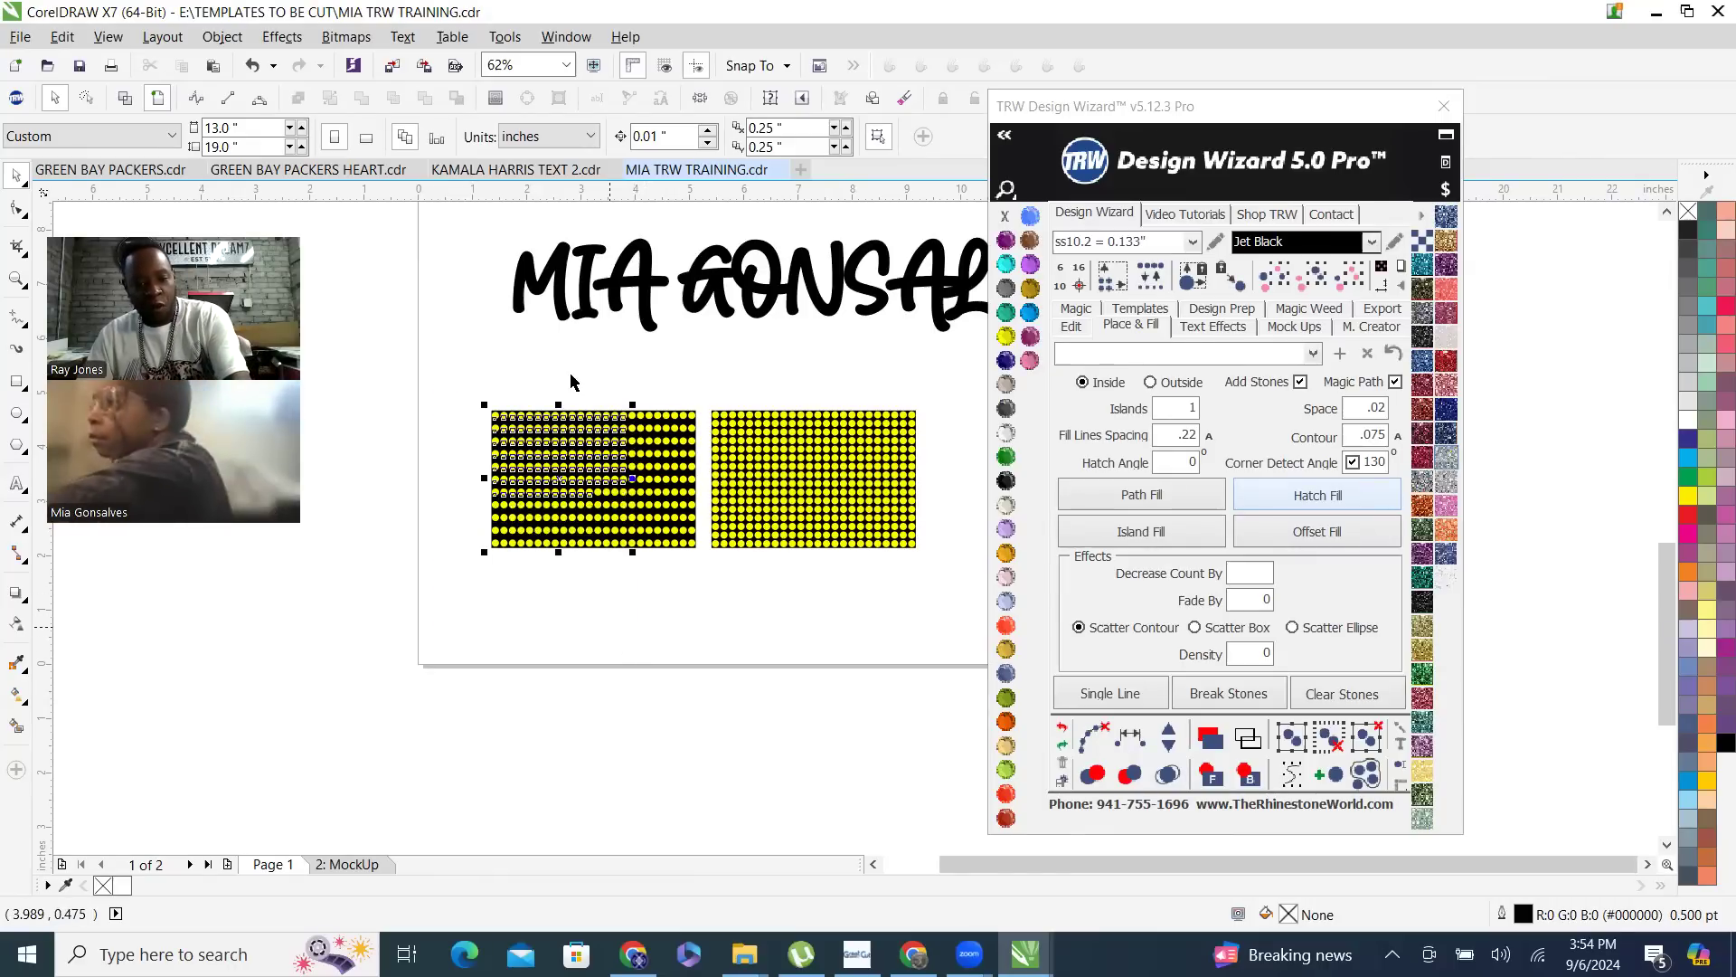
pyautogui.press('Delete')
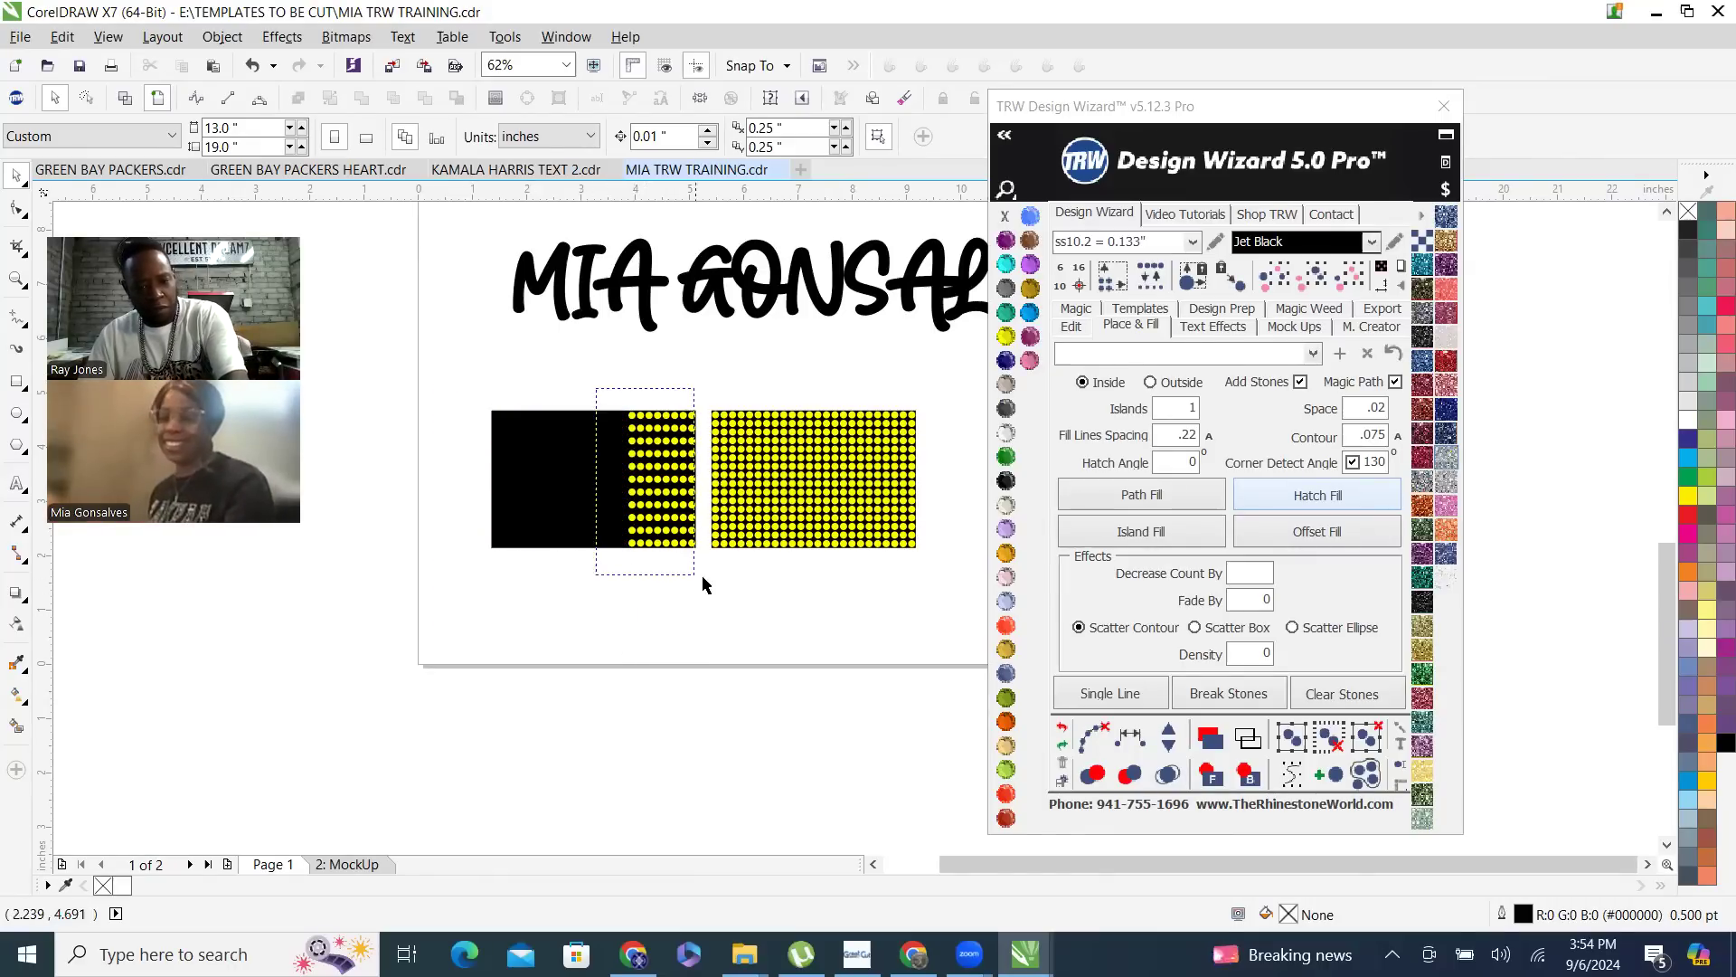
pyautogui.doubleClick(1355, 416)
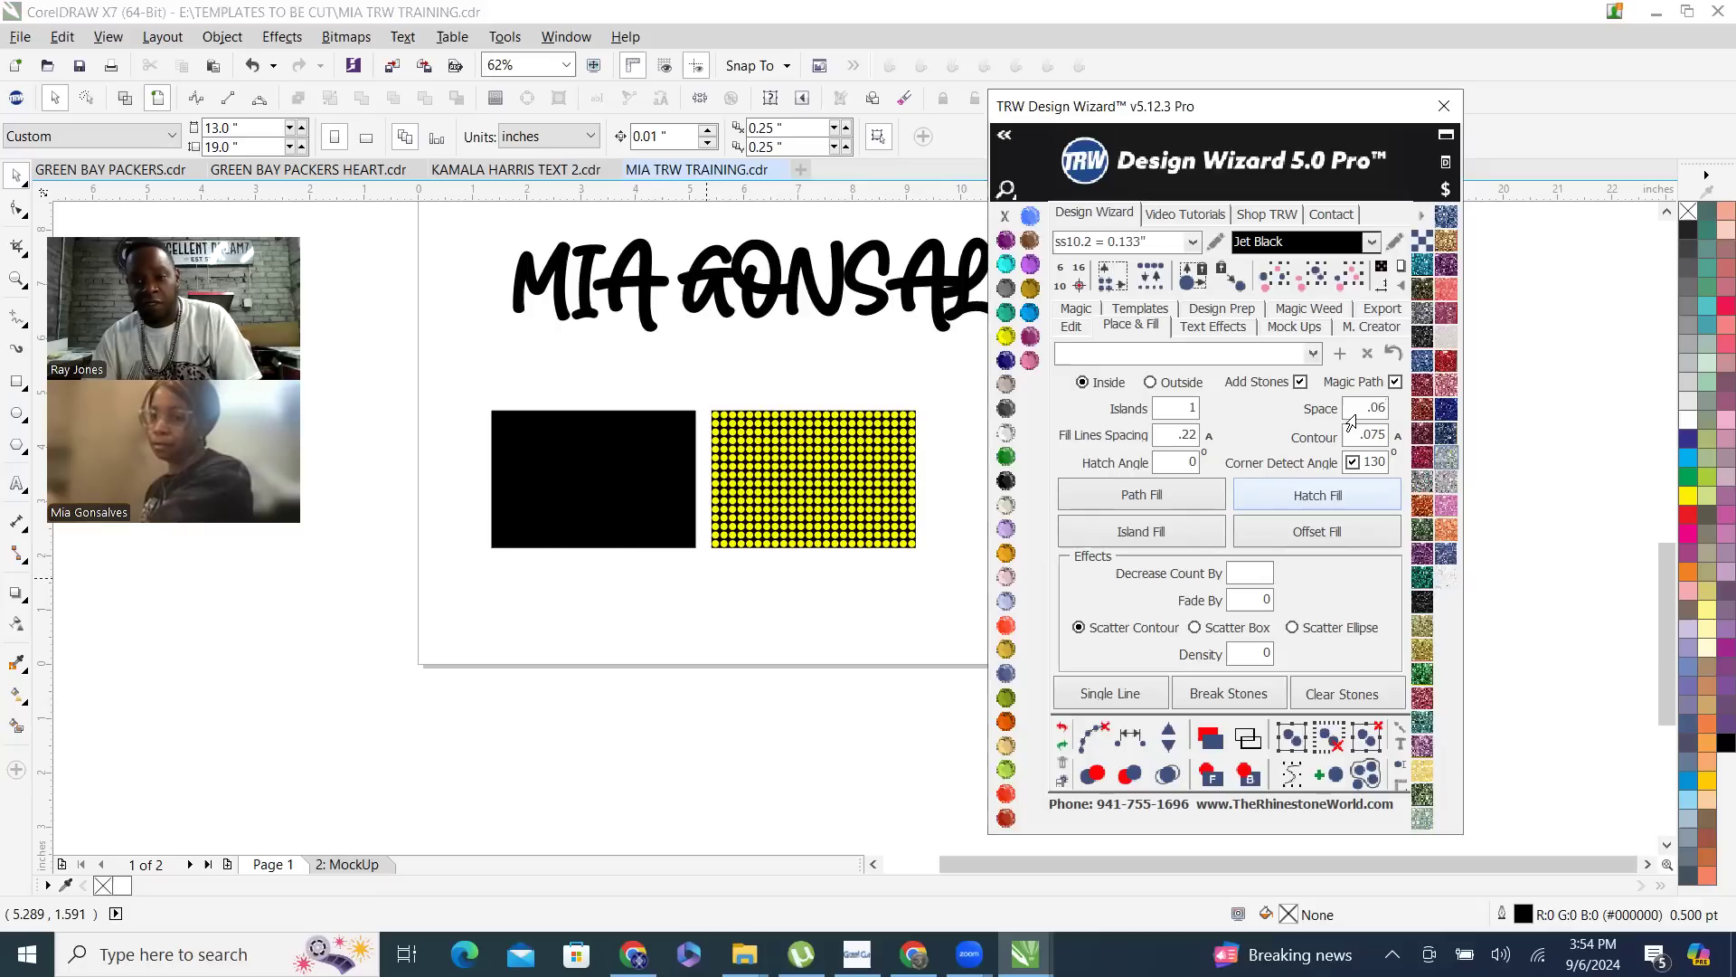
pyautogui.click(678, 449)
pyautogui.click(1331, 526)
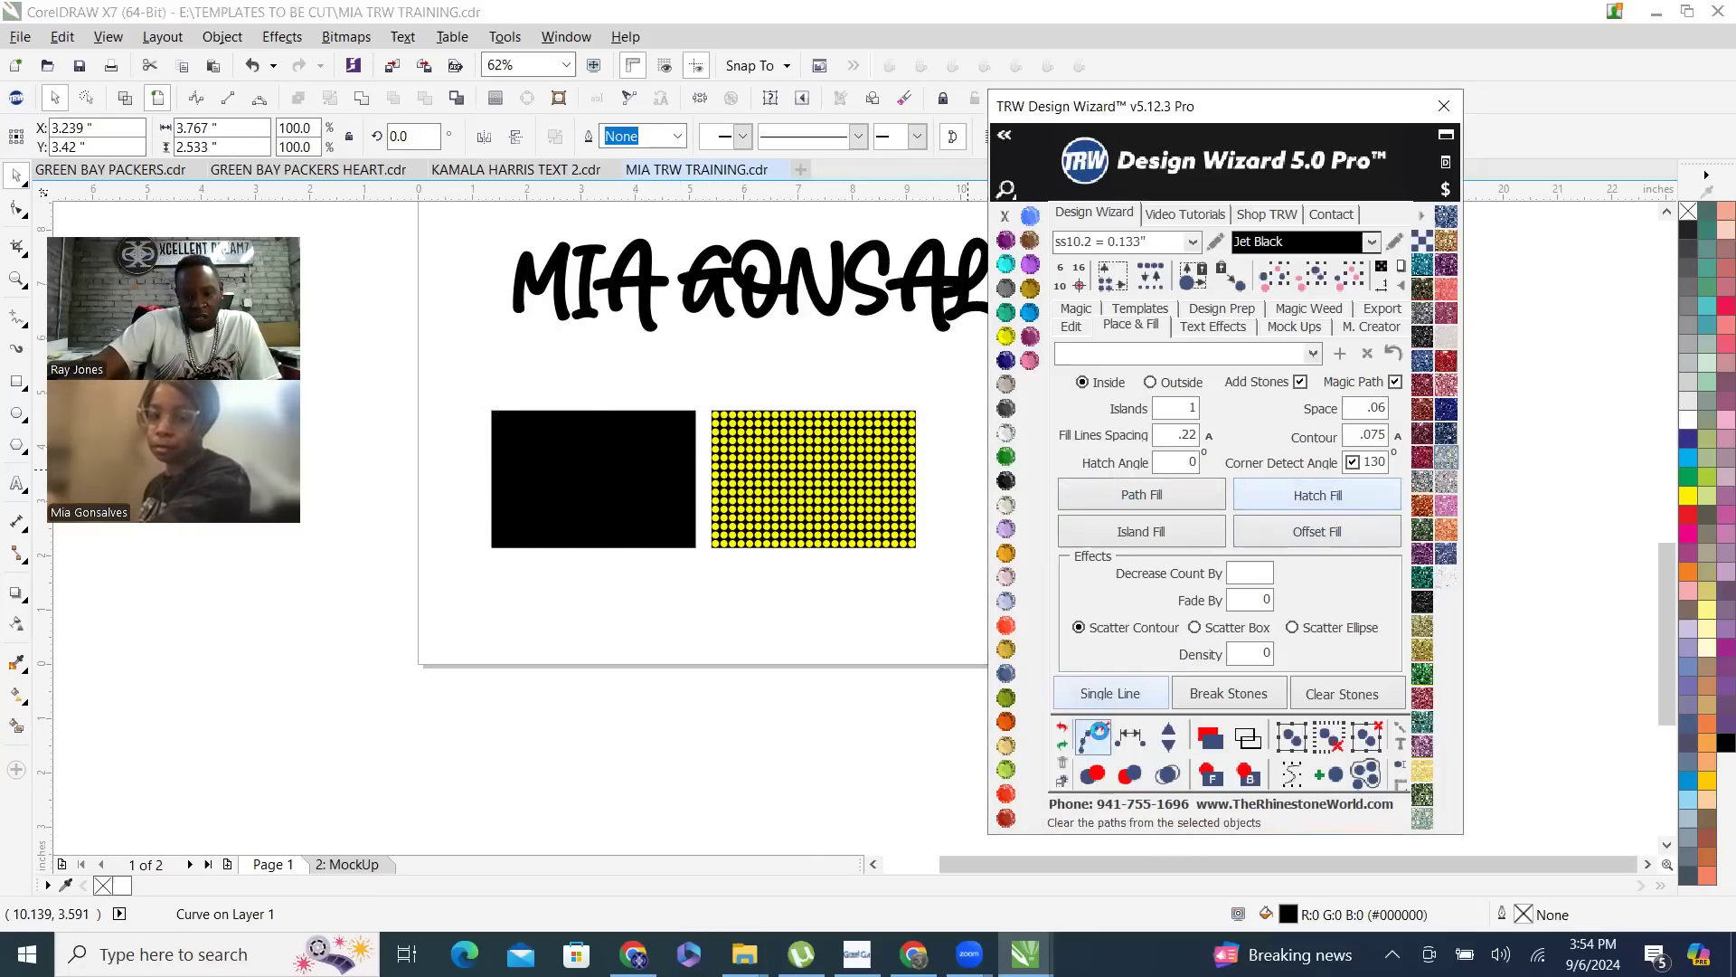
pyautogui.click(1092, 732)
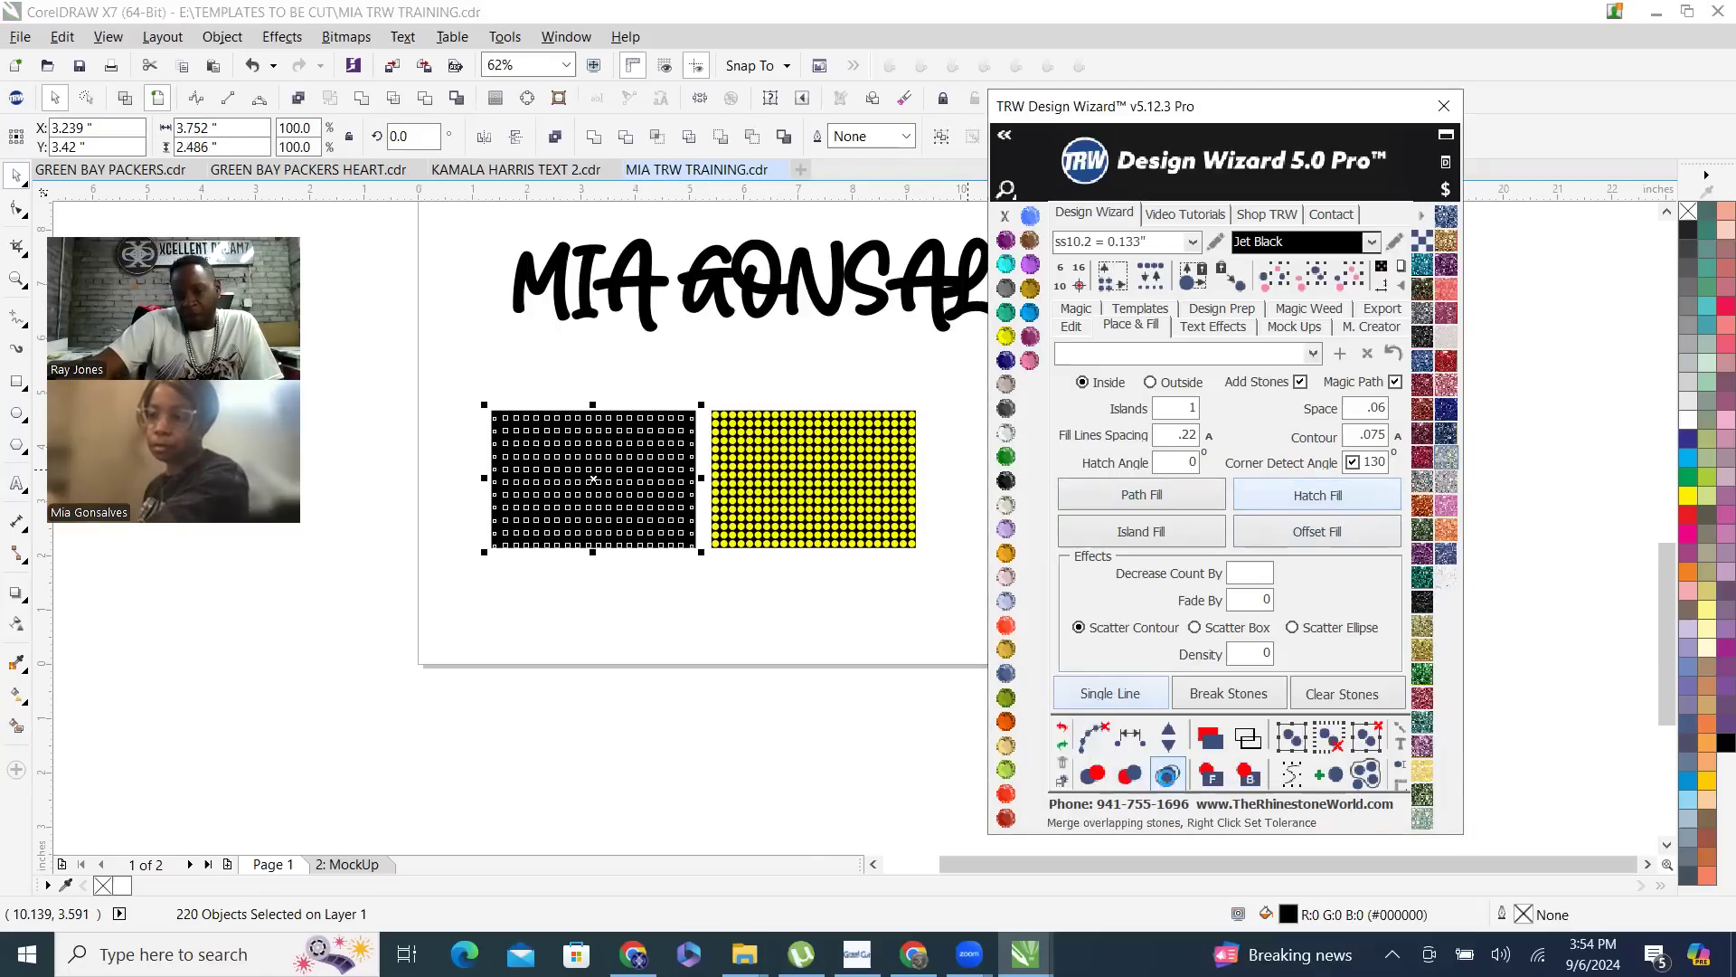
pyautogui.click(1160, 768)
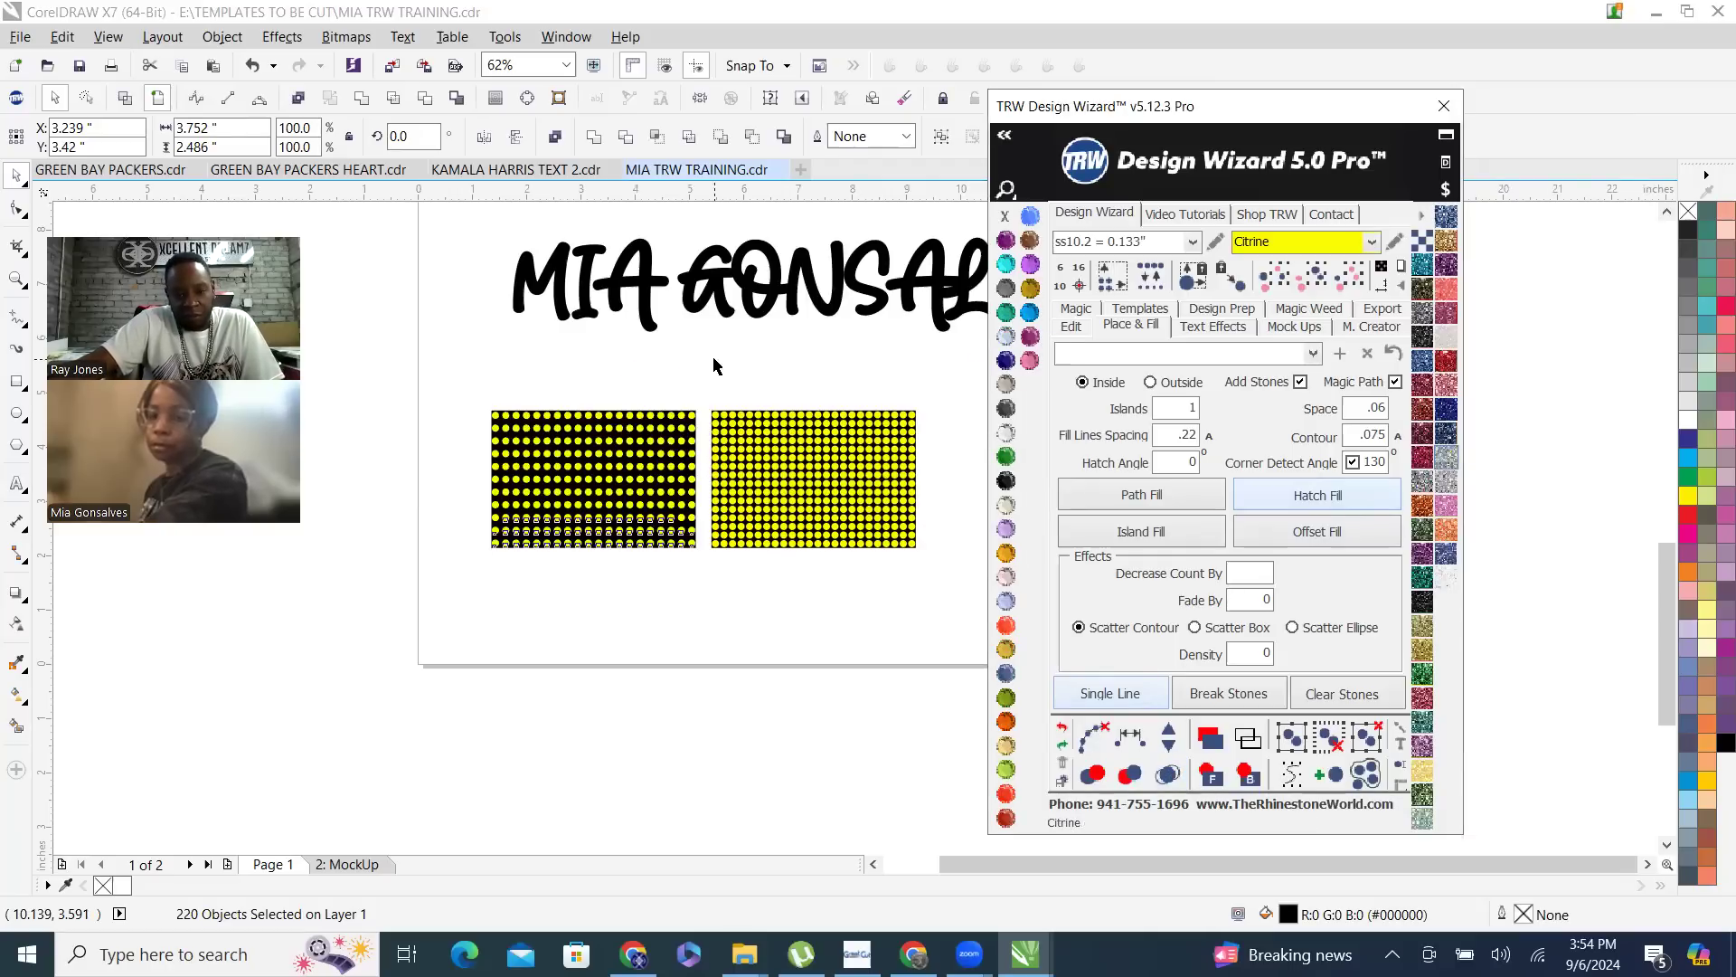
pyautogui.press('Escape')
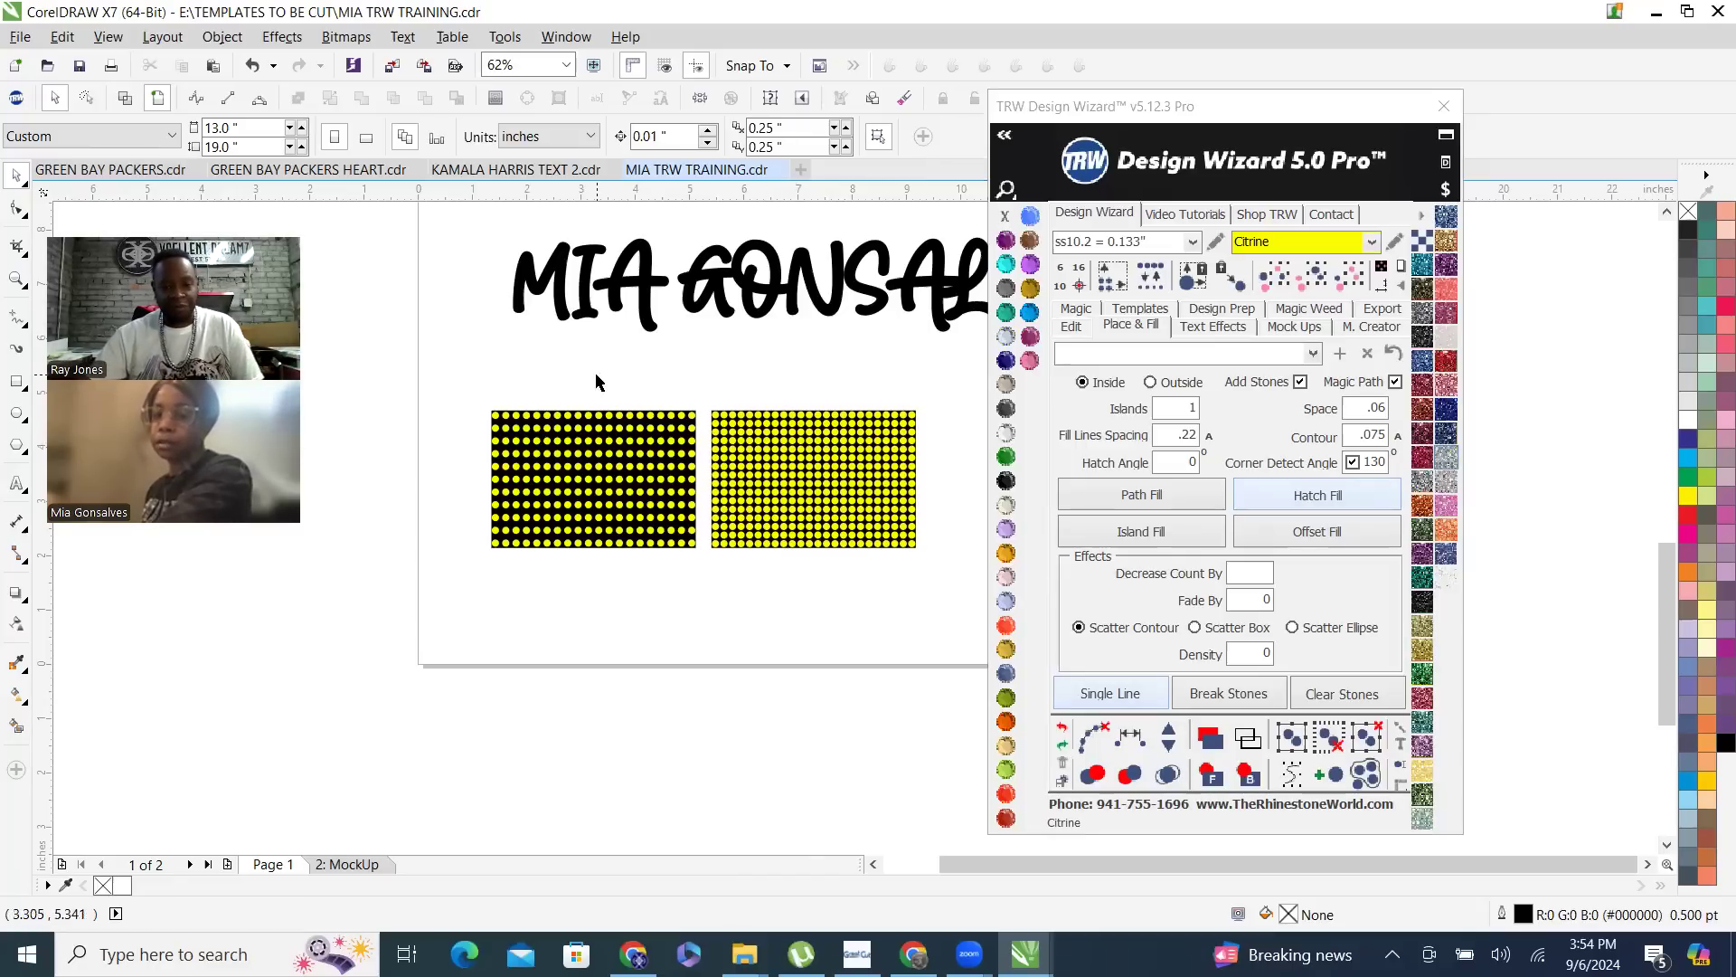
# - Delete both black rectangles together with all their stones
pyautogui.moveTo(465, 391); pyautogui.dragTo(938, 589)
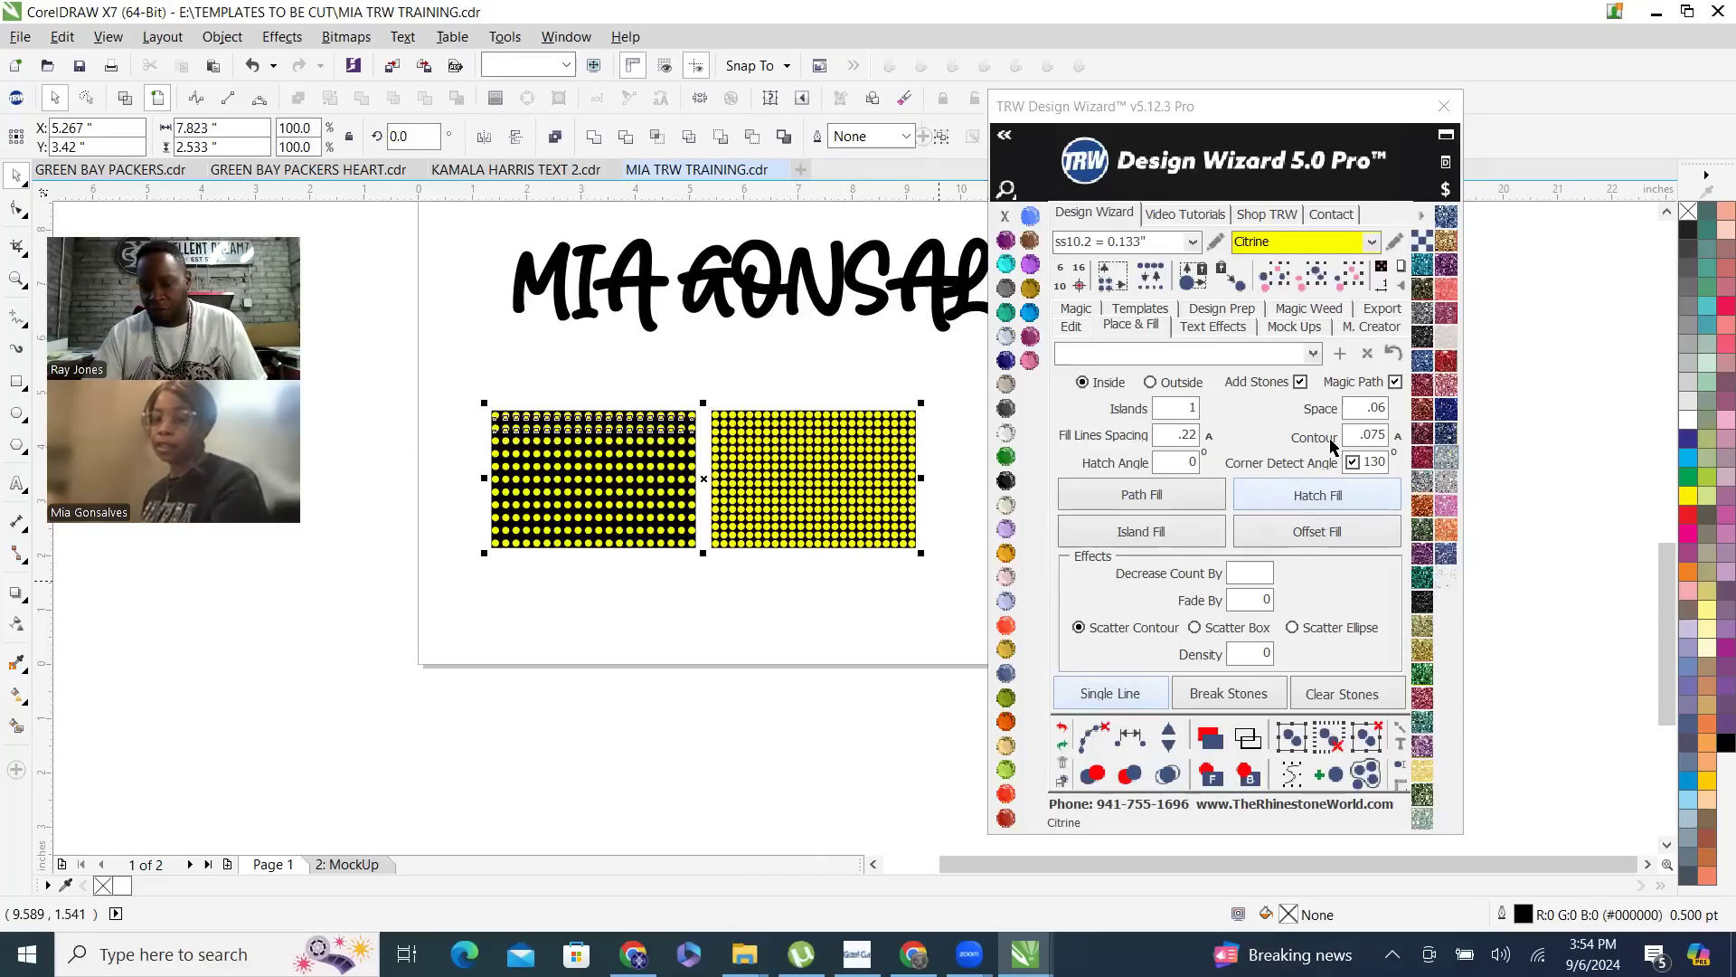
pyautogui.click(925, 564)
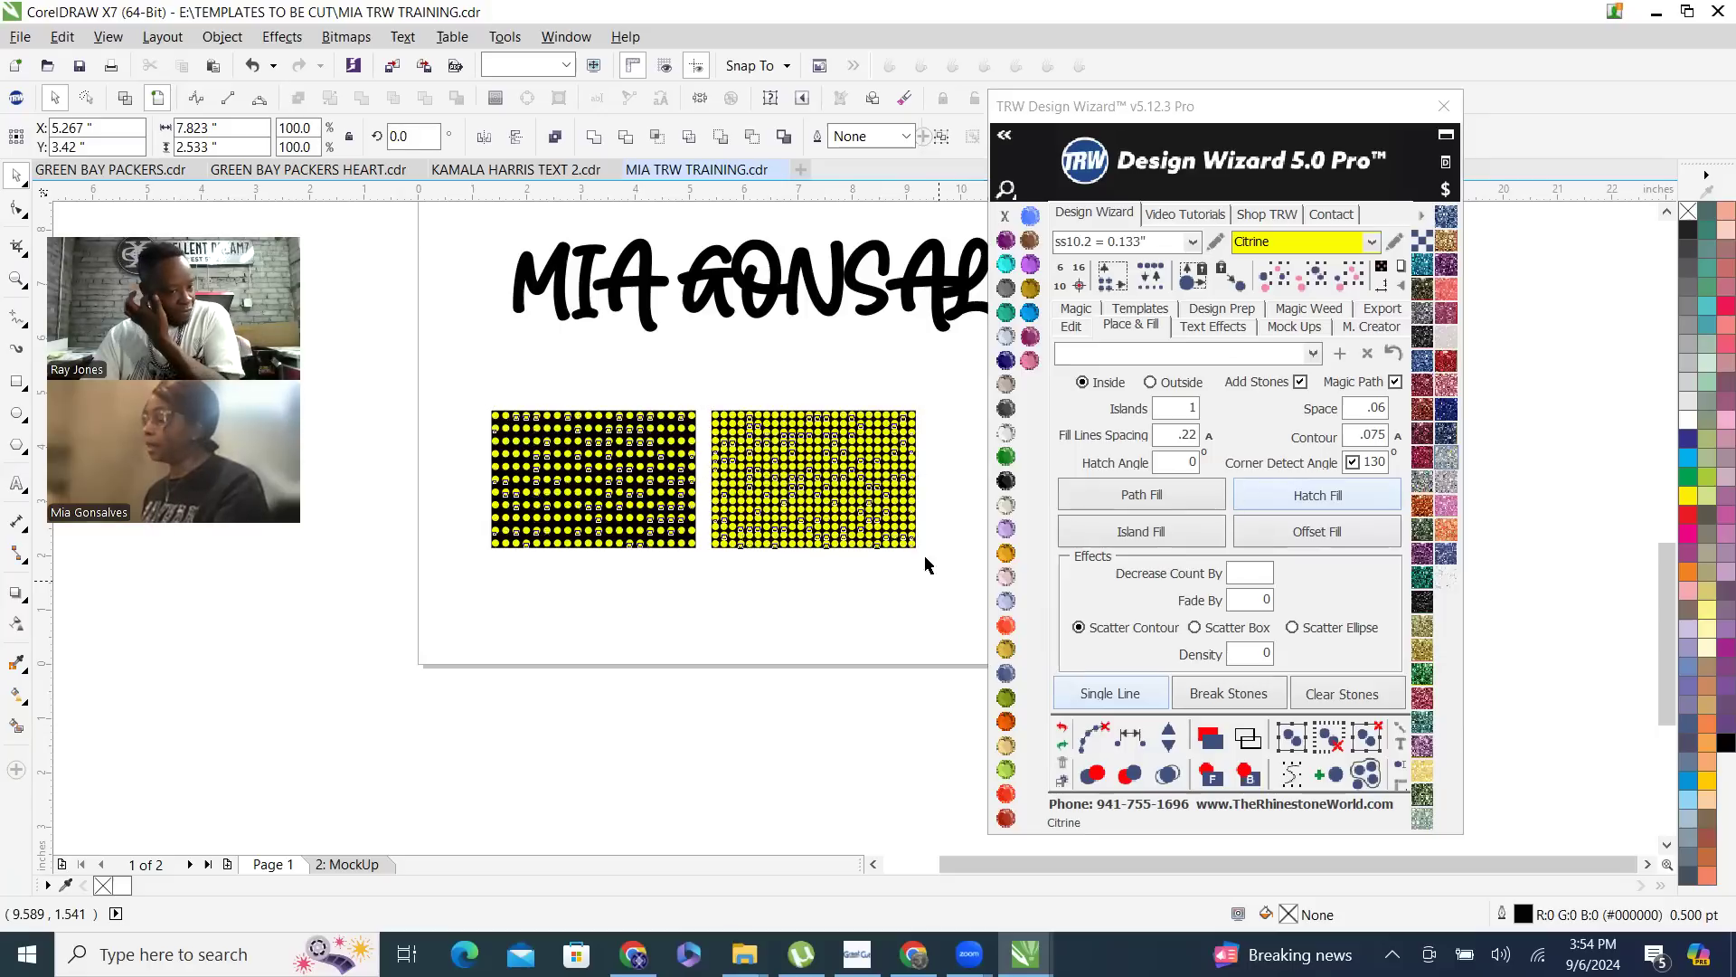
pyautogui.press('Delete')
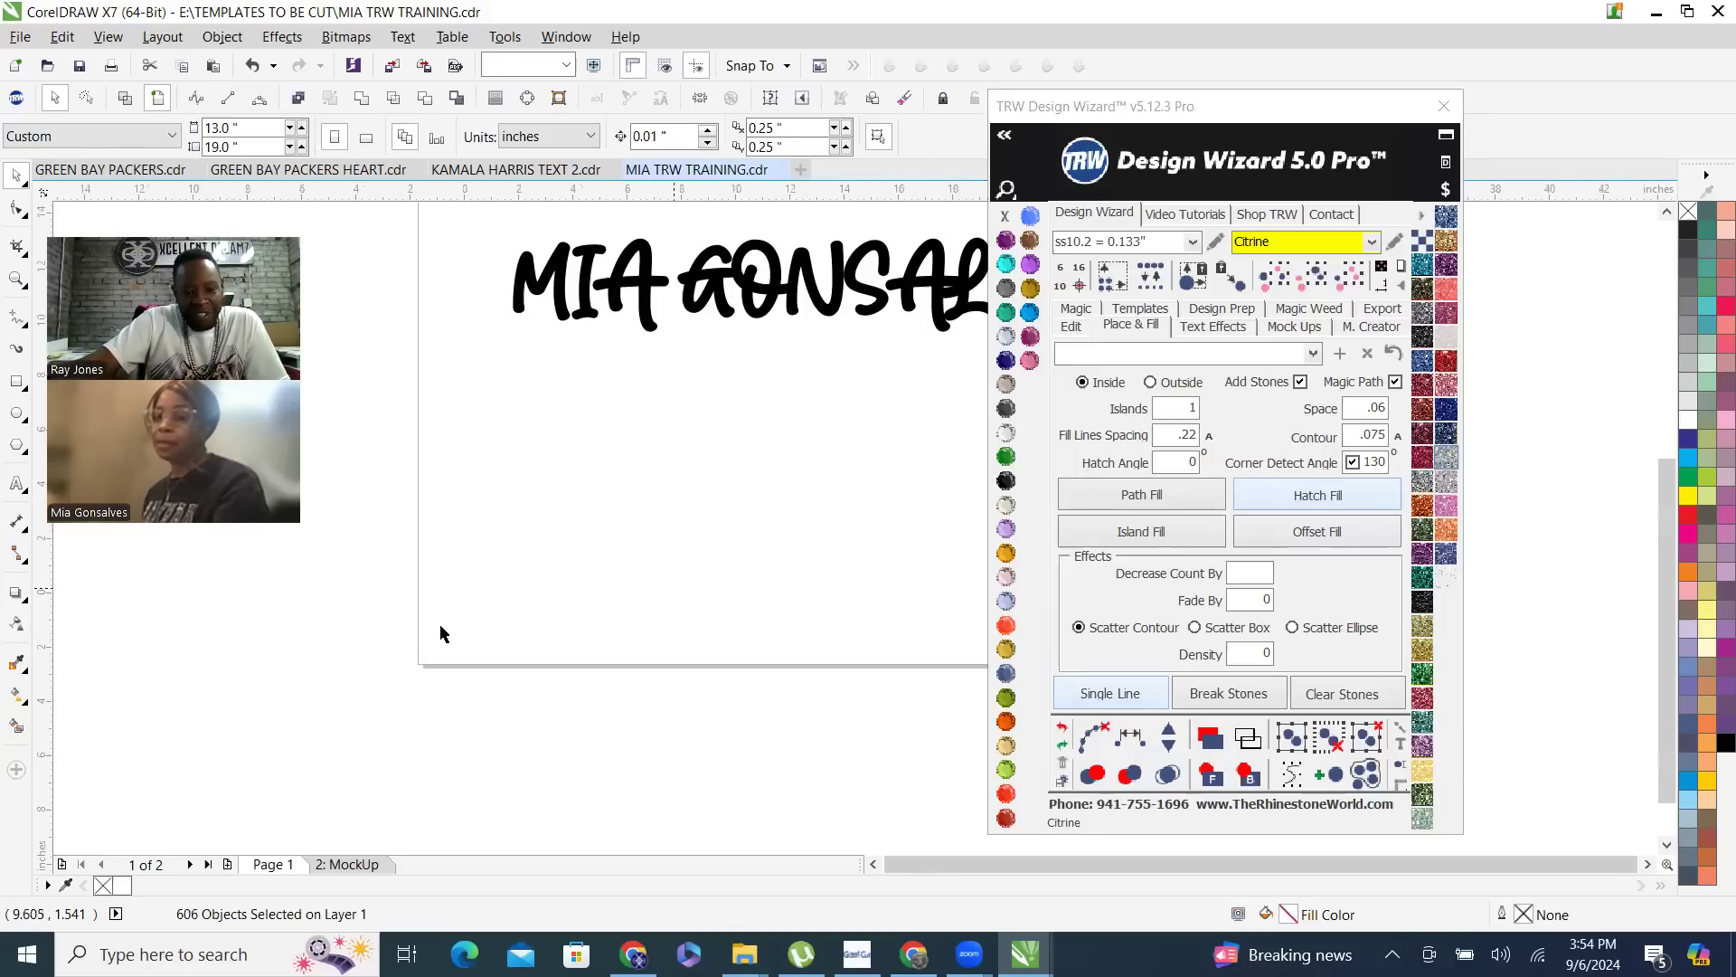
pyautogui.scroll(-1, 457, 623)
pyautogui.scroll(1, 734, 391)
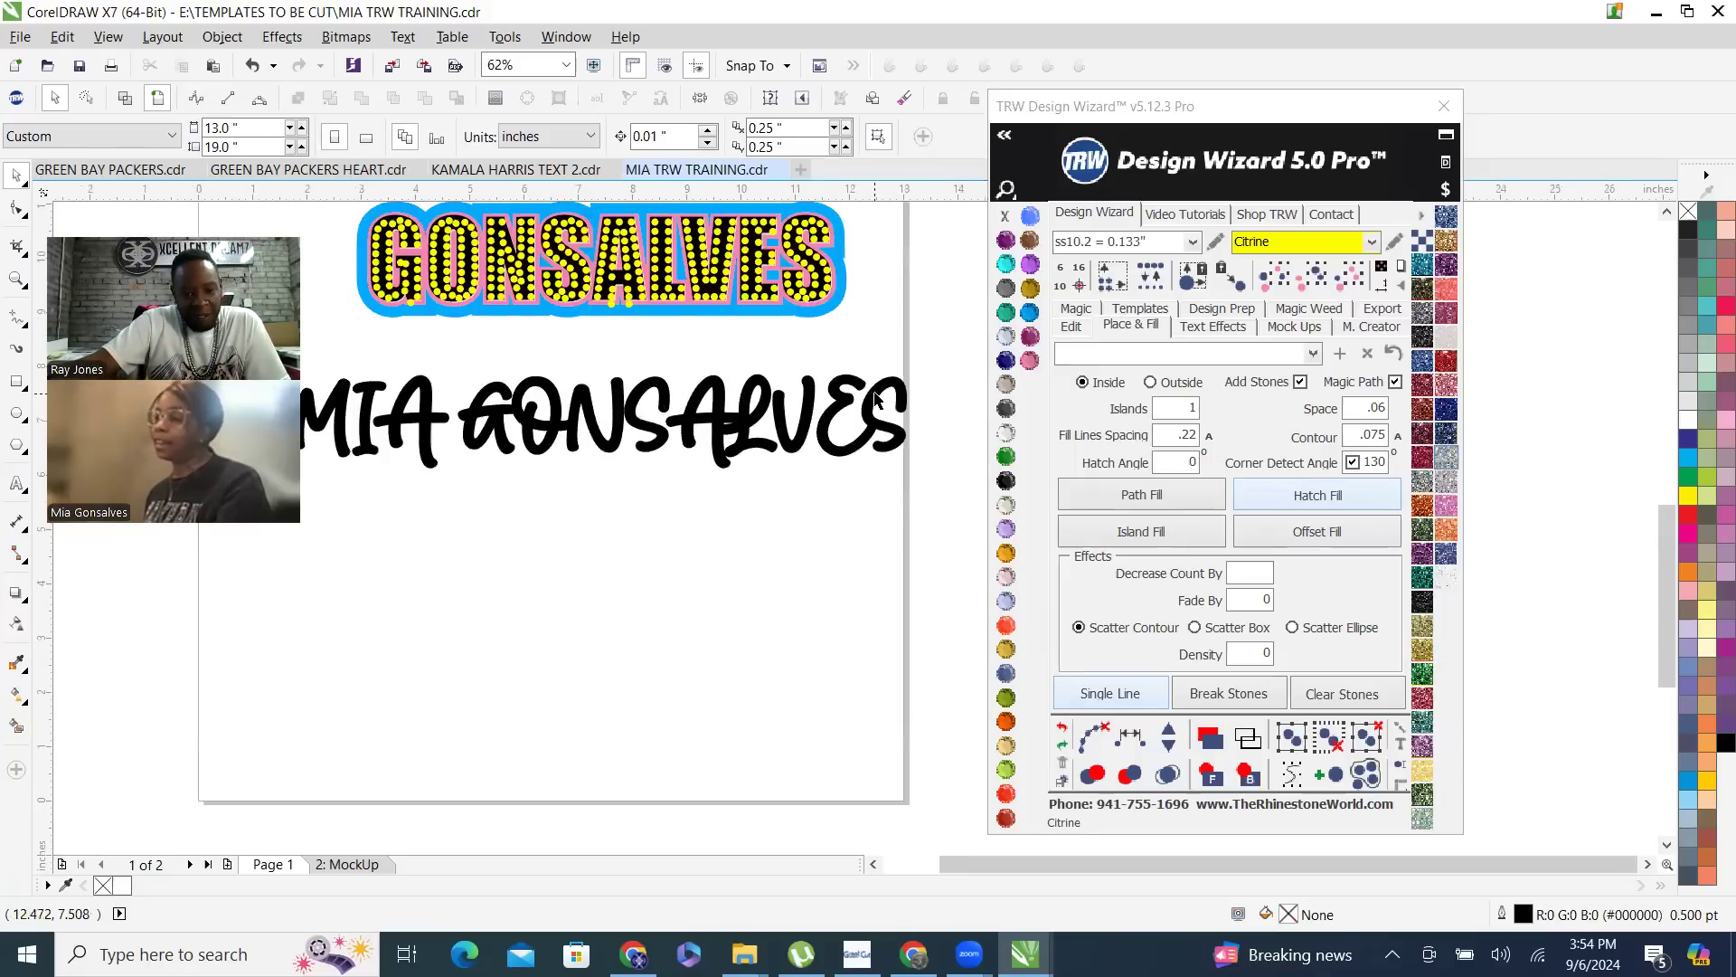
# - Move the black script name text down into the empty lower part of the page, to about X 6.82, Y 3.187 inches
pyautogui.moveTo(875, 423); pyautogui.dragTo(802, 456)
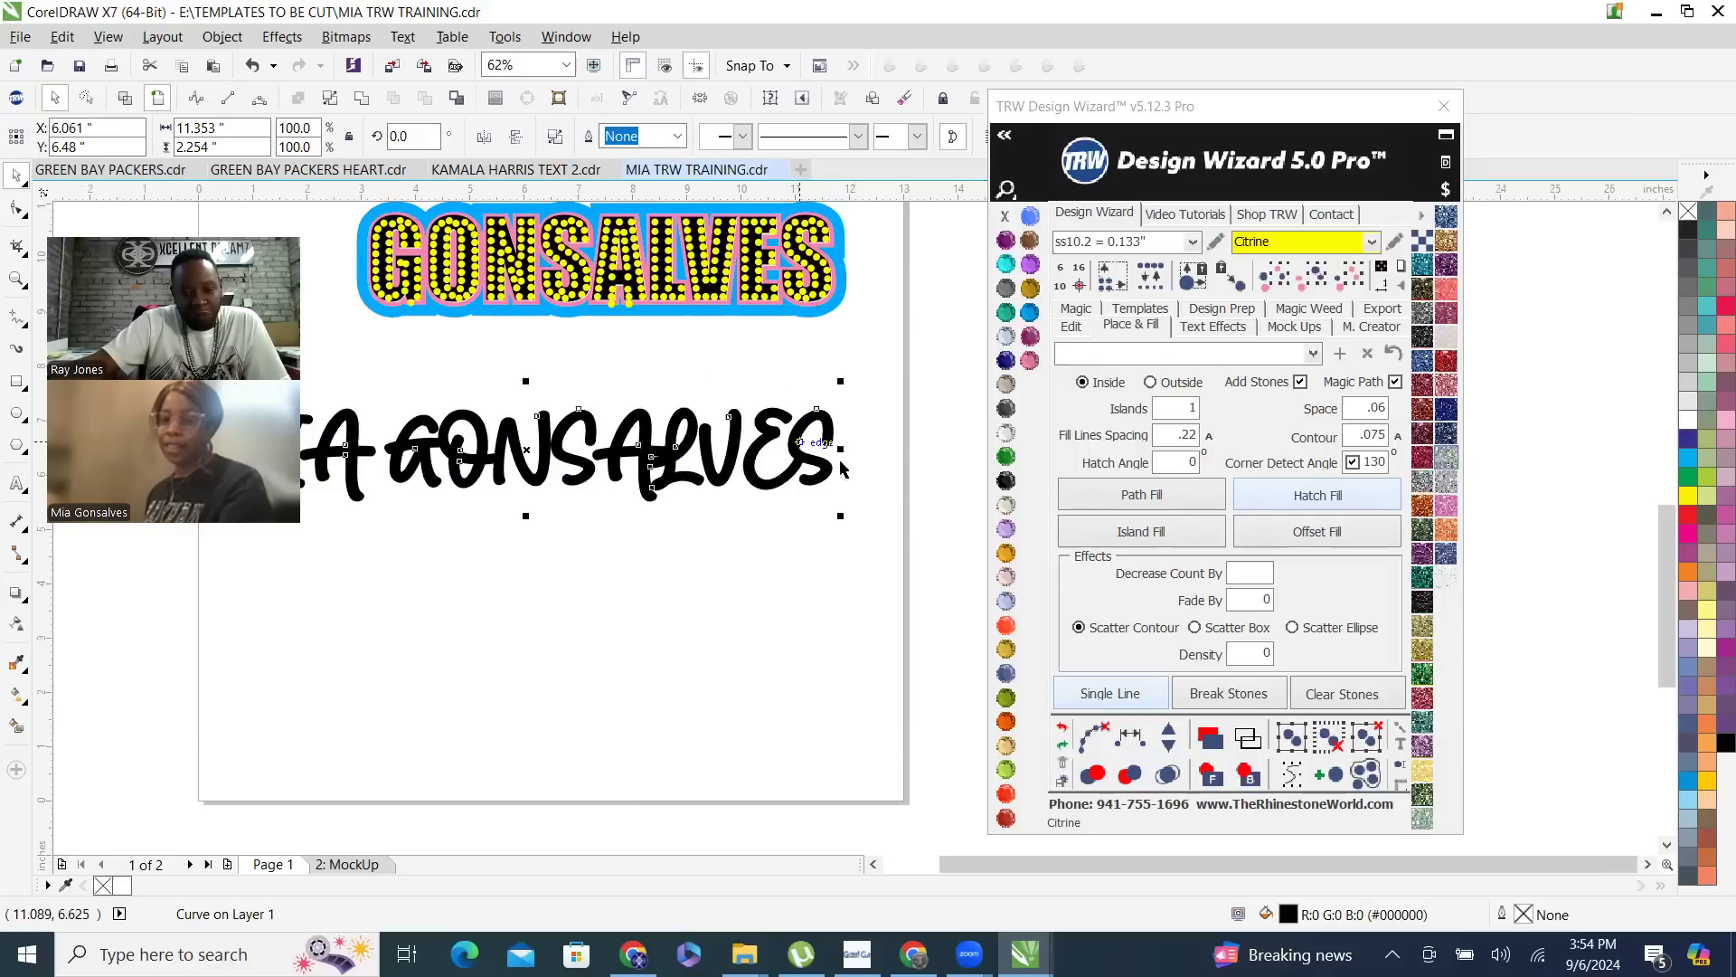
pyautogui.click(904, 569)
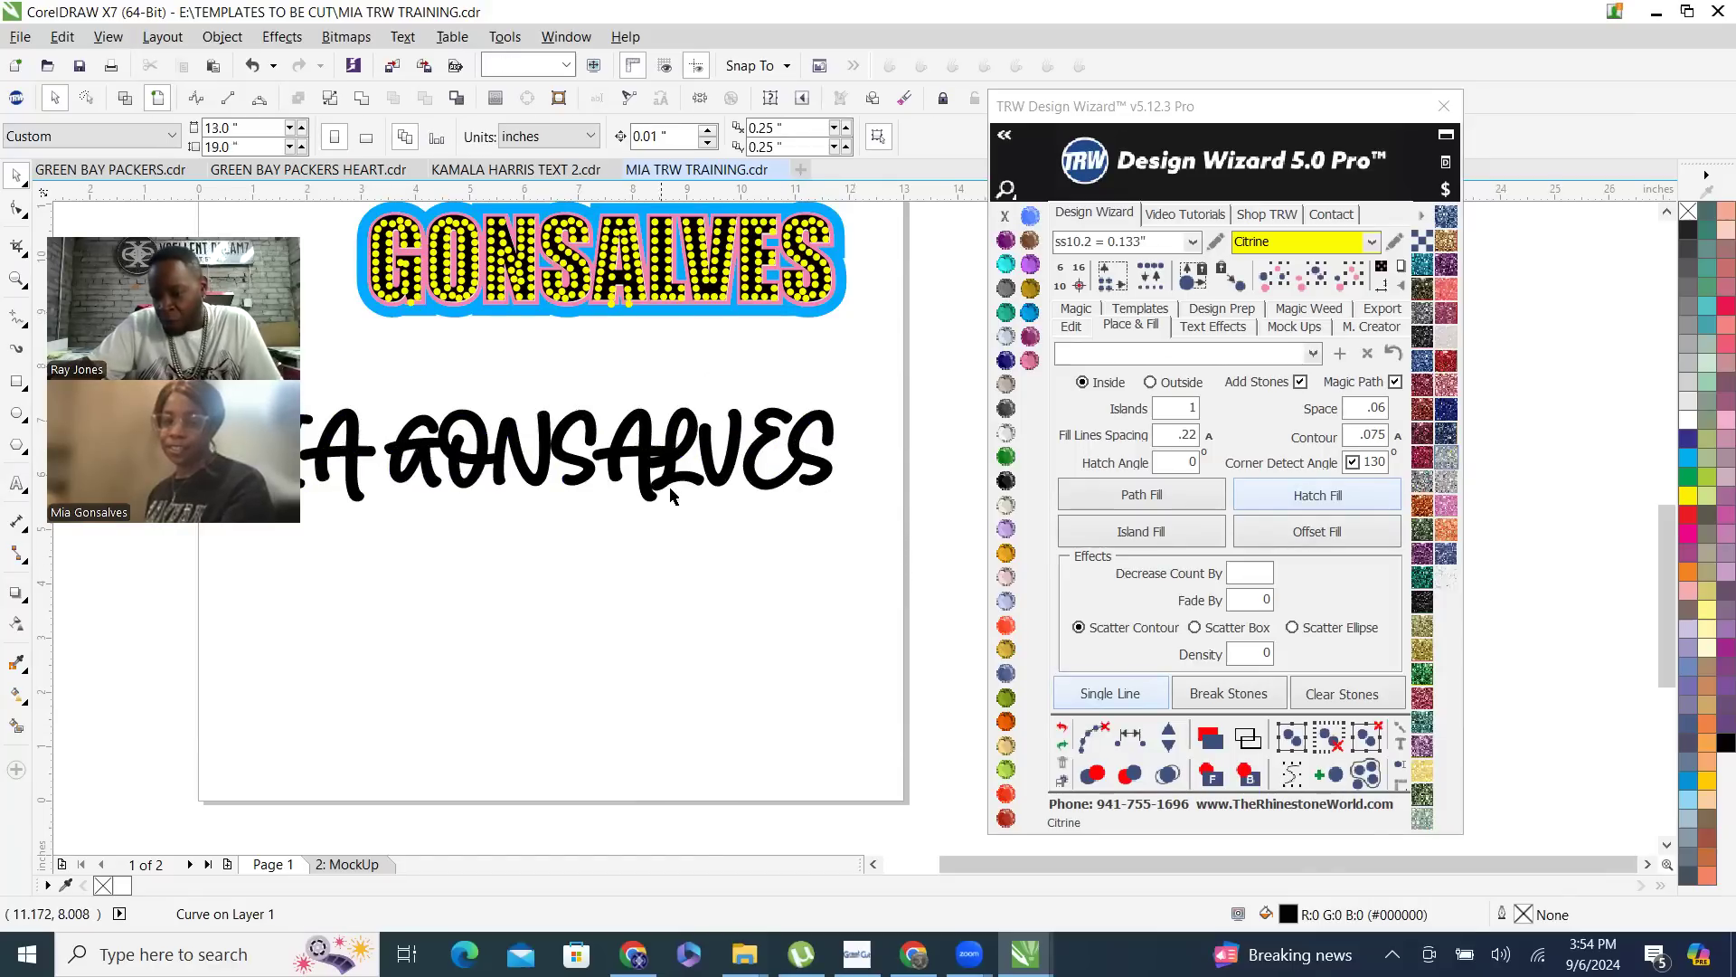
pyautogui.moveTo(643, 468); pyautogui.dragTo(688, 448)
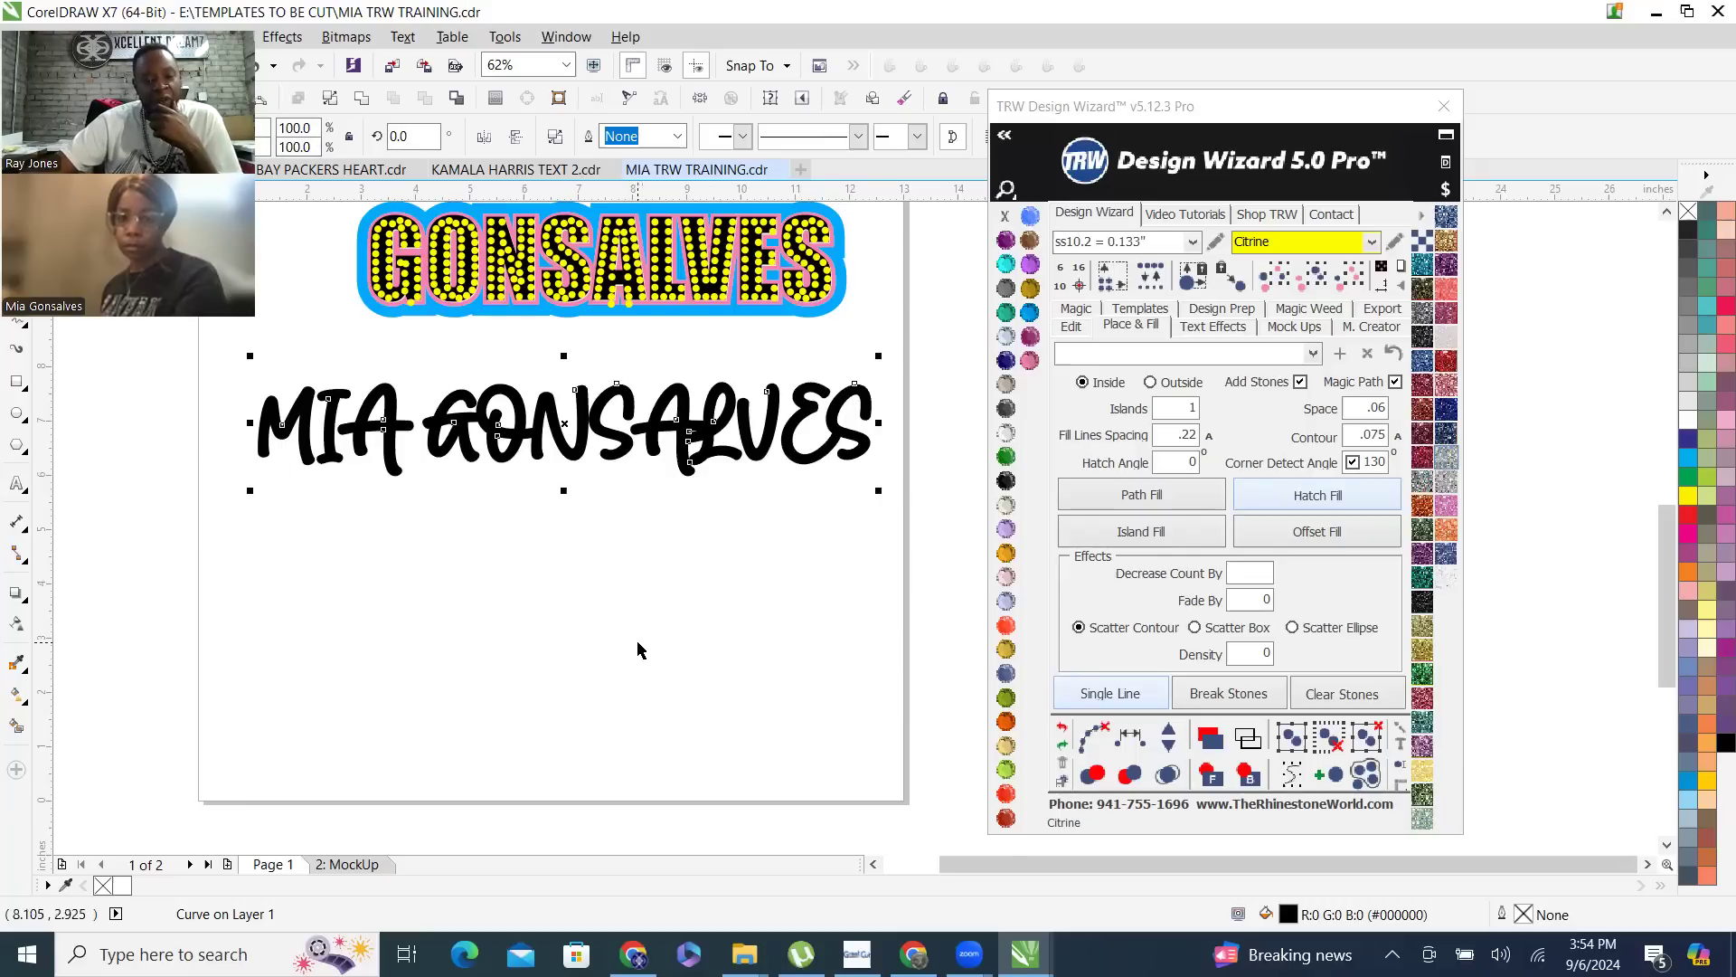
pyautogui.click(632, 615)
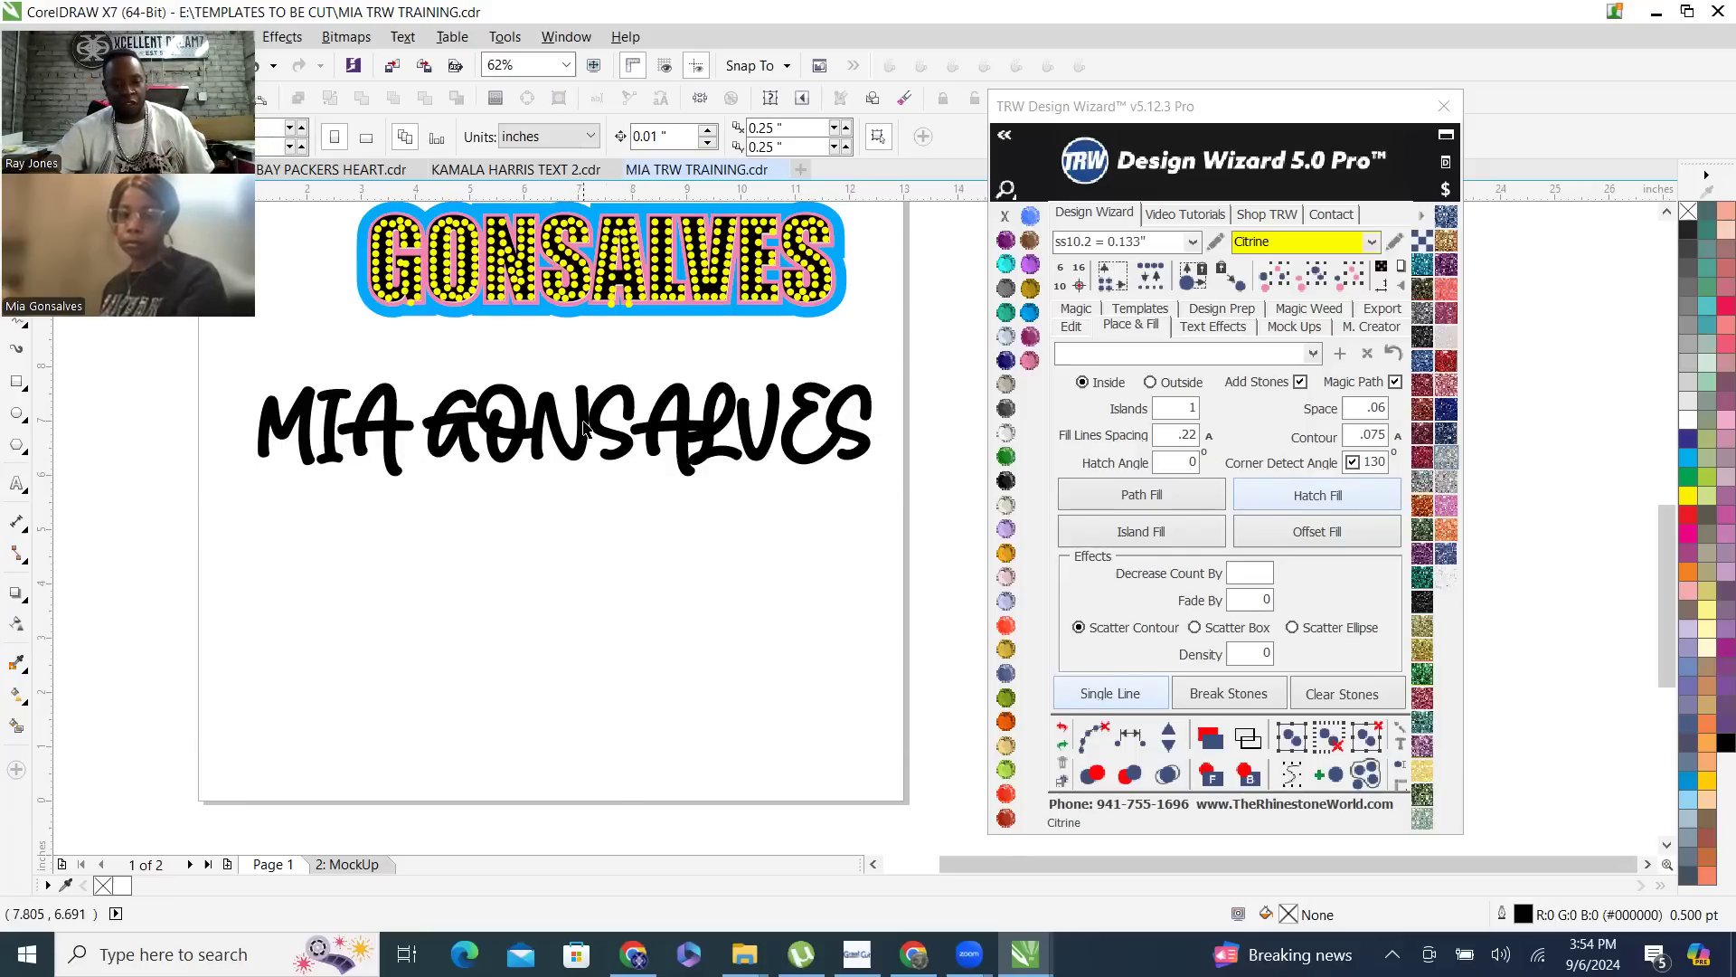
pyautogui.click(620, 443)
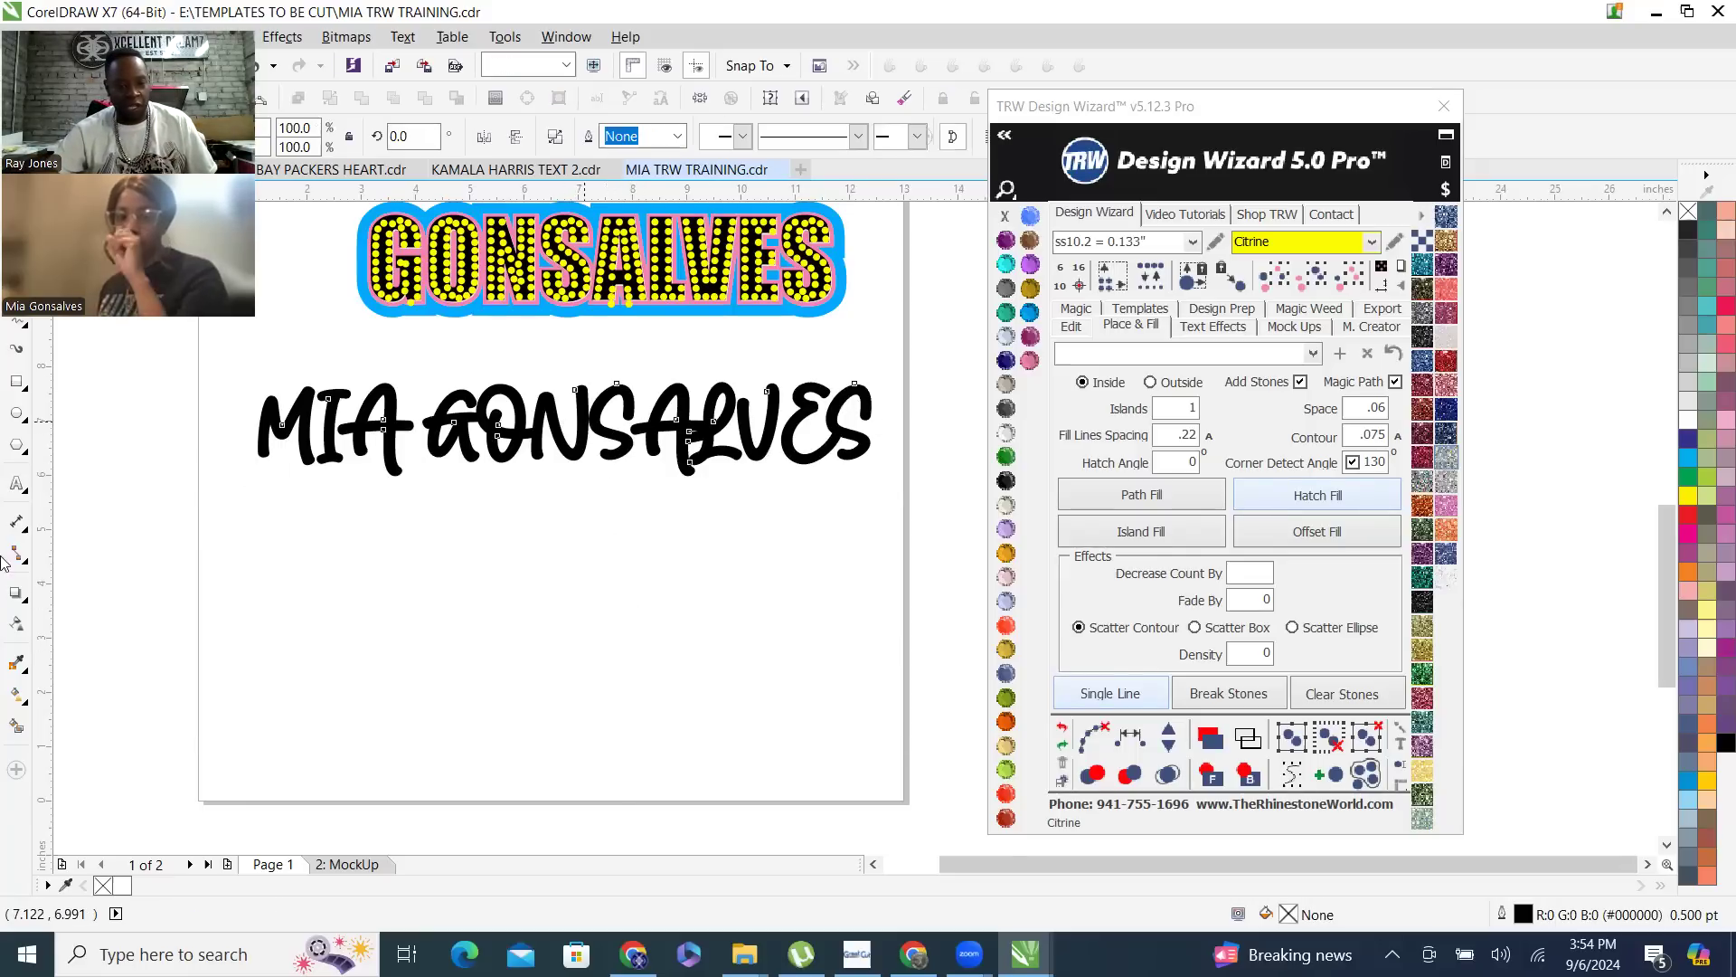
pyautogui.click(16, 485)
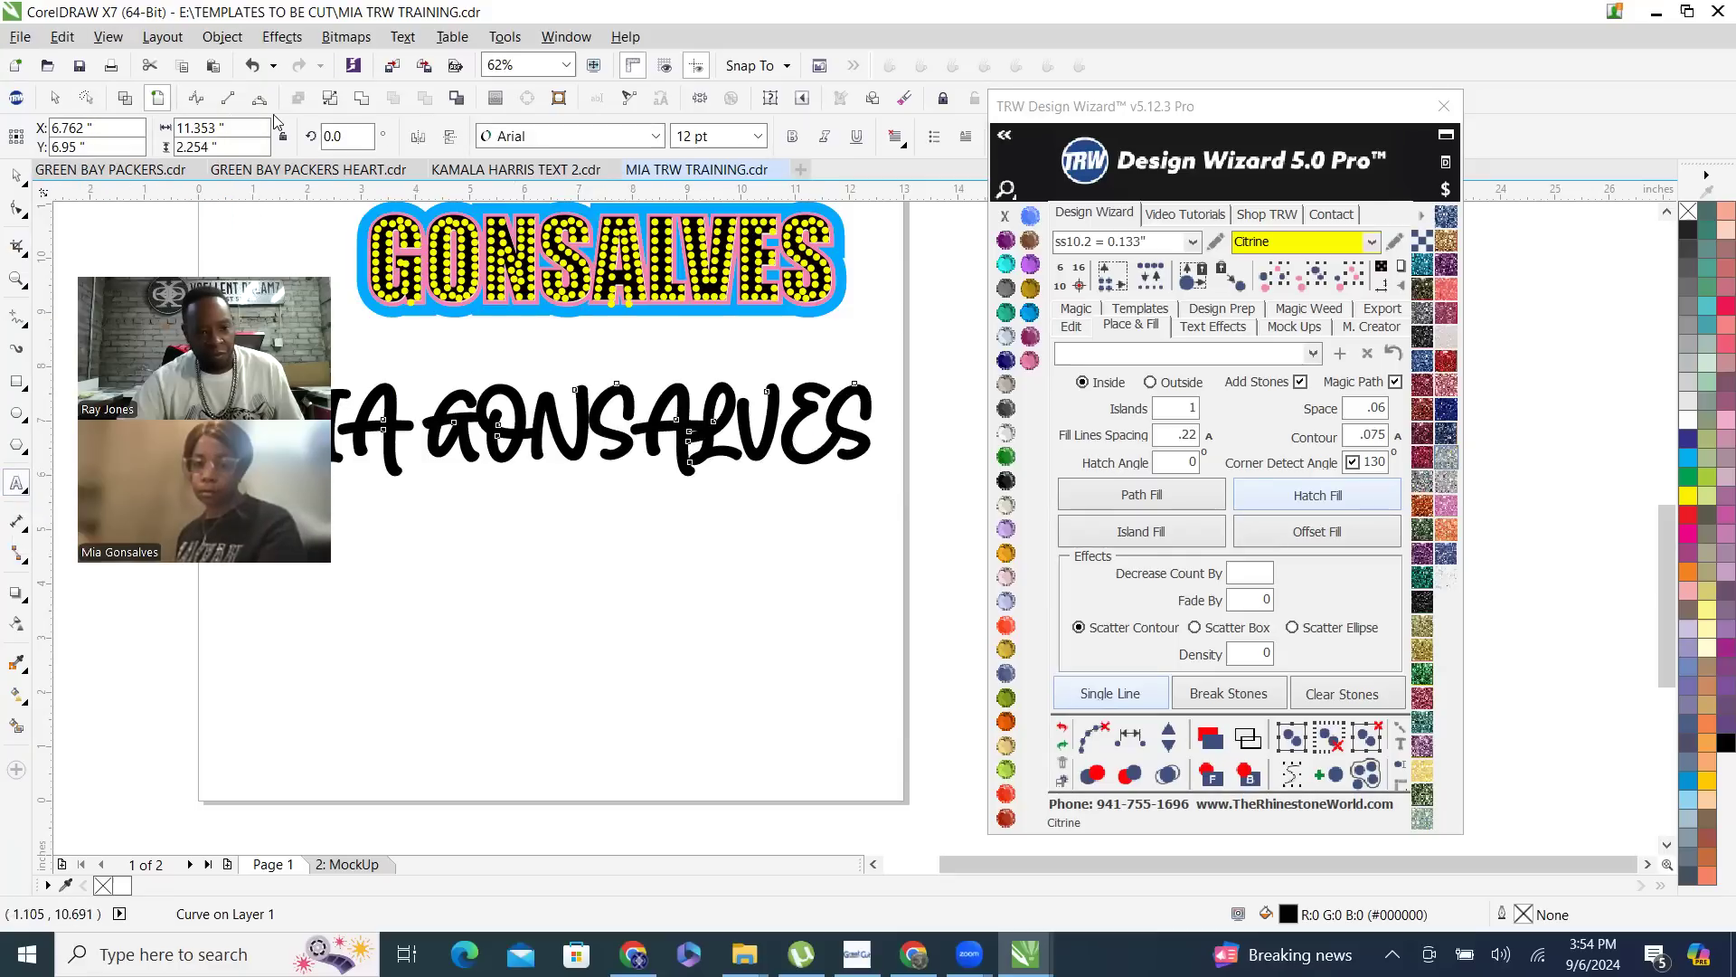
pyautogui.press('space')
pyautogui.click(624, 640)
pyautogui.moveTo(623, 401); pyautogui.dragTo(627, 605)
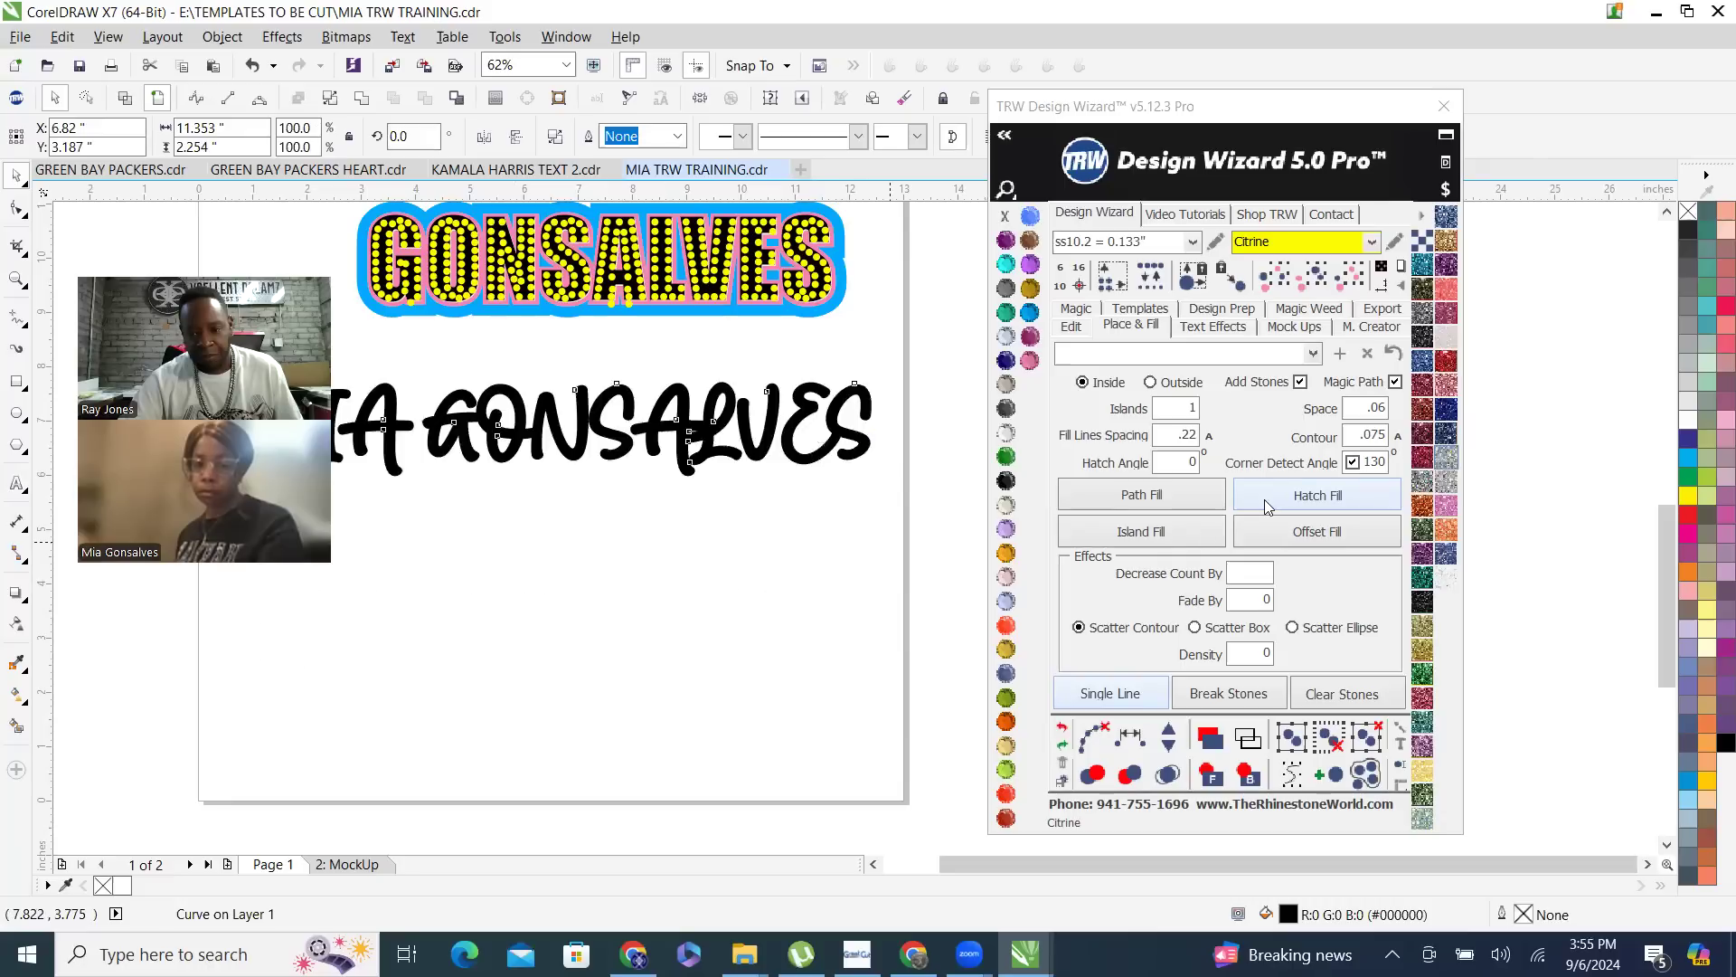
# - Island-fill the script name text with Citrine ss10.2 stones at a space of .06, and merge the overlapping stones
pyautogui.click(1171, 535)
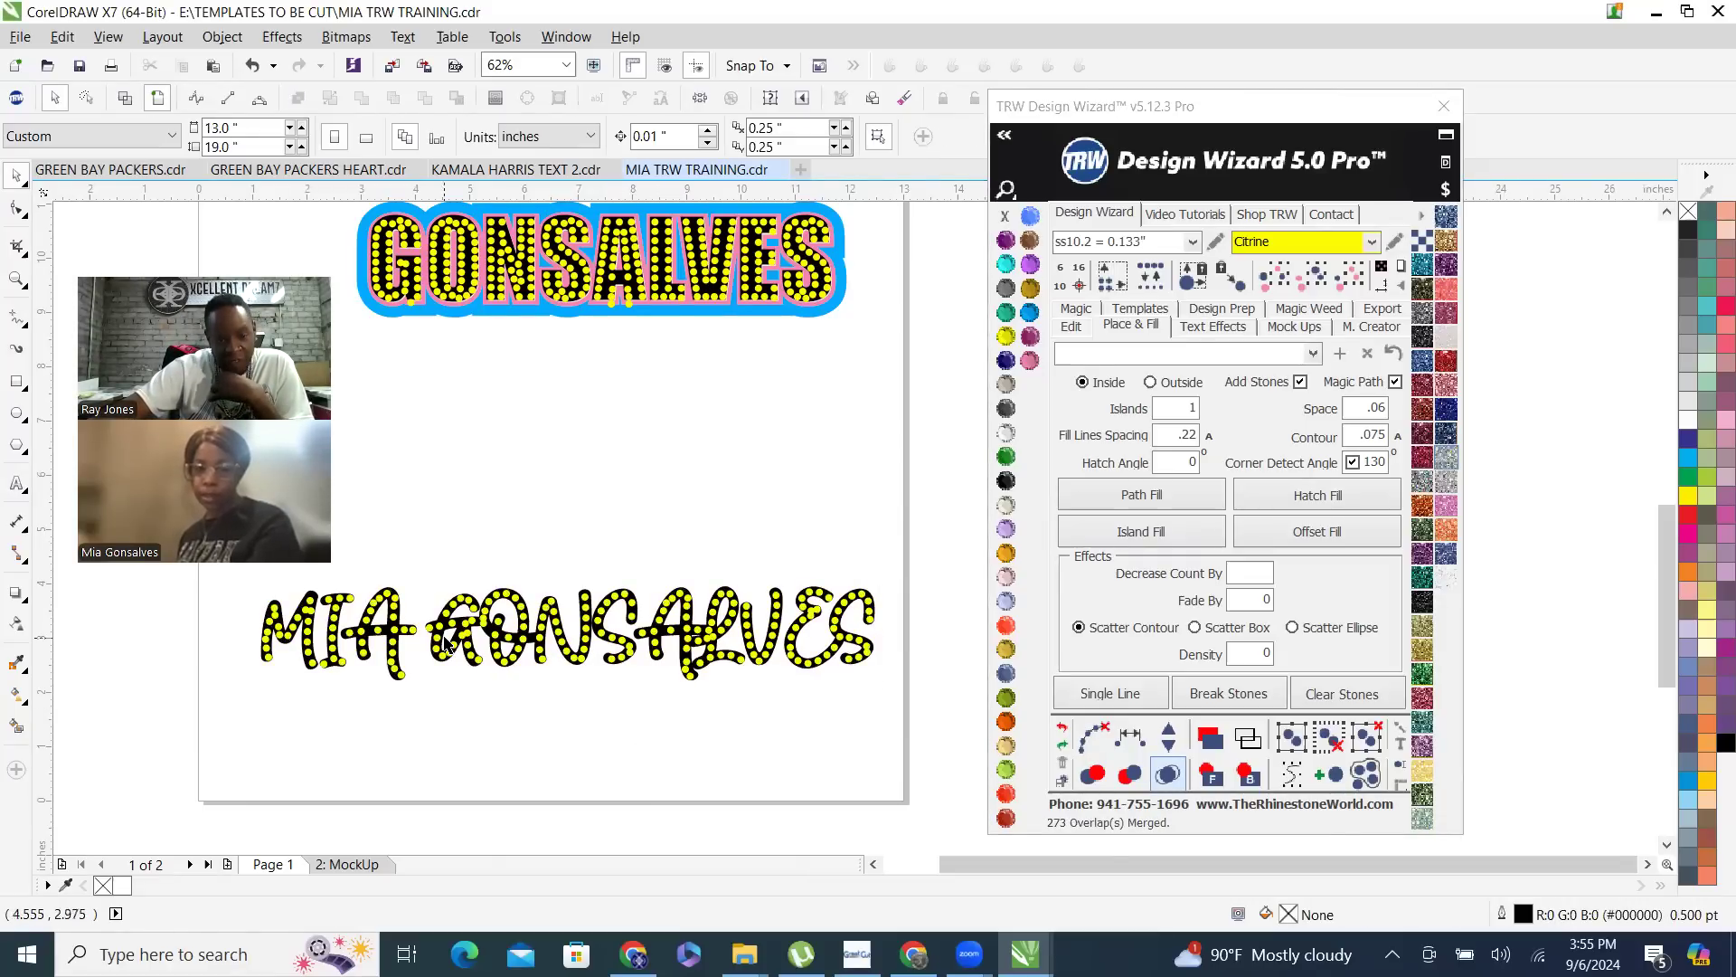
pyautogui.scroll(2, 444, 643)
pyautogui.scroll(2, 532, 561)
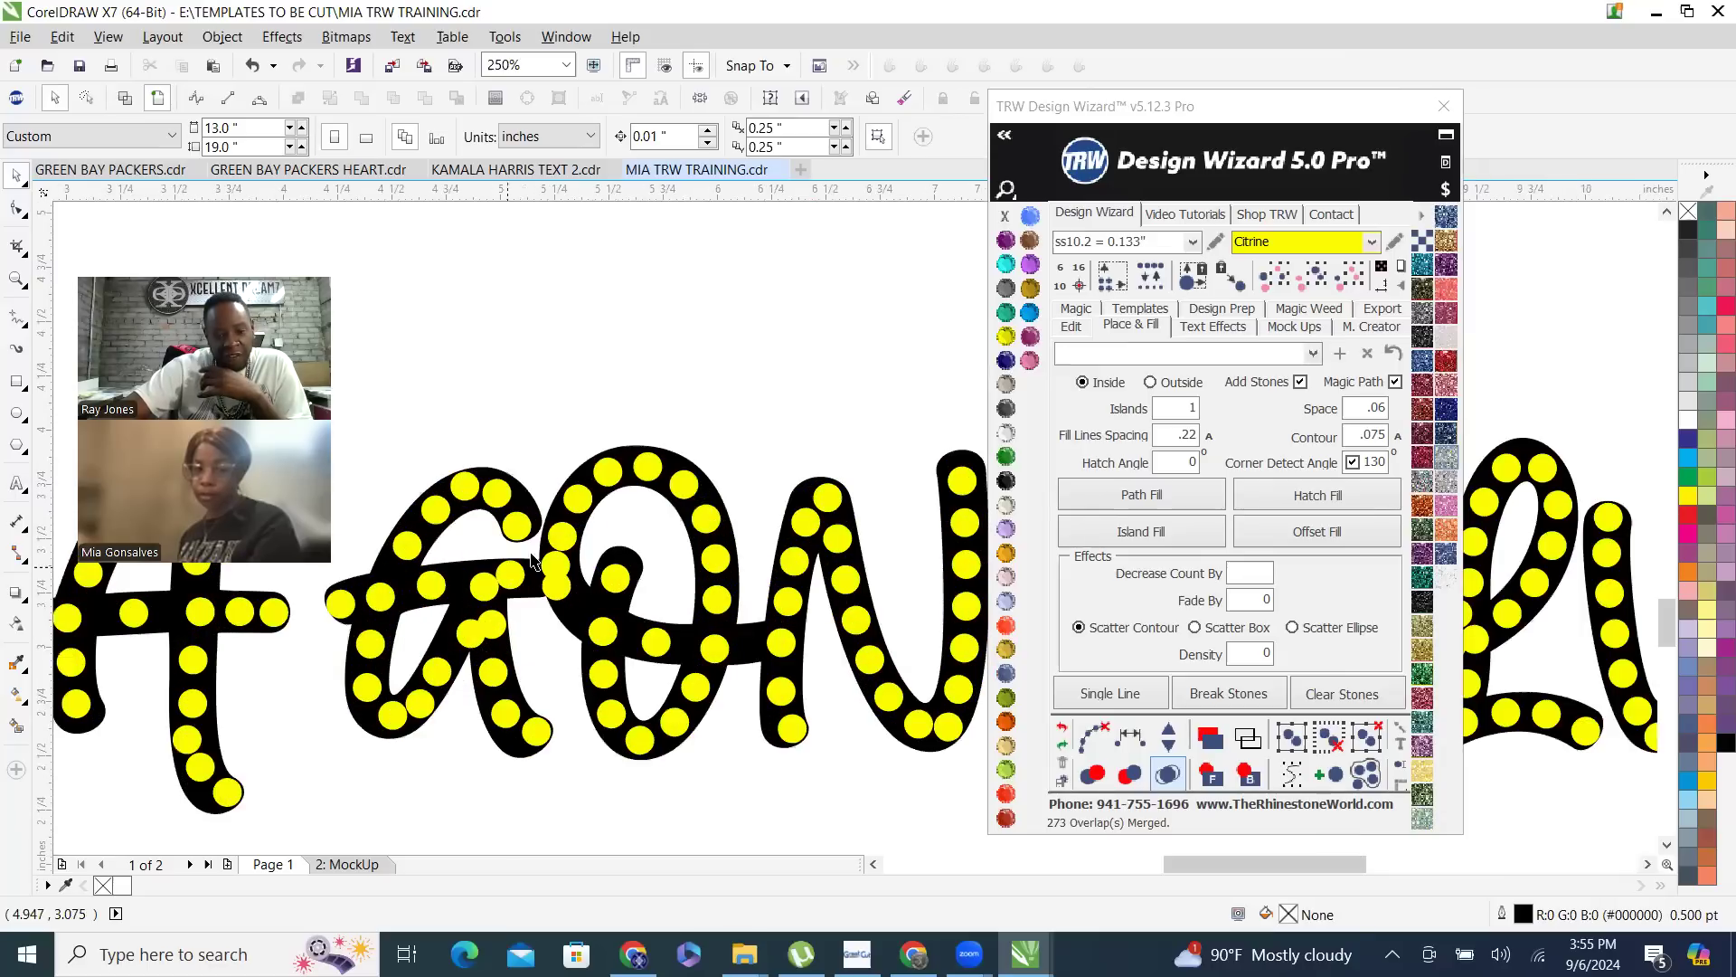
pyautogui.scroll(-2, 631, 538)
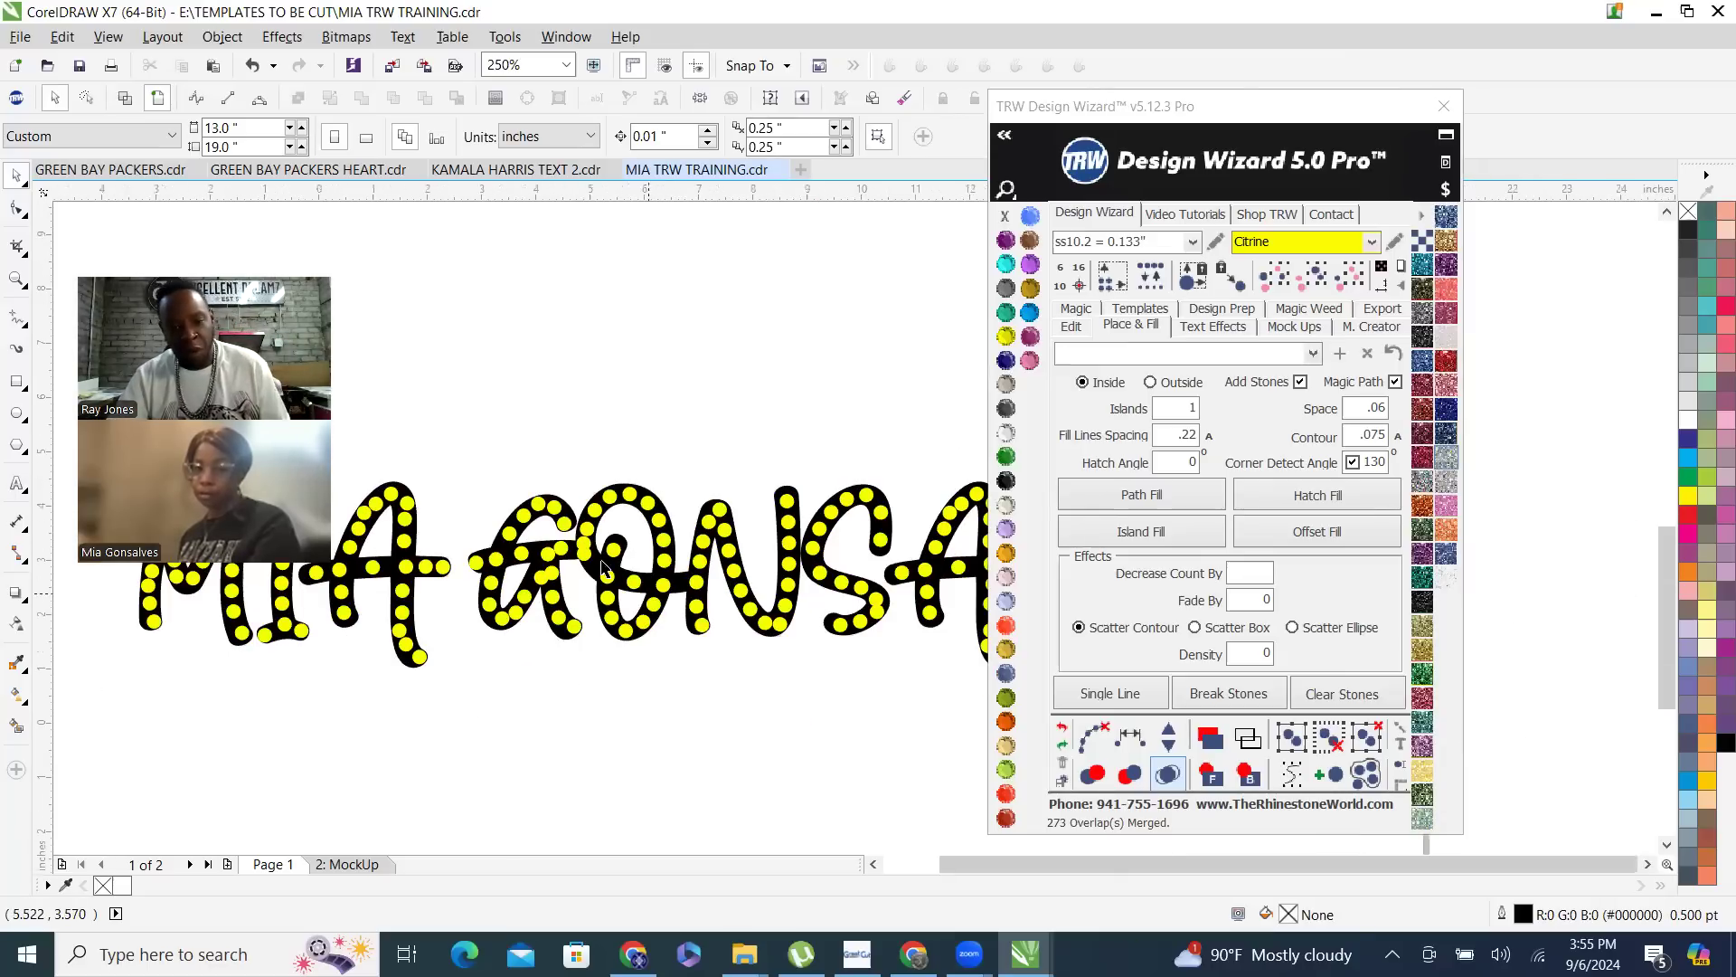
pyautogui.scroll(-2, 656, 557)
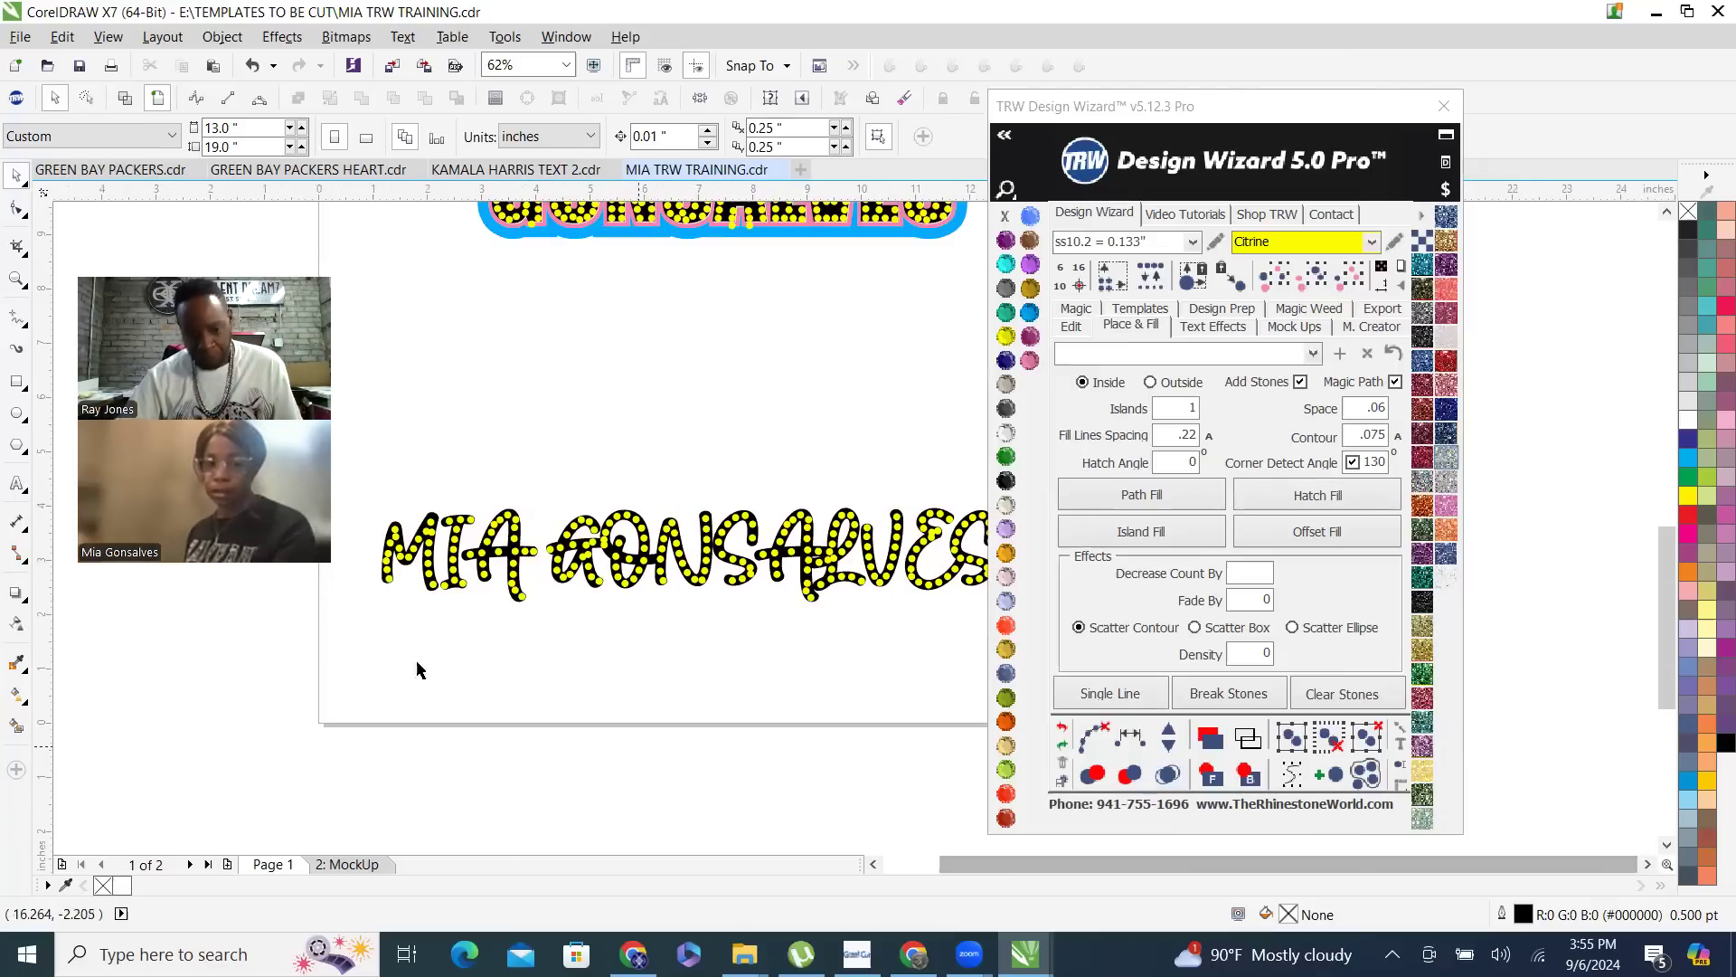
# - Delete three crowded stones from the first name's letter A: near the right stem's foot, at its upper right curve, and on the upper left stroke
pyautogui.scroll(2, 568, 584)
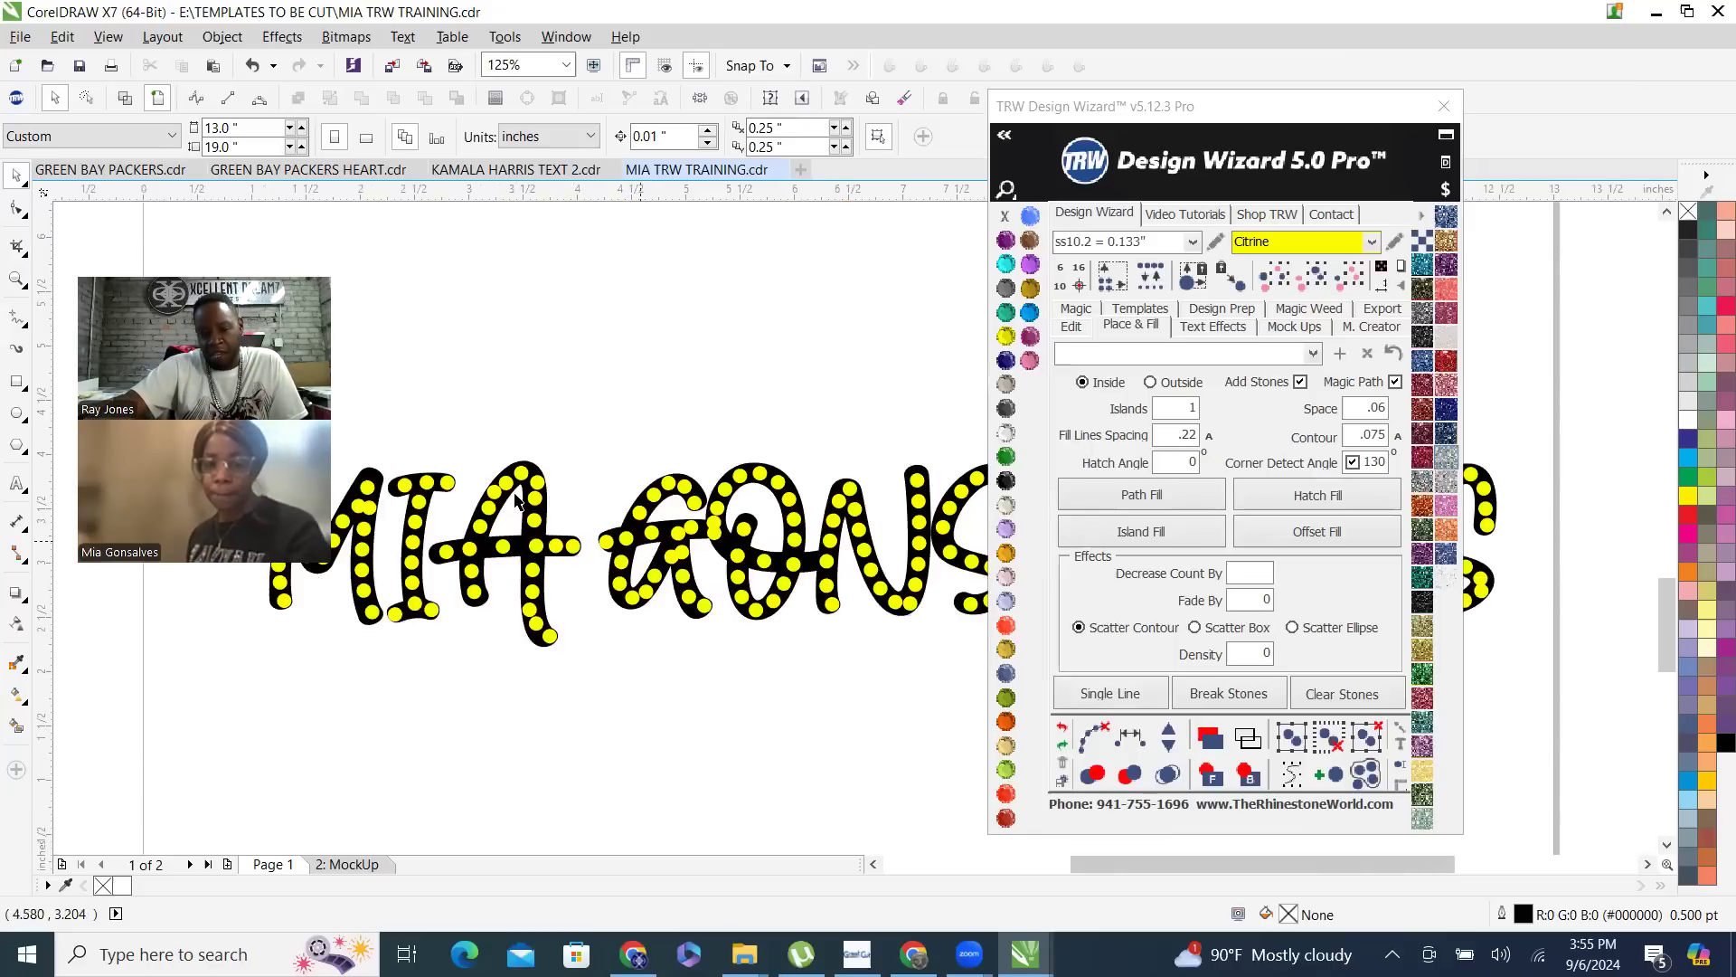
pyautogui.scroll(2, 517, 501)
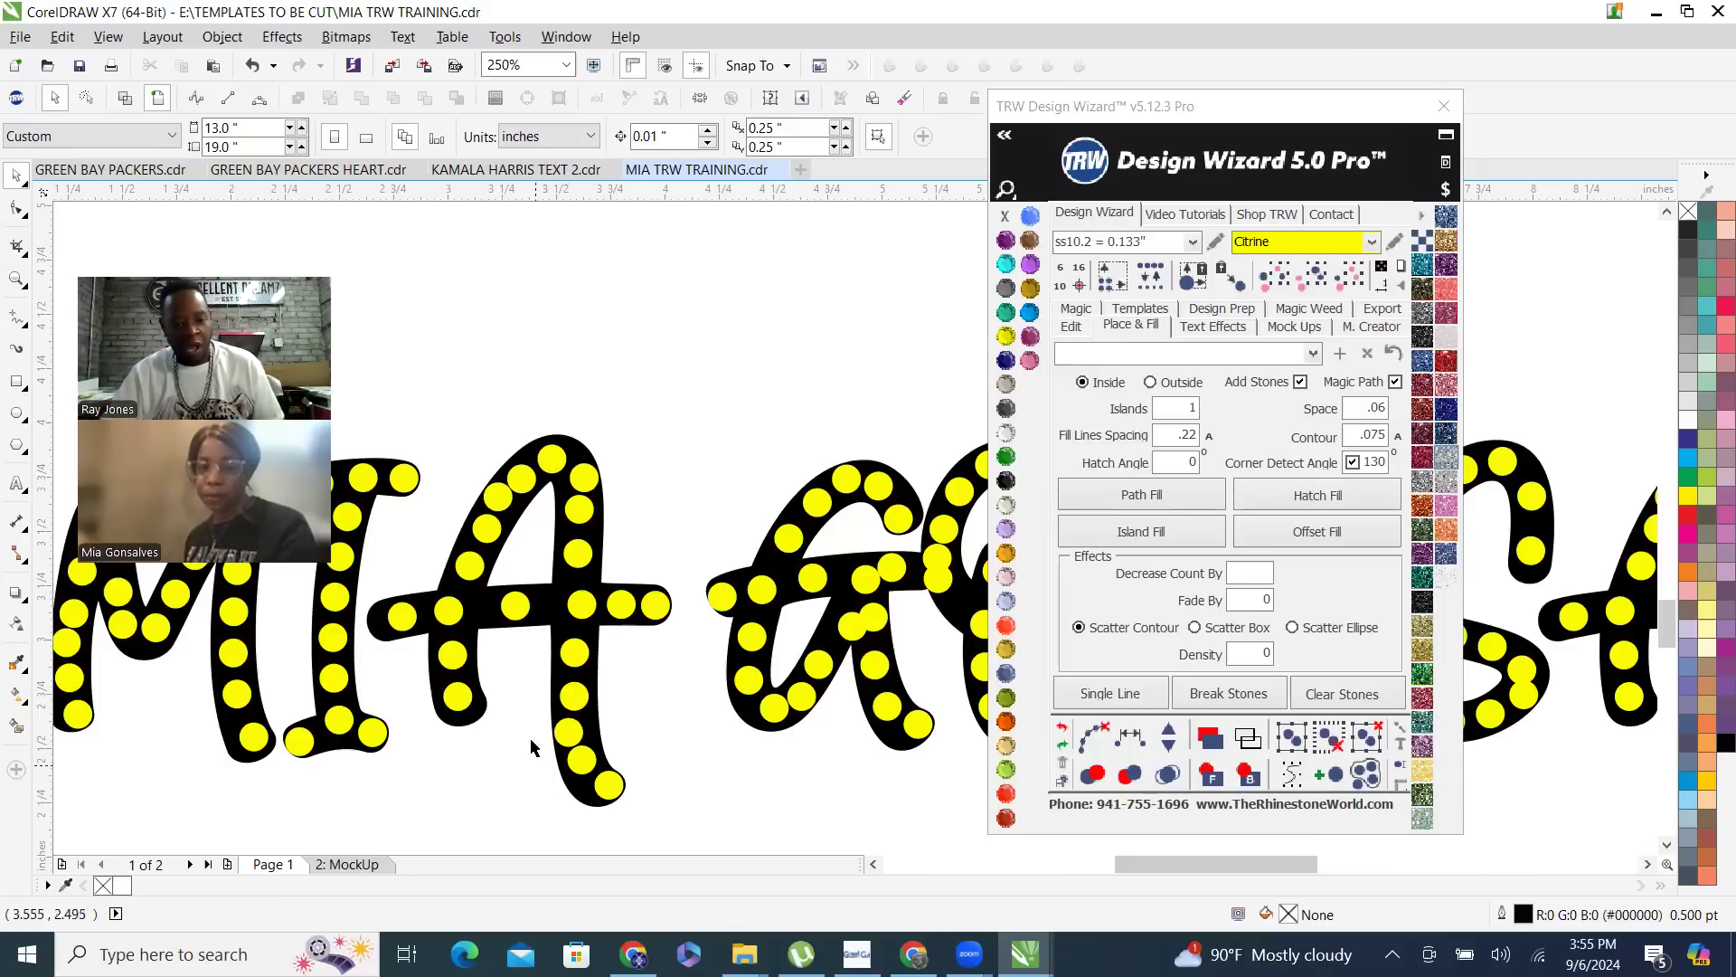
pyautogui.scroll(-2, 570, 637)
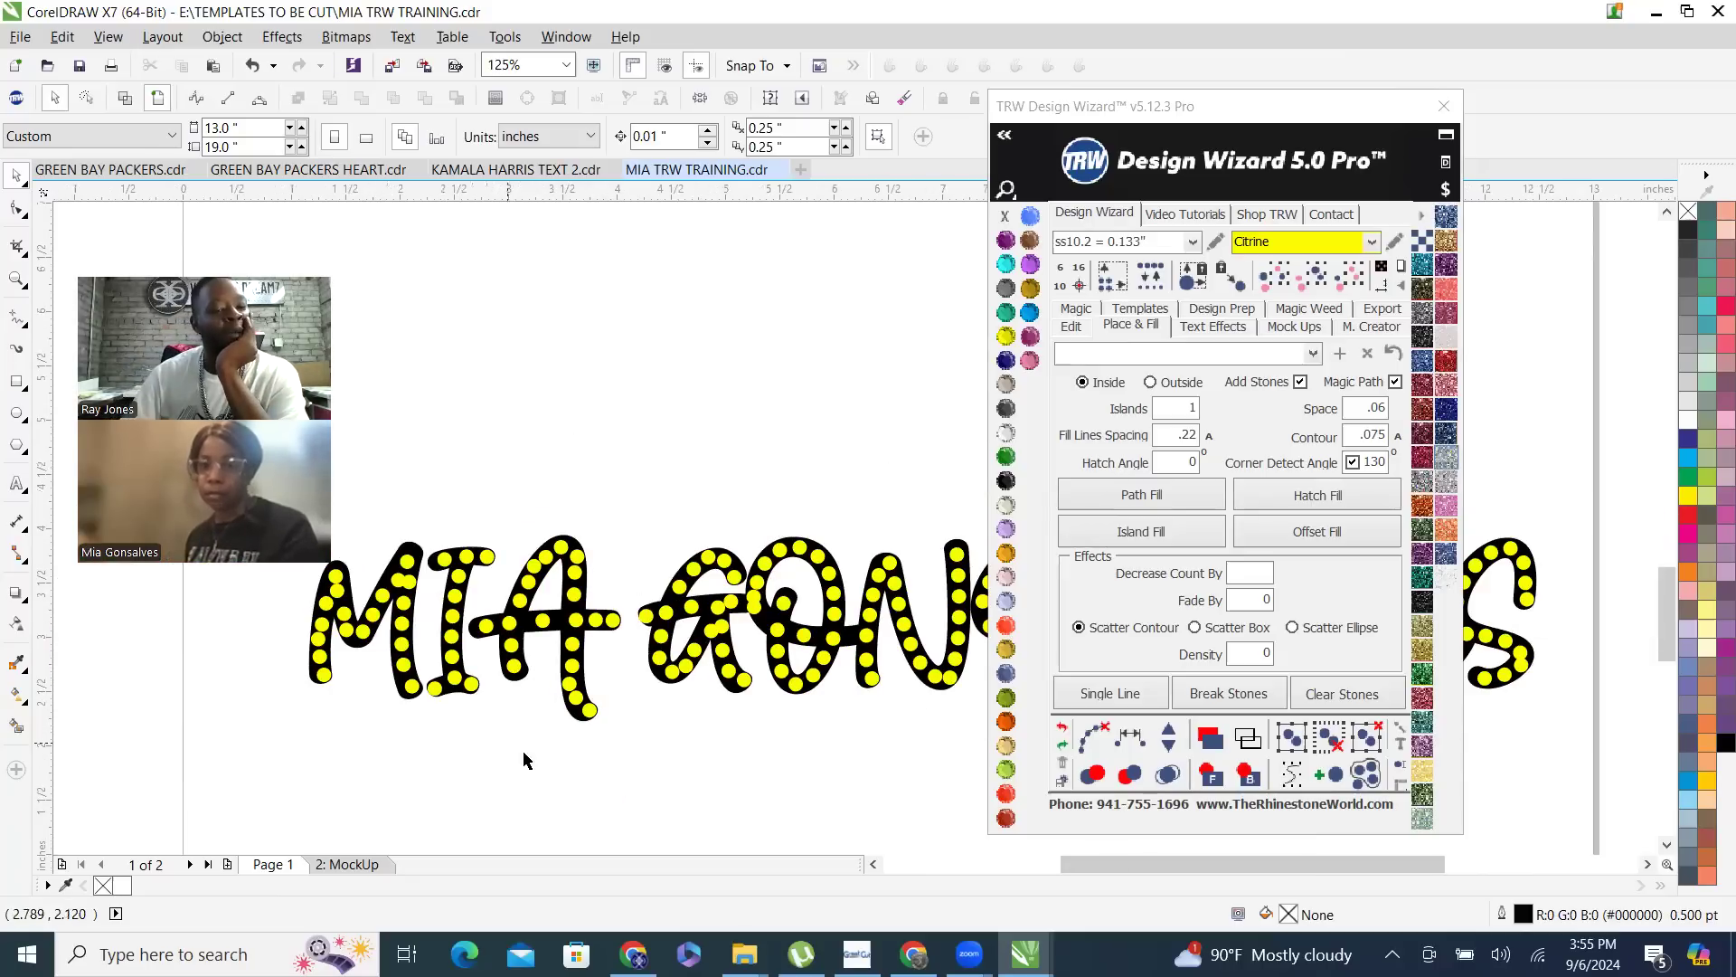
pyautogui.scroll(2, 562, 731)
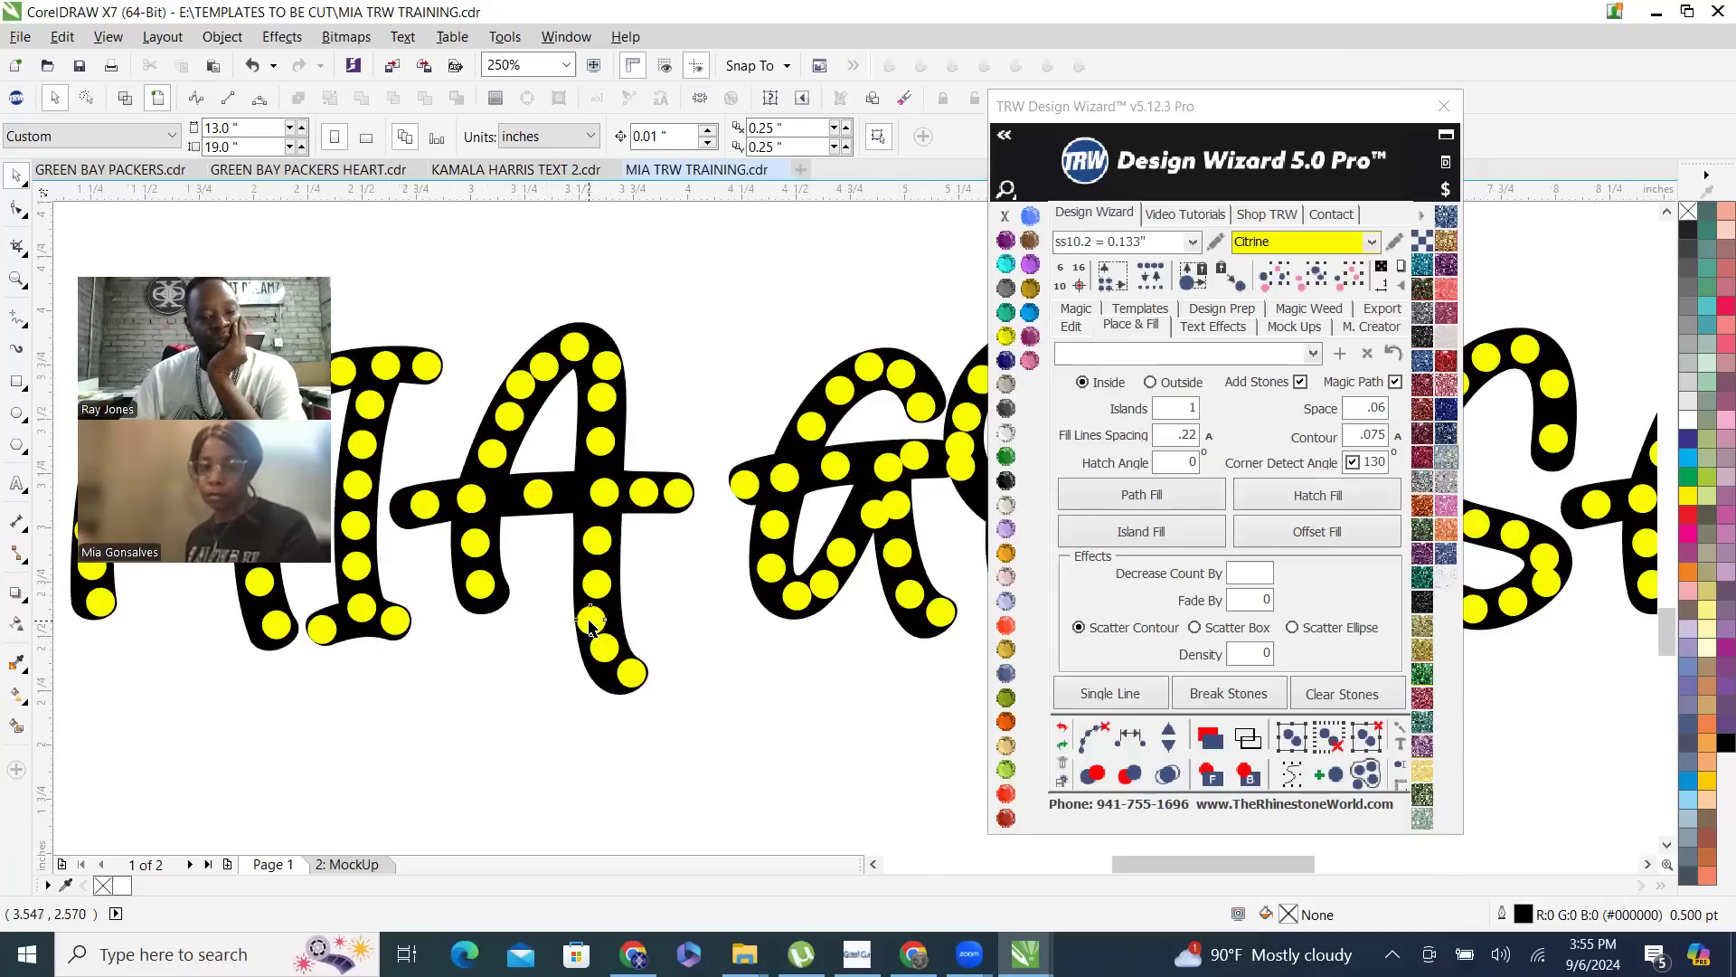
pyautogui.click(590, 622)
pyautogui.click(605, 363)
pyautogui.press('Delete')
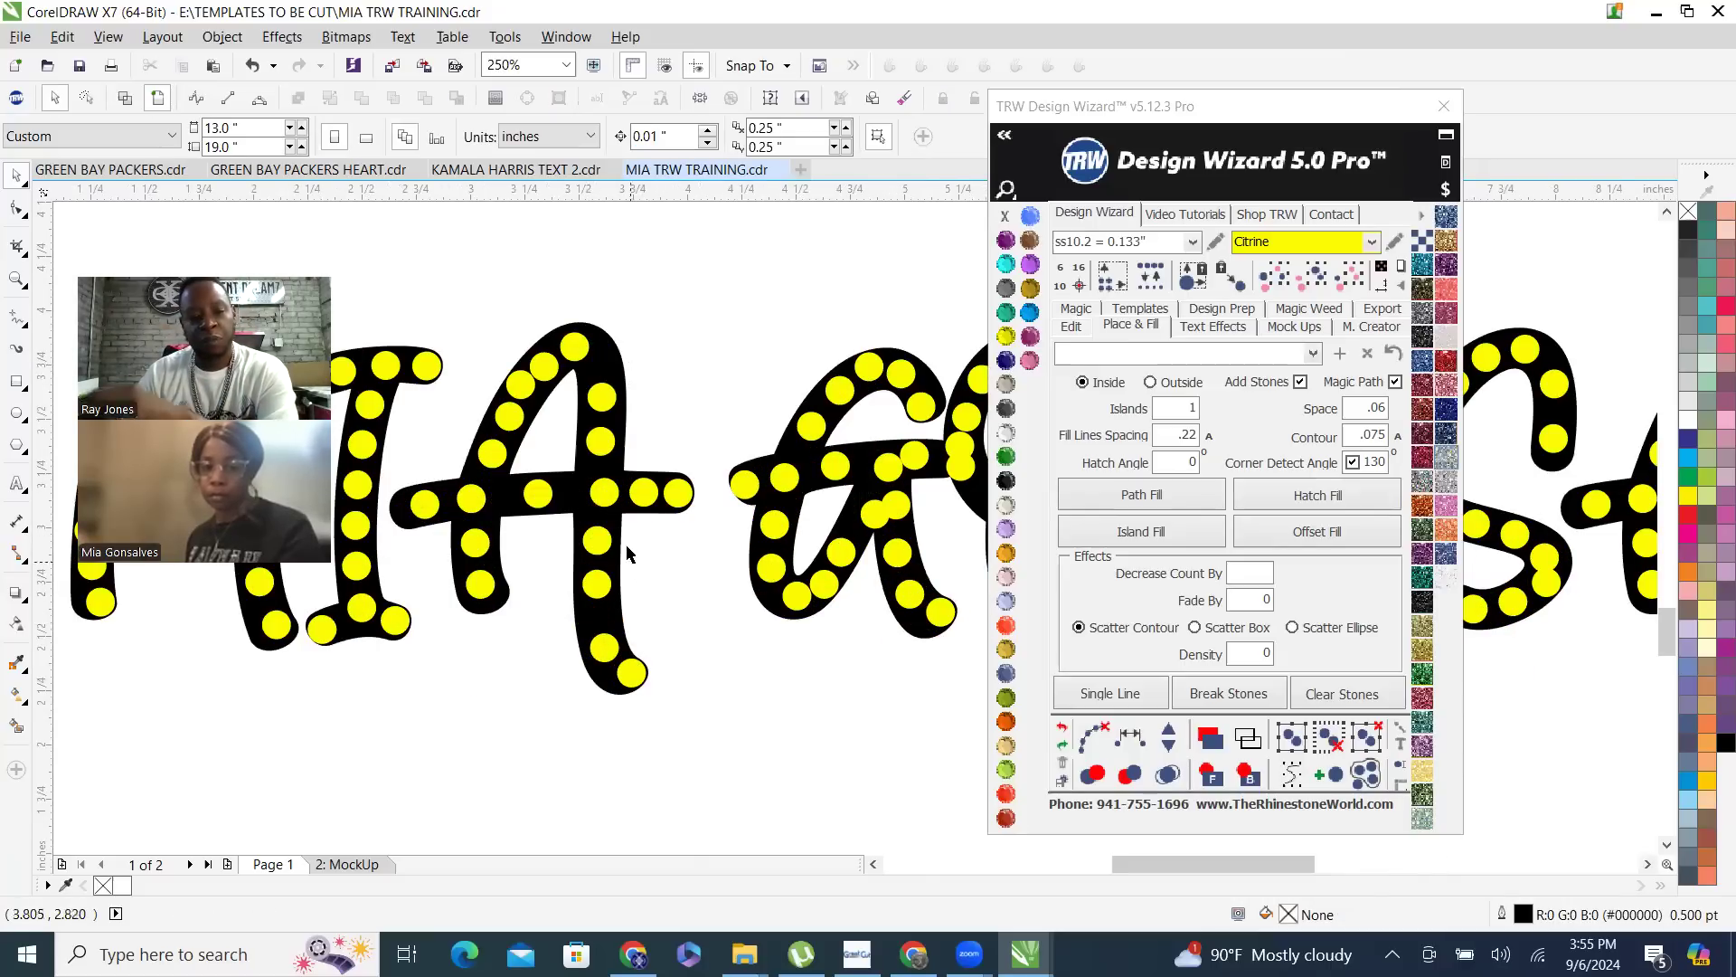
pyautogui.click(522, 387)
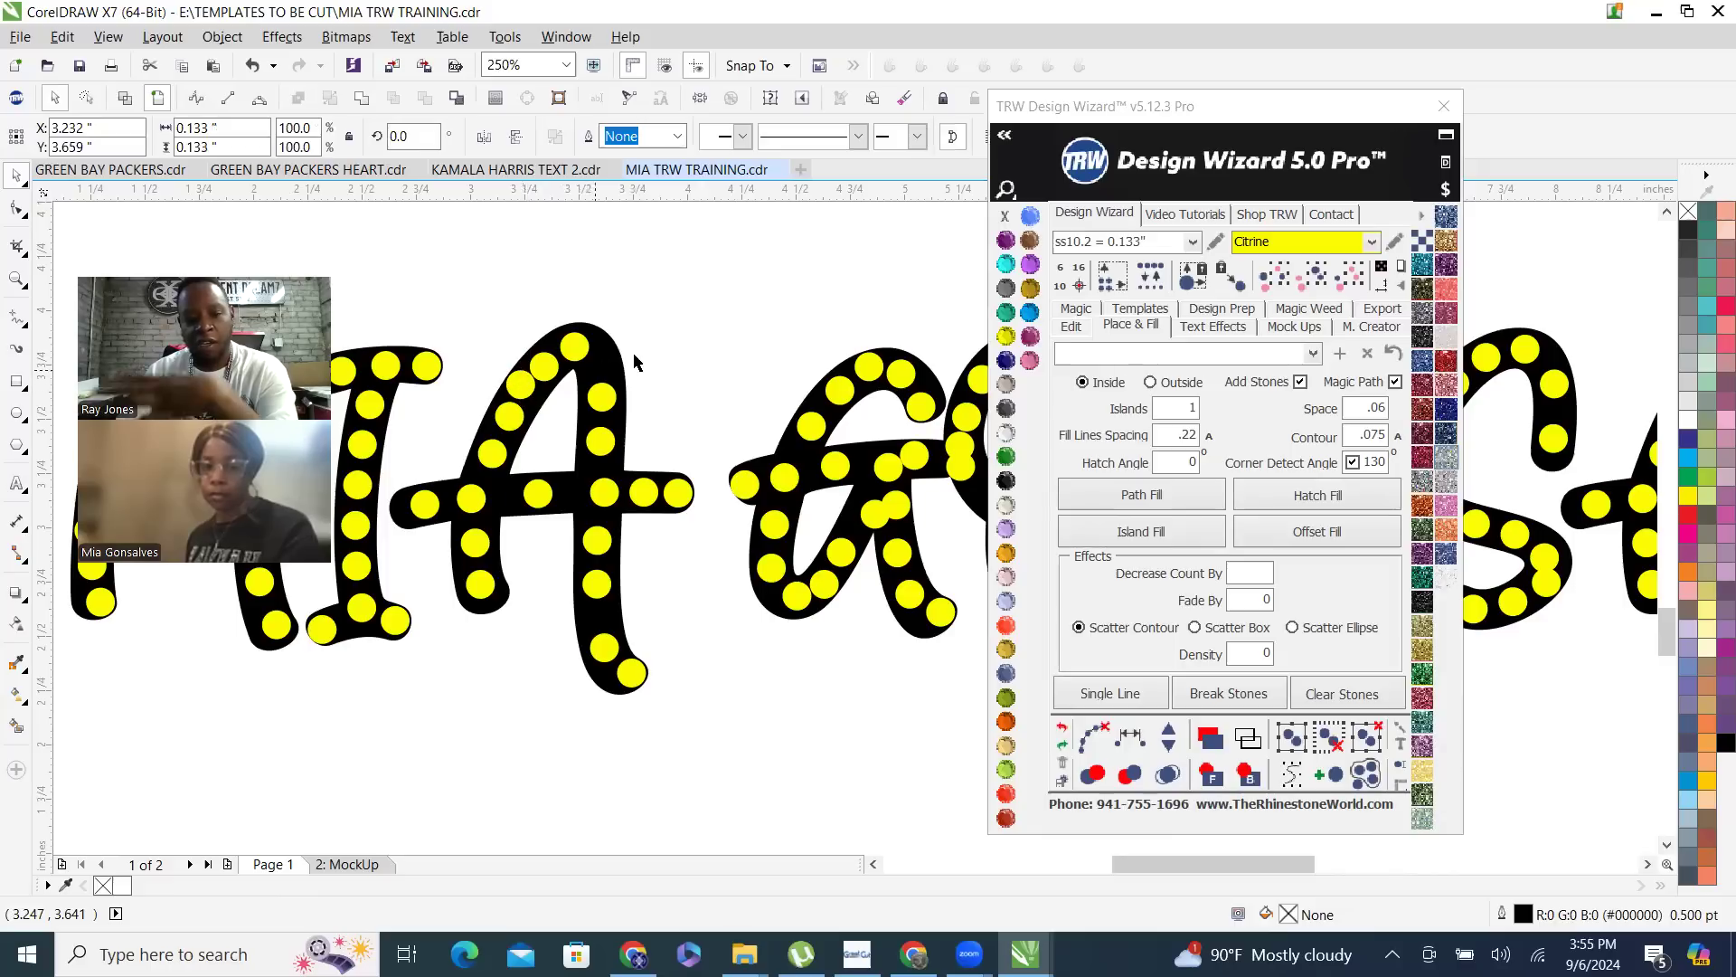
pyautogui.press('Delete')
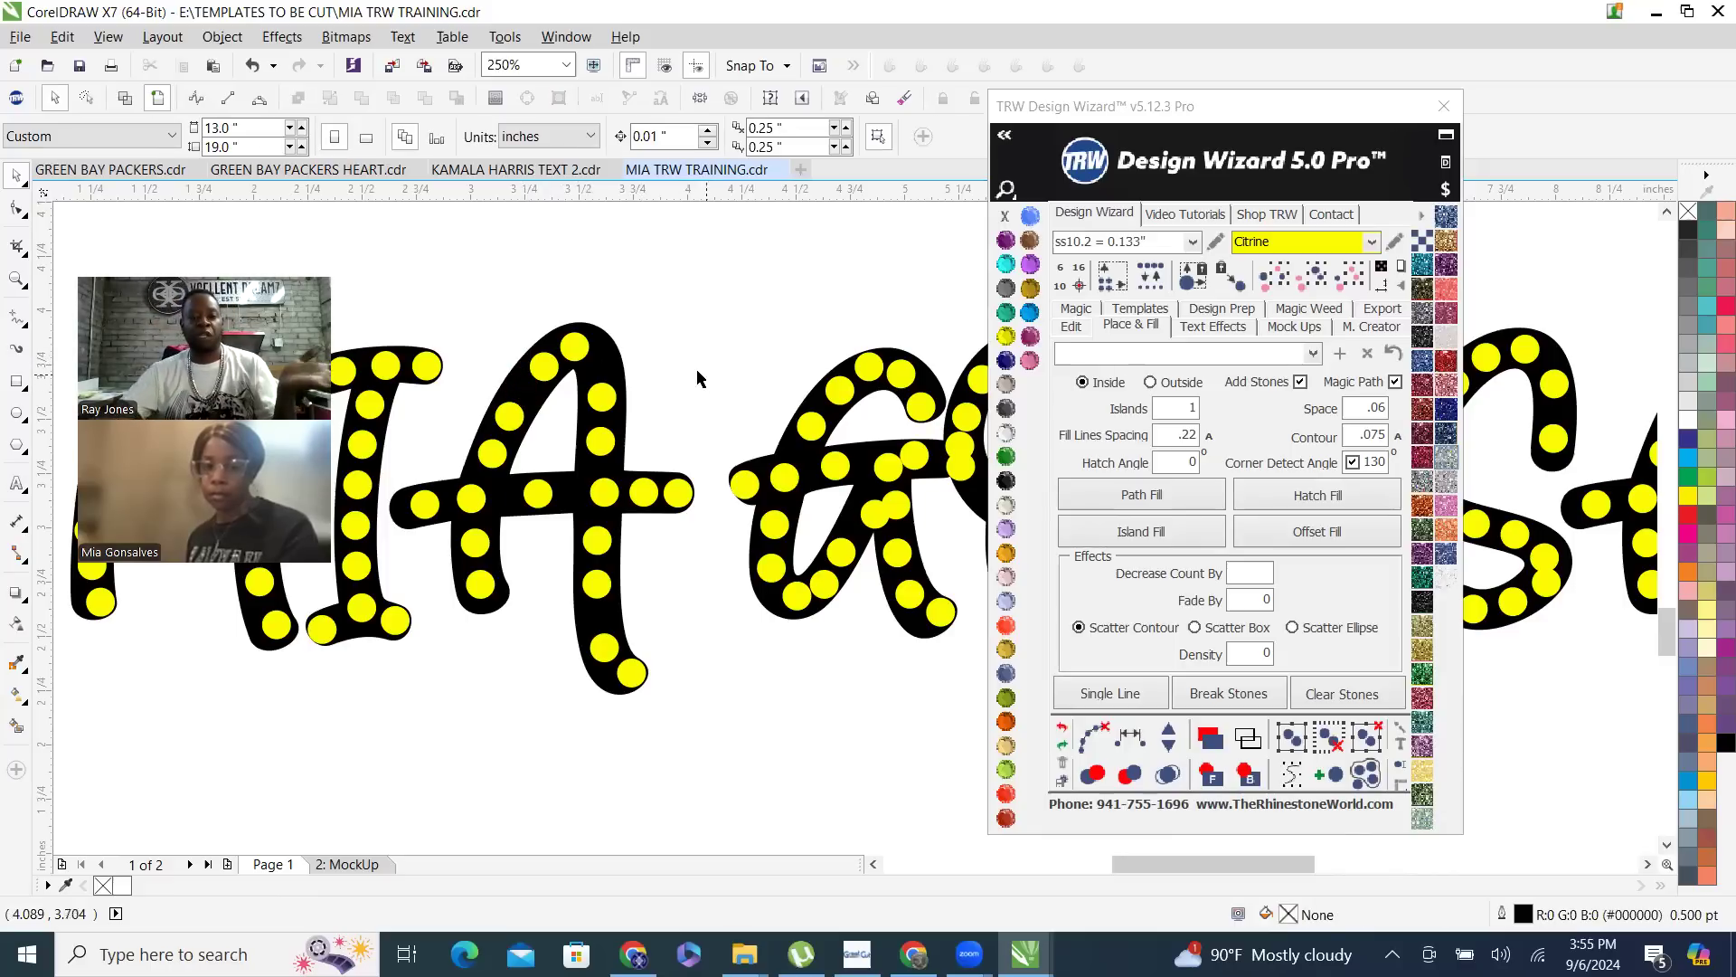
# - Delete the stone where the crossbar crosses the left stroke of the first name's letter A
pyautogui.click(577, 347)
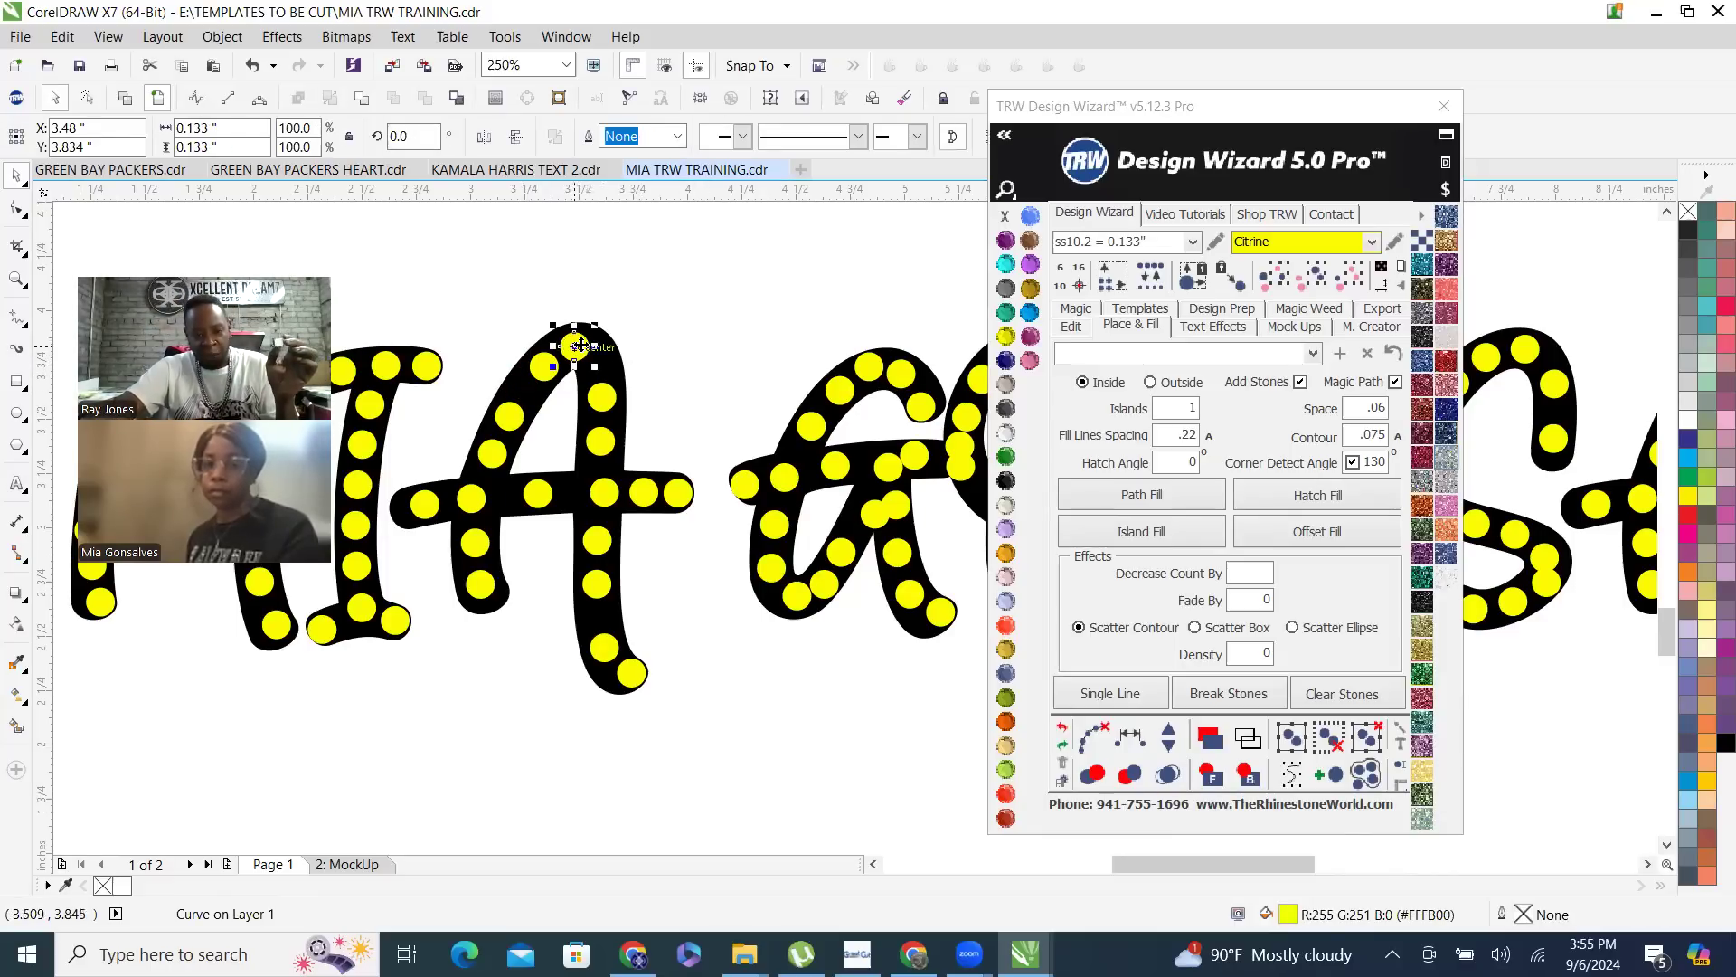
pyautogui.click(470, 502)
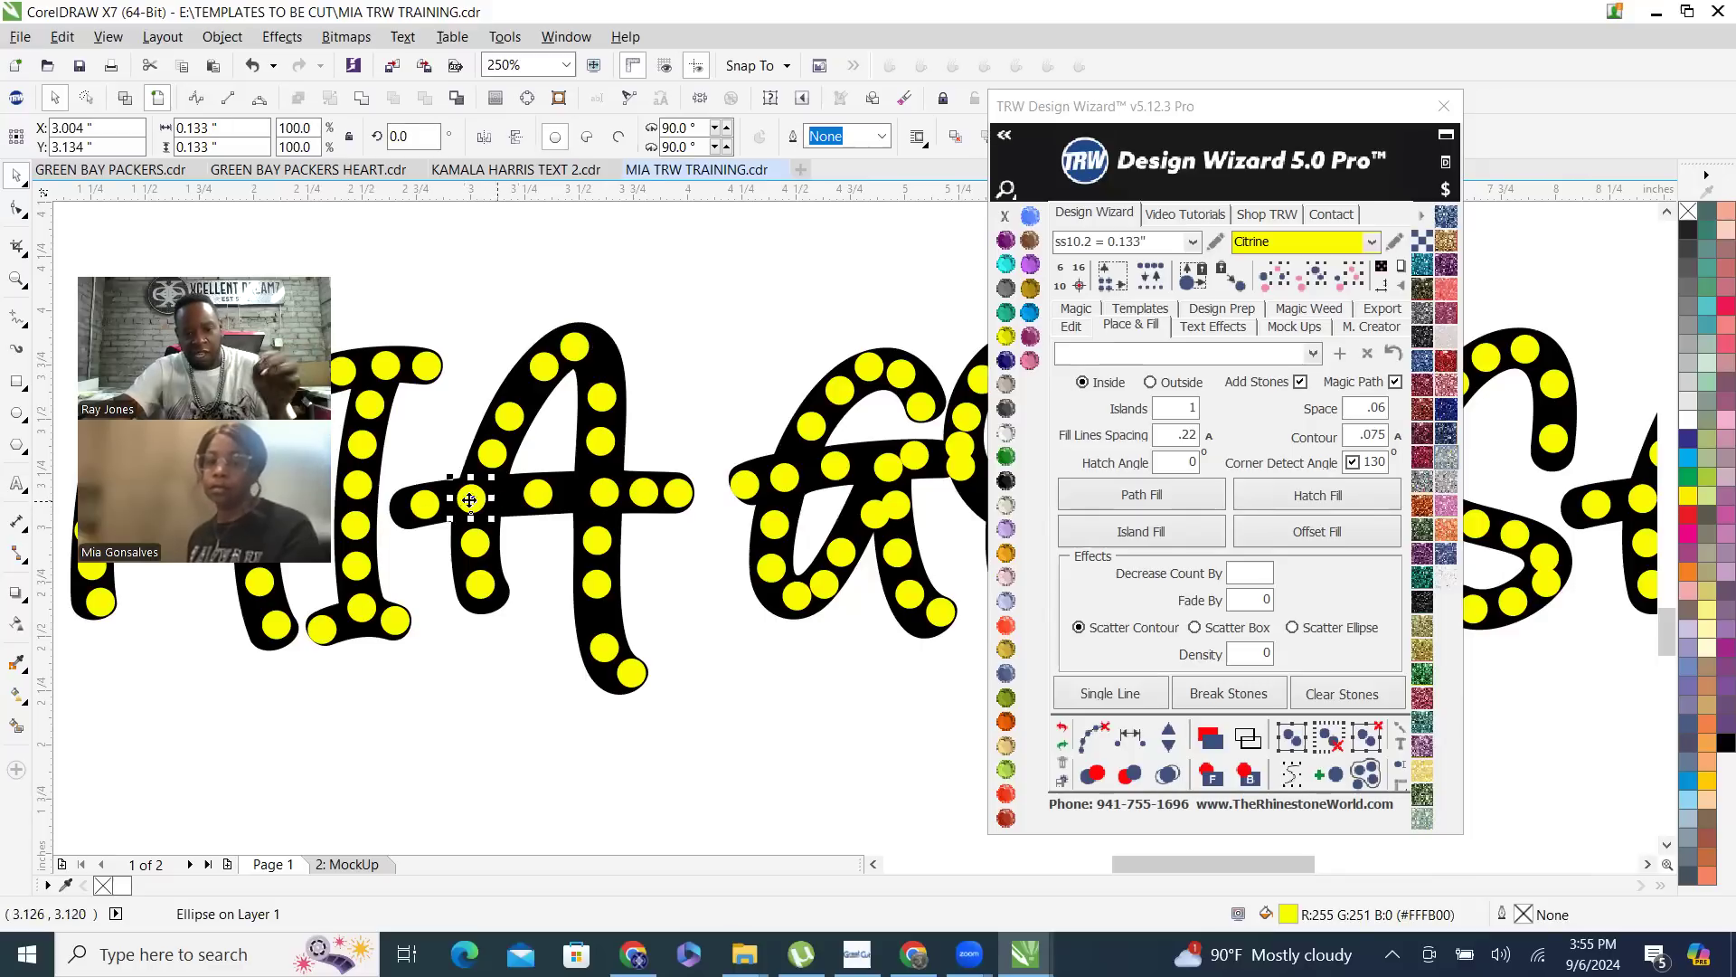
pyautogui.press('Delete')
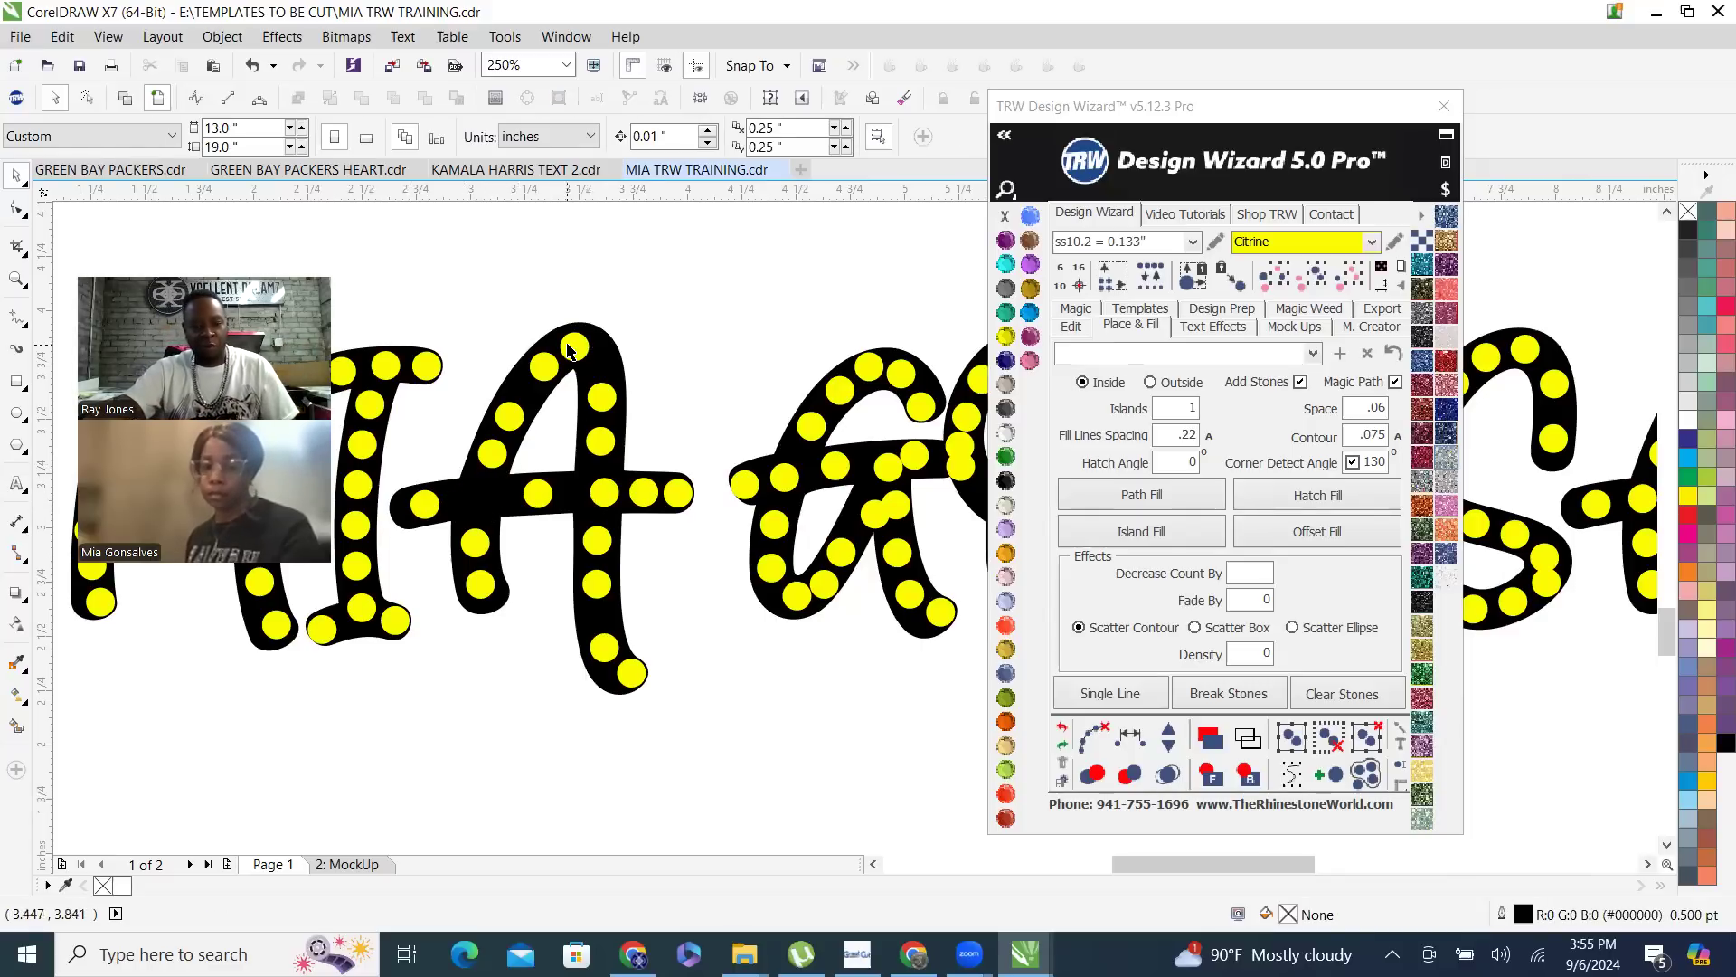
# - Respace the six stones along the A's left stroke evenly, from its top to its foot
pyautogui.click(576, 354)
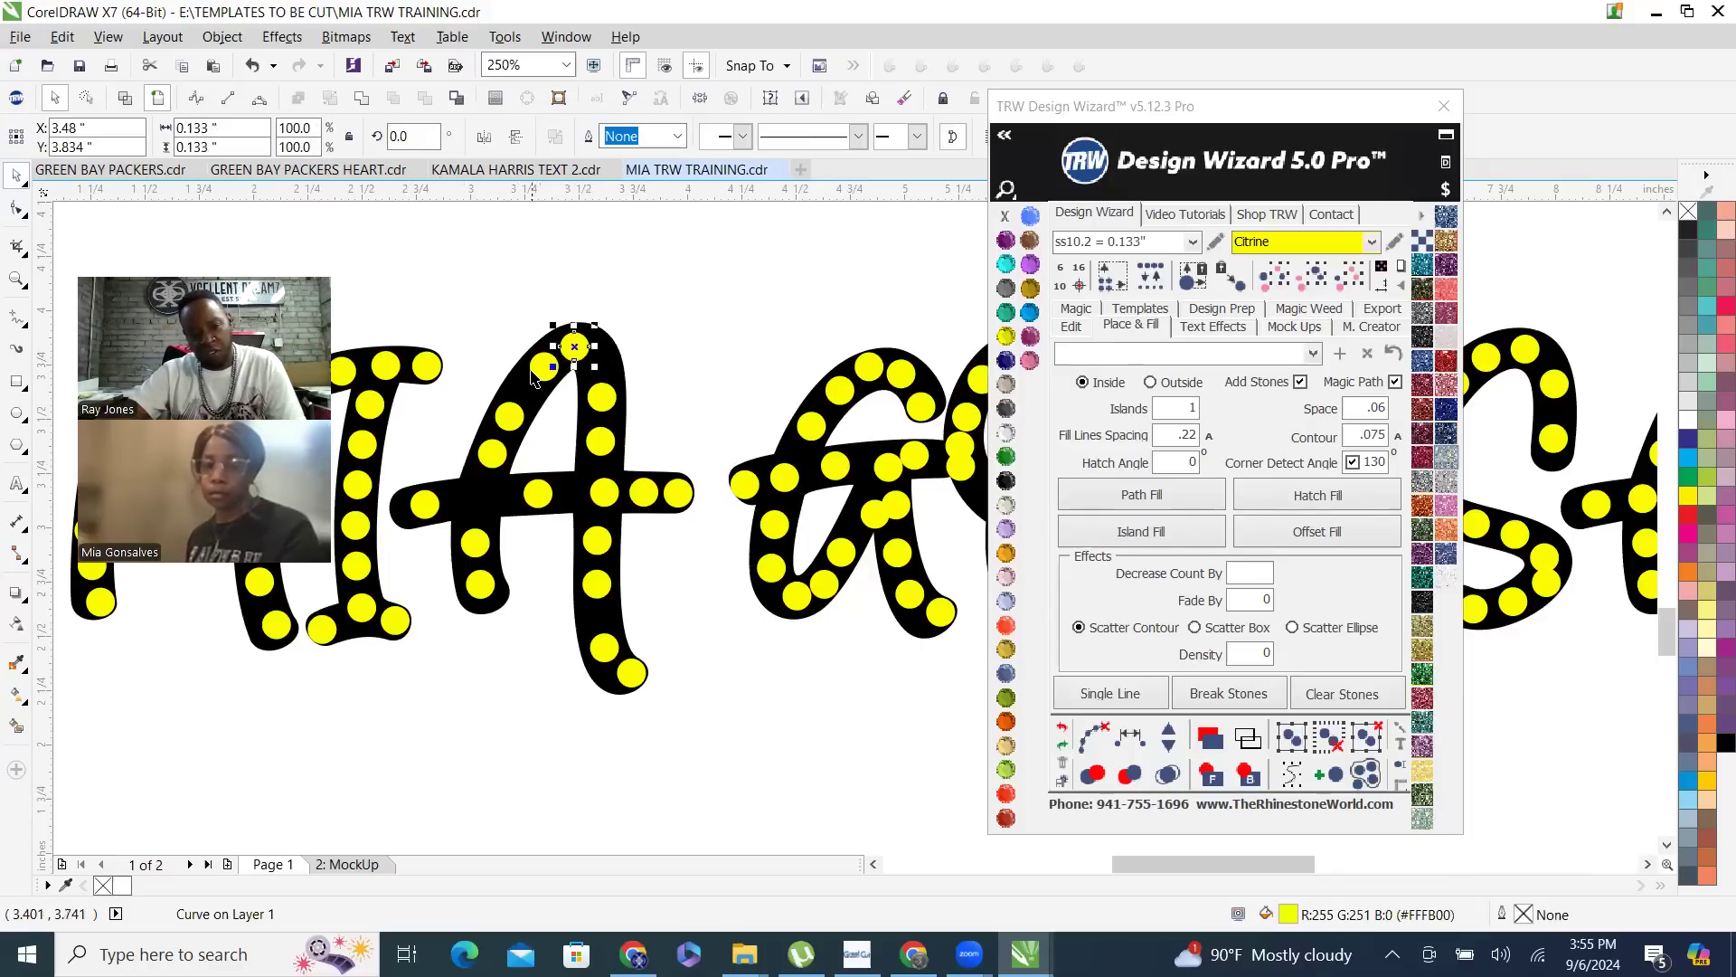
pyautogui.keyDown('shift'); pyautogui.click(509, 417); pyautogui.keyUp('shift')
pyautogui.keyDown('shift'); pyautogui.click(492, 452); pyautogui.keyUp('shift')
pyautogui.keyDown('shift'); pyautogui.click(475, 543); pyautogui.keyUp('shift')
pyautogui.keyDown('shift'); pyautogui.click(480, 583); pyautogui.keyUp('shift')
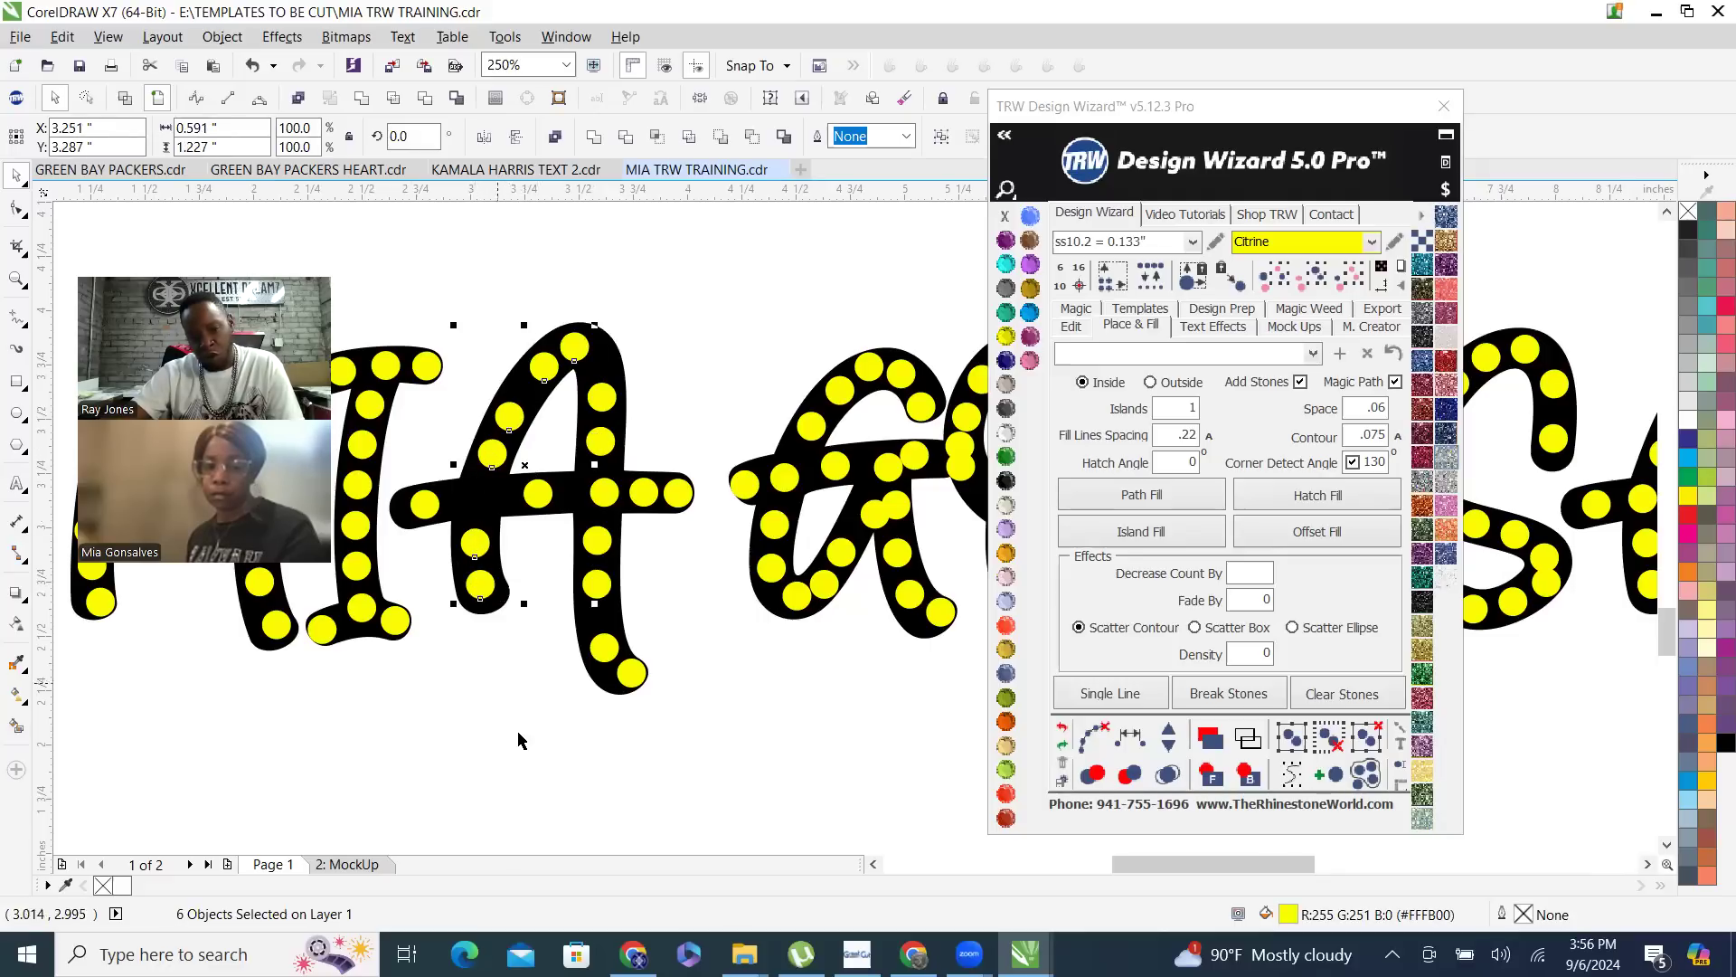
pyautogui.click(1138, 742)
# - Bring the A's left stroke to eight evenly spaced stones and clear its guide path
pyautogui.click(1169, 734)
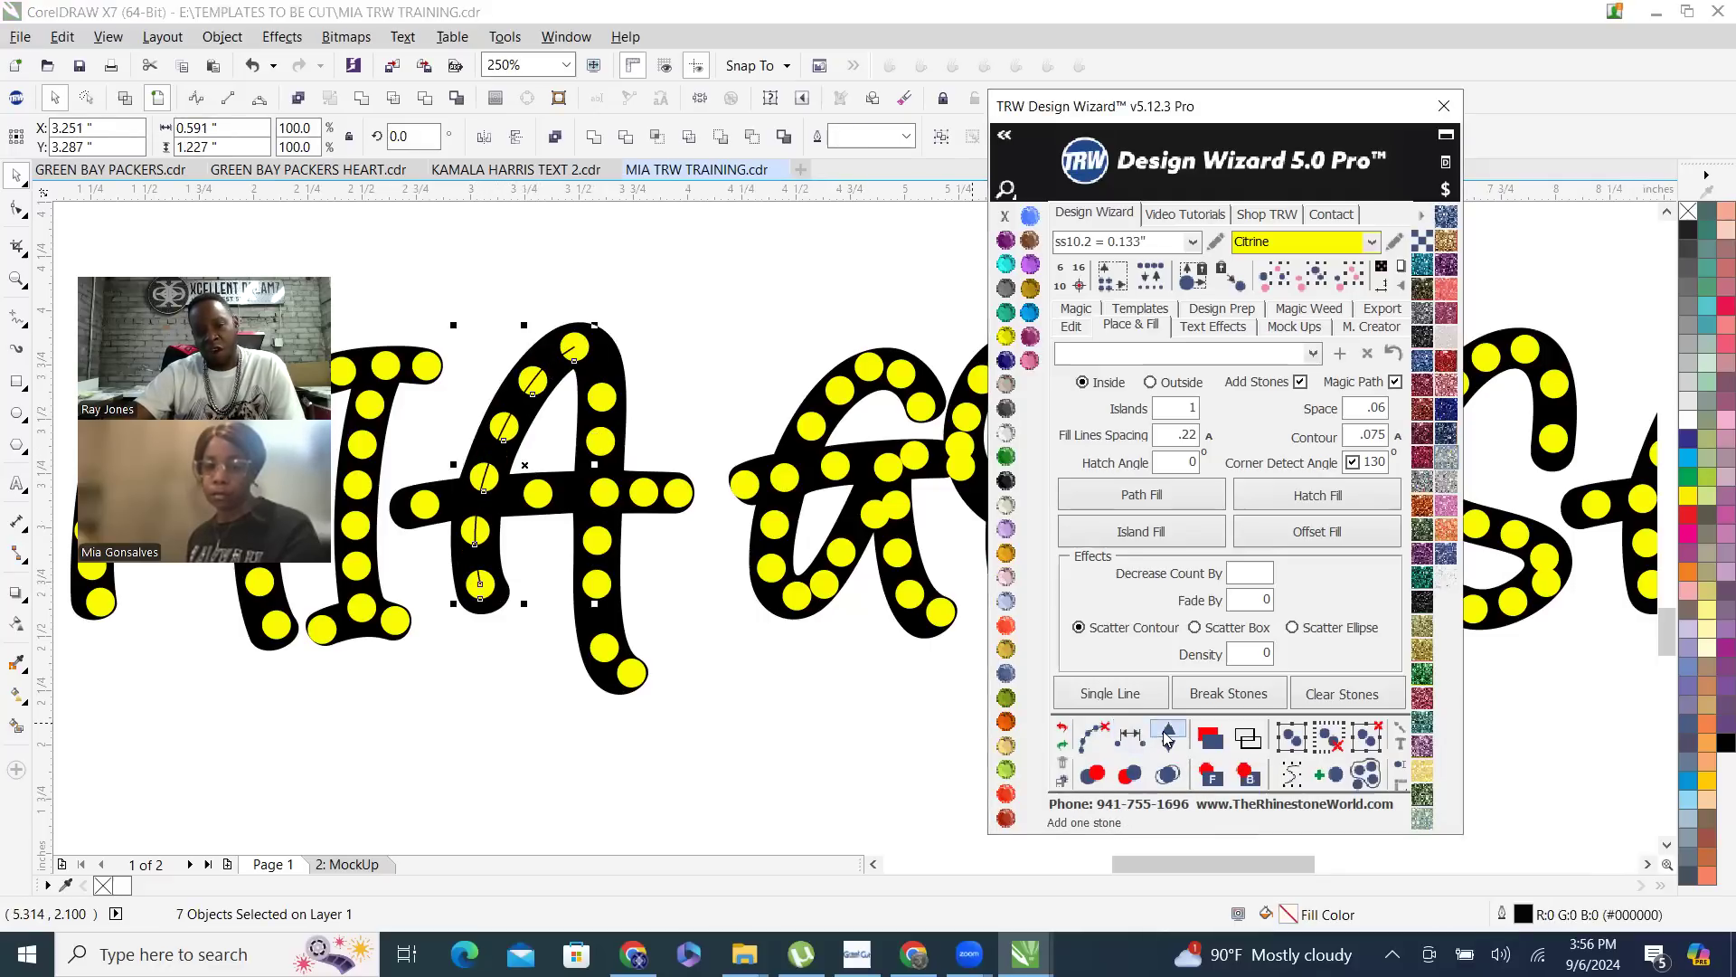
pyautogui.click(1169, 736)
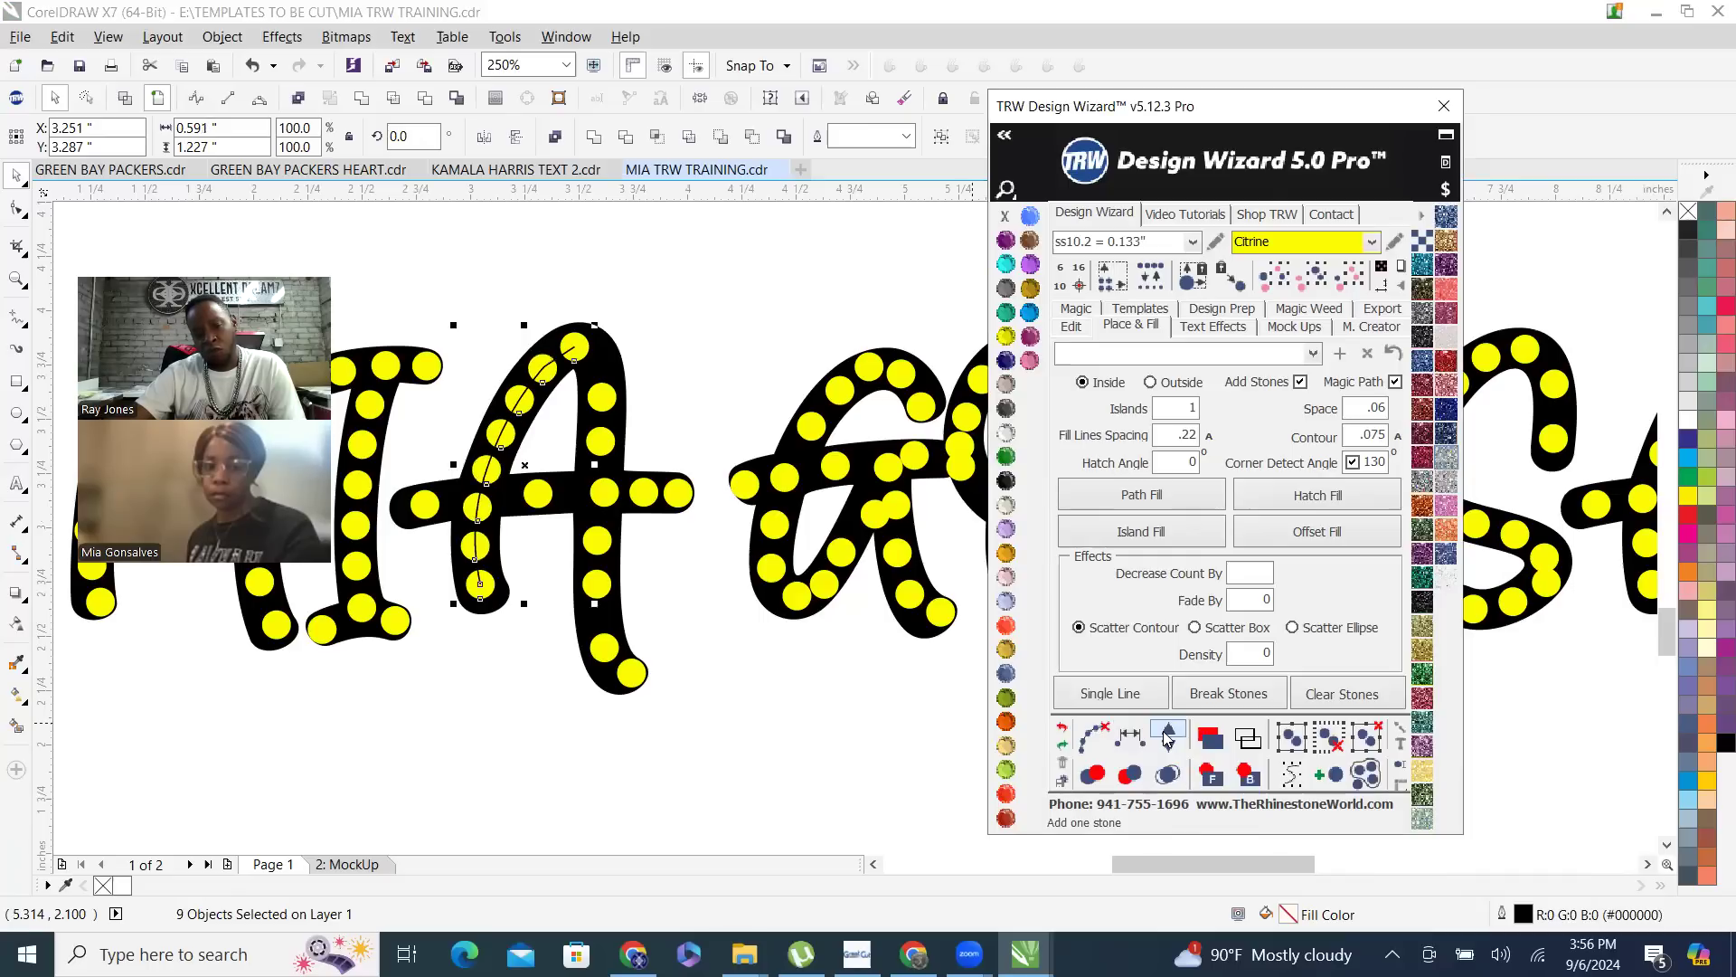
pyautogui.click(1169, 736)
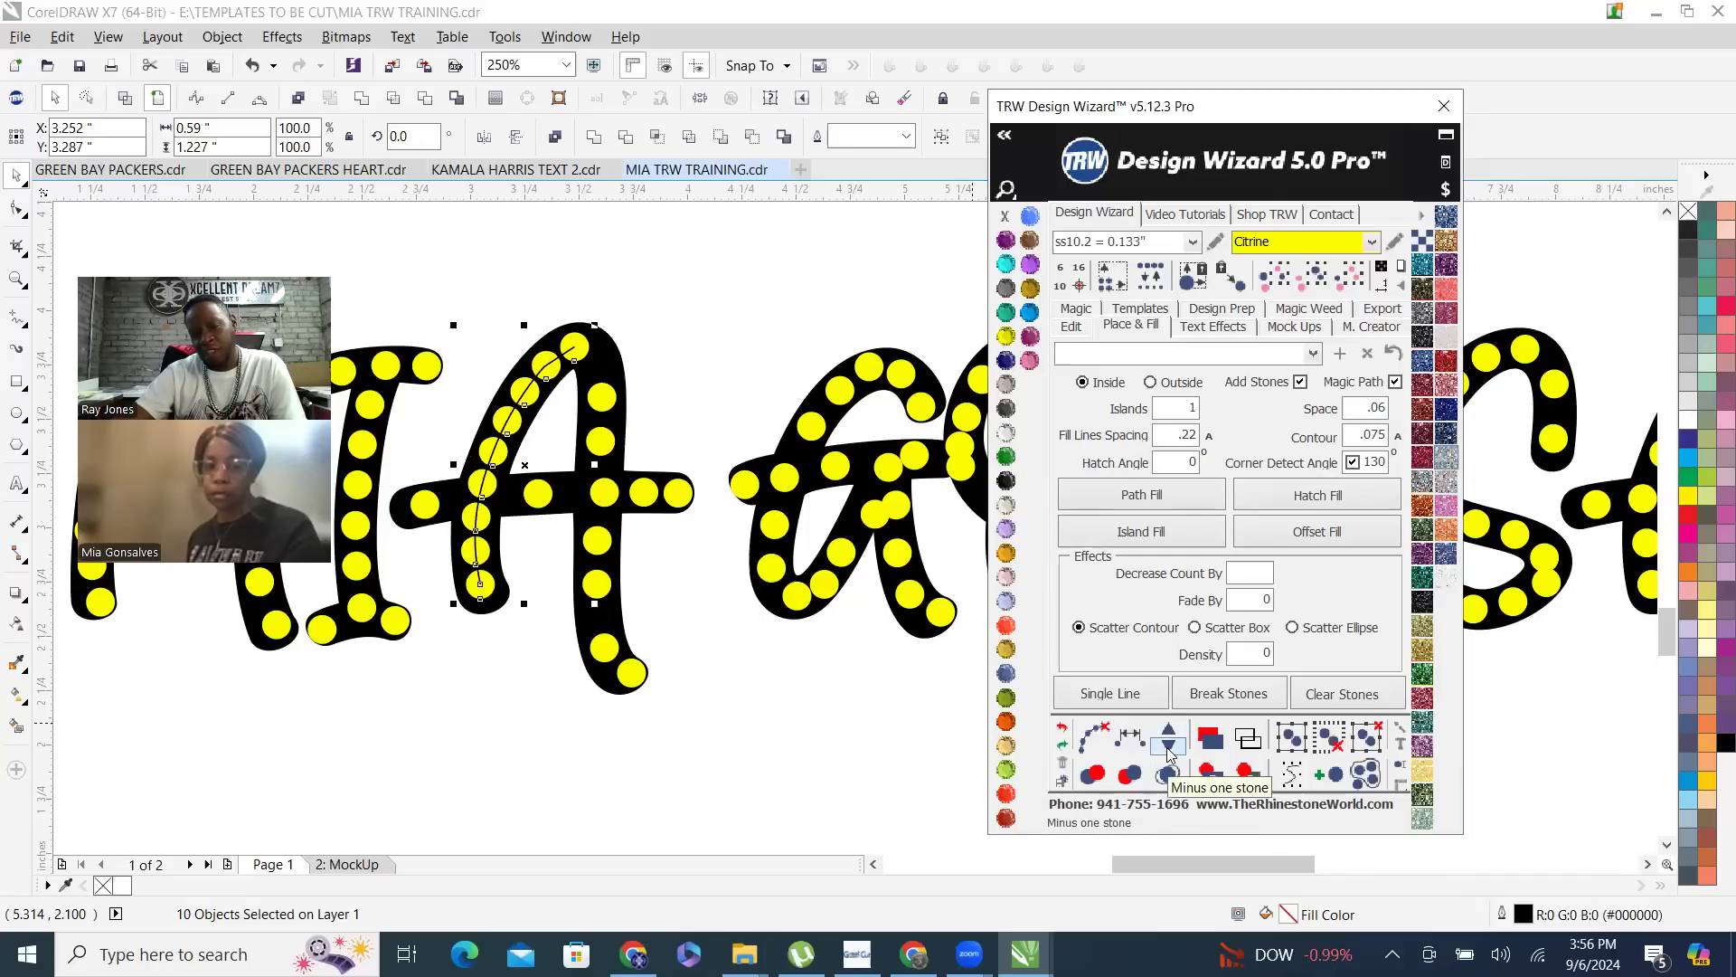
pyautogui.click(1169, 751)
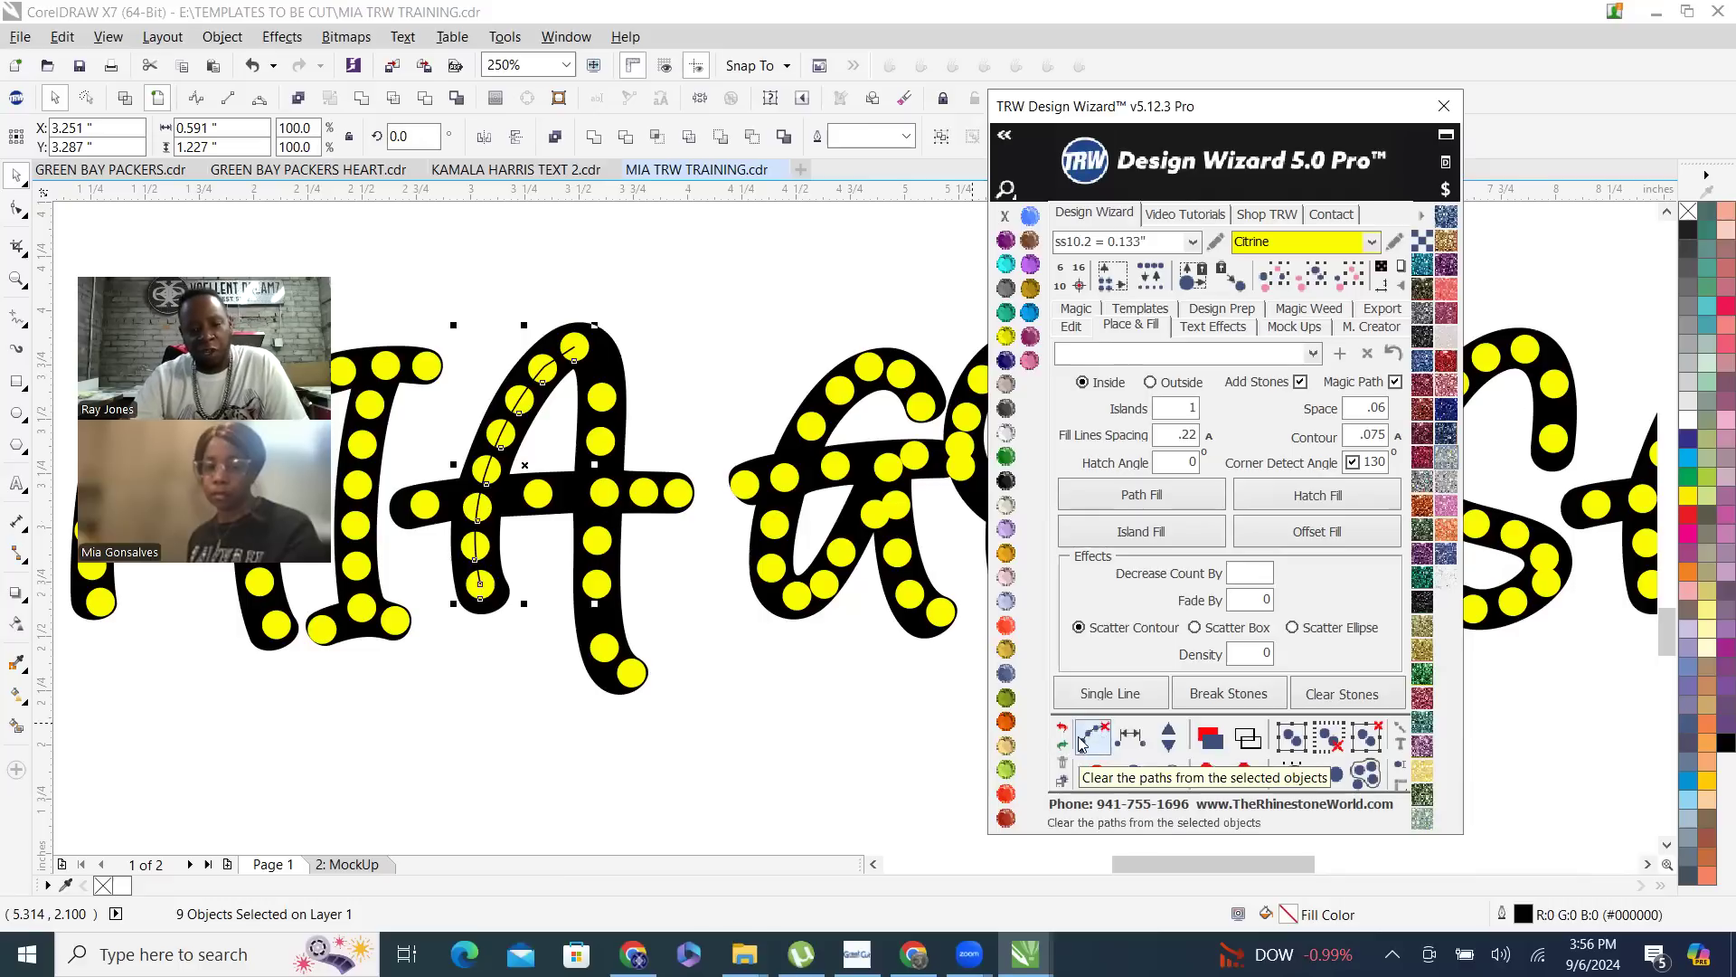
pyautogui.click(567, 703)
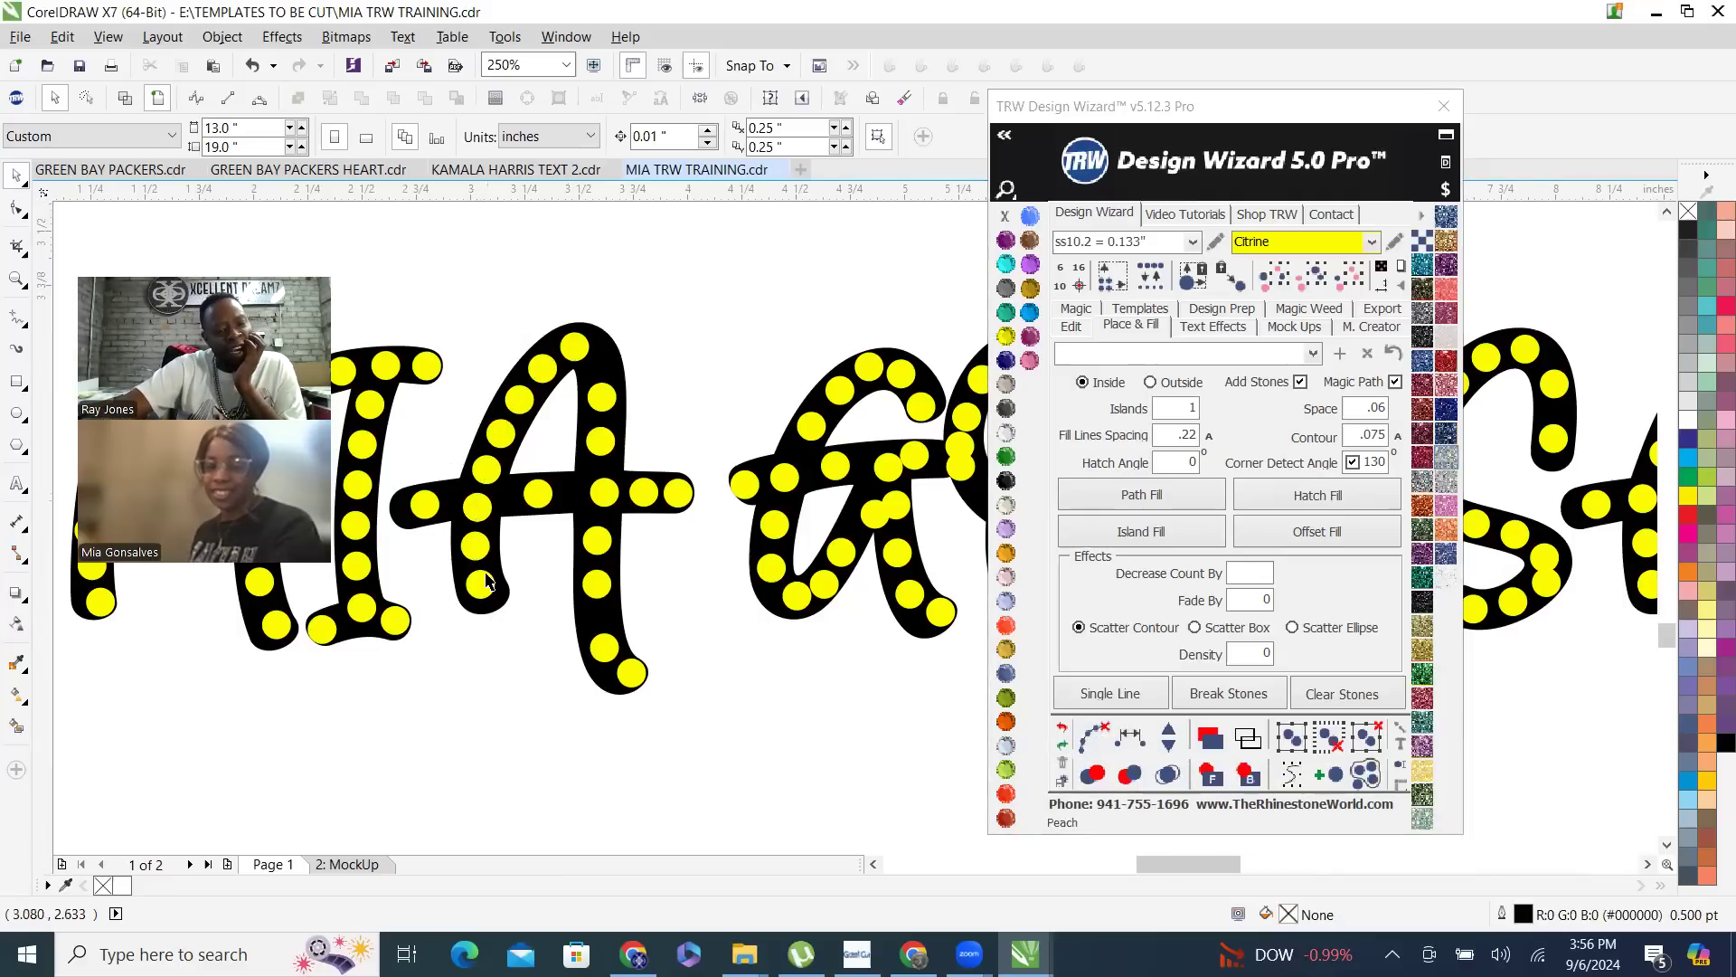
# - Move the bottom stone of the A's left stroke lower into the foot, to about X 3.065, Y 2.691 inches
pyautogui.scroll(2, 480, 604)
pyautogui.moveTo(450, 561); pyautogui.dragTo(466, 599)
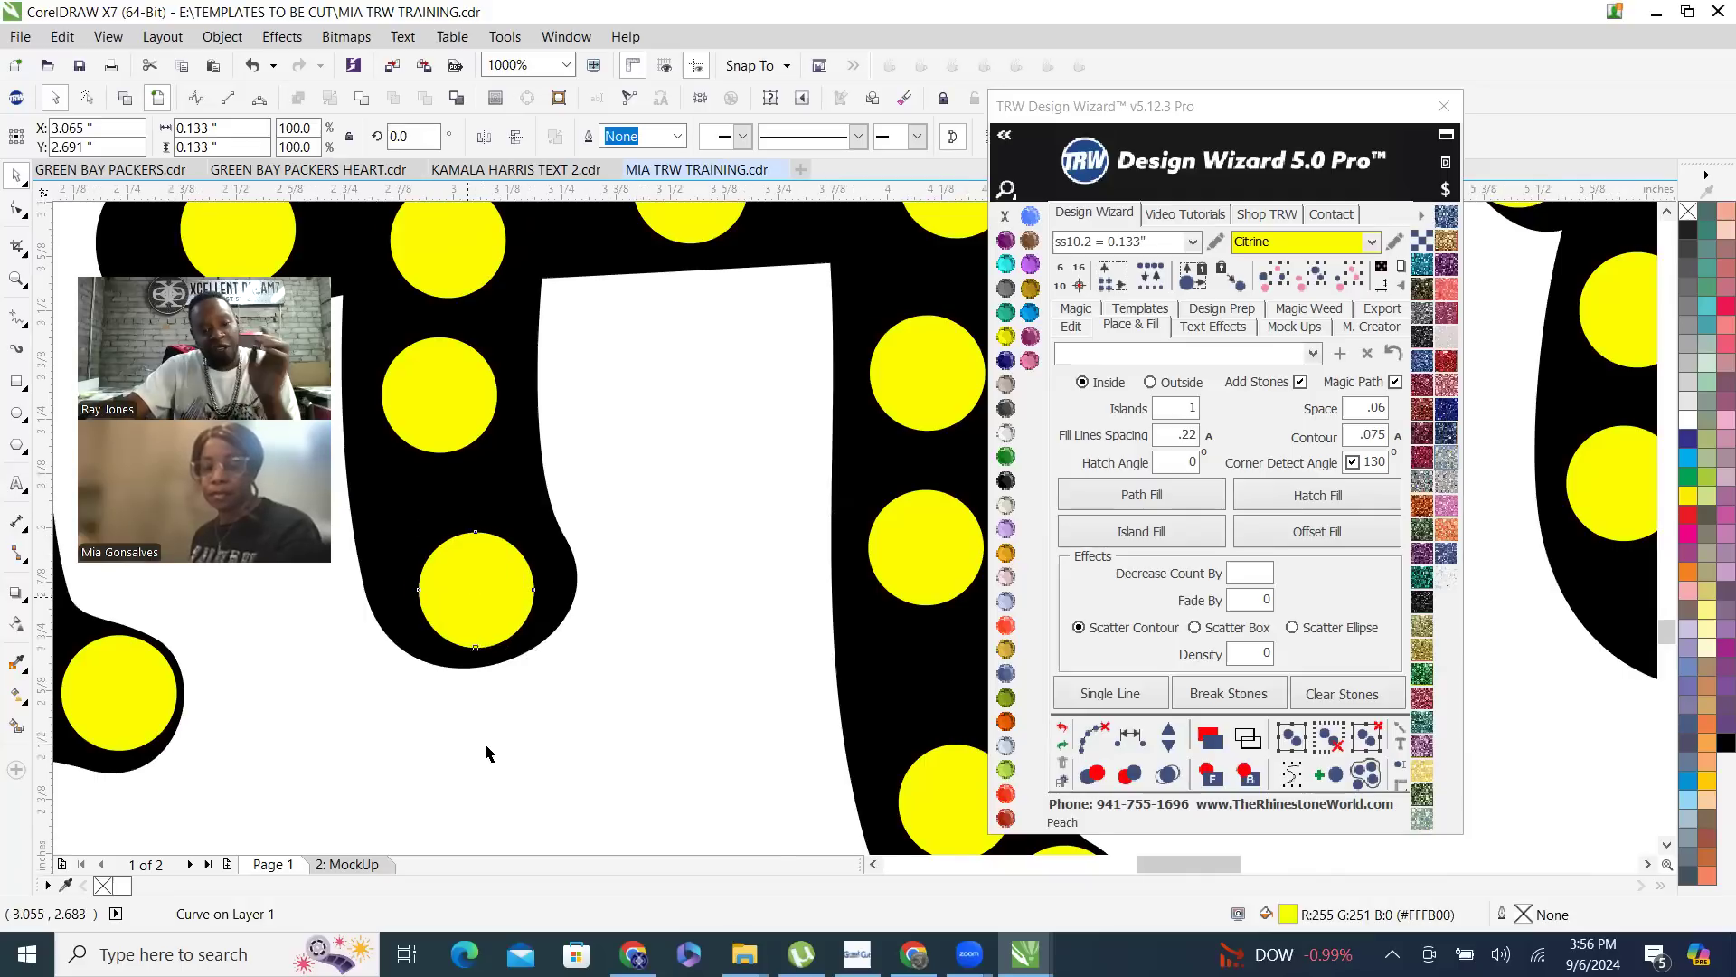
pyautogui.scroll(-2, 485, 748)
# - Respace all the stones on the A's left stroke evenly, add one stone, and clear the guide path
pyautogui.keyDown('shift'); pyautogui.click(474, 653); pyautogui.keyUp('shift')
pyautogui.keyDown('shift'); pyautogui.click(476, 616); pyautogui.keyUp('shift')
pyautogui.keyDown('shift'); pyautogui.click(487, 579); pyautogui.keyUp('shift')
pyautogui.keyDown('shift'); pyautogui.click(500, 541); pyautogui.keyUp('shift')
pyautogui.keyDown('shift'); pyautogui.click(518, 509); pyautogui.keyUp('shift')
pyautogui.keyDown('shift'); pyautogui.click(544, 476); pyautogui.keyUp('shift')
pyautogui.keyDown('shift'); pyautogui.click(572, 456); pyautogui.keyUp('shift')
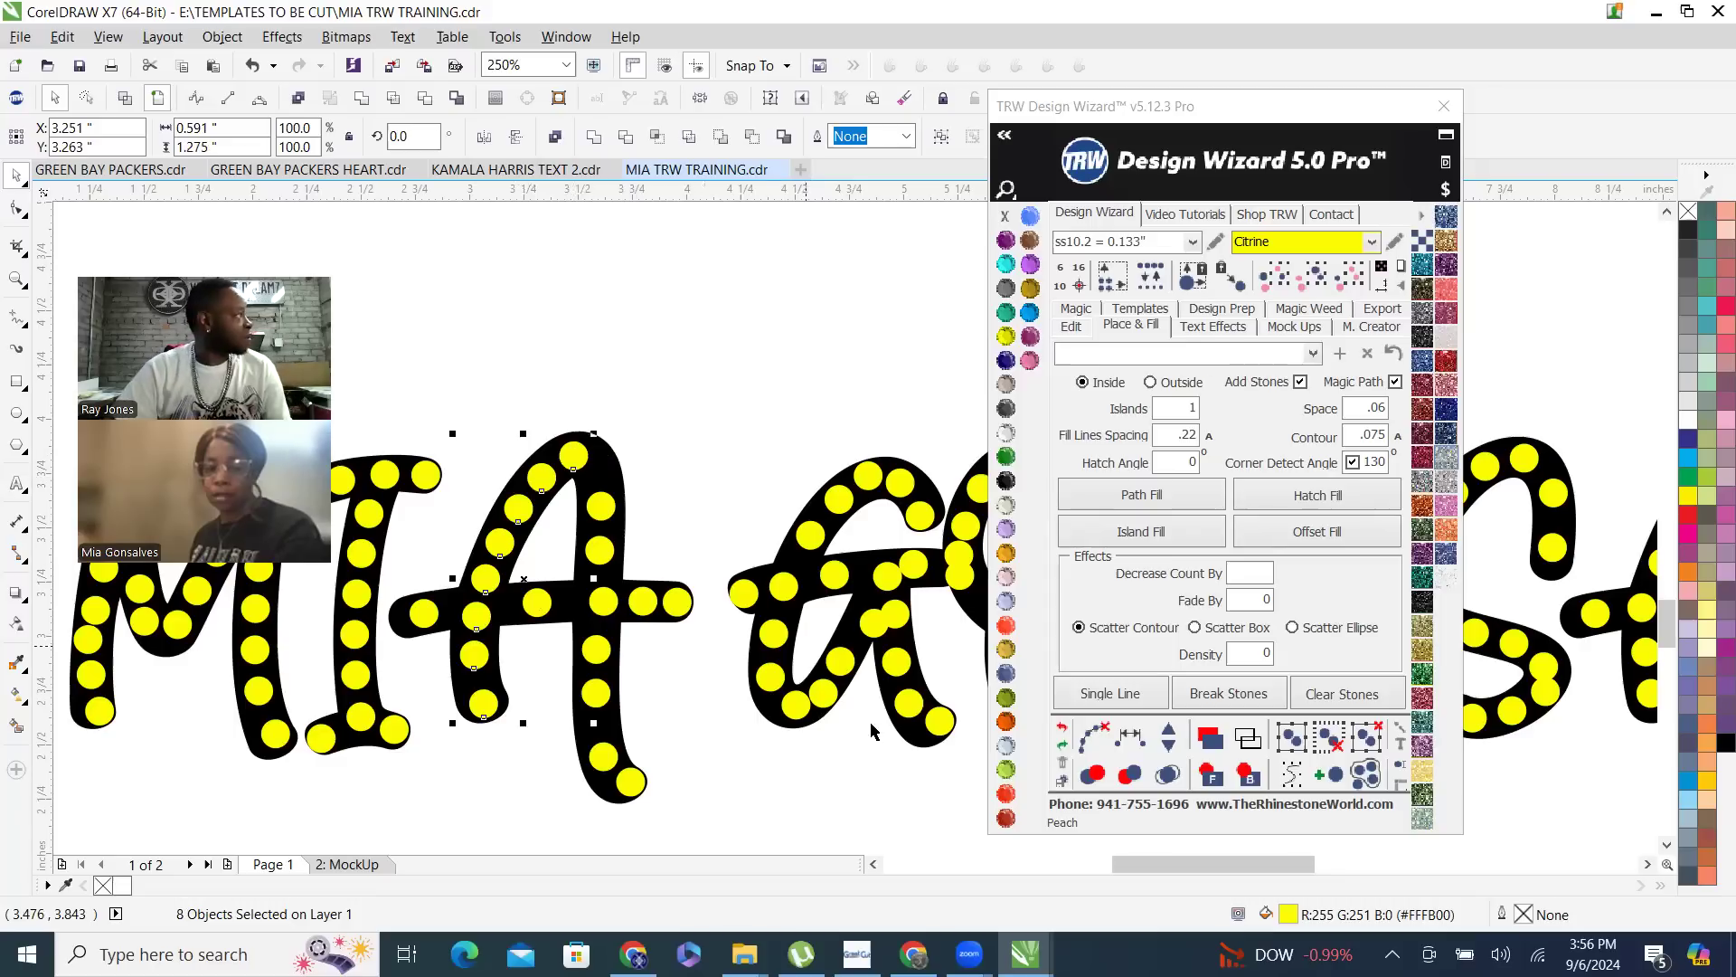
pyautogui.click(1137, 734)
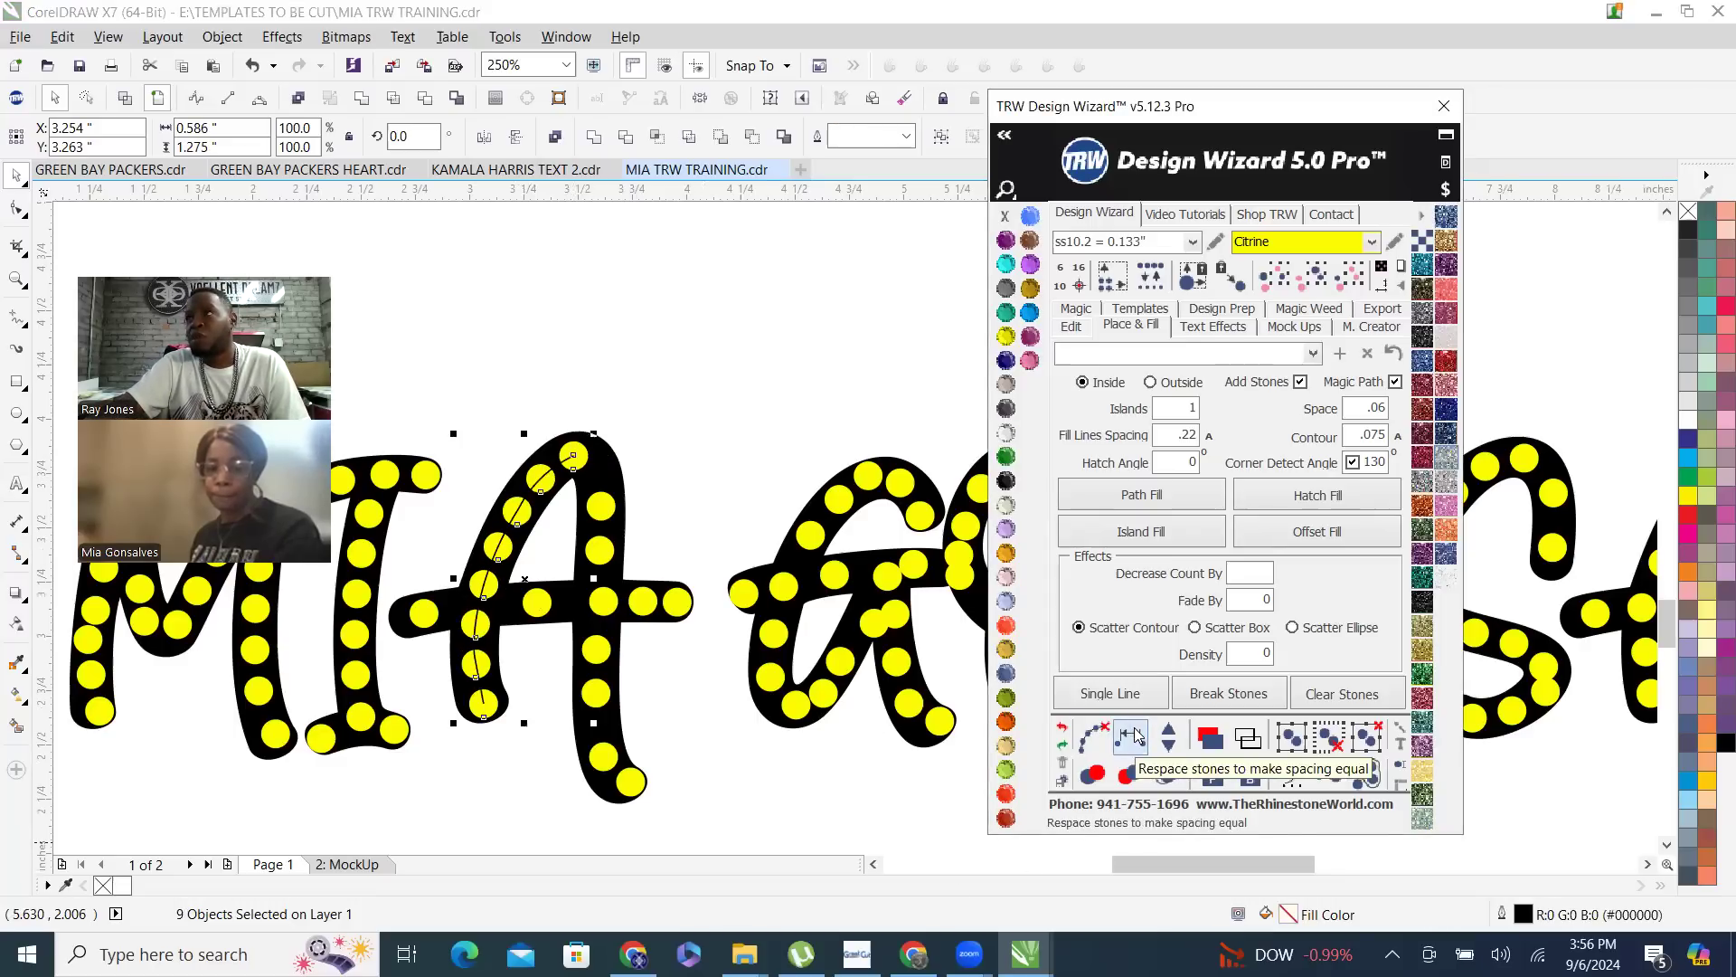
pyautogui.click(1168, 735)
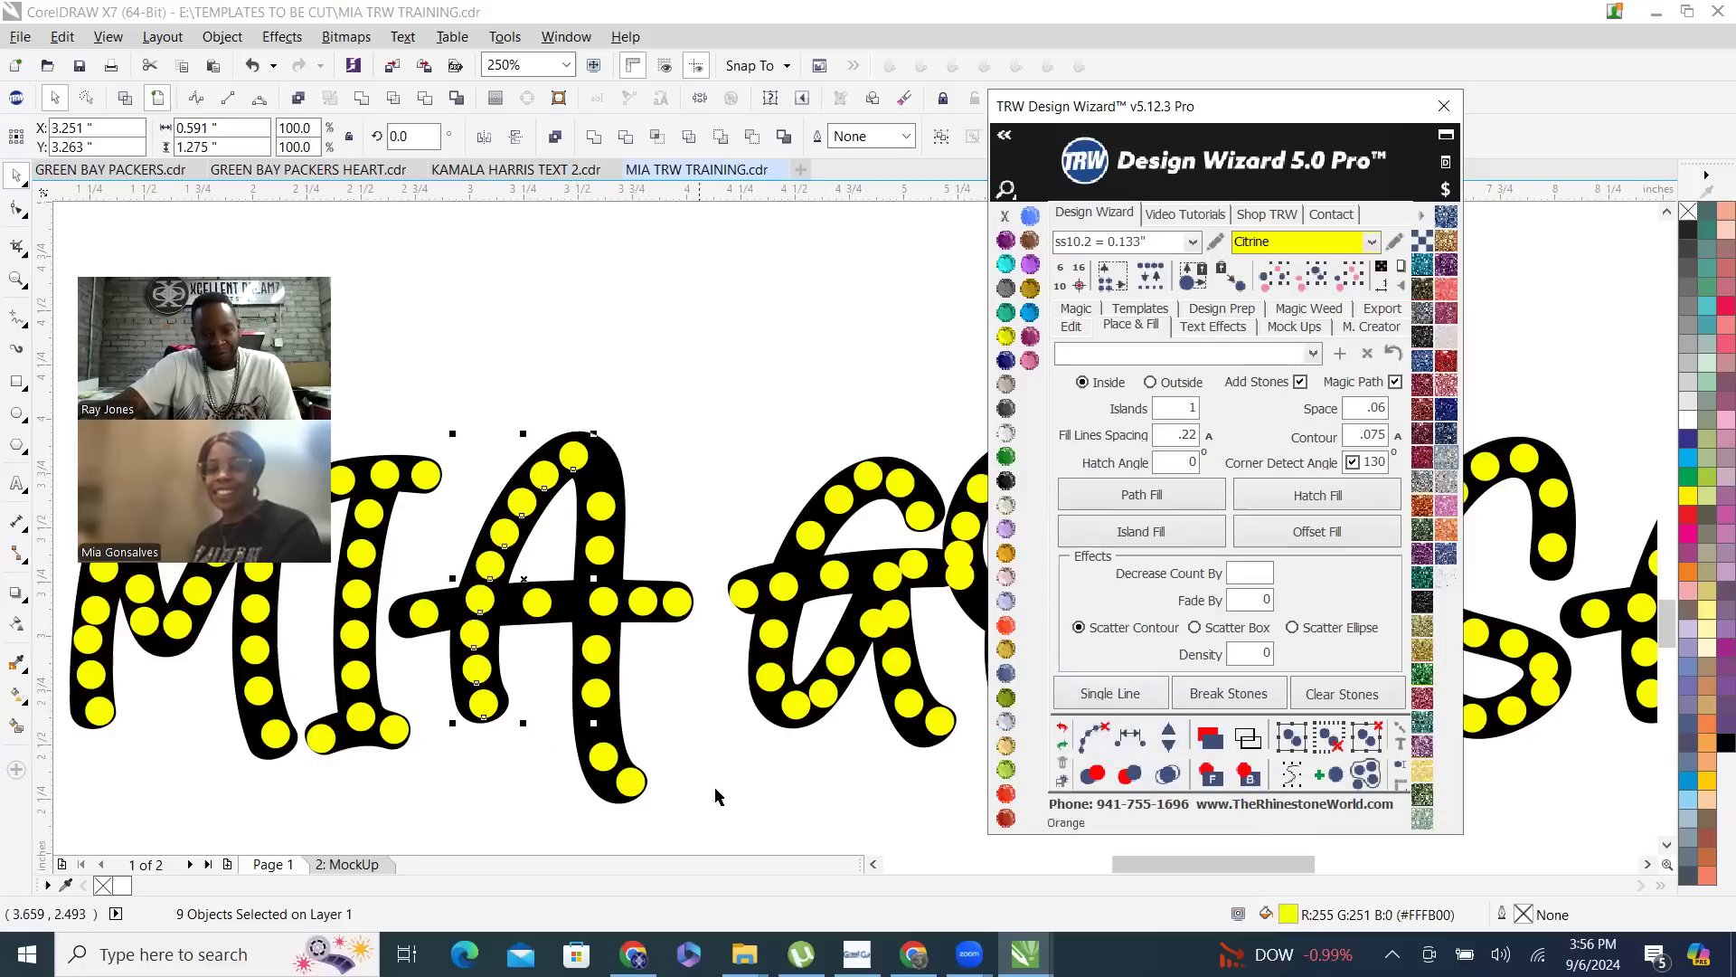
pyautogui.click(763, 752)
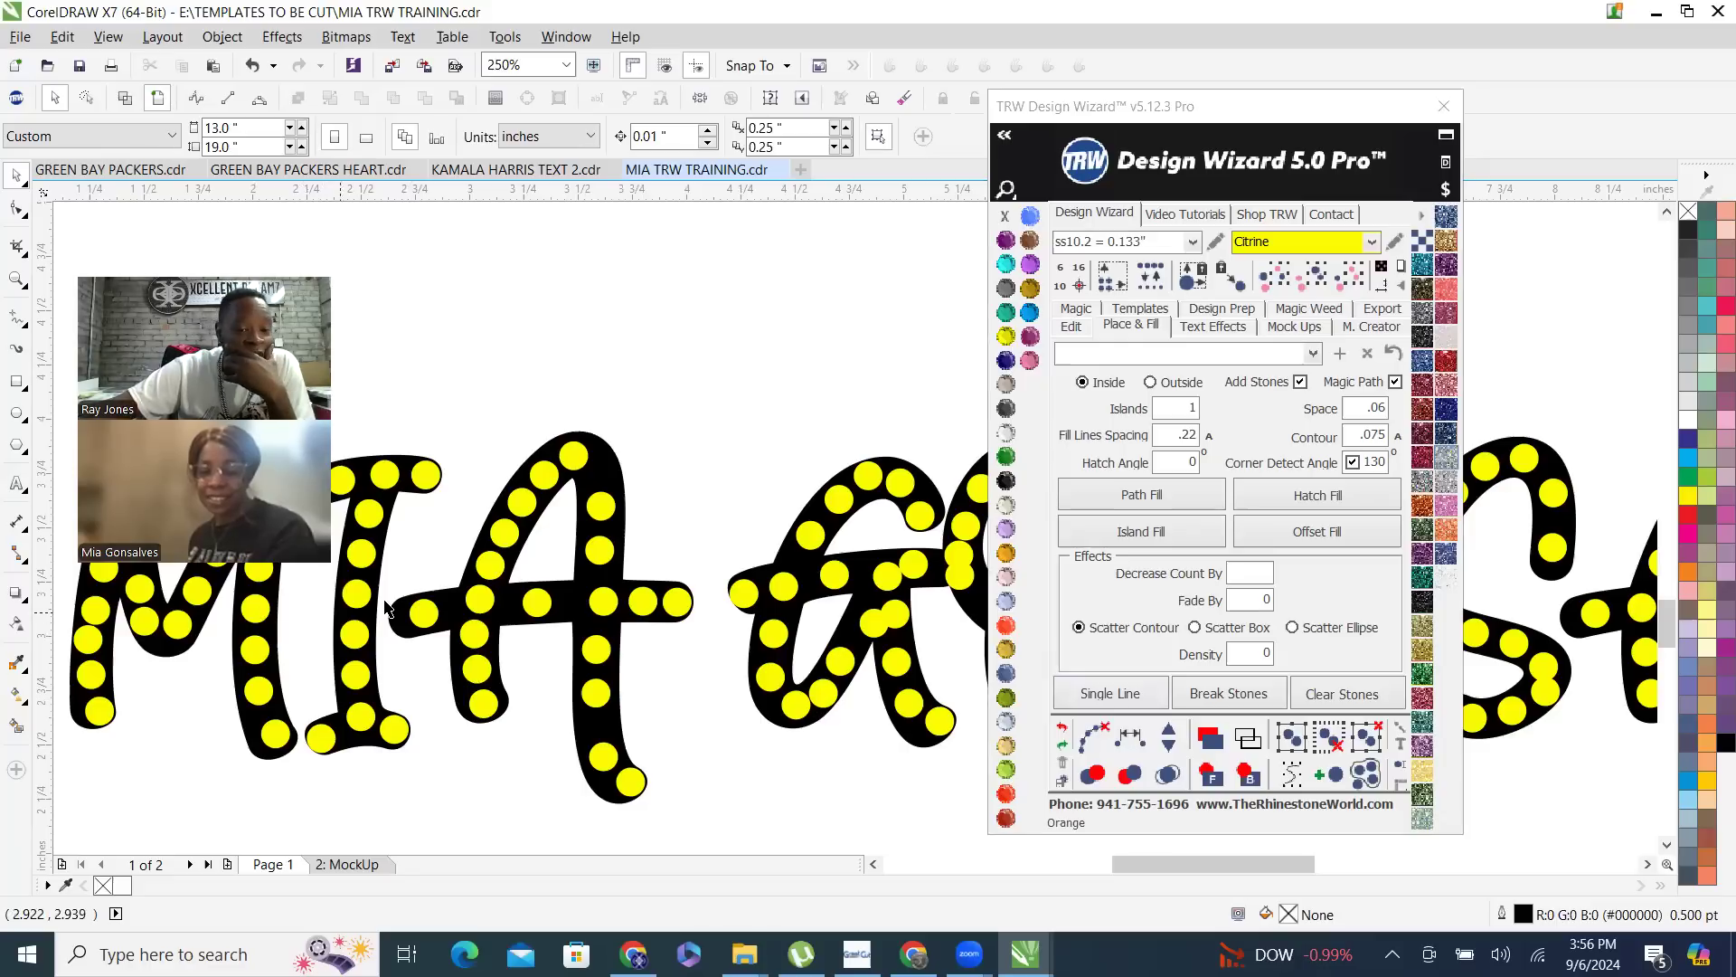
# - Shift the stone at the A crossbar's left end outward and place a second one beside it at about X 2.886, Y 3.12 inches
pyautogui.scroll(2, 472, 640)
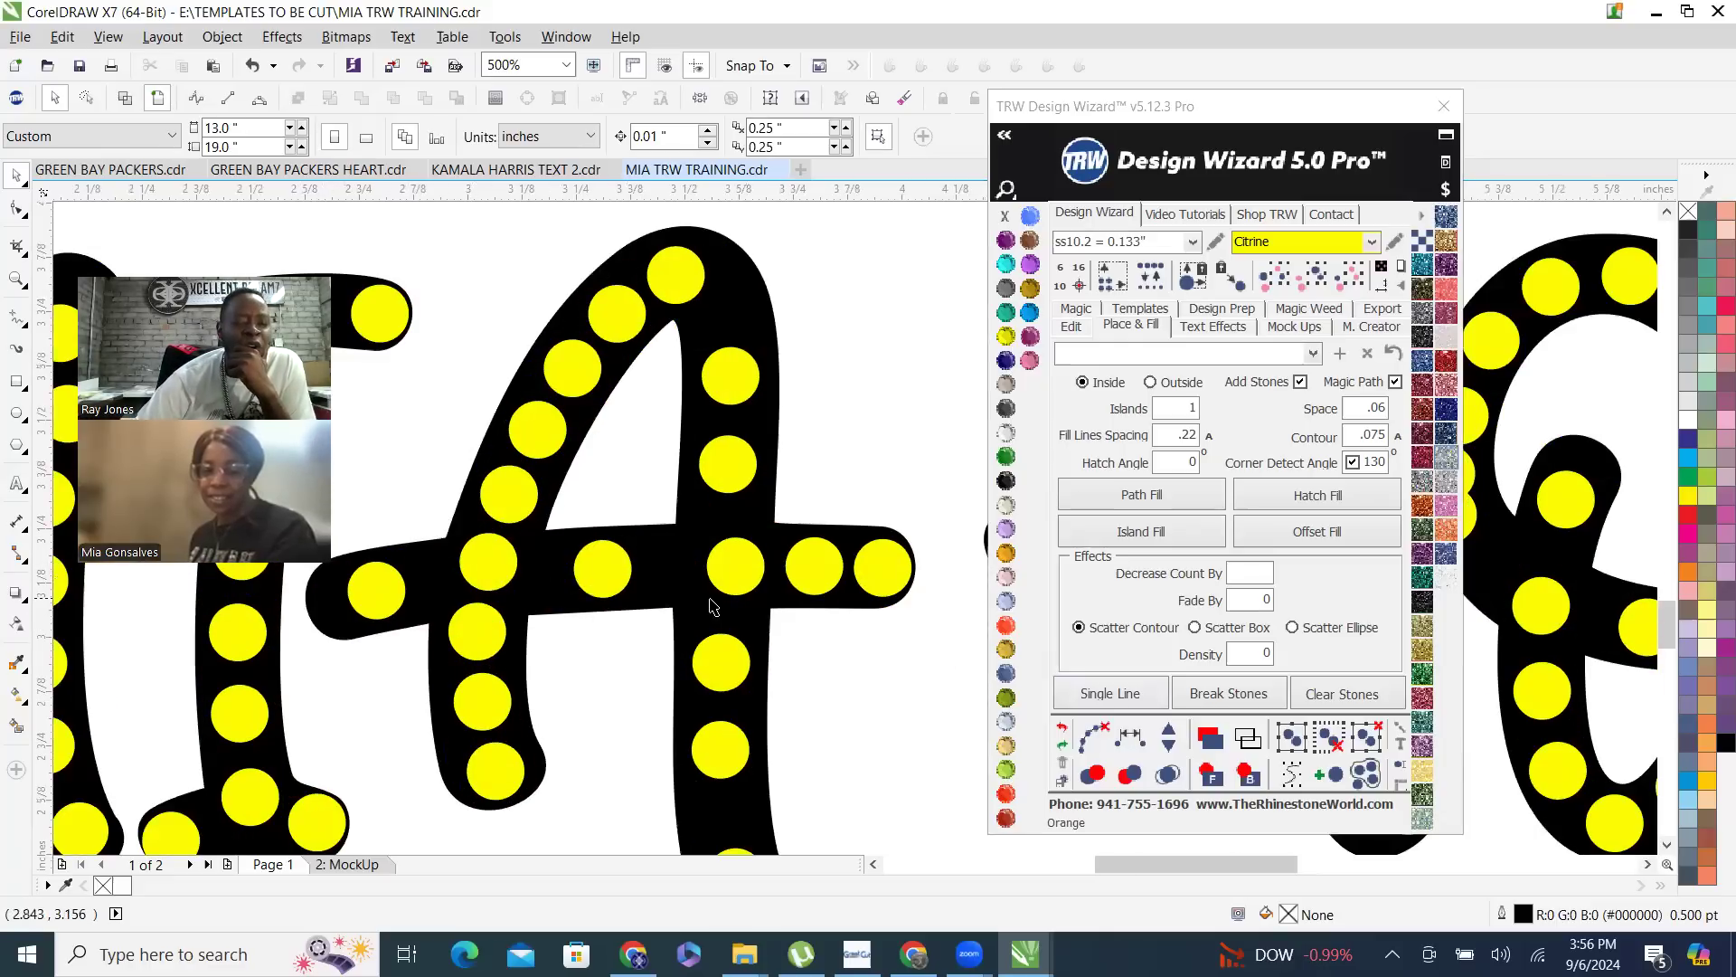
pyautogui.scroll(-2, 600, 583)
pyautogui.scroll(2, 579, 604)
pyautogui.moveTo(567, 604); pyautogui.dragTo(609, 592)
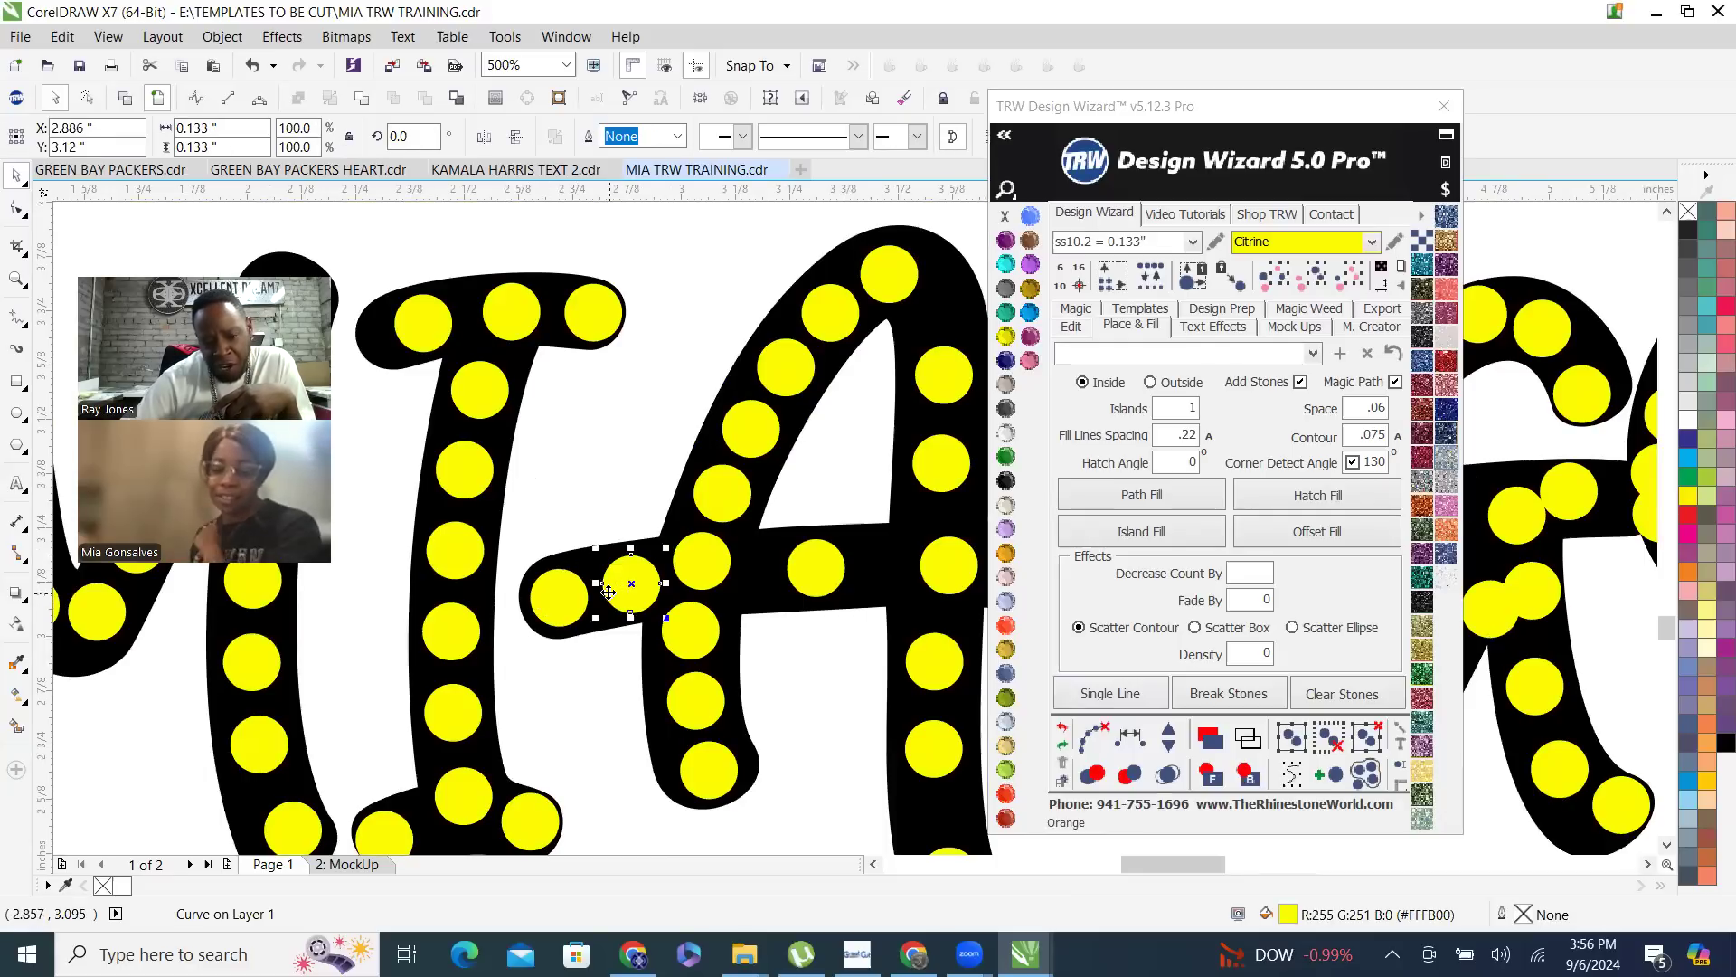
pyautogui.scroll(-1, 613, 596)
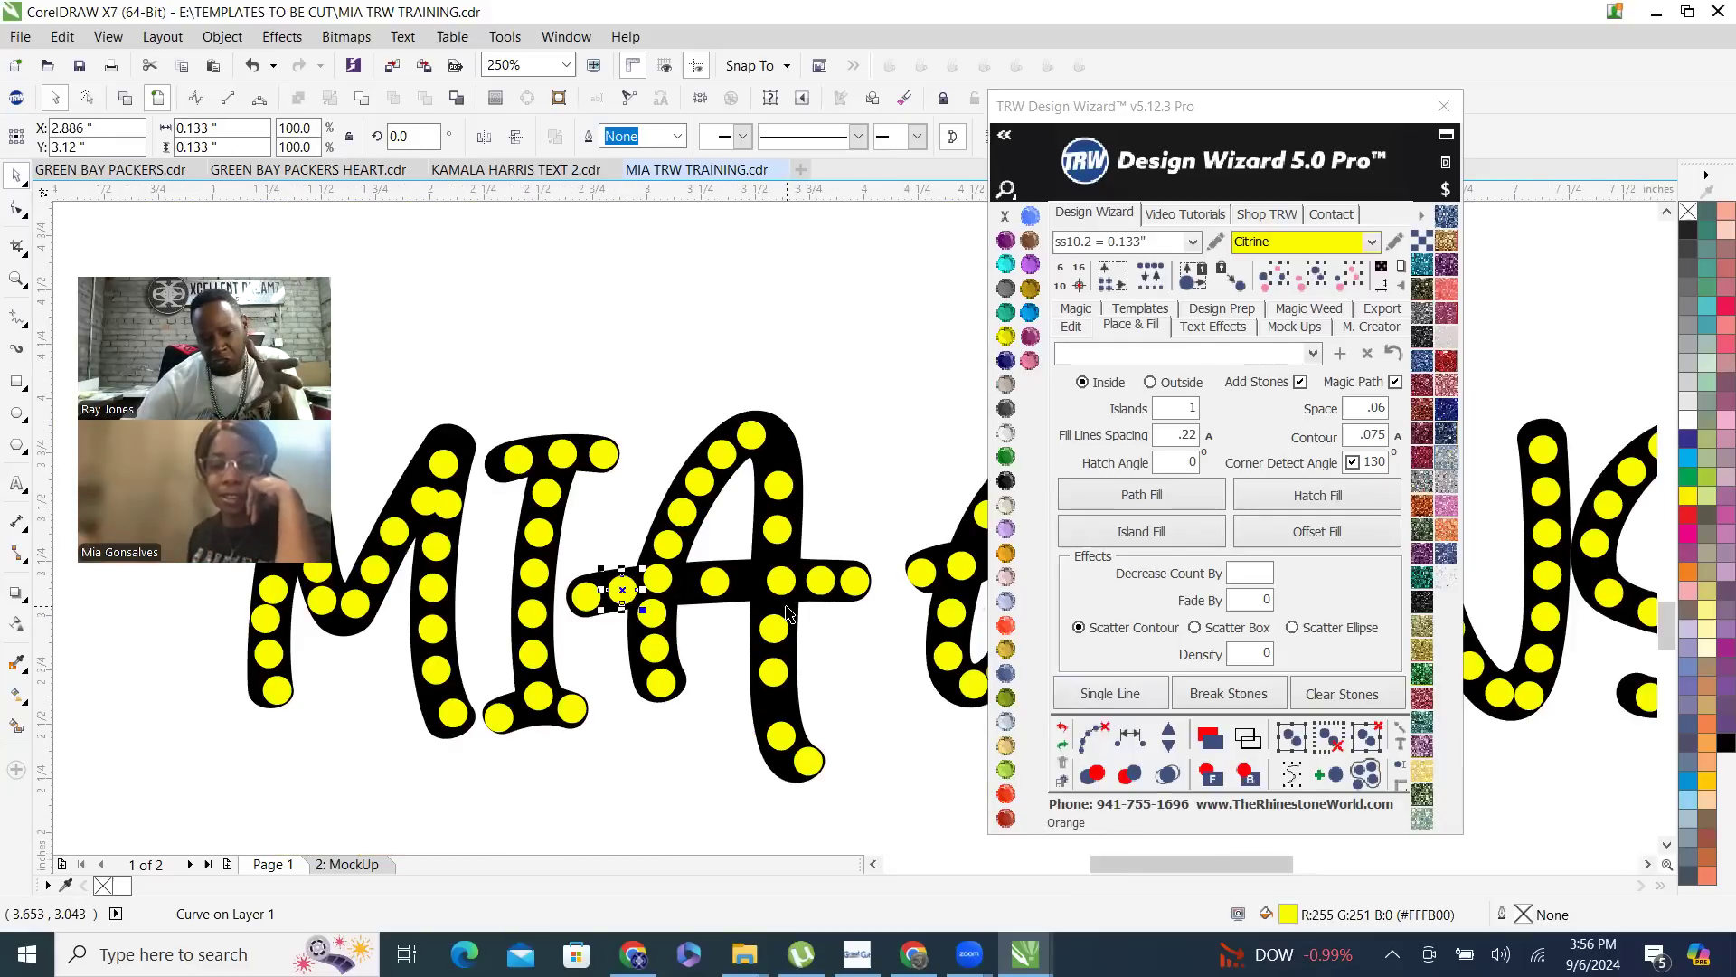
pyautogui.click(688, 737)
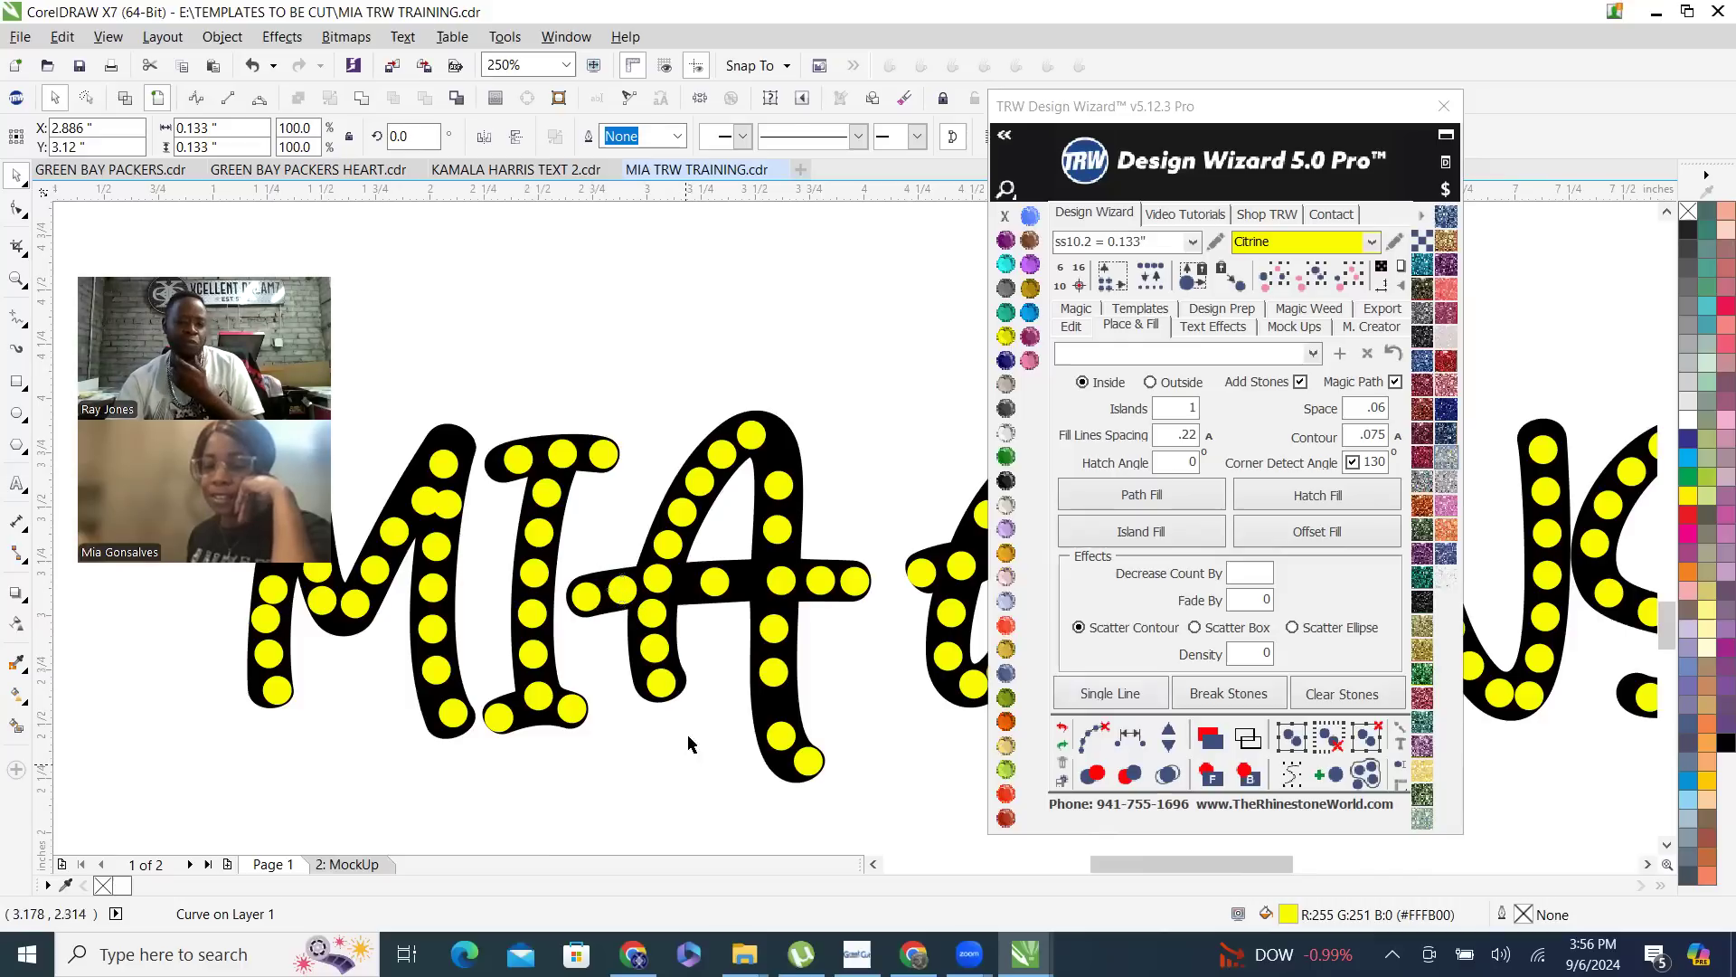
# - Delete the stone at the crossing of the A's left stroke and crossbar, and the one just below it
pyautogui.click(653, 617)
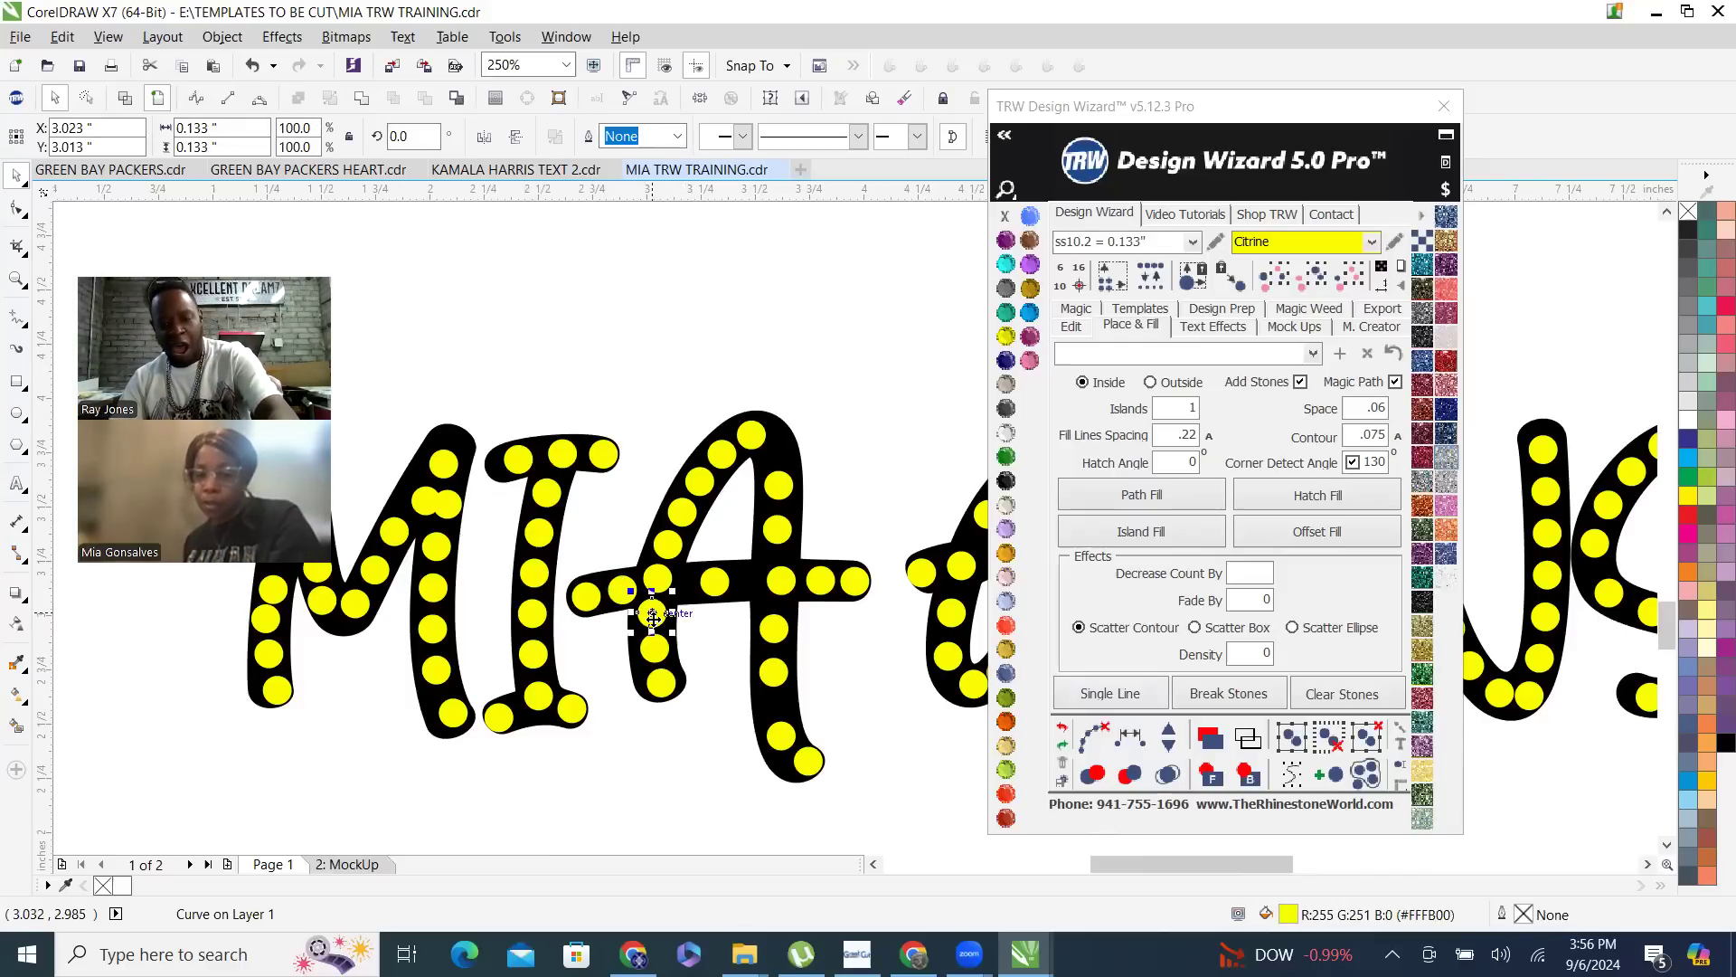
pyautogui.press('Delete')
pyautogui.click(658, 575)
pyautogui.press('Delete')
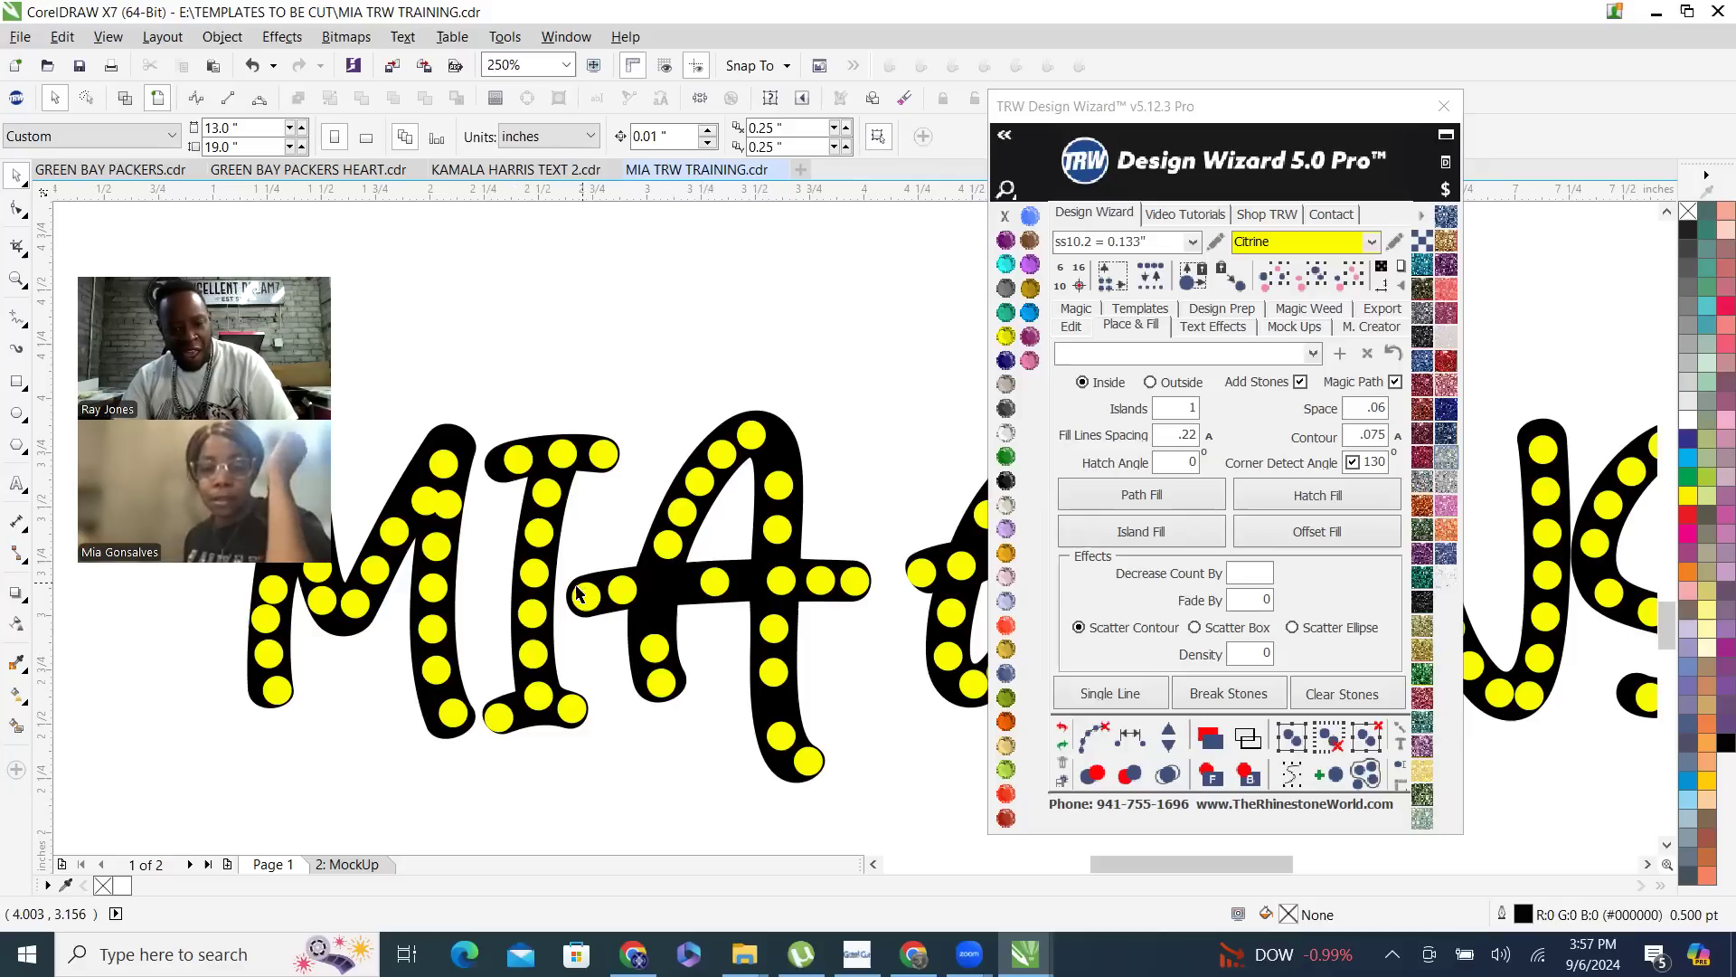
# - Respace the six stones along the A's crossbar evenly from end to end
pyautogui.click(624, 590)
pyautogui.keyDown('shift'); pyautogui.click(586, 595); pyautogui.keyUp('shift')
pyautogui.keyDown('shift'); pyautogui.click(714, 582); pyautogui.keyUp('shift')
pyautogui.keyDown('shift'); pyautogui.click(780, 580); pyautogui.keyUp('shift')
pyautogui.keyDown('shift'); pyautogui.click(819, 581); pyautogui.keyUp('shift')
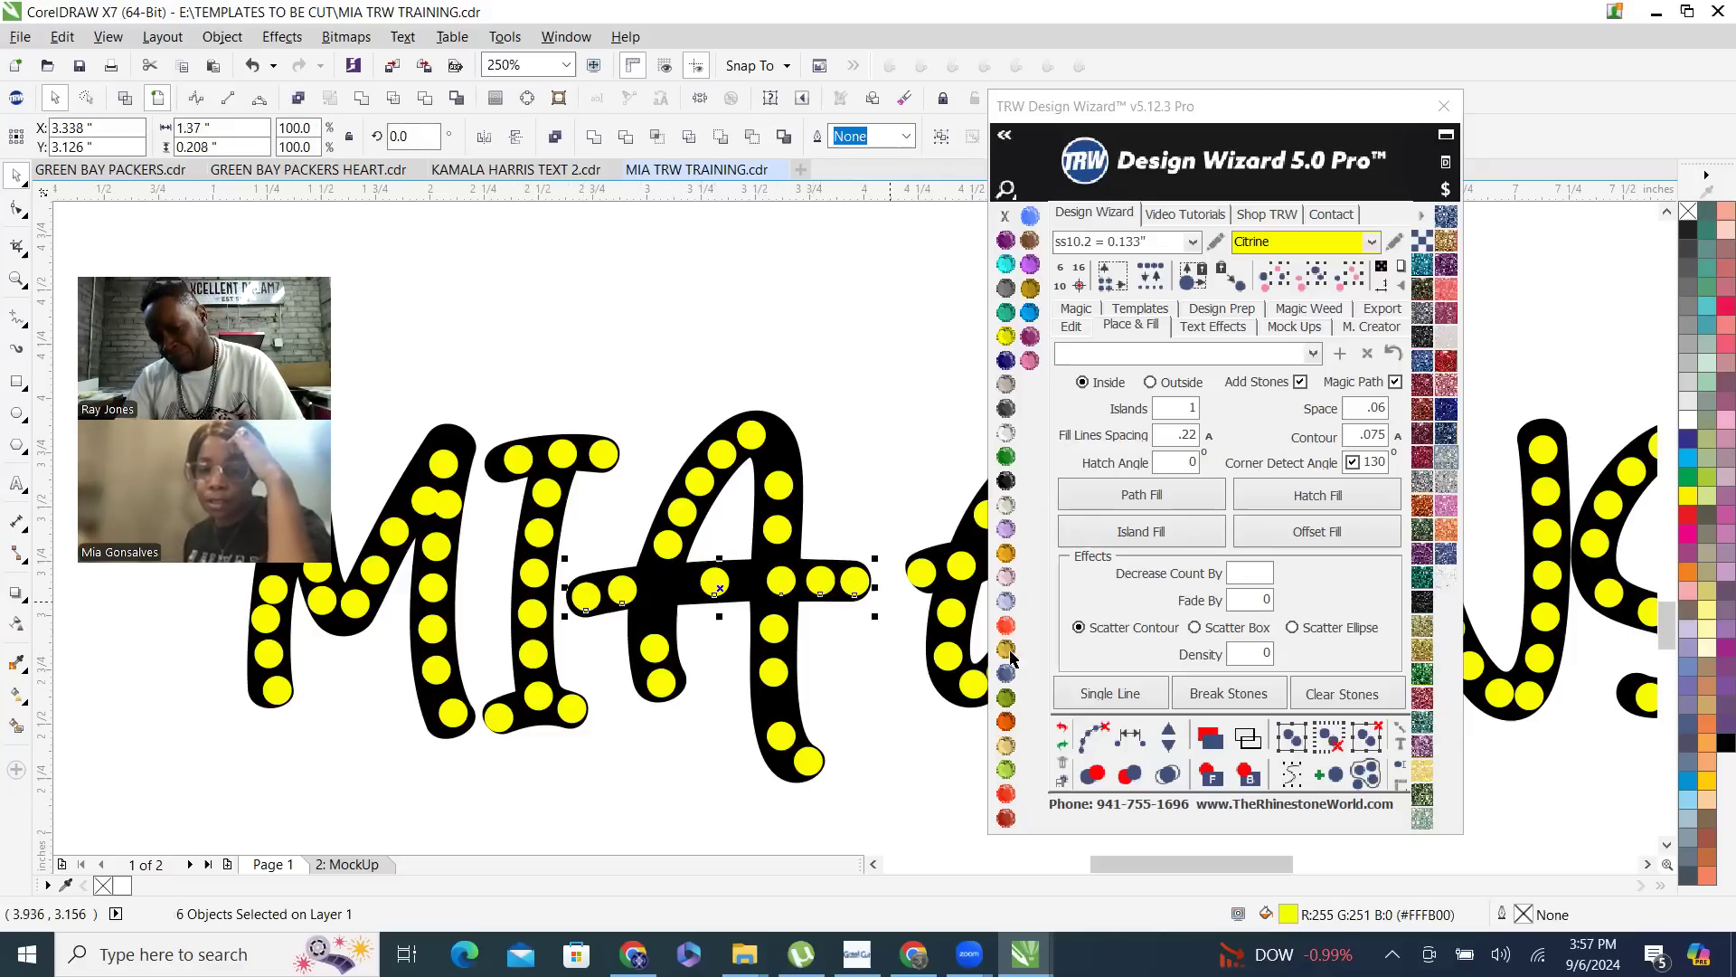
pyautogui.click(1167, 737)
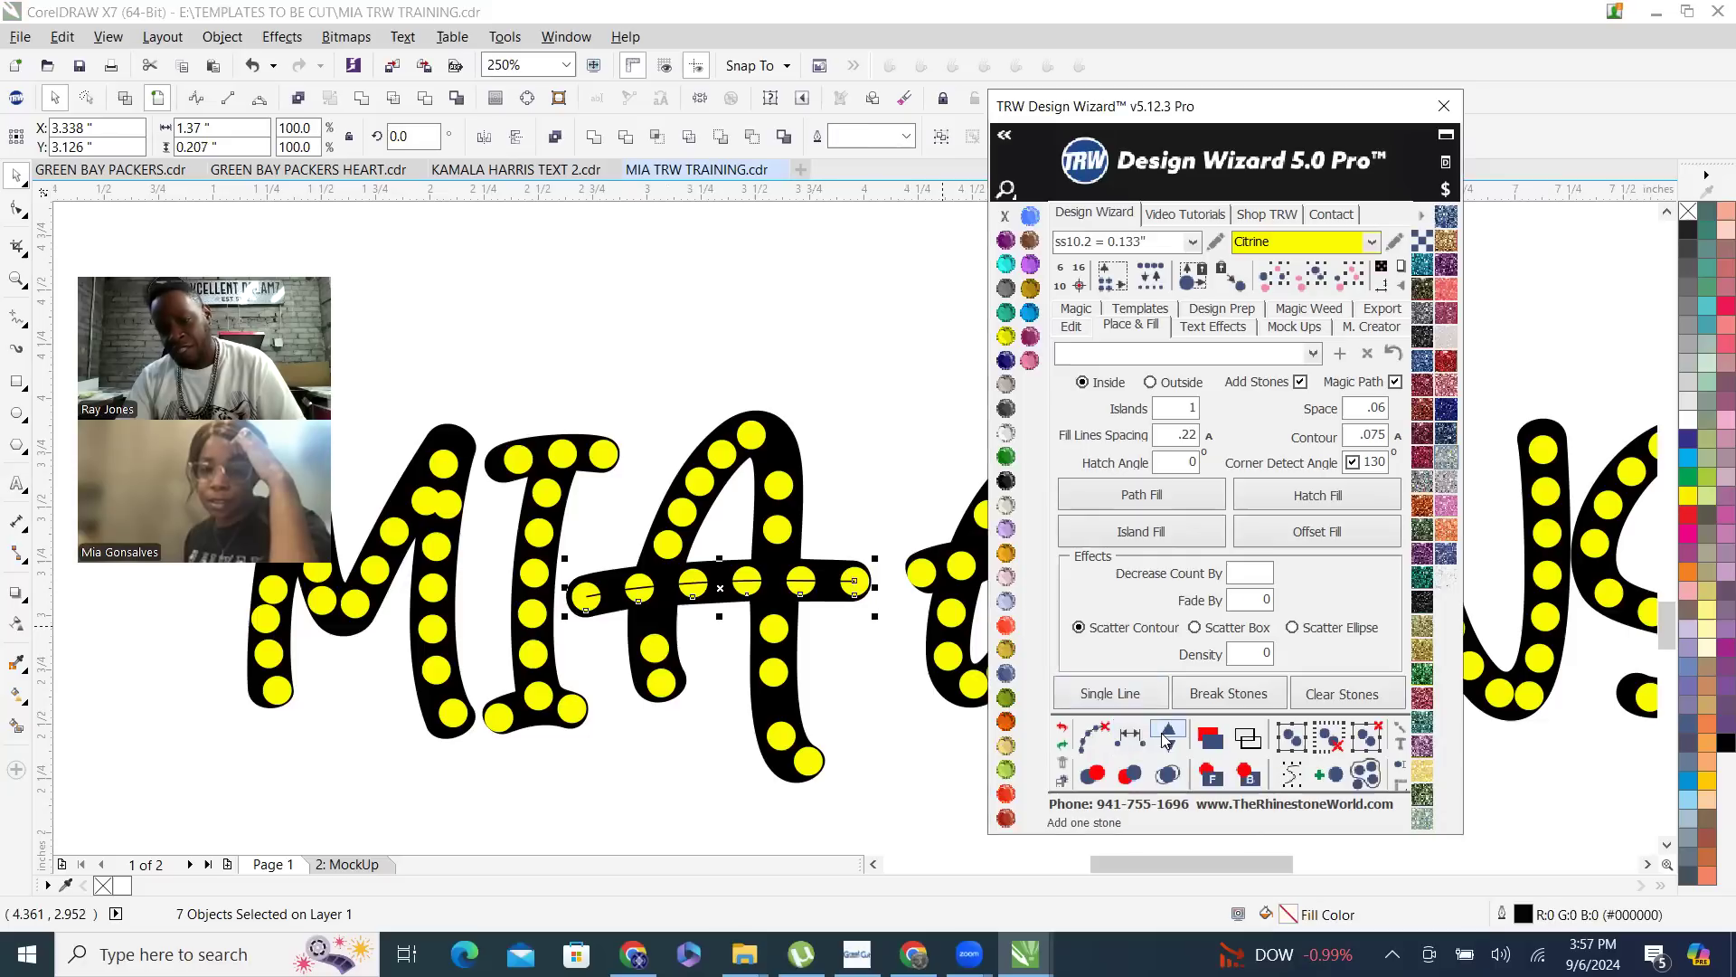
# - Add three evenly spaced stones to the A's crossbar and clear its guide path
pyautogui.click(1168, 735)
pyautogui.click(1172, 734)
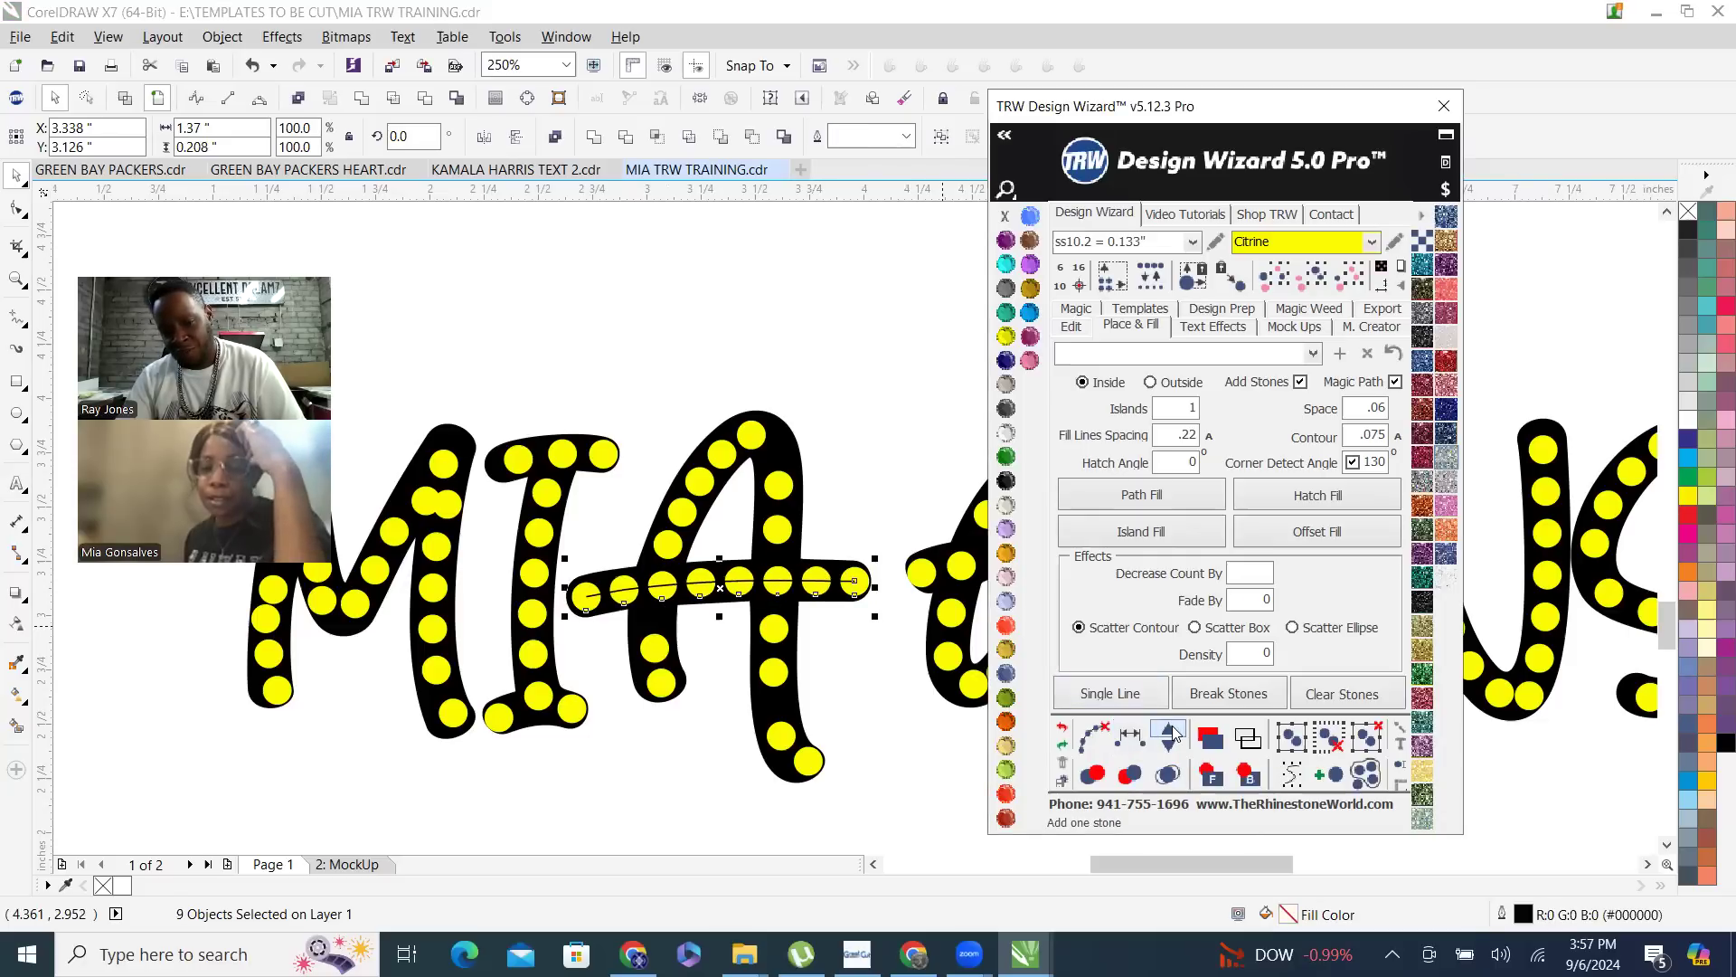
pyautogui.click(1172, 733)
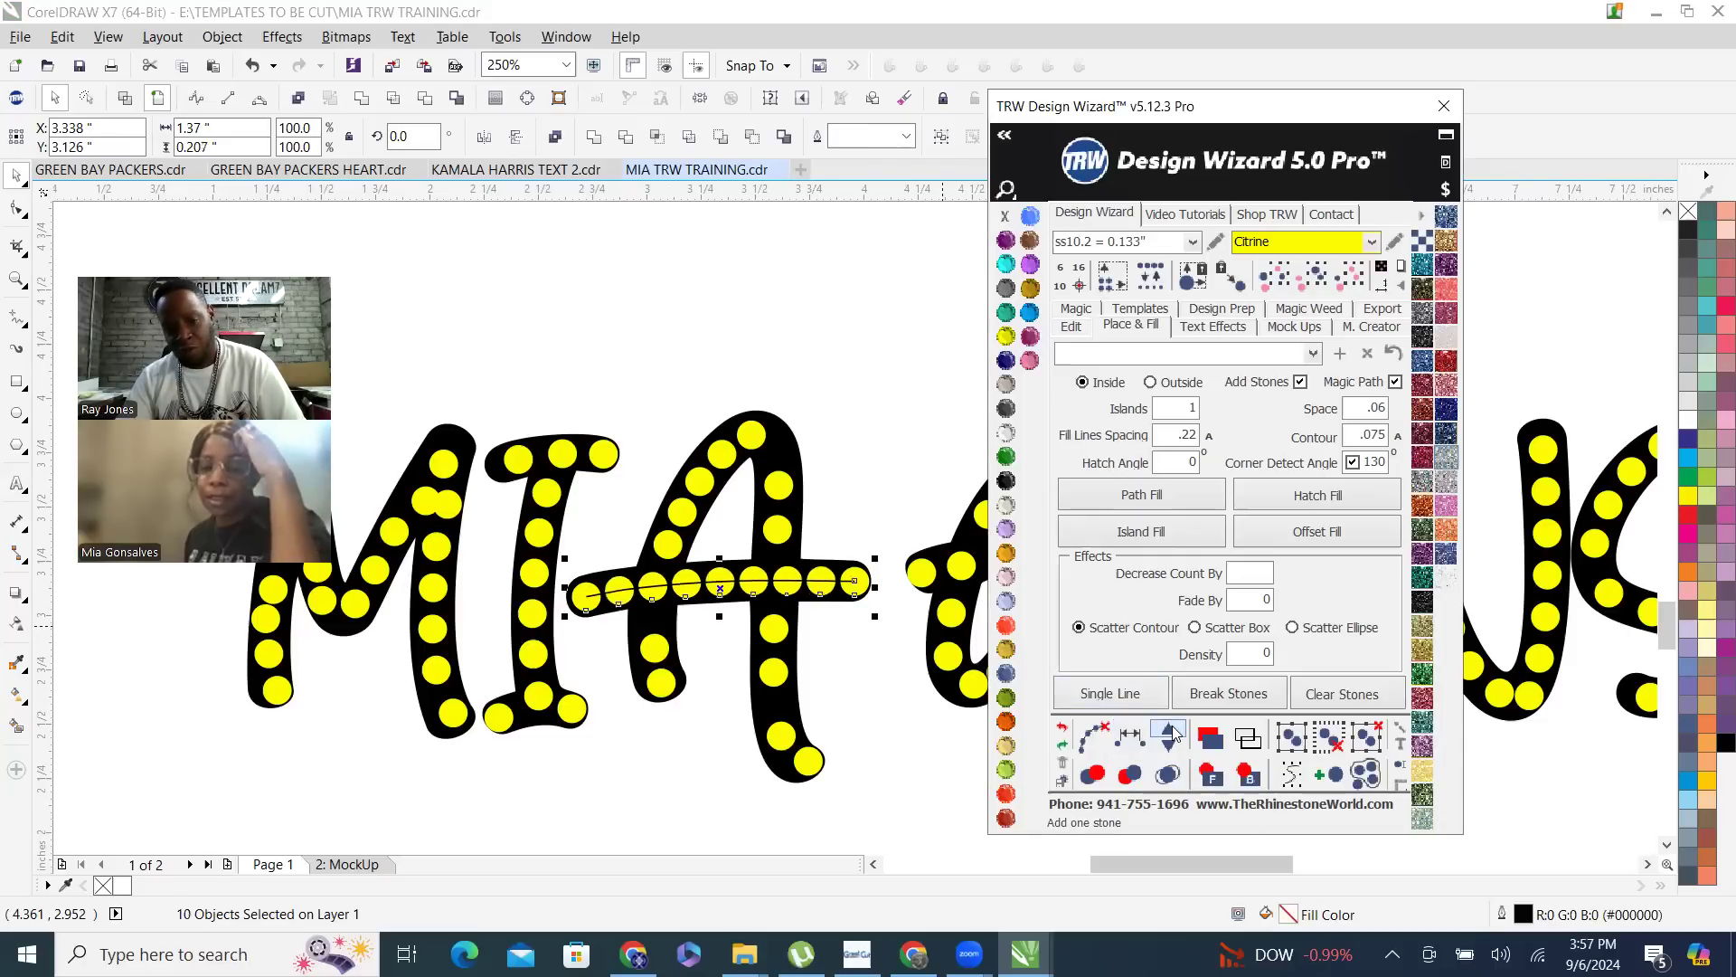
pyautogui.click(1093, 737)
pyautogui.click(881, 434)
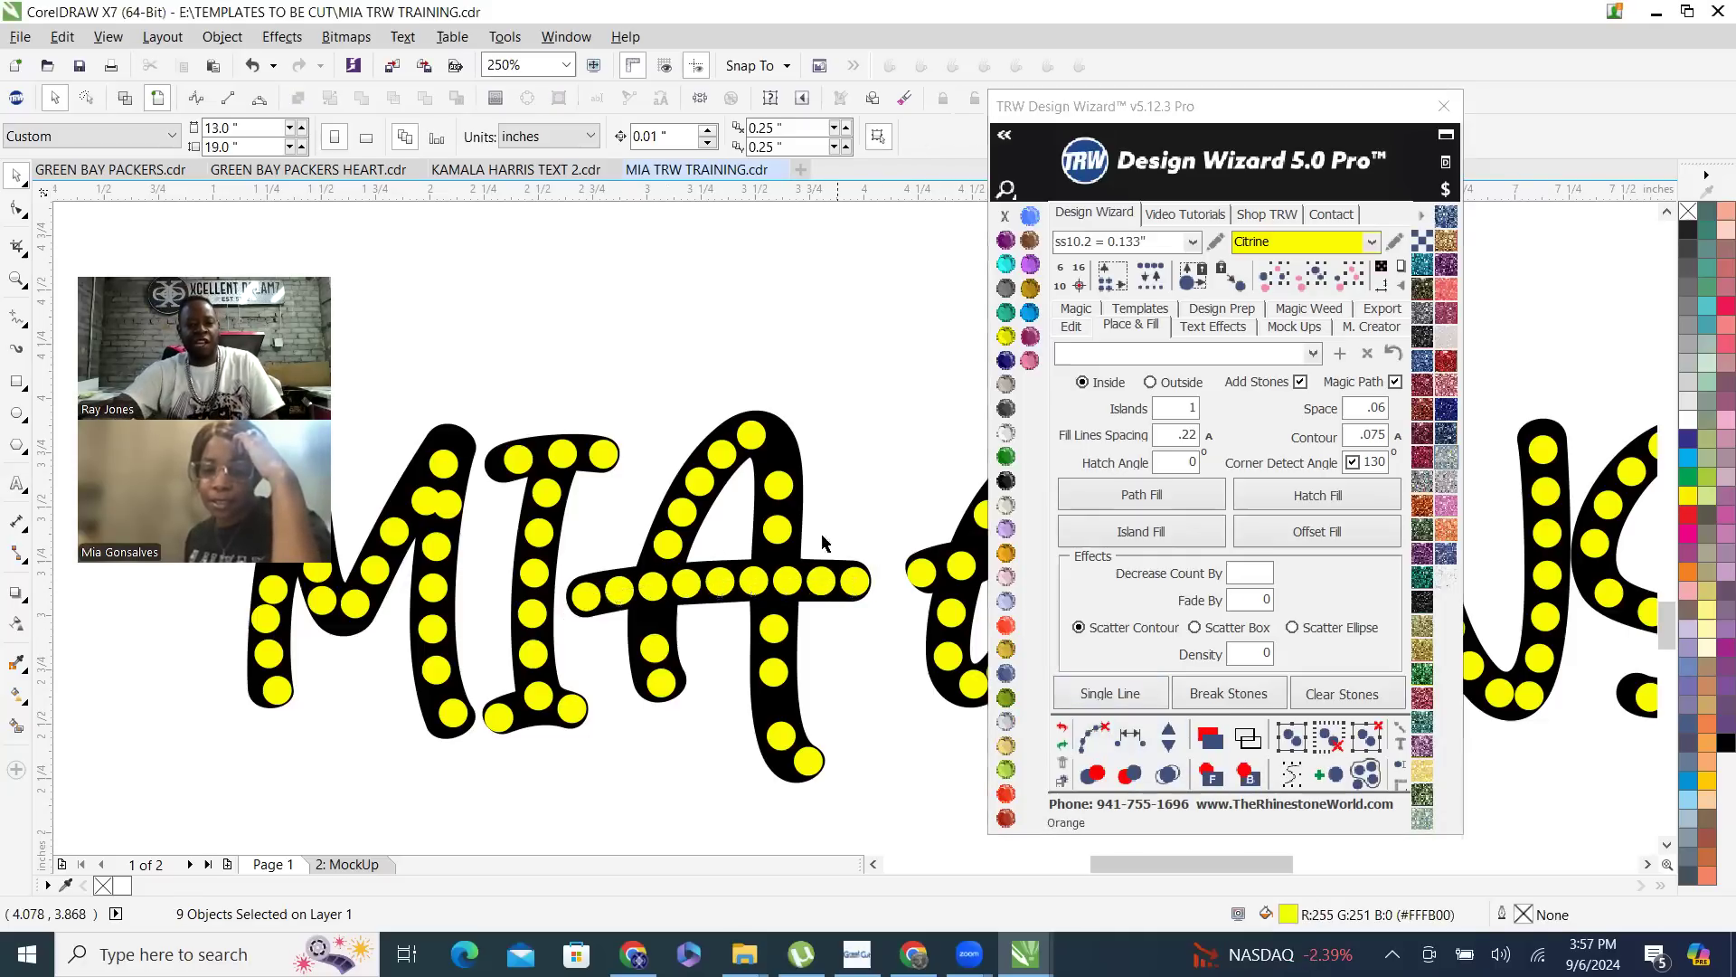
# - Respace the six stones on the A's left stroke evenly, from the crossbar up to the letter's top
pyautogui.scroll(2, 794, 568)
pyautogui.click(513, 602)
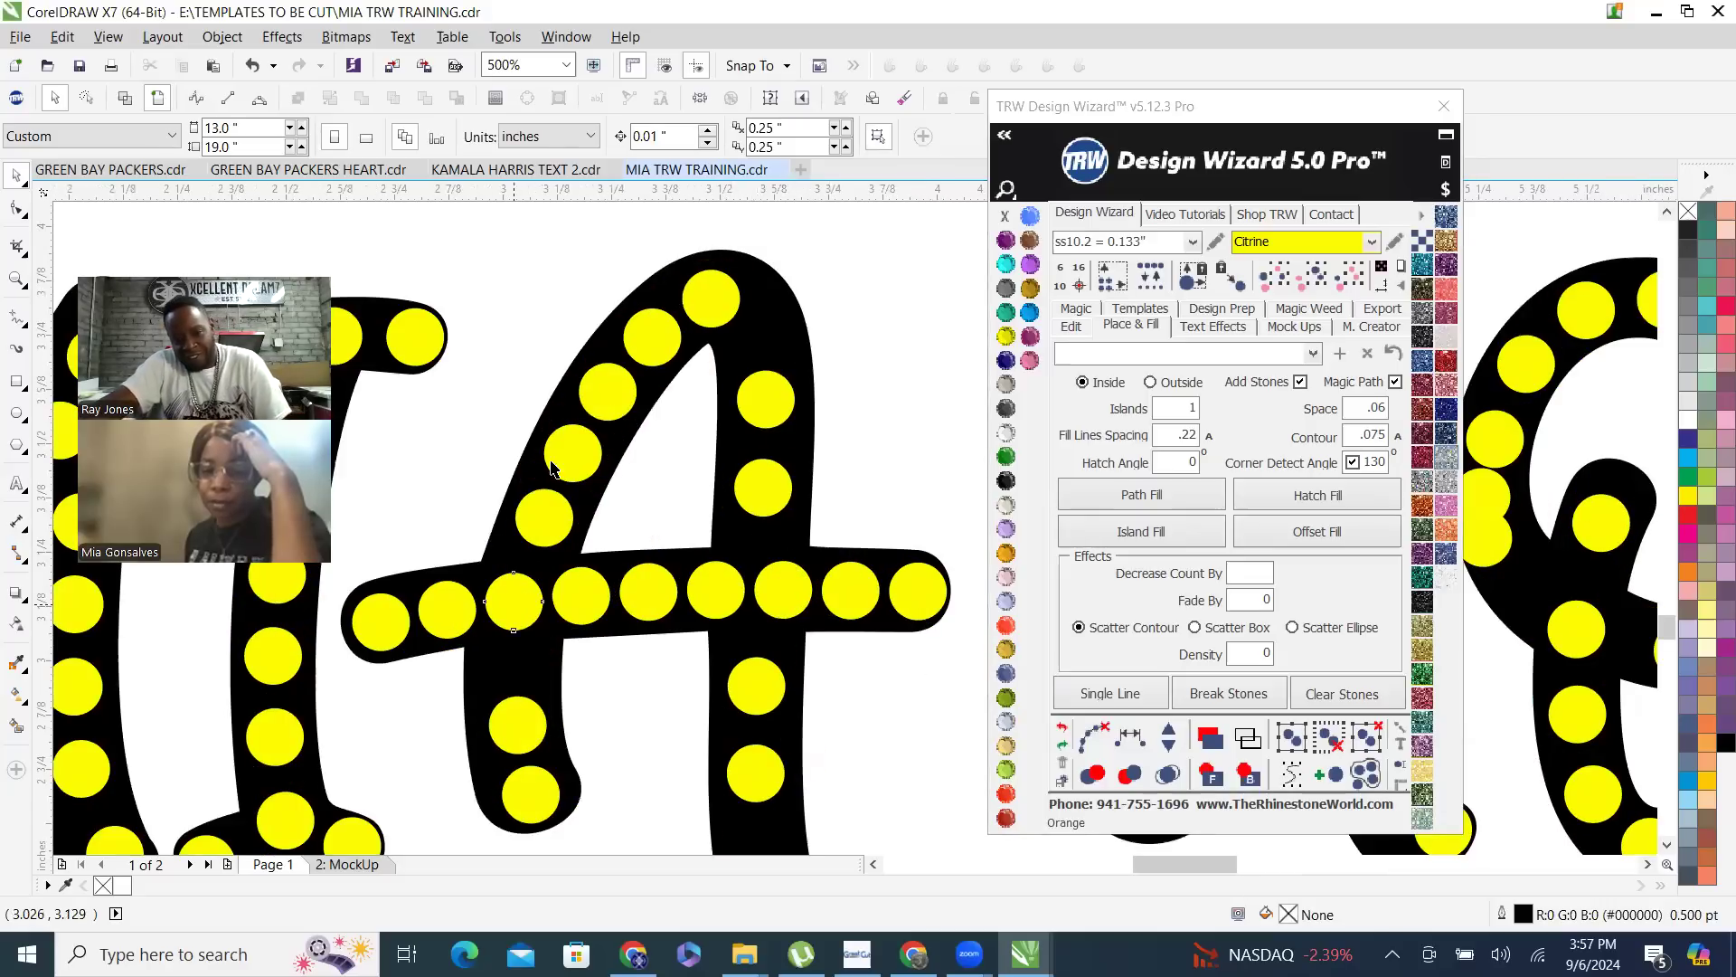
pyautogui.keyDown('shift'); pyautogui.click(543, 519); pyautogui.keyUp('shift')
pyautogui.keyDown('shift'); pyautogui.click(573, 452); pyautogui.keyUp('shift')
pyautogui.keyDown('shift'); pyautogui.click(608, 391); pyautogui.keyUp('shift')
pyautogui.keyDown('shift'); pyautogui.click(651, 336); pyautogui.keyUp('shift')
pyautogui.keyDown('shift'); pyautogui.click(710, 298); pyautogui.keyUp('shift')
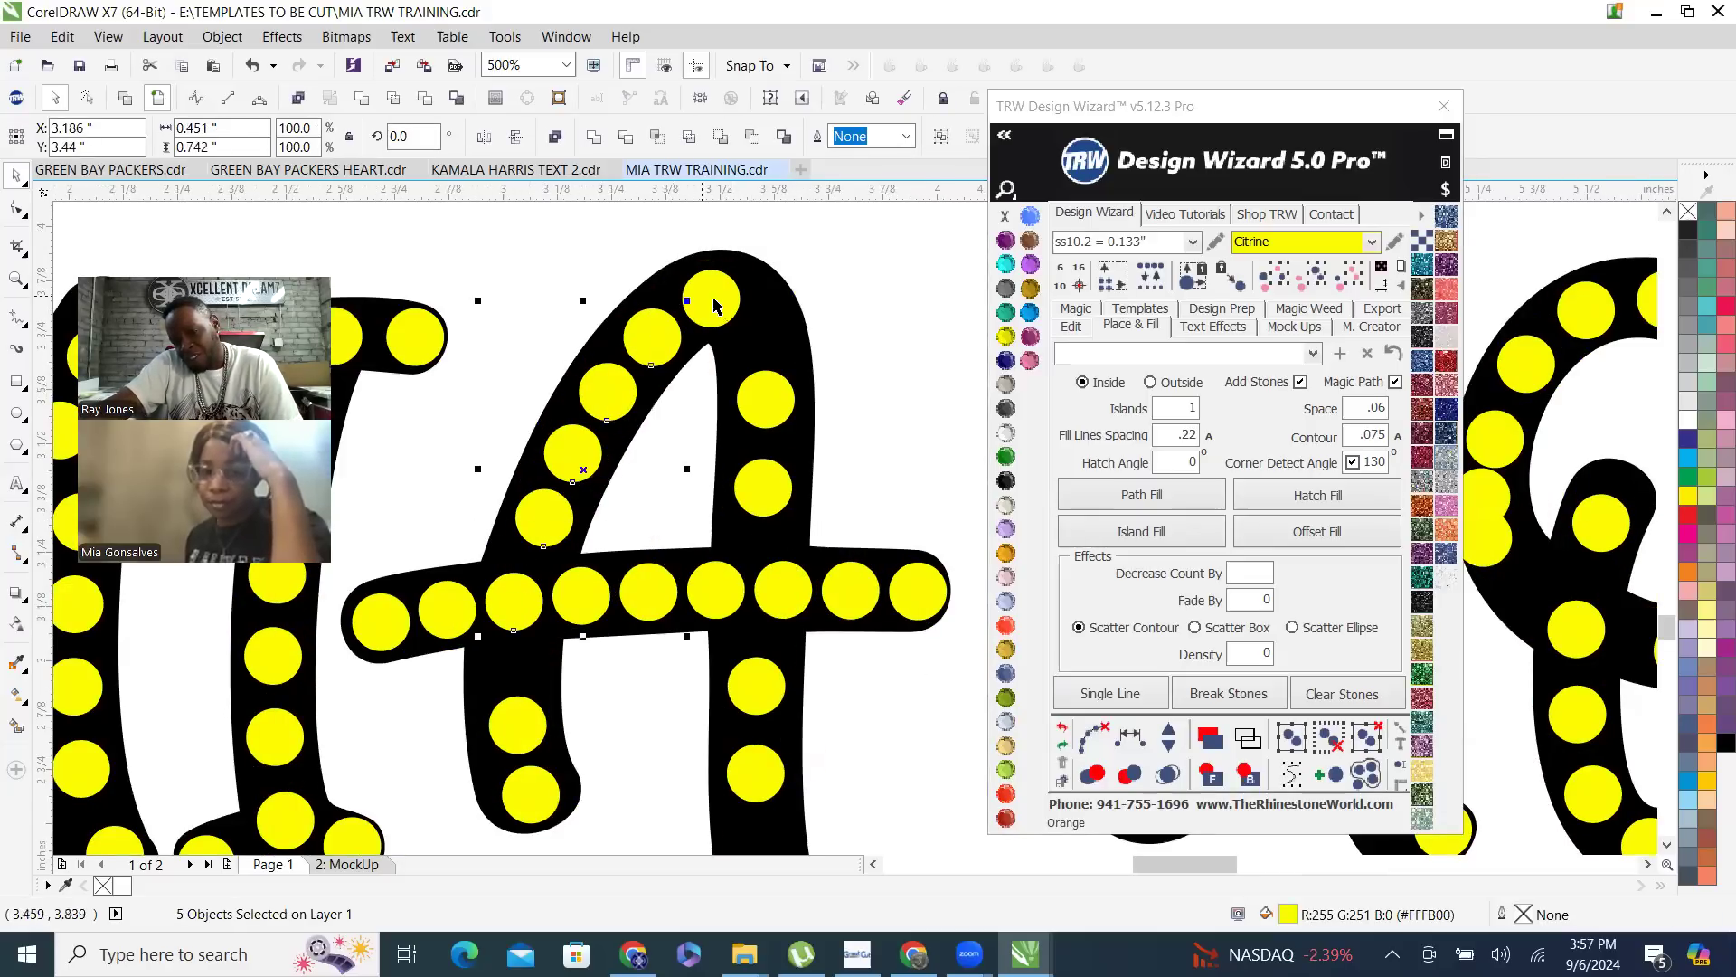
pyautogui.click(1128, 739)
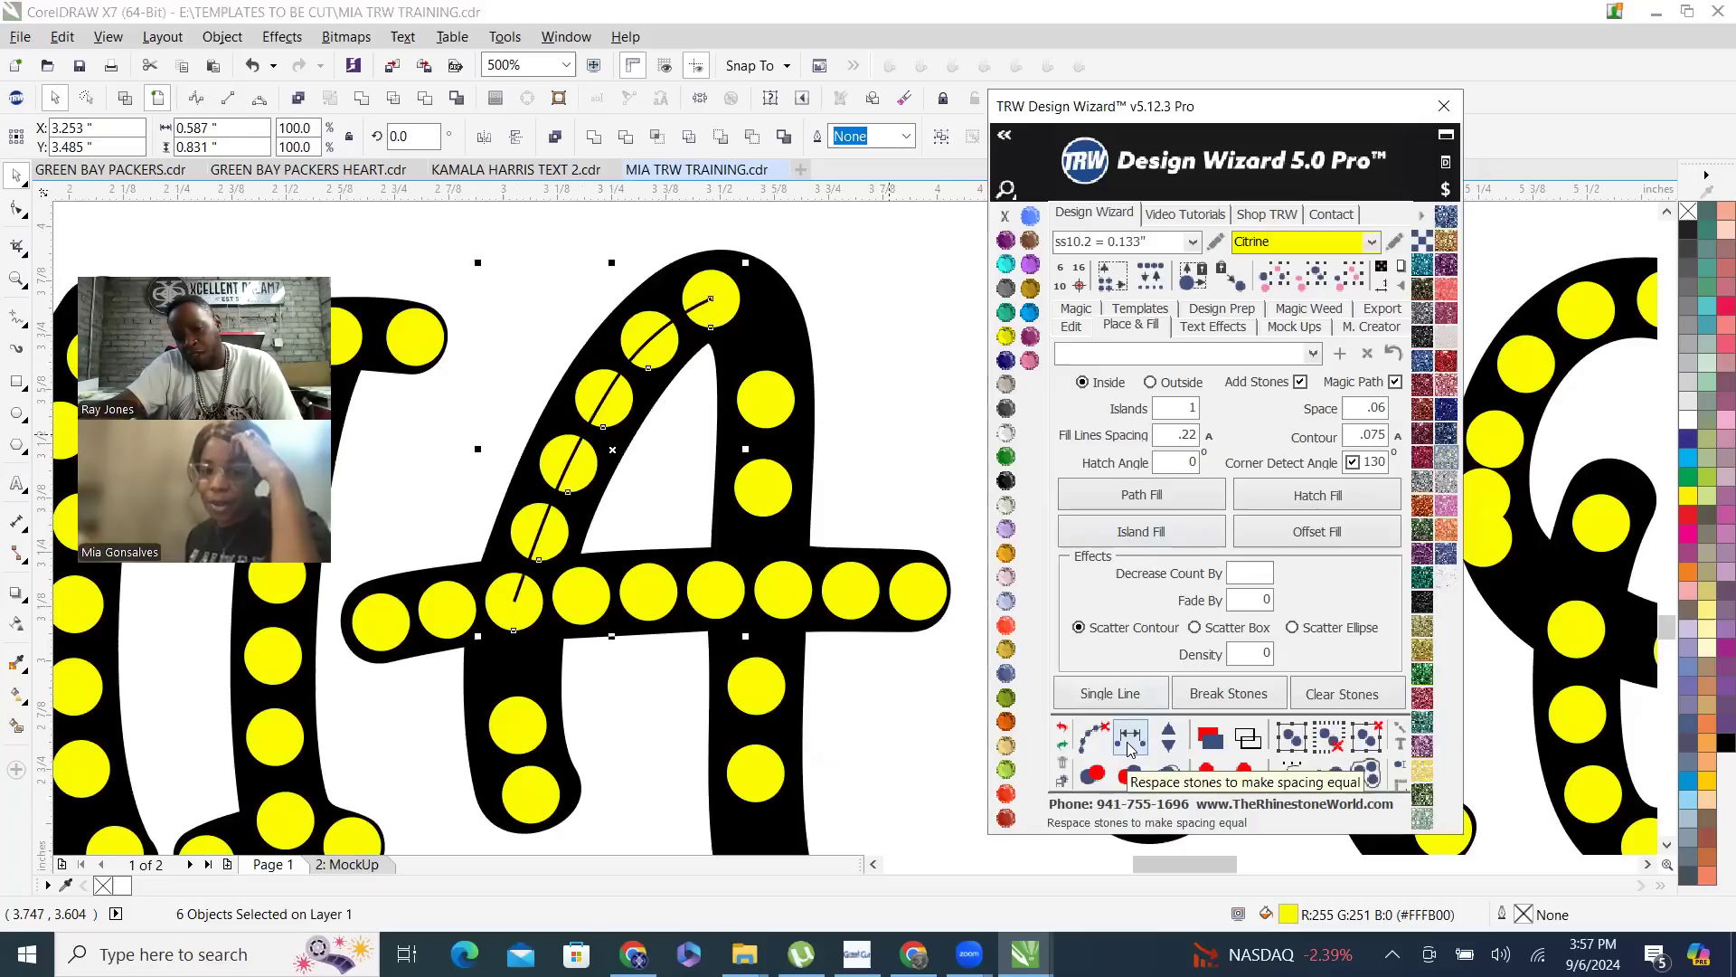
pyautogui.click(530, 797)
pyautogui.click(519, 728)
pyautogui.keyDown('shift'); pyautogui.click(516, 604); pyautogui.keyUp('shift')
pyautogui.click(1099, 734)
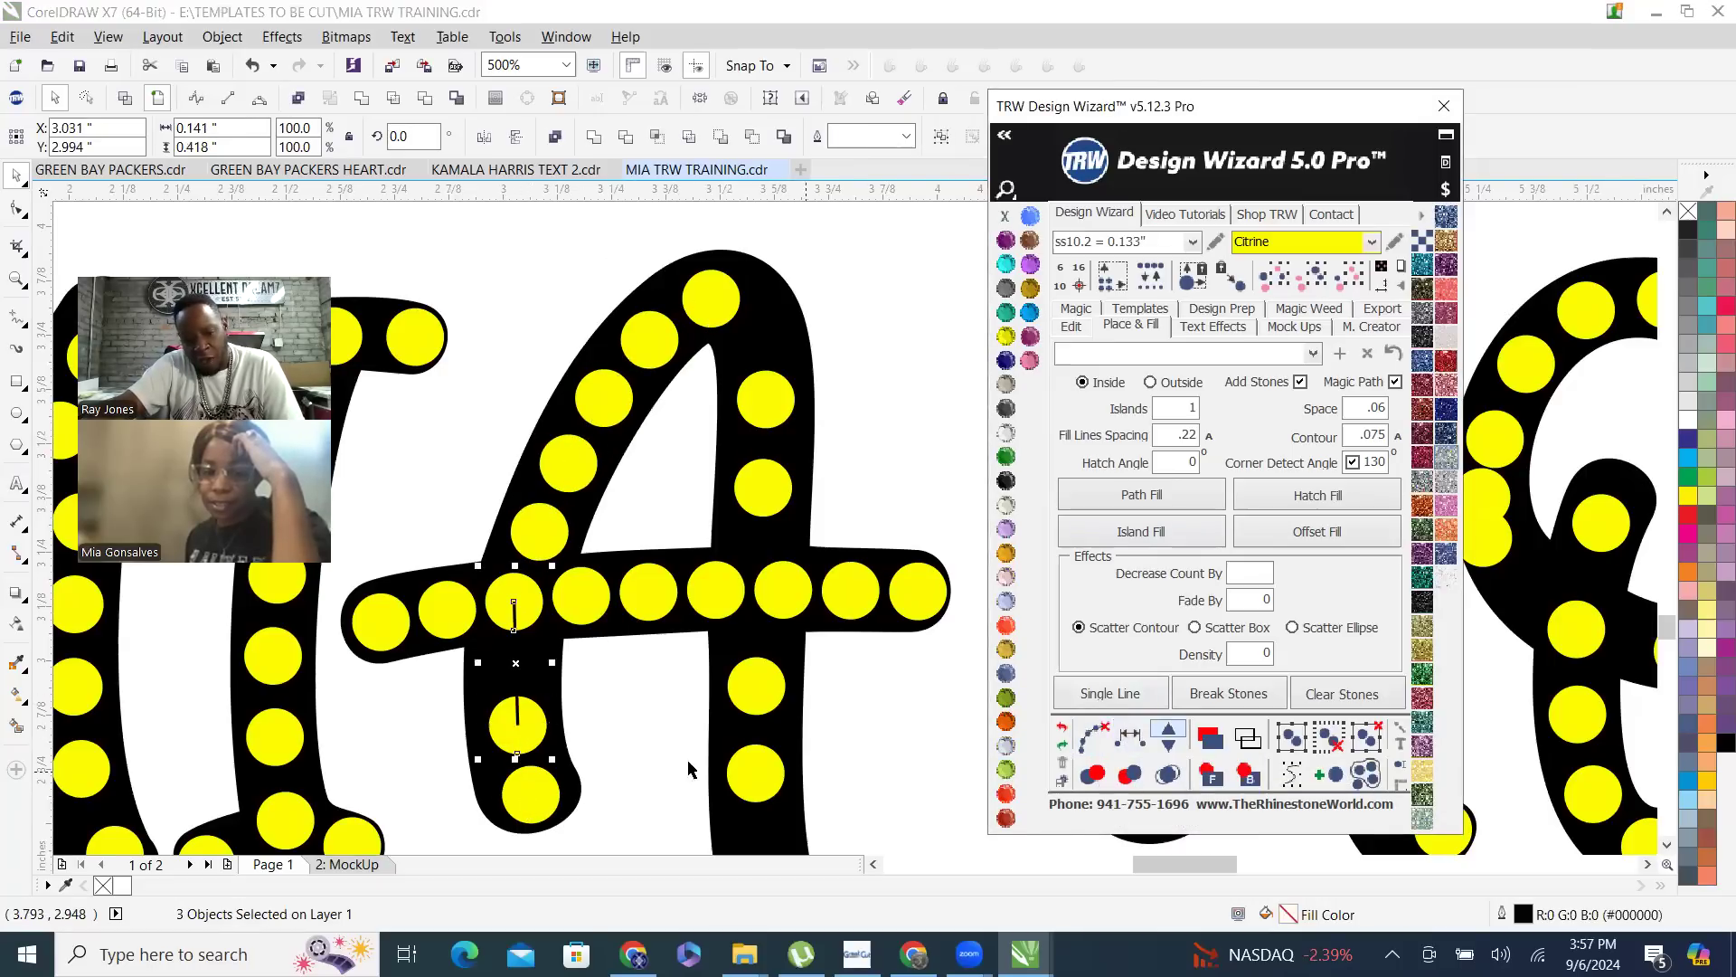
pyautogui.click(1062, 727)
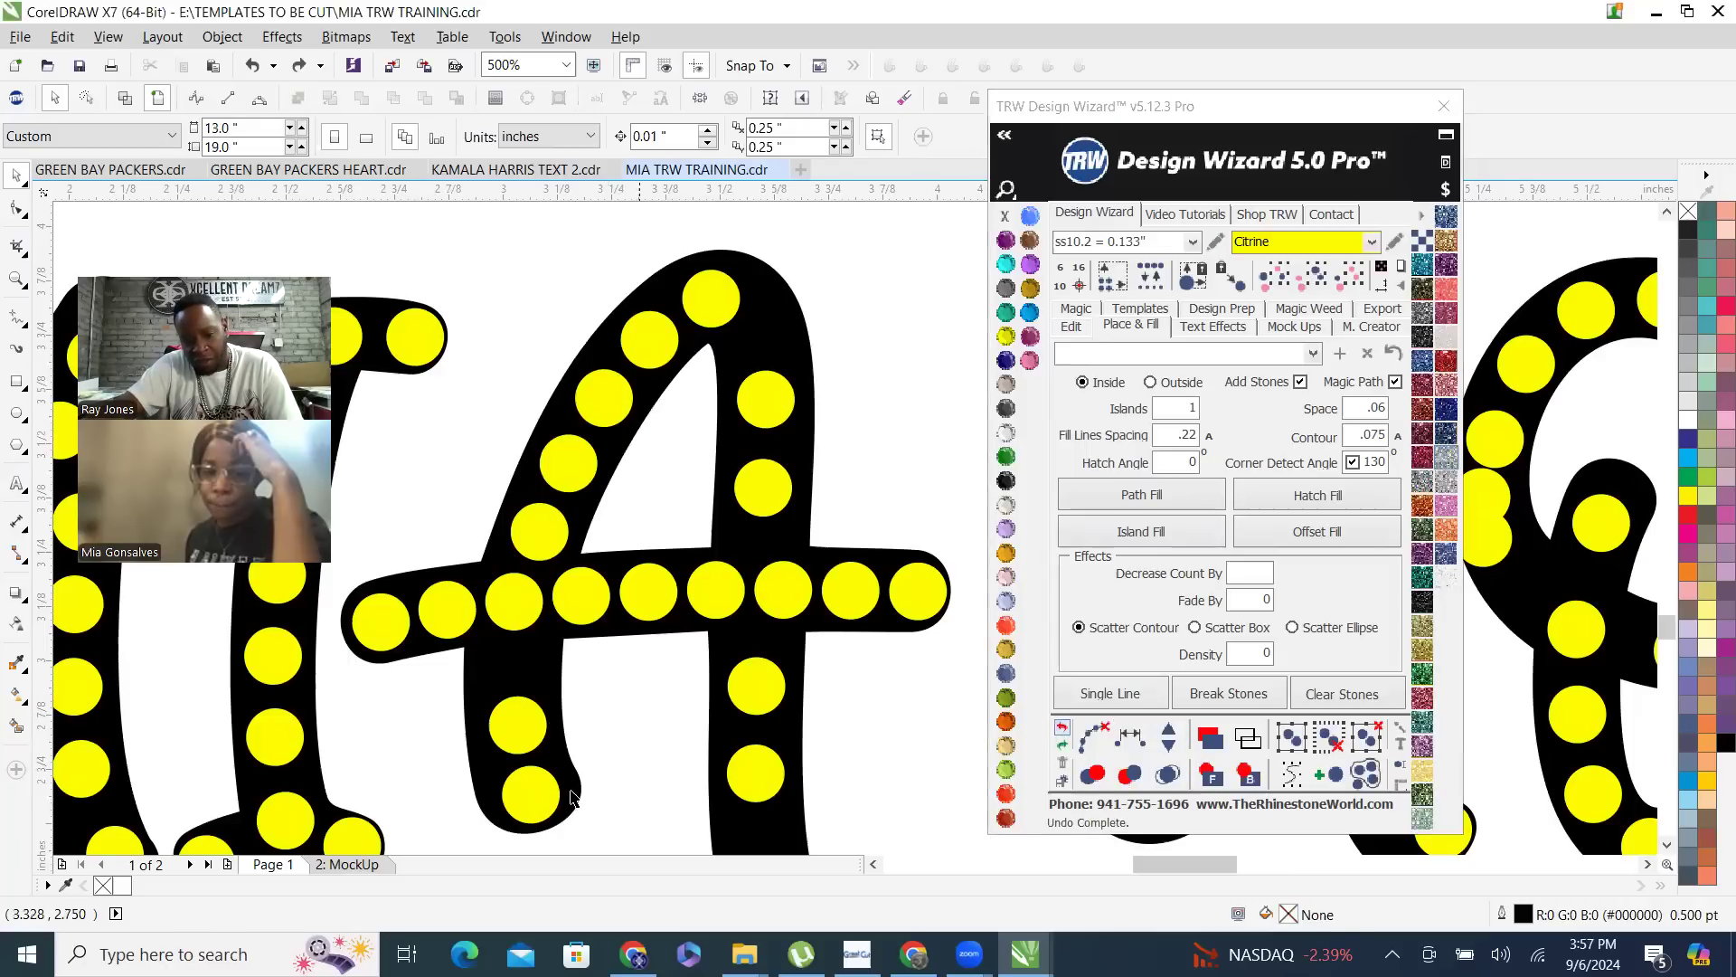
# - Respace the A's lower left stroke from crossbar to foot with one stone added, and clear the guide path
pyautogui.click(530, 710)
pyautogui.keyDown('shift'); pyautogui.click(509, 610); pyautogui.keyUp('shift')
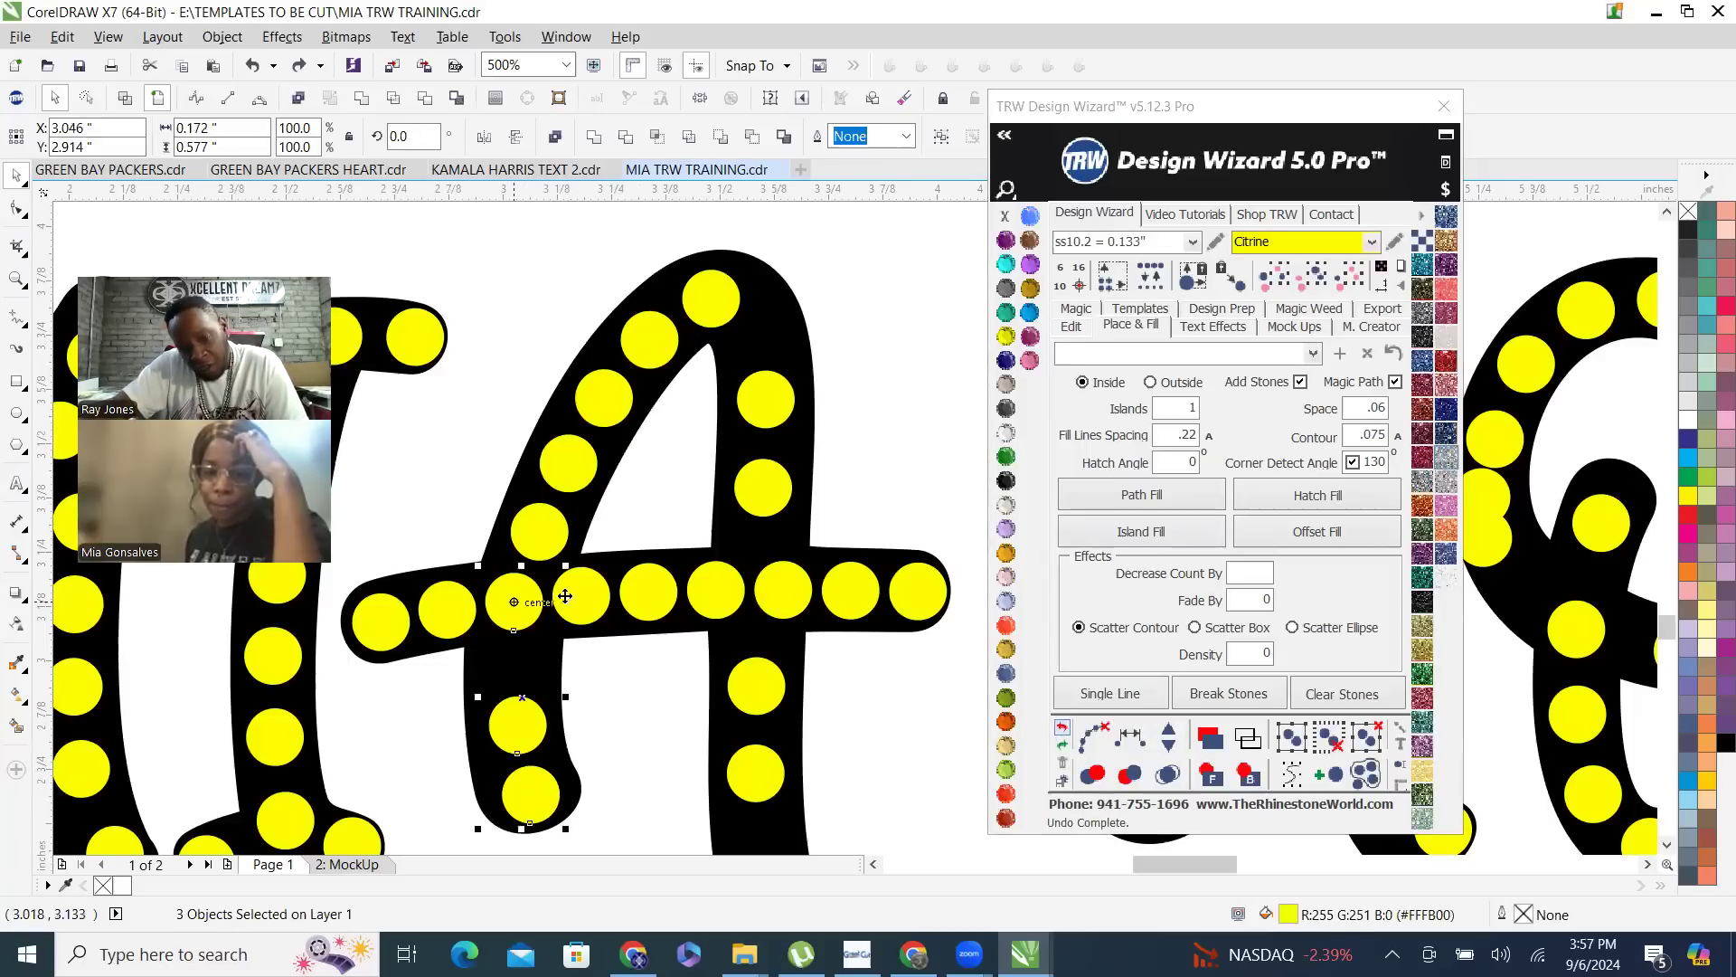
pyautogui.click(1138, 738)
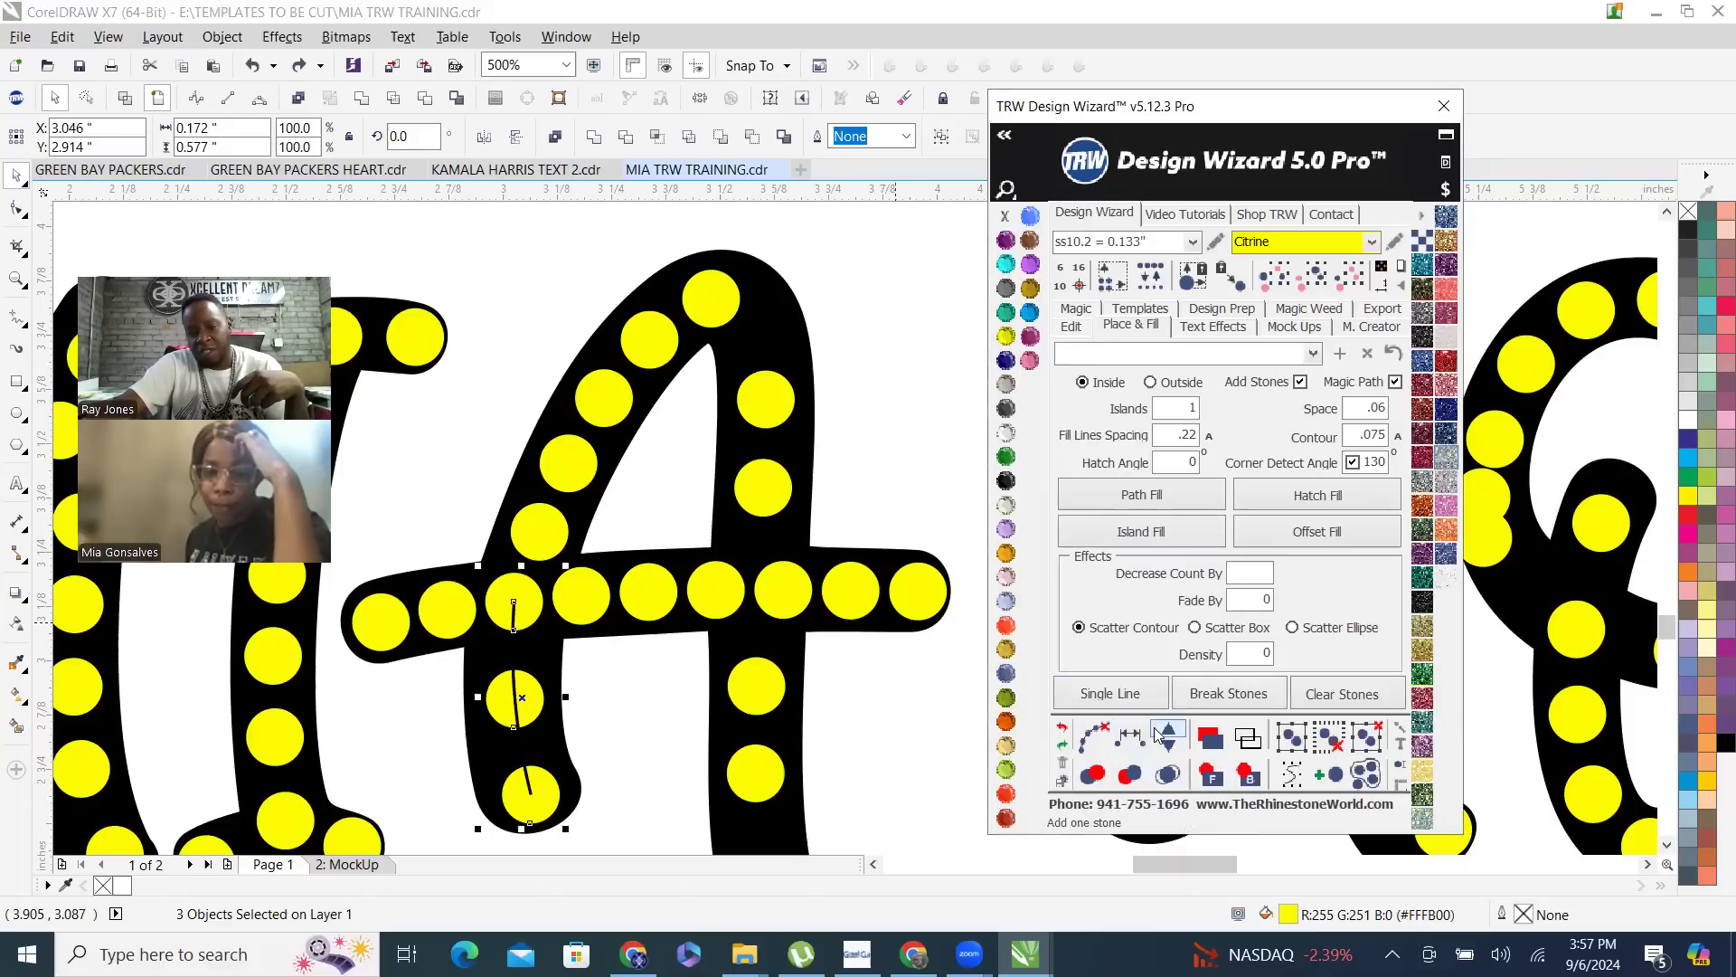
pyautogui.click(1093, 739)
pyautogui.click(625, 687)
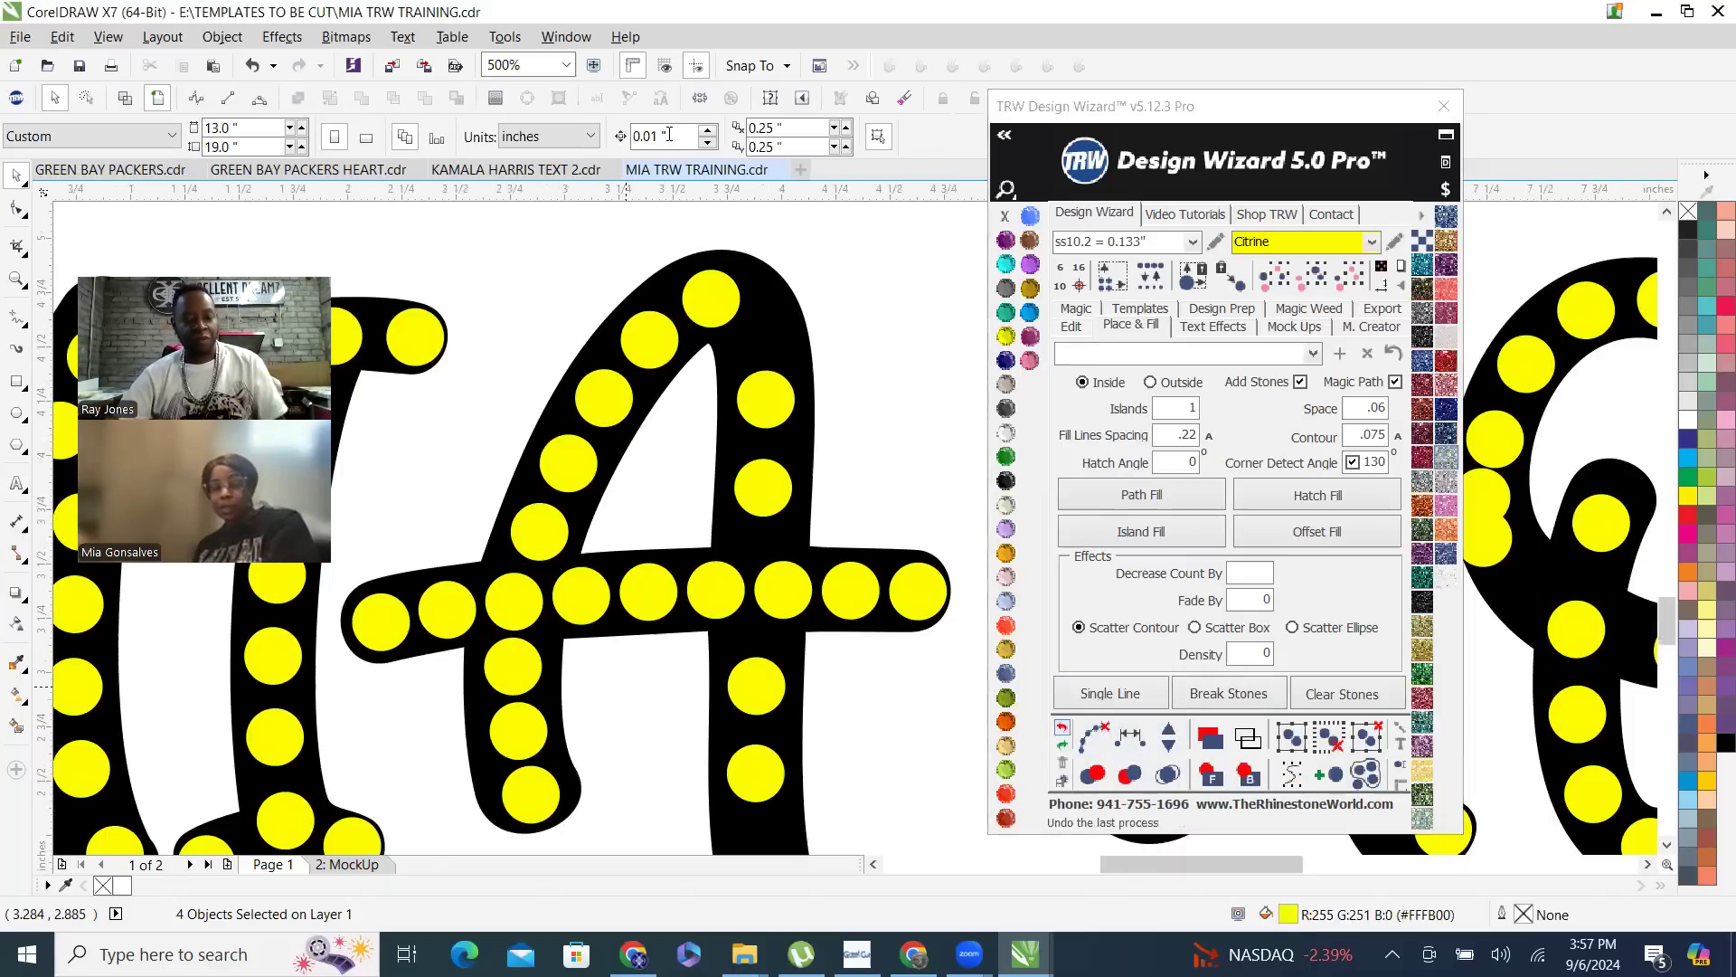
pyautogui.scroll(-3, 633, 687)
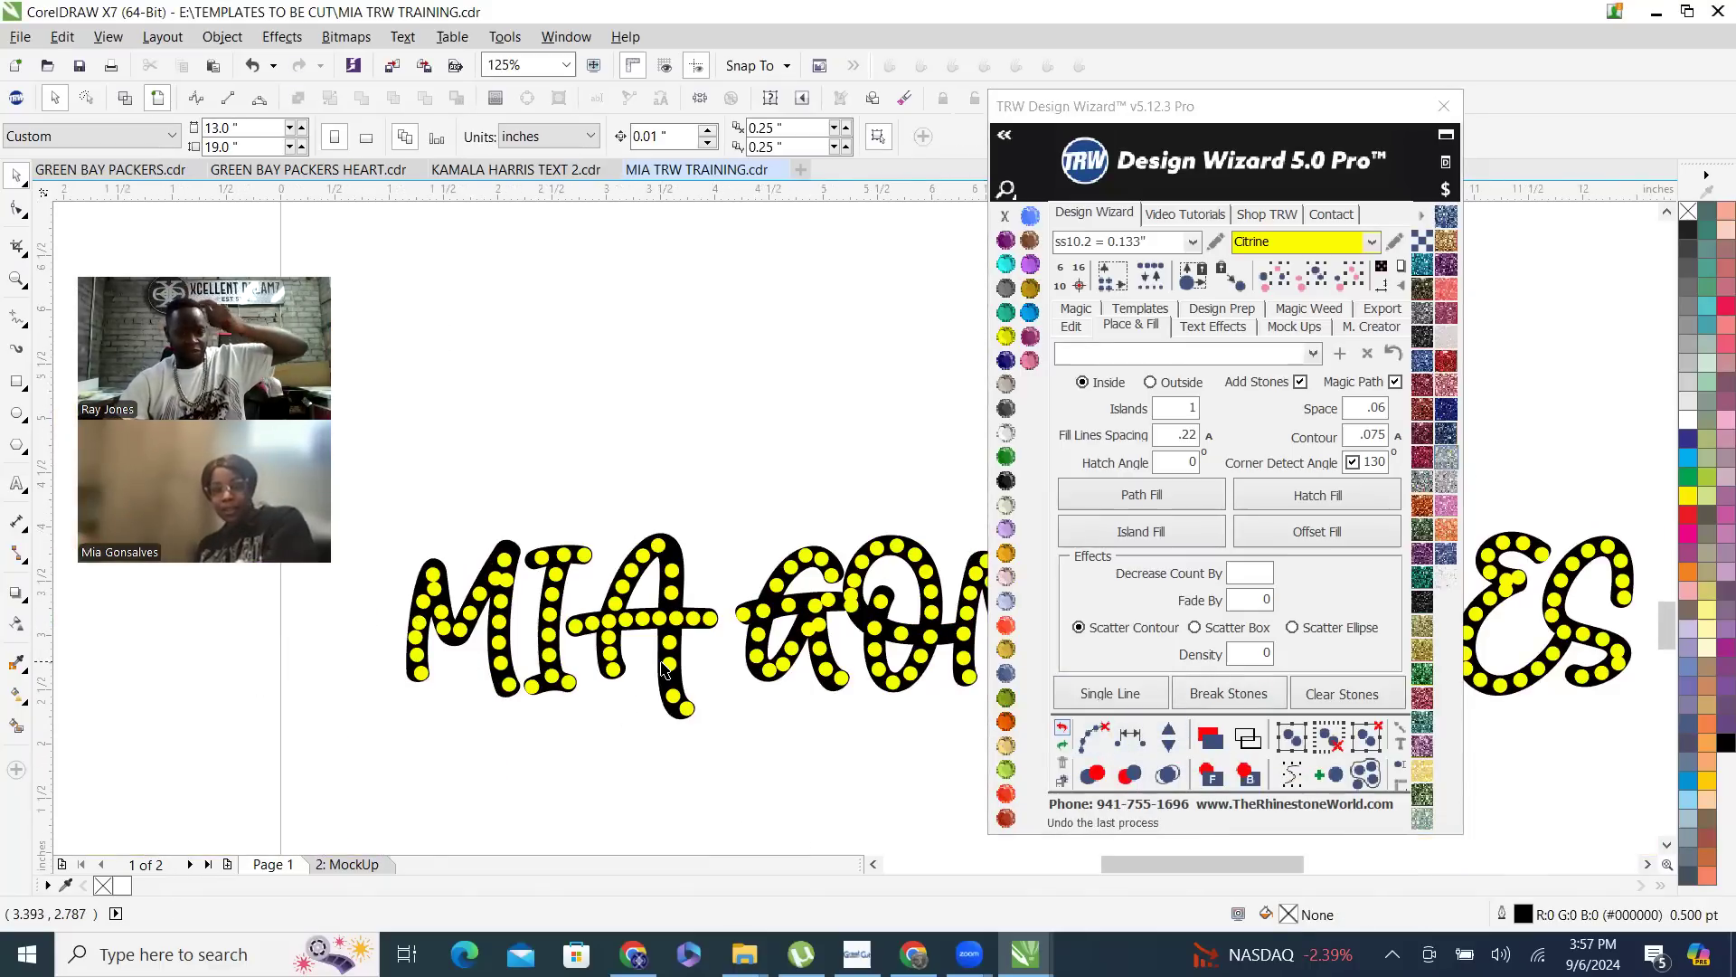
# - Move the stone on the A's lower right stroke up beneath the crossbar, and place a horizontal guideline under the left stroke's first stone
pyautogui.scroll(4, 658, 666)
pyautogui.moveTo(706, 665); pyautogui.dragTo(702, 587)
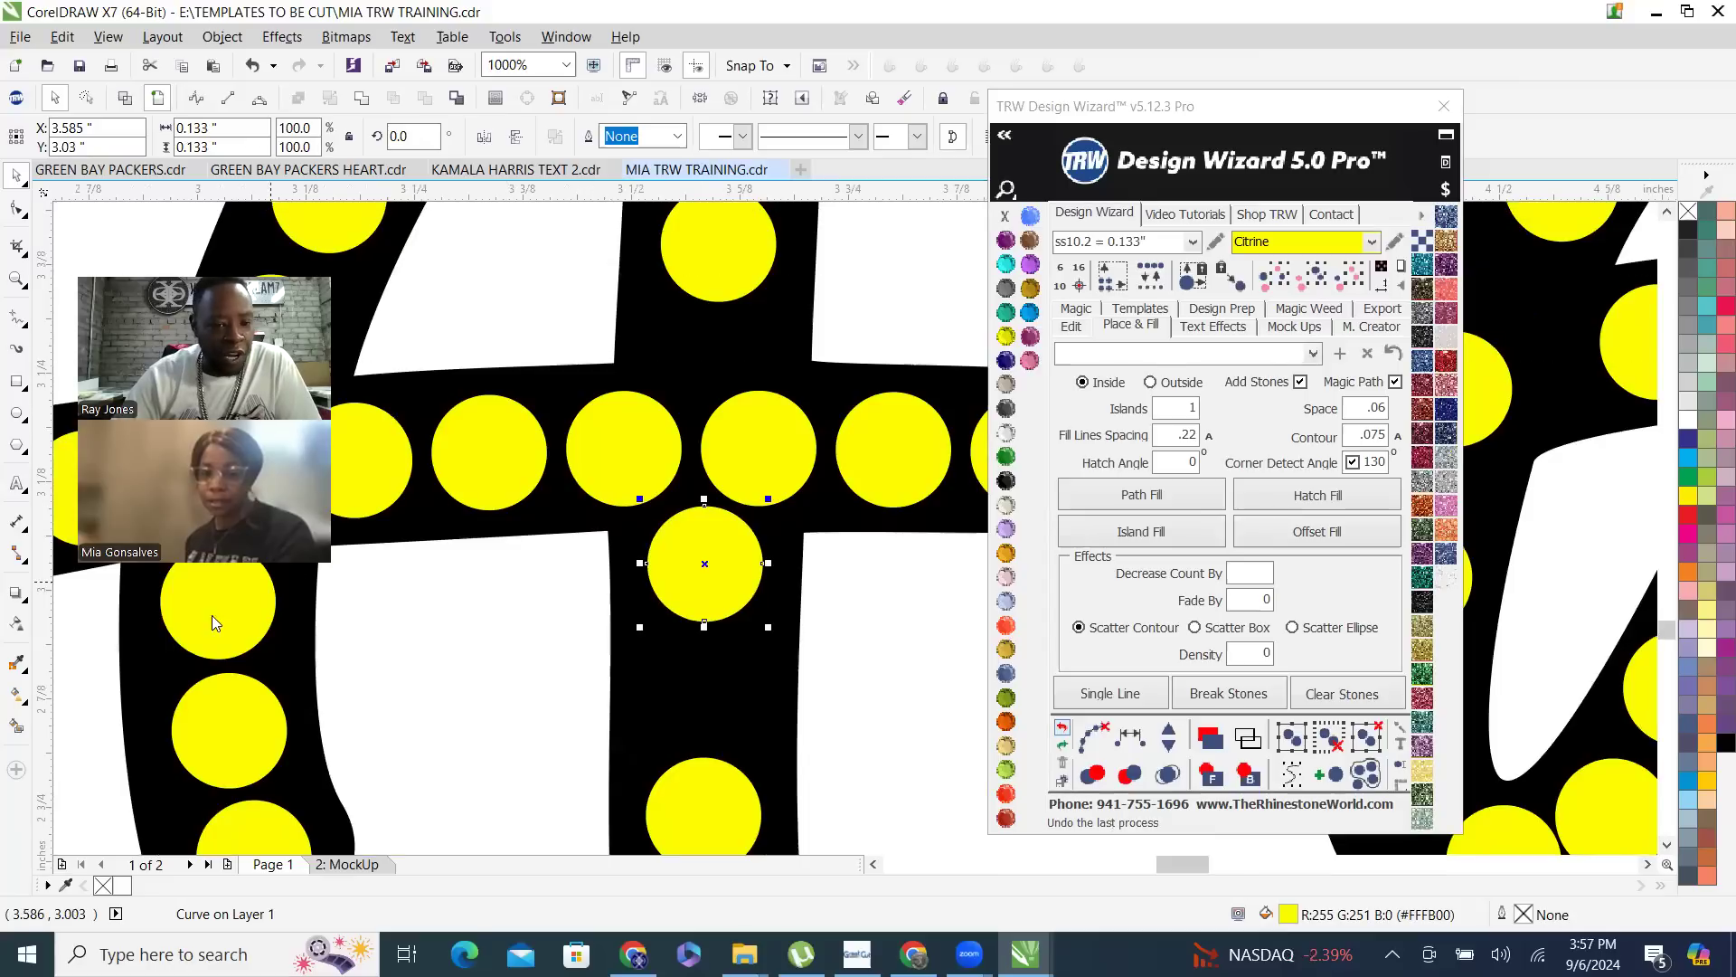
pyautogui.moveTo(228, 670); pyautogui.dragTo(211, 668)
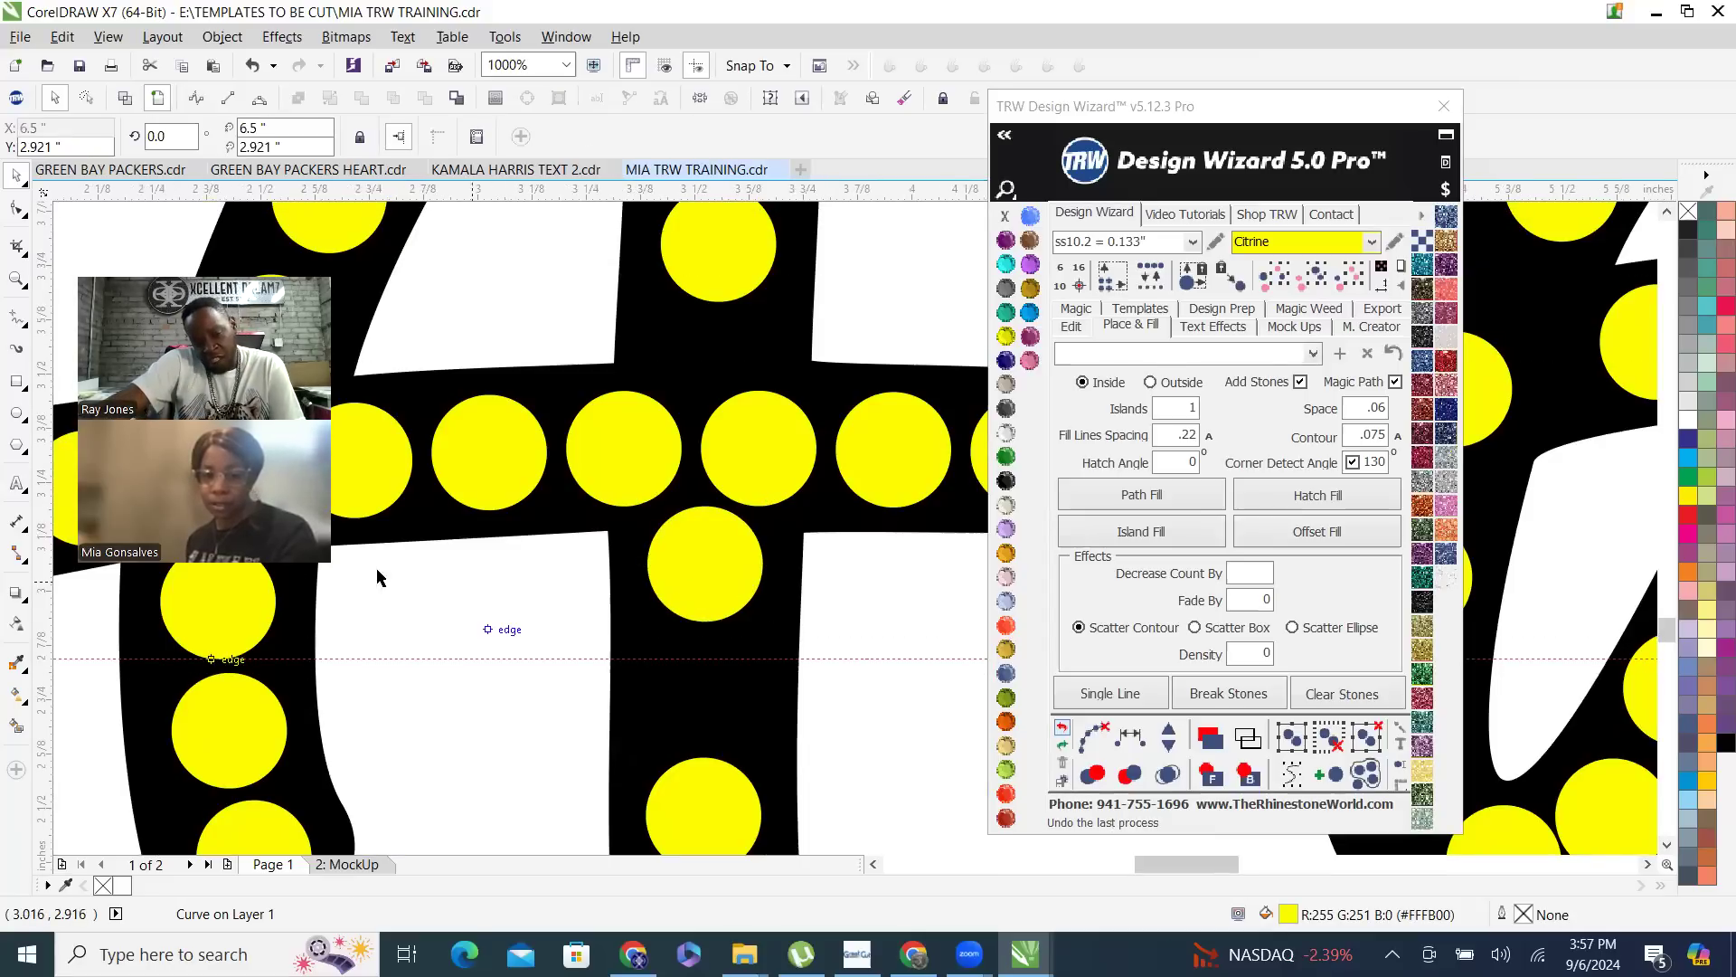
pyautogui.scroll(-2, 378, 577)
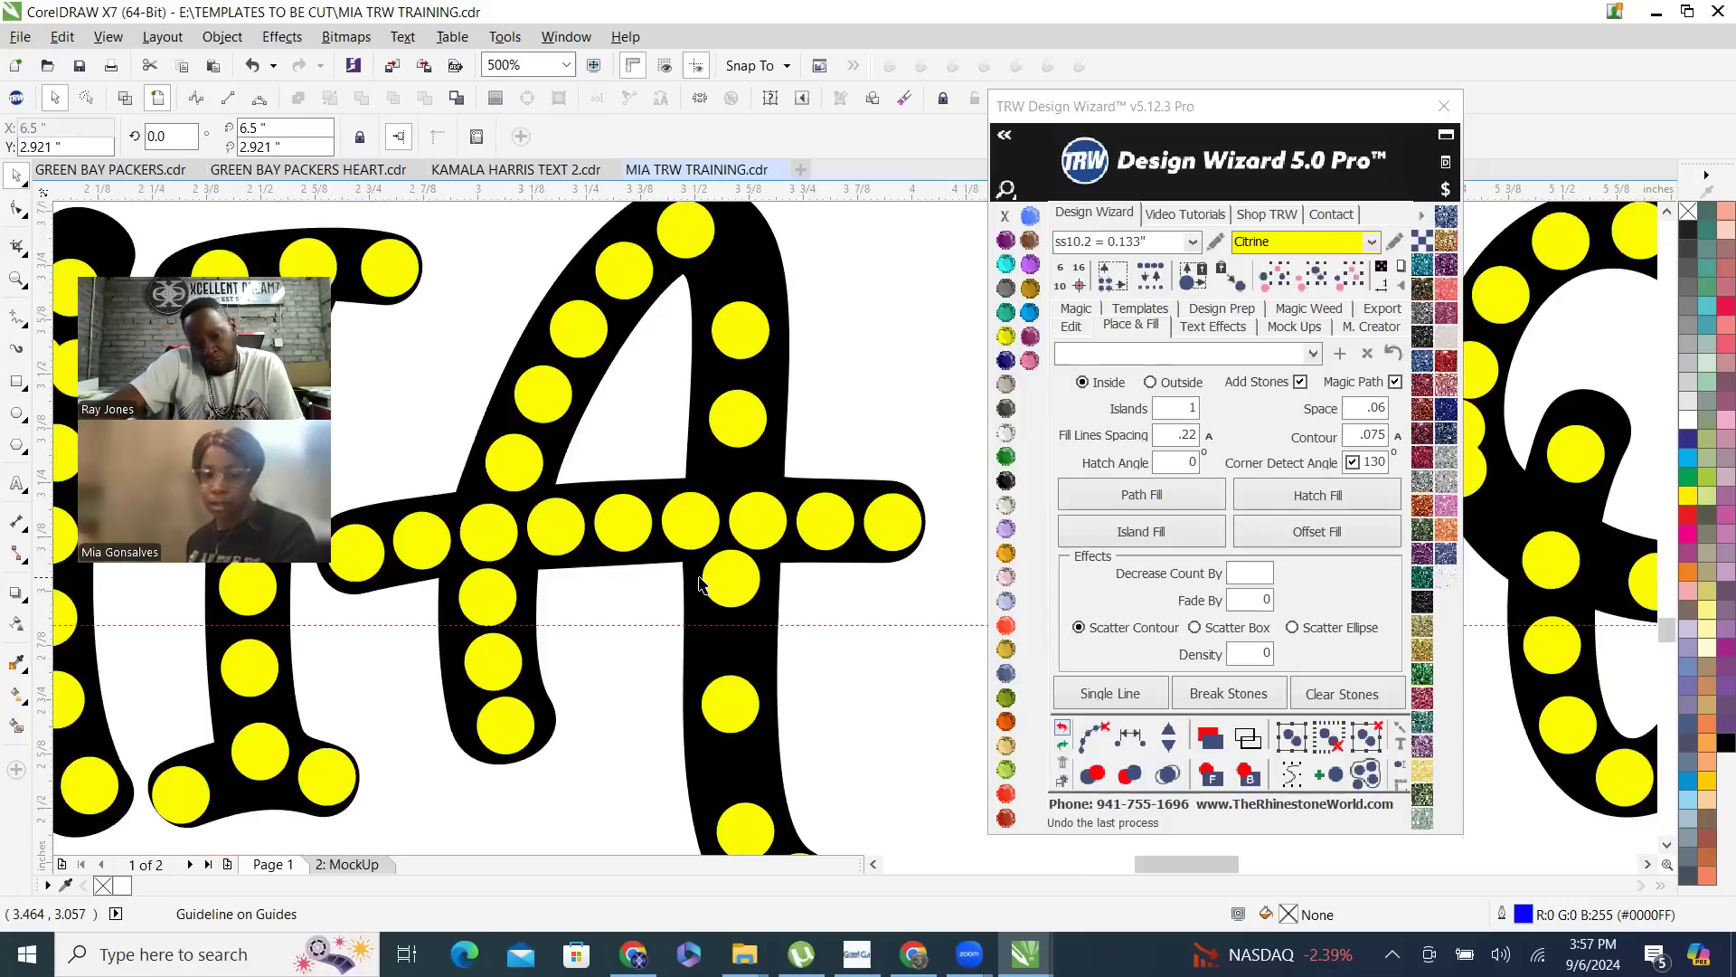
pyautogui.scroll(1, 741, 568)
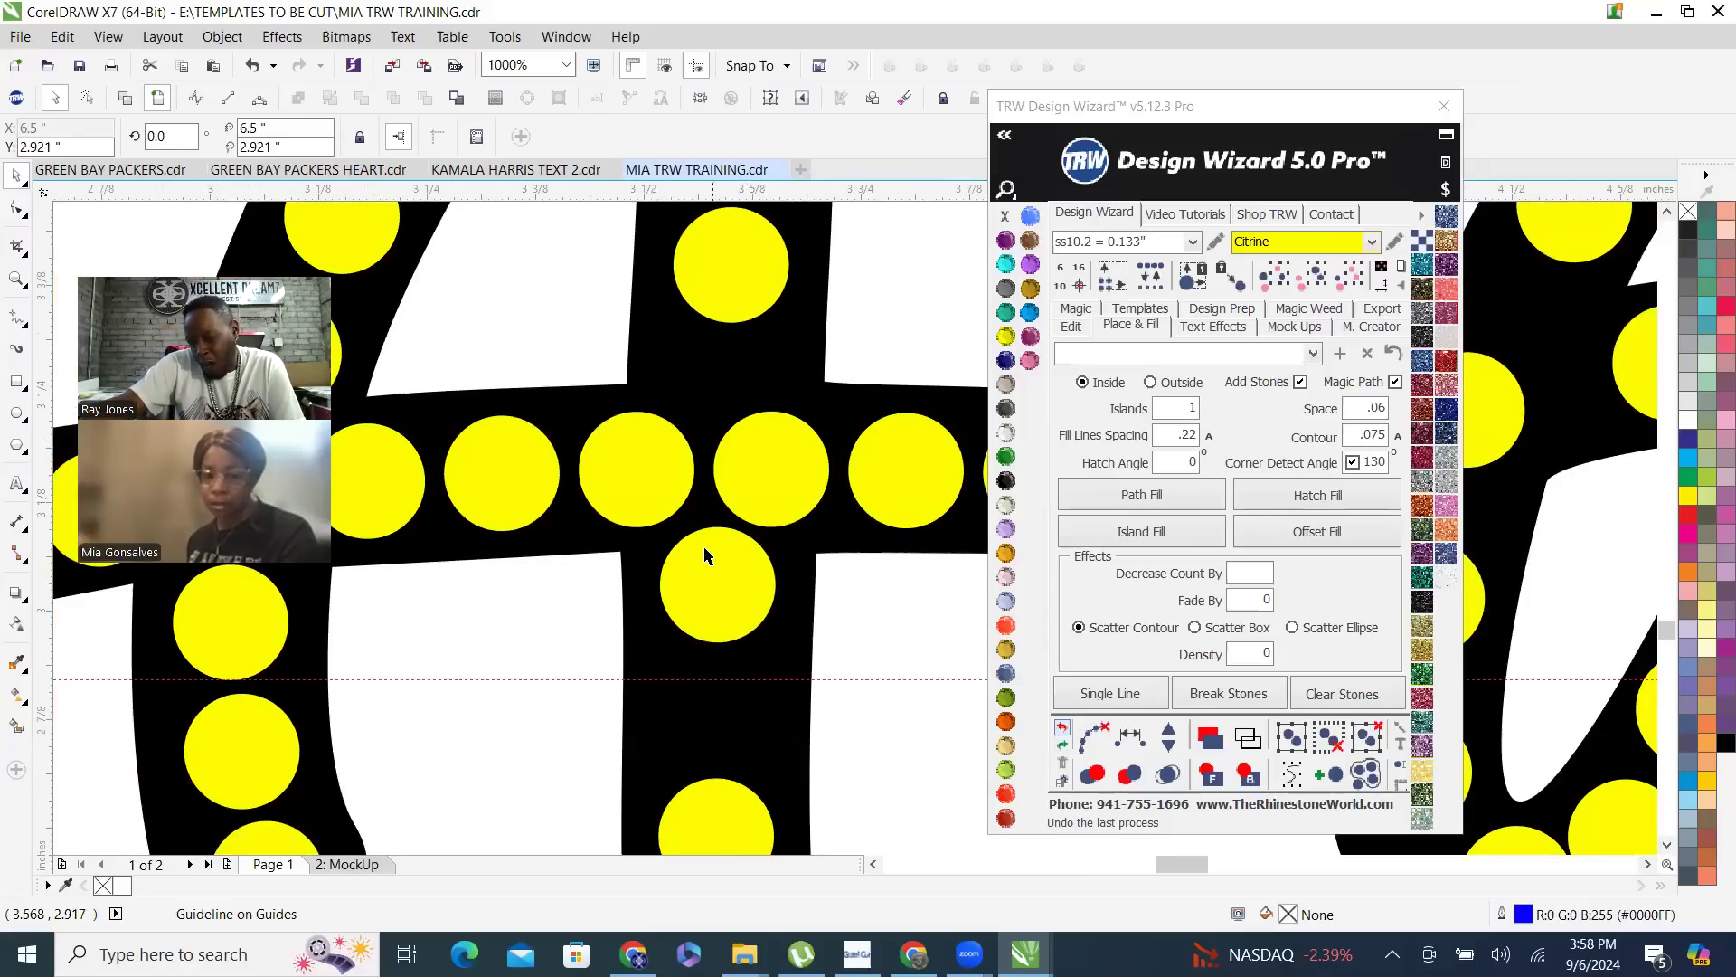
pyautogui.scroll(-2, 717, 579)
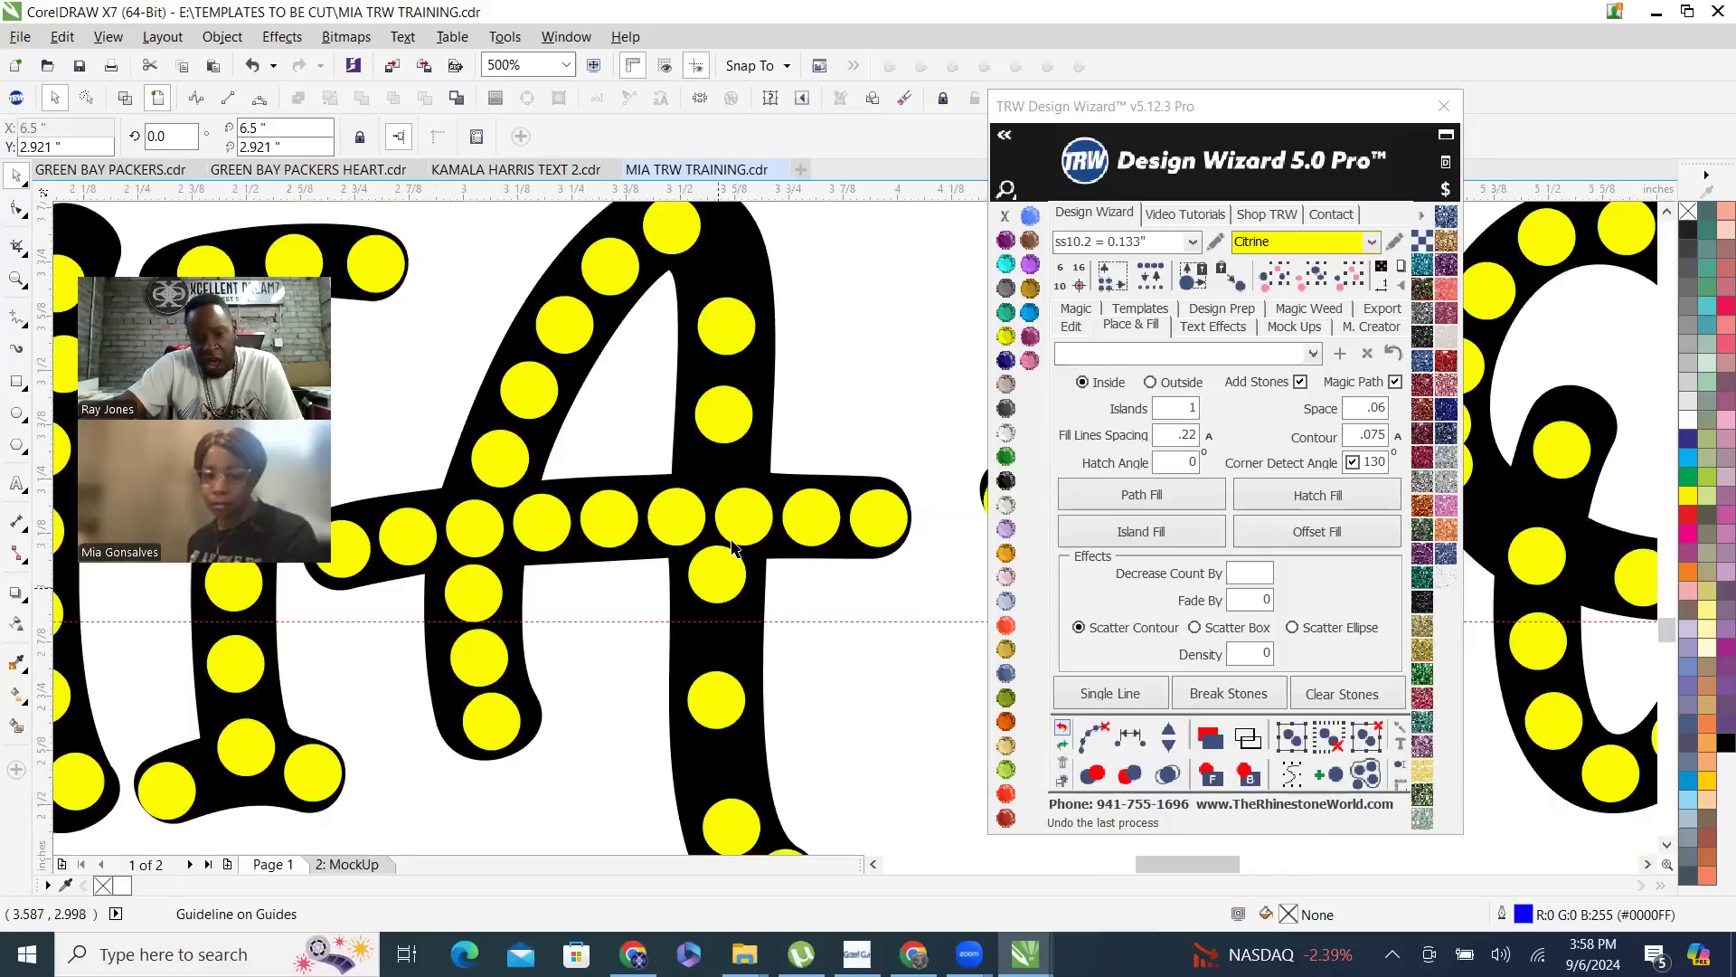
# - Respace the A's lower right stroke from the crossbar stone to the foot with two stones added, and clear the guide path
pyautogui.click(740, 525)
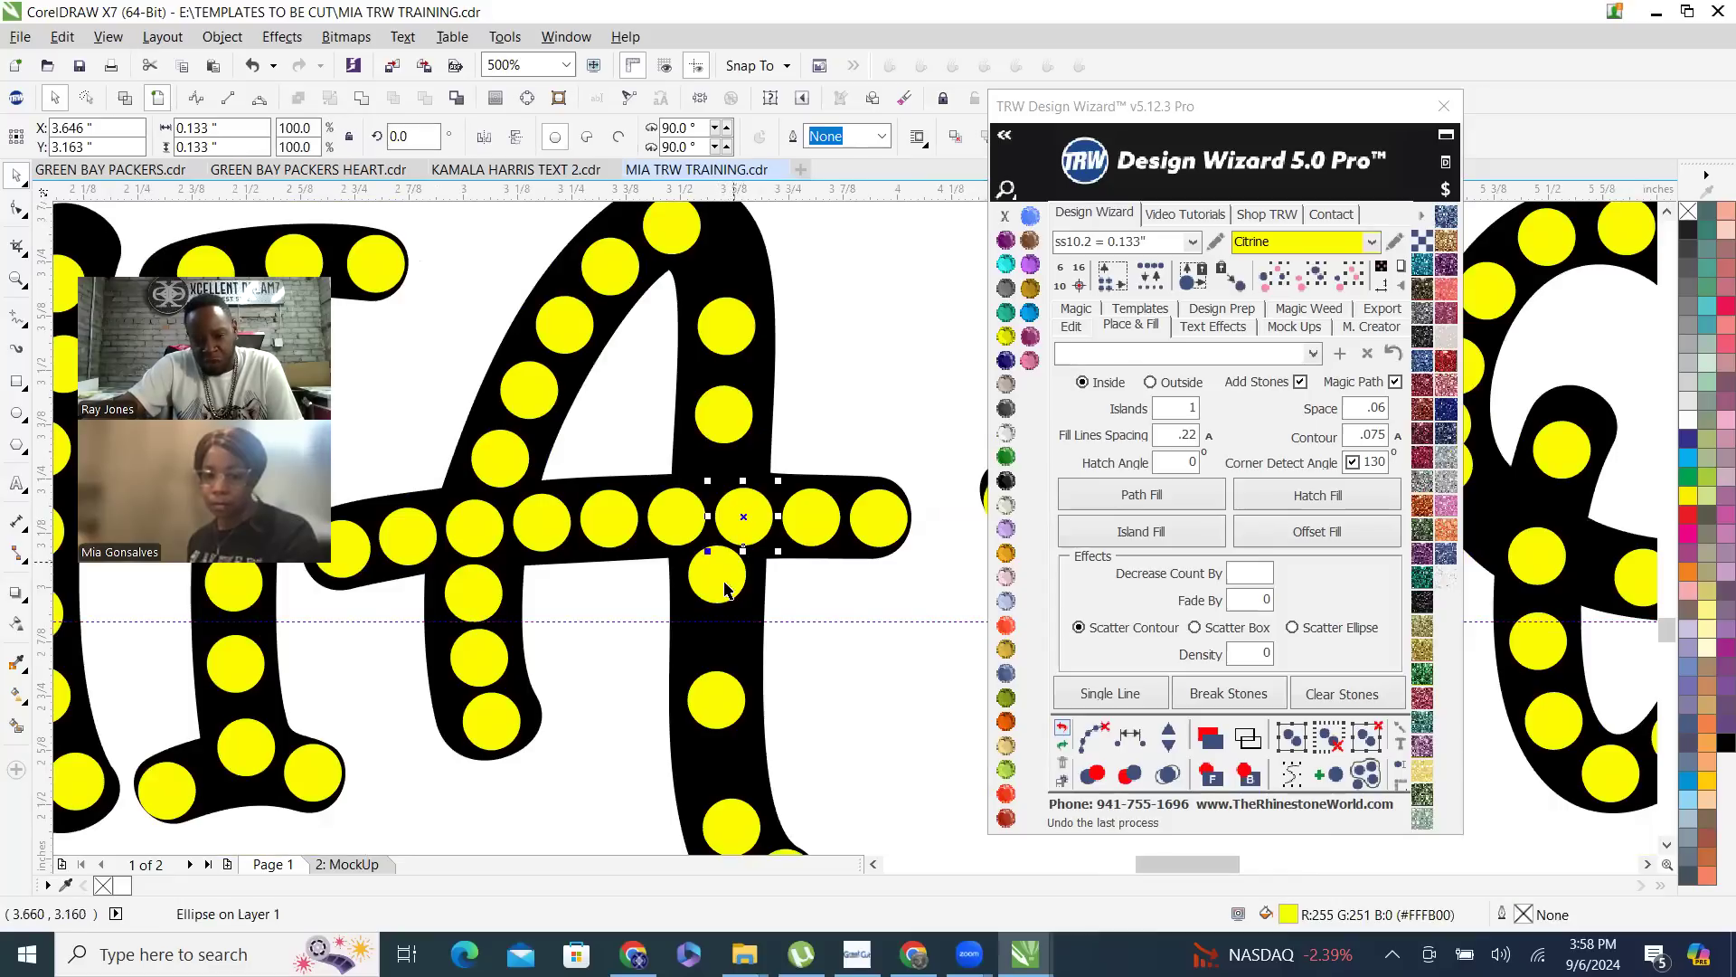
pyautogui.scroll(-1, 724, 580)
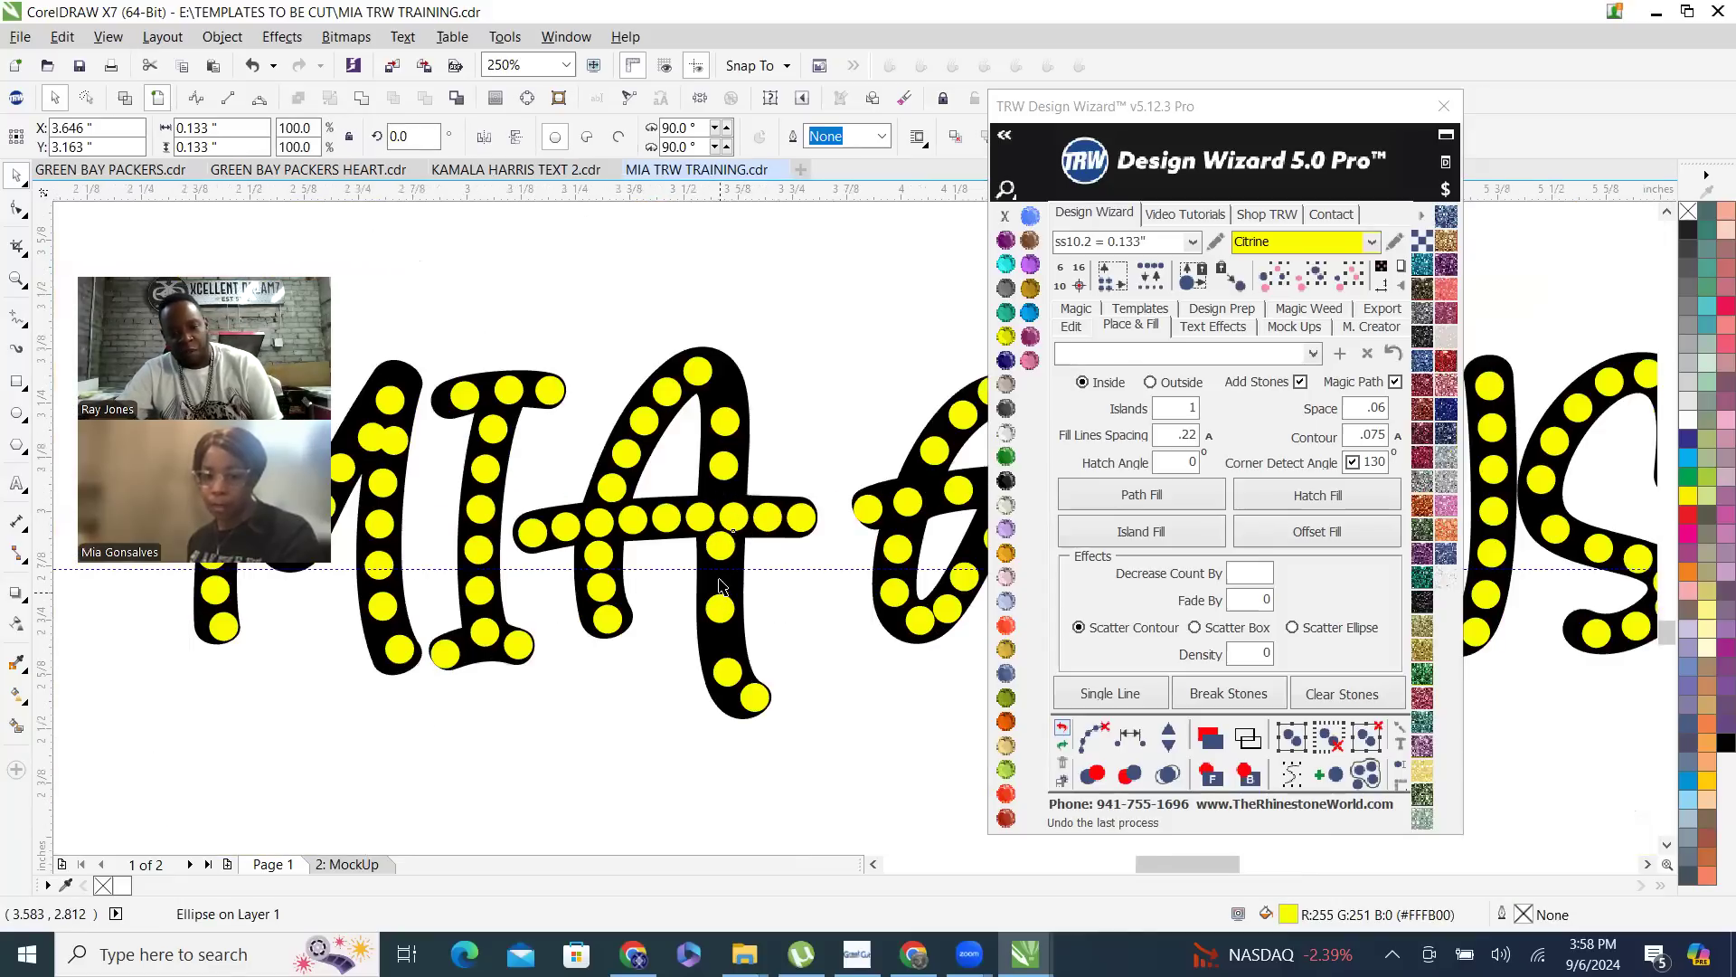
pyautogui.scroll(1, 723, 521)
pyautogui.keyDown('shift'); pyautogui.click(723, 511); pyautogui.keyUp('shift')
pyautogui.keyDown('shift'); pyautogui.click(722, 627); pyautogui.keyUp('shift')
pyautogui.keyDown('shift'); pyautogui.click(732, 751); pyautogui.keyUp('shift')
pyautogui.keyDown('shift'); pyautogui.click(775, 807); pyautogui.keyUp('shift')
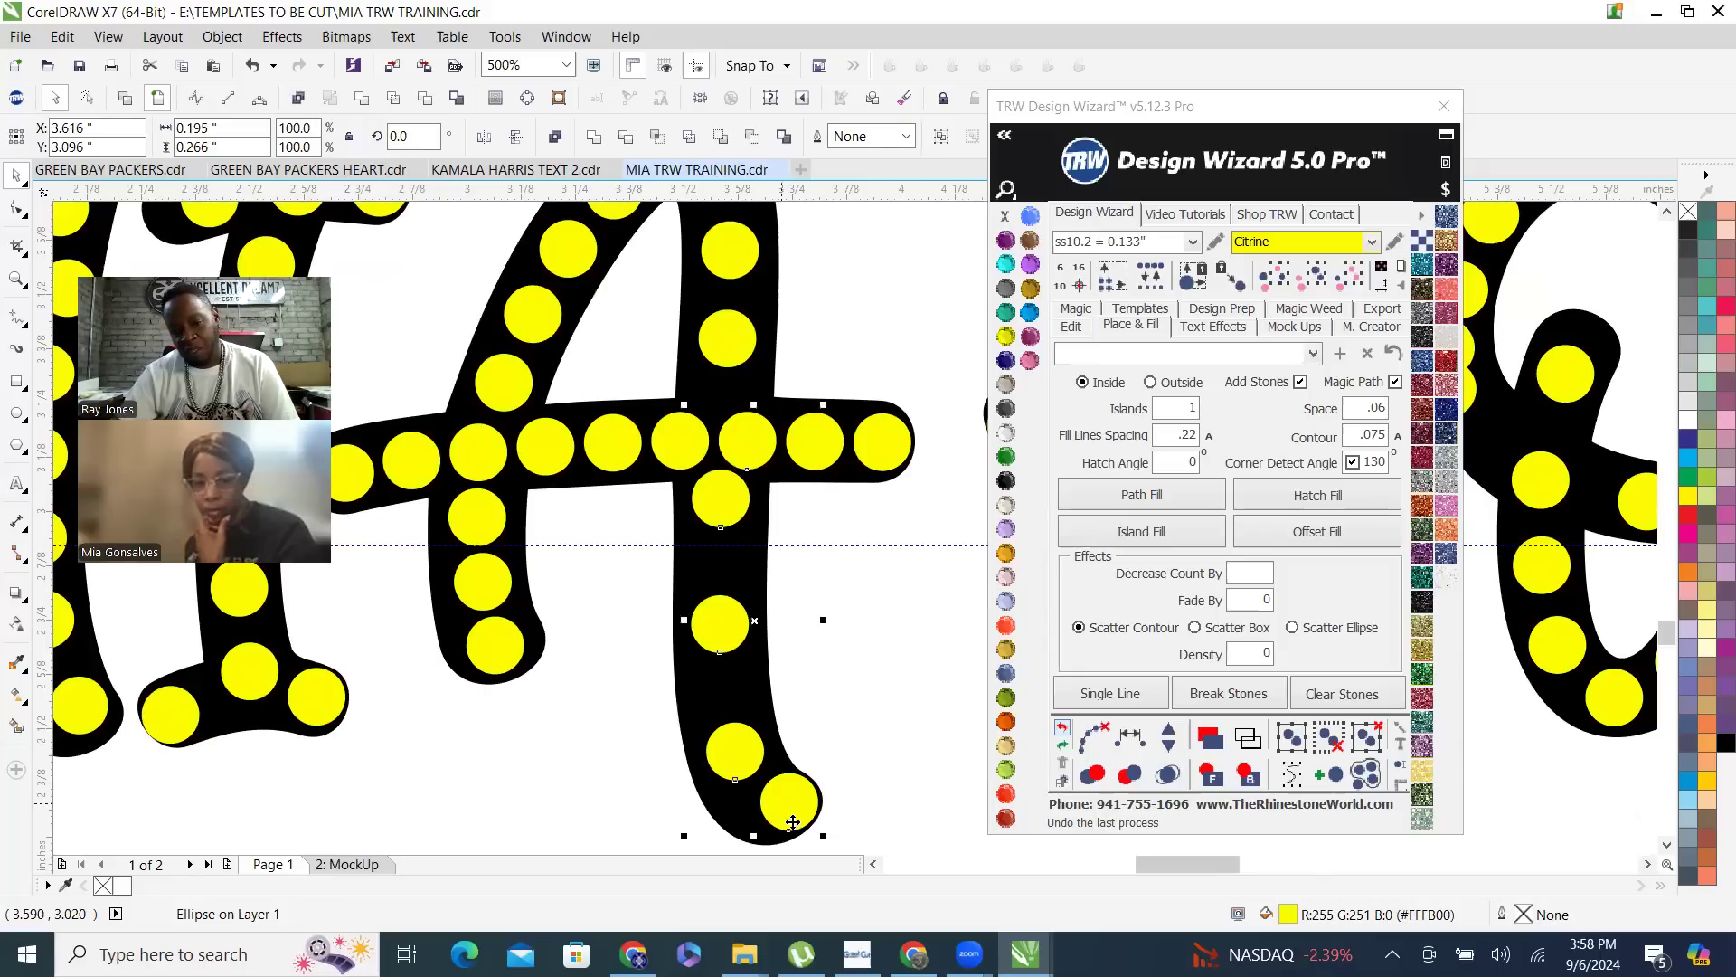
pyautogui.click(1116, 749)
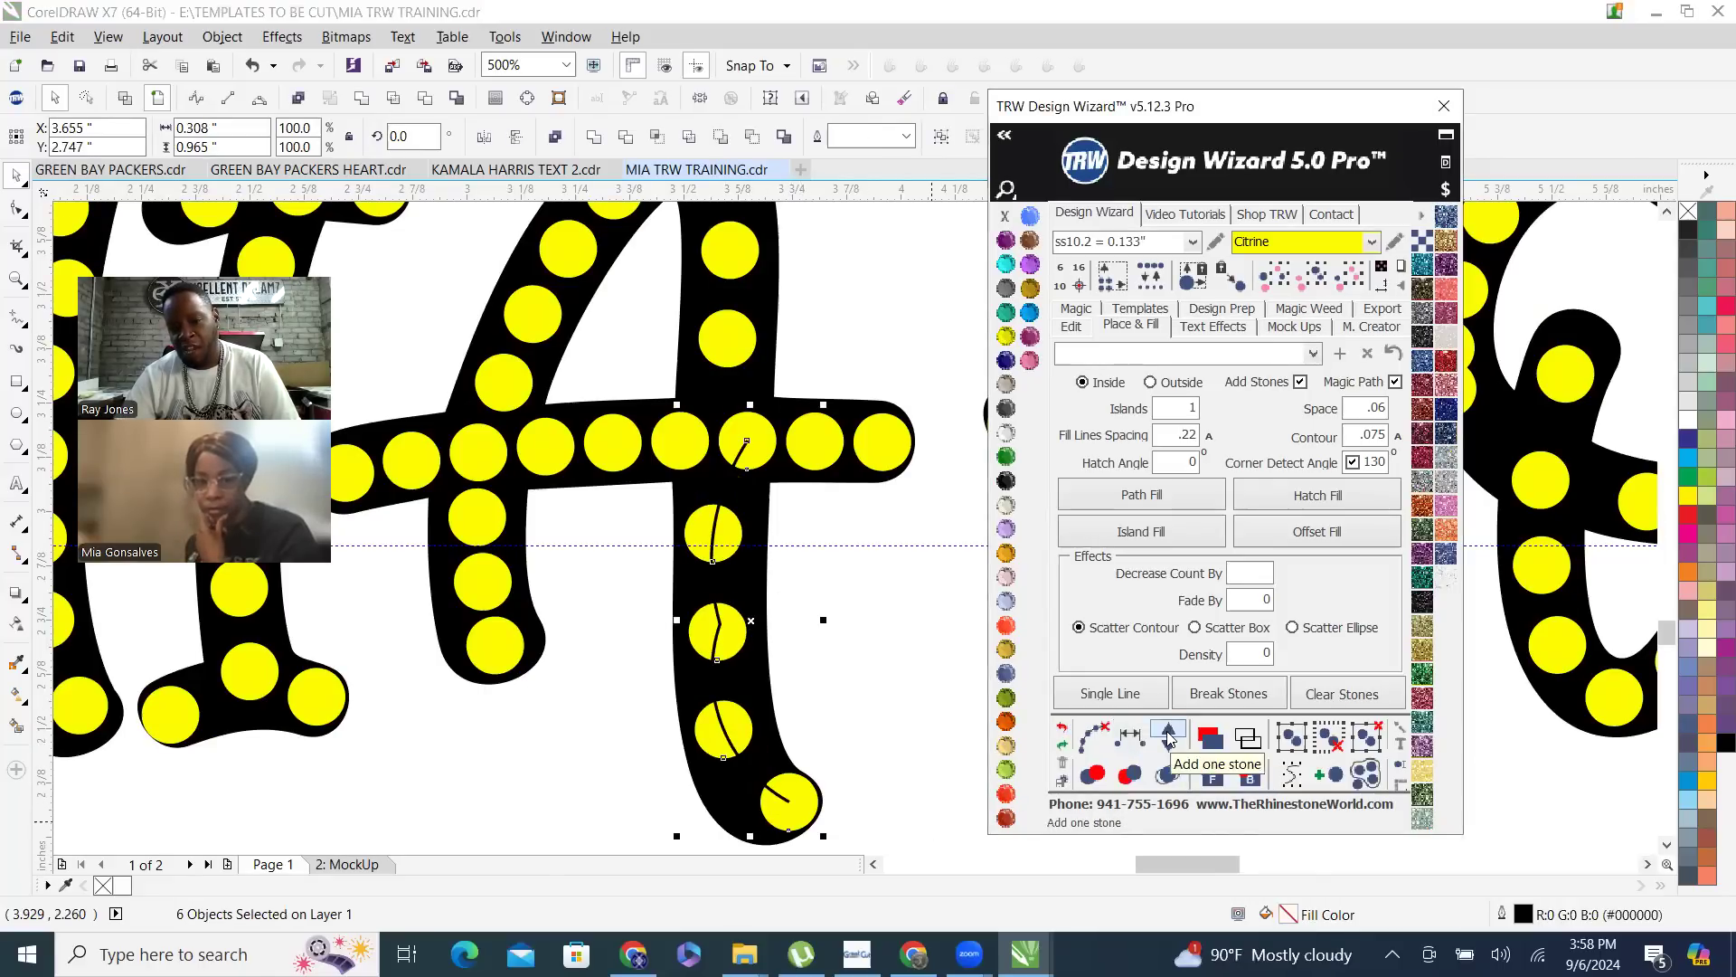
pyautogui.click(1167, 737)
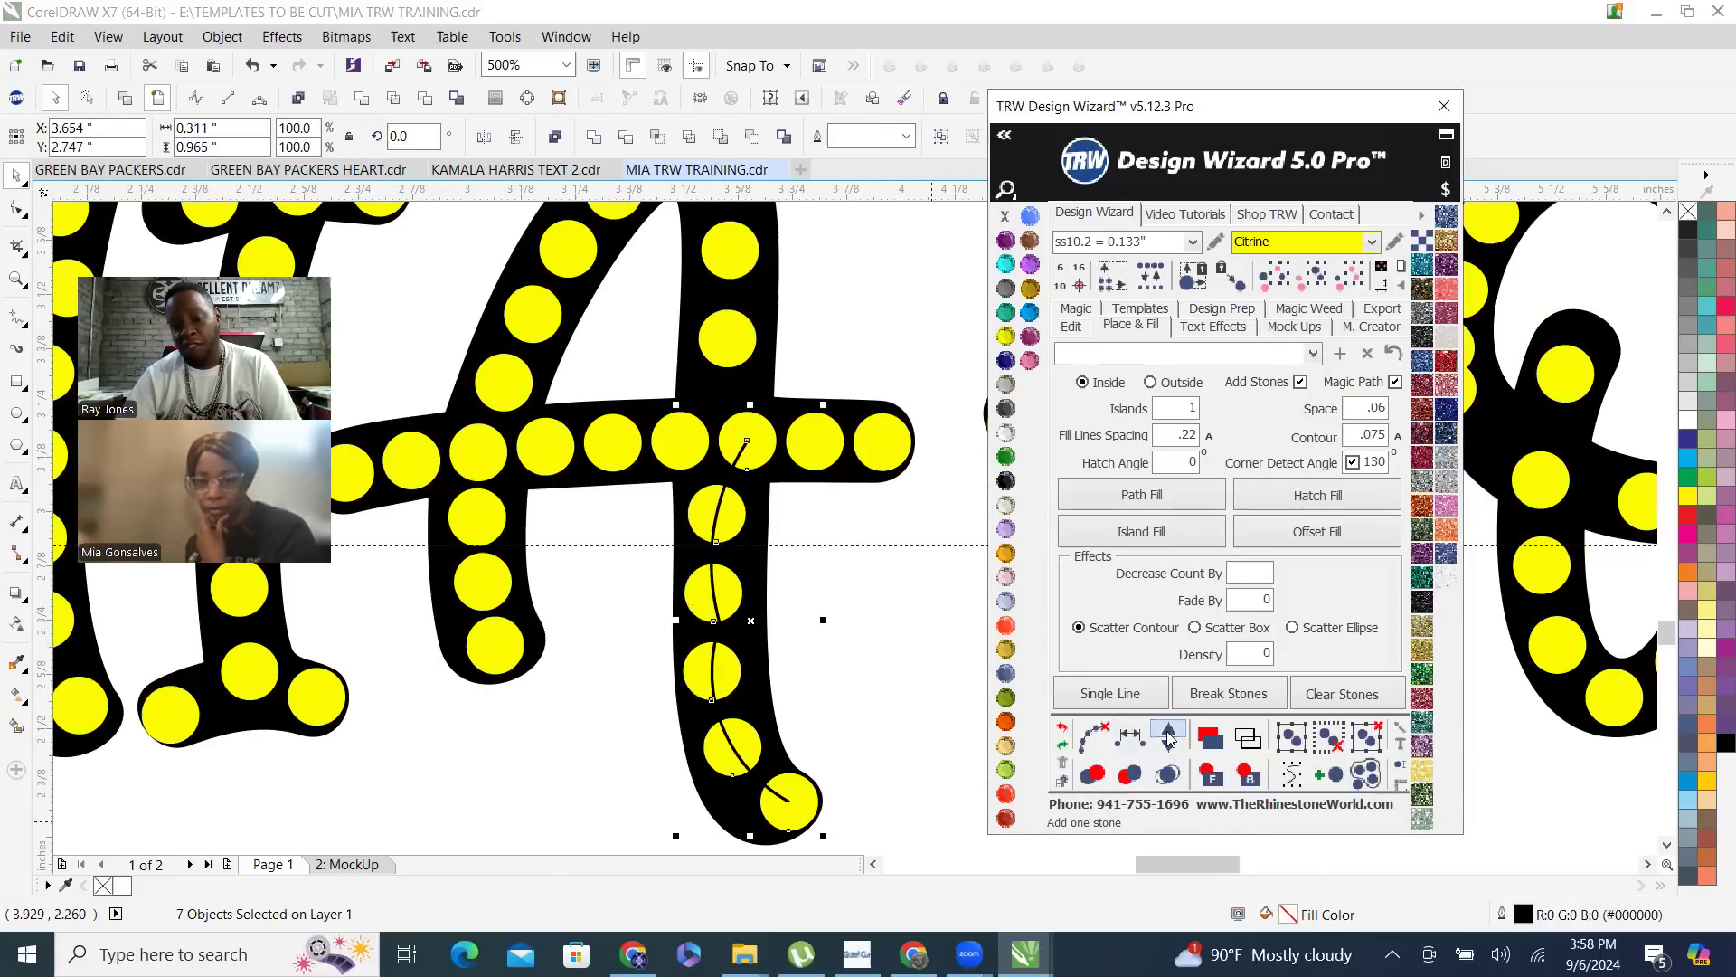
pyautogui.click(1167, 737)
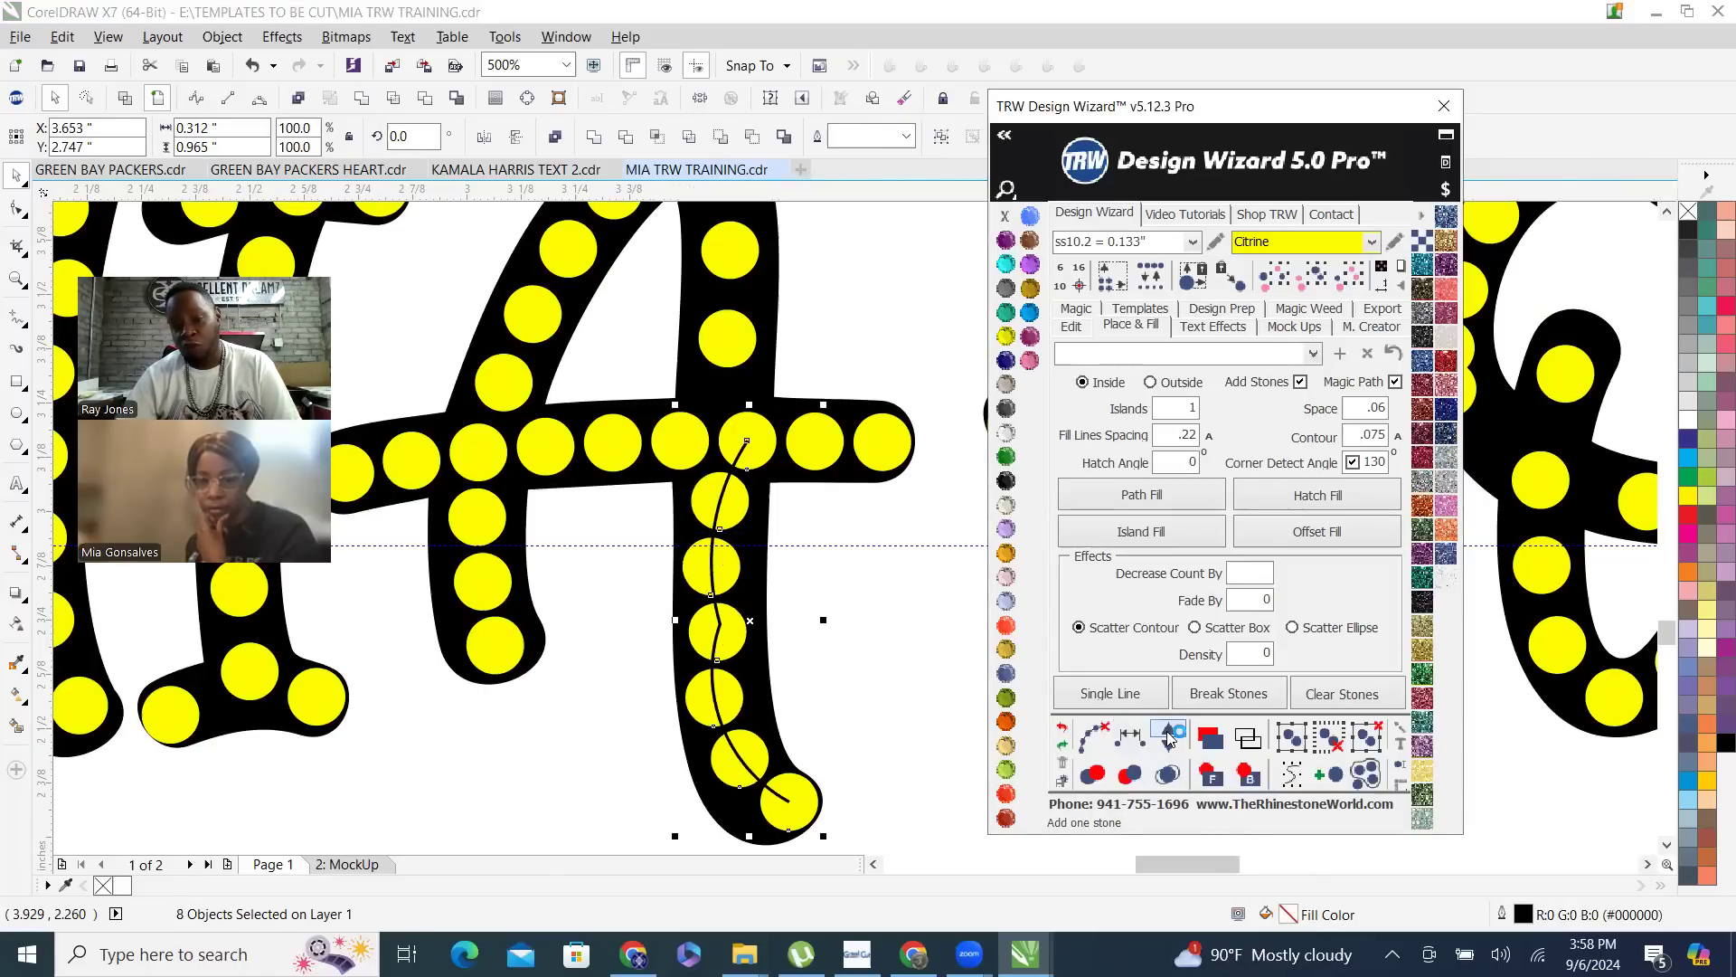
pyautogui.click(1094, 742)
pyautogui.click(877, 680)
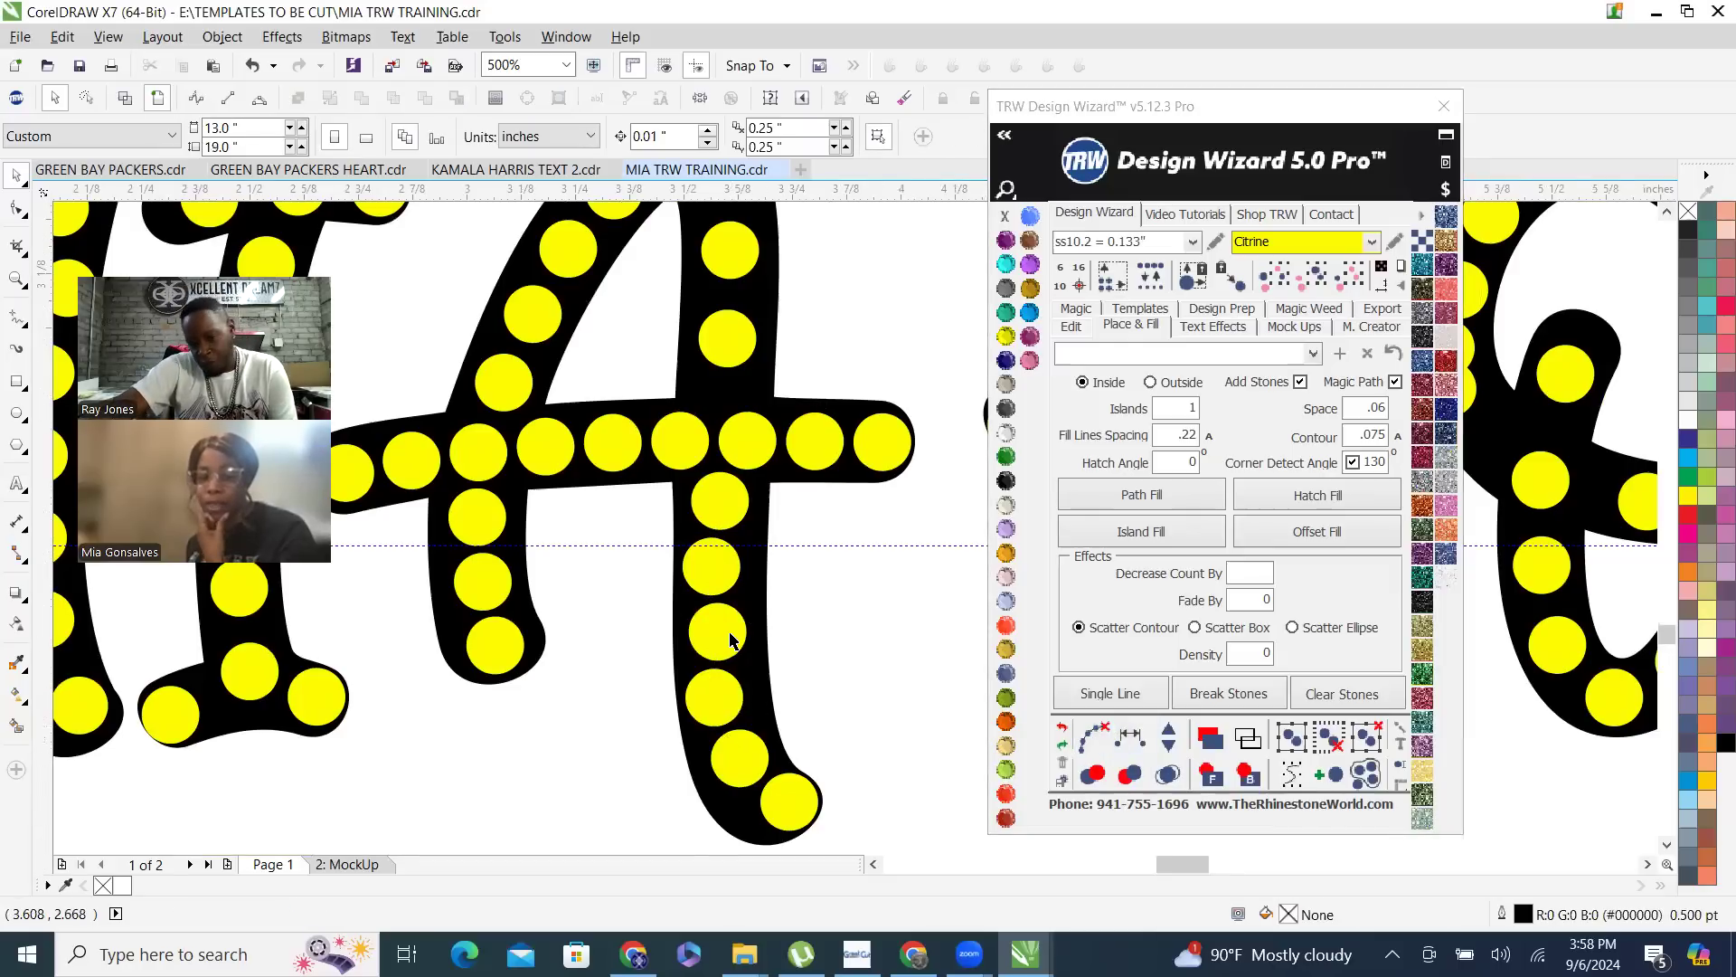
# - Nudge the middle stone of the A's lower right stroke slightly left into line with its neighbours
pyautogui.scroll(2, 731, 640)
pyautogui.moveTo(728, 651); pyautogui.dragTo(715, 645)
pyautogui.scroll(-4, 687, 624)
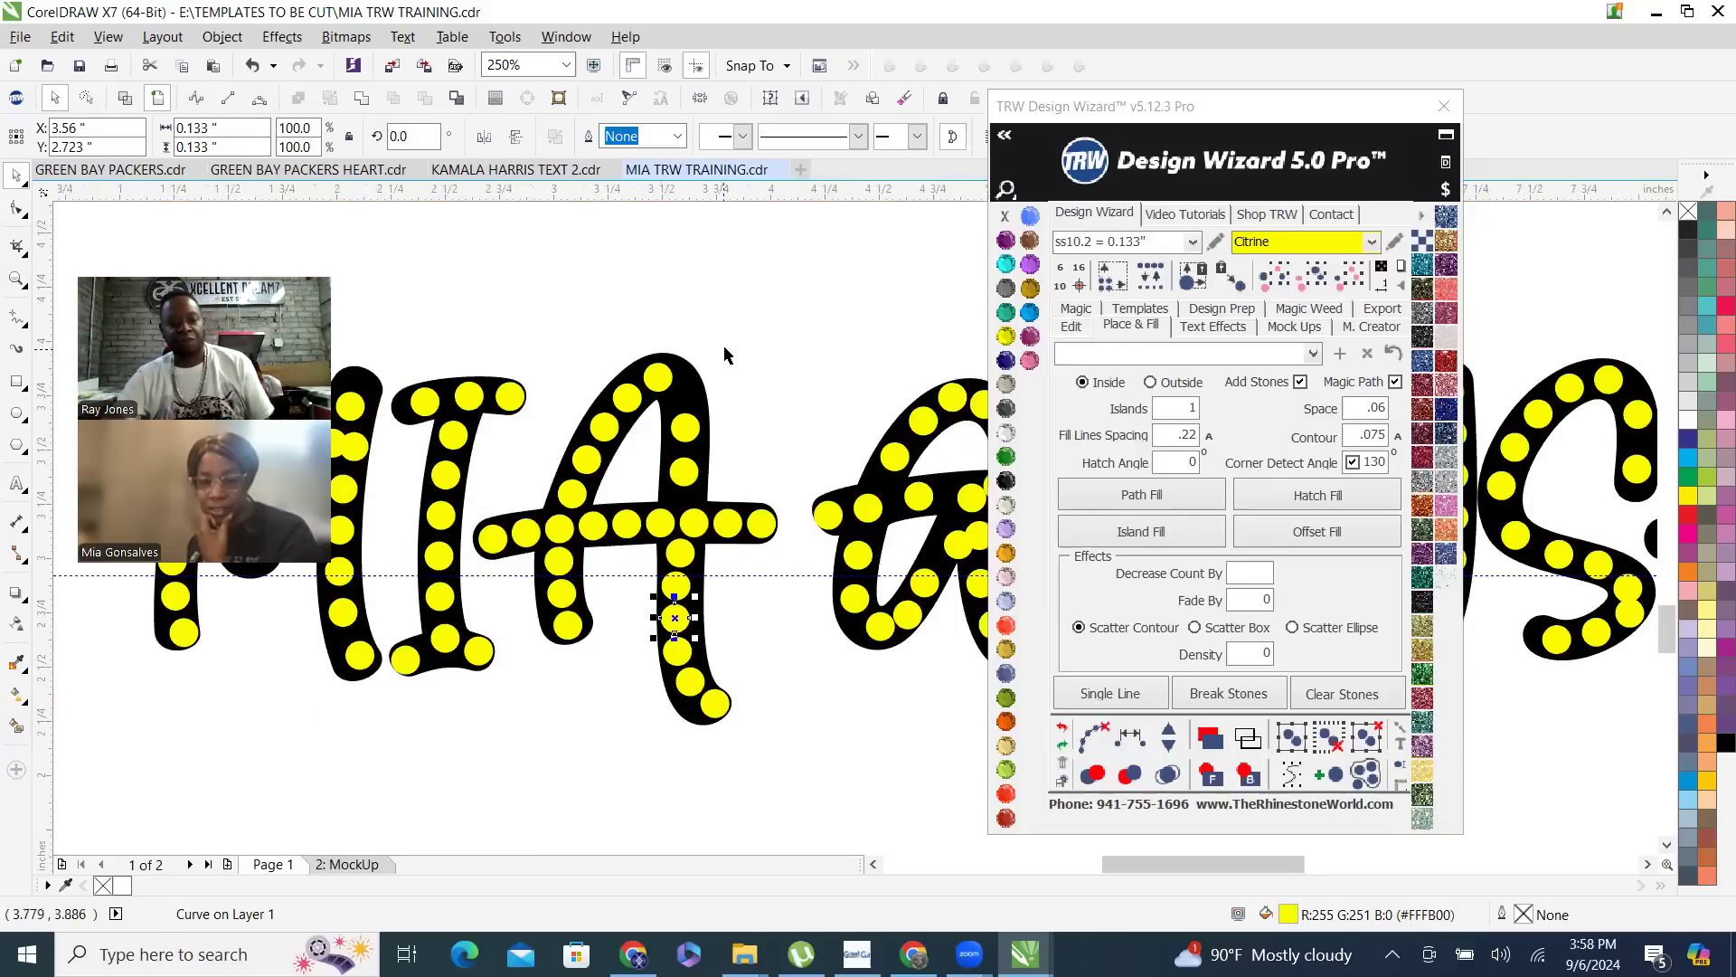
pyautogui.click(687, 747)
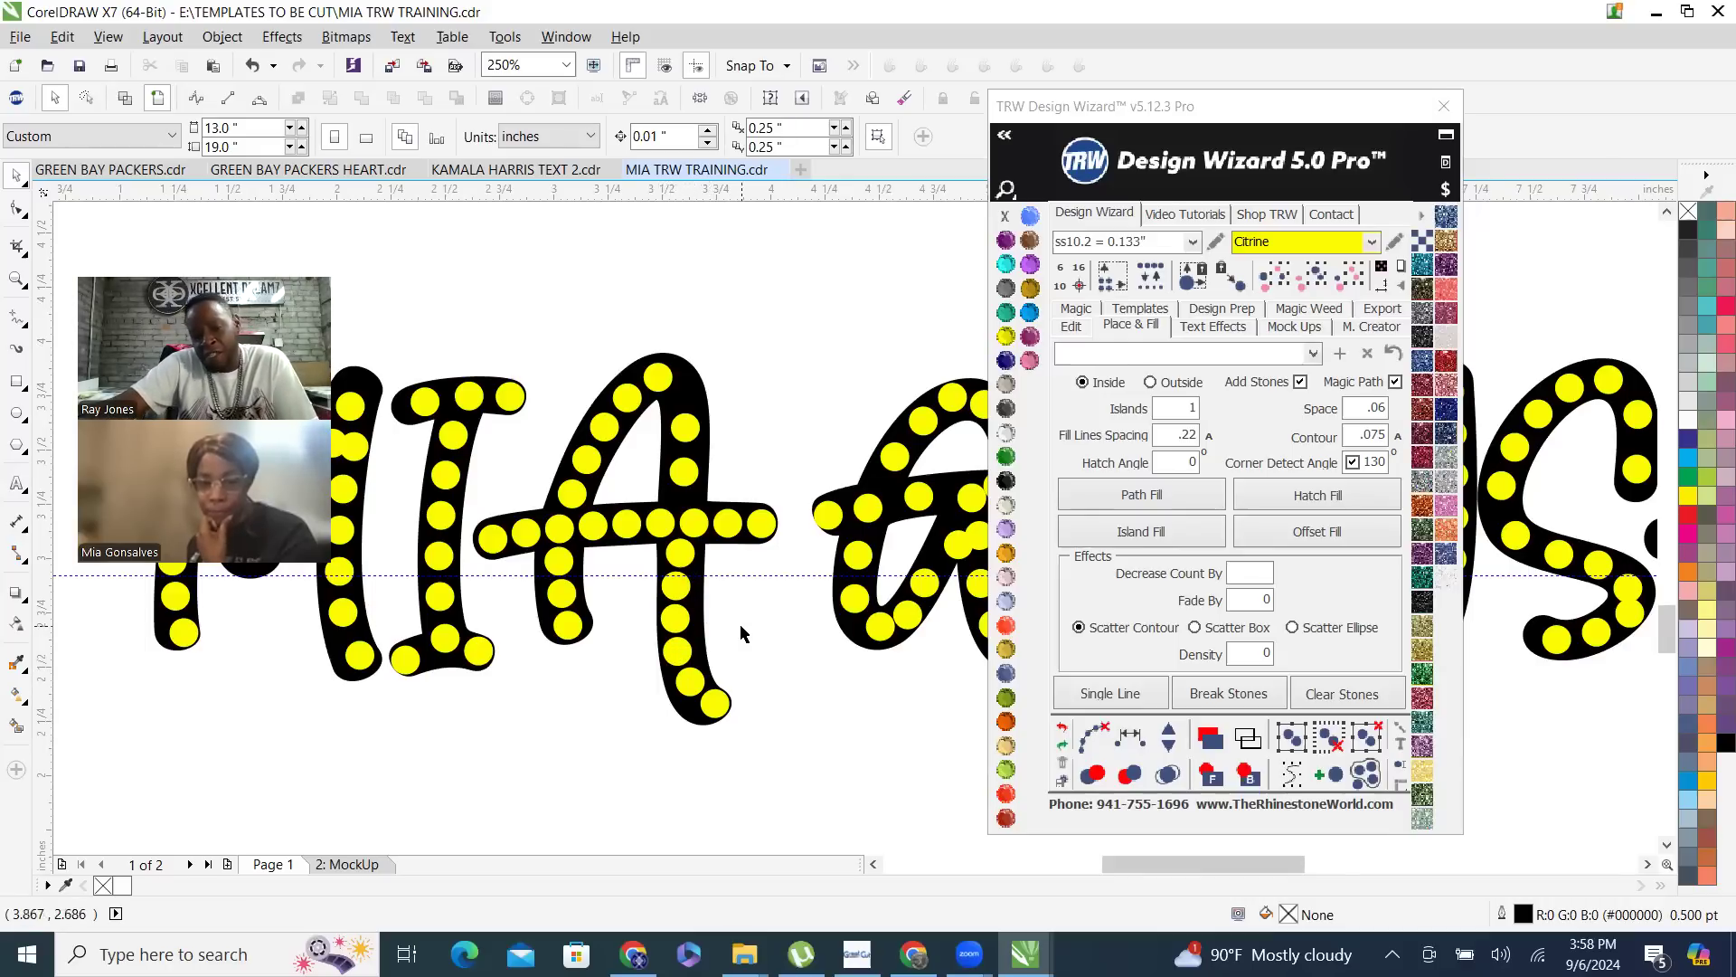
# - Delete the three middle stones of the A's lower right stroke and place a copy of the stone below the crossbar in the gap
pyautogui.moveTo(641, 562); pyautogui.dragTo(729, 681)
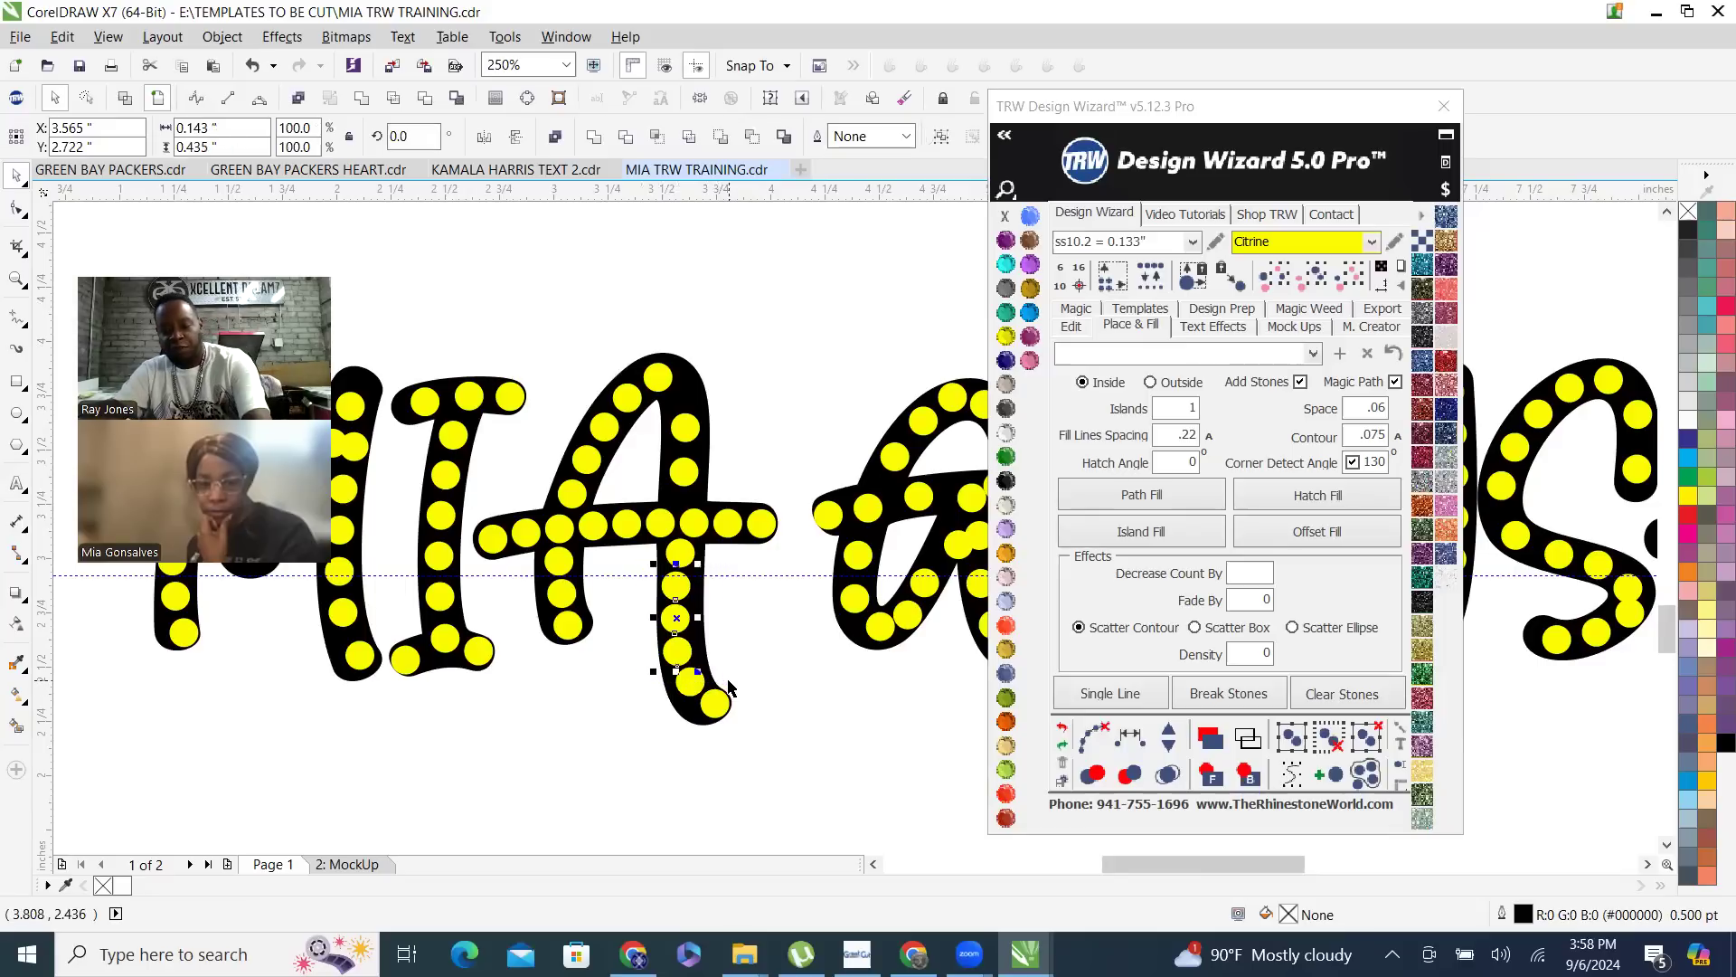
pyautogui.press('Delete')
pyautogui.click(680, 554)
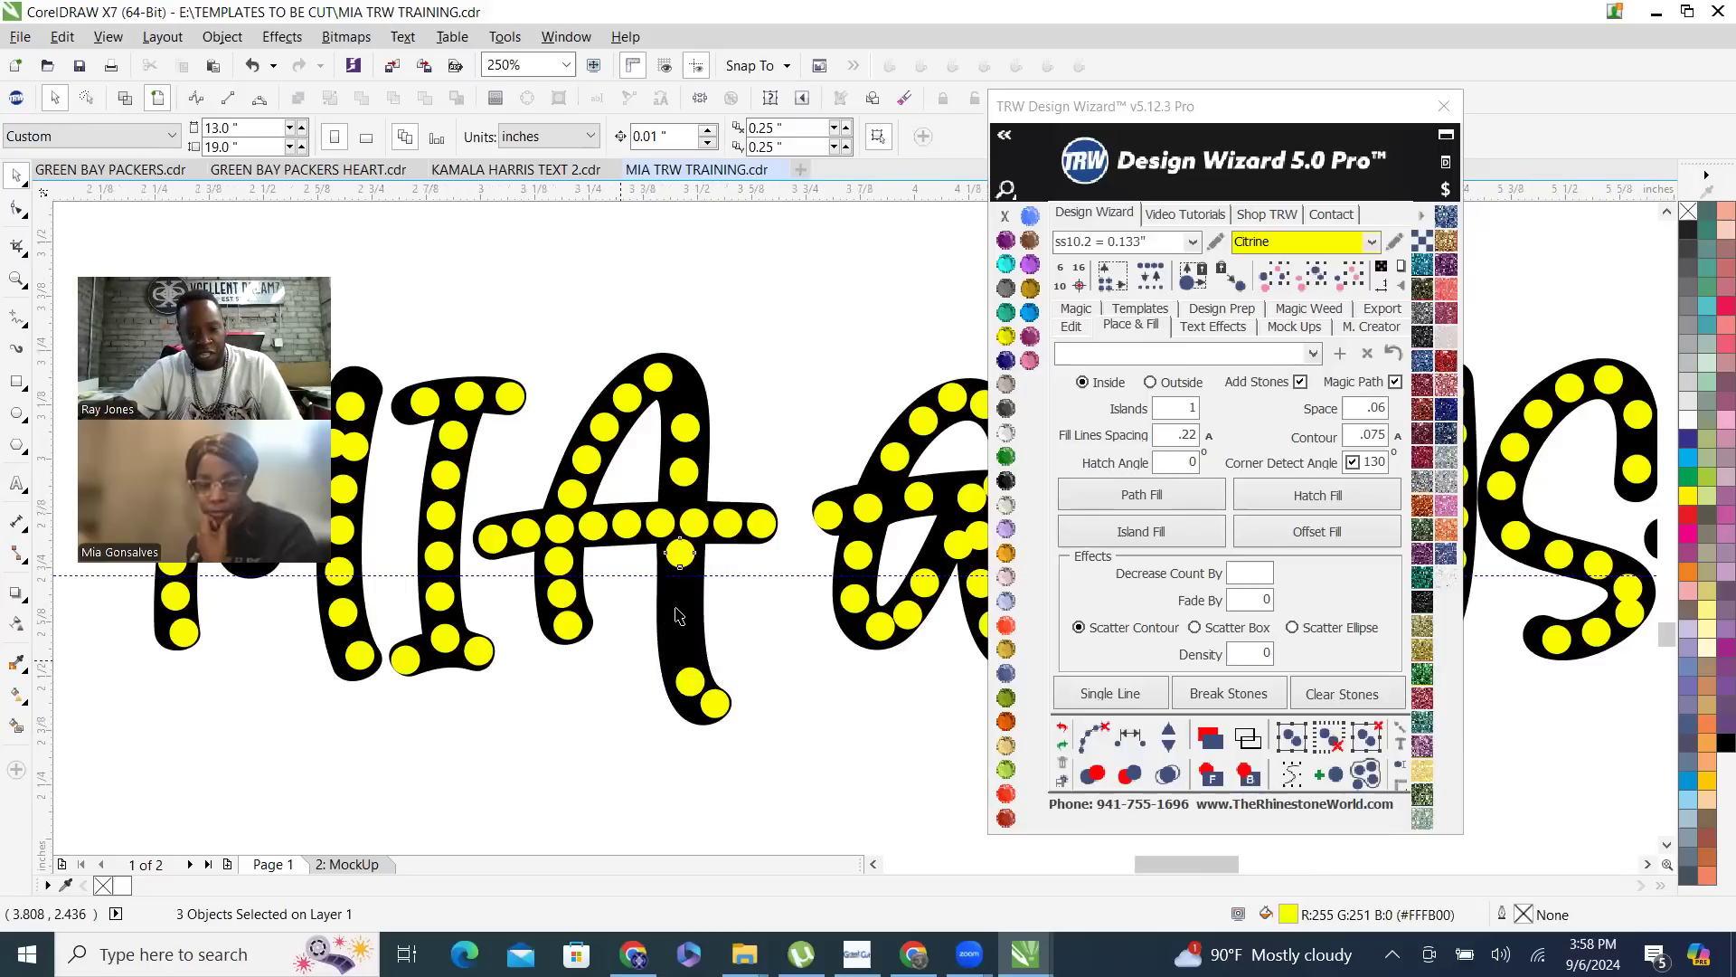
pyautogui.scroll(2, 651, 624)
pyautogui.moveTo(736, 486); pyautogui.dragTo(731, 574)
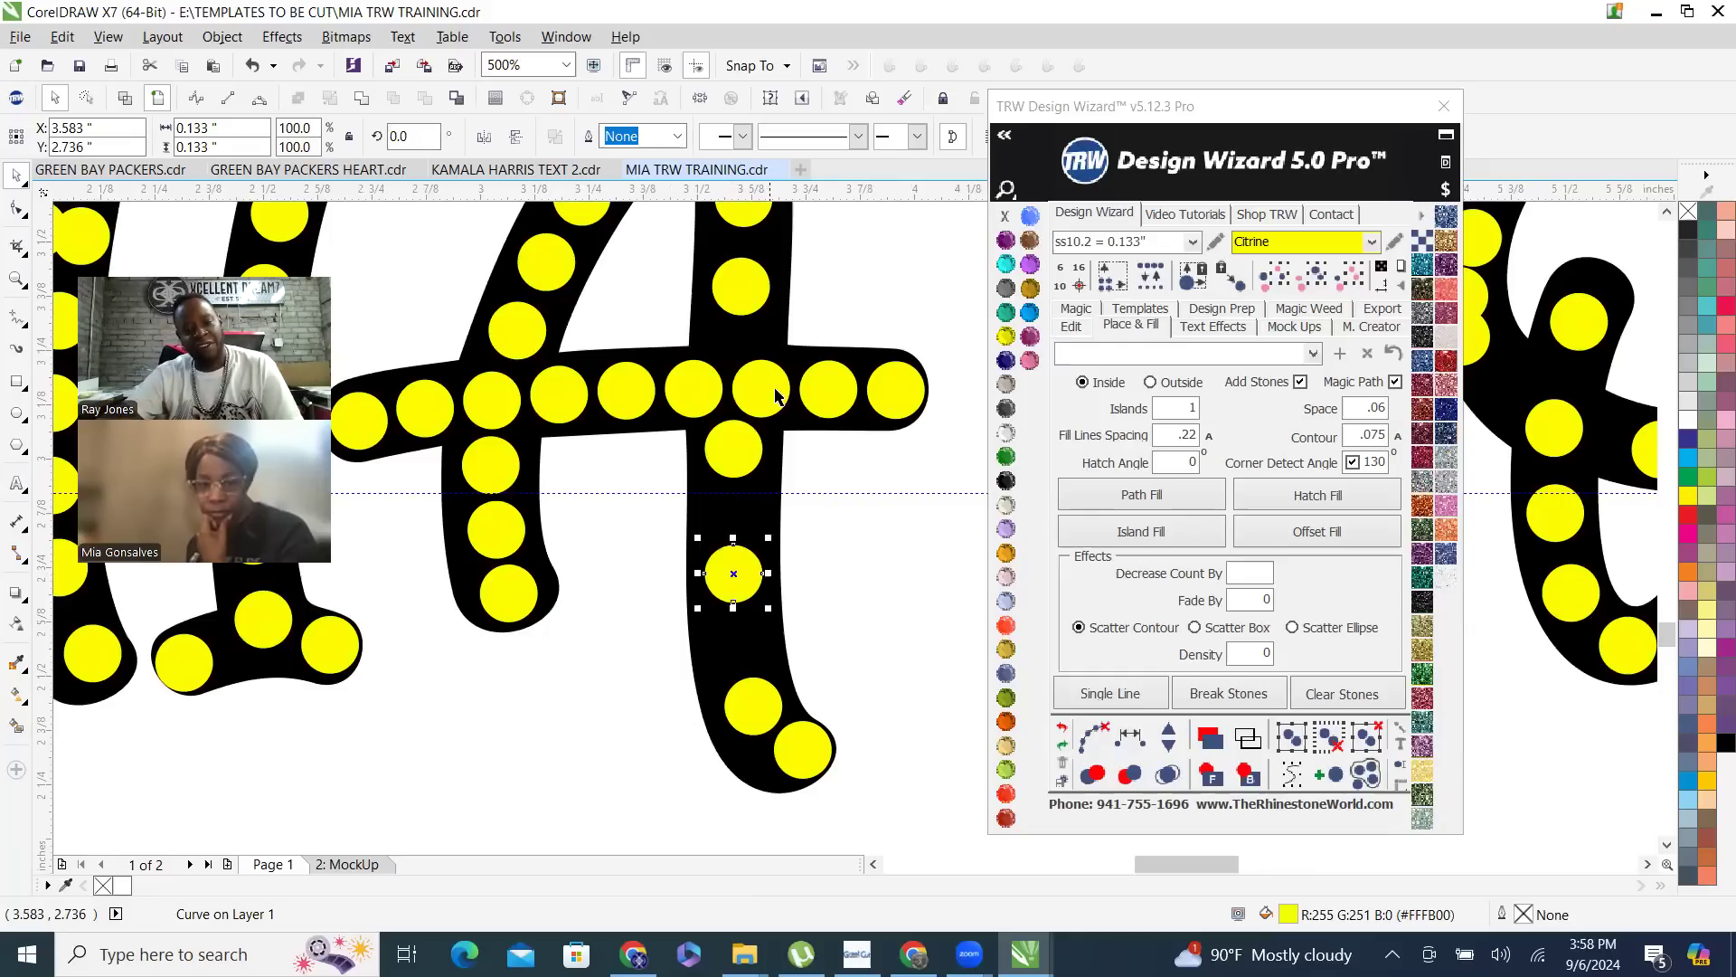
# - Respace the A's lower right stroke evenly from below the crossbar to the foot, with two stones added and no guide path
pyautogui.keyDown('shift'); pyautogui.click(744, 455); pyautogui.keyUp('shift')
pyautogui.keyDown('shift'); pyautogui.click(802, 750); pyautogui.keyUp('shift')
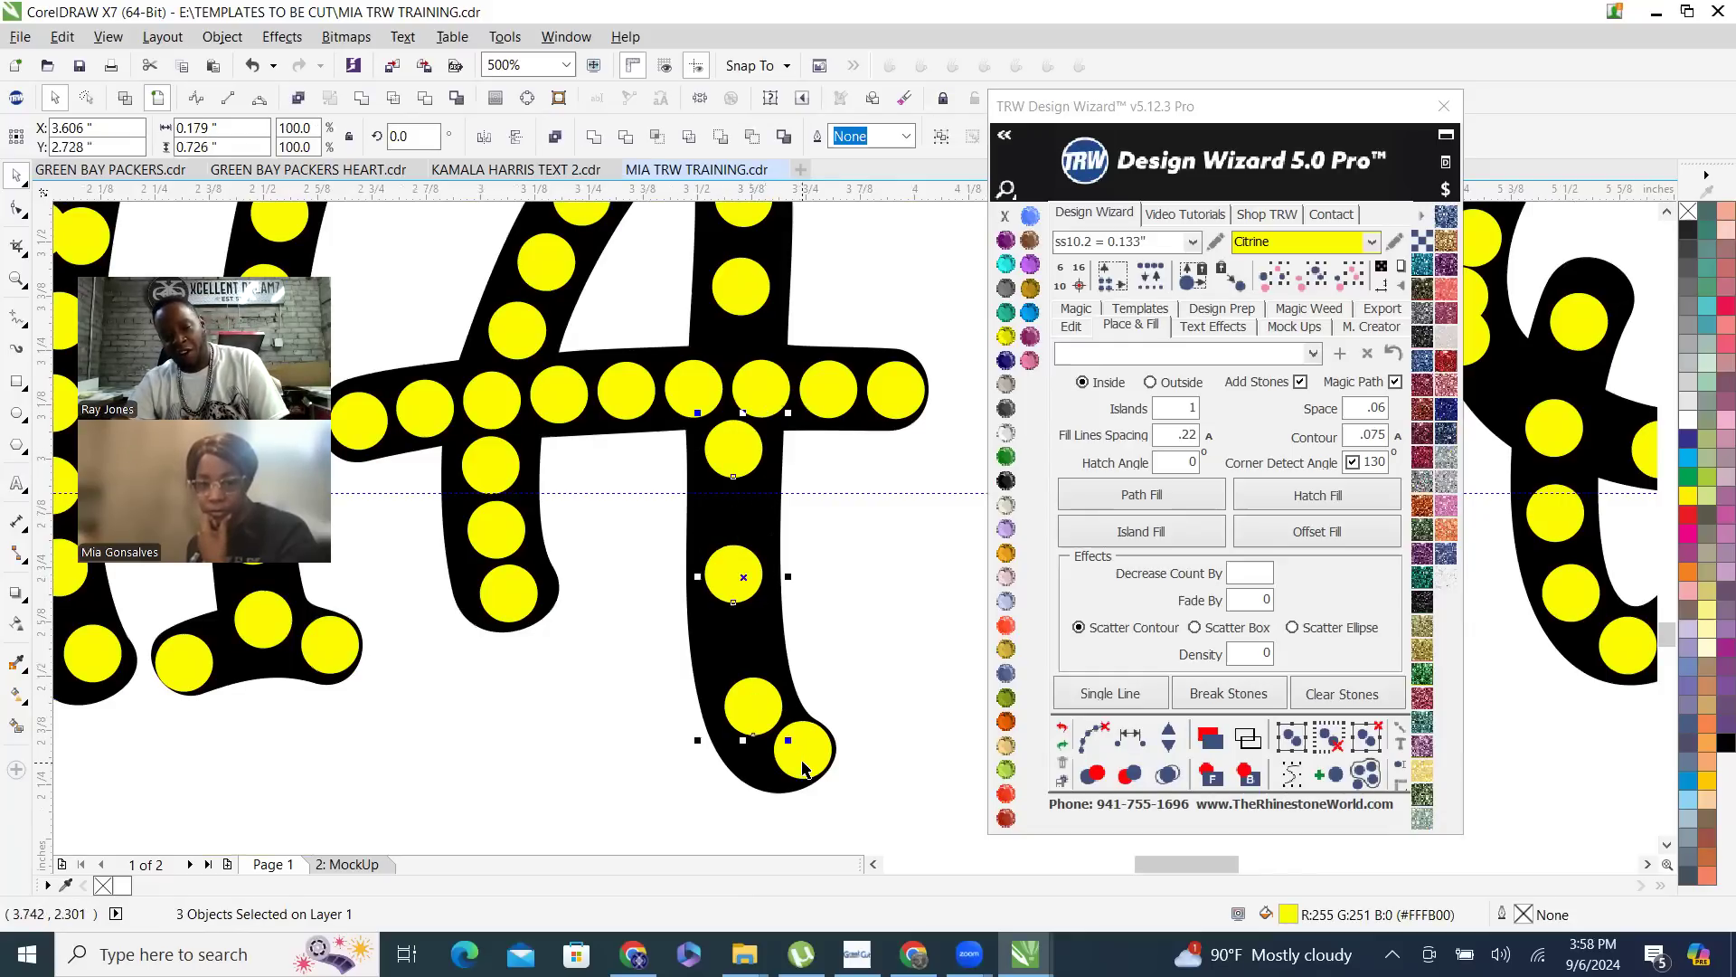
pyautogui.click(1168, 737)
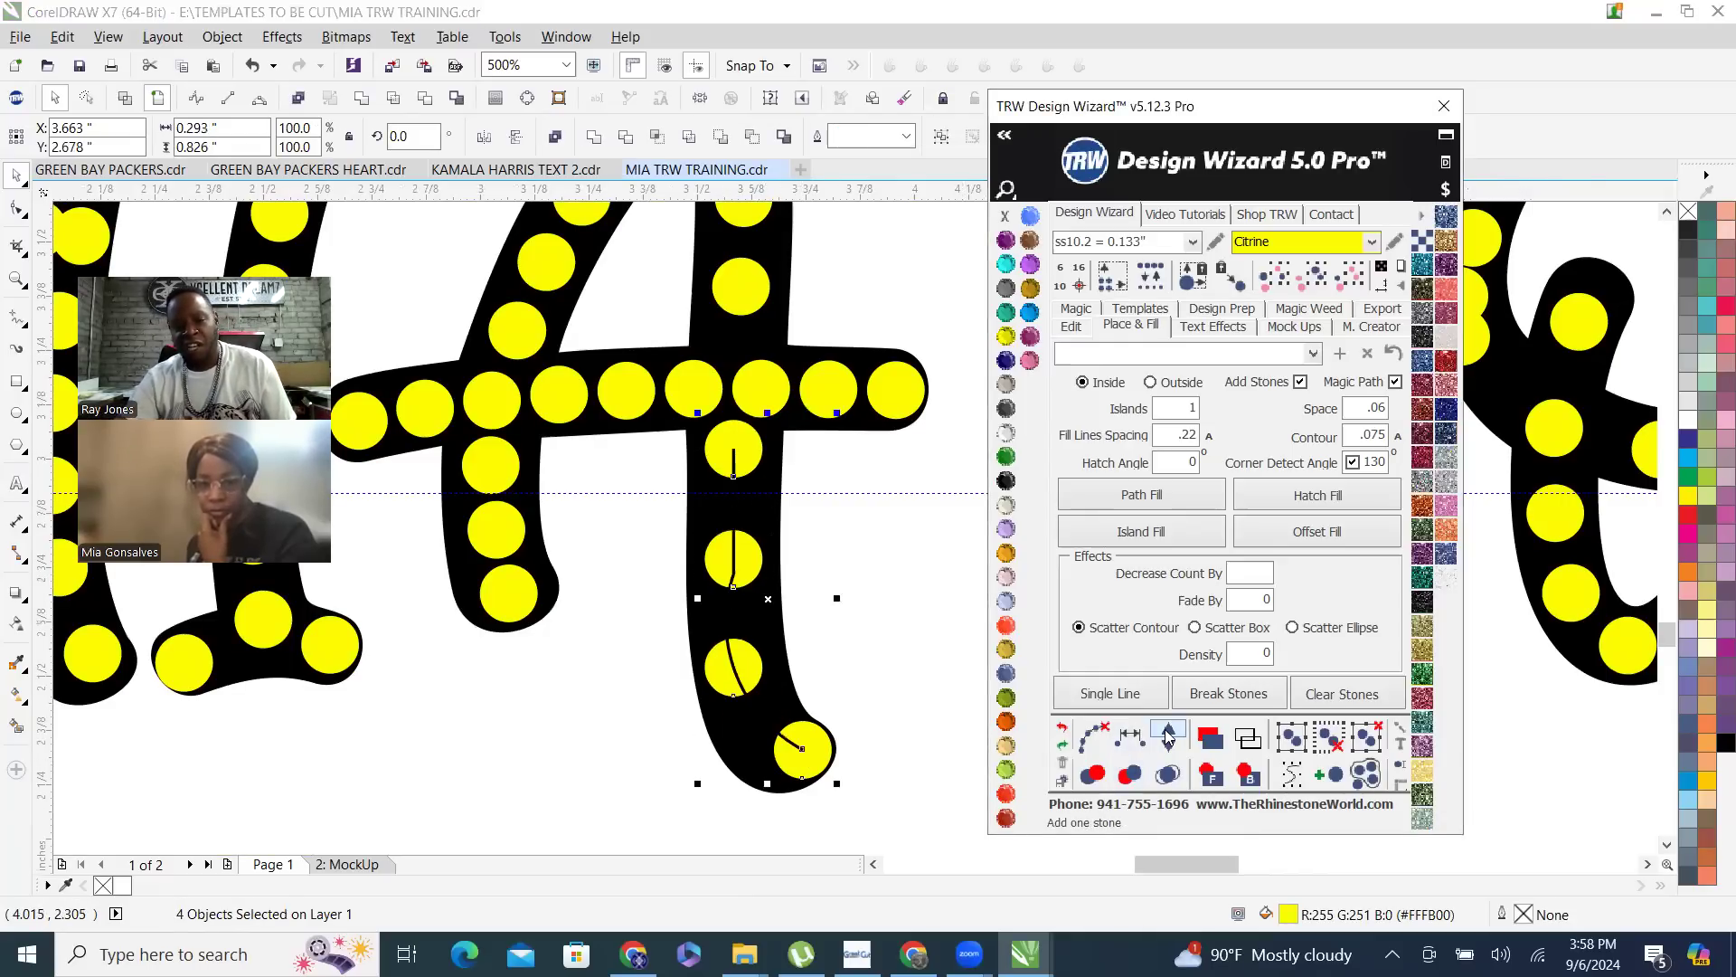
pyautogui.click(1169, 737)
pyautogui.click(1169, 737)
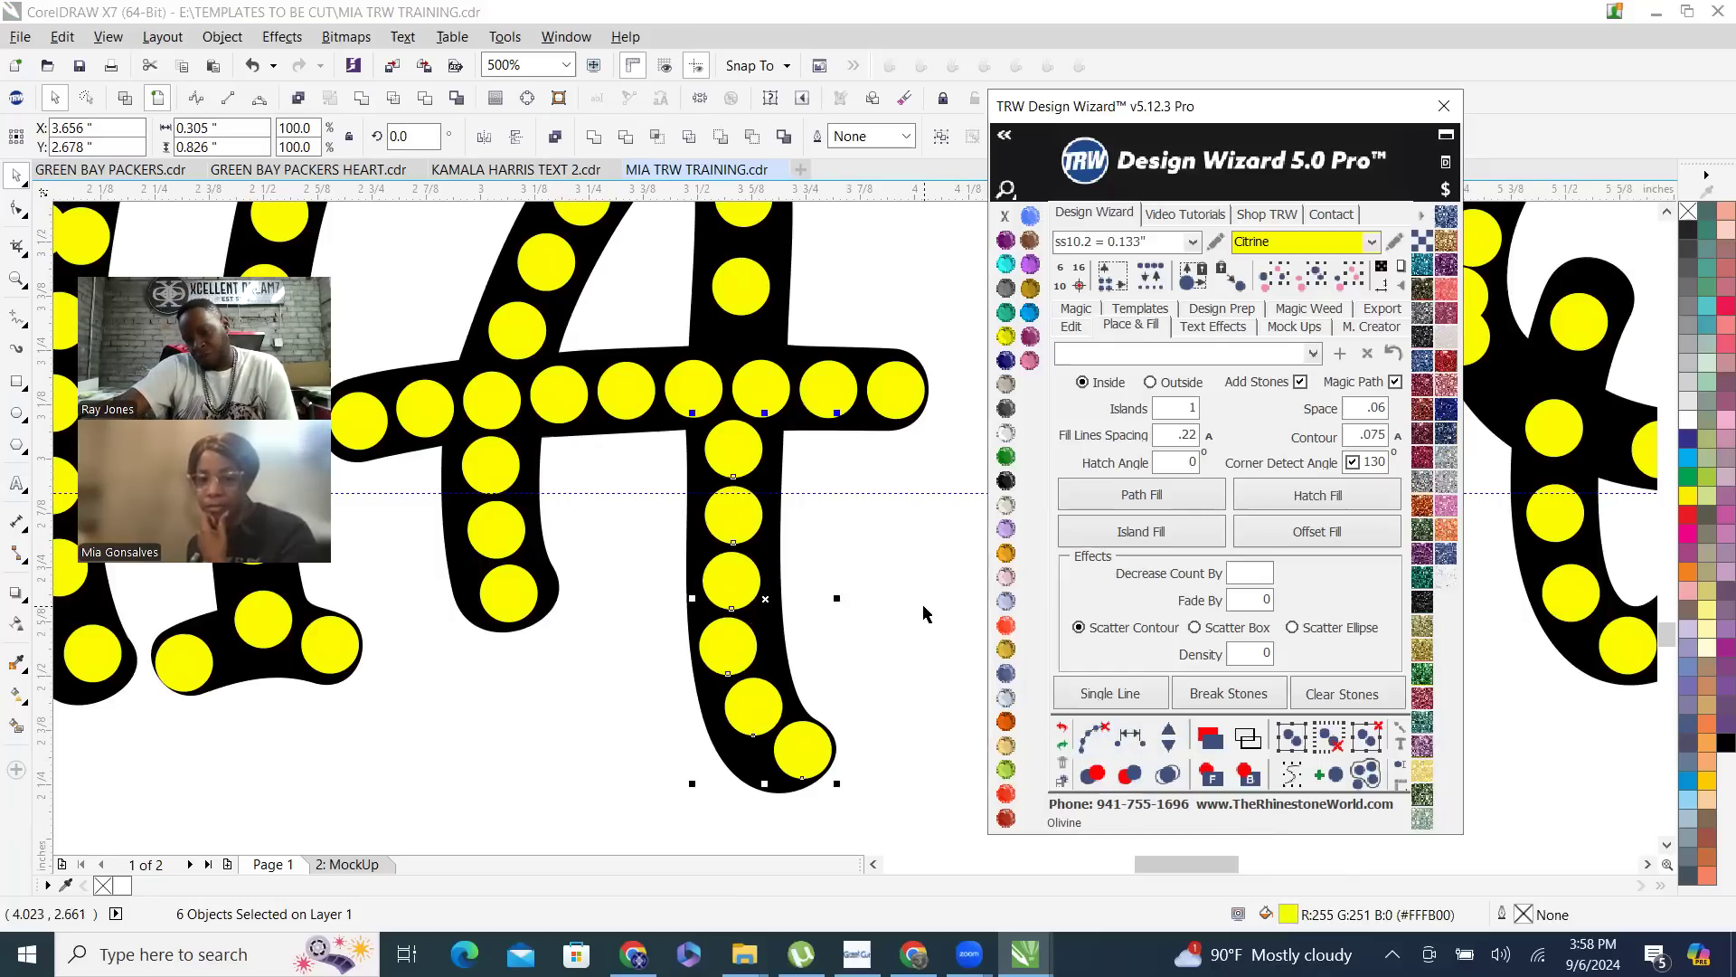
# - Nudge the third stone from the foot of the A's right stroke slightly right to smooth the curve
pyautogui.click(814, 610)
pyautogui.scroll(2, 796, 624)
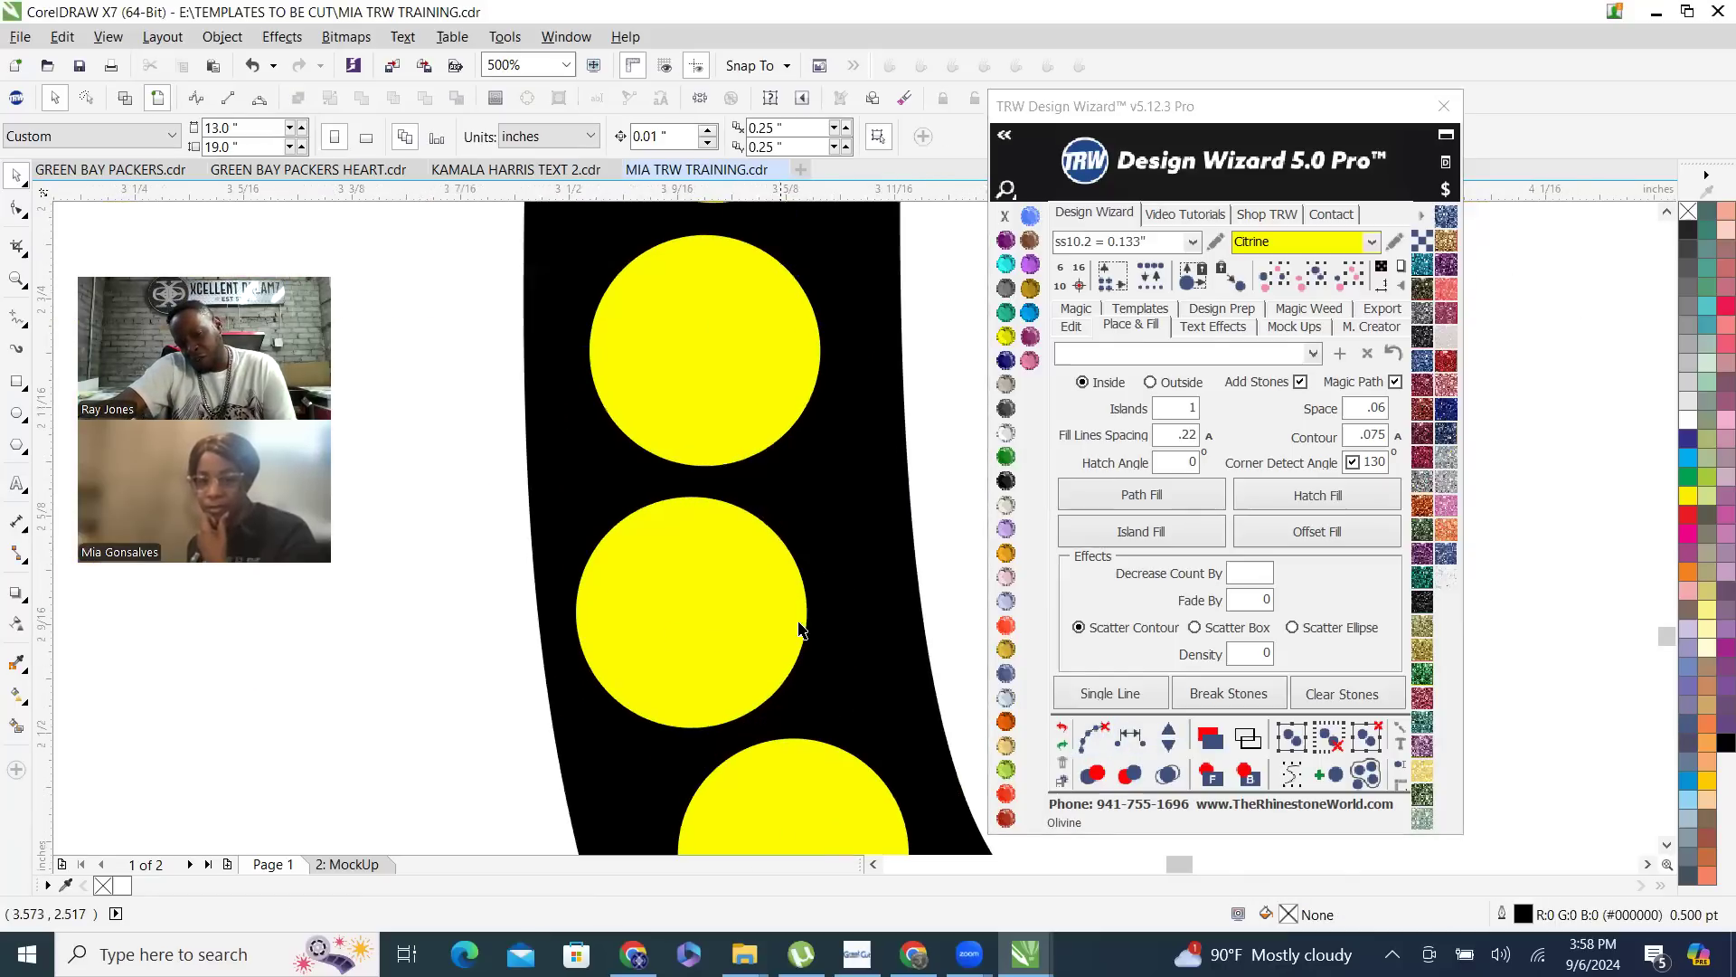
pyautogui.moveTo(726, 636); pyautogui.dragTo(763, 623)
pyautogui.scroll(-3, 622, 707)
pyautogui.click(685, 468)
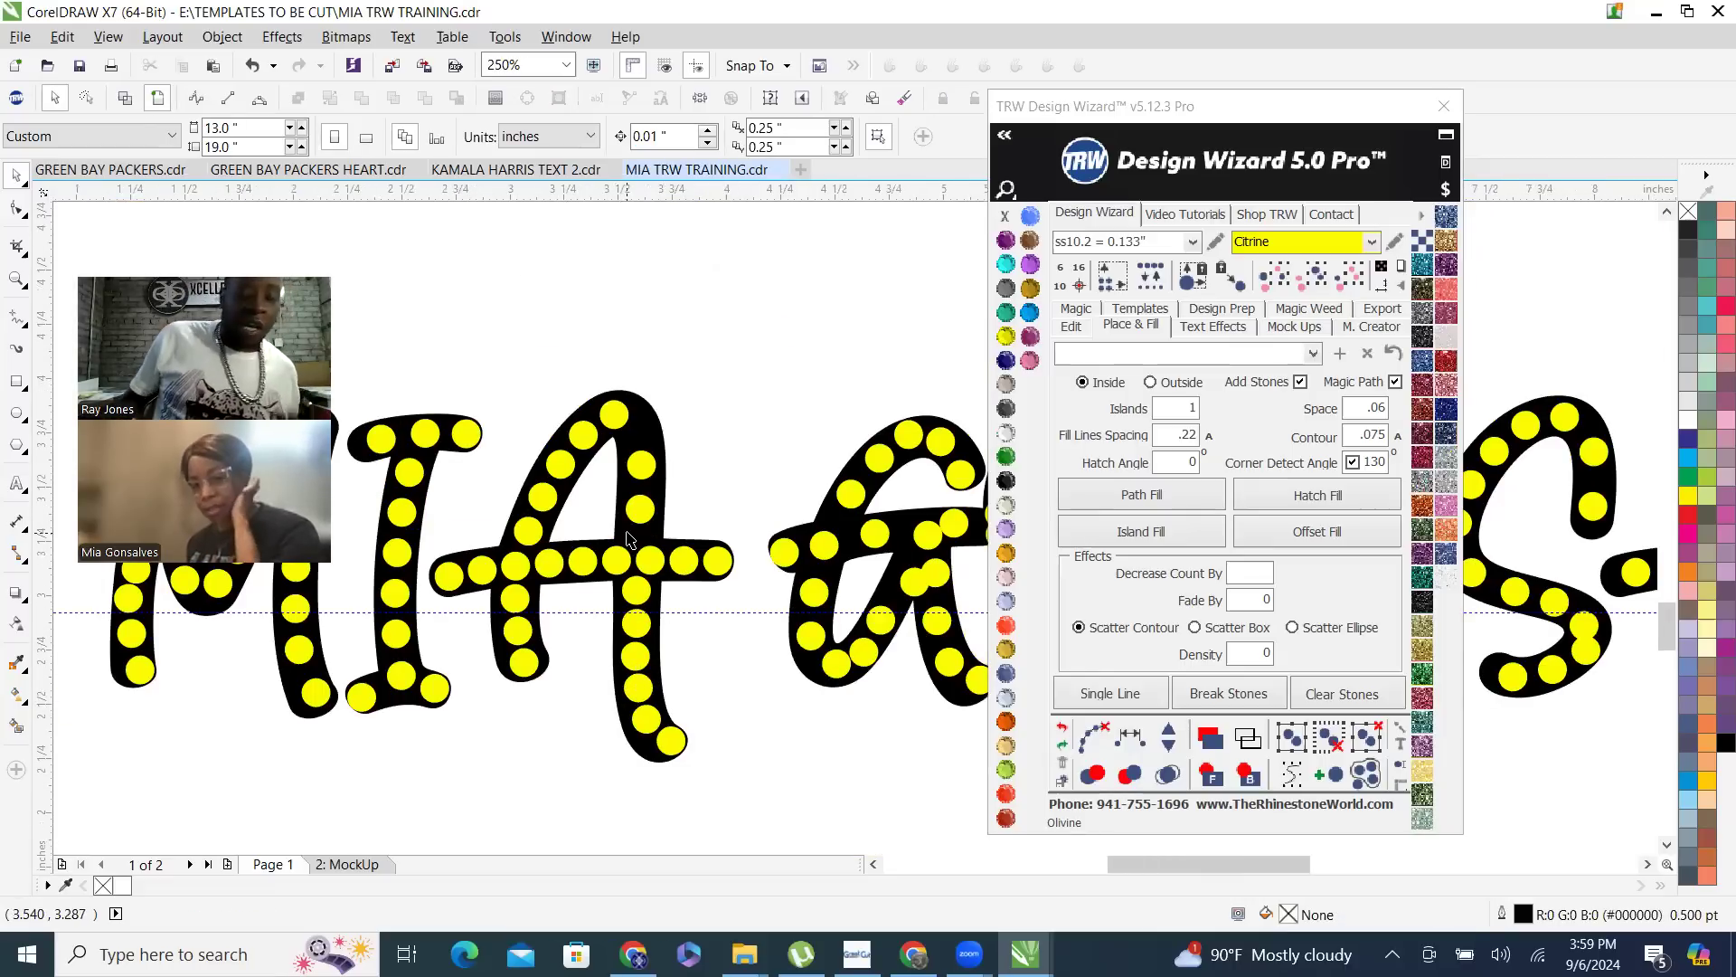
# - Examine the stone placement across the script name and the block-letter name designs on the page
pyautogui.scroll(-1, 637, 472)
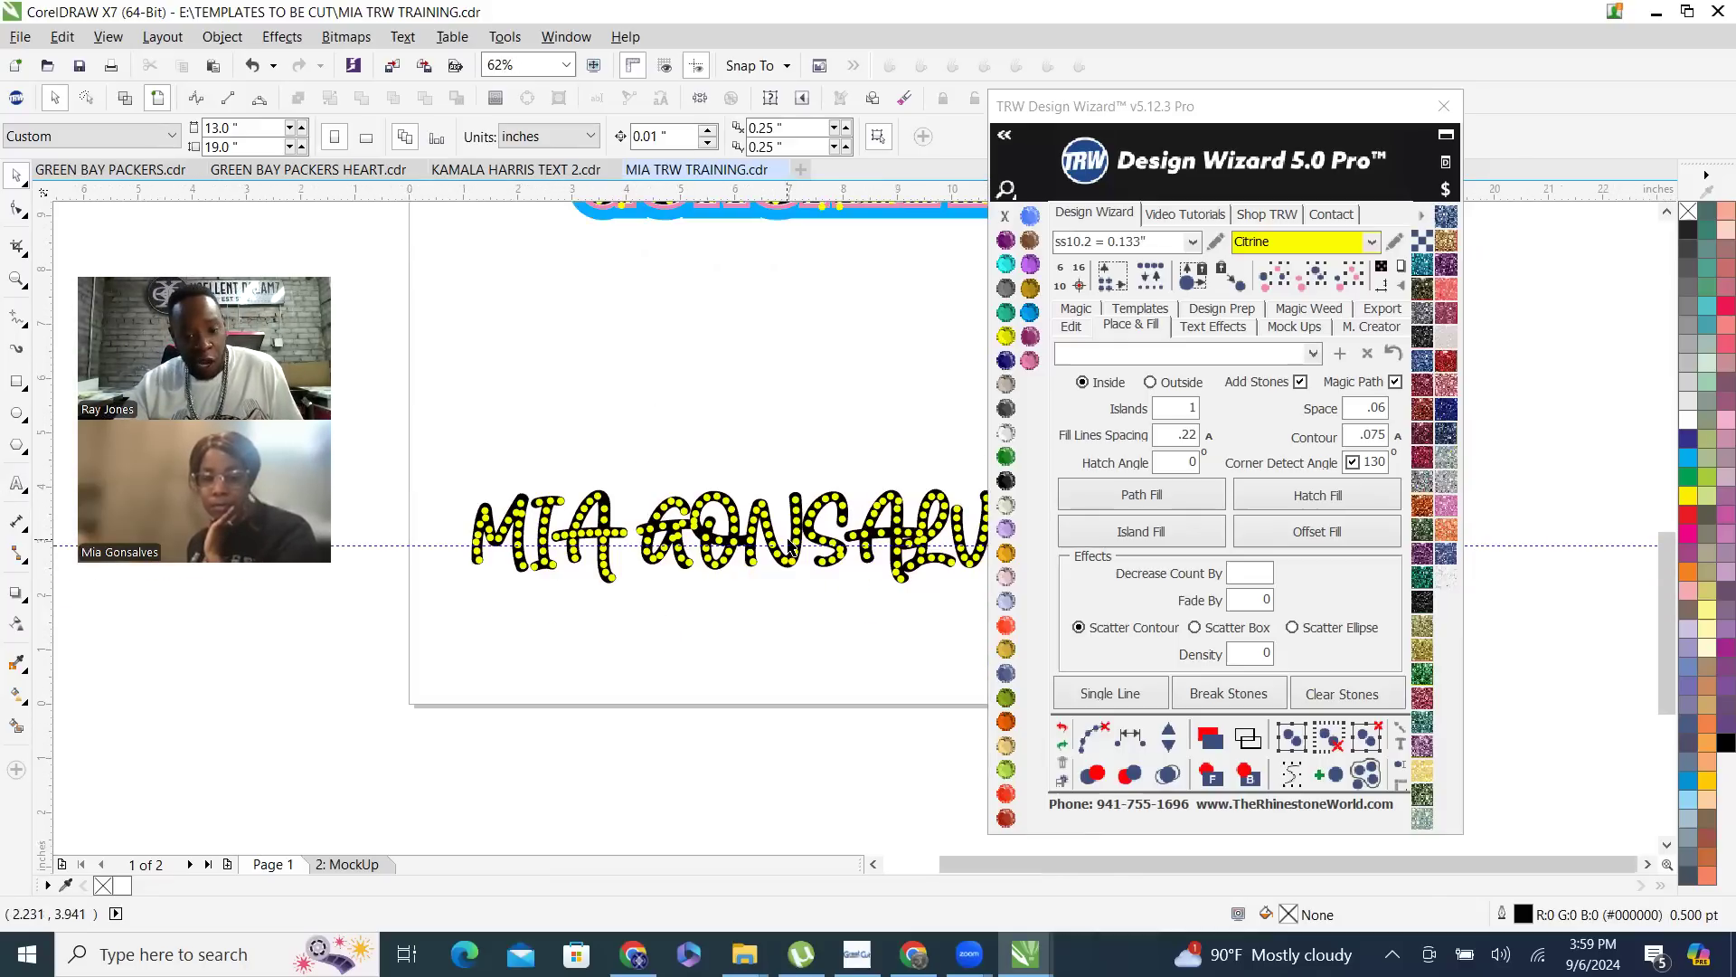
pyautogui.scroll(2, 621, 621)
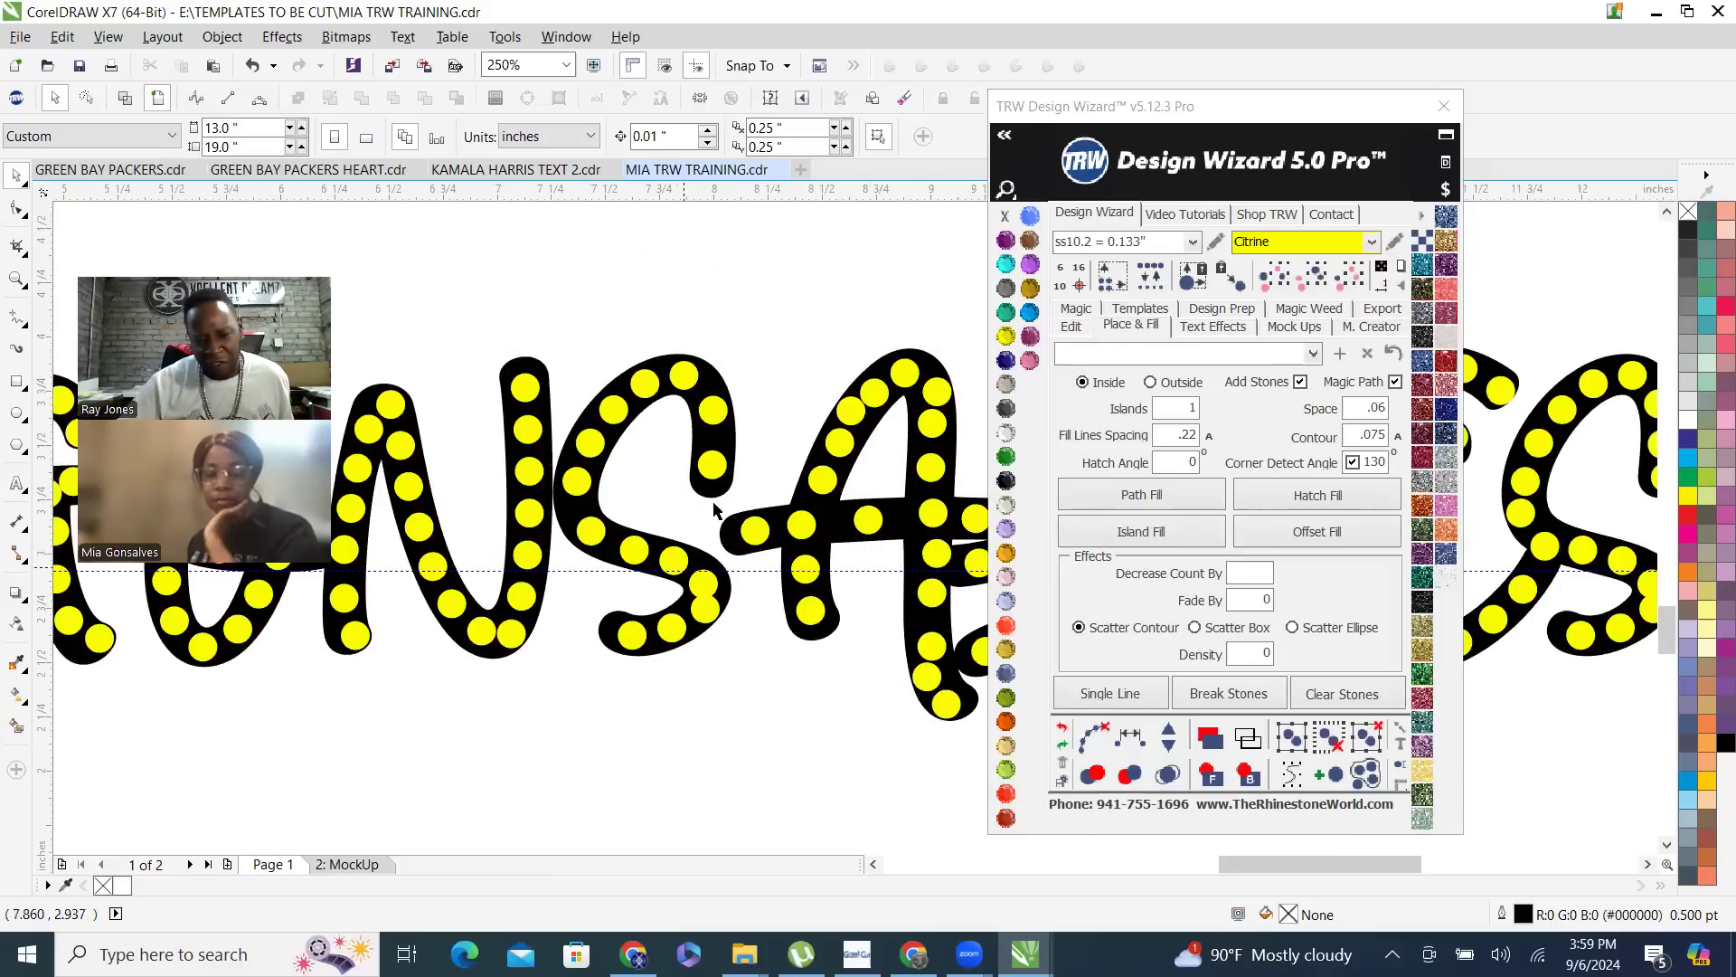
pyautogui.scroll(-2, 740, 463)
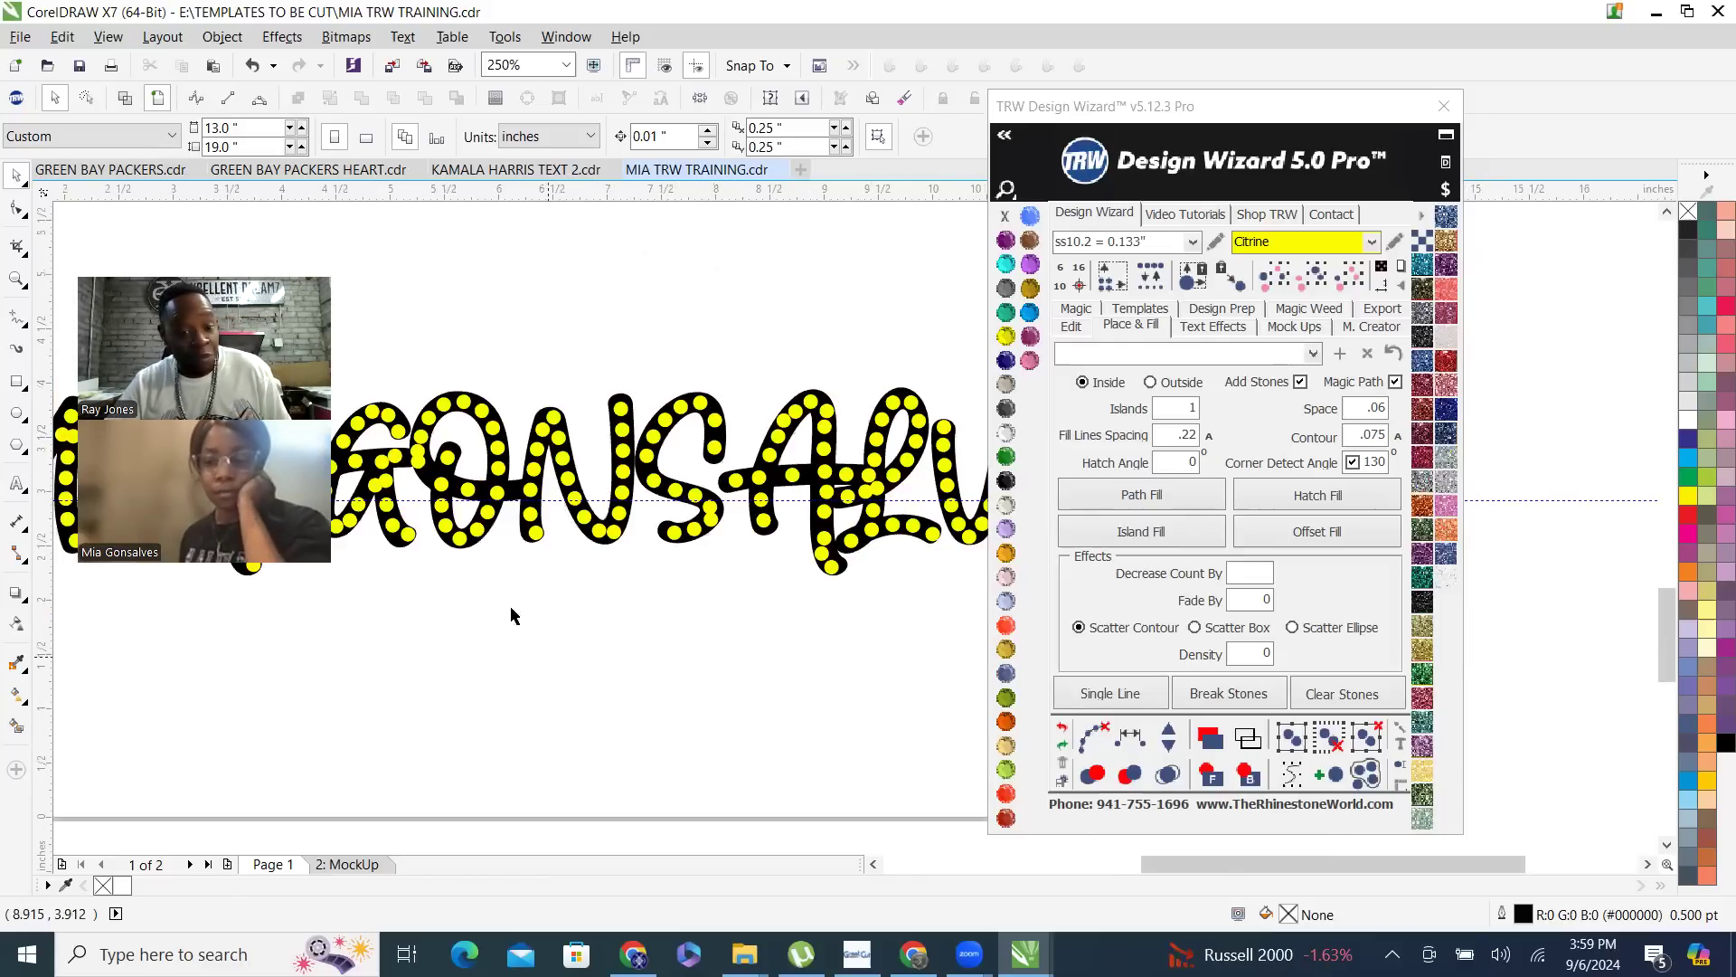
pyautogui.scroll(-2, 723, 619)
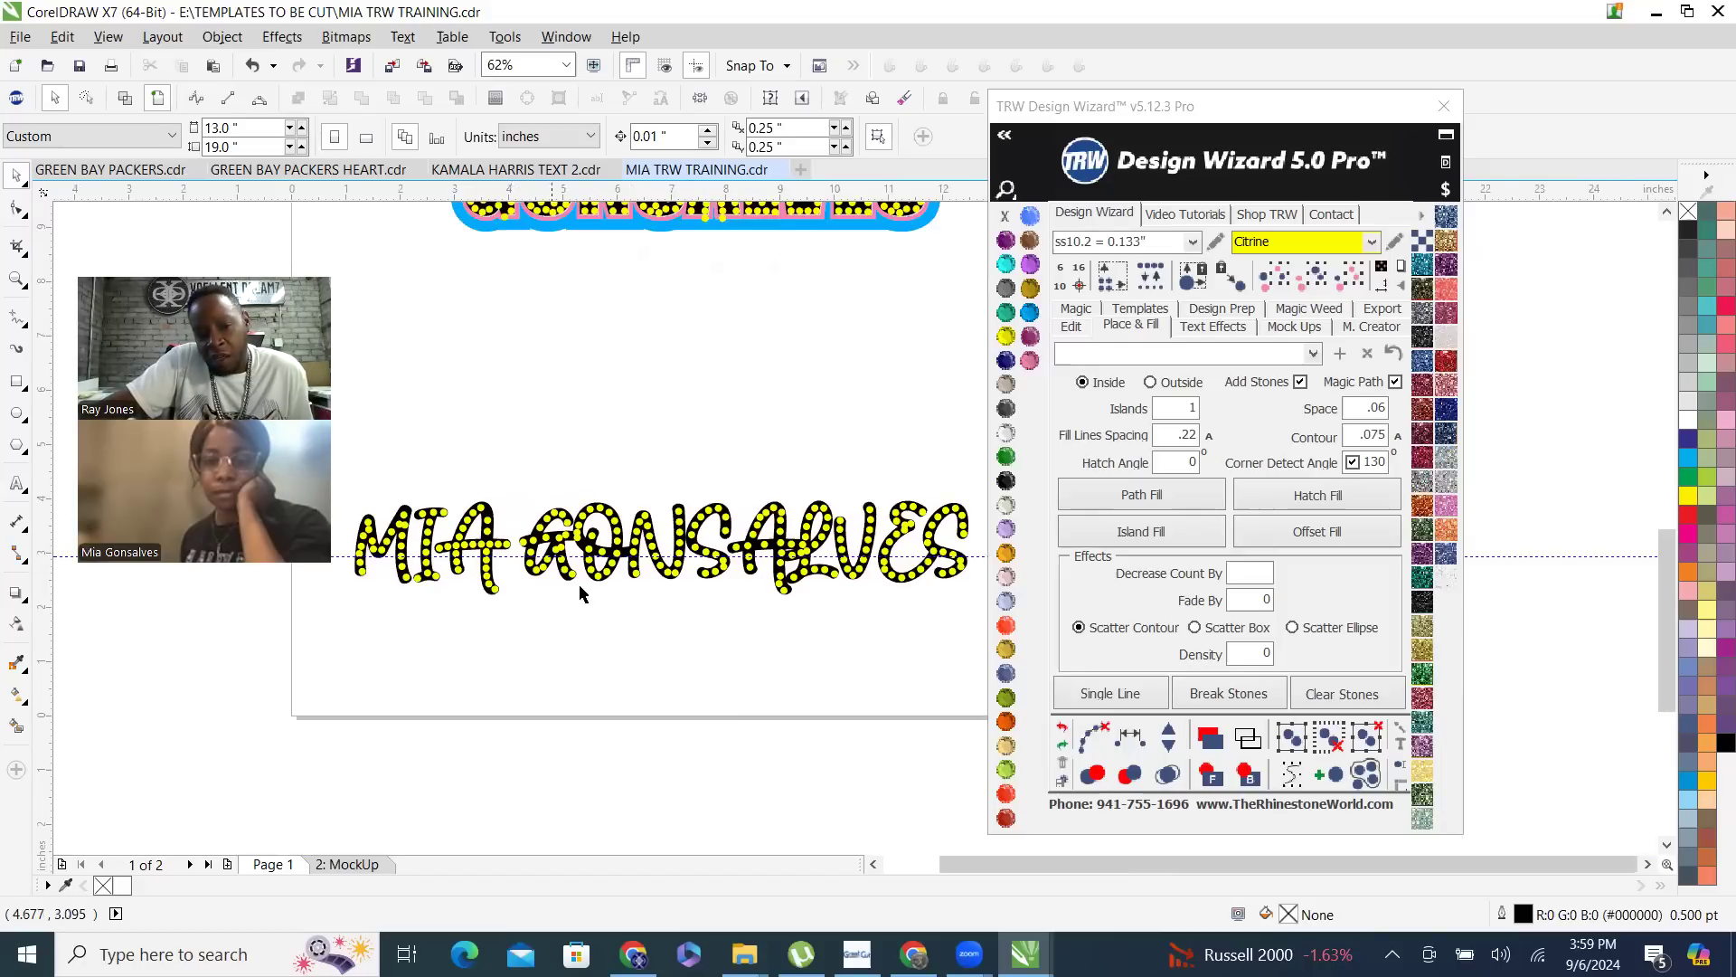
pyautogui.scroll(-1, 582, 592)
pyautogui.scroll(1, 622, 366)
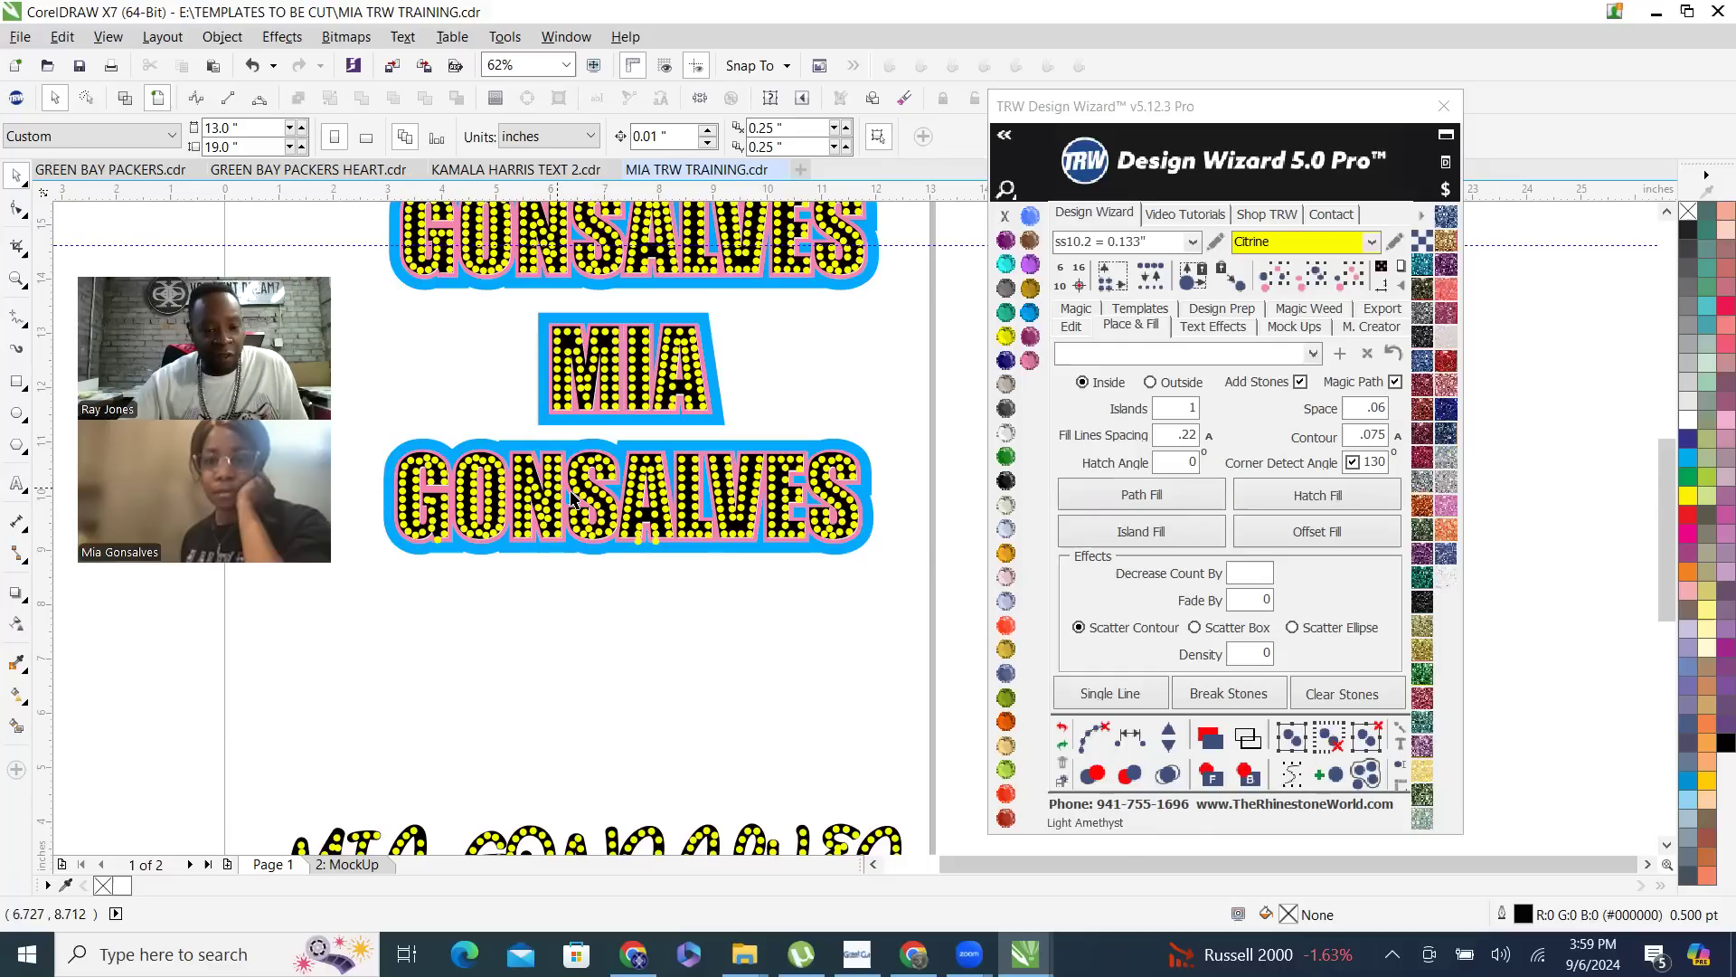
pyautogui.scroll(1, 575, 500)
pyautogui.scroll(-1, 638, 533)
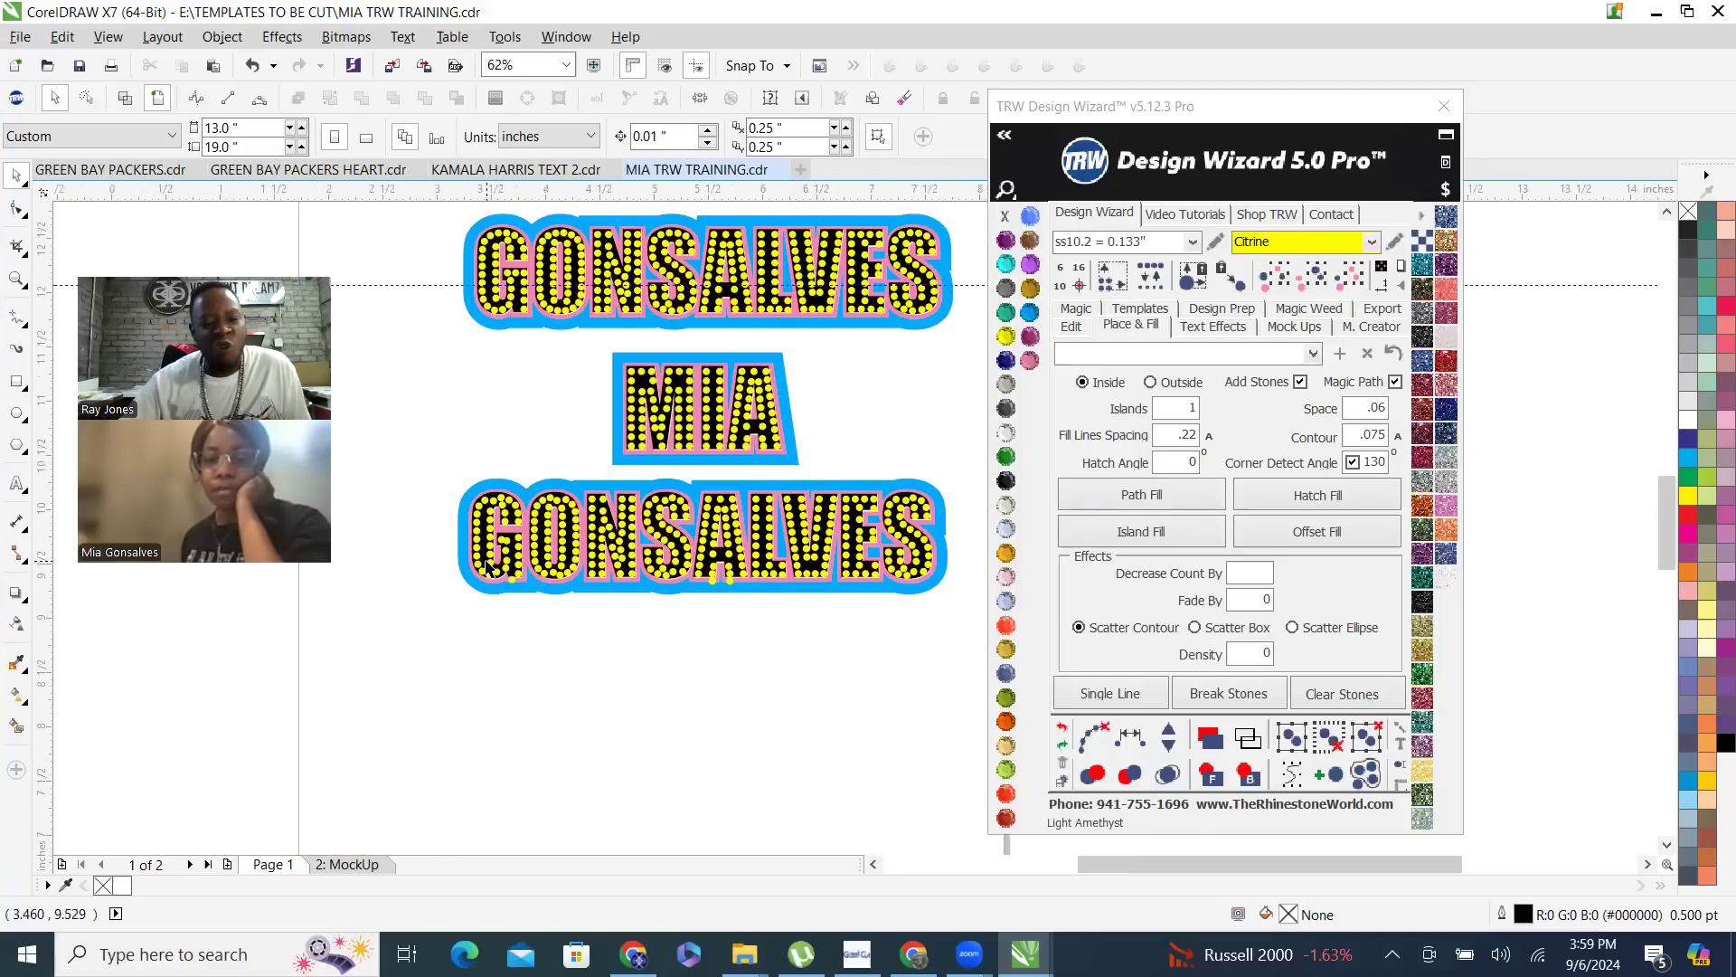
pyautogui.scroll(1, 506, 579)
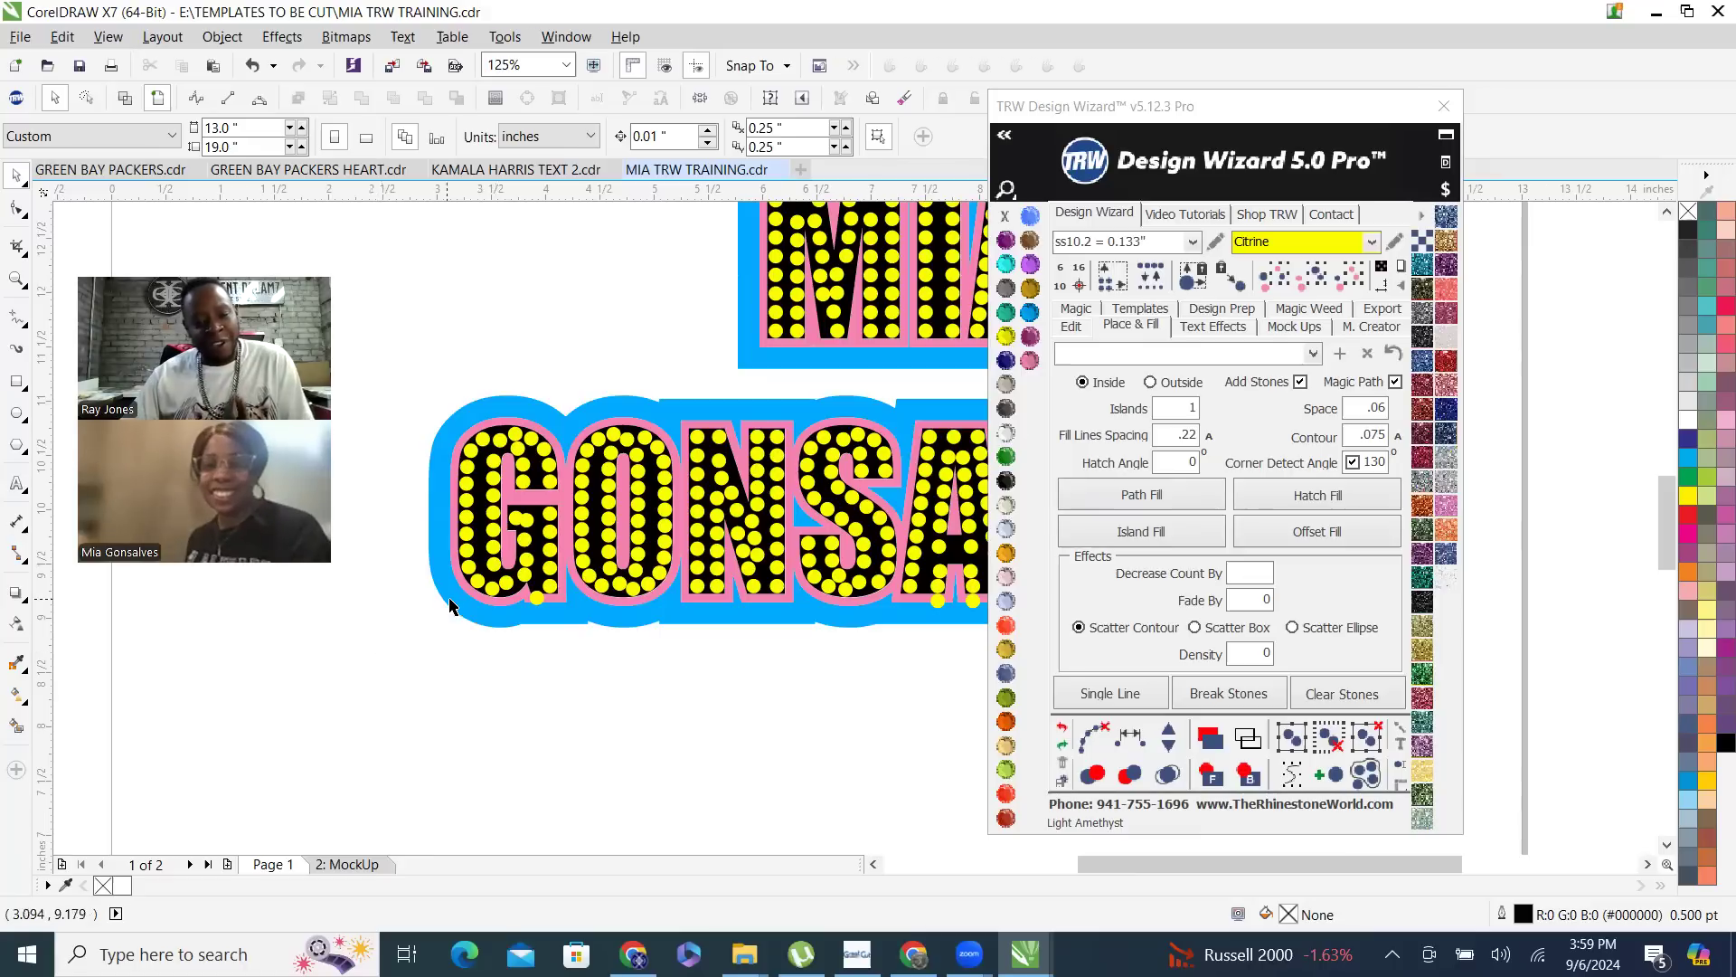
pyautogui.scroll(-1, 371, 538)
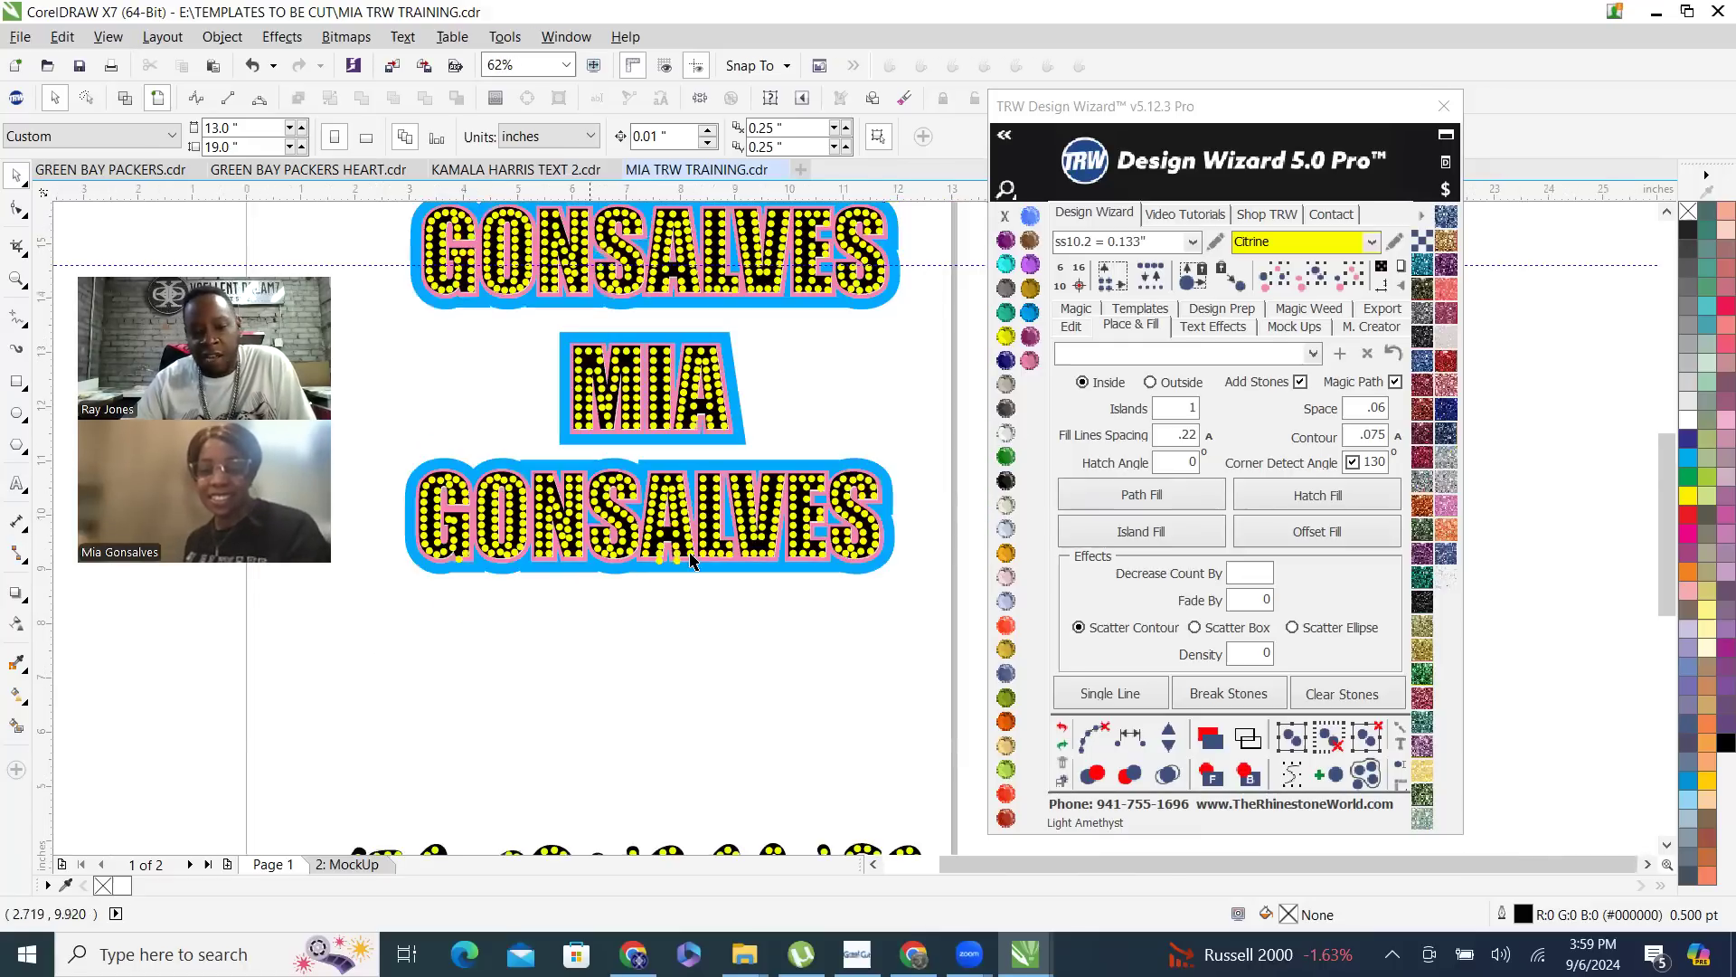
# - Delete the two stray stones below the A's legs in the lower block-letter surname
pyautogui.scroll(1, 646, 568)
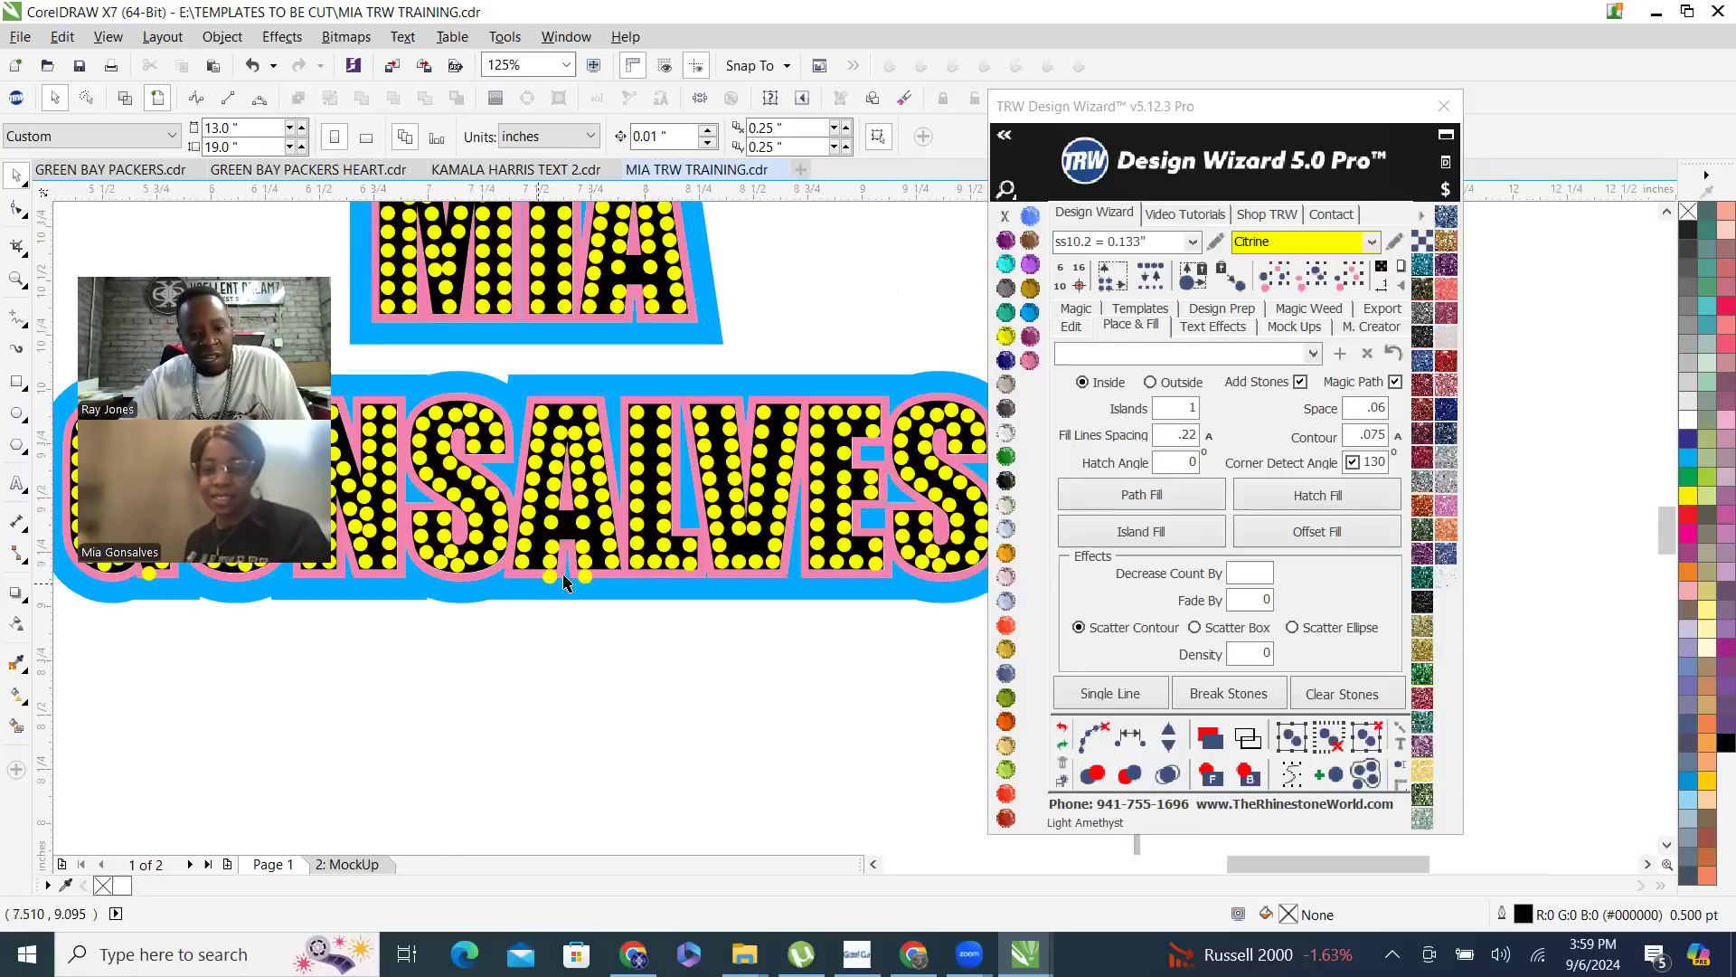
pyautogui.scroll(1, 562, 579)
pyautogui.click(564, 574)
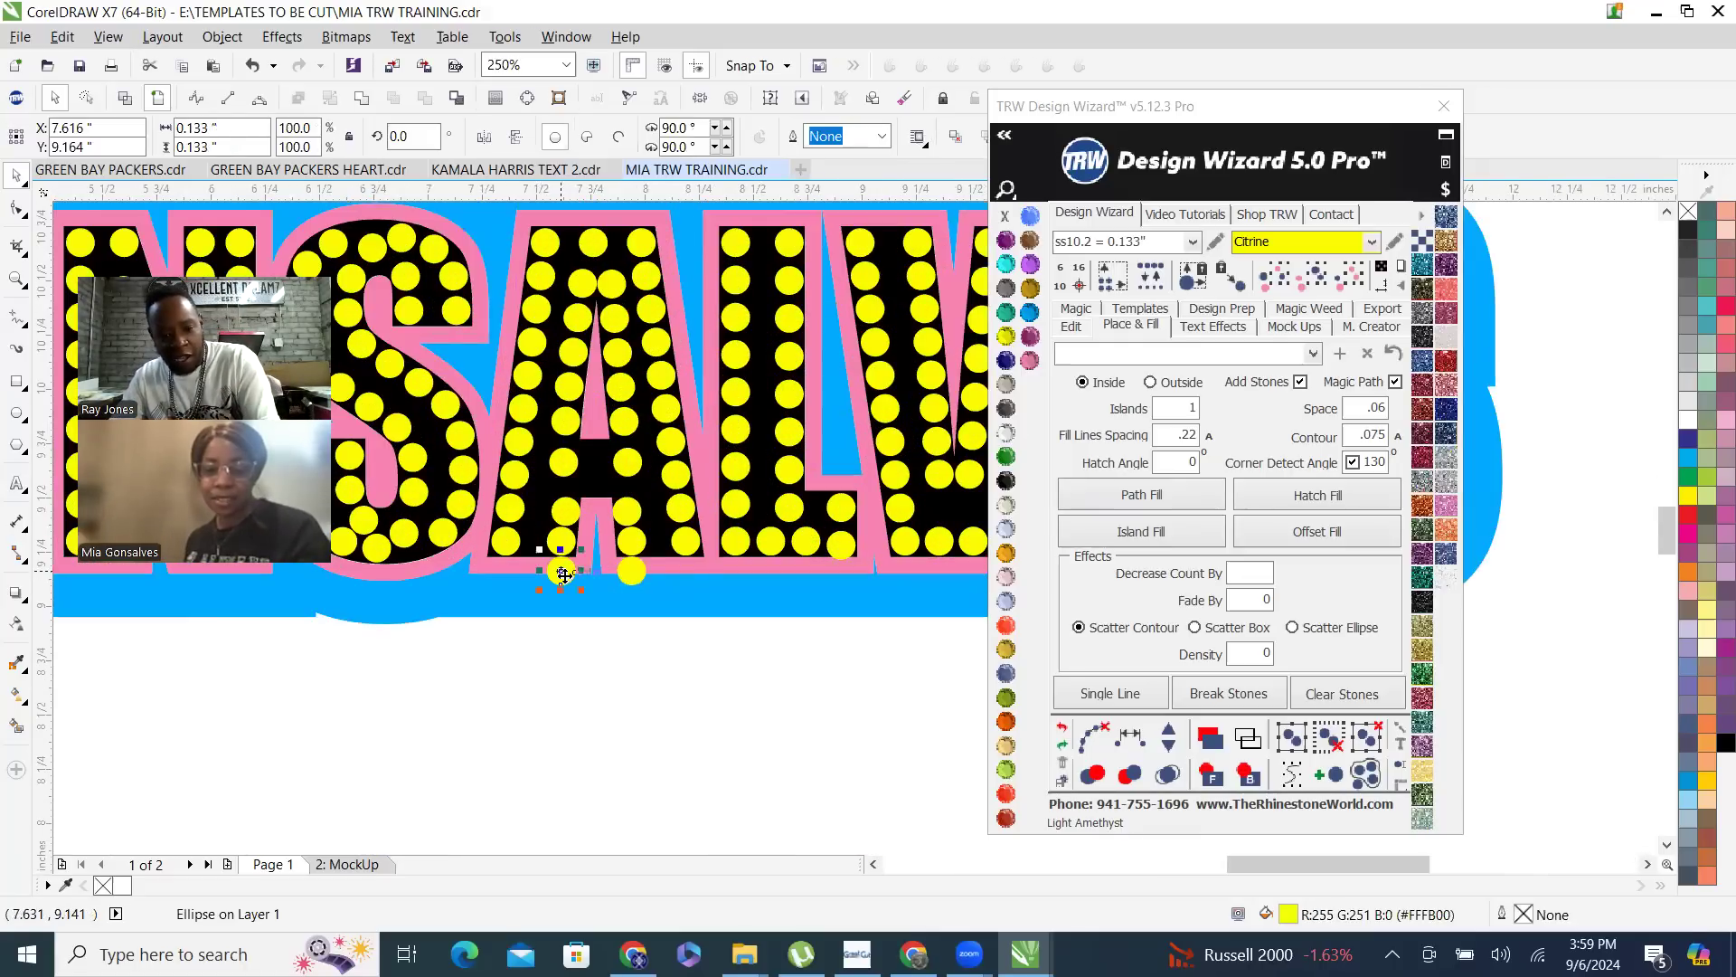
pyautogui.press('Delete')
pyautogui.click(631, 569)
pyautogui.press('Delete')
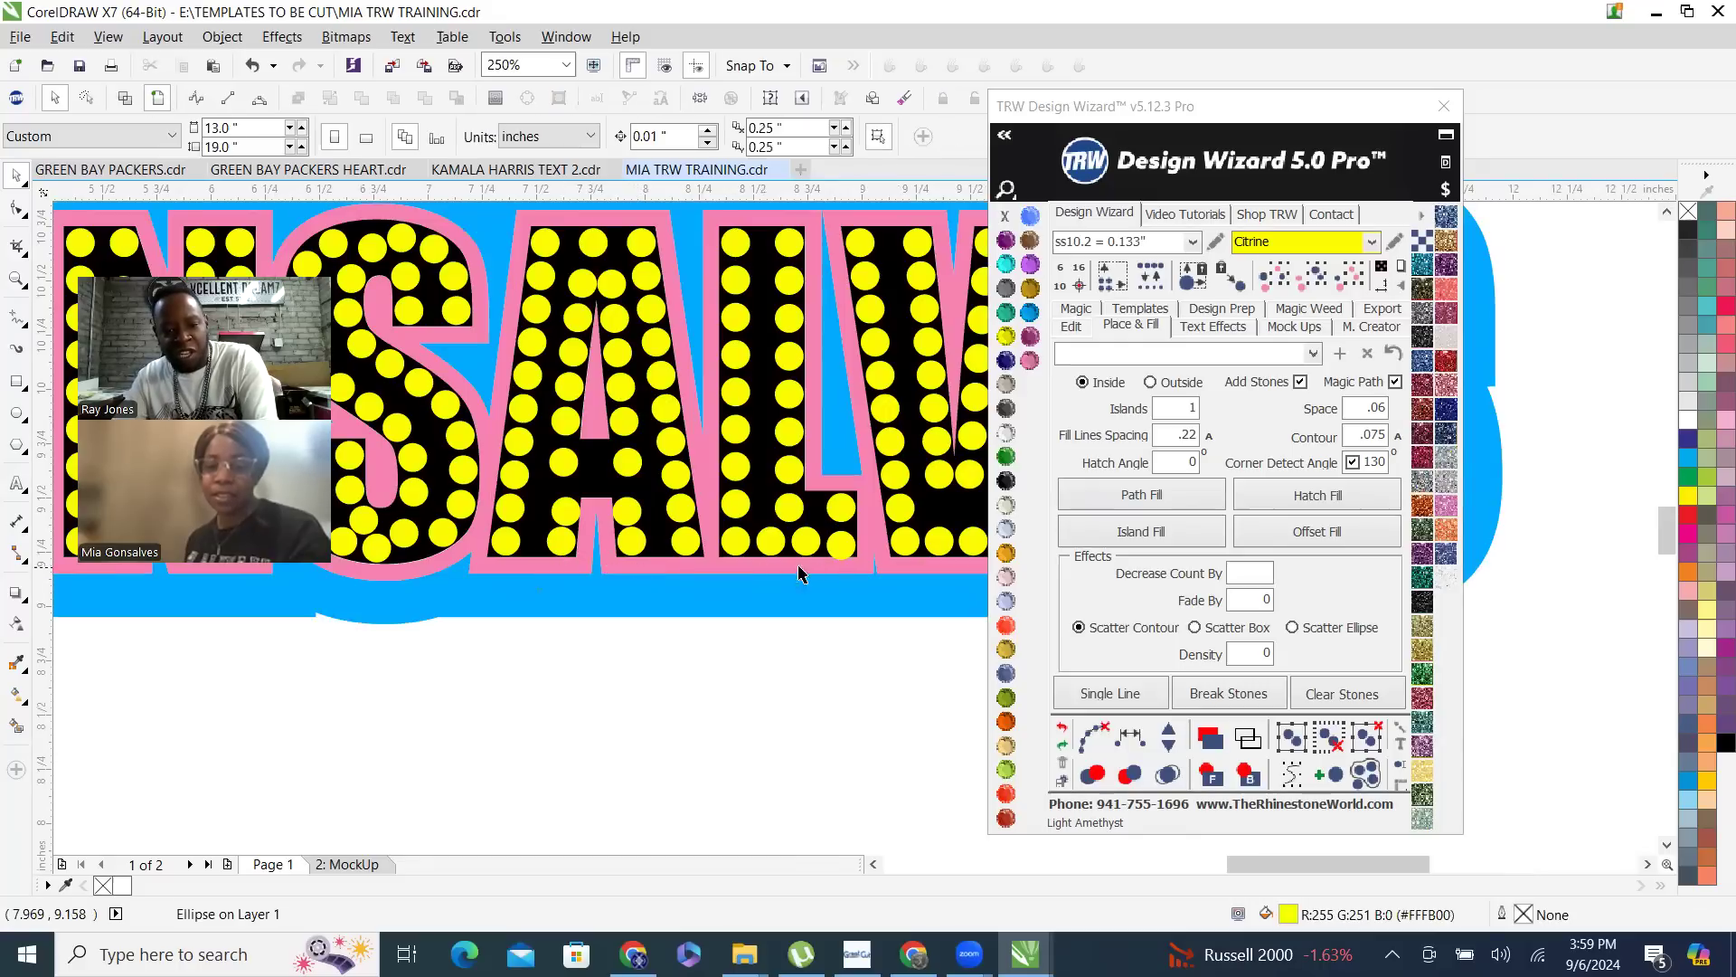
# - Examine how the stone at the end of the L's foot sits against the letter's edge in the lower surname
pyautogui.scroll(3, 816, 557)
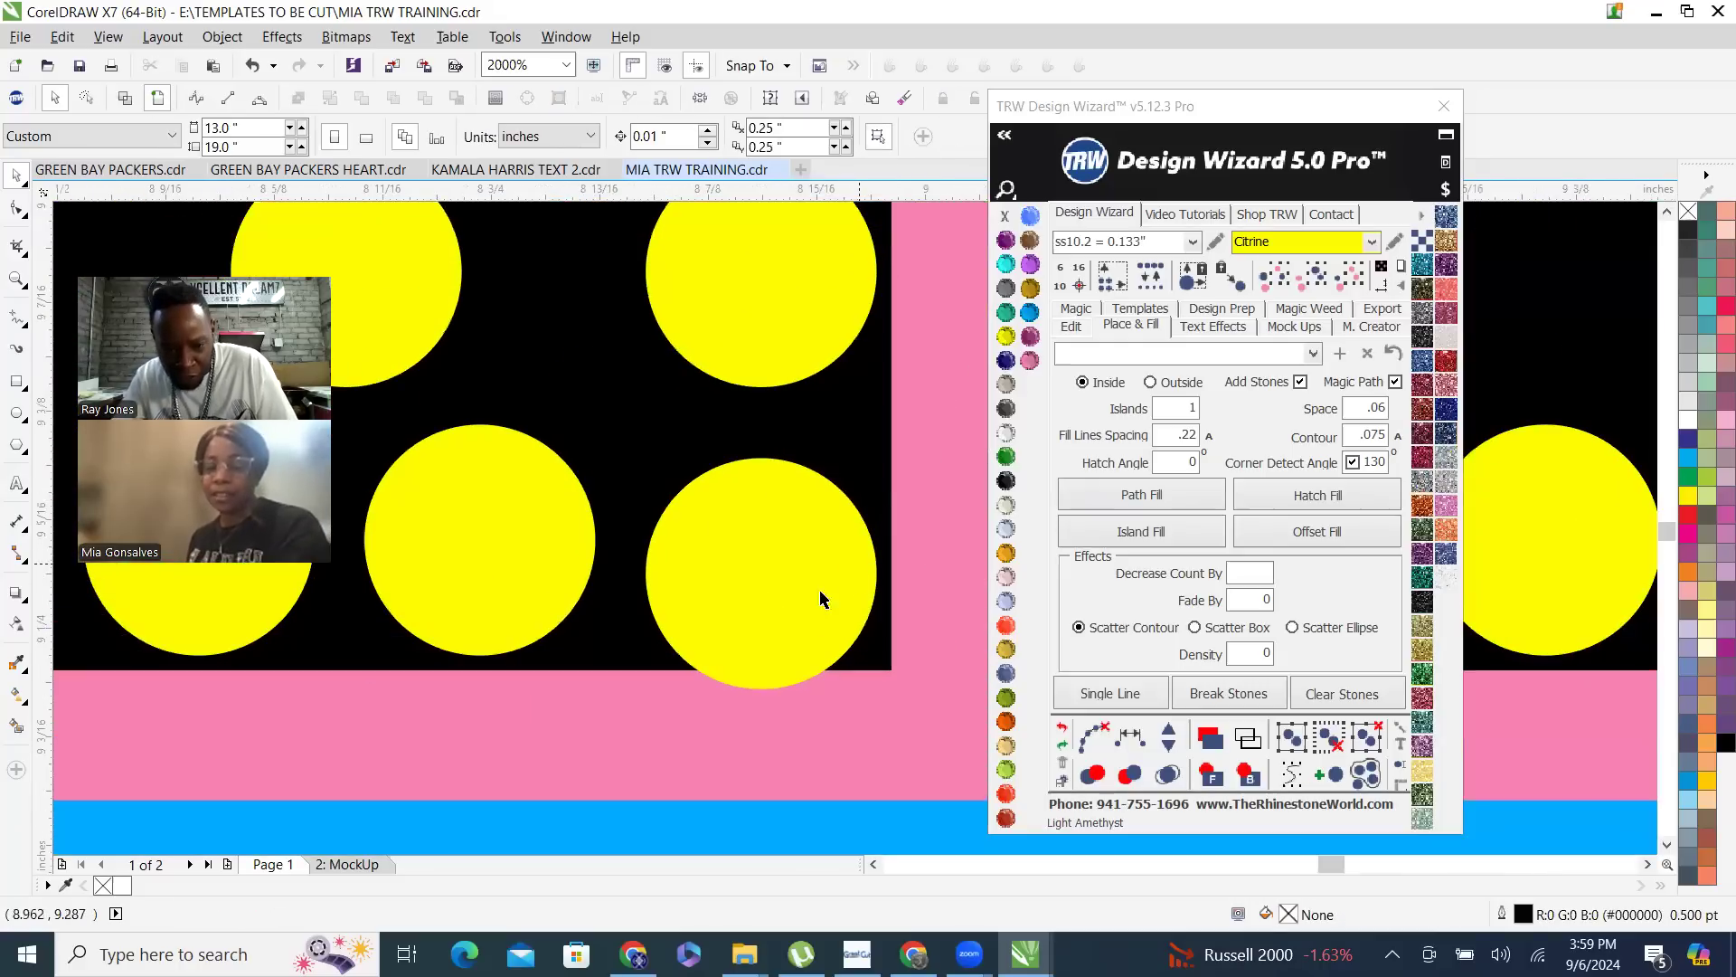
pyautogui.scroll(-4, 787, 588)
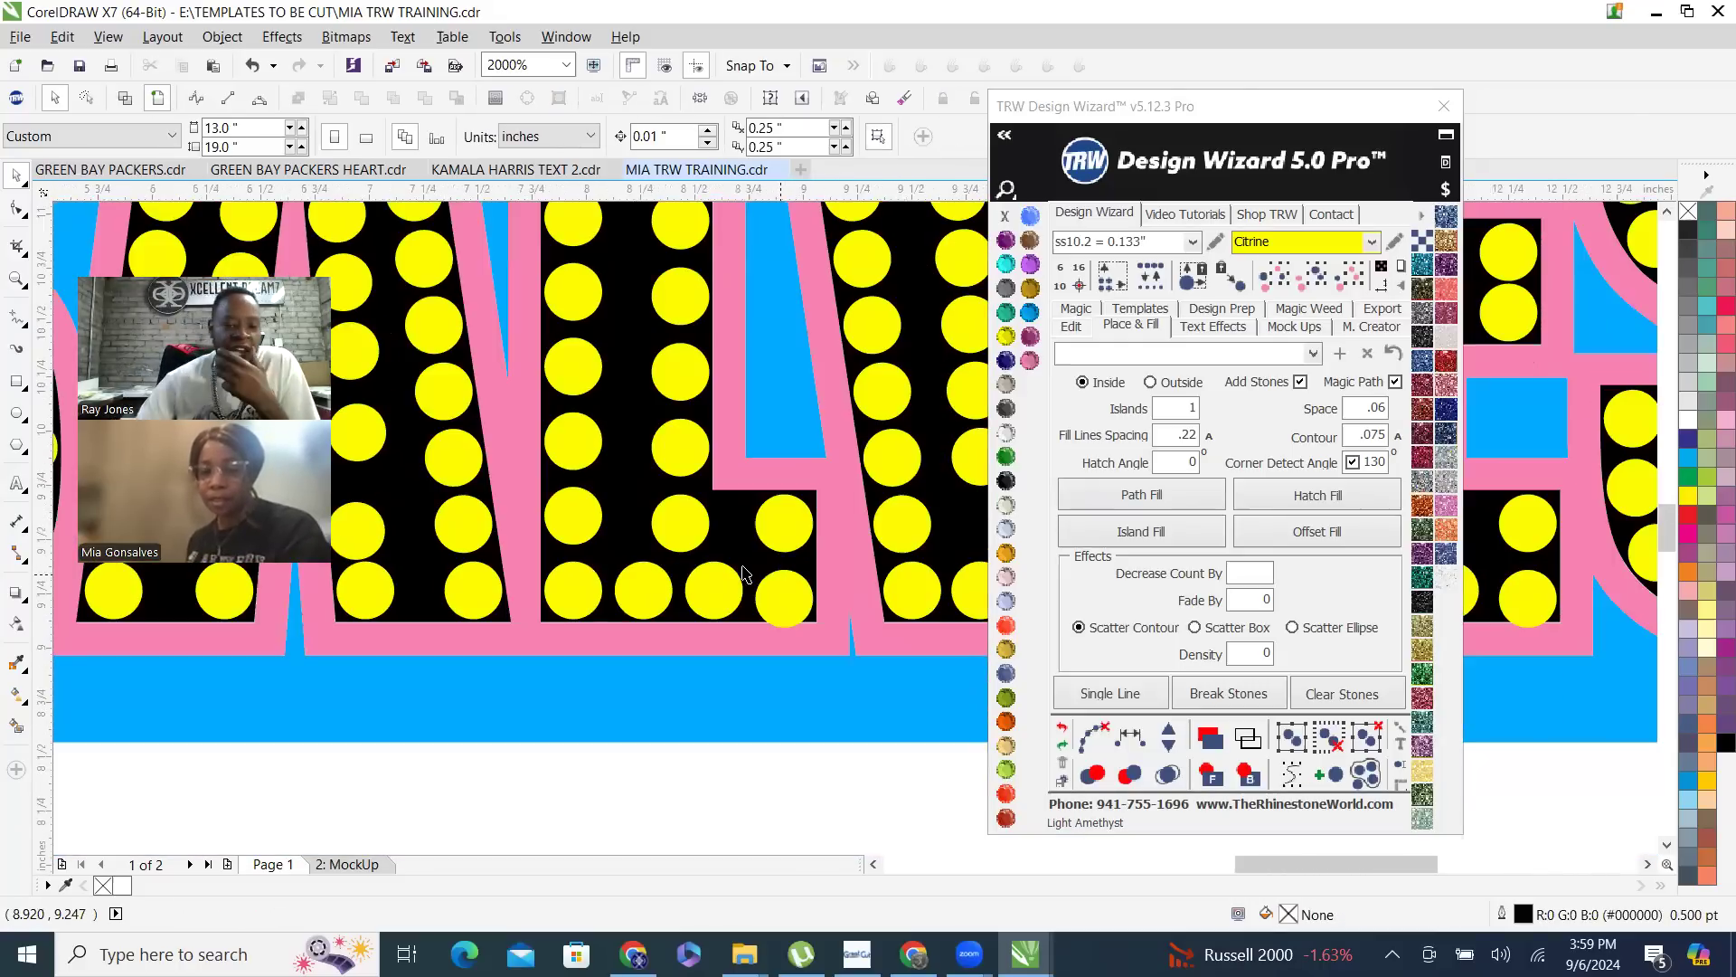
pyautogui.scroll(-3, 778, 633)
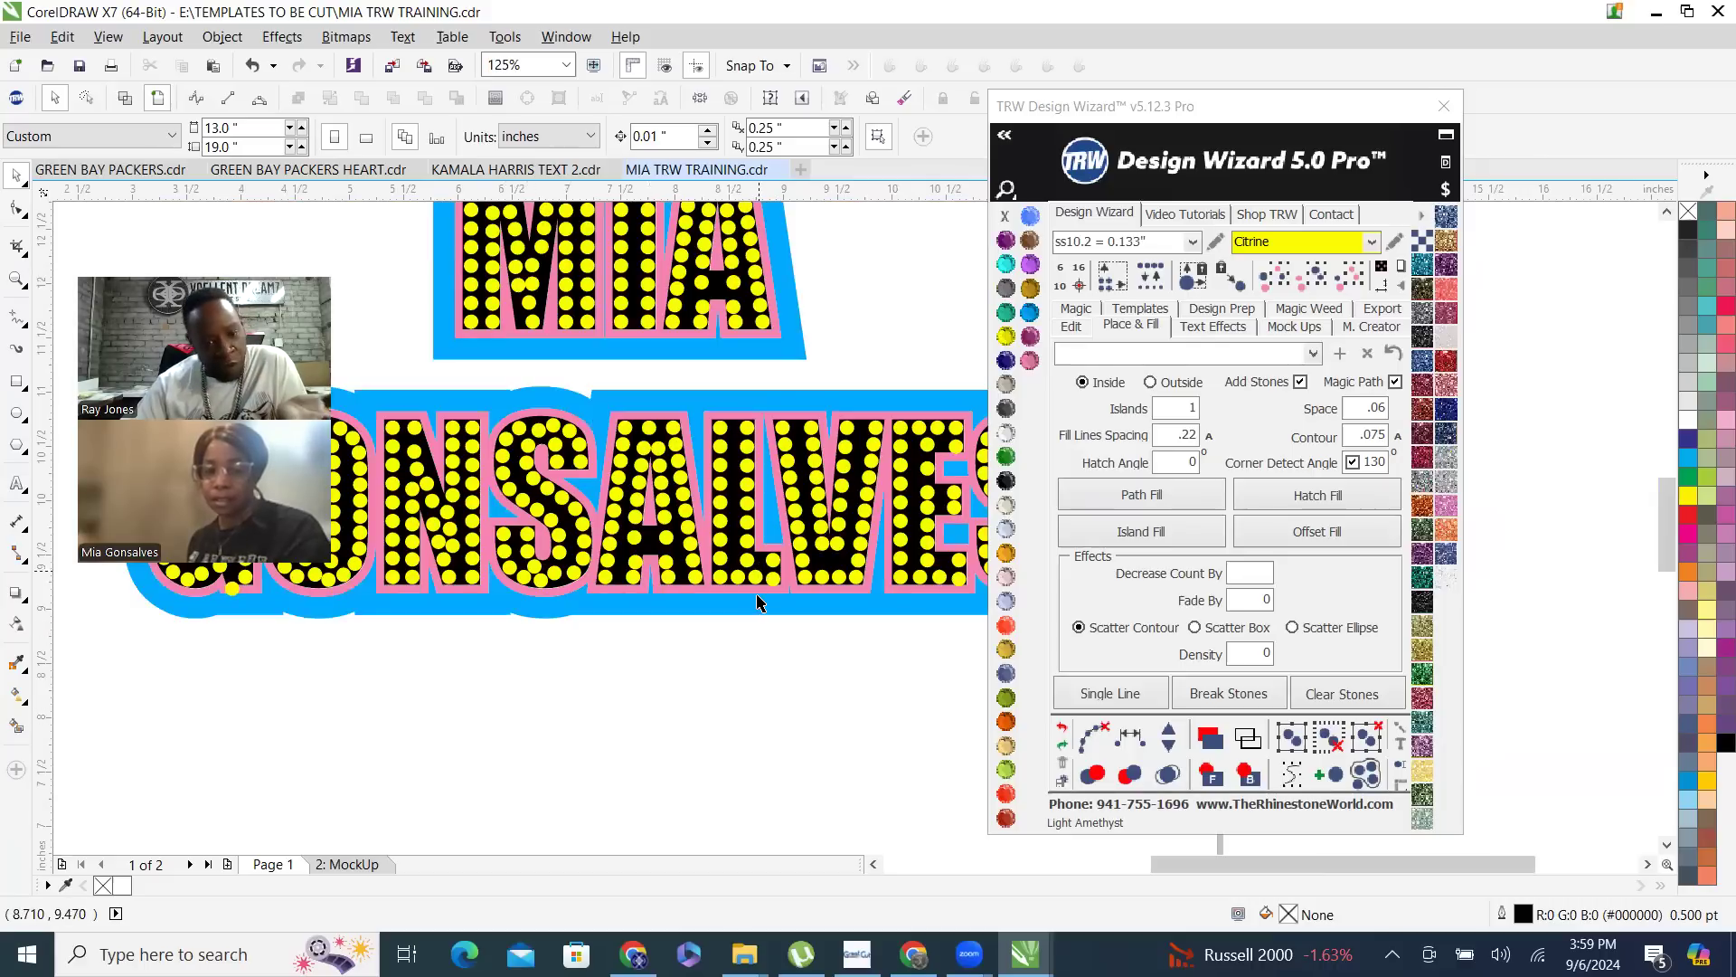
pyautogui.scroll(-1, 783, 649)
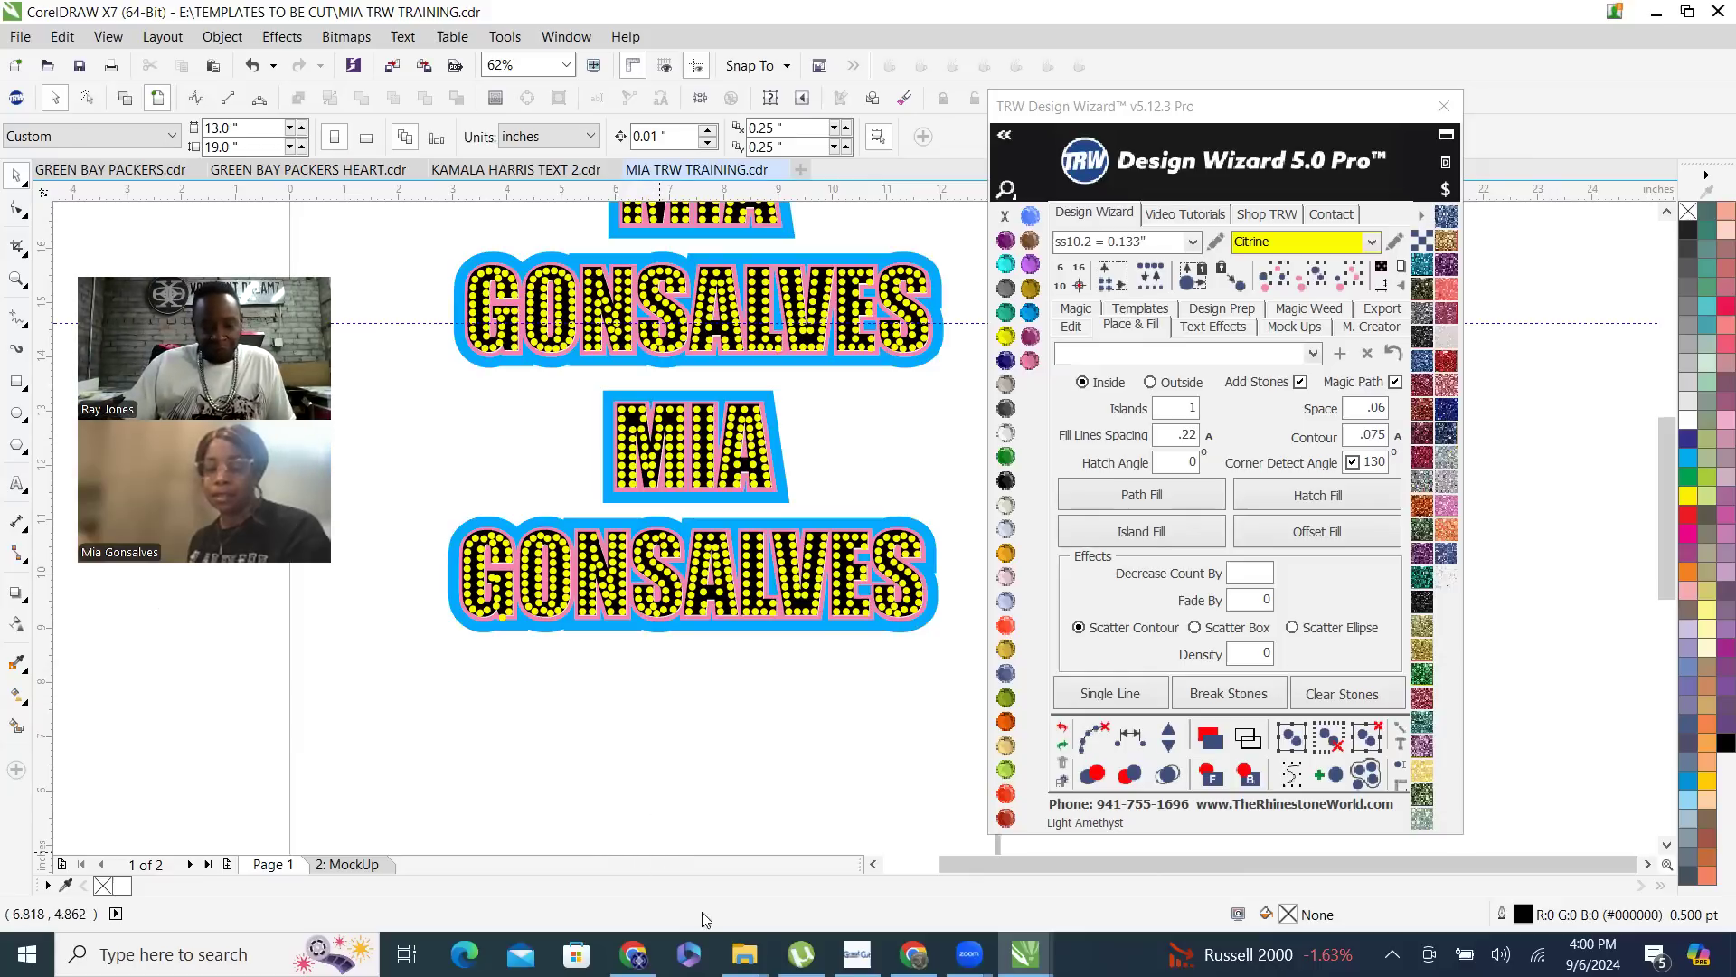
# - Switch to one of the open File Explorer windows
pyautogui.moveTo(743, 954)
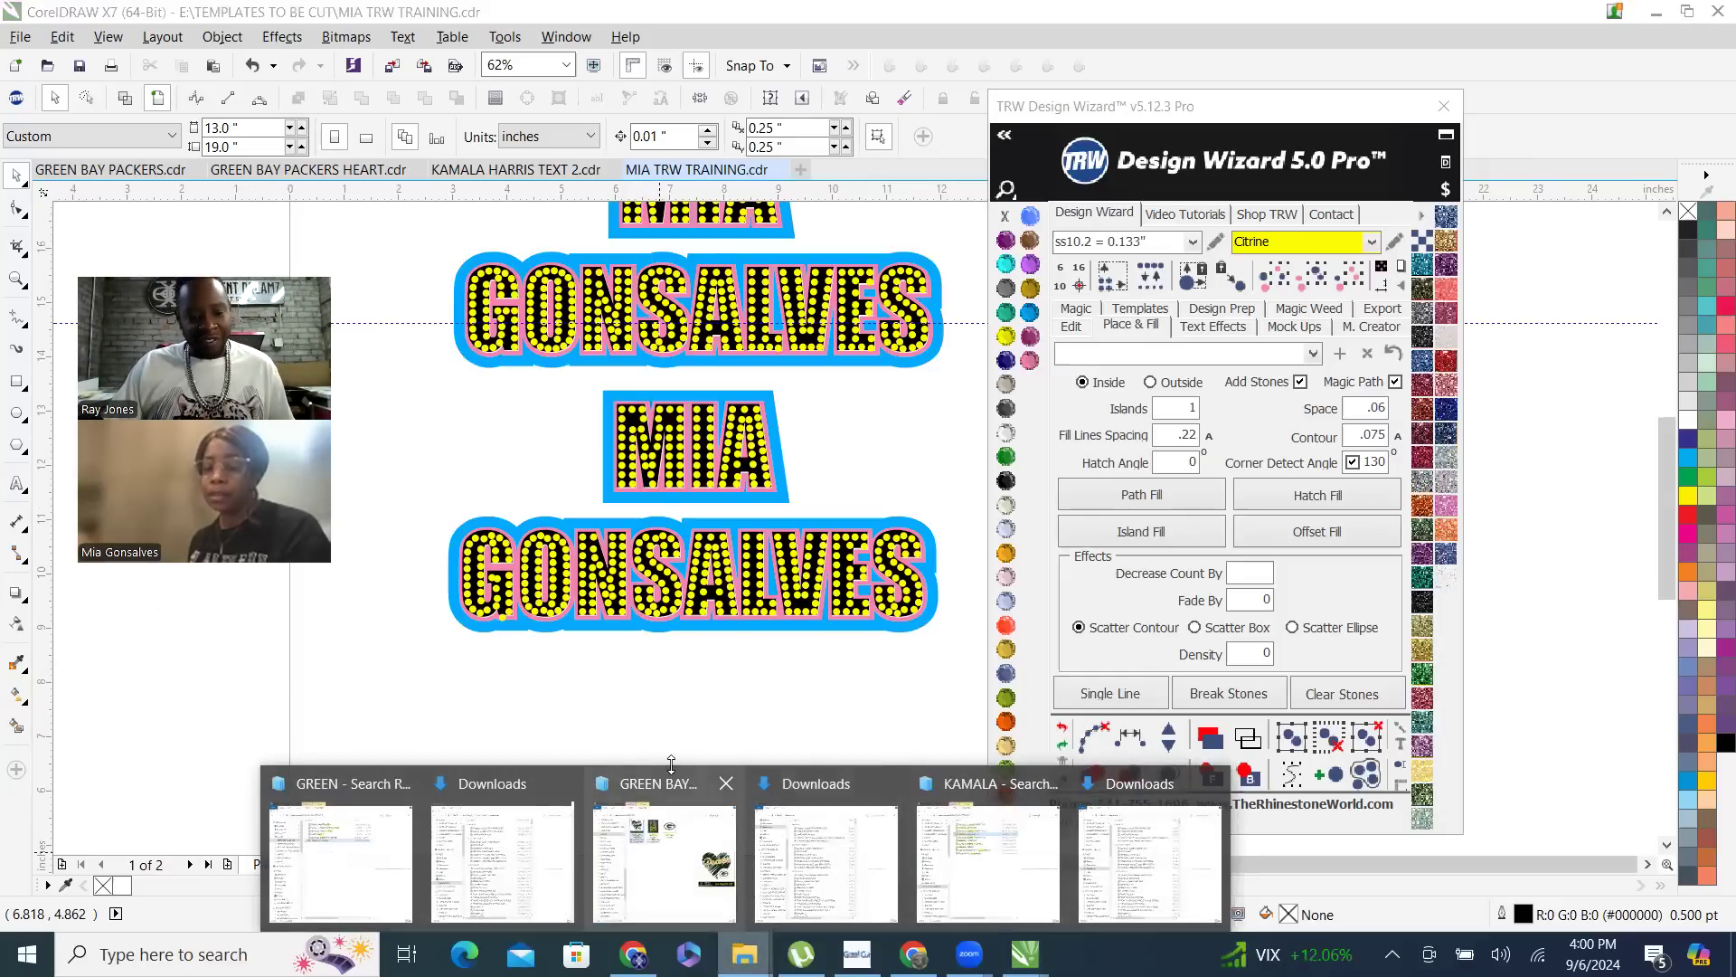
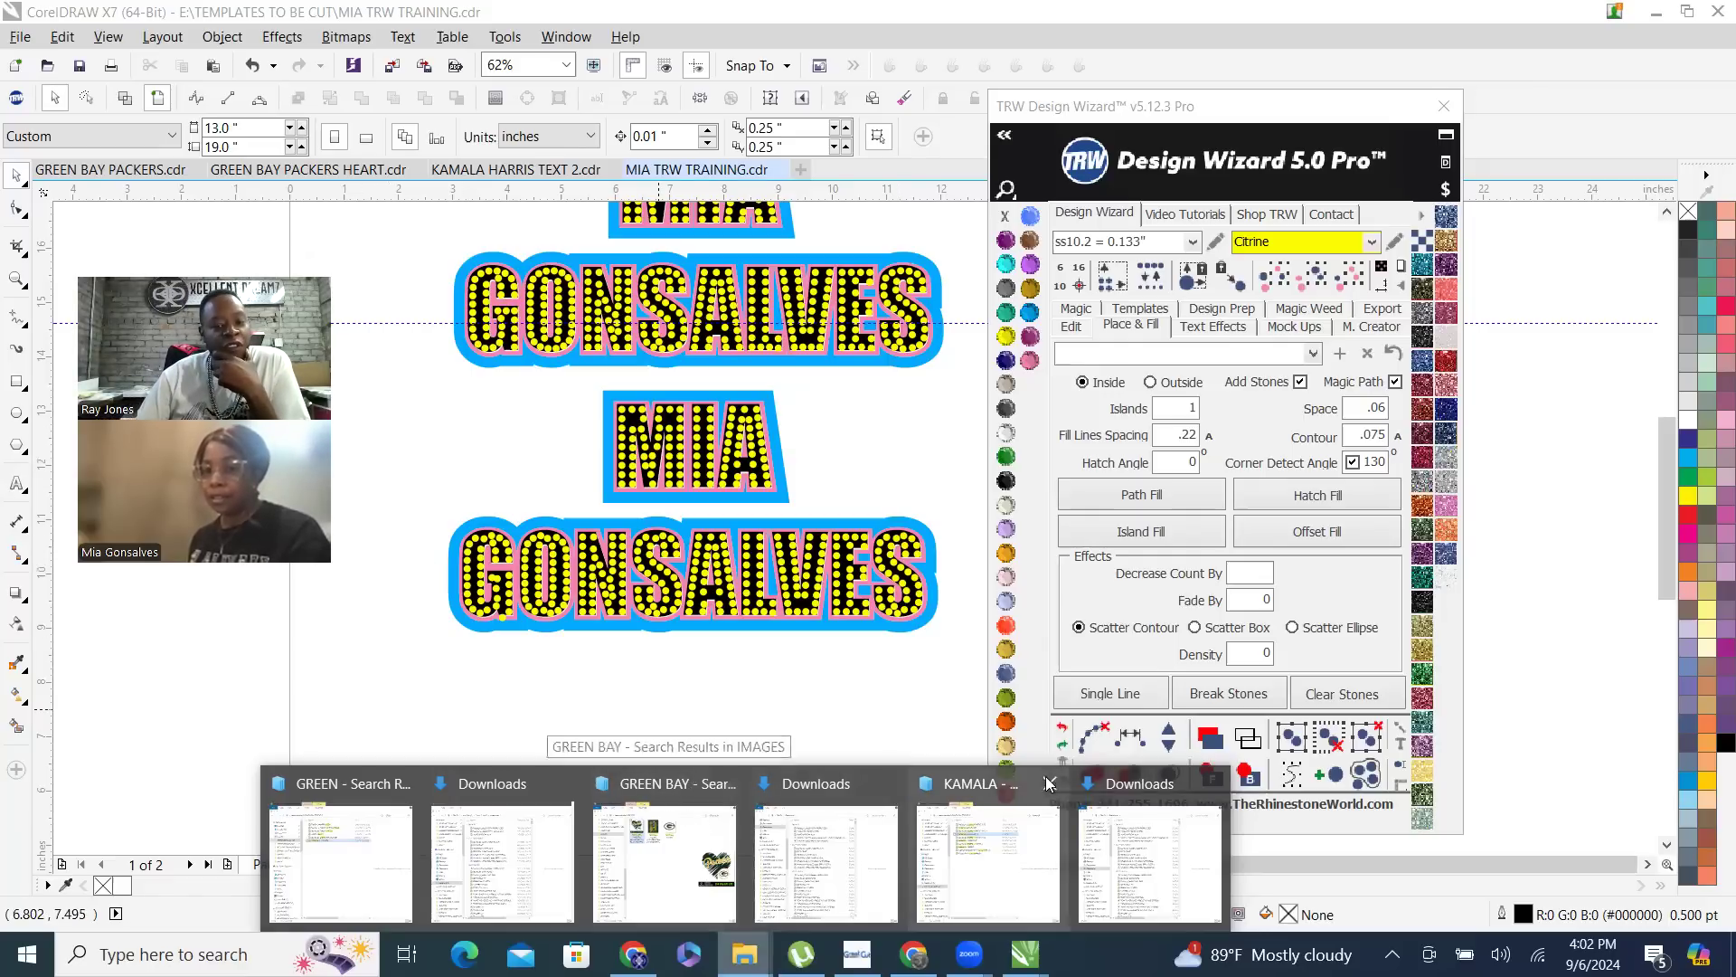
# - Draw three circles in a row below the block lettering, about 3.87, 2.9 by 3.18, and 2.8 inches in size
pyautogui.scroll(-4, 572, 542)
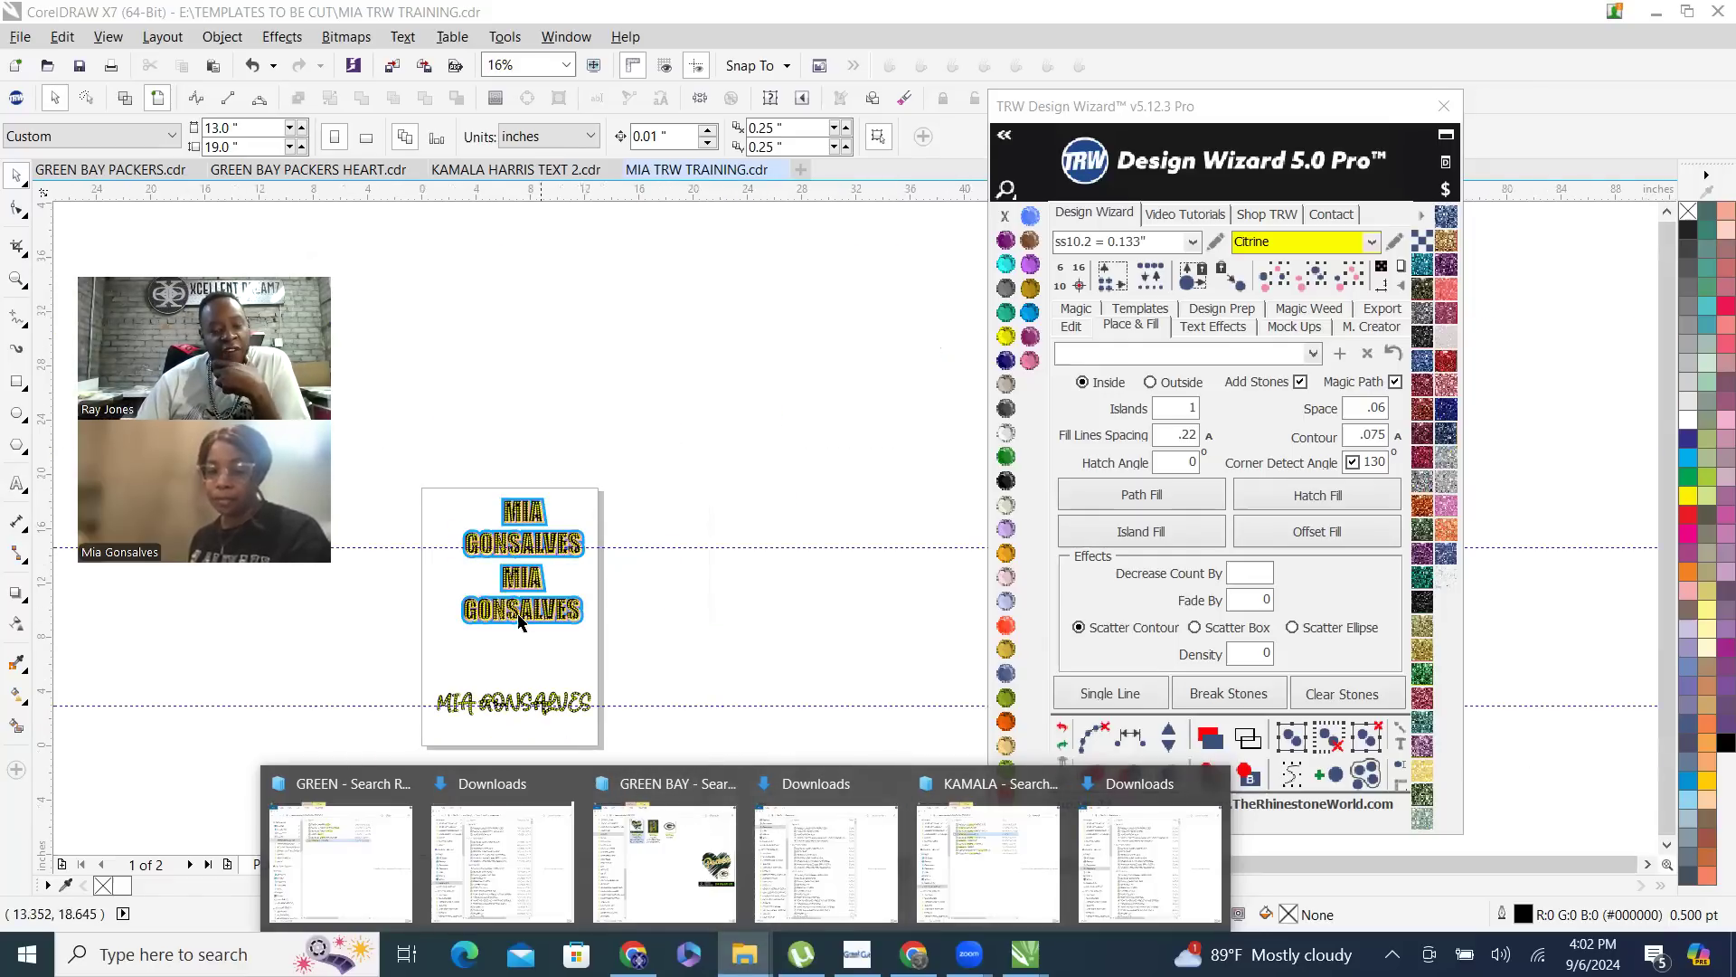
pyautogui.scroll(2, 444, 601)
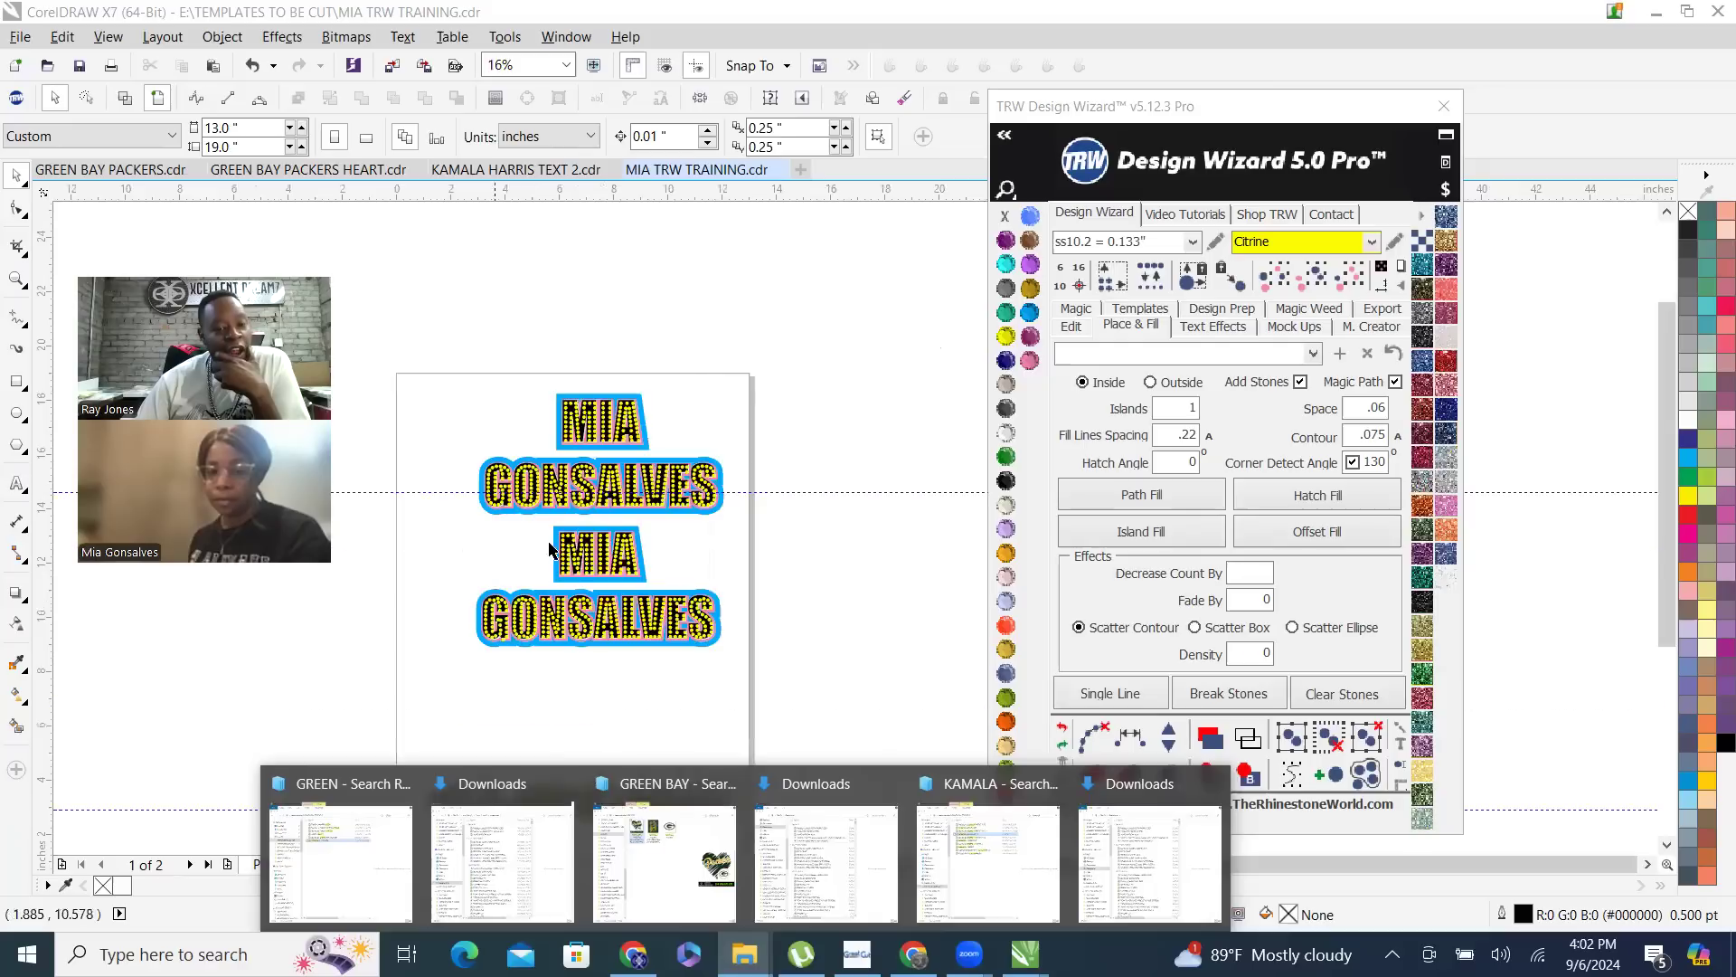
pyautogui.click(751, 314)
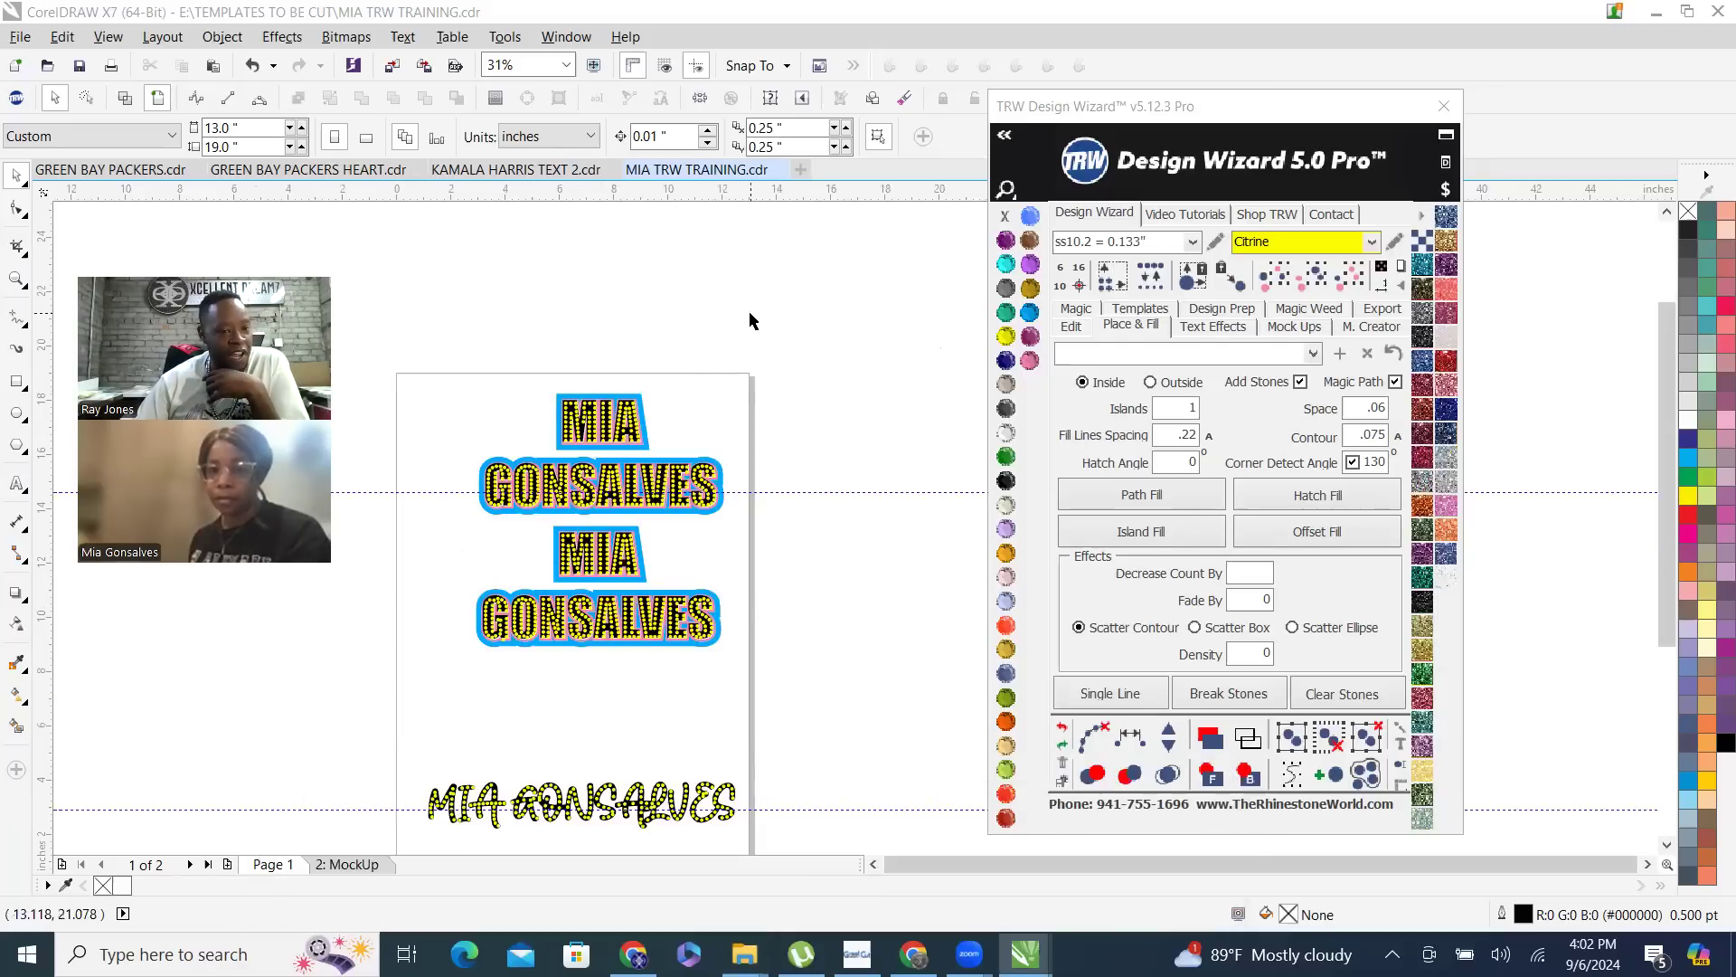
pyautogui.click(17, 415)
pyautogui.moveTo(399, 663); pyautogui.dragTo(503, 735)
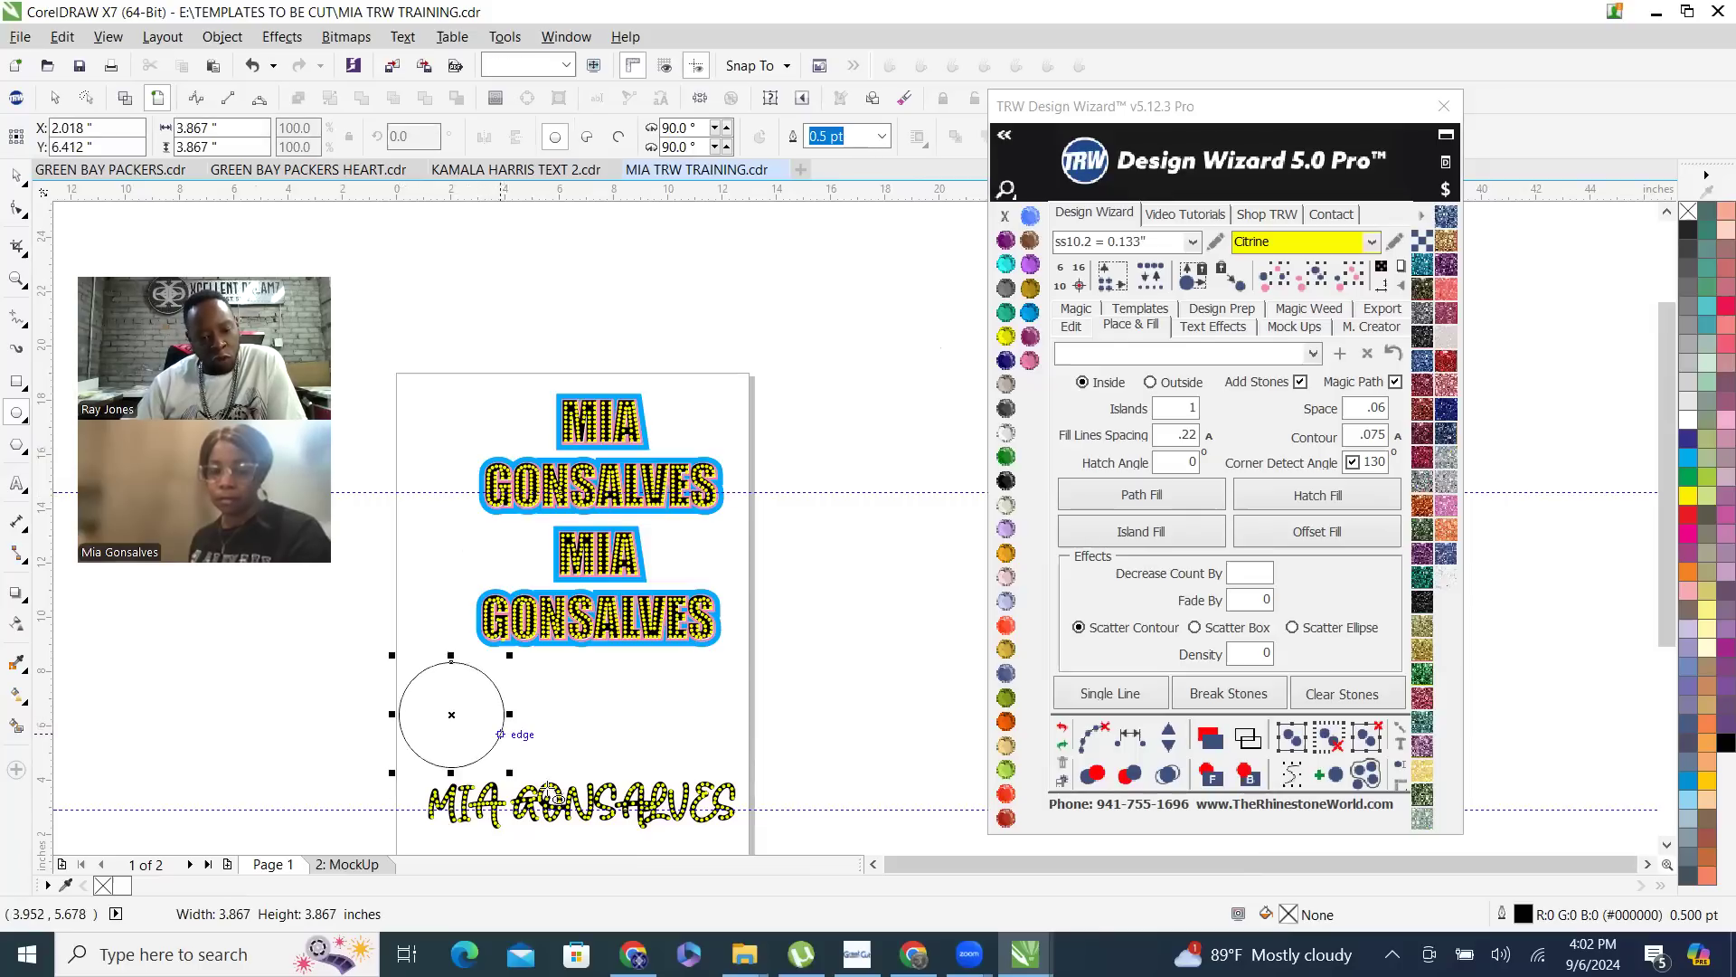
pyautogui.scroll(2, 459, 769)
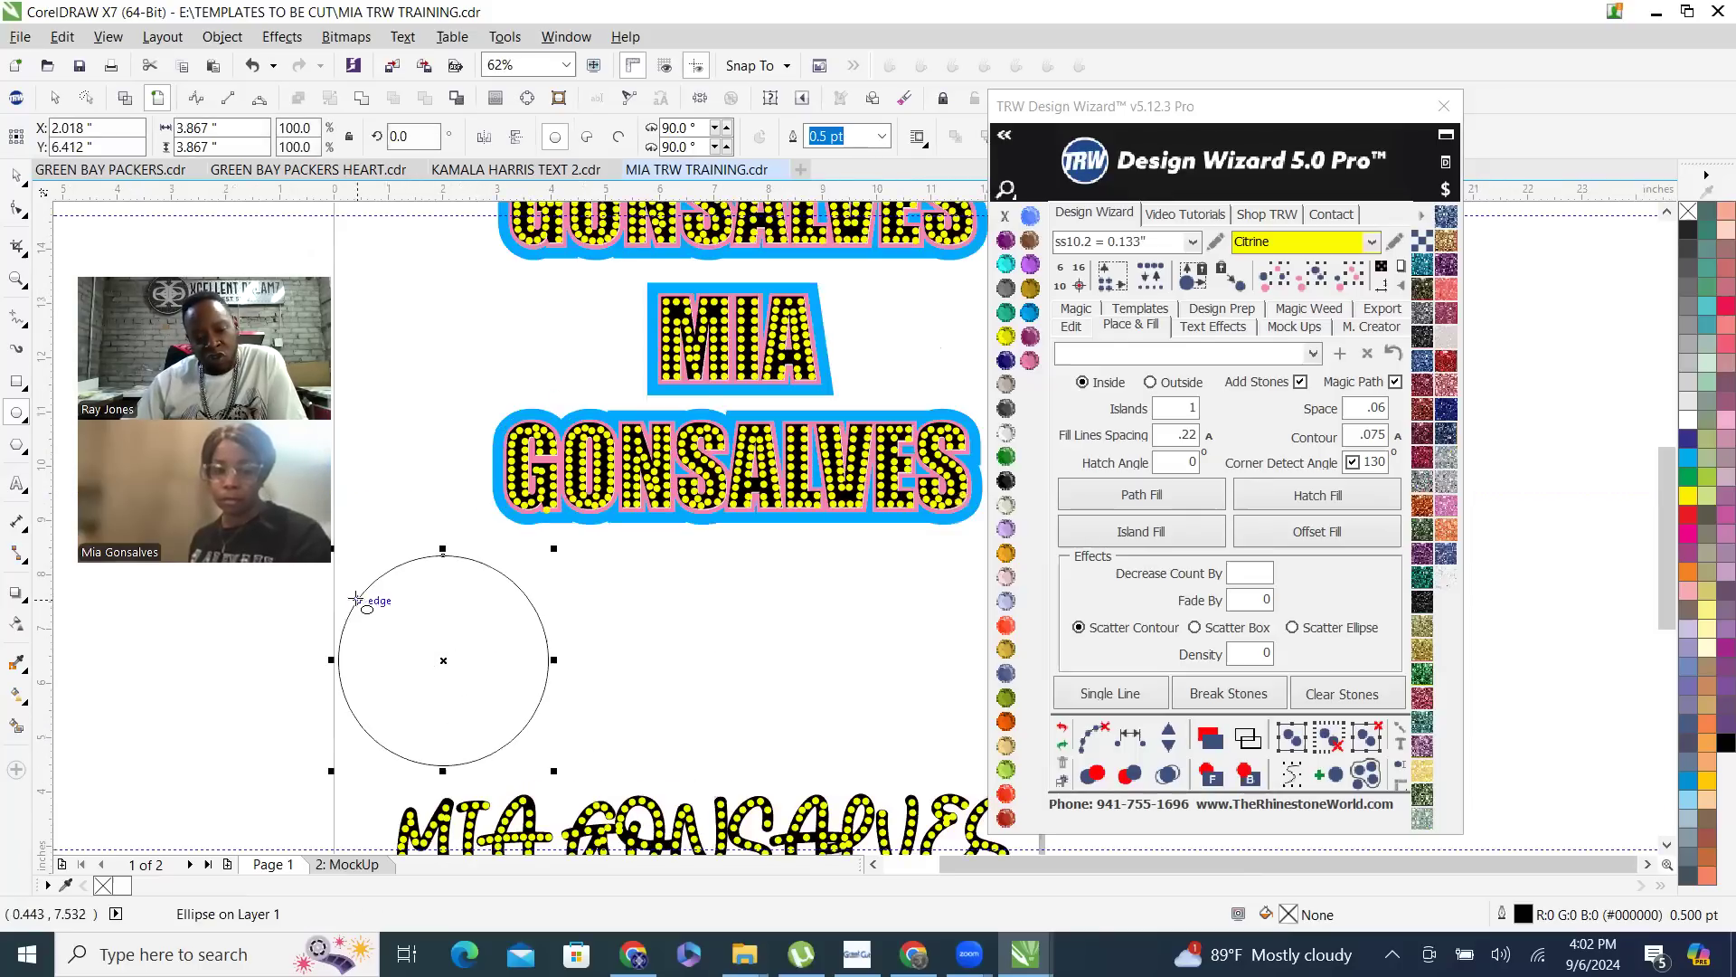
pyautogui.moveTo(612, 573); pyautogui.dragTo(770, 749)
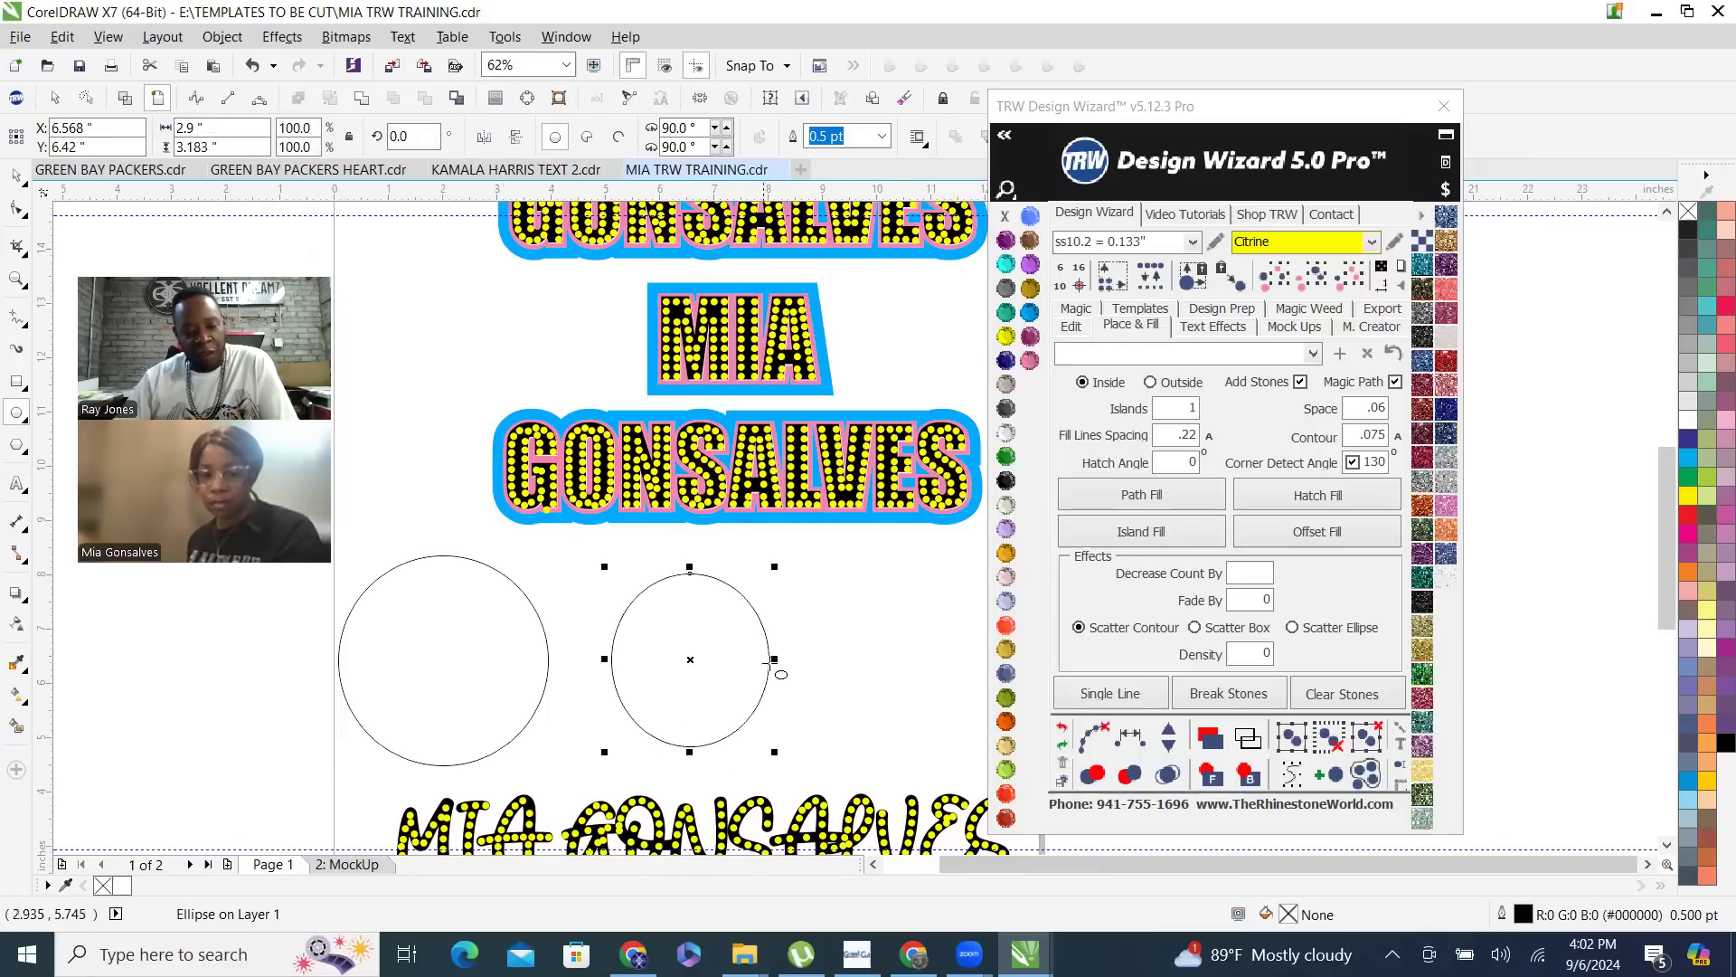
pyautogui.moveTo(841, 585); pyautogui.dragTo(990, 737)
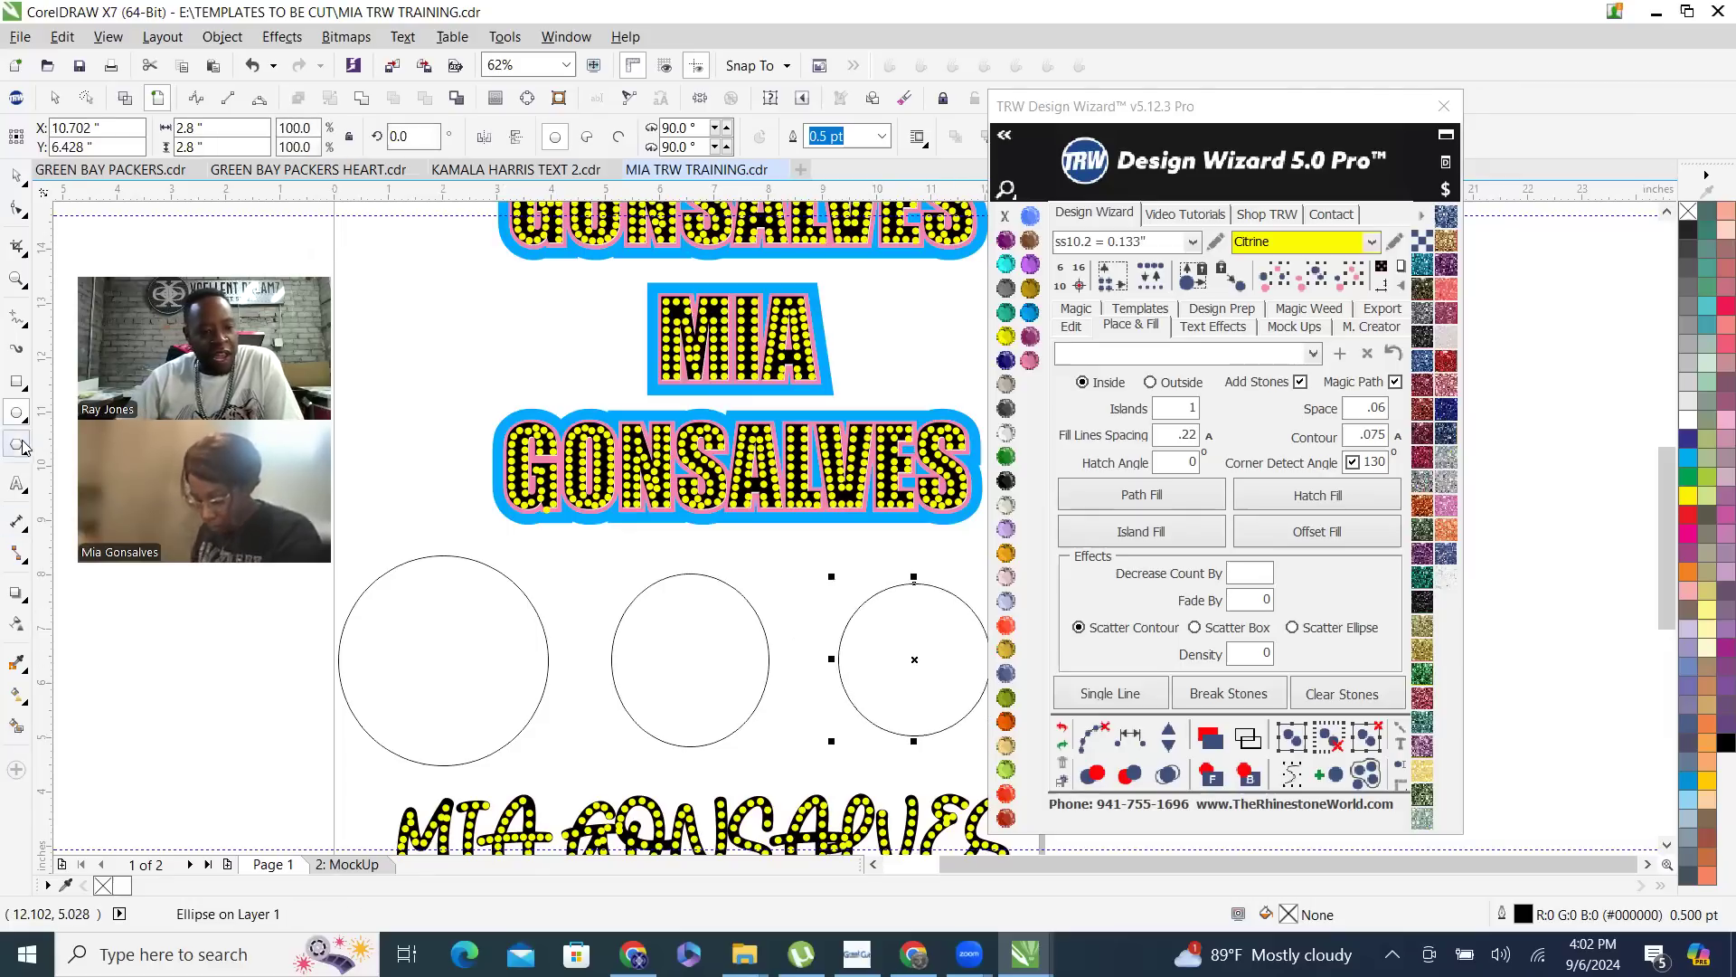
# - Draw a square about 2.05 inches wide beside the block lettering, and a second rectangle beneath it
pyautogui.click(16, 381)
pyautogui.press('F6')
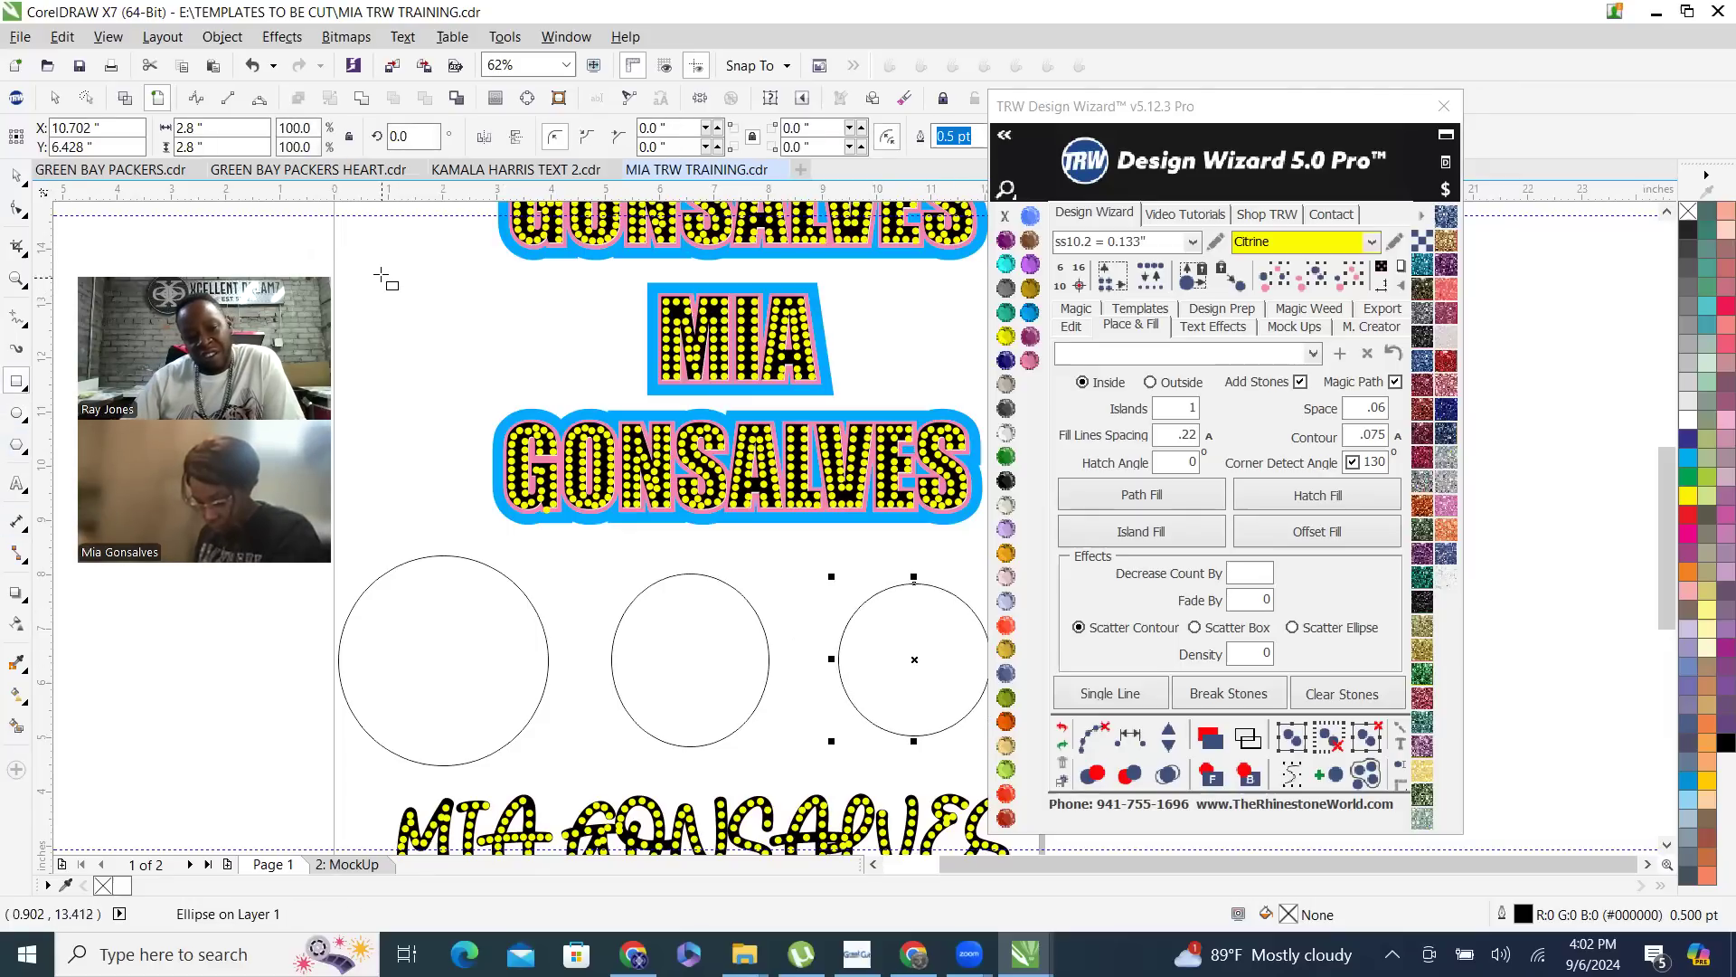
pyautogui.moveTo(380, 271); pyautogui.dragTo(493, 381)
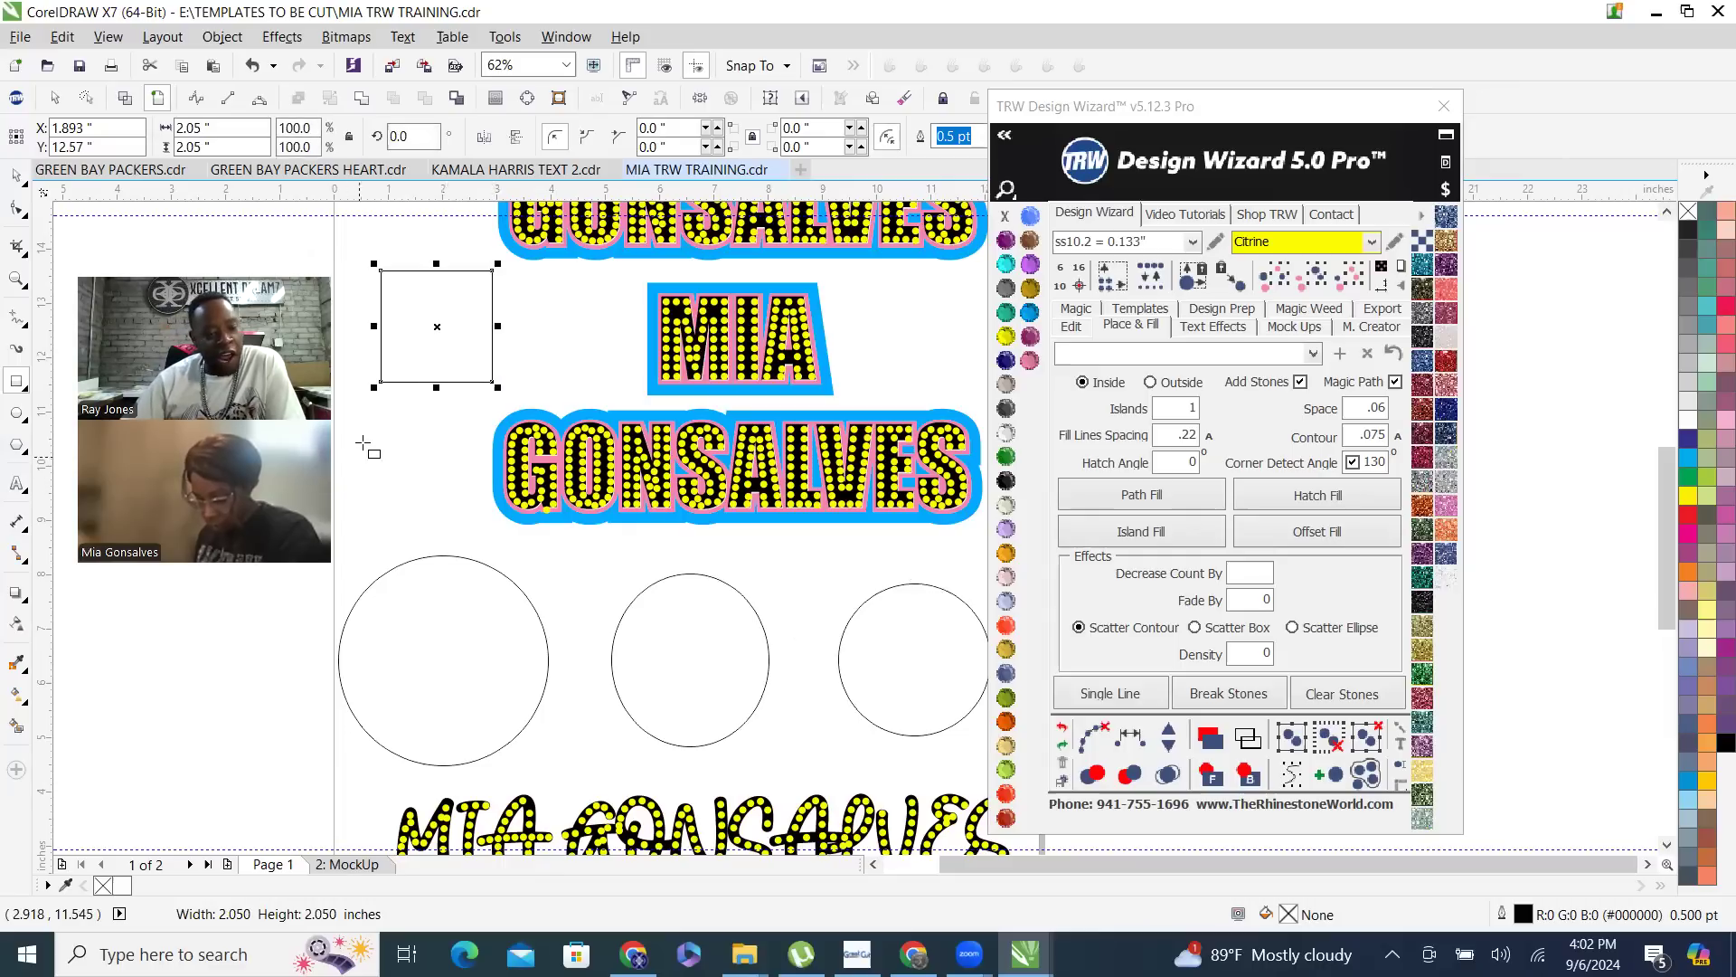
pyautogui.moveTo(380, 423); pyautogui.dragTo(444, 638)
# - Delete the drawn rectangles and all three circles around the lettering
pyautogui.press('Delete')
pyautogui.click(404, 332)
pyautogui.press('Delete')
pyautogui.click(16, 175)
pyautogui.click(473, 620)
pyautogui.press('Delete')
pyautogui.click(682, 640)
pyautogui.press('Delete')
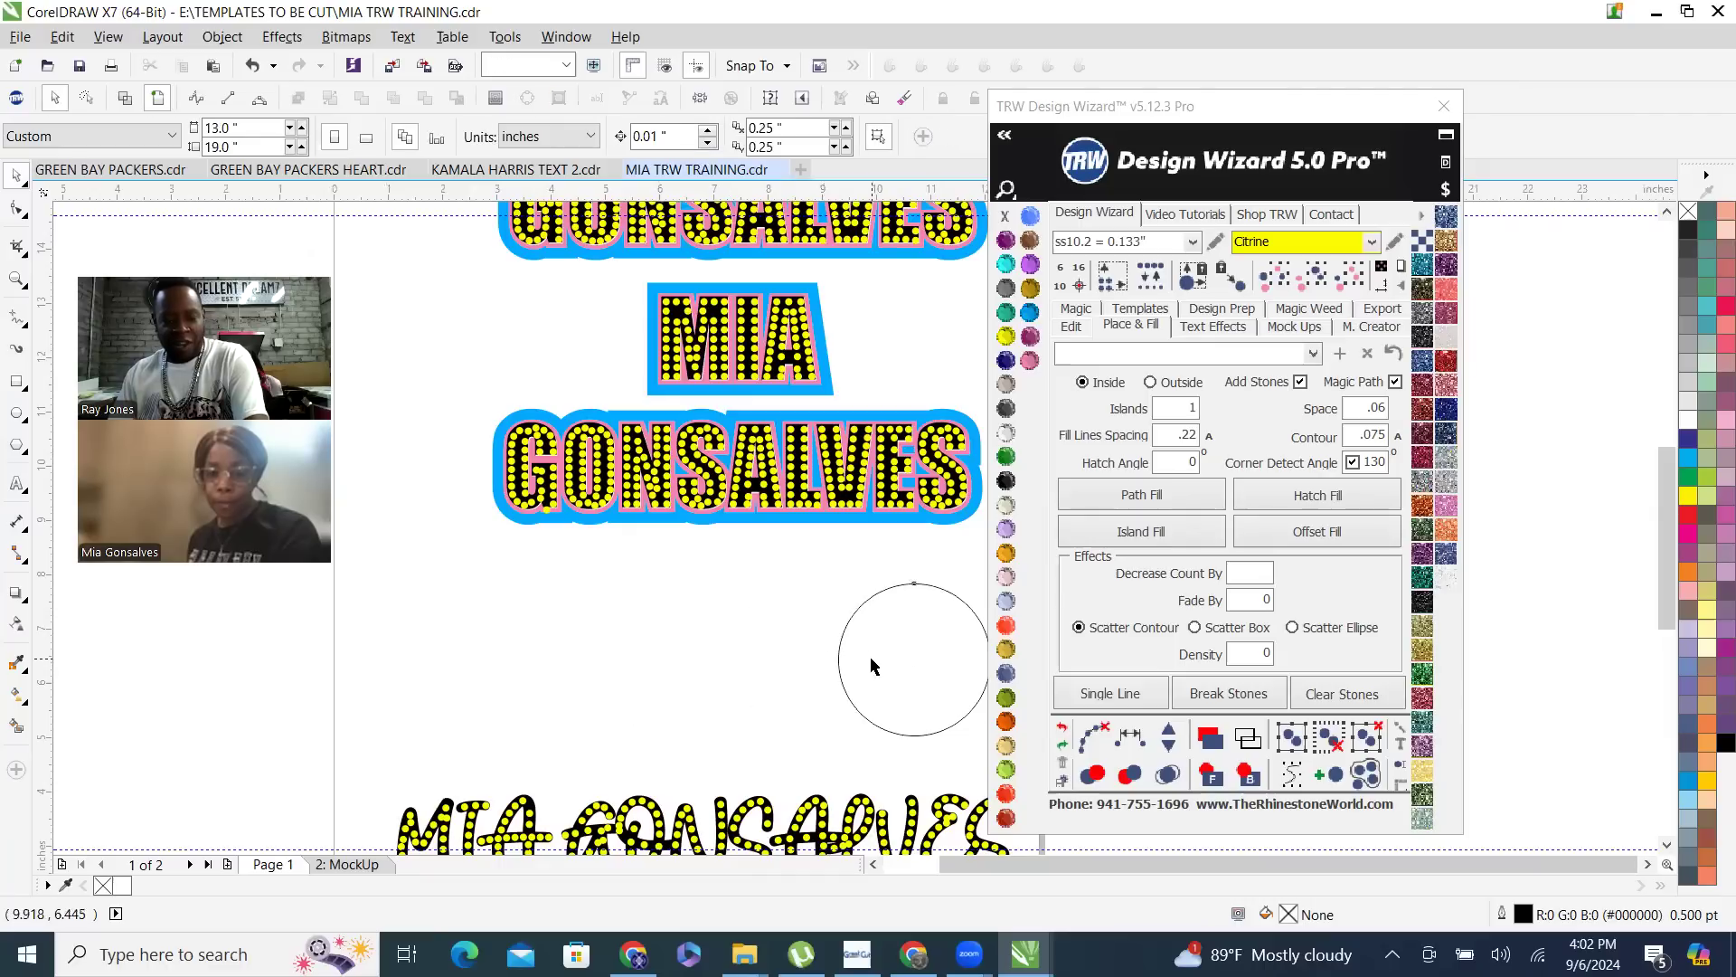
pyautogui.click(873, 659)
pyautogui.press('Delete')
pyautogui.scroll(-1, 647, 847)
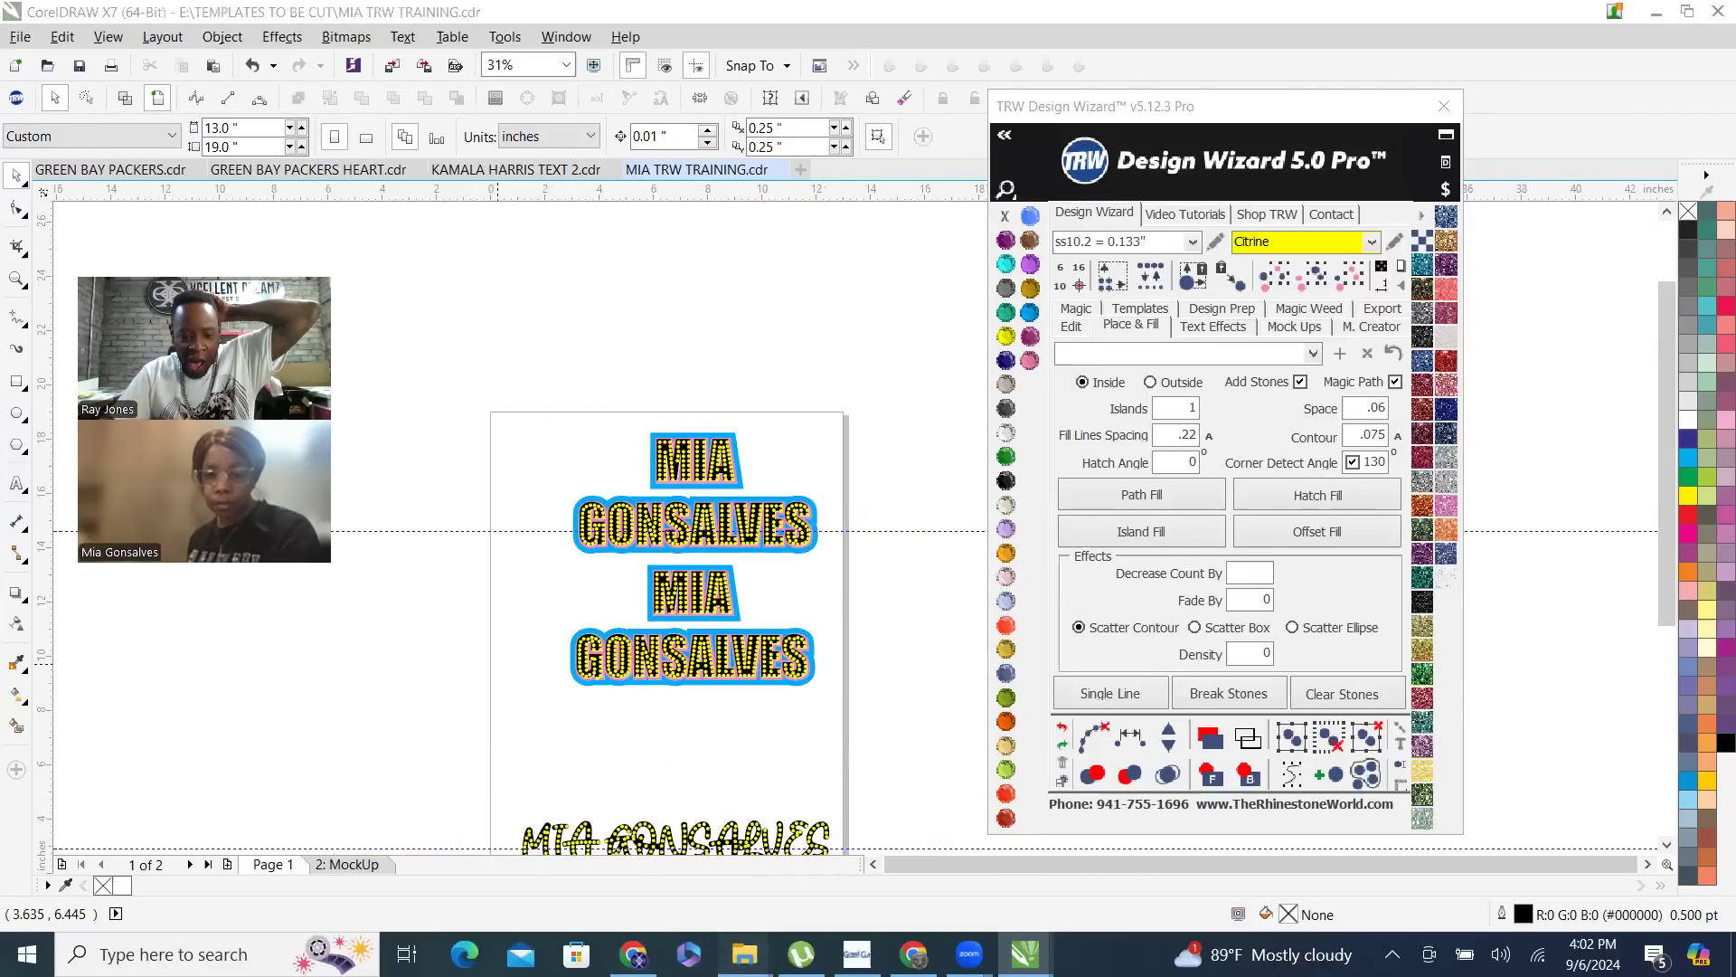
# - Switch to the Chrome browser and load the Google home page
pyautogui.moveTo(744, 954)
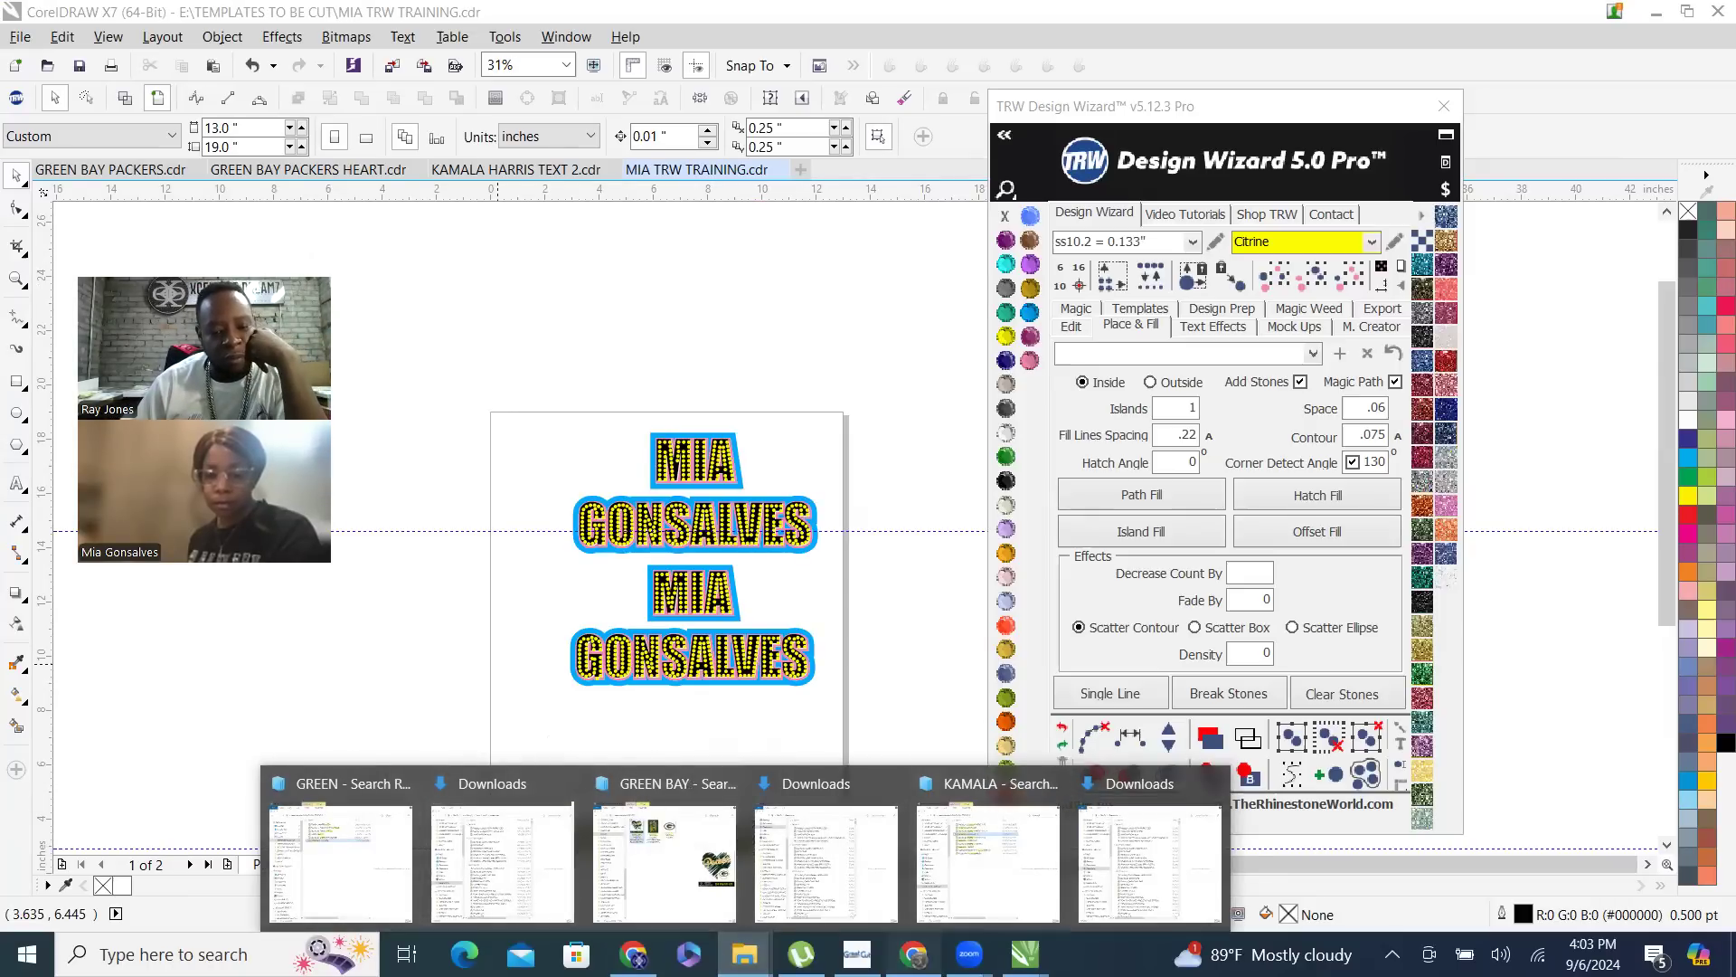
pyautogui.click(985, 868)
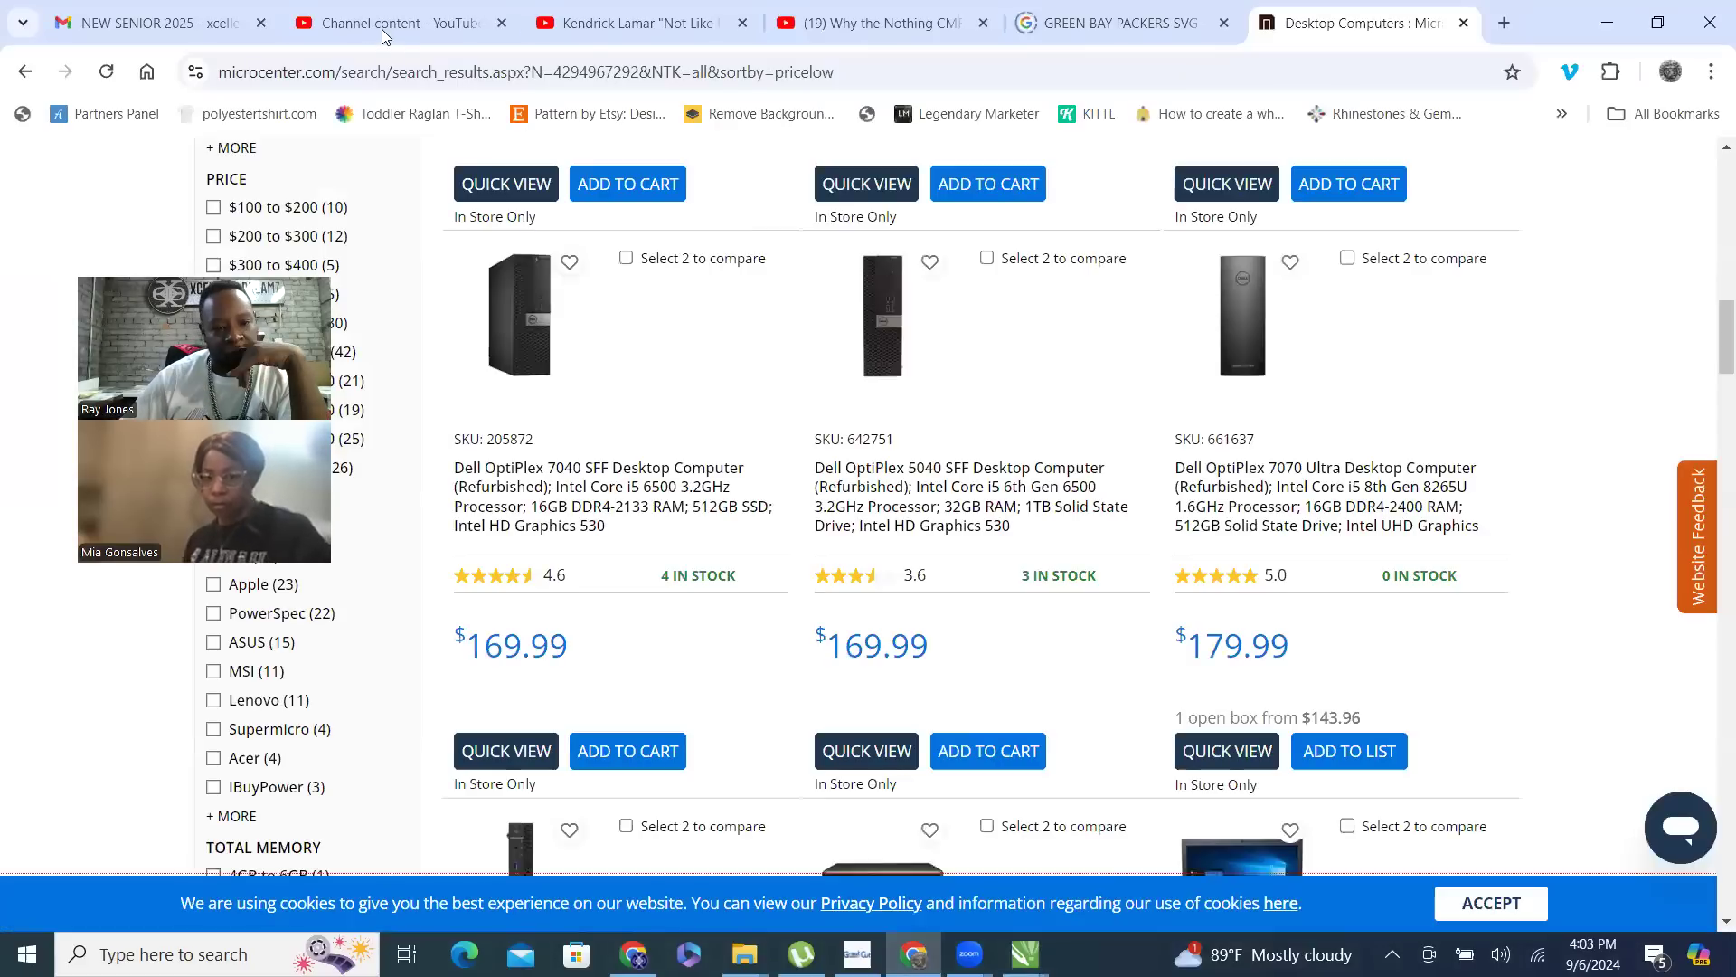
pyautogui.click(358, 76)
pyautogui.write('goo')
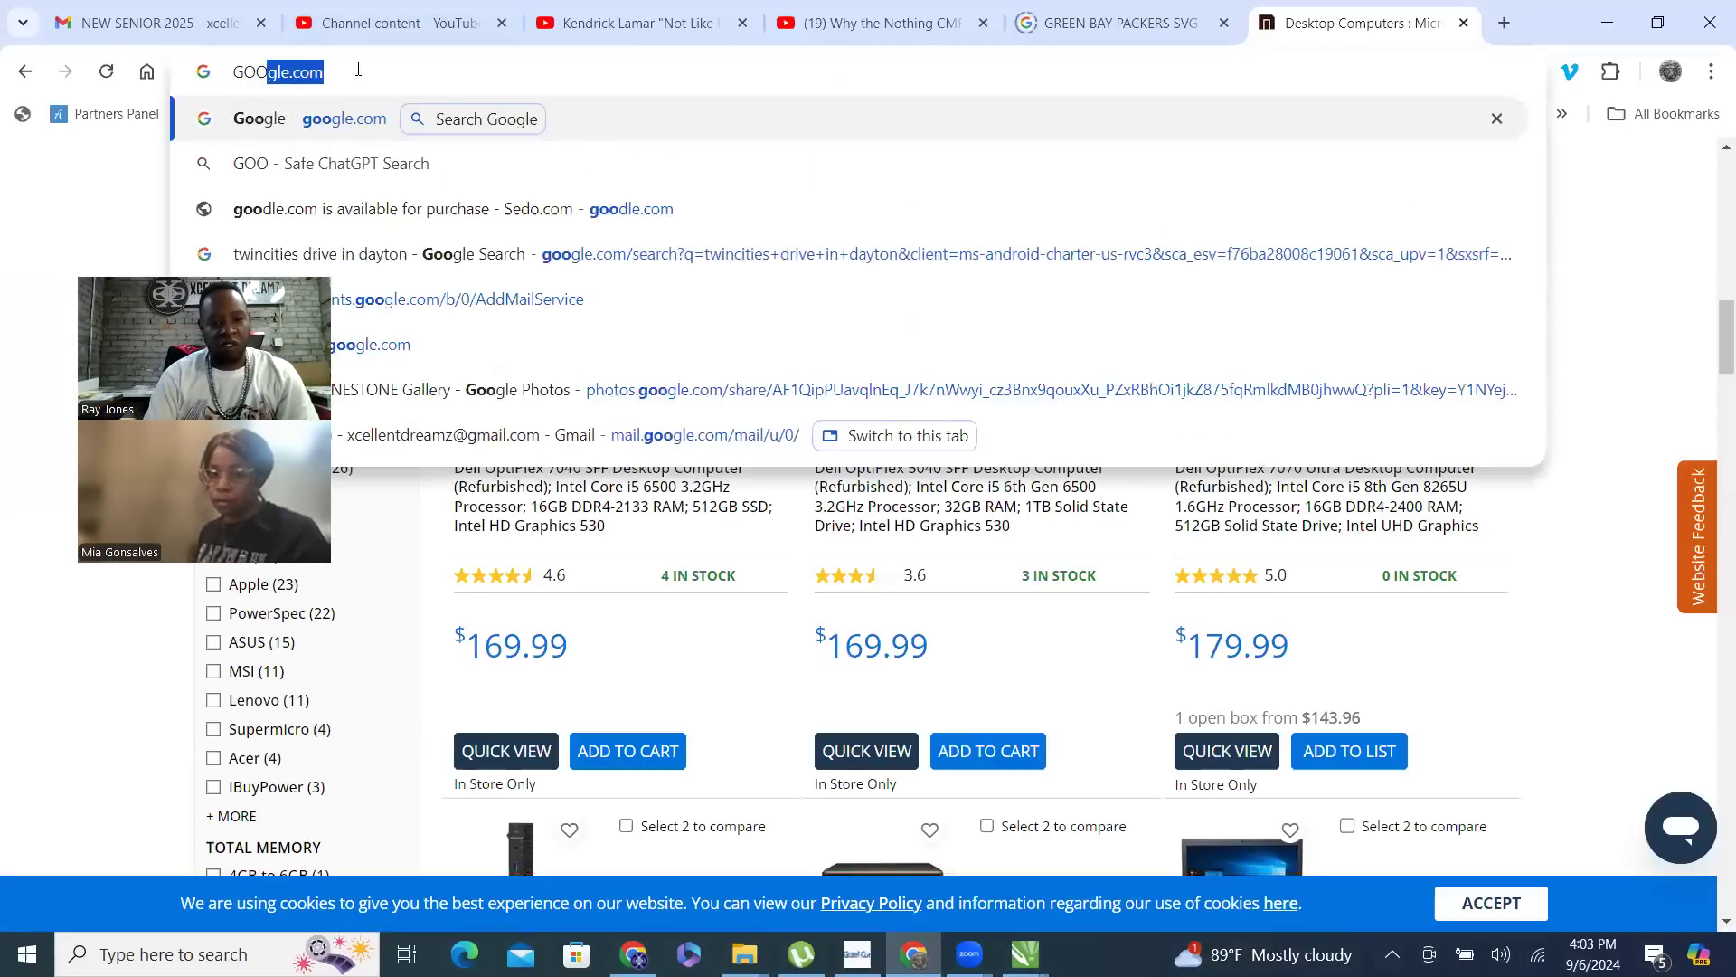
pyautogui.press('Return')
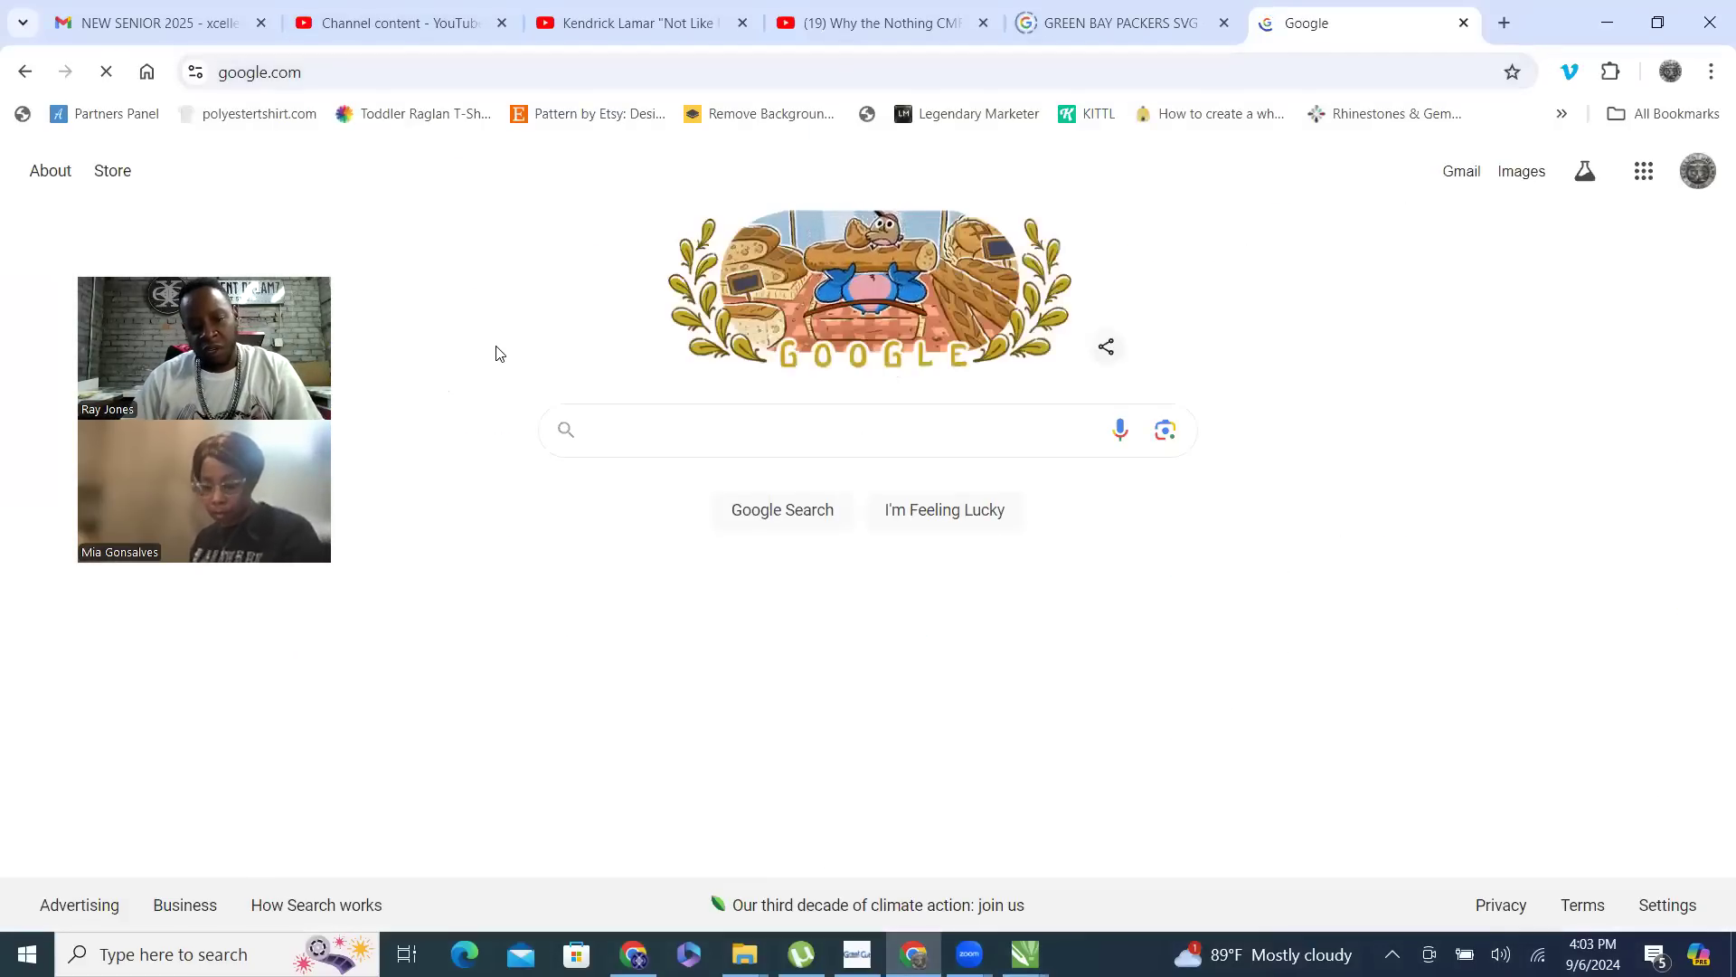
# - Search Google for "BETTY BOOP SVG" and look through the image results
pyautogui.write('BETTY')
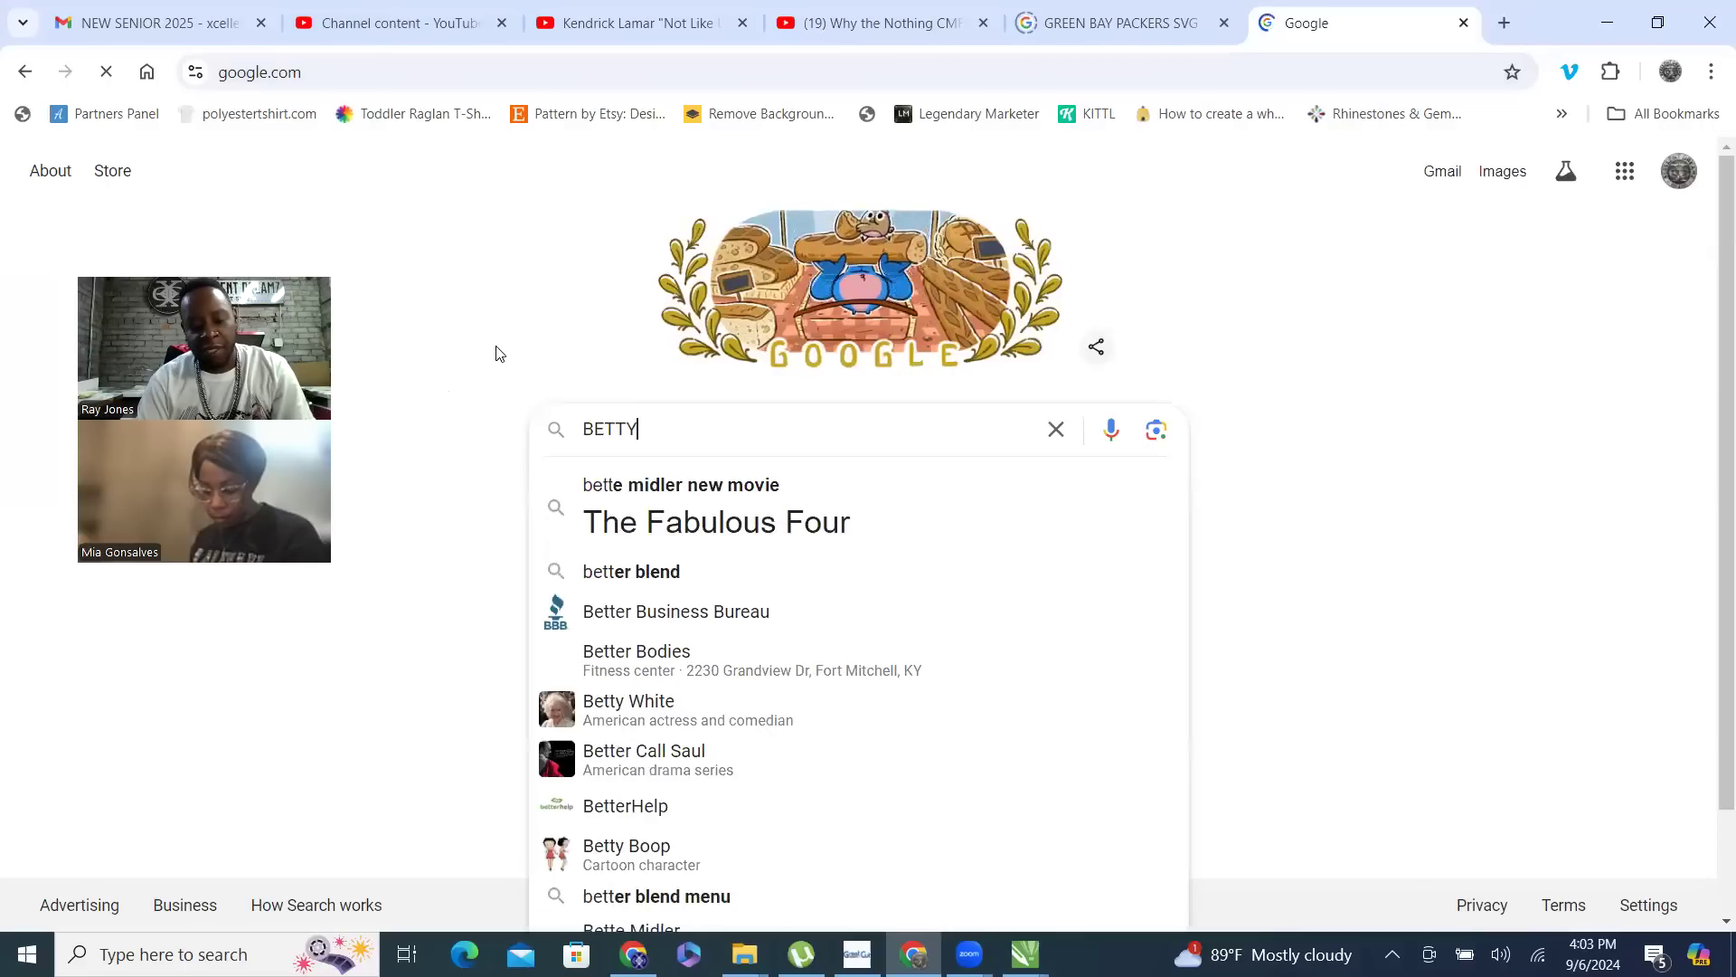
pyautogui.write(' BOOP SVG')
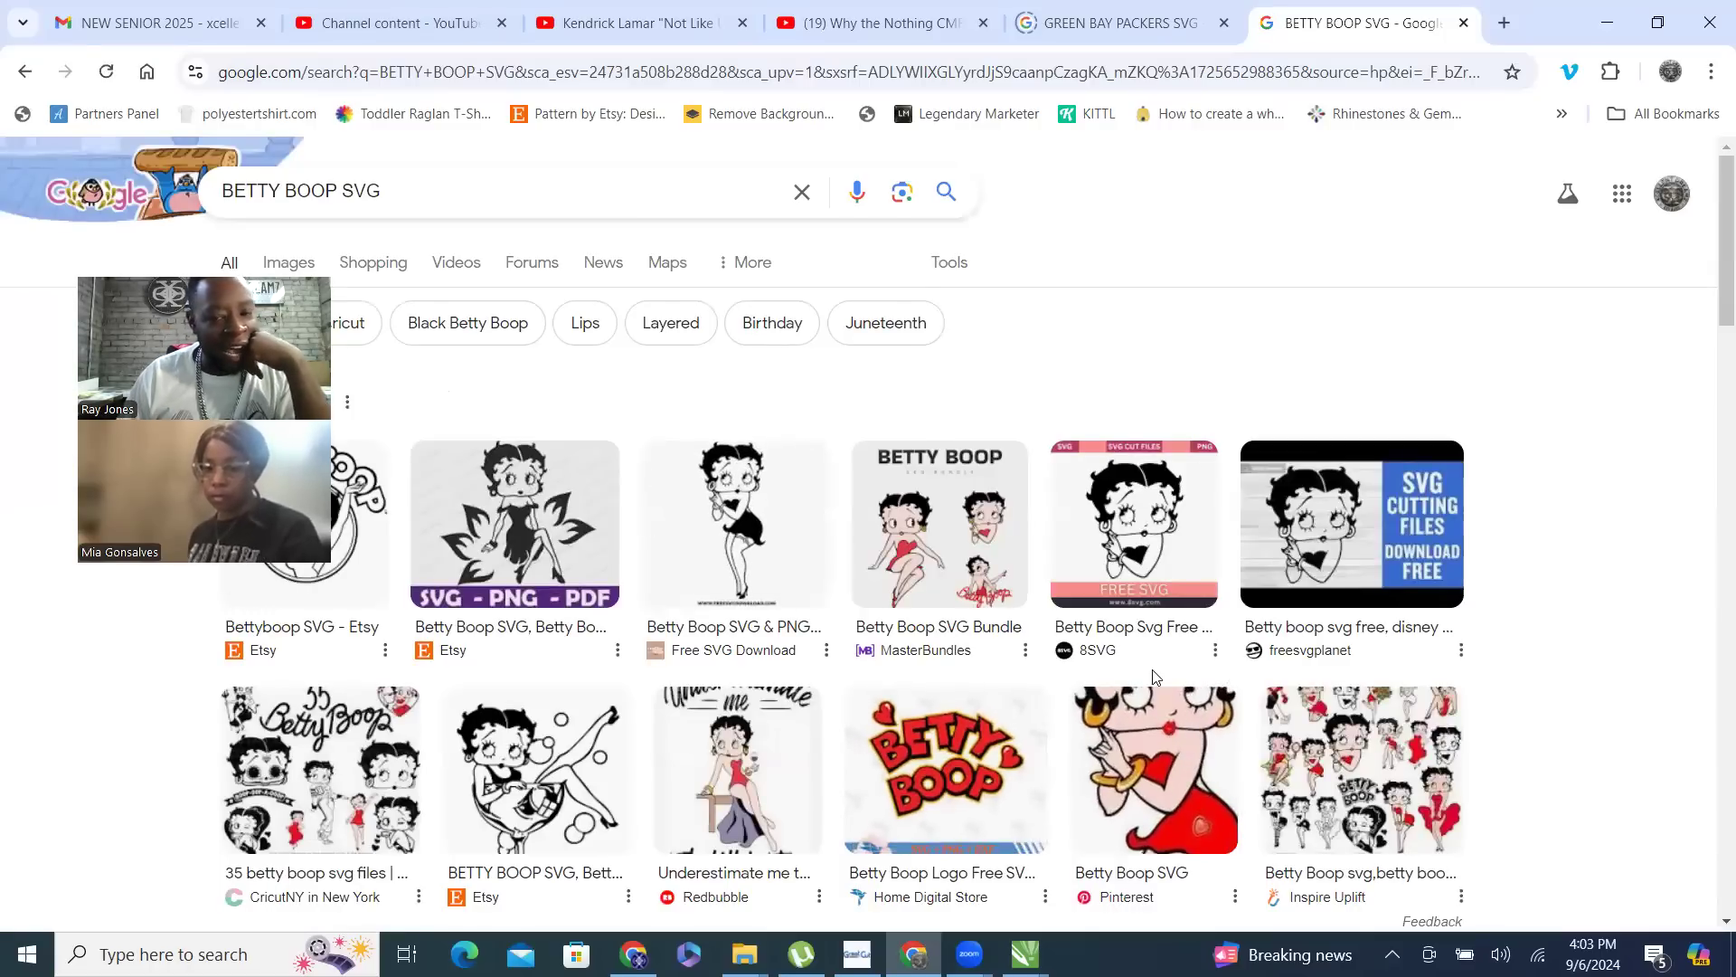
pyautogui.scroll(-4, 1167, 714)
pyautogui.scroll(2, 1157, 610)
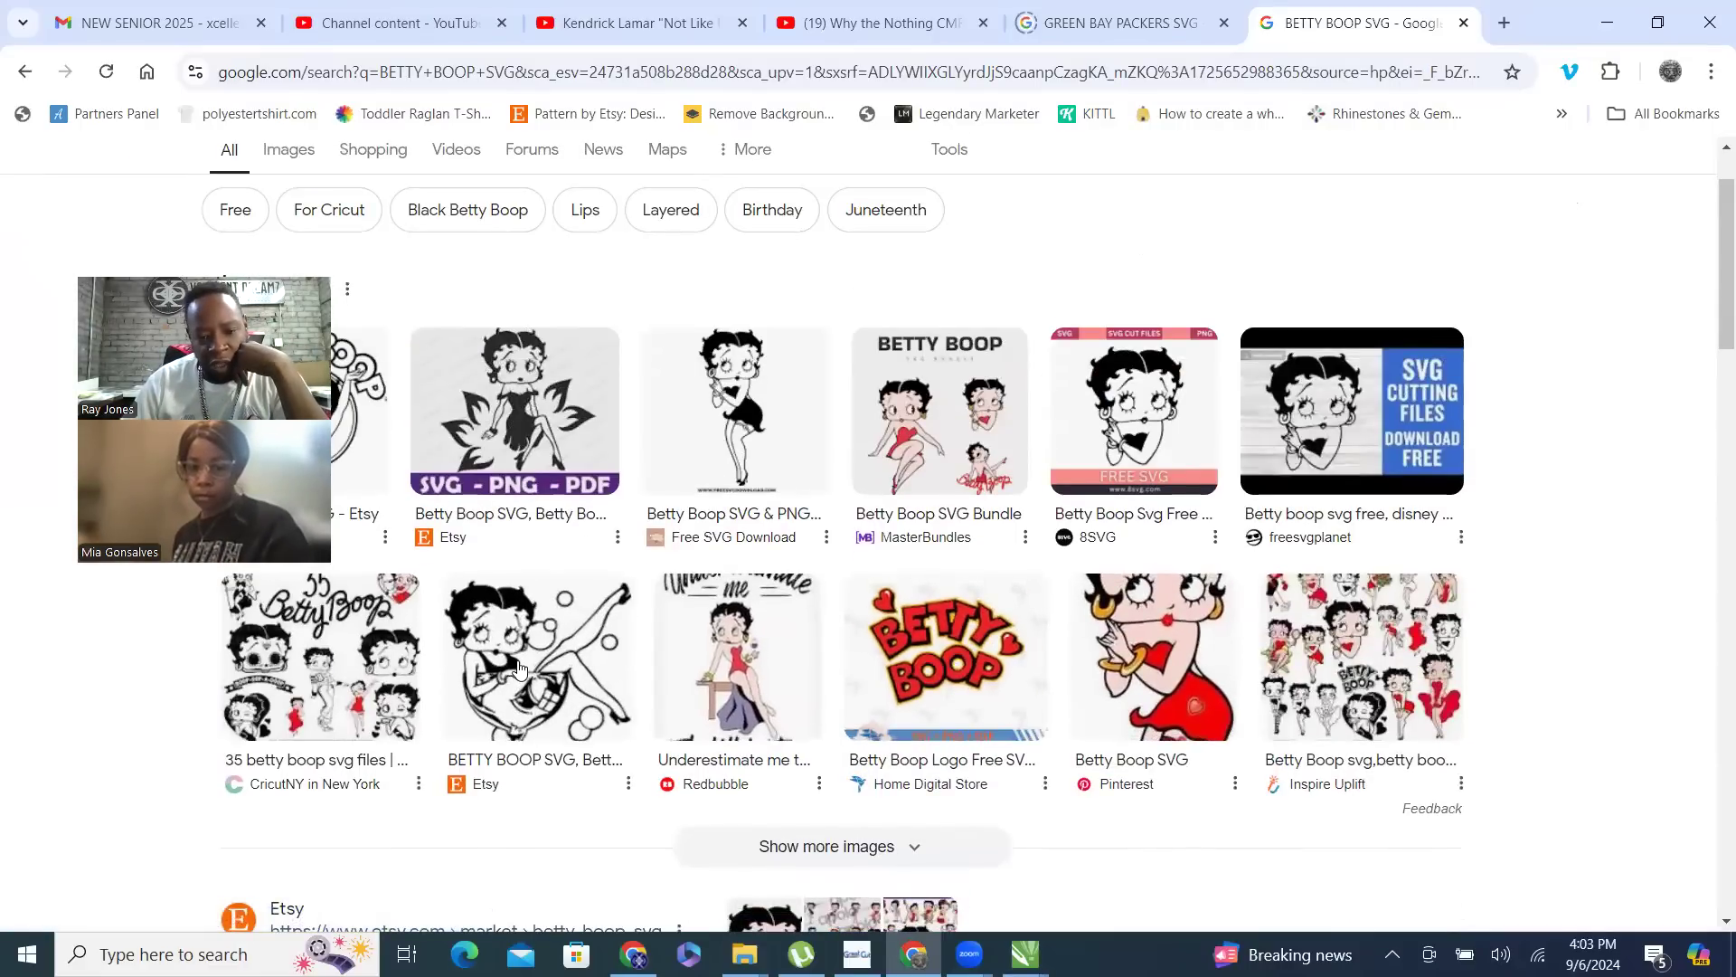
# - Save the Pinterest image of Betty Boop in a red dress to the IMAGES folder as "BETTY BOOP RED DRESS"
pyautogui.click(1178, 661)
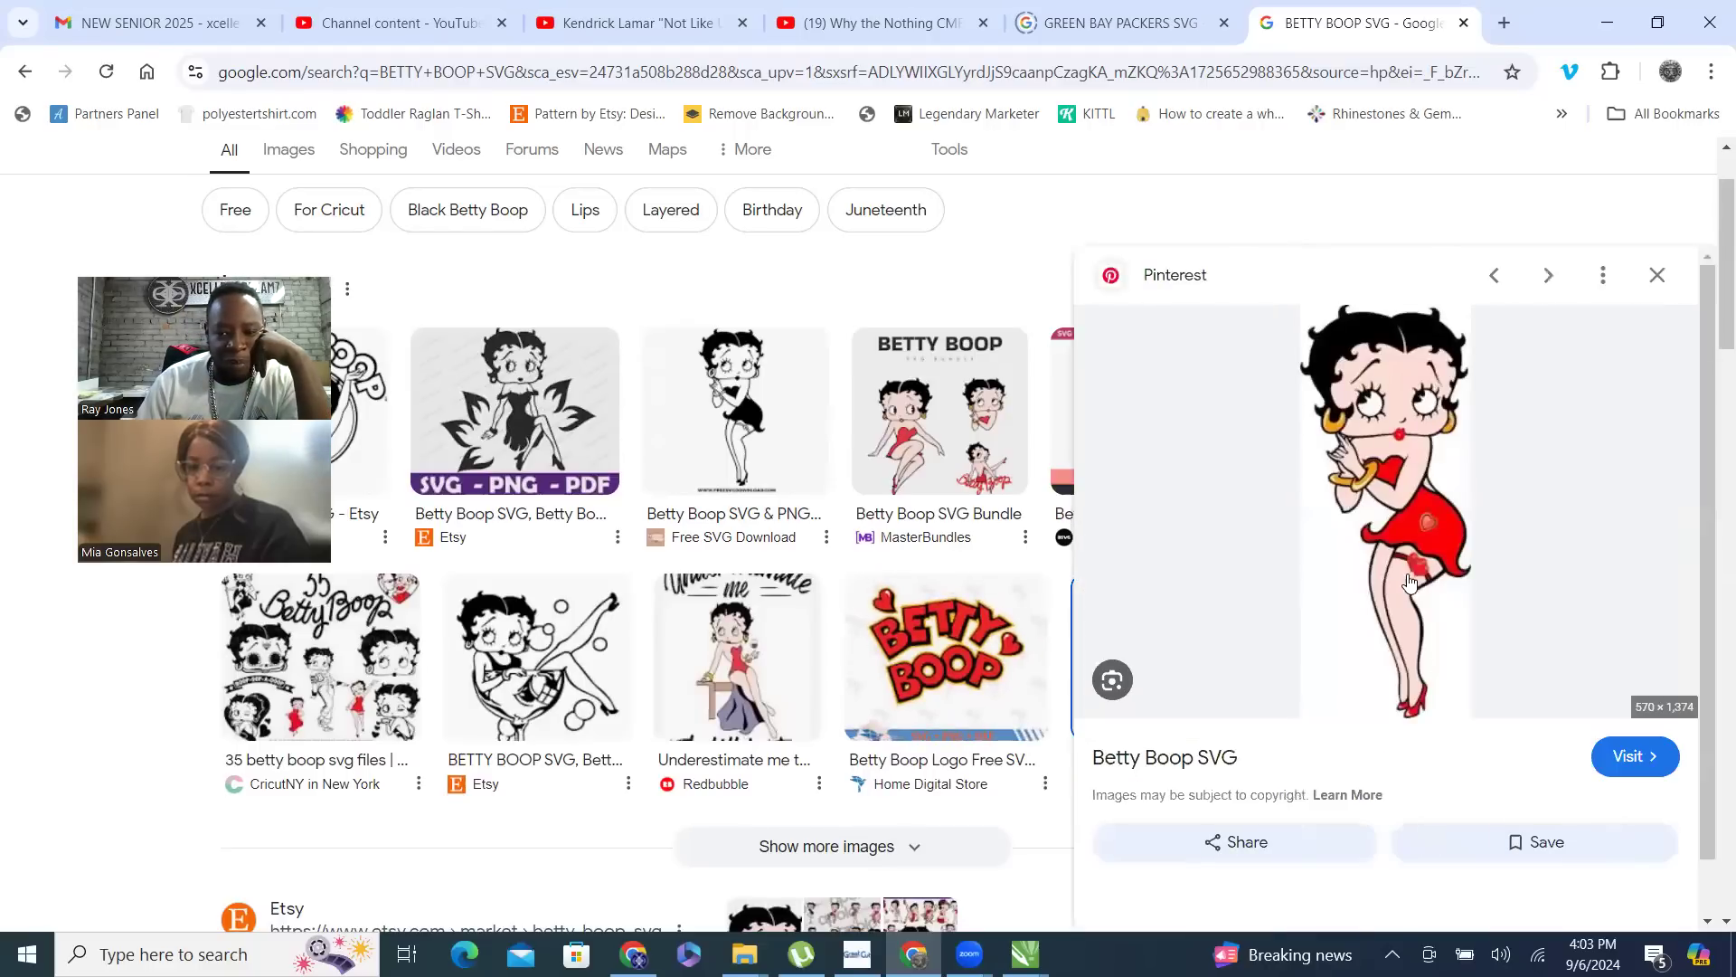
pyautogui.rightClick(1377, 410)
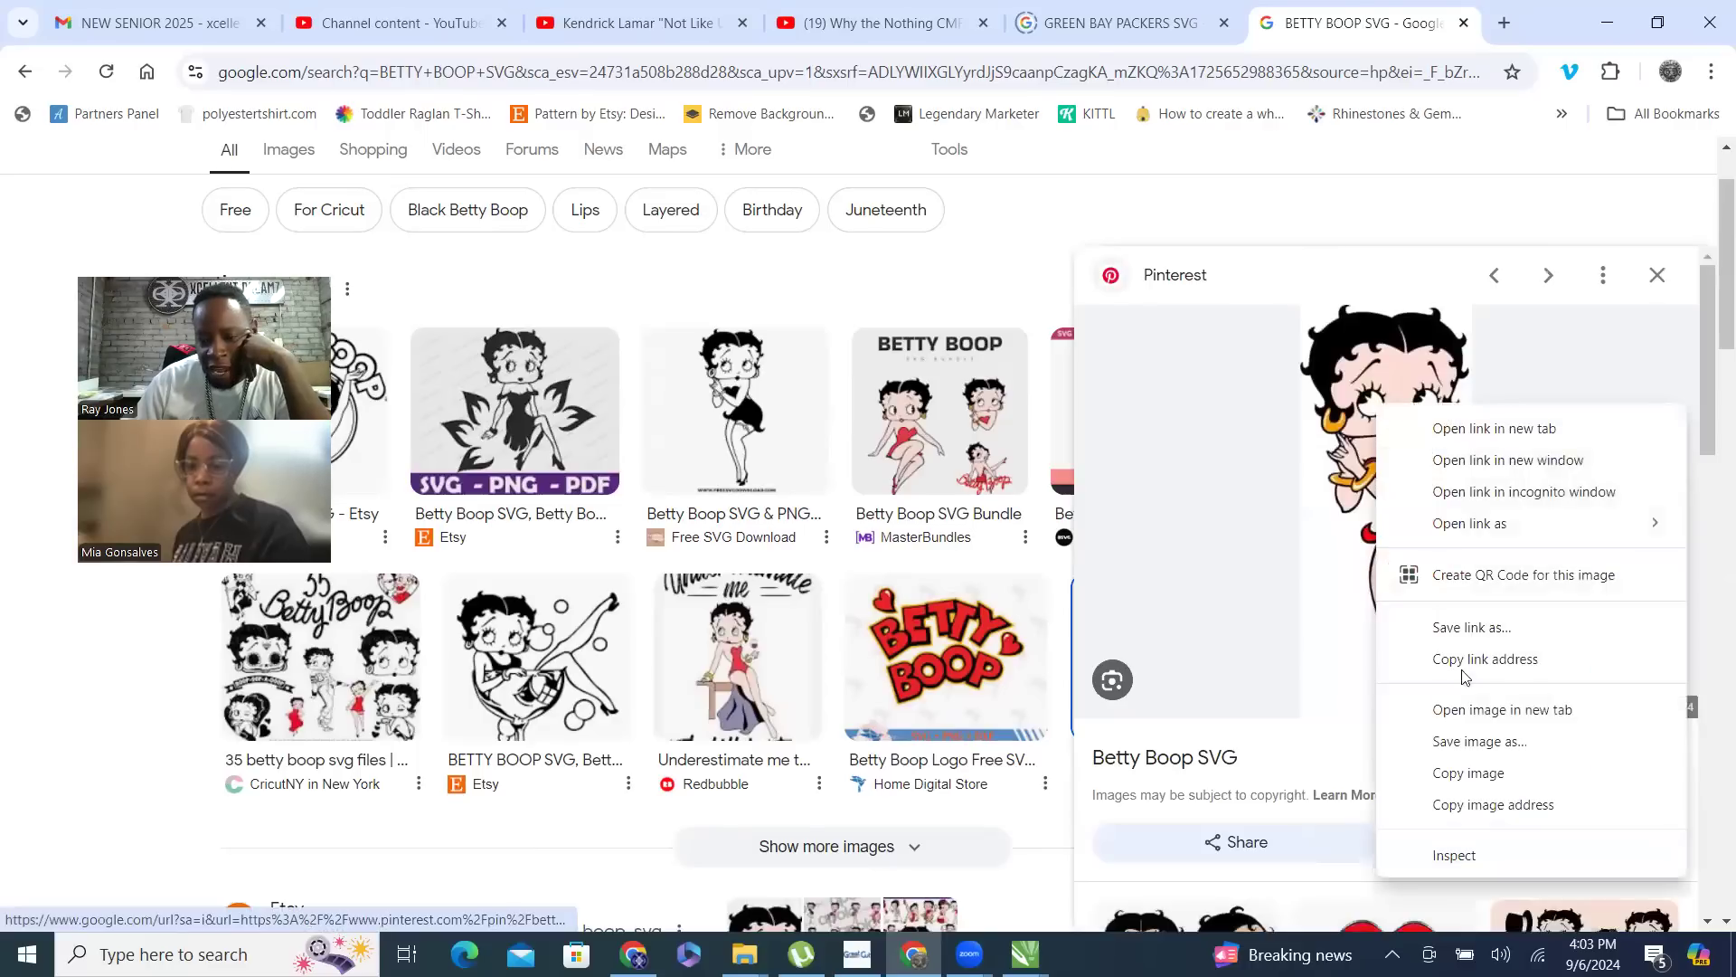
pyautogui.click(1510, 747)
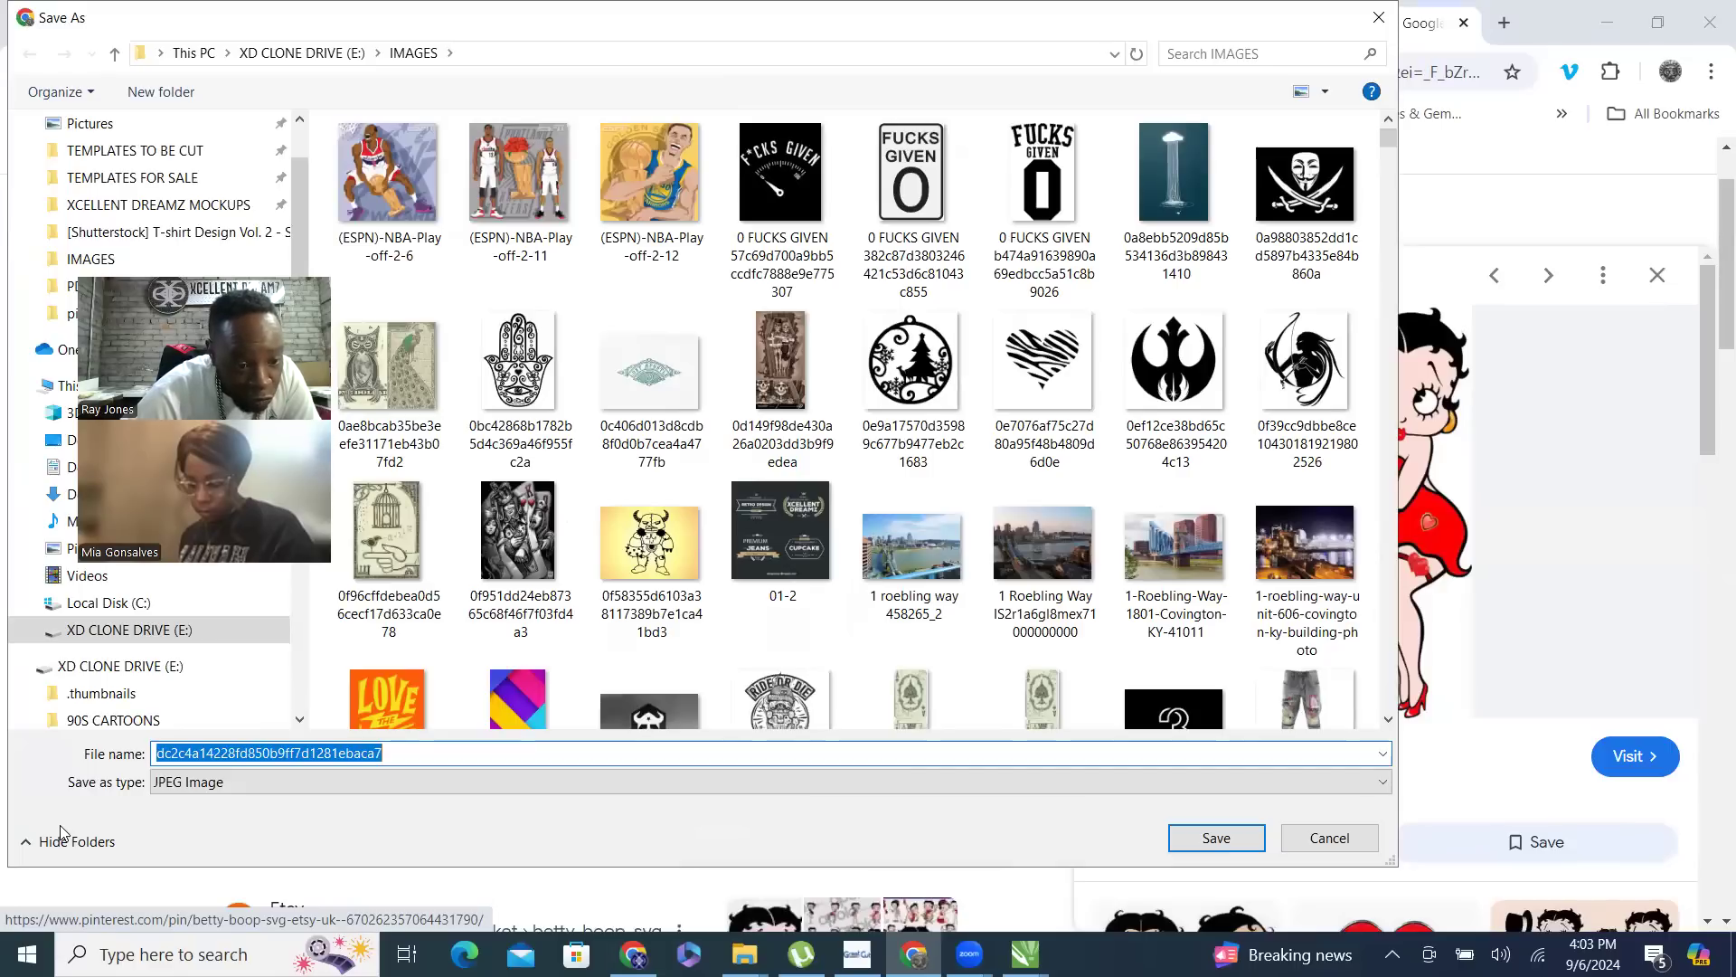
pyautogui.write('B')
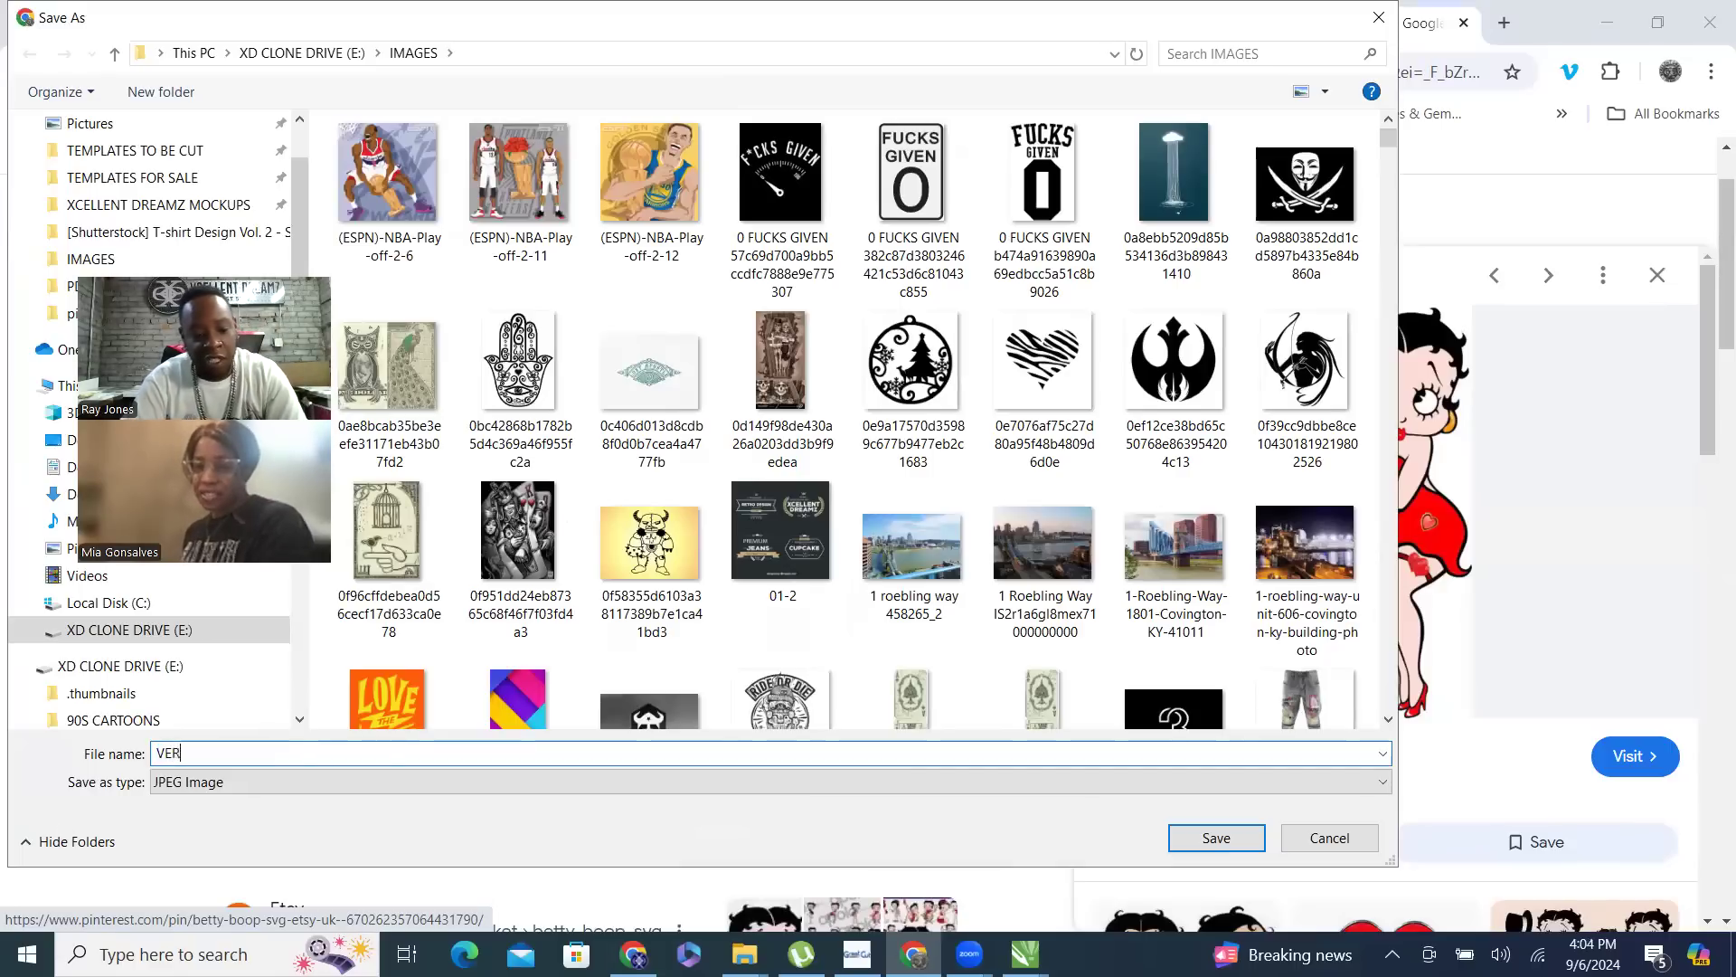
pyautogui.write('ETT')
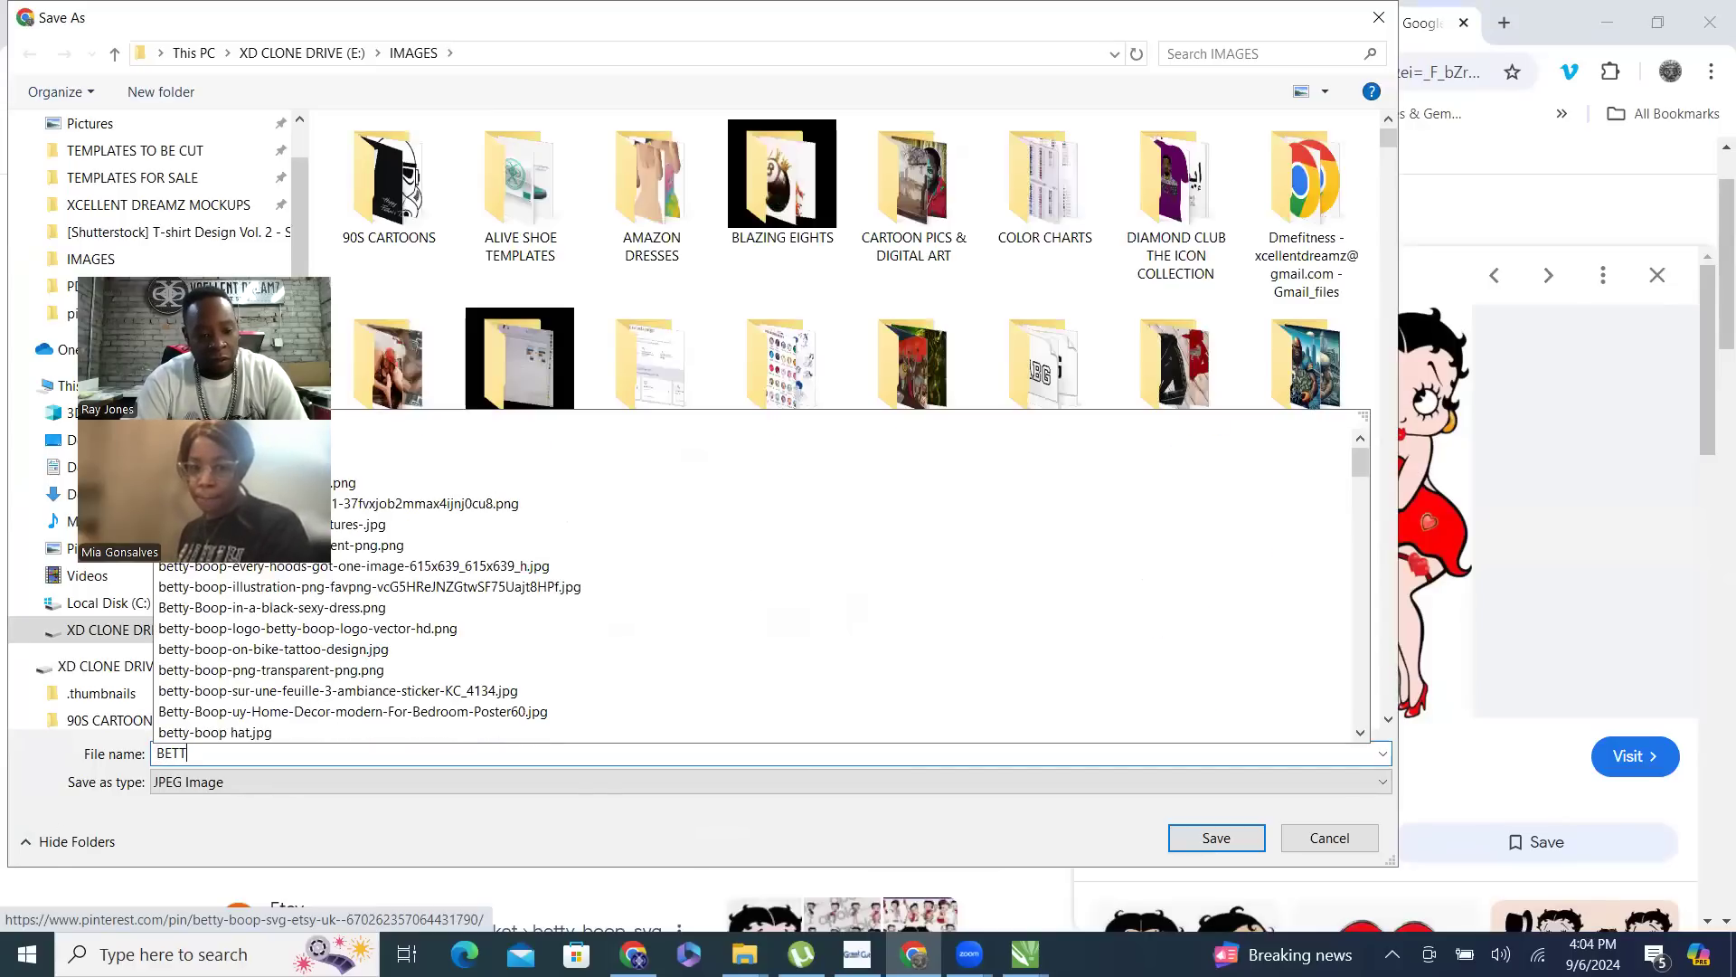
pyautogui.write('Y BOOP RED DRESS')
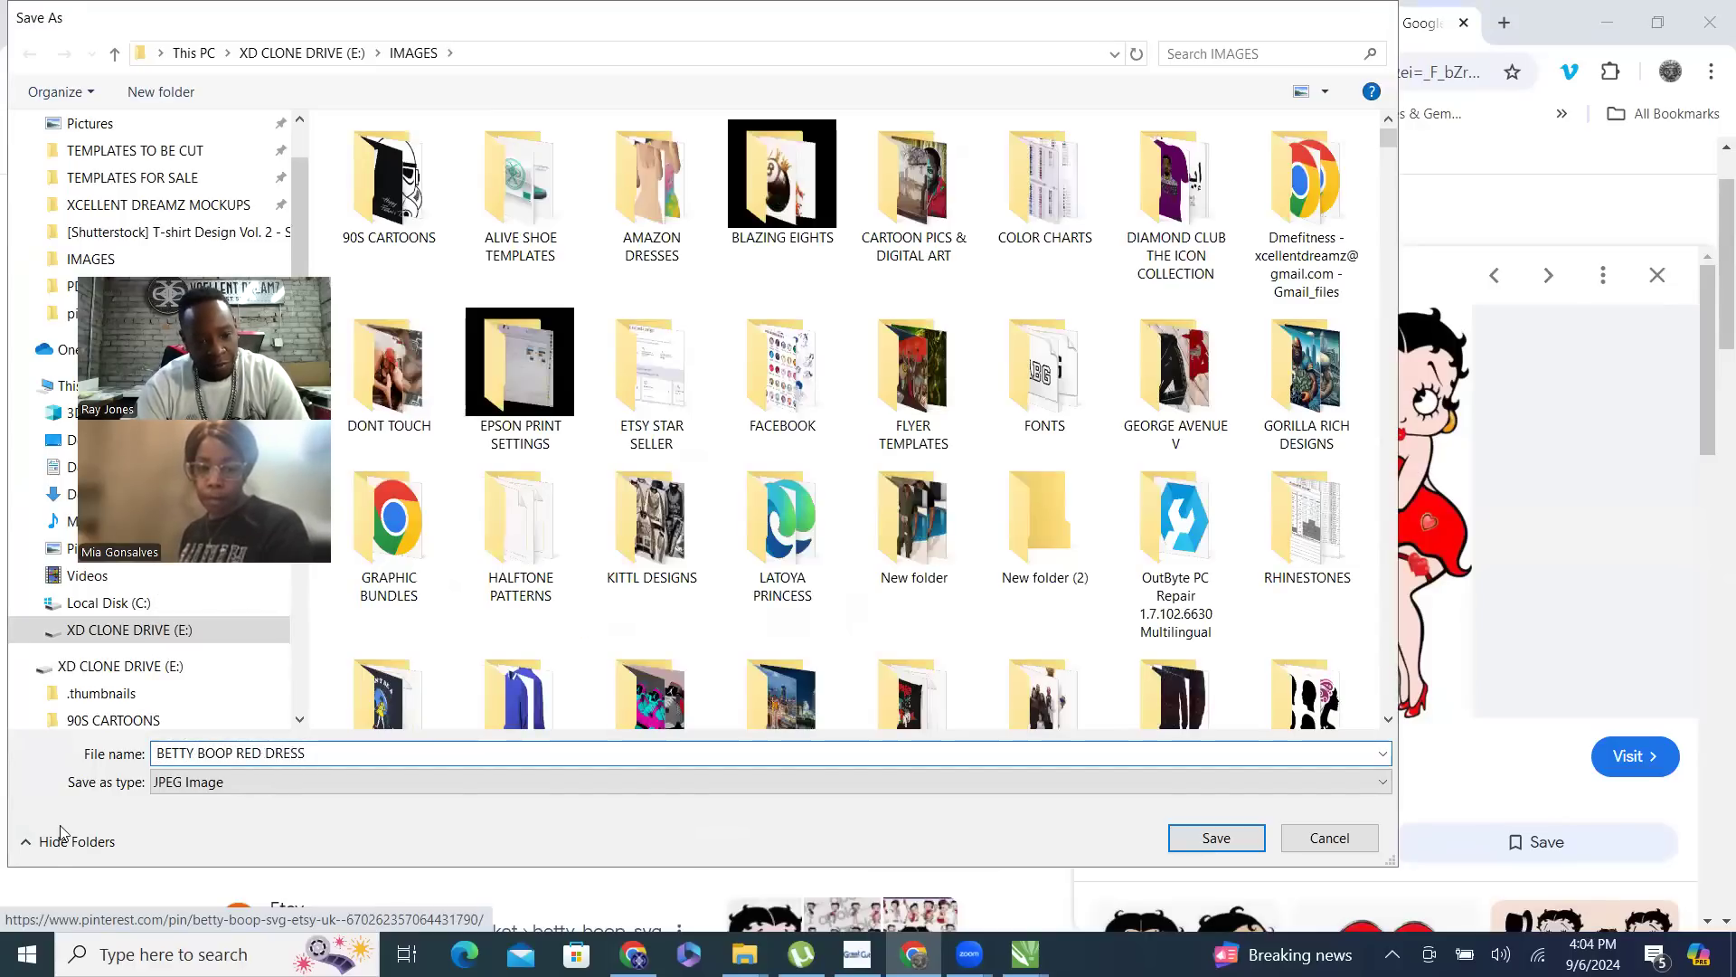
pyautogui.press('Return')
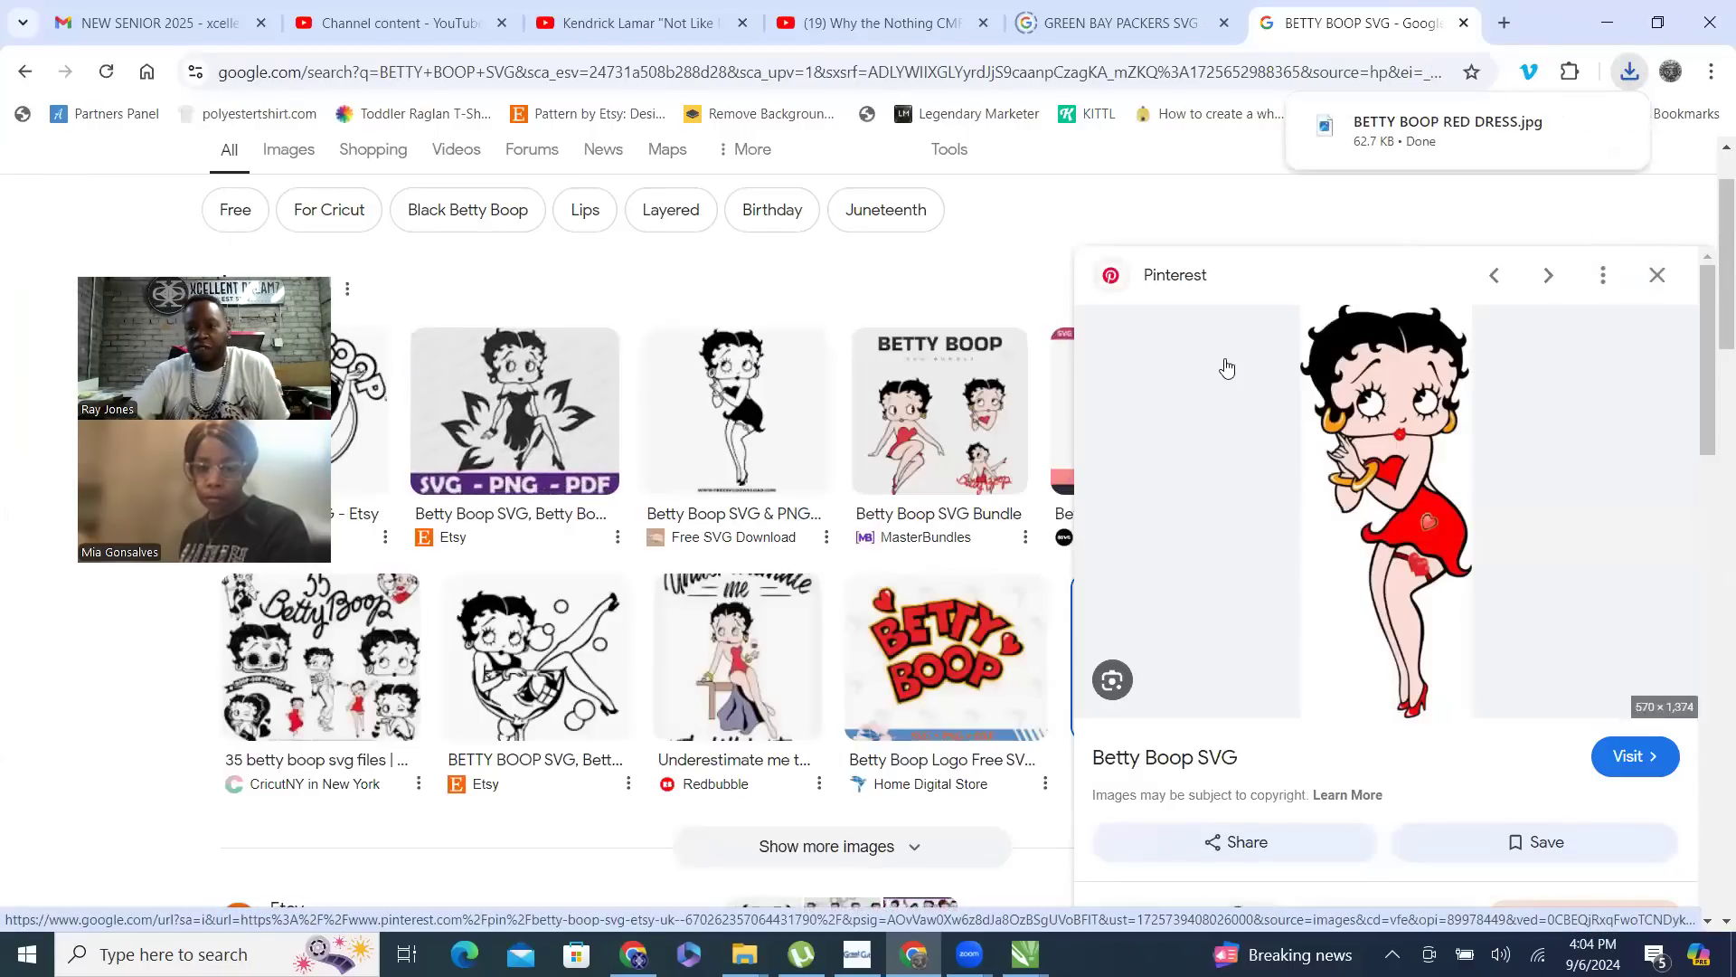
# - Shrink the browser window and bring the downloaded BETTY BOOP RED DRESS.jpg into the open CorelDRAW document
pyautogui.click(1658, 21)
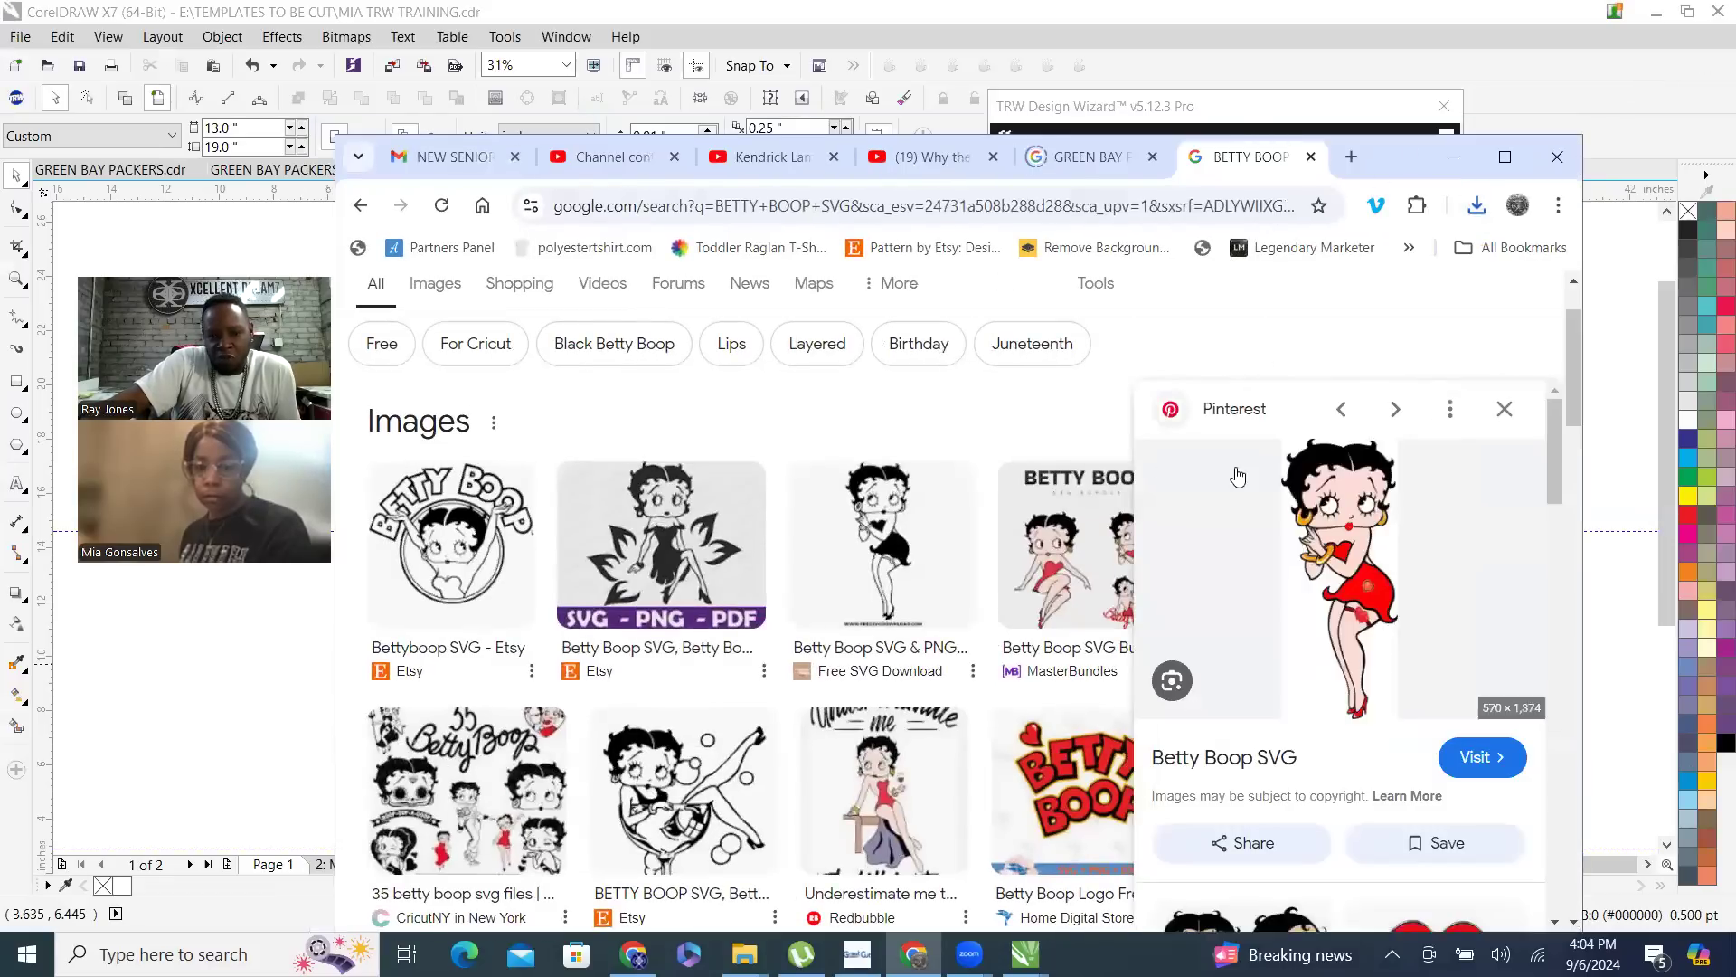
pyautogui.click(1477, 207)
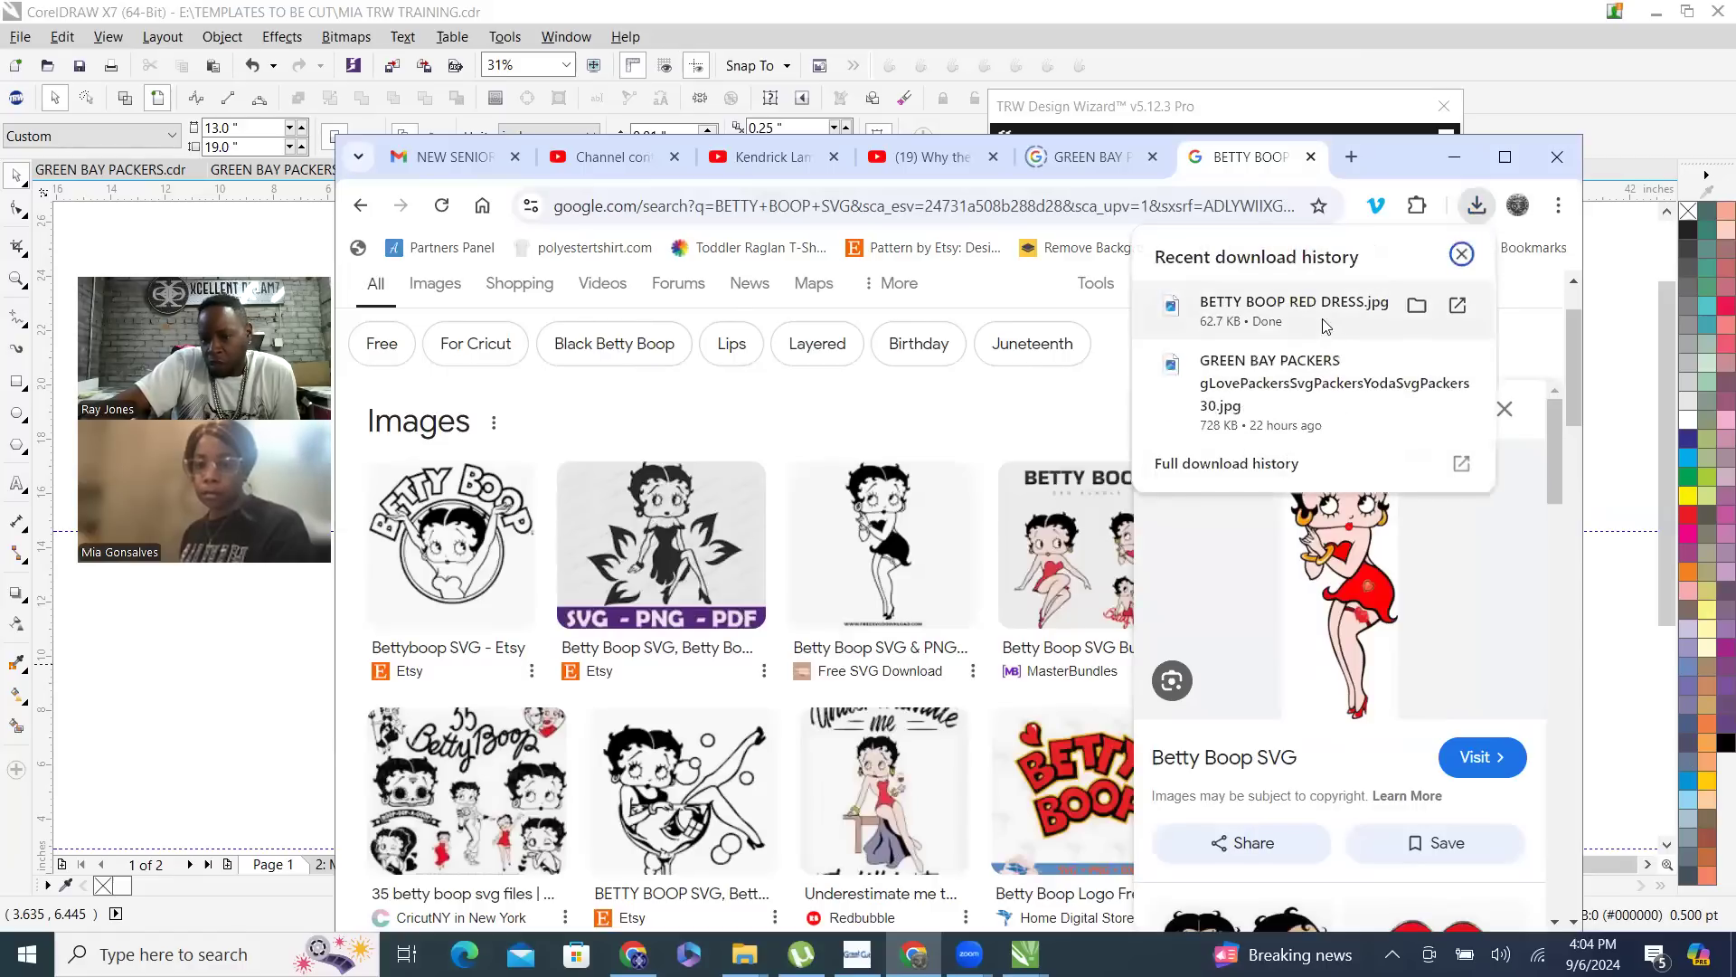
pyautogui.moveTo(1305, 317); pyautogui.dragTo(211, 690)
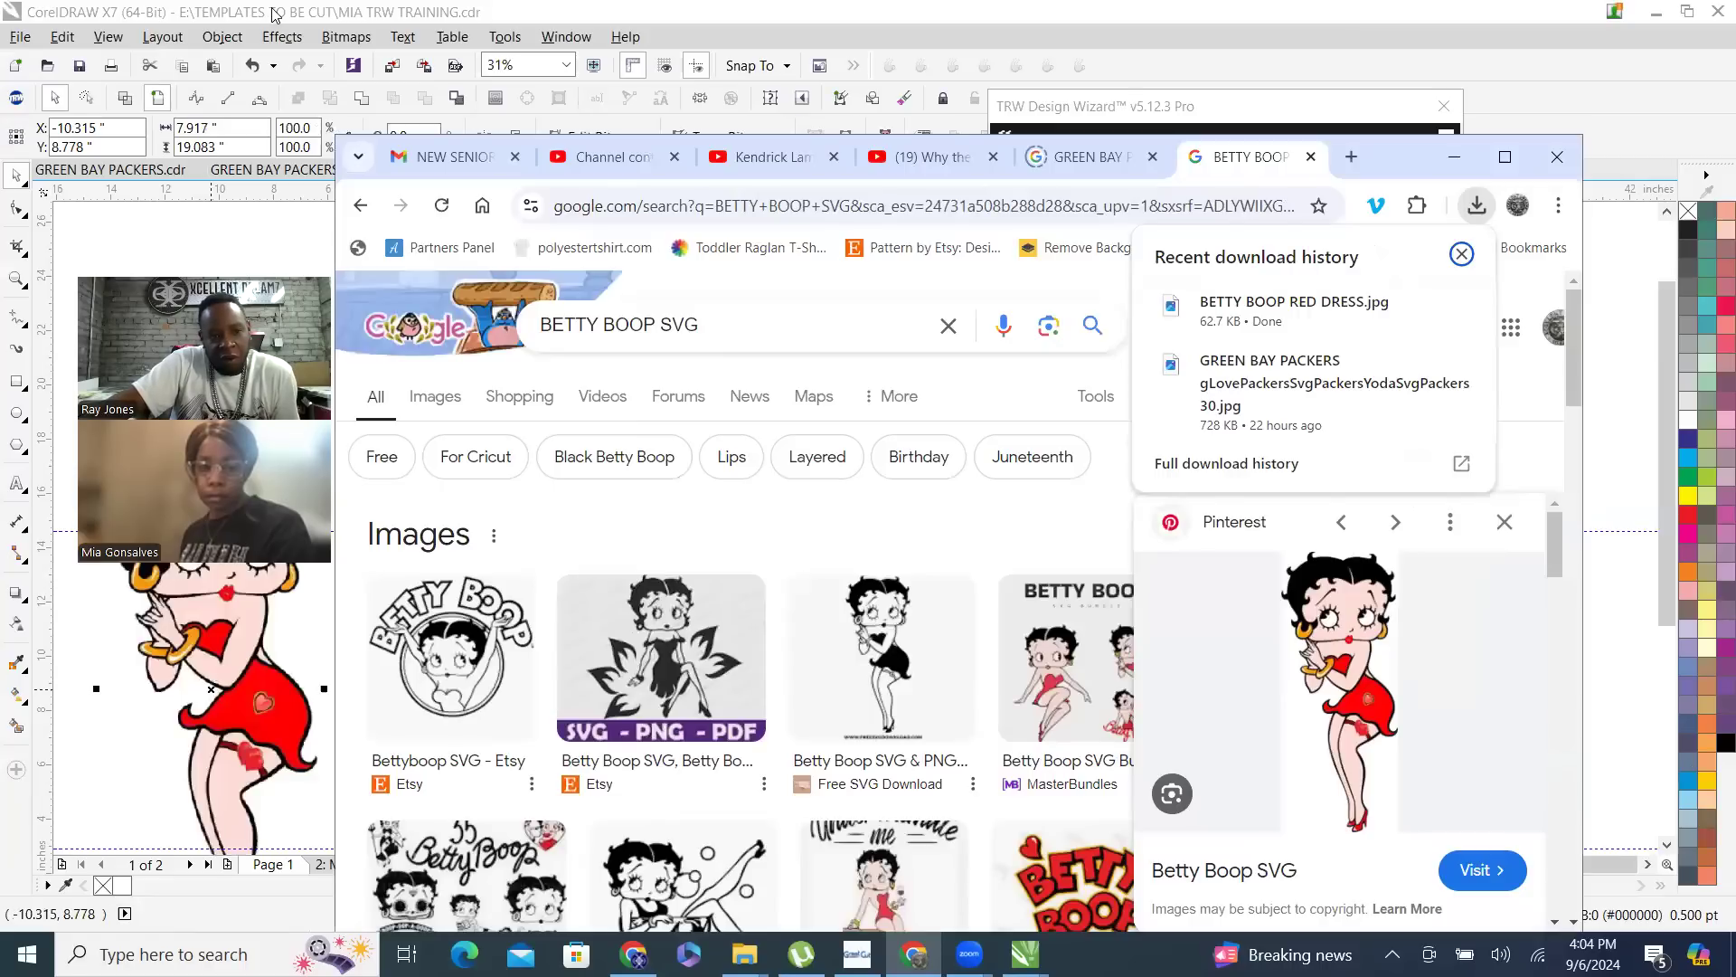
# - Return to CorelDRAW, paste the Betty Boop bitmap into a new blank document and center it on the page
pyautogui.click(437, 88)
pyautogui.moveTo(290, 678); pyautogui.dragTo(918, 540)
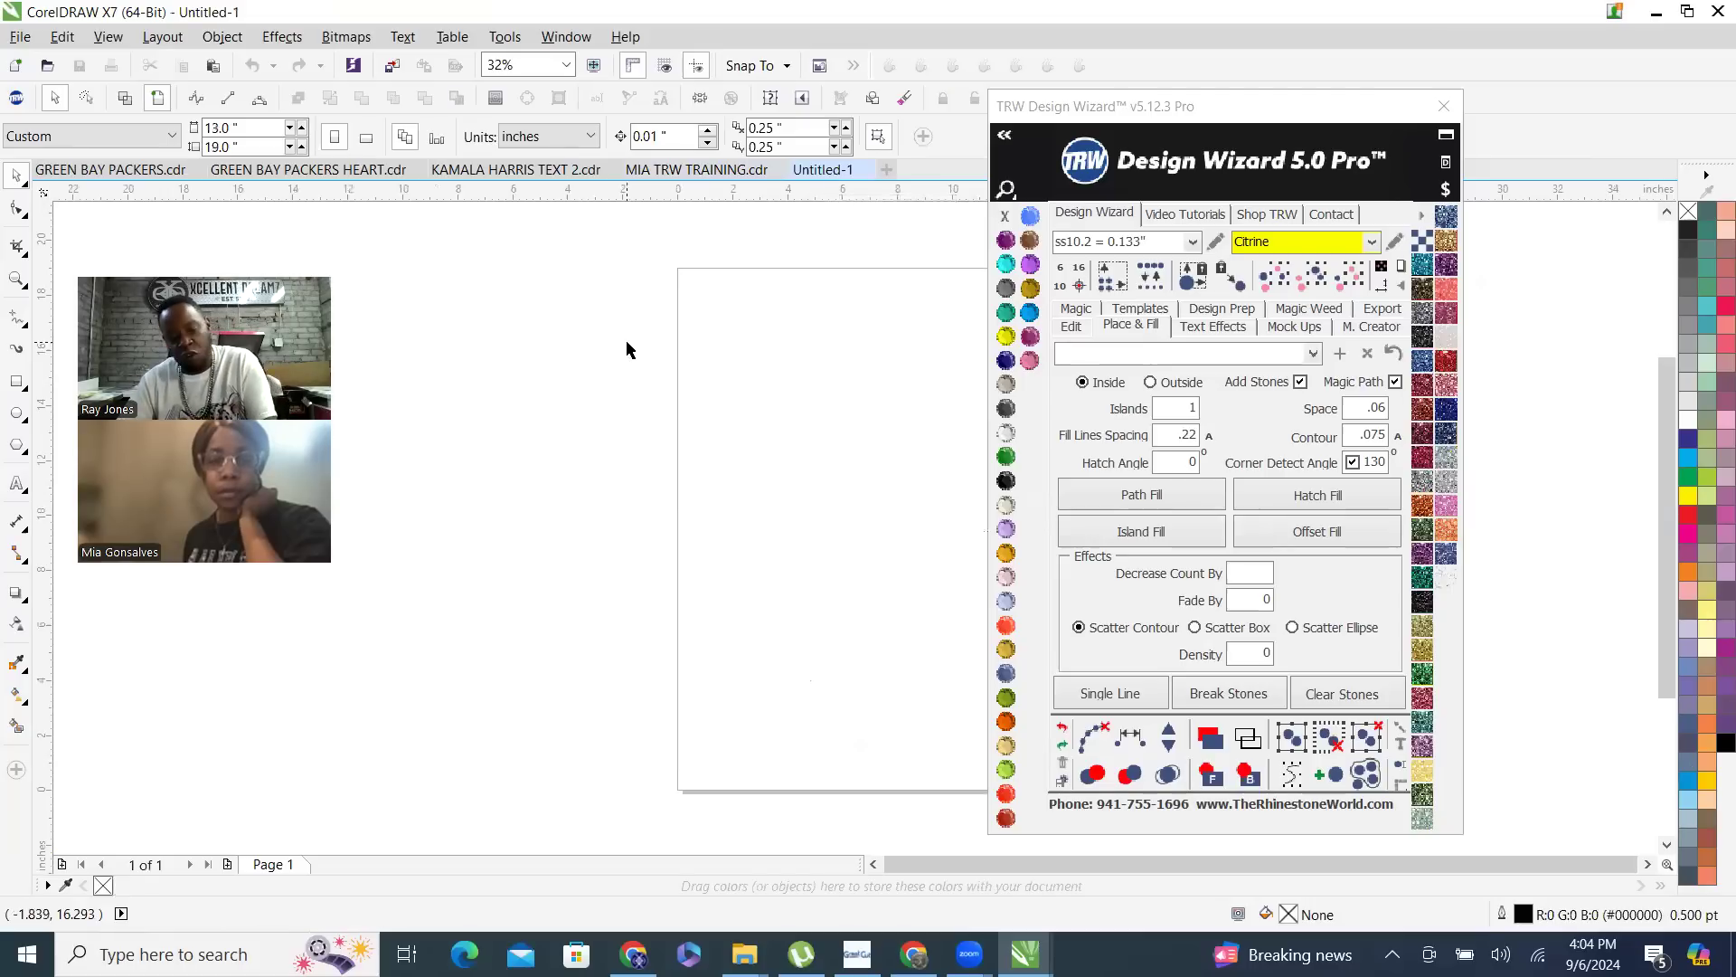
pyautogui.hotkey('ctrl', 'v')
pyautogui.scroll(-4, 593, 445)
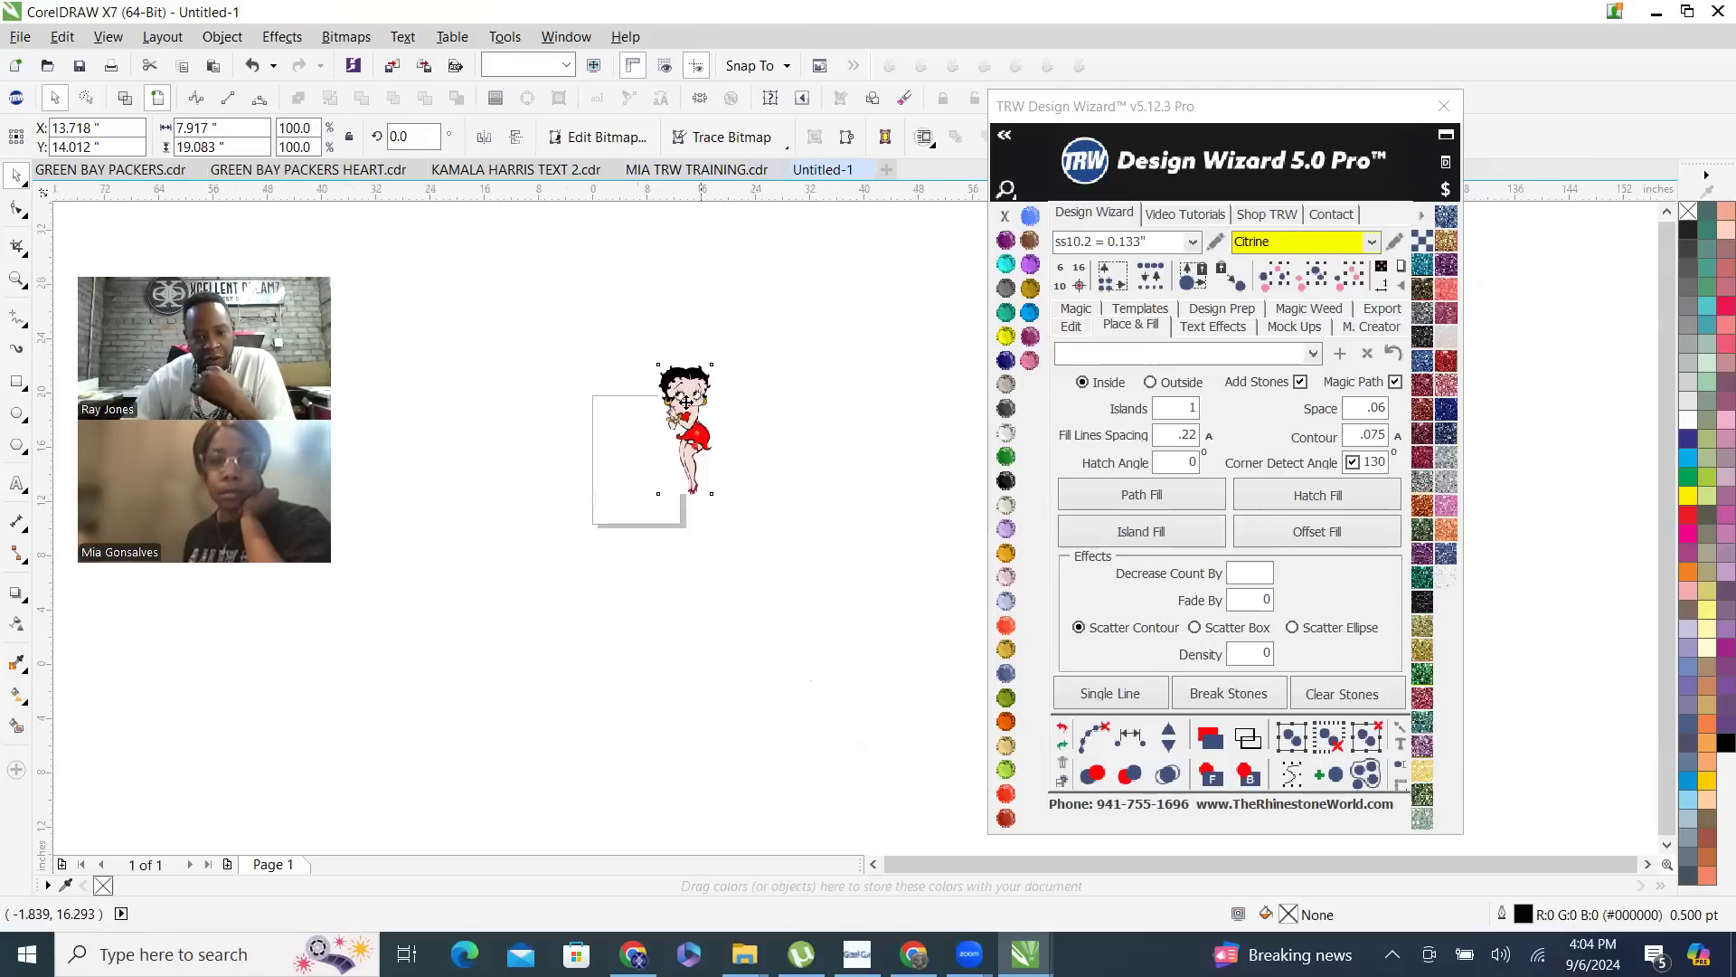
pyautogui.scroll(2, 685, 402)
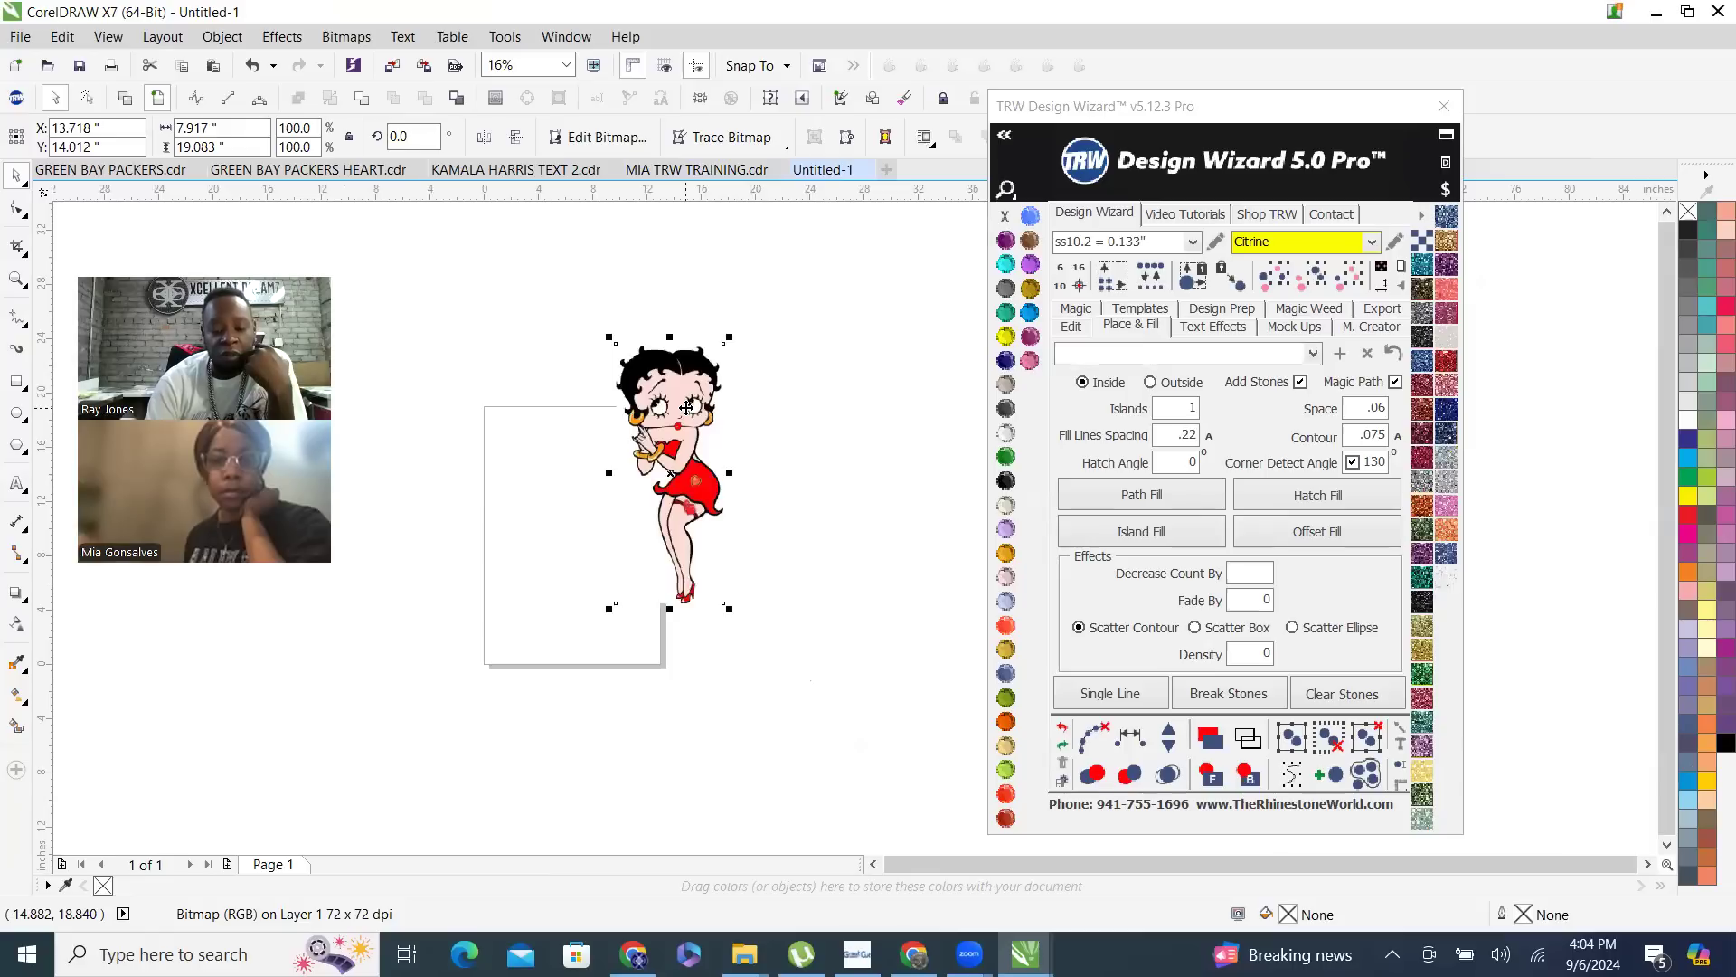
pyautogui.press('p')
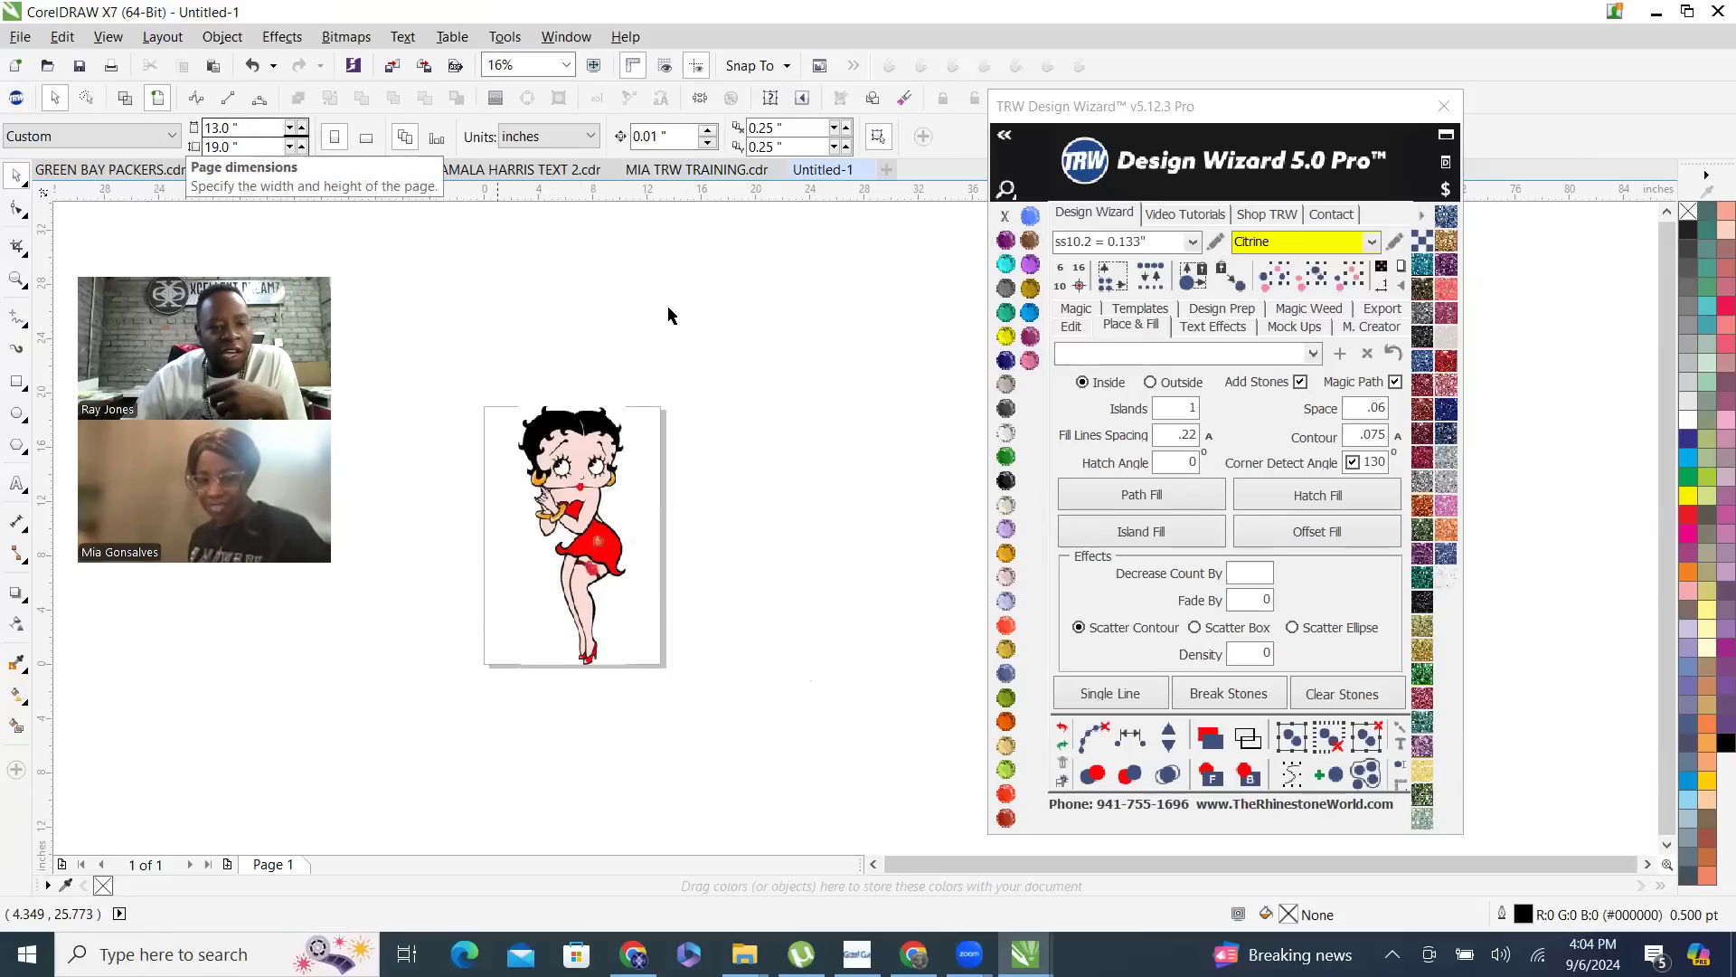
# - Examine the pixels along the black outlines of the Betty Boop bitmap's face at high magnification
pyautogui.click(594, 532)
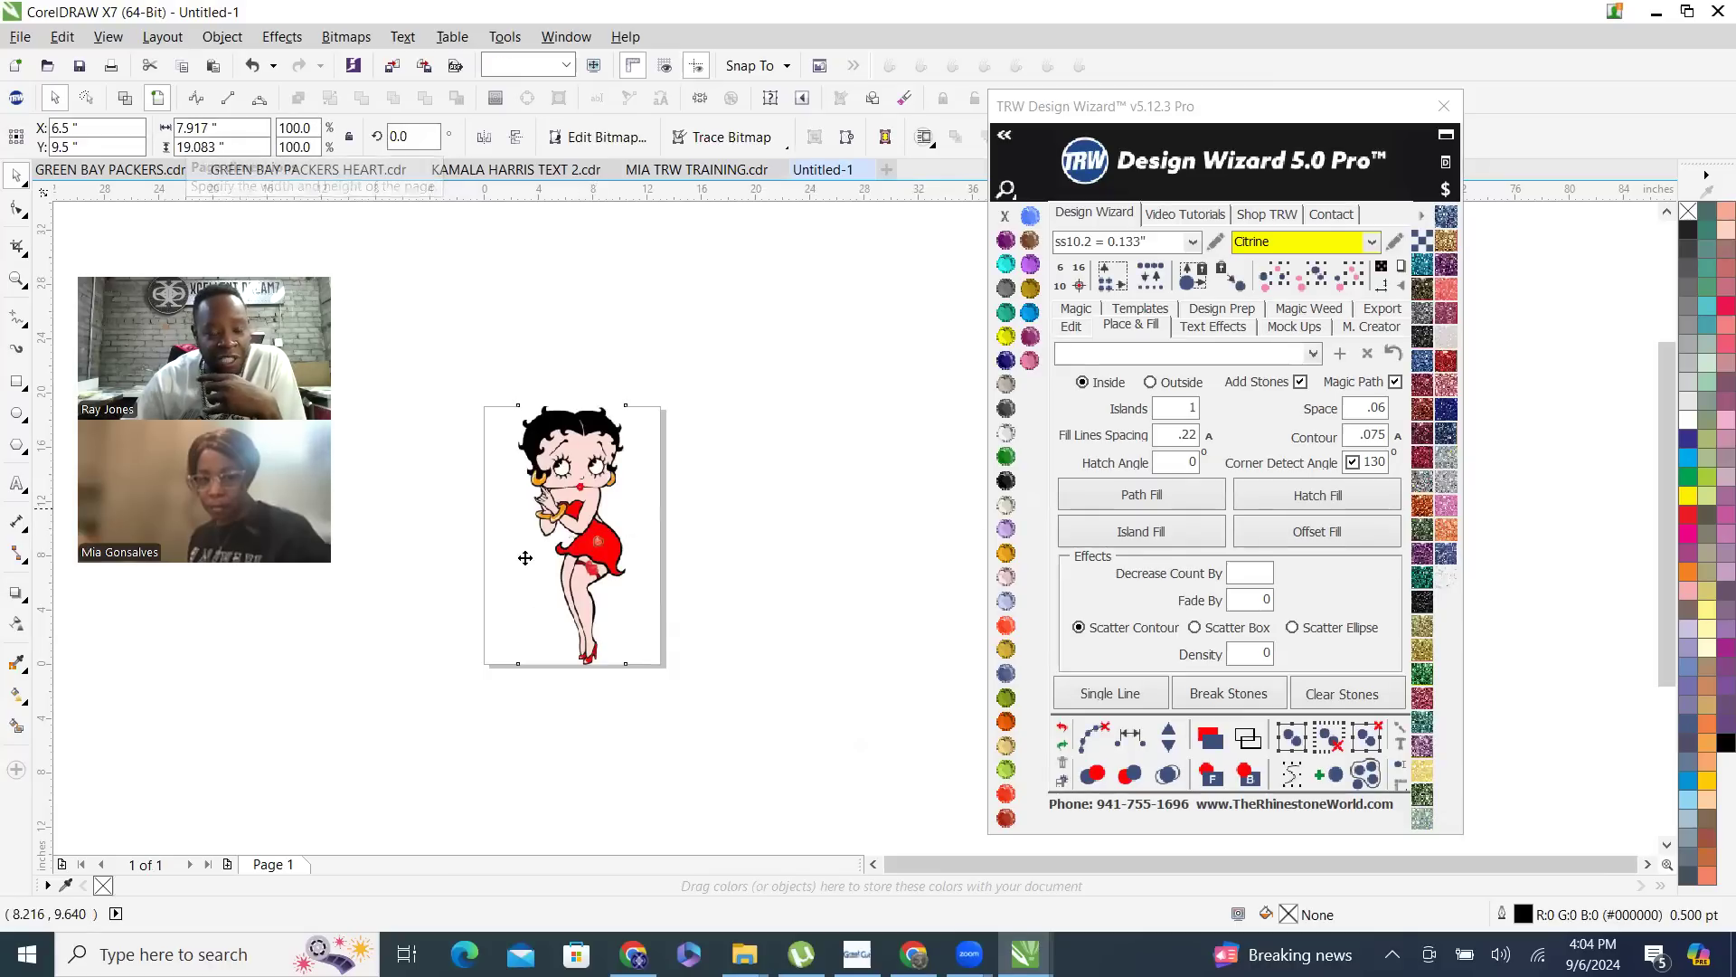
pyautogui.scroll(5, 687, 498)
pyautogui.scroll(-3, 741, 516)
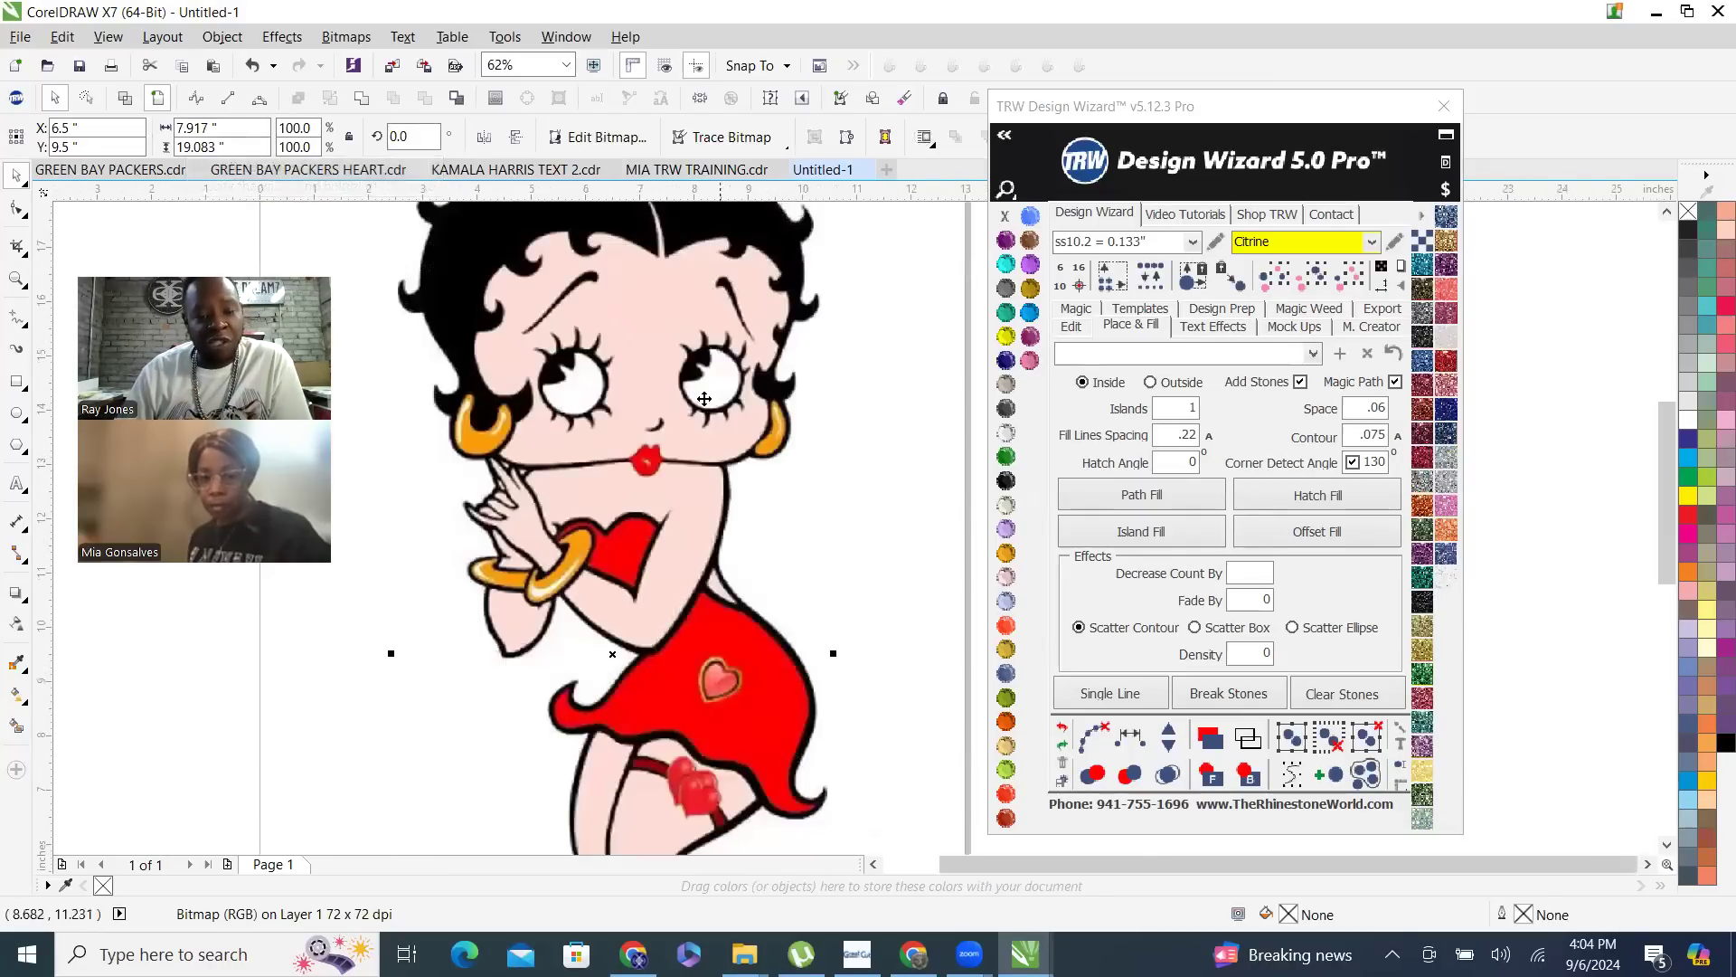
pyautogui.scroll(4, 703, 398)
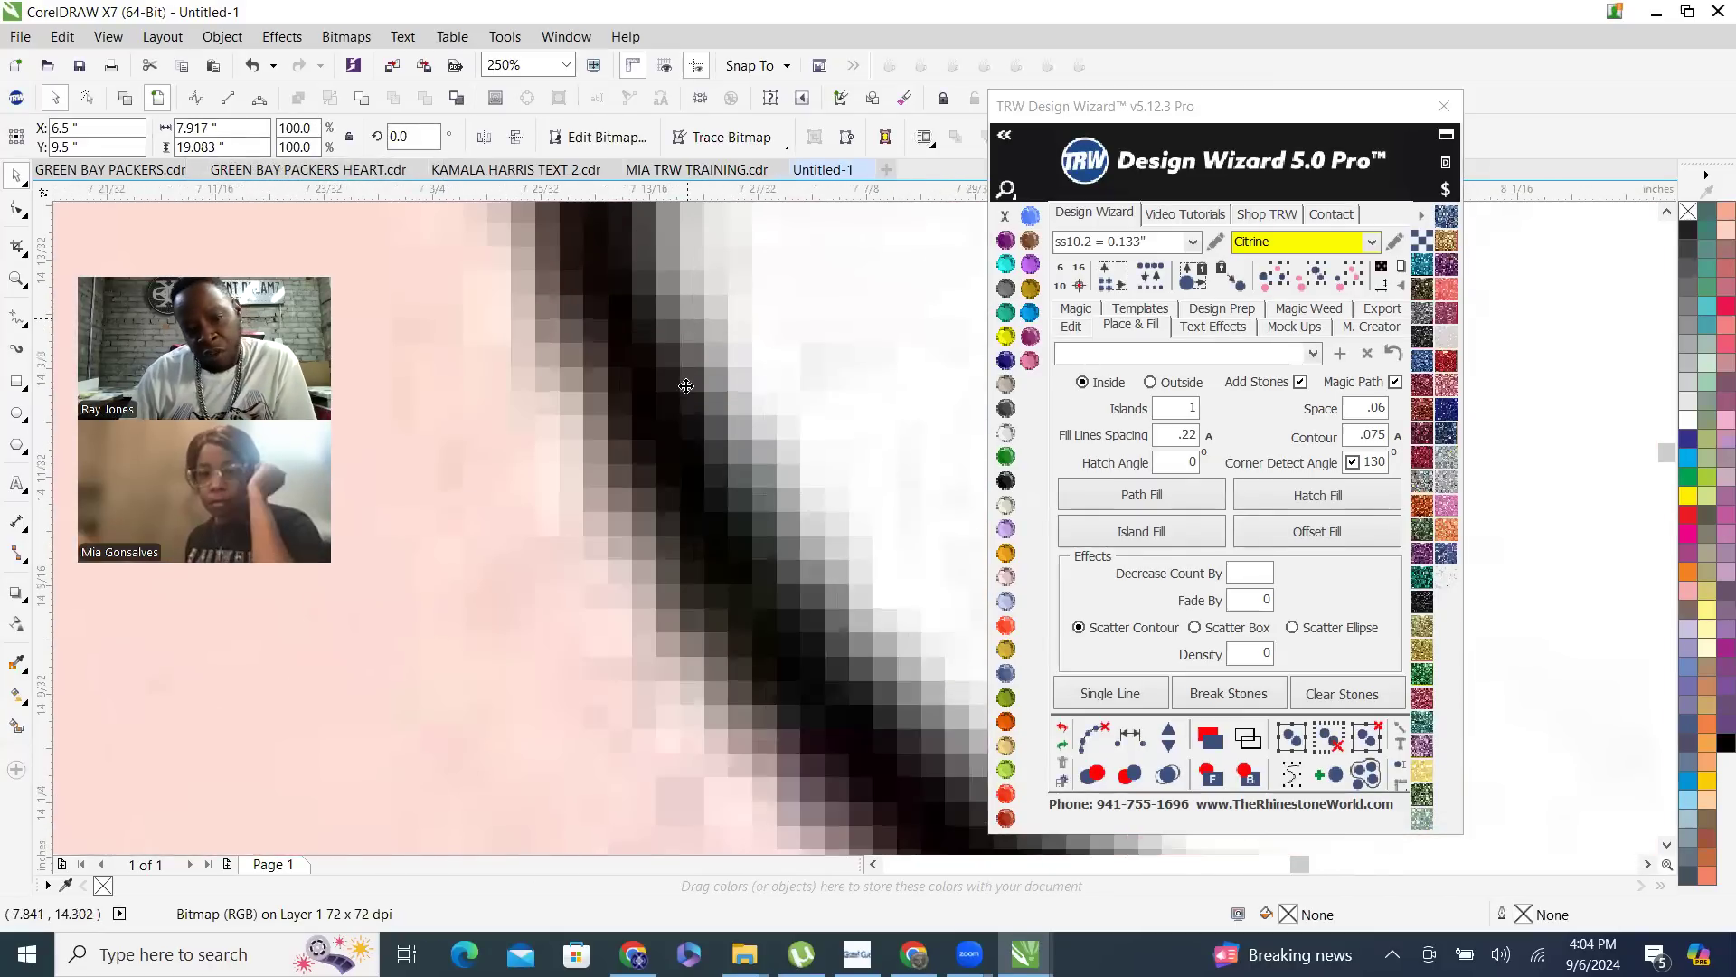
# - Start an outline trace of the Betty Boop bitmap using the Clipart image type
pyautogui.scroll(4, 687, 386)
pyautogui.scroll(6, 737, 487)
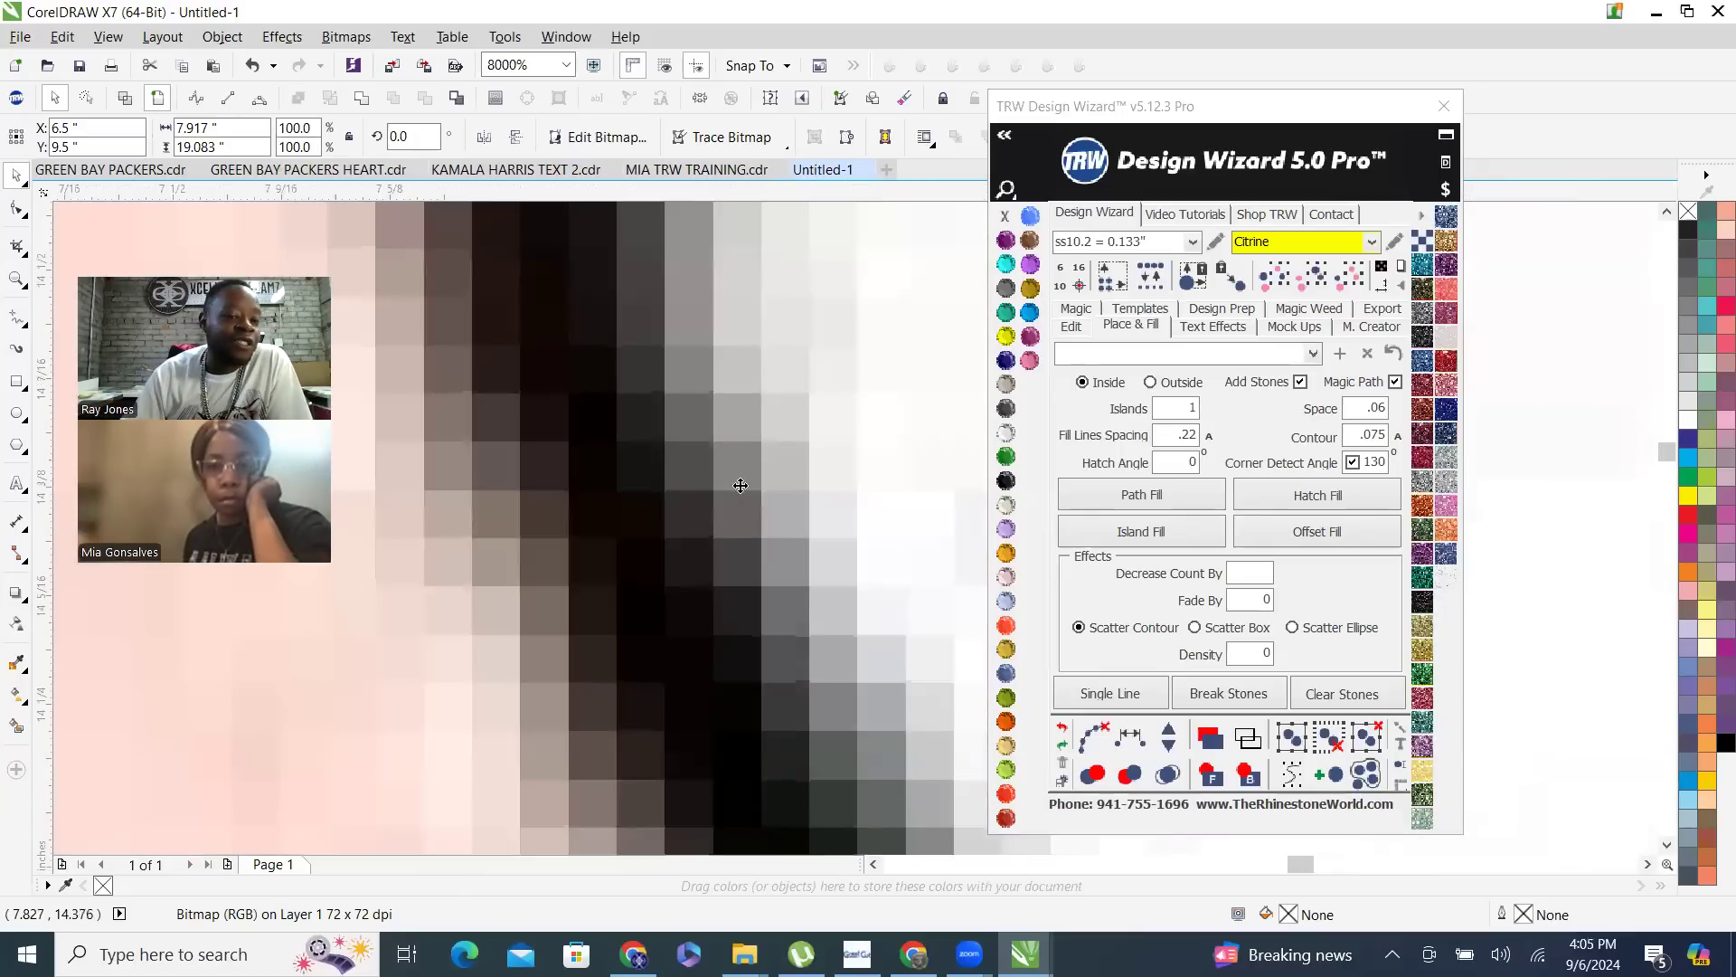
pyautogui.scroll(-10, 741, 485)
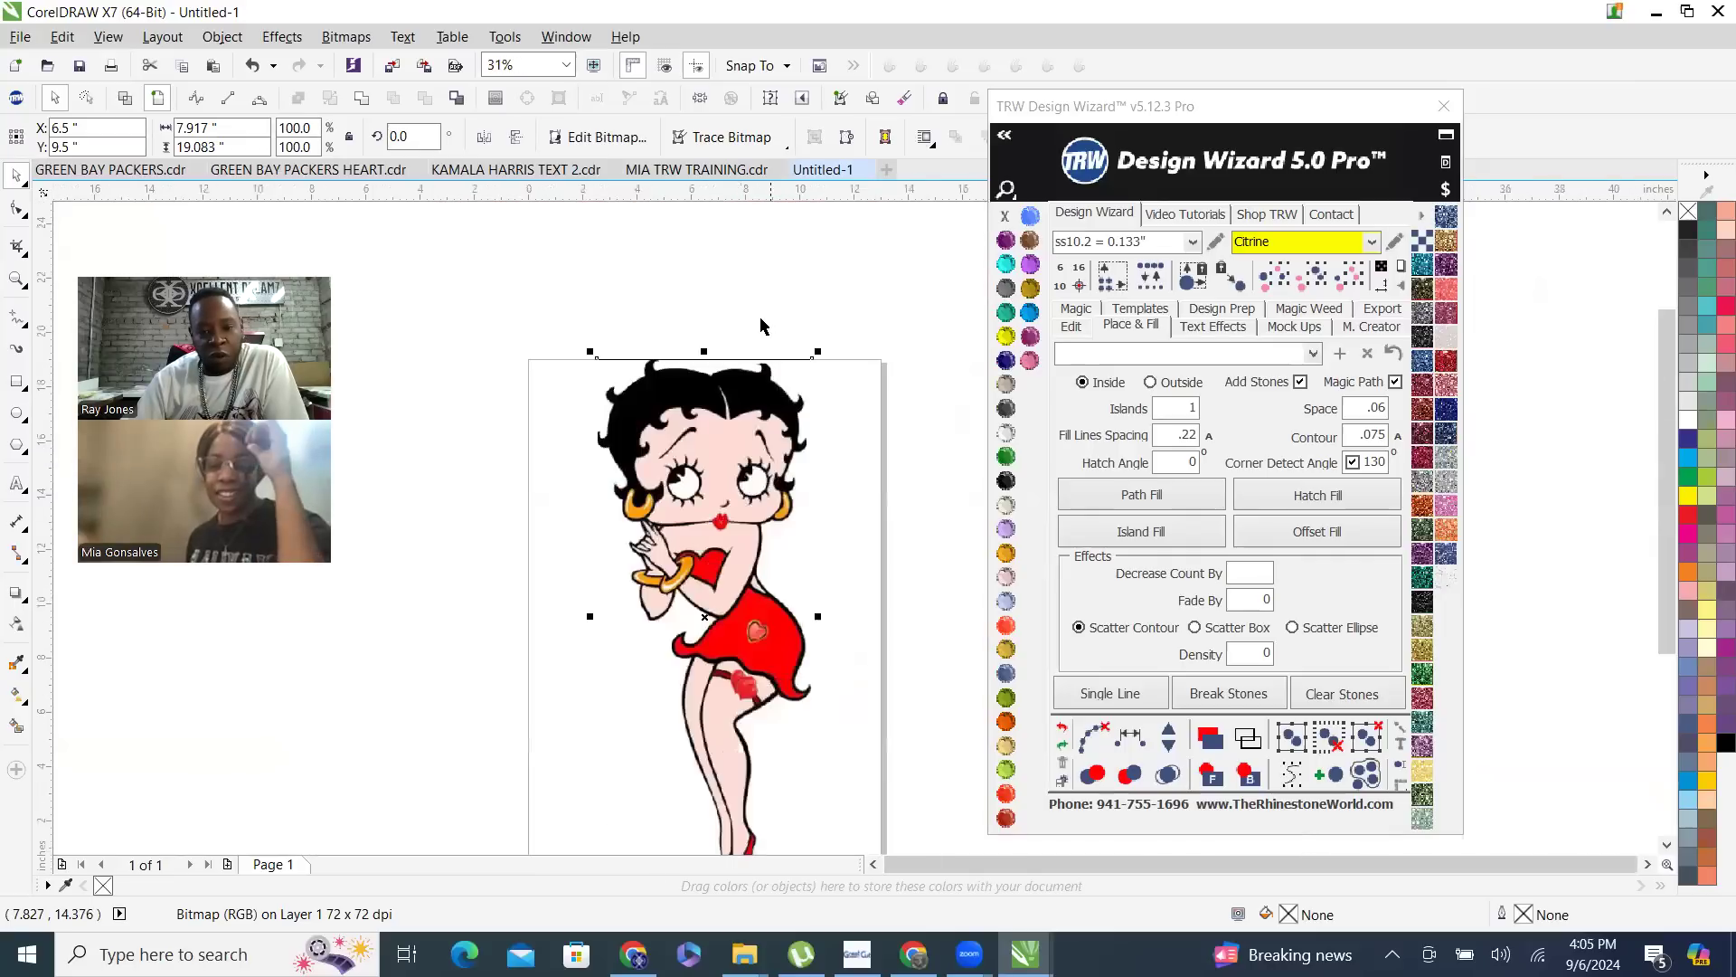
pyautogui.click(711, 425)
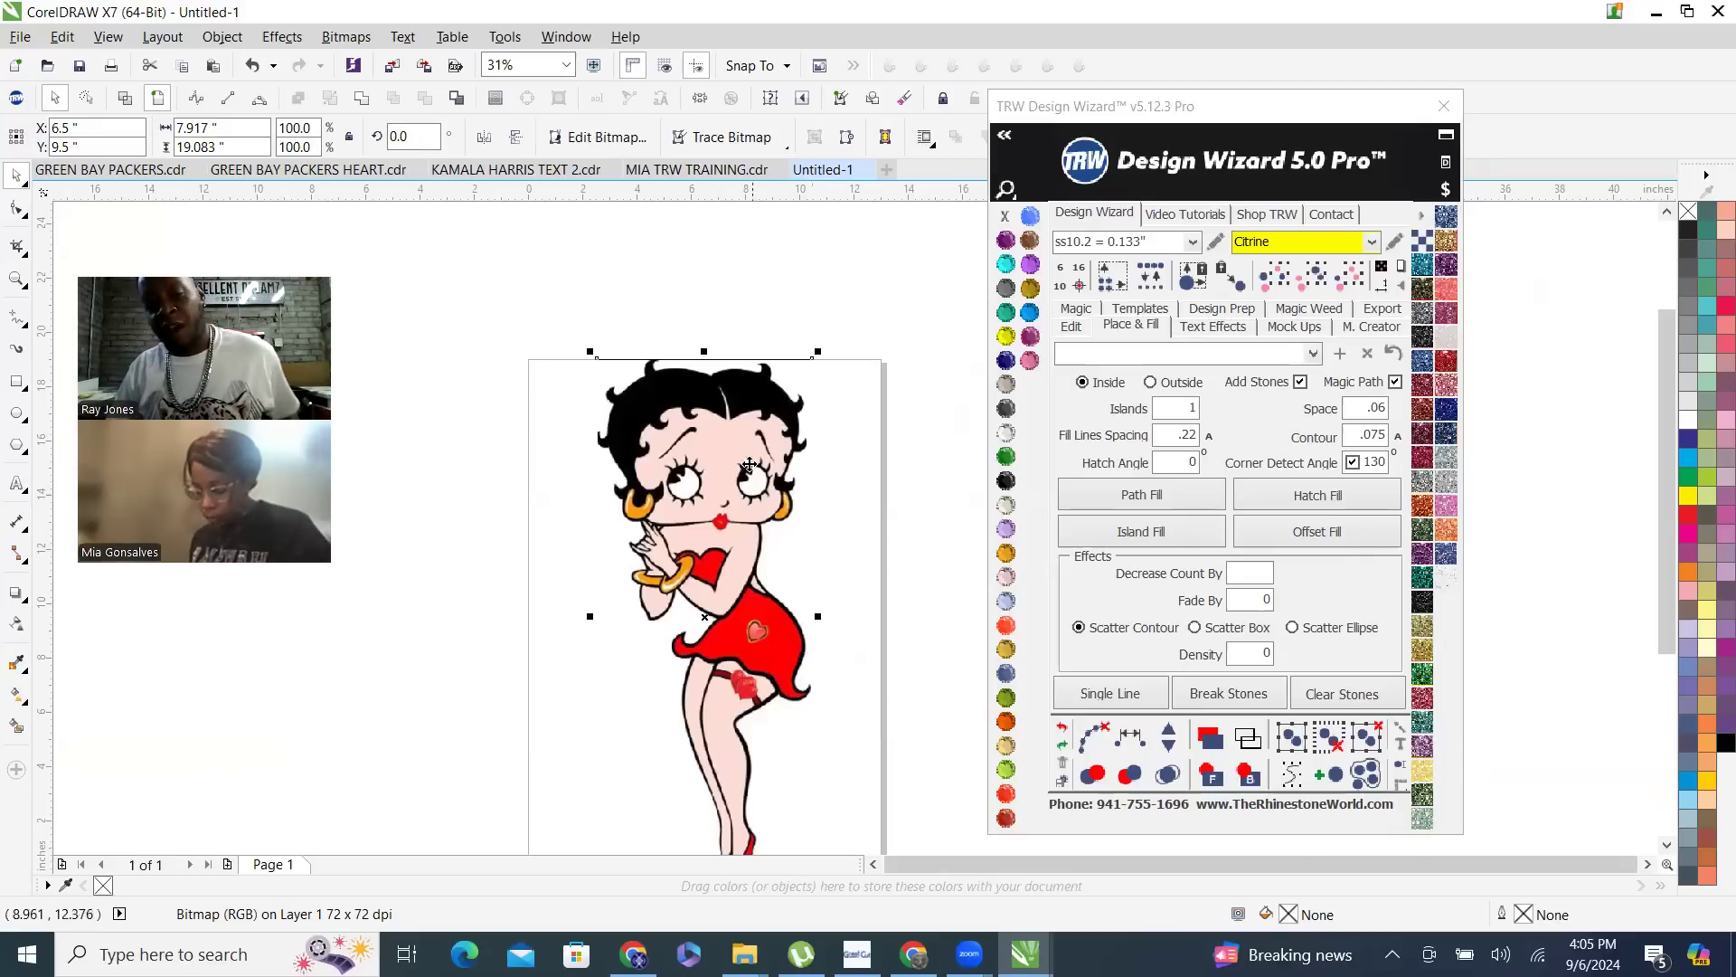
pyautogui.rightClick(739, 422)
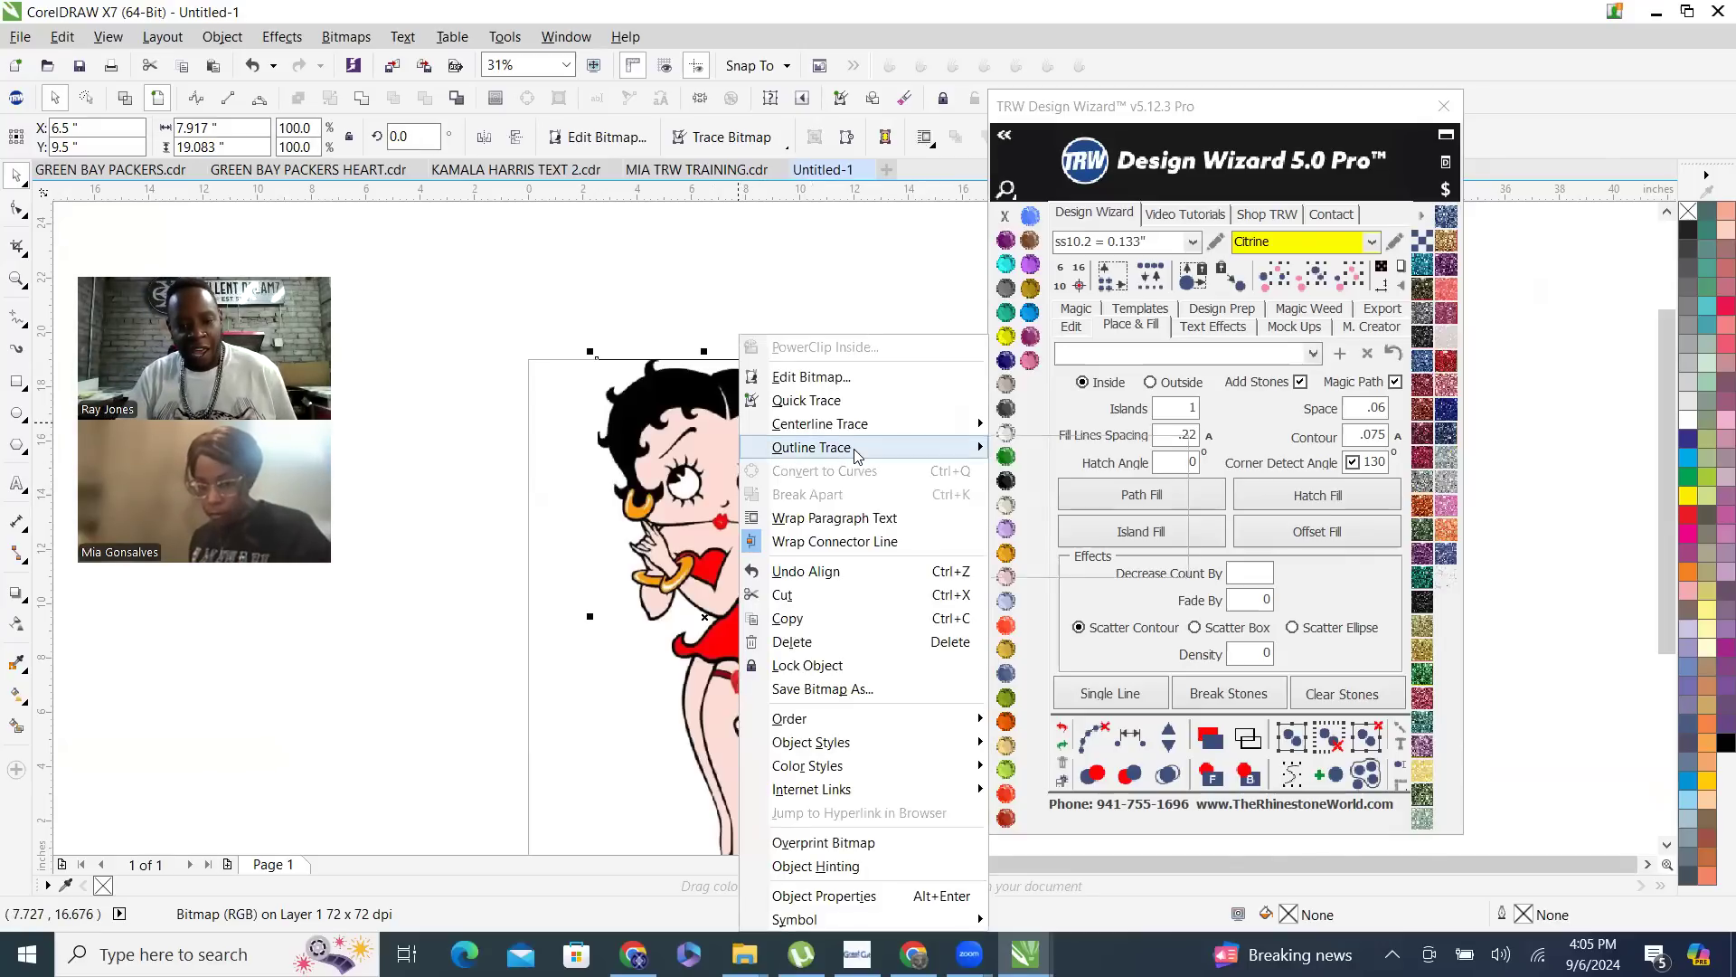
pyautogui.moveTo(857, 455)
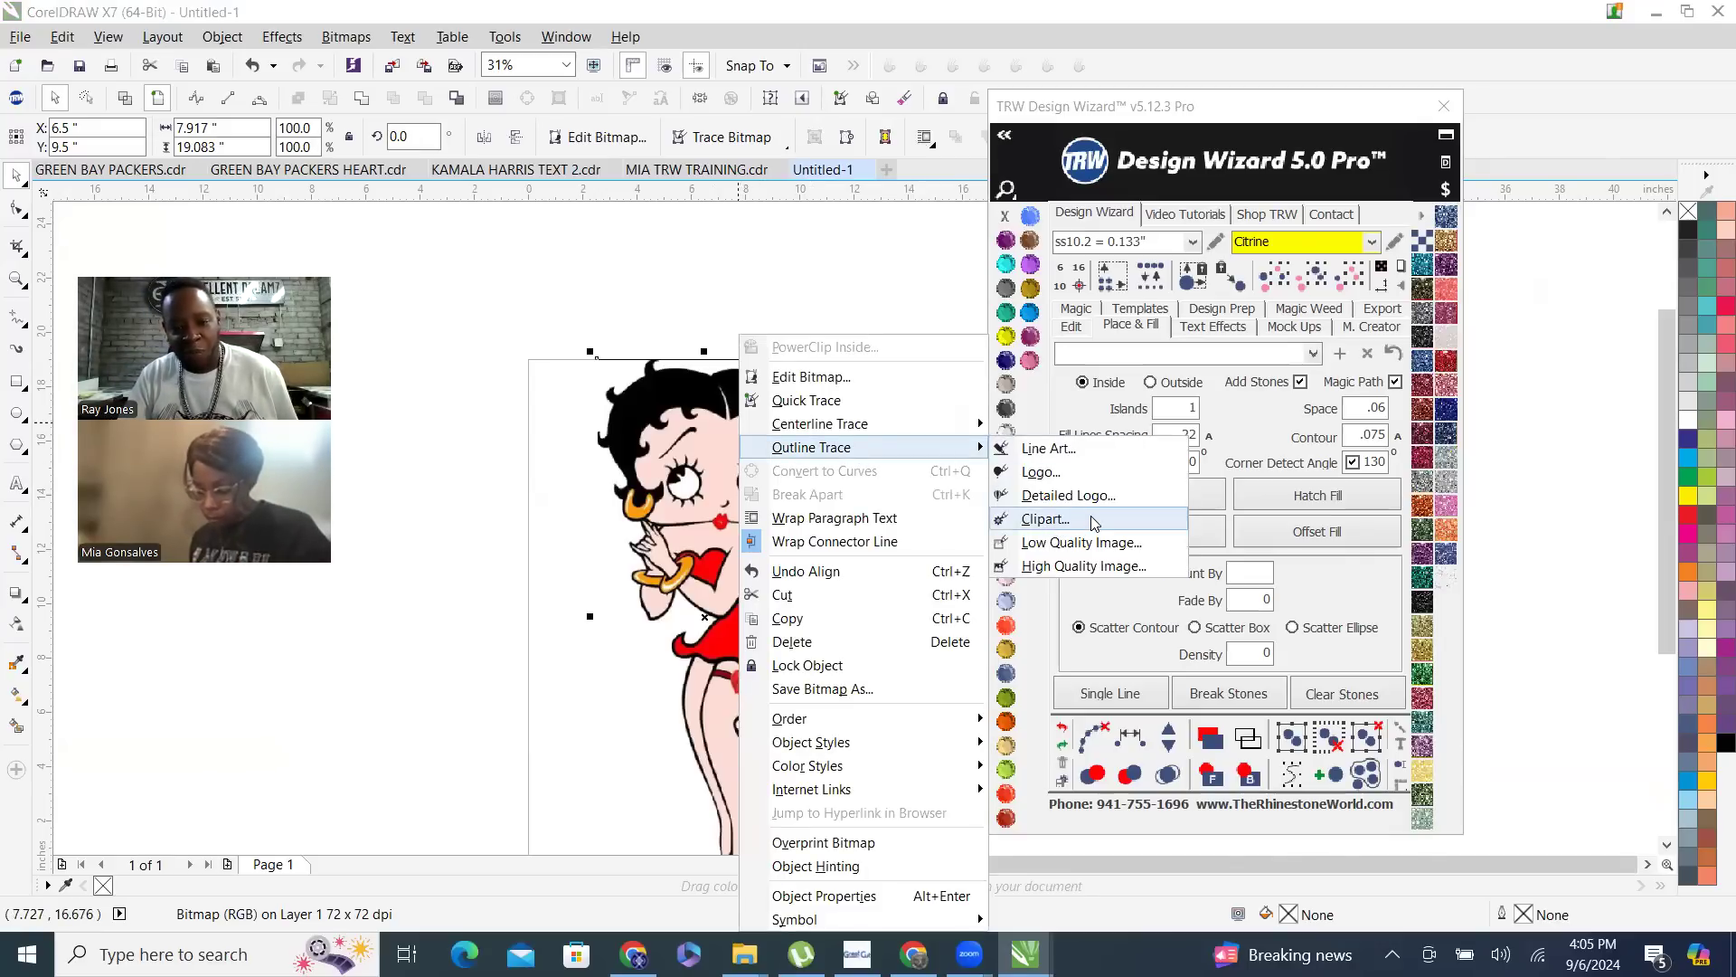
pyautogui.click(1046, 519)
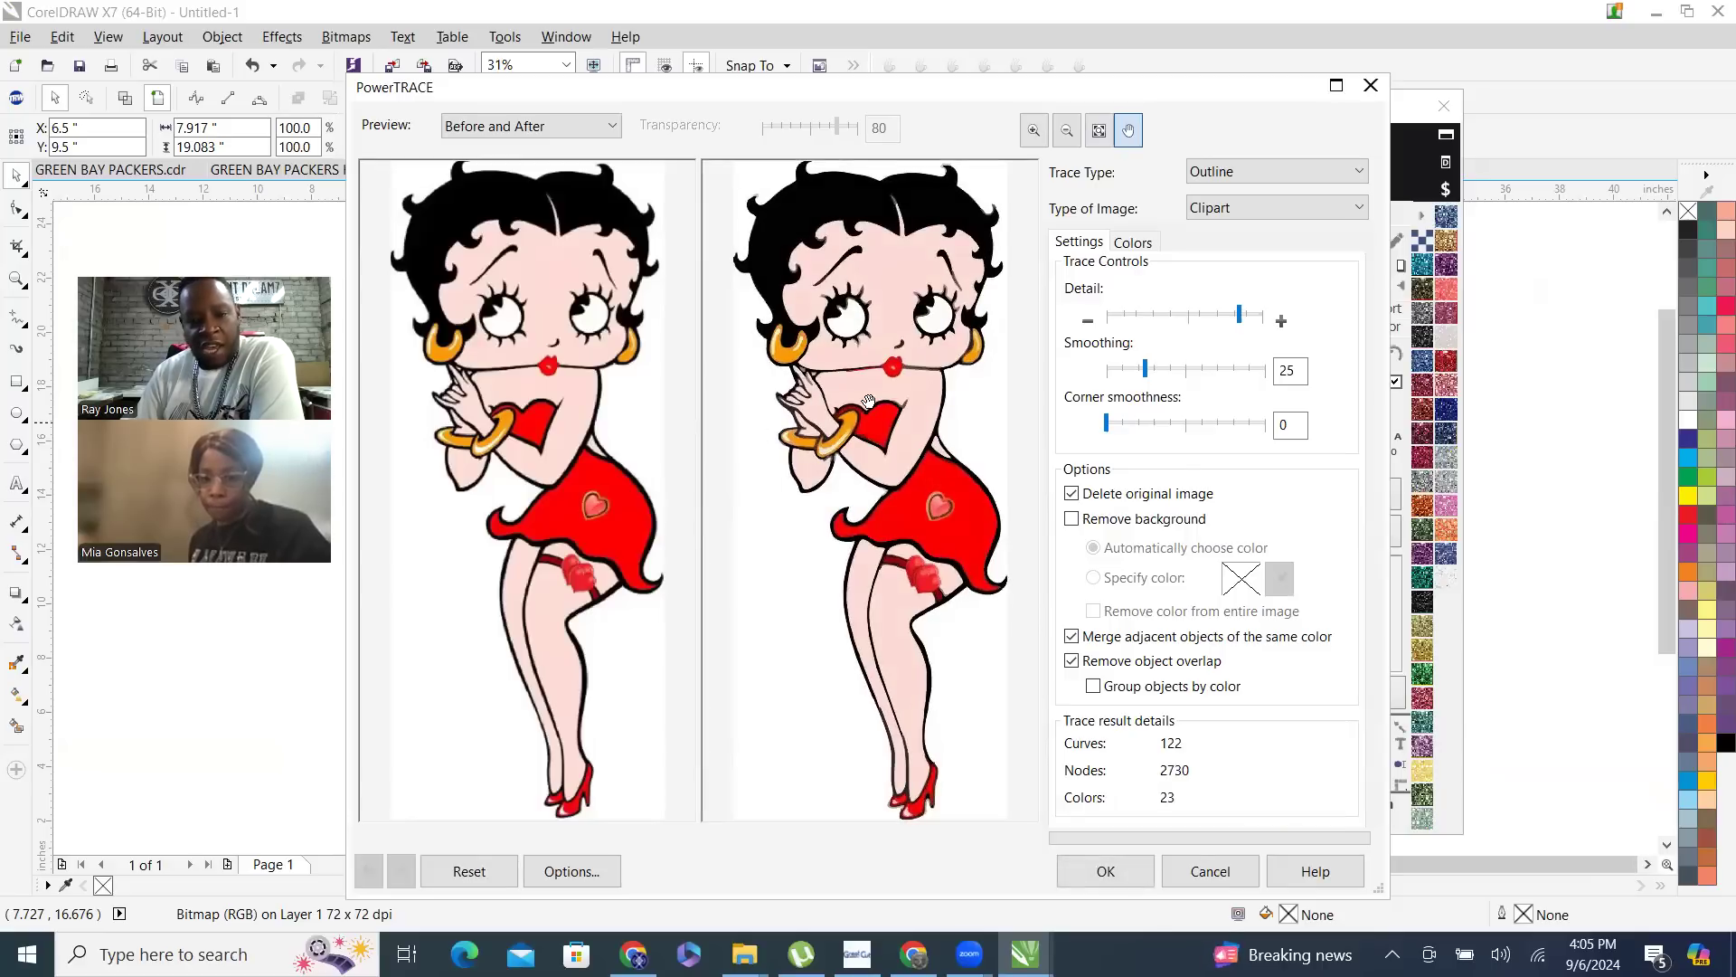
# - Compare the original and traced outlines in the preview, enable background removal, and apply the trace
pyautogui.scroll(3, 486, 343)
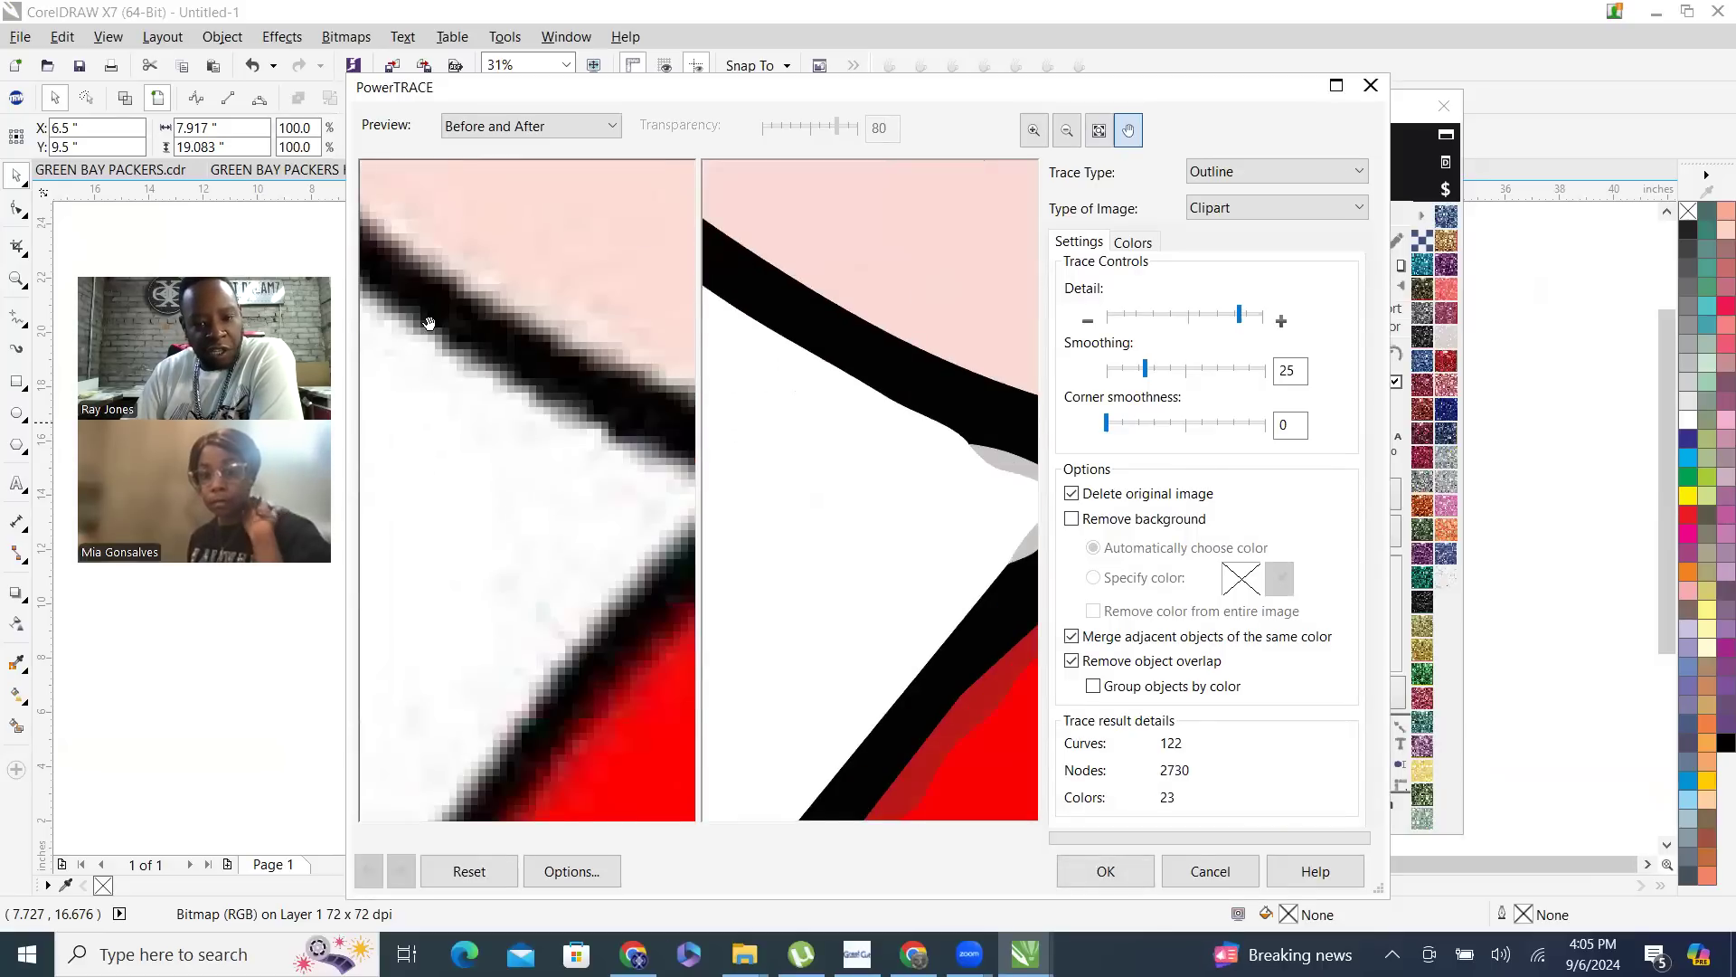
pyautogui.scroll(1, 865, 299)
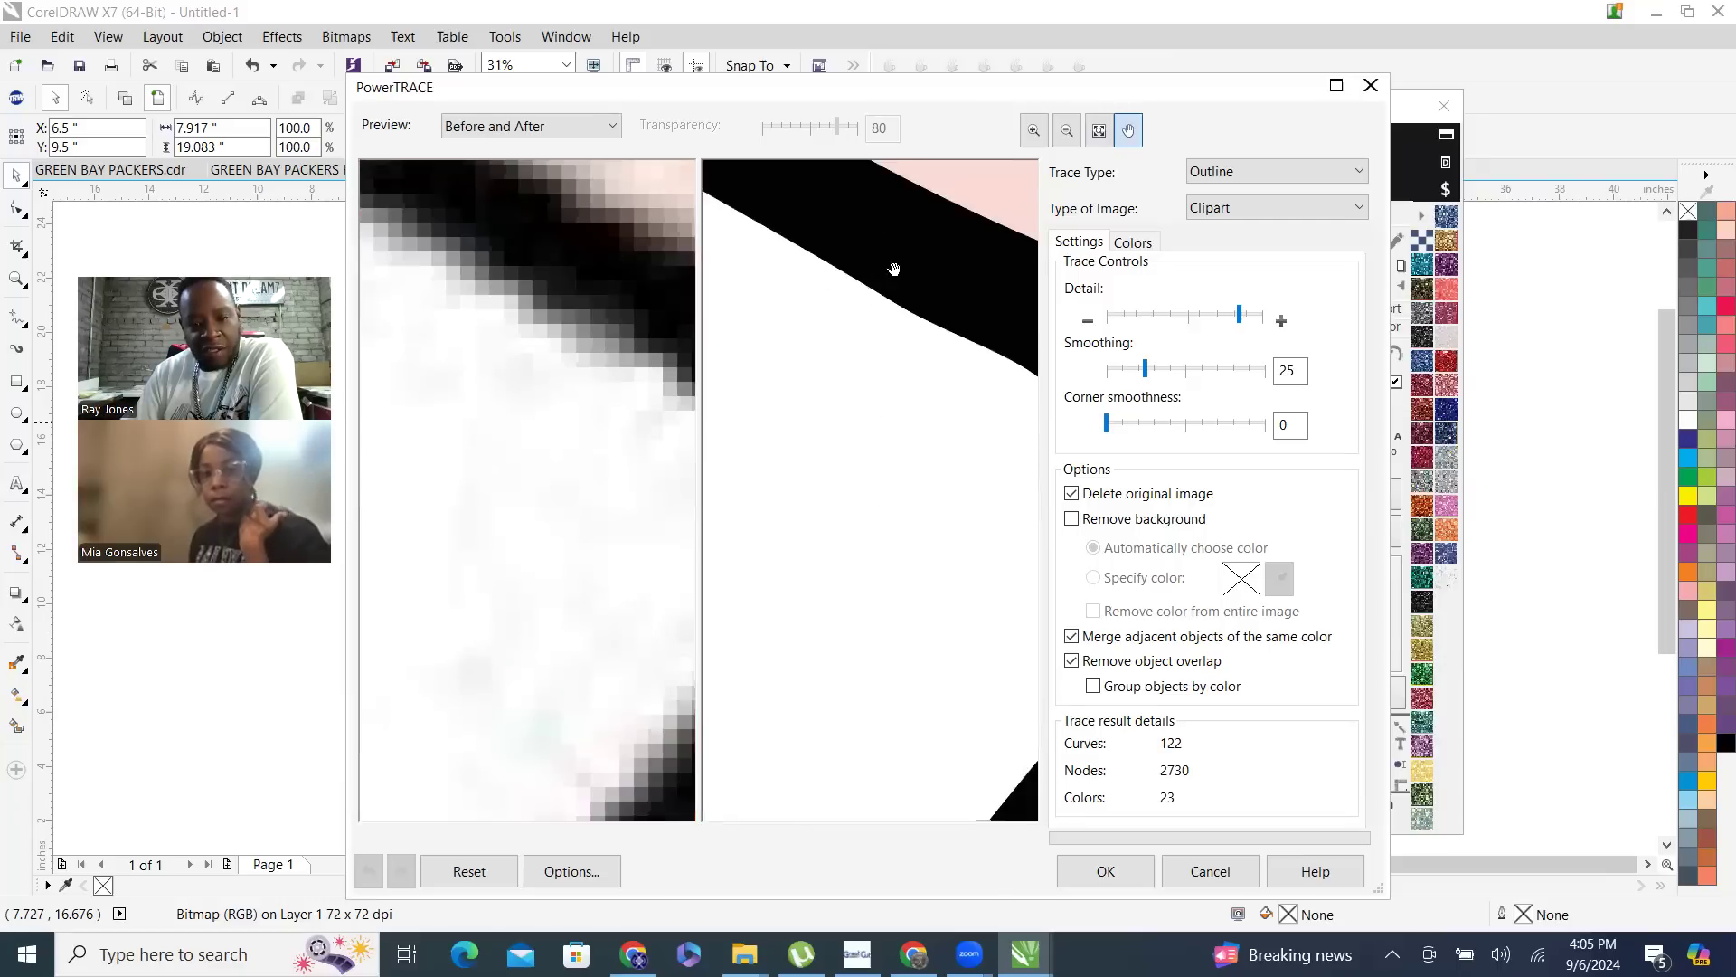
pyautogui.scroll(-1, 857, 261)
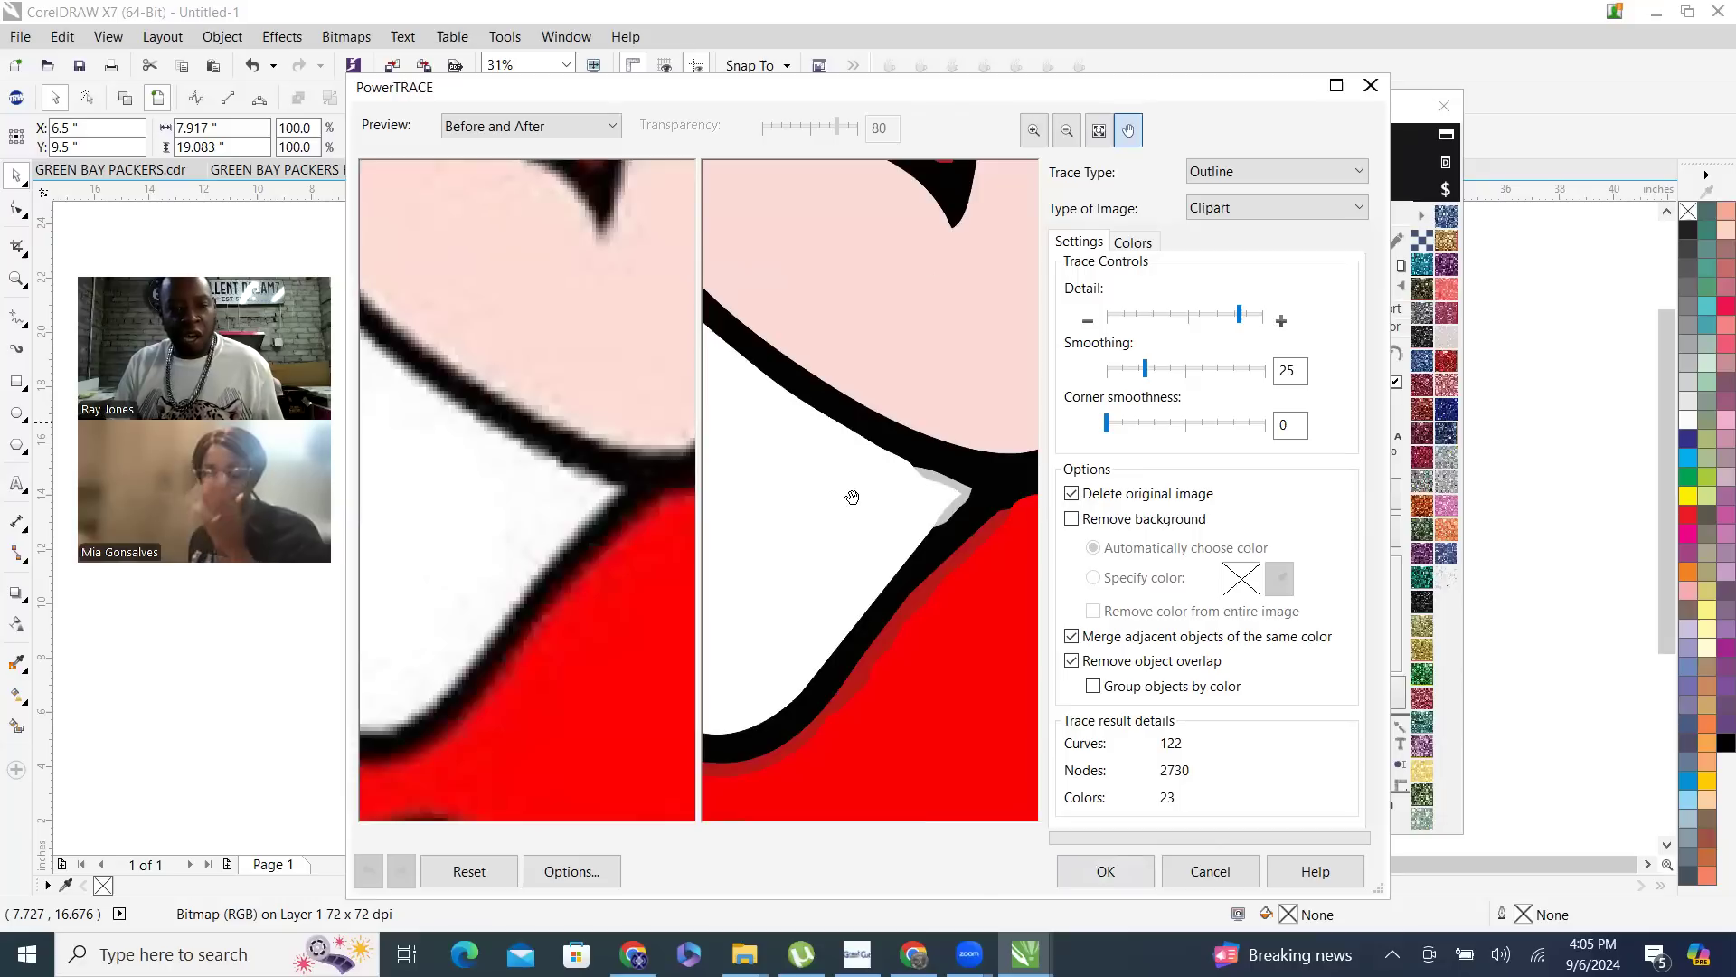
pyautogui.click(1072, 519)
pyautogui.scroll(-3, 764, 534)
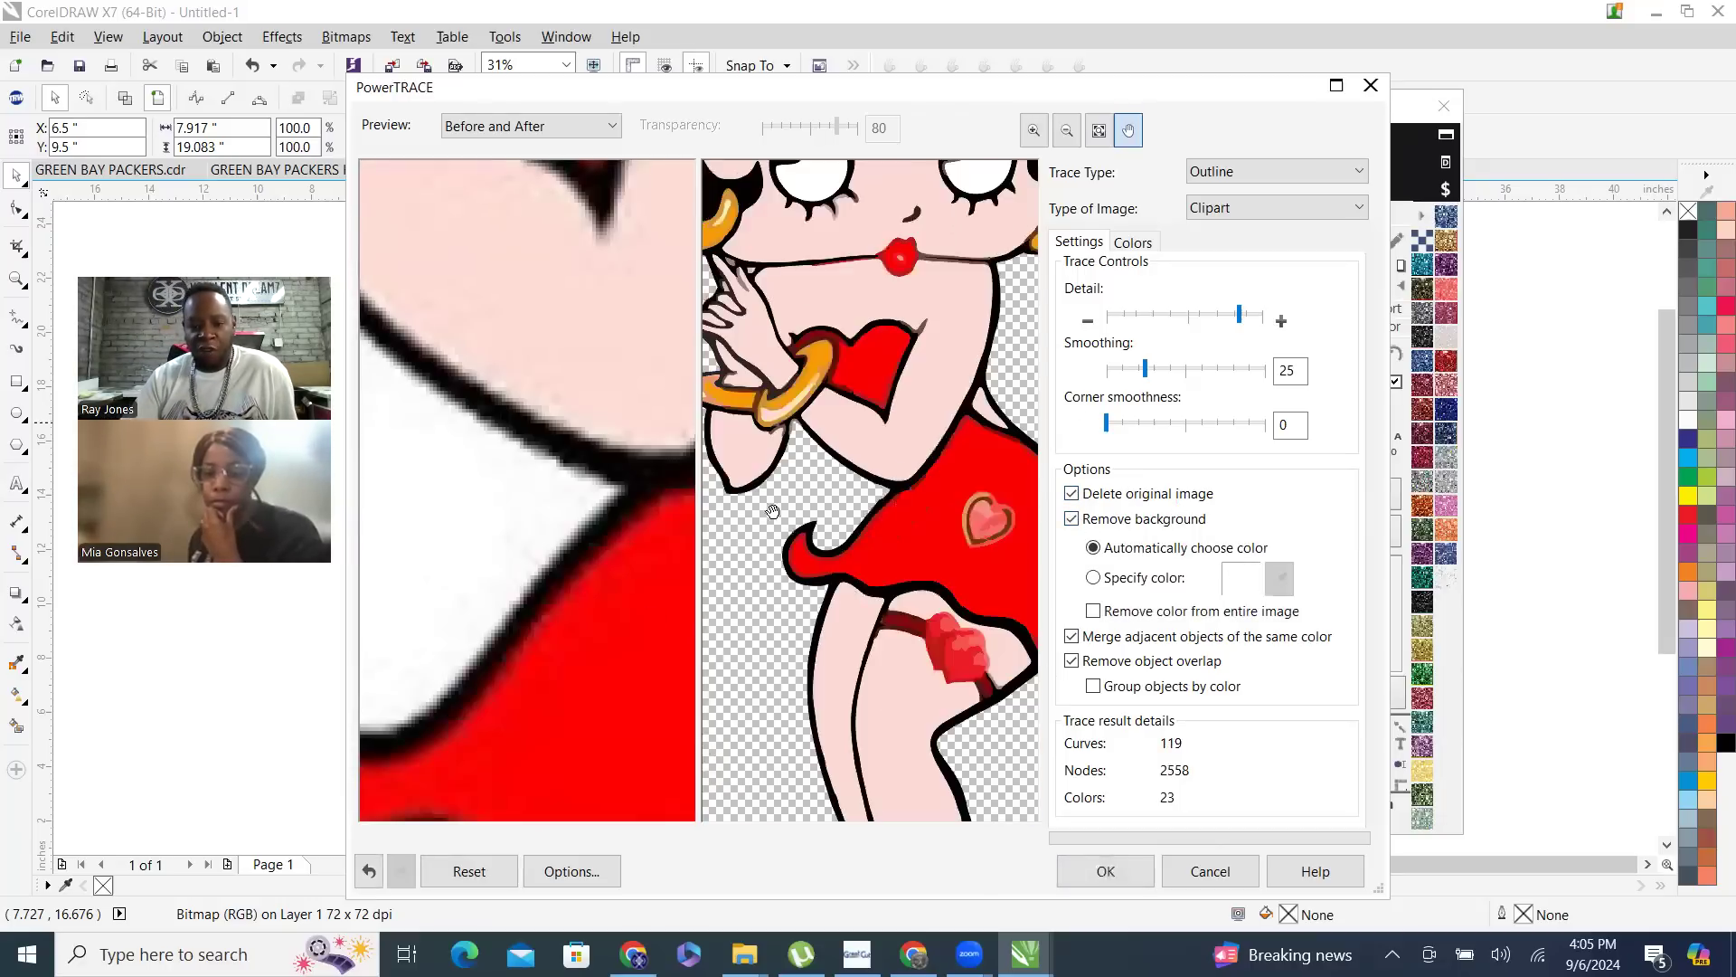
pyautogui.click(1106, 872)
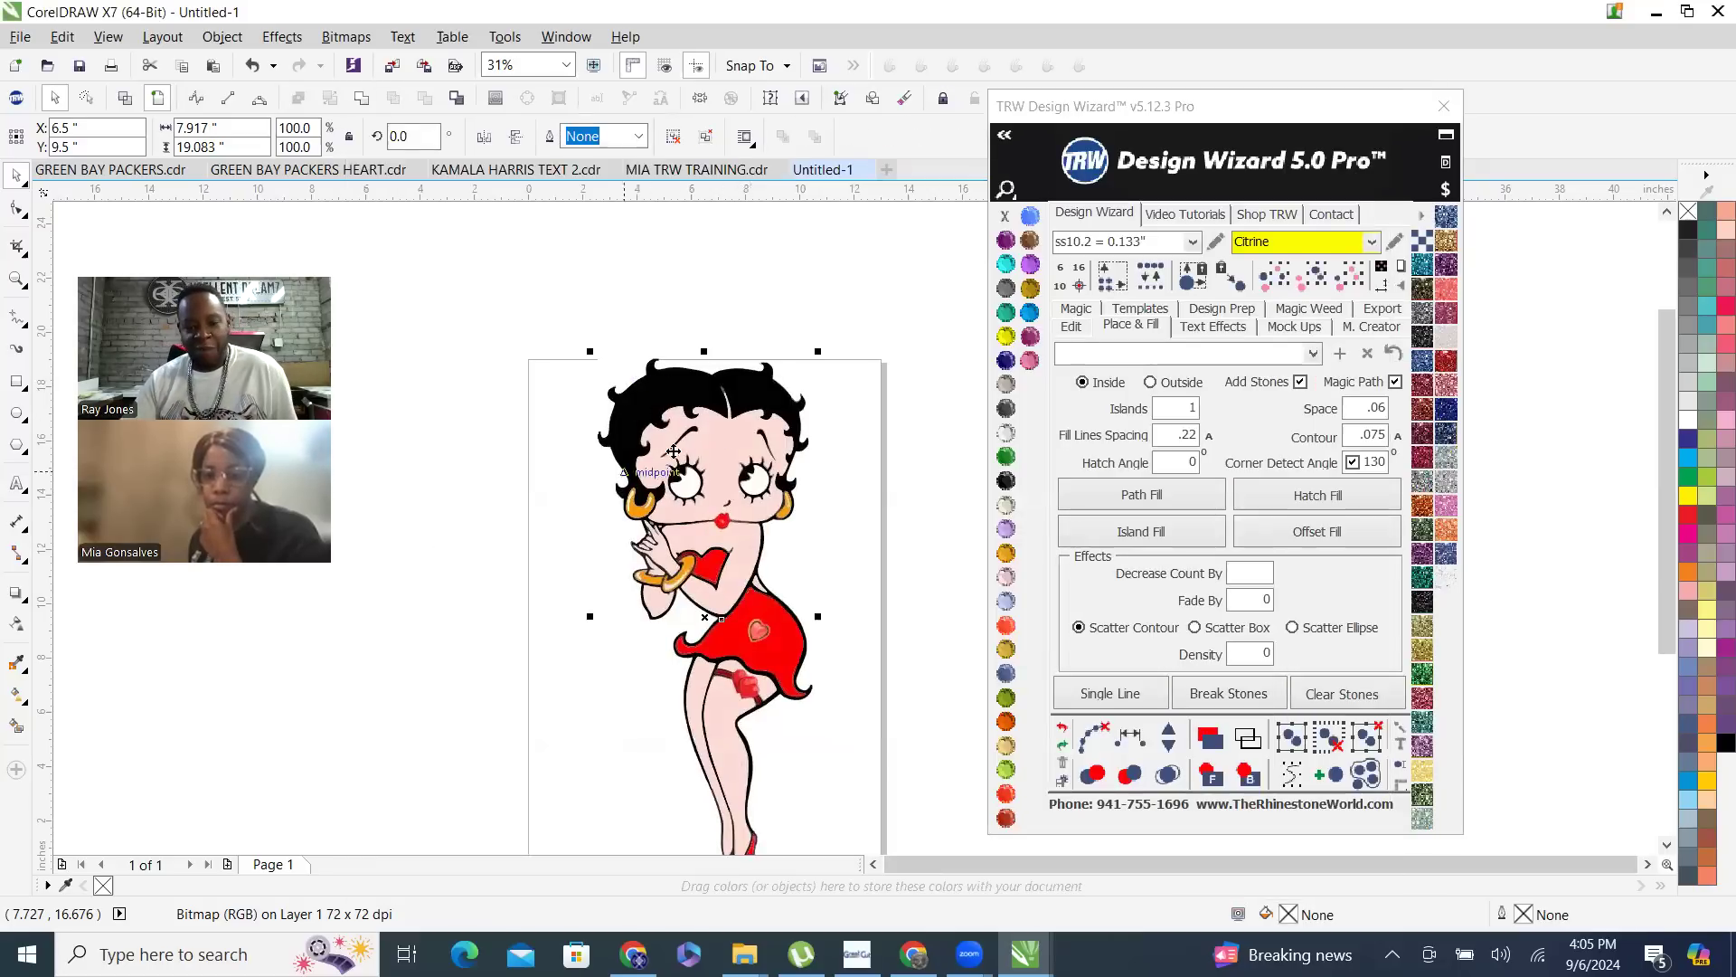
# - Shift the traced Betty Boop group slightly down on the page, ungroup all its objects and deselect them
pyautogui.scroll(-2, 651, 380)
pyautogui.scroll(2, 666, 389)
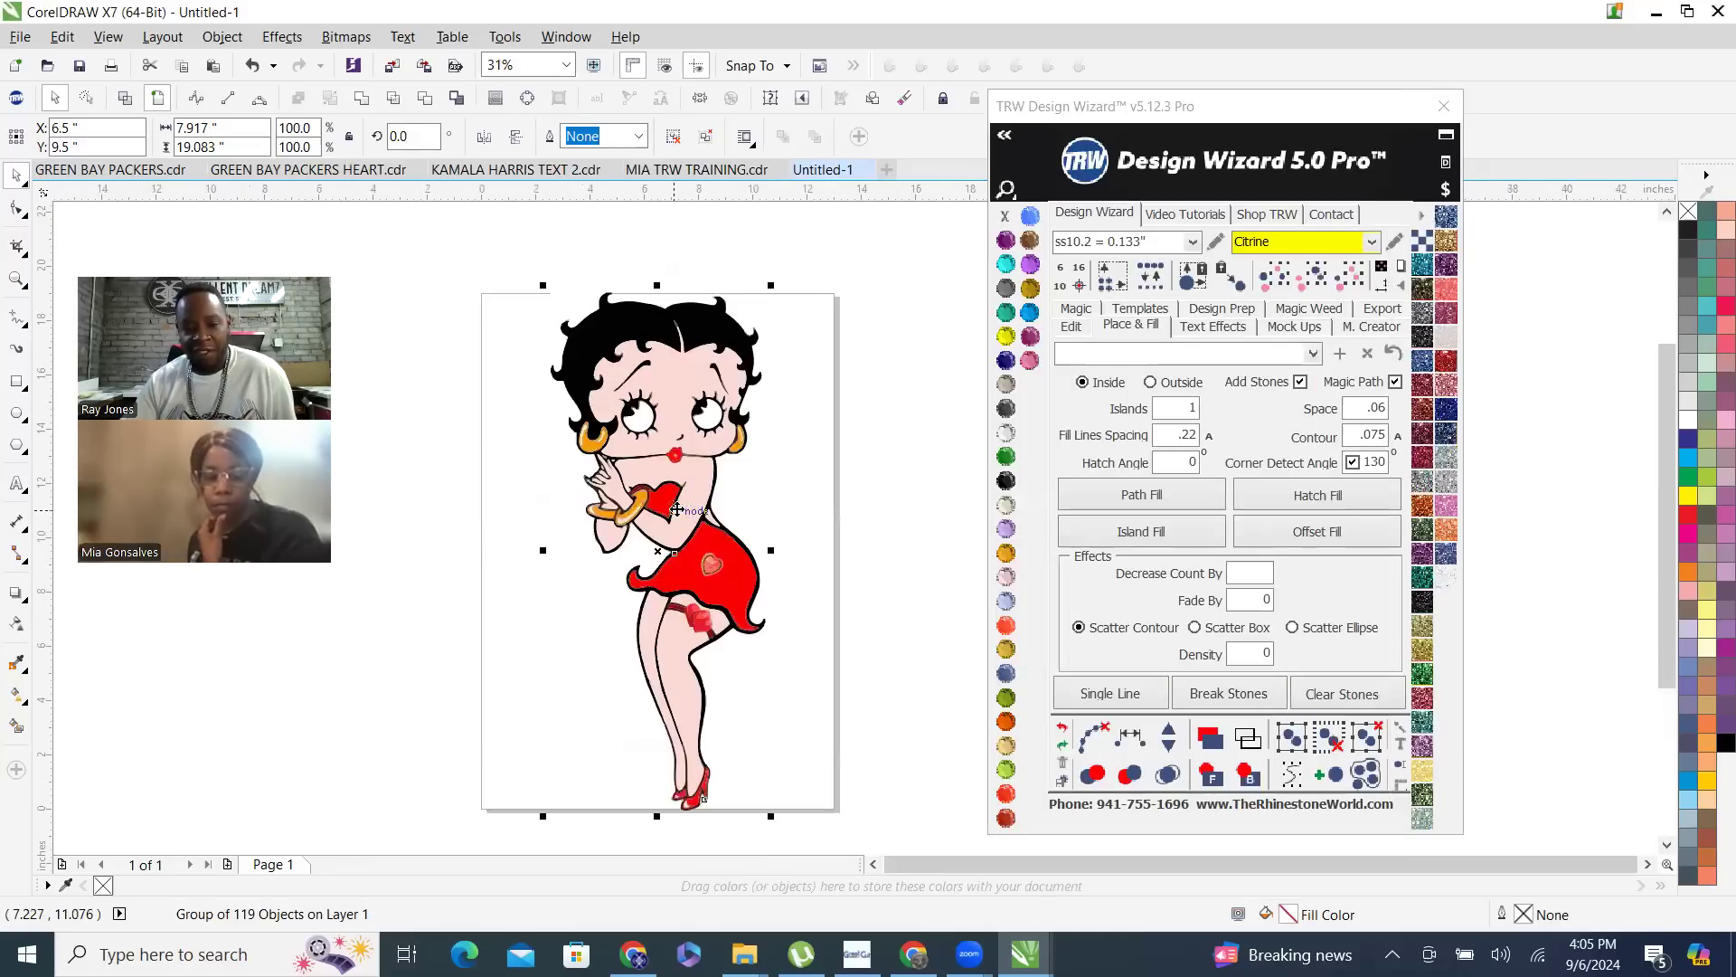
pyautogui.moveTo(695, 472)
pyautogui.mouseDown()
pyautogui.moveTo(619, 551)
pyautogui.moveTo(676, 491)
pyautogui.mouseUp()
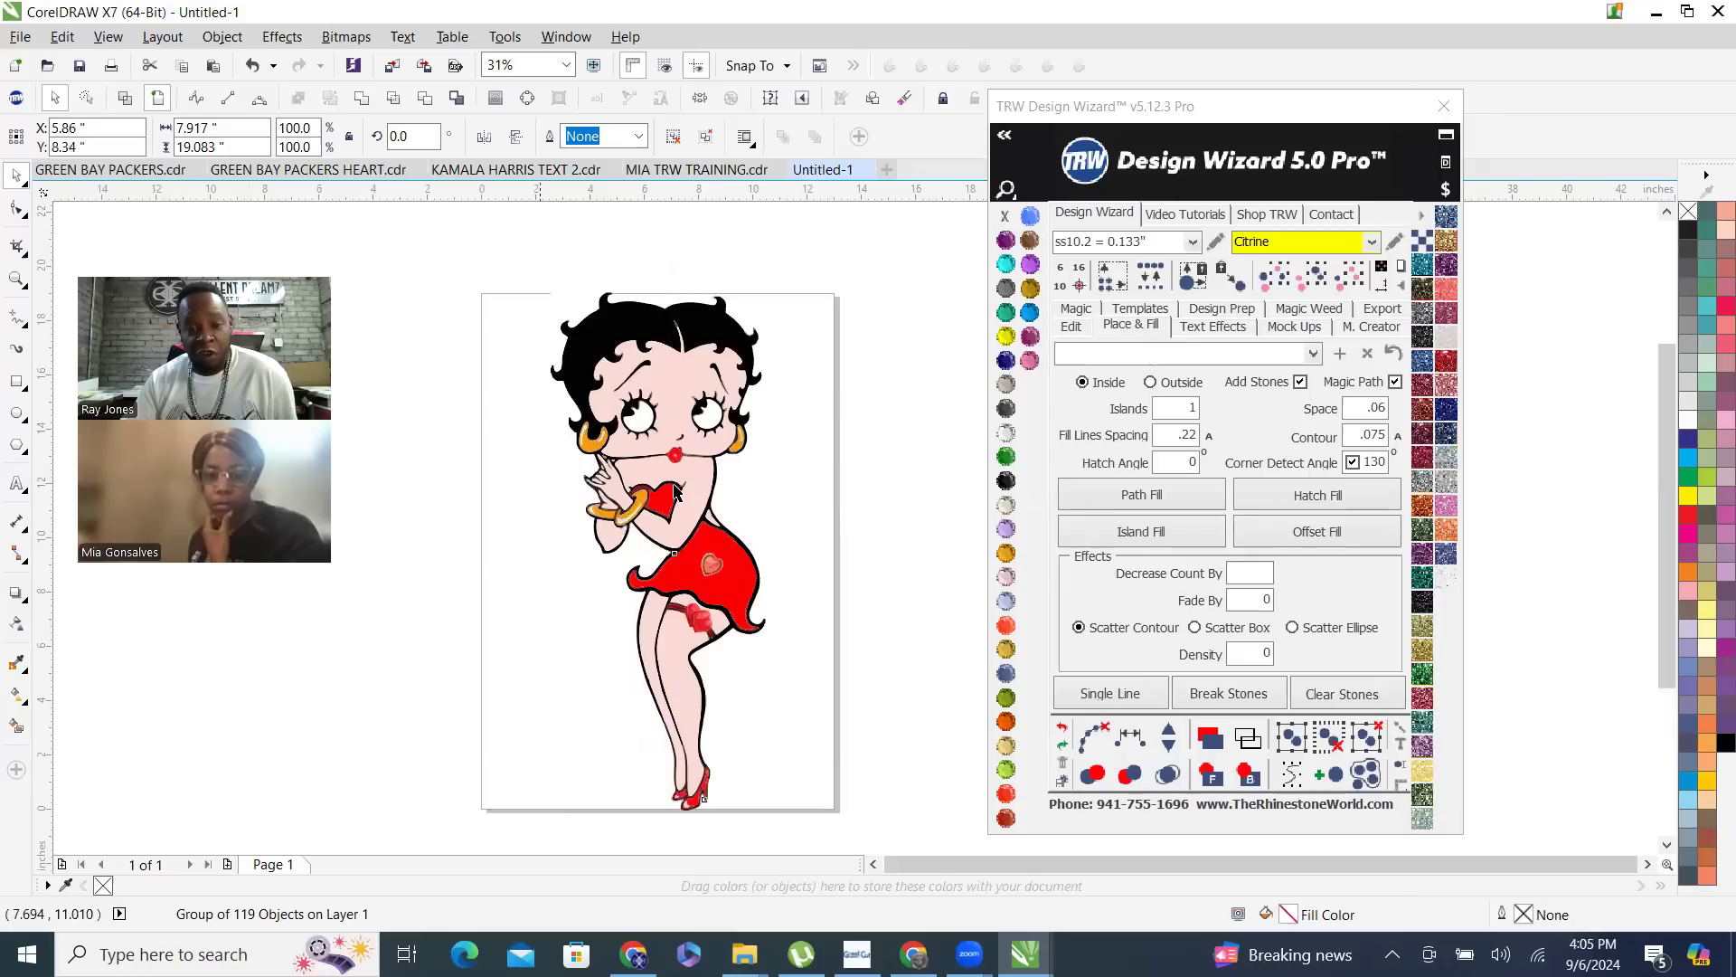
pyautogui.rightClick(652, 409)
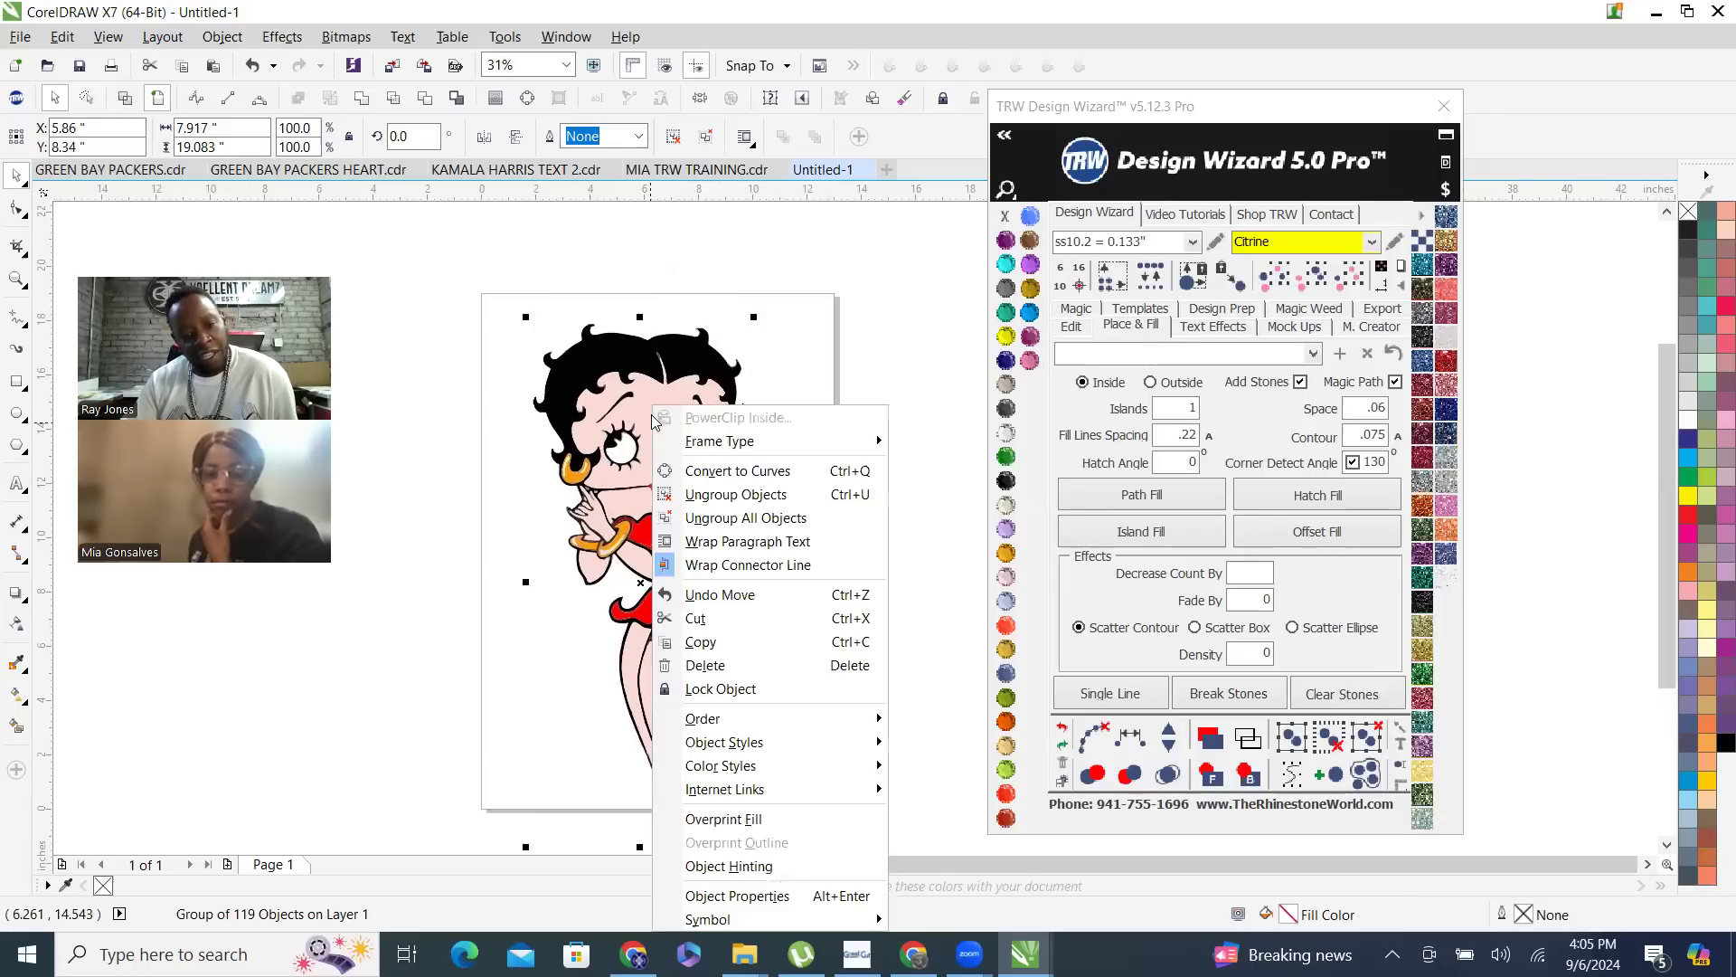
pyautogui.click(804, 522)
pyautogui.click(893, 527)
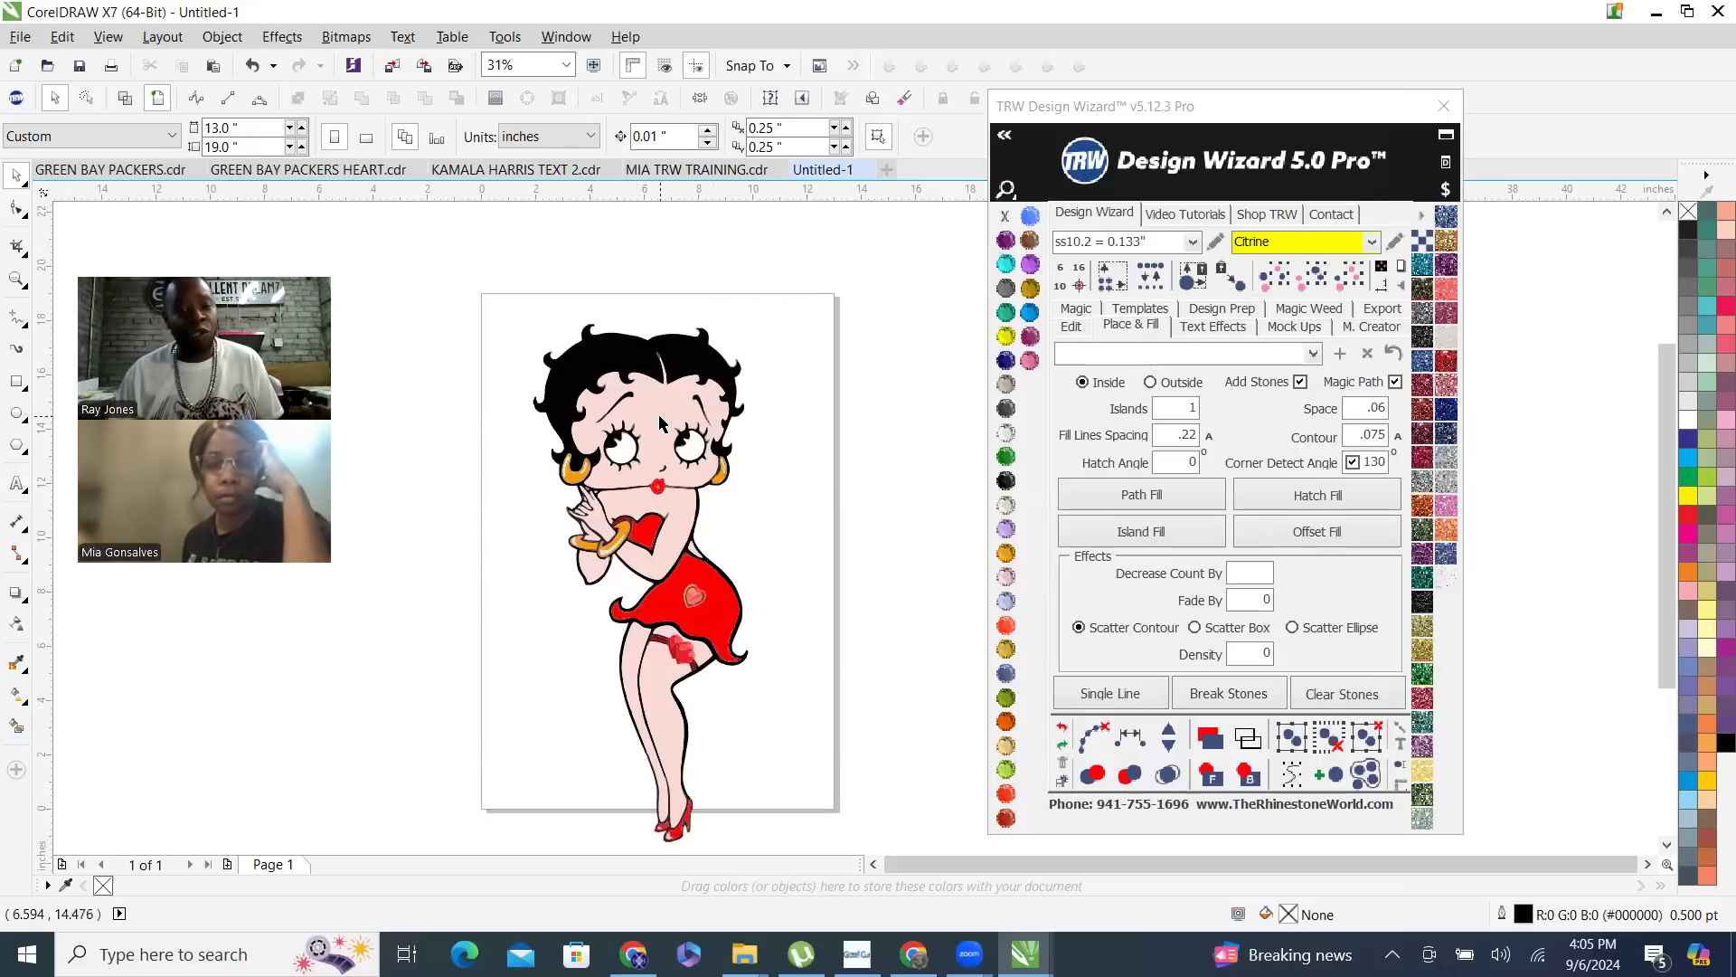
# - Pull the face, arm, red skirt and leg pieces away from the figure one by one and undo all the moves
pyautogui.moveTo(652, 418); pyautogui.dragTo(914, 401)
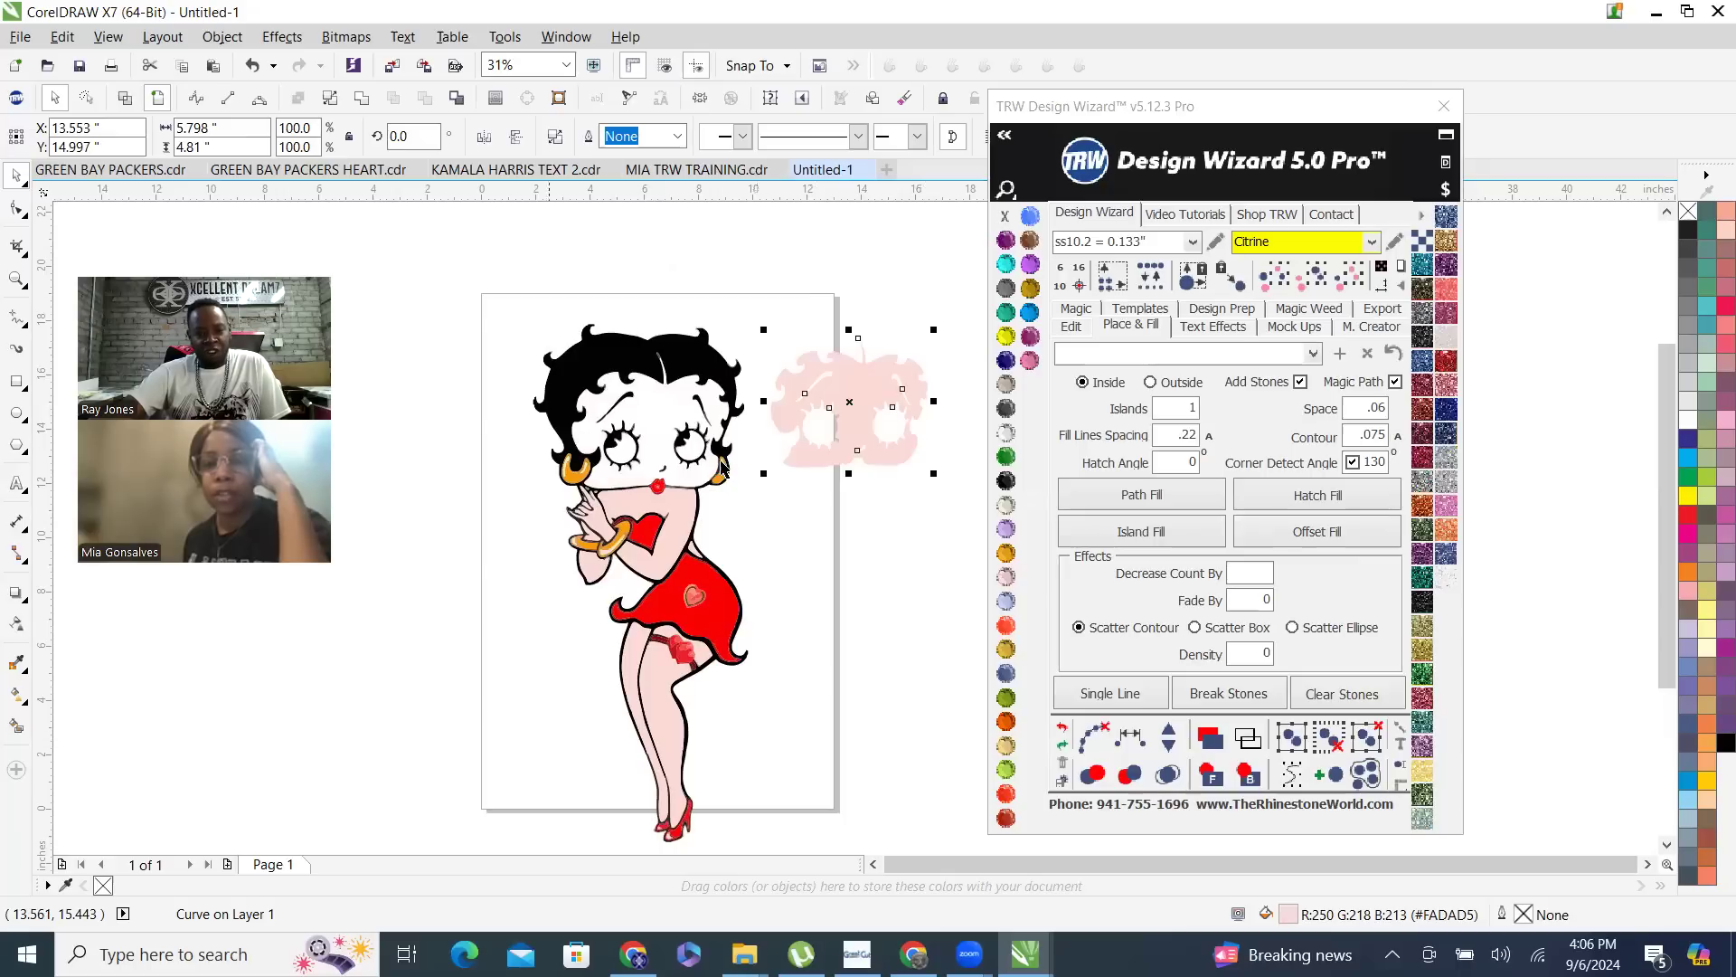
pyautogui.hotkey('ctrl', 'z')
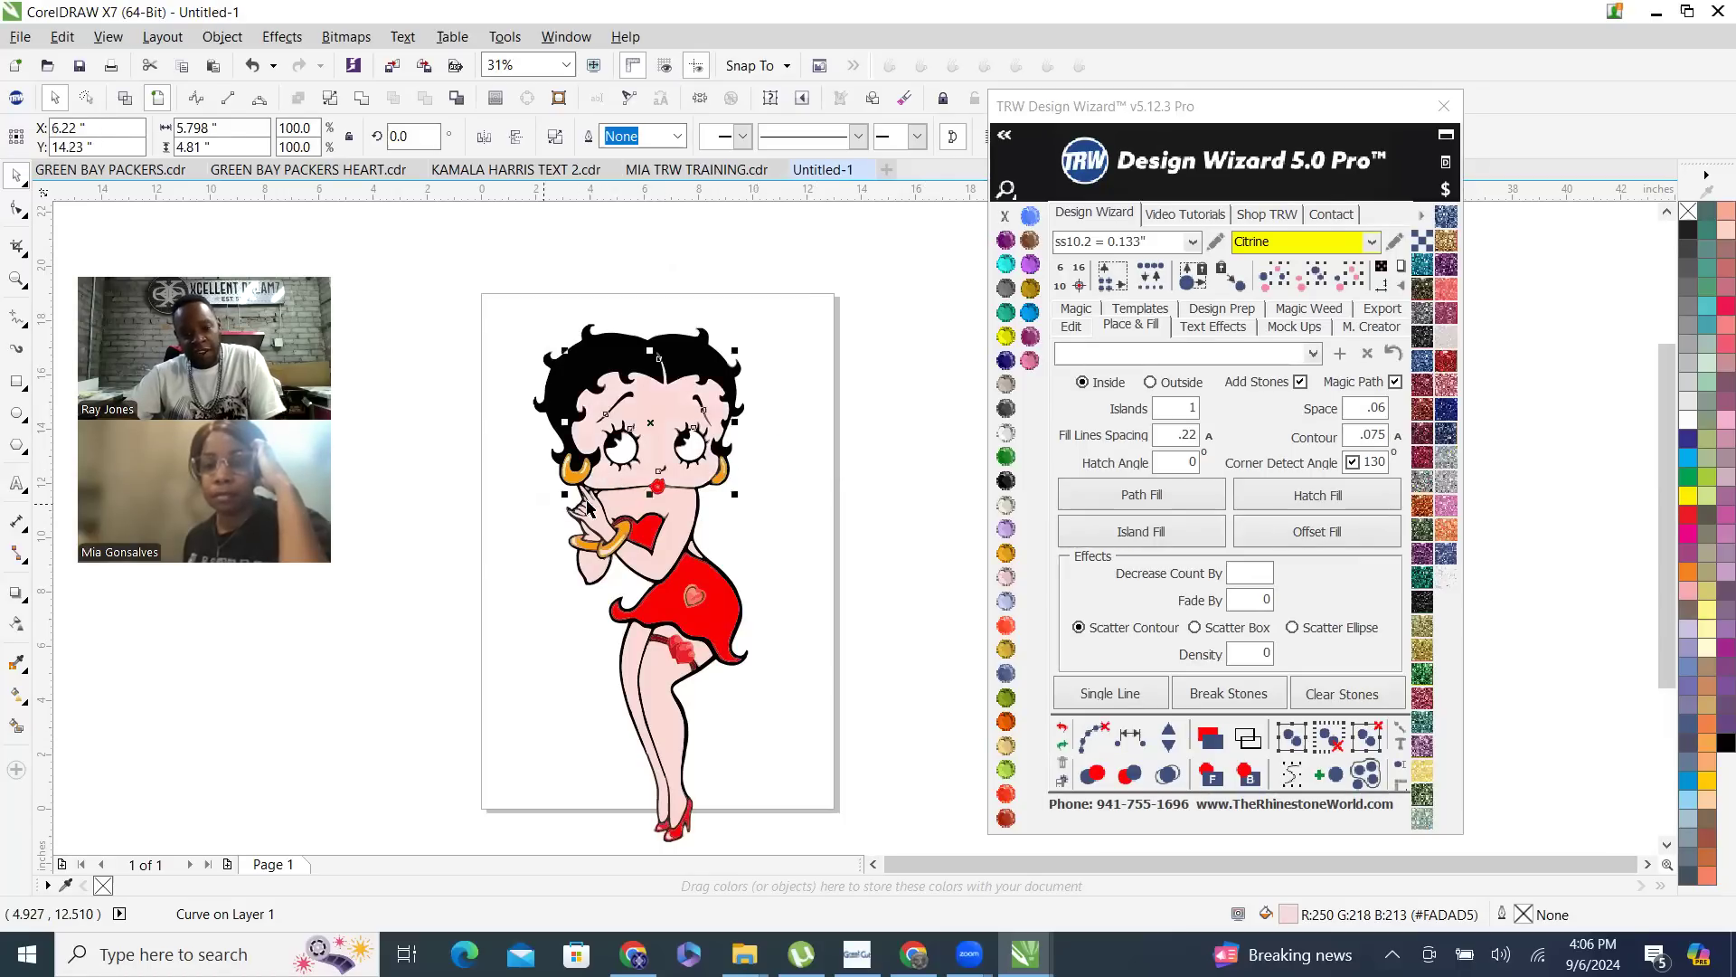
pyautogui.moveTo(623, 502); pyautogui.dragTo(785, 541)
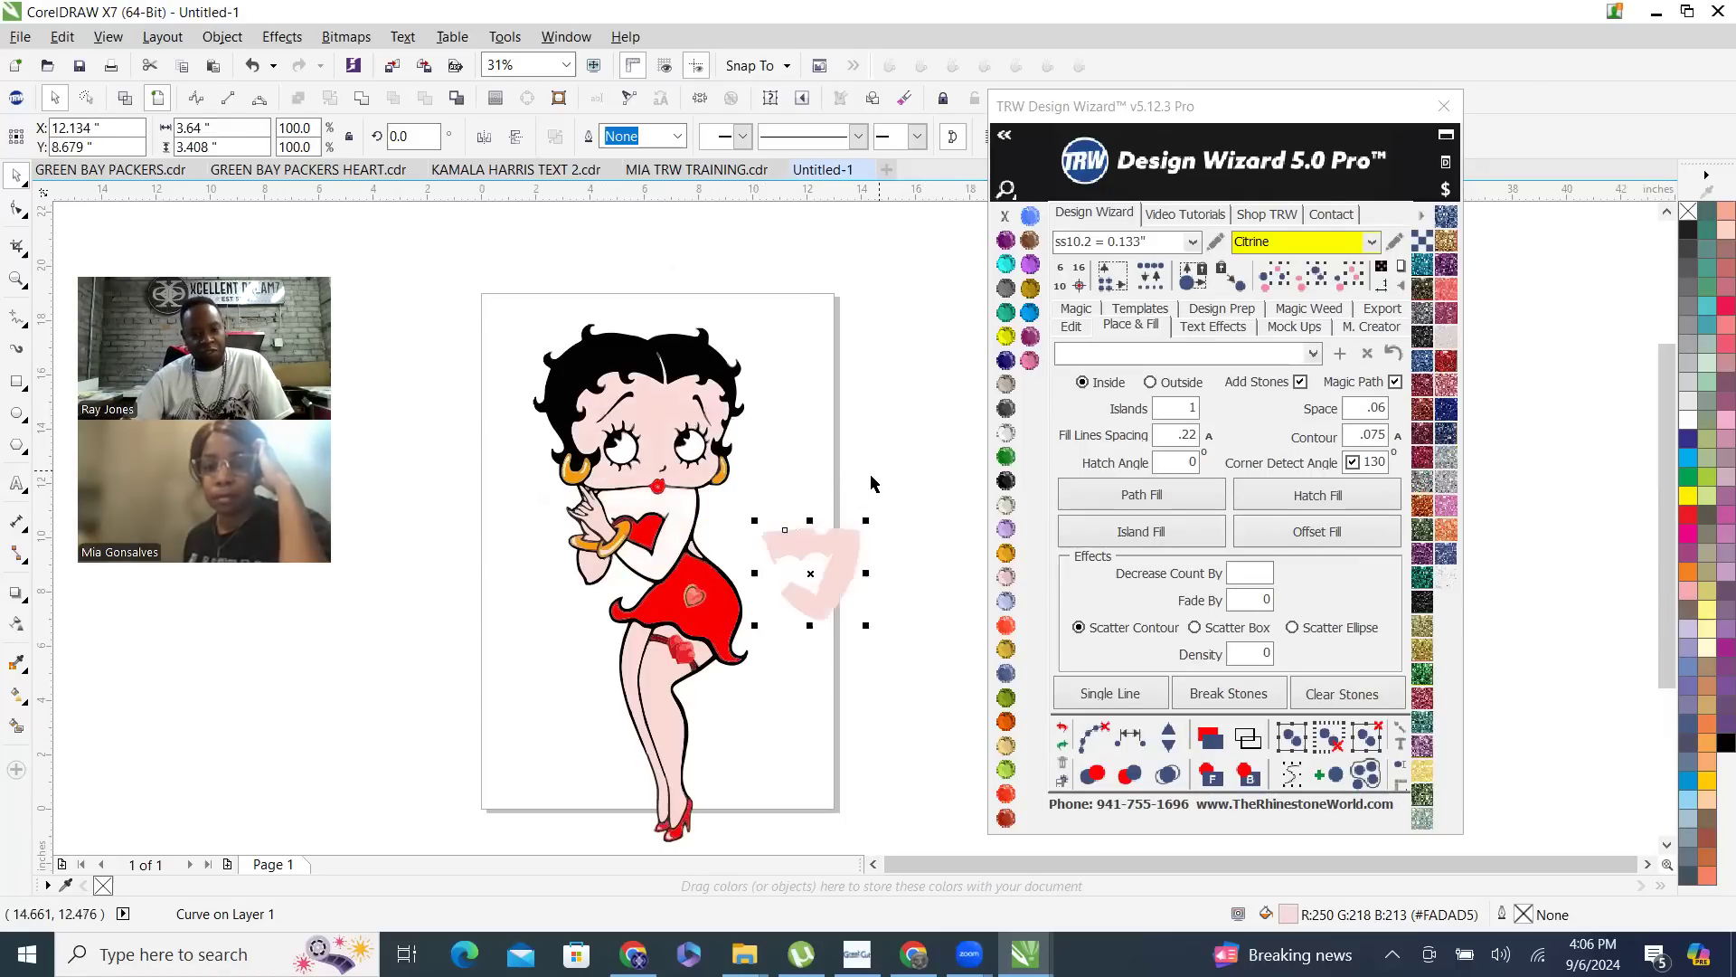
pyautogui.moveTo(706, 623); pyautogui.dragTo(498, 711)
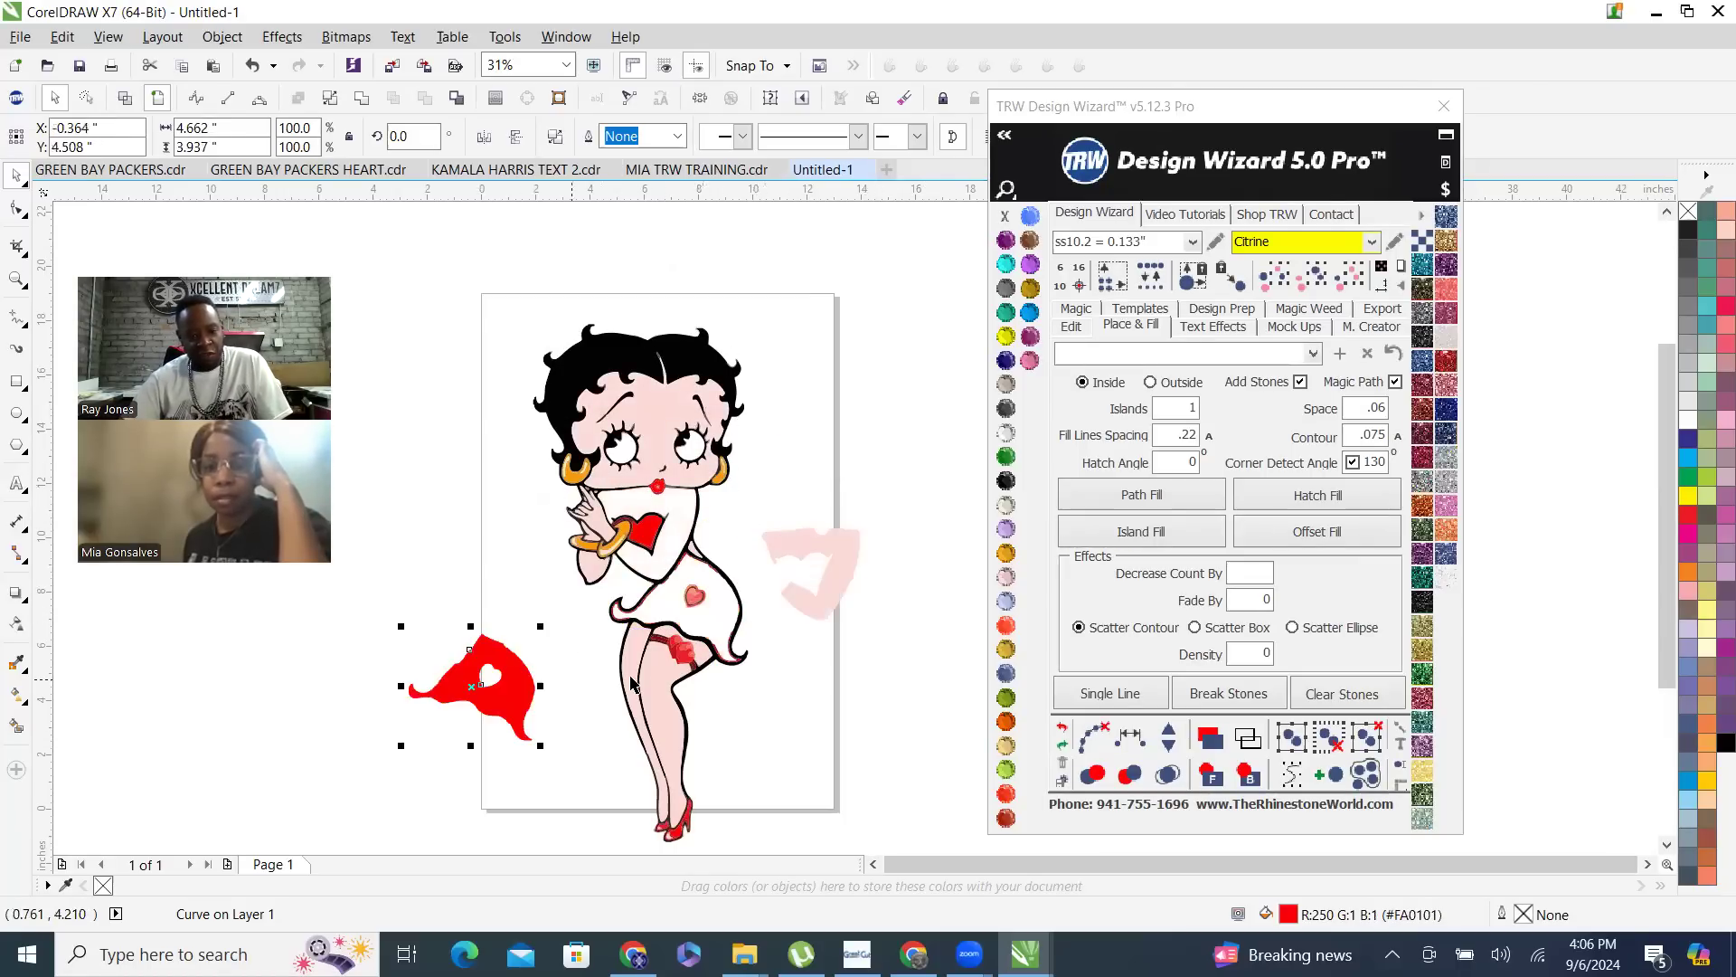
pyautogui.moveTo(687, 726); pyautogui.dragTo(759, 729)
pyautogui.moveTo(635, 667); pyautogui.dragTo(579, 673)
pyautogui.hotkey('ctrl', 'z')
pyautogui.hotkey('ctrl', 'z')
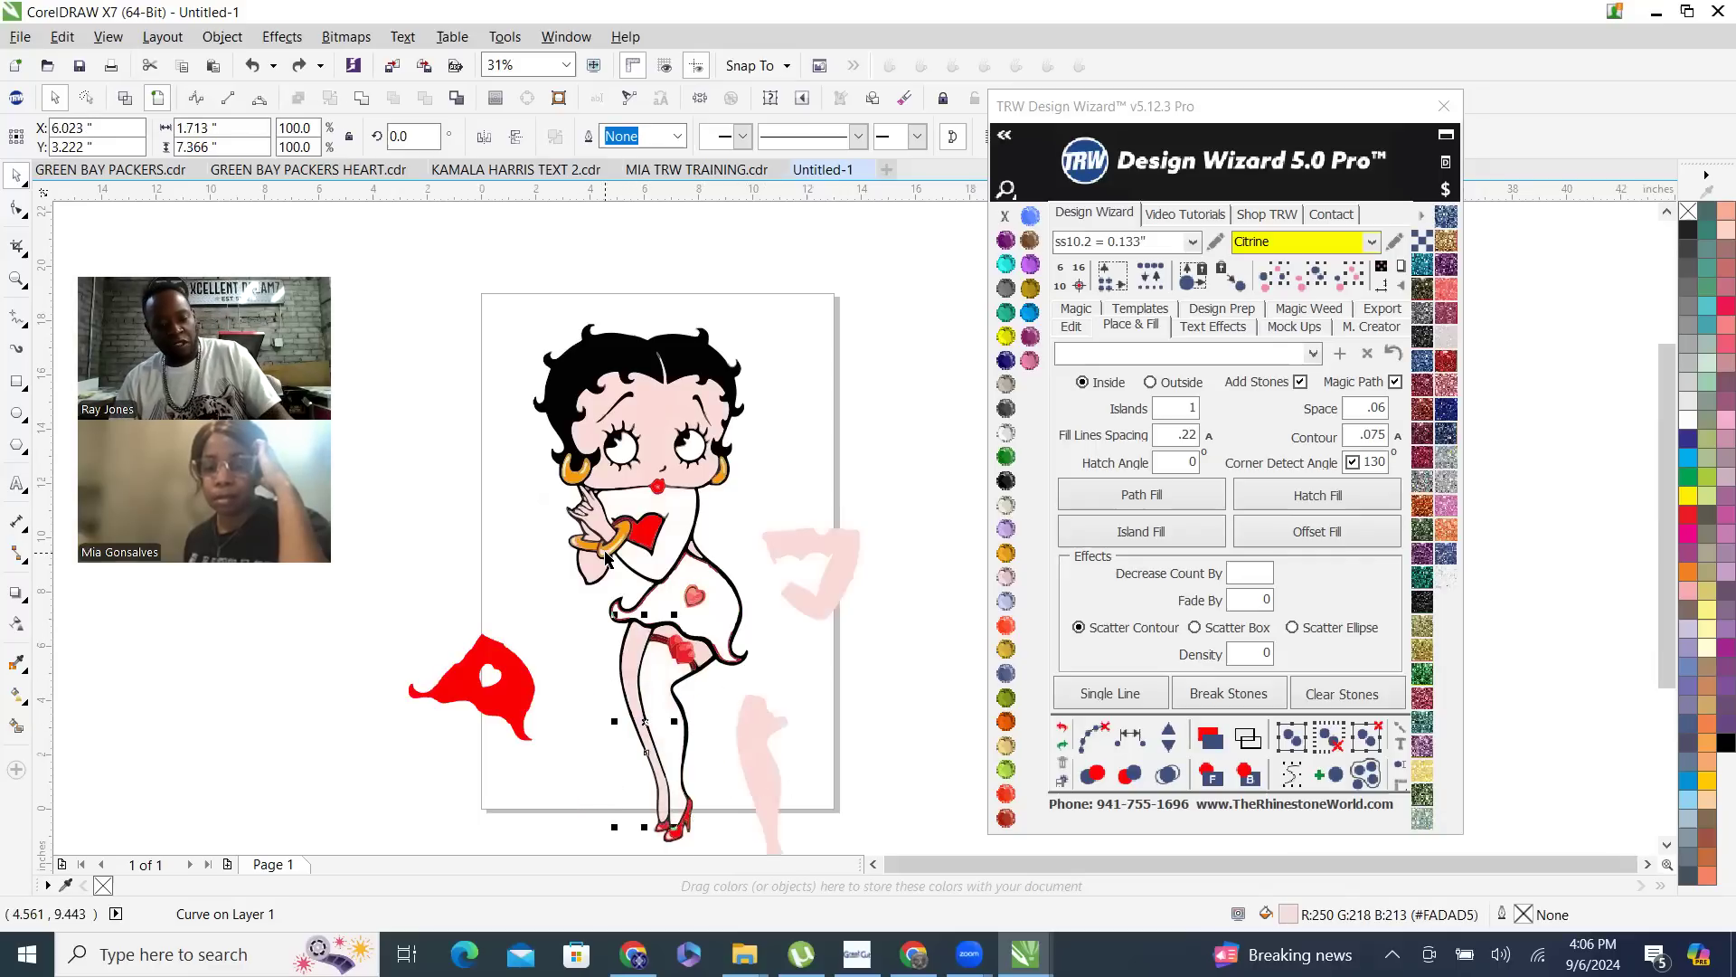
pyautogui.hotkey('ctrl', 'z')
pyautogui.hotkey('ctrl', 'z')
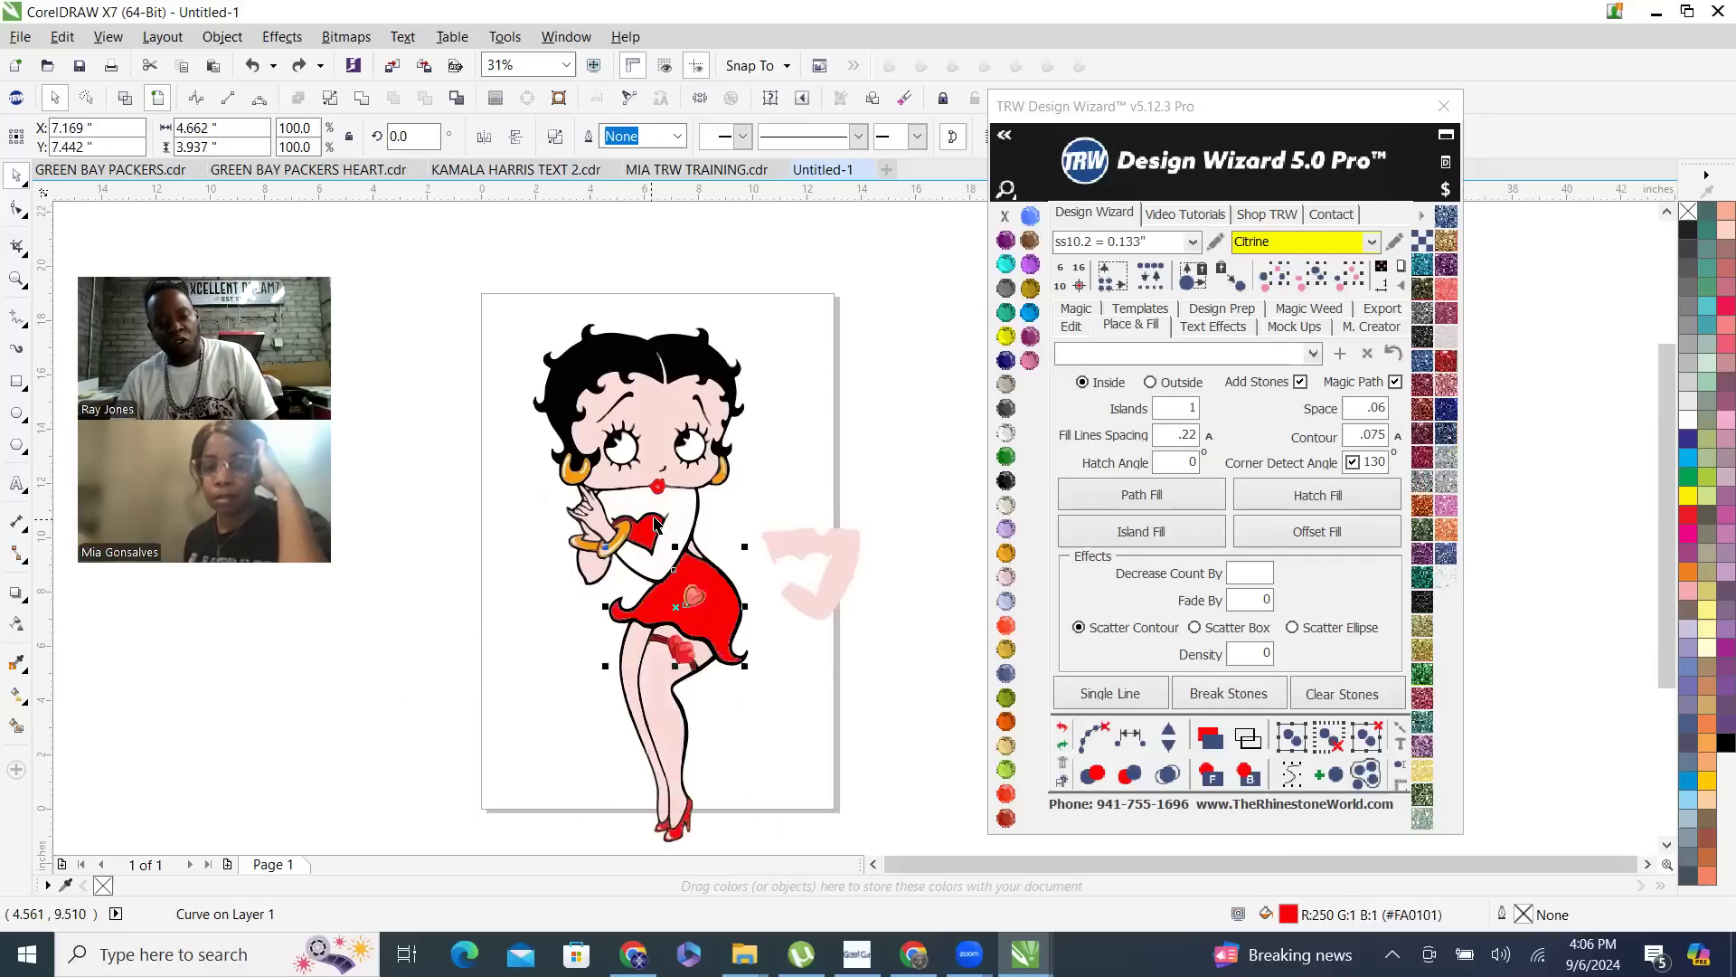
pyautogui.click(775, 532)
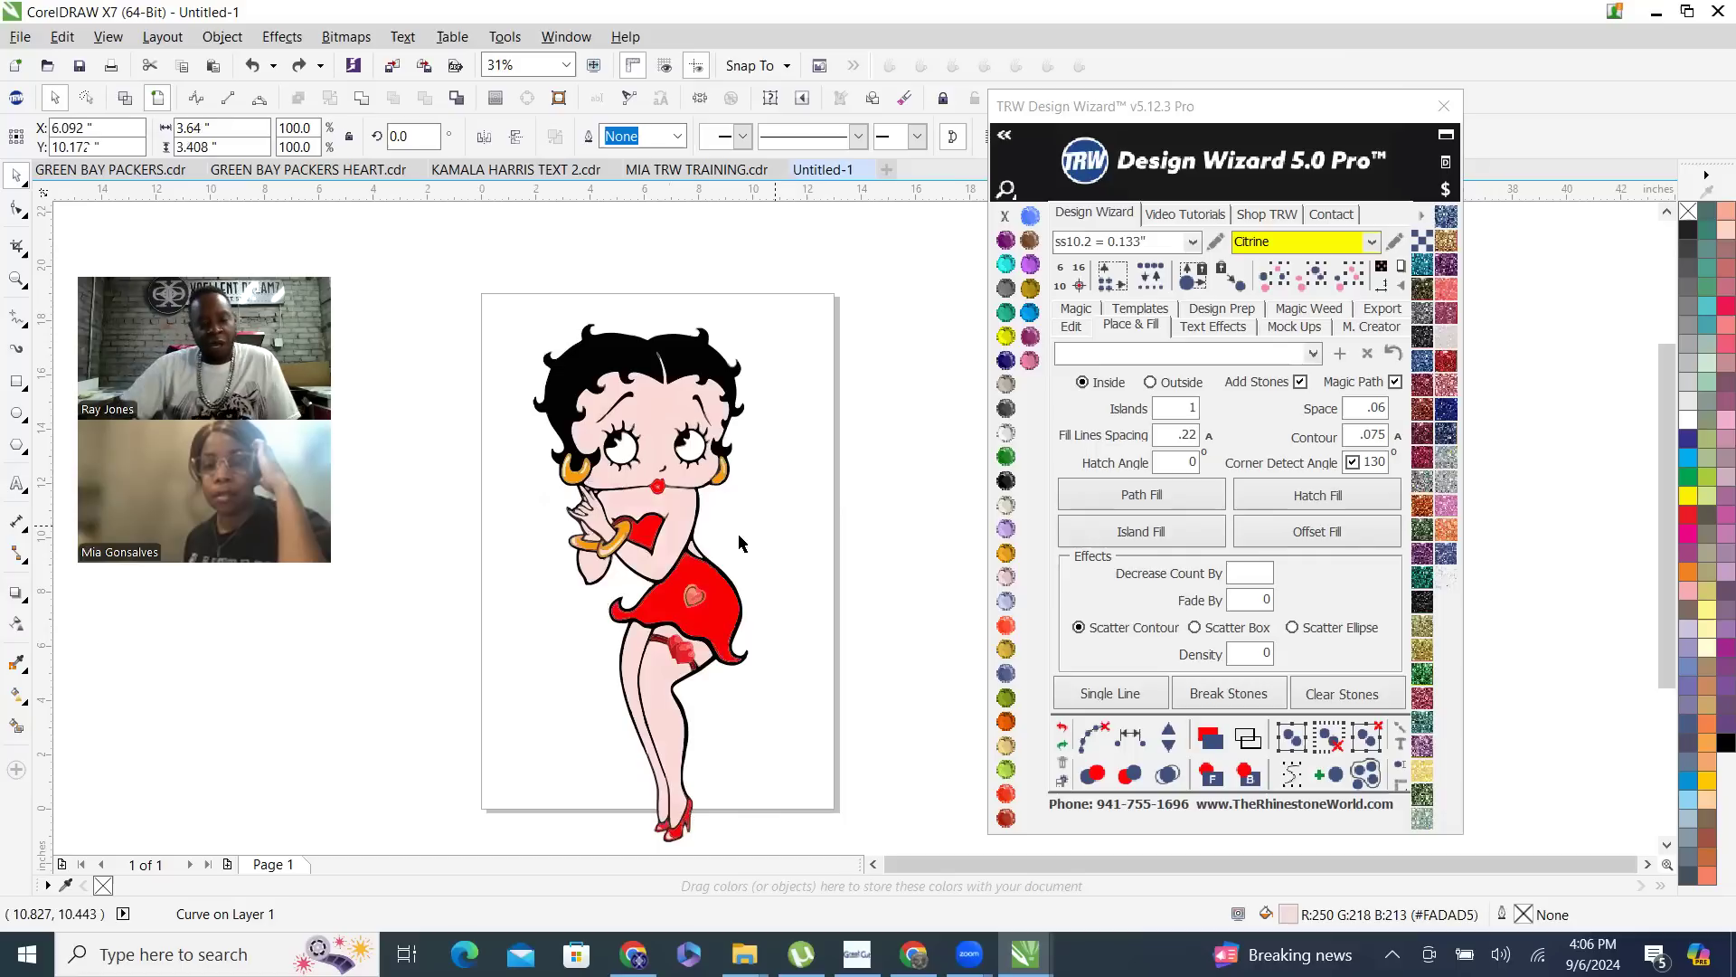
# - Weld the large pink skin pieces of the face, arms, hand and legs into one curve and recolor it Topaz
pyautogui.scroll(2, 638, 593)
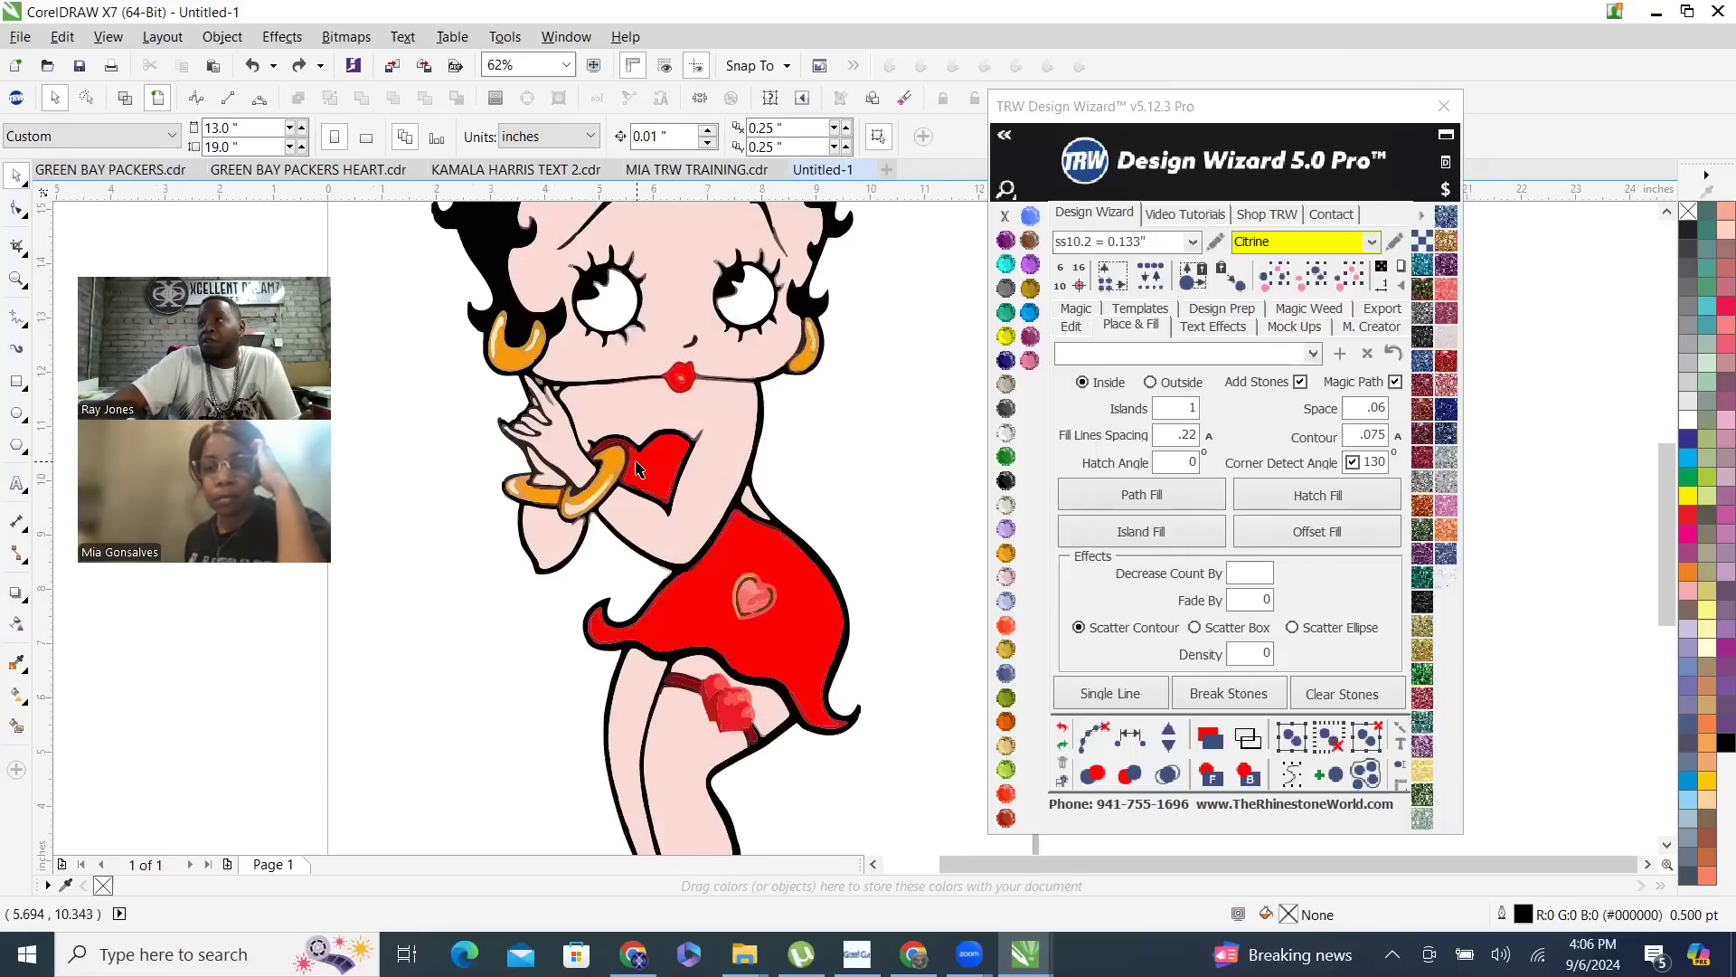
pyautogui.click(680, 236)
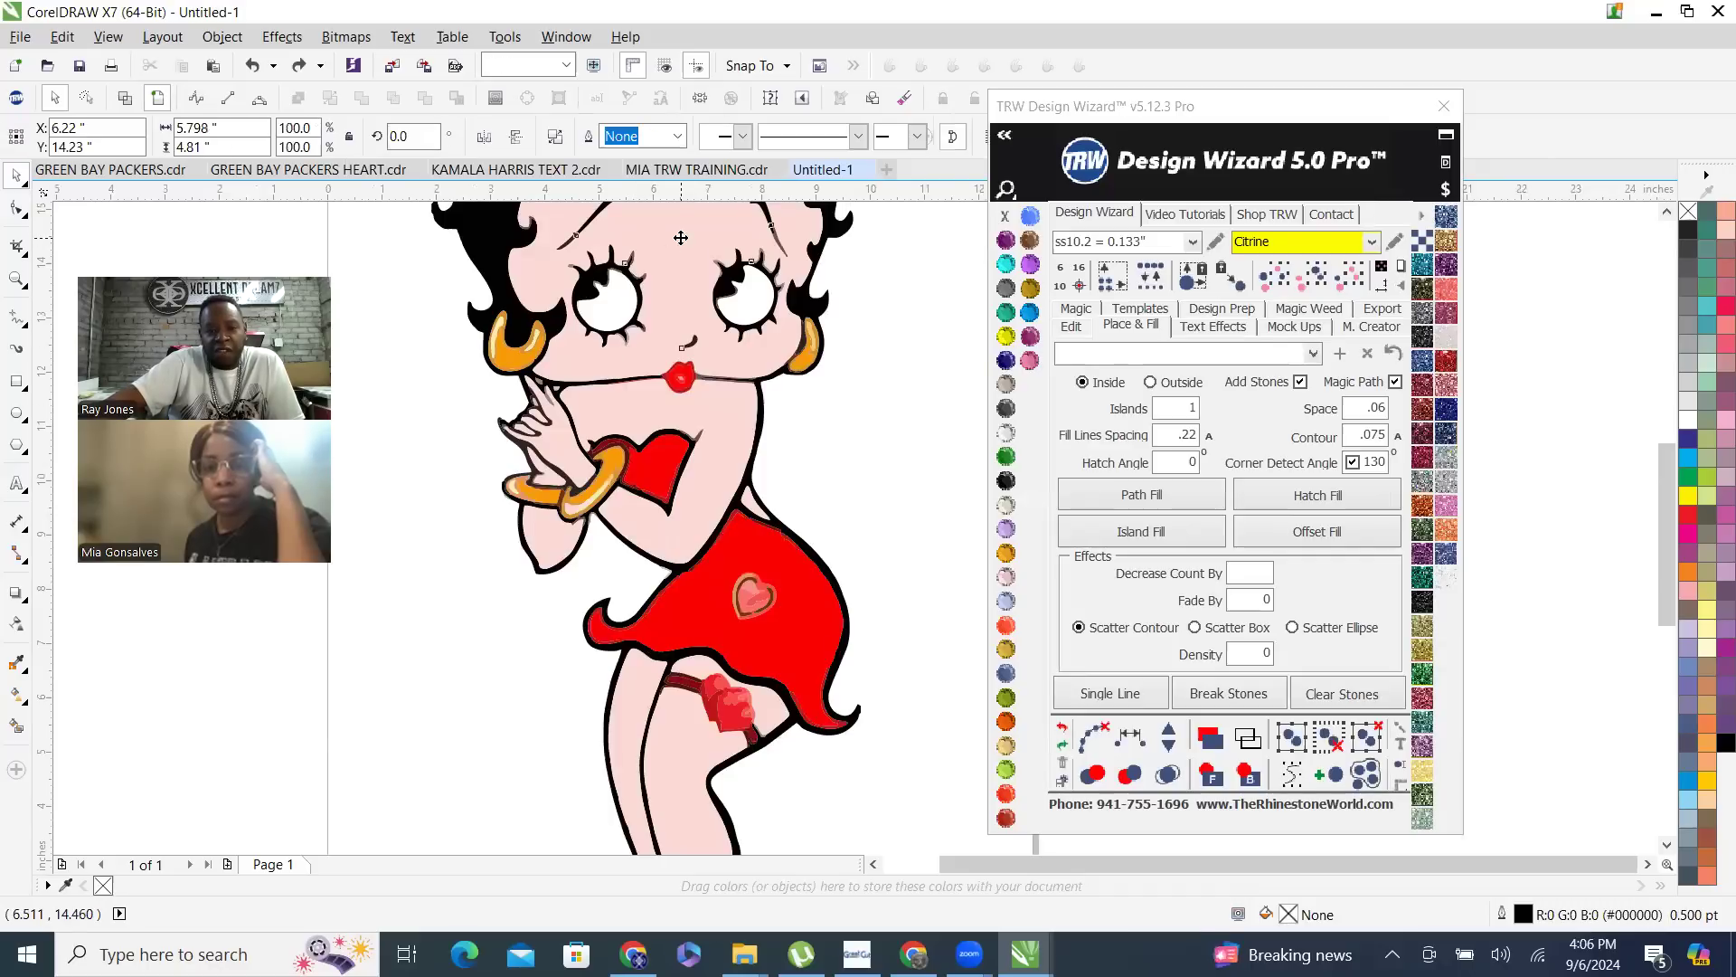
pyautogui.keyDown('shift'); pyautogui.click(726, 411); pyautogui.keyUp('shift')
pyautogui.keyDown('shift'); pyautogui.click(550, 442); pyautogui.keyUp('shift')
pyautogui.keyDown('shift'); pyautogui.click(544, 543); pyautogui.keyUp('shift')
pyautogui.keyDown('shift'); pyautogui.click(620, 728); pyautogui.keyUp('shift')
pyautogui.keyDown('shift'); pyautogui.click(693, 745); pyautogui.keyUp('shift')
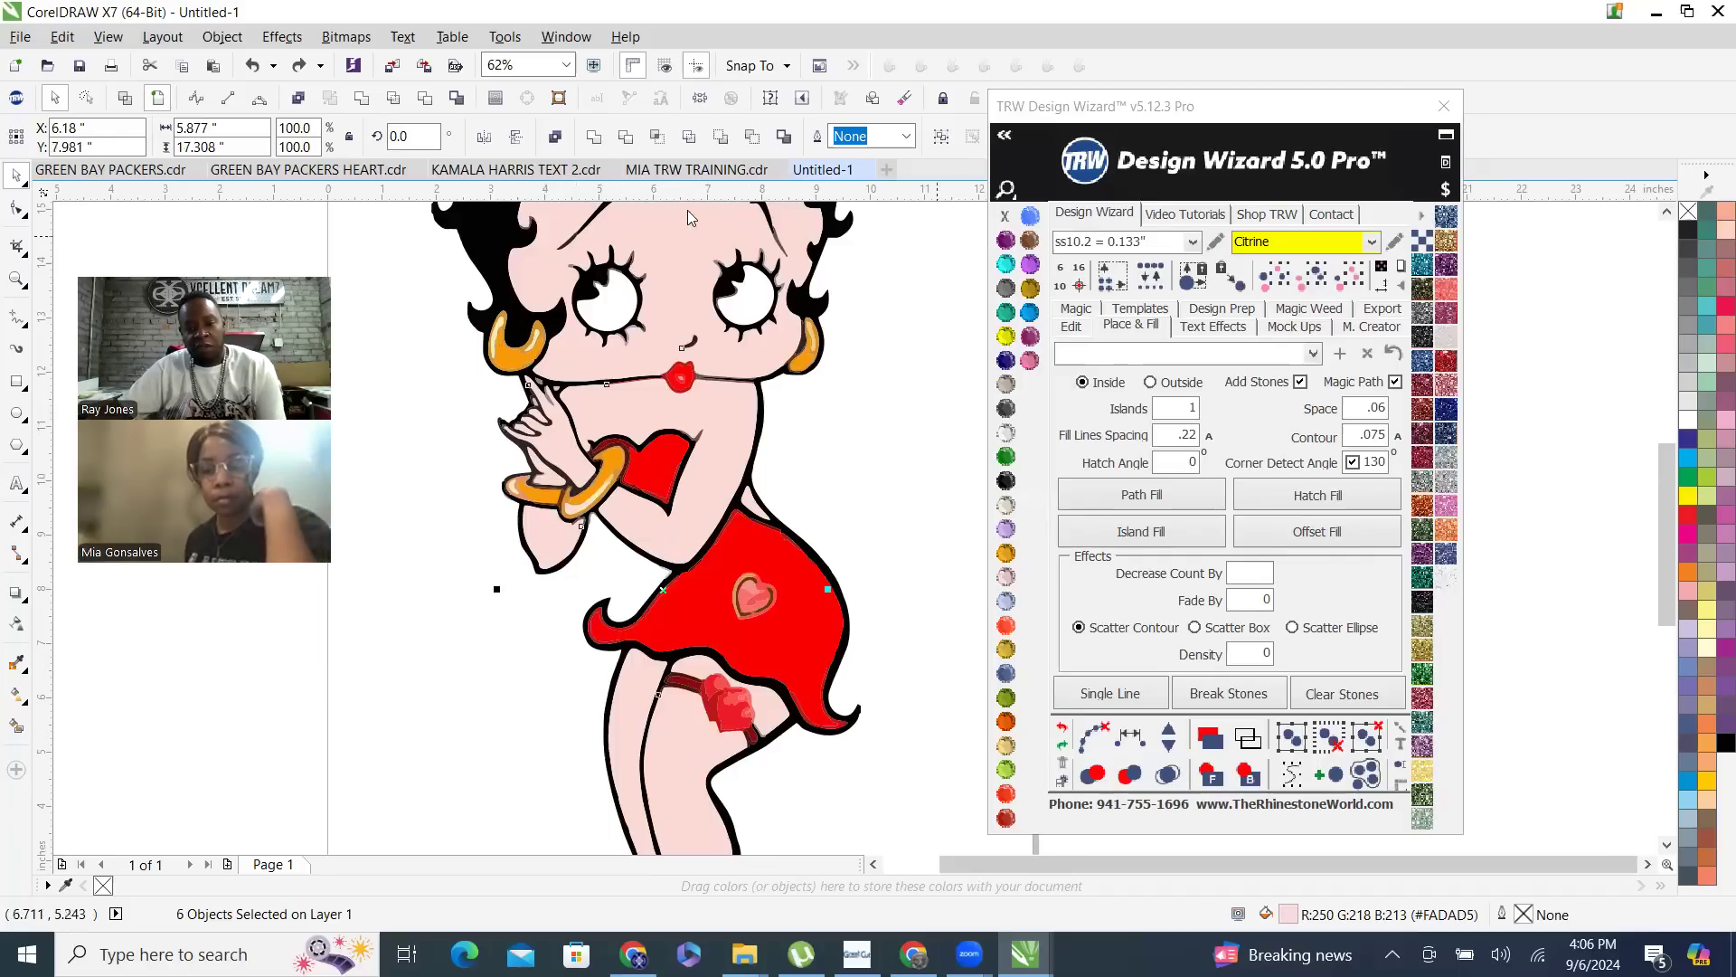
pyautogui.click(593, 137)
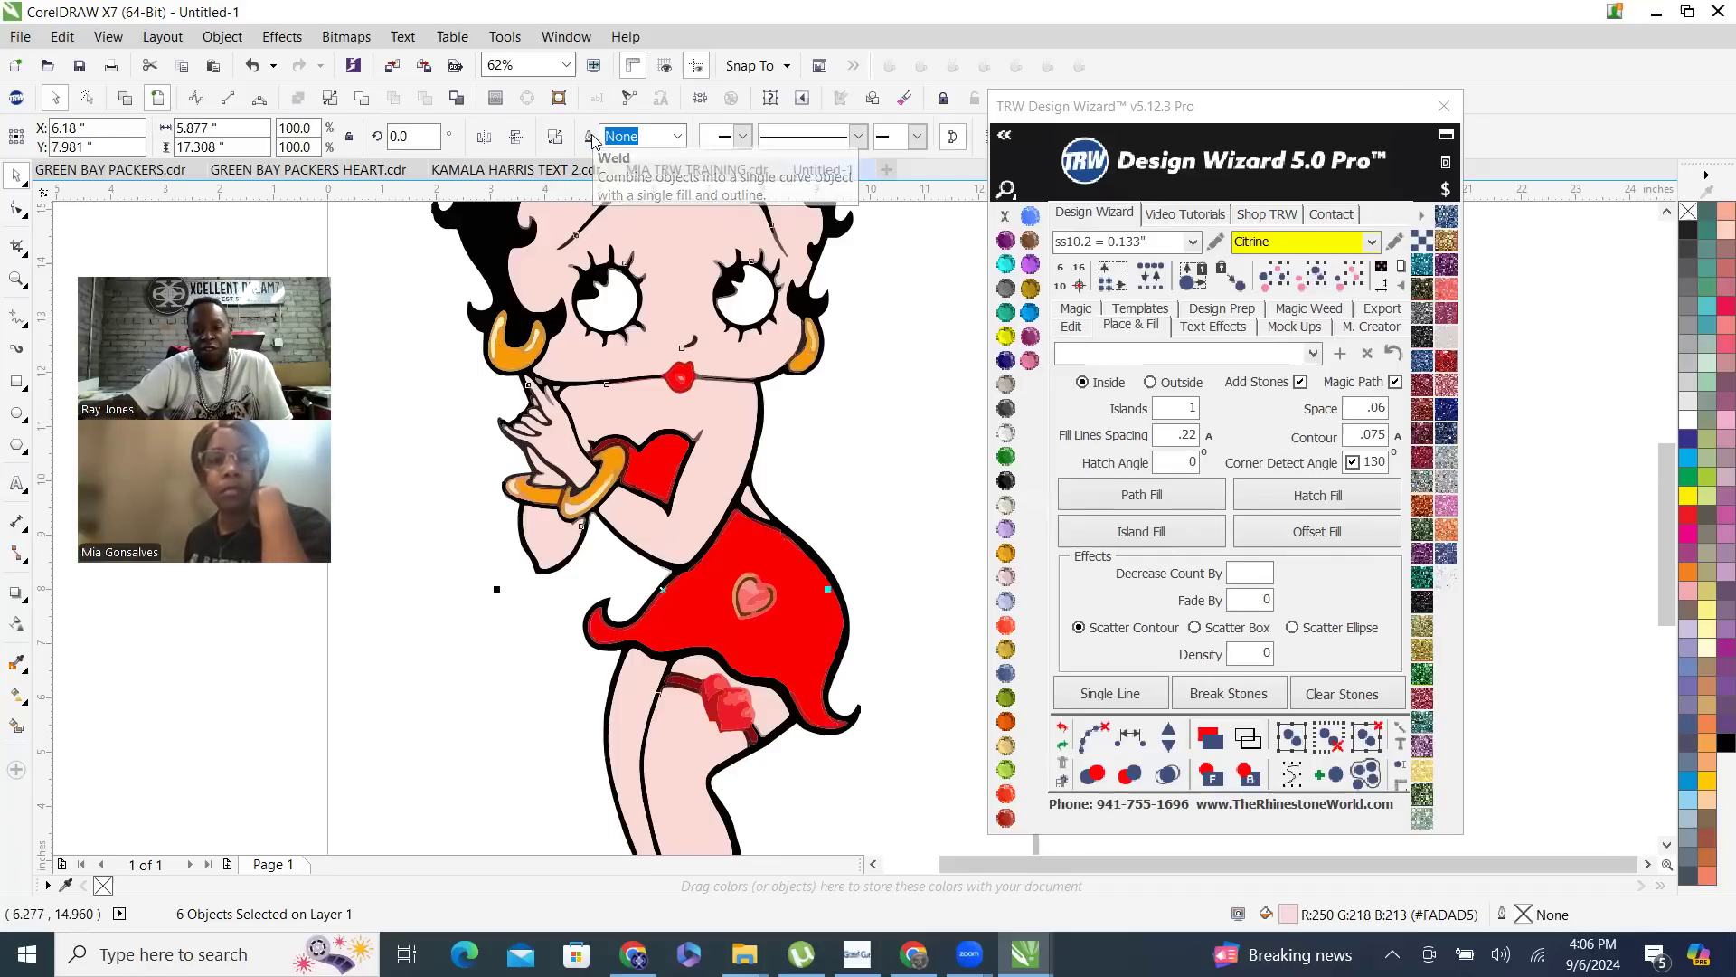
pyautogui.click(1030, 289)
pyautogui.scroll(-2, 786, 541)
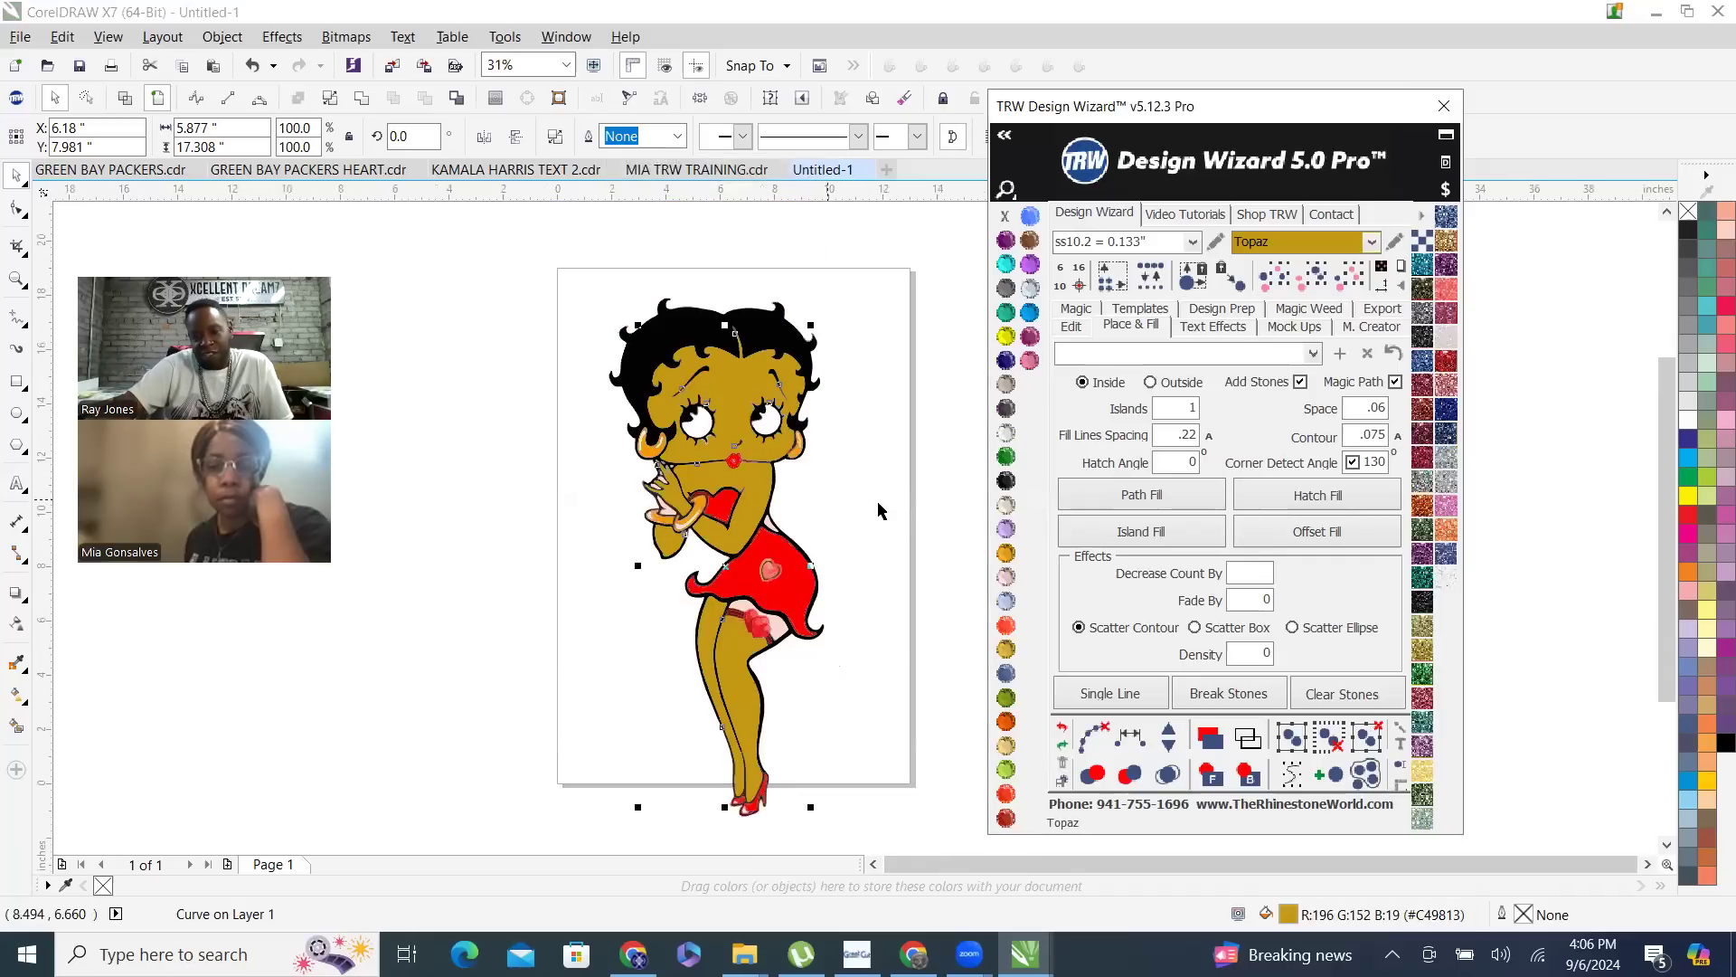
pyautogui.click(786, 673)
# - Combine the leftover pink pieces on the upper thigh, hand and fingernails with the Topaz skin curve
pyautogui.scroll(2, 785, 655)
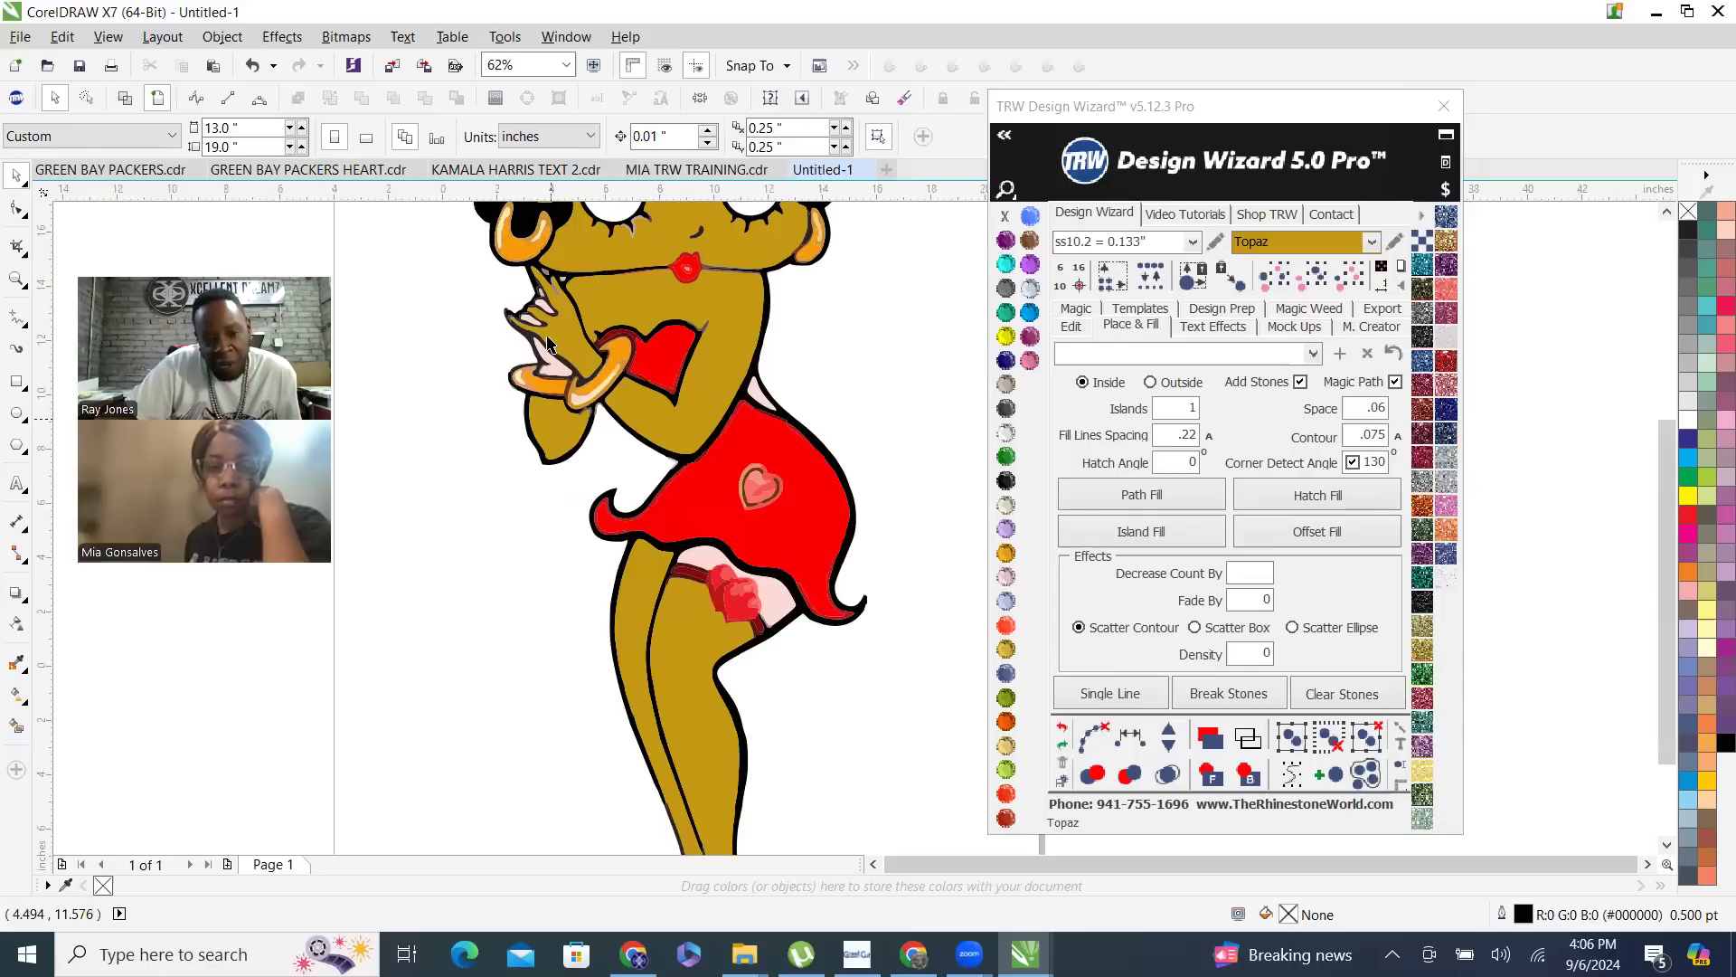
pyautogui.scroll(-2, 549, 342)
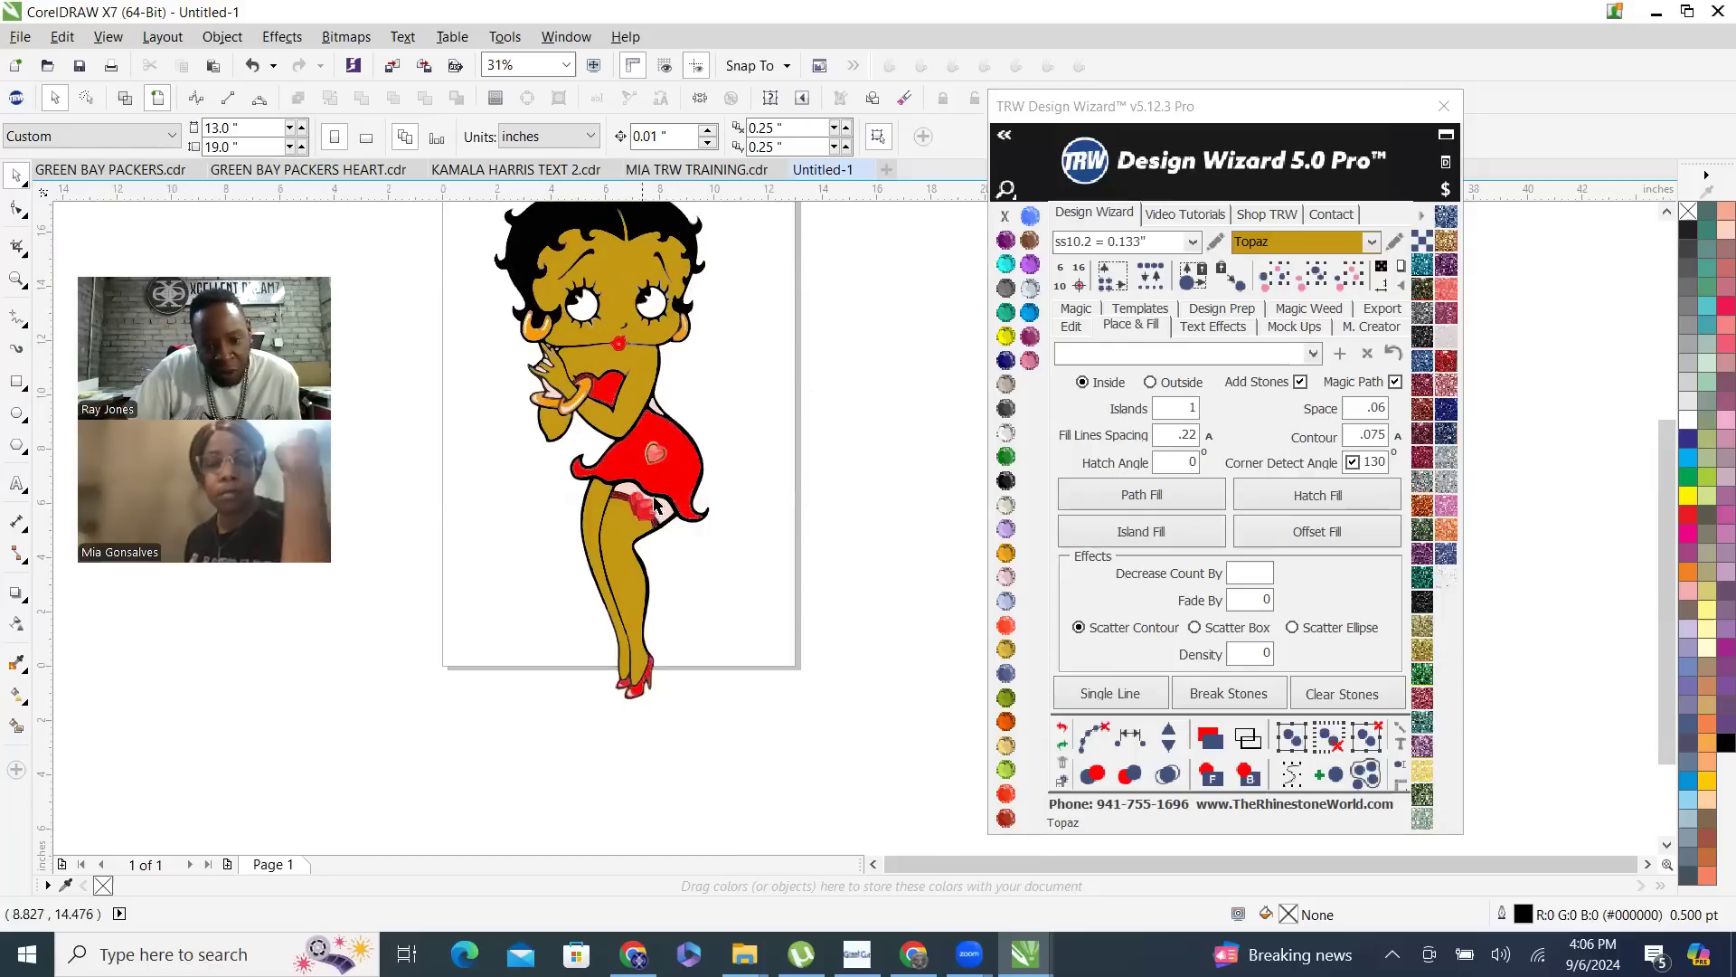
pyautogui.scroll(2, 661, 511)
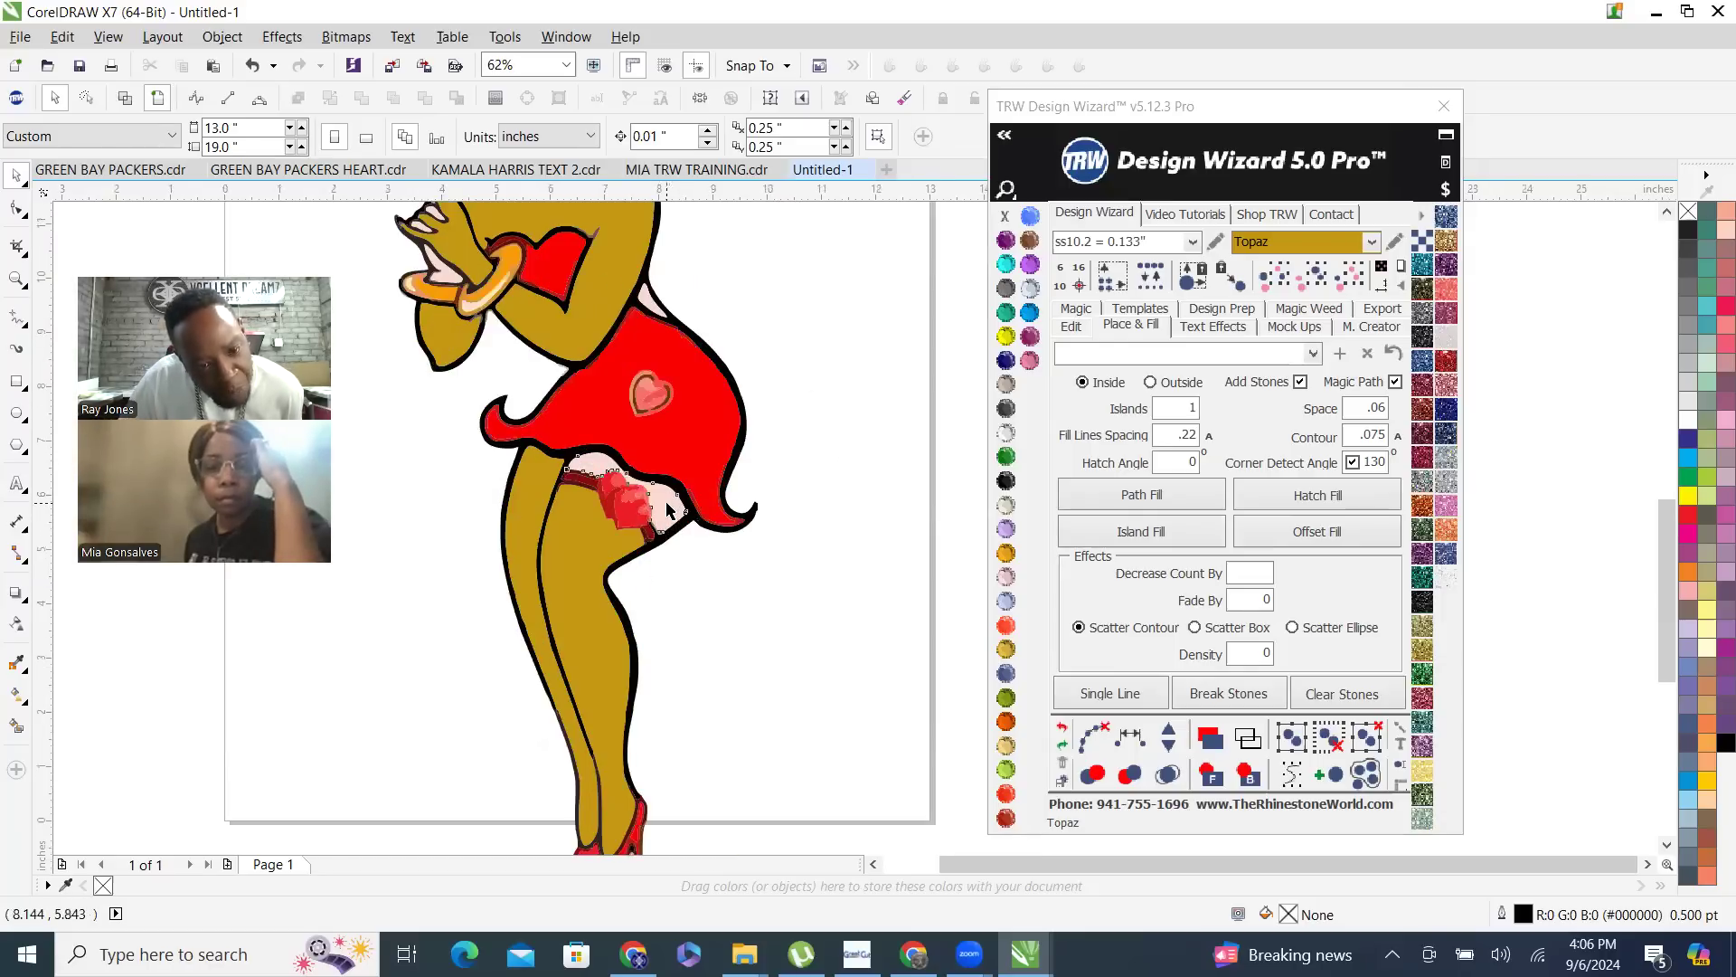
pyautogui.click(667, 509)
pyautogui.scroll(-2, 667, 509)
pyautogui.scroll(4, 556, 412)
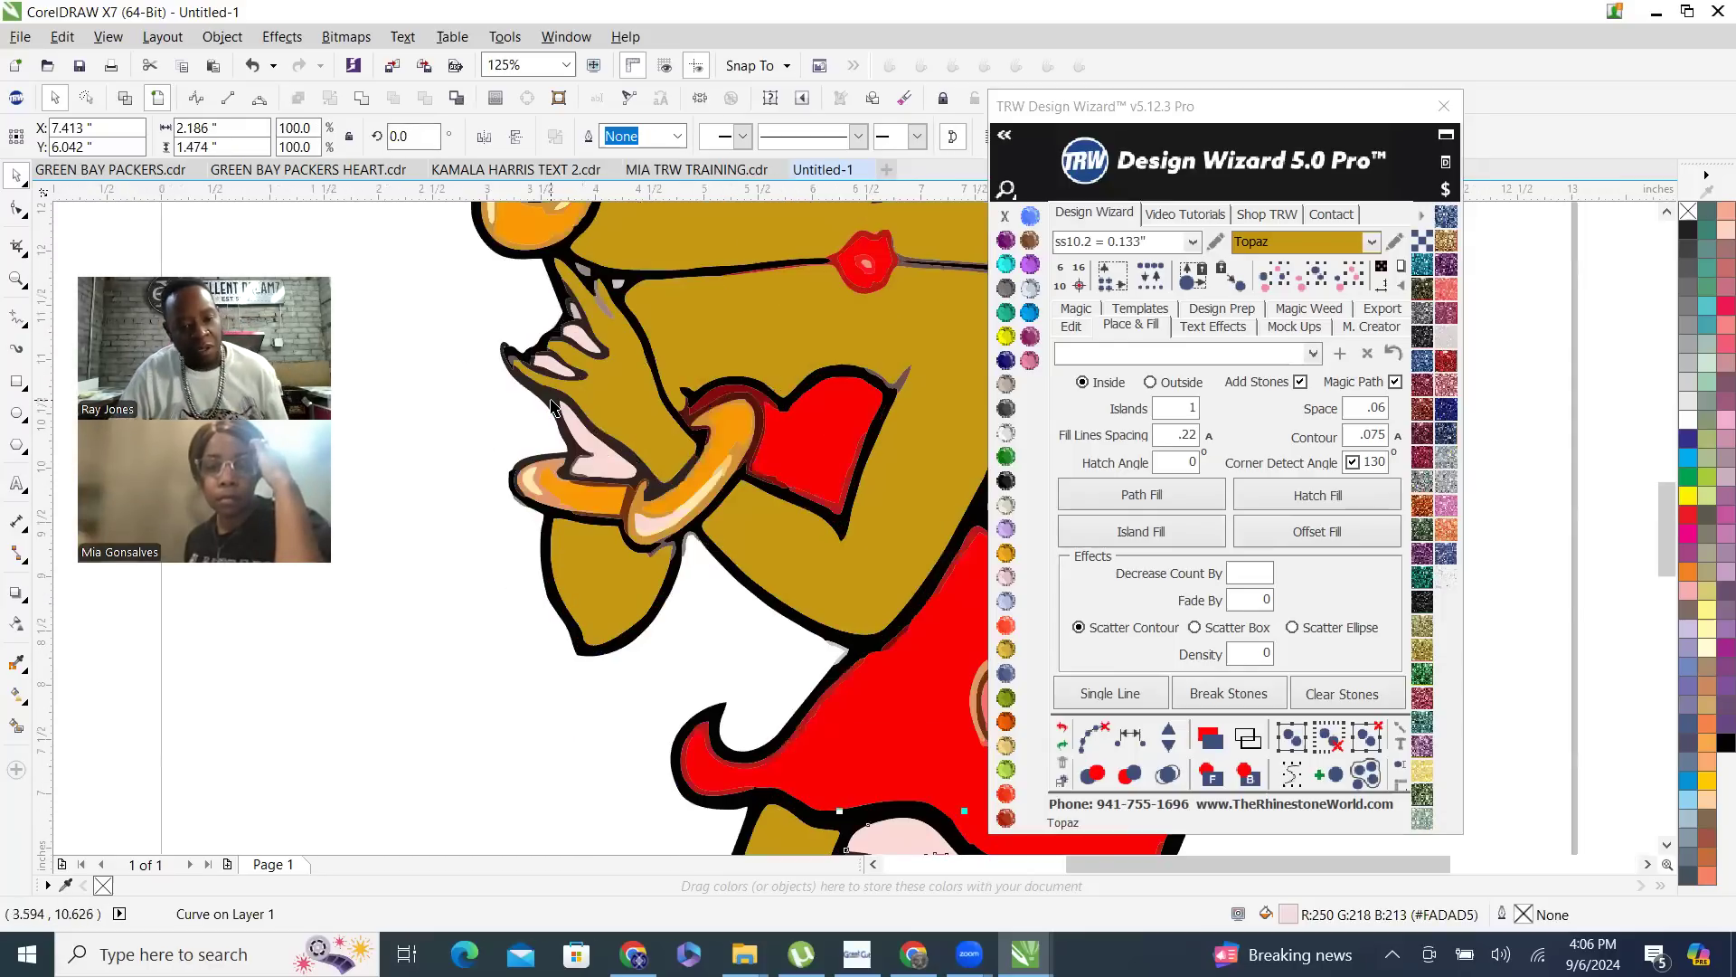
pyautogui.keyDown('shift'); pyautogui.click(609, 465); pyautogui.keyUp('shift')
pyautogui.scroll(2, 578, 336)
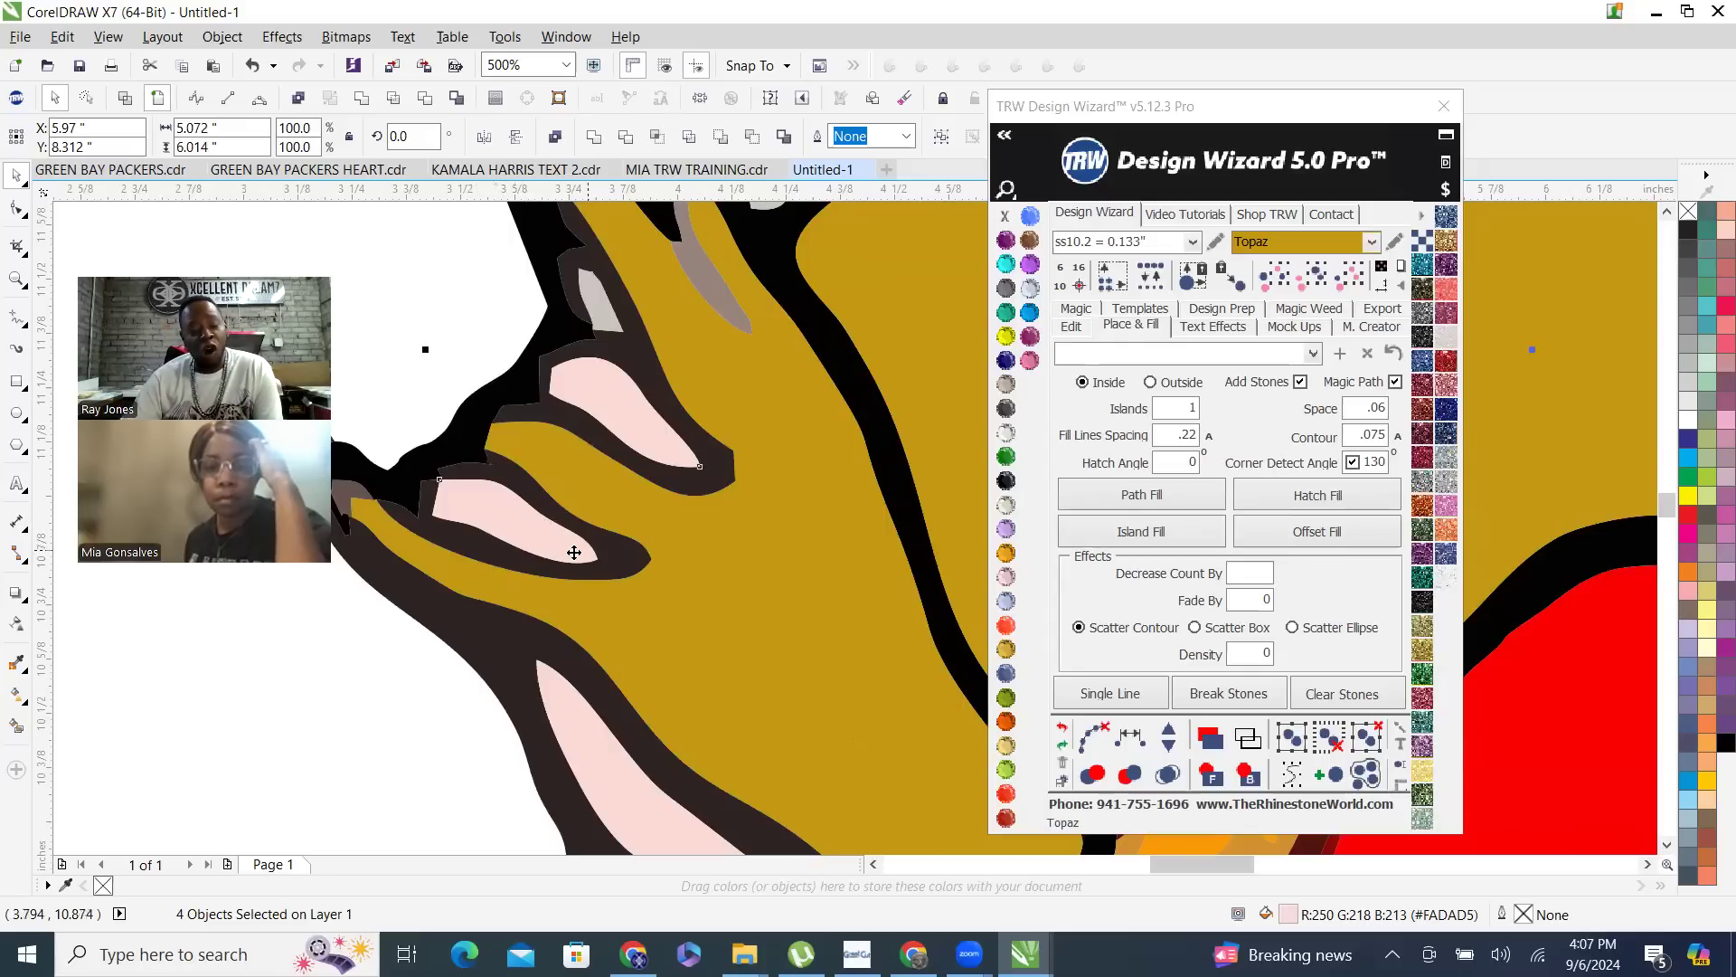
pyautogui.keyDown('shift'); pyautogui.click(747, 561); pyautogui.keyUp('shift')
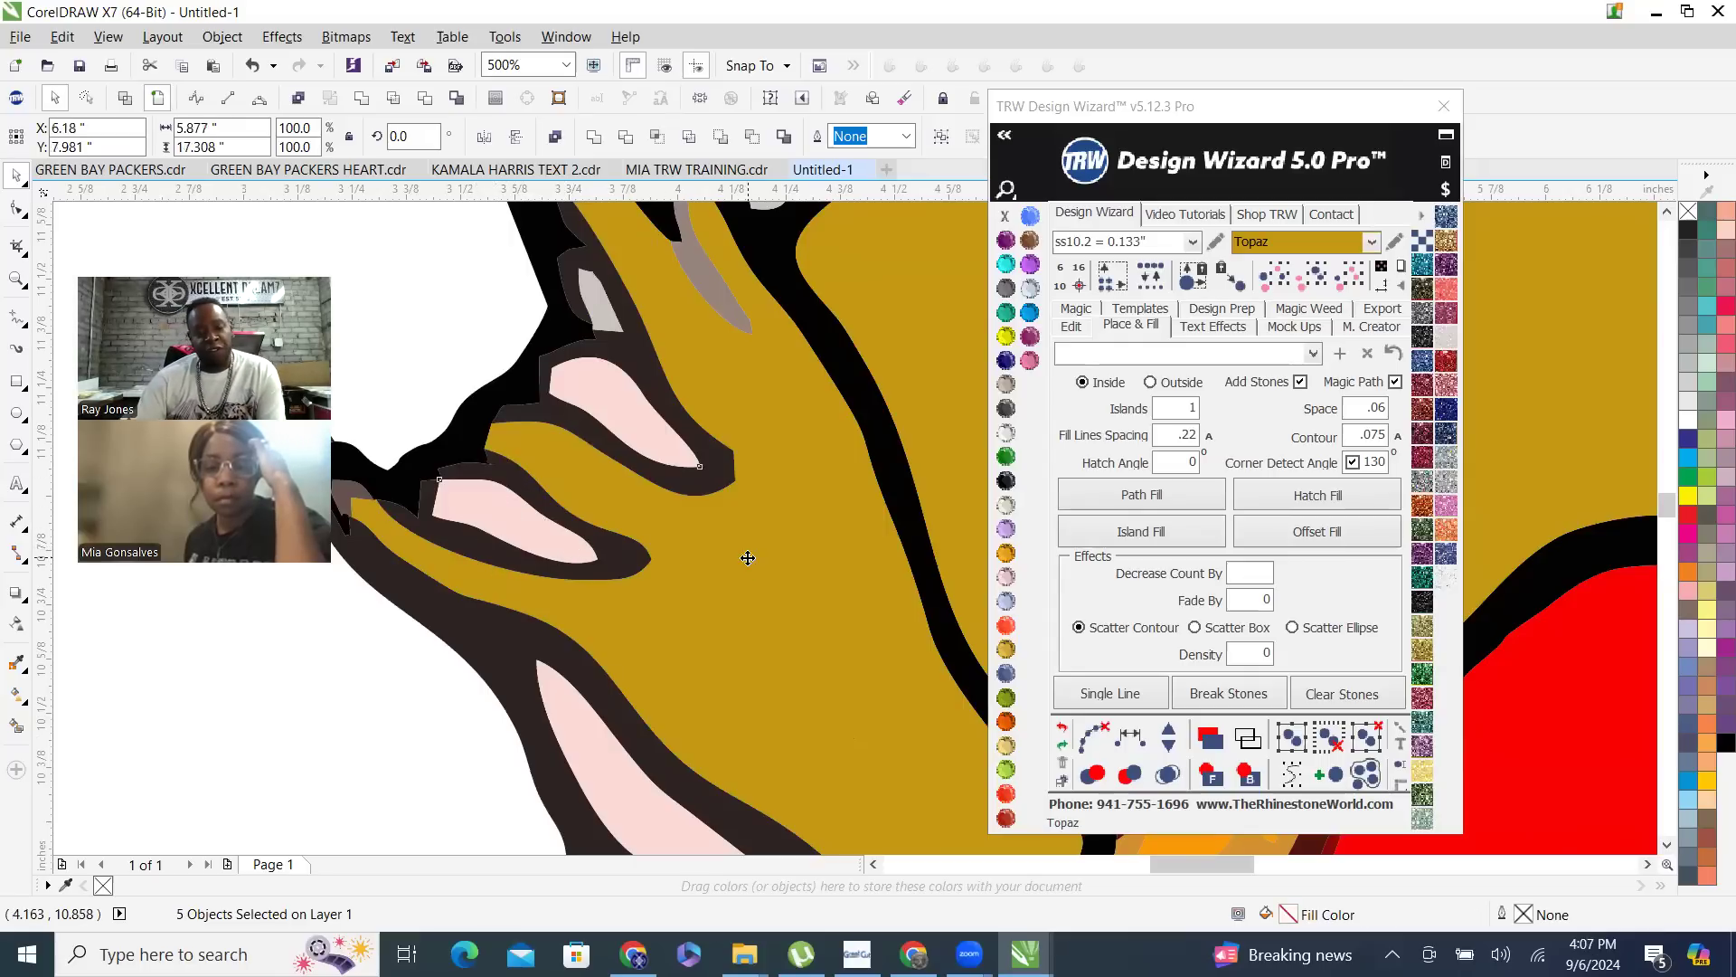
pyautogui.rightClick(748, 558)
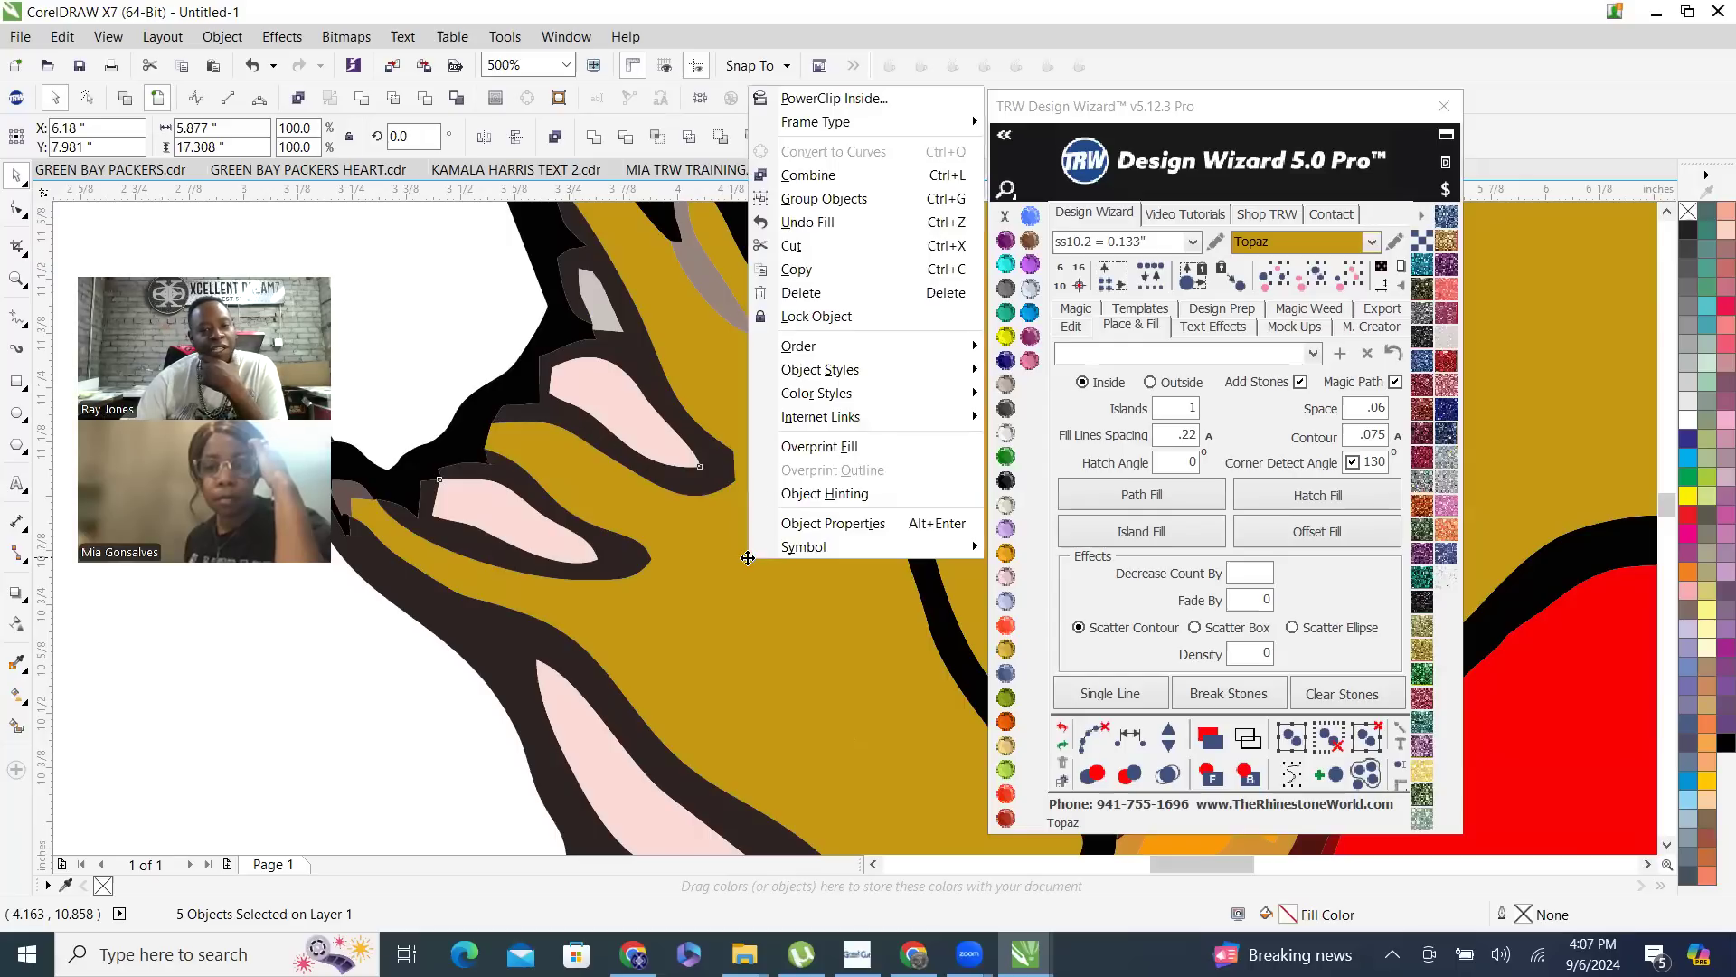
pyautogui.click(805, 177)
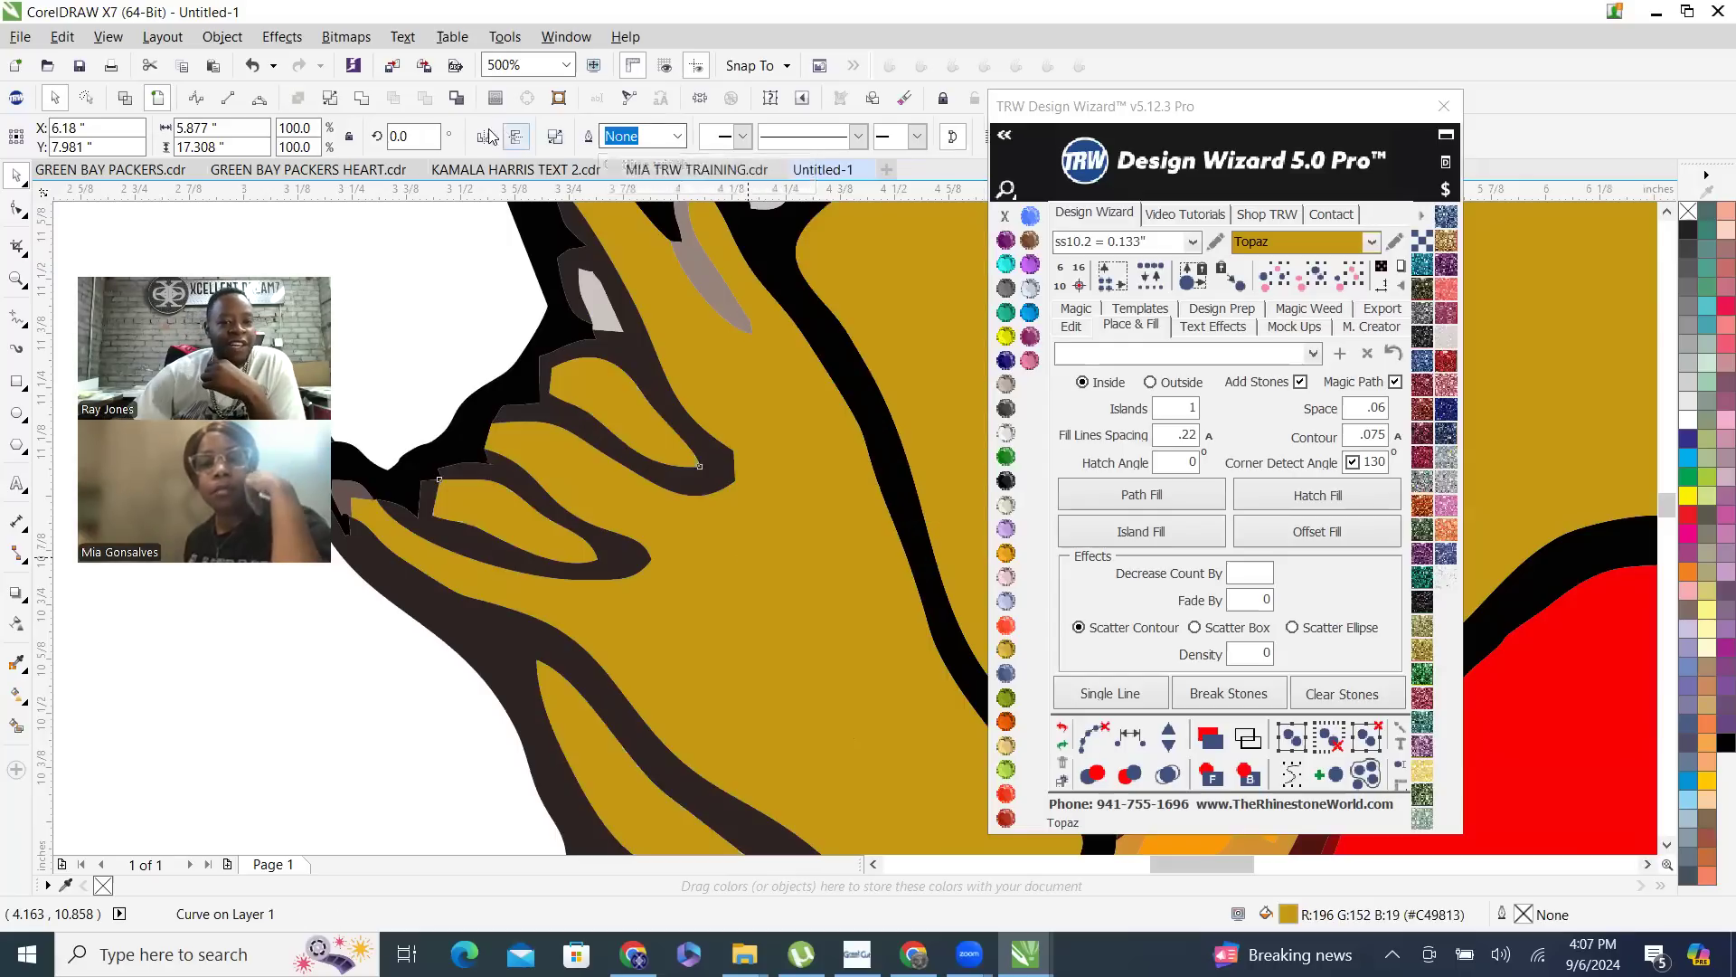
# - Weld the leftover pale pink piece at the waist above the skirt into the Topaz skin curve
pyautogui.scroll(-5, 576, 479)
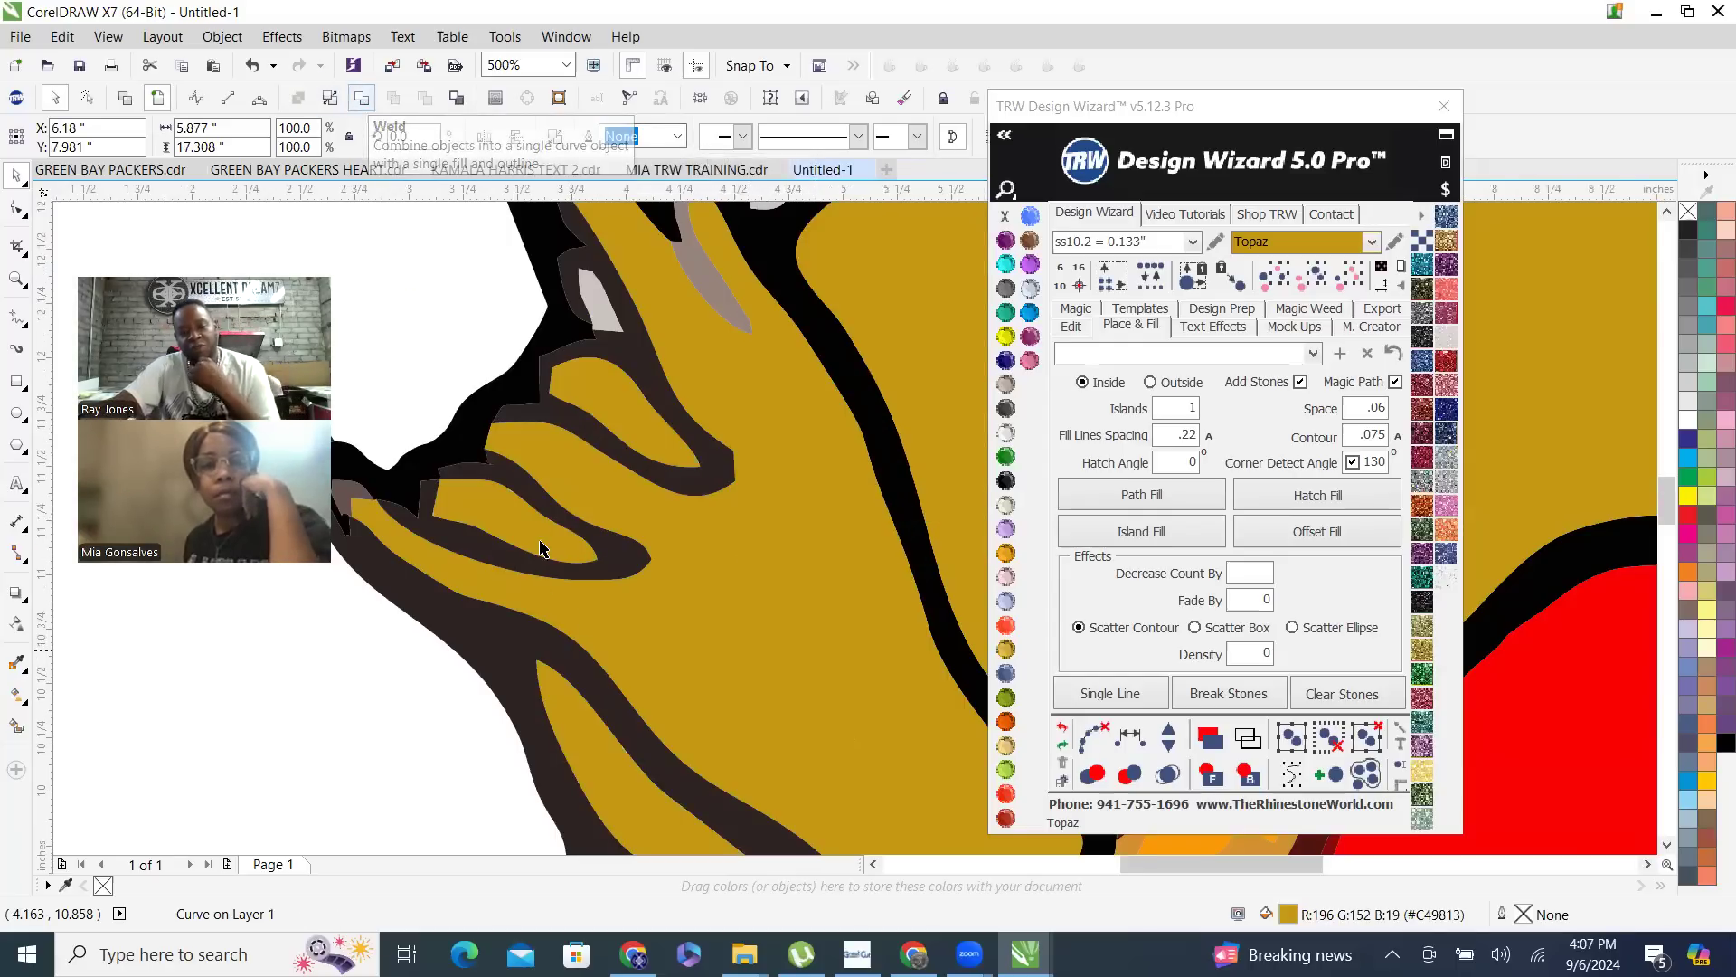
pyautogui.scroll(-4, 576, 479)
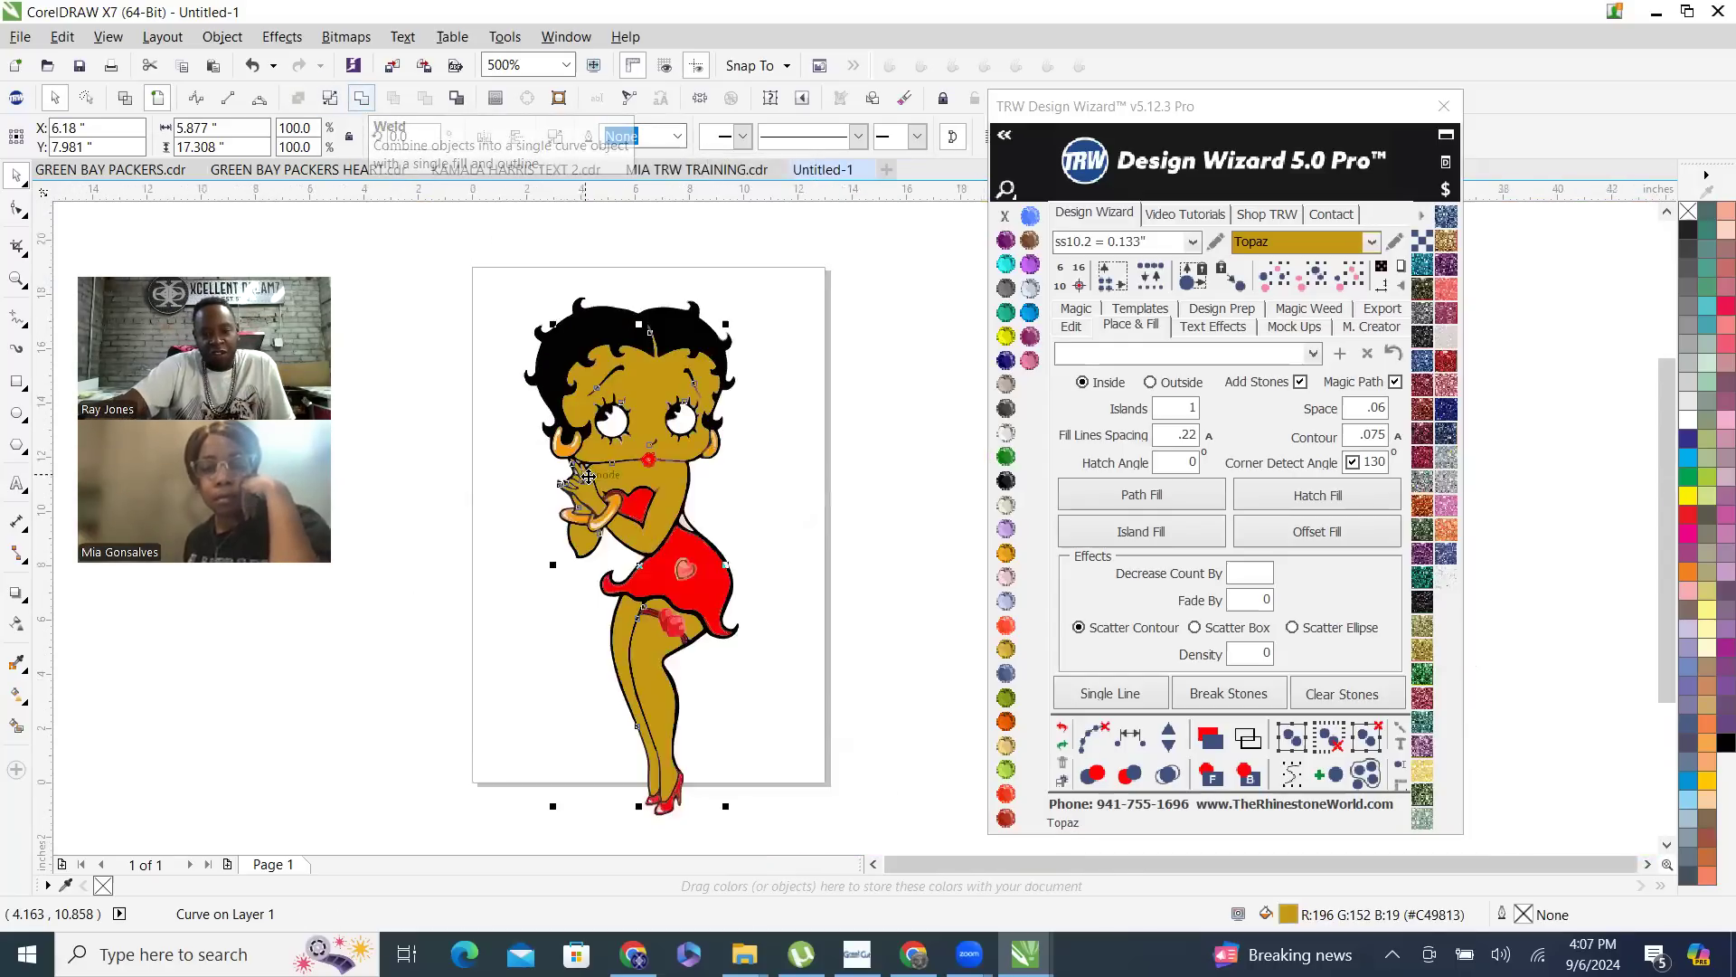
pyautogui.click(863, 475)
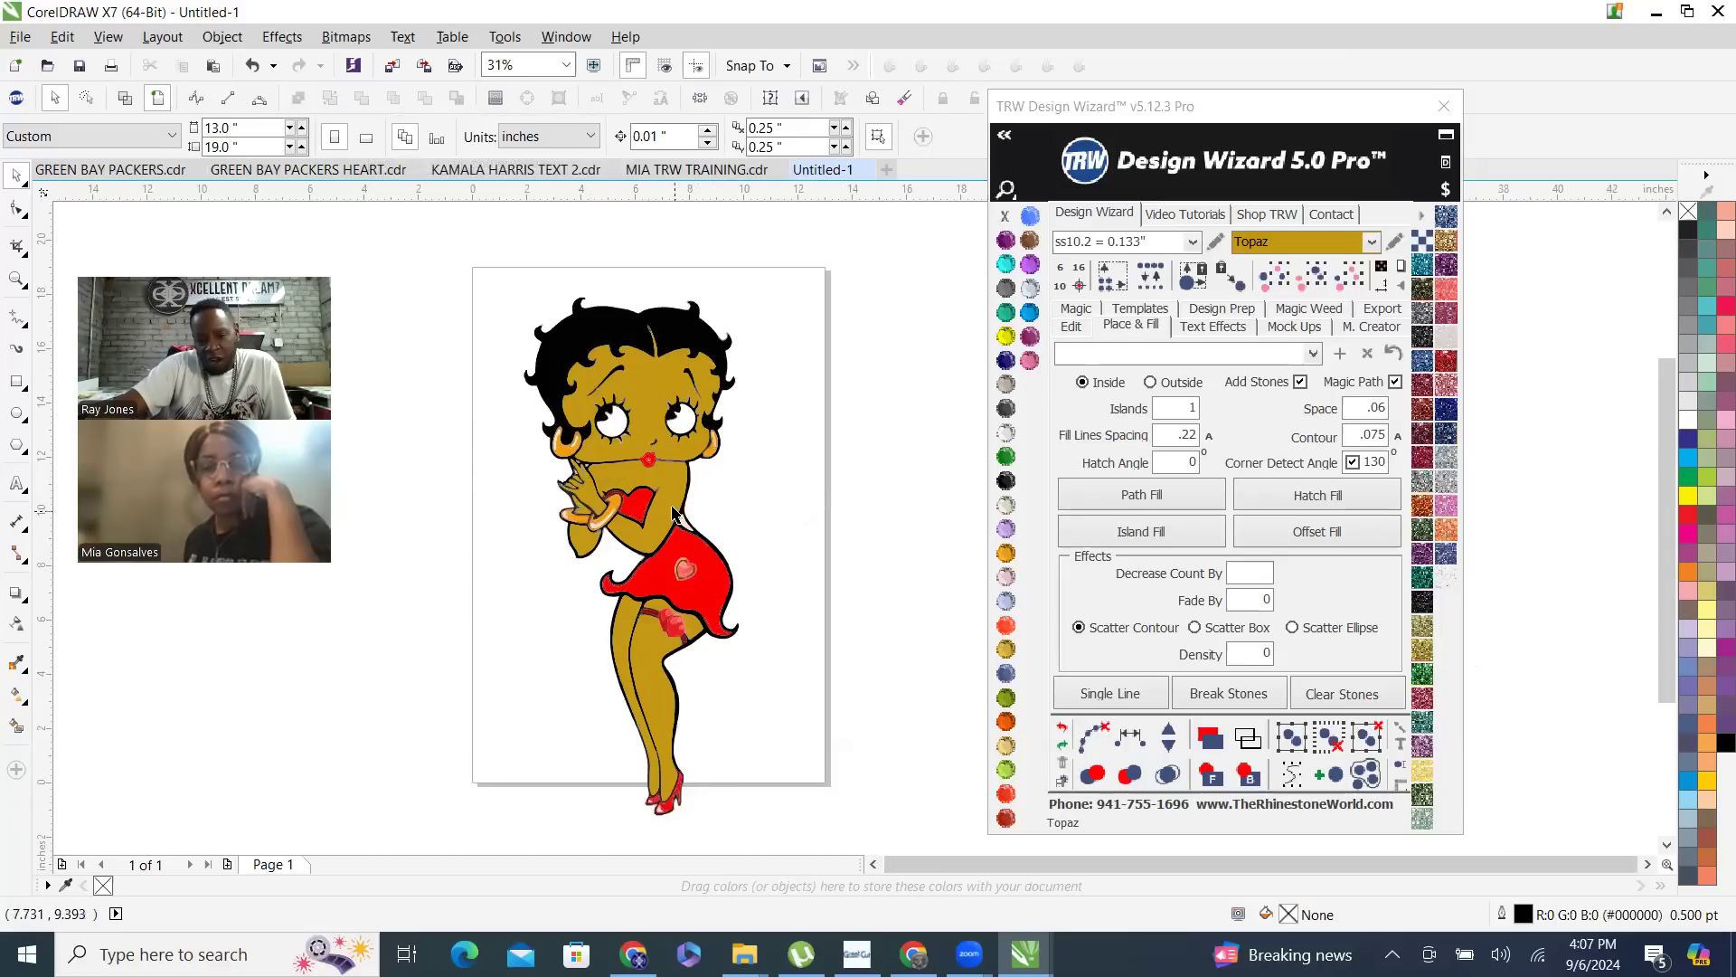
pyautogui.scroll(7, 675, 513)
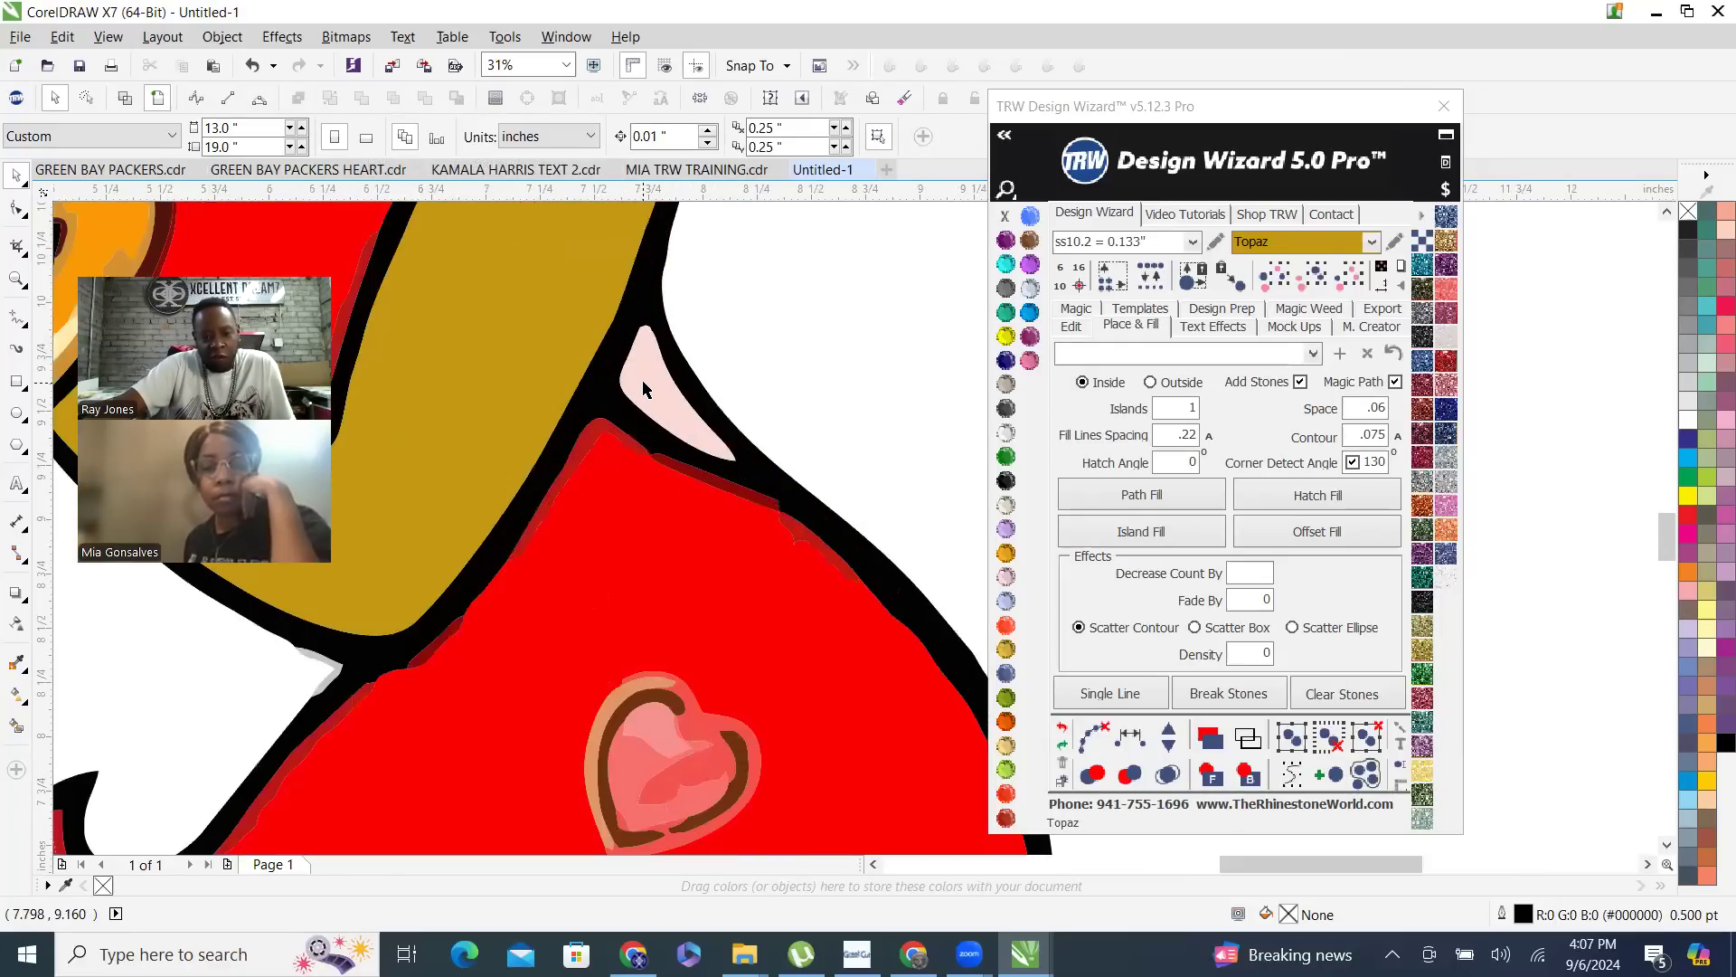
pyautogui.click(669, 437)
pyautogui.scroll(-3, 759, 596)
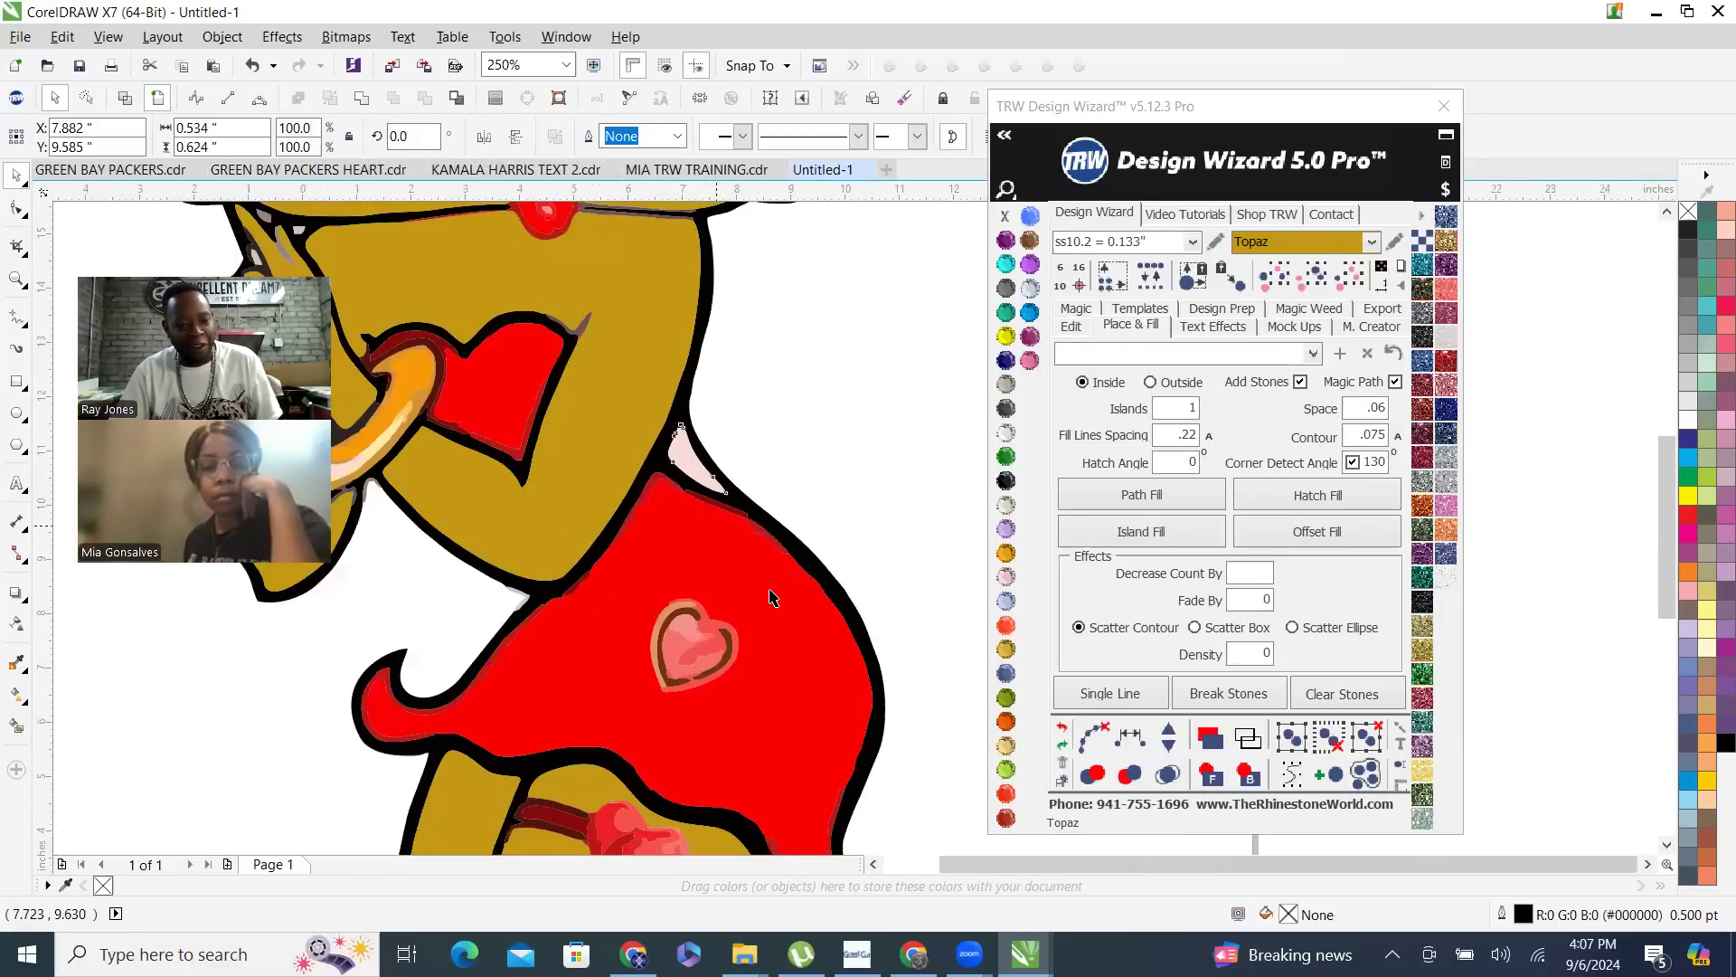
pyautogui.keyDown('shift'); pyautogui.click(704, 449); pyautogui.keyUp('shift')
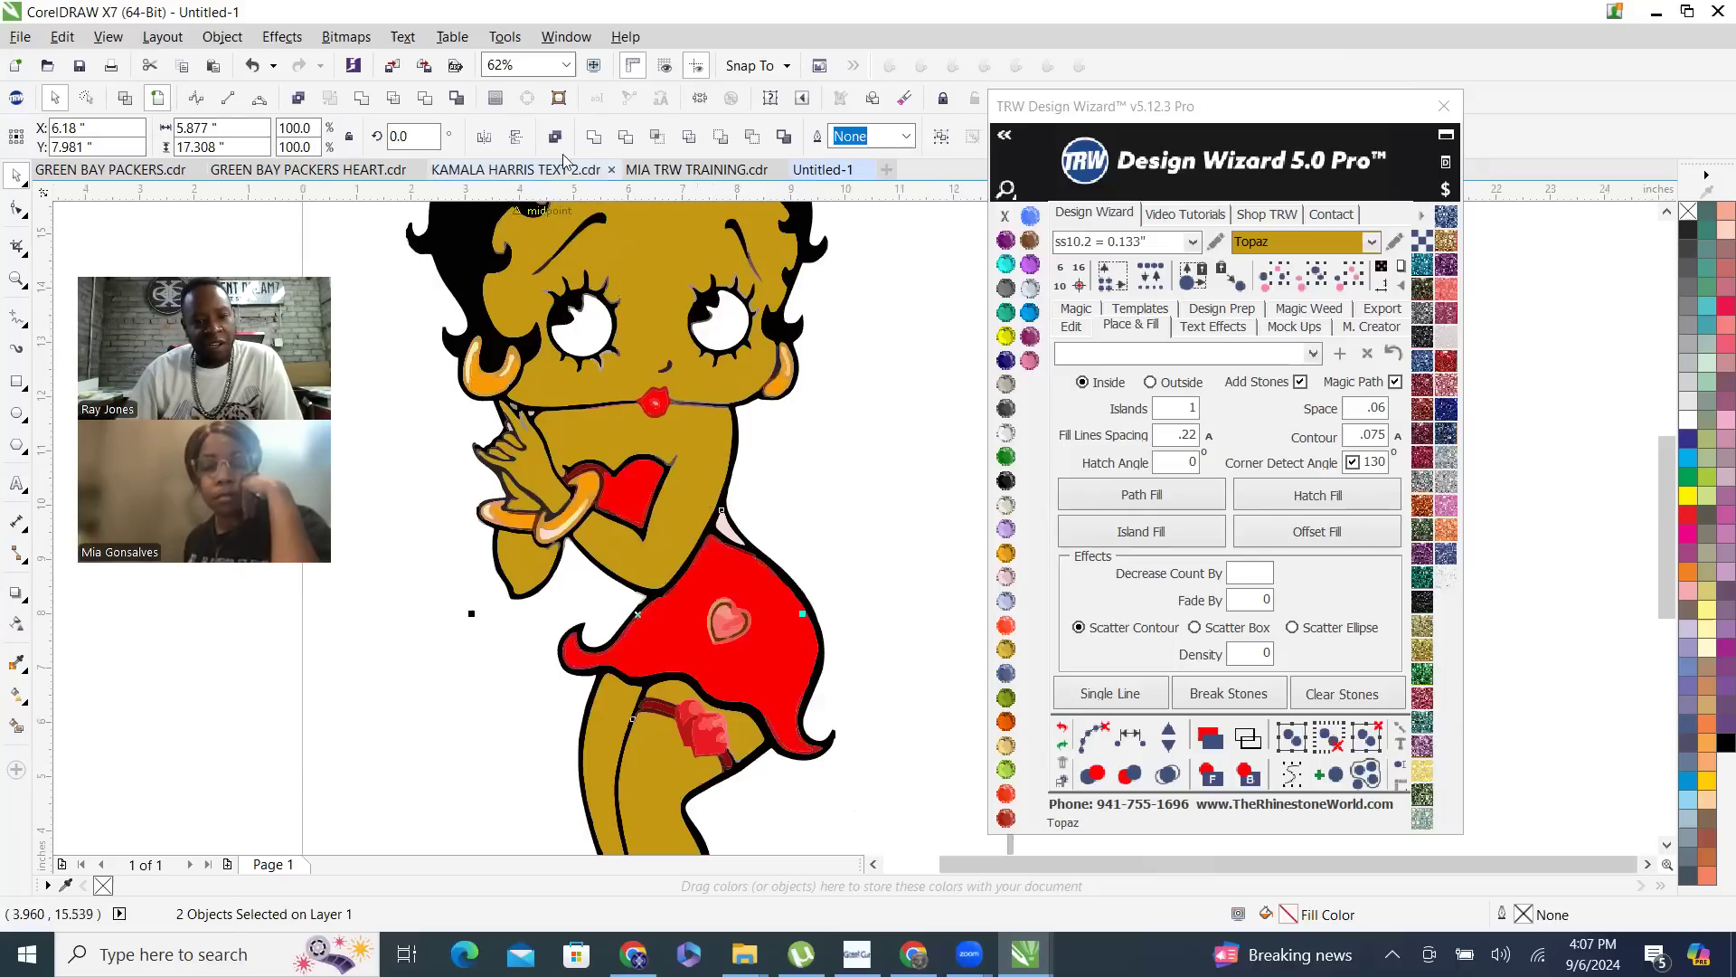
pyautogui.click(773, 570)
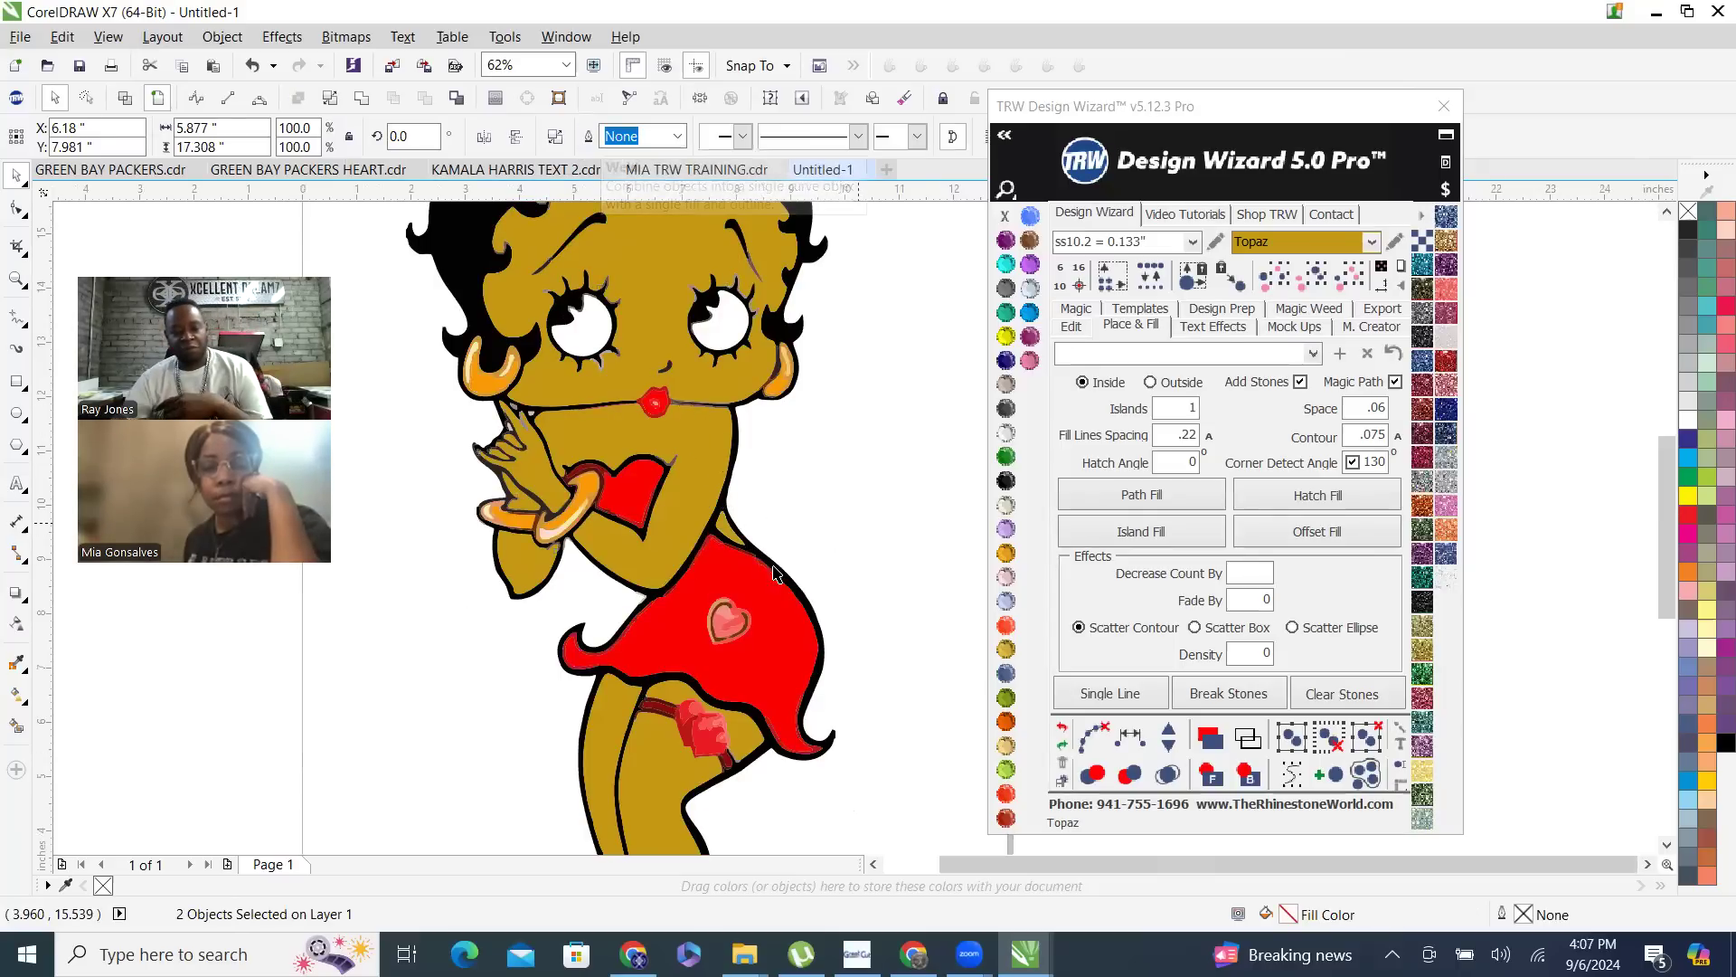
# - Nudge the Topaz skin curve 15 inches to the left, clear of the figure, and deselect it
pyautogui.scroll(-2, 773, 567)
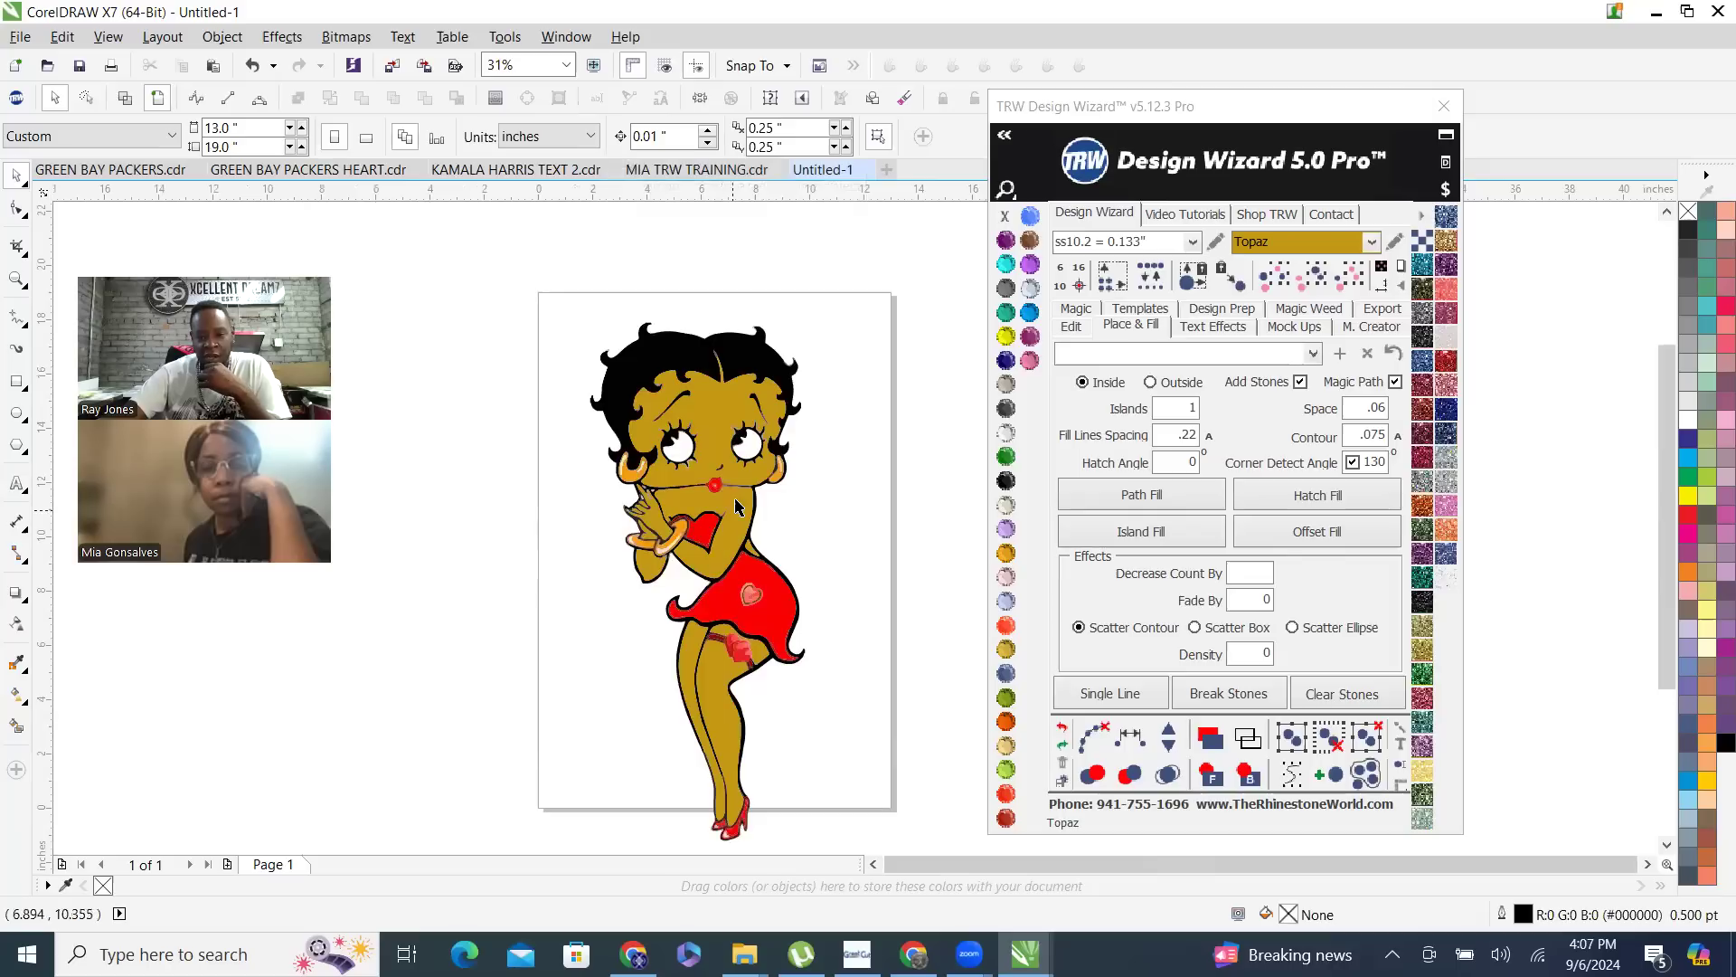
pyautogui.click(1071, 328)
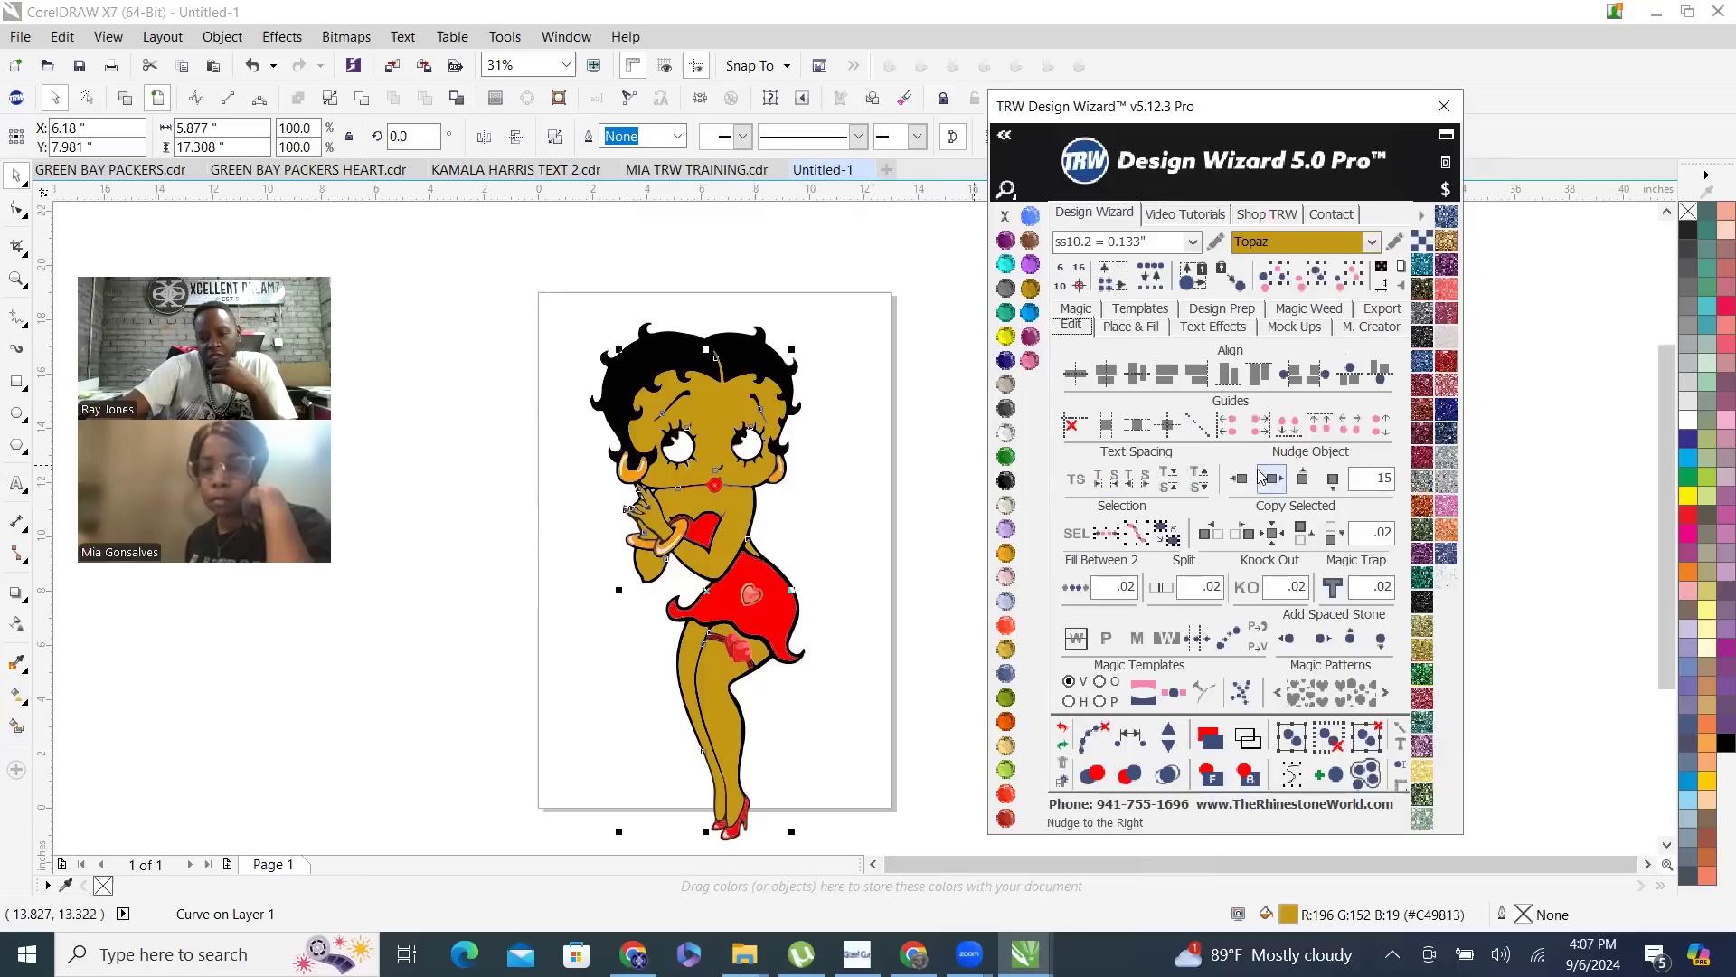
pyautogui.click(849, 505)
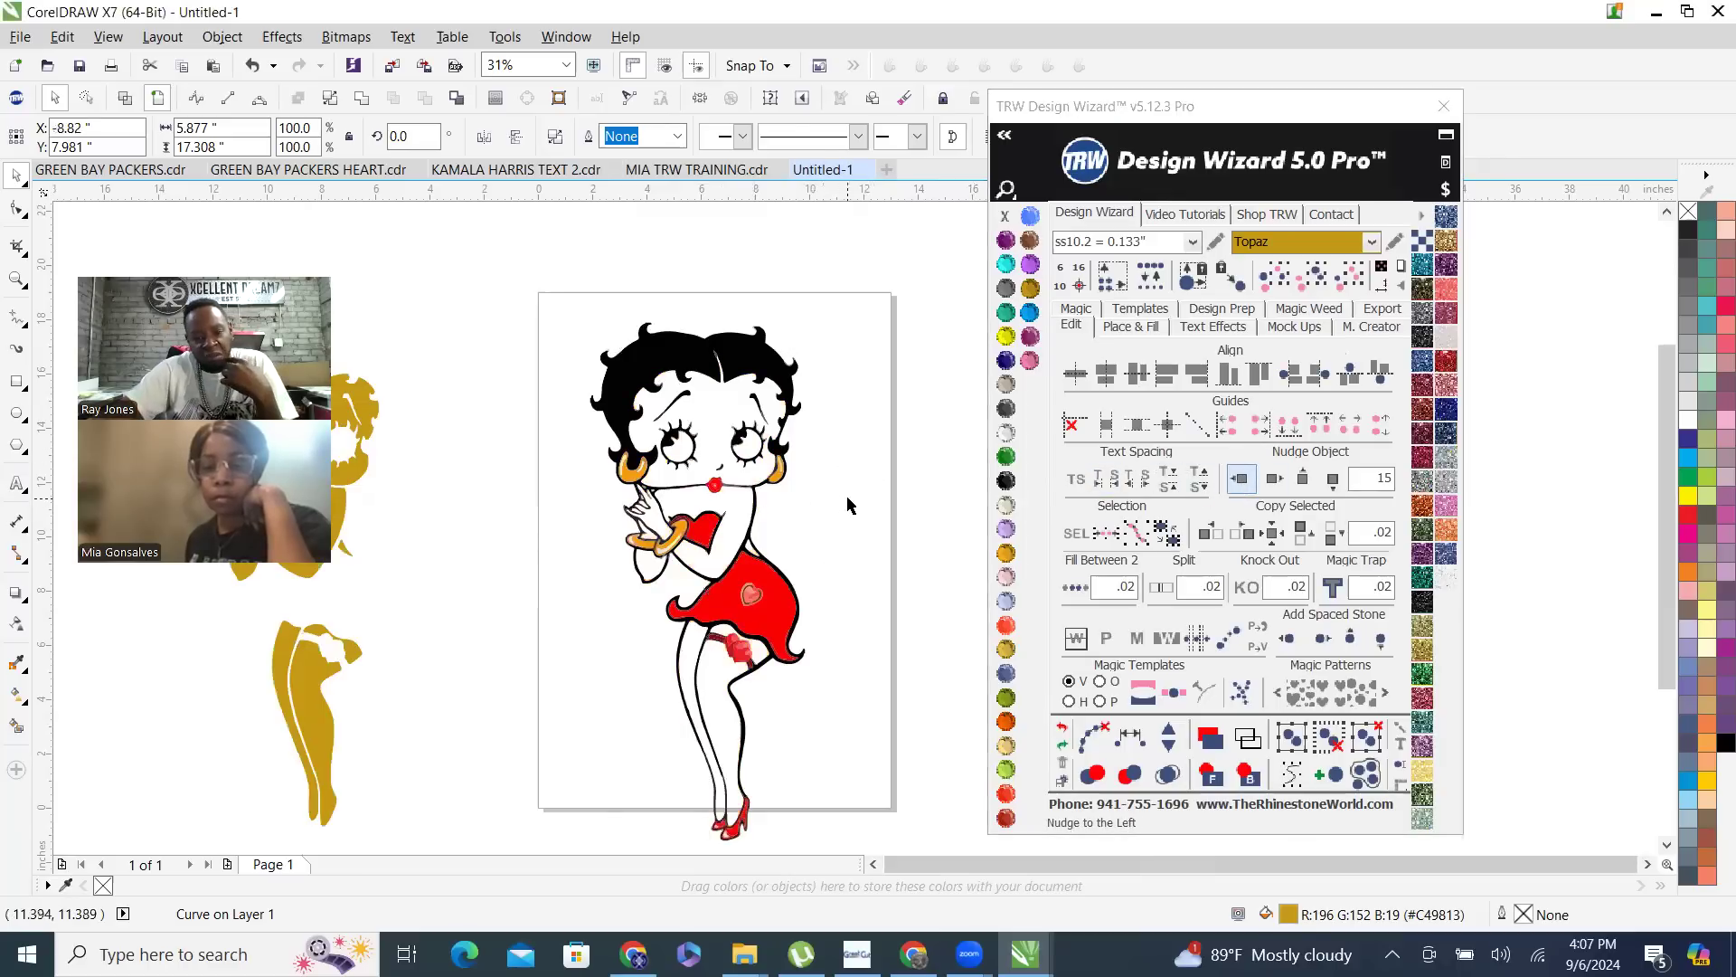
pyautogui.scroll(-1, 863, 505)
pyautogui.moveTo(467, 403); pyautogui.dragTo(688, 735)
pyautogui.scroll(1, 604, 538)
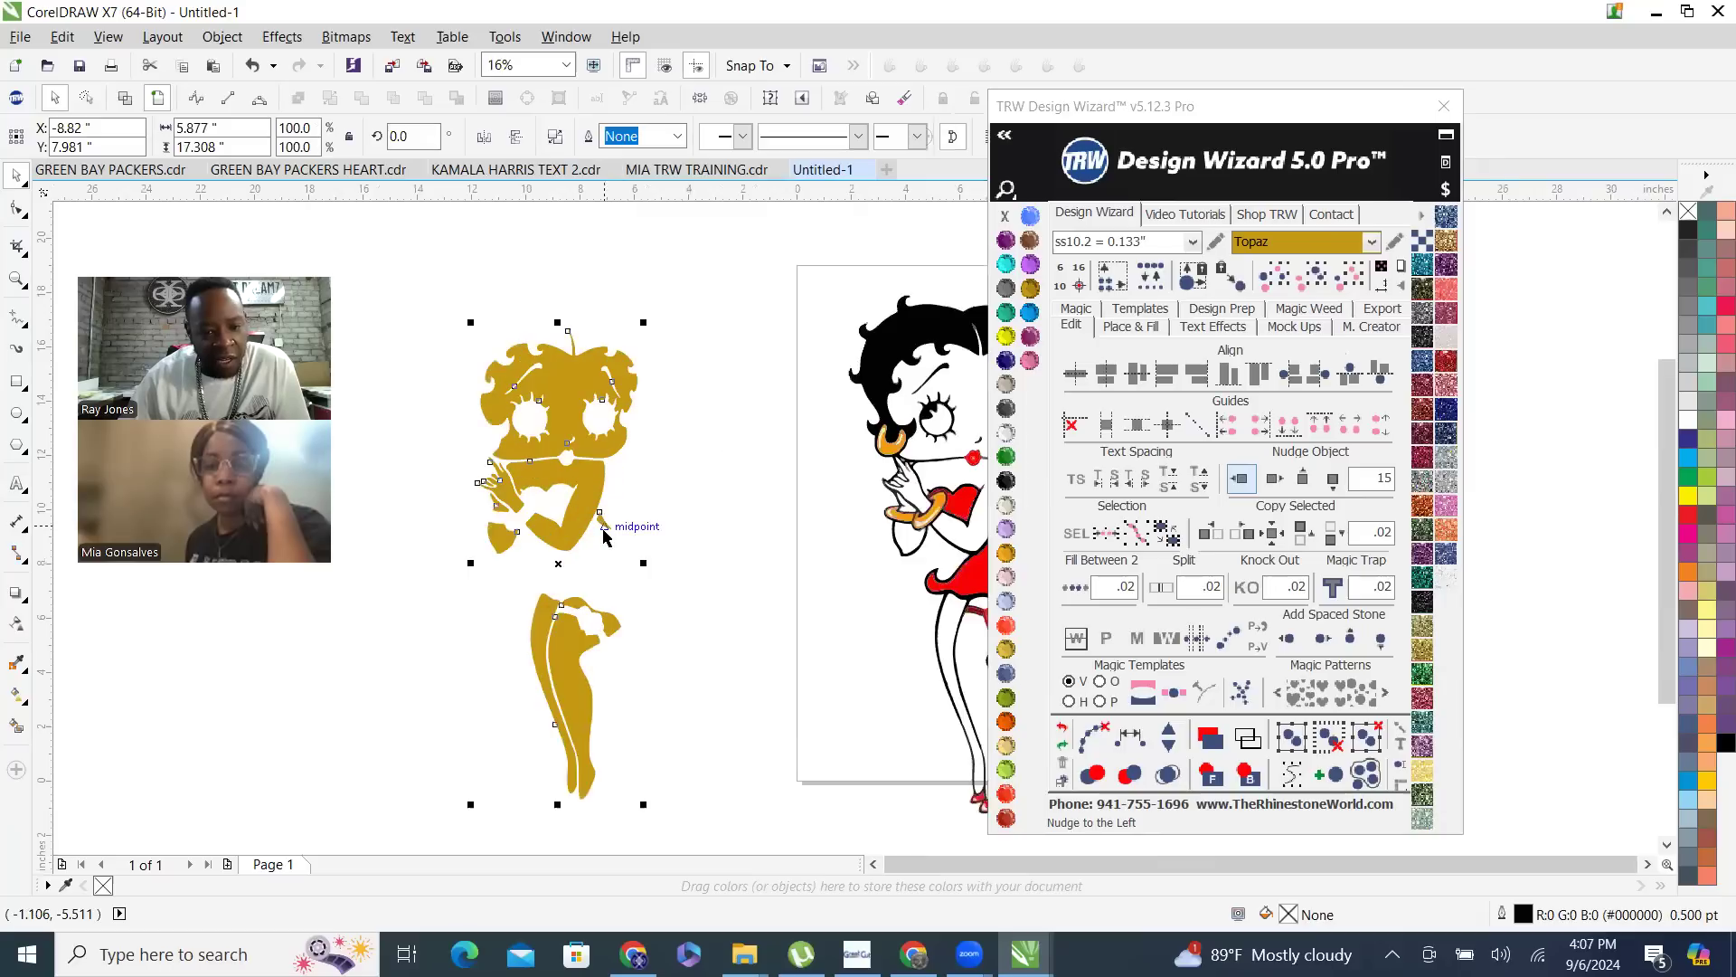
pyautogui.click(575, 592)
# - Combine the red skirt, the dark red strip above the bracelet and the red heart-shaped top into one curve
pyautogui.scroll(-1, 575, 593)
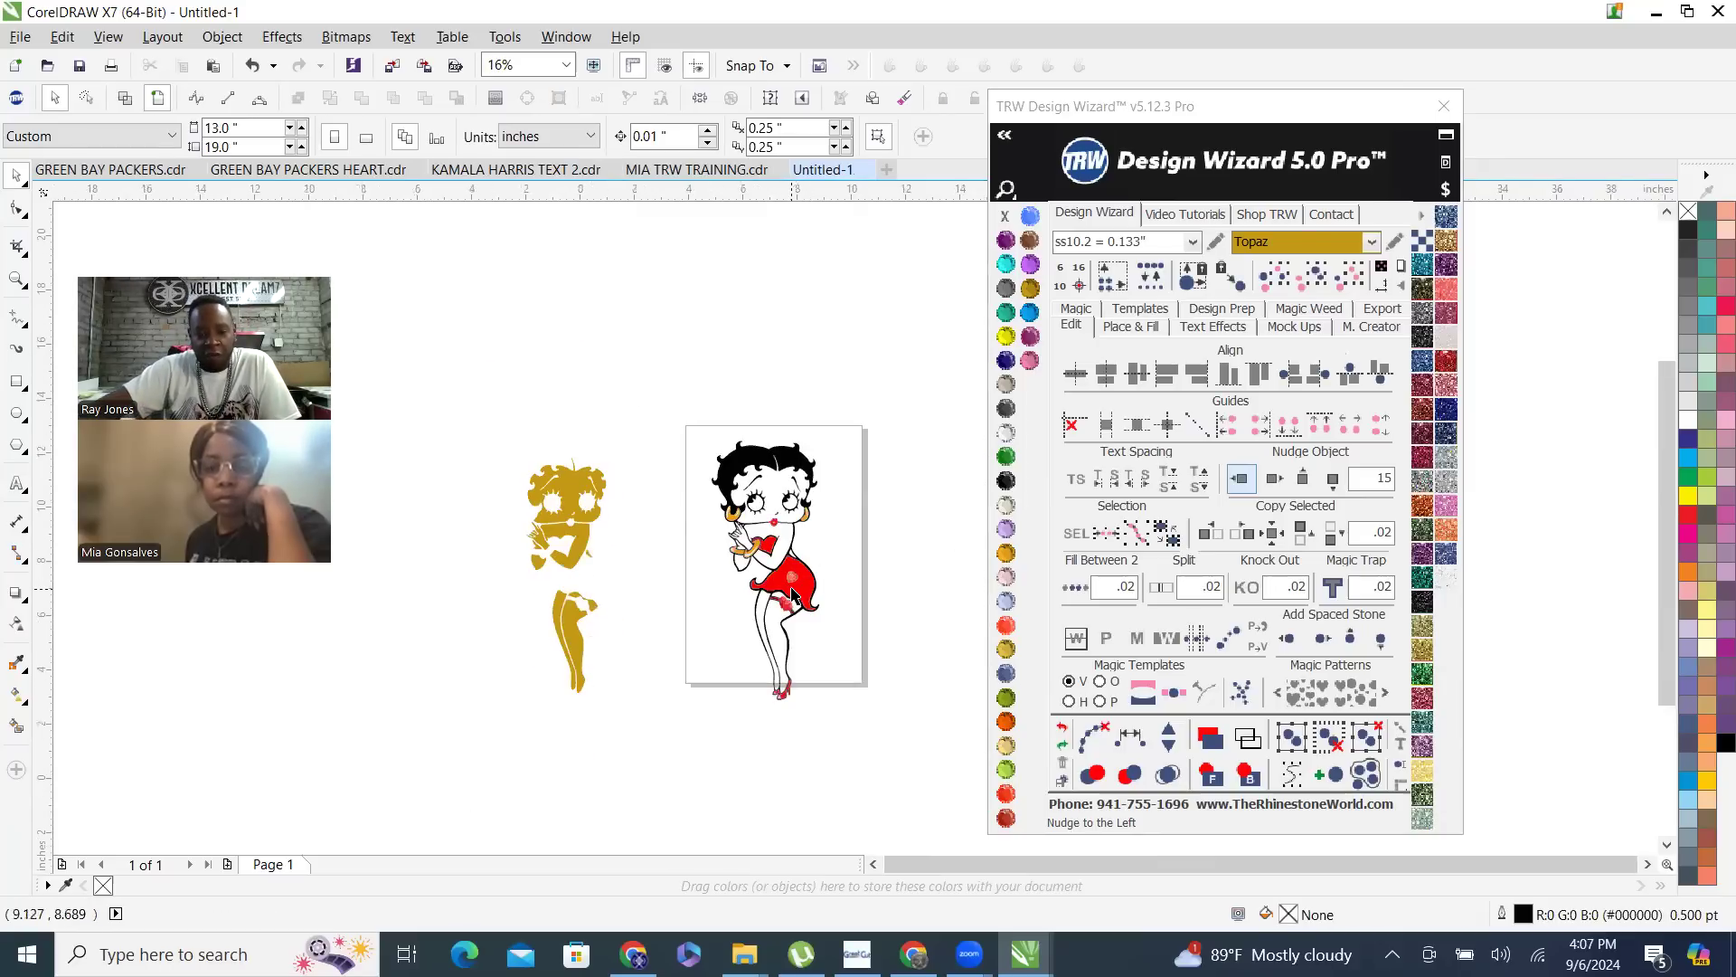
pyautogui.scroll(2, 790, 592)
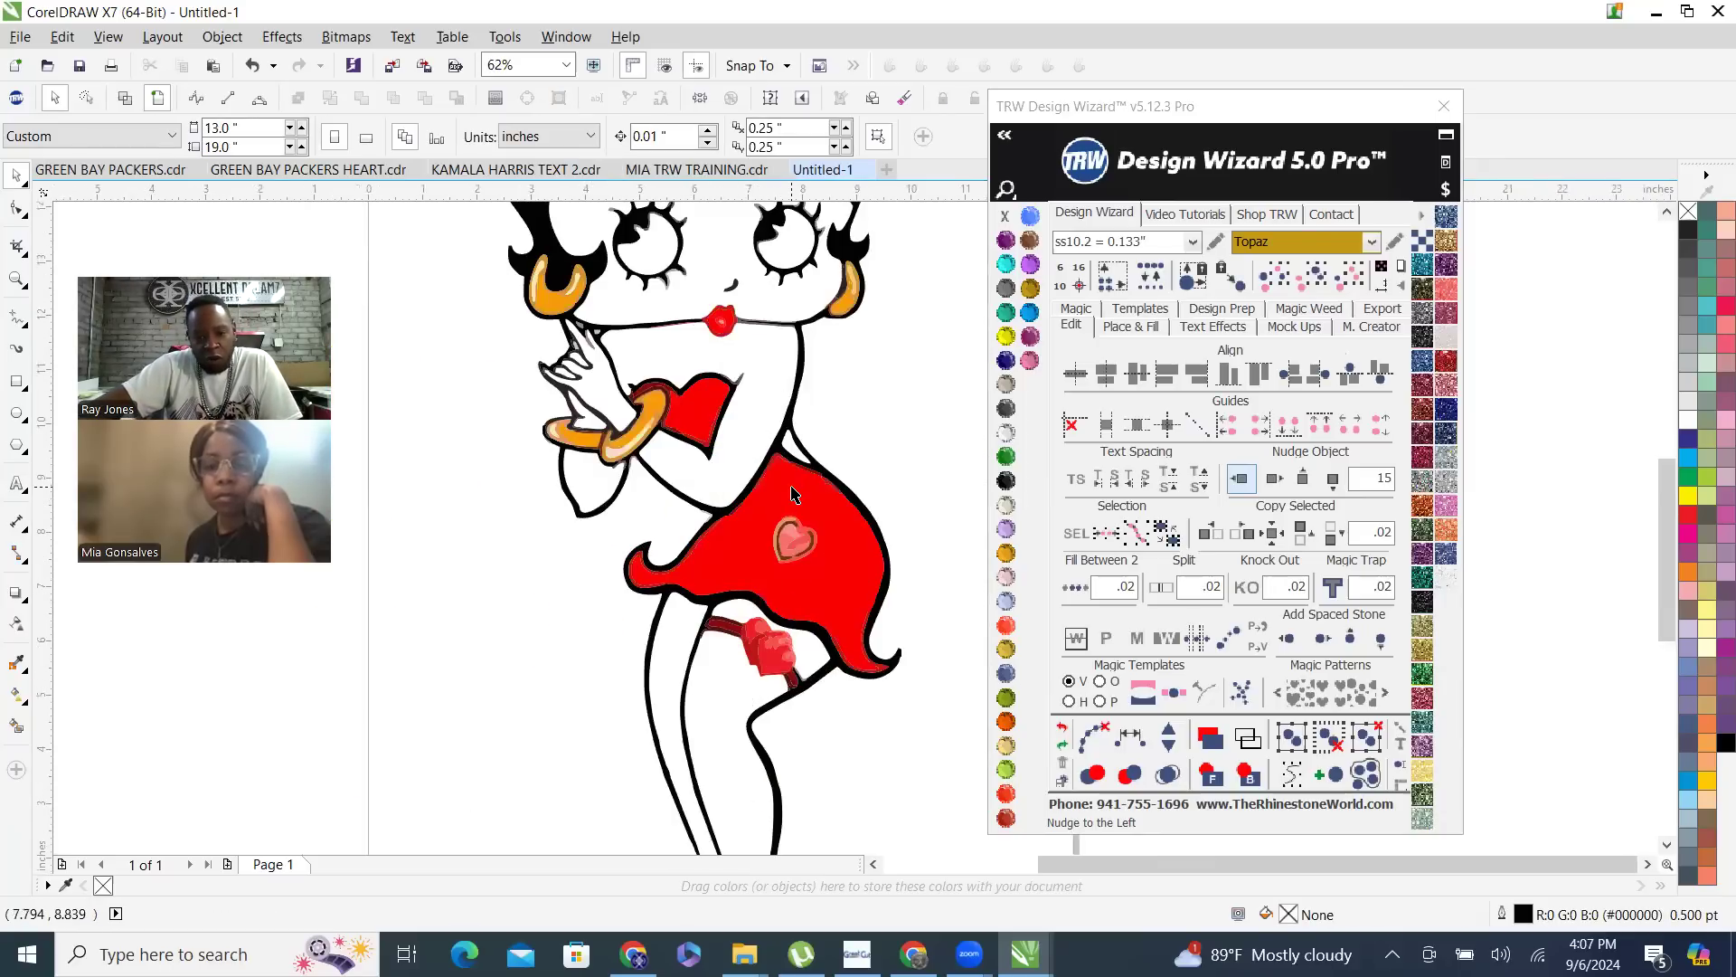
pyautogui.click(648, 395)
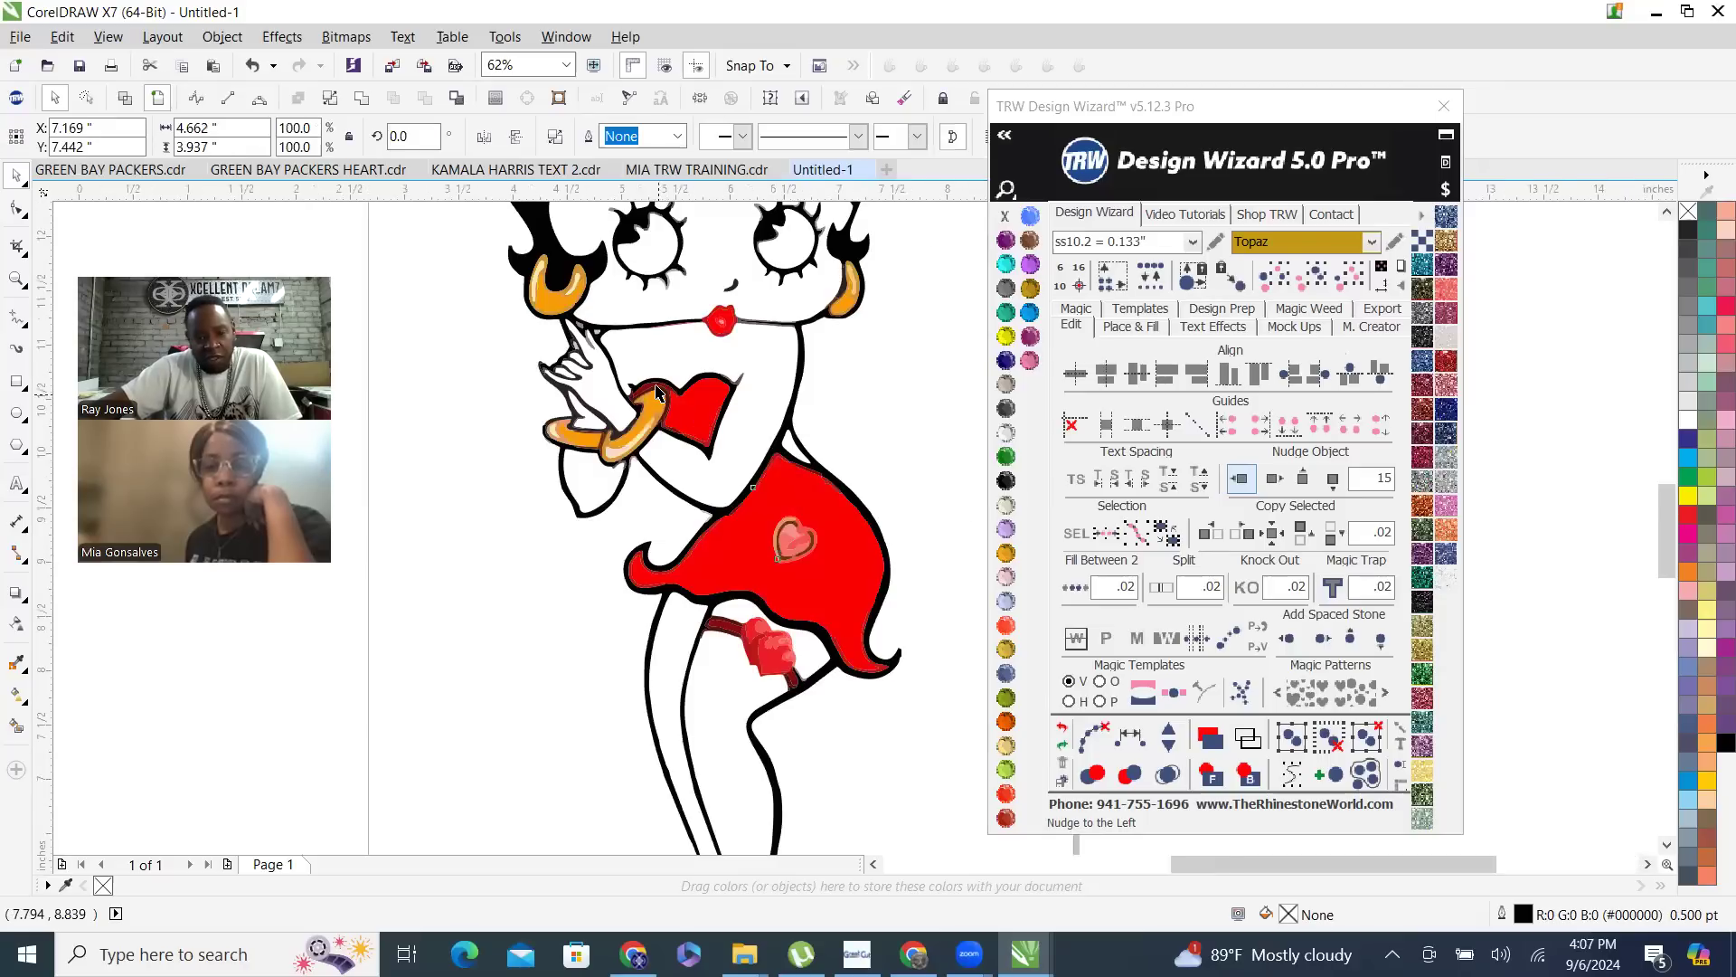
pyautogui.scroll(2, 651, 389)
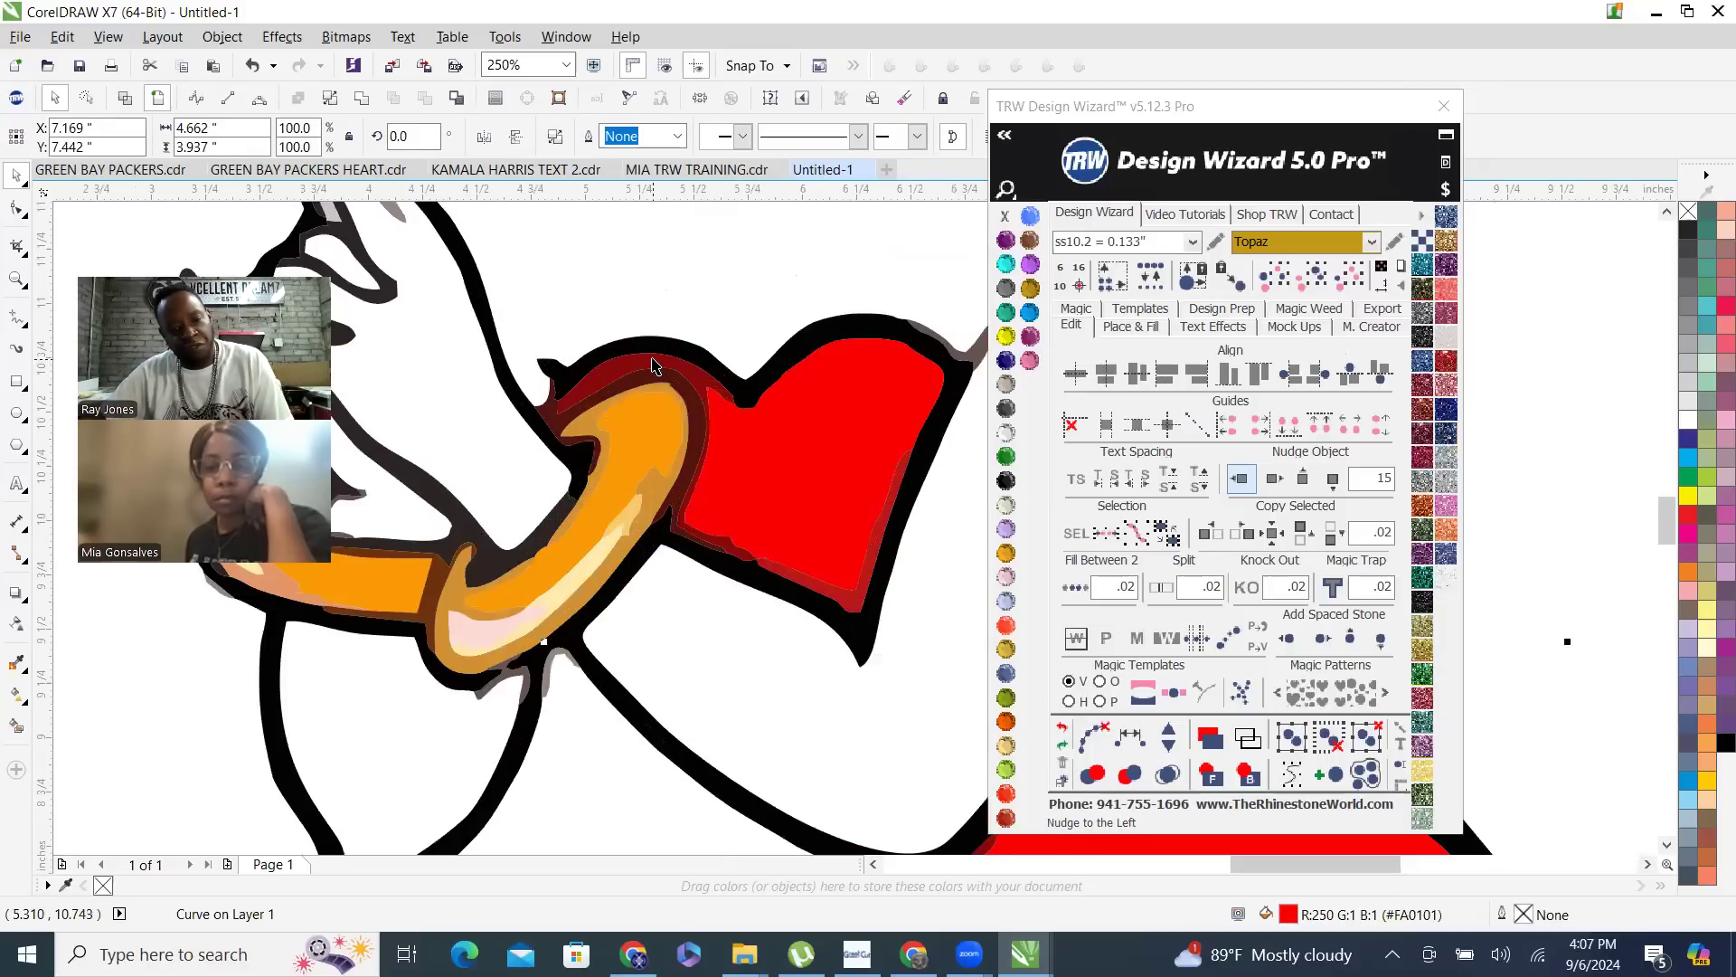
pyautogui.keyDown('shift'); pyautogui.click(628, 366); pyautogui.keyUp('shift')
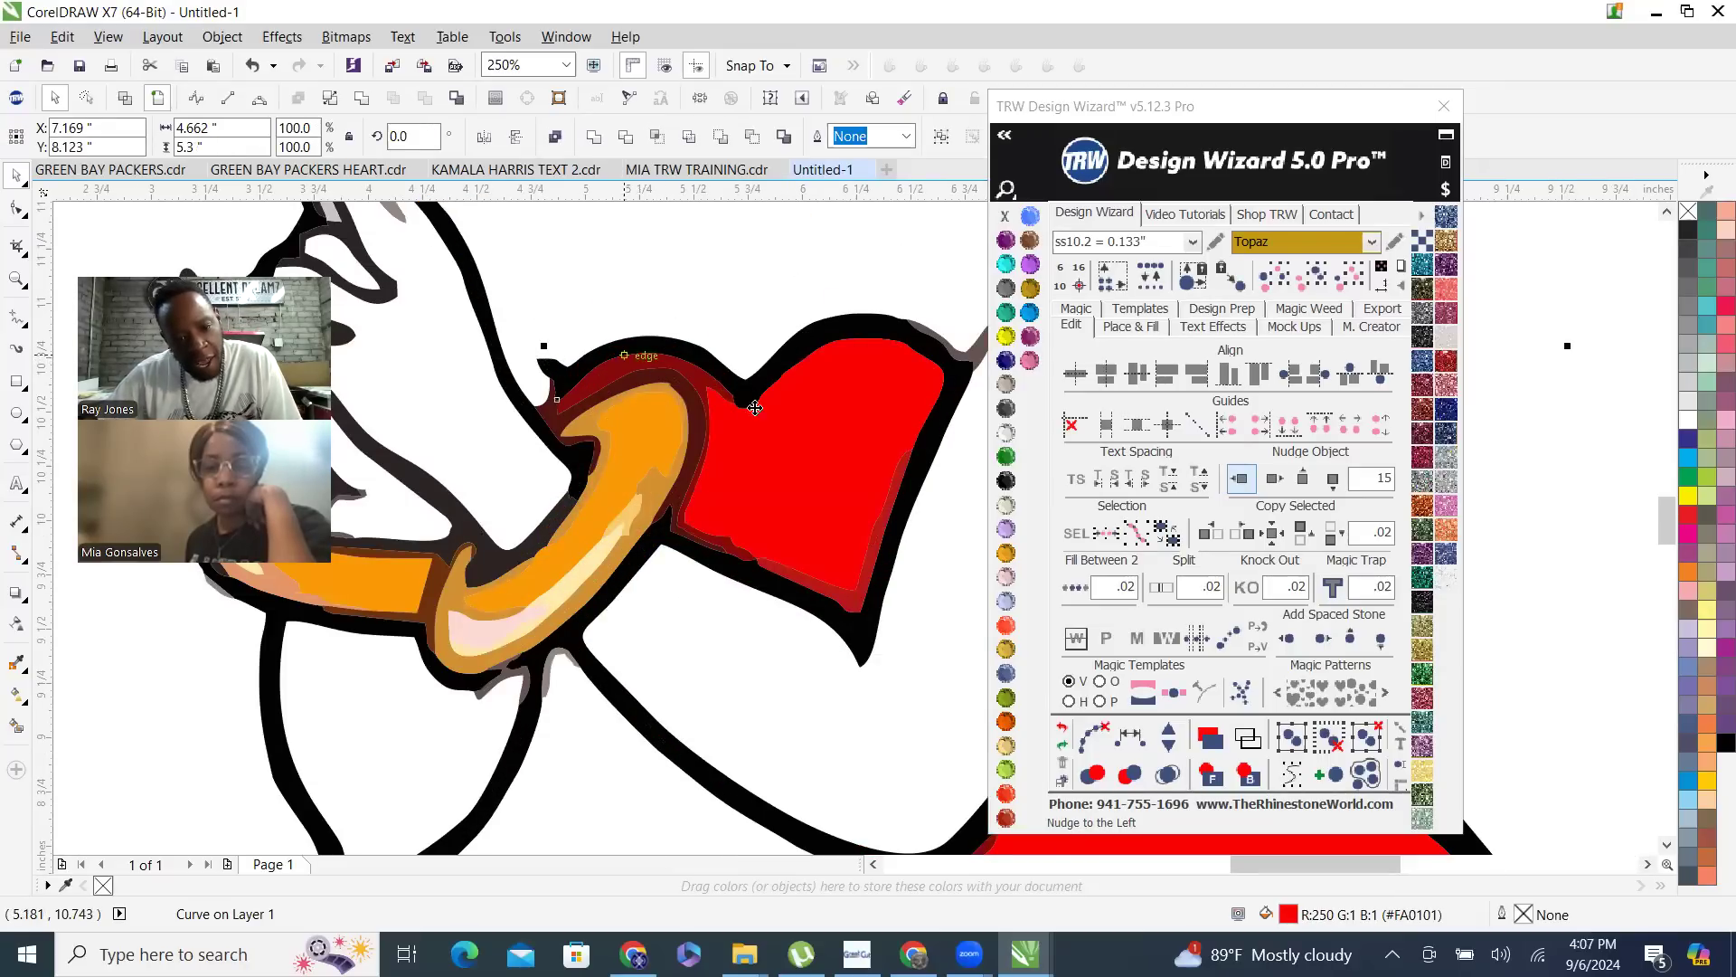
pyautogui.keyDown('shift'); pyautogui.click(812, 481); pyautogui.keyUp('shift')
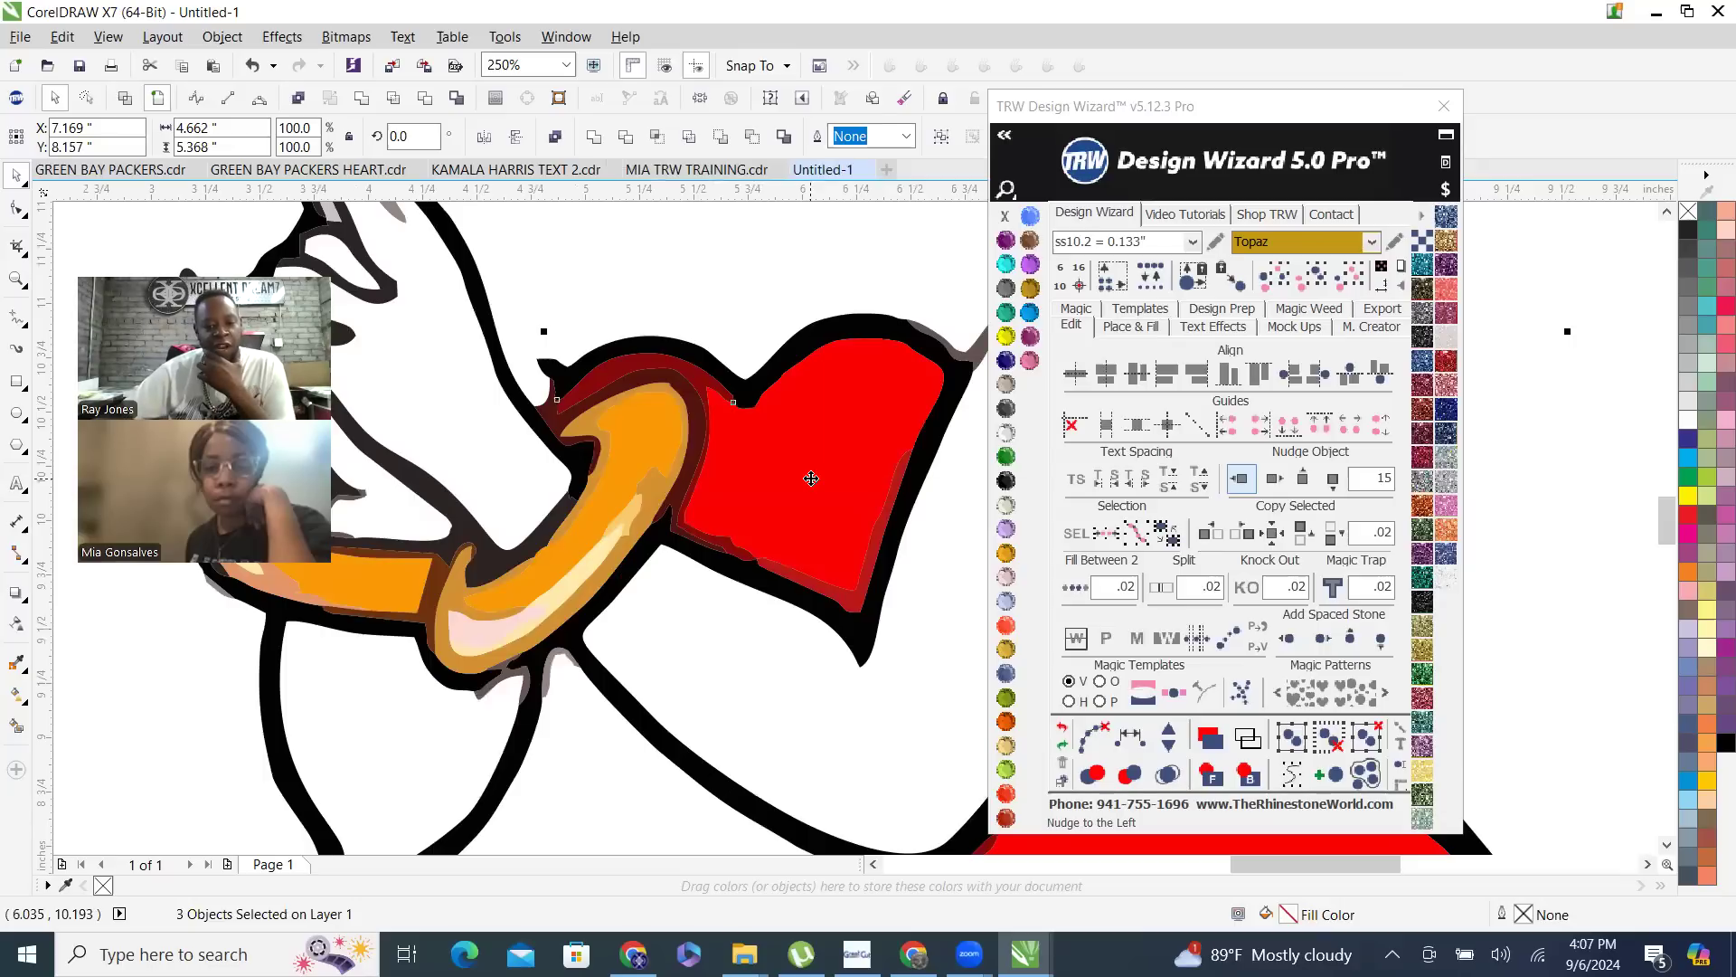
pyautogui.rightClick(811, 481)
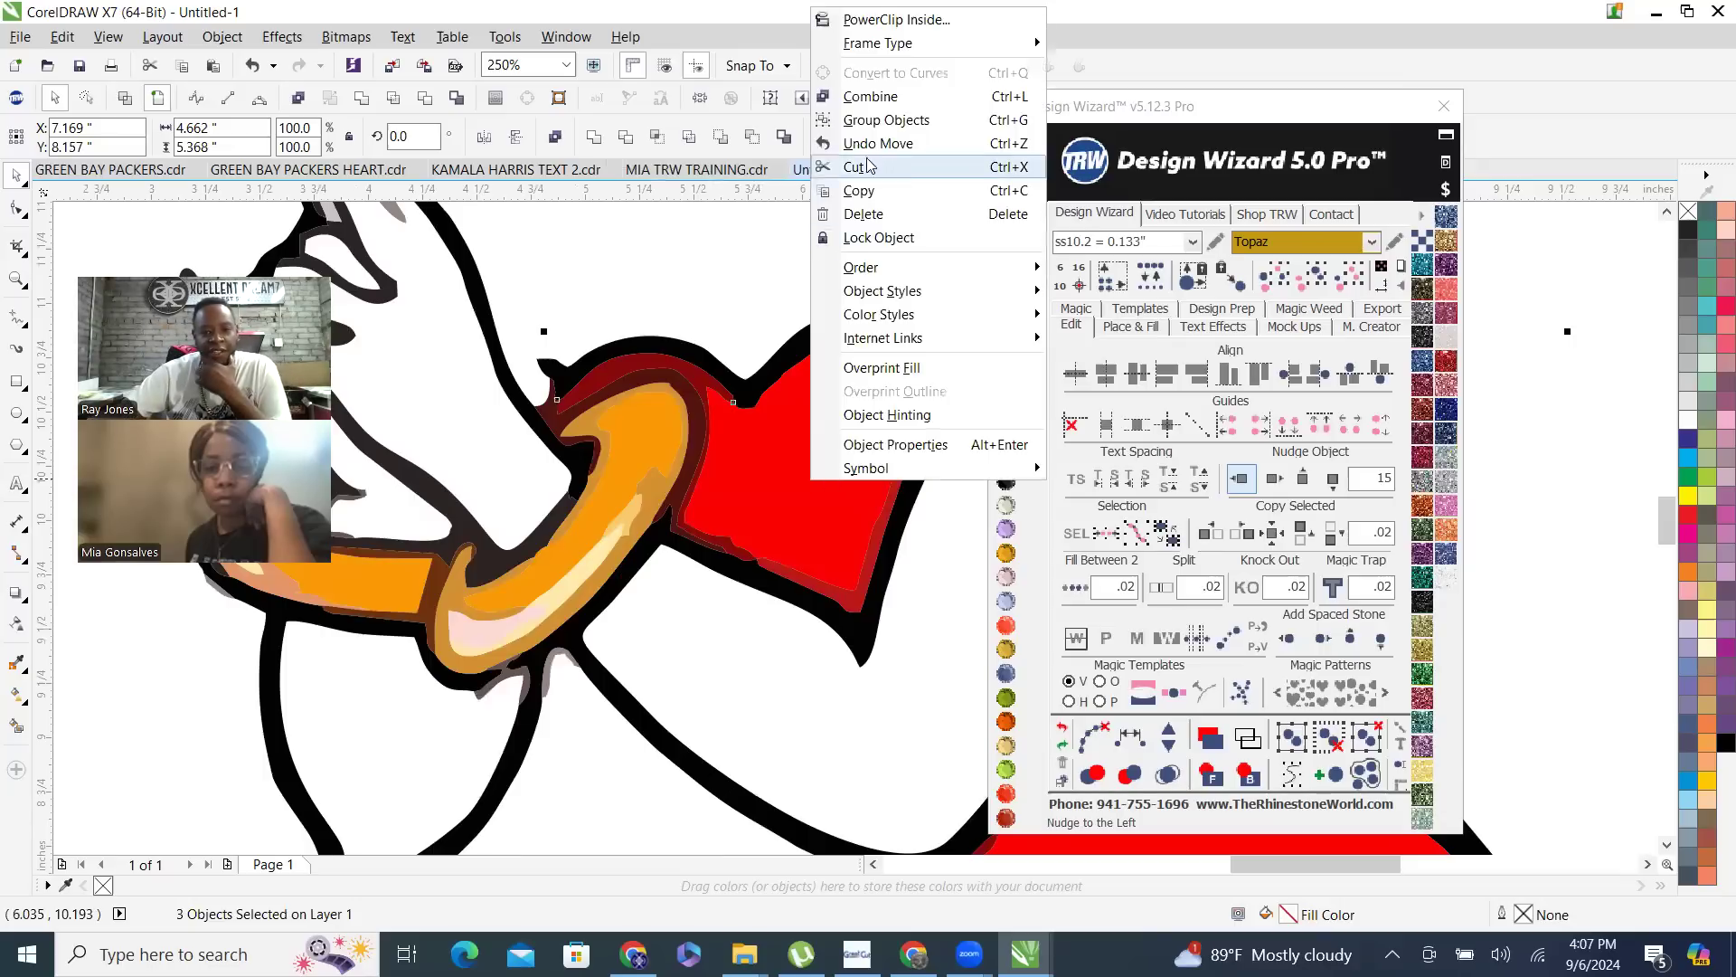
pyautogui.click(882, 96)
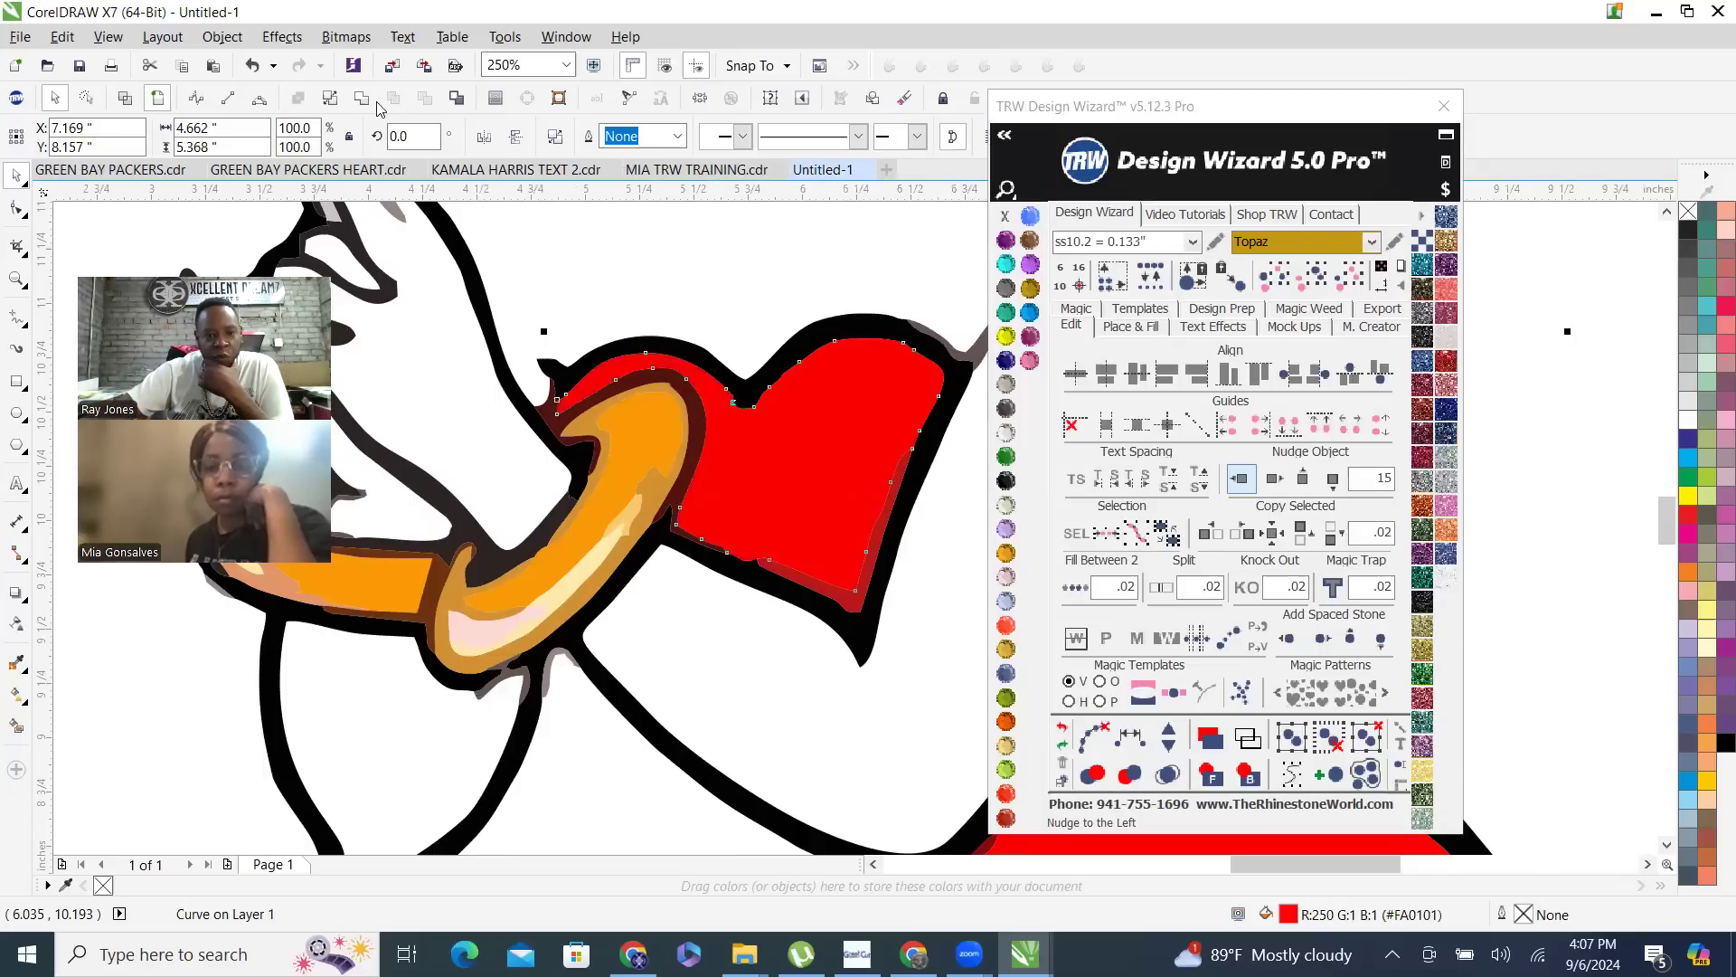
# - Recolor the combined skirt and top curve TRW Pink
pyautogui.scroll(-2, 687, 499)
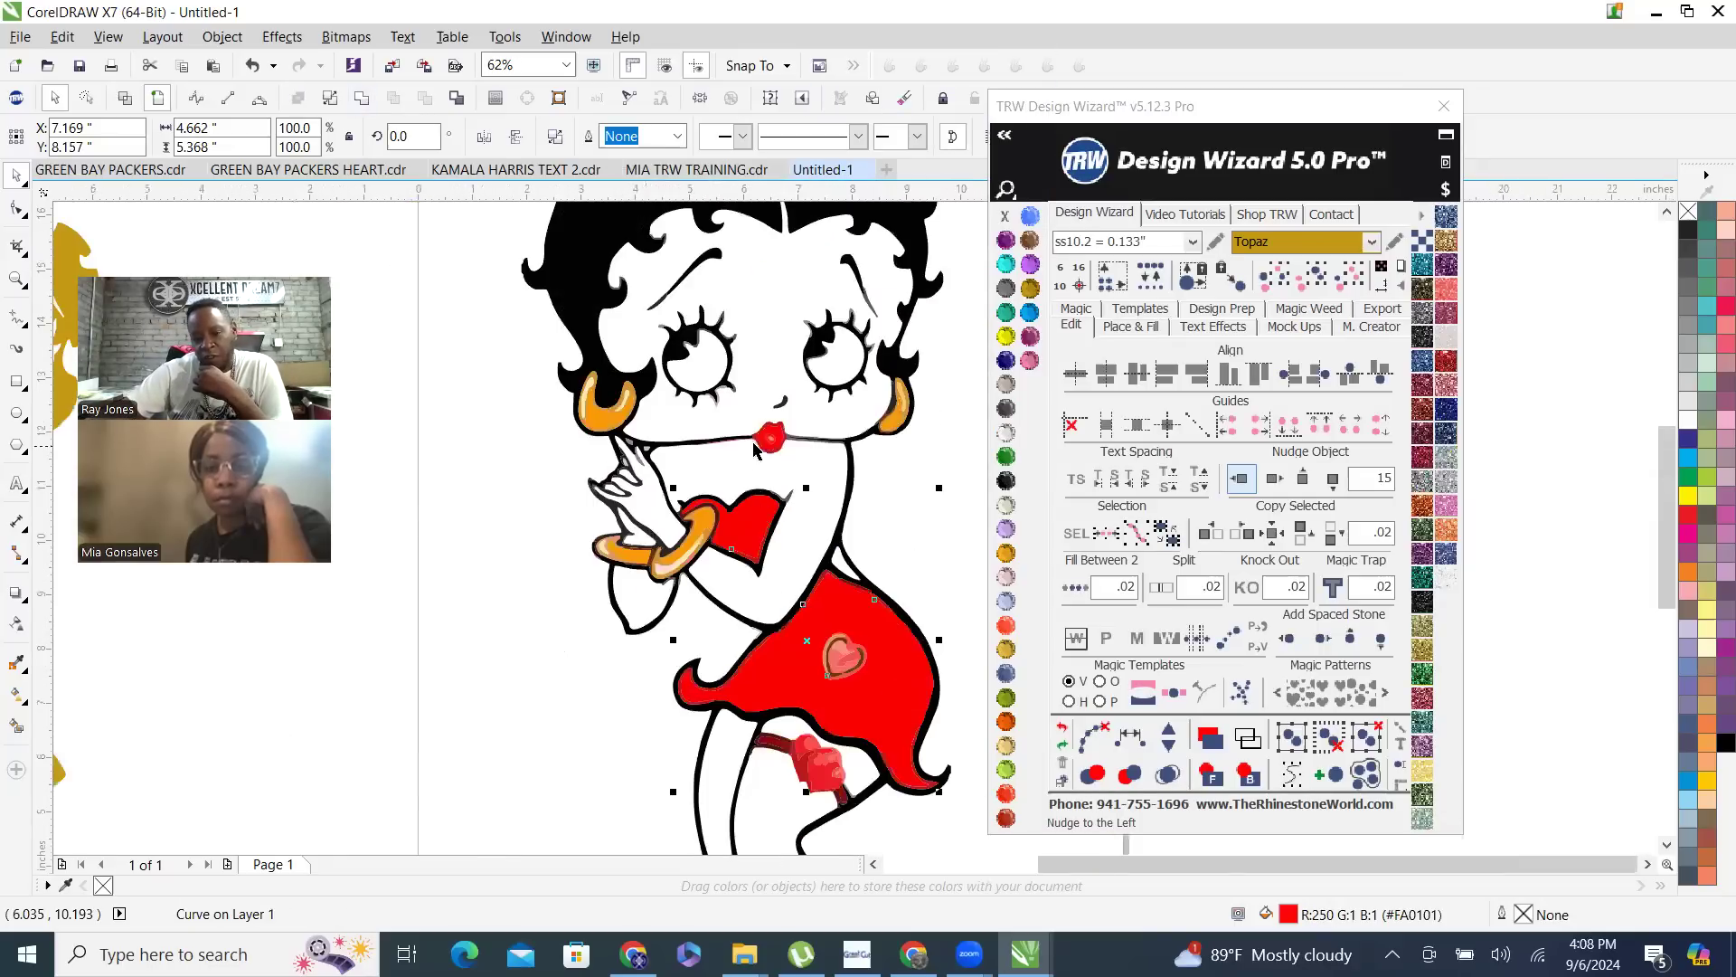
pyautogui.click(1032, 362)
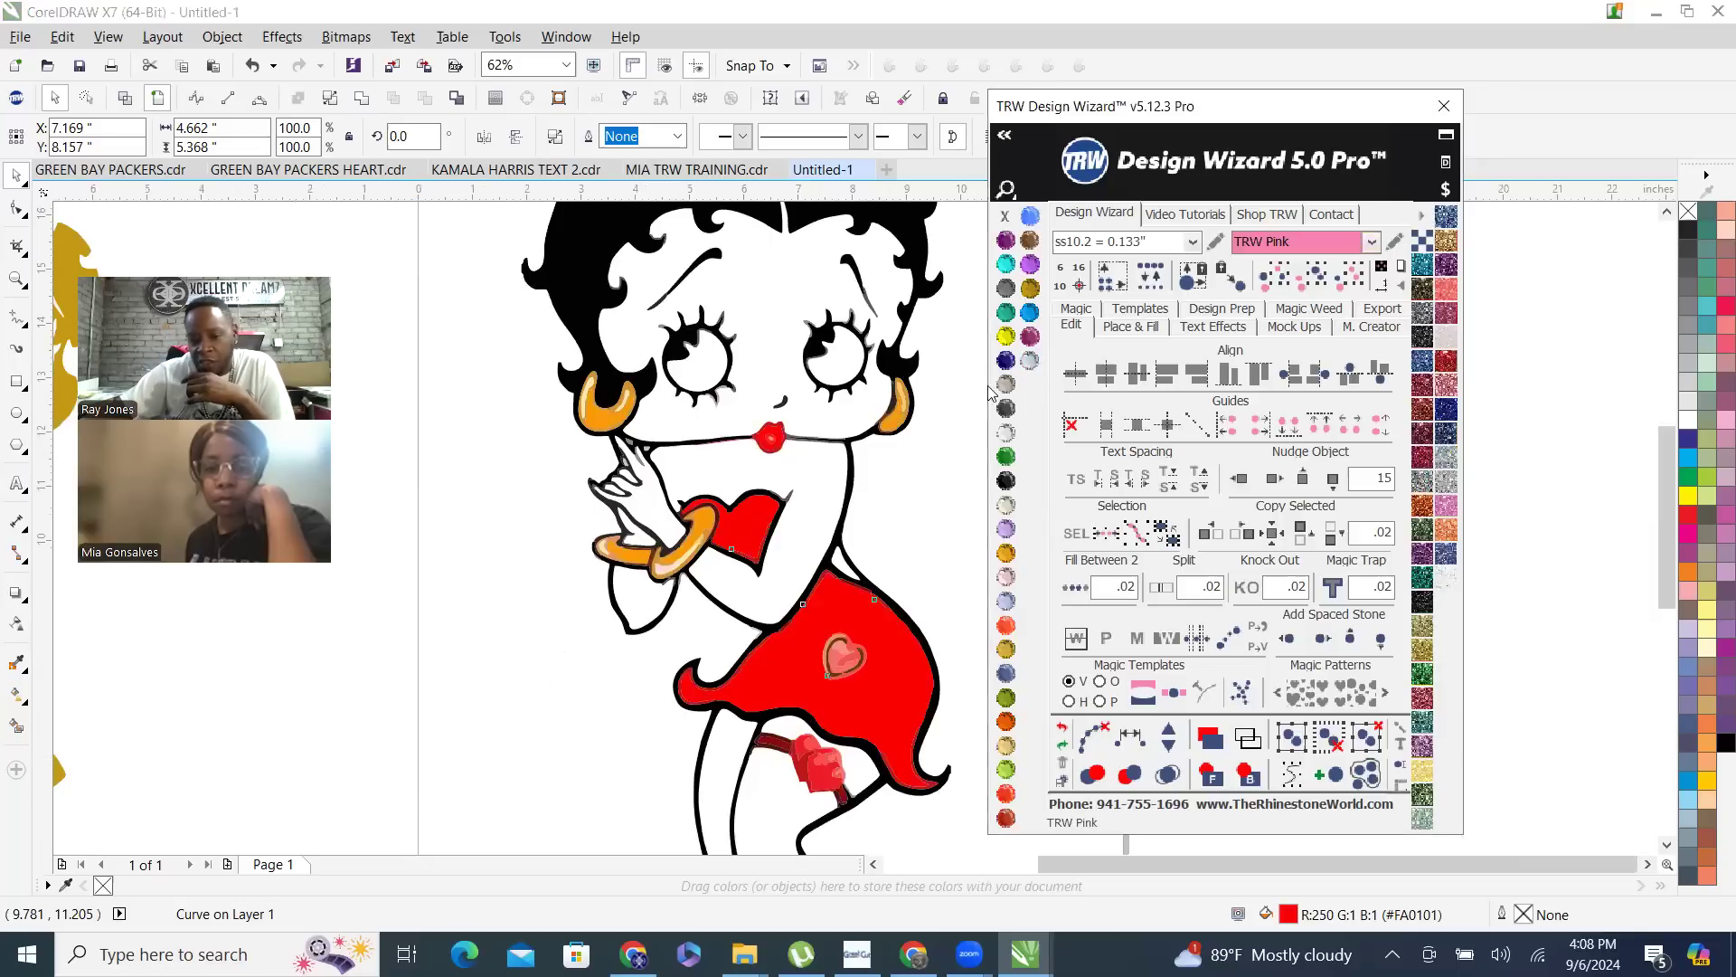
pyautogui.click(1030, 361)
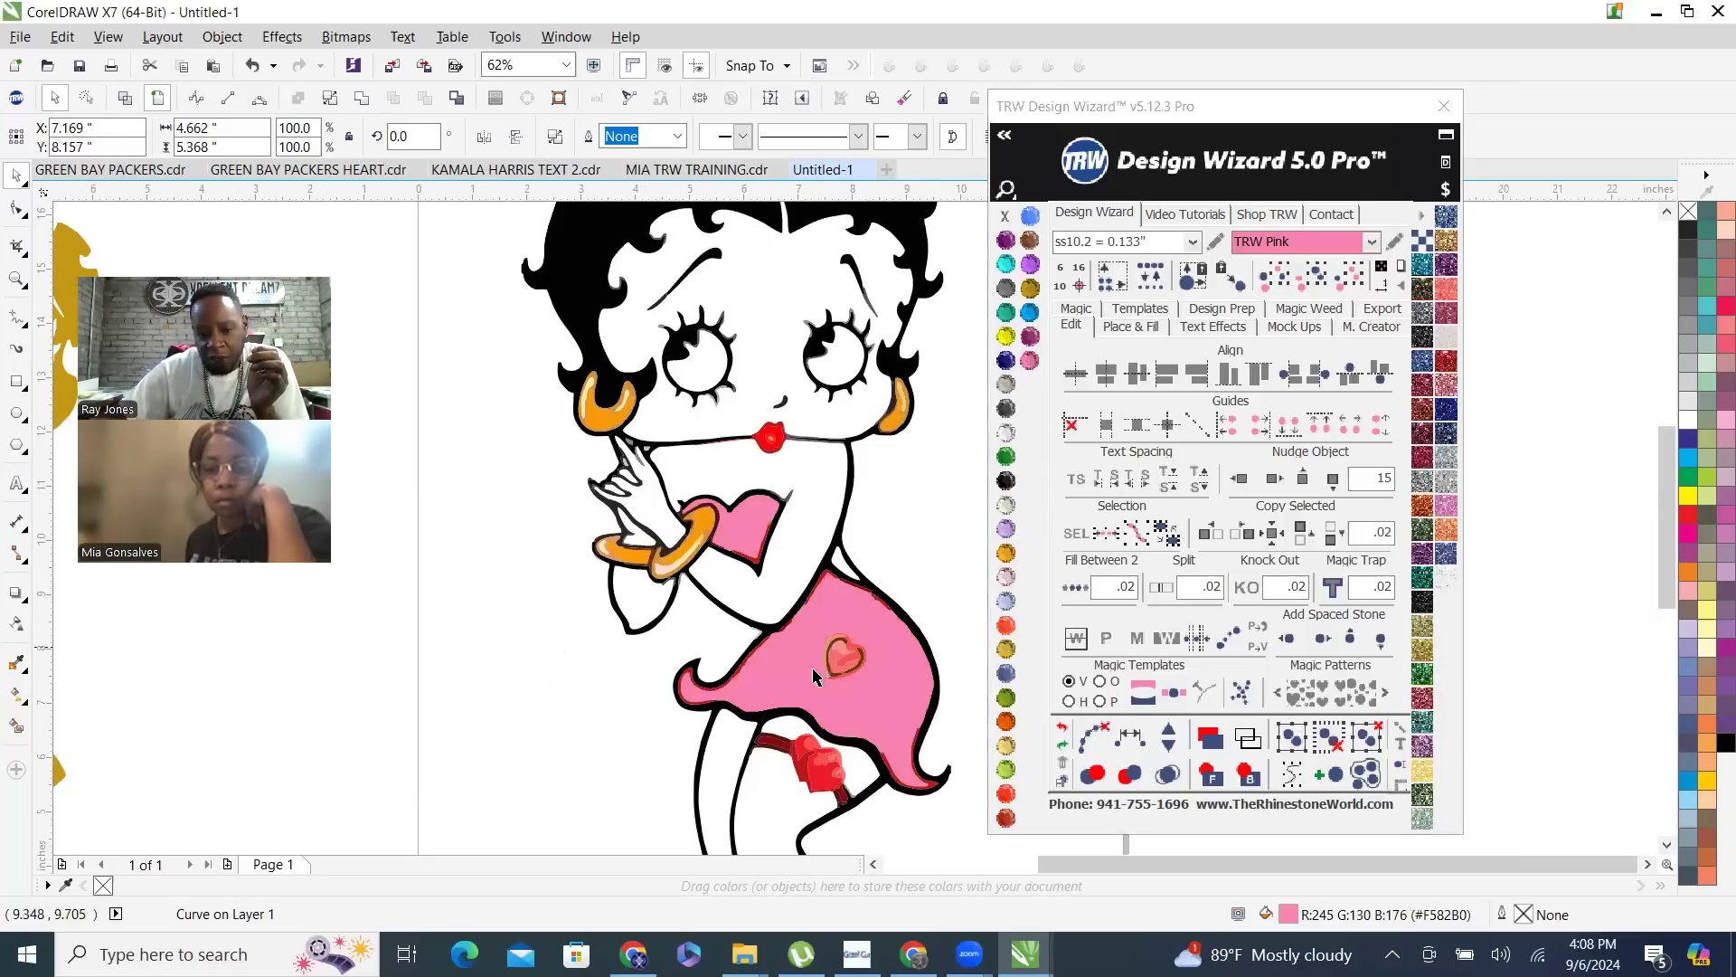
# - Select all pieces with the same red as the skirt's left edge strip and recolor them TRW Blue
pyautogui.scroll(2, 776, 554)
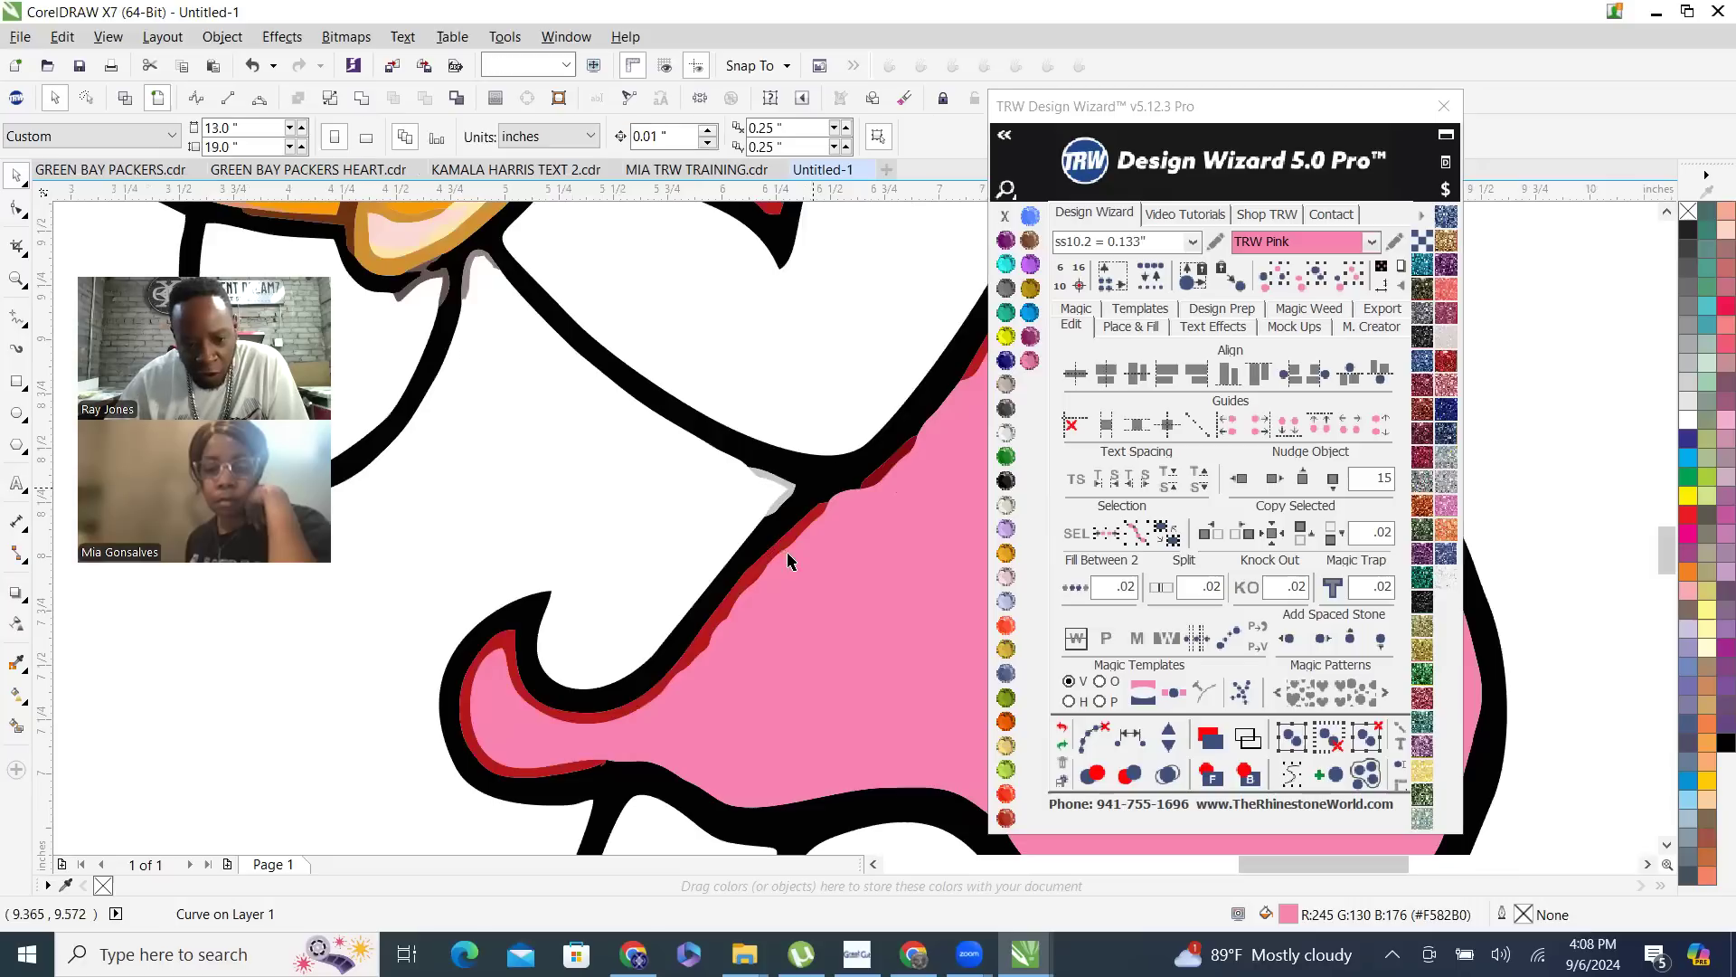
pyautogui.scroll(-2, 698, 604)
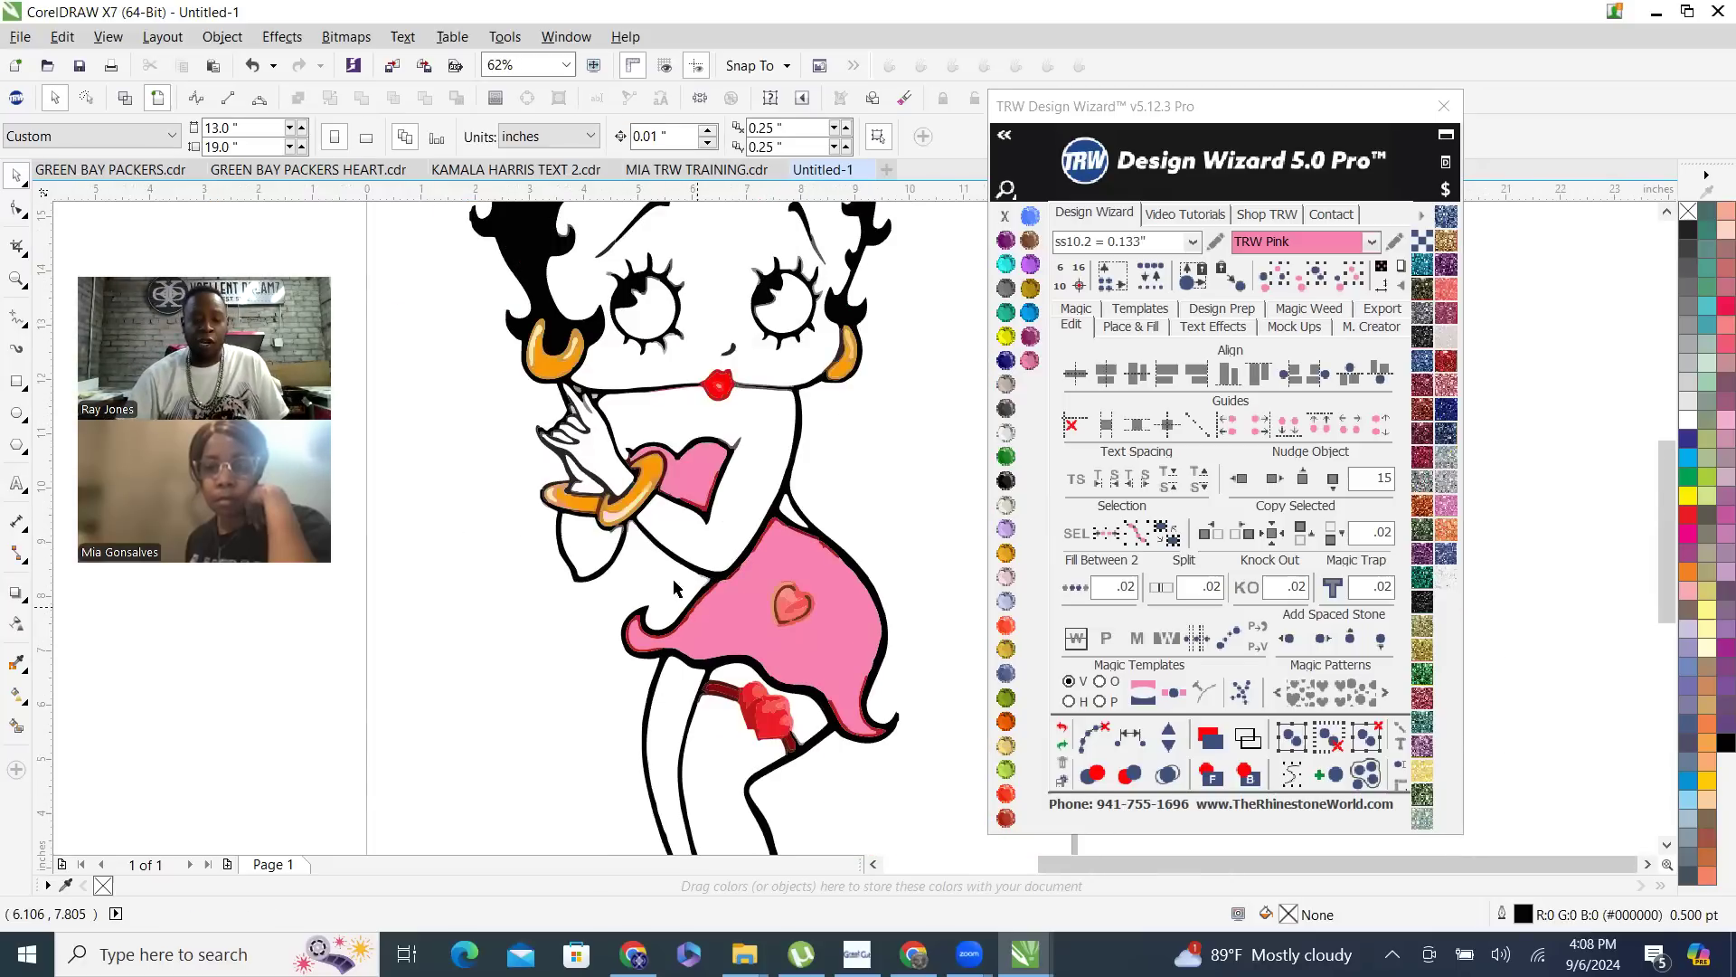
pyautogui.scroll(5, 674, 588)
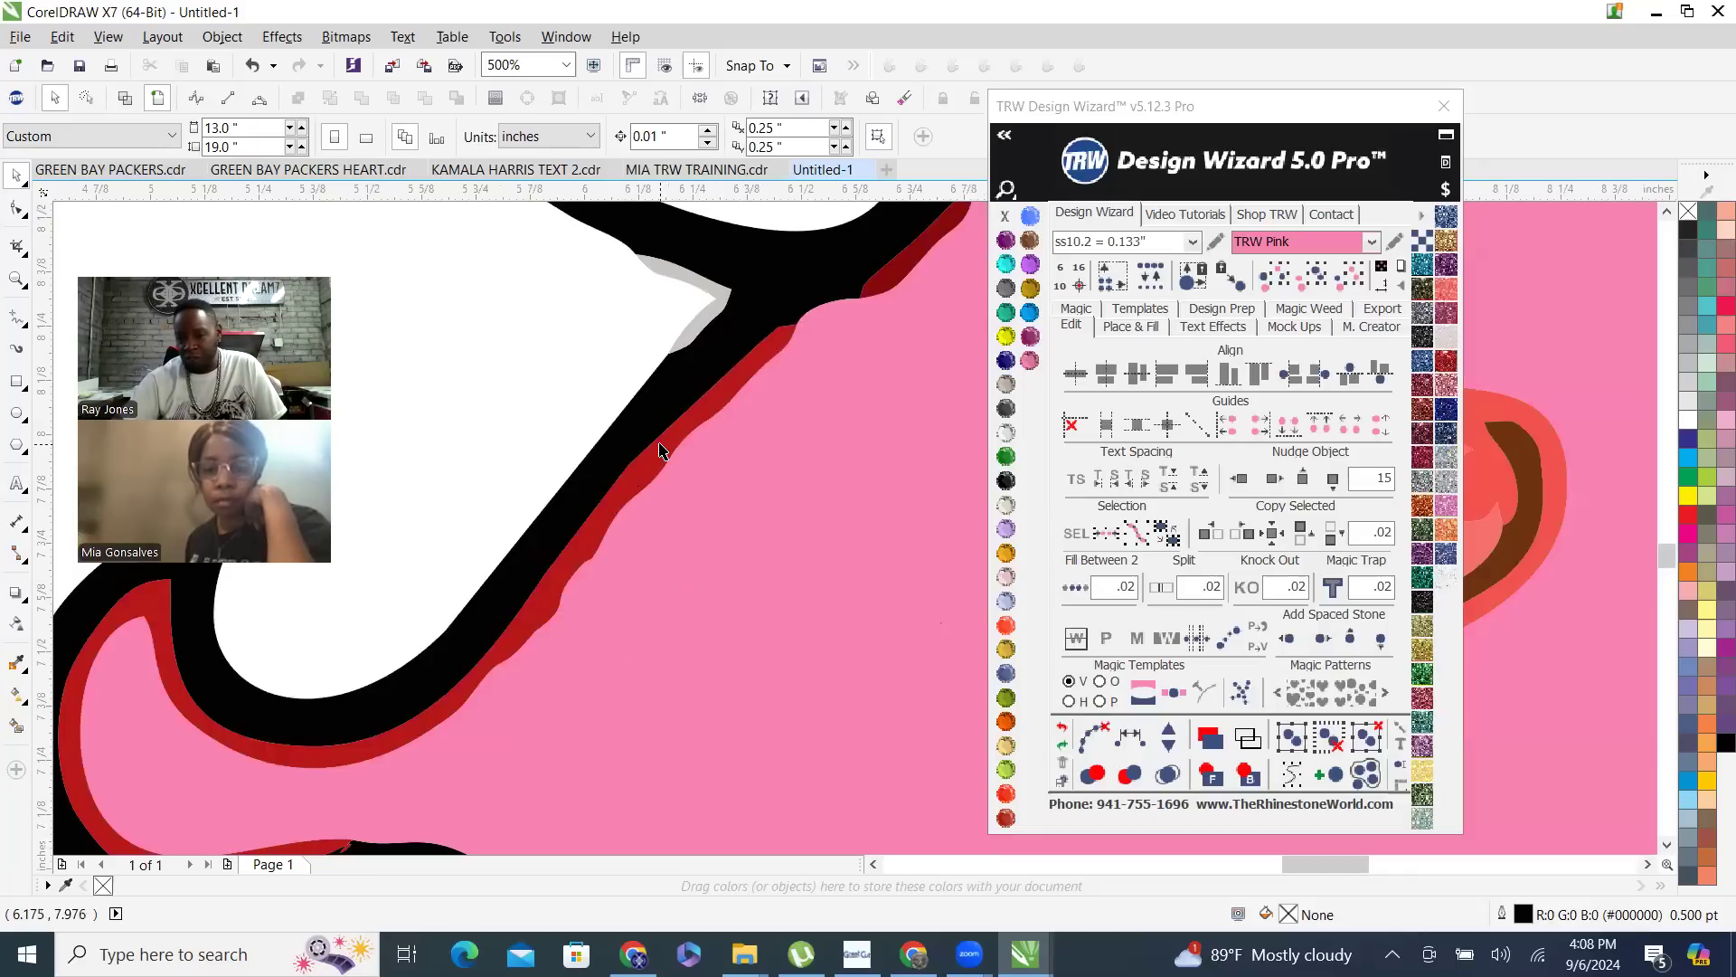
pyautogui.click(728, 517)
pyautogui.scroll(-2, 932, 524)
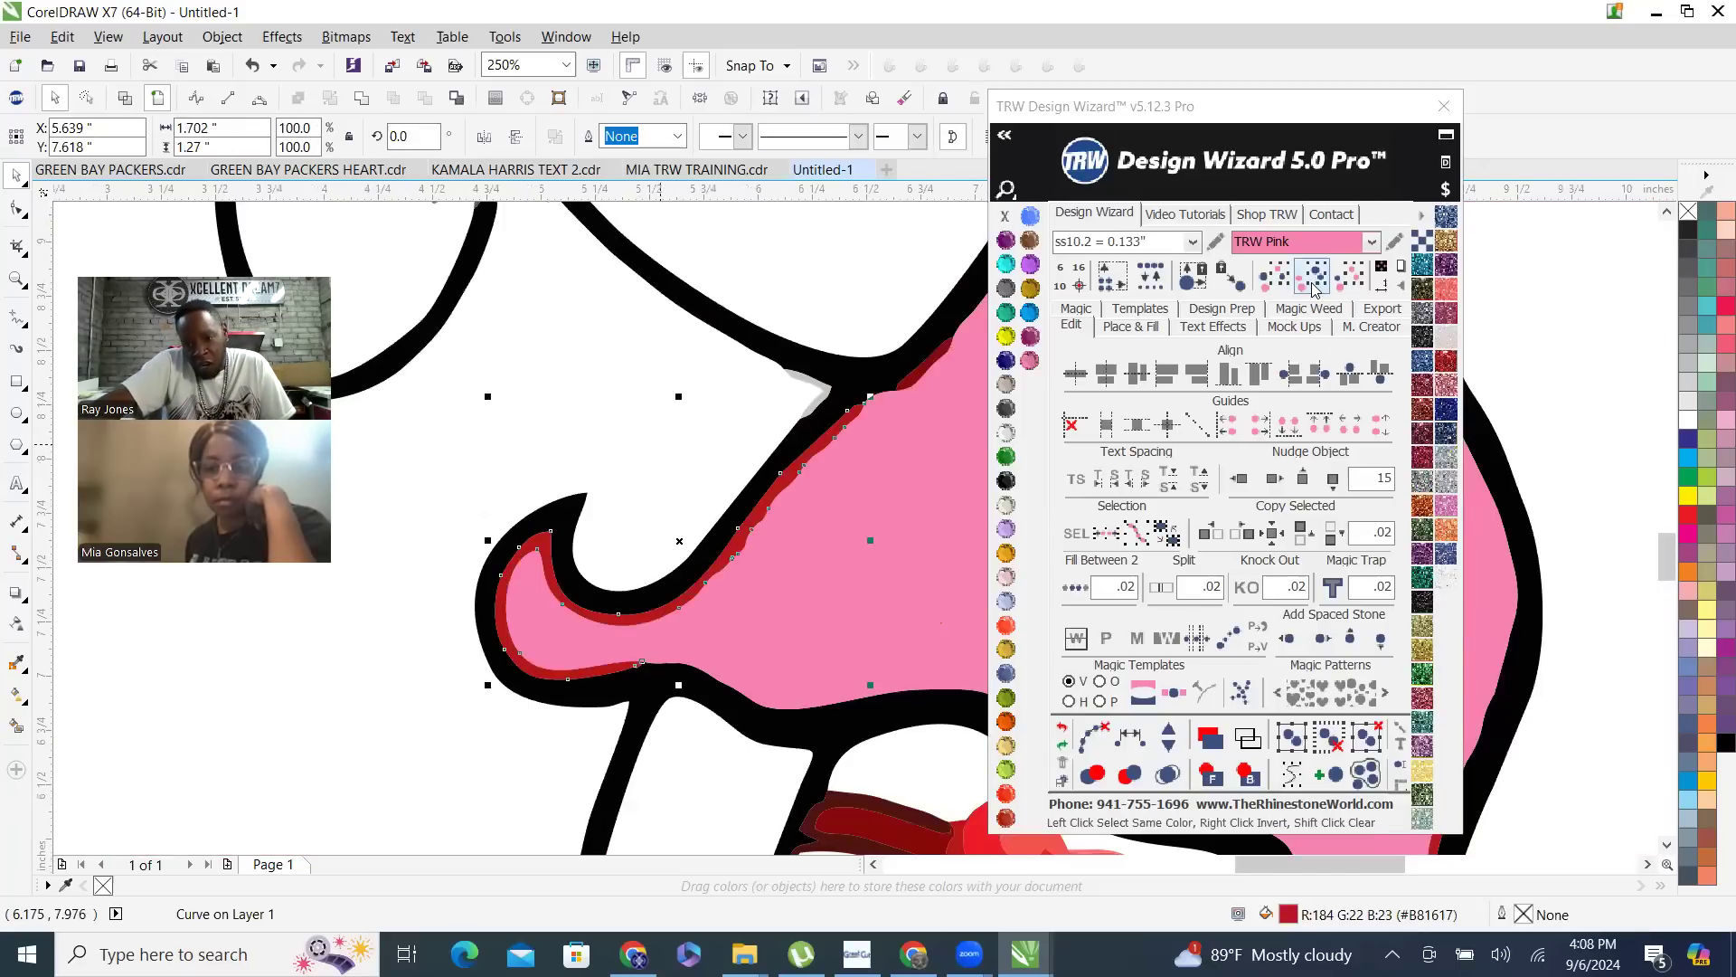
pyautogui.scroll(-2, 623, 520)
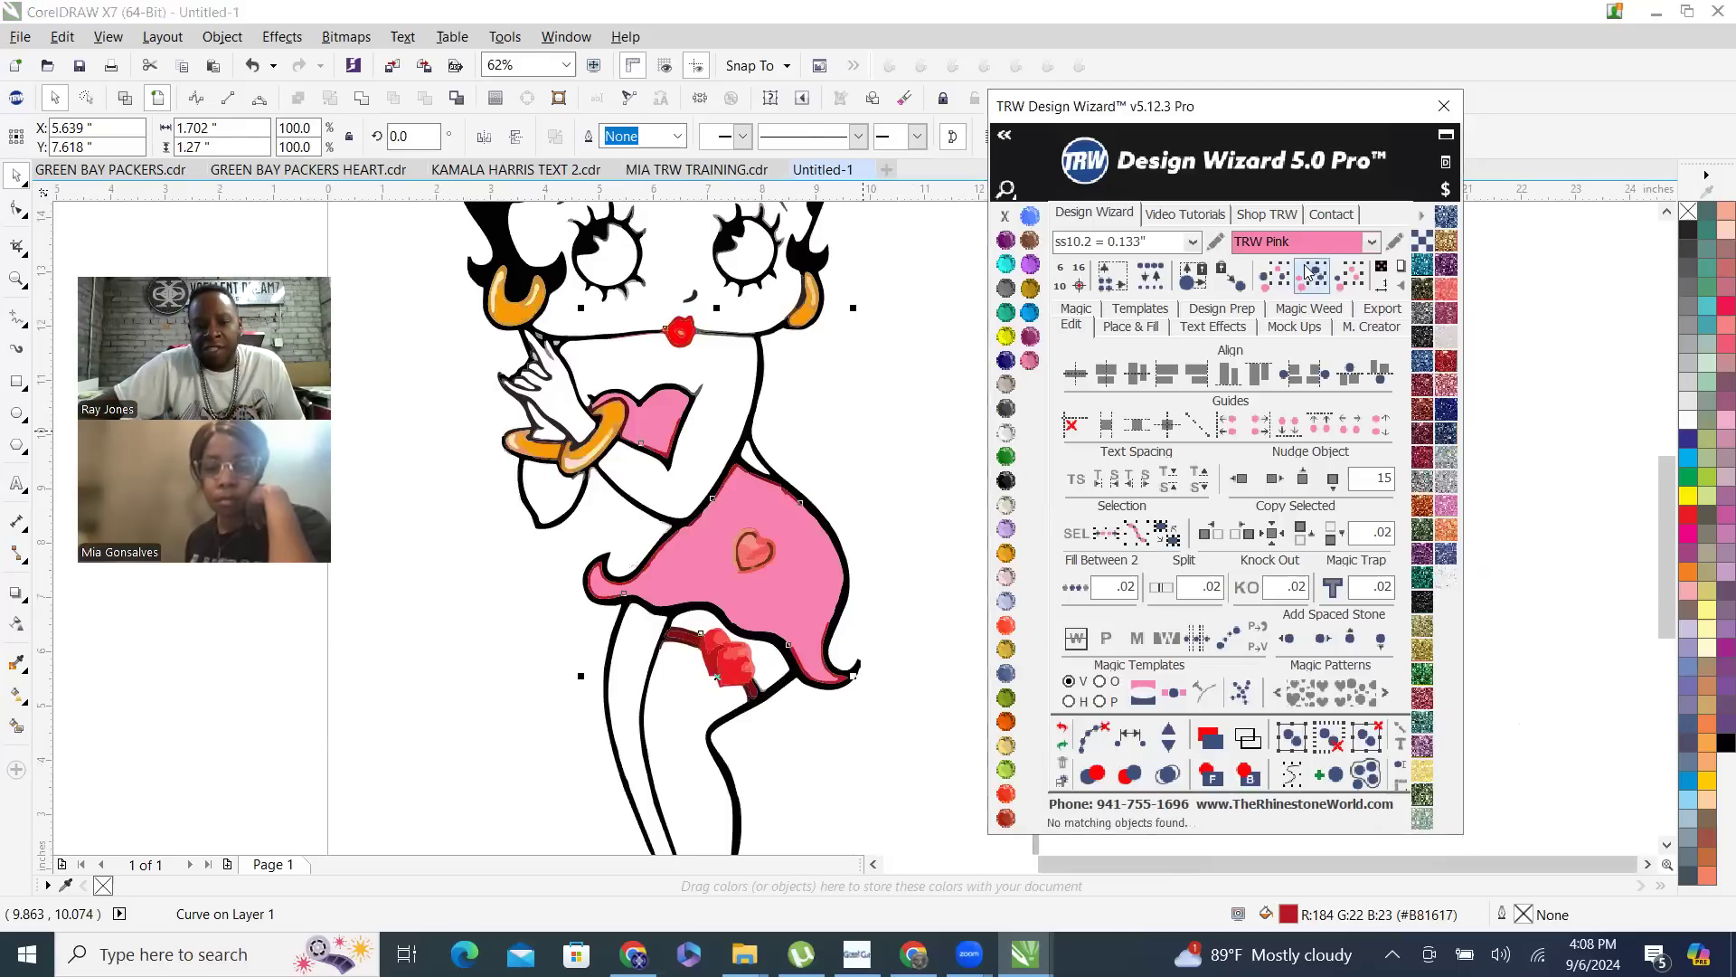
pyautogui.click(1311, 286)
pyautogui.scroll(-1, 814, 477)
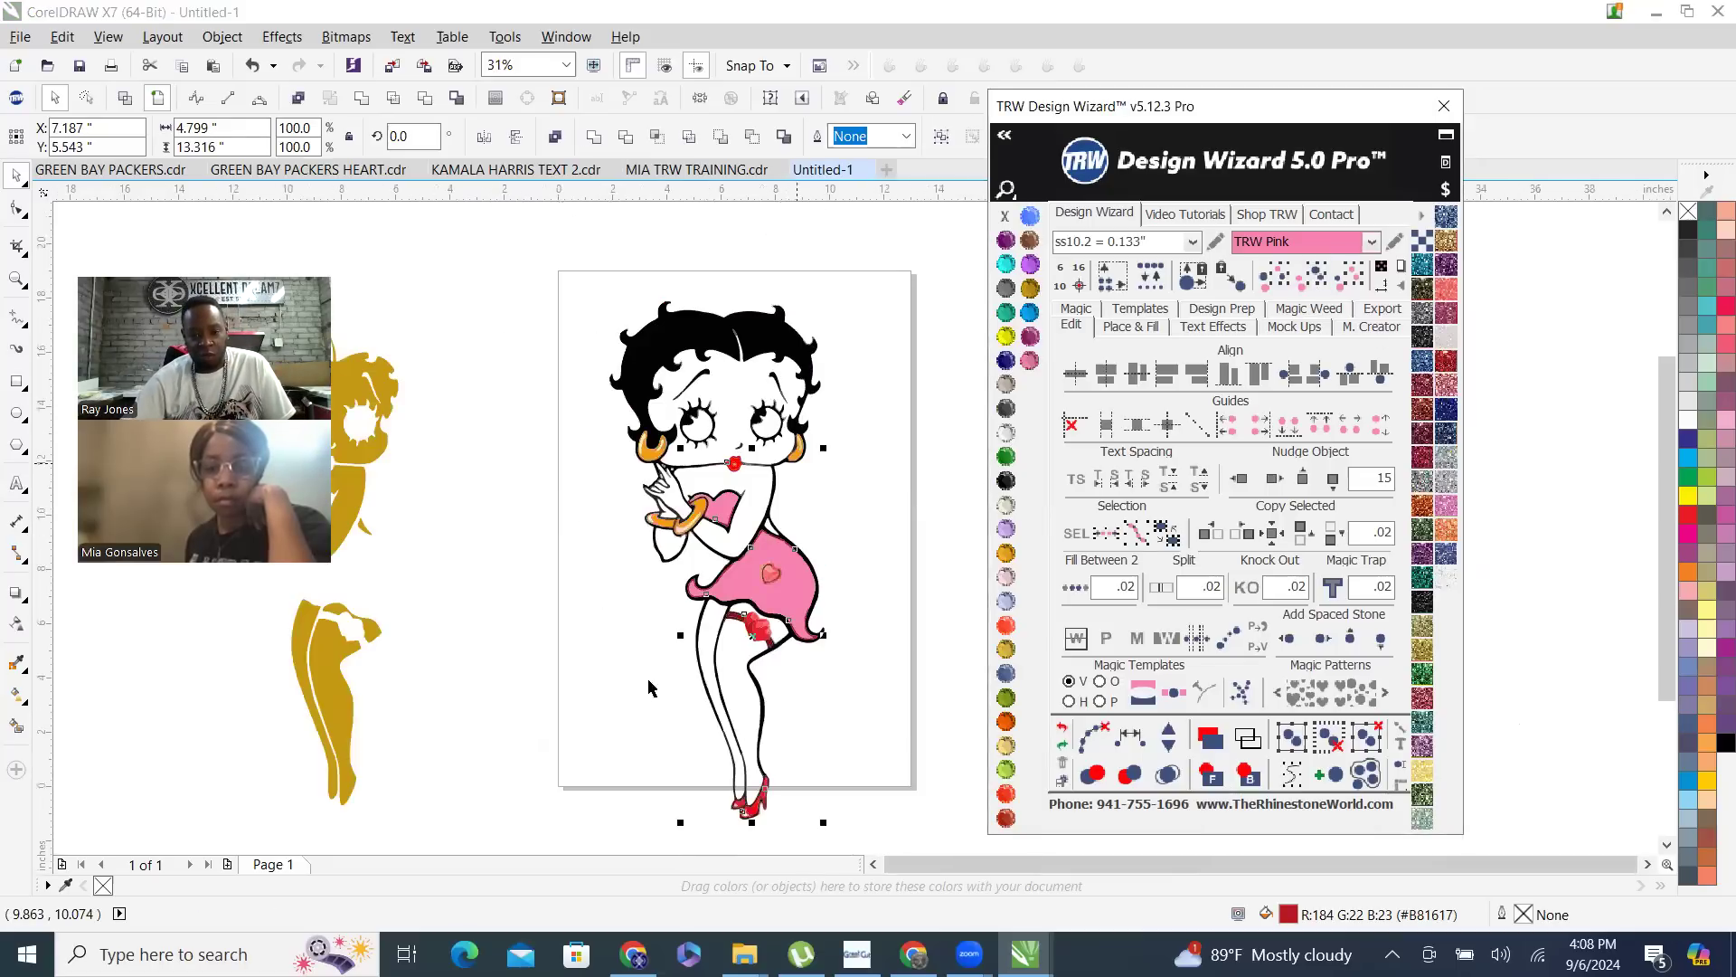
pyautogui.click(1030, 313)
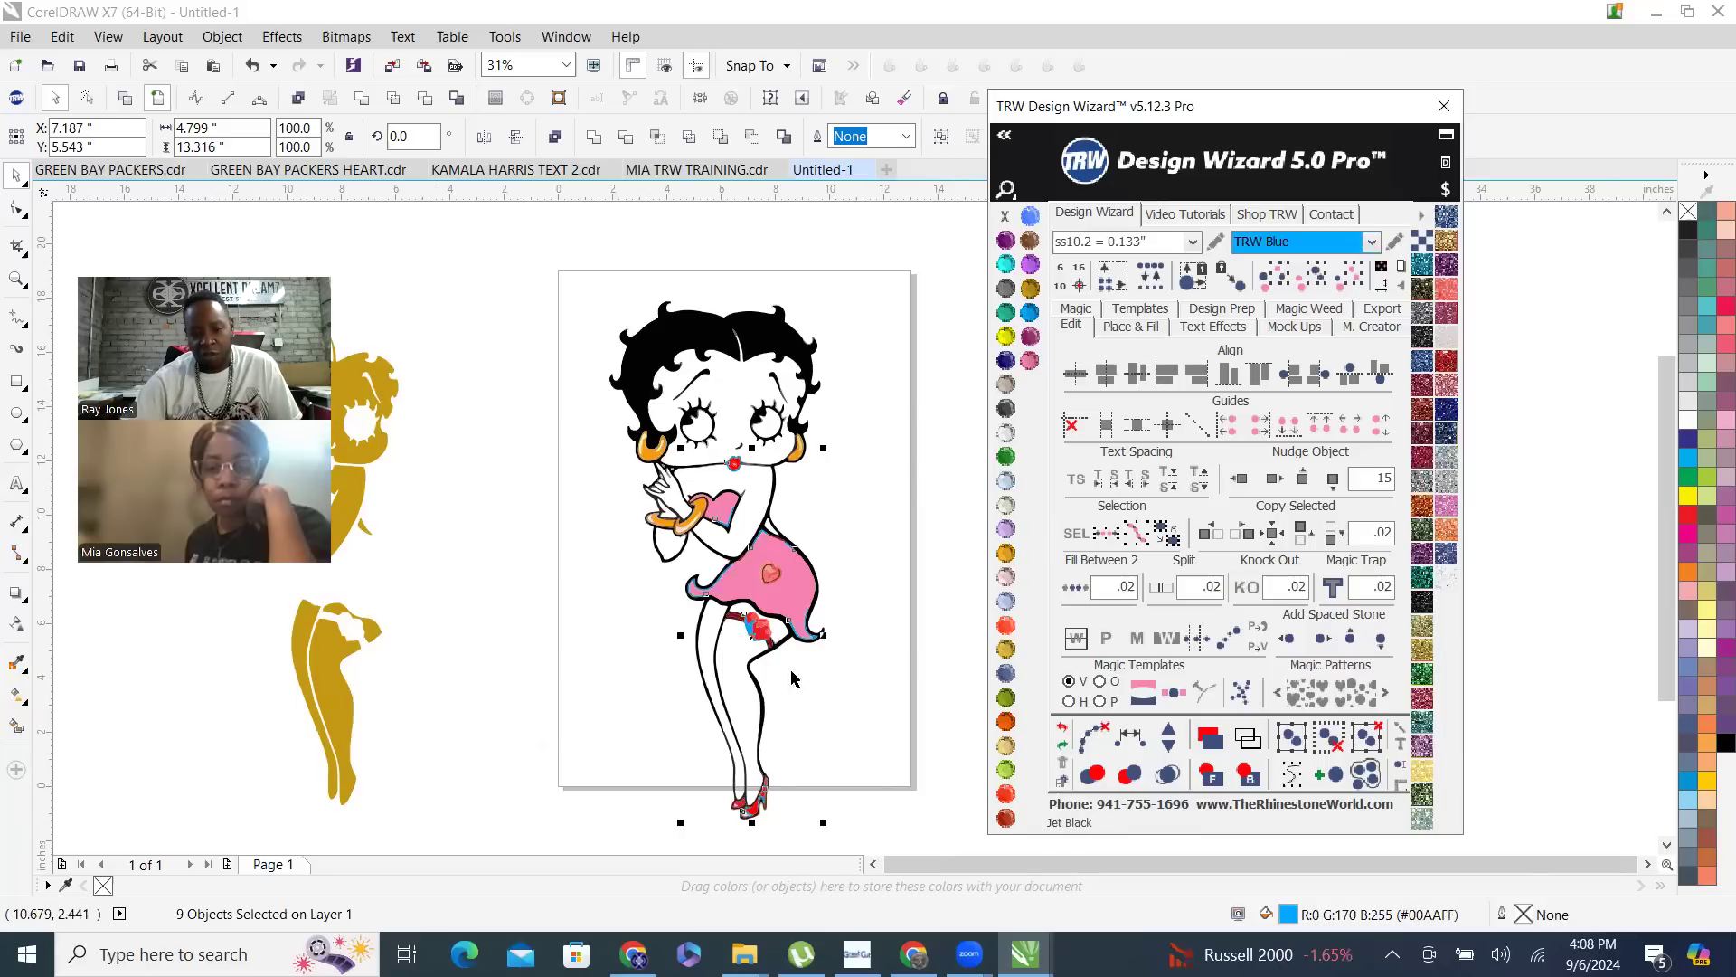
# - Select all pieces matching the darker red strip at the skirt's waist and recolor them TRW Blue
pyautogui.scroll(2, 760, 636)
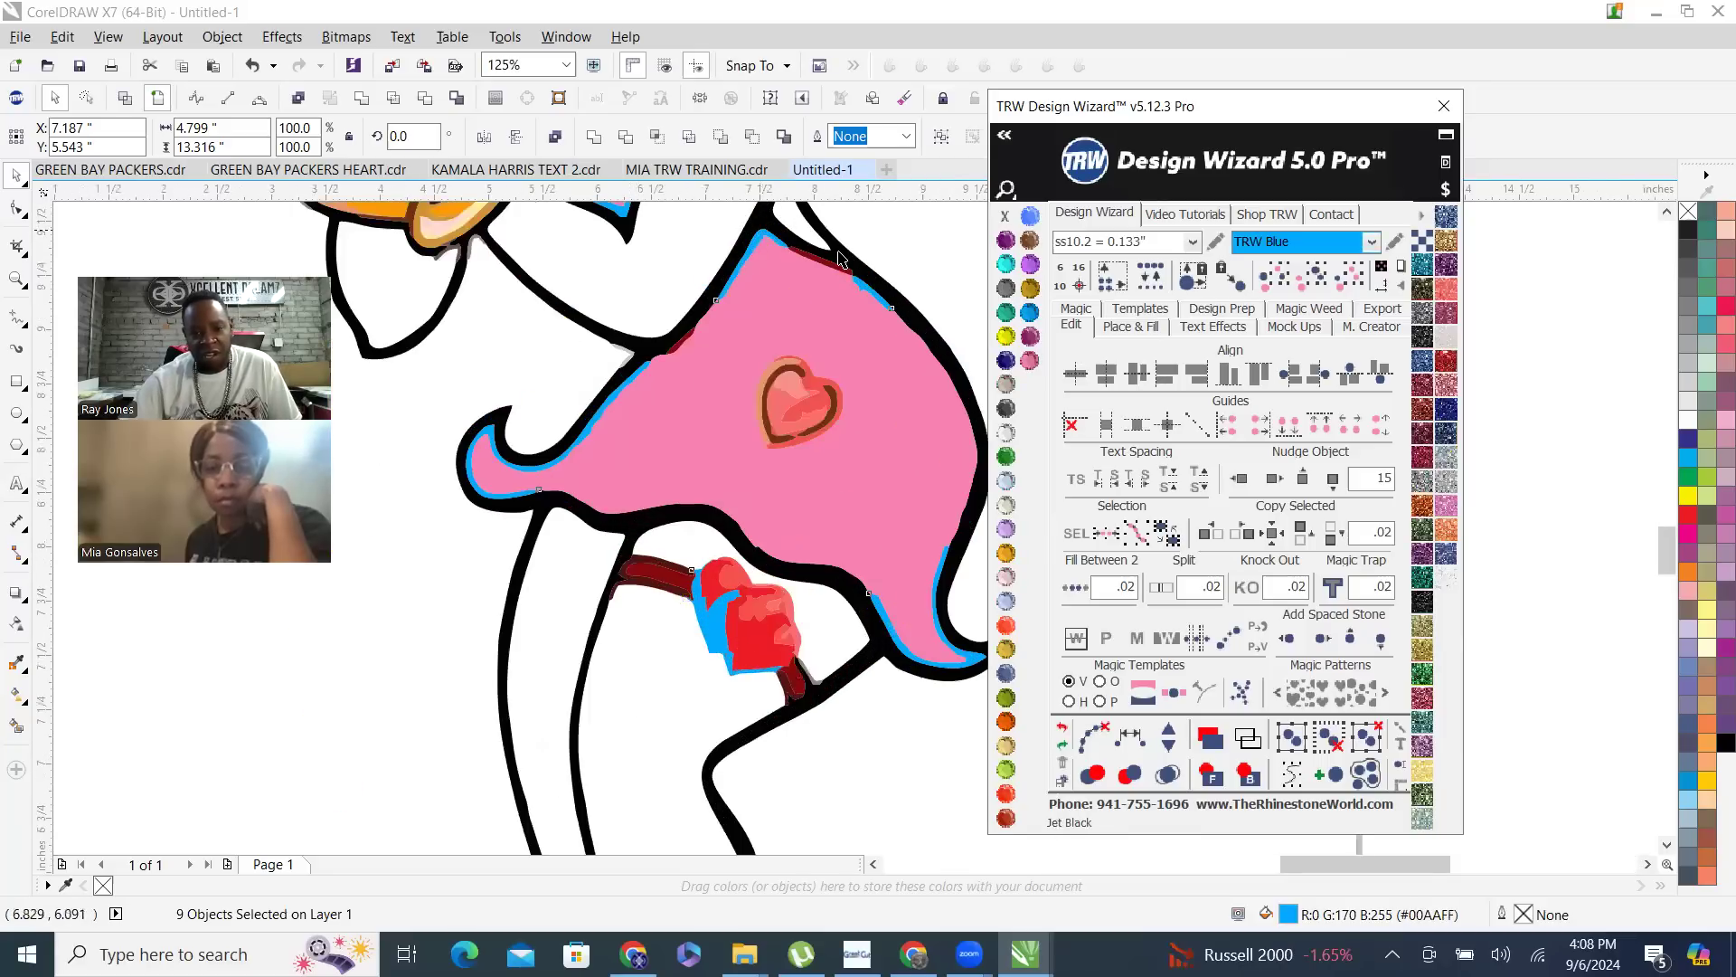
pyautogui.scroll(3, 778, 308)
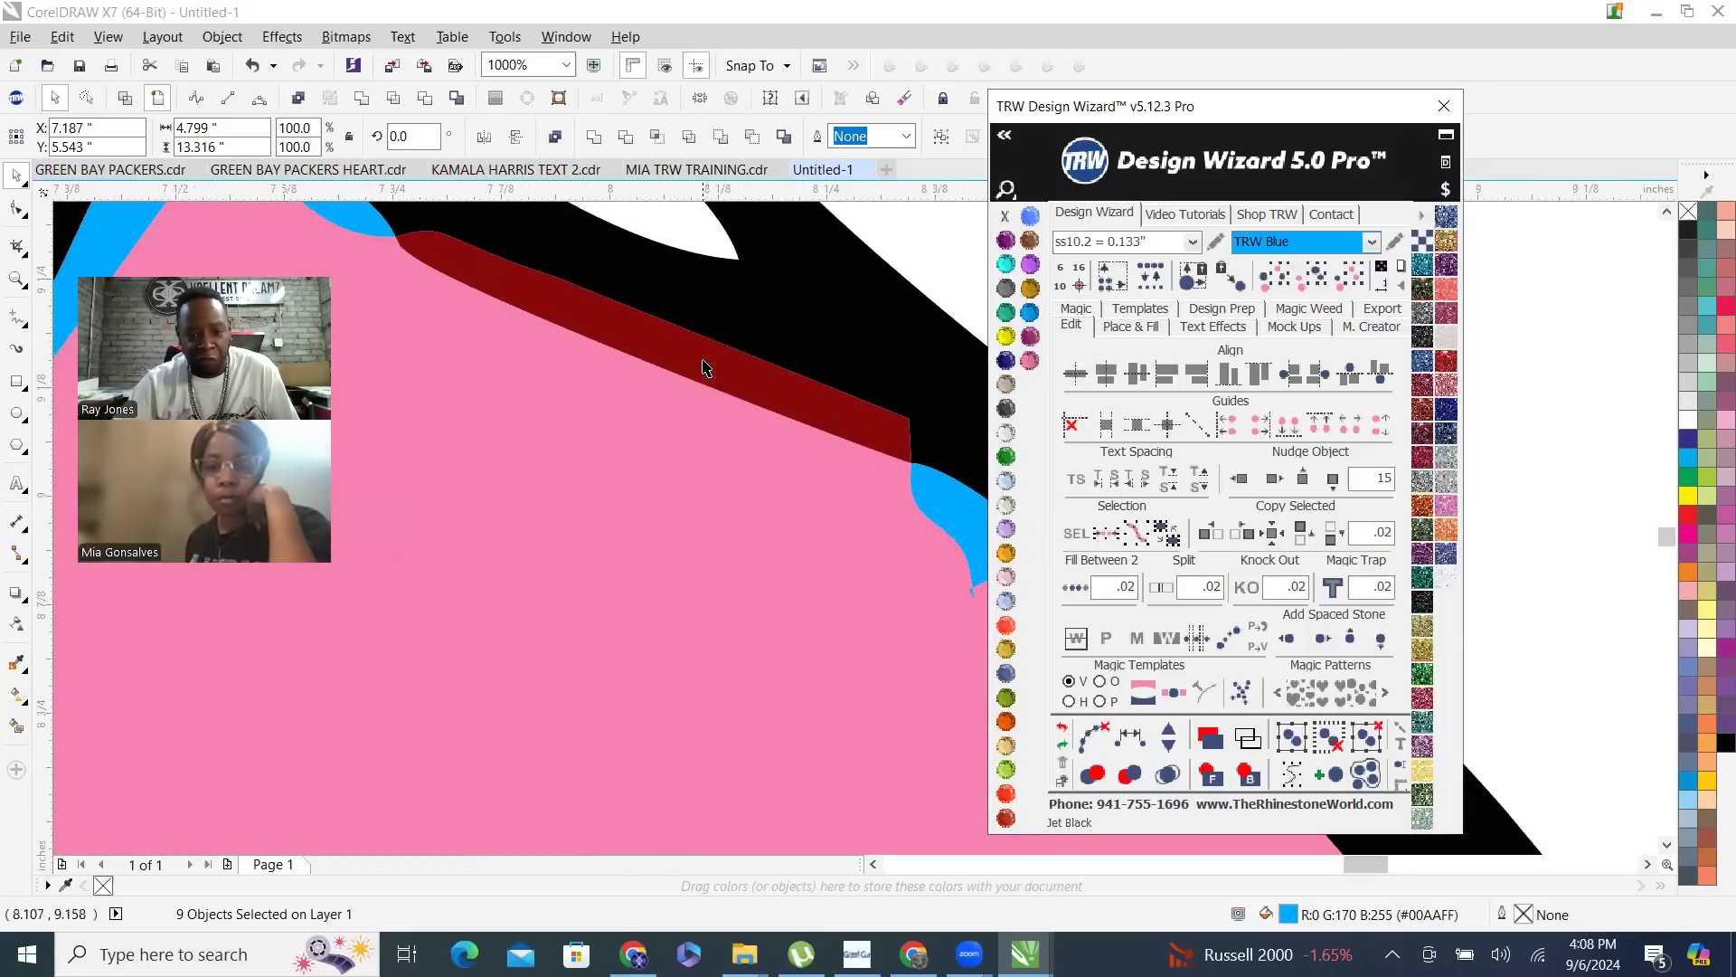
pyautogui.scroll(-3, 710, 410)
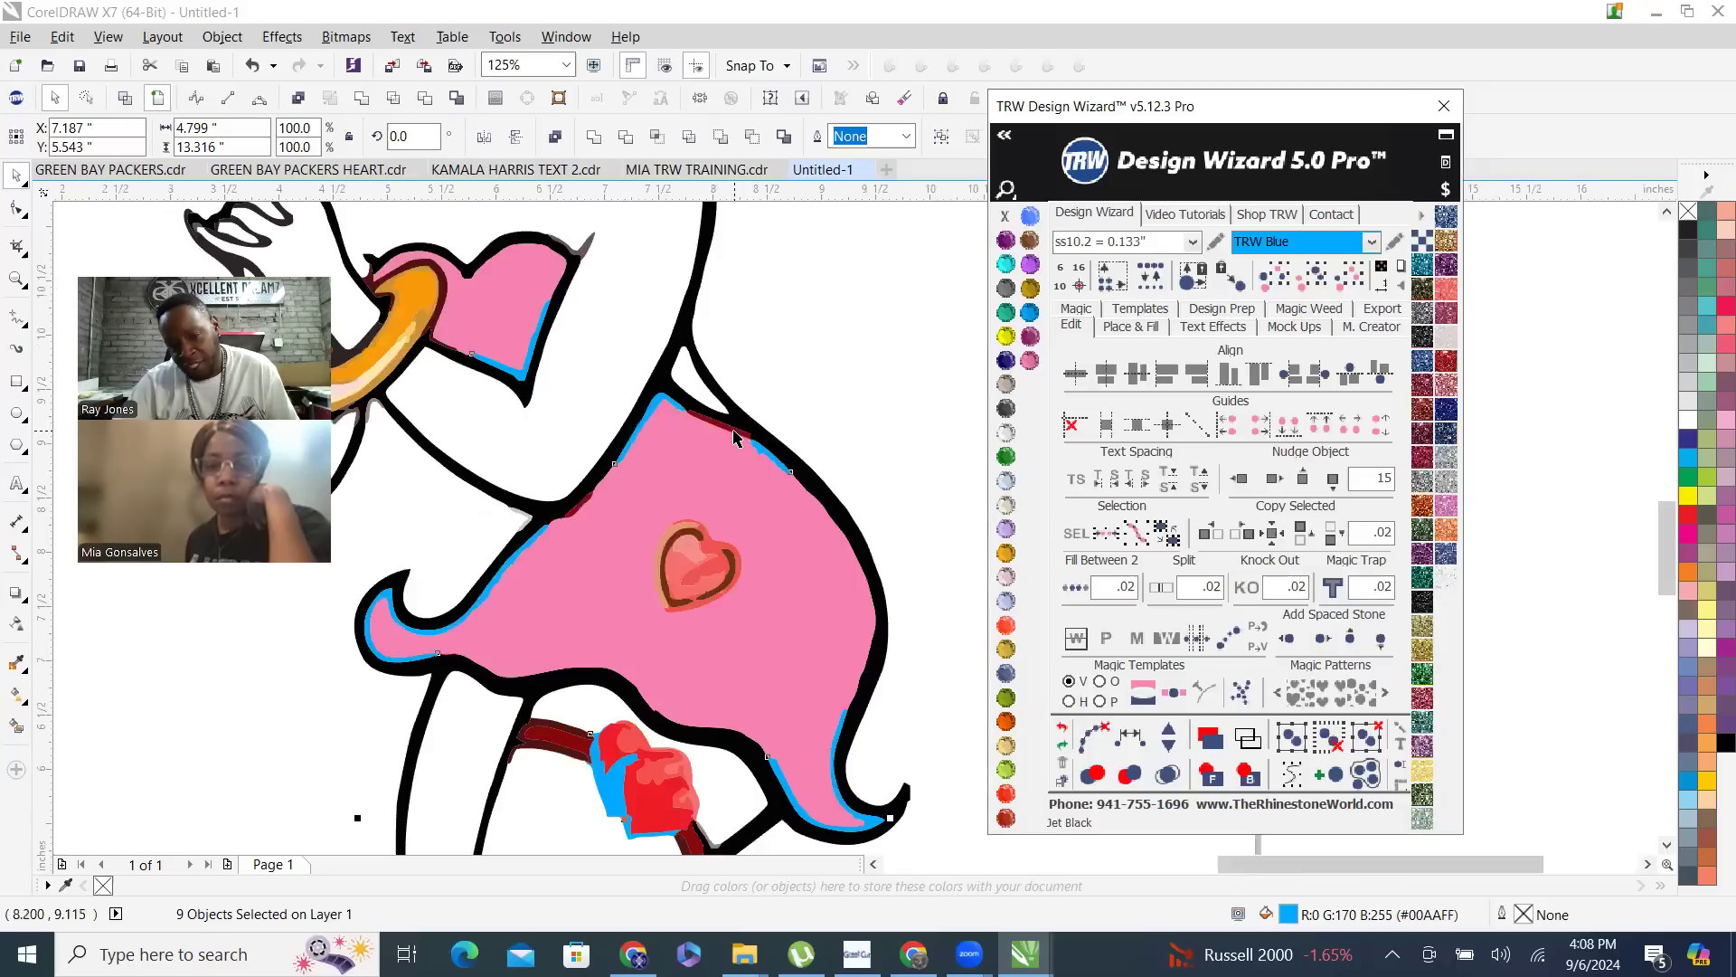
pyautogui.click(732, 423)
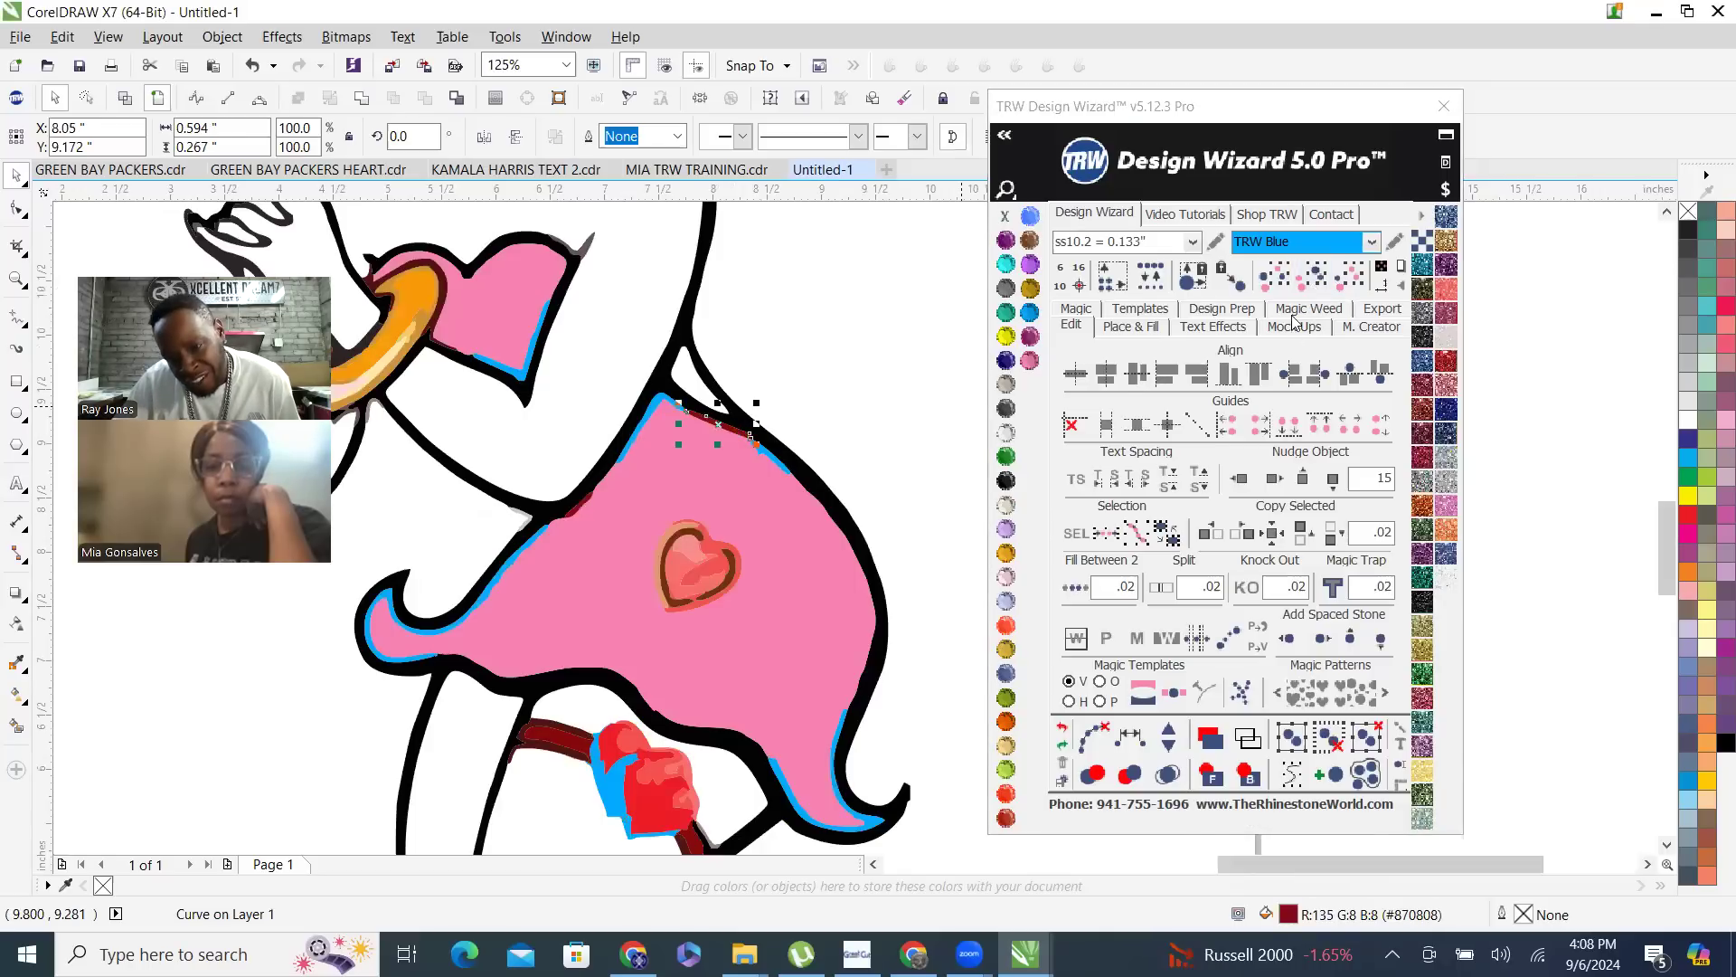
pyautogui.click(1316, 288)
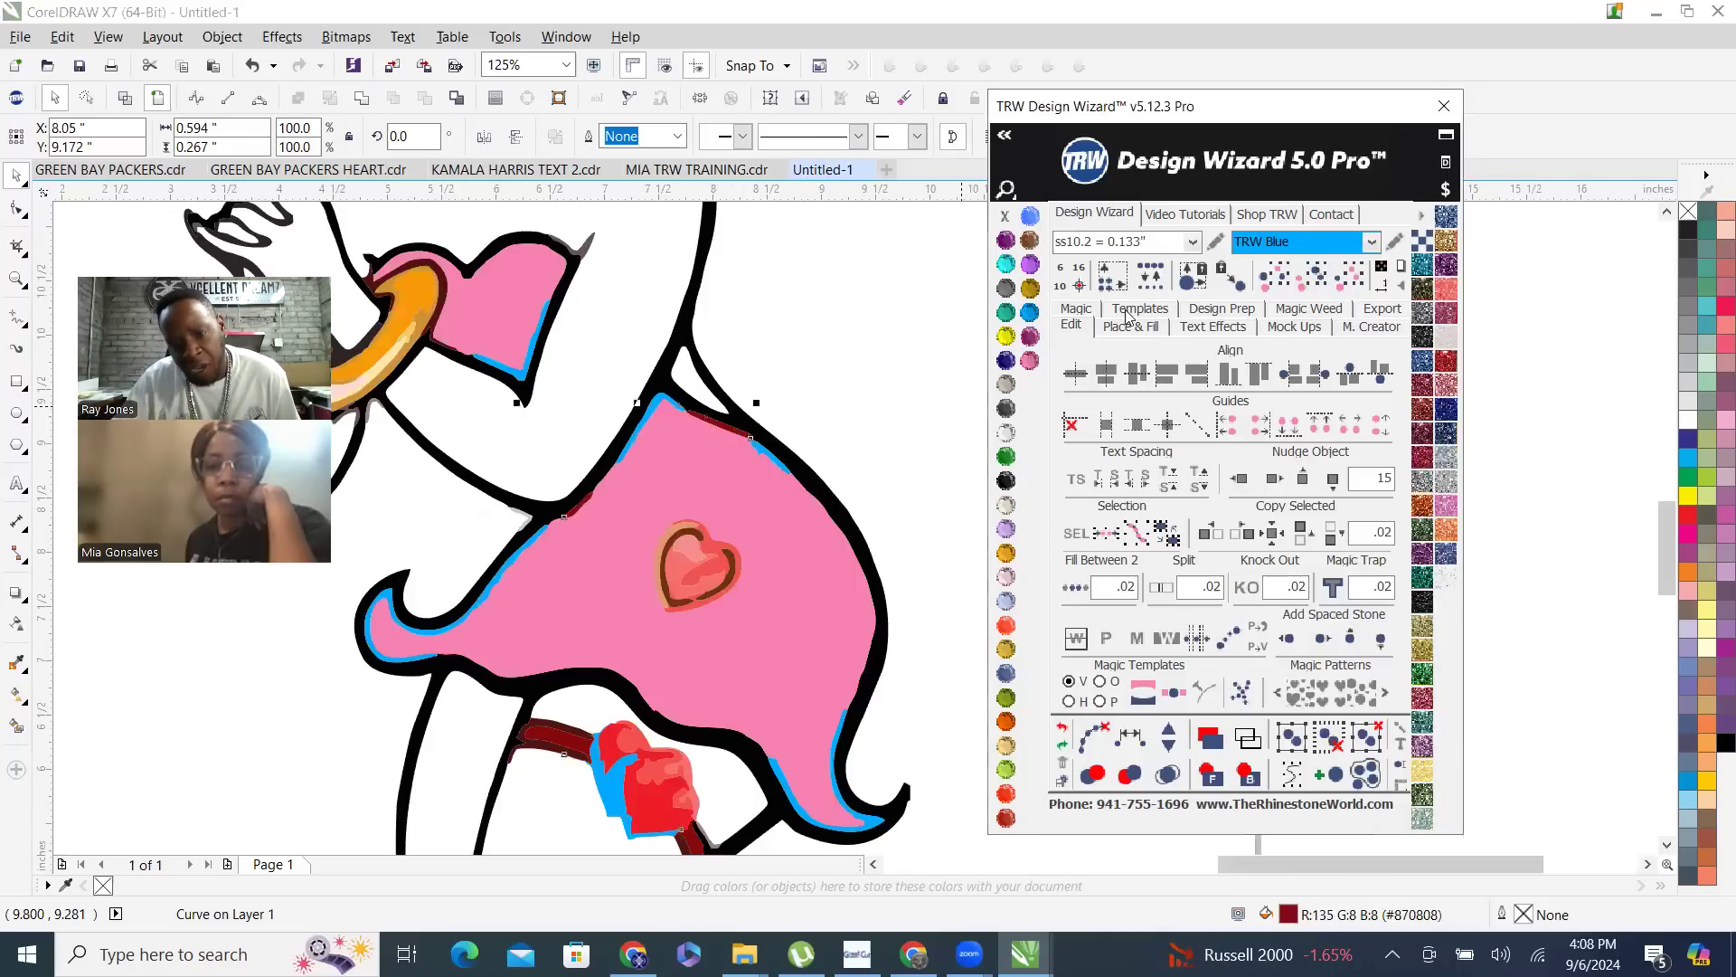
pyautogui.click(1030, 313)
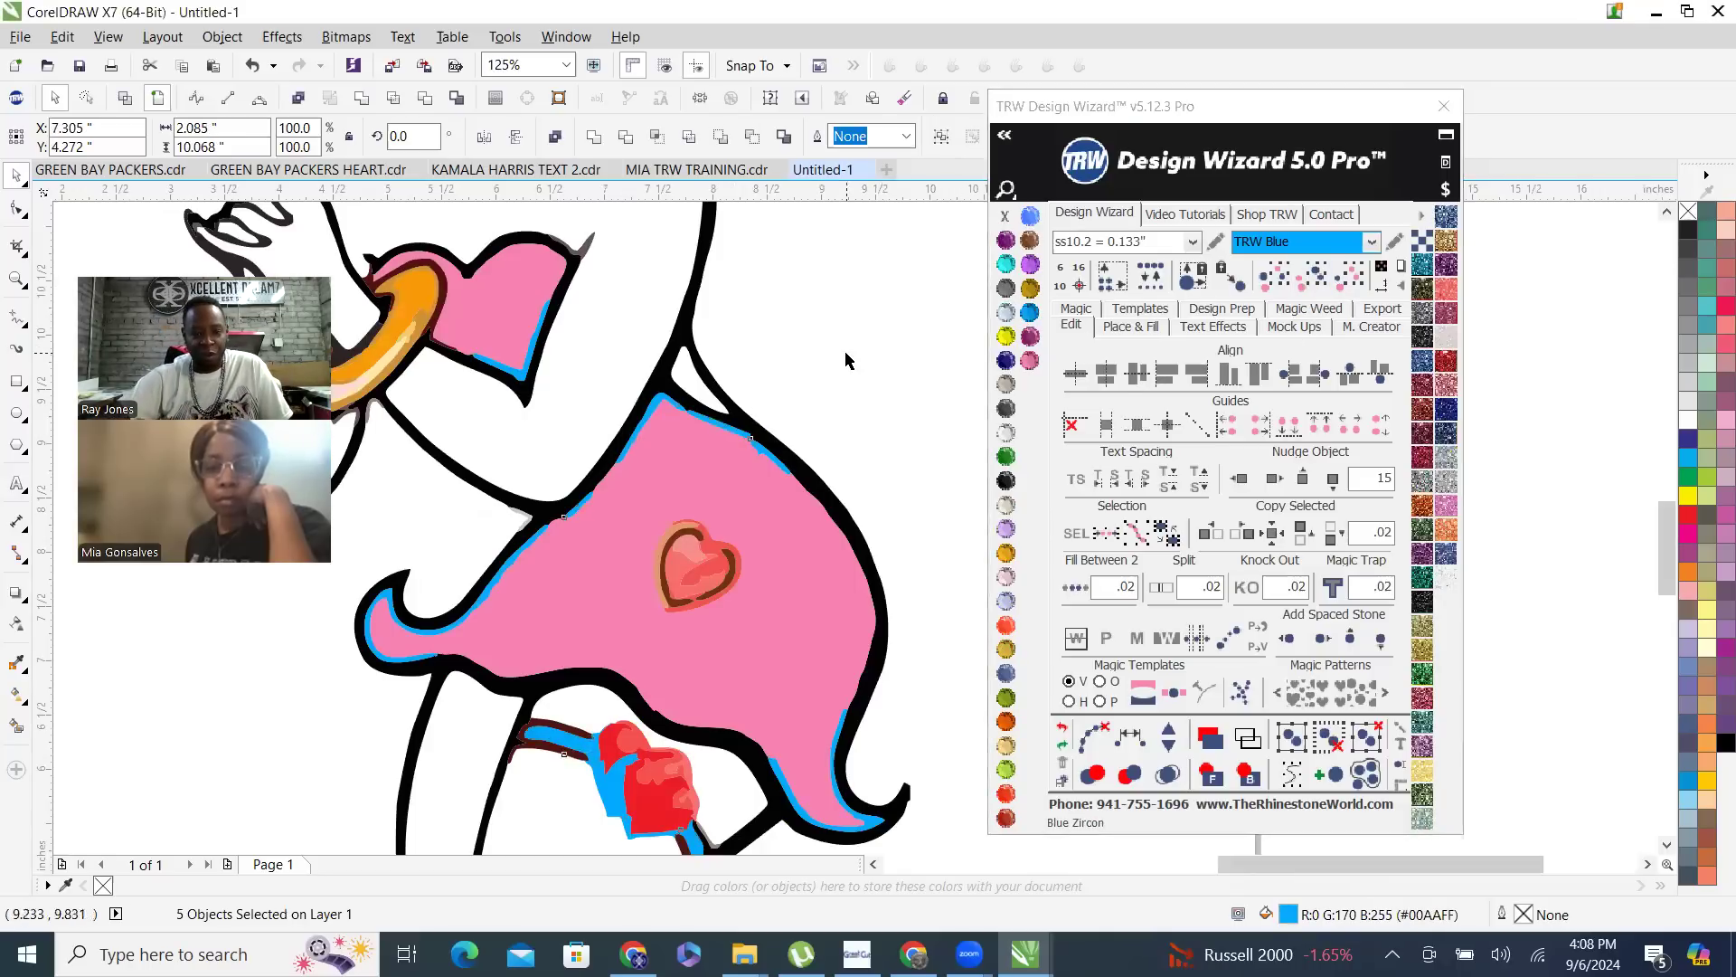
# - Weld the dark maroon edging between the bracelet and the heart-shaped top to the black outline
pyautogui.click(787, 327)
pyautogui.scroll(-2, 769, 418)
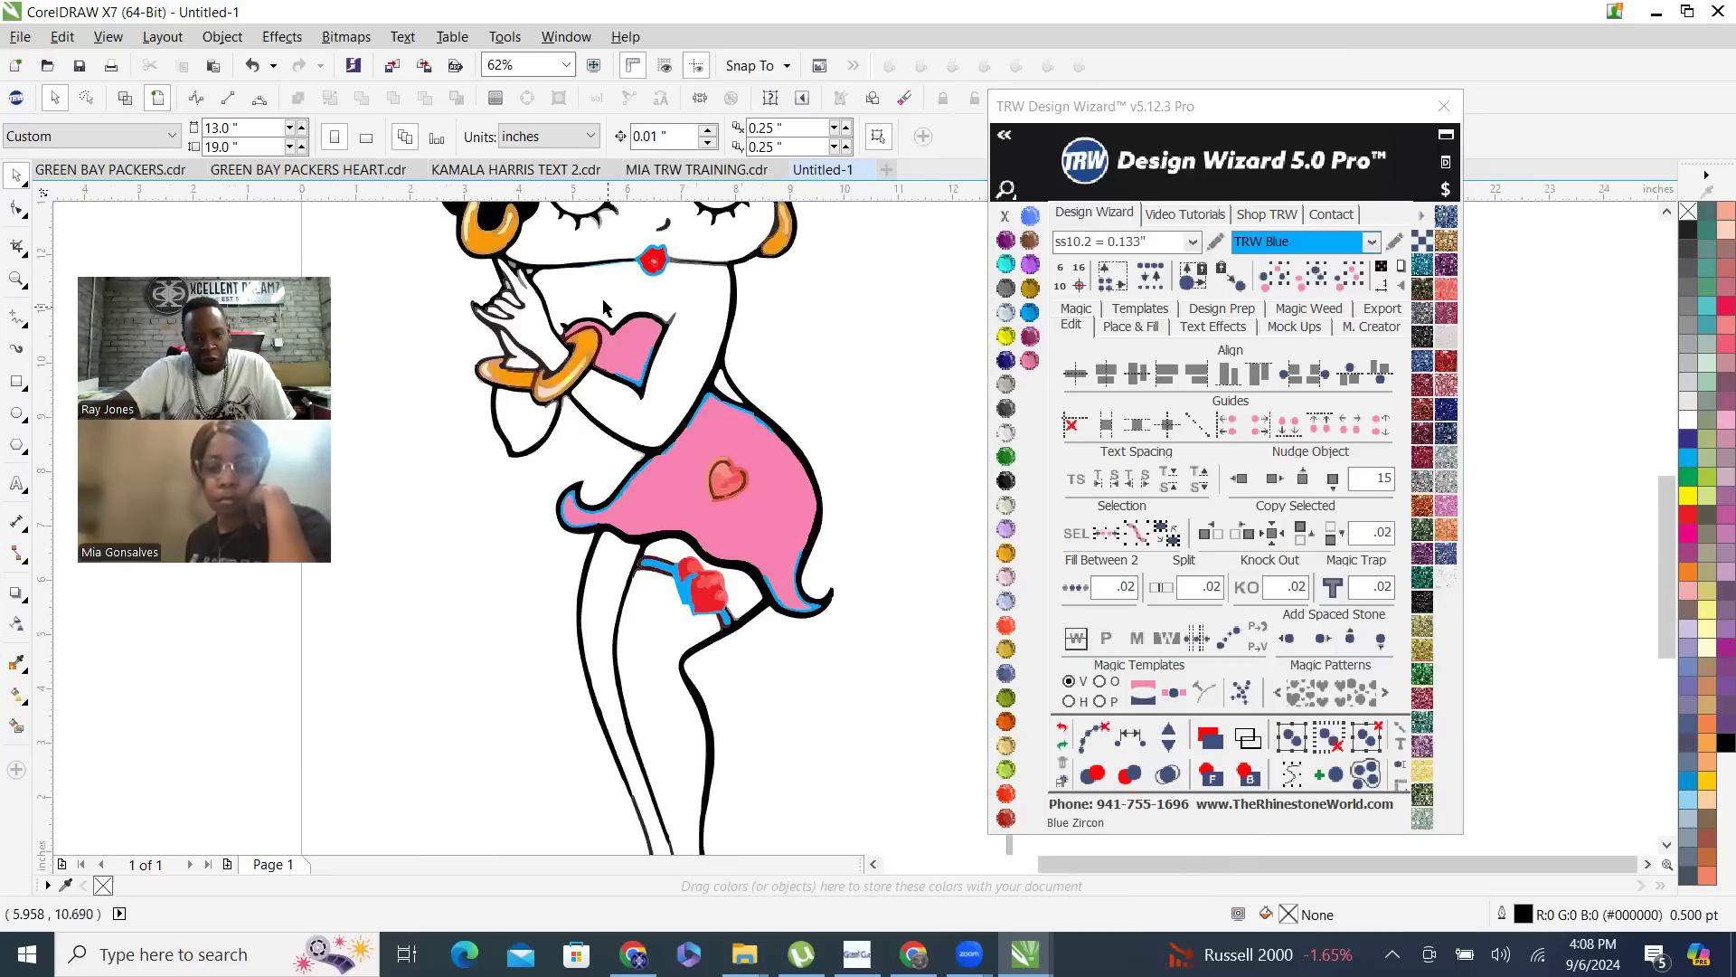
pyautogui.scroll(4, 548, 366)
pyautogui.scroll(3, 548, 365)
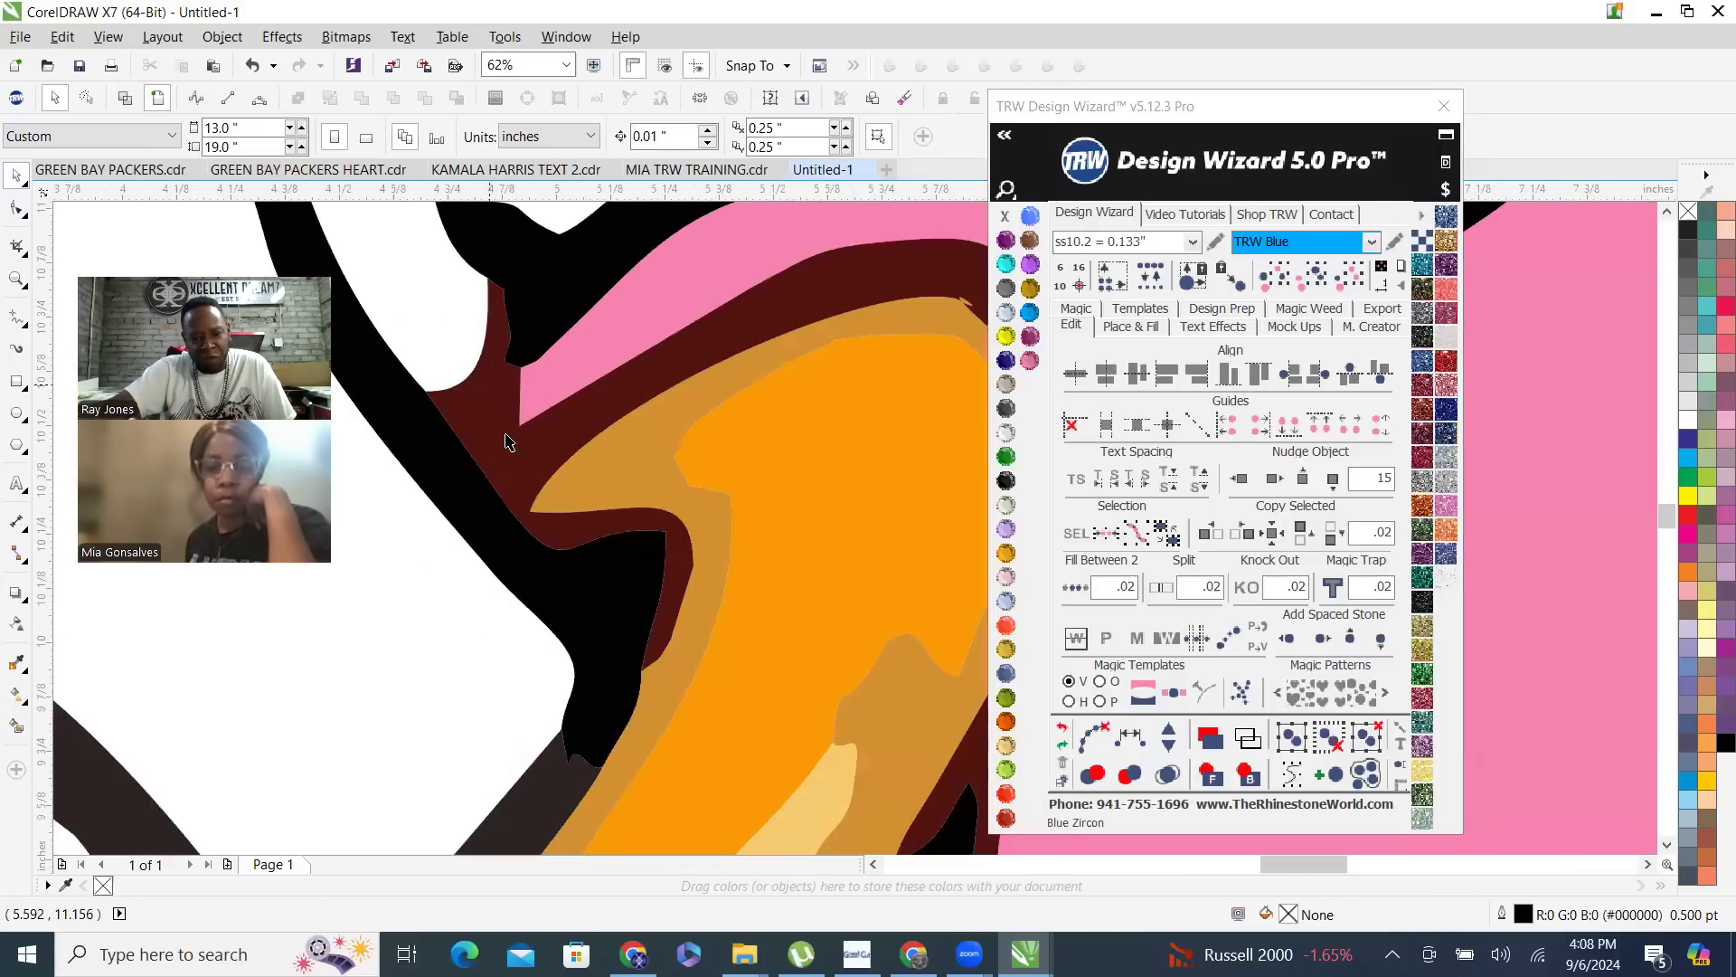
pyautogui.scroll(-1, 504, 438)
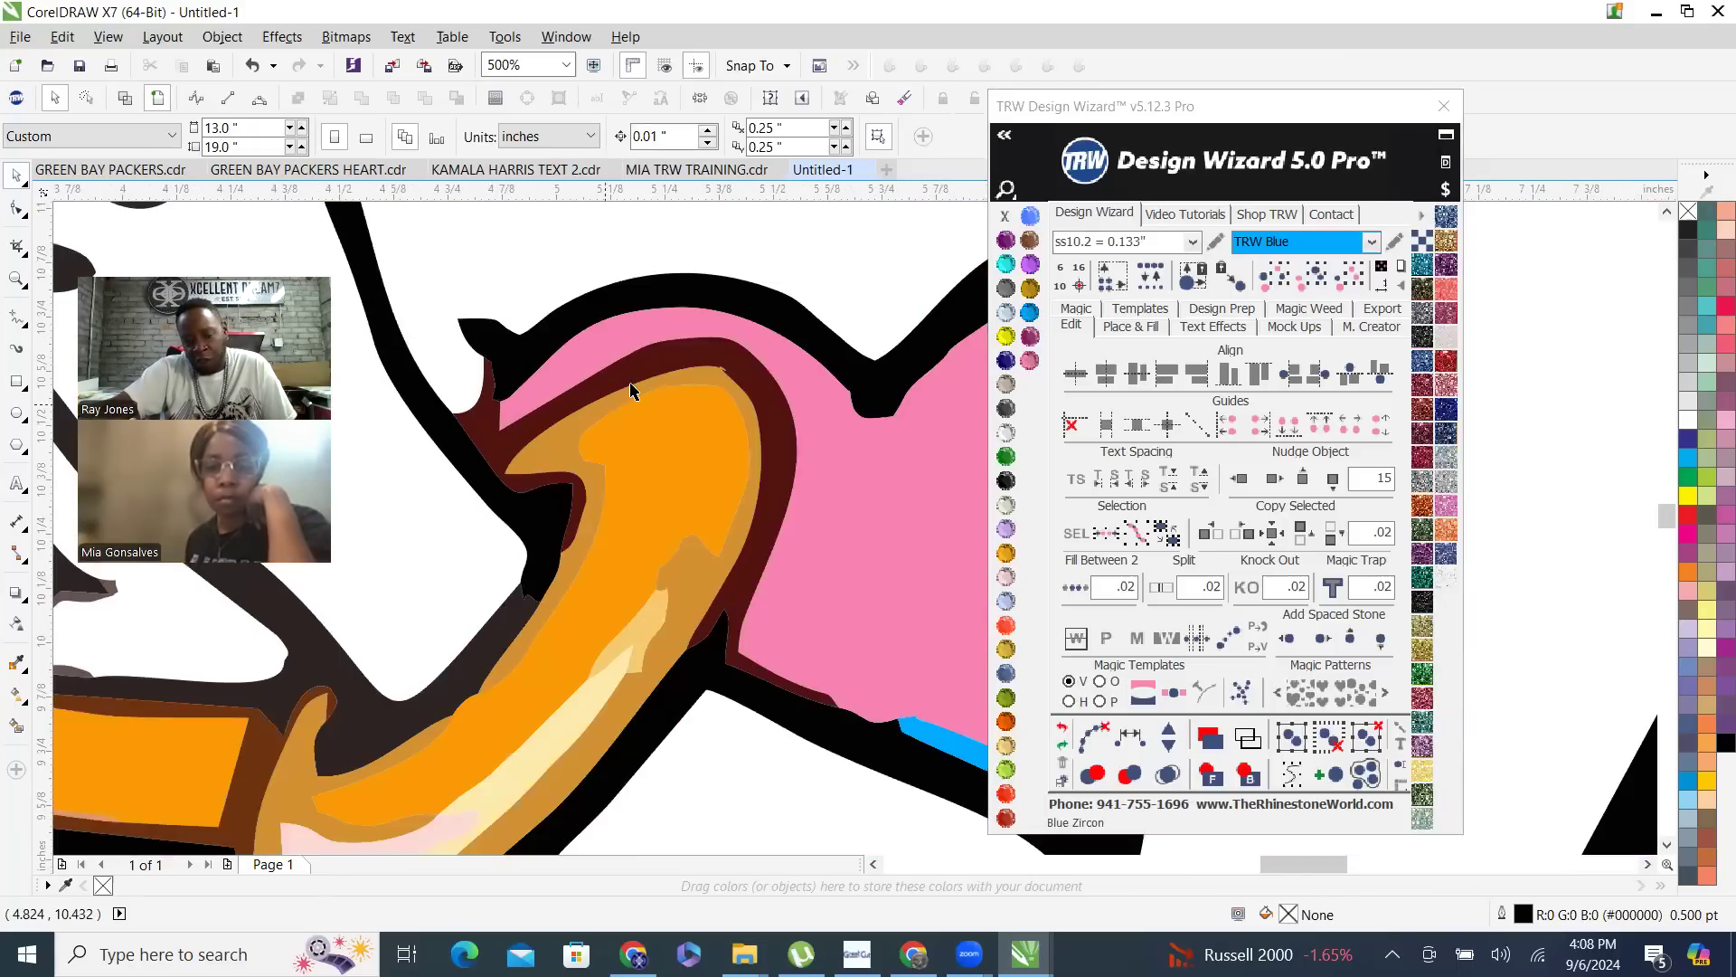
pyautogui.scroll(-2, 744, 579)
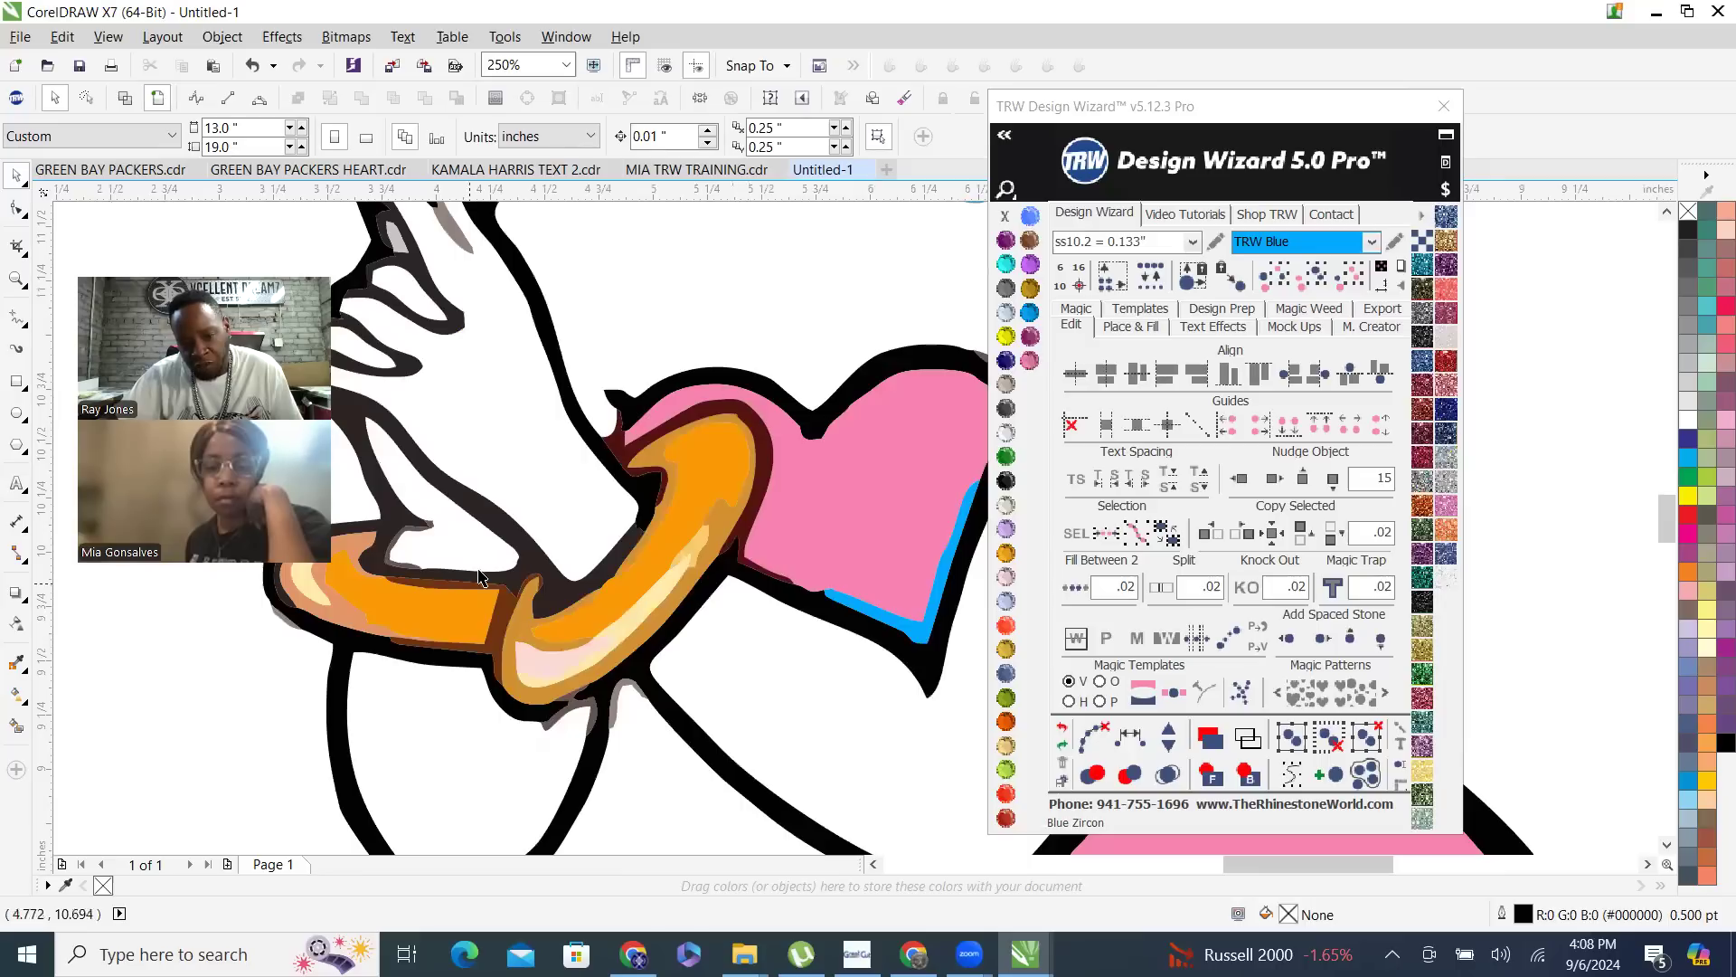
pyautogui.click(624, 465)
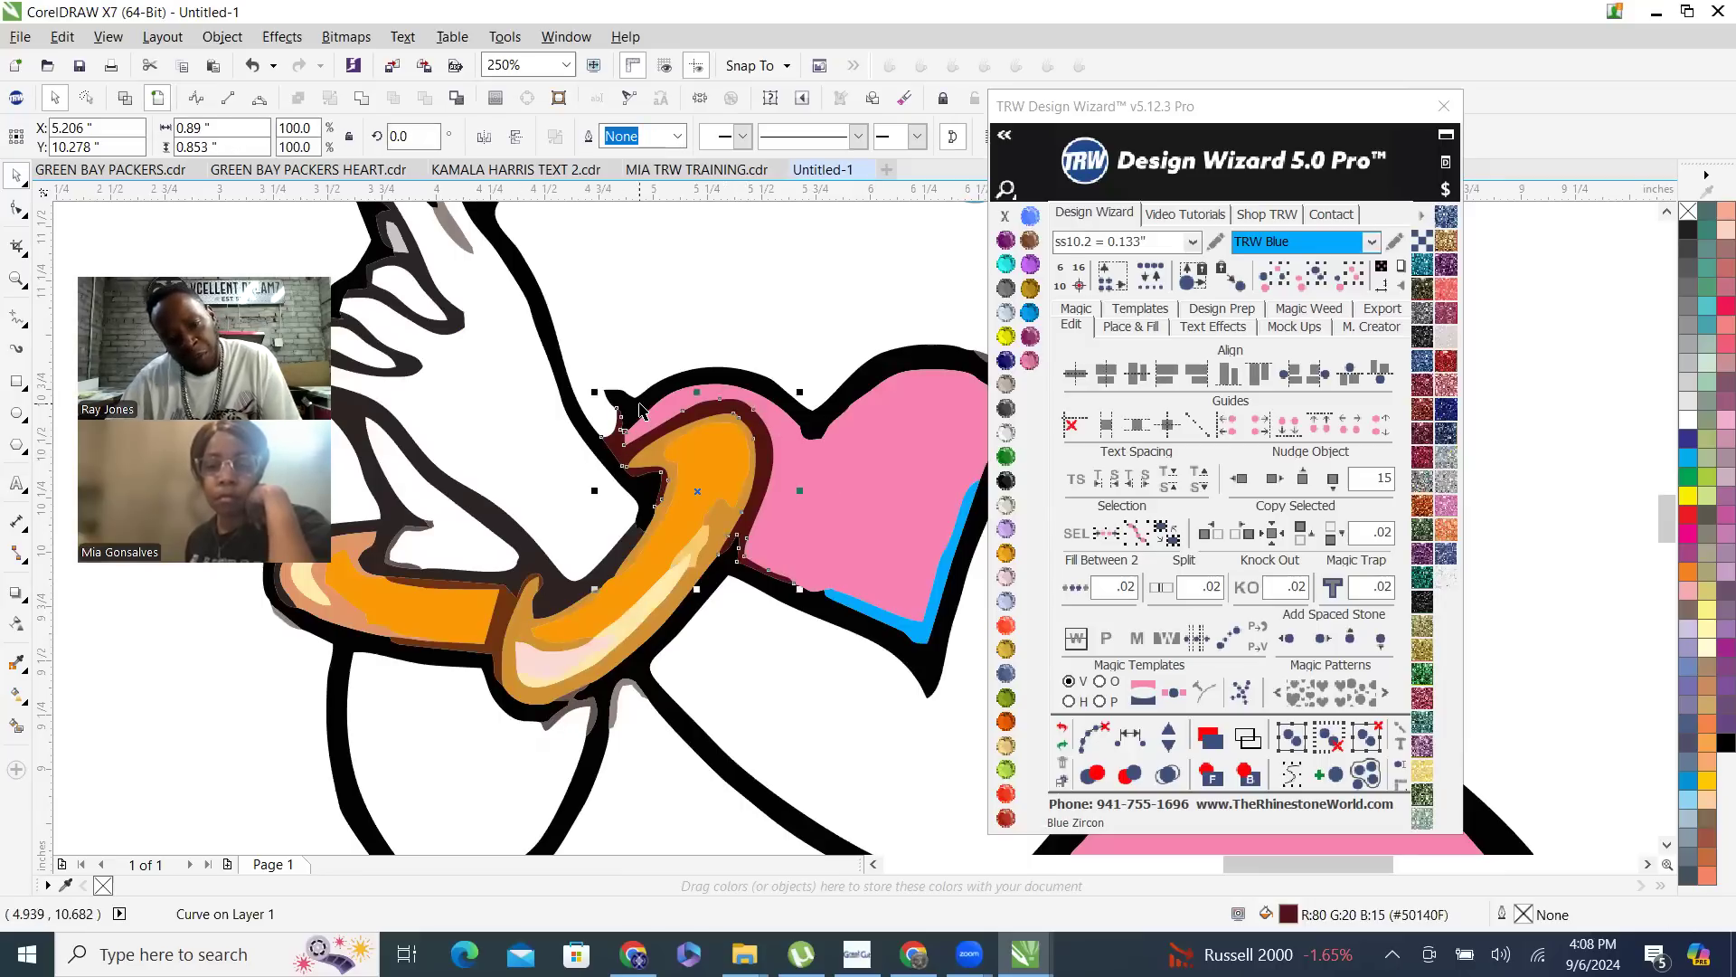
pyautogui.keyDown('shift'); pyautogui.click(638, 404); pyautogui.keyUp('shift')
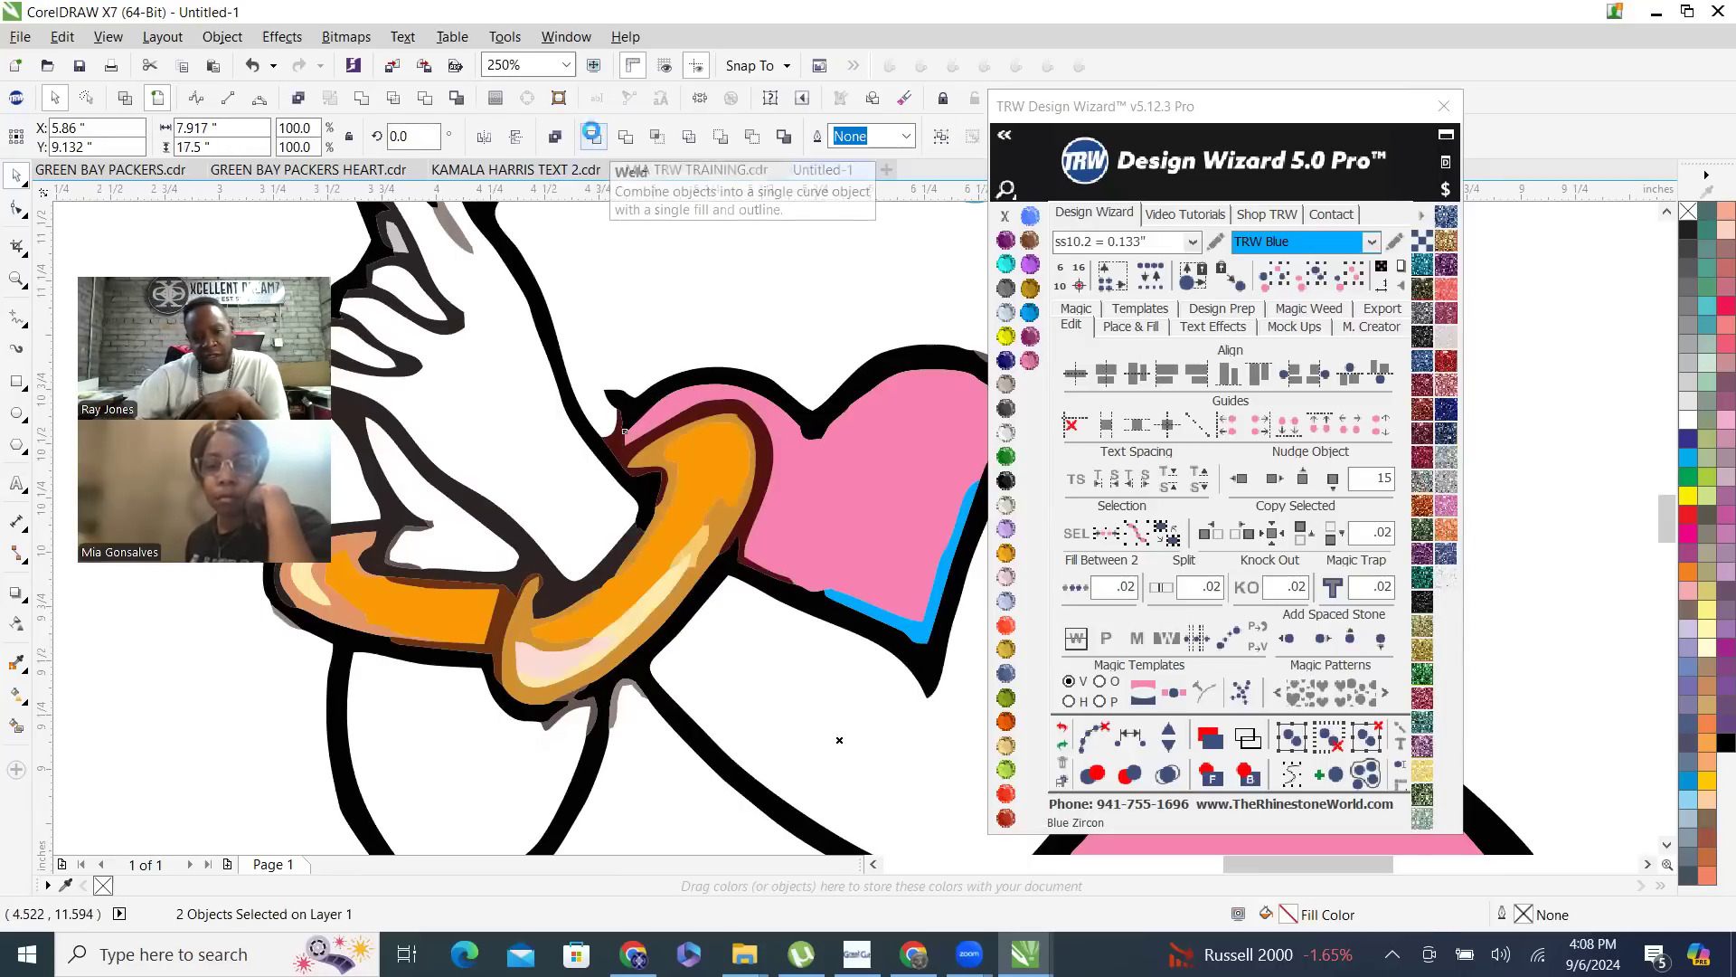
pyautogui.click(594, 137)
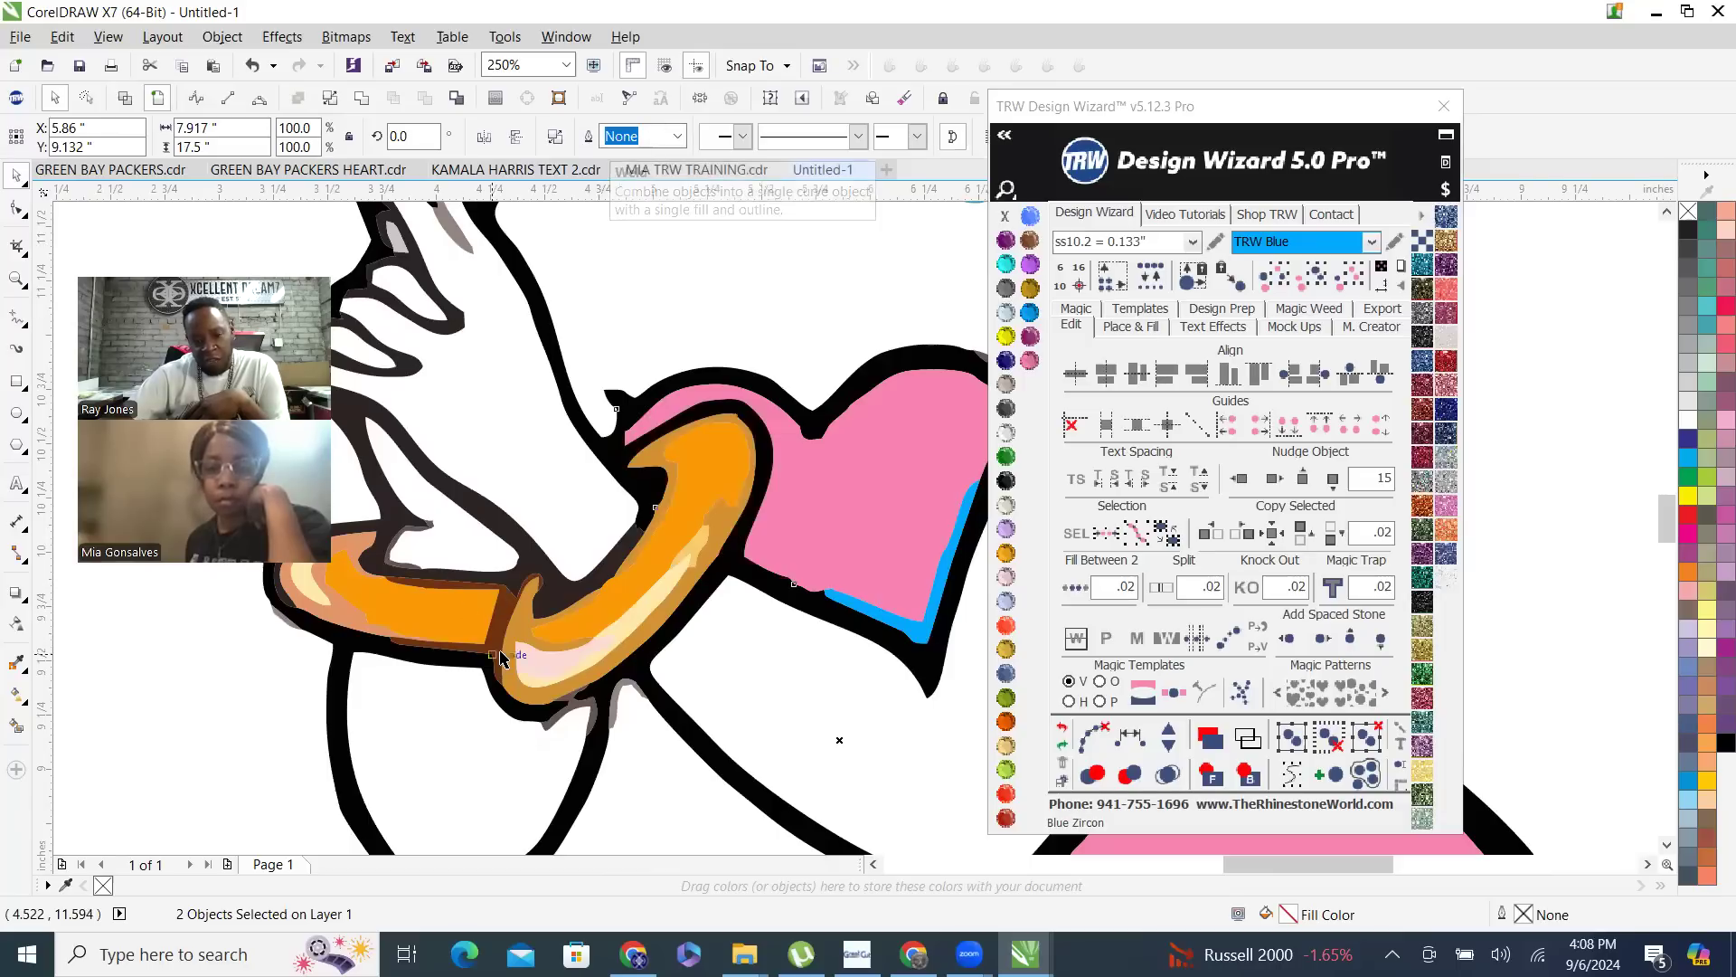
# - Weld the dark brown edging of the bracelet to the black outline
pyautogui.click(466, 611)
pyautogui.scroll(3, 395, 675)
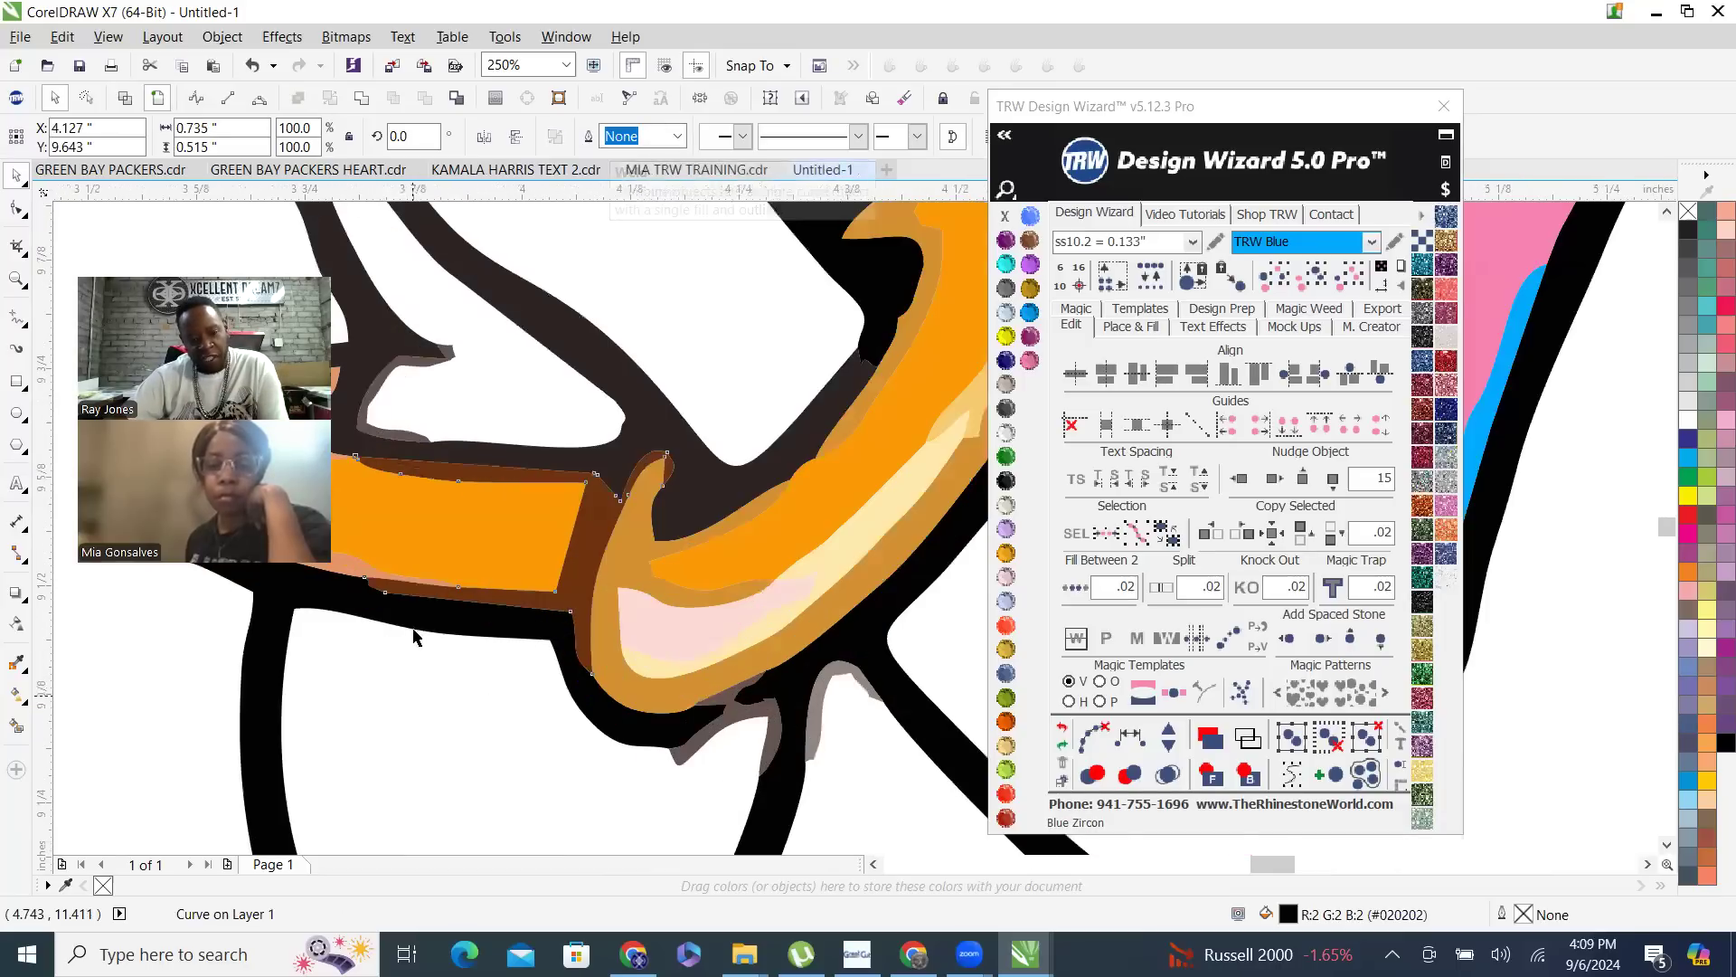
pyautogui.click(543, 586)
pyautogui.keyDown('shift'); pyautogui.click(542, 583); pyautogui.keyUp('shift')
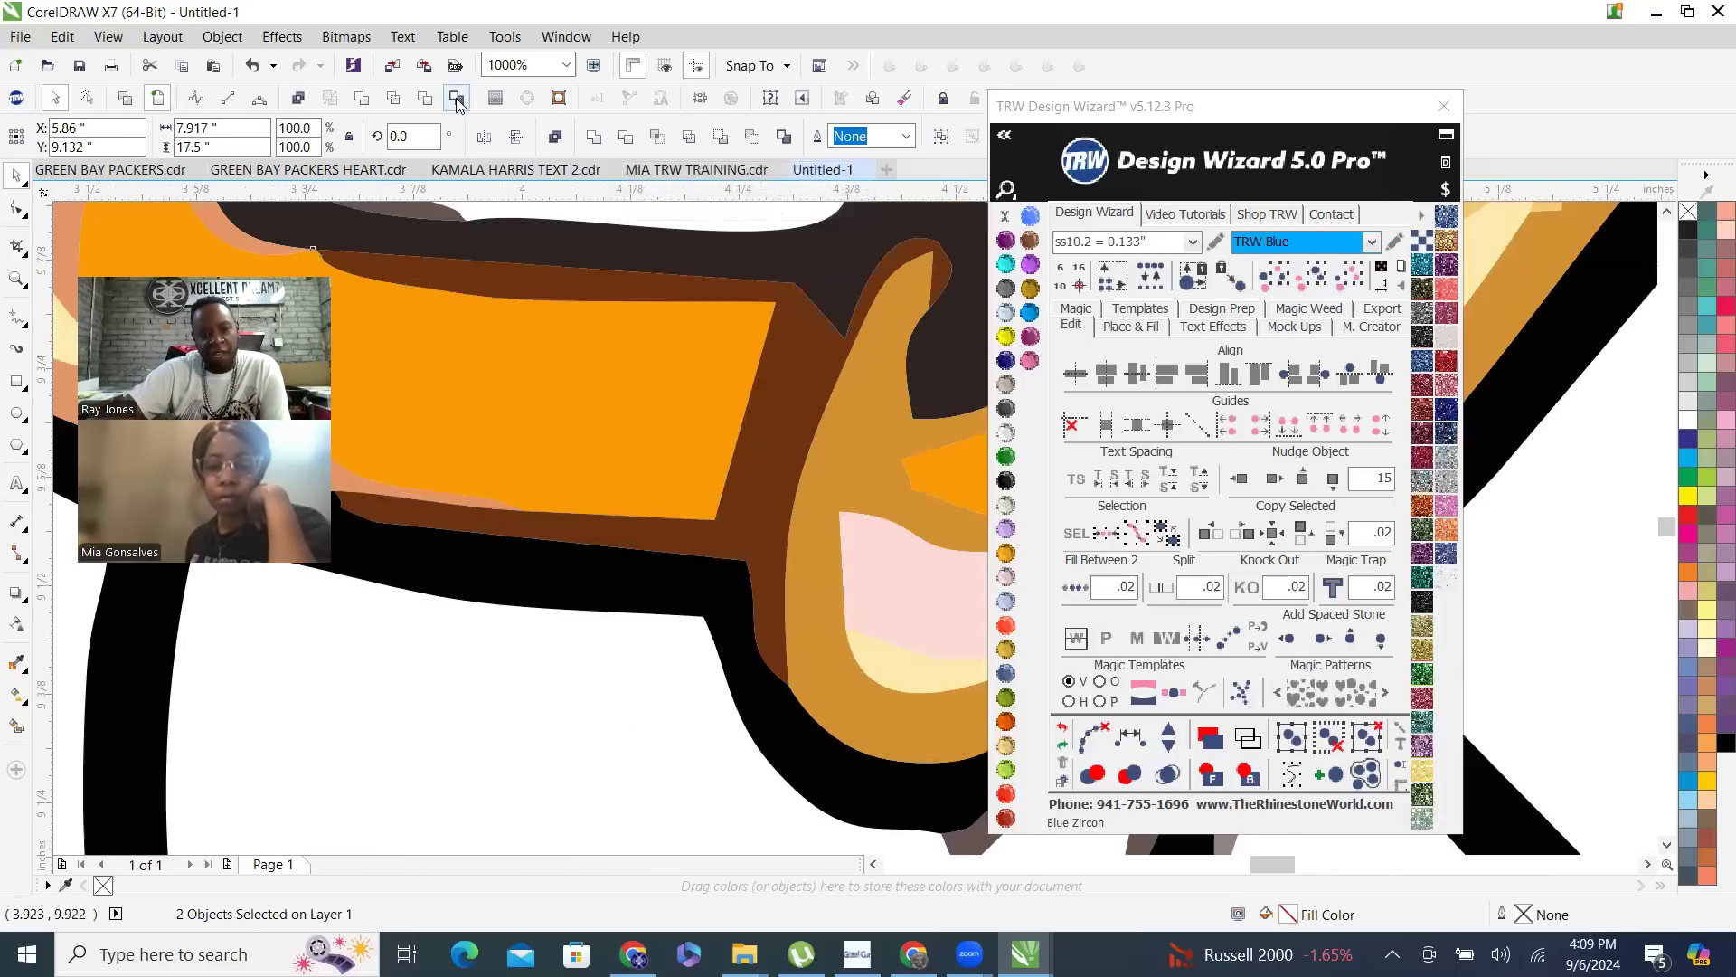
pyautogui.click(594, 136)
pyautogui.scroll(-4, 588, 548)
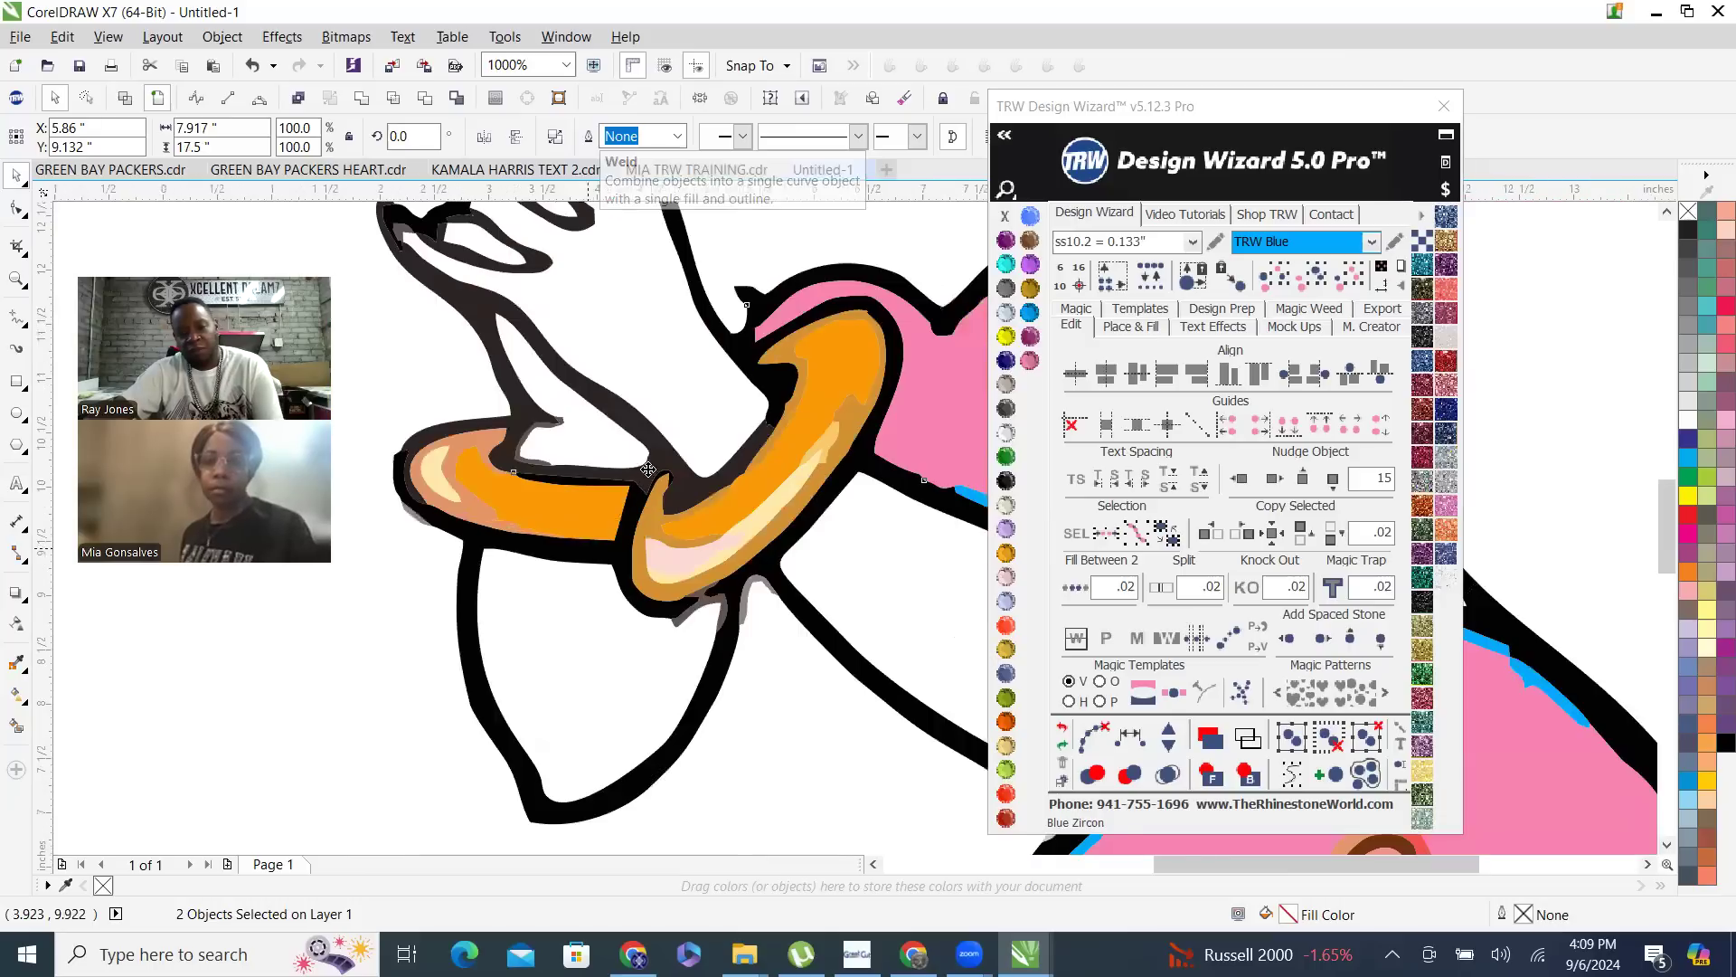
# - Select all pieces with the same red as the garter's front heart and recolor them TRW Blue
pyautogui.scroll(-1, 557, 714)
pyautogui.scroll(-5, 556, 723)
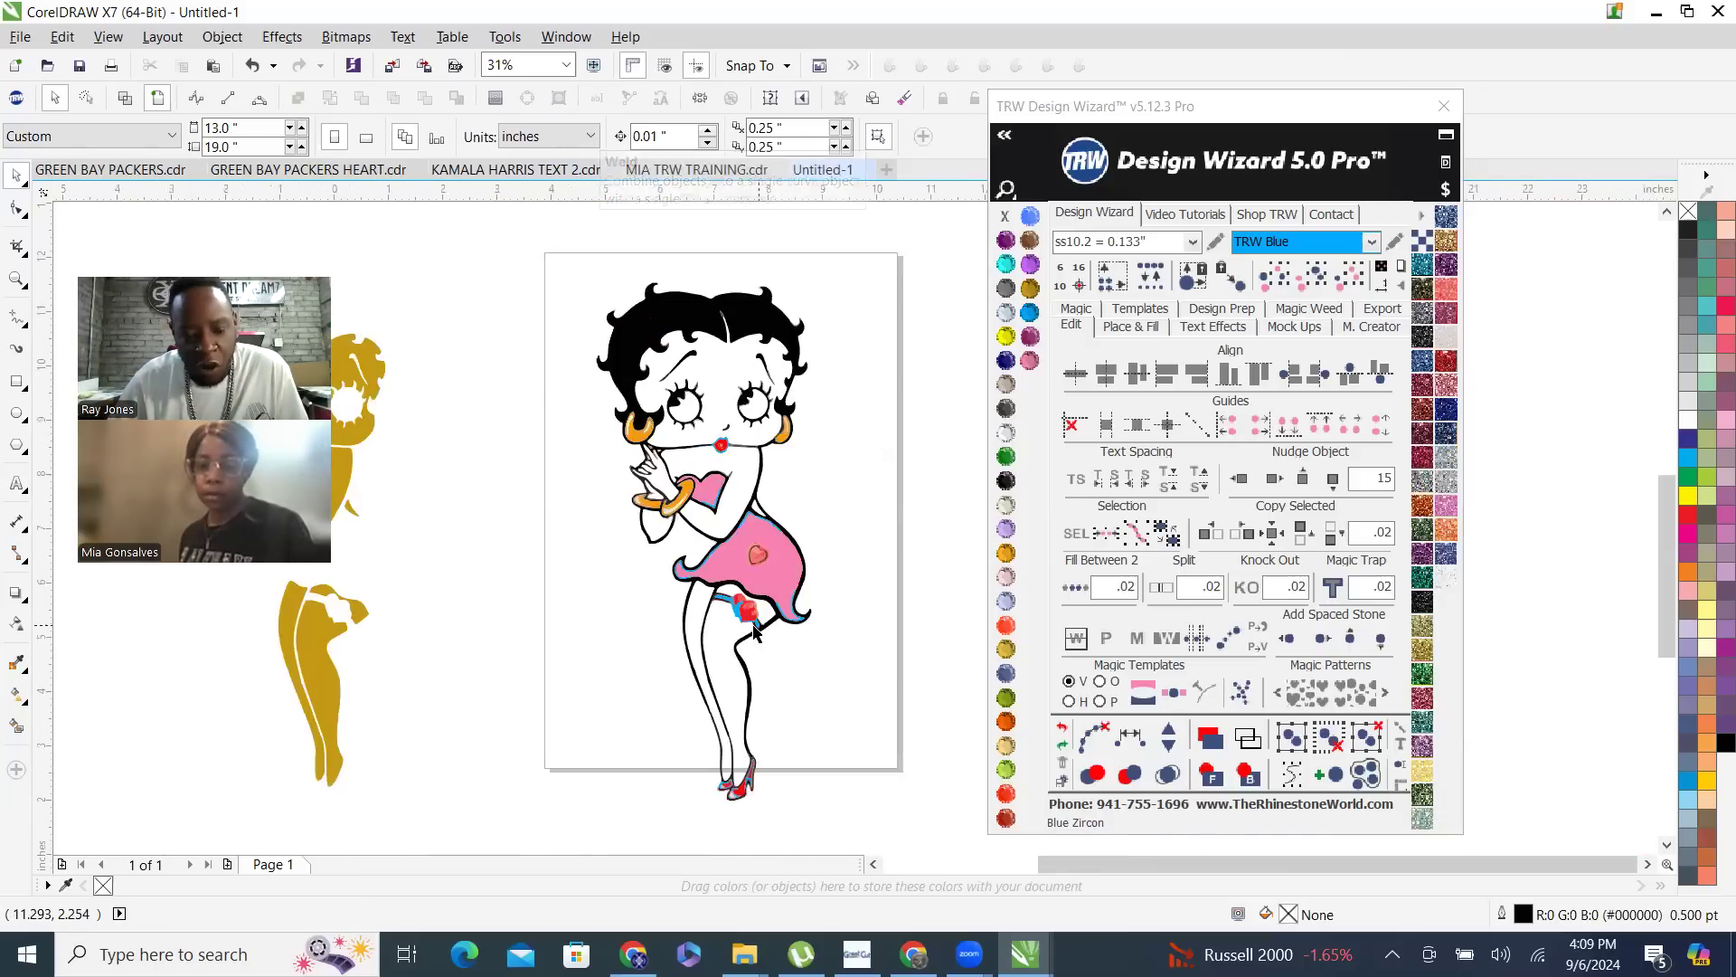
pyautogui.scroll(2, 766, 630)
pyautogui.click(726, 592)
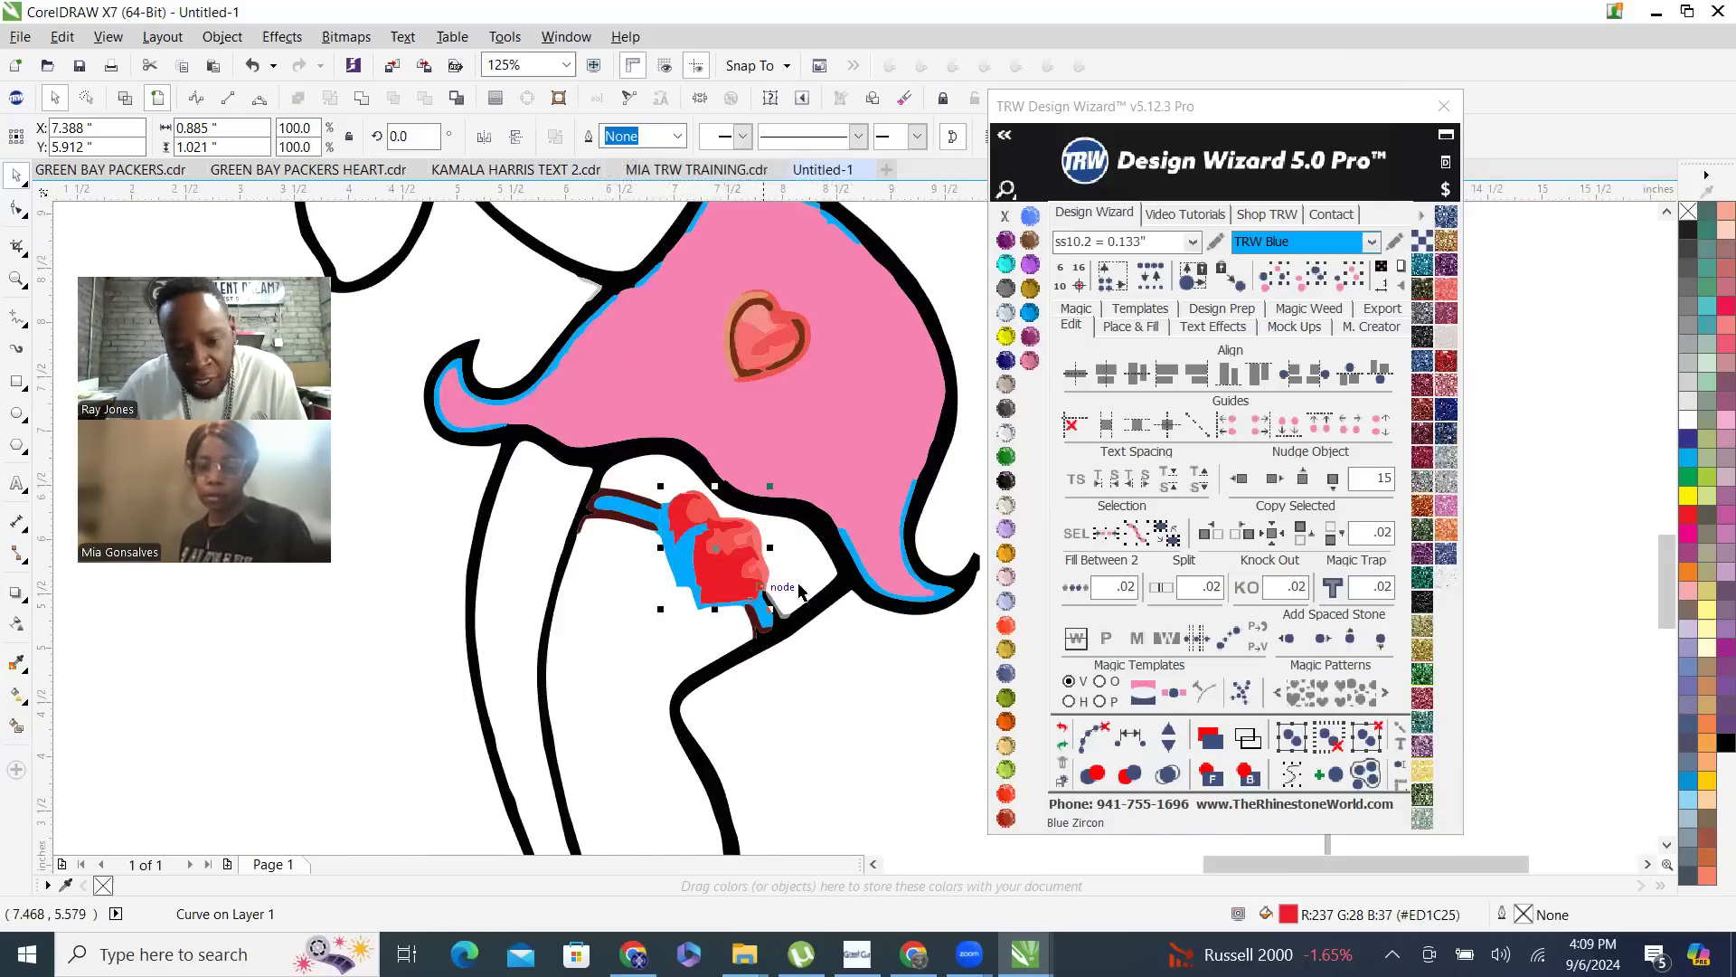
pyautogui.click(1312, 286)
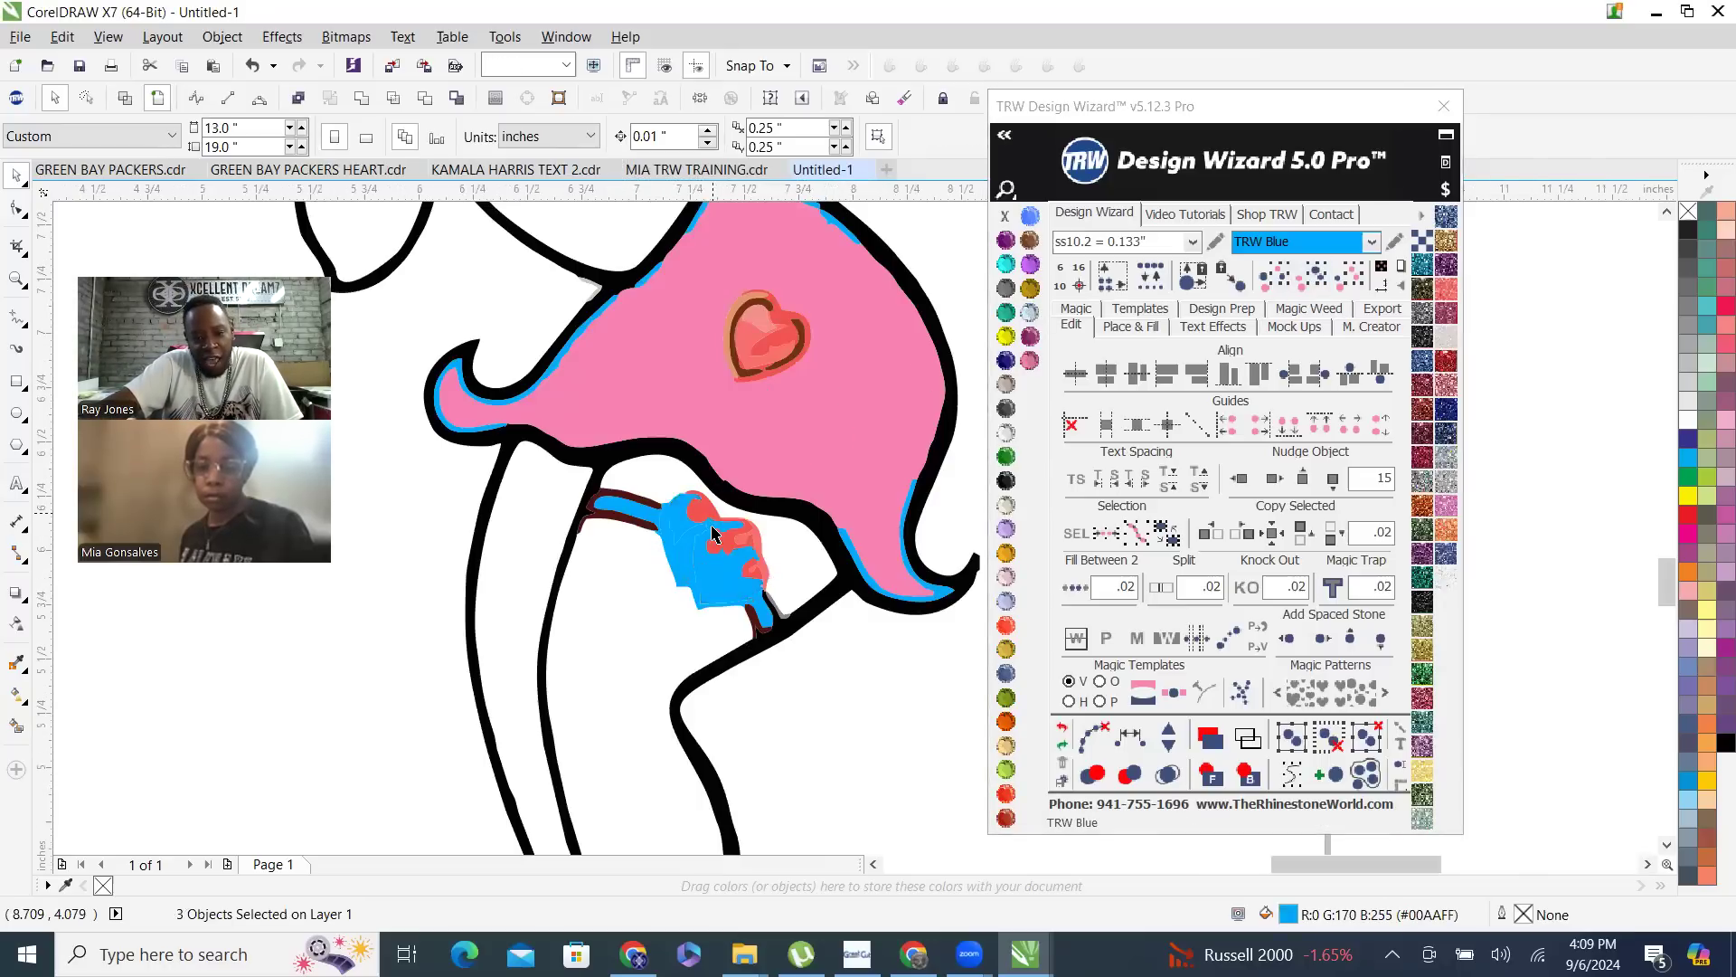
pyautogui.scroll(1, 712, 527)
pyautogui.click(810, 507)
pyautogui.scroll(-4, 734, 513)
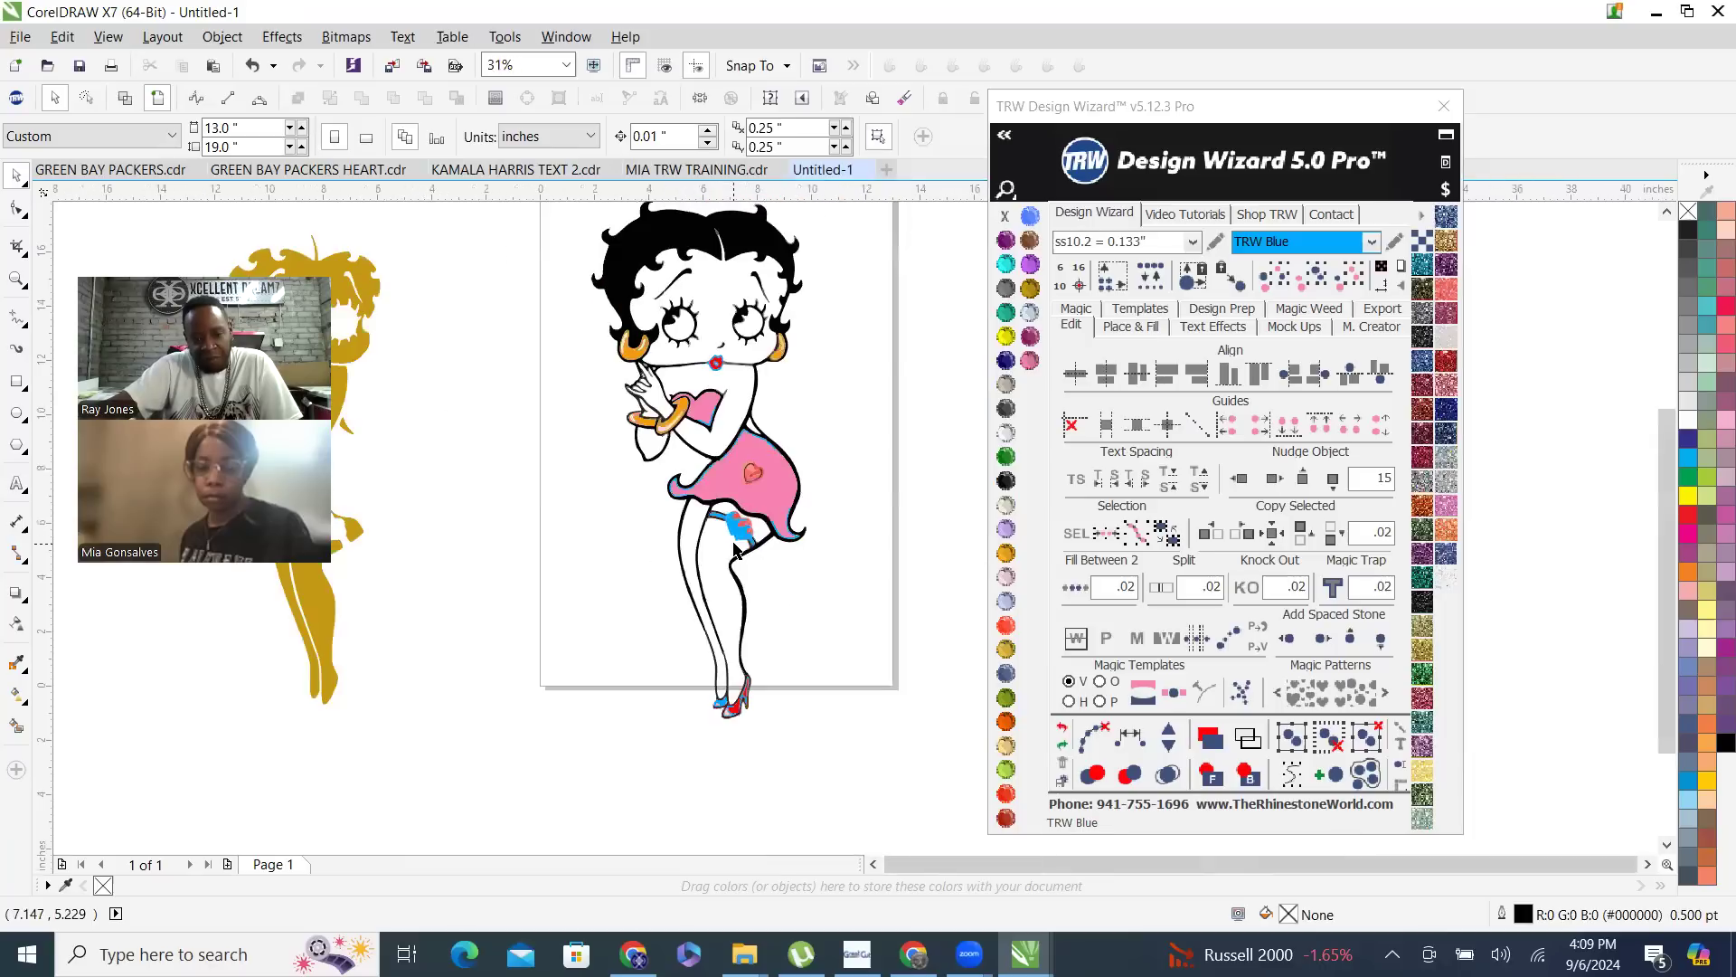
# - Select all pieces with the same bright red as the front shoe and recolor them TRW Blue
pyautogui.scroll(3, 739, 699)
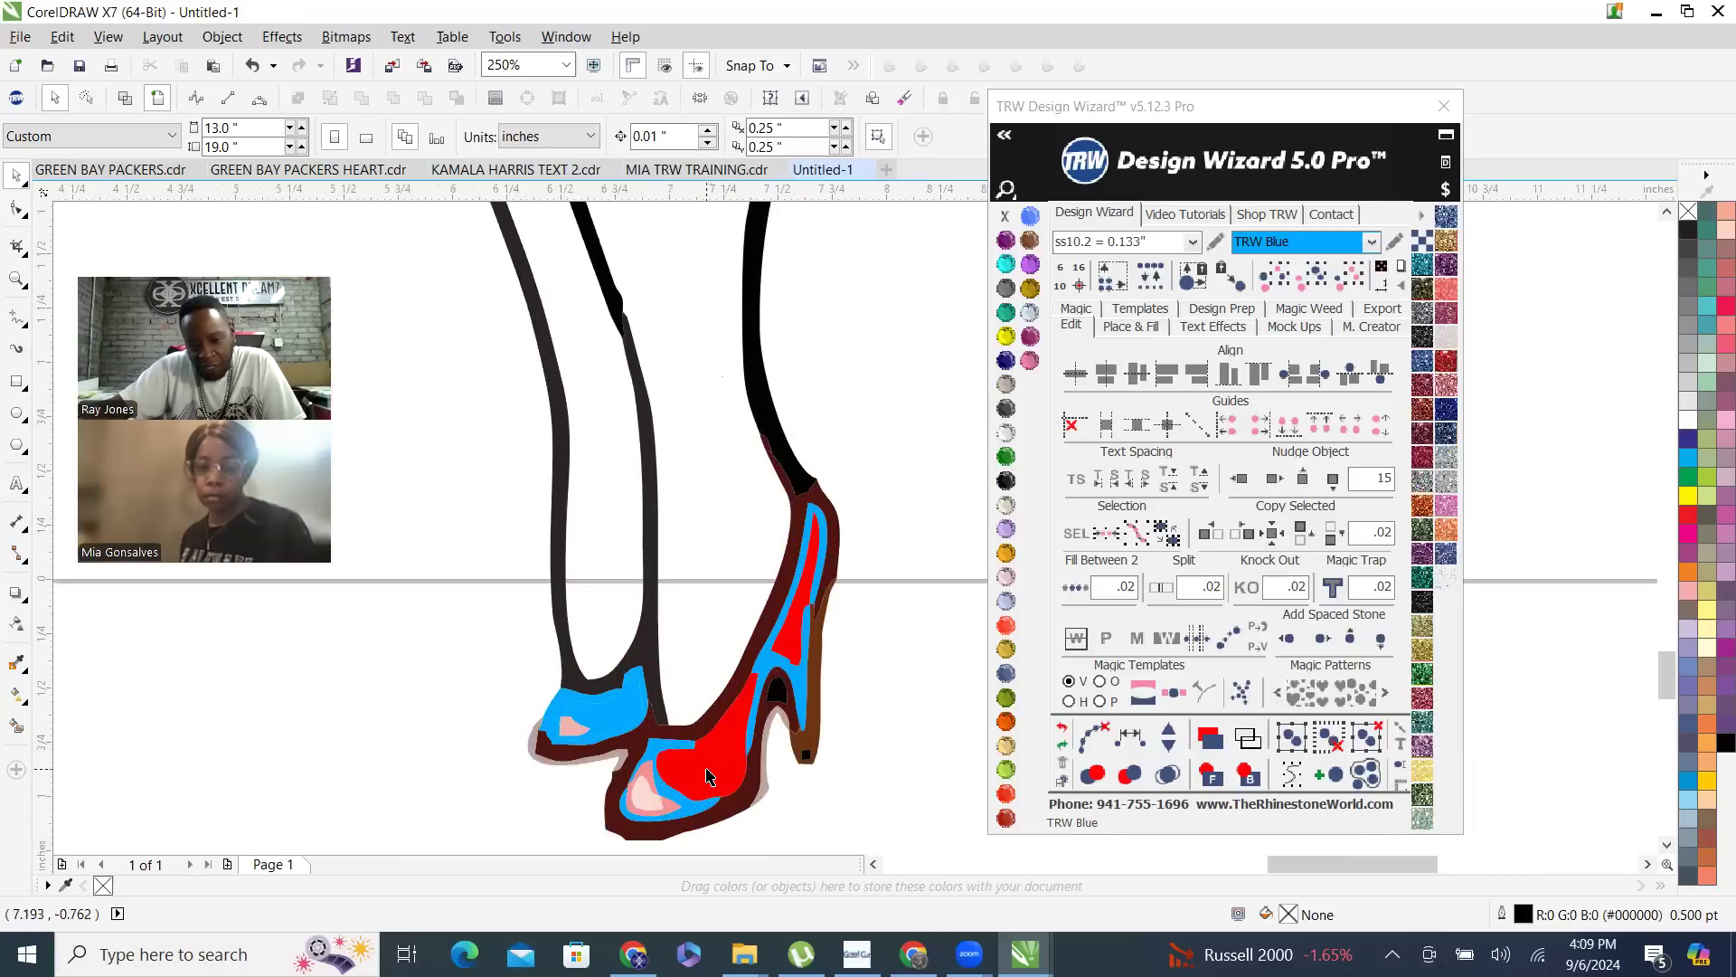
pyautogui.click(1311, 282)
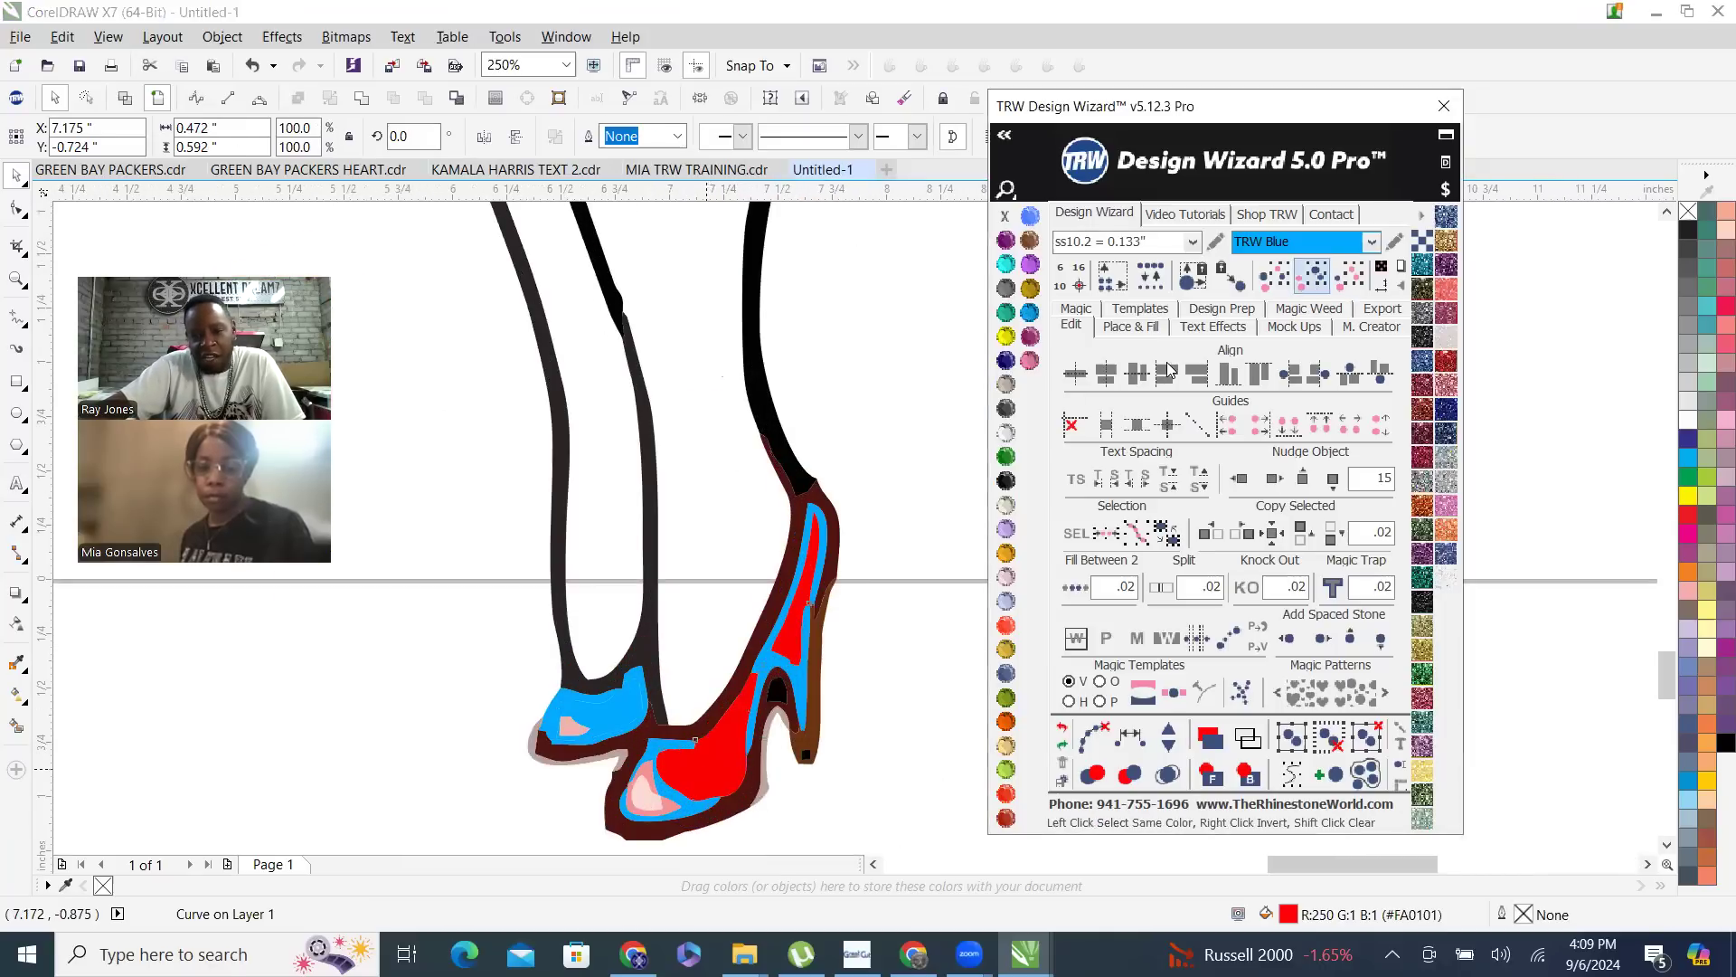
pyautogui.click(1030, 312)
pyautogui.scroll(-4, 709, 659)
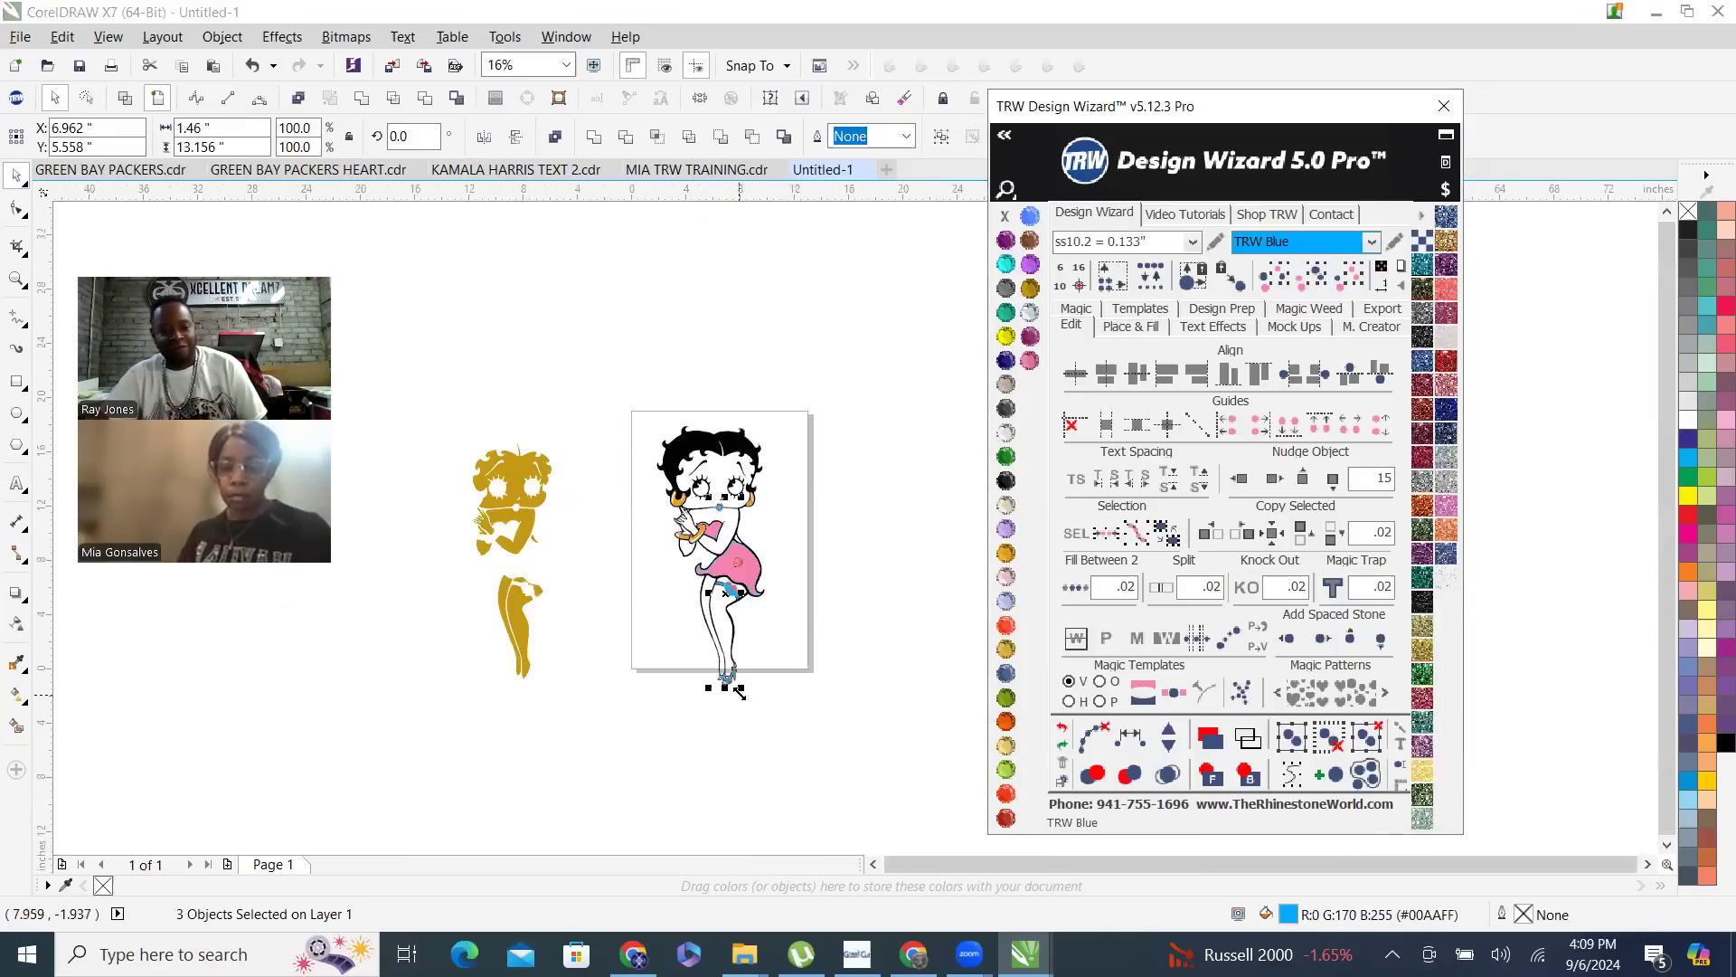
pyautogui.click(723, 752)
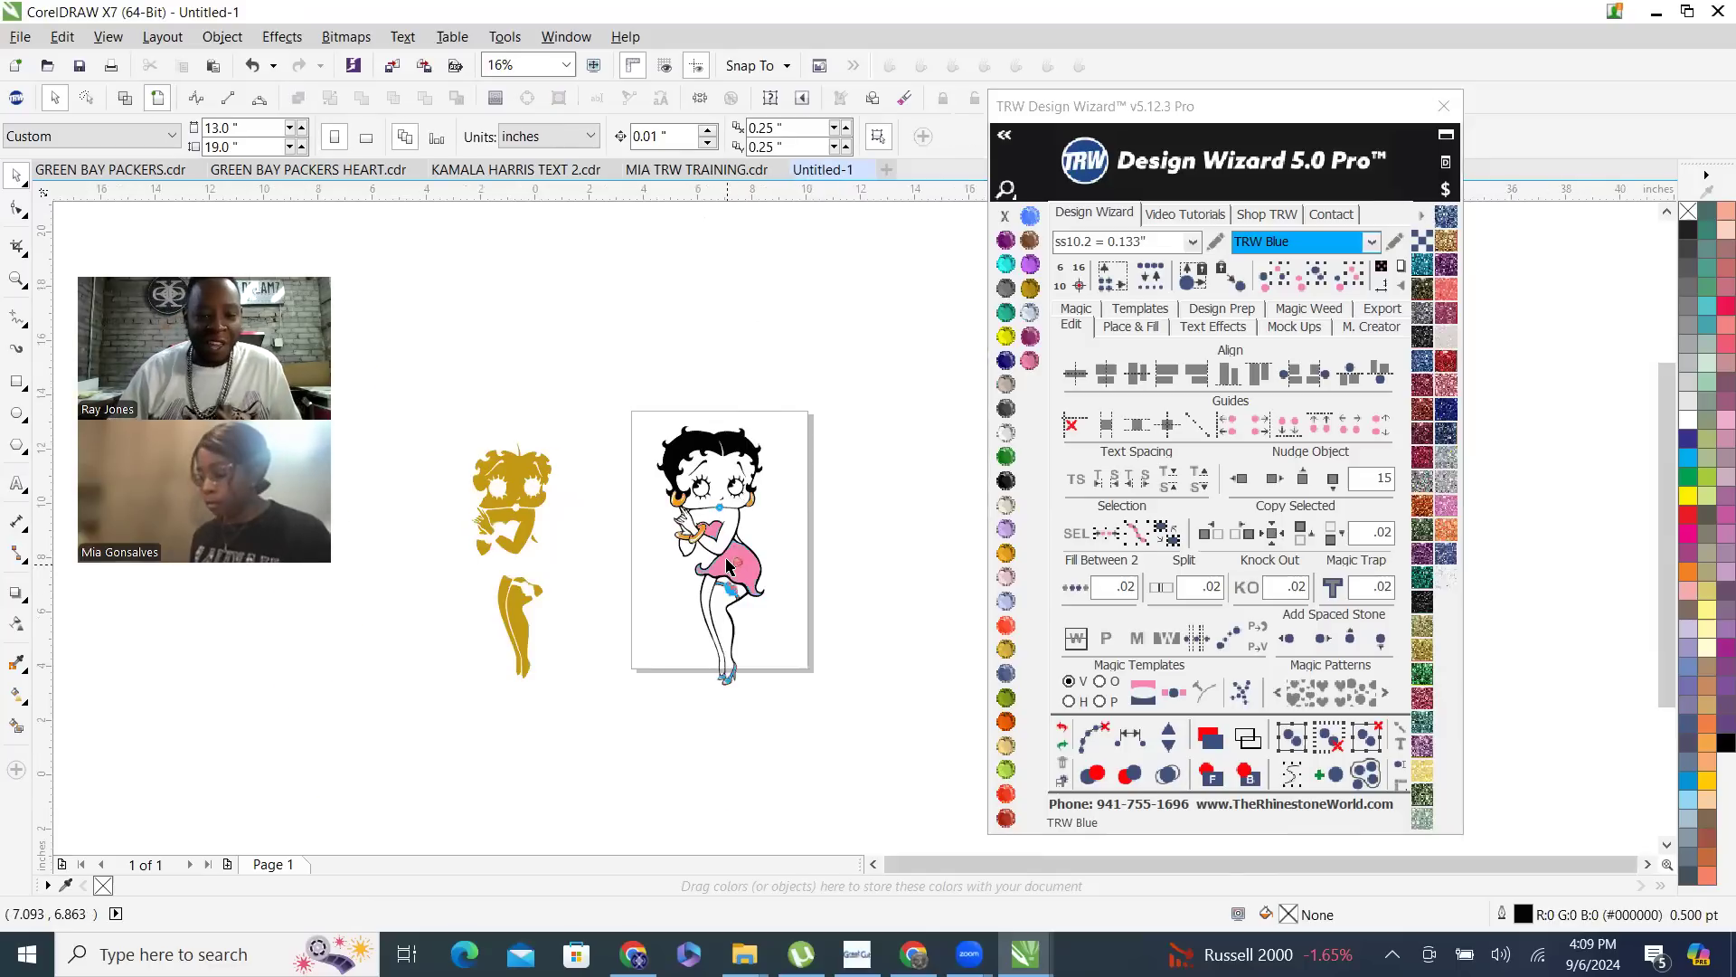
# - Select all TRW Blue pieces, starting from the lips piece, and combine and weld them into one curve
pyautogui.scroll(1, 708, 464)
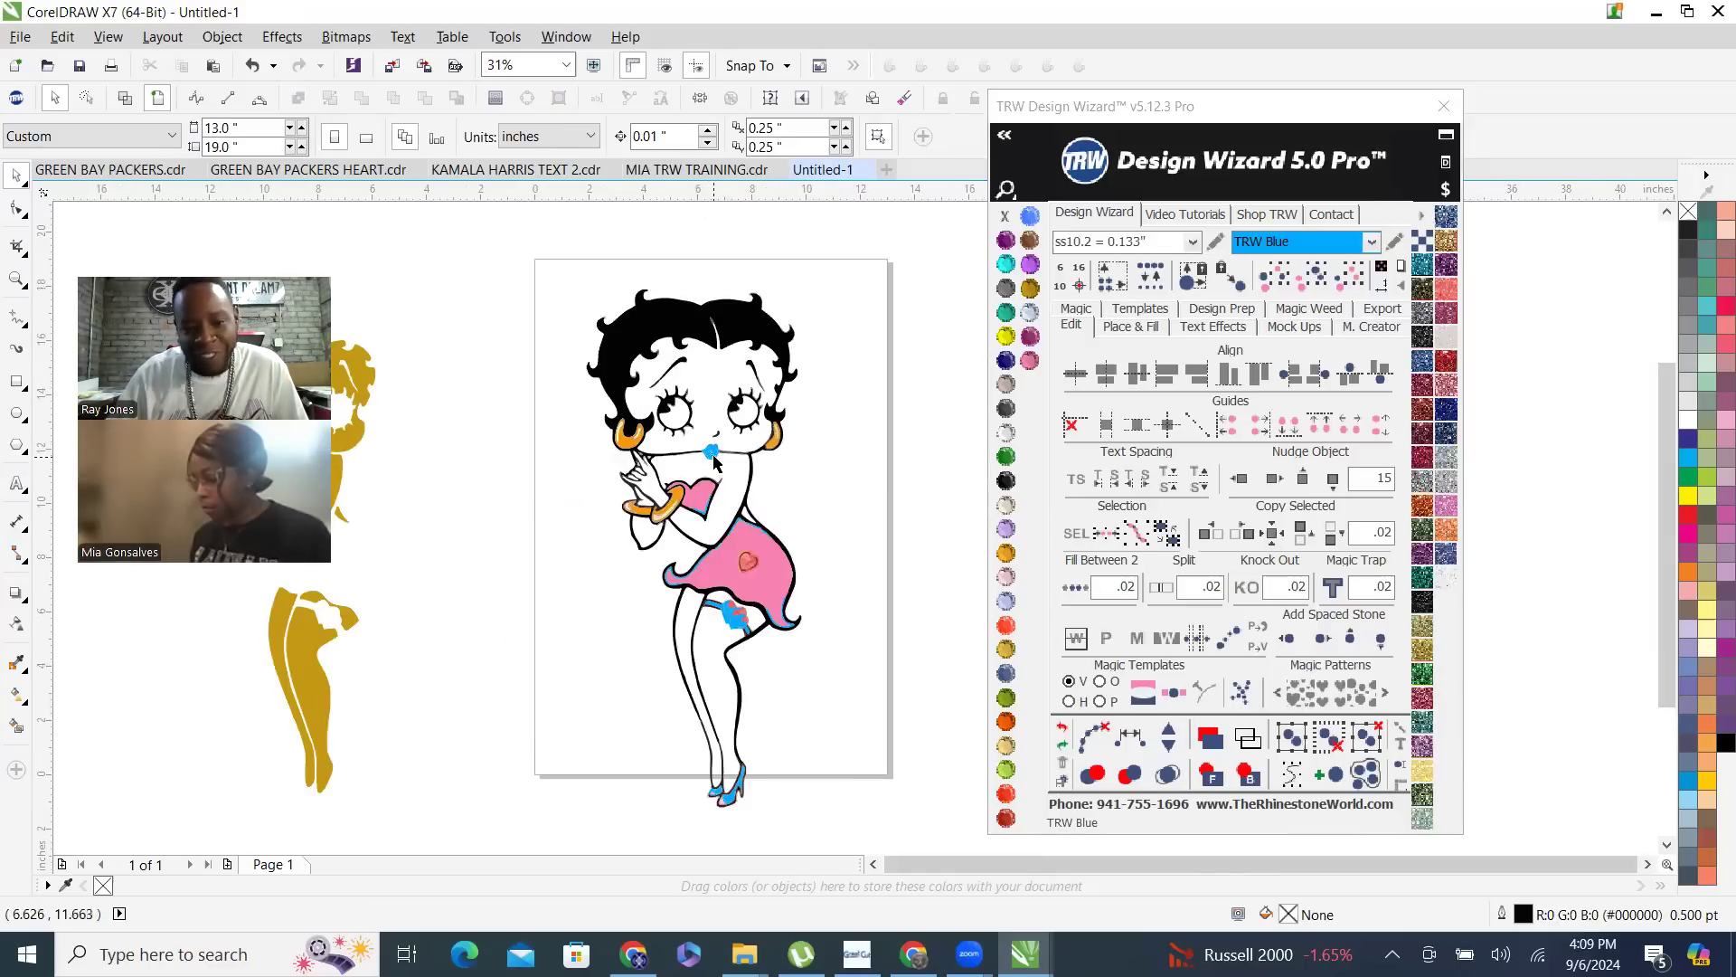
pyautogui.click(715, 460)
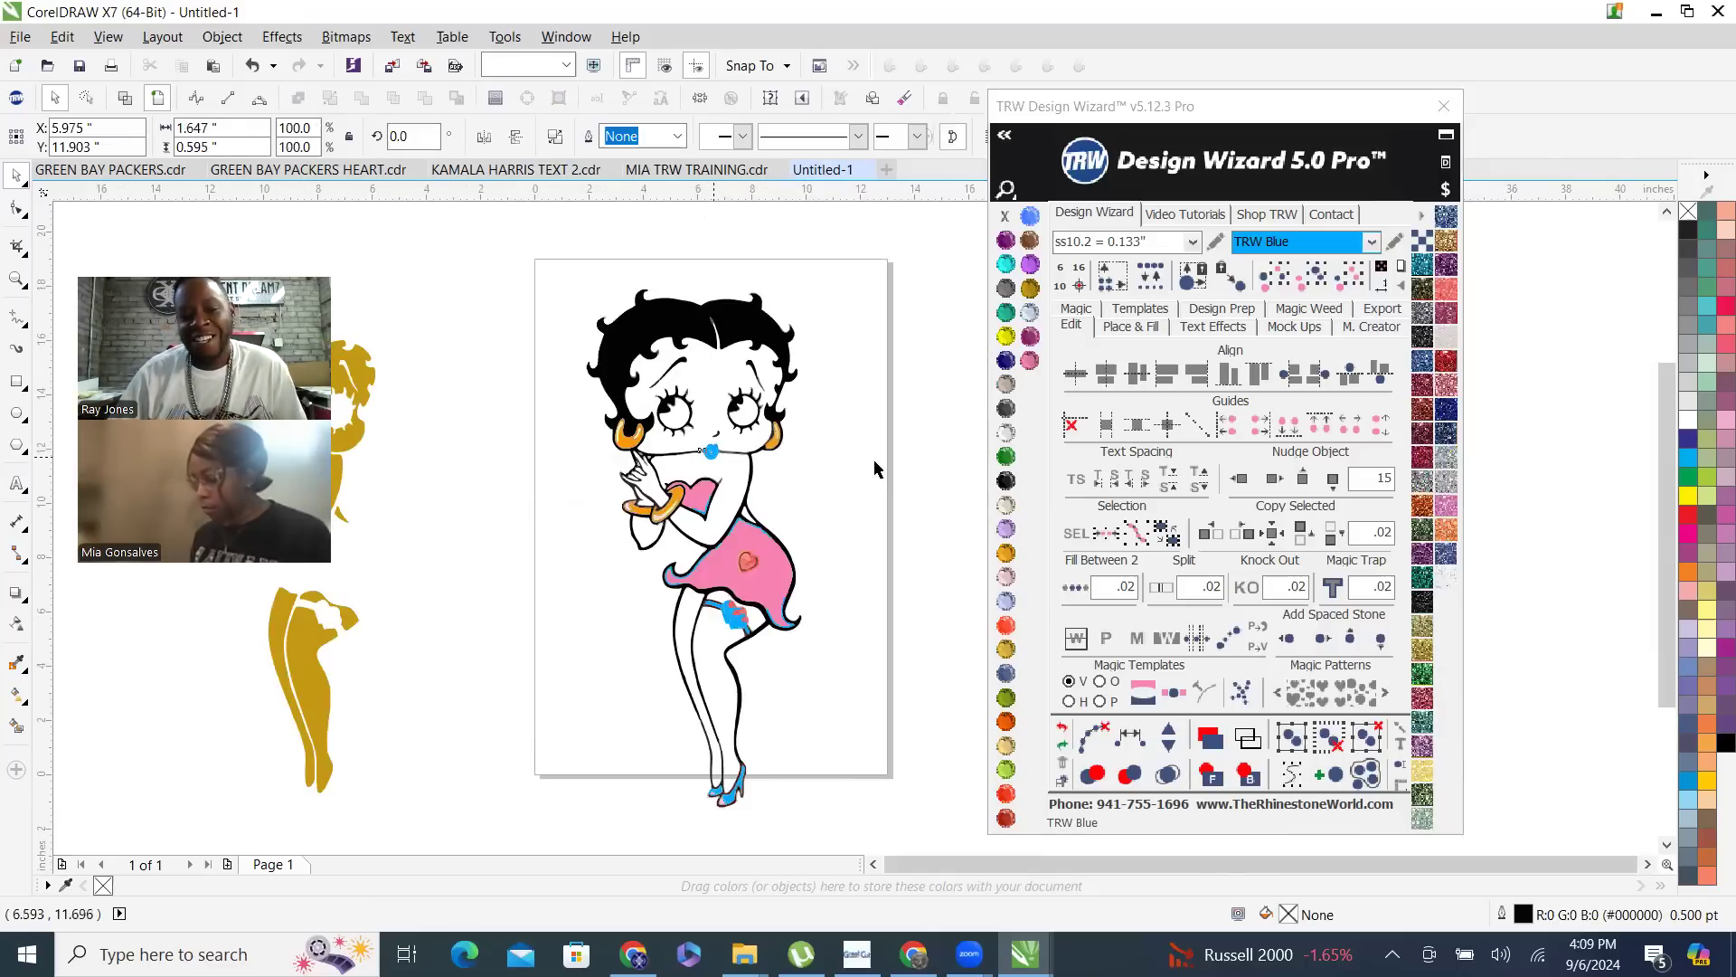
pyautogui.click(1315, 282)
pyautogui.scroll(1, 715, 491)
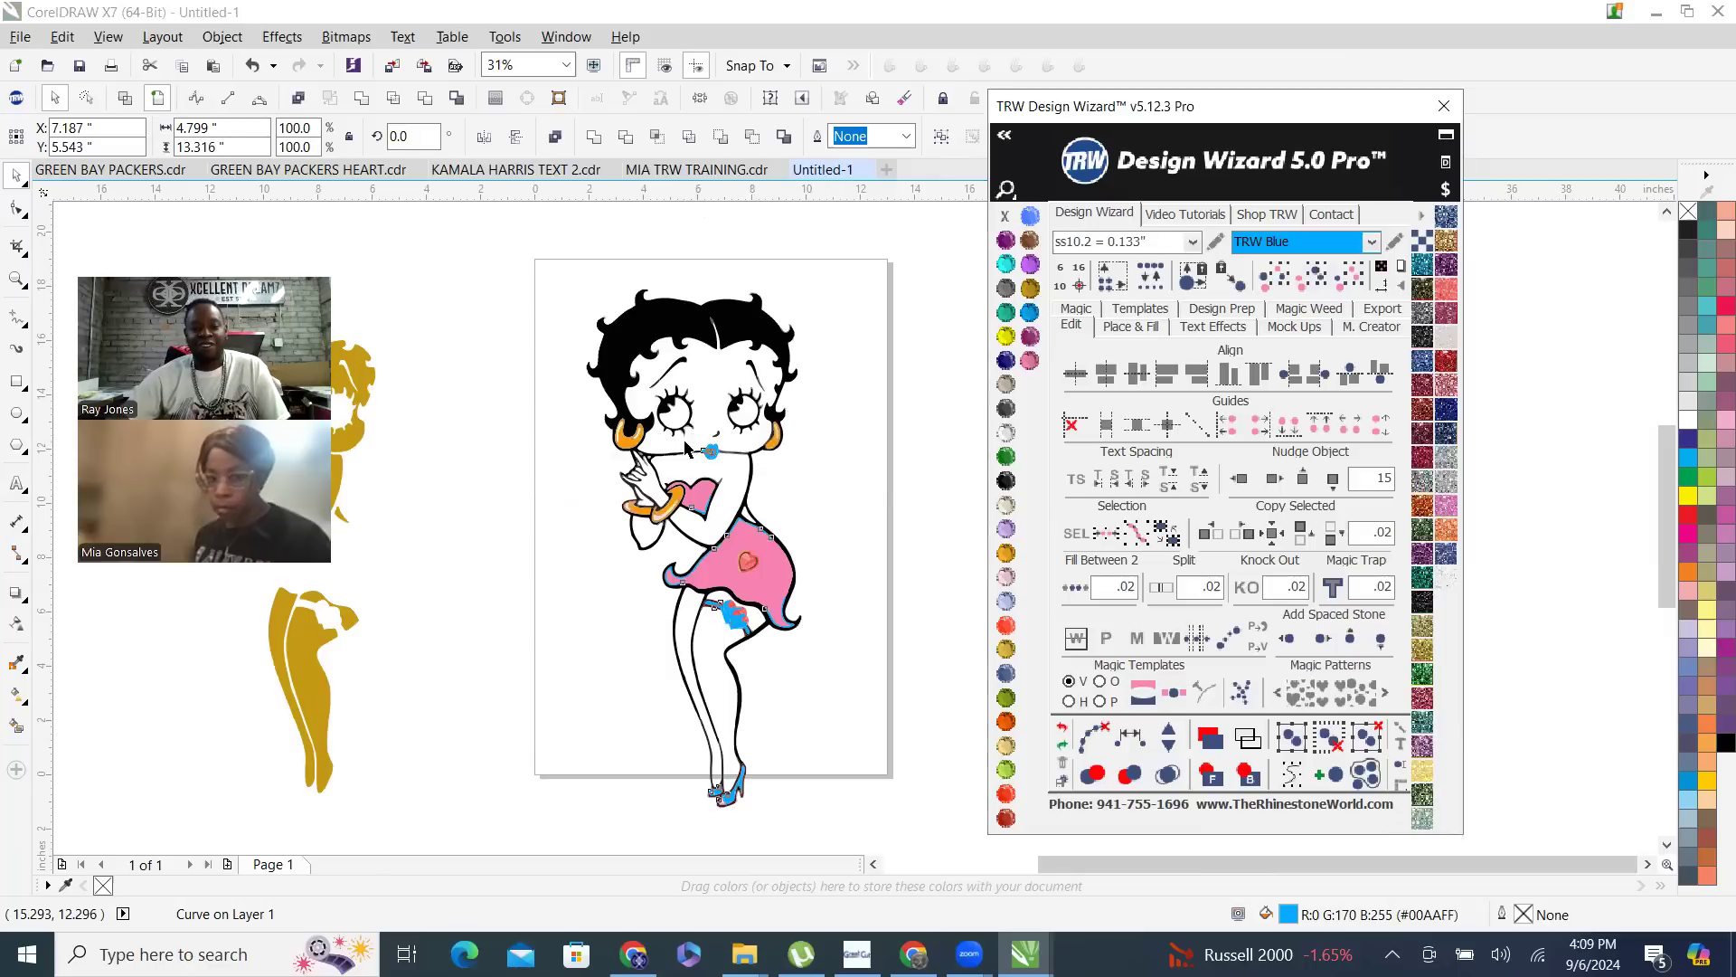
pyautogui.scroll(3, 714, 491)
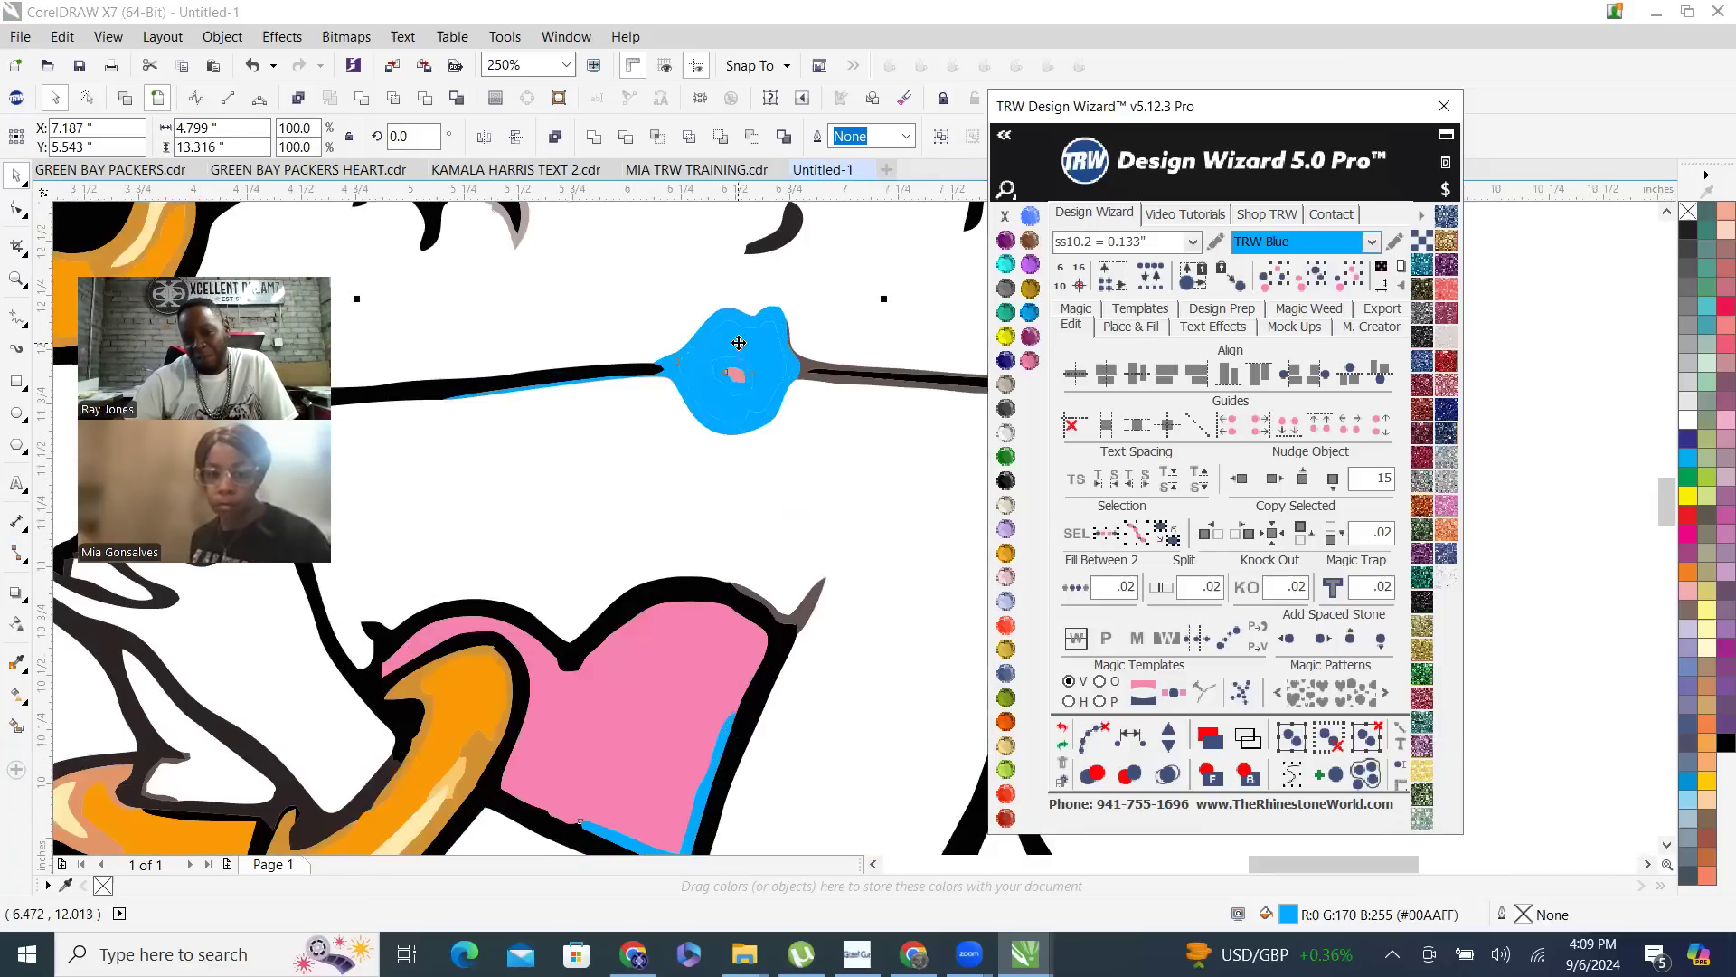
pyautogui.rightClick(739, 342)
pyautogui.click(811, 443)
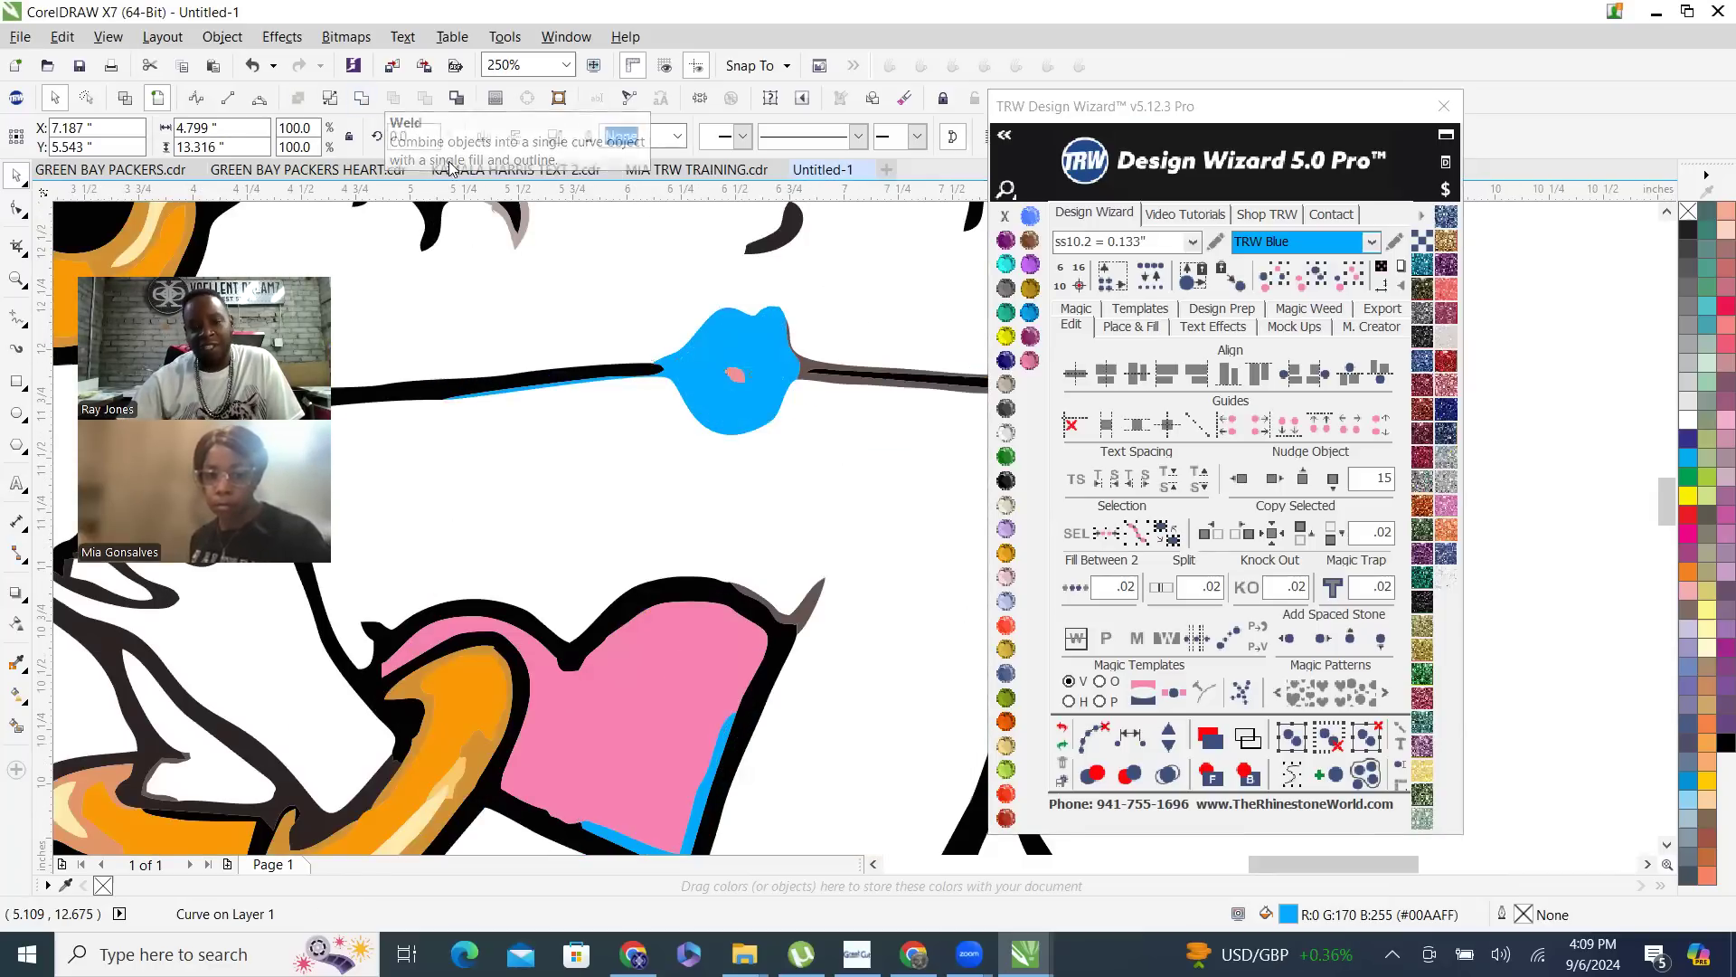
# - Recolor the combined blue curve Red Siam and clear the selection
pyautogui.click(1006, 814)
pyautogui.scroll(-2, 705, 566)
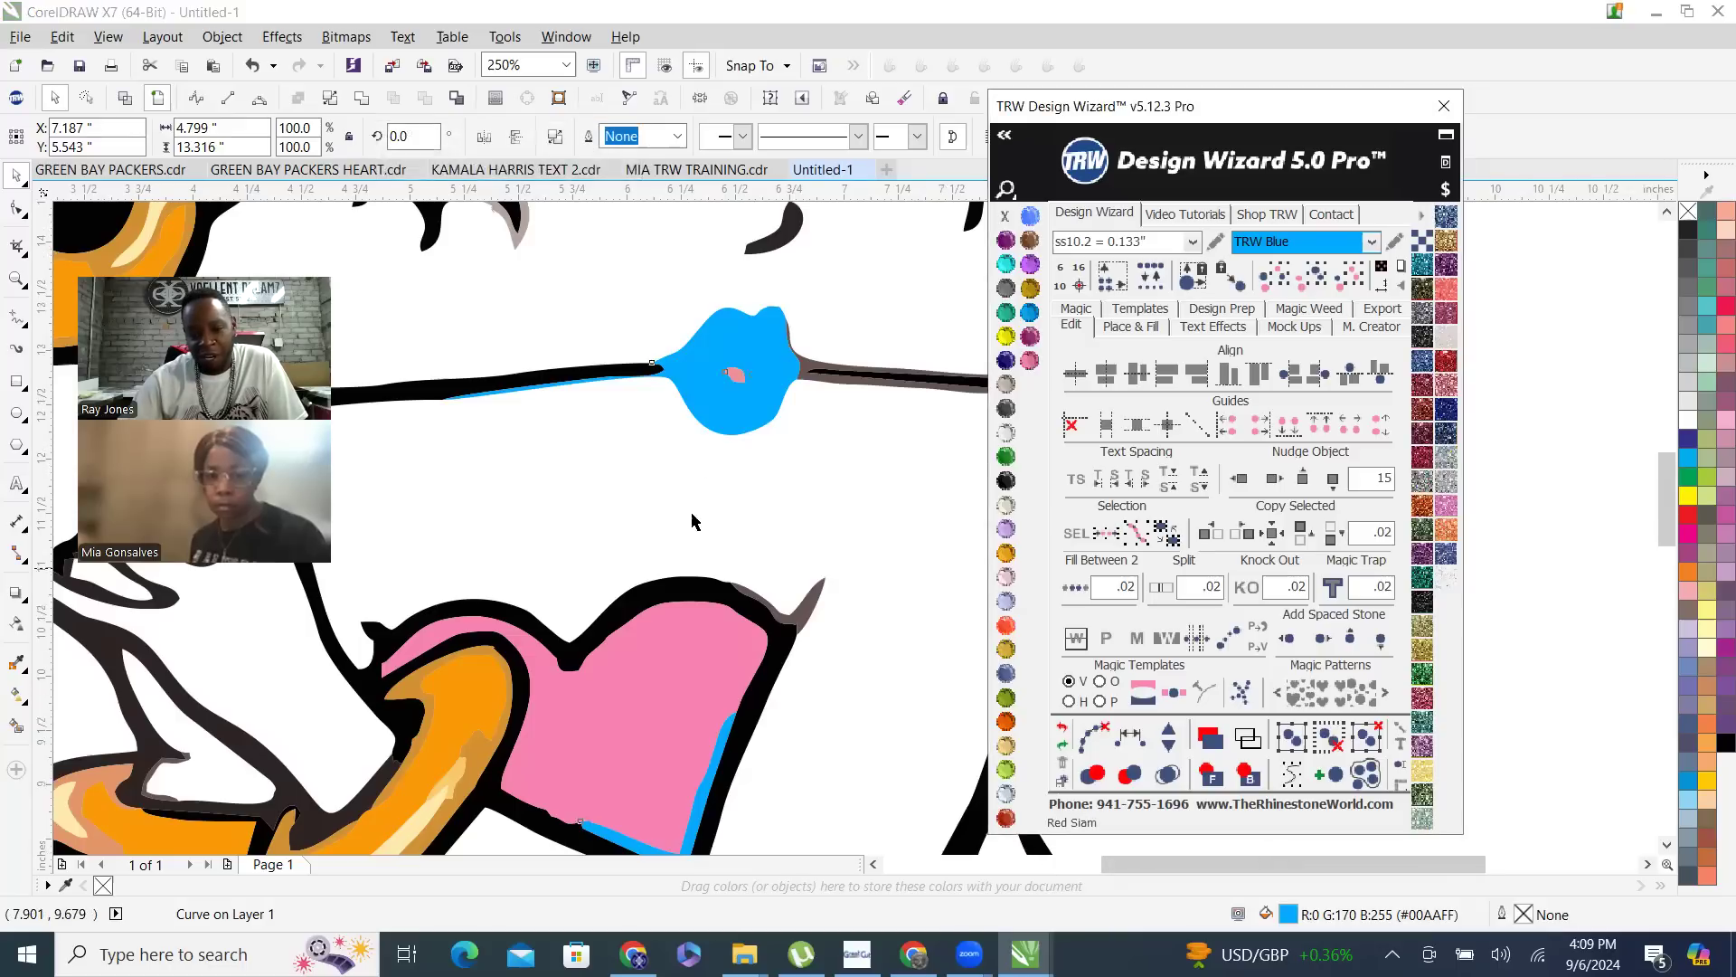
pyautogui.scroll(-2, 692, 466)
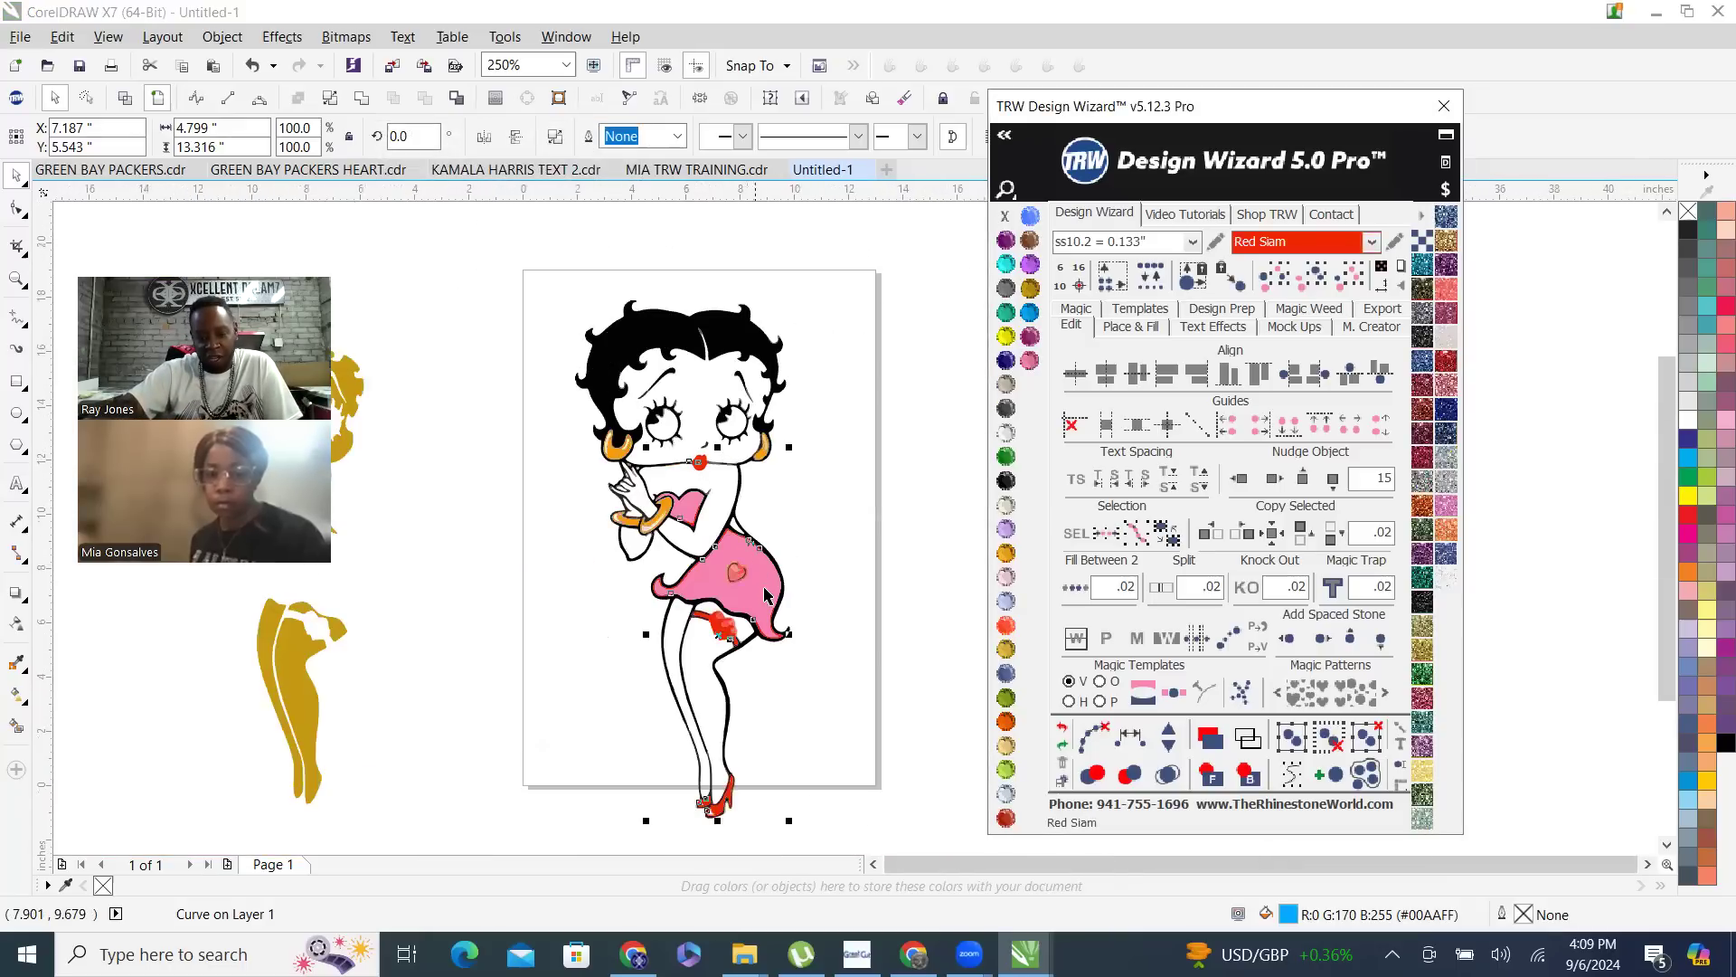
pyautogui.click(837, 523)
# - Combine and weld the pink skirt and top curve with the Red Siam curve into a single Red Siam shape
pyautogui.scroll(2, 769, 556)
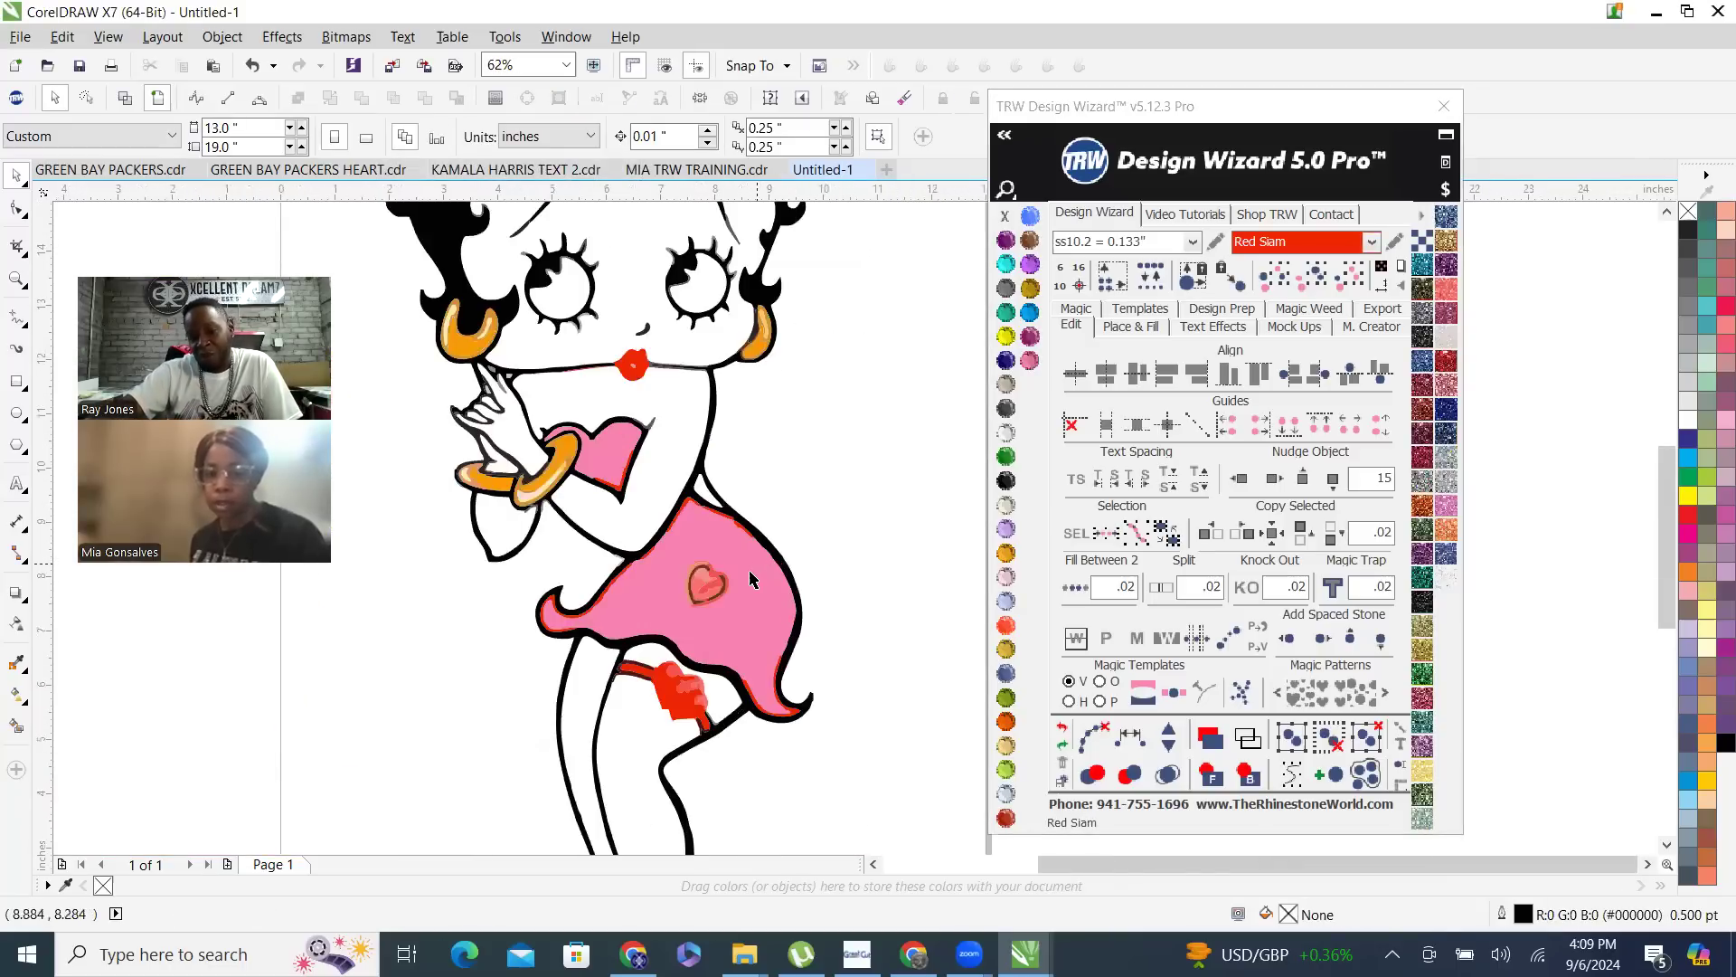
pyautogui.click(738, 547)
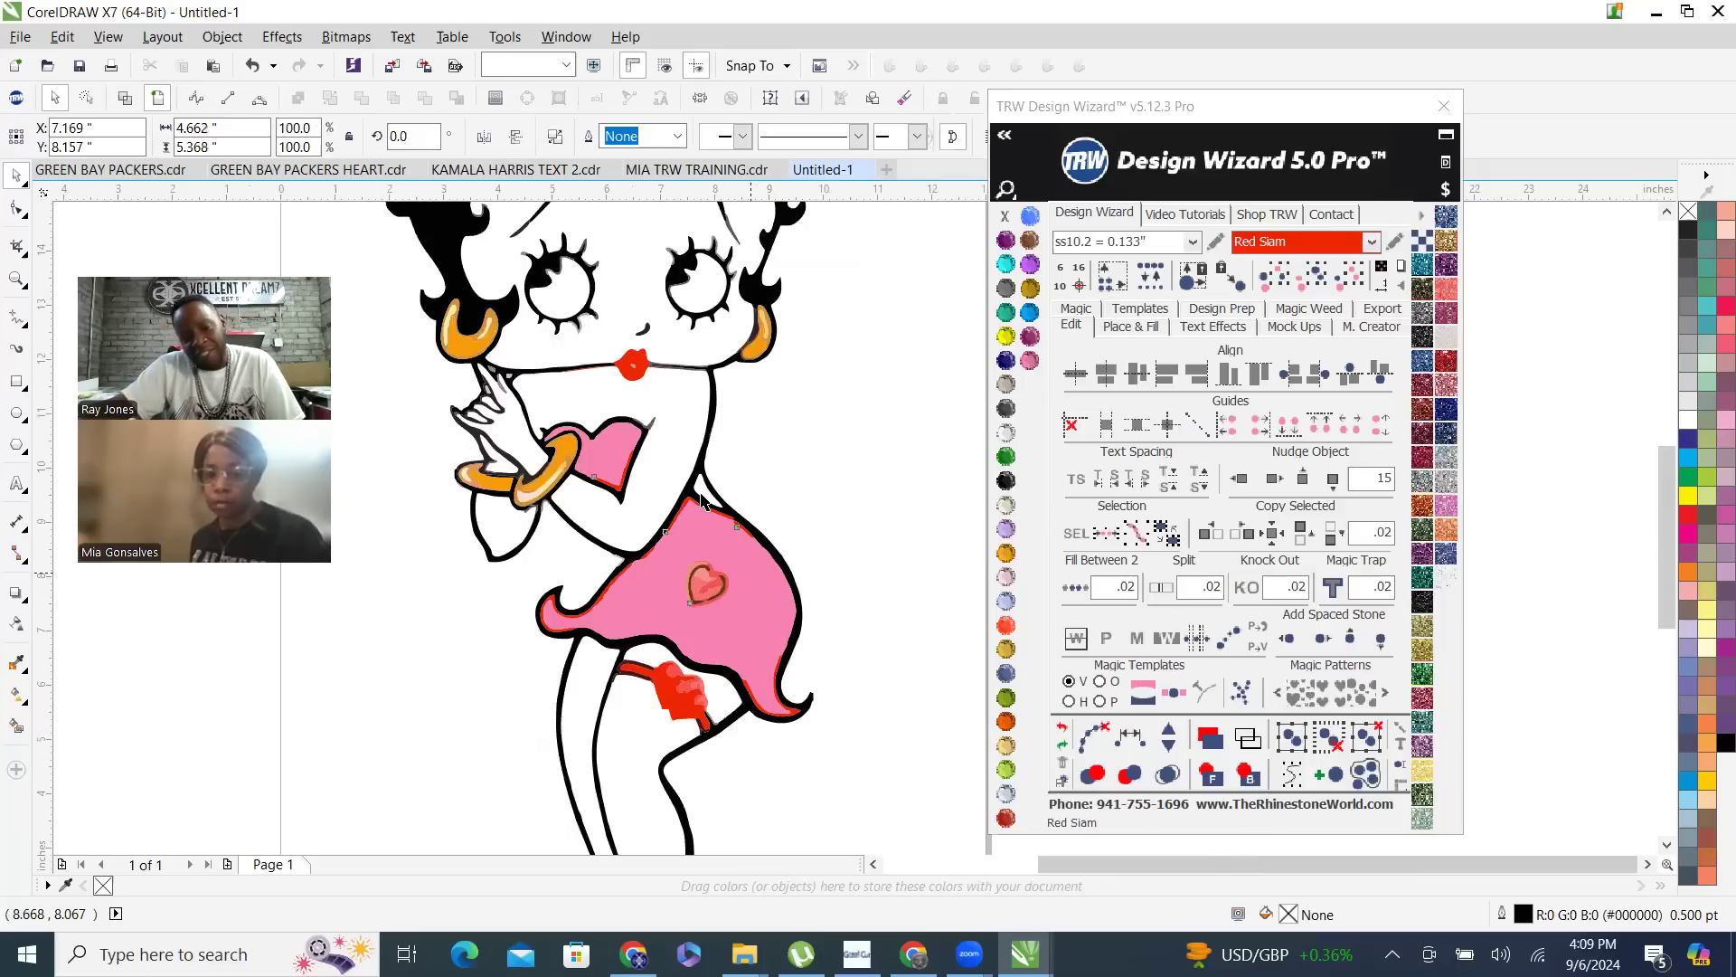
pyautogui.scroll(3, 691, 497)
pyautogui.scroll(9, 669, 512)
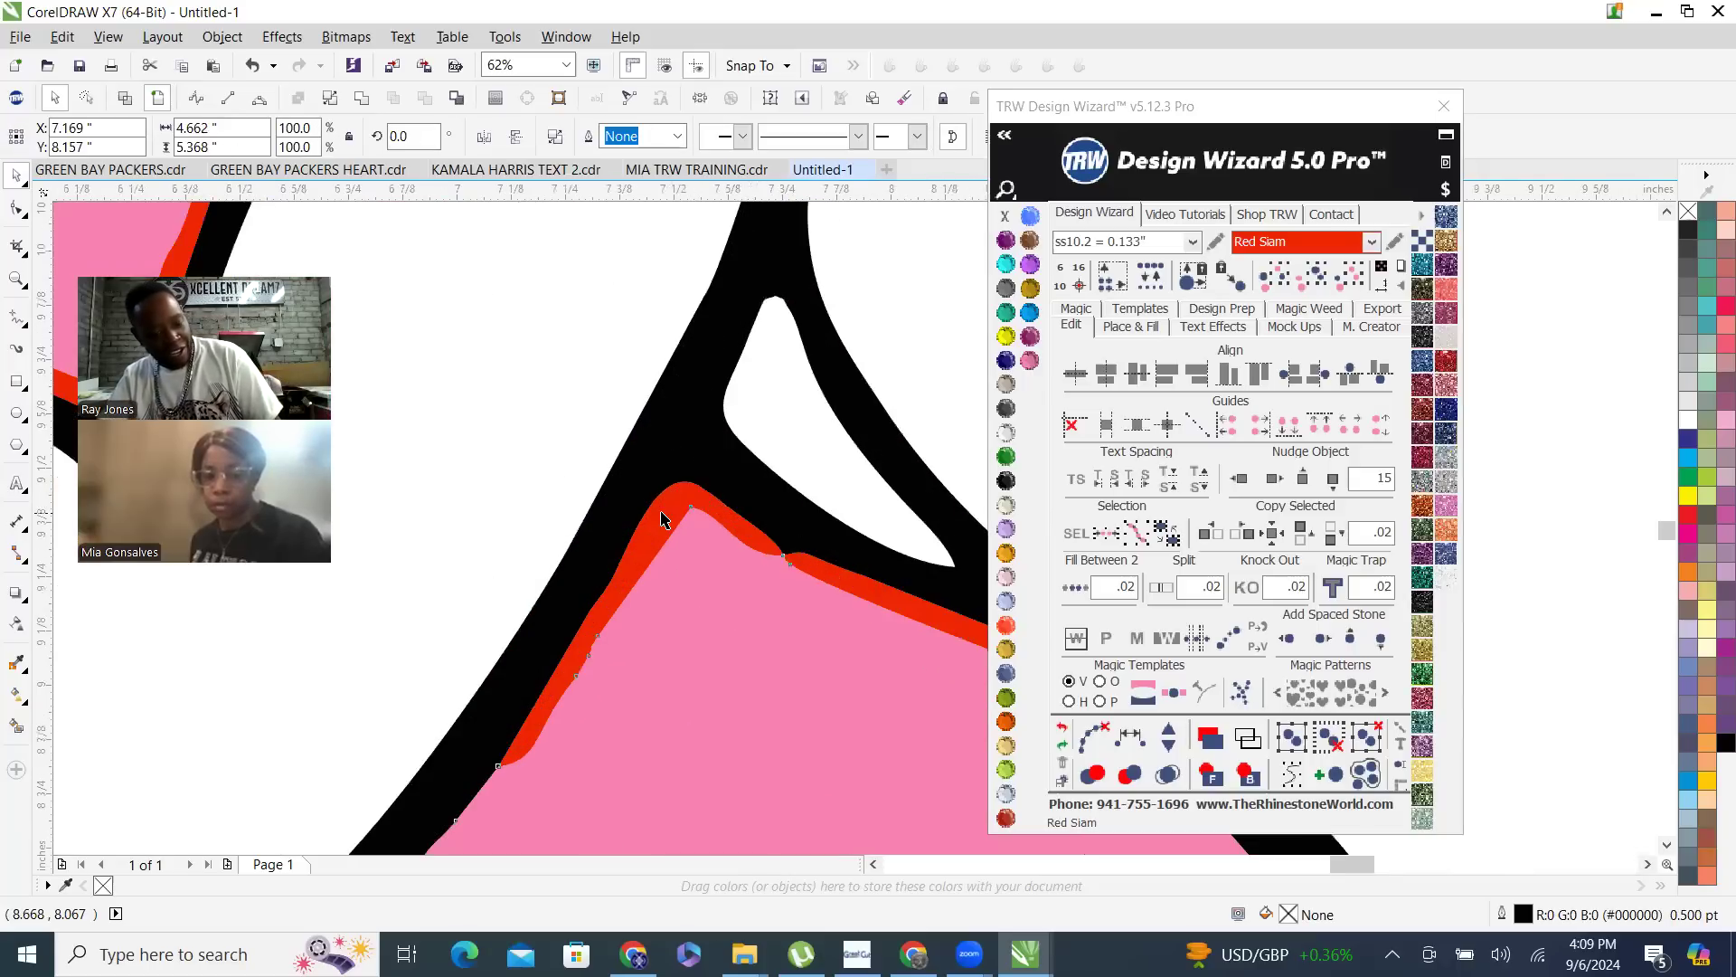
pyautogui.click(661, 514)
pyautogui.keyDown('shift'); pyautogui.click(661, 515); pyautogui.keyUp('shift')
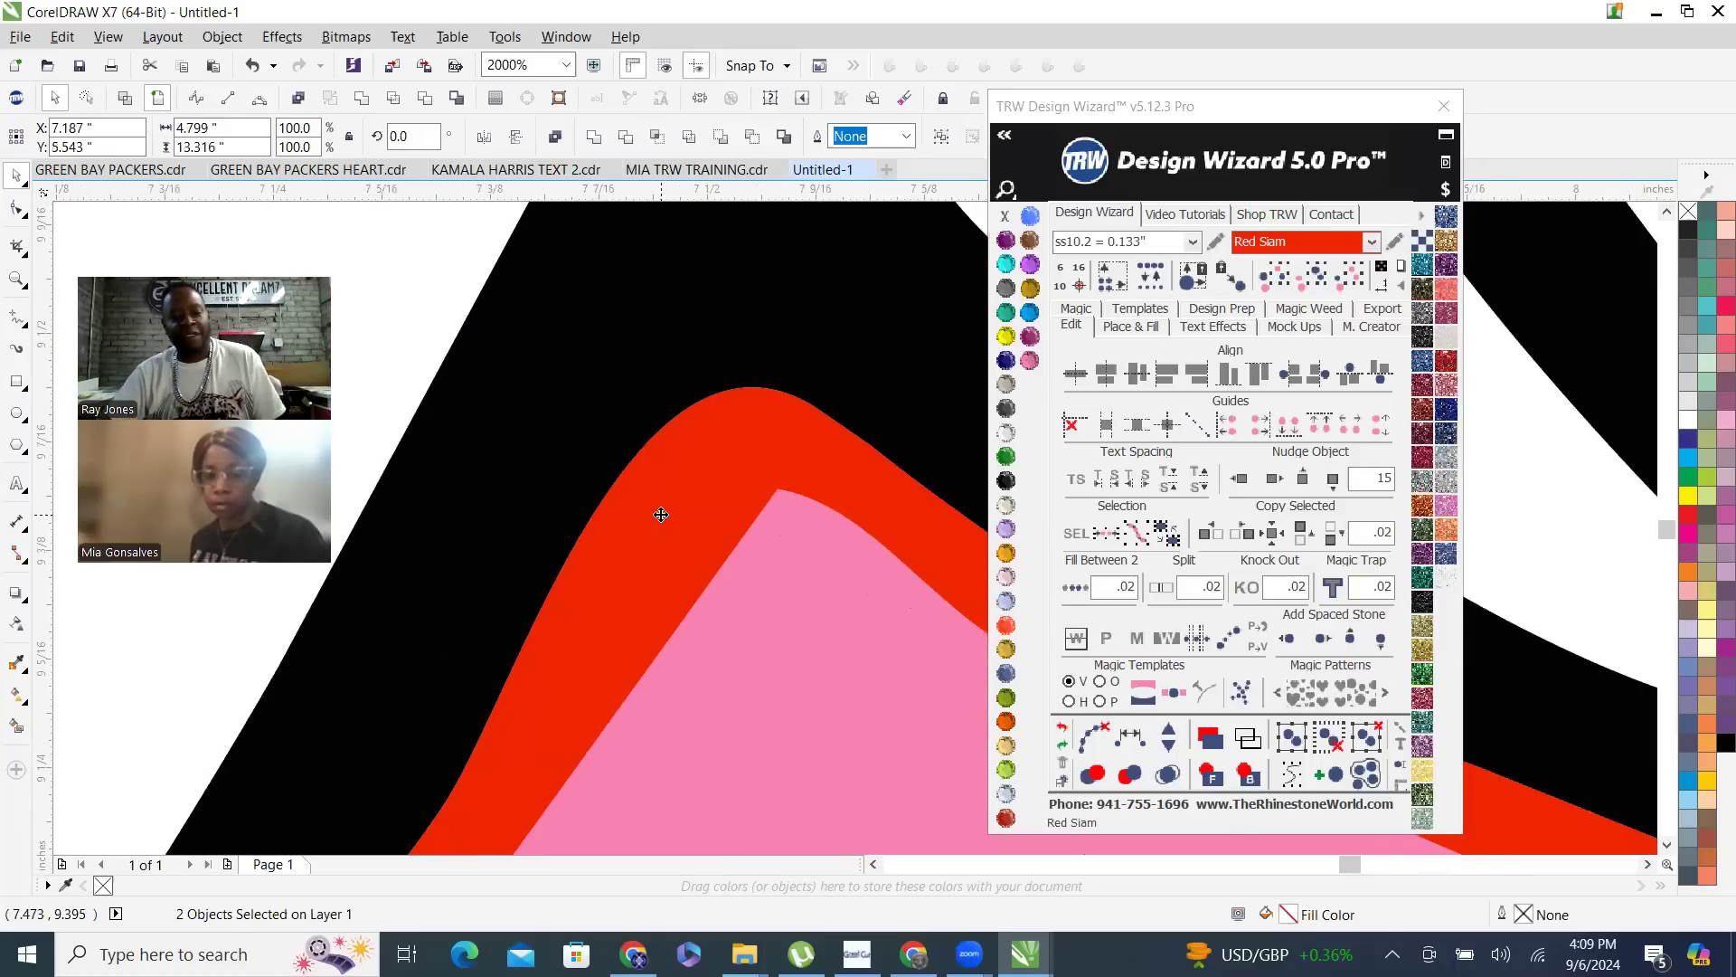
pyautogui.rightClick(661, 515)
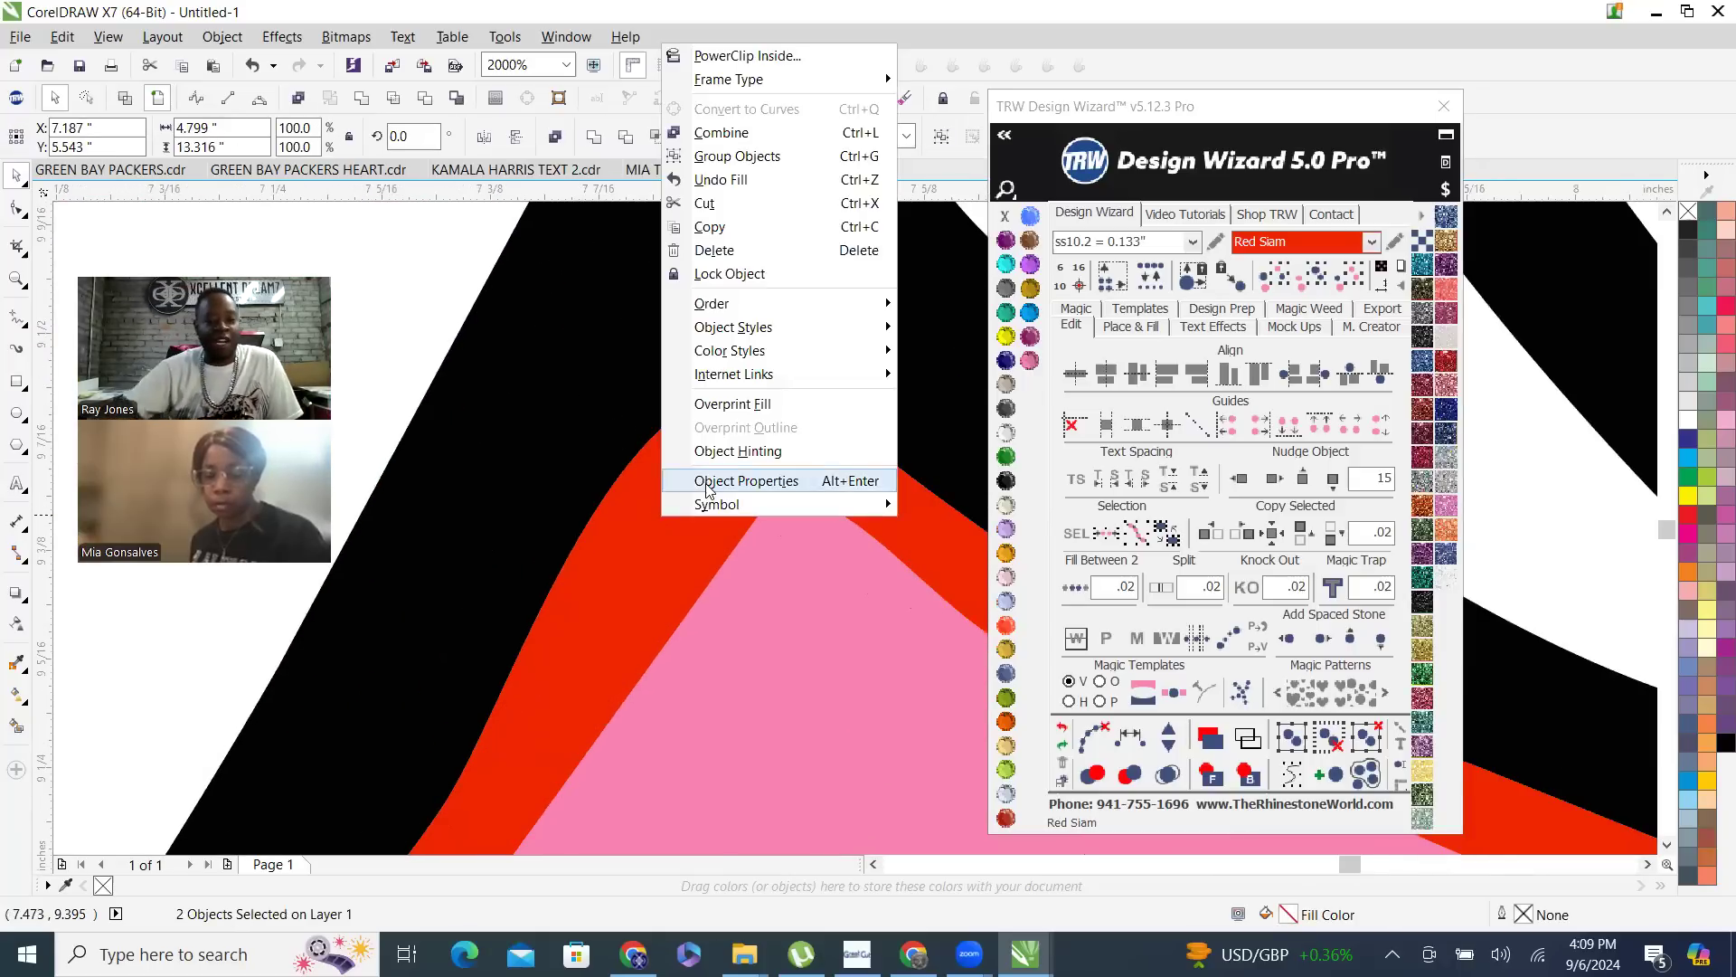
pyautogui.click(750, 133)
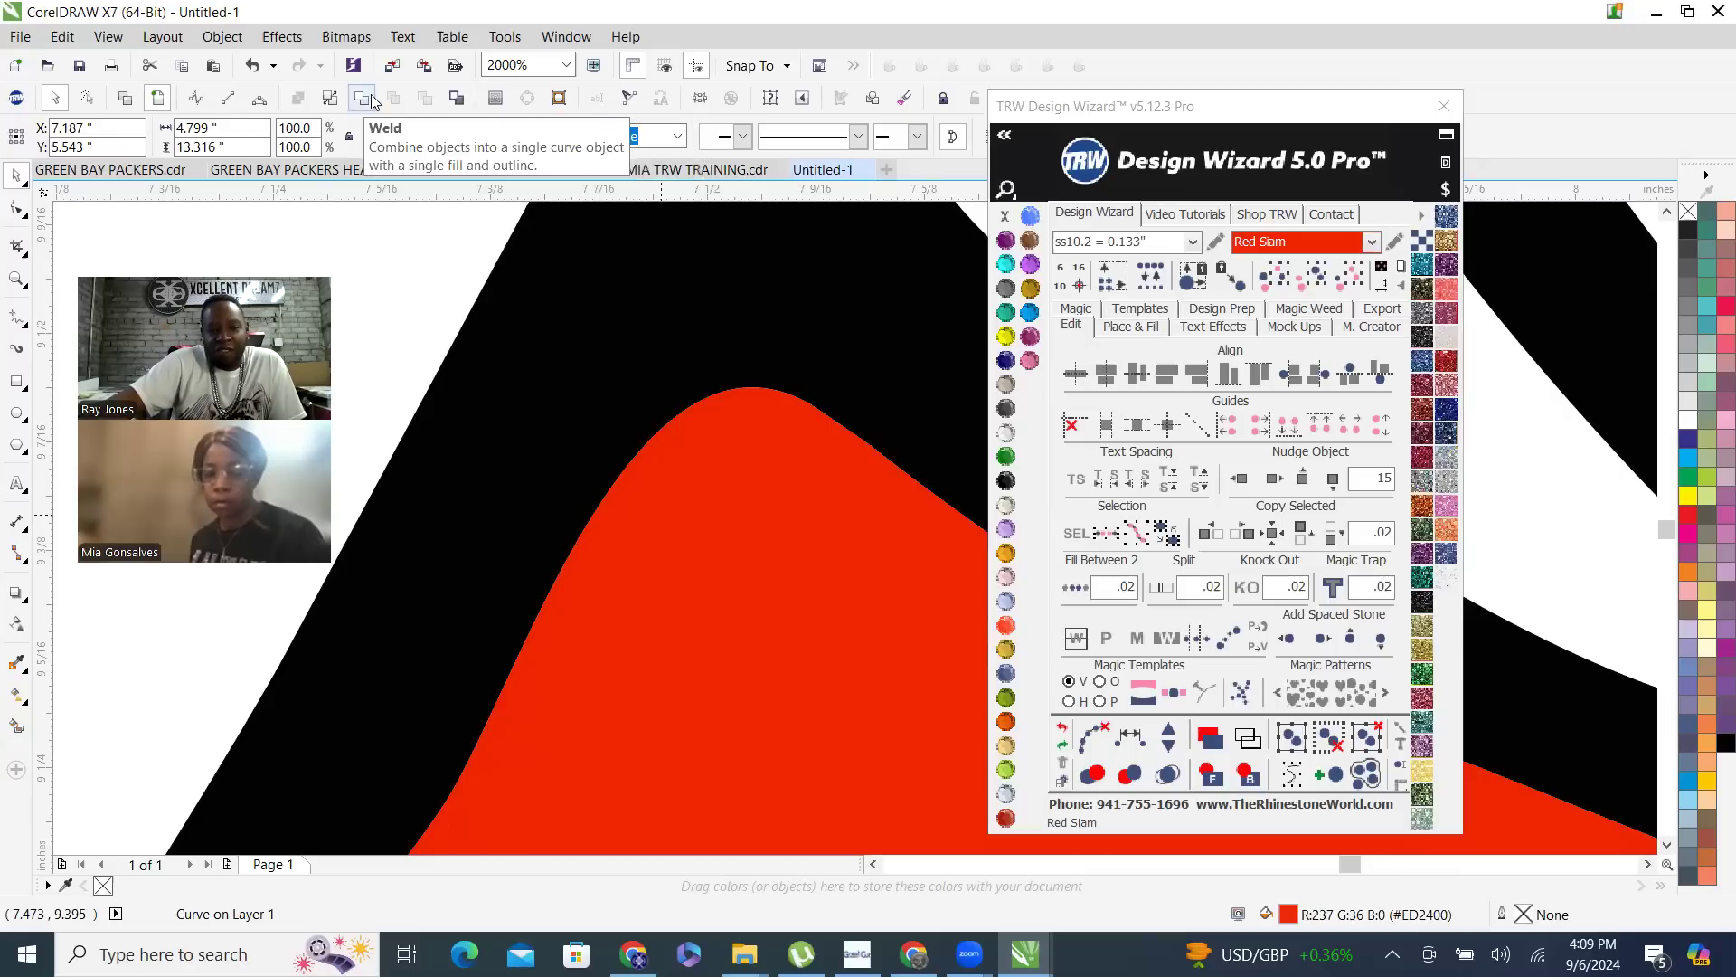
pyautogui.scroll(-12, 670, 576)
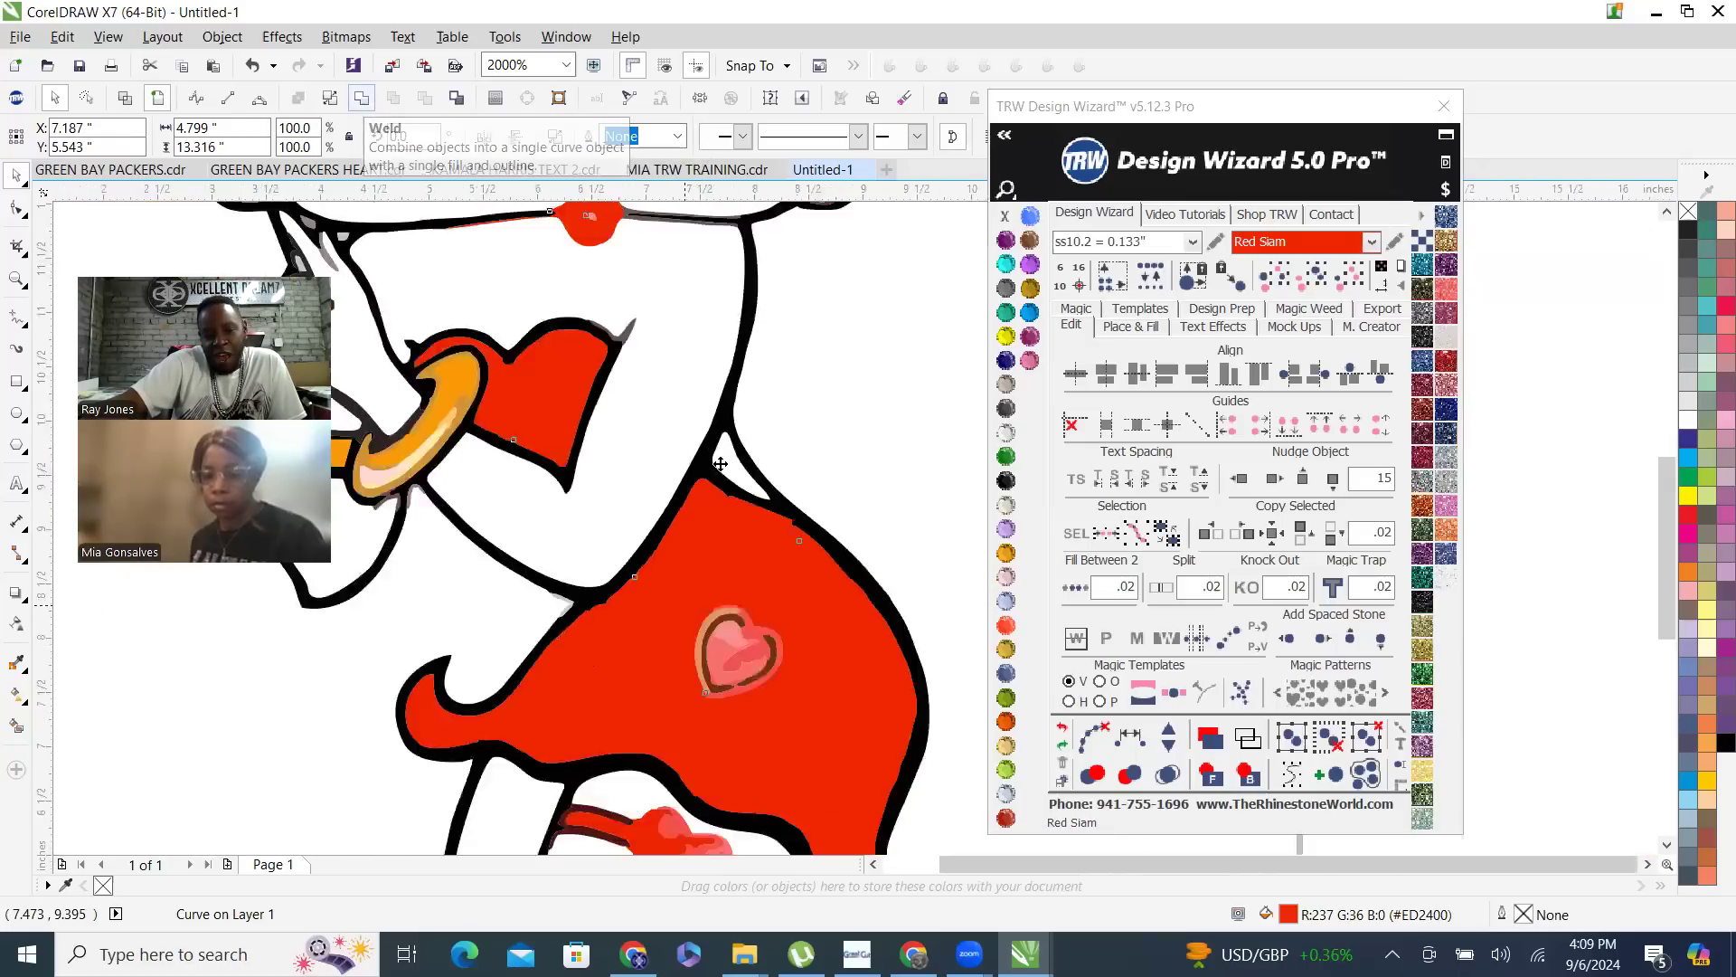
pyautogui.click(821, 462)
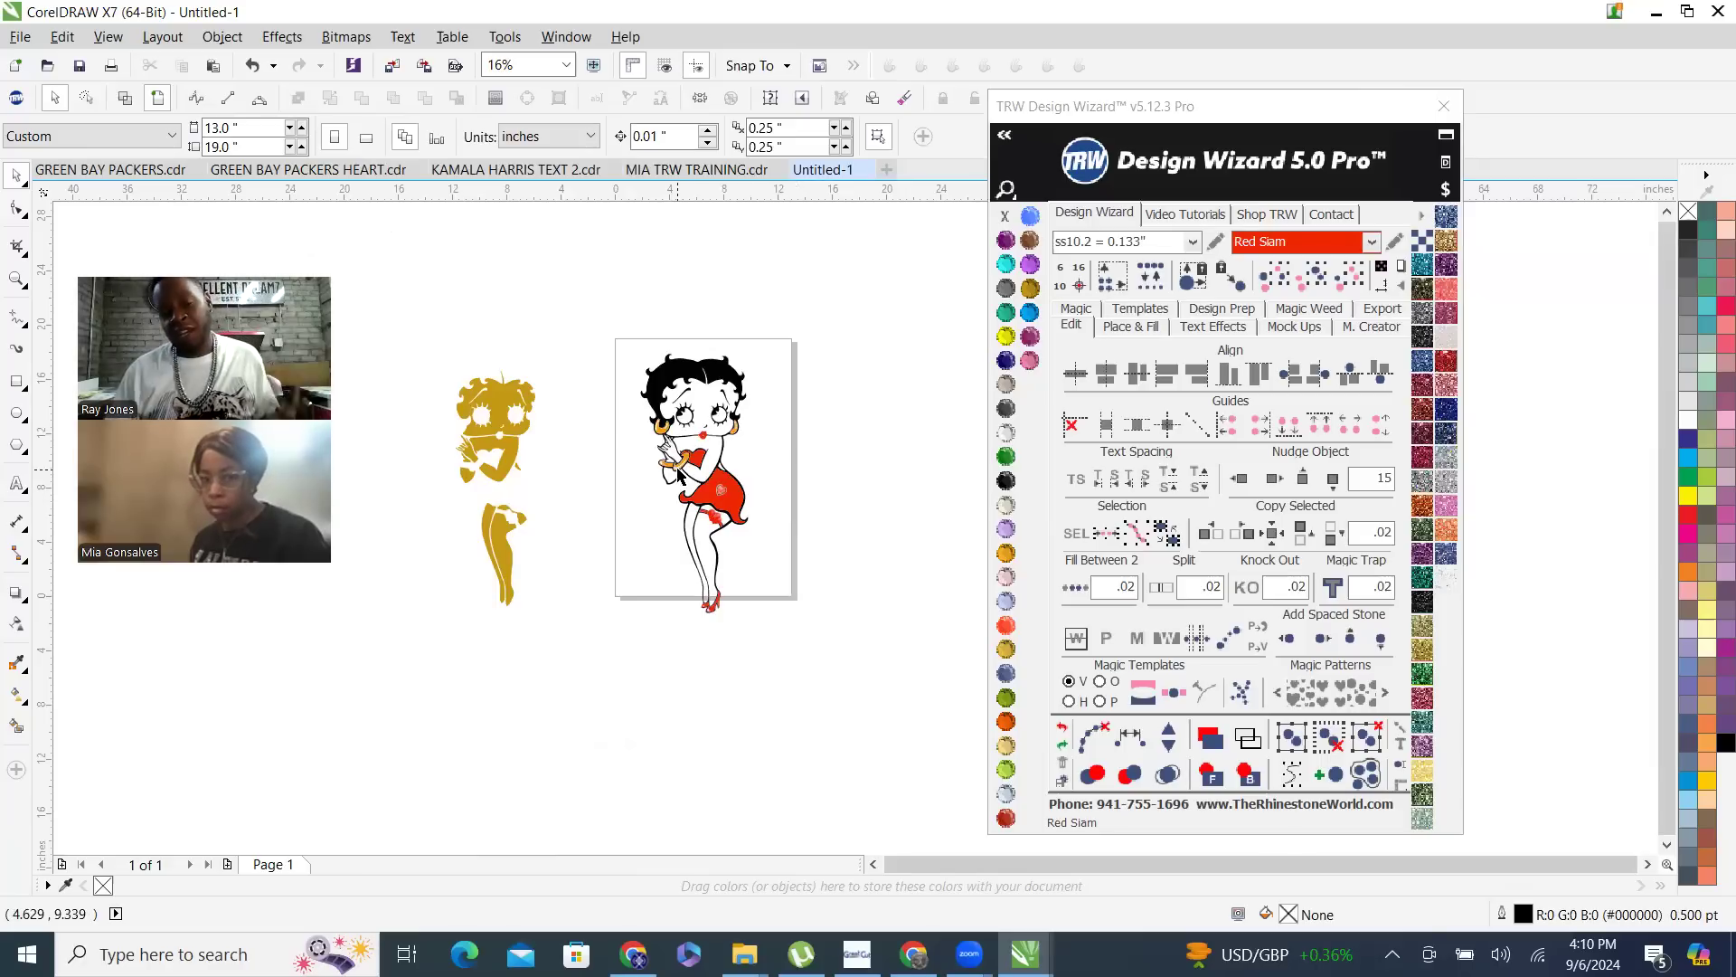
pyautogui.scroll(2, 595, 447)
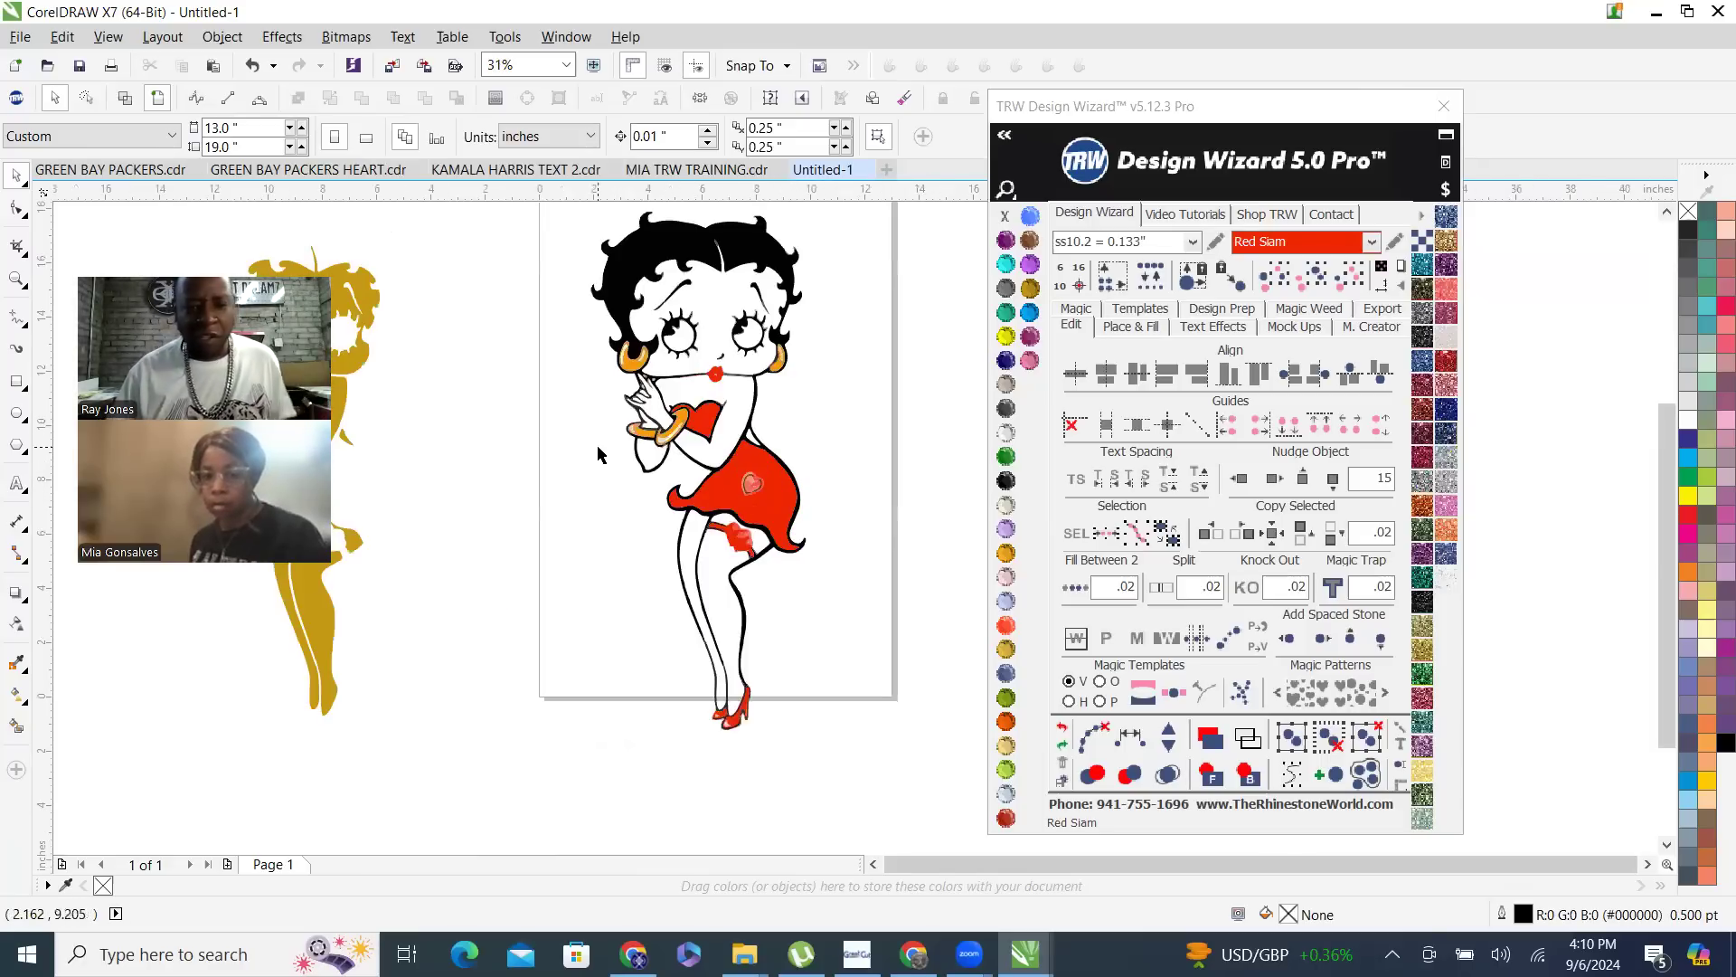
pyautogui.scroll(2, 710, 568)
pyautogui.scroll(-1, 769, 706)
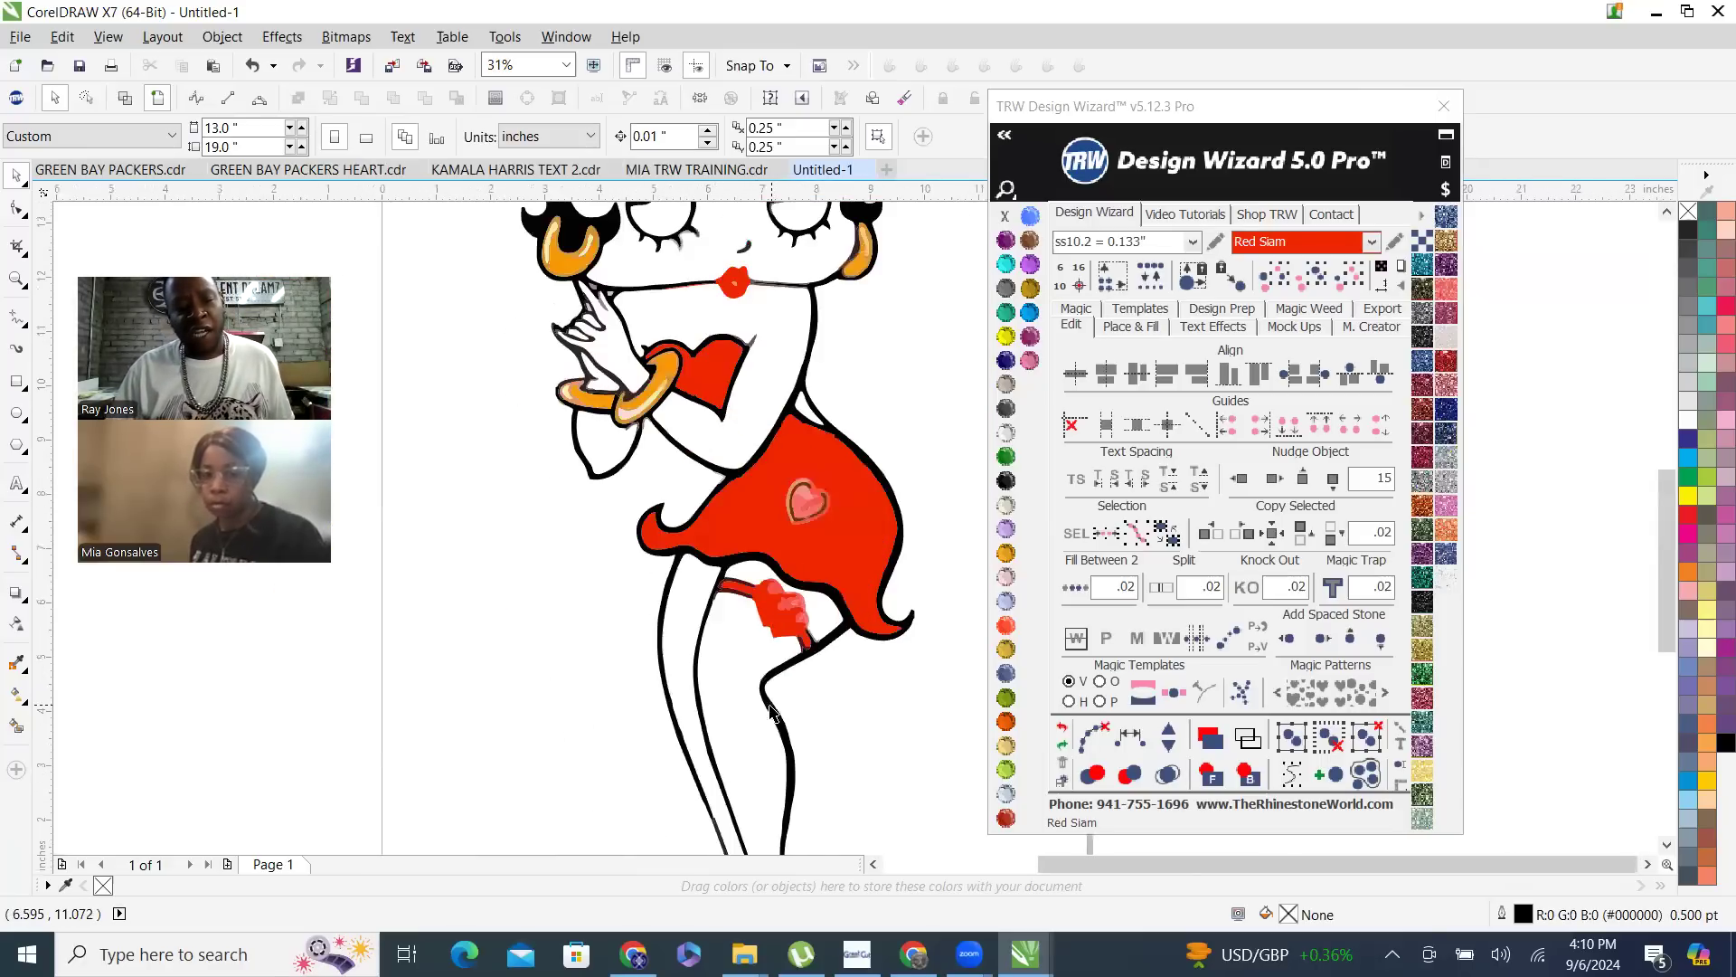
# - Inspect the bracelets, lips and mouth line up close for stray red along the black outline
pyautogui.scroll(4, 698, 269)
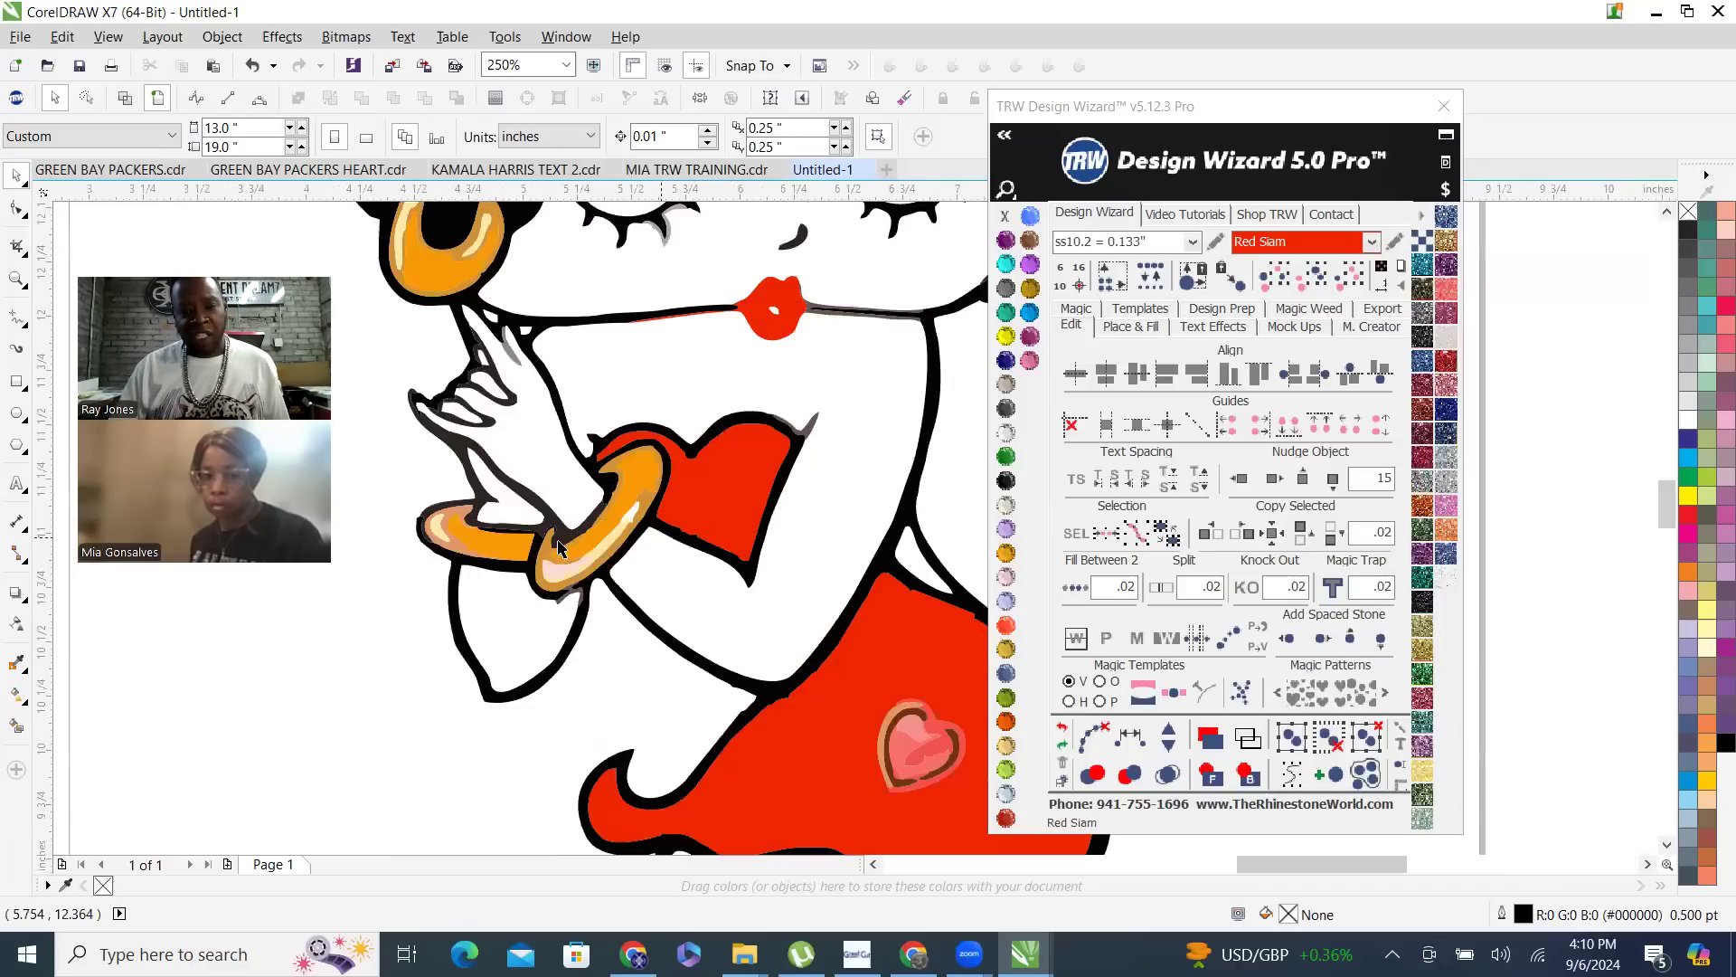
pyautogui.scroll(1, 674, 303)
pyautogui.scroll(-3, 701, 418)
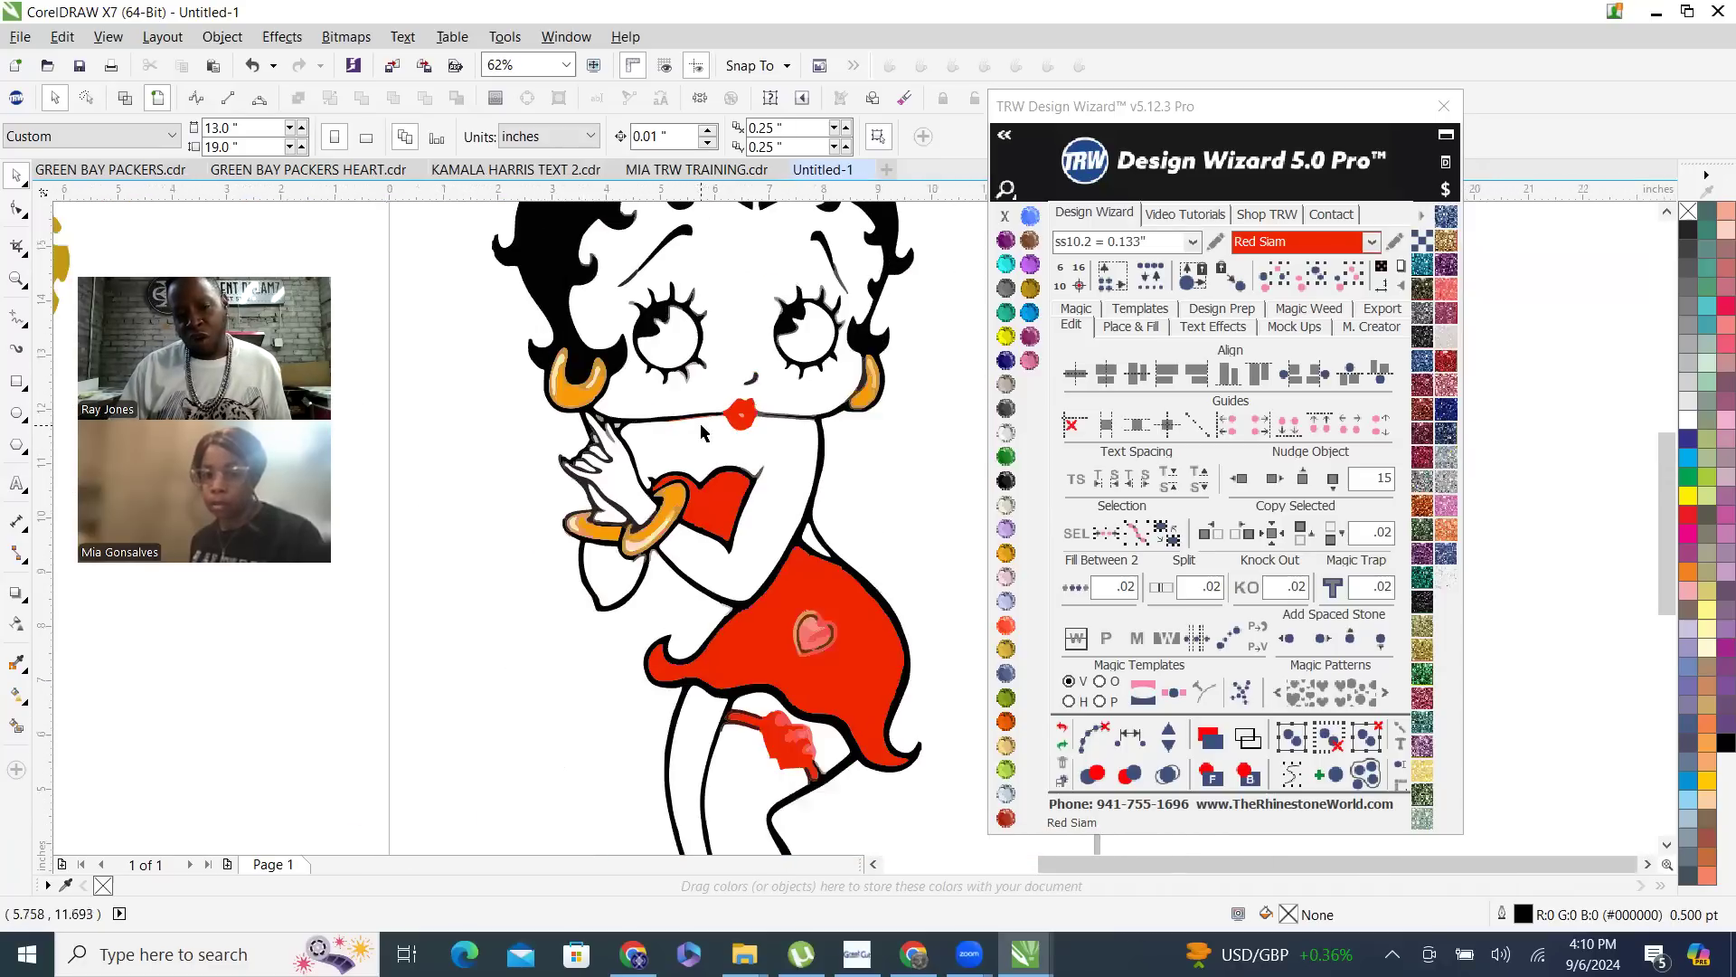
pyautogui.scroll(3, 711, 429)
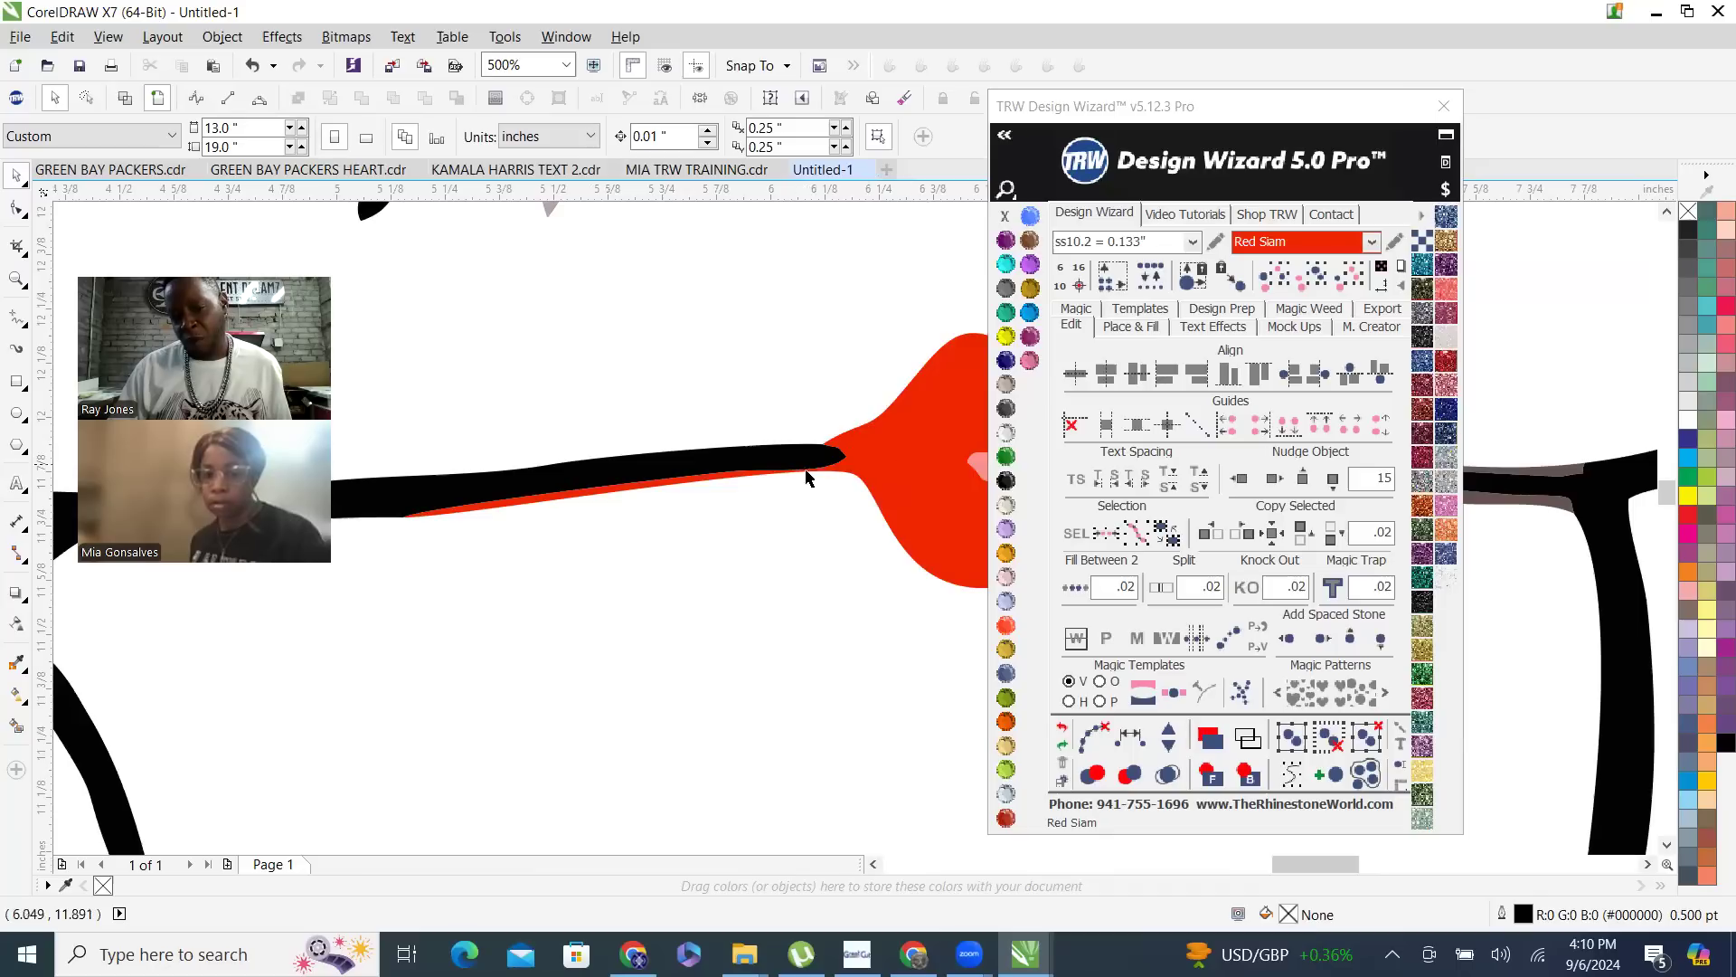
pyautogui.scroll(-1, 710, 488)
pyautogui.scroll(1, 701, 475)
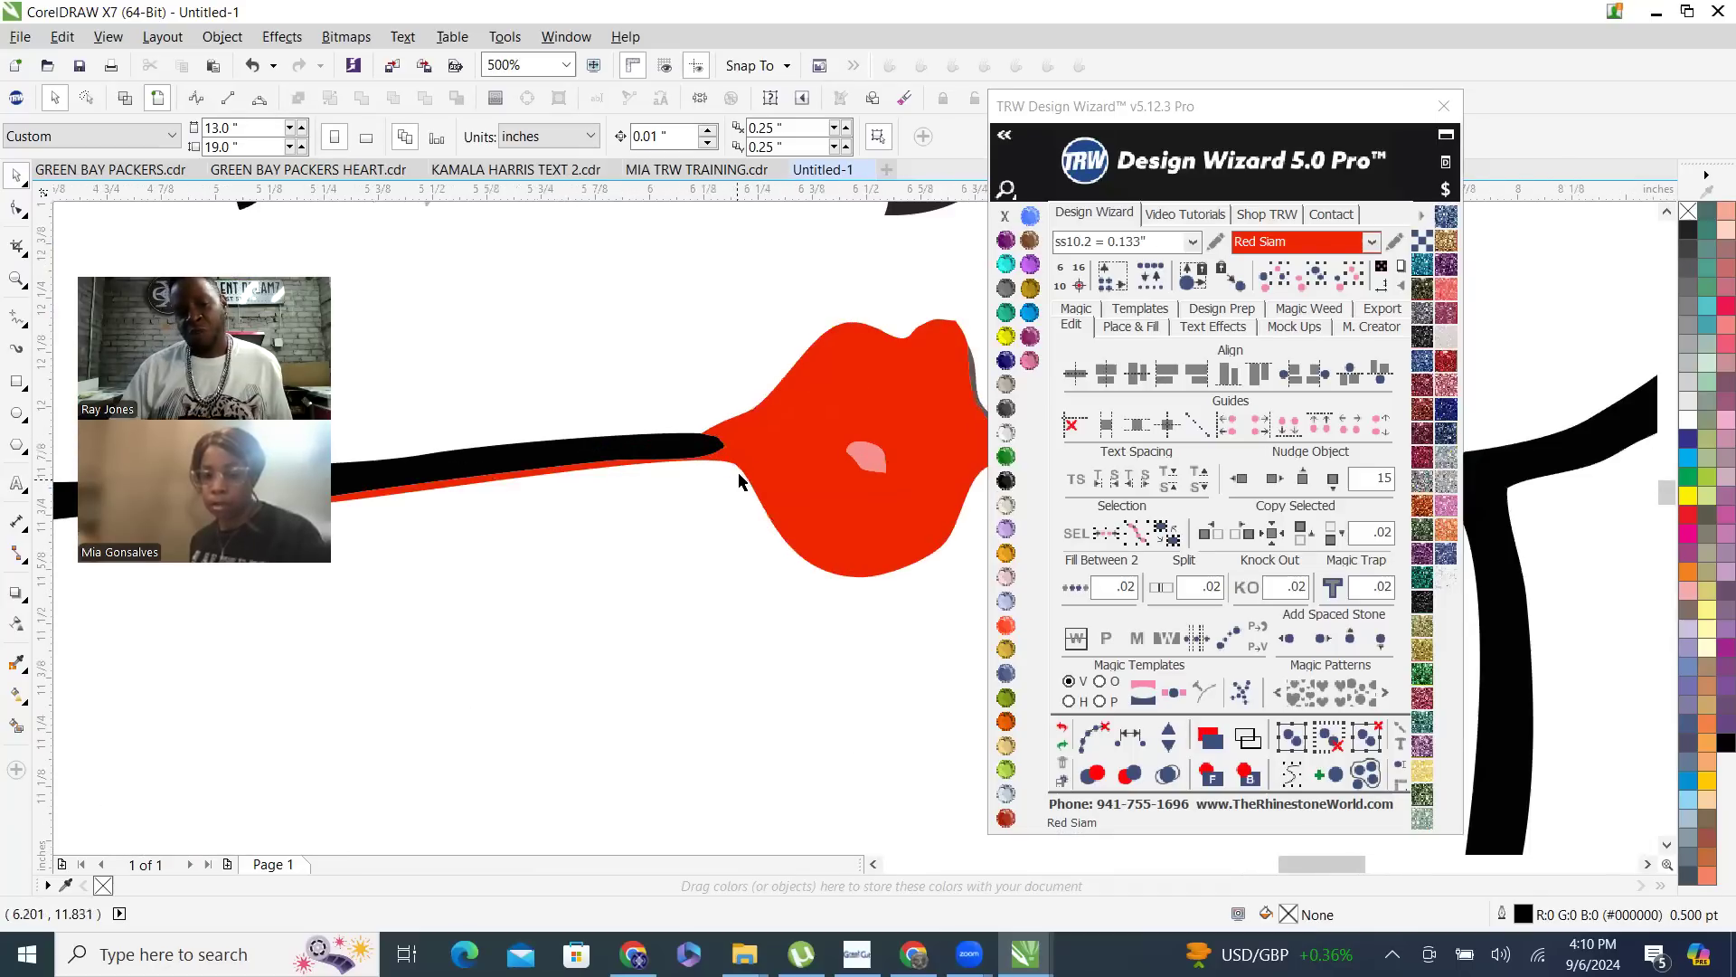
pyautogui.scroll(-1, 911, 415)
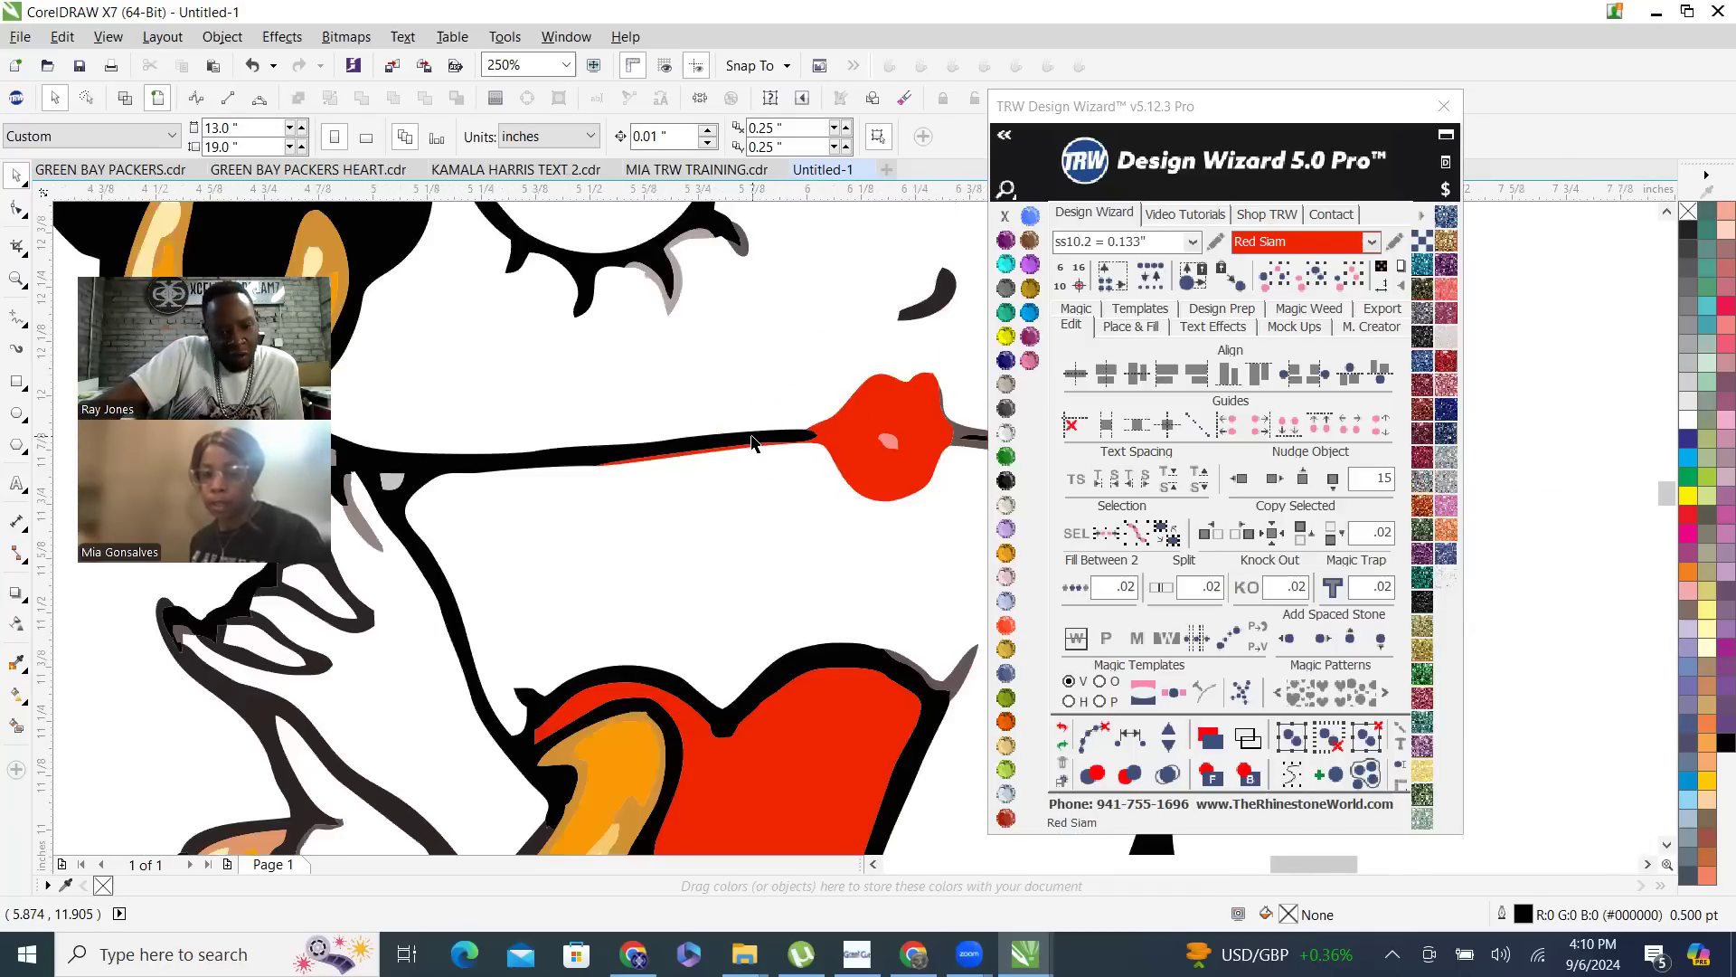
pyautogui.scroll(1, 751, 443)
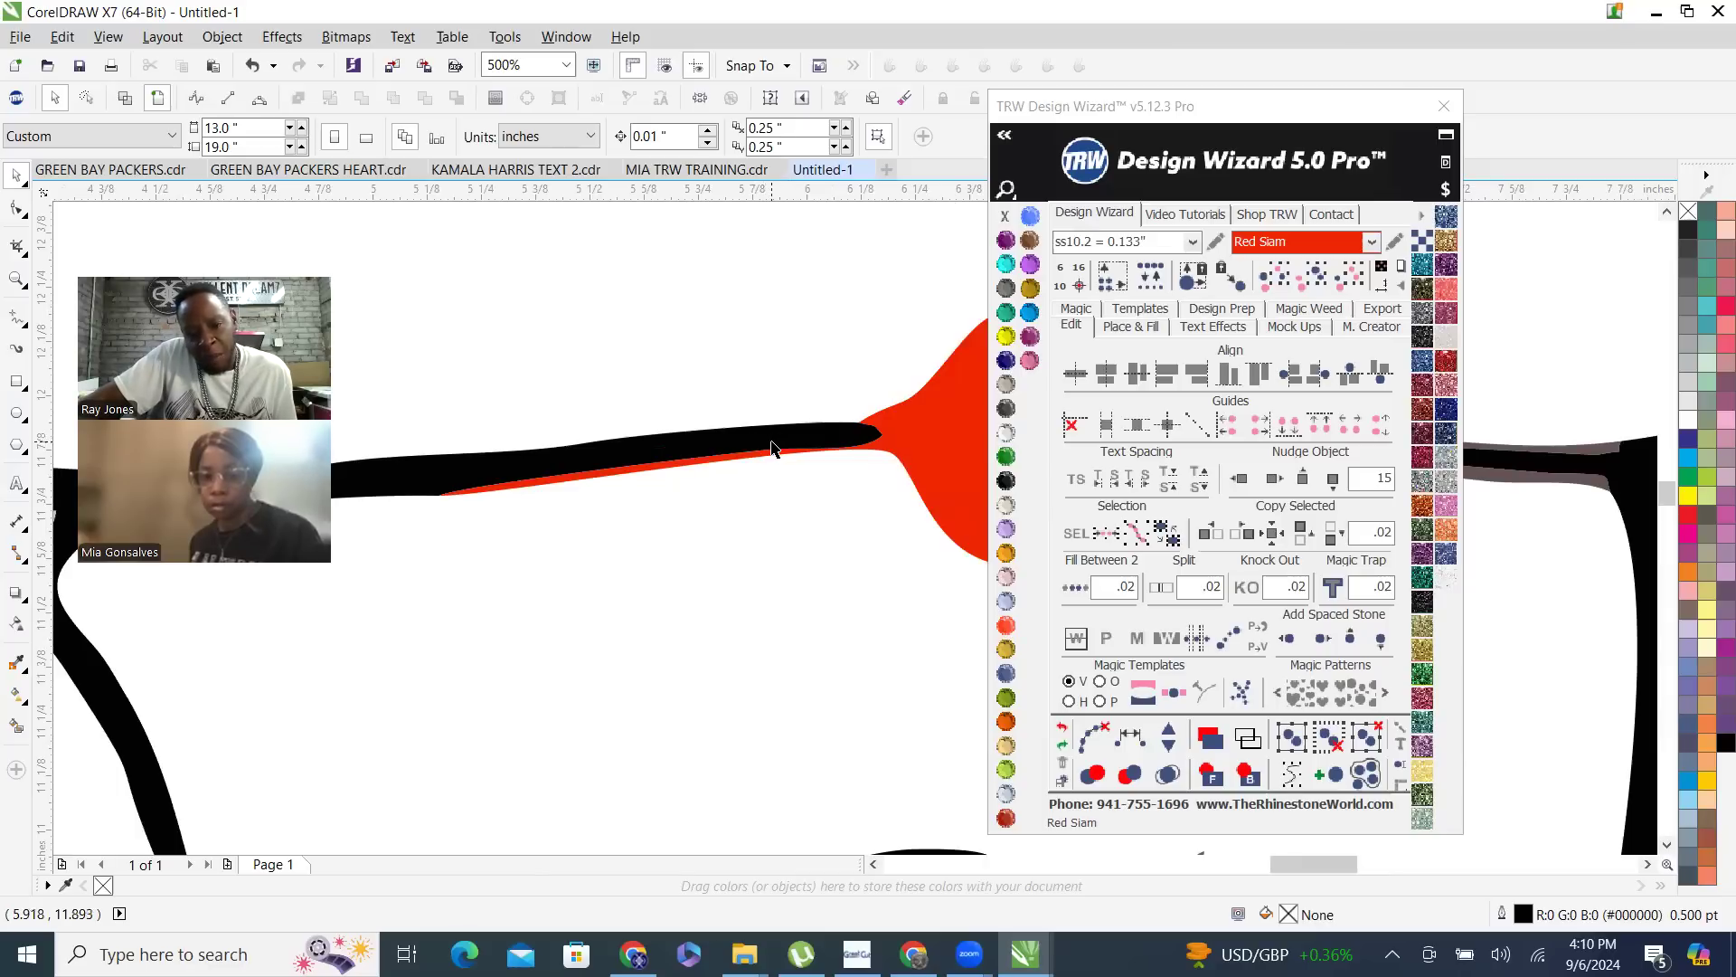
pyautogui.scroll(-1, 714, 448)
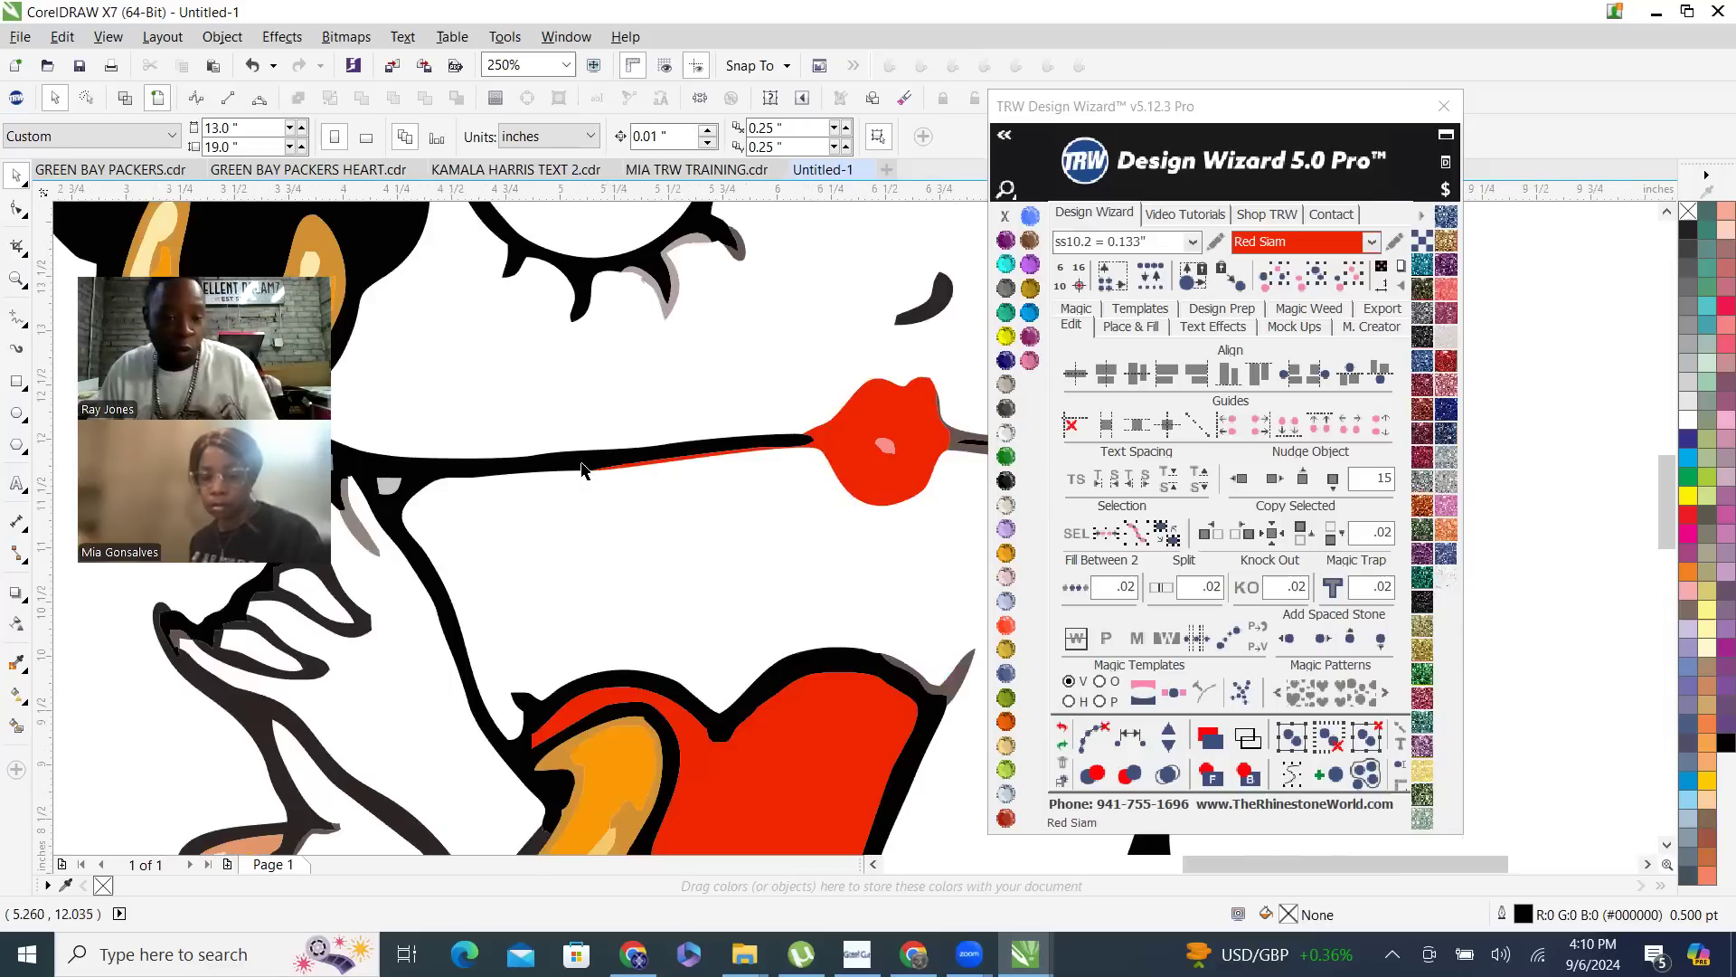
pyautogui.scroll(-1, 660, 477)
pyautogui.scroll(-1, 660, 477)
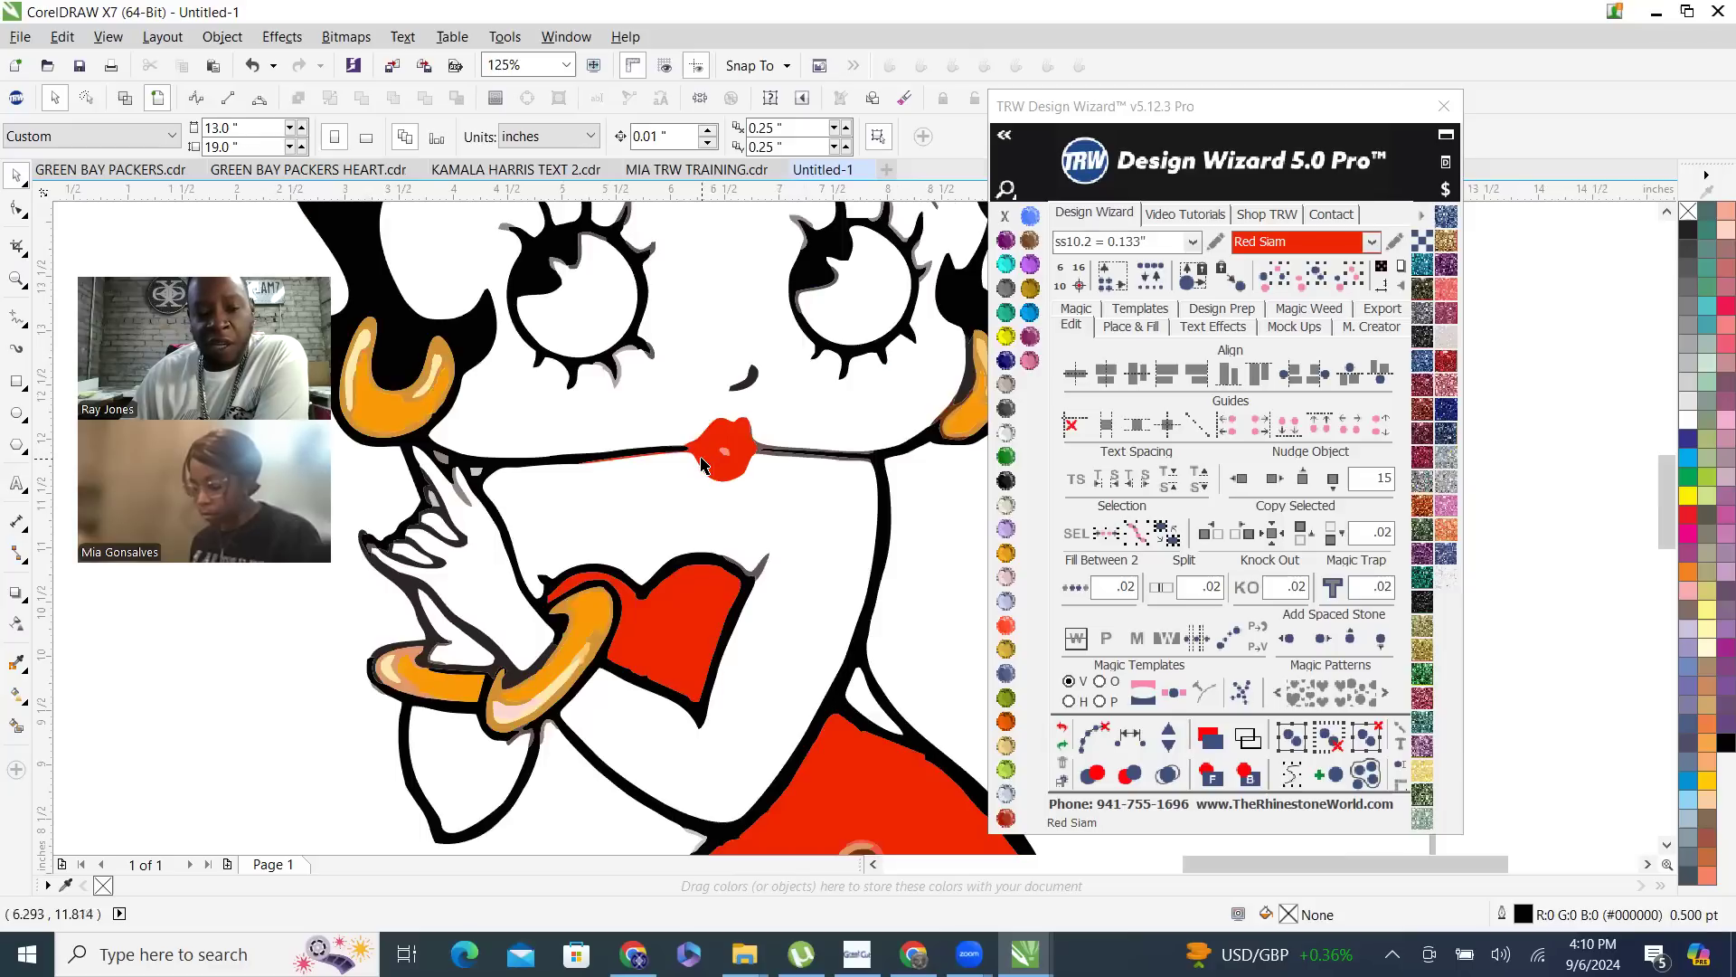
# - Erase the thin red sliver beneath the mouth line beside the lips with the 0.25" round Eraser and clear the selection
pyautogui.scroll(2, 640, 443)
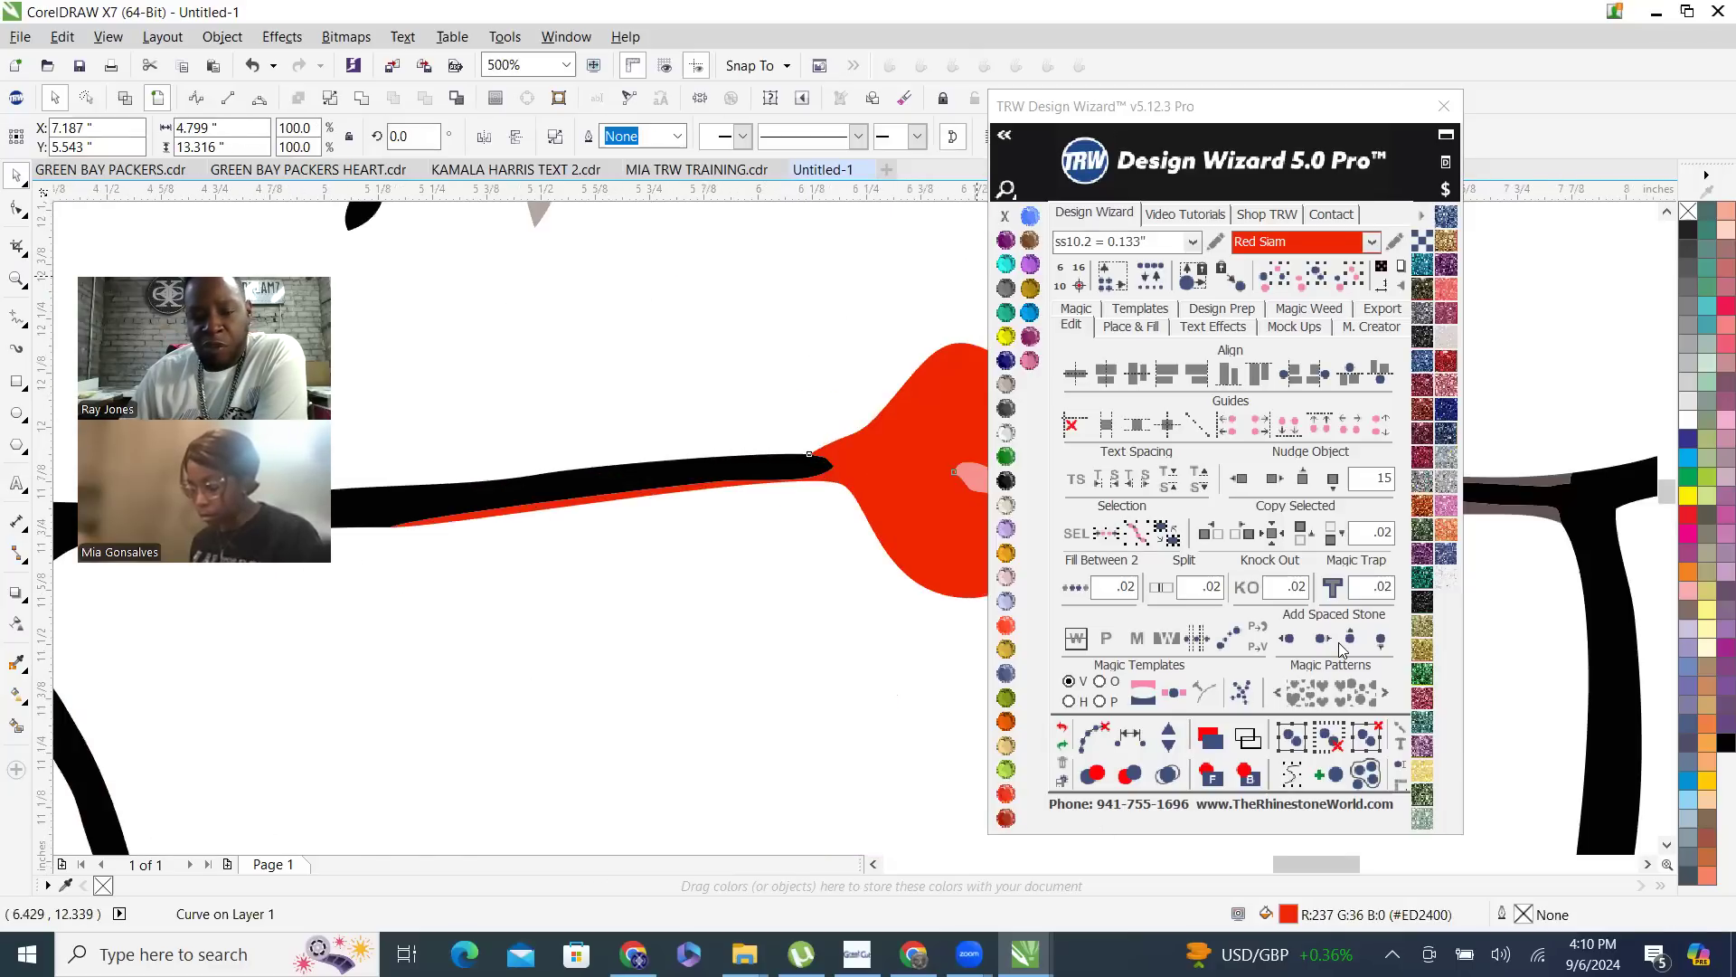
pyautogui.click(906, 96)
pyautogui.moveTo(465, 470); pyautogui.dragTo(711, 471)
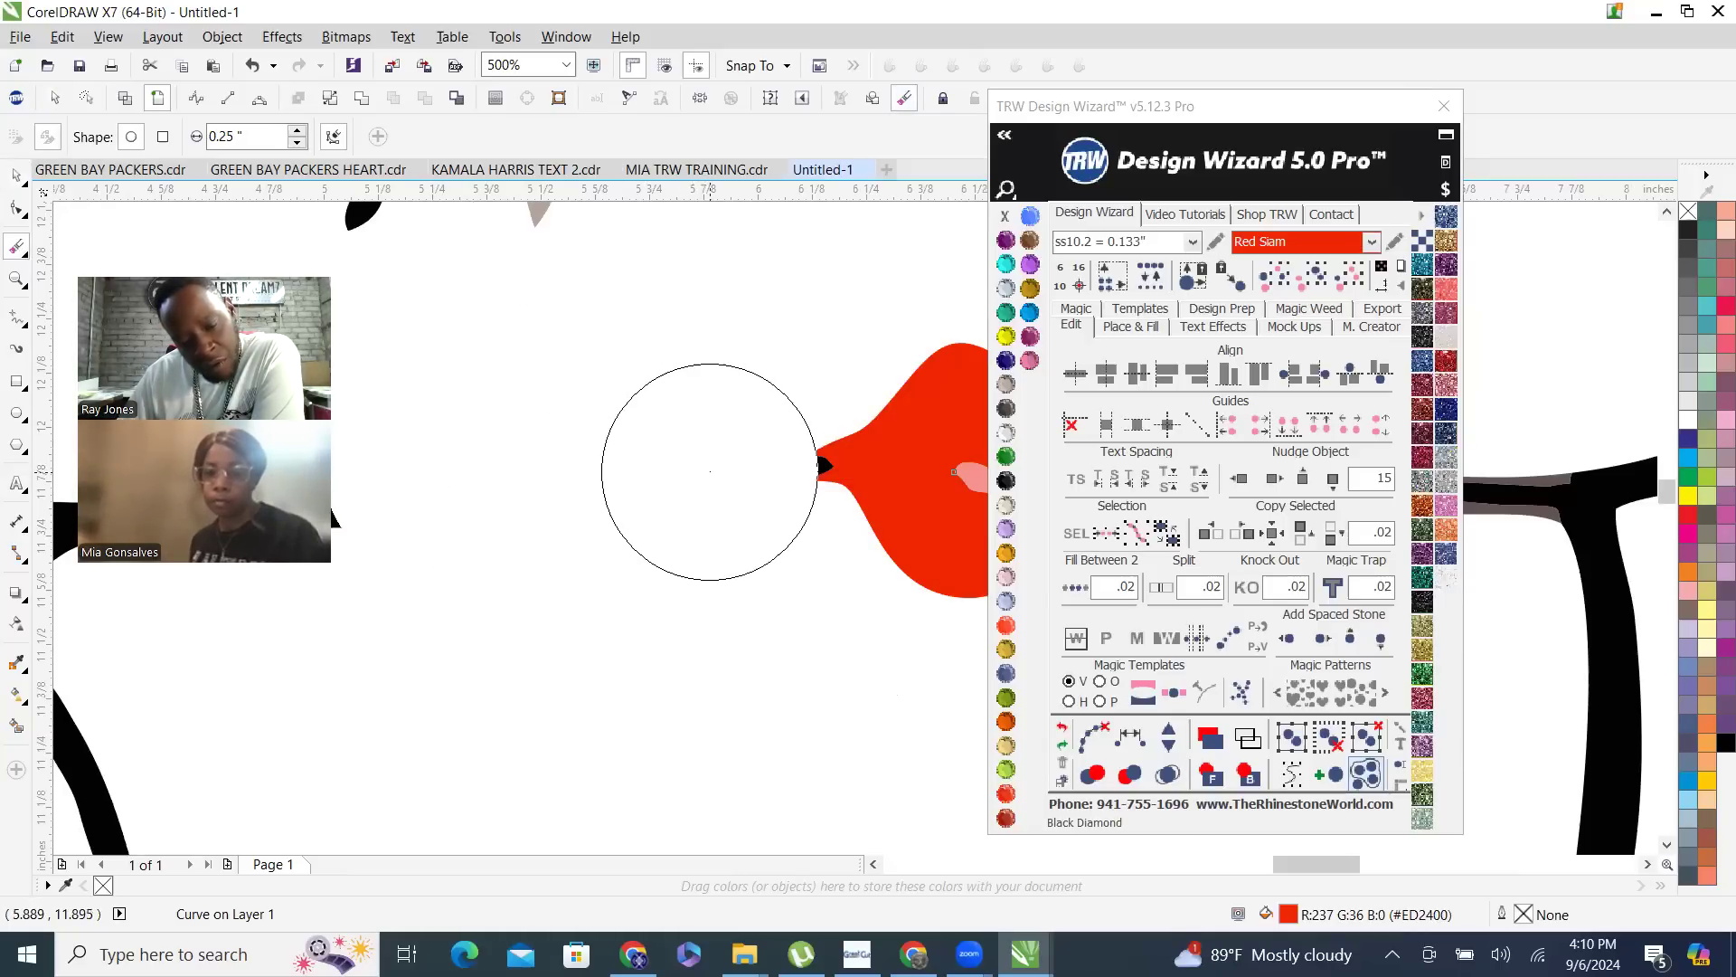
pyautogui.hotkey('ctrl', 'z')
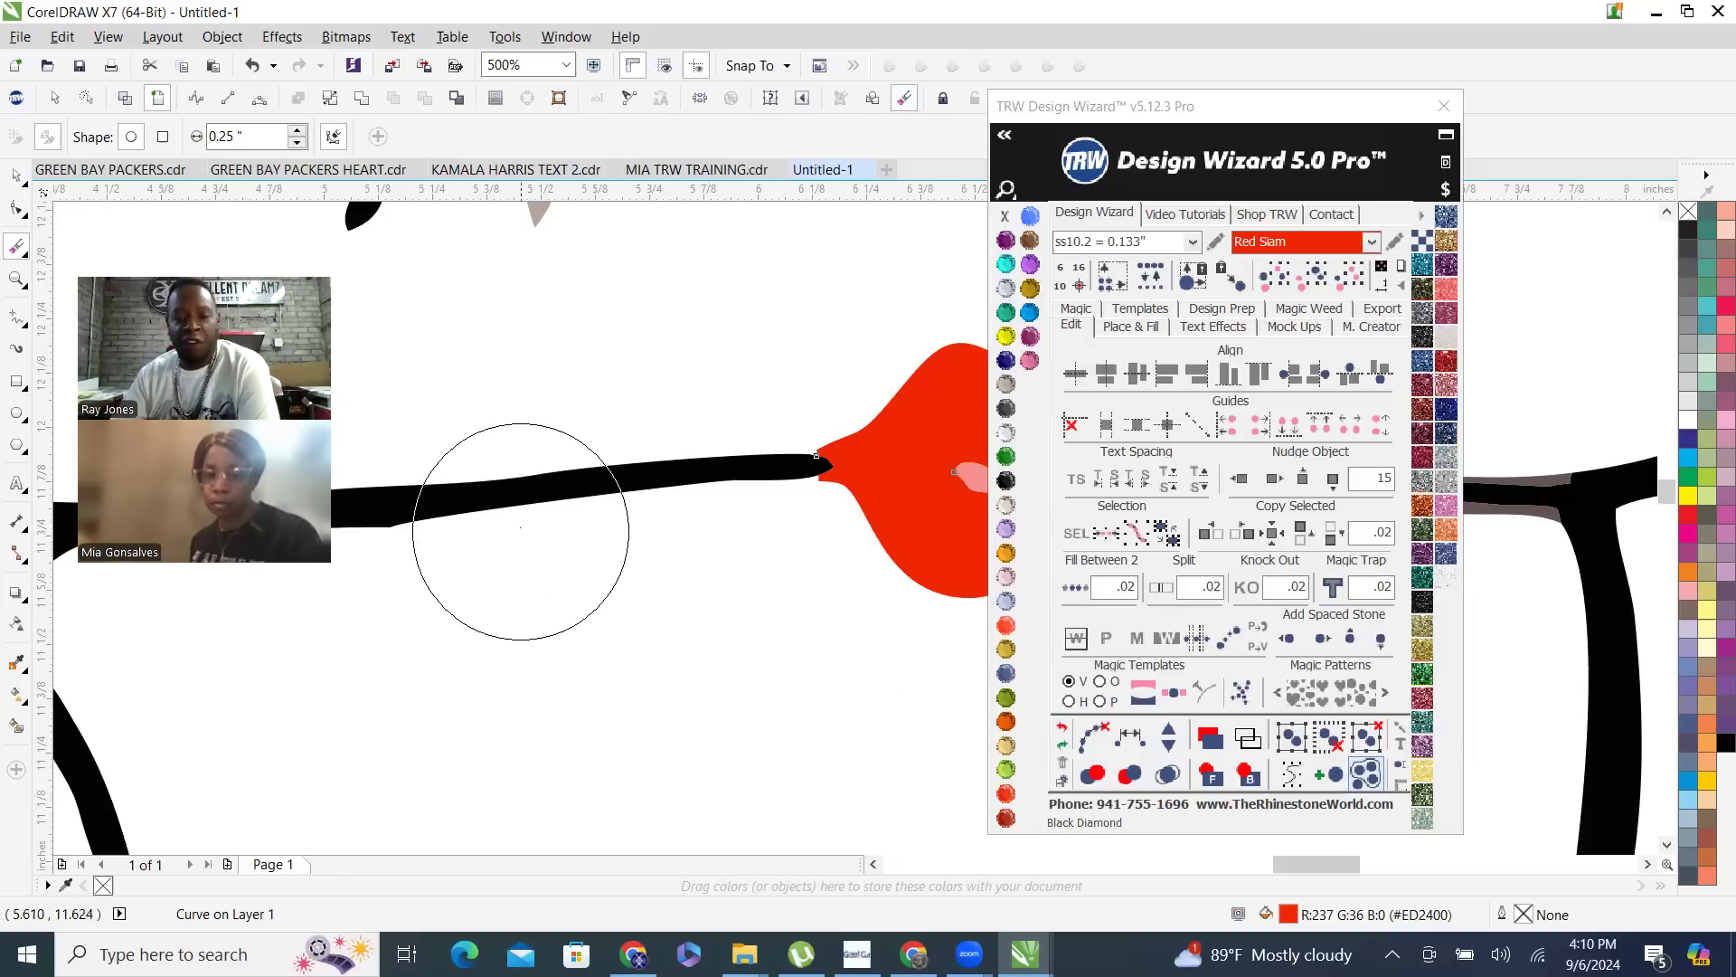
pyautogui.scroll(-2, 519, 527)
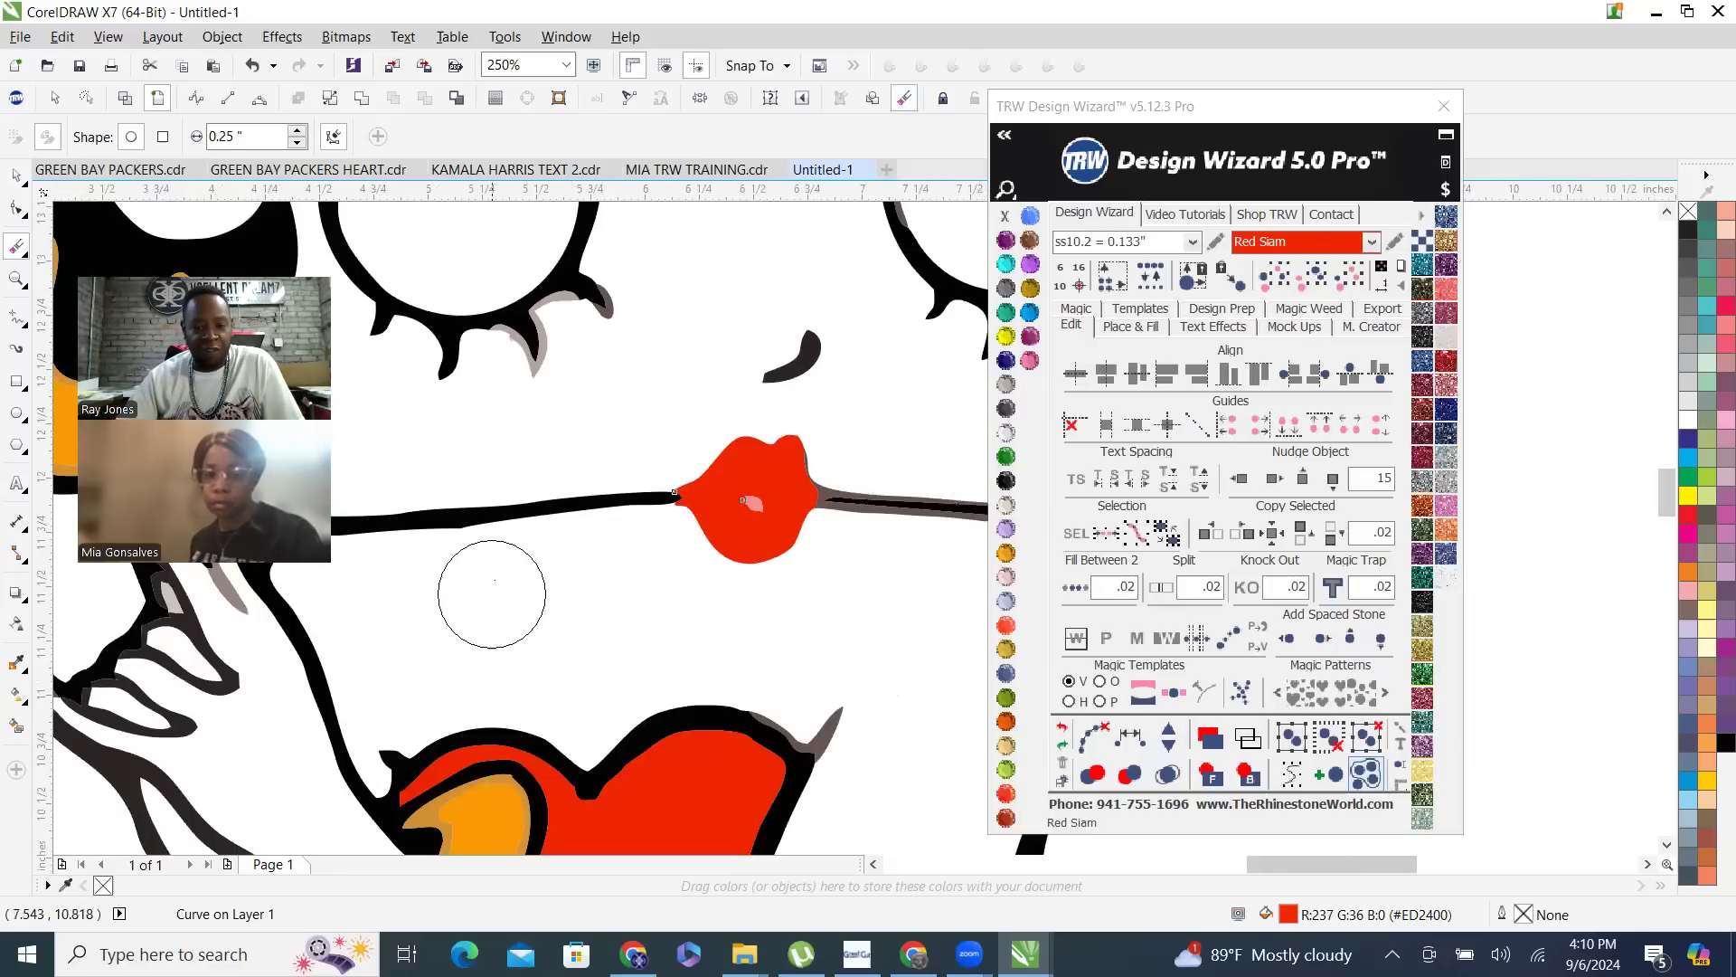
pyautogui.click(17, 175)
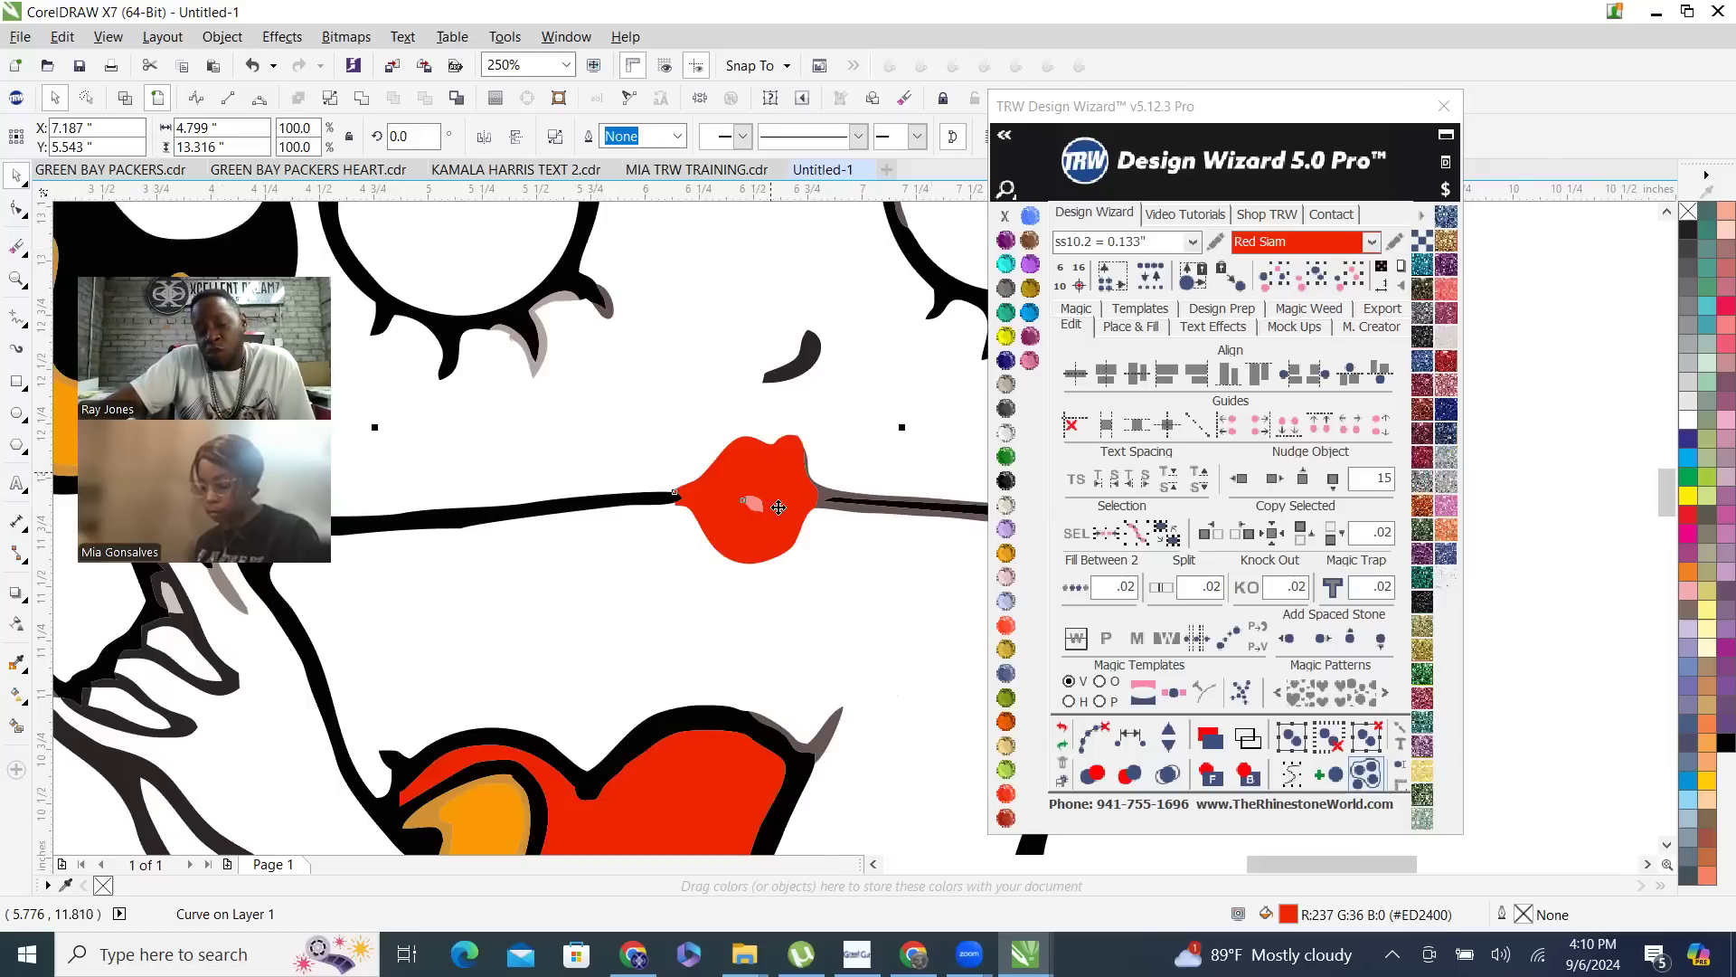
pyautogui.scroll(-4, 795, 569)
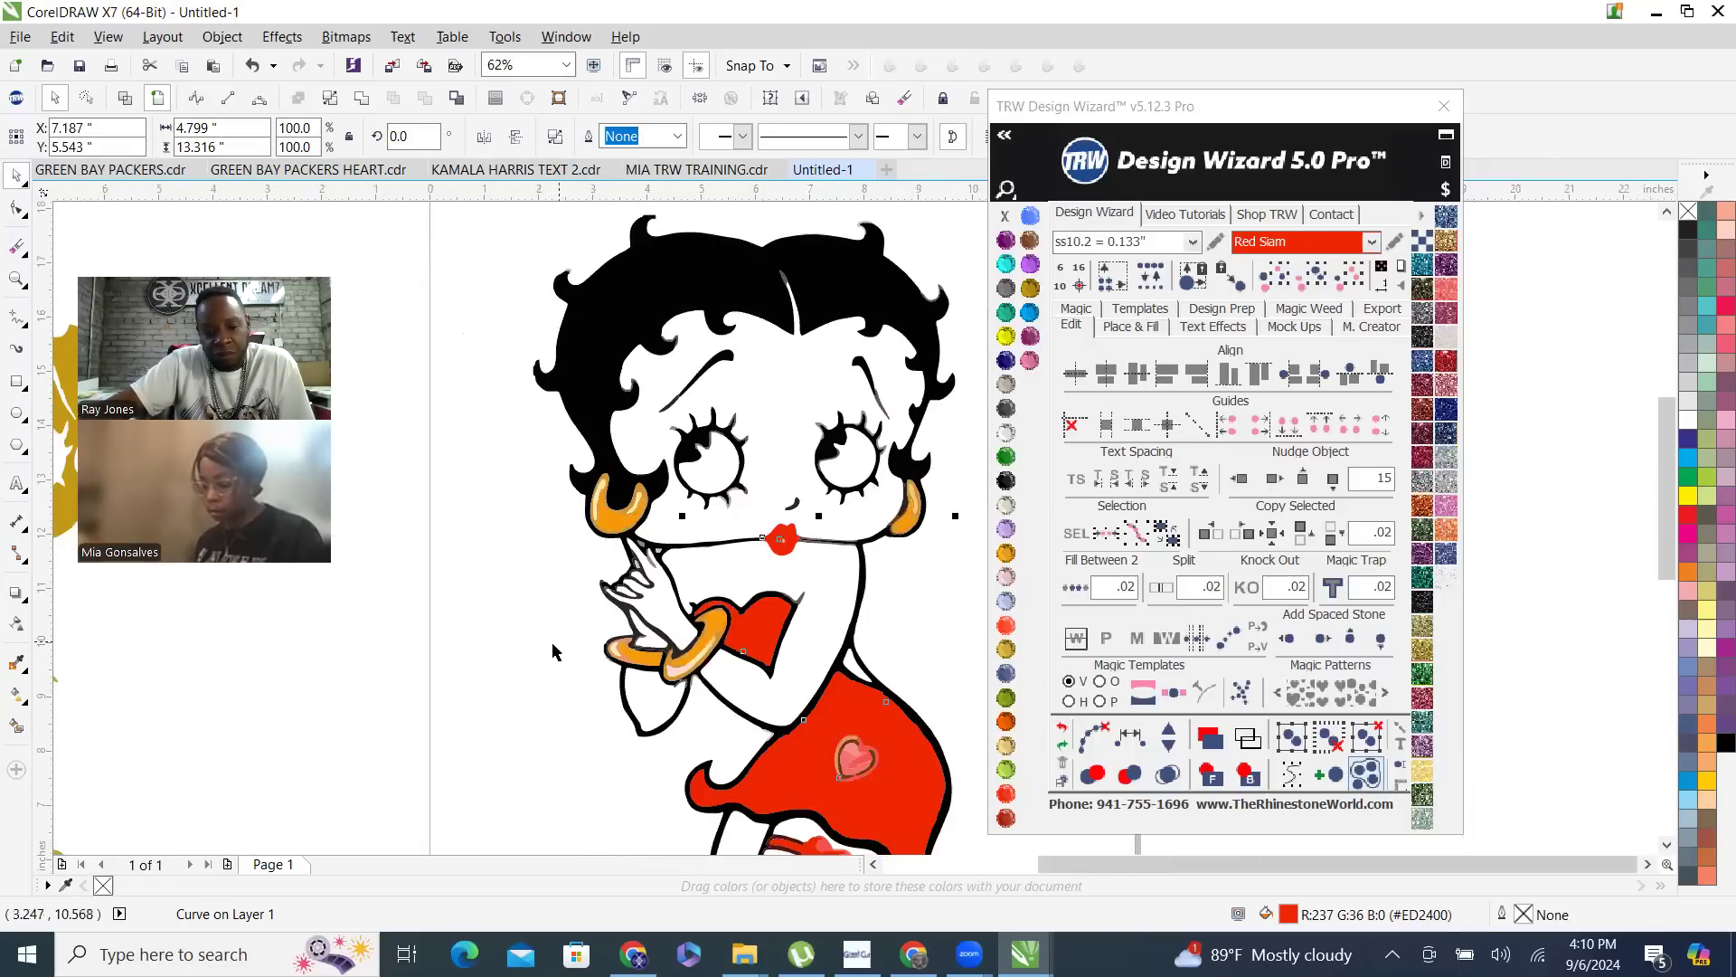
pyautogui.click(551, 647)
# - Examine the gold body piece and the dark outline pieces of the fingers and hand above the bracelets
pyautogui.scroll(-1, 796, 467)
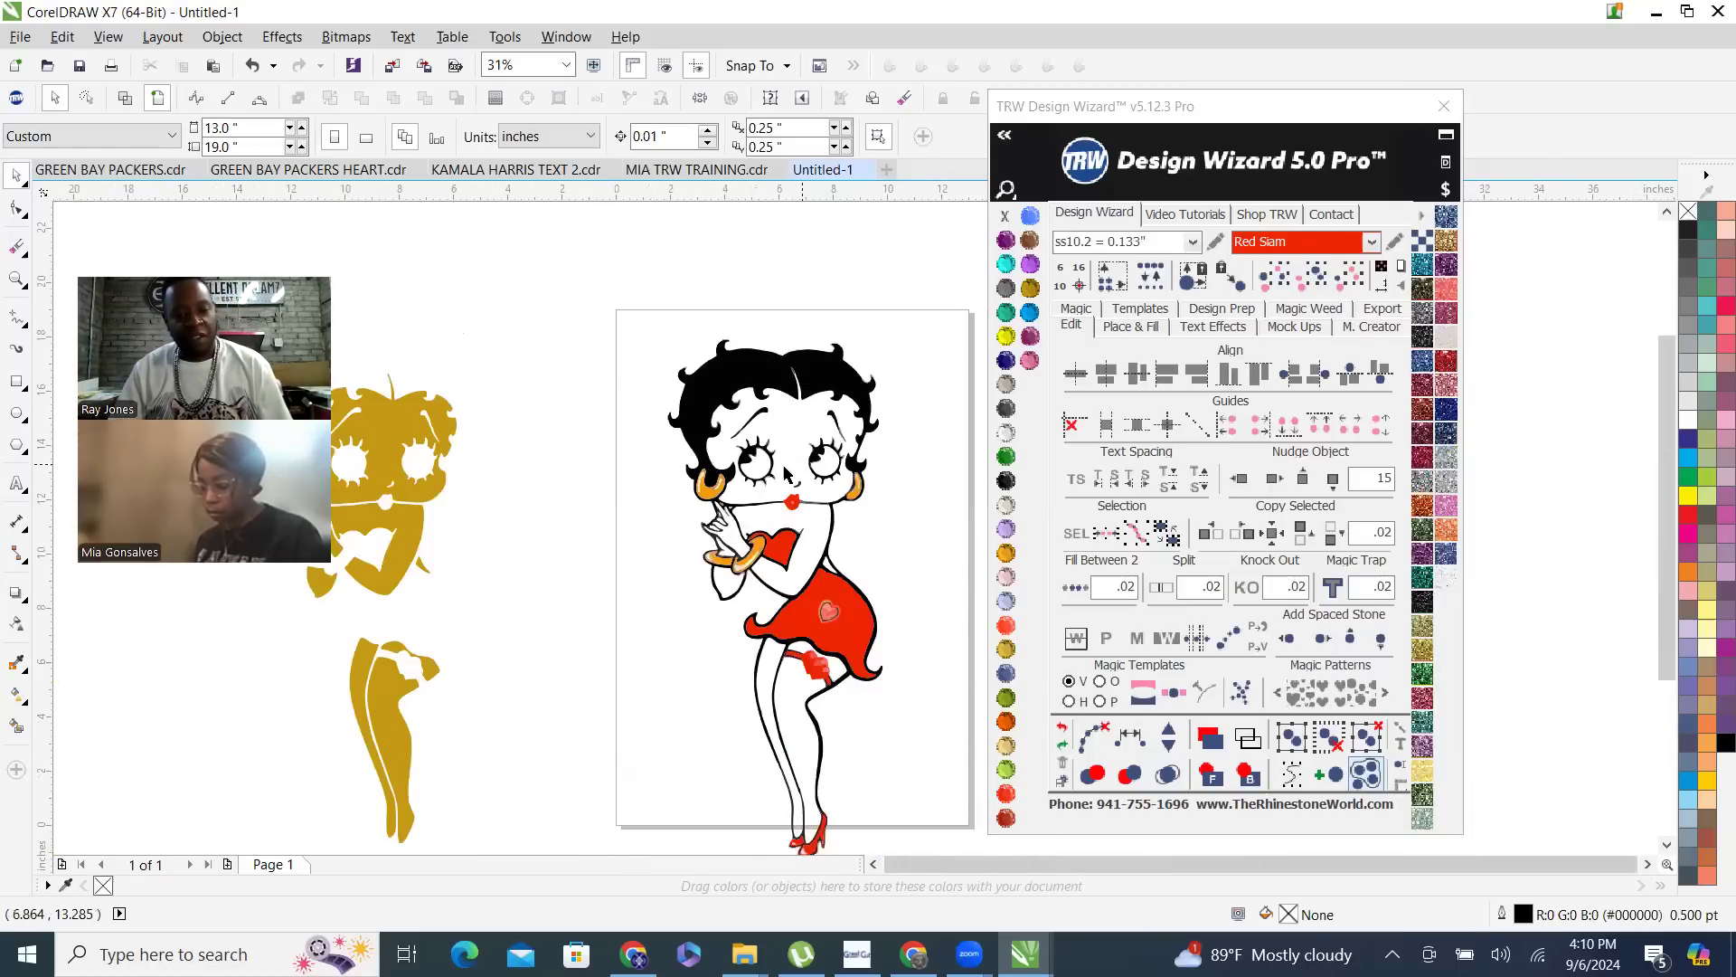
pyautogui.click(371, 472)
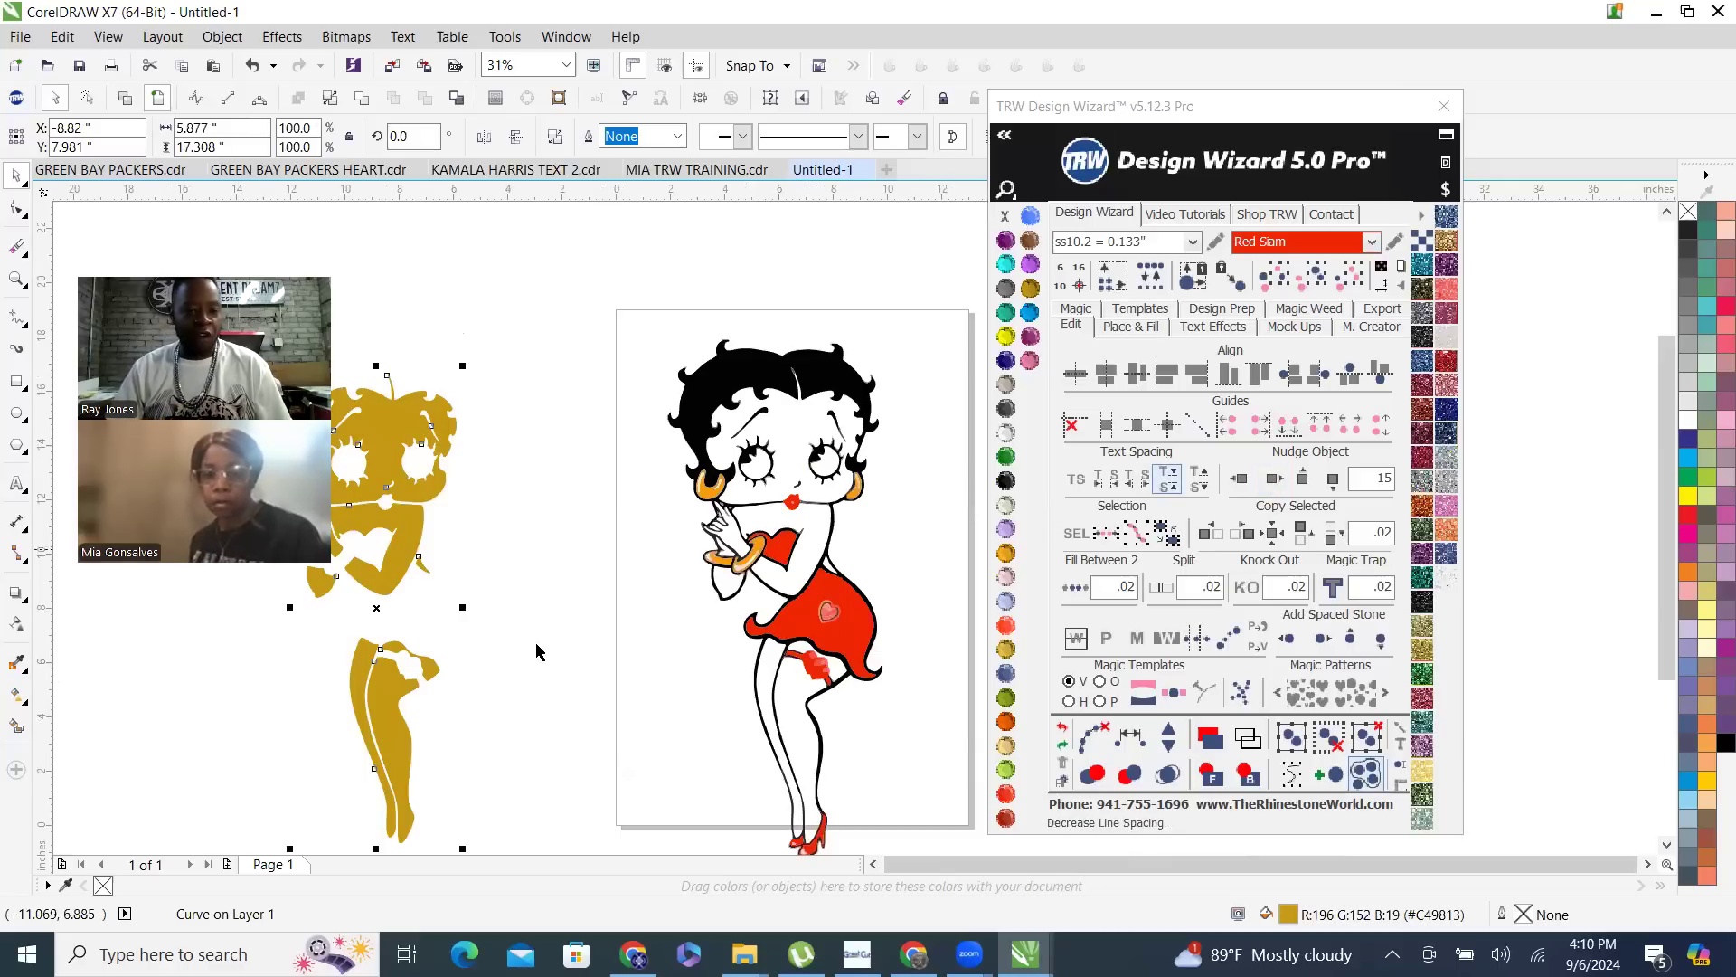
pyautogui.click(856, 565)
pyautogui.scroll(3, 855, 565)
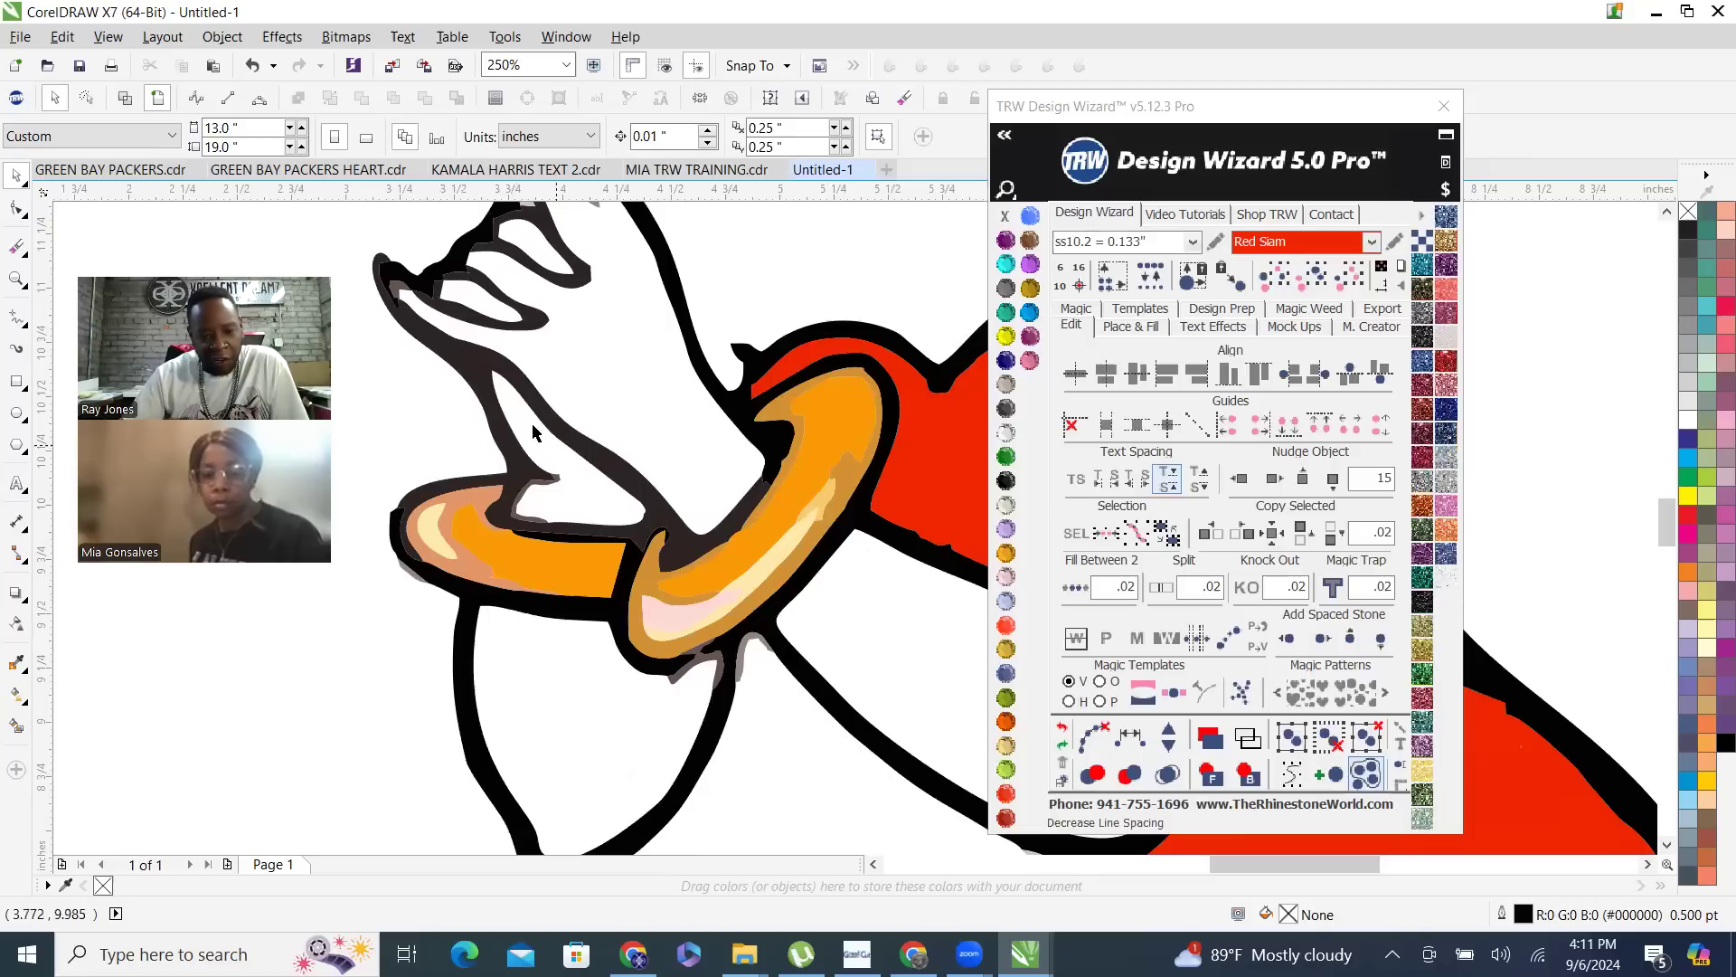
pyautogui.scroll(2, 506, 361)
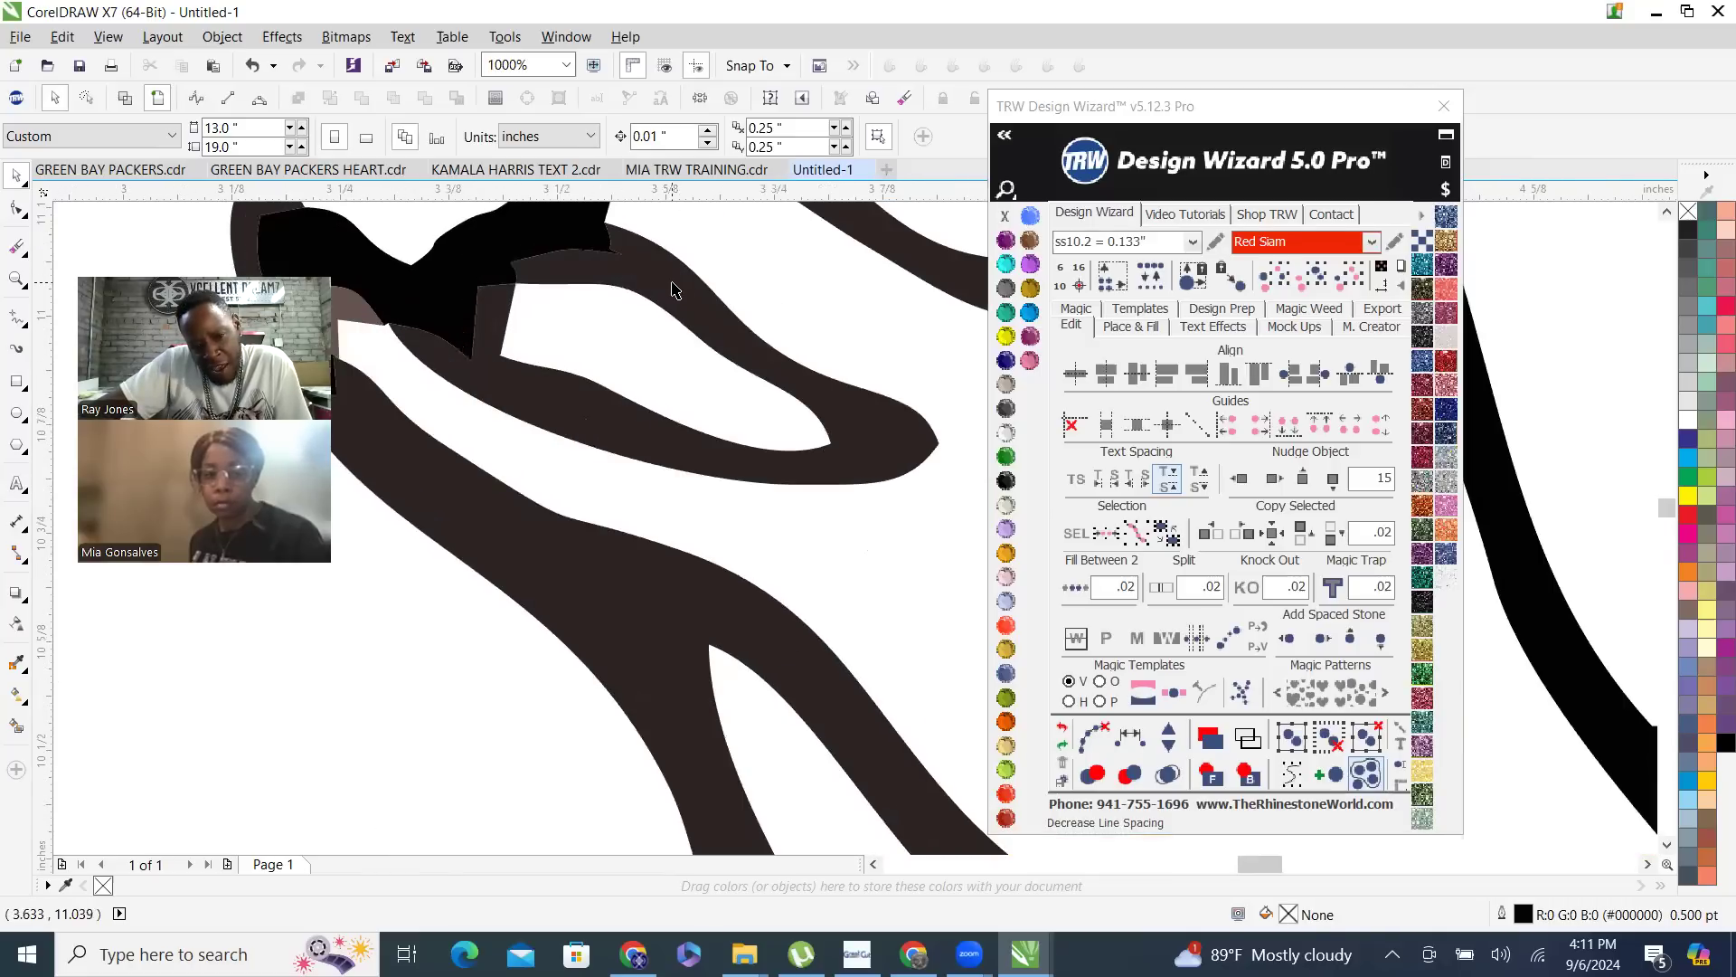
pyautogui.click(730, 398)
pyautogui.scroll(-3, 601, 378)
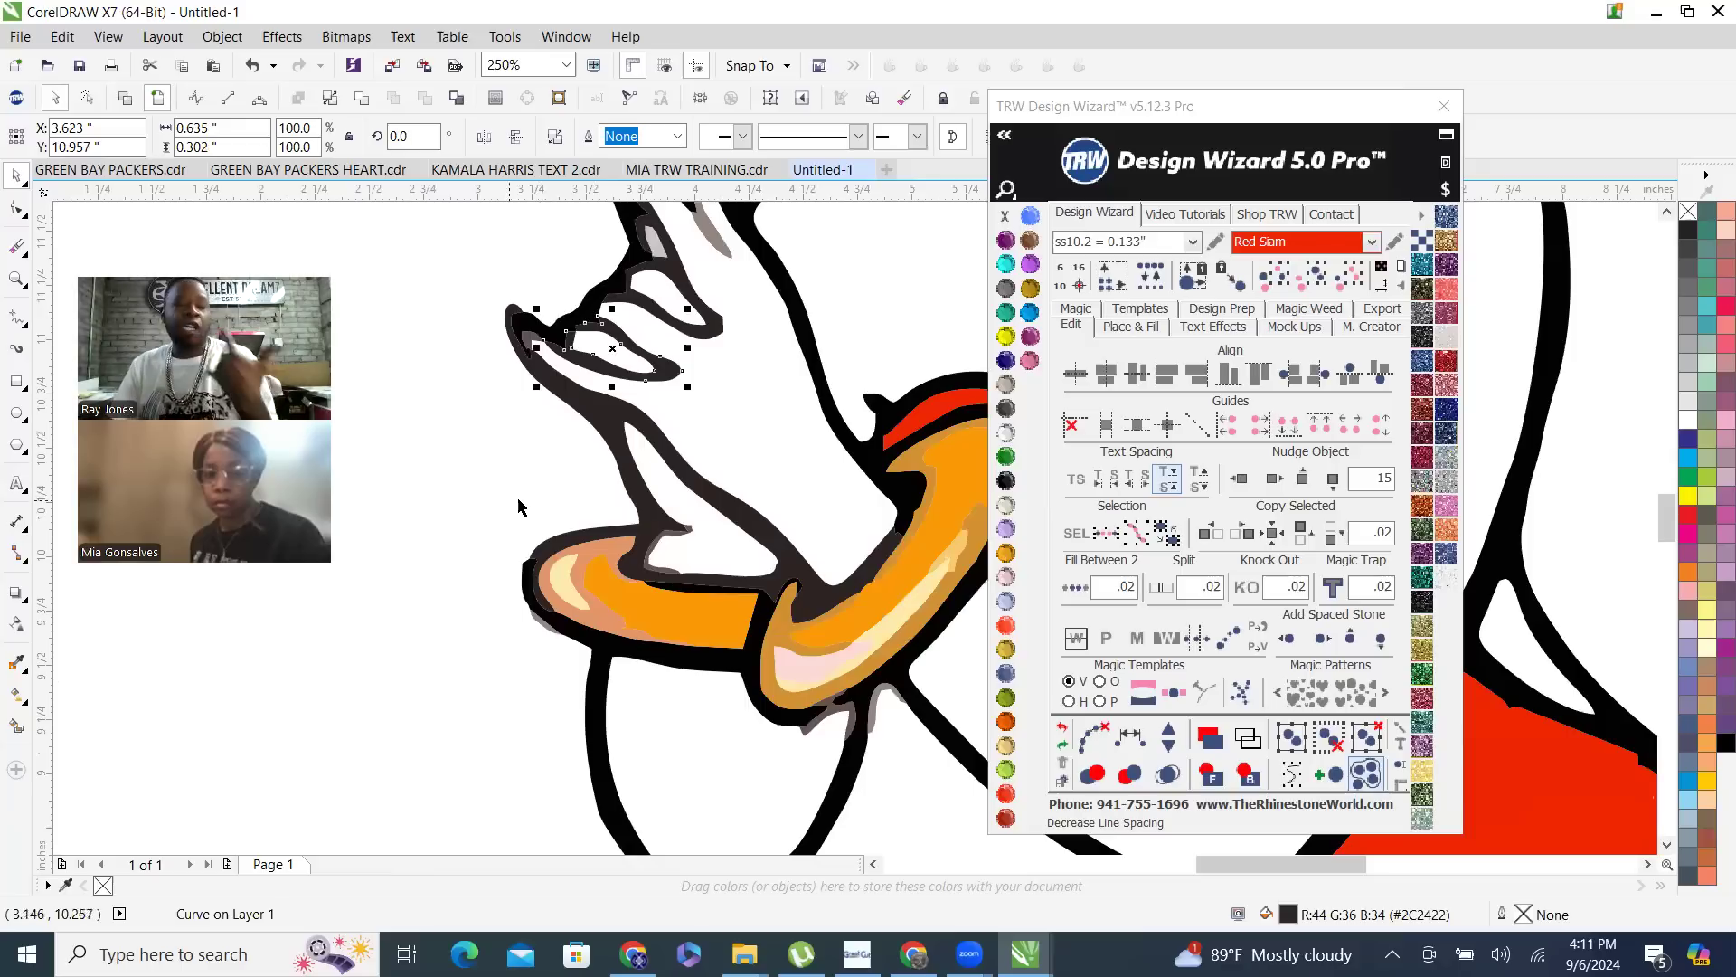
pyautogui.scroll(3, 560, 263)
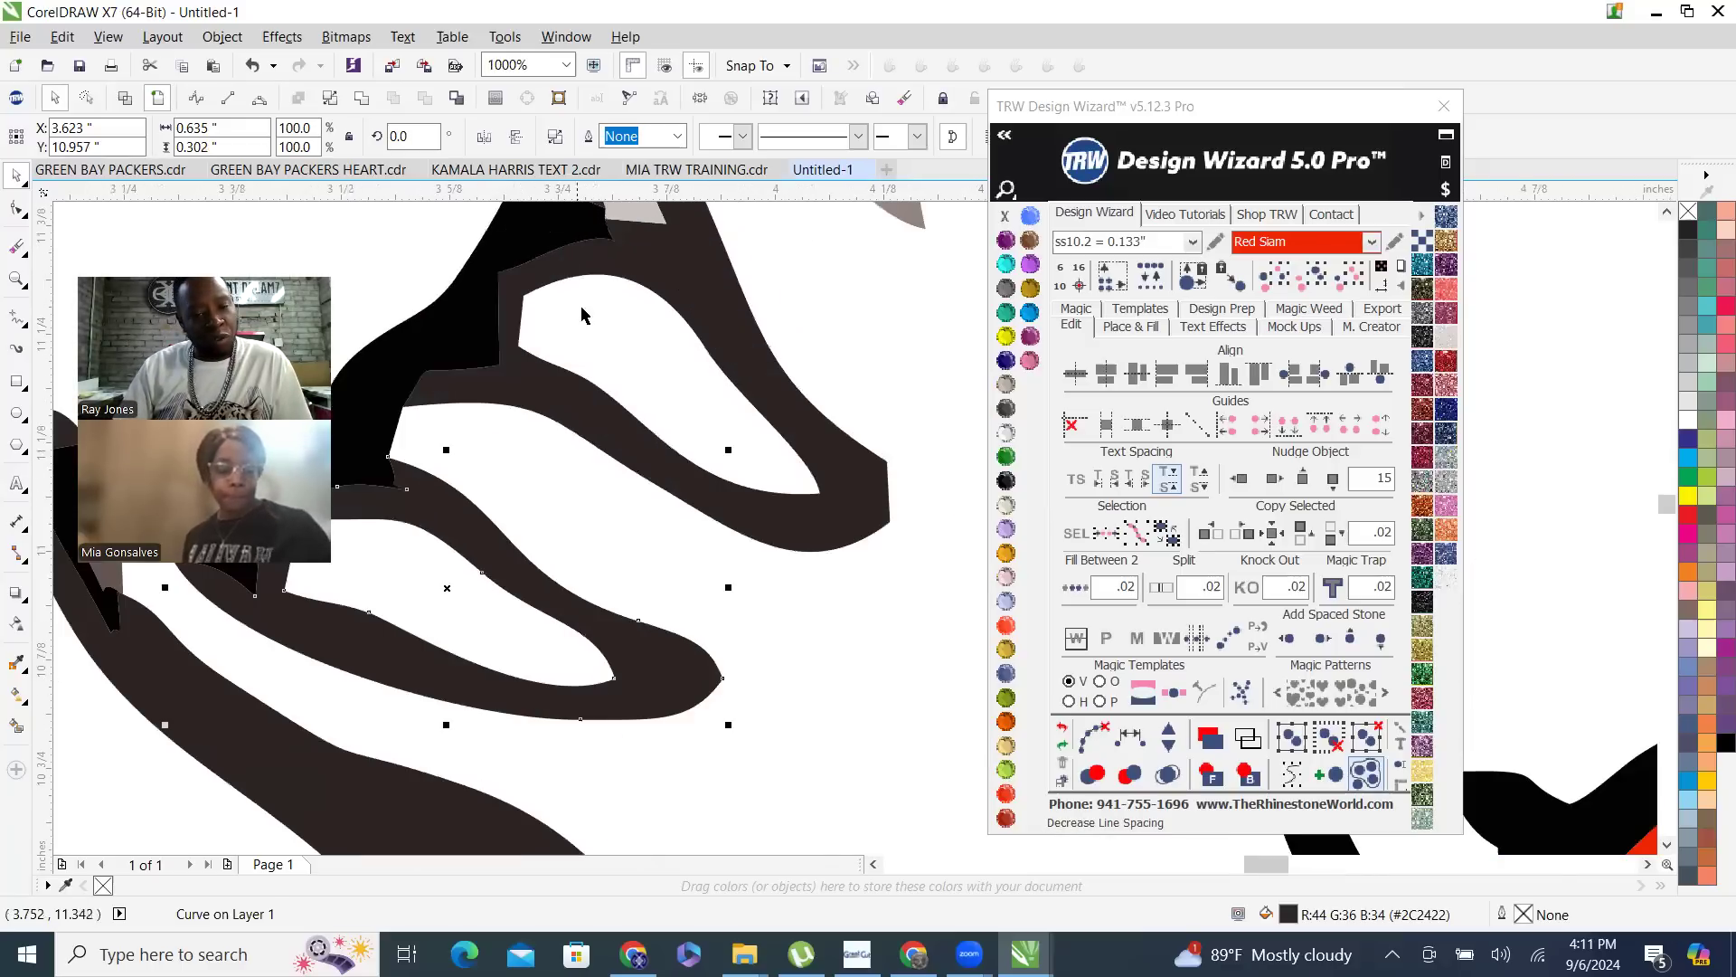
pyautogui.scroll(3, 542, 271)
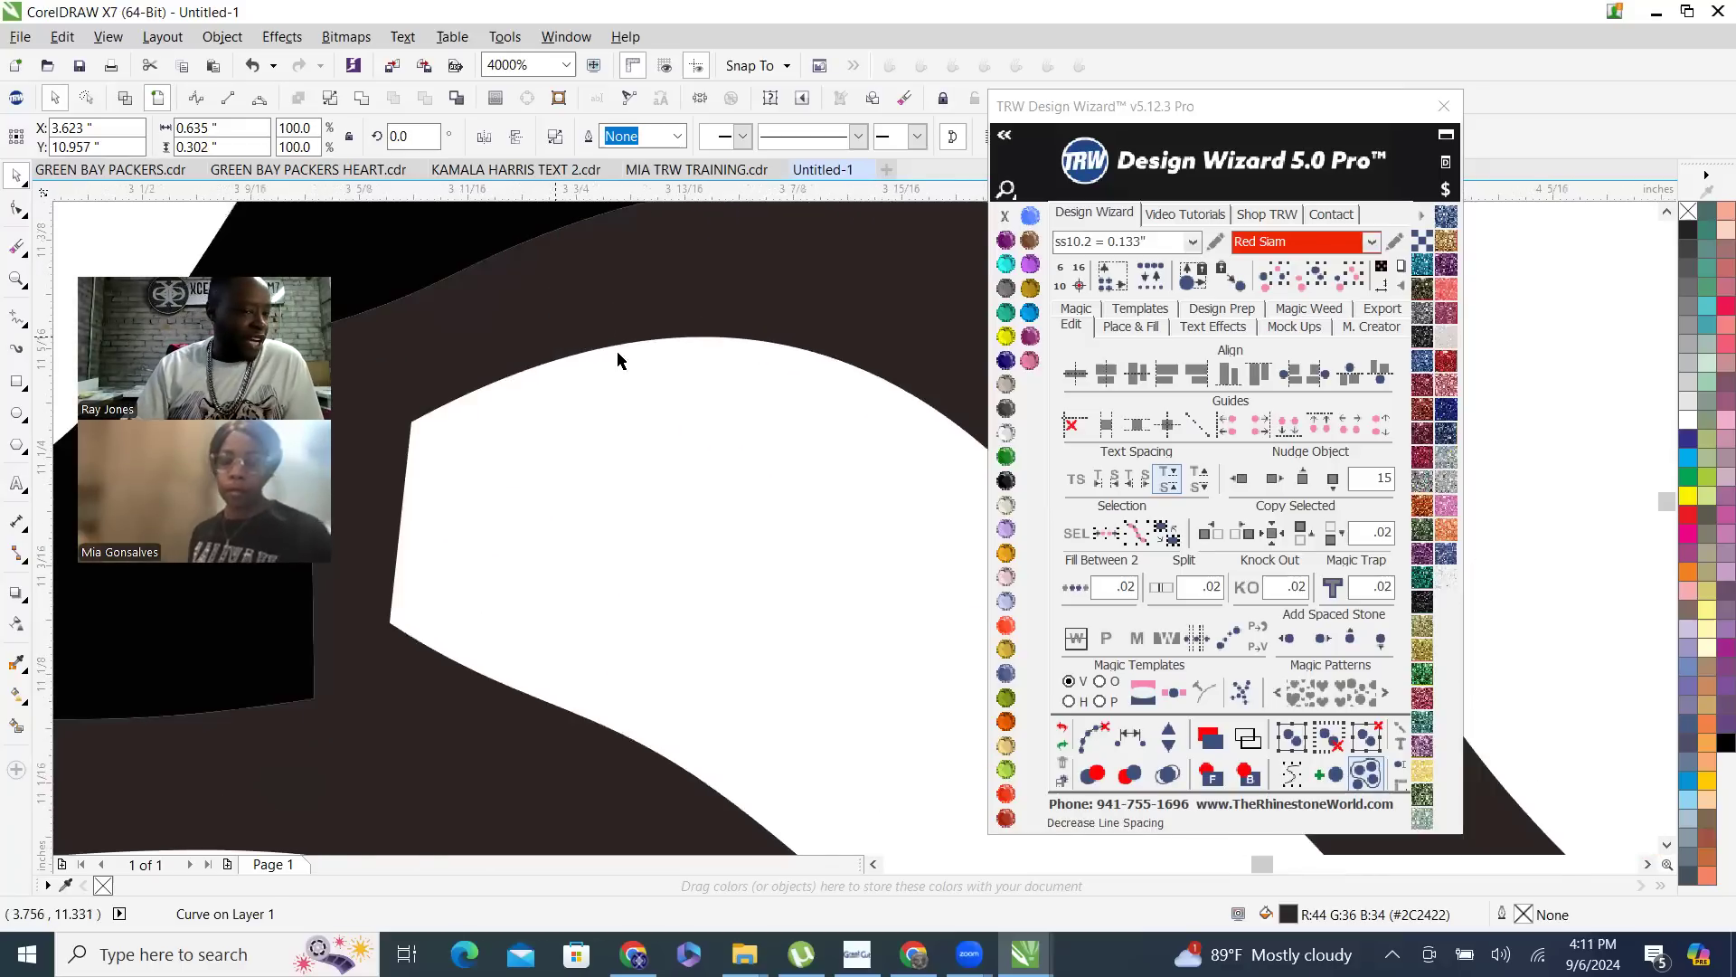
pyautogui.scroll(-5, 622, 354)
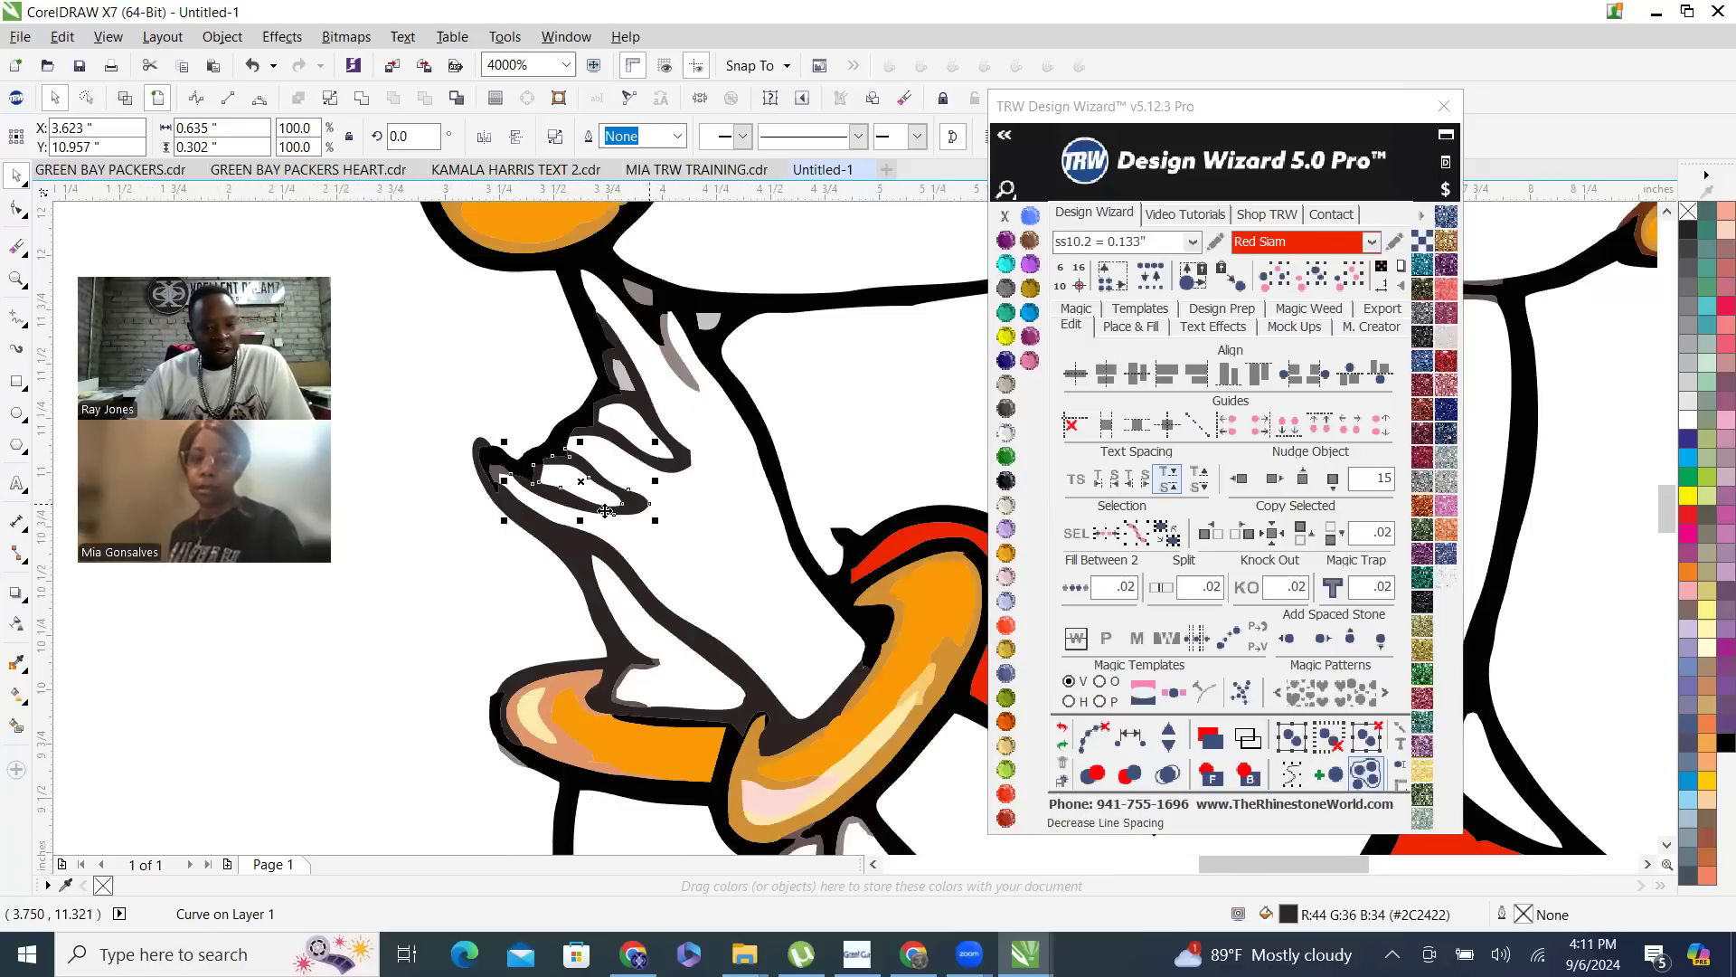
pyautogui.scroll(-3, 642, 495)
pyautogui.scroll(-2, 608, 474)
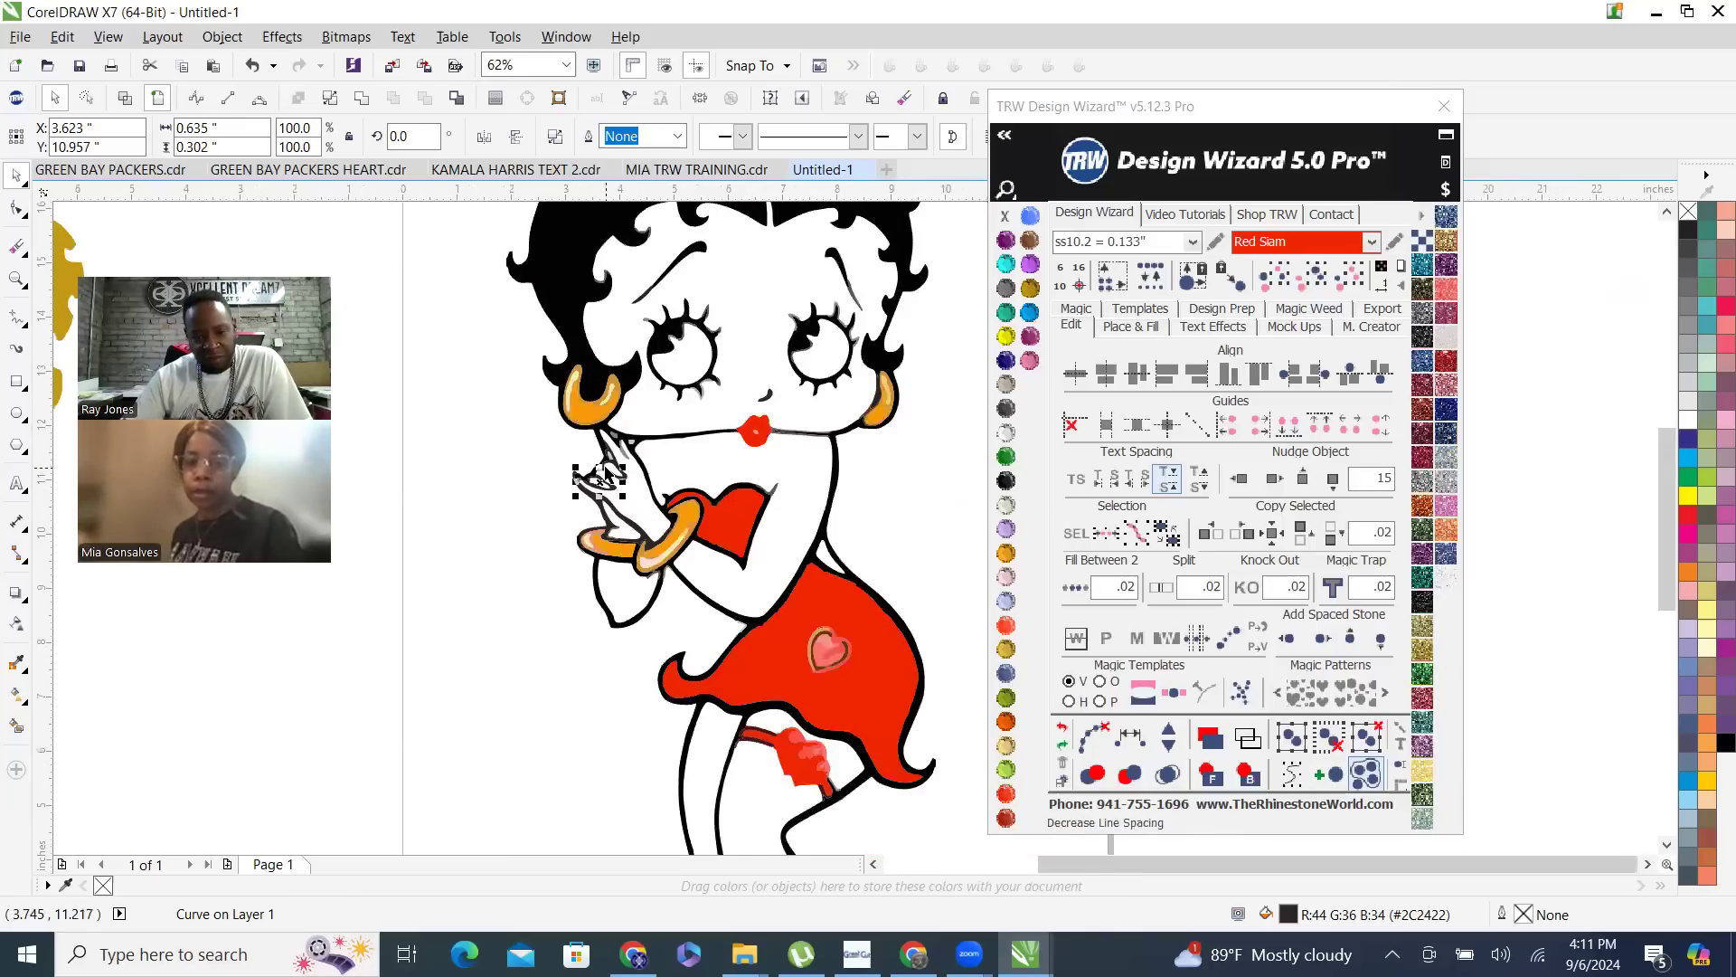
pyautogui.click(940, 353)
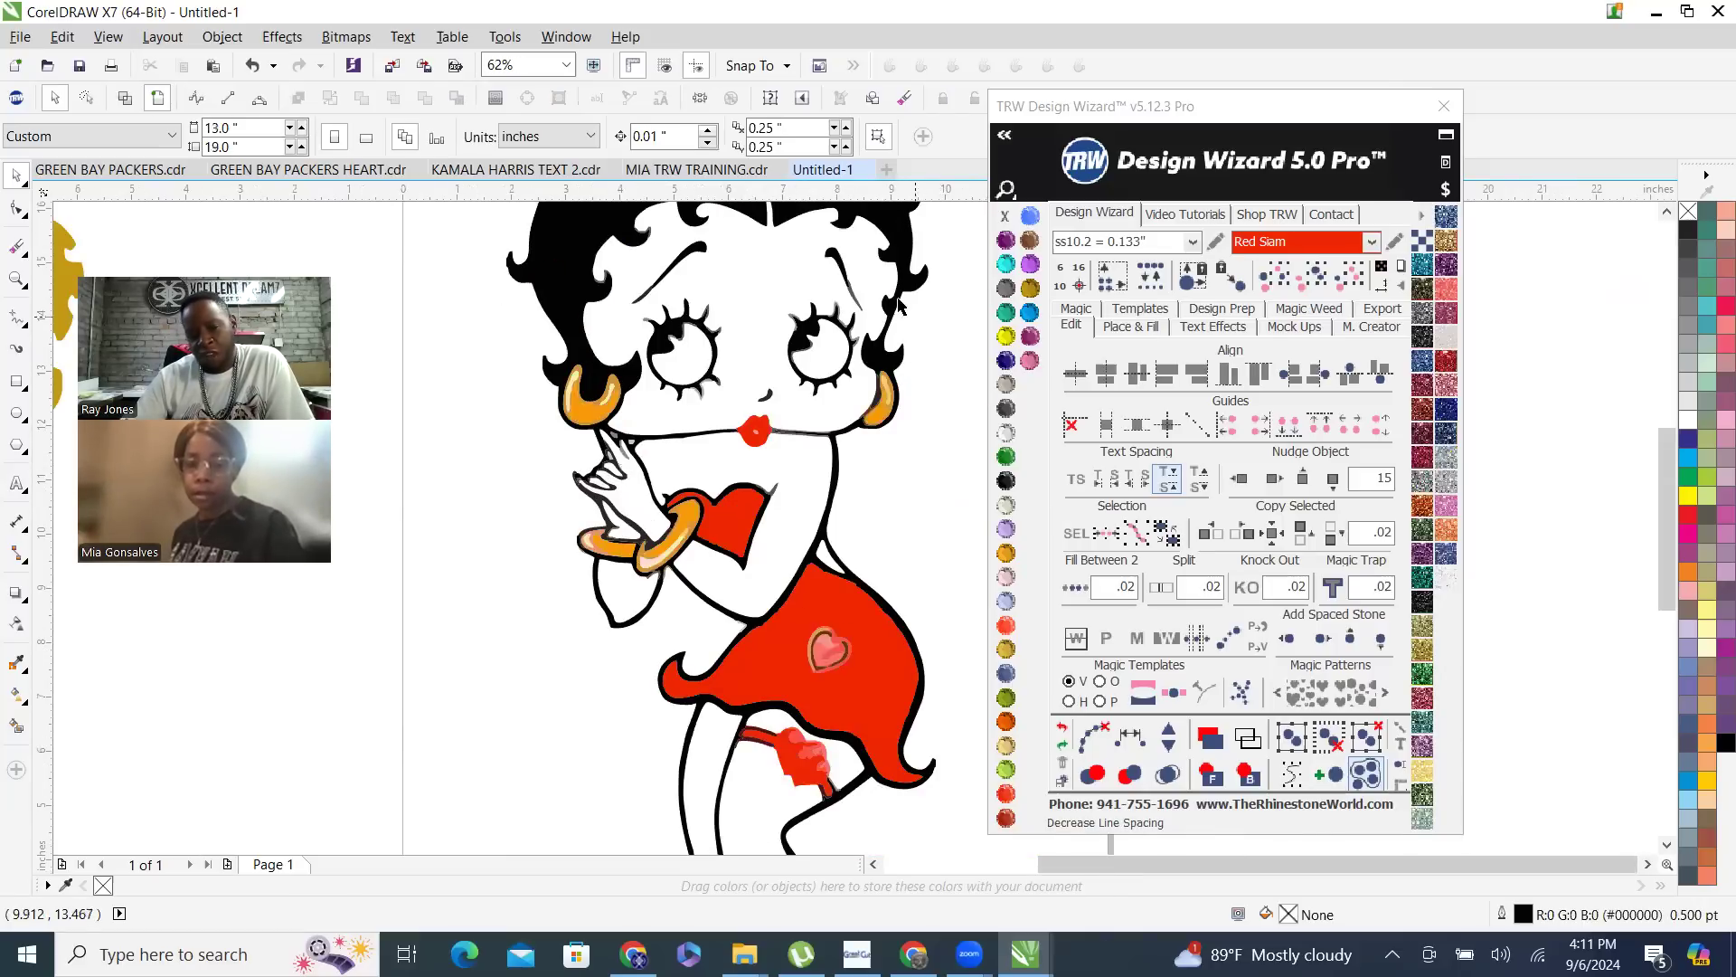
# - Select all pieces with the same black as the eye and nudge them 15 inches to the right, off the page
pyautogui.scroll(2, 829, 329)
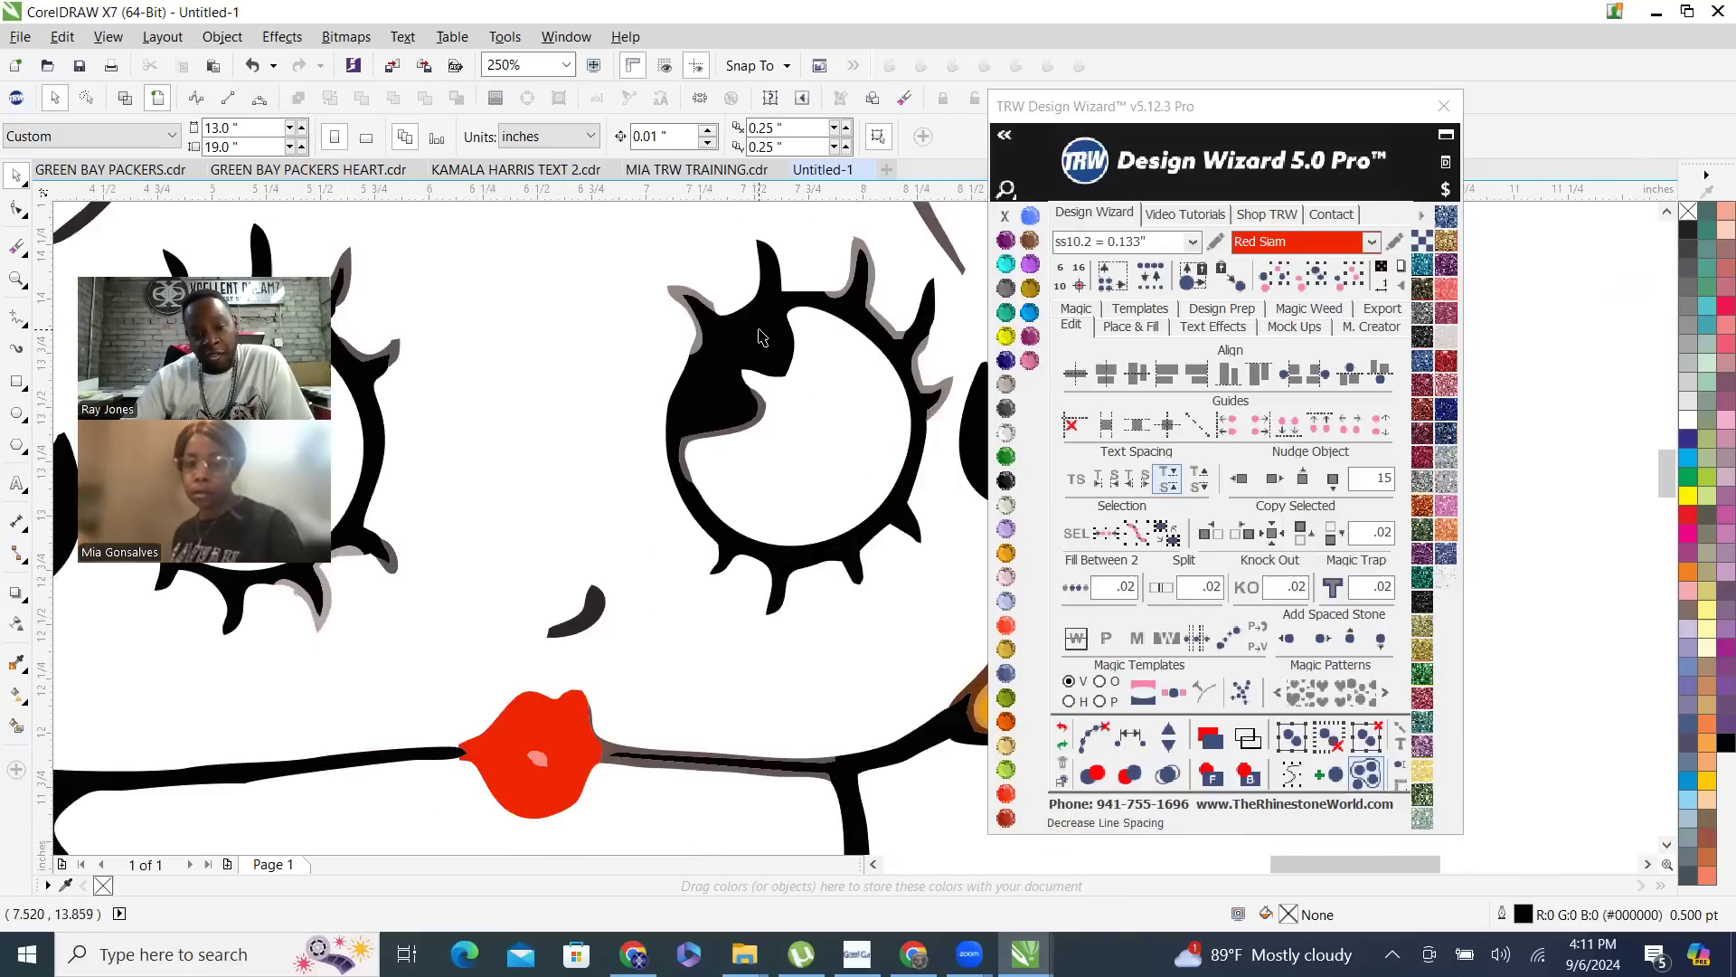
pyautogui.scroll(-4, 755, 352)
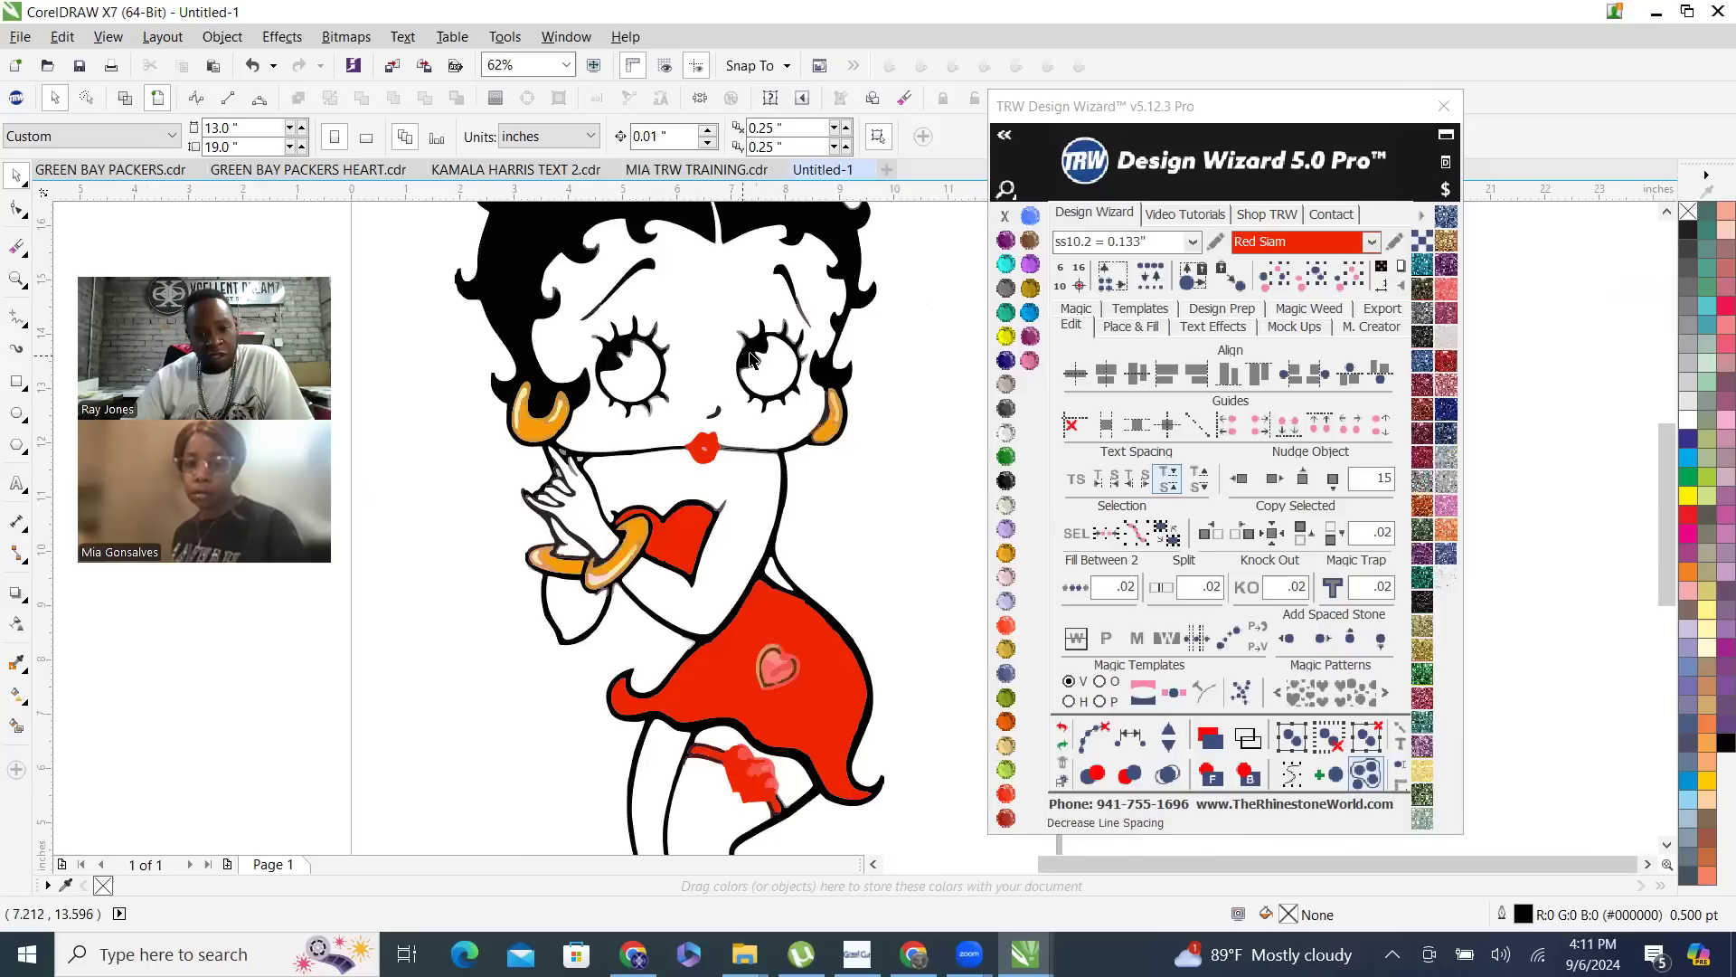
pyautogui.click(752, 355)
pyautogui.scroll(-4, 691, 392)
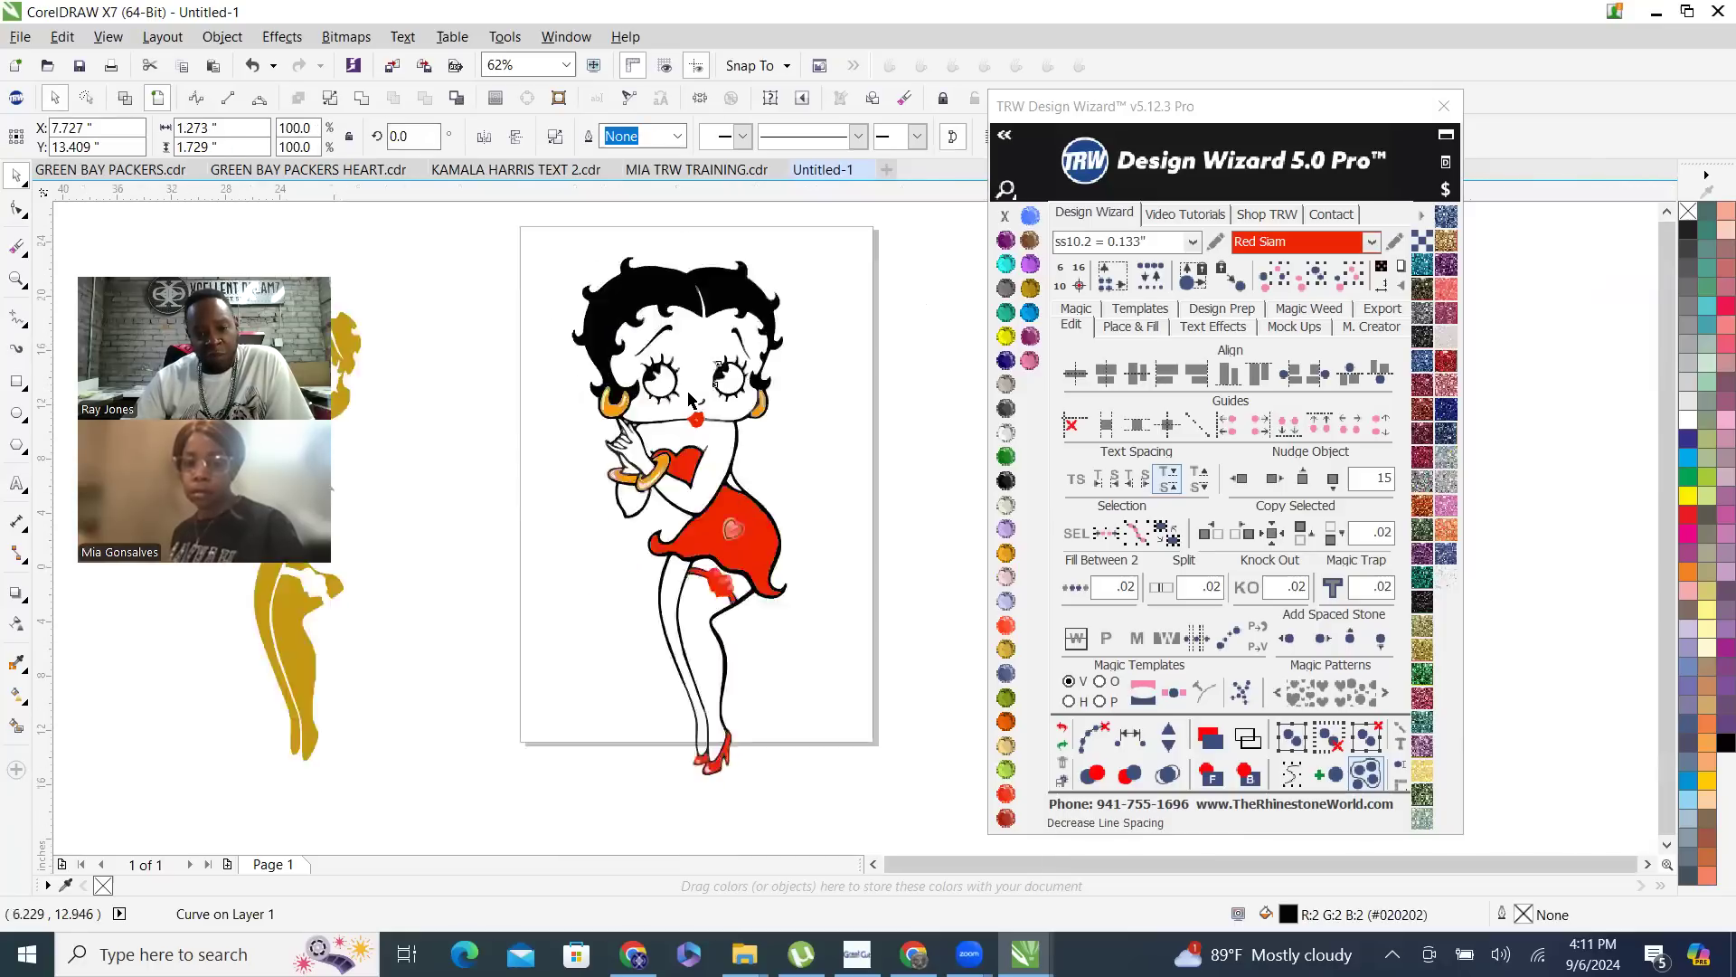
pyautogui.click(1306, 286)
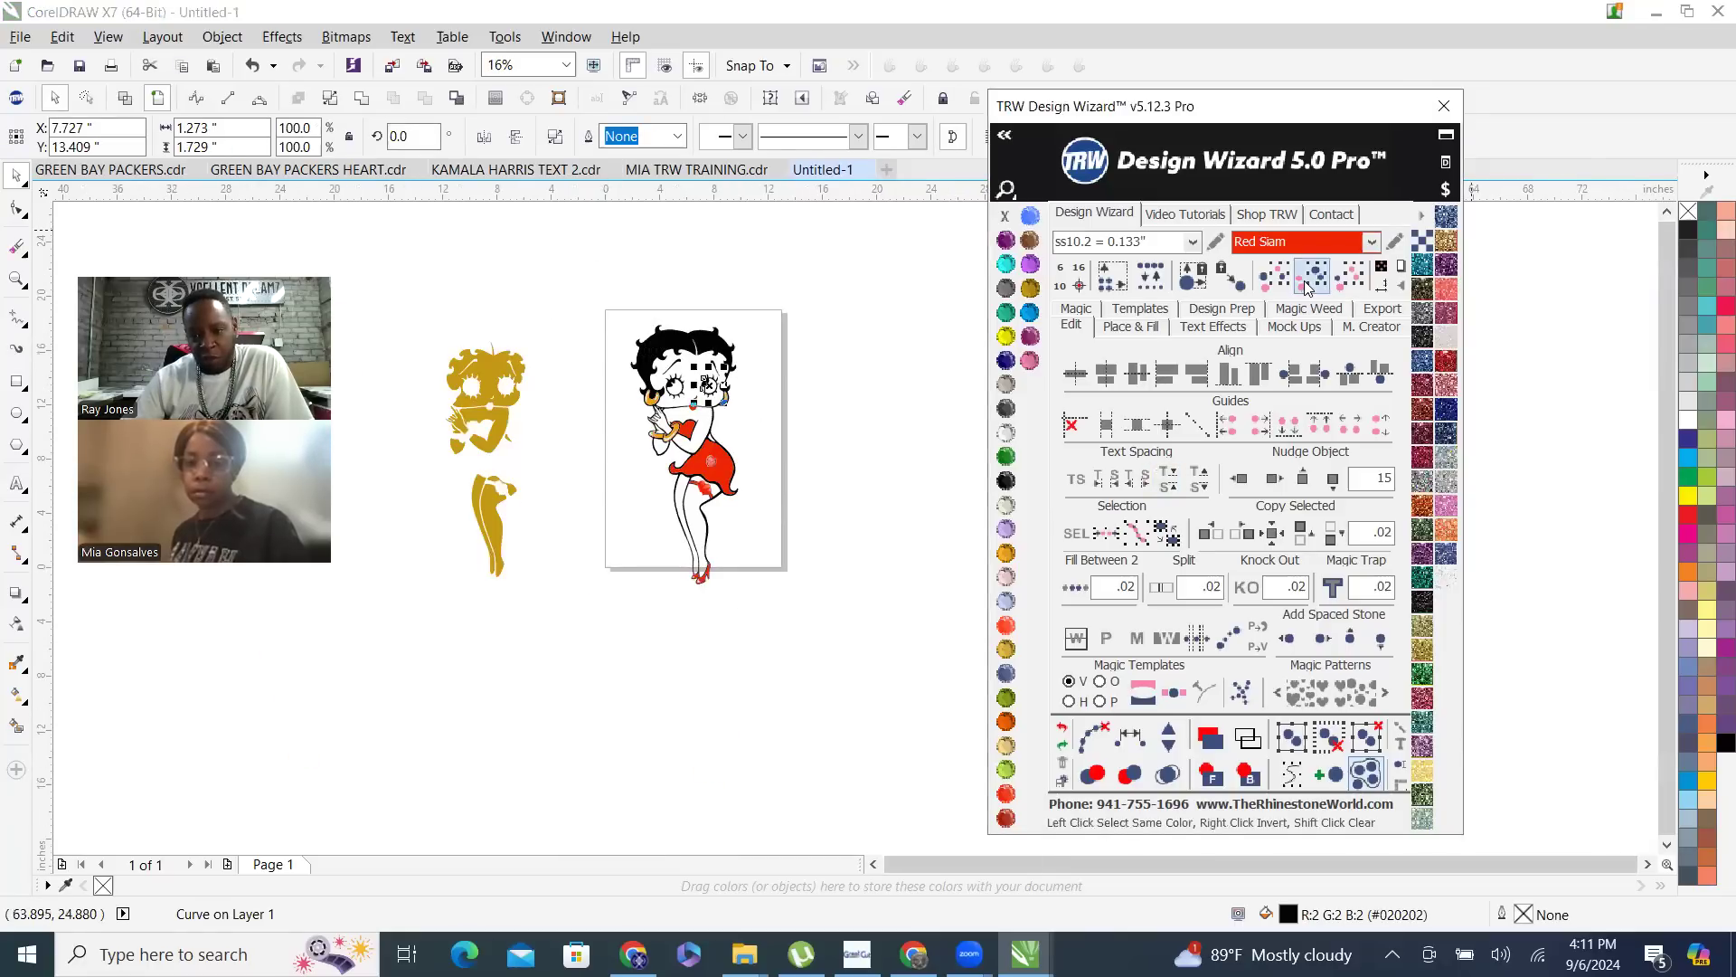
pyautogui.click(1276, 484)
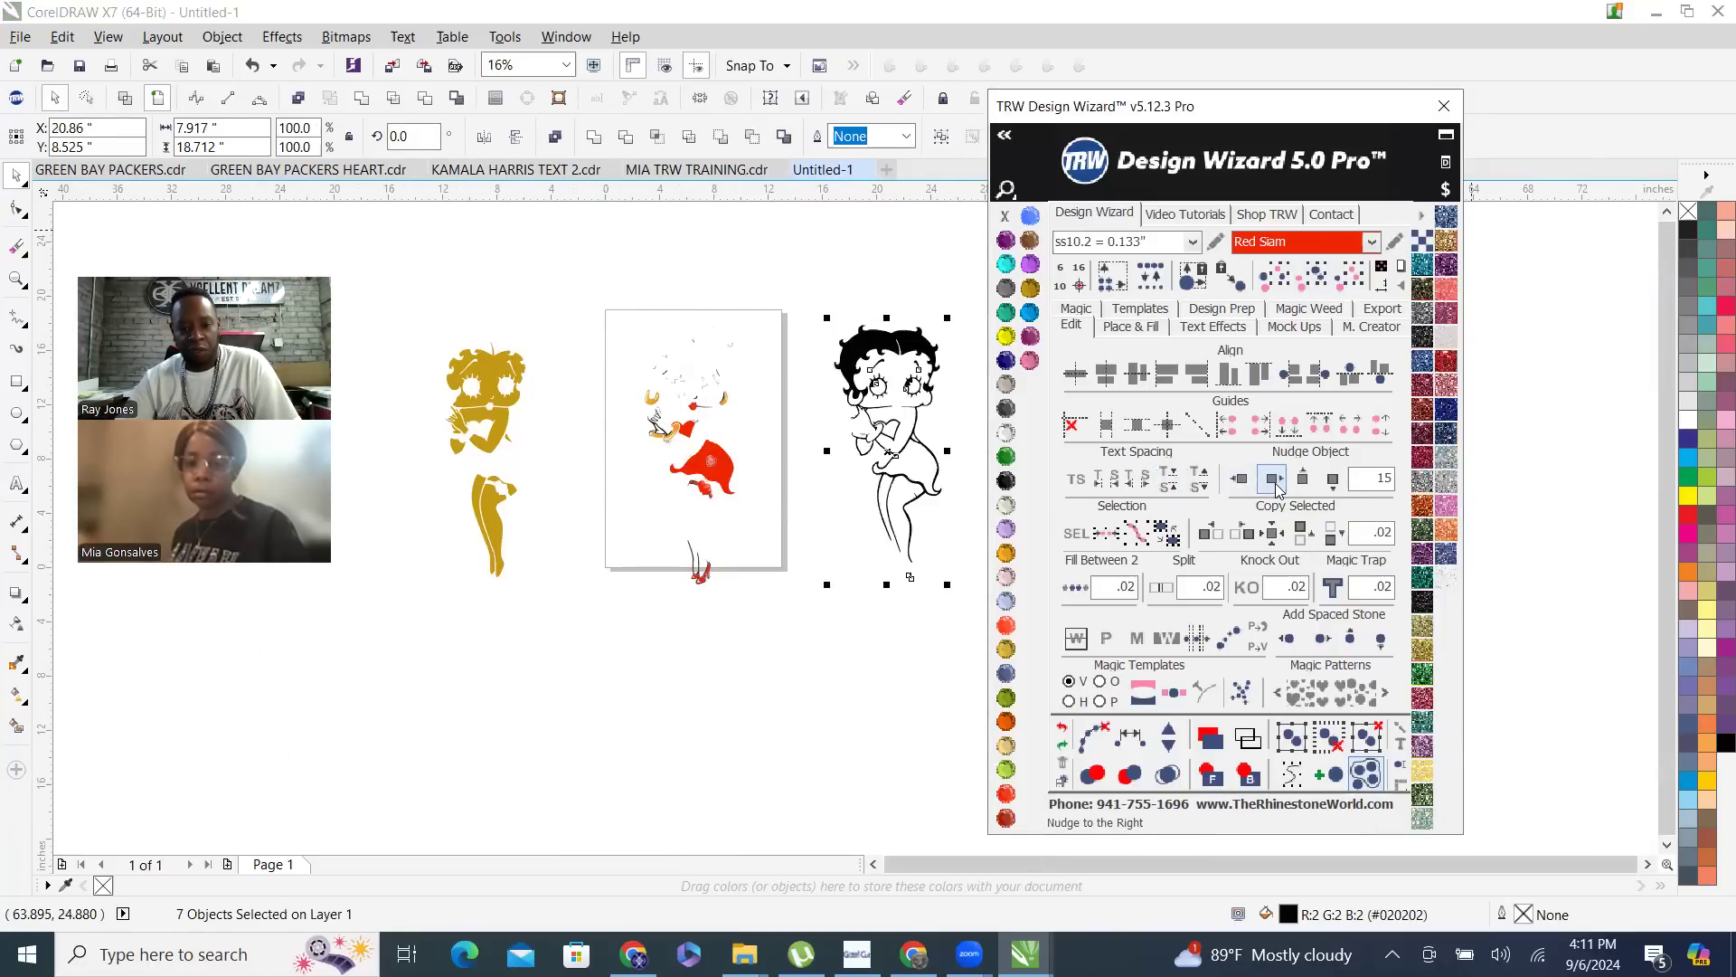
# - Nudge the Red Siam curve 15 inches to the right onto the black outline and clear the selection
pyautogui.click(690, 429)
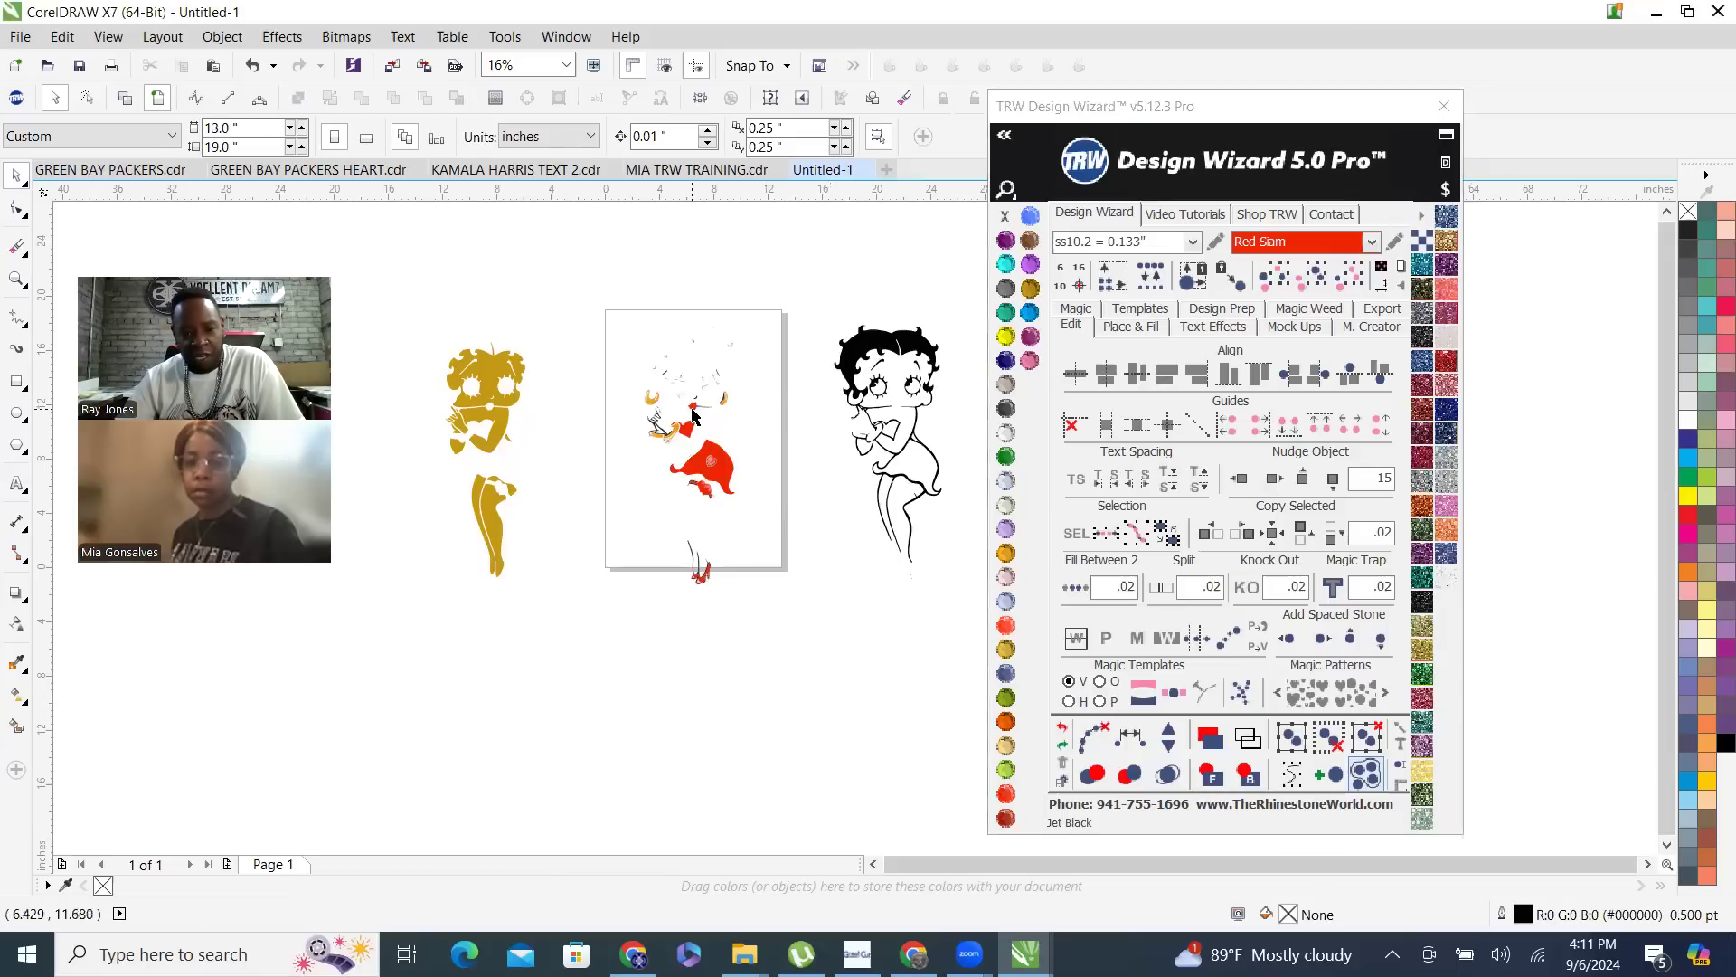
pyautogui.click(1275, 479)
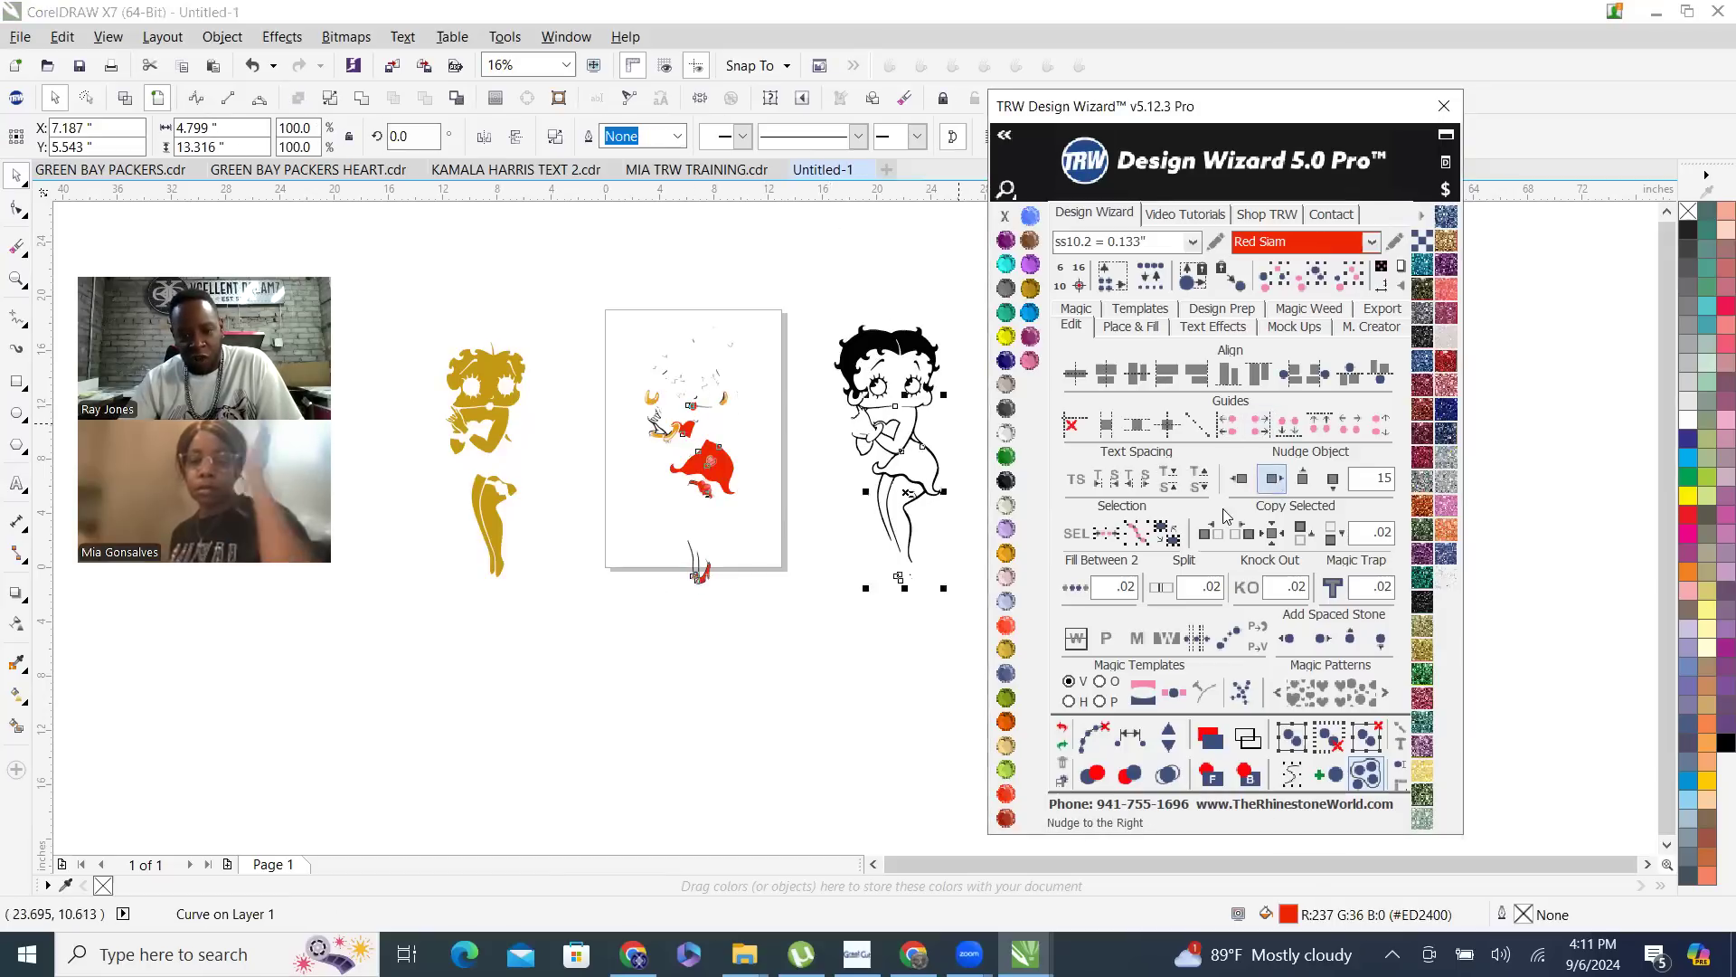
pyautogui.click(781, 626)
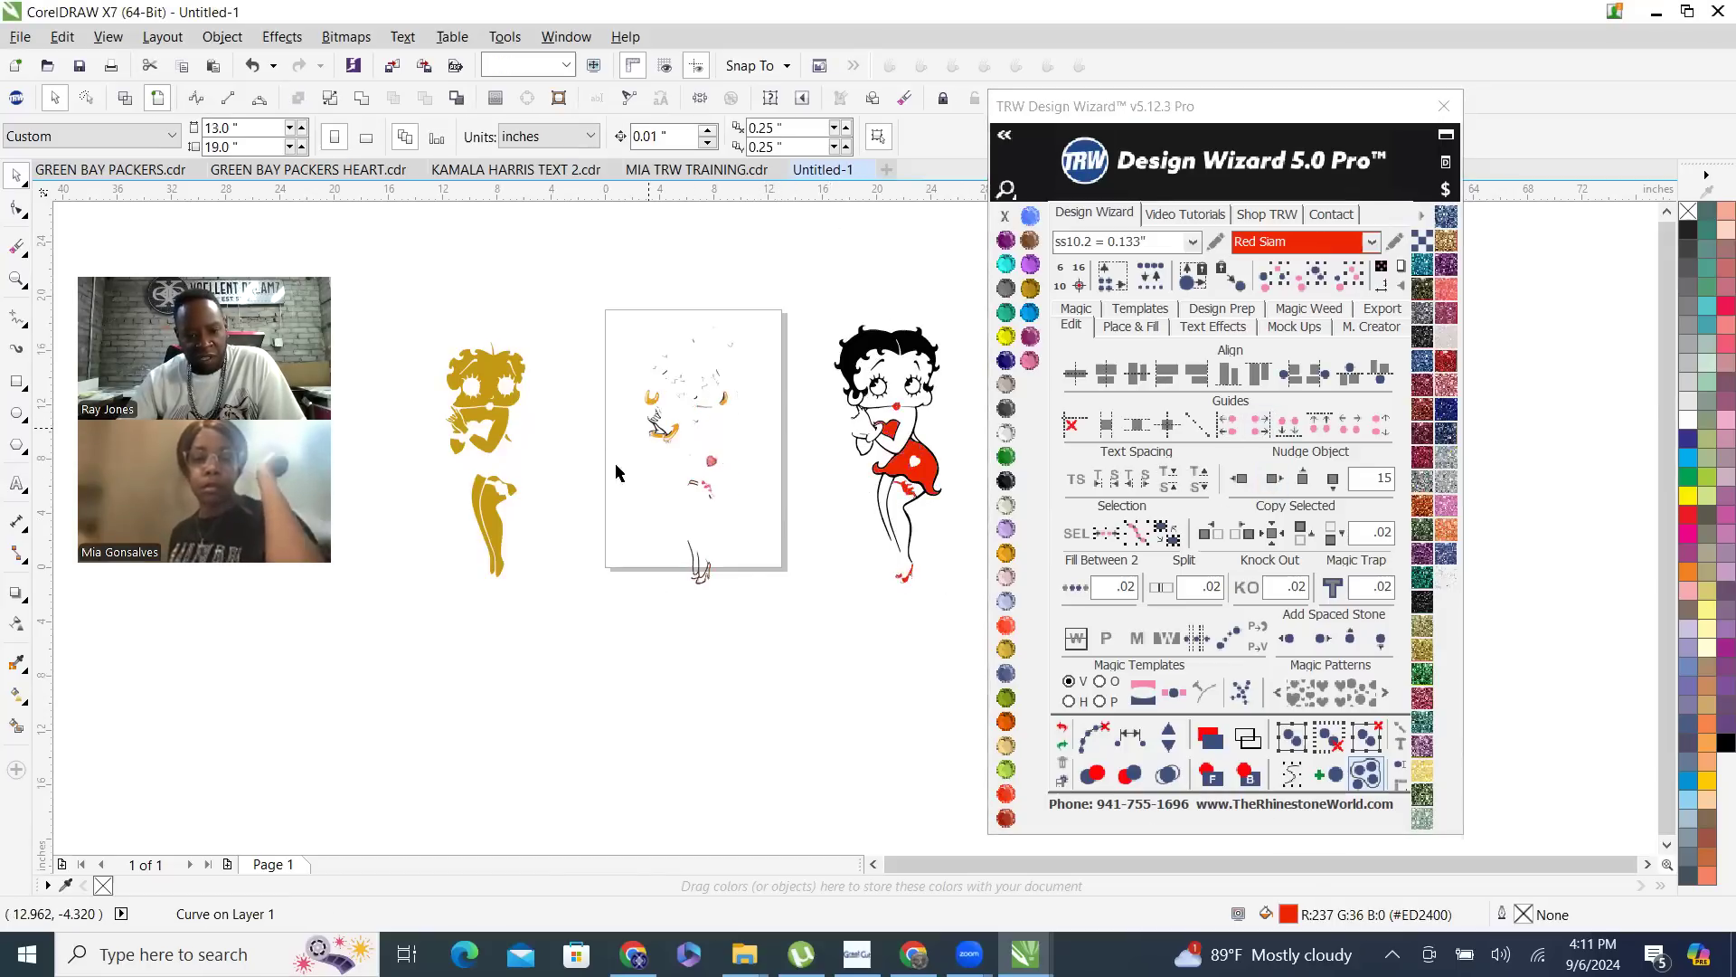
# - Select all pieces with the same dark color as the hand outline, nudge them 15 inches to the right and clear the selection
pyautogui.scroll(1, 605, 438)
pyautogui.scroll(2, 682, 371)
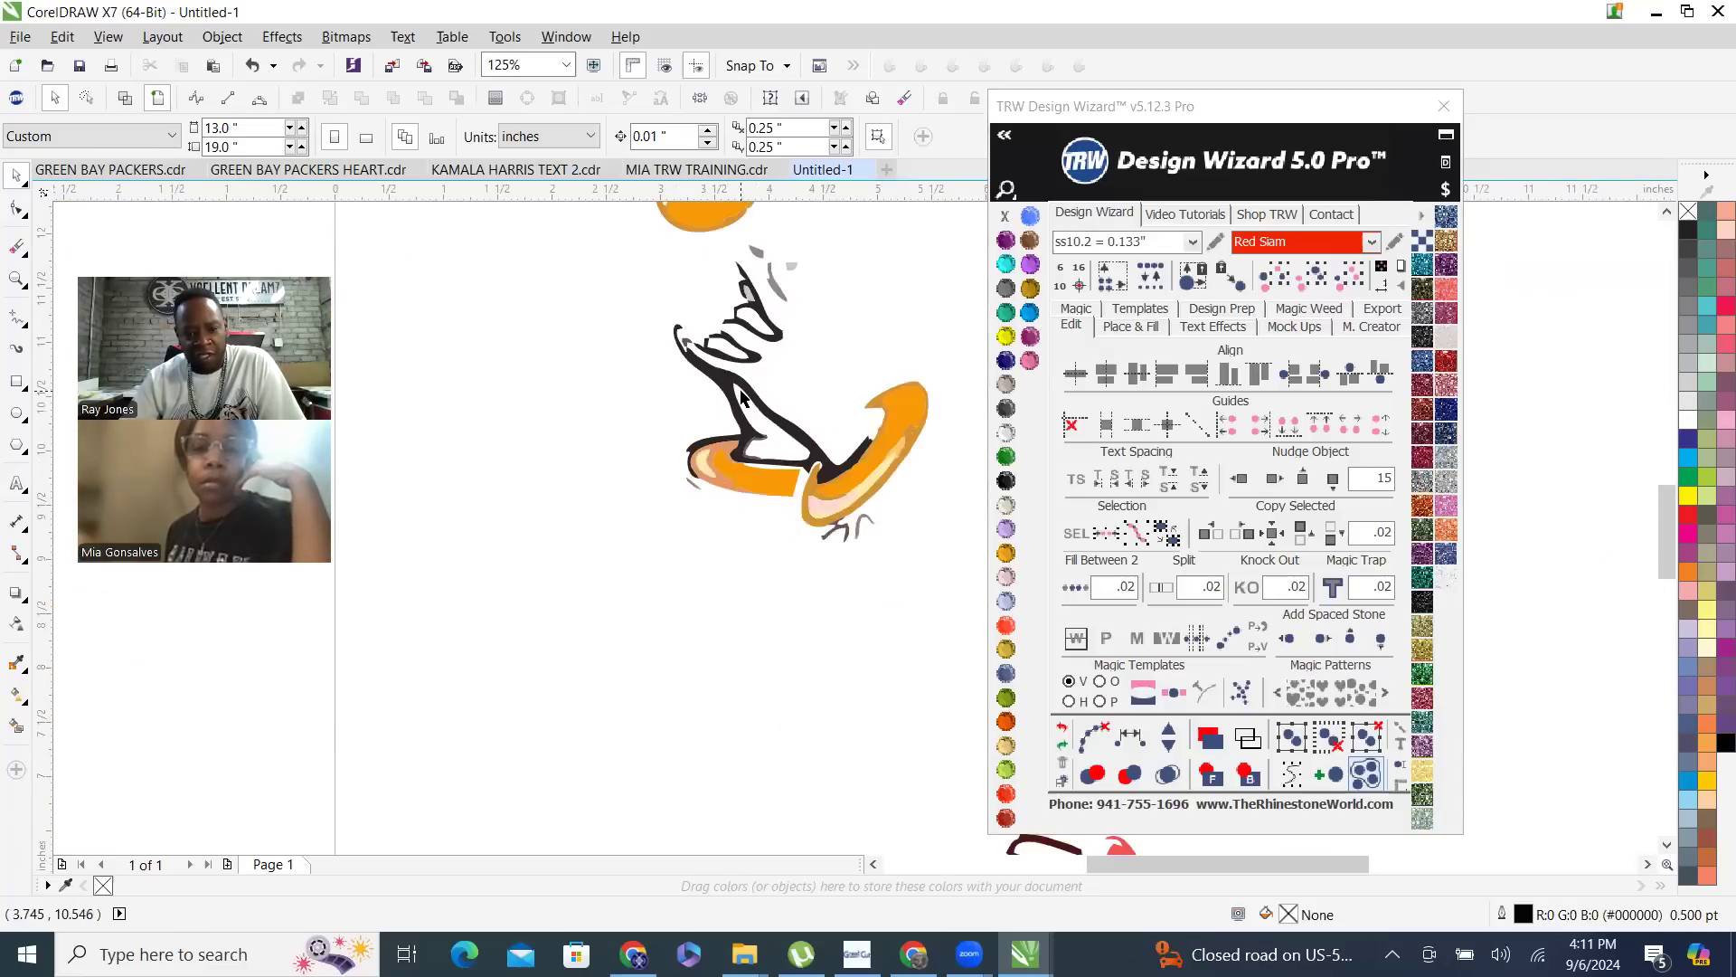
pyautogui.click(725, 384)
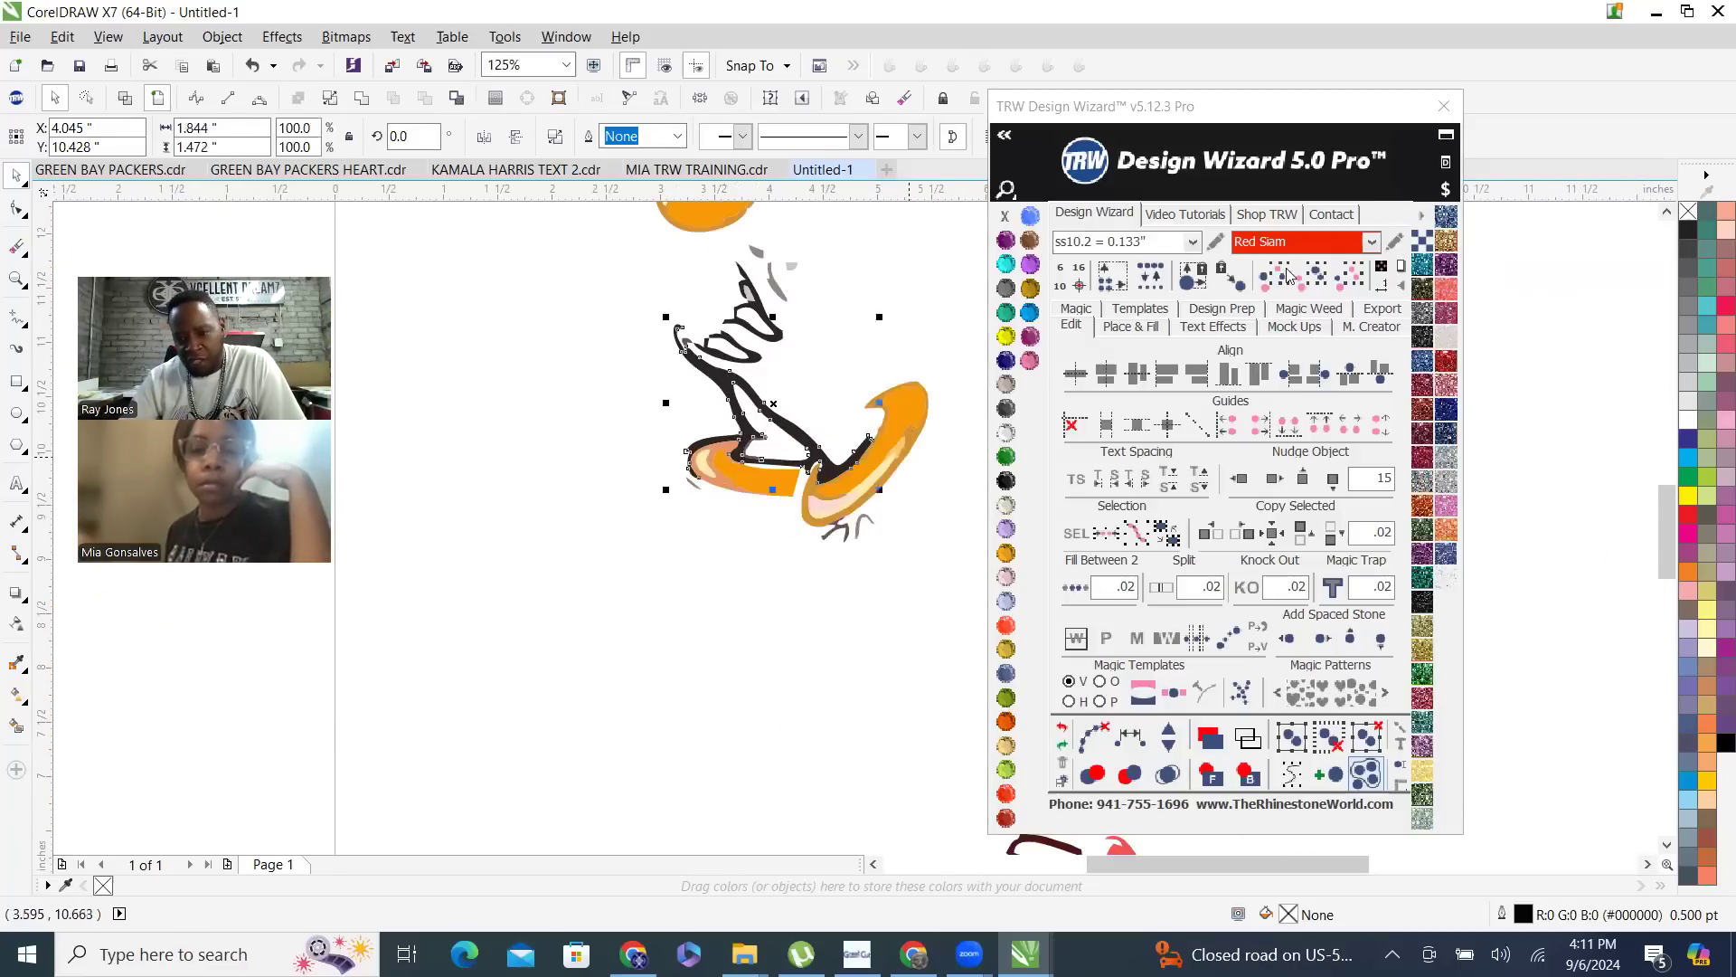
pyautogui.click(1314, 283)
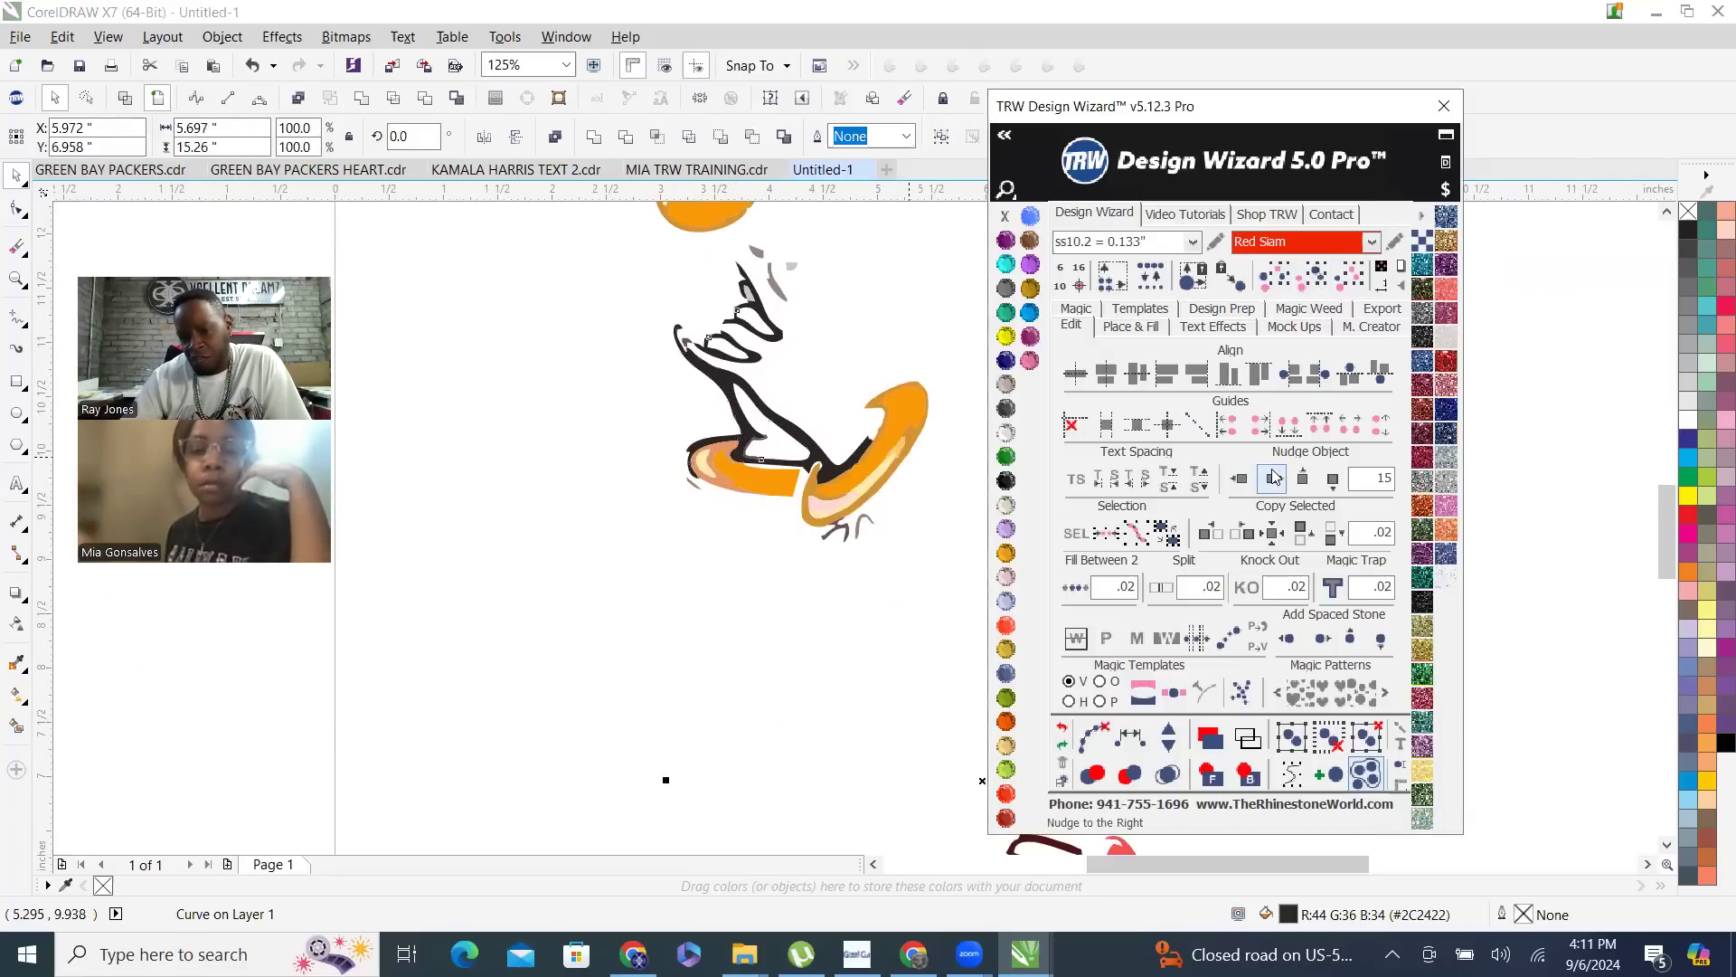
pyautogui.scroll(-6, 572, 510)
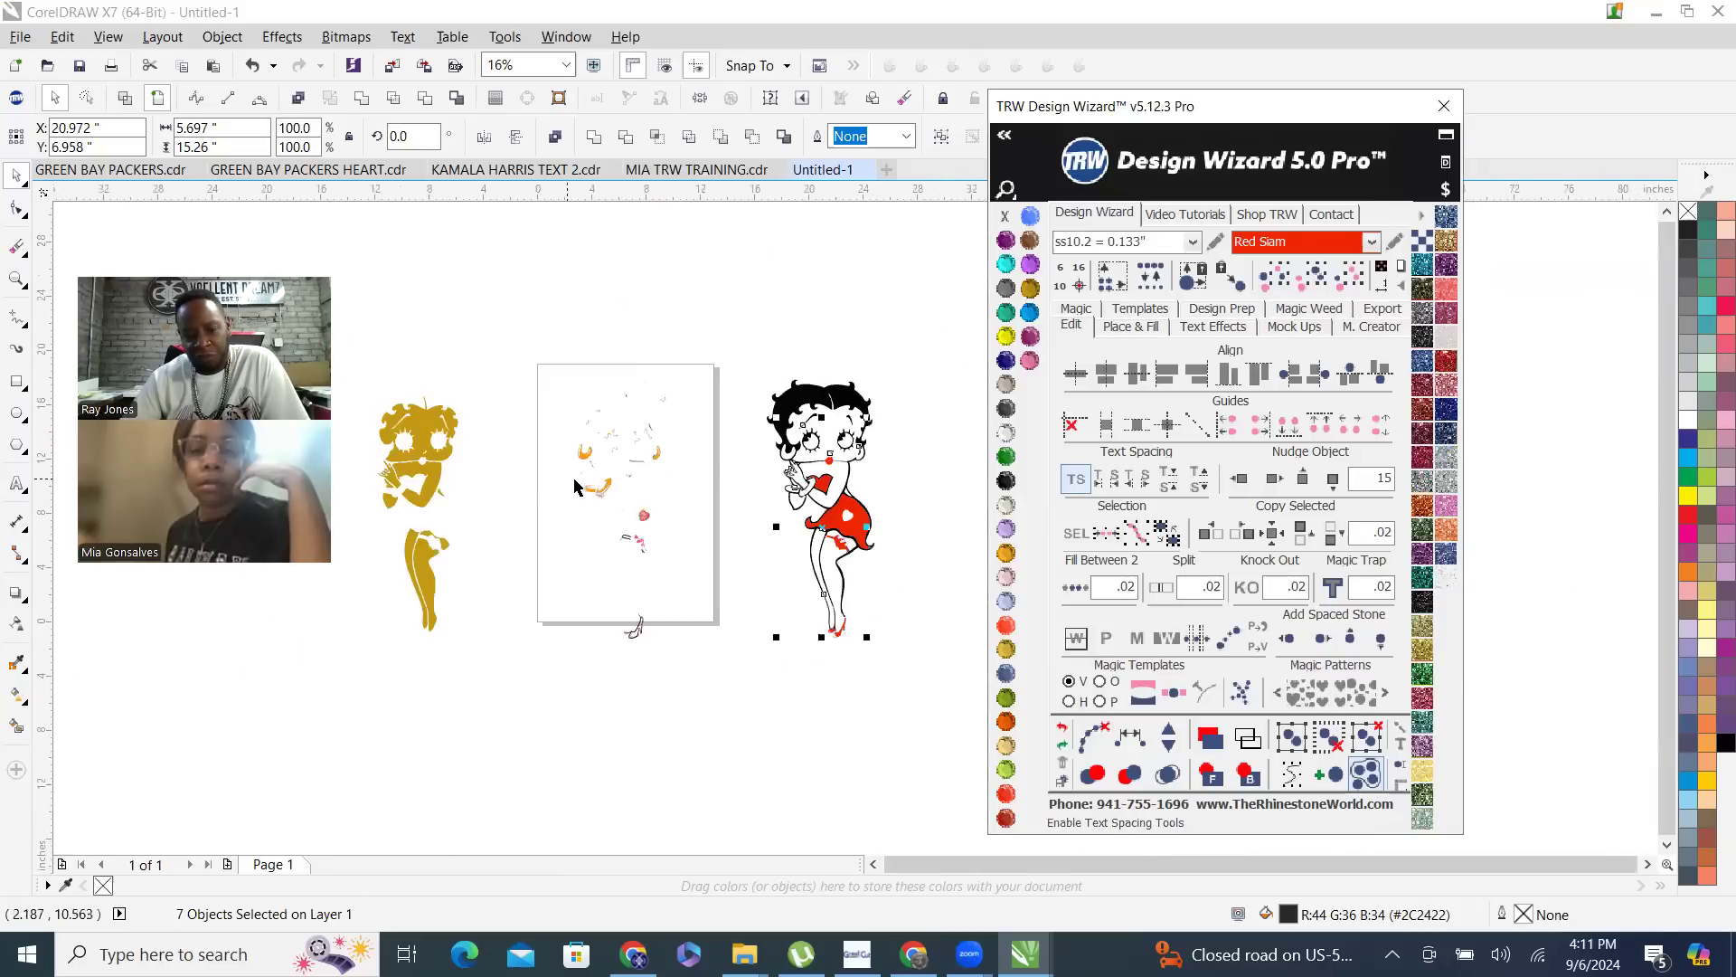
pyautogui.scroll(2, 639, 621)
pyautogui.scroll(-5, 569, 612)
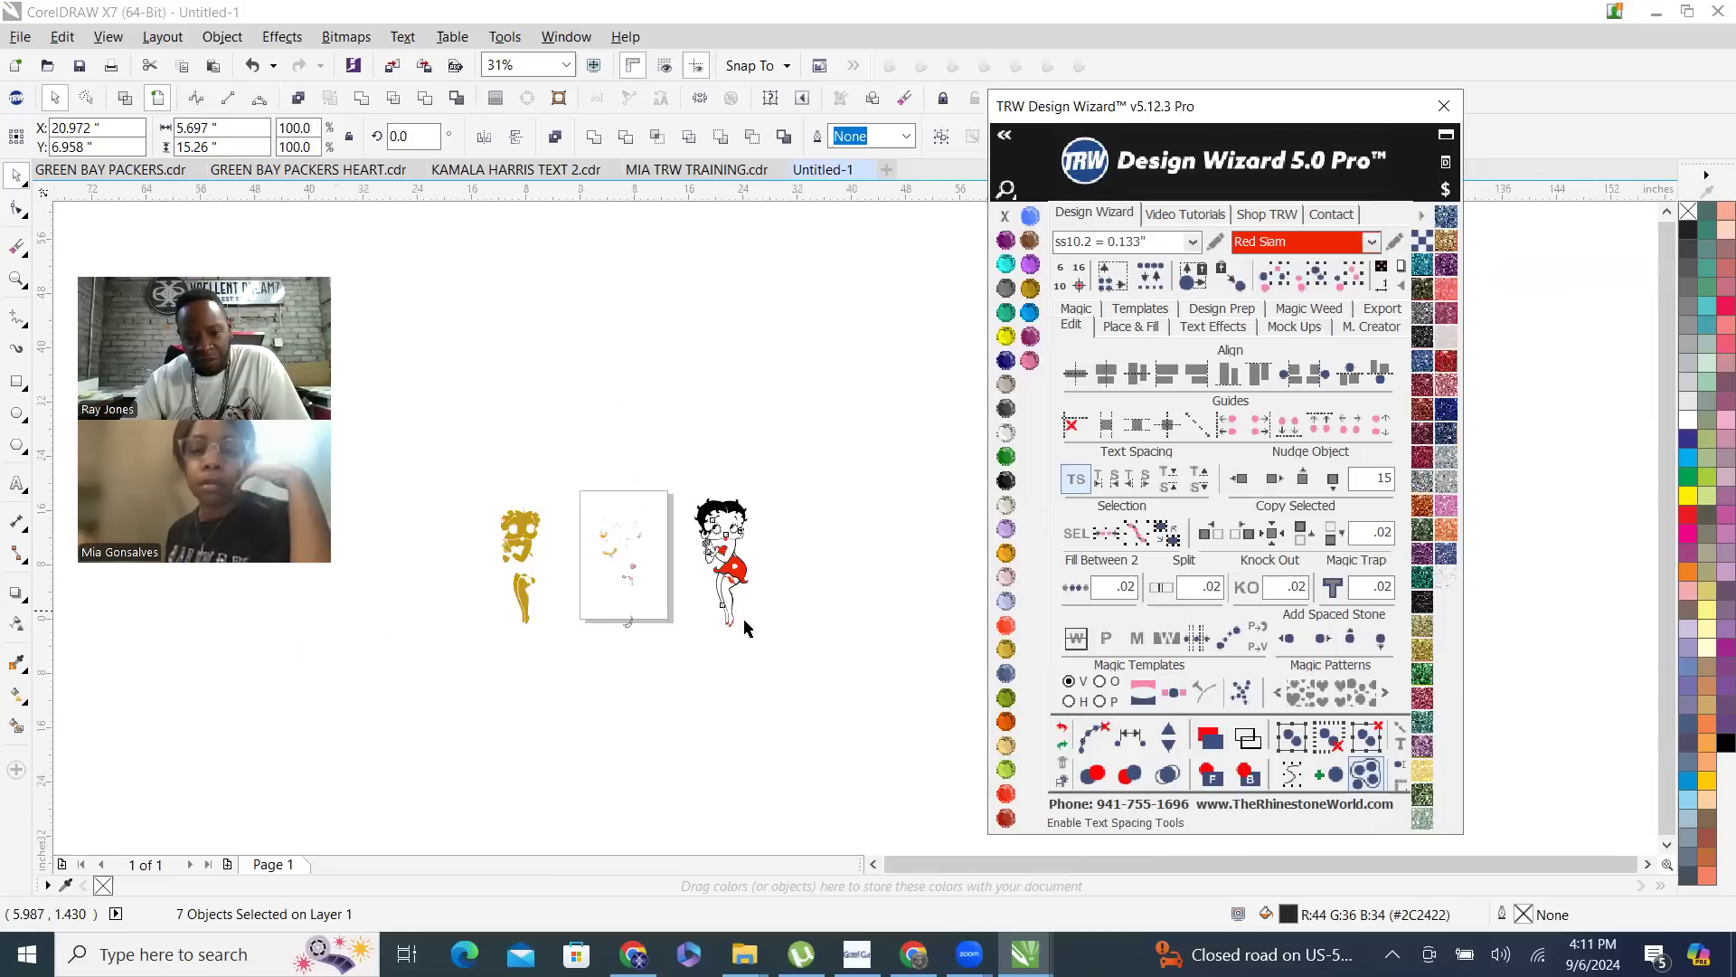
pyautogui.scroll(5, 577, 652)
pyautogui.click(560, 671)
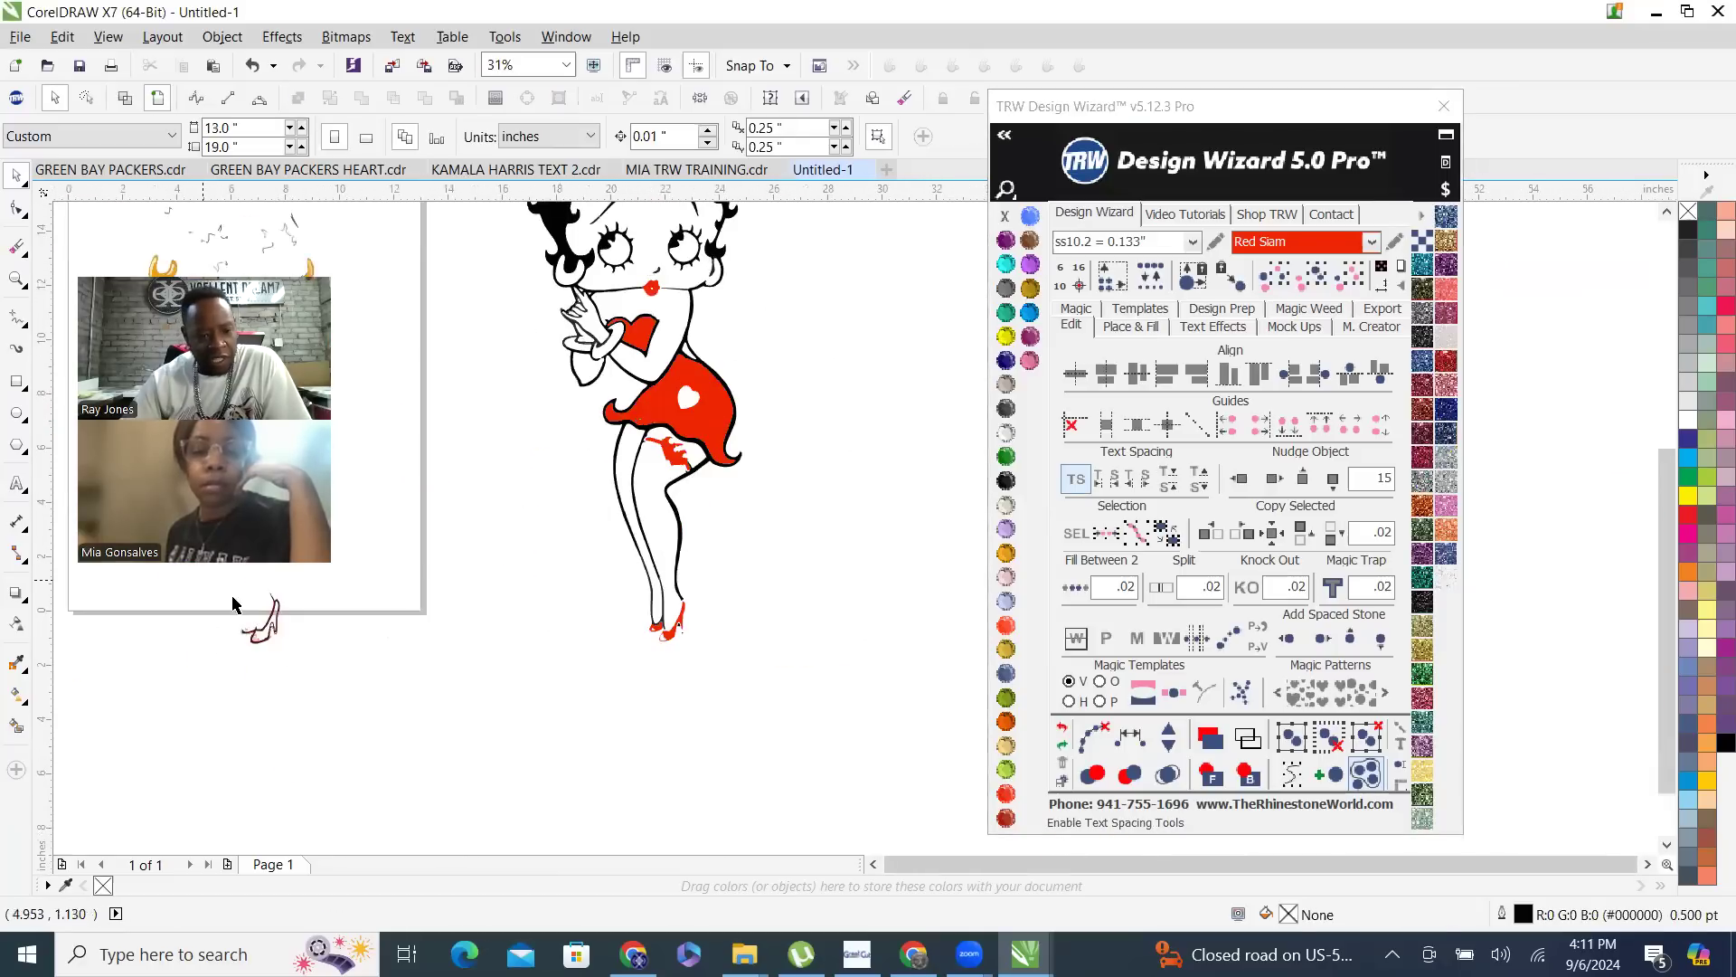
# - Nudge the dark maroon shoe outline 15 inches to the right onto the separated figure and clear the selection
pyautogui.scroll(6, 238, 630)
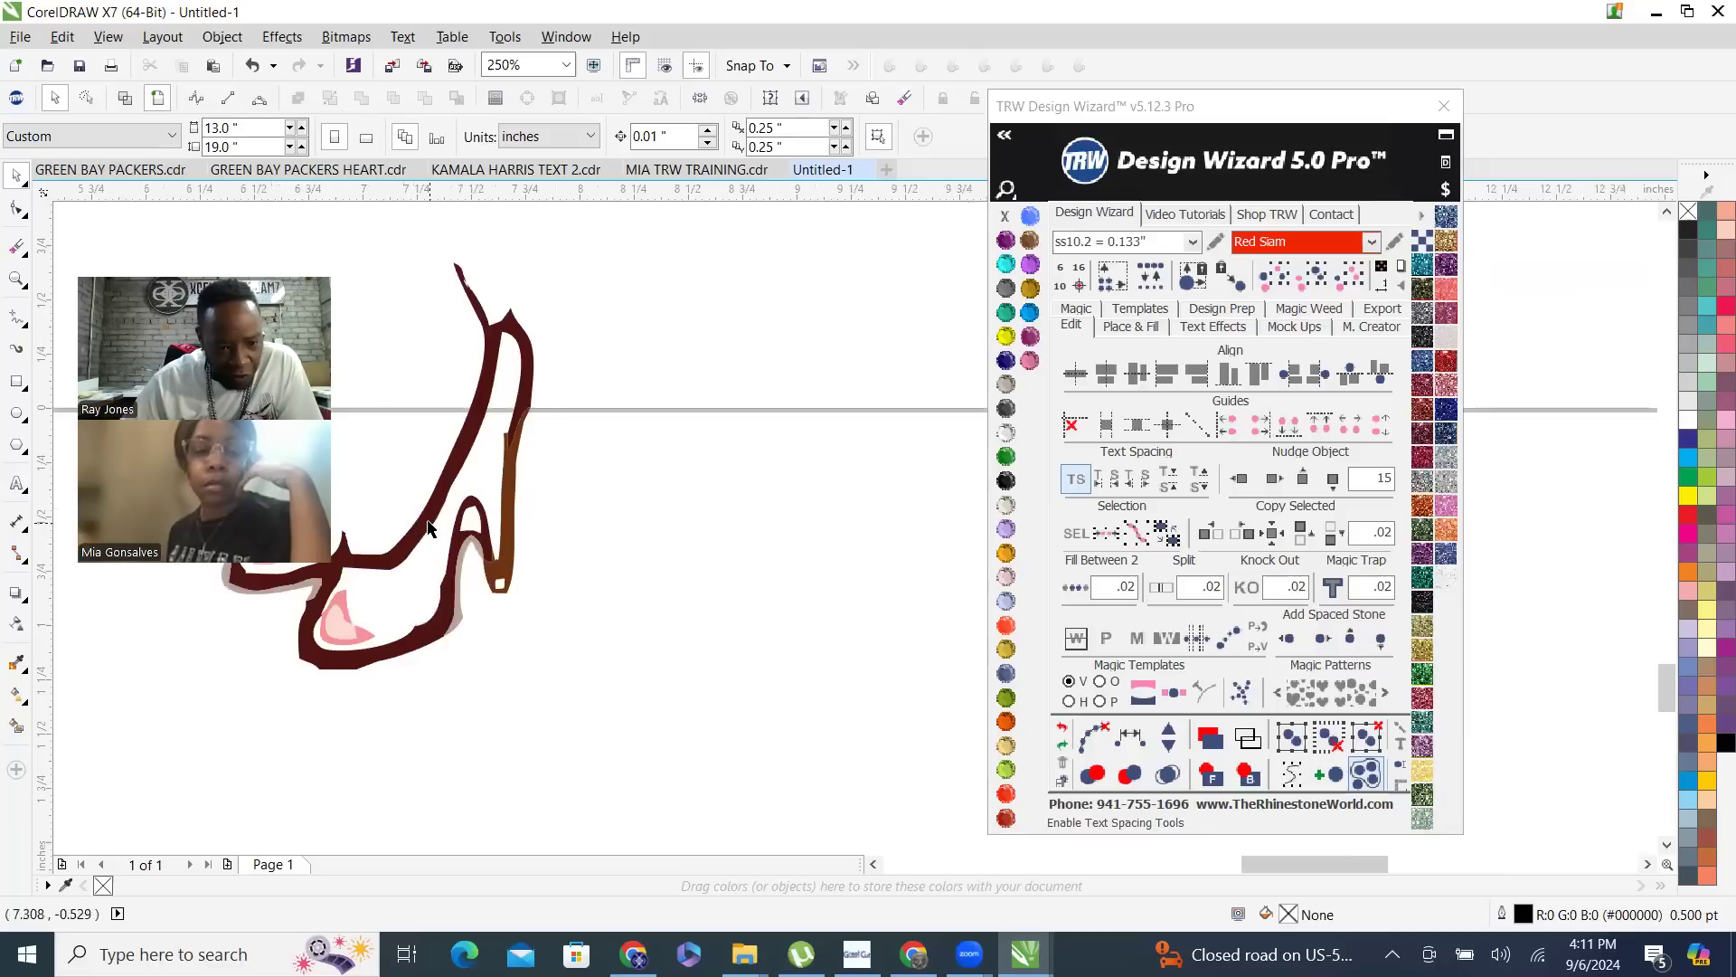
pyautogui.click(428, 528)
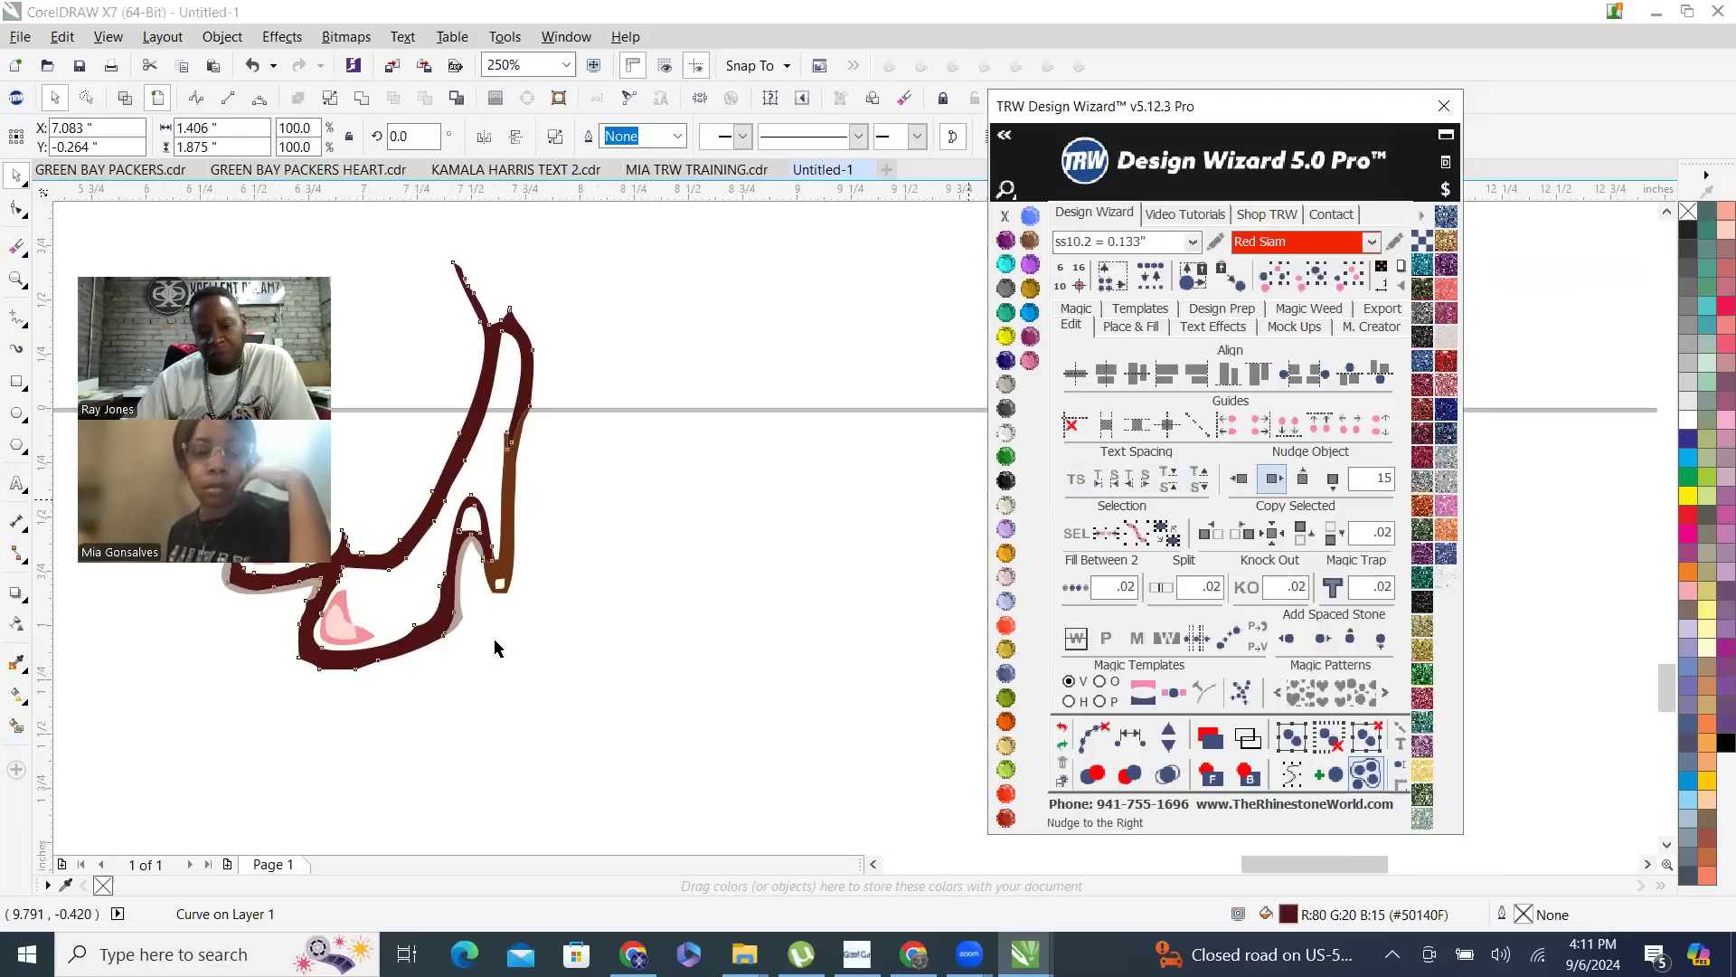
pyautogui.scroll(-4, 523, 613)
pyautogui.scroll(-1, 466, 588)
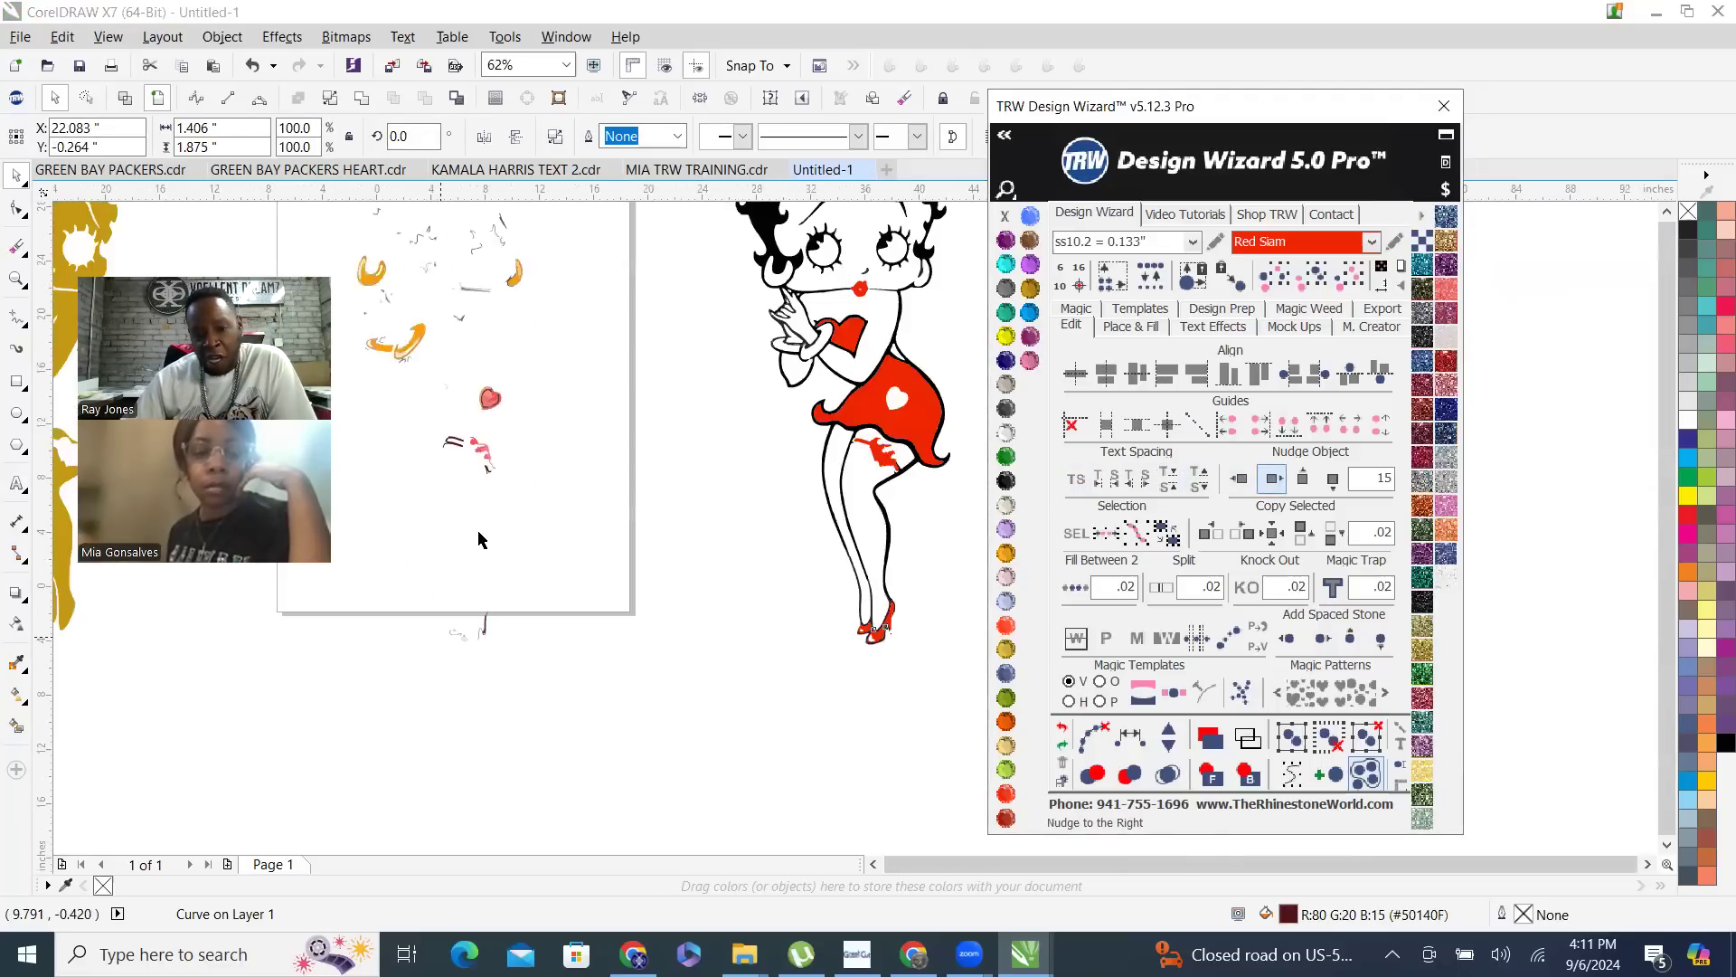
pyautogui.scroll(-2, 479, 540)
pyautogui.click(371, 436)
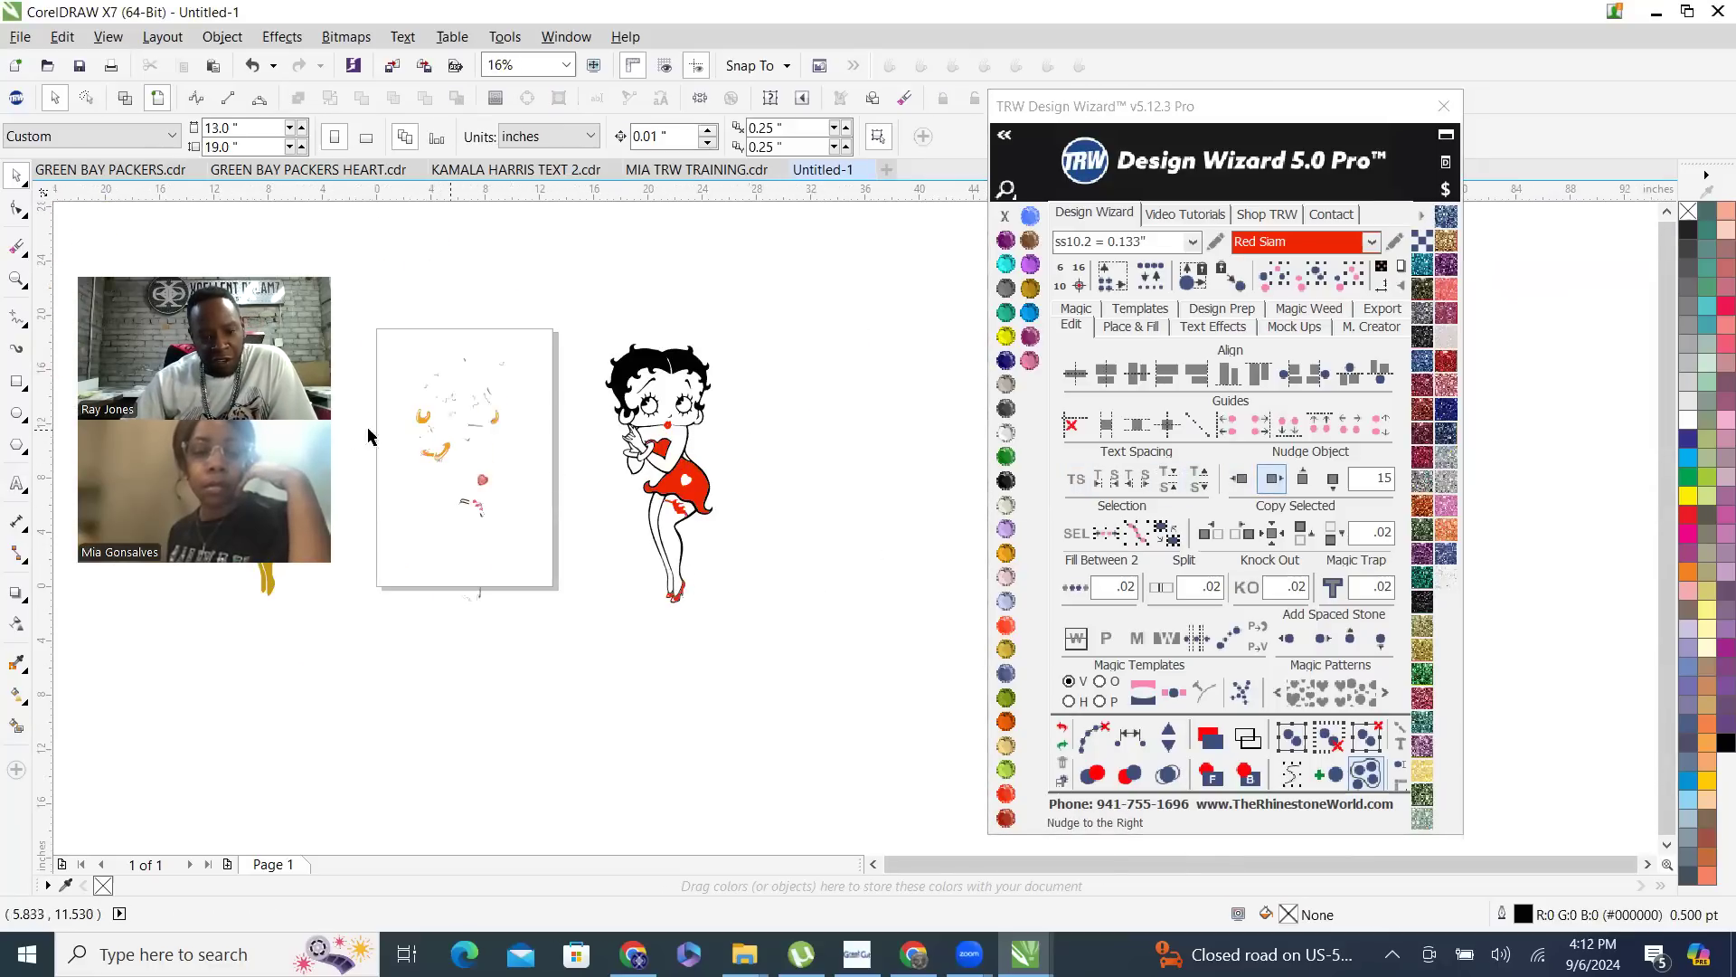
# - Nudge the dark brown sliver beside the small orange earring 15 inches to the right and clear the selection
pyautogui.scroll(1, 440, 419)
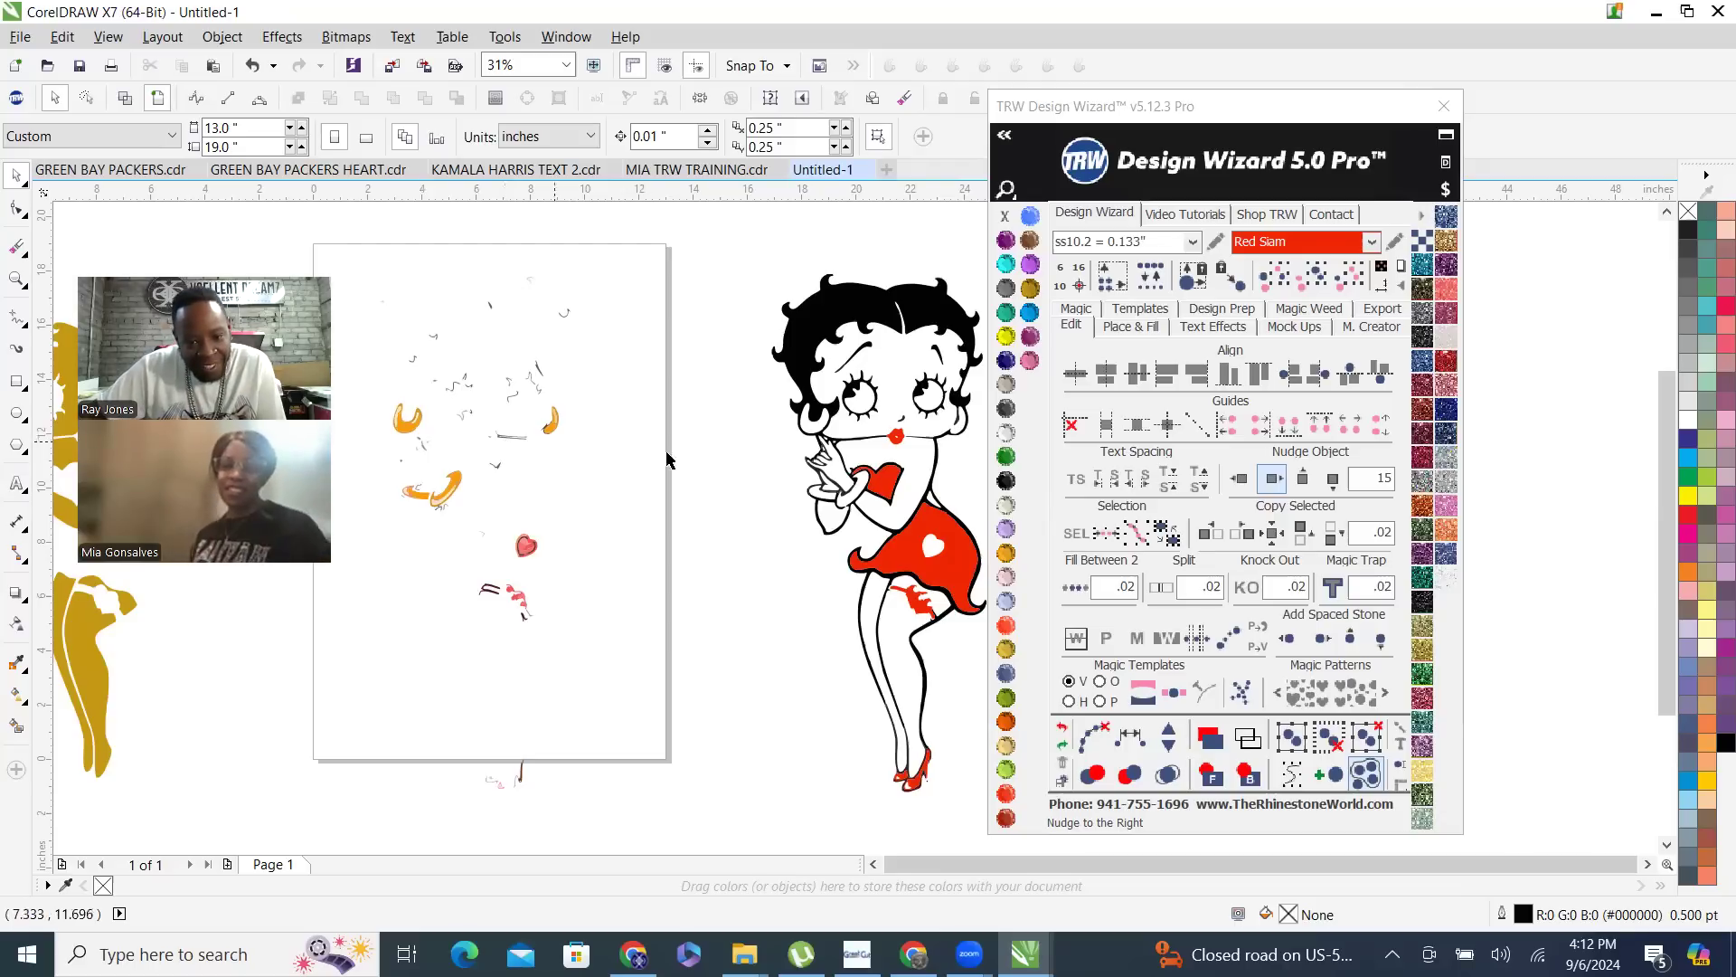
pyautogui.scroll(5, 956, 446)
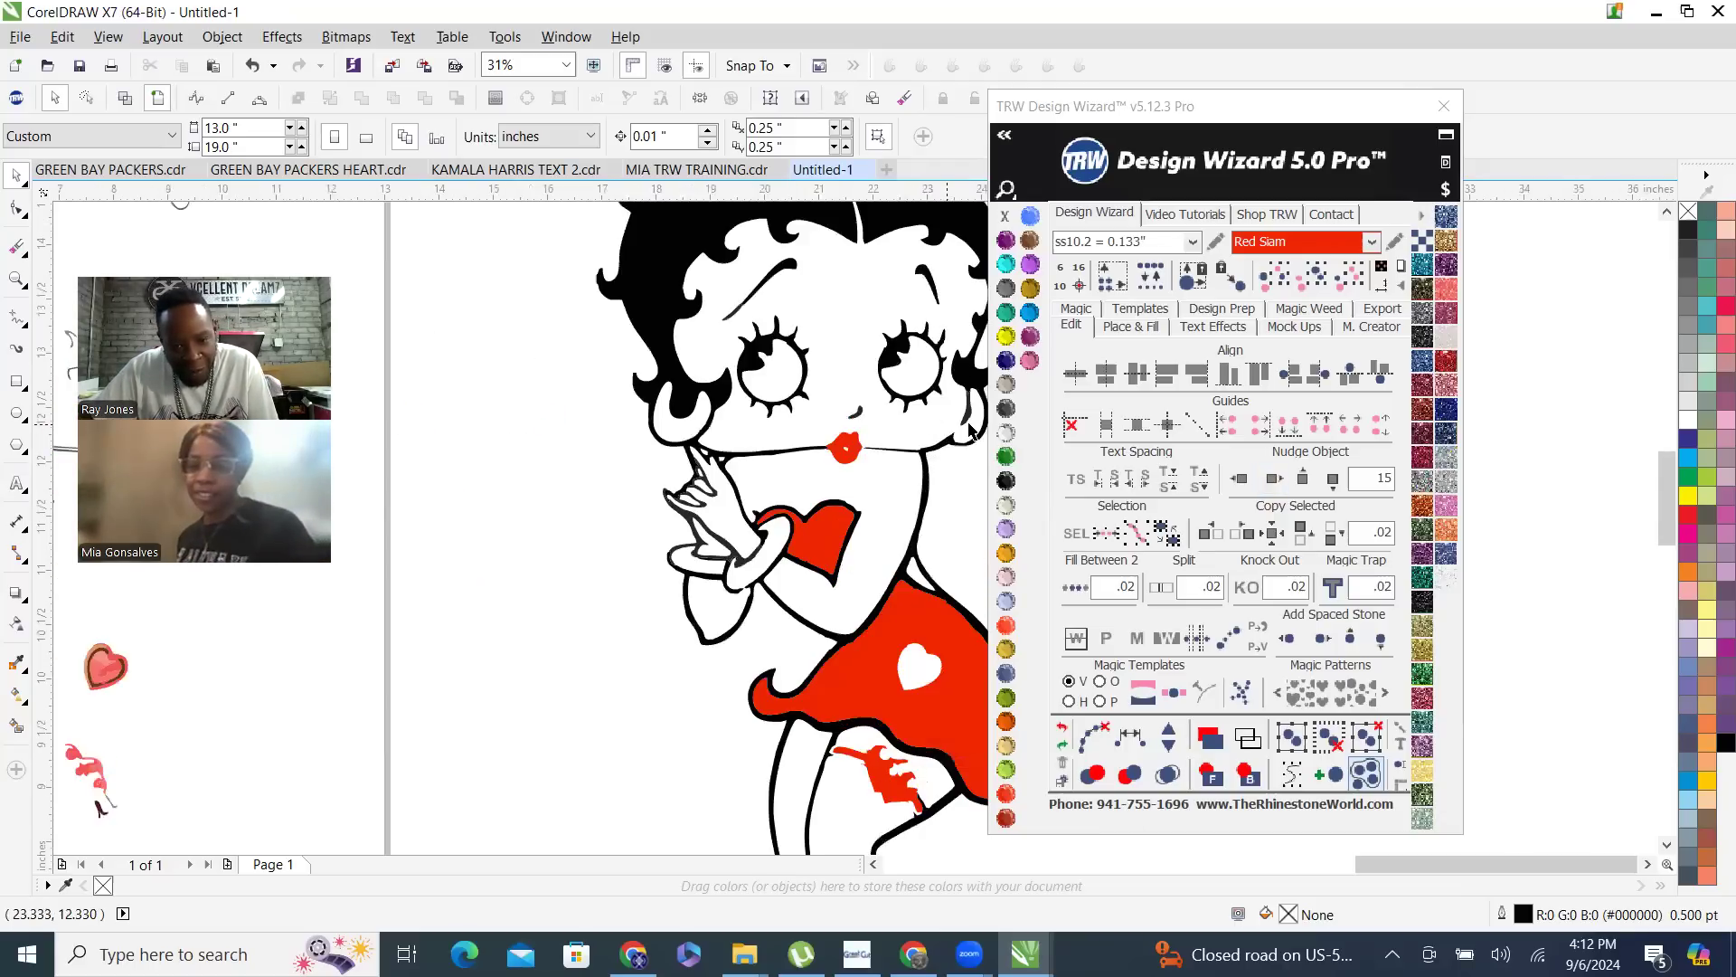
pyautogui.scroll(-5, 956, 447)
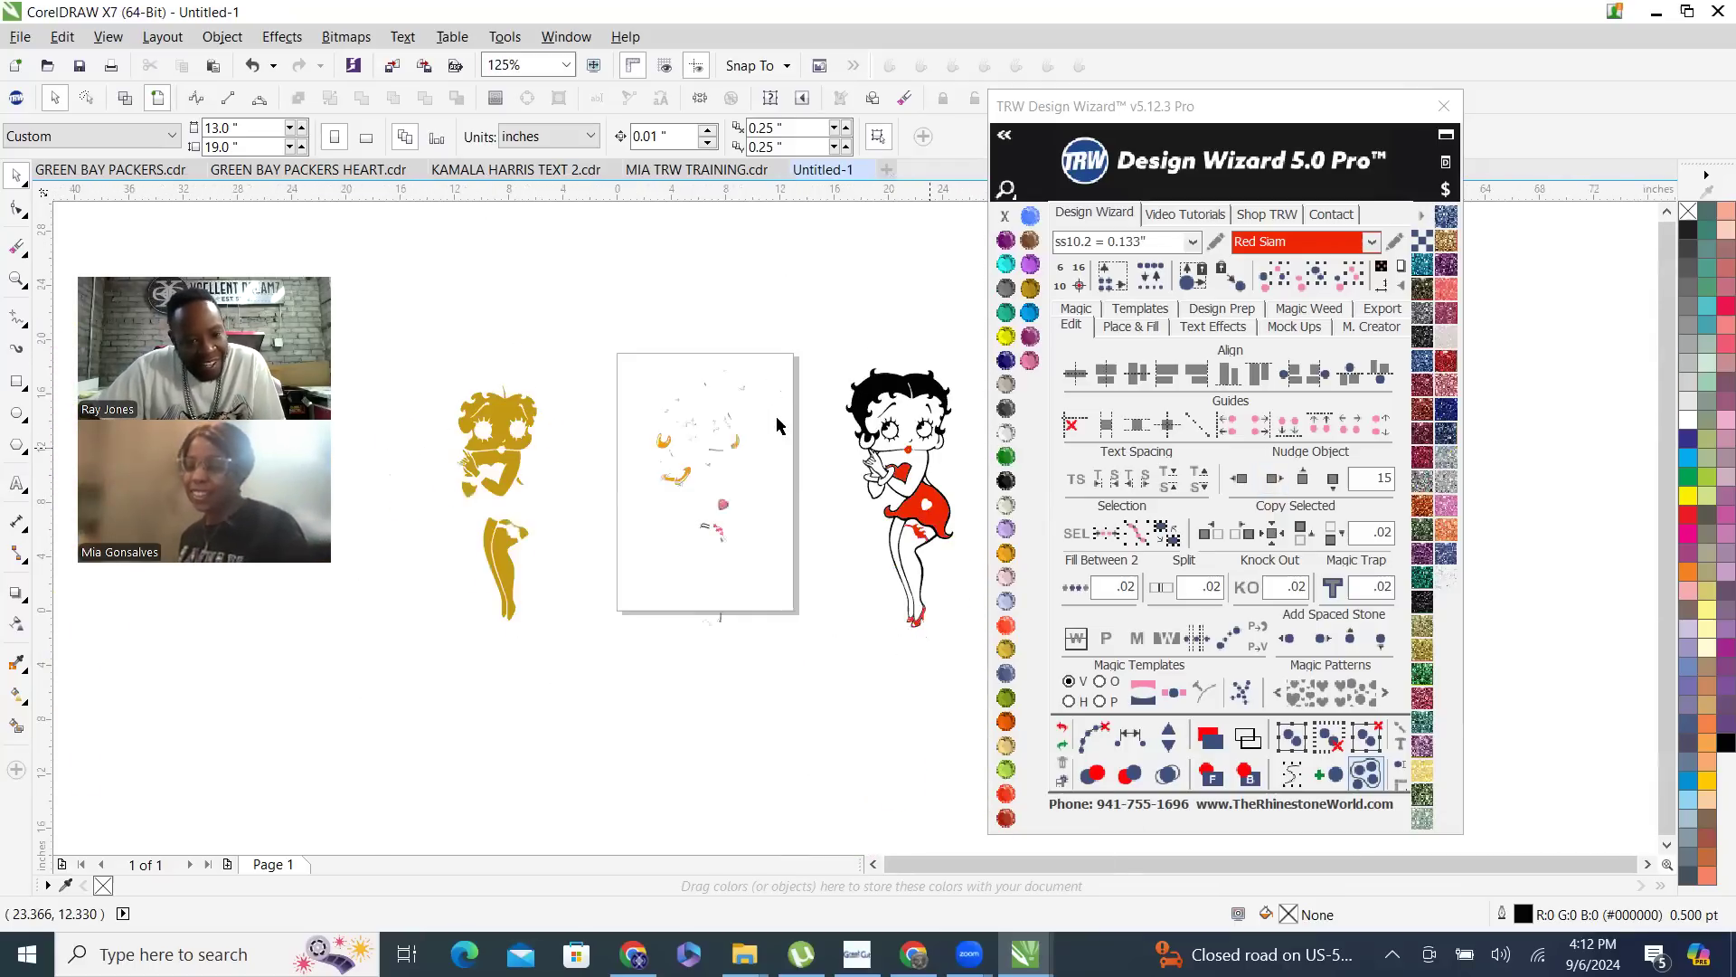
pyautogui.scroll(3, 937, 450)
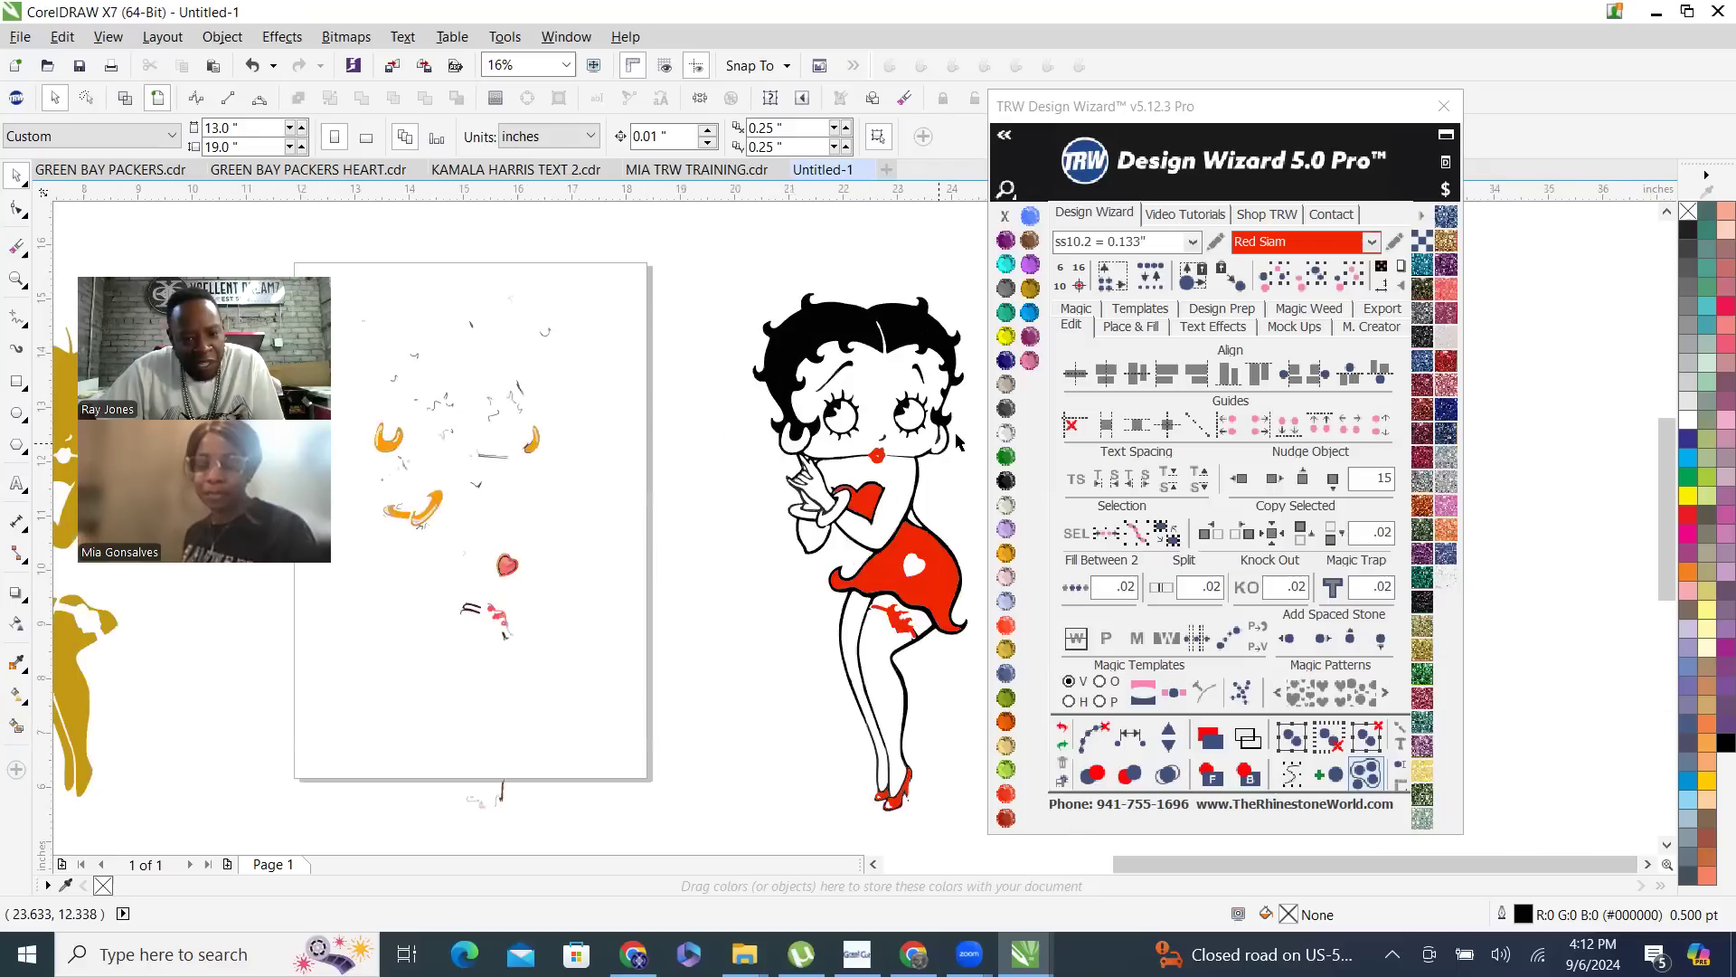
pyautogui.scroll(-1, 893, 472)
pyautogui.scroll(6, 529, 468)
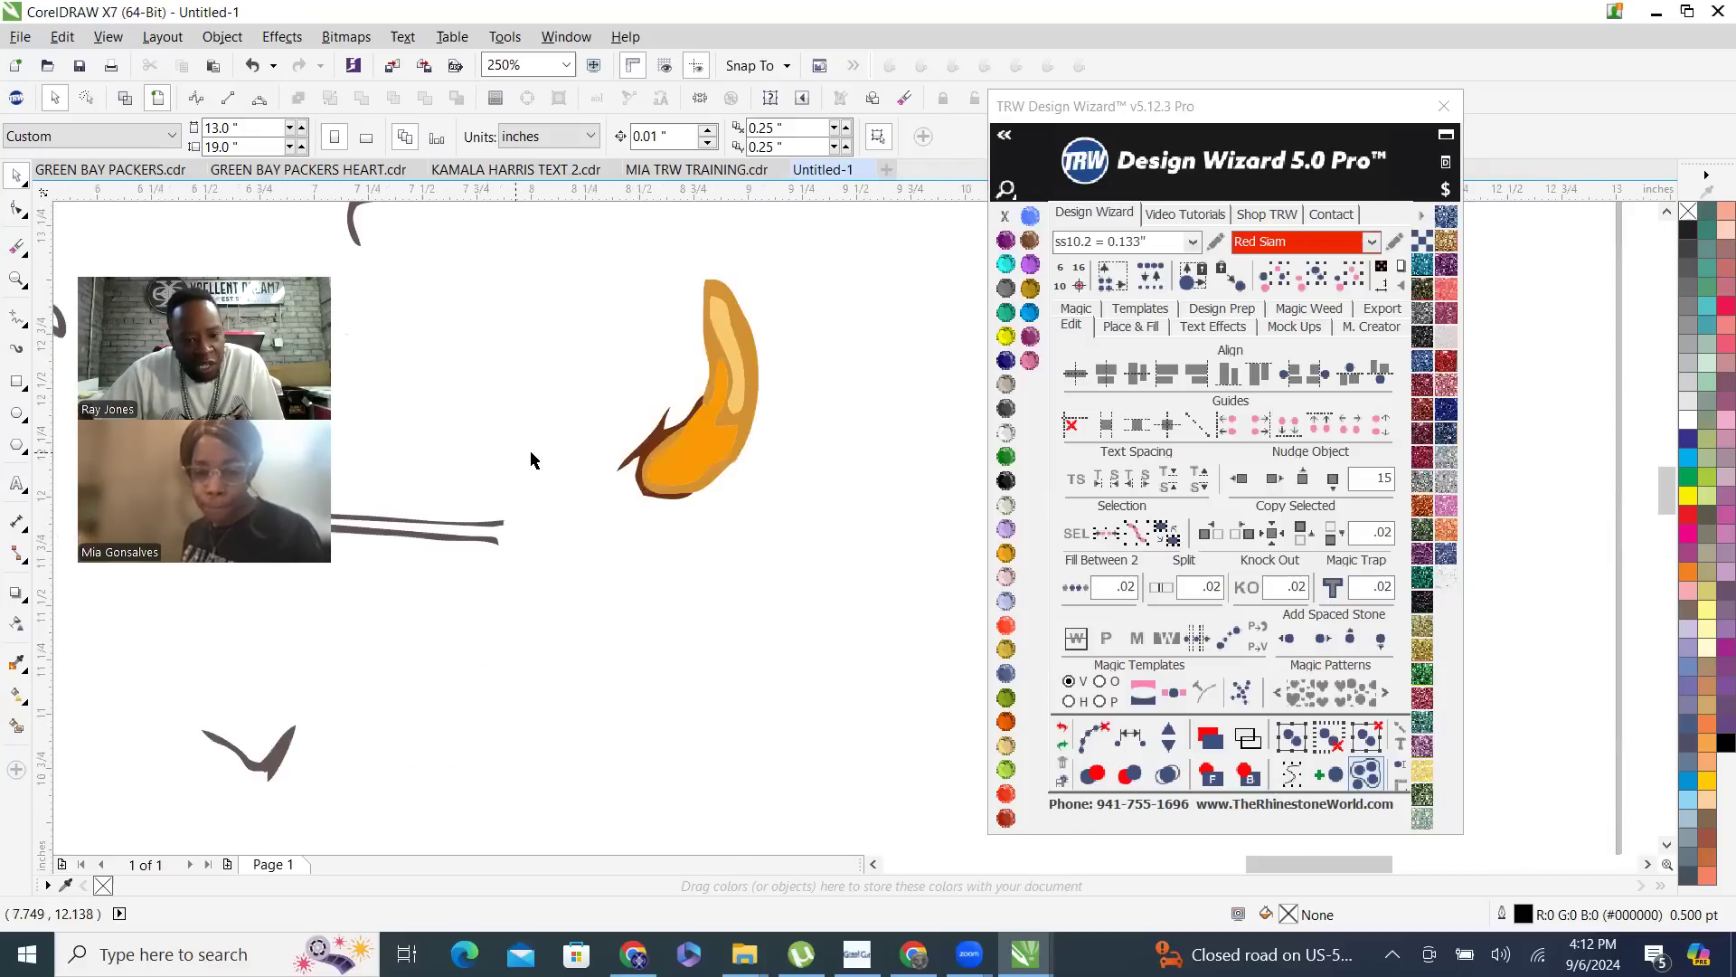
pyautogui.click(650, 449)
pyautogui.scroll(-2, 669, 432)
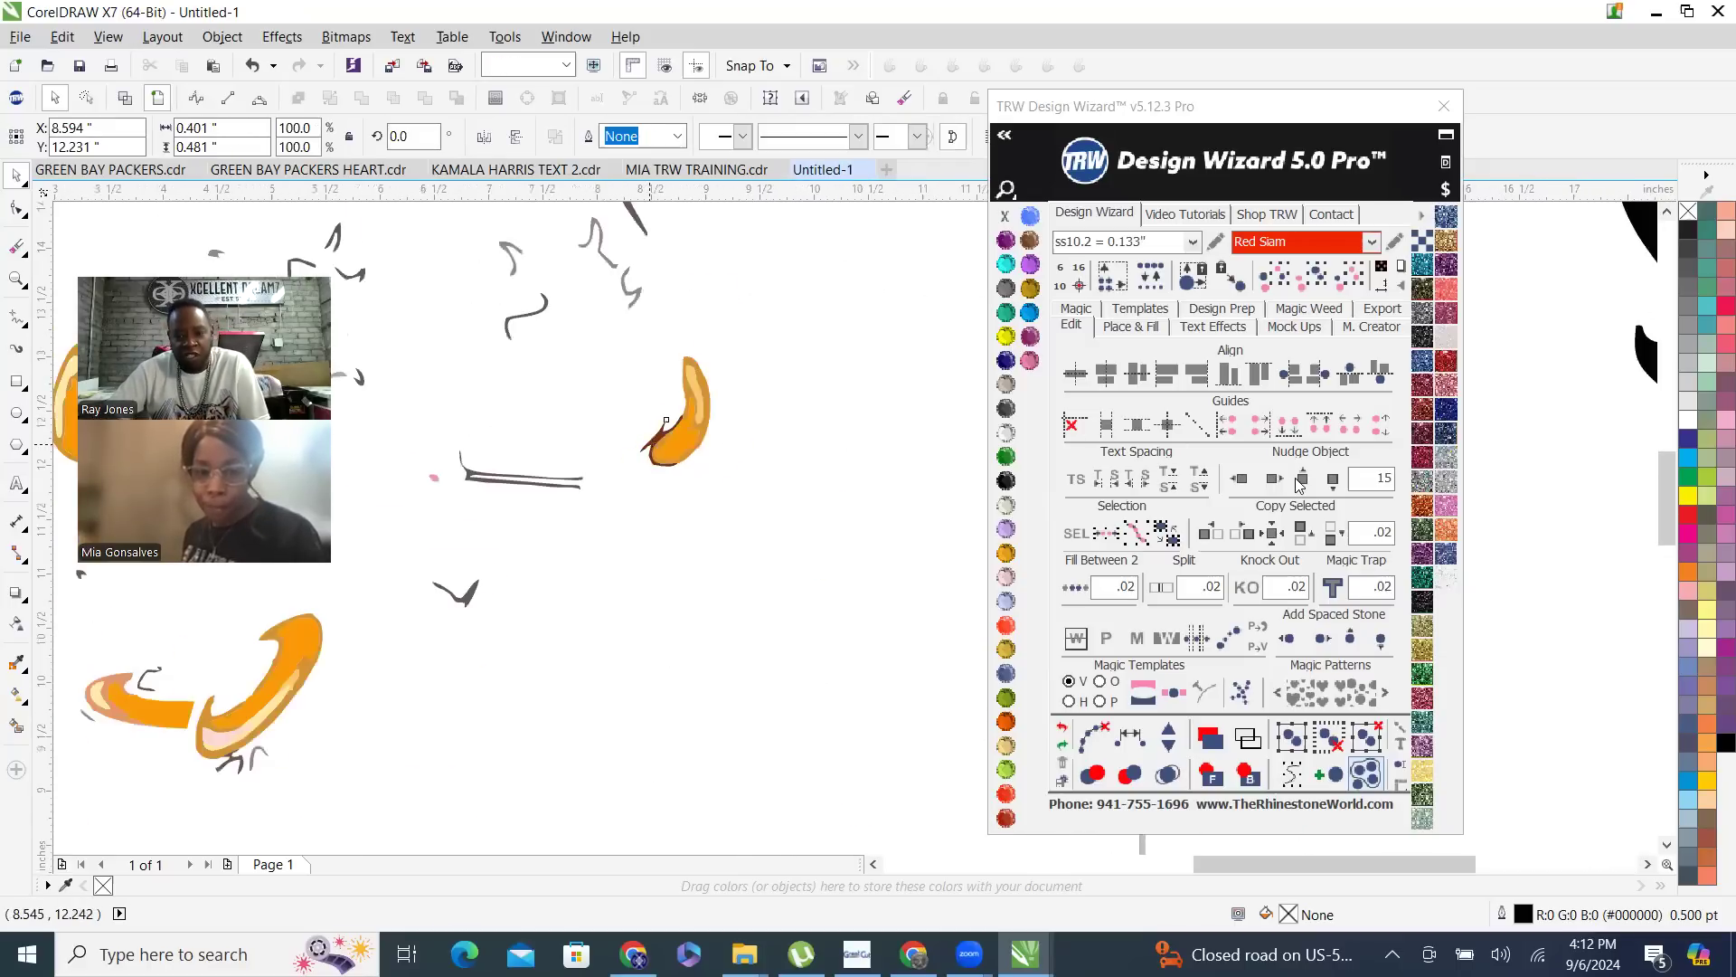
pyautogui.scroll(-6, 669, 425)
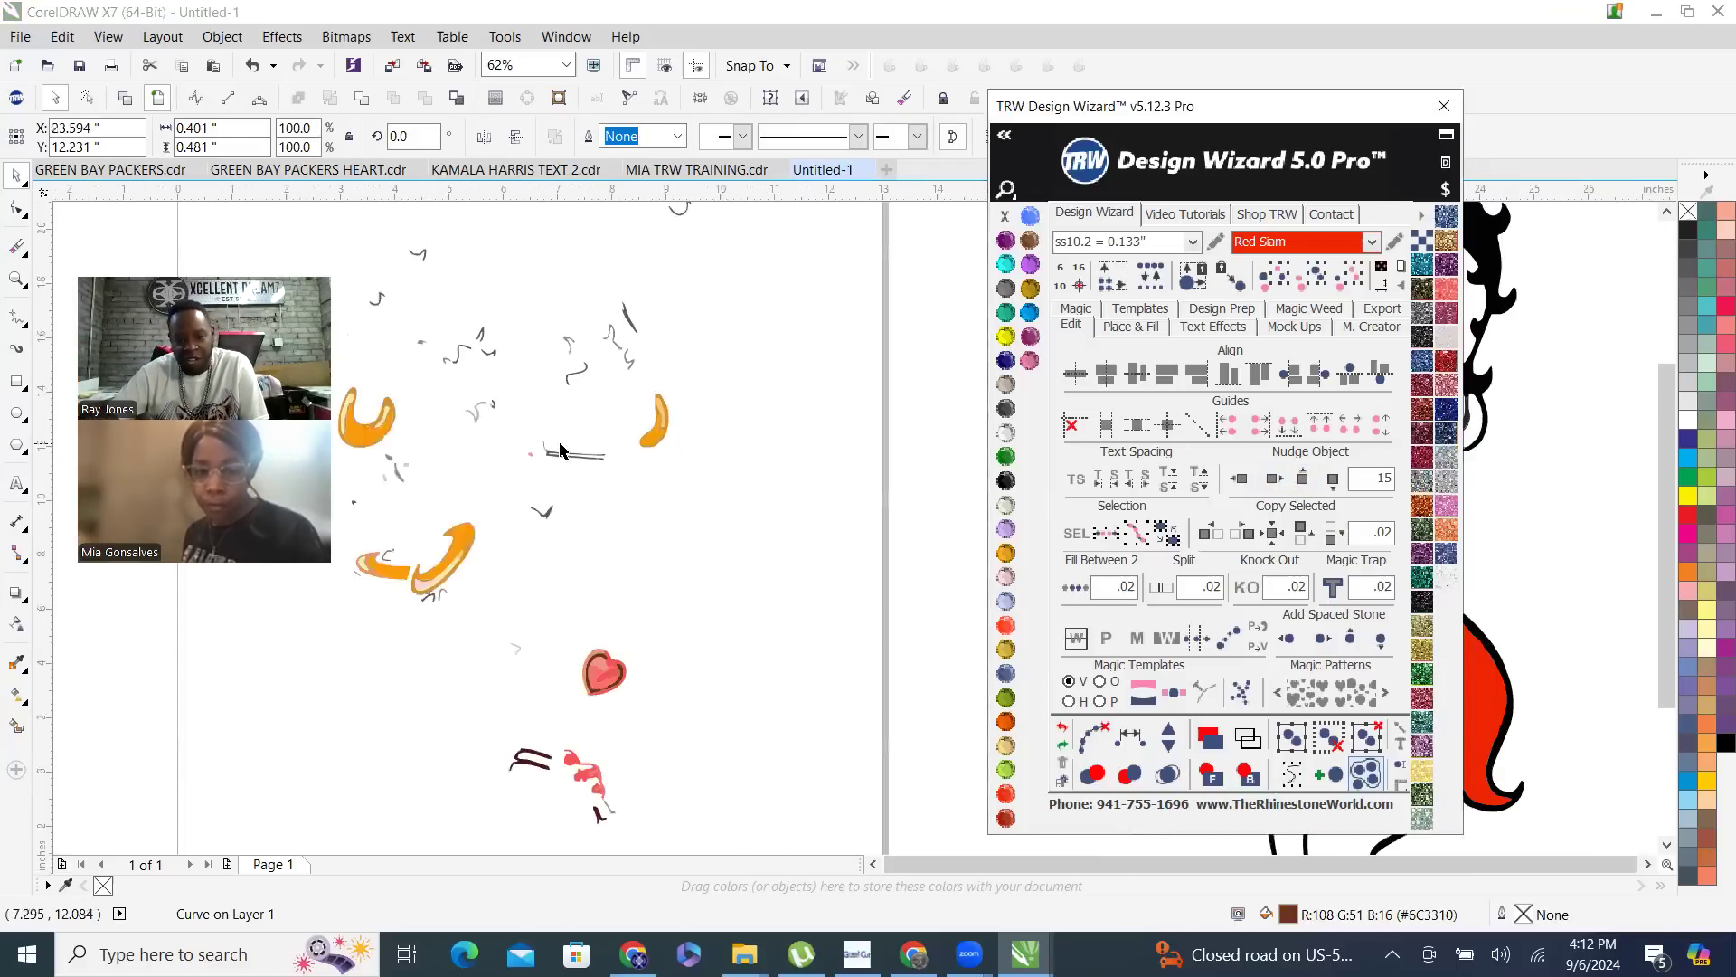
pyautogui.scroll(2, 843, 441)
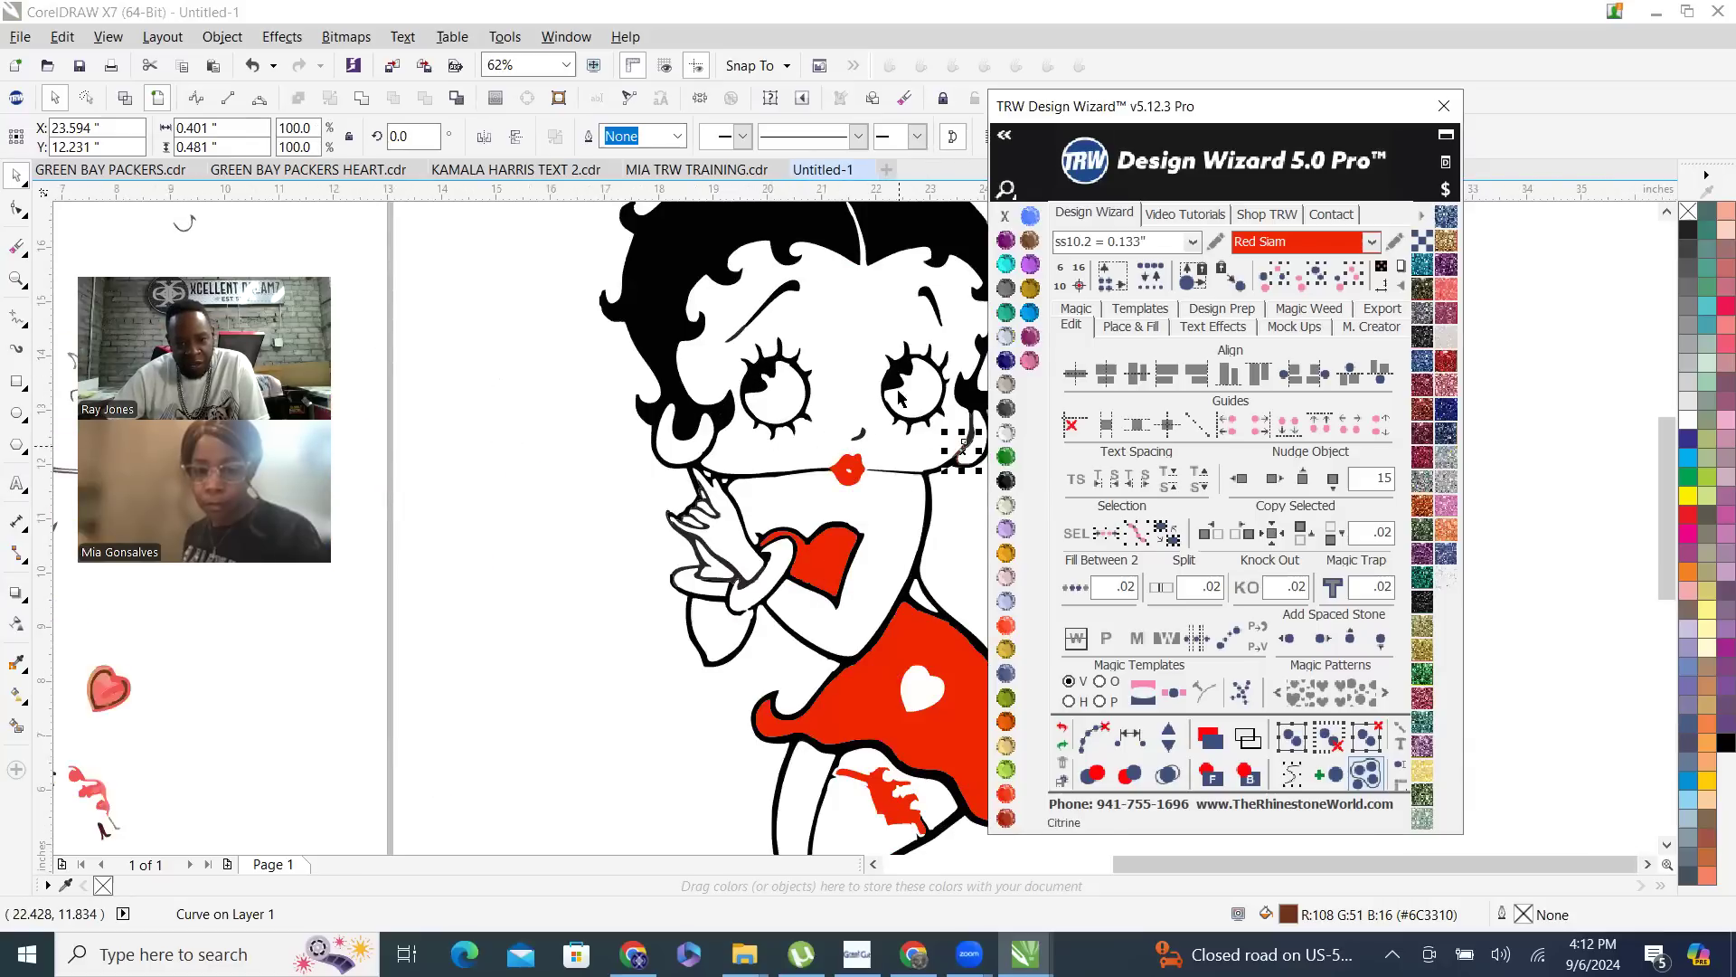
pyautogui.scroll(-2, 833, 456)
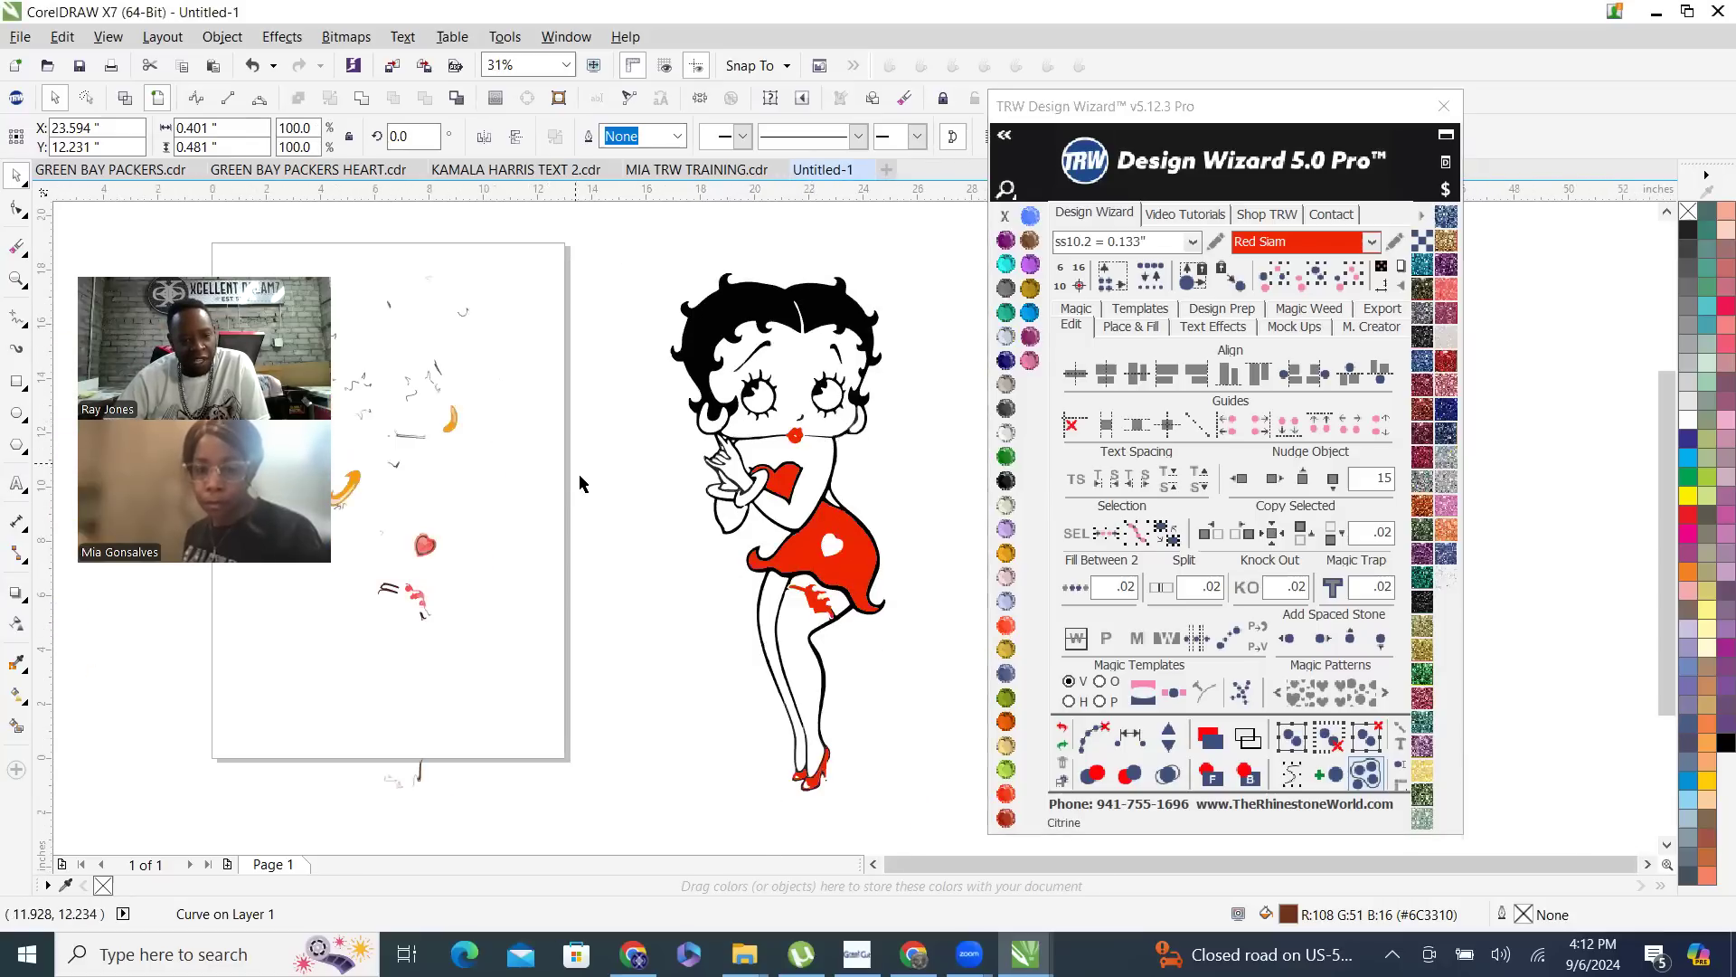
pyautogui.scroll(-2, 580, 479)
pyautogui.click(459, 437)
# - Examine the bracelet outline above the elbow and the red garter piece below the skirt against the leftover pieces
pyautogui.scroll(2, 458, 437)
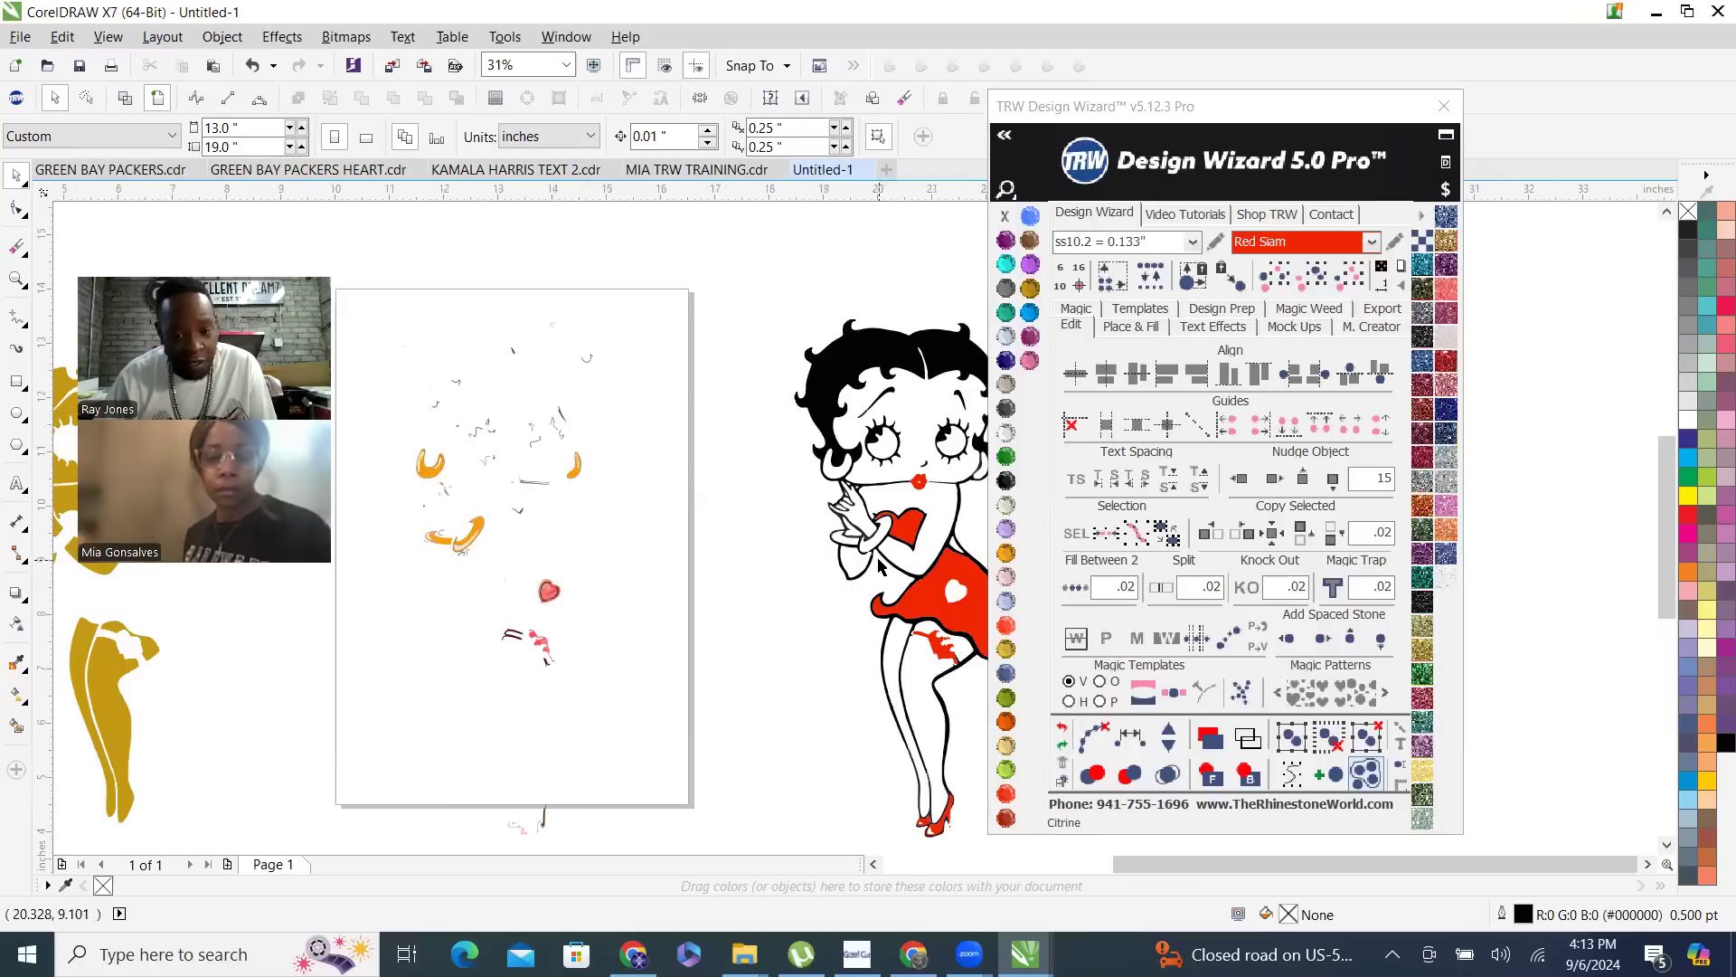
pyautogui.scroll(6, 836, 538)
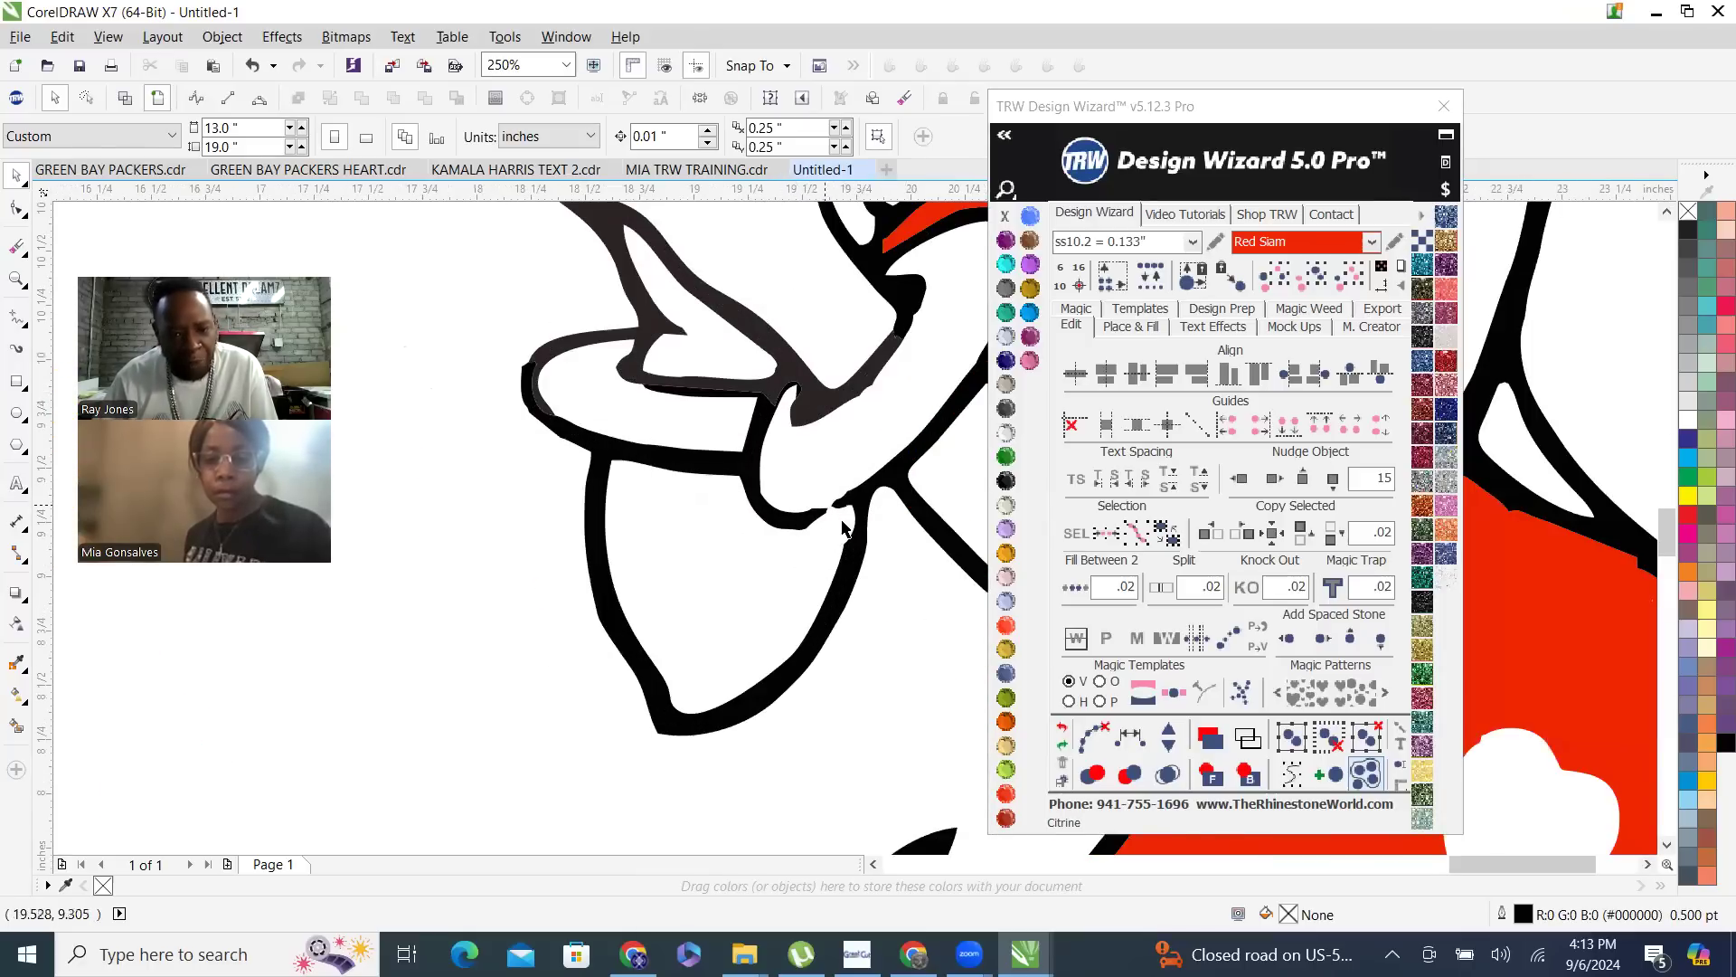
pyautogui.scroll(-6, 842, 527)
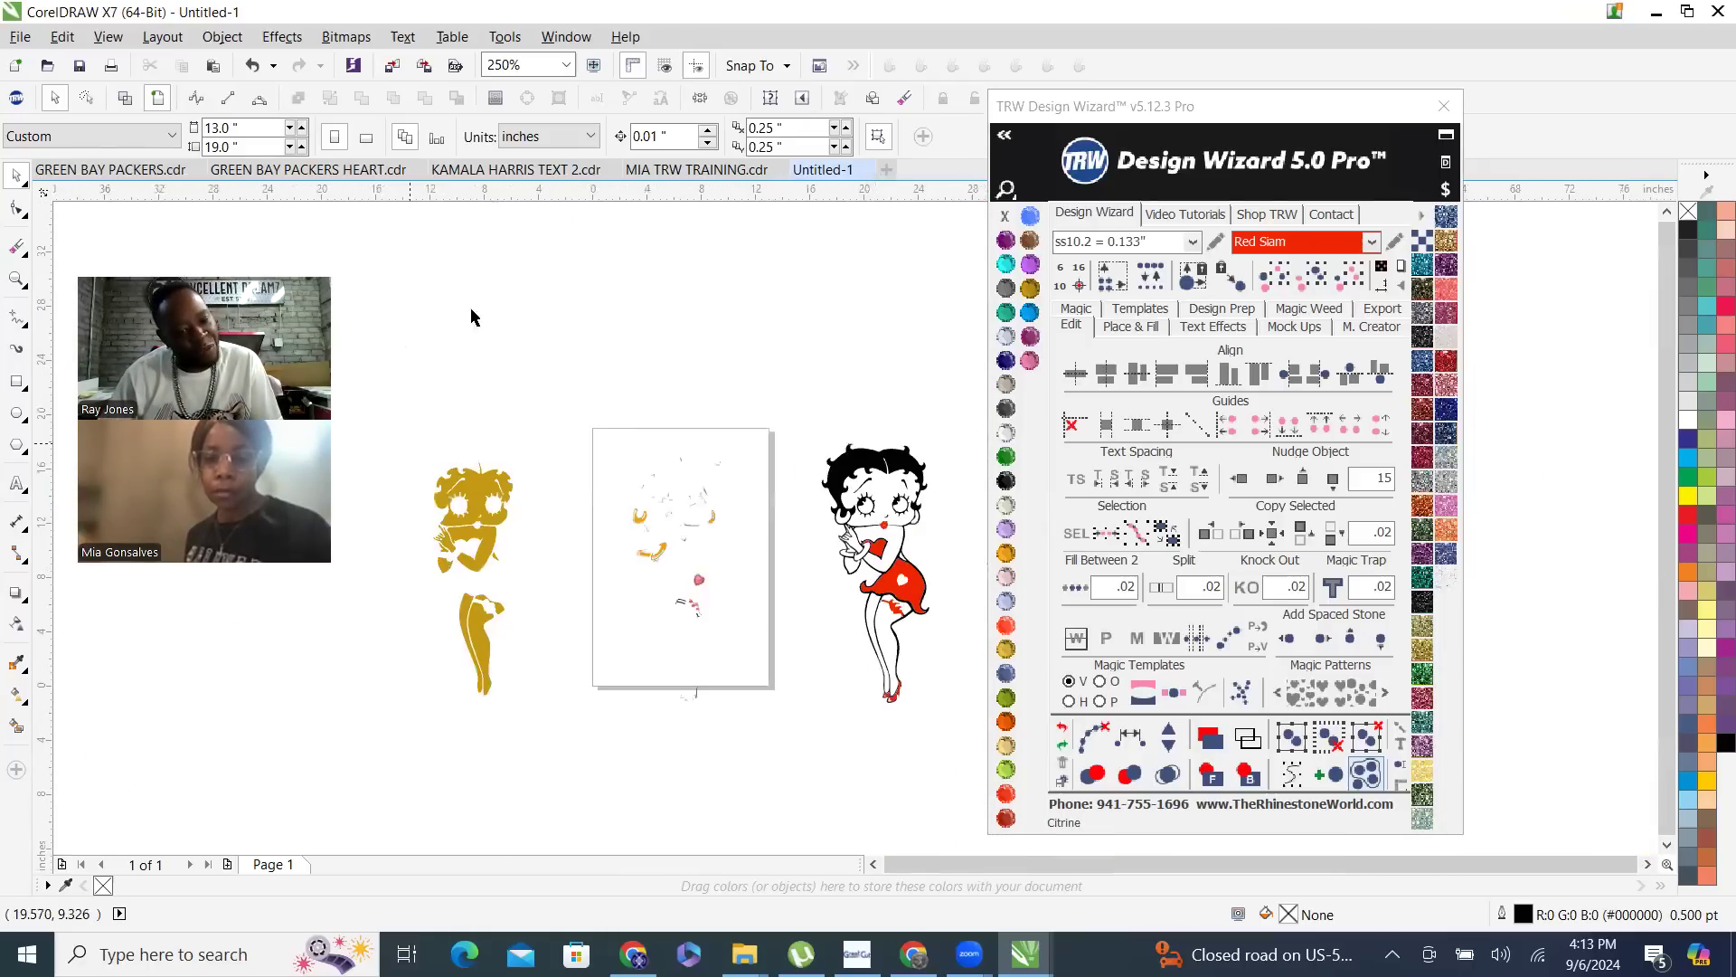
pyautogui.scroll(2, 722, 562)
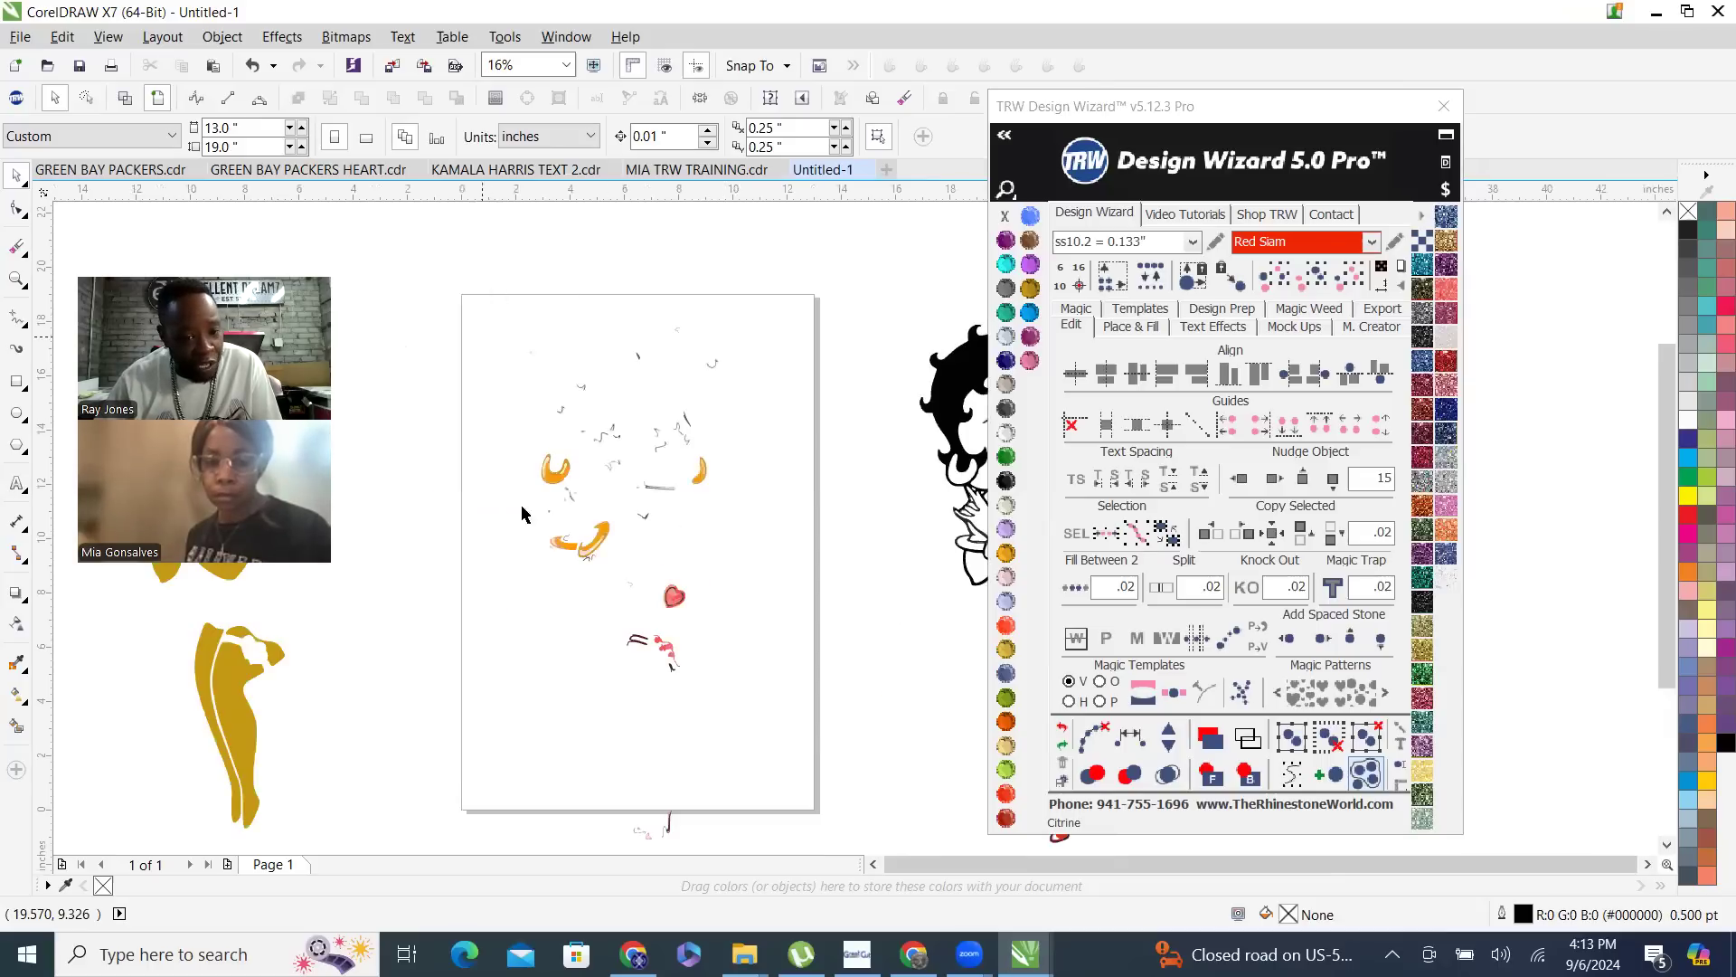
pyautogui.scroll(-1, 460, 346)
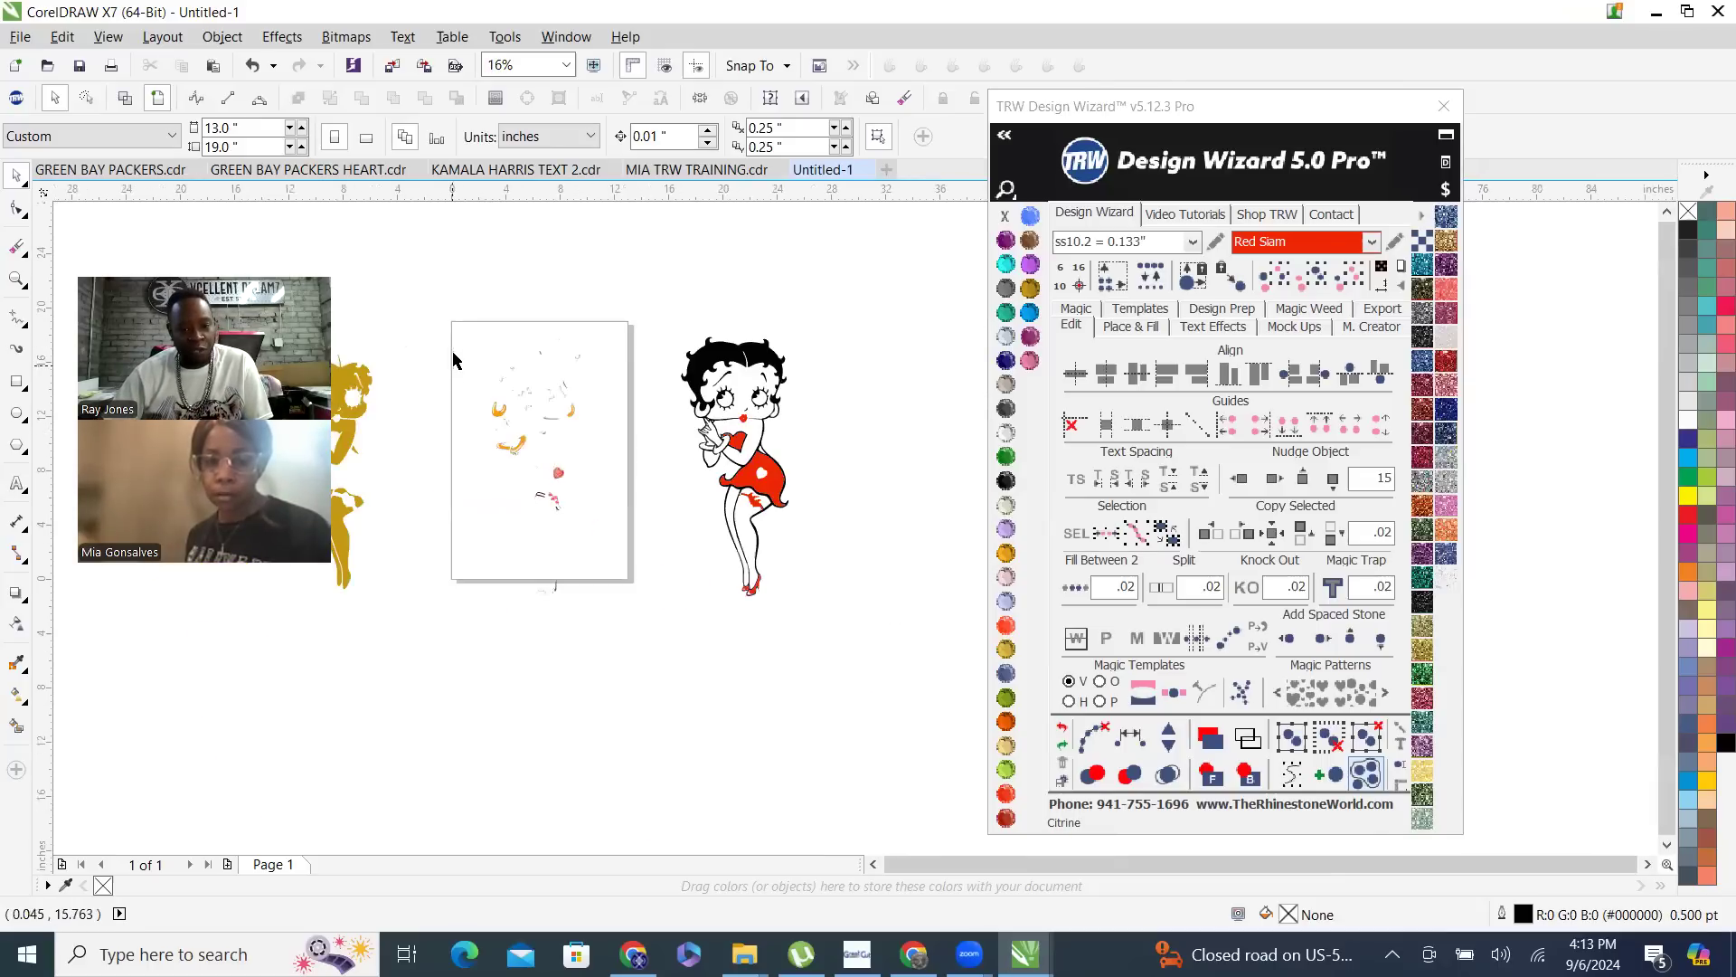
pyautogui.scroll(1, 740, 512)
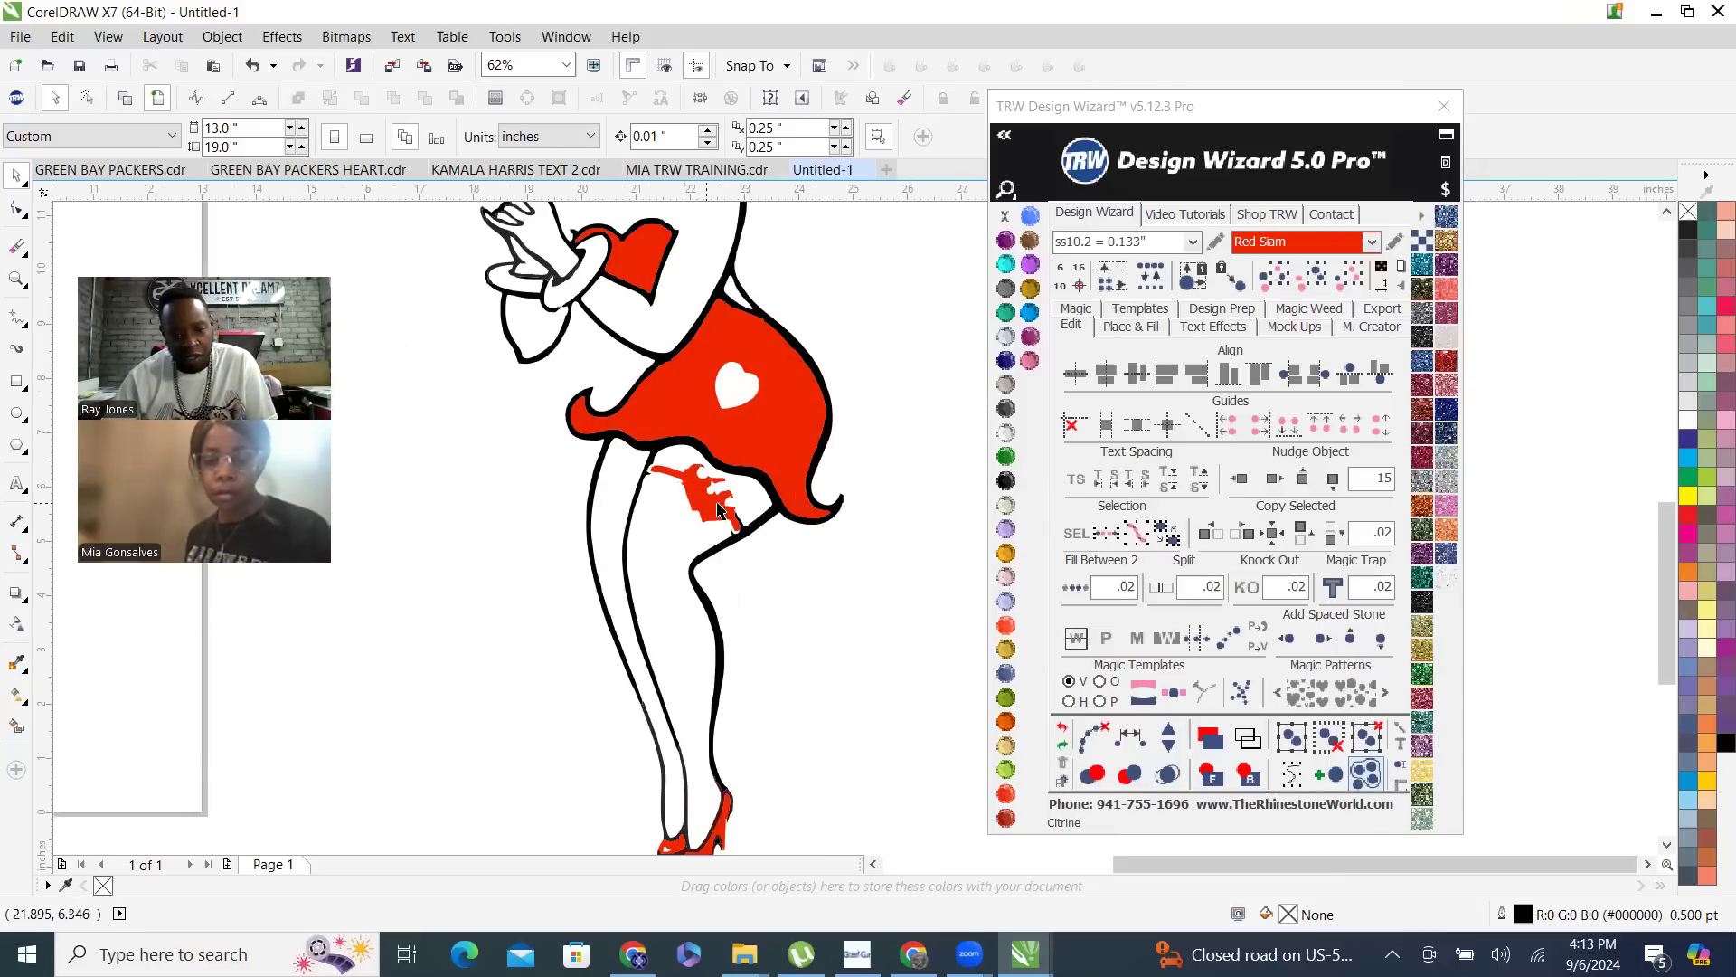
pyautogui.scroll(-2, 496, 520)
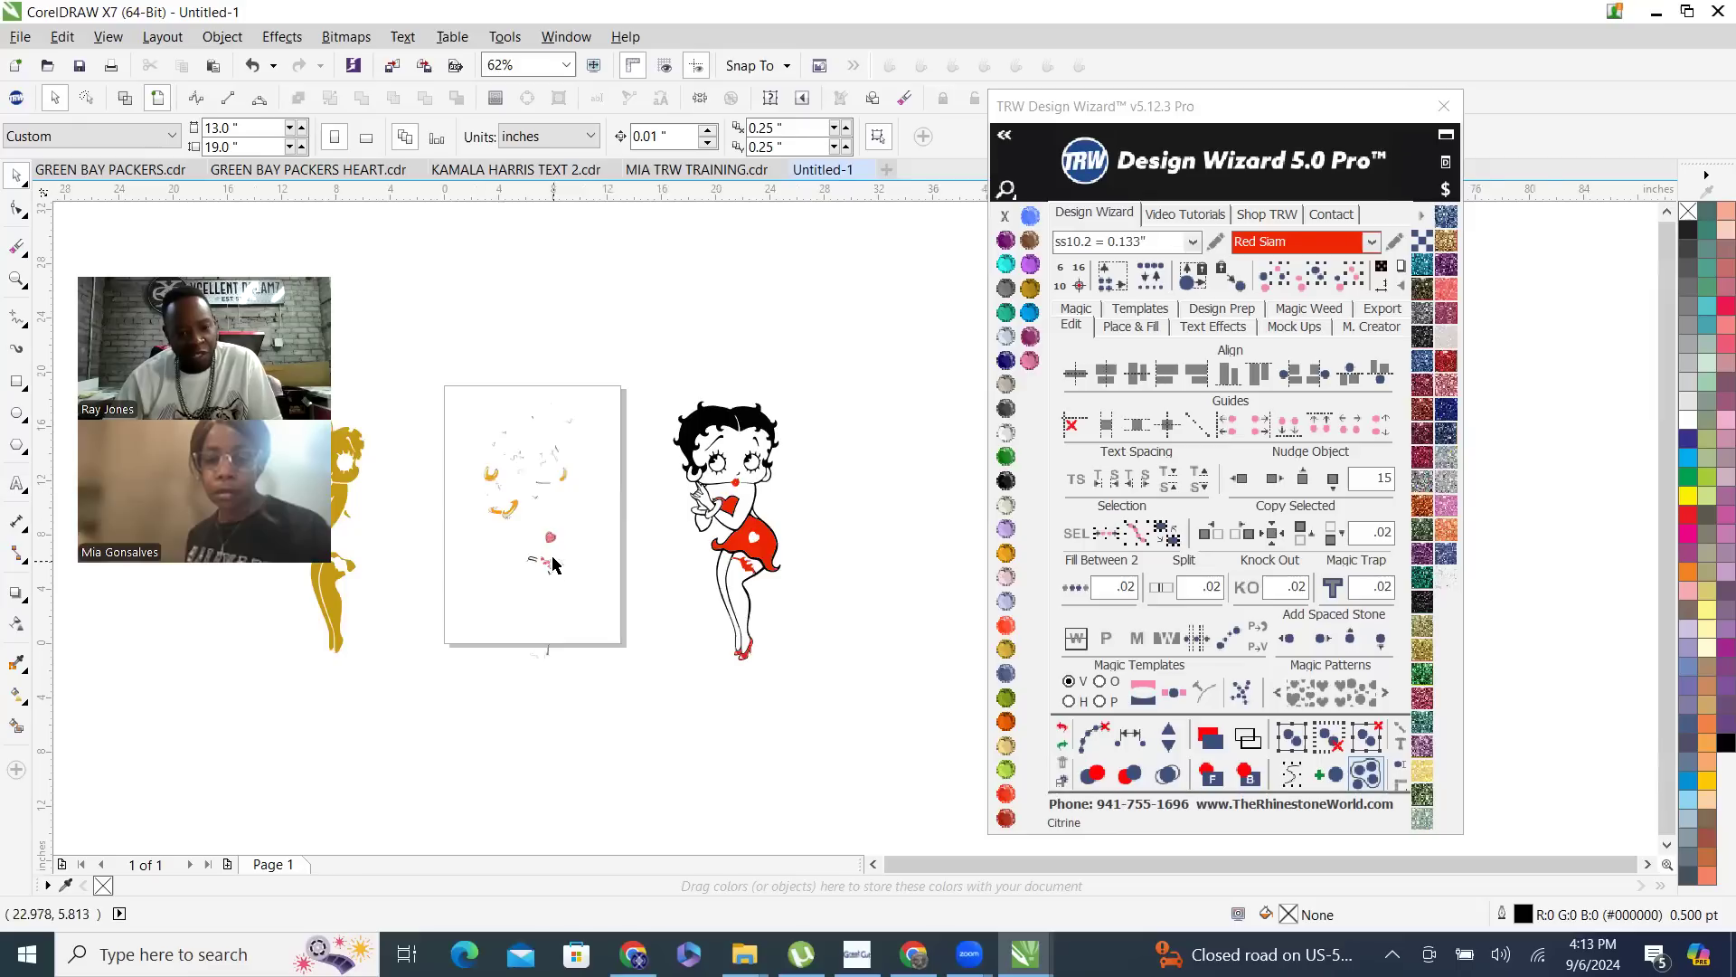
# - Select all pieces of the small pink heart and nudge them 15 inches to the right onto the skirt
pyautogui.scroll(1, 536, 546)
pyautogui.scroll(1, 537, 546)
pyautogui.moveTo(511, 429); pyautogui.dragTo(633, 560)
pyautogui.click(1274, 478)
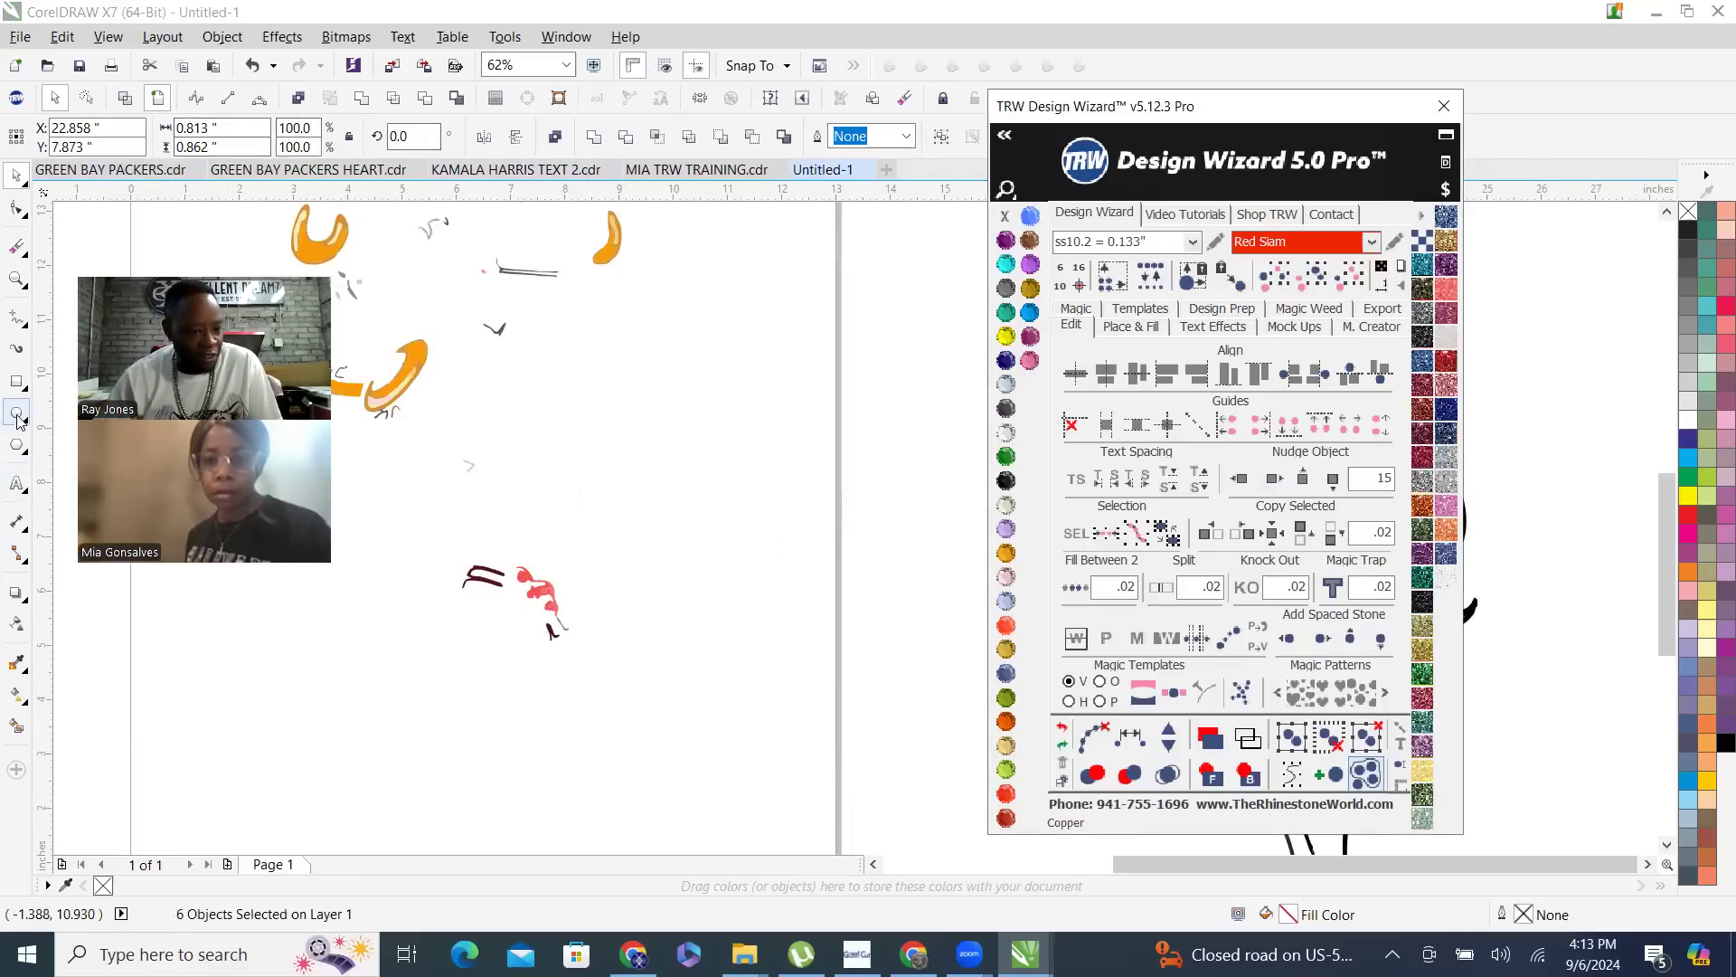
# - Activate the Basic Shapes tool and choose the heart as the shape to draw
pyautogui.click(16, 450)
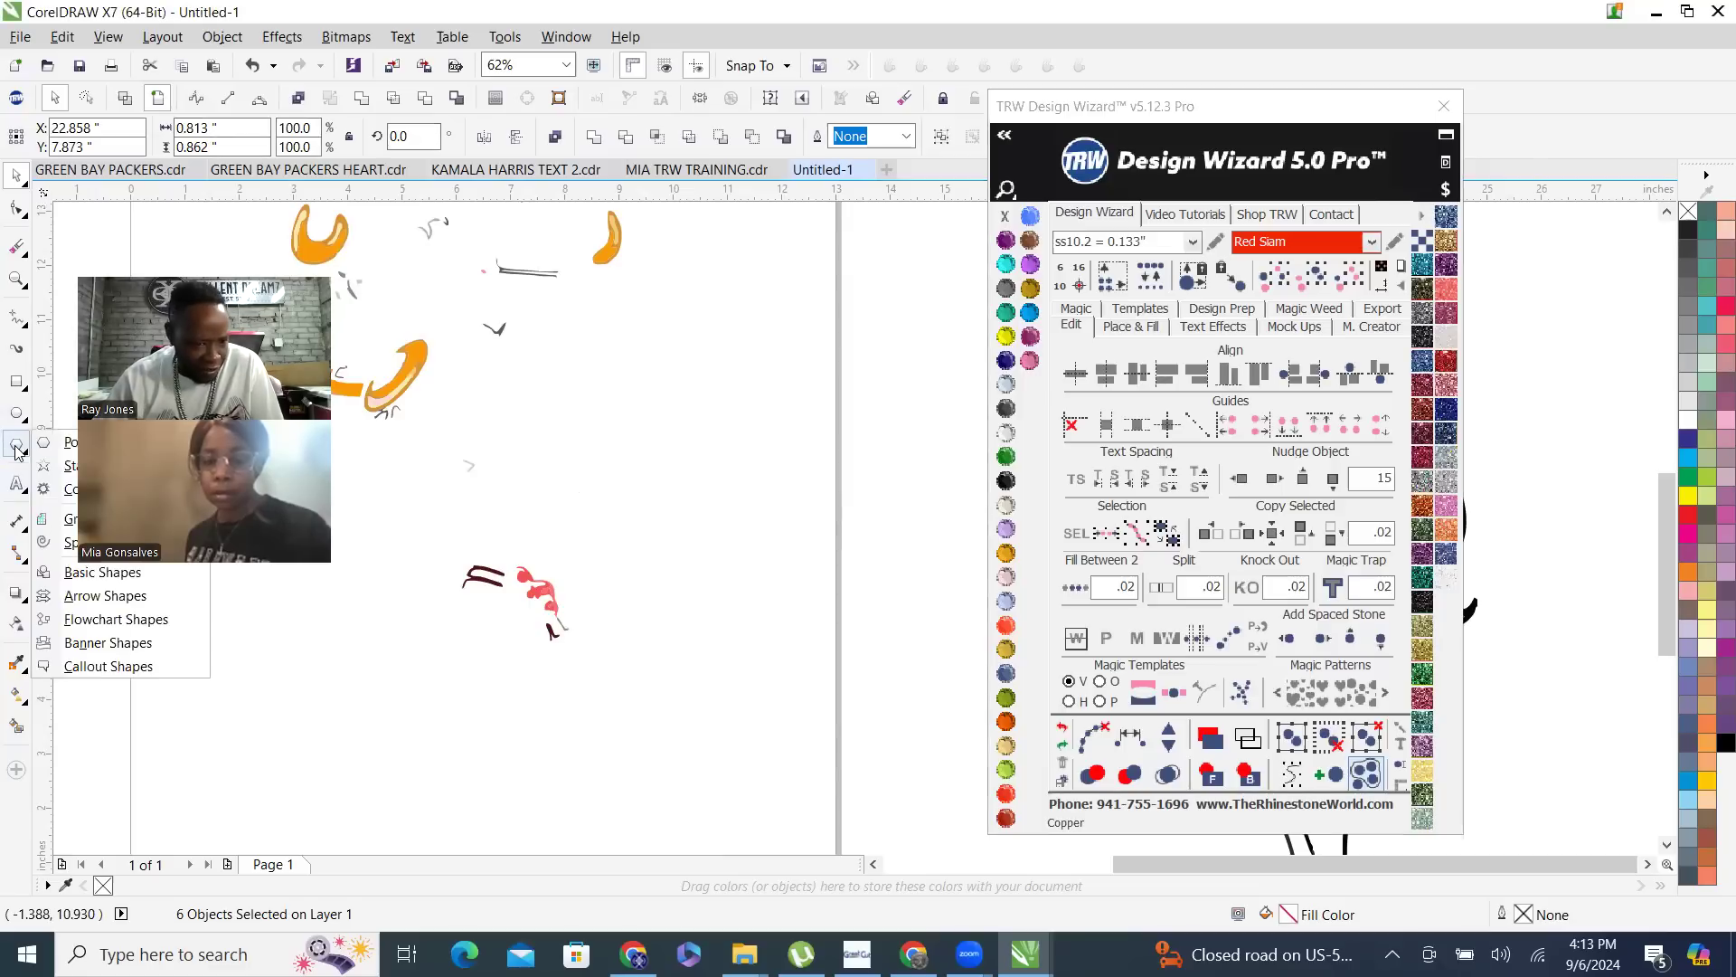
pyautogui.click(18, 484)
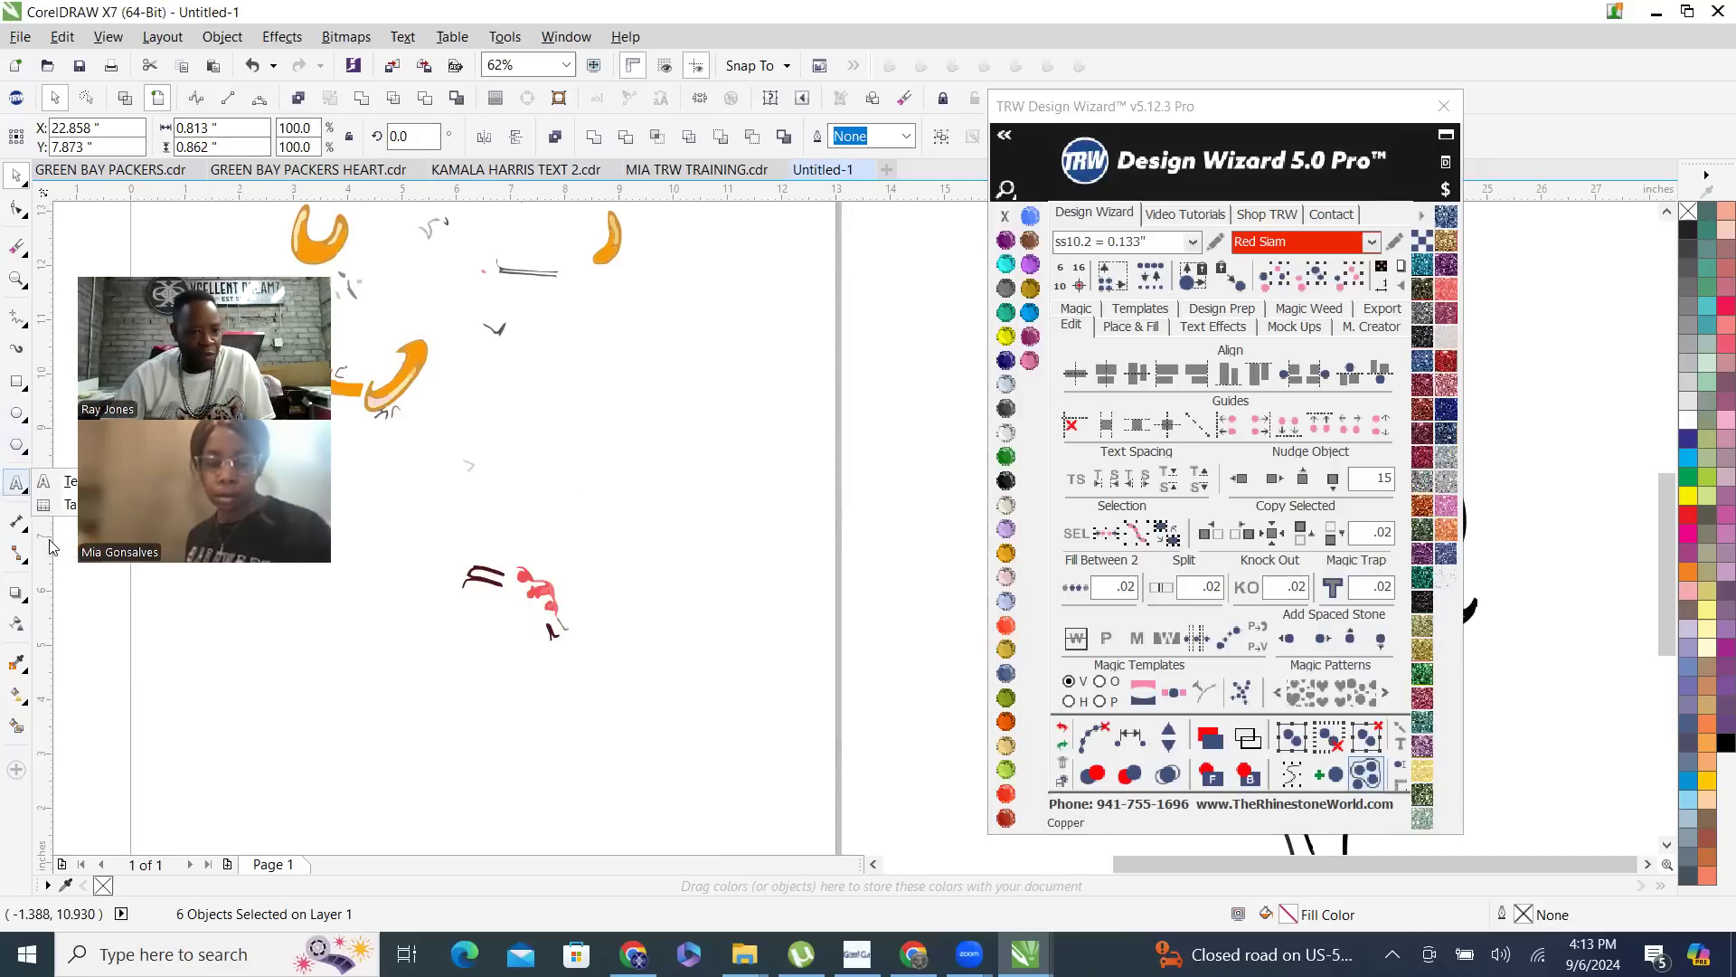
pyautogui.click(18, 488)
pyautogui.click(17, 449)
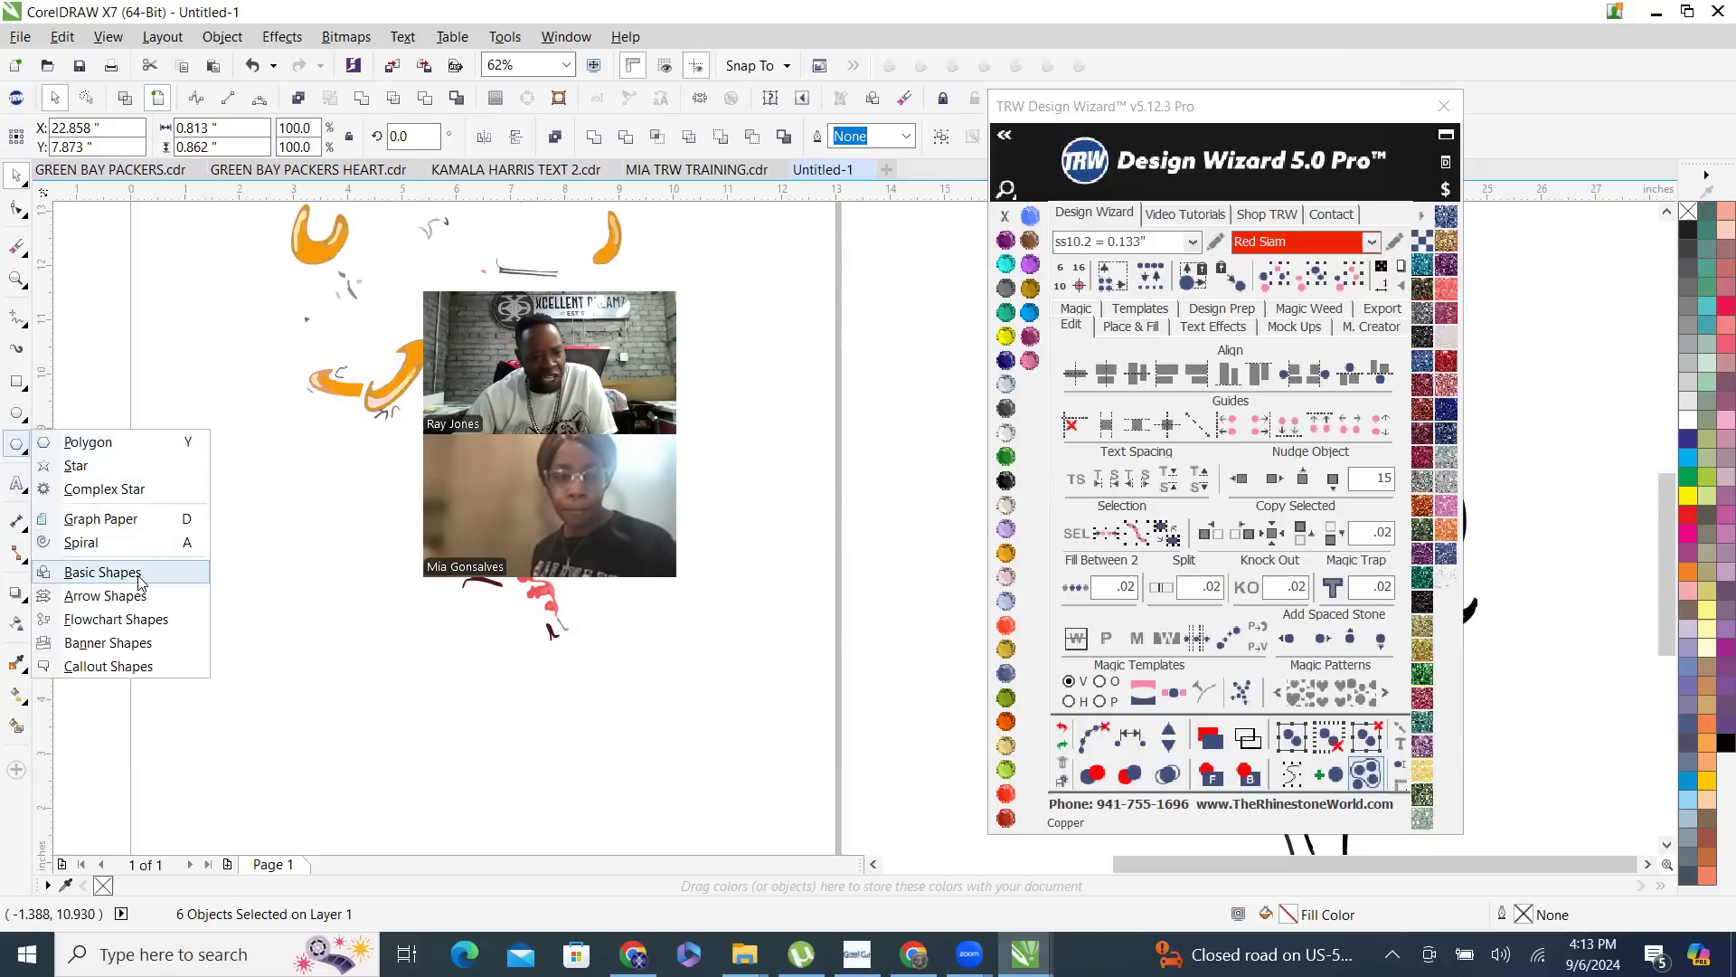
pyautogui.click(102, 572)
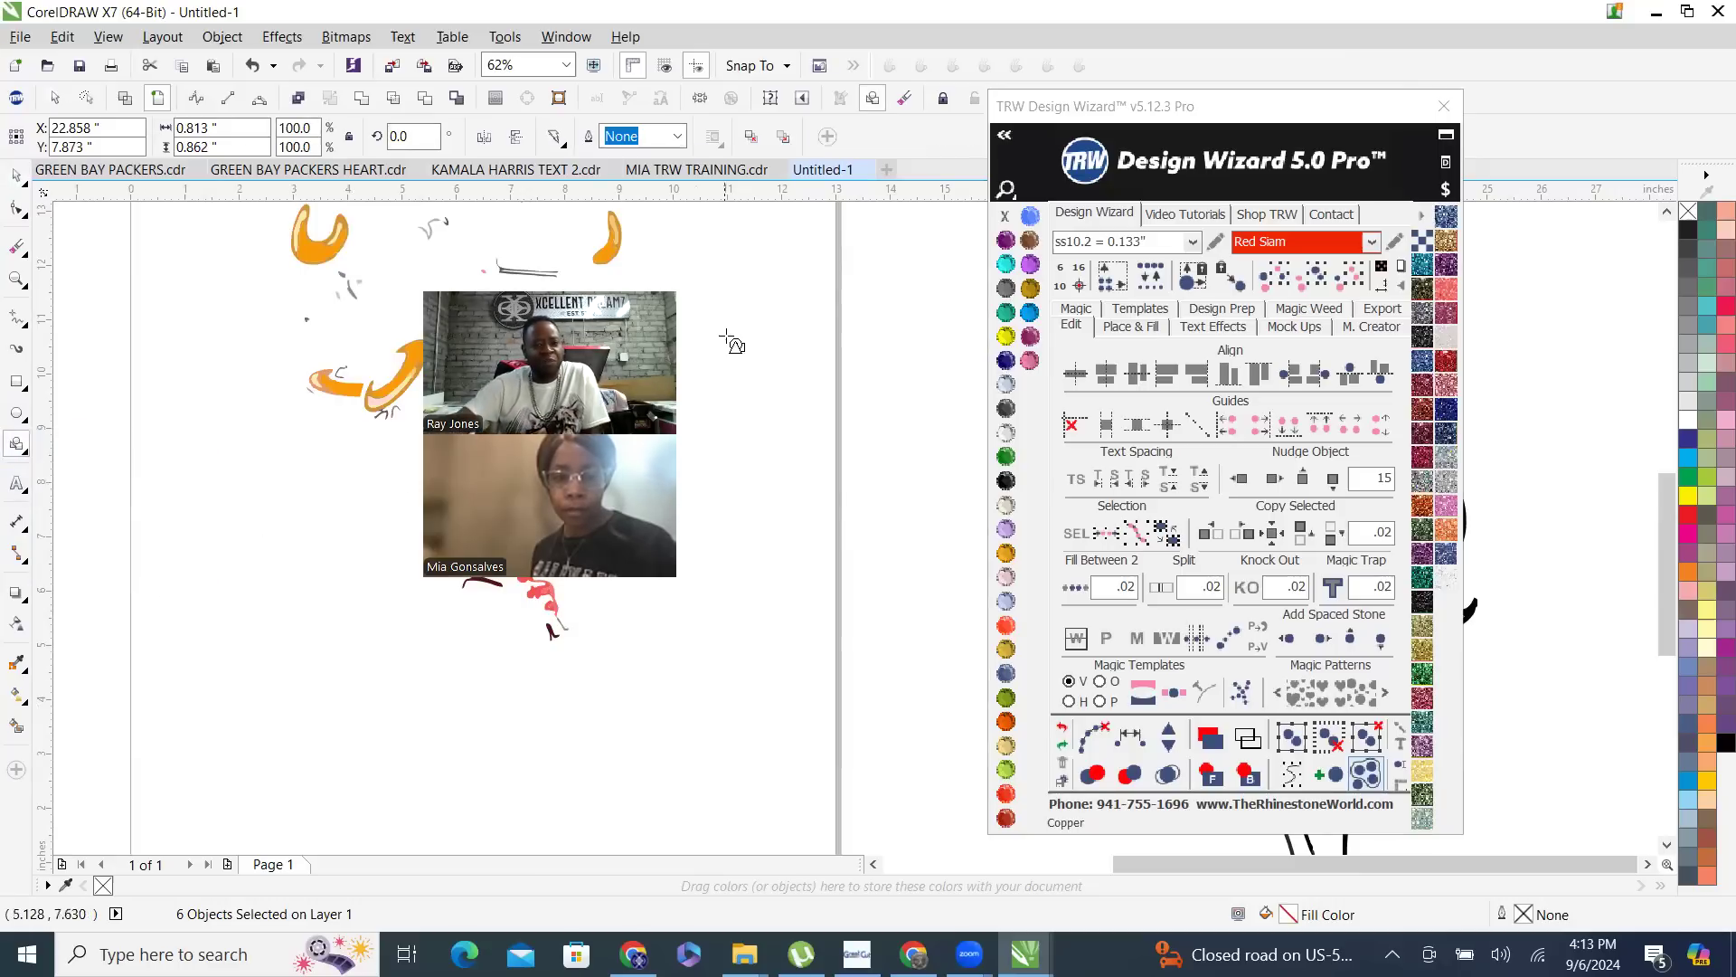
pyautogui.click(556, 140)
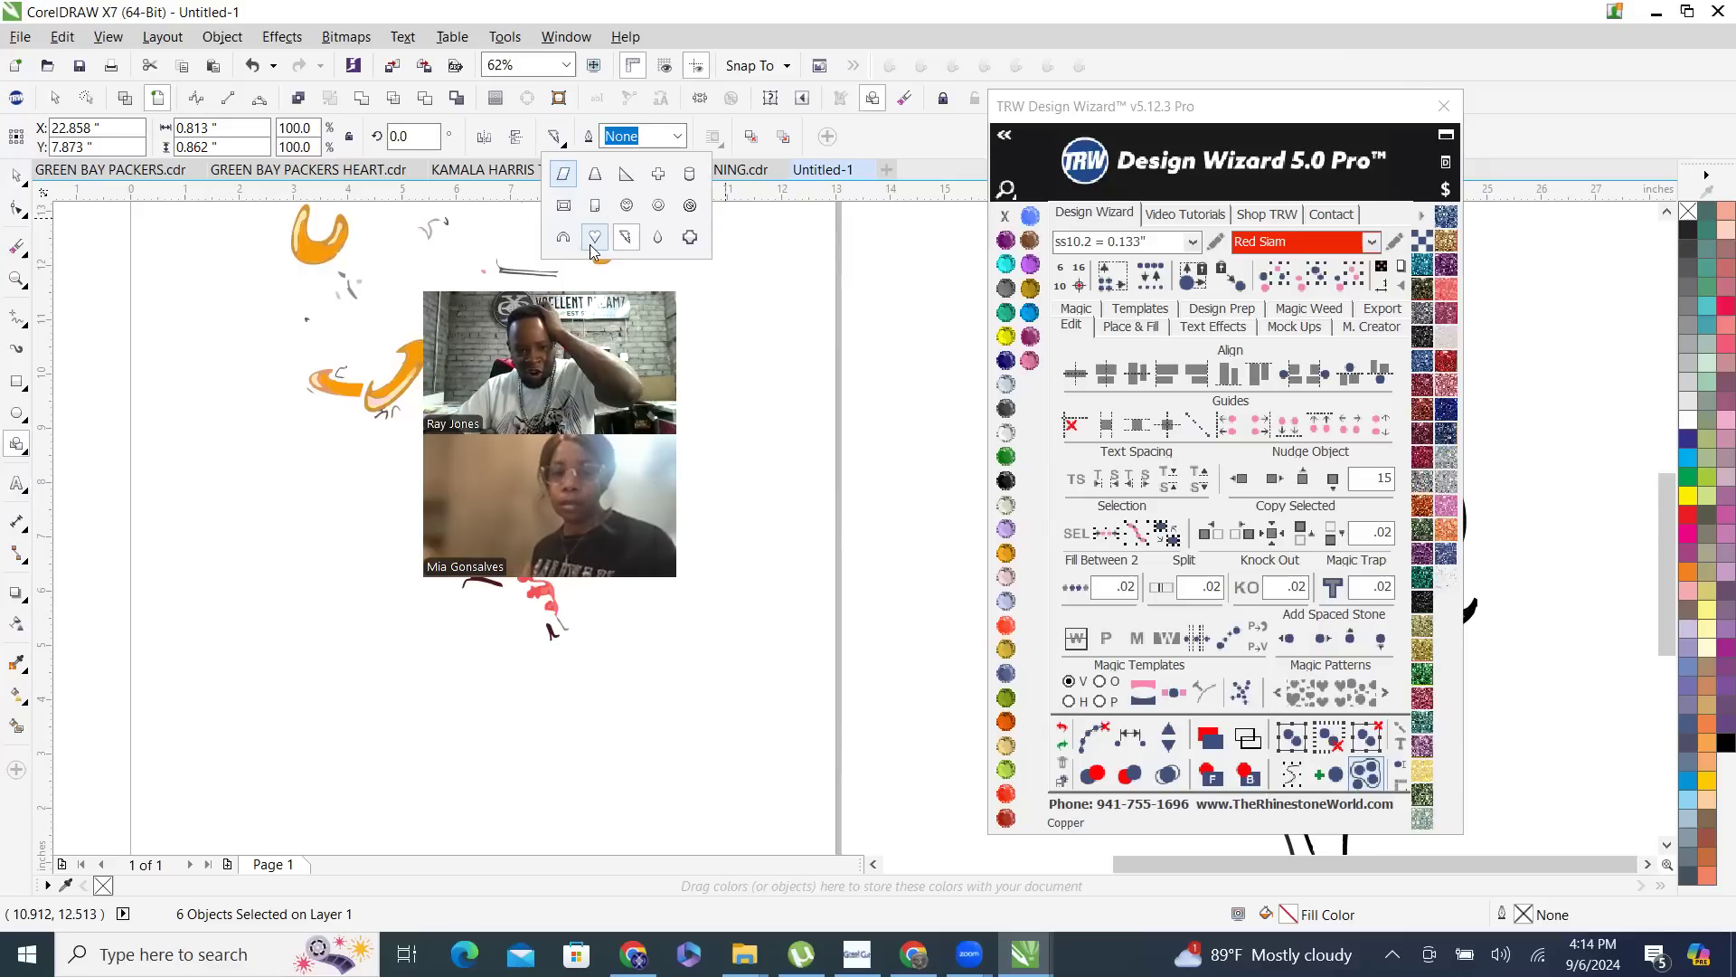
pyautogui.click(594, 237)
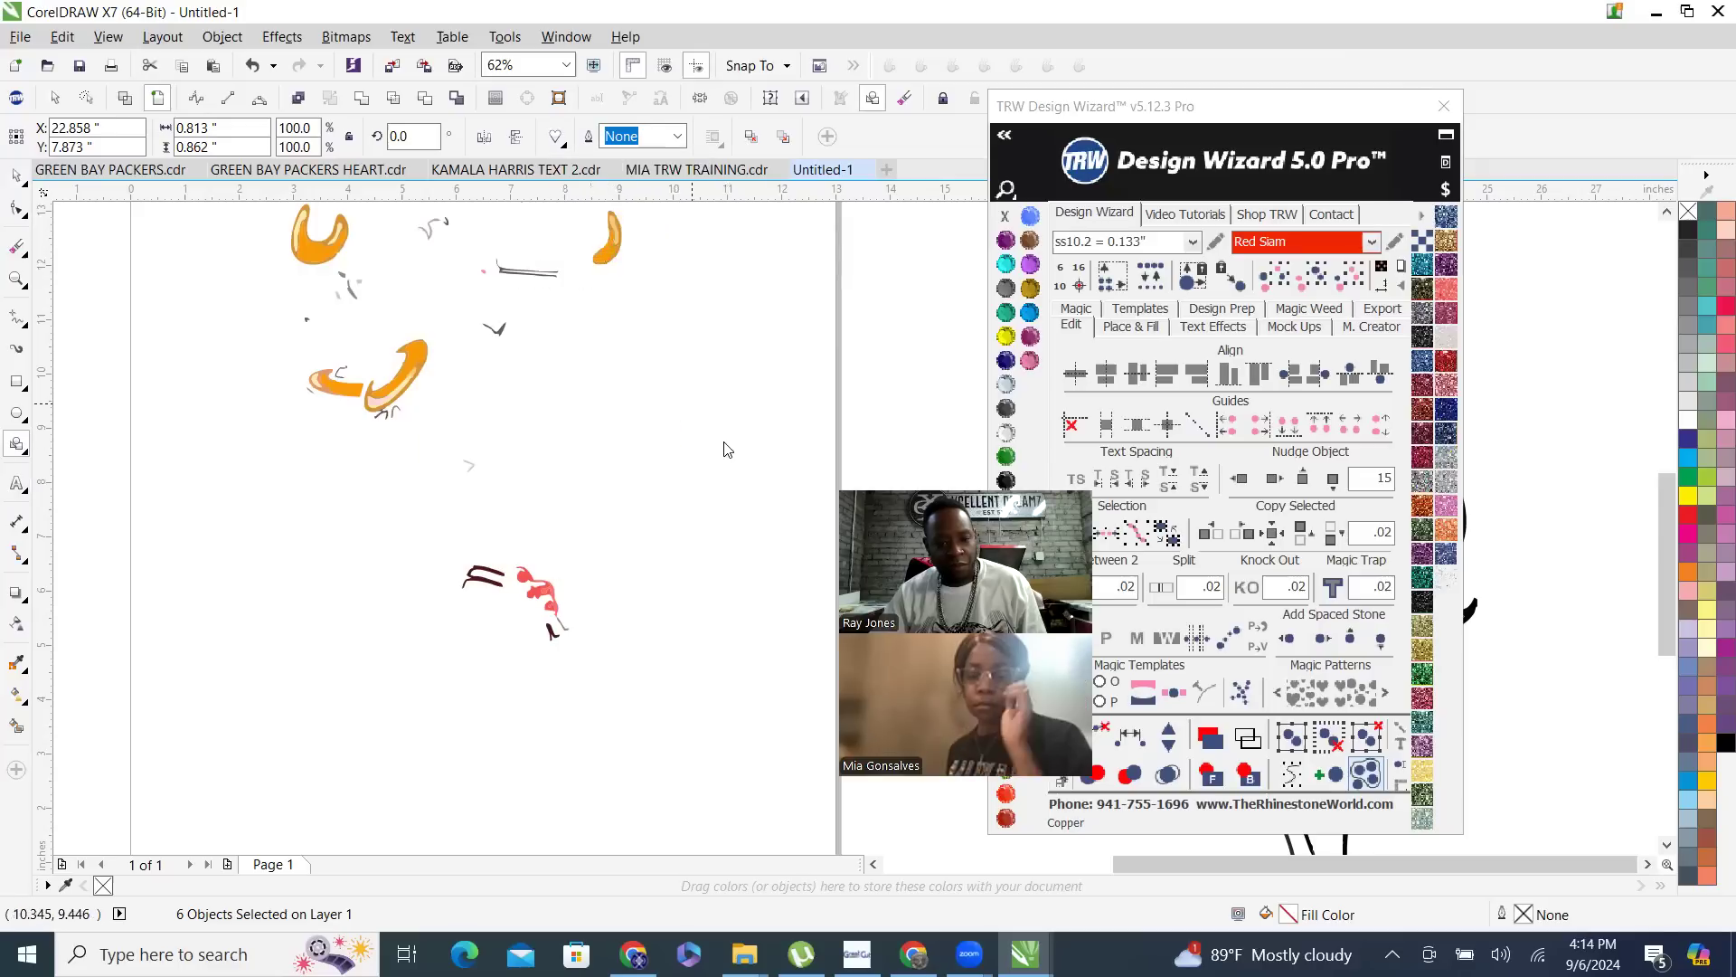
# - Draw a heart about 0.7 by 0.54 inches beside the knee, fill it with TRW Blue and remove its outline
pyautogui.scroll(1, 530, 609)
pyautogui.scroll(-2, 357, 419)
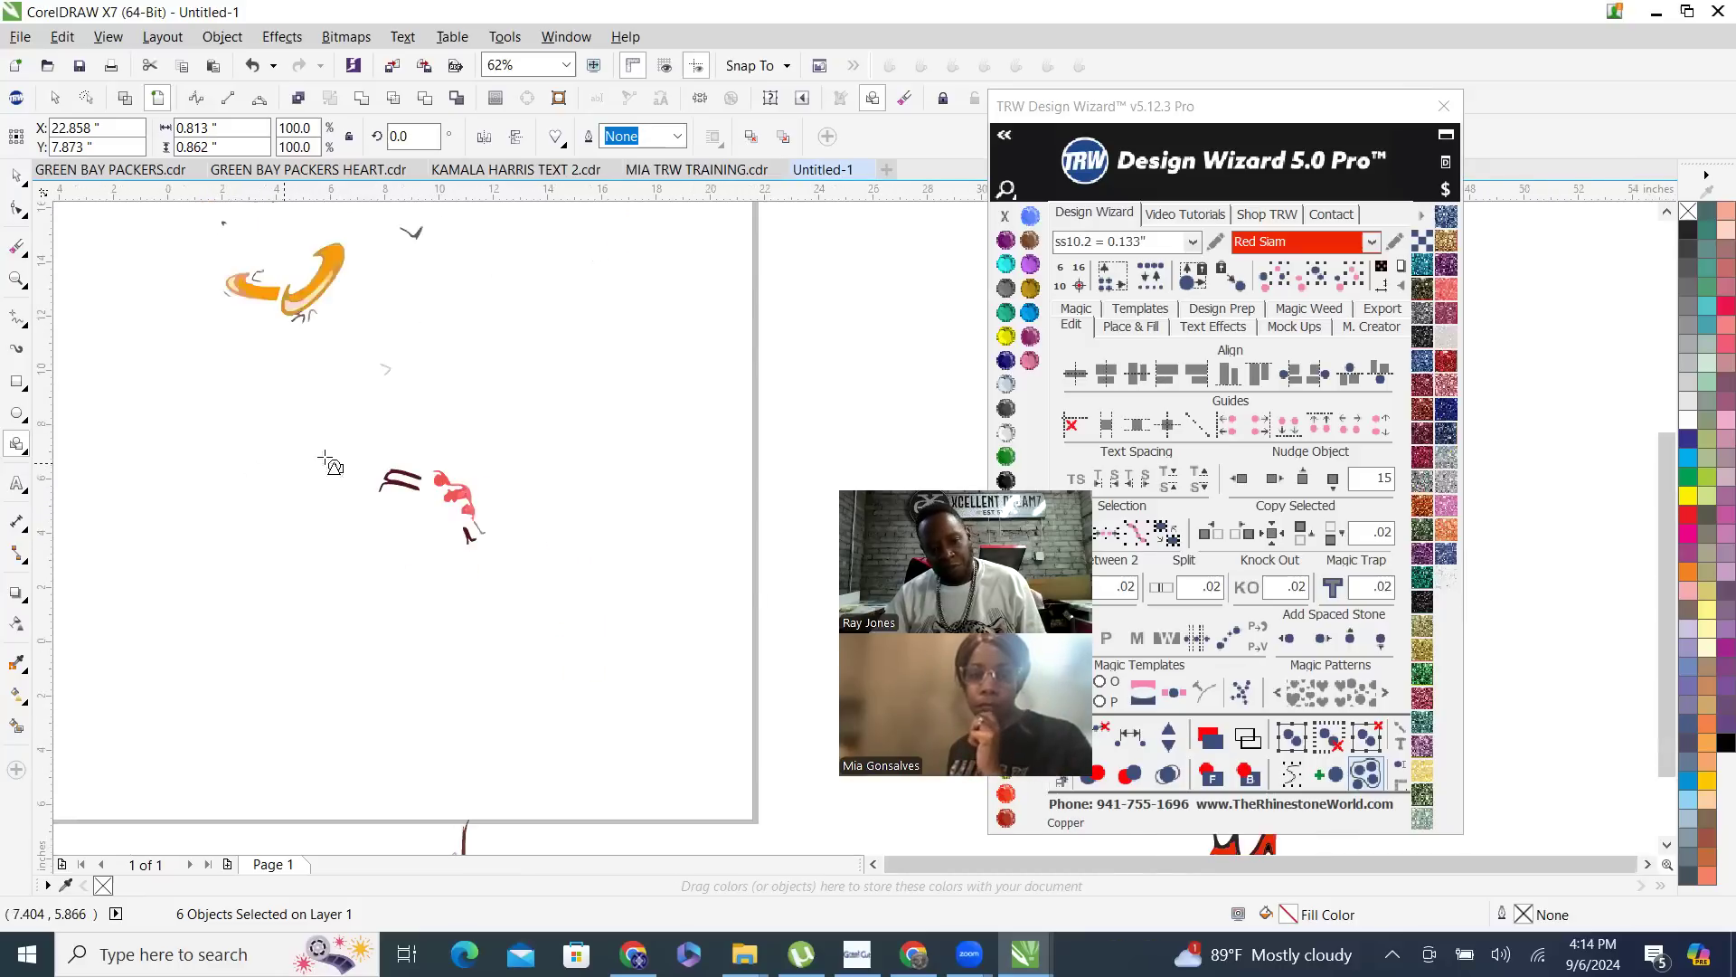
pyautogui.scroll(1, 341, 407)
pyautogui.scroll(-2, 485, 433)
pyautogui.scroll(-1, 612, 484)
pyautogui.scroll(3, 523, 453)
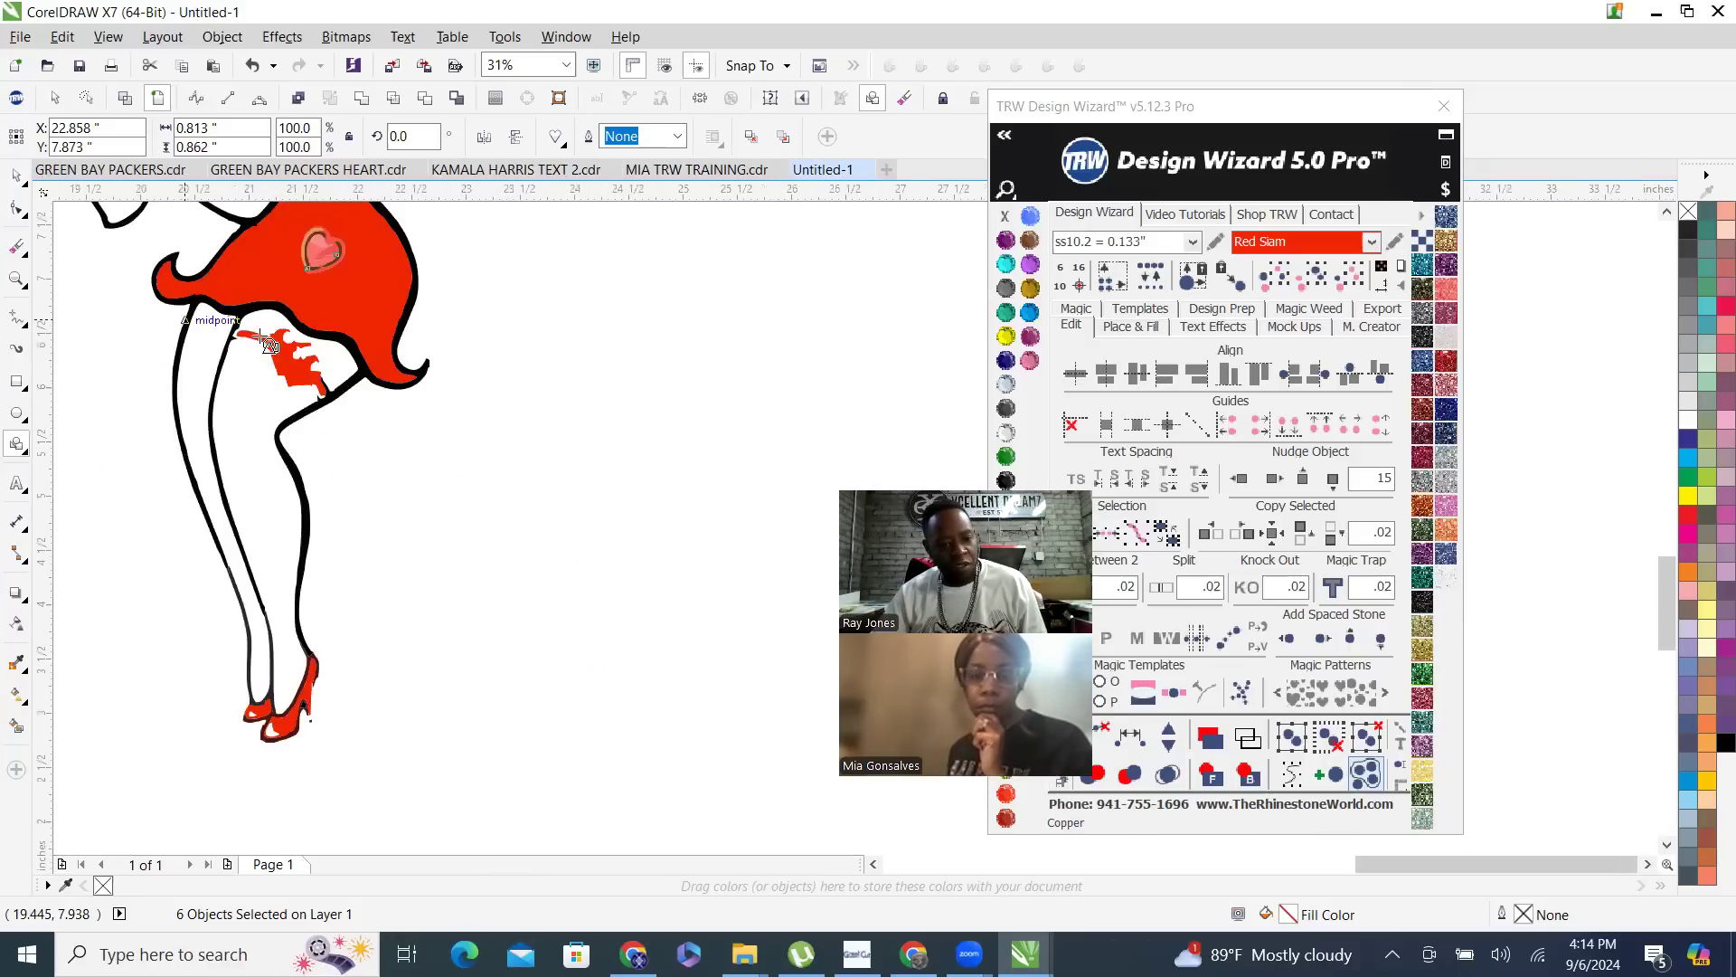
pyautogui.scroll(1, 266, 342)
pyautogui.moveTo(547, 563); pyautogui.dragTo(630, 626)
pyautogui.click(1030, 312)
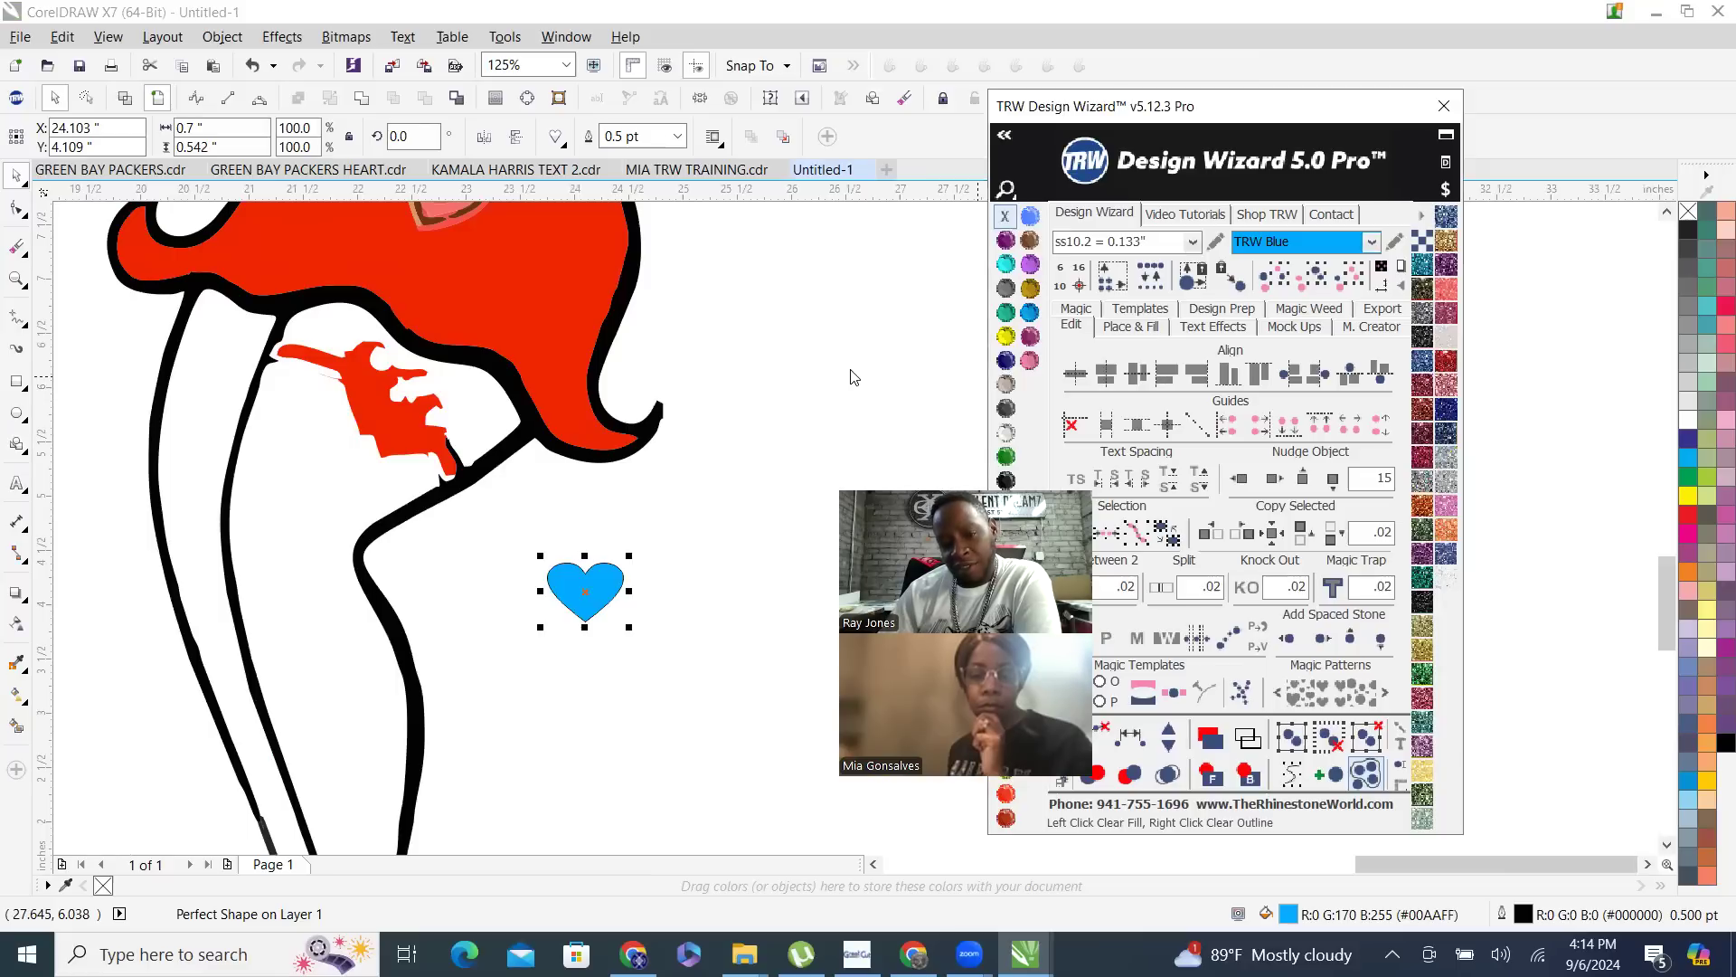
pyautogui.rightClick(997, 216)
# - Place the blue heart over the red garter piece, tilt it to about 321 degrees and enlarge it to about 0.7 by 0.76 inches
pyautogui.moveTo(593, 586); pyautogui.dragTo(445, 400)
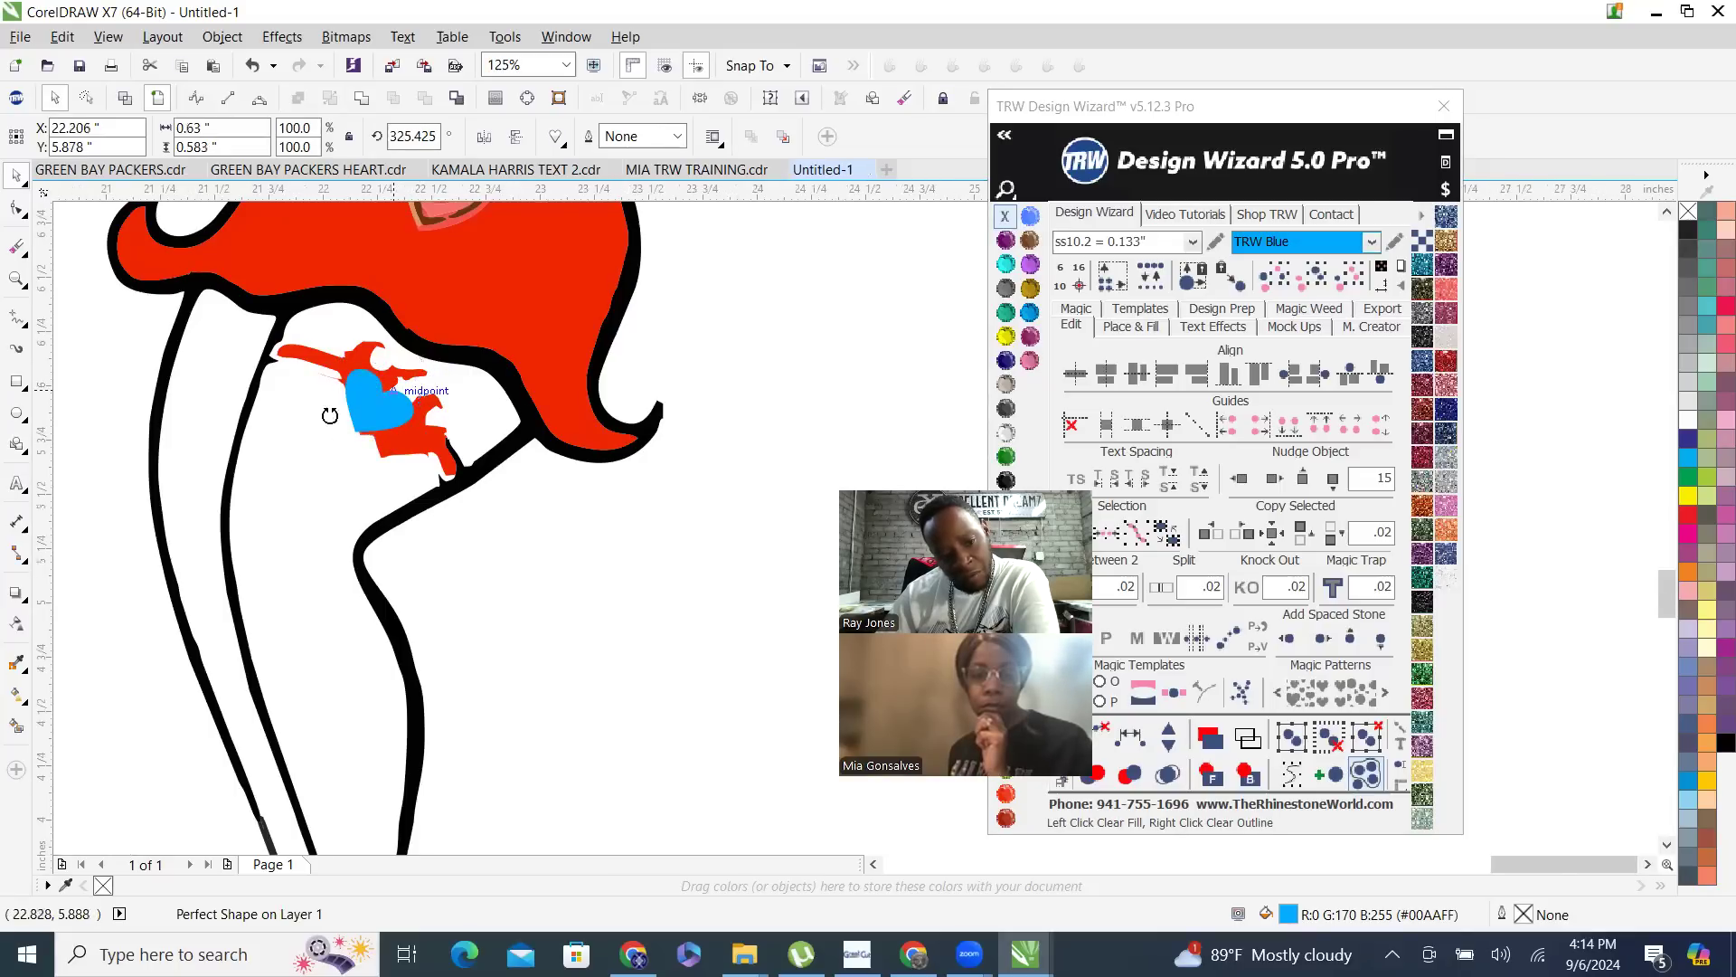
pyautogui.scroll(2, 357, 414)
pyautogui.moveTo(345, 473); pyautogui.dragTo(366, 484)
pyautogui.scroll(-1, 359, 516)
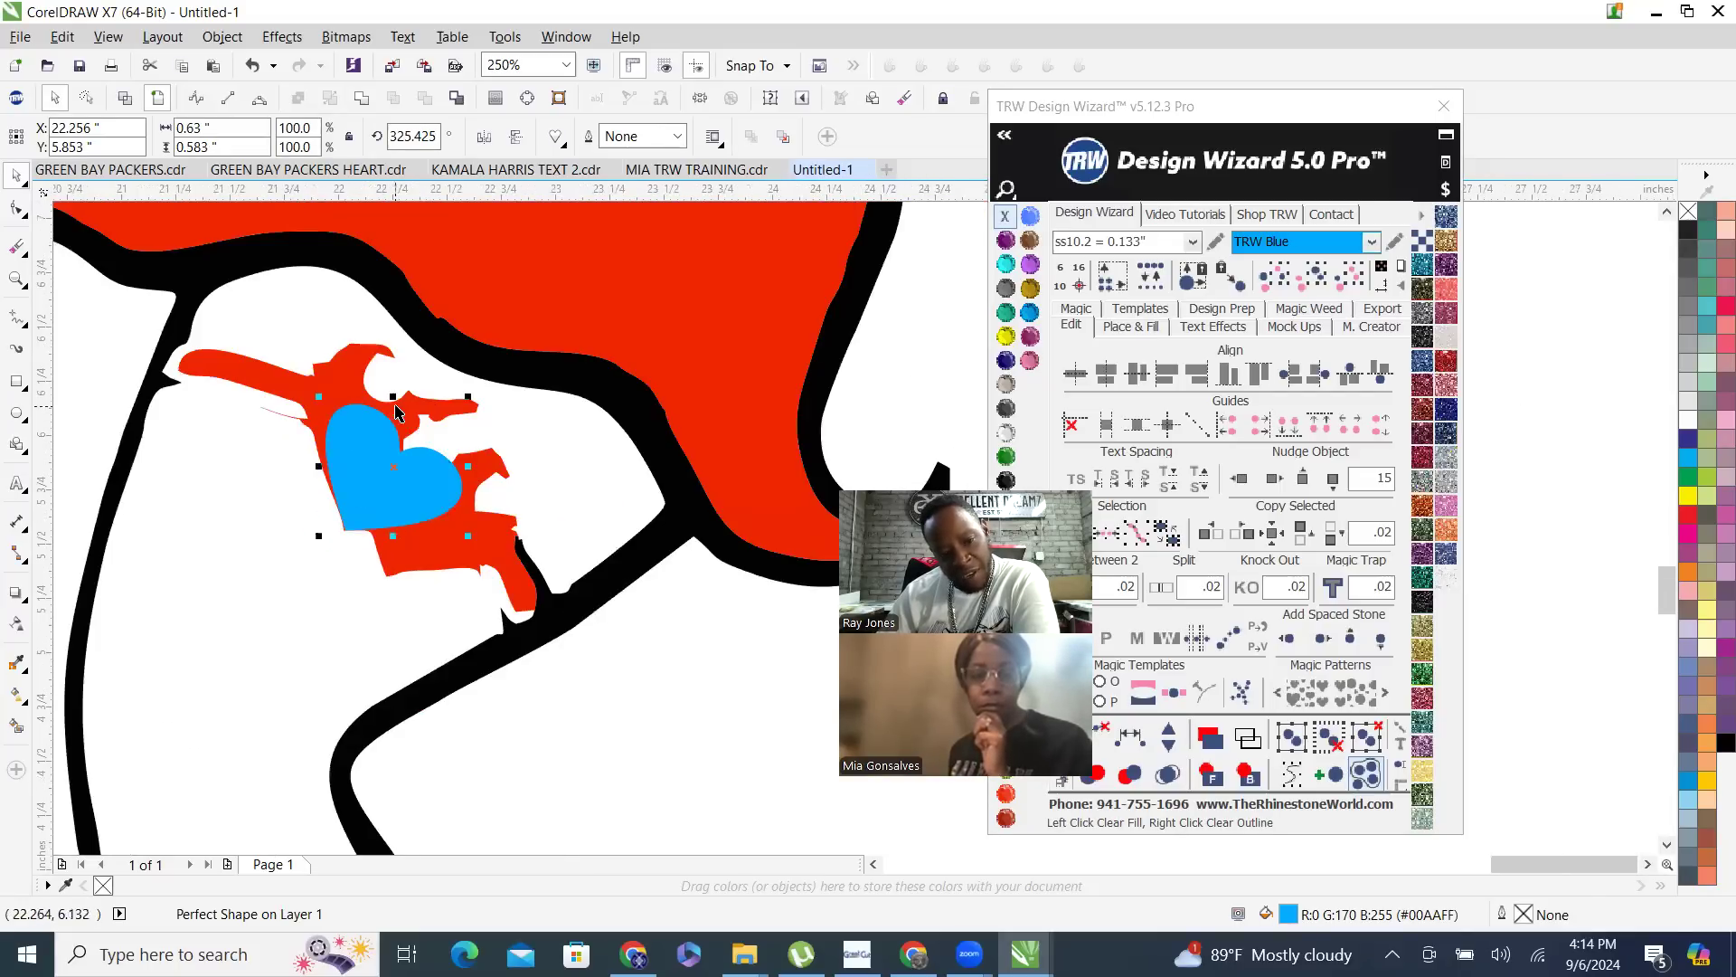
pyautogui.moveTo(394, 390); pyautogui.dragTo(392, 373)
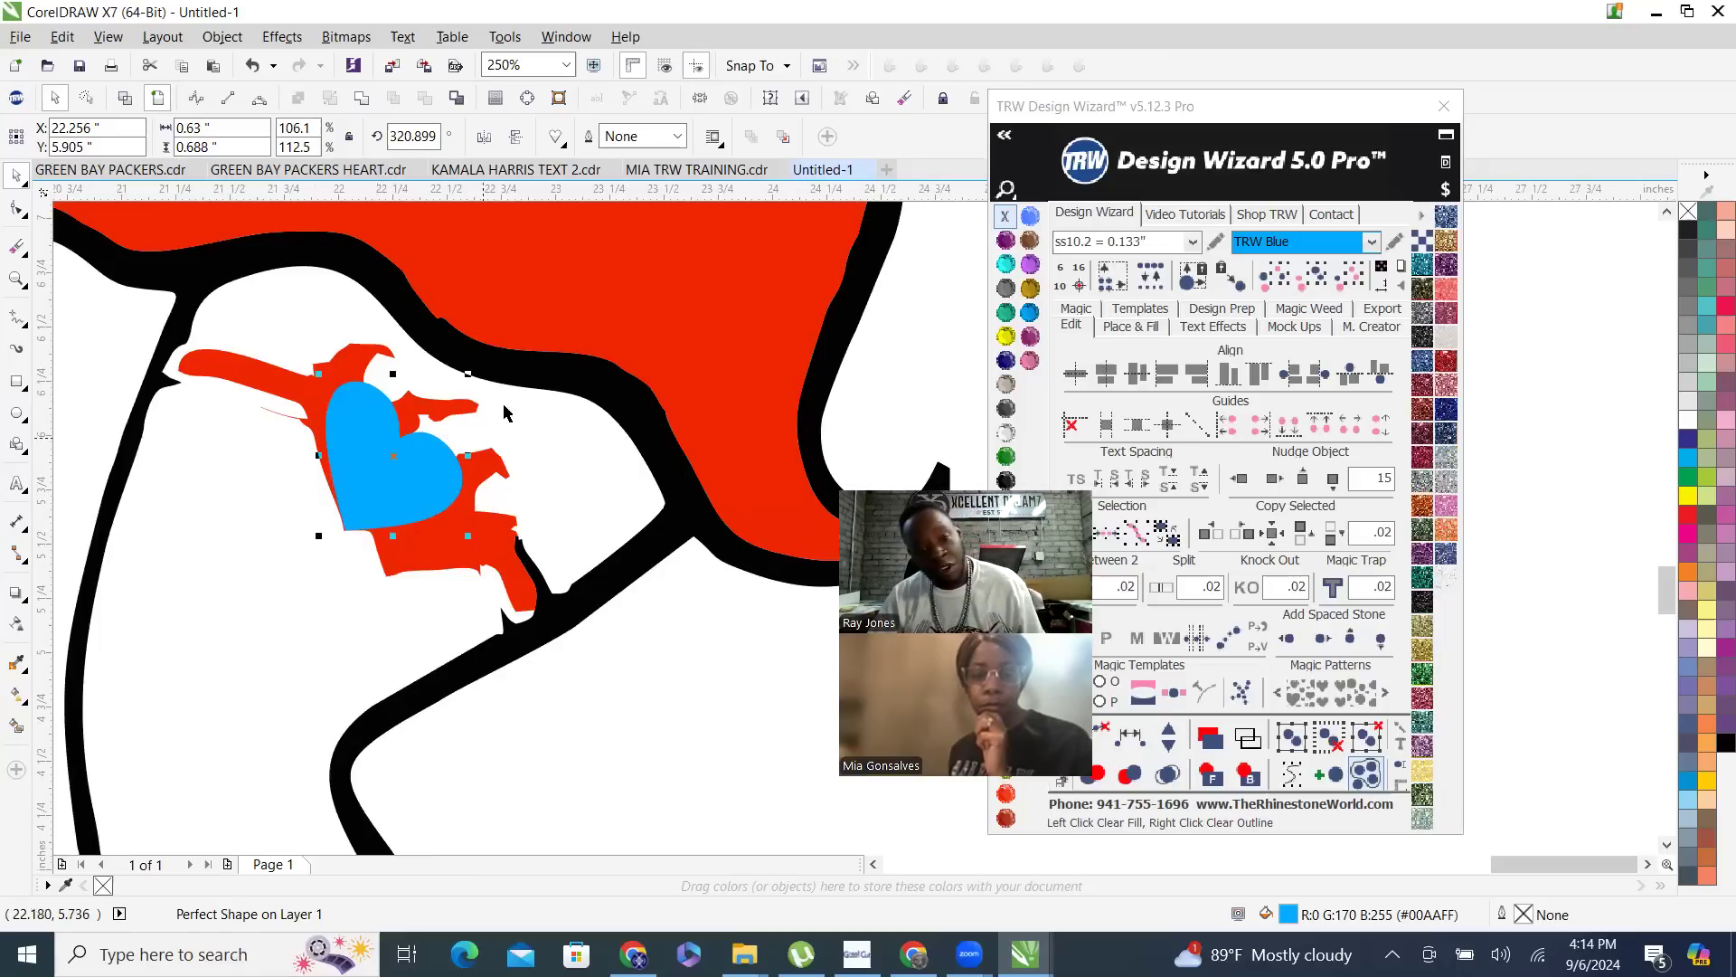
pyautogui.moveTo(471, 373); pyautogui.dragTo(501, 366)
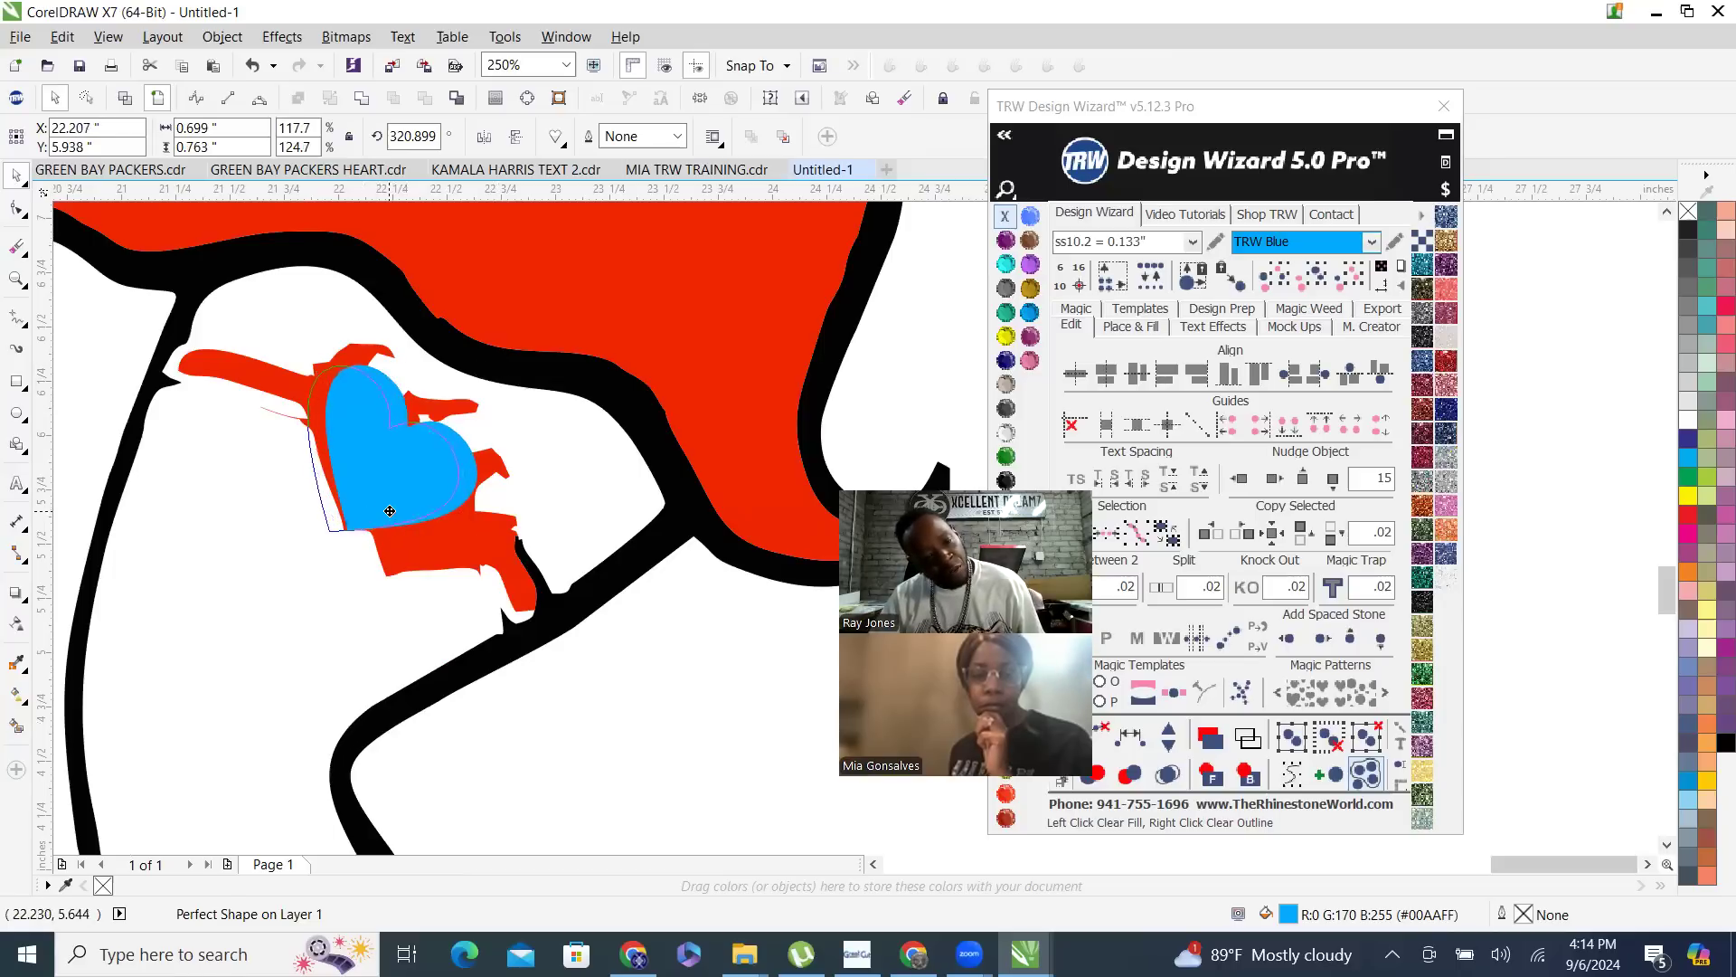
# - Duplicate the heart so two overlapping copies run diagonally along the garter, and fill both with Red Siam
pyautogui.moveTo(390, 515); pyautogui.dragTo(346, 478)
pyautogui.moveTo(406, 529)
pyautogui.mouseDown()
pyautogui.moveTo(420, 560)
pyautogui.moveTo(395, 558)
pyautogui.mouseUp()
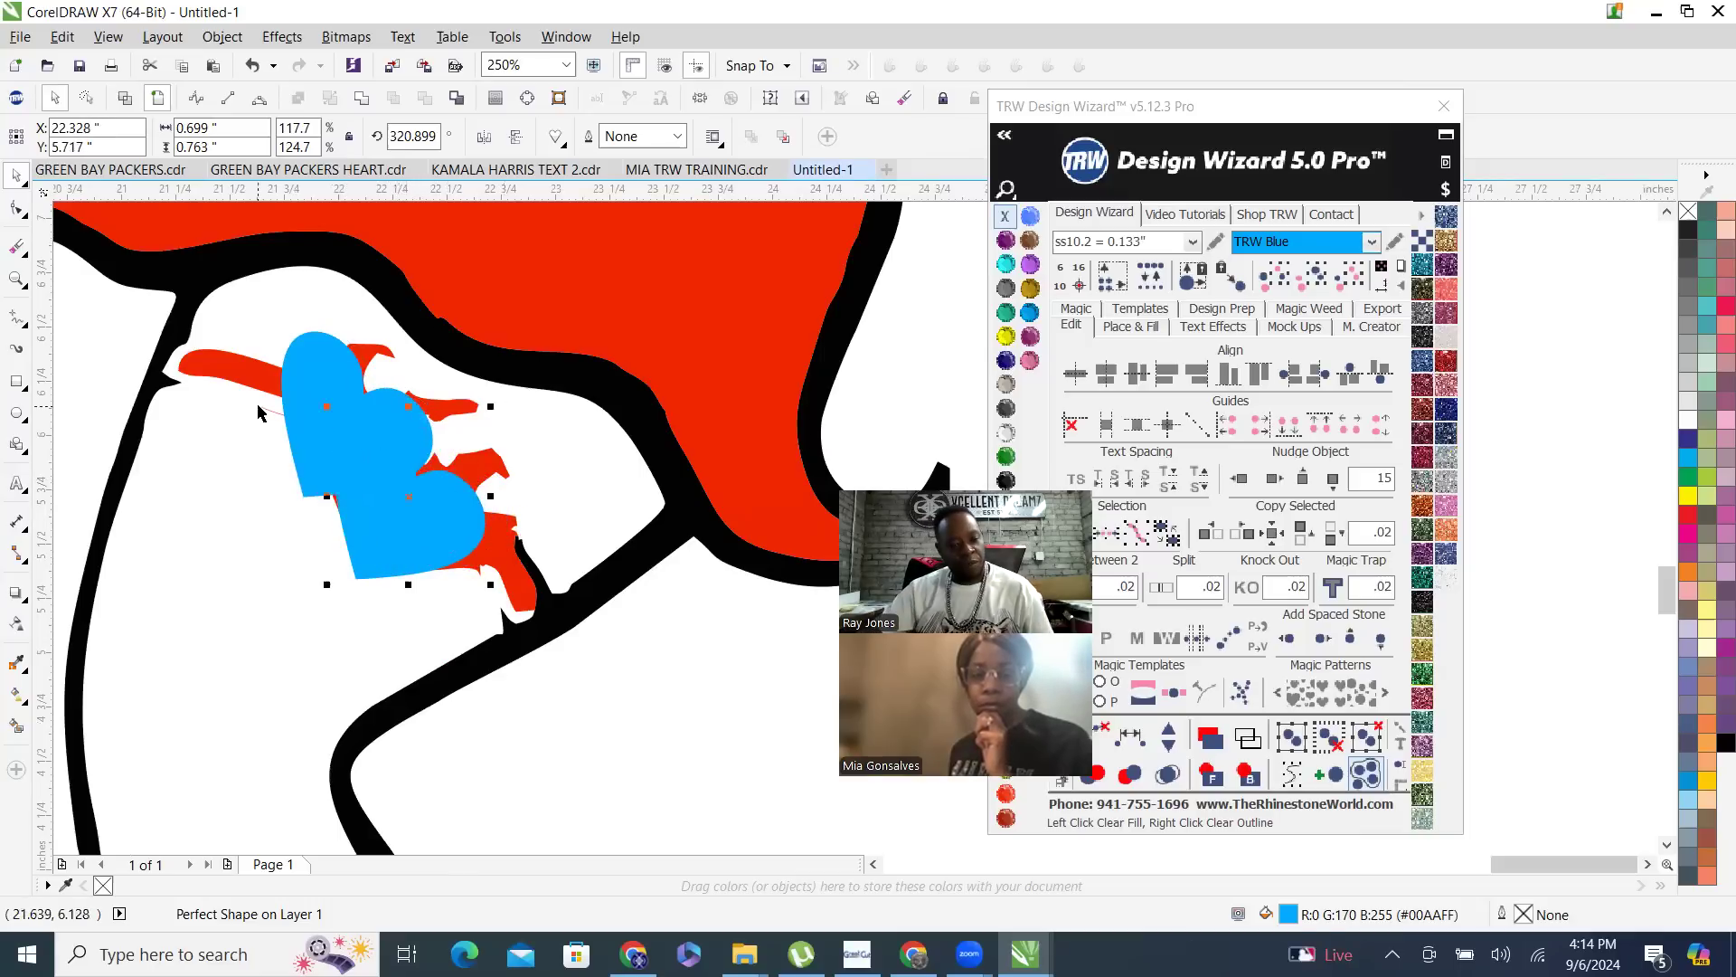
pyautogui.keyDown('shift'); pyautogui.click(302, 360); pyautogui.keyUp('shift')
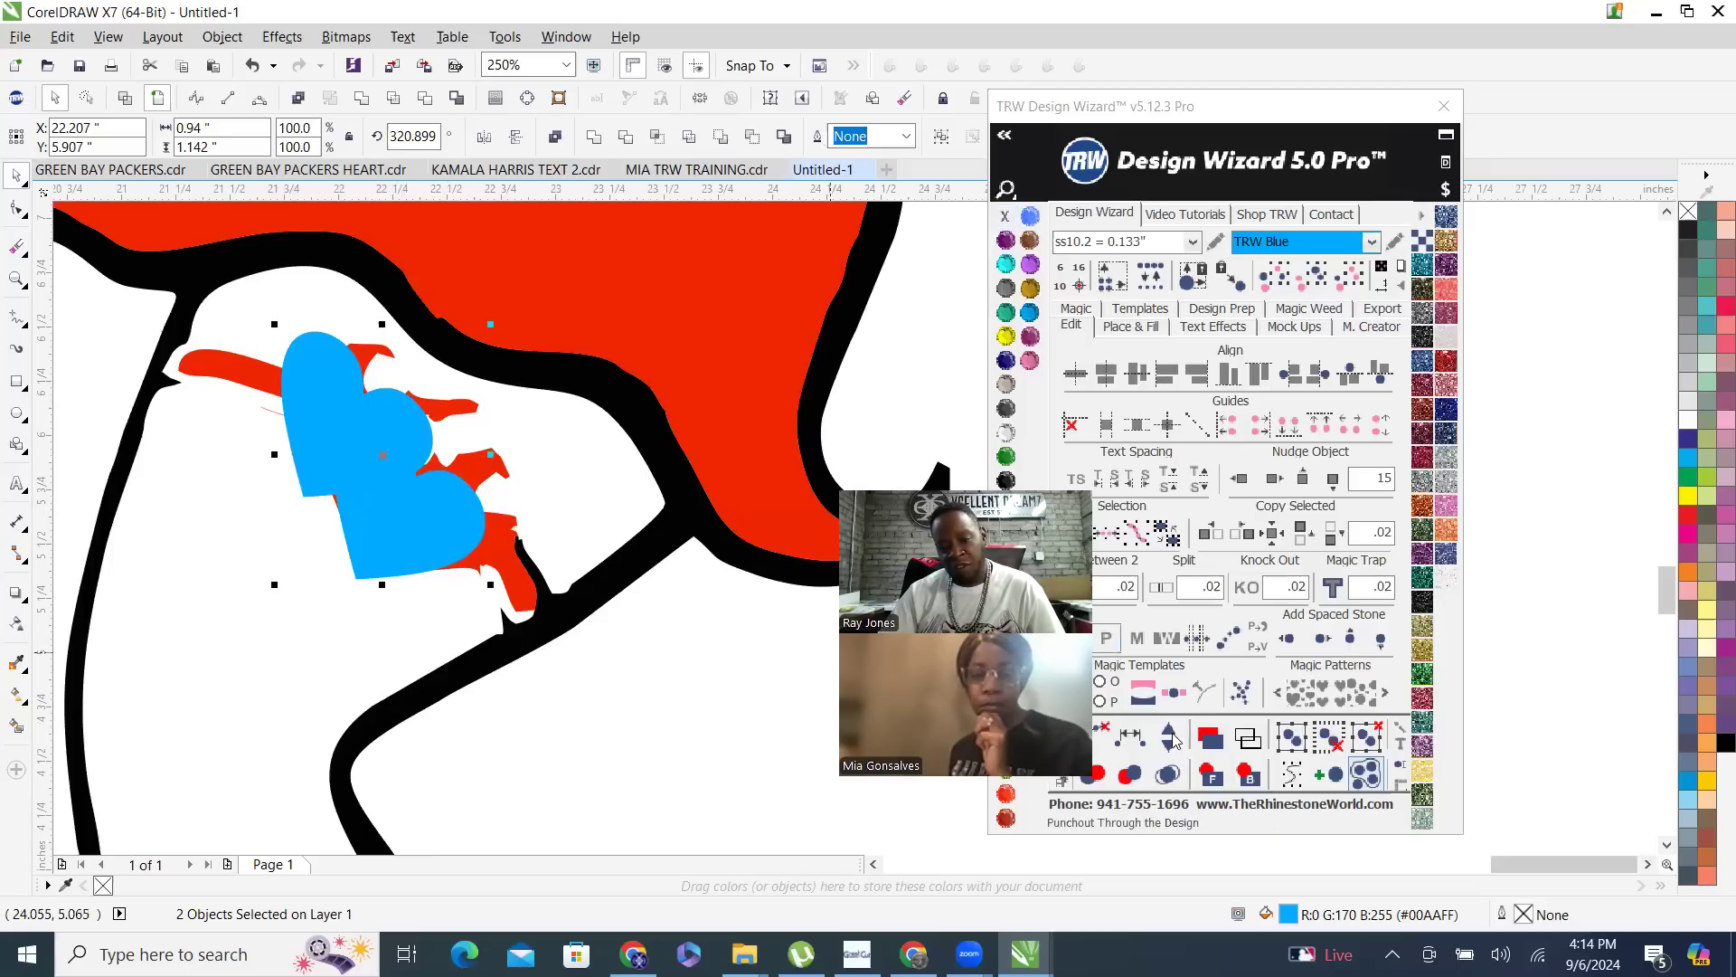
pyautogui.click(1005, 793)
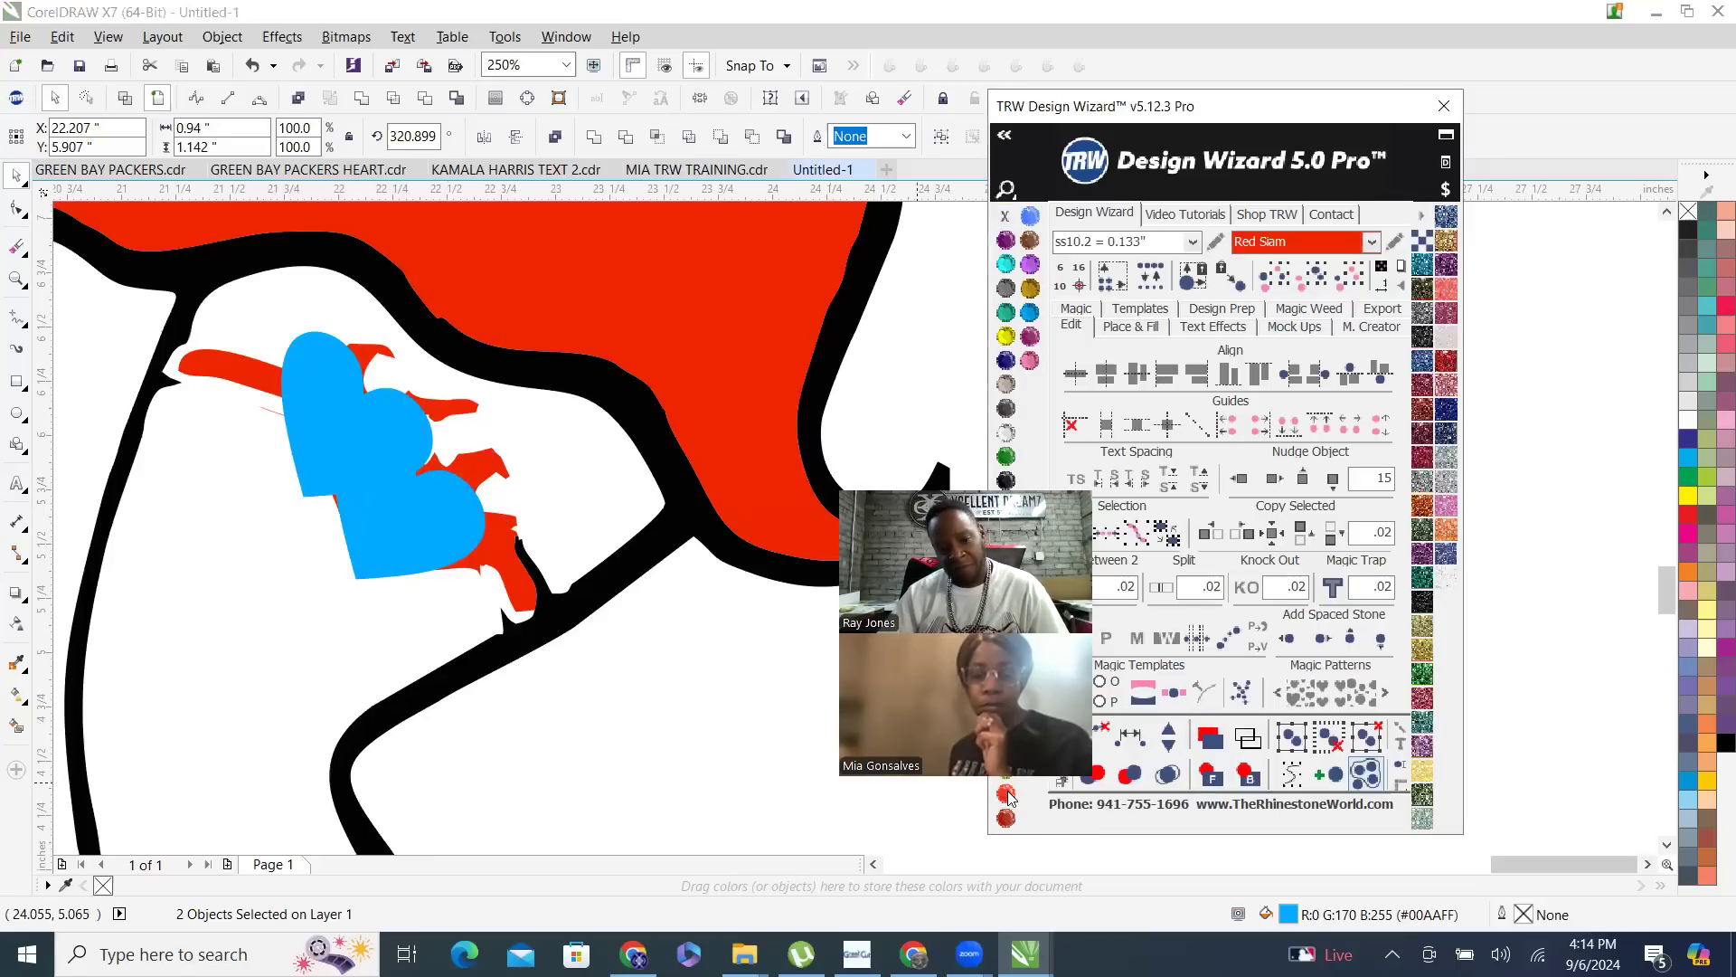
# - Delete all nodes of the ragged red garter piece behind the two hearts from the red curve
pyautogui.click(414, 495)
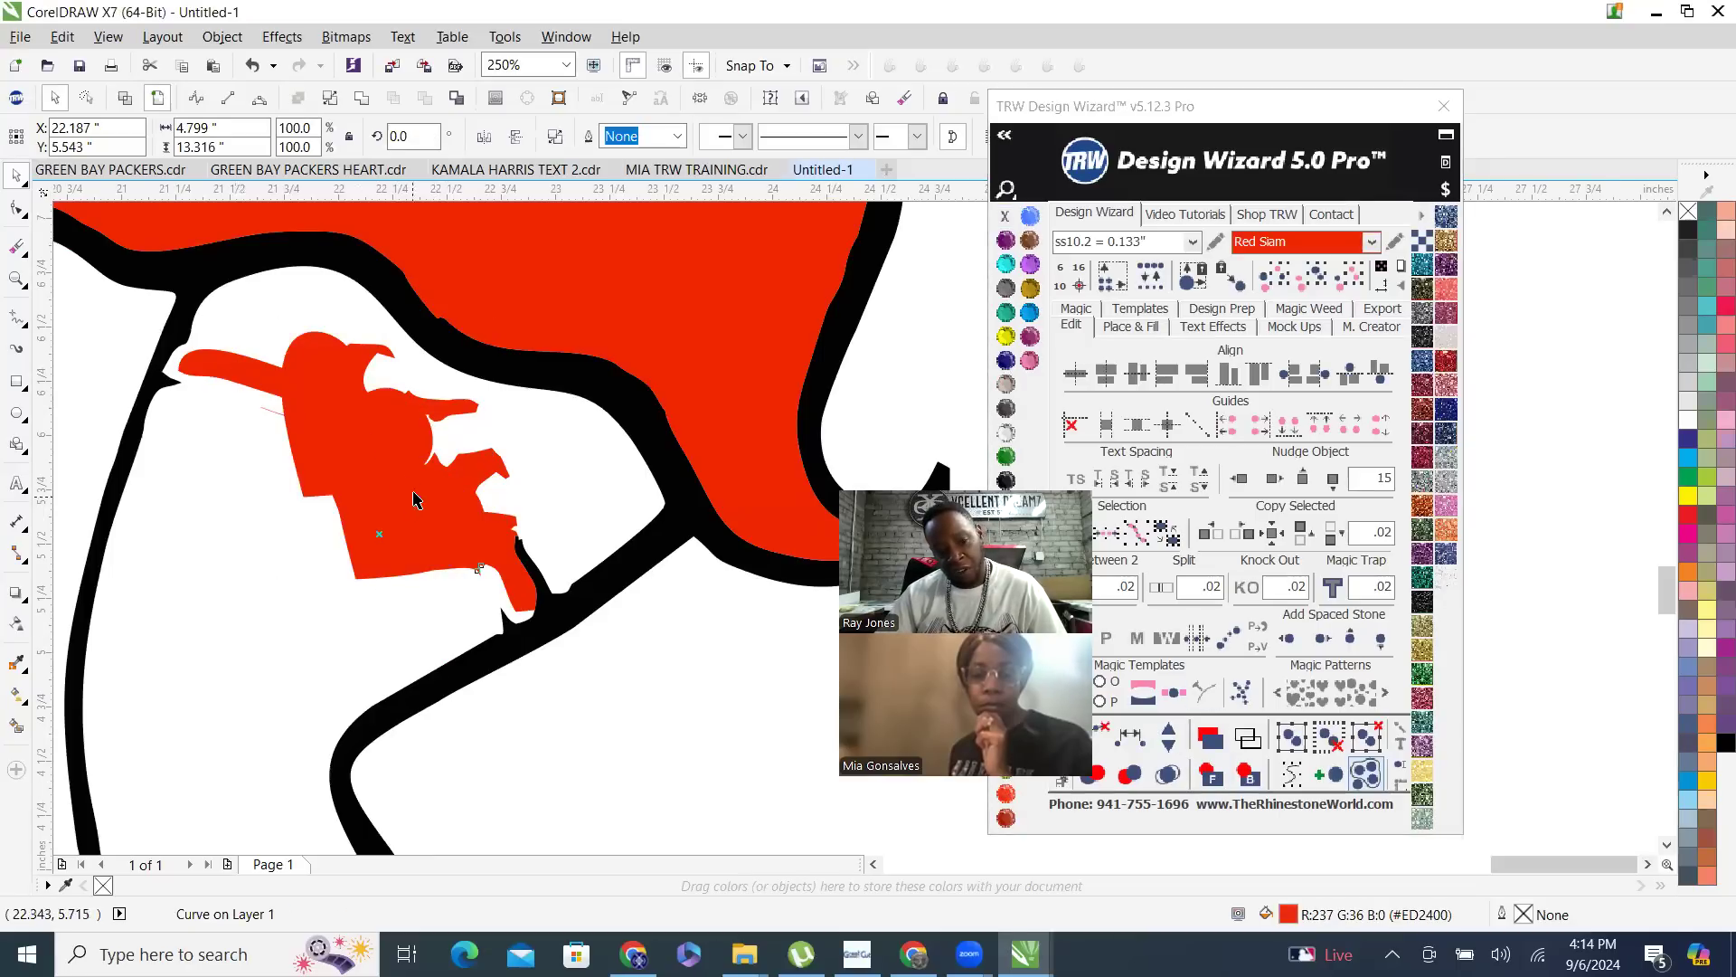
pyautogui.scroll(-3, 363, 546)
pyautogui.scroll(-1, 416, 499)
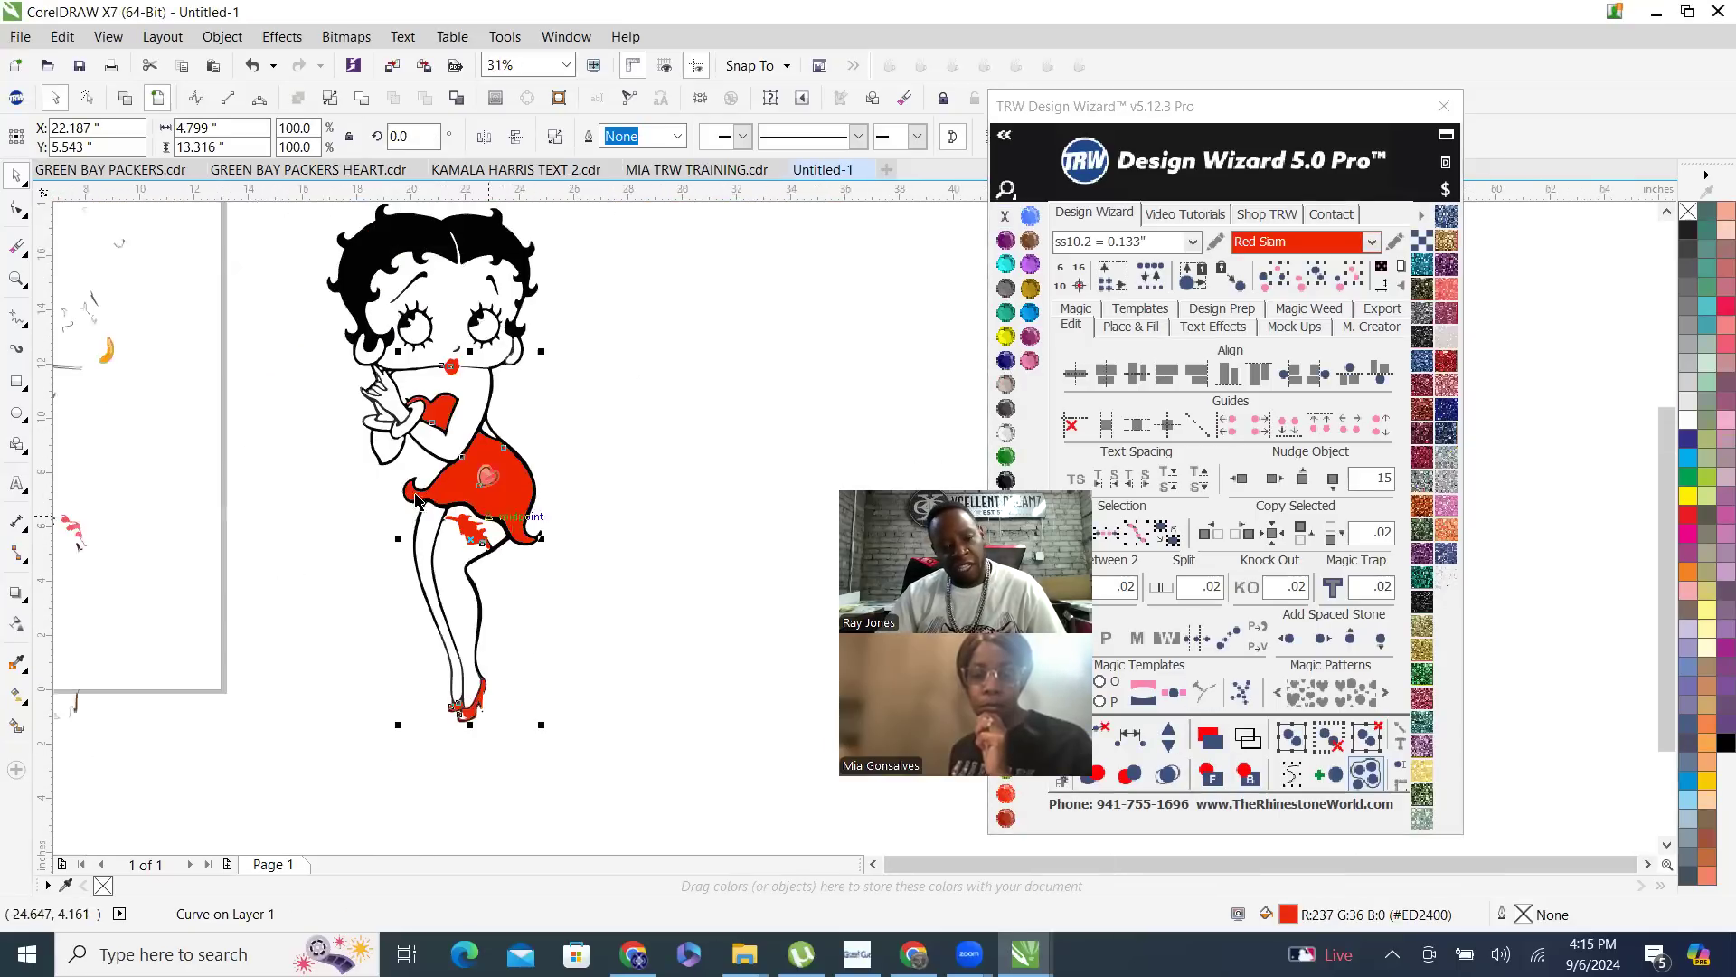
pyautogui.scroll(2, 432, 523)
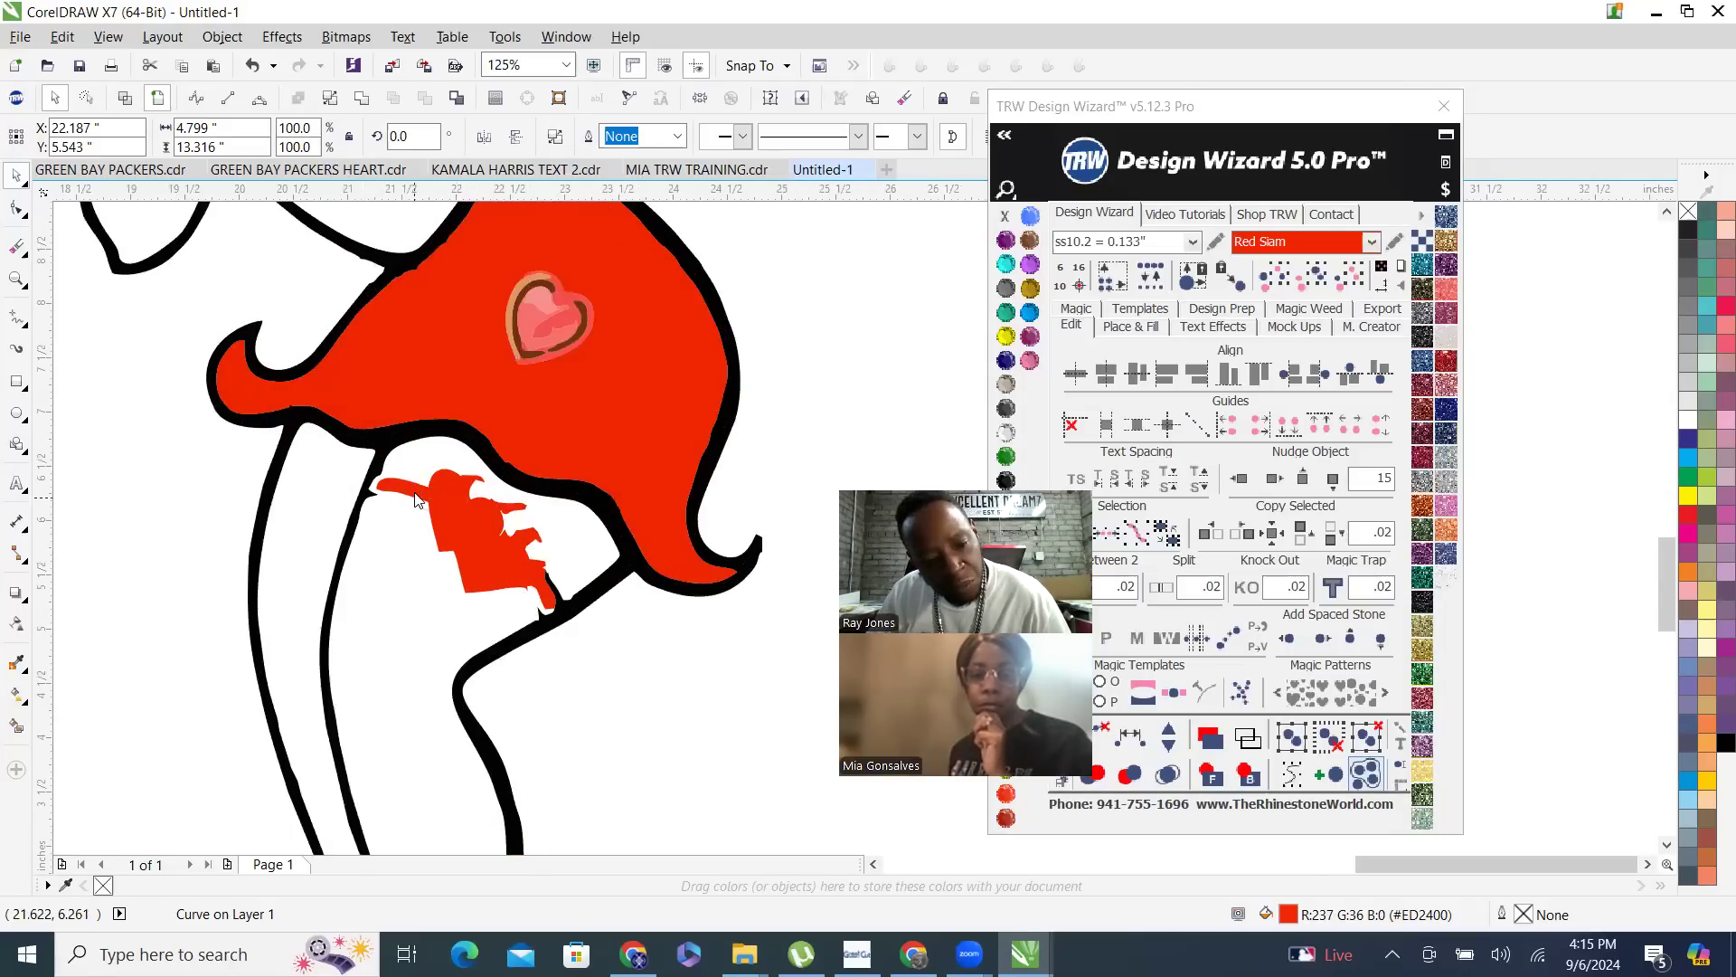
pyautogui.press('F10')
pyautogui.scroll(1, 488, 556)
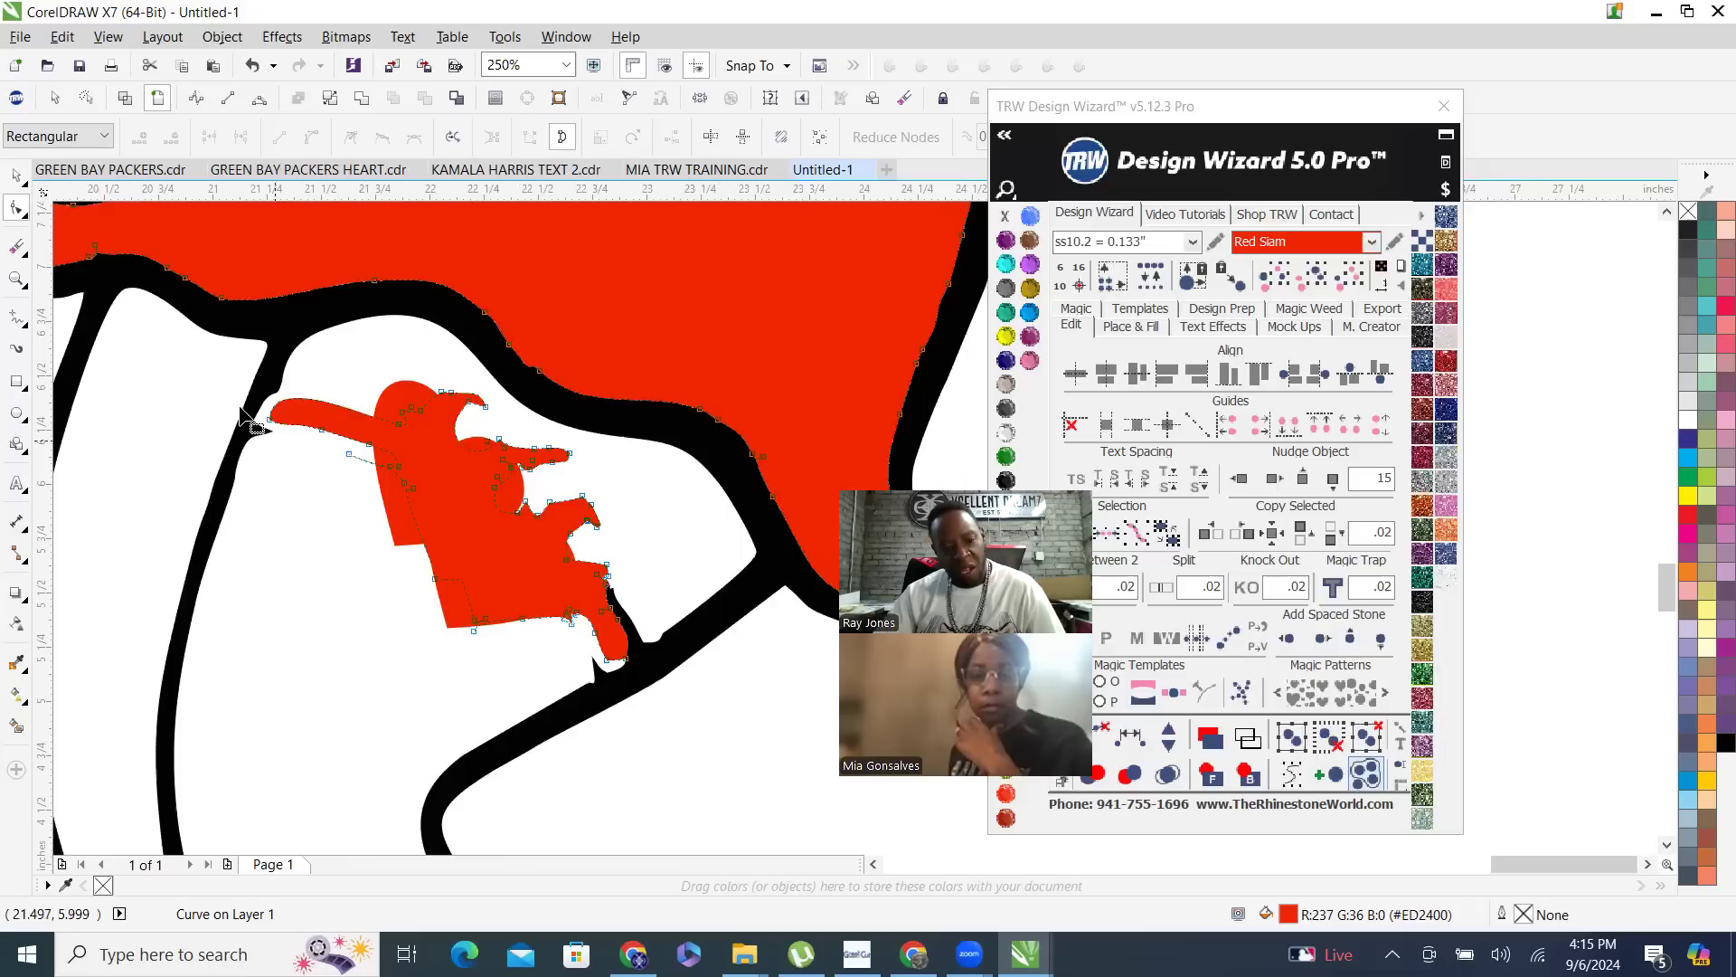
pyautogui.moveTo(237, 380); pyautogui.dragTo(519, 680)
pyautogui.press('Delete')
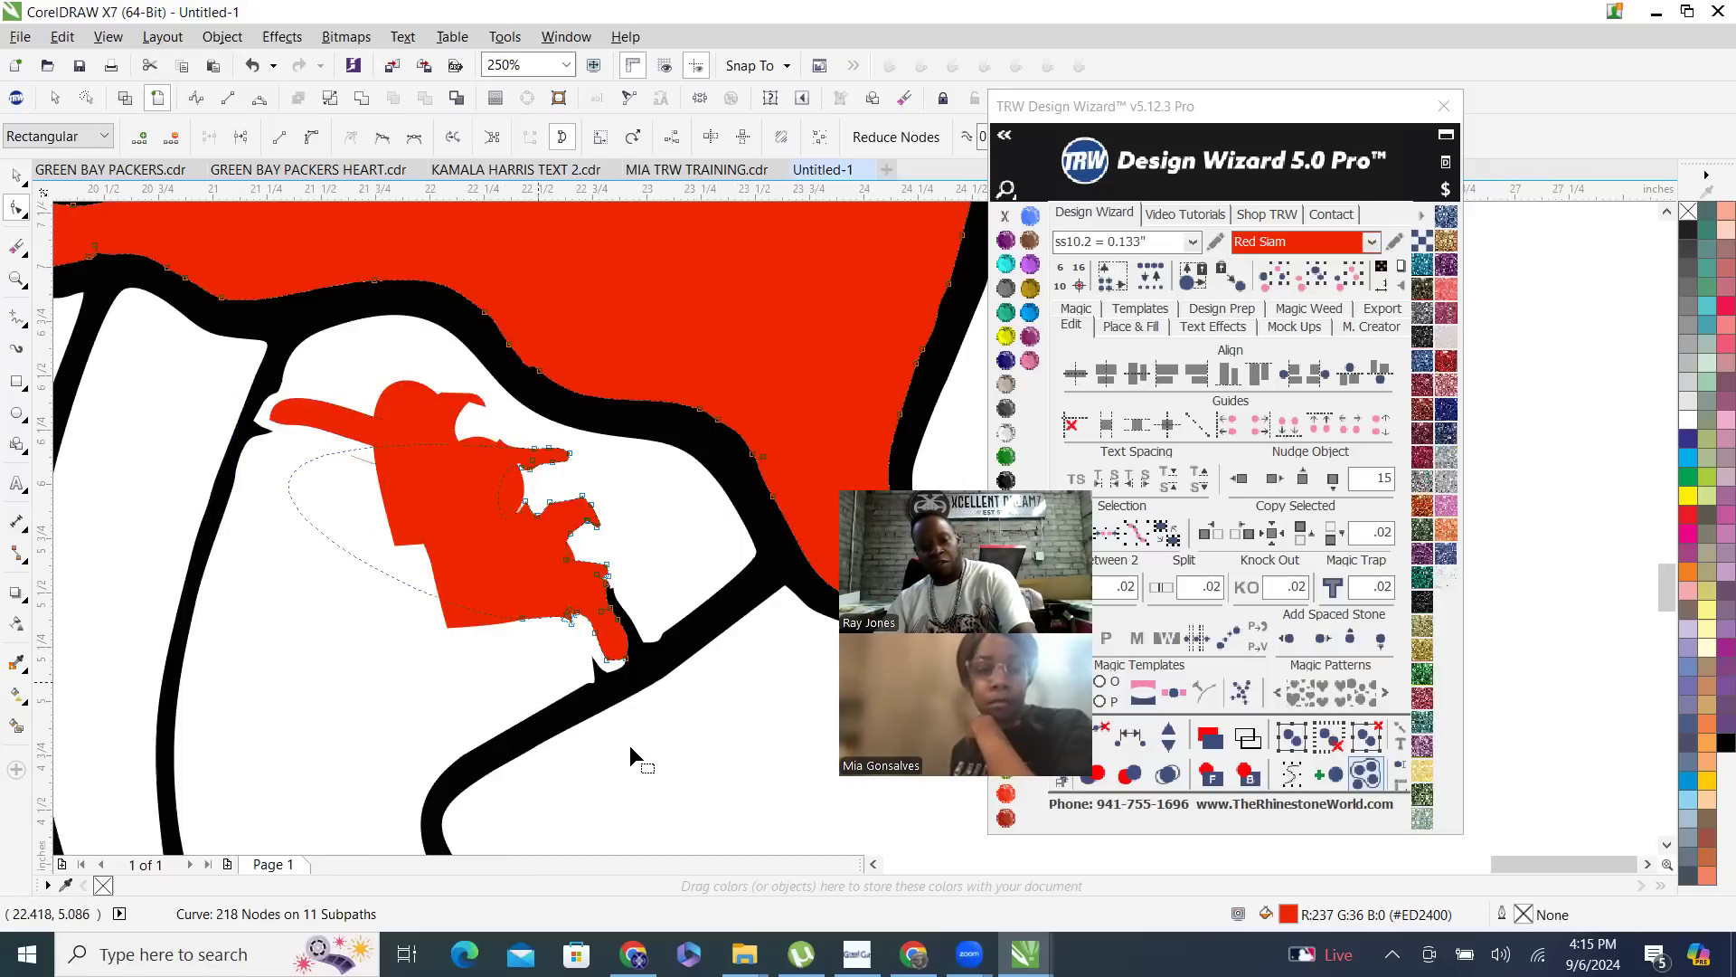
pyautogui.moveTo(664, 746); pyautogui.dragTo(337, 412)
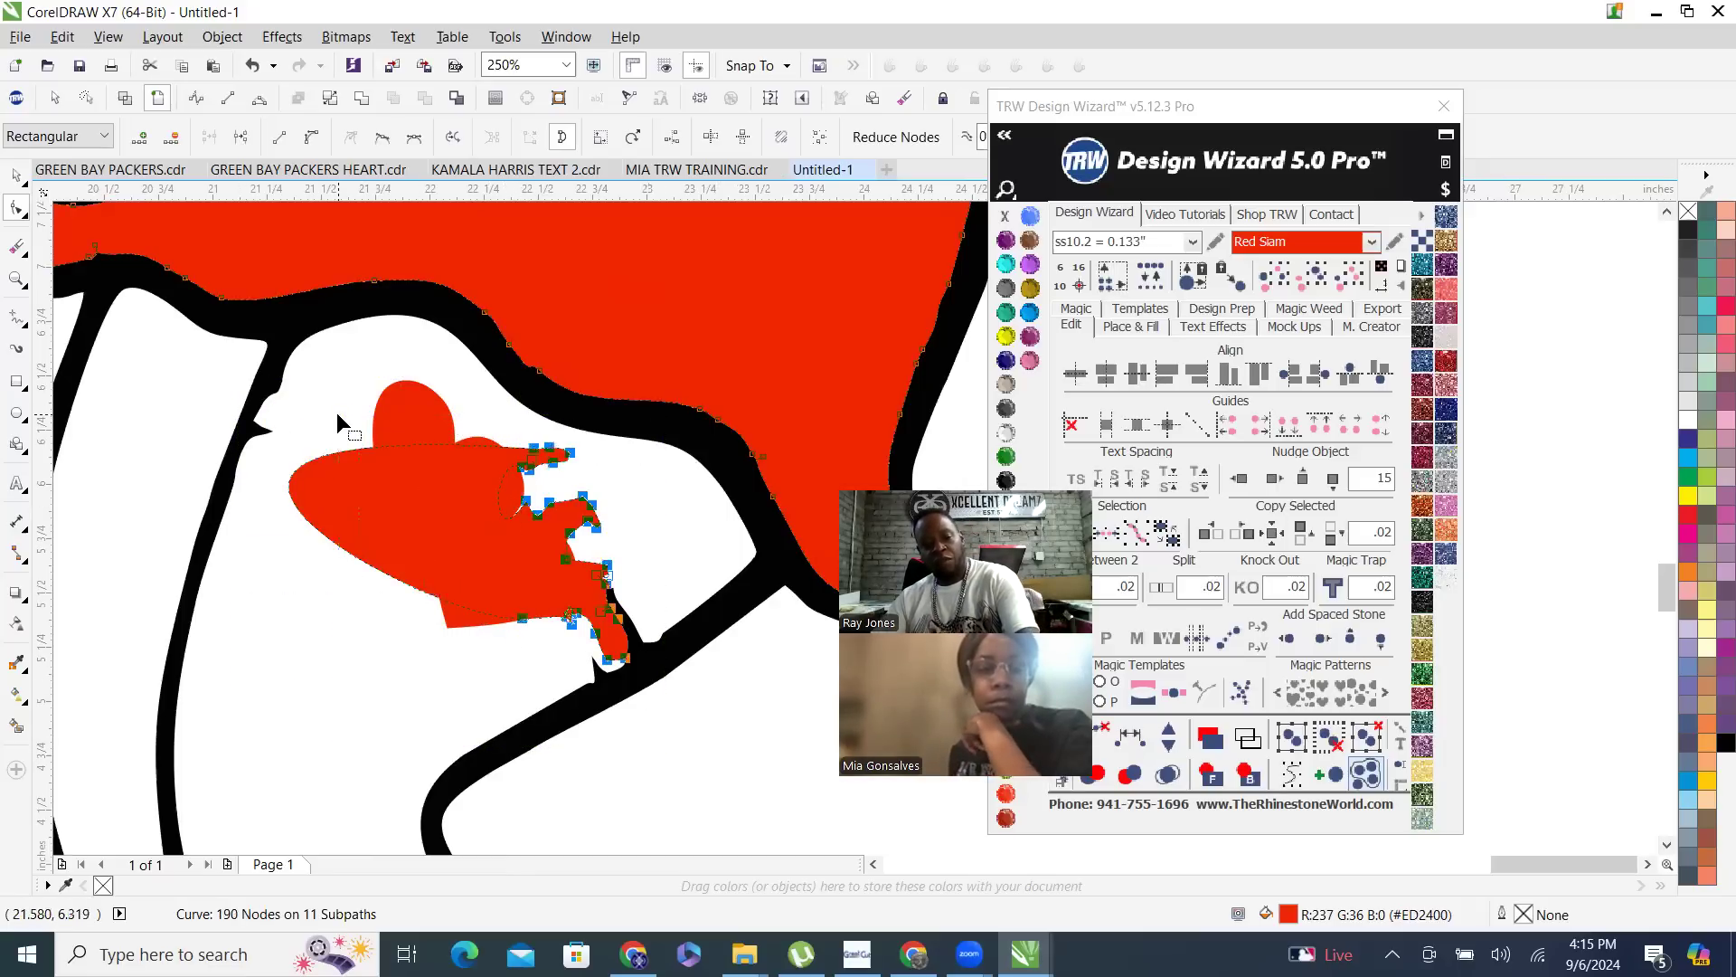
pyautogui.press('Delete')
pyautogui.scroll(-3, 651, 675)
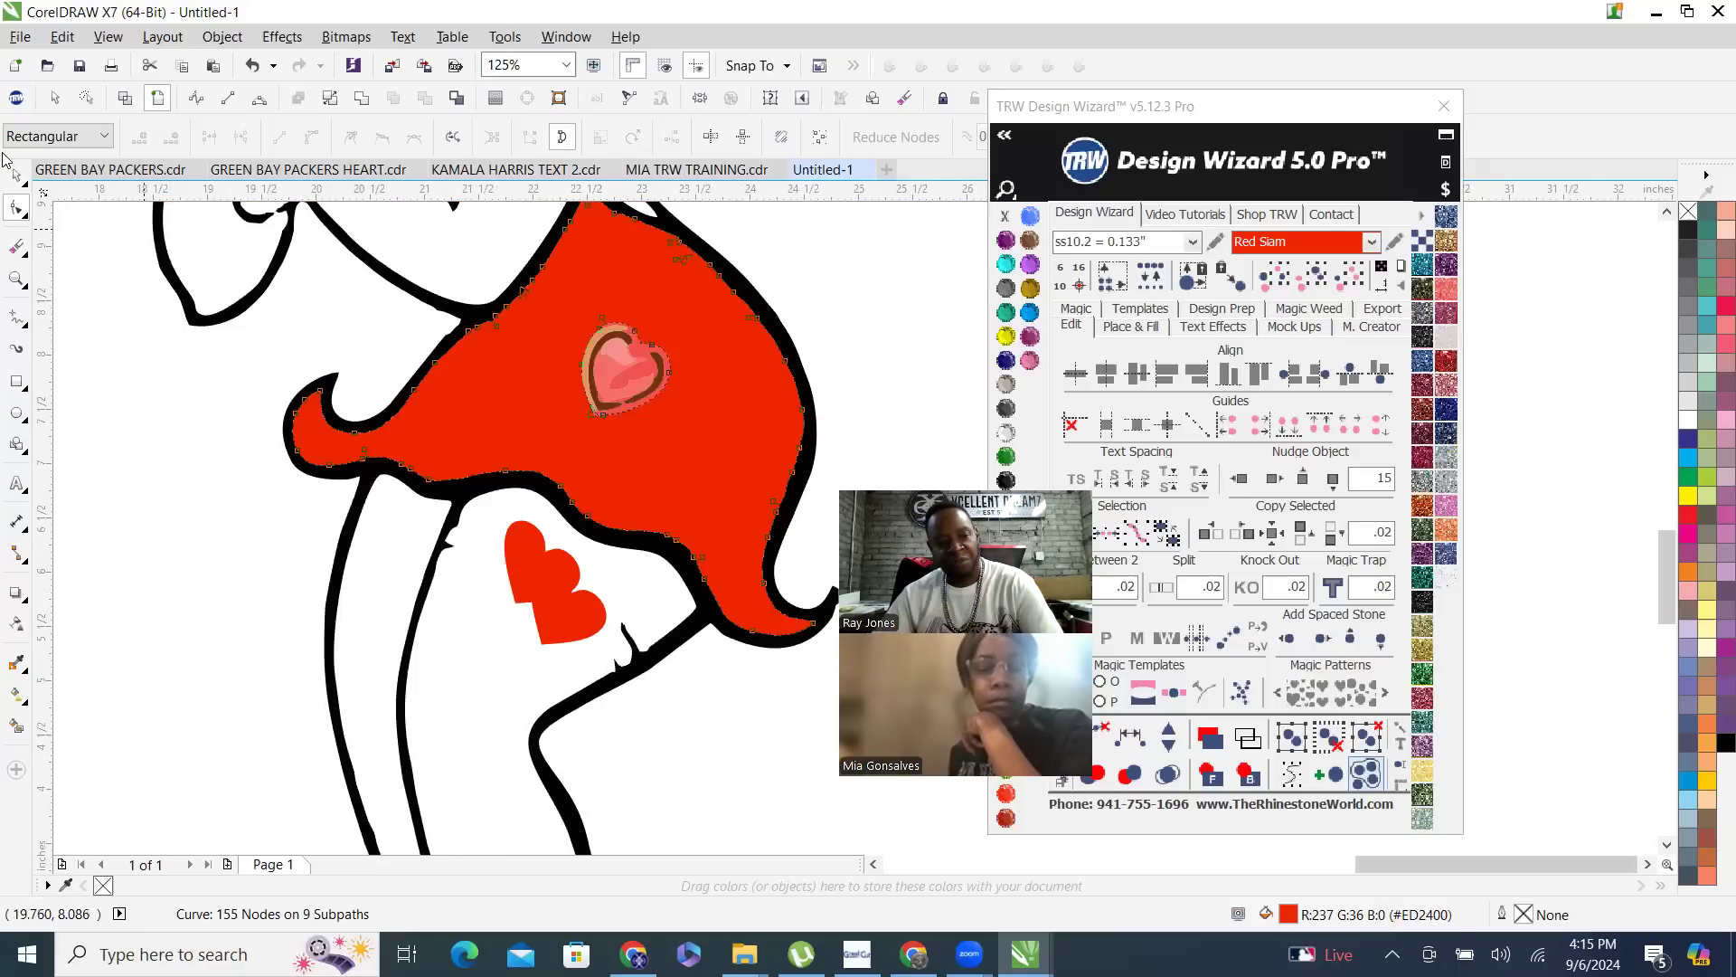
# - Try to smooth the black thigh outline by deleting the nodes of the garter stubs below the hearts
pyautogui.scroll(-2, 583, 683)
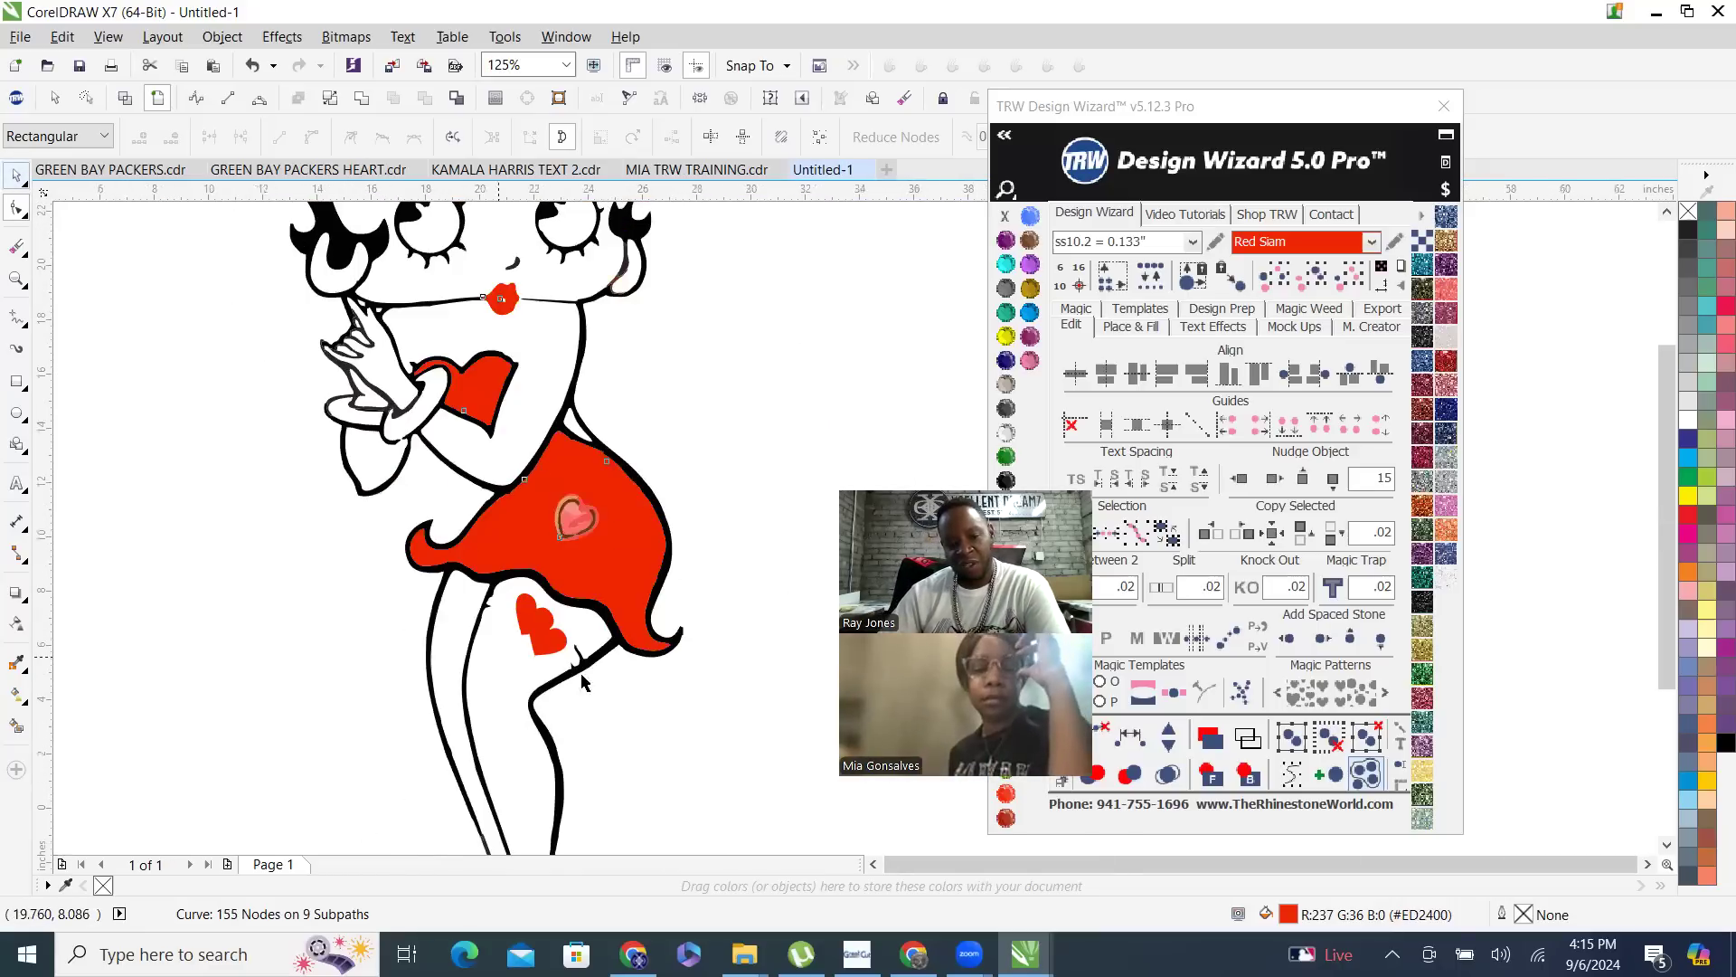
pyautogui.scroll(-1, 584, 683)
pyautogui.scroll(3, 570, 678)
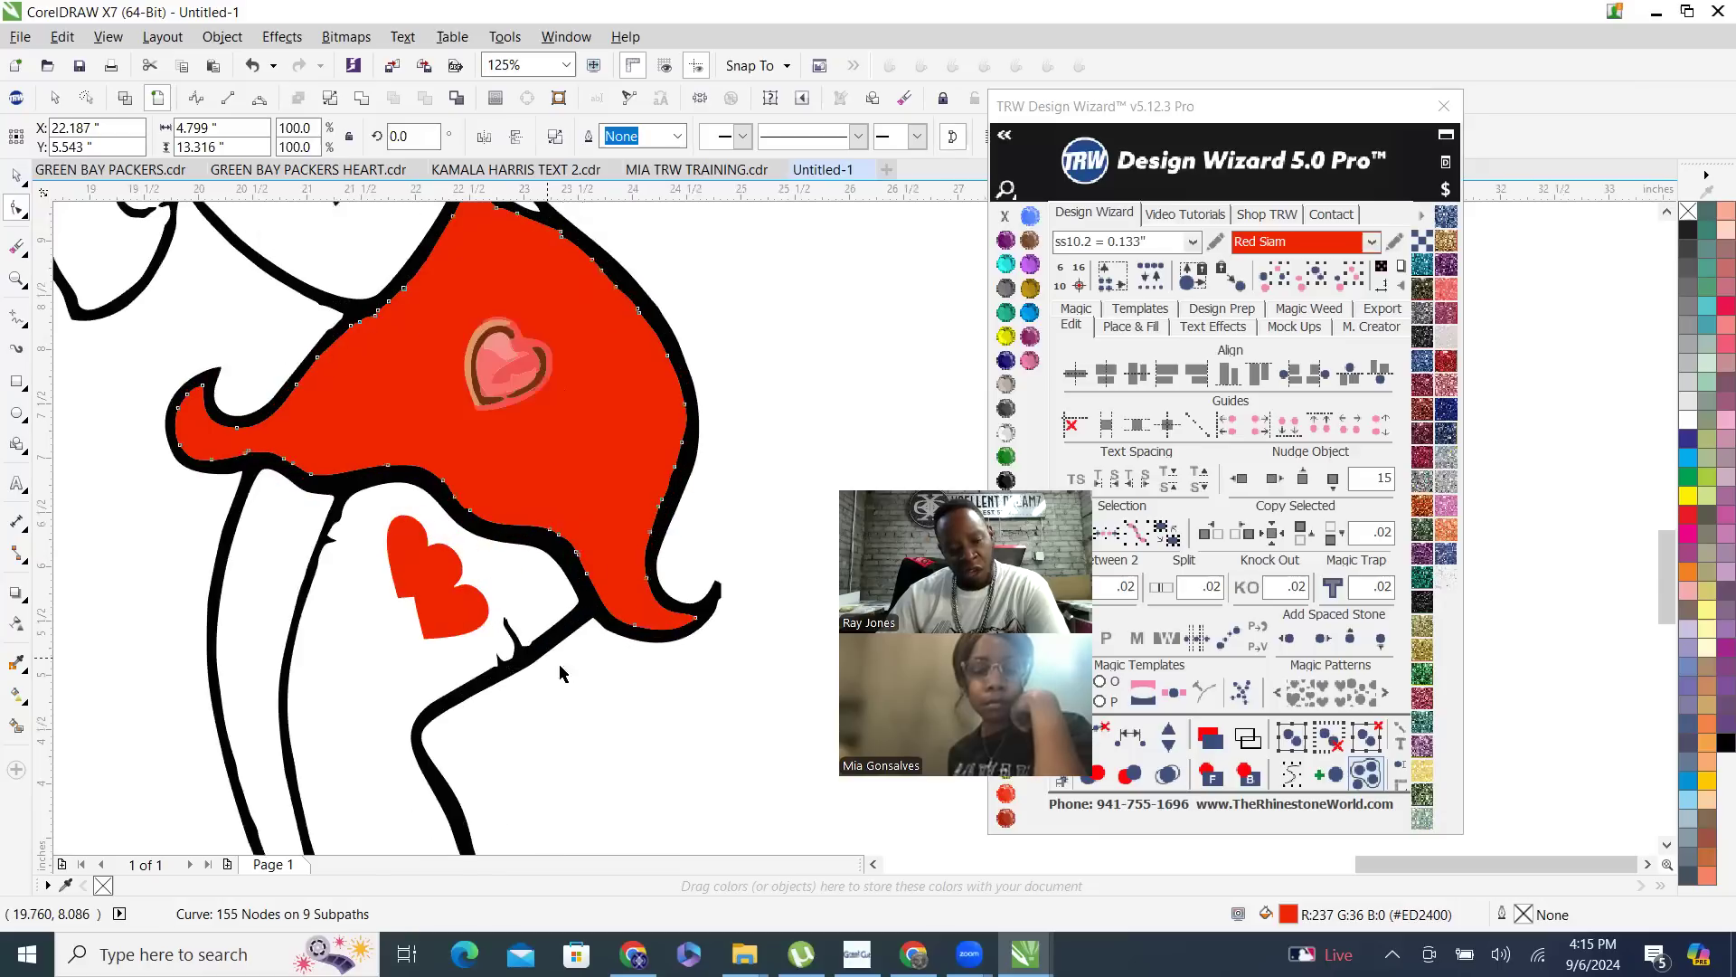
pyautogui.scroll(2, 561, 669)
pyautogui.press('space')
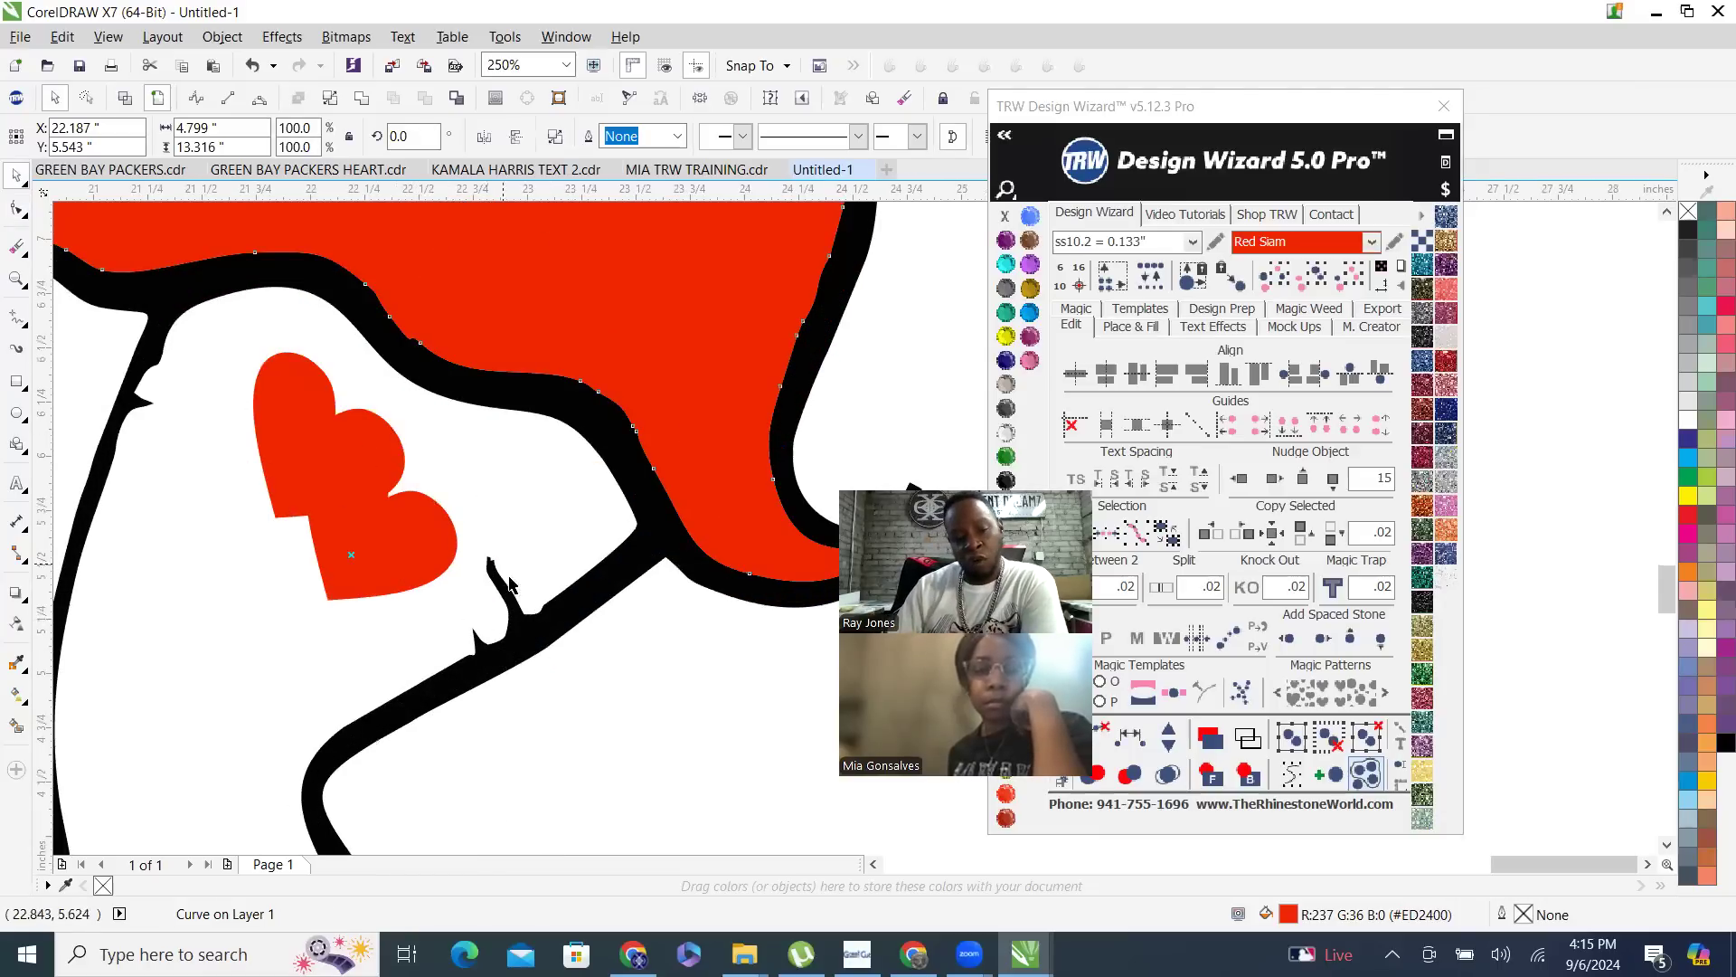
pyautogui.click(541, 643)
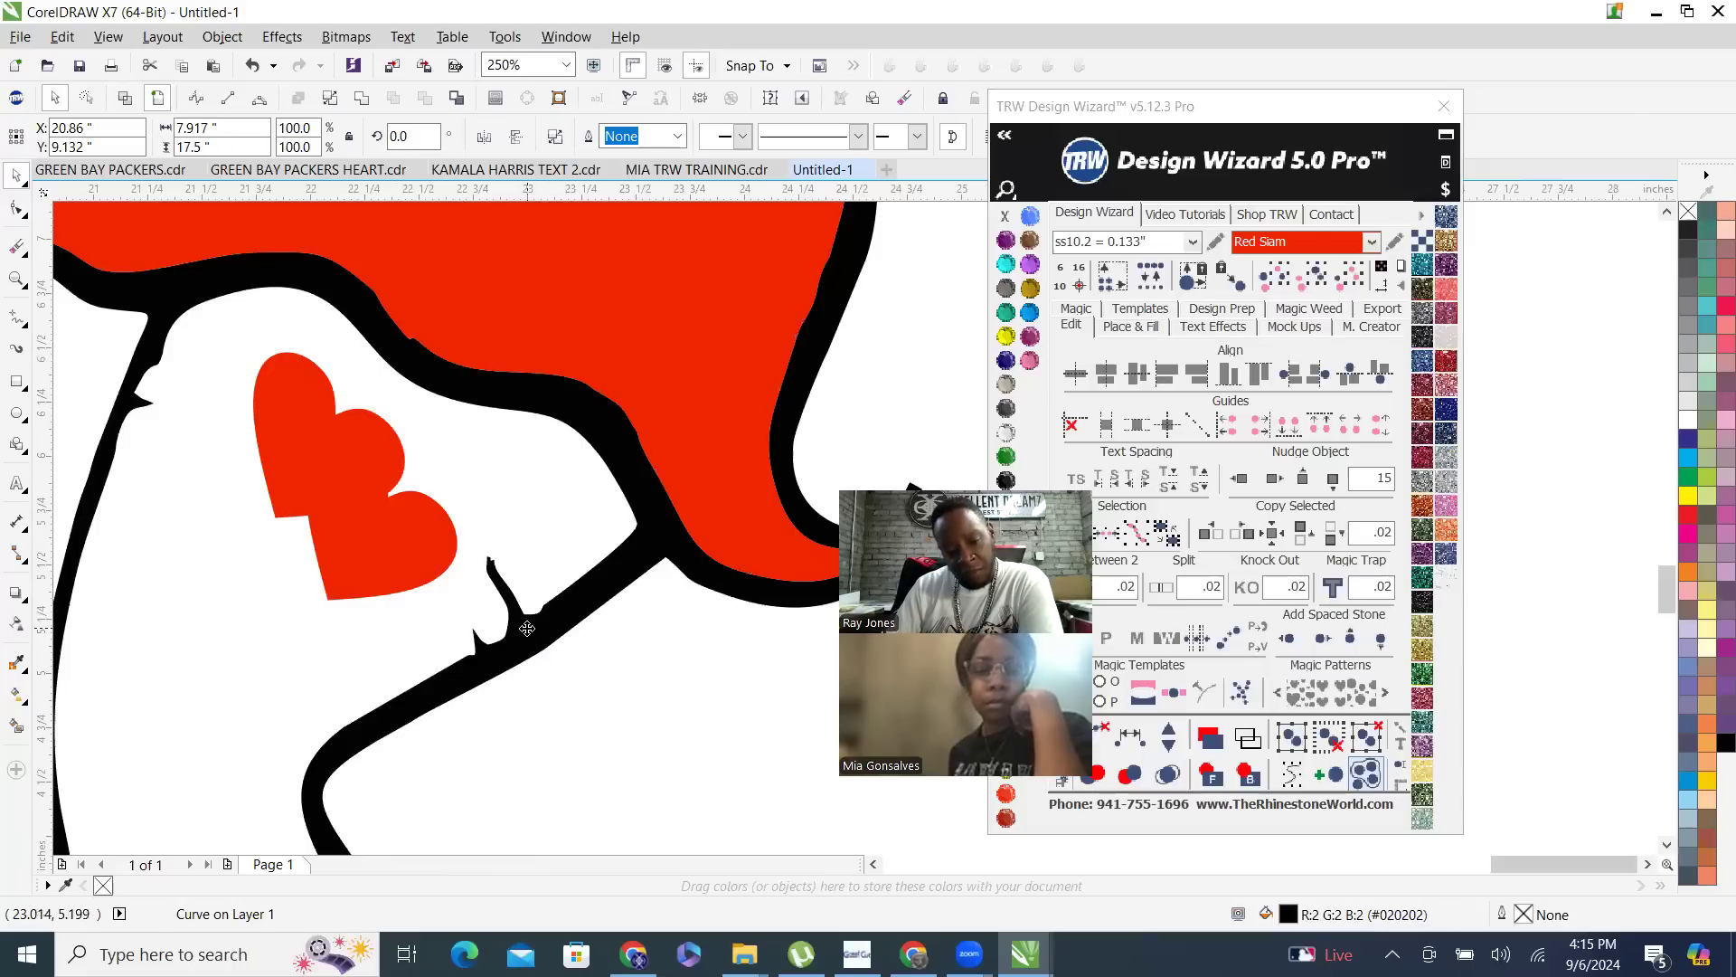
pyautogui.press('space')
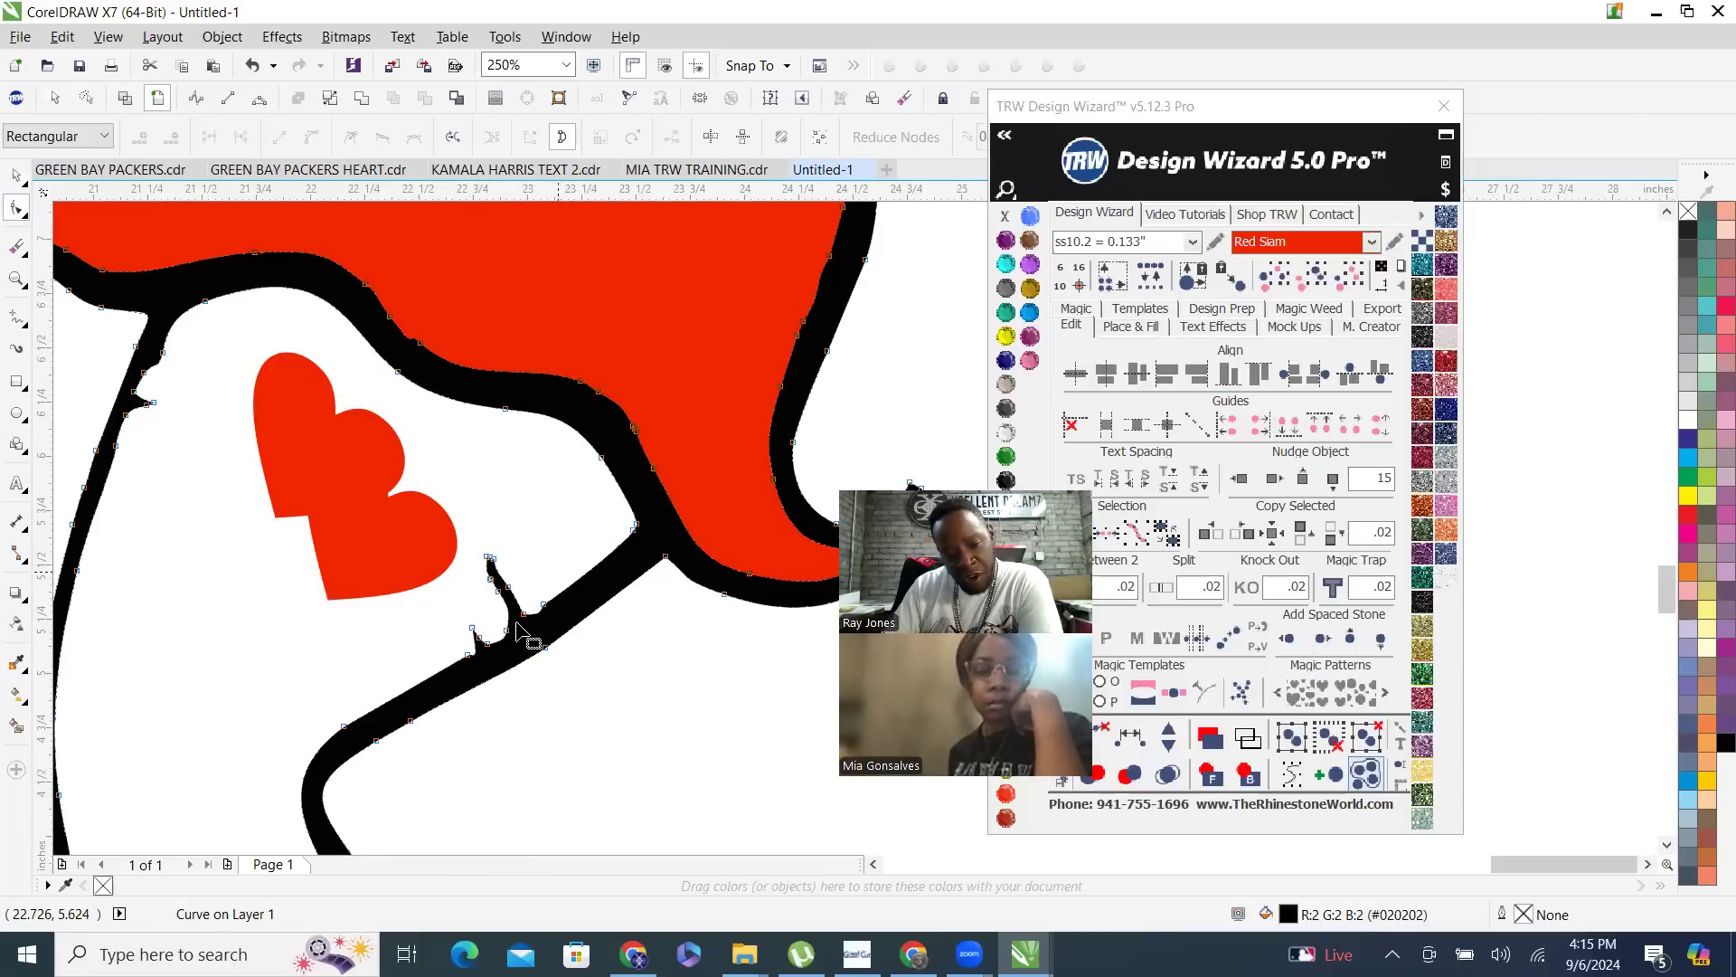
pyautogui.moveTo(471, 543); pyautogui.dragTo(522, 671)
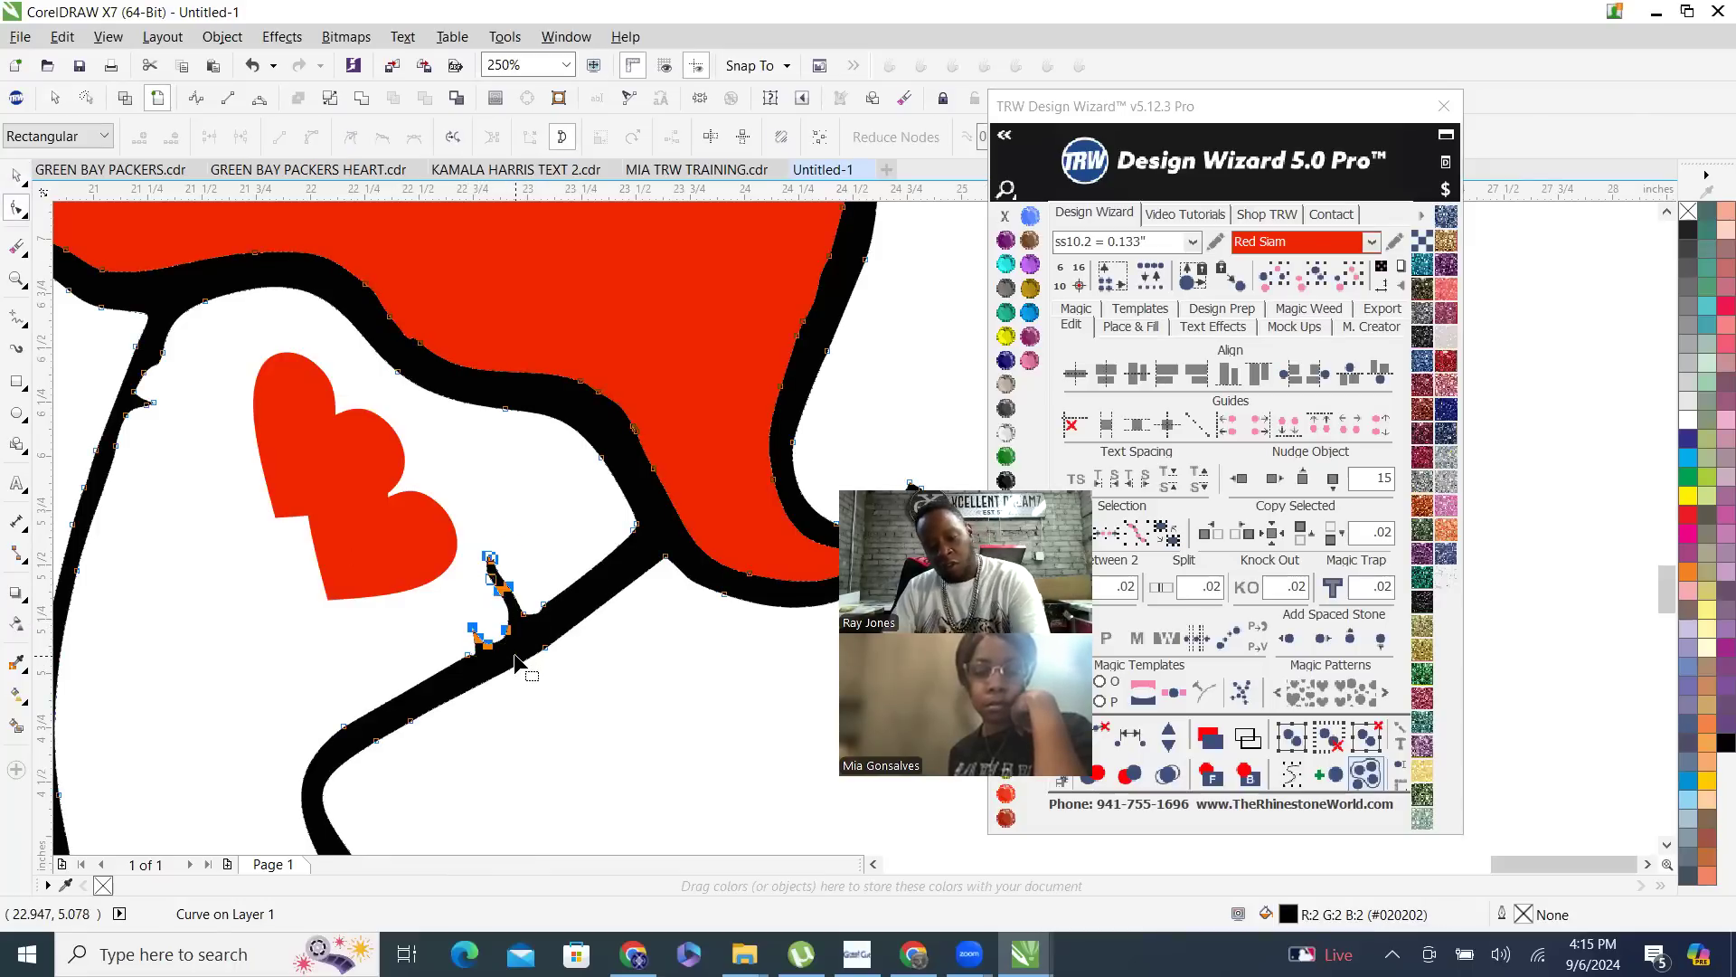
pyautogui.press('Delete')
pyautogui.moveTo(470, 604); pyautogui.dragTo(533, 660)
pyautogui.press('Delete')
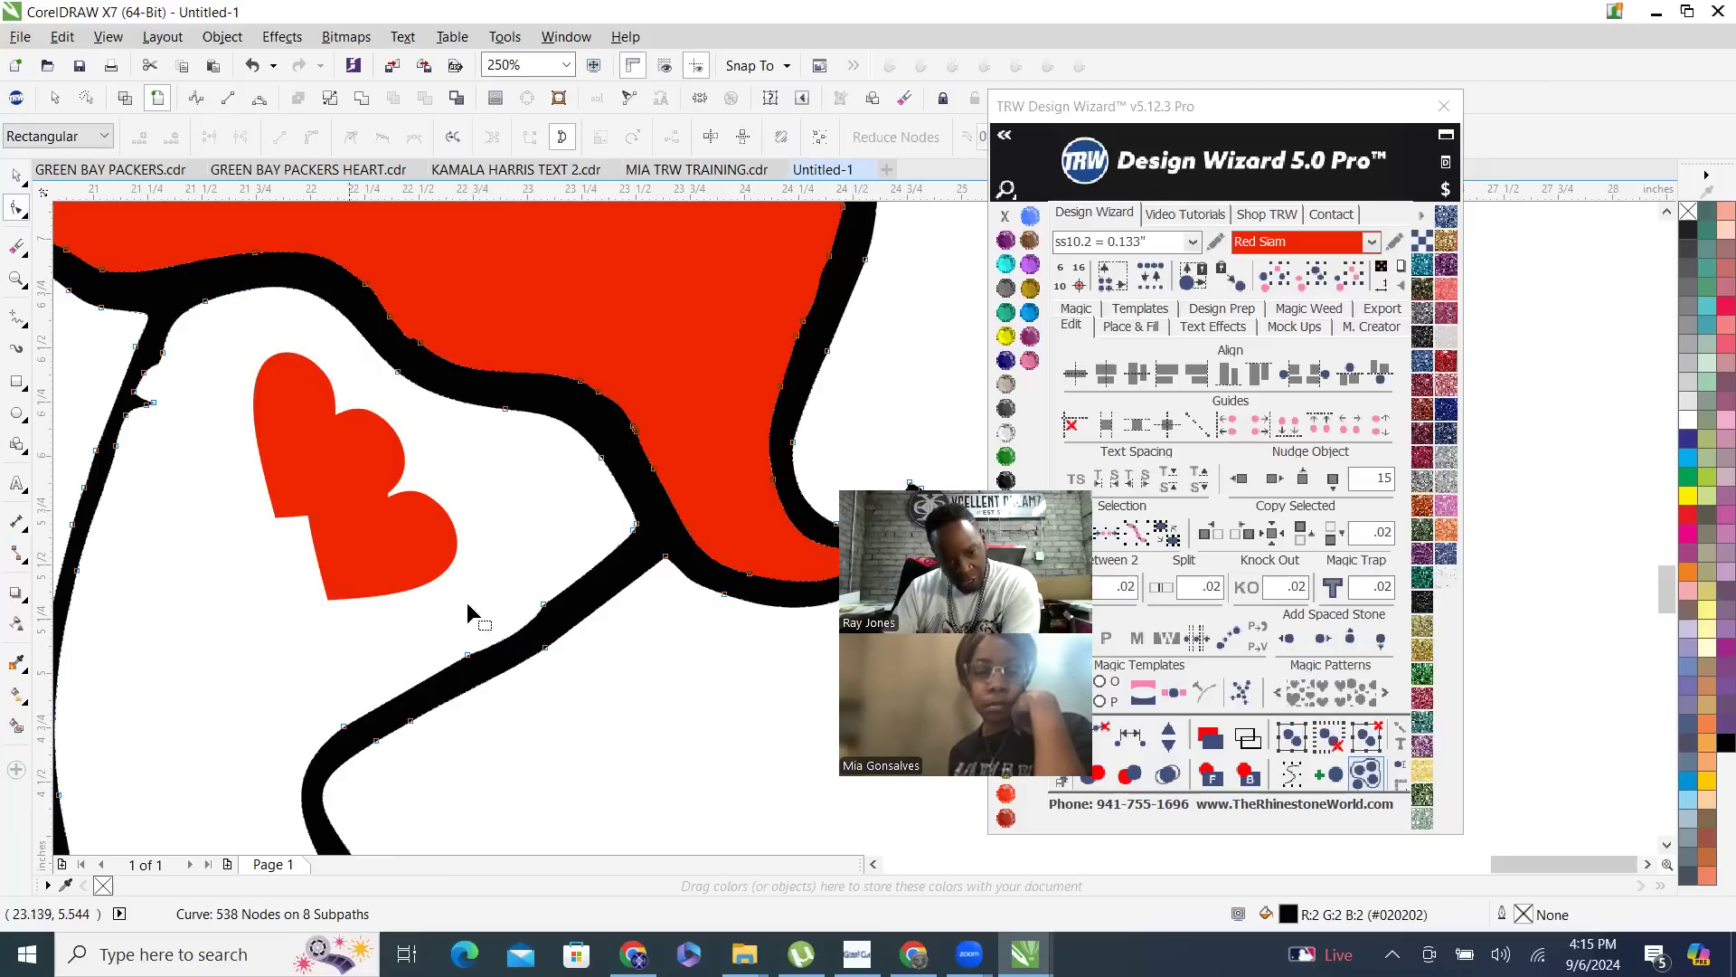
pyautogui.moveTo(495, 584); pyautogui.dragTo(561, 629)
pyautogui.press('Delete')
# - Undo the node deletions on the black outline, redoing the removal of the ragged red garter piece
pyautogui.hotkey('ctrl', 'z')
pyautogui.hotkey('ctrl', 'z')
pyautogui.hotkey('ctrl', 'z')
pyautogui.hotkey('ctrl', 'z')
pyautogui.hotkey('ctrl', 'z')
pyautogui.hotkey('ctrl', 'z')
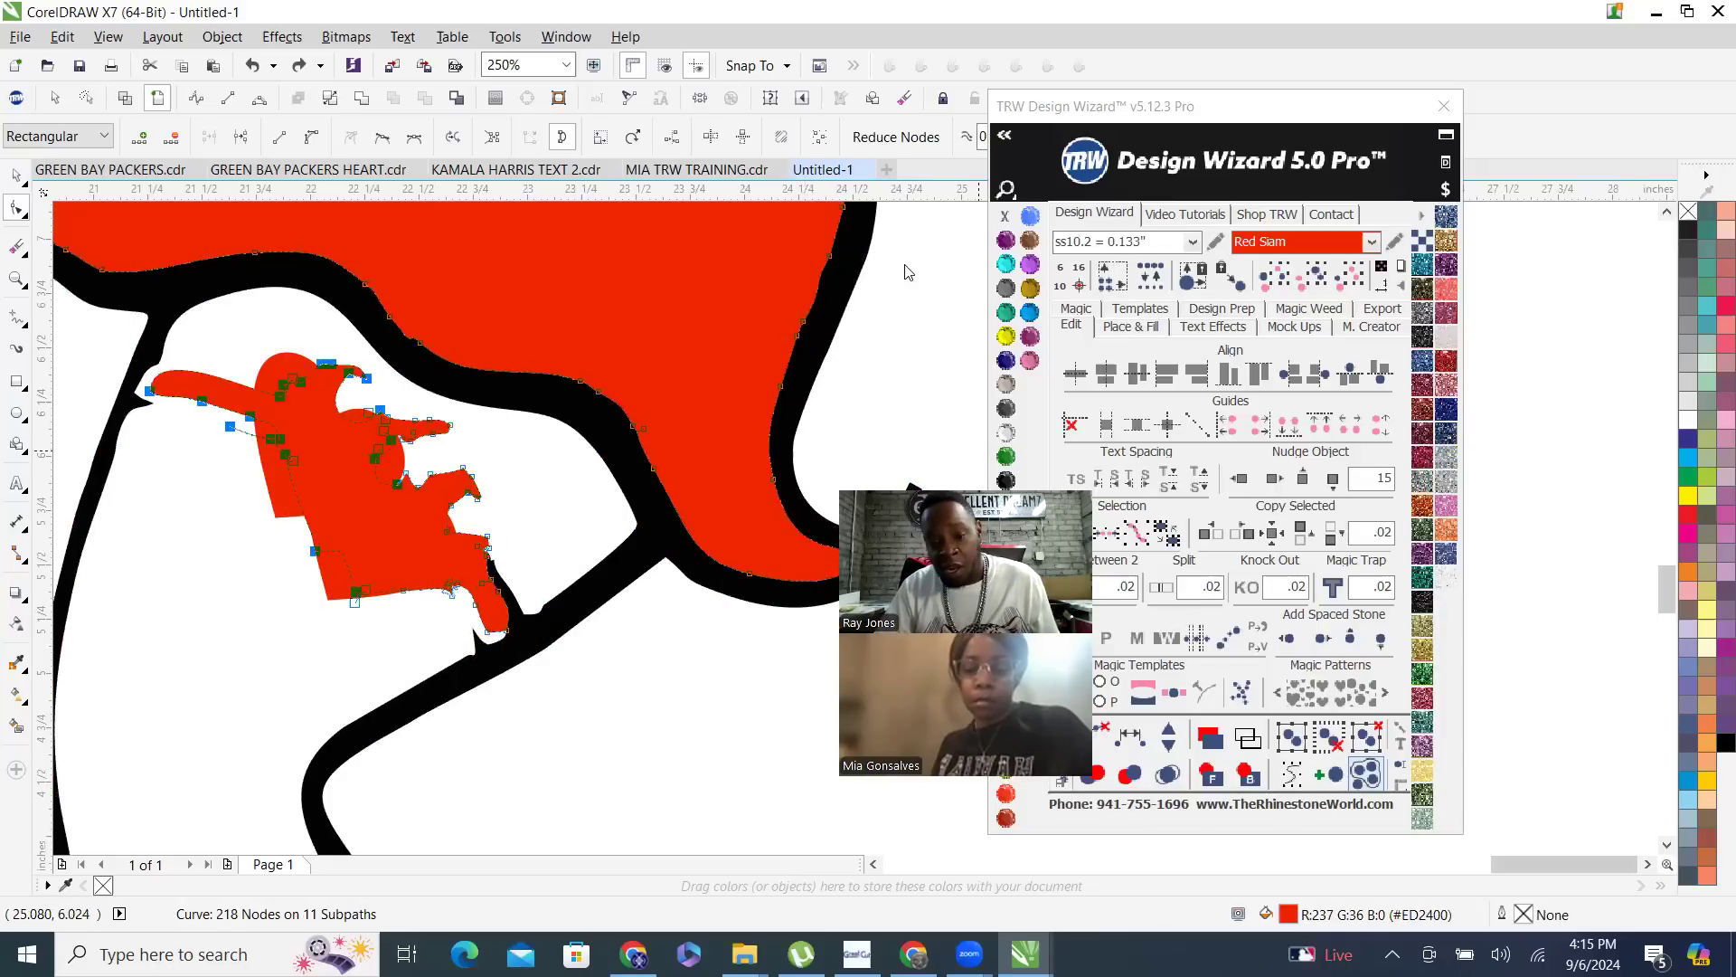
pyautogui.click(1063, 747)
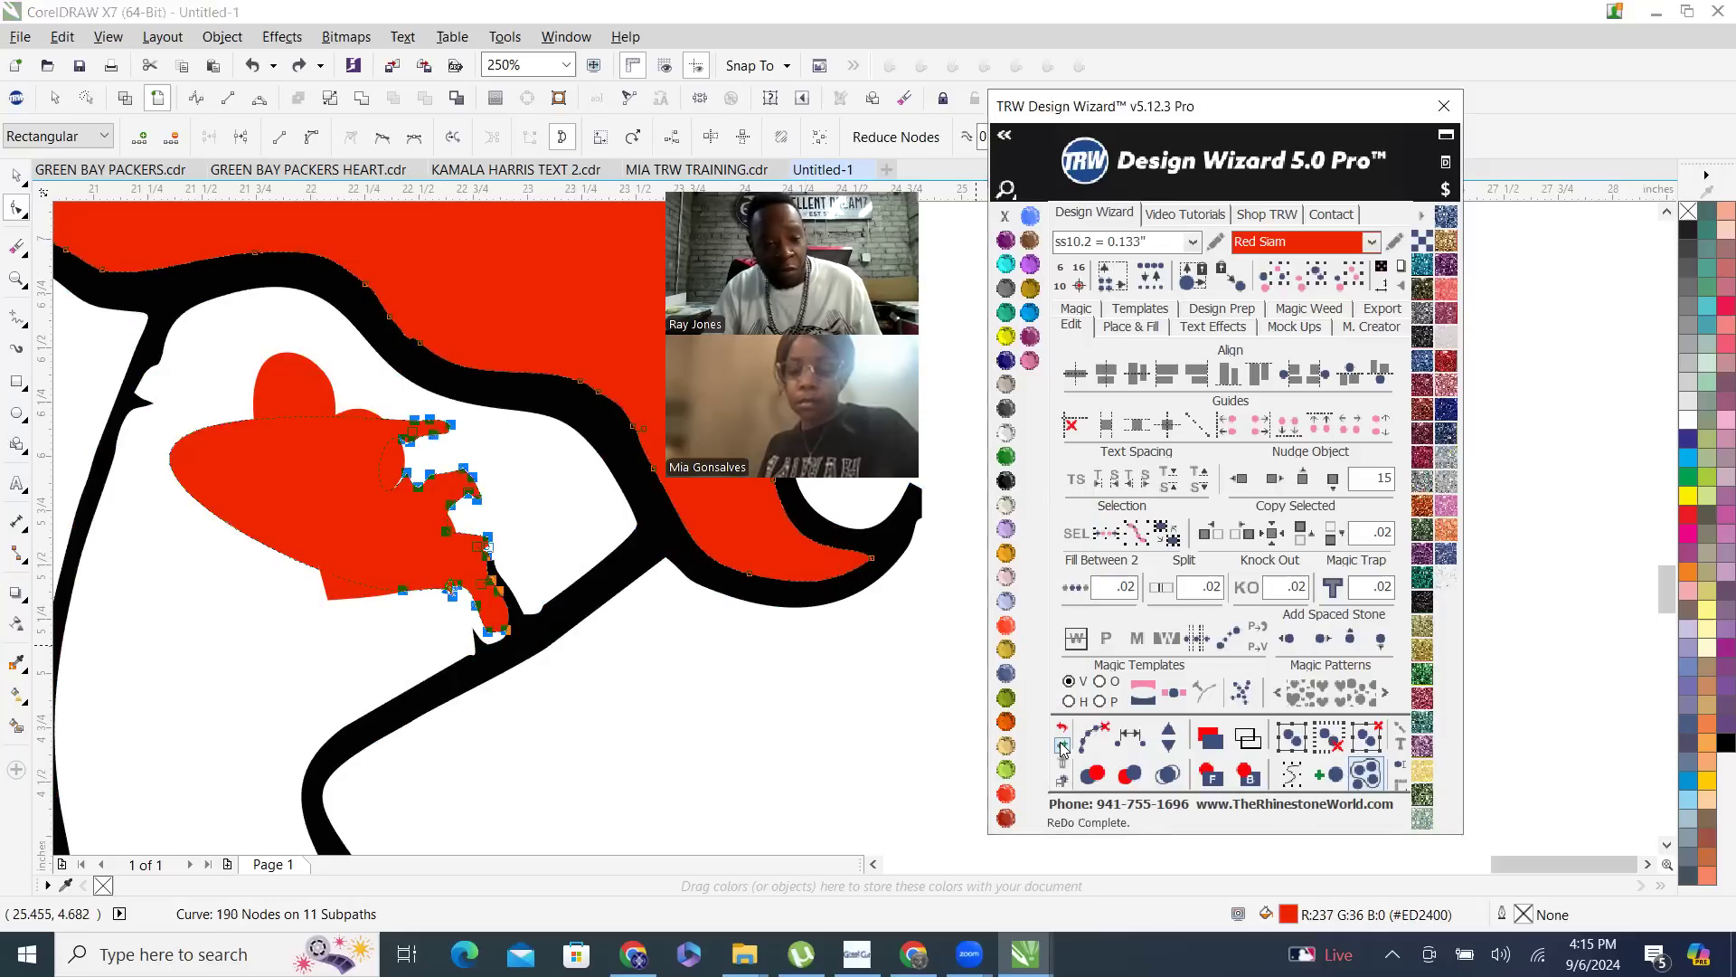
pyautogui.click(1062, 746)
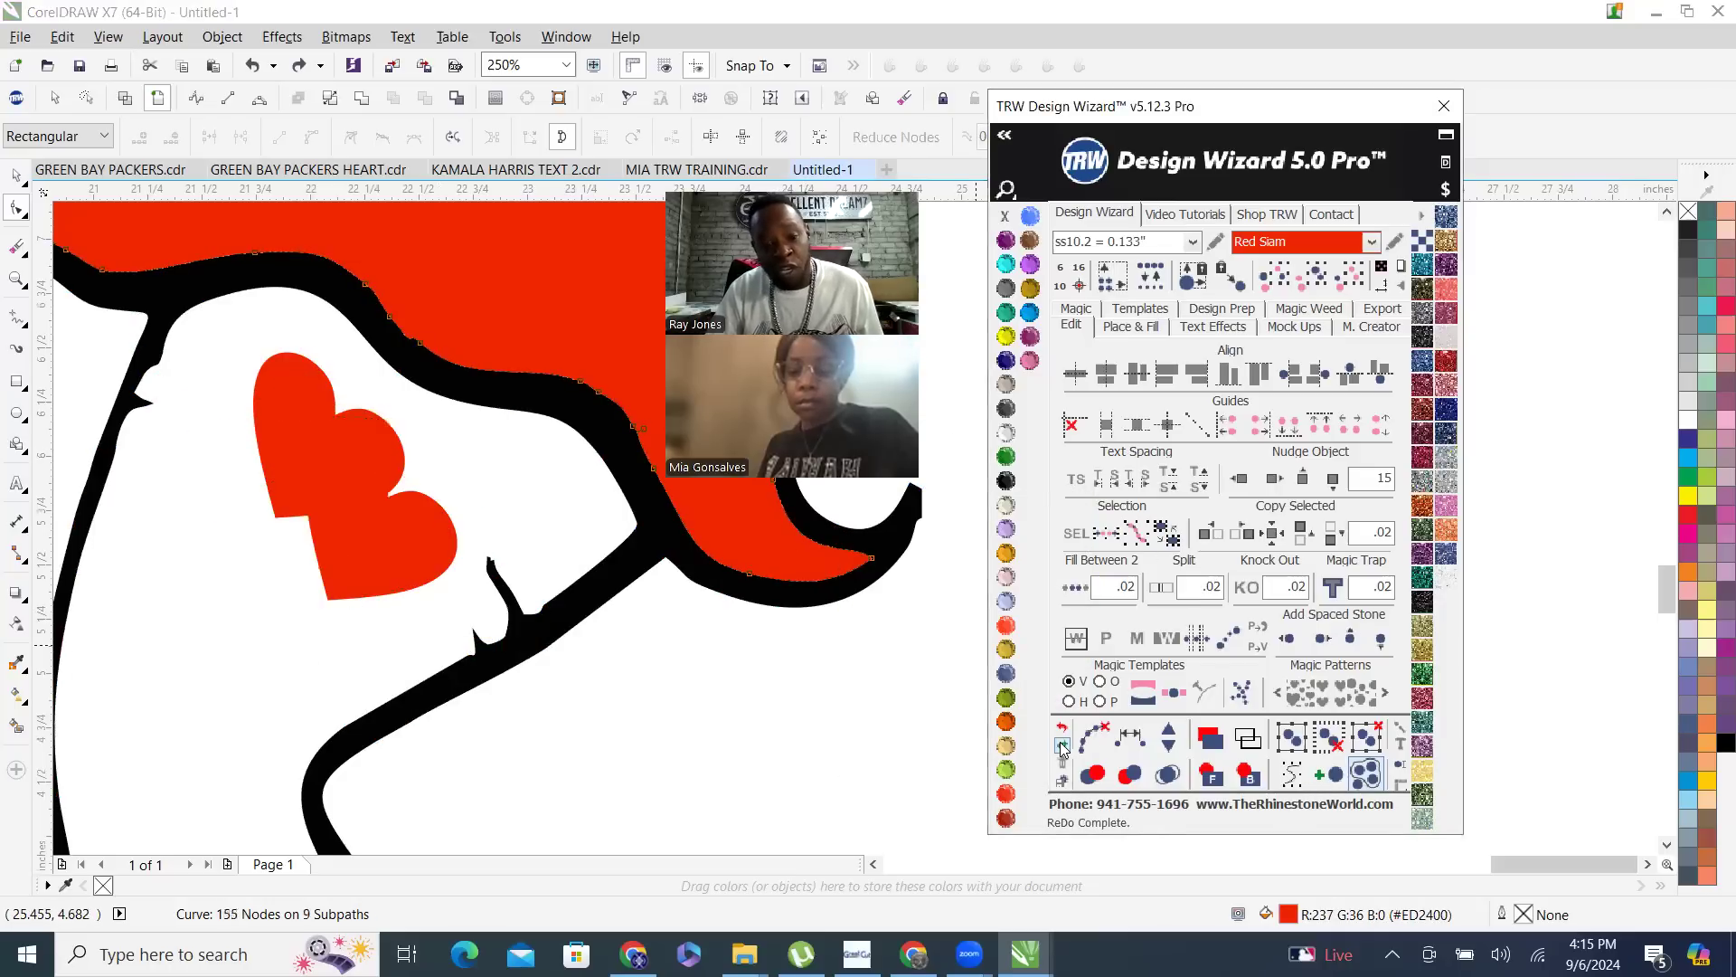
# - Draw two 3-point curves across the thigh between the garter stubs, about 1.47 inches wide for the lower and 1.51 for the upper
pyautogui.click(20, 323)
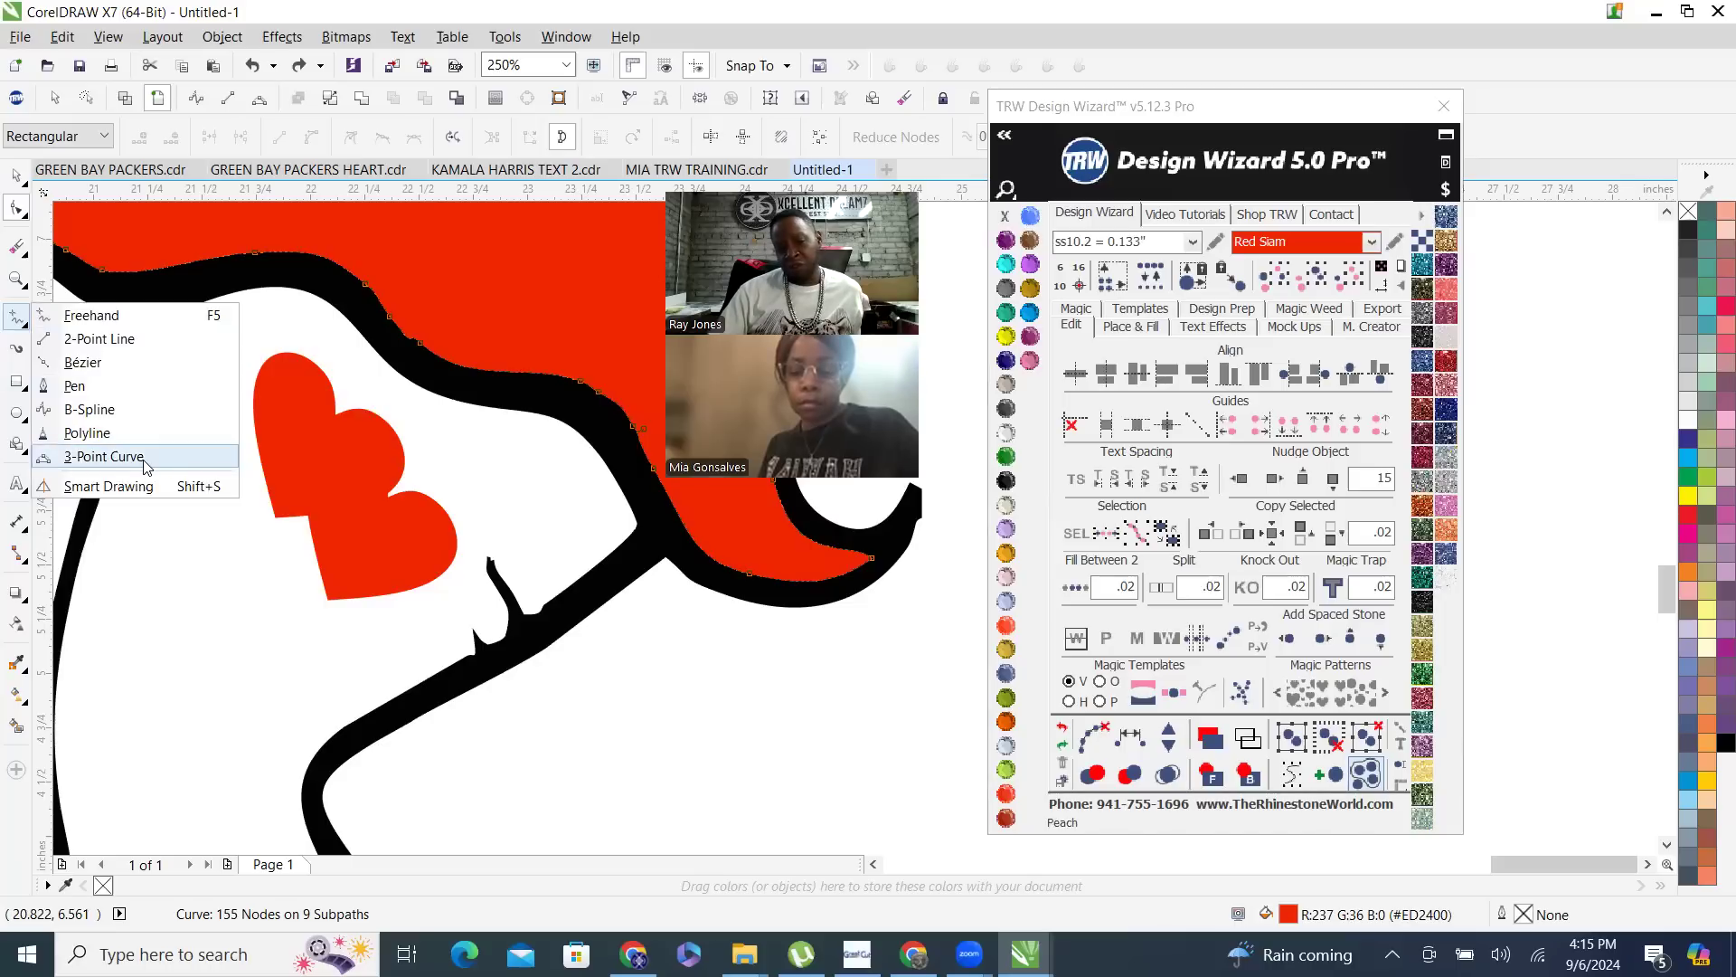
pyautogui.click(104, 456)
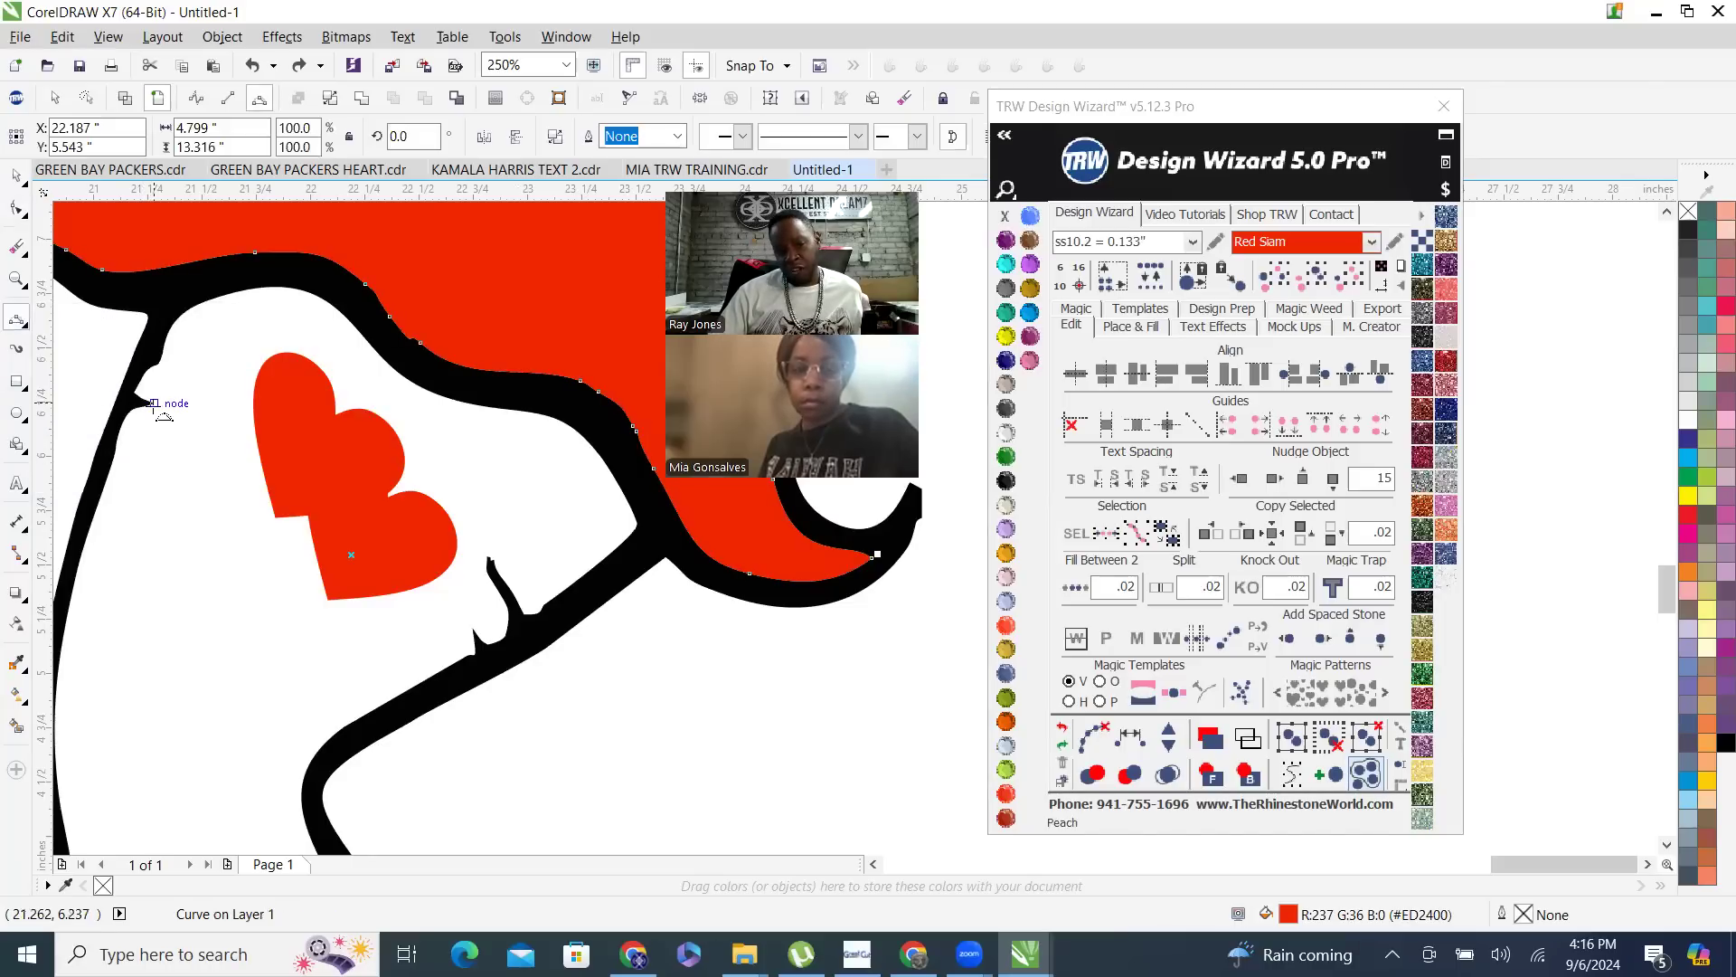
pyautogui.moveTo(169, 413)
pyautogui.mouseDown()
pyautogui.moveTo(452, 623)
pyautogui.moveTo(523, 648)
pyautogui.moveTo(471, 628)
pyautogui.mouseUp()
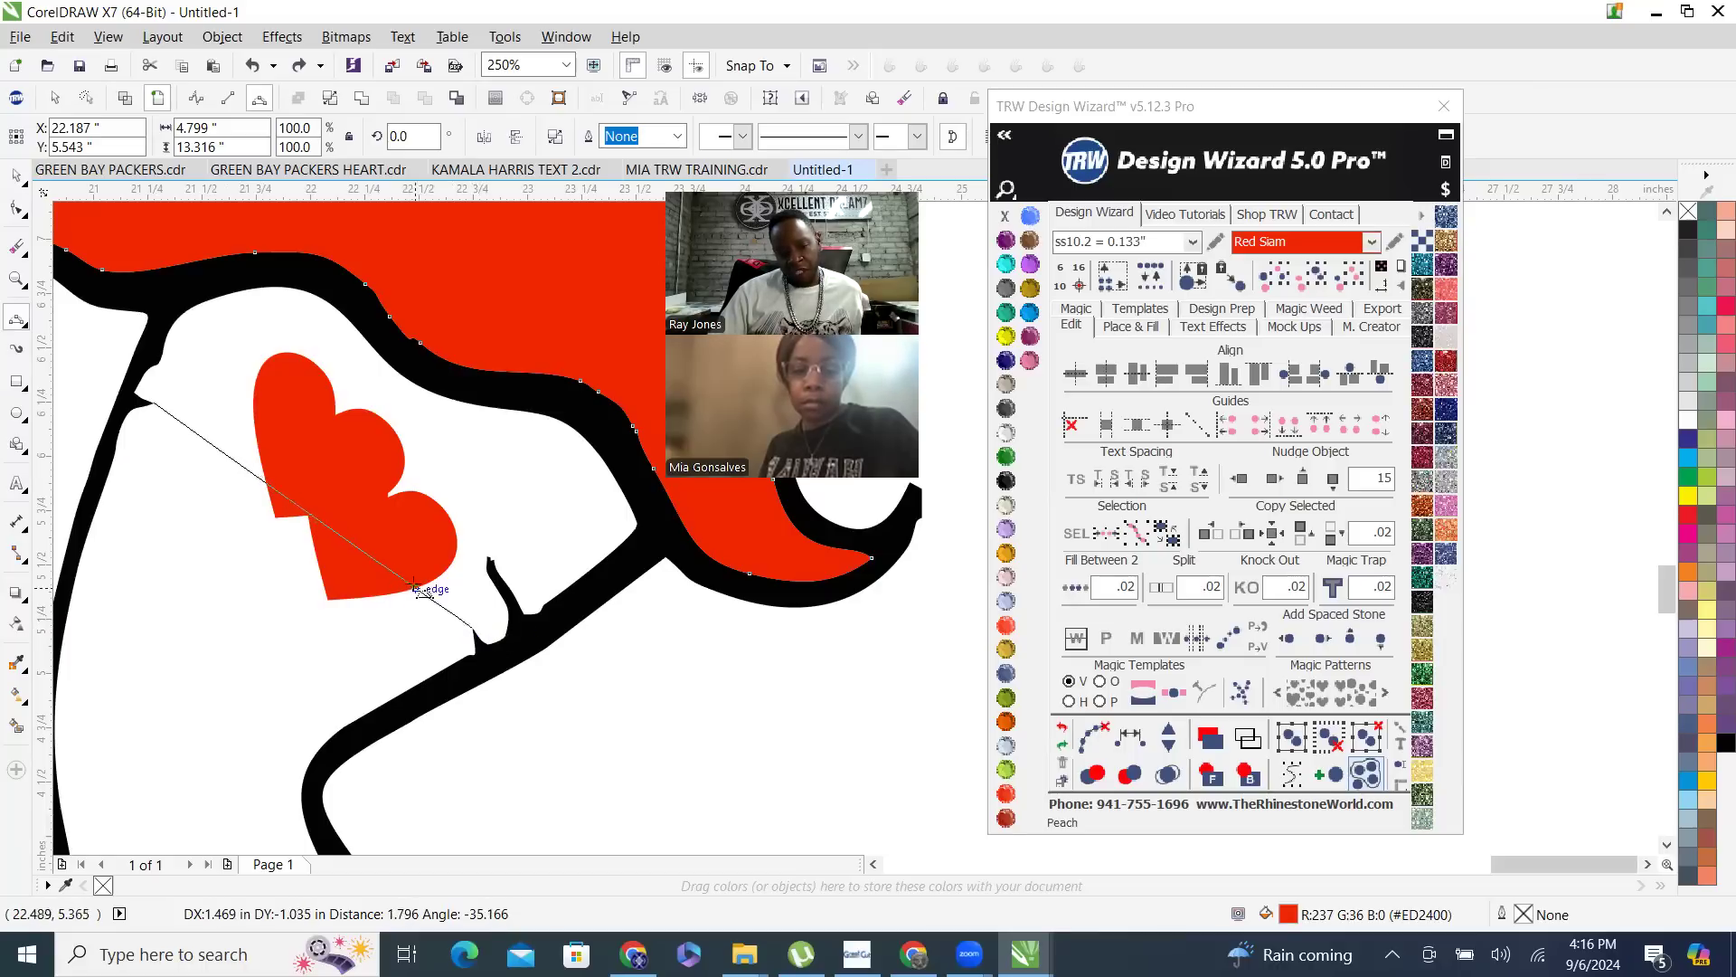
pyautogui.click(371, 529)
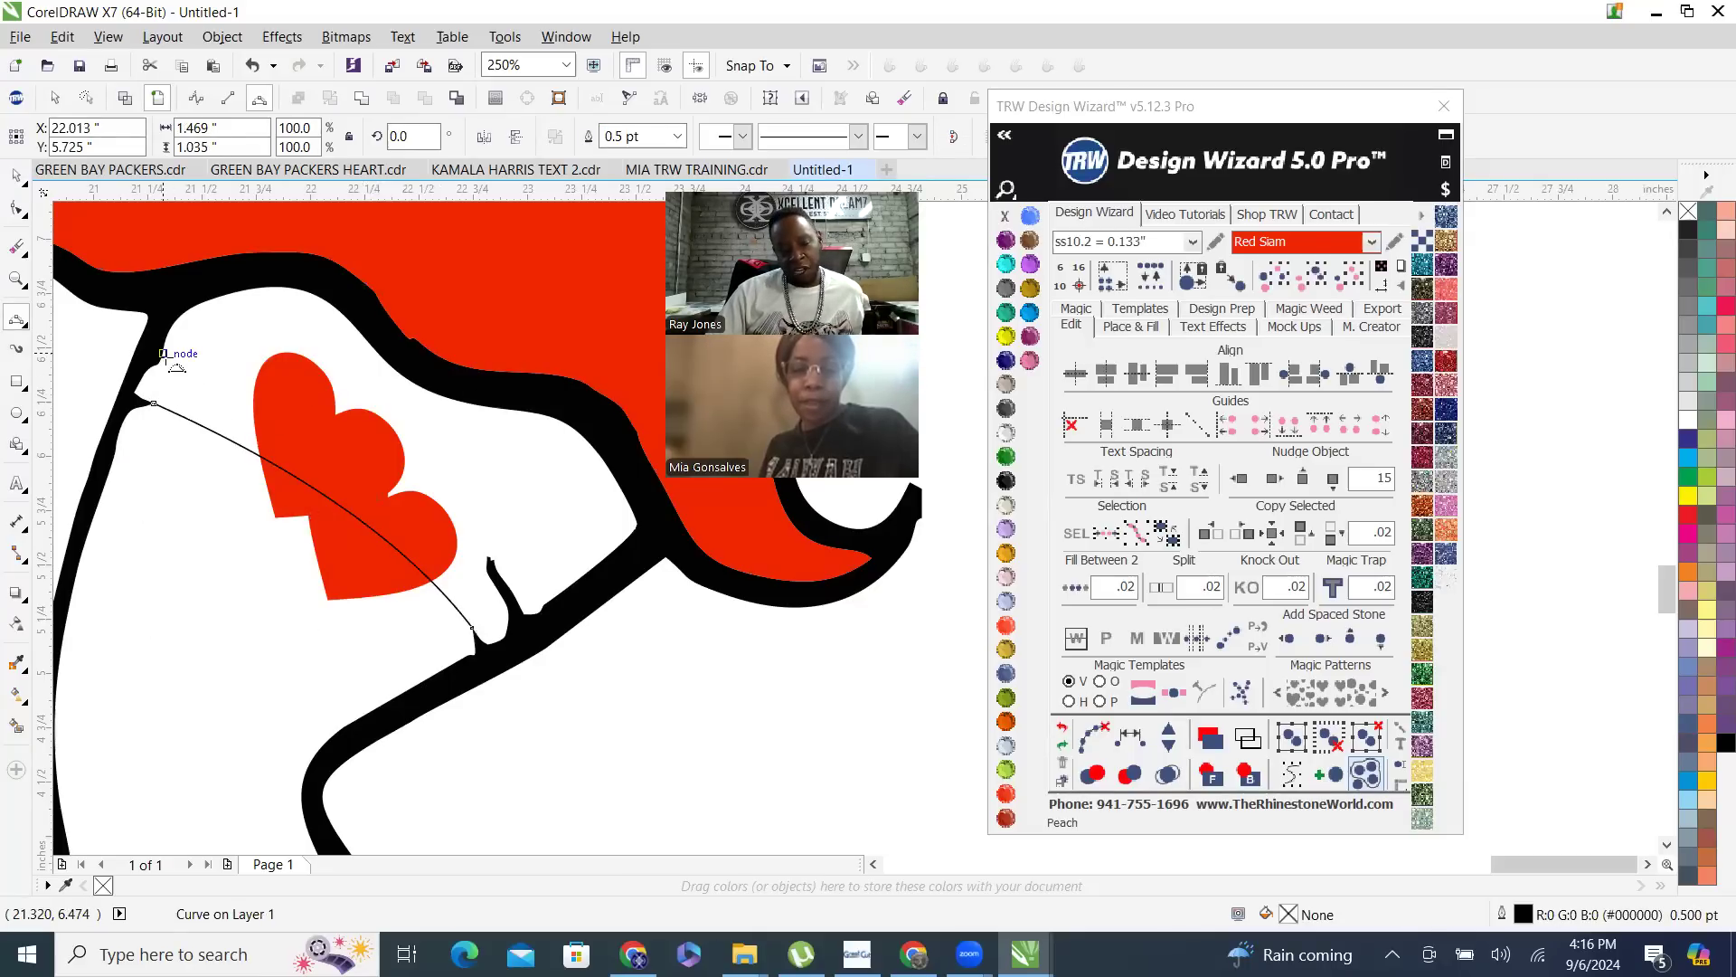
pyautogui.moveTo(375, 497); pyautogui.dragTo(490, 561)
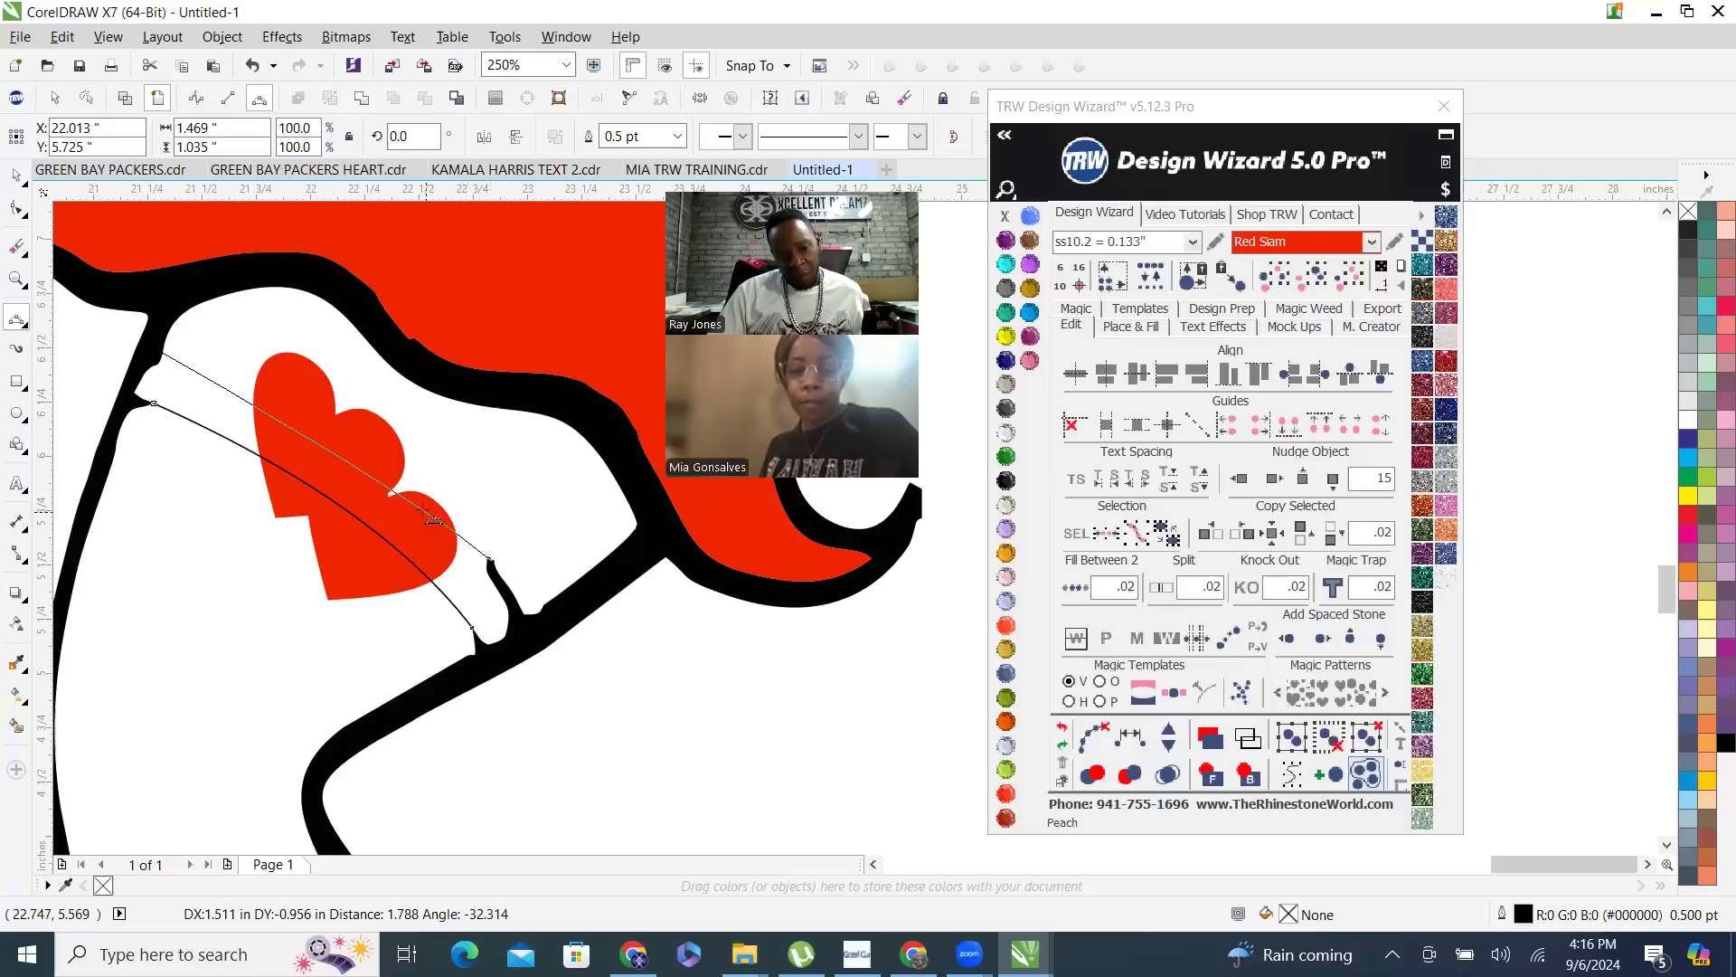
pyautogui.click(360, 457)
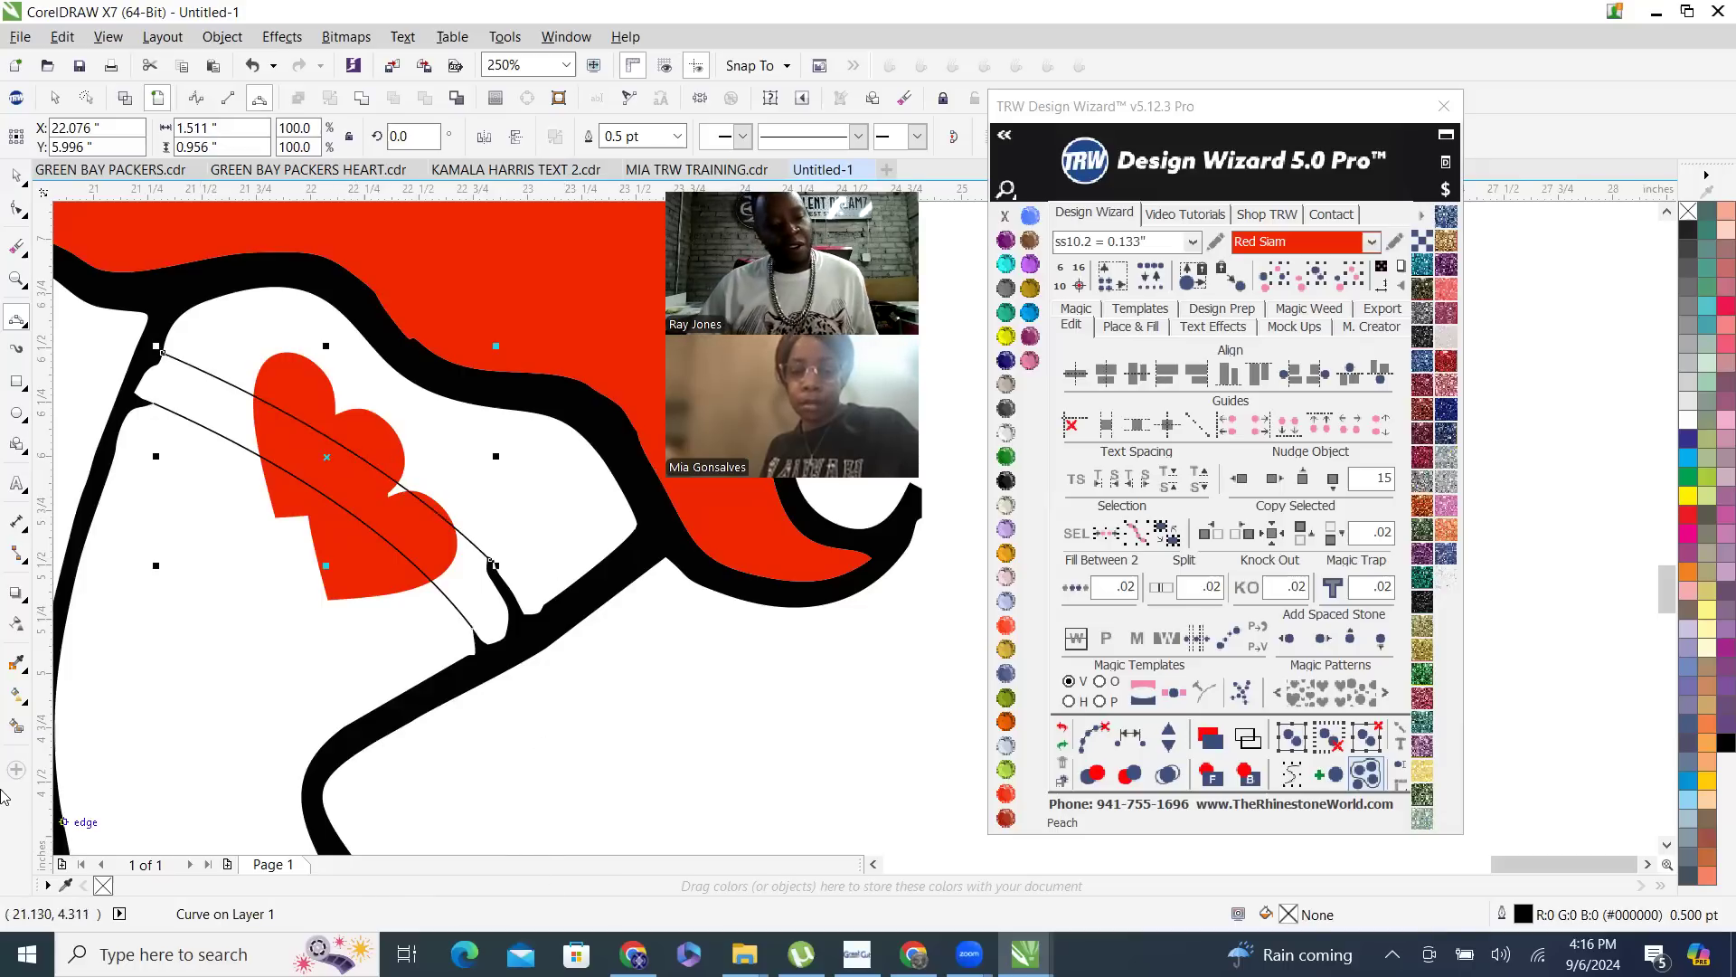
# - Smart Fill the garter band on both sides of the hearts and the small notch between them with slate blue, without an outline
pyautogui.click(14, 729)
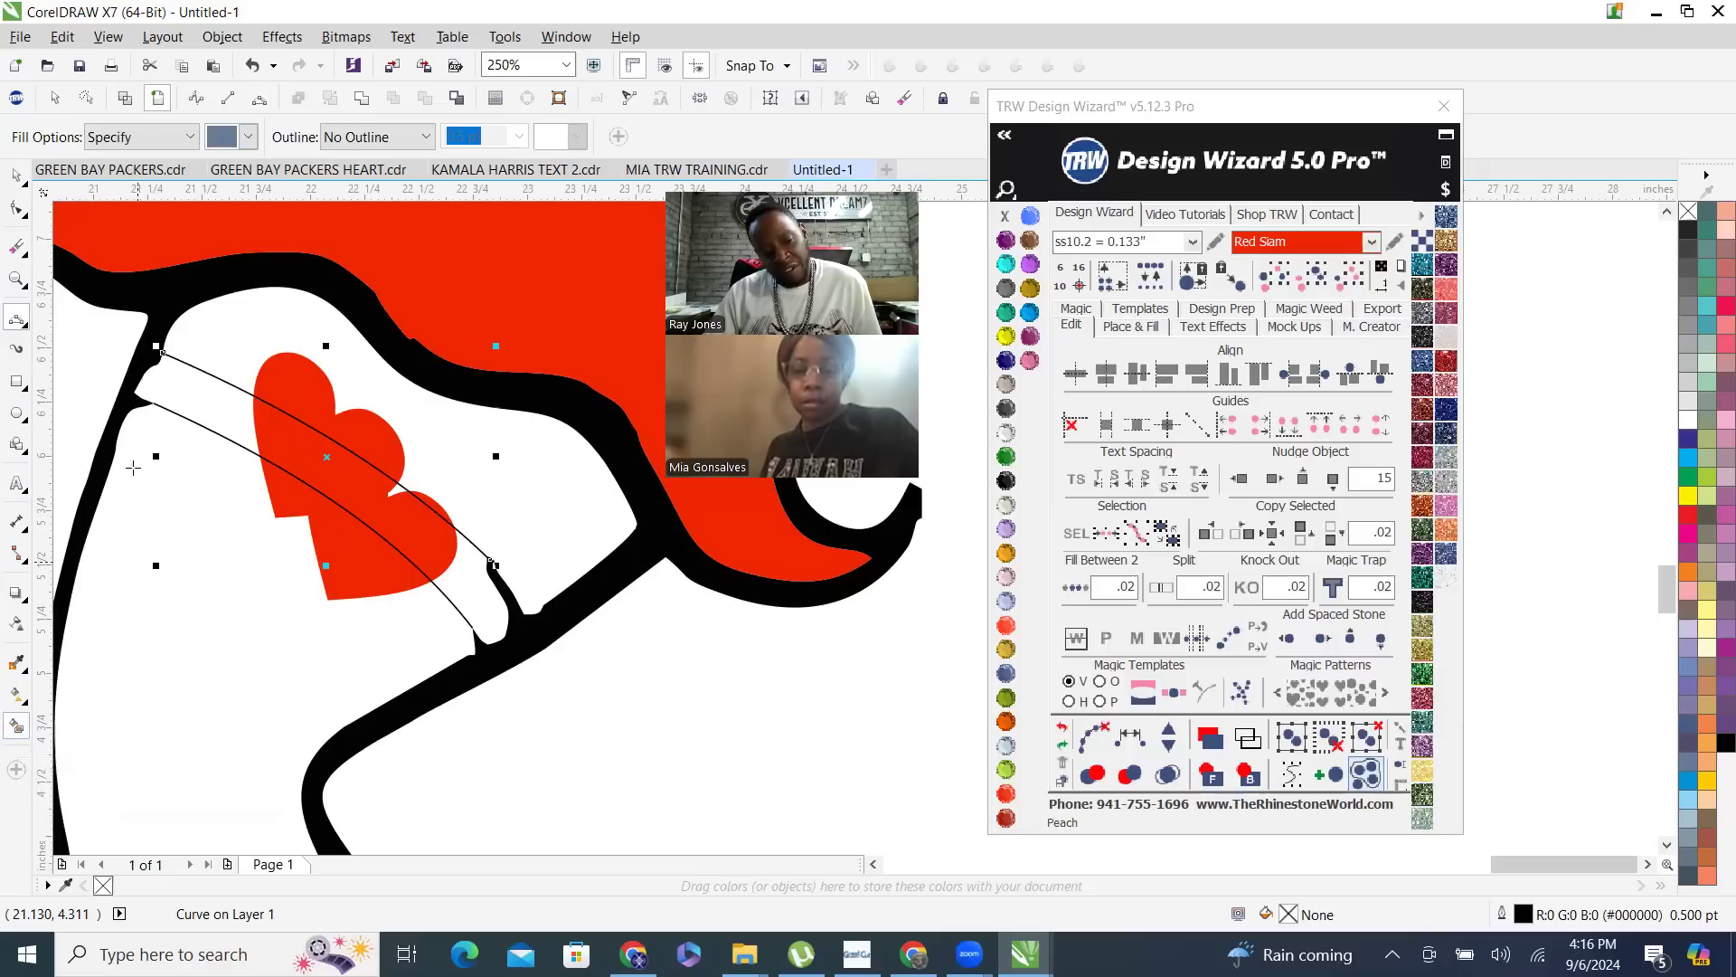
pyautogui.click(206, 393)
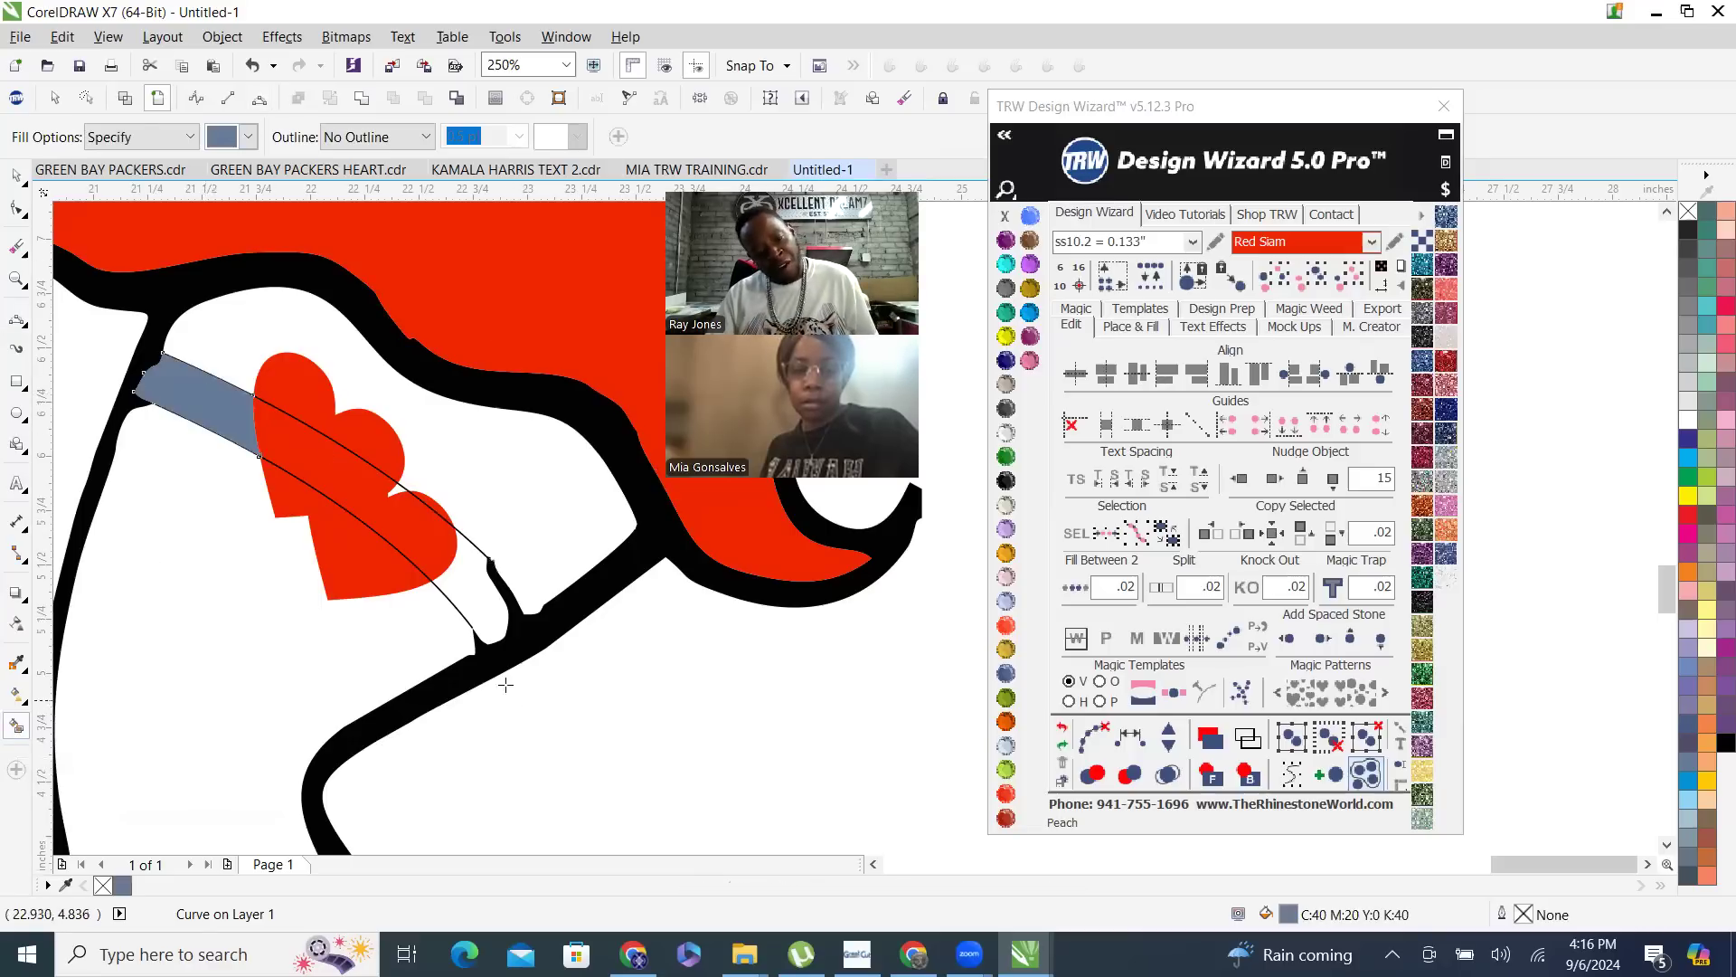
pyautogui.click(475, 597)
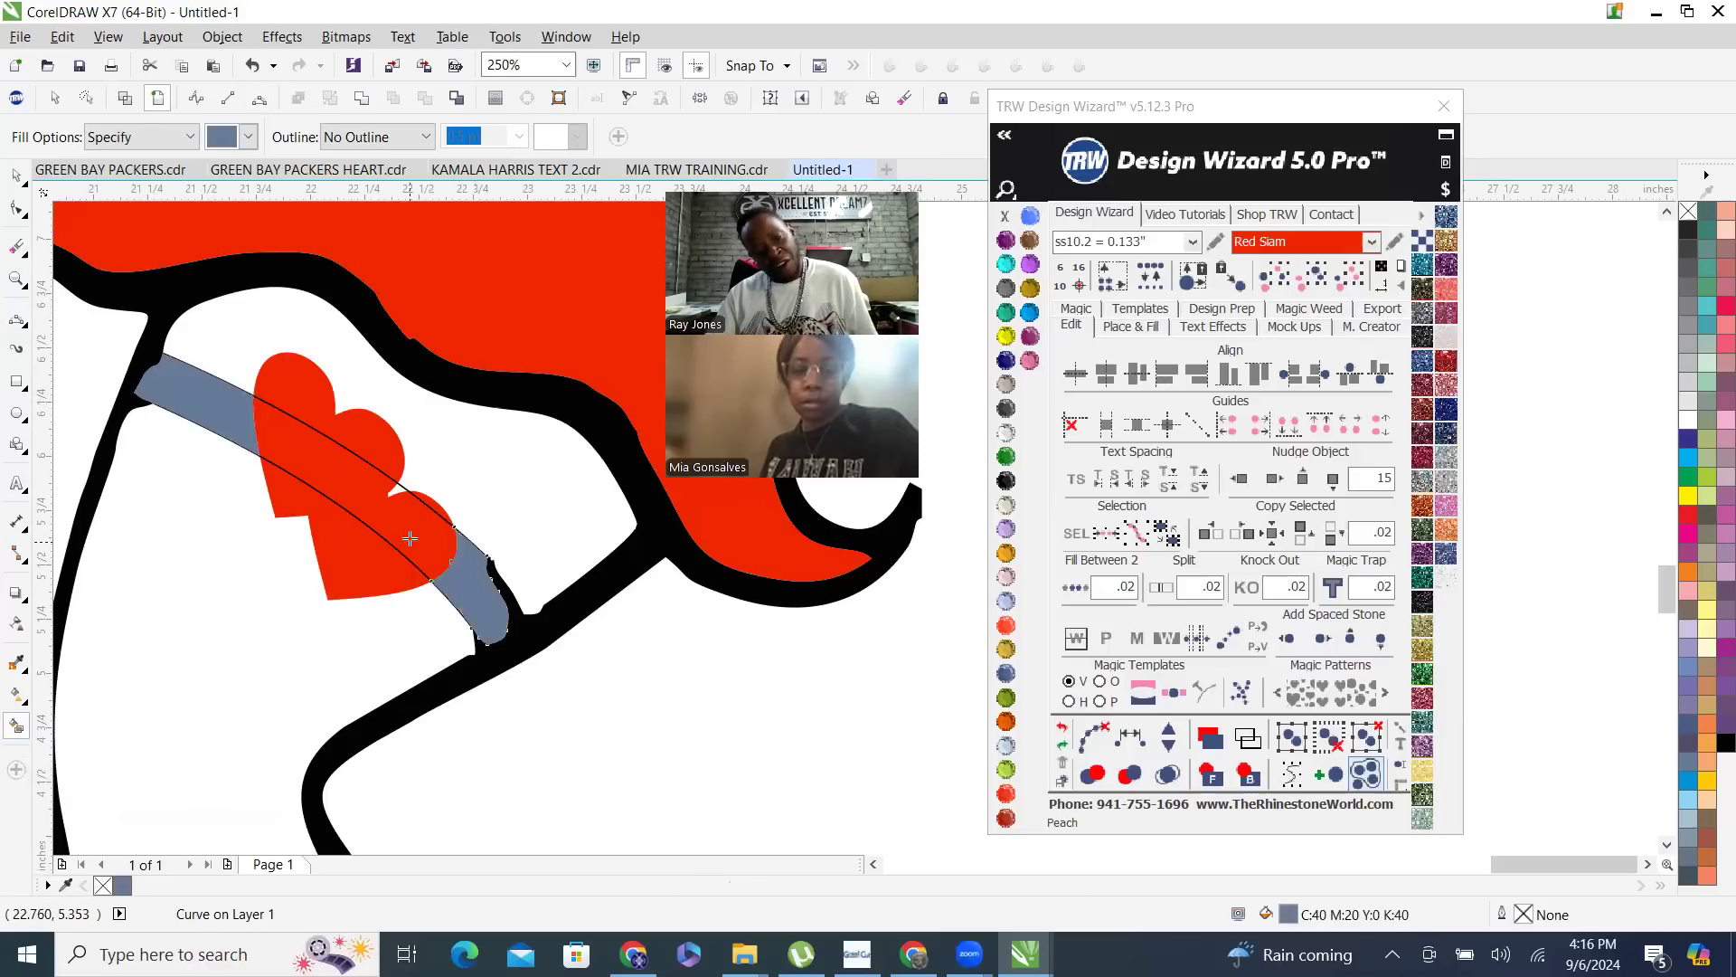
pyautogui.scroll(2, 412, 540)
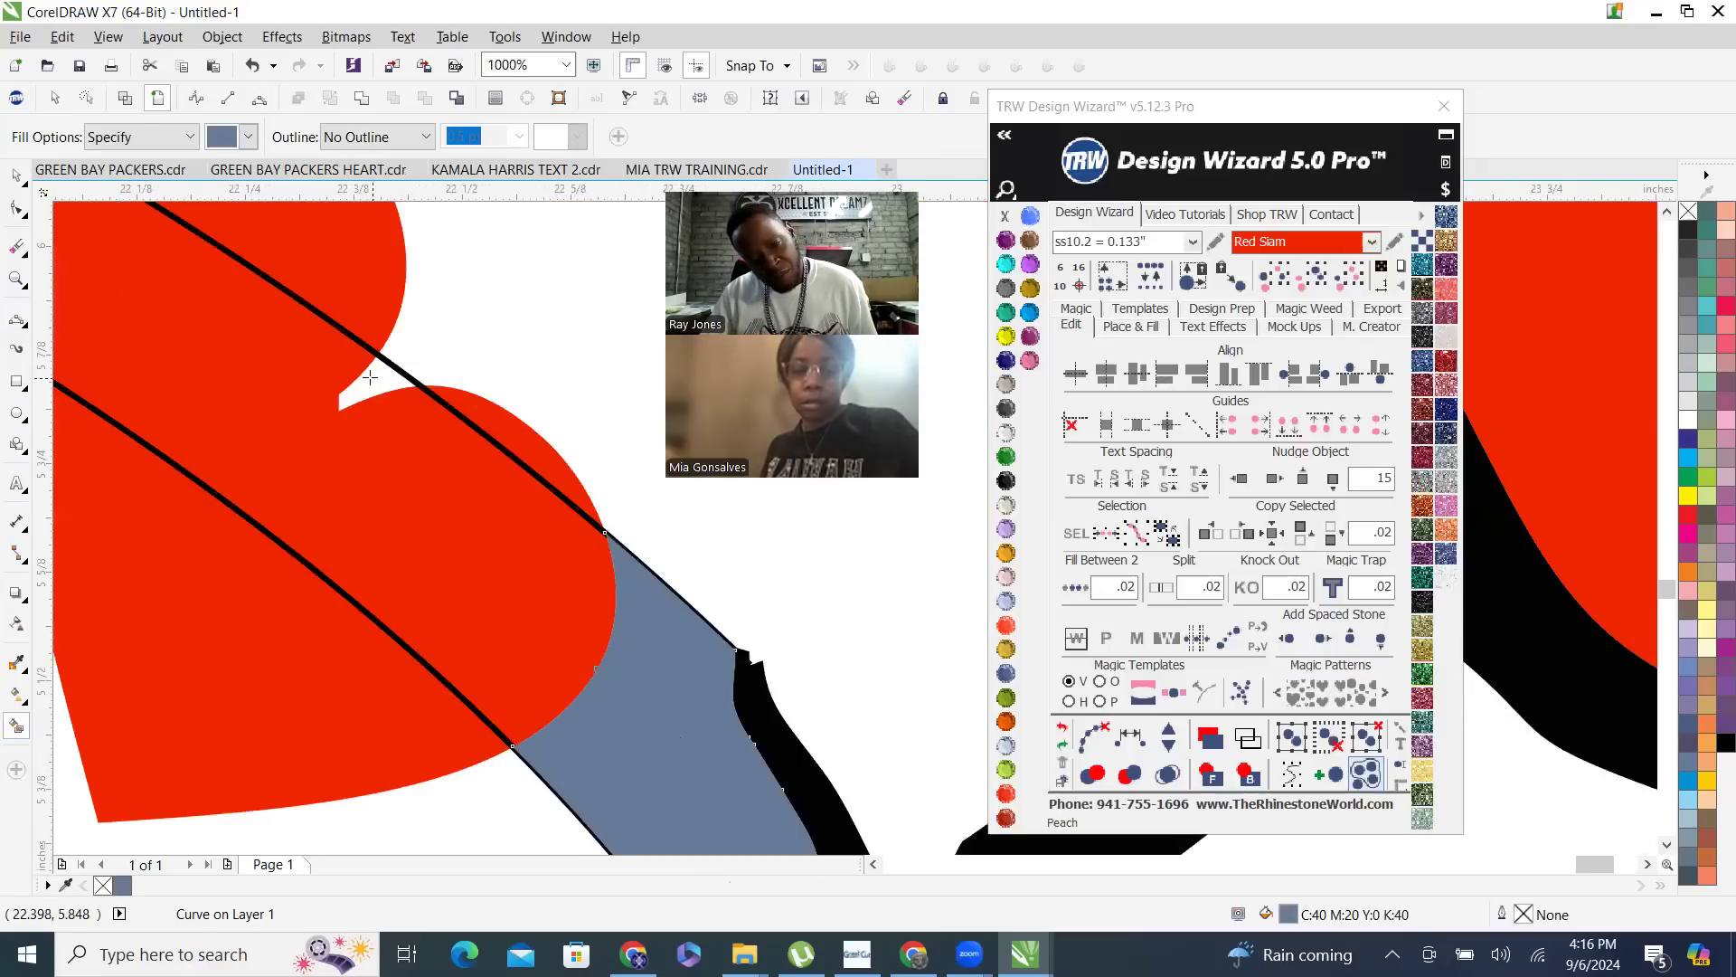
pyautogui.scroll(-2, 465, 574)
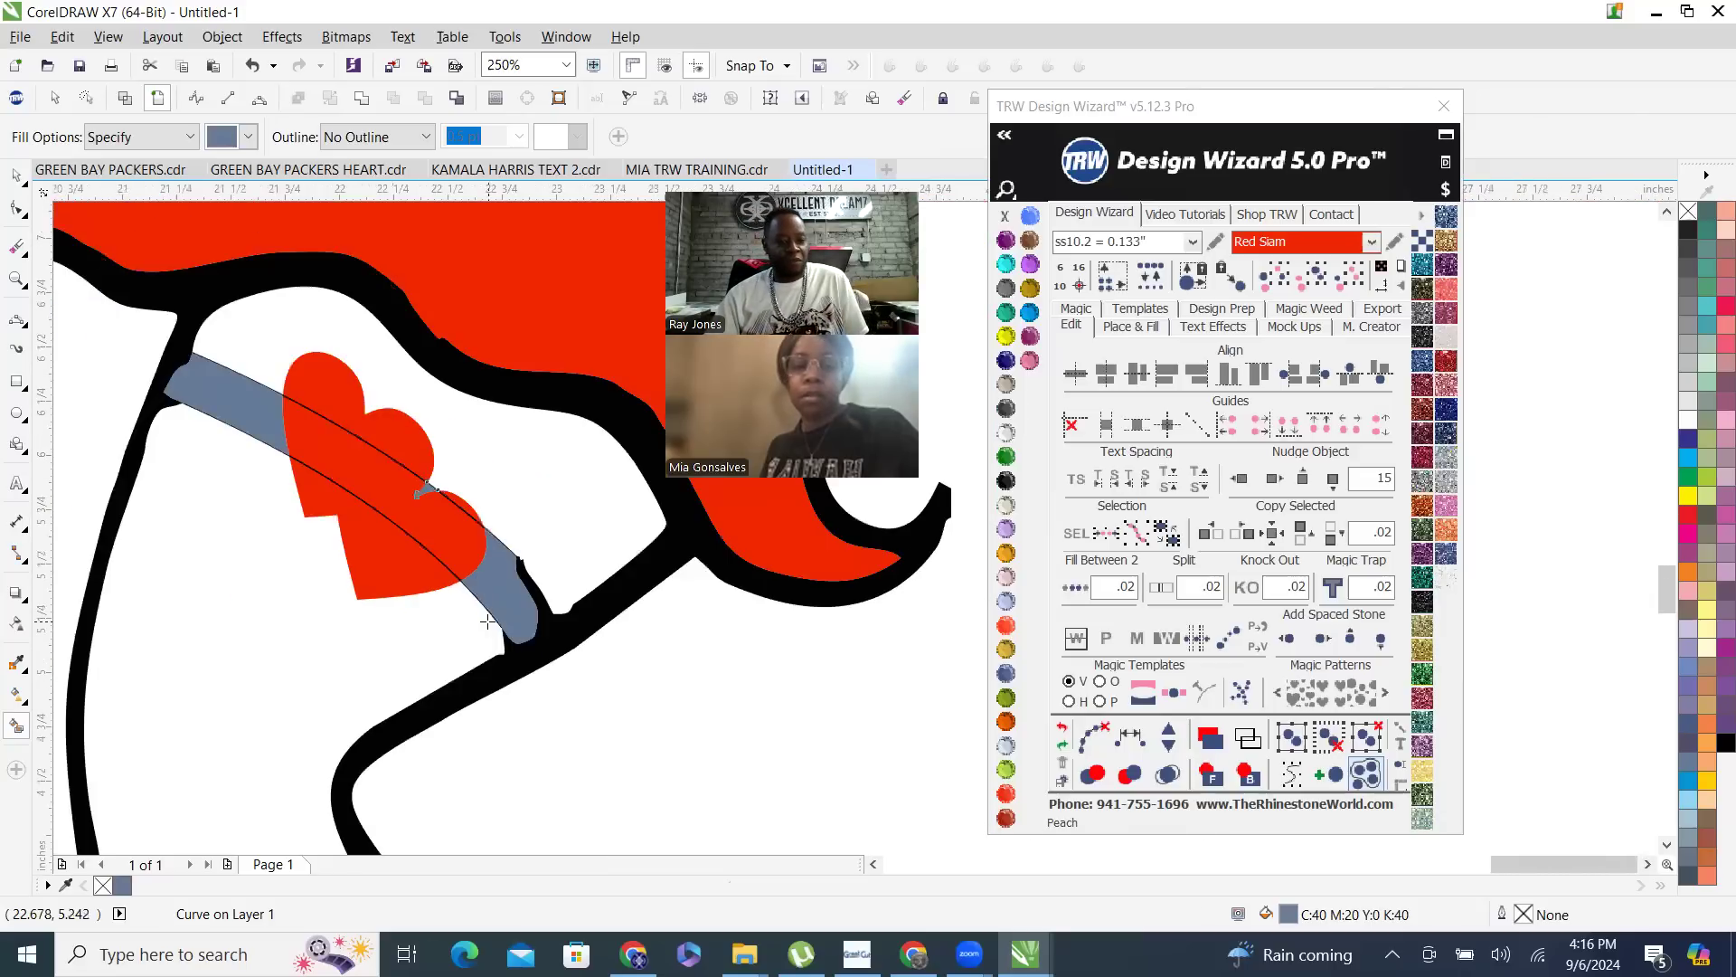
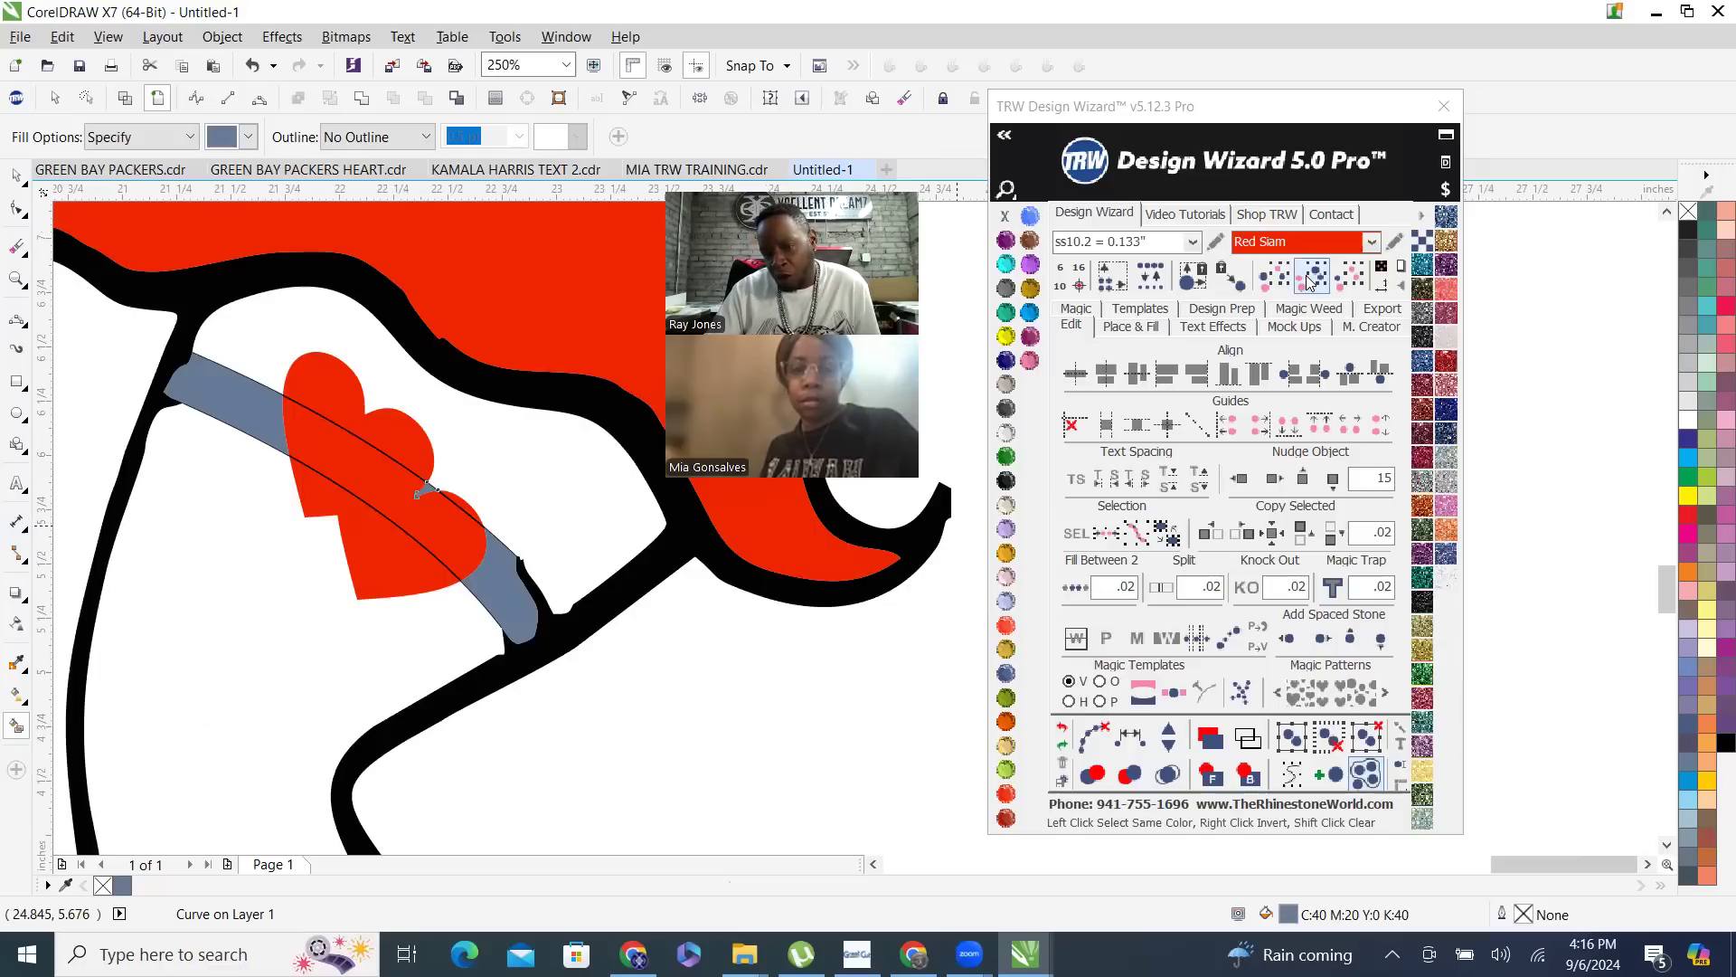
# - Weld all the slate blue garter pieces around the hearts into one curve
pyautogui.click(311, 425)
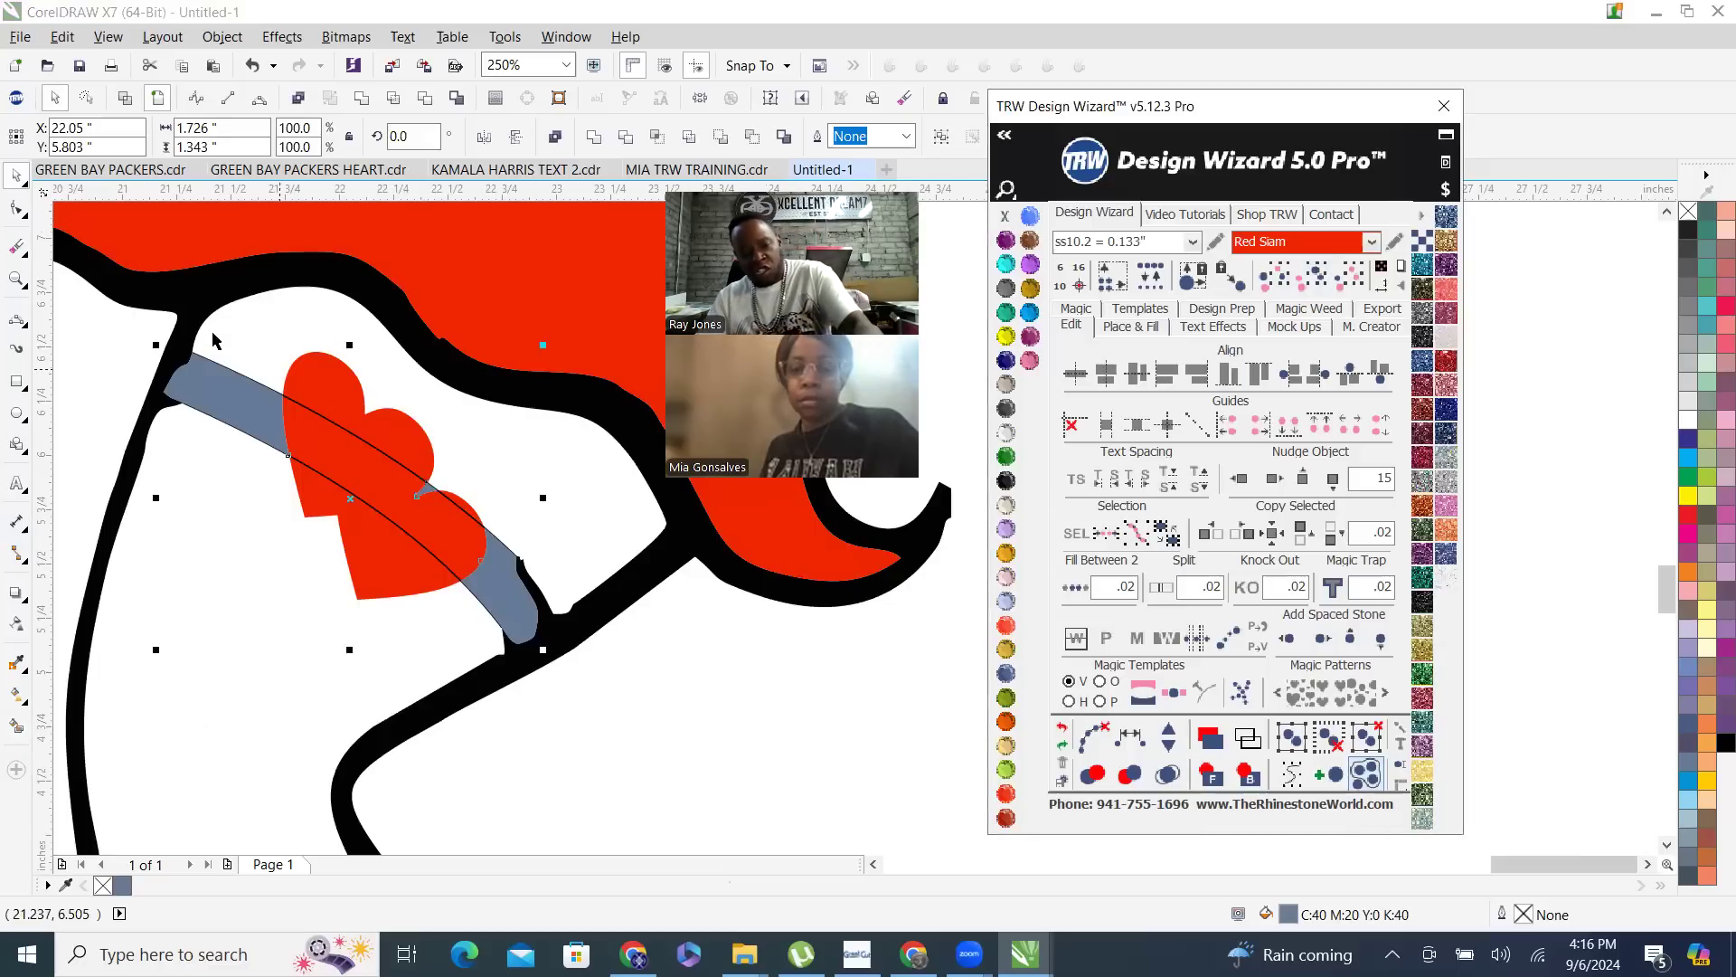
pyautogui.click(592, 138)
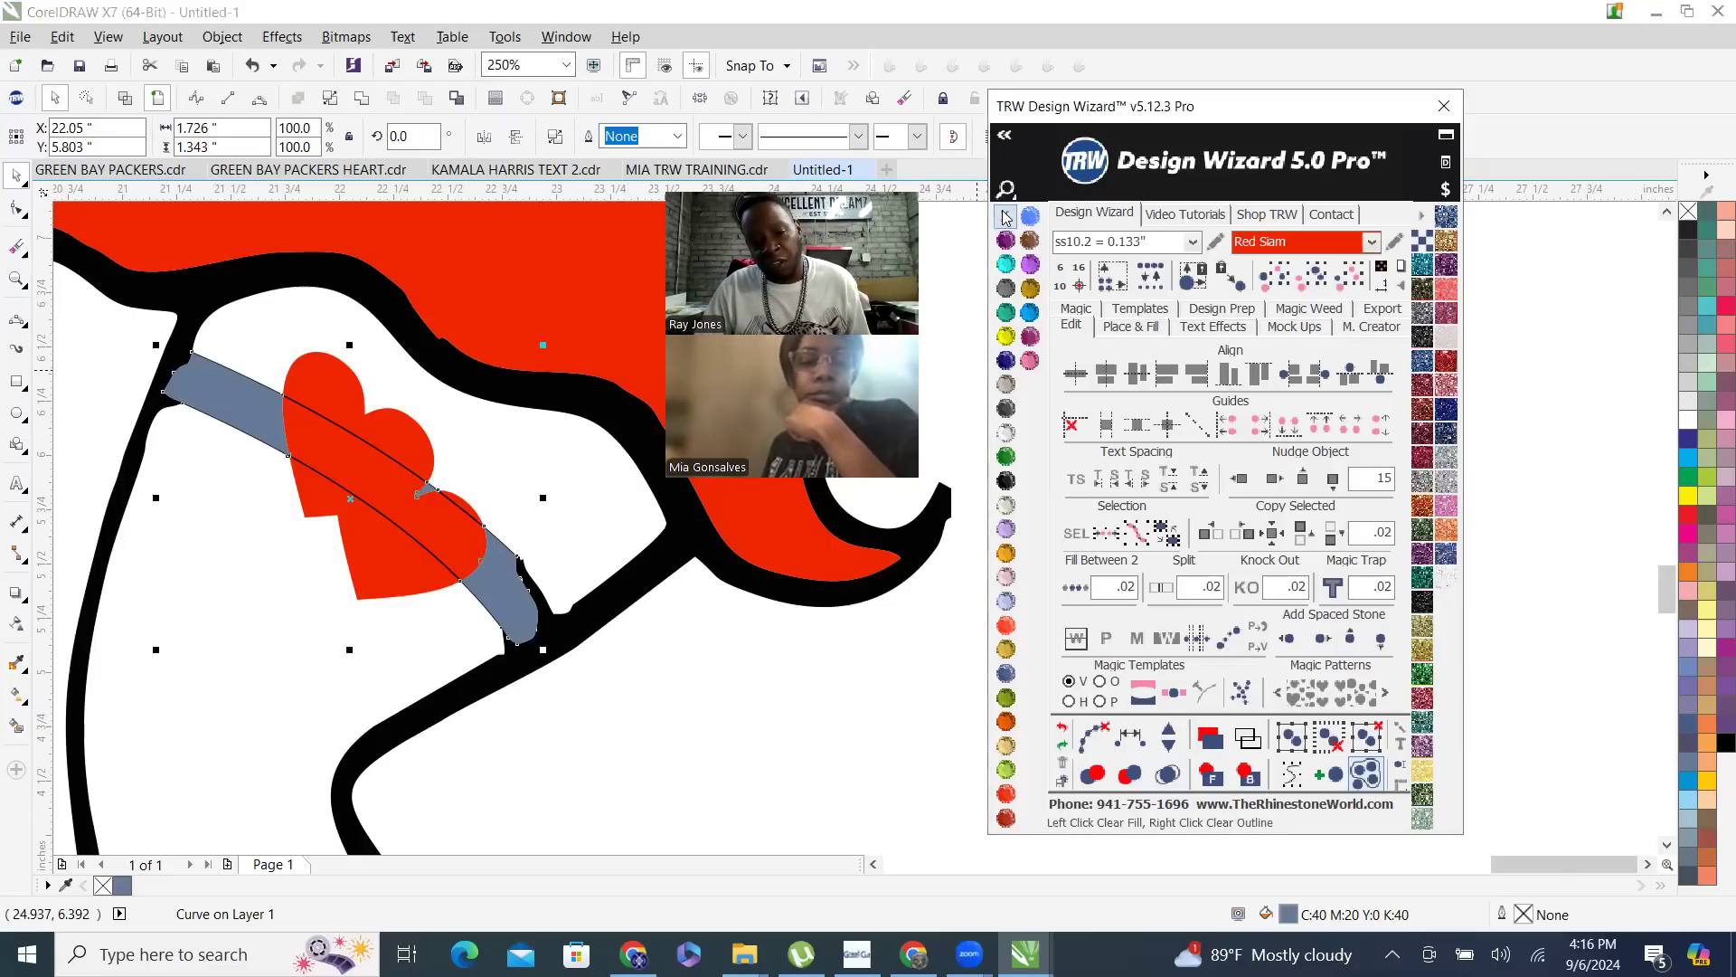
pyautogui.click(283, 621)
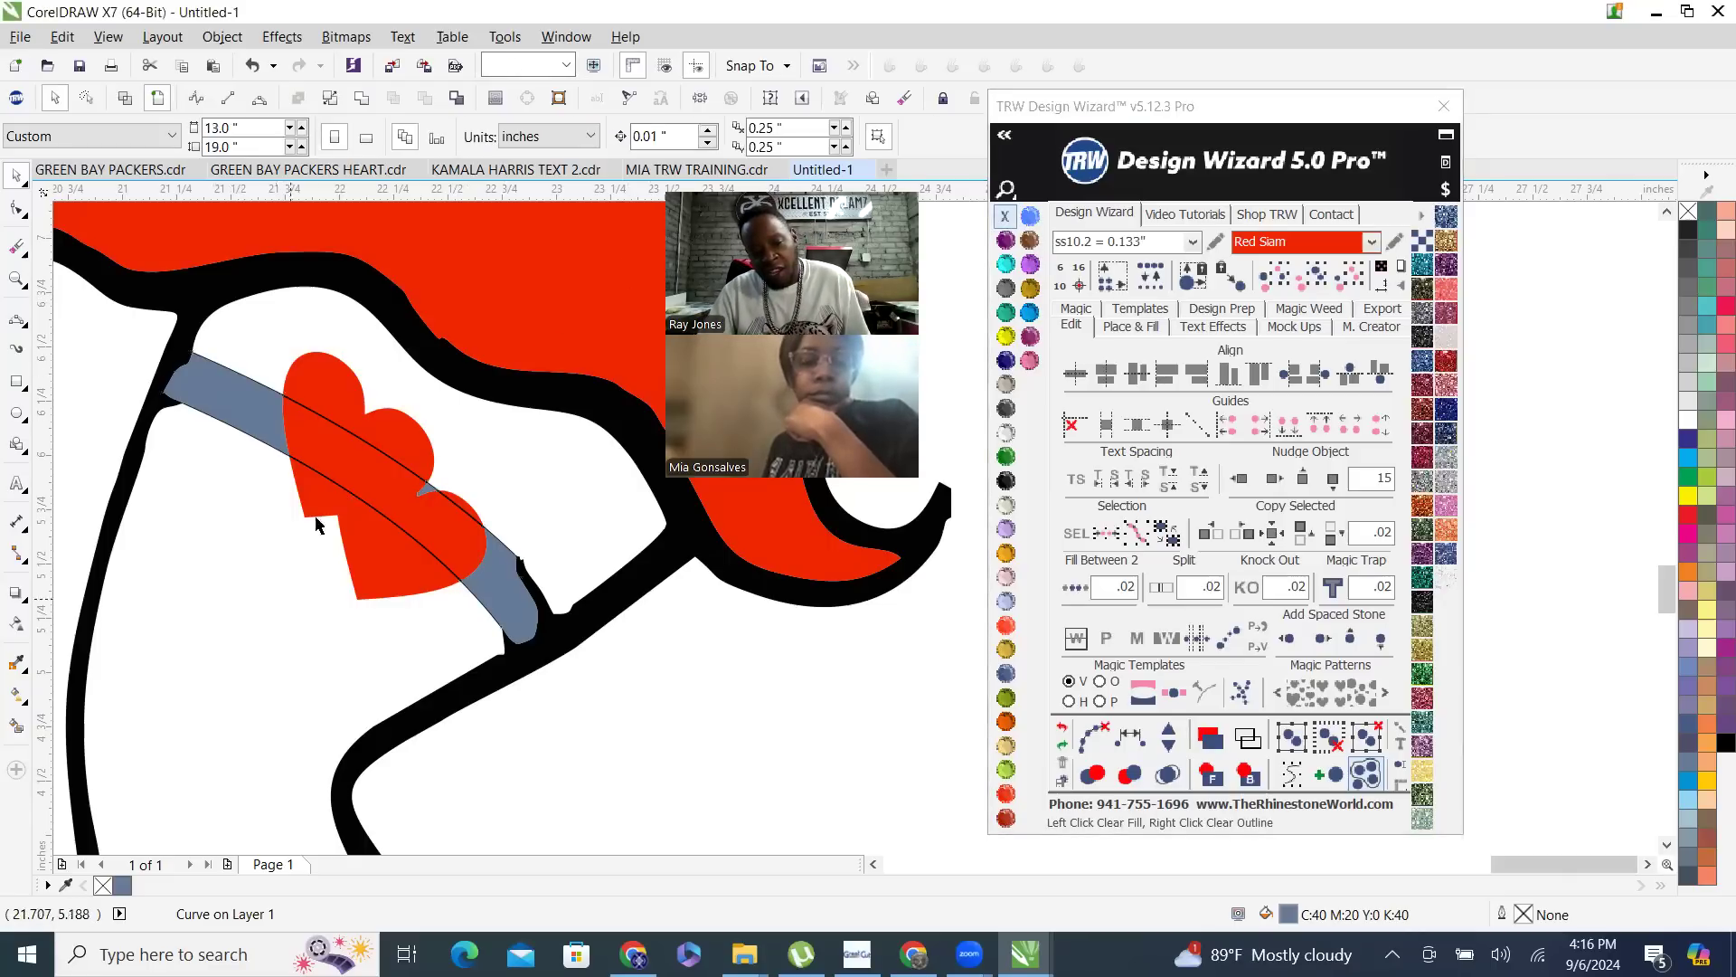
# - Delete the two thin guide curves crossing the garter hearts
pyautogui.scroll(3, 378, 528)
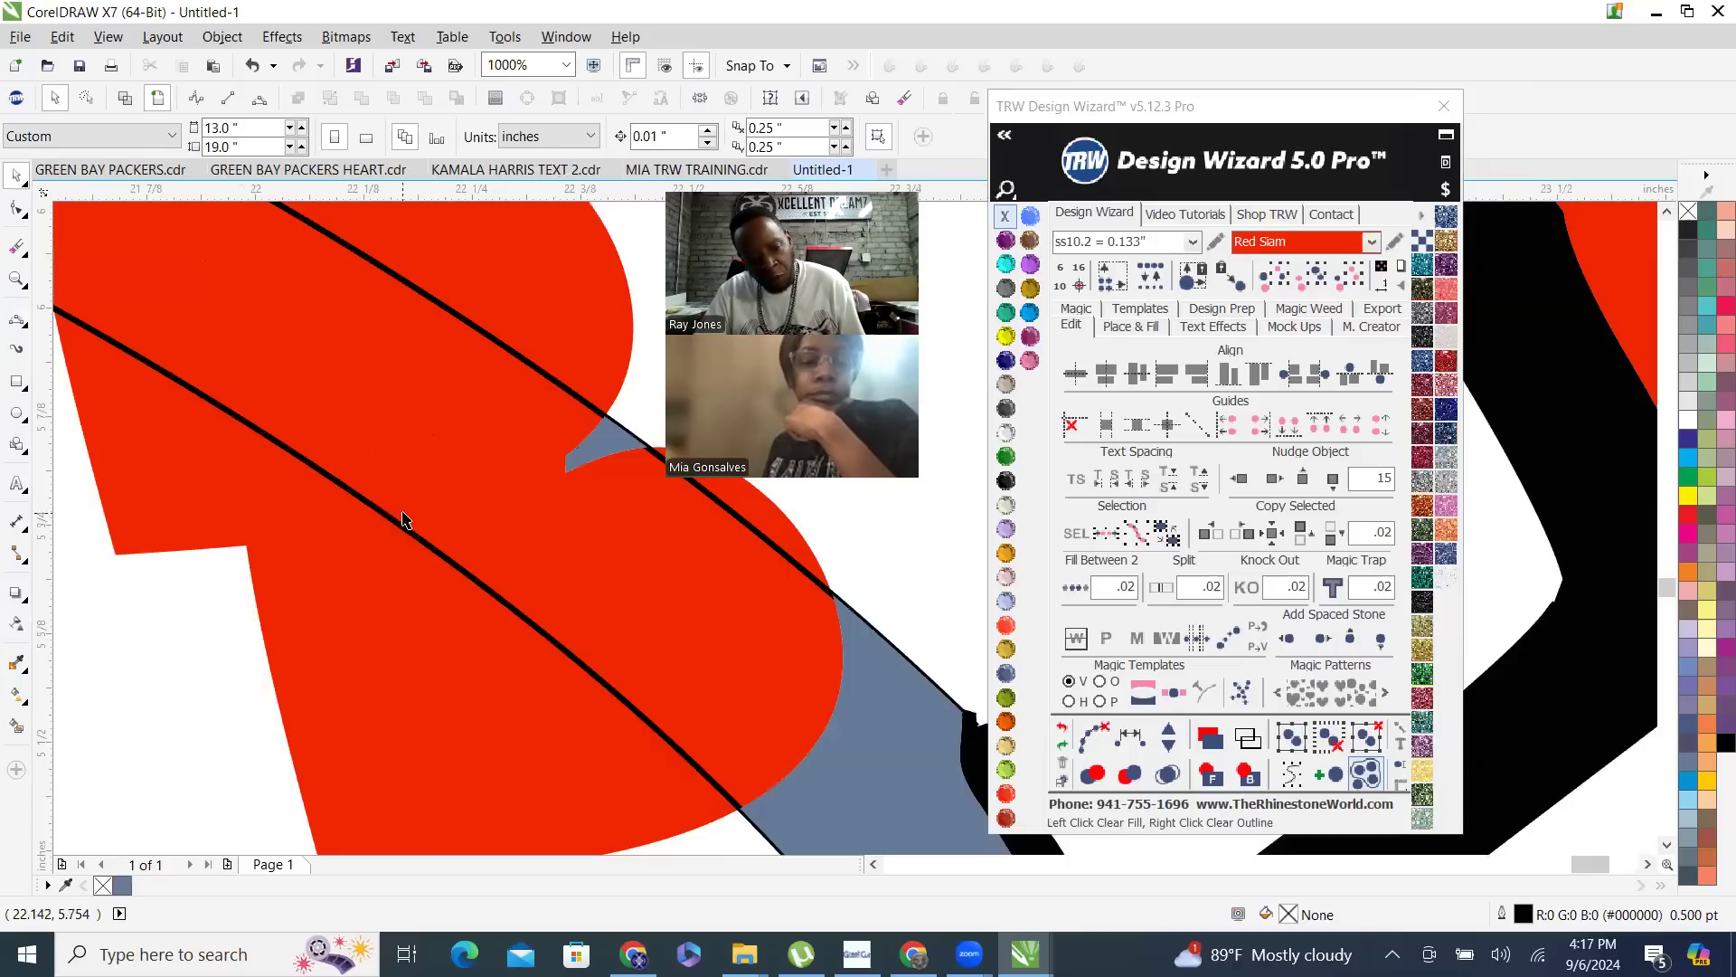
pyautogui.scroll(-5, 391, 524)
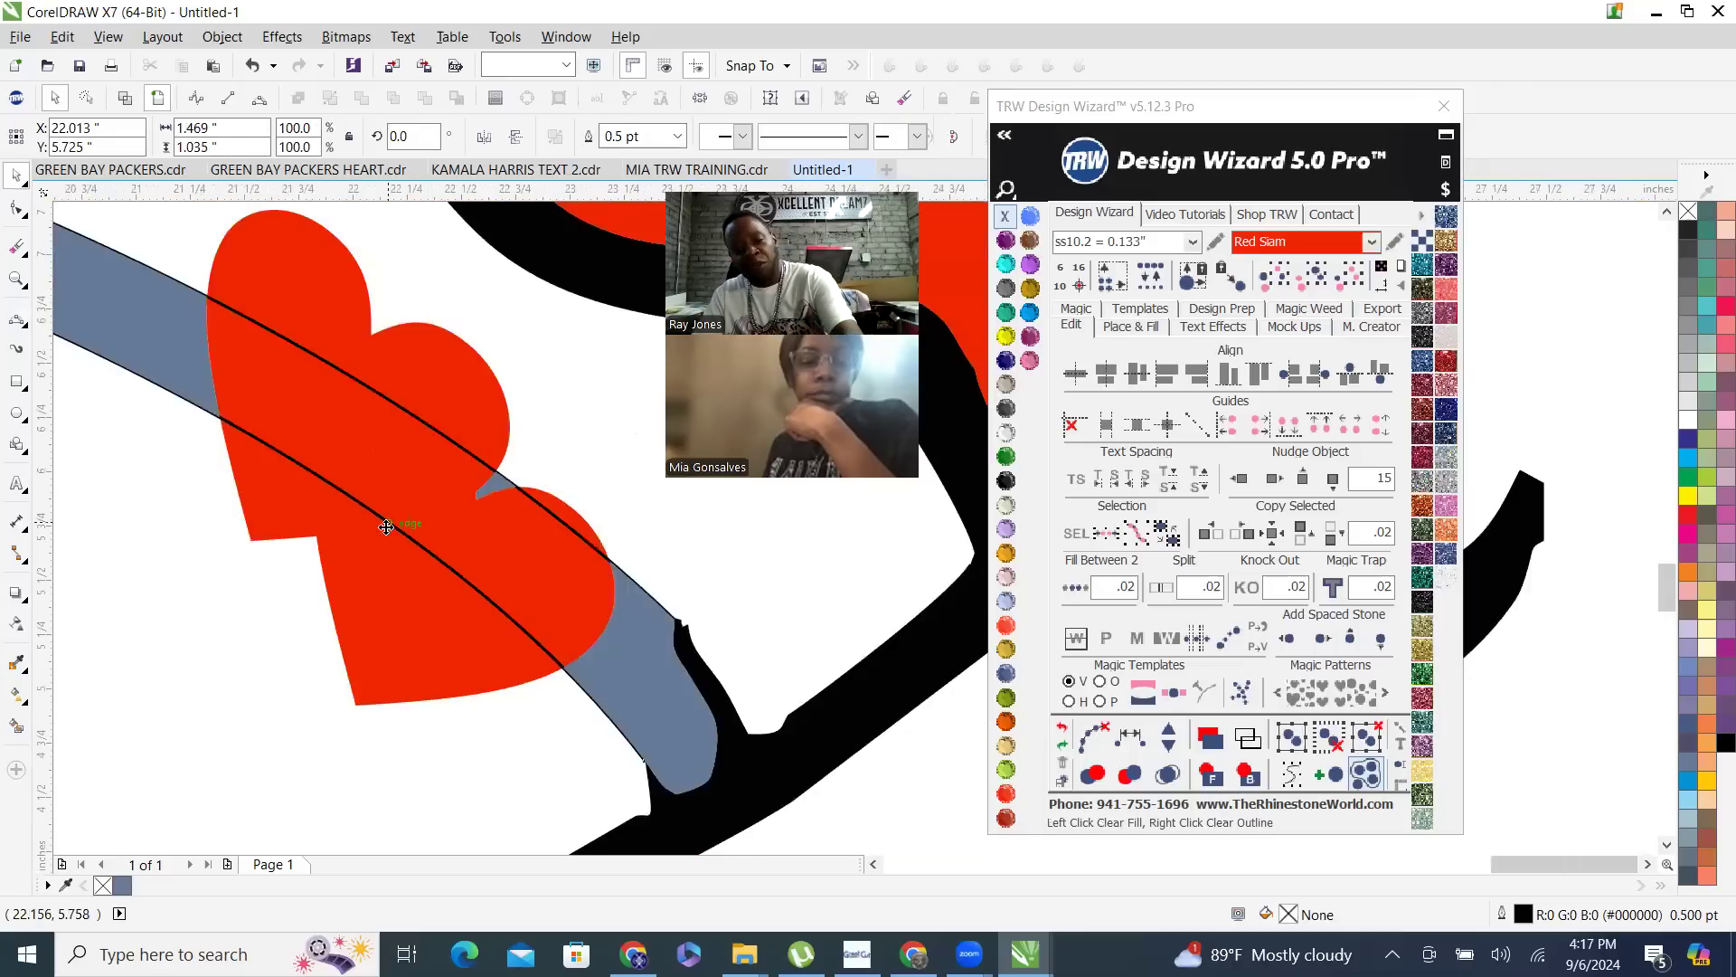
pyautogui.scroll(3, 394, 496)
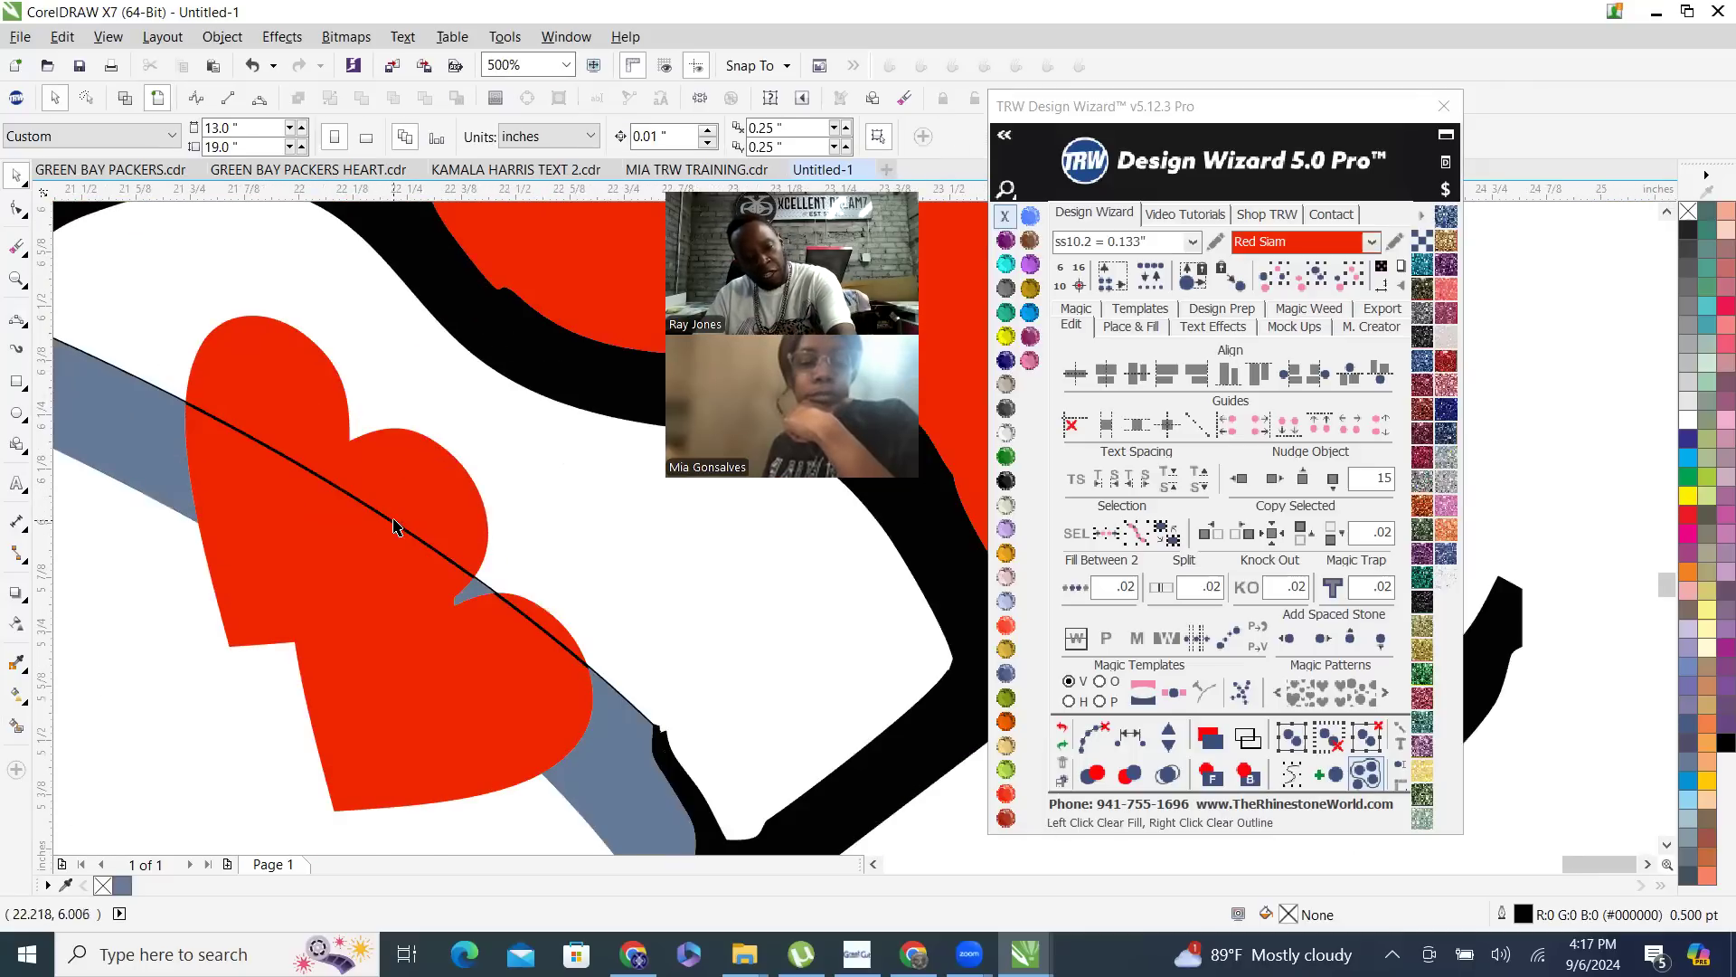
pyautogui.click(394, 526)
pyautogui.hotkey('shift', 'pagedown')
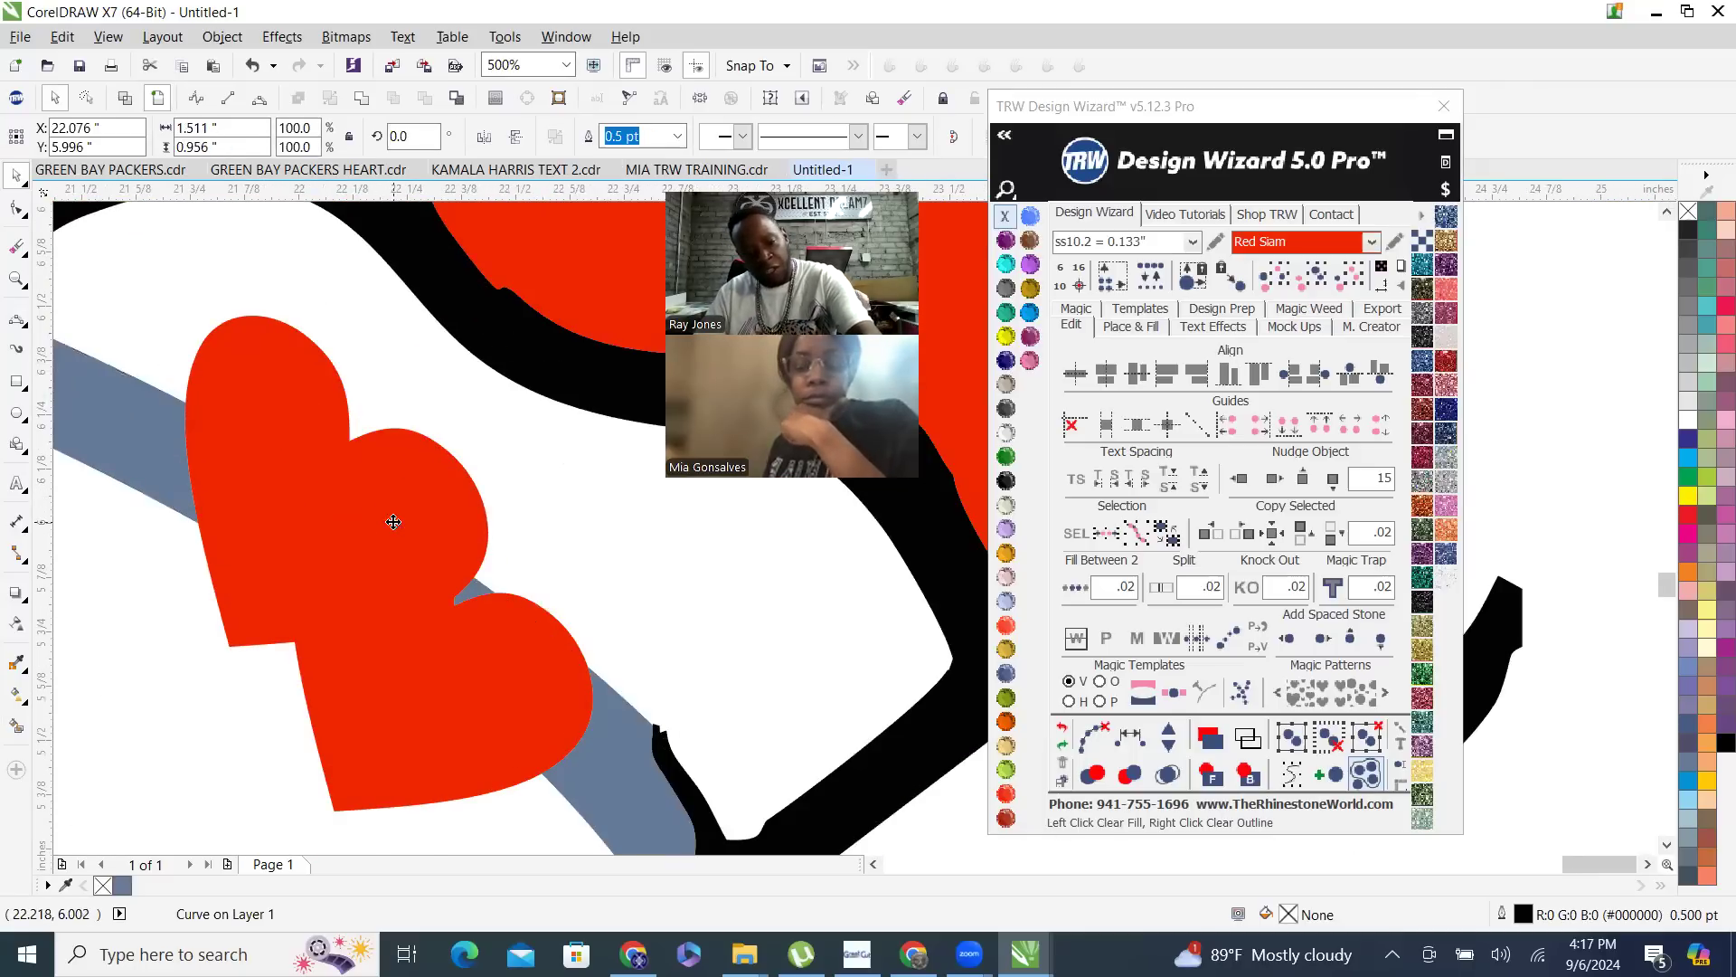
pyautogui.scroll(-3, 418, 519)
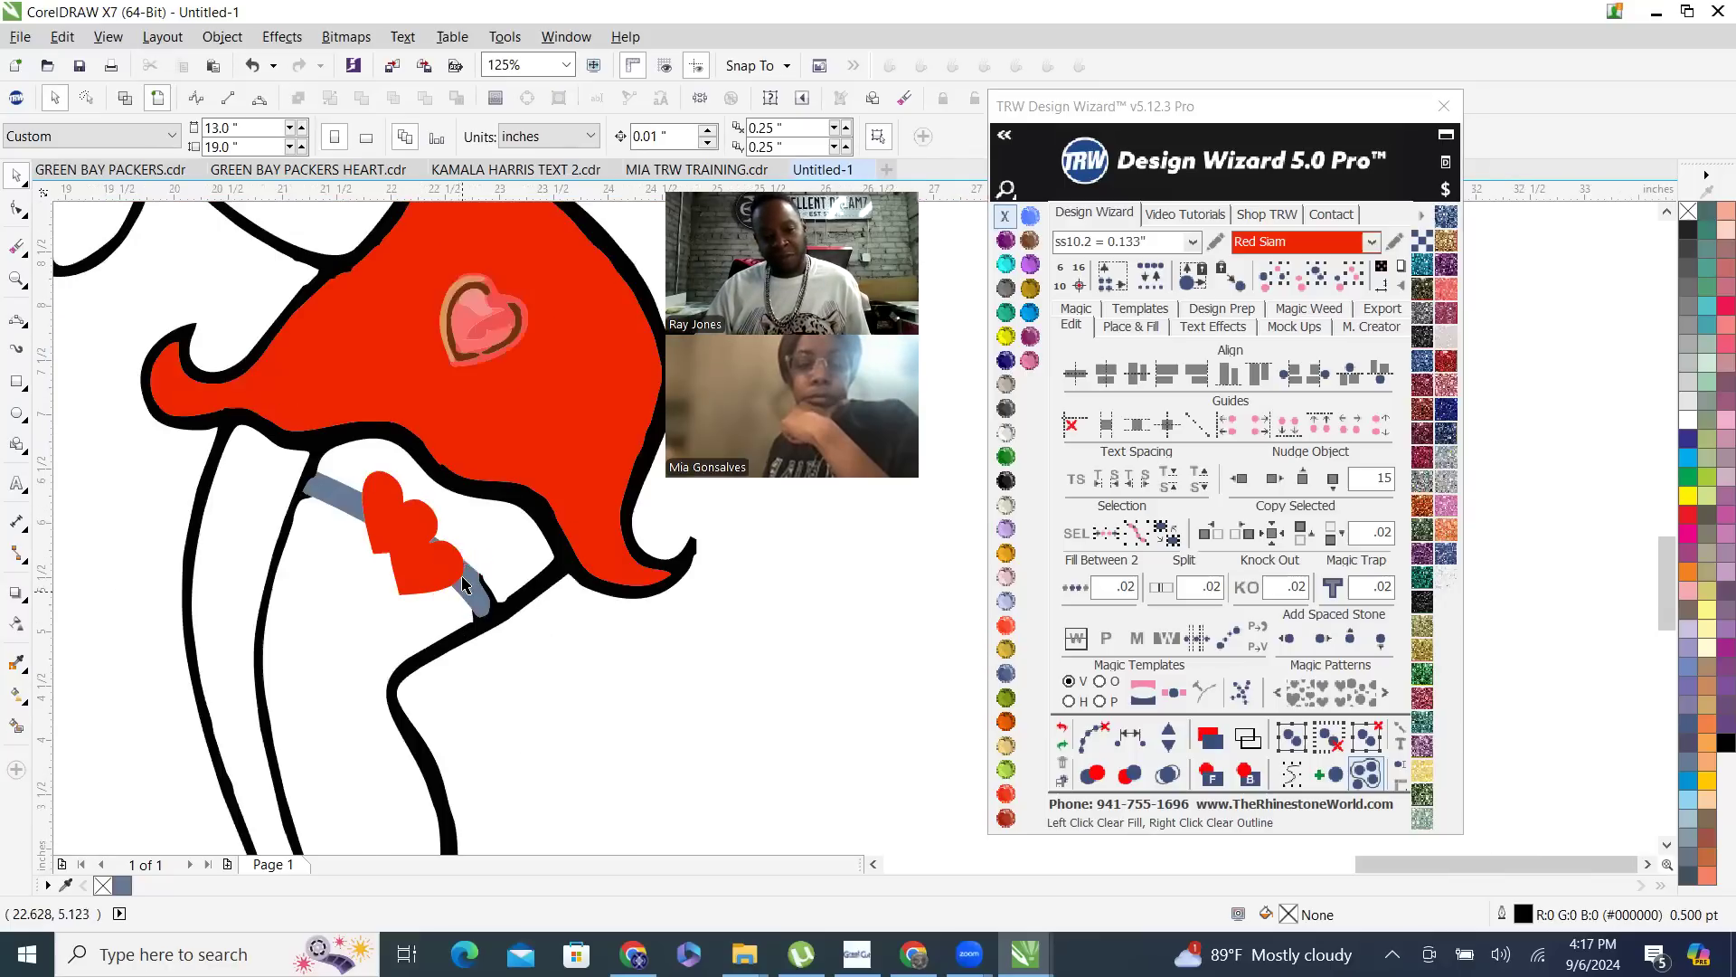
# - Combine the slate blue garter with the figure's black outline and weld the result into one black curve
pyautogui.click(473, 601)
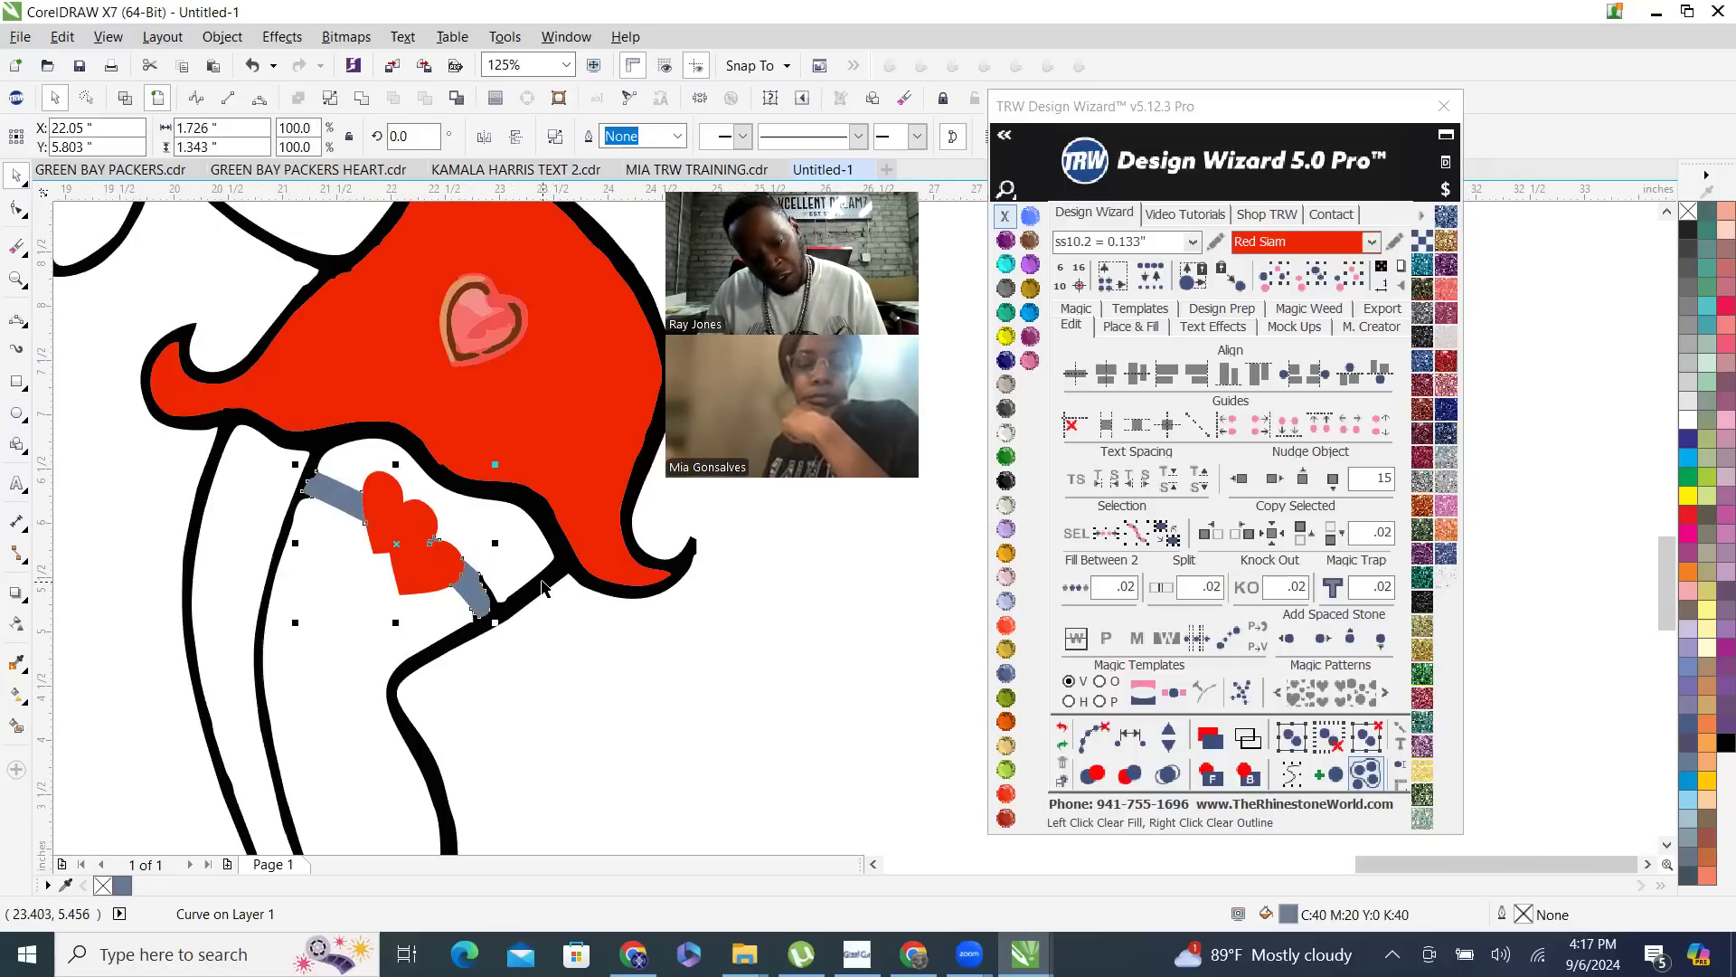
pyautogui.keyDown('shift'); pyautogui.click(543, 583); pyautogui.keyUp('shift')
pyautogui.rightClick(542, 581)
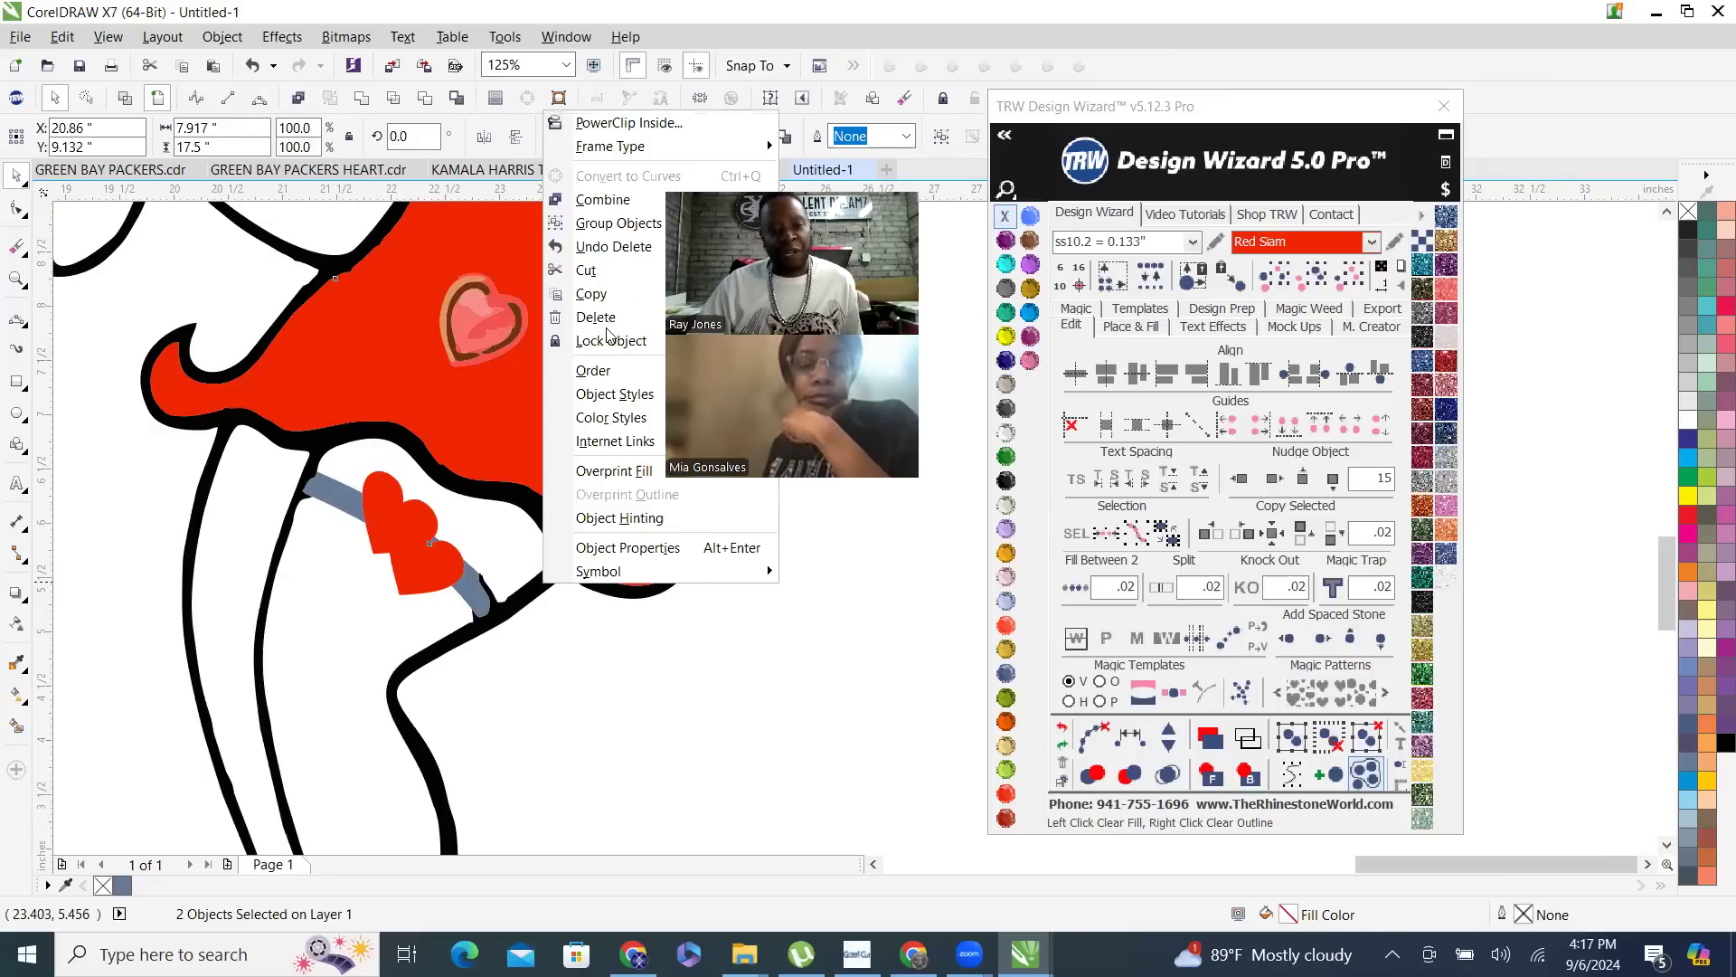
pyautogui.click(611, 198)
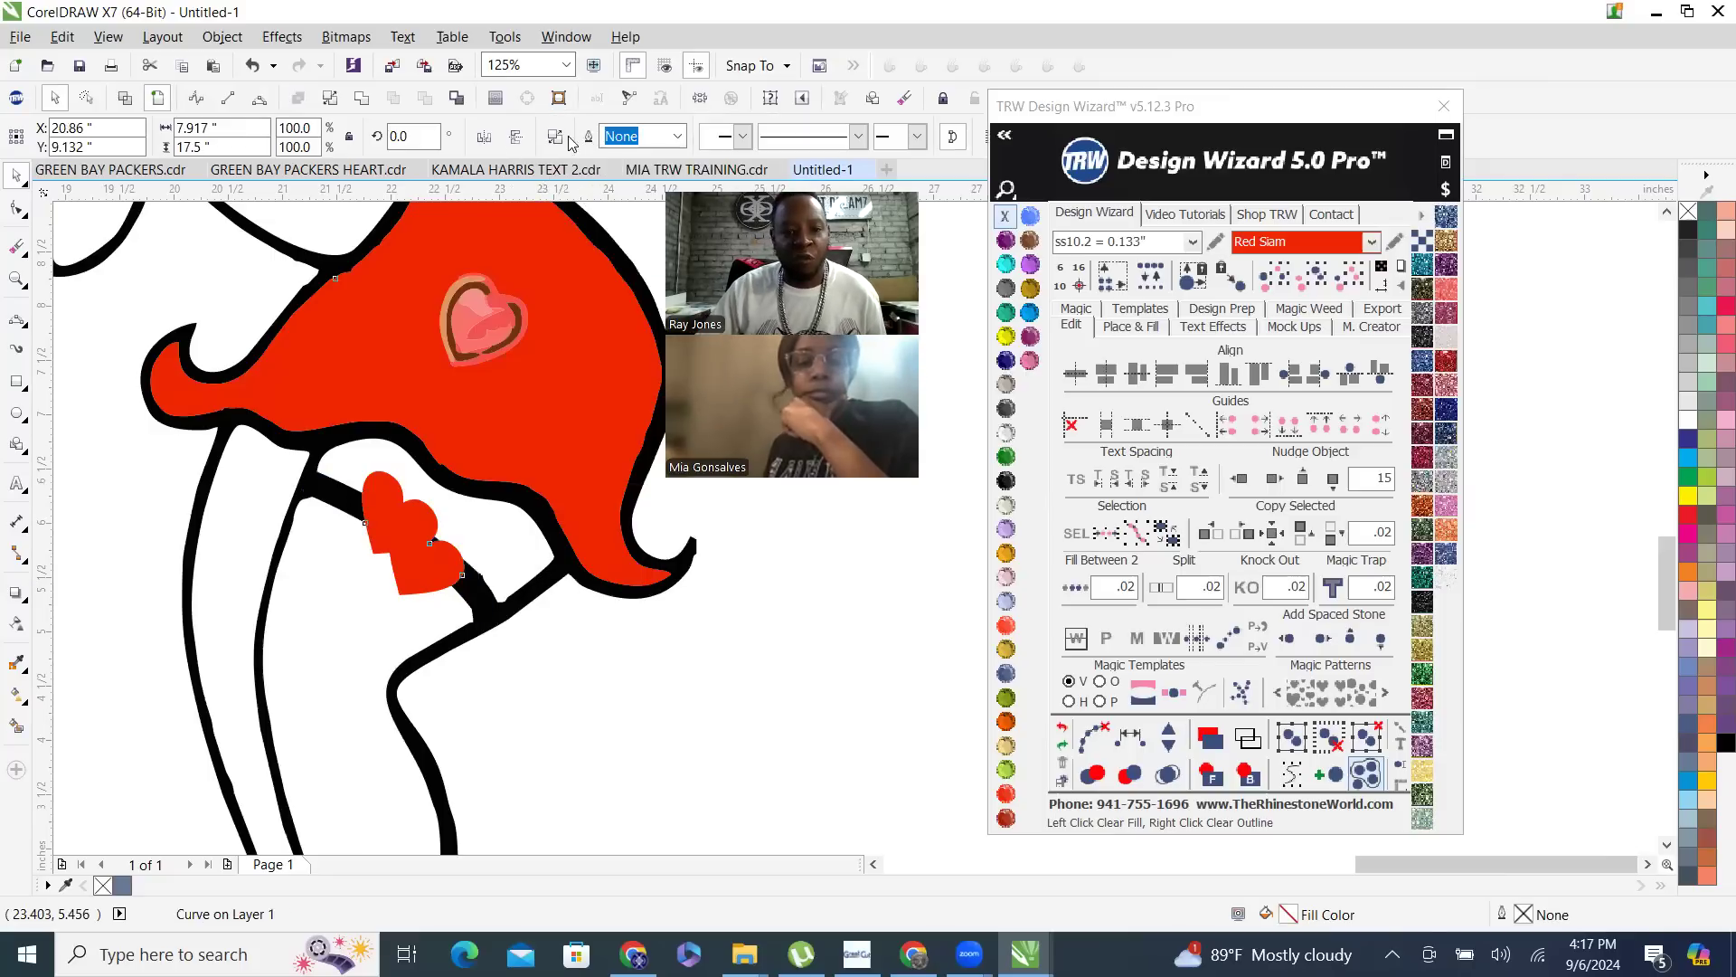
pyautogui.click(362, 97)
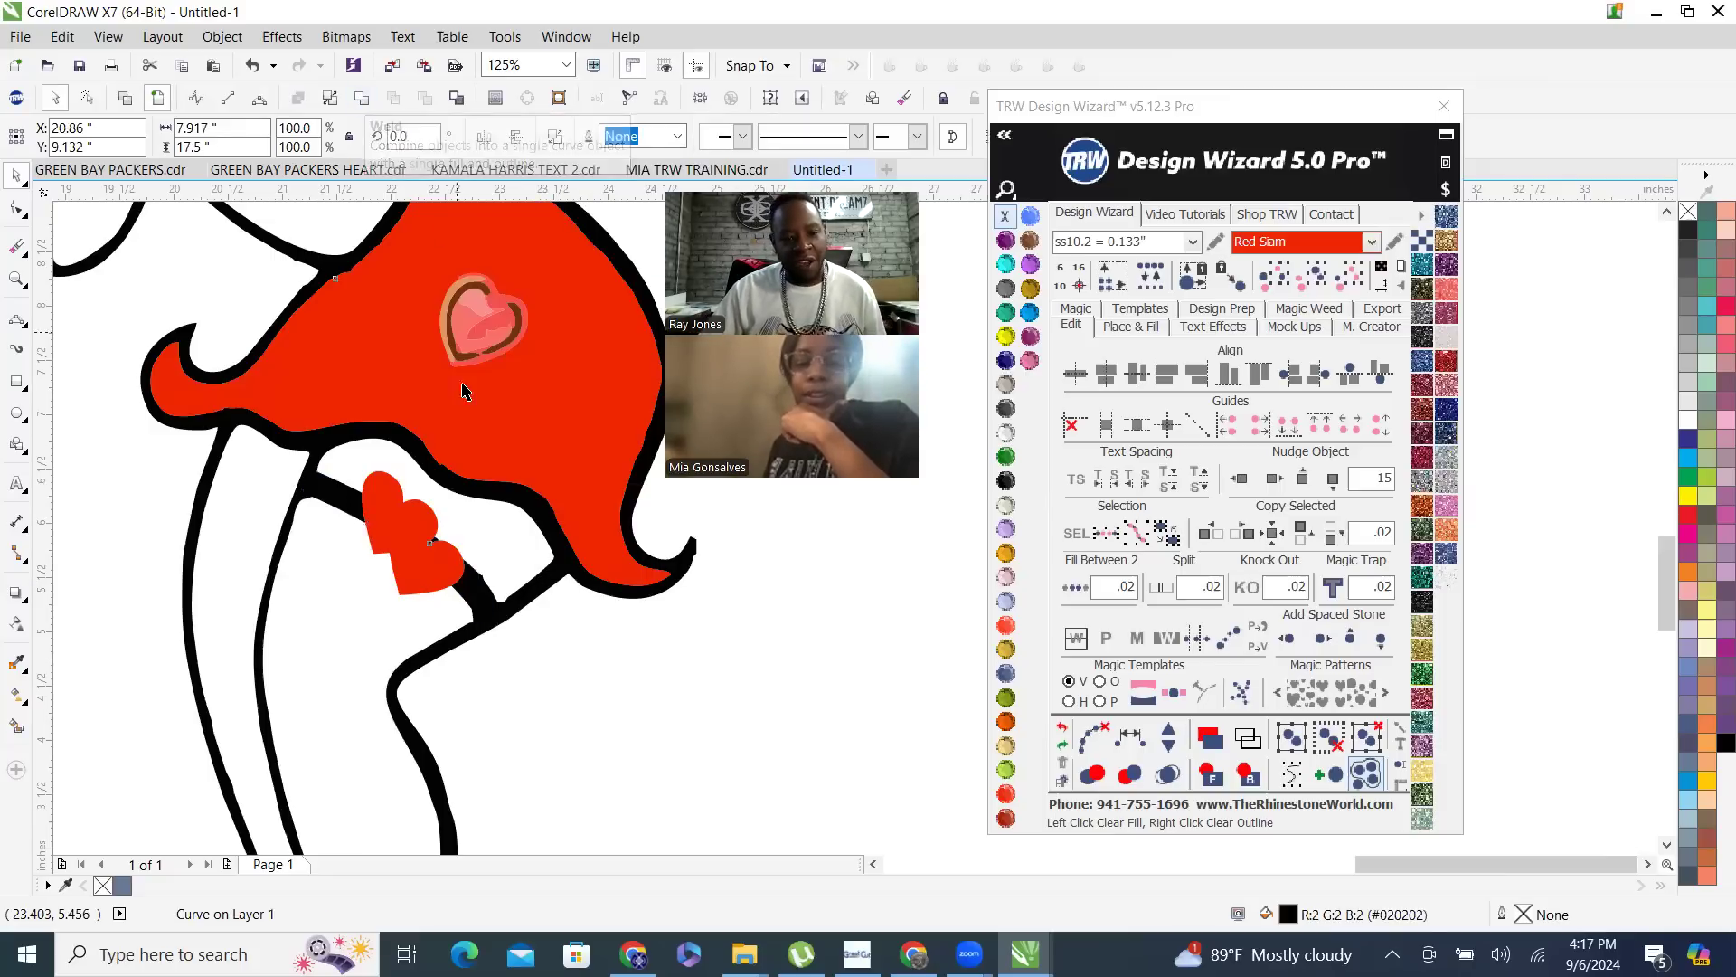
pyautogui.scroll(-1, 456, 486)
pyautogui.scroll(-1, 335, 483)
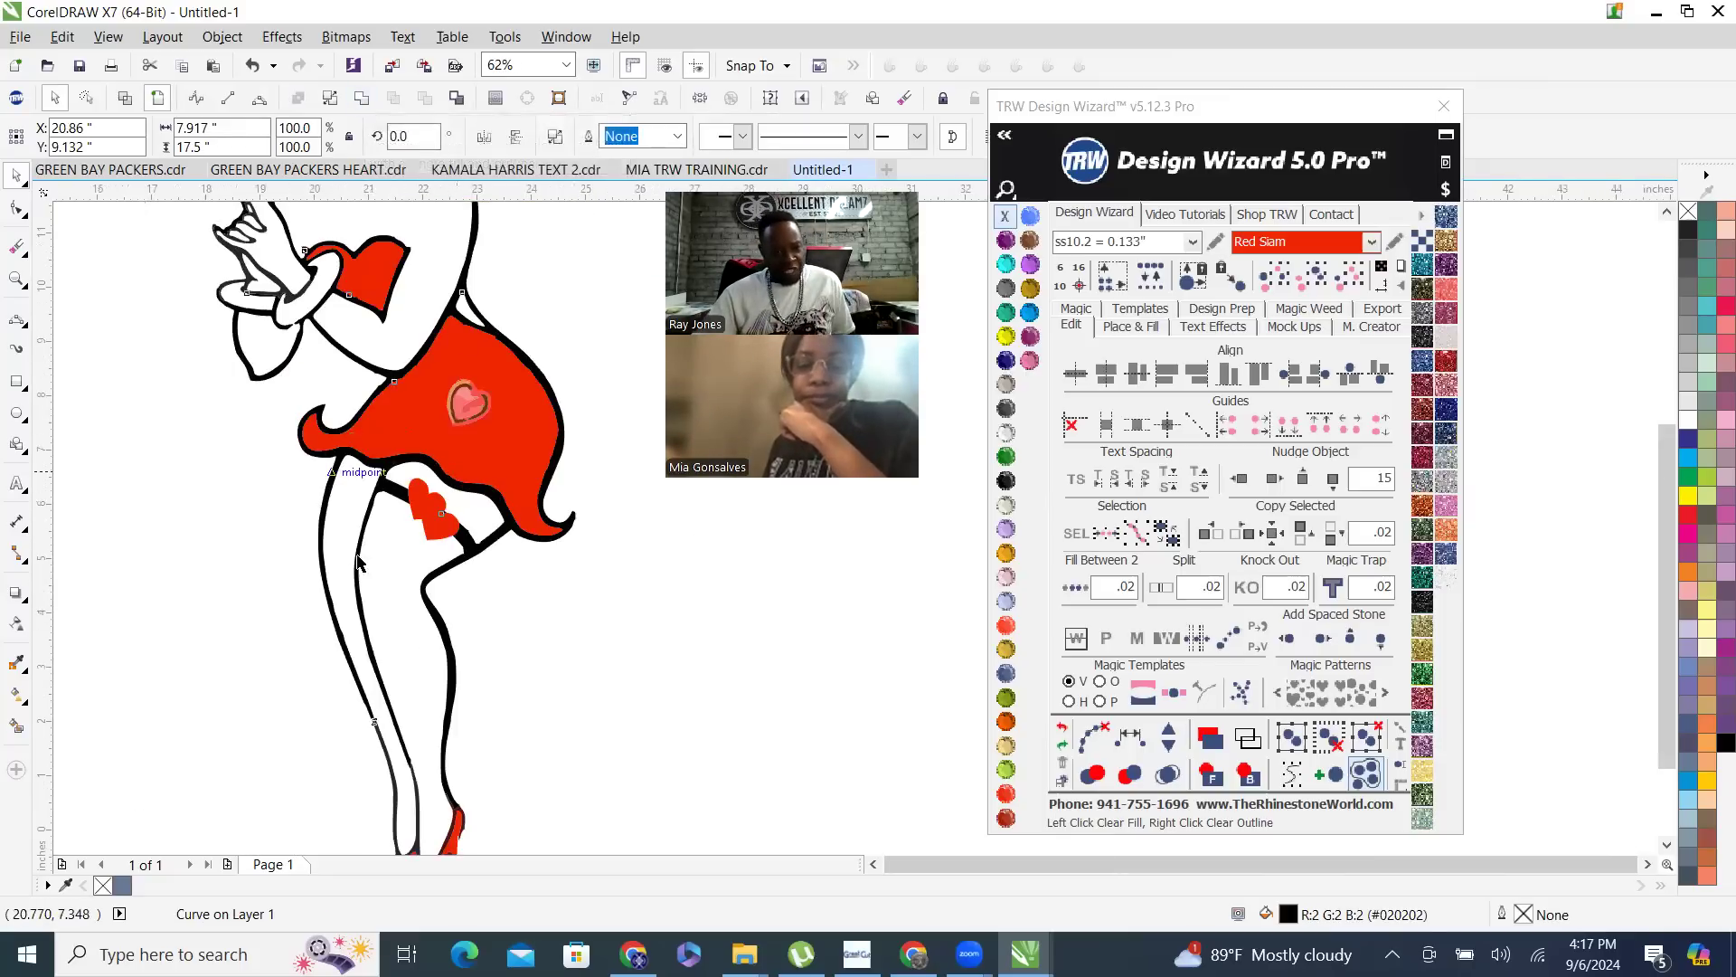
pyautogui.scroll(1, 453, 574)
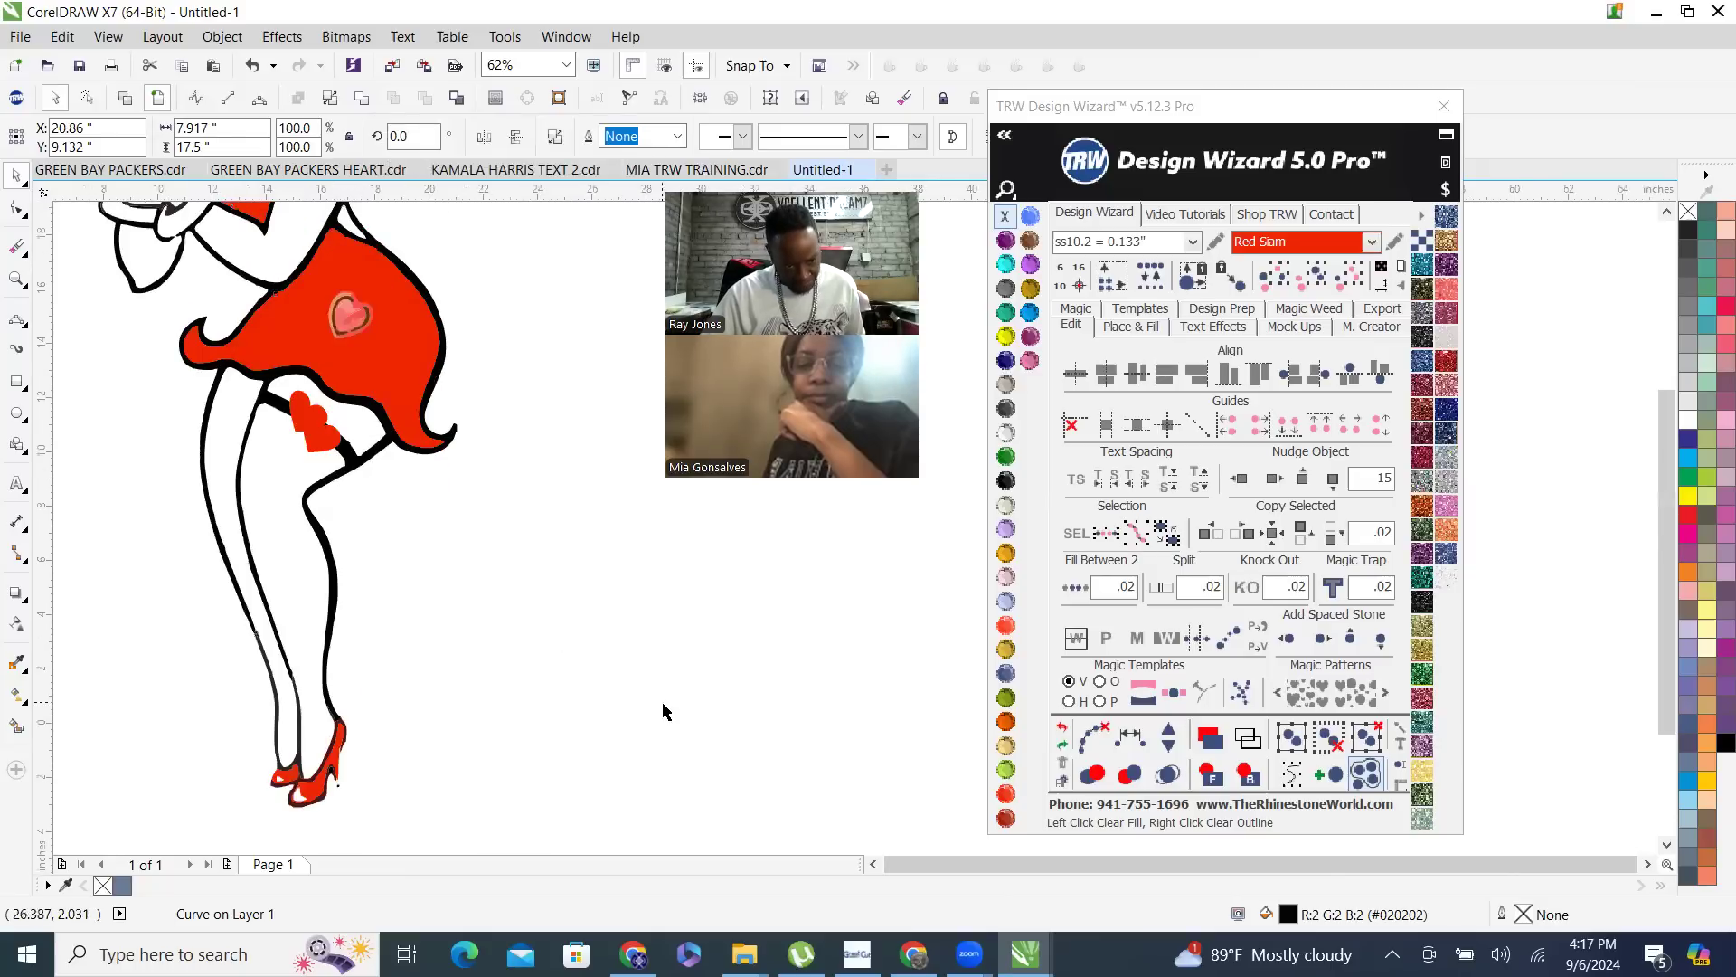
pyautogui.scroll(-1, 664, 708)
pyautogui.click(610, 570)
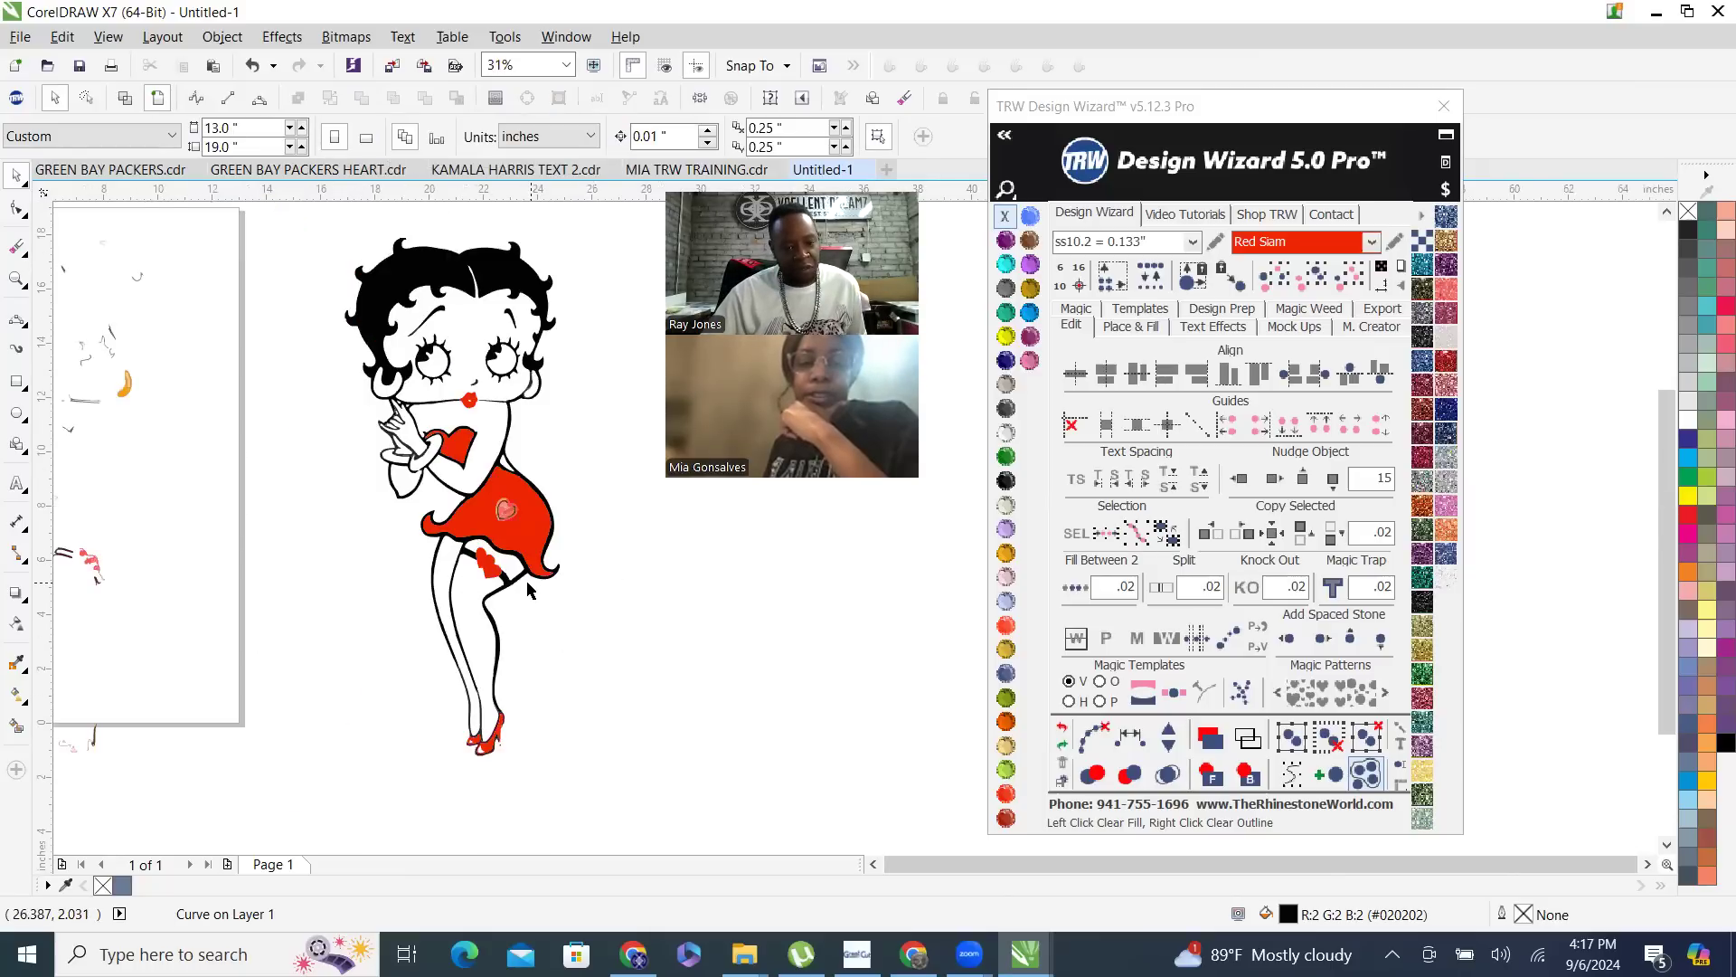
# - Delete the leftover traced fragments around the page and move the whole Betty Boop figure onto the page
pyautogui.scroll(-1, 532, 589)
pyautogui.moveTo(220, 374); pyautogui.dragTo(378, 734)
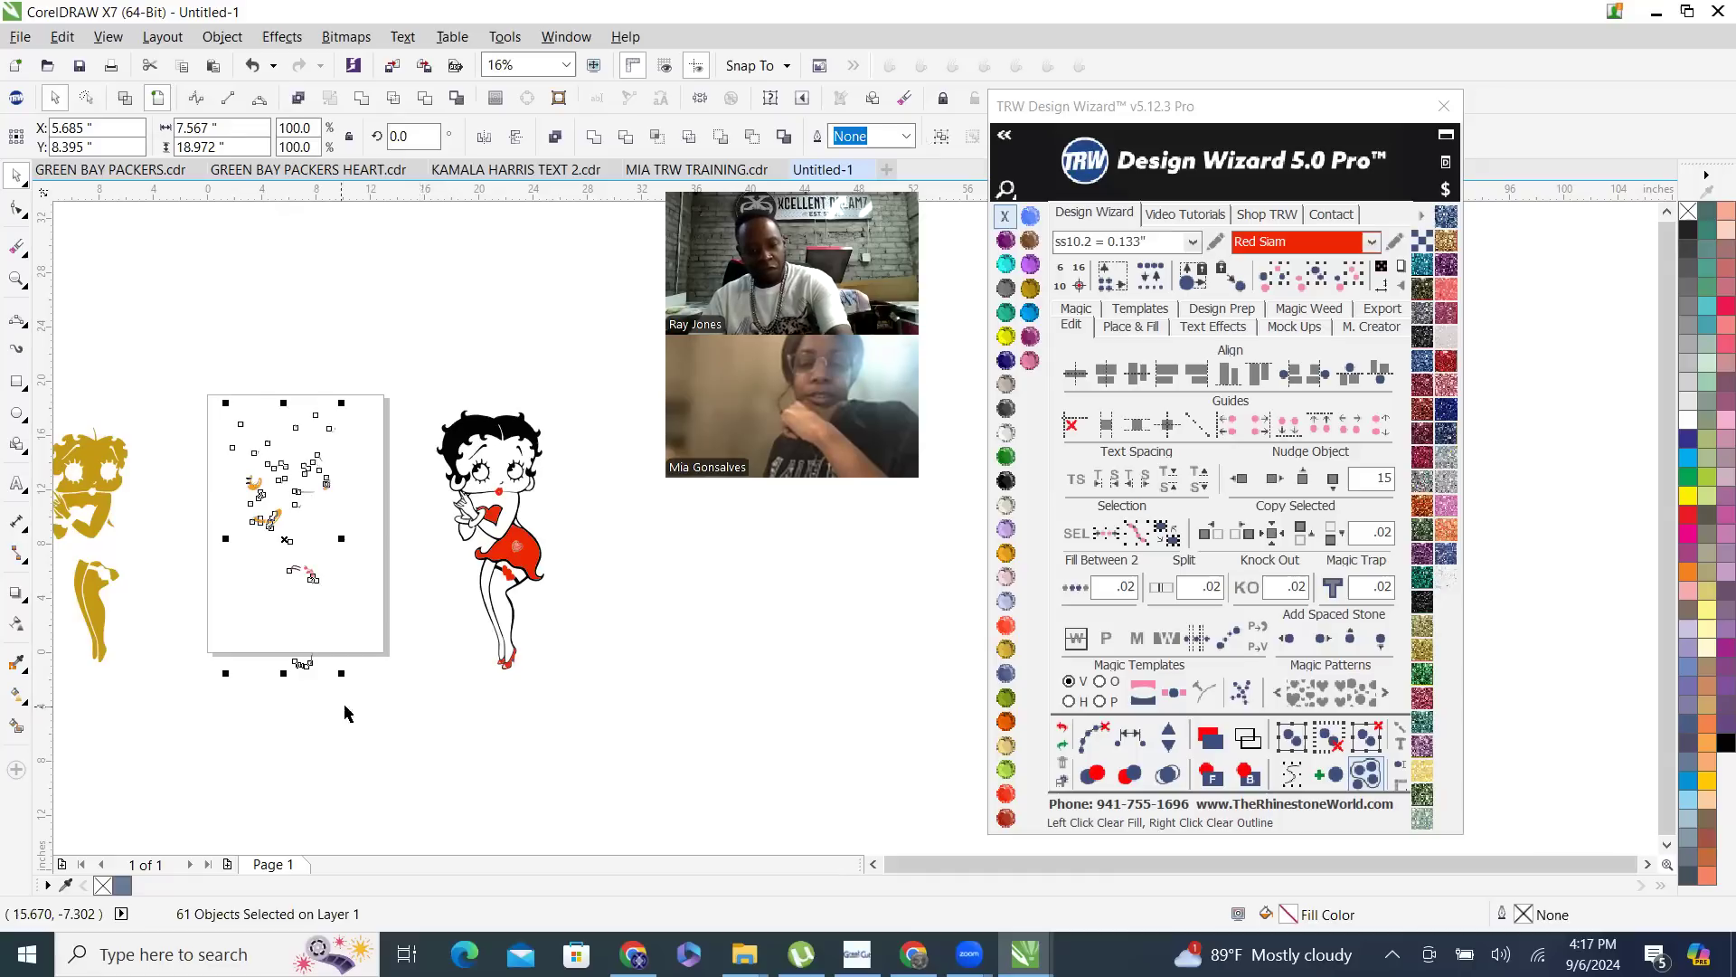
pyautogui.press('Delete')
pyautogui.moveTo(405, 367); pyautogui.dragTo(638, 765)
pyautogui.moveTo(514, 550); pyautogui.dragTo(312, 529)
# - Delete the gold silhouette pieces lying beside the page
pyautogui.click(159, 472)
pyautogui.click(94, 455)
pyautogui.scroll(-1, 155, 481)
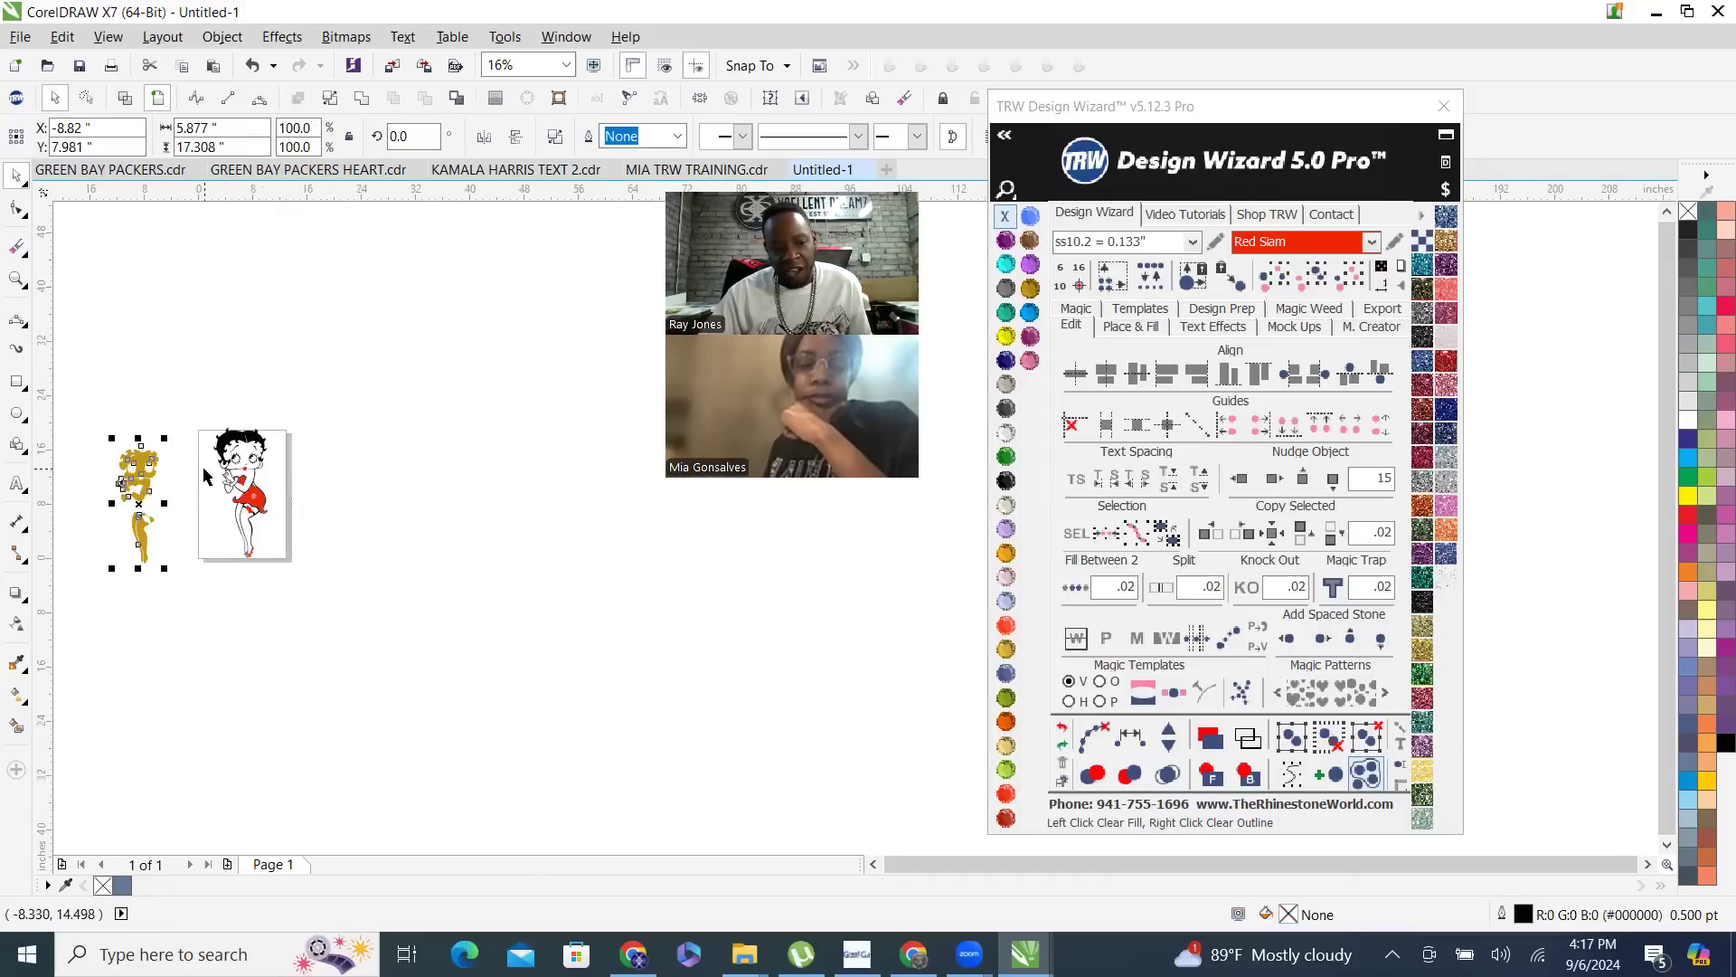
pyautogui.scroll(1, 172, 490)
pyautogui.scroll(1, 156, 457)
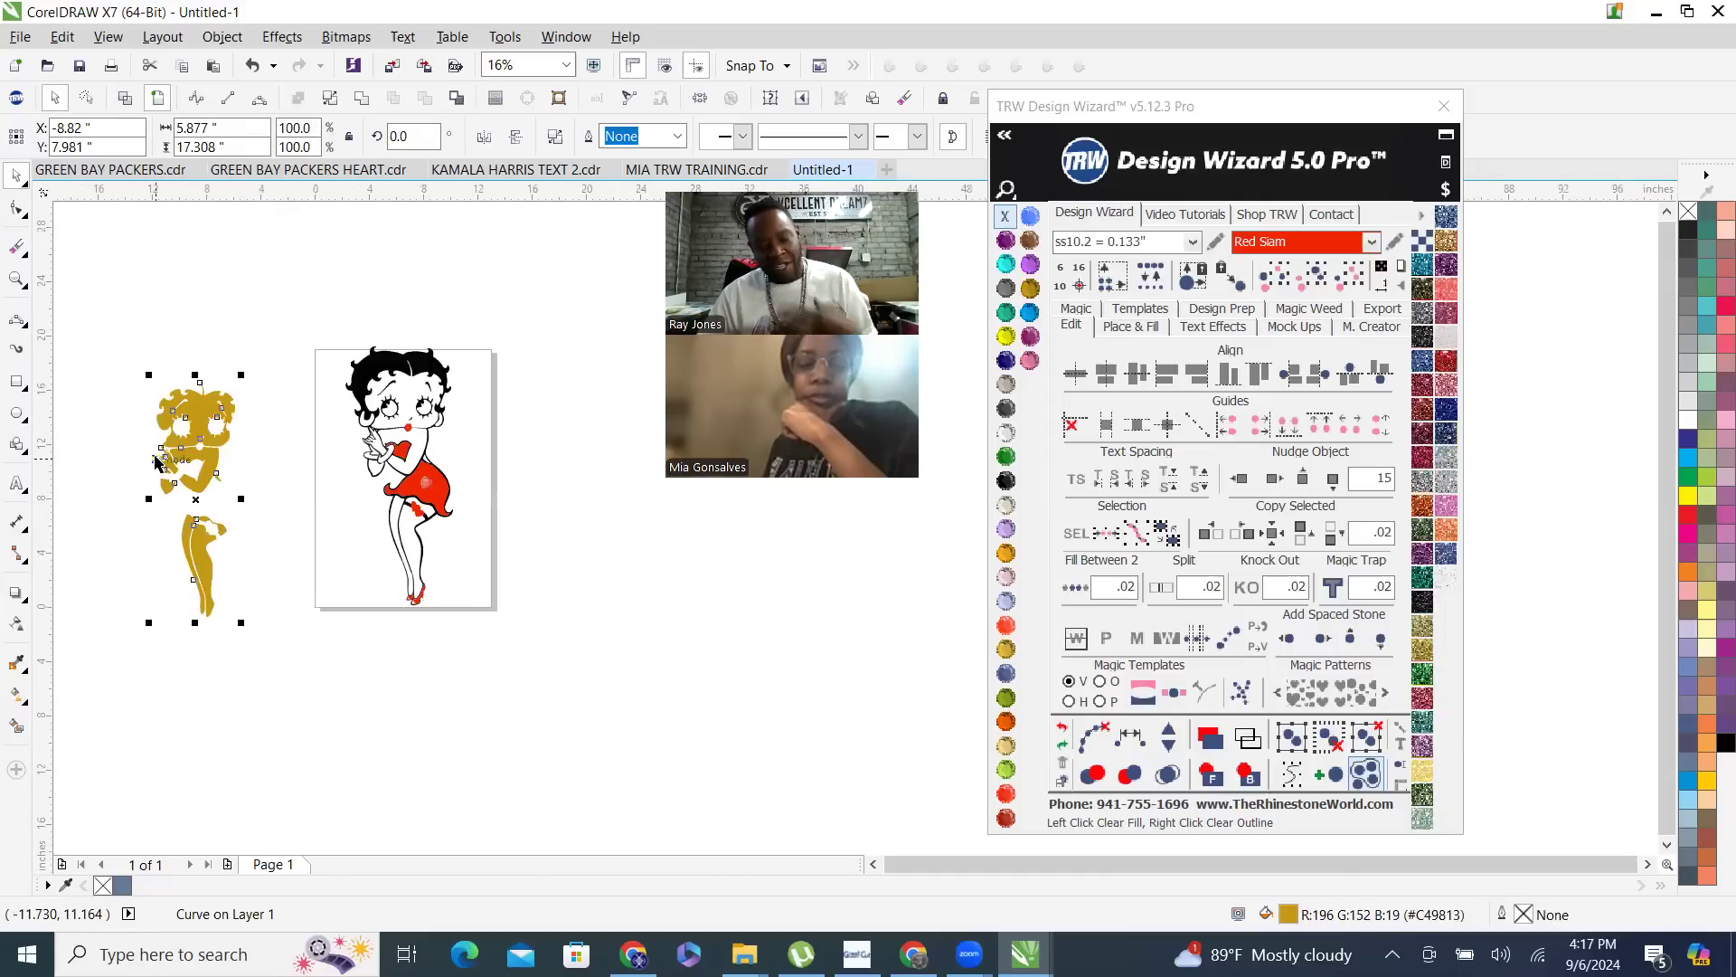
pyautogui.press('Delete')
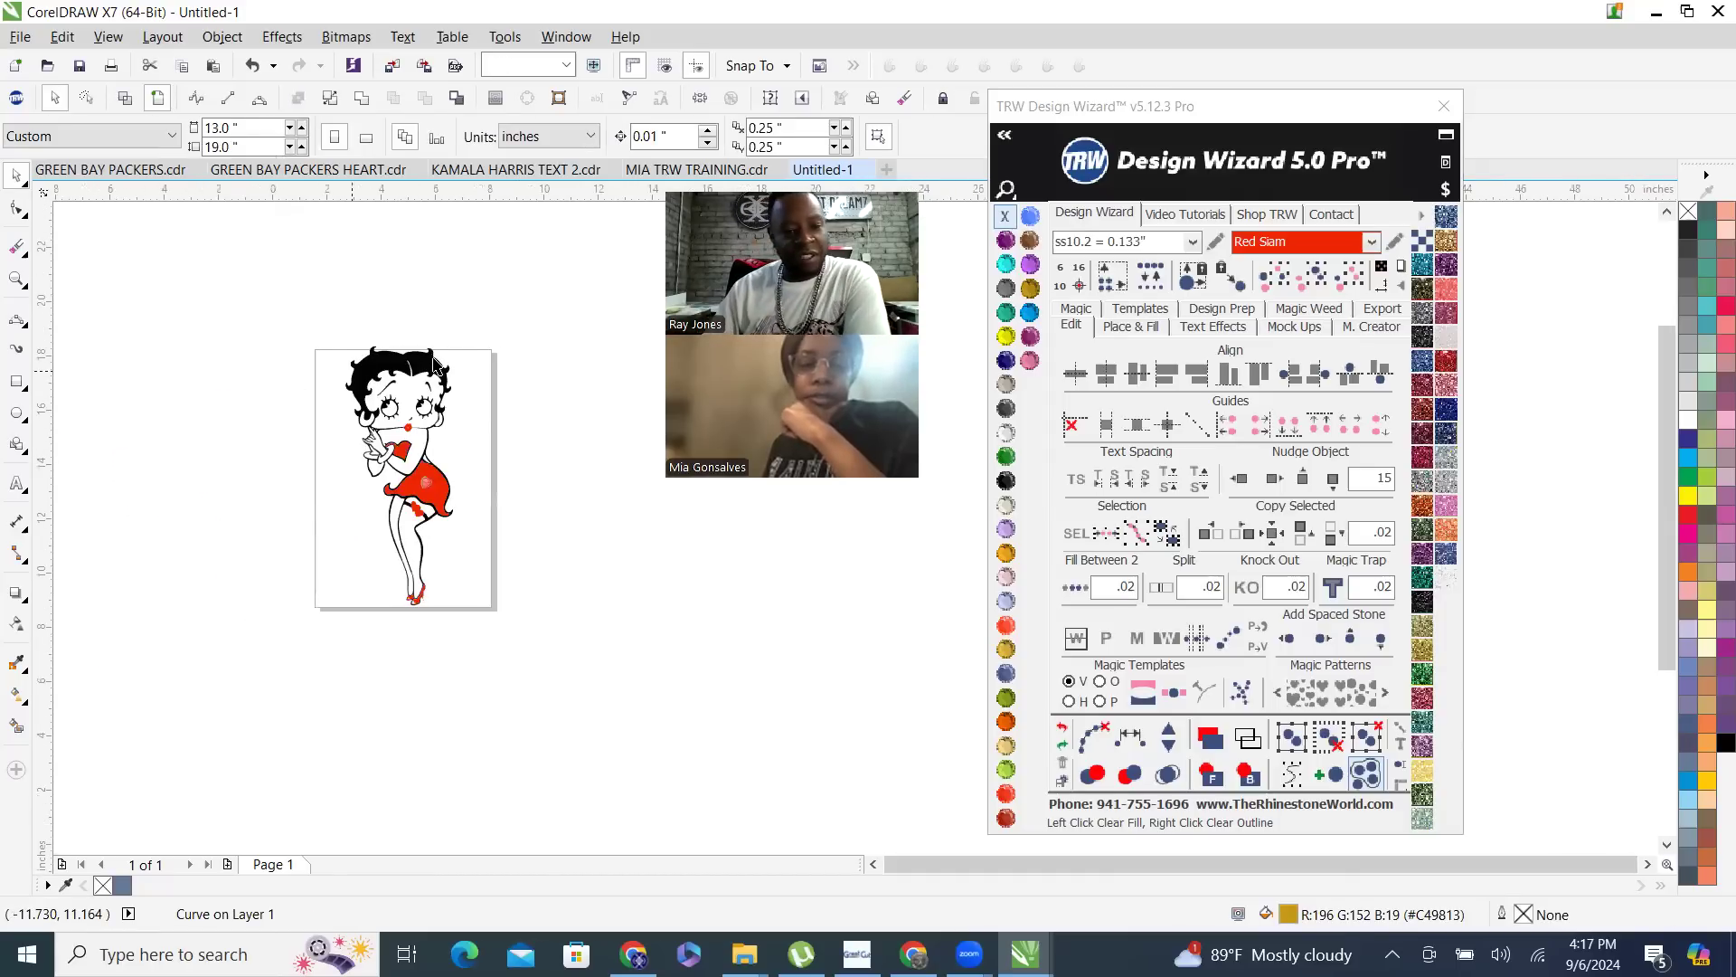
# - Smart Fill the face, upper body, arms, hand and fingers with slate blue, without an outline
pyautogui.click(18, 726)
pyautogui.scroll(1, 462, 424)
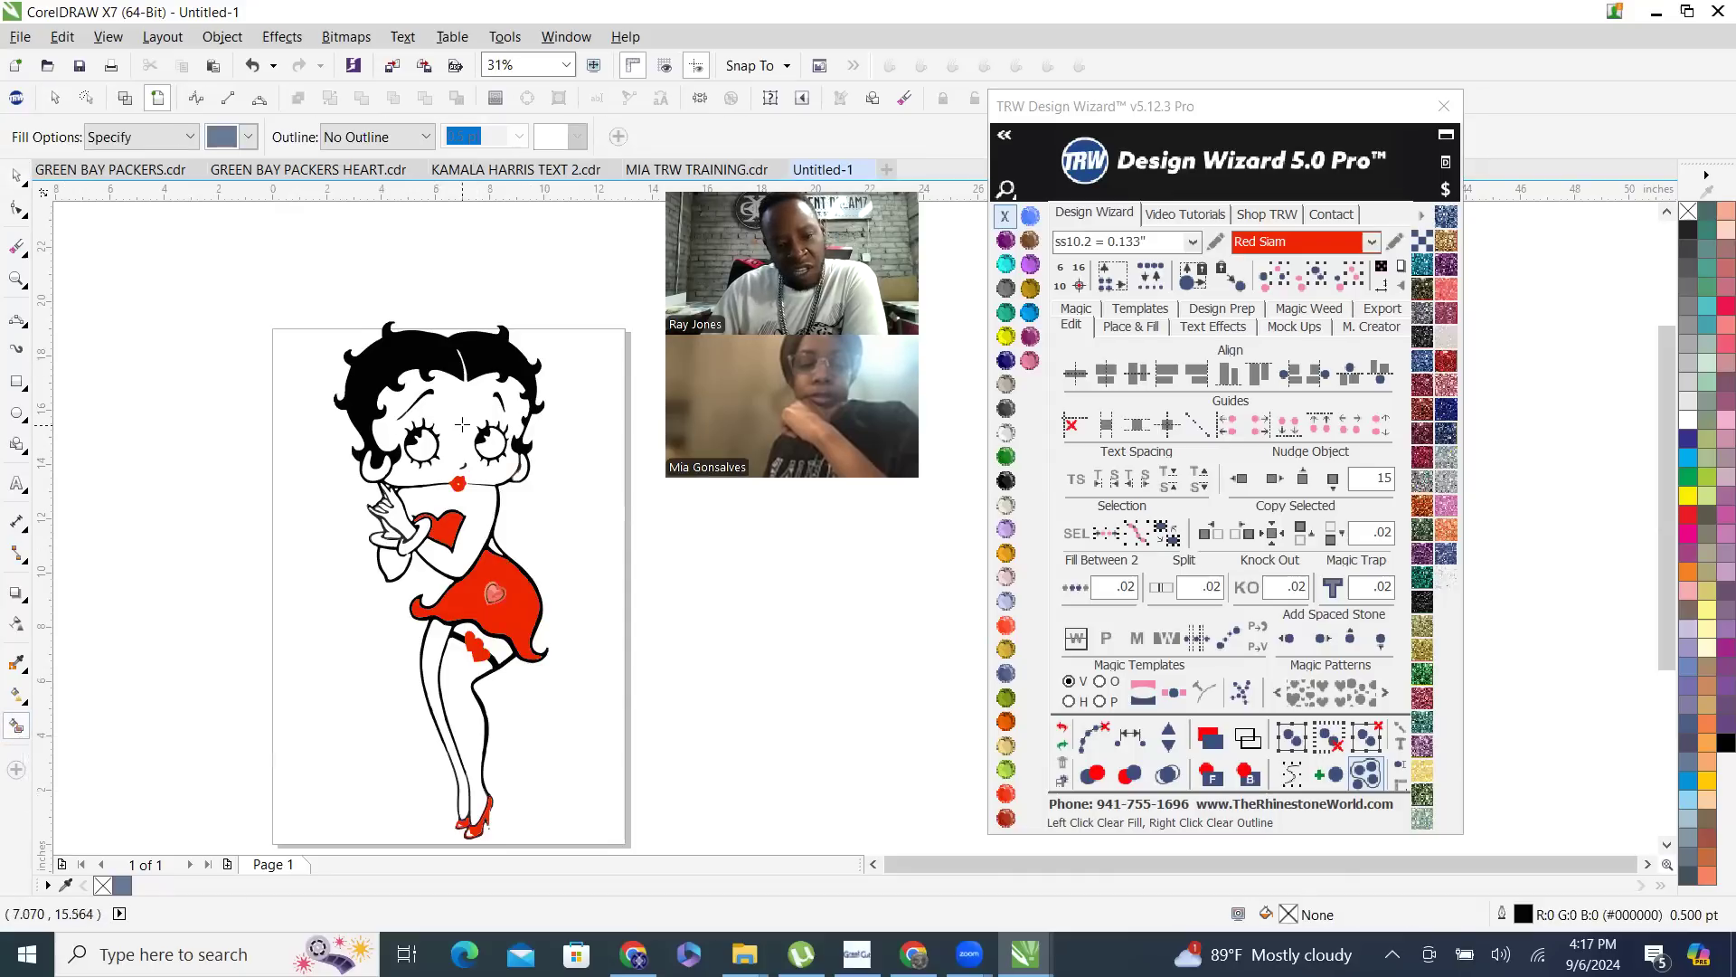
pyautogui.click(462, 424)
pyautogui.click(389, 569)
pyautogui.click(414, 540)
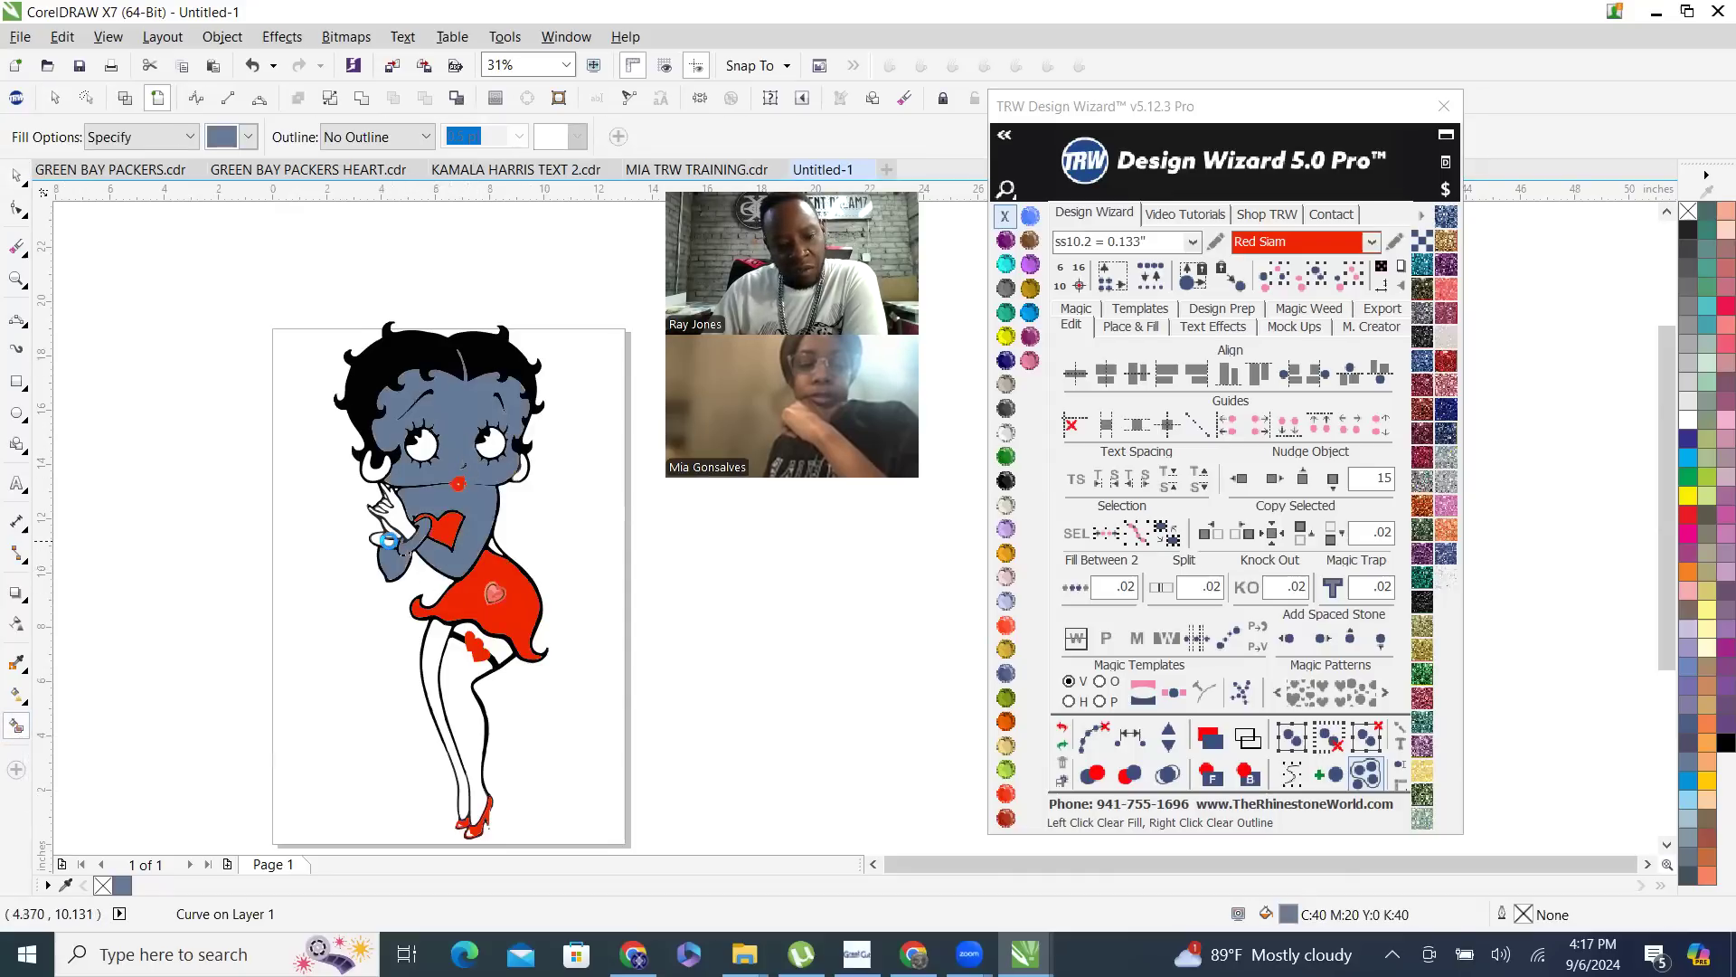
pyautogui.scroll(2, 390, 529)
pyautogui.click(411, 496)
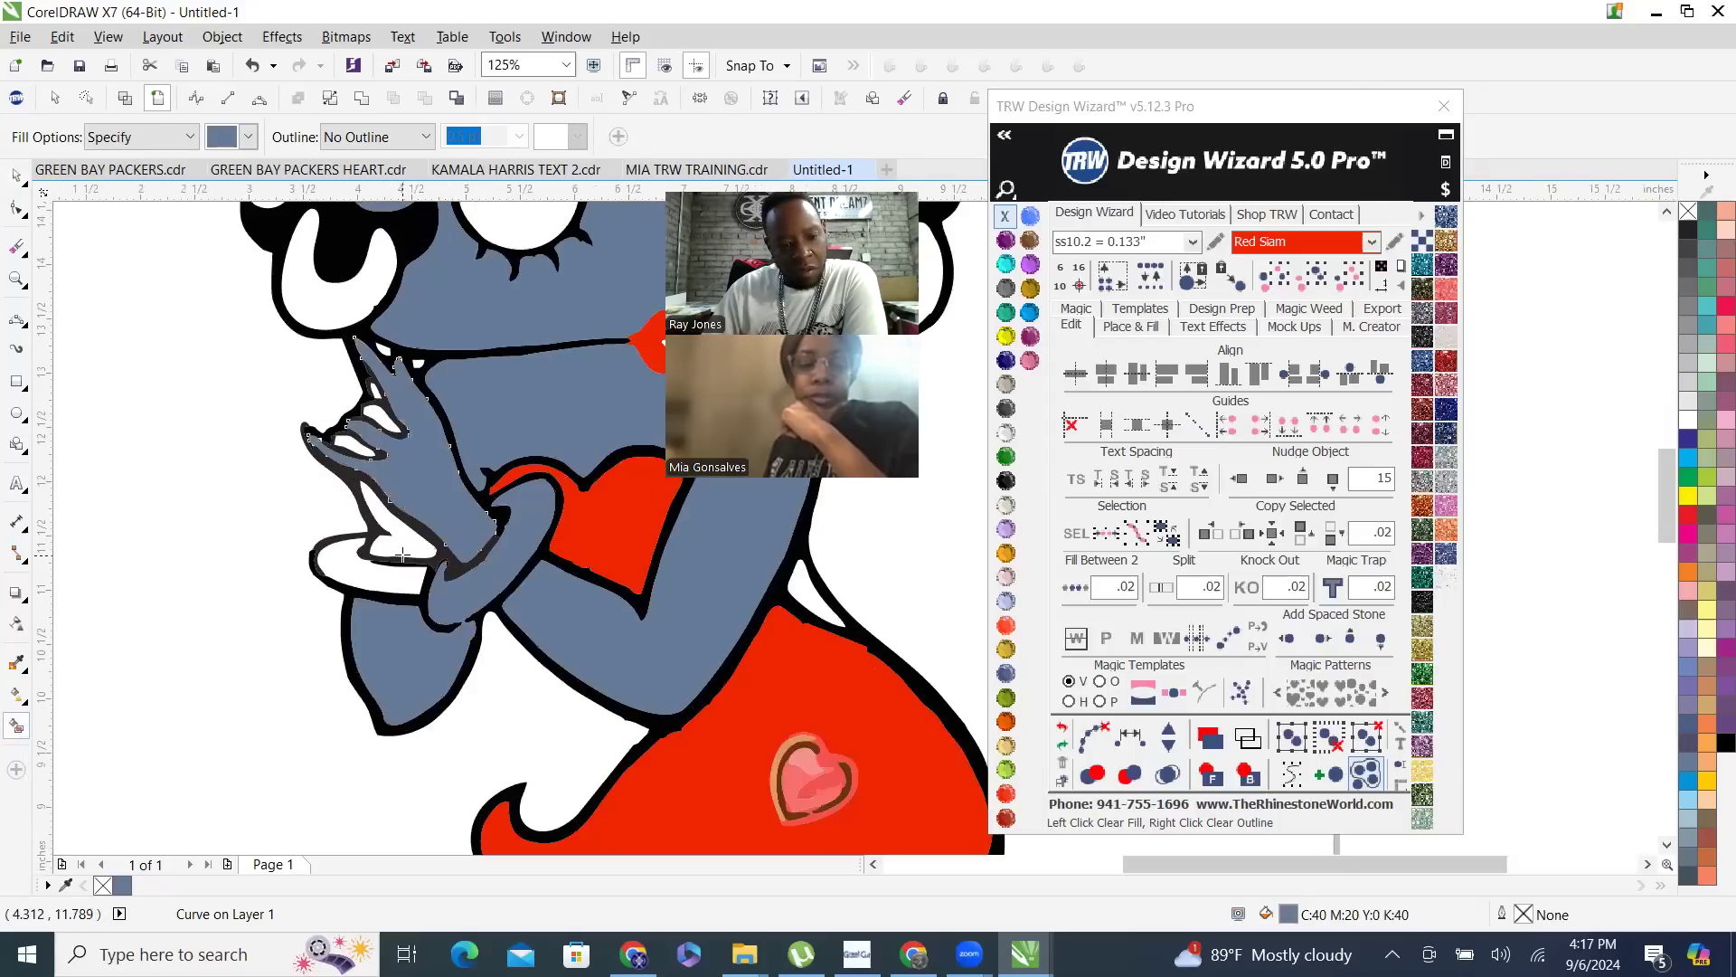
pyautogui.click(396, 537)
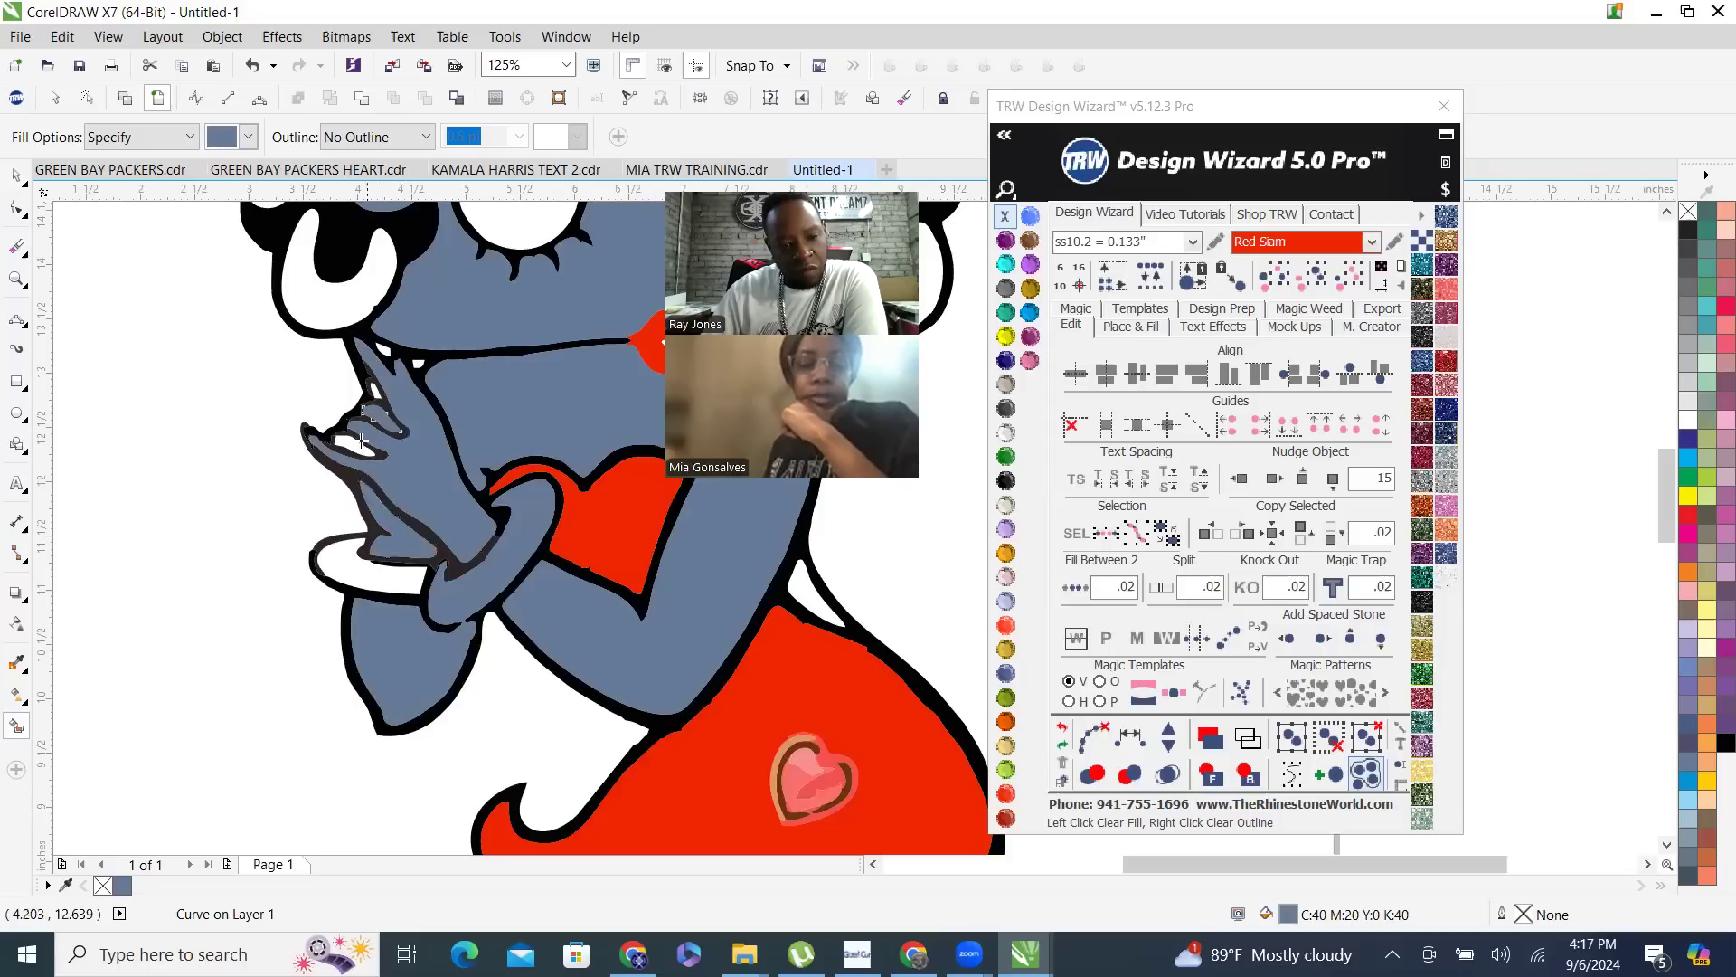
# - Smart Fill the legs, the thigh areas around the garter and the small gap above the skirt with slate blue
pyautogui.scroll(-2, 416, 452)
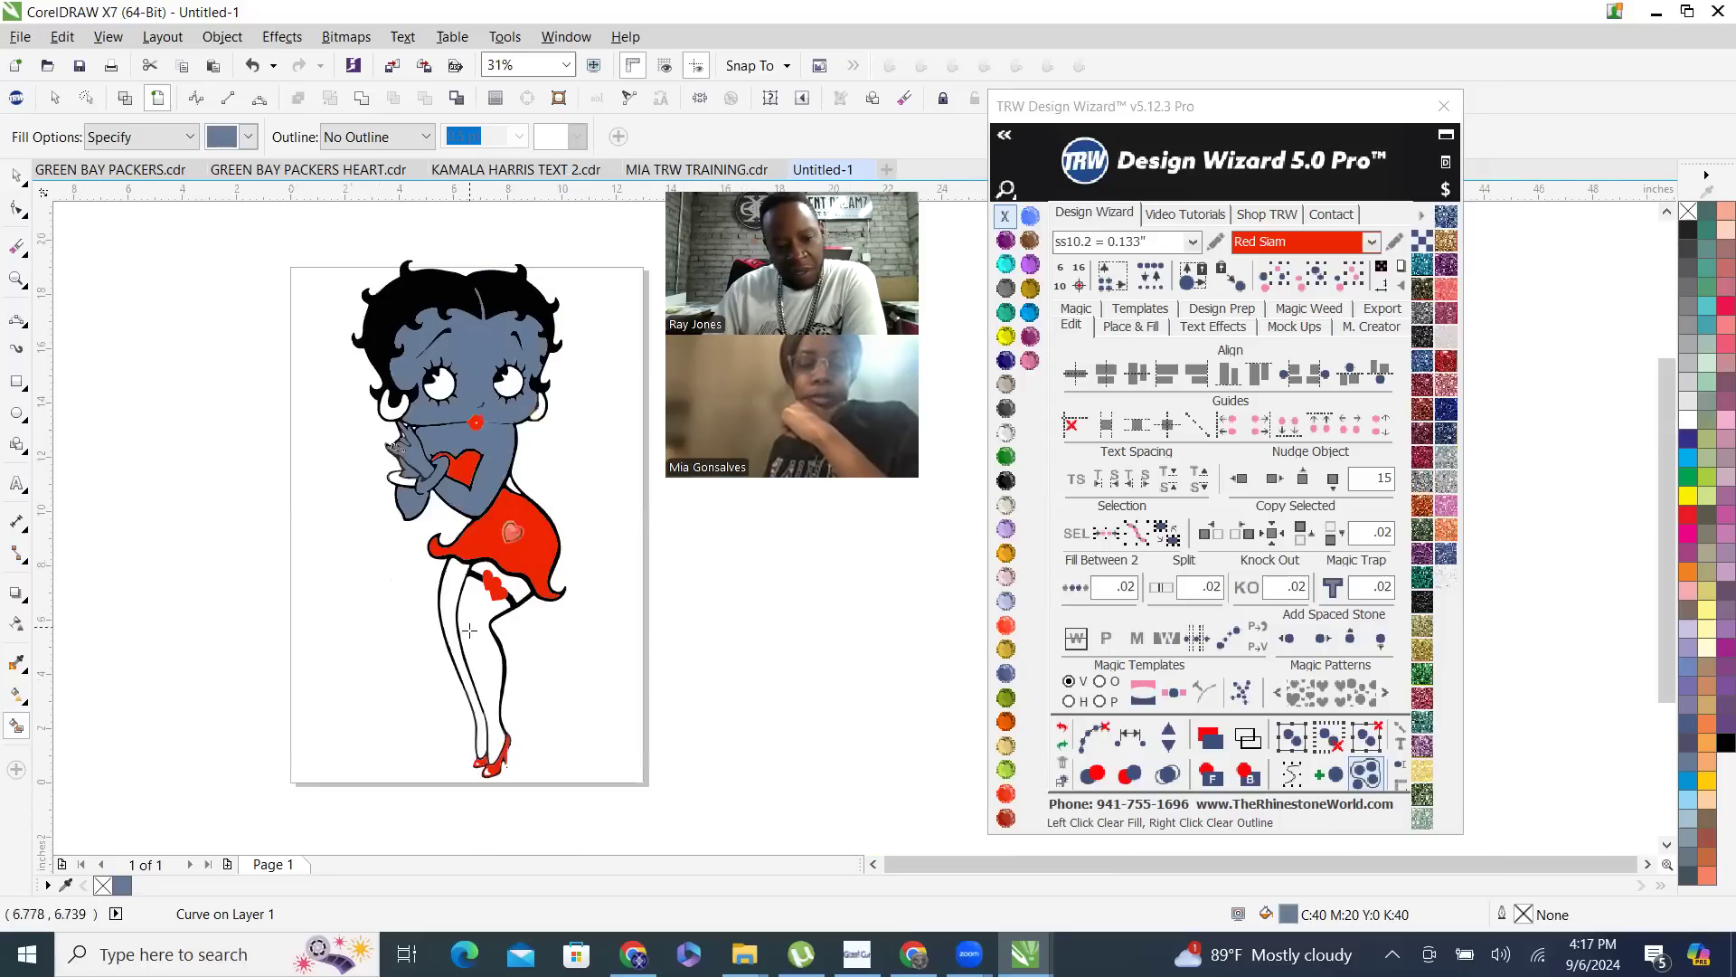
pyautogui.scroll(1, 455, 619)
pyautogui.click(441, 557)
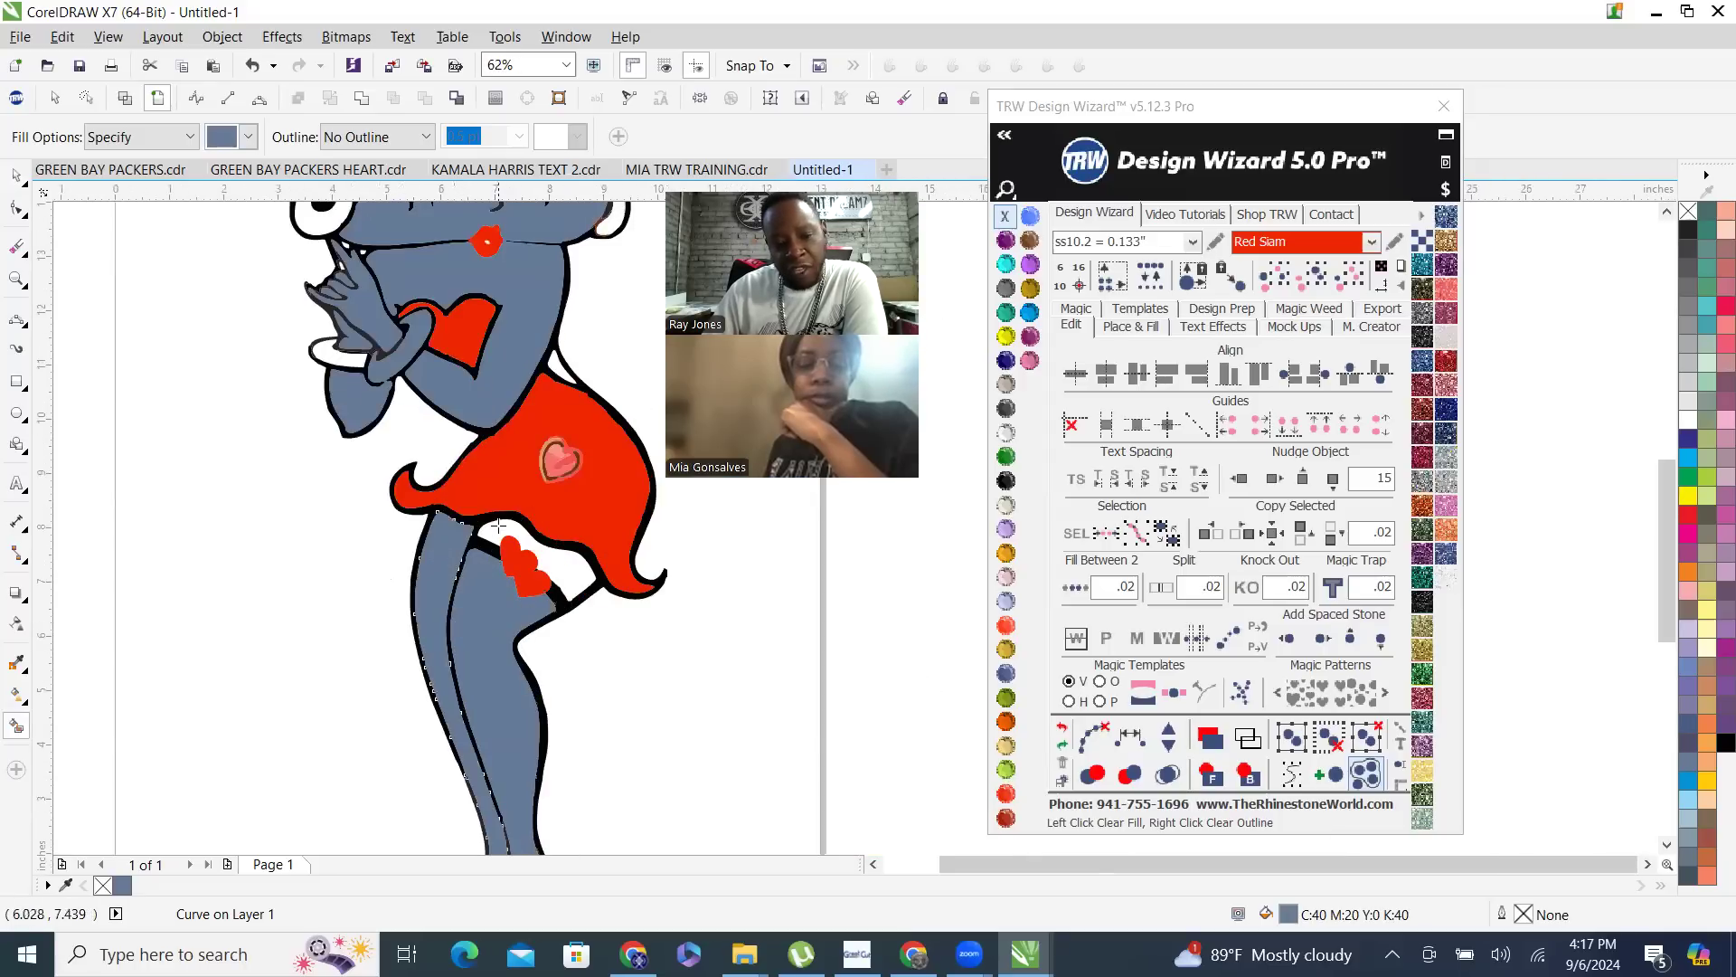
pyautogui.click(565, 563)
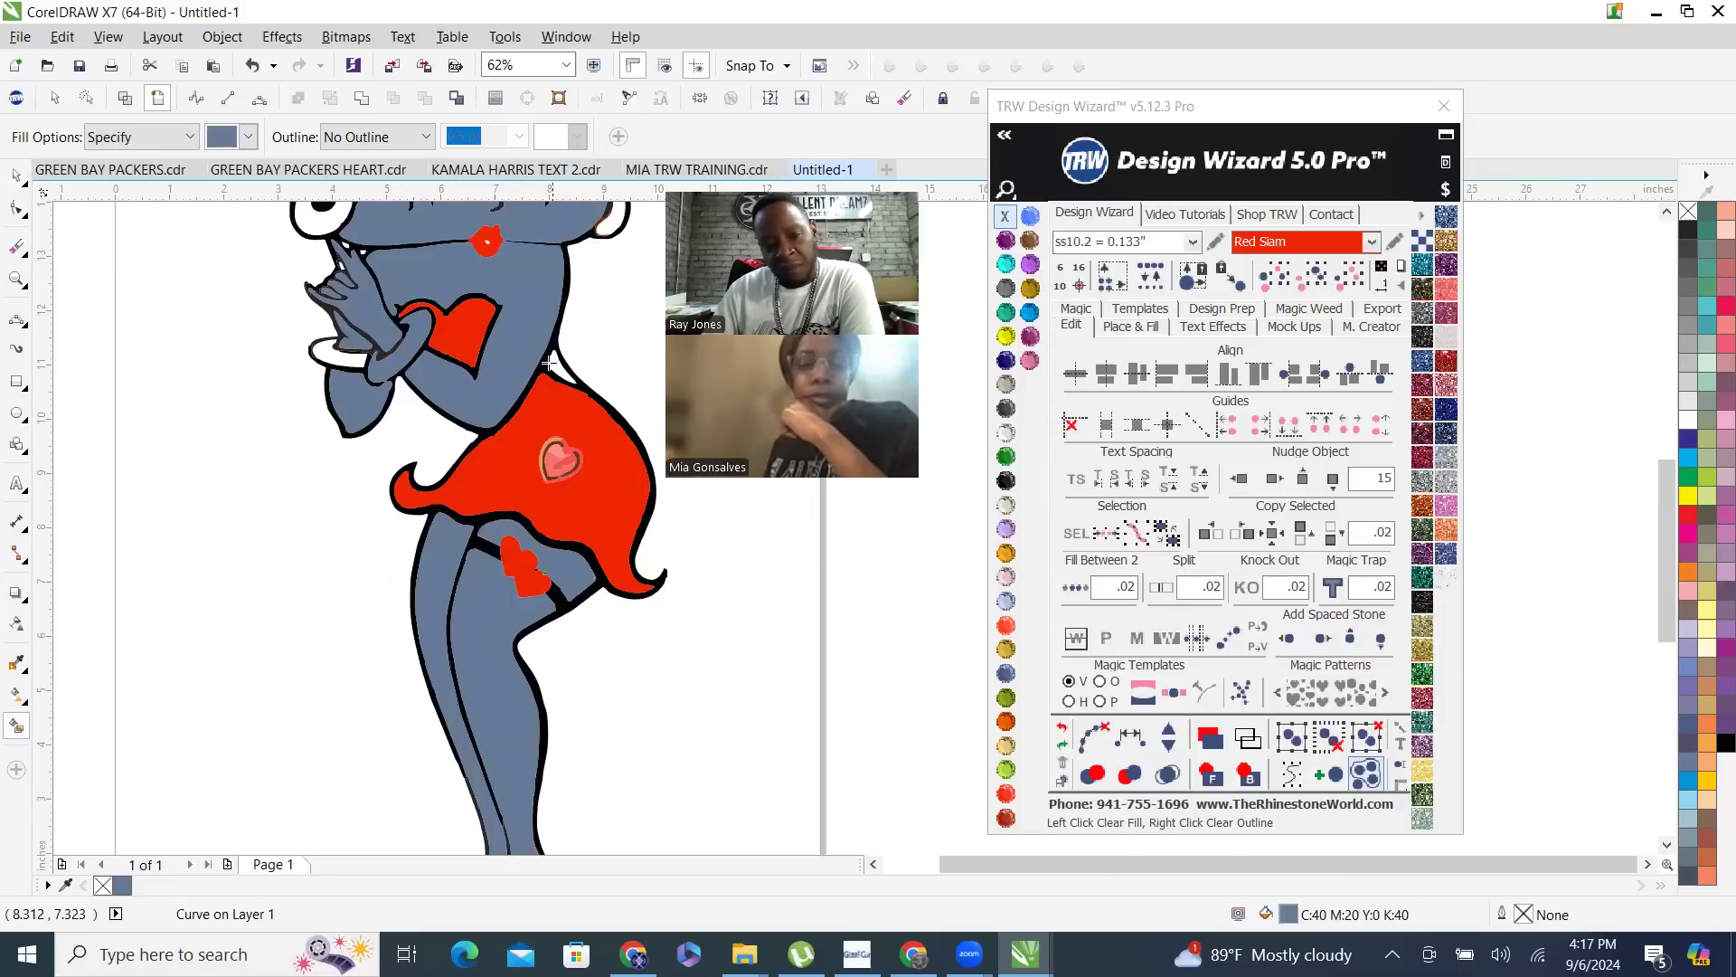
pyautogui.scroll(2, 548, 362)
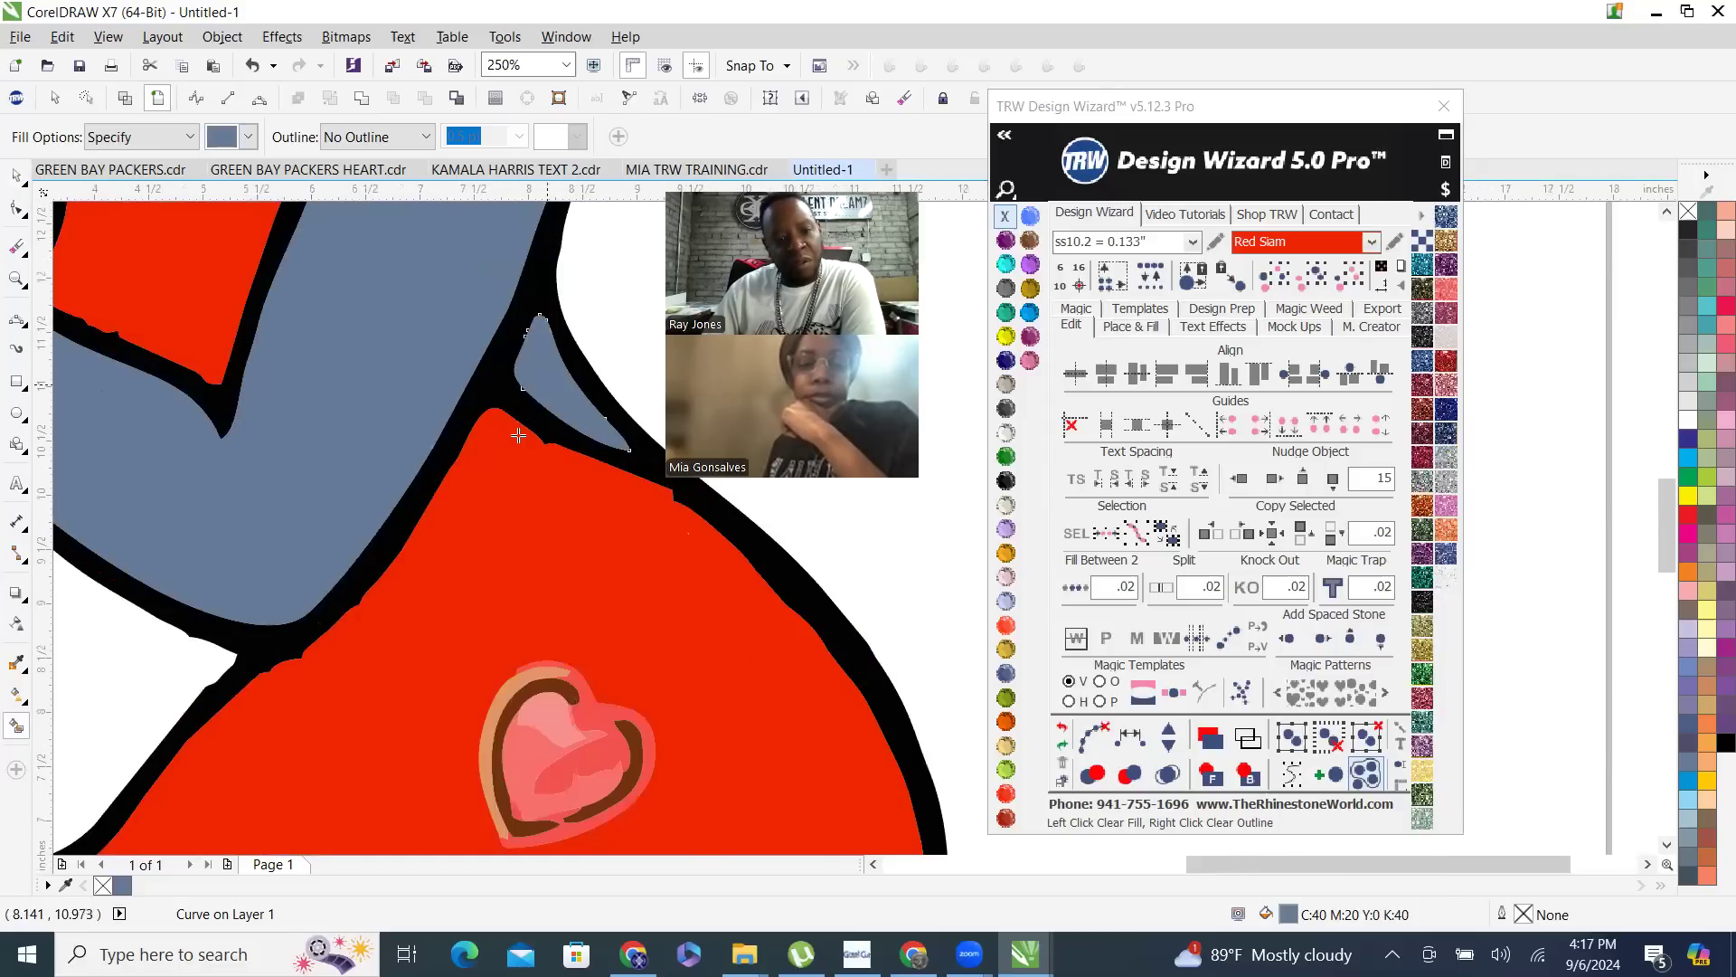
# - Select all slate blue skin pieces by their shared color and combine them into a single curve
pyautogui.scroll(-2, 518, 435)
pyautogui.click(1308, 282)
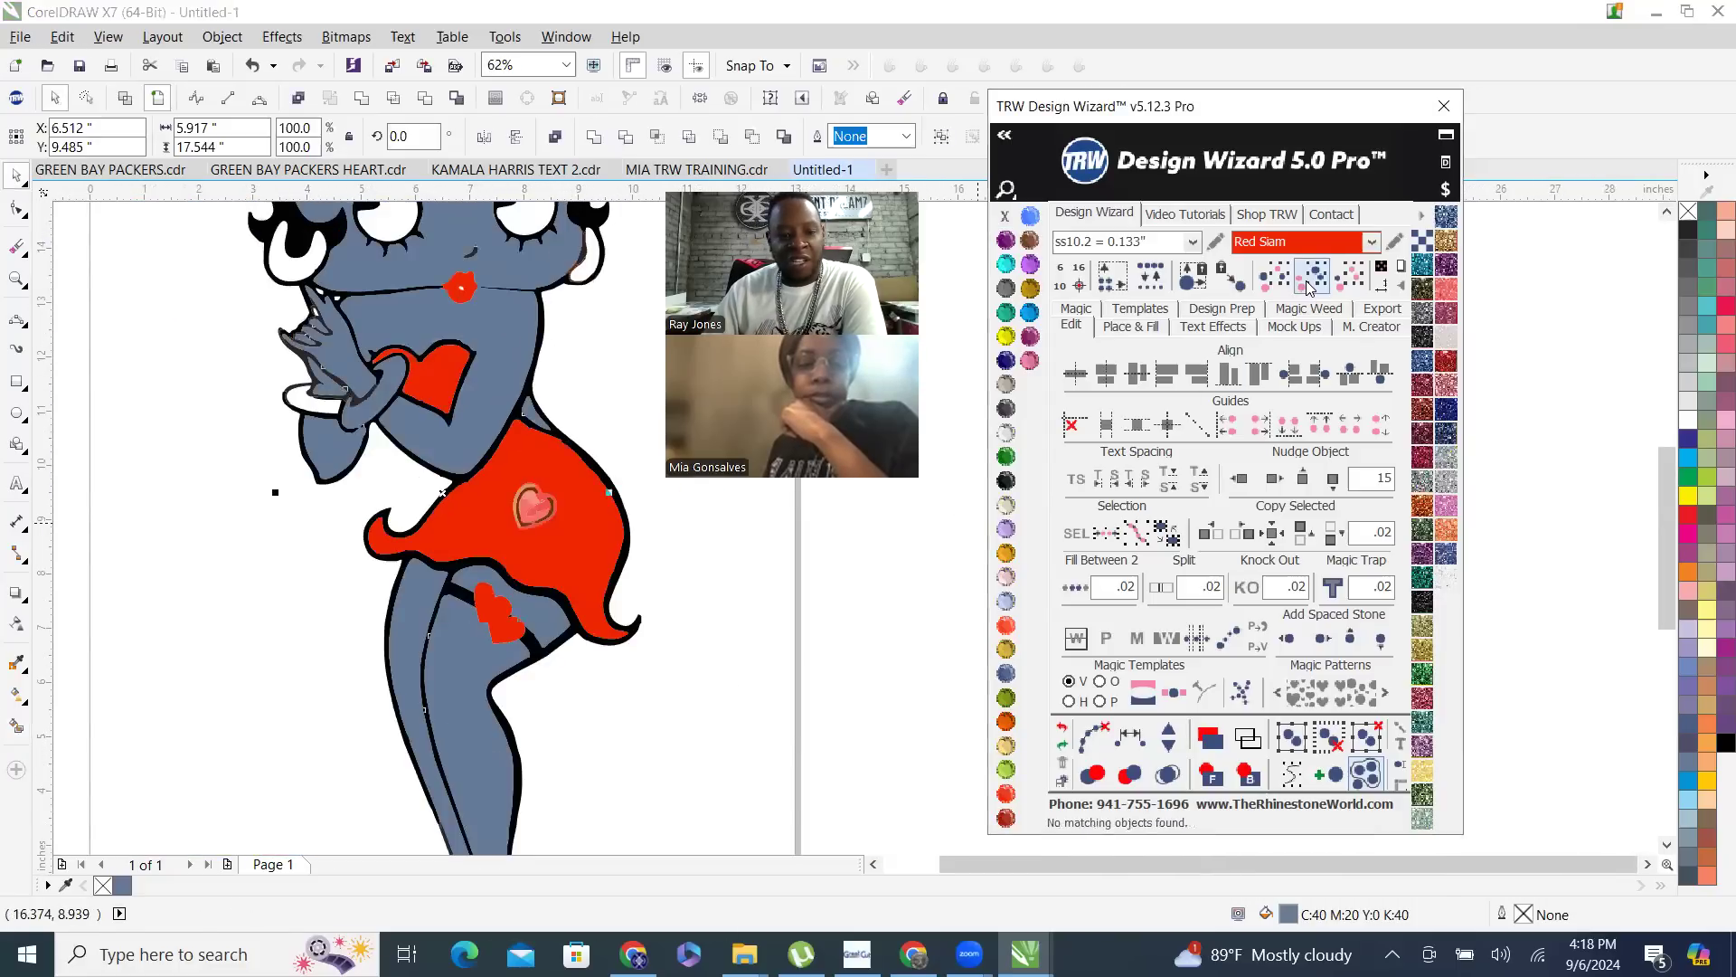
pyautogui.click(492, 321)
pyautogui.rightClick(492, 321)
pyautogui.press('Escape')
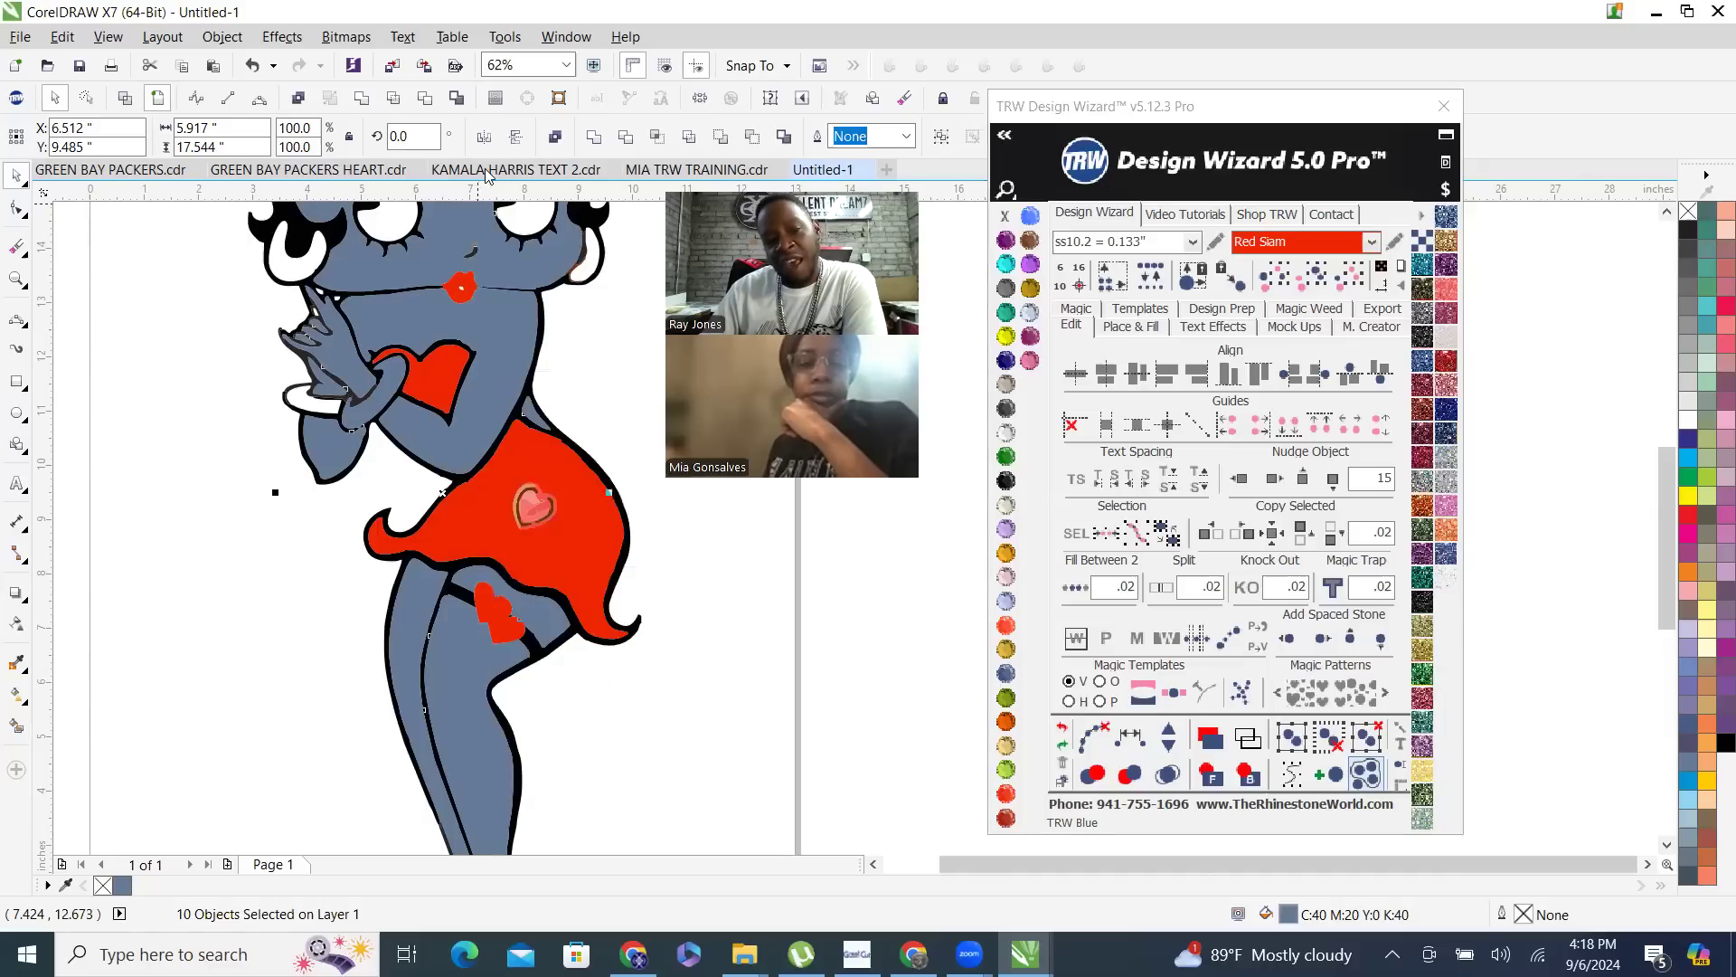
pyautogui.click(556, 138)
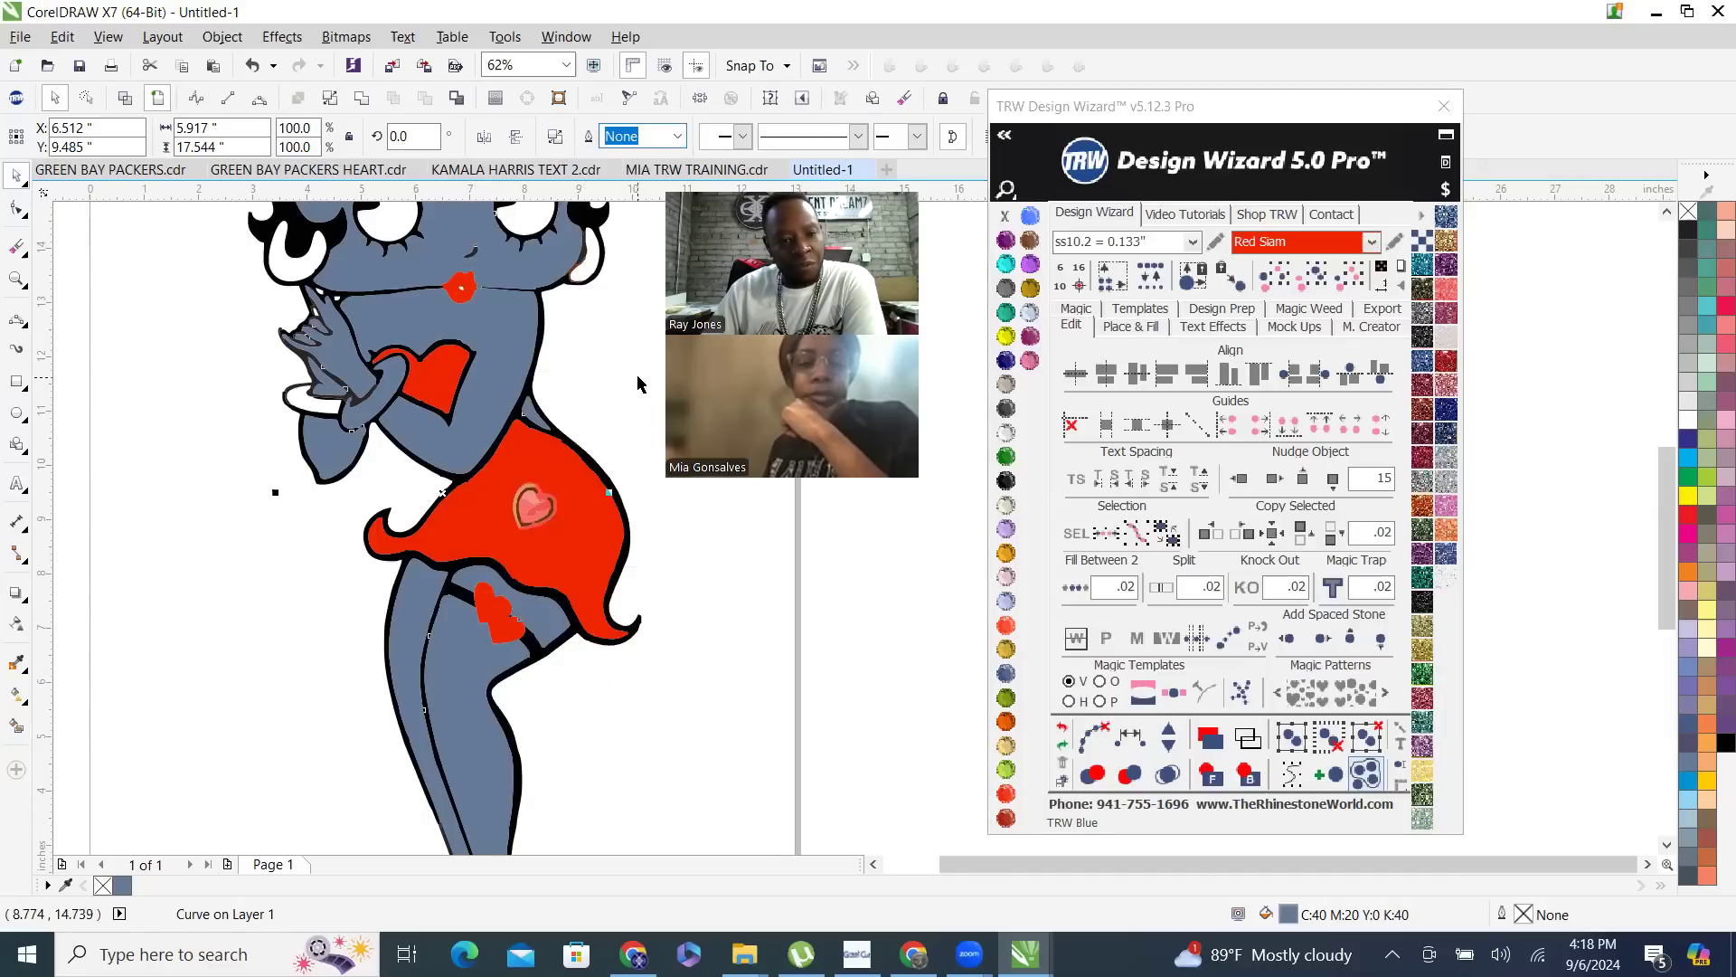
pyautogui.click(593, 398)
pyautogui.click(459, 342)
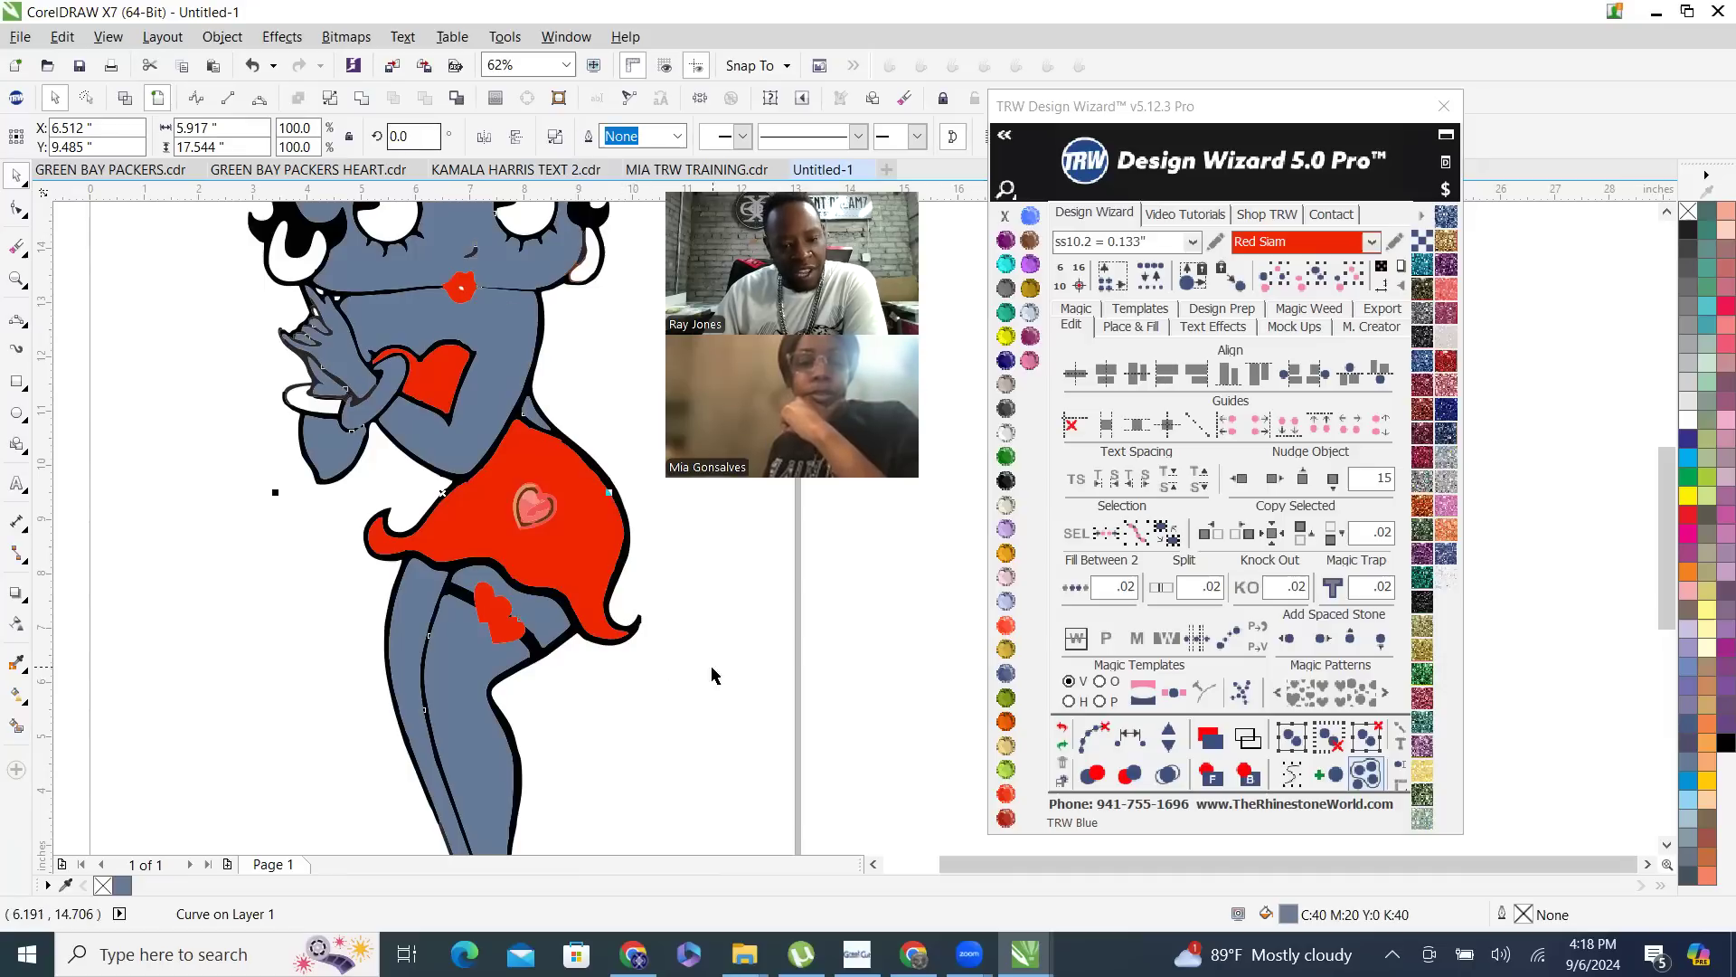
pyautogui.click(361, 99)
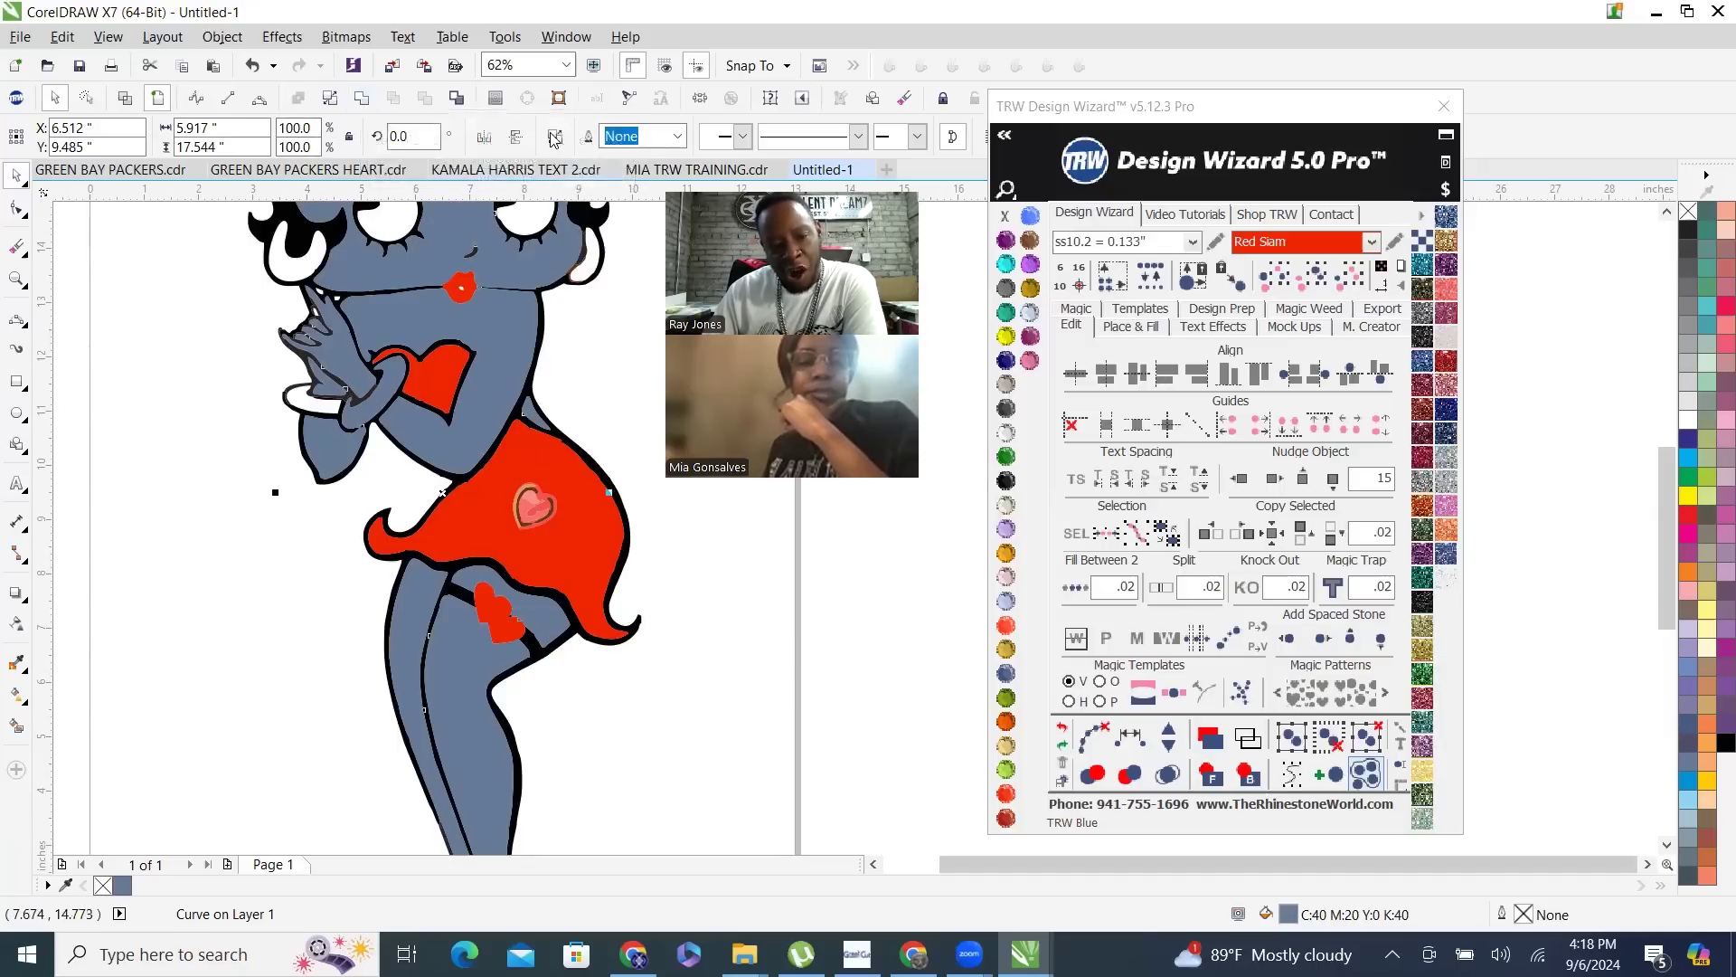
# - Recolor the combined skin curve with the Peach stone color
pyautogui.scroll(-5, 493, 568)
pyautogui.scroll(5, 637, 571)
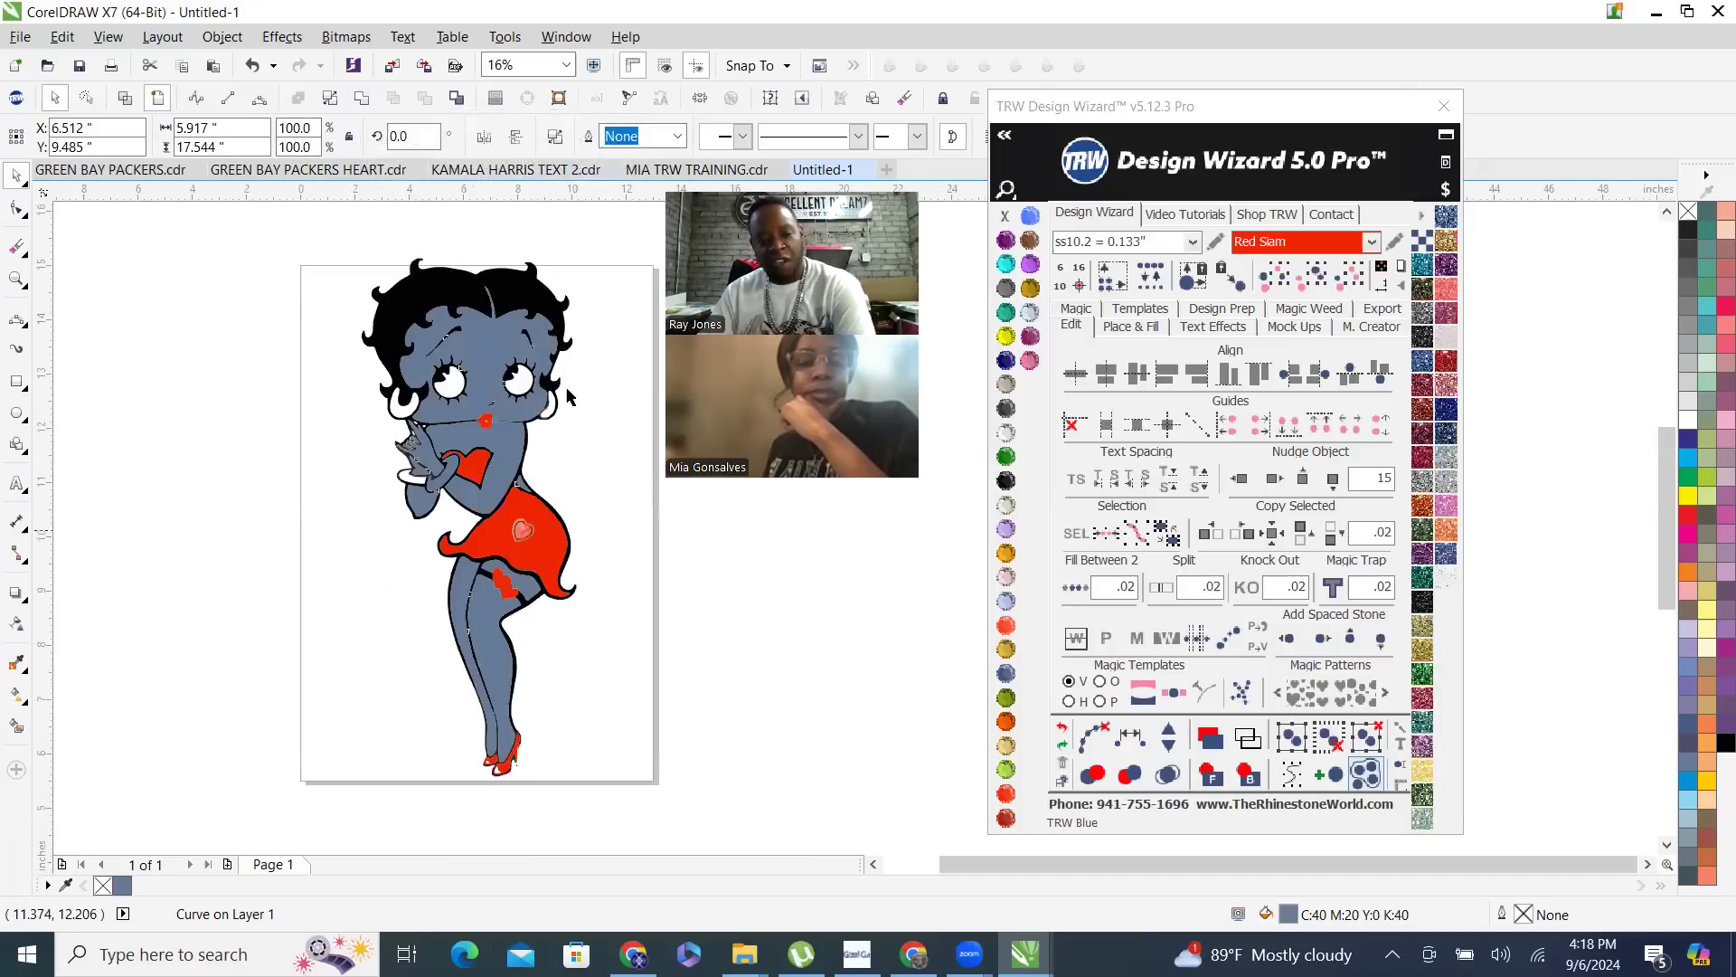
pyautogui.click(685, 569)
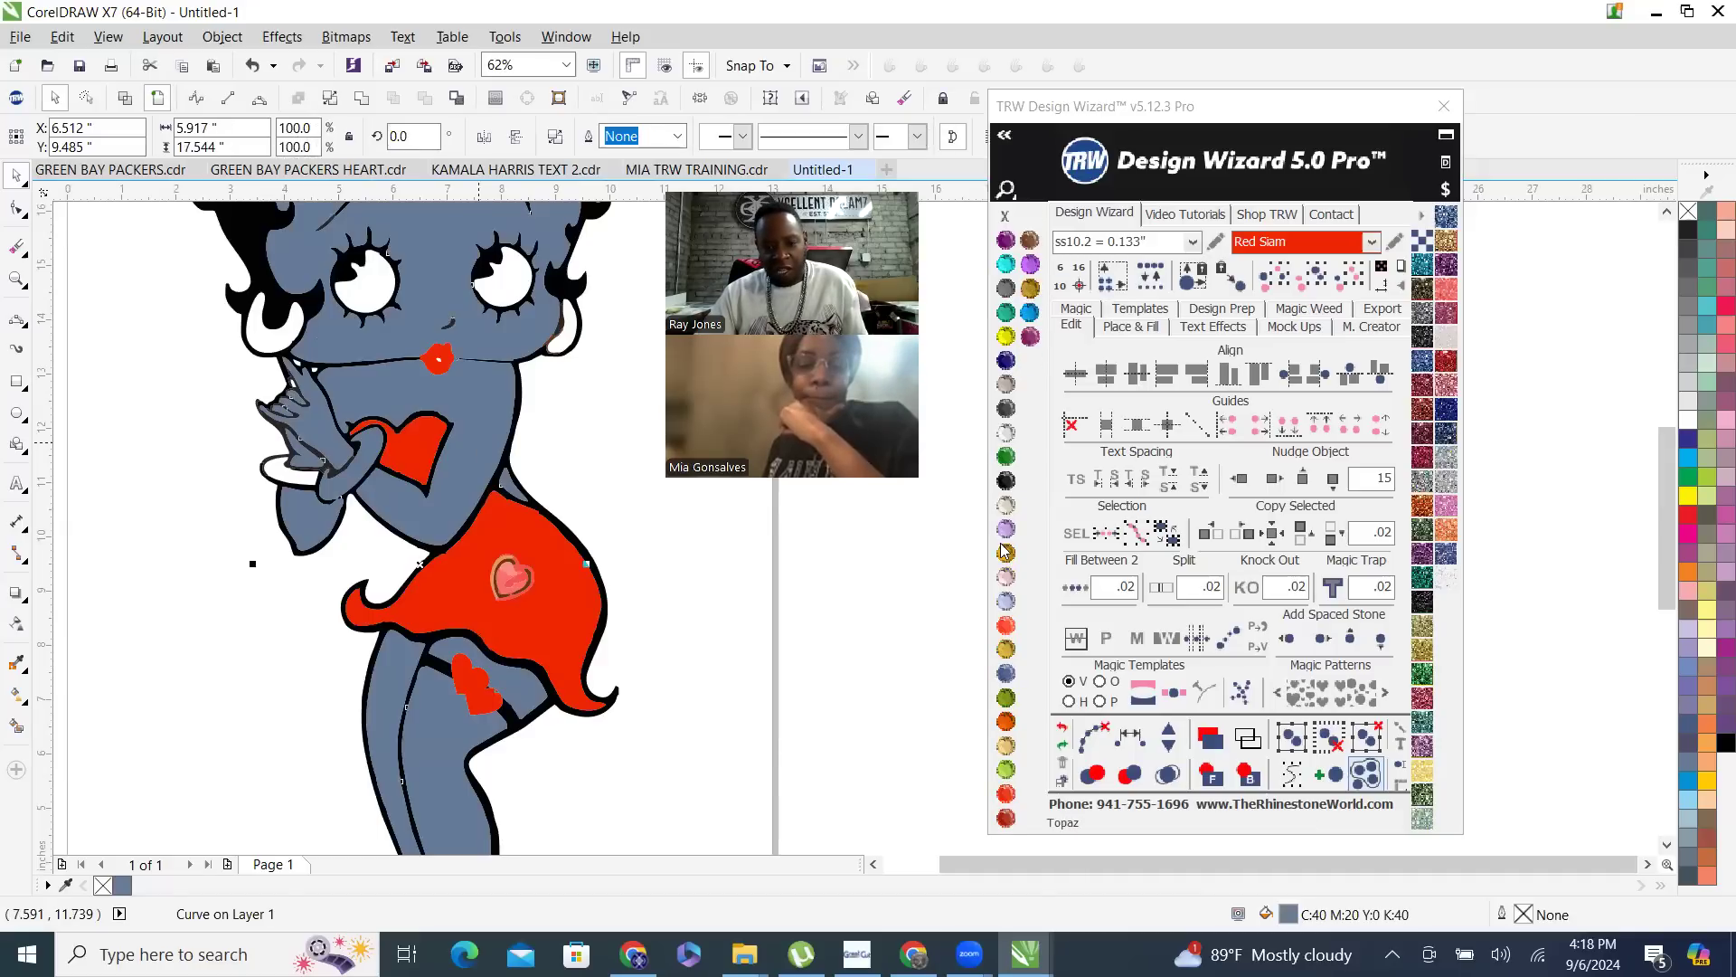
pyautogui.click(1006, 747)
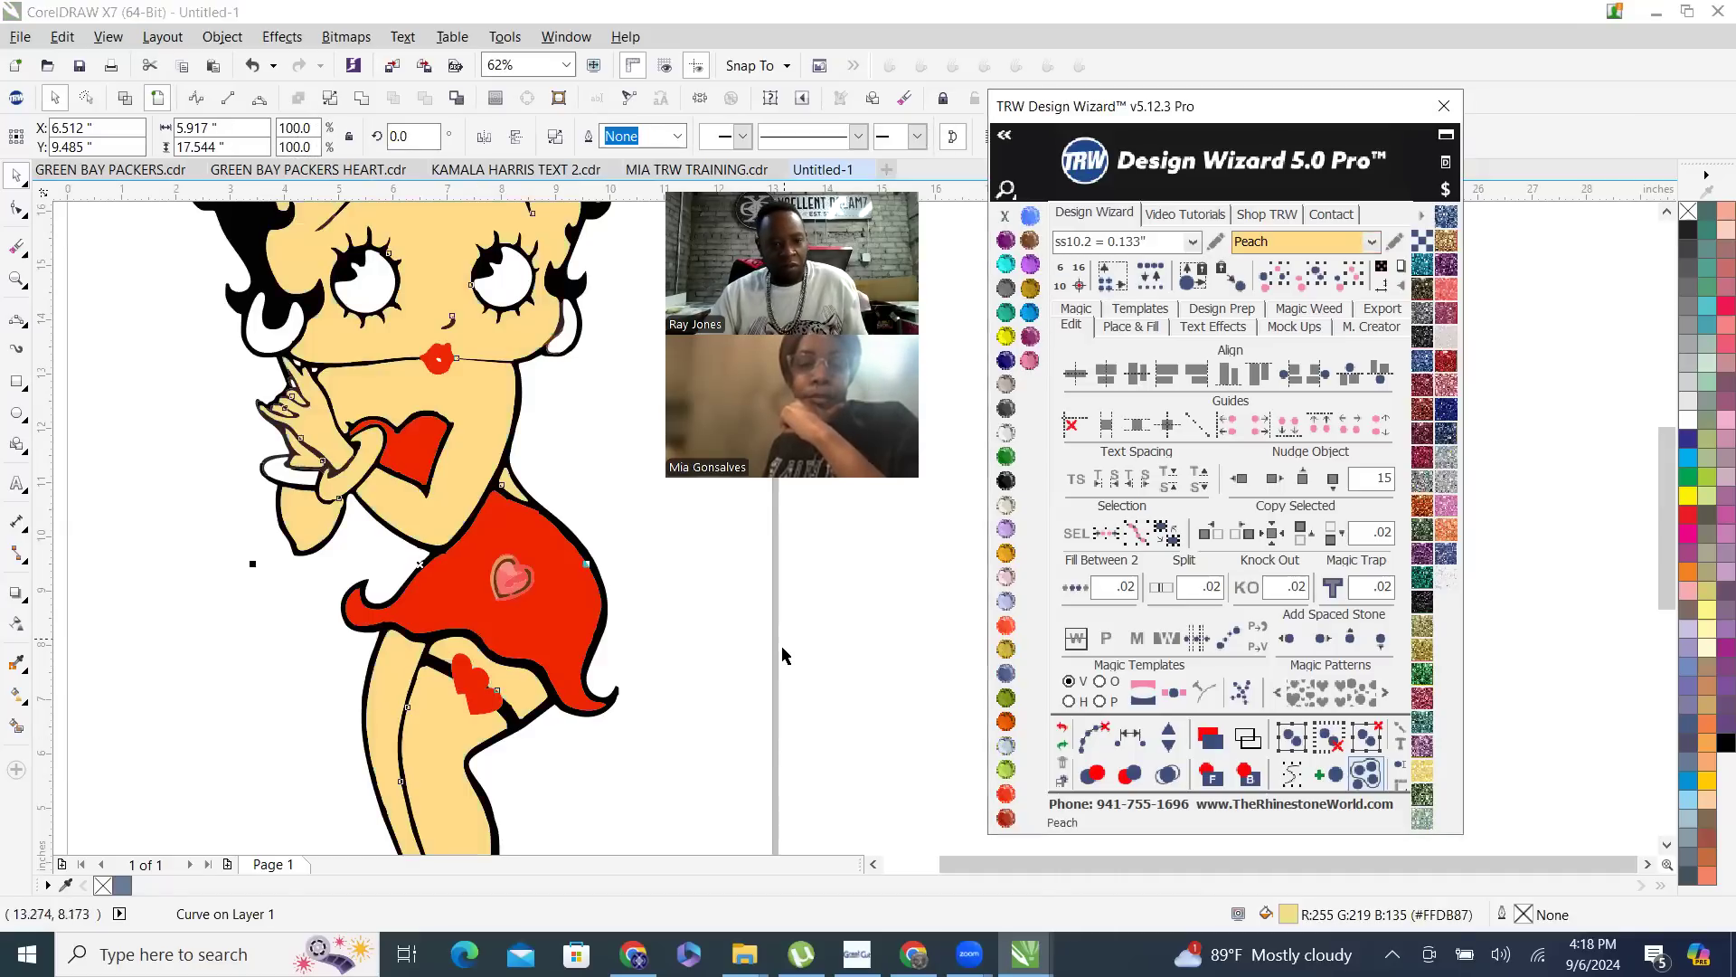
# - Smart Fill both earrings and the wrist bracelet with slate blue, without an outline
pyautogui.scroll(-1, 784, 648)
pyautogui.scroll(-3, 147, 544)
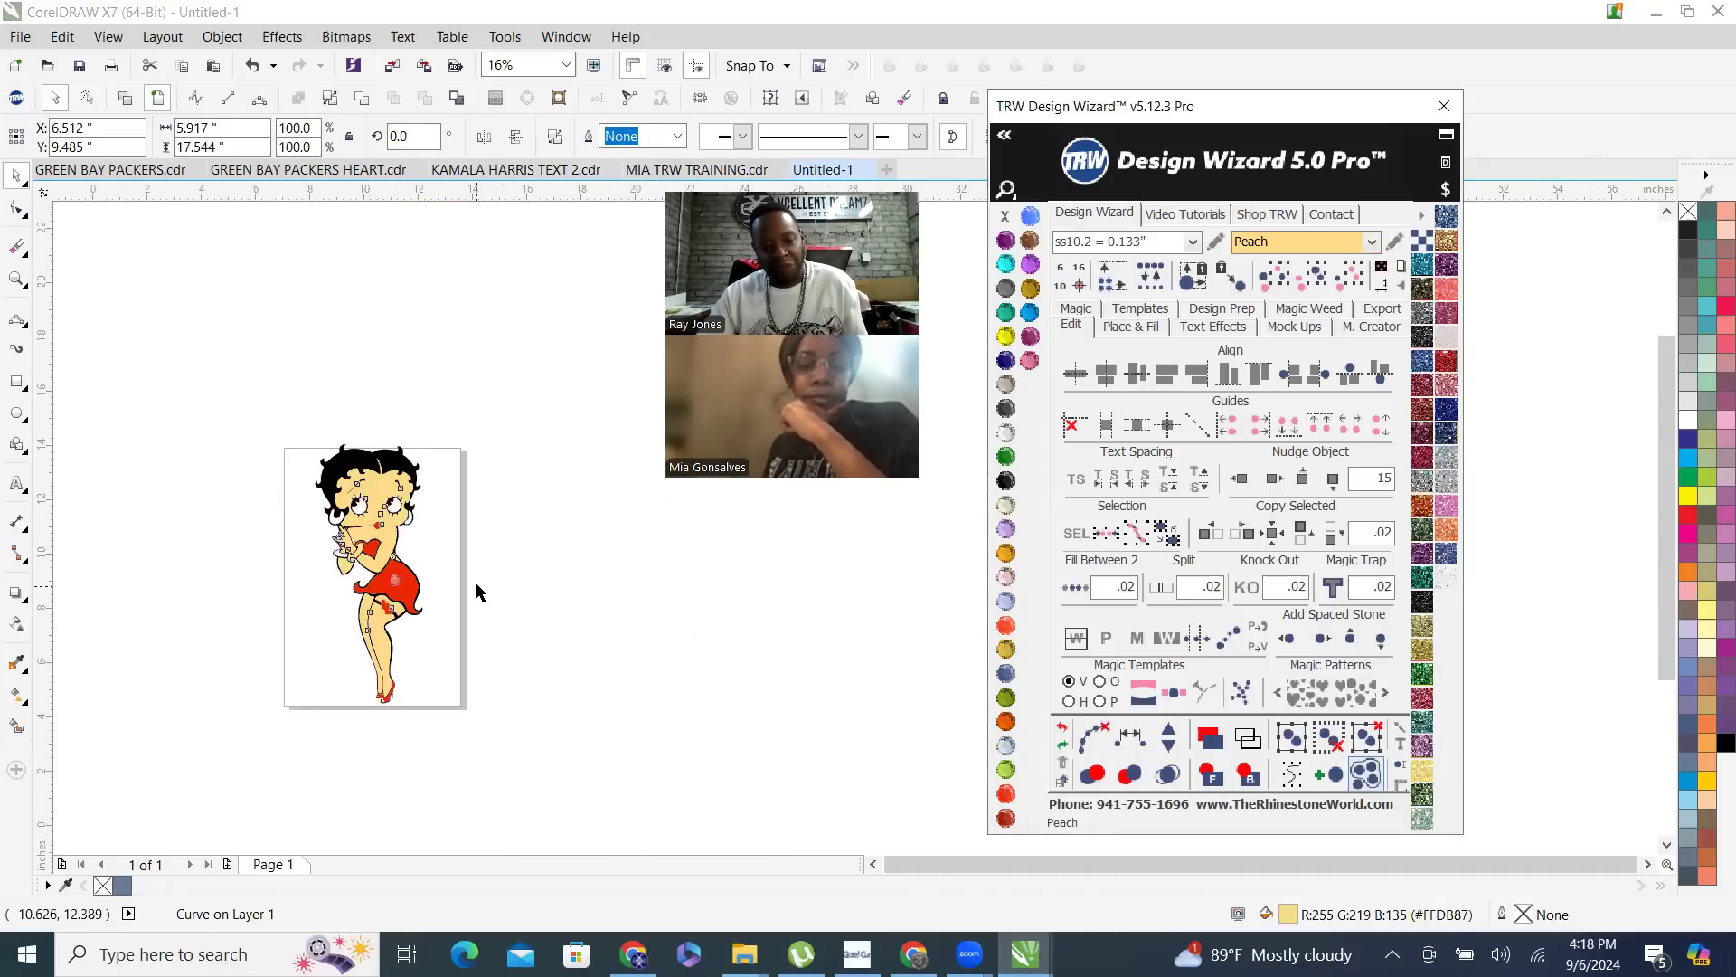
pyautogui.scroll(1, 480, 588)
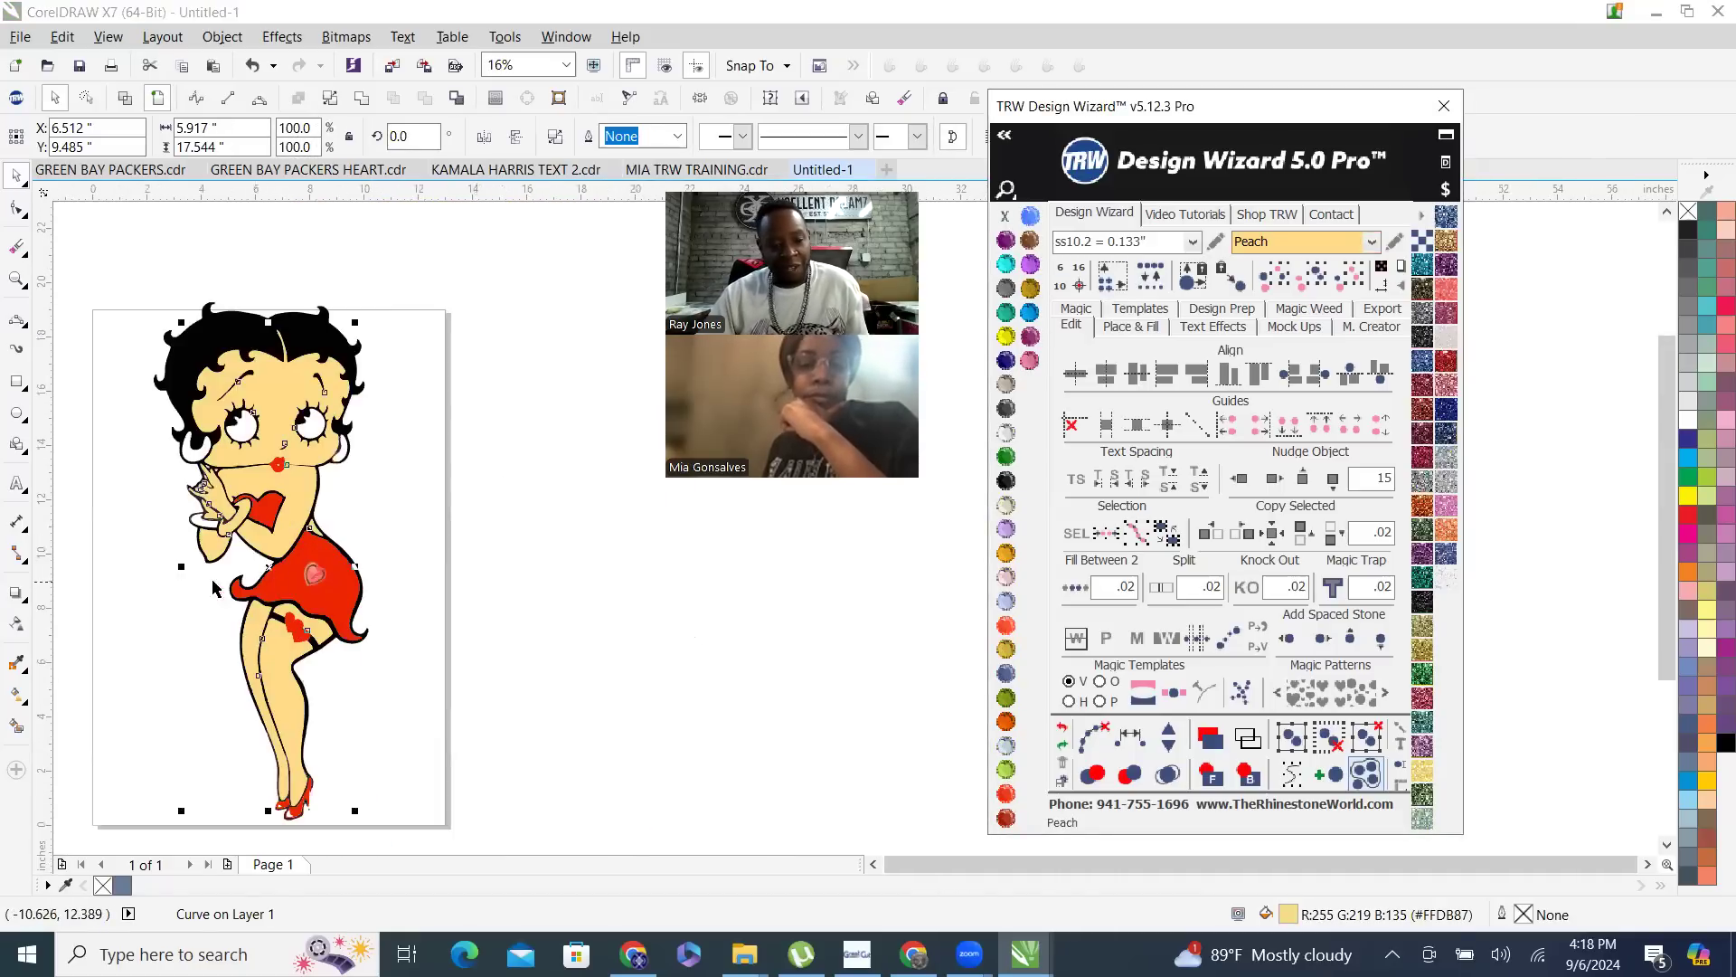
pyautogui.click(109, 423)
pyautogui.scroll(1, 108, 422)
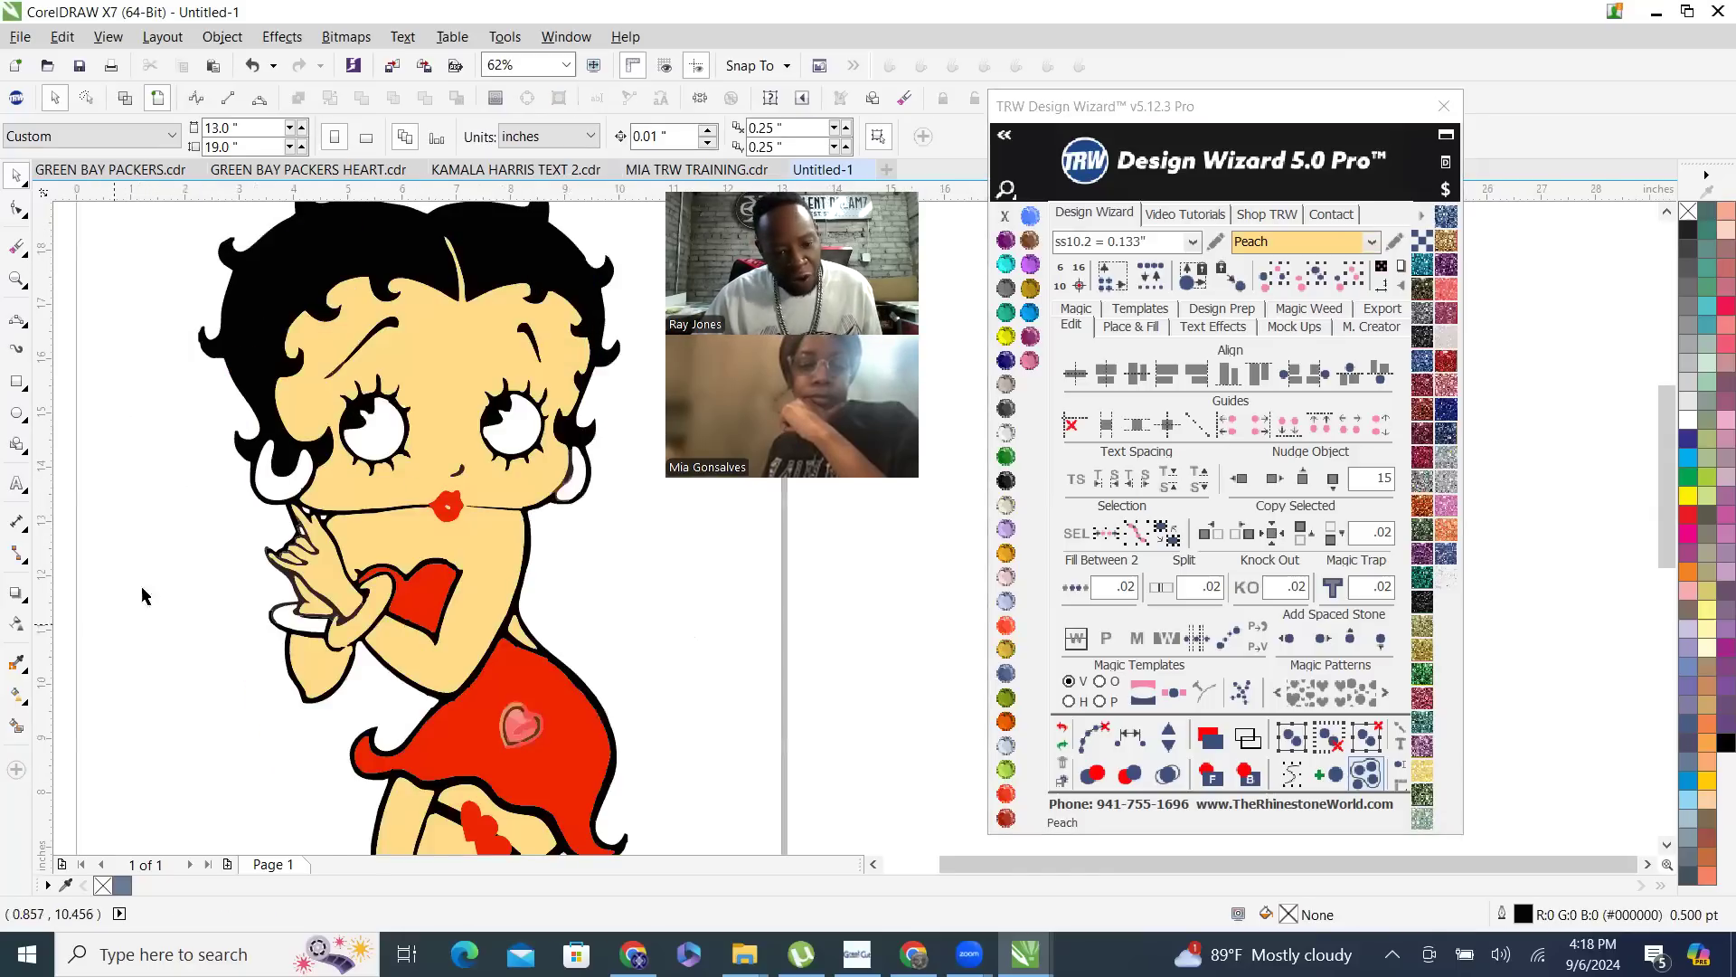
pyautogui.click(16, 726)
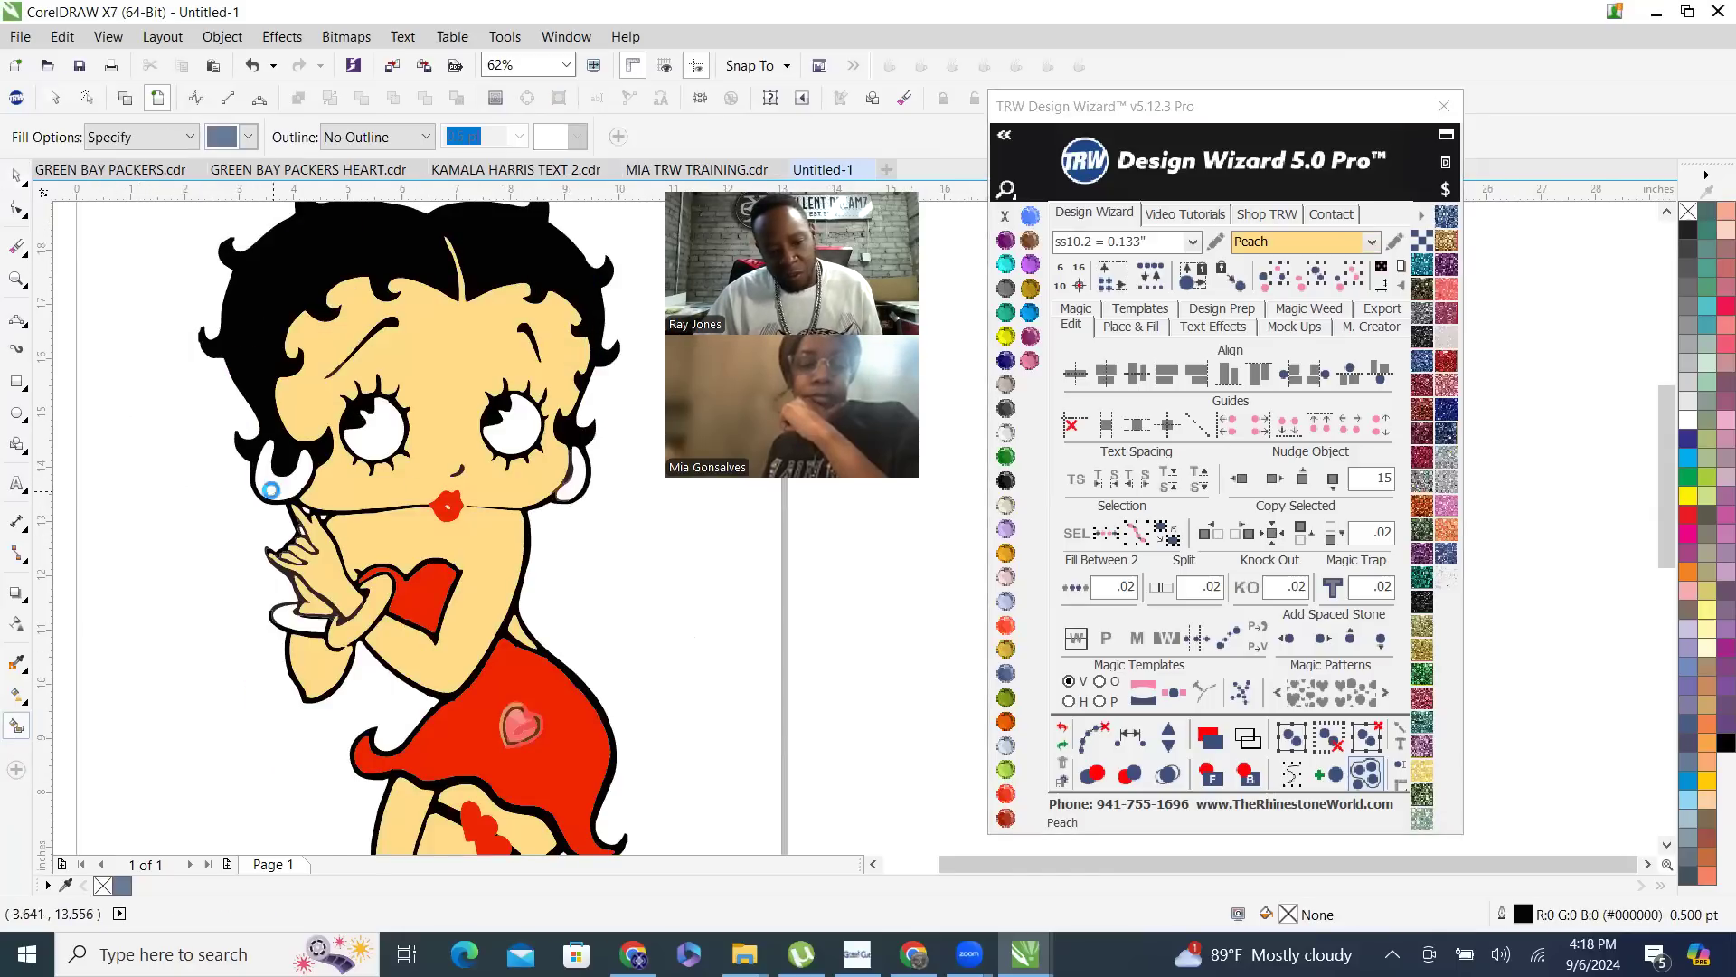
pyautogui.click(270, 490)
pyautogui.click(579, 479)
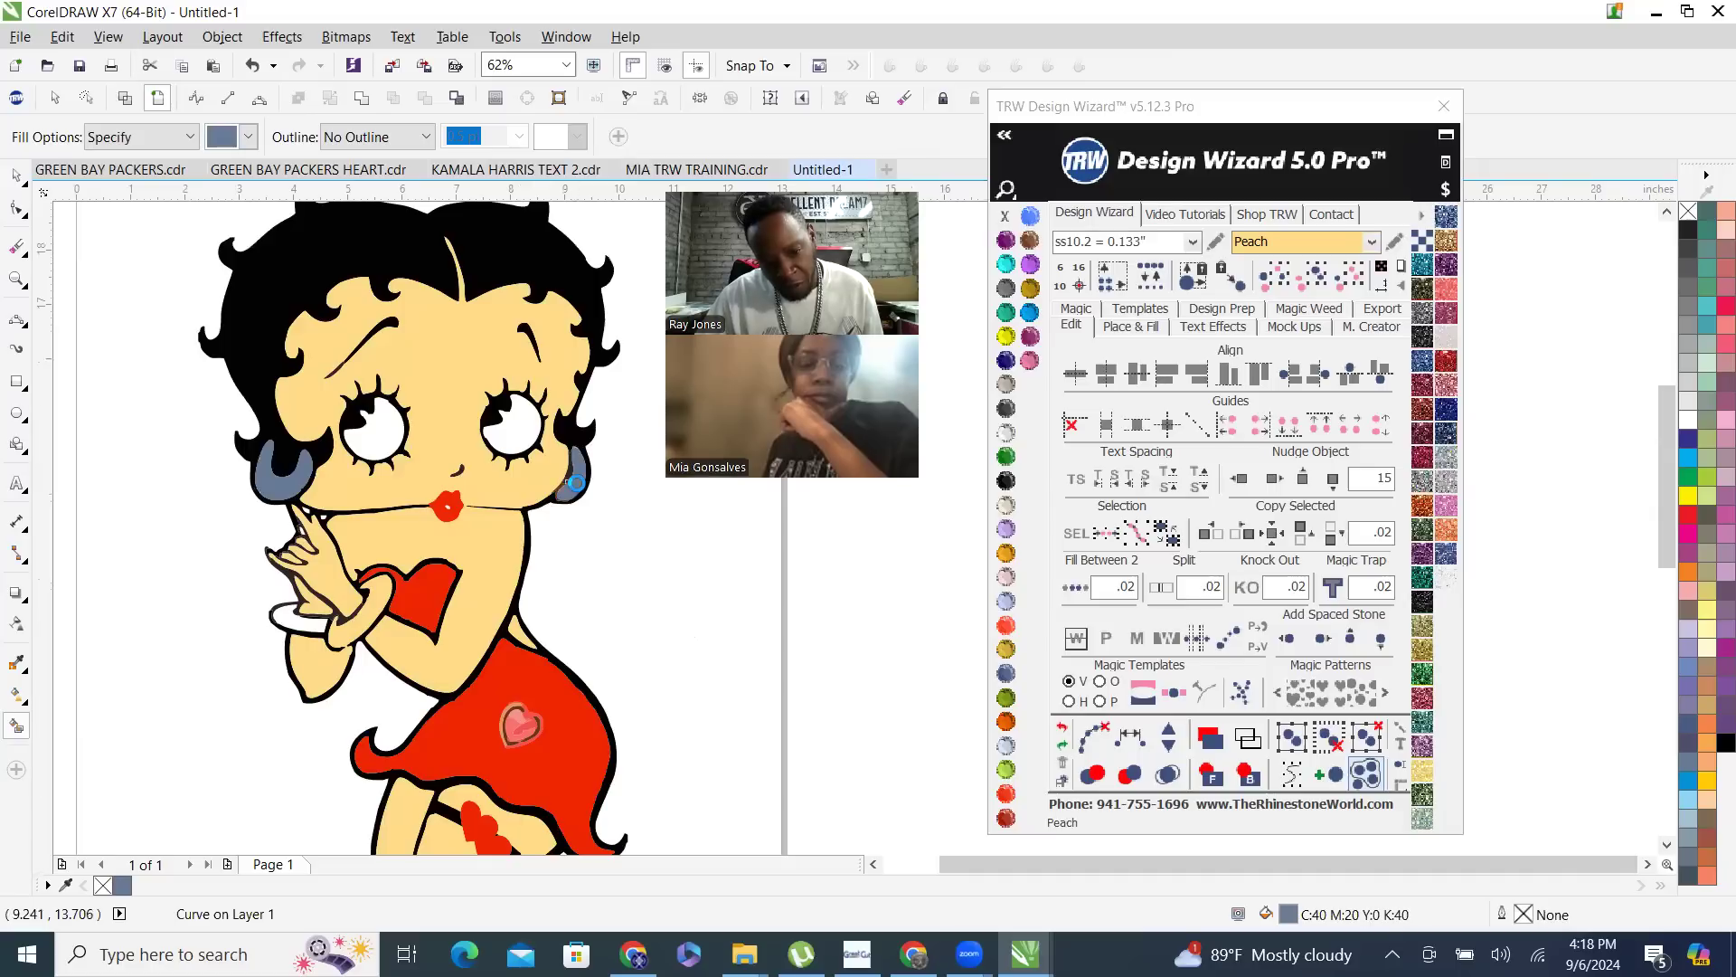
pyautogui.click(288, 621)
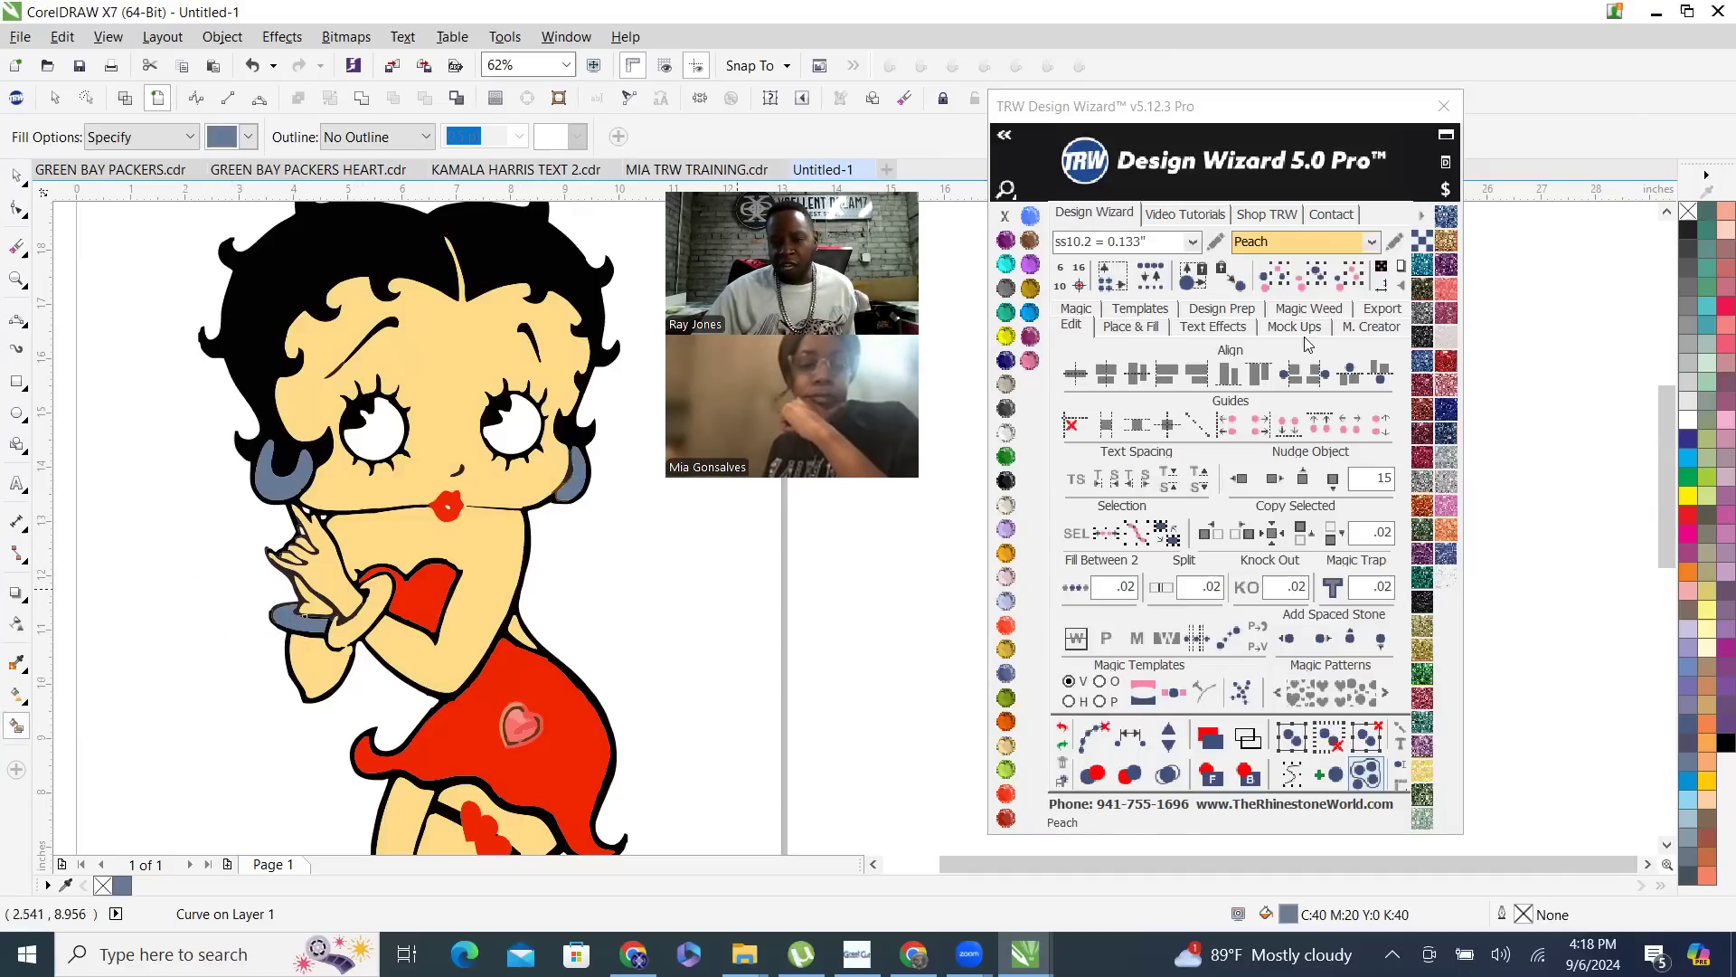
# - Select the slate blue jewelry pieces by their shared color, recolor them Citrine and weld them into a single curve
pyautogui.click(1315, 277)
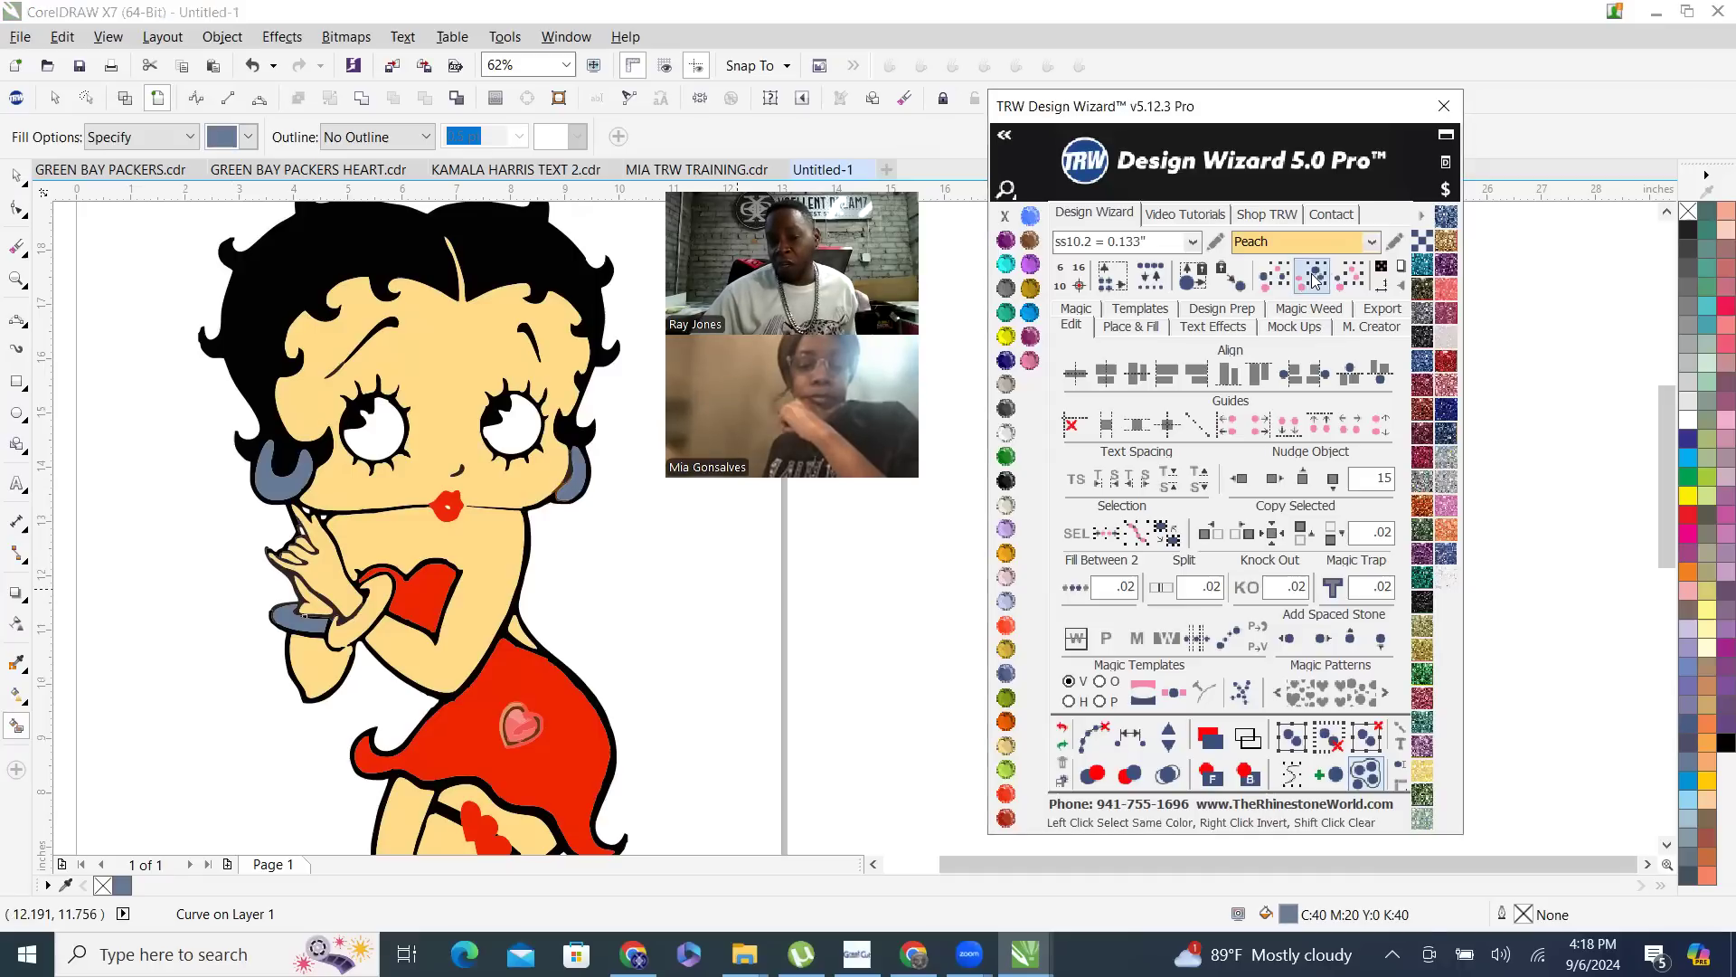
pyautogui.click(1004, 340)
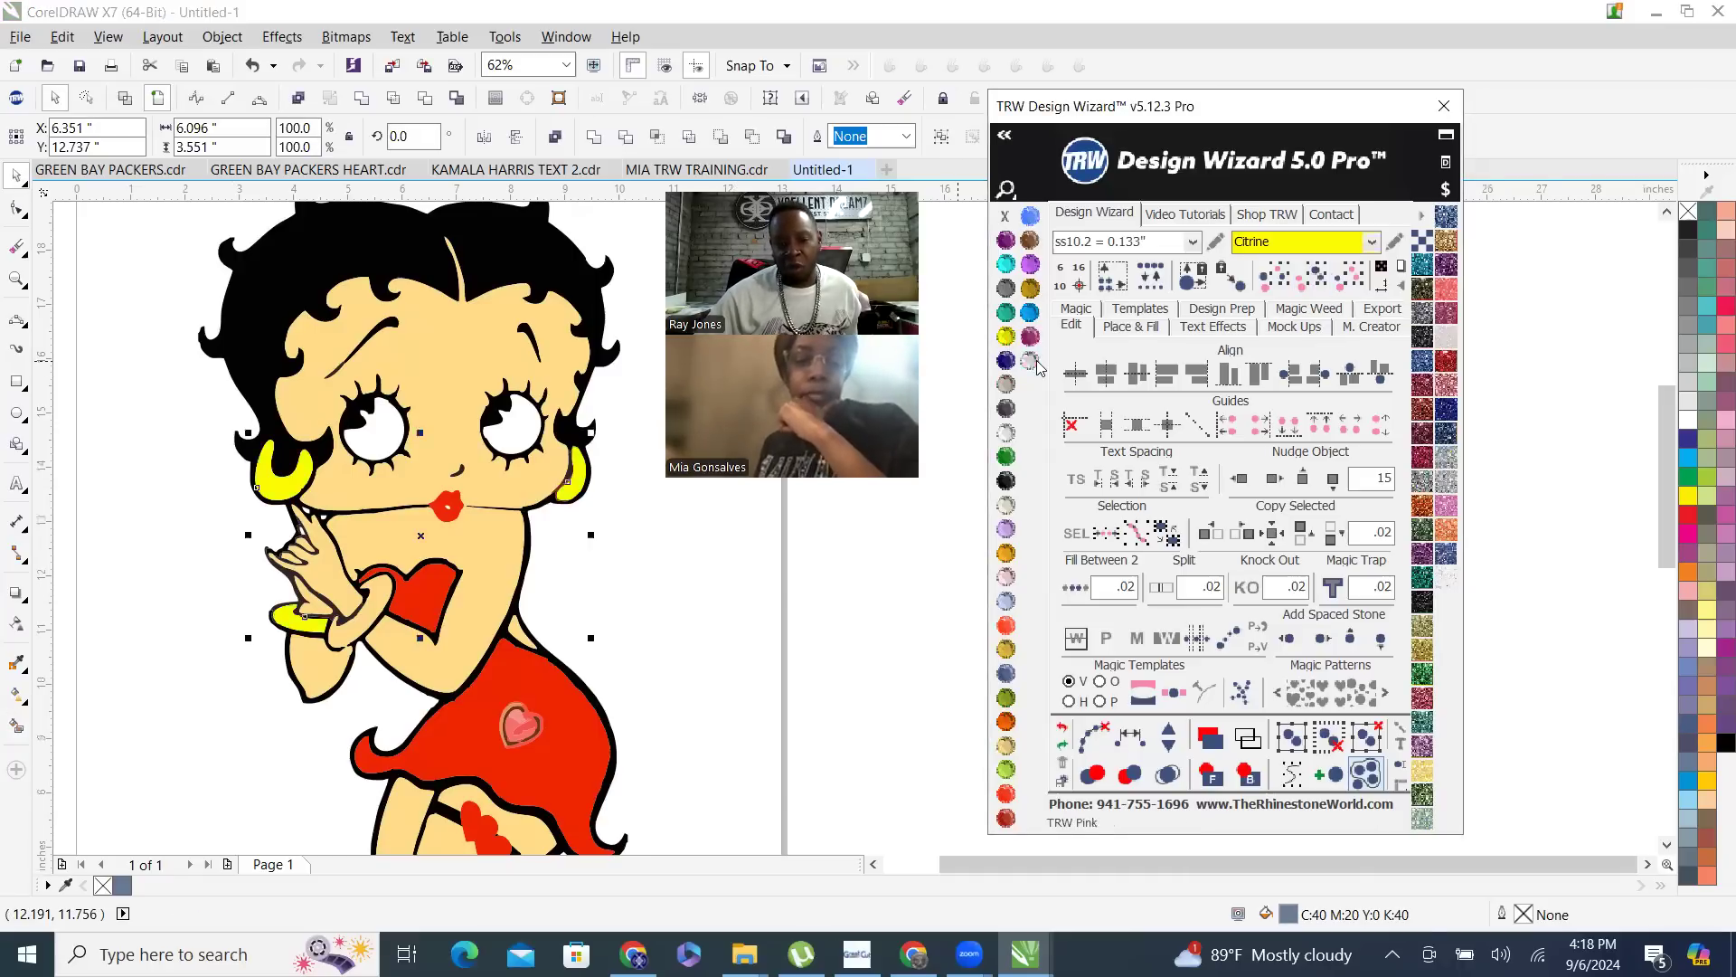
pyautogui.click(586, 137)
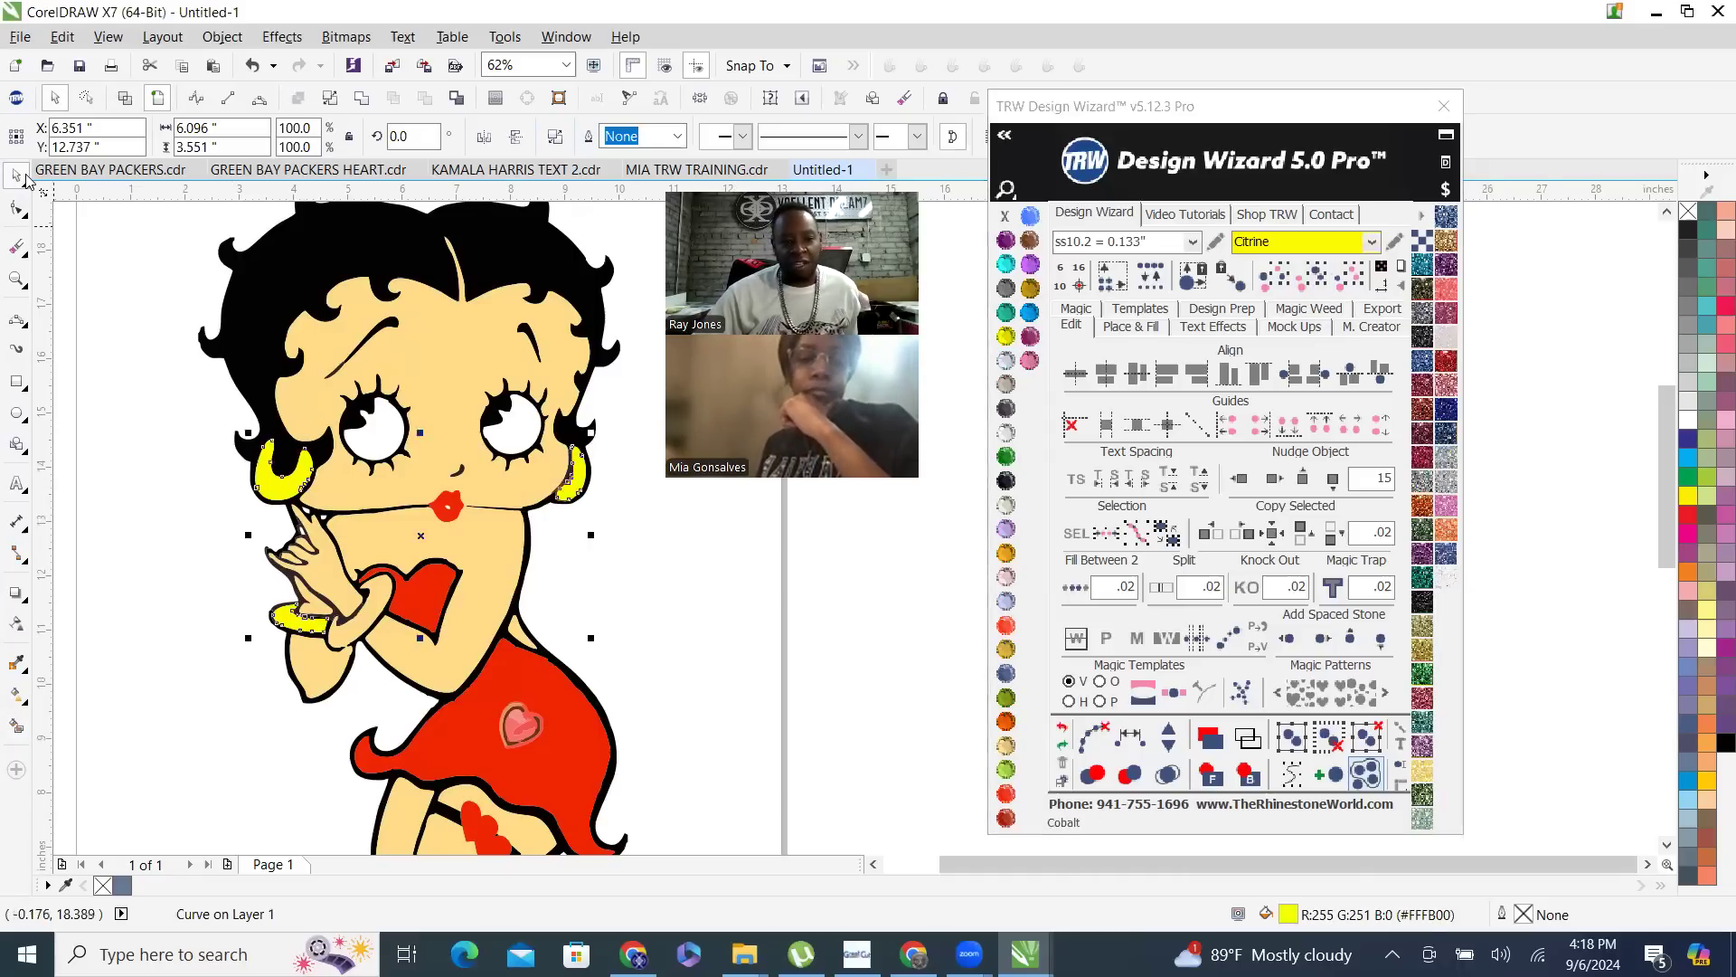
pyautogui.click(136, 337)
# - Combine the red clothing, lips and shoe pieces with the skirt's heart details into one red curve, and weld it
pyautogui.scroll(-1, 435, 521)
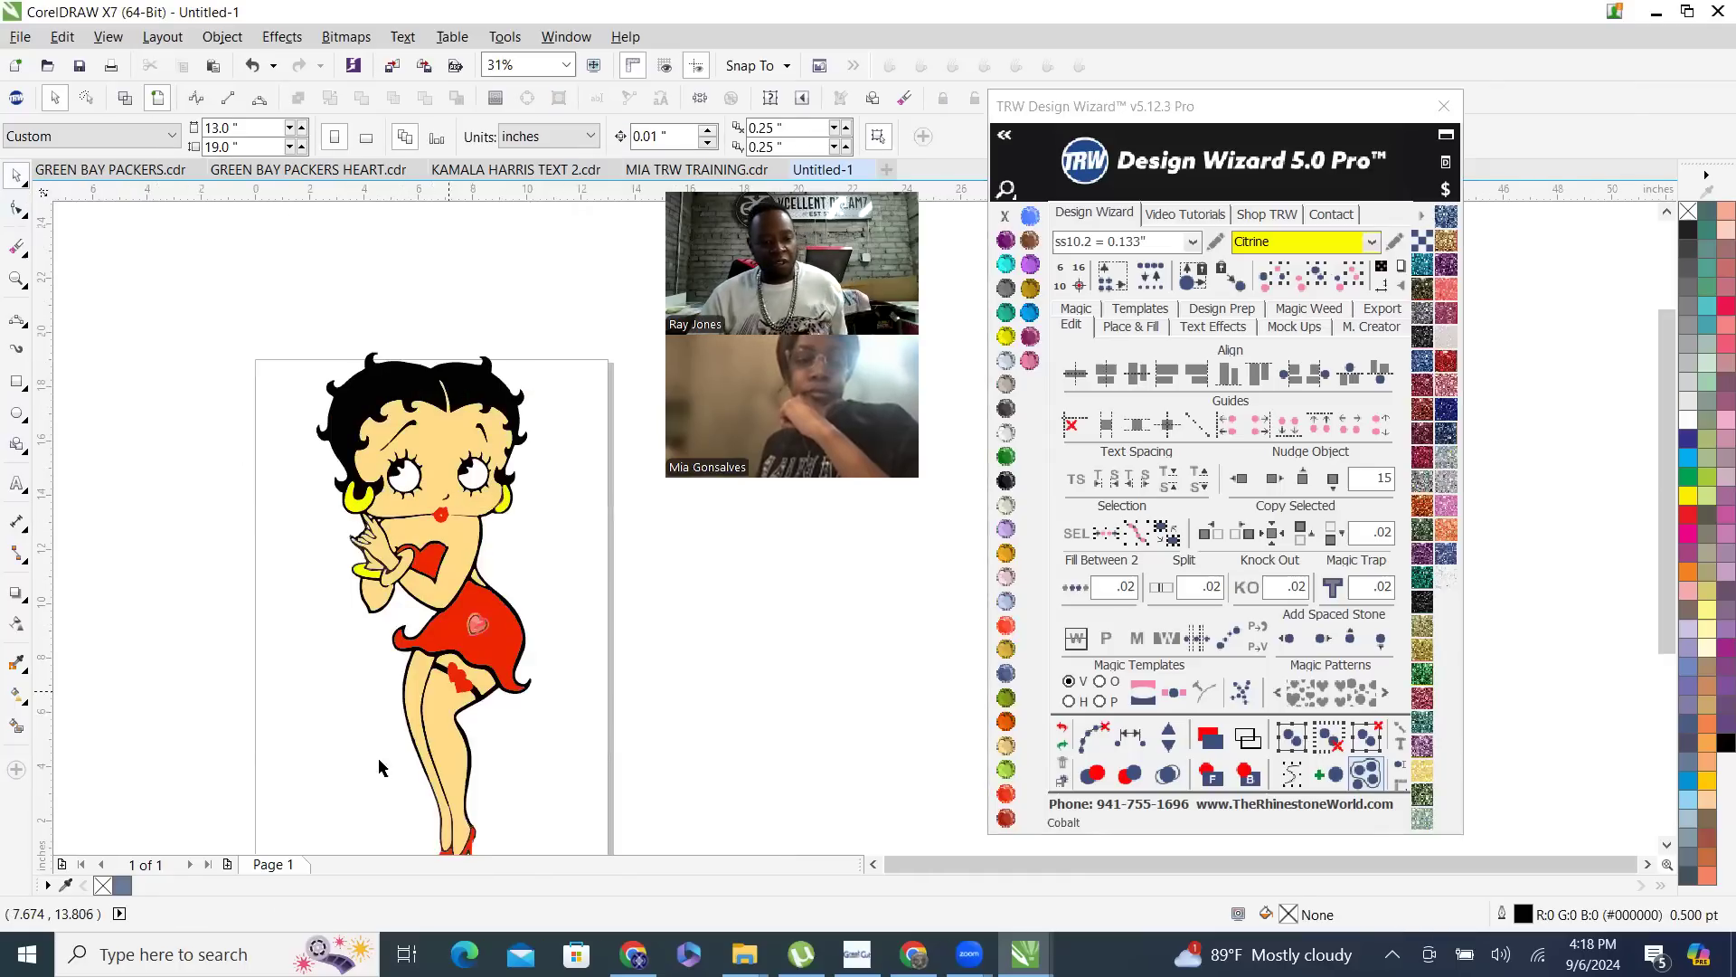
pyautogui.scroll(2, 484, 638)
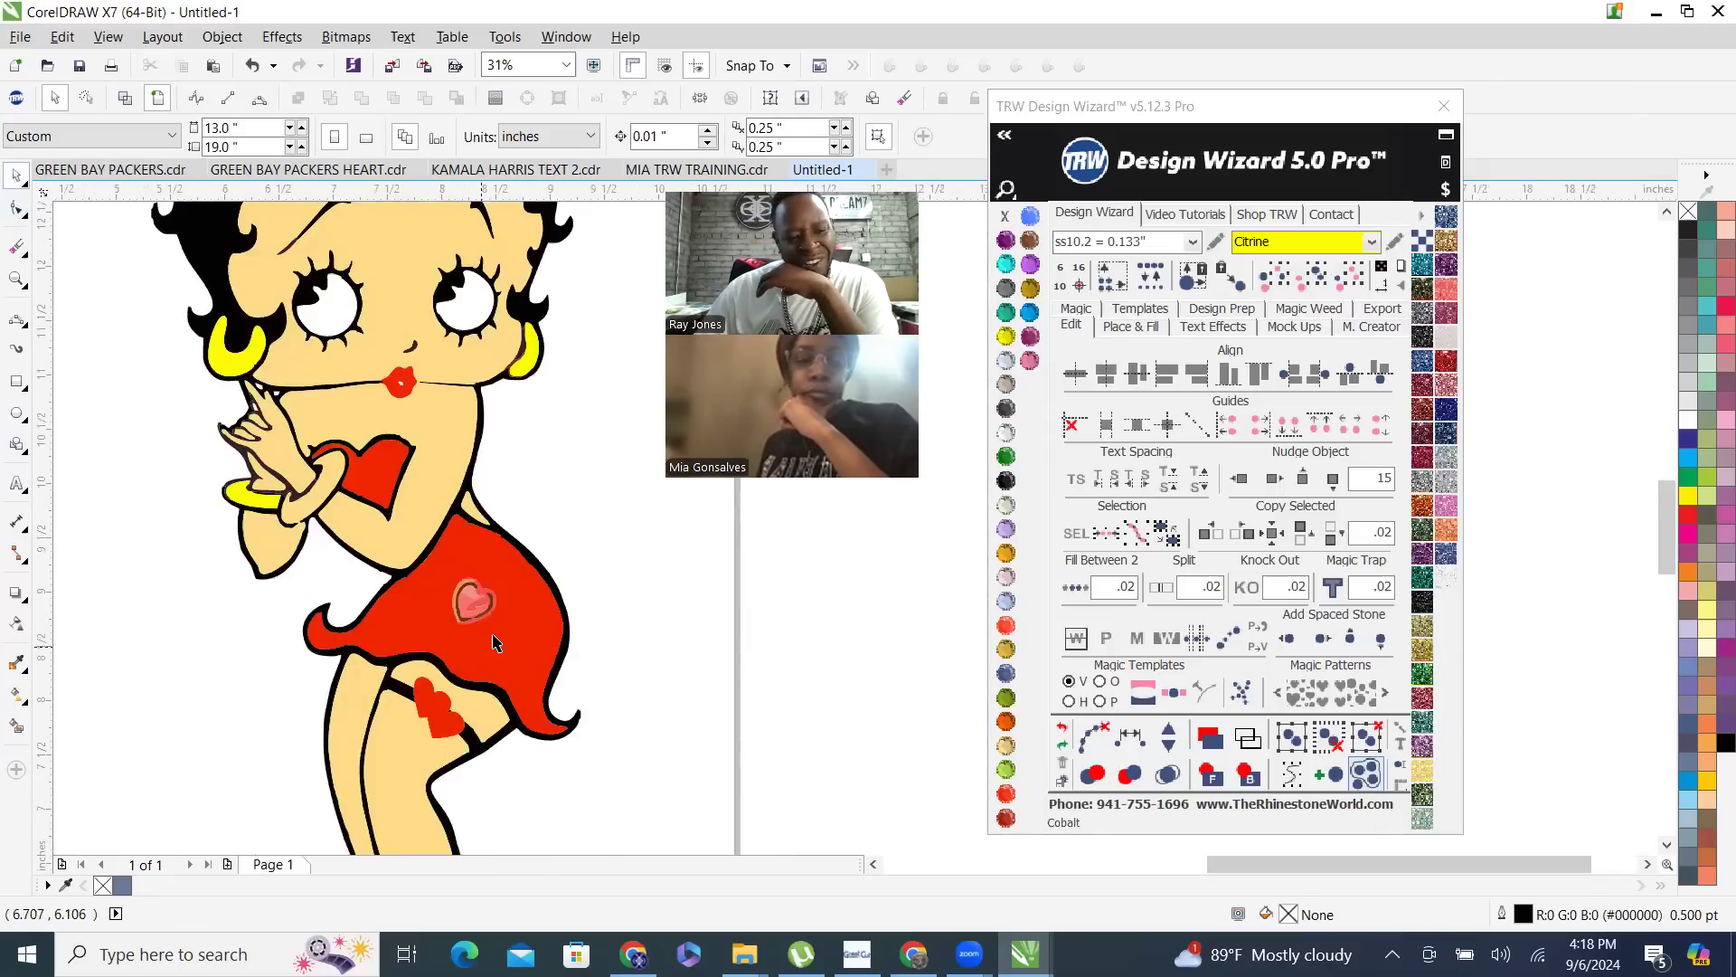
pyautogui.scroll(1, 493, 642)
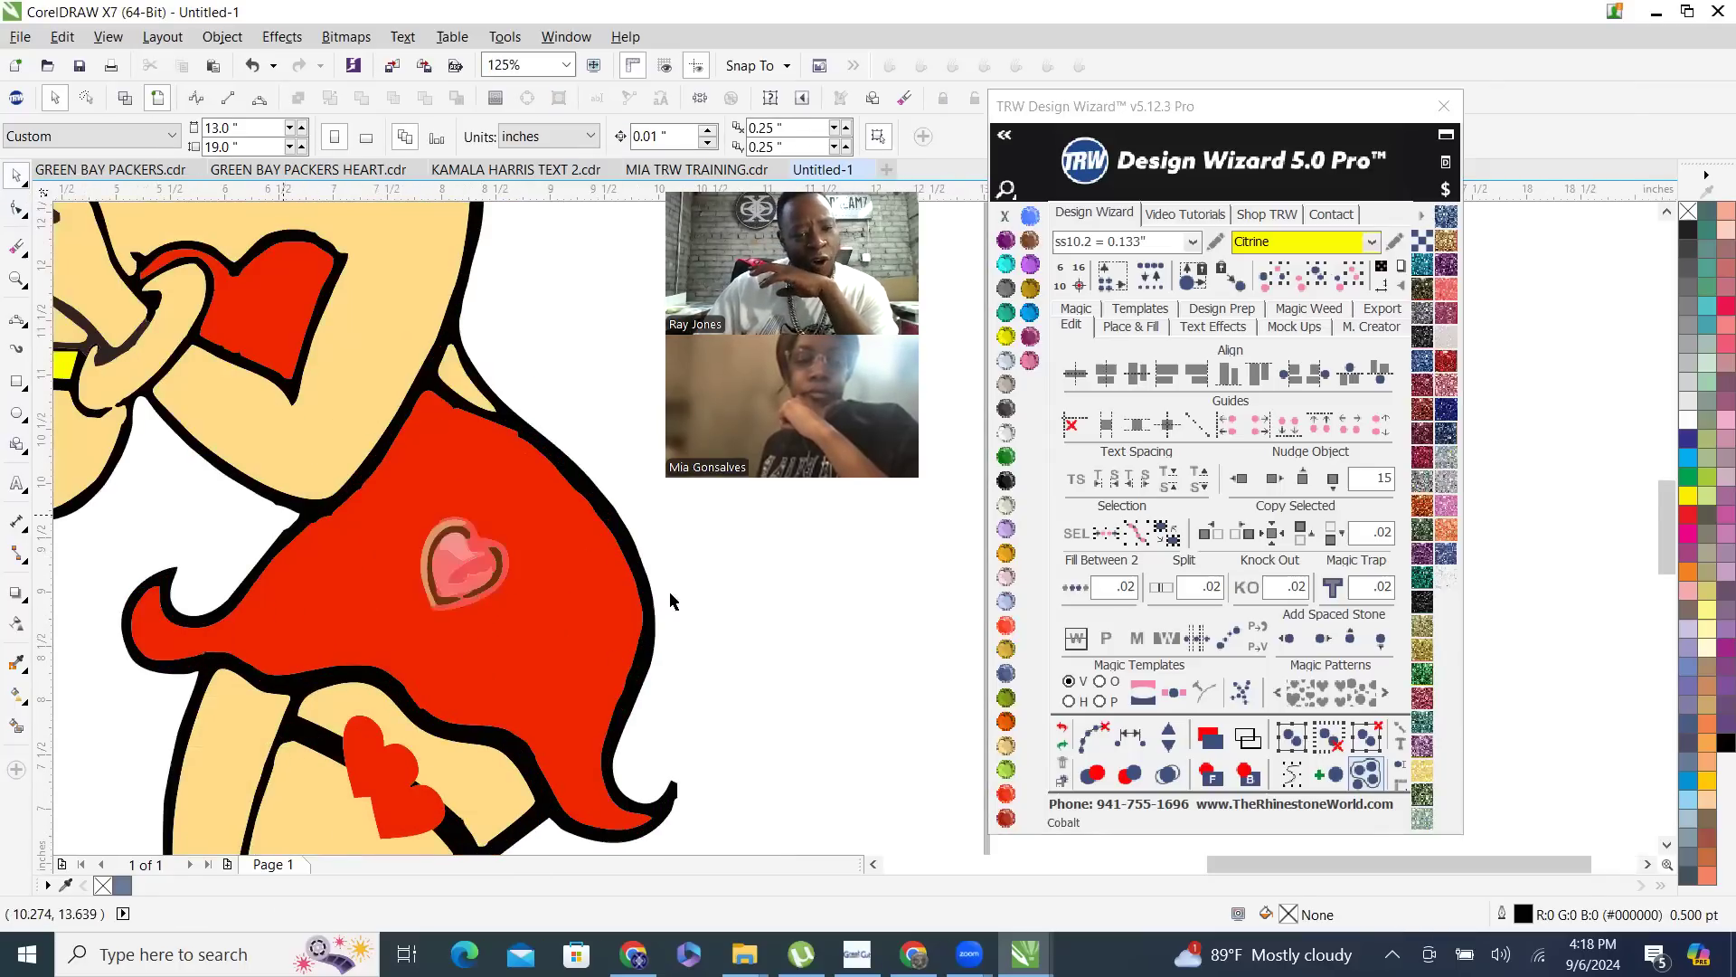
pyautogui.moveTo(797, 674); pyautogui.dragTo(352, 489)
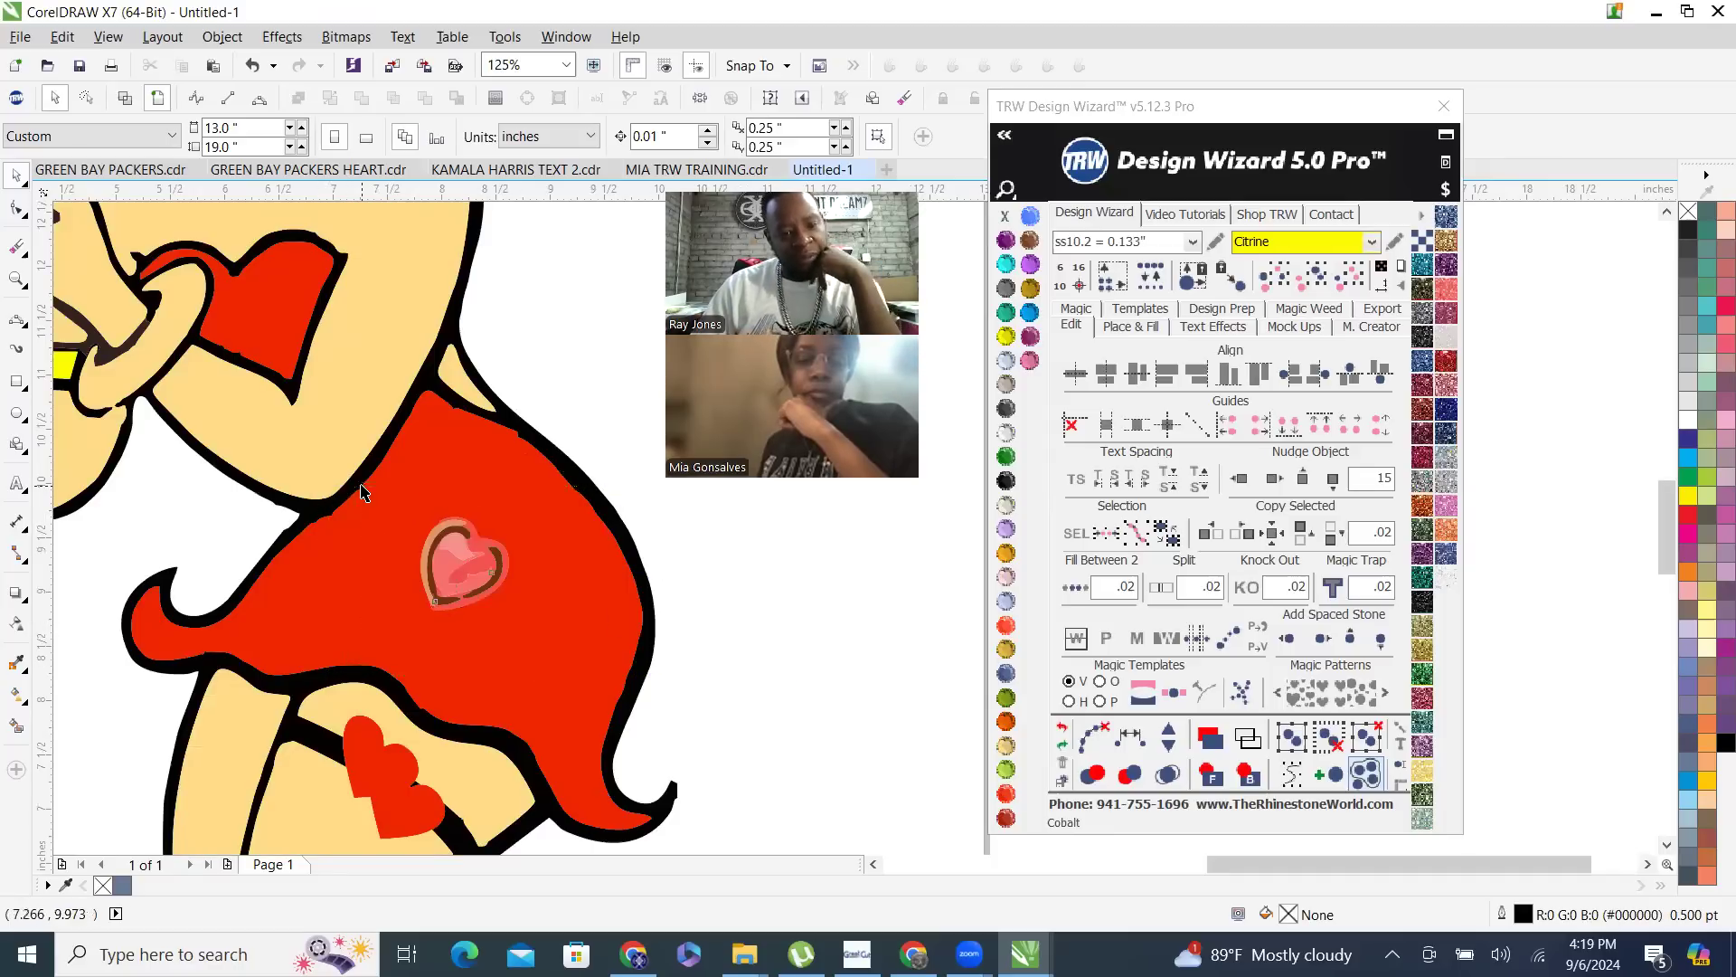
pyautogui.keyDown('shift'); pyautogui.click(443, 463); pyautogui.keyUp('shift')
pyautogui.rightClick(444, 460)
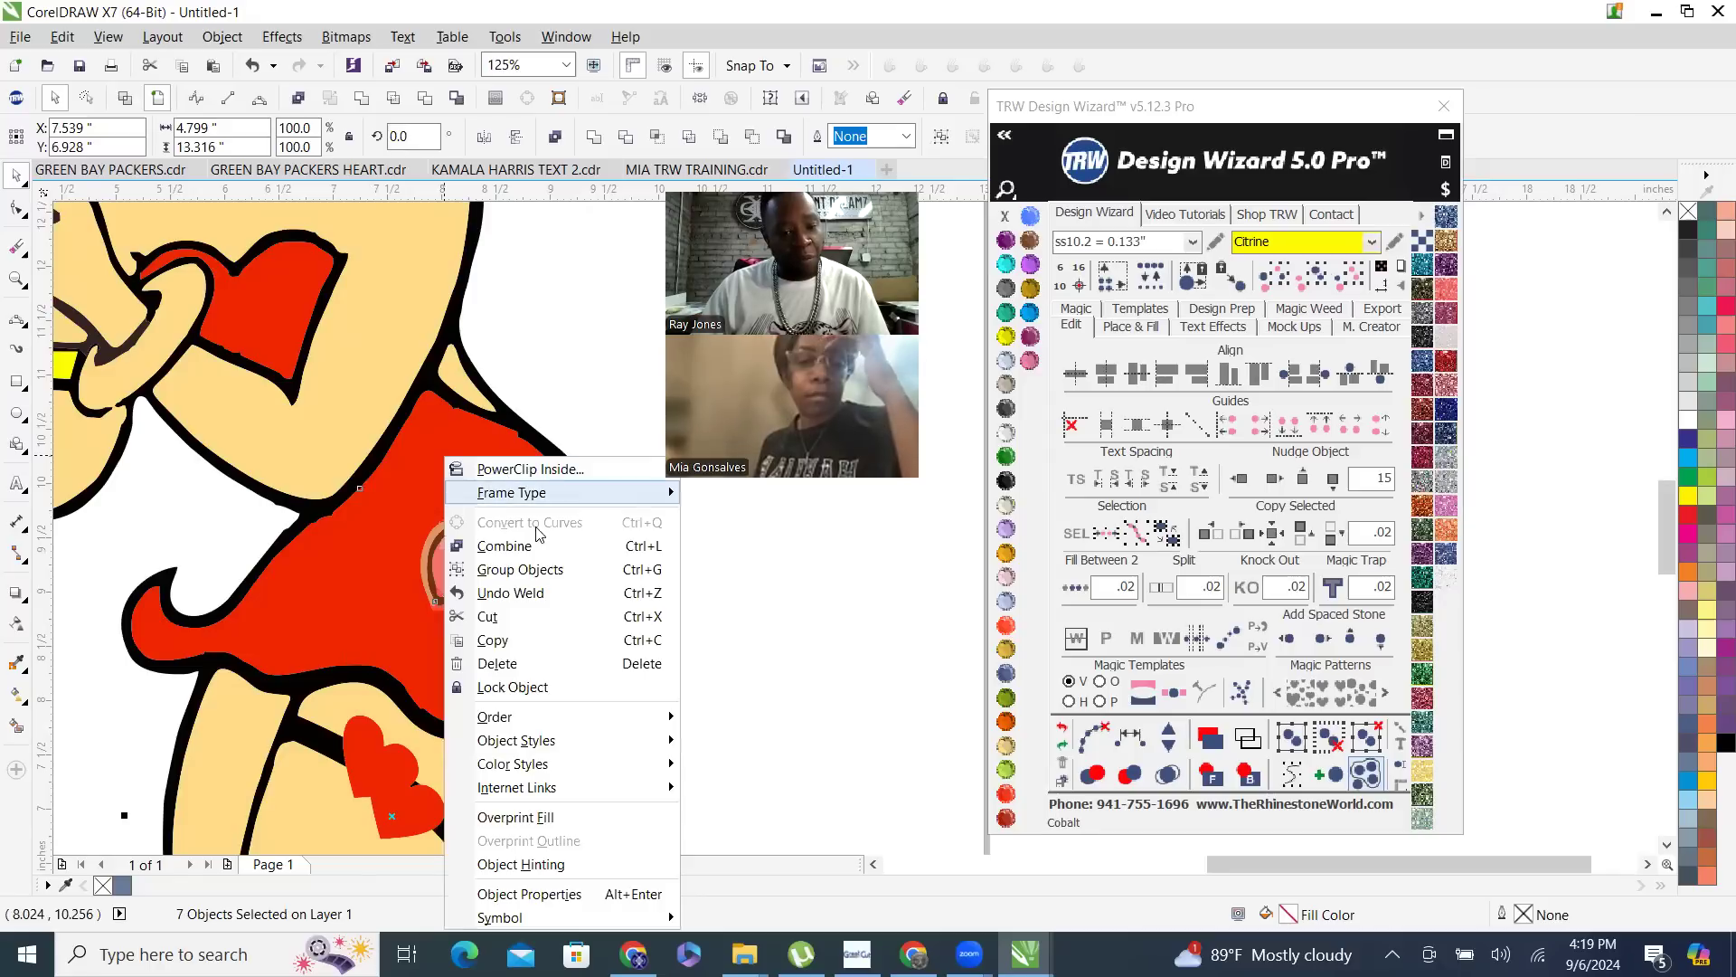
pyautogui.click(534, 545)
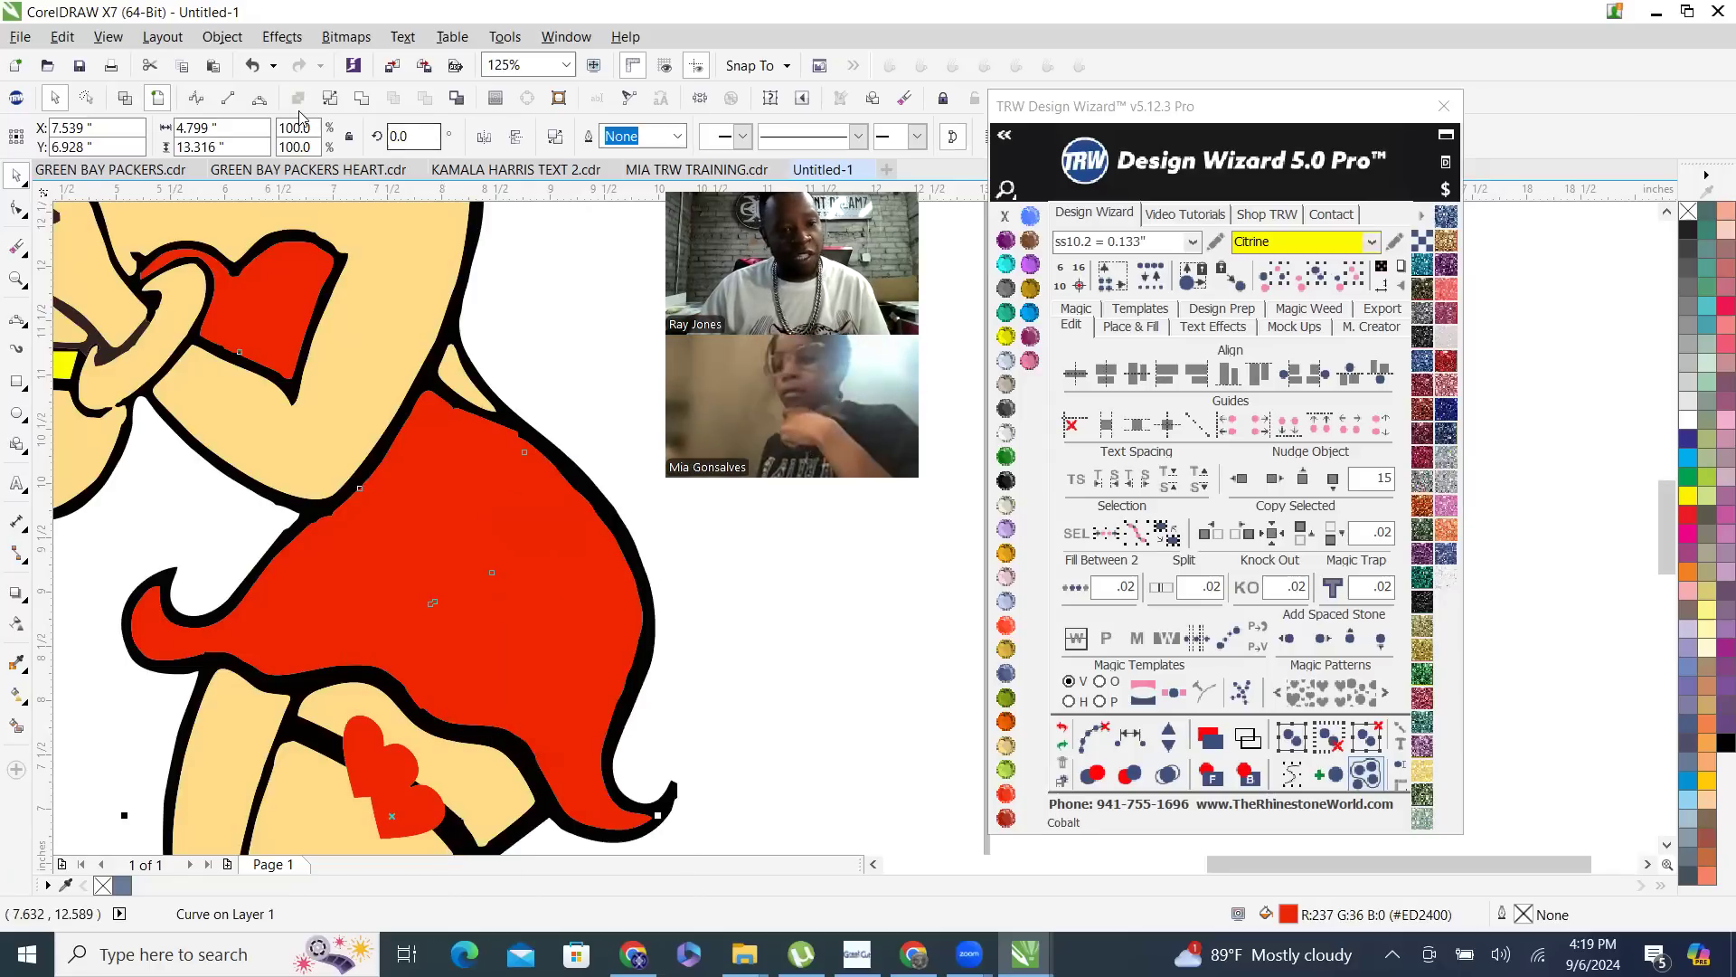
pyautogui.click(361, 98)
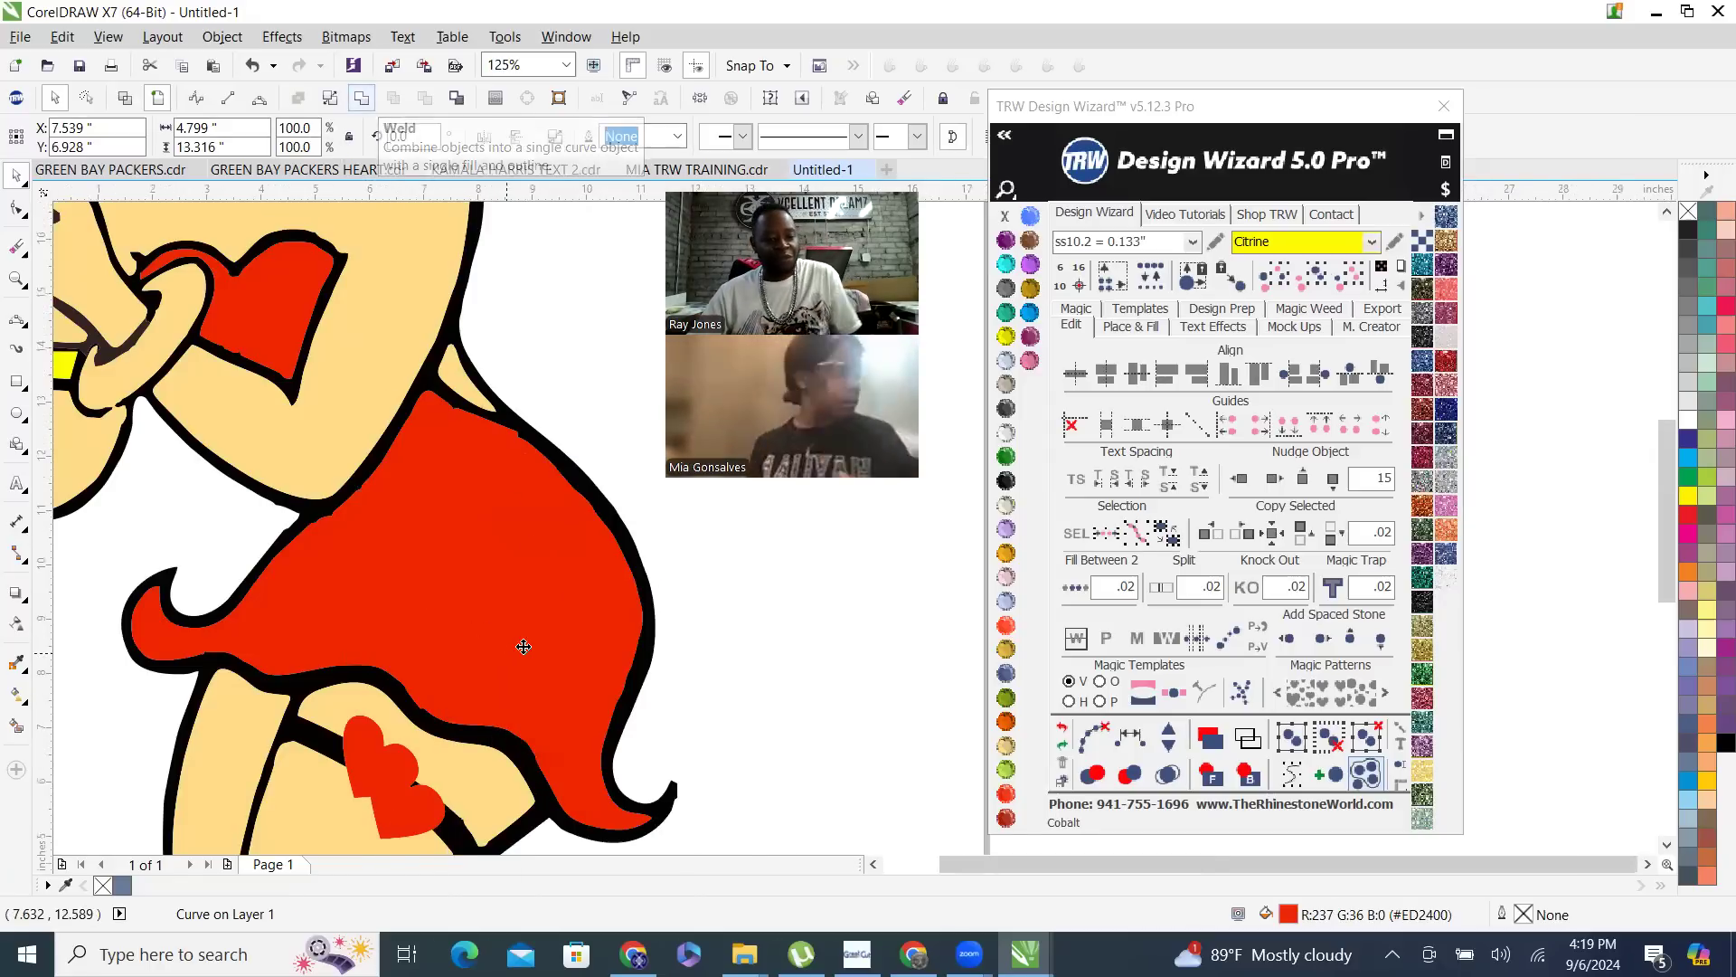
pyautogui.scroll(-4, 524, 646)
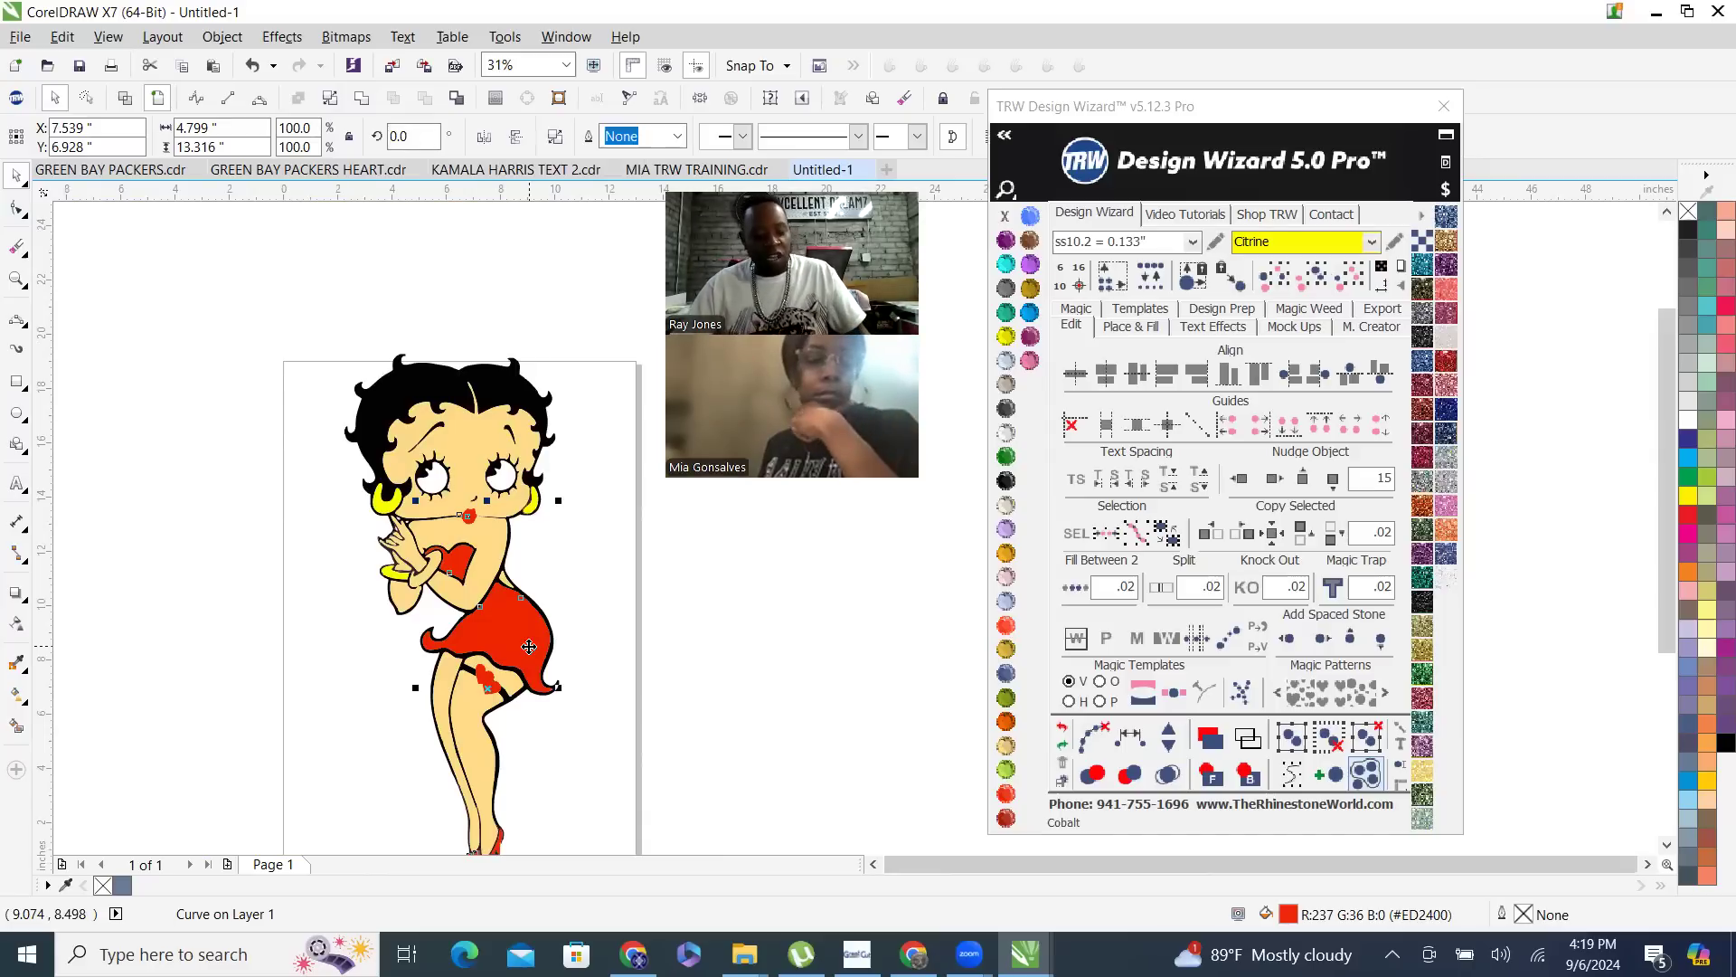
pyautogui.click(308, 344)
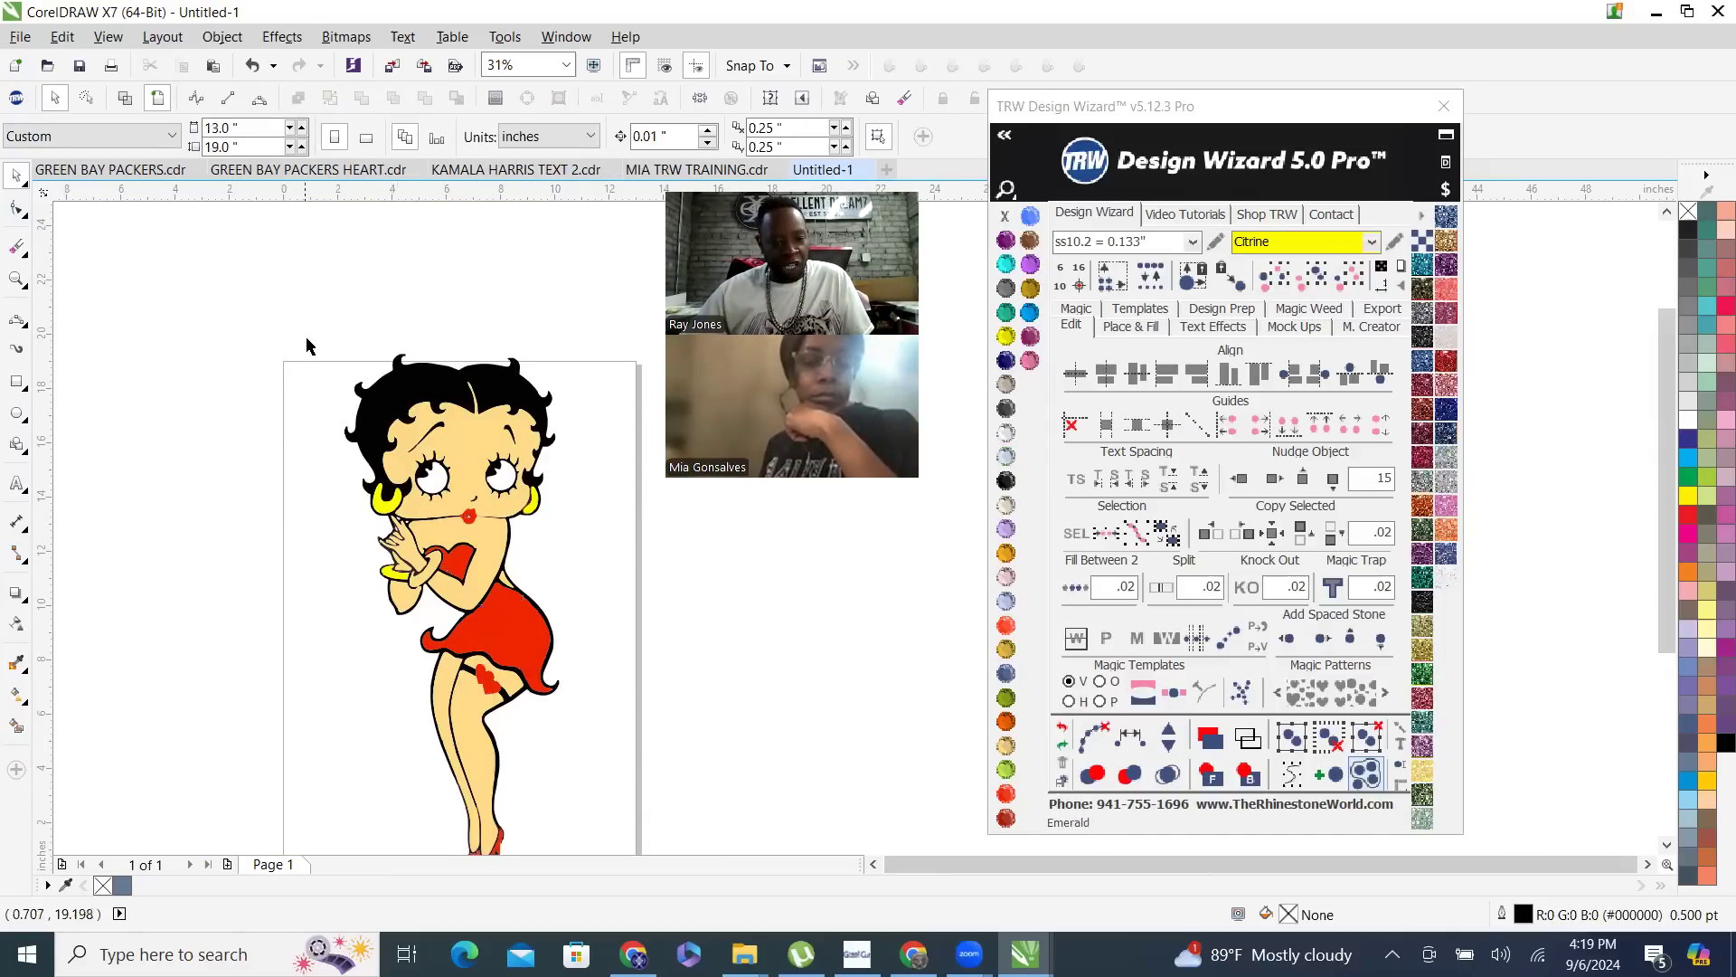
# - Nudge the combined red curve and both garter hearts 15 inches to the right, clear of the figure
pyautogui.scroll(-2, 312, 333)
pyautogui.scroll(2, 315, 324)
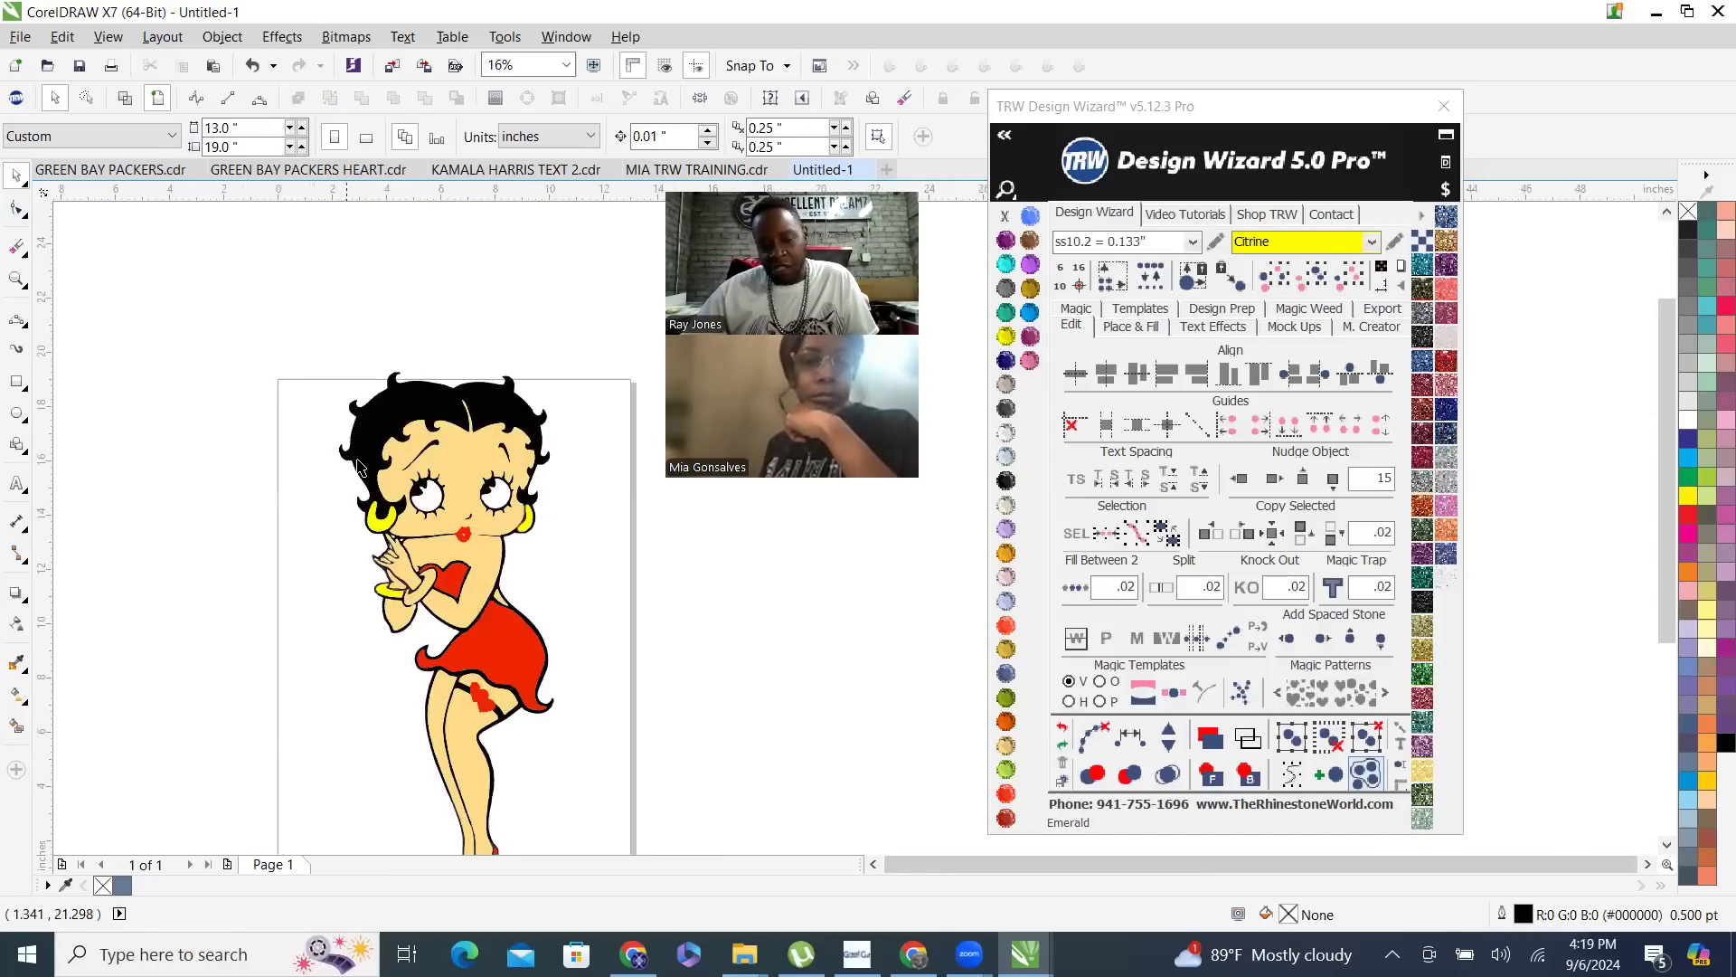
pyautogui.click(446, 588)
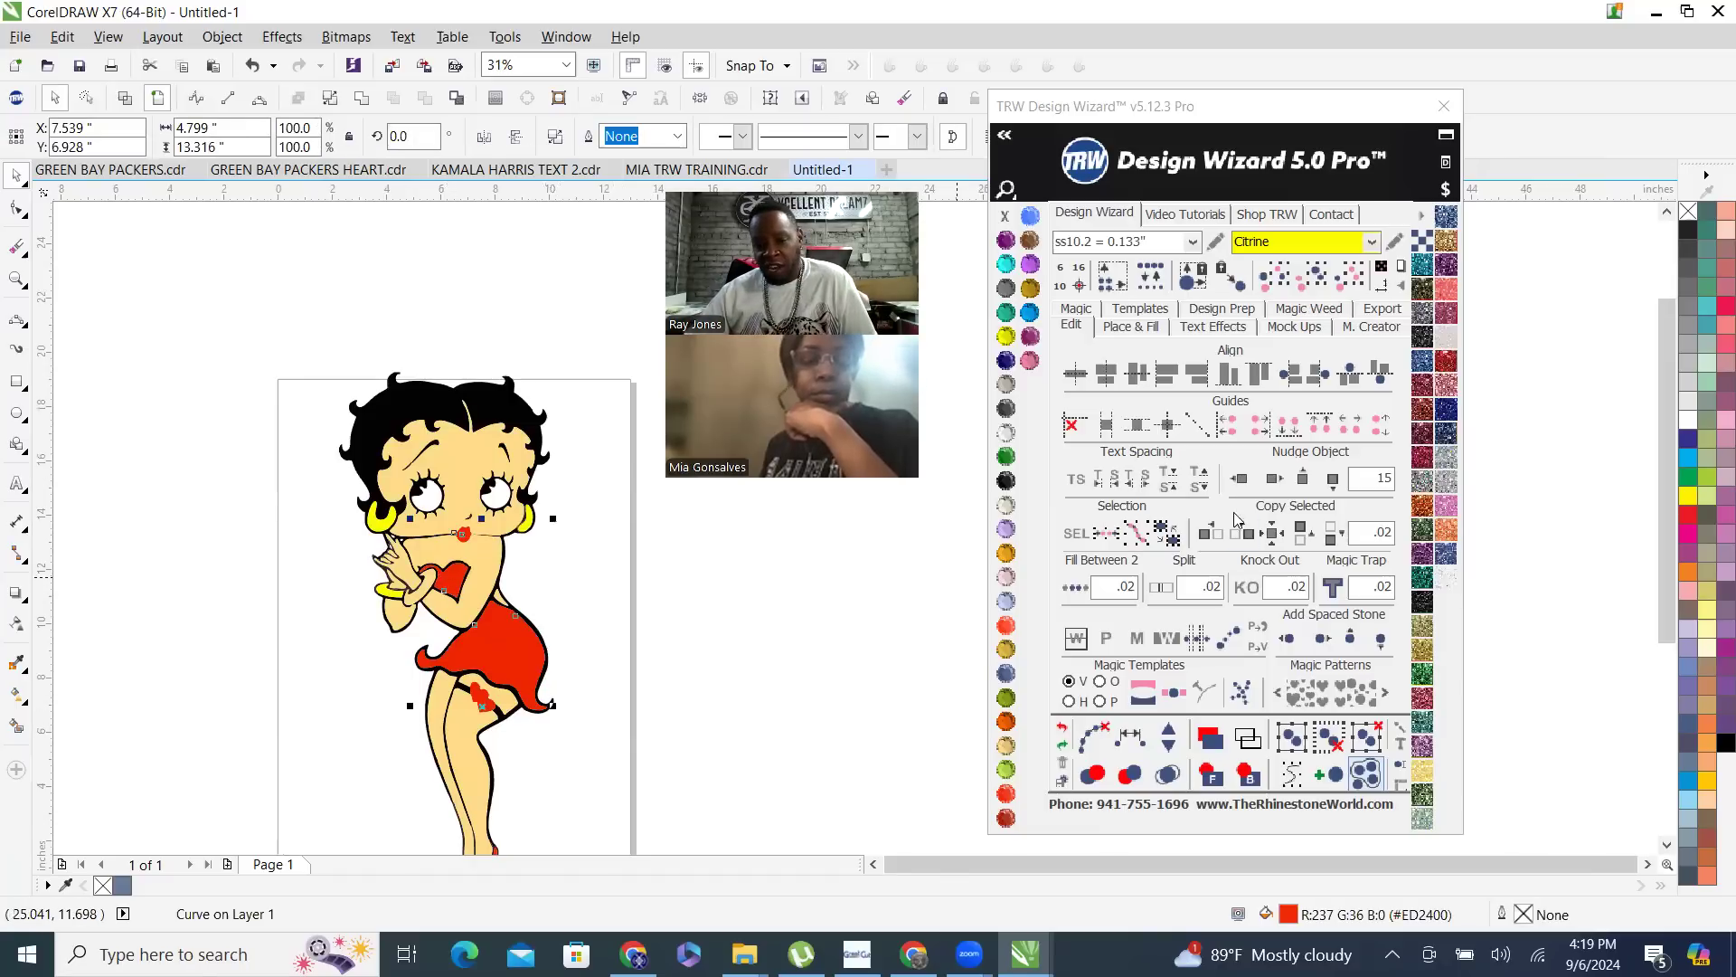
pyautogui.click(1274, 477)
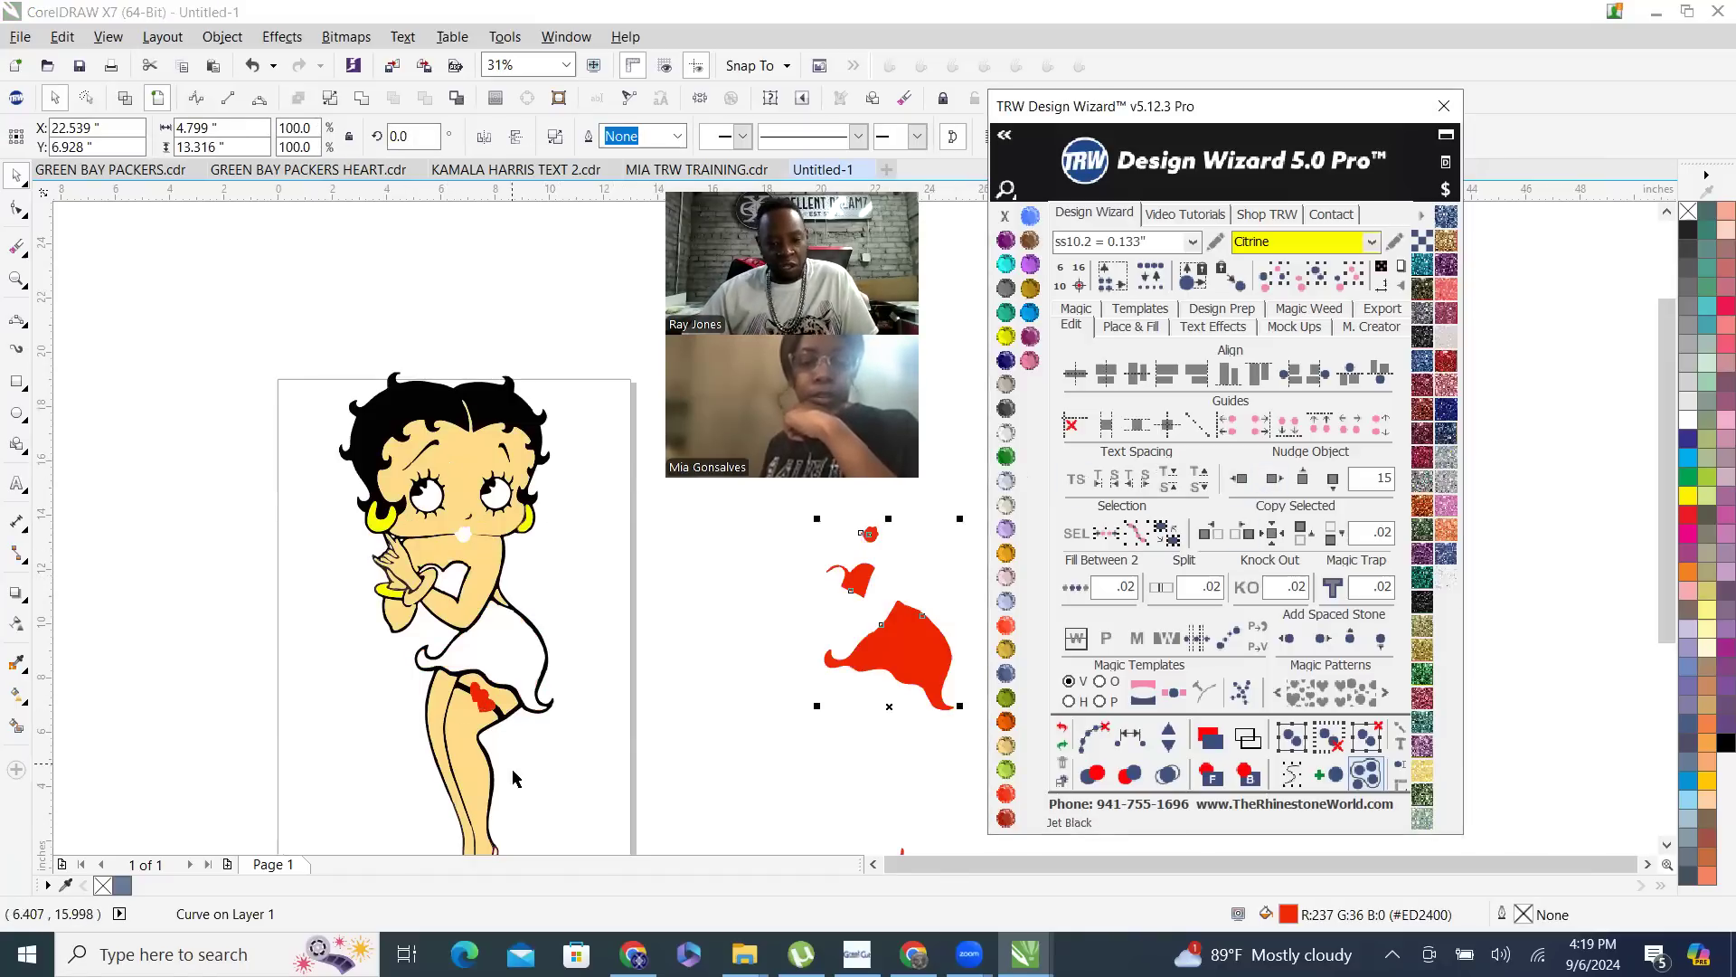
pyautogui.click(482, 701)
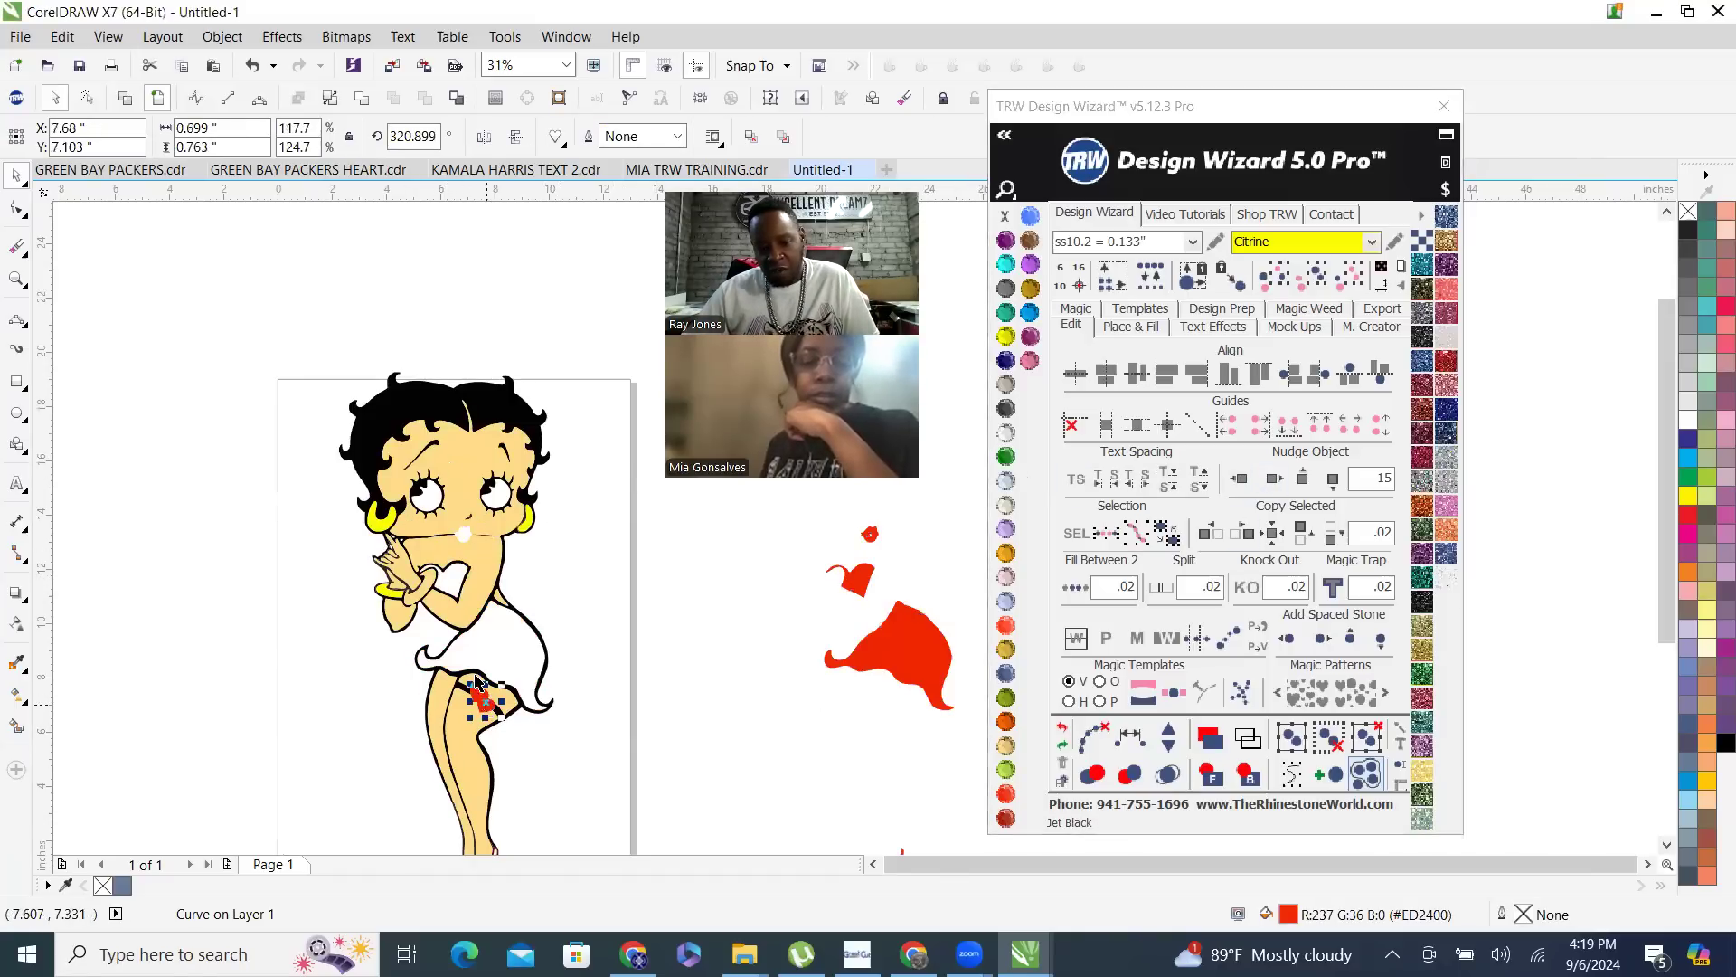
pyautogui.click(1274, 477)
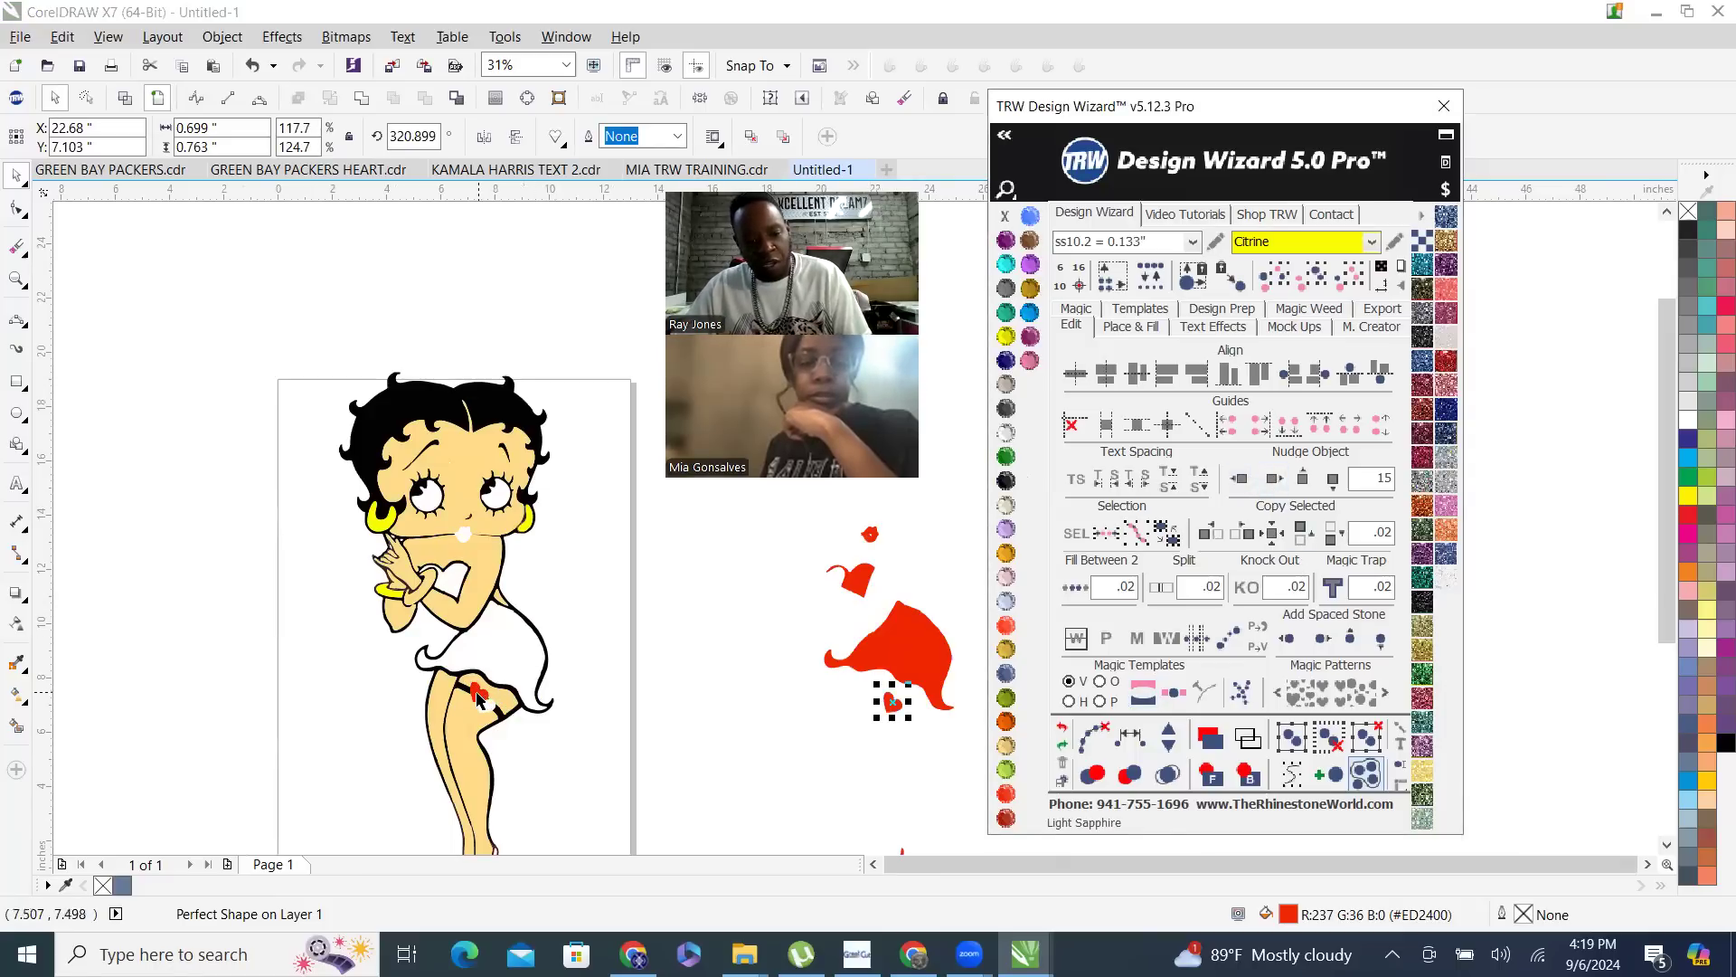
pyautogui.click(477, 694)
pyautogui.click(1273, 477)
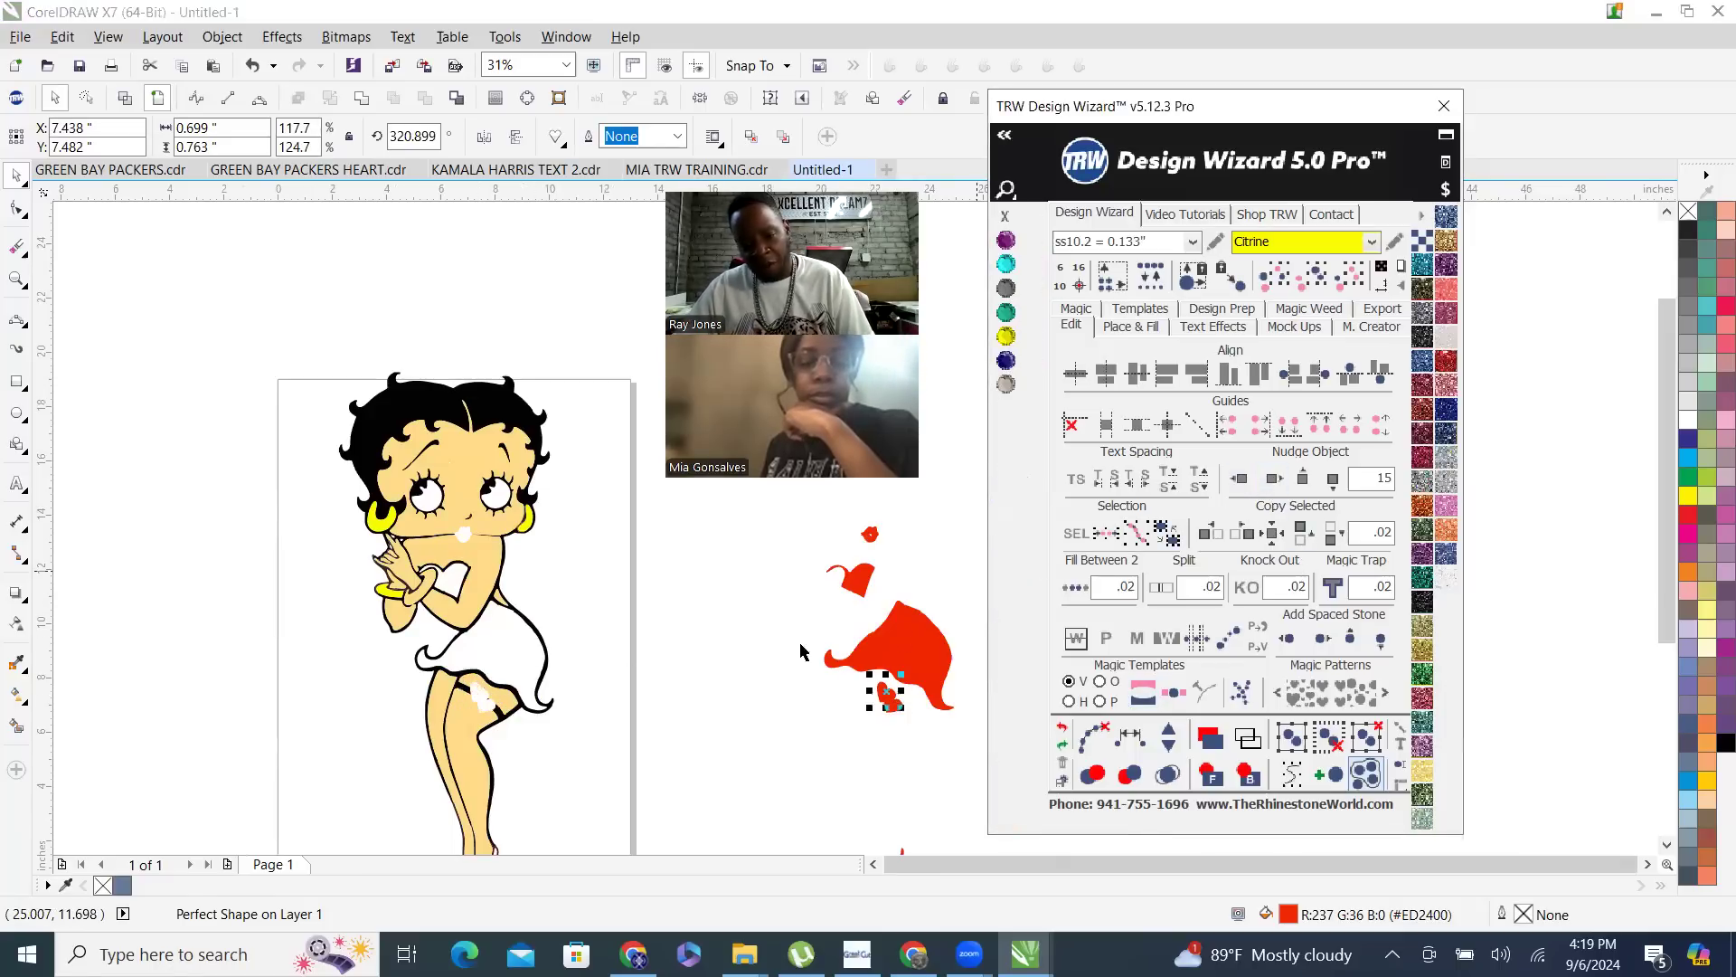
# - Select the moved red curve together with both garter hearts and weld them into a single curve
pyautogui.moveTo(734, 511); pyautogui.dragTo(990, 785)
pyautogui.scroll(-2, 672, 509)
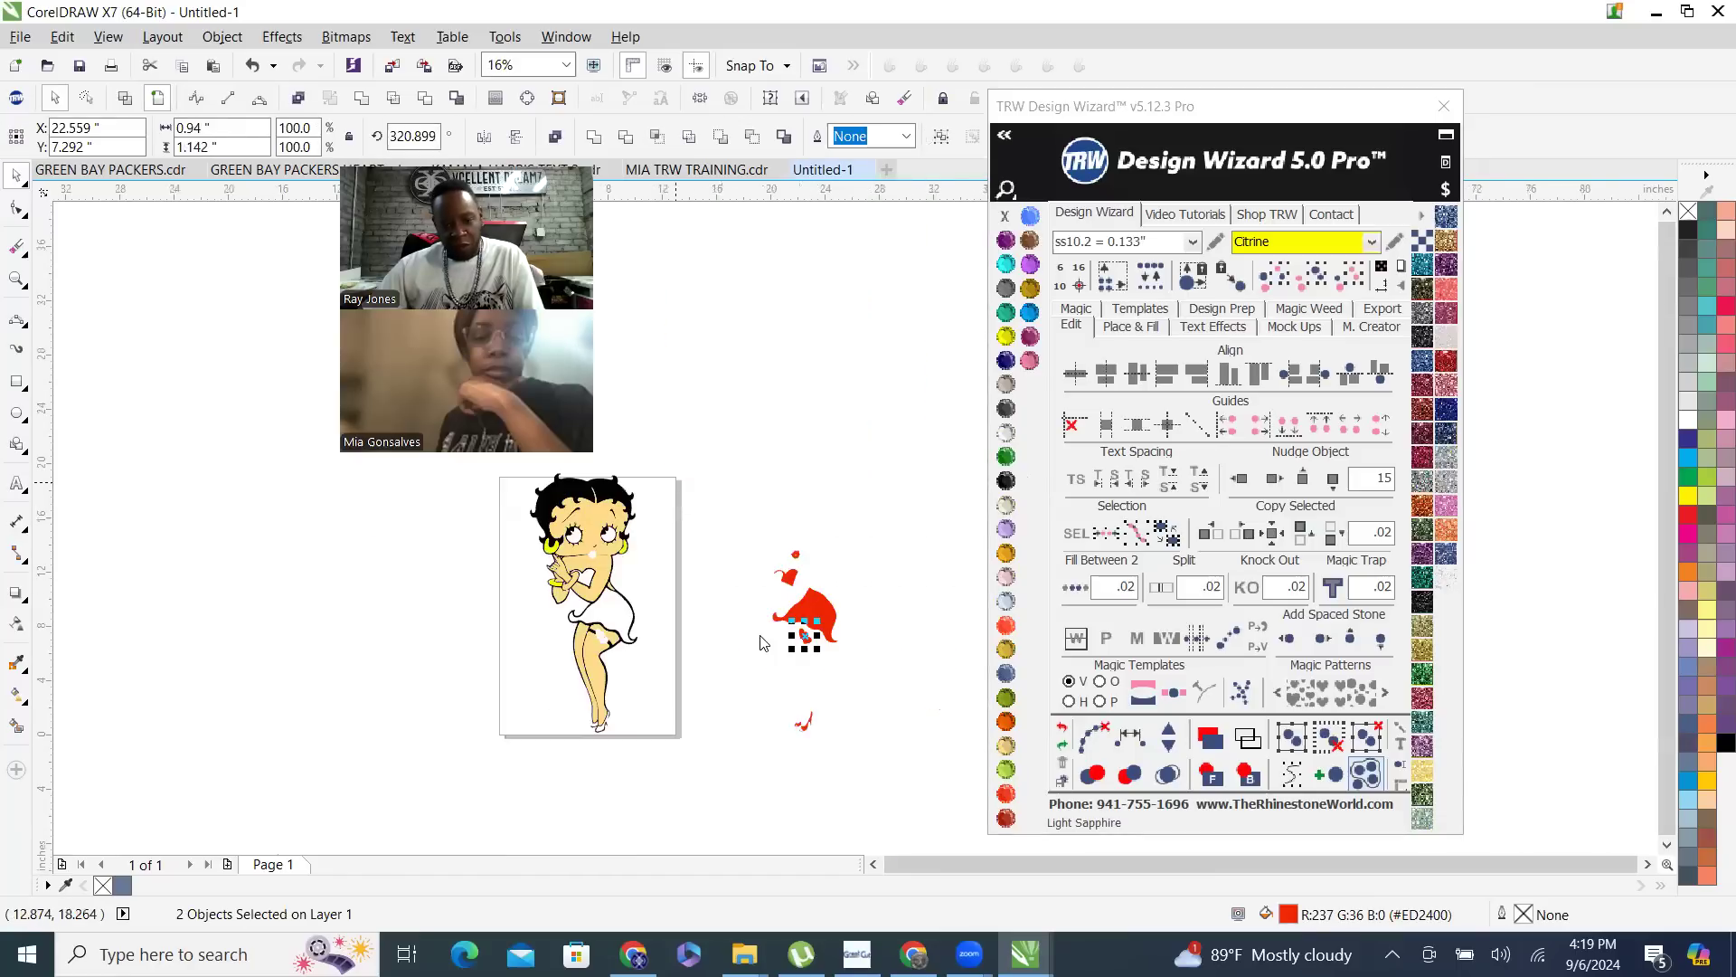
pyautogui.moveTo(738, 513); pyautogui.dragTo(883, 754)
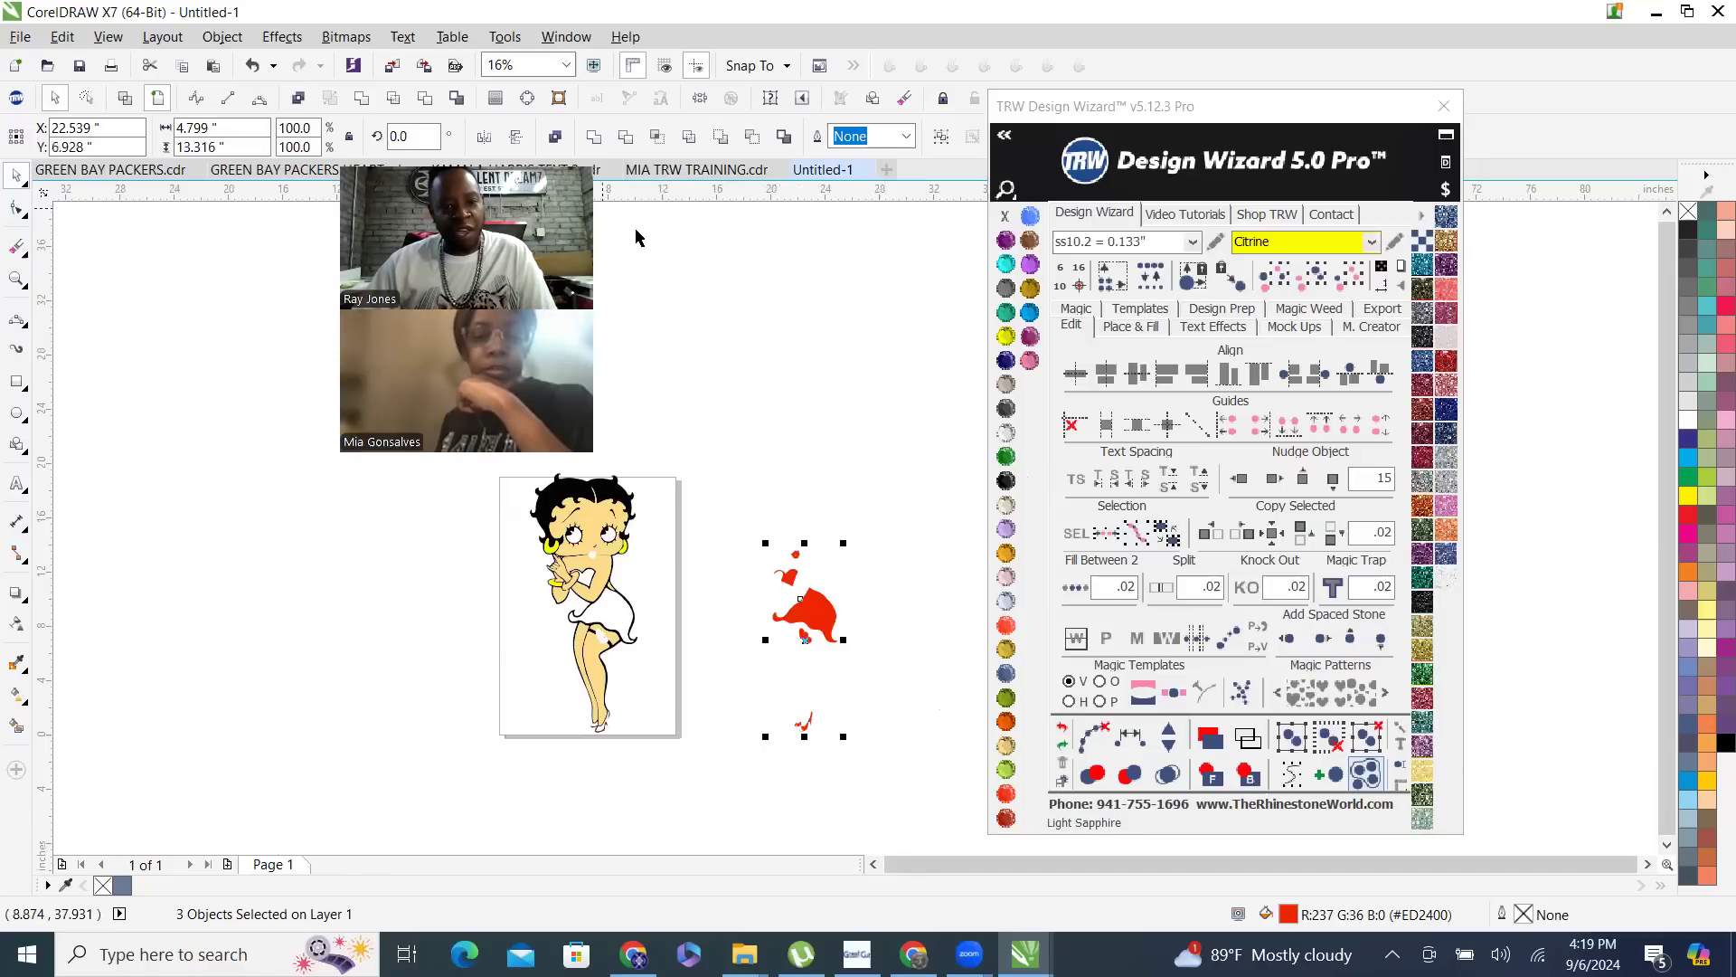
pyautogui.click(591, 141)
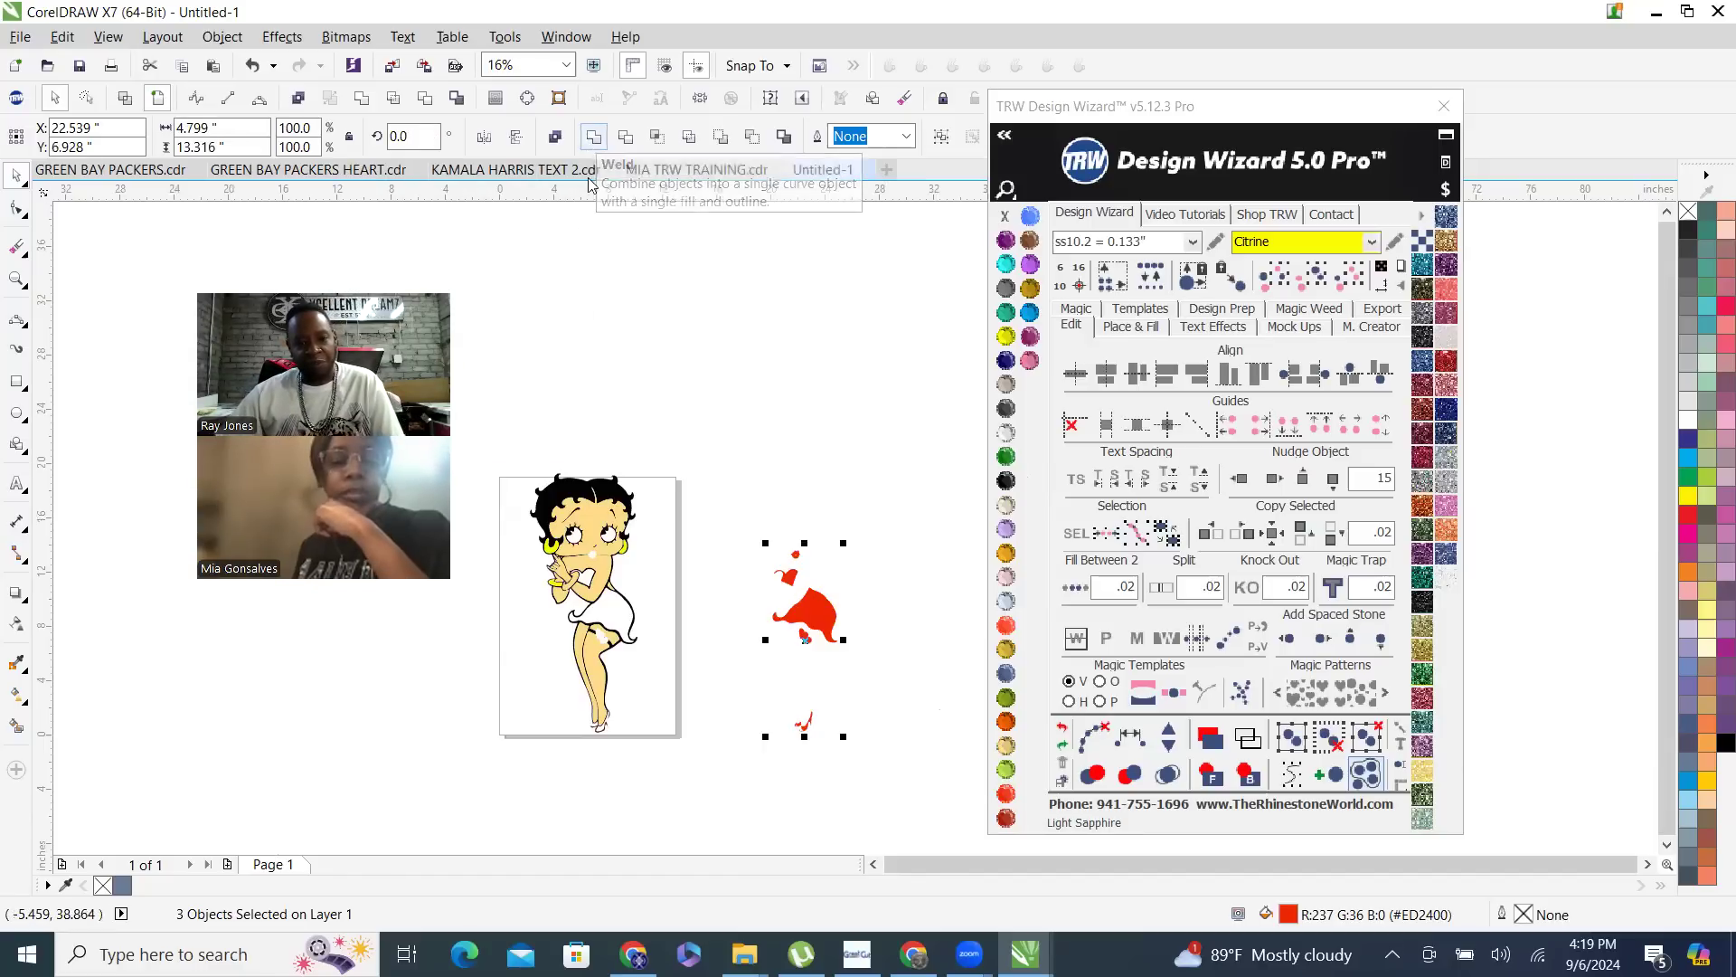
# - Nudge the peach skin curve 30 inches to the right, past the red pieces, and inspect the separated artwork
pyautogui.click(593, 645)
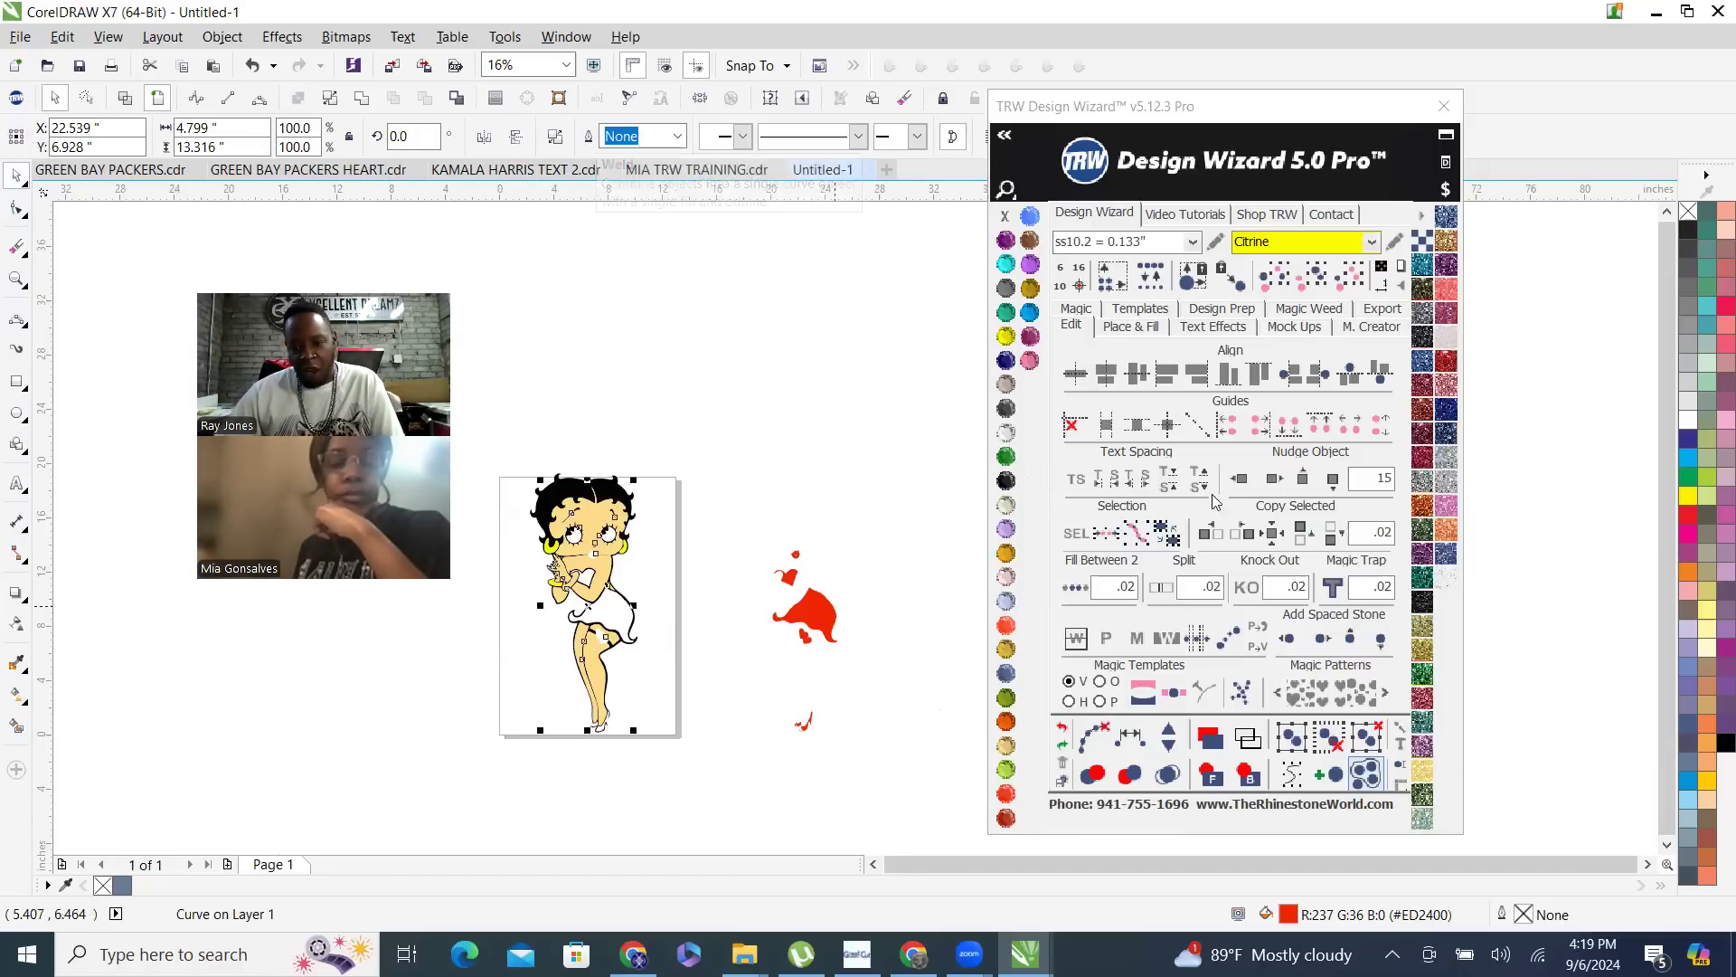
pyautogui.click(1274, 478)
pyautogui.click(1274, 478)
pyautogui.moveTo(722, 534); pyautogui.dragTo(874, 776)
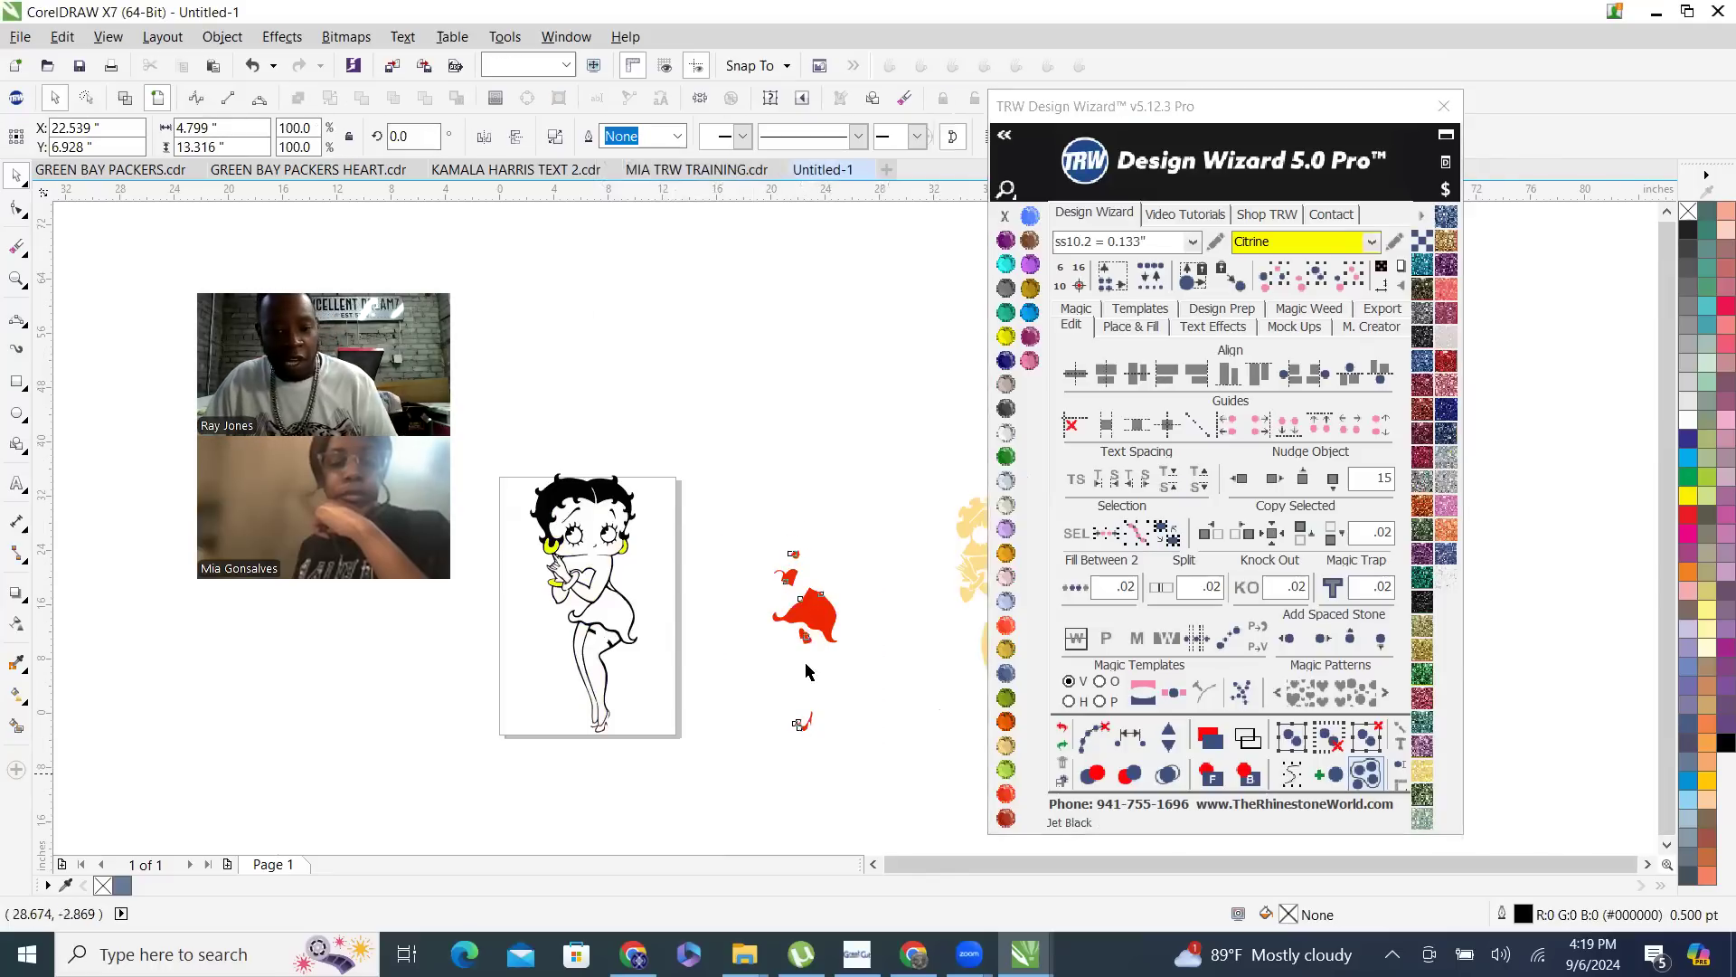
pyautogui.scroll(-1, 787, 693)
pyautogui.moveTo(837, 561); pyautogui.dragTo(961, 753)
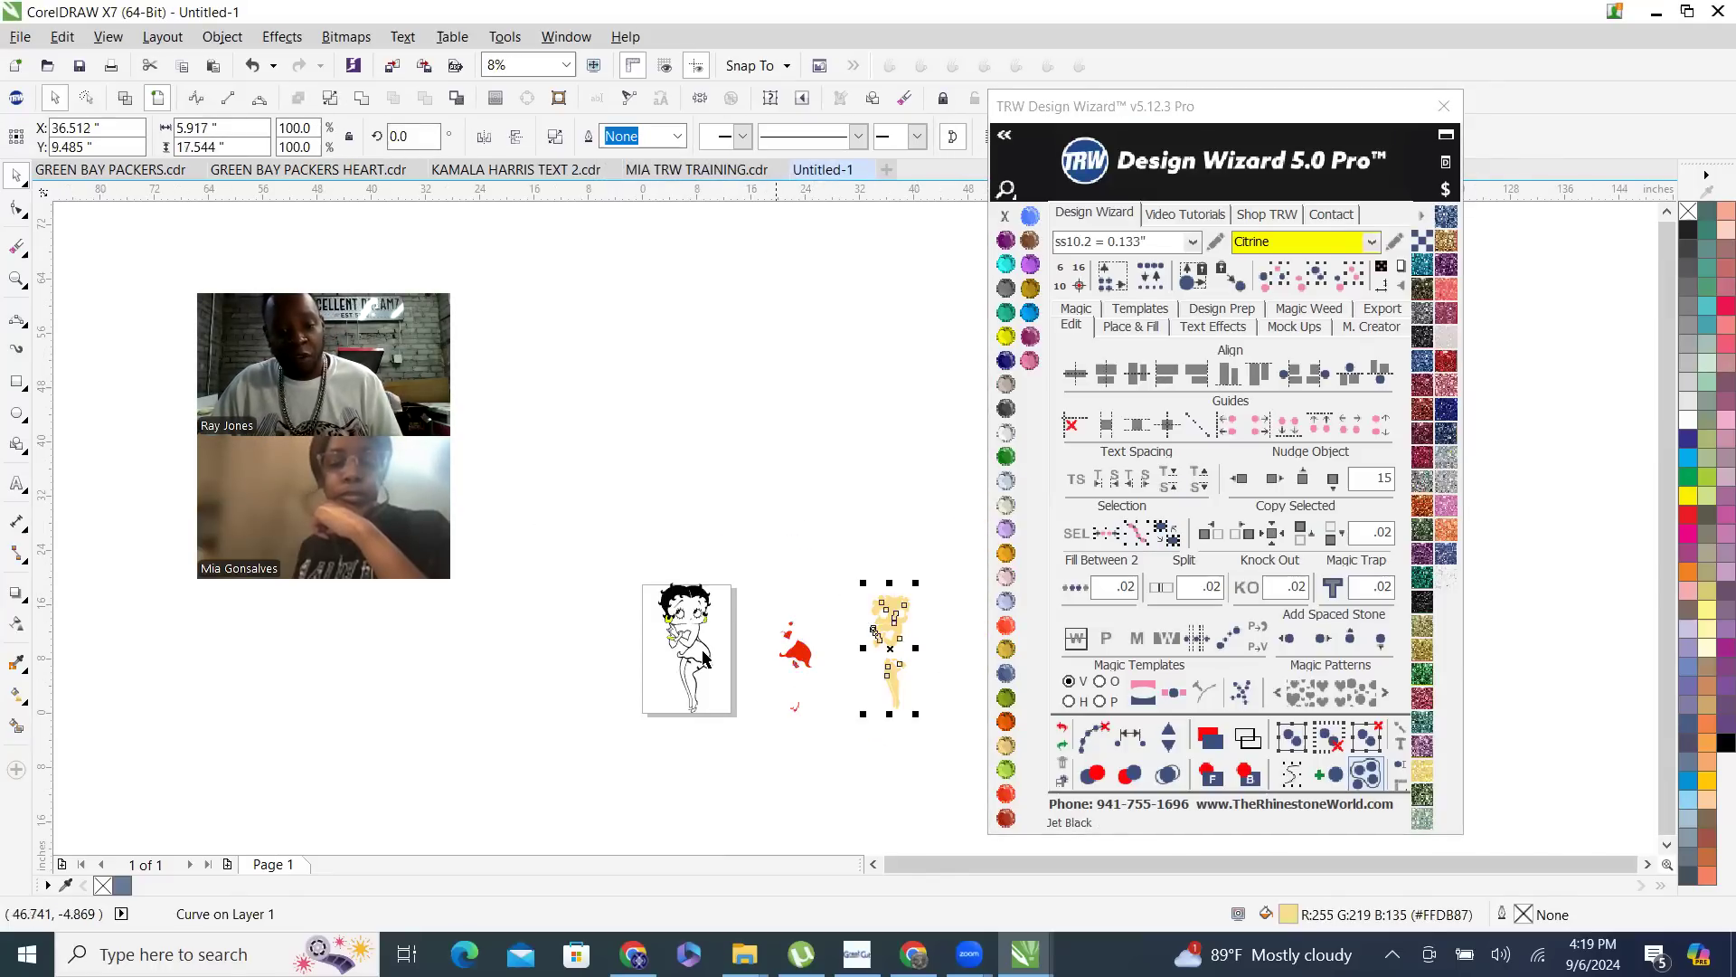
pyautogui.scroll(1, 701, 632)
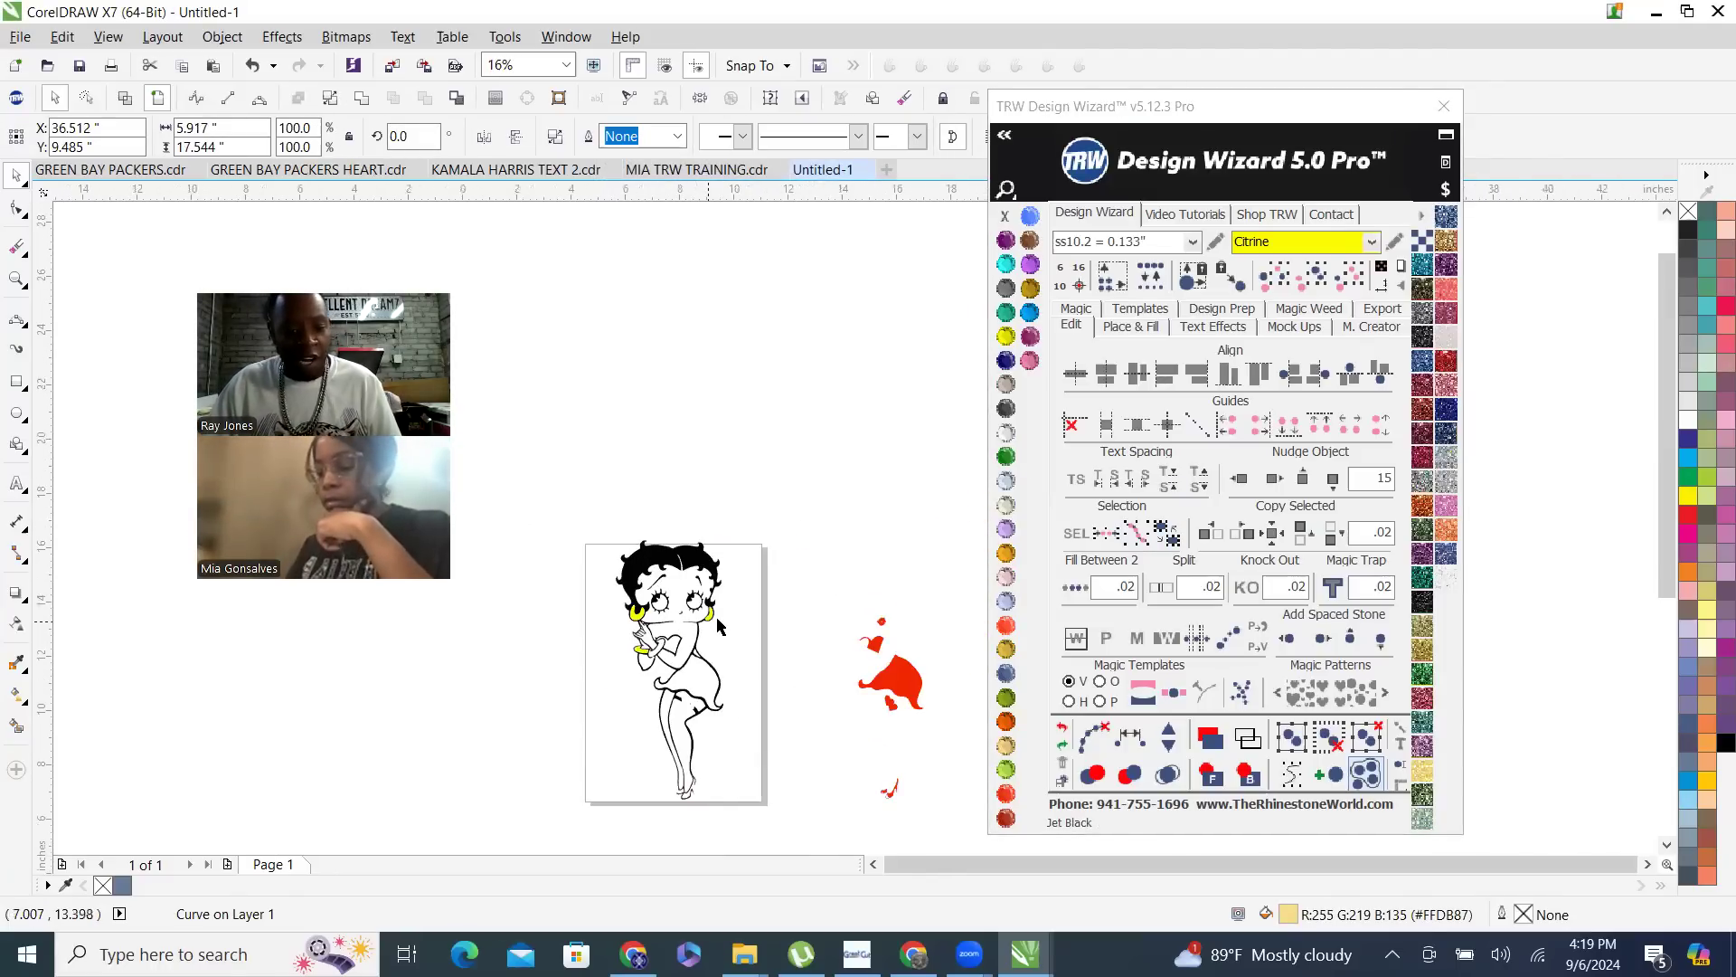
pyautogui.scroll(1, 710, 614)
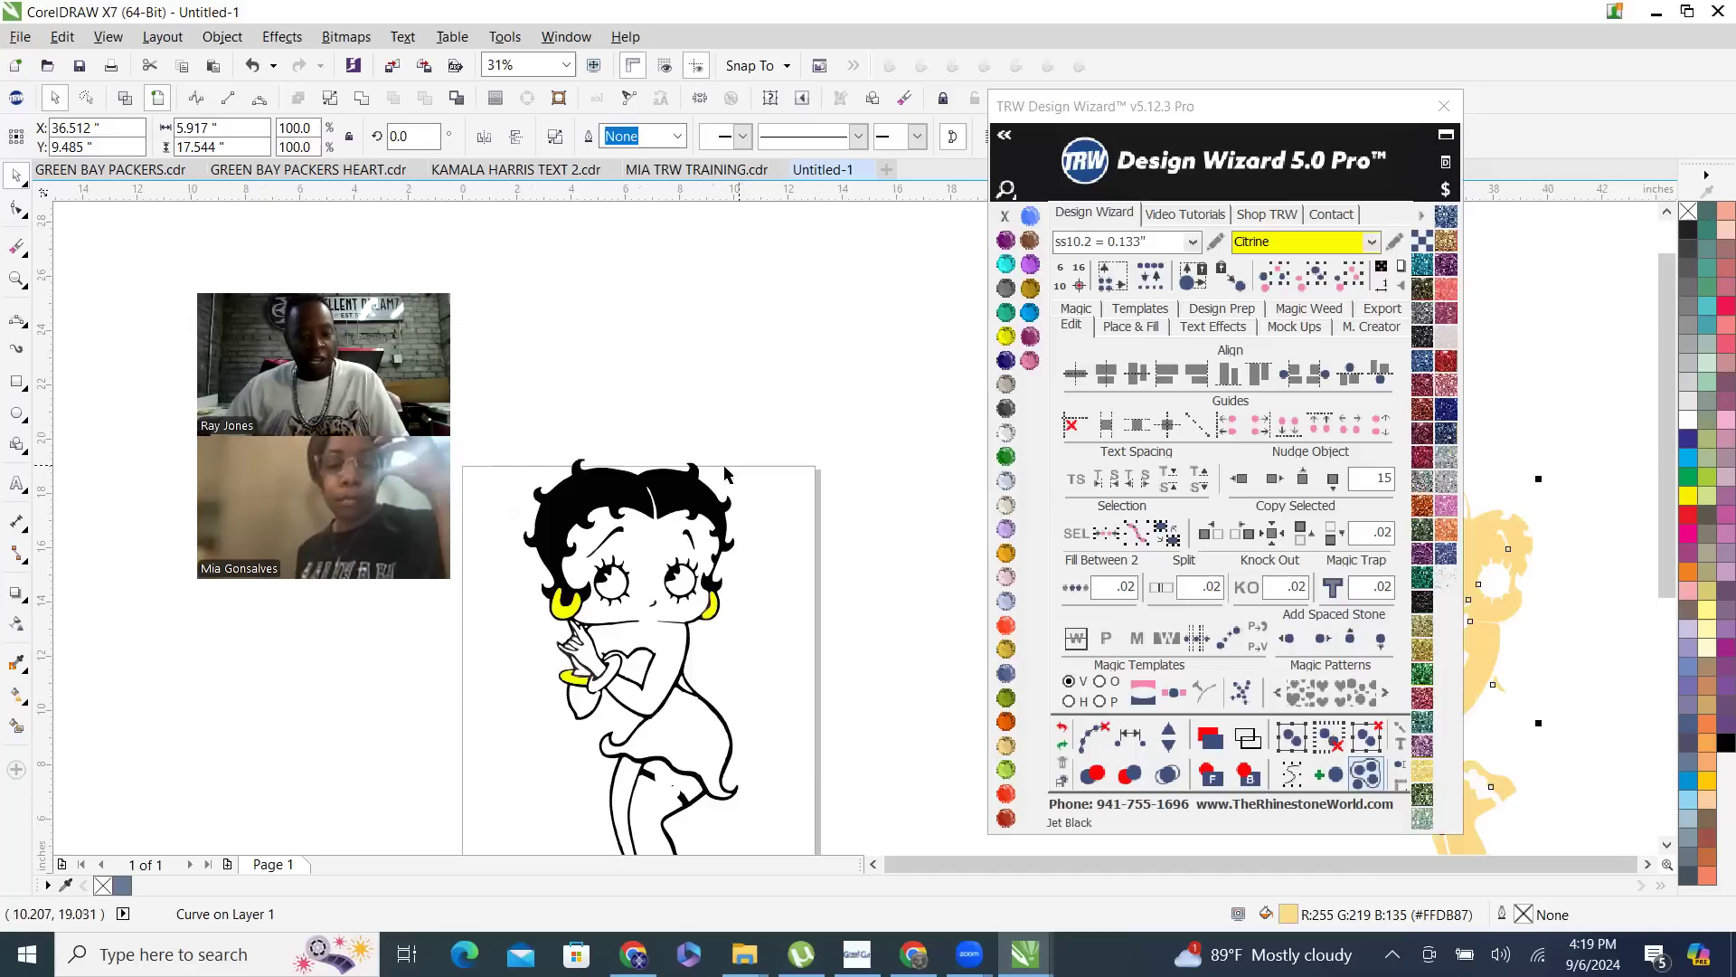
pyautogui.scroll(-1, 682, 484)
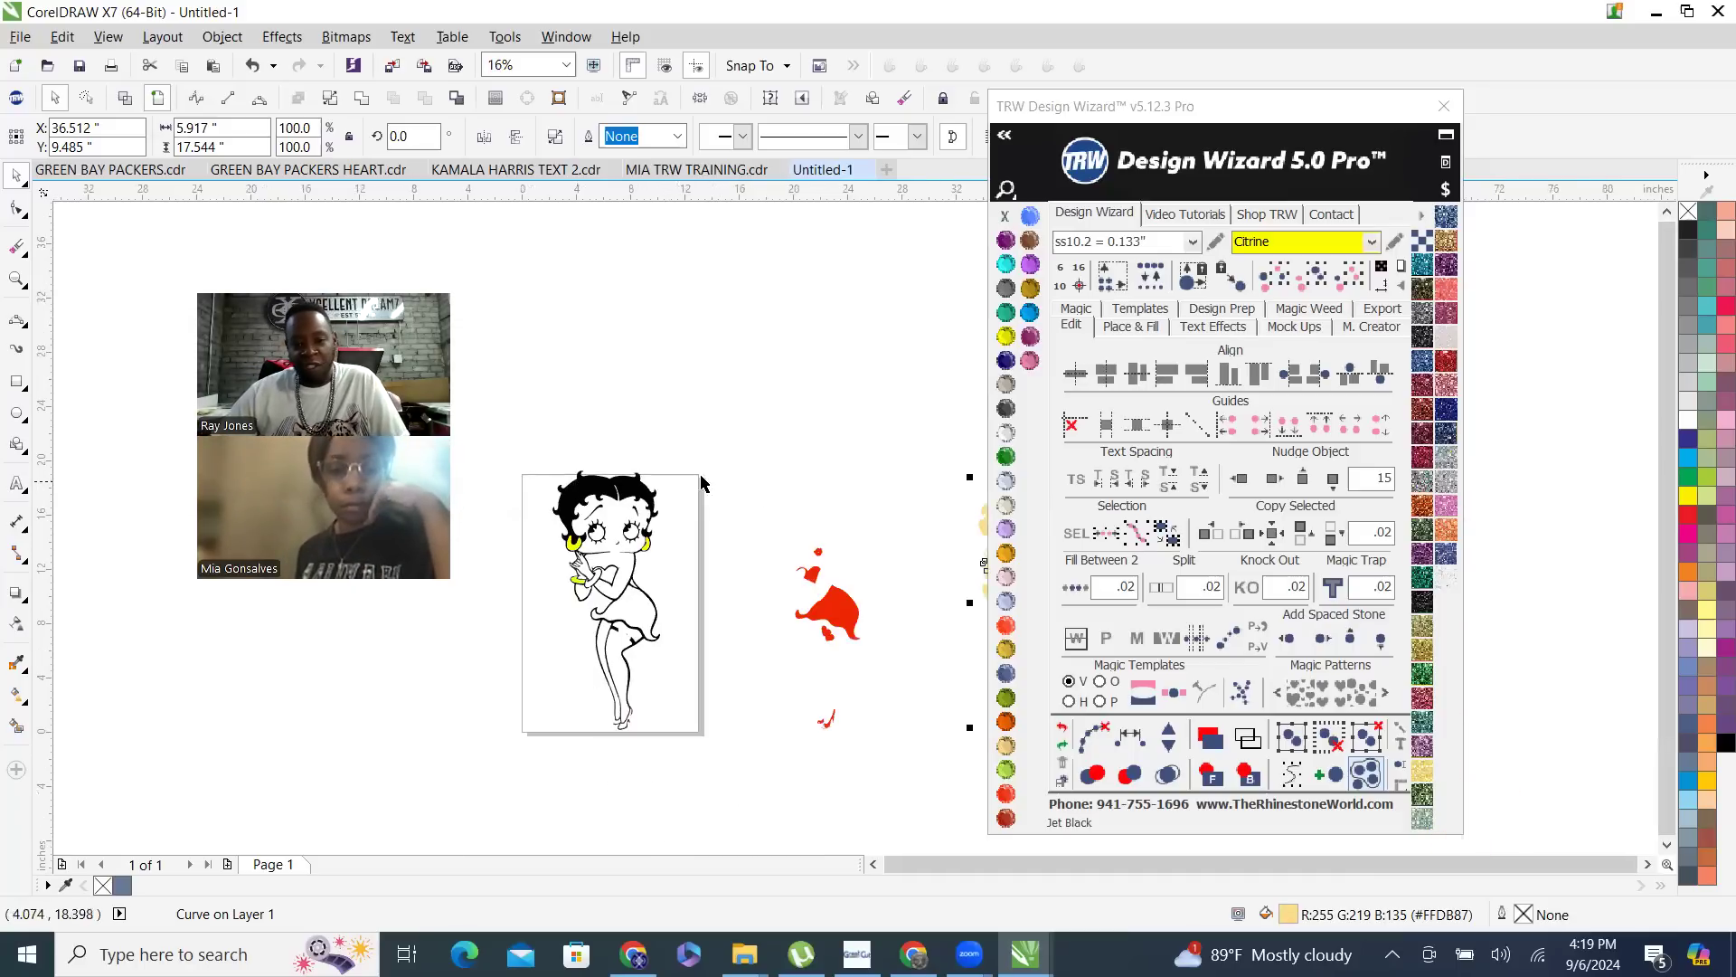
# - Nudge the red curve 15 inches and the peach skin curve 30 inches to the left, back onto the figure
pyautogui.moveTo(751, 507); pyautogui.dragTo(914, 775)
pyautogui.click(1240, 479)
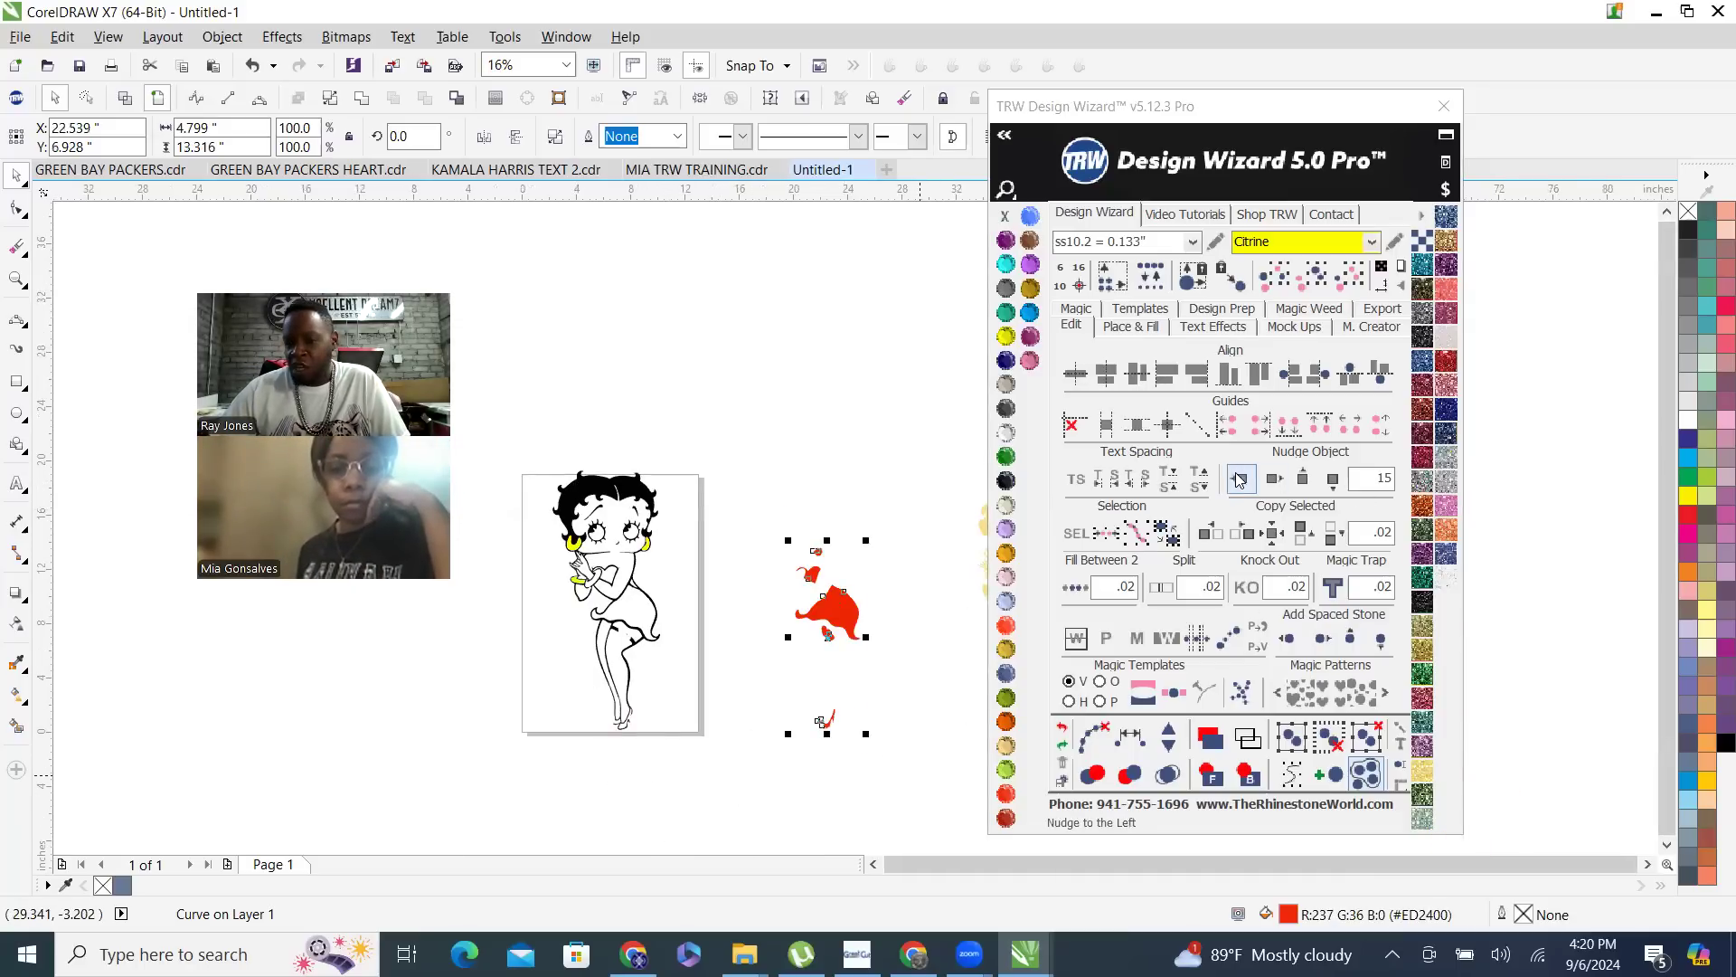
pyautogui.moveTo(873, 433); pyautogui.dragTo(1308, 786)
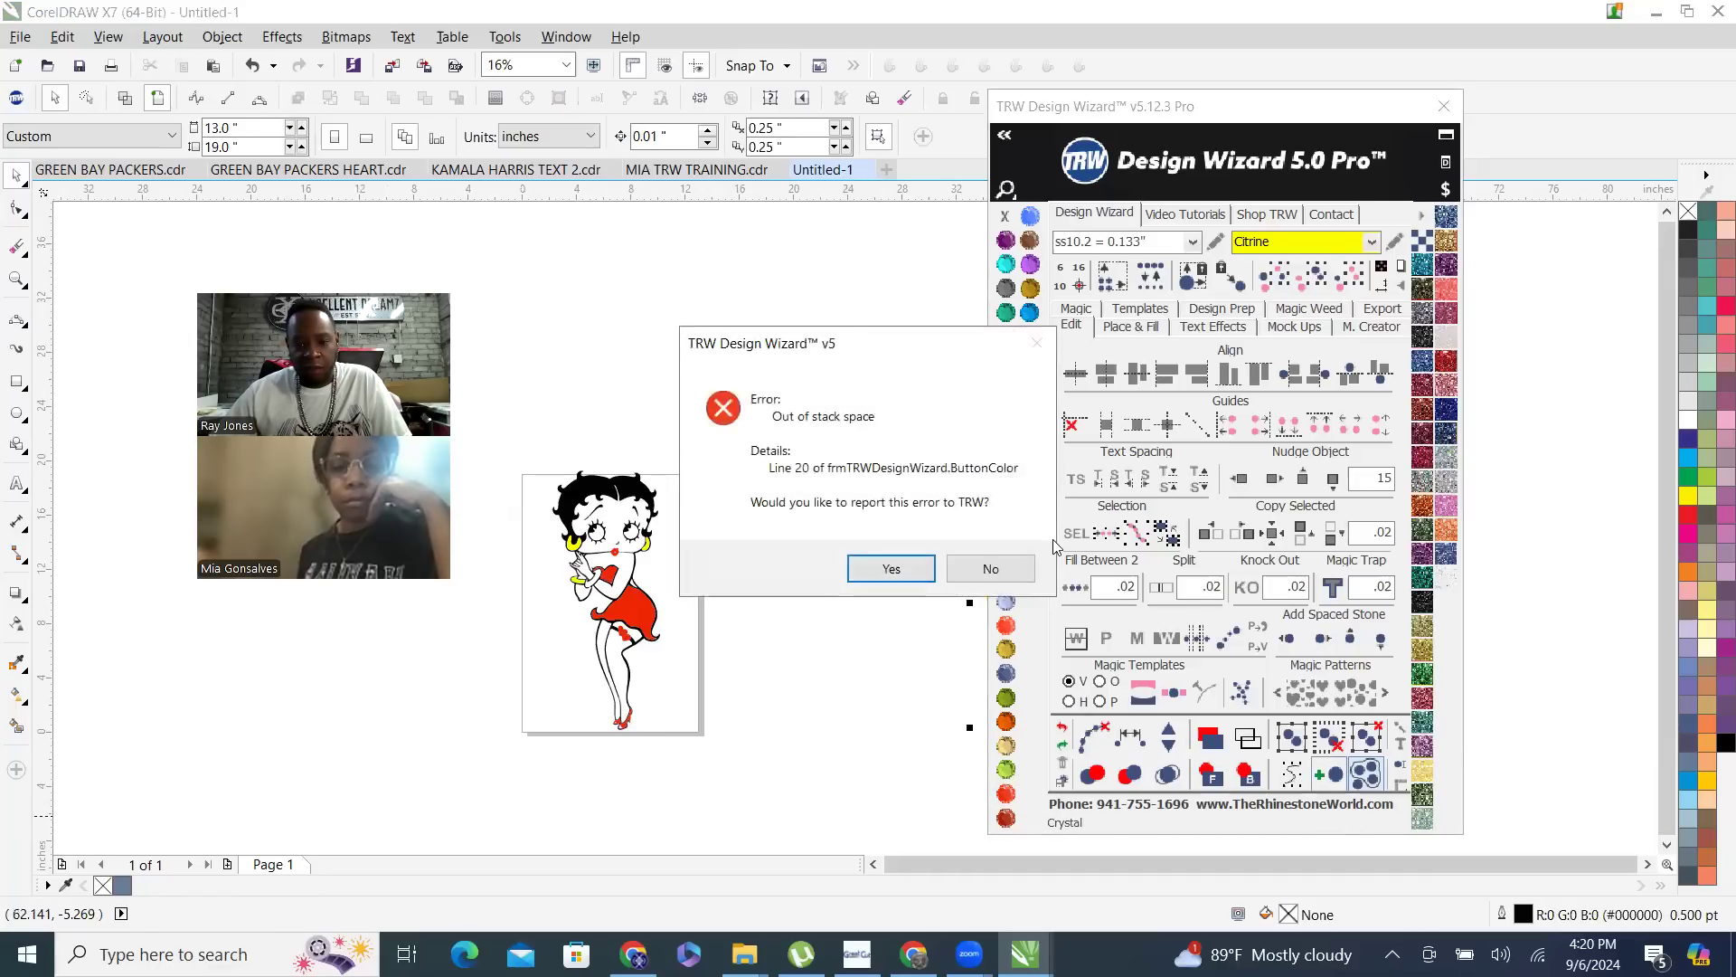
pyautogui.click(990, 567)
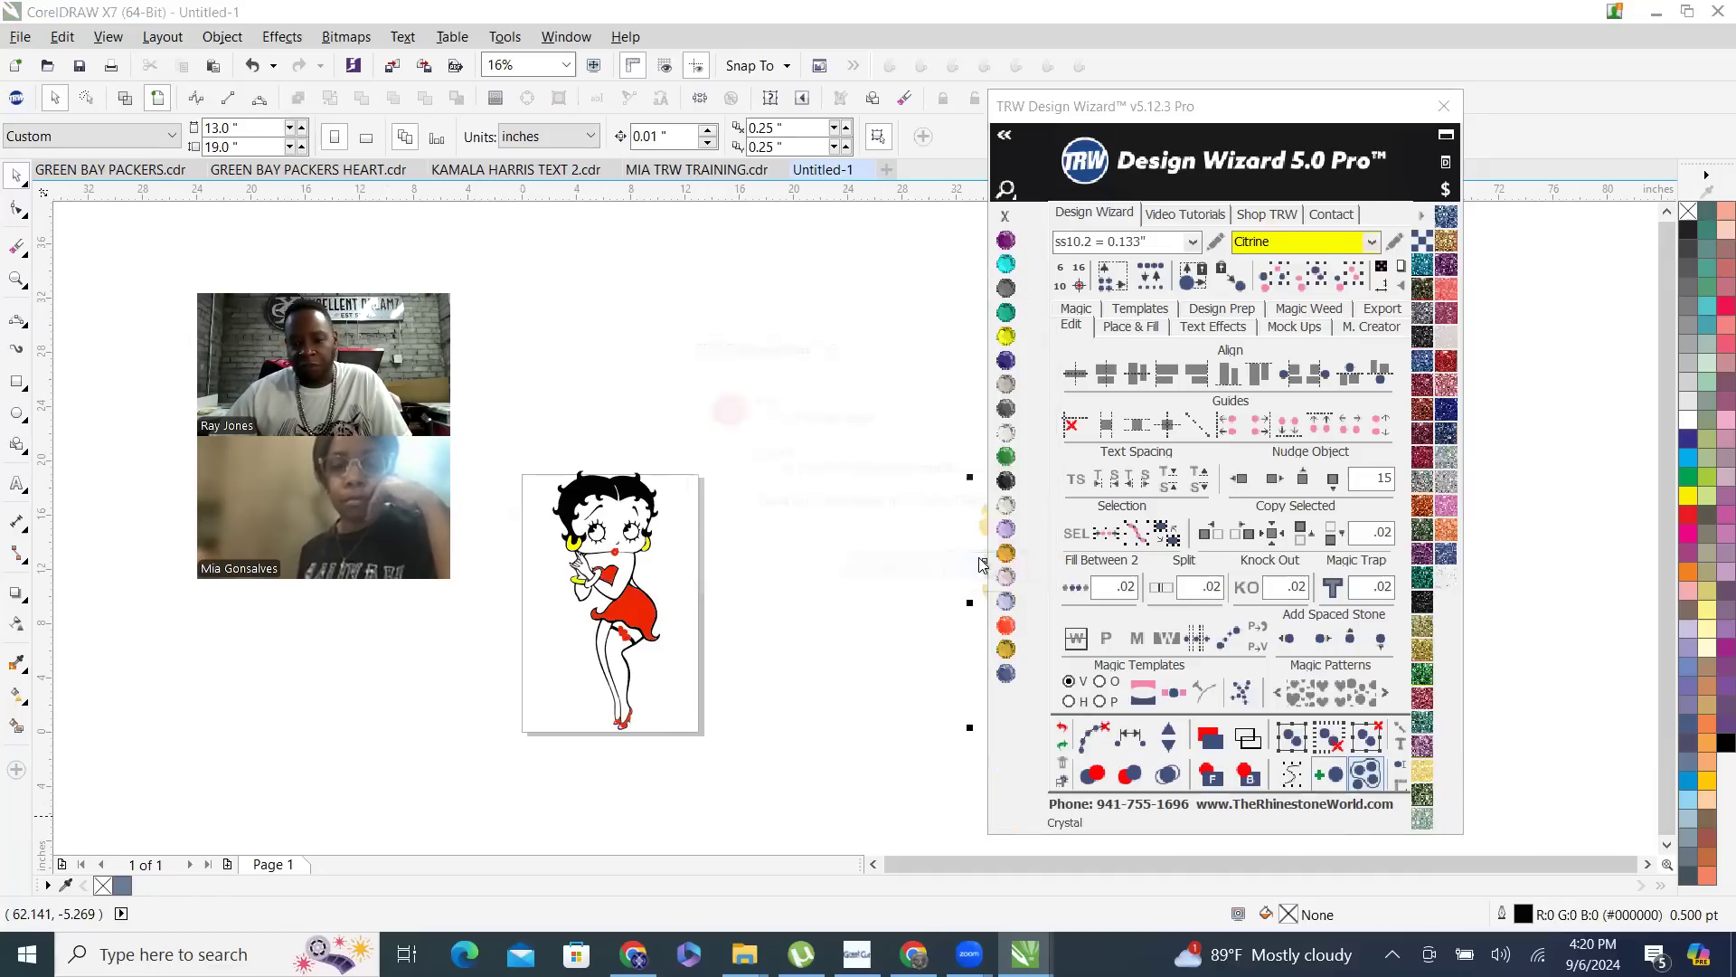
pyautogui.click(1240, 479)
pyautogui.click(1240, 479)
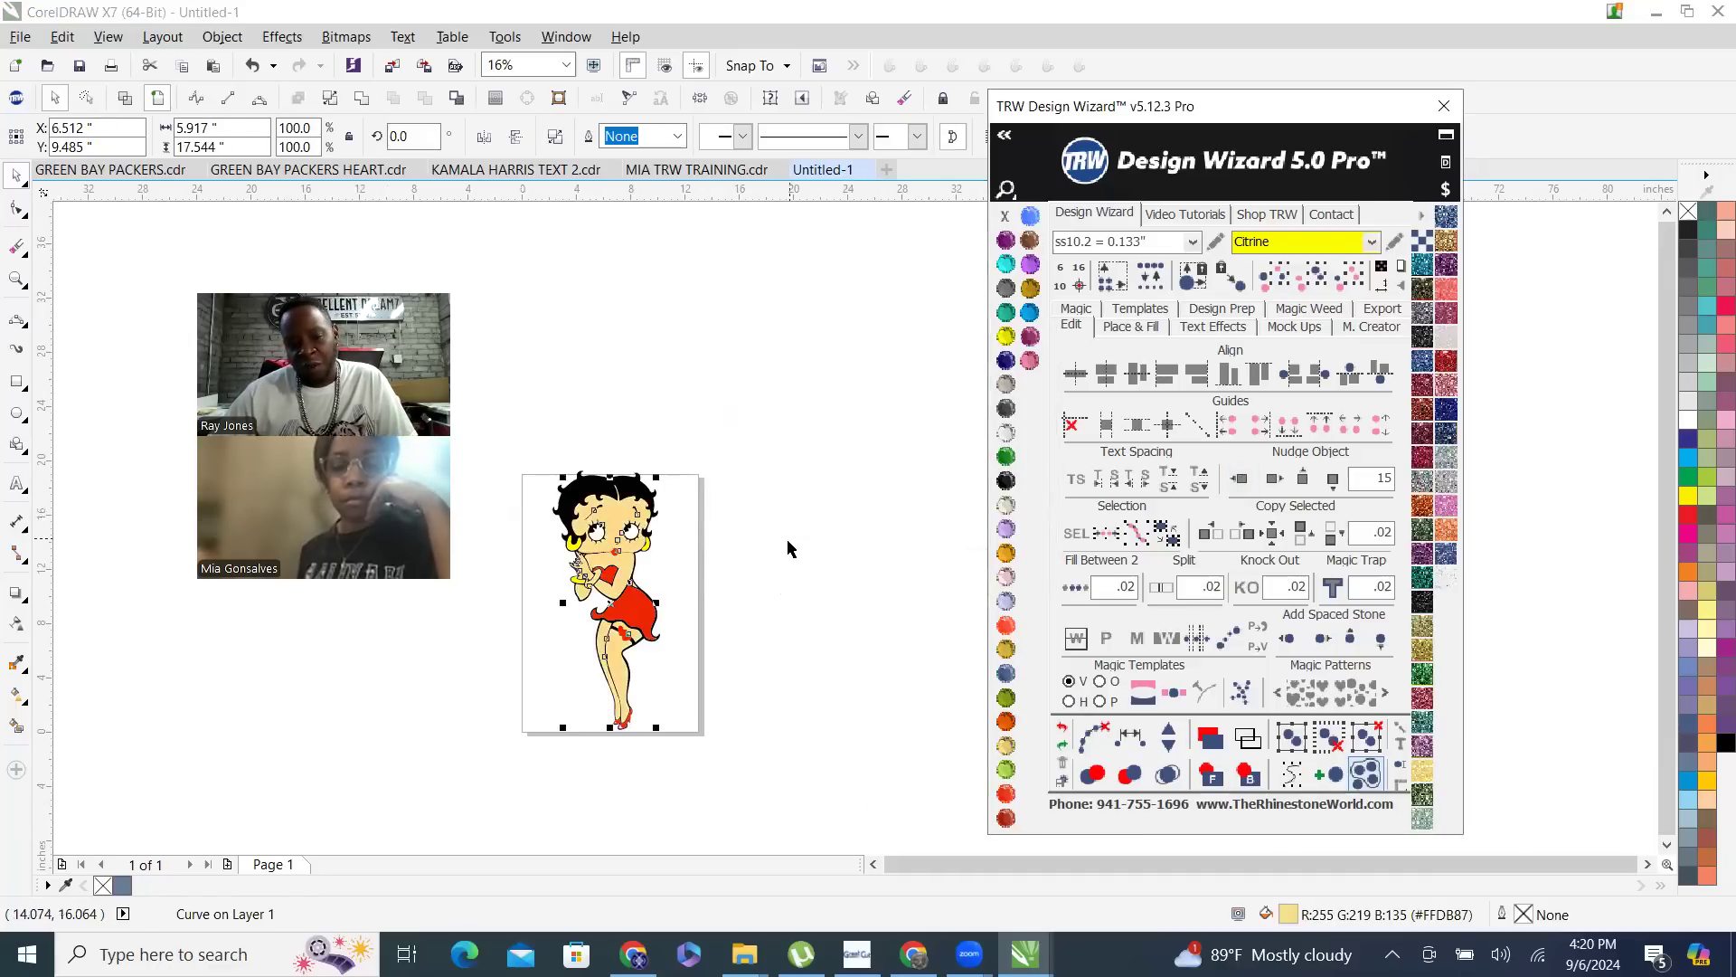
pyautogui.click(616, 354)
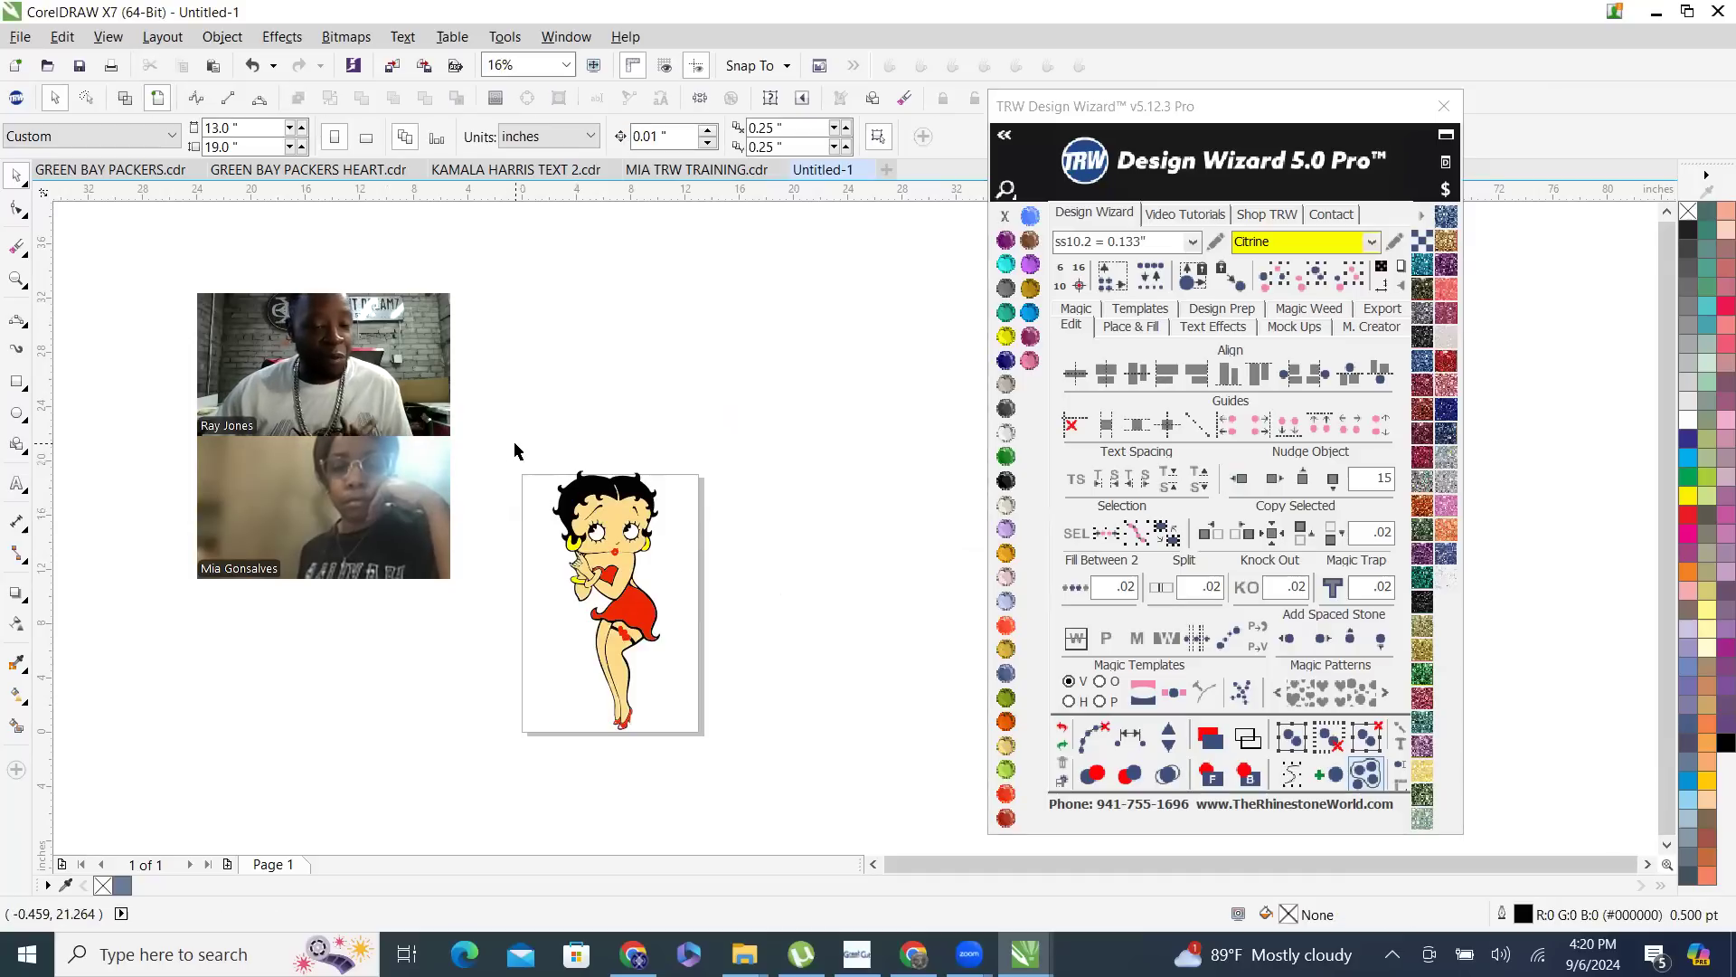
# - Select the whole figure and examine the legs and high-heeled shoes up close for flaws in the outlines
pyautogui.moveTo(513, 437); pyautogui.dragTo(748, 785)
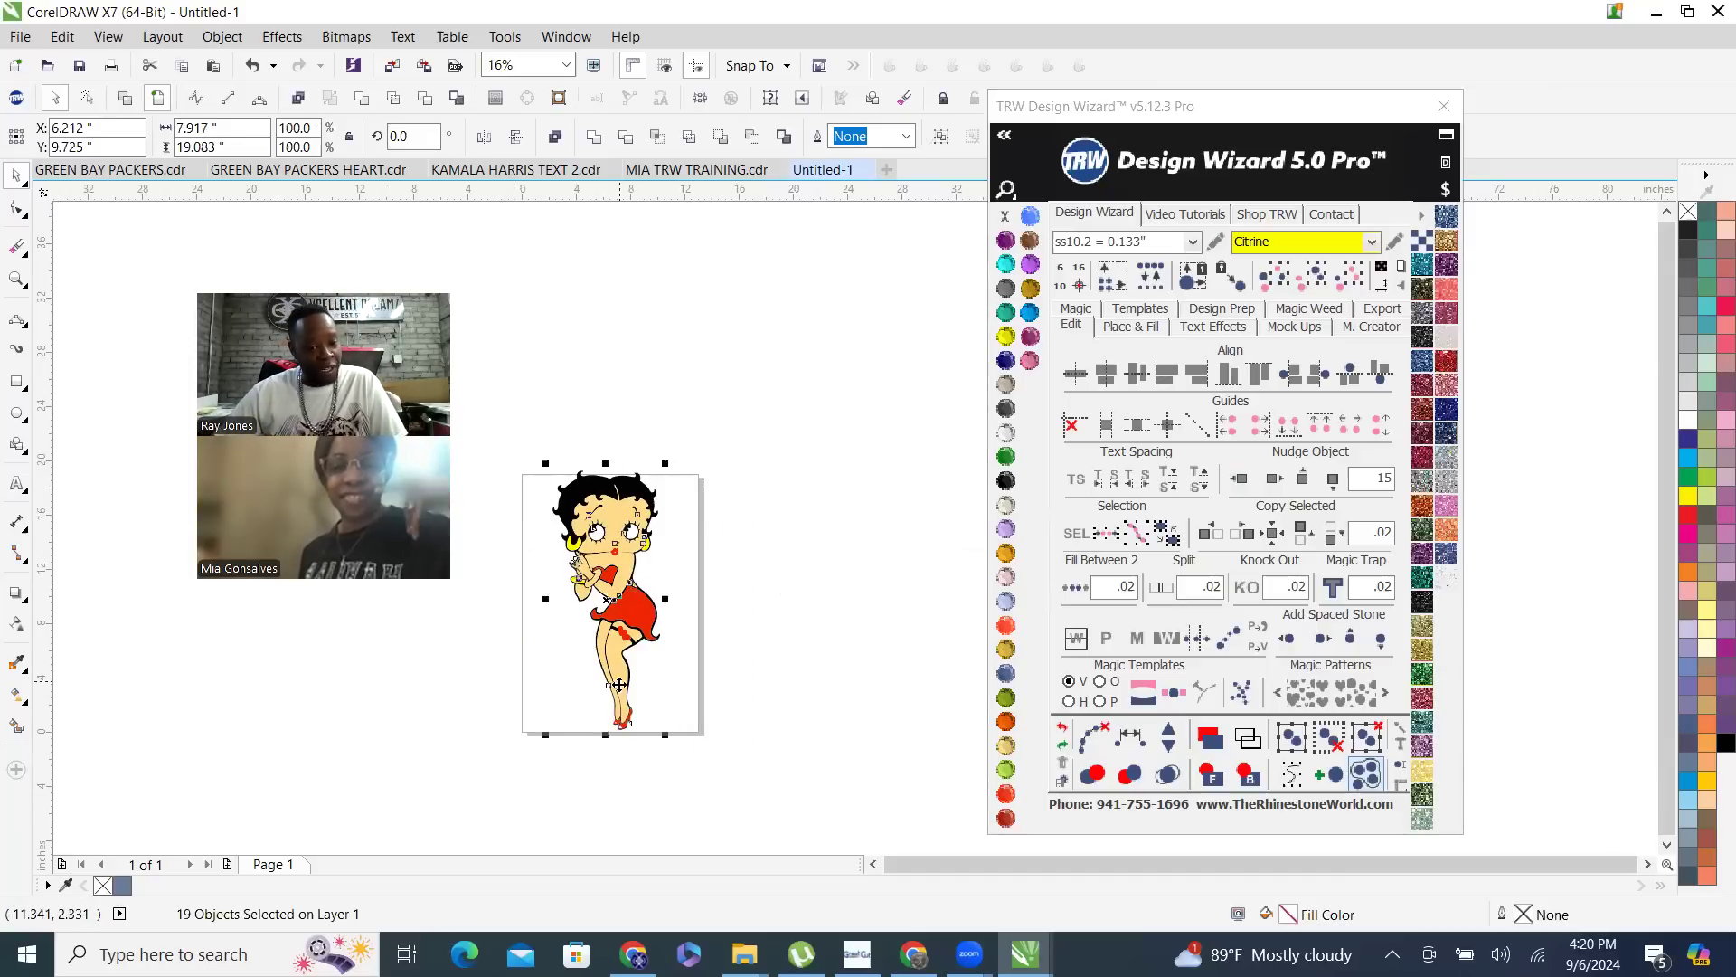
pyautogui.scroll(3, 640, 763)
pyautogui.scroll(3, 624, 767)
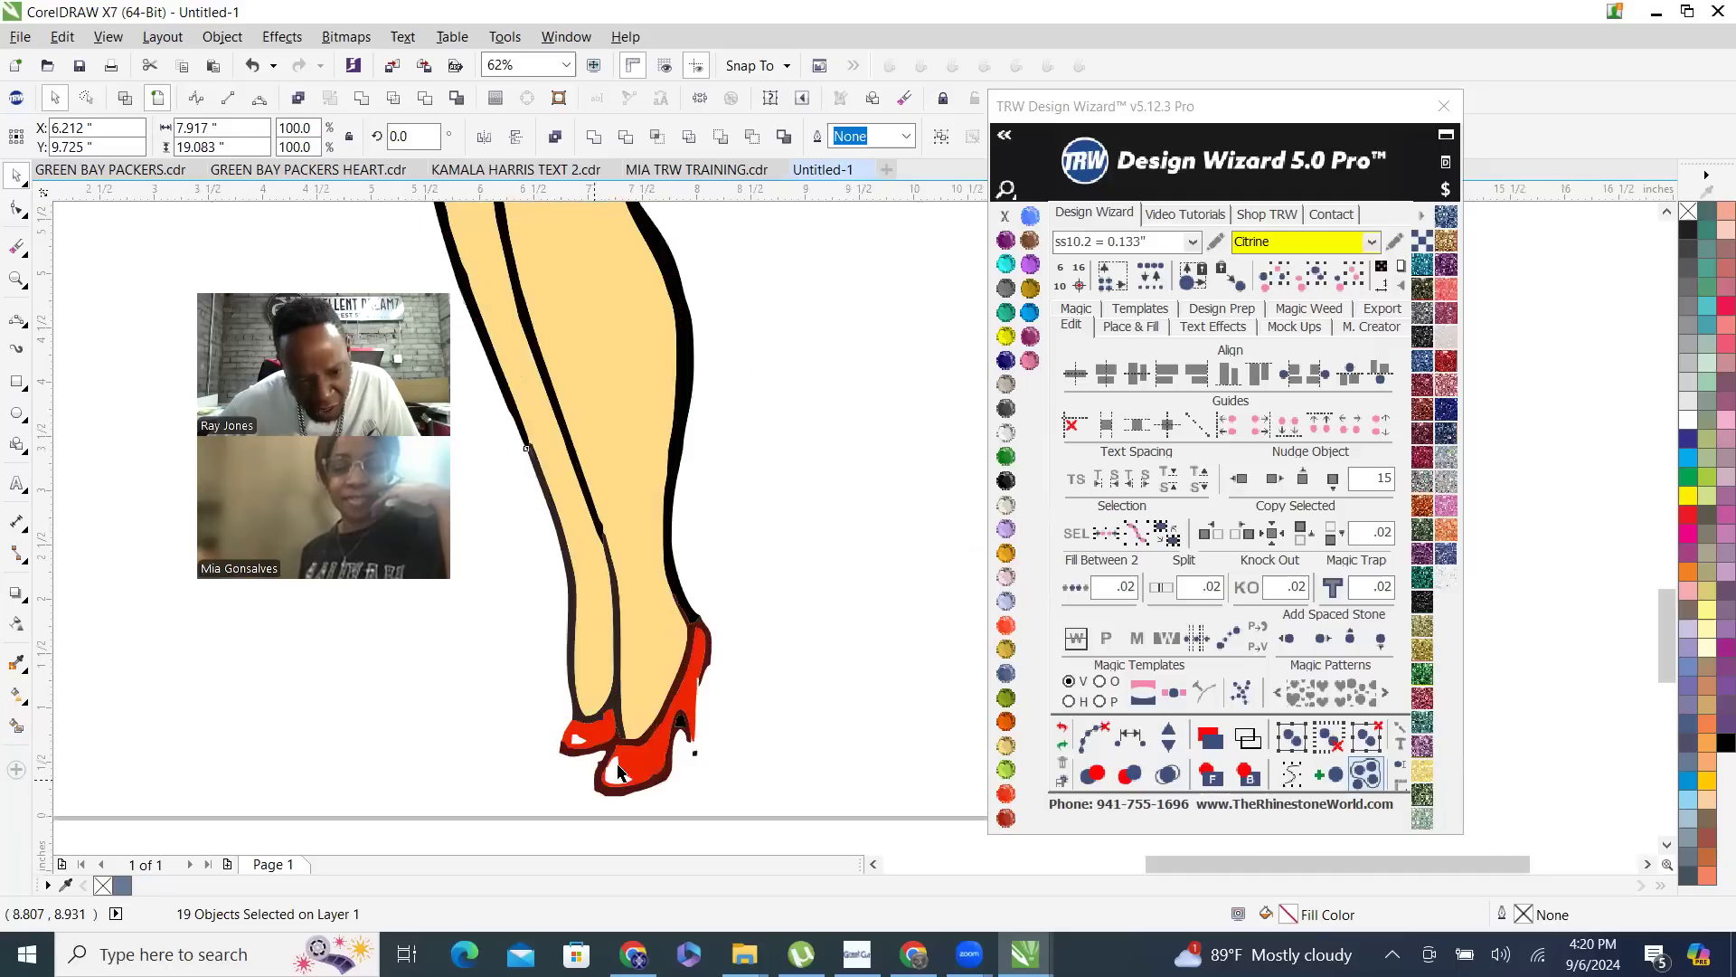
pyautogui.scroll(2, 692, 688)
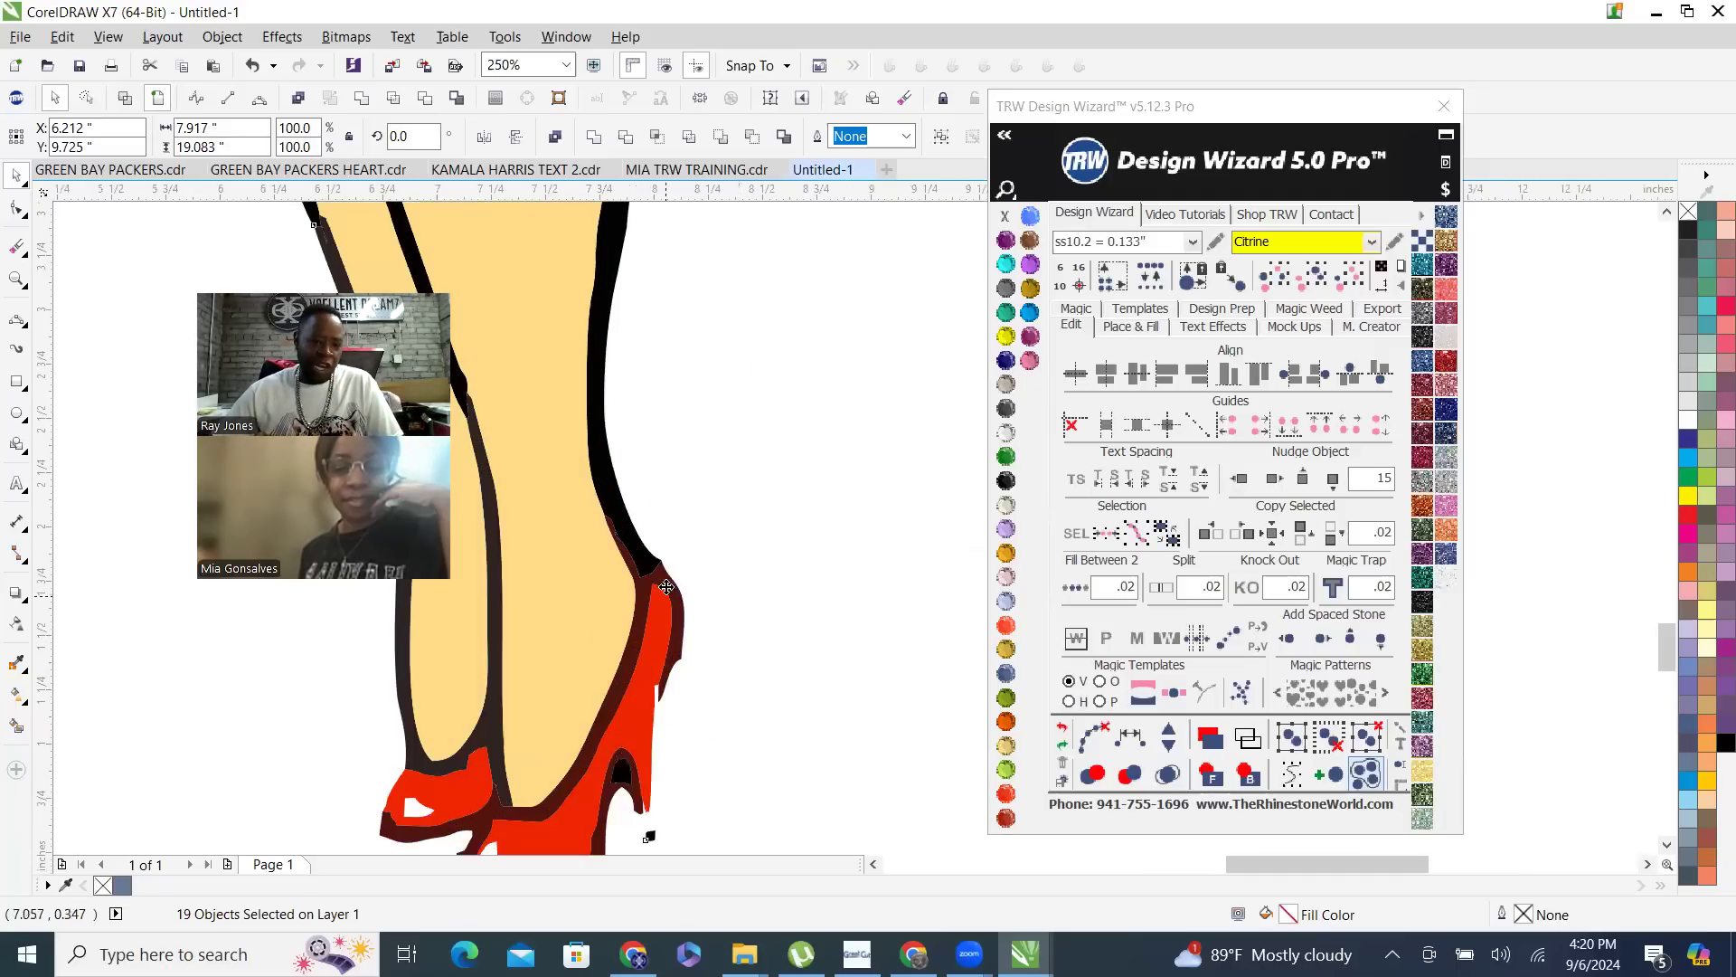
pyautogui.scroll(-4, 710, 604)
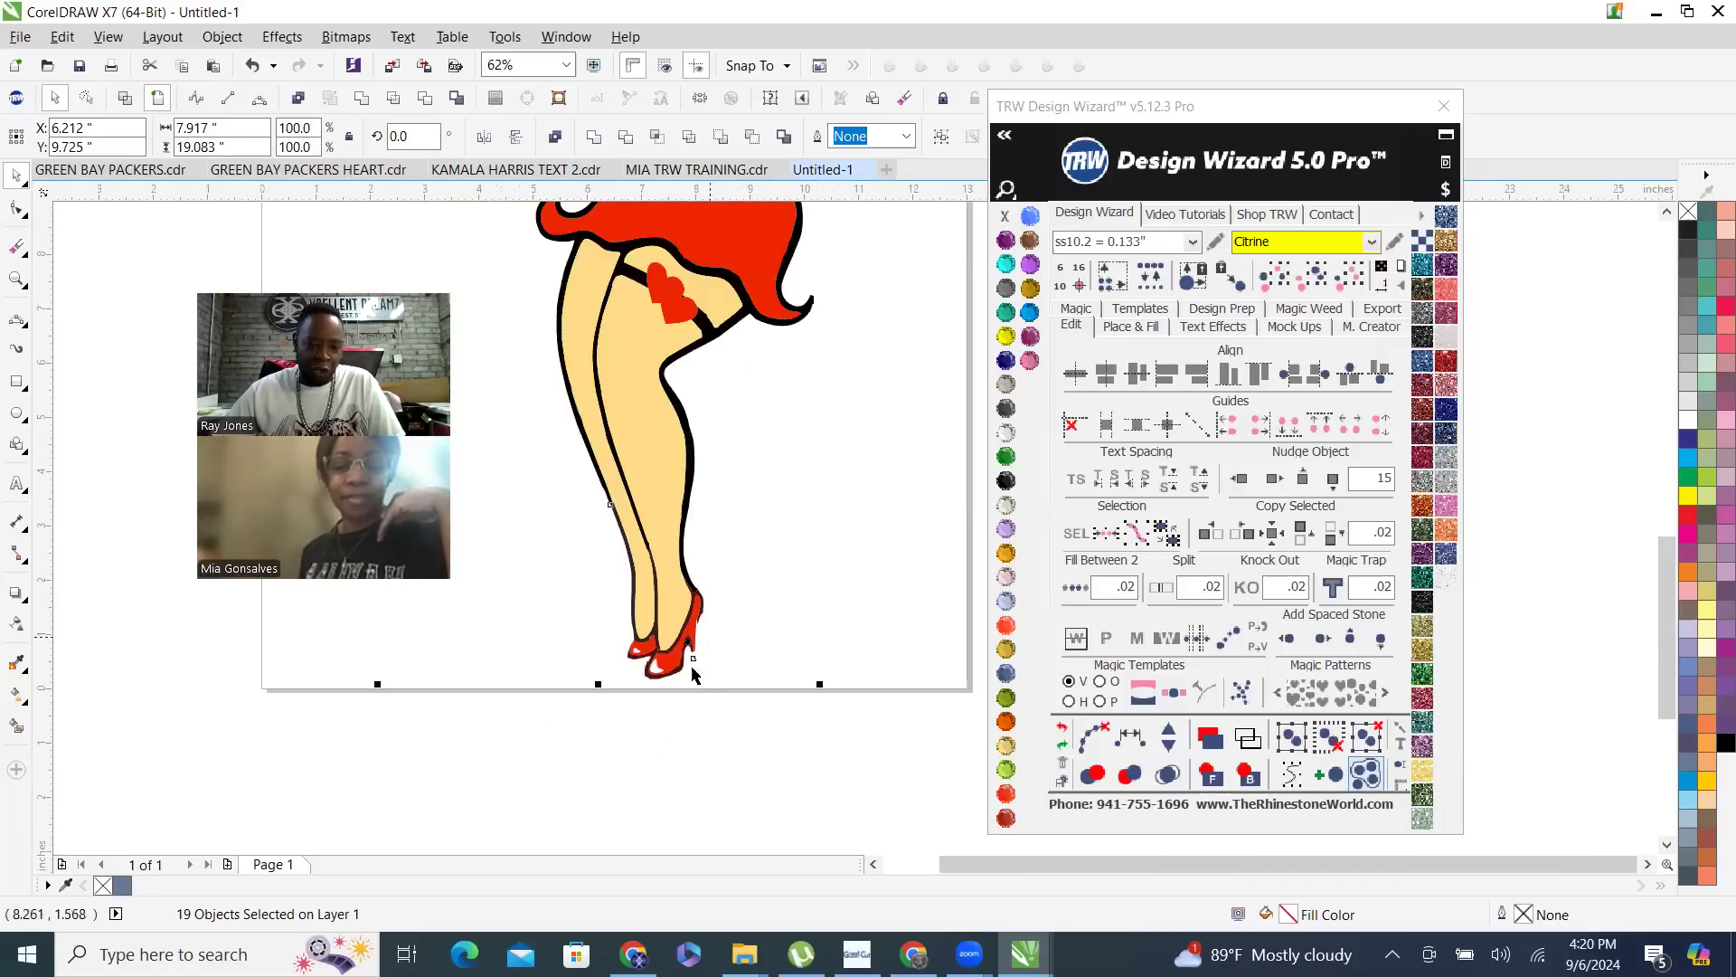
pyautogui.scroll(3, 692, 691)
pyautogui.scroll(-2, 694, 654)
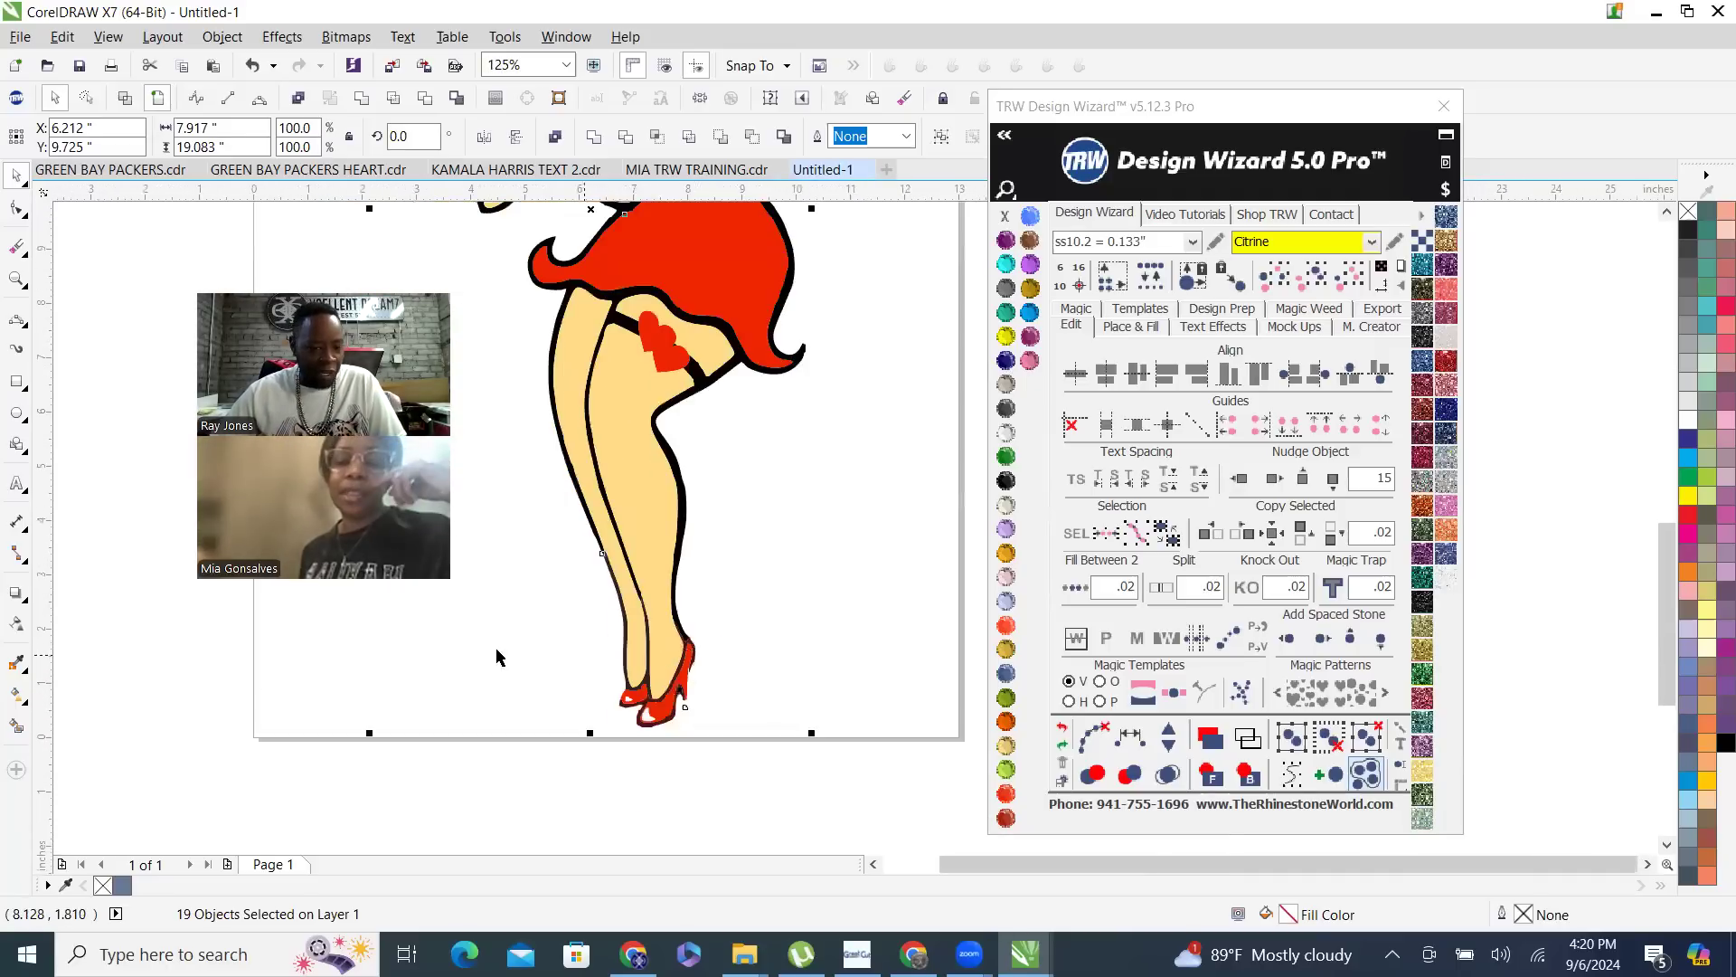
pyautogui.scroll(3, 686, 701)
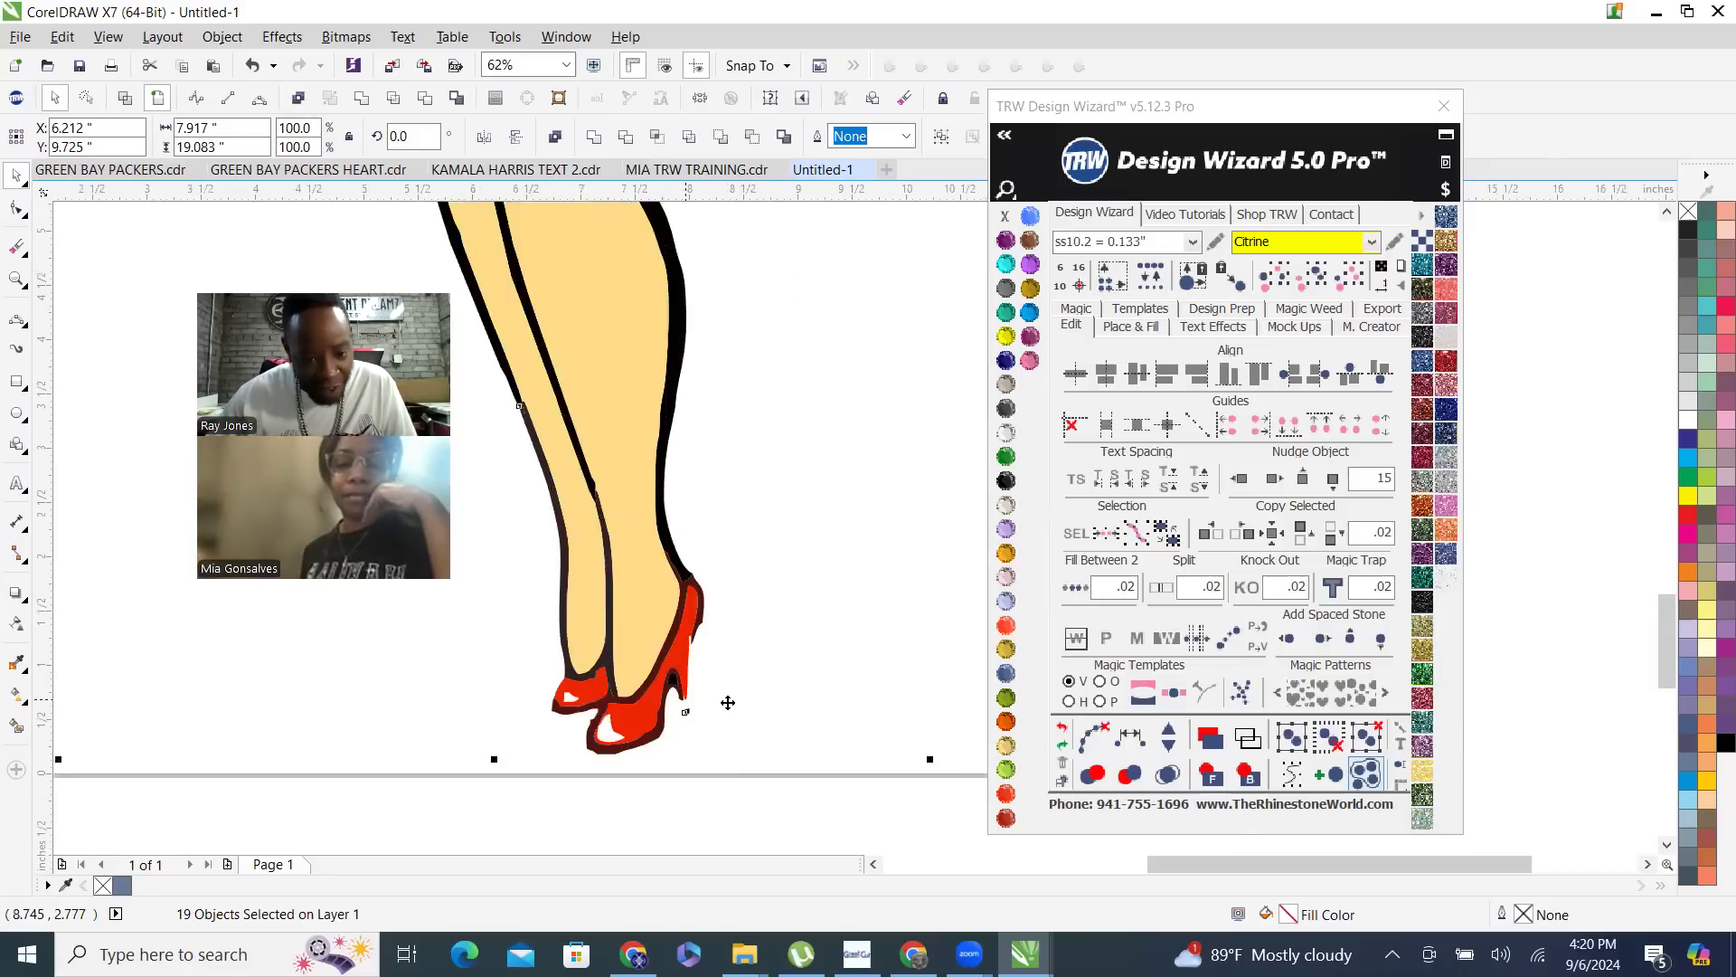
pyautogui.click(749, 594)
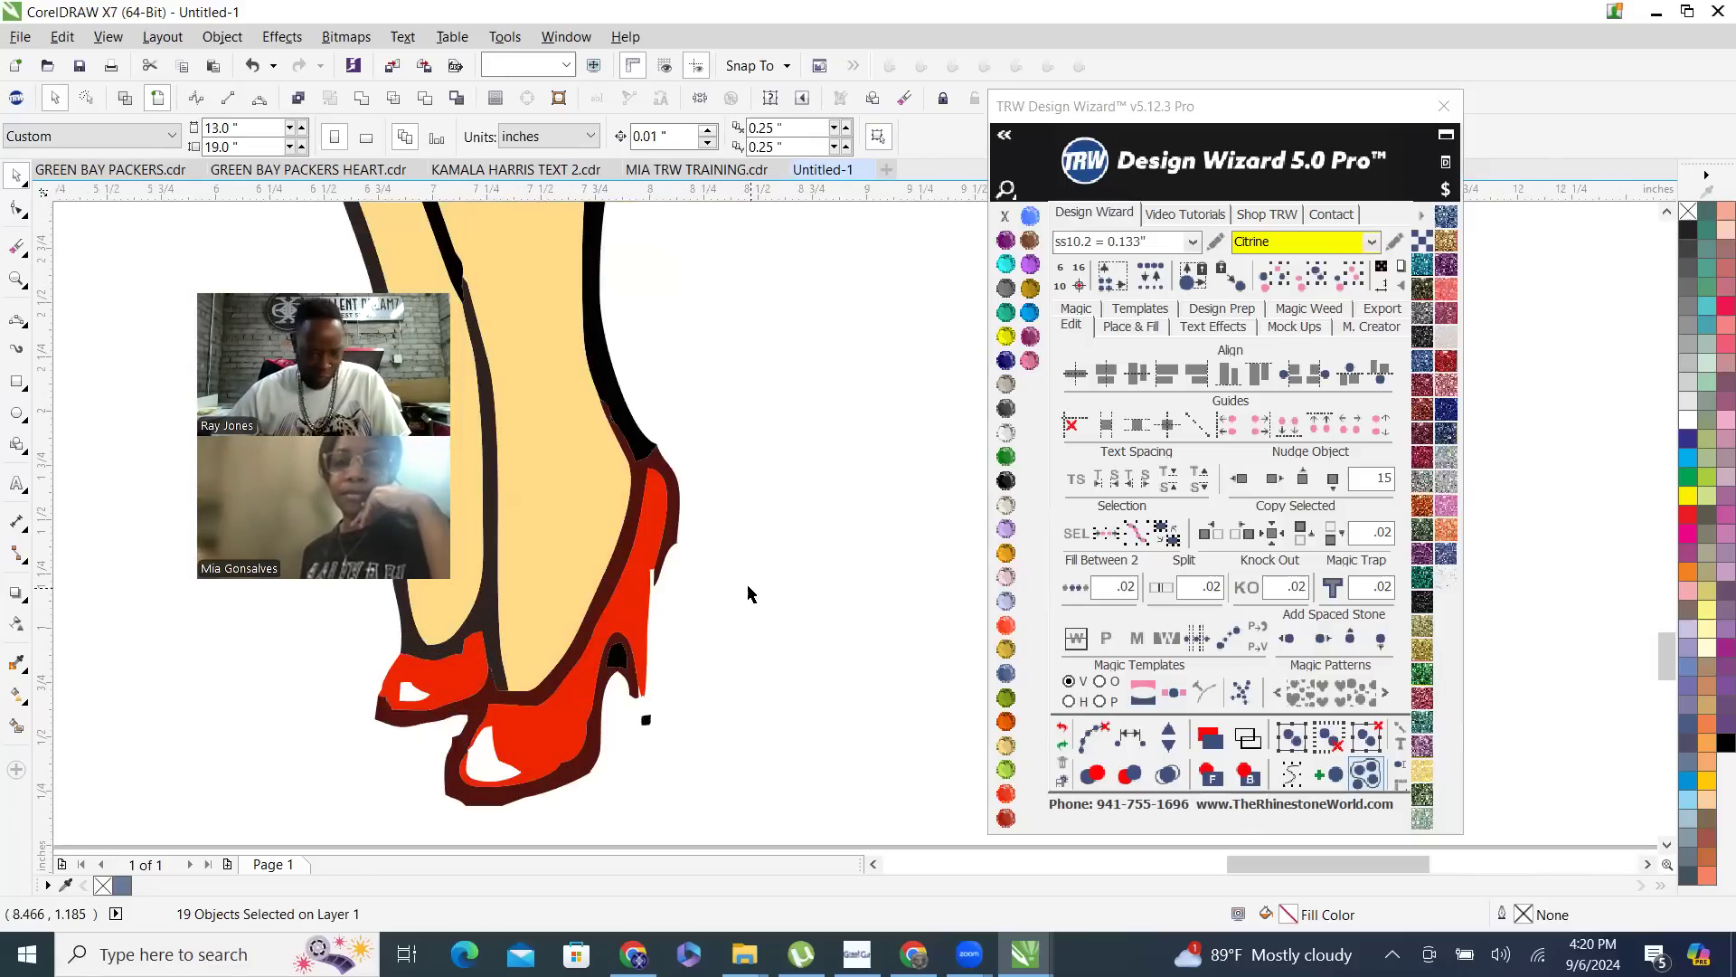
# - Edit the nodes of the front shoe's dark brown outline and pull the heel's broken end down into a long stiletto heel
pyautogui.scroll(1, 639, 712)
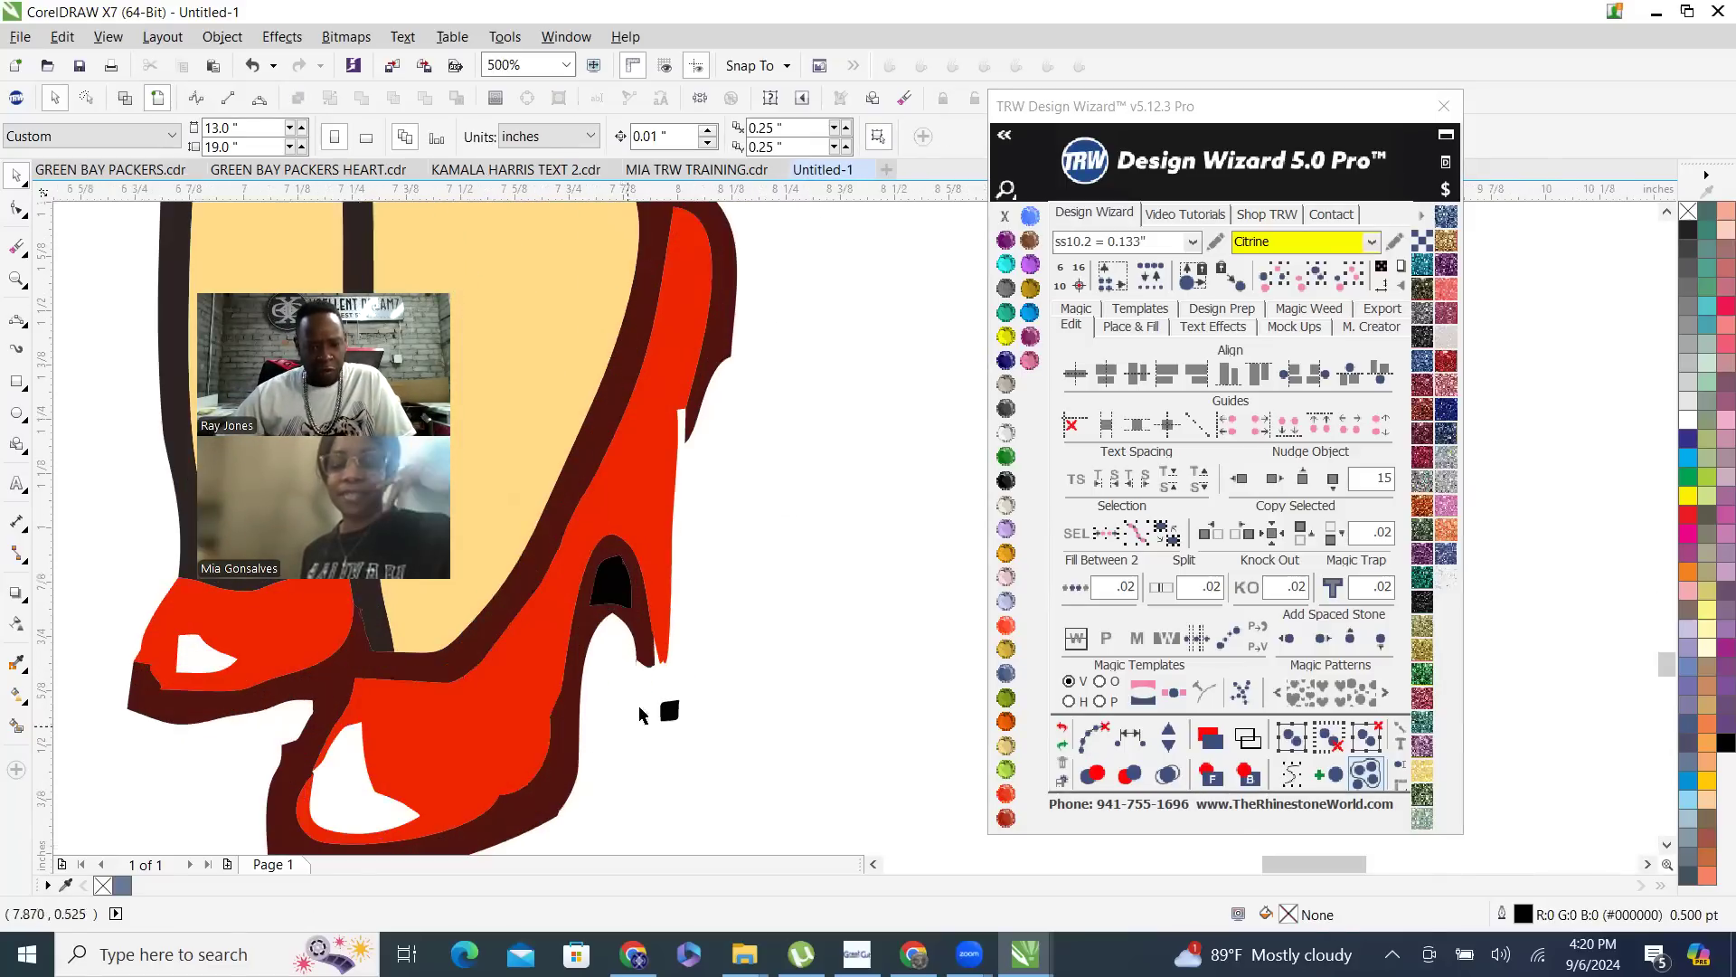
pyautogui.press('F10')
pyautogui.click(717, 352)
pyautogui.moveTo(694, 427); pyautogui.dragTo(692, 834)
pyautogui.scroll(-1, 739, 401)
pyautogui.scroll(1, 740, 396)
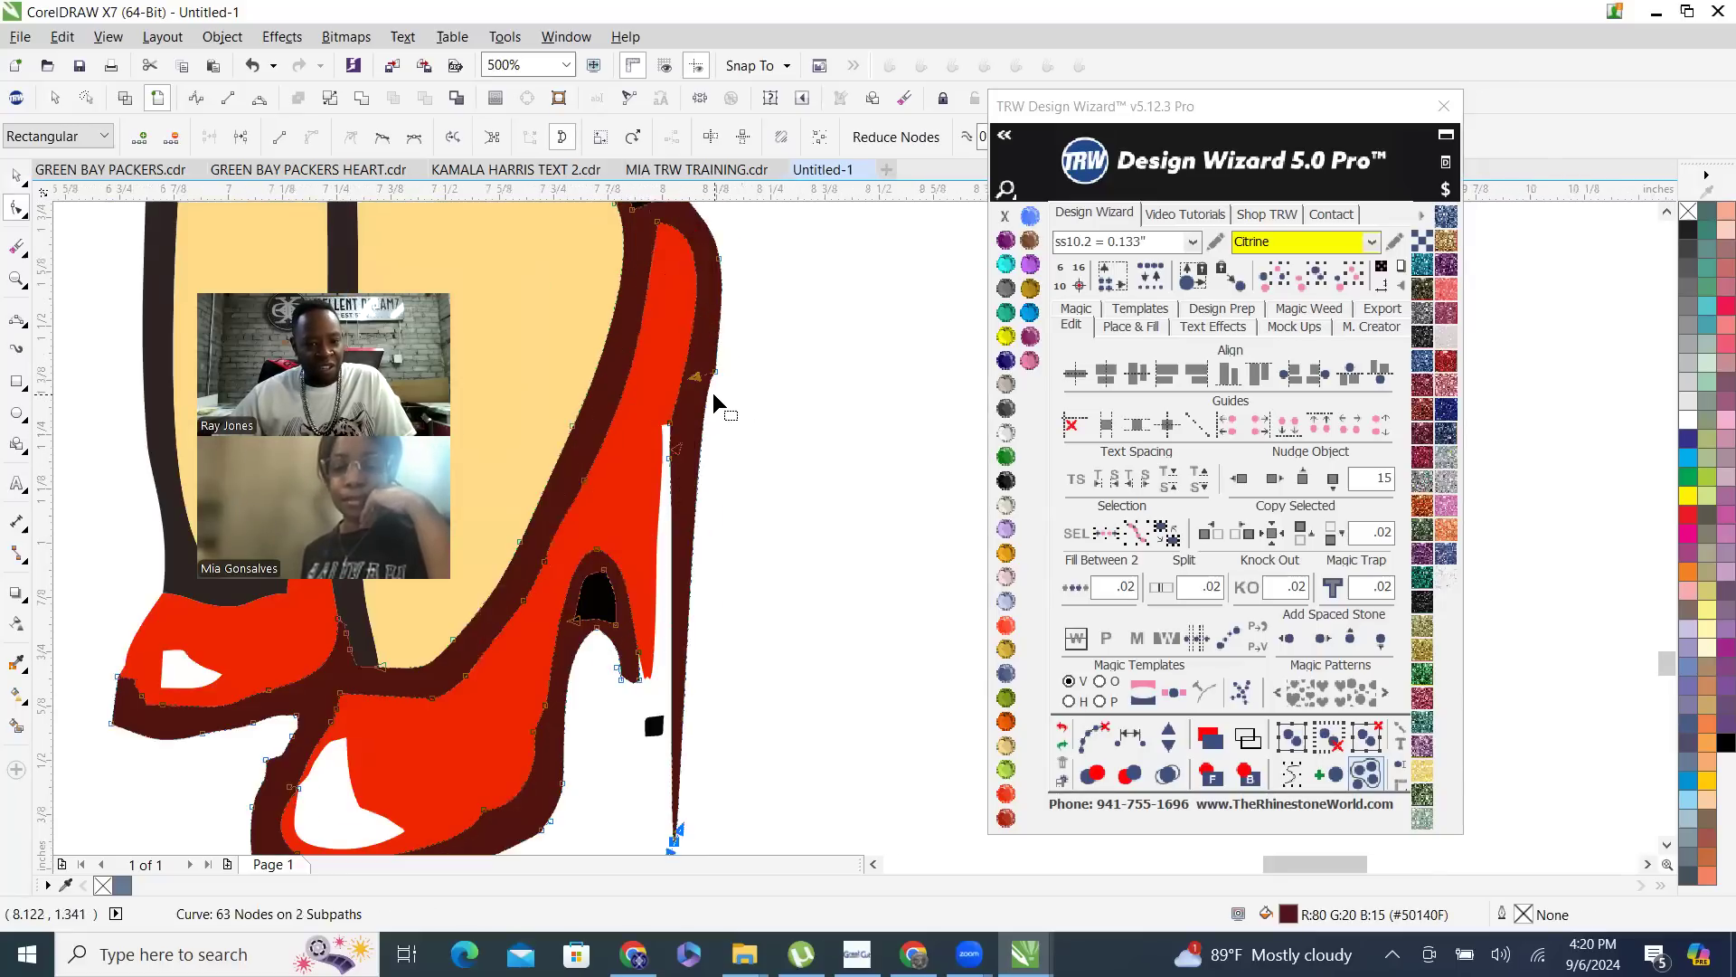
# - Adjust the curve handle at the back of the front shoe's heel to smooth its outer edge
pyautogui.scroll(1, 709, 383)
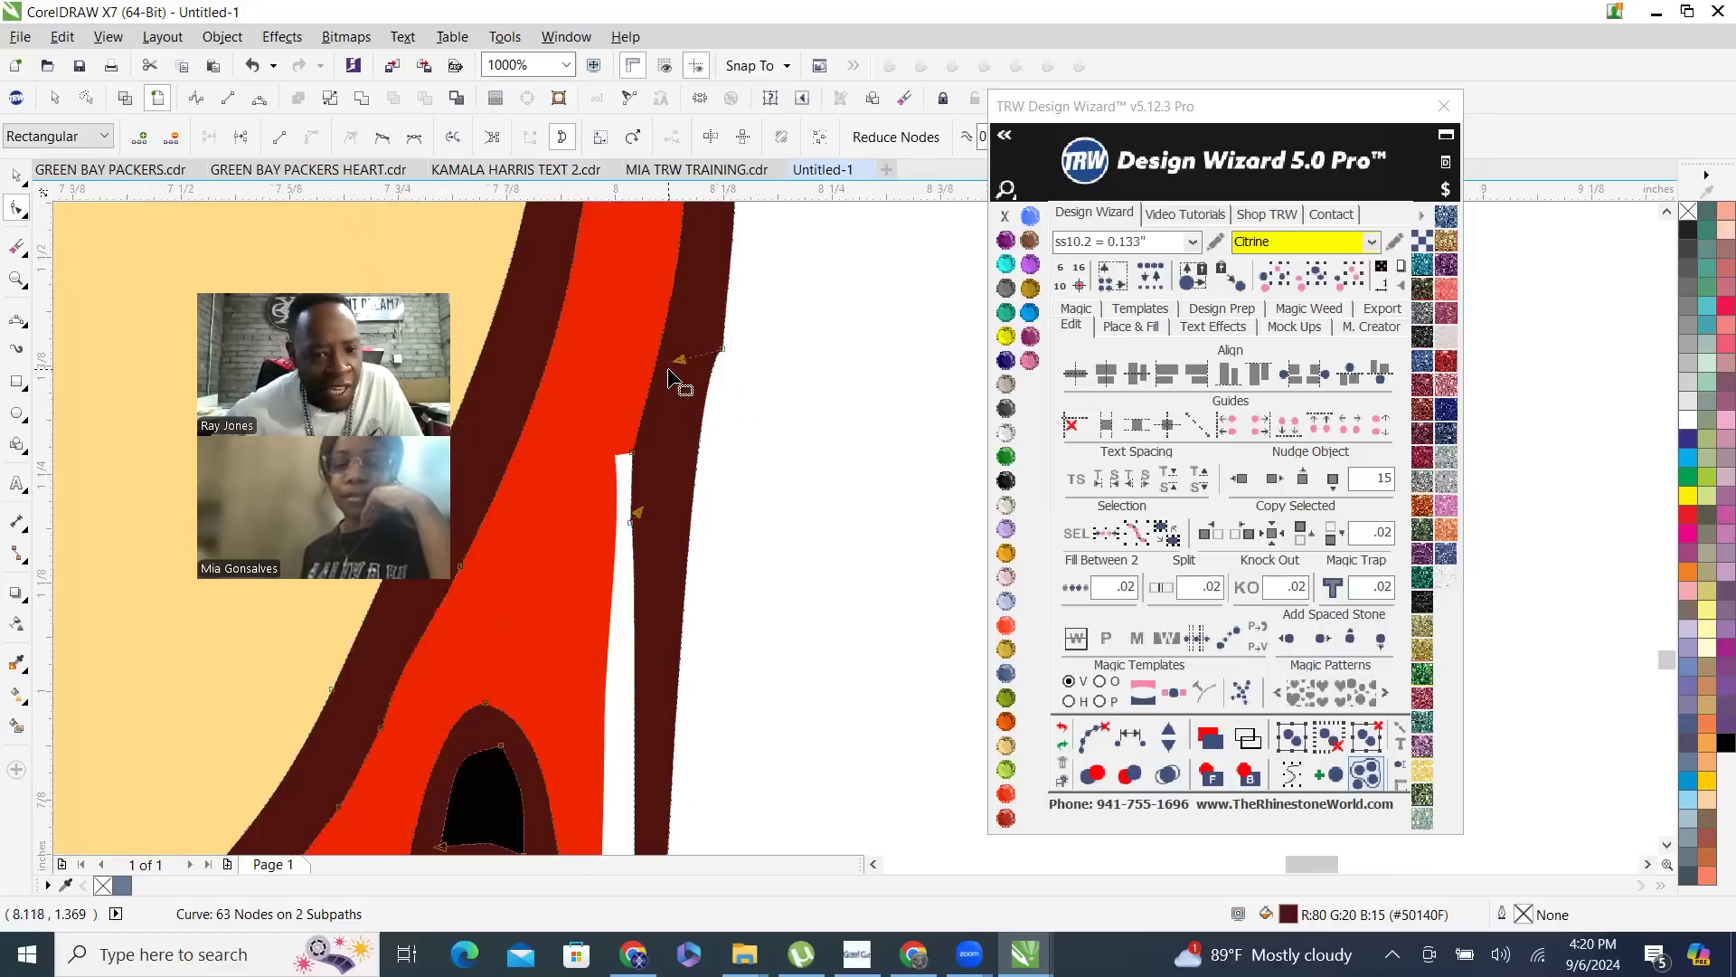
pyautogui.moveTo(678, 356); pyautogui.dragTo(732, 497)
pyautogui.scroll(-2, 732, 497)
pyautogui.scroll(1, 714, 438)
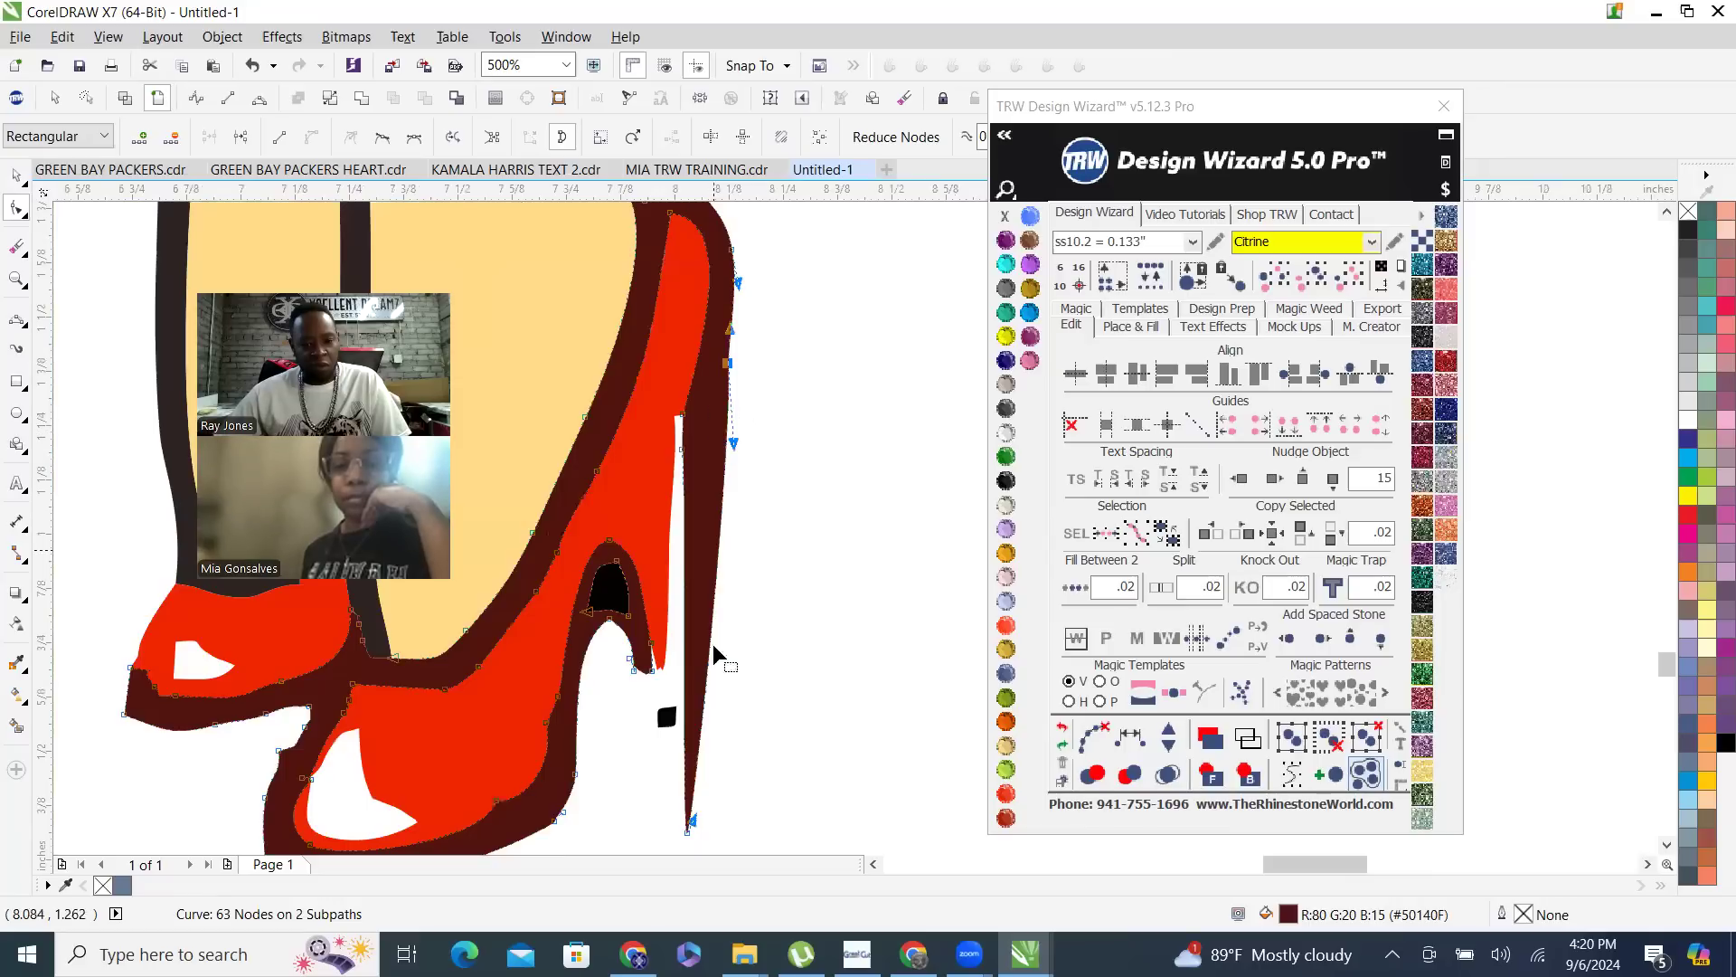
# - Add a node near the stiletto's pointed end and move it outward toward the toe to widen the heel tip
pyautogui.scroll(-1, 646, 706)
pyautogui.scroll(2, 653, 597)
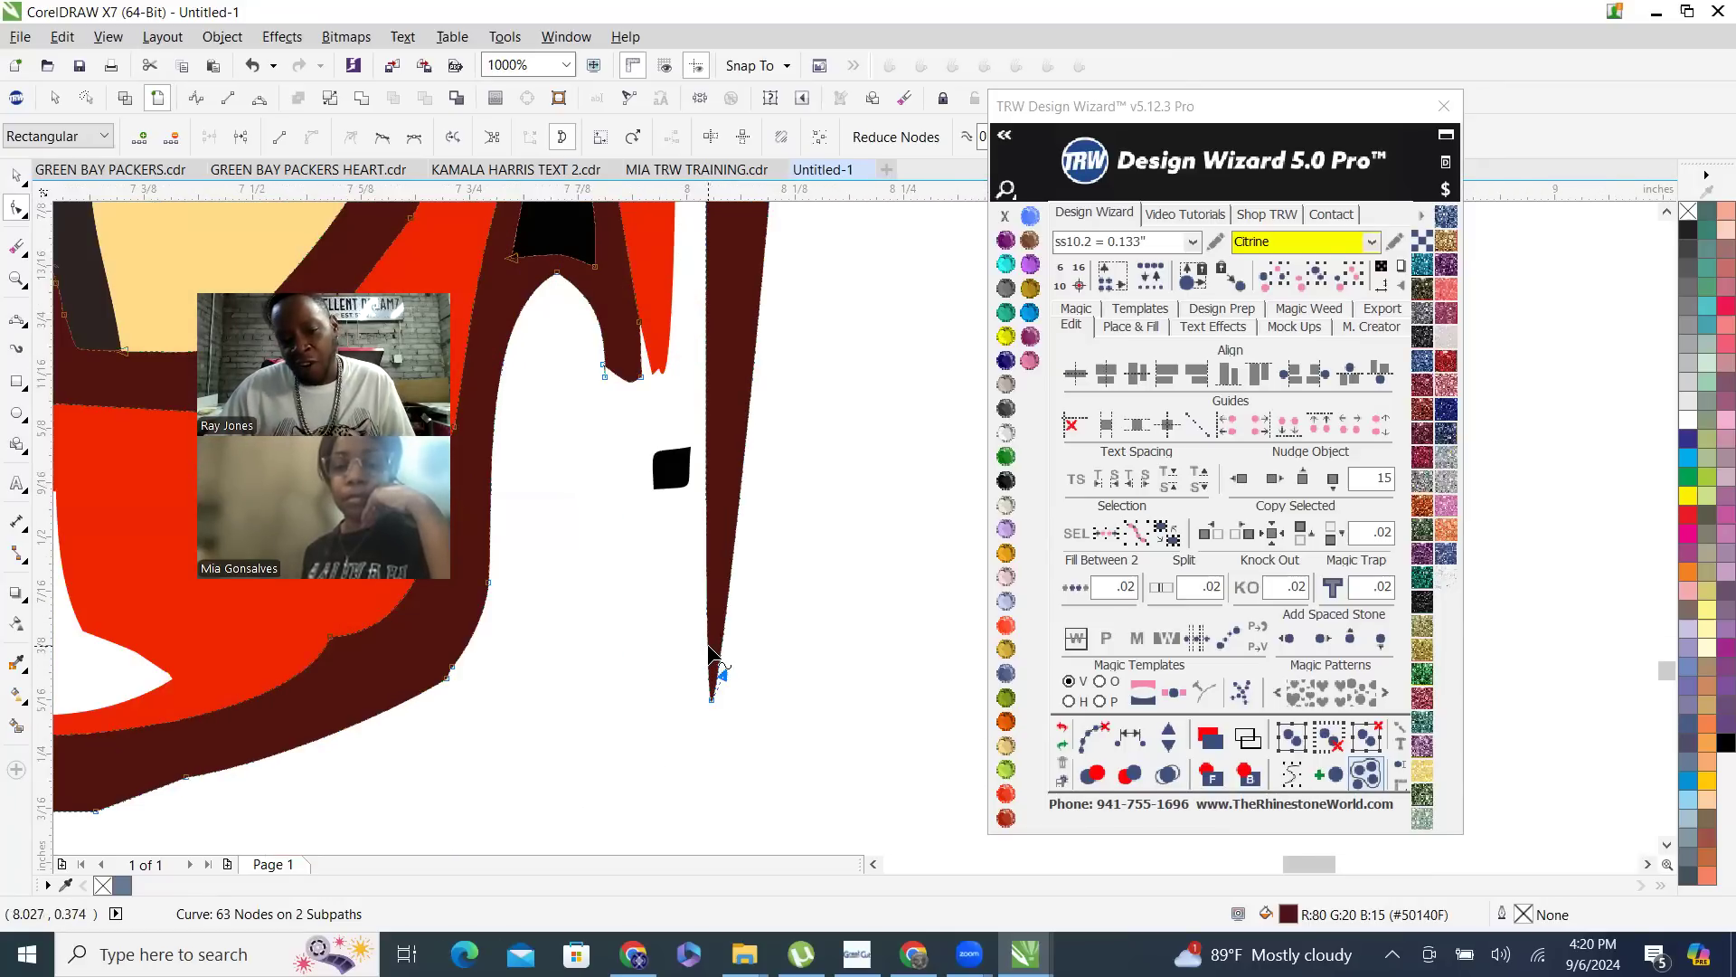
pyautogui.doubleClick(707, 644)
pyautogui.moveTo(709, 649); pyautogui.dragTo(666, 697)
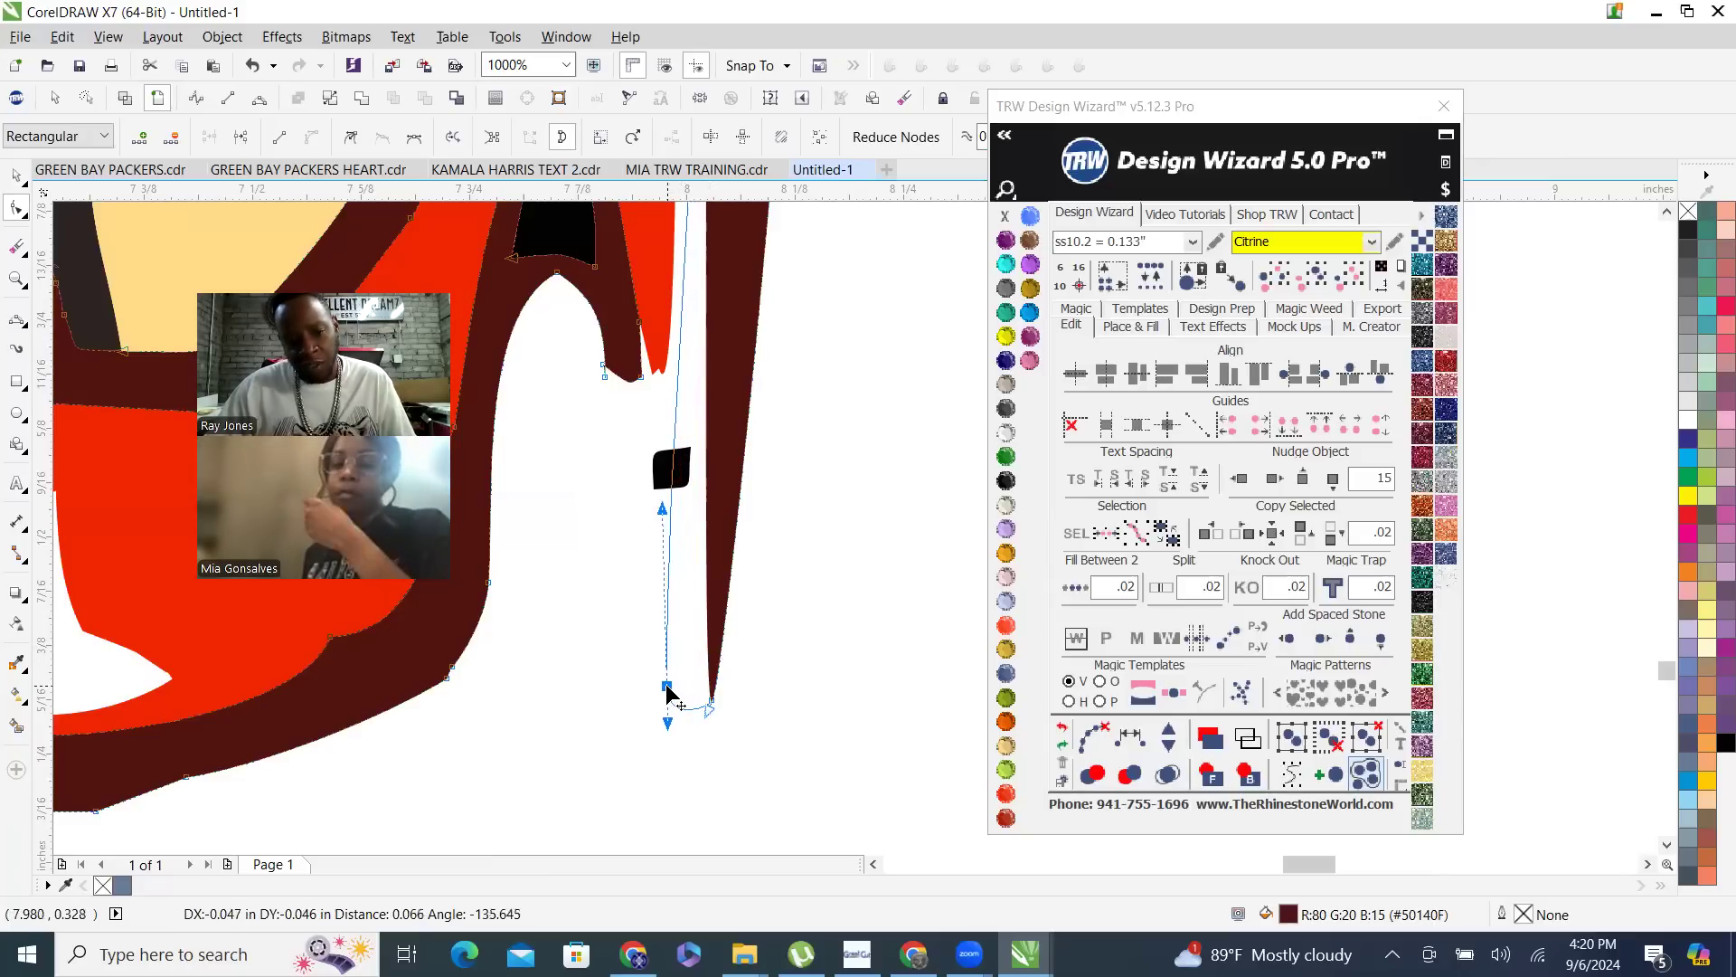
pyautogui.scroll(-2, 763, 620)
pyautogui.scroll(-1, 776, 613)
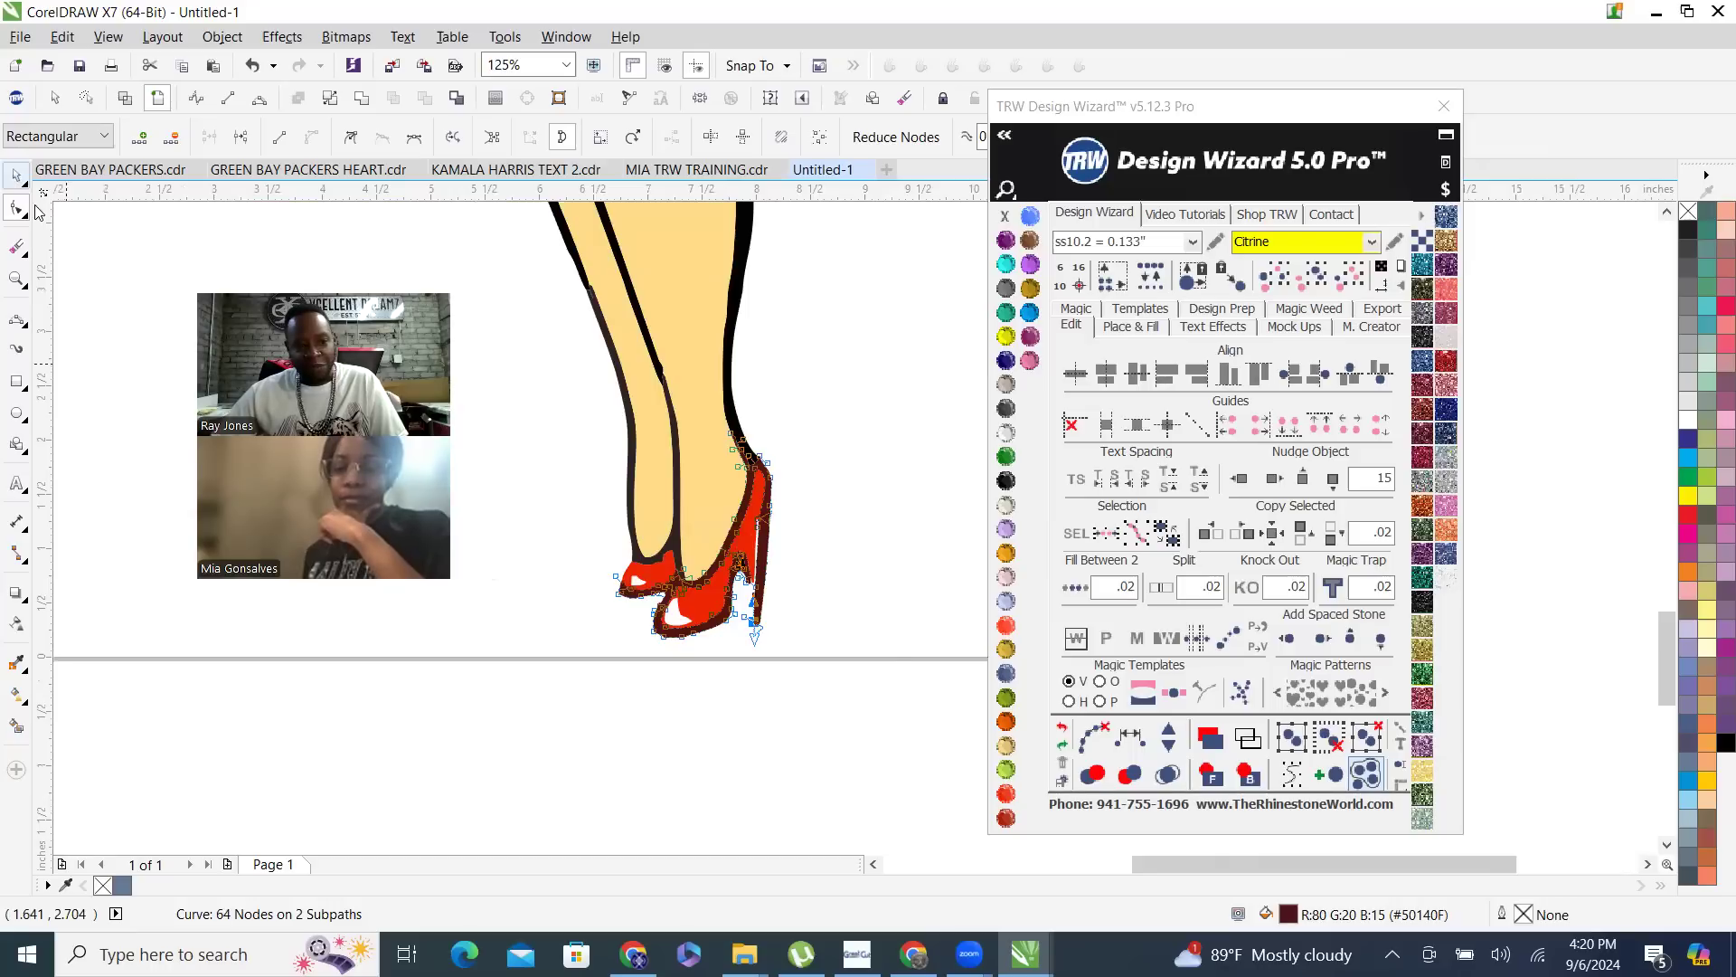
# - Delete the dark outline's nodes around the black arch opening and the inner heel edge of the front shoe
pyautogui.scroll(1, 871, 579)
pyautogui.scroll(2, 787, 543)
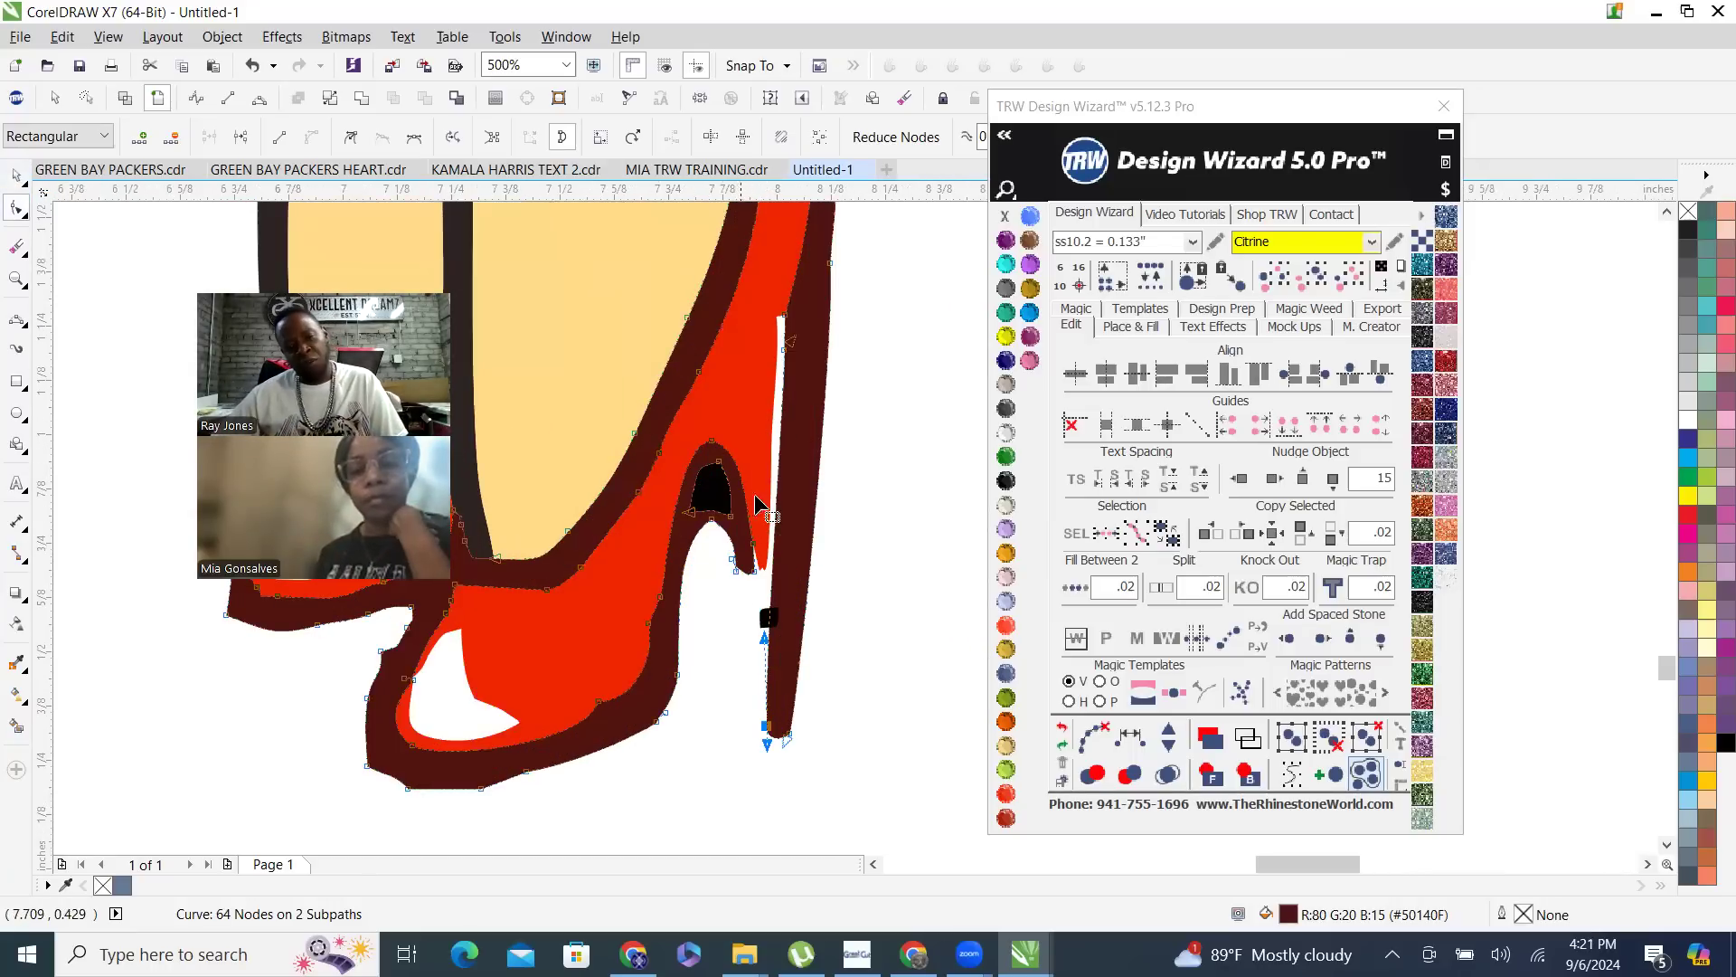
pyautogui.scroll(-3, 758, 504)
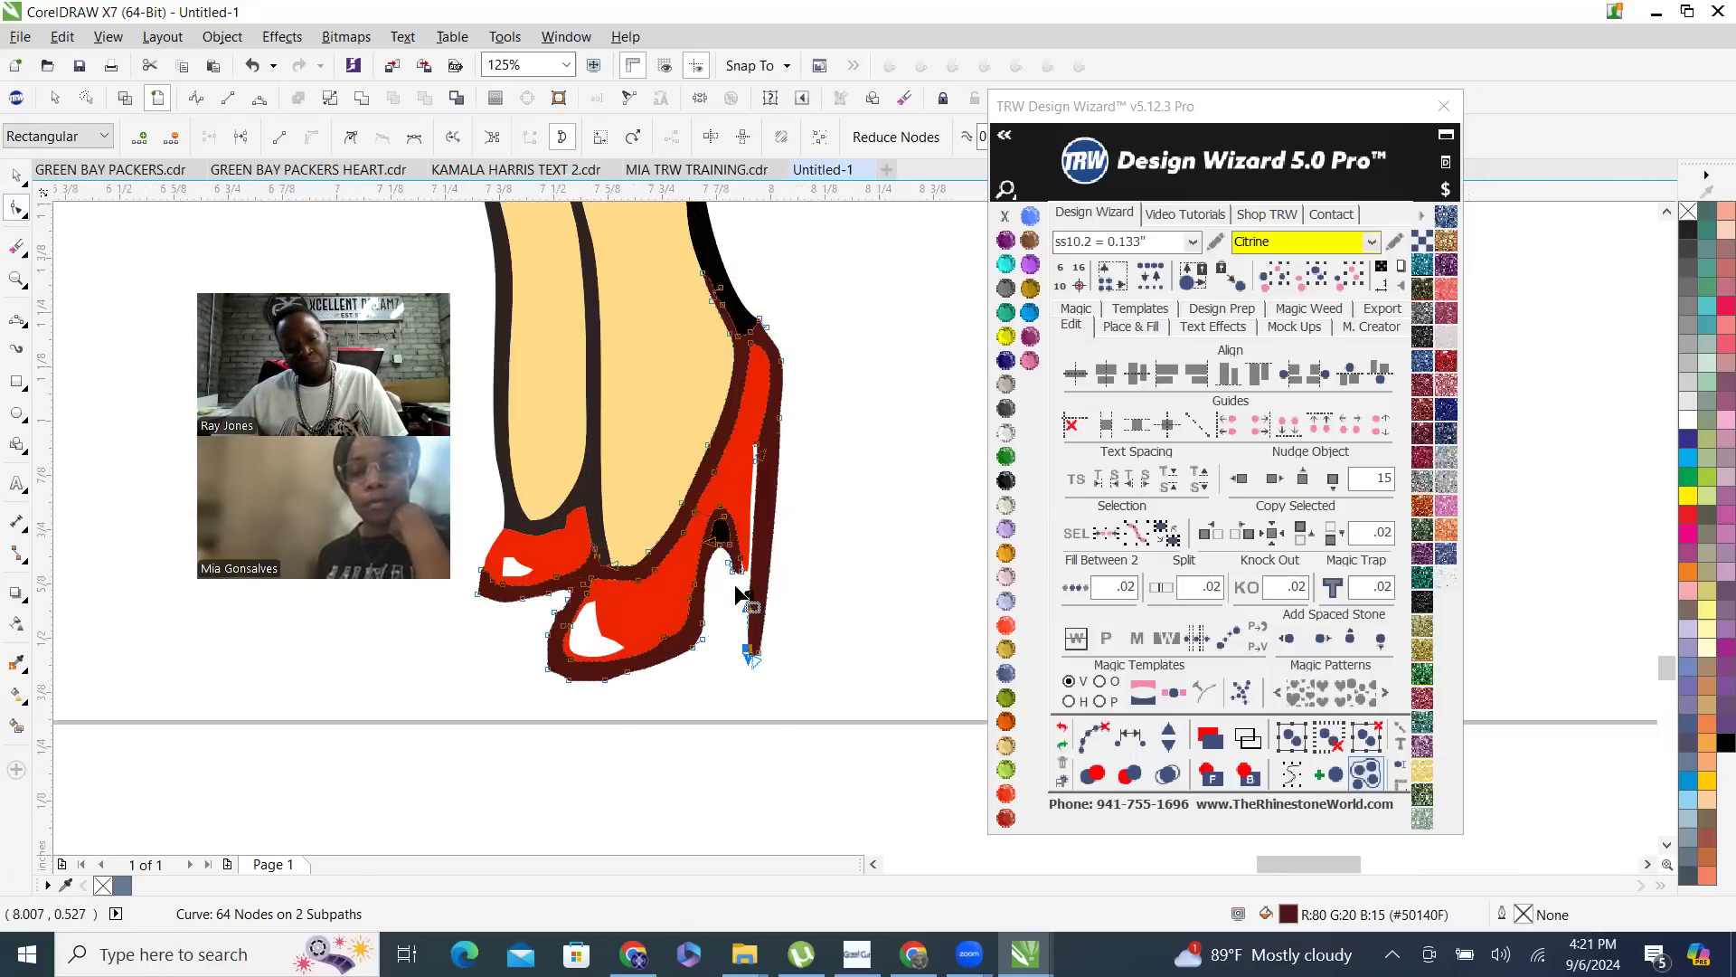
pyautogui.scroll(3, 734, 585)
pyautogui.moveTo(880, 537); pyautogui.dragTo(662, 414)
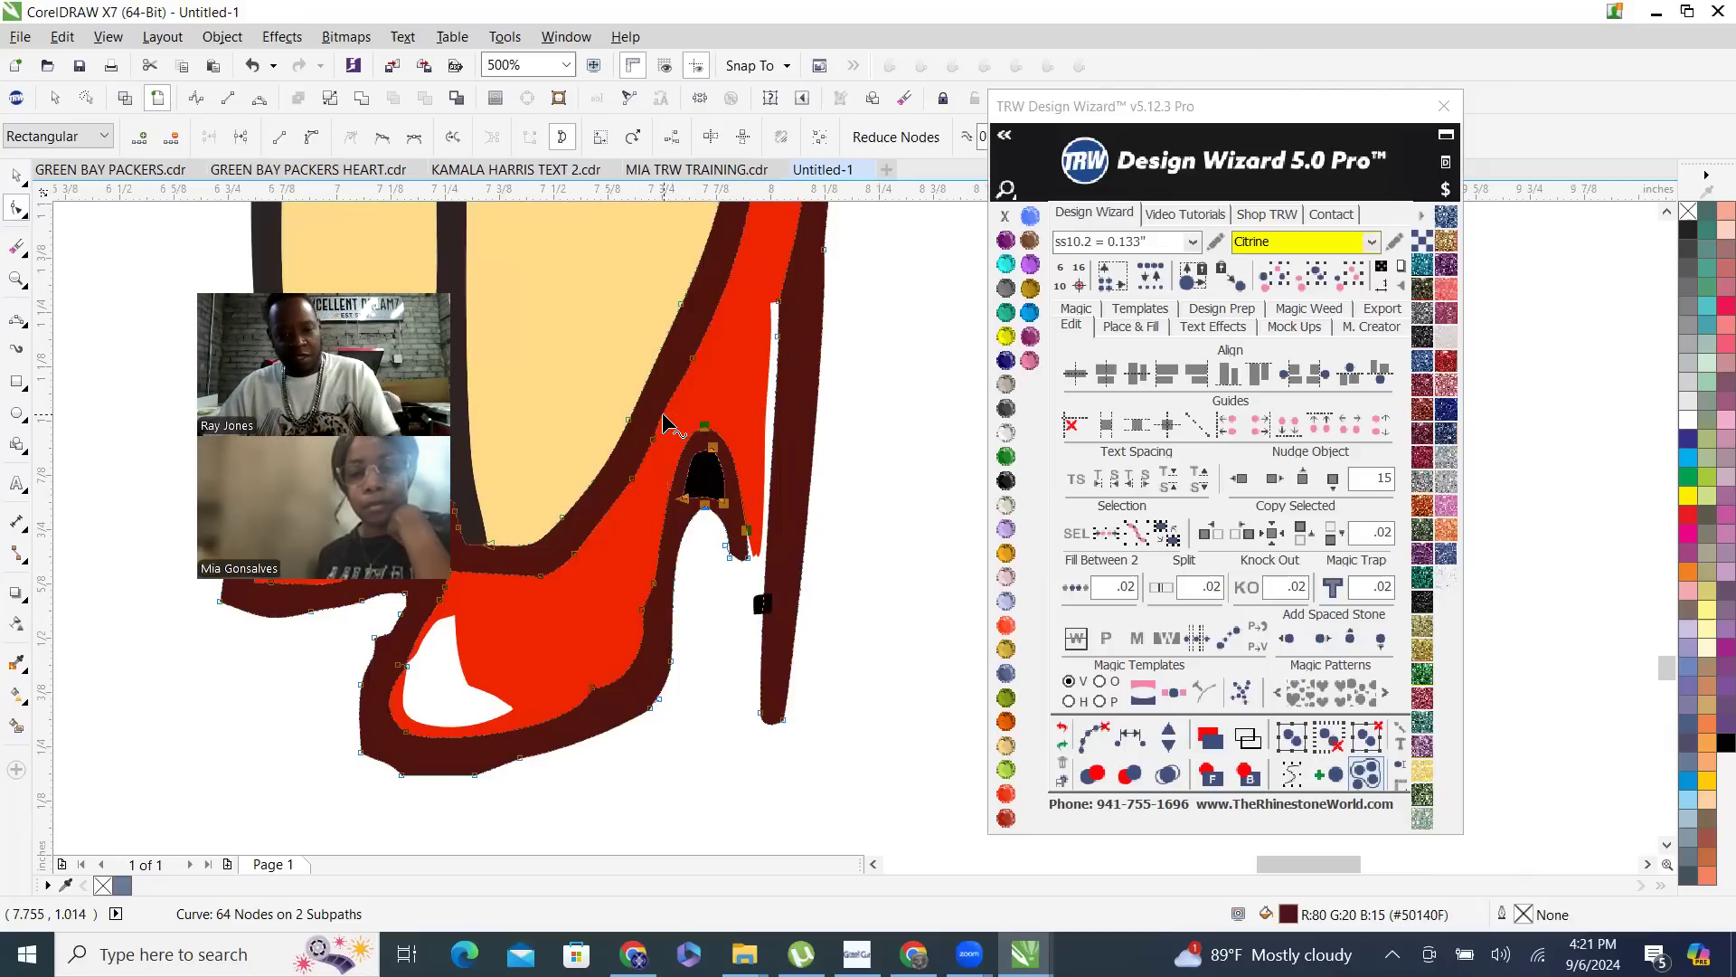
pyautogui.press('Delete')
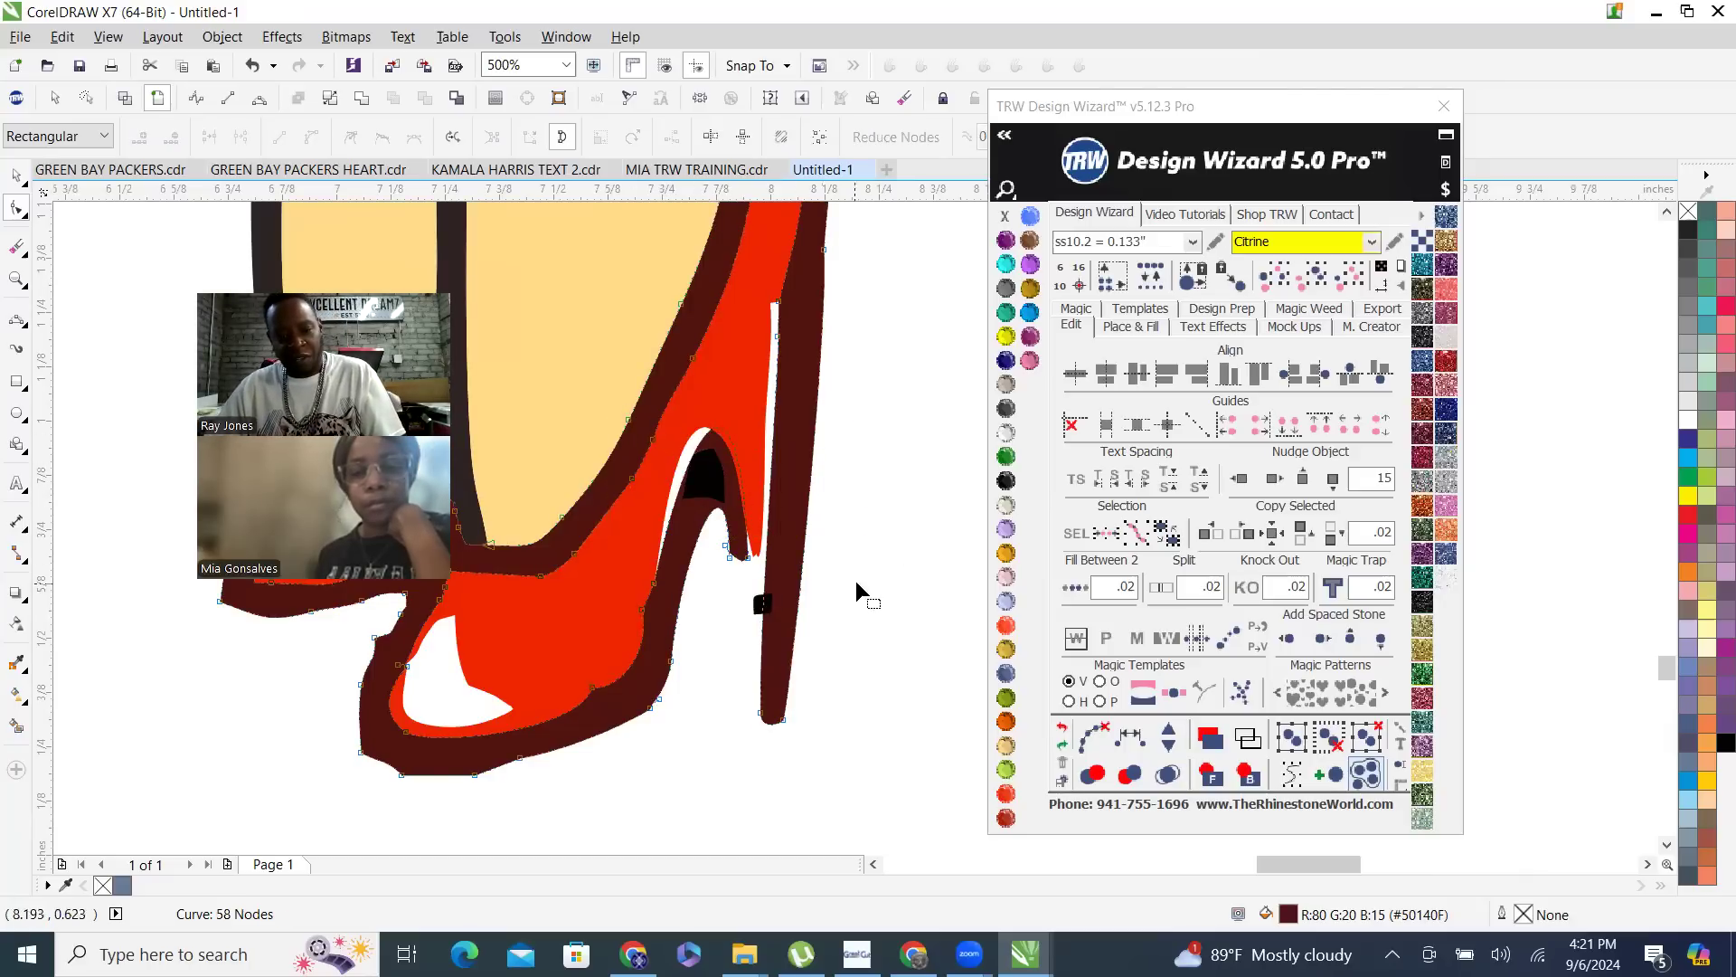
pyautogui.moveTo(873, 575); pyautogui.dragTo(706, 498)
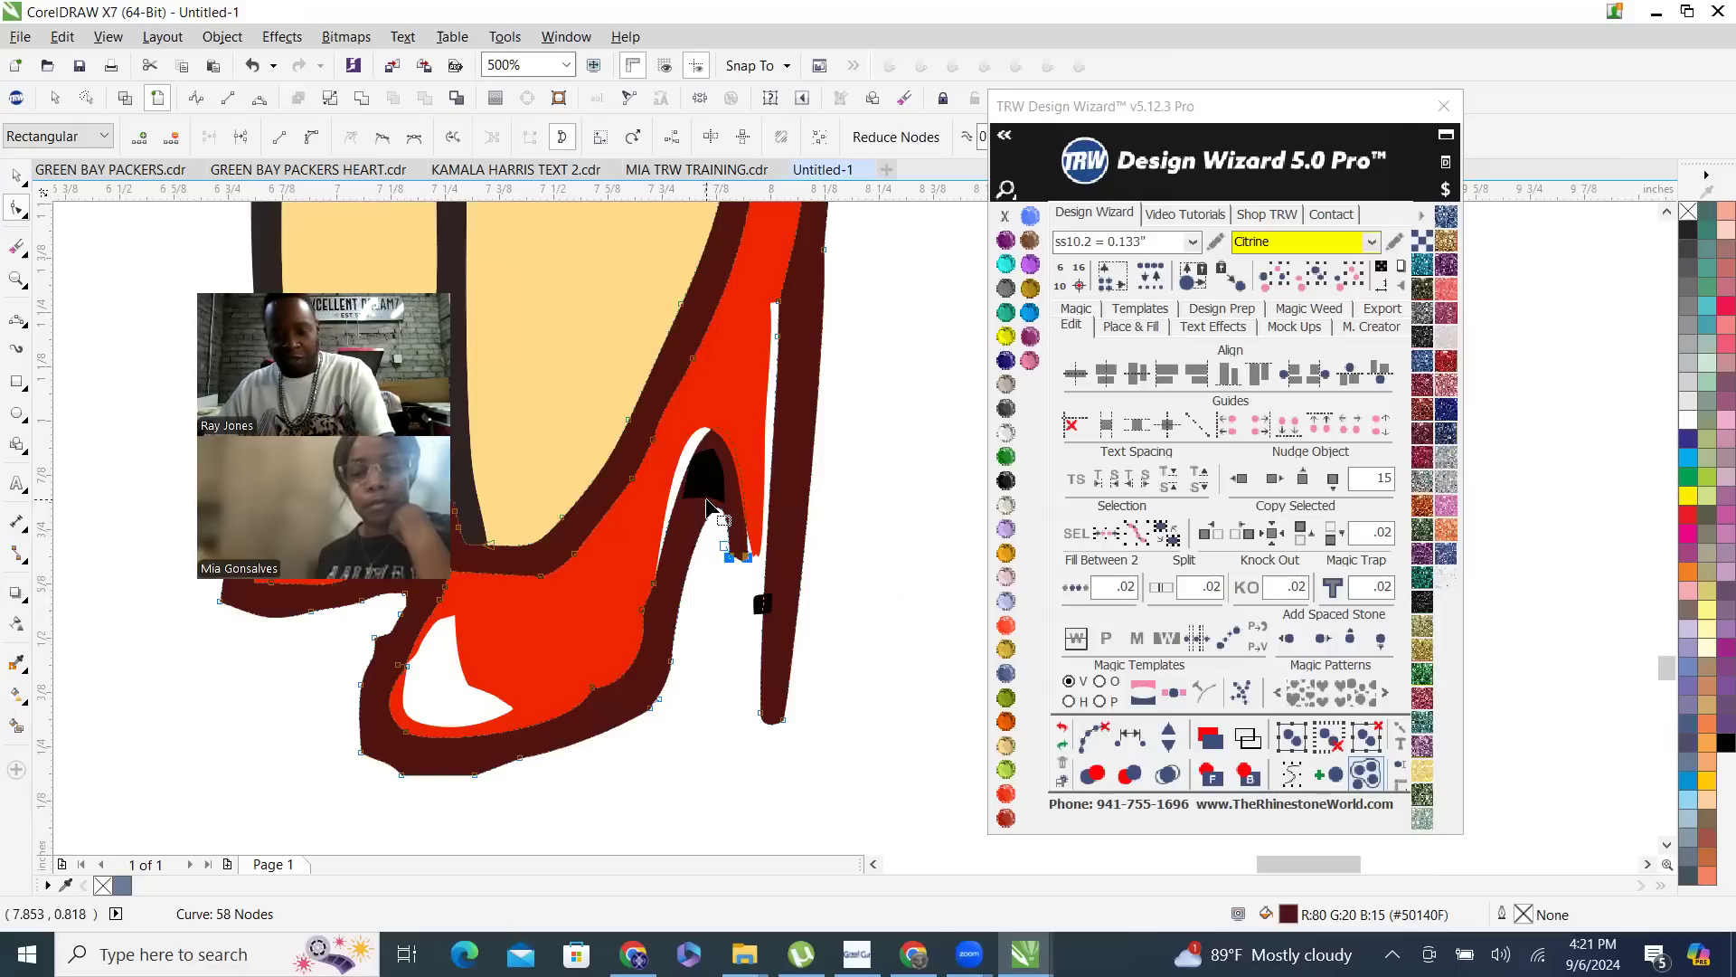
pyautogui.press('Delete')
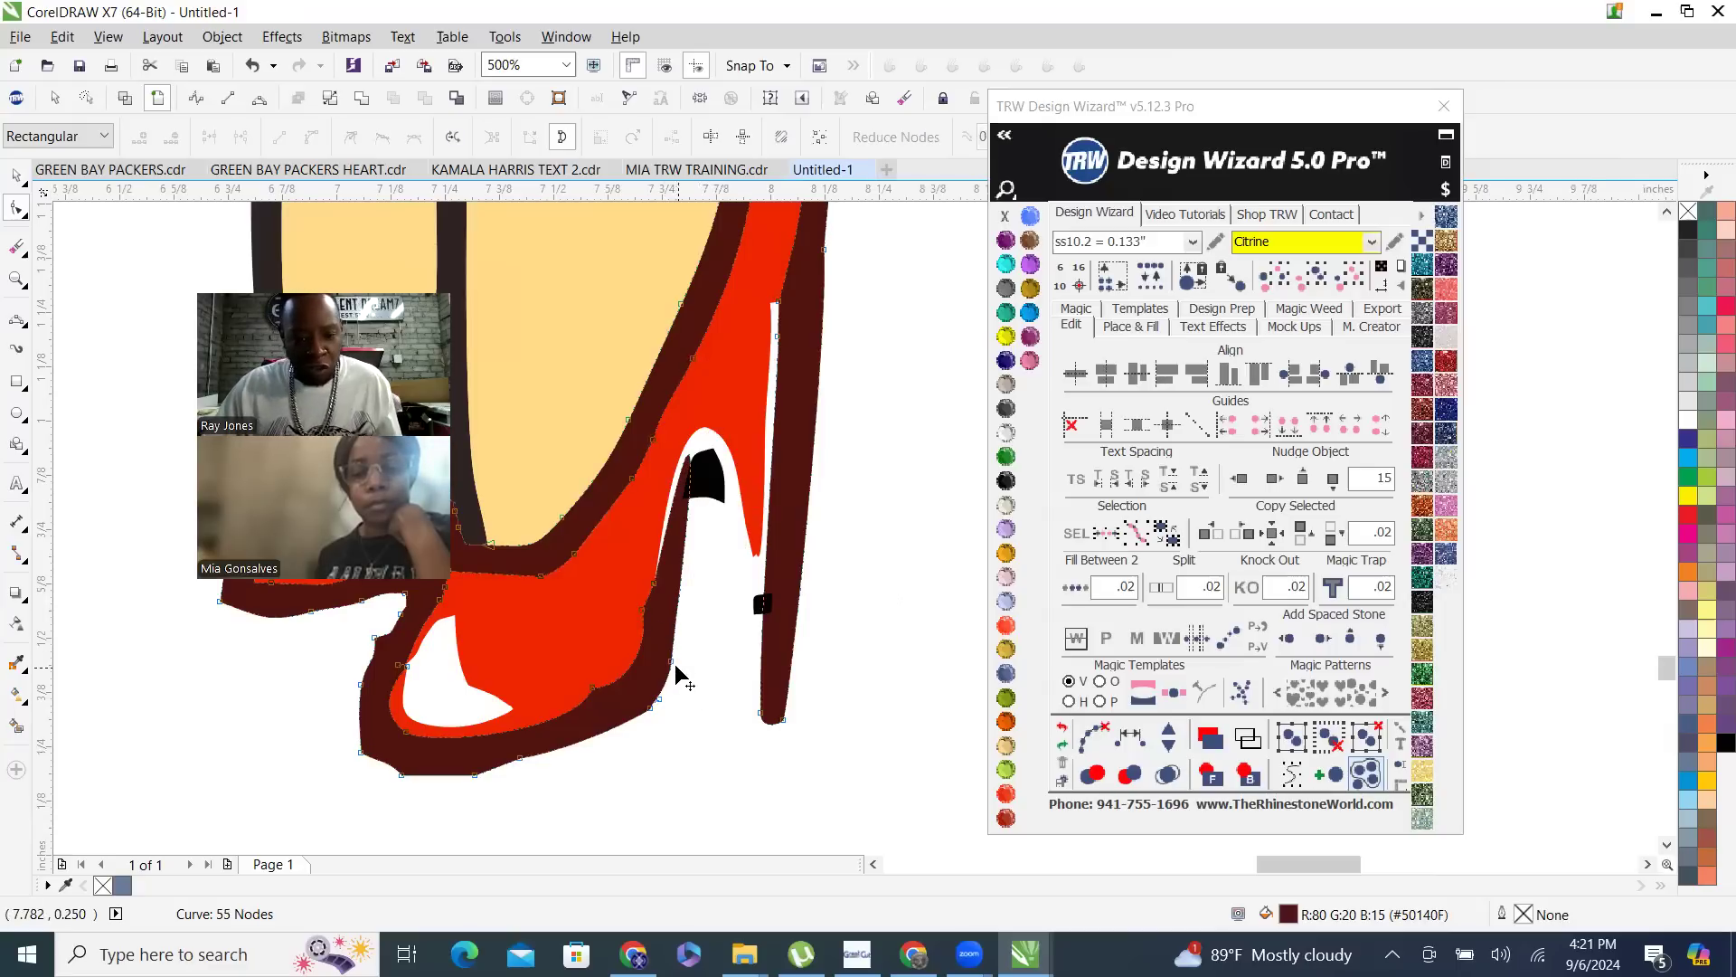
# - Swing the curve handle of the outline segment above the sole toward the heel to bend the shoe's arch
pyautogui.click(671, 663)
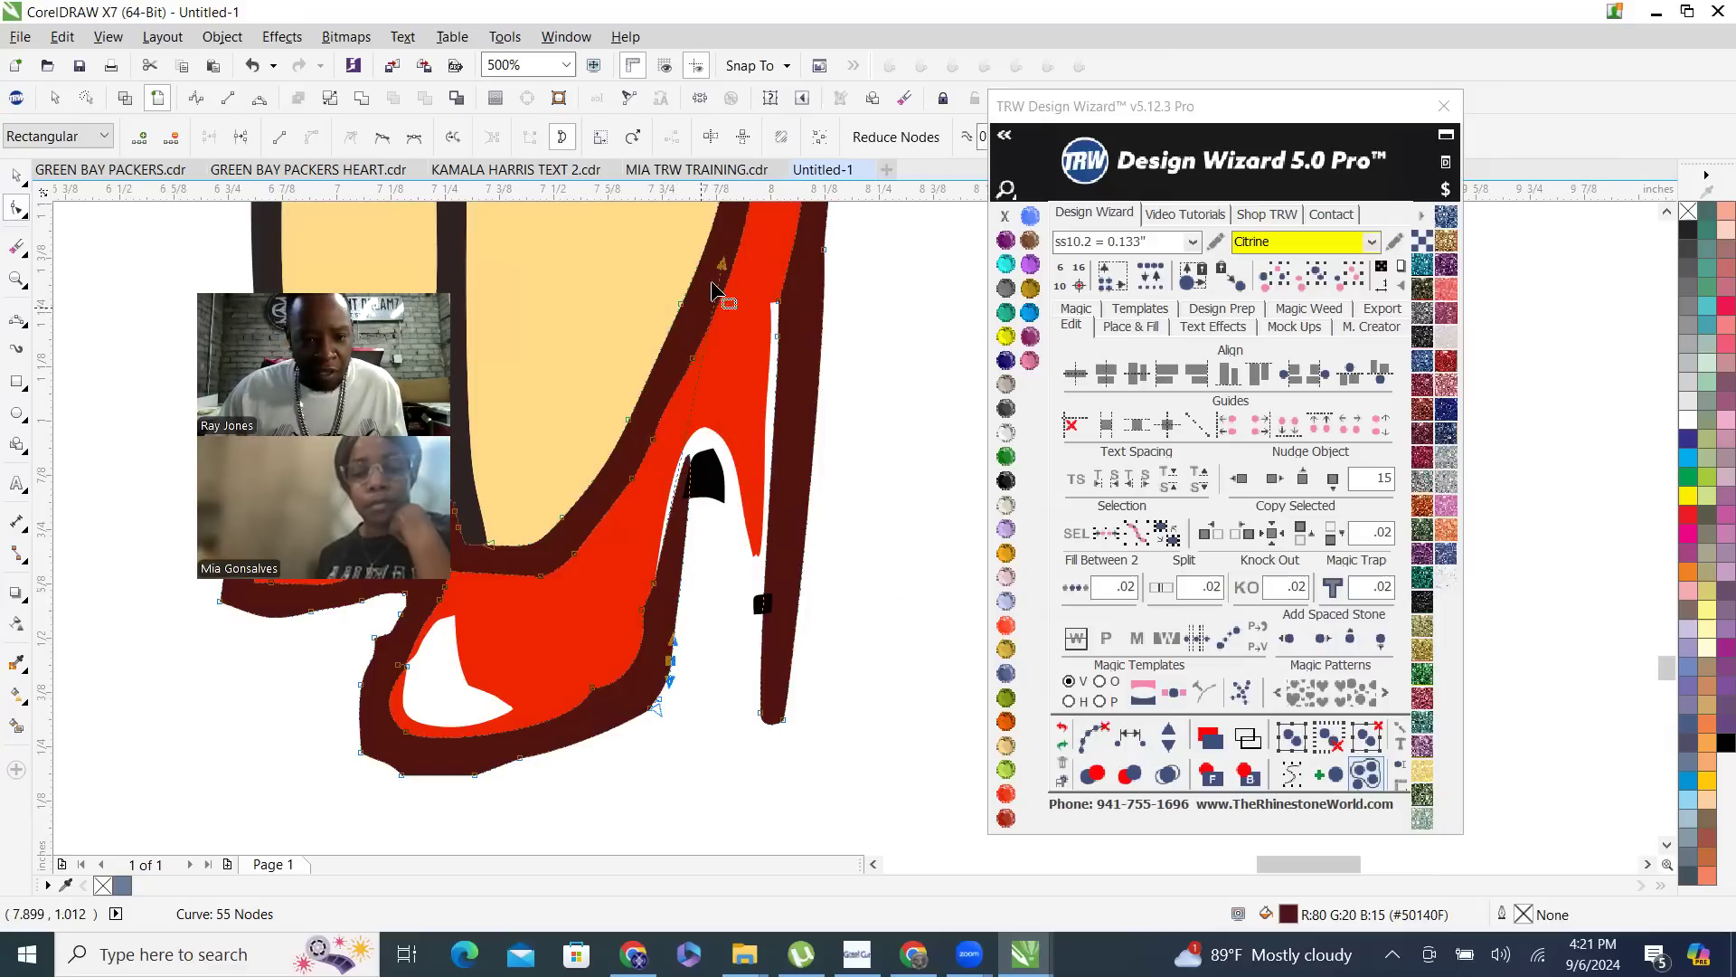
pyautogui.click(695, 685)
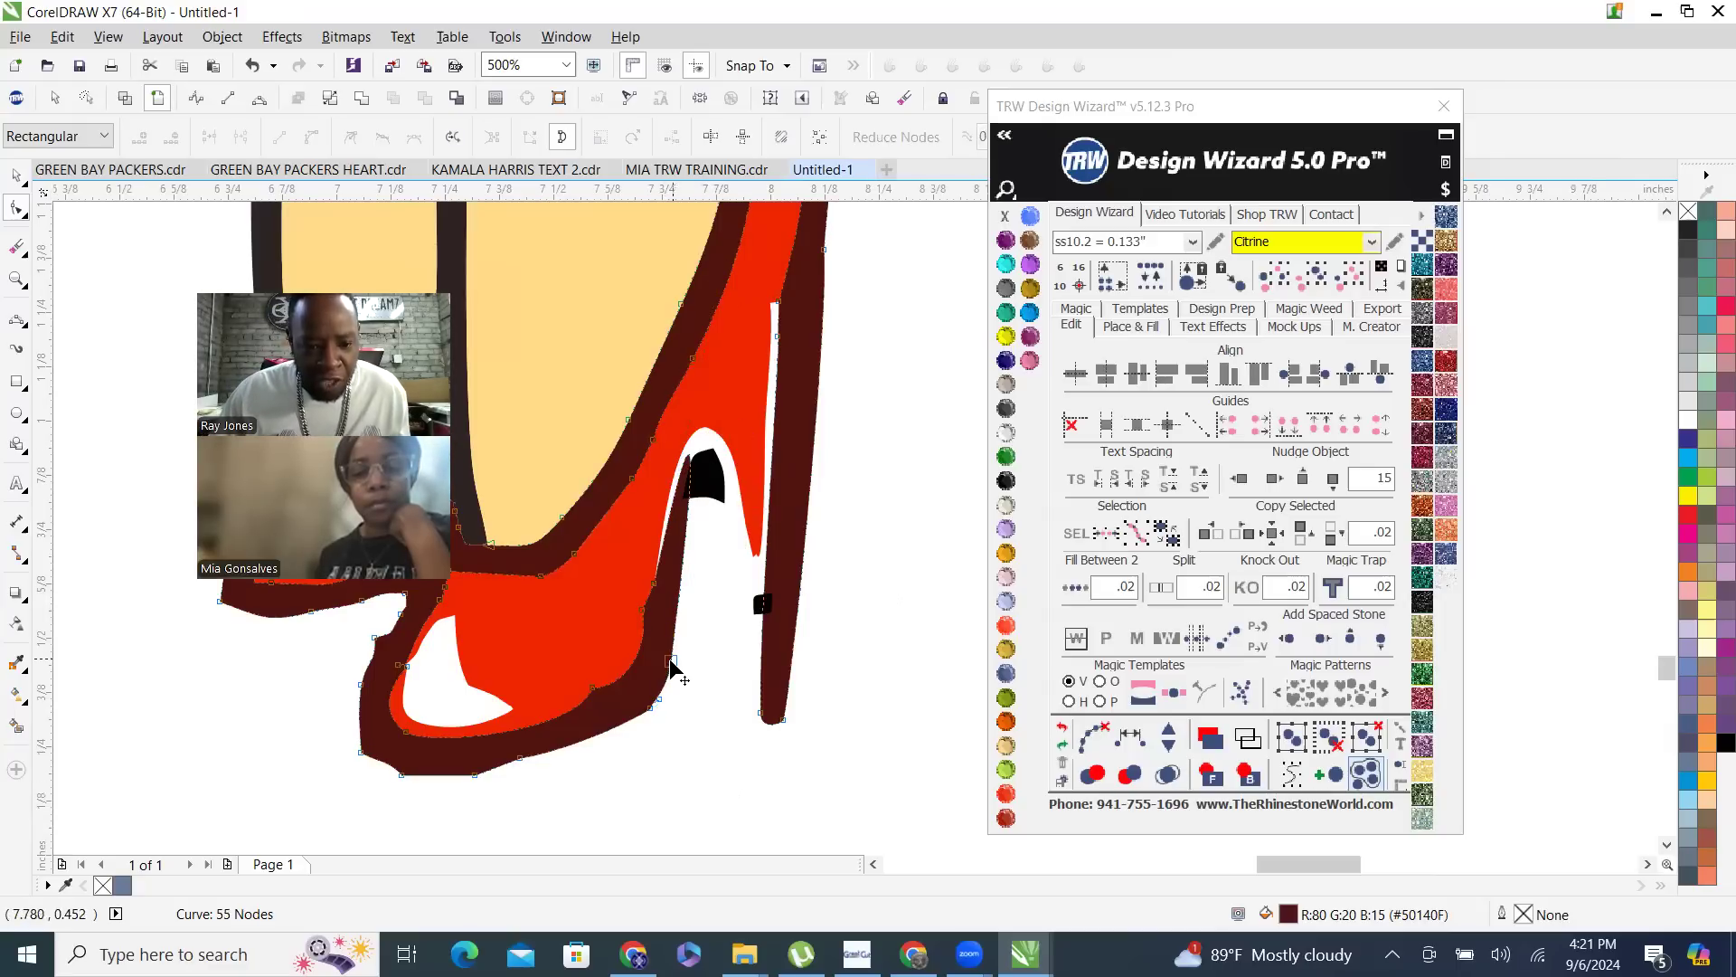
pyautogui.click(671, 665)
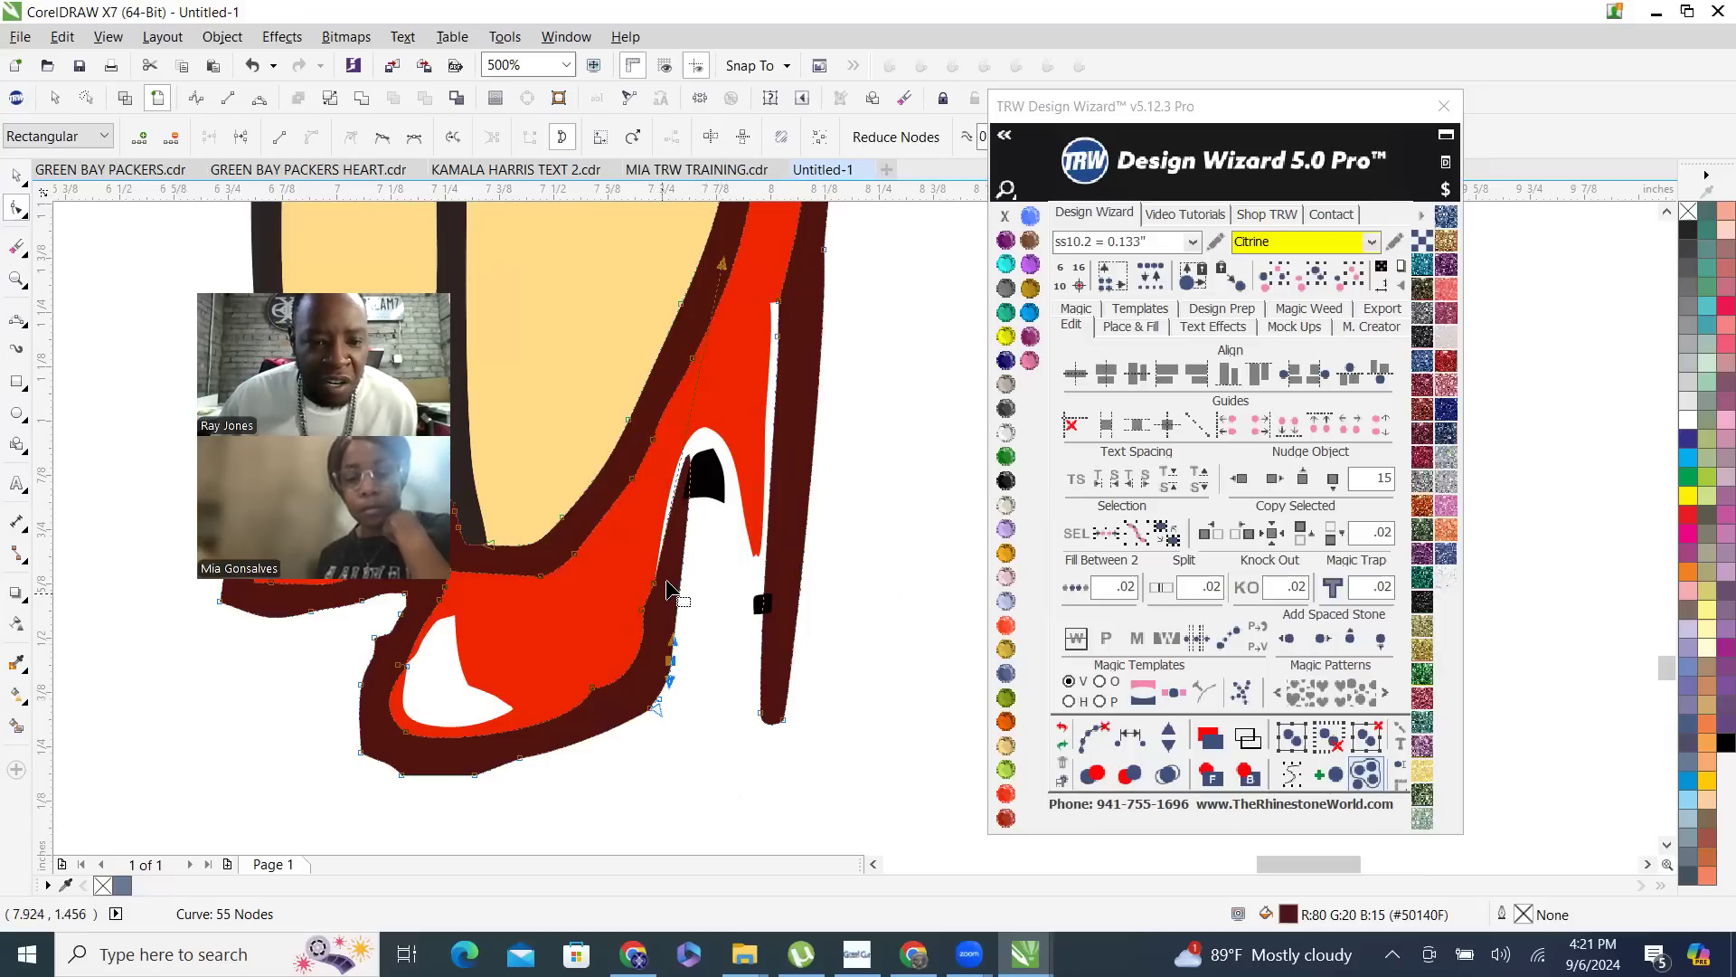
pyautogui.moveTo(724, 270); pyautogui.dragTo(810, 579)
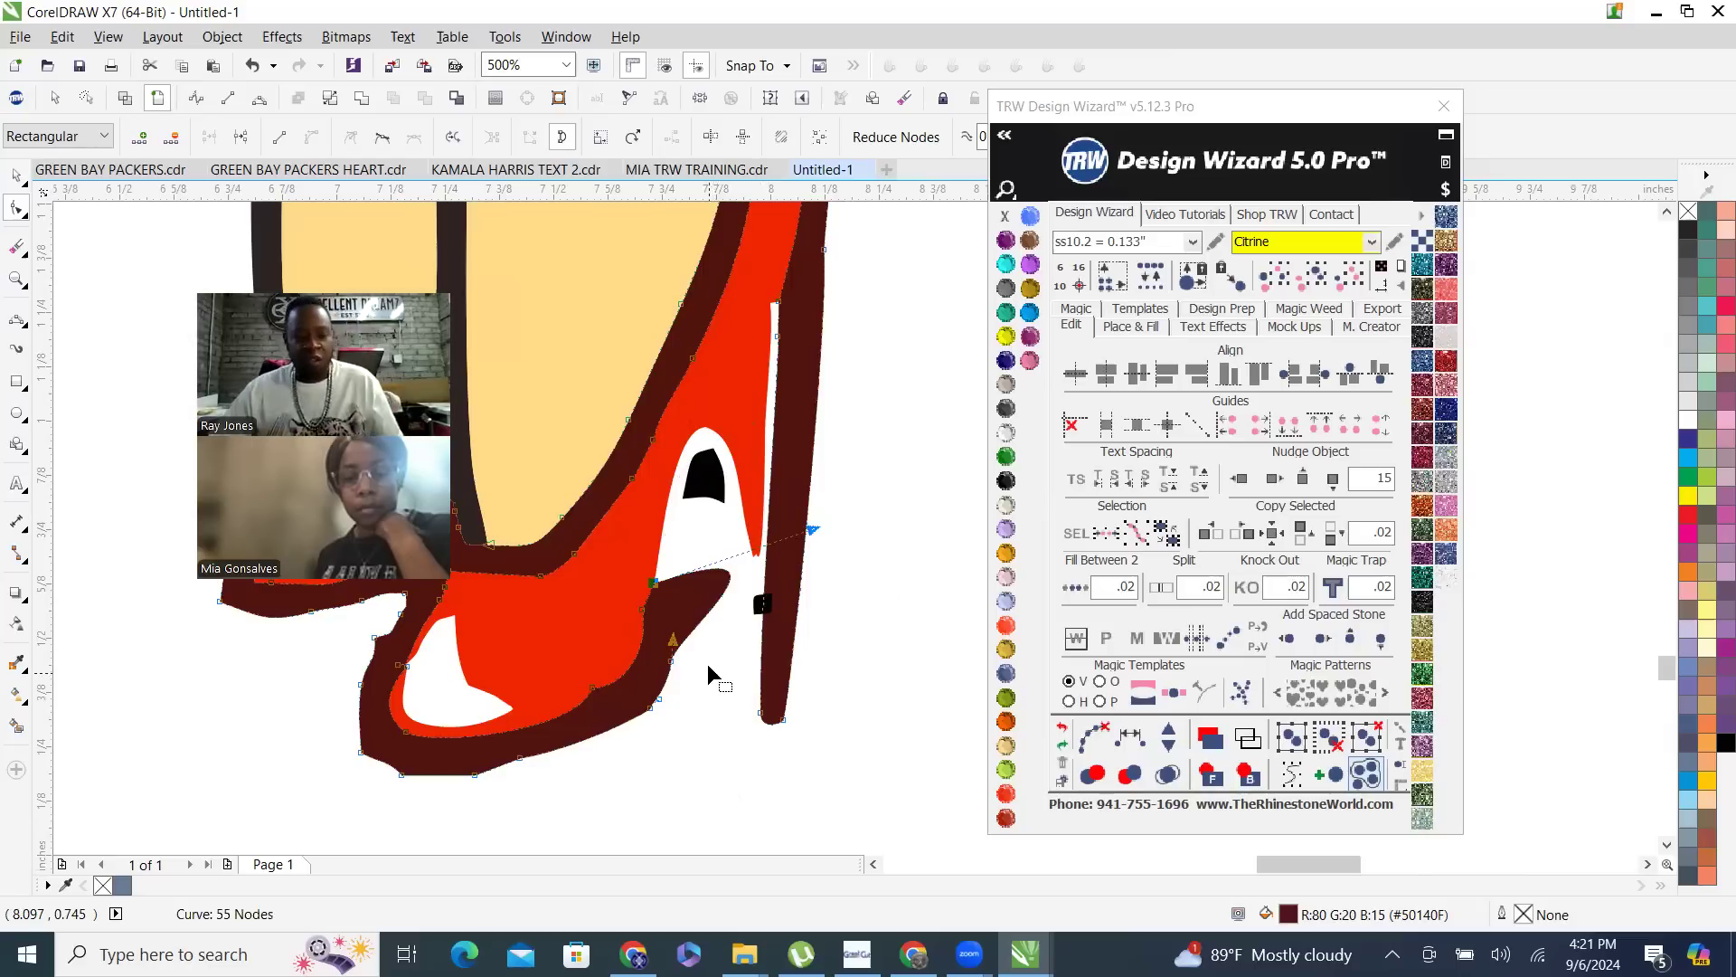
# - Delete the two surplus nodes on the dark outline where the sole rises into the arch
pyautogui.scroll(-2, 718, 677)
pyautogui.scroll(4, 704, 687)
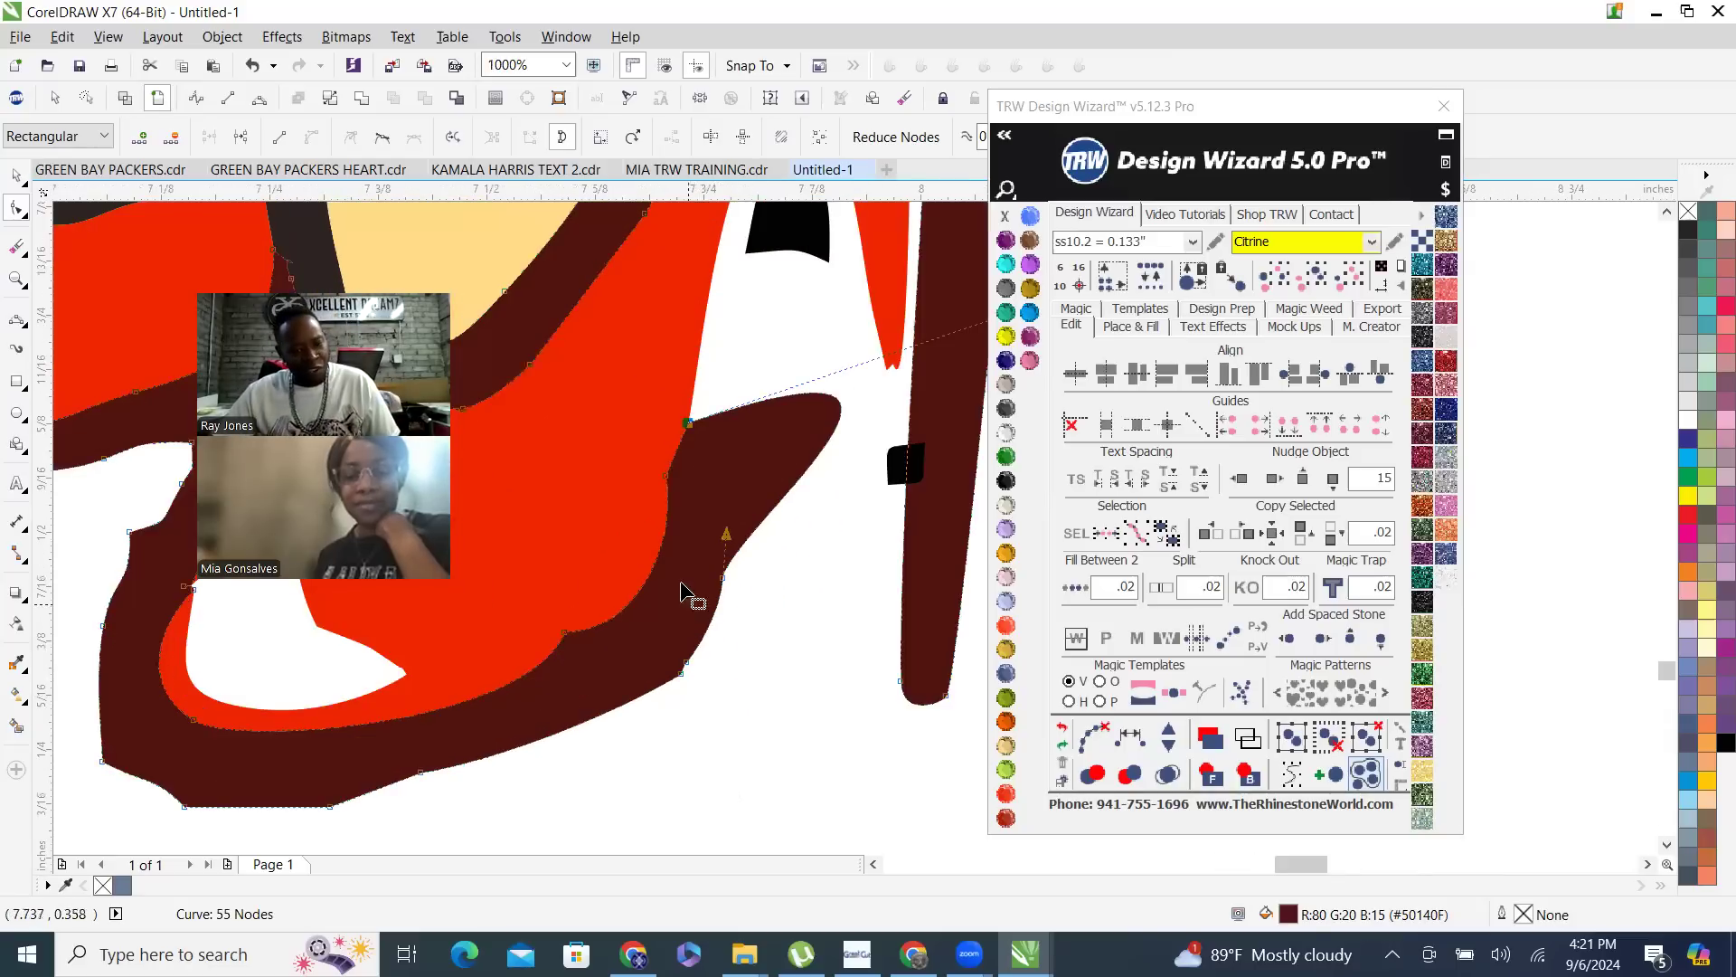
pyautogui.moveTo(767, 642); pyautogui.dragTo(766, 642)
pyautogui.press('Delete')
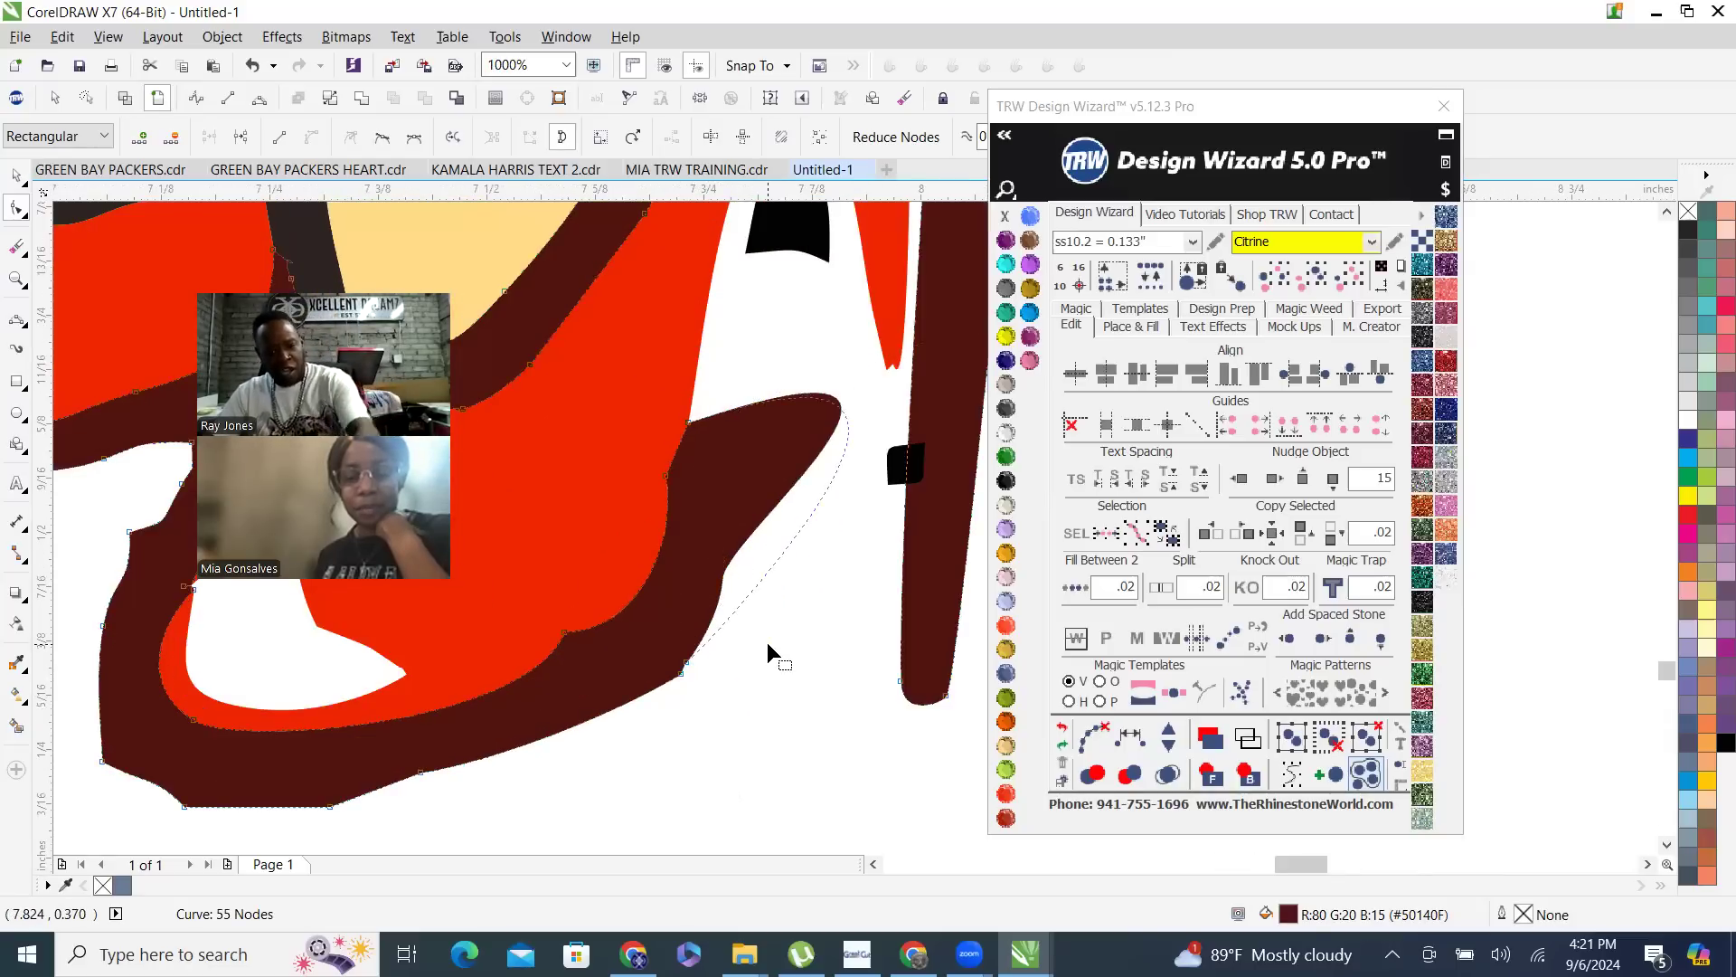
pyautogui.scroll(1, 693, 670)
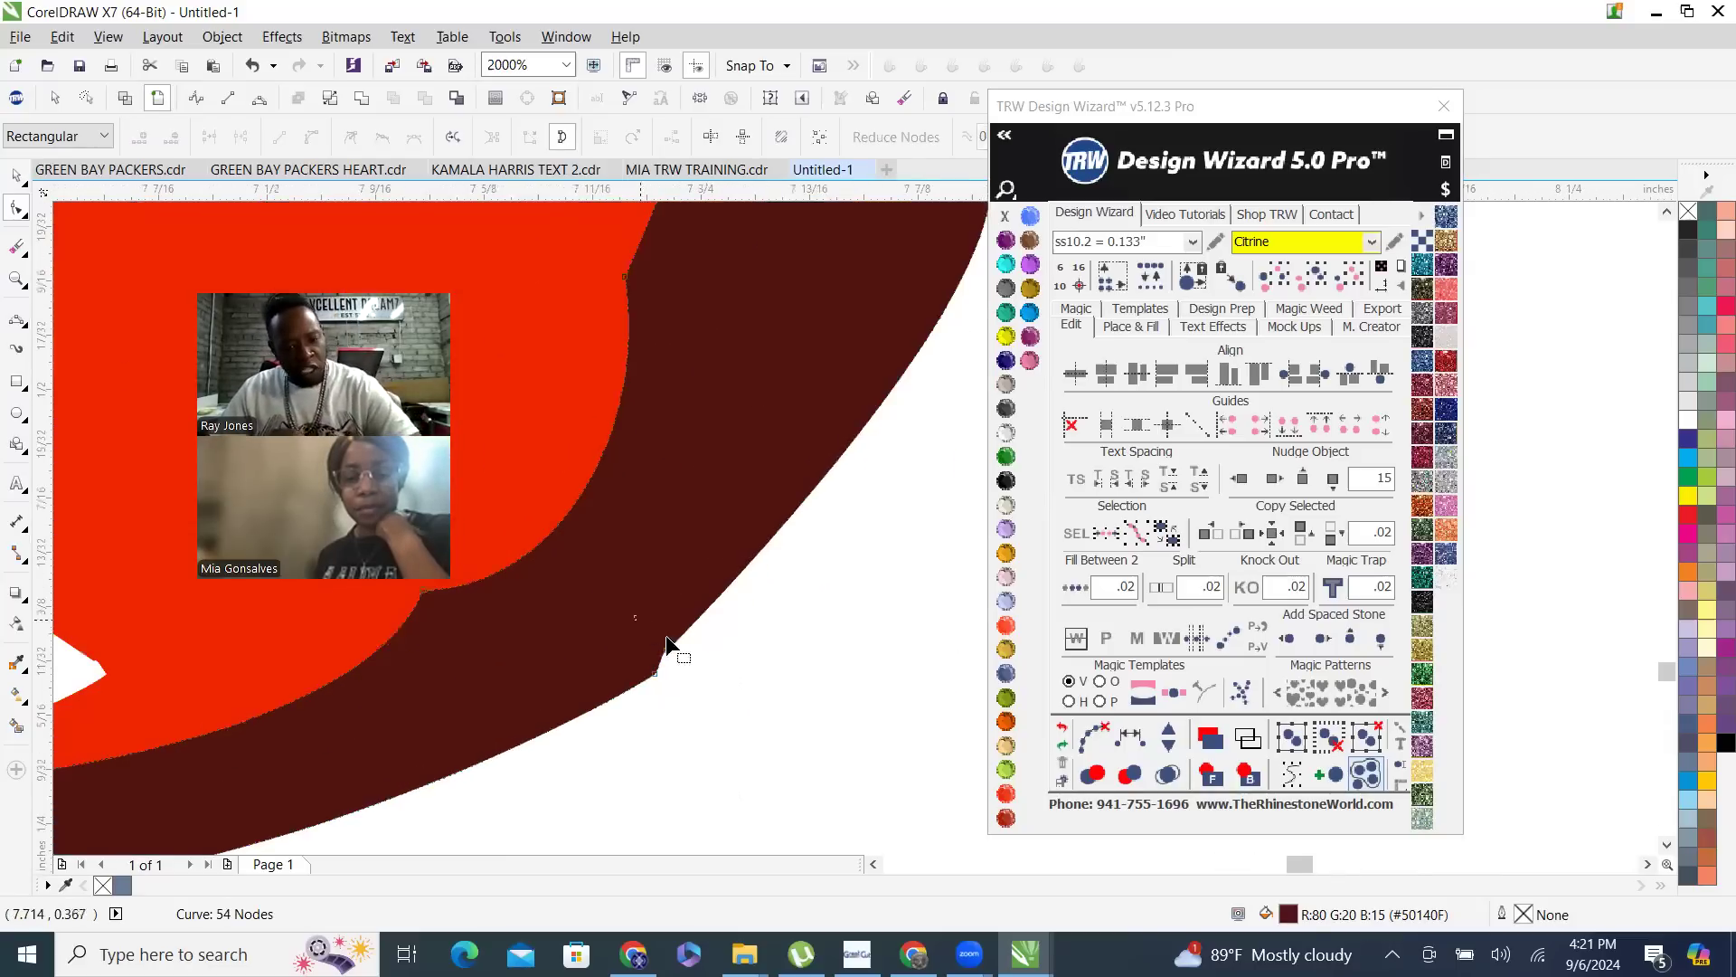
pyautogui.moveTo(701, 670); pyautogui.dragTo(723, 658)
pyautogui.press('Delete')
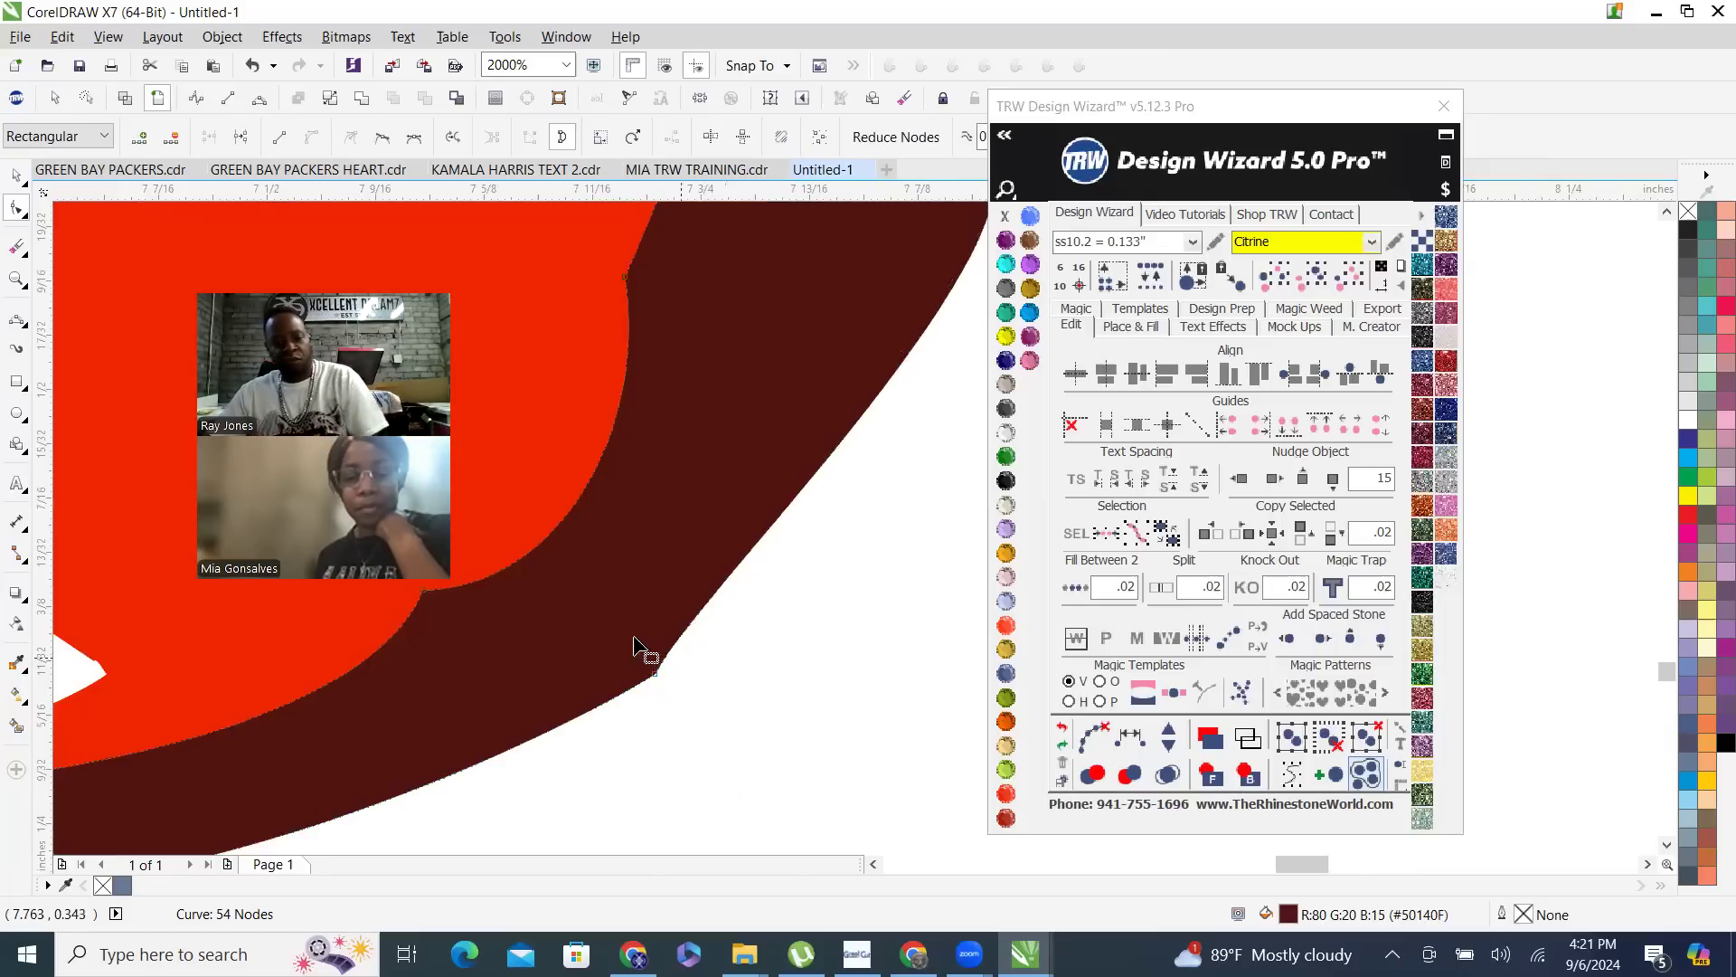
# - Stretch the curve handle of the remaining sole node up to the stiletto so the dark arch reaches the heel
pyautogui.scroll(-2, 632, 635)
pyautogui.click(649, 657)
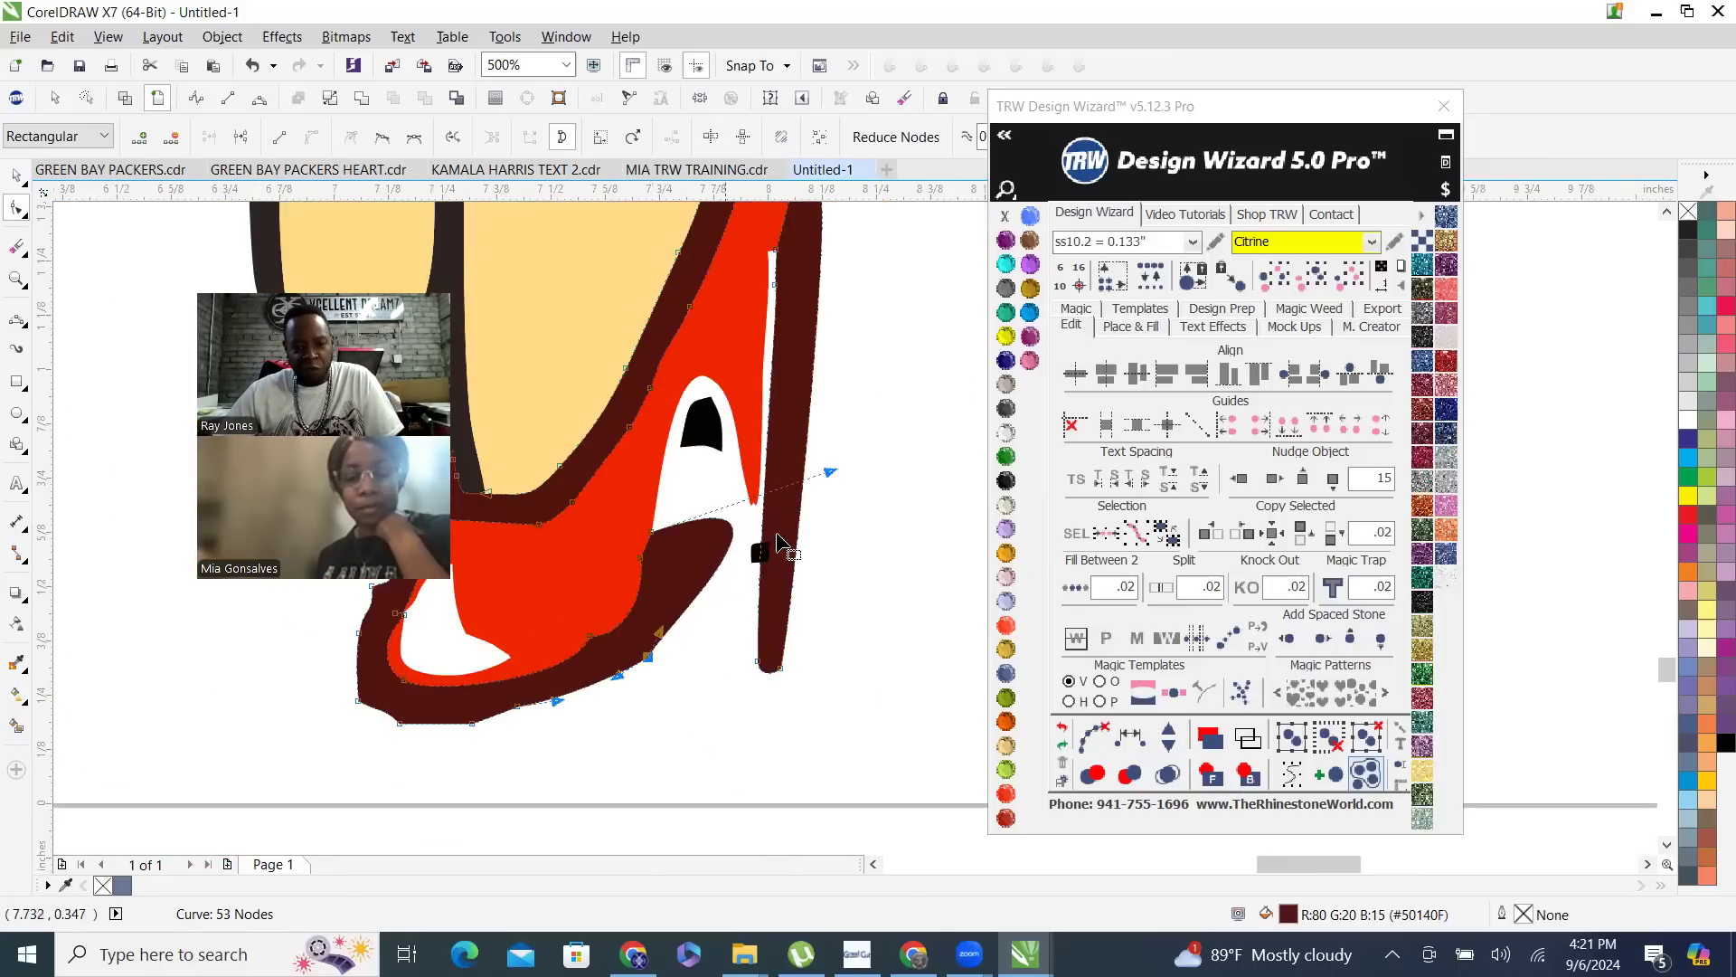
pyautogui.moveTo(662, 633); pyautogui.dragTo(771, 522)
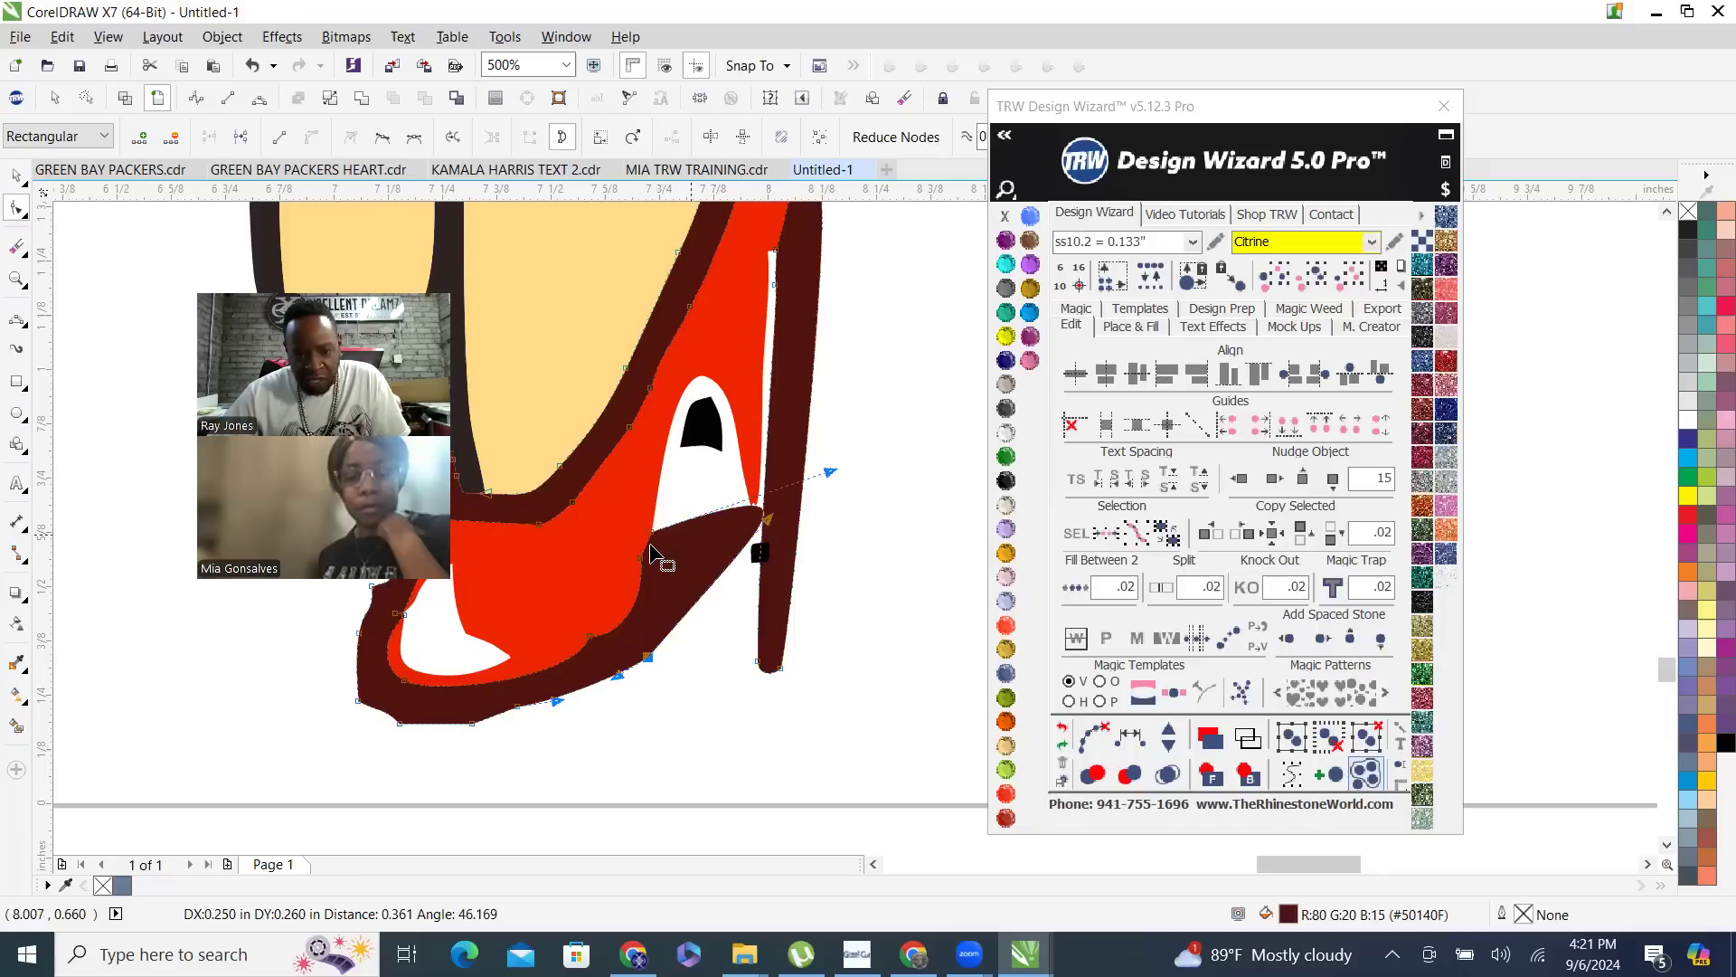
# - Delete the dark outline's bulging upper-edge nodes behind the front shoe's sole and stretch the sole node's curve handle toward the heel
pyautogui.moveTo(674, 610); pyautogui.dragTo(678, 608)
pyautogui.moveTo(565, 502); pyautogui.dragTo(631, 544)
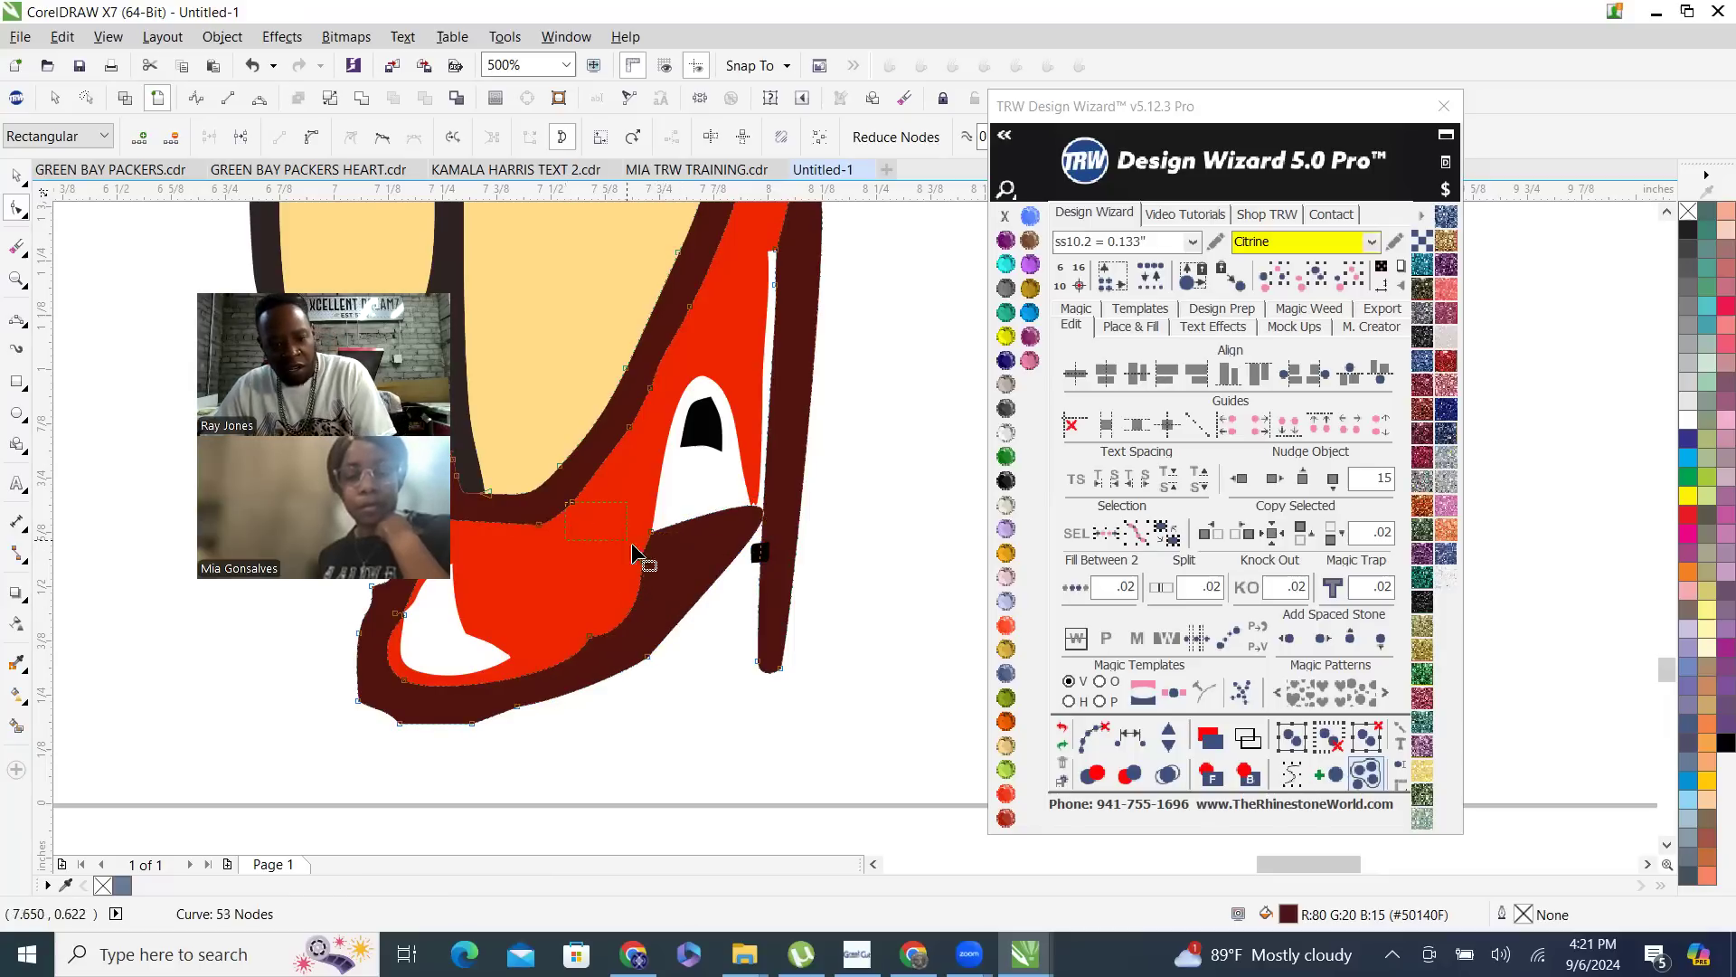
pyautogui.press('Delete')
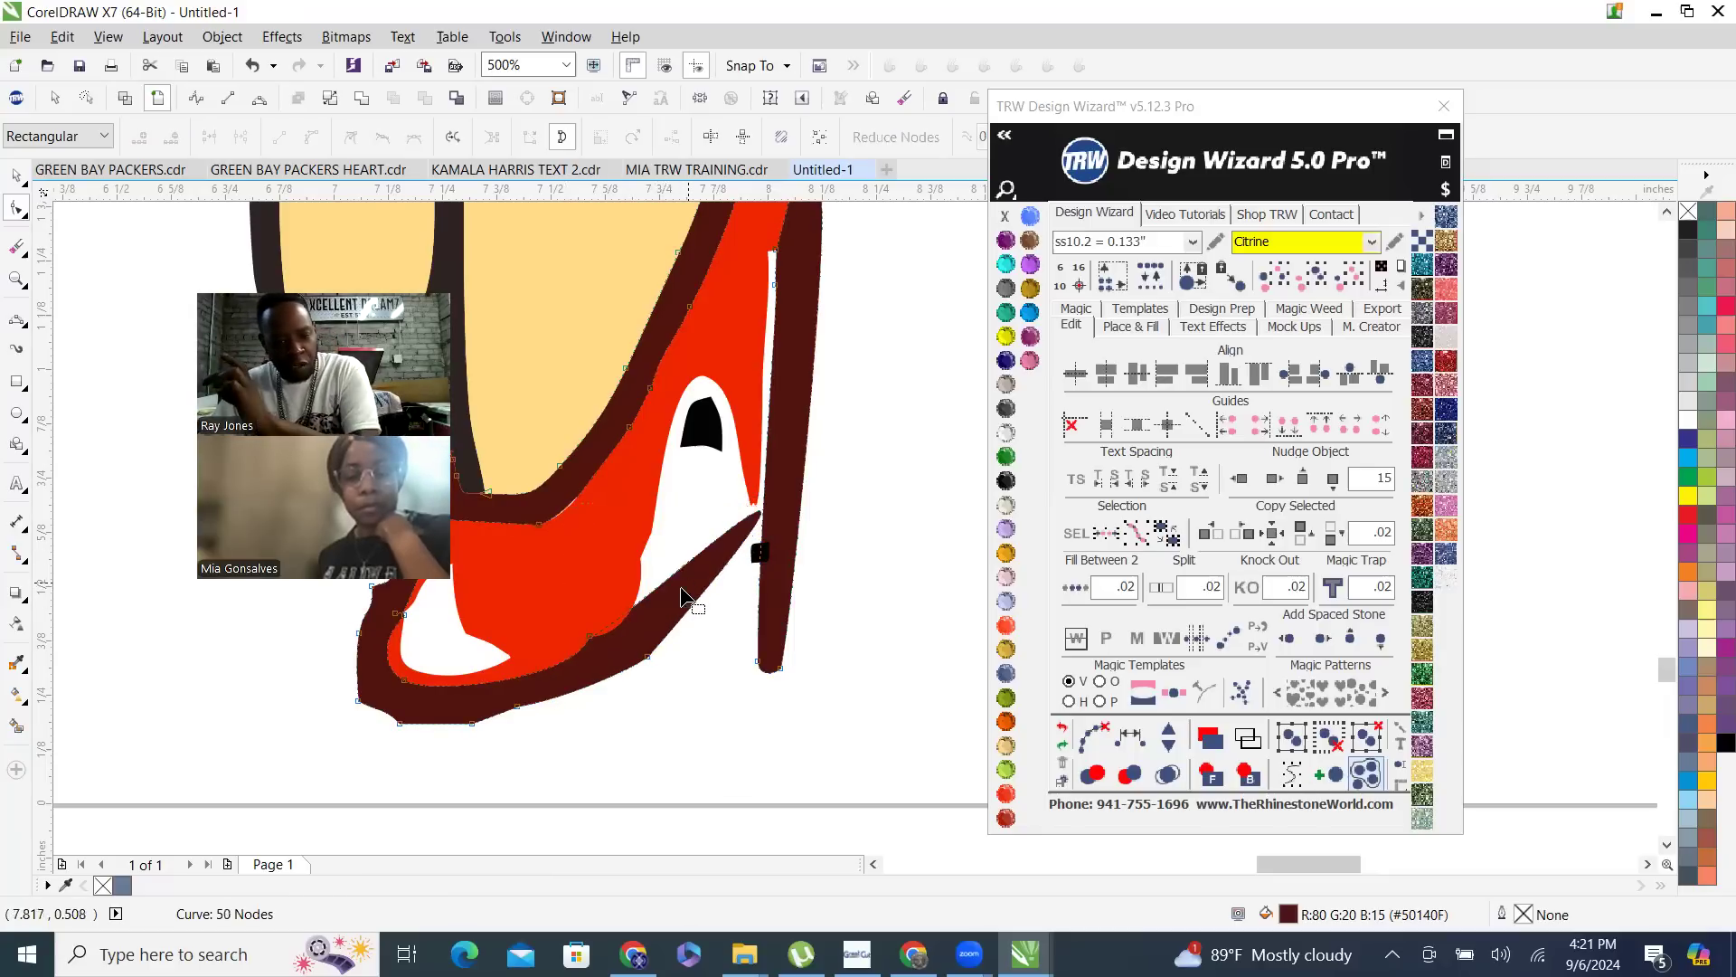
pyautogui.click(589, 635)
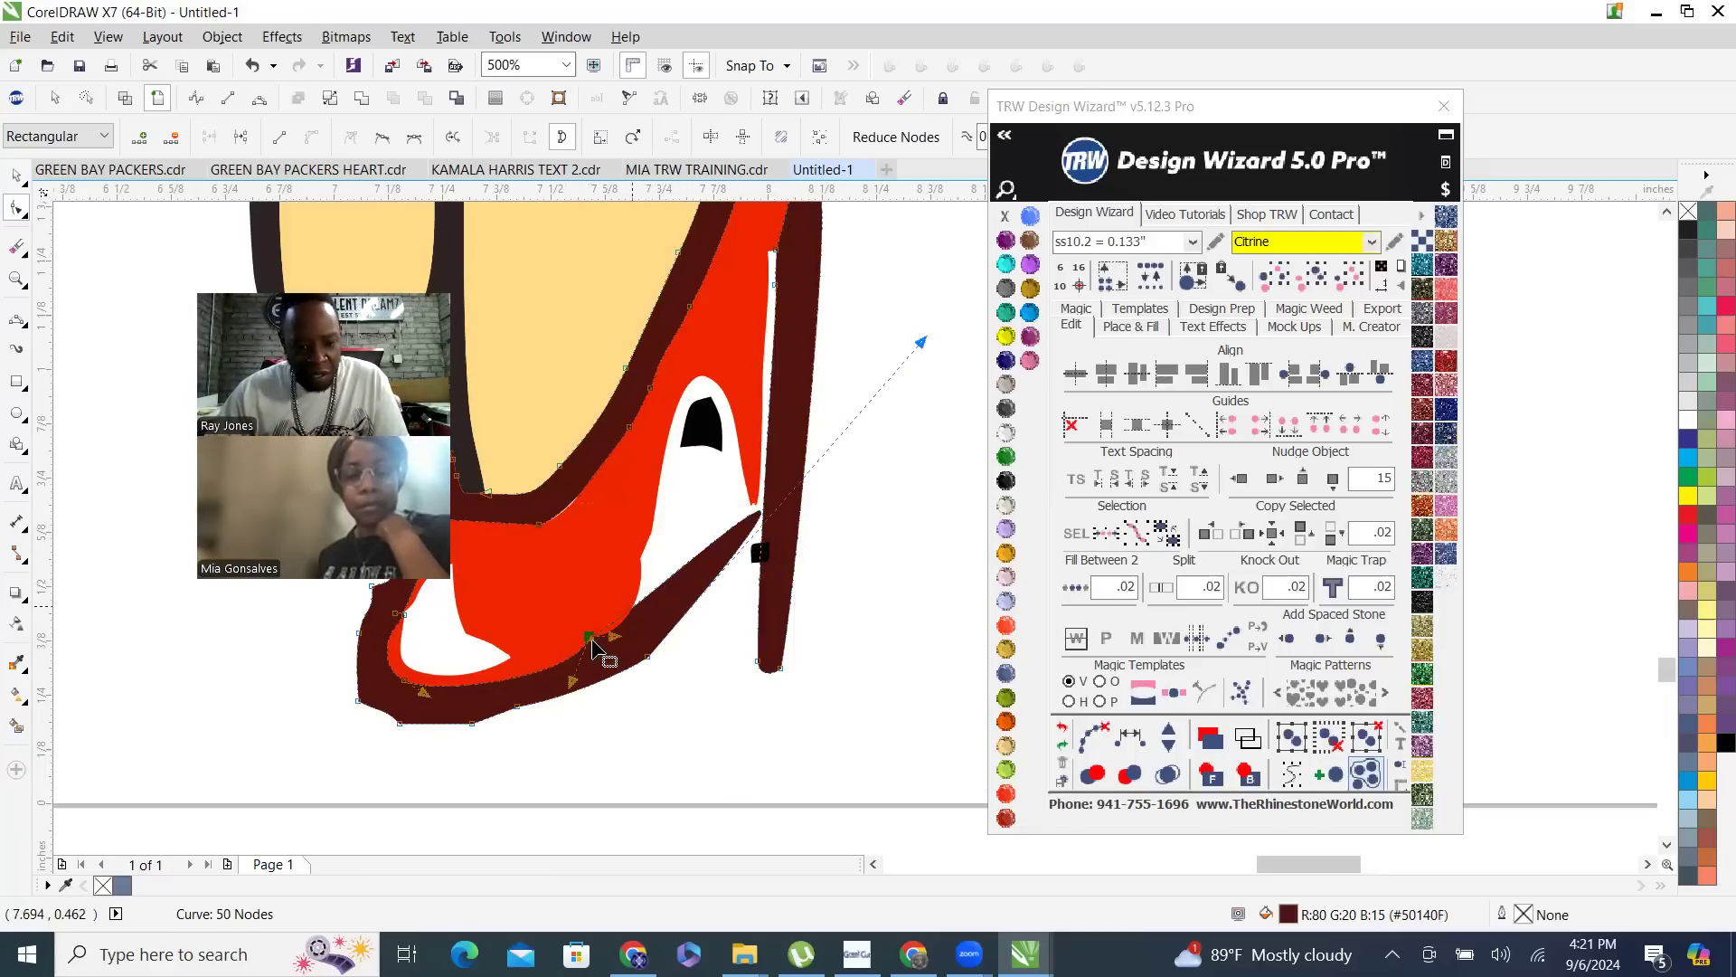
pyautogui.moveTo(617, 639); pyautogui.dragTo(701, 547)
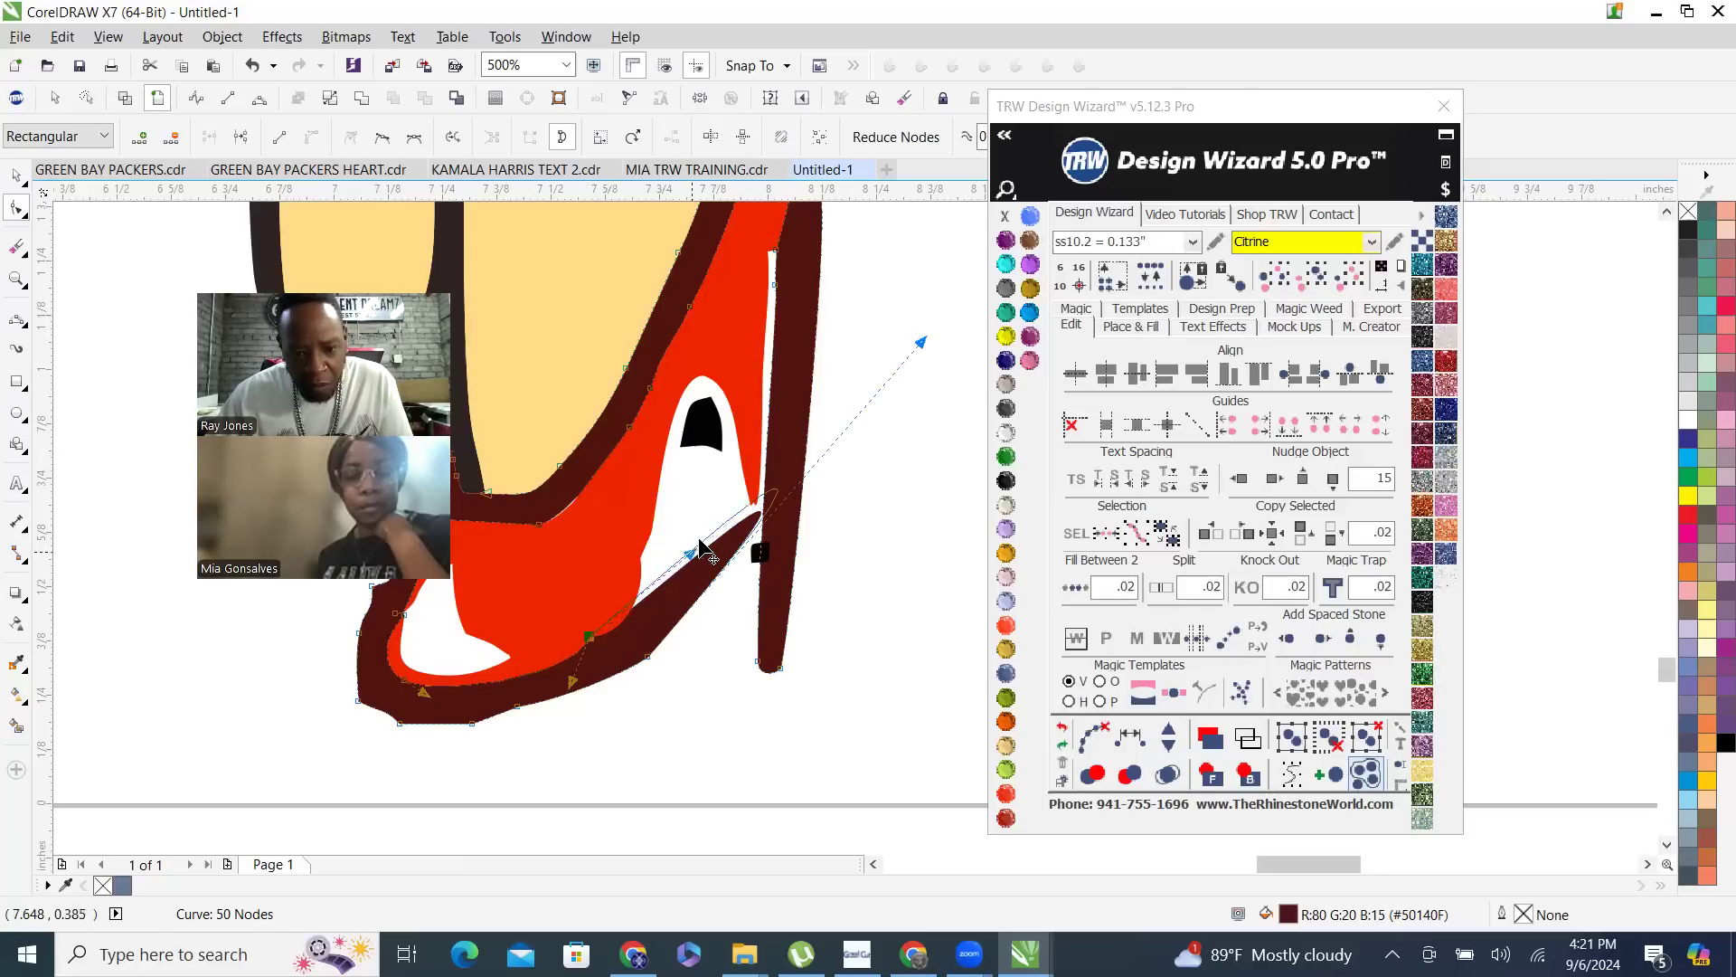
pyautogui.scroll(-2, 838, 646)
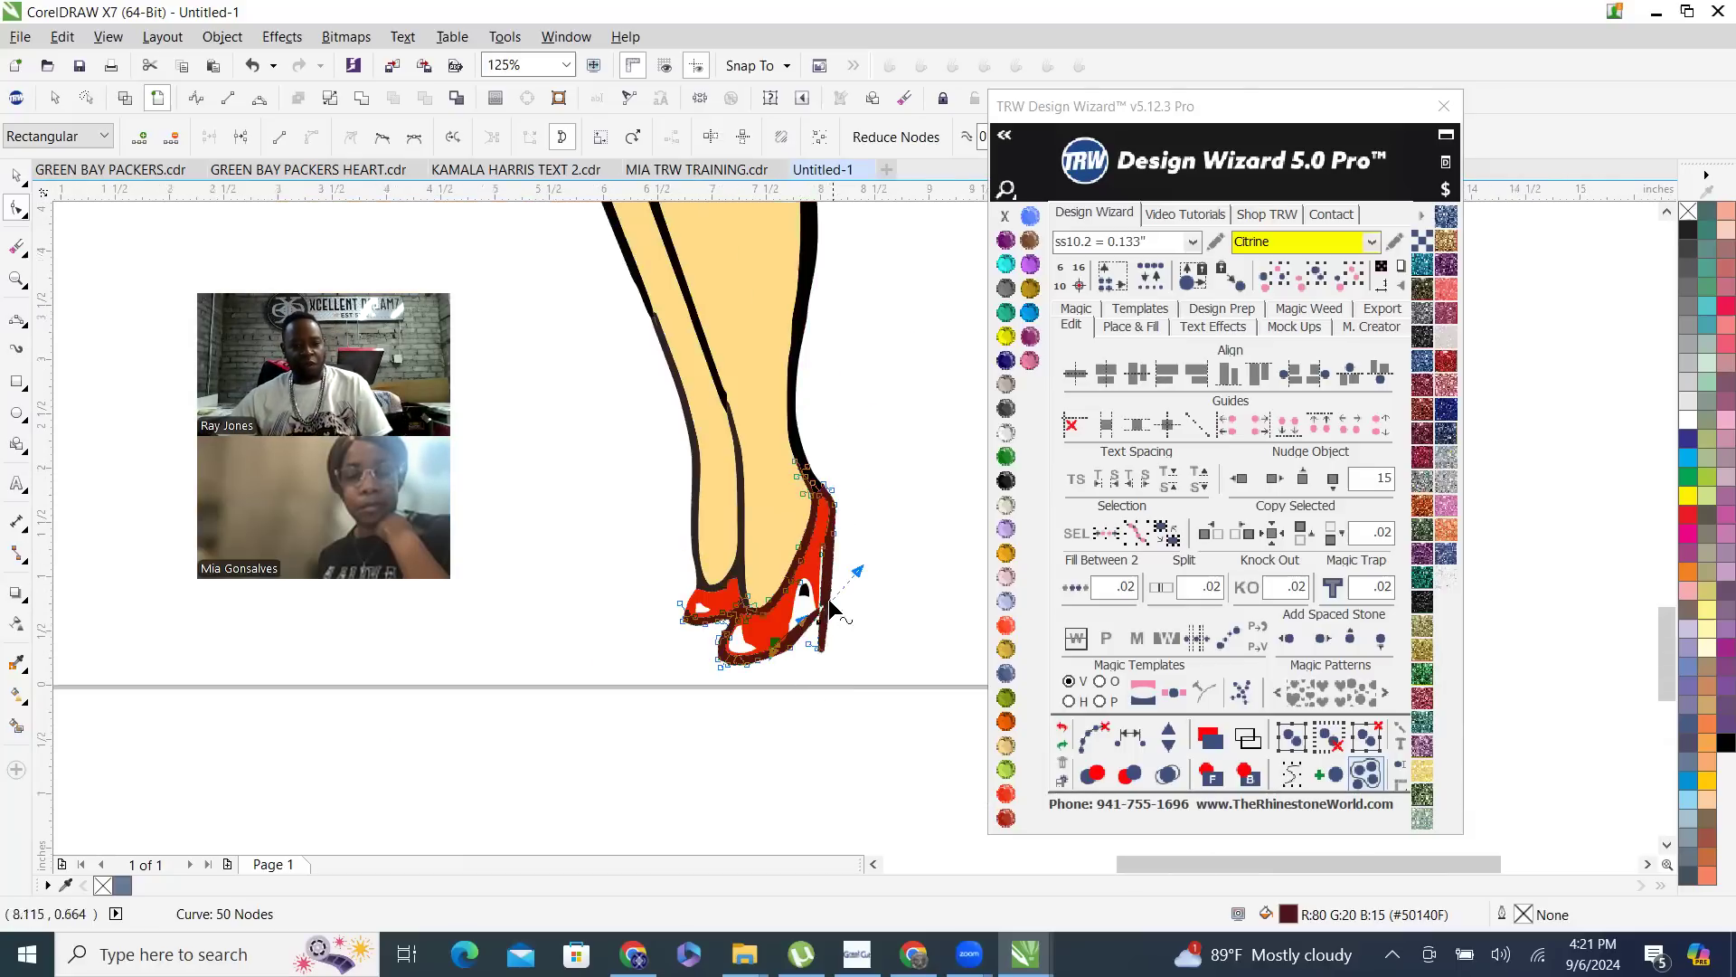
pyautogui.scroll(1, 828, 599)
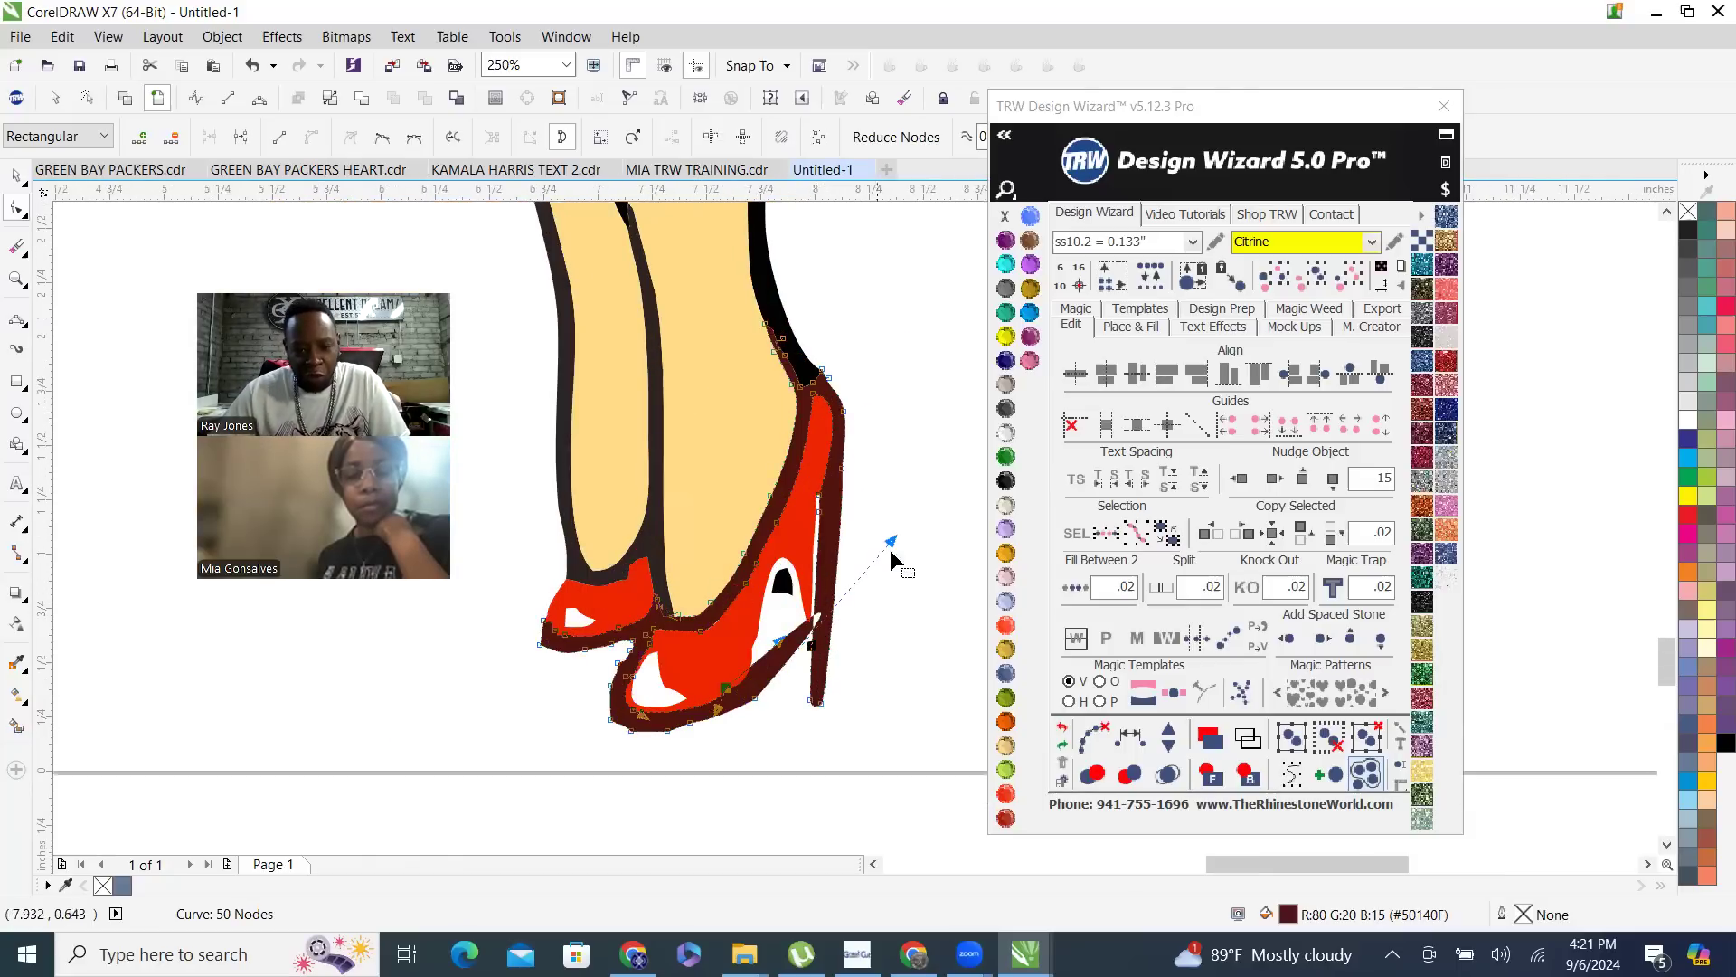
# - Delete all nodes of the red curve inside the front shoe, keeping the rear shoe's red part
pyautogui.click(19, 176)
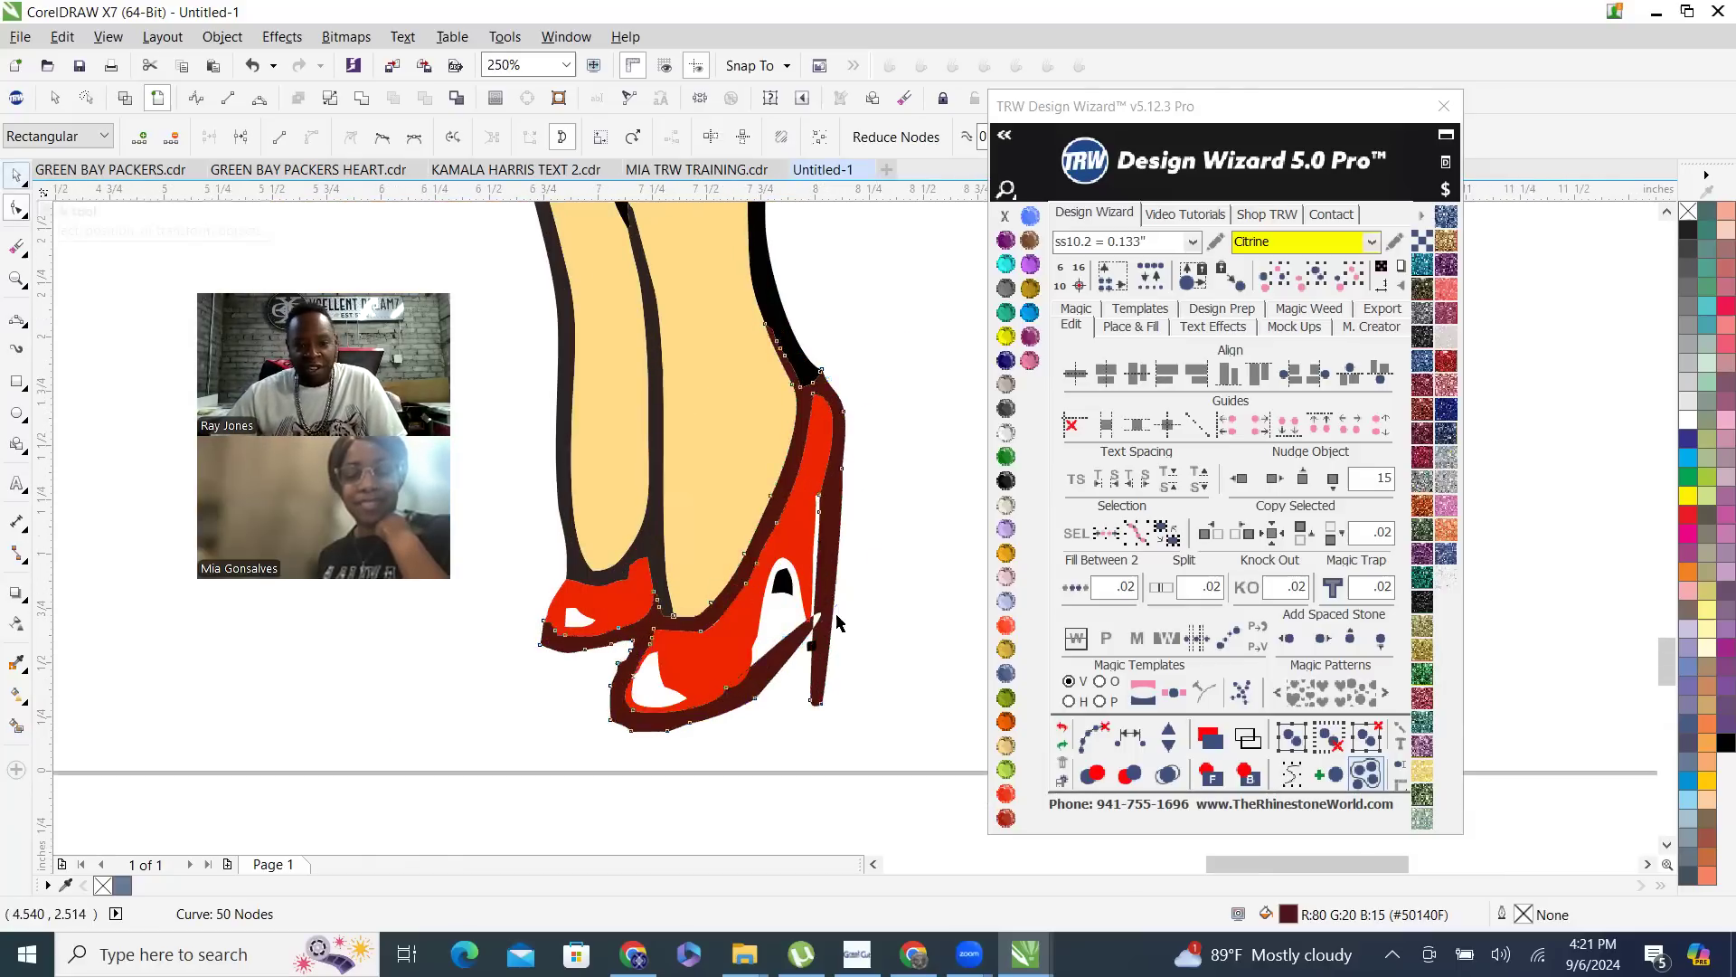
pyautogui.click(884, 607)
pyautogui.click(800, 541)
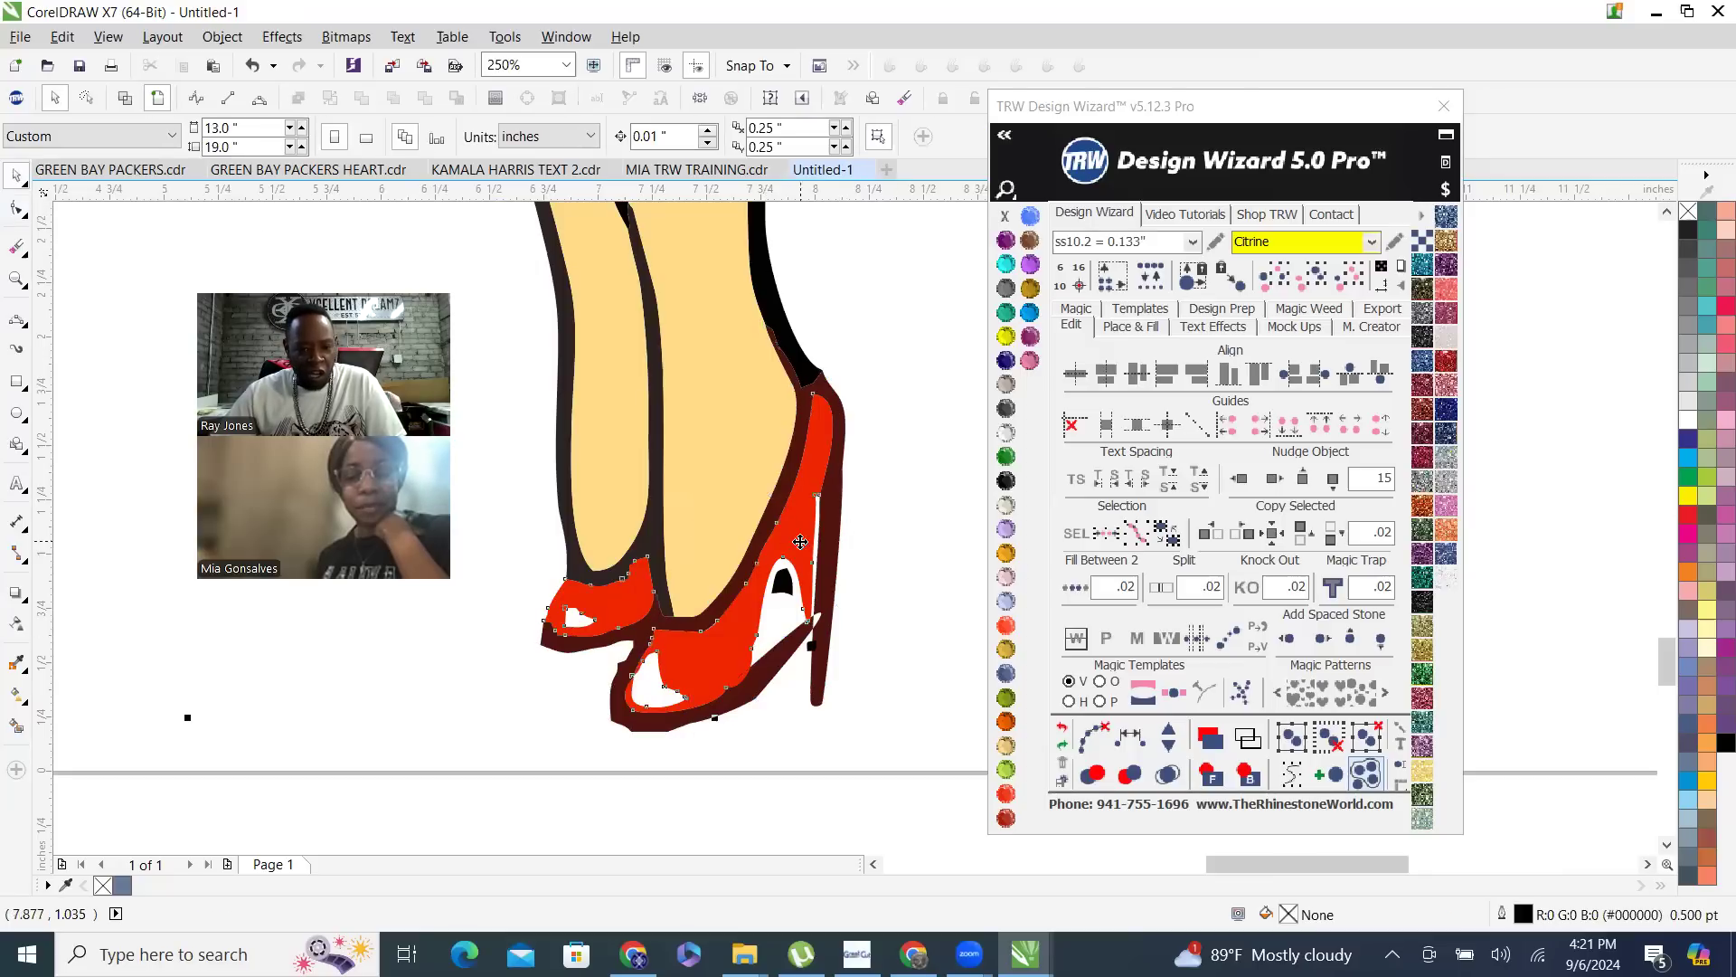
pyautogui.press('F10')
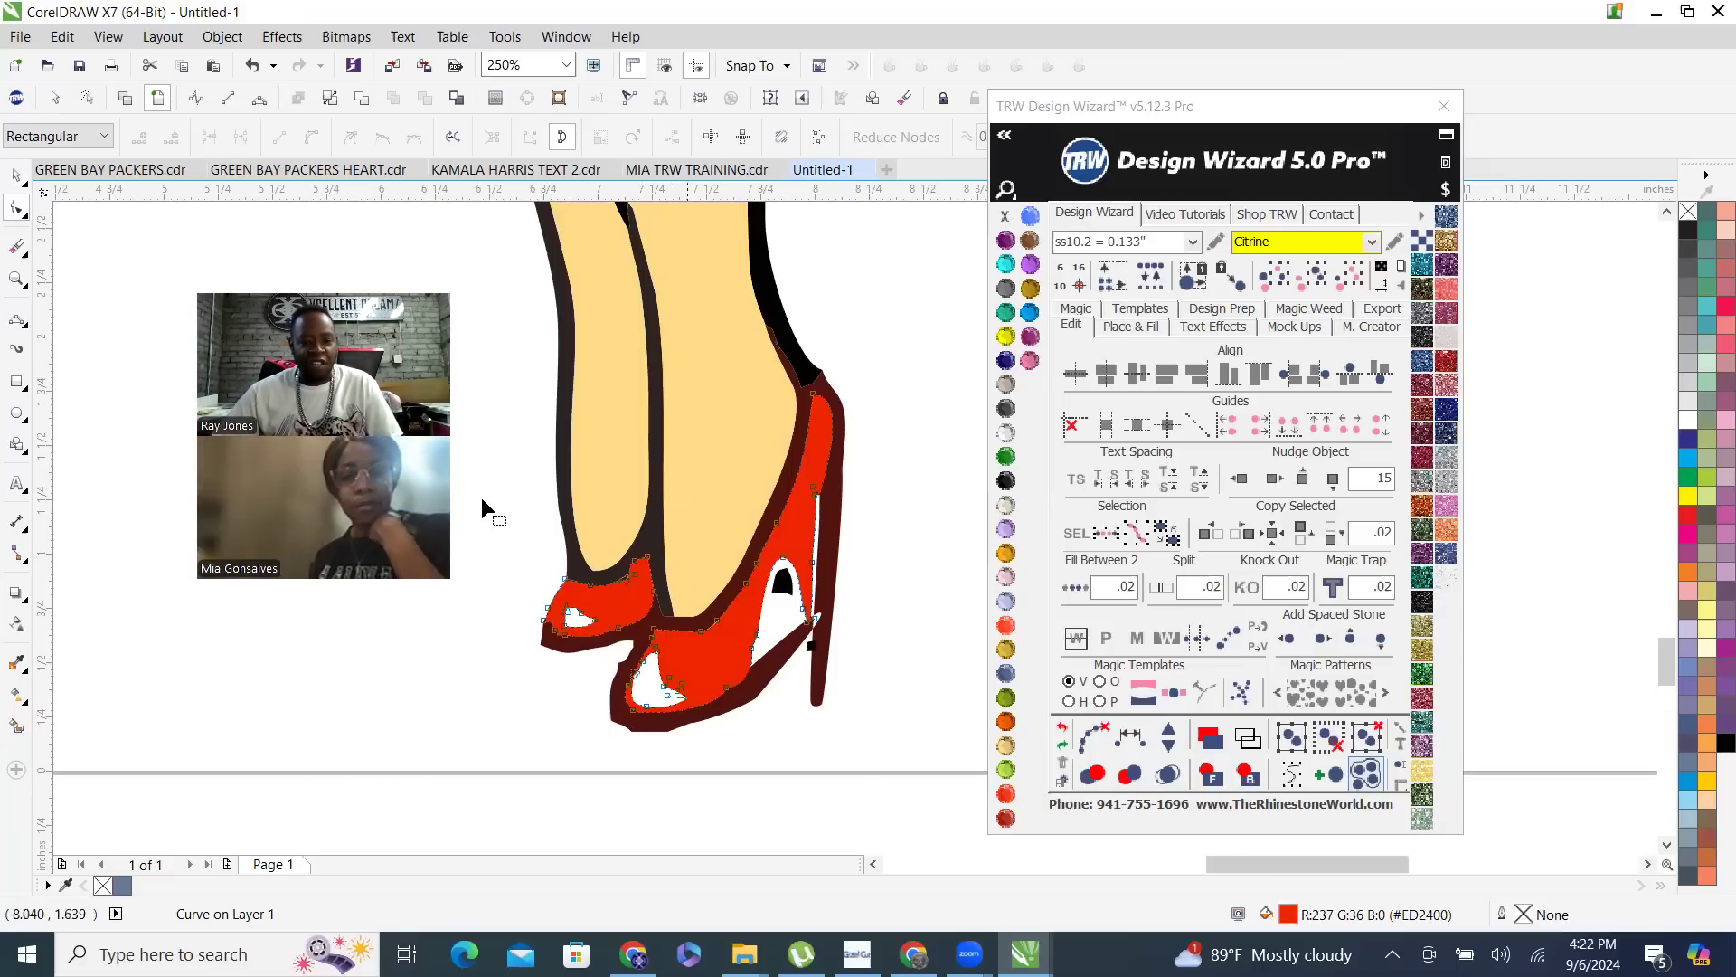
pyautogui.moveTo(641, 624); pyautogui.dragTo(612, 657)
pyautogui.press('Delete')
pyautogui.press('Delete')
pyautogui.moveTo(821, 728); pyautogui.dragTo(691, 515)
pyautogui.press('Delete')
pyautogui.moveTo(887, 638); pyautogui.dragTo(761, 356)
pyautogui.press('Delete')
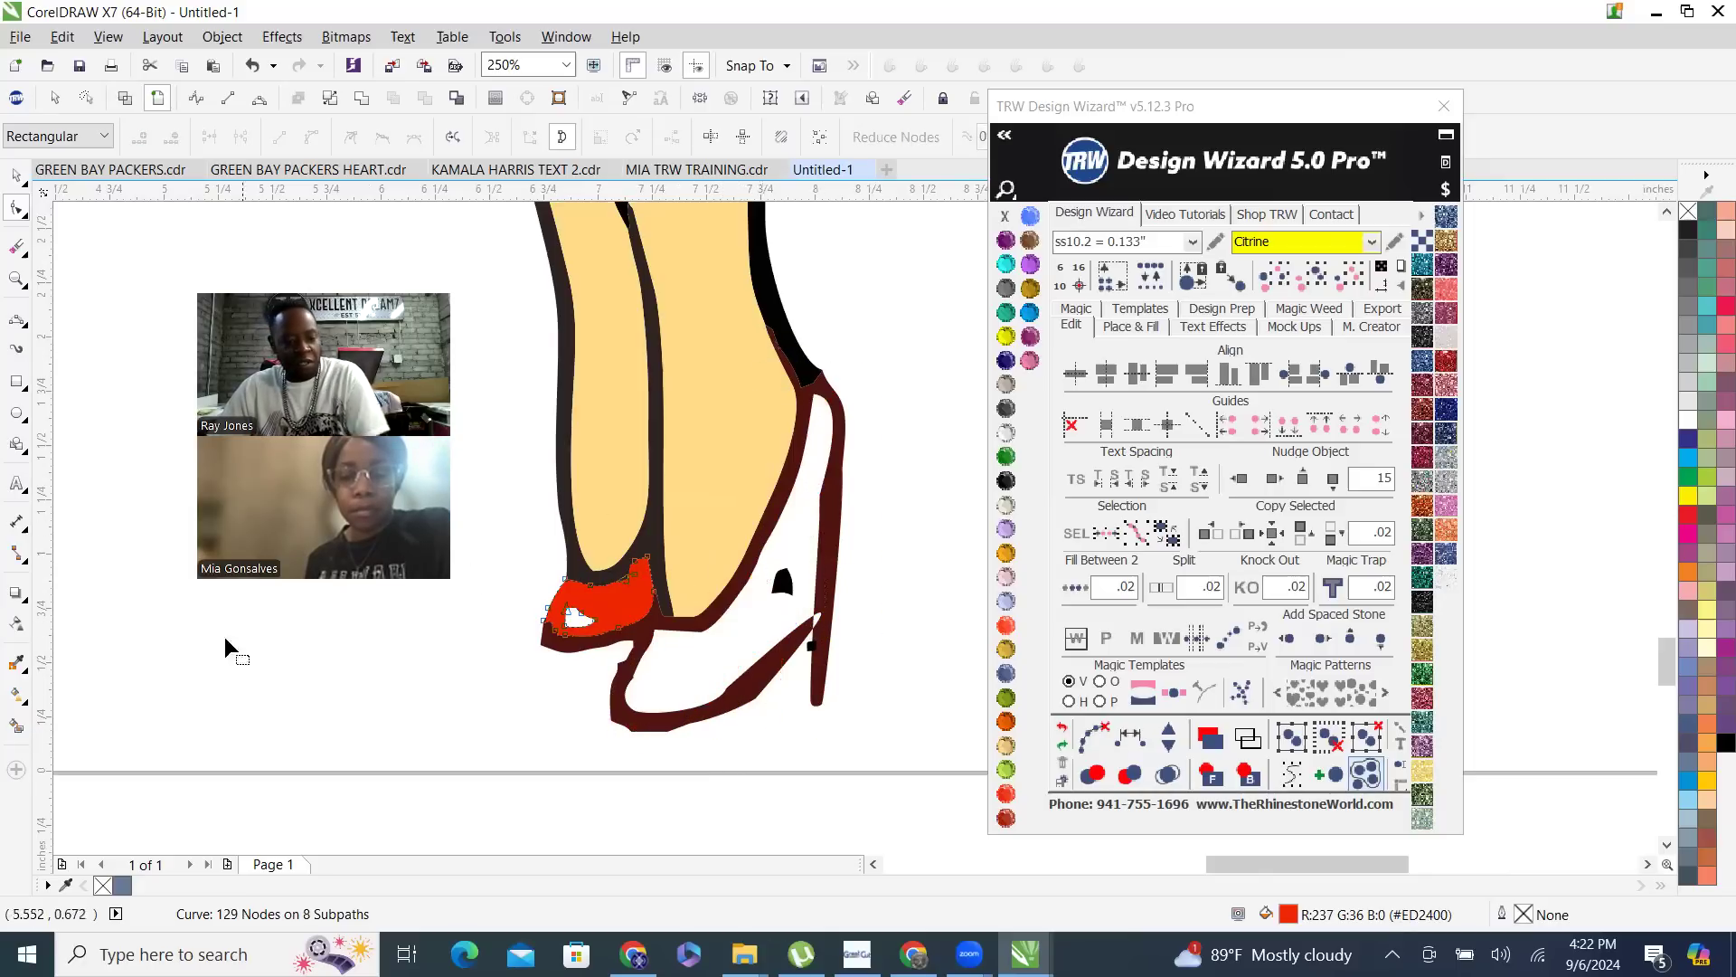
# - Smart-fill the front shoe's interior and delete the small black arch piece inside it
pyautogui.click(17, 726)
pyautogui.click(717, 666)
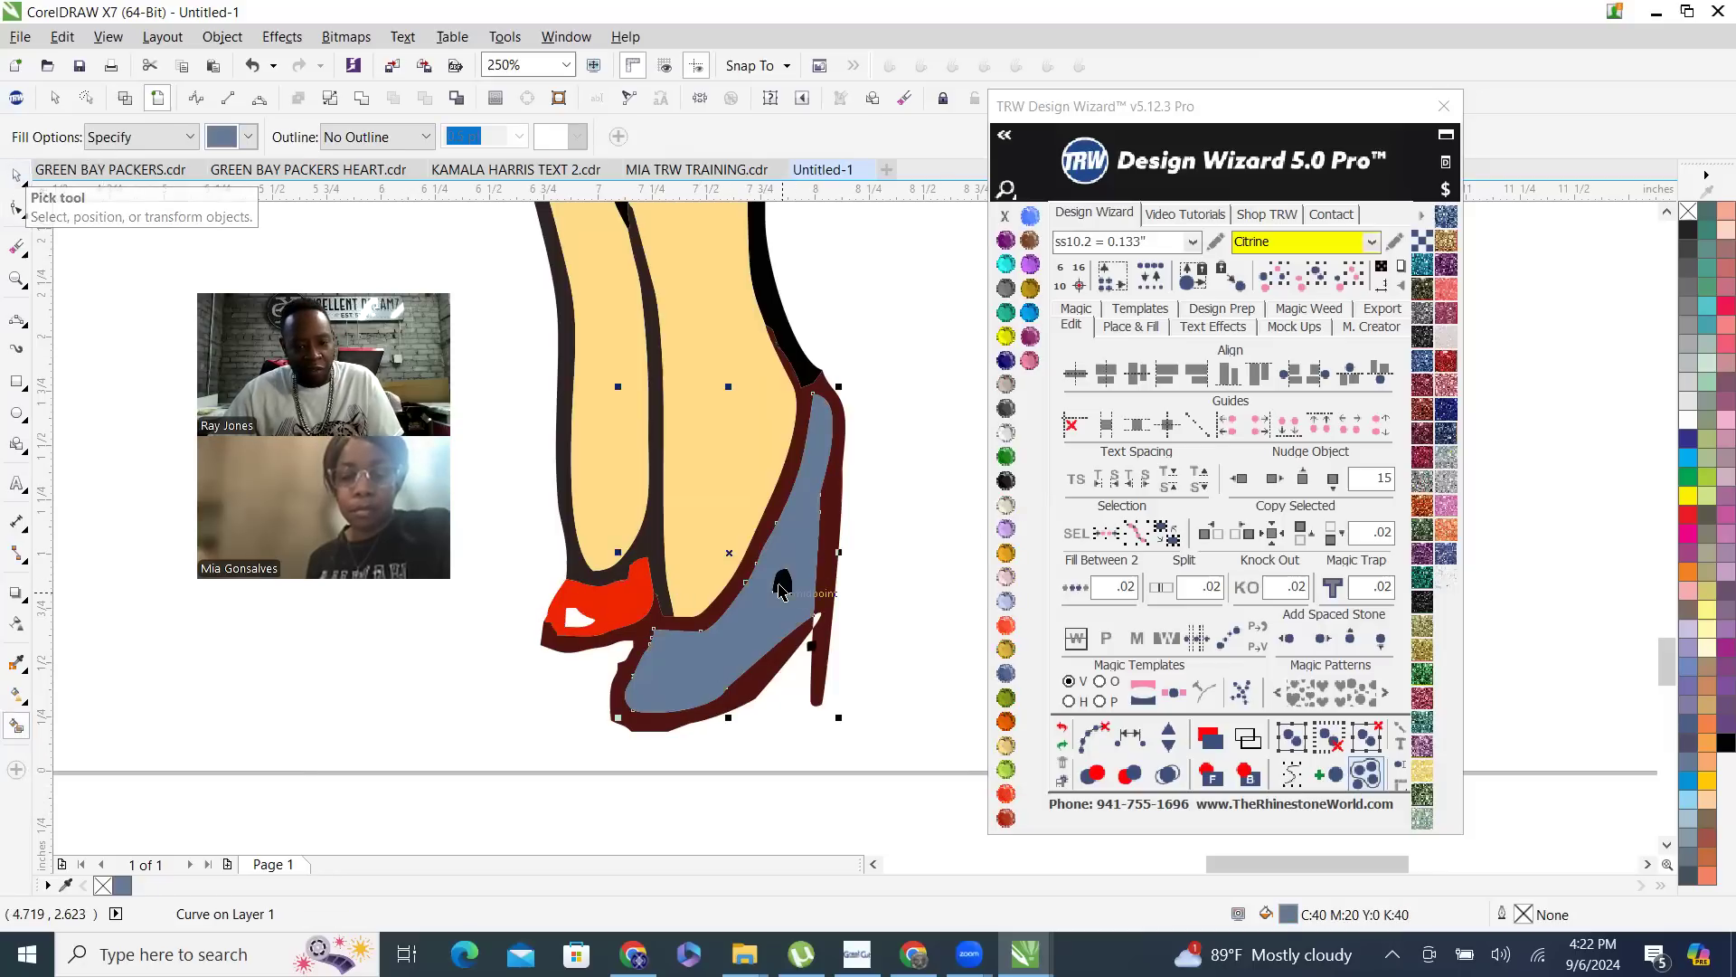
pyautogui.doubleClick(780, 587)
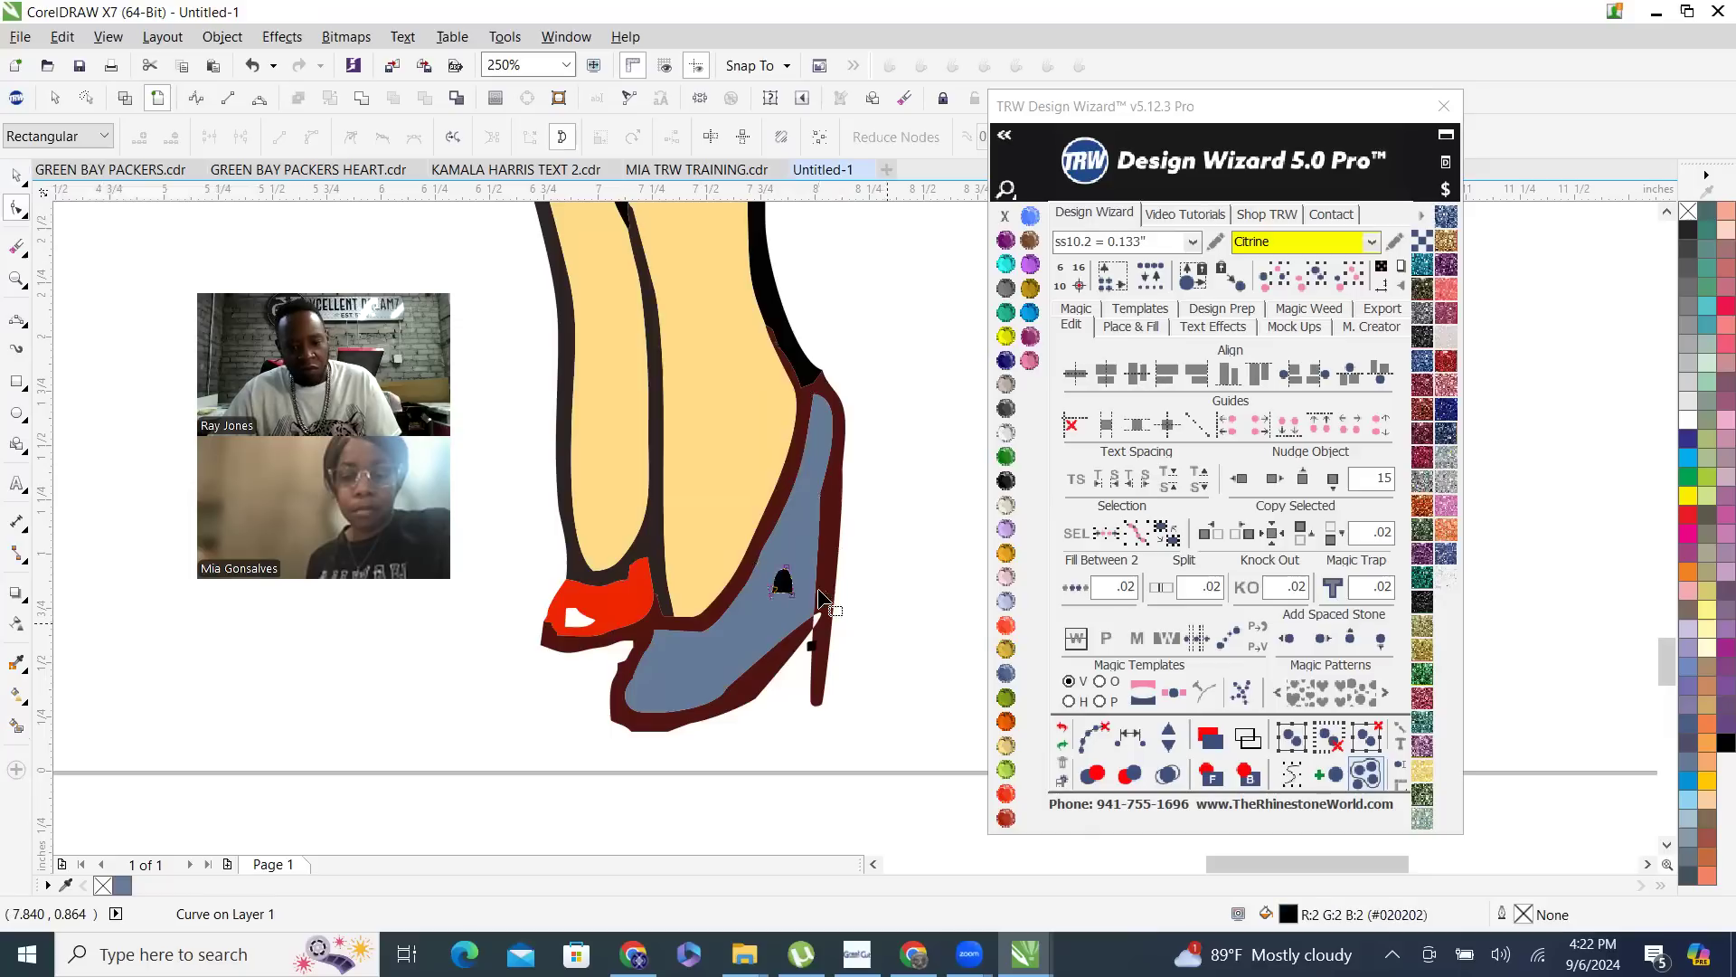
pyautogui.press('Delete')
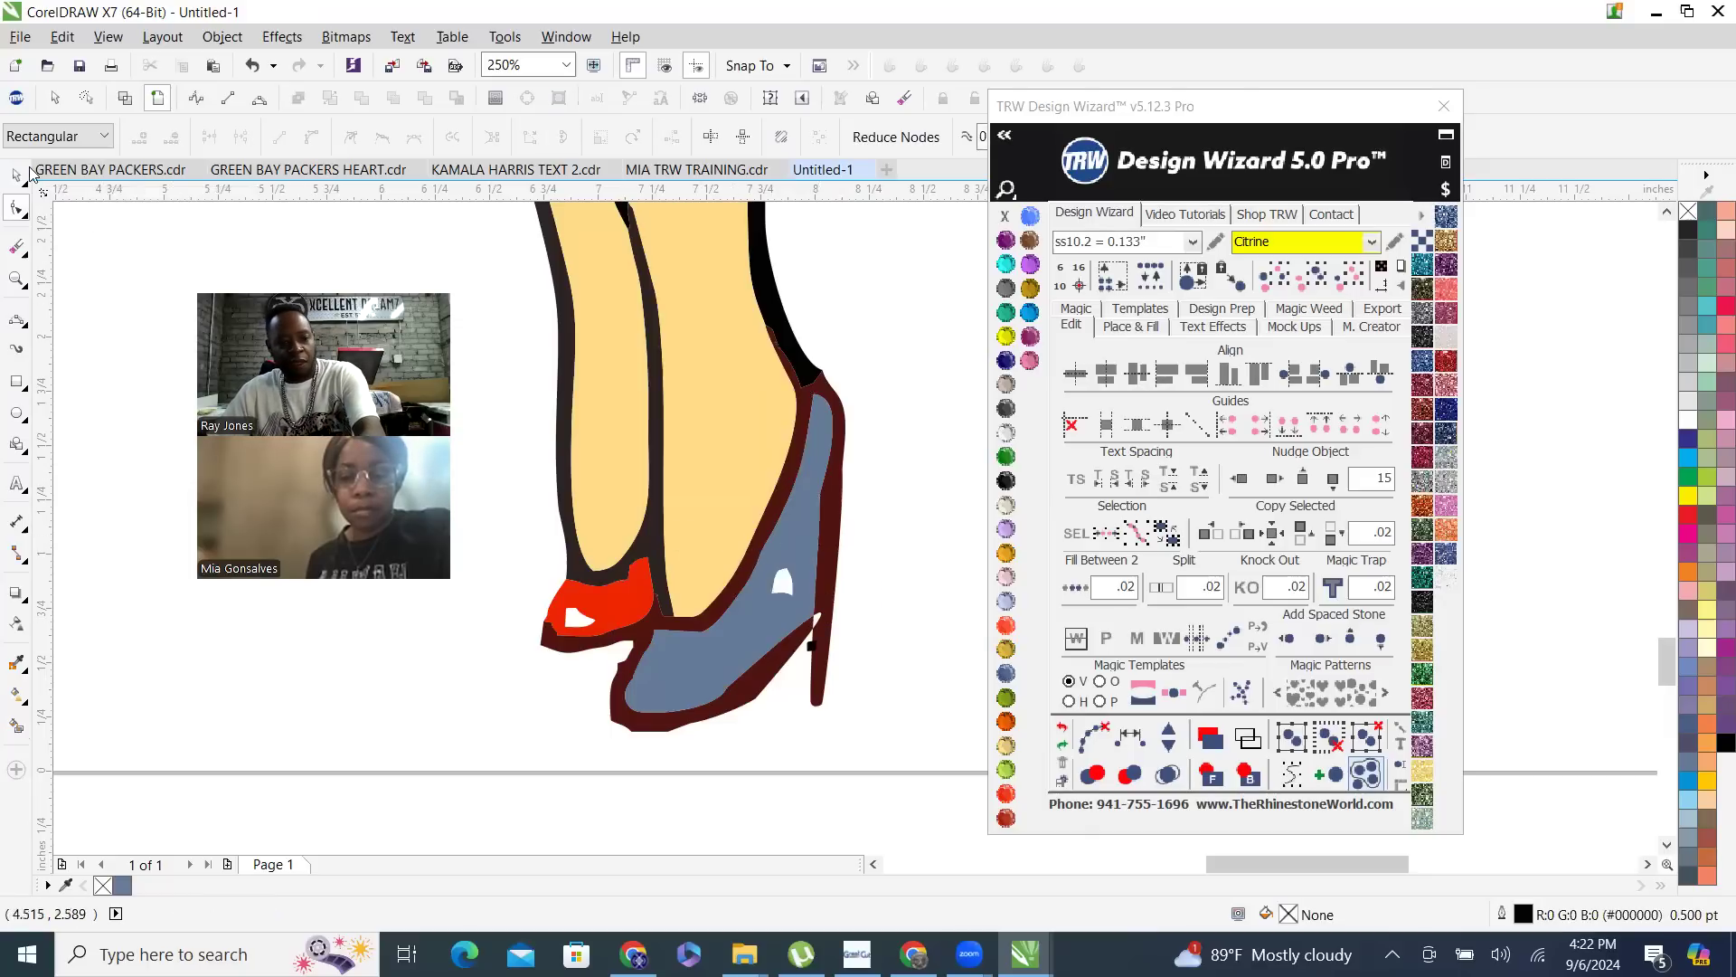
# - Remove the blue-gray fill shape with the arch-shaped hole from the front shoe
pyautogui.click(26, 174)
pyautogui.click(793, 543)
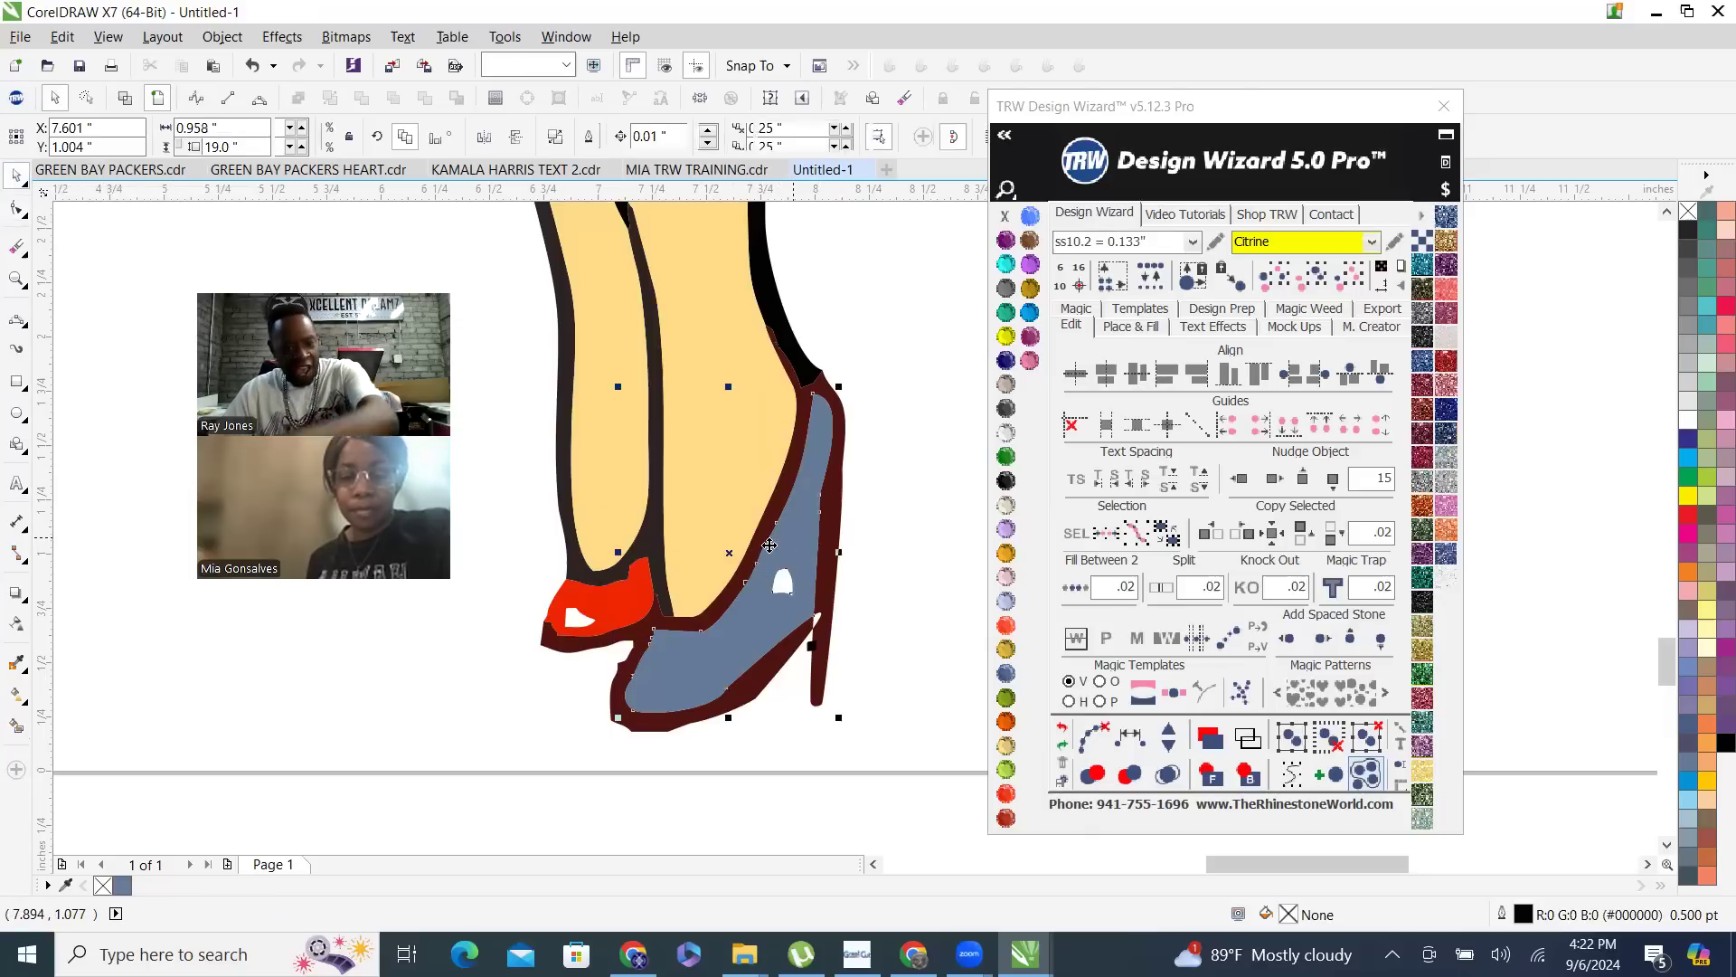
pyautogui.hotkey('shift', 'pagedown')
pyautogui.click(254, 707)
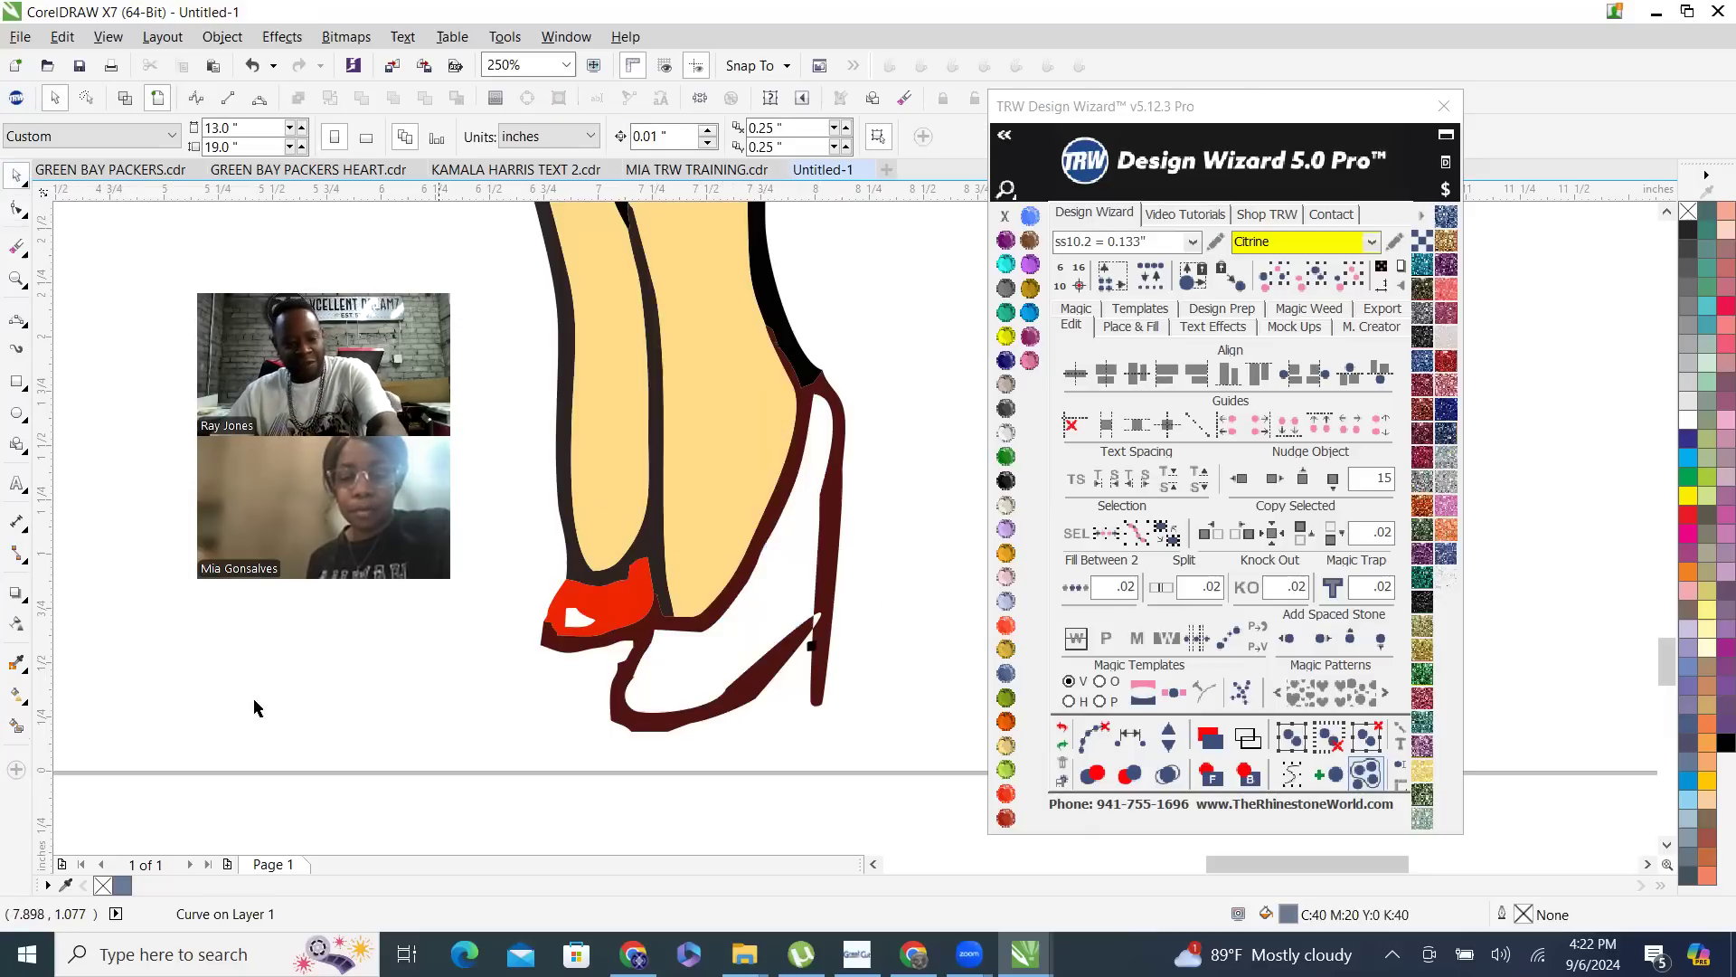
# - Smart-fill the emptied front shoe interior as one solid shape and color it Red Siam
pyautogui.click(17, 694)
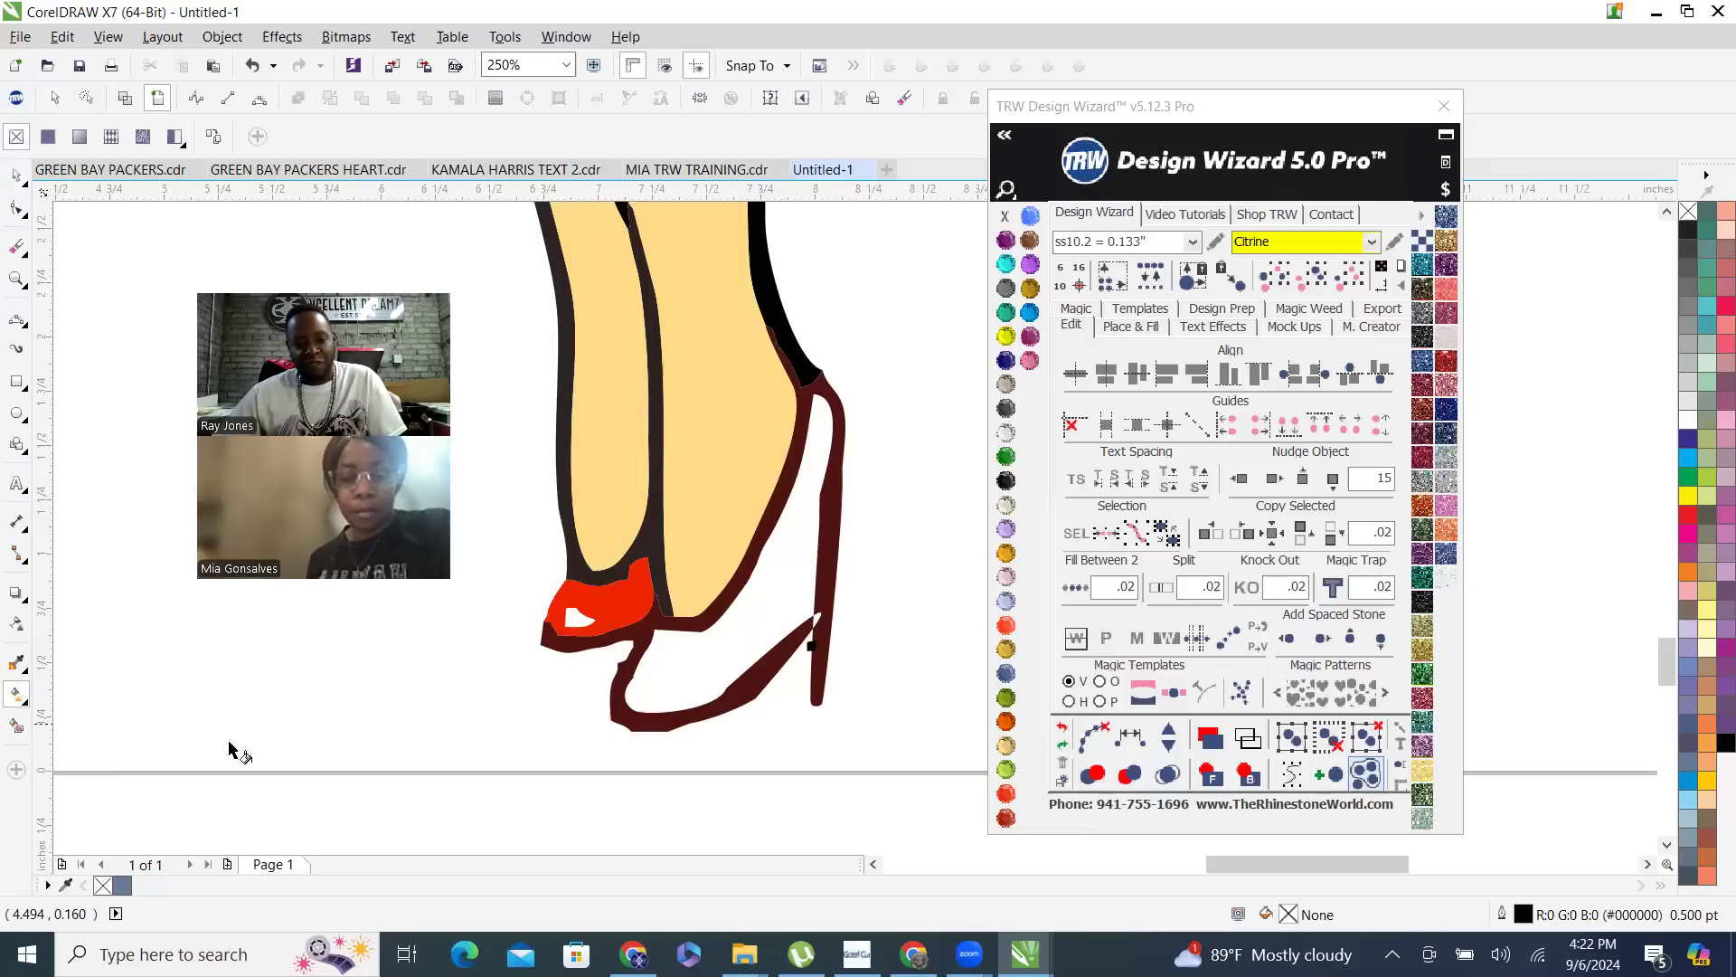
pyautogui.click(16, 730)
pyautogui.click(721, 643)
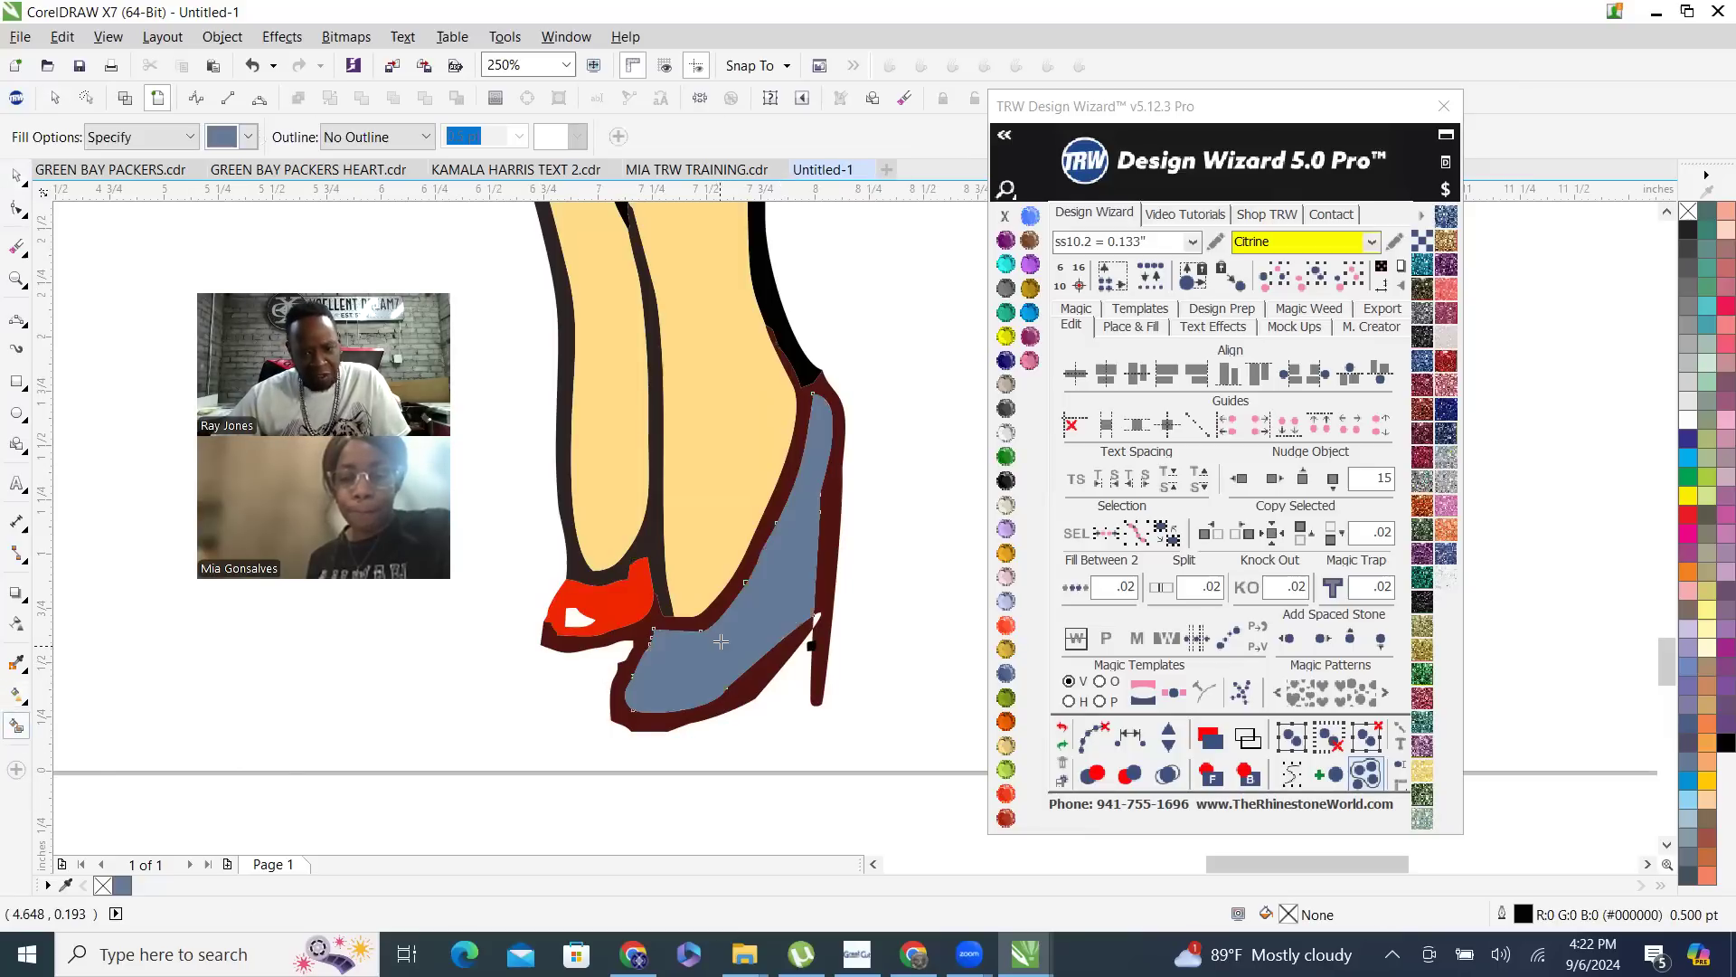
pyautogui.click(1005, 794)
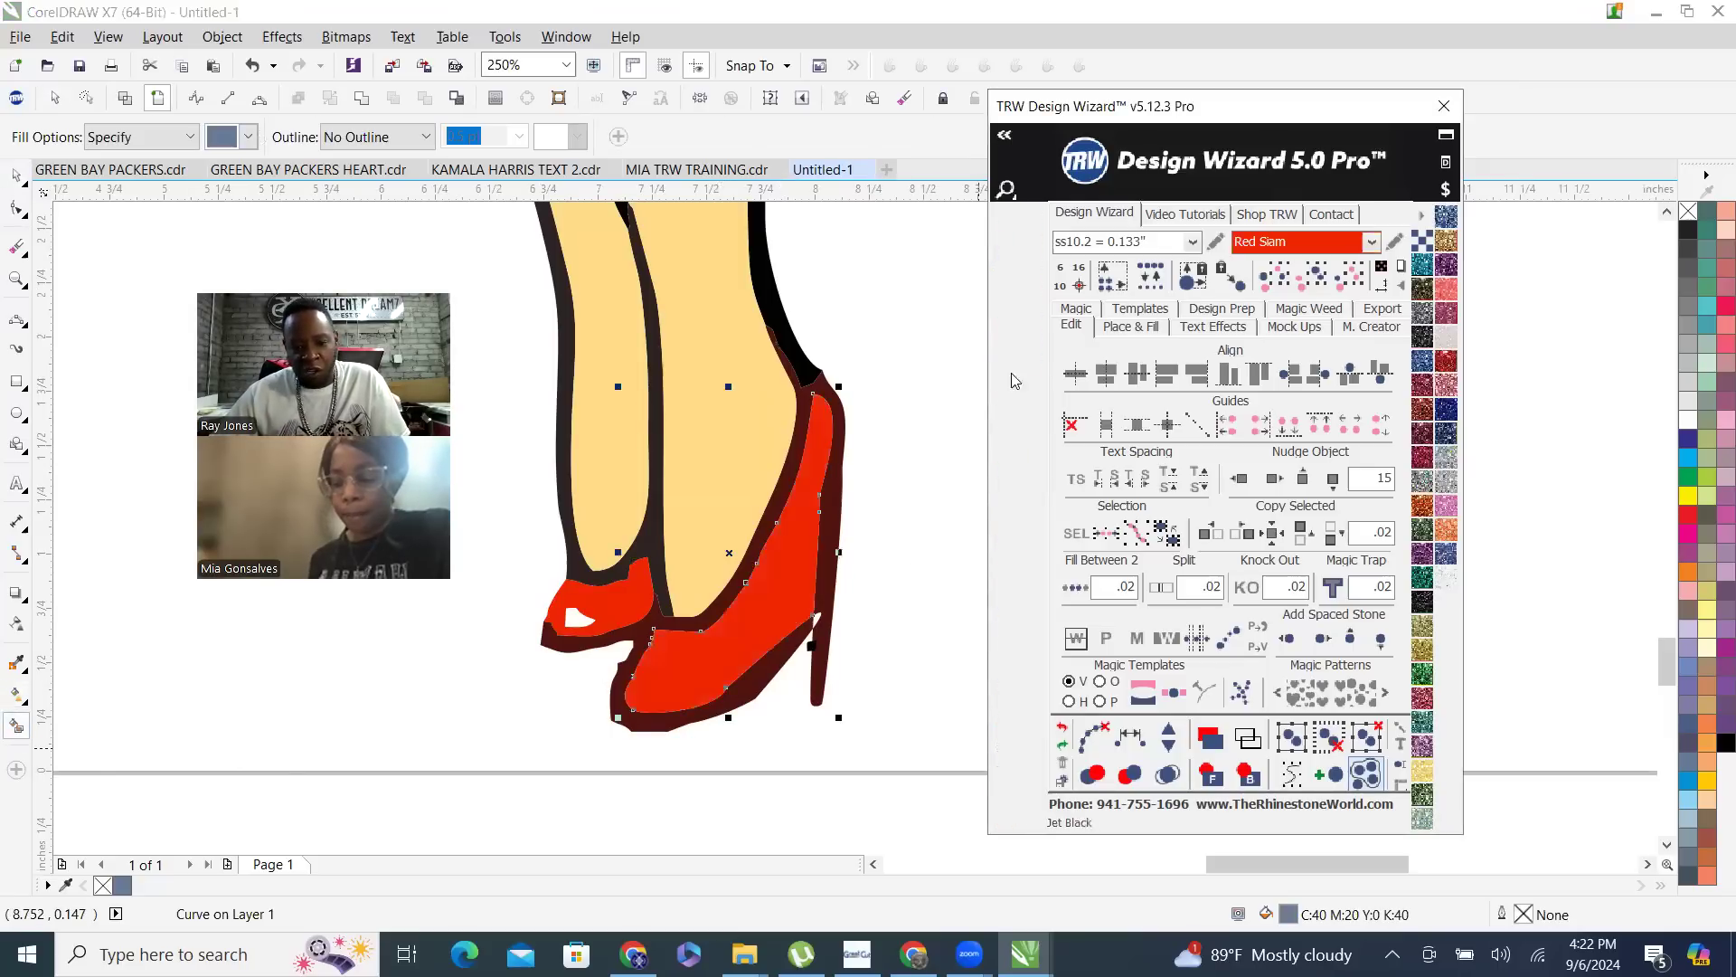
pyautogui.scroll(-1, 649, 469)
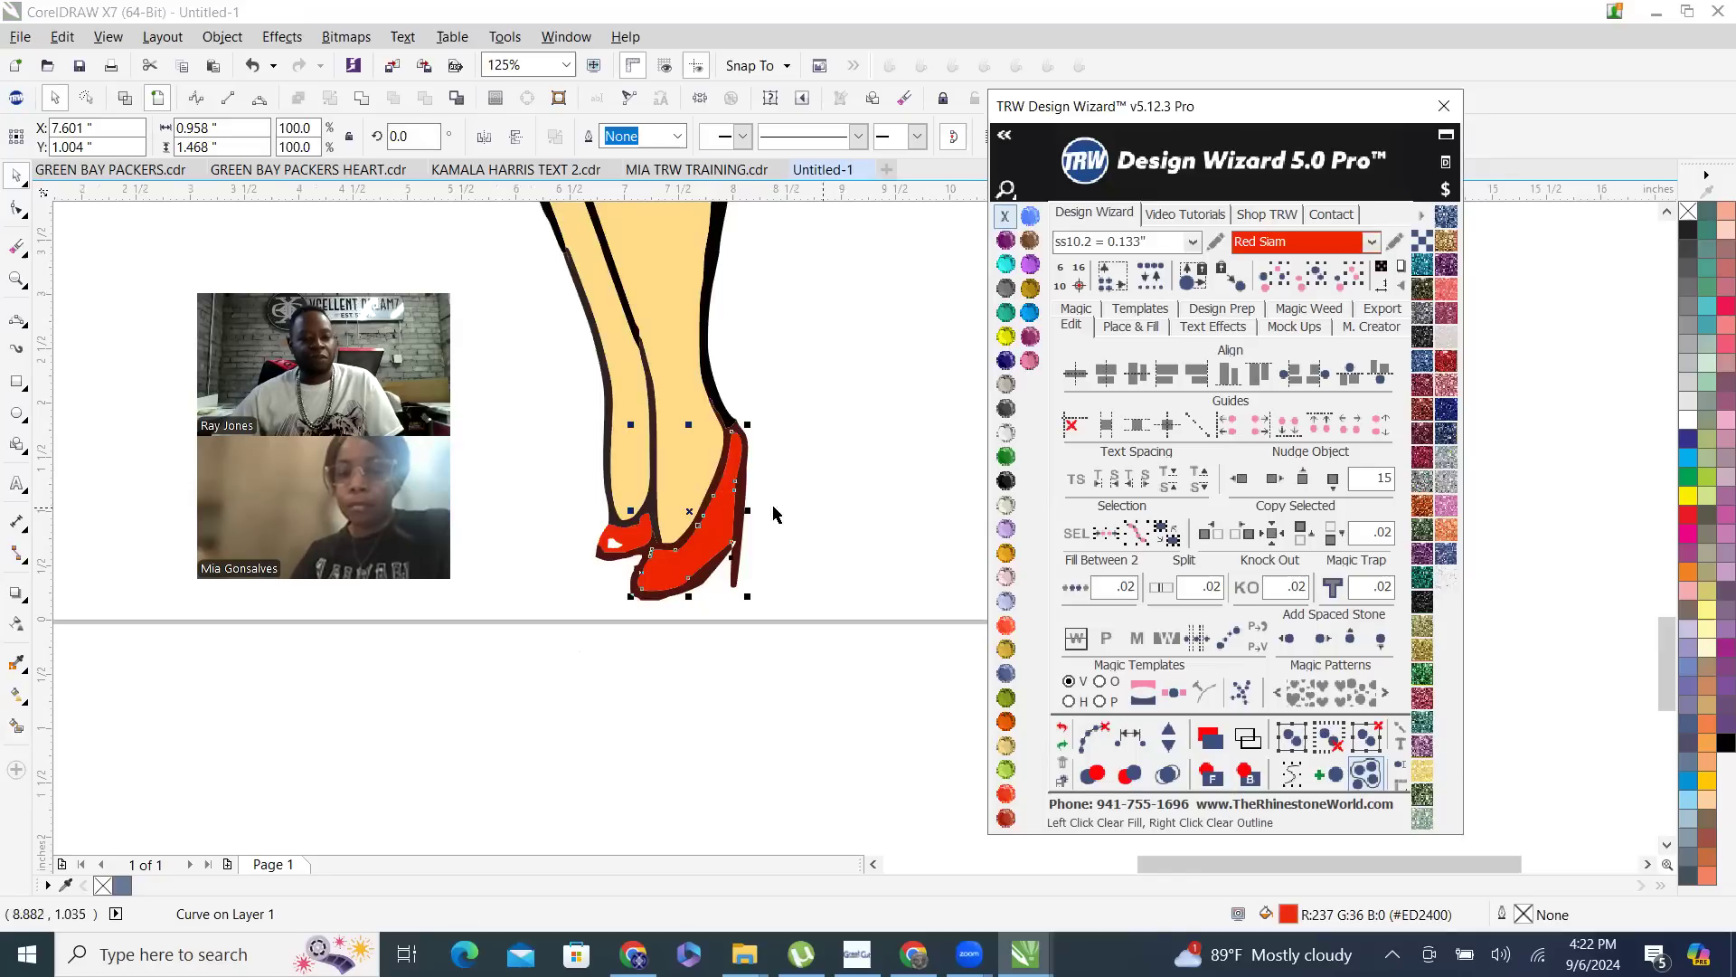
pyautogui.click(14, 179)
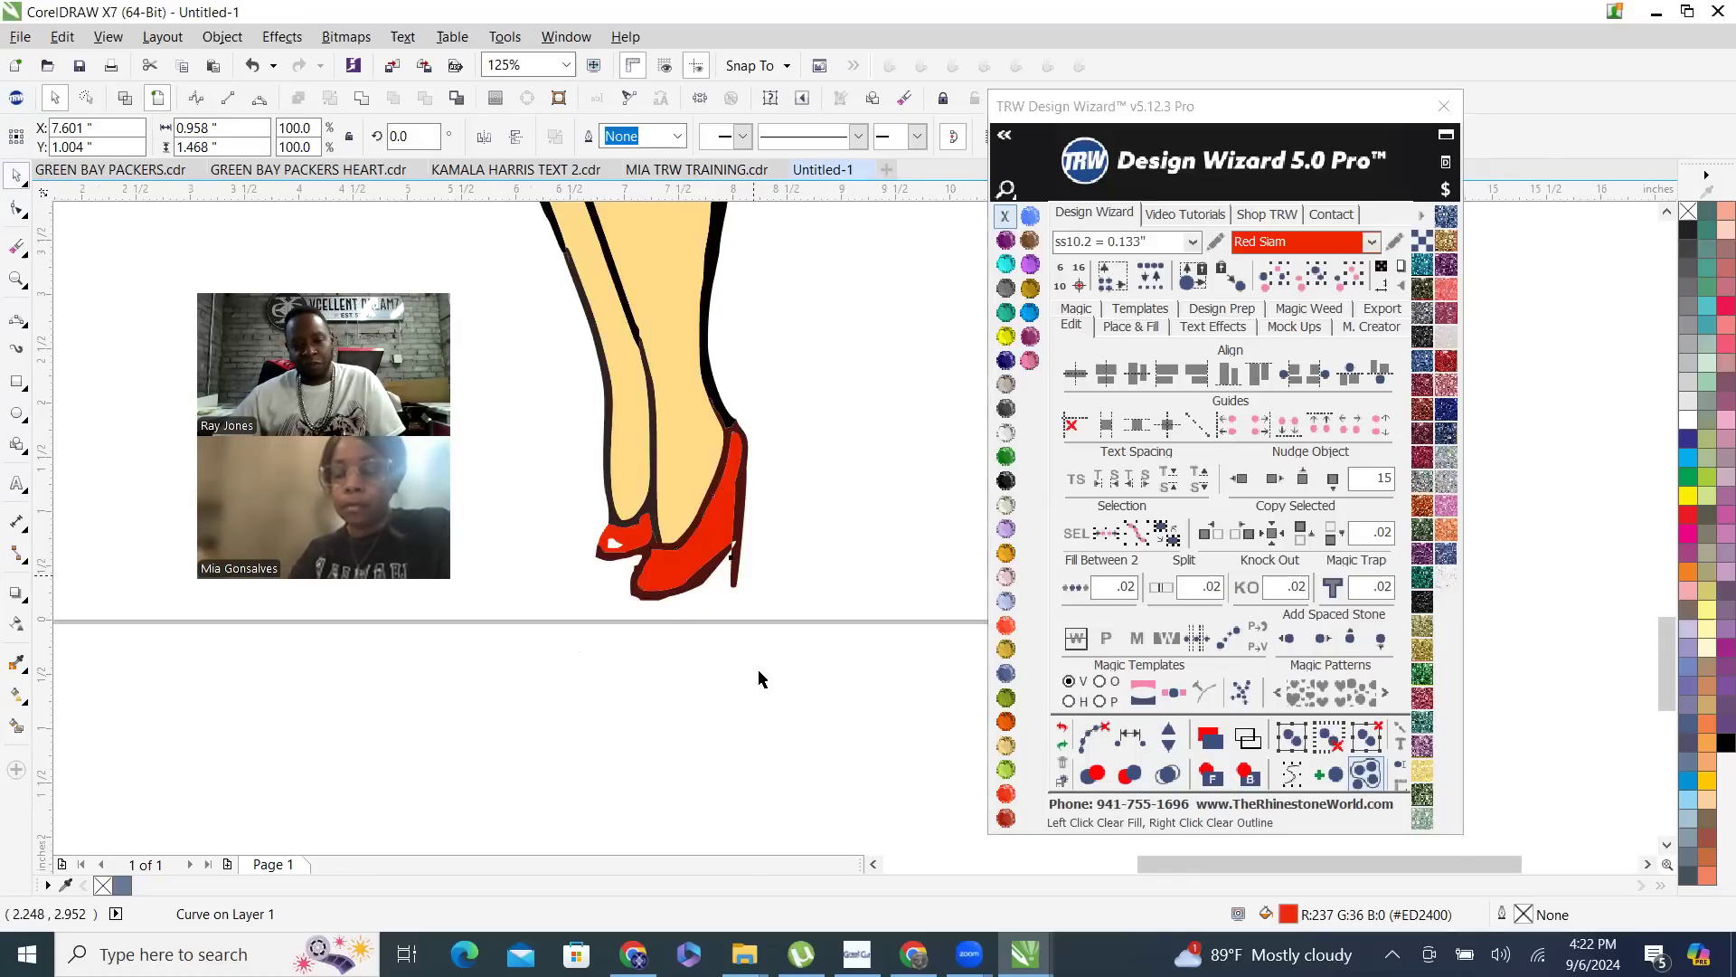
pyautogui.scroll(-2, 758, 670)
pyautogui.click(815, 670)
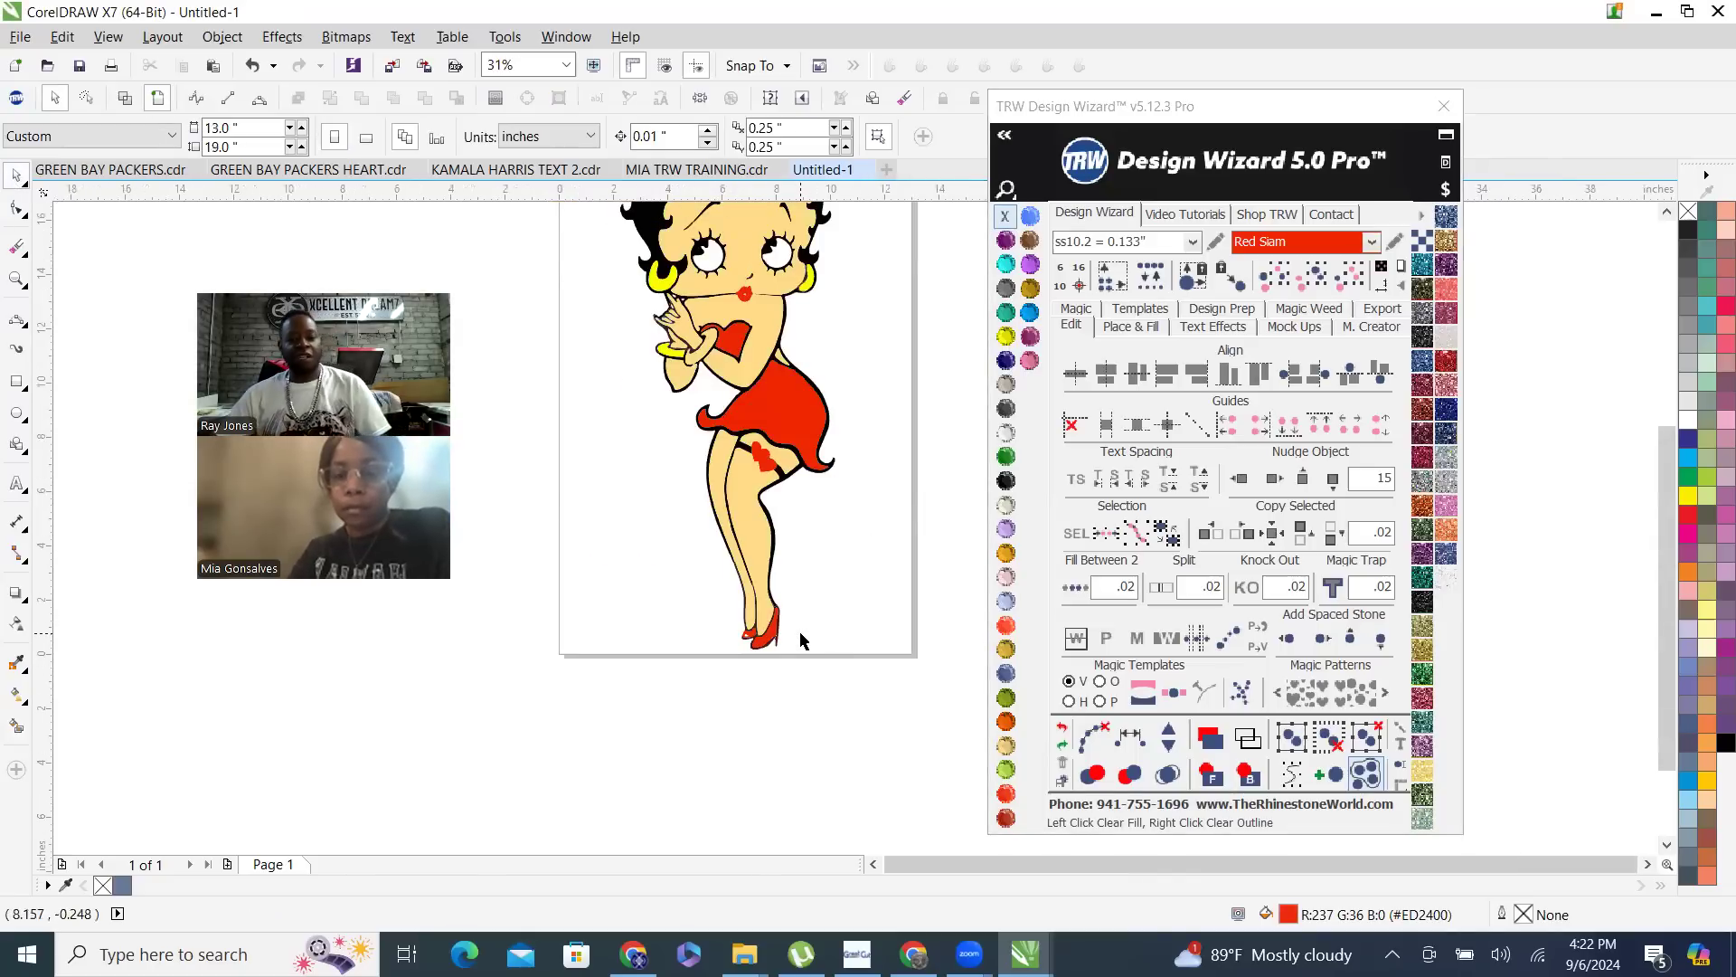
pyautogui.scroll(-1, 802, 636)
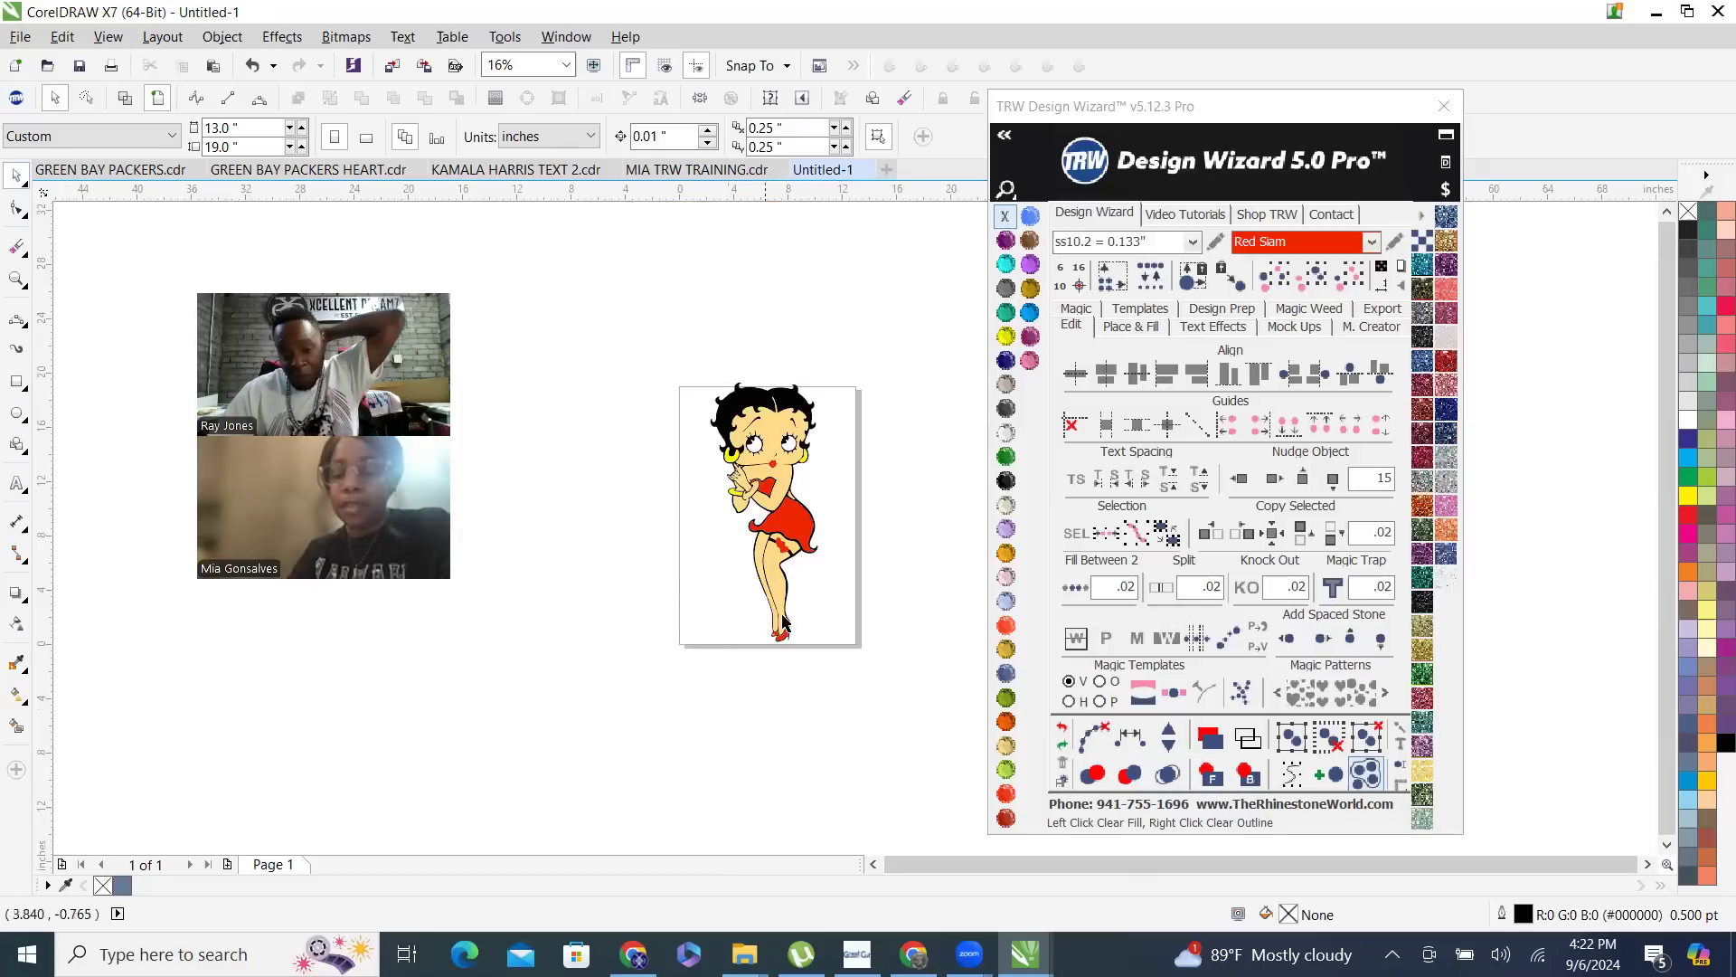
pyautogui.scroll(1, 784, 622)
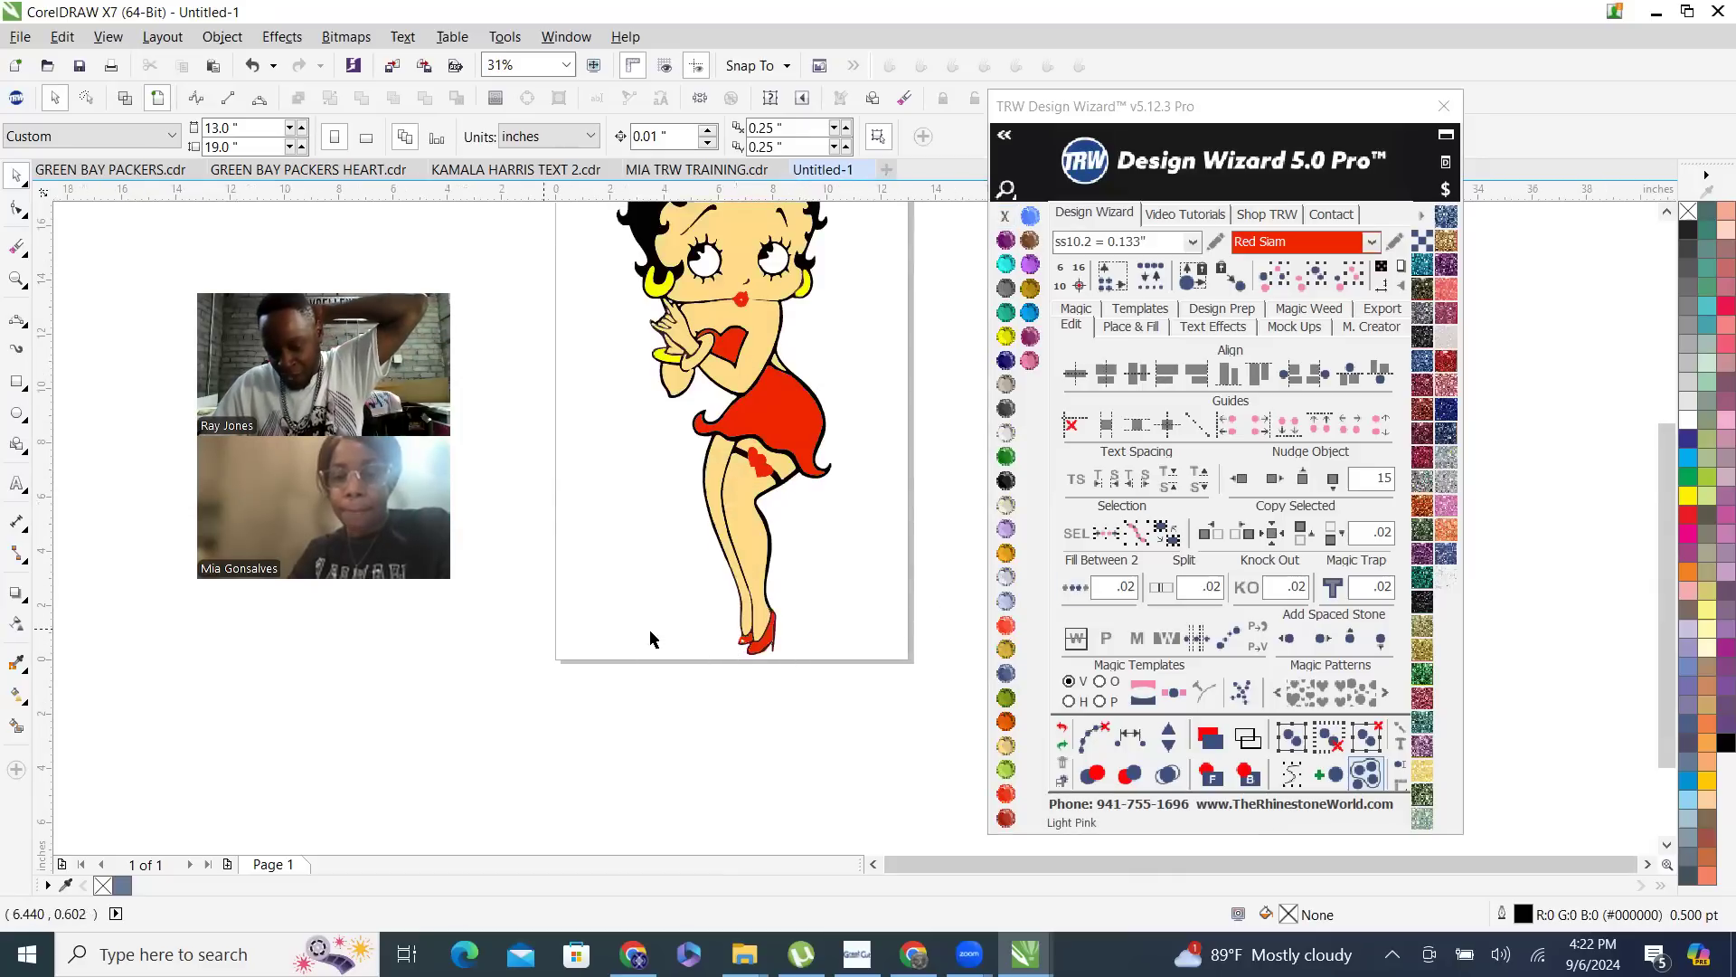
# - Switch to Chrome and replace the Google search with "HEELS SVG"
pyautogui.click(913, 954)
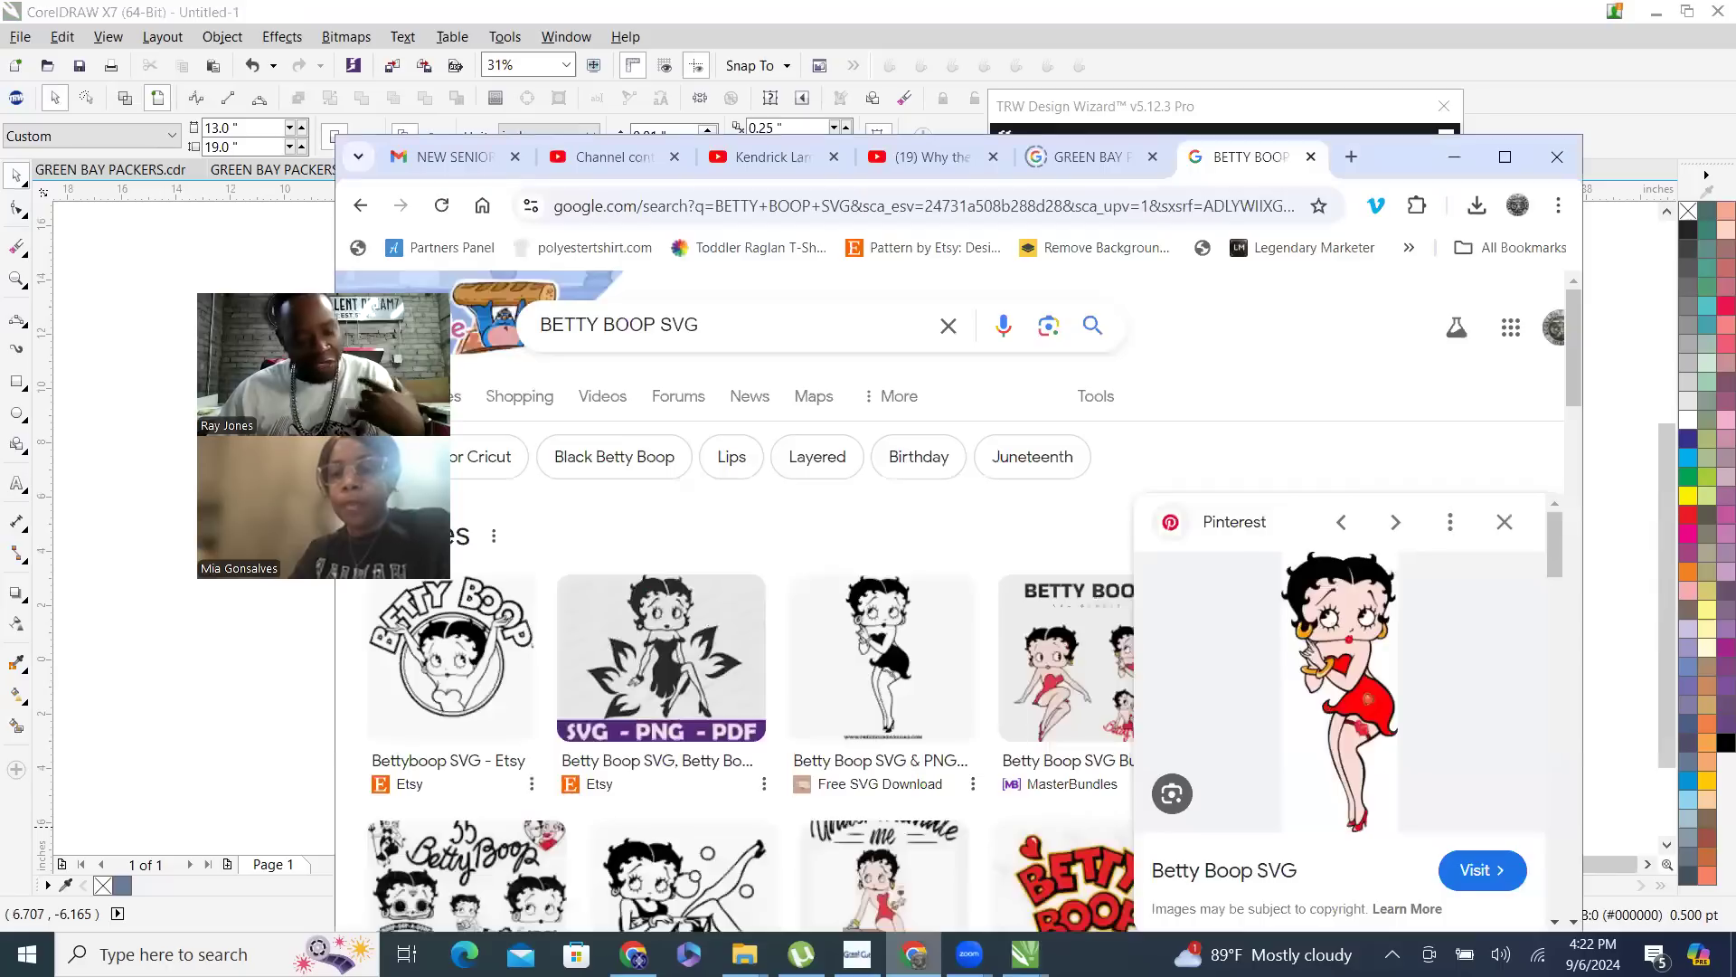
pyautogui.moveTo(763, 323); pyautogui.dragTo(115, 335)
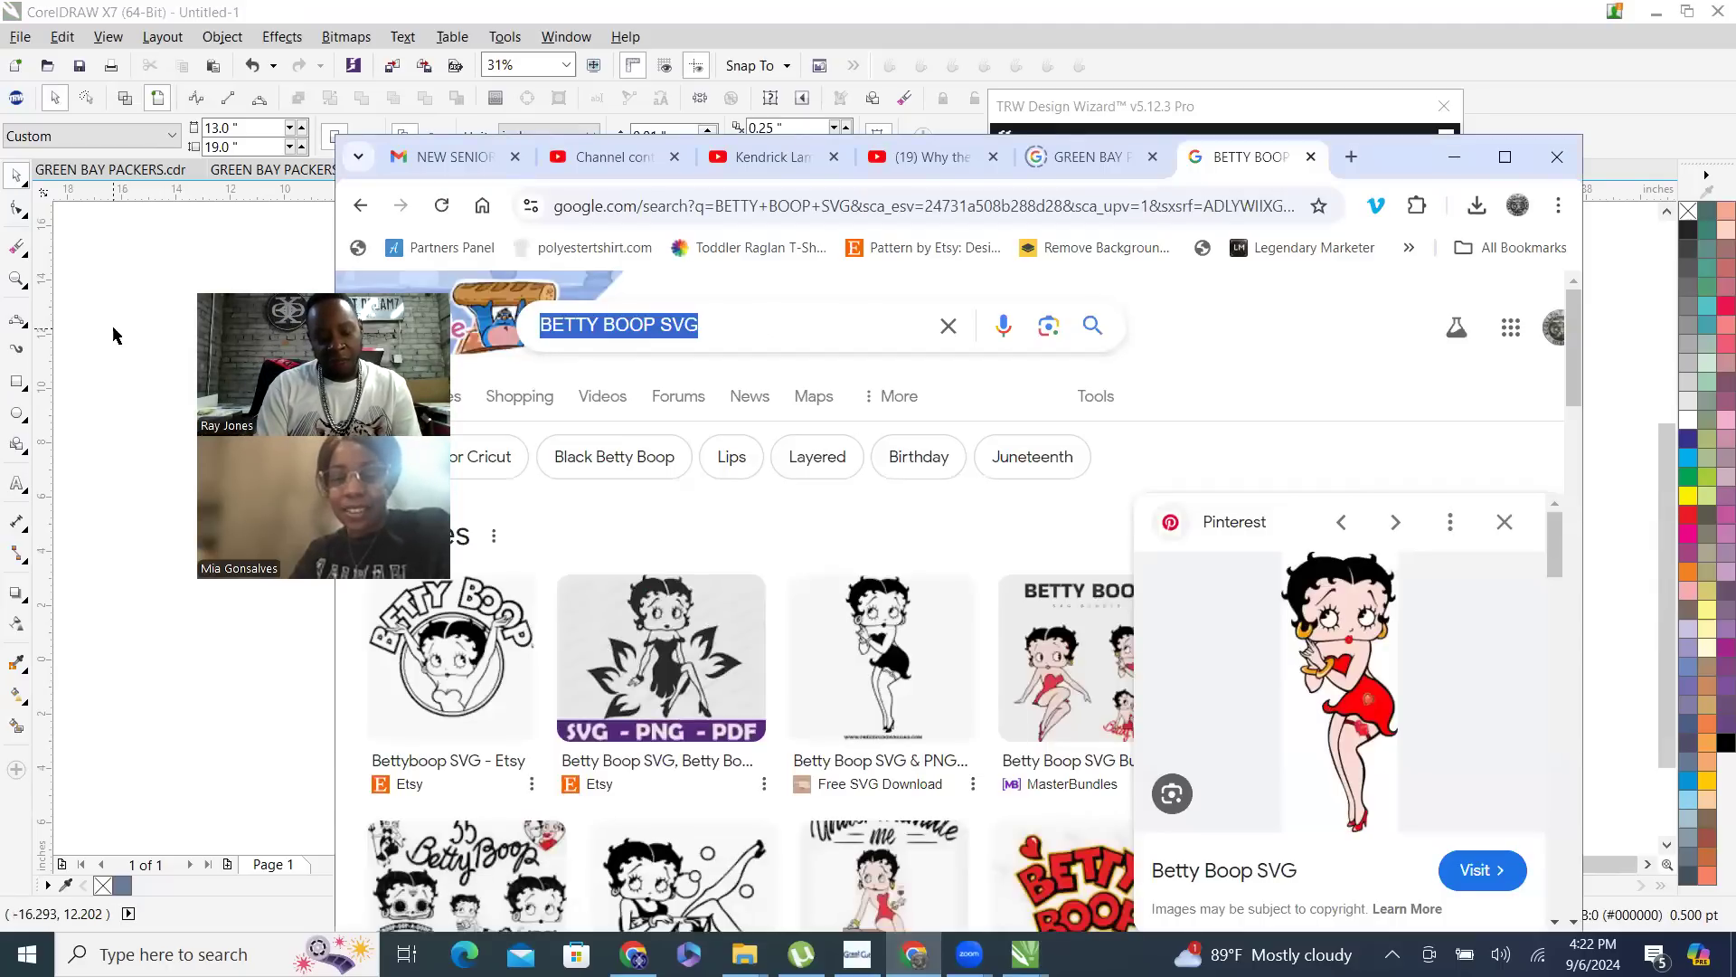
pyautogui.write('HEELS SVG')
pyautogui.press('Return')
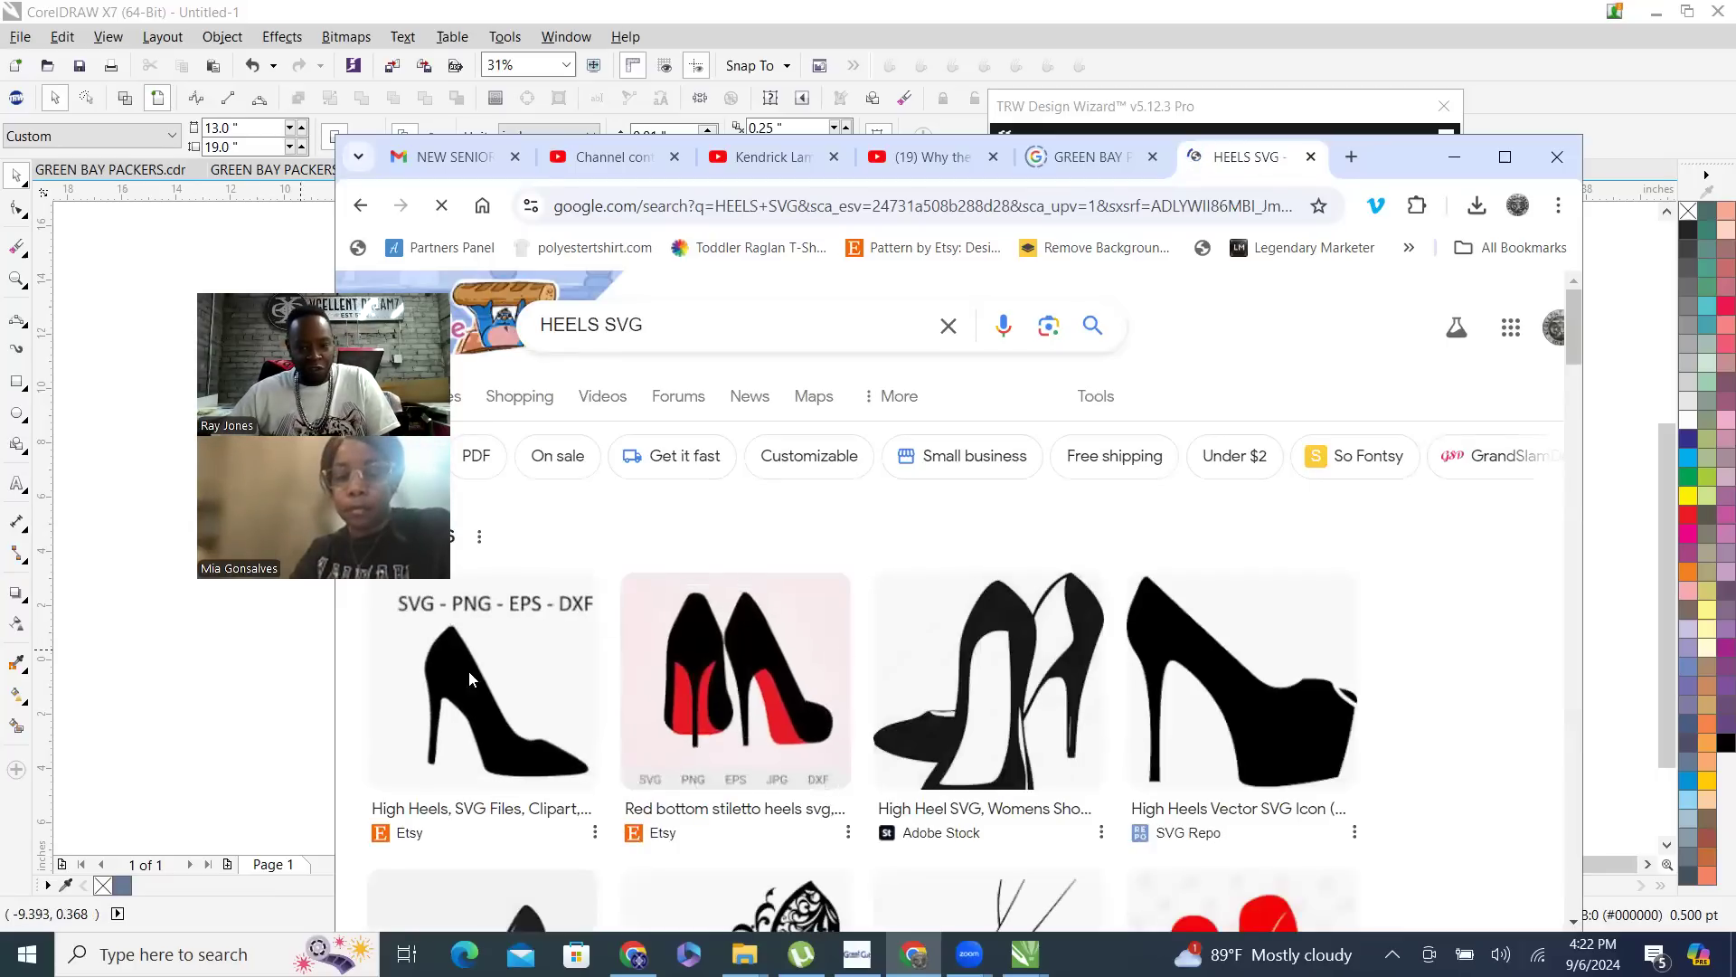
pyautogui.scroll(-5, 604, 532)
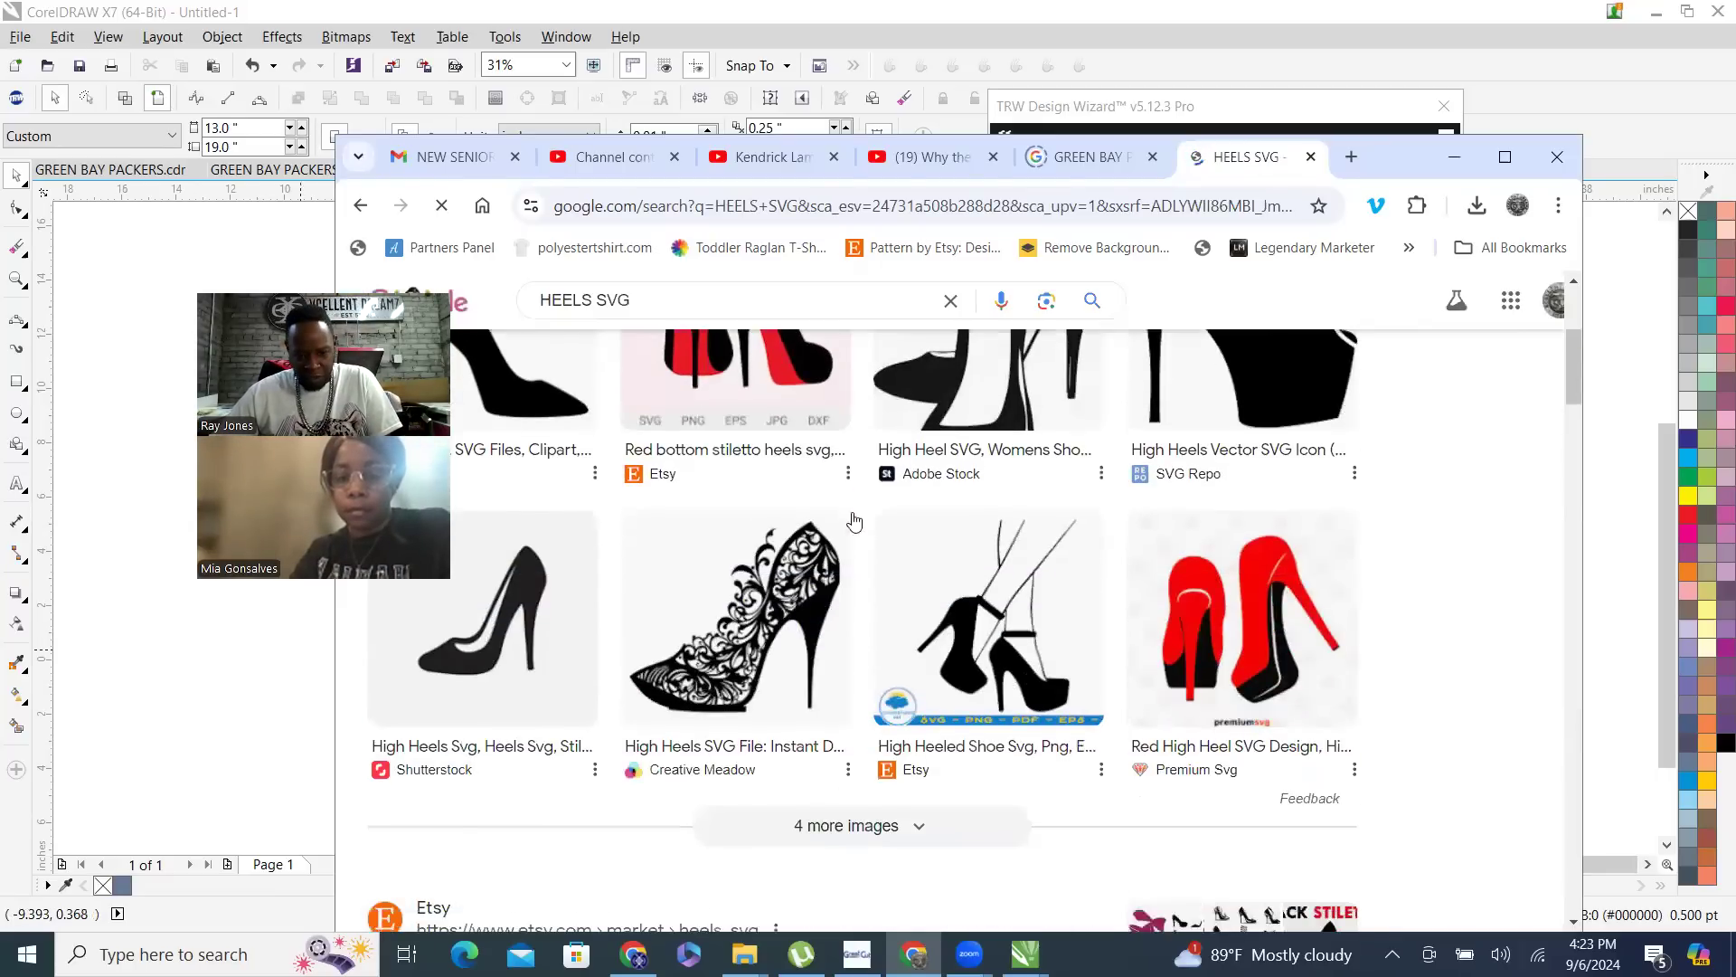
pyautogui.click(506, 624)
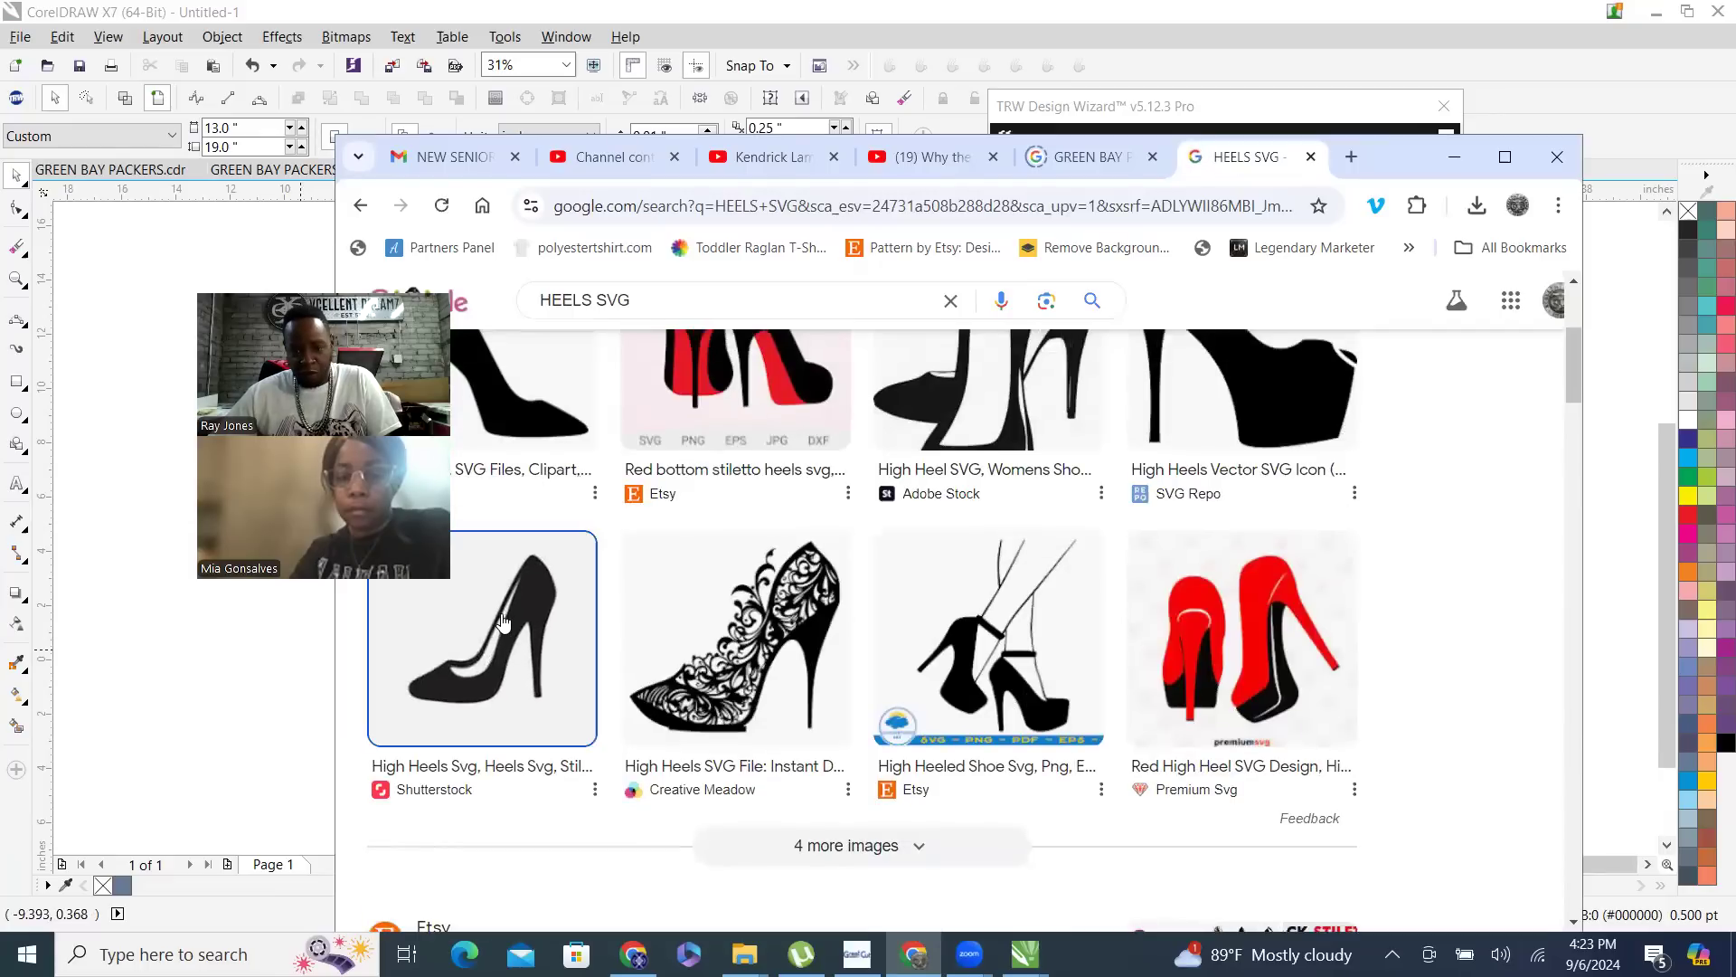
pyautogui.rightClick(1417, 512)
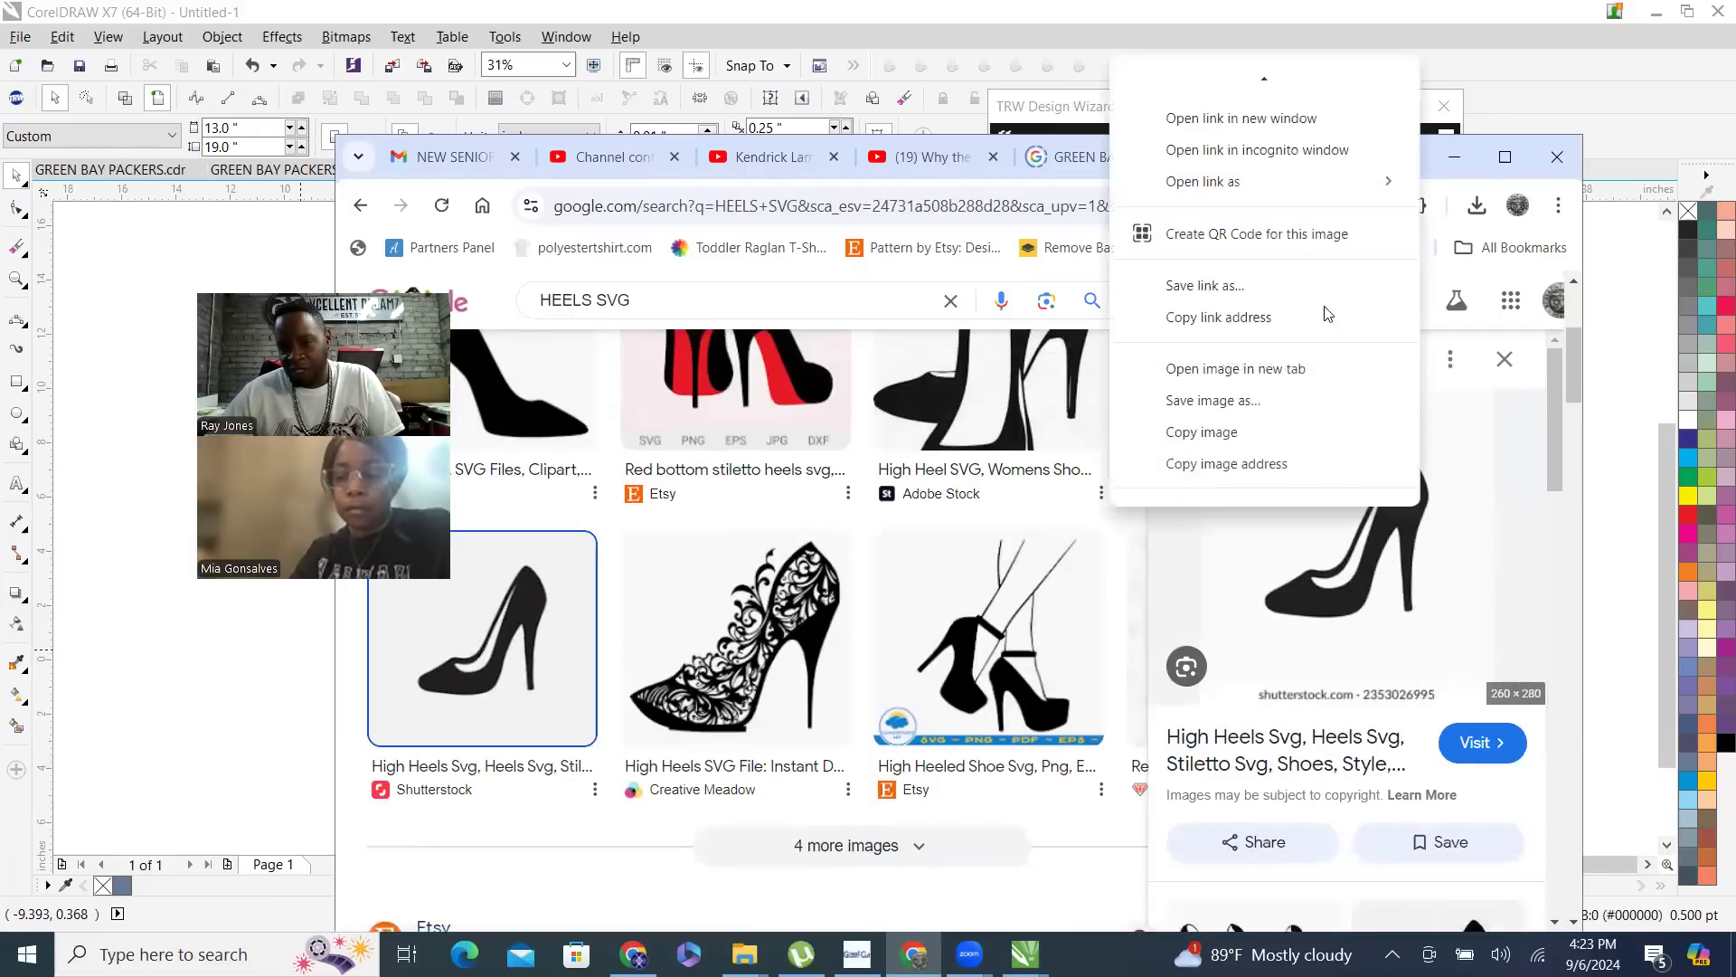
pyautogui.click(1226, 427)
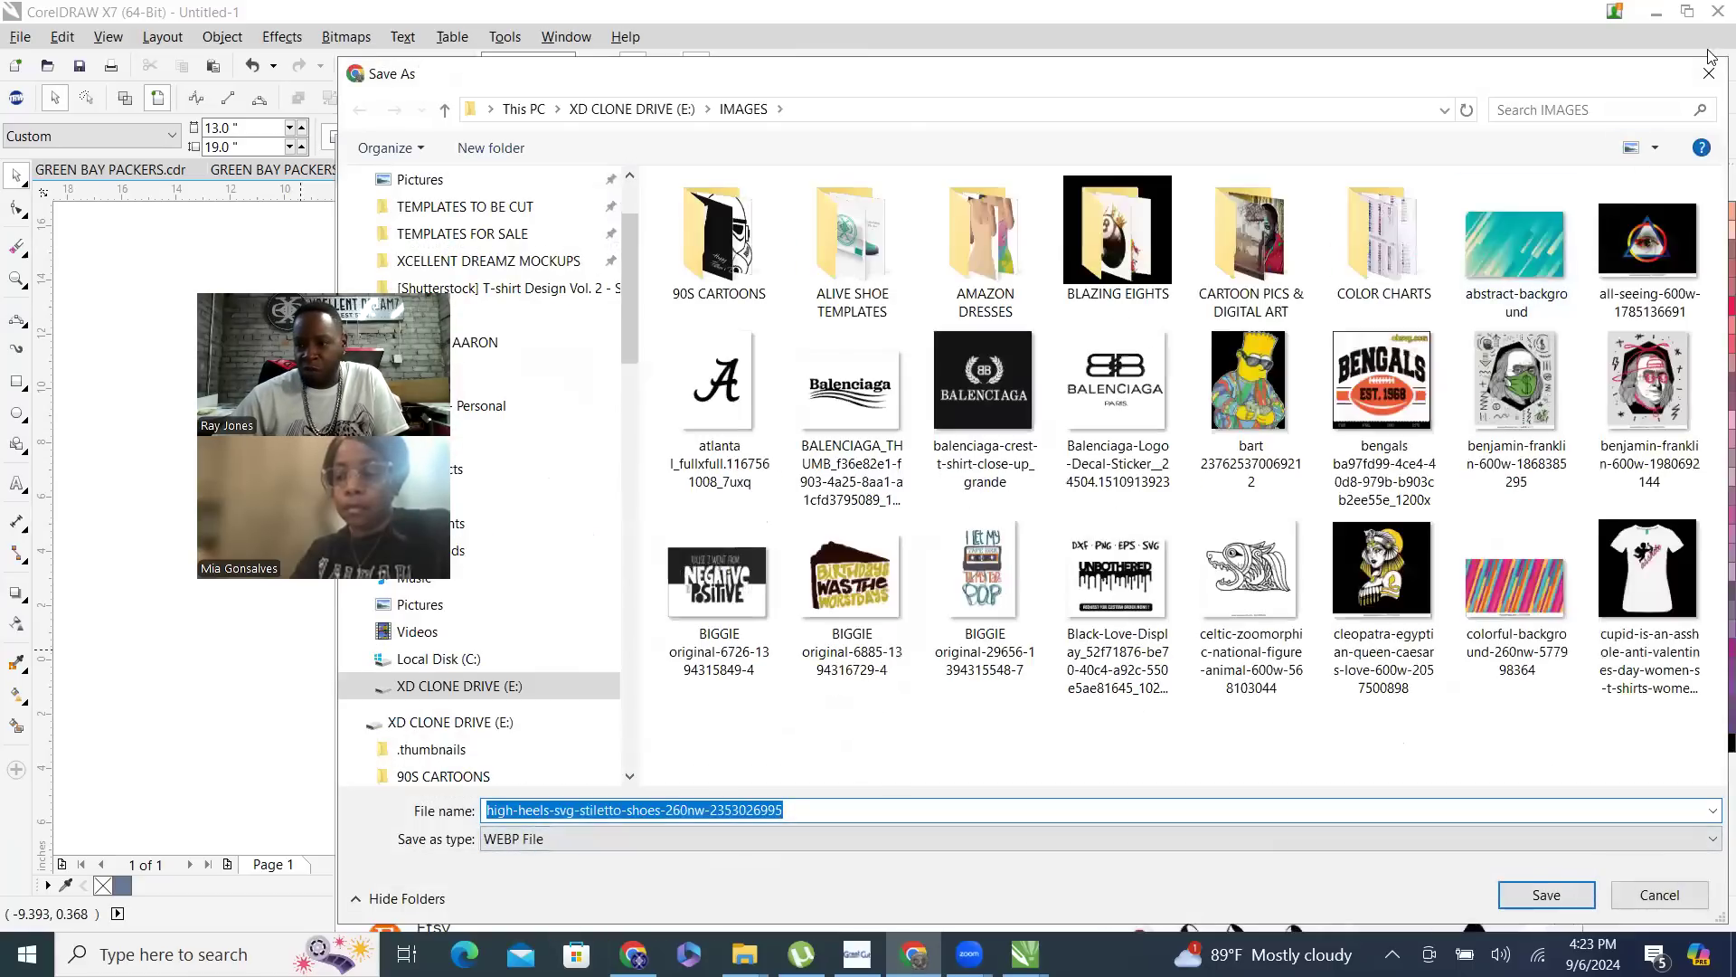
pyautogui.click(1705, 79)
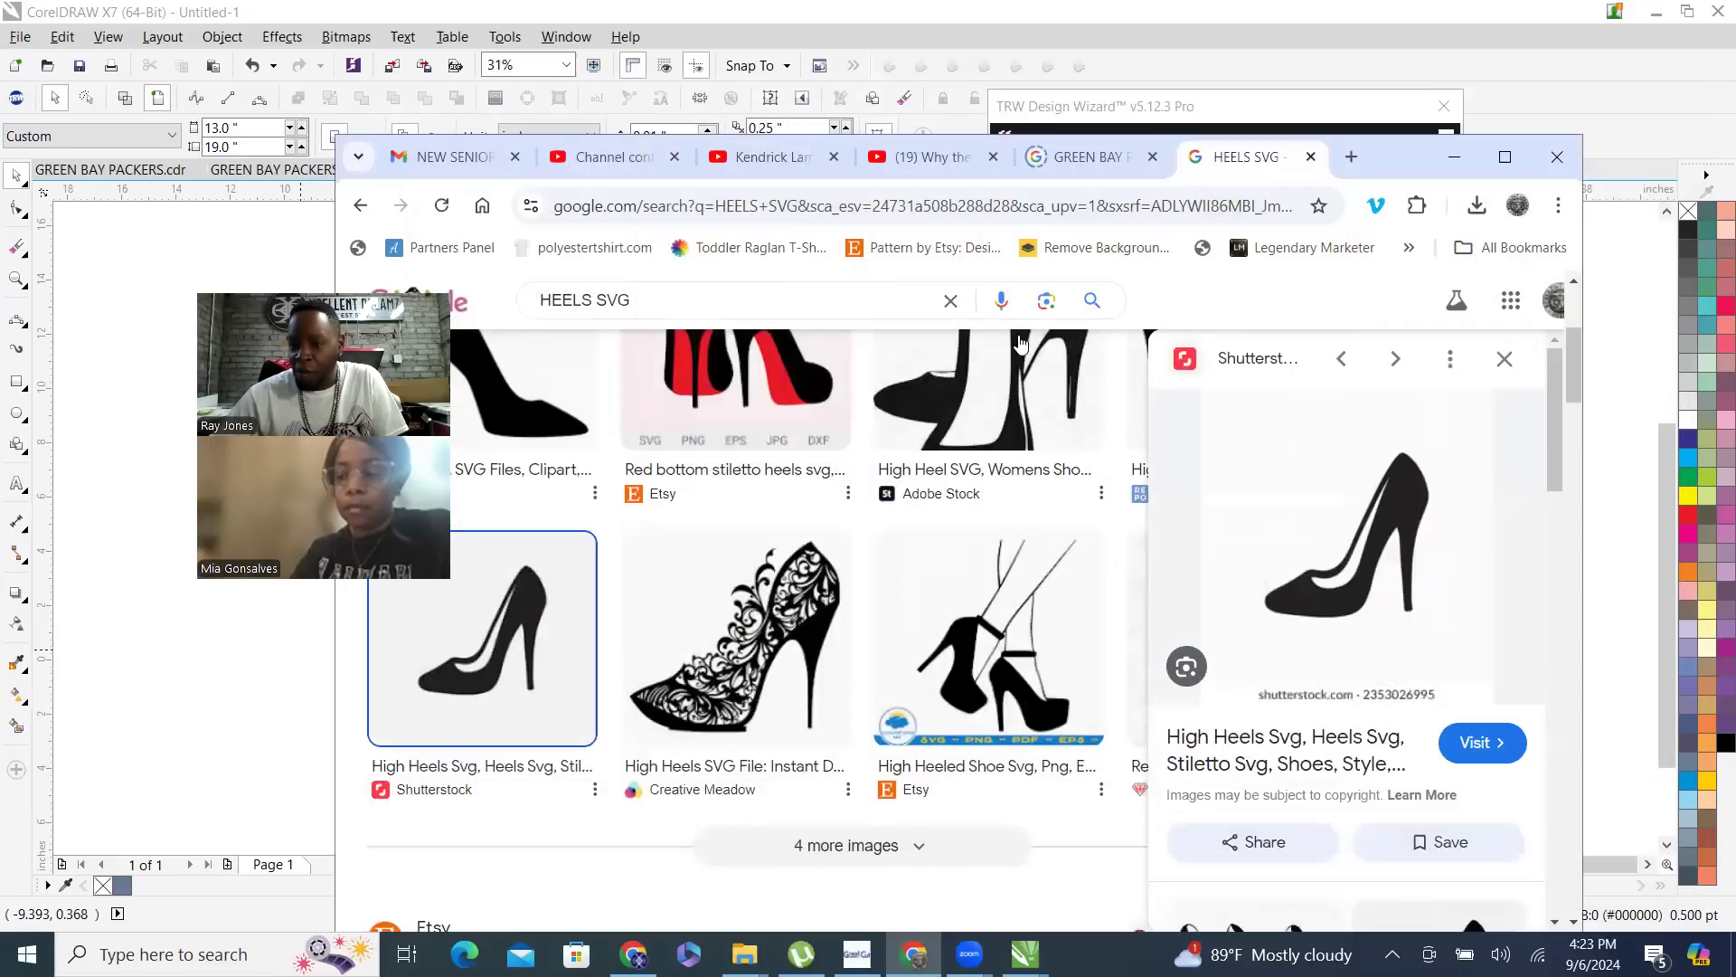
# - Find the red SVG Repo high heel among the related images and save it as the SVG file high-heels-shoe in the IMAGES folder
pyautogui.scroll(-5, 1291, 454)
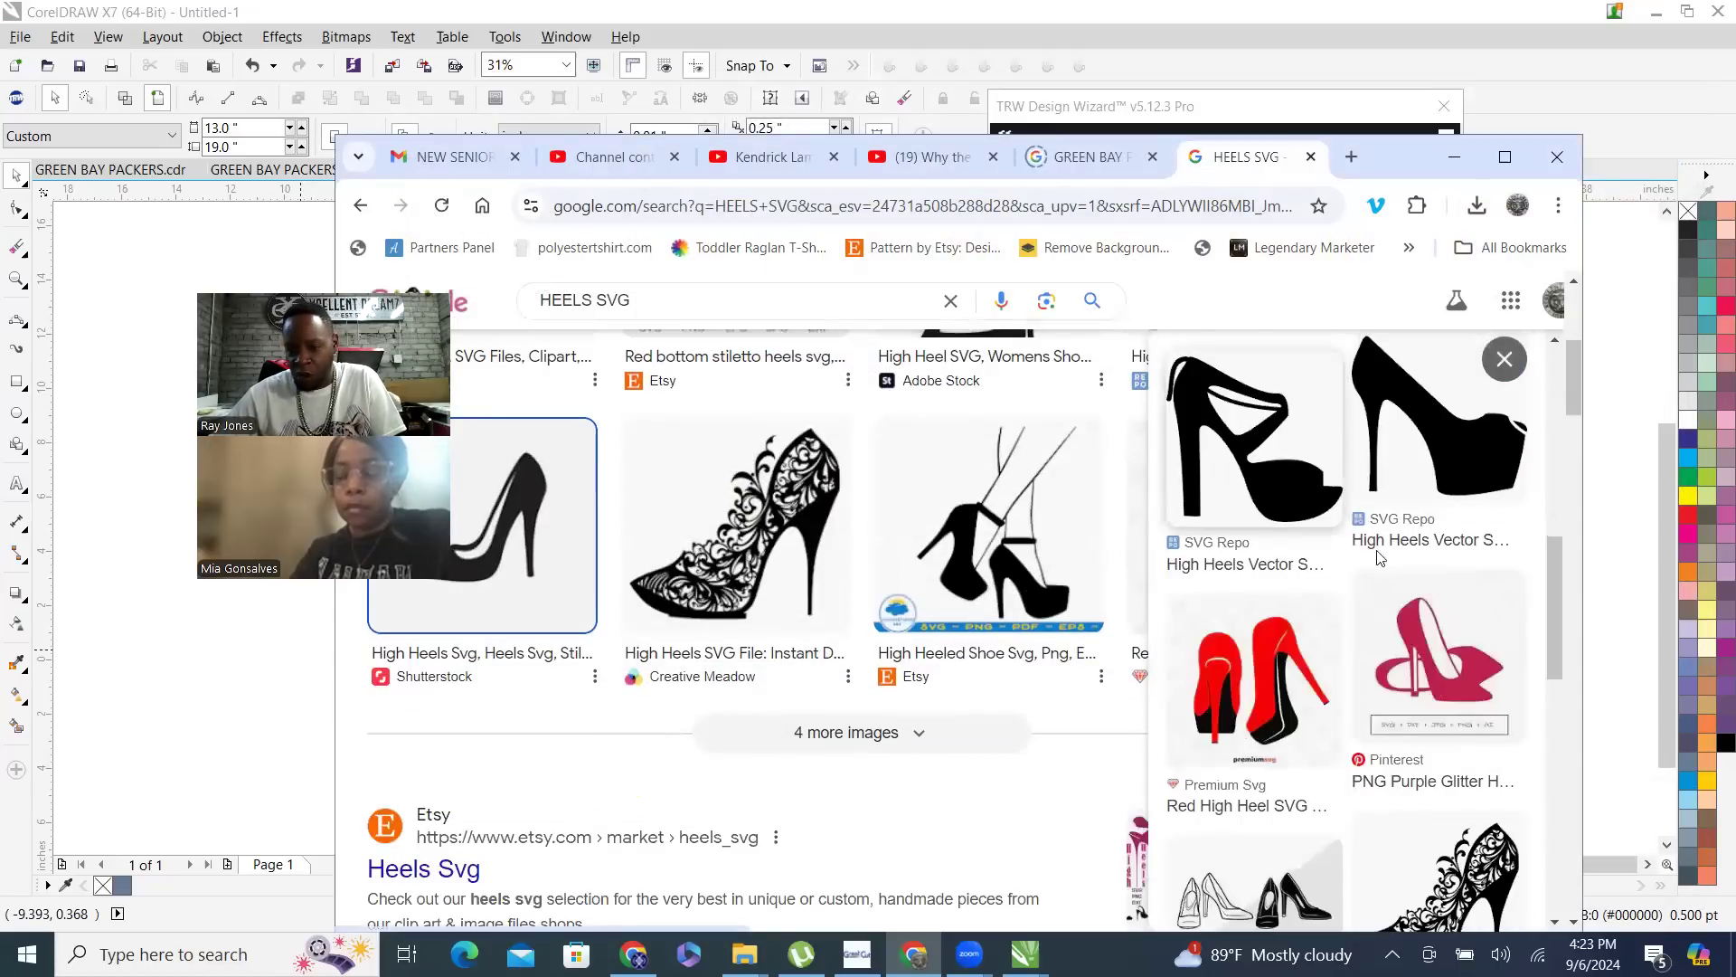
pyautogui.scroll(-6, 1440, 437)
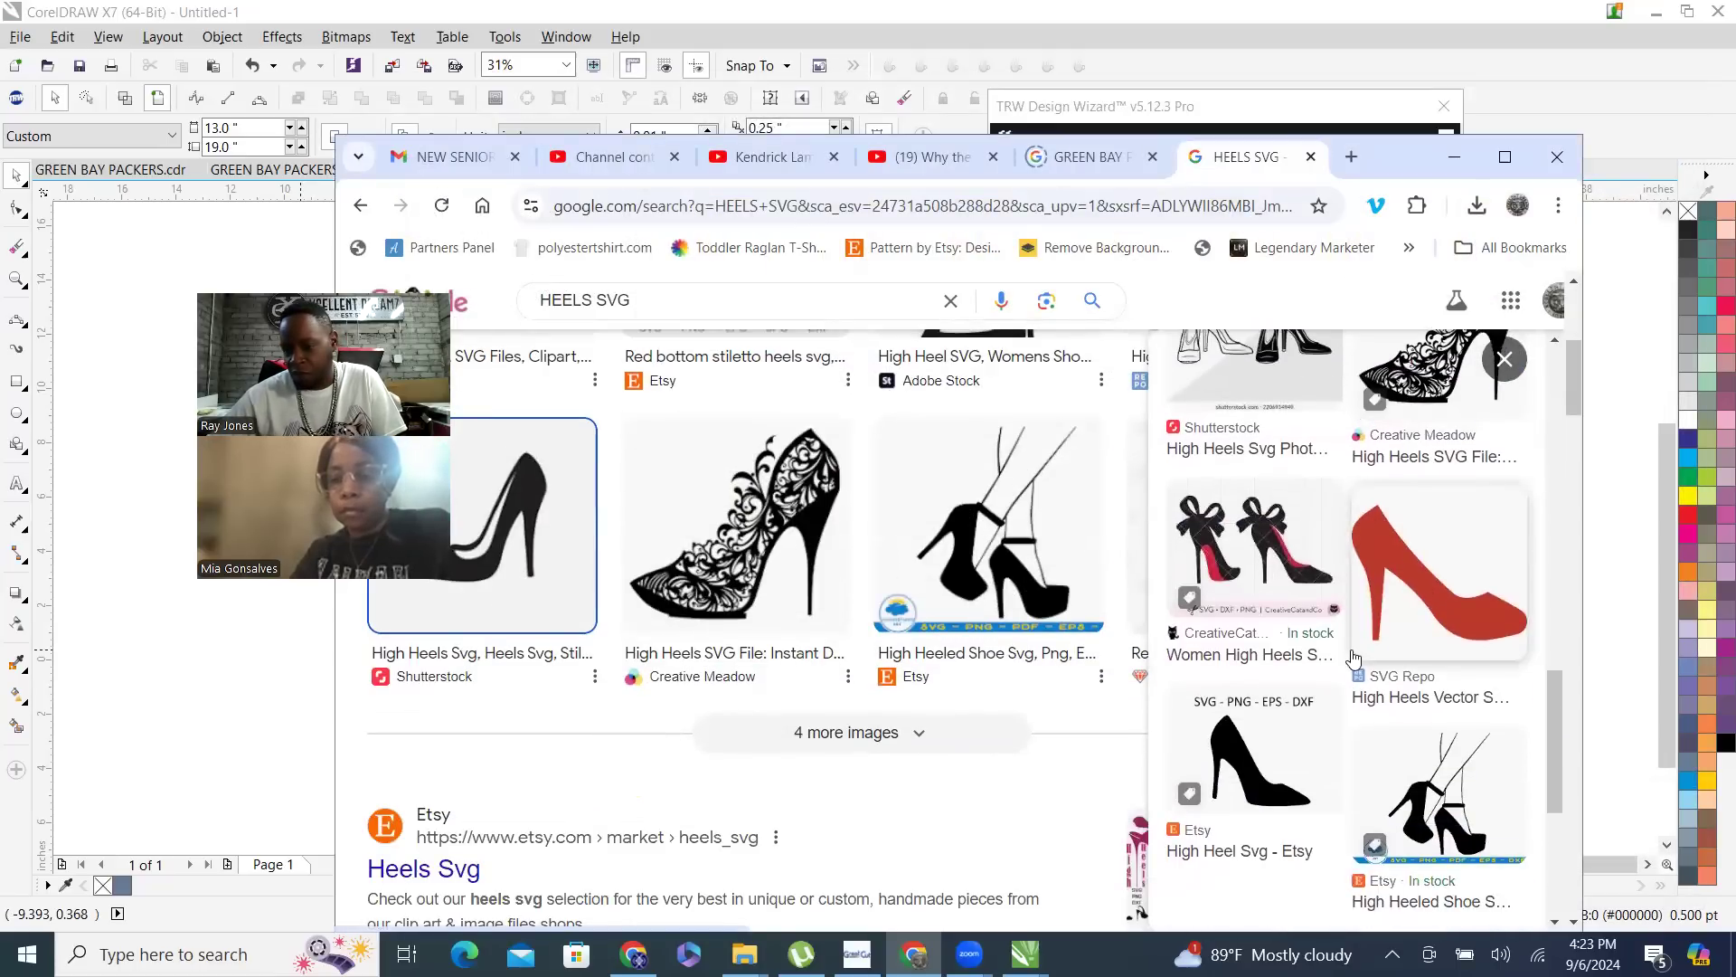
pyautogui.click(1418, 586)
pyautogui.rightClick(1291, 526)
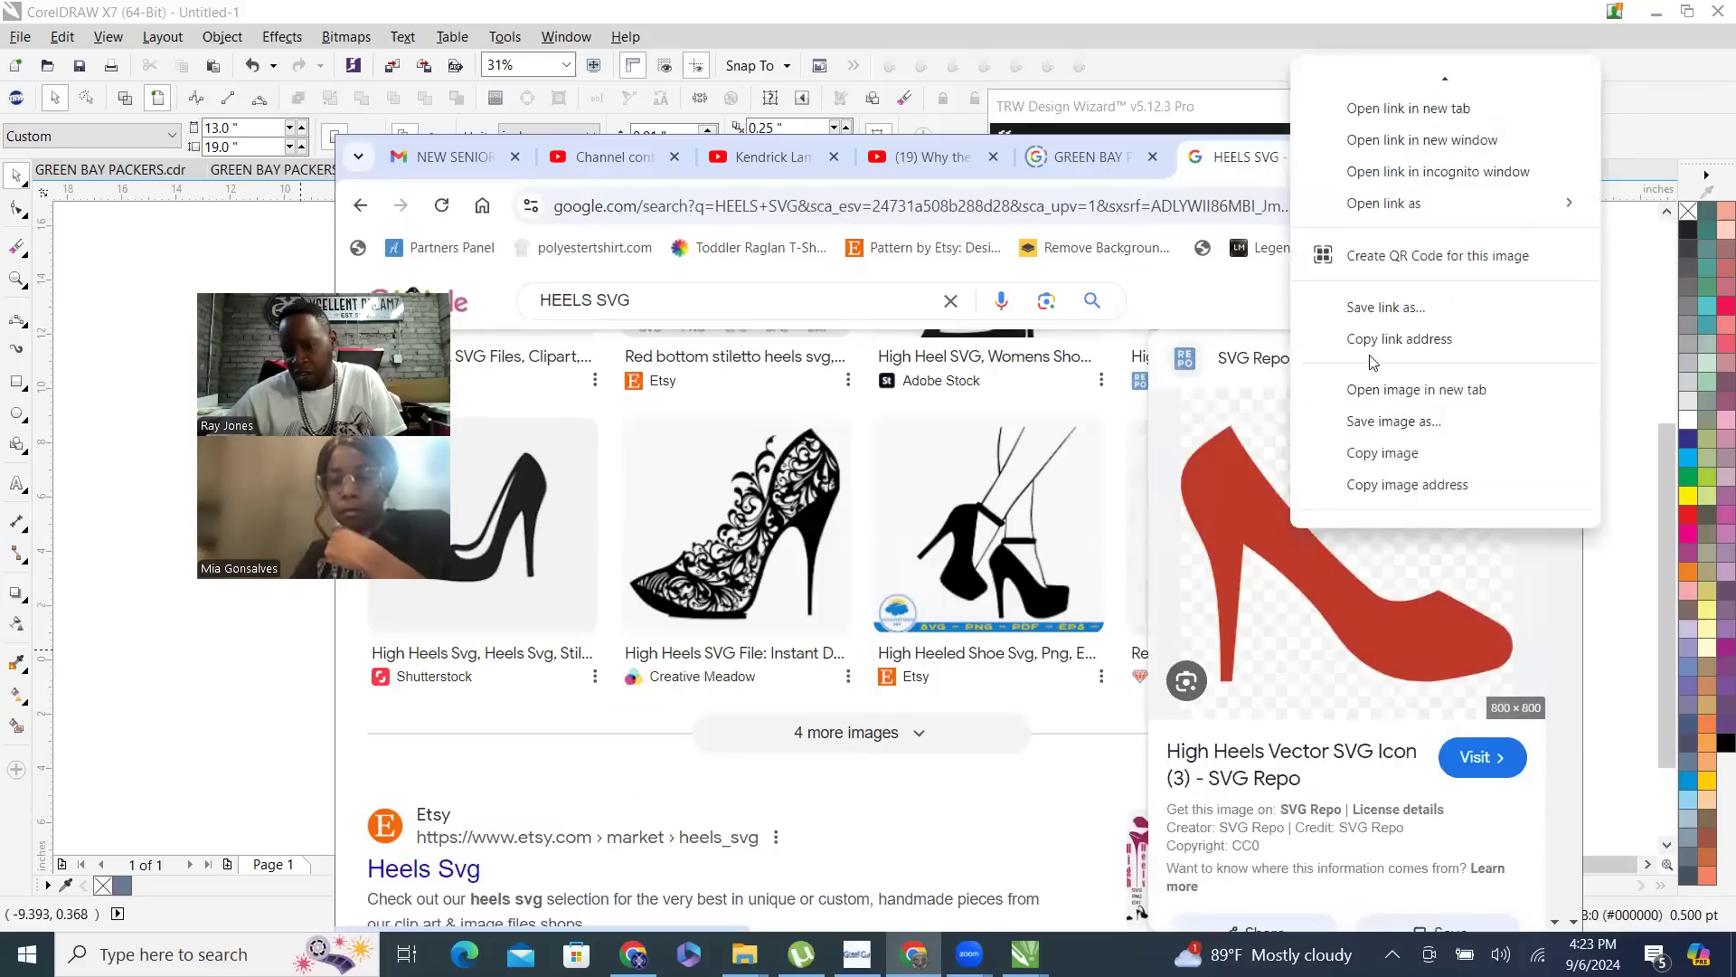
pyautogui.click(1413, 428)
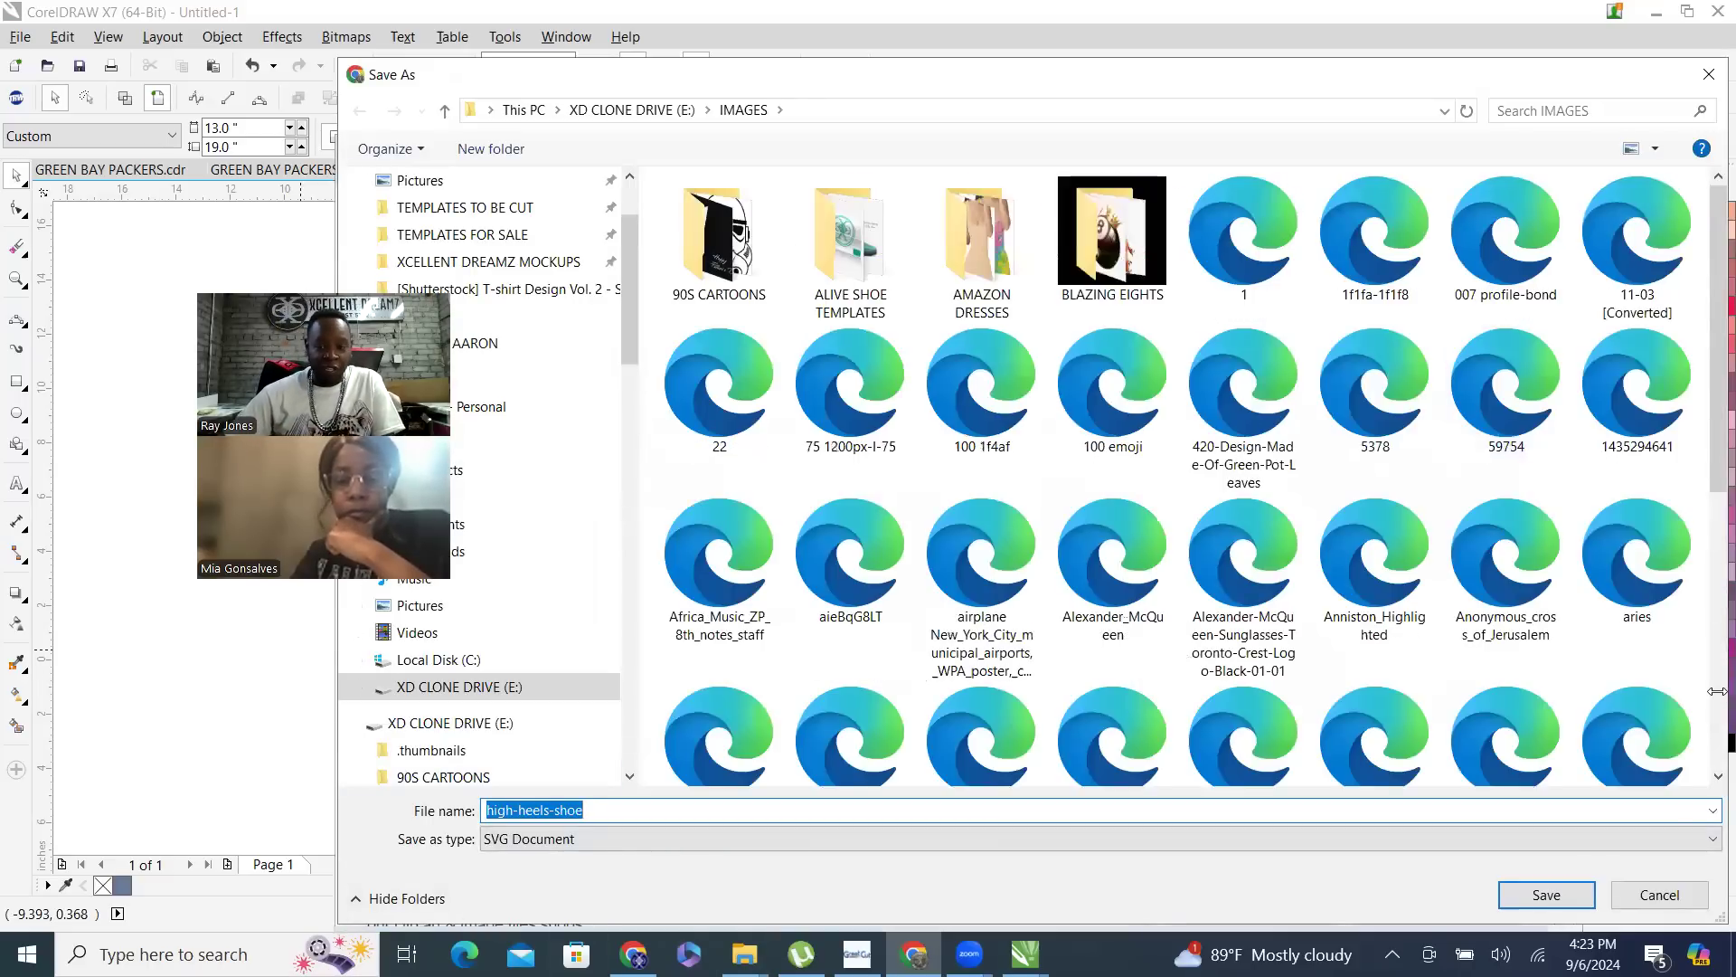
pyautogui.click(1556, 903)
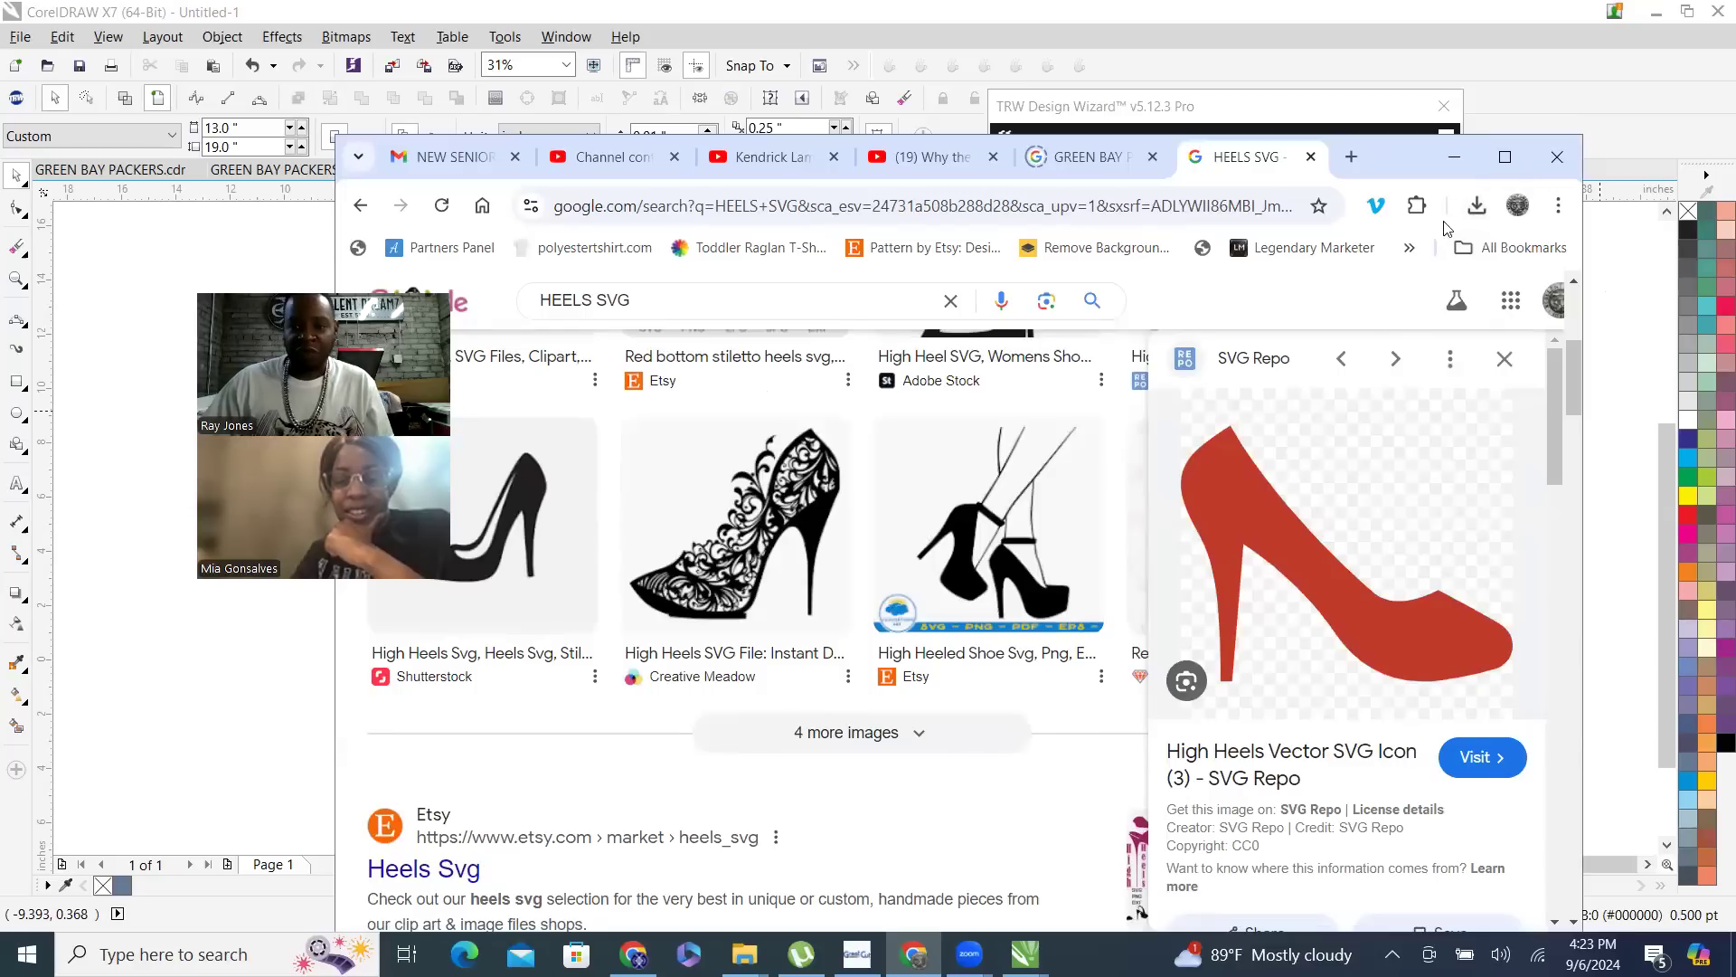
# - Import the downloaded high-heels-shoe.svg into the CorelDRAW drawing beside the page
pyautogui.click(1477, 206)
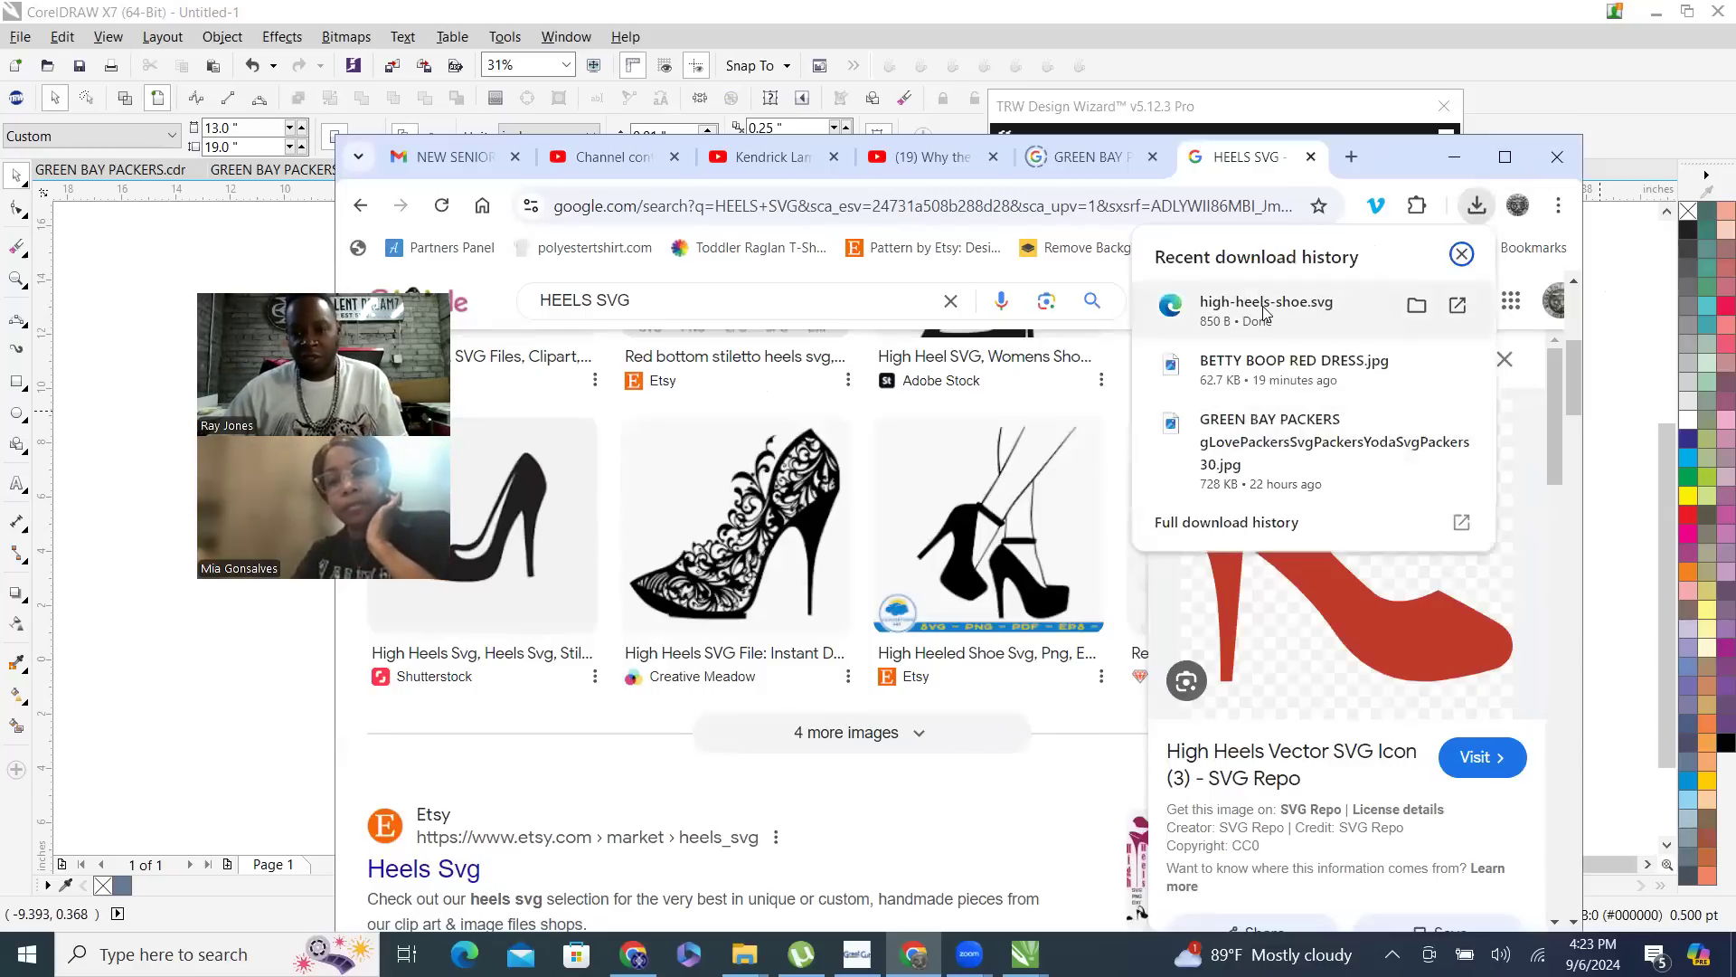
pyautogui.moveTo(316, 688); pyautogui.dragTo(241, 725)
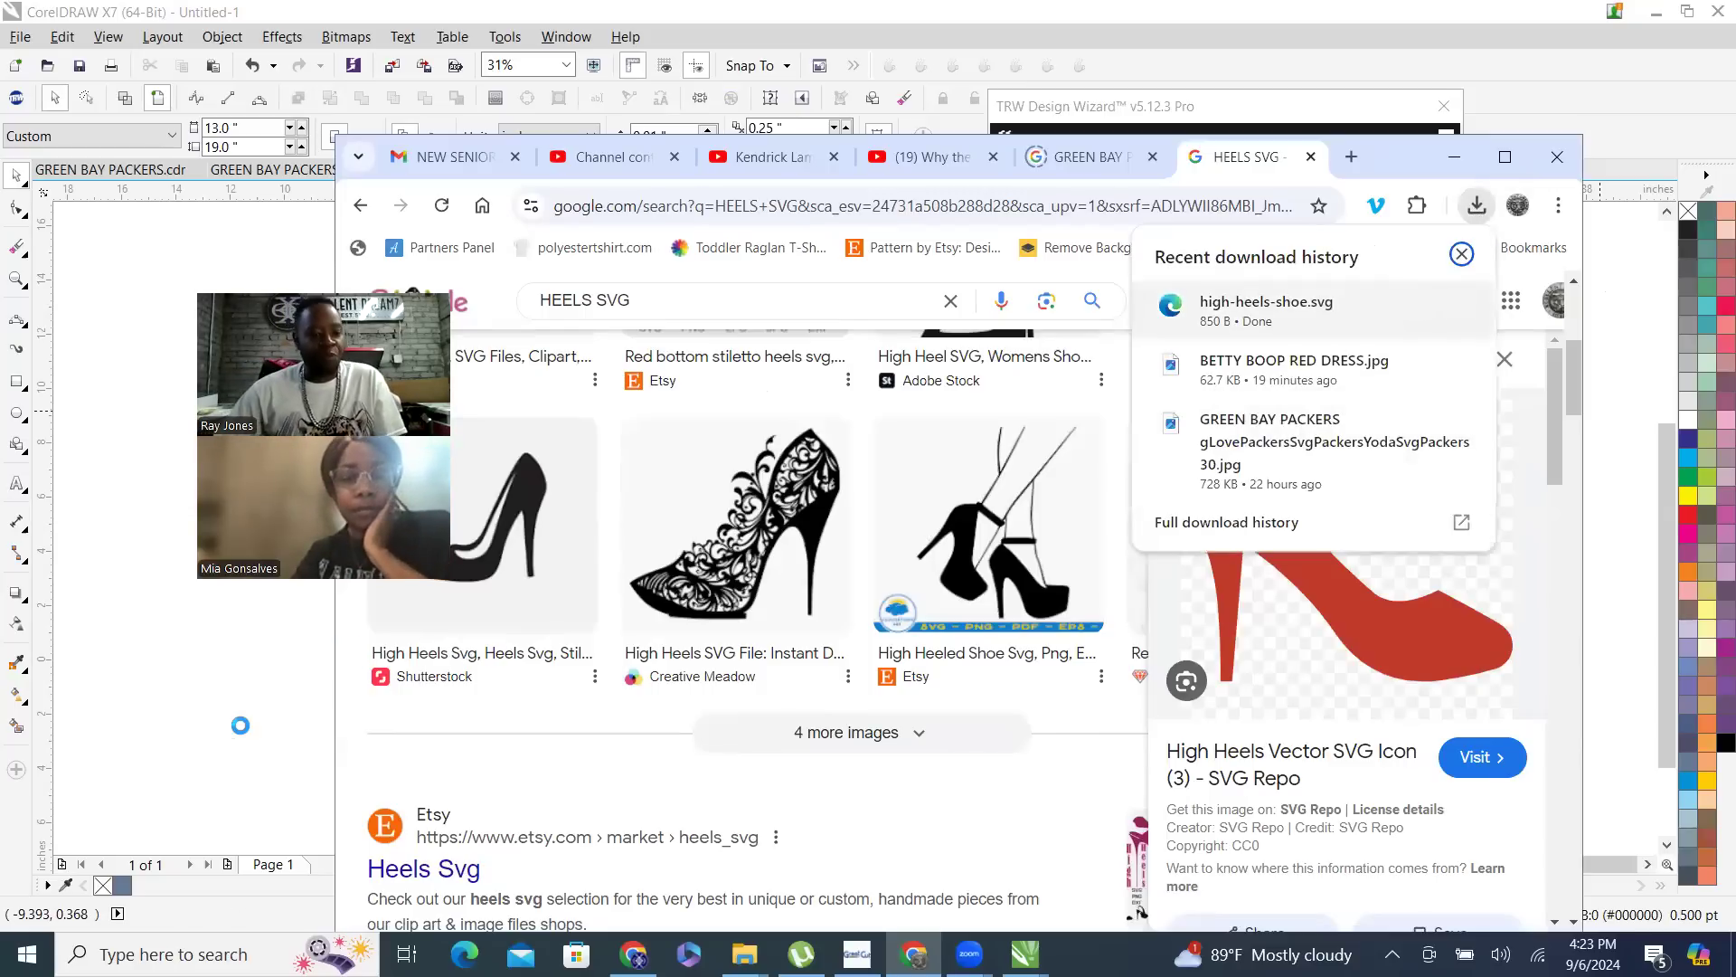
pyautogui.click(505, 9)
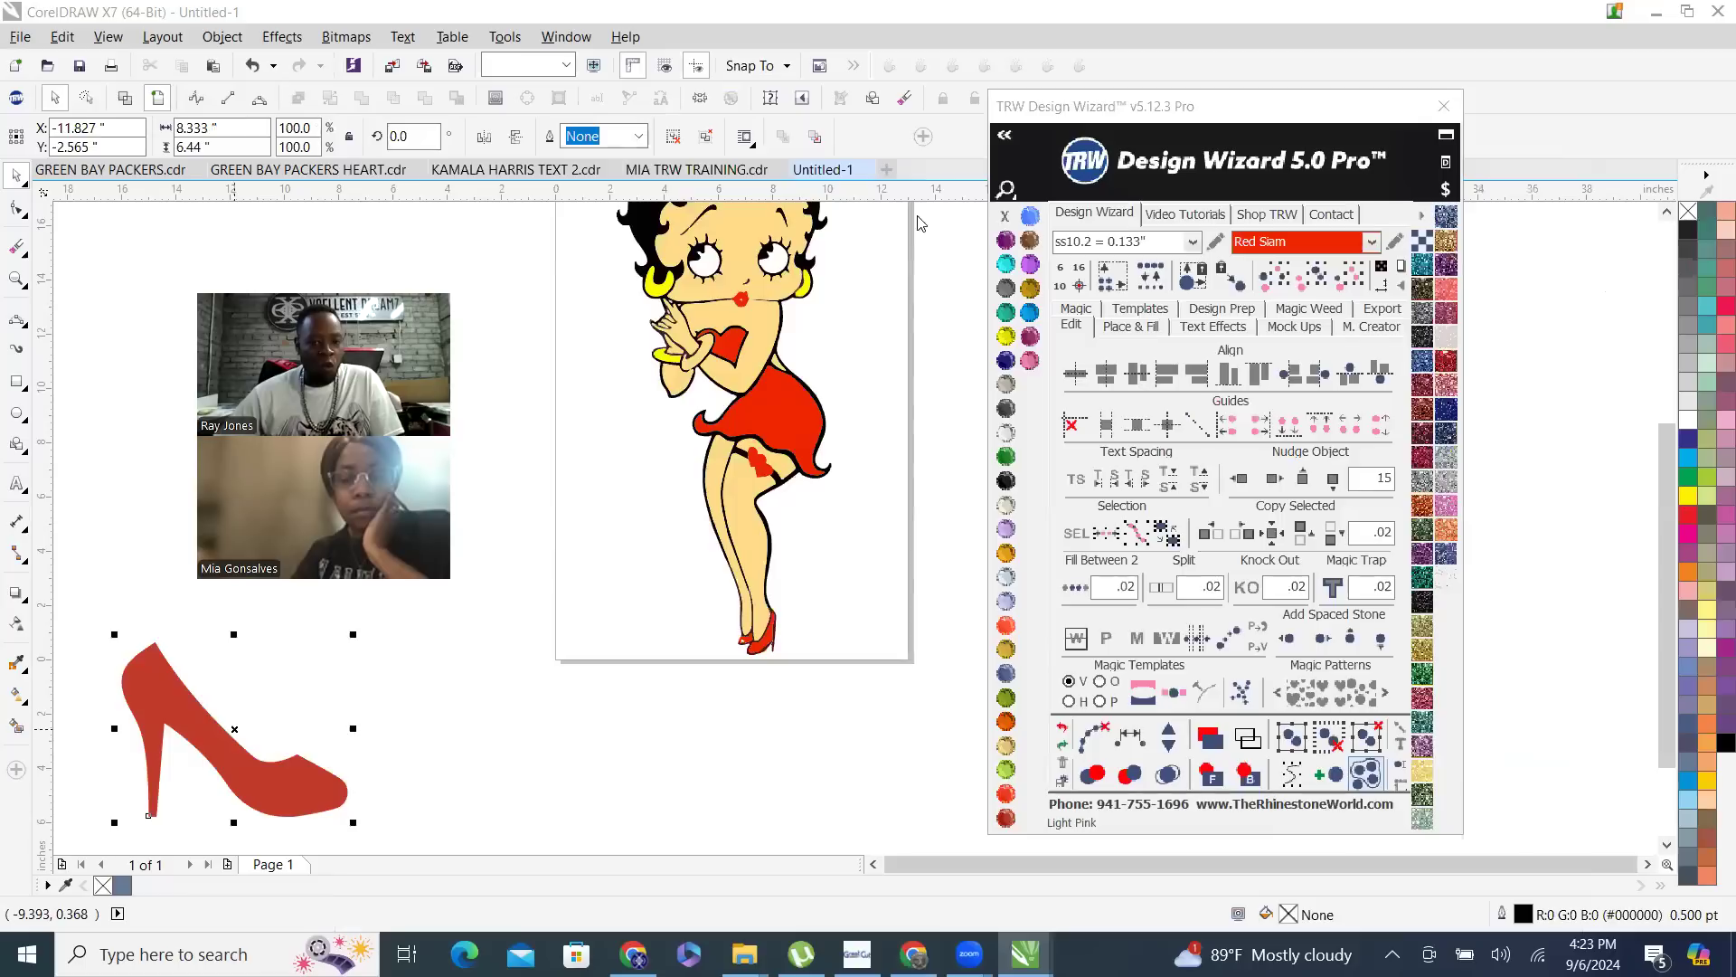
# - Move the imported heel below the figure, then ungroup all its objects and mirror it horizontally
pyautogui.moveTo(210, 755); pyautogui.dragTo(554, 735)
pyautogui.rightClick(554, 735)
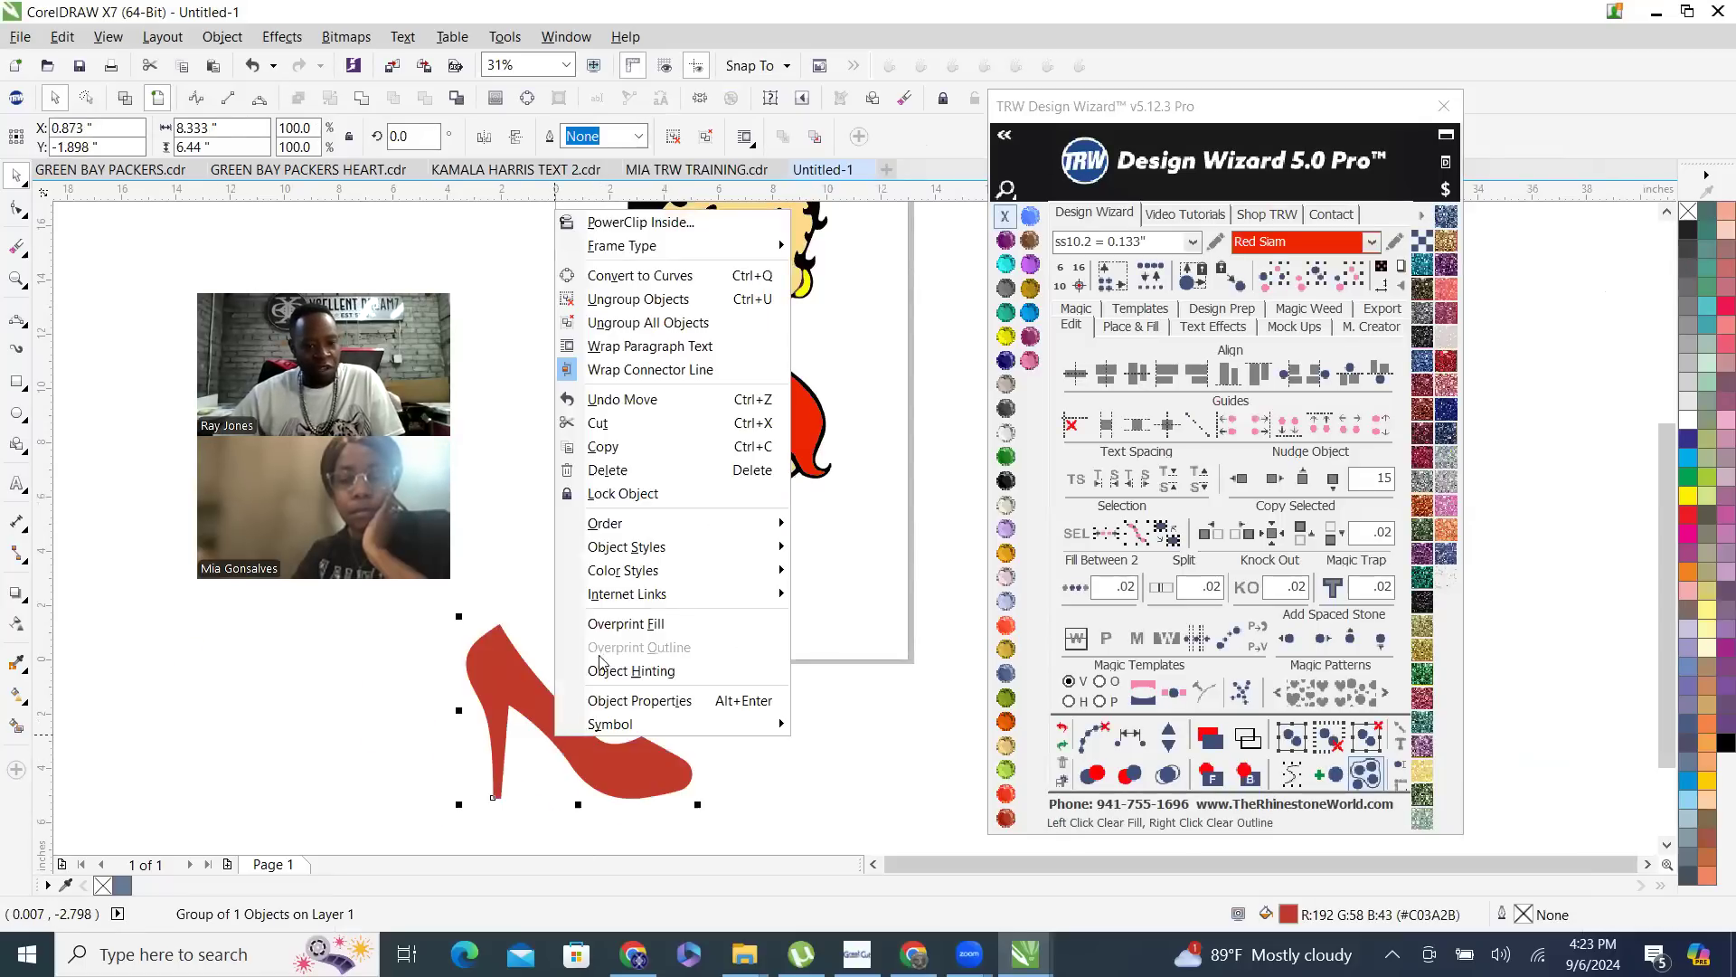
pyautogui.click(647, 323)
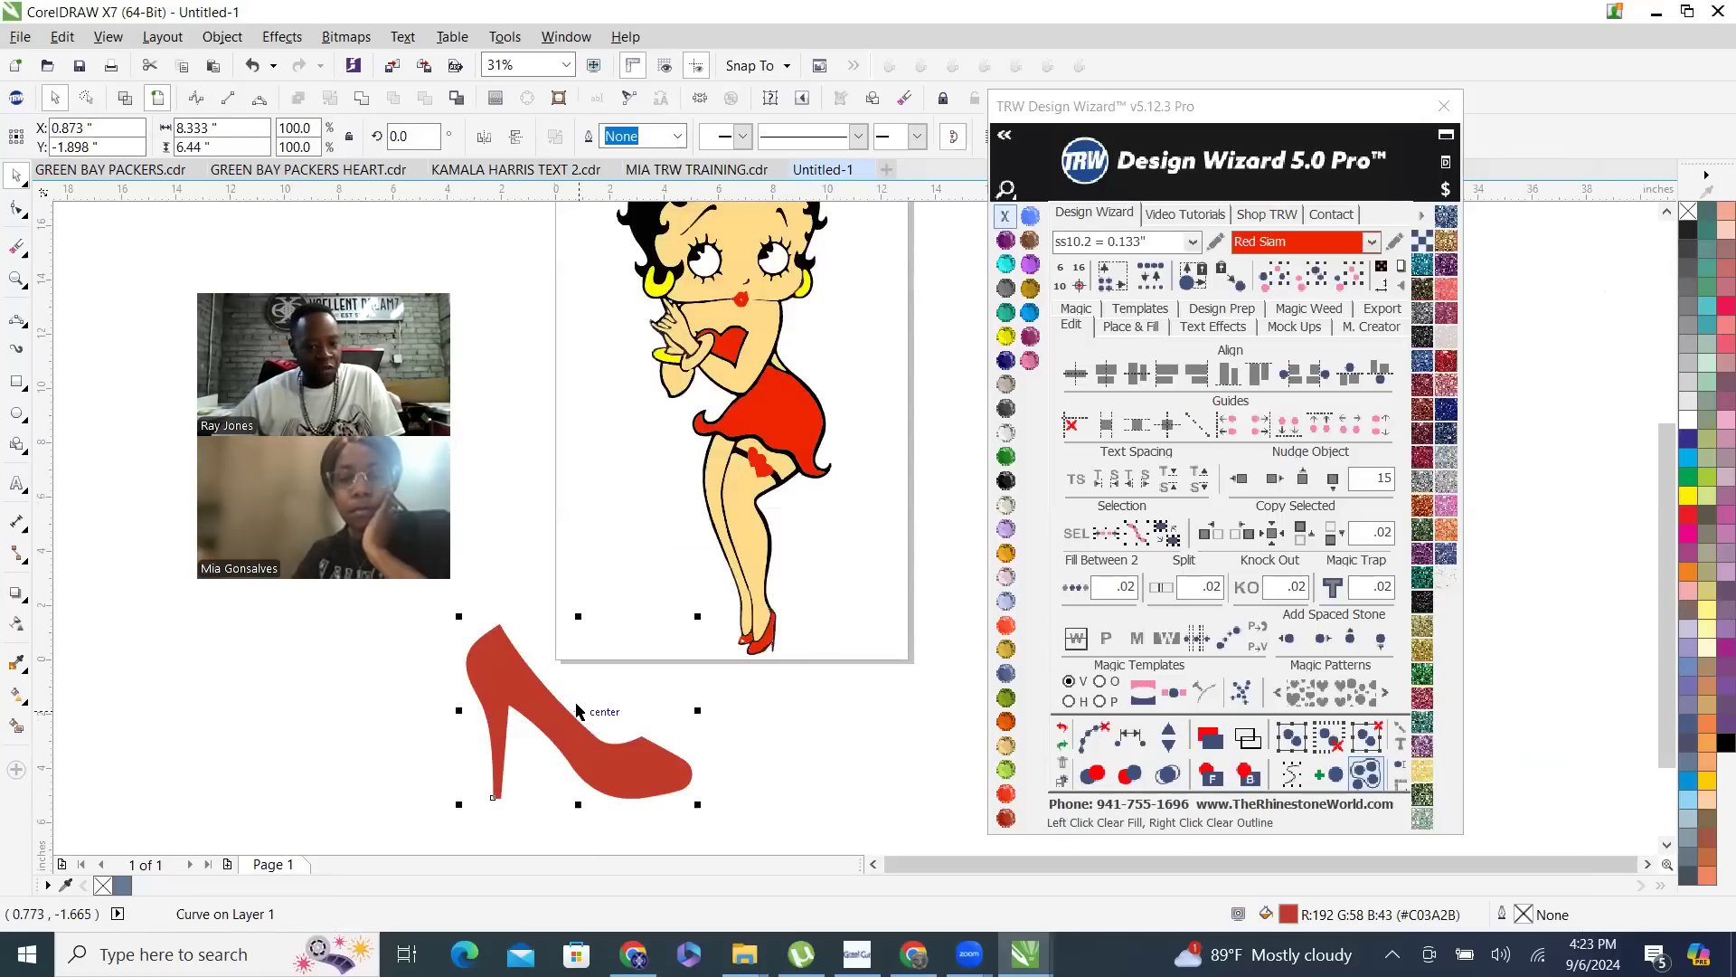
pyautogui.click(484, 140)
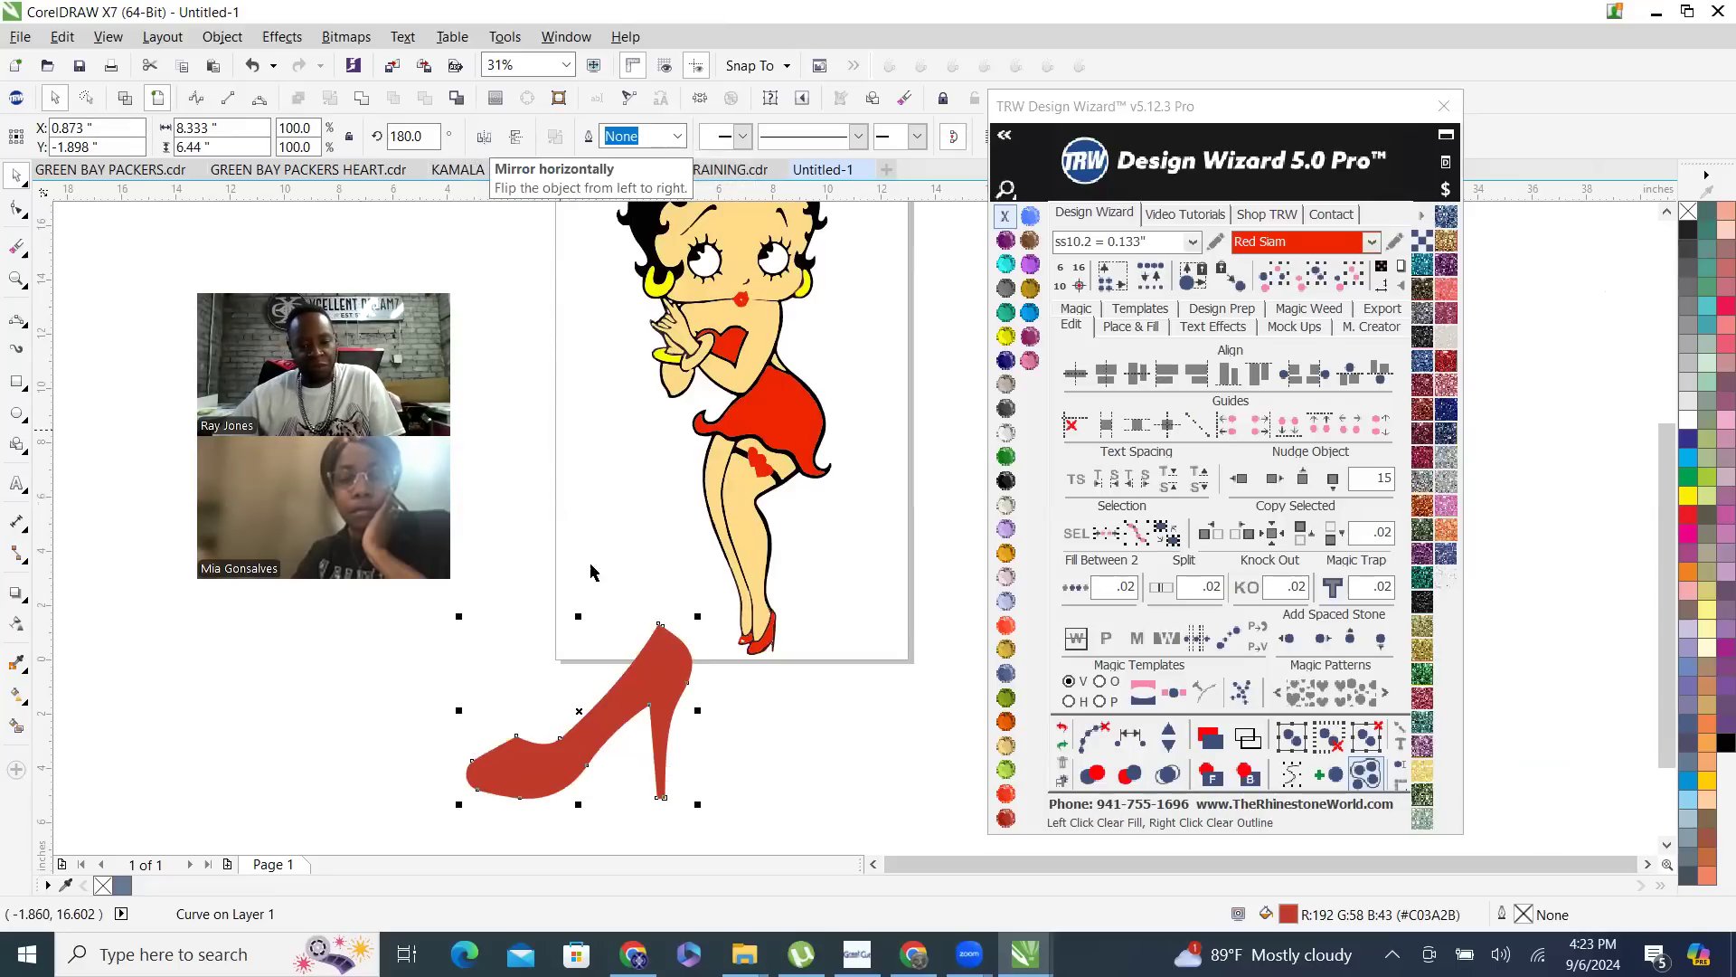
# - Scale the heel down to about 1.616 by 1.249 inches and place it beside the figure's feet
pyautogui.moveTo(458, 804); pyautogui.dragTo(608, 663)
pyautogui.scroll(2, 692, 654)
pyautogui.moveTo(676, 613); pyautogui.dragTo(861, 601)
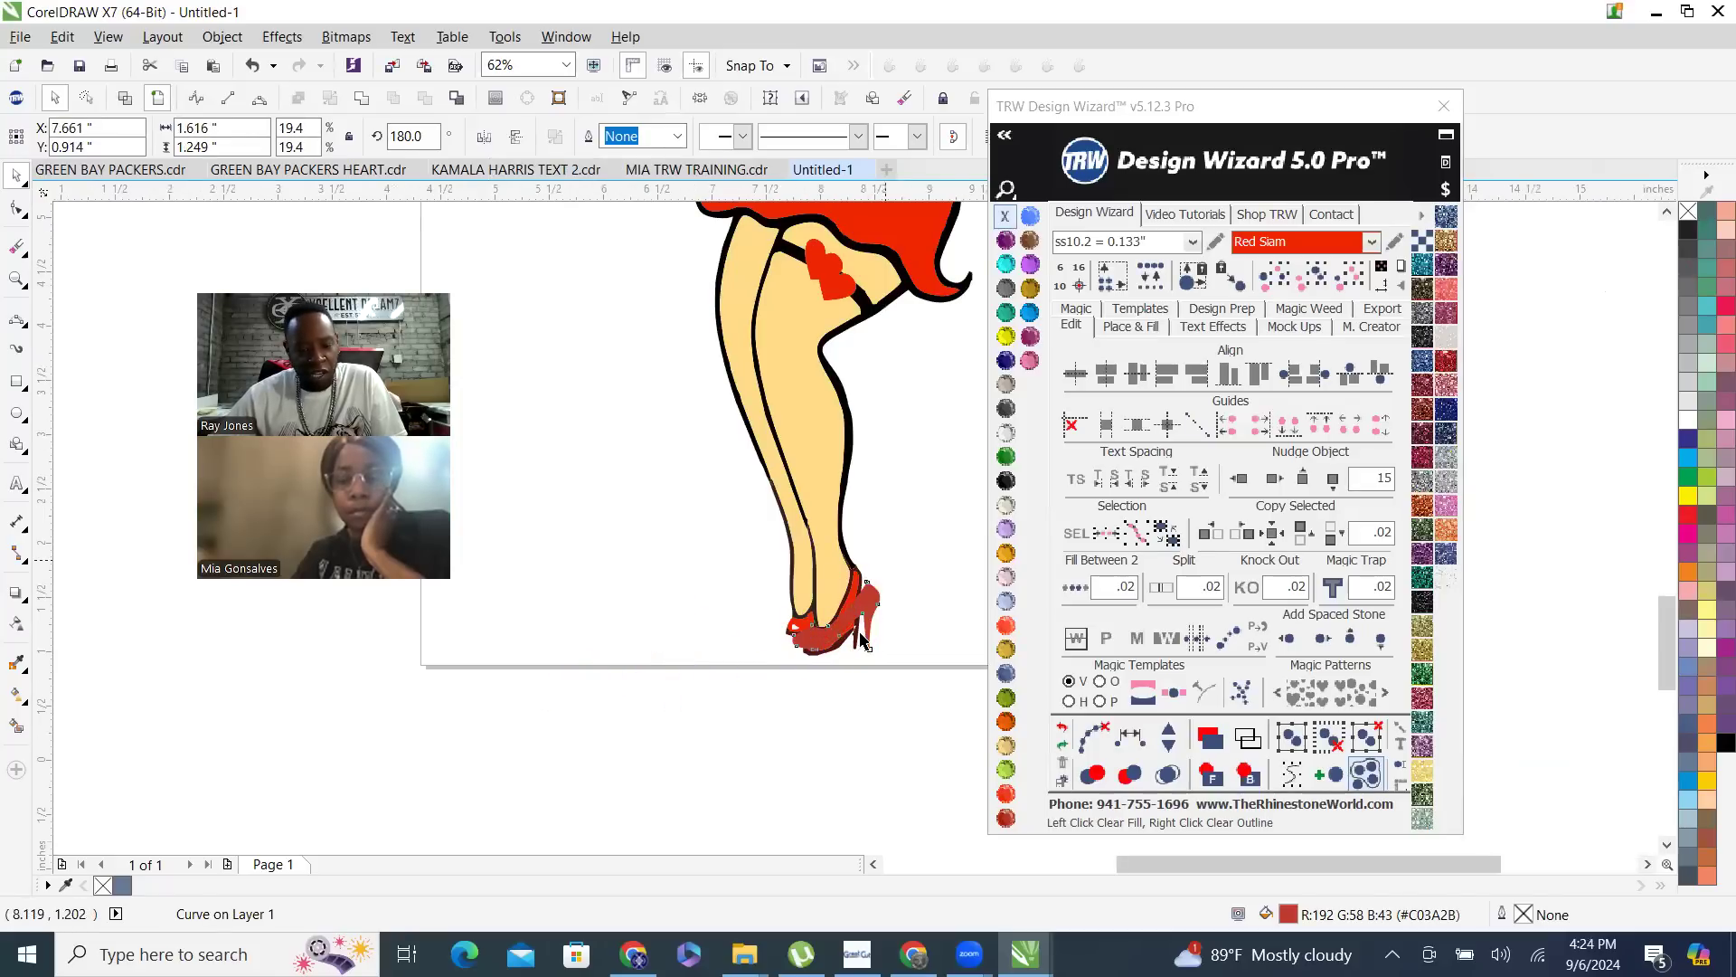
pyautogui.scroll(4, 859, 602)
pyautogui.moveTo(838, 679); pyautogui.dragTo(428, 718)
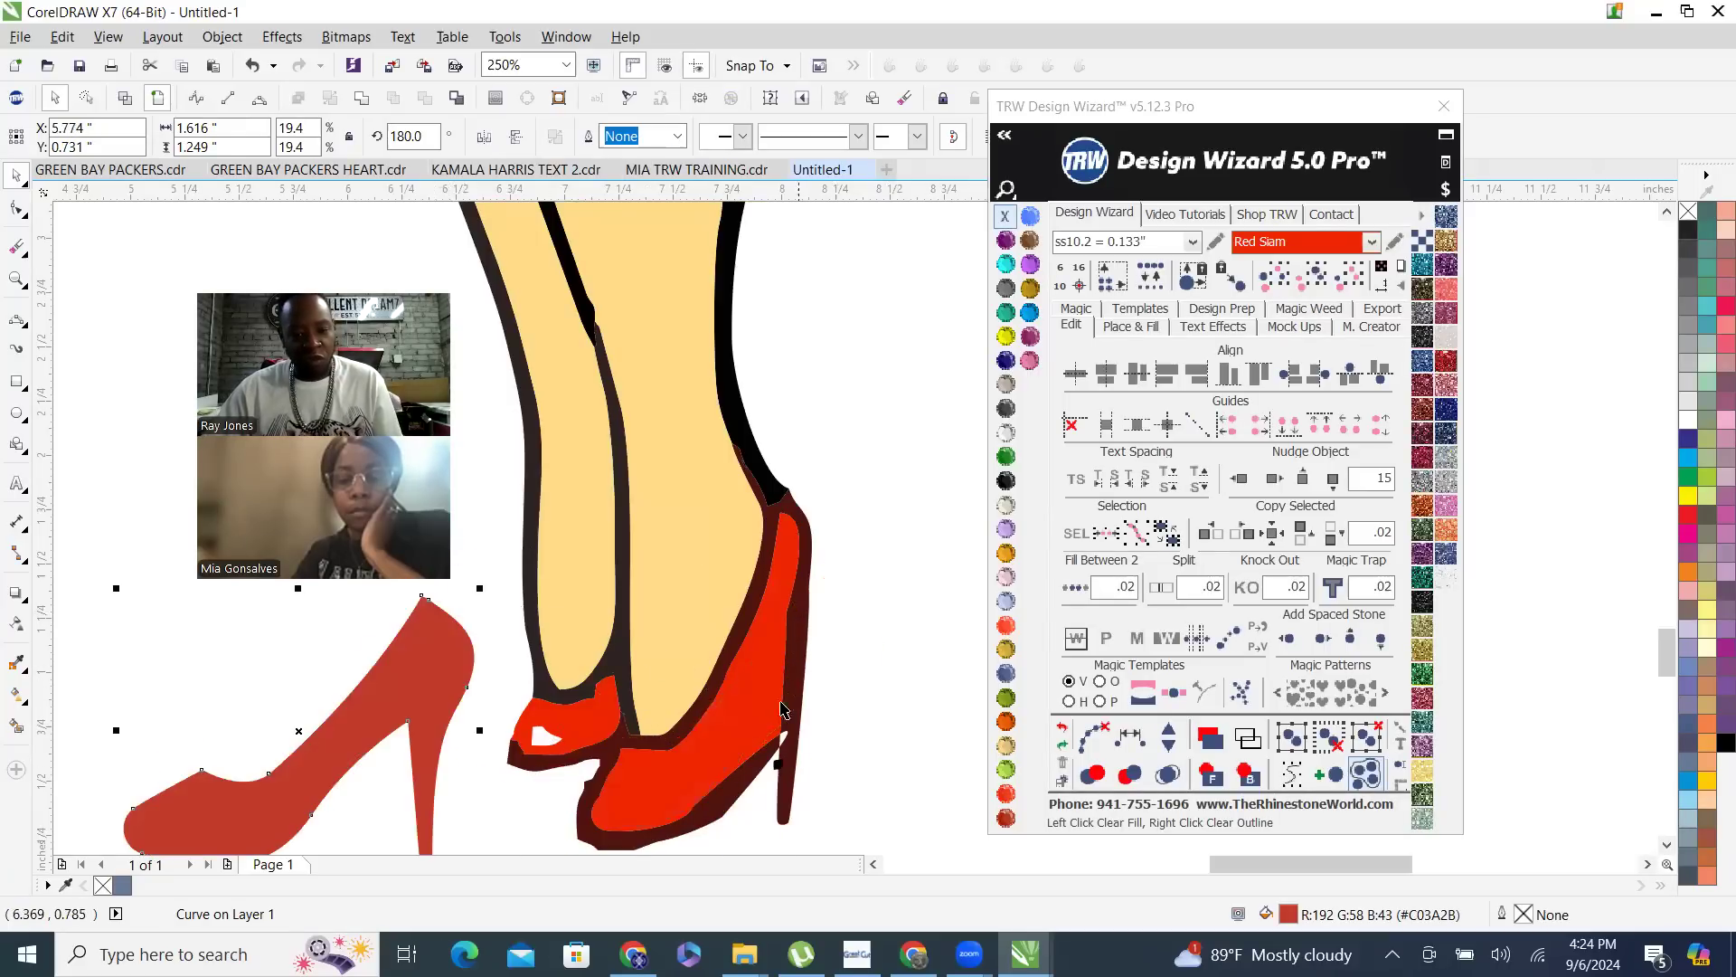
# - Delete the red fills and the dark outline of the two original traced shoes
pyautogui.click(747, 705)
pyautogui.scroll(-2, 729, 705)
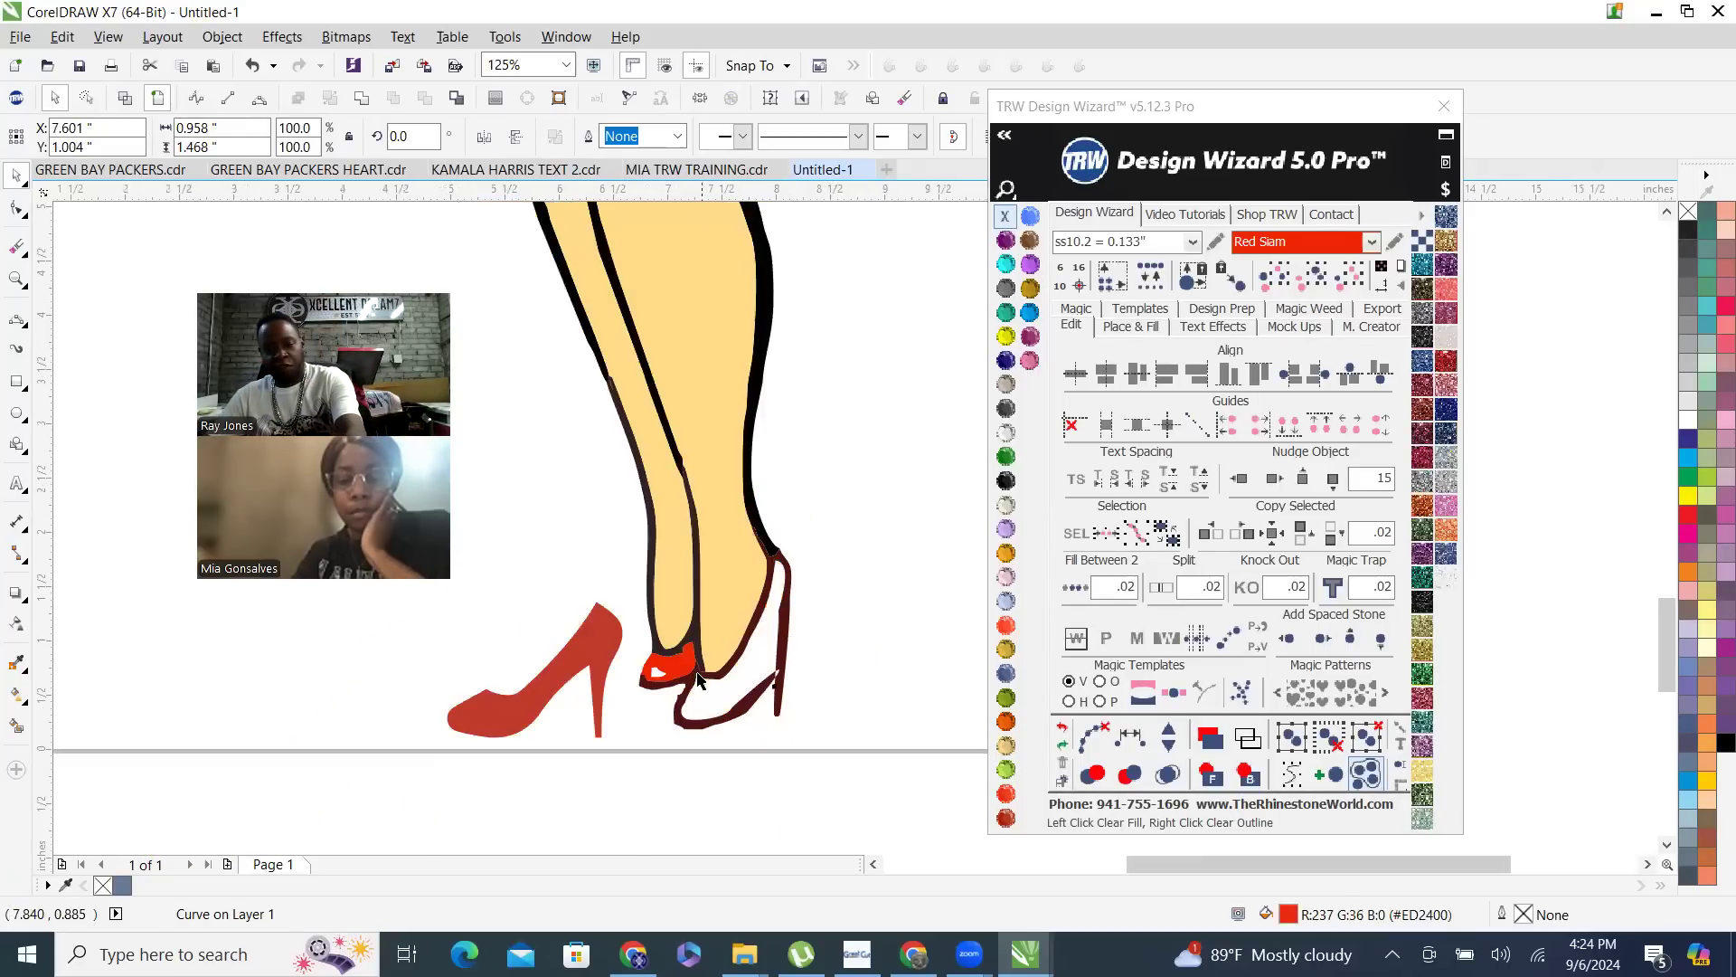
pyautogui.press('Delete')
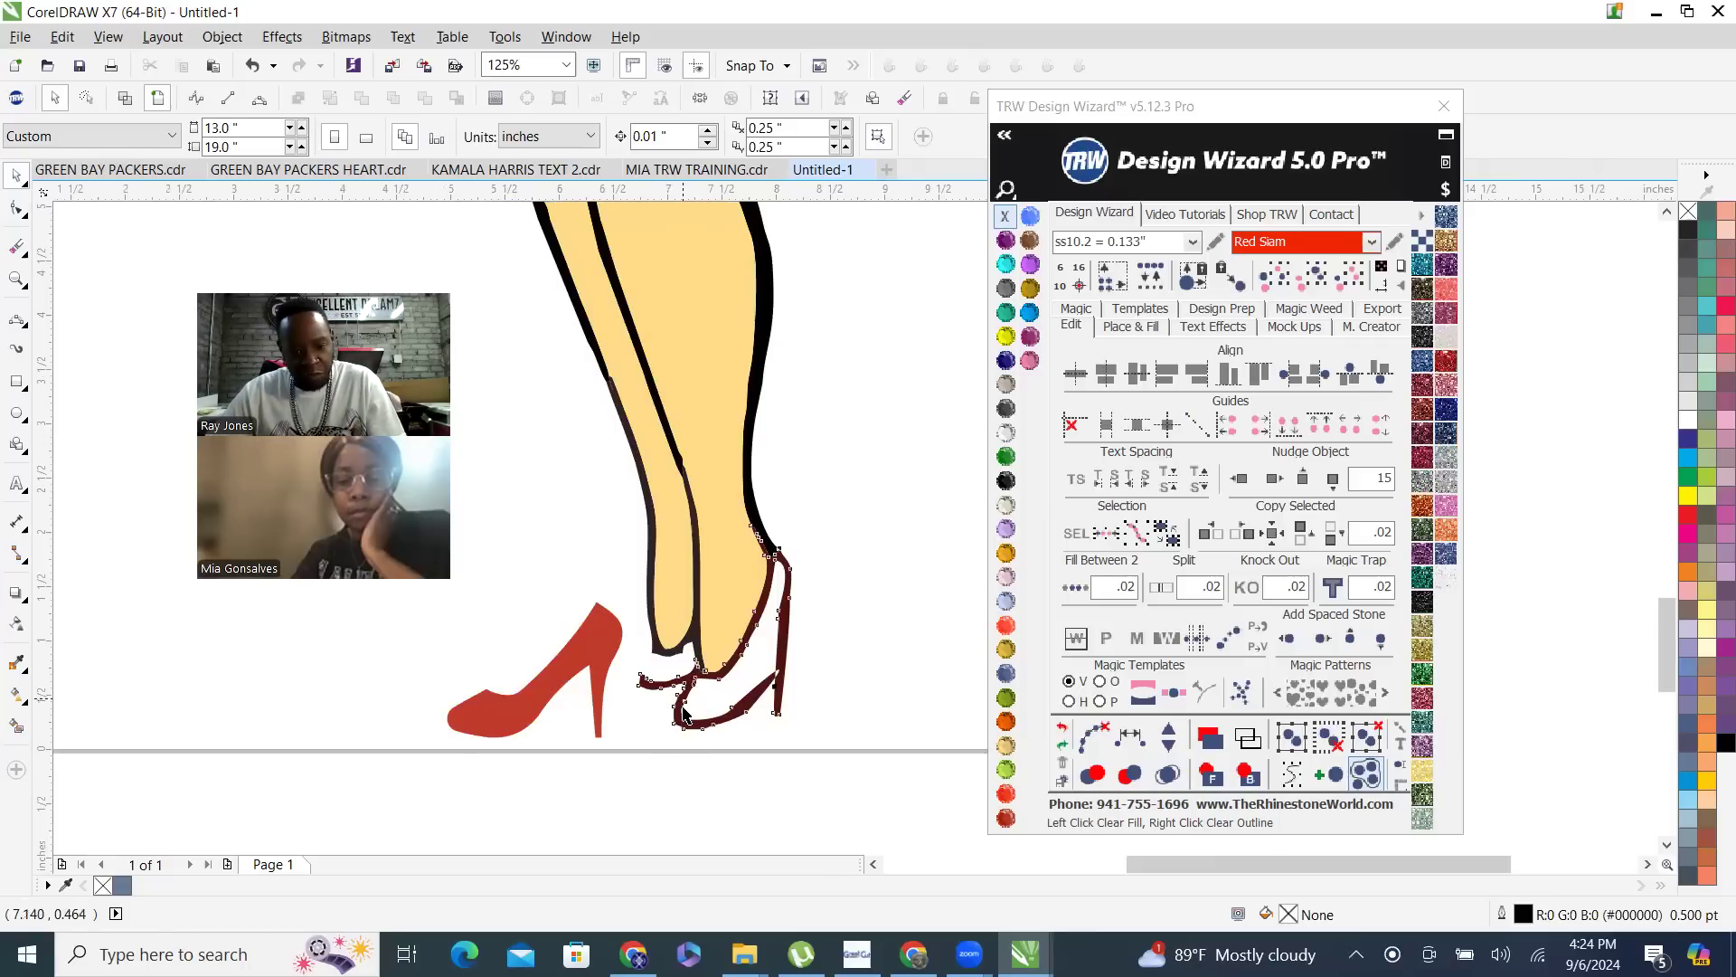
pyautogui.click(685, 714)
pyautogui.scroll(-2, 716, 606)
pyautogui.press('Delete')
# - Move the new heel onto the feet and drop a duplicate of it offset from the first as the second shoe
pyautogui.moveTo(636, 639); pyautogui.dragTo(702, 632)
pyautogui.scroll(2, 743, 606)
pyautogui.rightClick(702, 632)
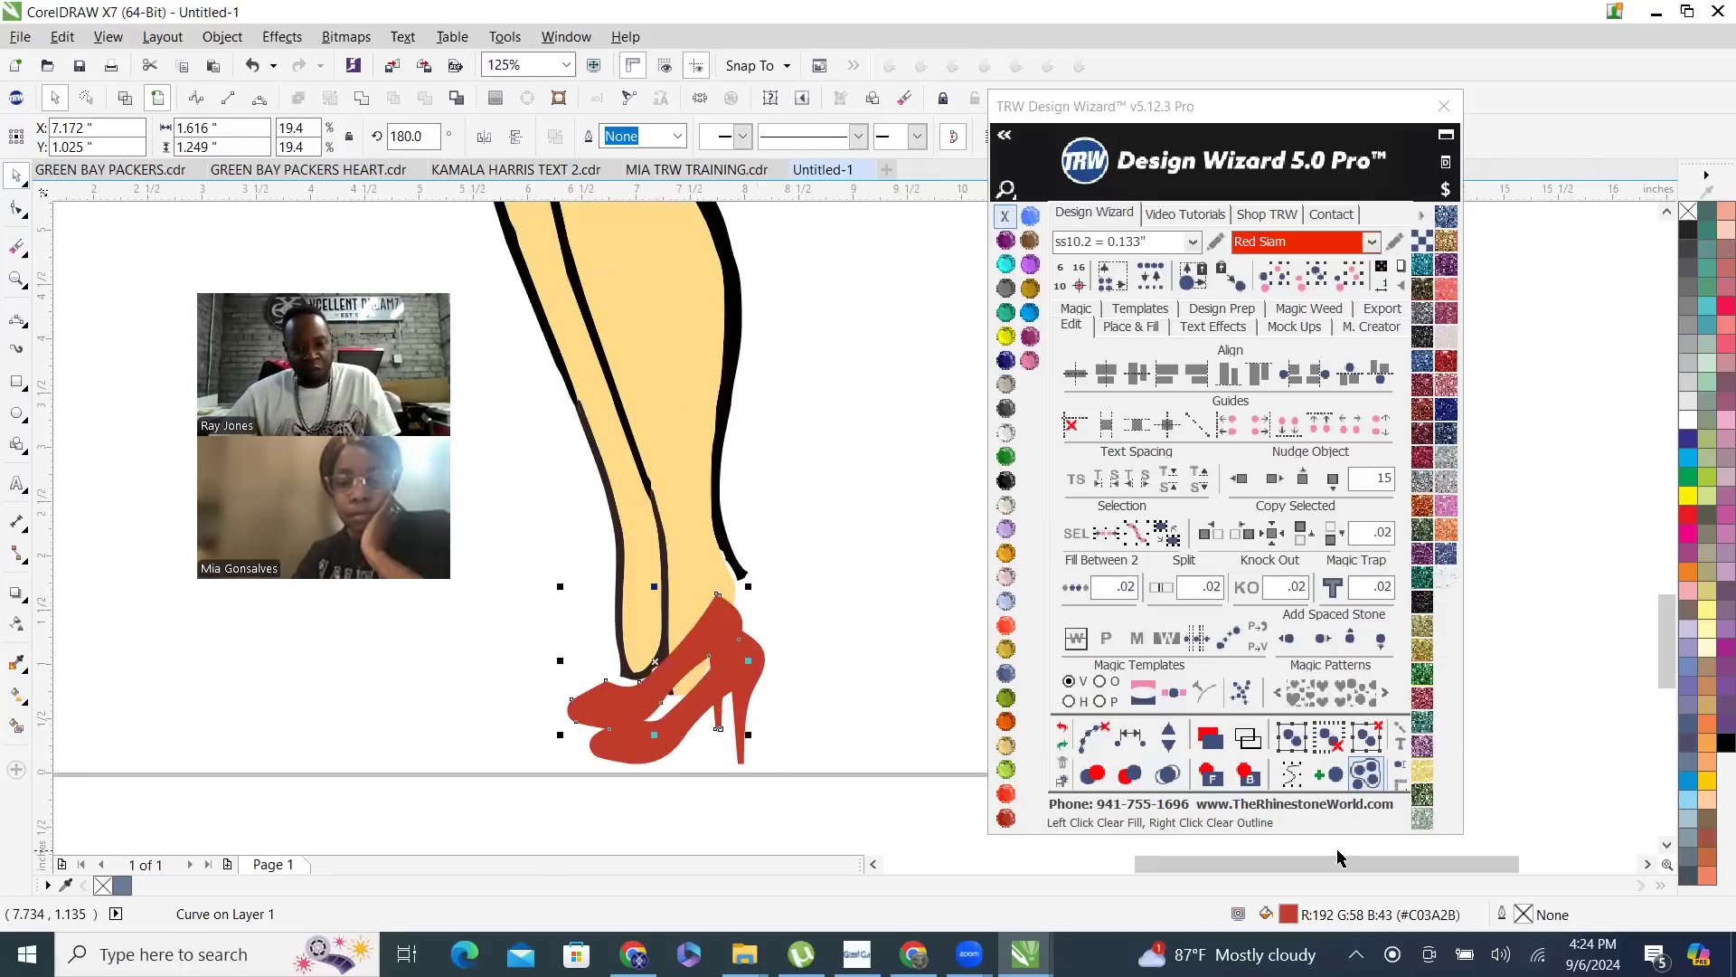
# - Send the rear heel behind the legs, fit it under the rear foot and narrow it to about 1.481 inches
pyautogui.click(1247, 776)
pyautogui.moveTo(597, 693); pyautogui.dragTo(653, 757)
pyautogui.scroll(2, 602, 694)
pyautogui.scroll(-2, 542, 630)
pyautogui.scroll(1, 555, 671)
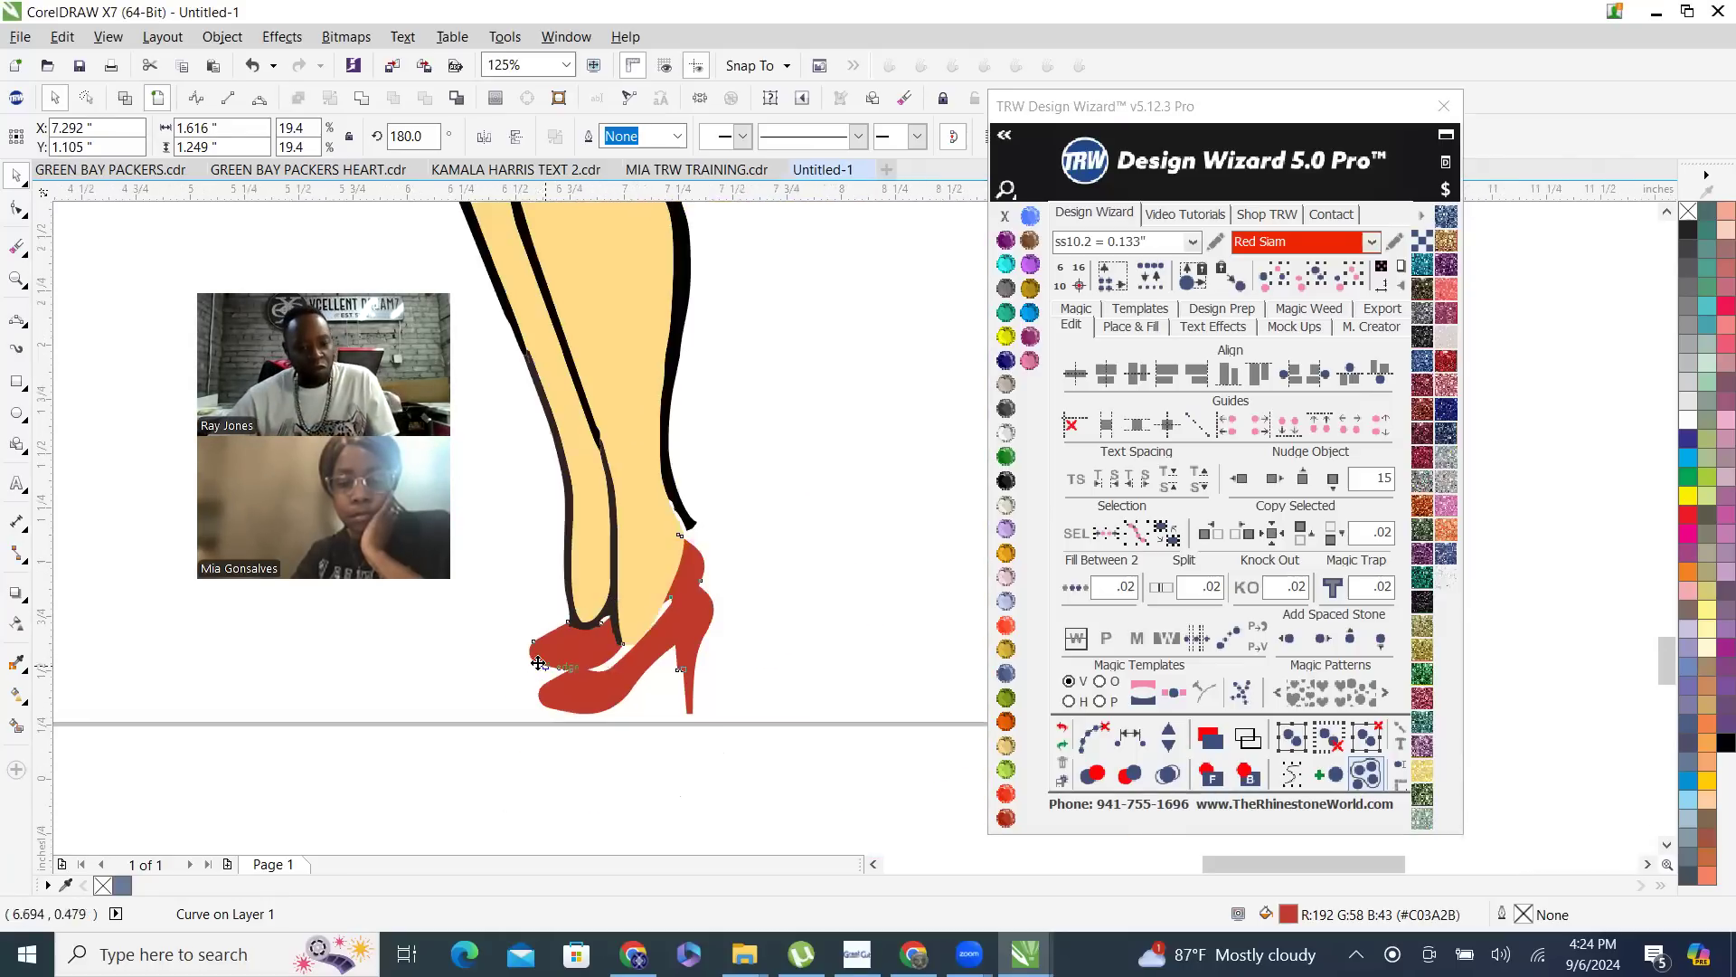
pyautogui.moveTo(603, 630); pyautogui.dragTo(584, 626)
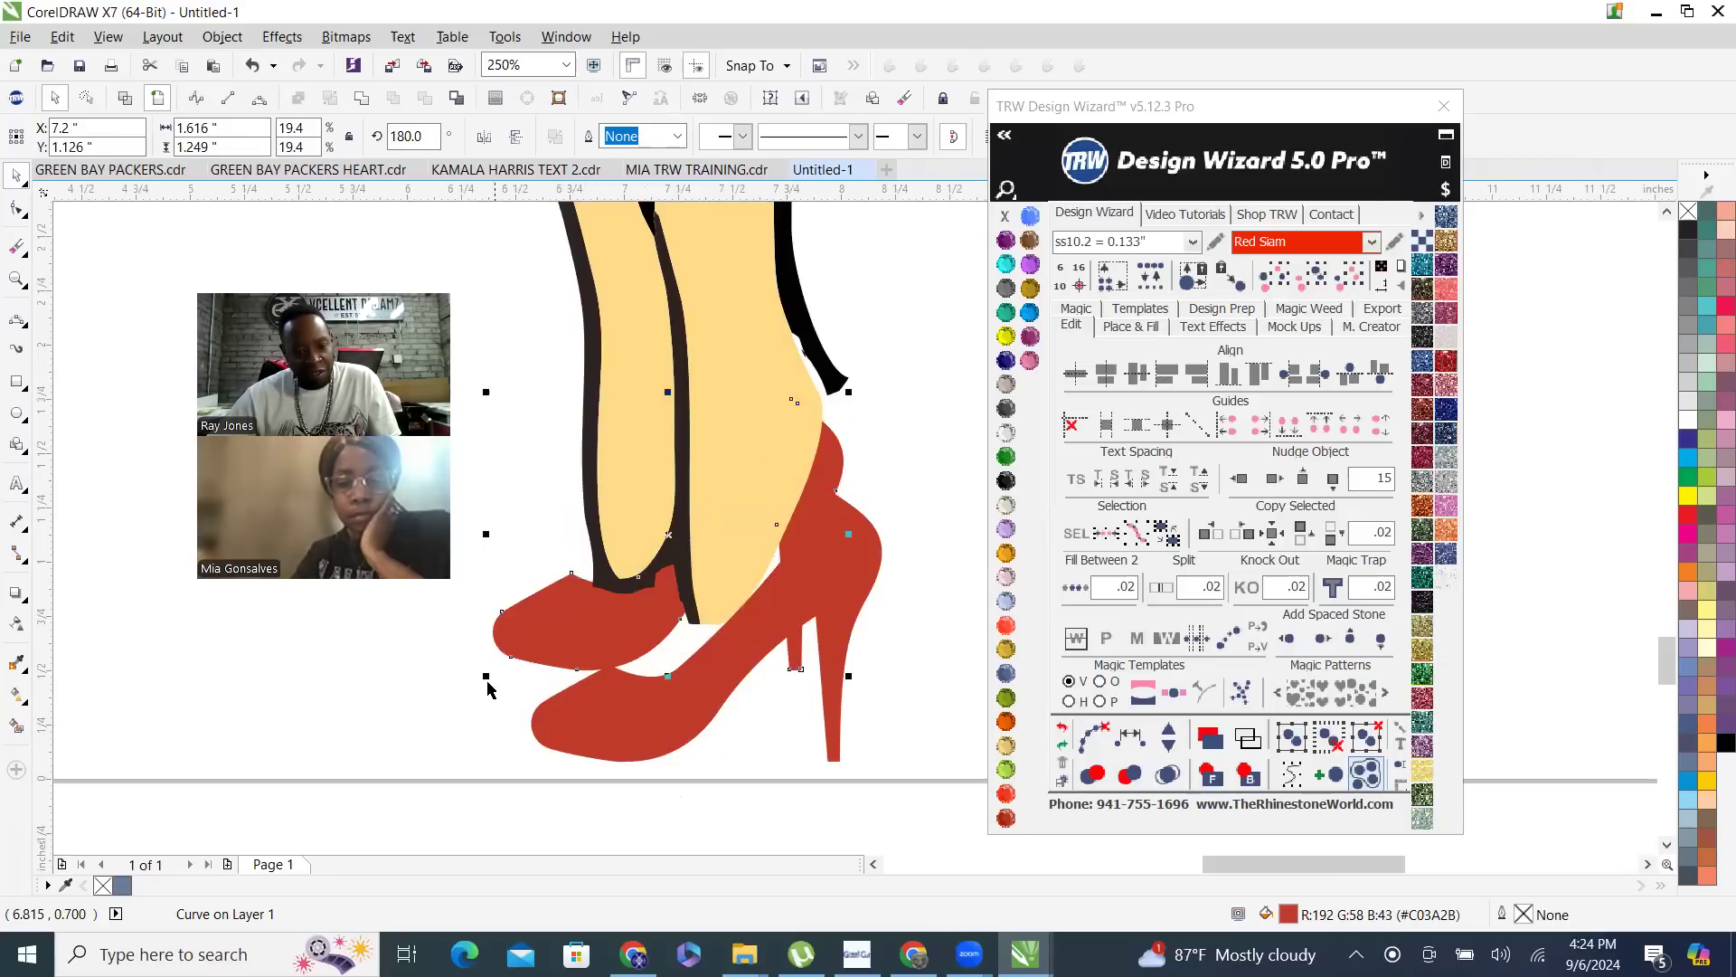
pyautogui.moveTo(486, 535); pyautogui.dragTo(516, 529)
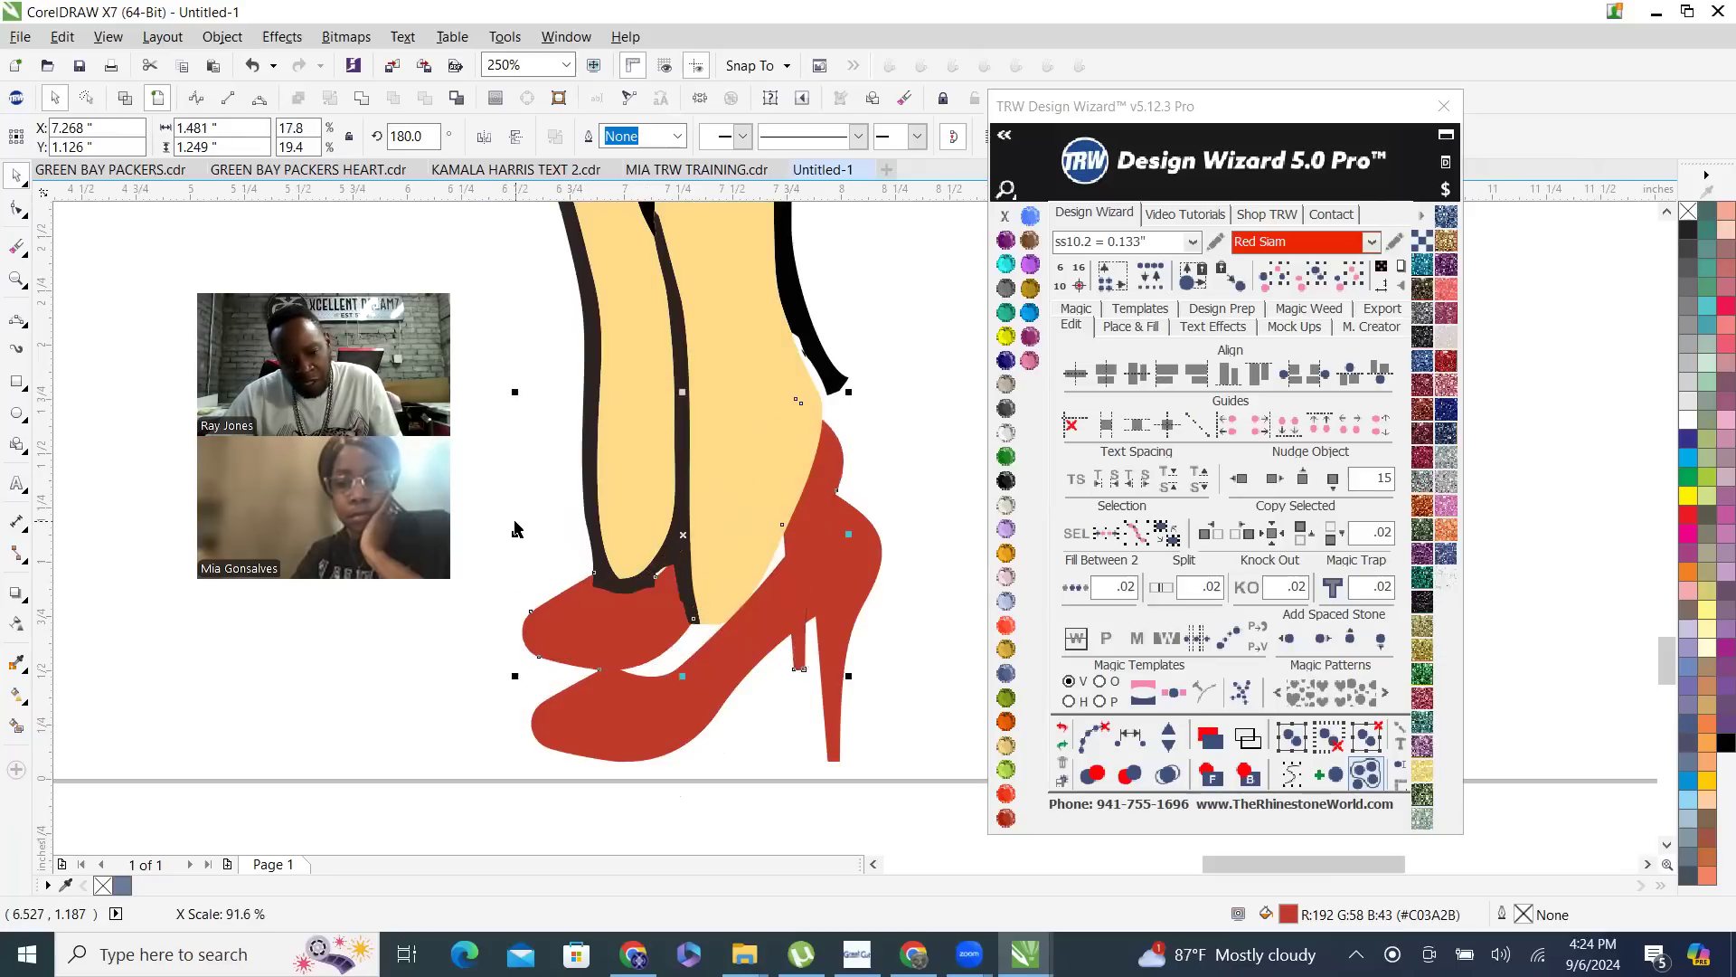
# - Move the front heel up so that it fits against the front foot and overlaps the rear heel
pyautogui.click(809, 589)
pyautogui.moveTo(831, 600); pyautogui.dragTo(837, 545)
pyautogui.scroll(-3, 647, 716)
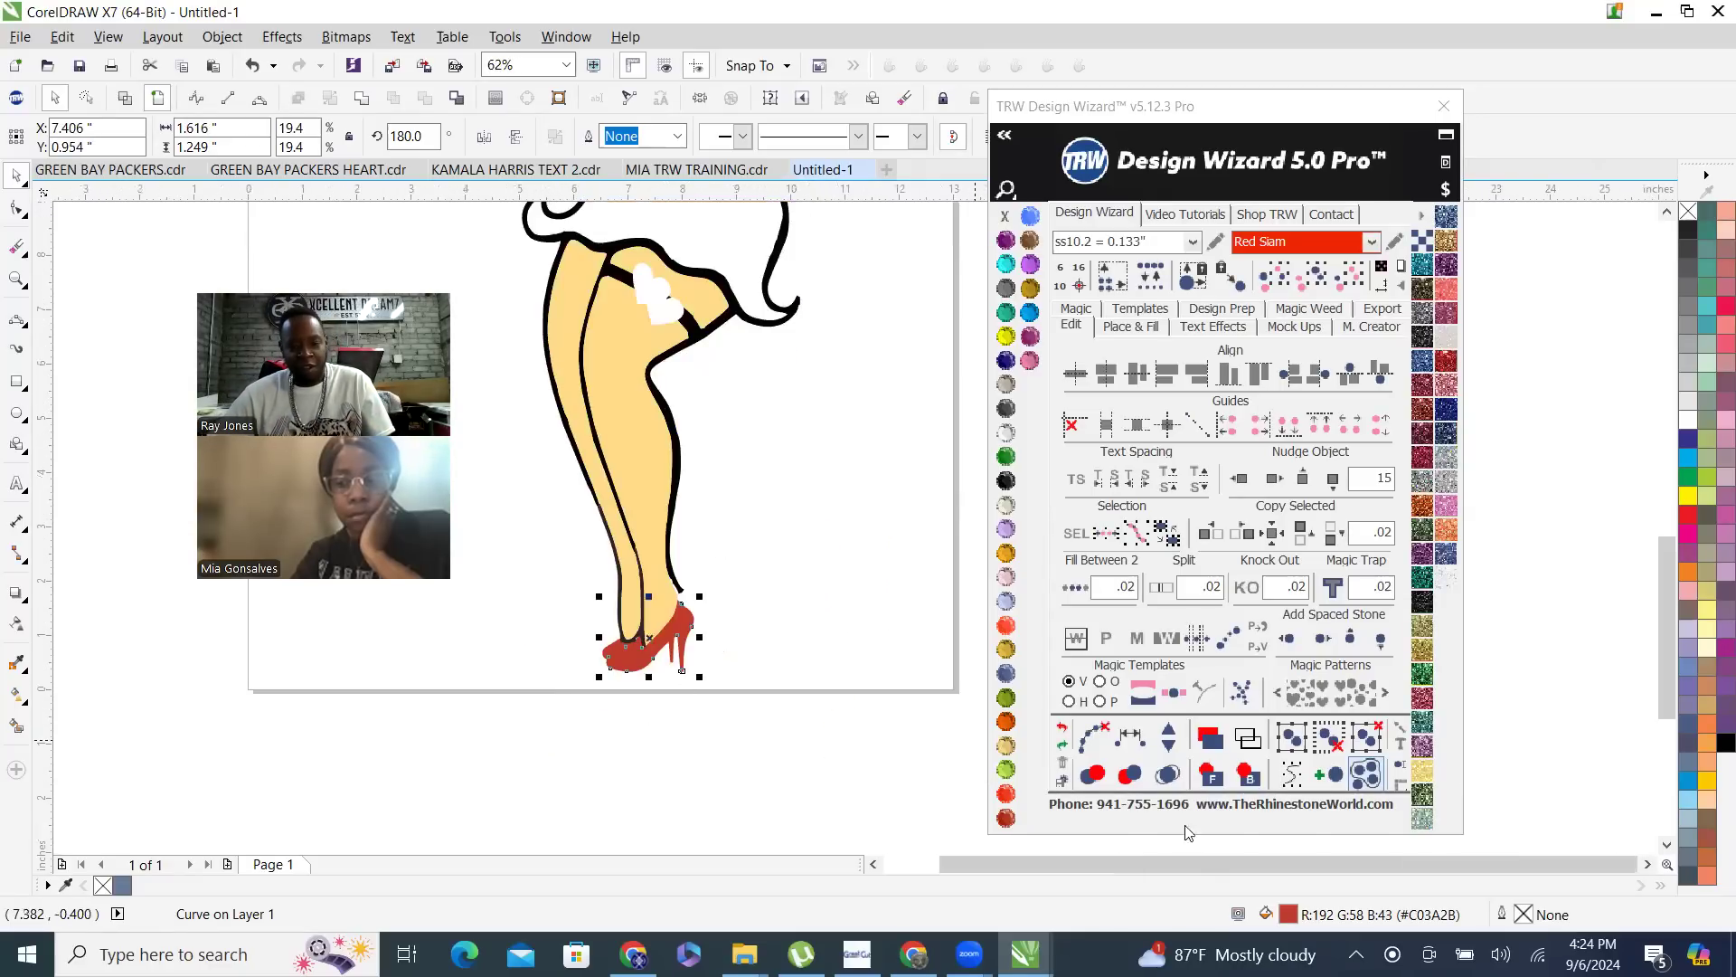
pyautogui.click(803, 640)
pyautogui.scroll(3, 723, 620)
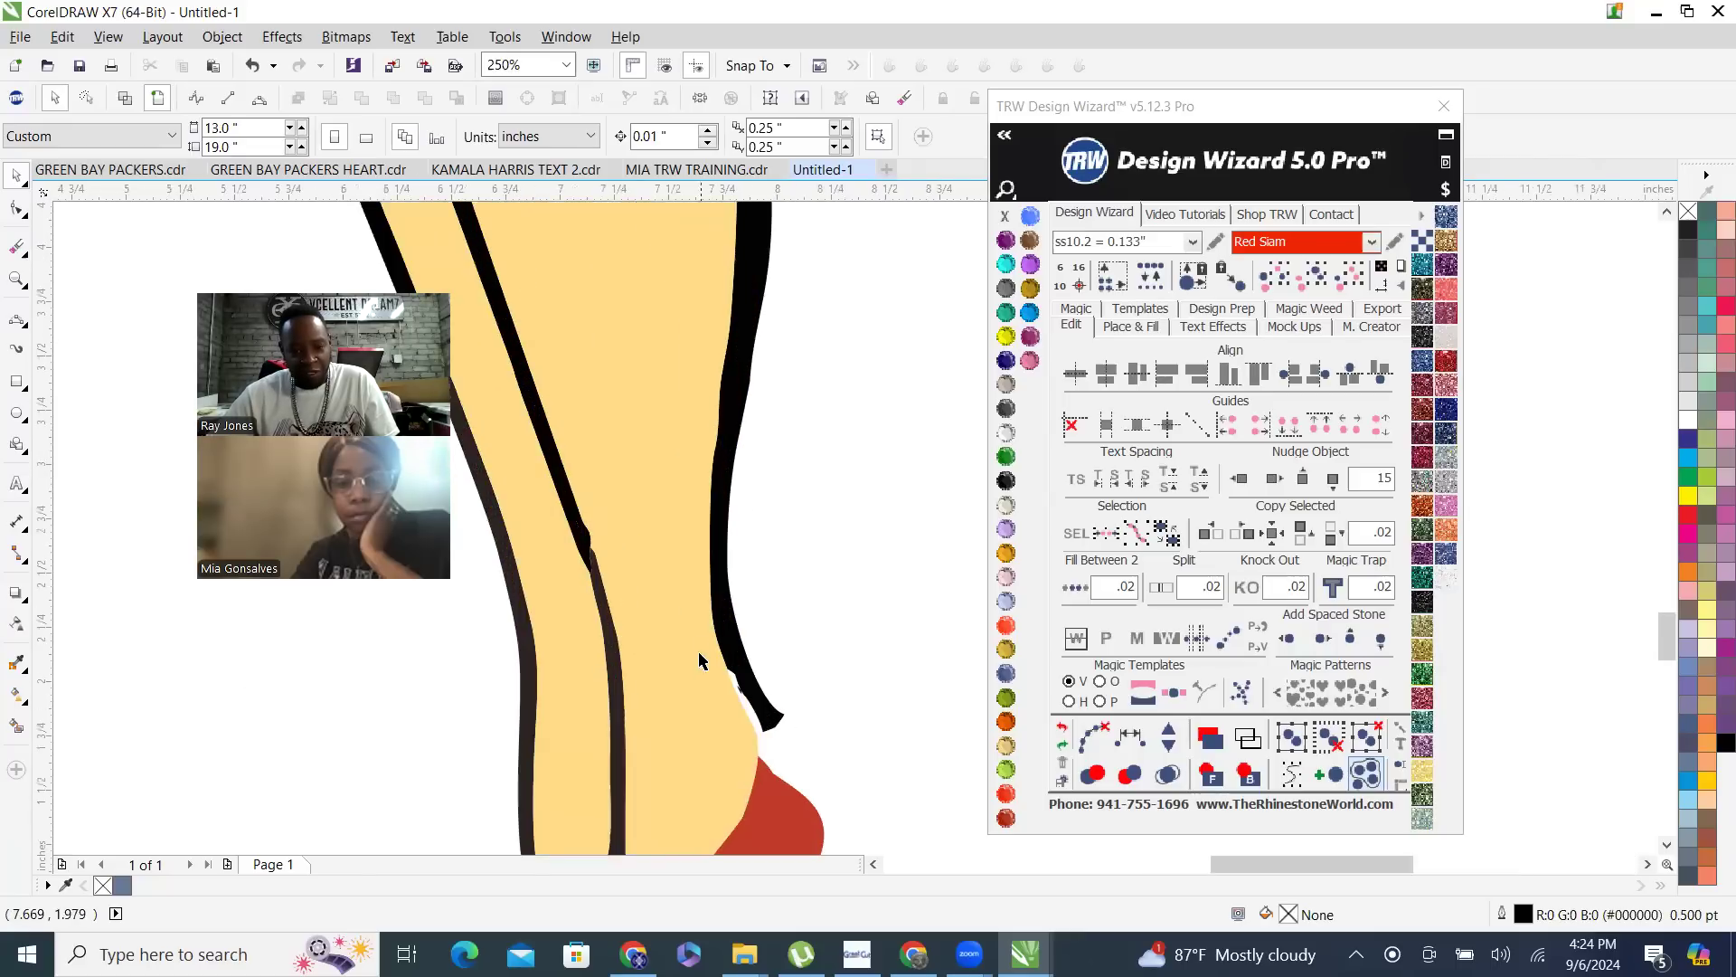
pyautogui.scroll(-3, 781, 734)
pyautogui.scroll(3, 785, 741)
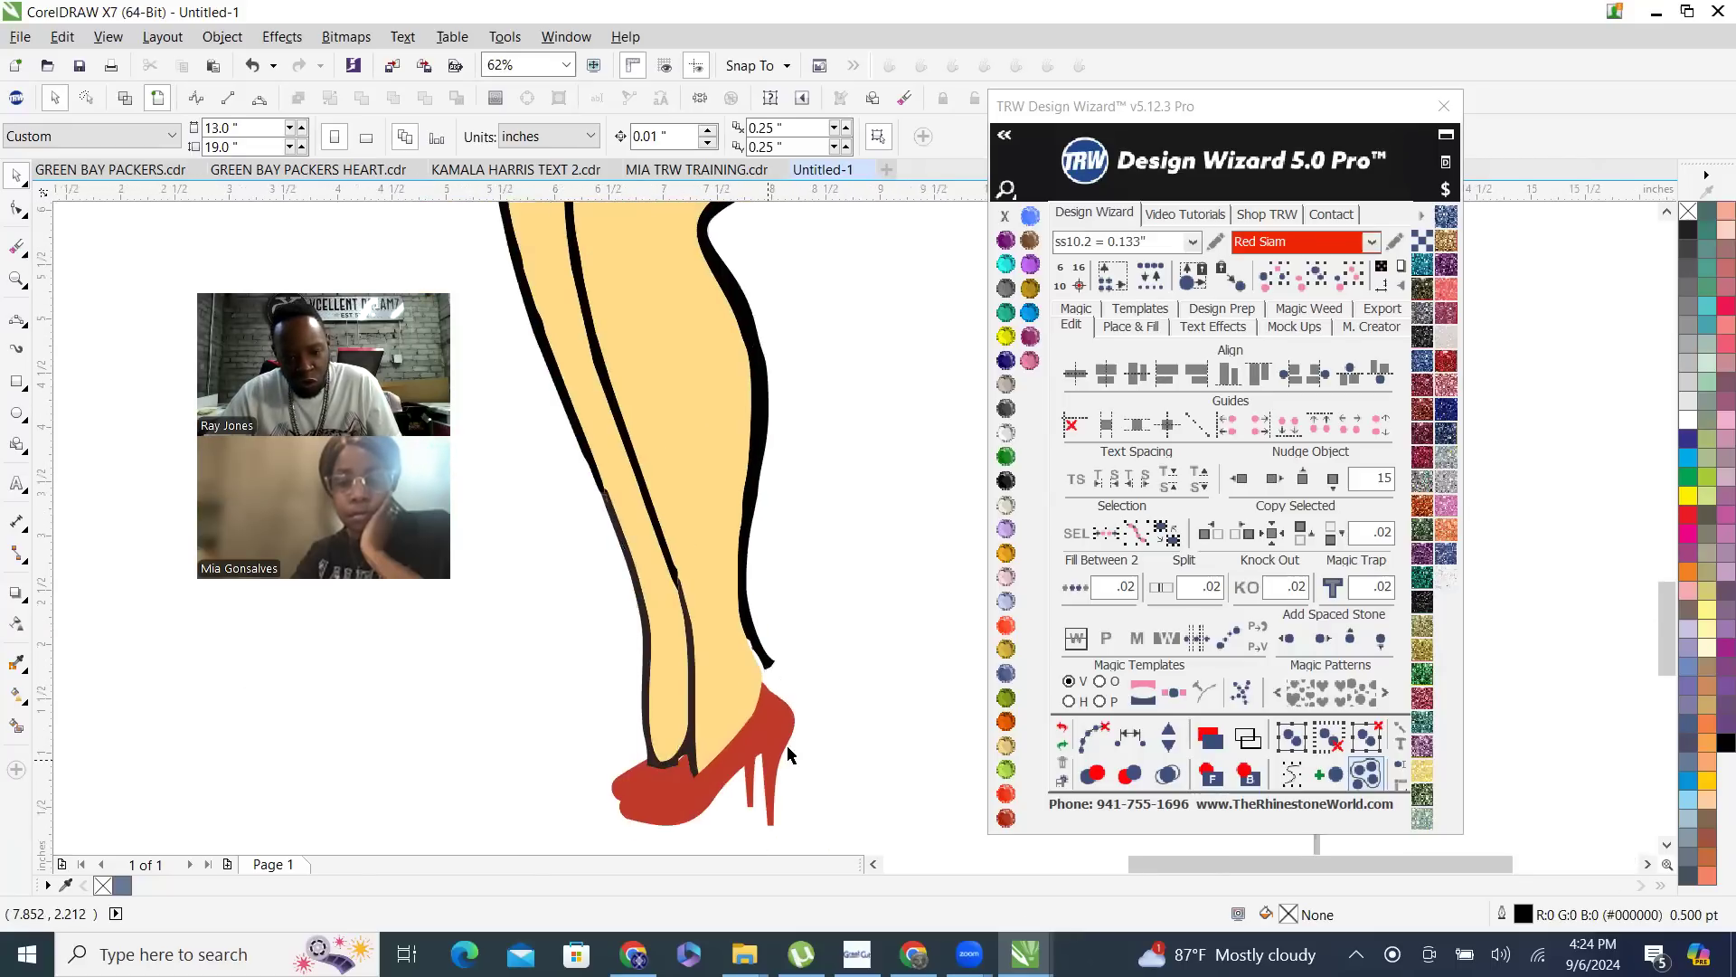
# - Create an outside Island Fill contour with 1 island around the front heel
pyautogui.click(785, 737)
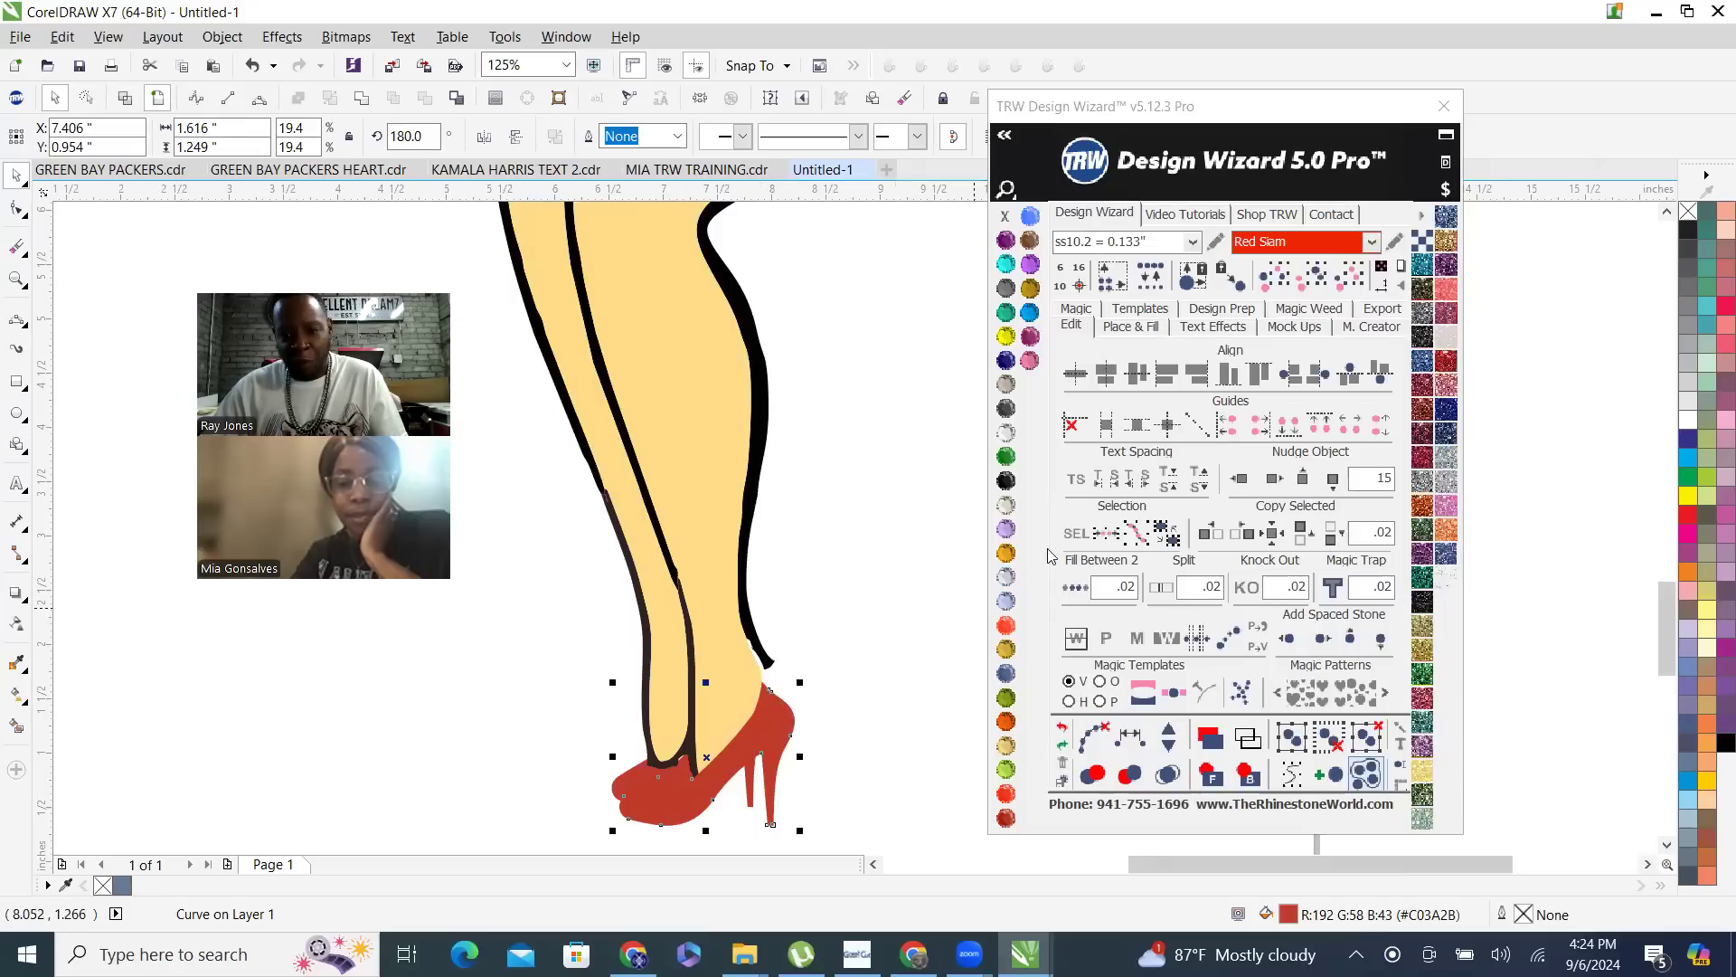
pyautogui.click(1124, 329)
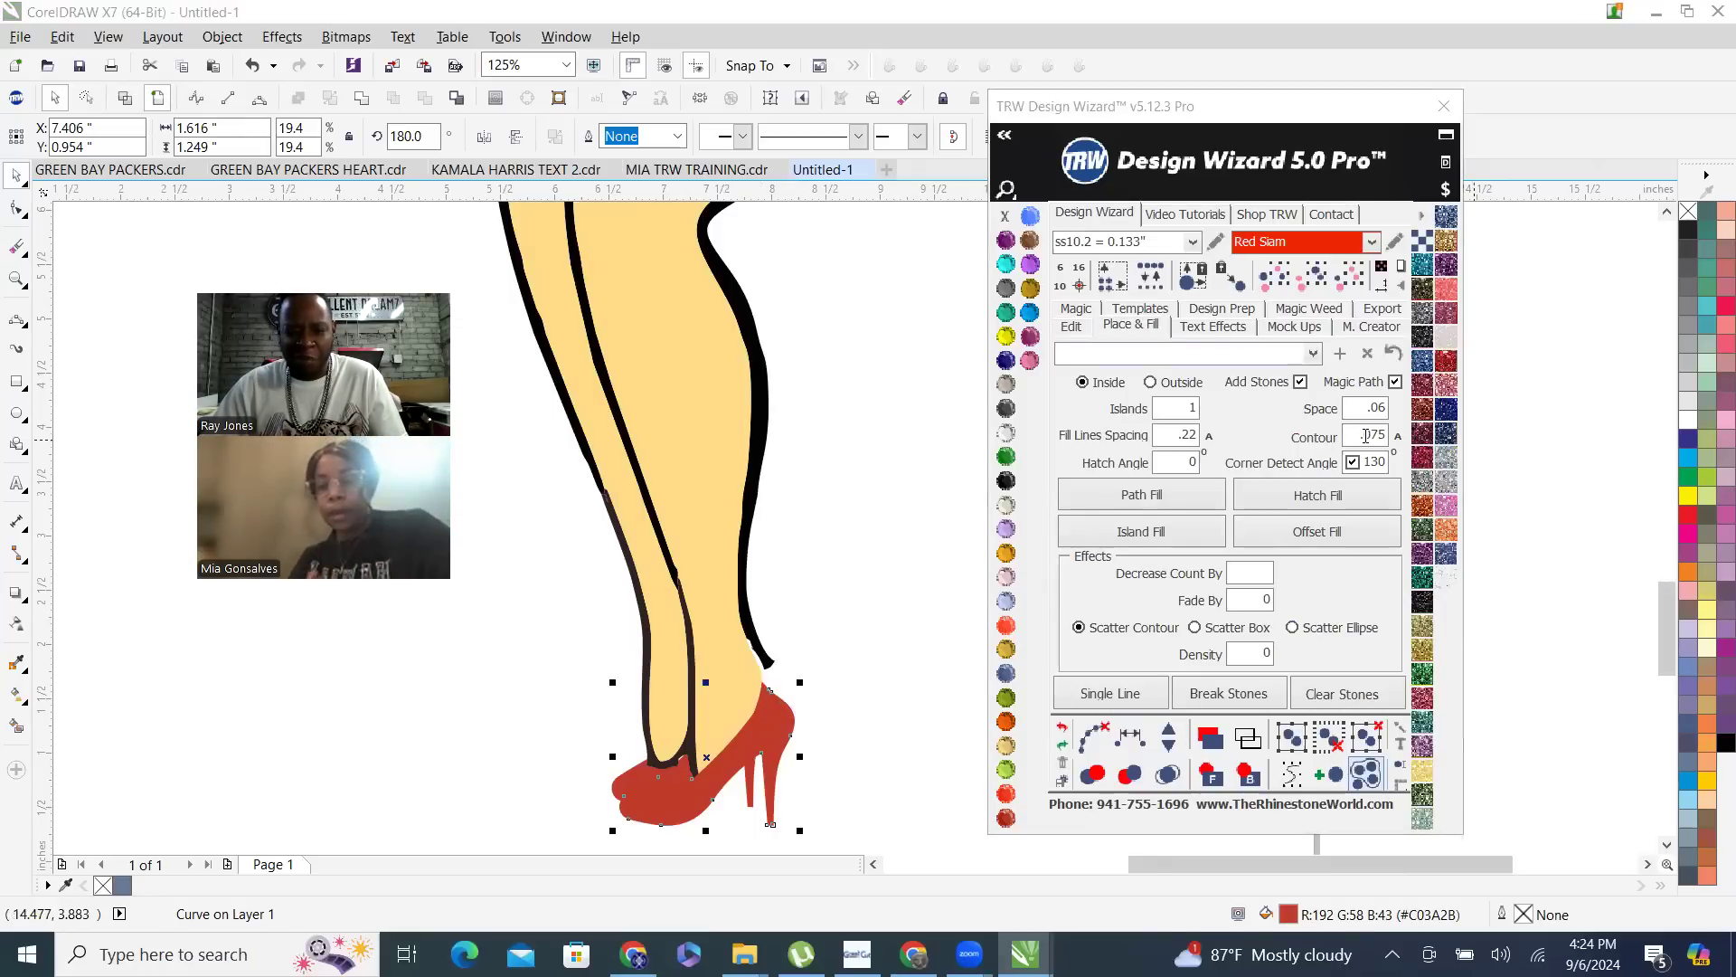
pyautogui.click(1151, 383)
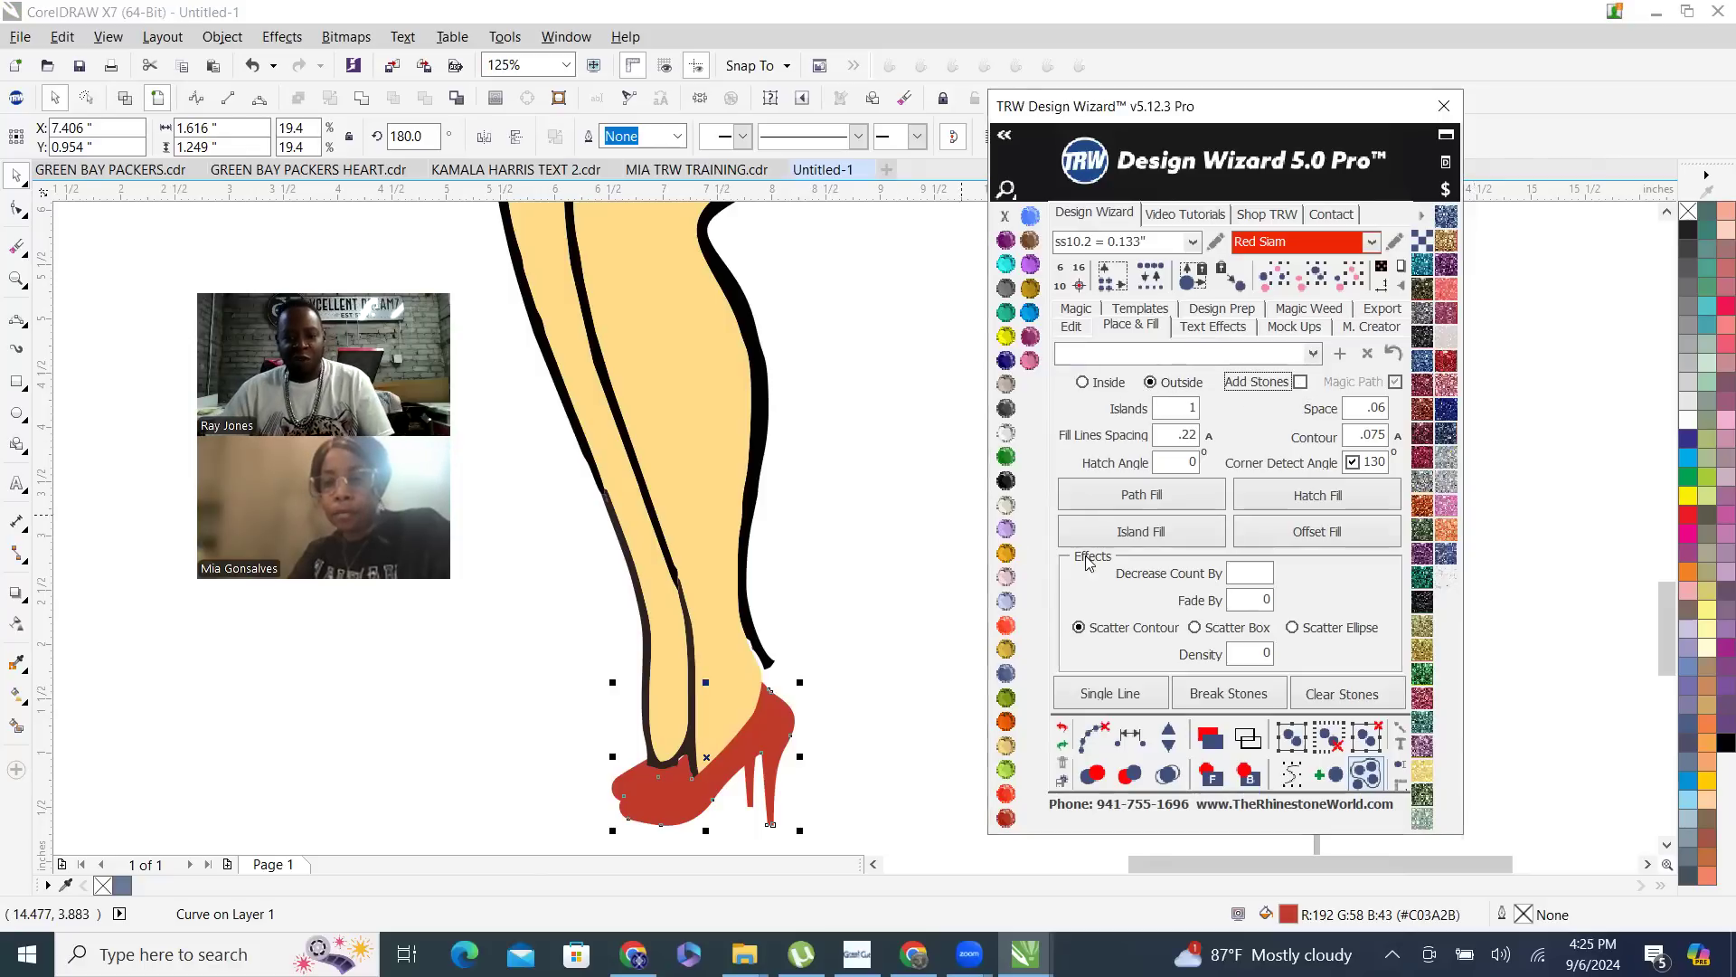
pyautogui.click(1140, 532)
pyautogui.scroll(-1, 764, 524)
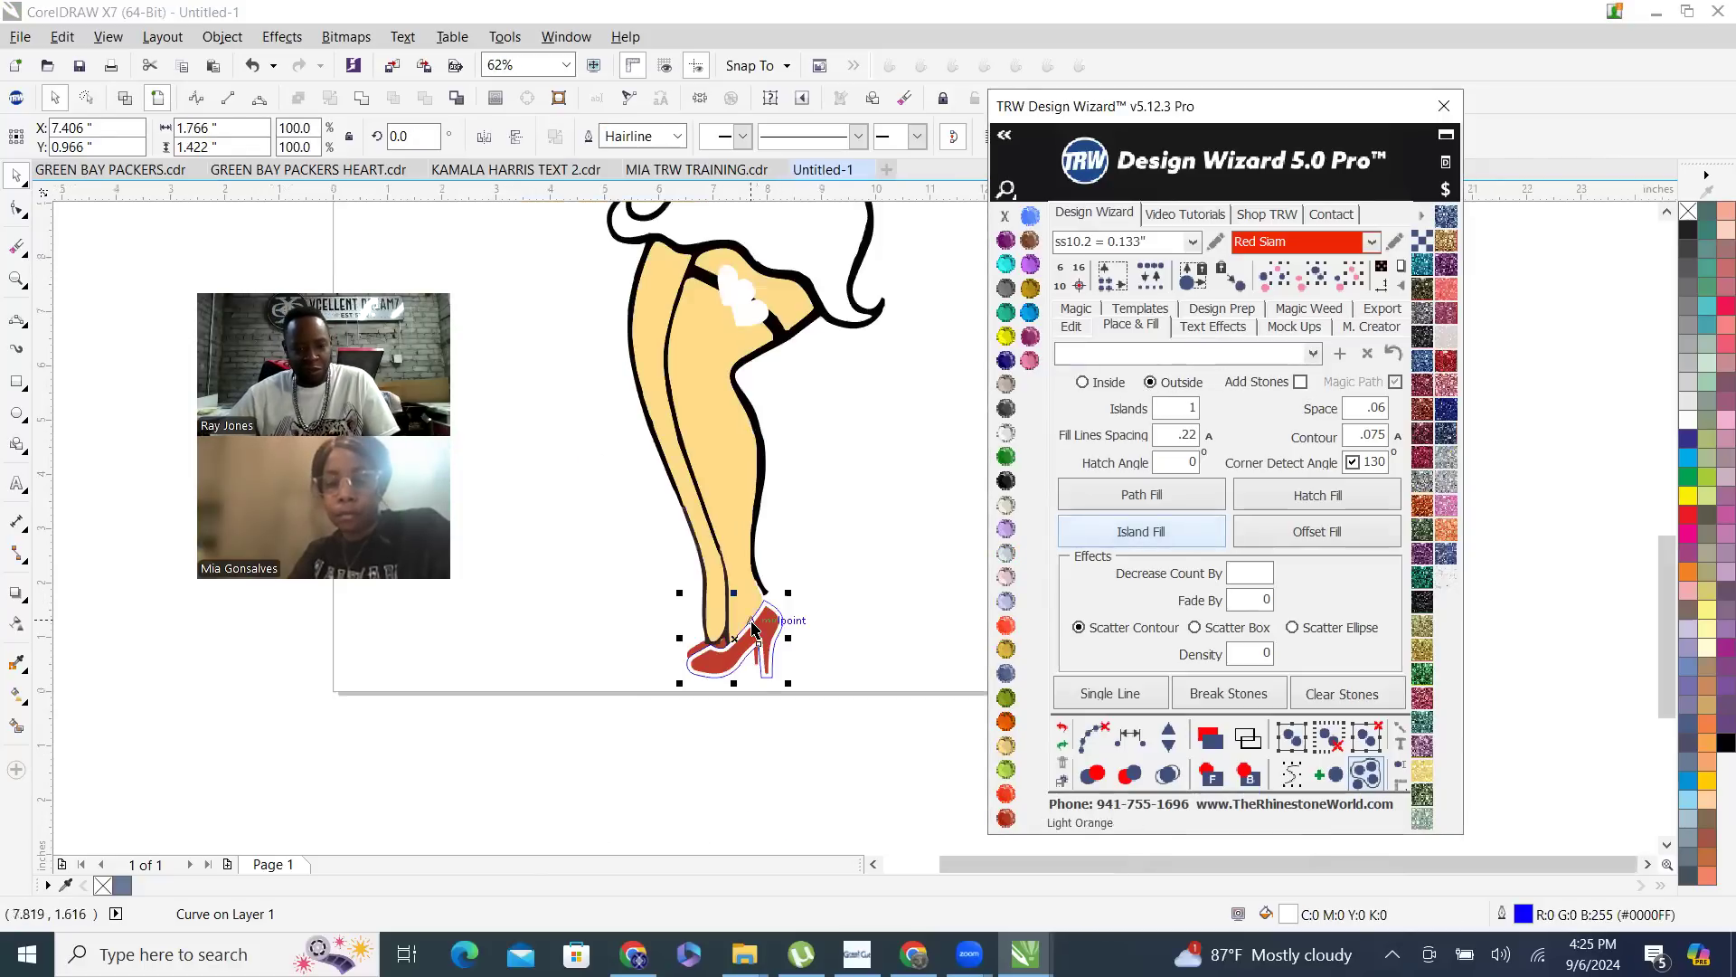
pyautogui.scroll(1, 752, 627)
# - Fill the front heel's contour shape with Jet Black and clear its outline
pyautogui.click(1006, 480)
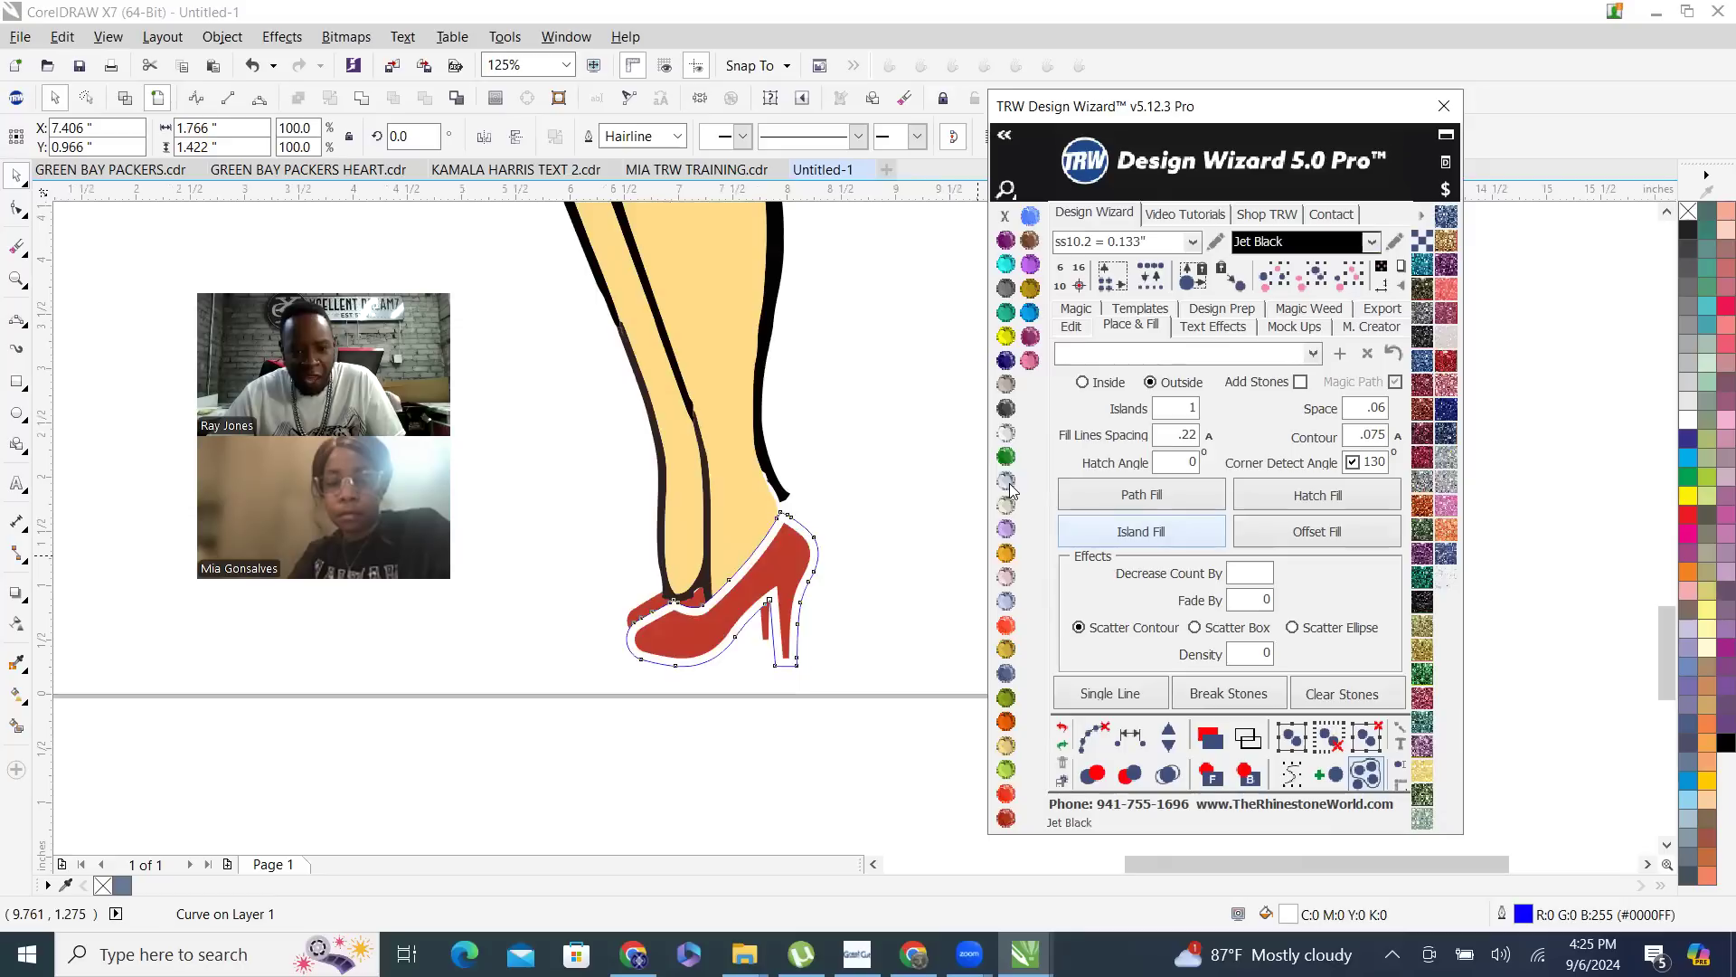
pyautogui.moveTo(1010, 215)
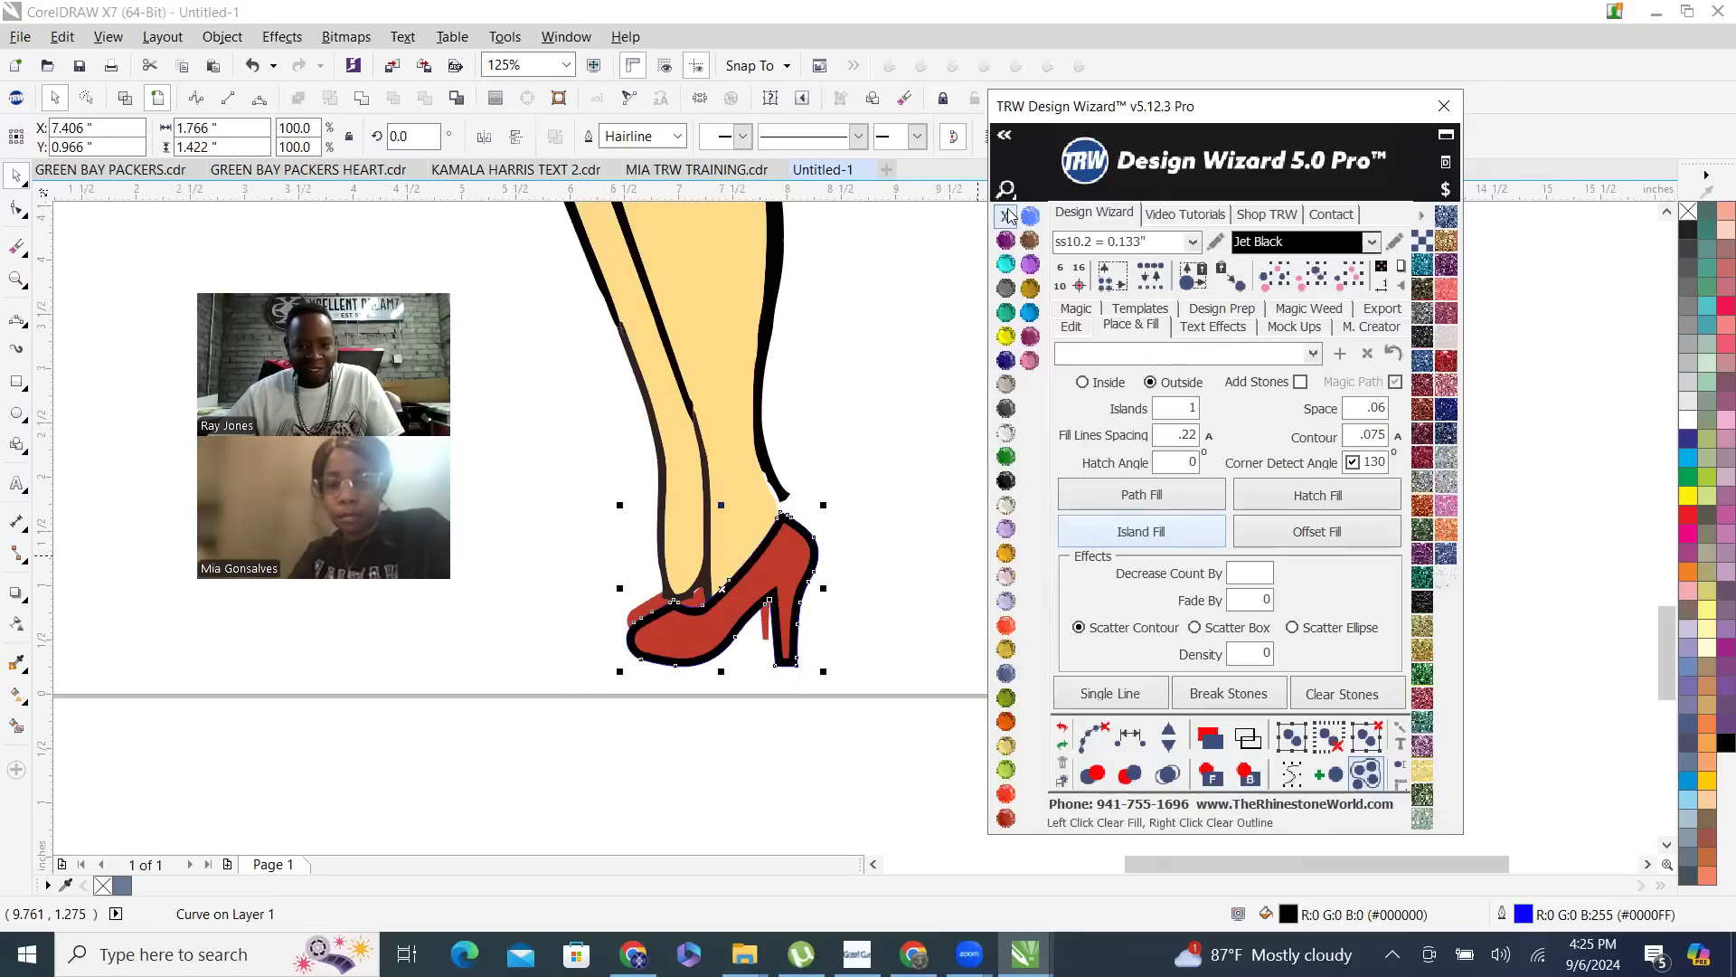
pyautogui.click(848, 493)
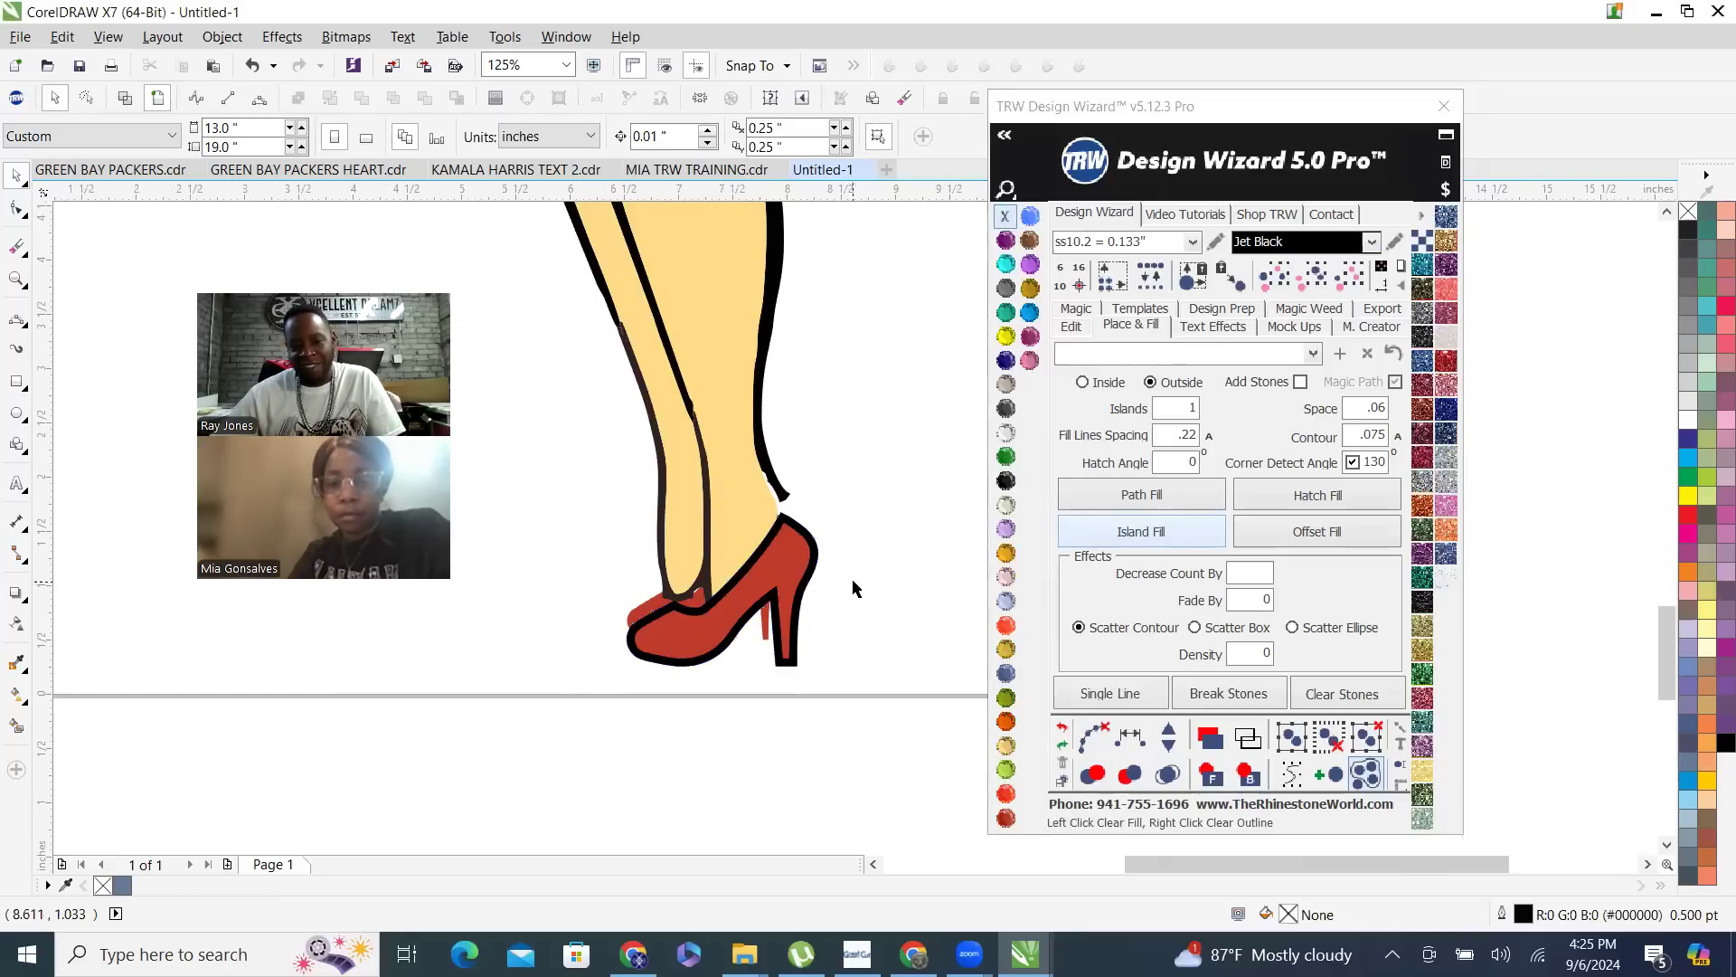
# - Extend the end nodes of the black calf outline to meet the front heel's black border and delete the protruding node above them
pyautogui.scroll(3, 830, 558)
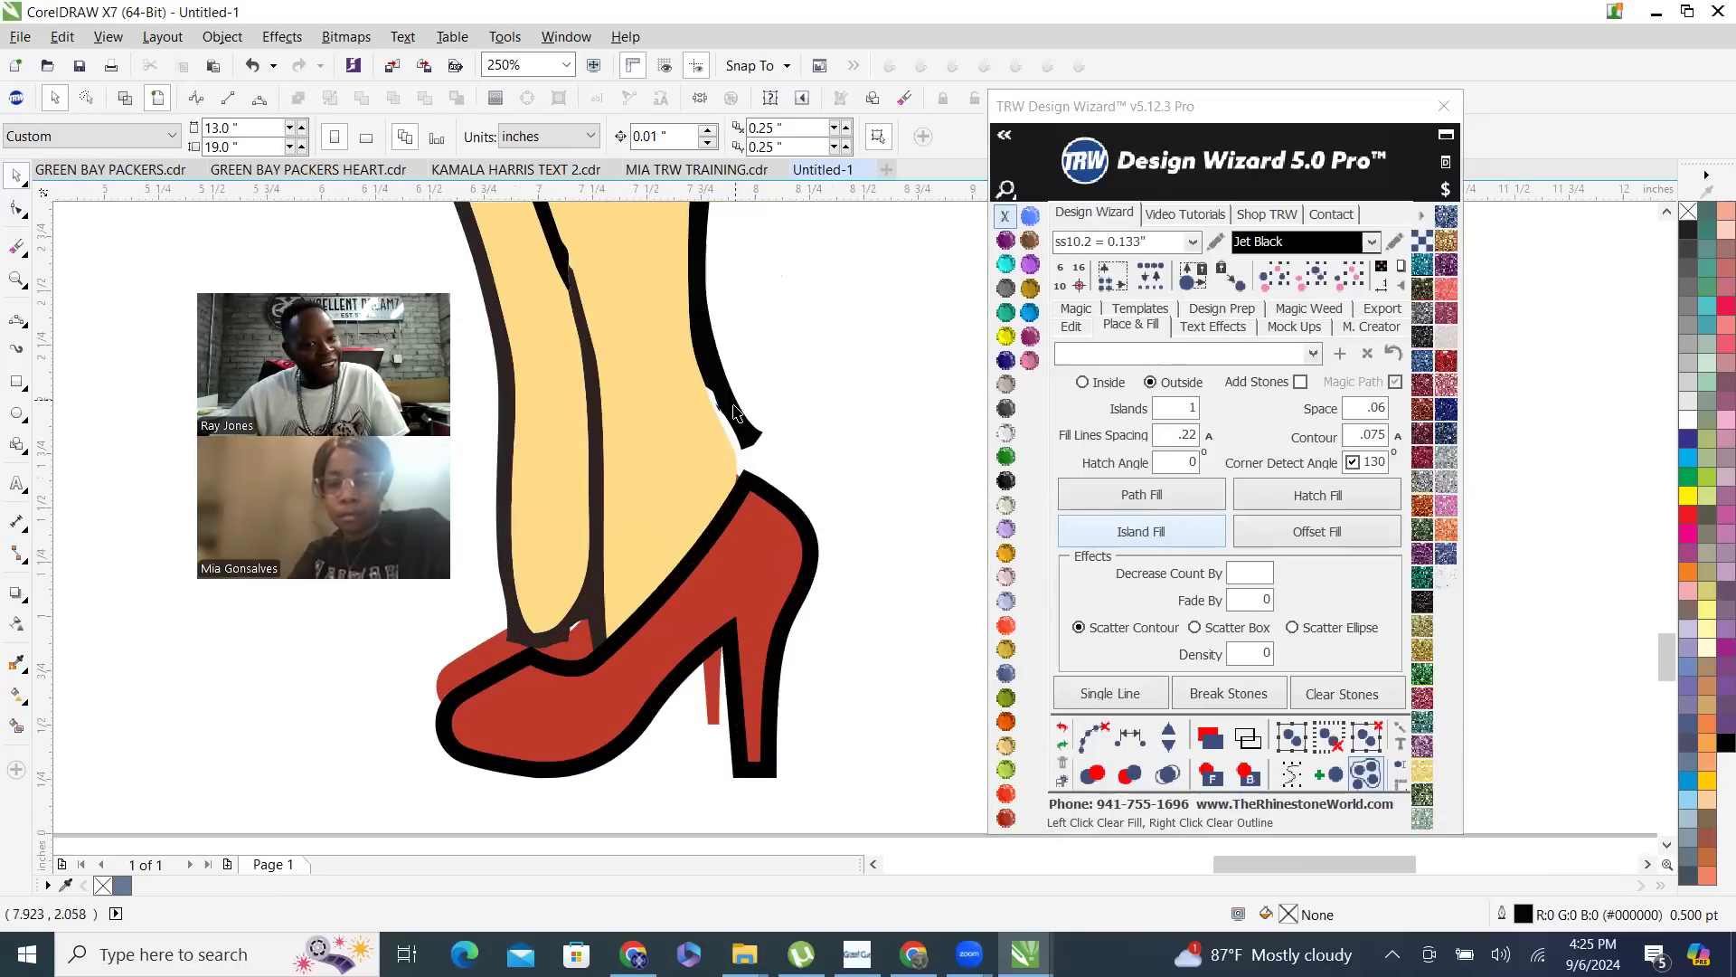
pyautogui.click(749, 437)
pyautogui.press('F10')
pyautogui.scroll(2, 759, 452)
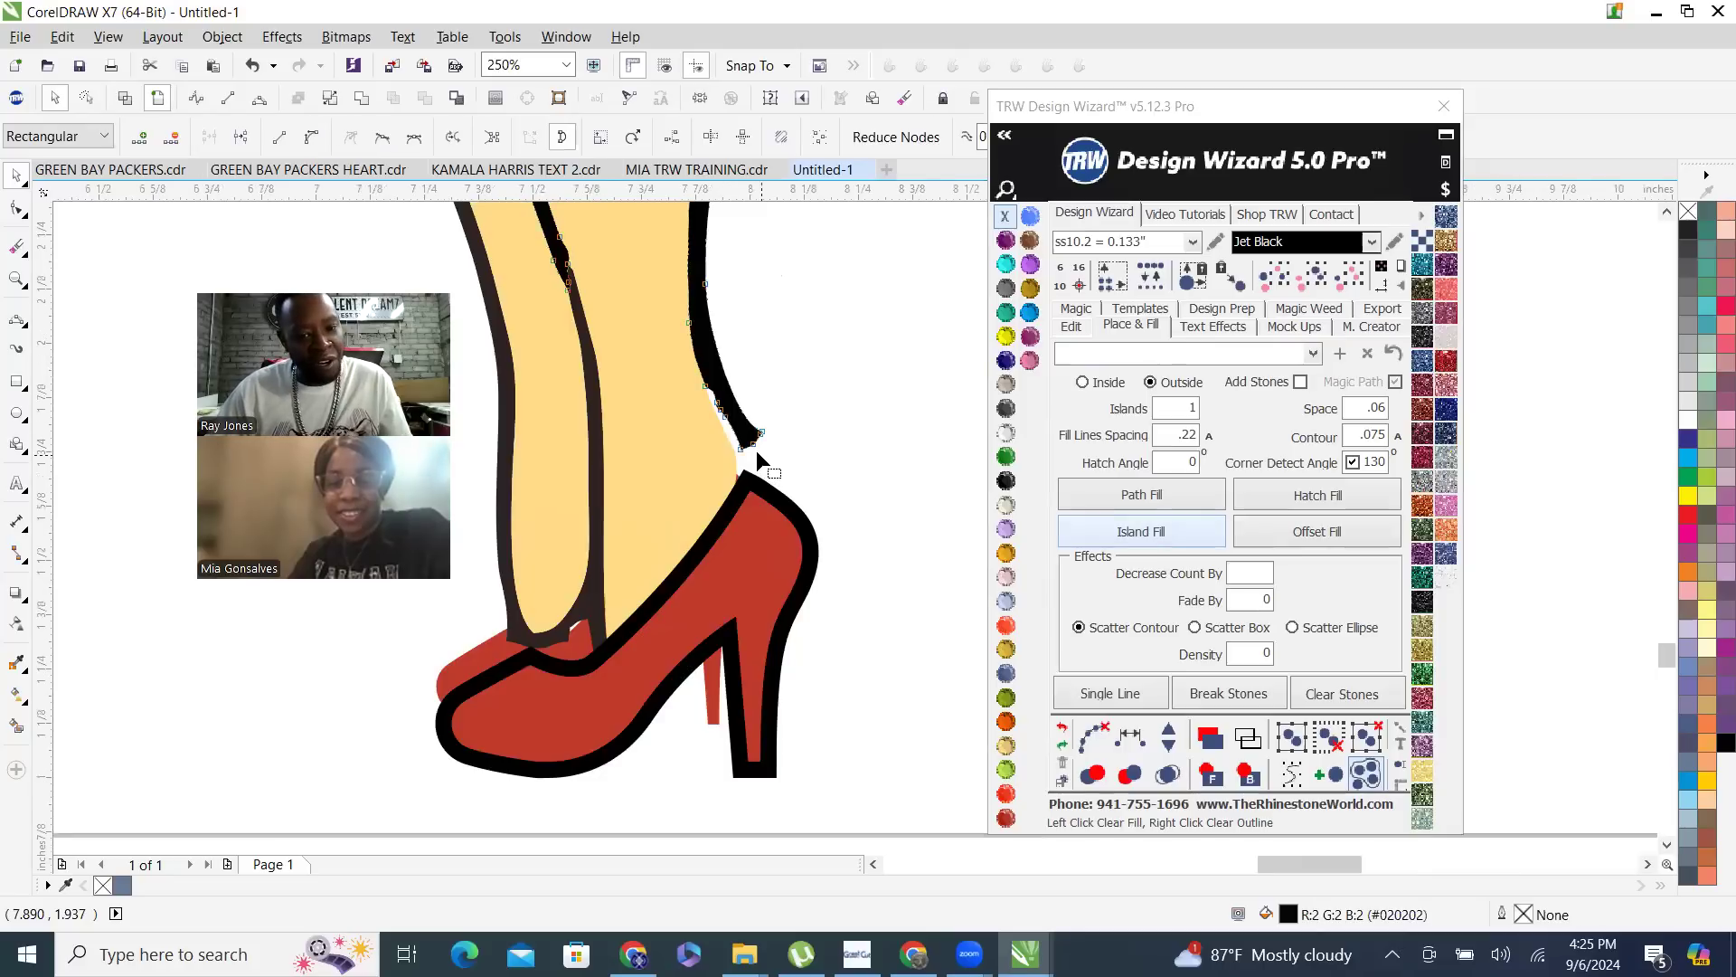
pyautogui.moveTo(683, 440); pyautogui.dragTo(673, 571)
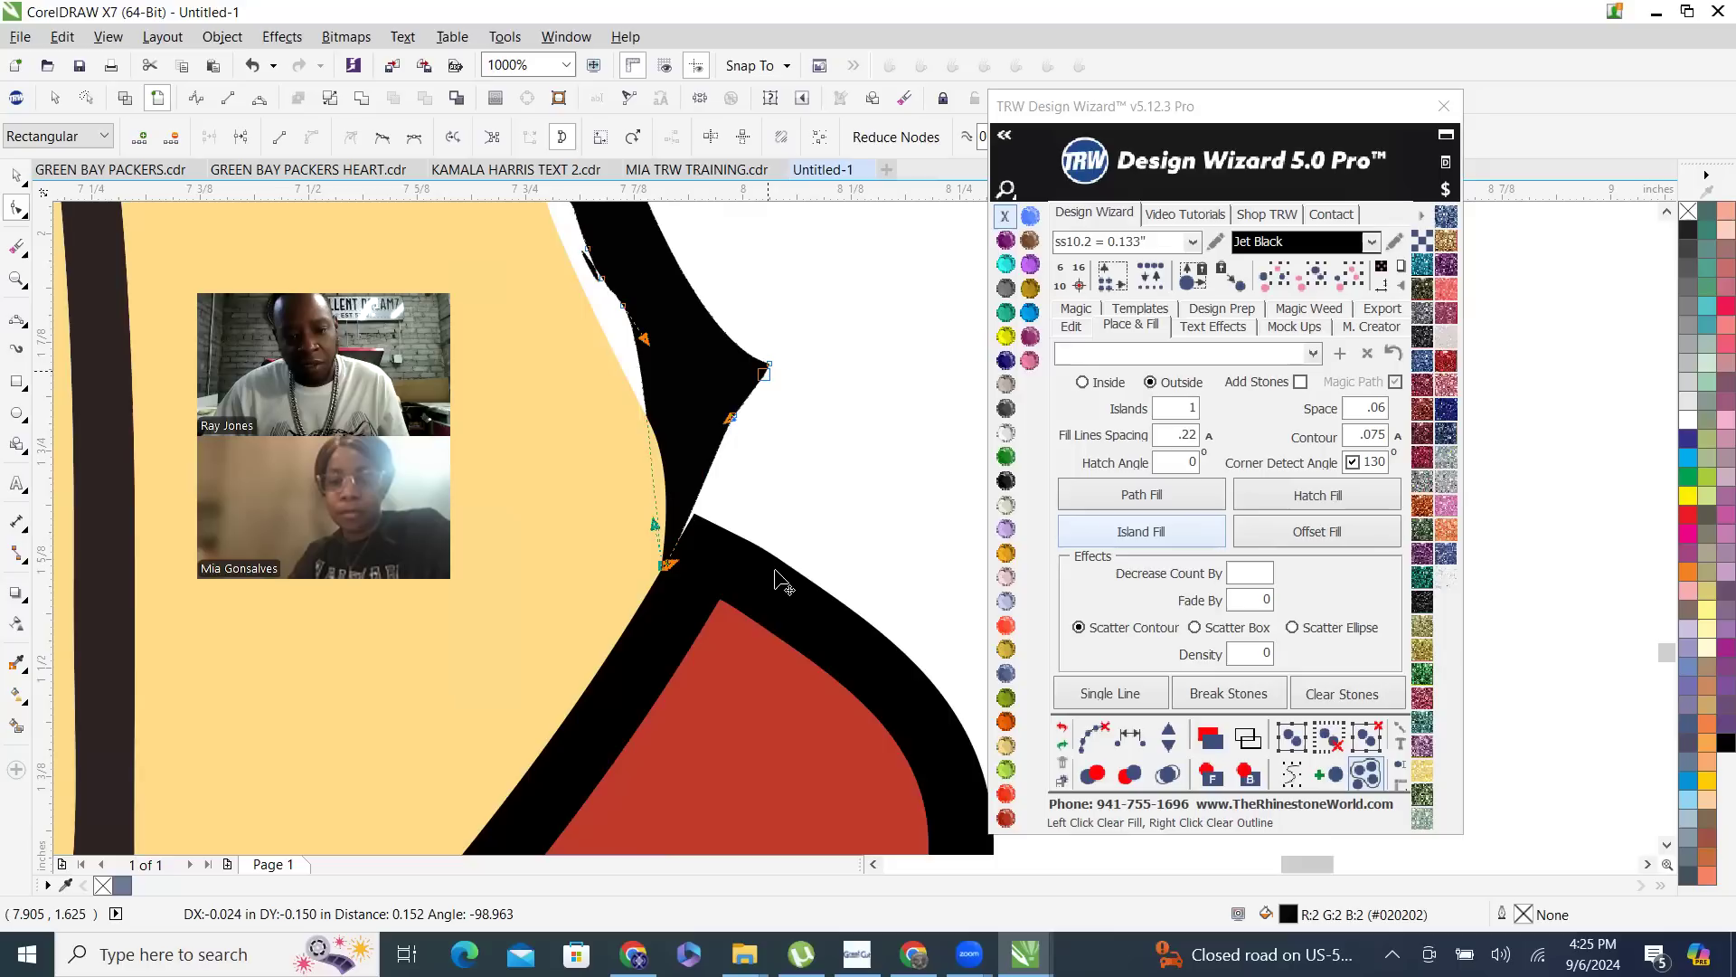
pyautogui.moveTo(732, 443); pyautogui.dragTo(733, 443)
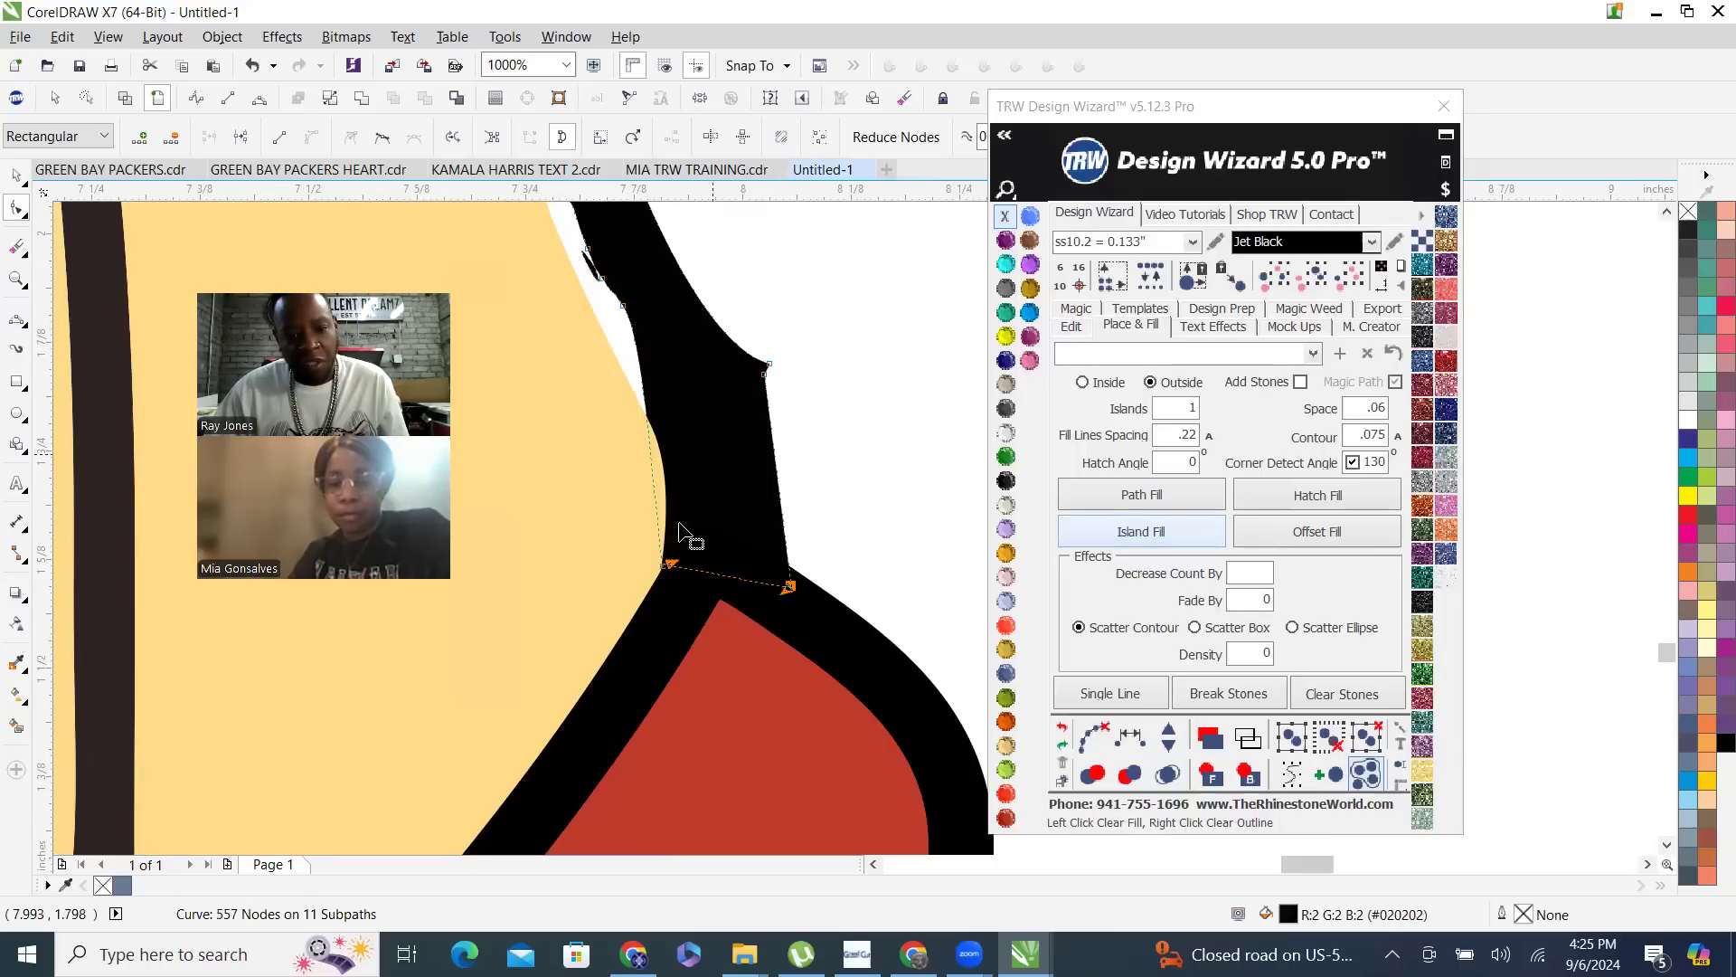
pyautogui.scroll(-2, 684, 507)
pyautogui.scroll(2, 736, 447)
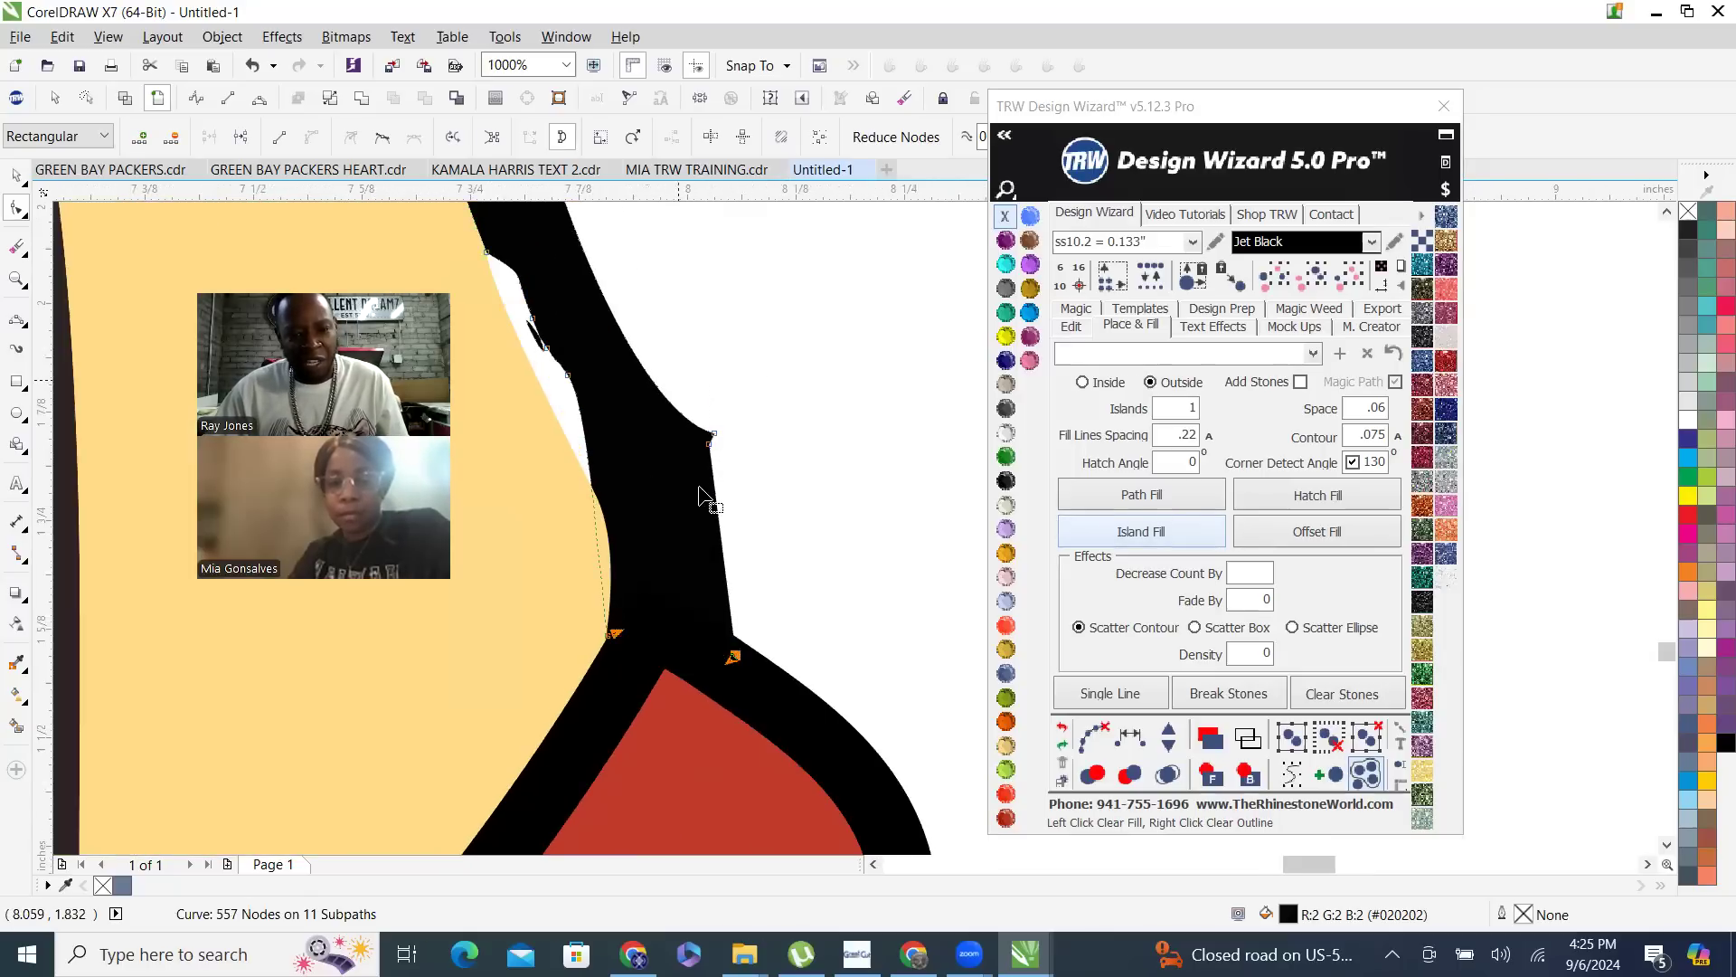
pyautogui.press('Delete')
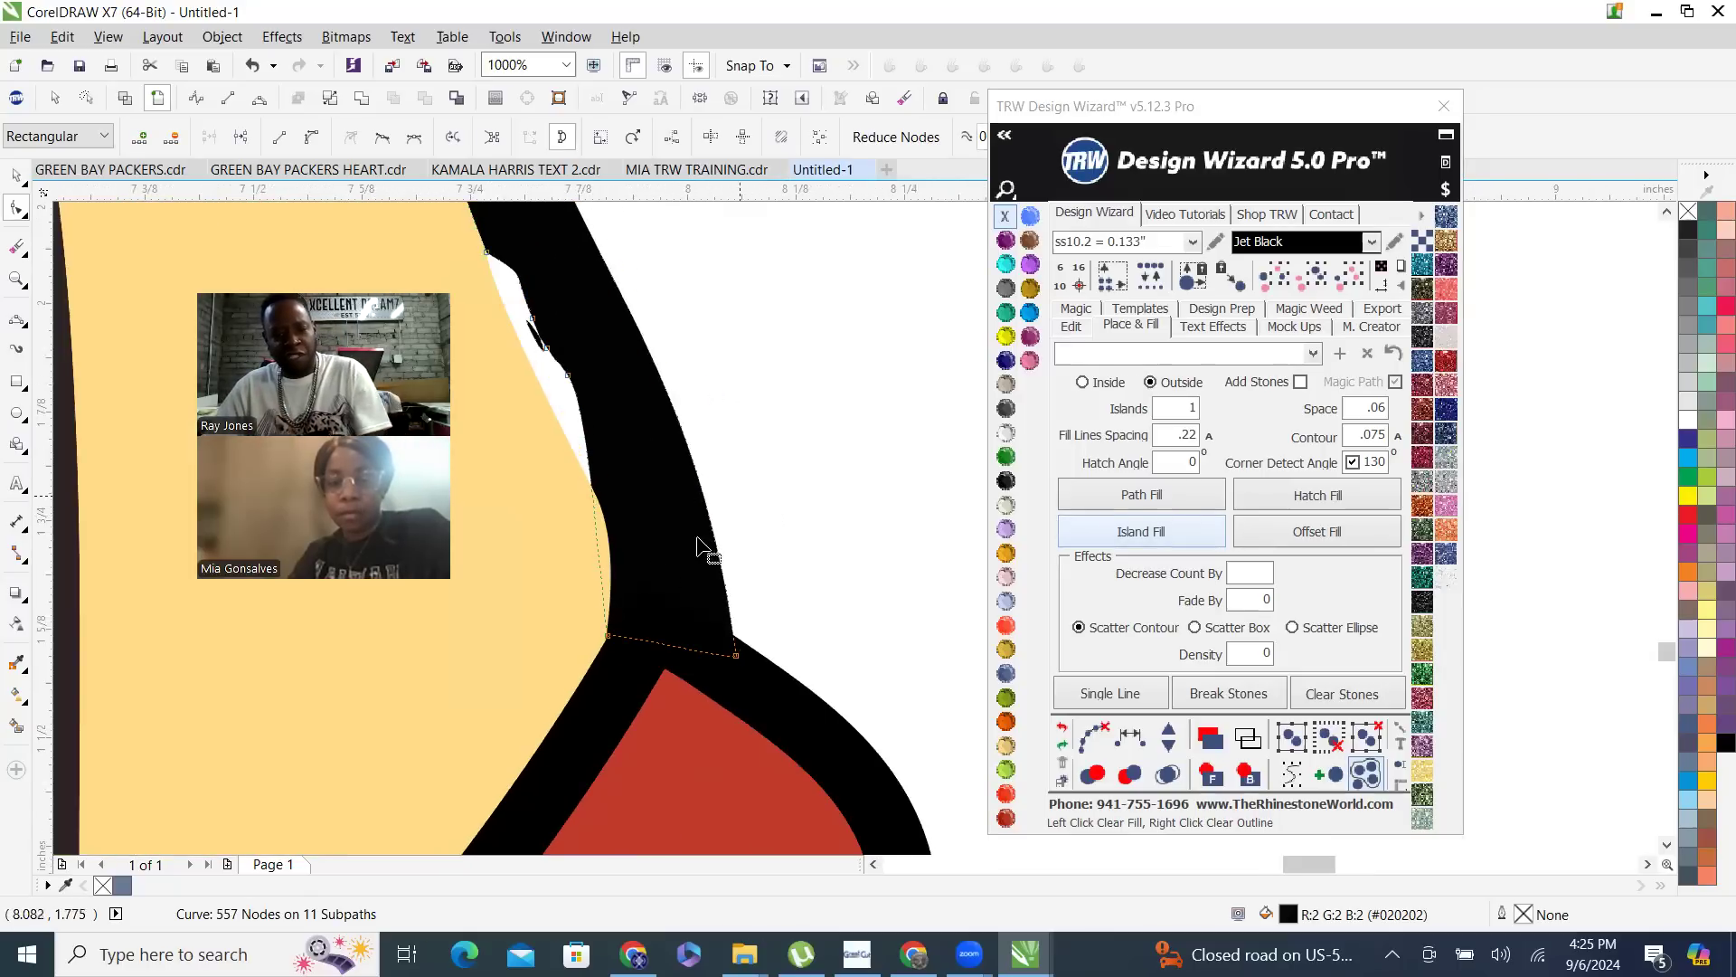
# - Delete stray nodes from the black calf outline above the front heel and pull the end node's handle inward to reshape its outer edge
pyautogui.scroll(-2, 624, 664)
pyautogui.press('Delete')
pyautogui.scroll(2, 633, 615)
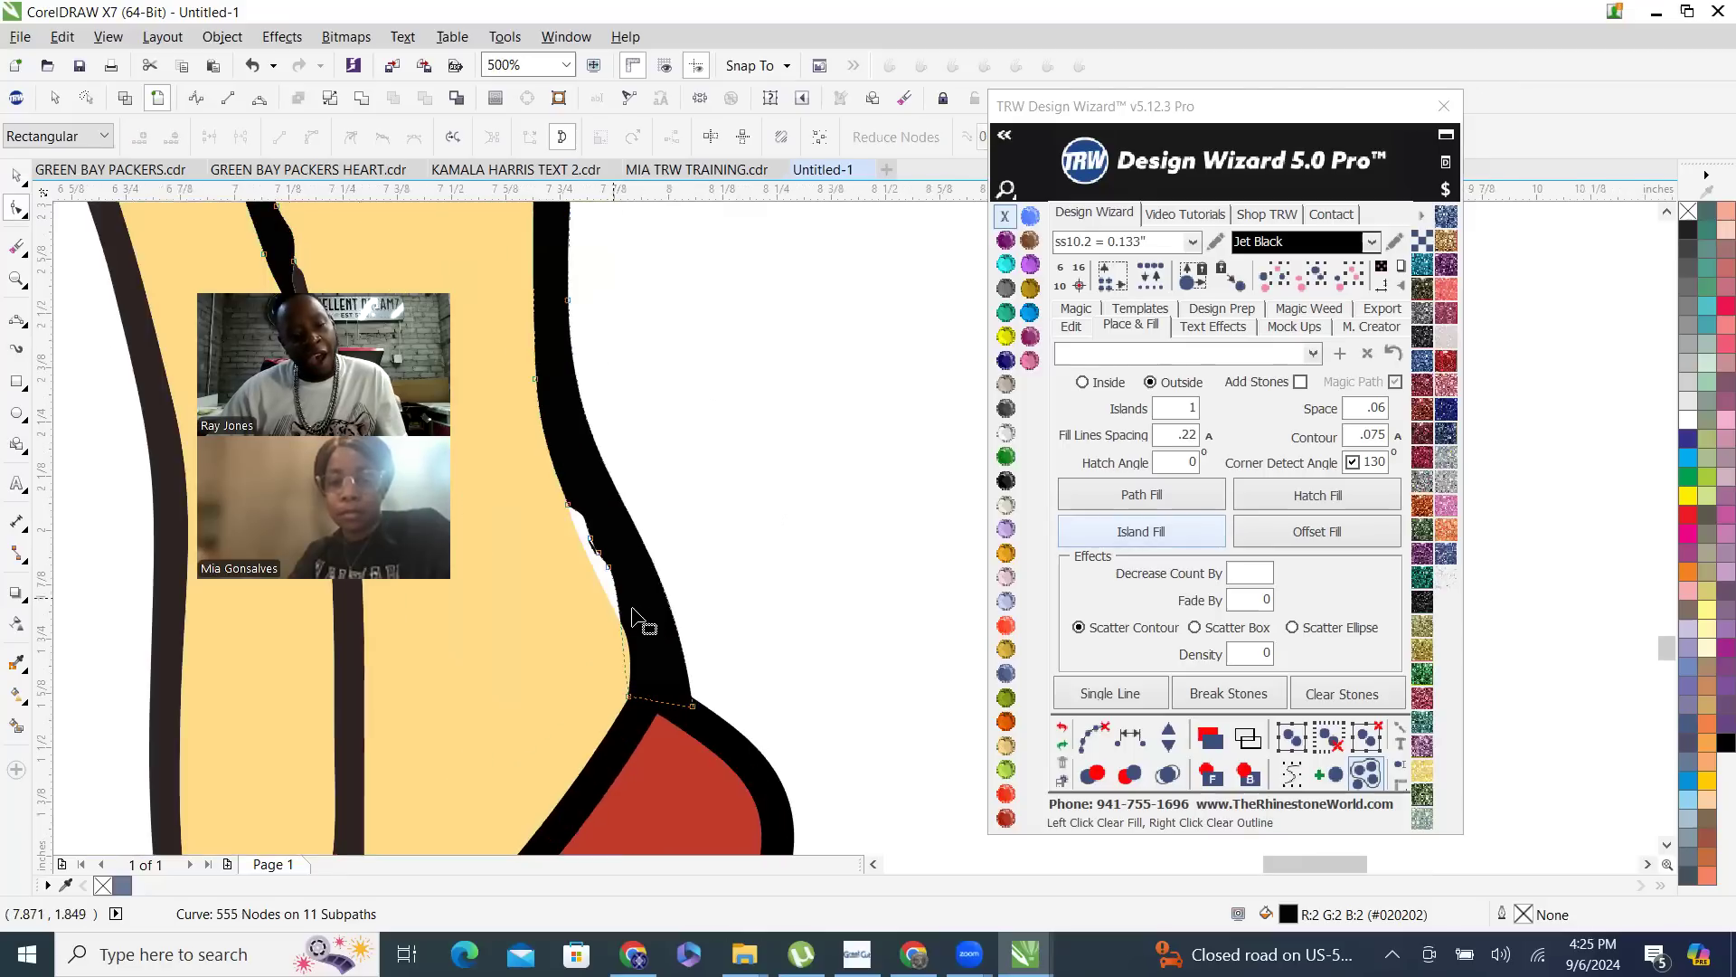
pyautogui.click(693, 706)
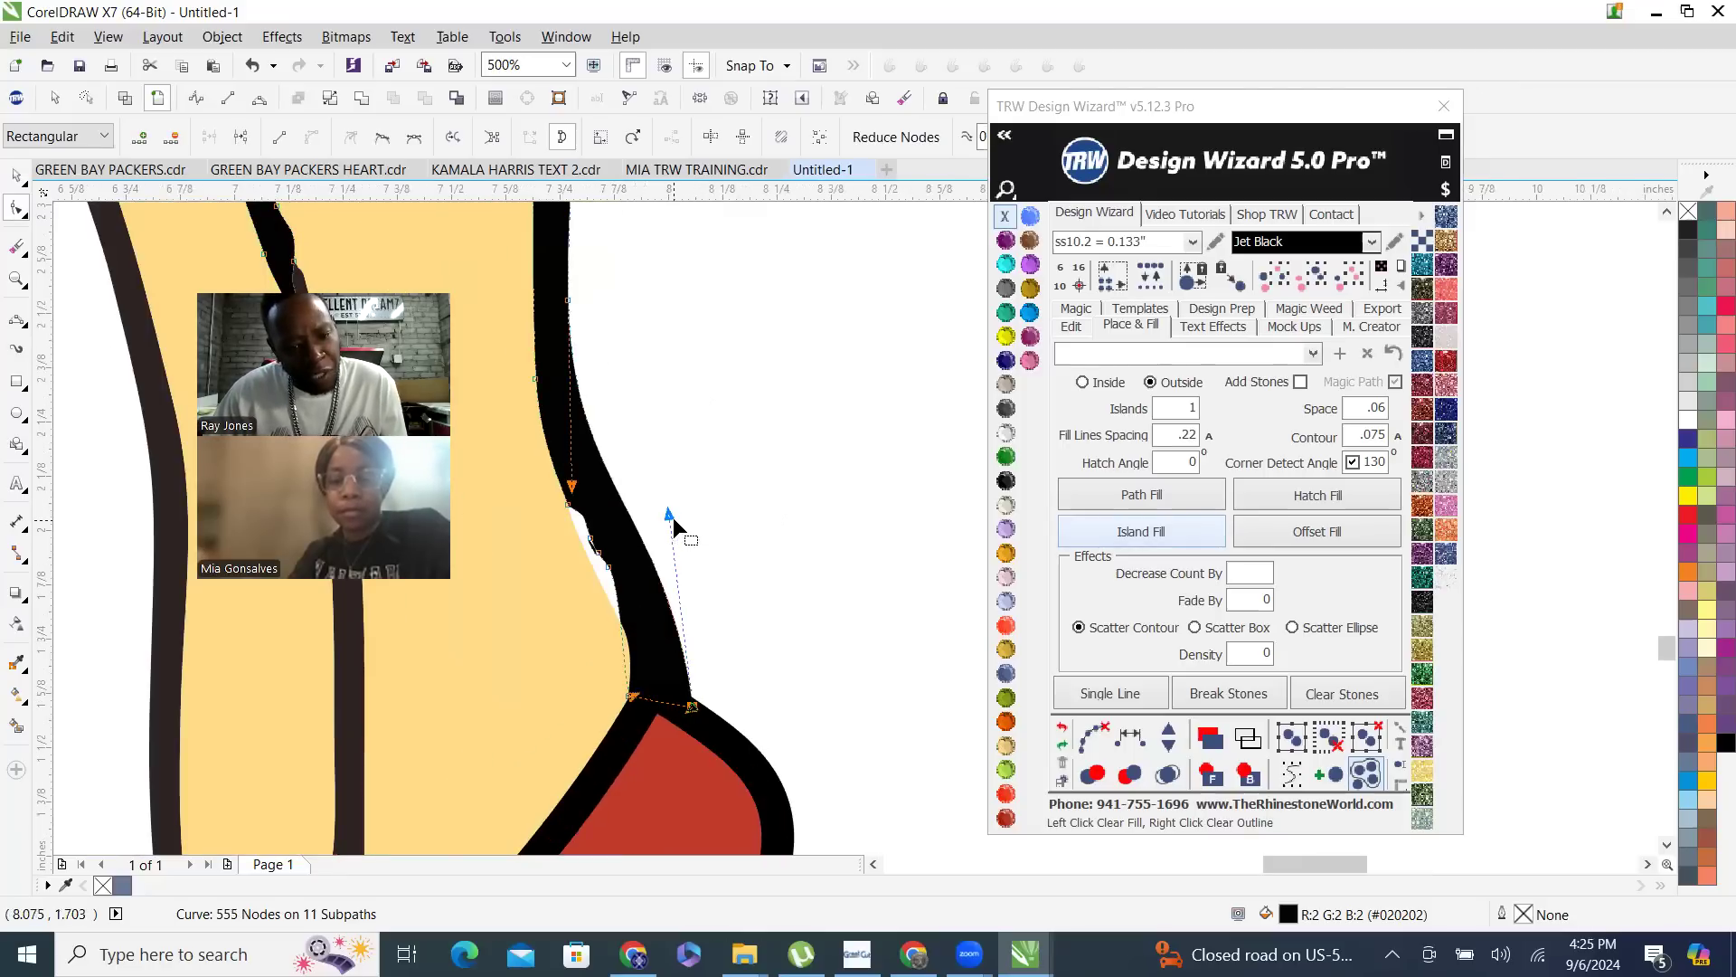
pyautogui.moveTo(667, 514); pyautogui.dragTo(638, 528)
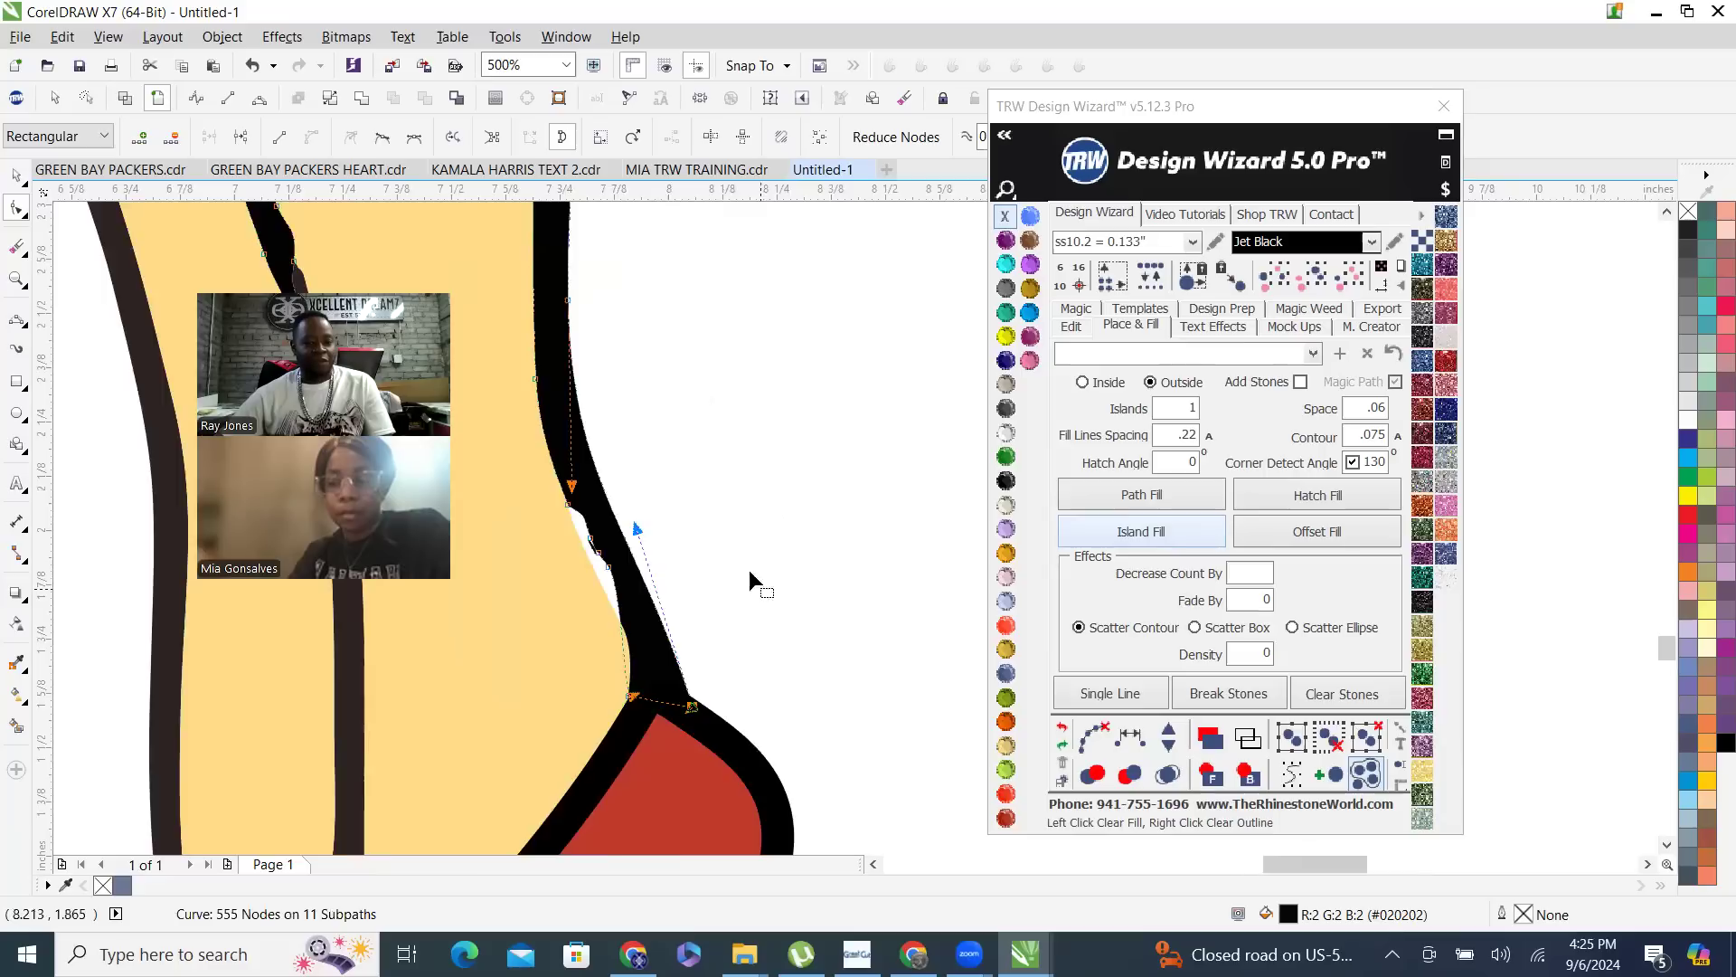
# - Create a Smart Fill patch in the white gap between the skin and the black calf outline above the front heel
pyautogui.scroll(-2, 749, 569)
pyautogui.click(20, 180)
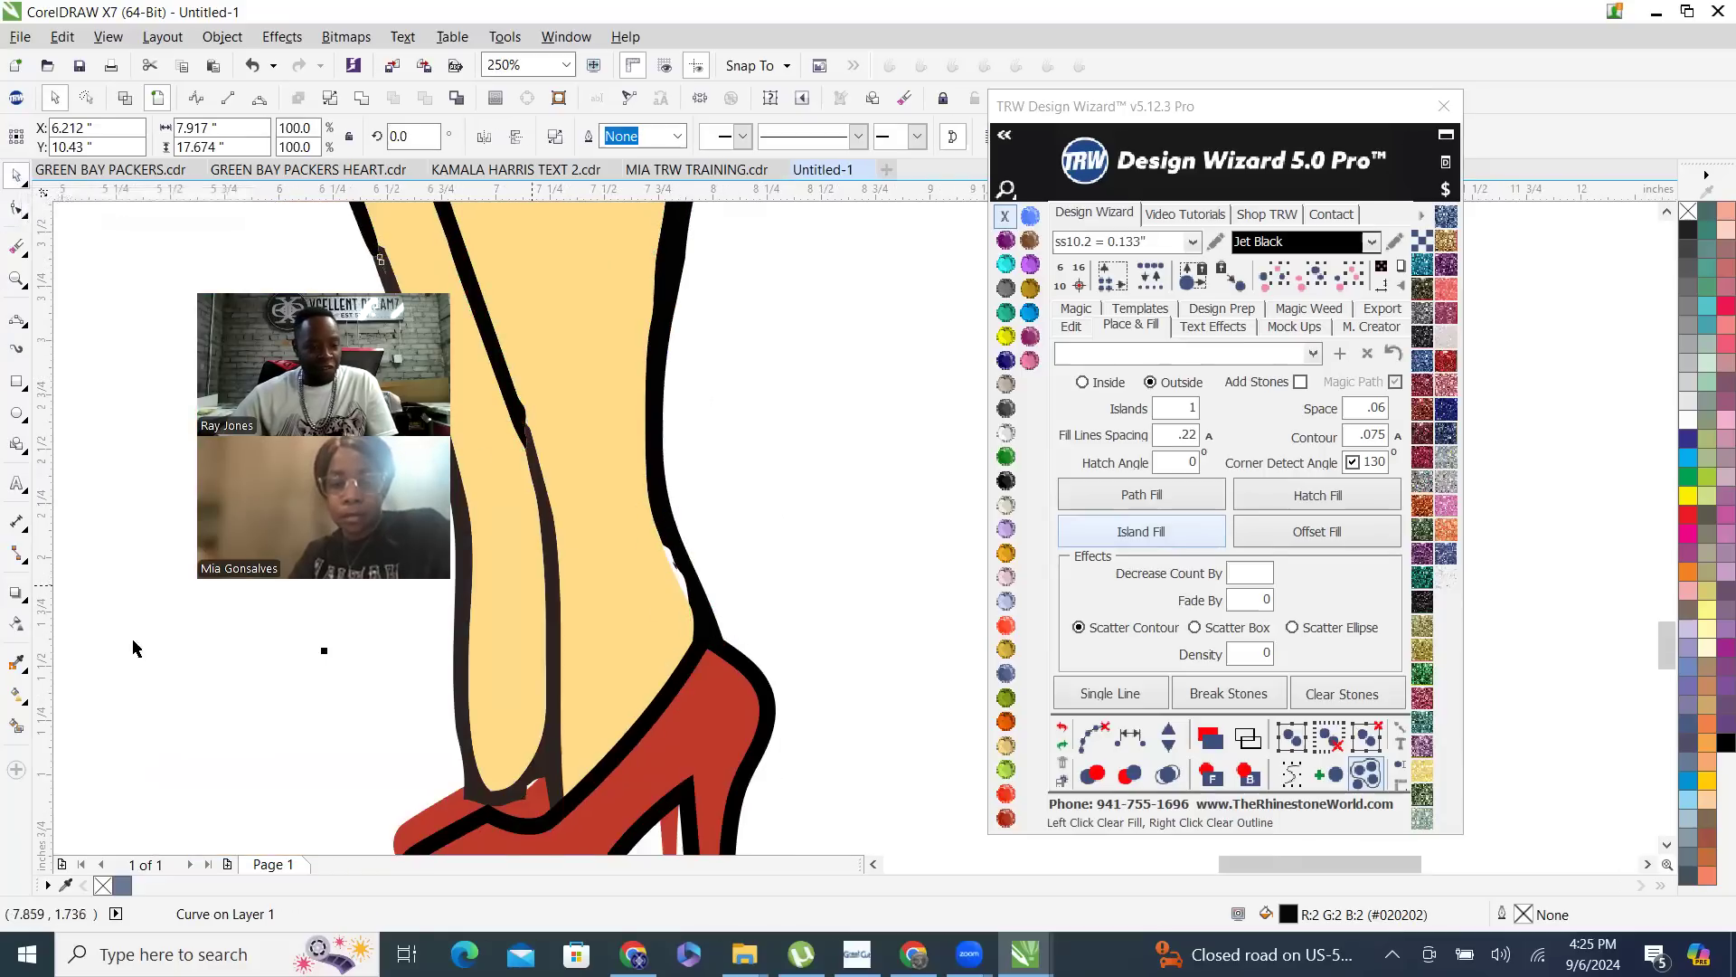
pyautogui.click(11, 728)
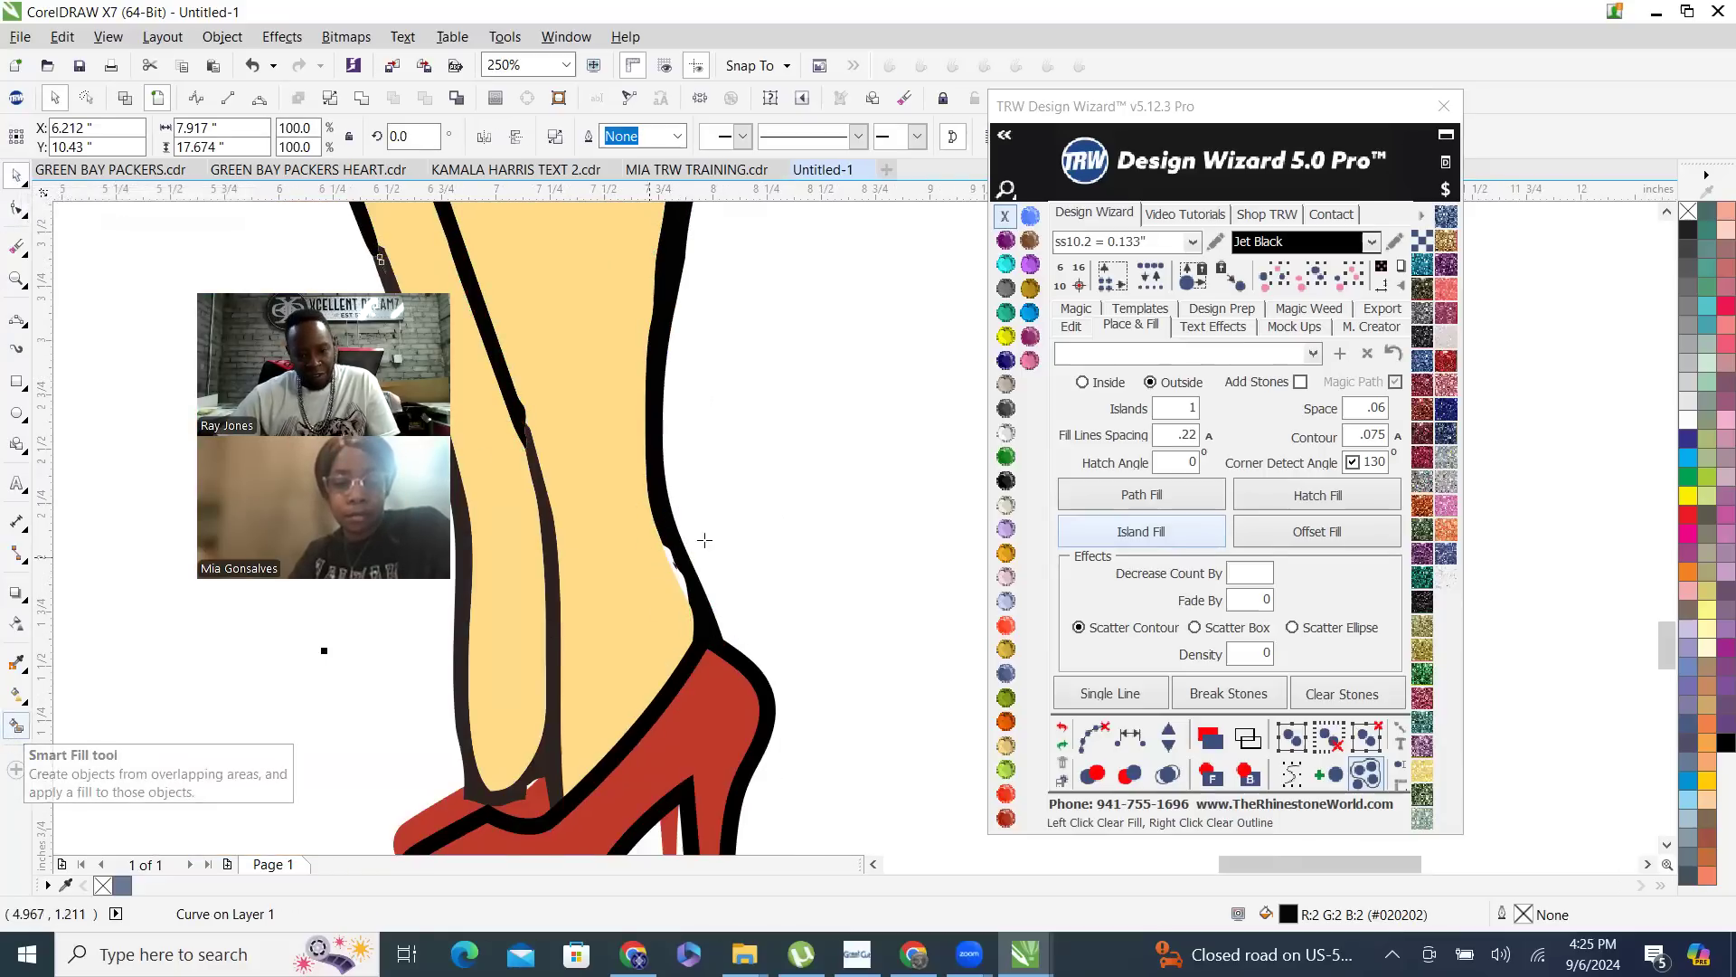
pyautogui.scroll(2, 717, 542)
pyautogui.click(574, 692)
pyautogui.scroll(-1, 682, 602)
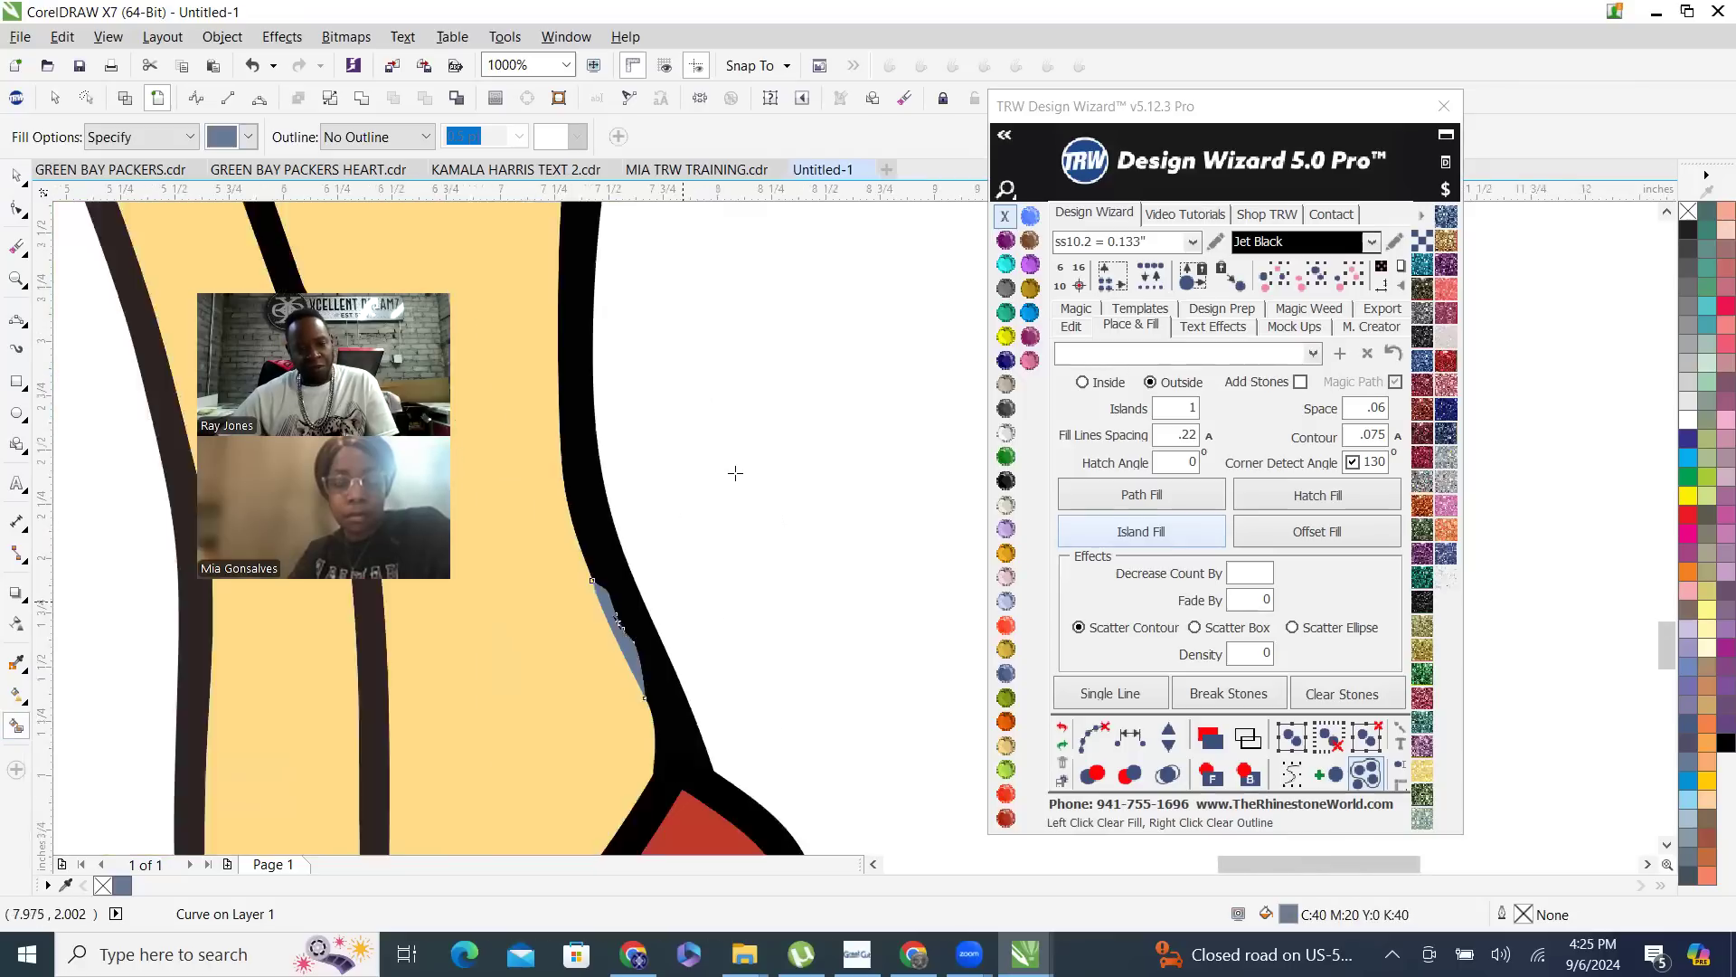
pyautogui.scroll(-3, 719, 497)
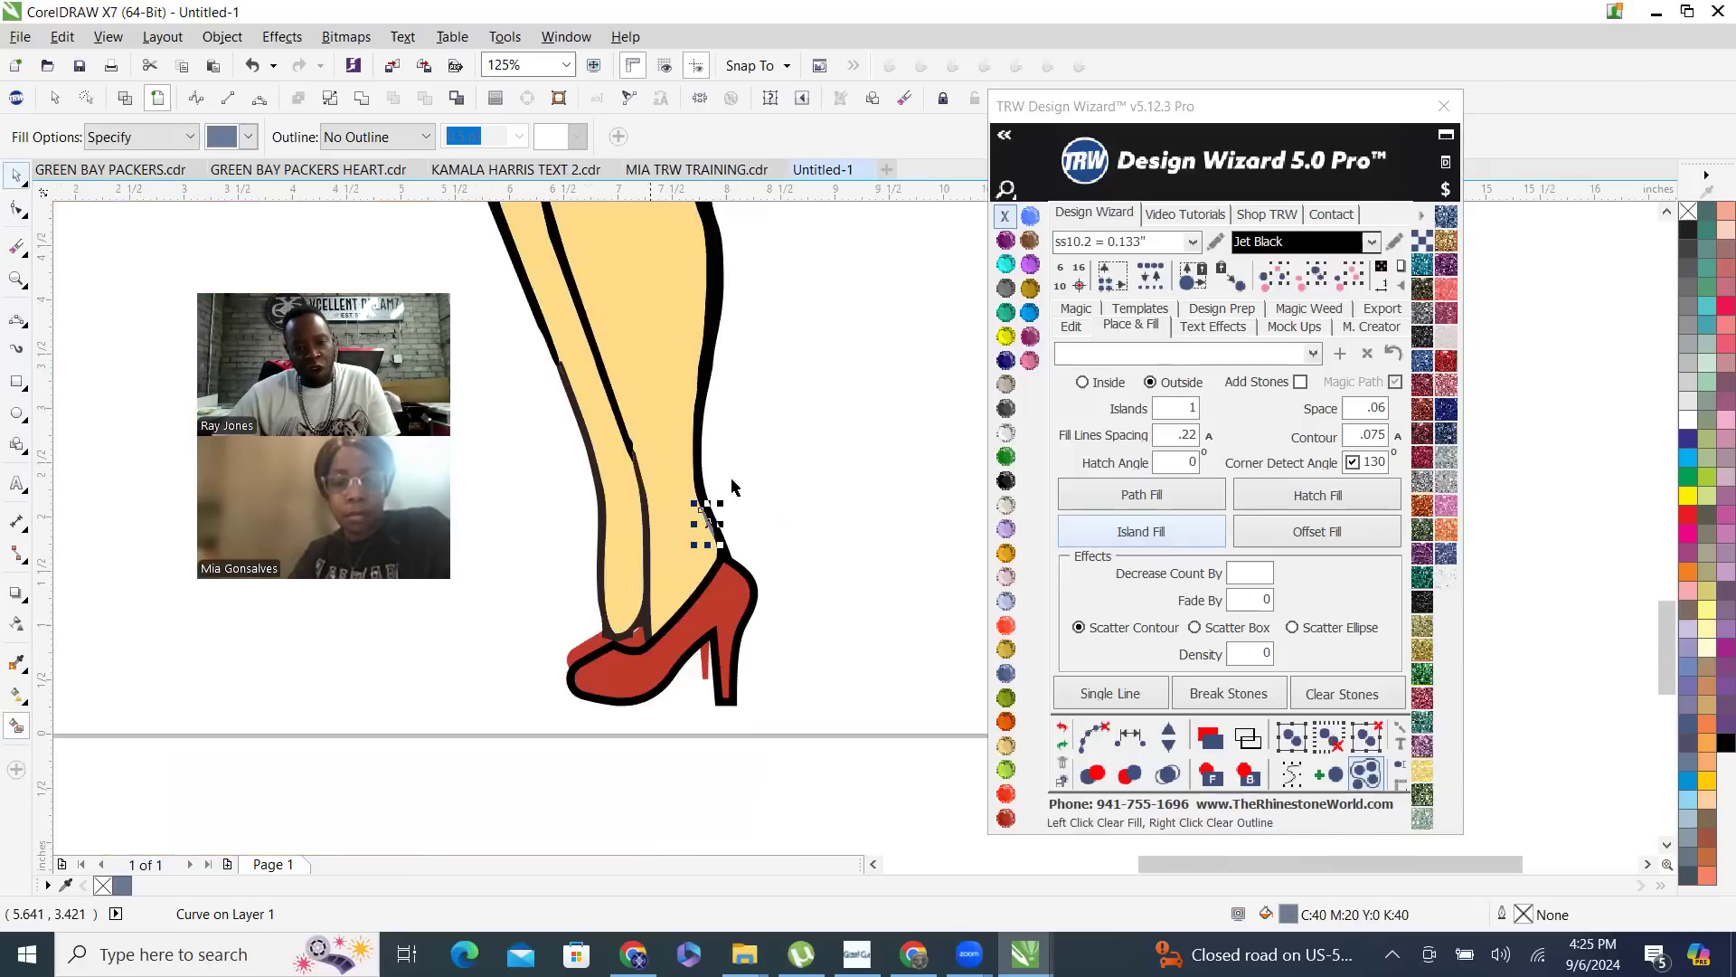
# - Weld the Smart Fill patch above the front heel to the black outline shape
pyautogui.scroll(2, 687, 485)
pyautogui.press('space')
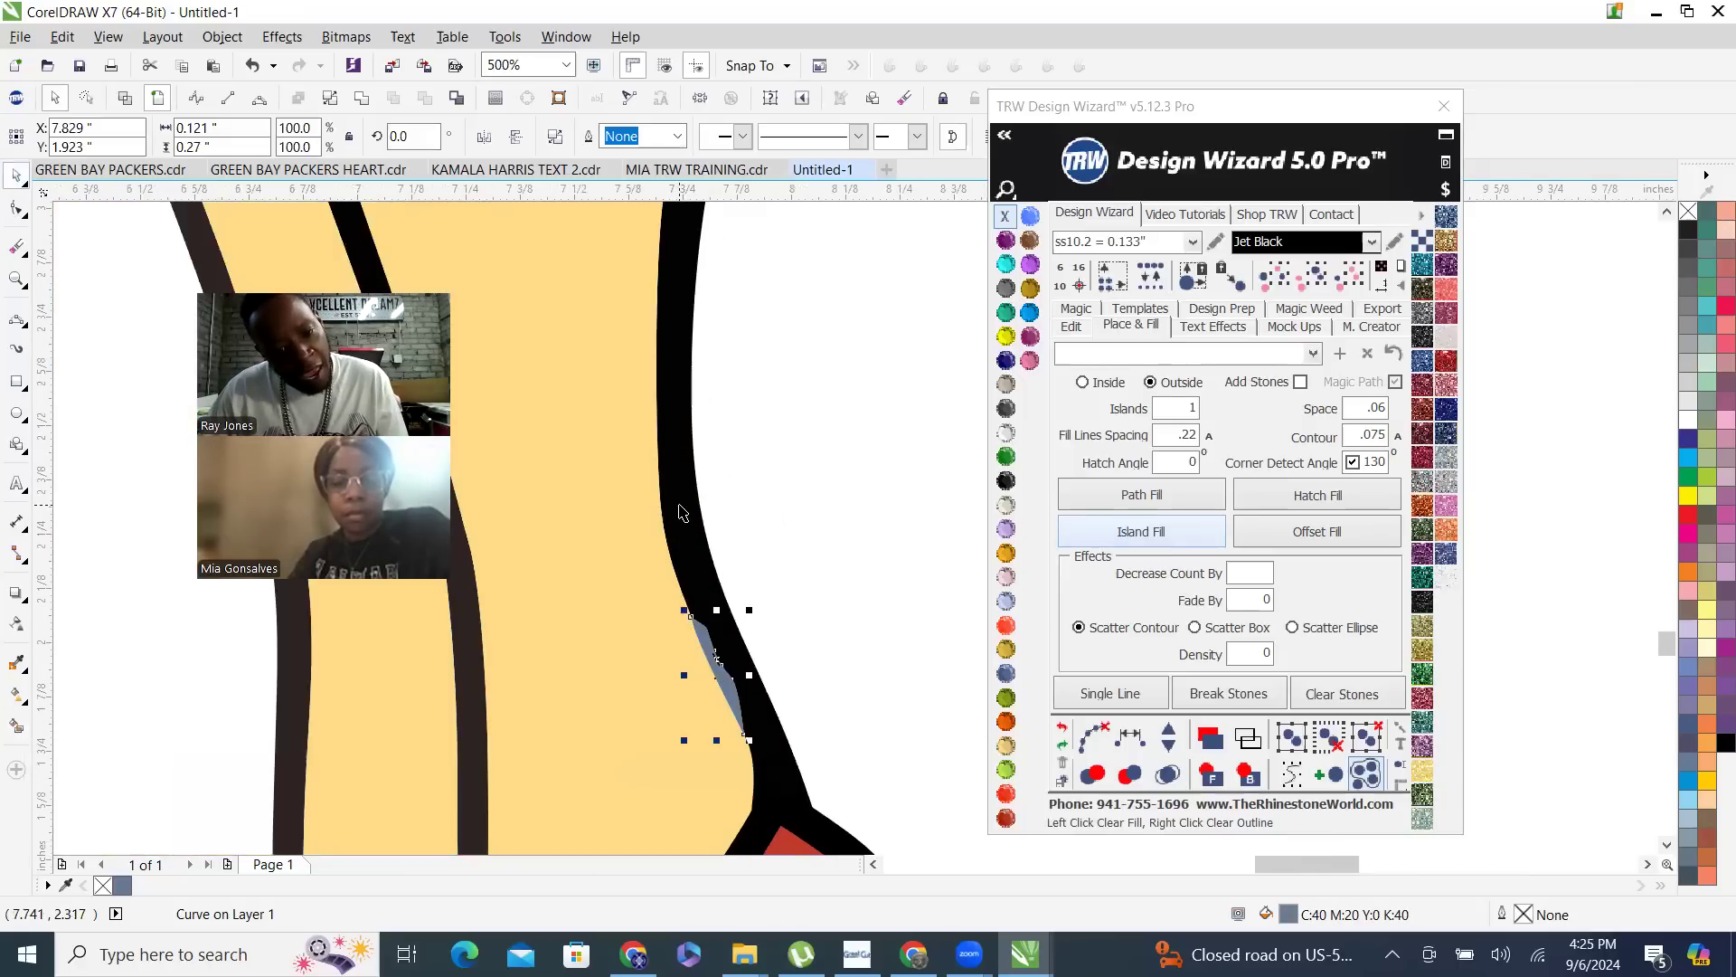
pyautogui.keyDown('shift'); pyautogui.click(679, 506); pyautogui.keyUp('shift')
pyautogui.click(594, 135)
pyautogui.scroll(-3, 724, 553)
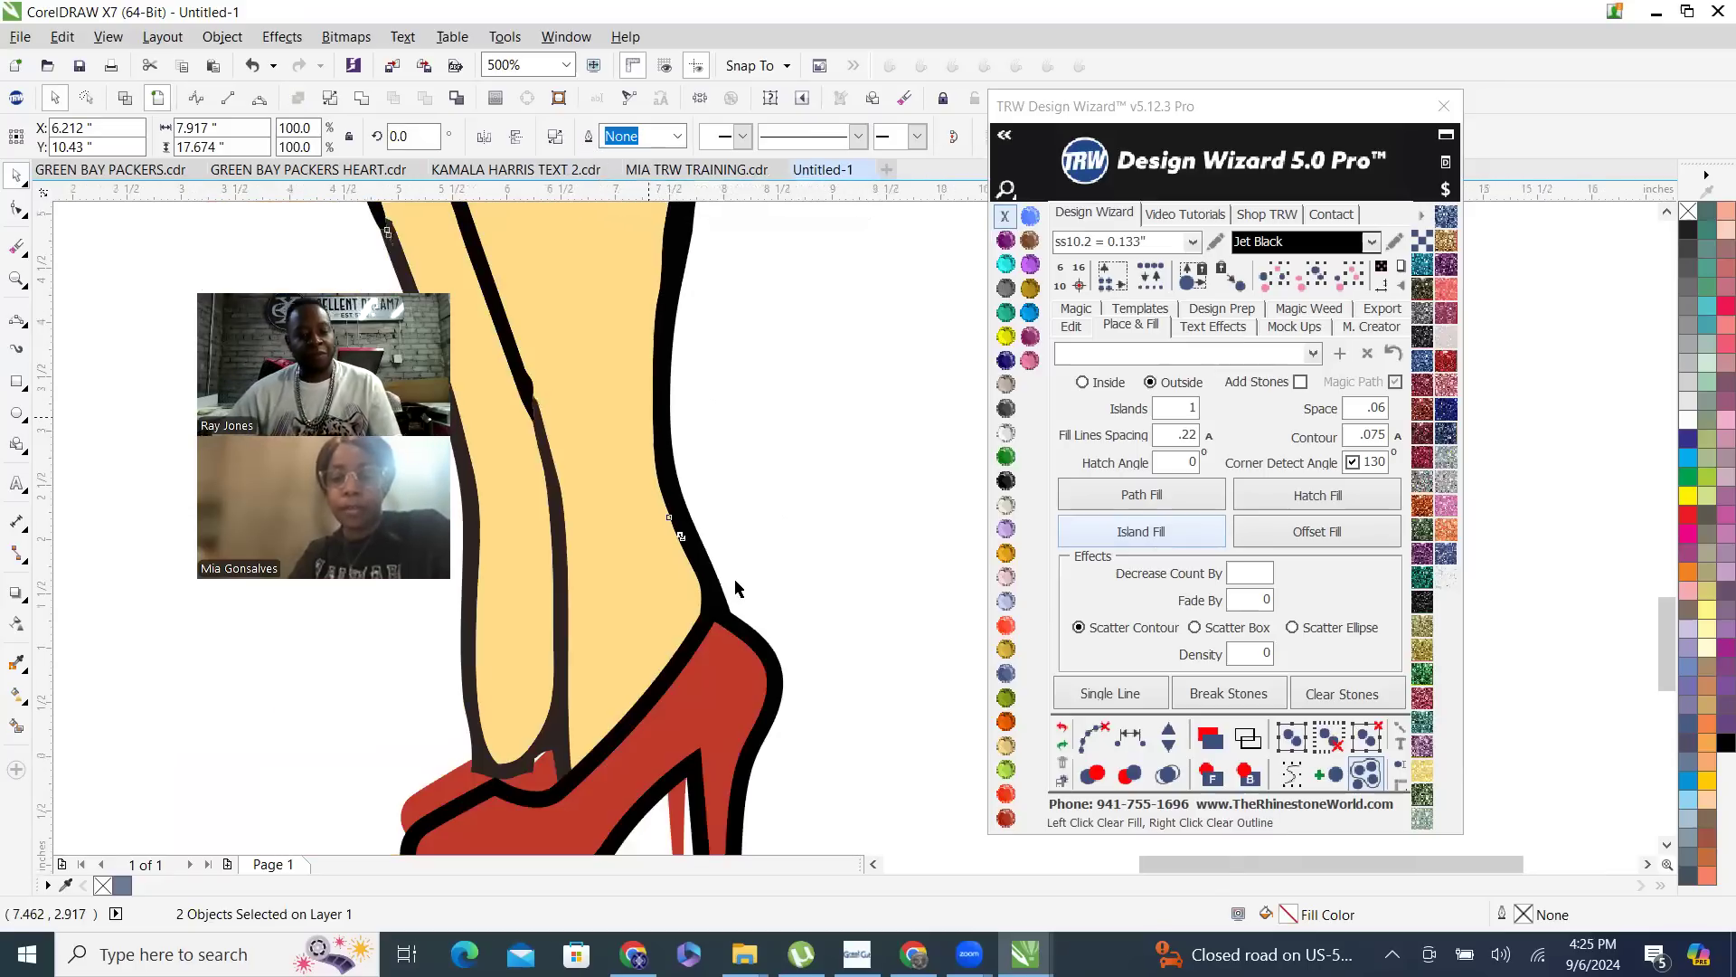
pyautogui.click(566, 706)
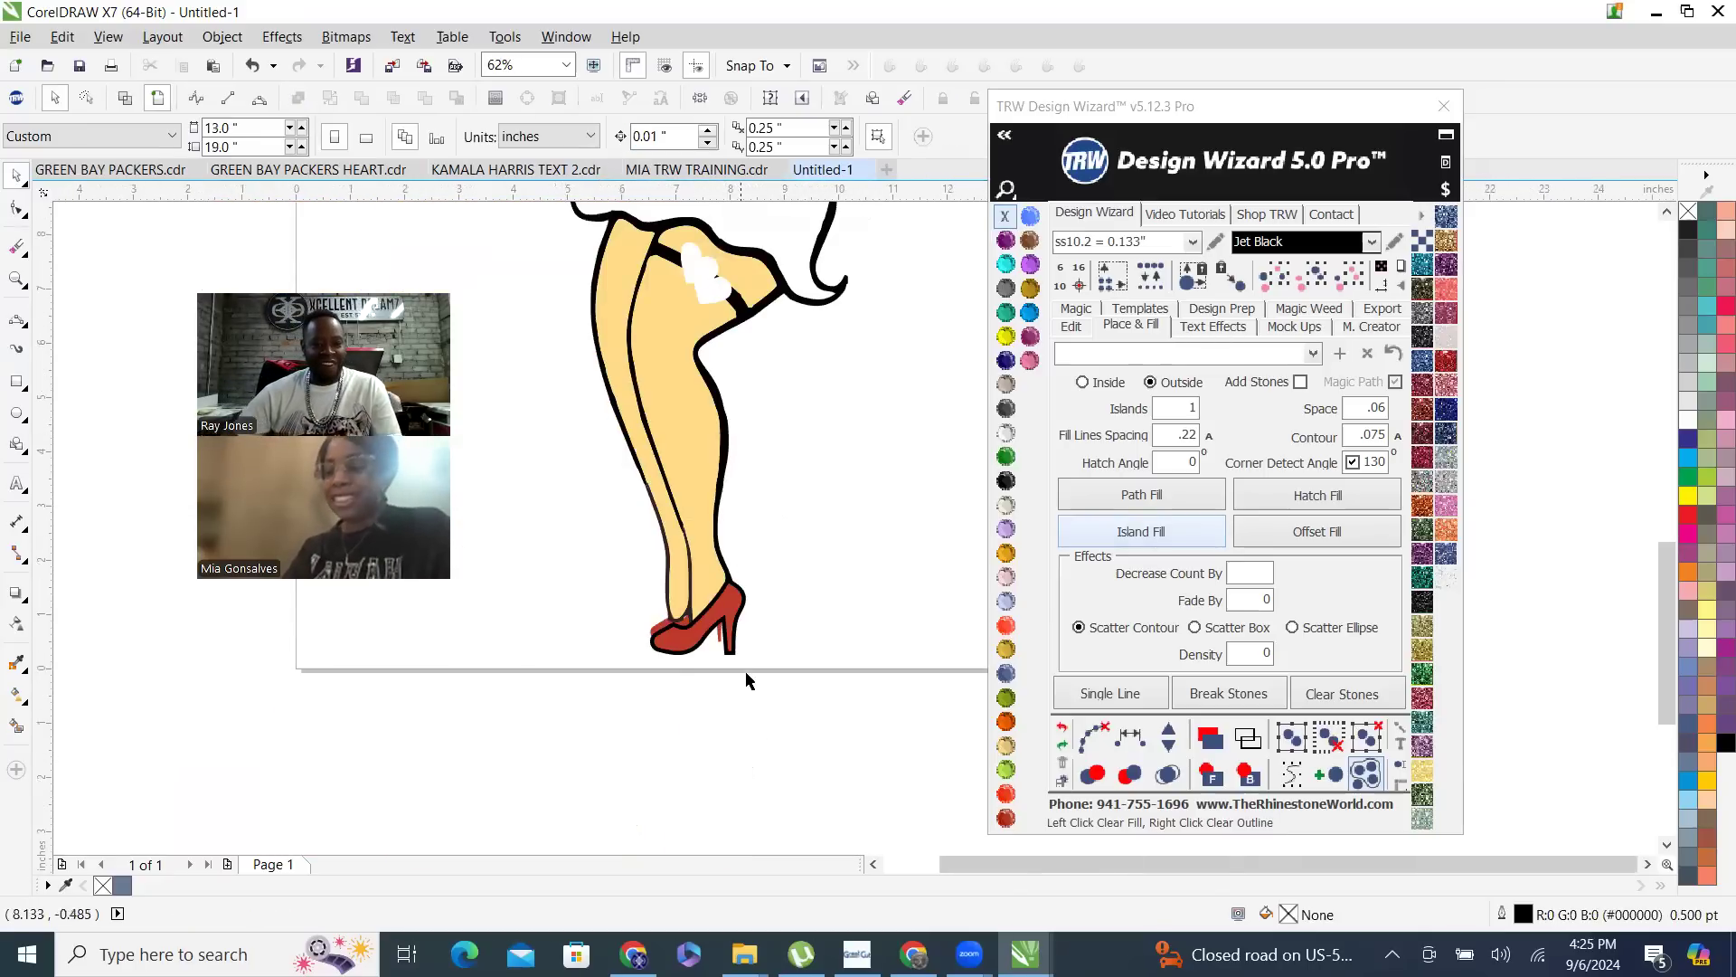
# - Create an outside Island Fill contour with 1 island around the red rear heel
pyautogui.scroll(-1, 753, 651)
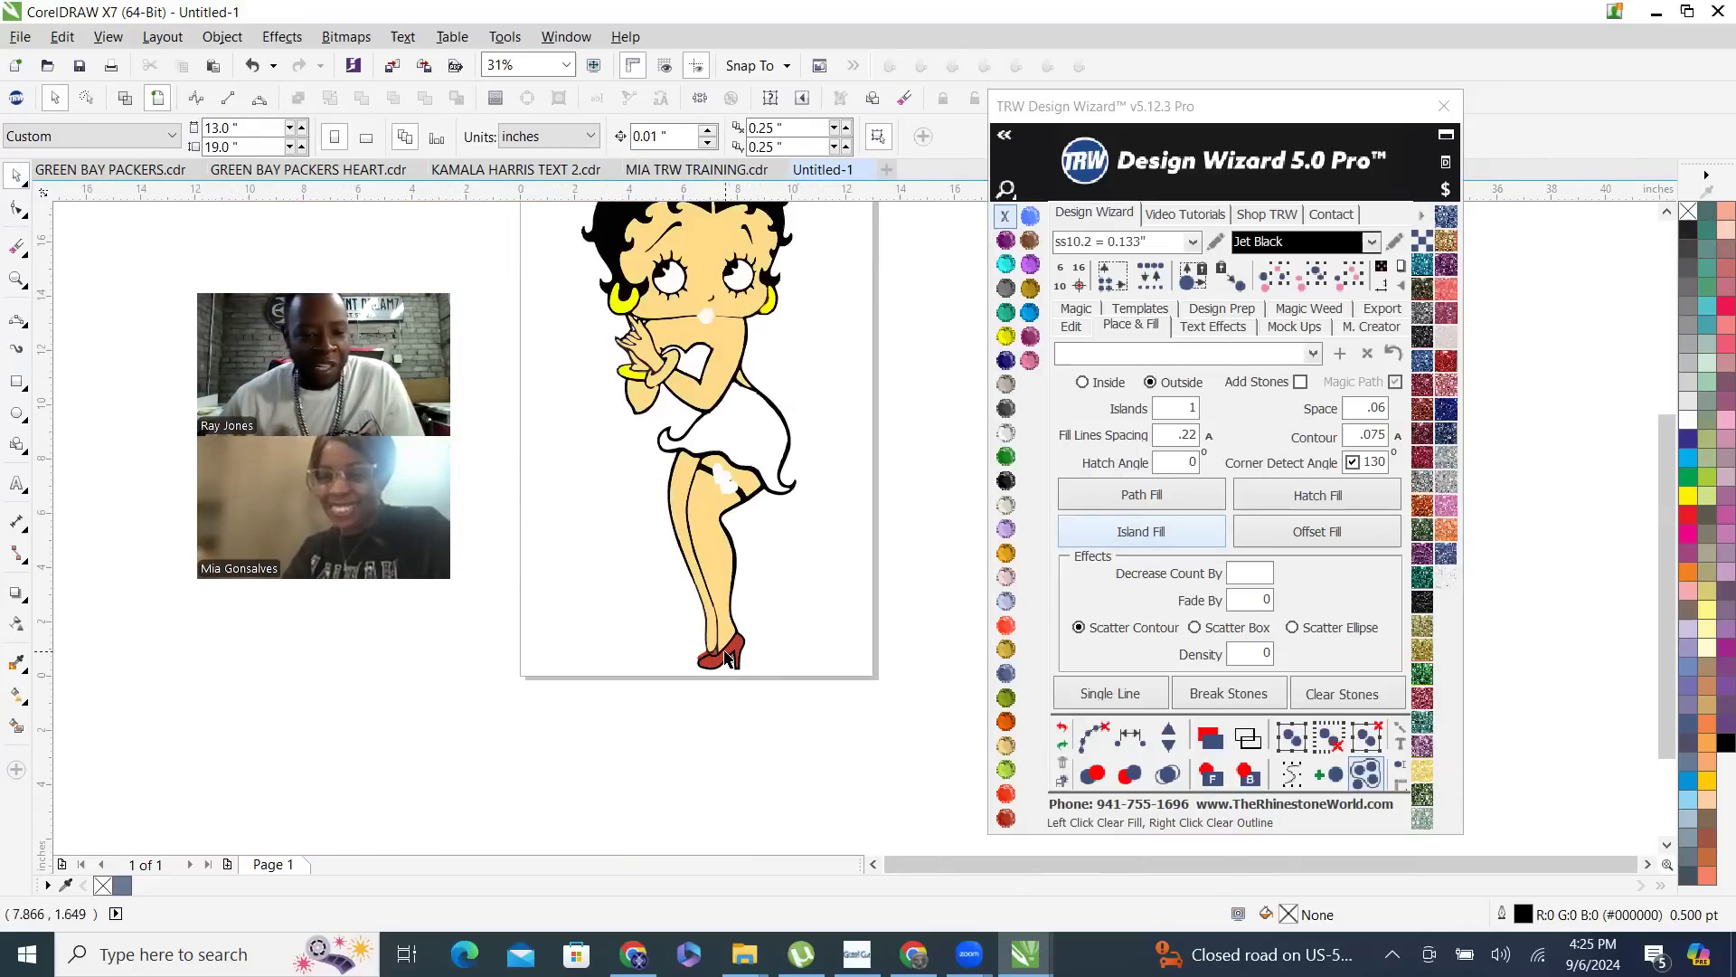
pyautogui.scroll(2, 744, 647)
pyautogui.scroll(2, 705, 667)
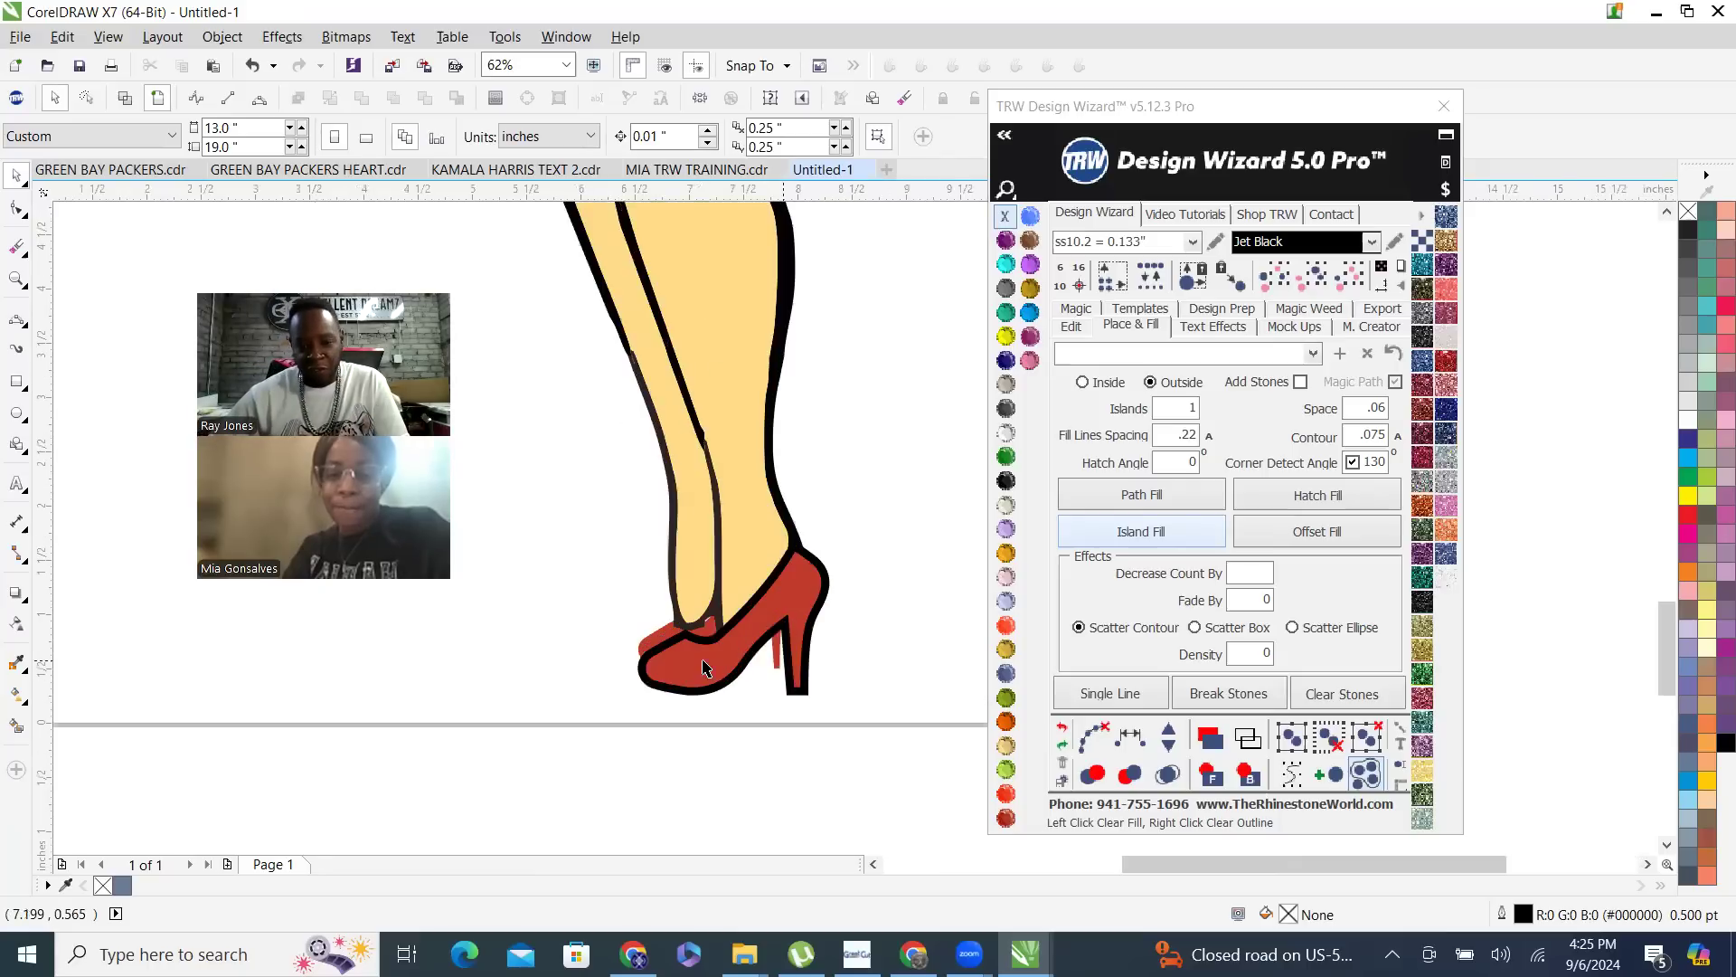
pyautogui.scroll(2, 670, 662)
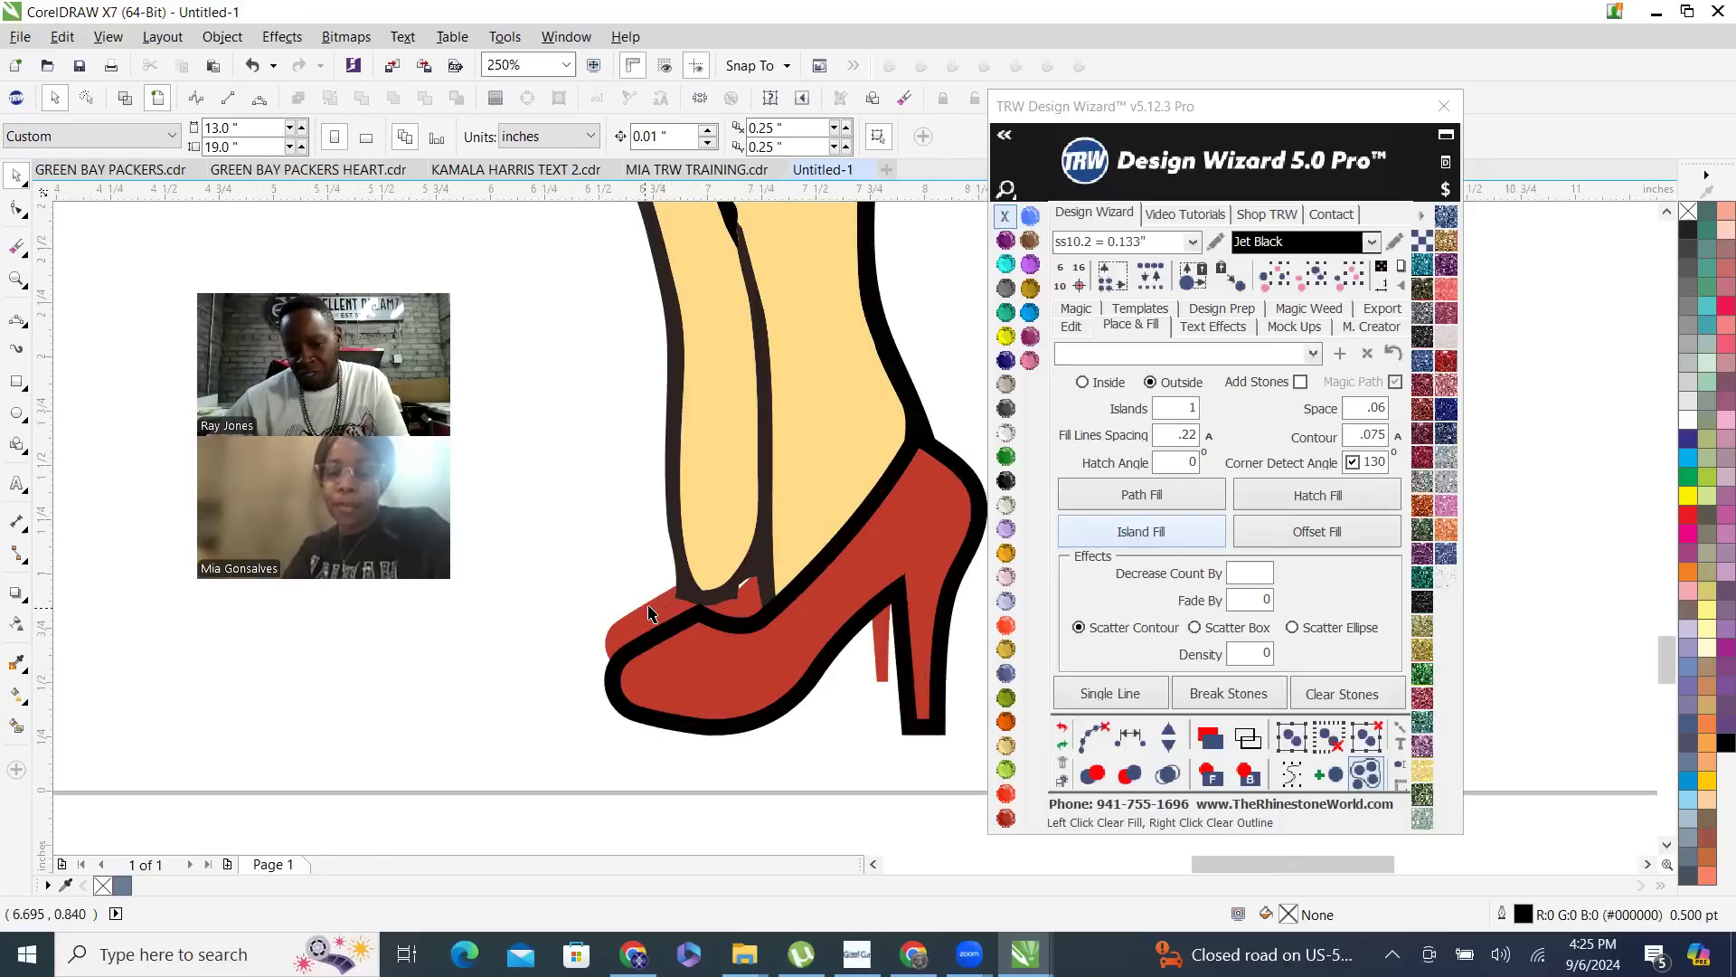
pyautogui.click(649, 613)
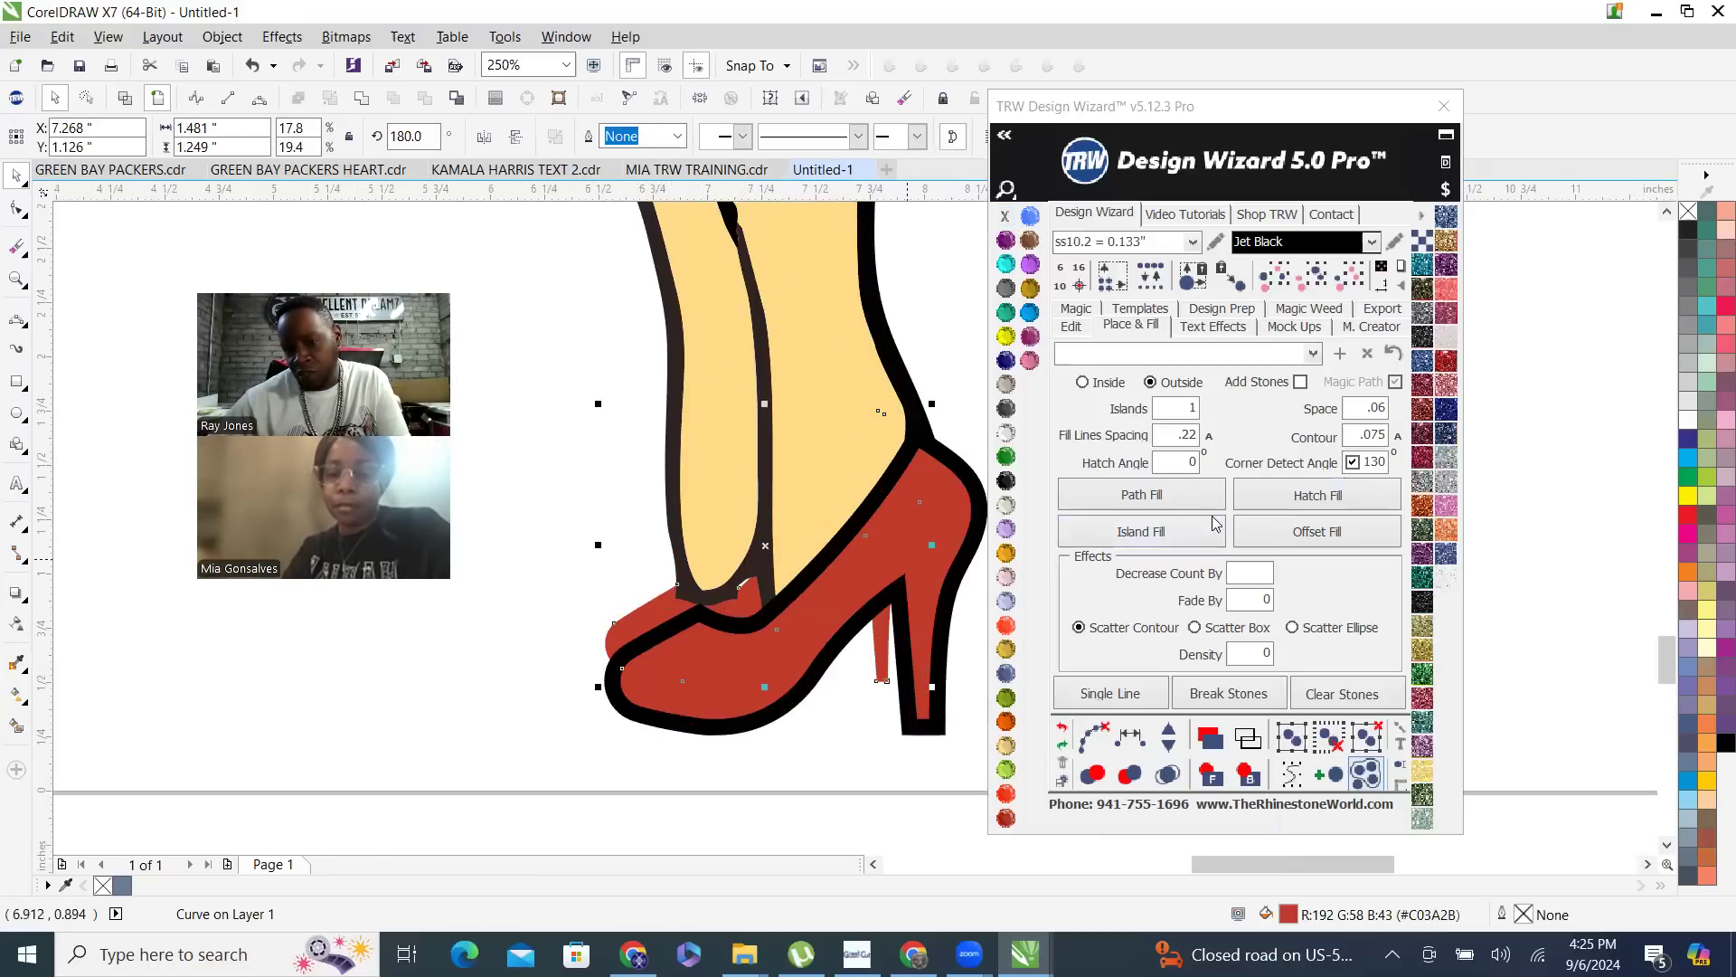
pyautogui.click(1186, 531)
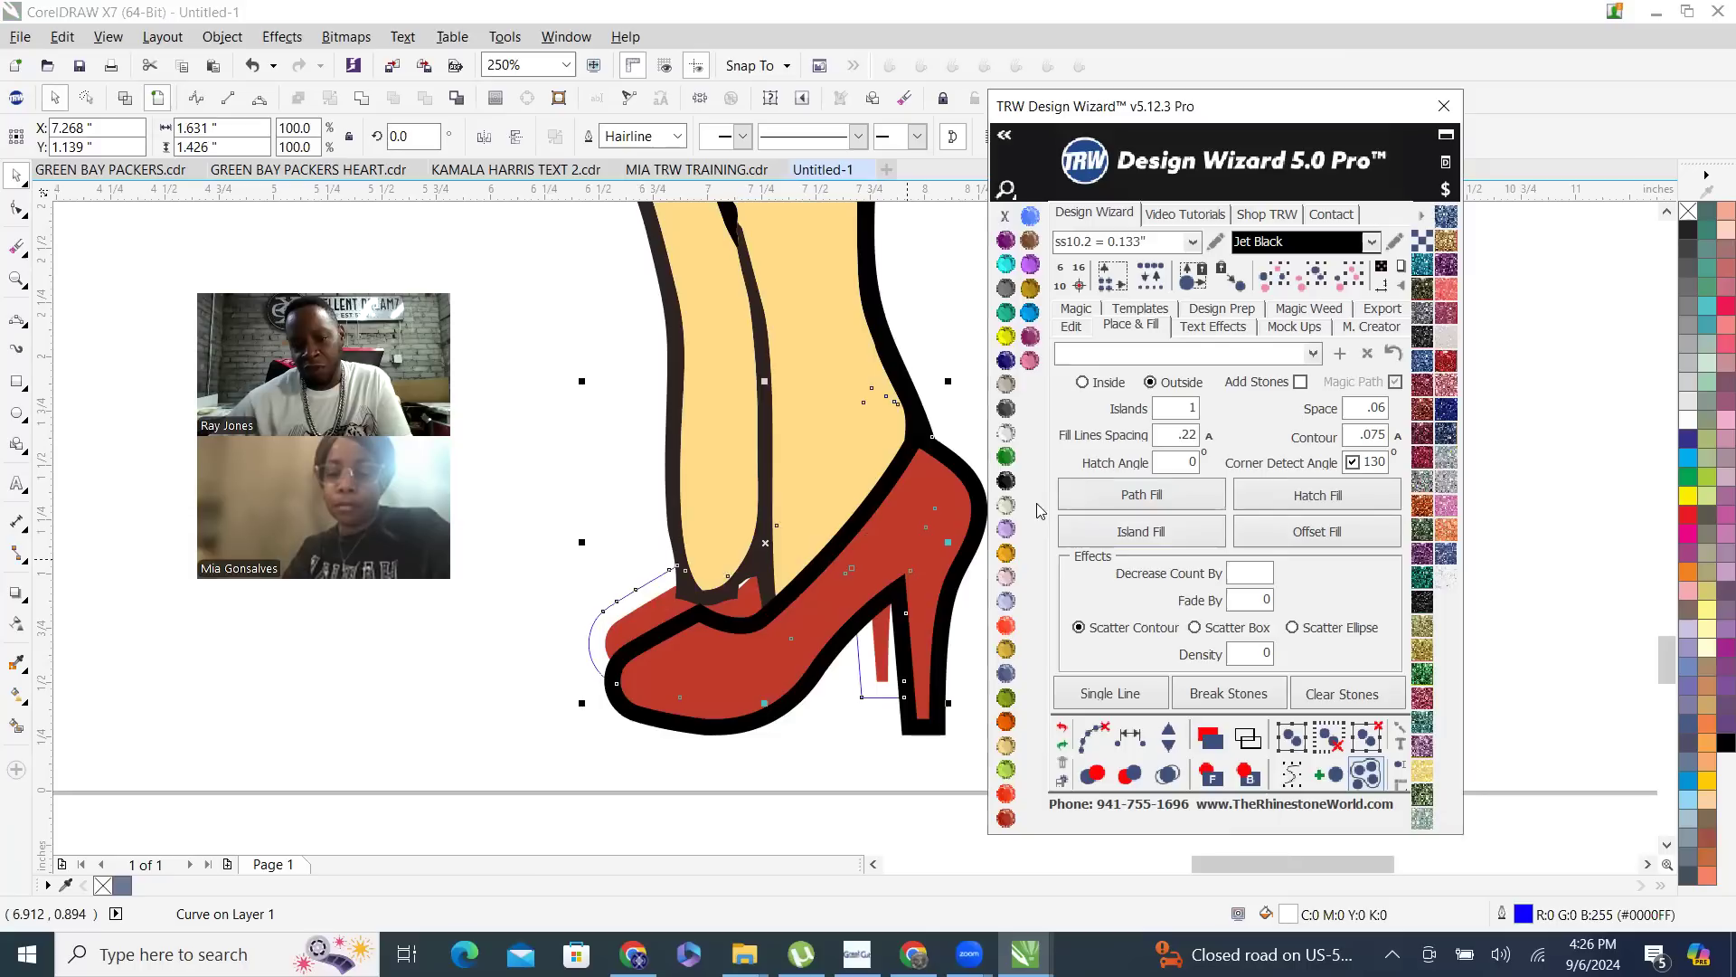
# - Fill the rear heel's contour shape with Jet Black and clear its outline
pyautogui.click(1007, 482)
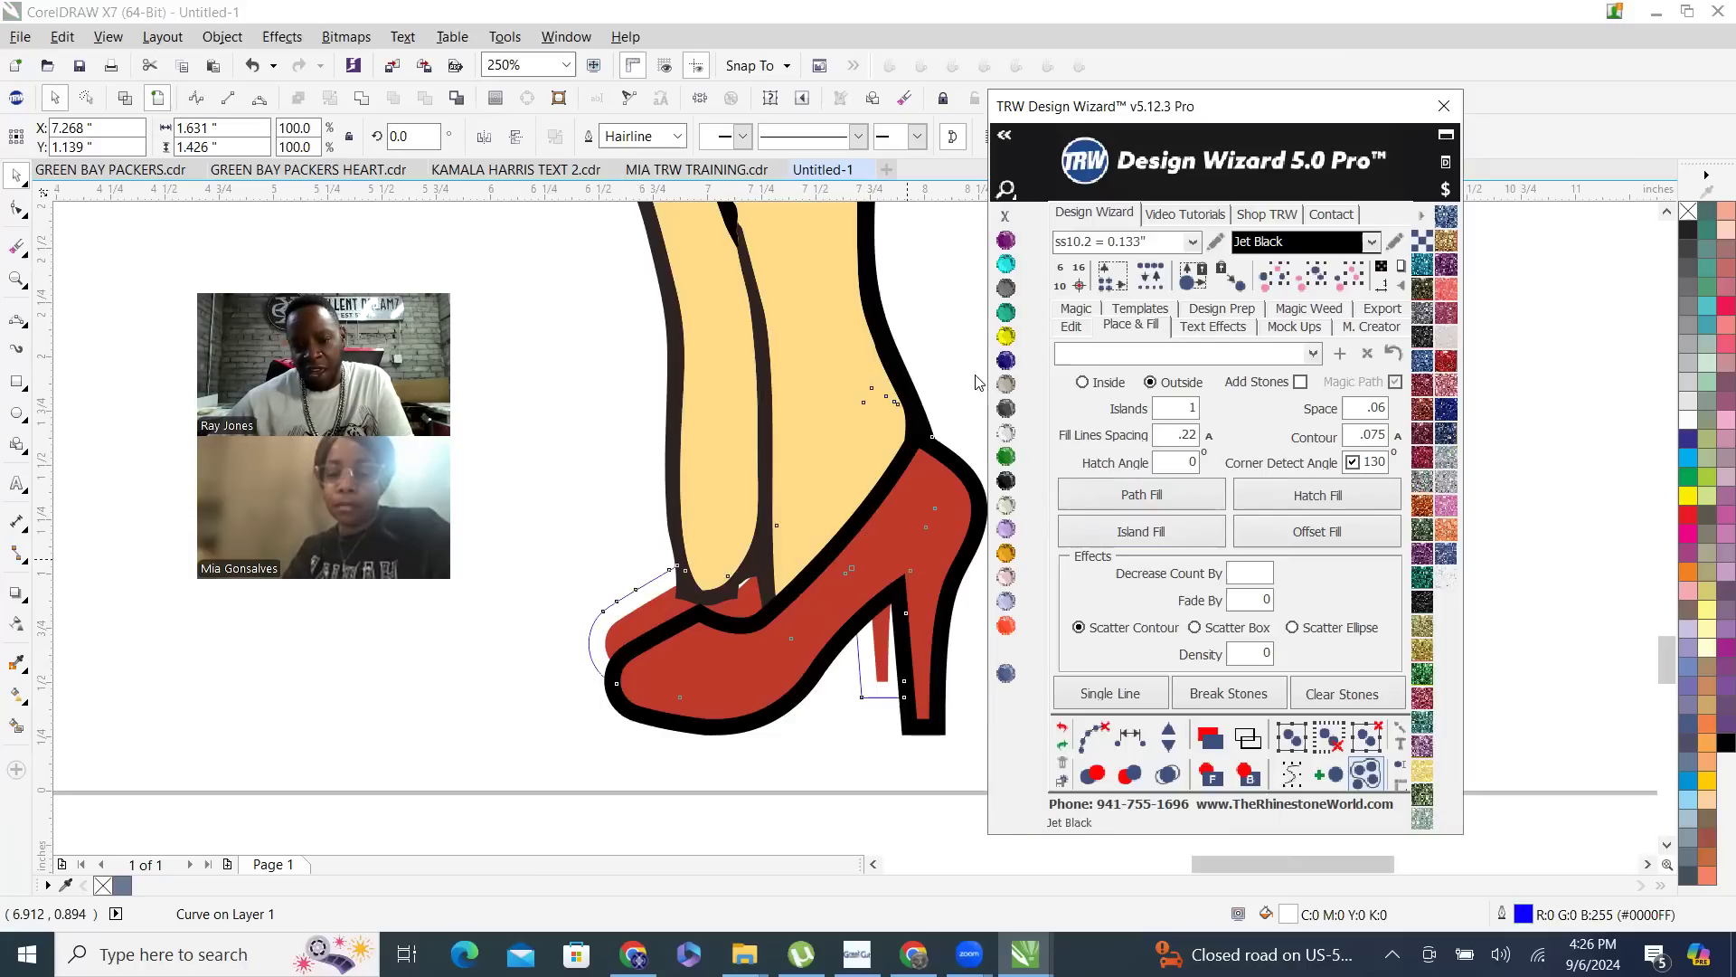
pyautogui.rightClick(1004, 215)
pyautogui.scroll(-2, 728, 594)
pyautogui.click(907, 614)
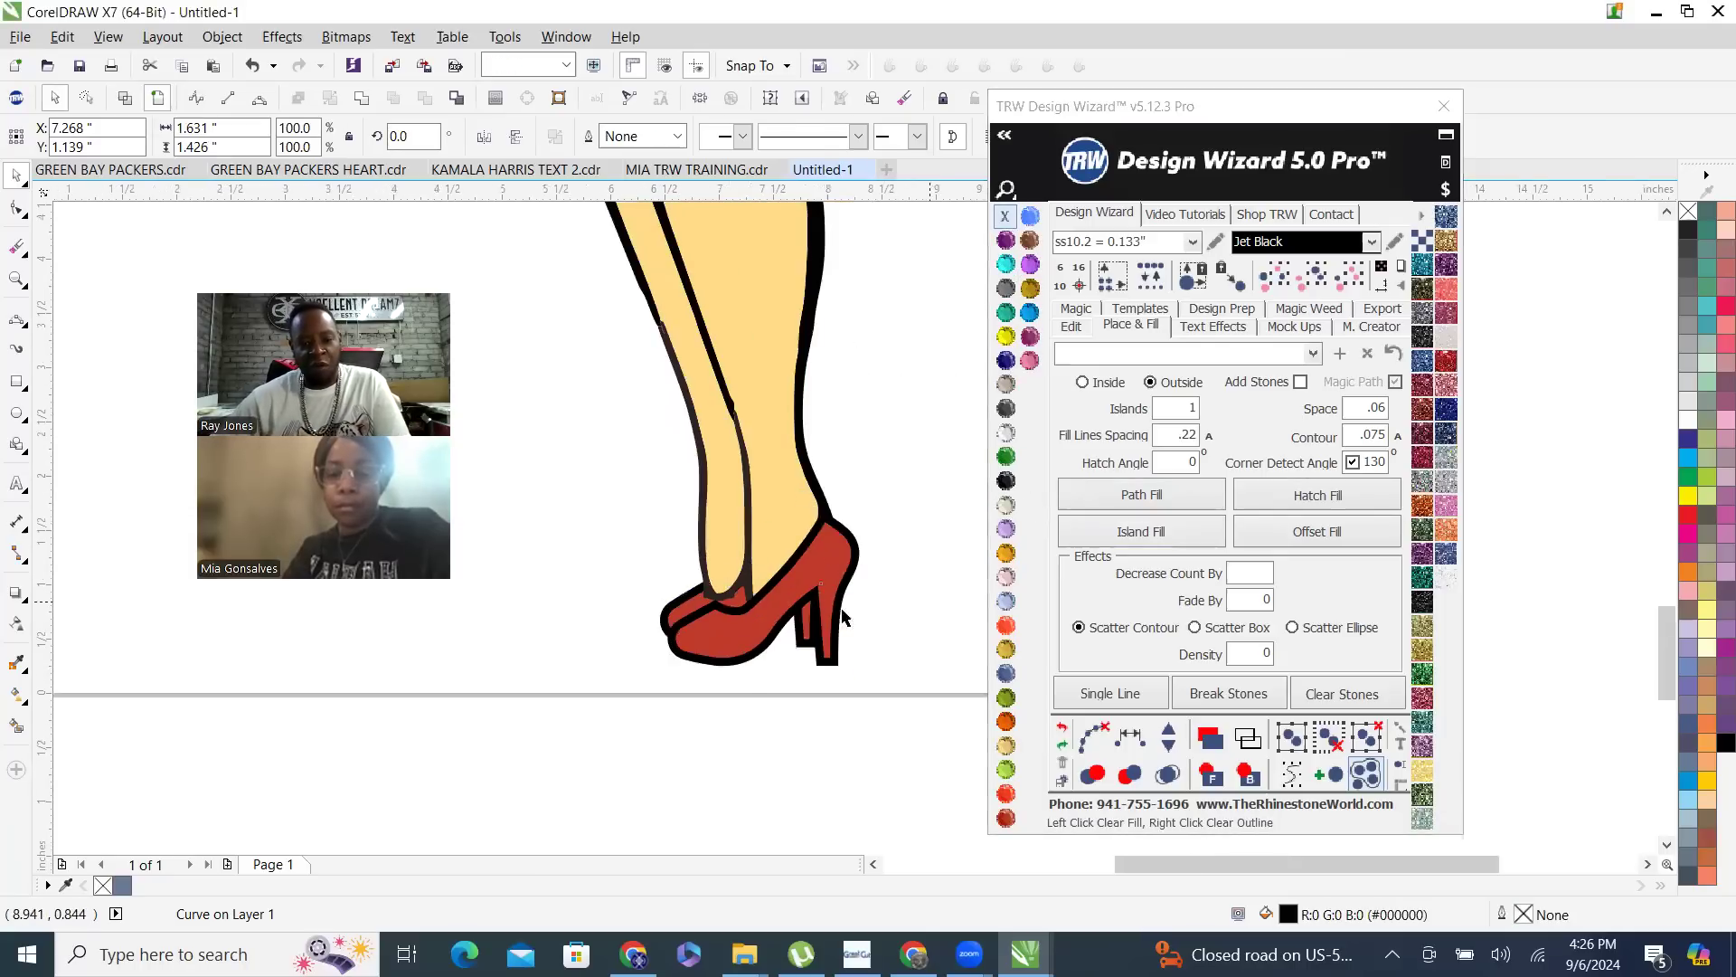
# - Check the leg and heel shapes in wireframe view, returning to the full-color view
pyautogui.scroll(-3, 748, 690)
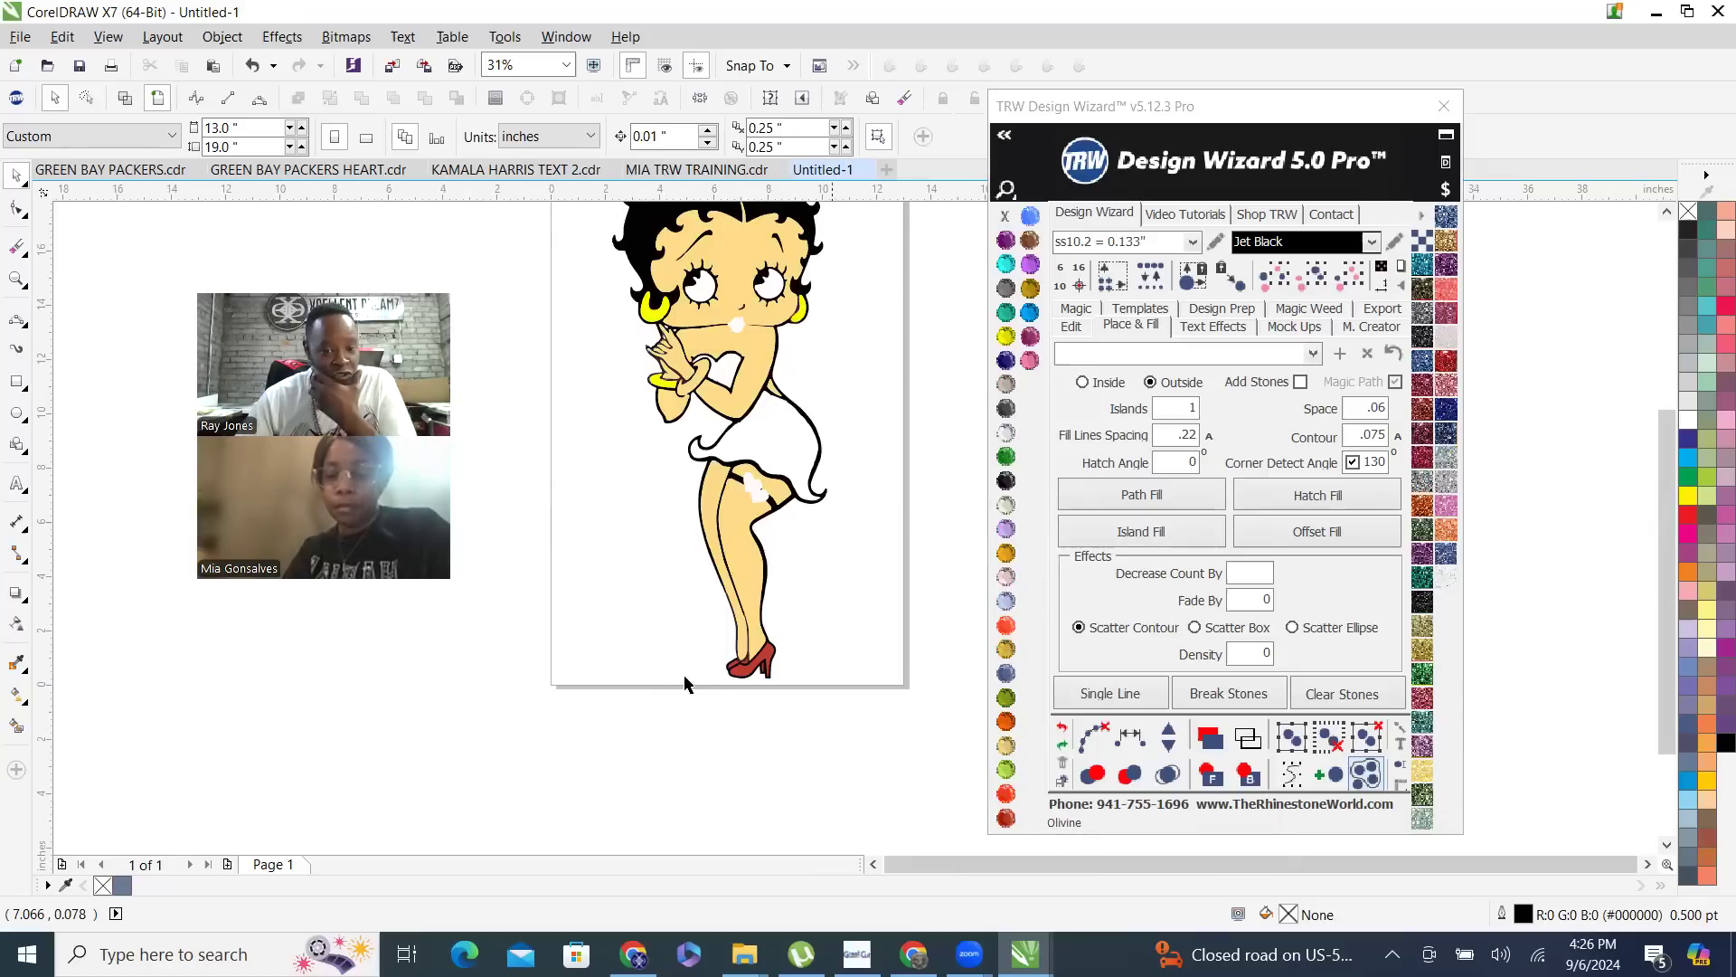
pyautogui.scroll(2, 752, 673)
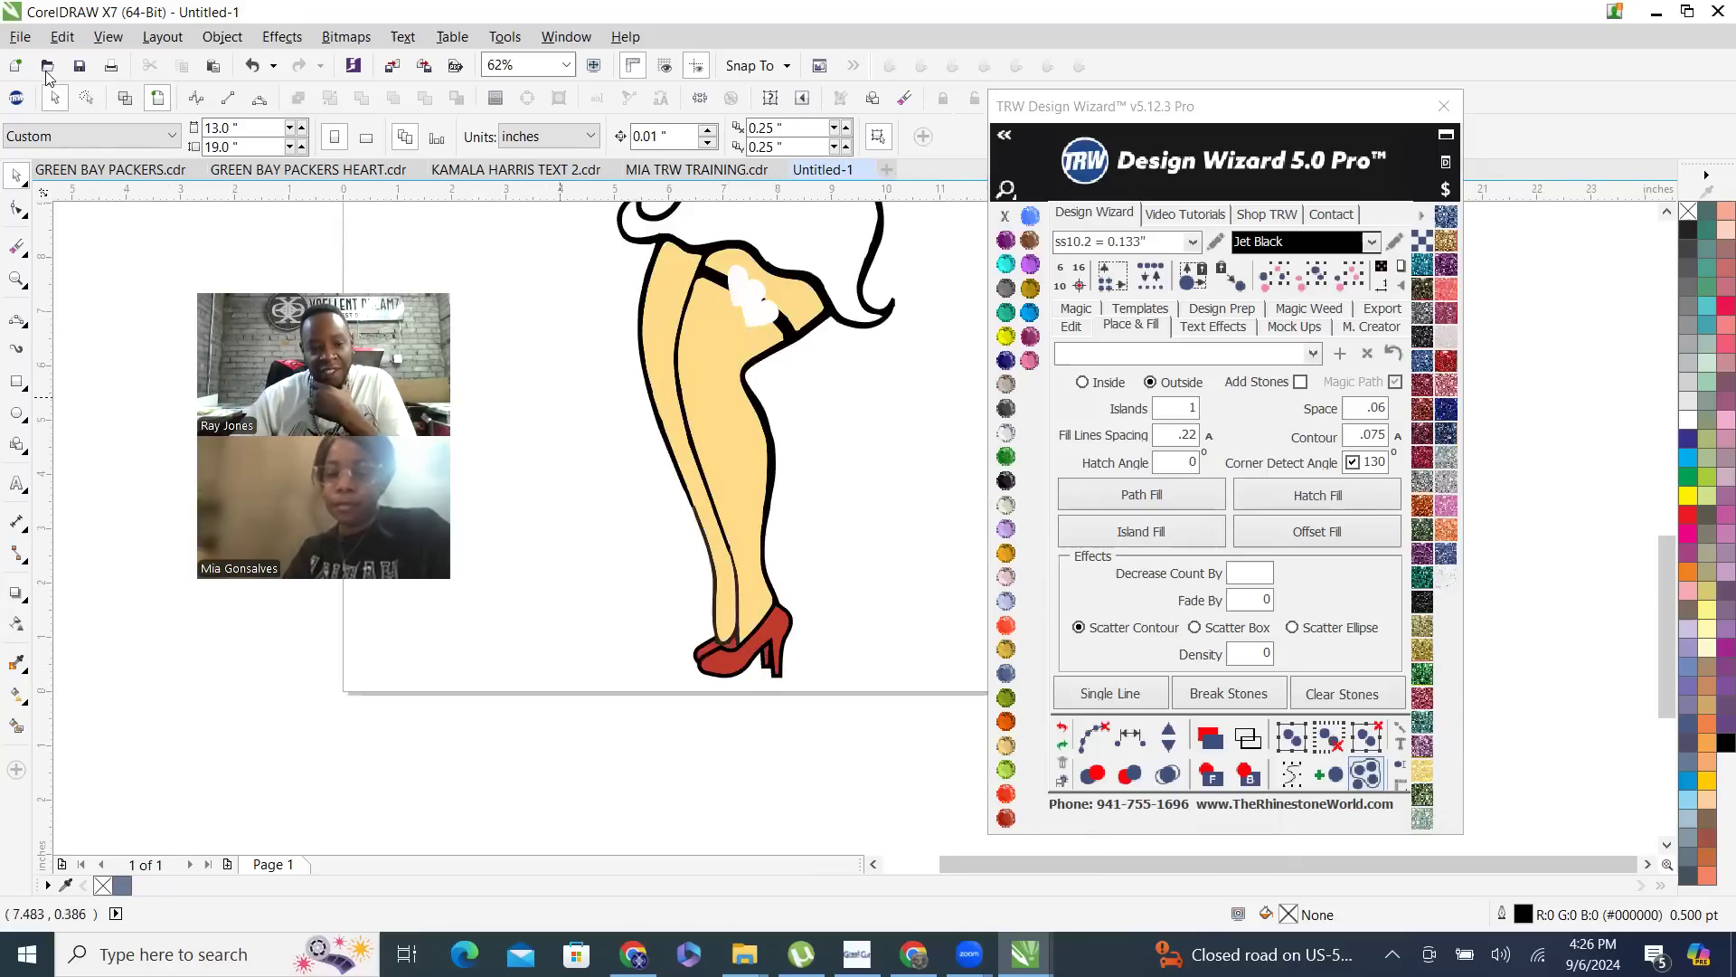
pyautogui.click(134, 105)
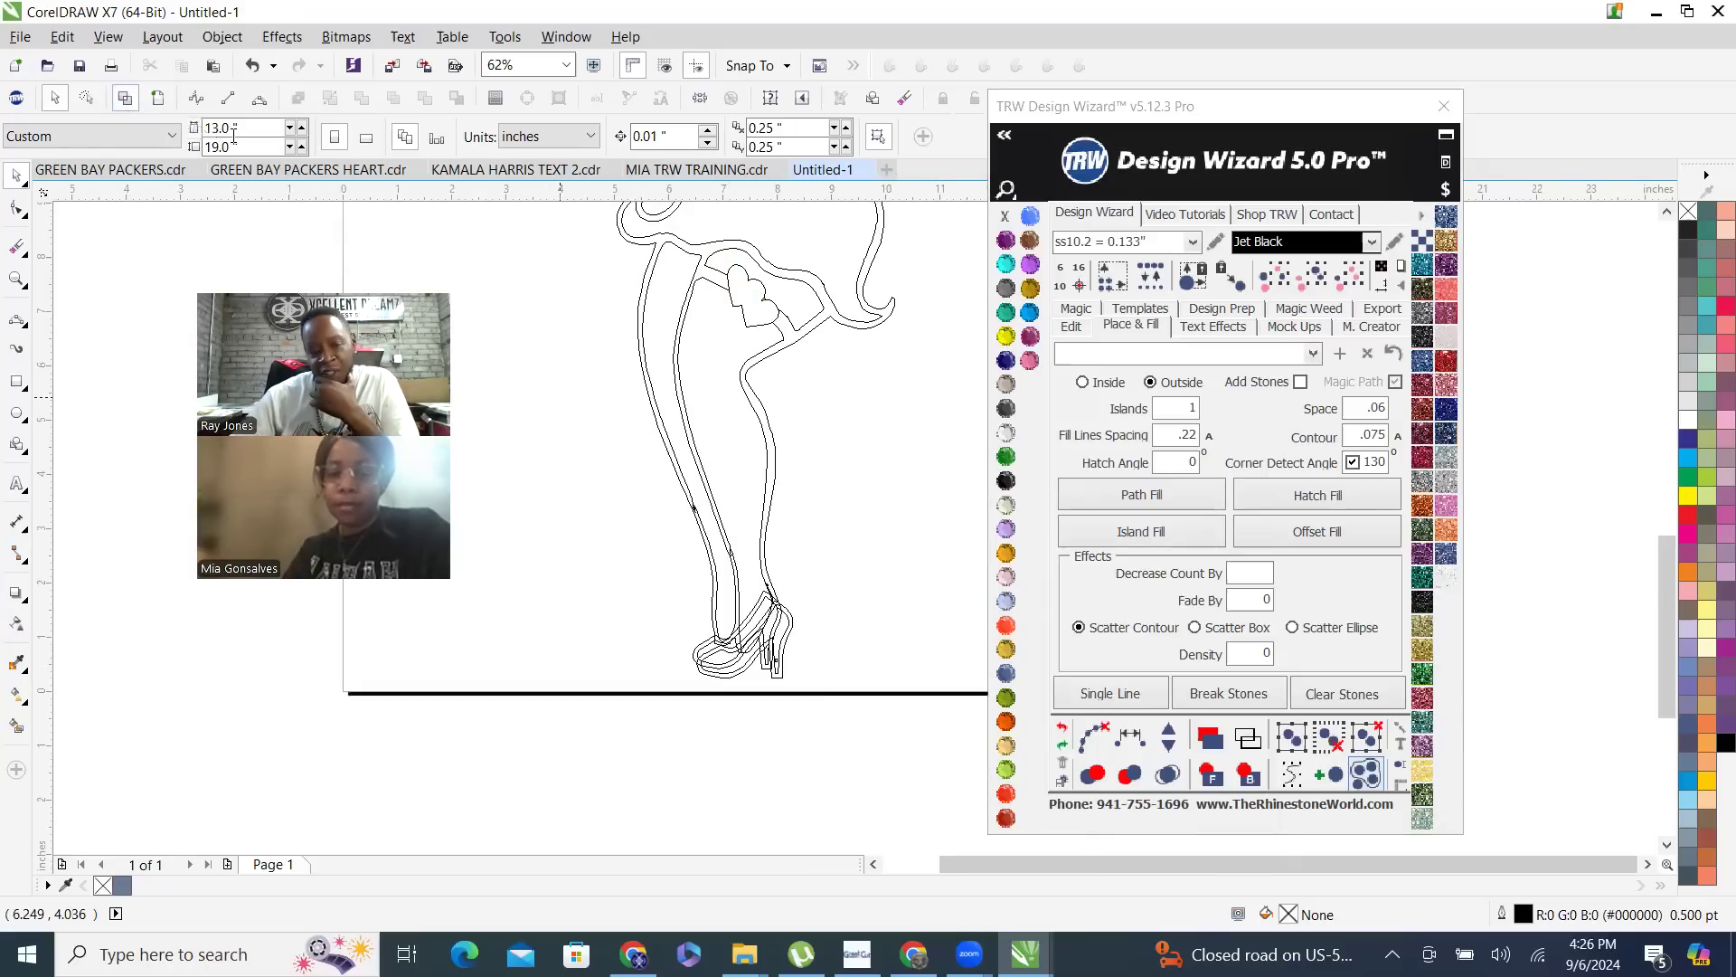
pyautogui.scroll(3, 812, 682)
pyautogui.scroll(-3, 874, 690)
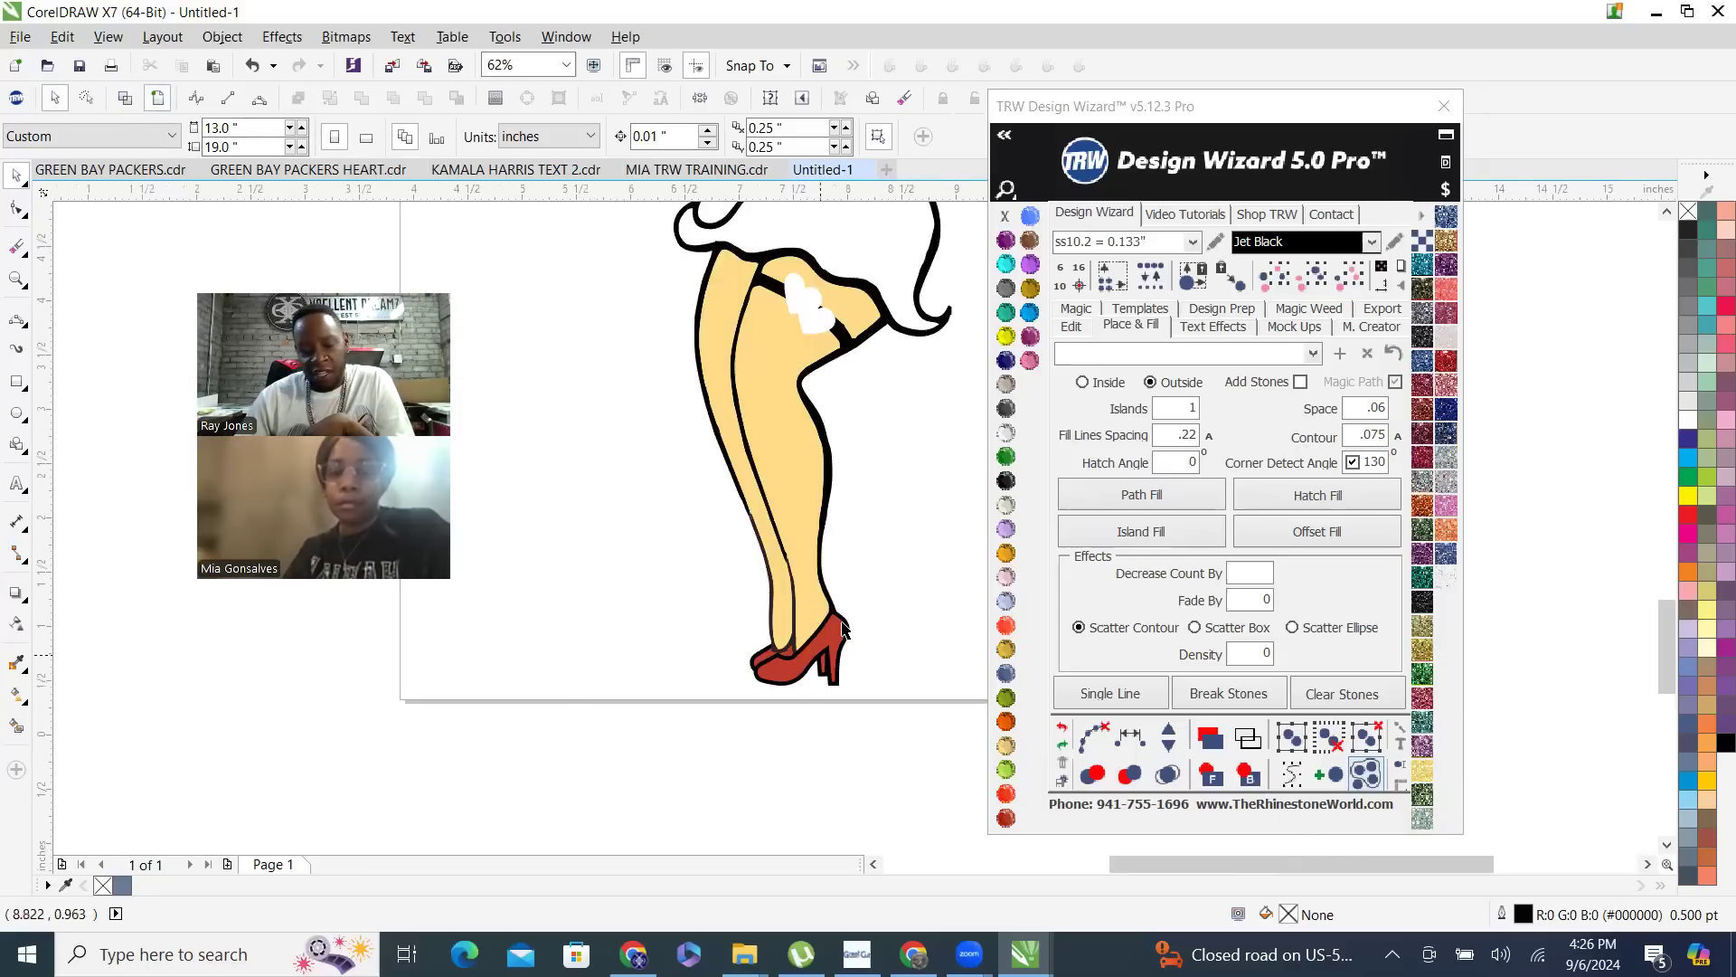
# - Weld the front and rear red heels into one shape and bring it to the front
pyautogui.scroll(2, 818, 660)
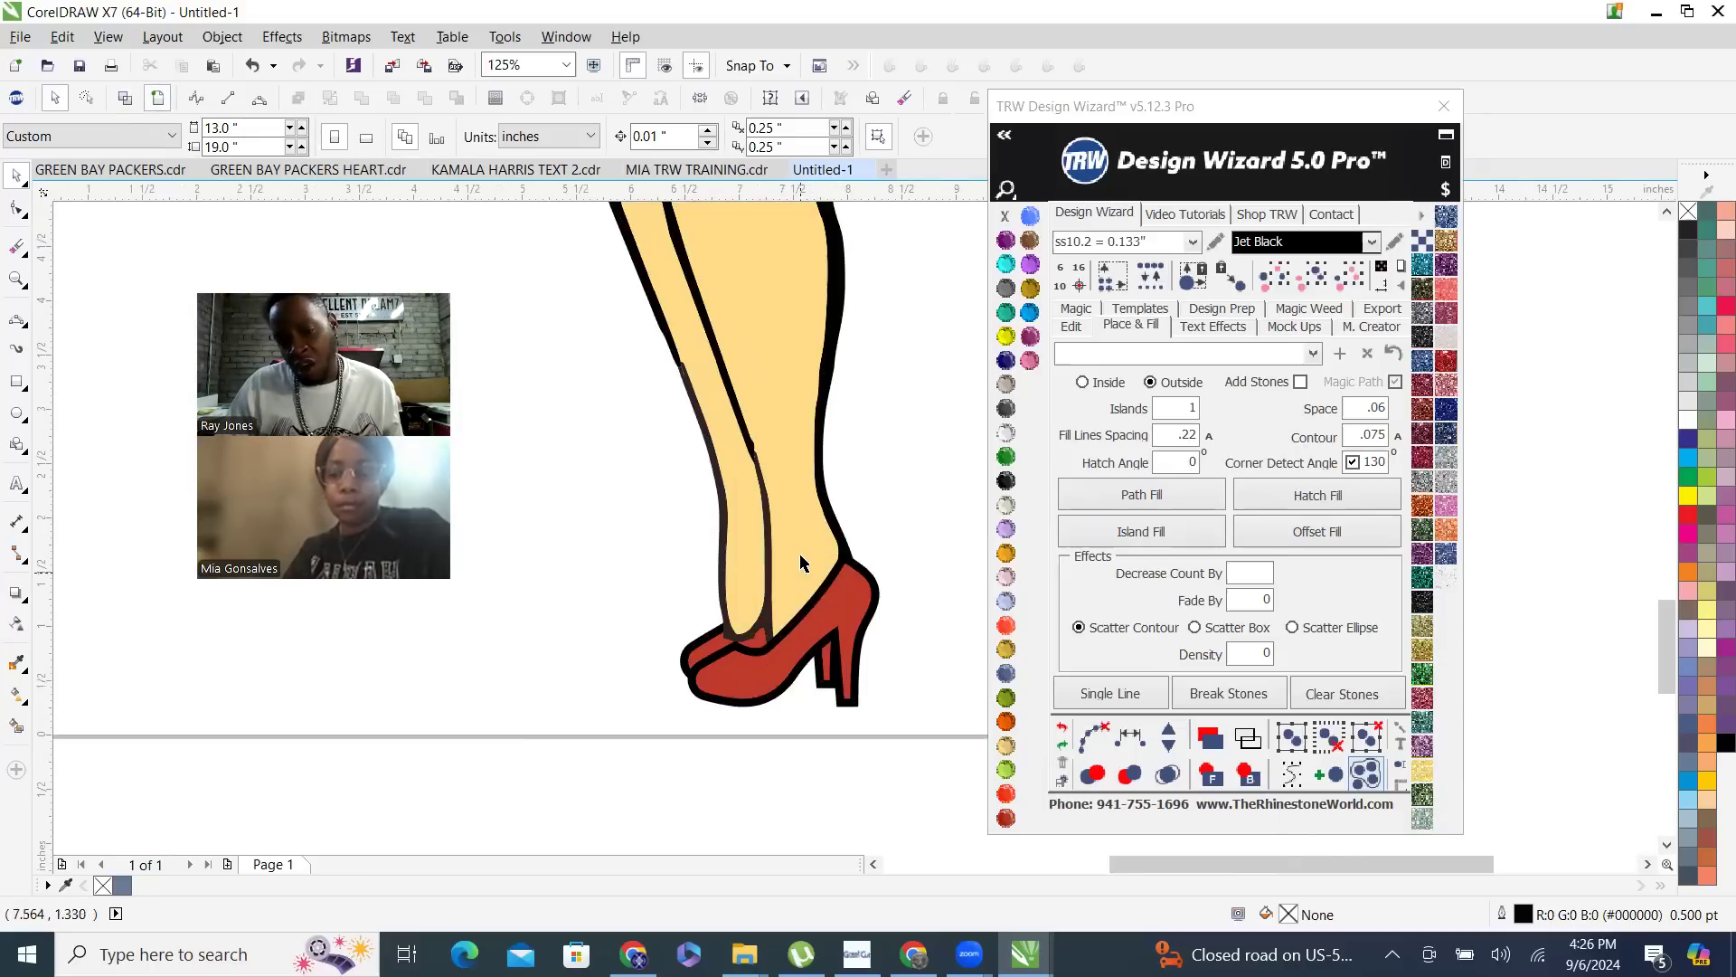
pyautogui.click(796, 580)
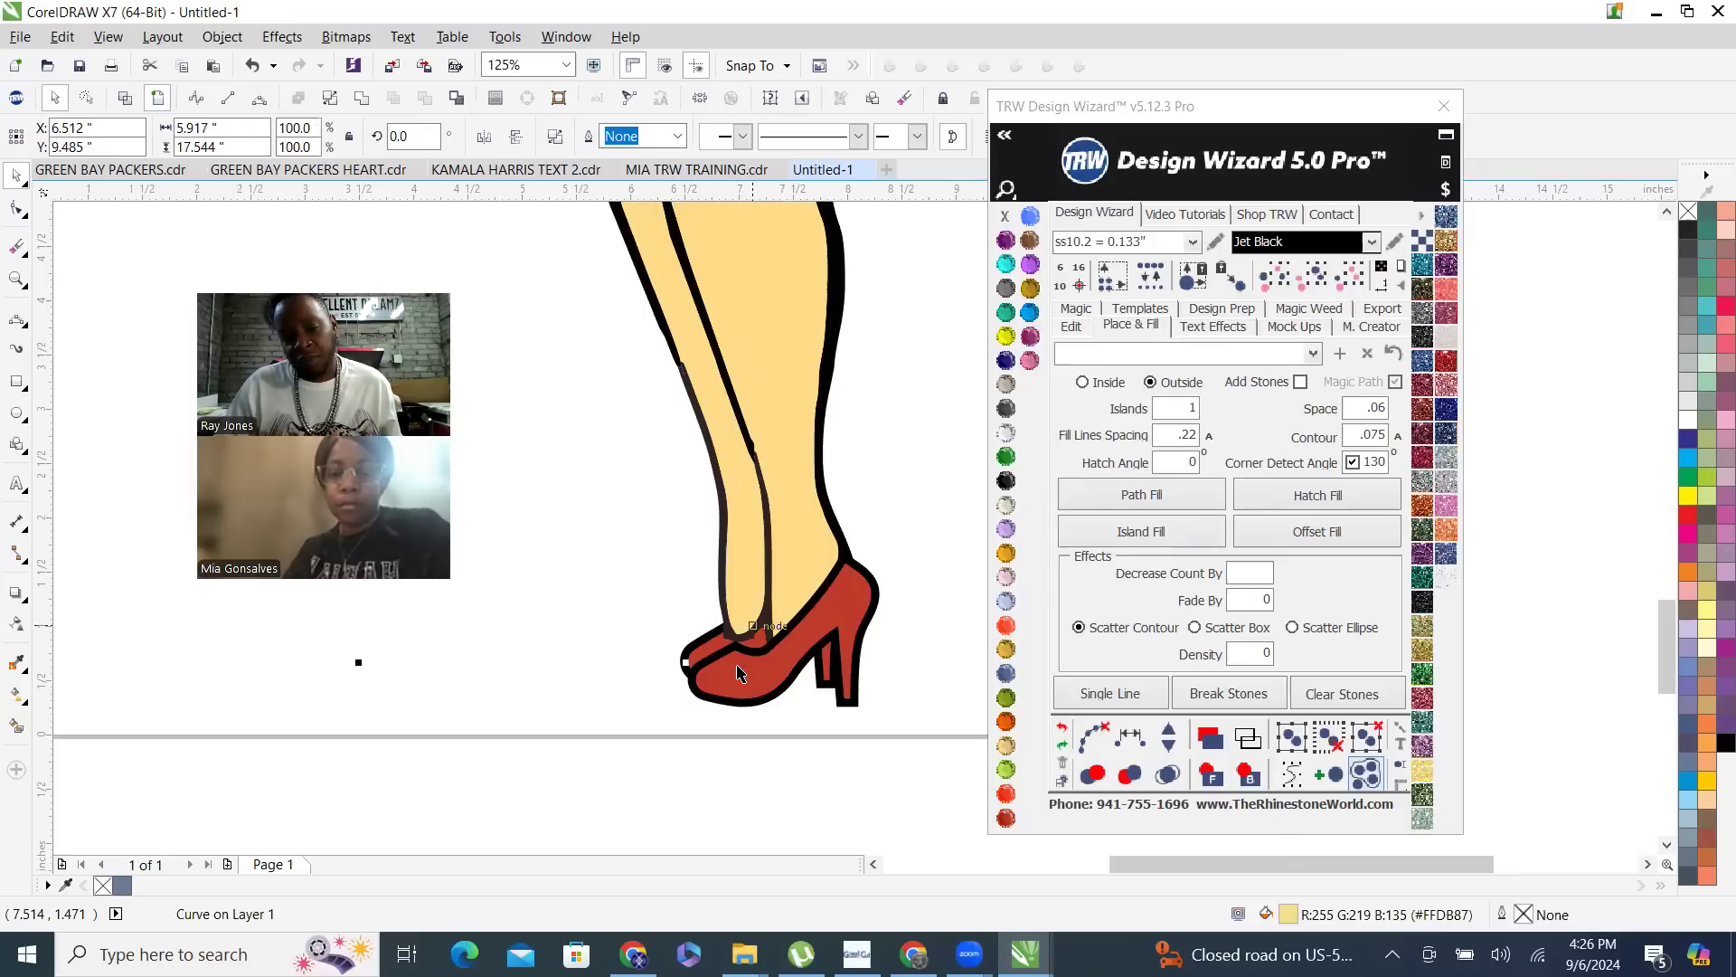
pyautogui.scroll(2, 728, 668)
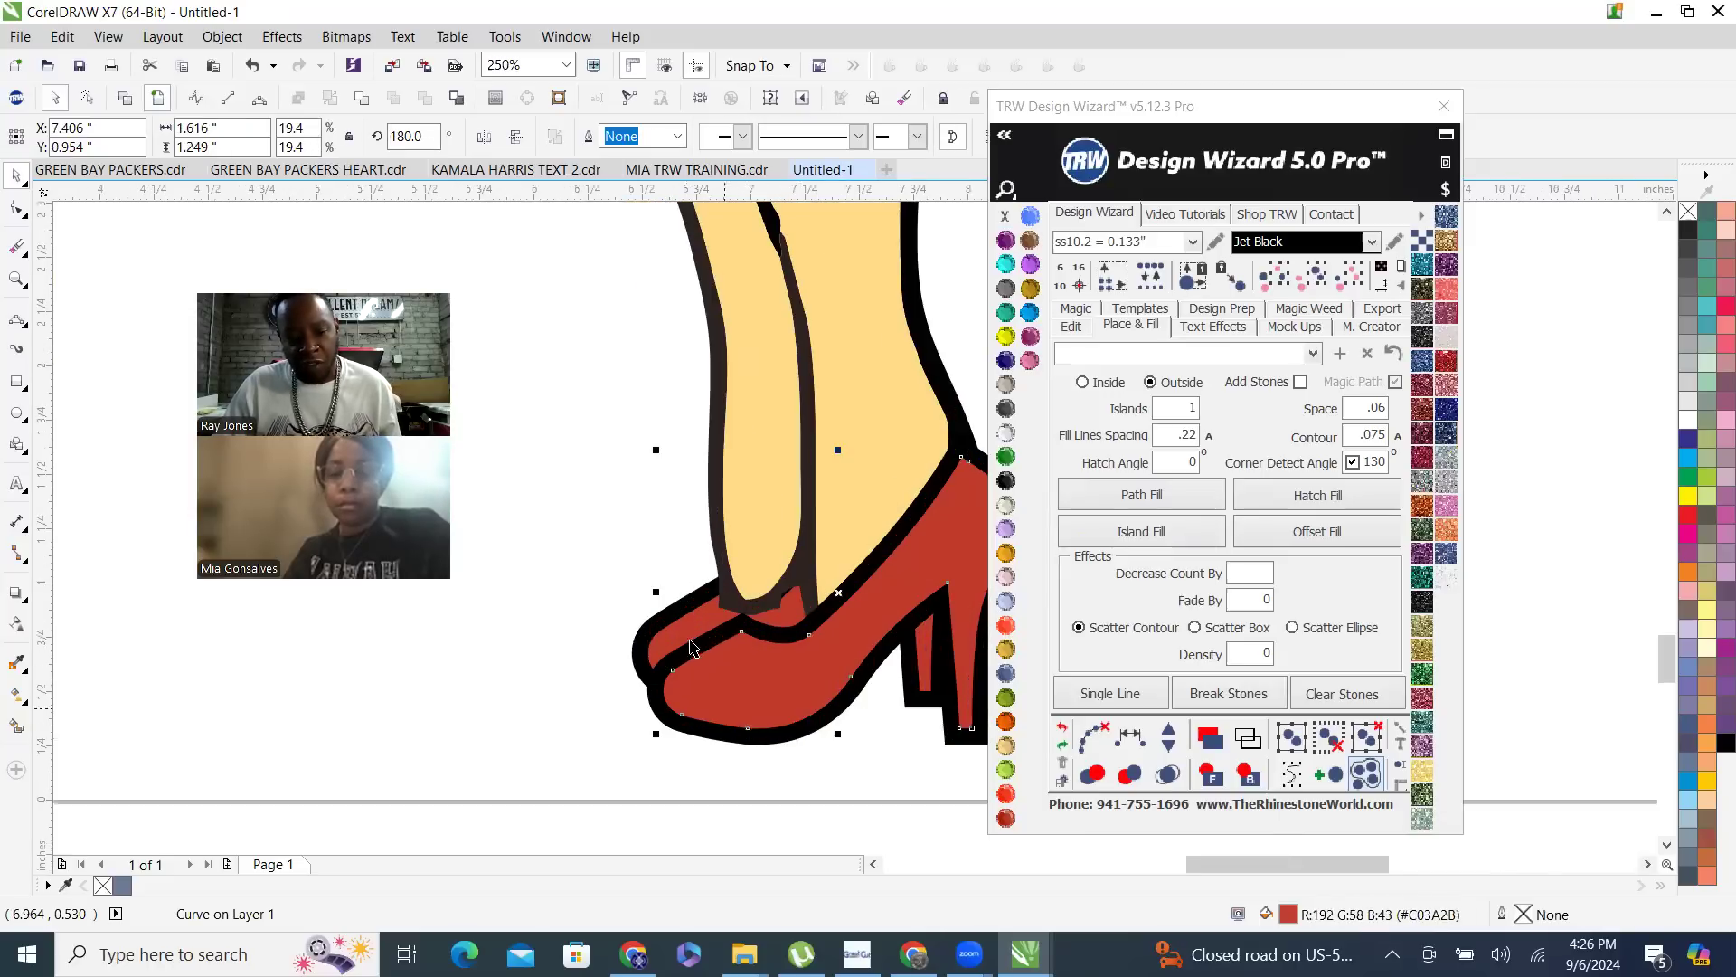
pyautogui.scroll(2, 692, 638)
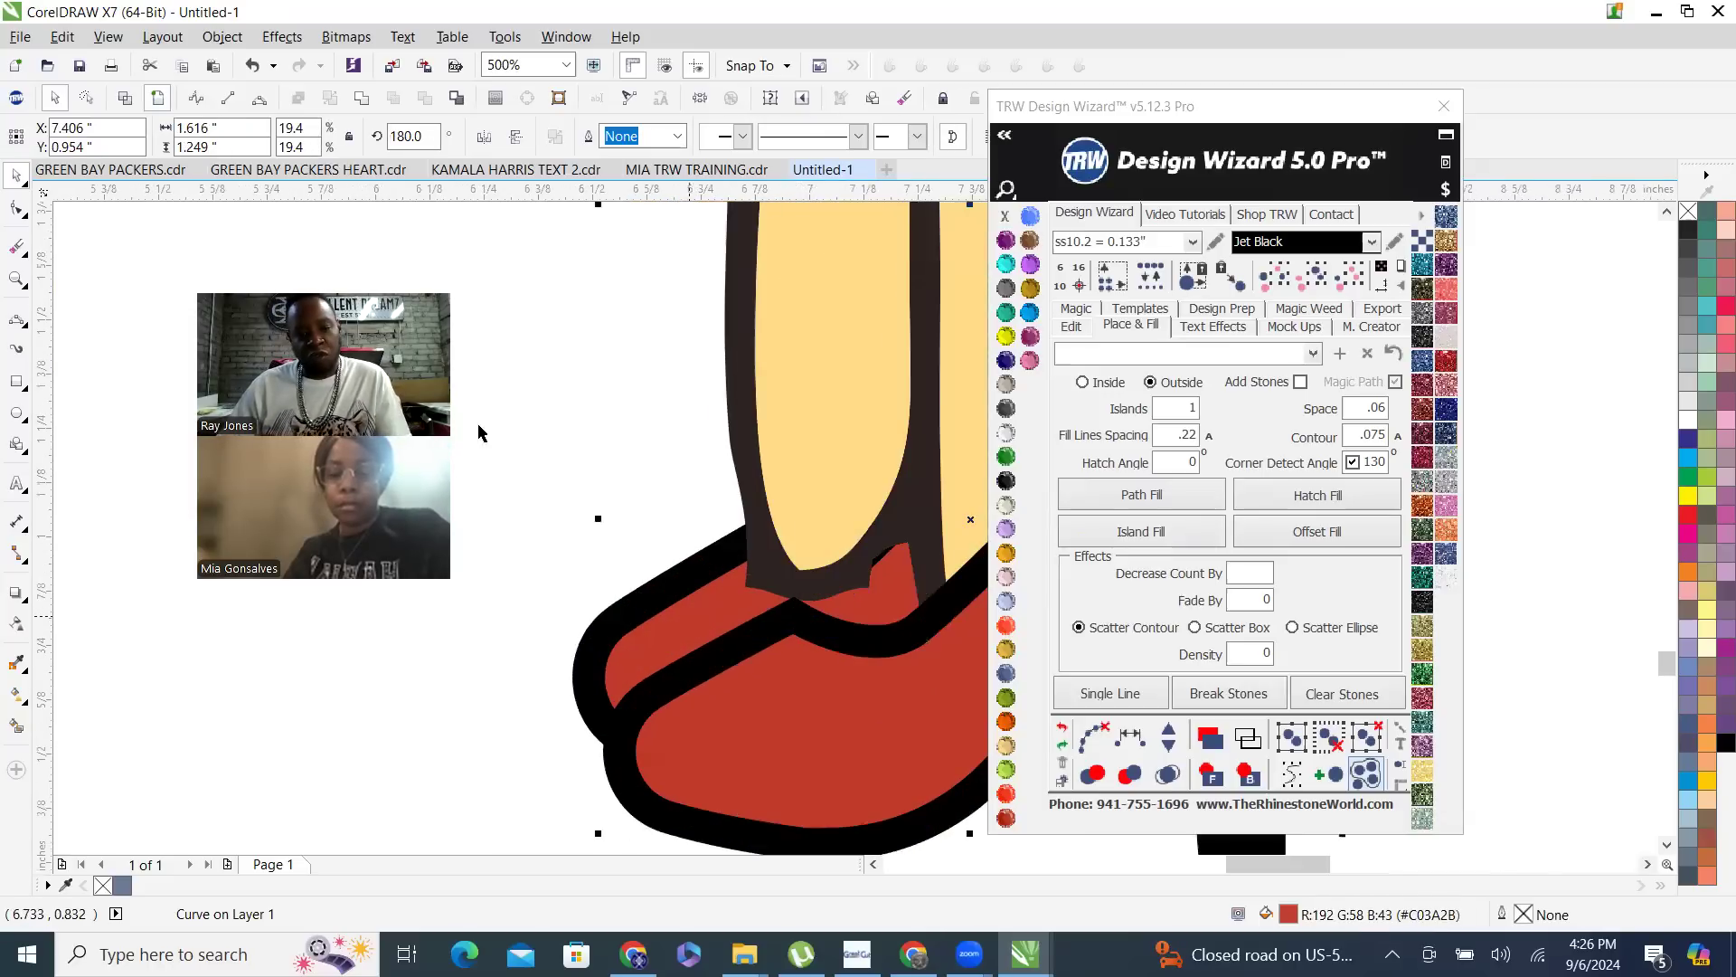
pyautogui.click(584, 138)
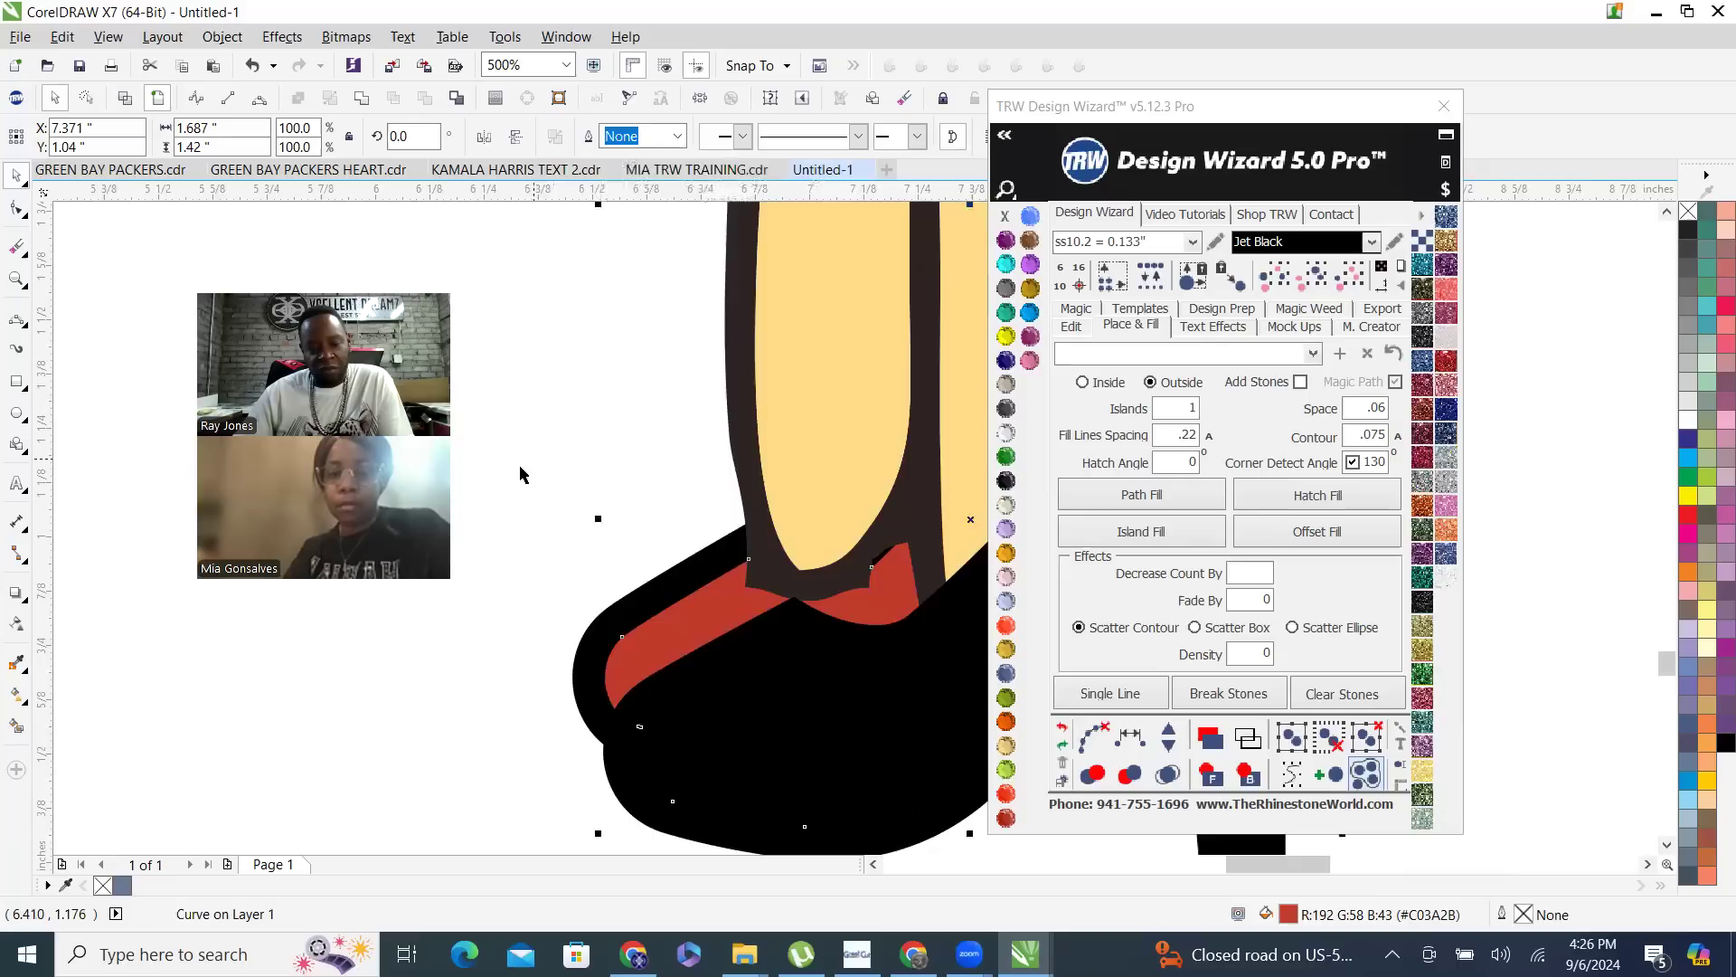
pyautogui.scroll(-4, 520, 473)
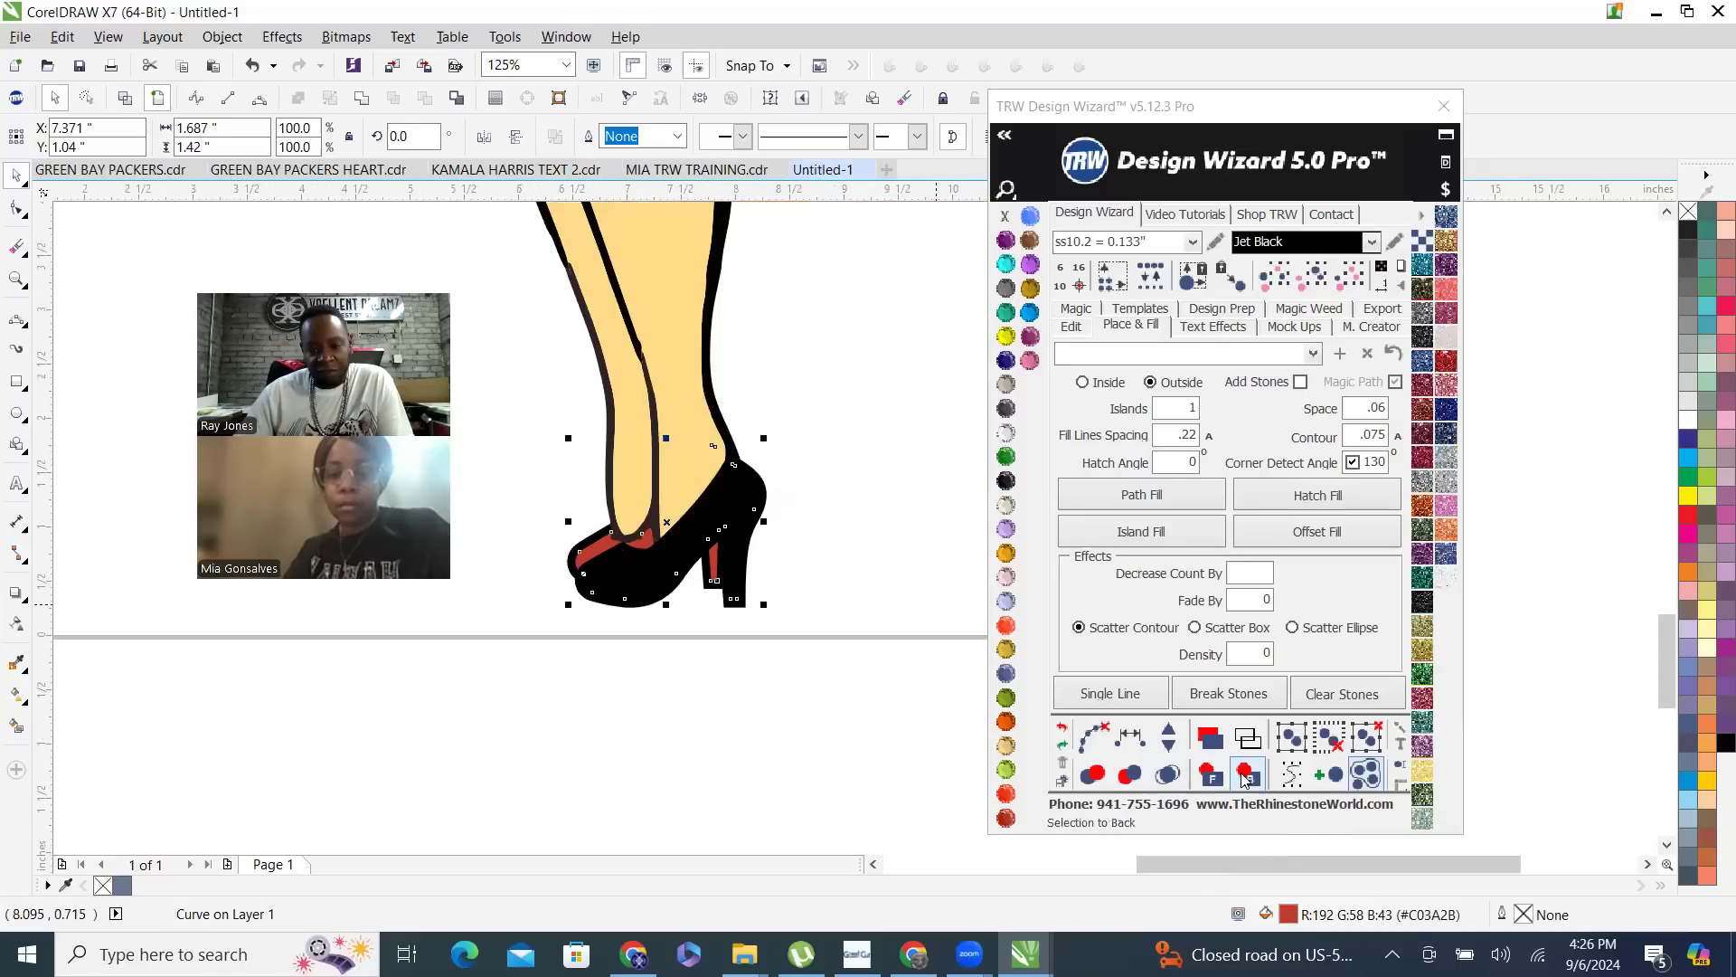
pyautogui.click(1212, 775)
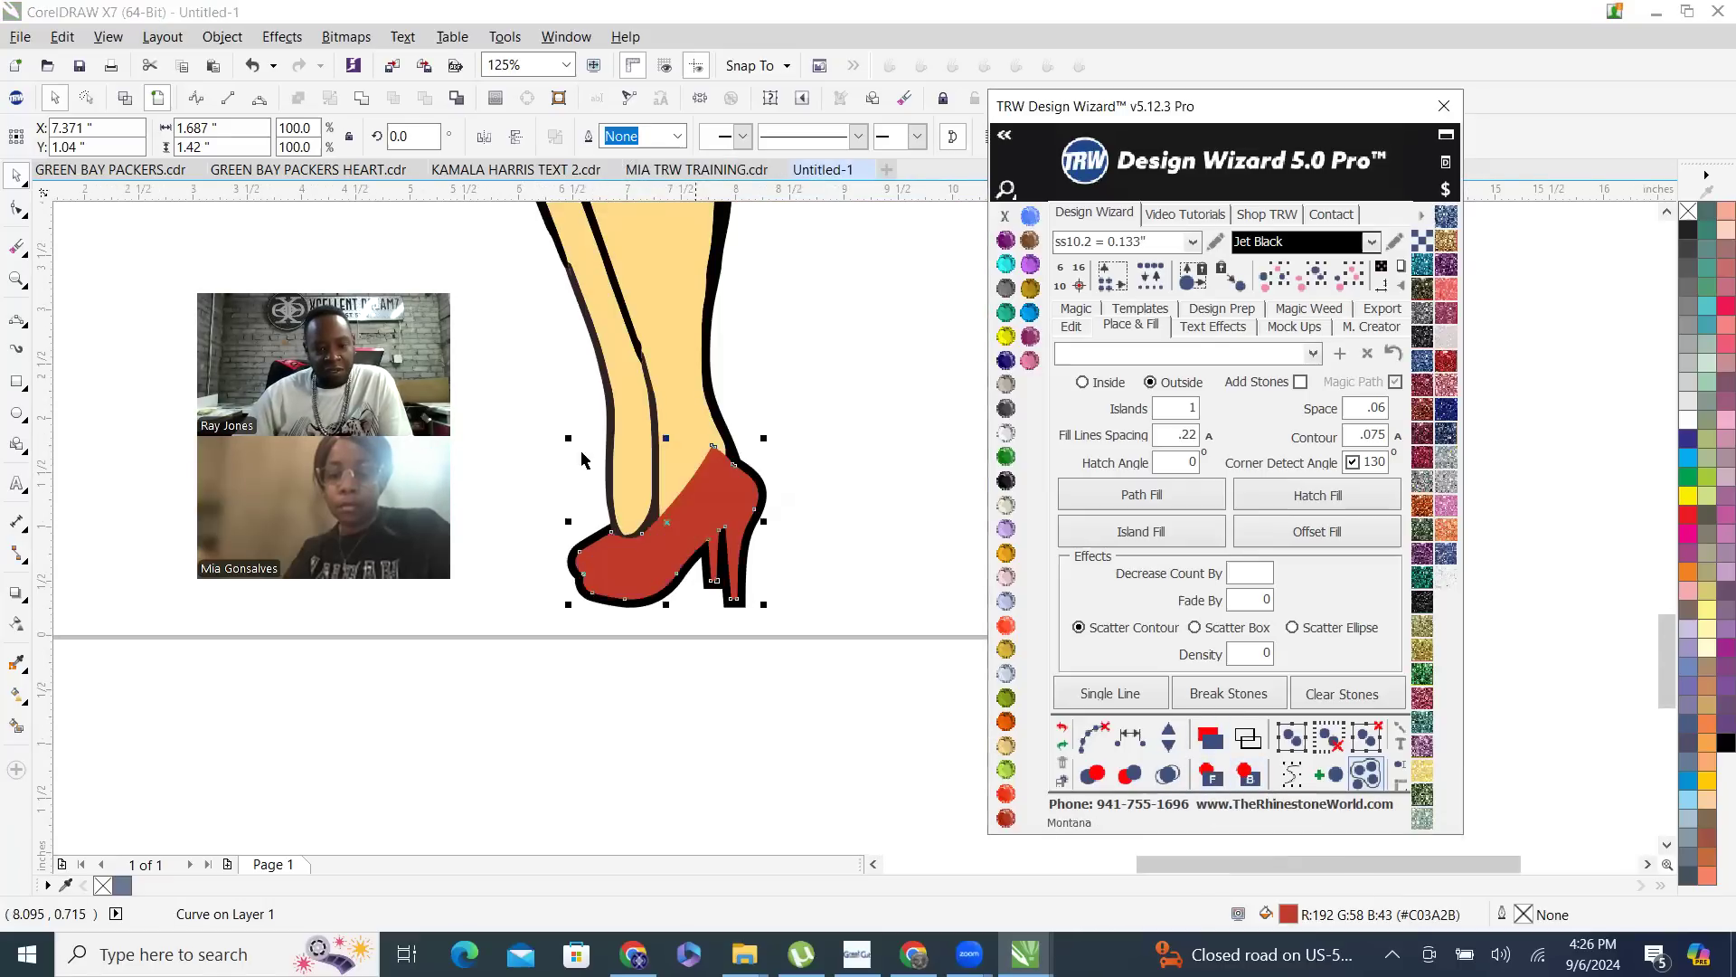
# - Cut the skin-colored leg shape out of the welded red heels
pyautogui.click(673, 393)
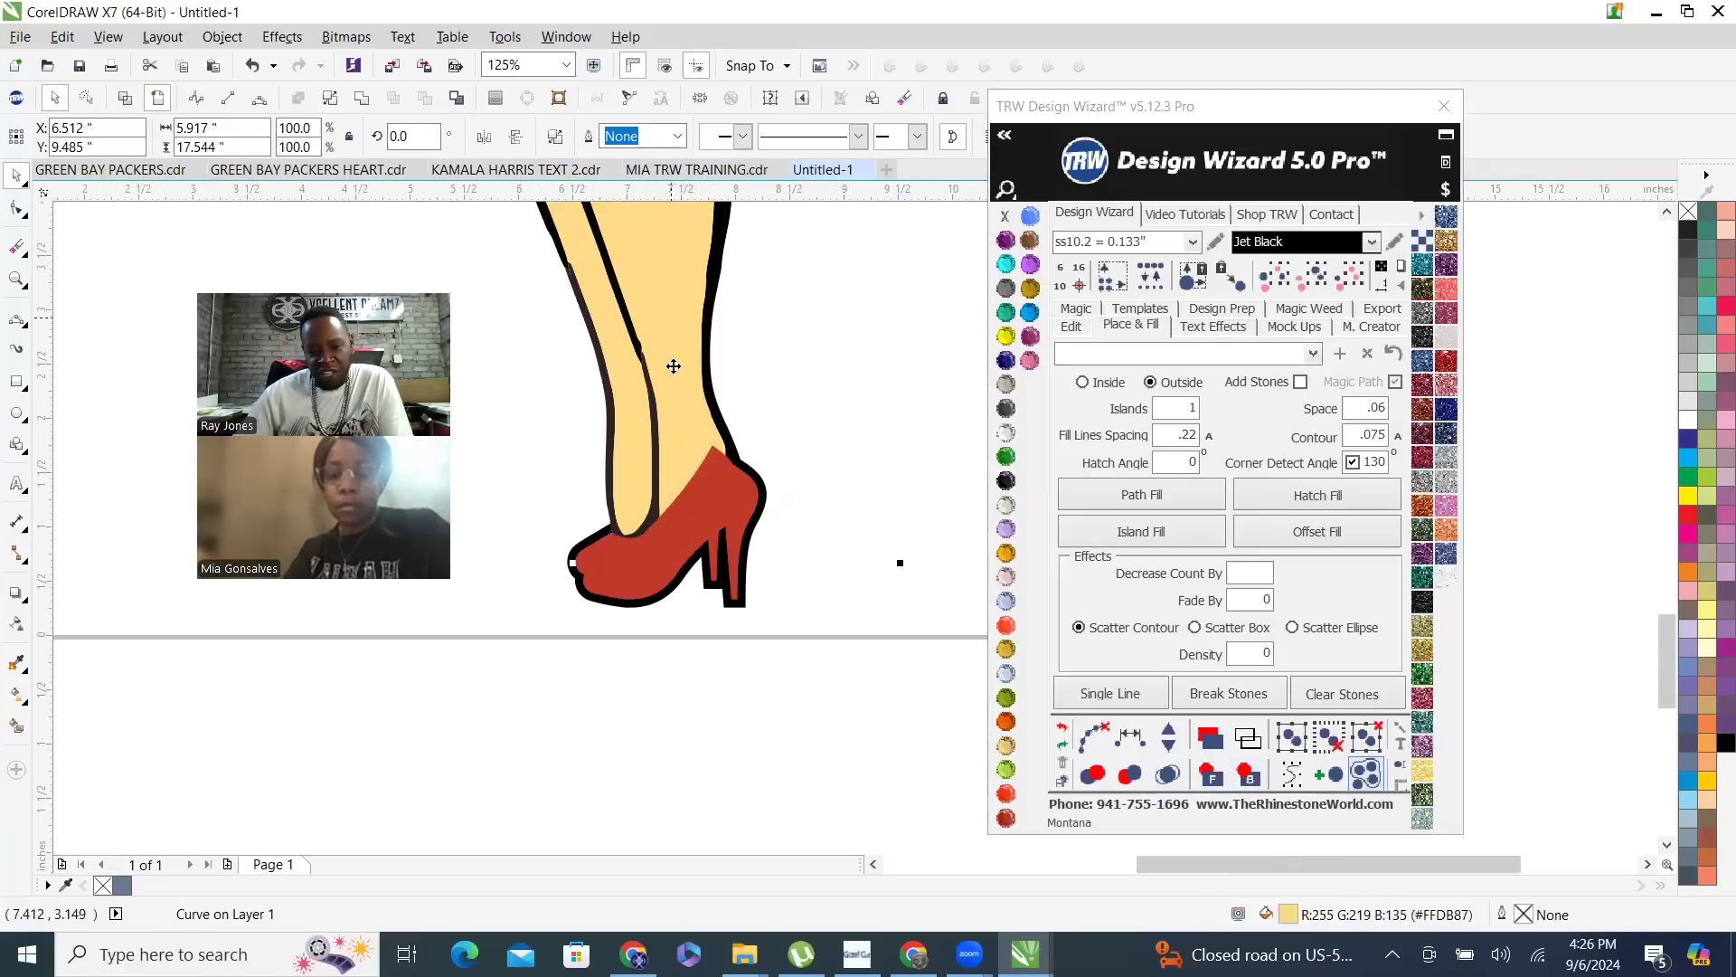
pyautogui.keyDown('shift'); pyautogui.click(731, 492); pyautogui.keyUp('shift')
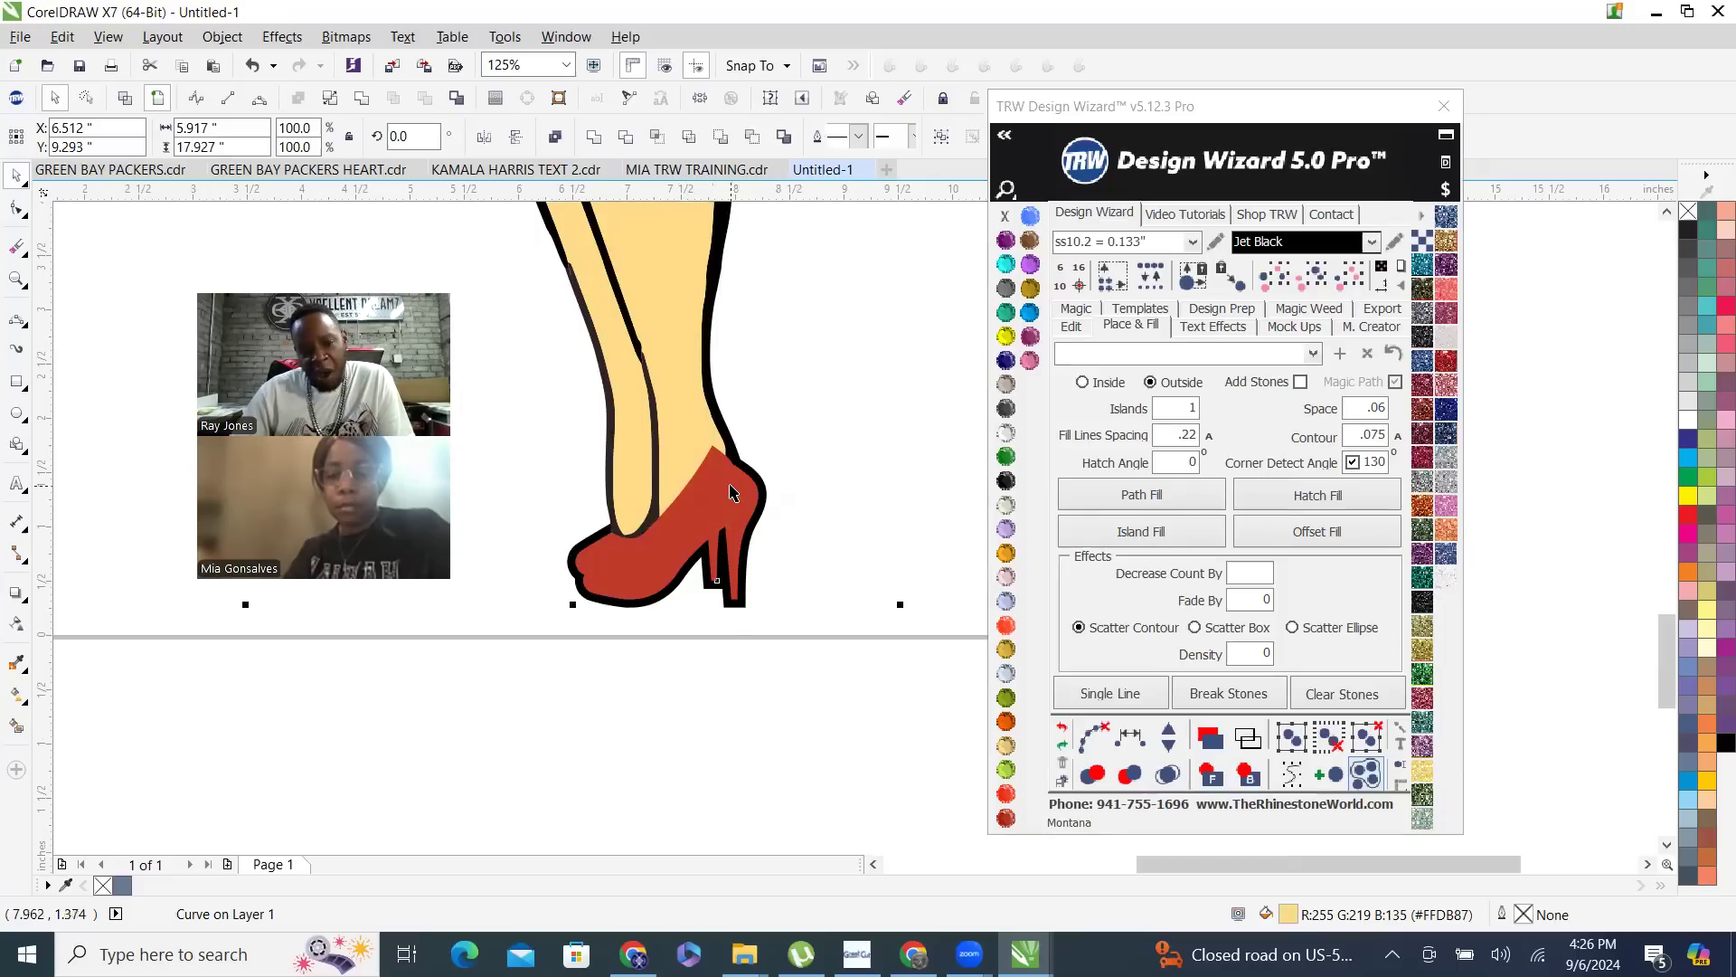
pyautogui.click(424, 100)
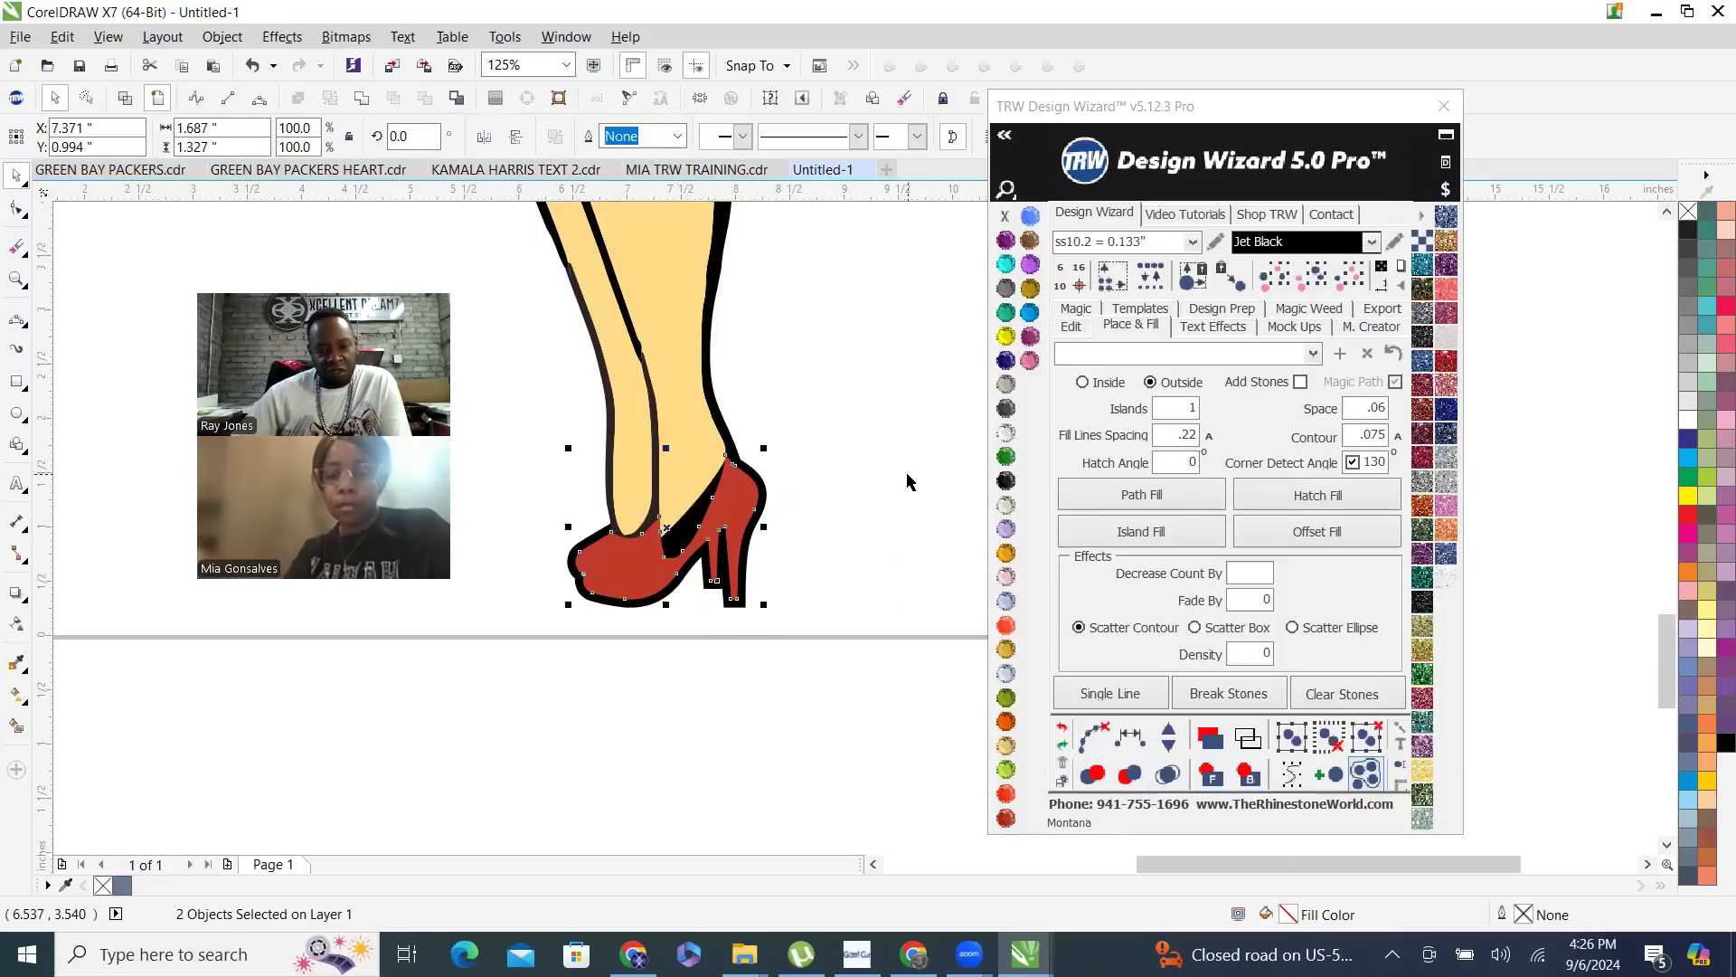
pyautogui.press('Escape')
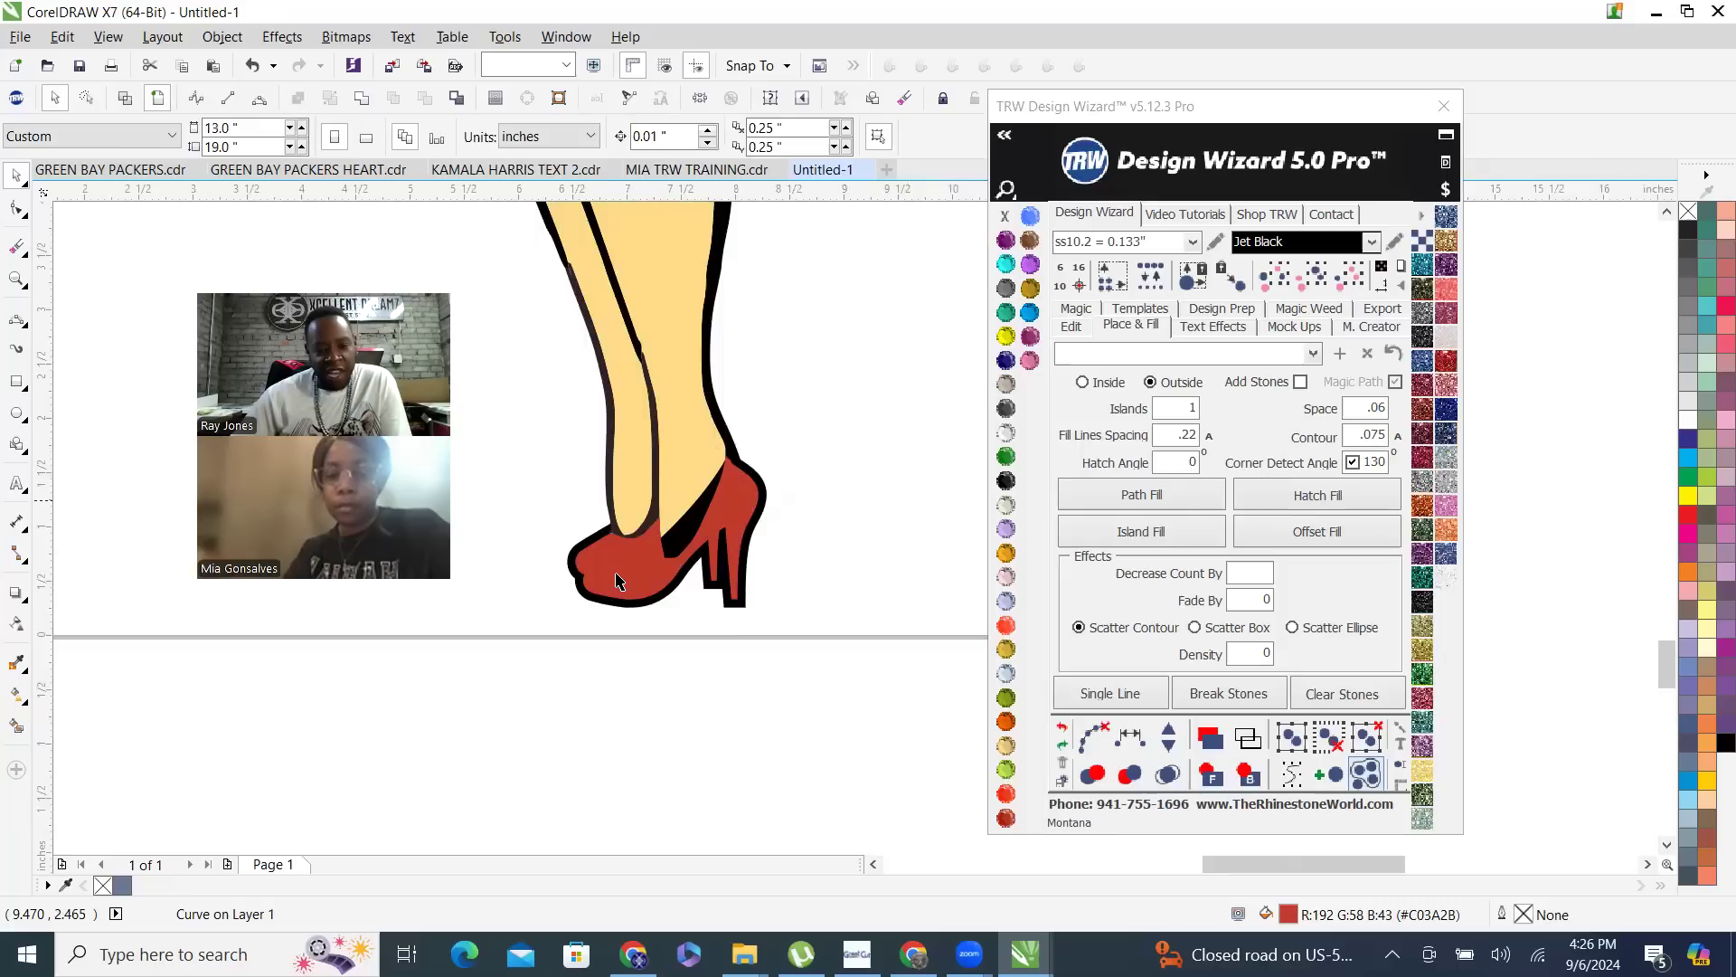
# - Send the trimmed red heel shape to the back
pyautogui.scroll(2, 617, 580)
pyautogui.click(625, 417)
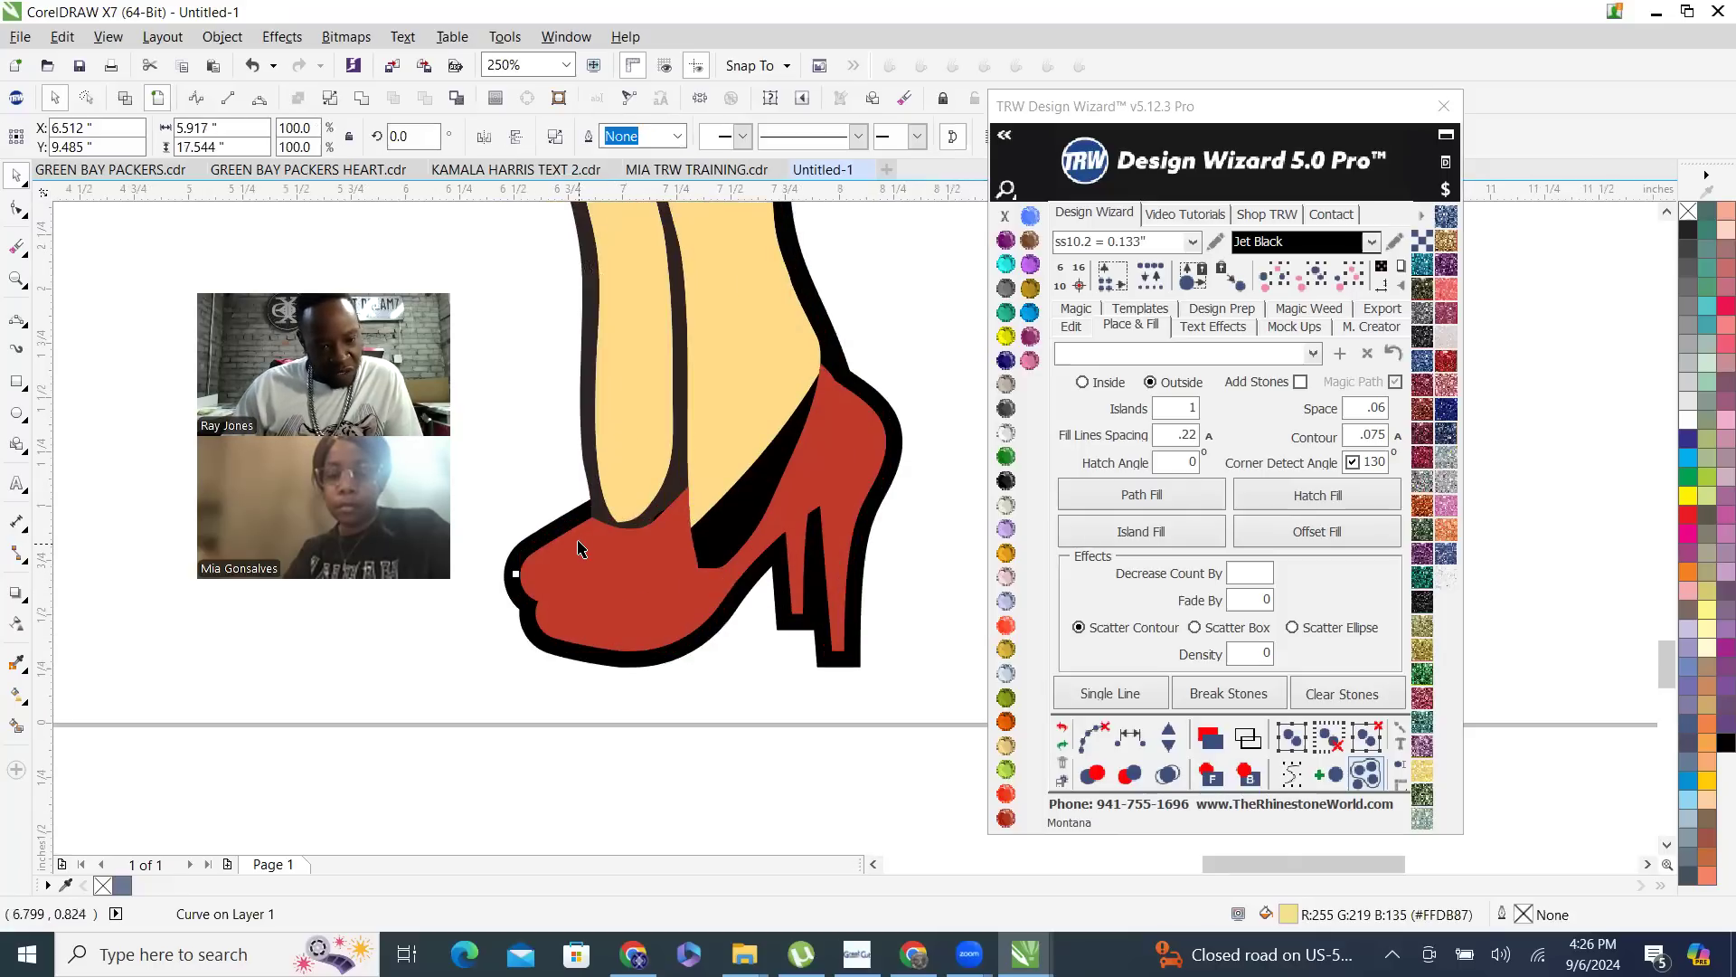
pyautogui.click(671, 584)
pyautogui.click(1247, 776)
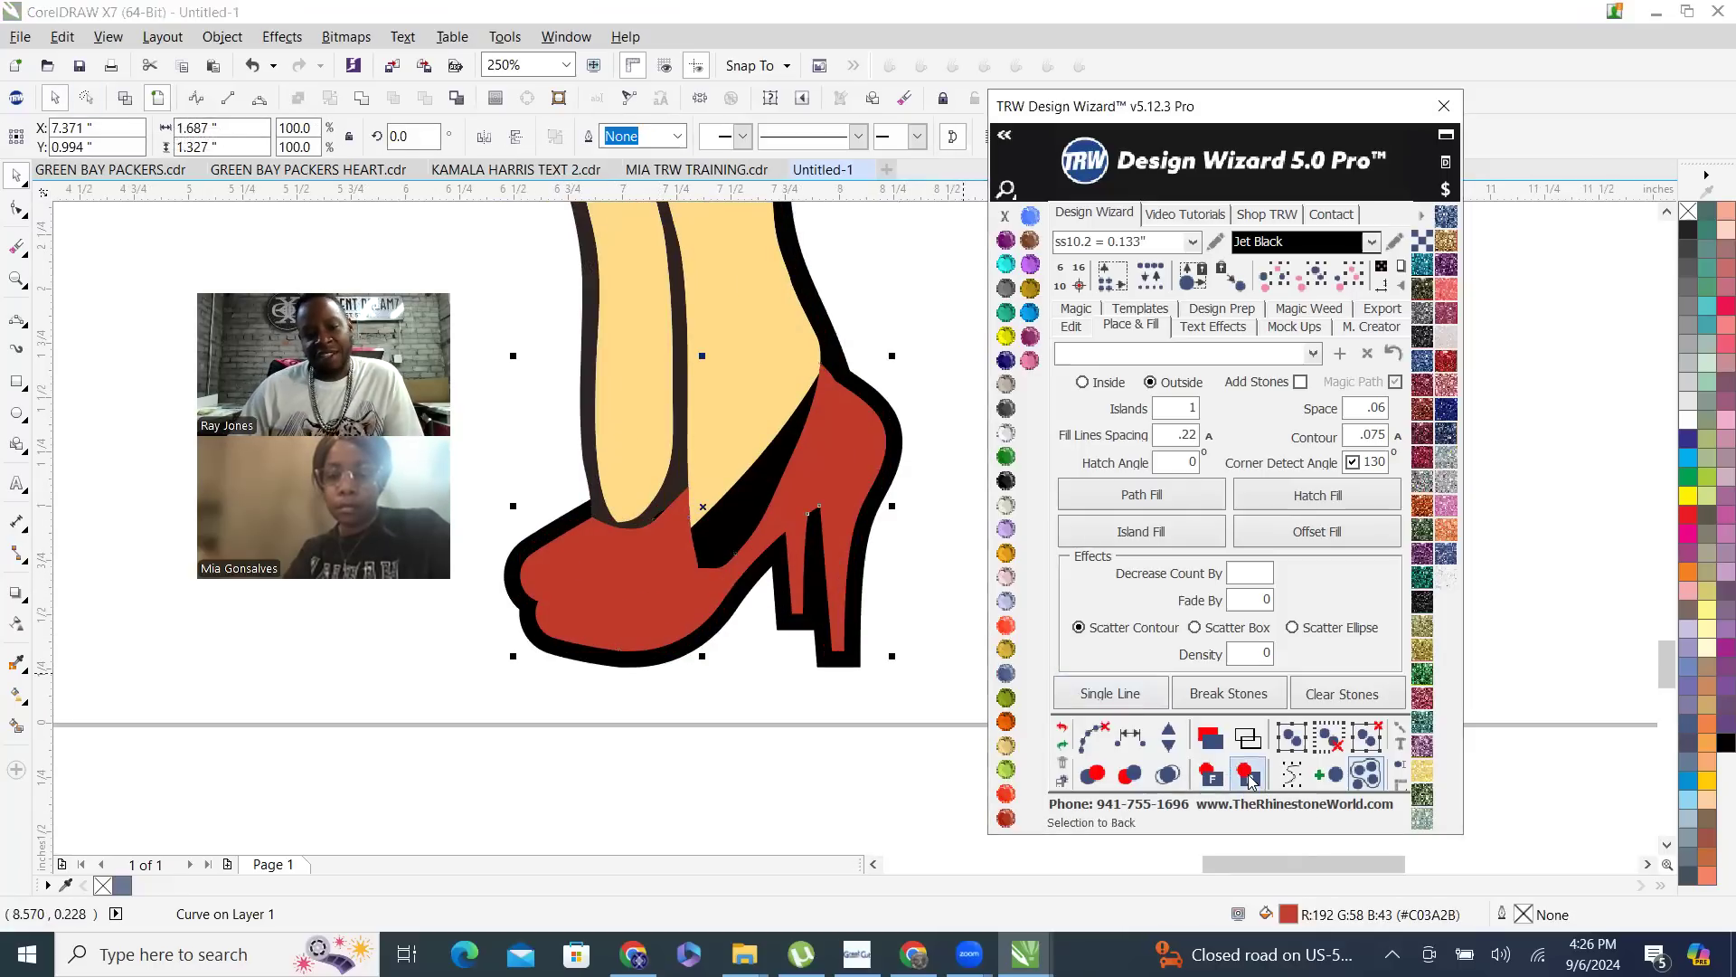
pyautogui.click(768, 699)
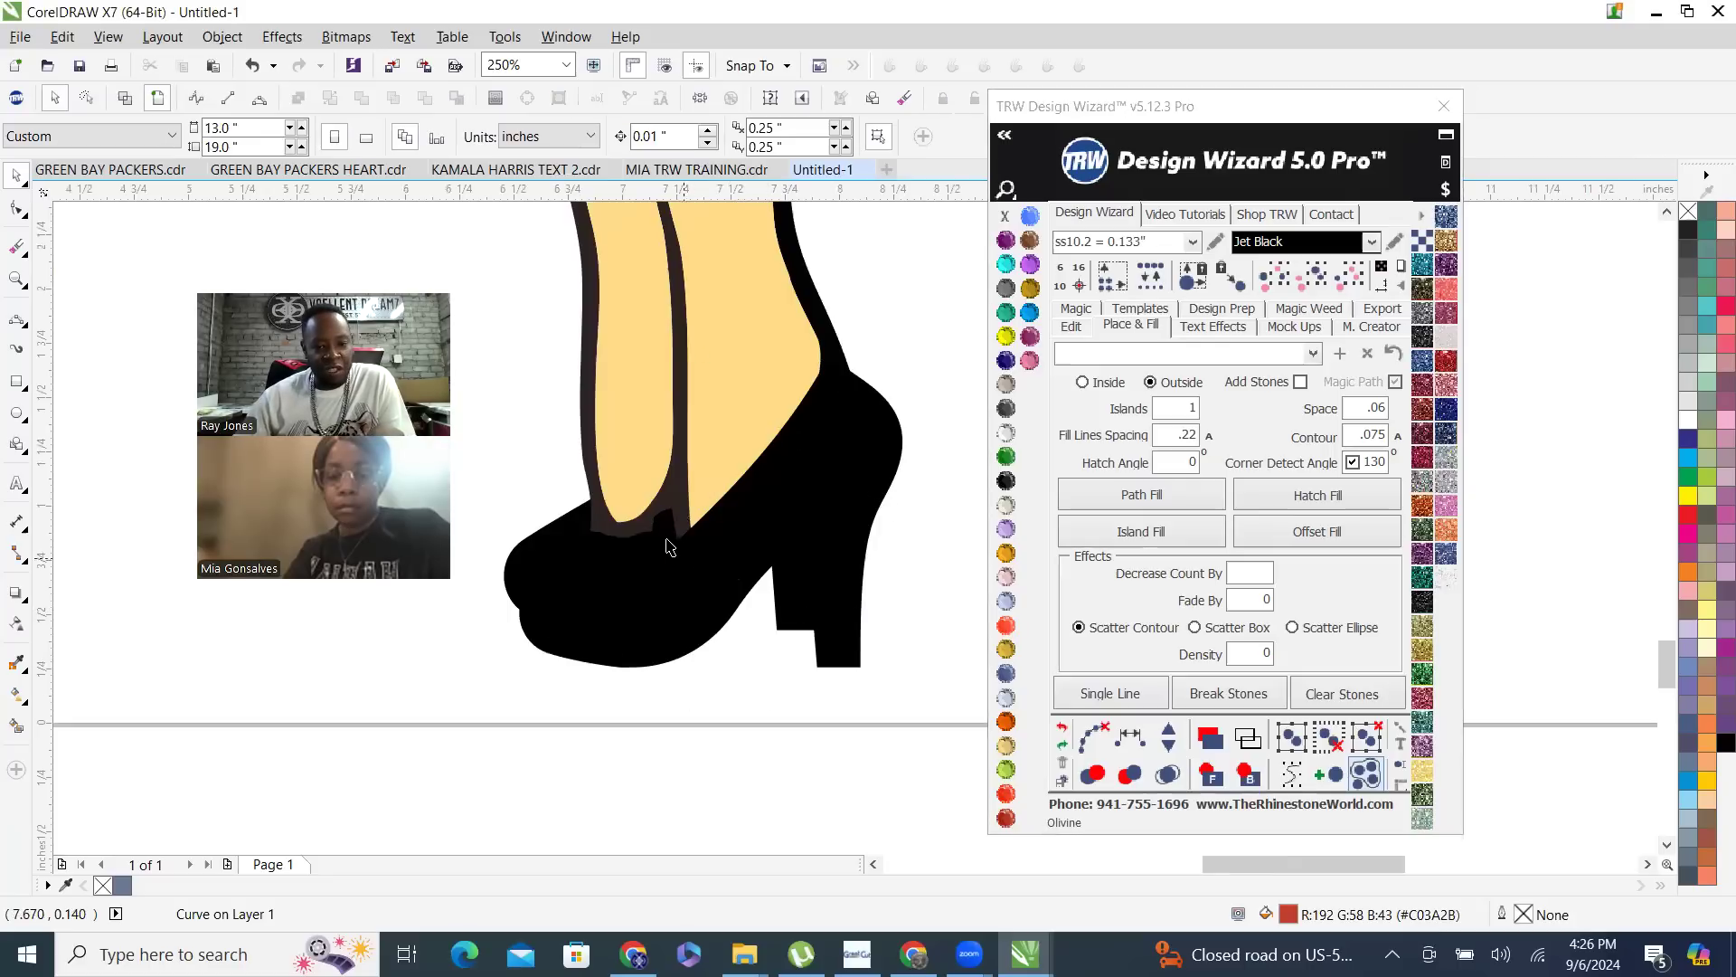
# - Try to combine the dark front leg outline with the two black heel shapes, undoing the combination
pyautogui.click(674, 603)
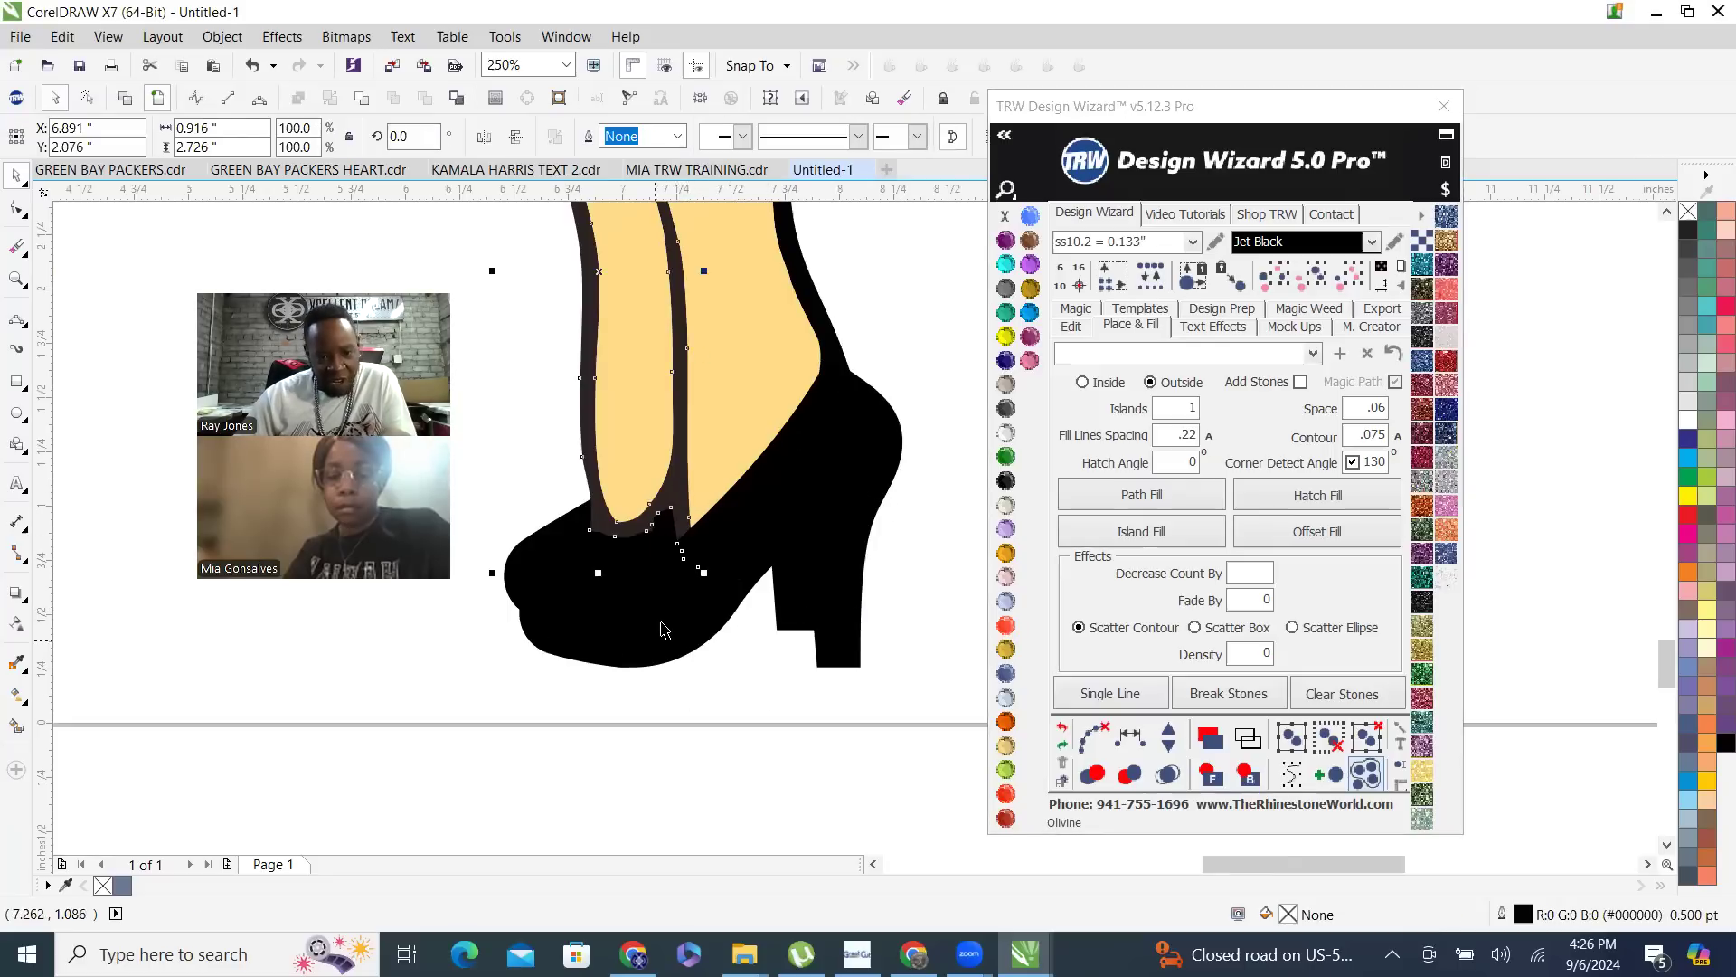
pyautogui.keyDown('shift'); pyautogui.click(551, 555); pyautogui.keyUp('shift')
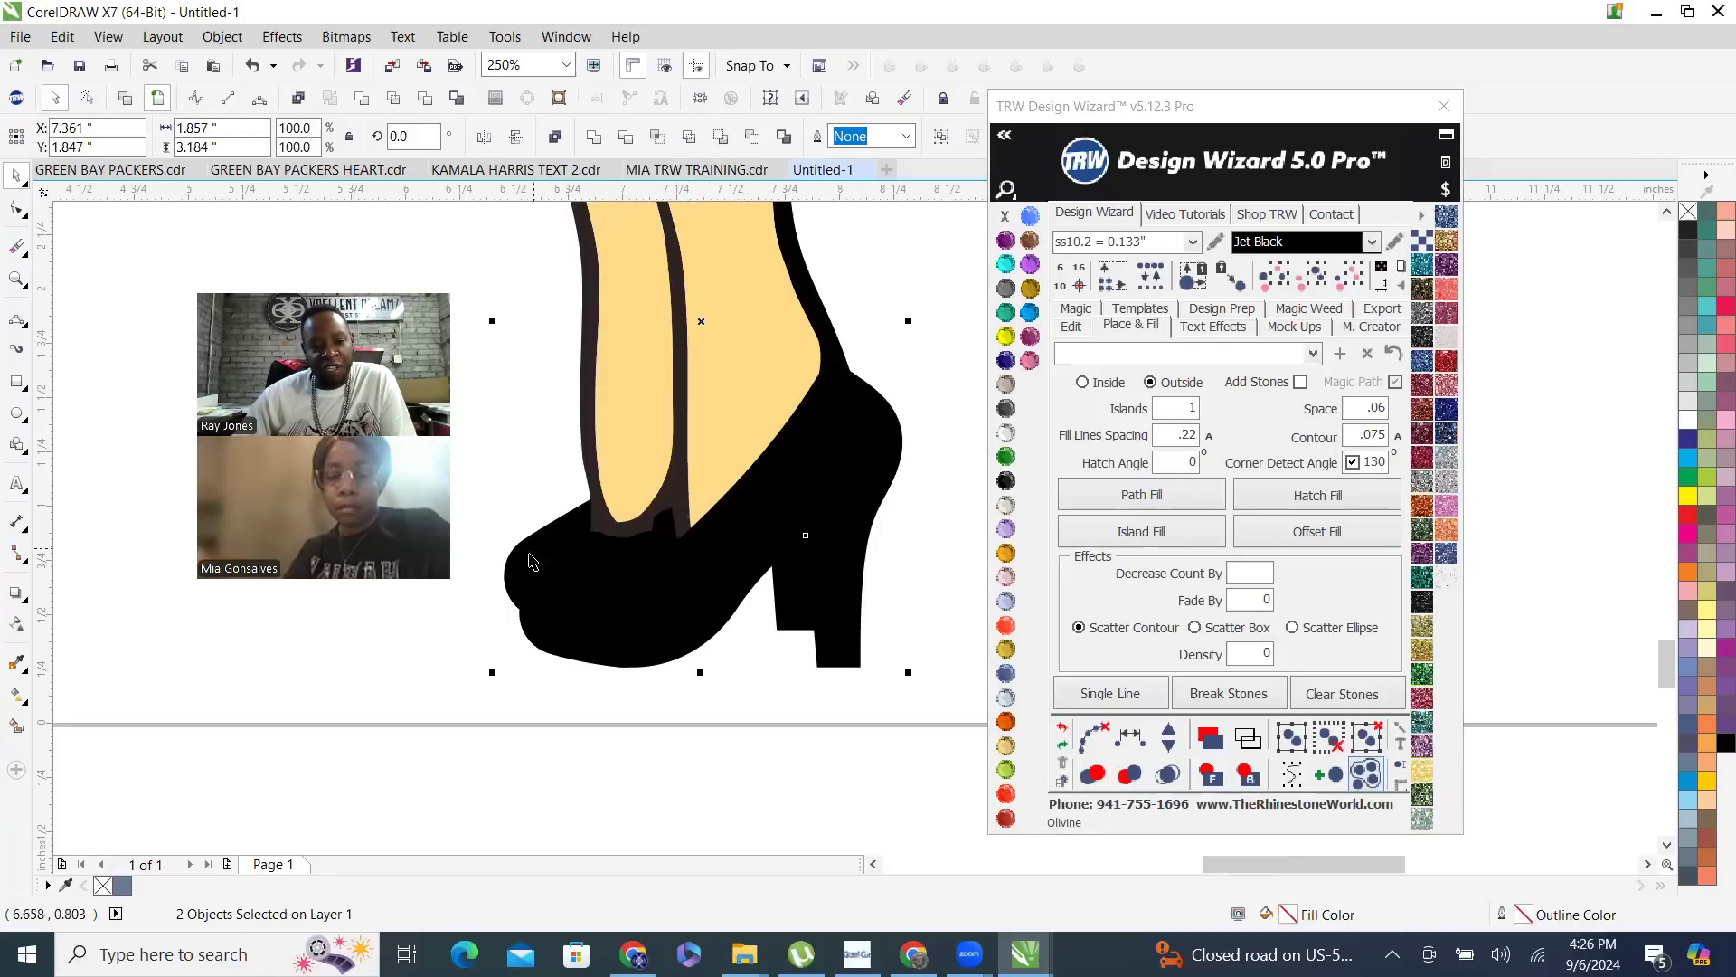
pyautogui.rightClick(538, 547)
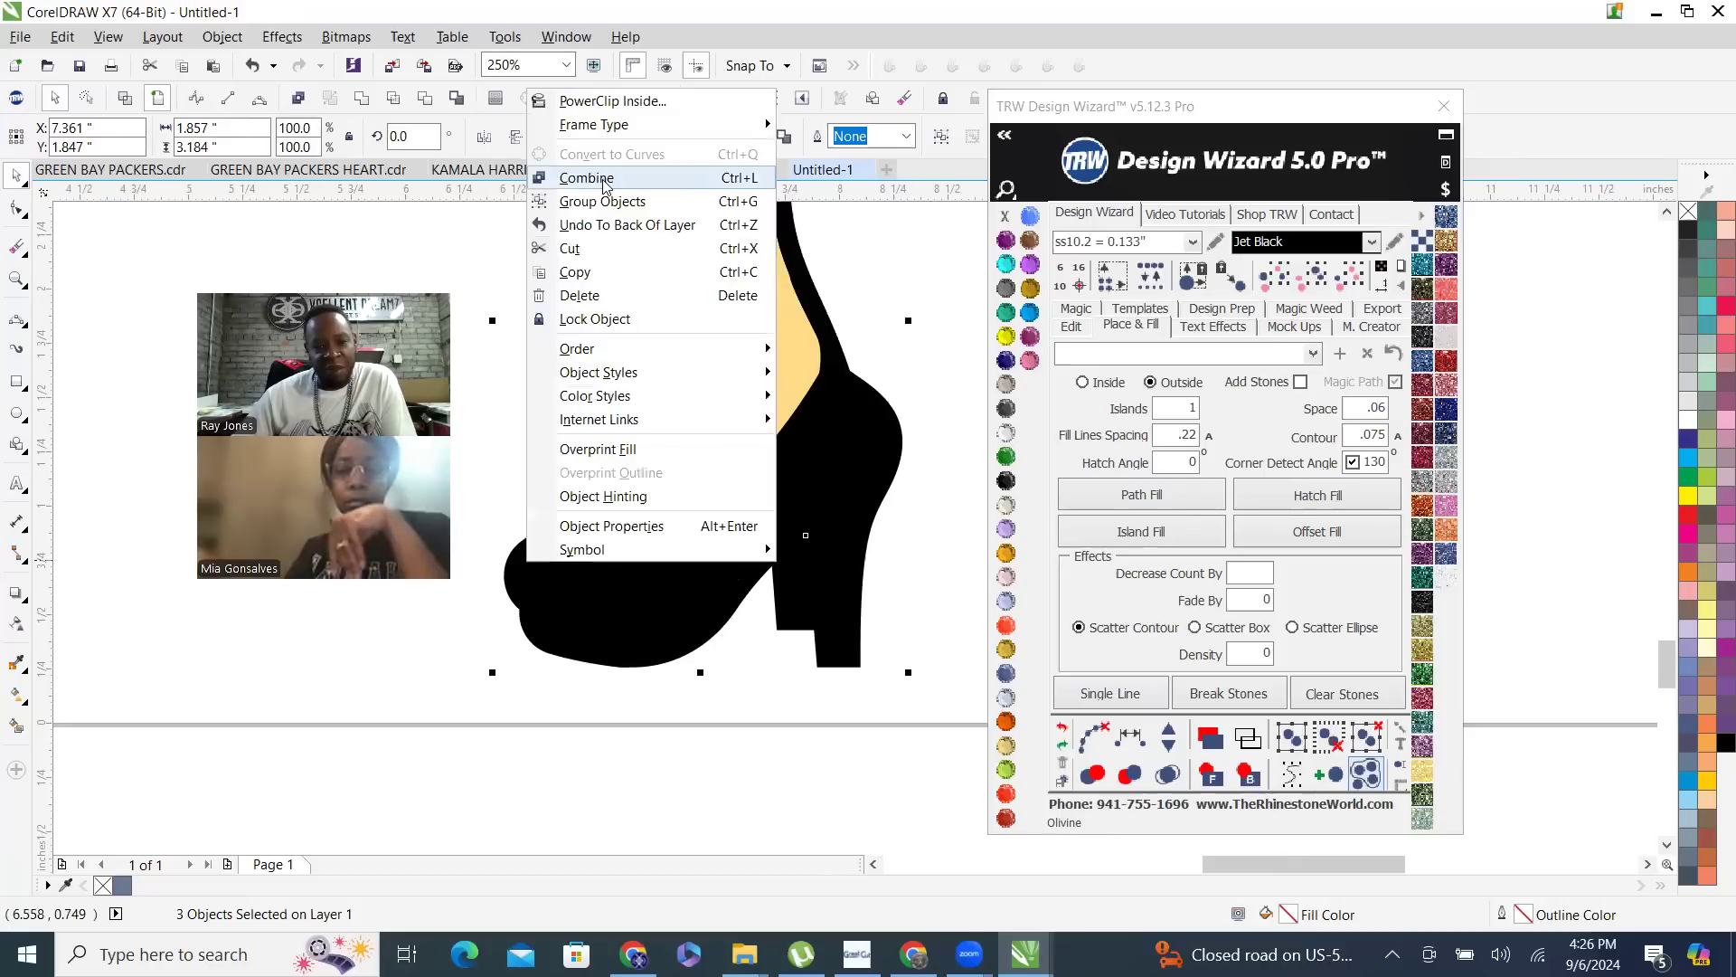
pyautogui.click(622, 179)
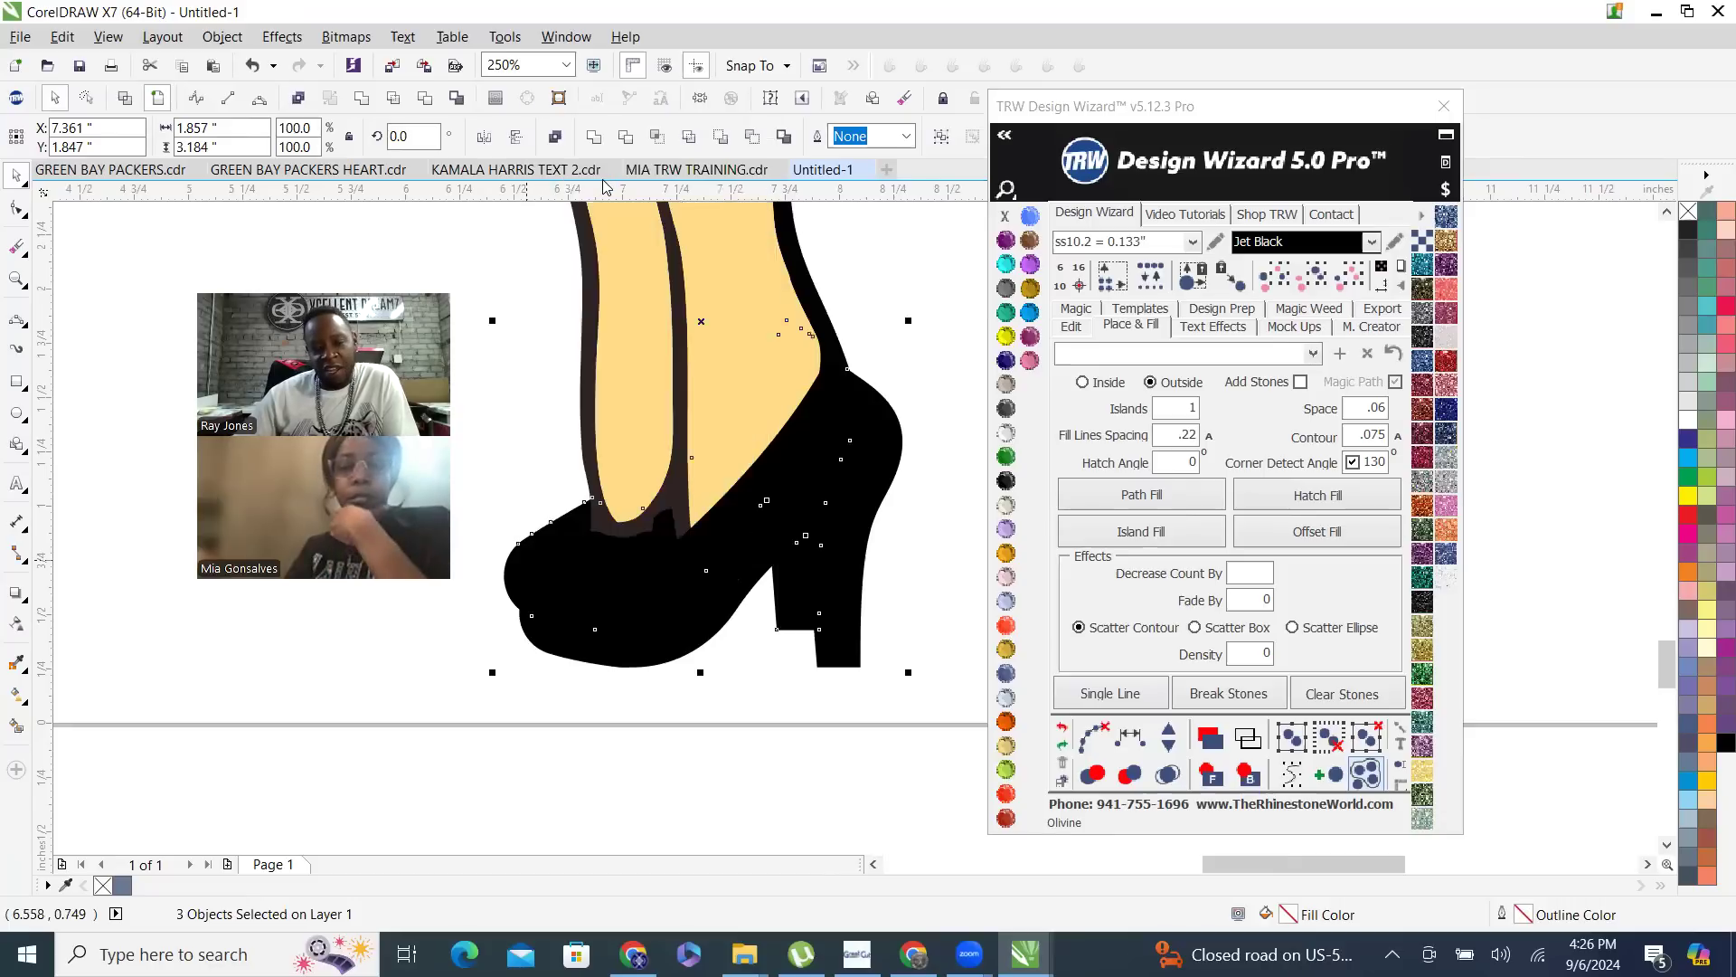
pyautogui.click(1103, 744)
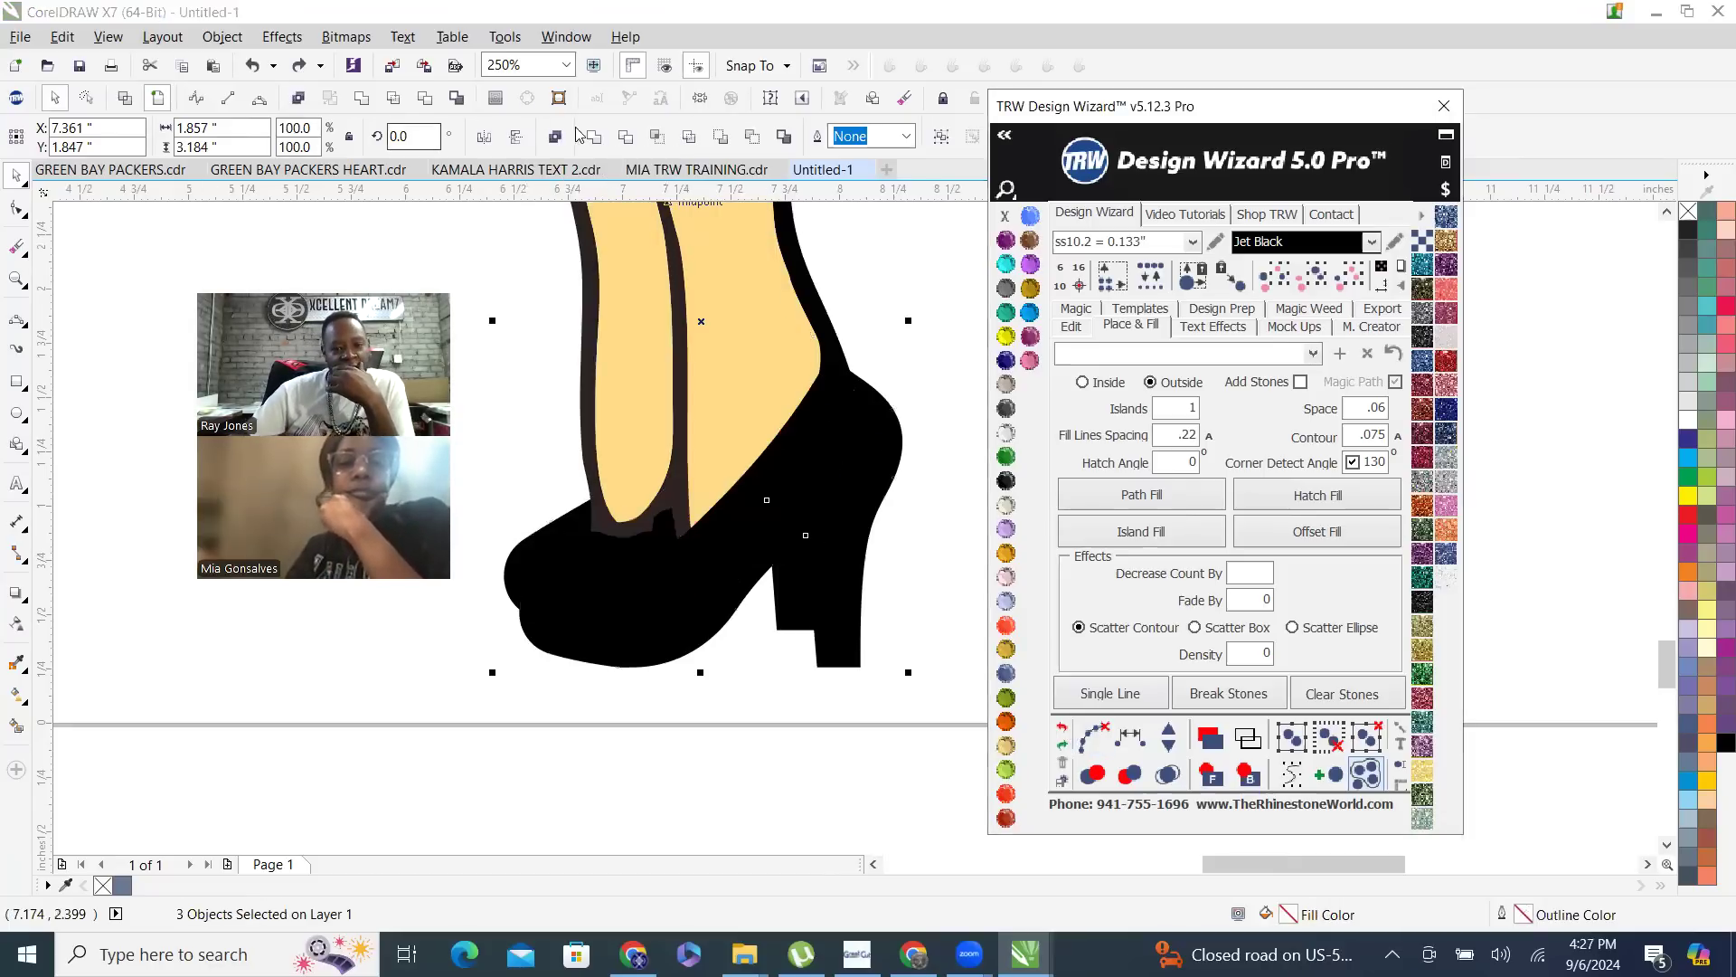
# - Weld the dark front leg outline and both black heel shapes into one object and send it to the back
pyautogui.click(586, 136)
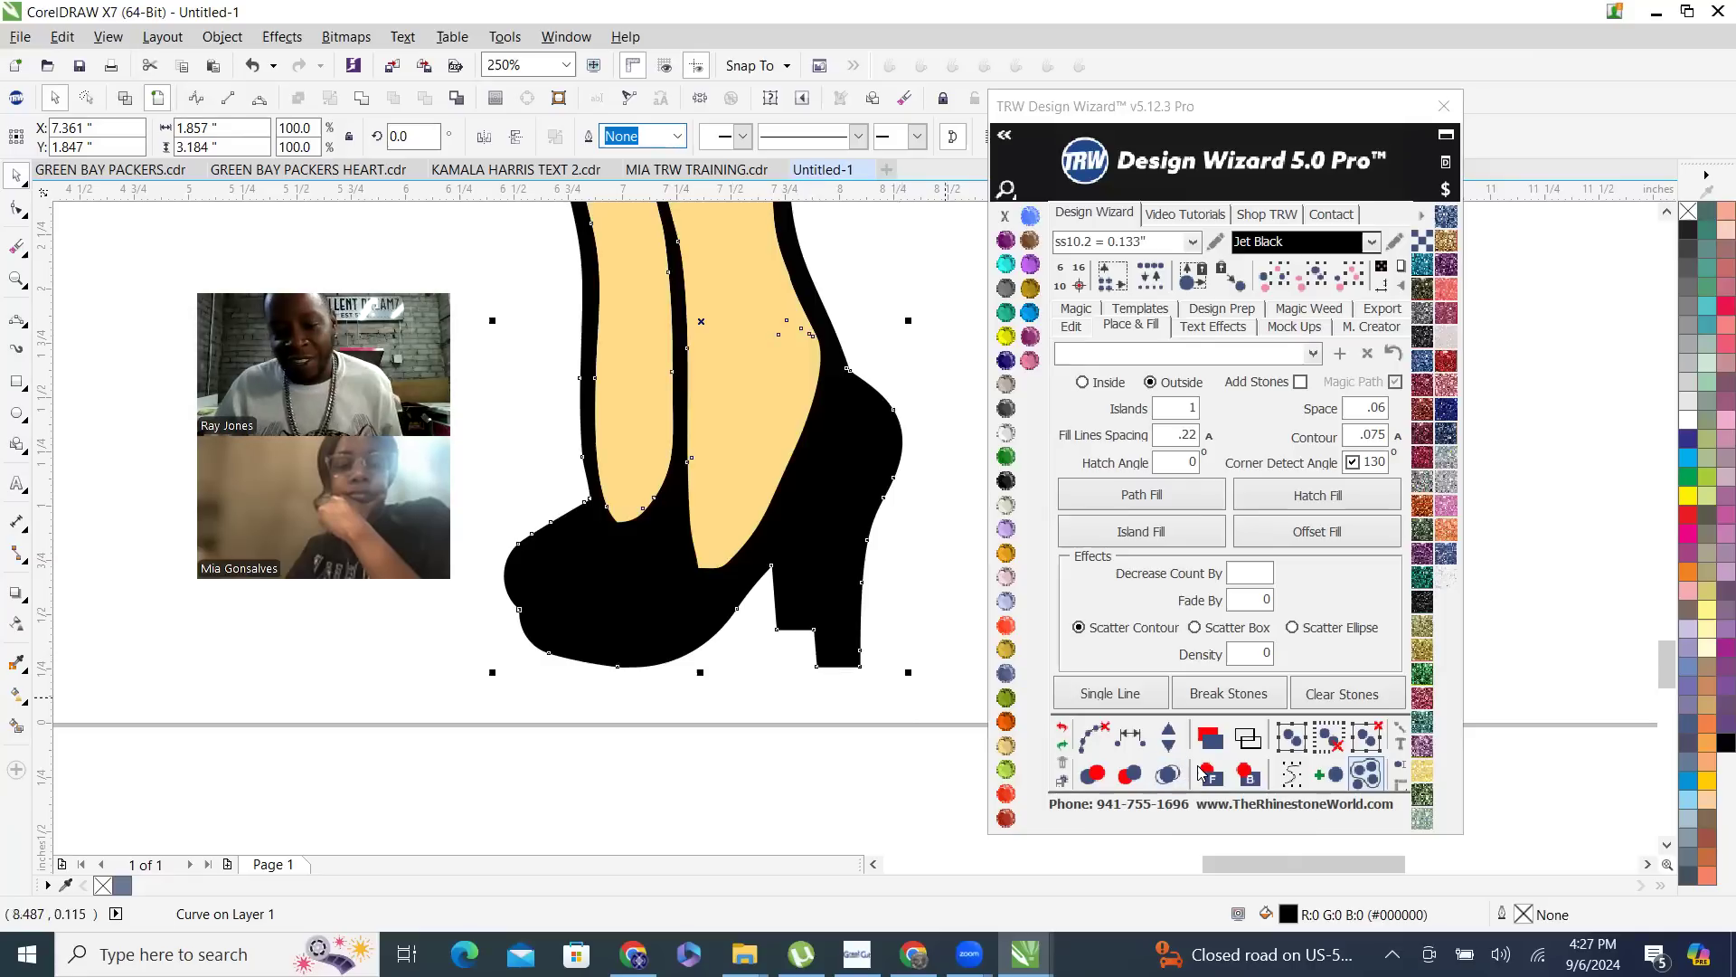
pyautogui.click(1247, 775)
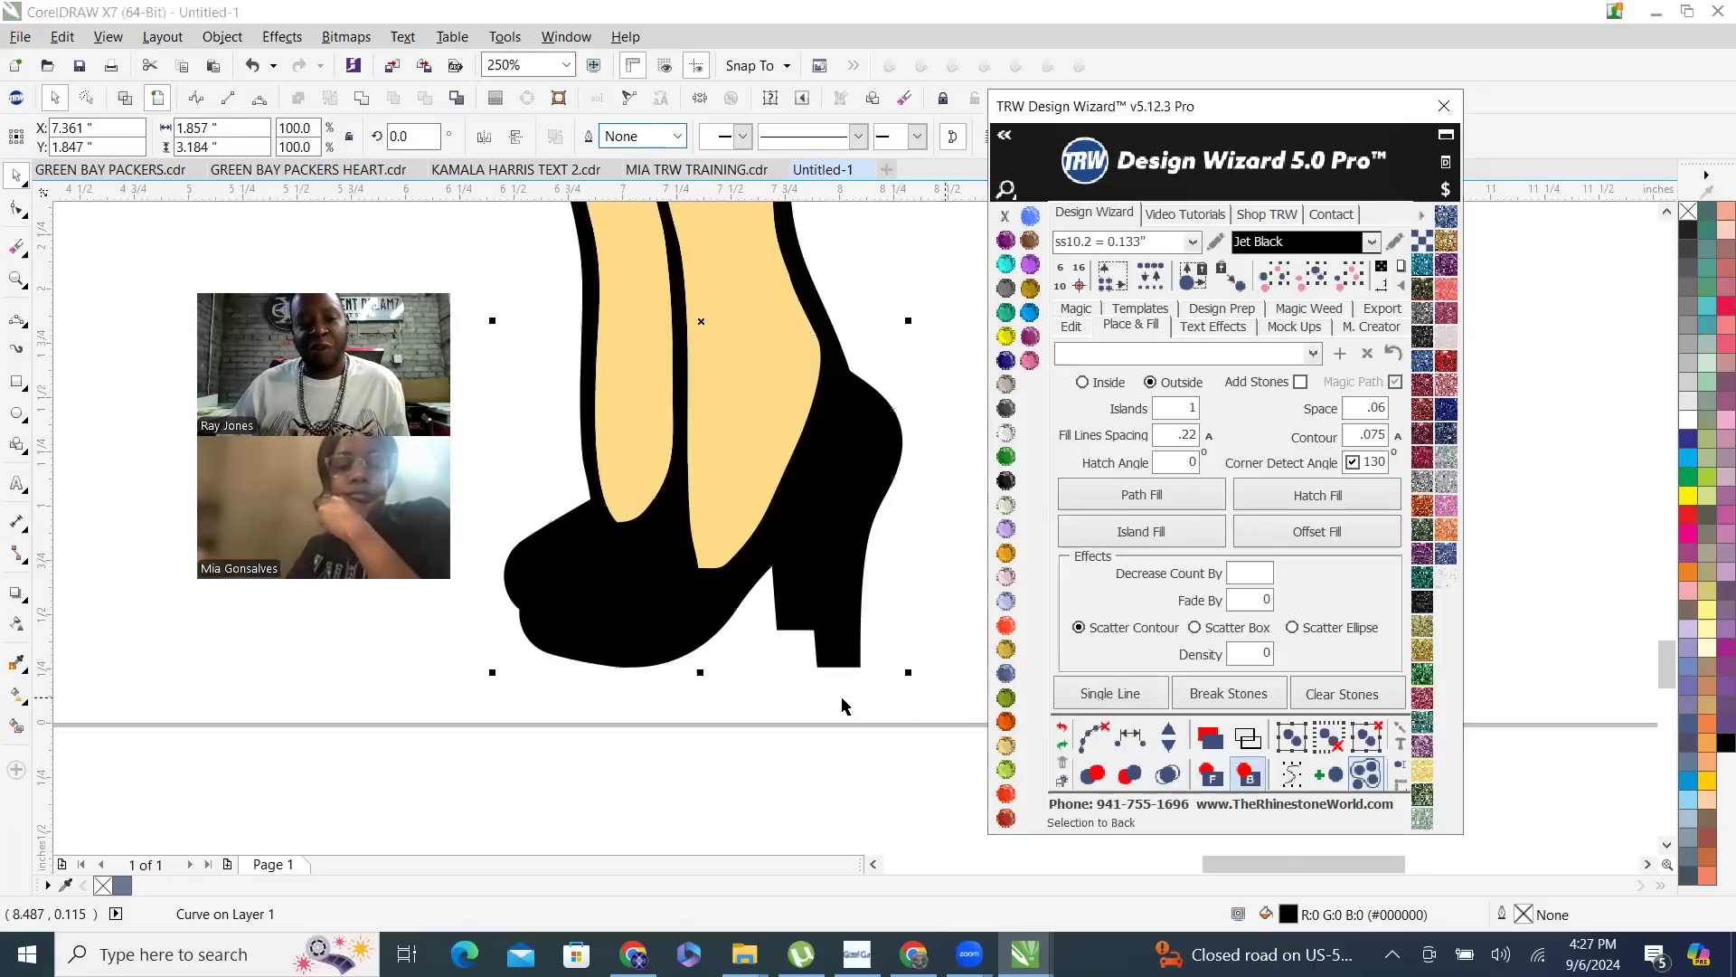
pyautogui.click(828, 494)
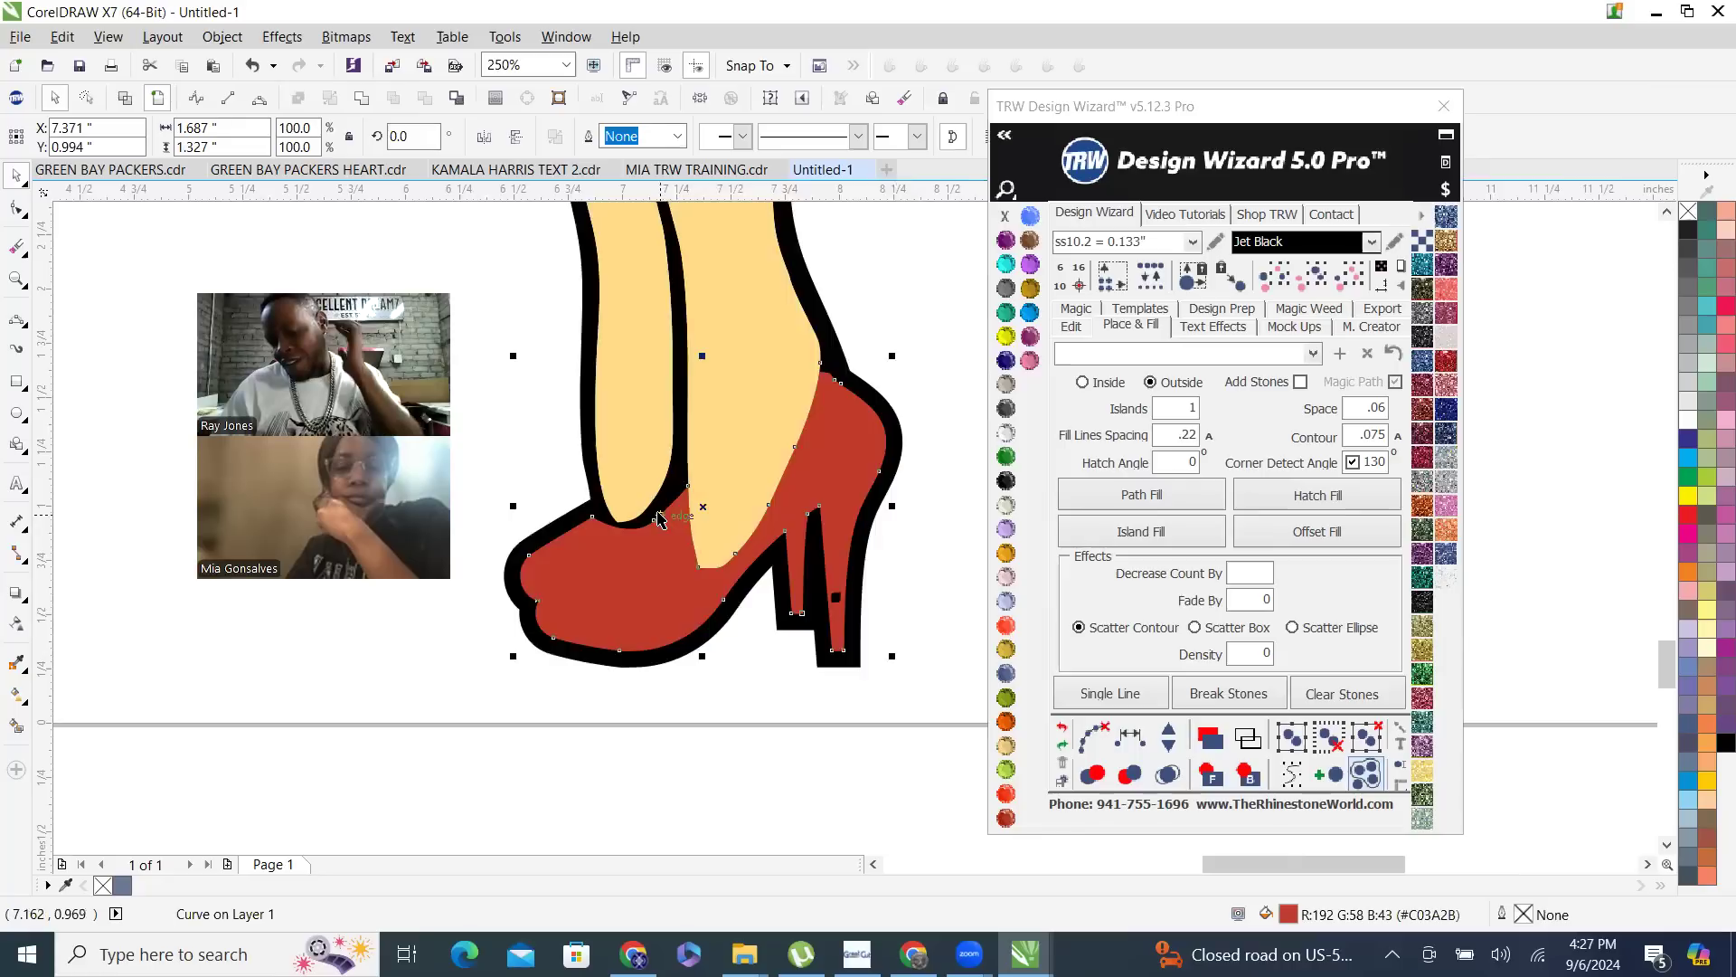
pyautogui.scroll(-2, 659, 518)
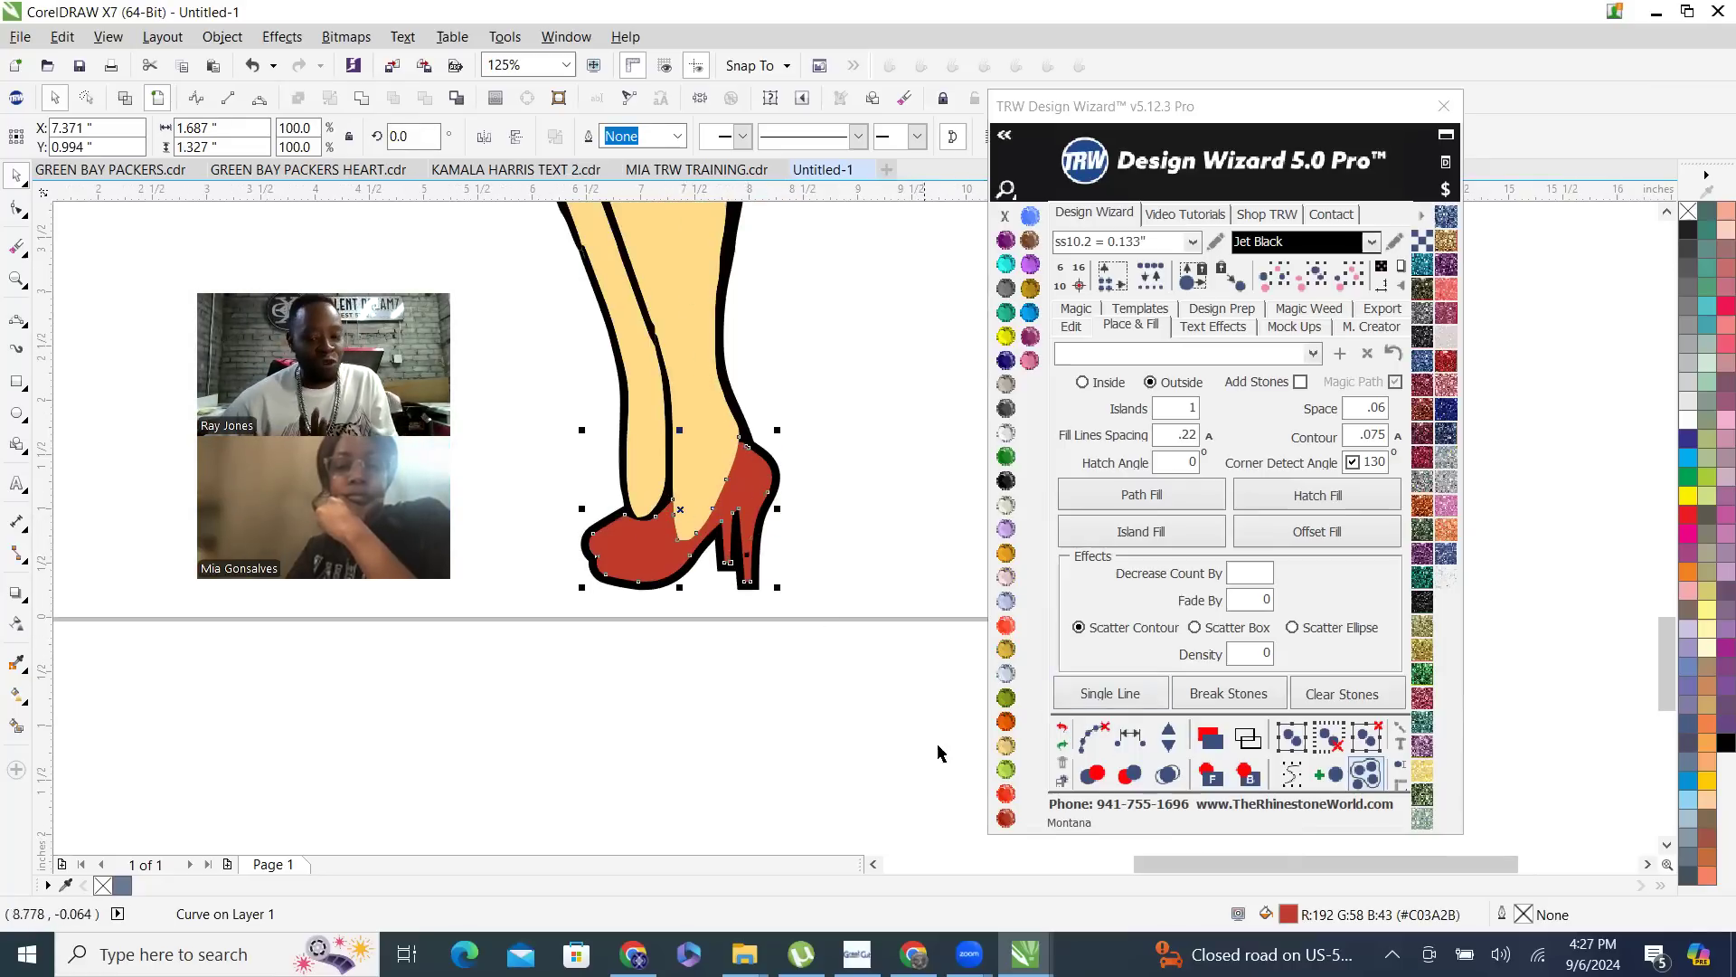
# - Undo the recent welding, trimming and ordering changes back to the separate front and rear heels
pyautogui.click(1063, 728)
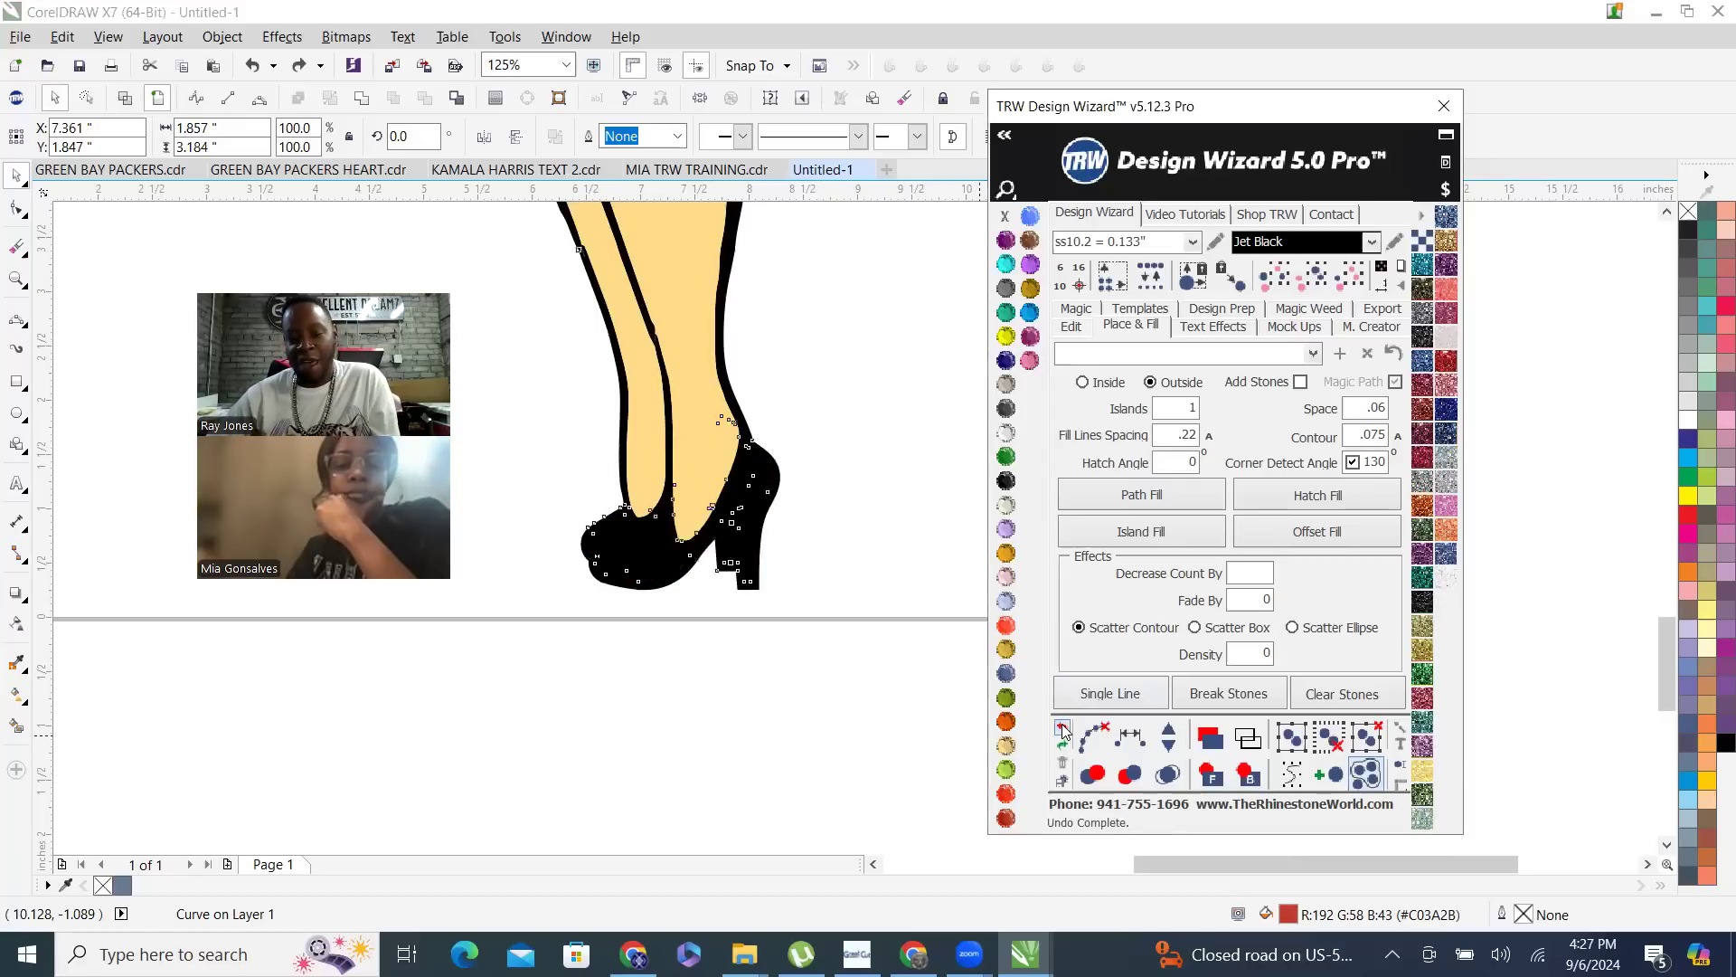
pyautogui.click(1062, 731)
pyautogui.click(1062, 731)
pyautogui.click(847, 547)
pyautogui.click(1063, 729)
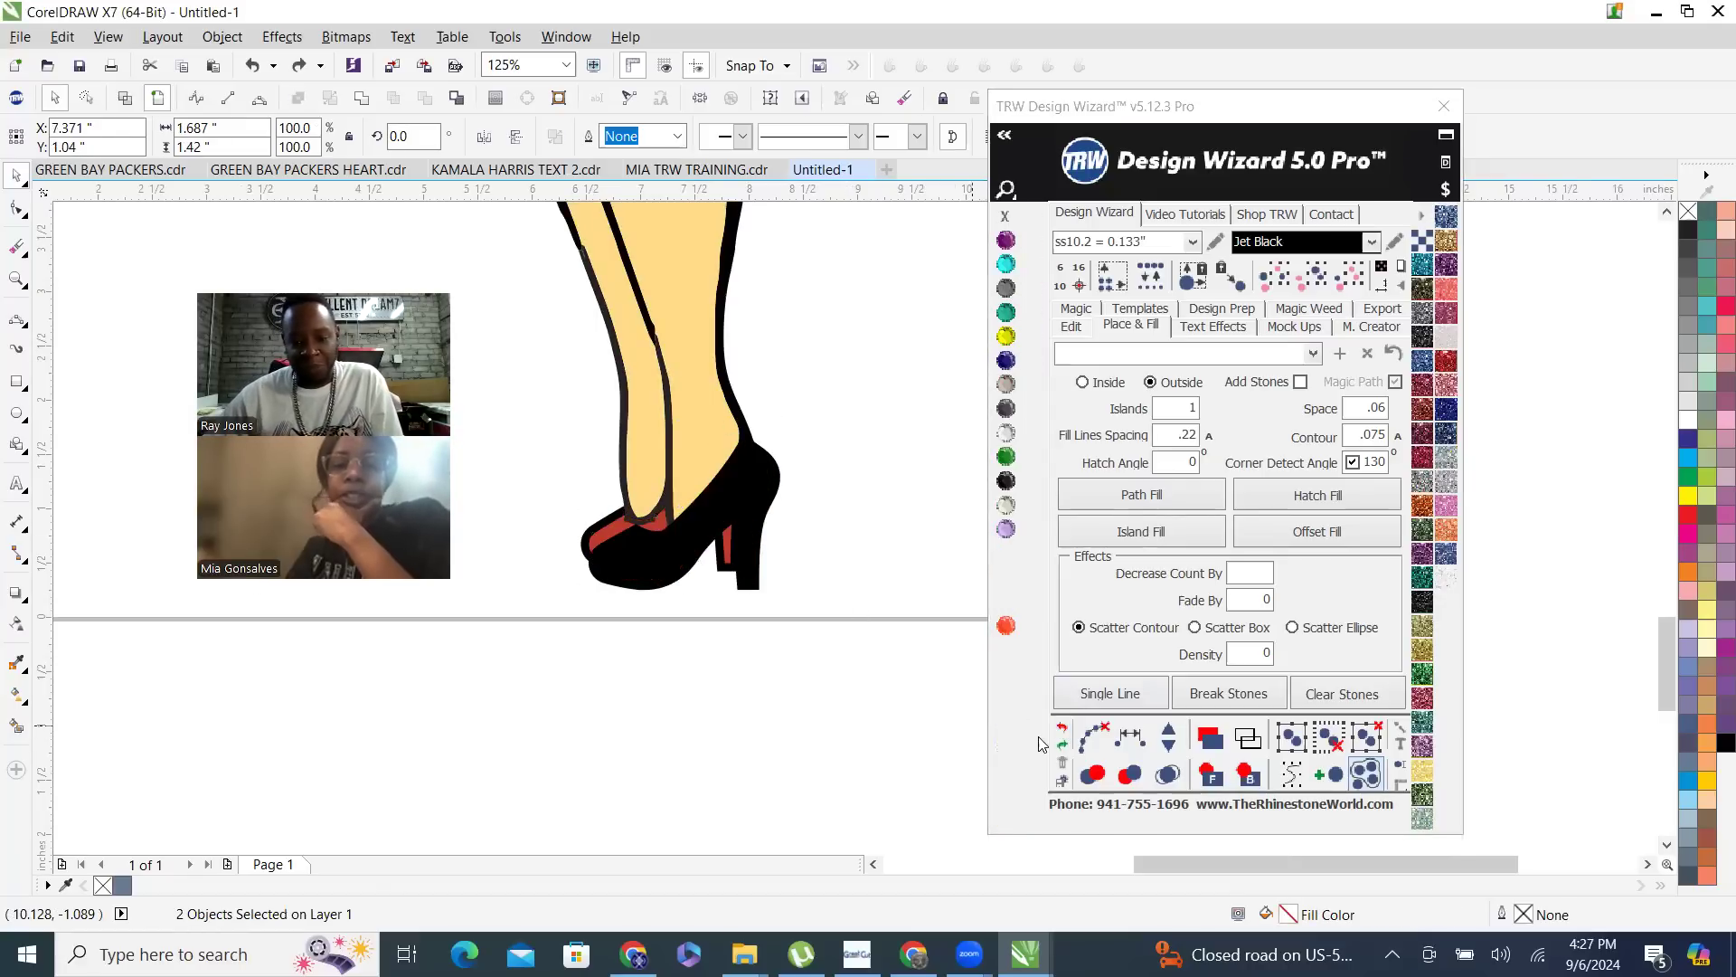
pyautogui.click(839, 535)
pyautogui.scroll(2, 796, 525)
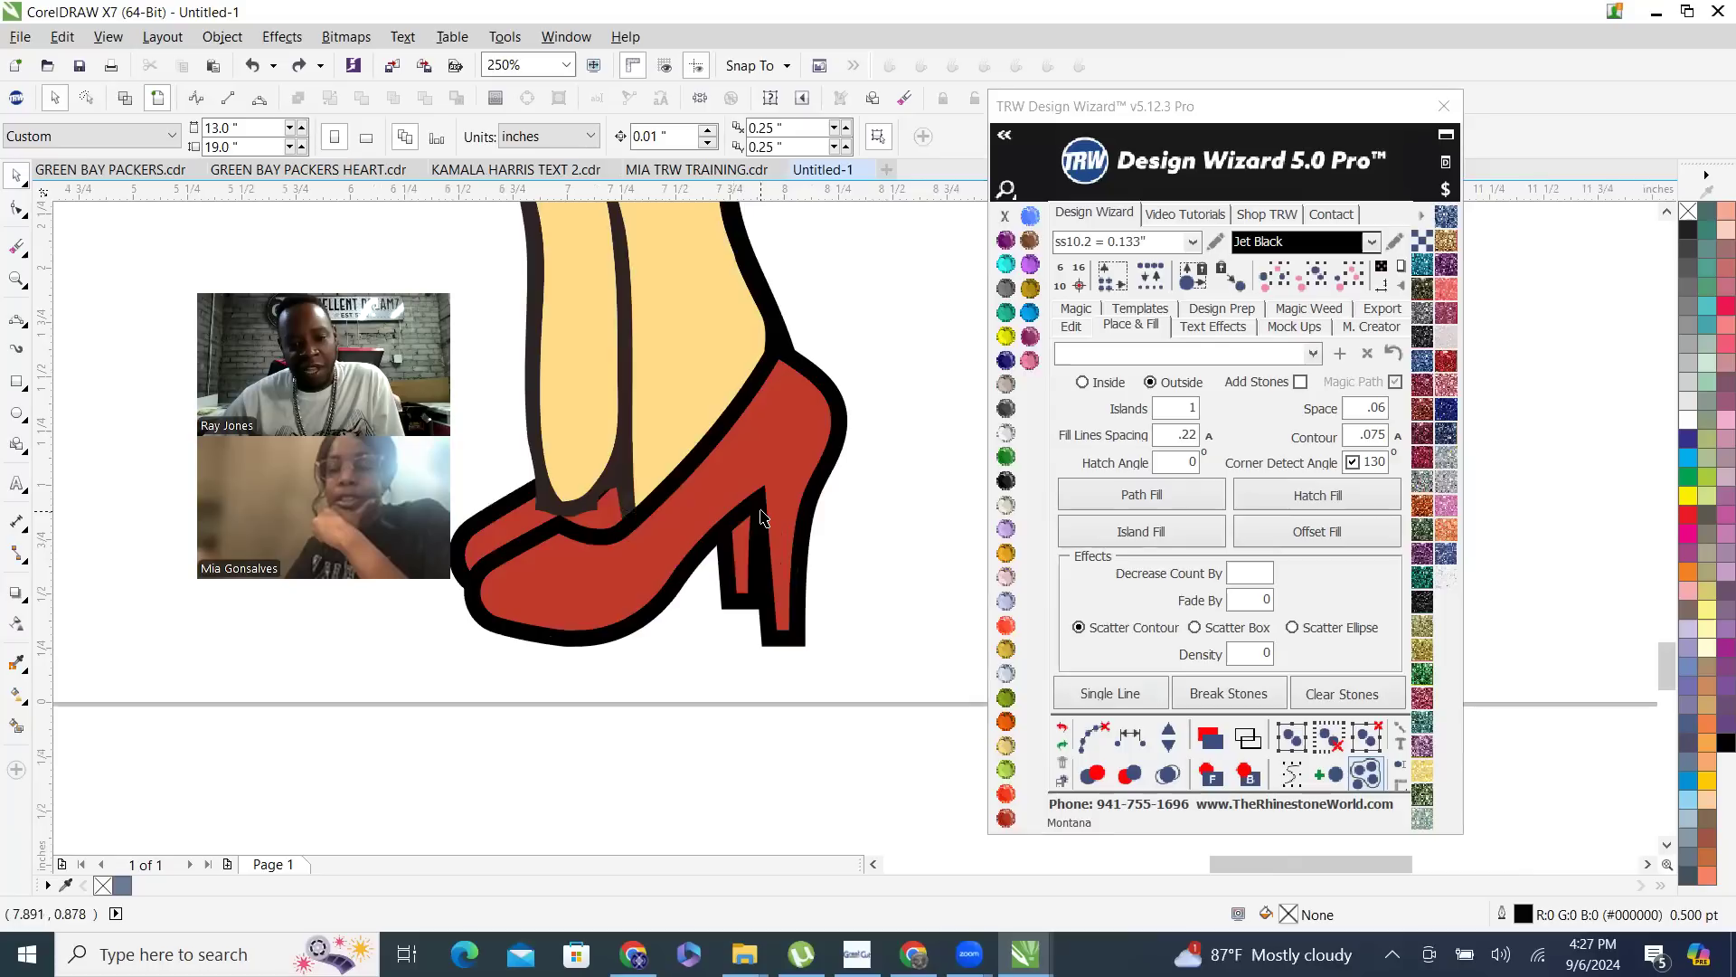
# - Weld both black heel shapes and the dark front leg outline into a single dark outline shape
pyautogui.click(762, 518)
pyautogui.scroll(-2, 815, 556)
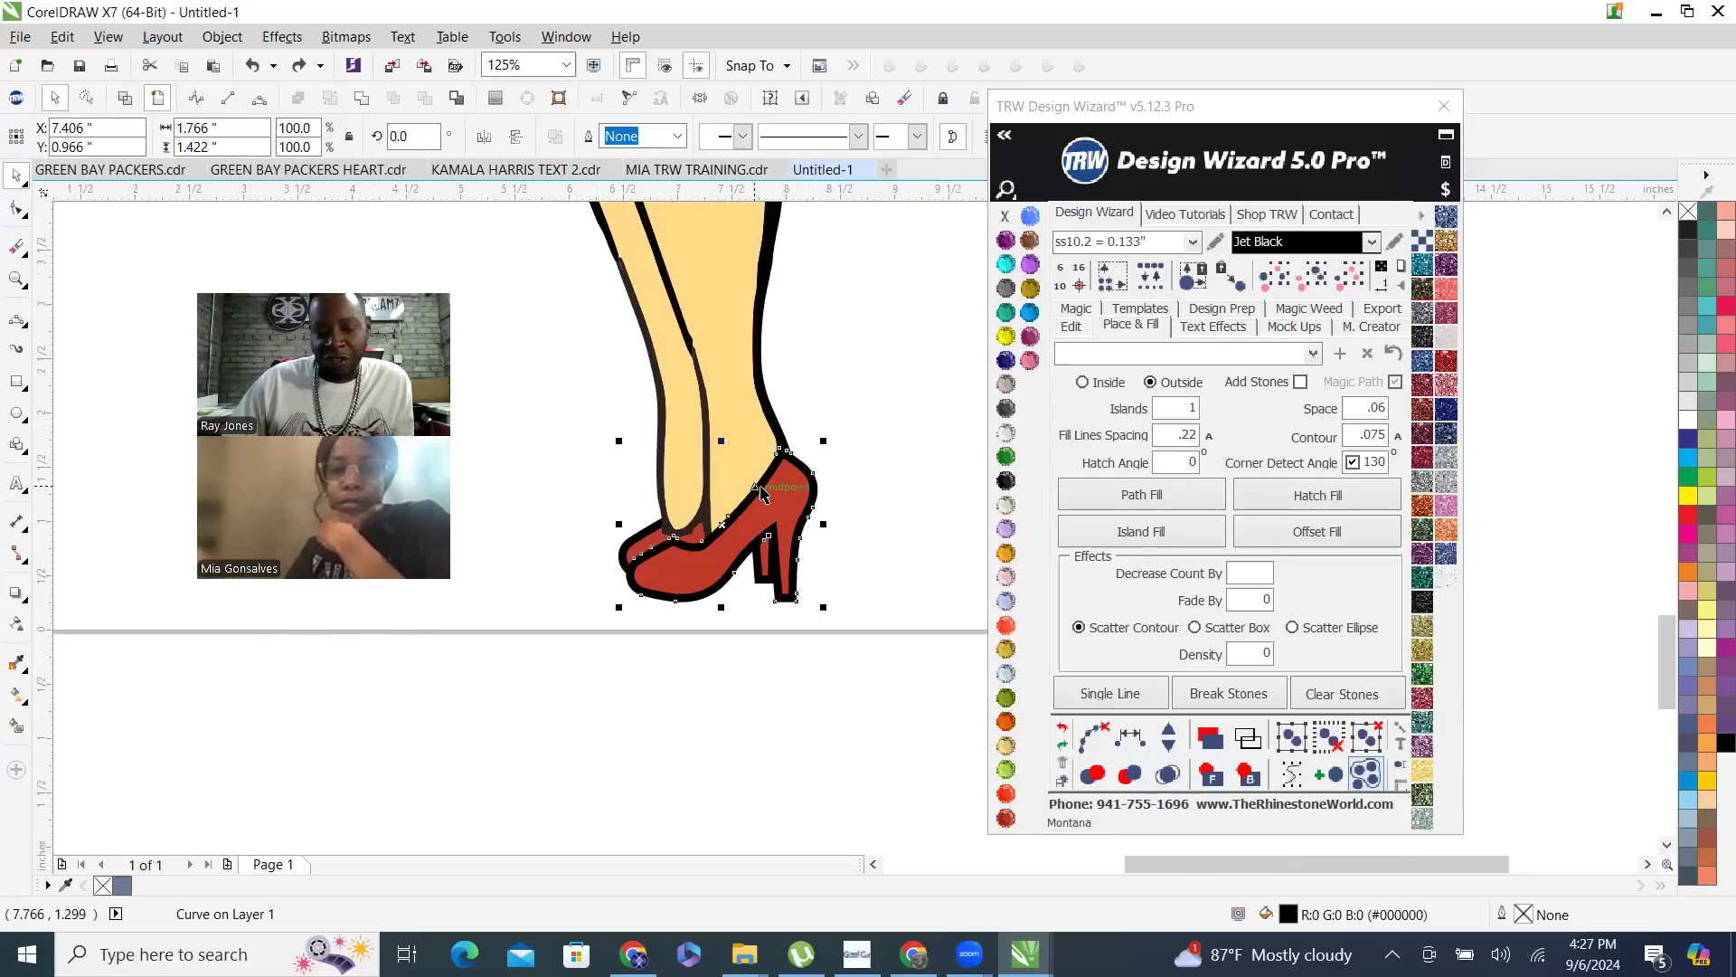
pyautogui.scroll(4, 624, 575)
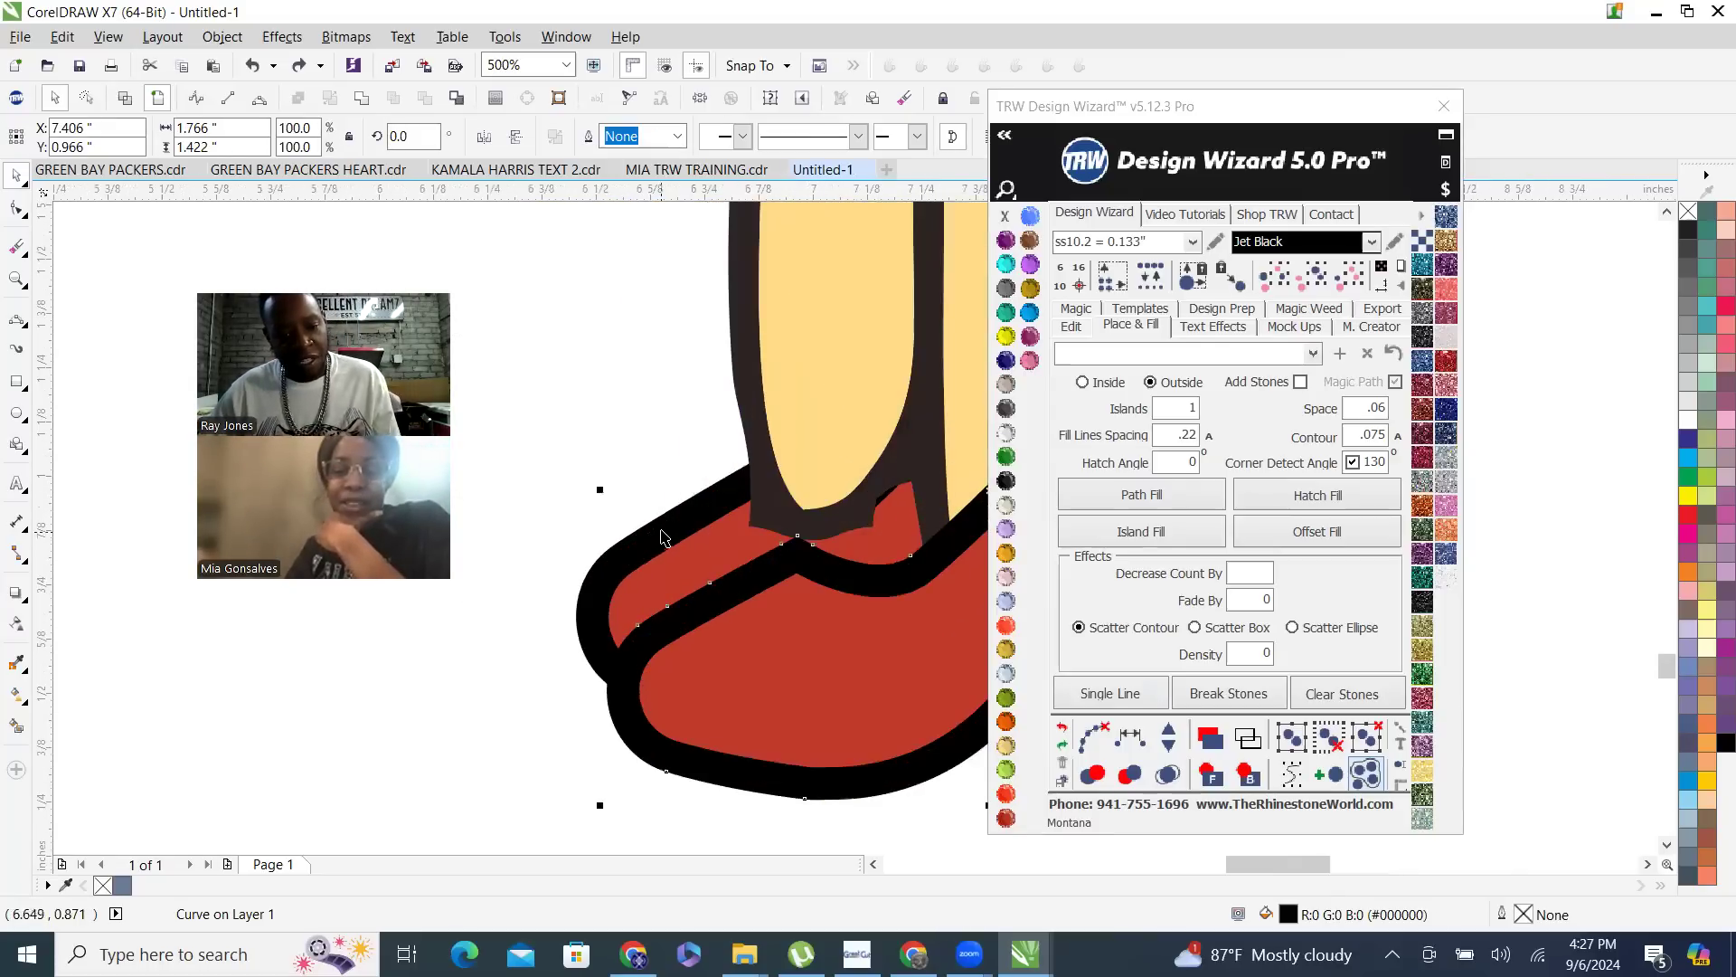
pyautogui.keyDown('shift'); pyautogui.click(756, 503); pyautogui.keyUp('shift')
pyautogui.keyDown('shift'); pyautogui.click(746, 332); pyautogui.keyUp('shift')
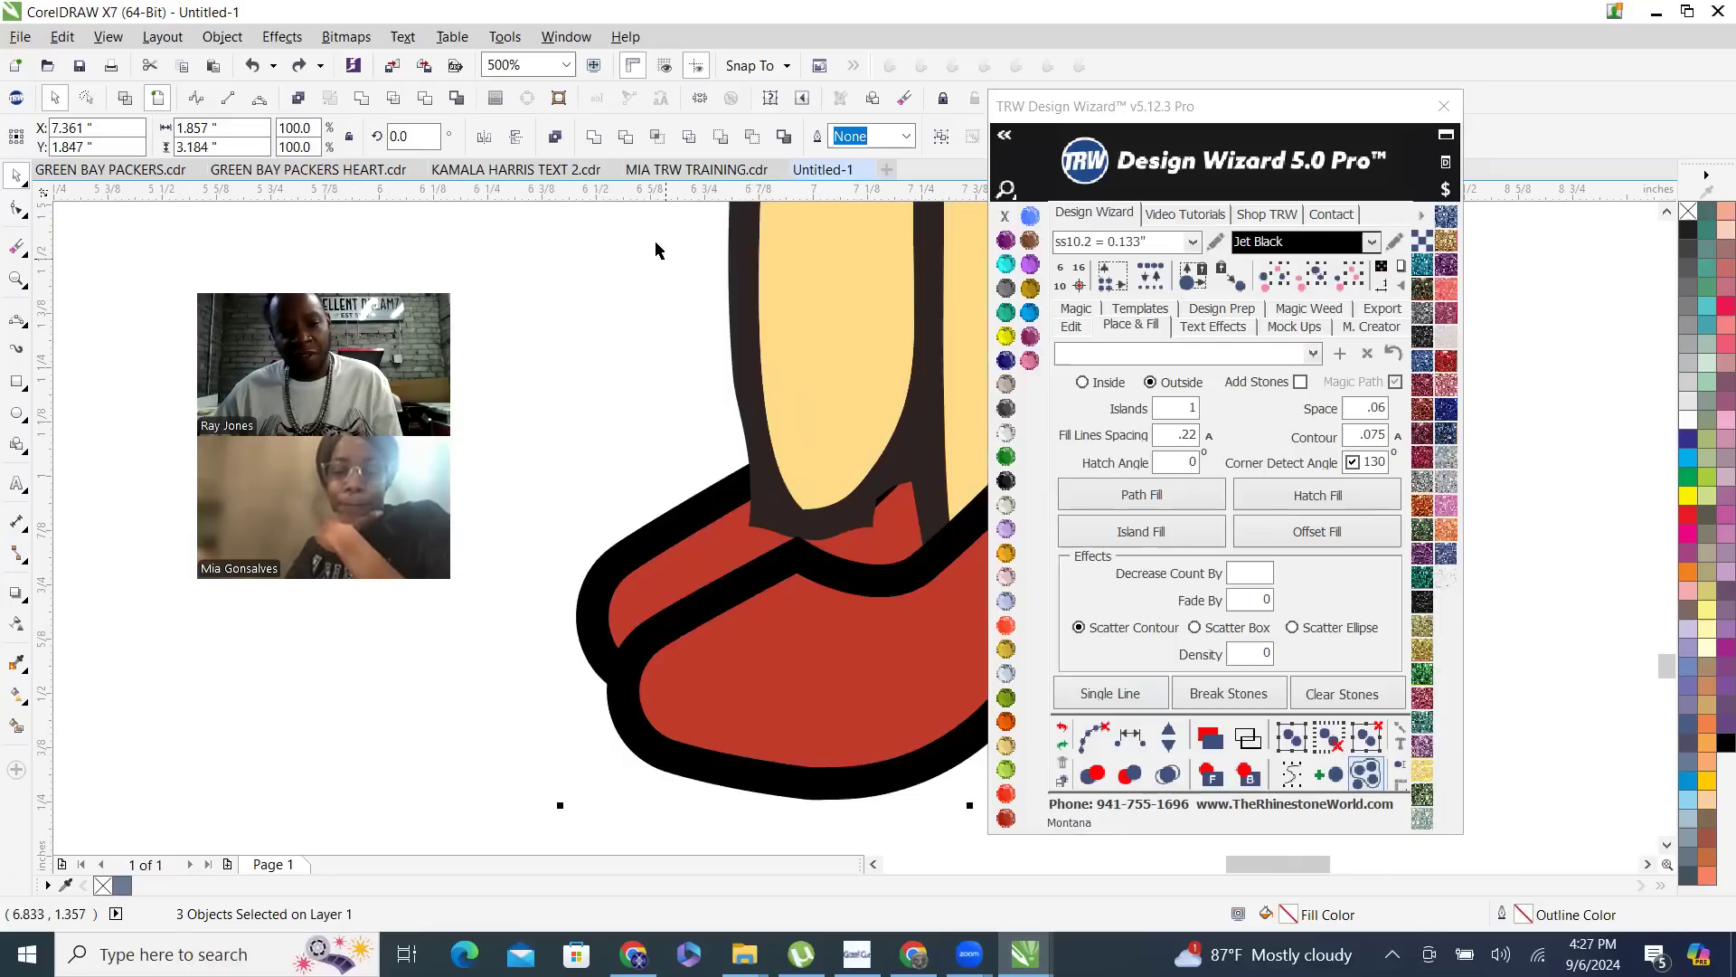
pyautogui.scroll(-2, 543, 594)
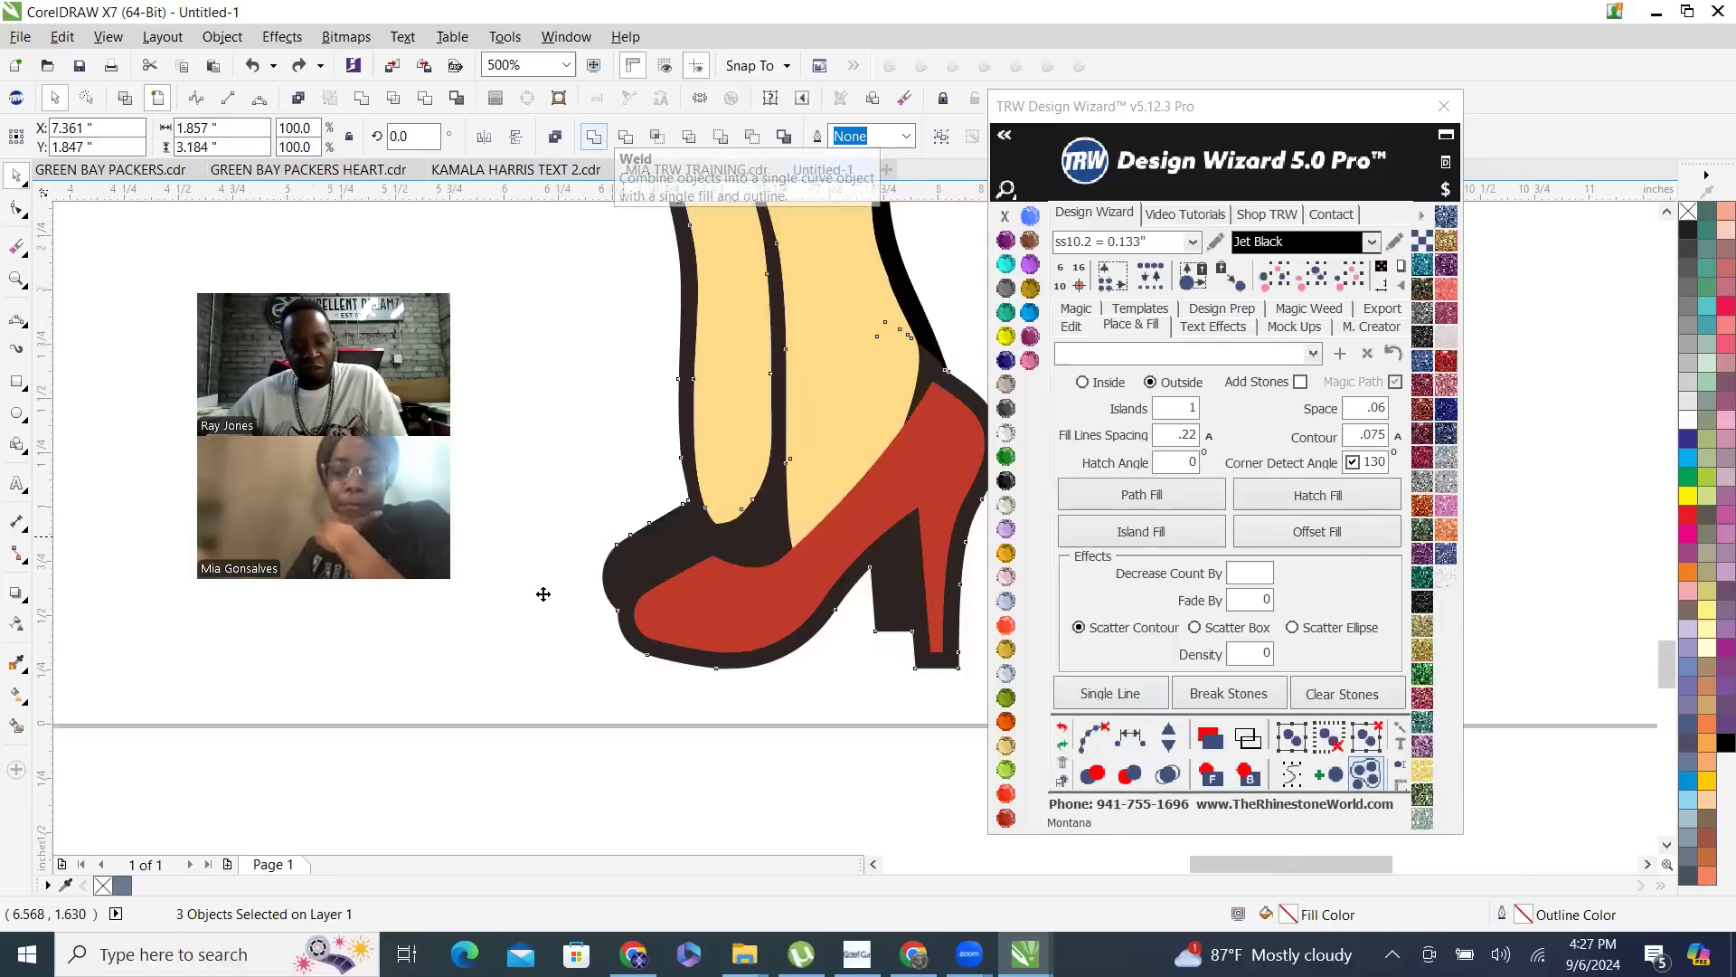
pyautogui.scroll(-2, 542, 594)
pyautogui.scroll(1, 606, 564)
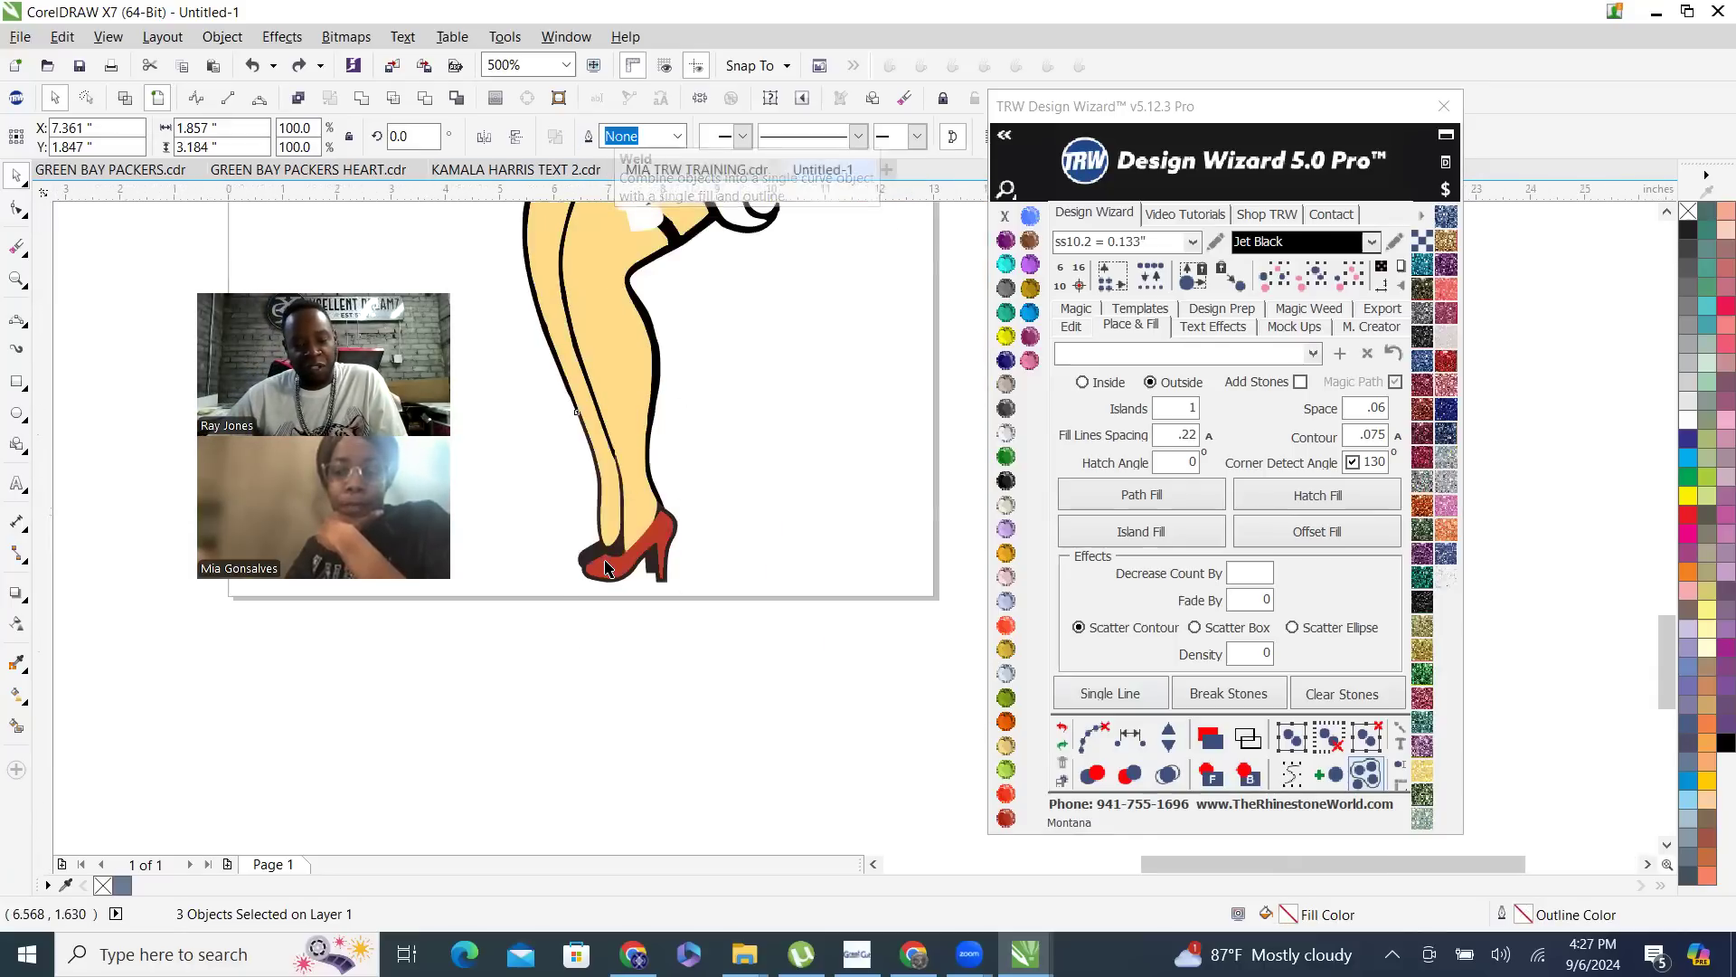
# - Reorder the shapes so the red heels sit above the welded dark outline and the skin-colored shape is at the back
pyautogui.click(1127, 731)
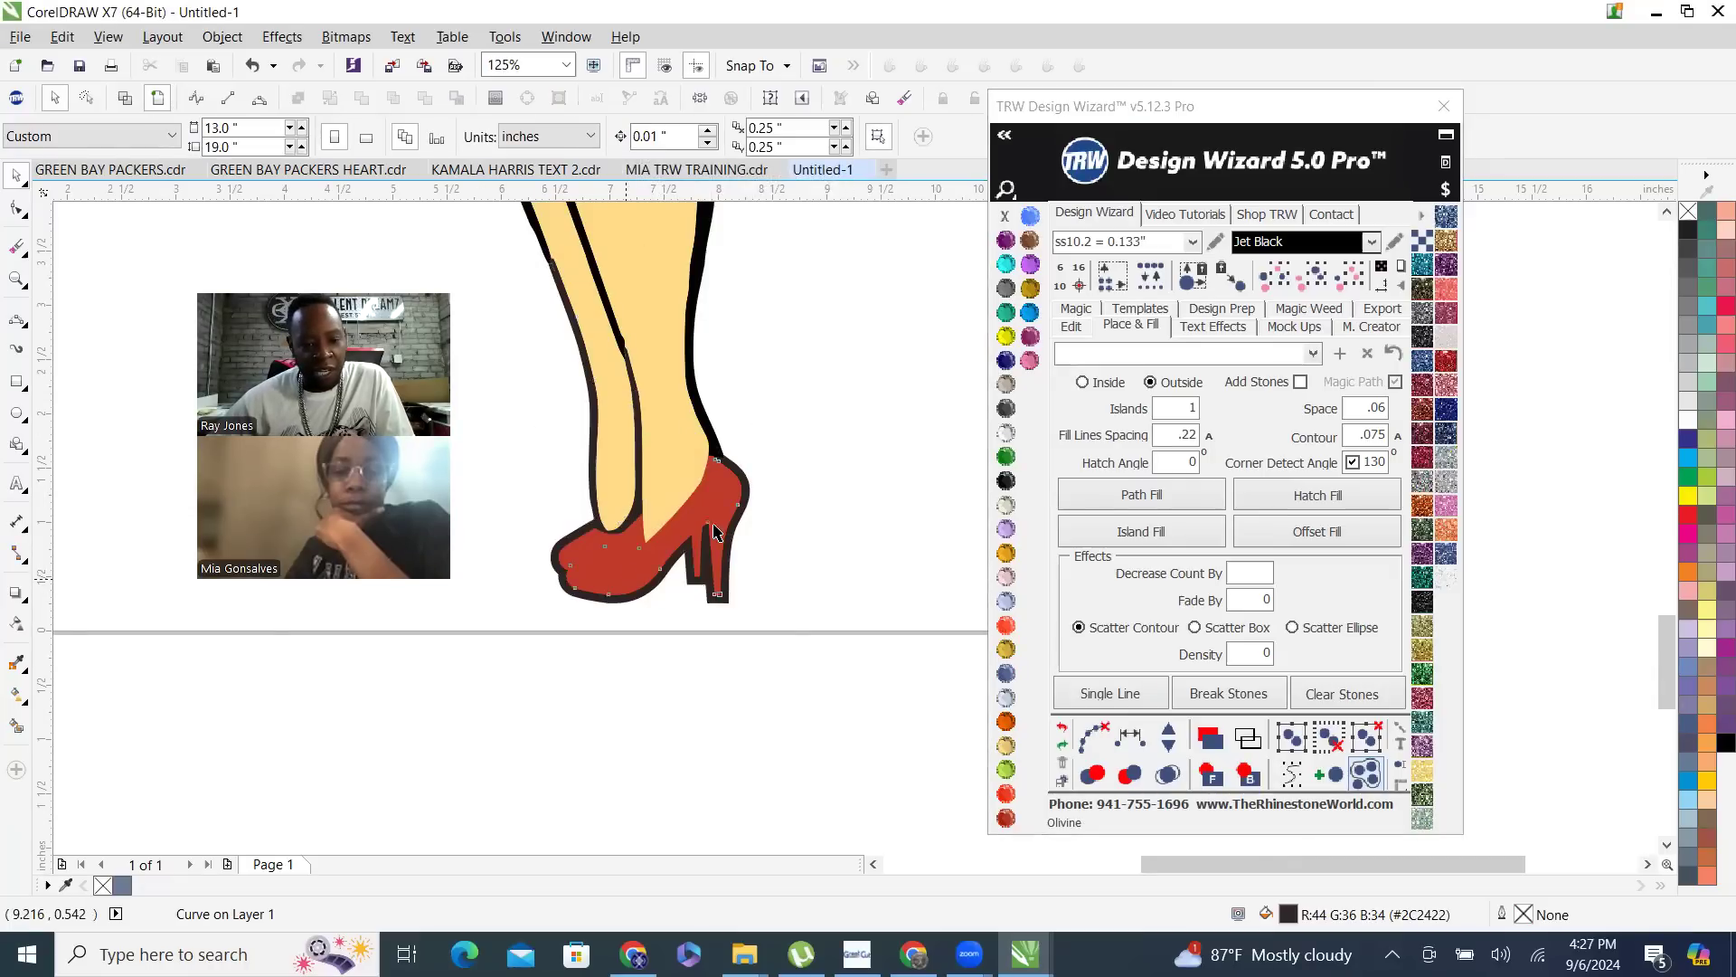
pyautogui.click(1211, 774)
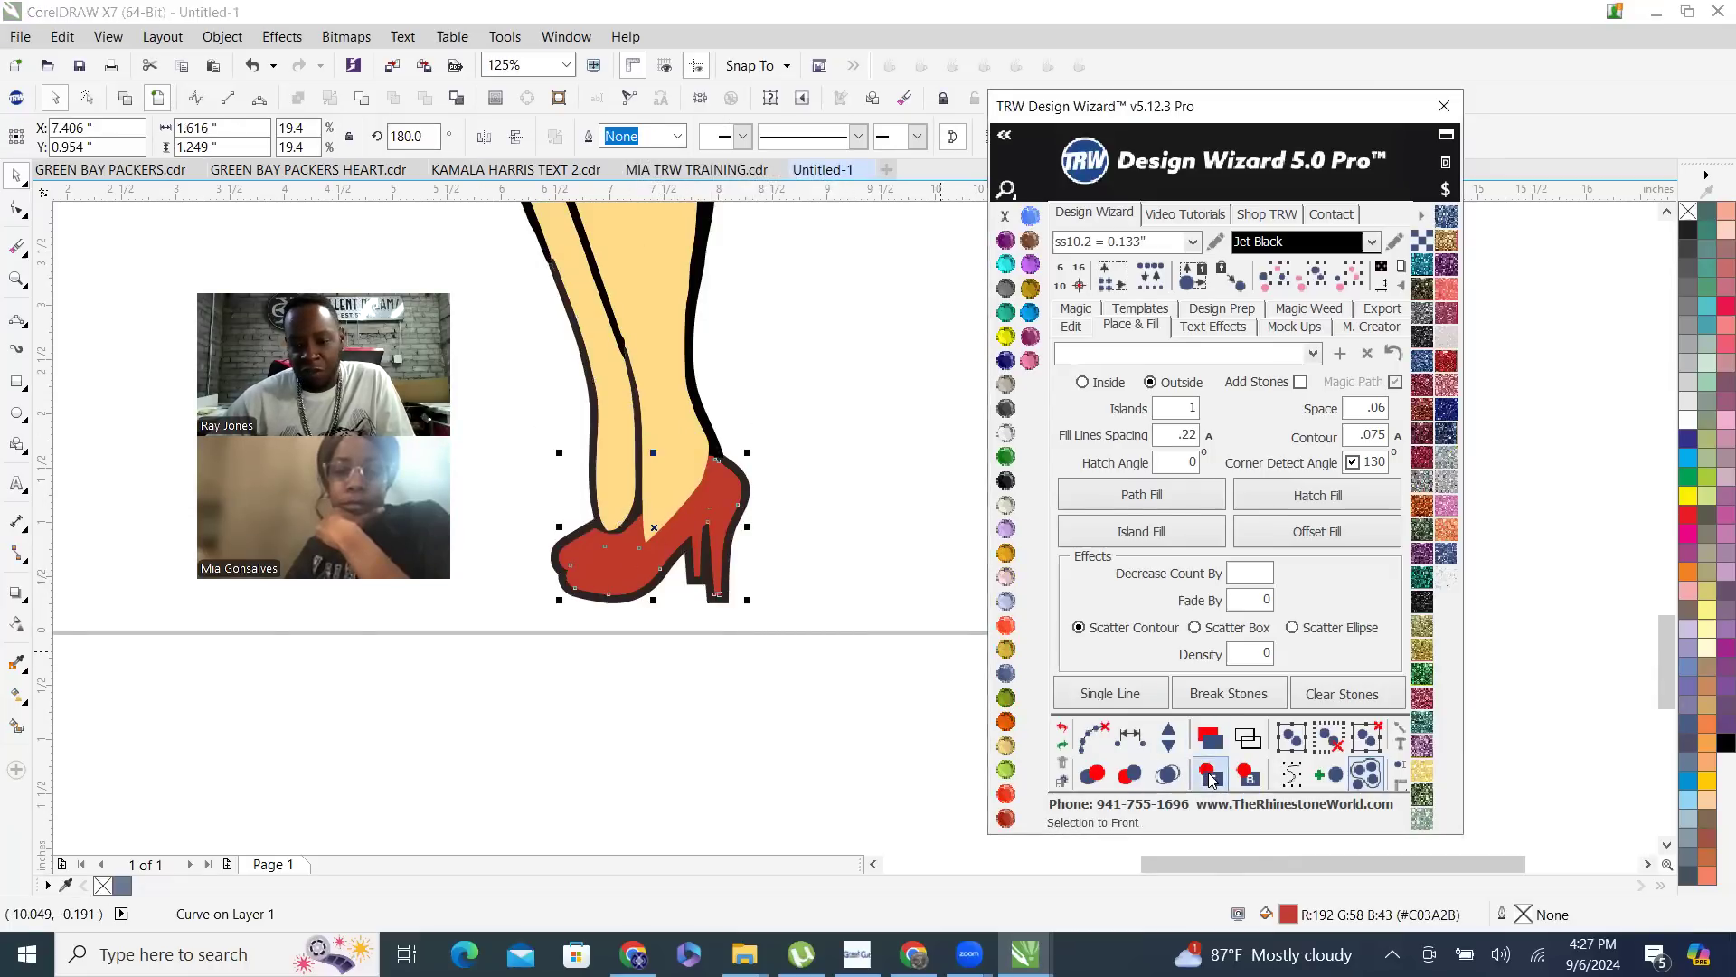
pyautogui.click(692, 531)
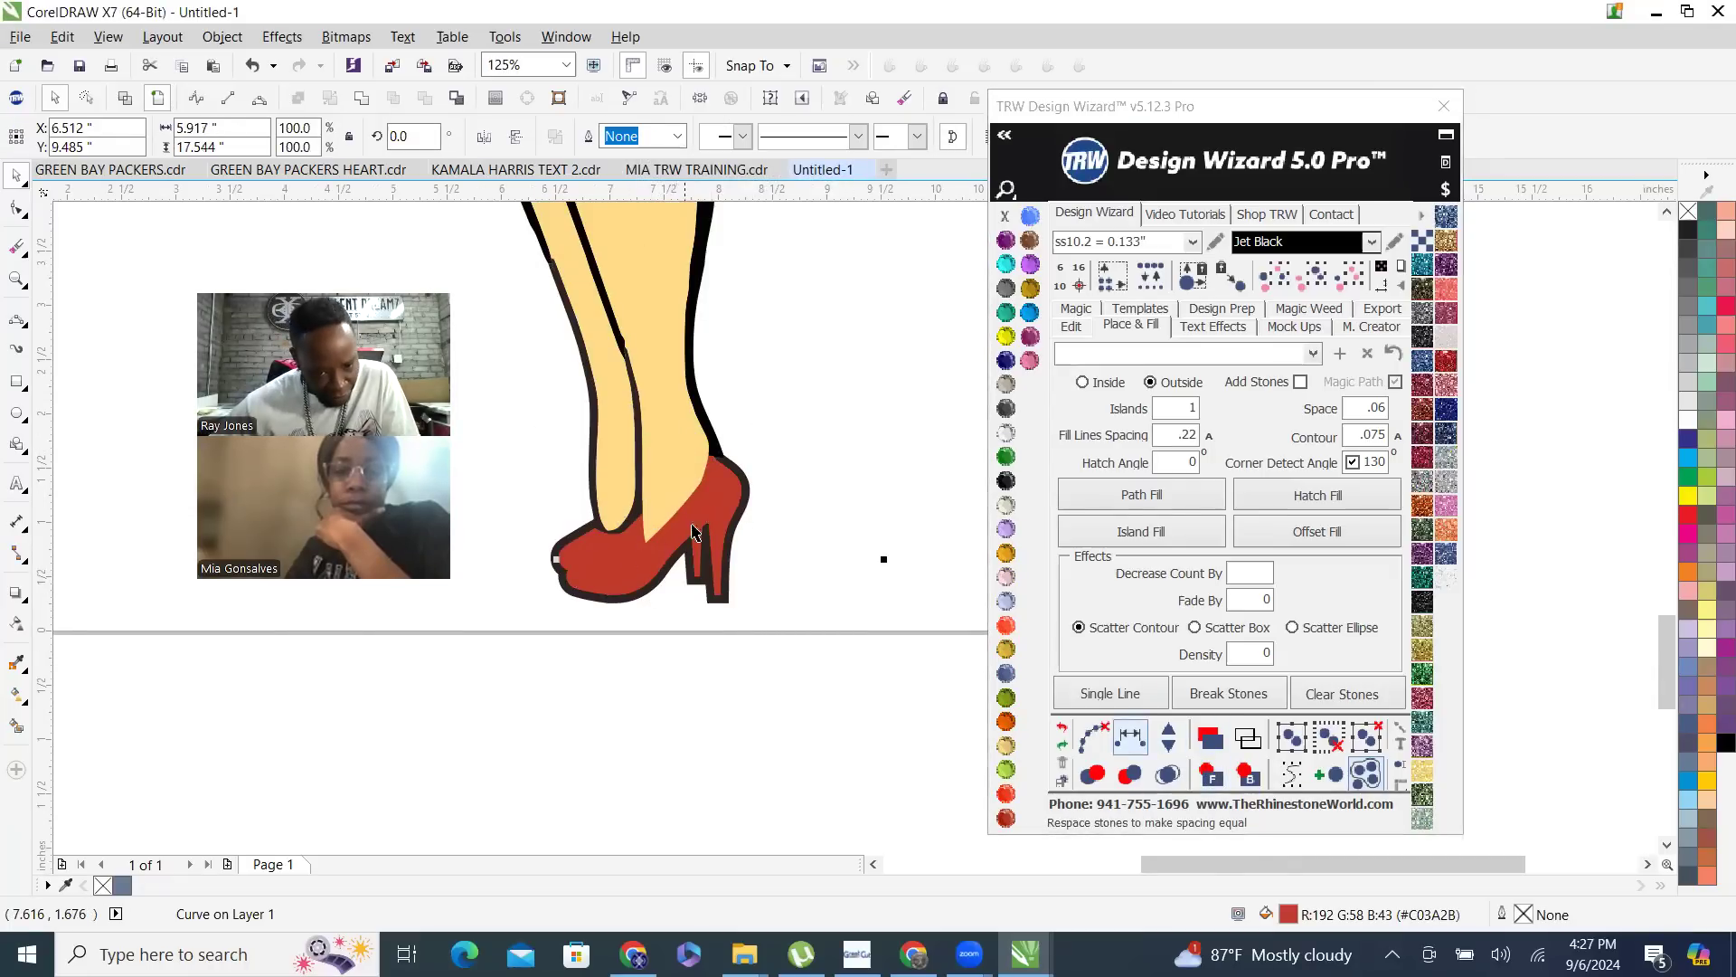
pyautogui.click(1246, 775)
# - Move the rear red heel aside to check the shape beneath it, undoing the move
pyautogui.scroll(-2, 766, 560)
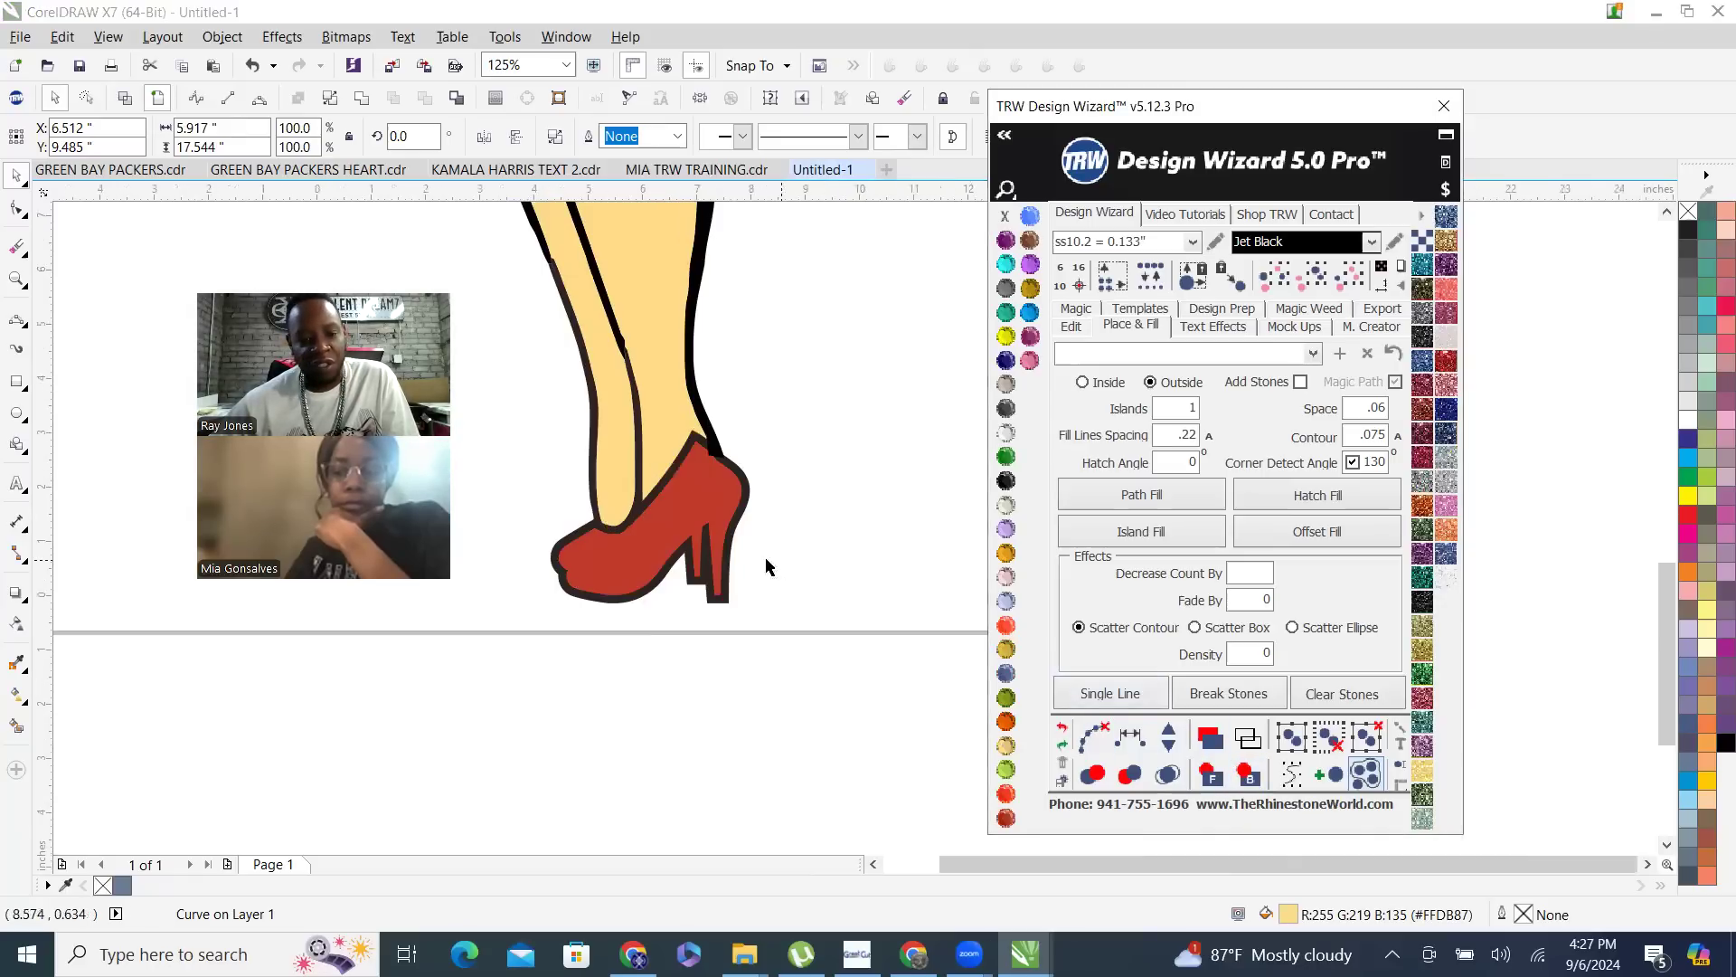
pyautogui.scroll(4, 684, 567)
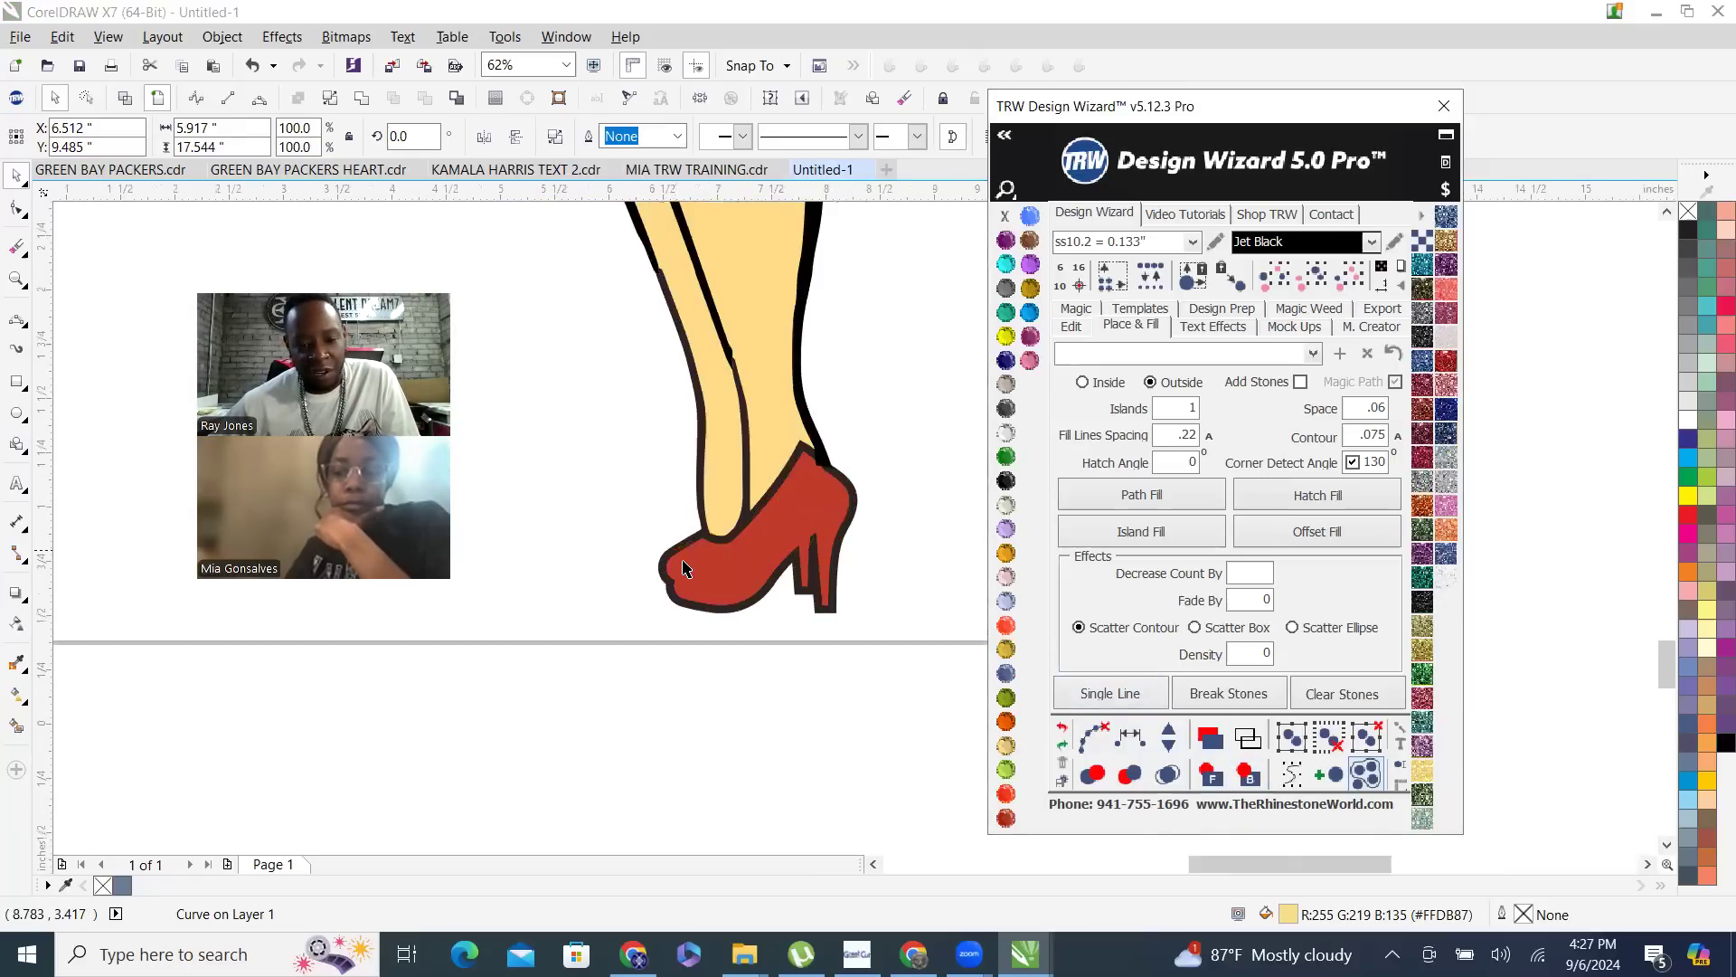
pyautogui.click(694, 558)
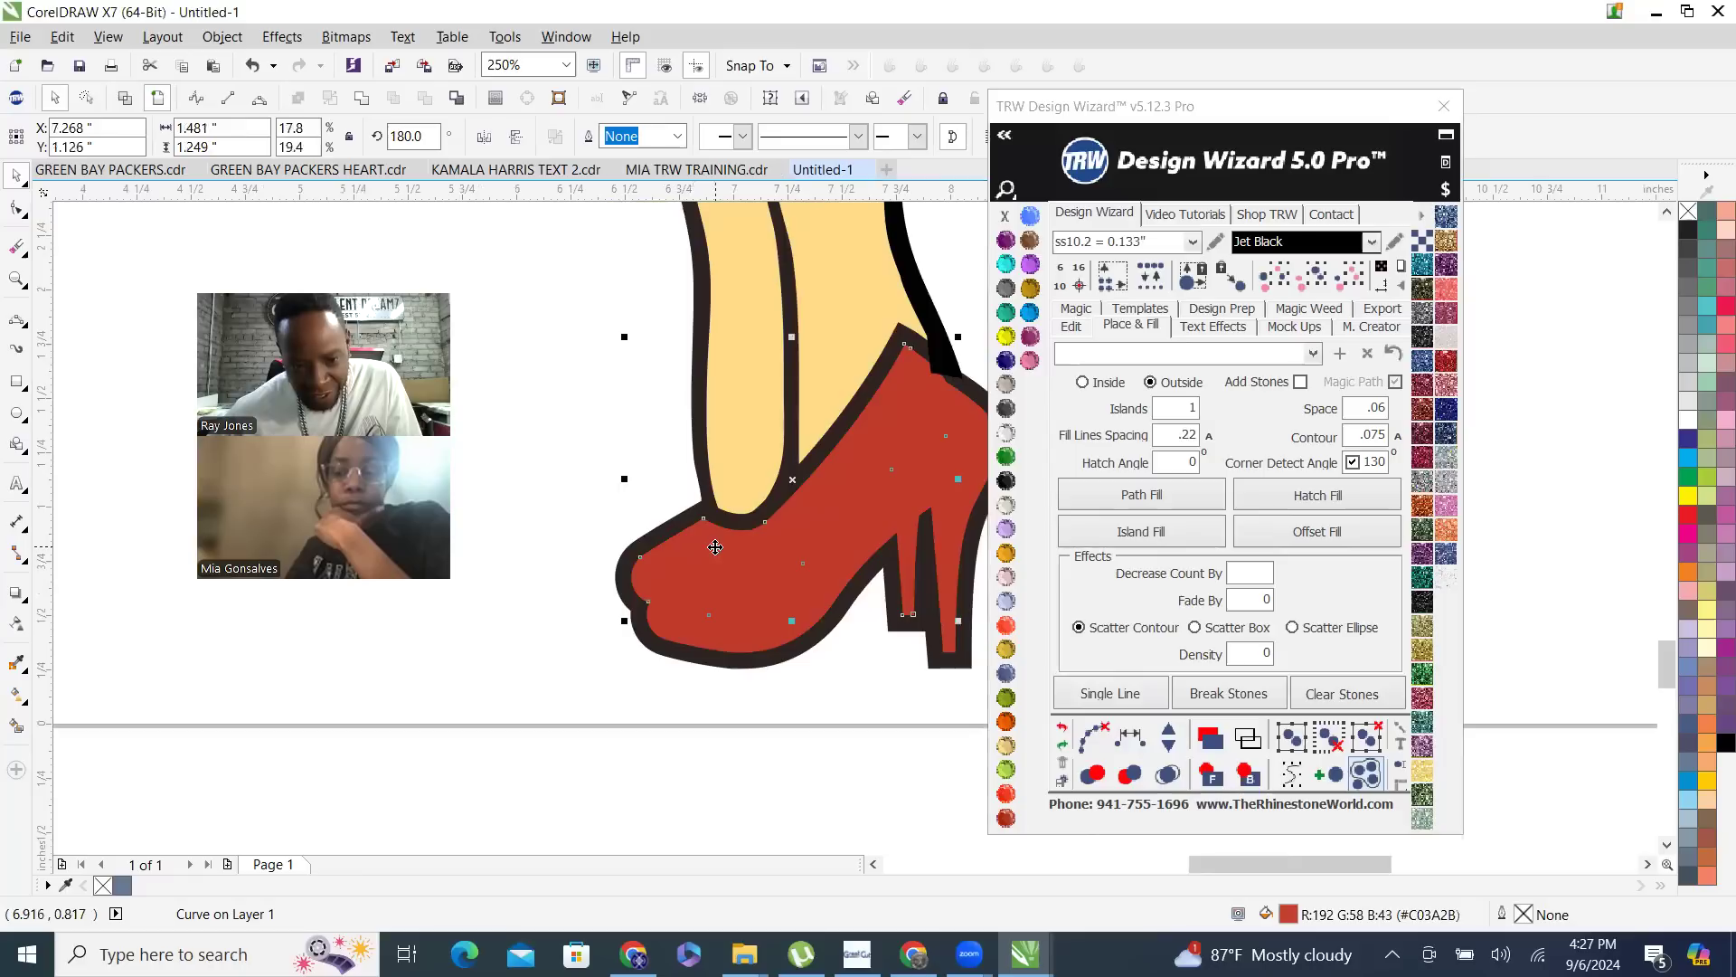
pyautogui.moveTo(879, 551); pyautogui.dragTo(558, 513)
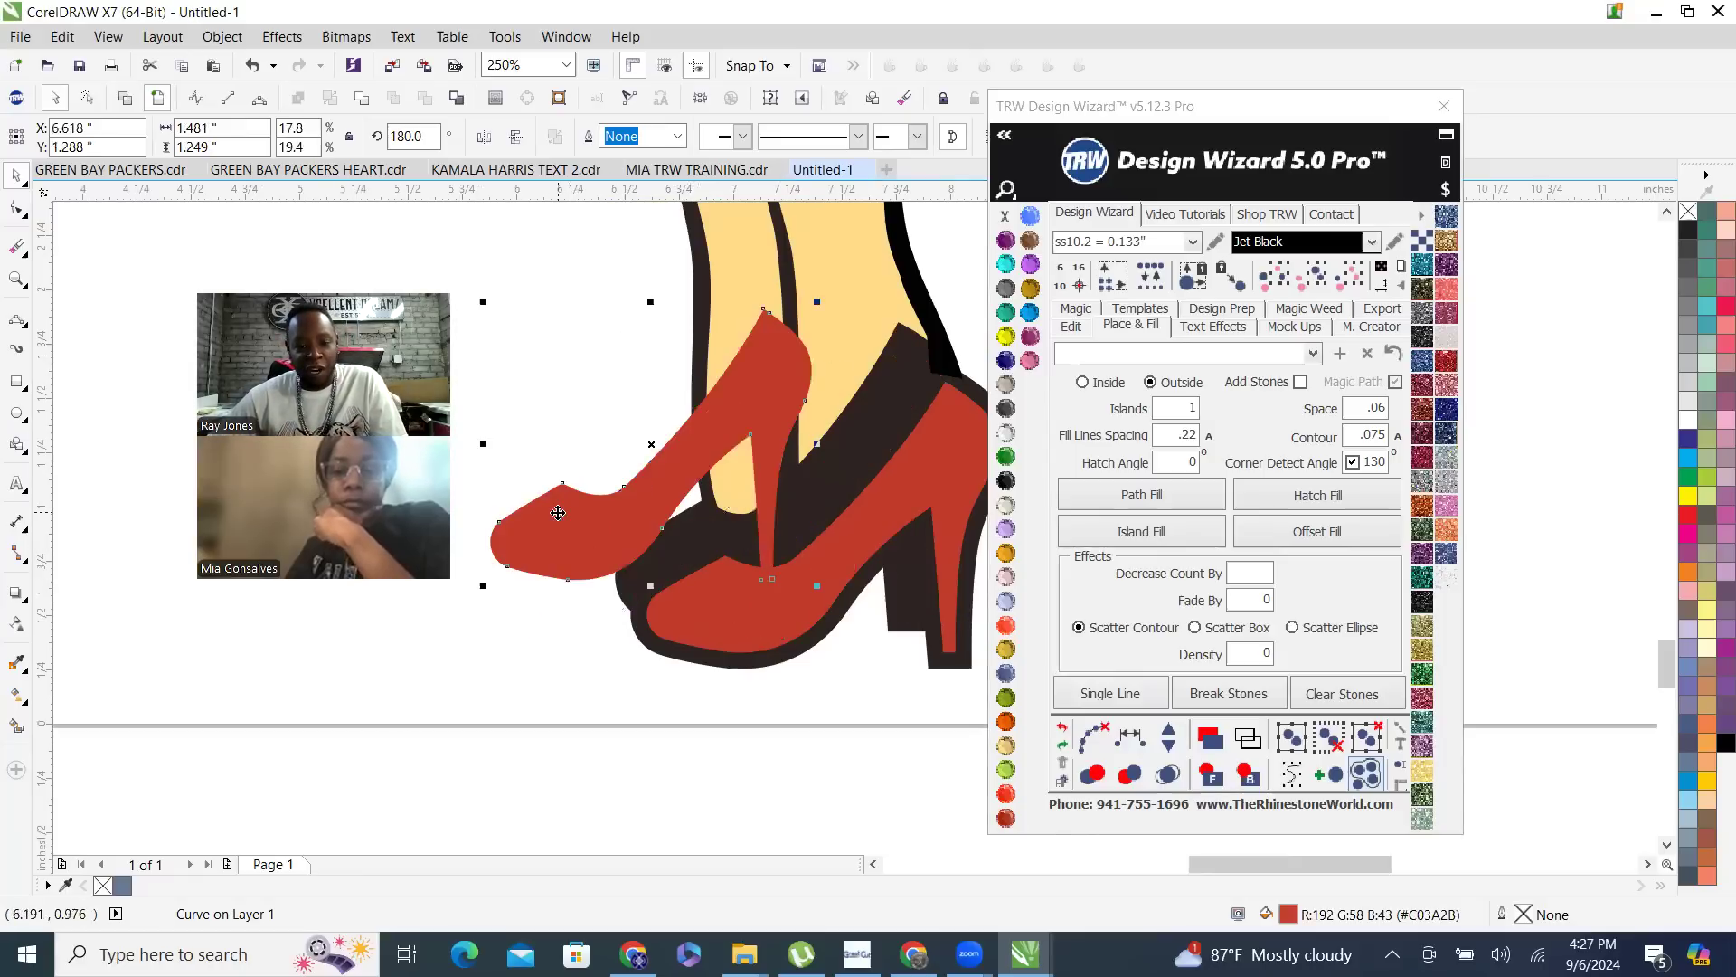
pyautogui.hotkey('ctrl', 'z')
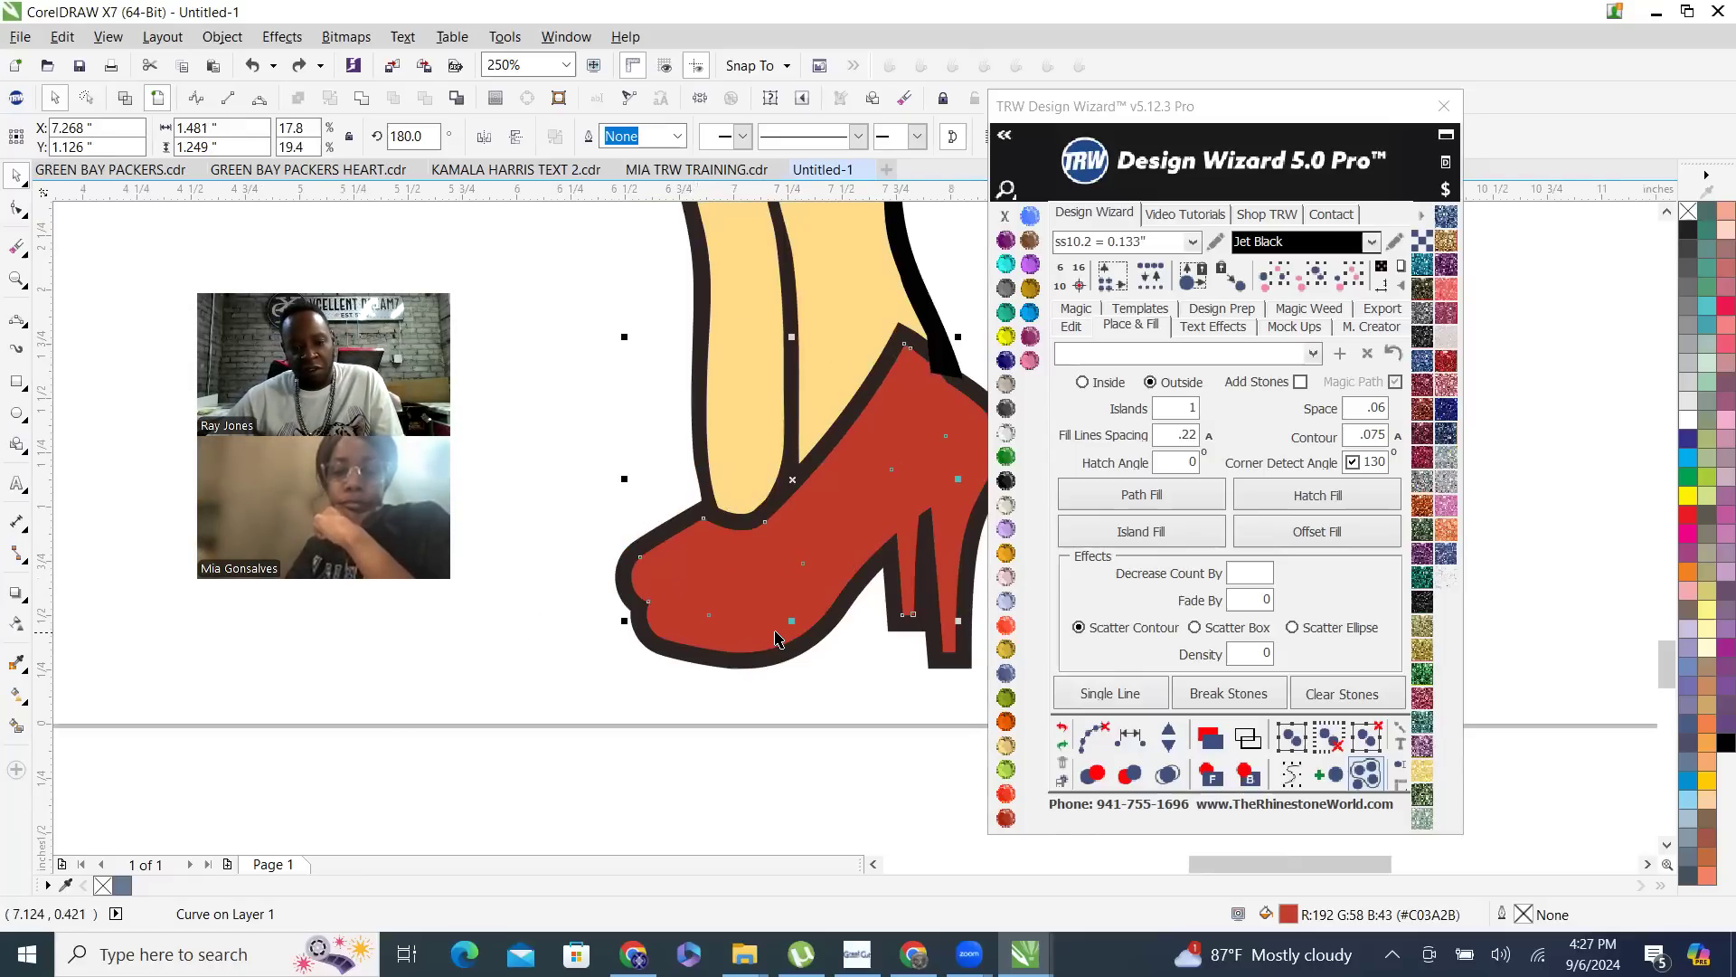
# - Weld the front and rear red heels into one shape, test-moving it and undoing the move
pyautogui.keyDown('shift'); pyautogui.click(777, 642); pyautogui.keyUp('shift')
pyautogui.scroll(-1, 671, 589)
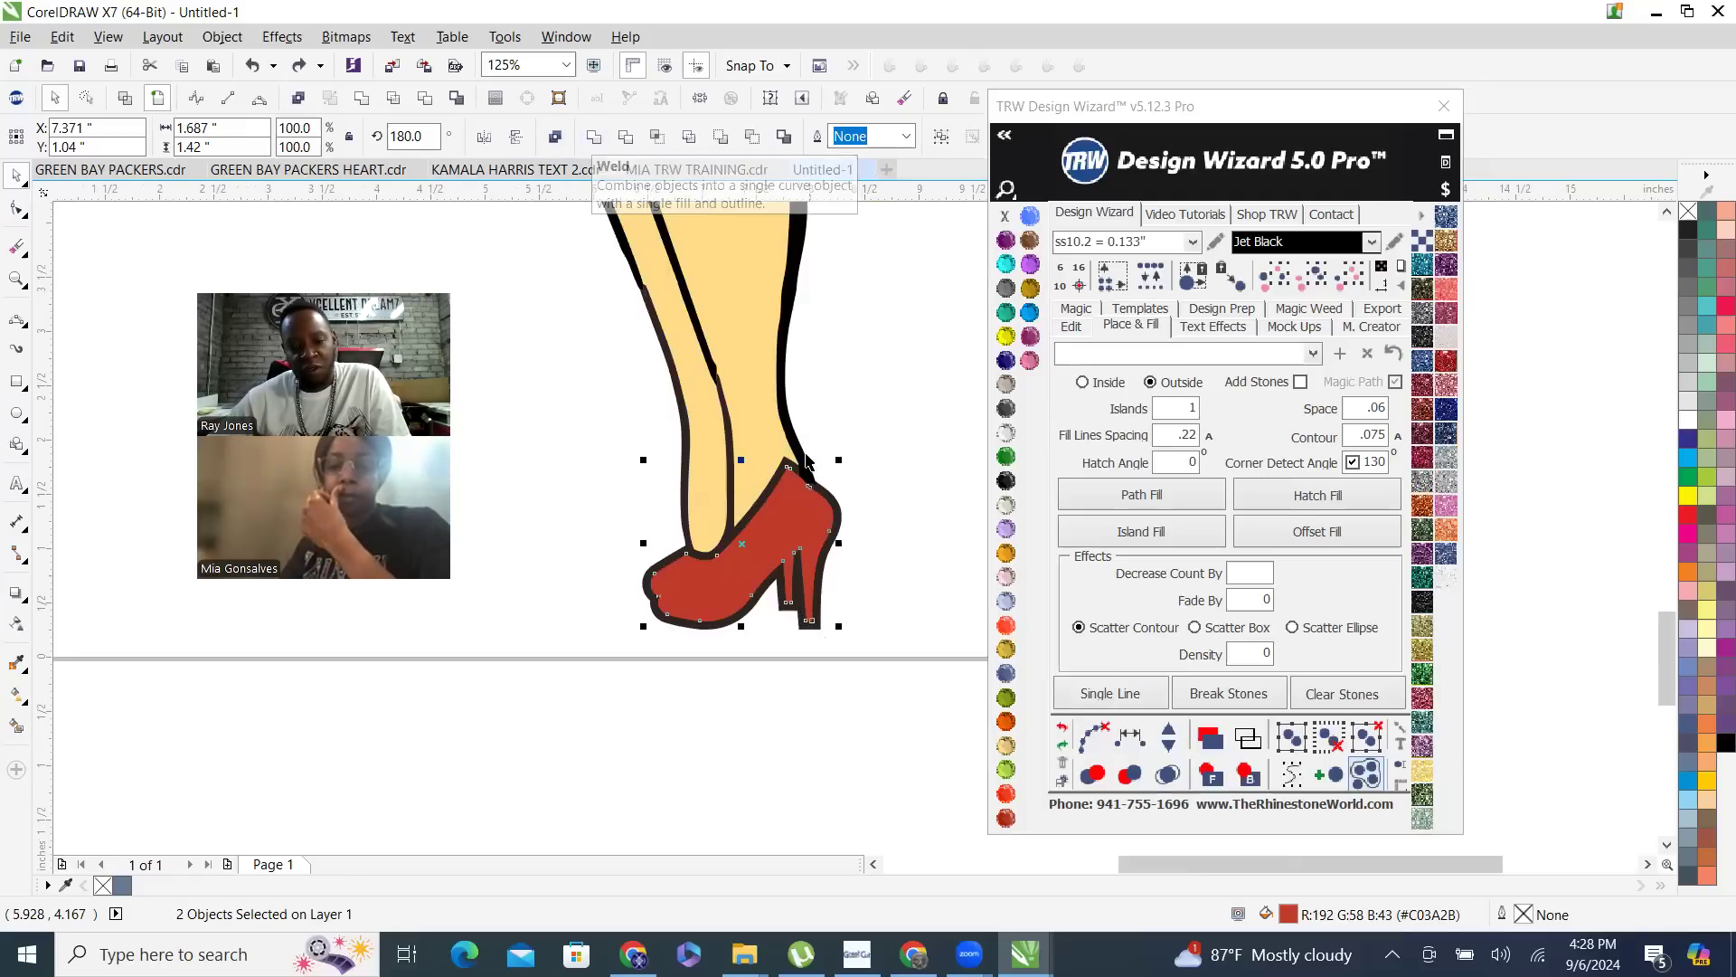
pyautogui.scroll(1, 807, 462)
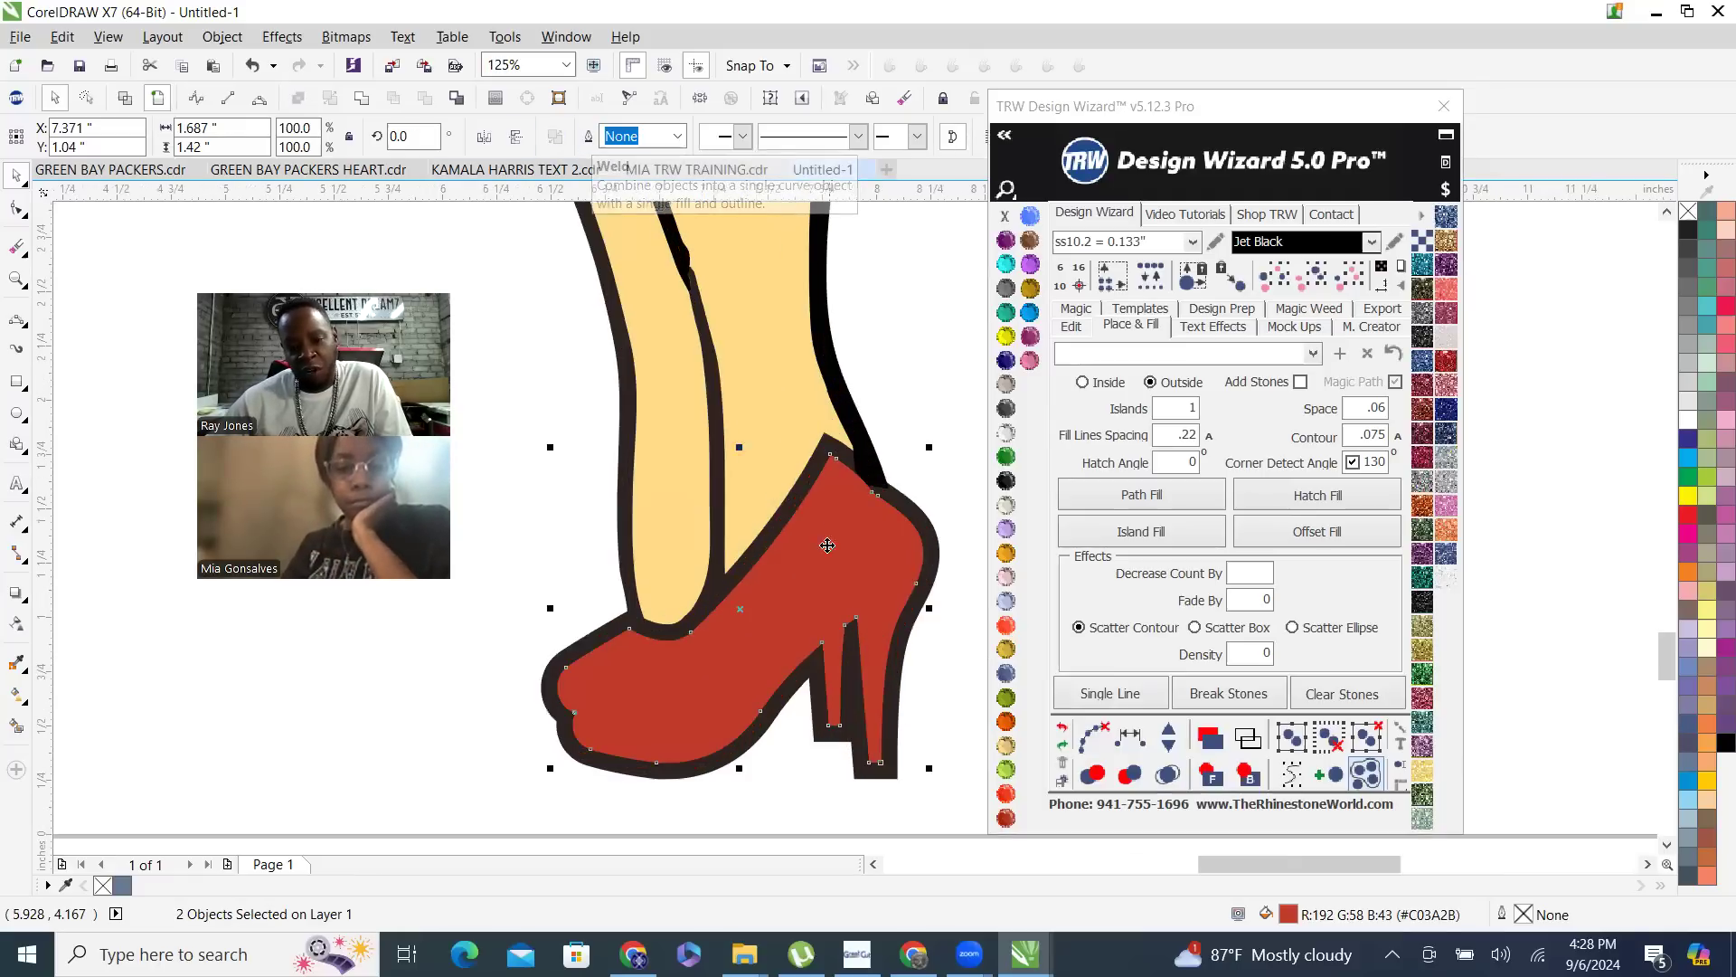
pyautogui.moveTo(788, 661); pyautogui.dragTo(720, 750)
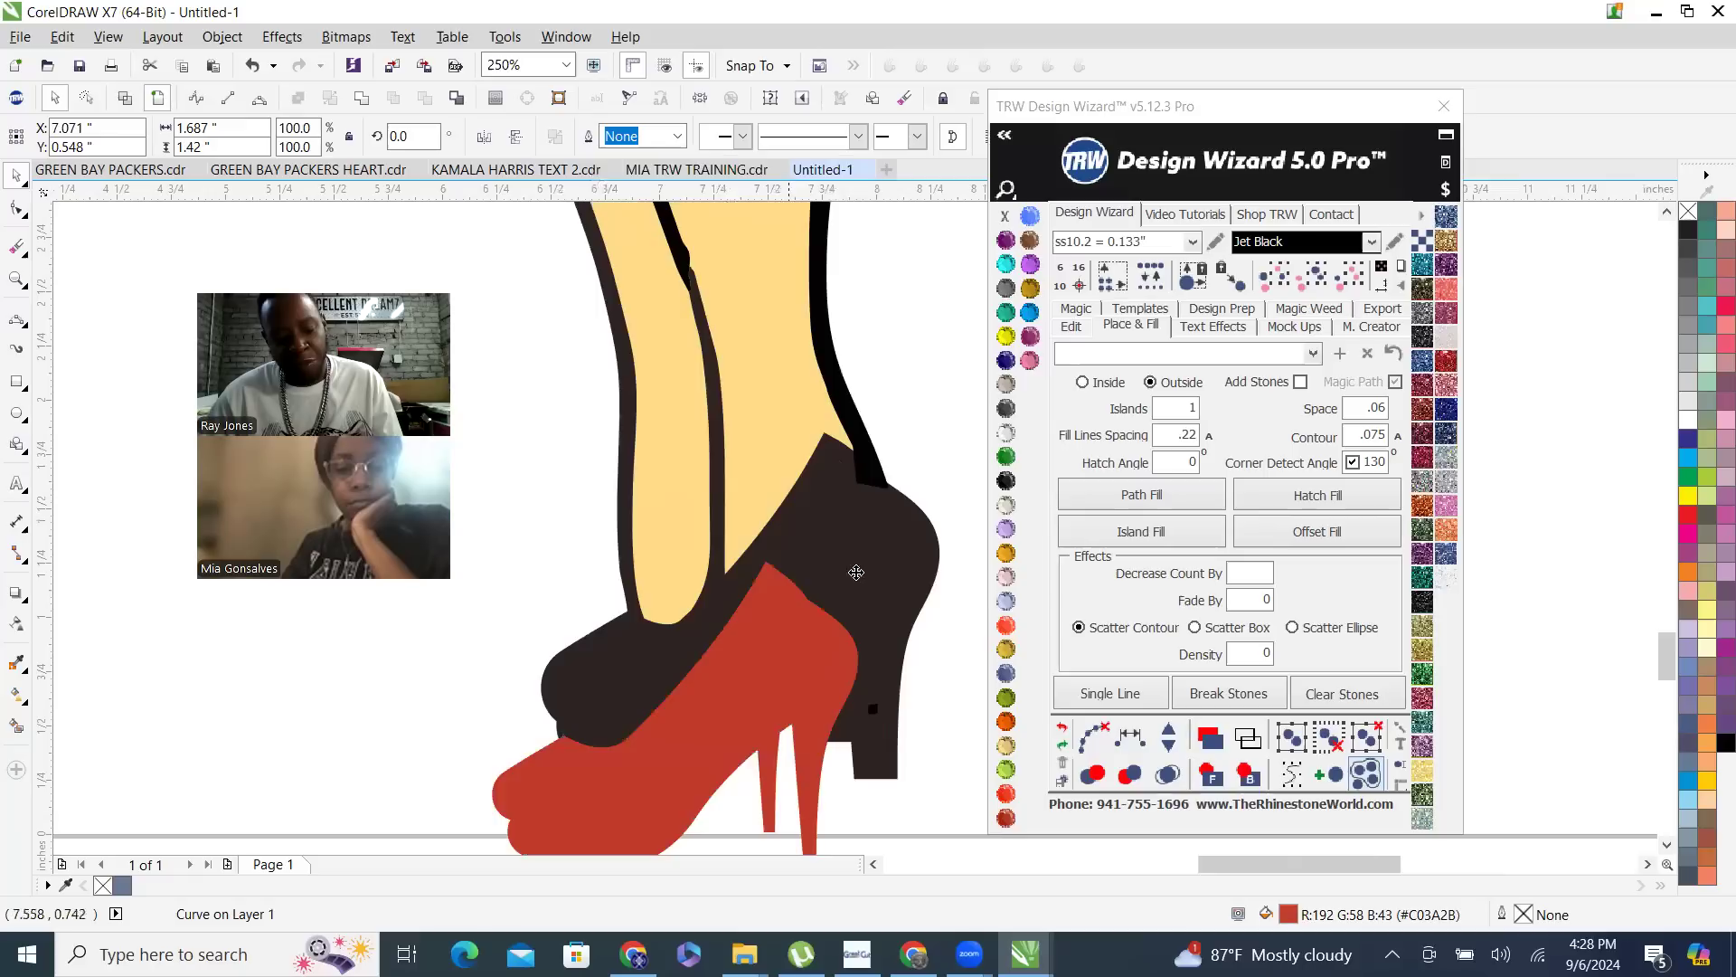
pyautogui.hotkey('ctrl', 'z')
# - Trim the black body outline with the welded red heel shape, test-moving the heel and undoing the move
pyautogui.keyDown('shift'); pyautogui.click(860, 423); pyautogui.keyUp('shift')
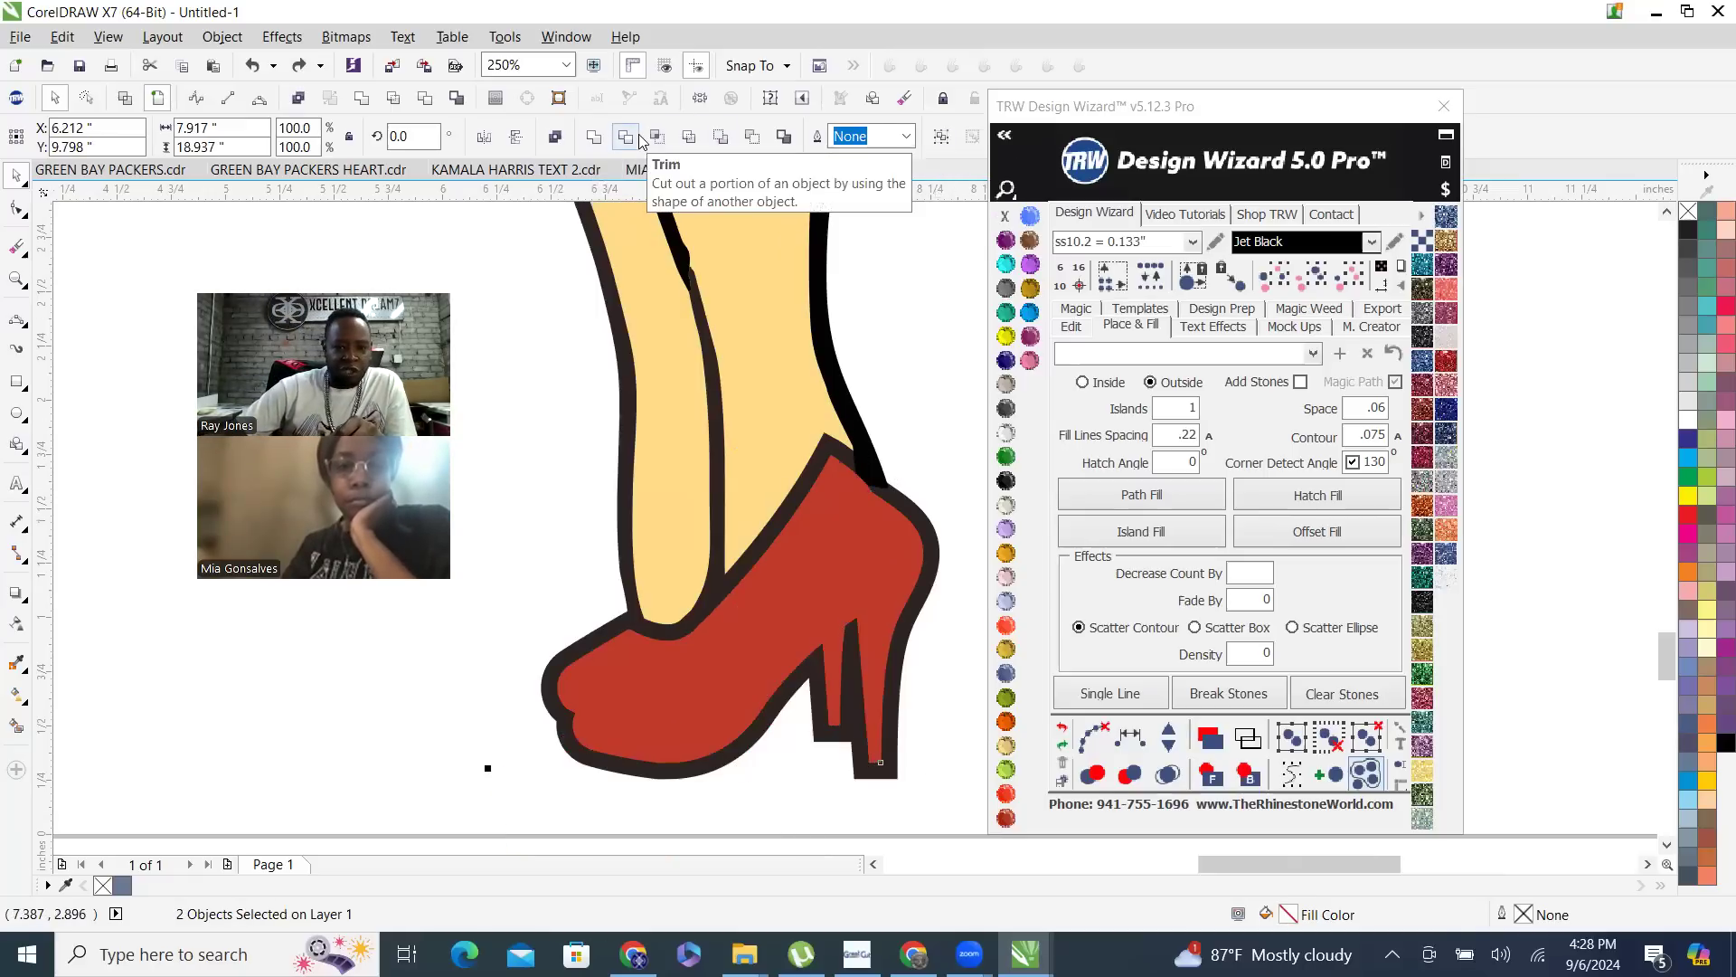
pyautogui.scroll(-4, 780, 660)
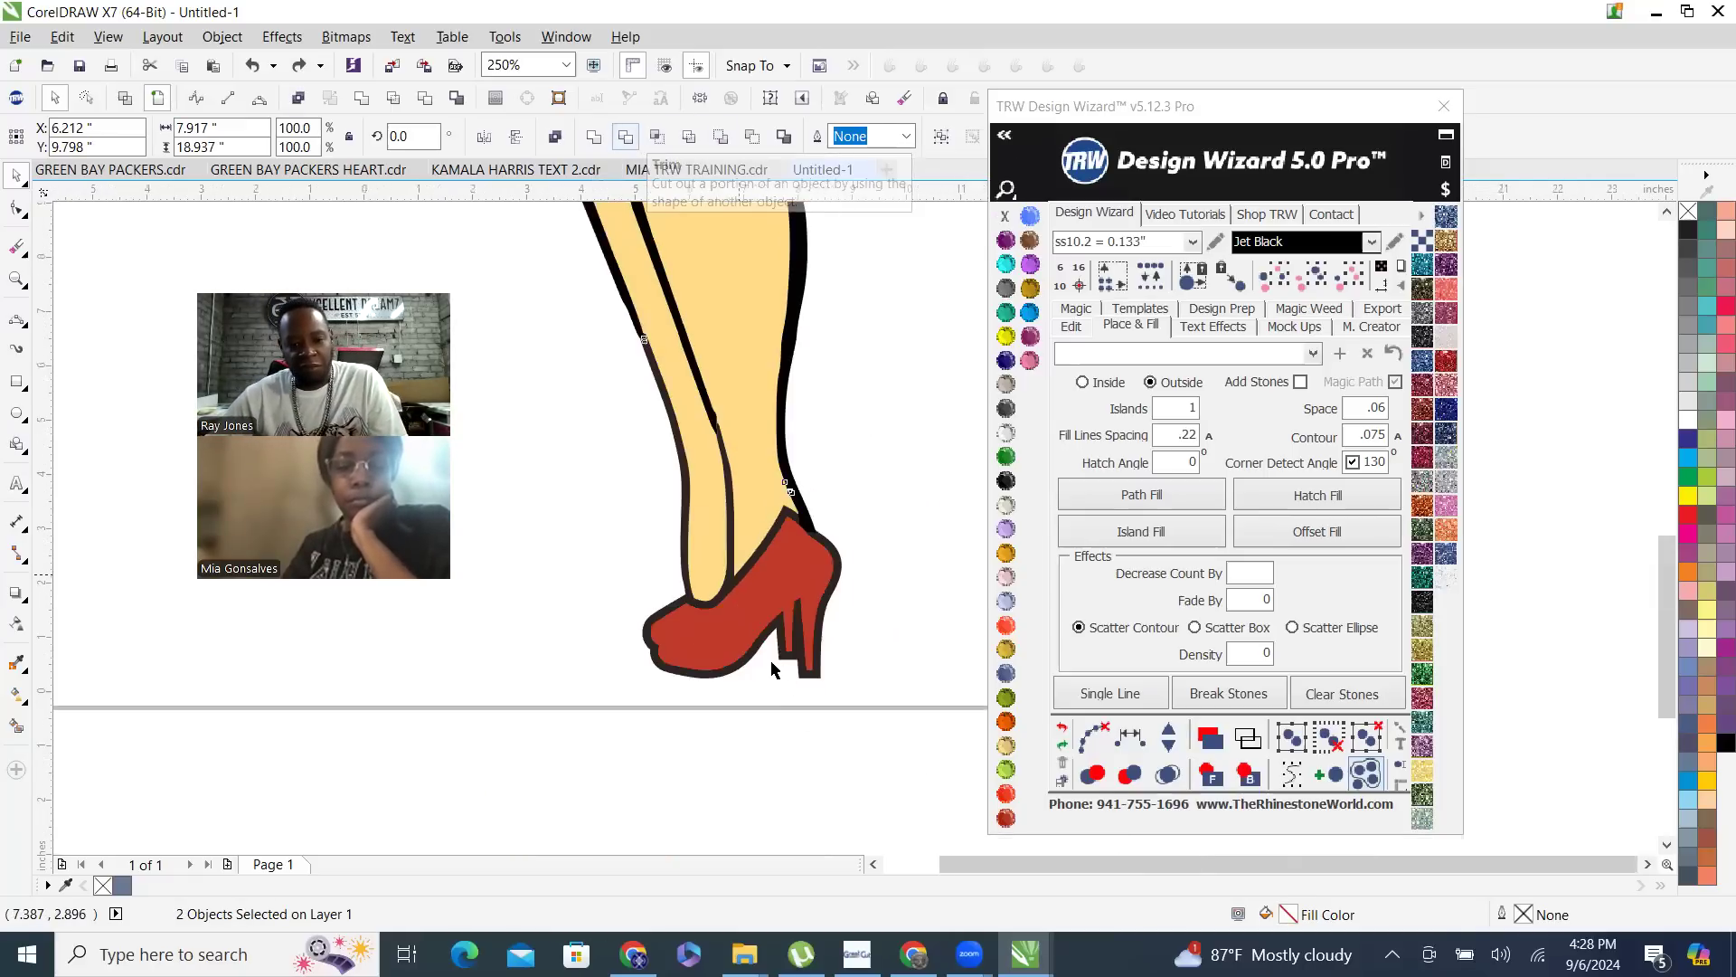
pyautogui.click(842, 604)
pyautogui.scroll(-1, 818, 683)
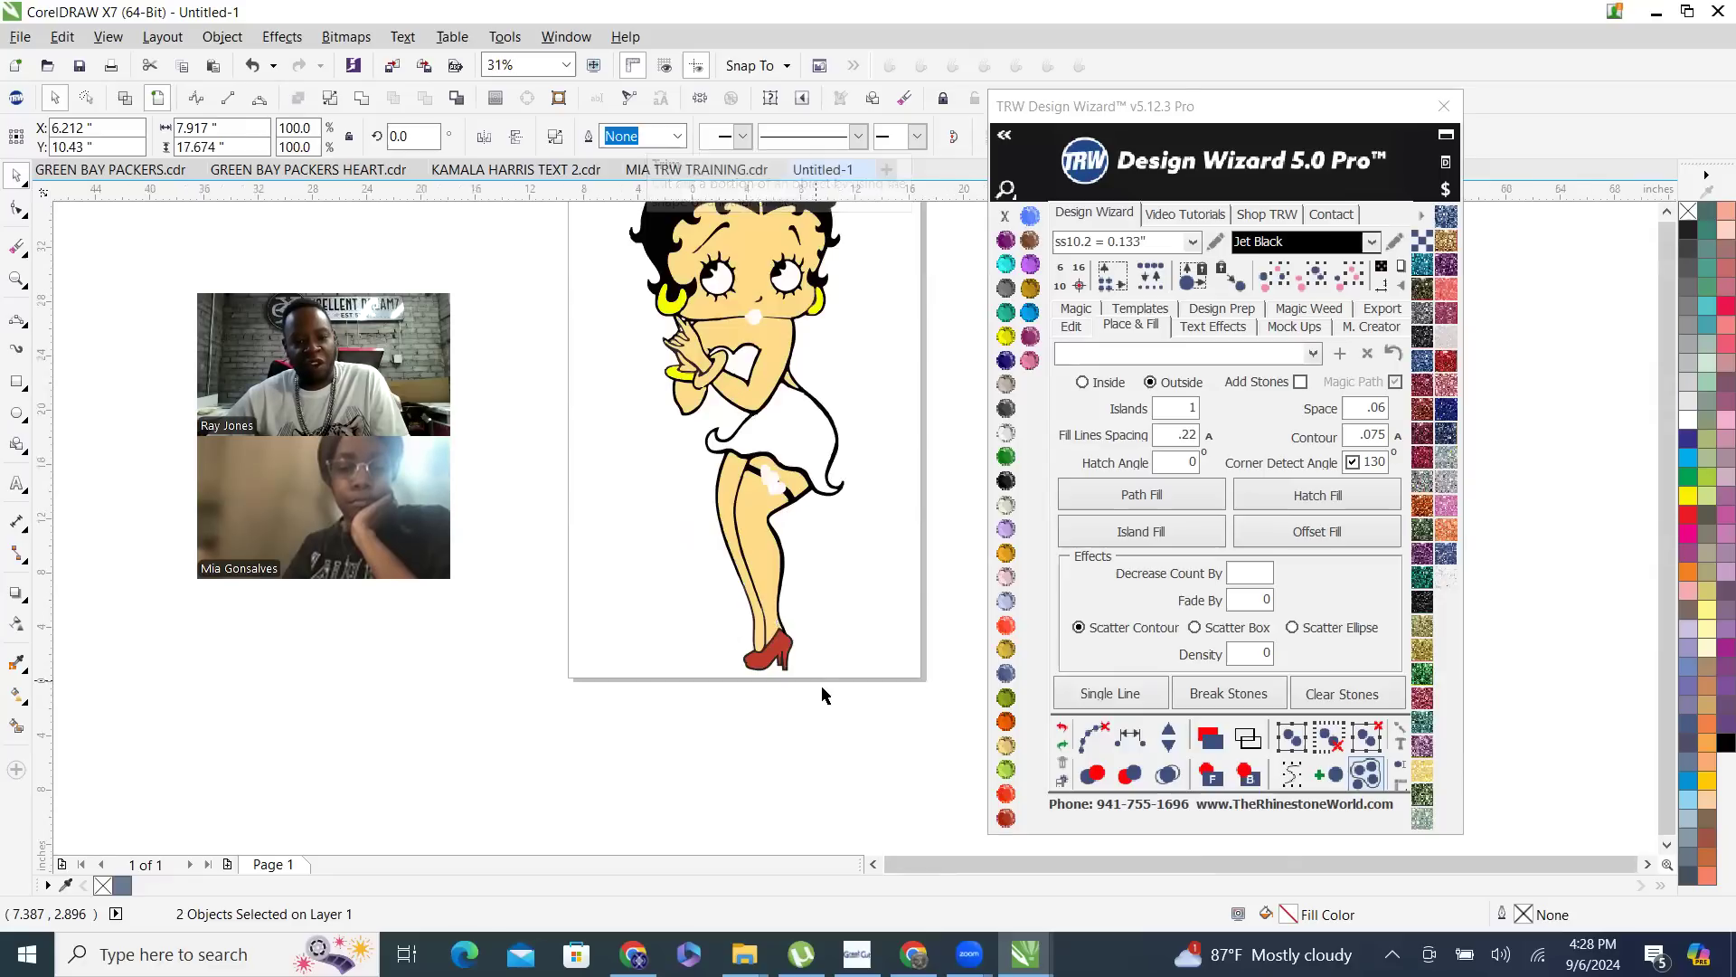
pyautogui.scroll(2, 769, 665)
pyautogui.moveTo(751, 658); pyautogui.dragTo(639, 709)
pyautogui.hotkey('ctrl', 'z')
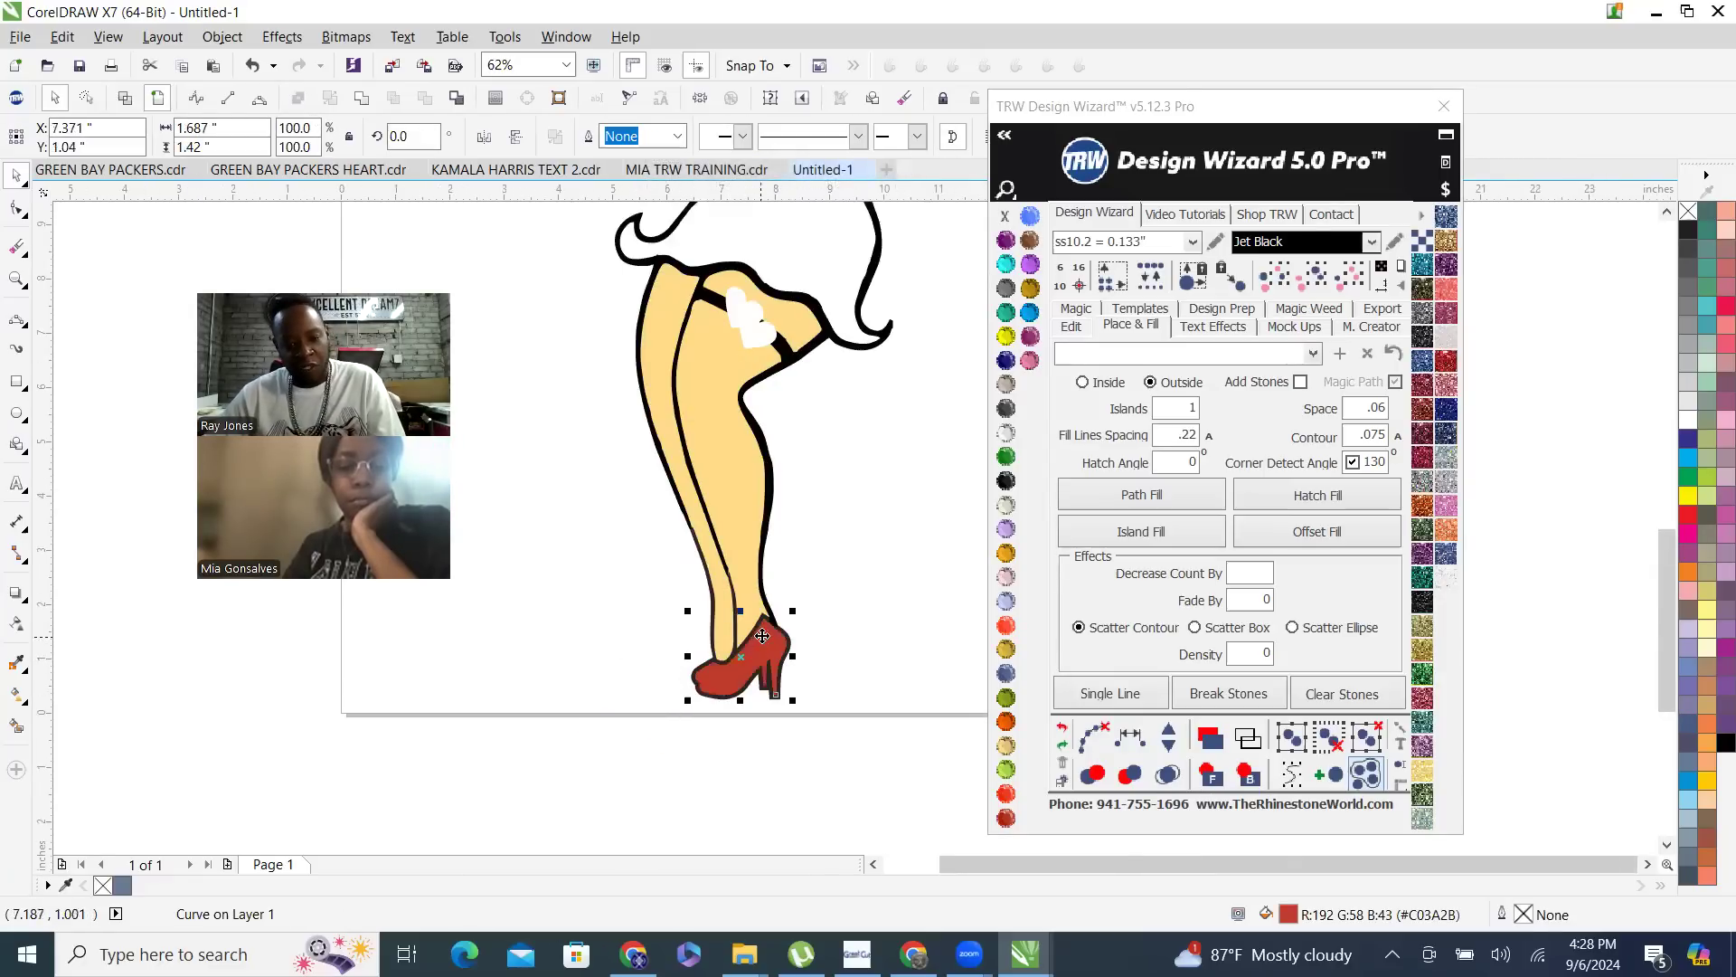
# - Trim the red heel shape out of the dark shoe outline and move the red heel aside to check the cutout
pyautogui.scroll(3, 724, 624)
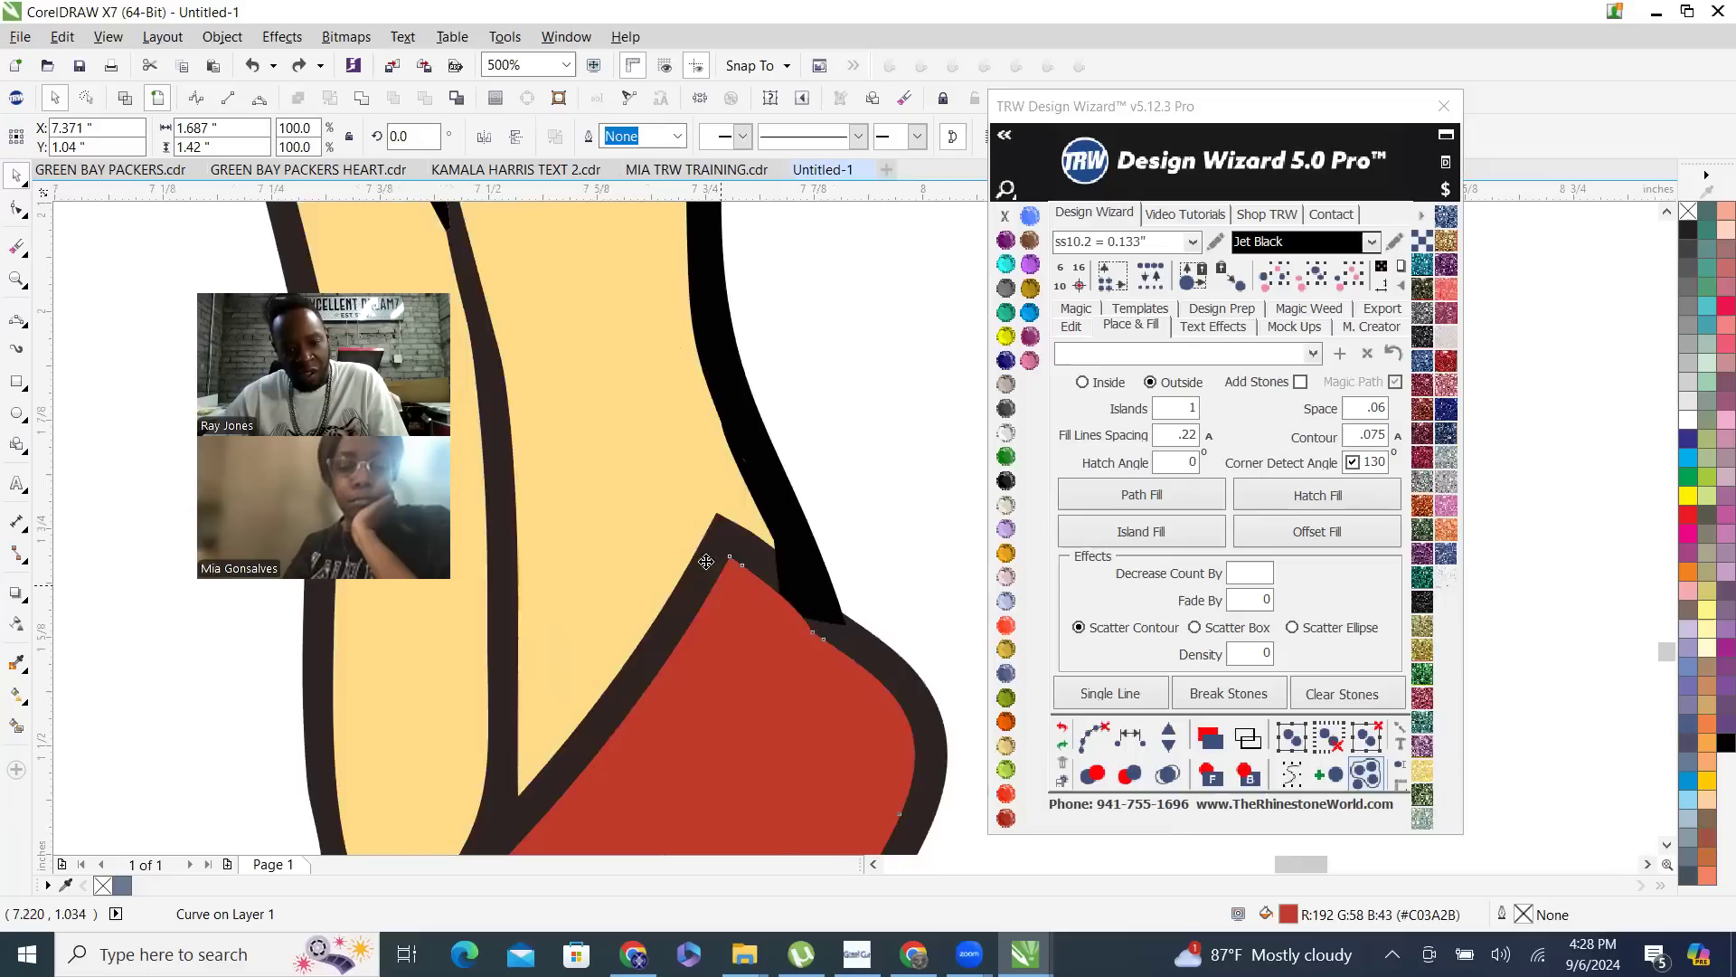
pyautogui.scroll(3, 729, 561)
pyautogui.keyDown('shift'); pyautogui.click(728, 487); pyautogui.keyUp('shift')
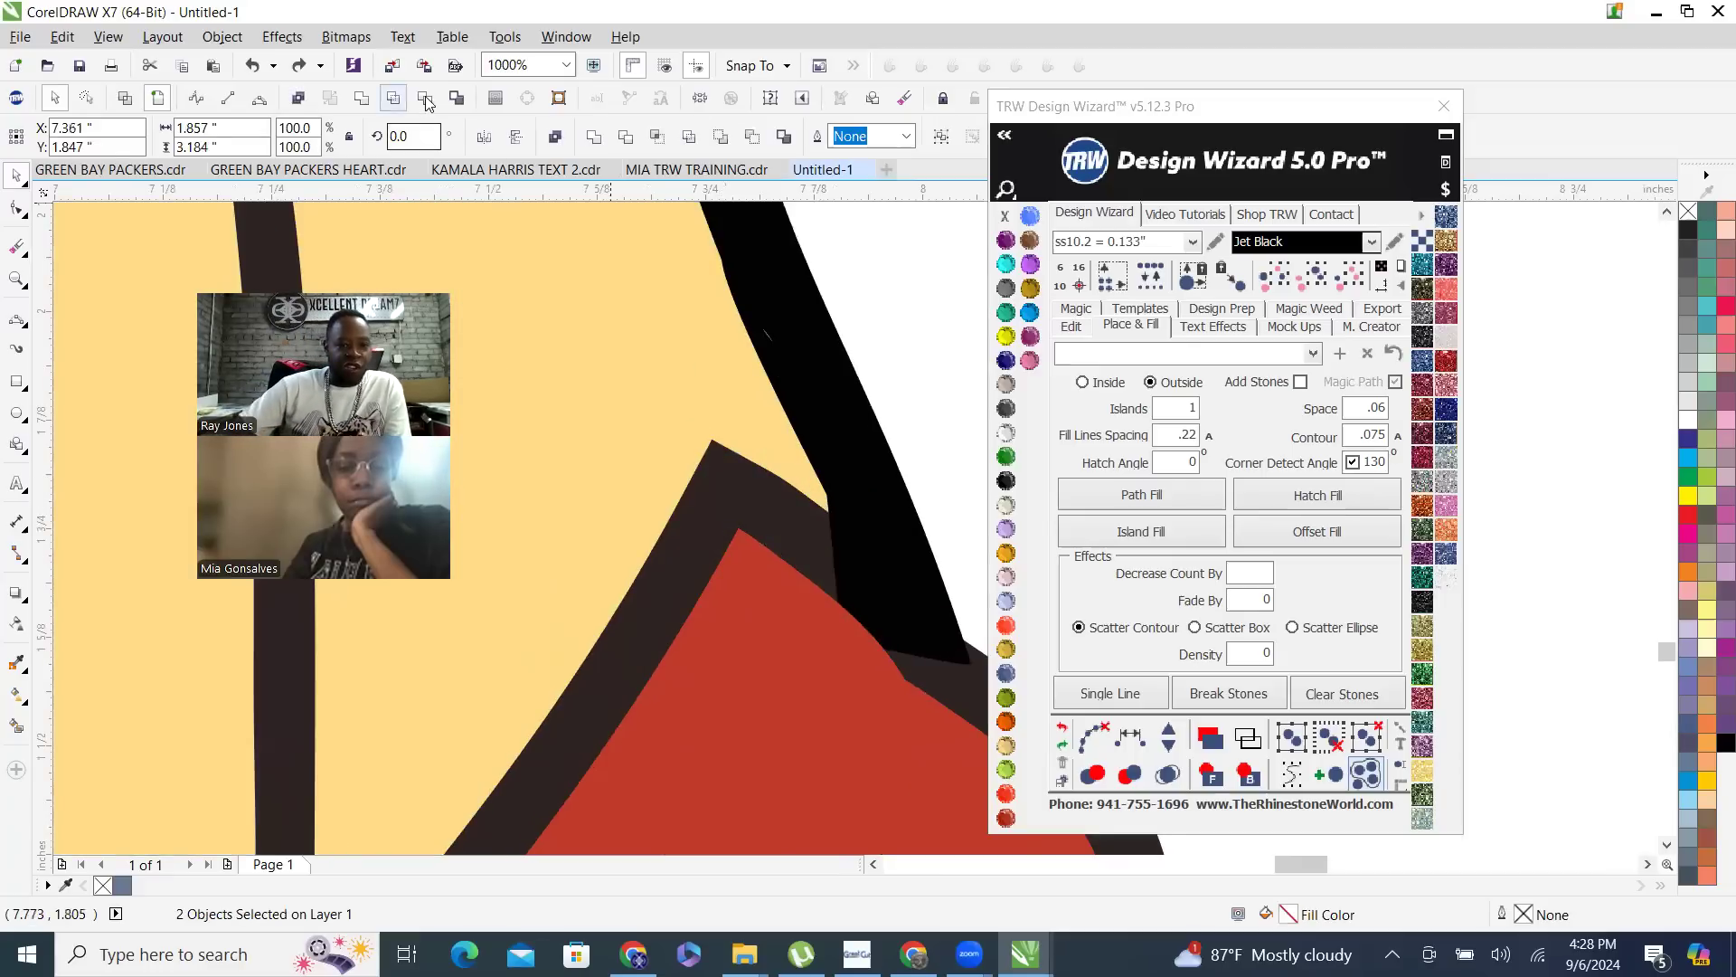
pyautogui.scroll(-2, 642, 398)
pyautogui.click(802, 426)
pyautogui.moveTo(685, 565); pyautogui.dragTo(529, 681)
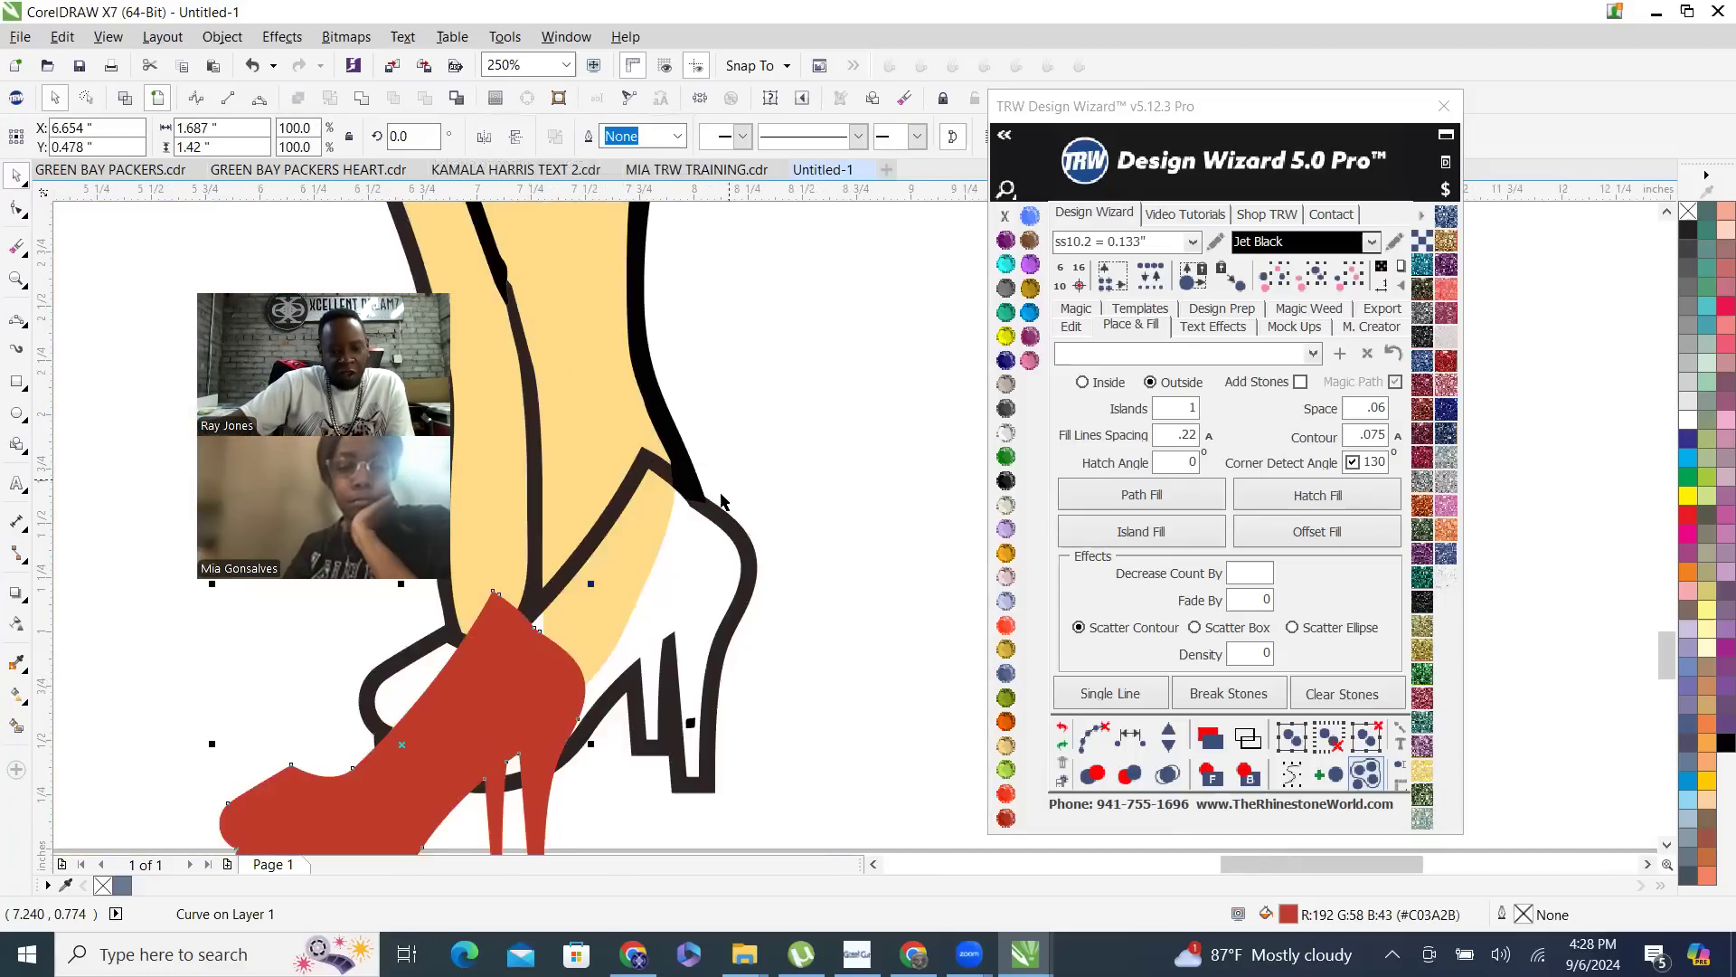
# - Undo the red heel's move and trim the skin shape with the heel, test-moving the skin and undoing the move
pyautogui.scroll(-2, 722, 500)
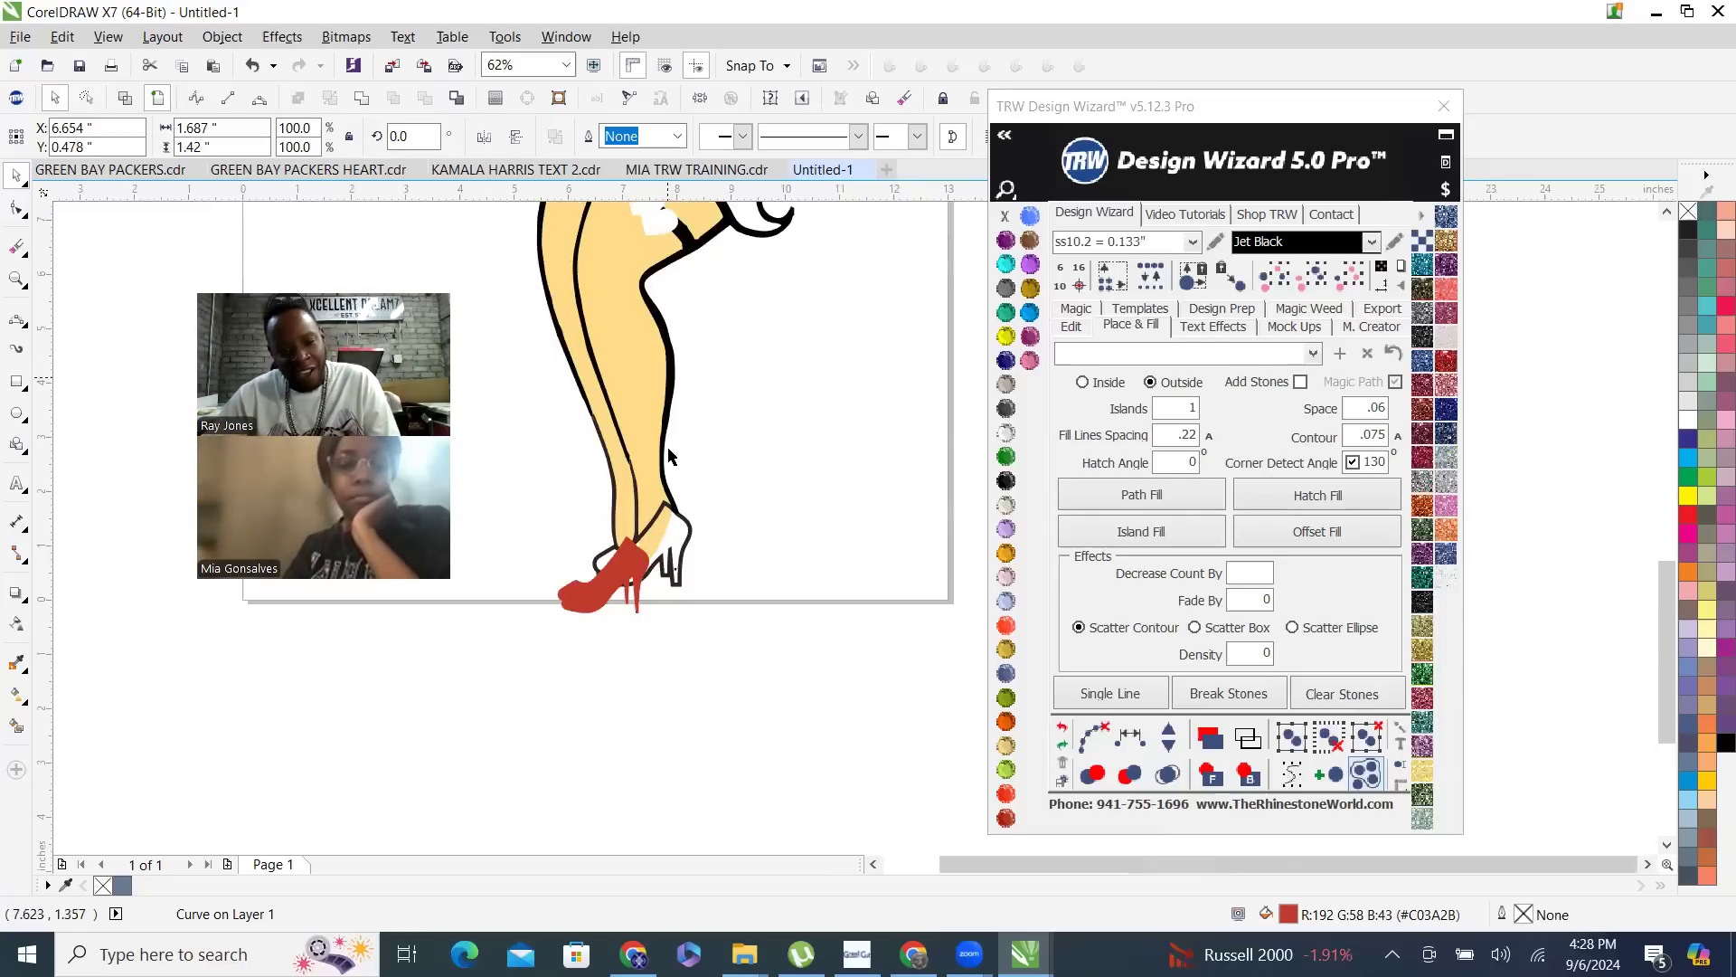
pyautogui.hotkey('ctrl', 'z')
pyautogui.click(664, 538)
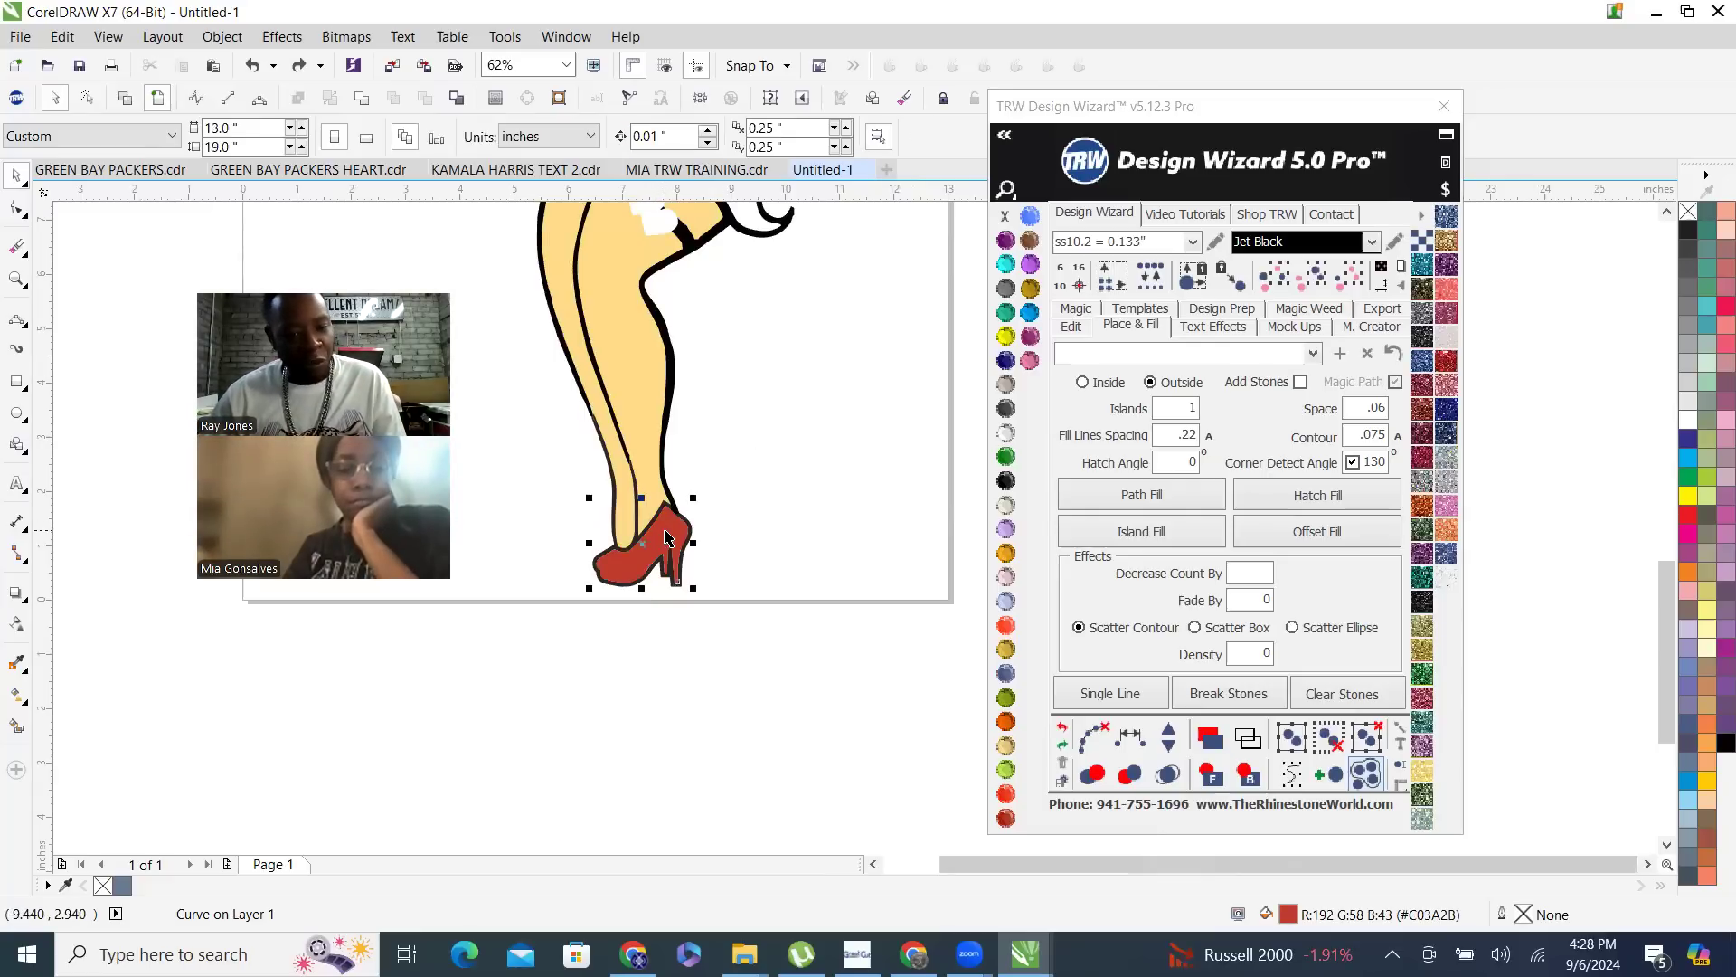
pyautogui.keyDown('shift'); pyautogui.click(638, 529); pyautogui.keyUp('shift')
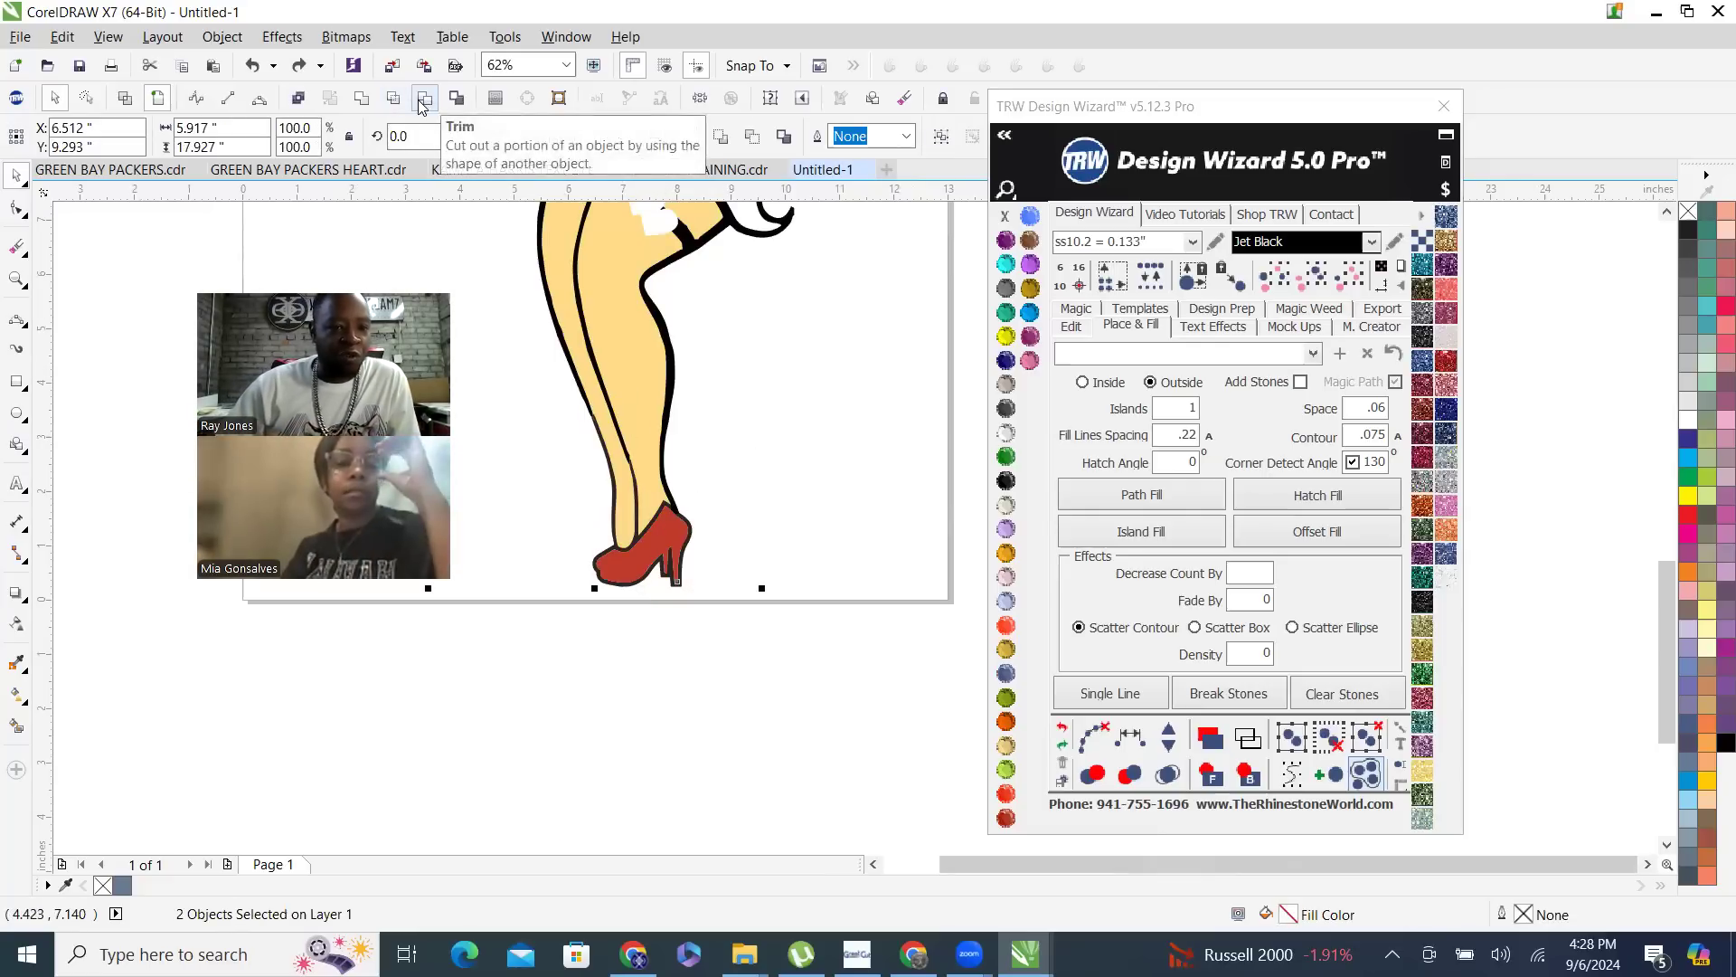
pyautogui.click(403, 107)
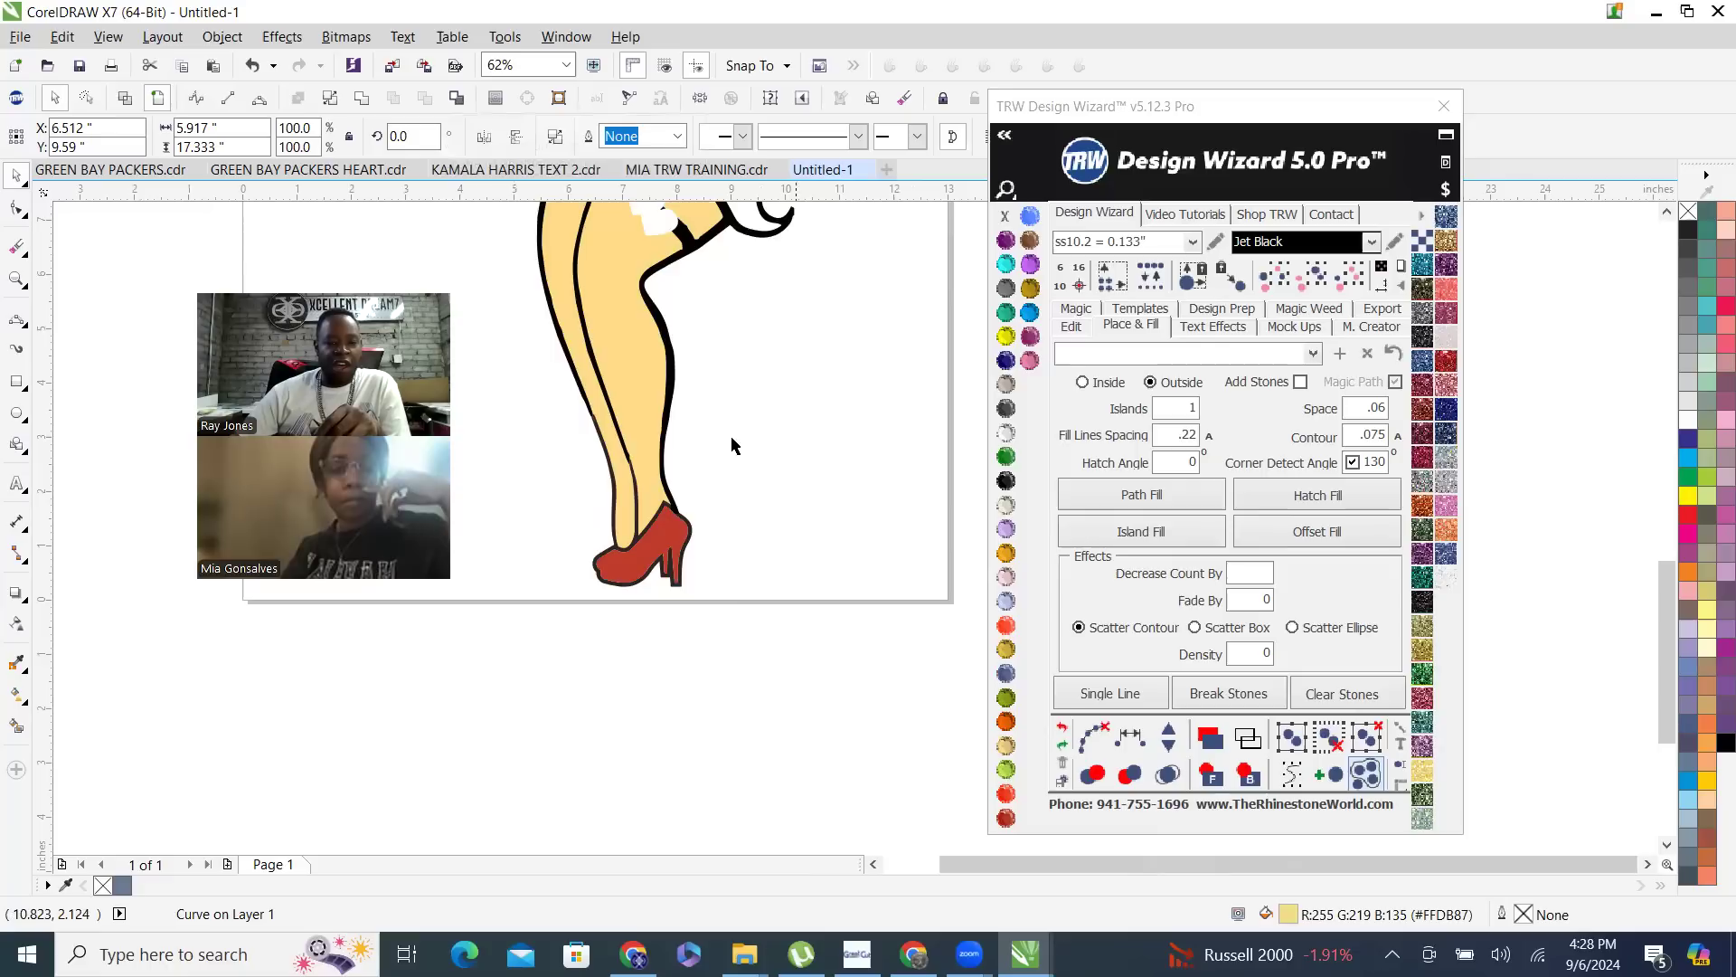
pyautogui.moveTo(632, 359); pyautogui.dragTo(827, 359)
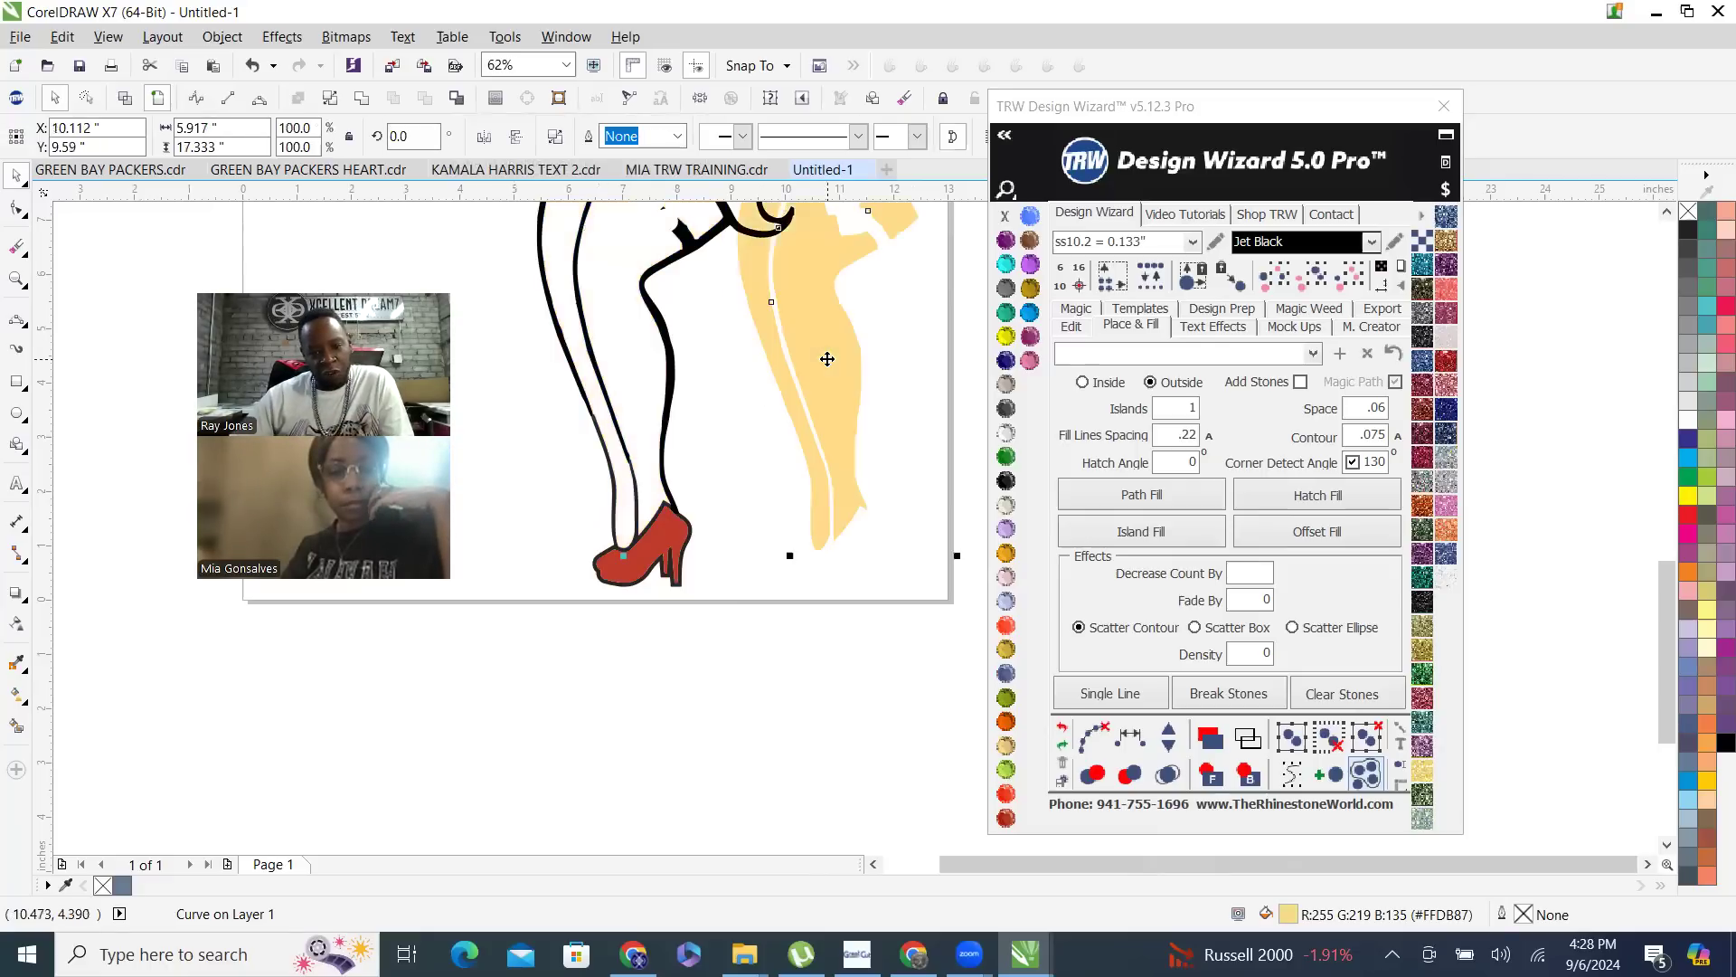
pyautogui.hotkey('ctrl', 'z')
# - Move the red heel and the black body outline aside in turn to check the separated shapes, undoing each move
pyautogui.moveTo(674, 525); pyautogui.dragTo(748, 520)
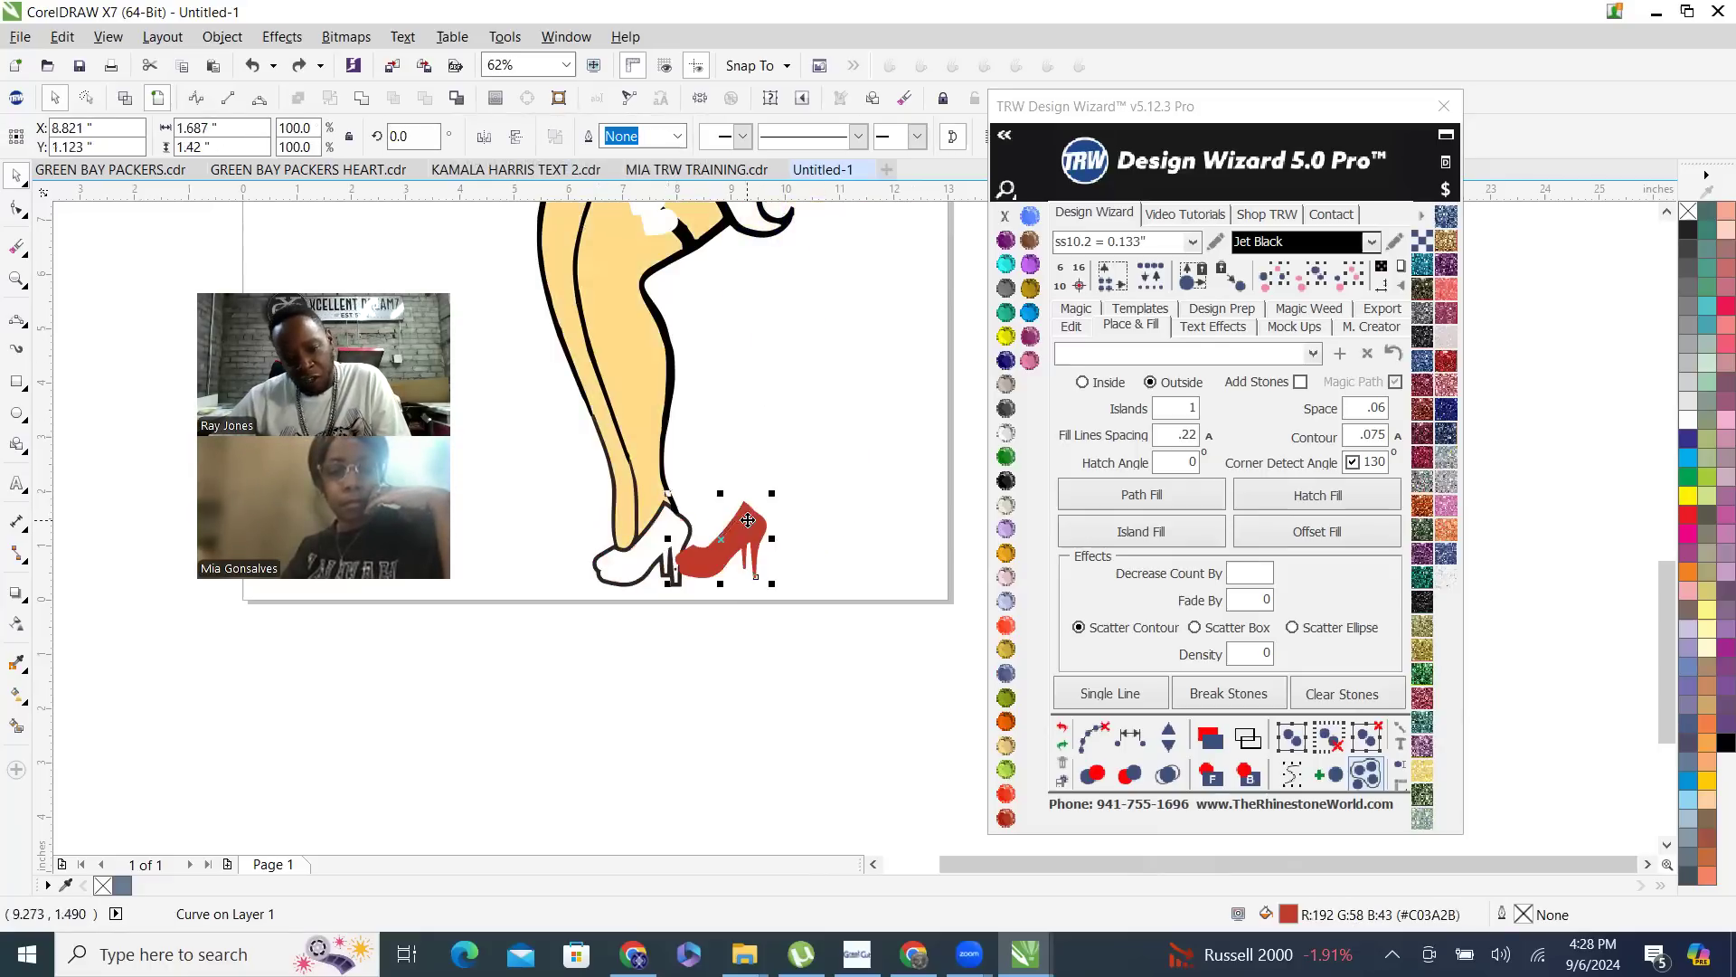
pyautogui.hotkey('ctrl', 'z')
pyautogui.moveTo(662, 333); pyautogui.dragTo(740, 361)
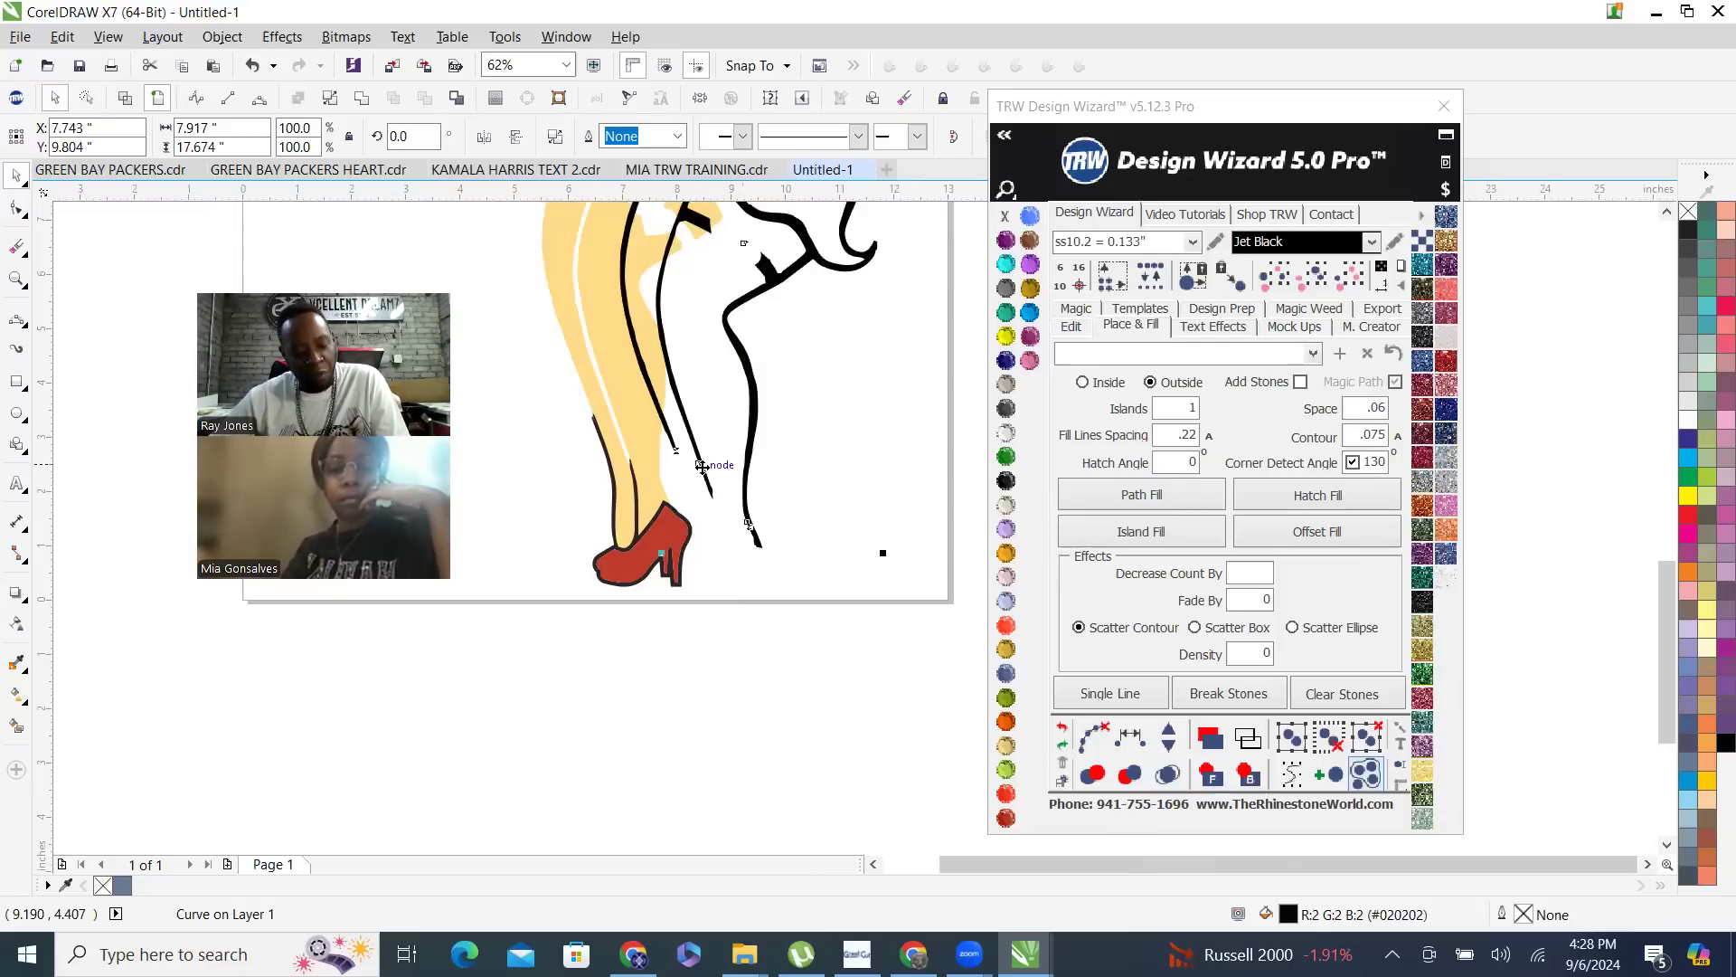
pyautogui.hotkey('ctrl', 'z')
pyautogui.scroll(-5, 748, 613)
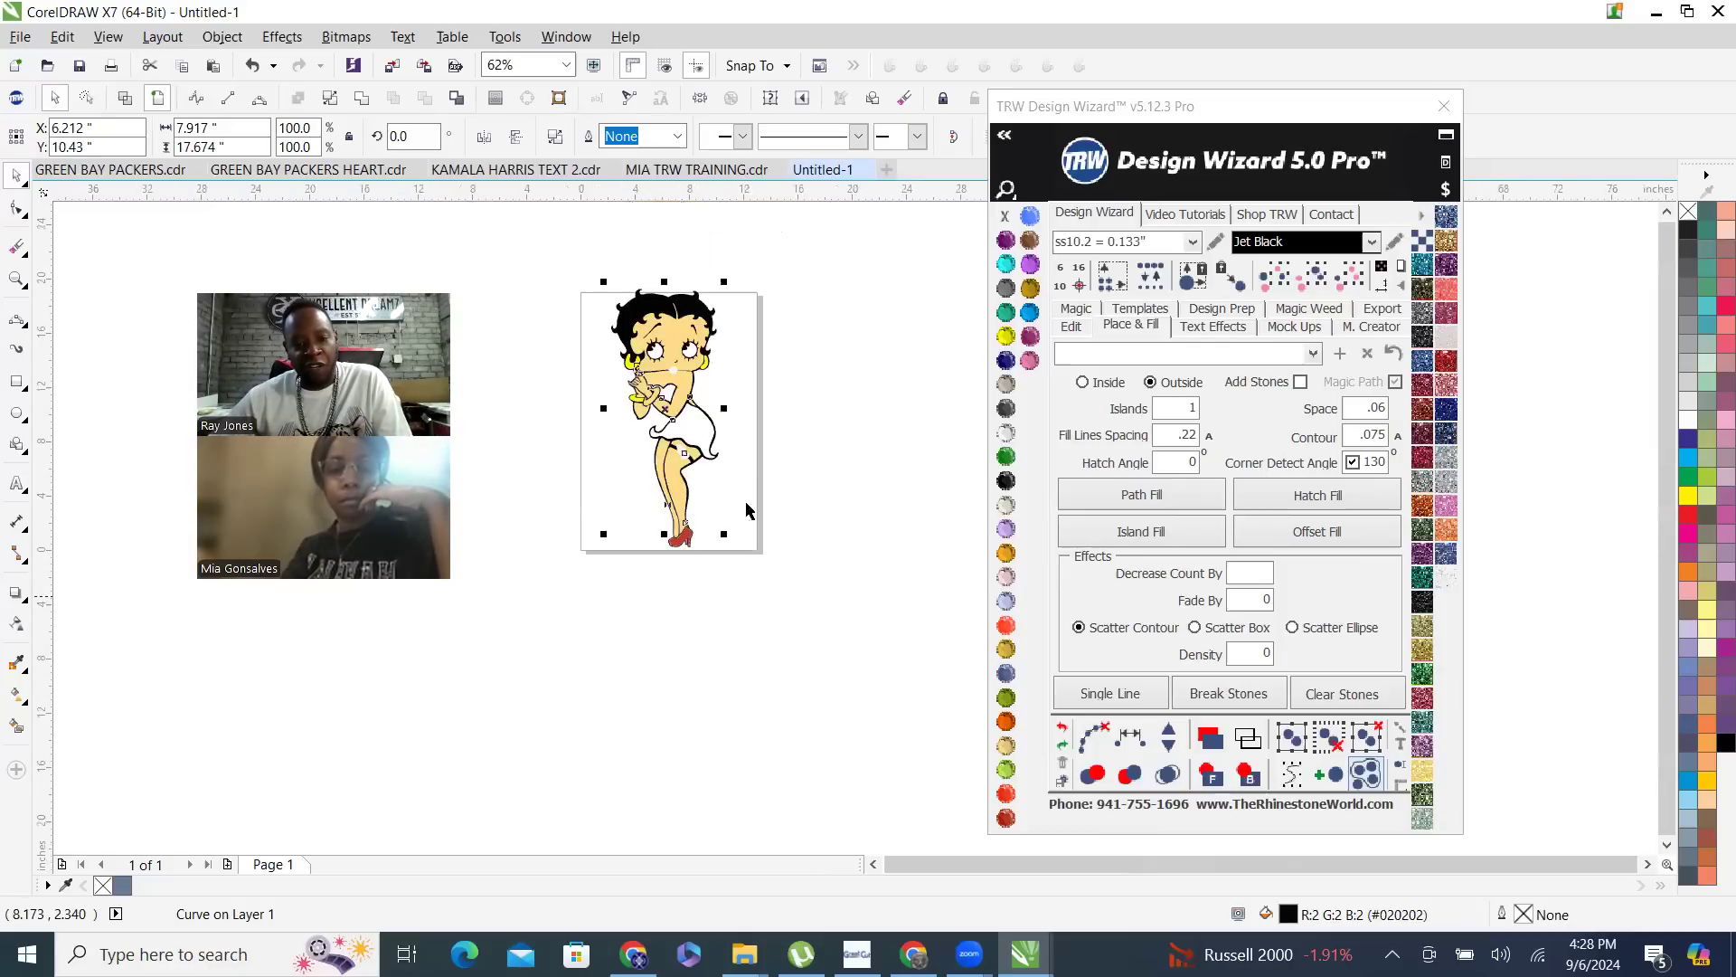
pyautogui.moveTo(666, 310); pyautogui.dragTo(834, 312)
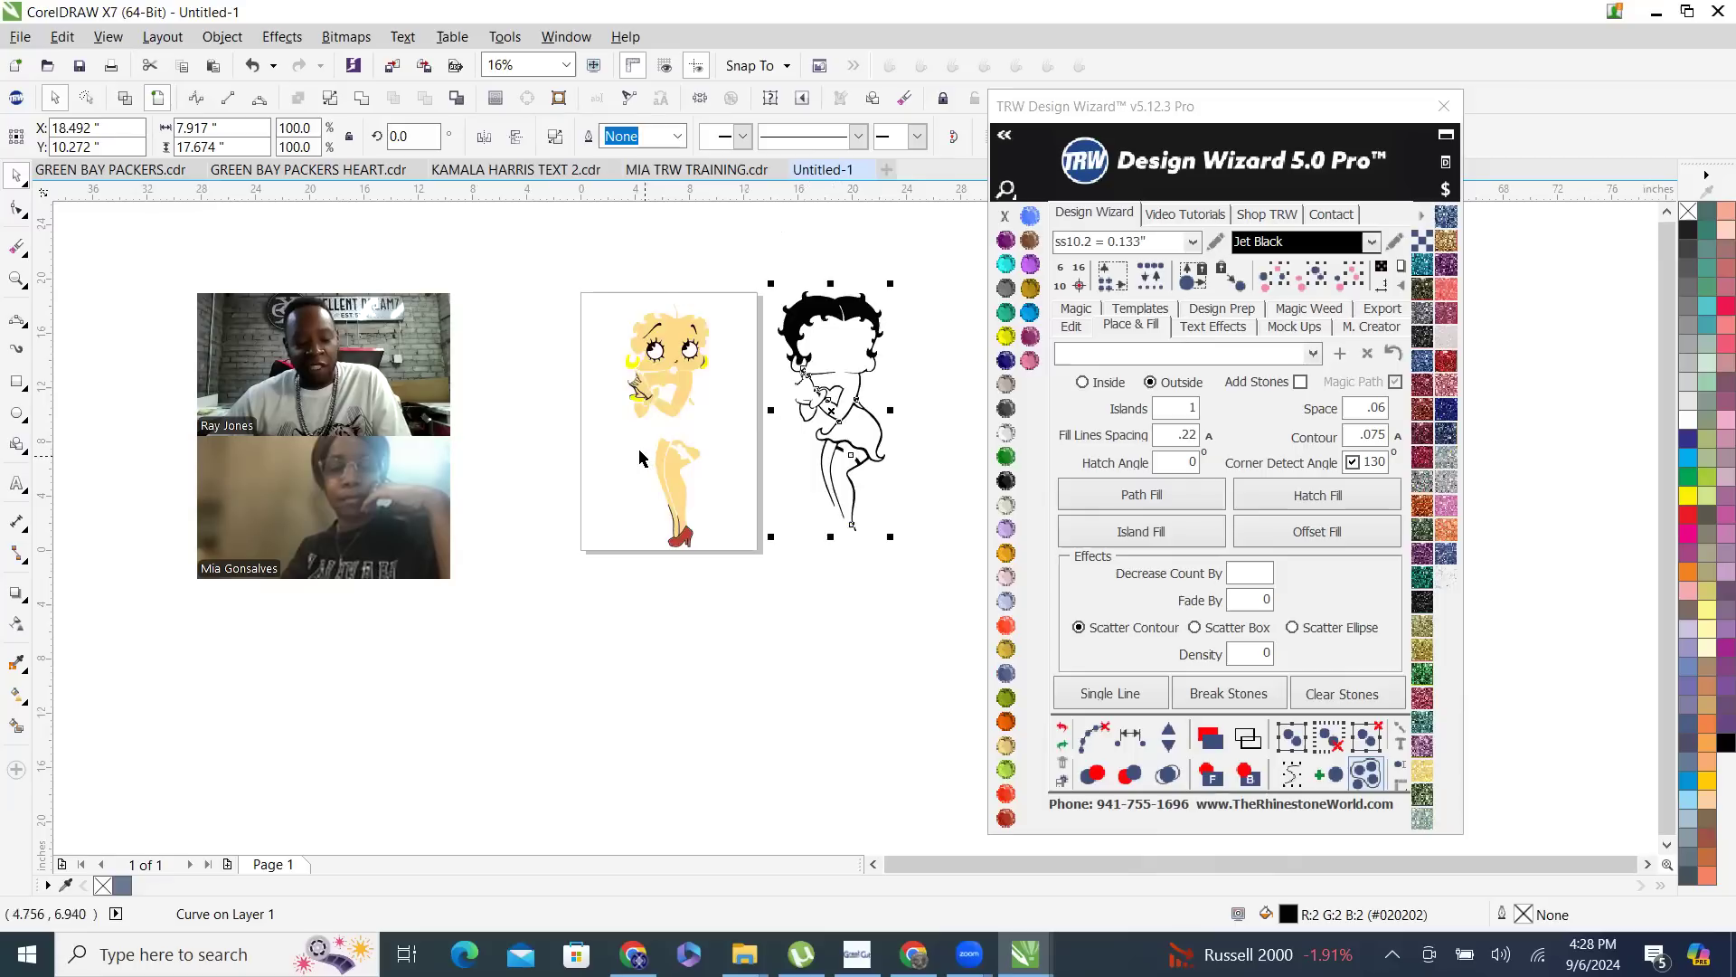
pyautogui.hotkey('ctrl', 'z')
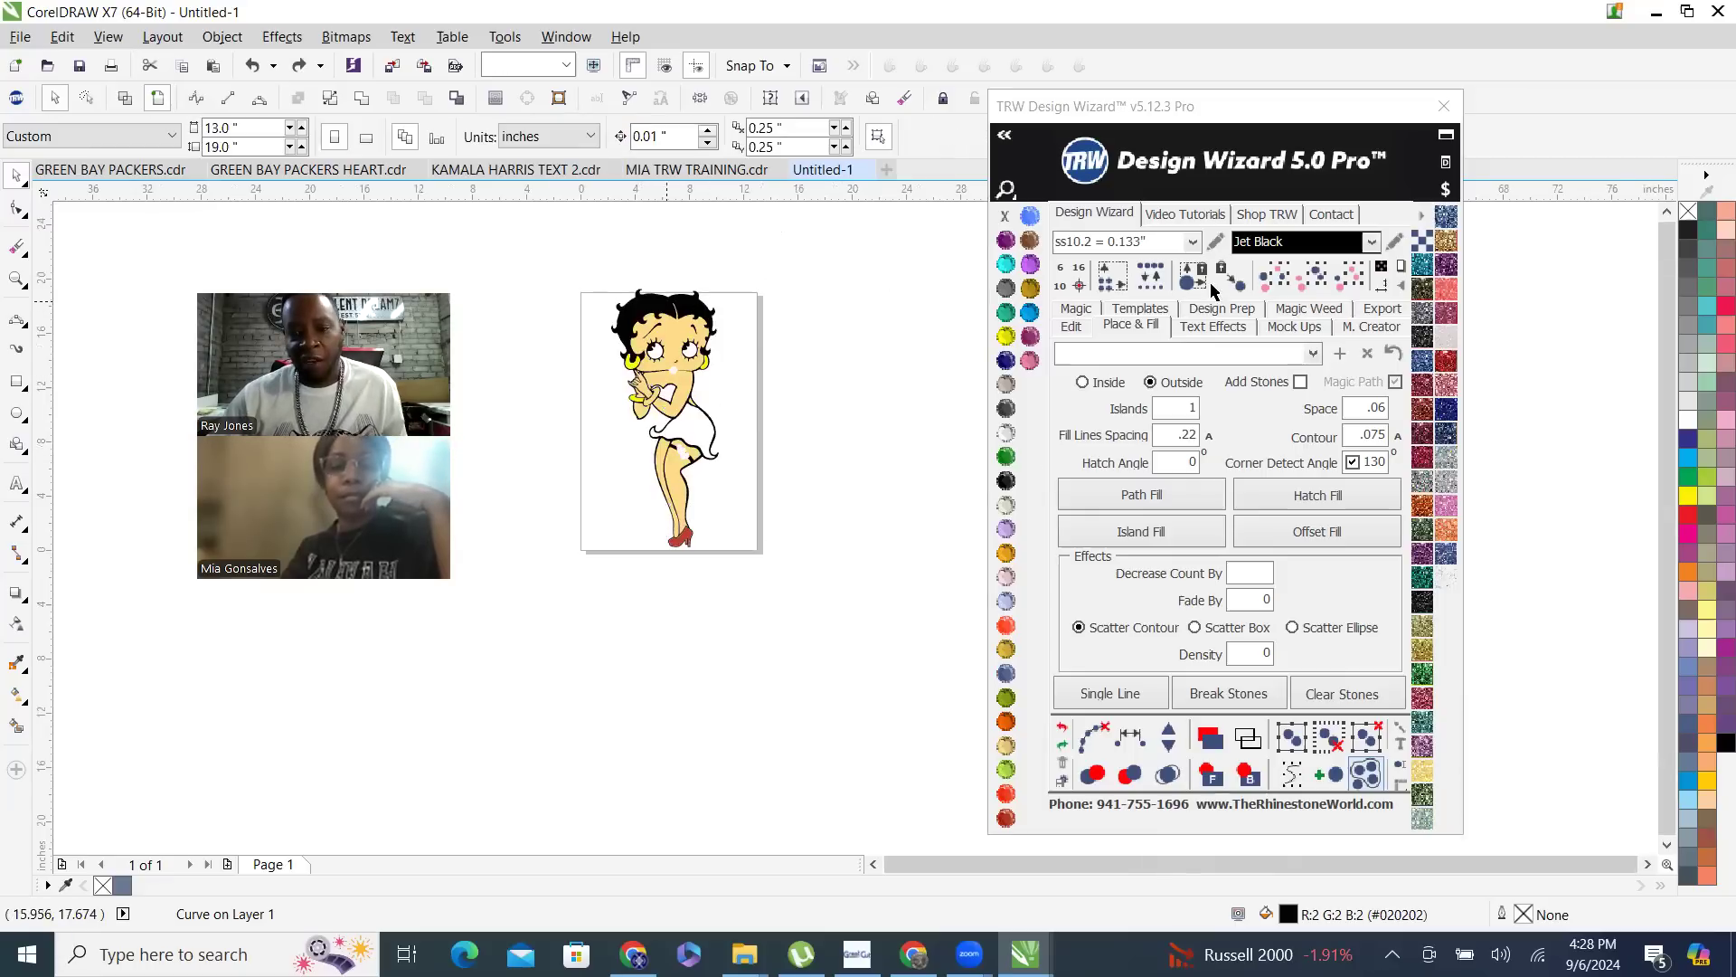
# - Weld the black body outline and the dark shoe outline into one curve
pyautogui.click(665, 305)
pyautogui.hotkey('ctrl', 'a')
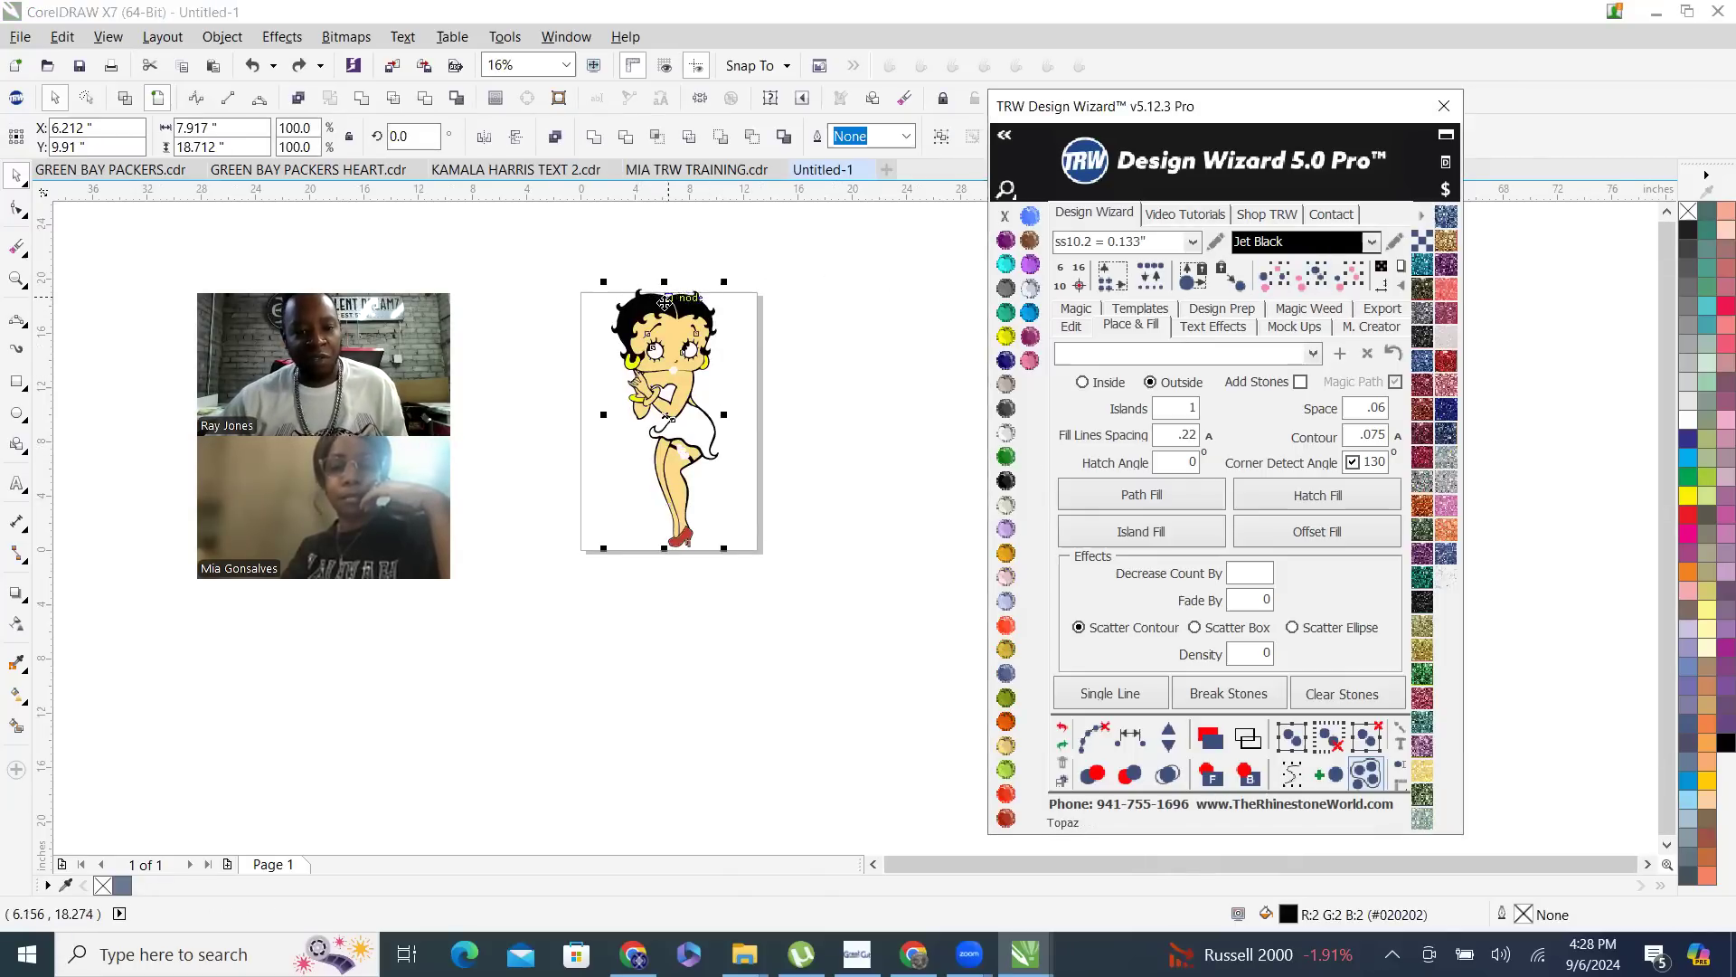
pyautogui.rightClick(666, 307)
pyautogui.click(745, 398)
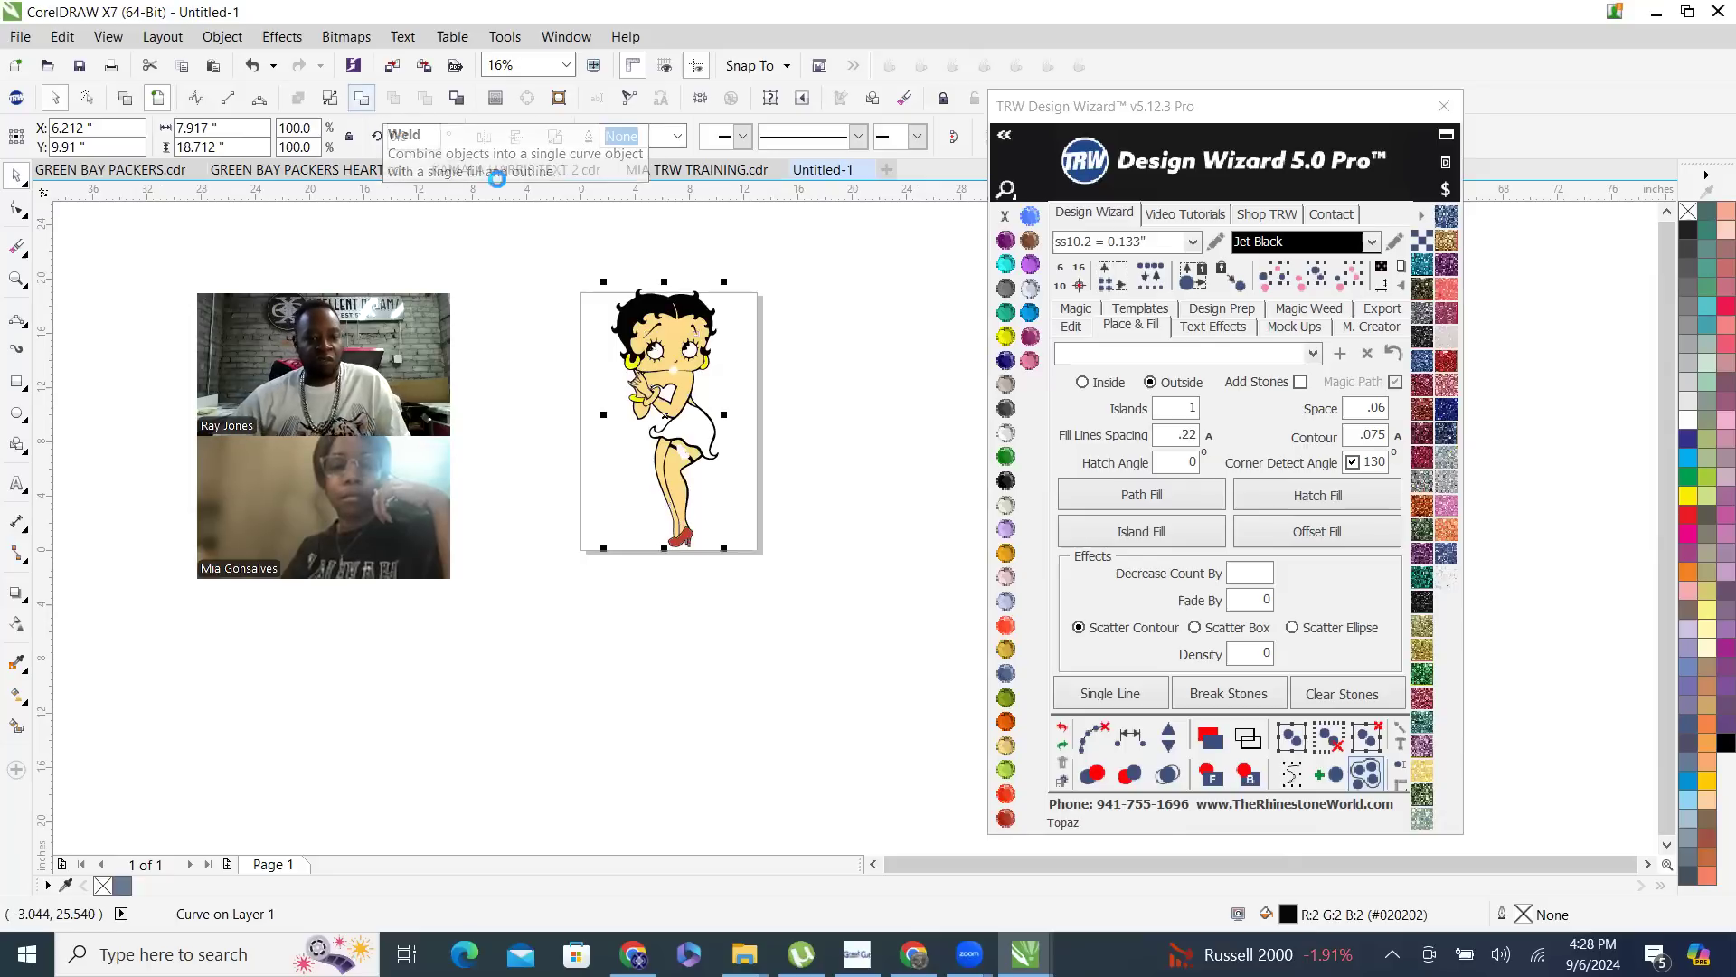
# - Examine the whole figure and the welded outline around the heels, legs and garter for remaining unfilled areas
pyautogui.scroll(-2, 728, 518)
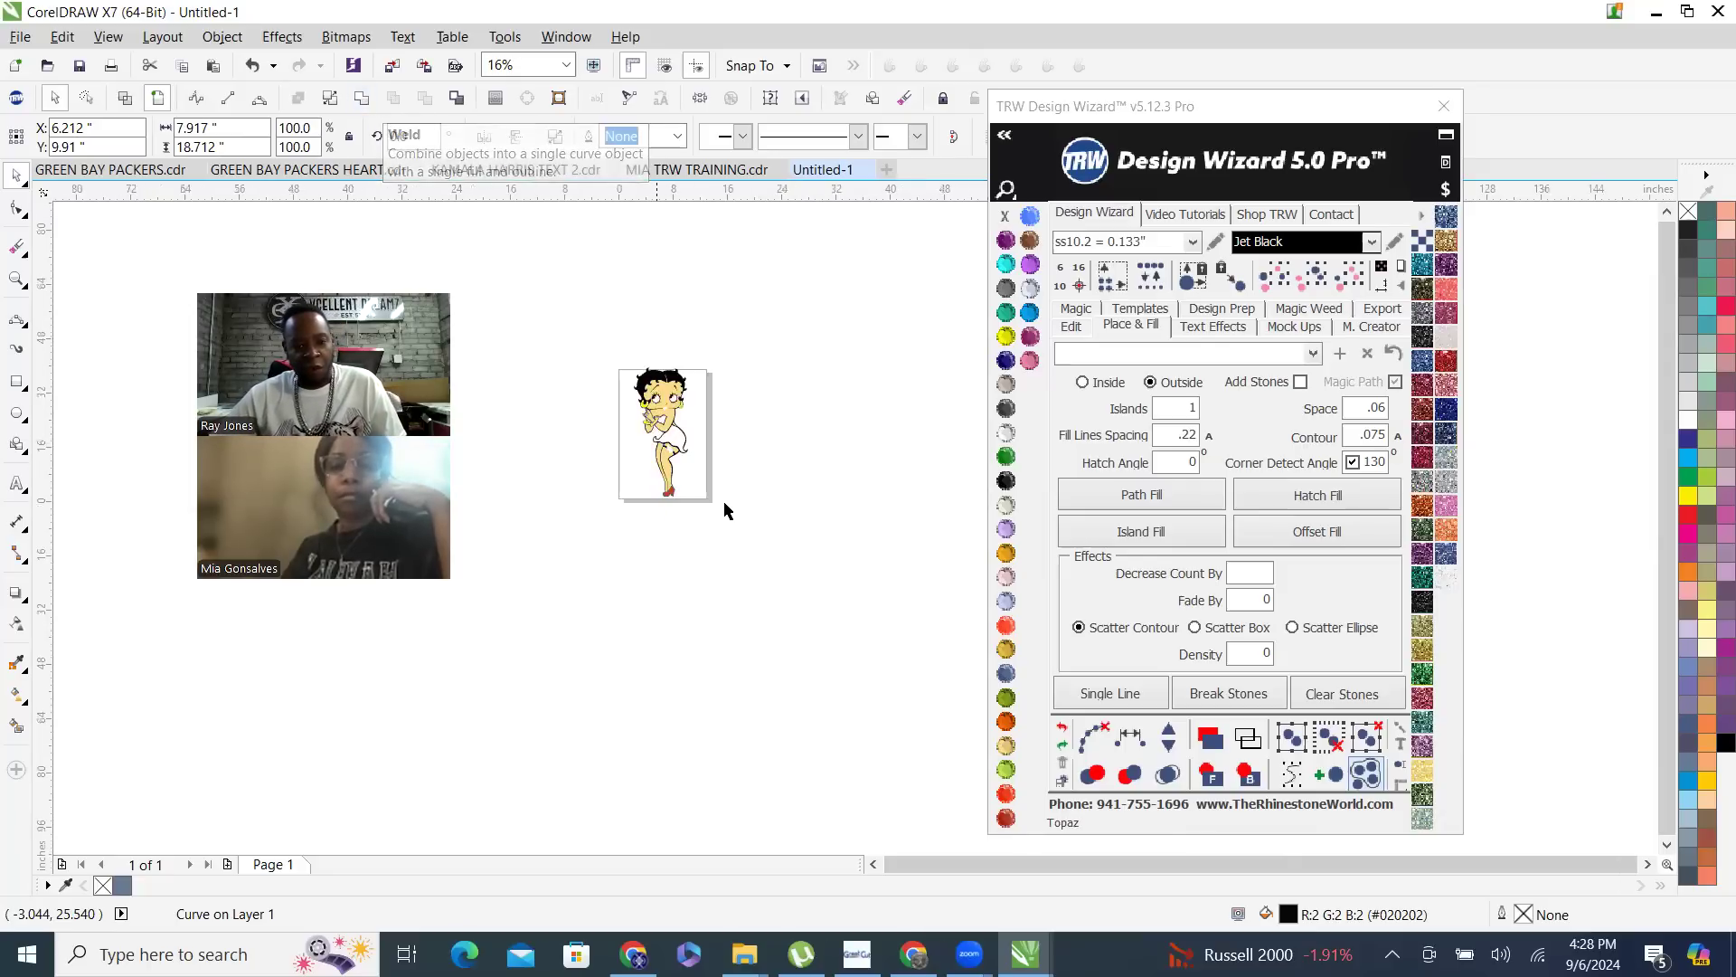
pyautogui.click(841, 494)
pyautogui.scroll(1, 705, 483)
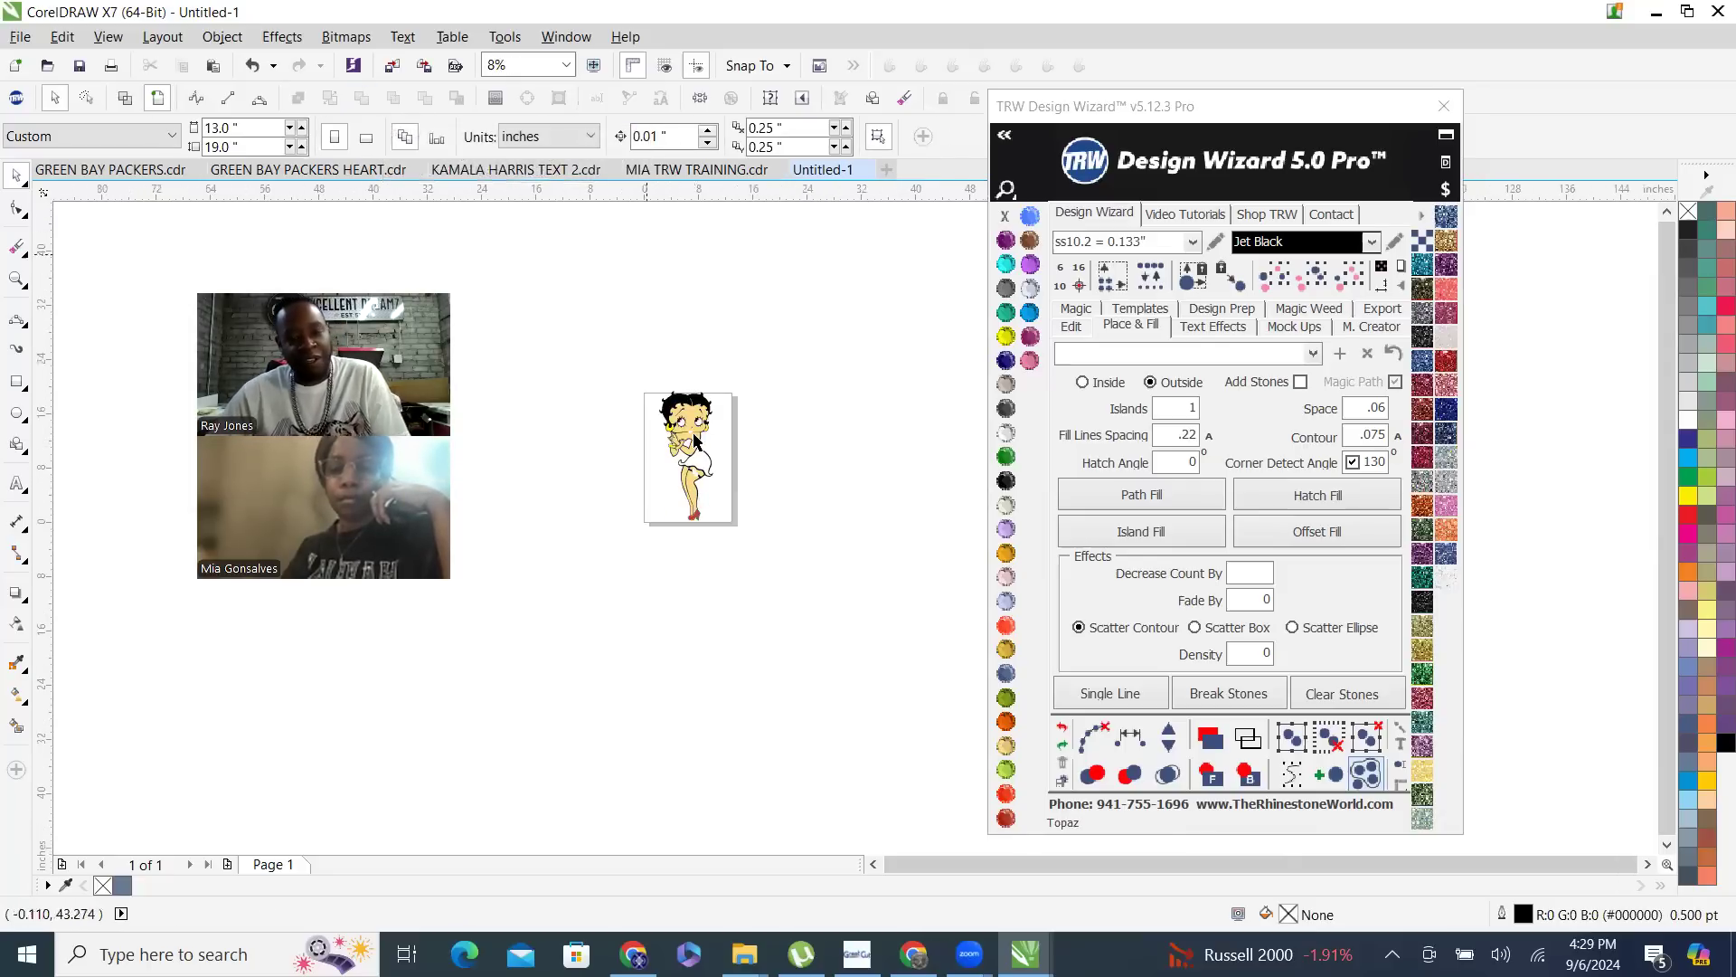
pyautogui.scroll(8, 695, 440)
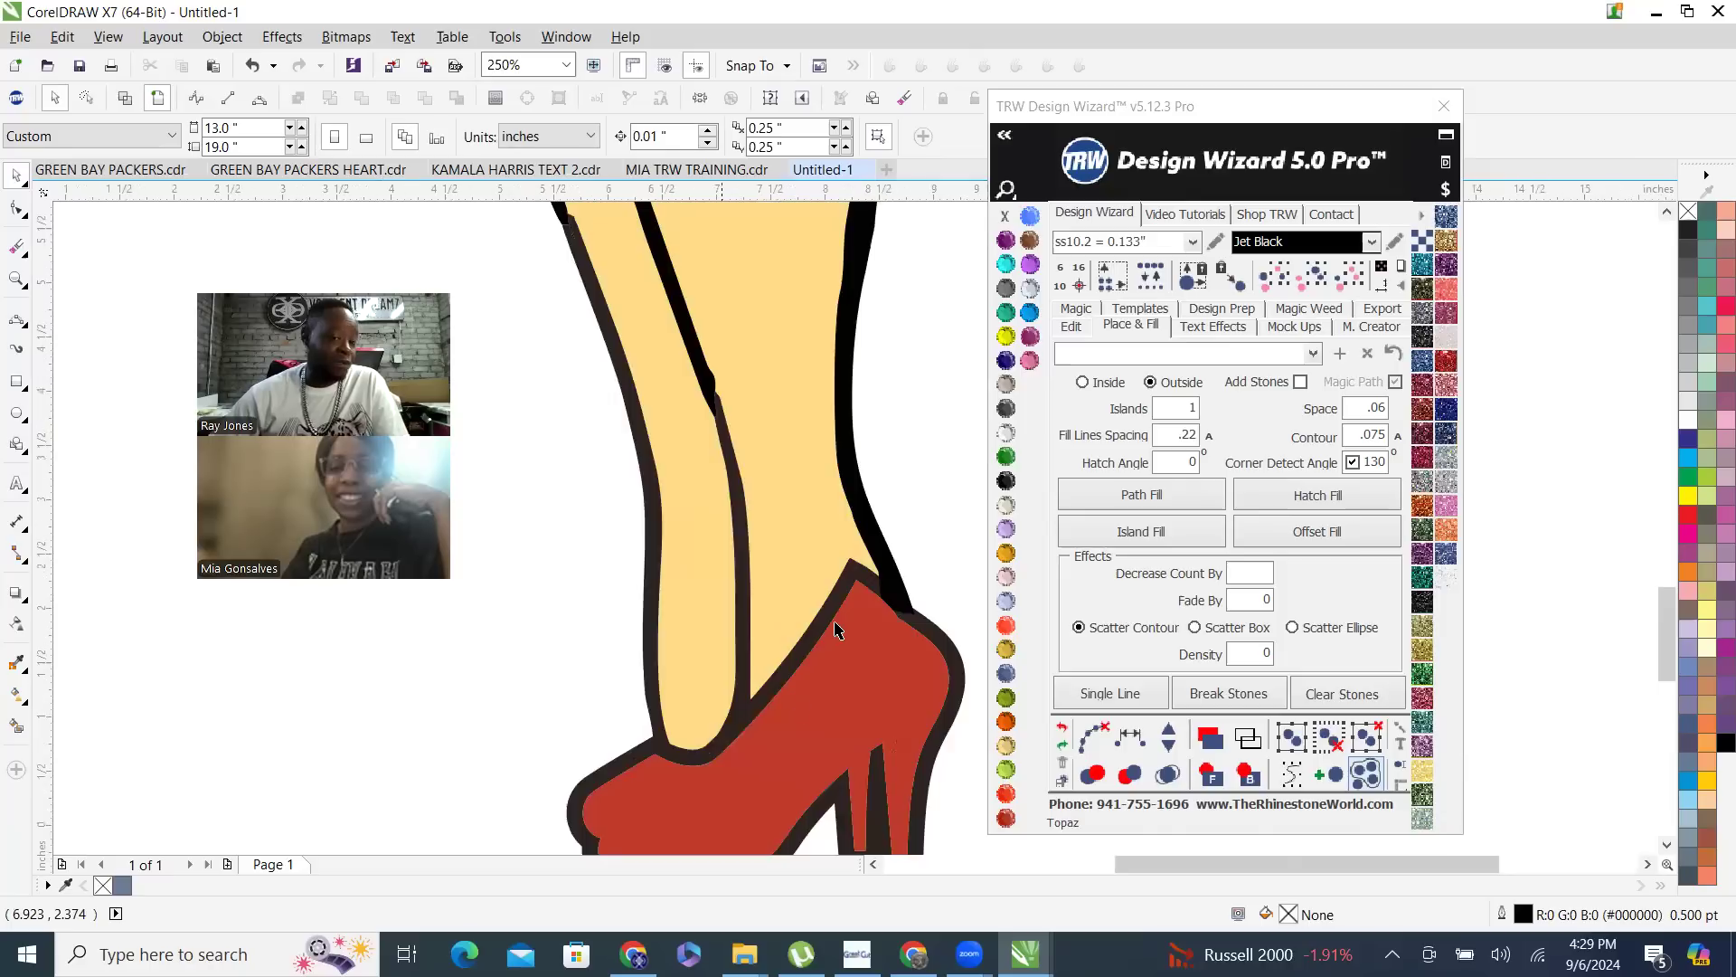
pyautogui.scroll(-5, 837, 628)
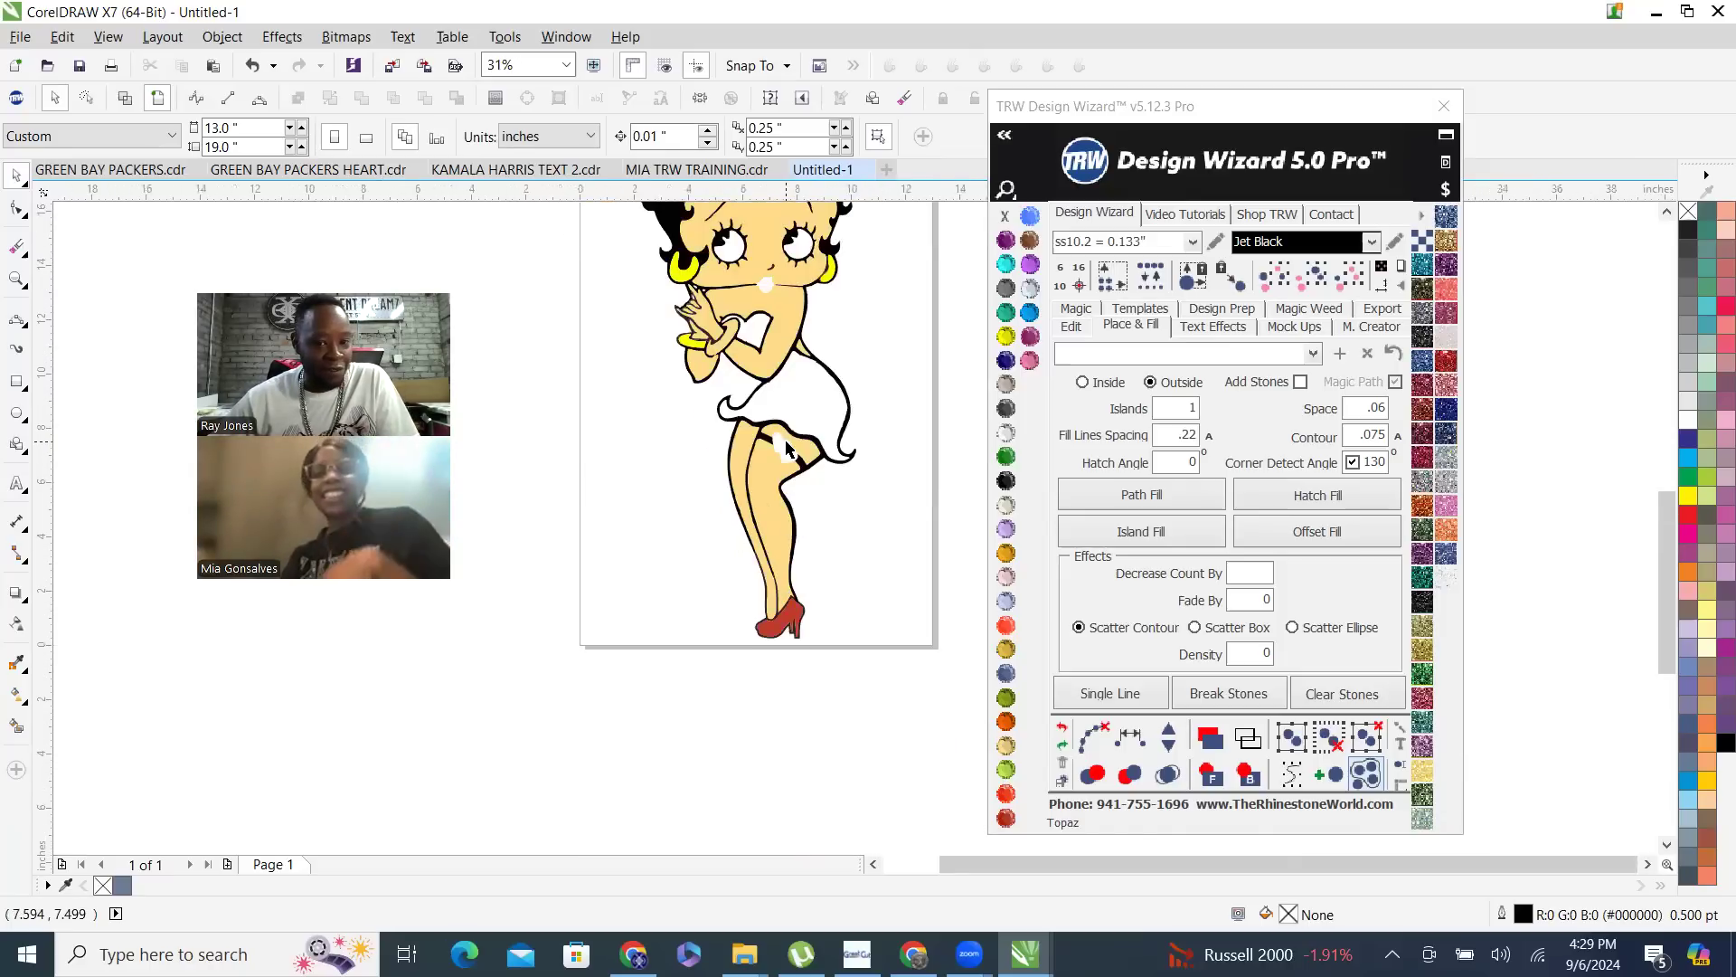
pyautogui.scroll(4, 792, 506)
pyautogui.scroll(-2, 814, 610)
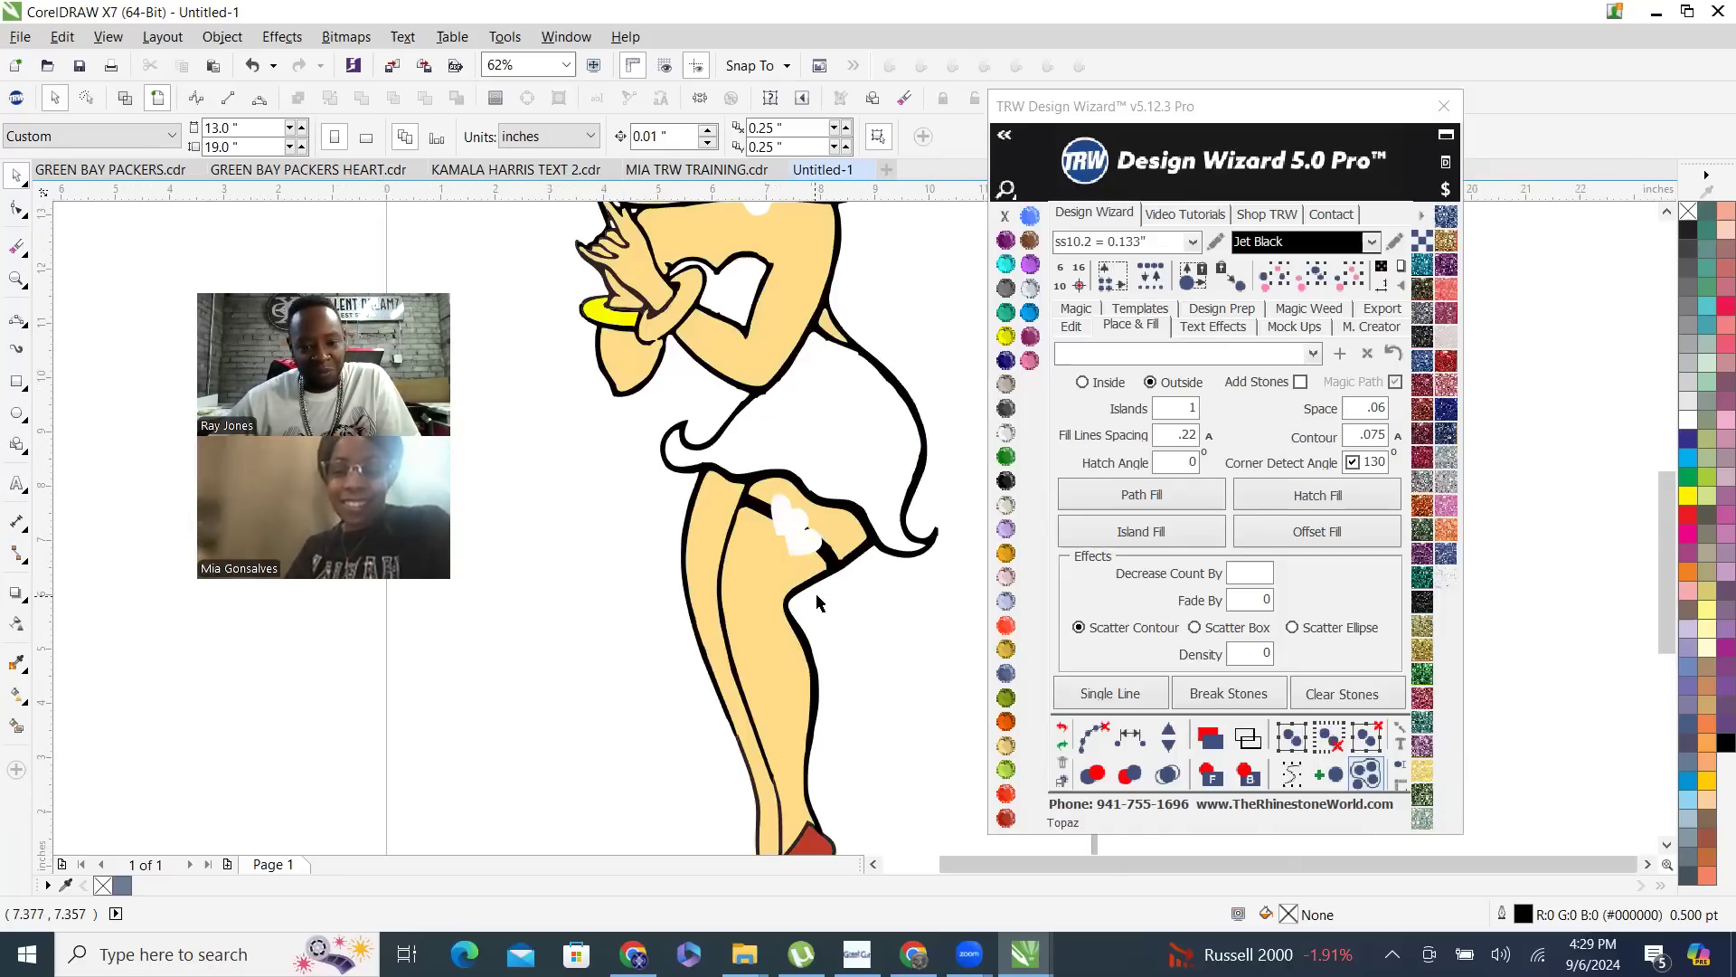
pyautogui.scroll(-1, 749, 461)
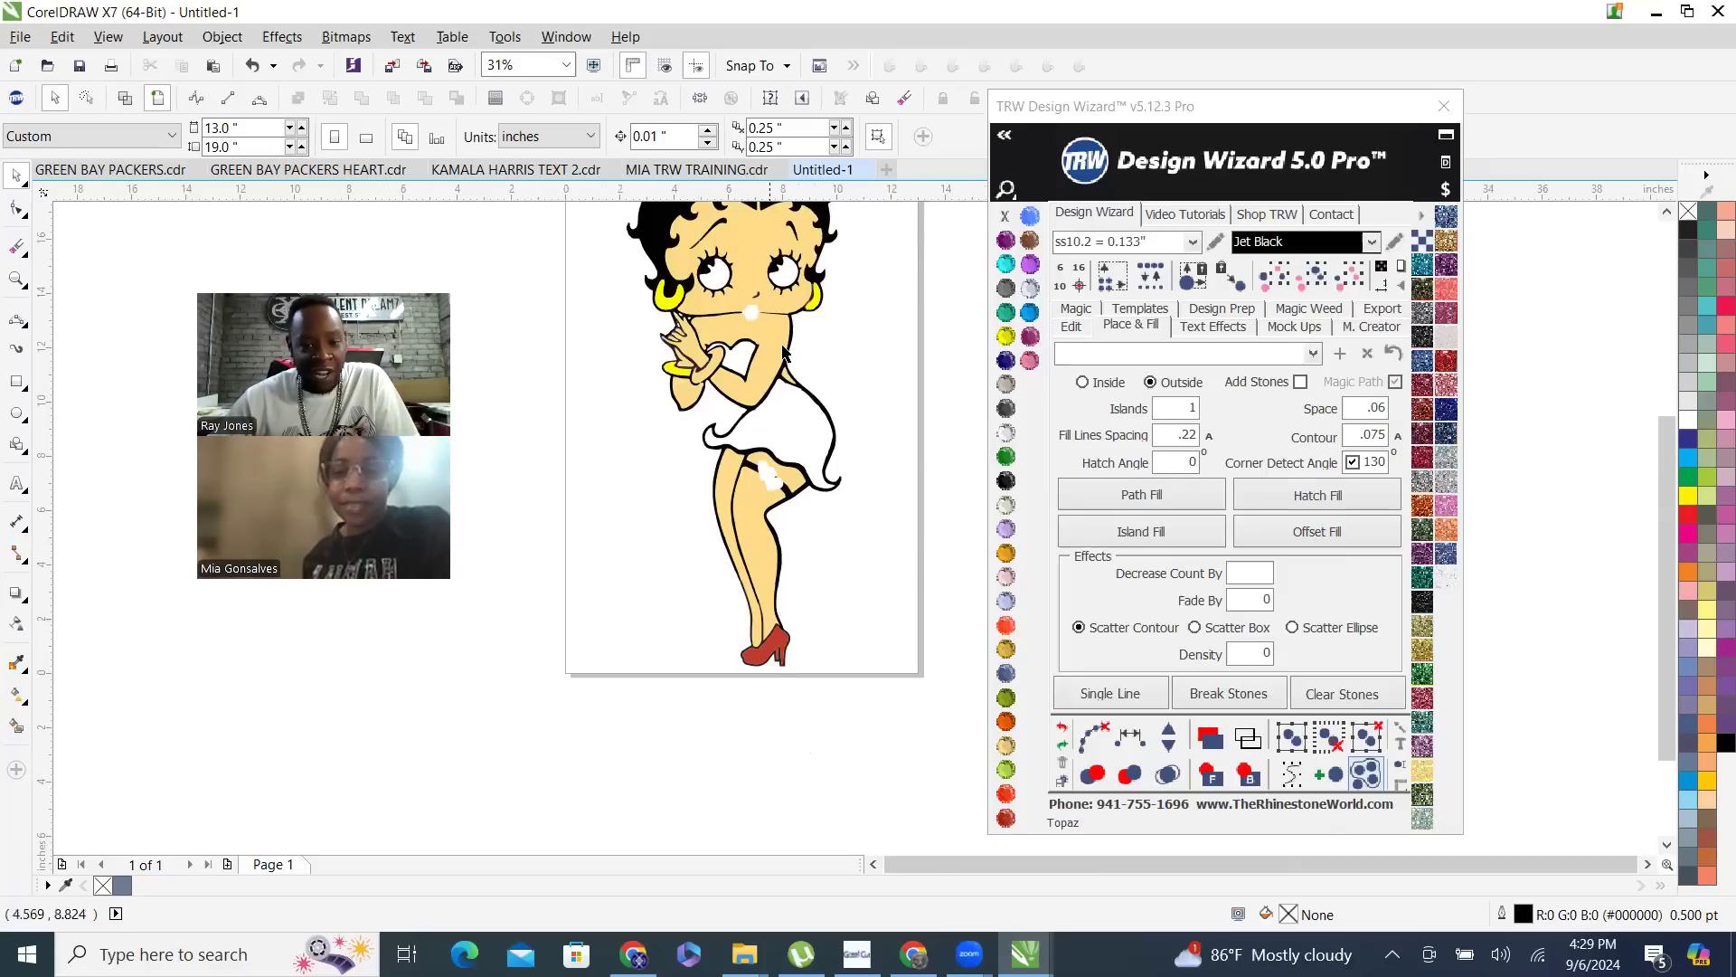
# - Smart-fill the white areas of the garter hearts, dress skirt, heart-shaped bust and lips to create separate shapes
pyautogui.click(16, 727)
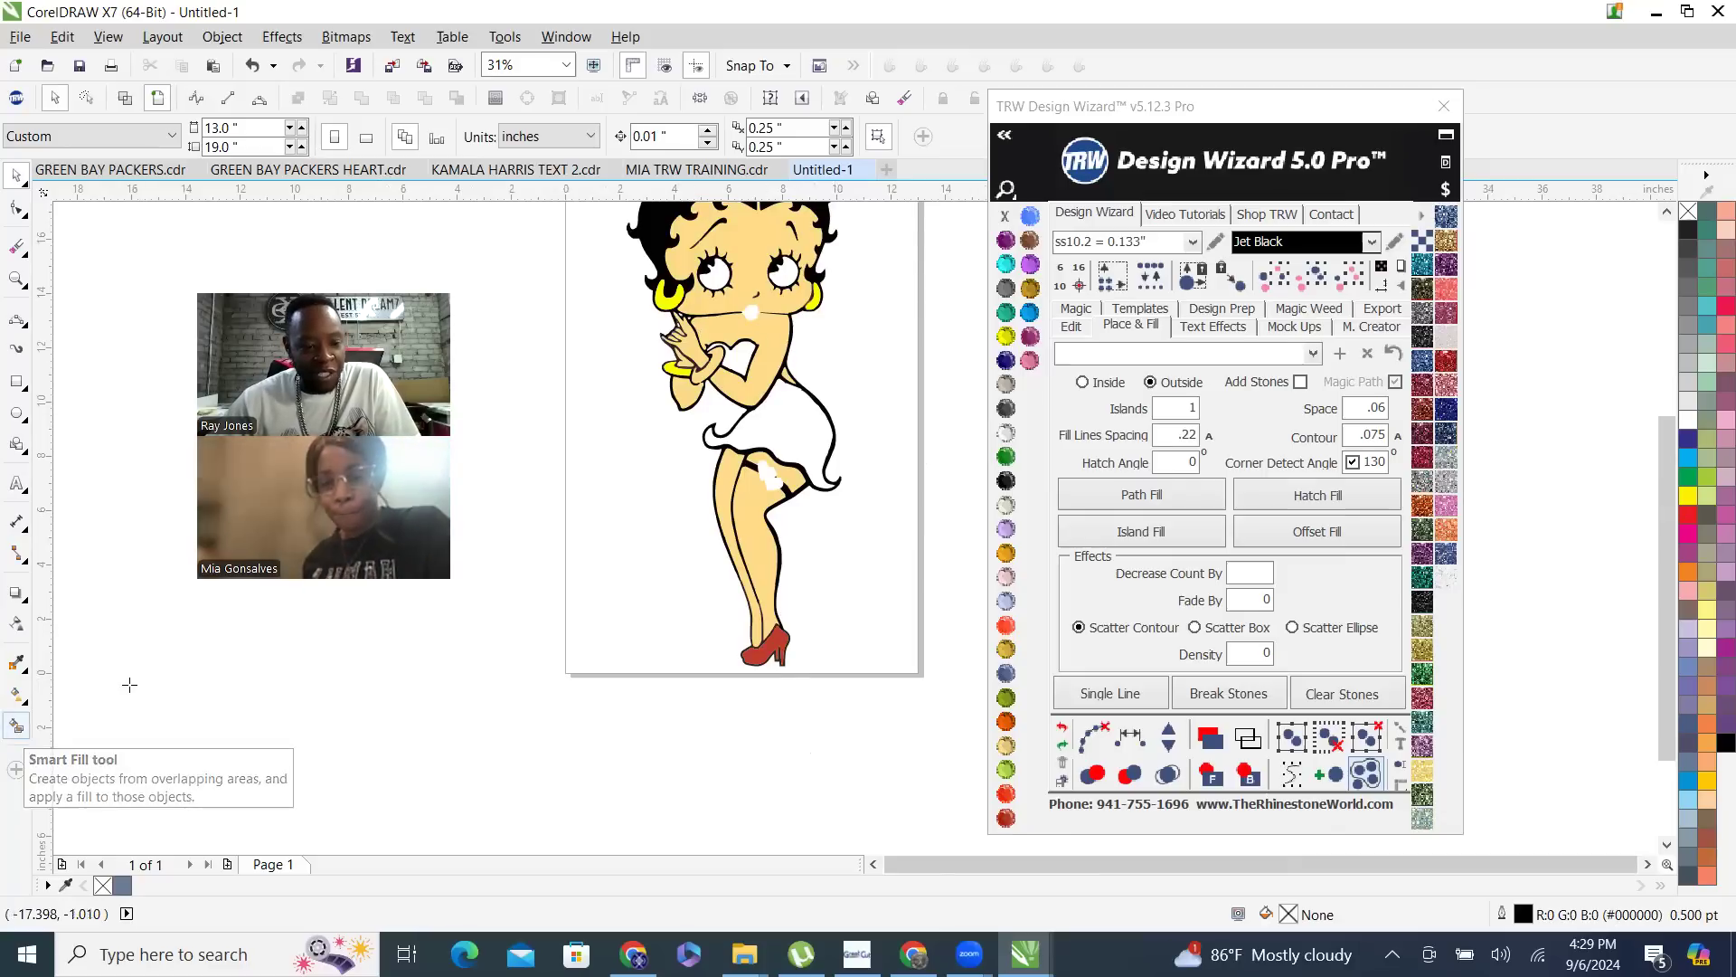
pyautogui.click(767, 480)
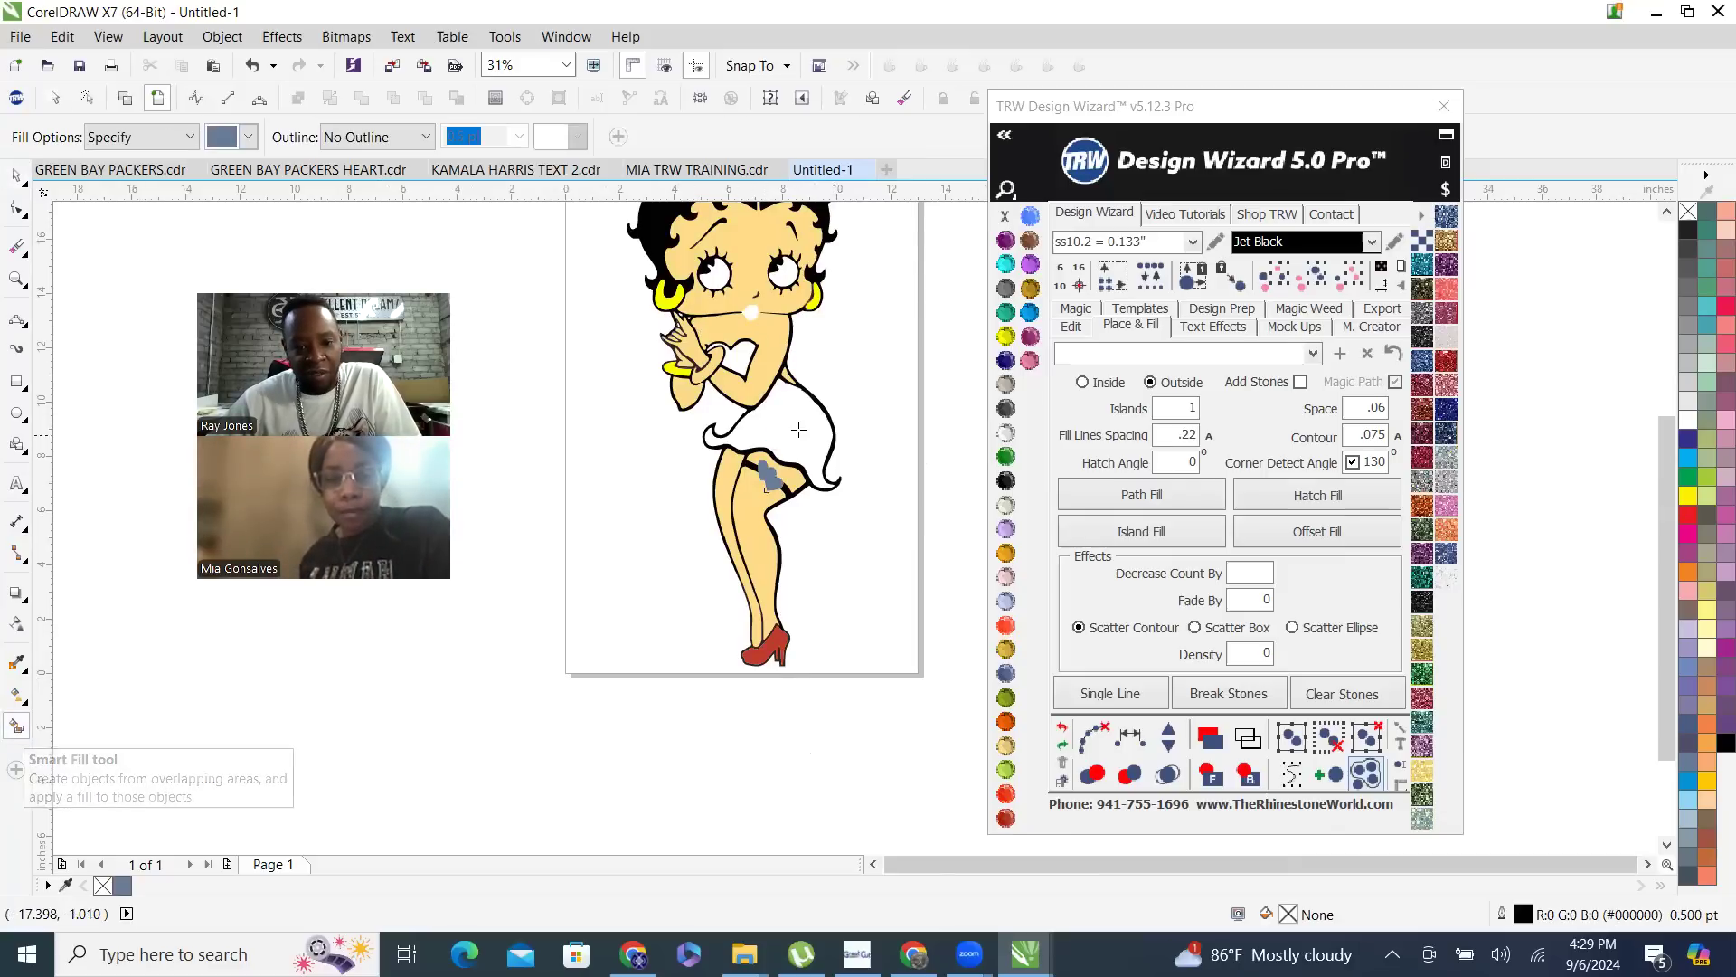
pyautogui.click(739, 355)
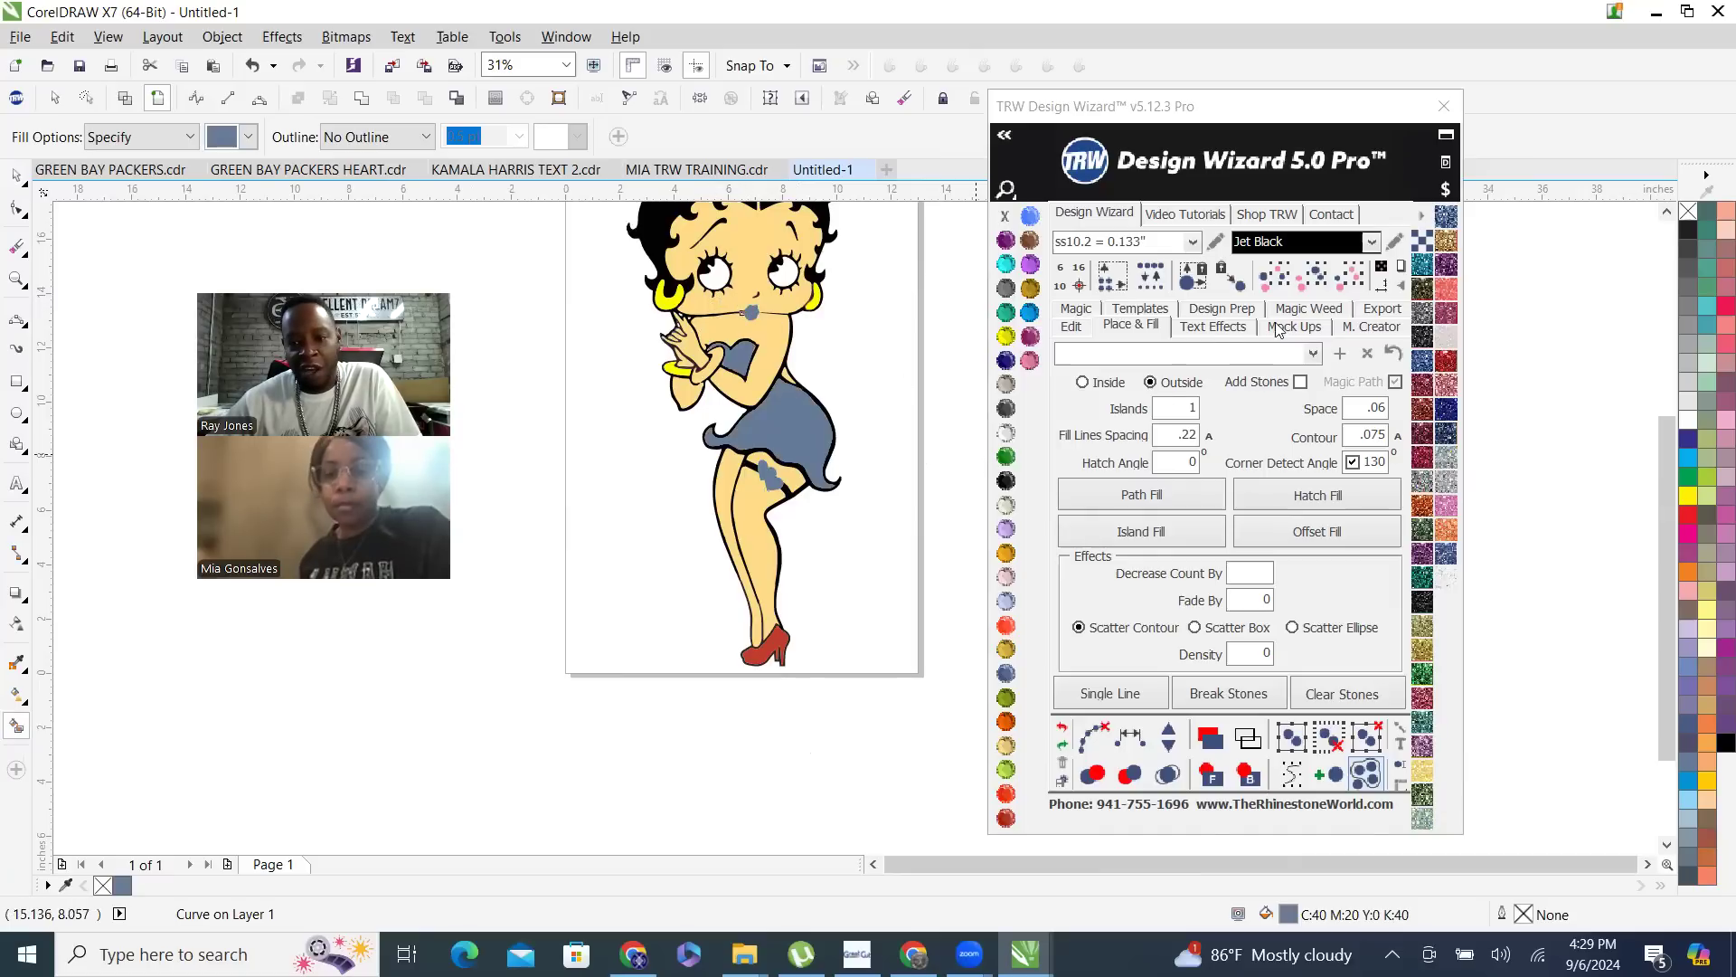
# - Select all four smart-filled shapes, recolor them Red Siam and weld them into one curve
pyautogui.click(1310, 281)
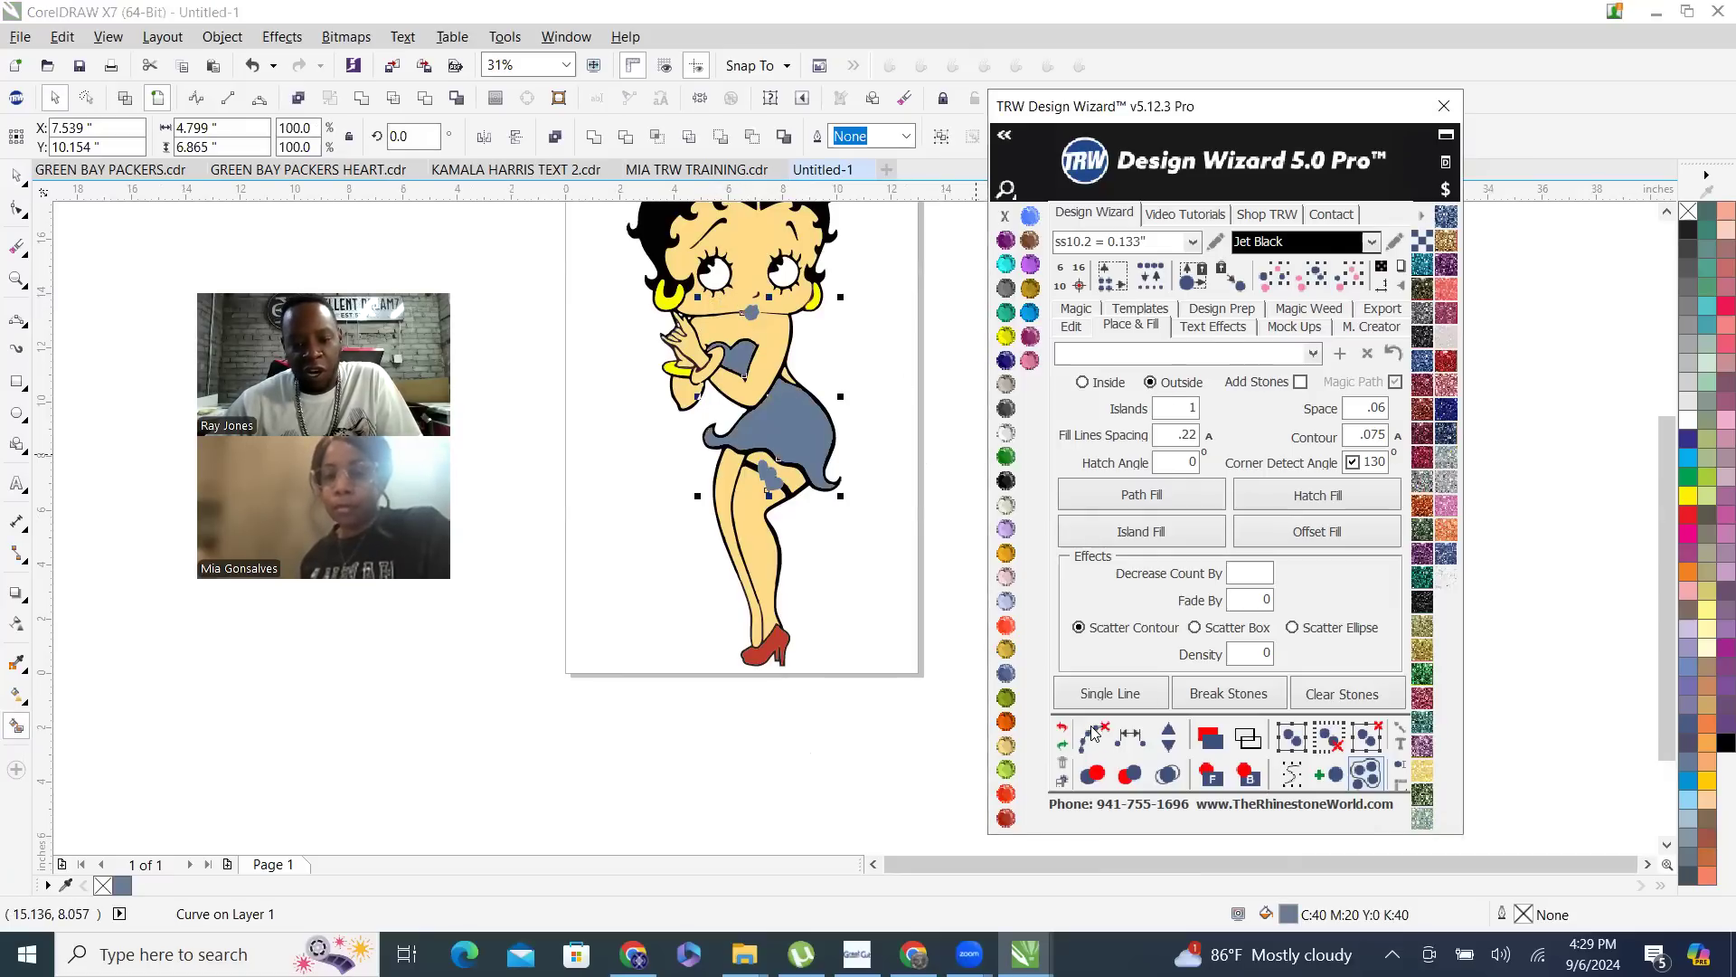
pyautogui.click(1006, 794)
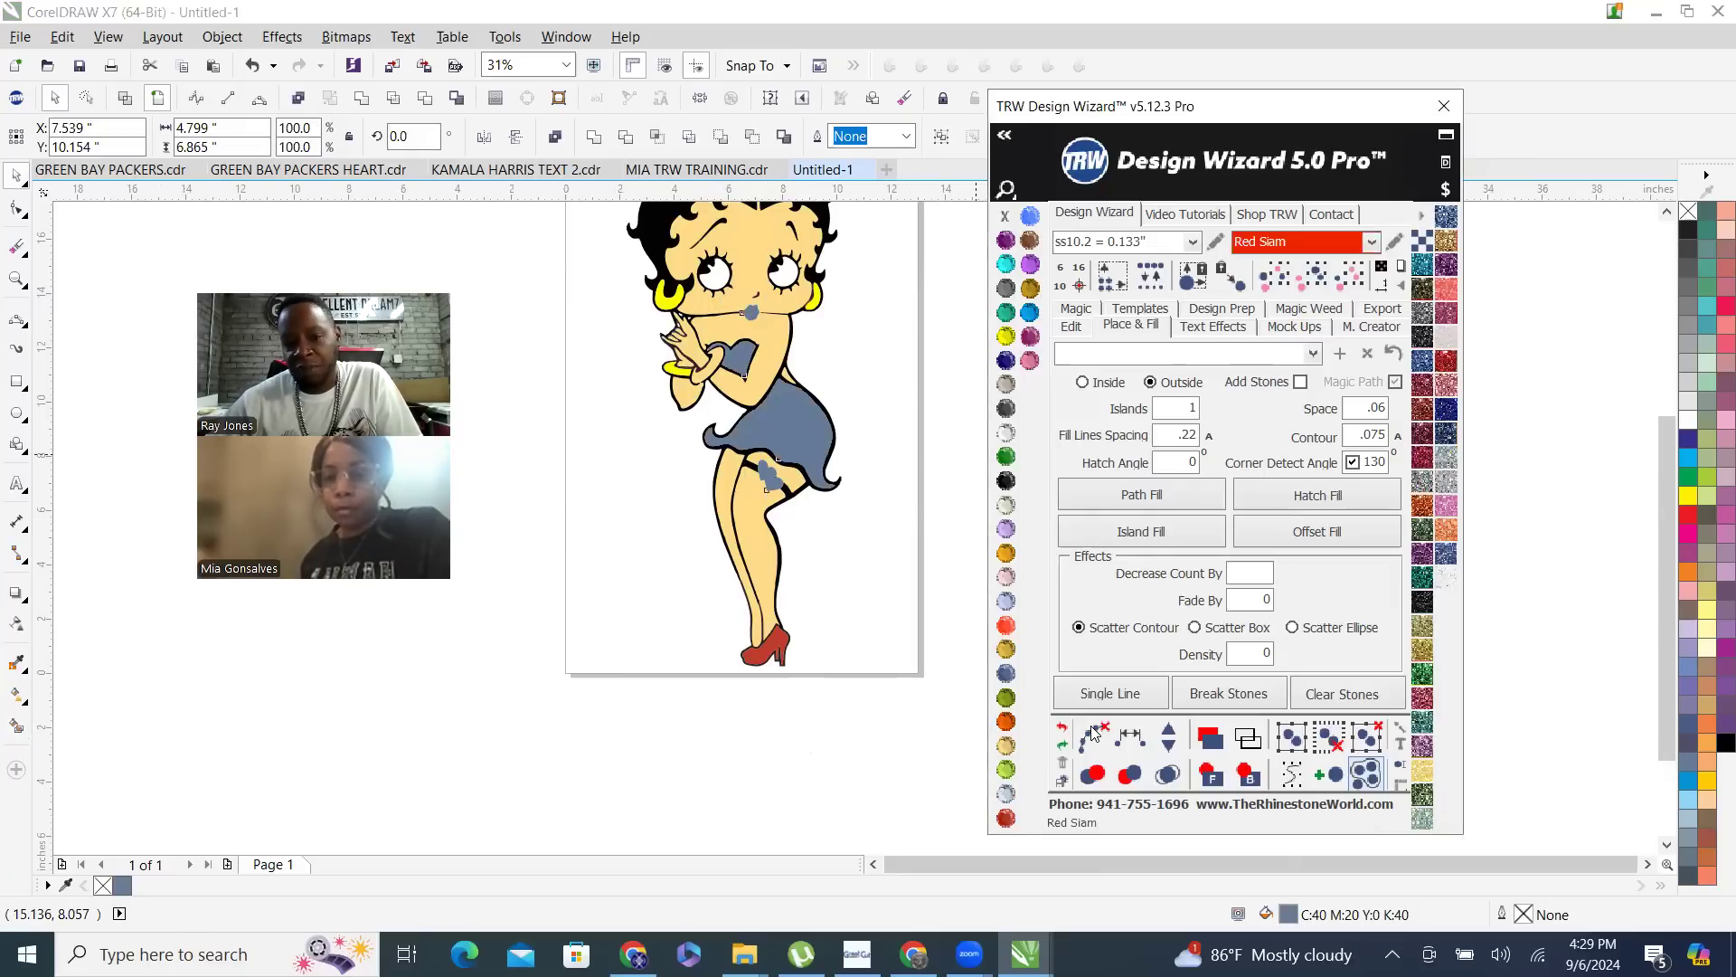
pyautogui.click(593, 137)
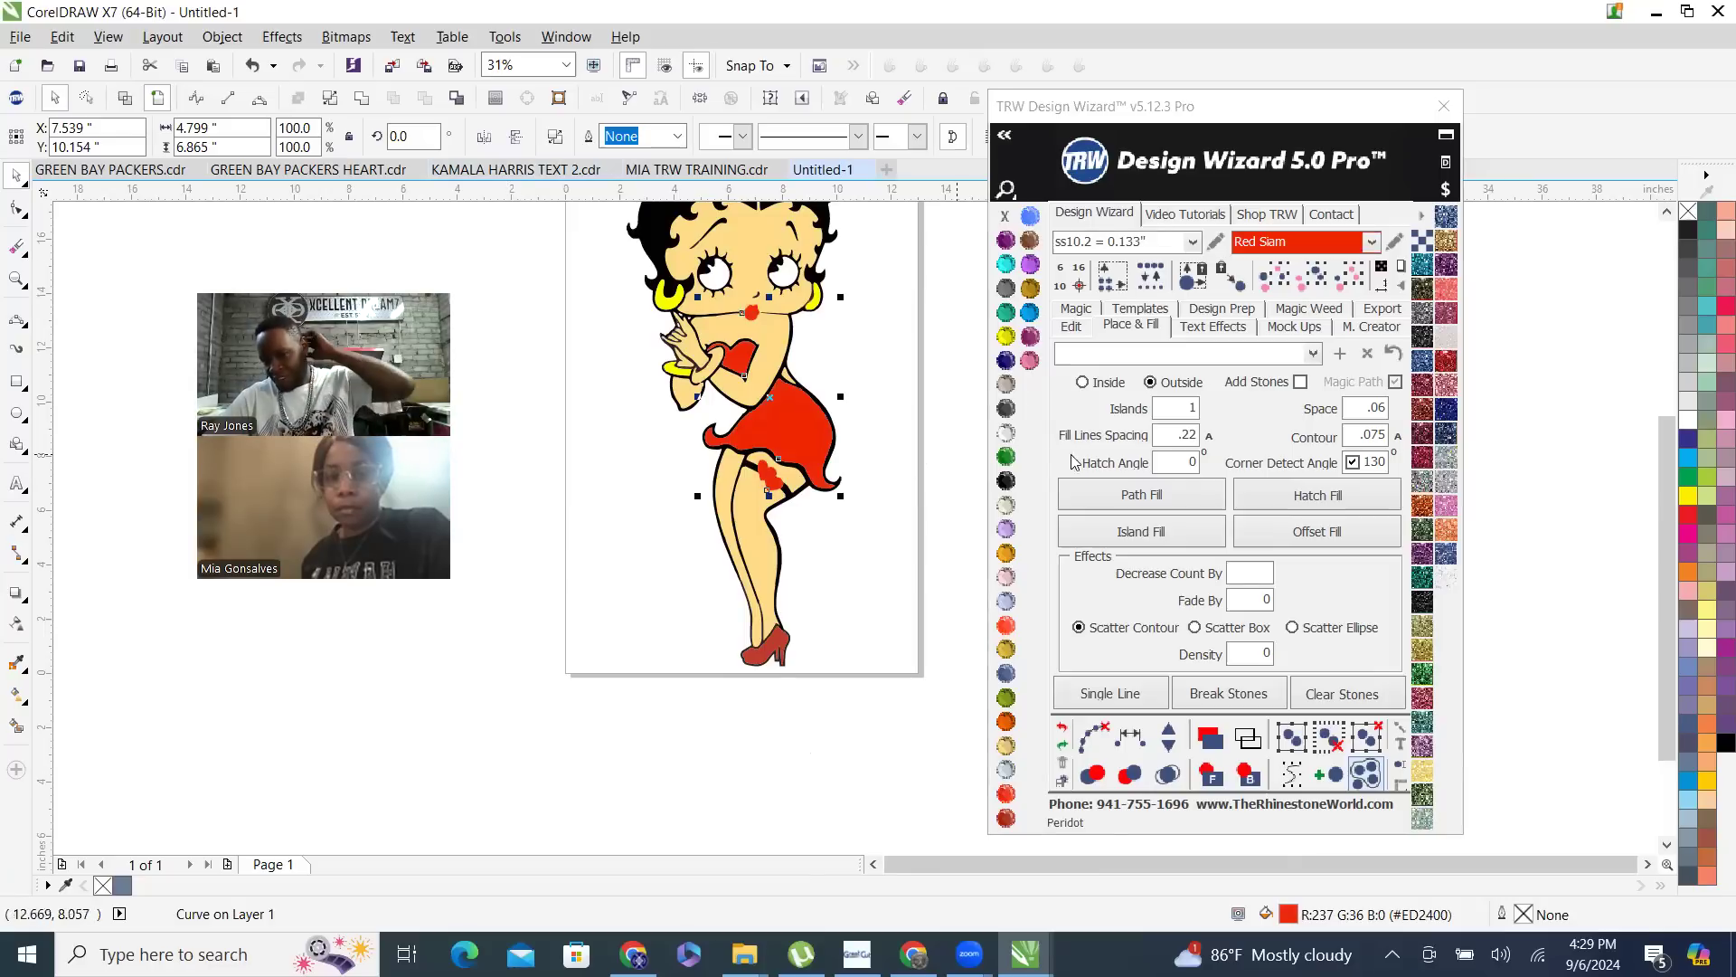
# - Hatch-fill the red dress curve with ss10.2 stones, using the Inside option with Add Stones enabled
pyautogui.click(1102, 386)
pyautogui.click(1299, 382)
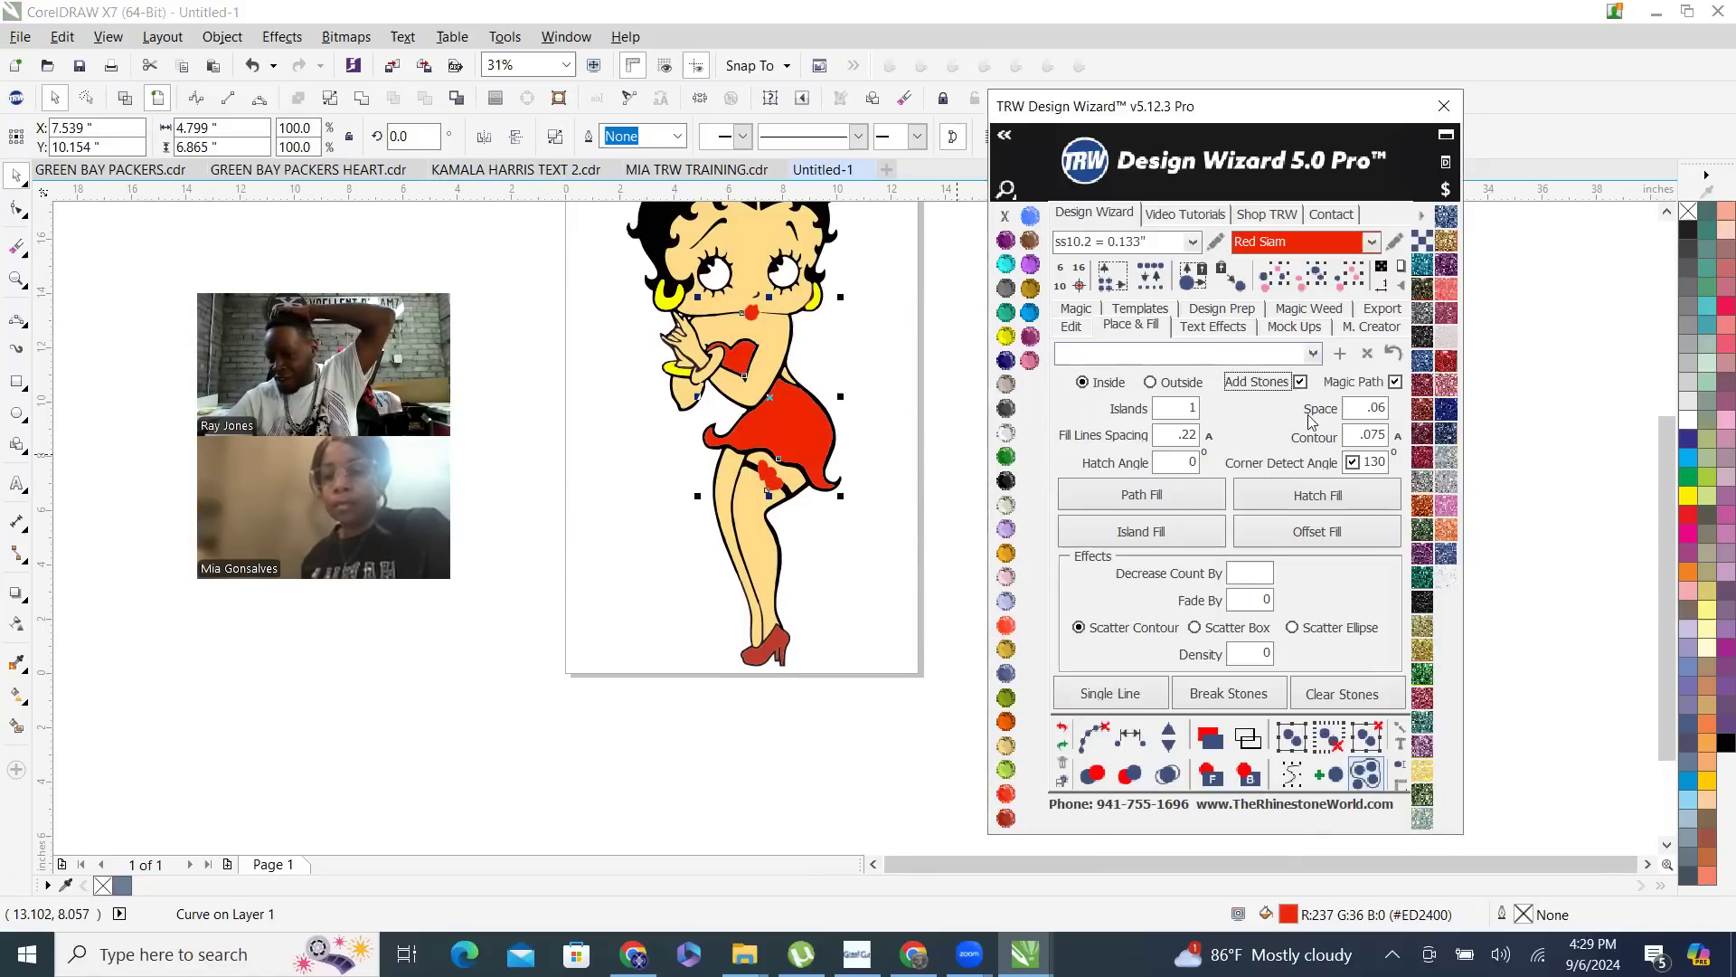
pyautogui.click(1355, 505)
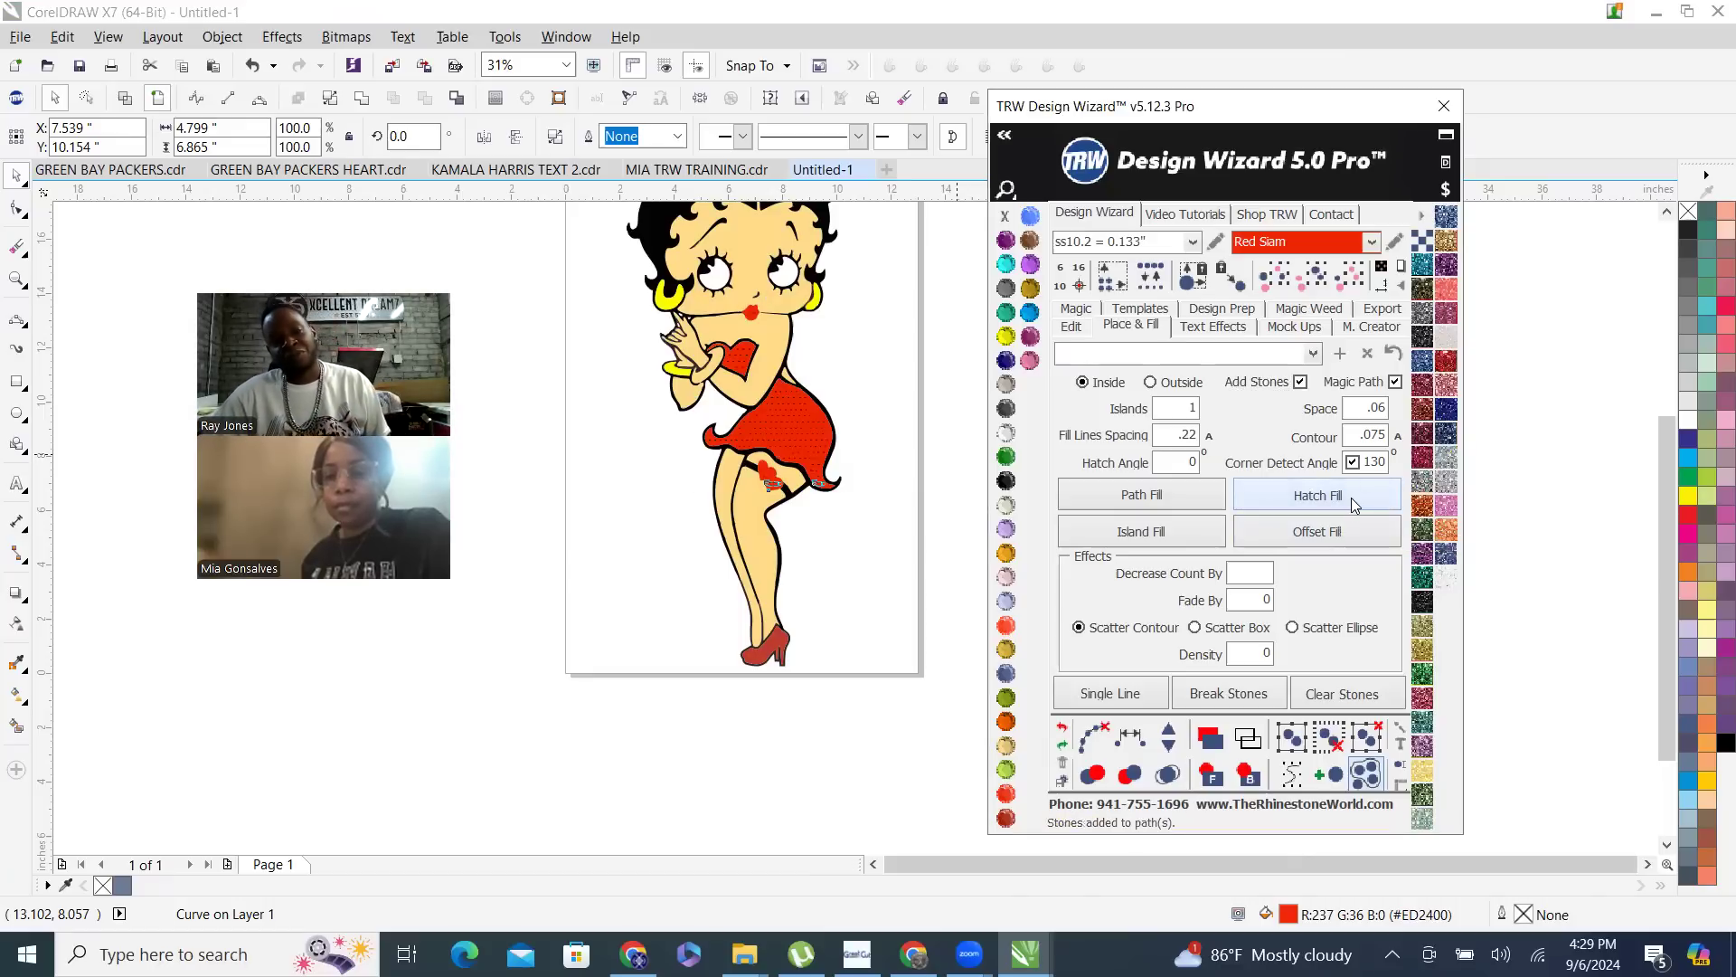
# - Recolor the hatch-fill stones on the dress, lips and garter as TRW Blue
pyautogui.click(1094, 738)
pyautogui.click(1168, 778)
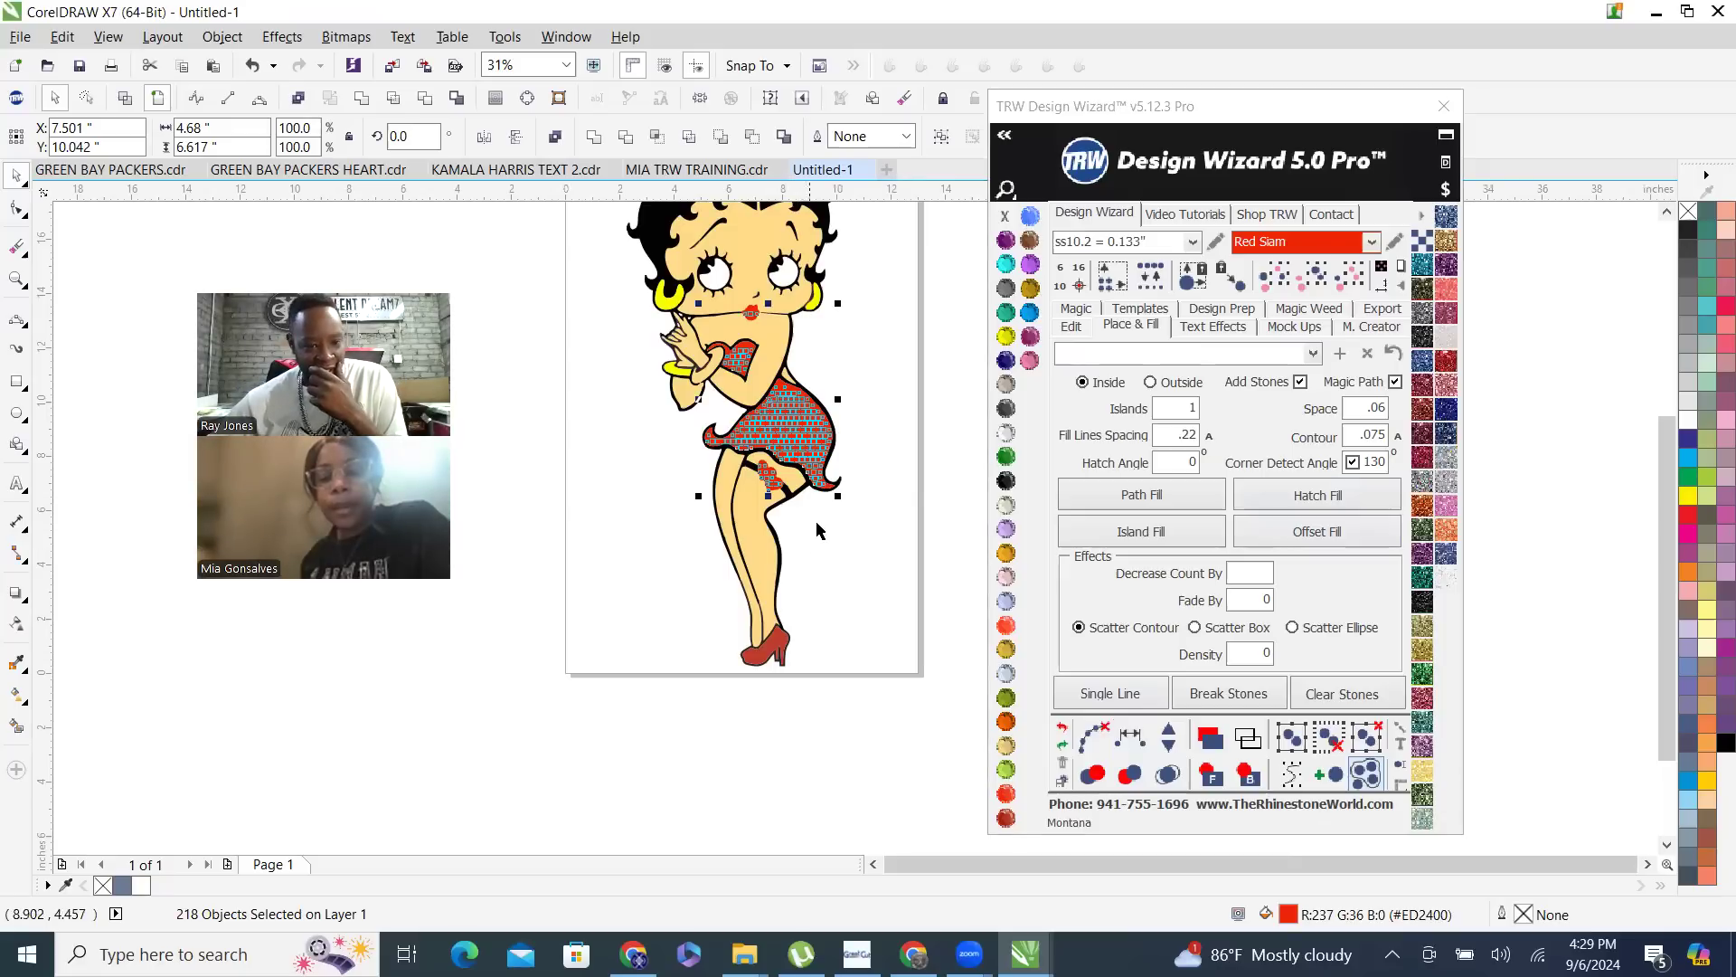
pyautogui.click(1029, 312)
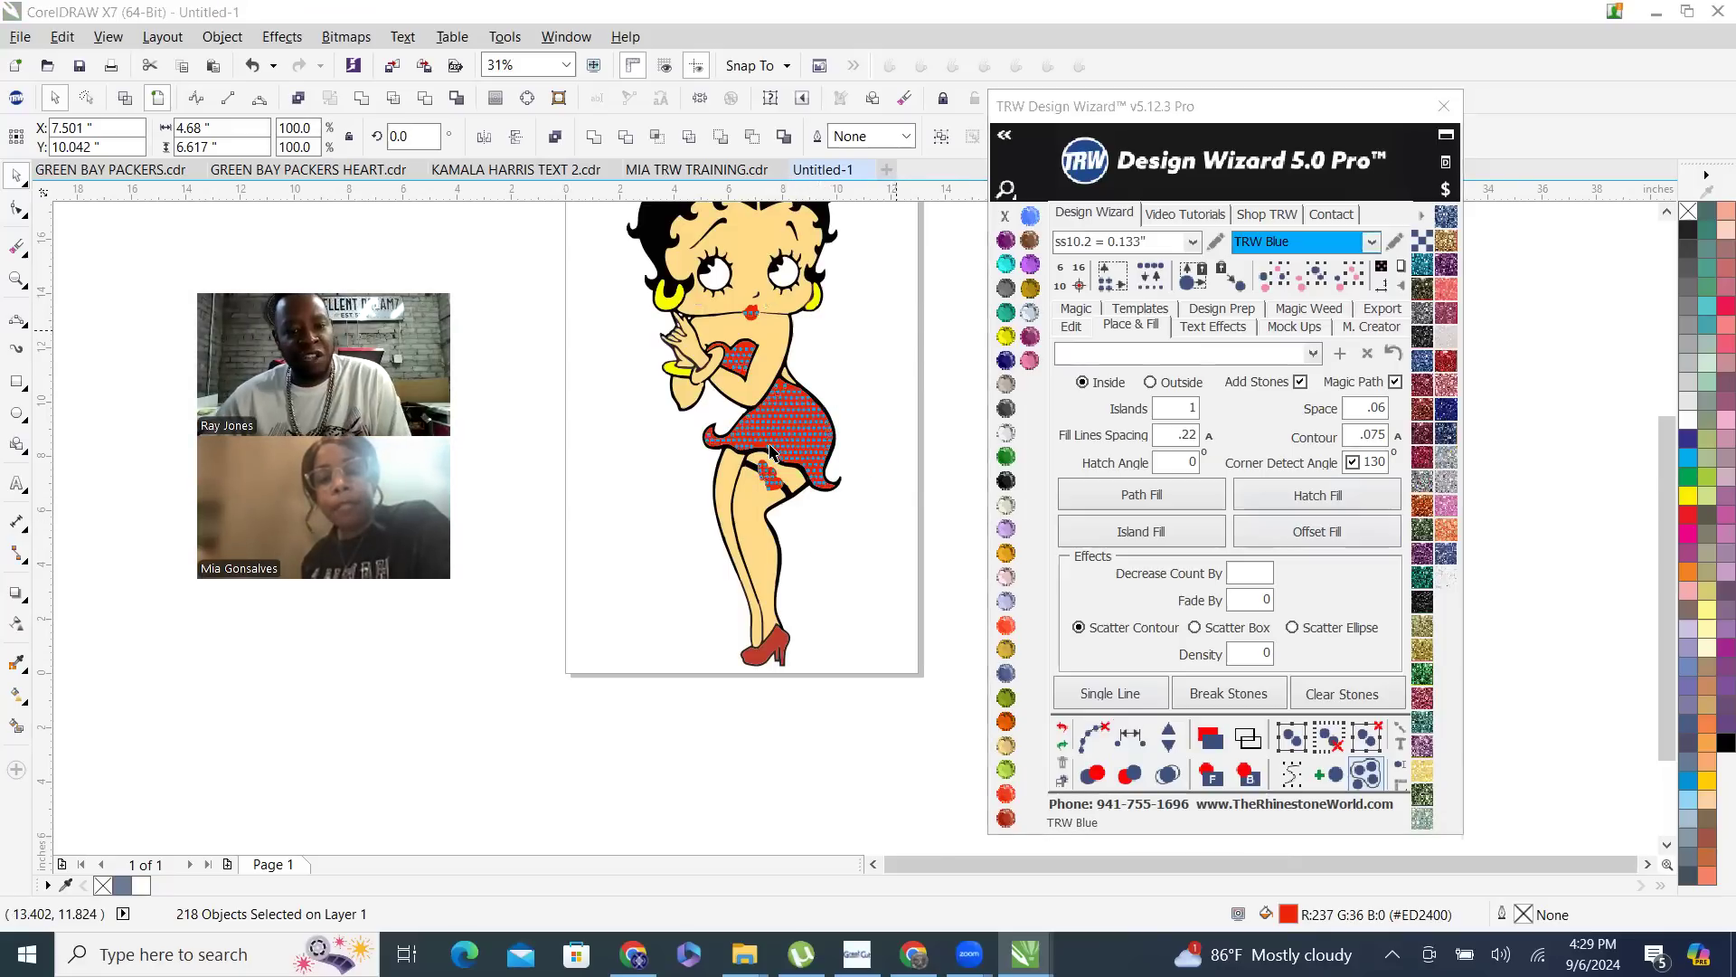
# - Inspect the hatch-fill stones, then select all stones matching one blue stone's size and color and delete them
pyautogui.scroll(2, 770, 451)
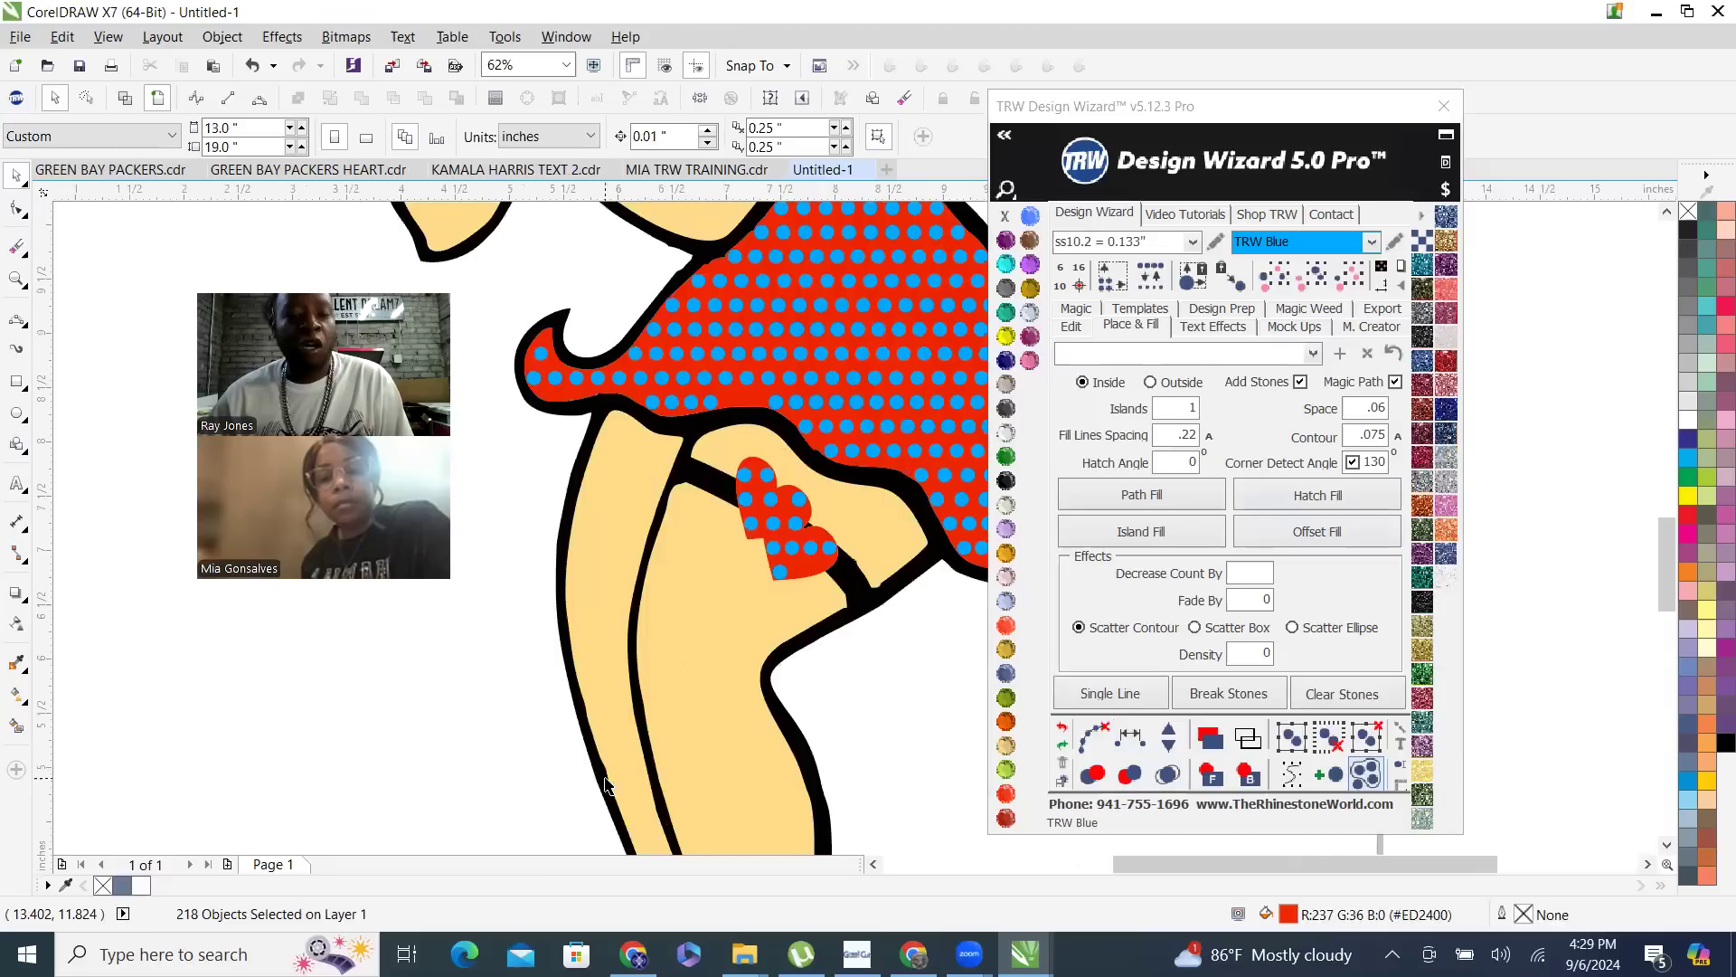
pyautogui.scroll(2, 605, 783)
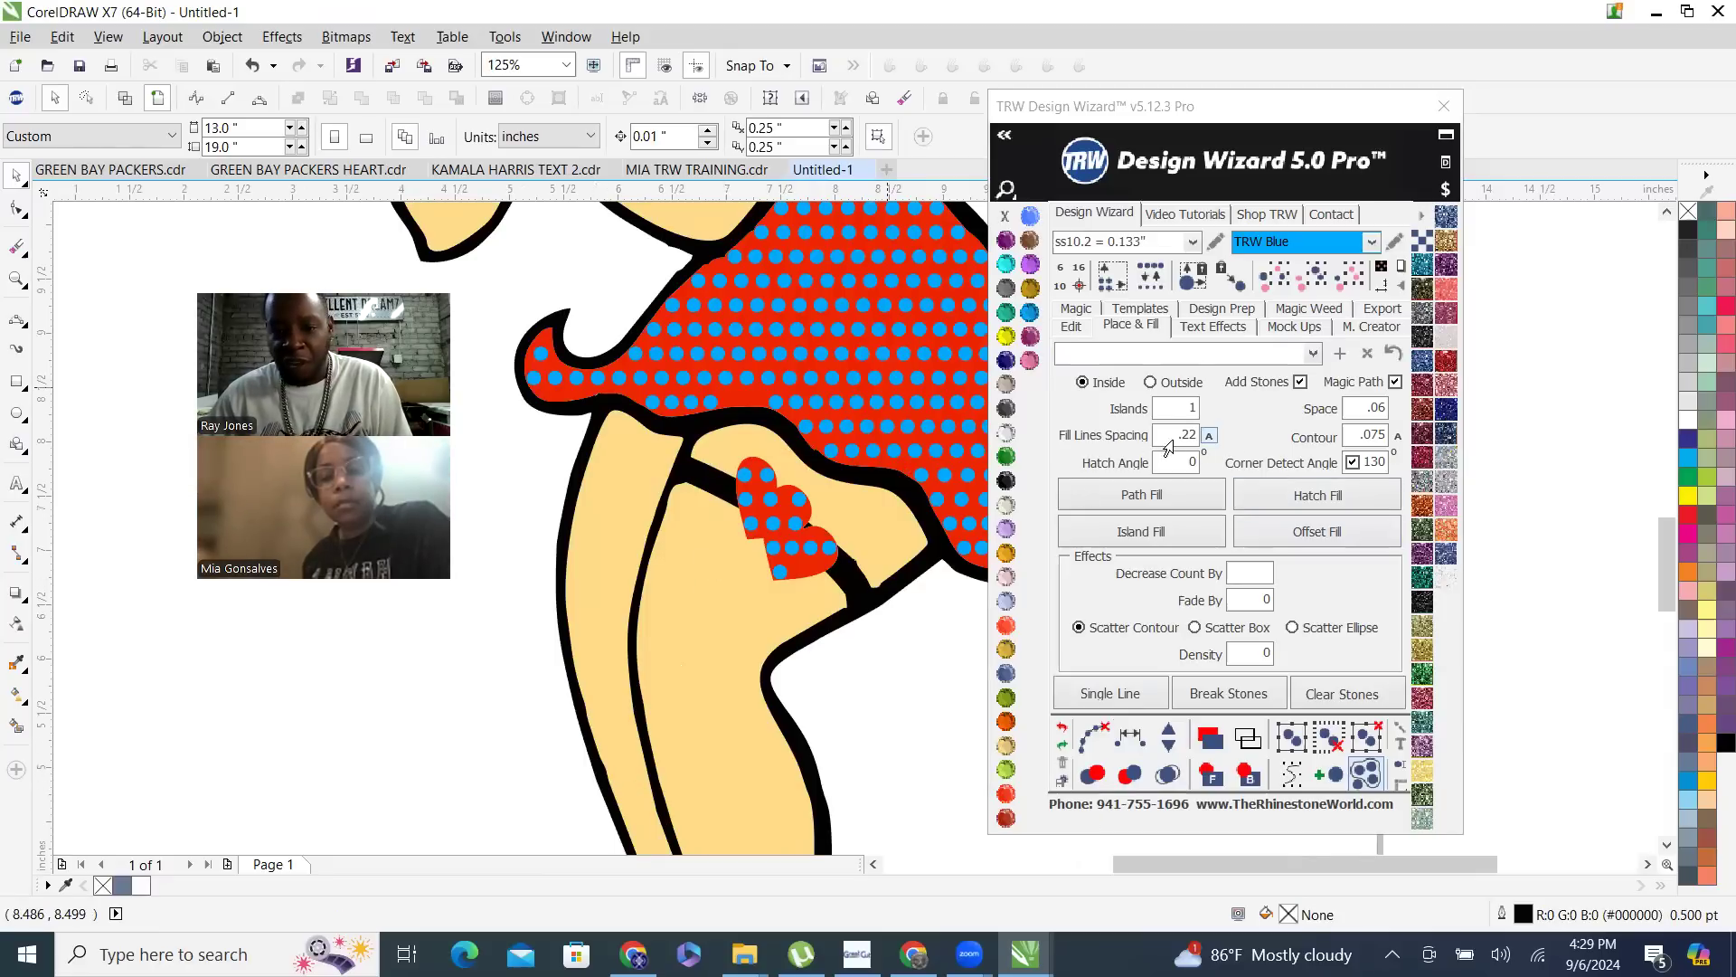
pyautogui.click(863, 380)
pyautogui.scroll(-4, 488, 441)
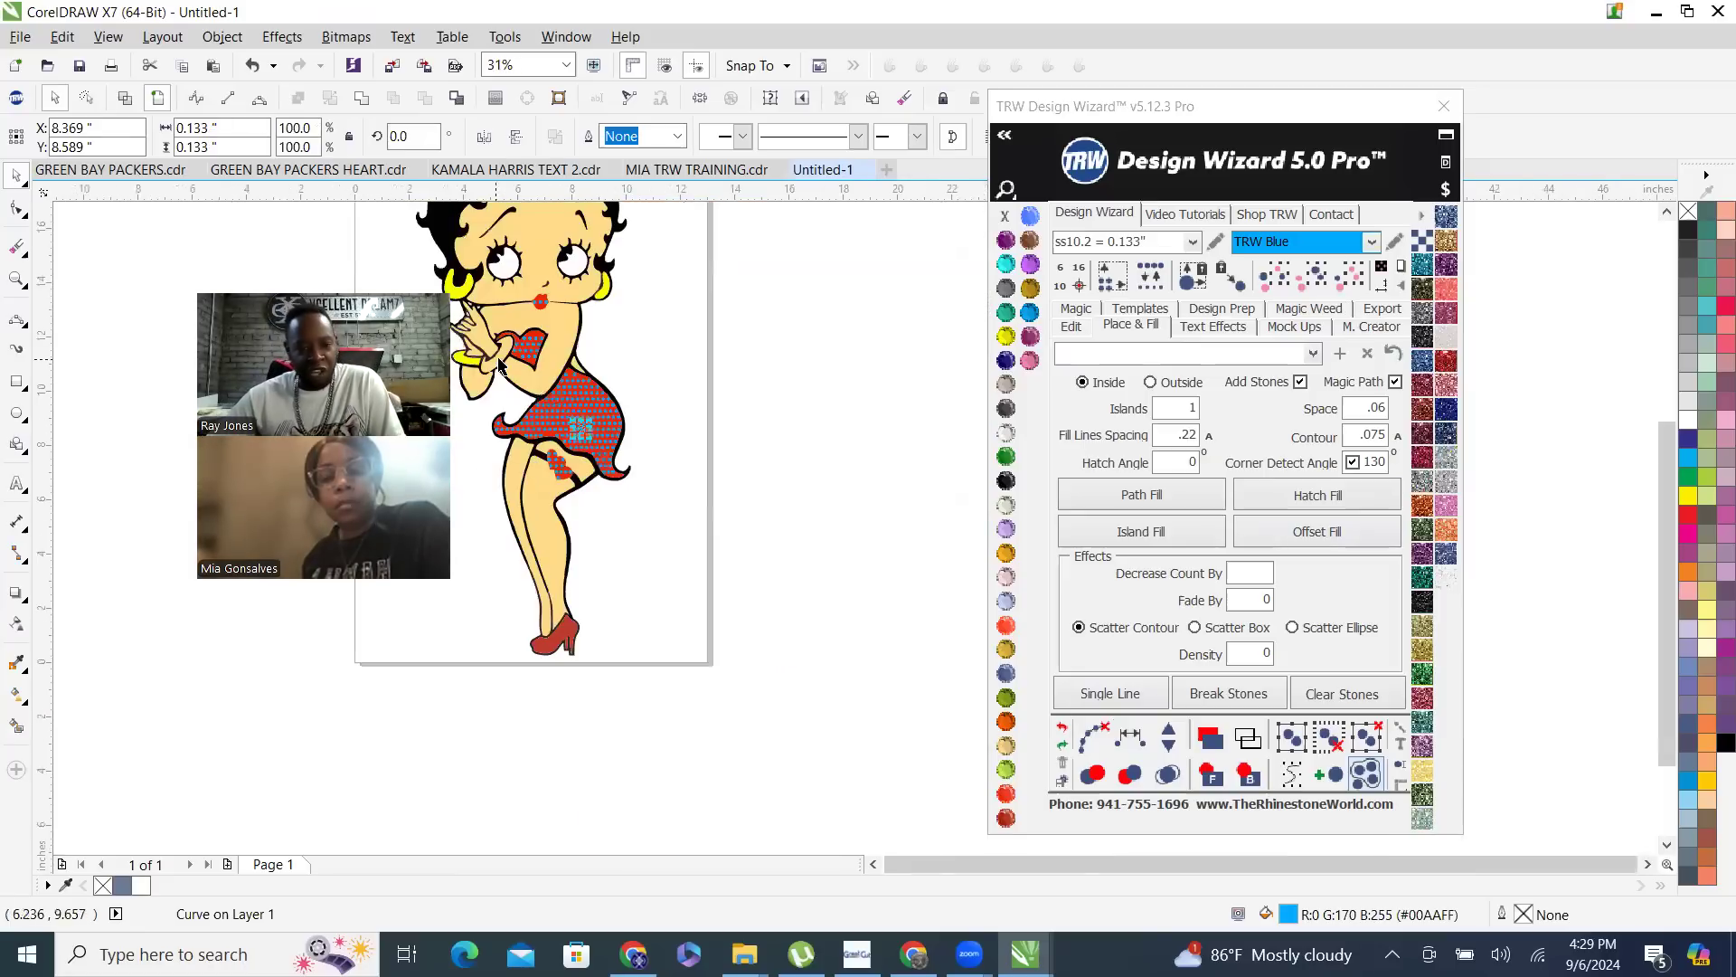
pyautogui.scroll(2, 500, 365)
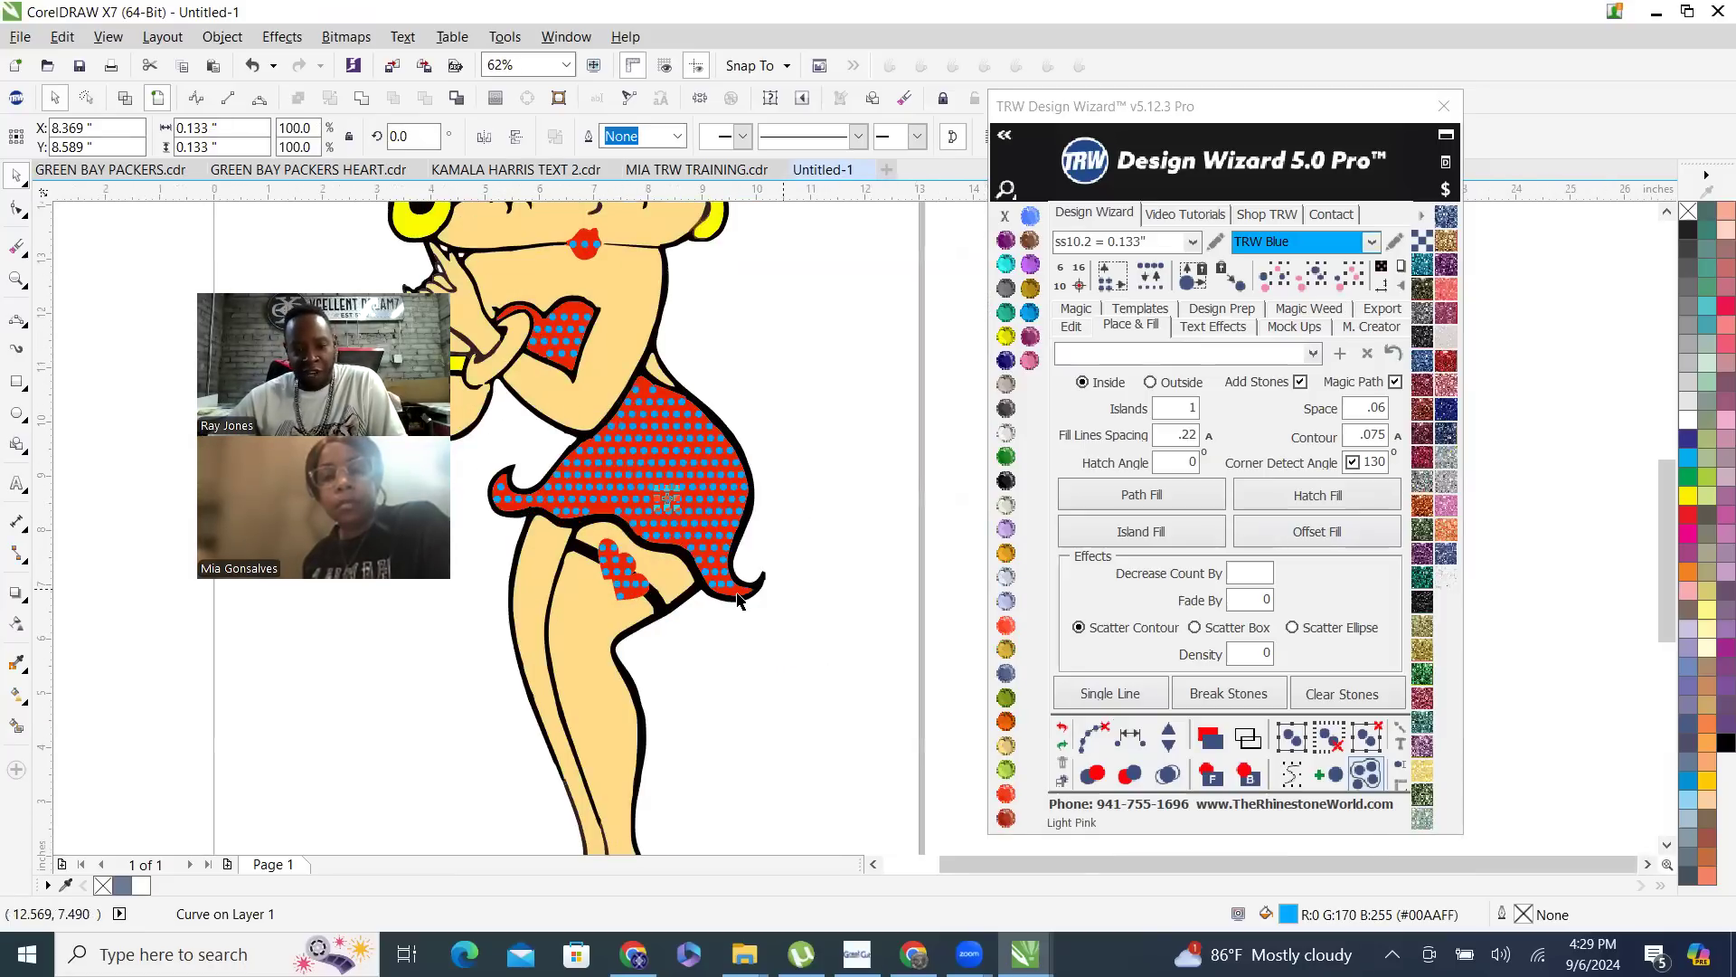
pyautogui.click(1350, 274)
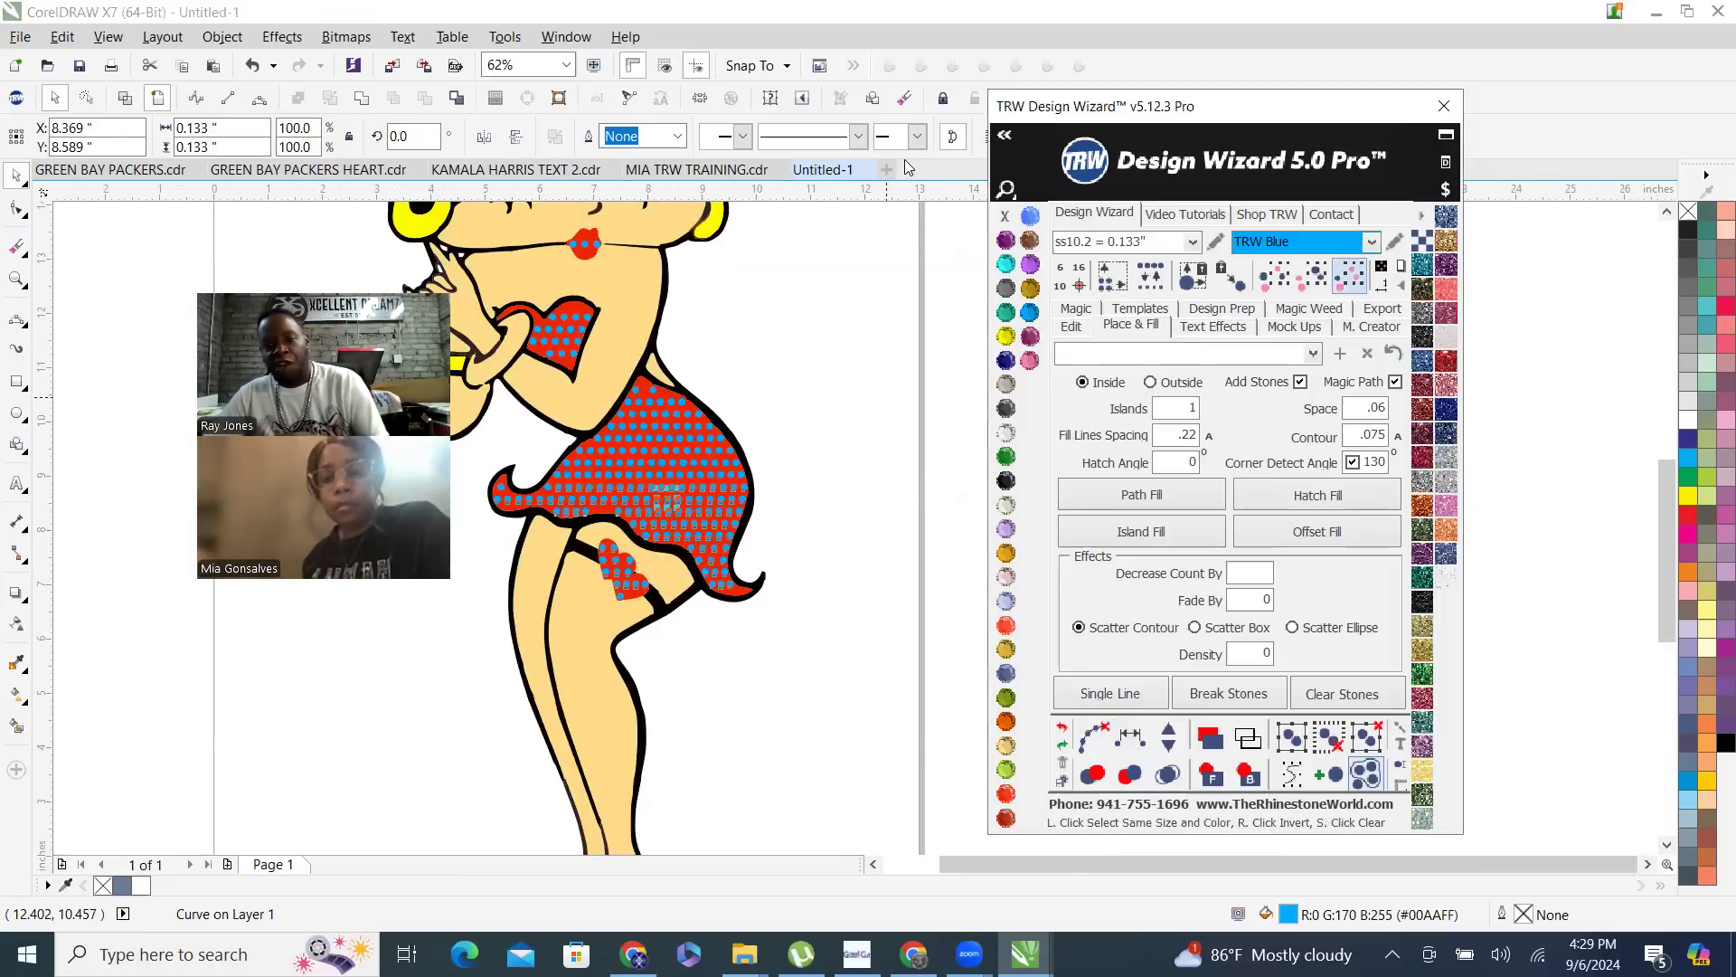
pyautogui.click(937, 173)
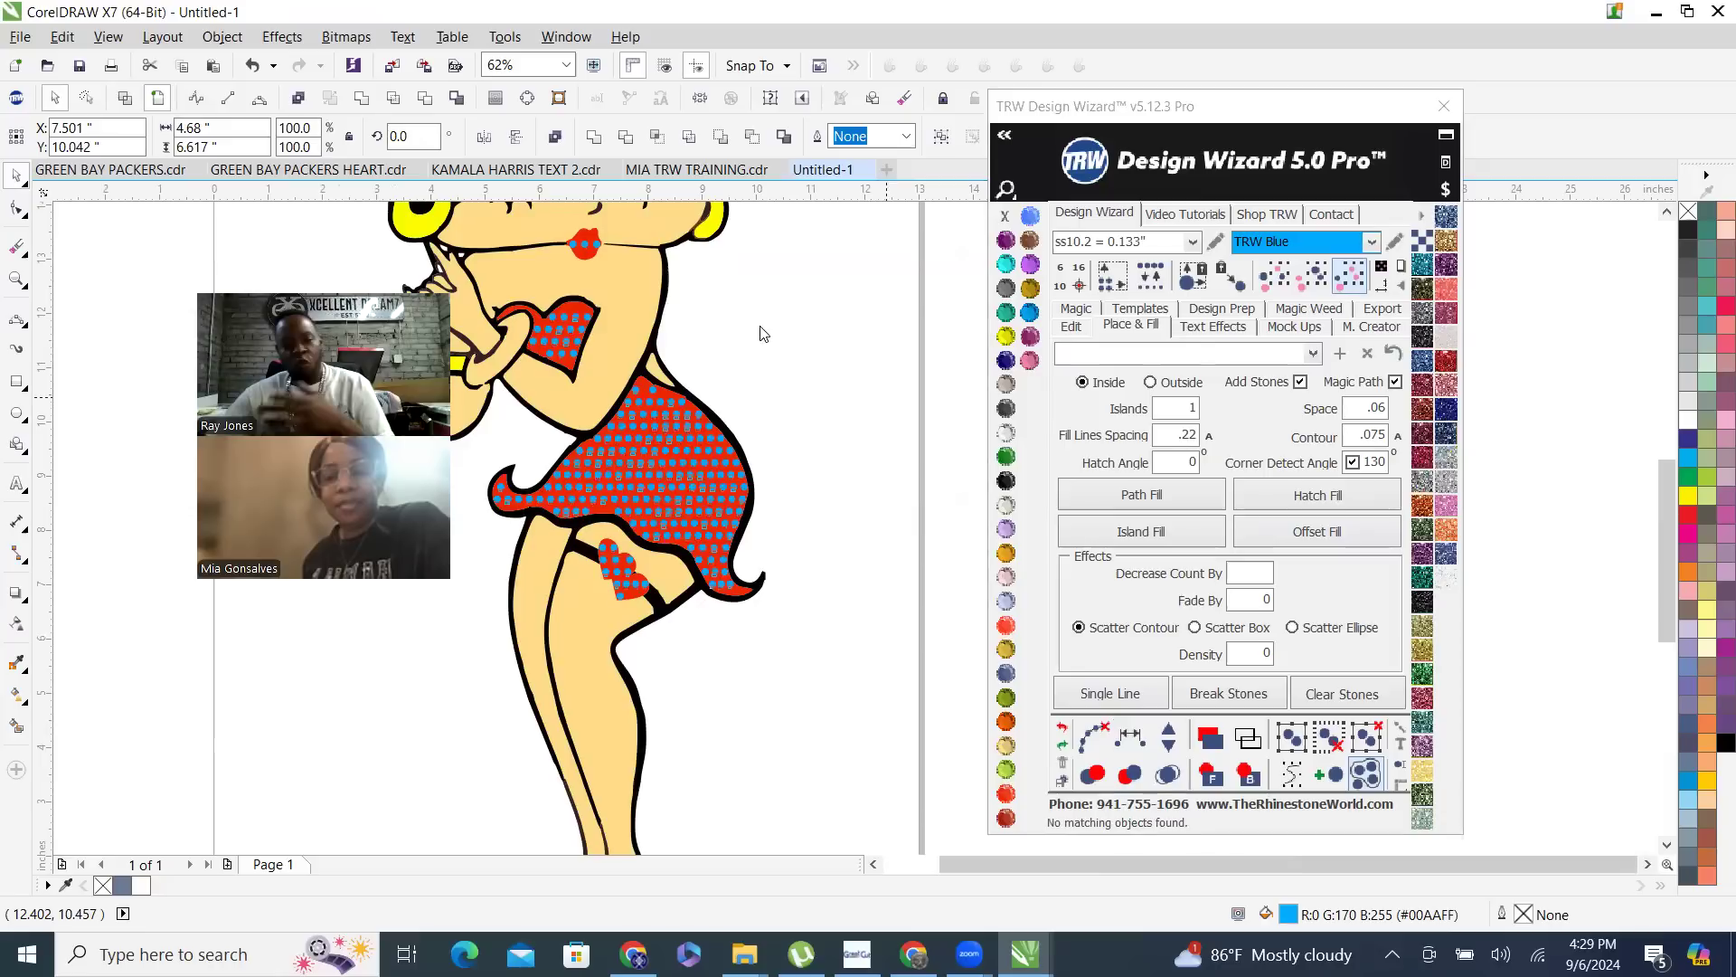
pyautogui.press('Delete')
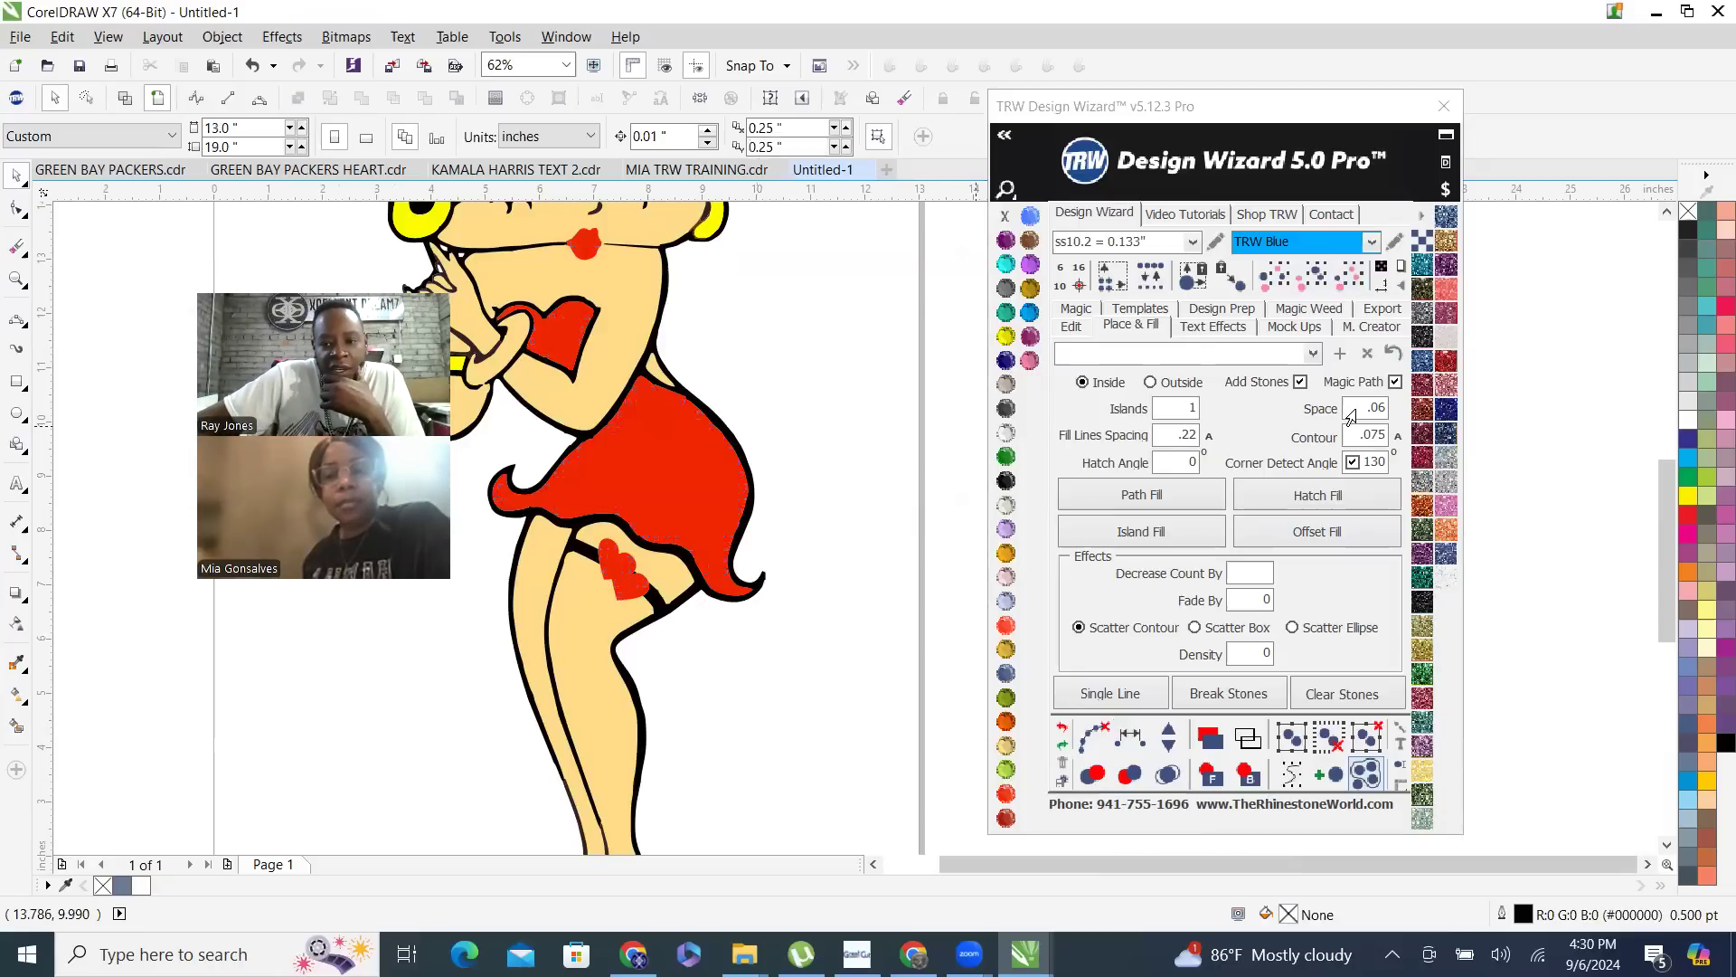
# - Set the stone space to .02 and the fill lines spacing to Auto
pyautogui.doubleClick(1370, 409)
pyautogui.write('.02')
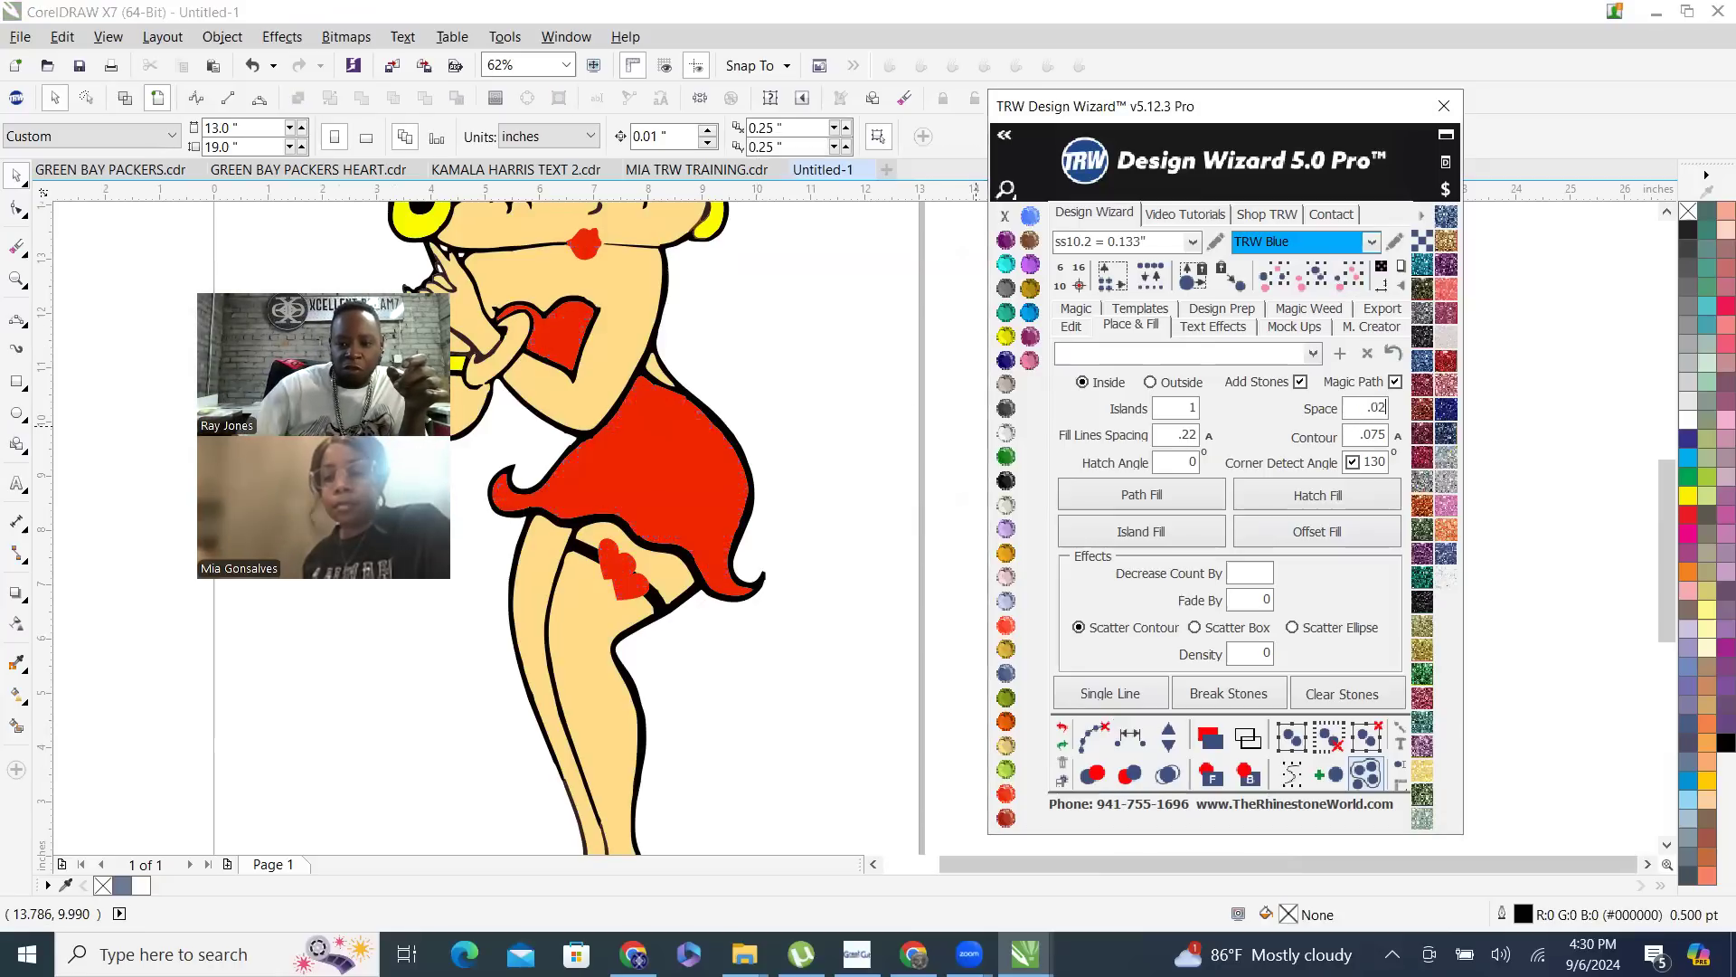
pyautogui.click(1207, 439)
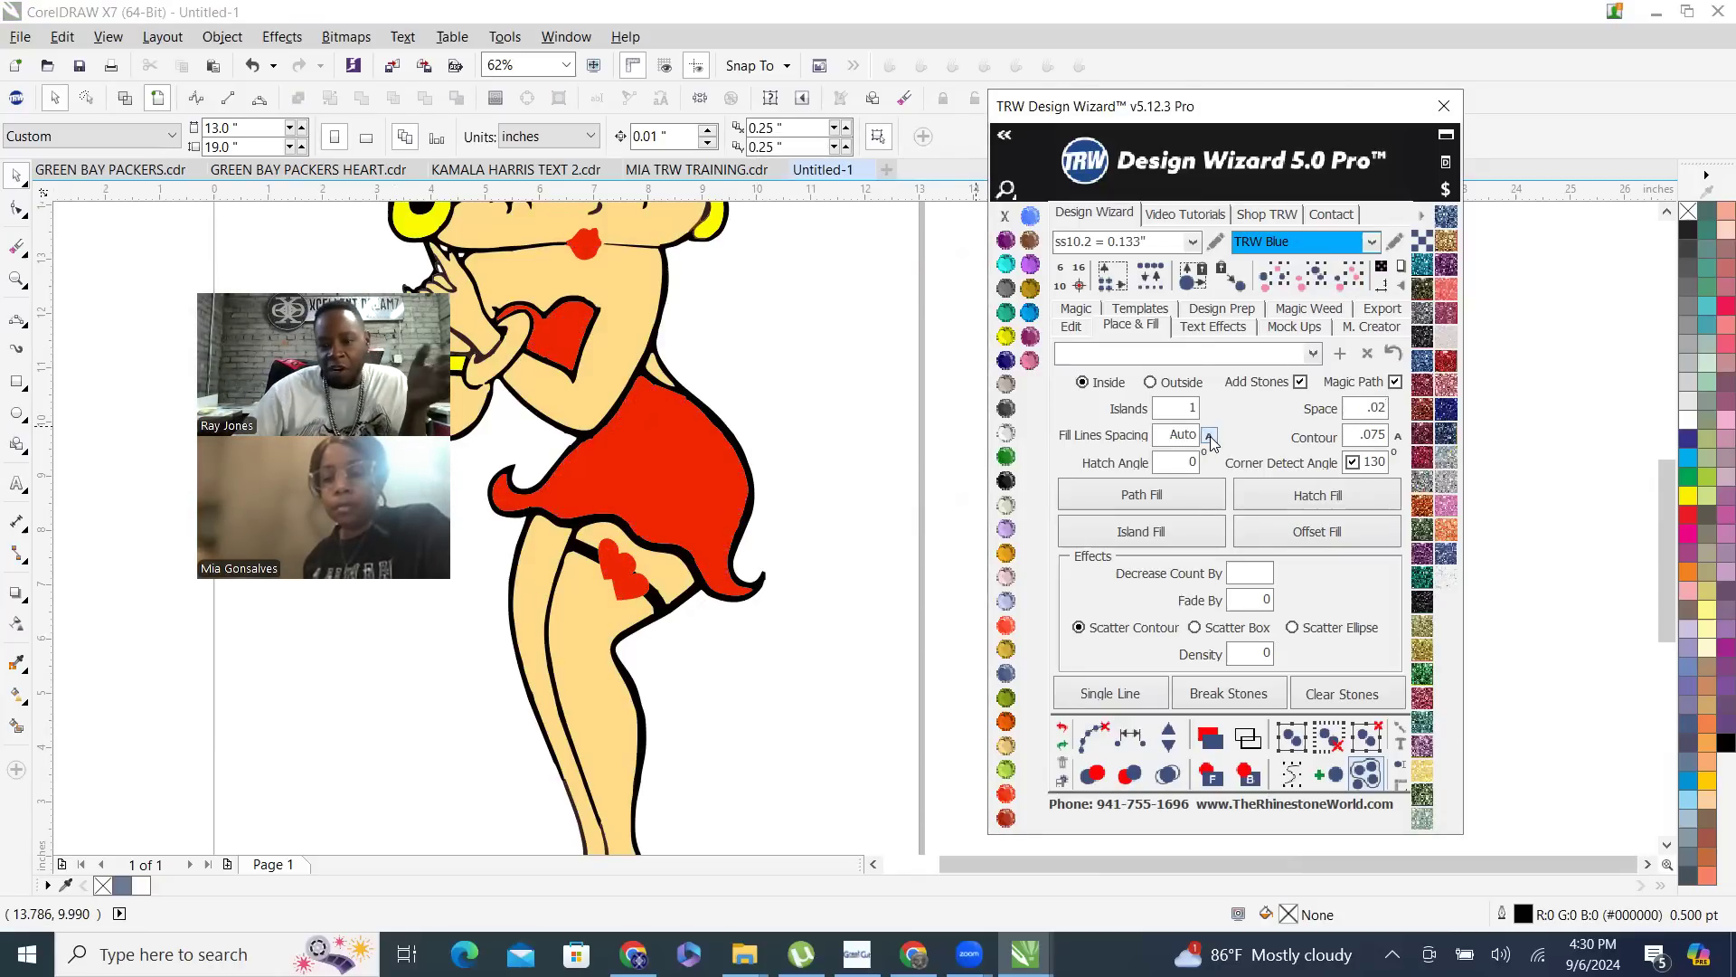
# - Island-fill the red dress curve with one island of ss10.2 TRW Blue stones and merge the overlapping stones
pyautogui.click(667, 446)
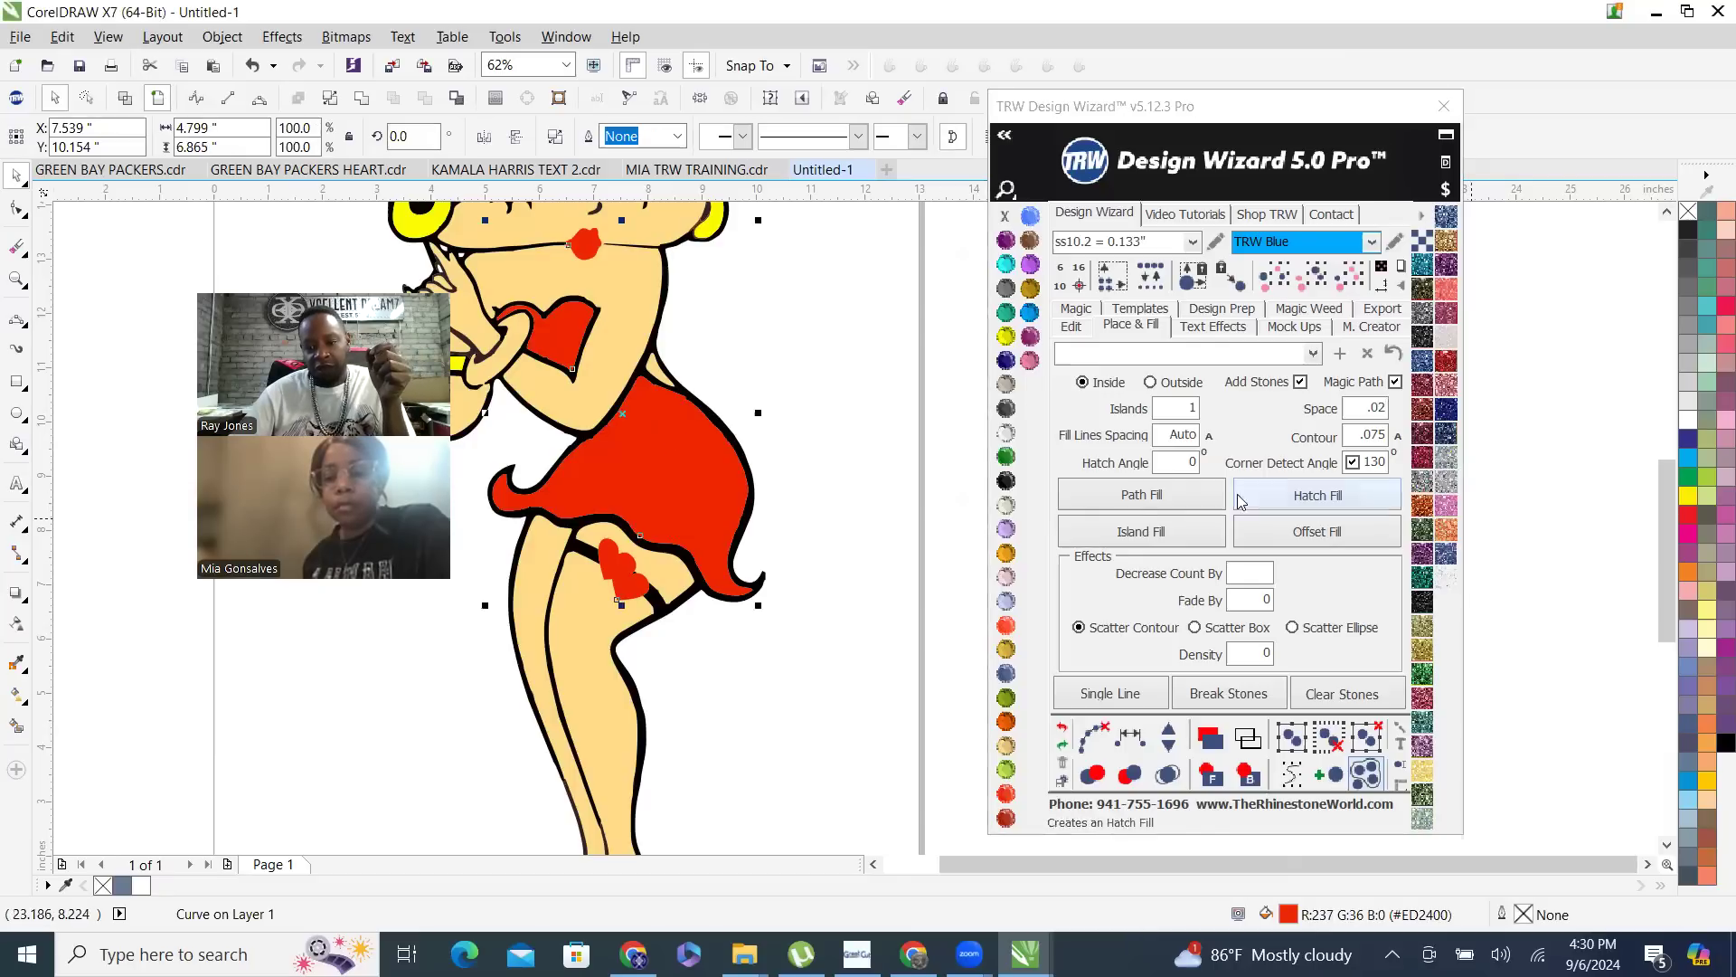
pyautogui.click(1192, 542)
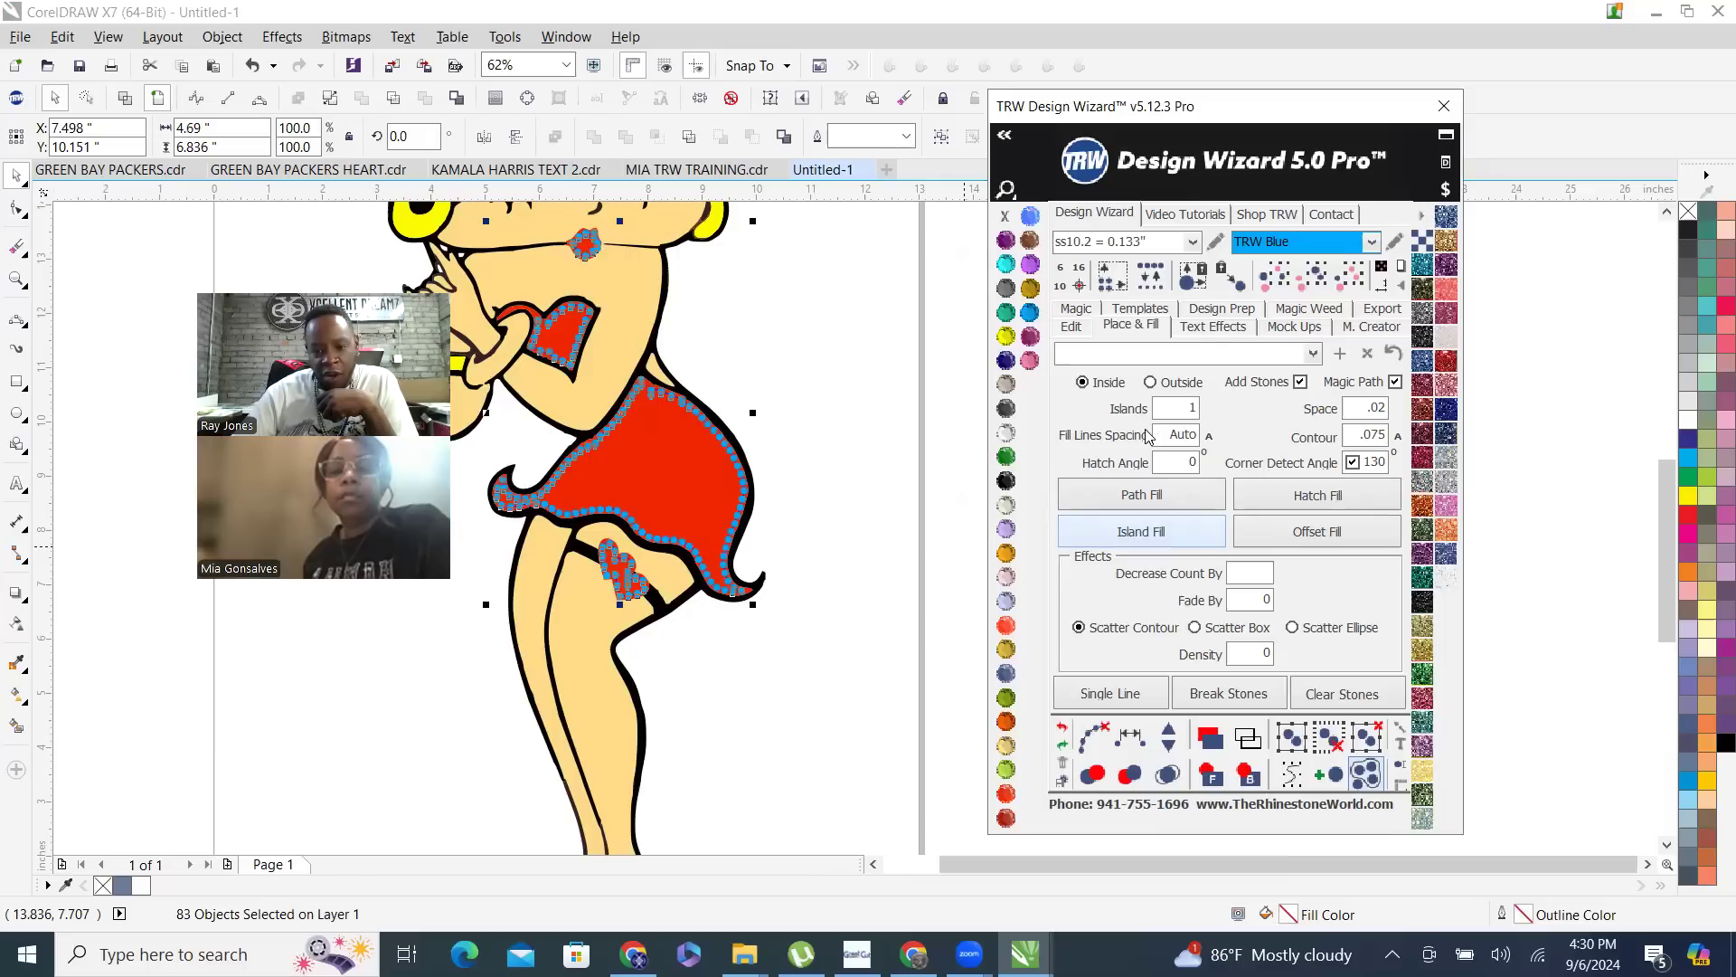
pyautogui.click(1092, 737)
pyautogui.click(1168, 774)
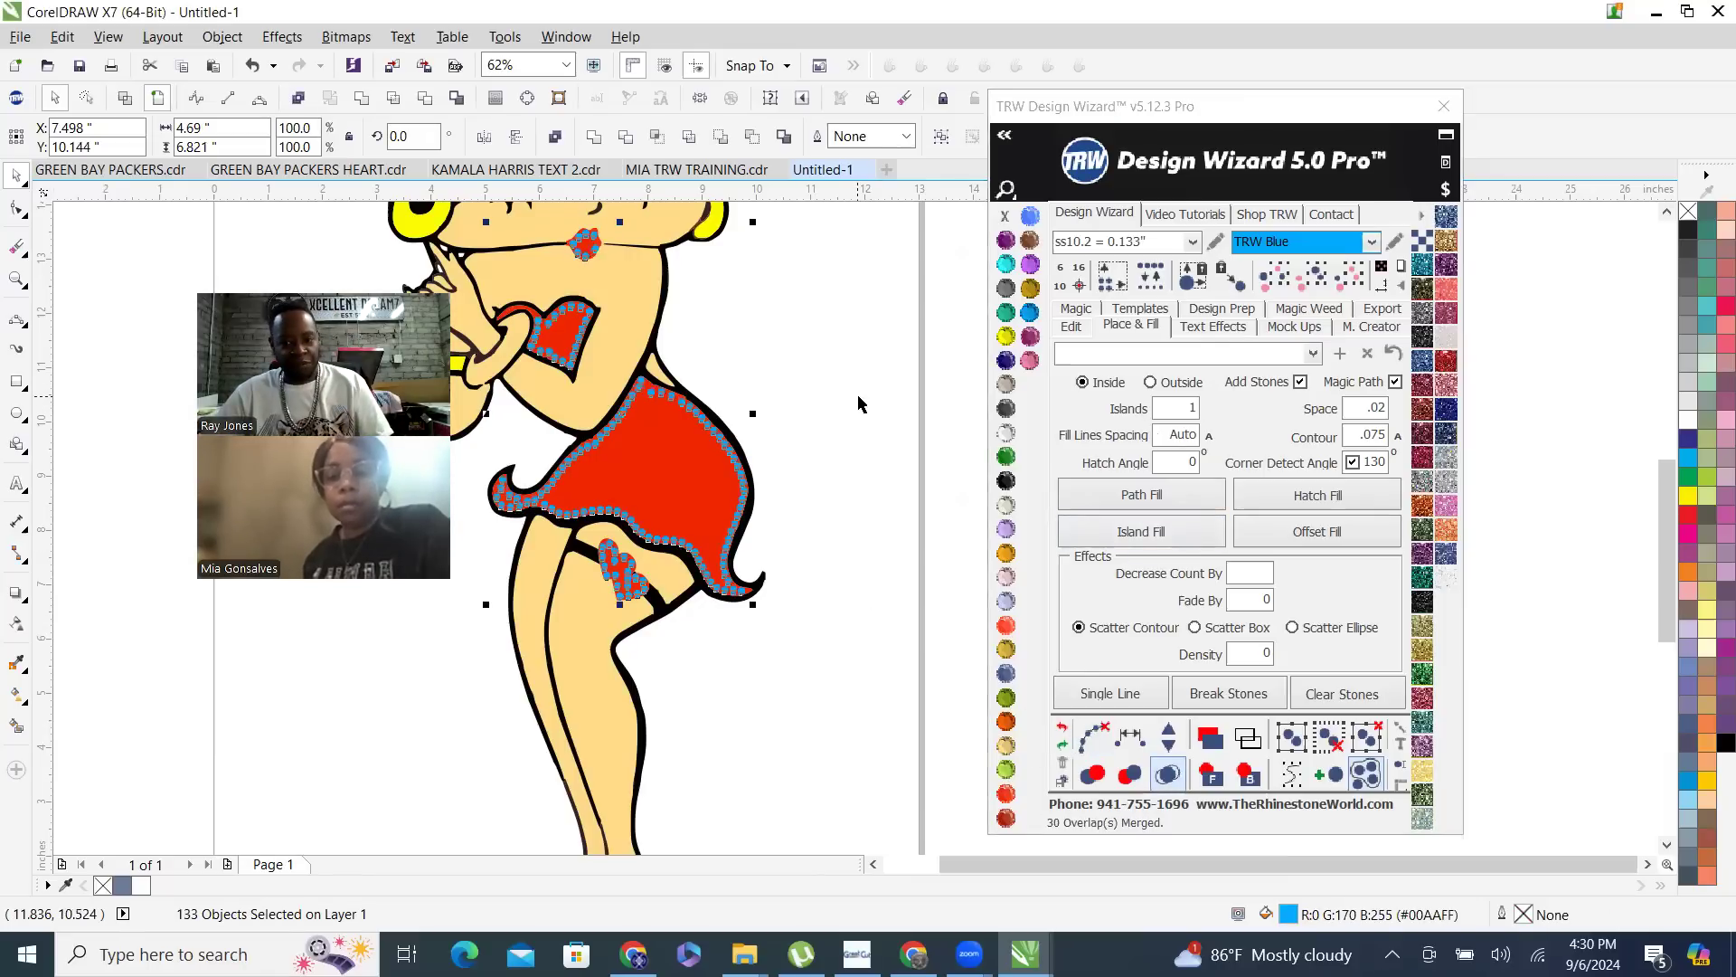
pyautogui.click(773, 518)
pyautogui.scroll(-2, 773, 519)
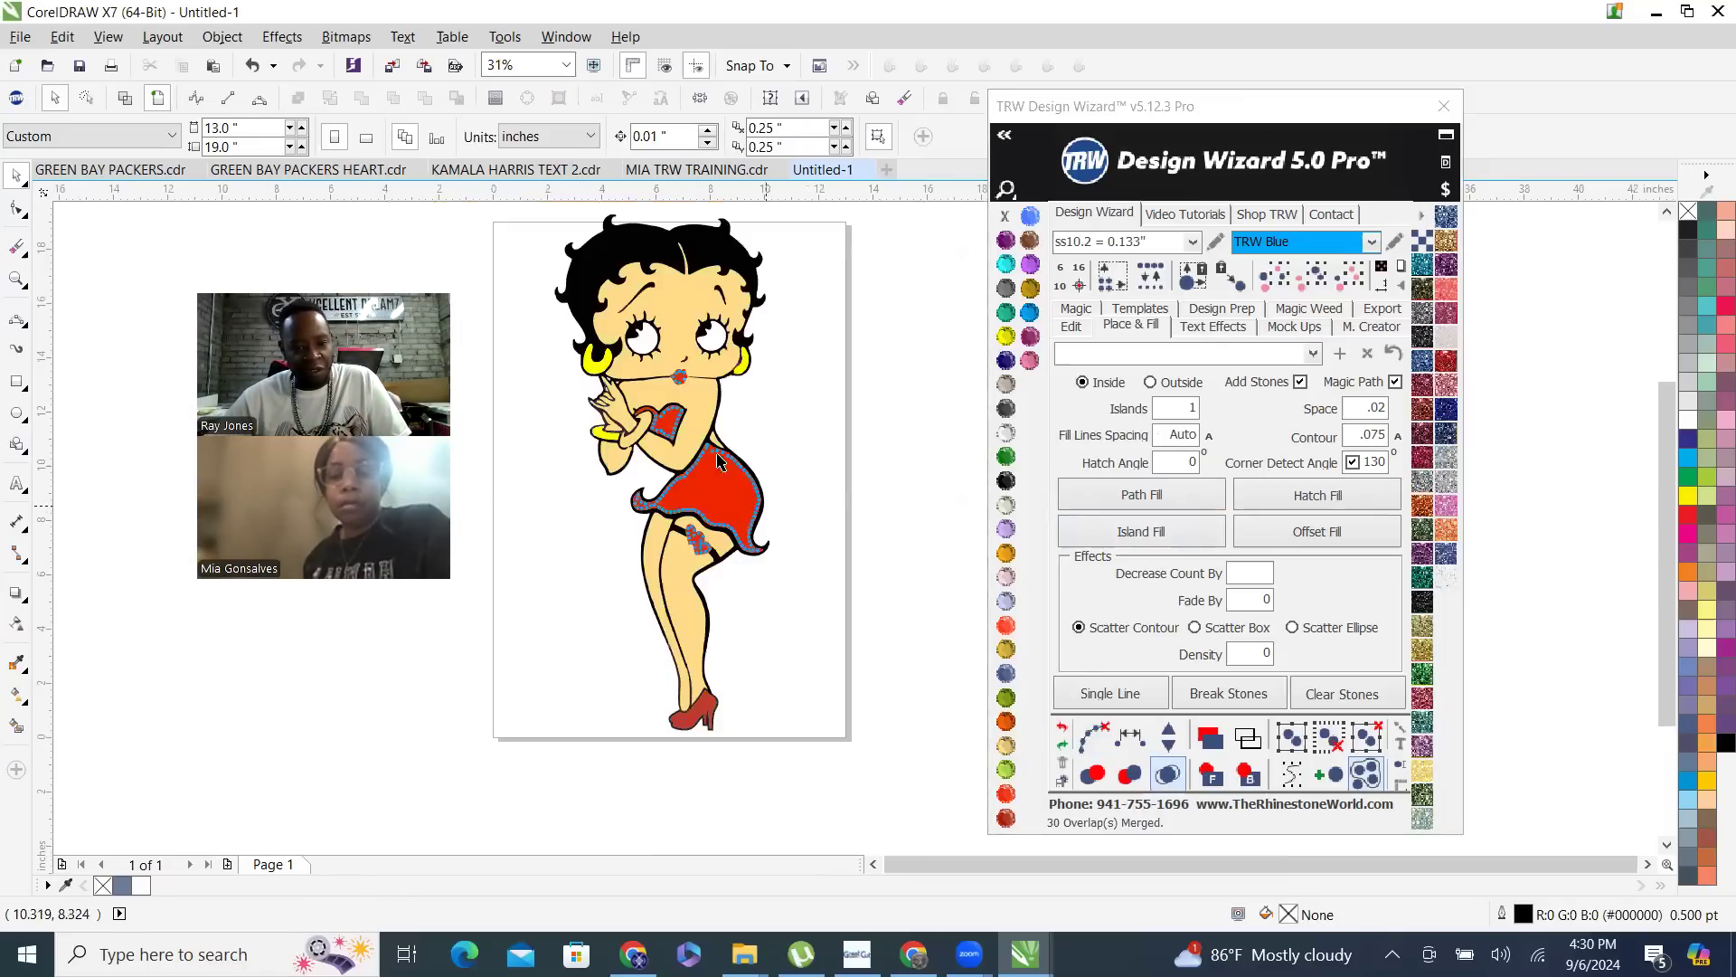
# - Select all stones matching one blue stone on the dress outline and delete them
pyautogui.scroll(2, 773, 486)
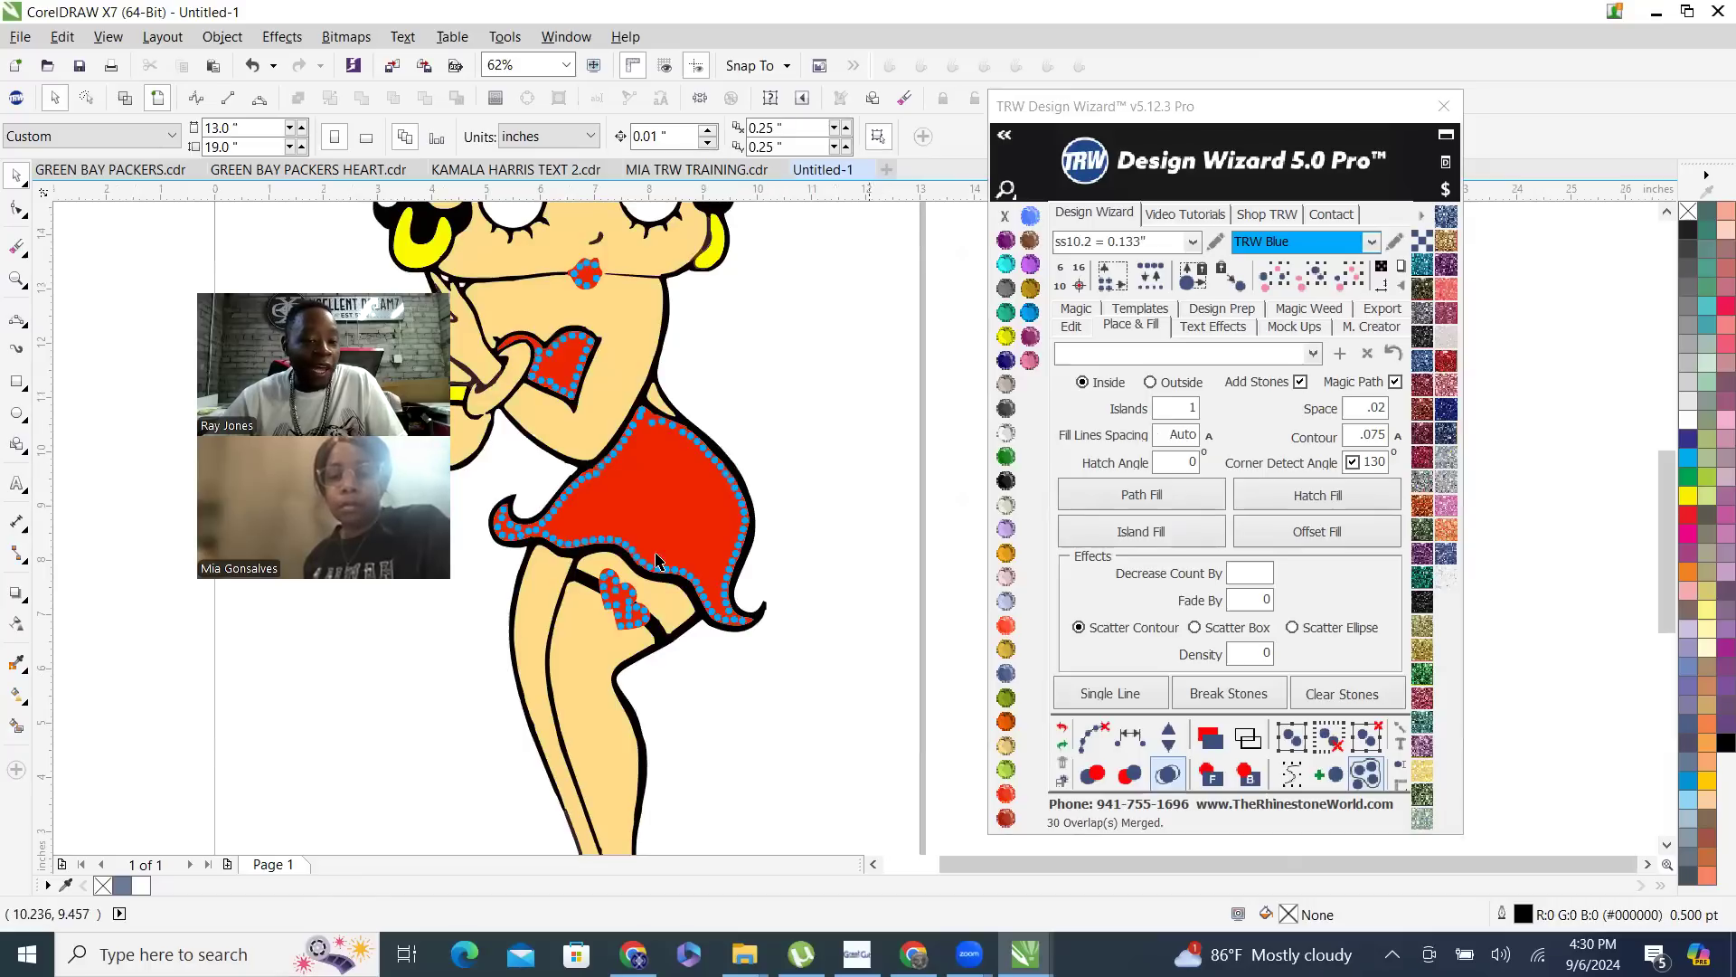
pyautogui.click(599, 539)
pyautogui.click(1350, 271)
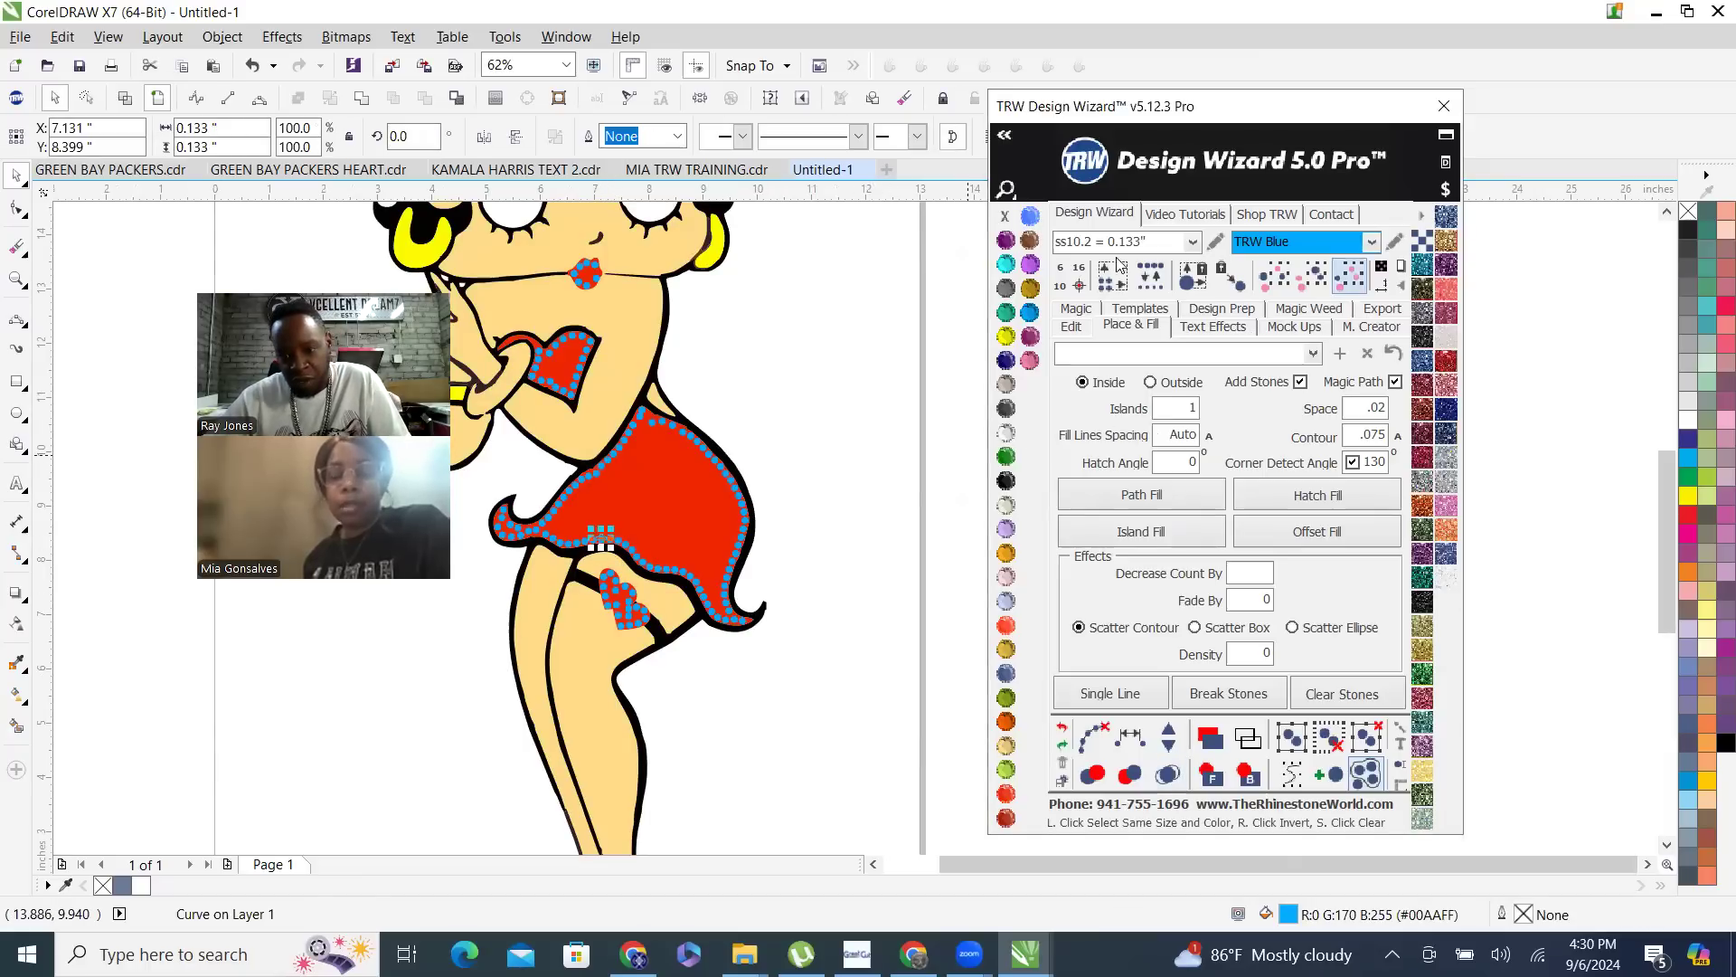
pyautogui.click(930, 169)
pyautogui.press('Delete')
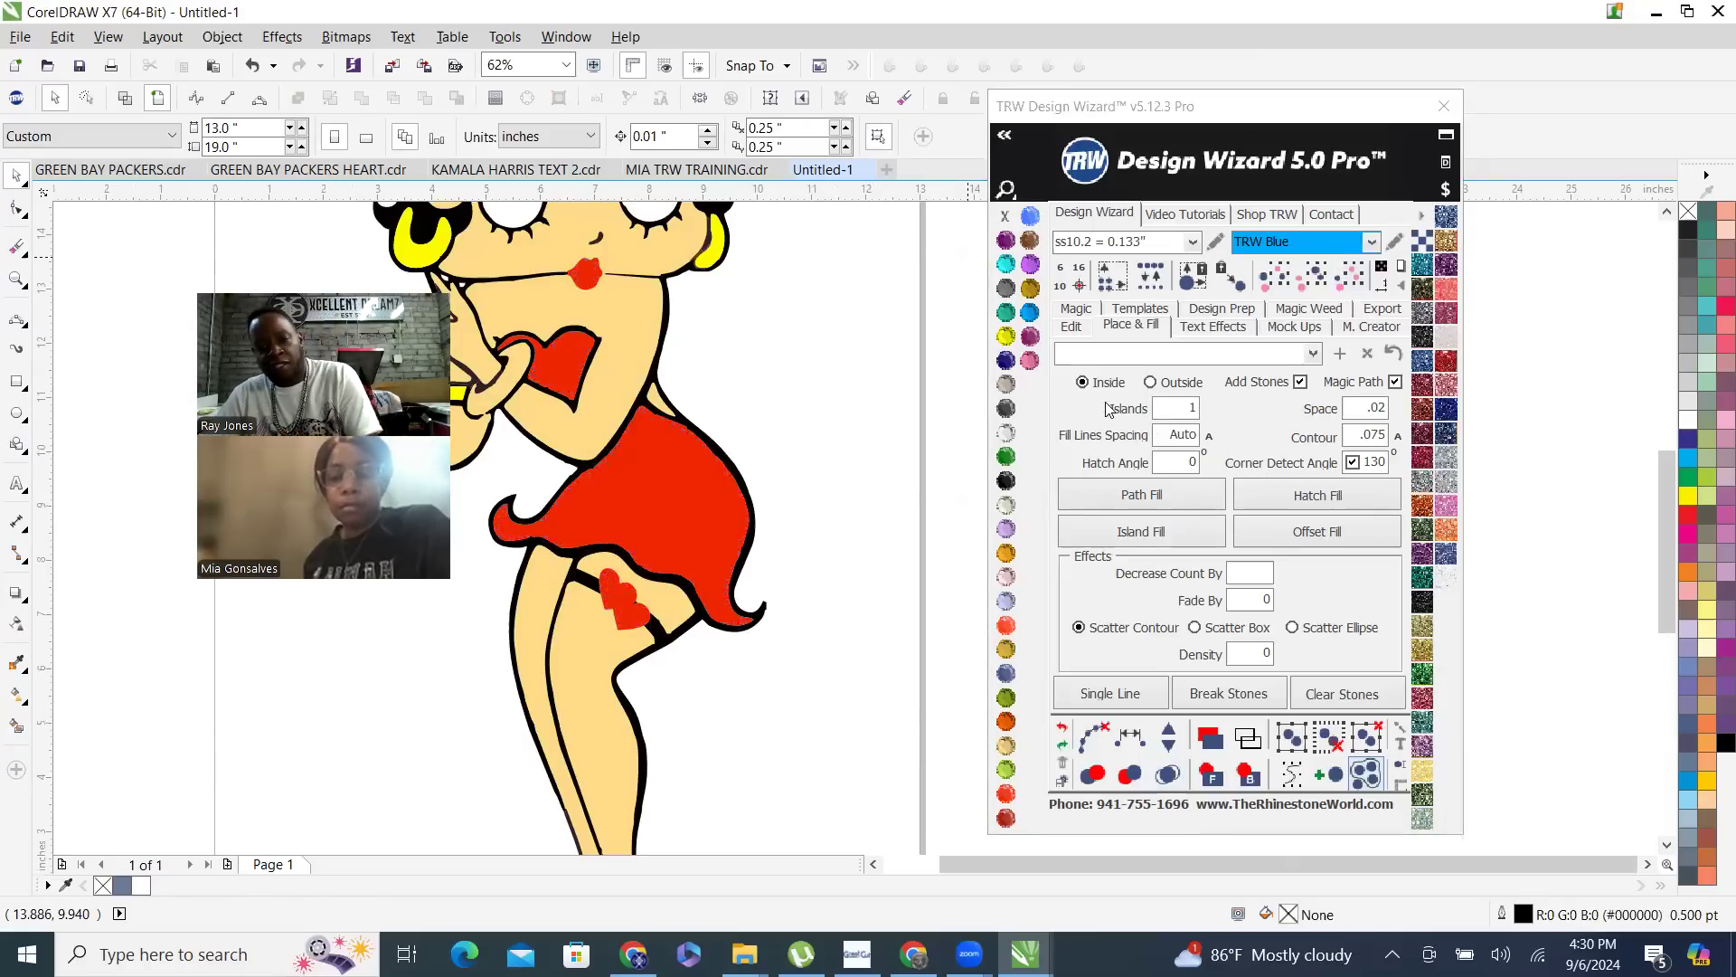
# - Set Islands to 0, island-fill the whole red dress curve with ss10.2 TRW Blue stones, and select one stone on the skirt
pyautogui.click(1157, 418)
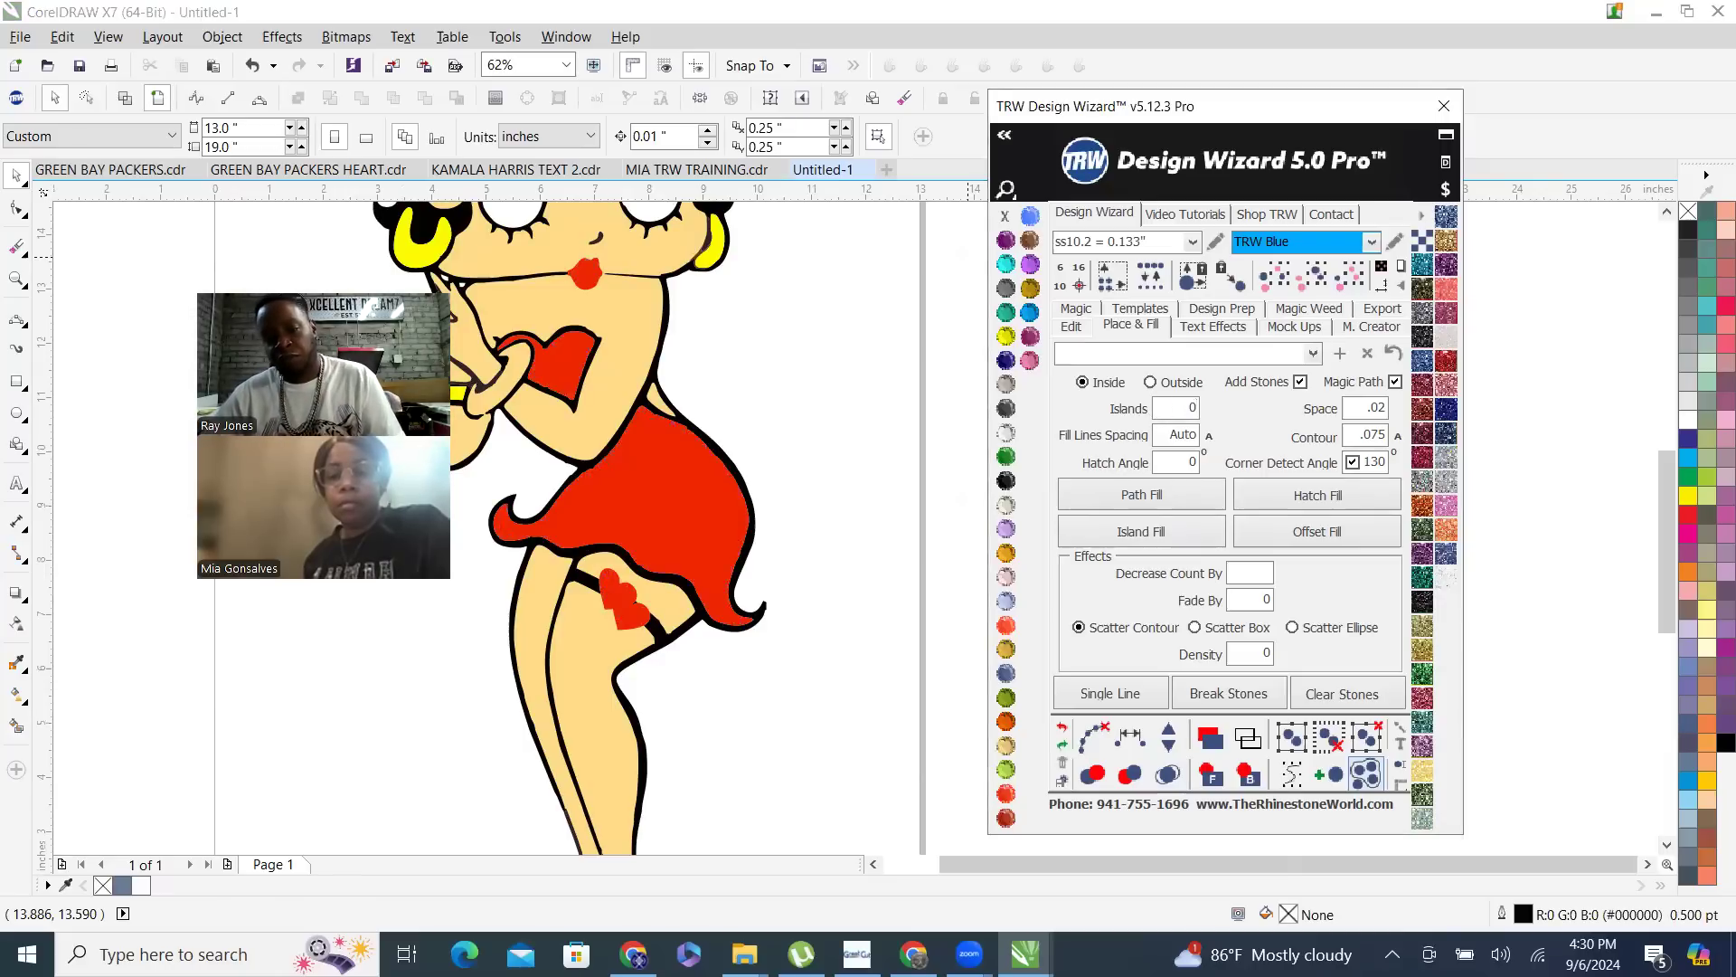
pyautogui.click(651, 497)
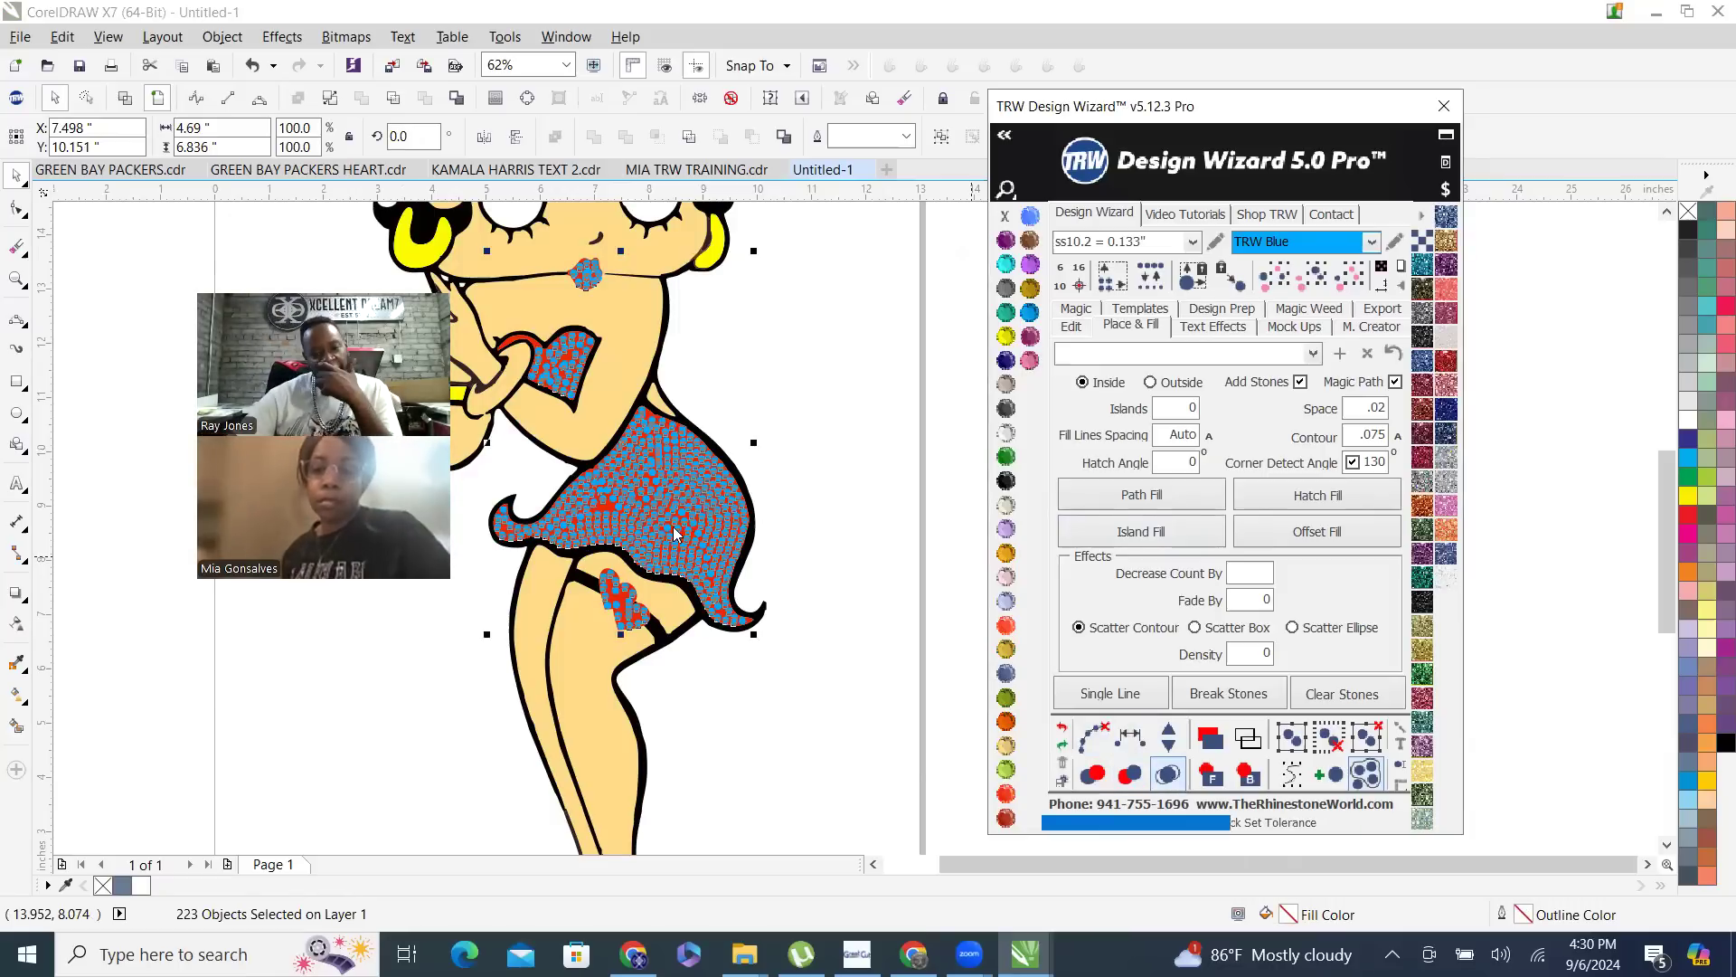
pyautogui.scroll(2, 627, 470)
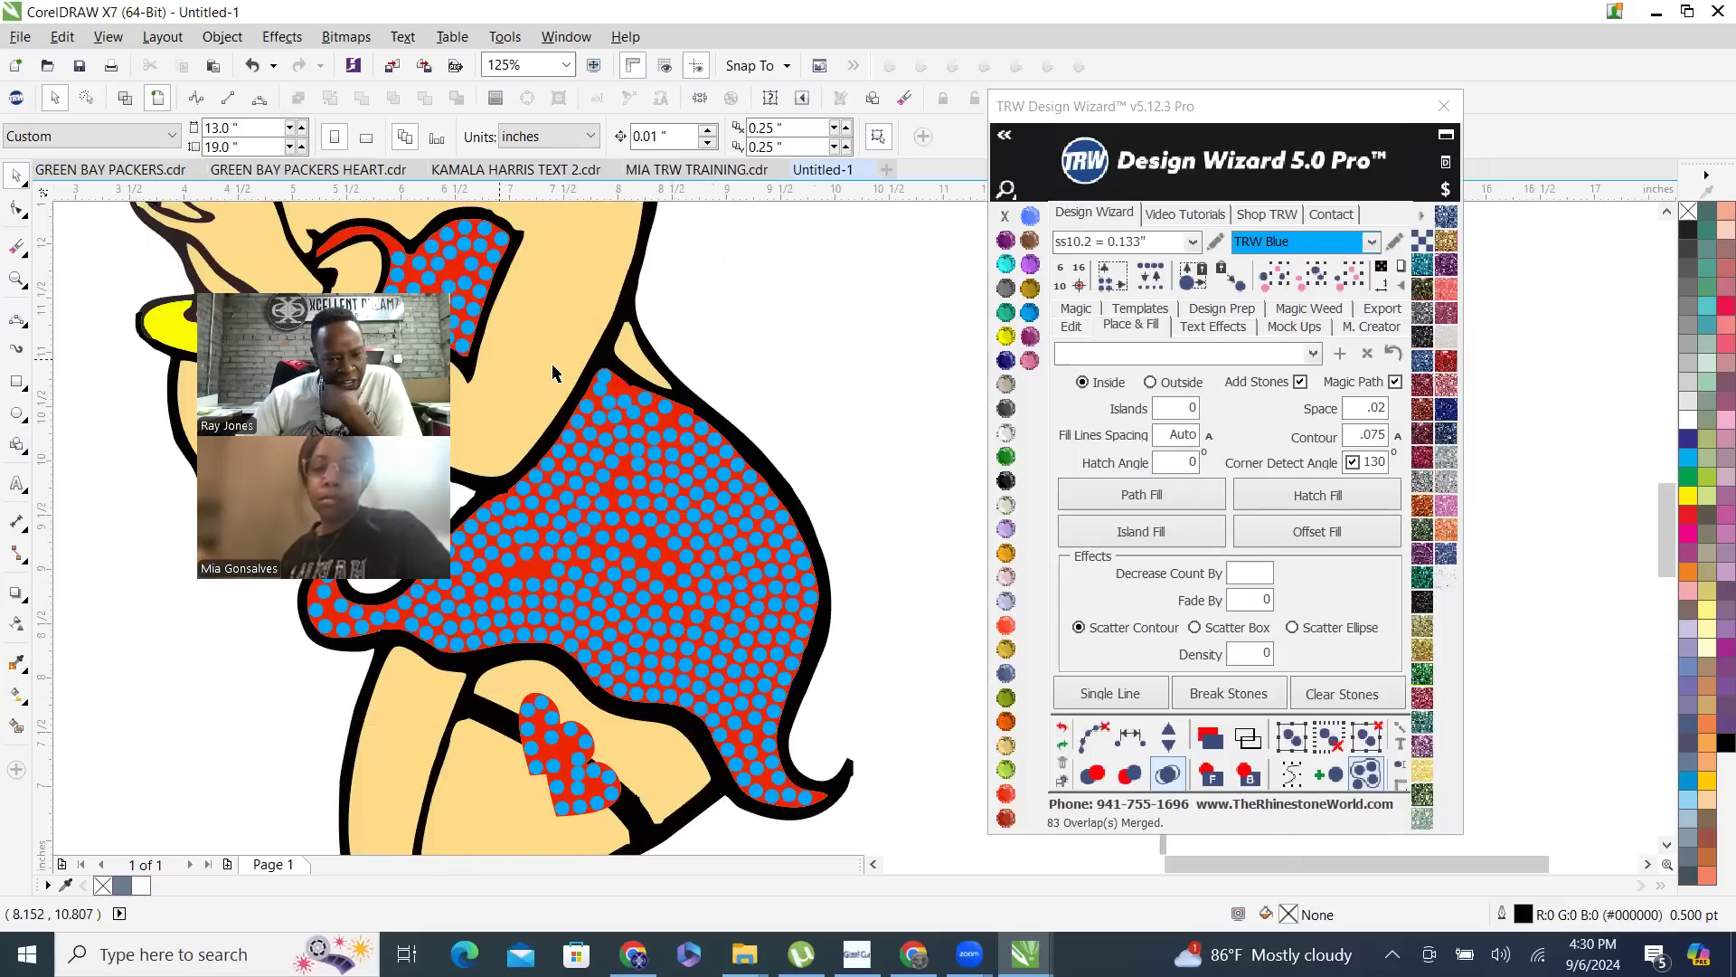
pyautogui.scroll(-2, 677, 519)
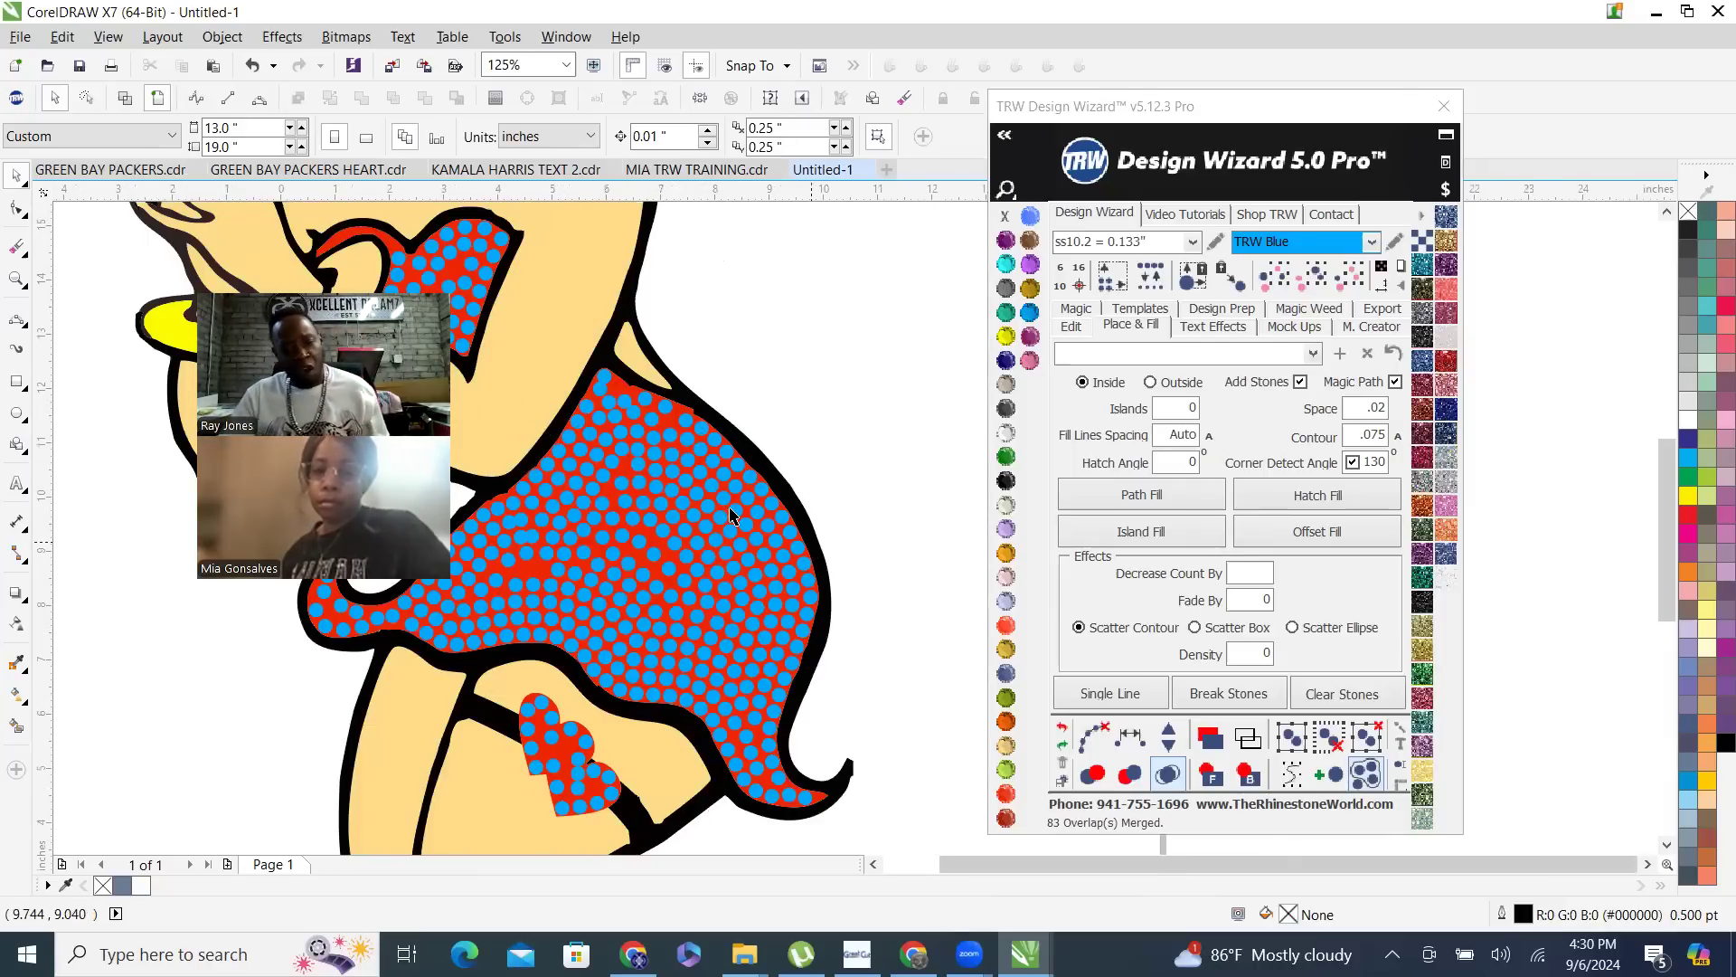
pyautogui.click(776, 543)
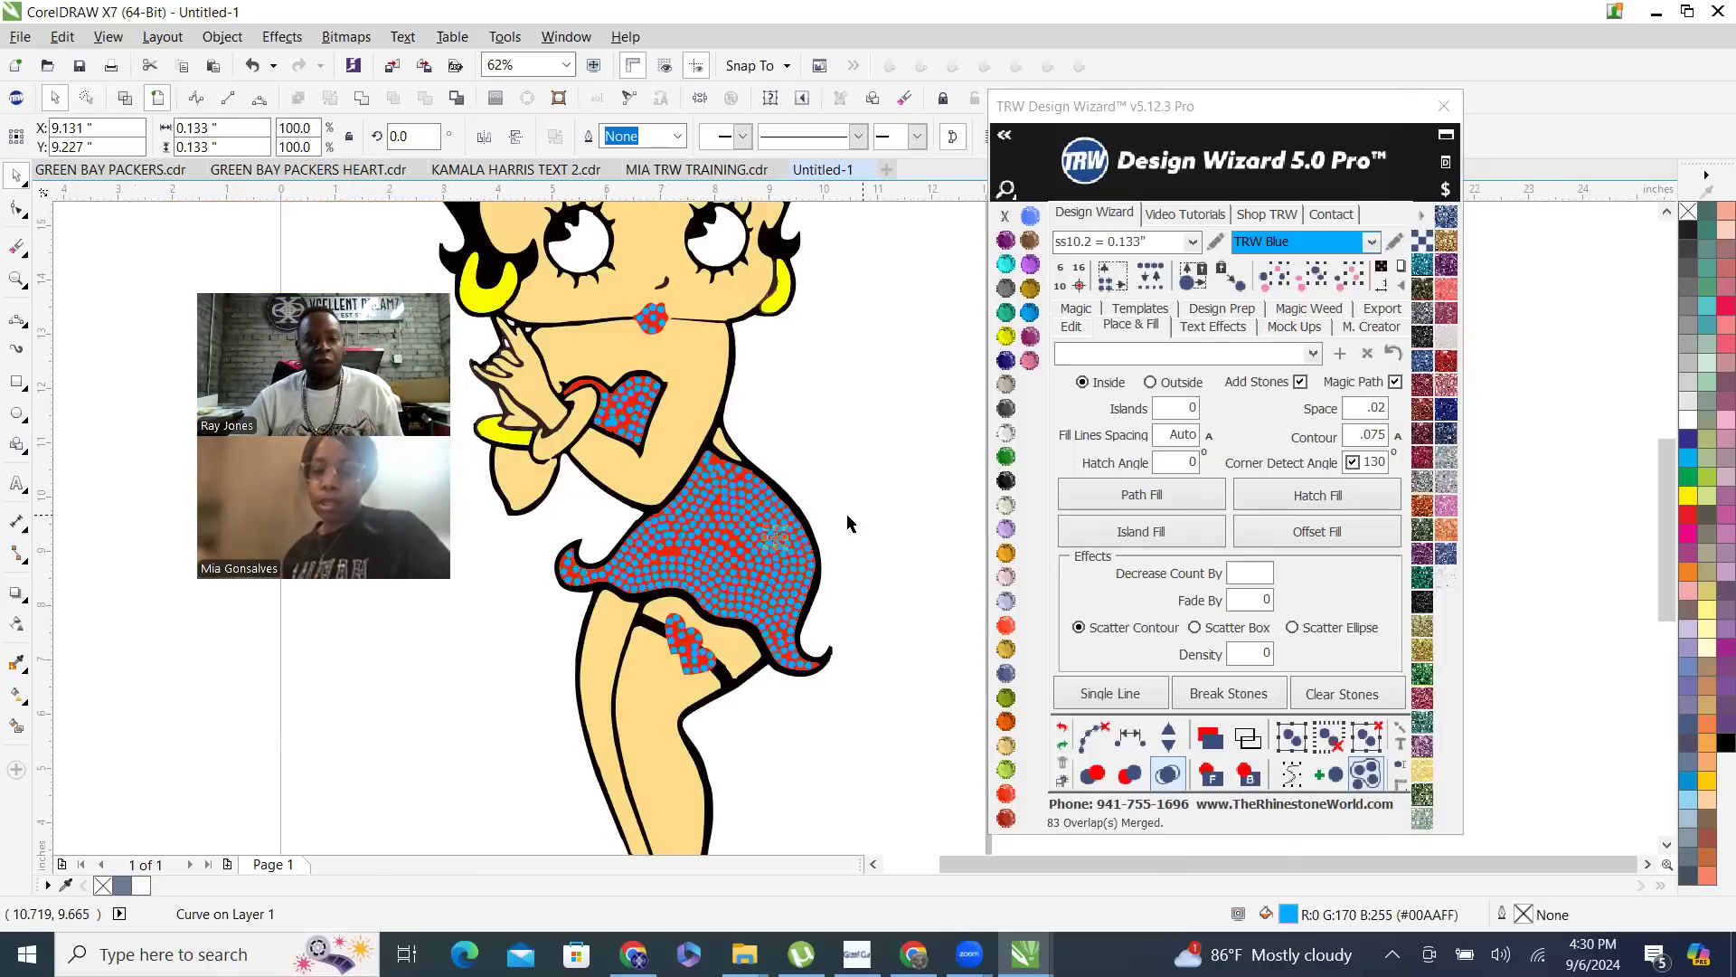
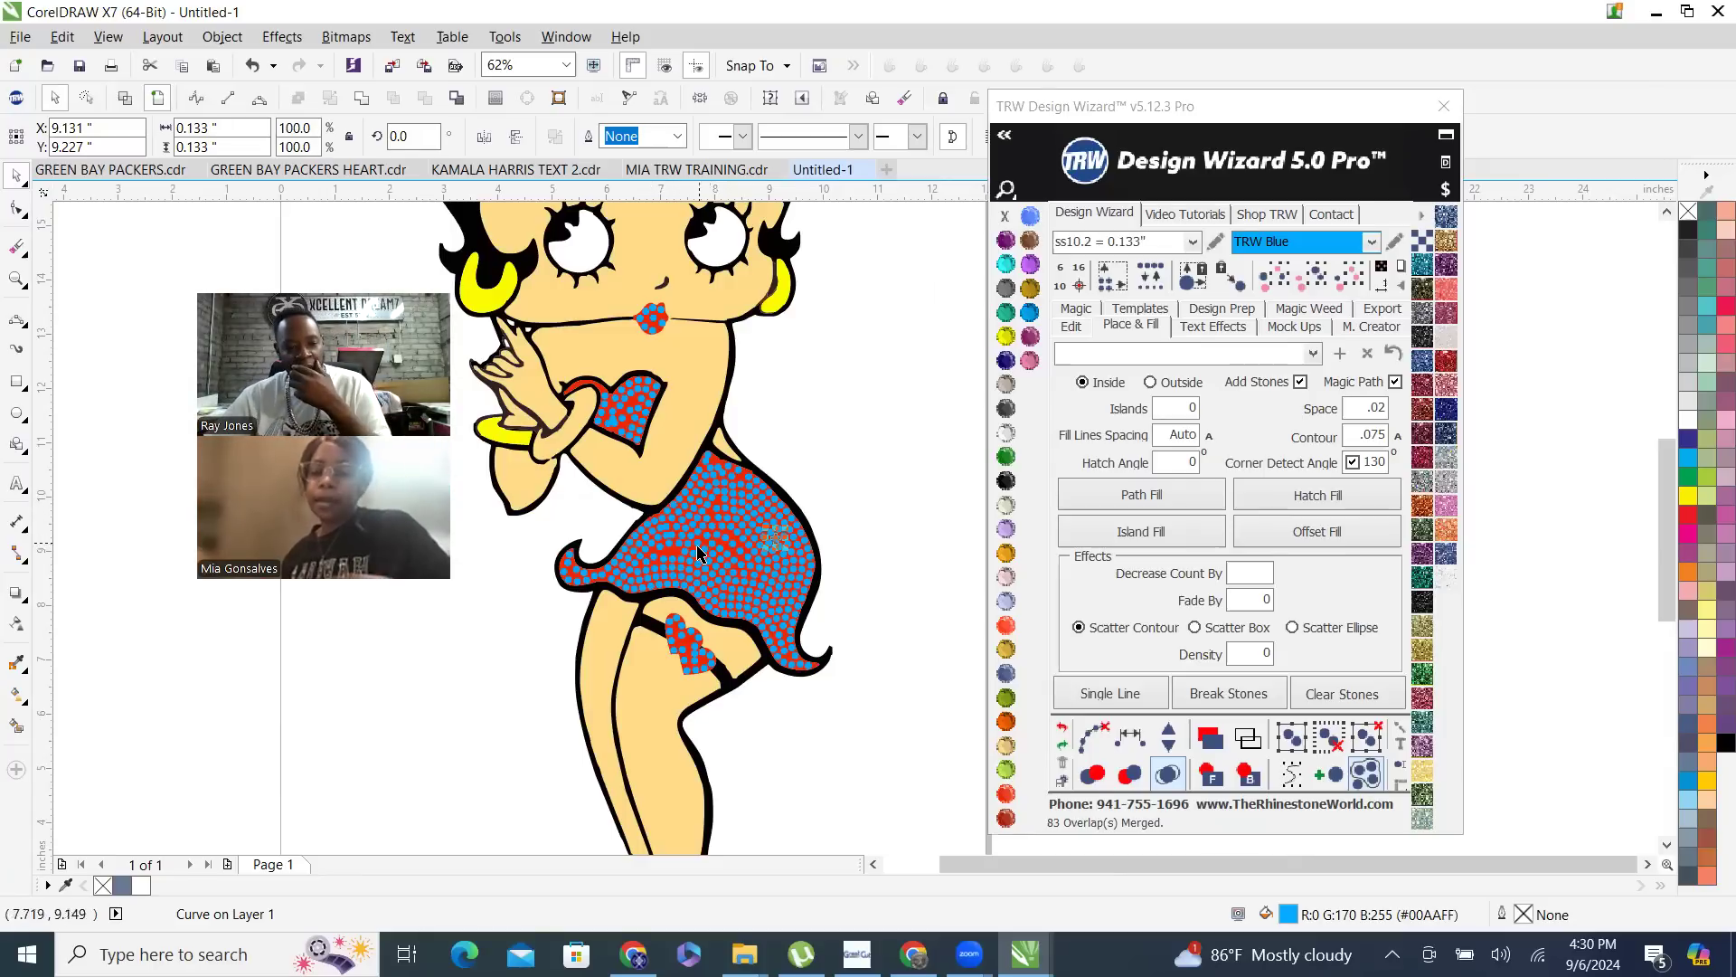
pyautogui.click(1350, 286)
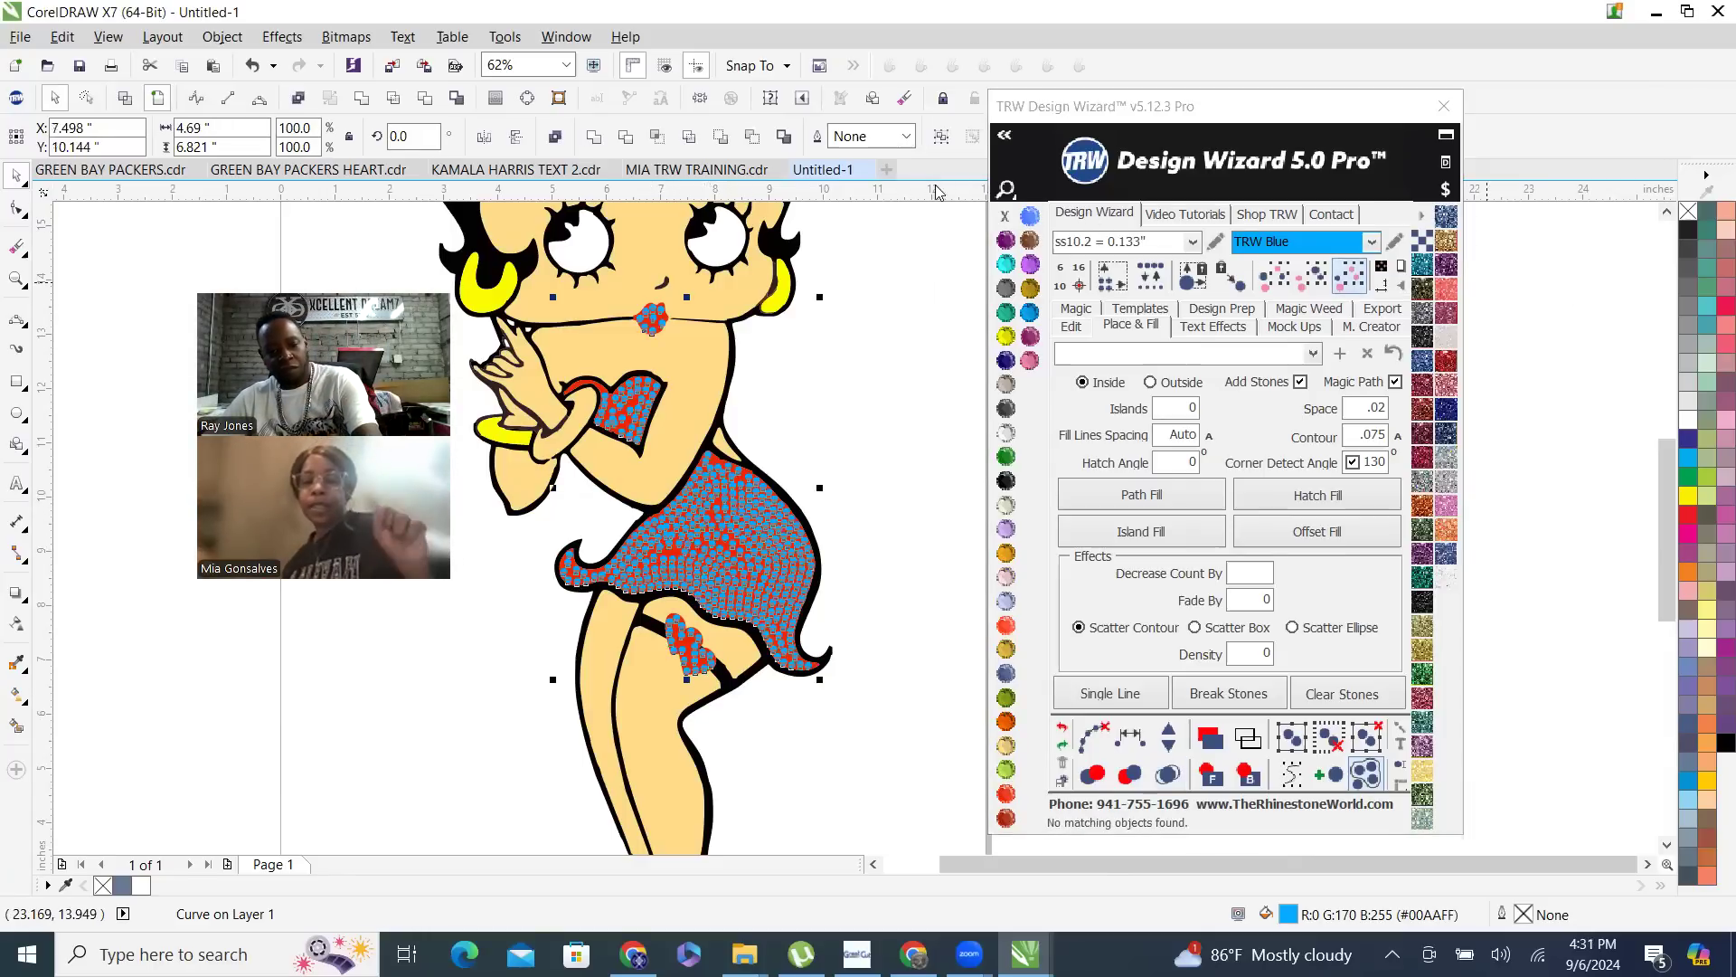
pyautogui.press('Delete')
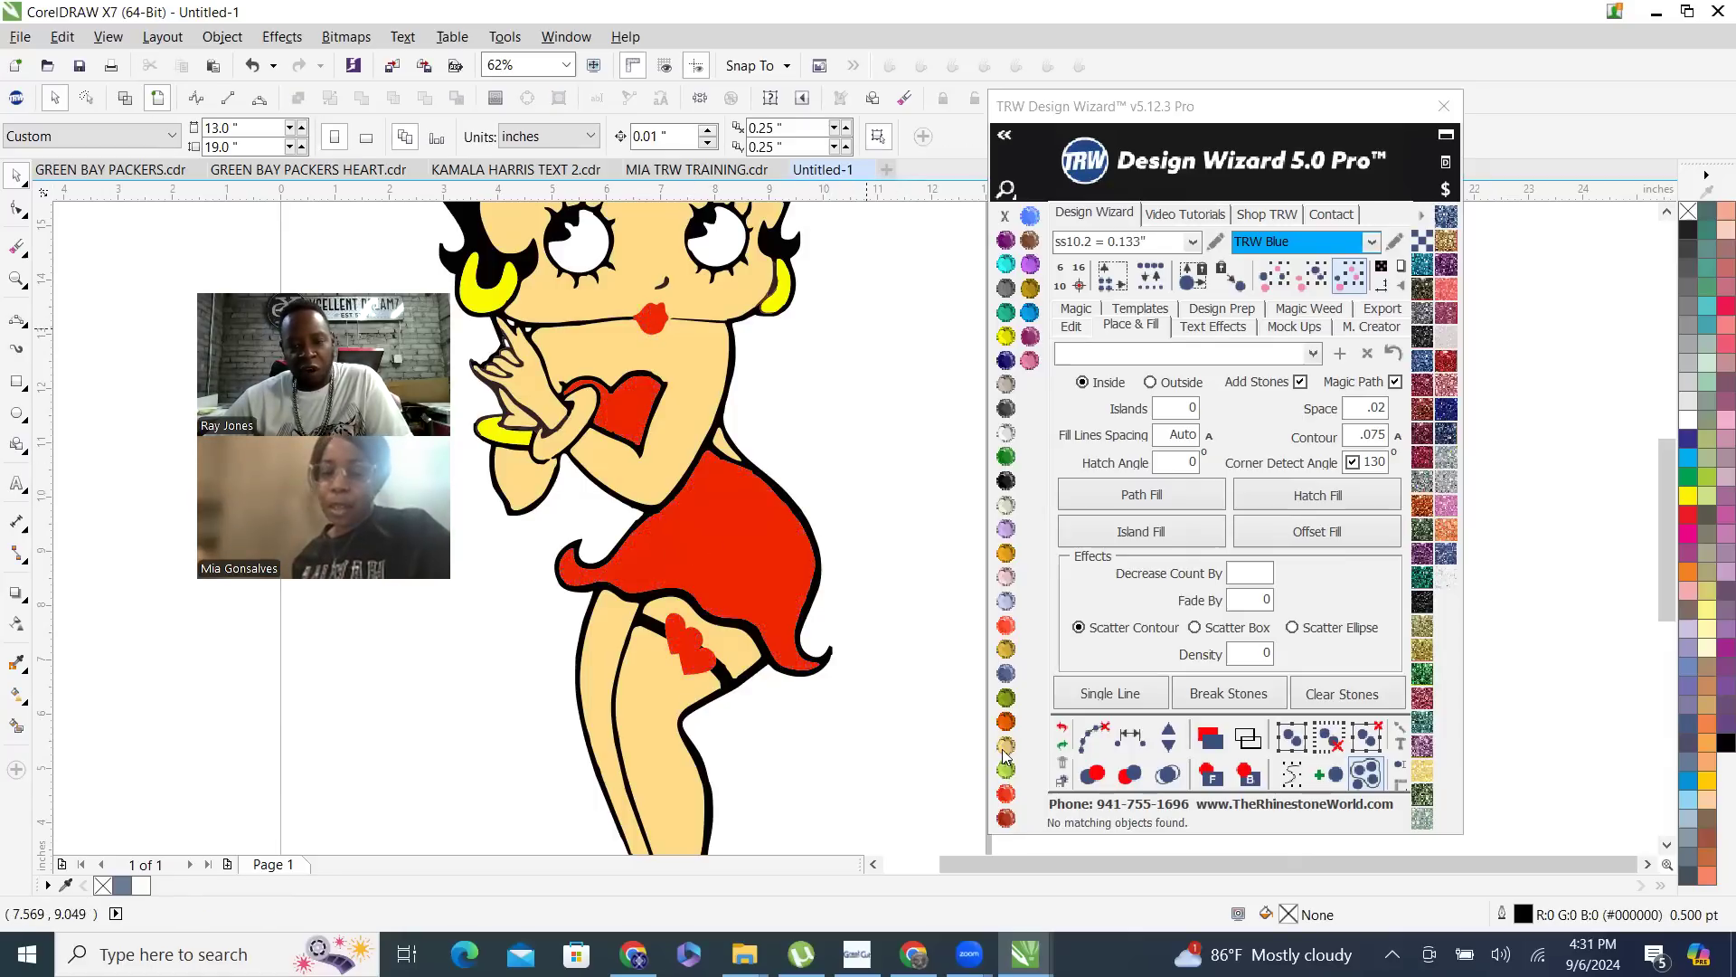
pyautogui.click(1063, 727)
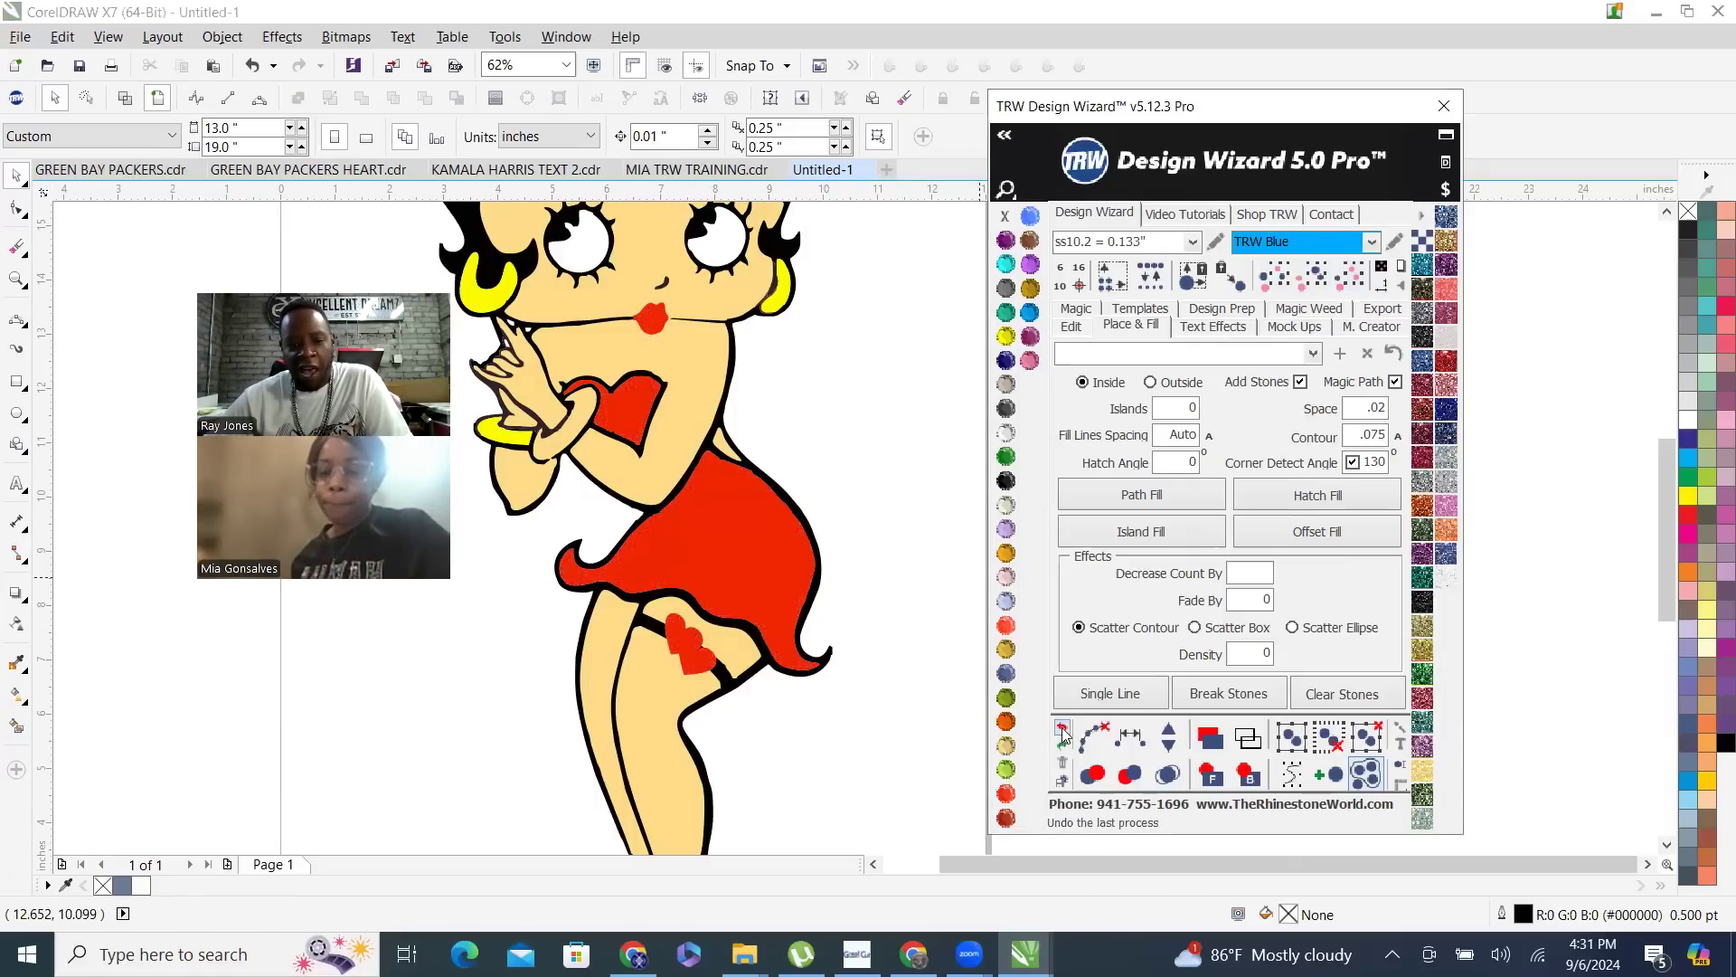
pyautogui.click(884, 401)
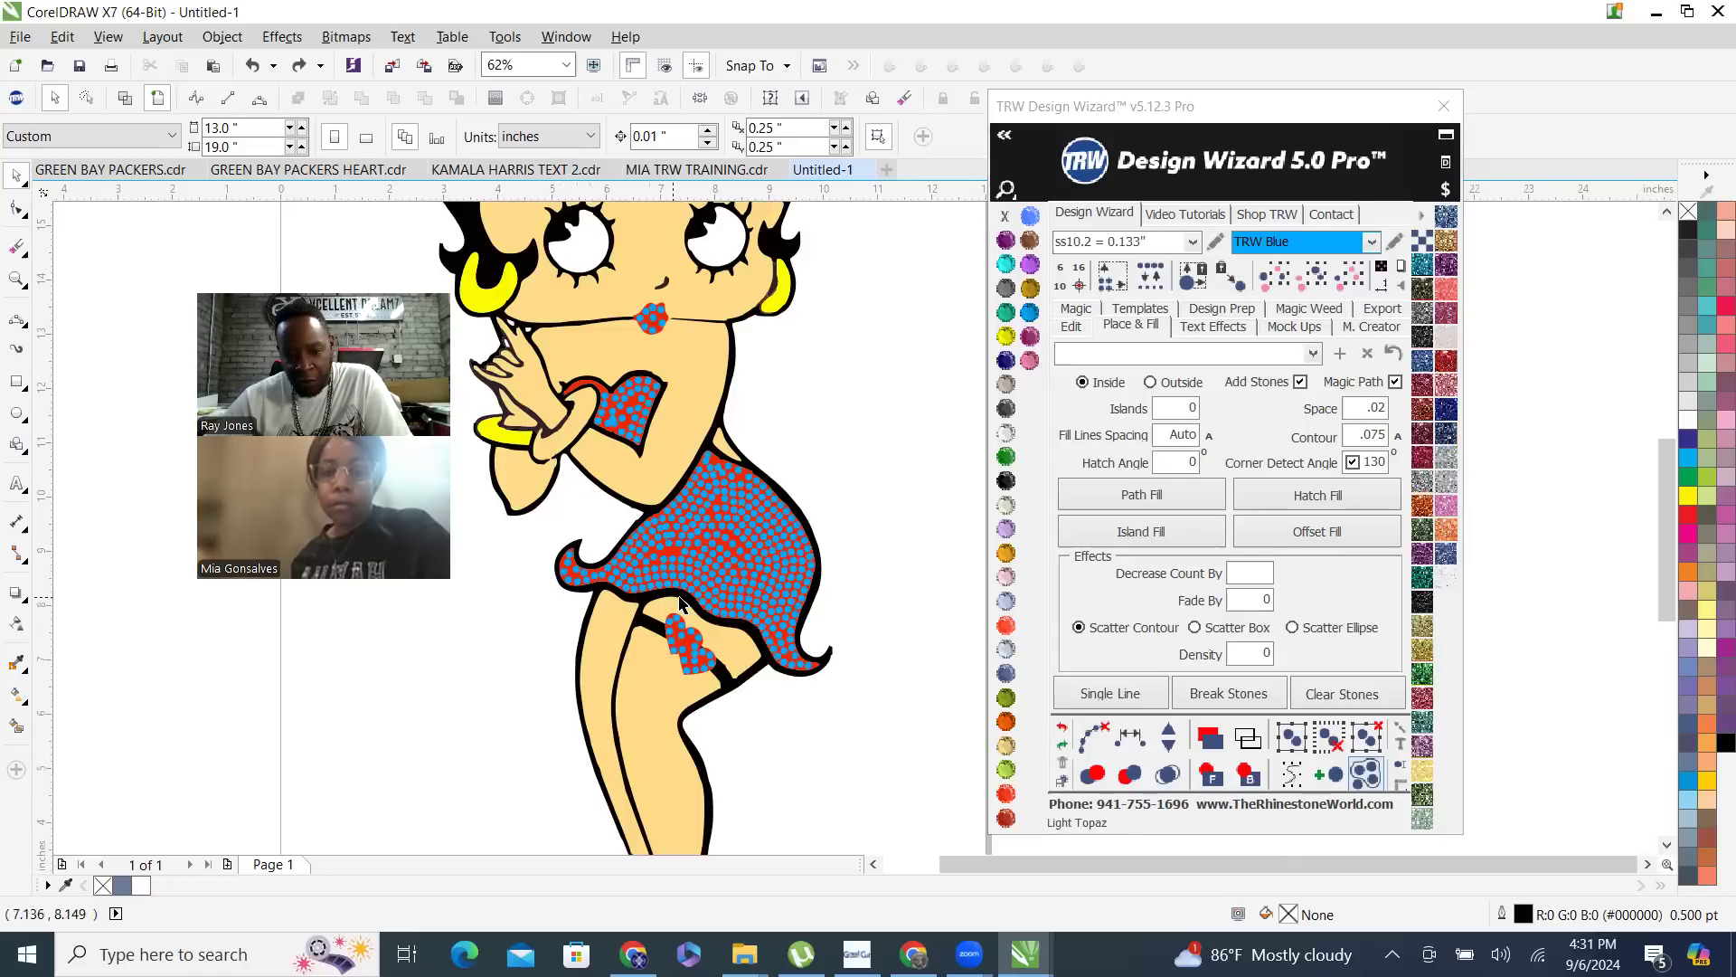
# - Select all stones matching one blue stone on the skirt and delete them
pyautogui.scroll(3, 787, 678)
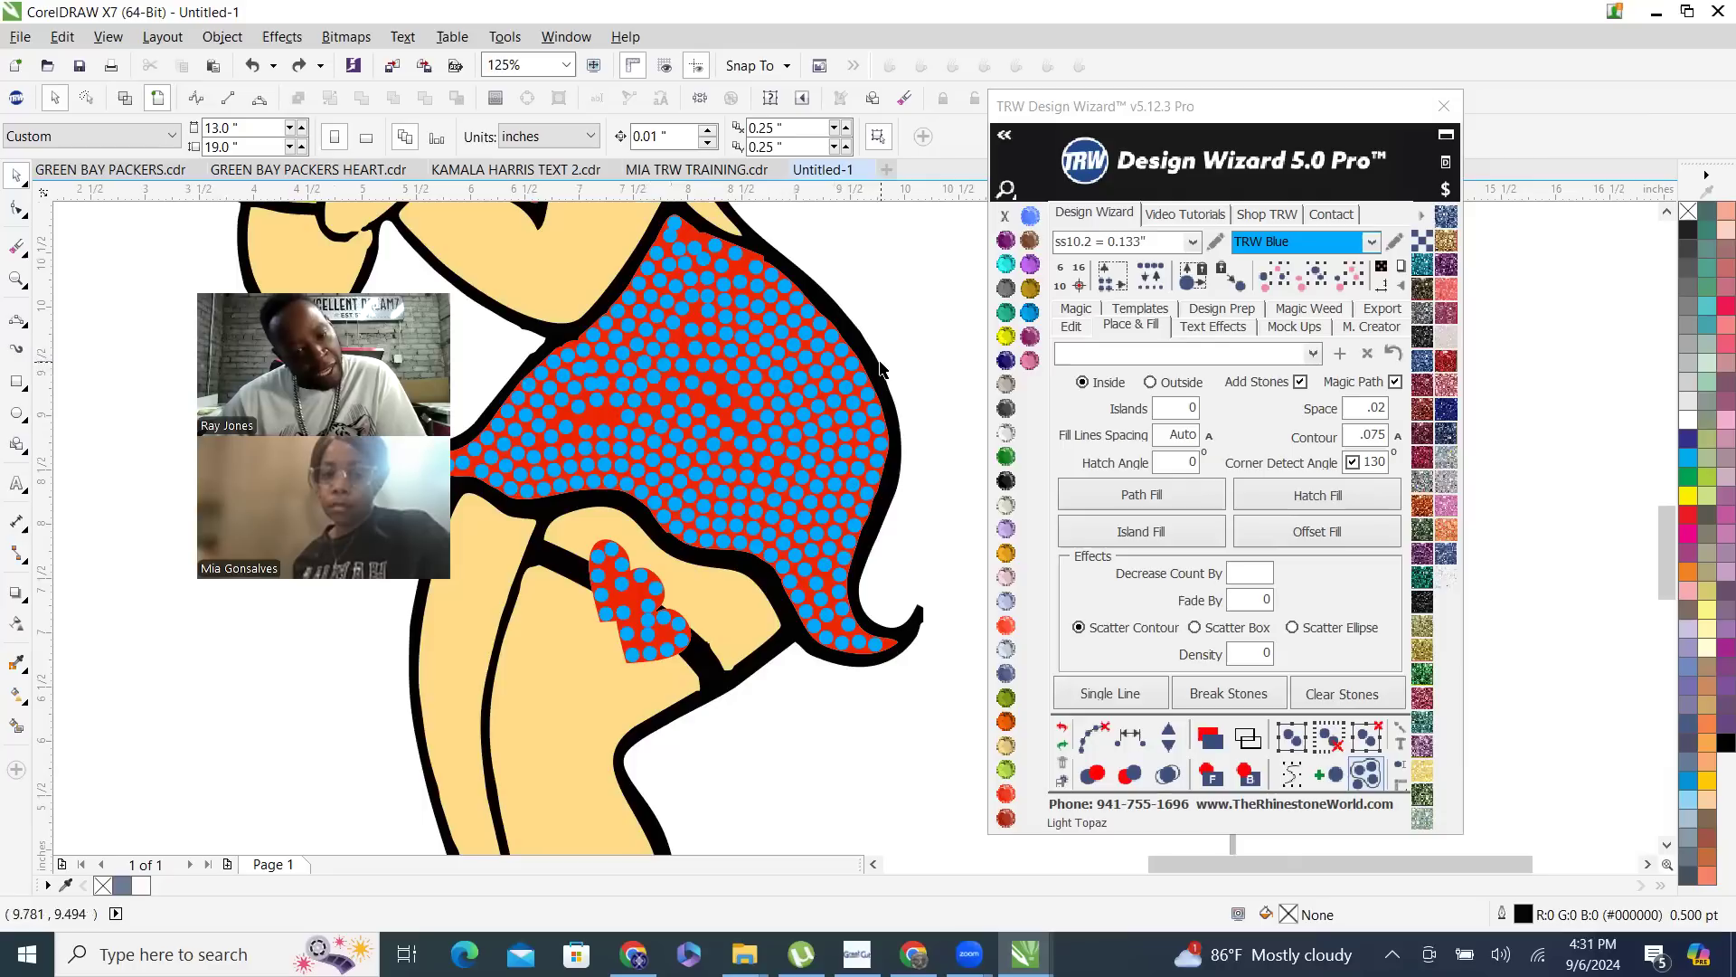
pyautogui.click(726, 443)
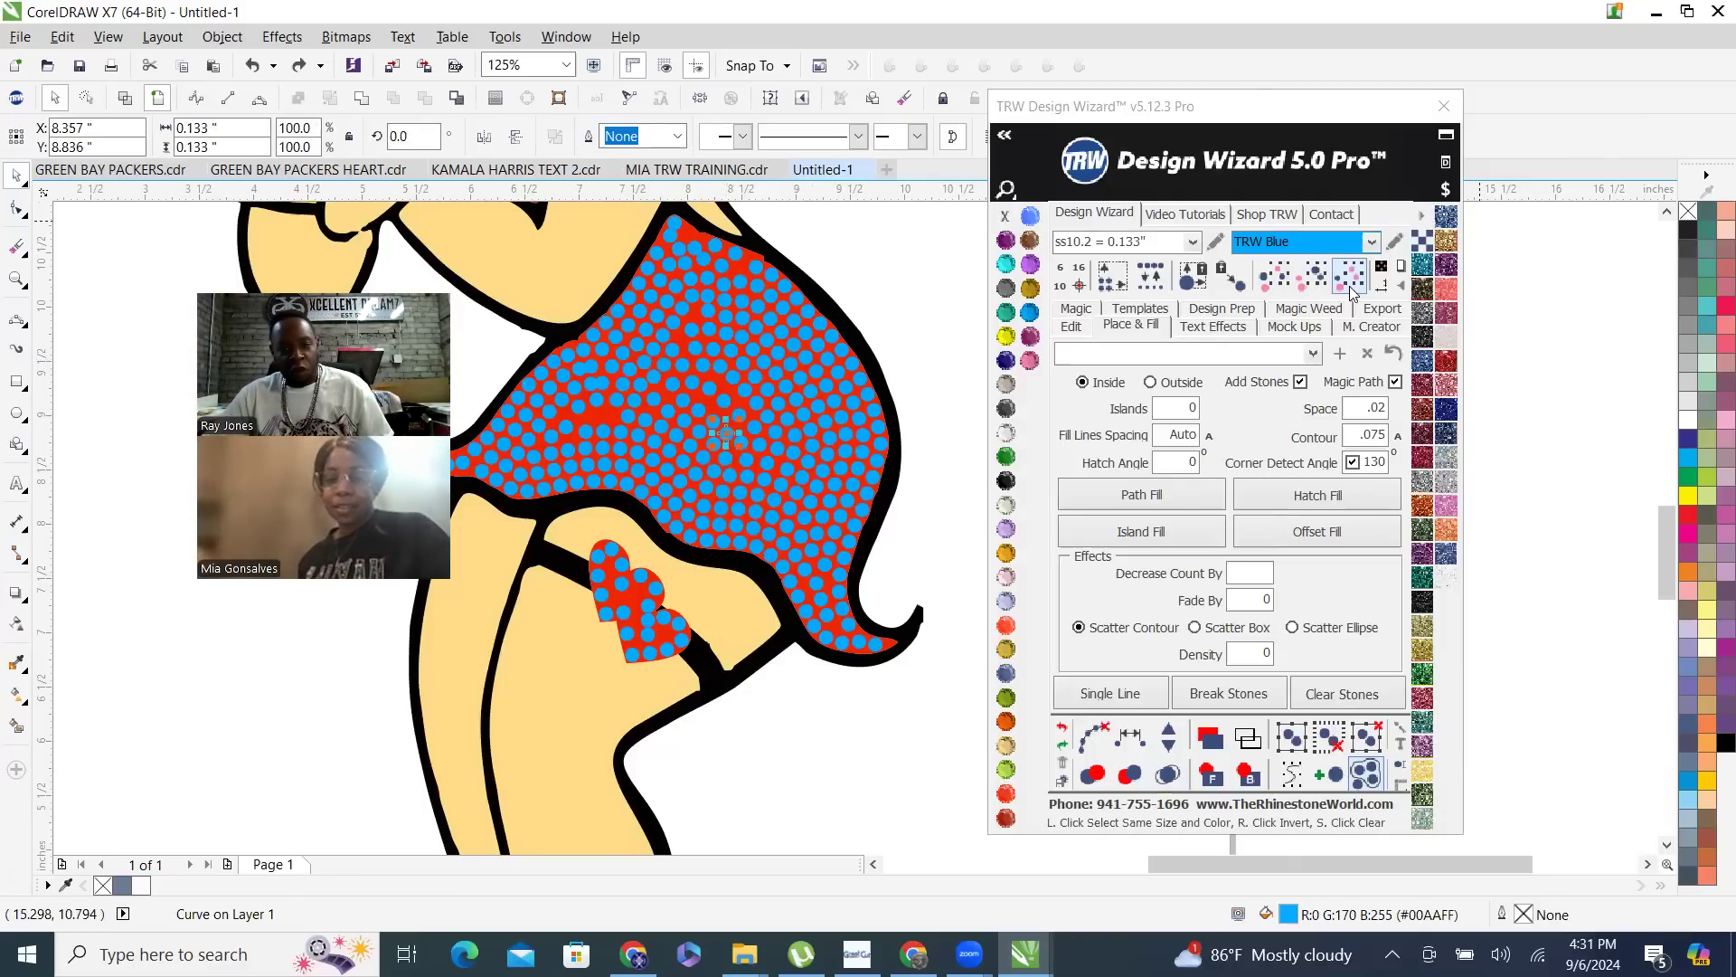
pyautogui.scroll(-1, 861, 163)
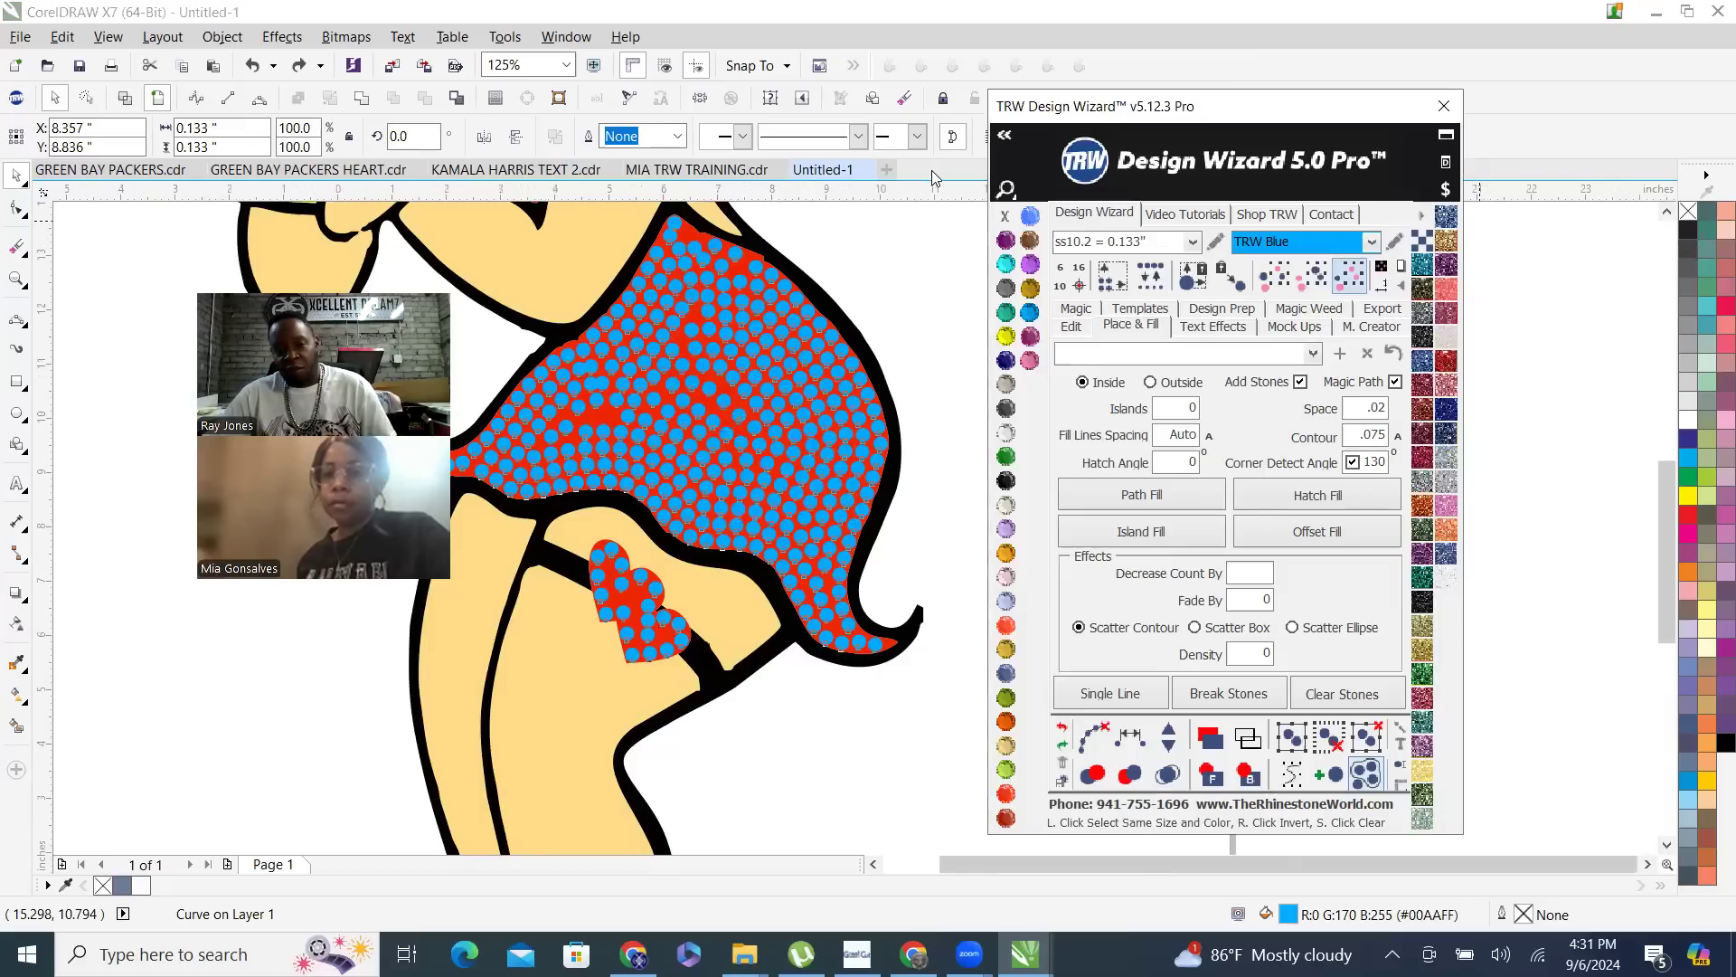
pyautogui.press('Delete')
# - Hatch-fill the red dress curve with ss10.2 TRW Blue stones and merge the overlapping stones
pyautogui.click(794, 472)
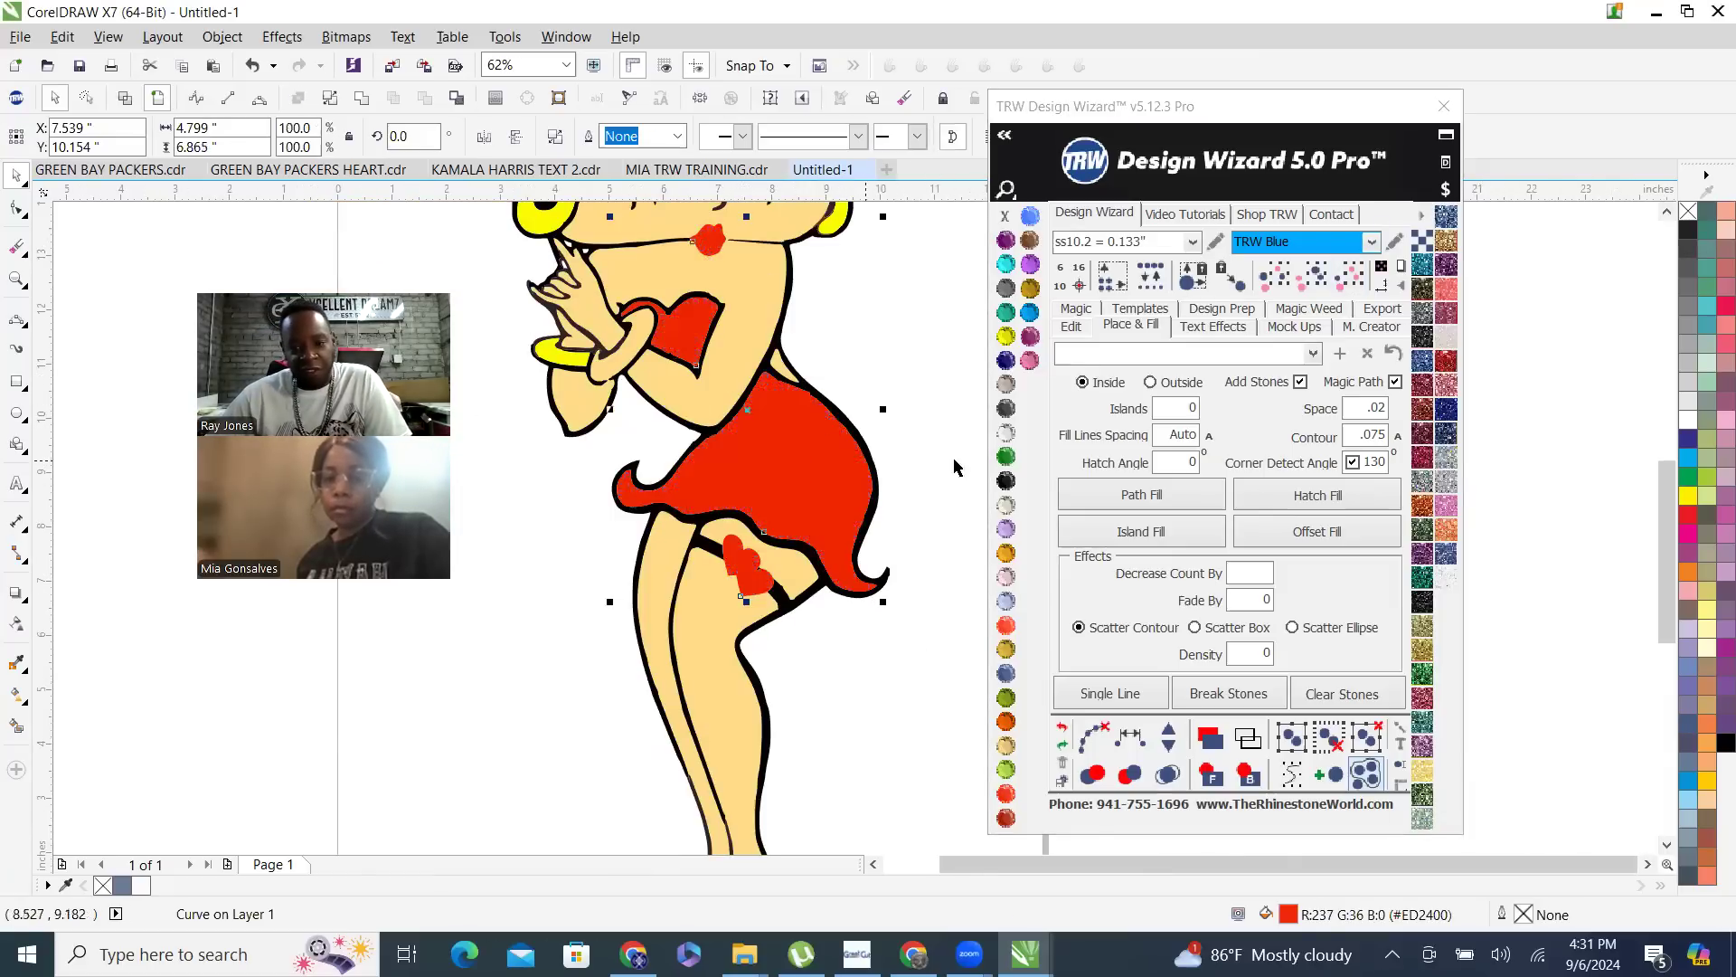
pyautogui.click(1335, 505)
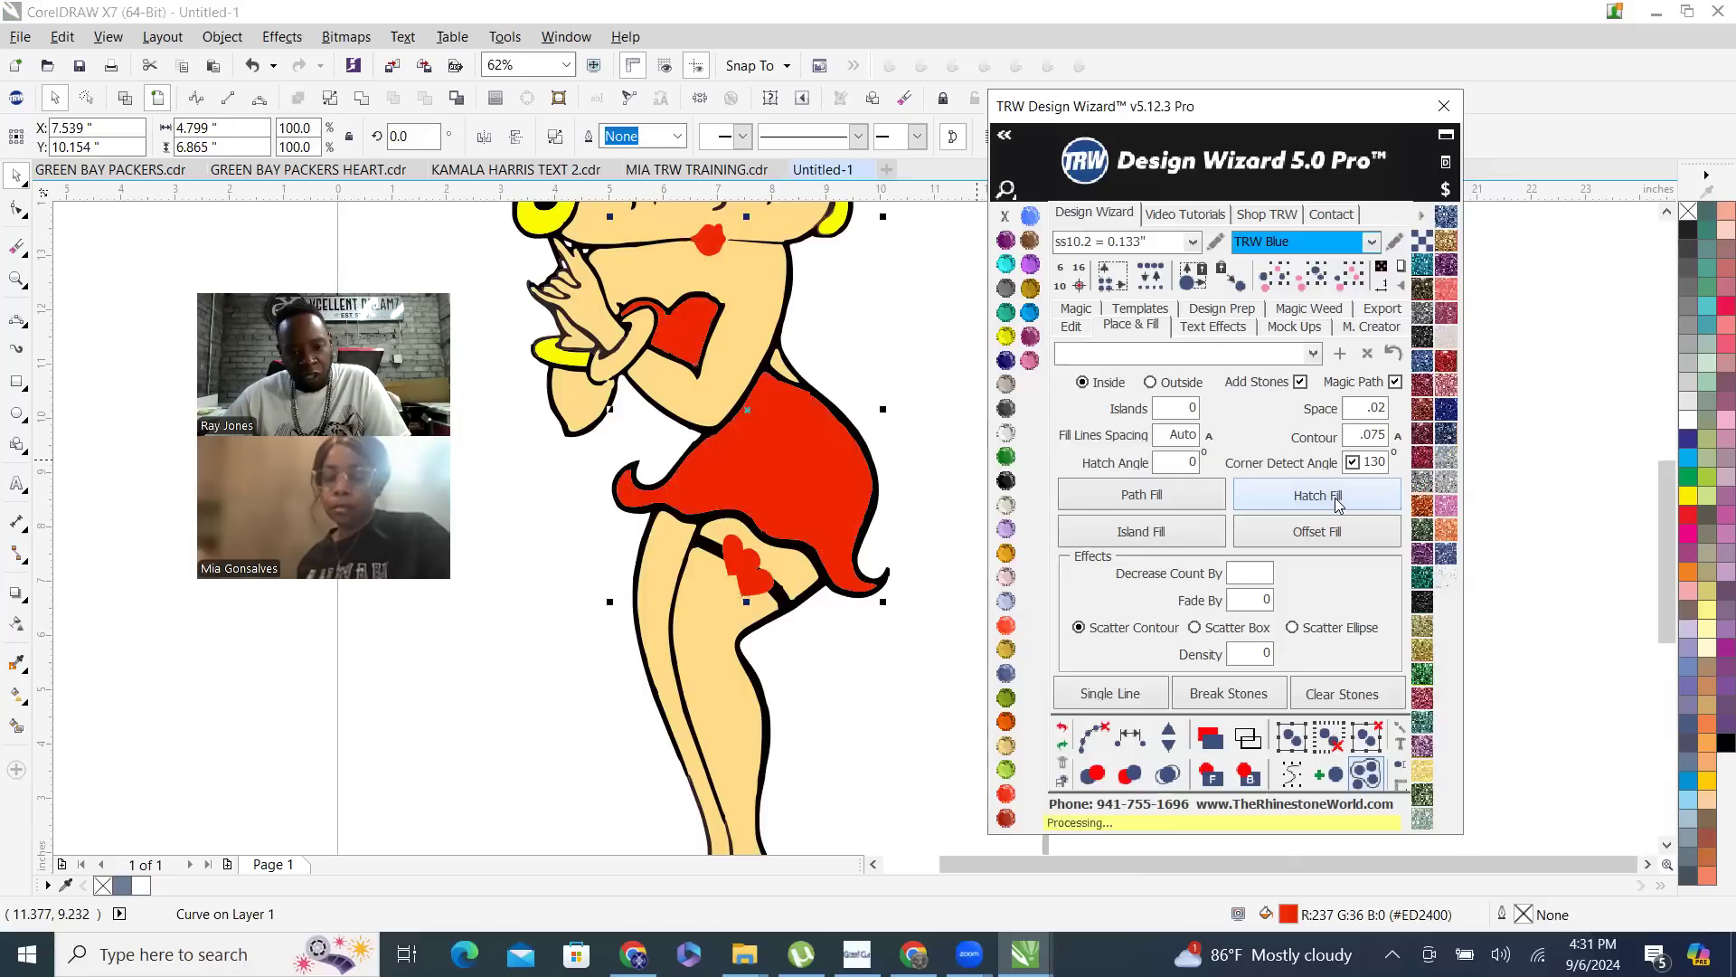
pyautogui.click(1087, 737)
pyautogui.click(1168, 776)
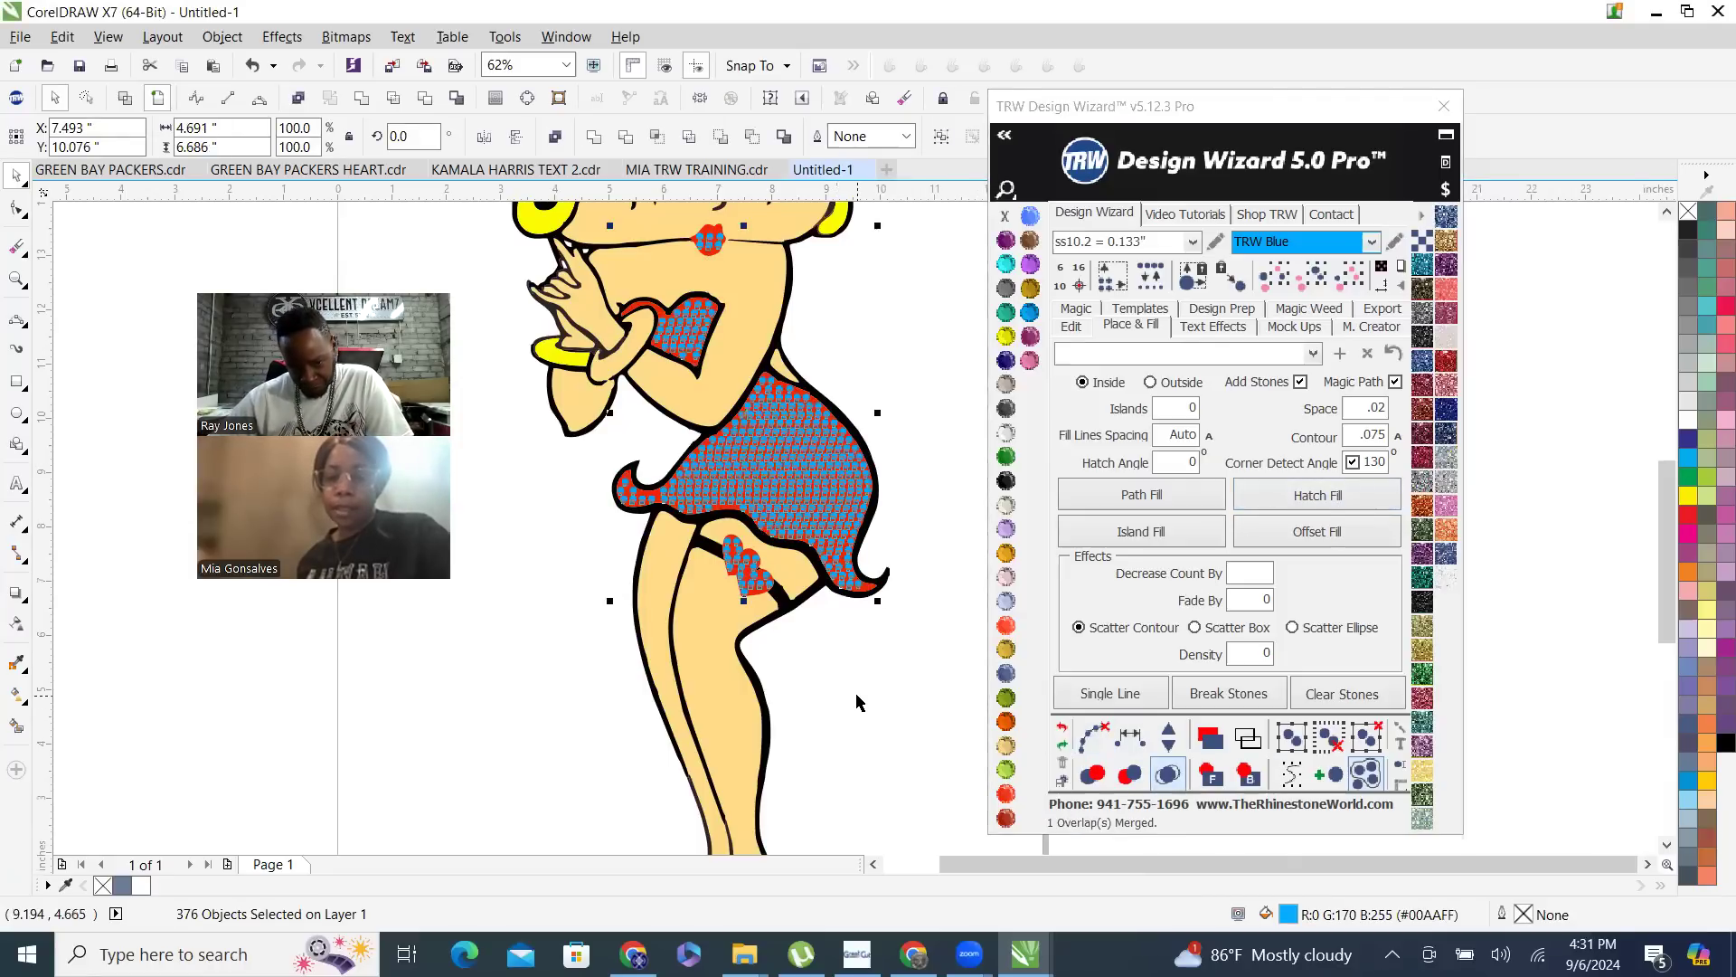
pyautogui.click(884, 695)
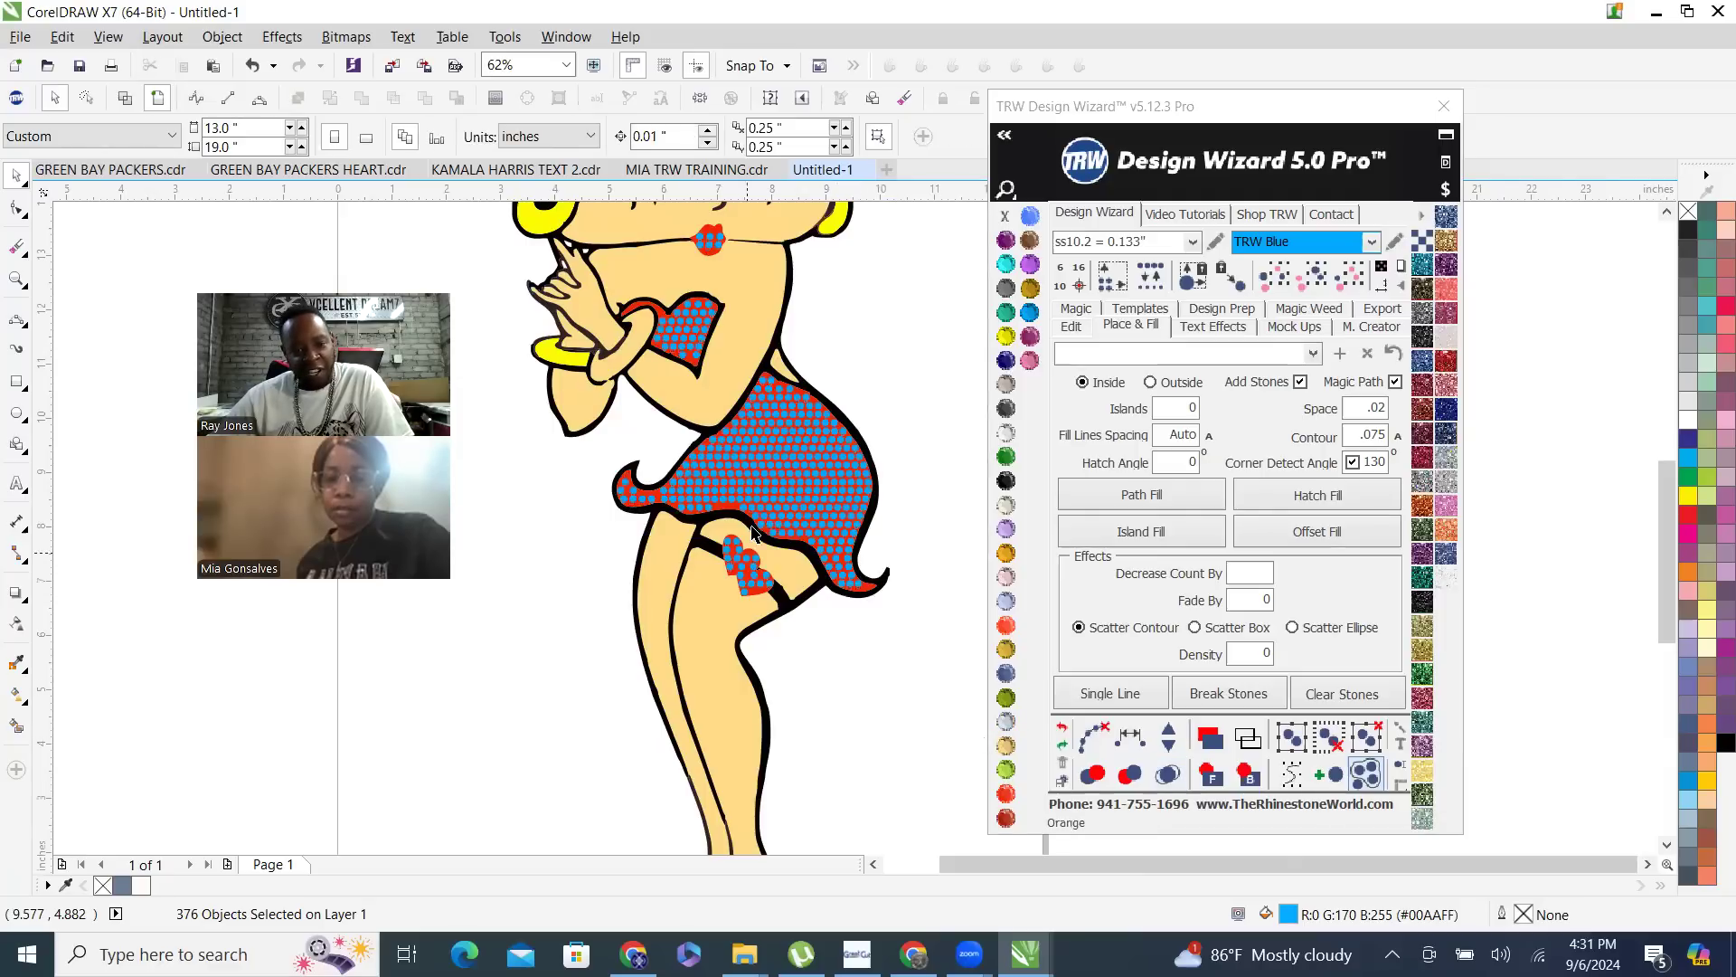
# - Place three copies of a blue stone in the gap along the skirt's lower hem above the garter
pyautogui.scroll(2, 741, 499)
pyautogui.scroll(6, 758, 489)
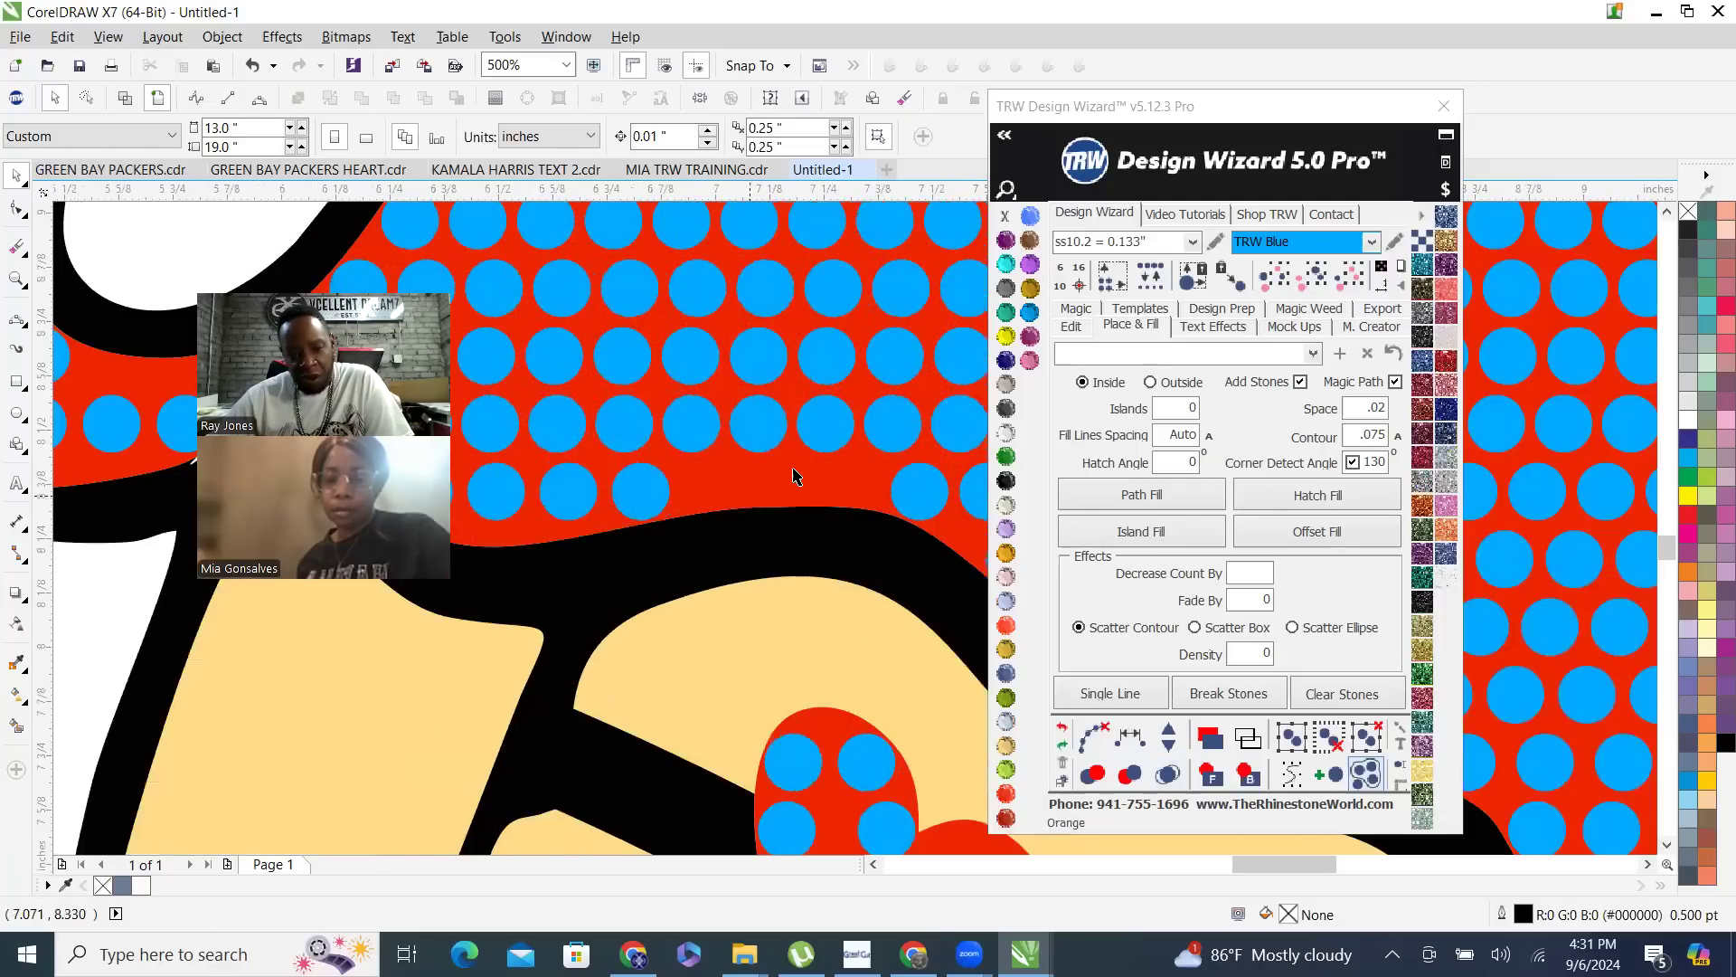
pyautogui.click(640, 496)
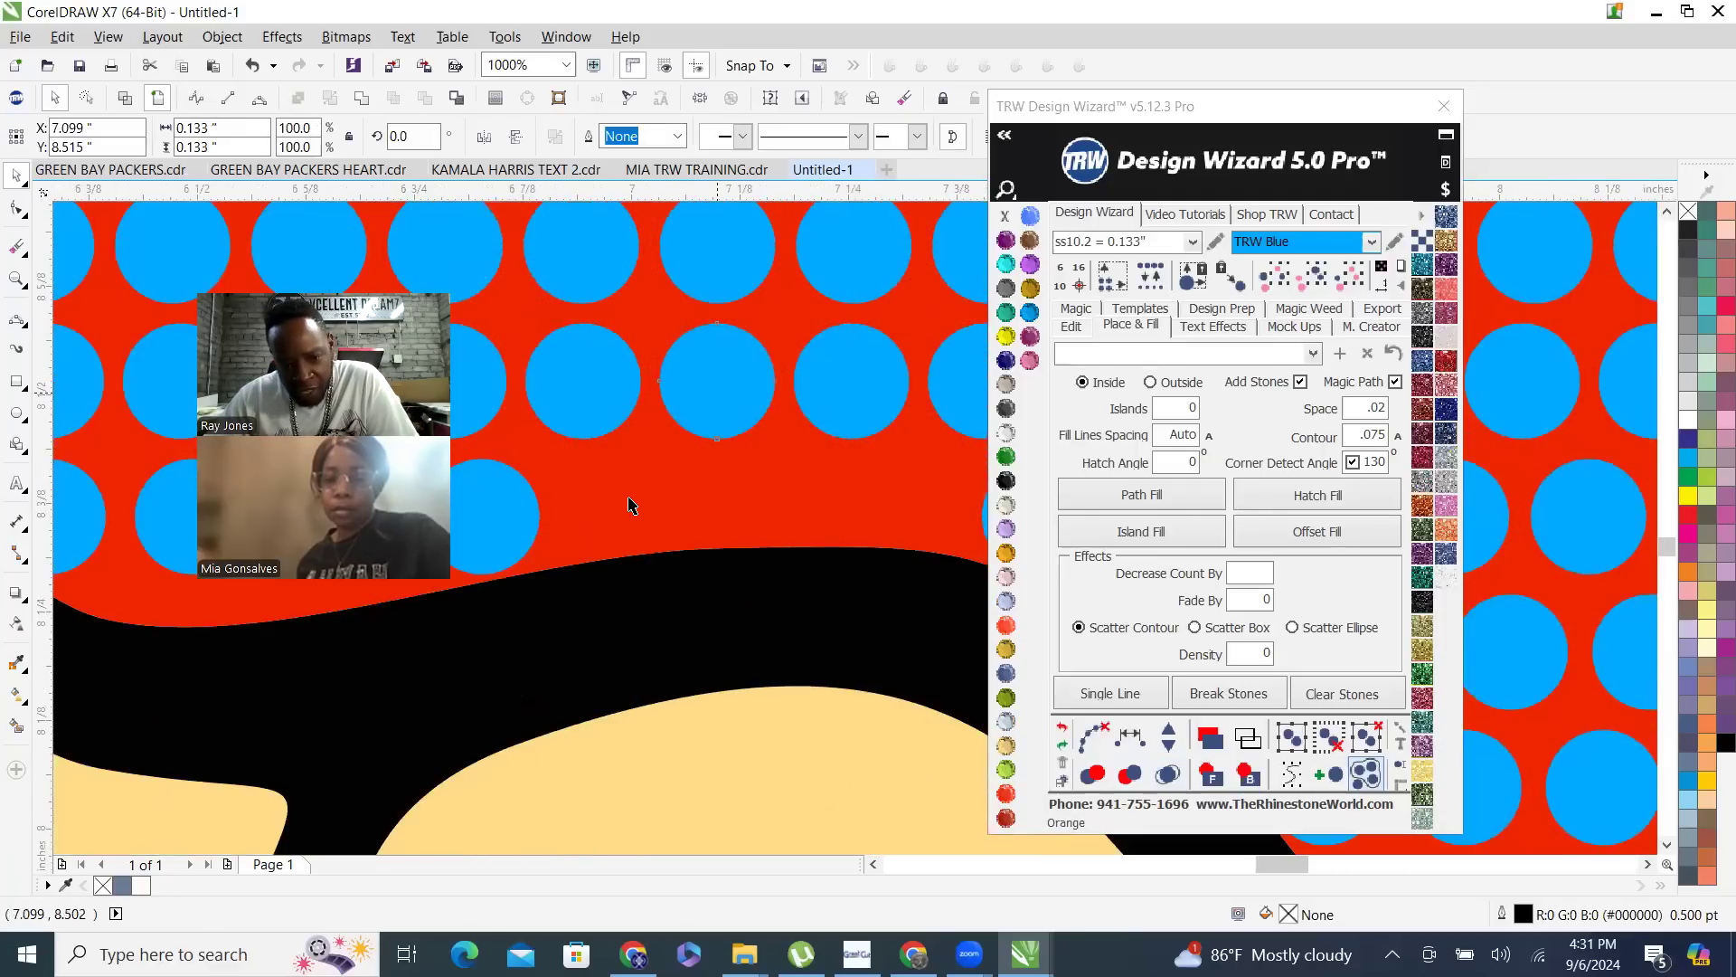
pyautogui.moveTo(640, 510); pyautogui.dragTo(920, 500)
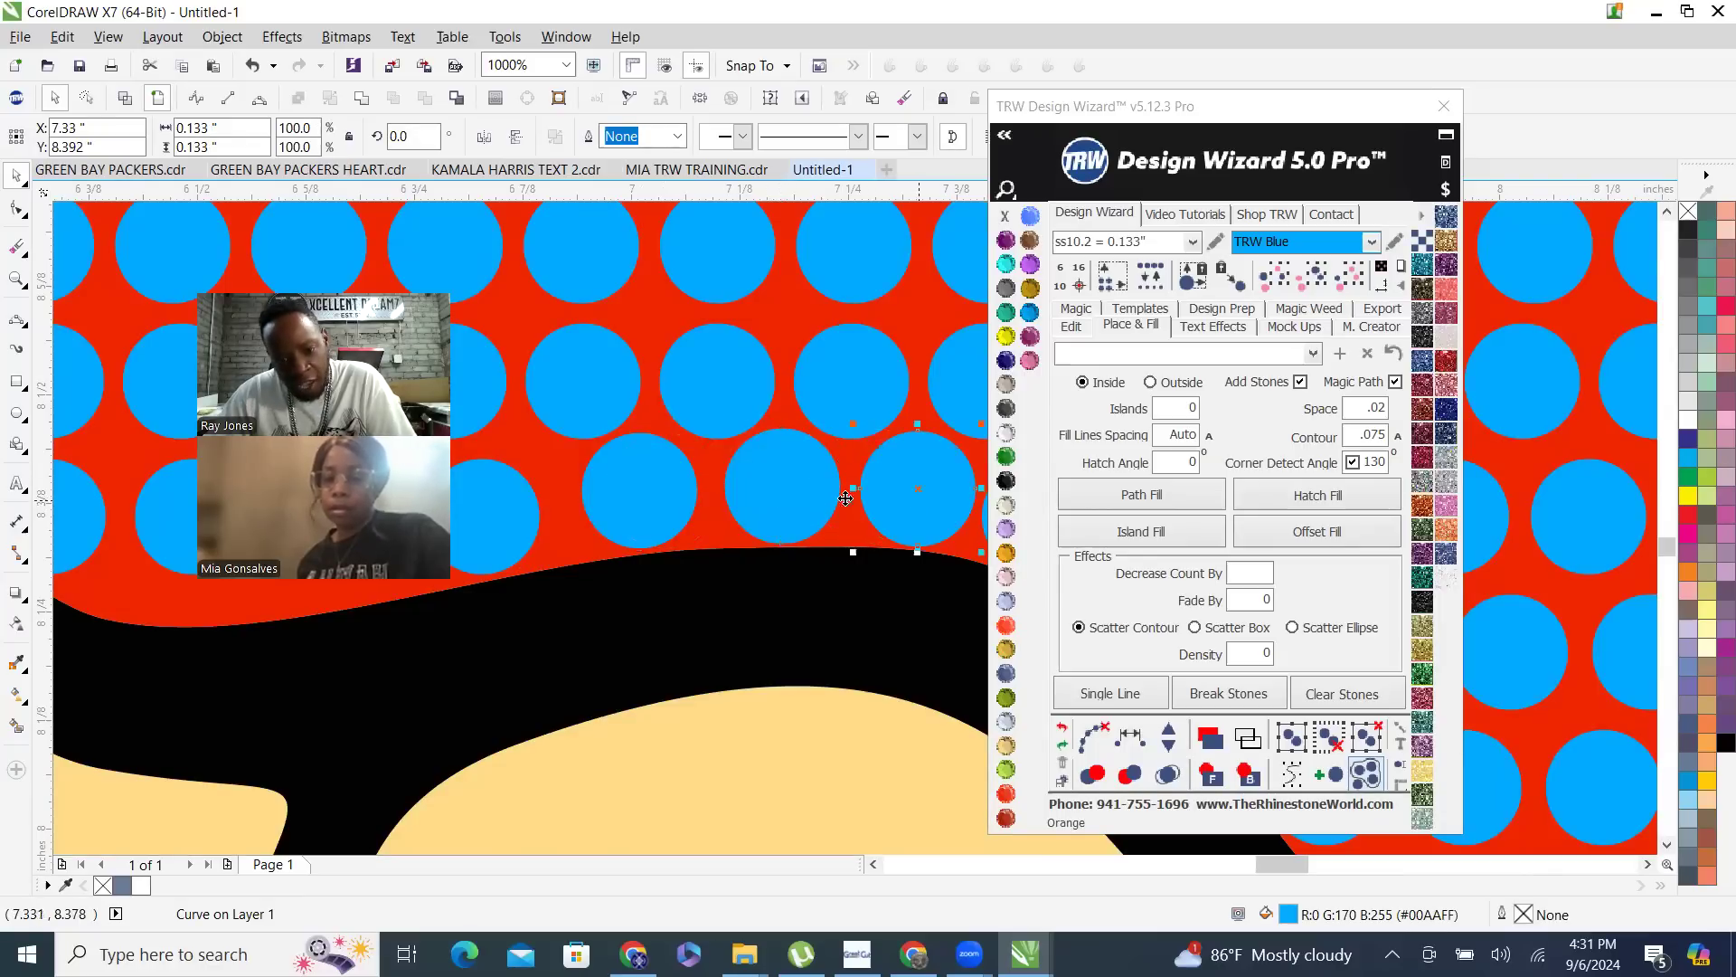
# - Respace the column of four stones rising from the last stone added at the hem so their spacing is equal
pyautogui.scroll(-2, 558, 478)
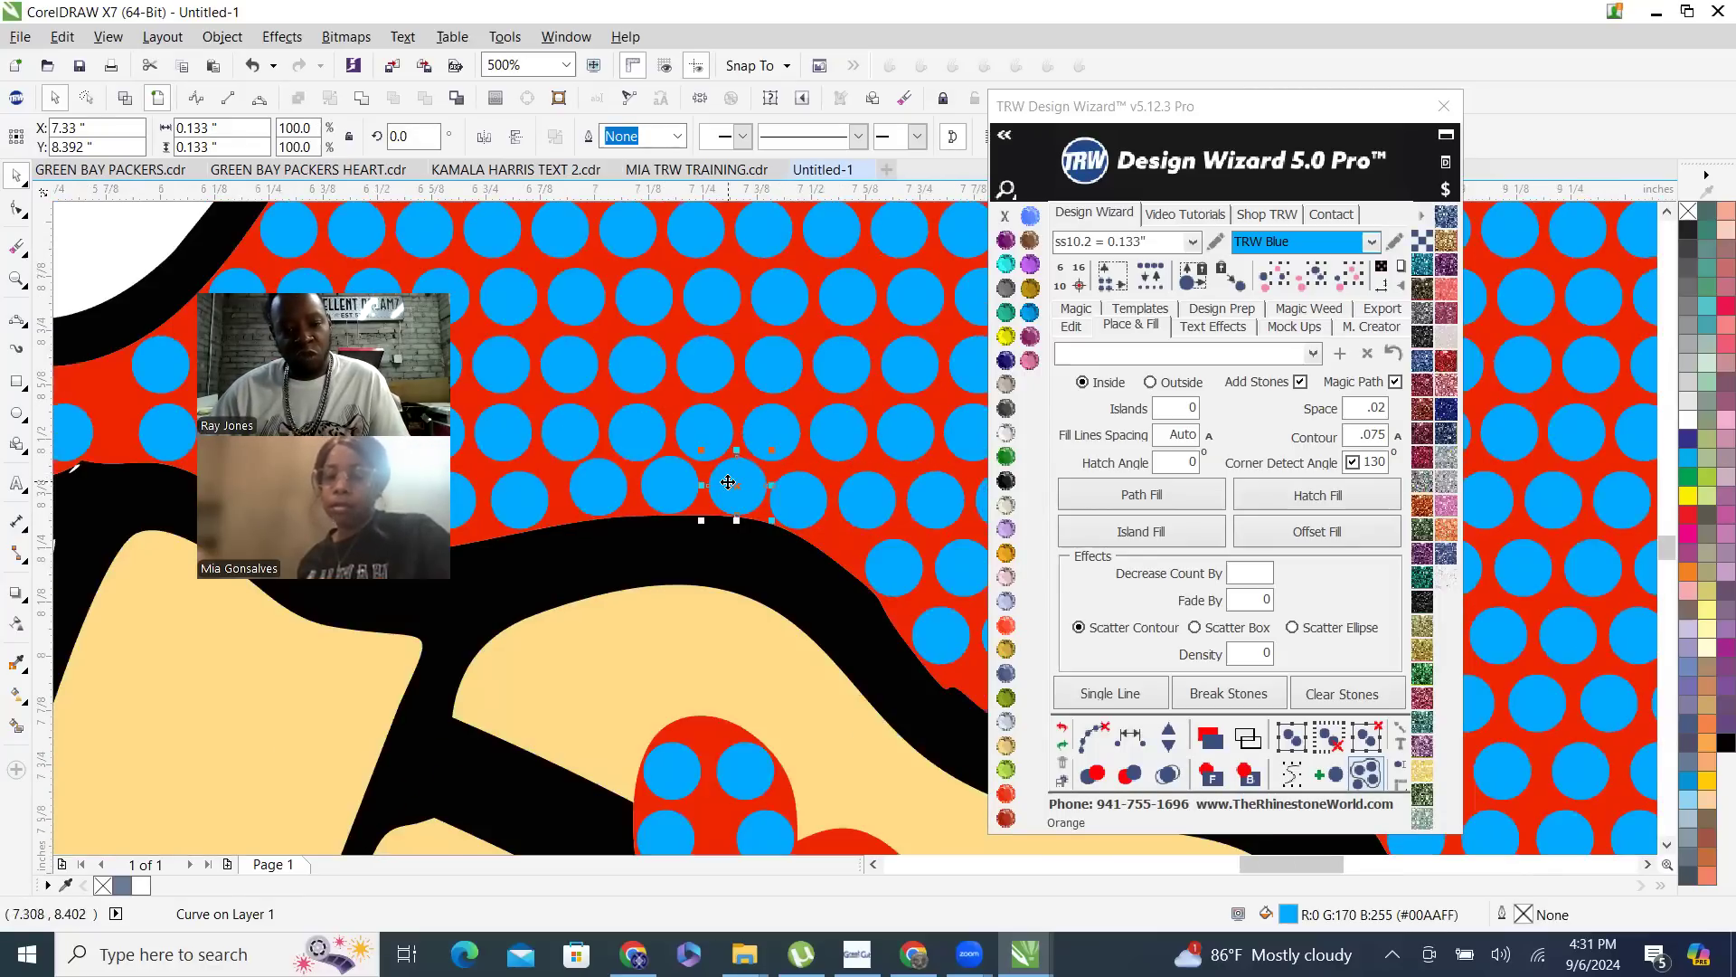
pyautogui.keyDown('shift'); pyautogui.click(761, 437); pyautogui.keyUp('shift')
pyautogui.keyDown('shift'); pyautogui.click(776, 372); pyautogui.keyUp('shift')
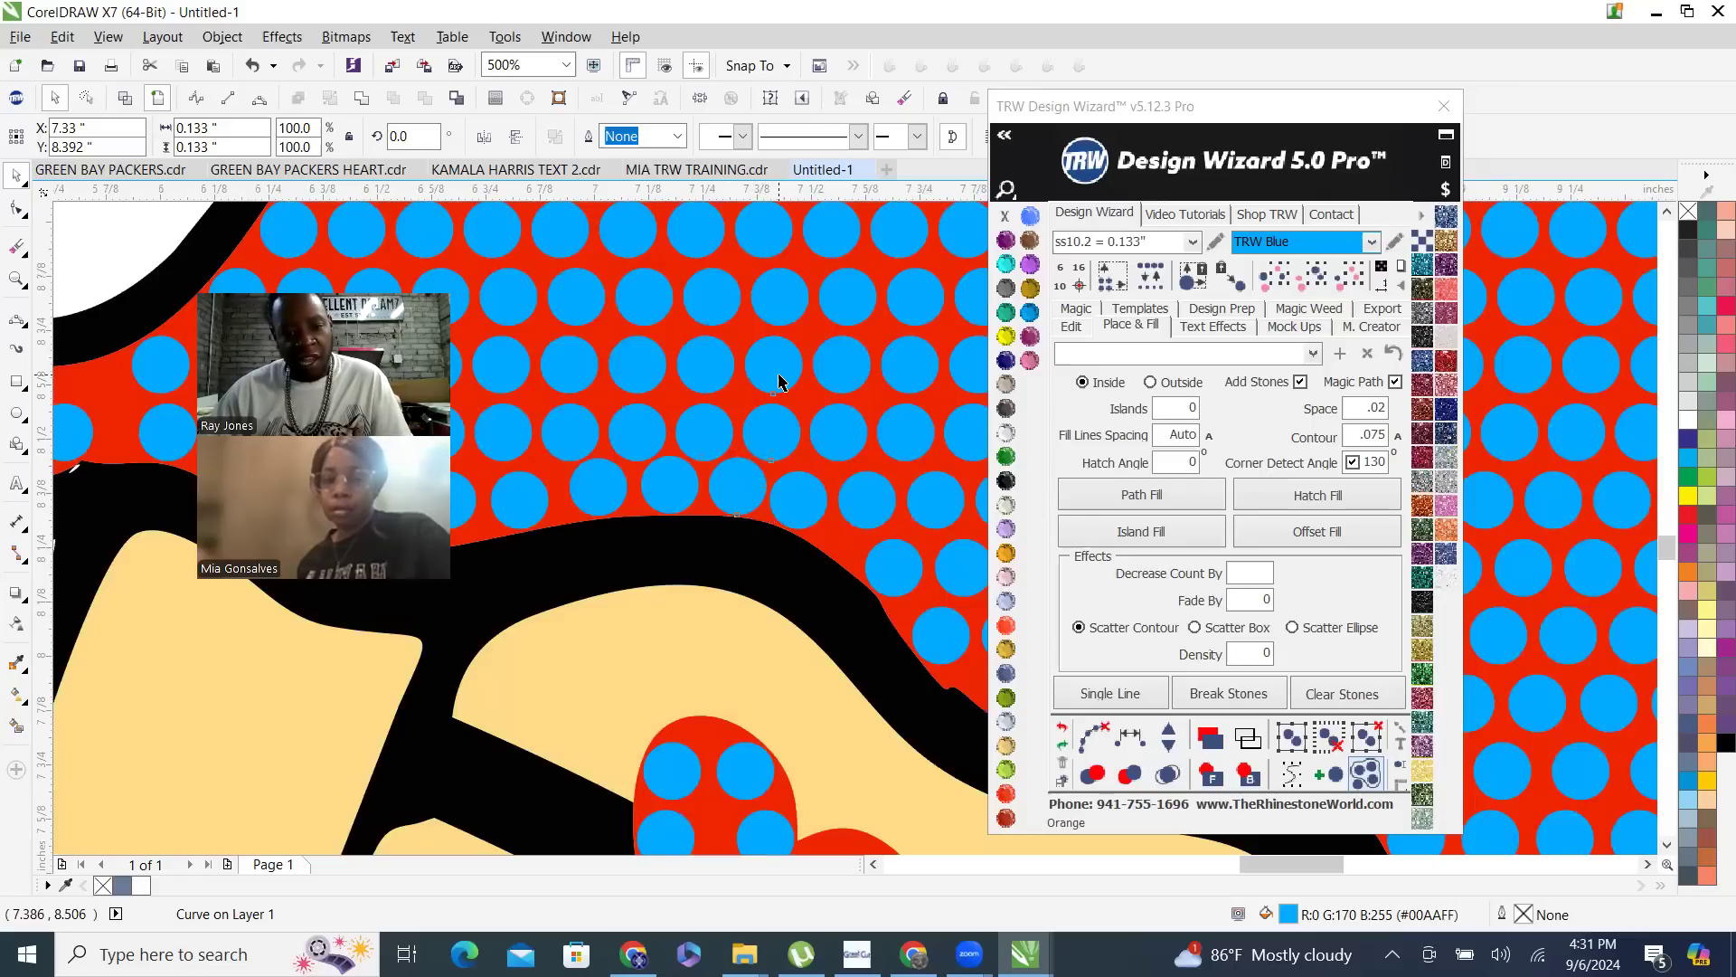
pyautogui.keyDown('shift'); pyautogui.click(793, 284); pyautogui.keyUp('shift')
pyautogui.keyDown('shift'); pyautogui.click(724, 471); pyautogui.keyUp('shift')
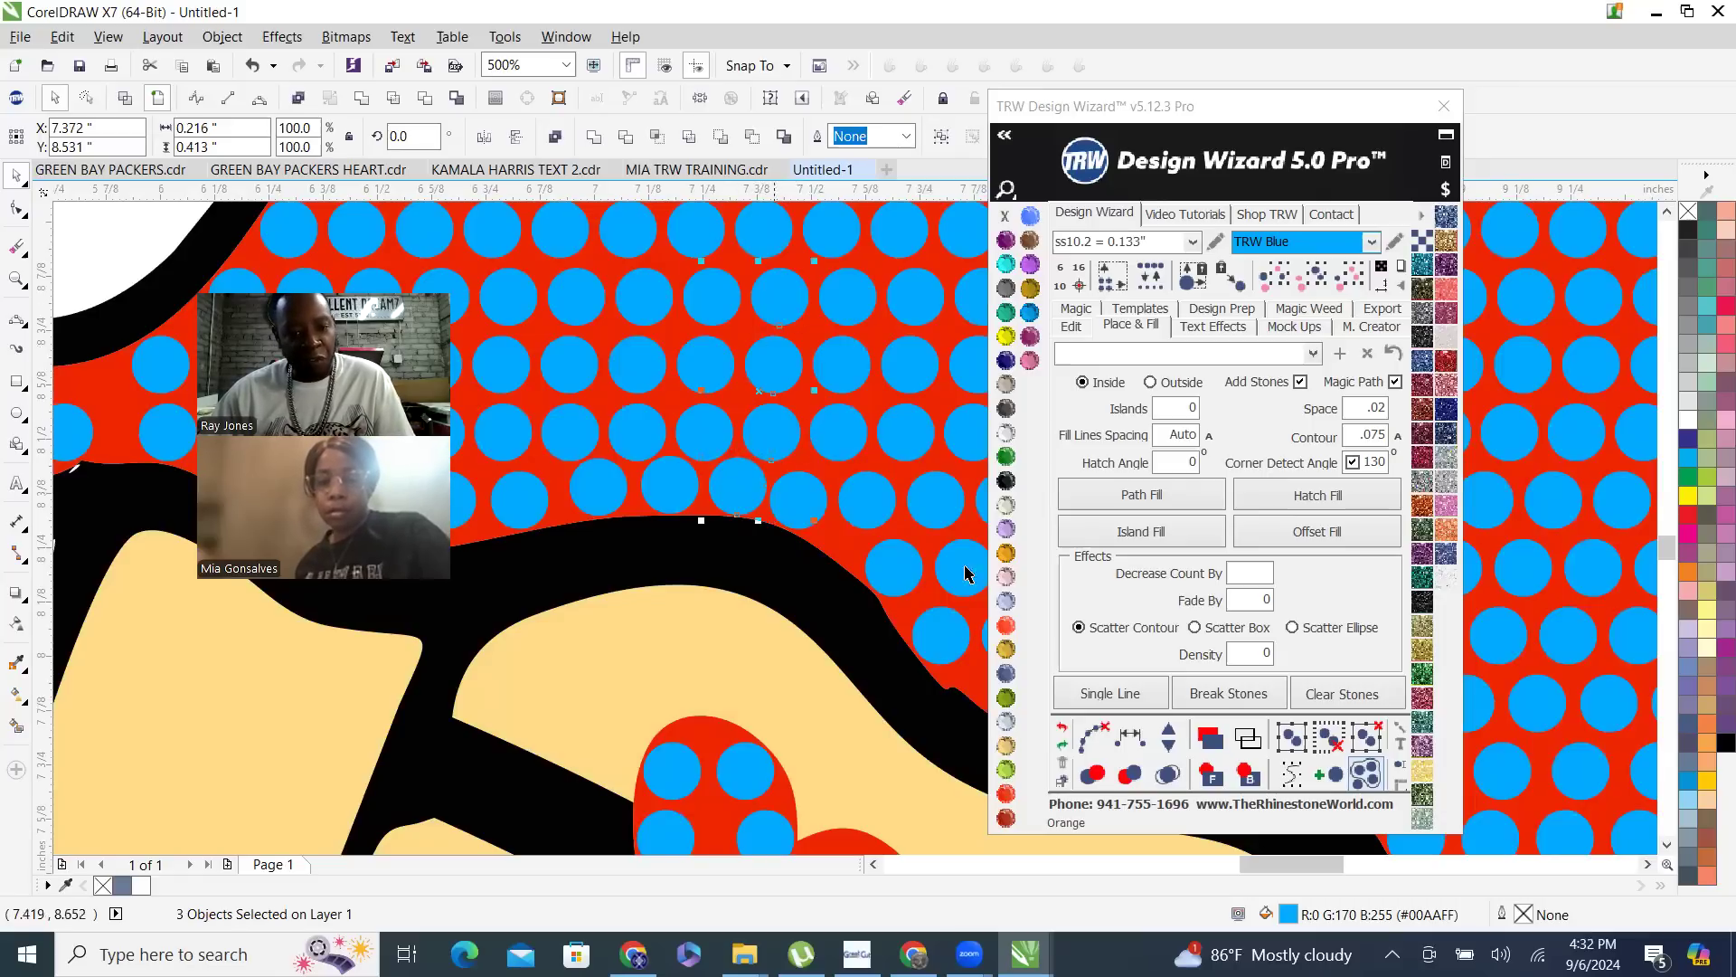
pyautogui.click(1133, 739)
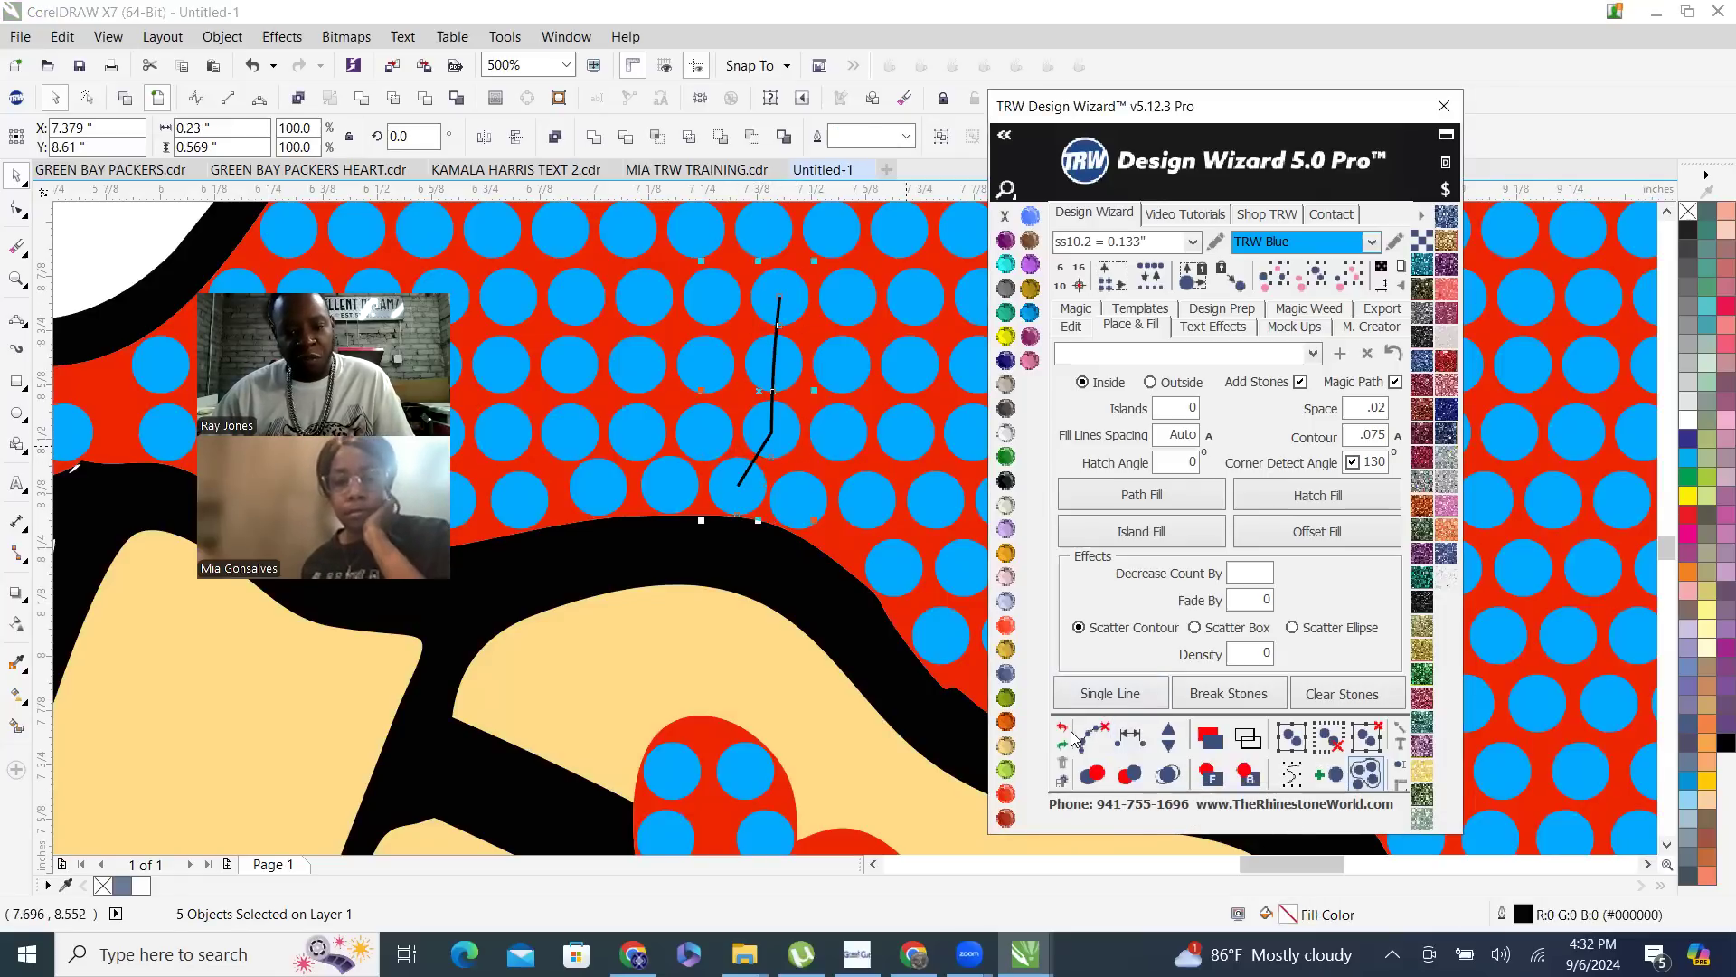
# - Select the middle added hem stone with the three stones above it and respace this column equally
pyautogui.click(665, 498)
pyautogui.keyDown('shift'); pyautogui.click(709, 433); pyautogui.keyUp('shift')
pyautogui.keyDown('shift'); pyautogui.click(718, 366); pyautogui.keyUp('shift')
pyautogui.keyDown('shift'); pyautogui.click(719, 302); pyautogui.keyUp('shift')
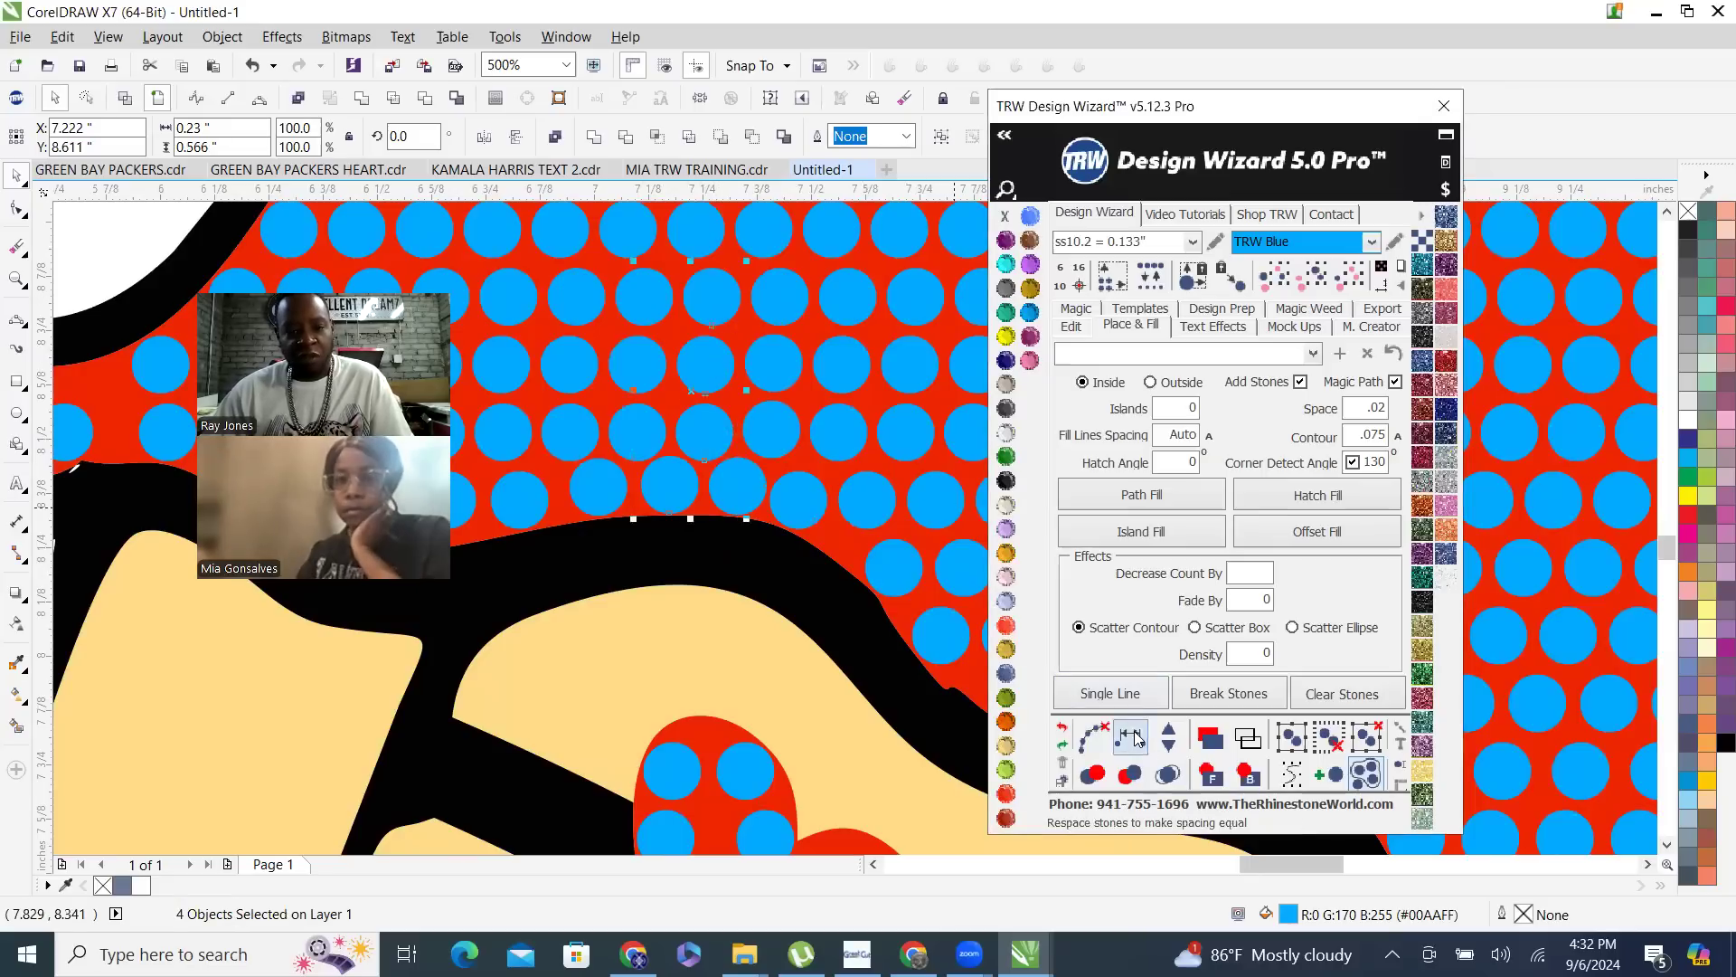
pyautogui.click(1131, 739)
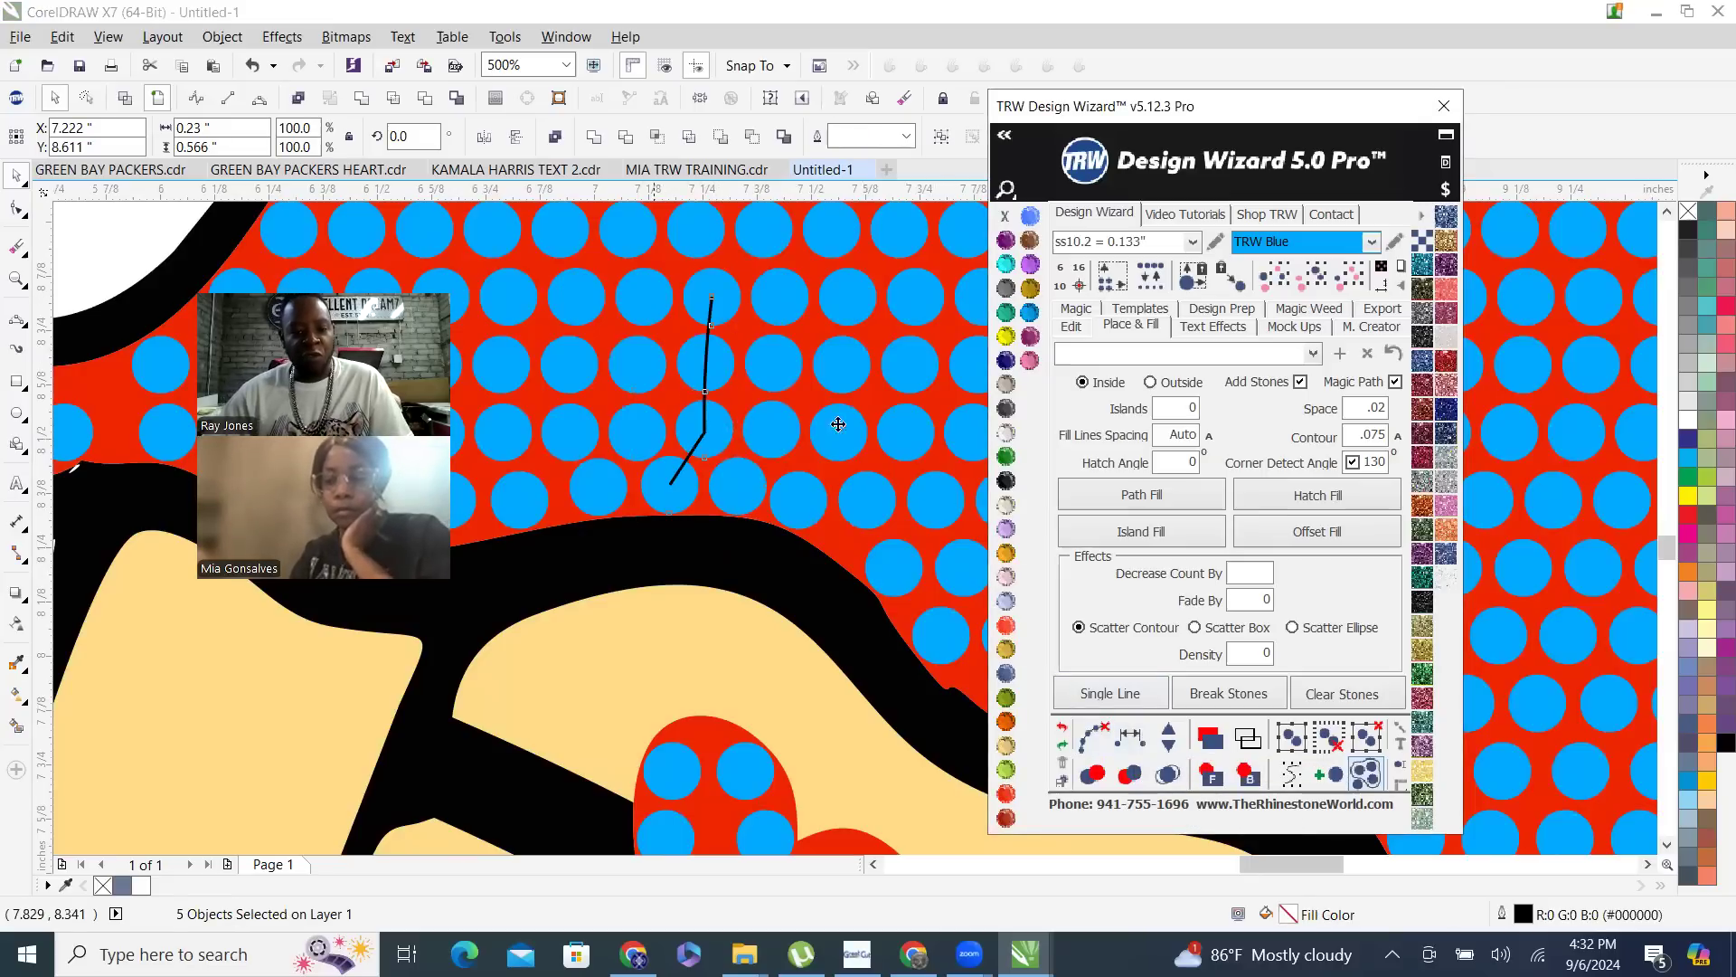
# - Move the end stone of the skirt curl's bottom row closer to the stones of the main skirt
pyautogui.scroll(-2, 674, 458)
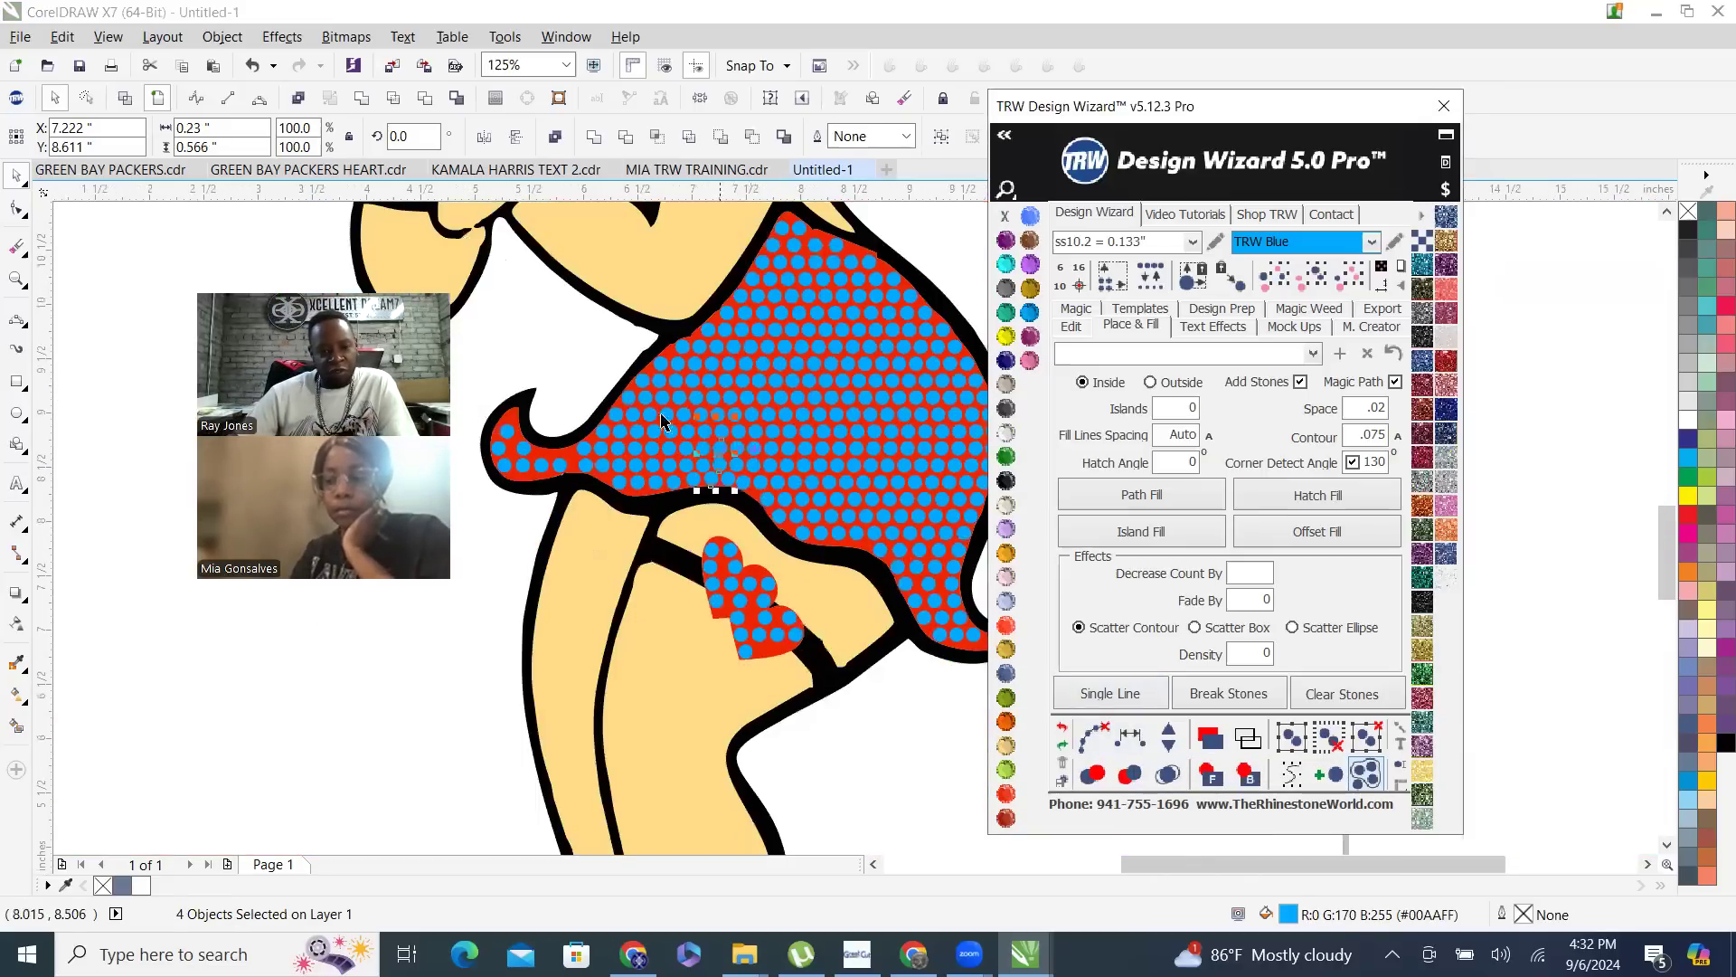
pyautogui.scroll(-1, 864, 578)
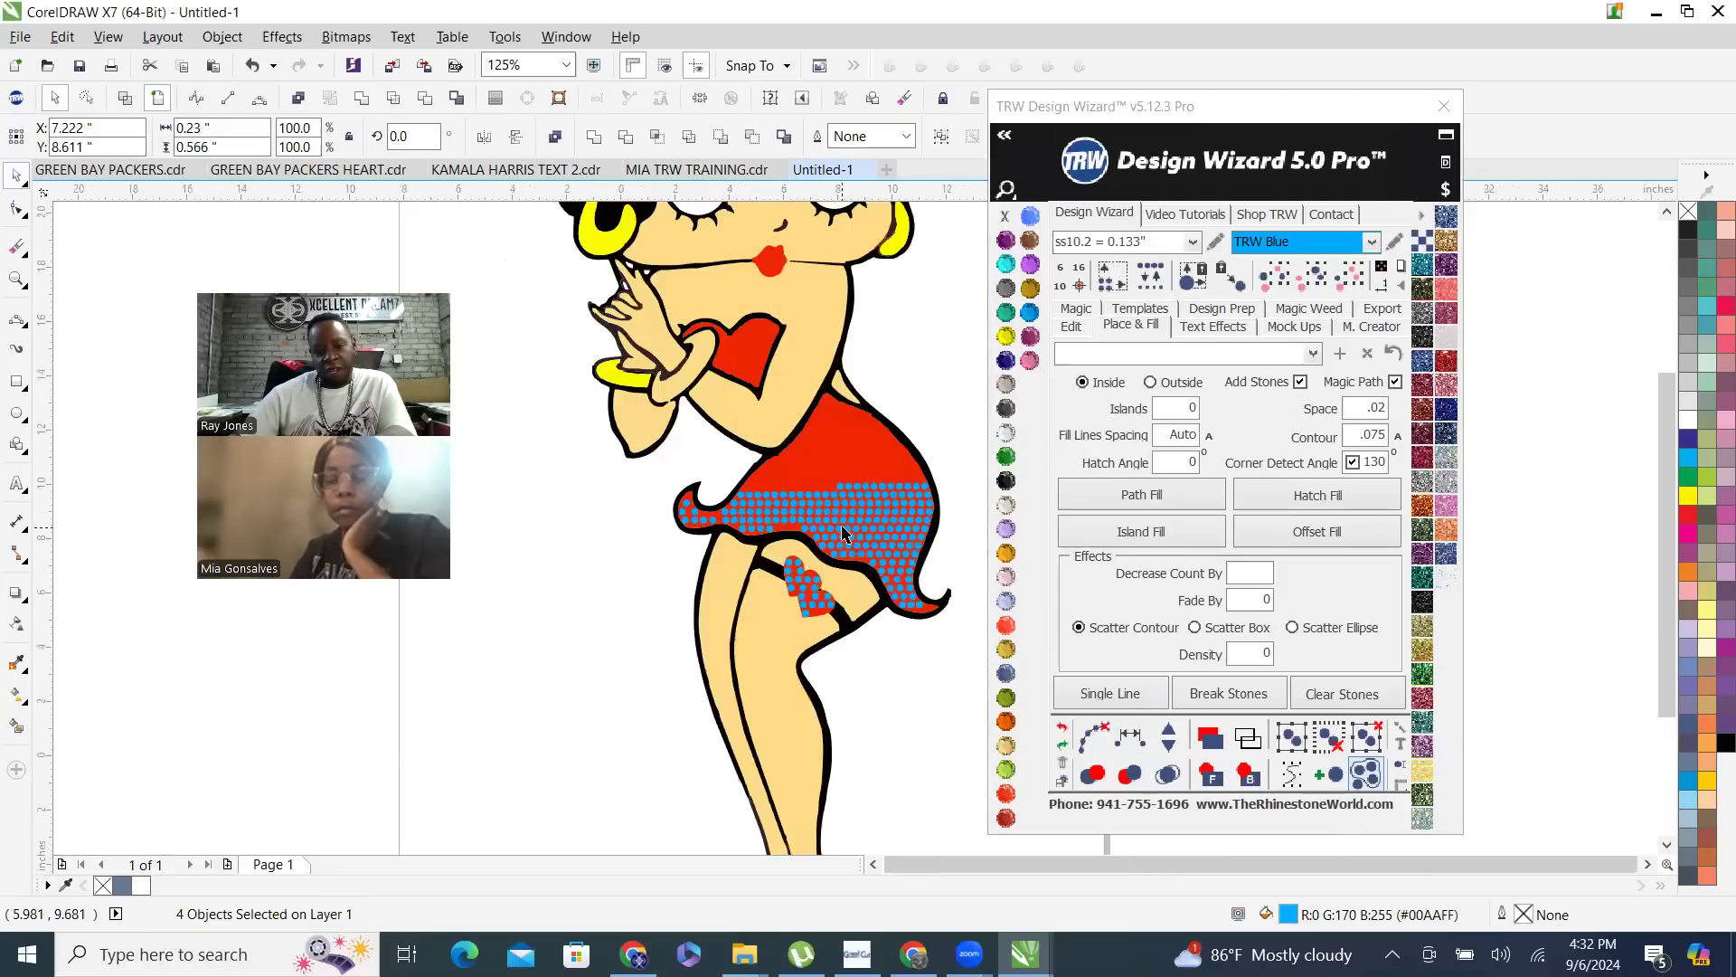
pyautogui.scroll(3, 737, 517)
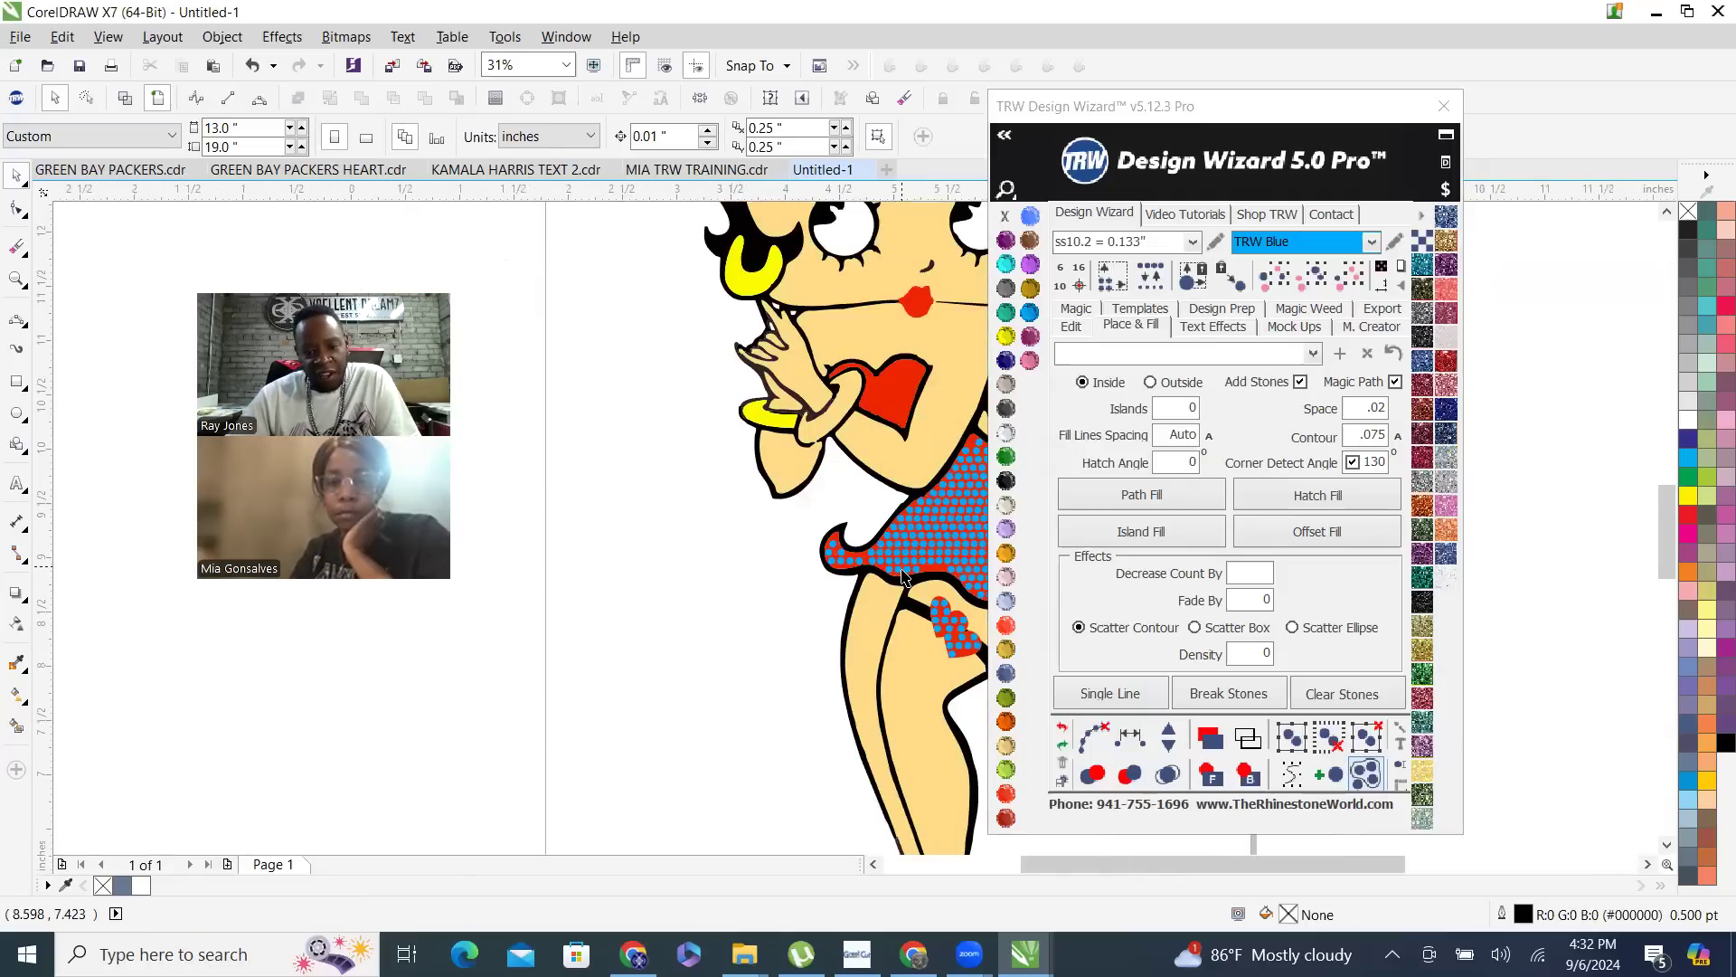
pyautogui.scroll(-2, 624, 415)
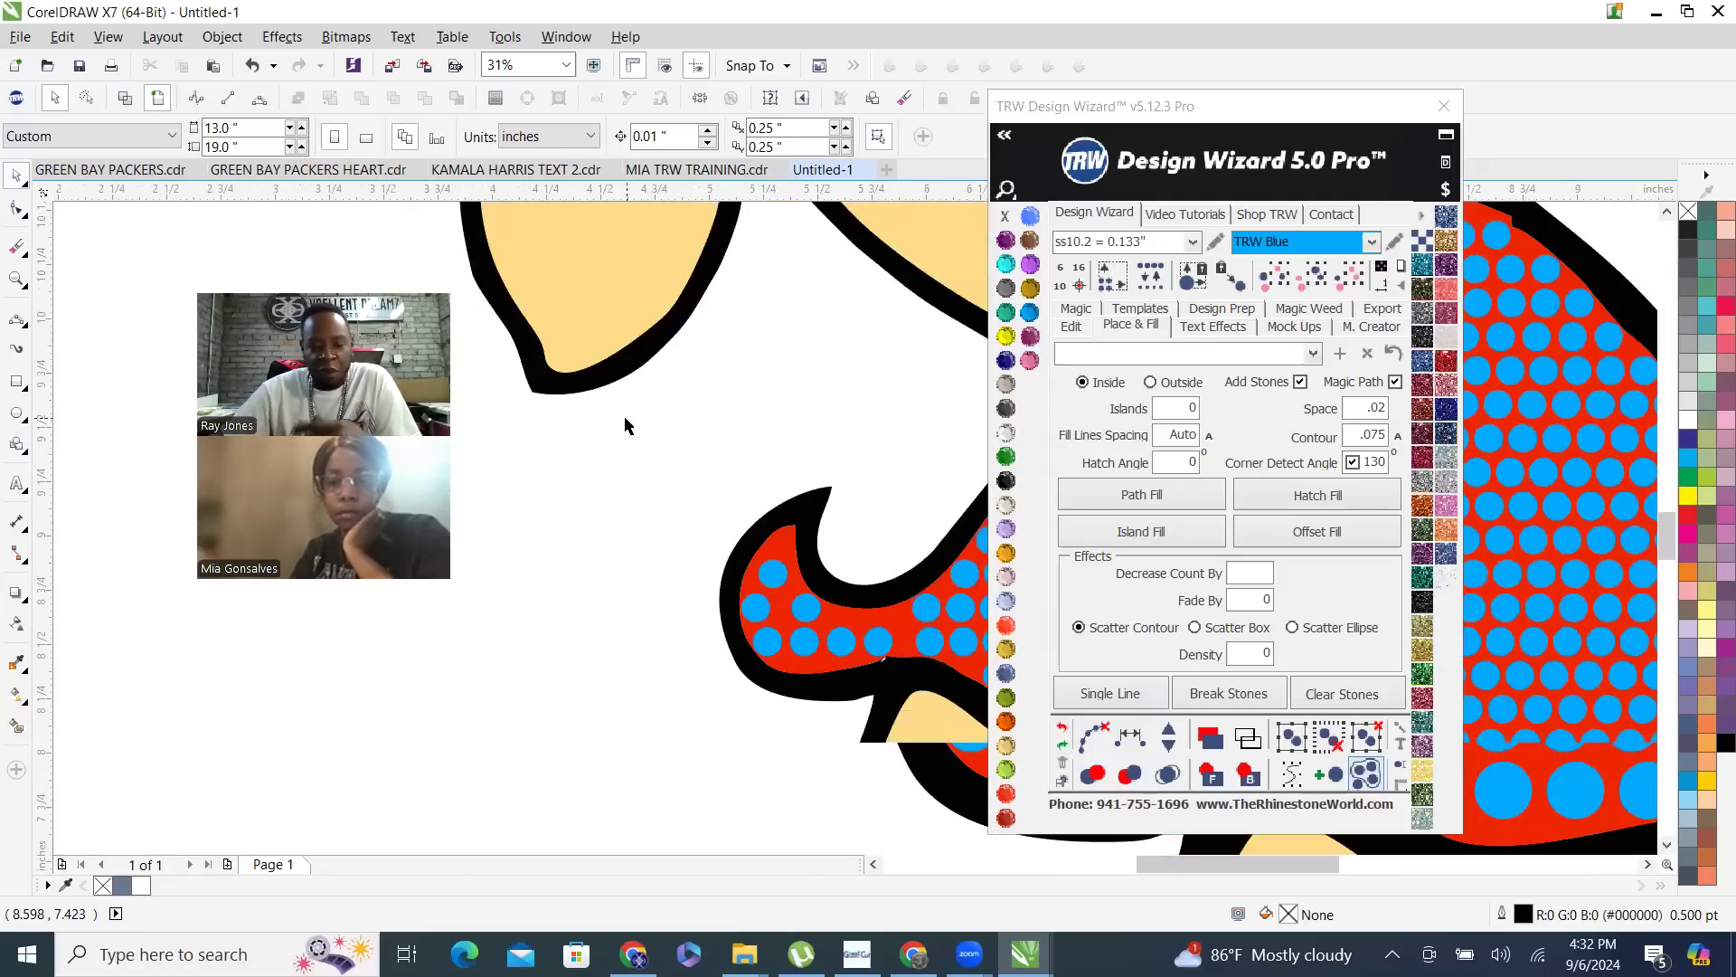
pyautogui.scroll(1, 724, 480)
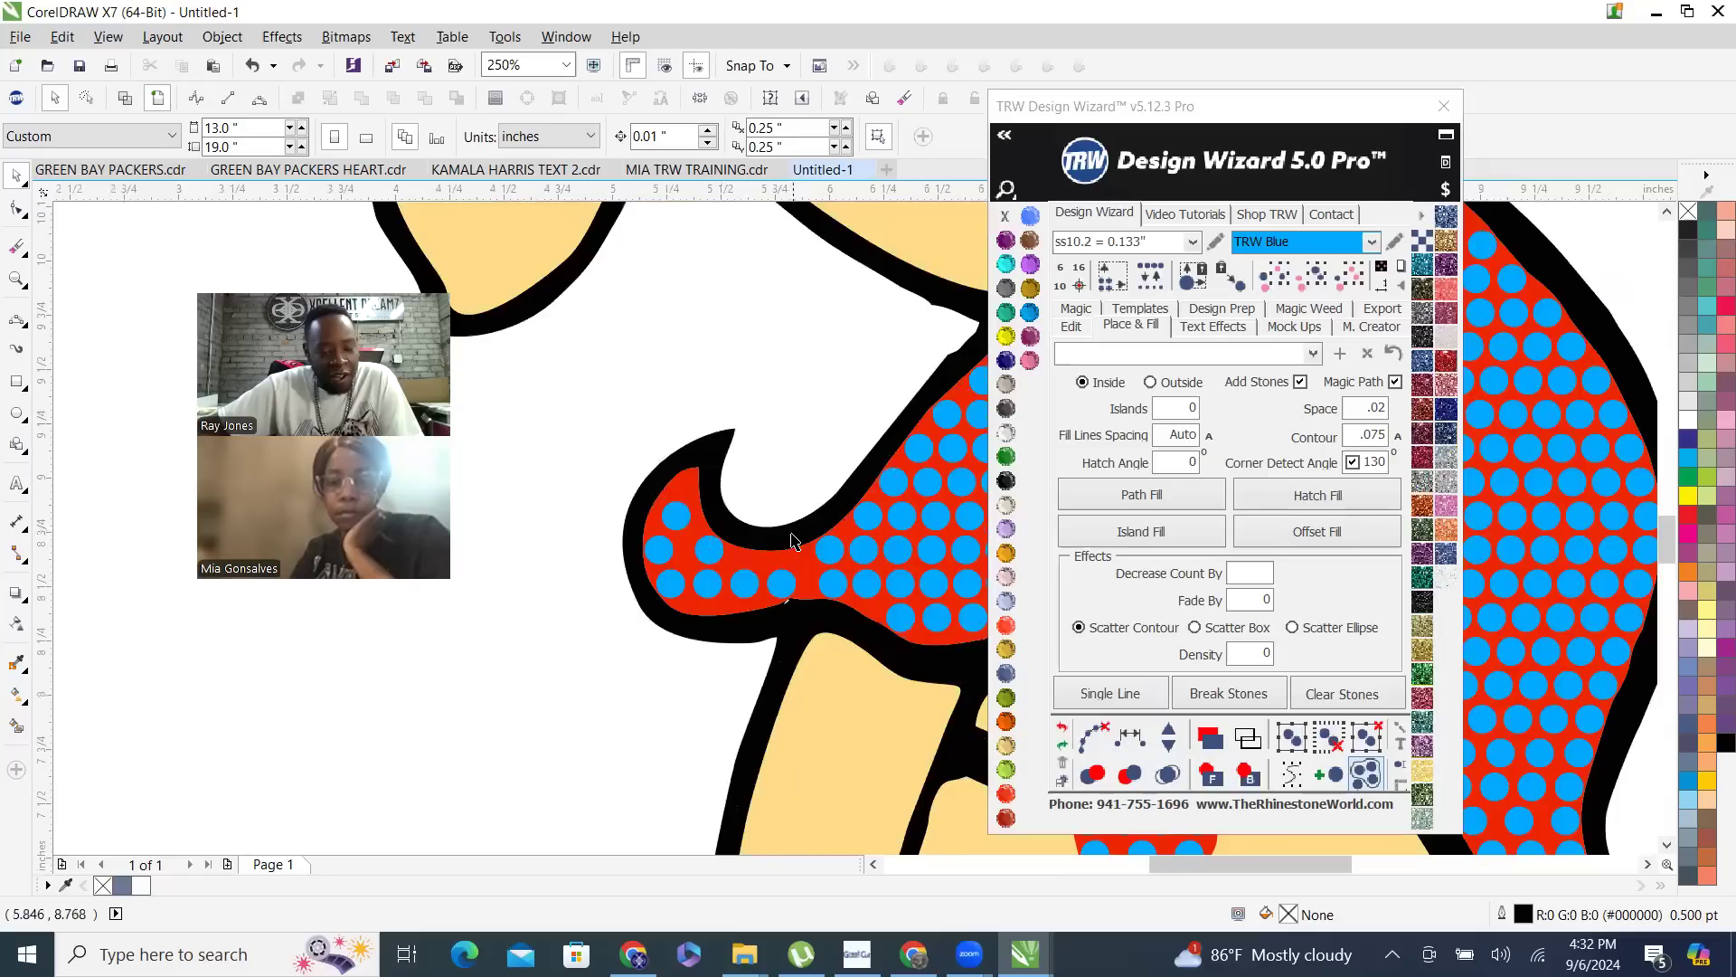
pyautogui.scroll(1, 840, 632)
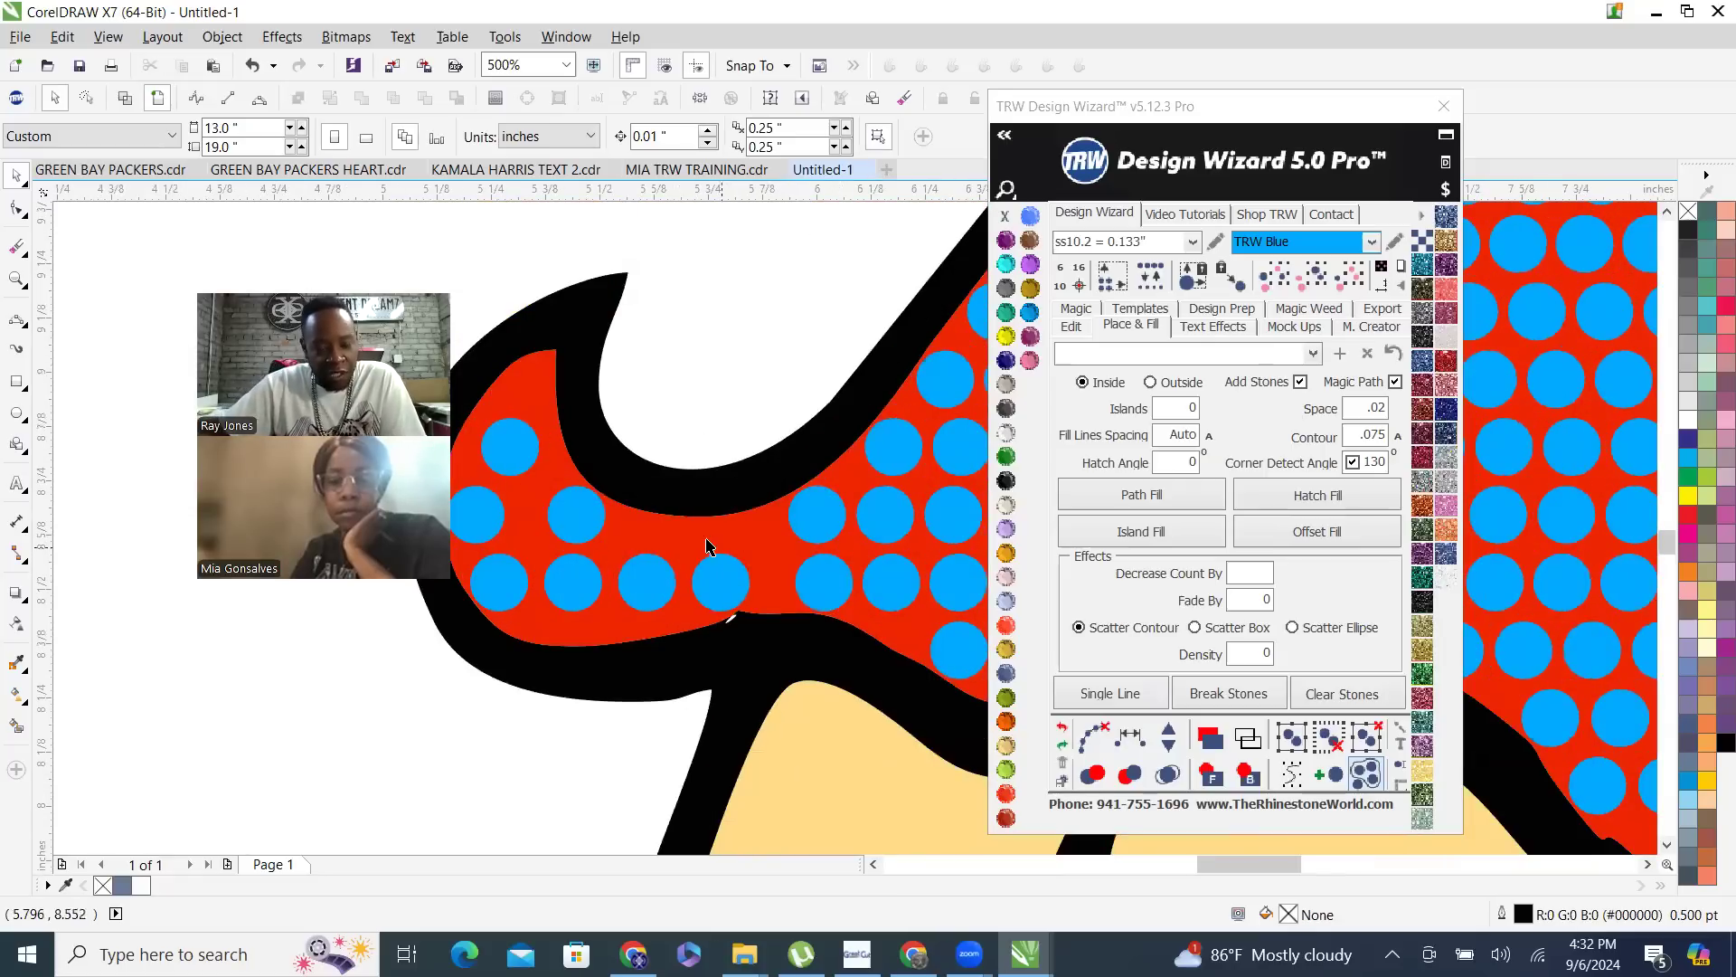
pyautogui.click(723, 585)
pyautogui.moveTo(753, 583); pyautogui.dragTo(753, 583)
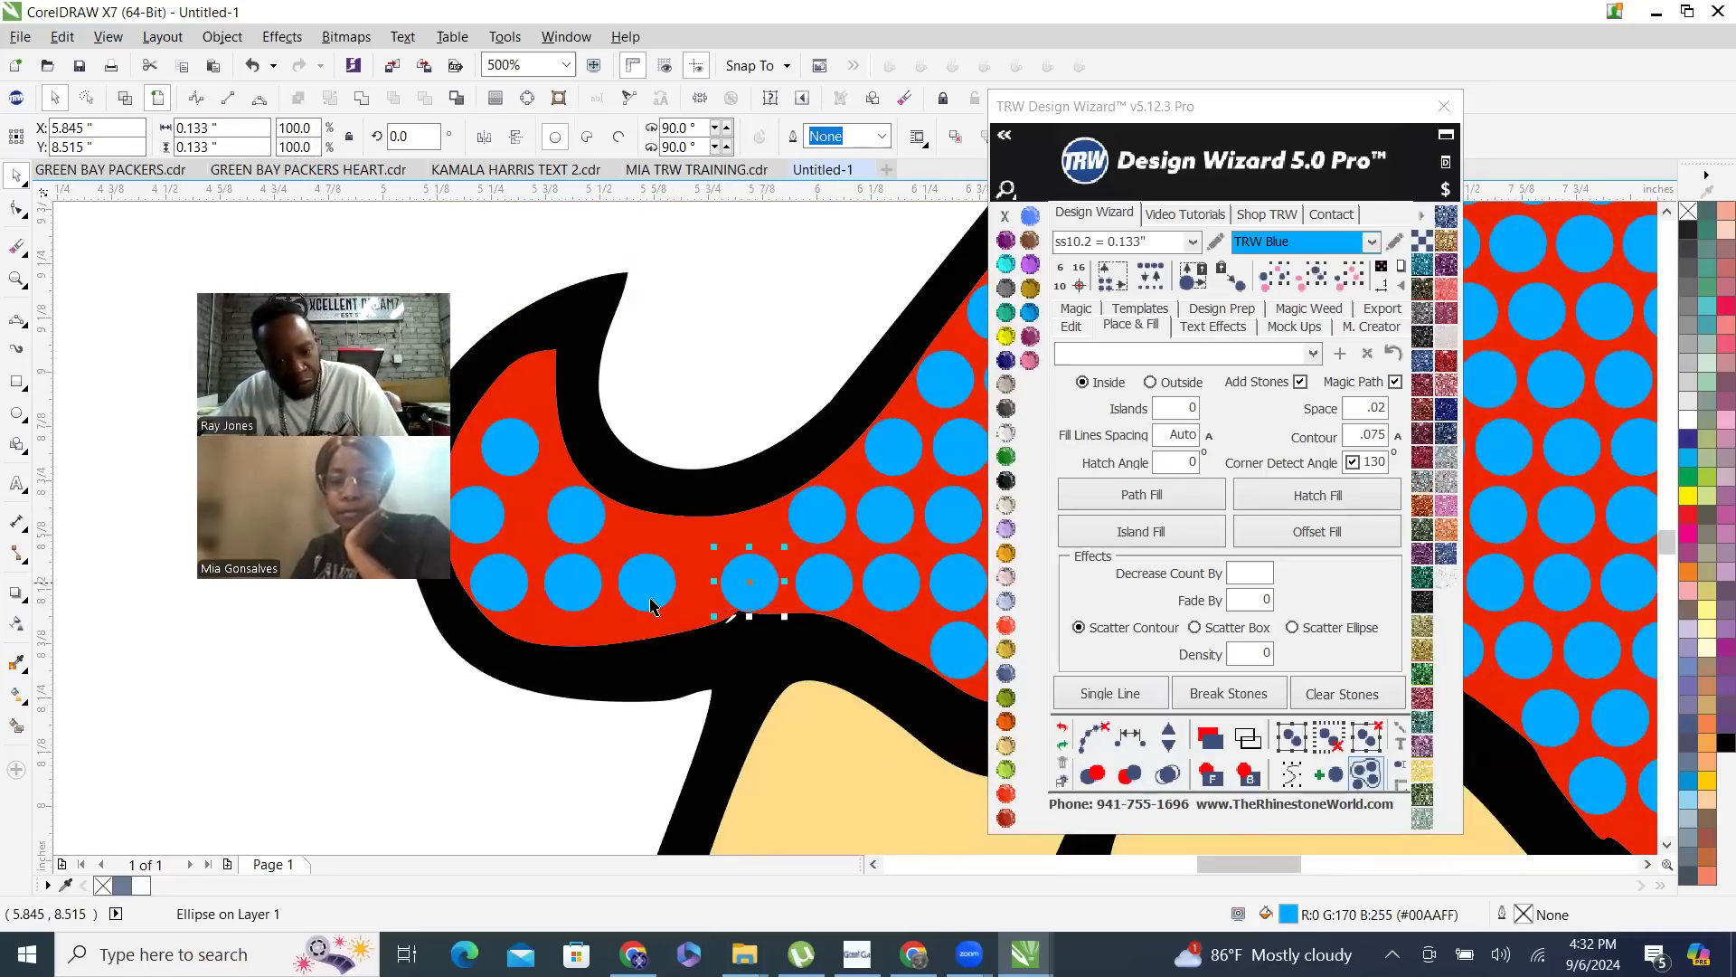
# - Shift the curl's bottom-row stones down toward the hem and move its uppermost stone up into the tip
pyautogui.scroll(1, 665, 641)
pyautogui.moveTo(657, 520); pyautogui.dragTo(658, 540)
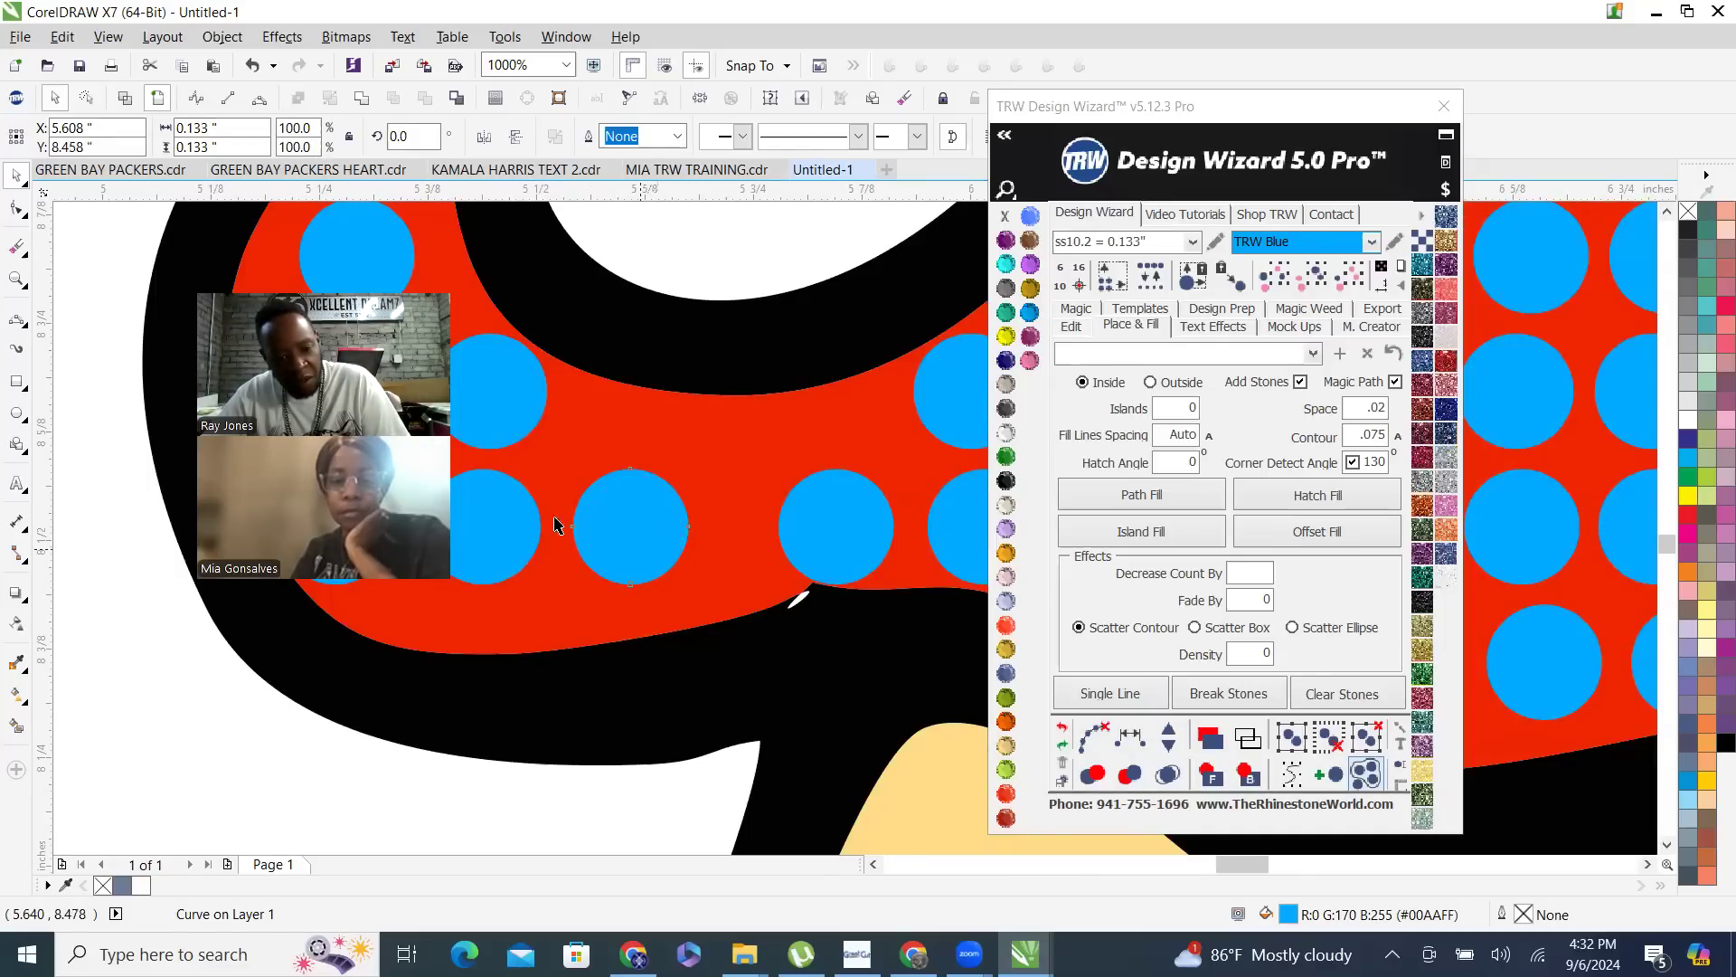
pyautogui.moveTo(500, 514); pyautogui.dragTo(491, 576)
pyautogui.scroll(-2, 672, 525)
pyautogui.scroll(2, 579, 457)
pyautogui.moveTo(624, 460); pyautogui.dragTo(632, 416)
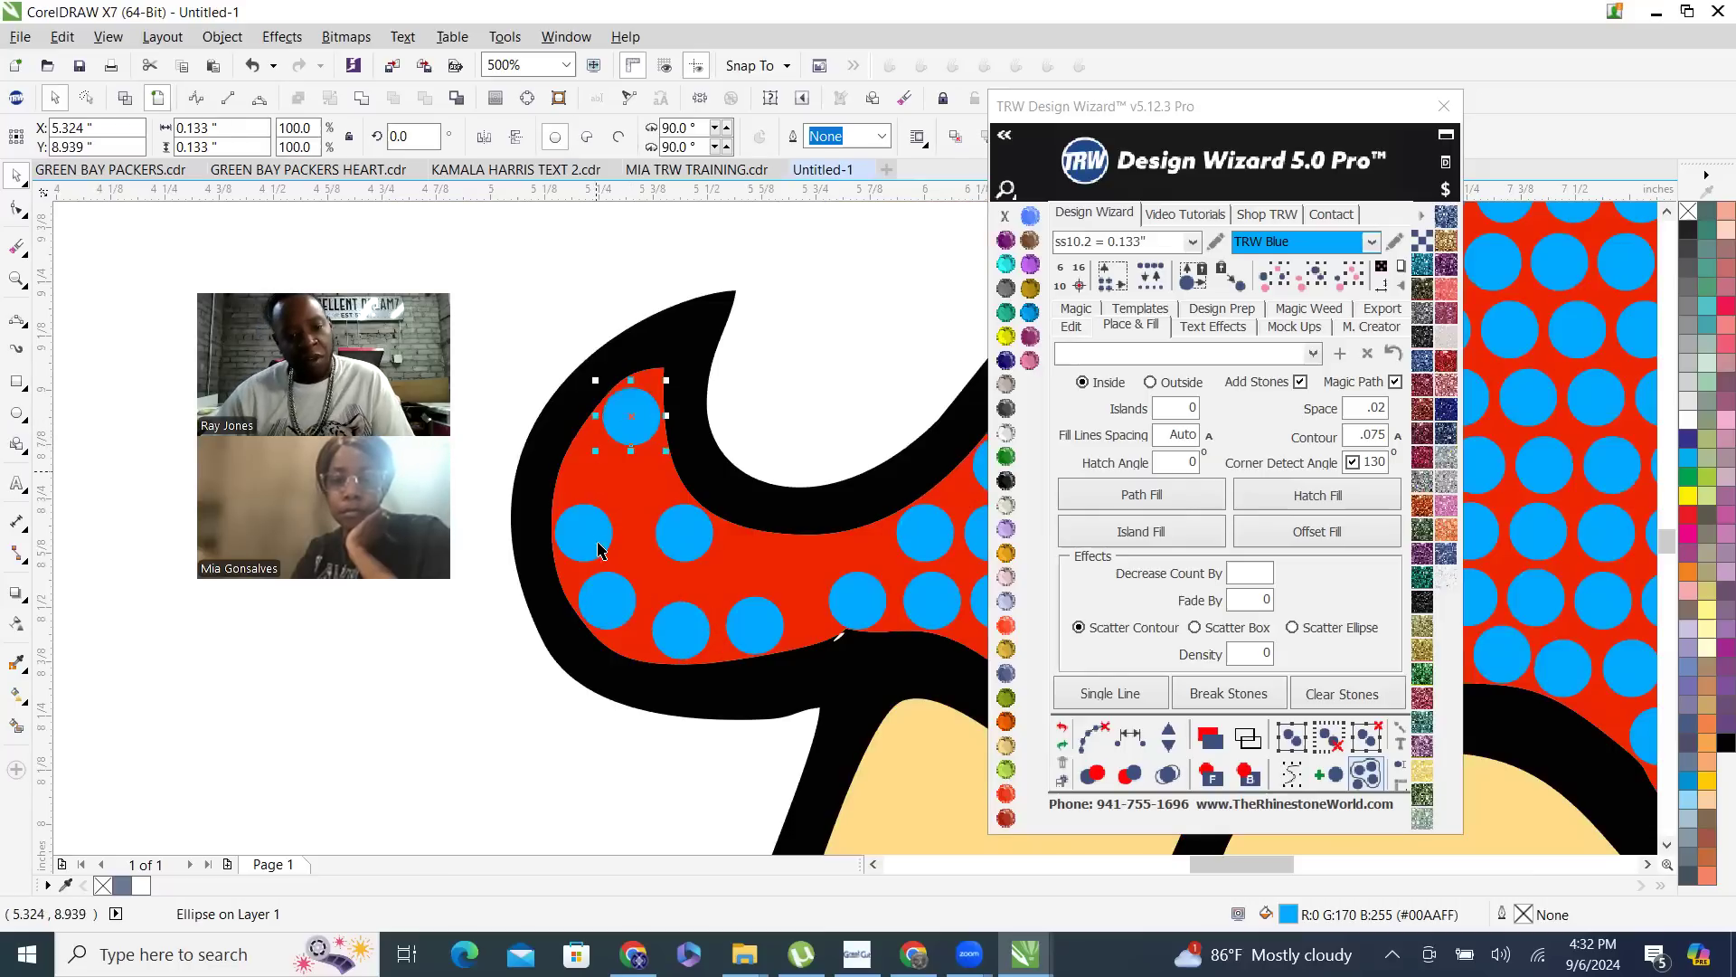
# - Select the stones along the curl's outer edge from the tip to the skirt and respace them equally
pyautogui.keyDown('shift'); pyautogui.click(629, 608); pyautogui.keyUp('shift')
pyautogui.keyDown('shift'); pyautogui.click(682, 635); pyautogui.keyUp('shift')
pyautogui.keyDown('shift'); pyautogui.click(756, 628); pyautogui.keyUp('shift')
pyautogui.keyDown('shift'); pyautogui.click(850, 608); pyautogui.keyUp('shift')
pyautogui.keyDown('shift'); pyautogui.click(930, 601); pyautogui.keyUp('shift')
pyautogui.scroll(-3, 731, 540)
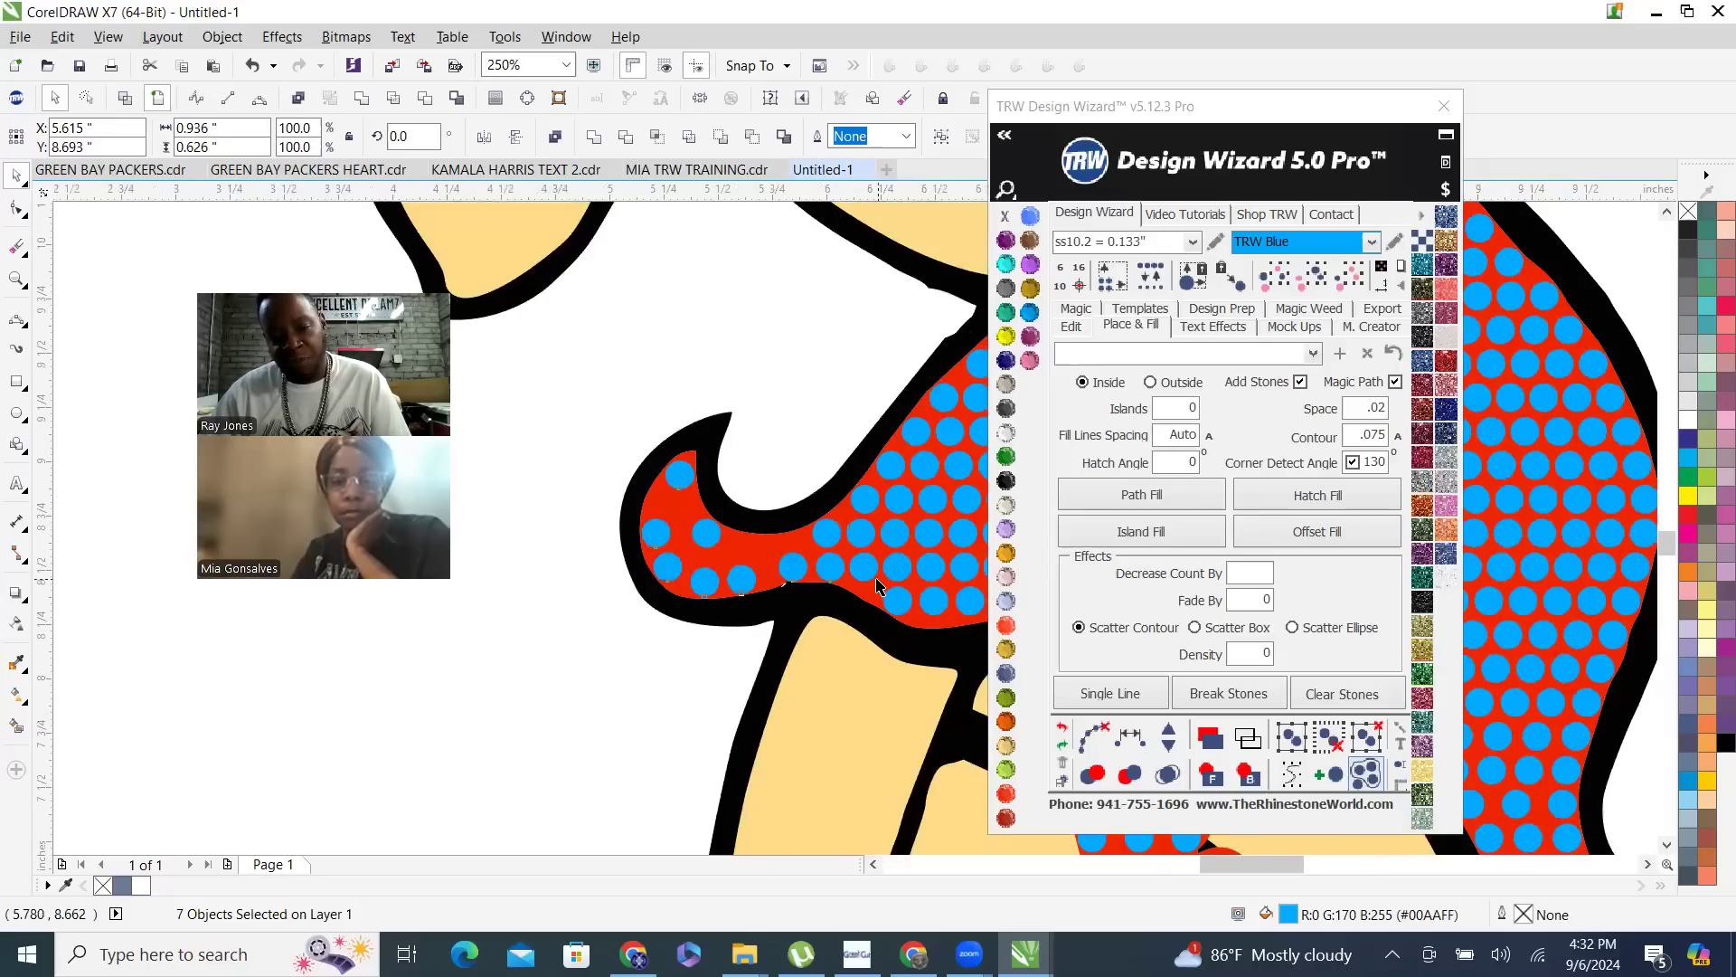
pyautogui.scroll(2, 862, 571)
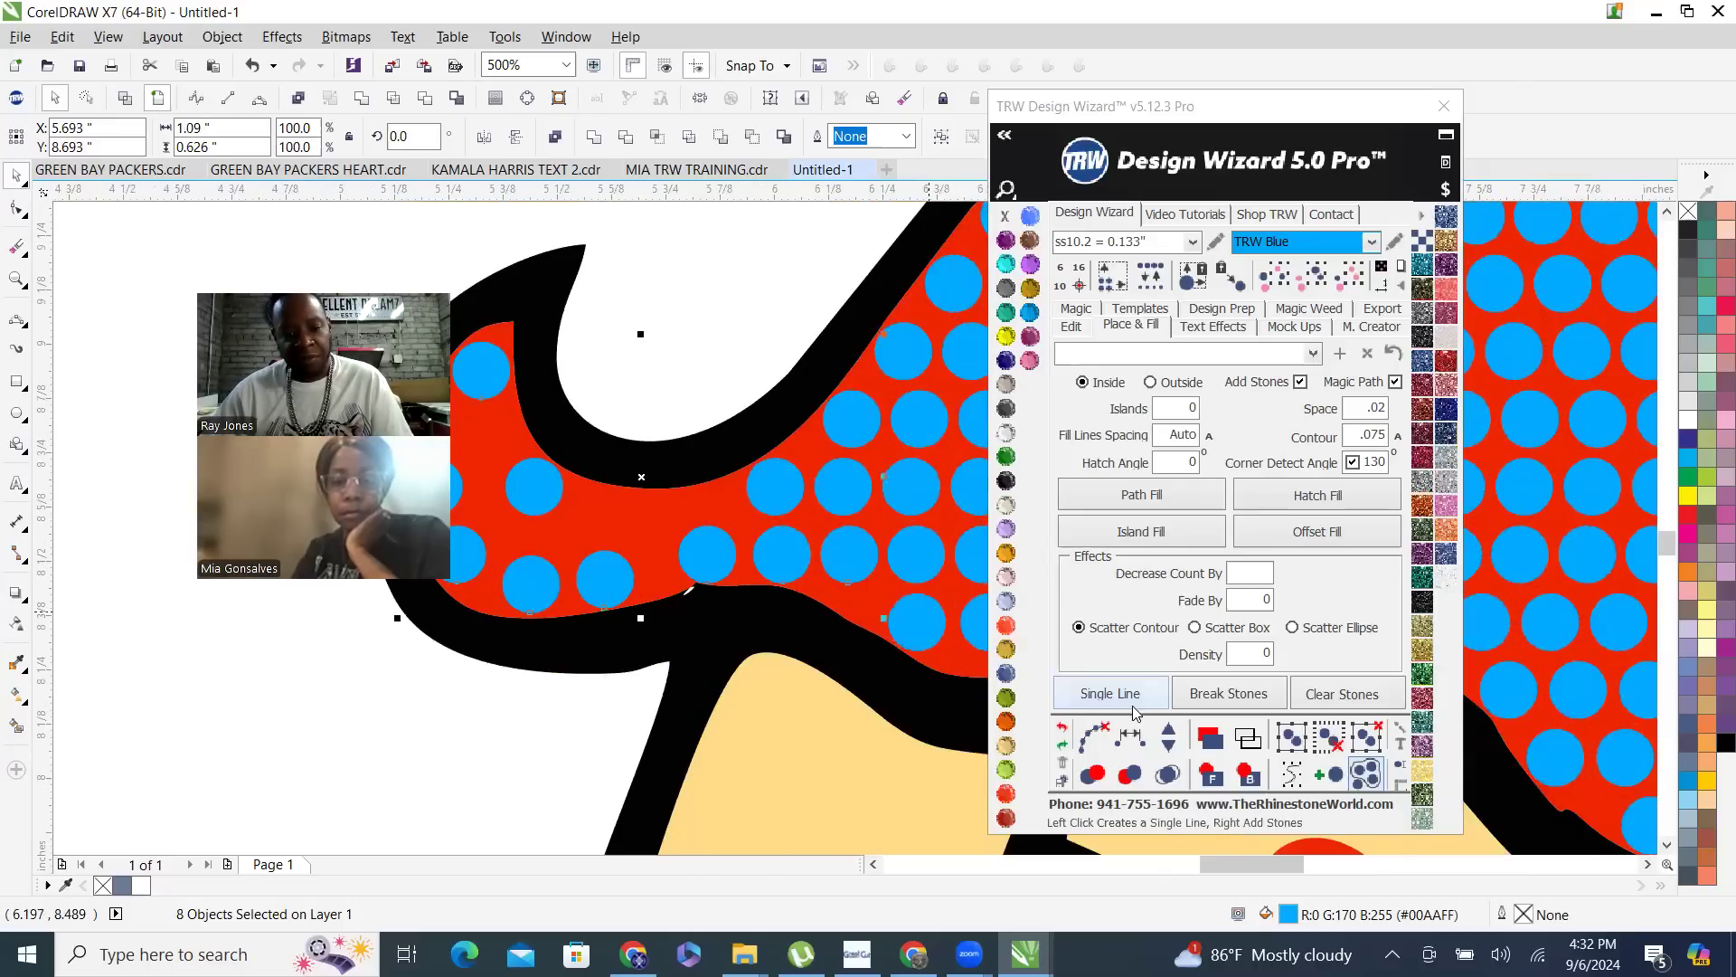
pyautogui.click(1130, 738)
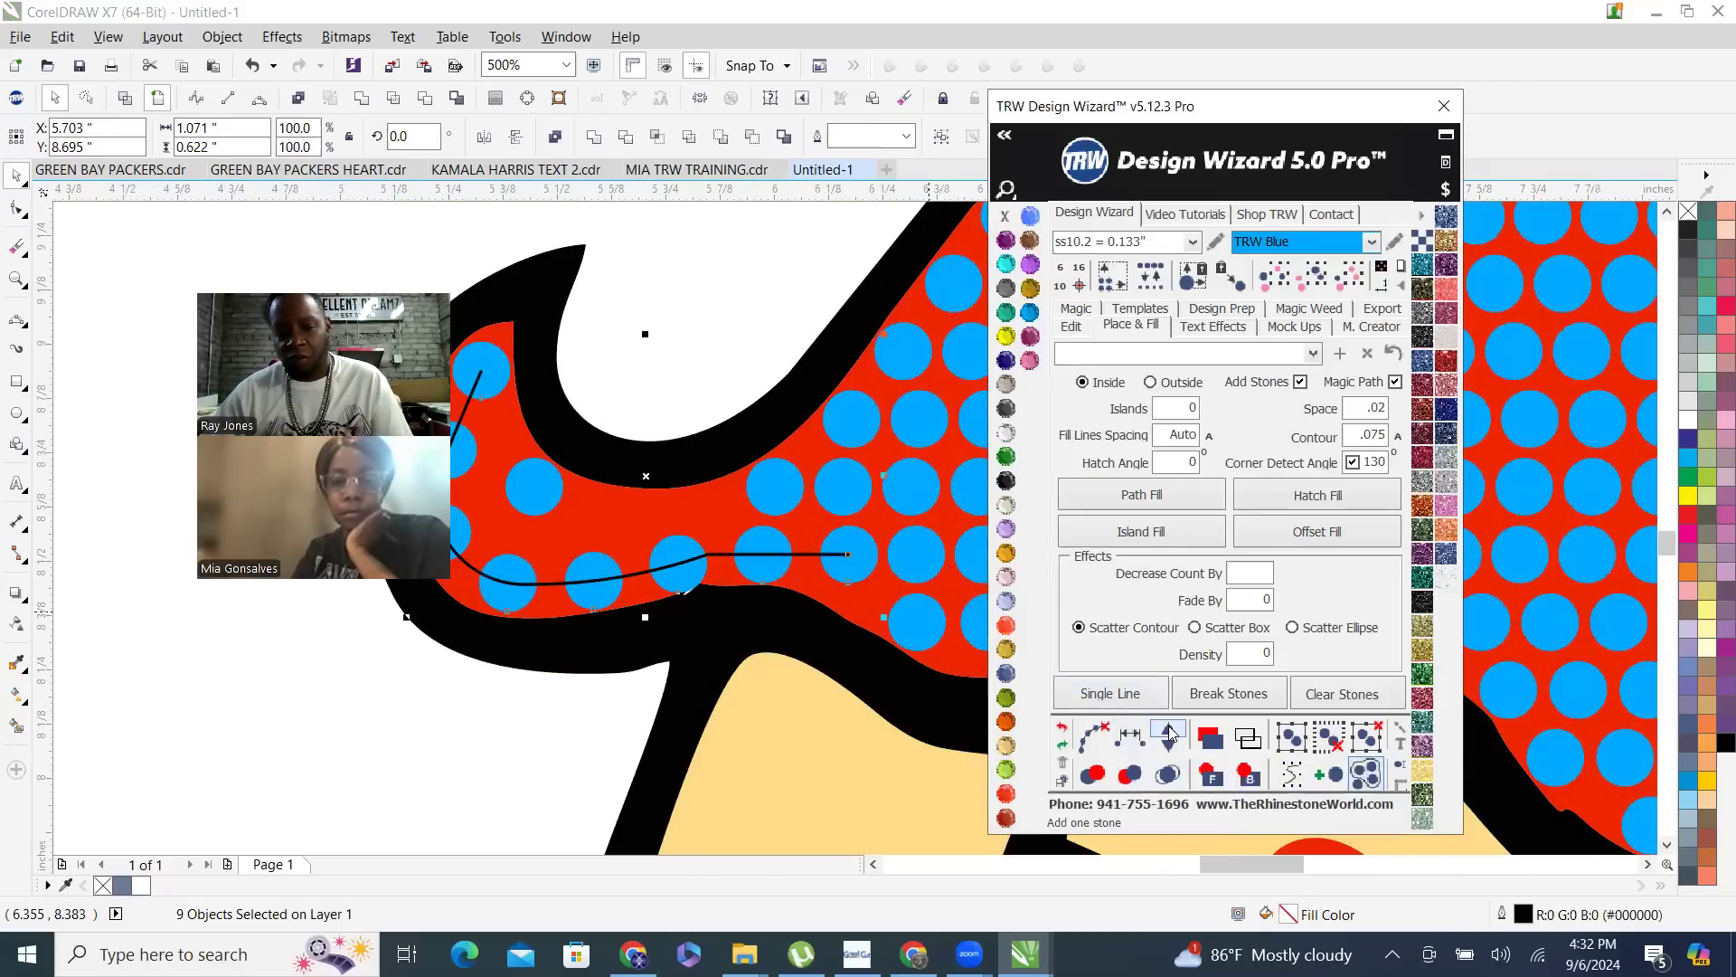
# - Add two more stones to the respaced line along the curl's outer edge
pyautogui.click(1170, 734)
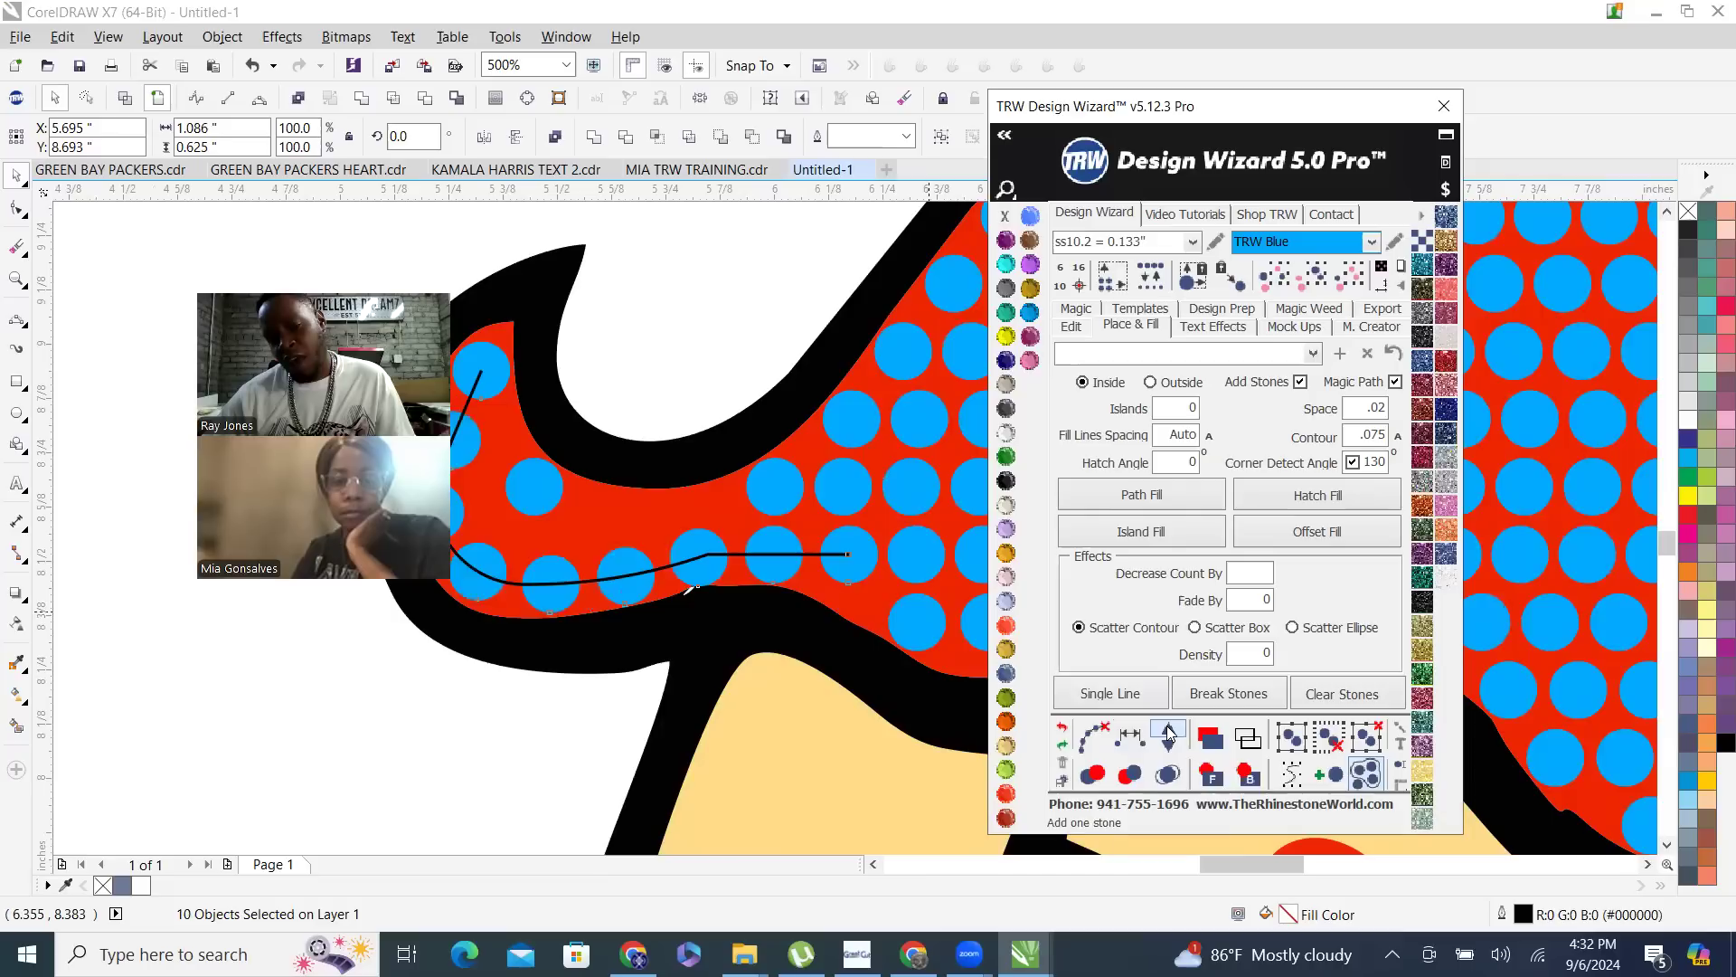
pyautogui.click(1170, 735)
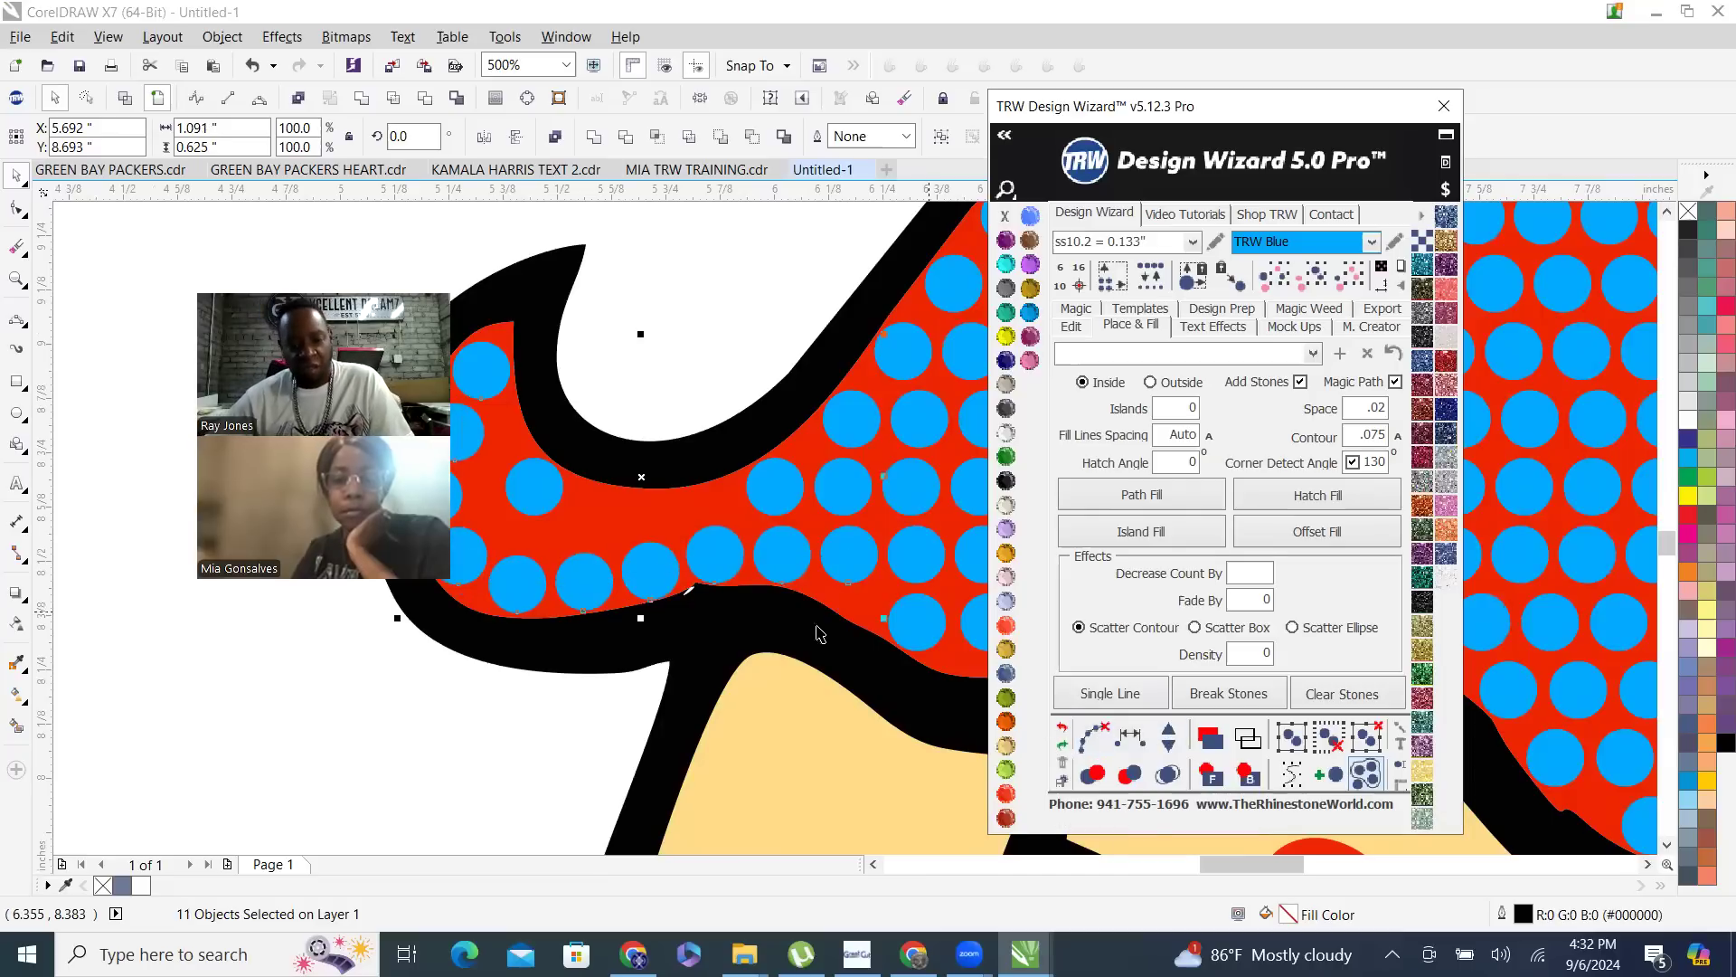
pyautogui.scroll(-2, 888, 493)
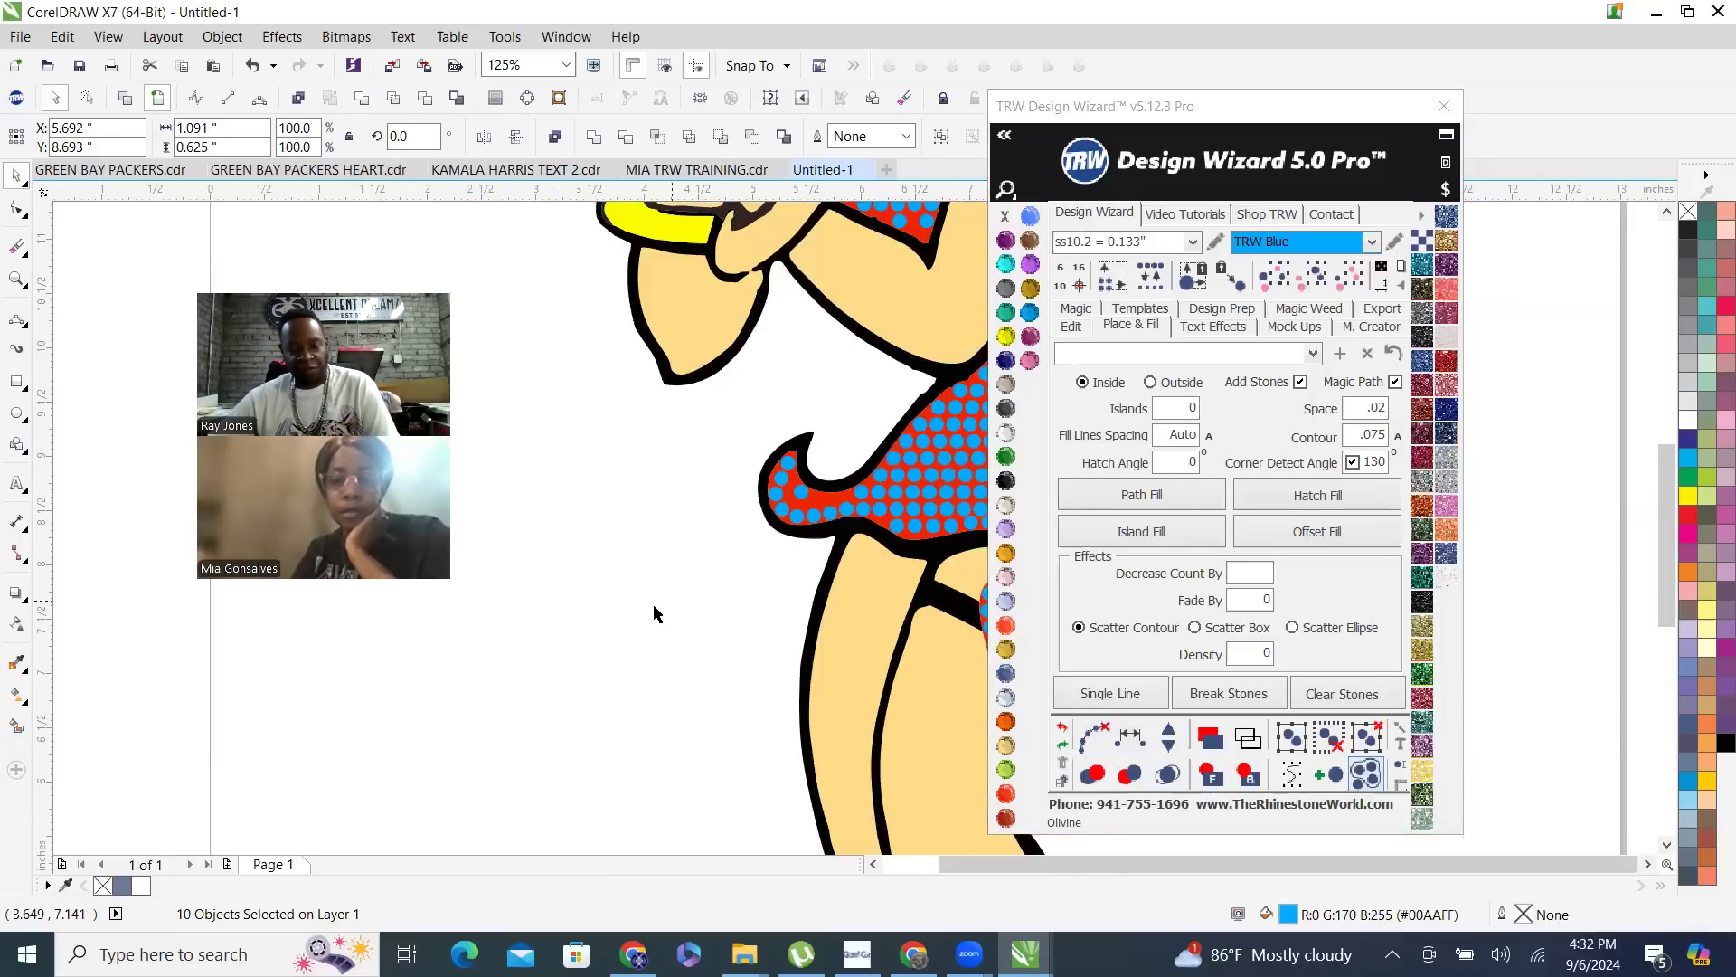
# - Move the curl's second outer stone closer to the outer edge and shift the first inner stone up toward the tip
pyautogui.scroll(-1, 658, 609)
pyautogui.scroll(3, 697, 545)
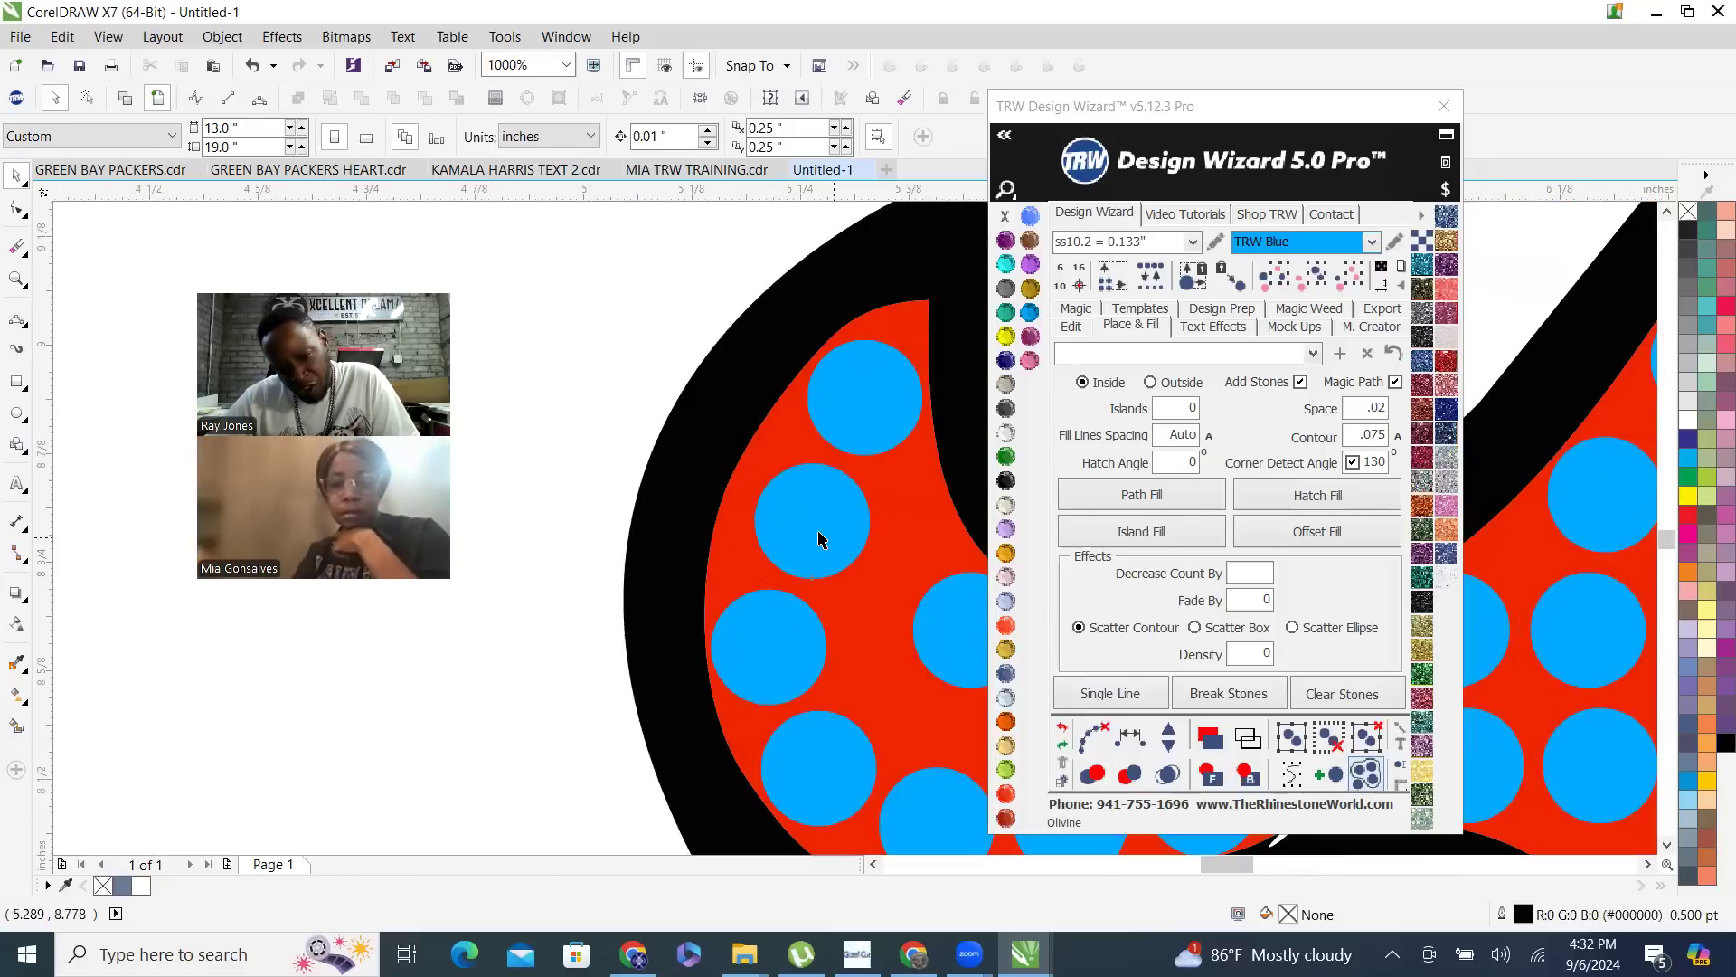
pyautogui.click(802, 527)
pyautogui.moveTo(804, 529); pyautogui.dragTo(694, 479)
pyautogui.scroll(-2, 804, 530)
pyautogui.scroll(2, 860, 589)
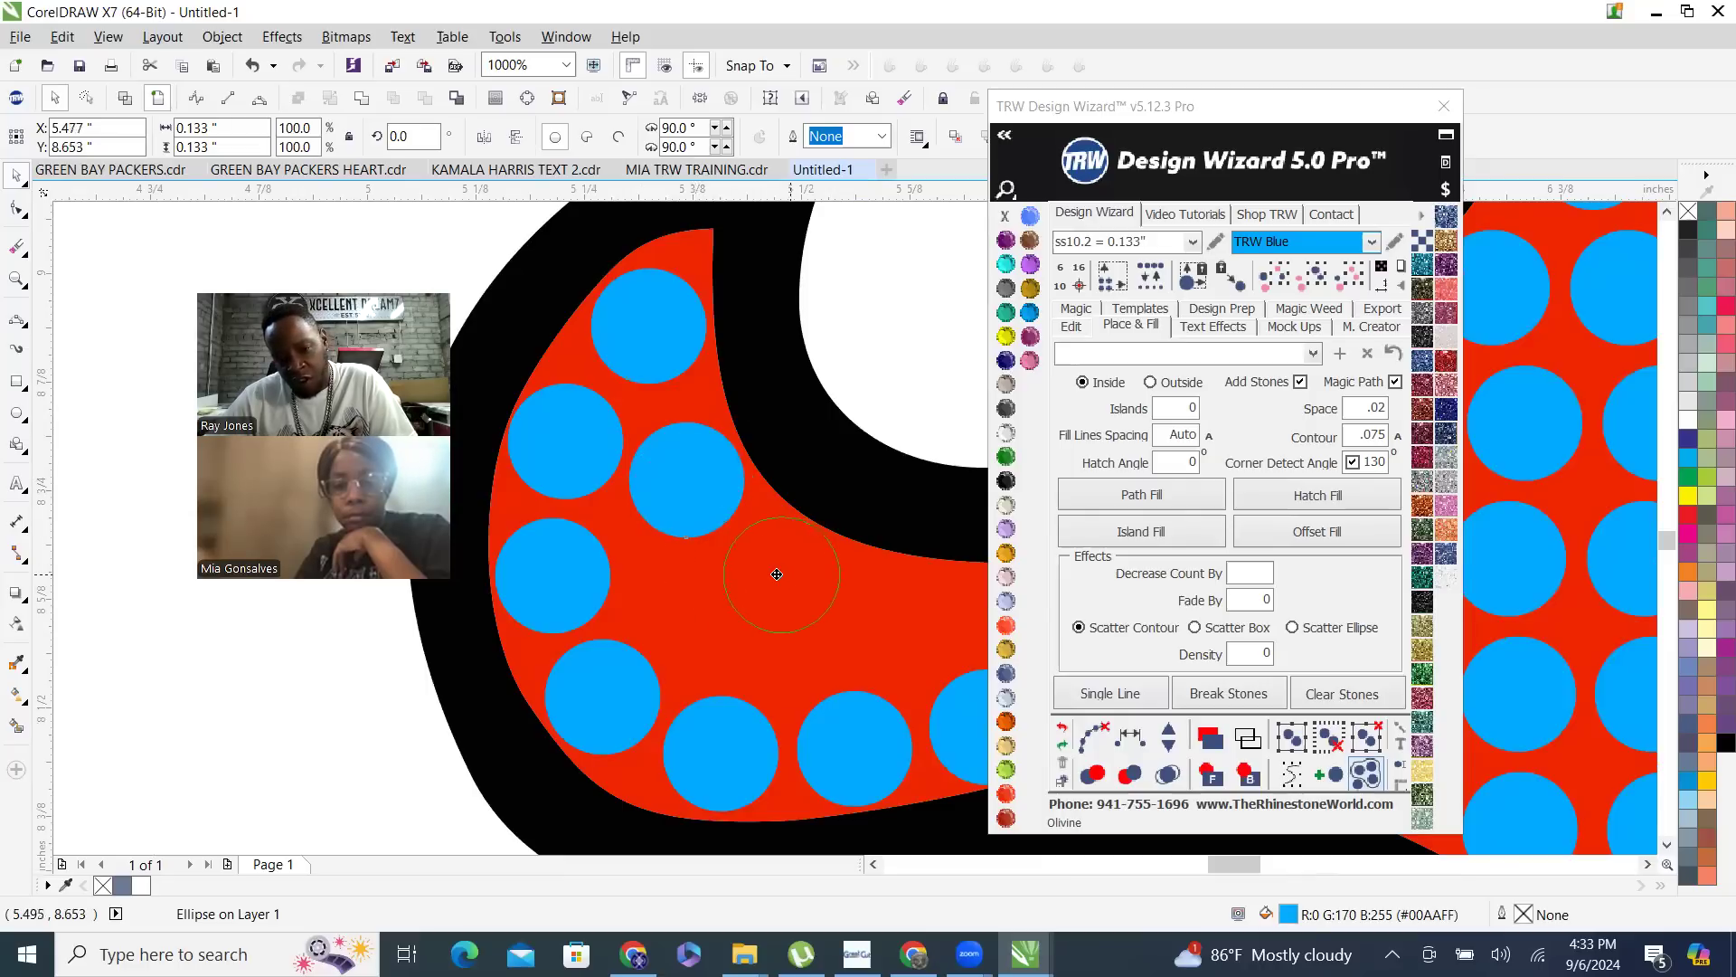
# - Duplicate the inner stone three times along the curl's inner edge to form a row leading toward the main skirt
pyautogui.moveTo(776, 575); pyautogui.dragTo(914, 625)
pyautogui.rightClick(914, 625)
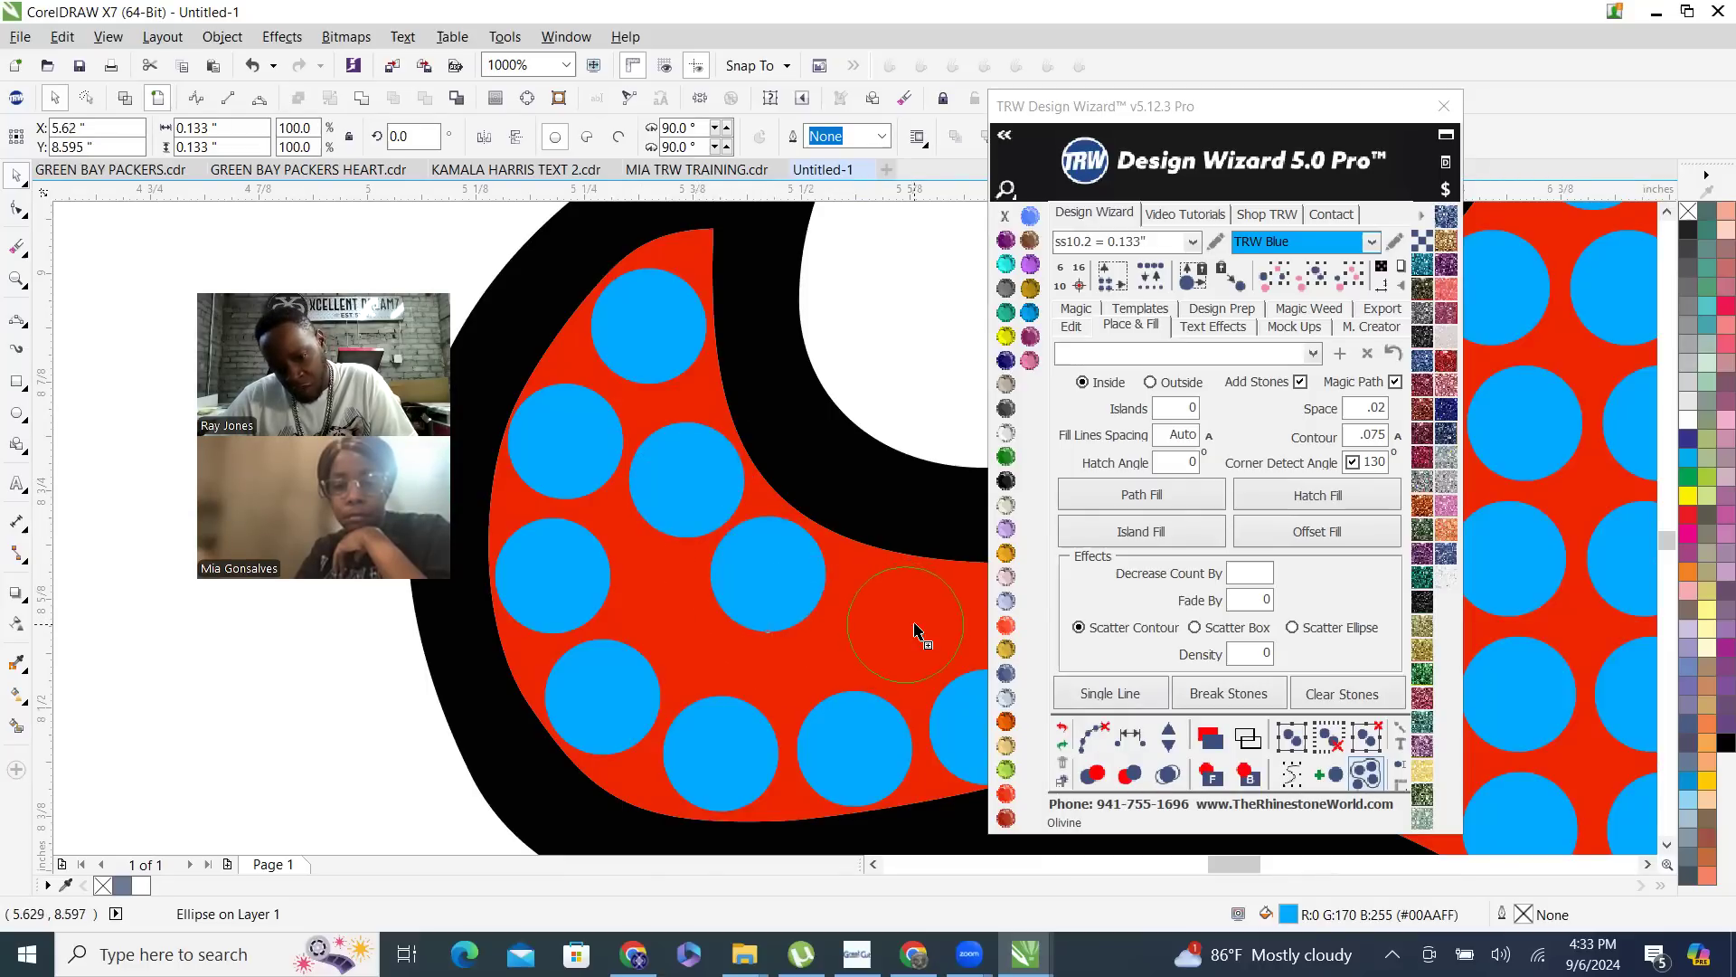
pyautogui.scroll(-4, 630, 416)
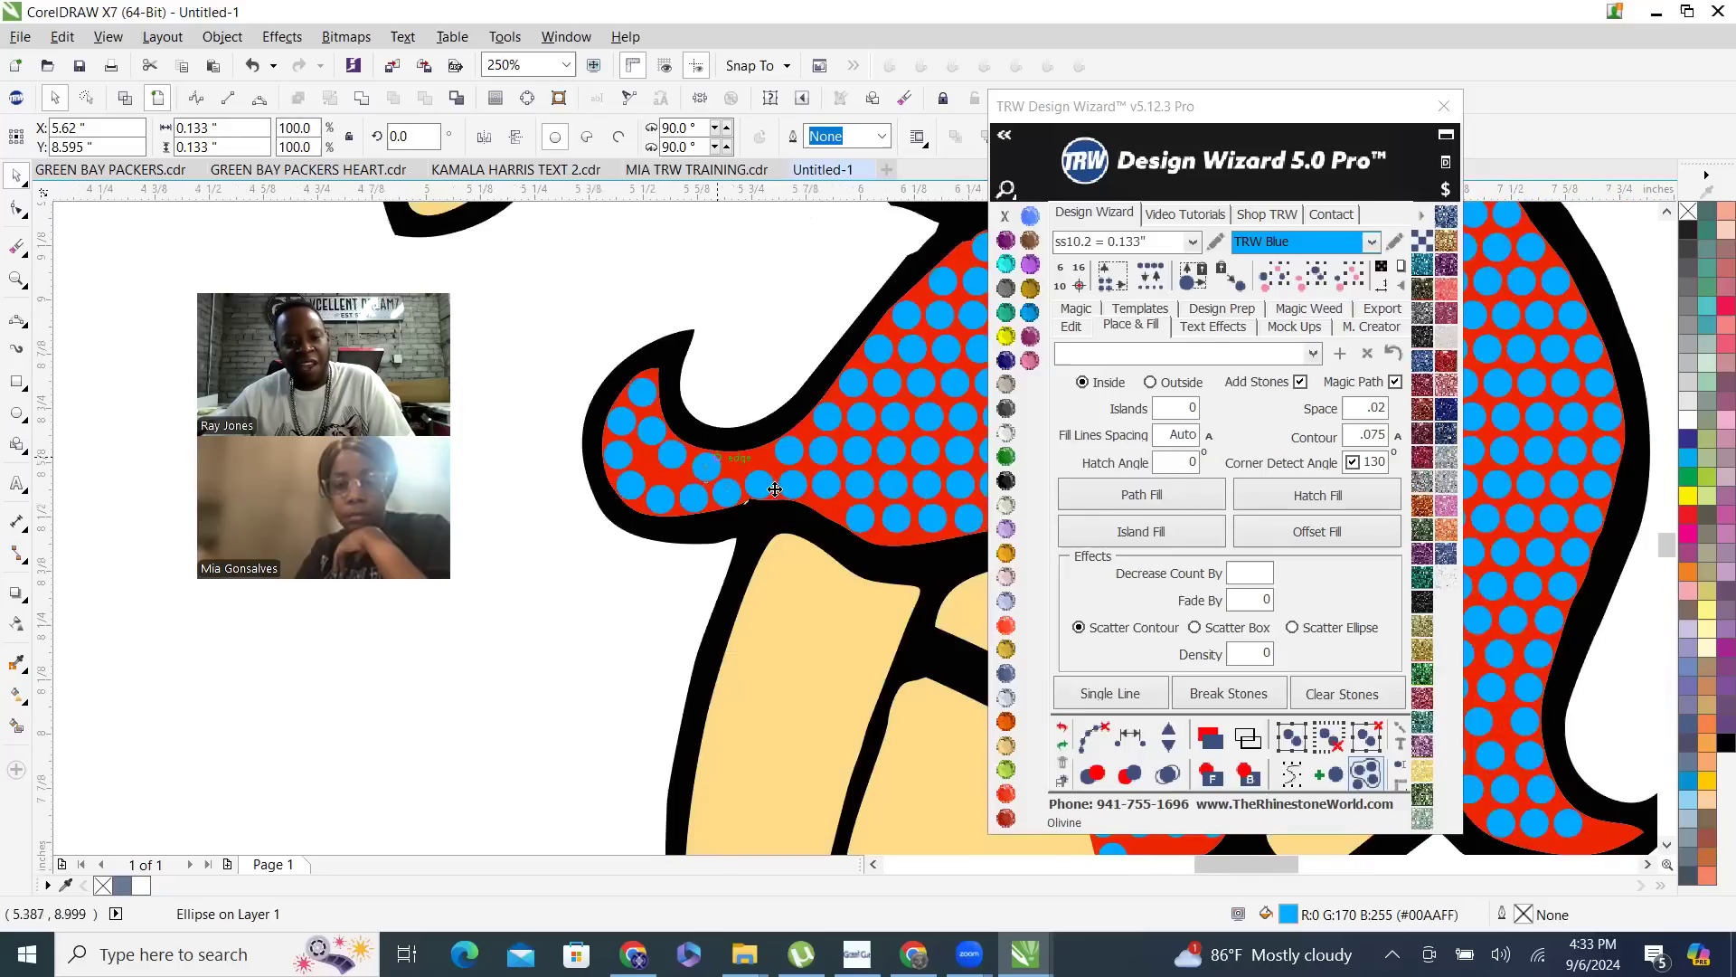
pyautogui.scroll(6, 775, 488)
pyautogui.moveTo(682, 377); pyautogui.dragTo(630, 370)
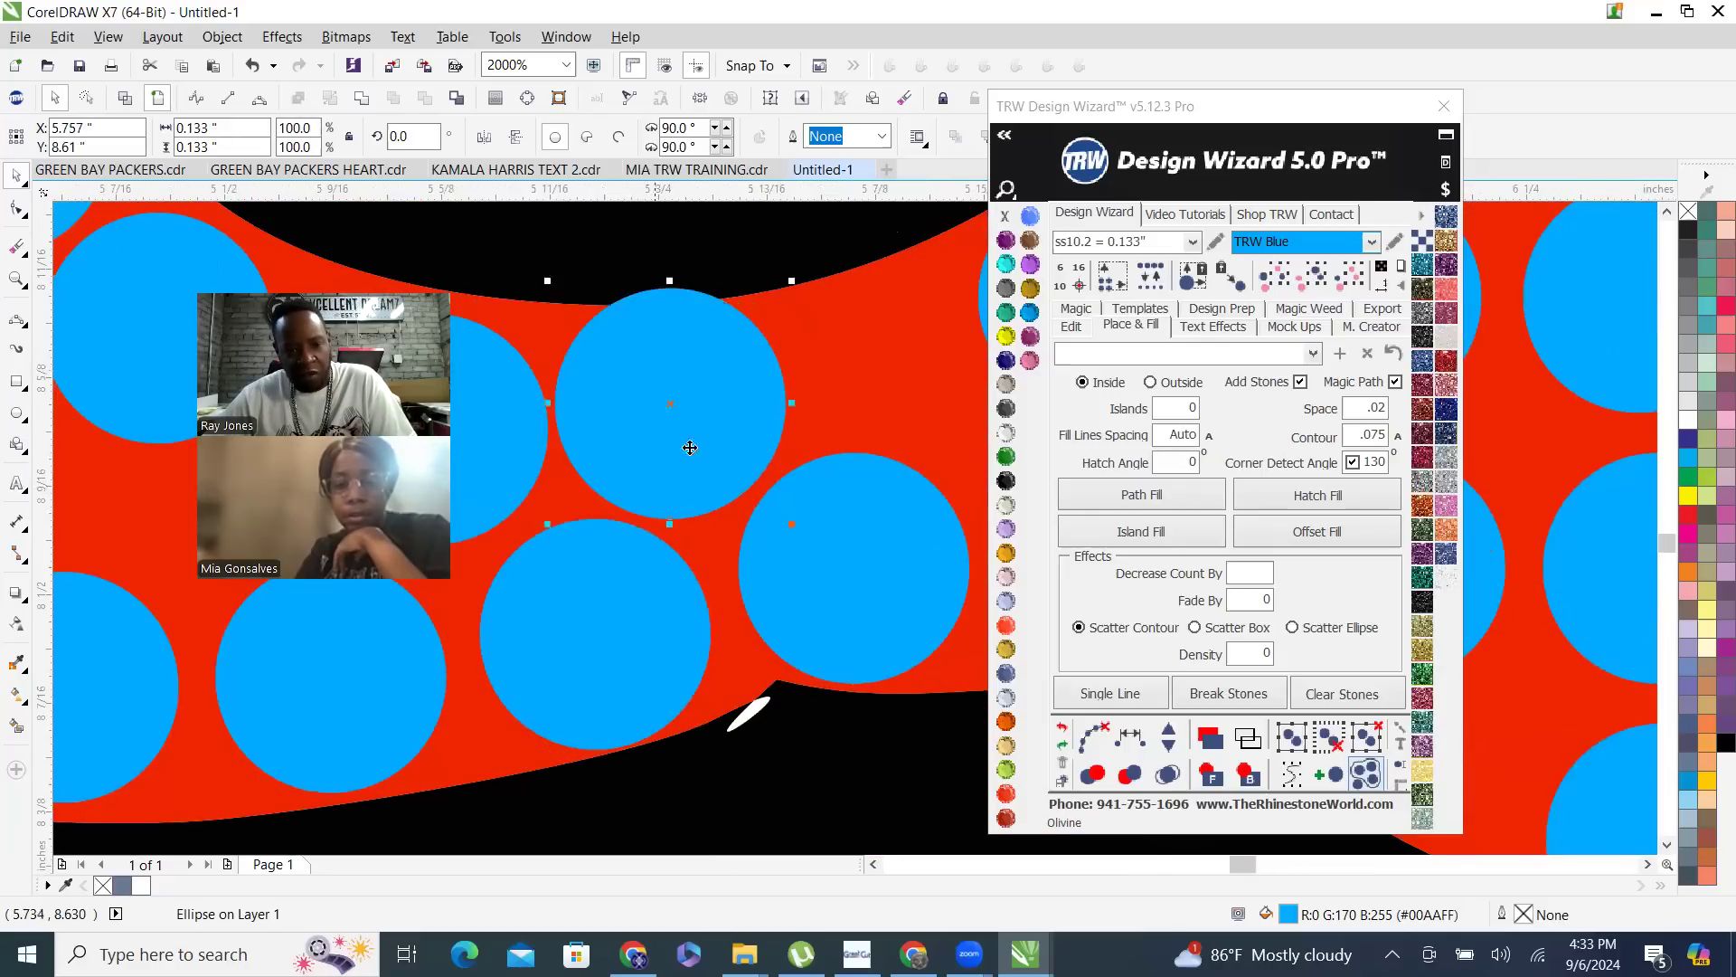
pyautogui.scroll(-4, 690, 448)
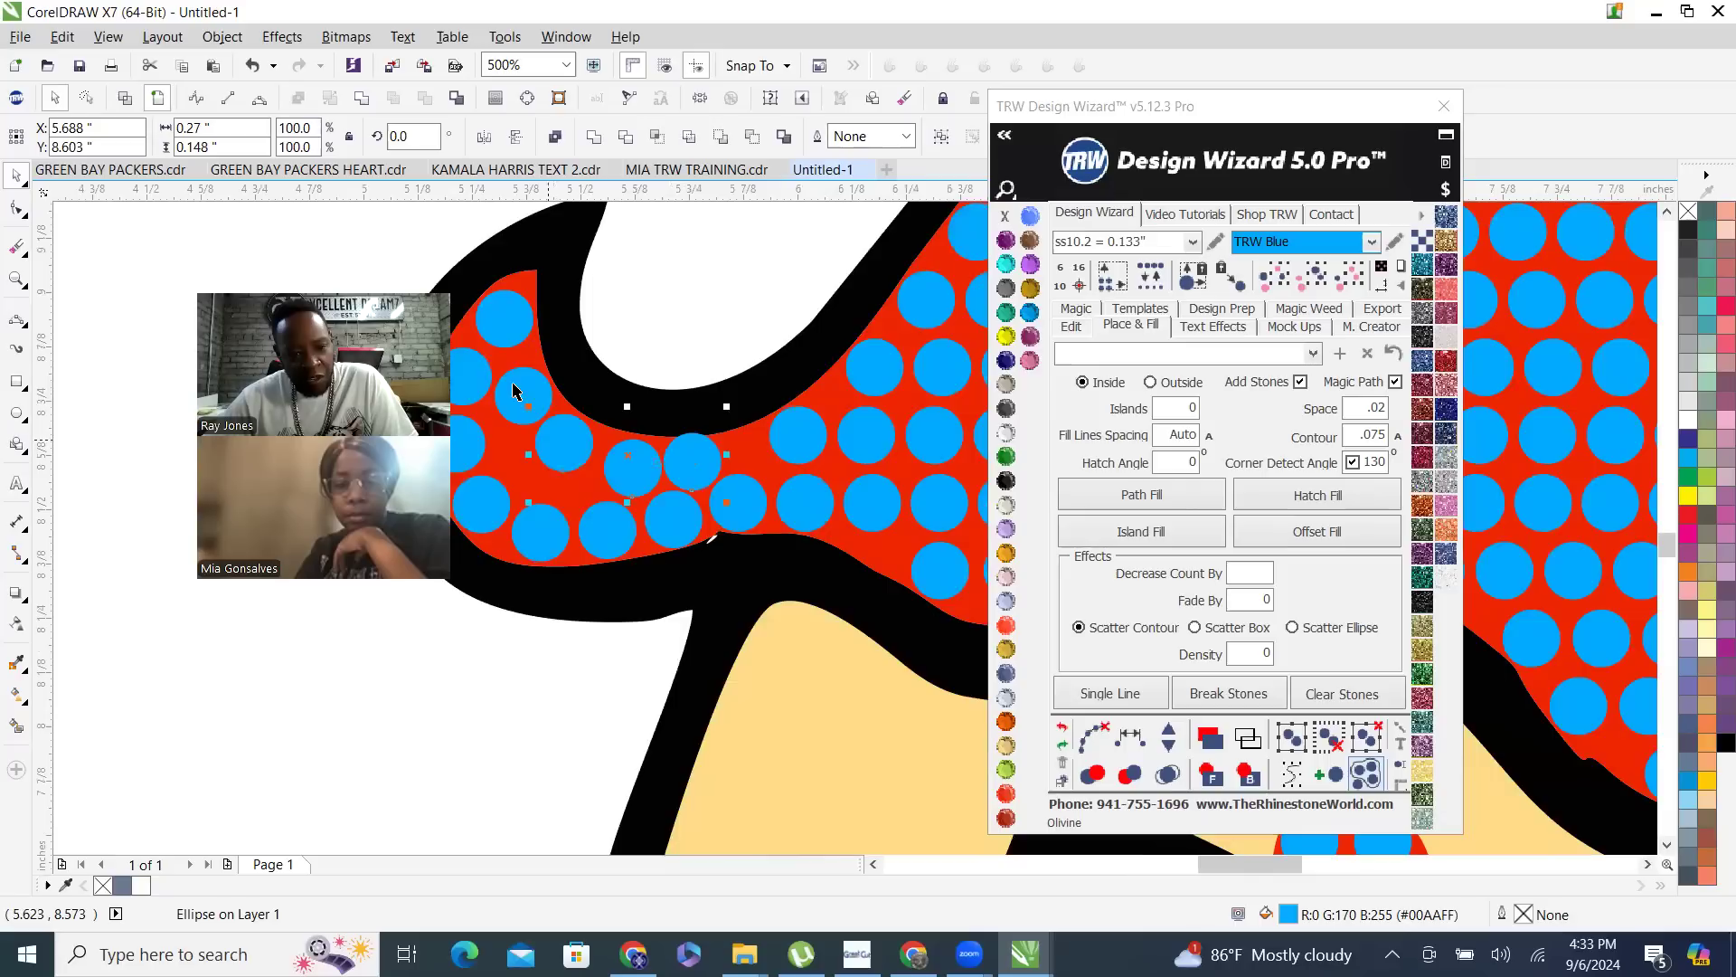
# - Select the four stones along the curl's inner edge, respace them equally and clear the helper path
pyautogui.click(1111, 693)
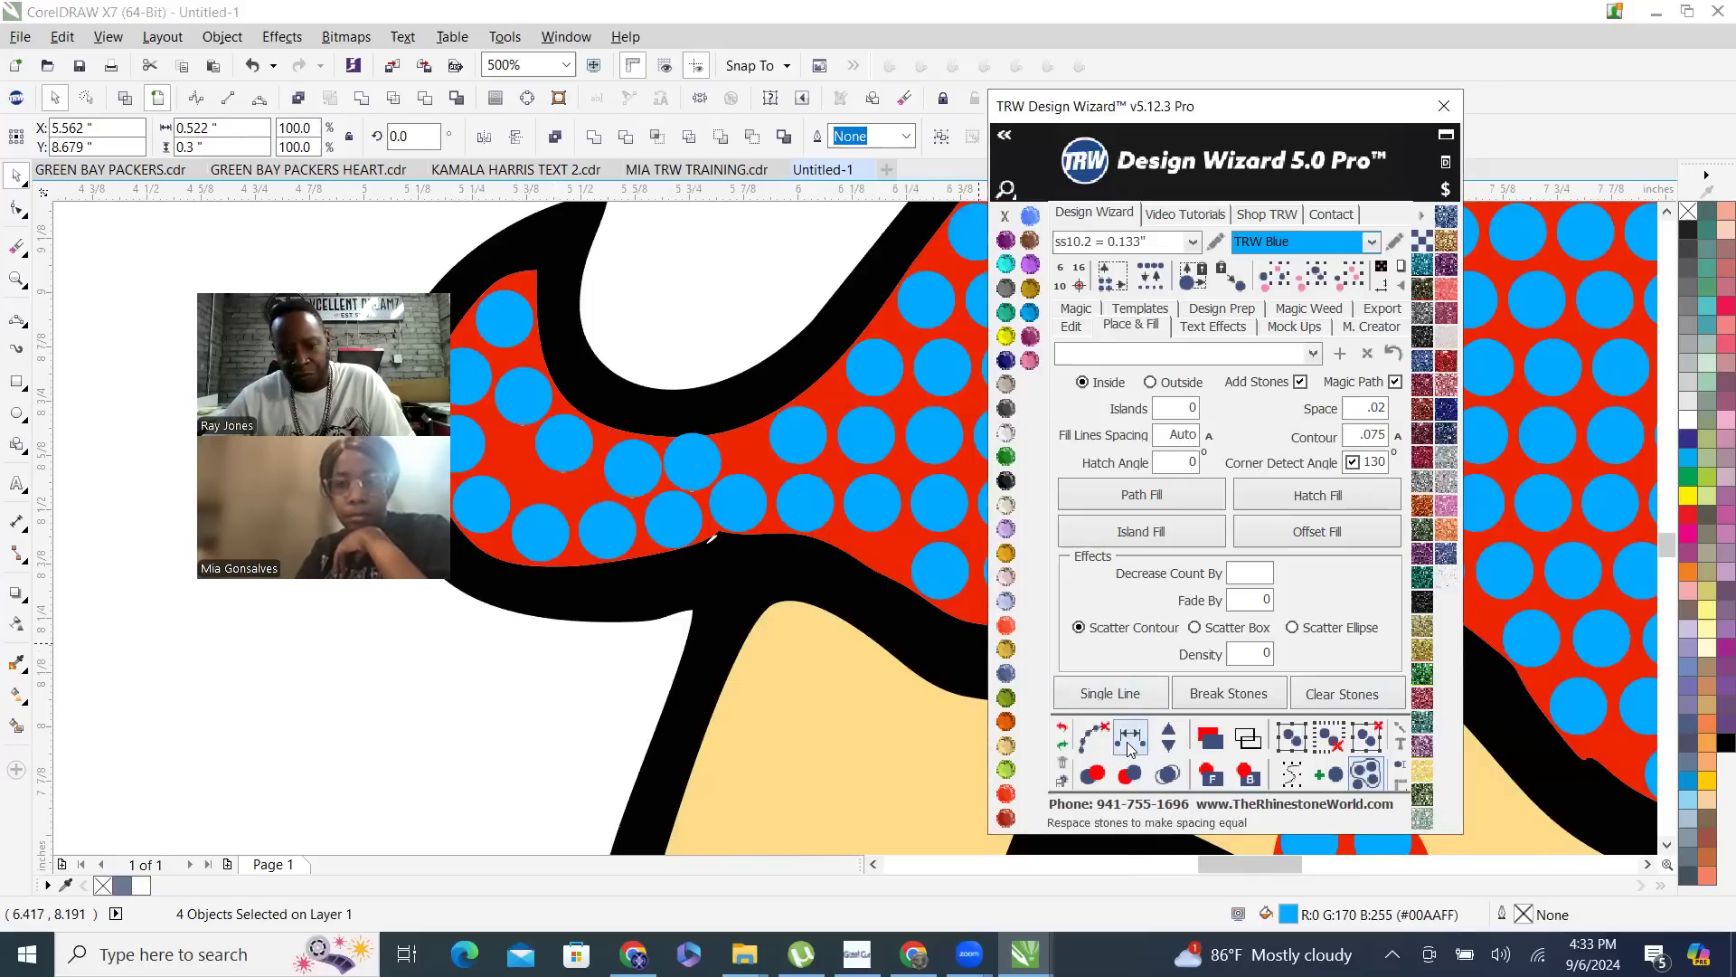
pyautogui.click(1092, 738)
pyautogui.click(749, 360)
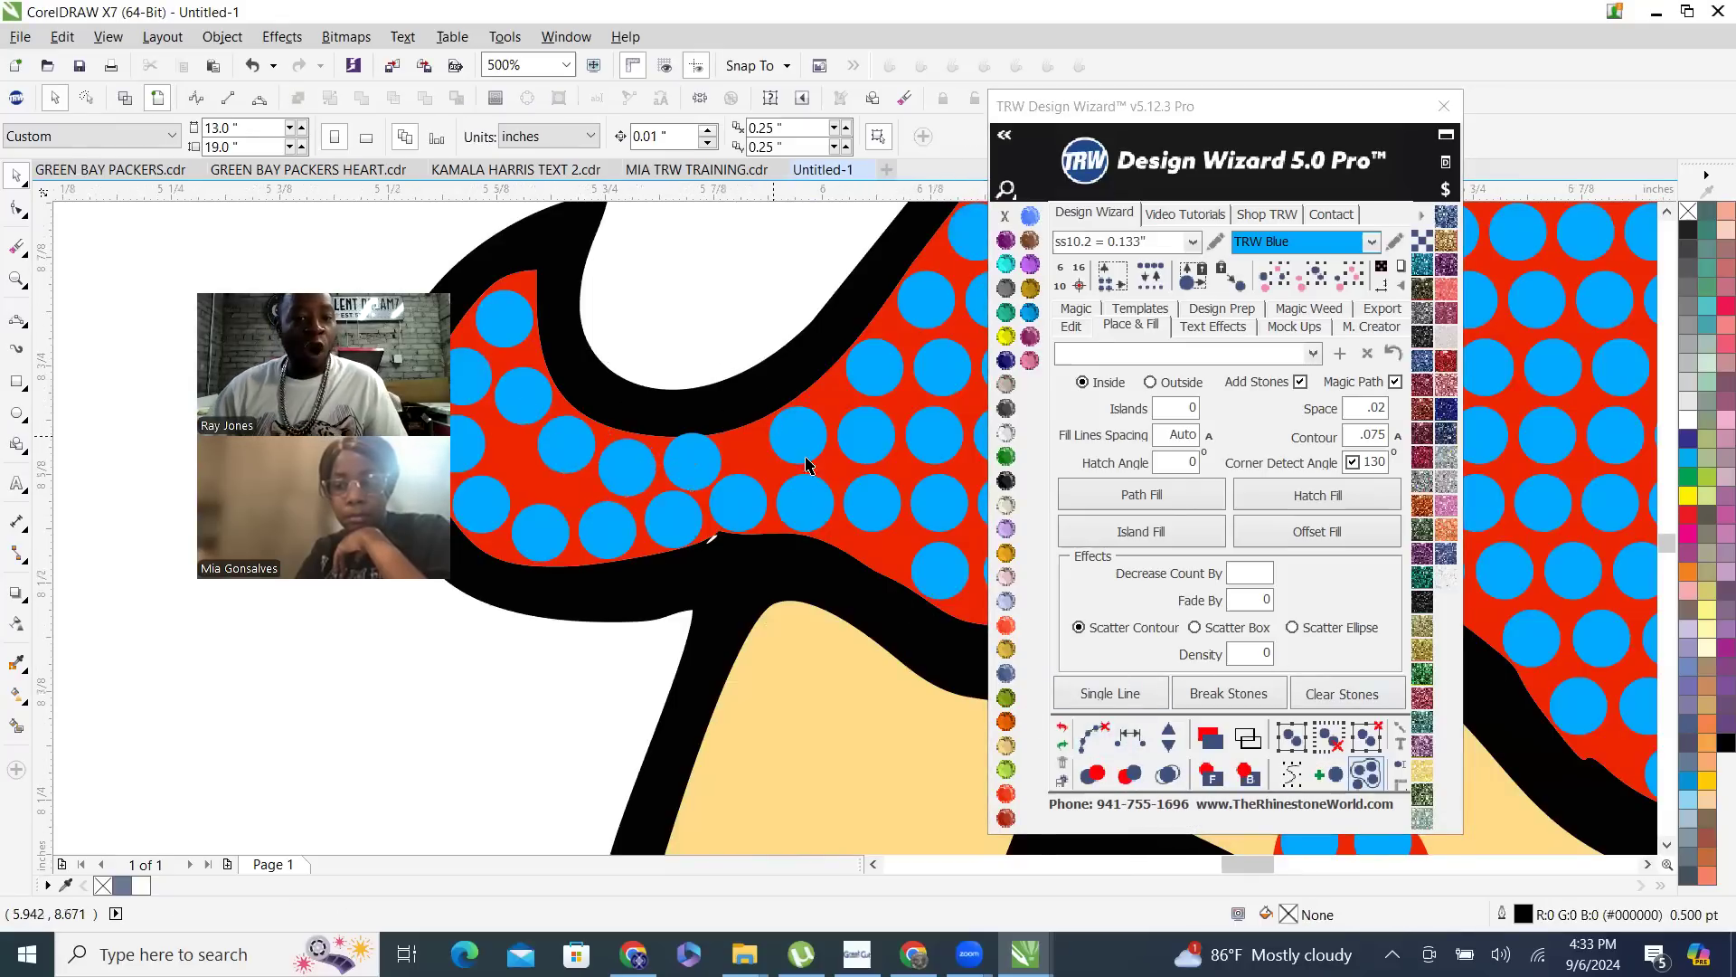
# - Move the main skirt stone nearest the curl's inner row down and closer to that row's end
pyautogui.scroll(1, 803, 449)
pyautogui.click(775, 469)
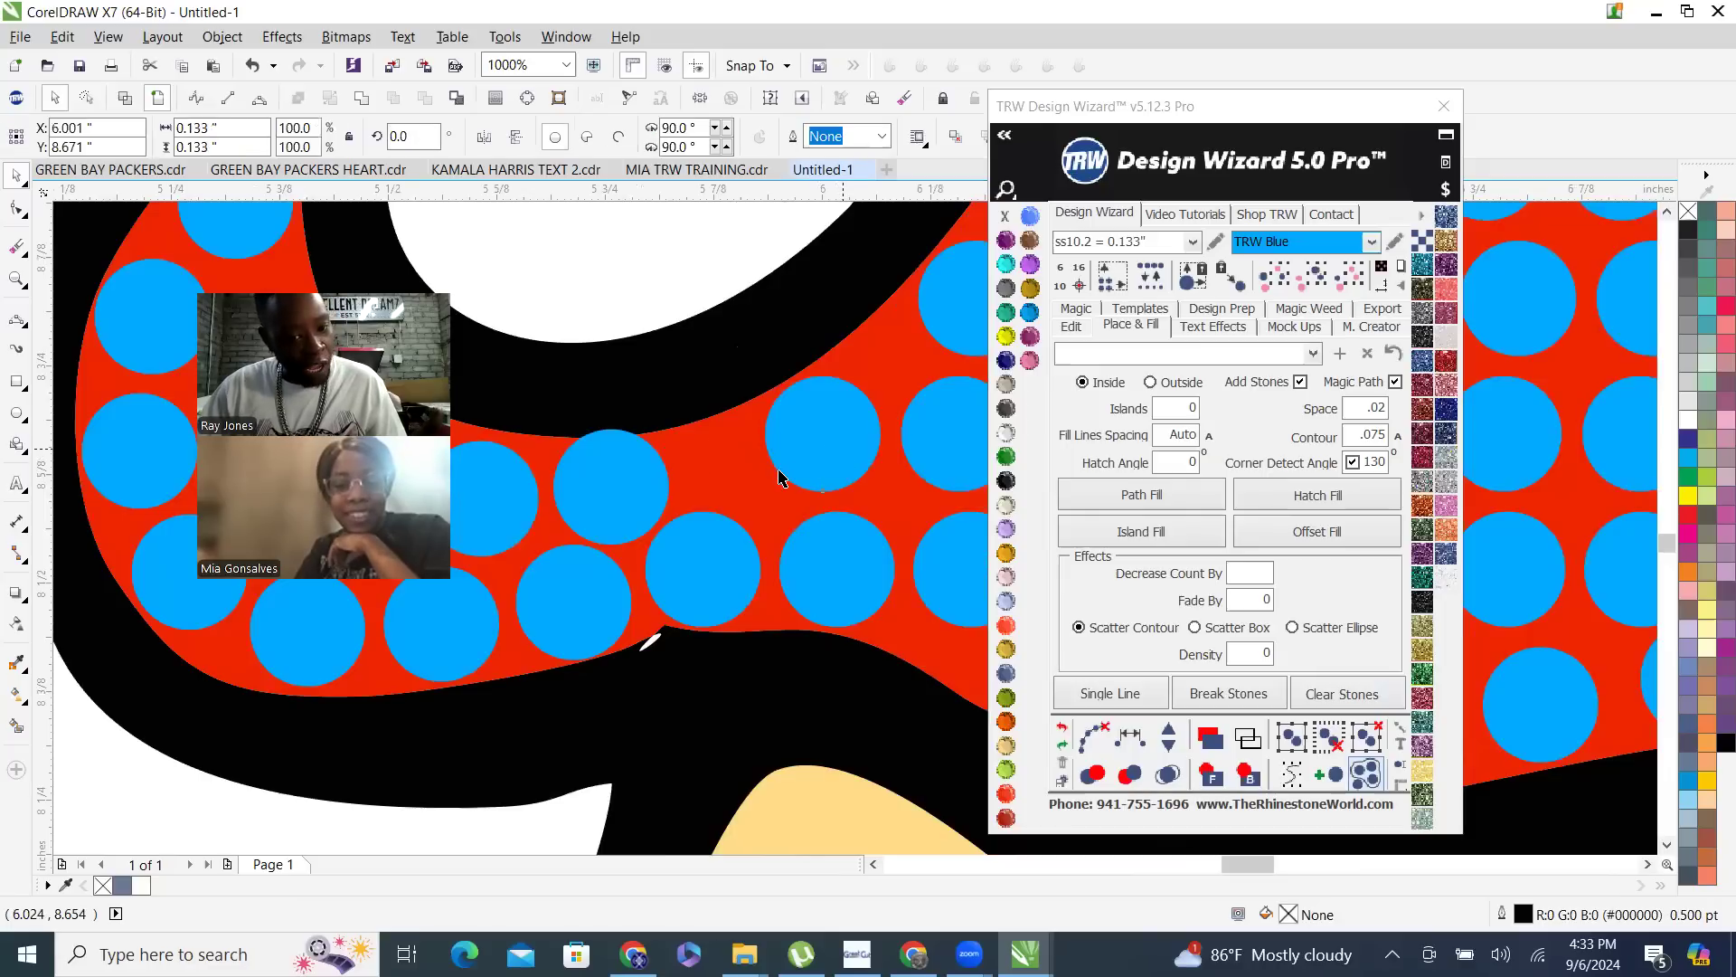
pyautogui.moveTo(775, 472); pyautogui.dragTo(791, 472)
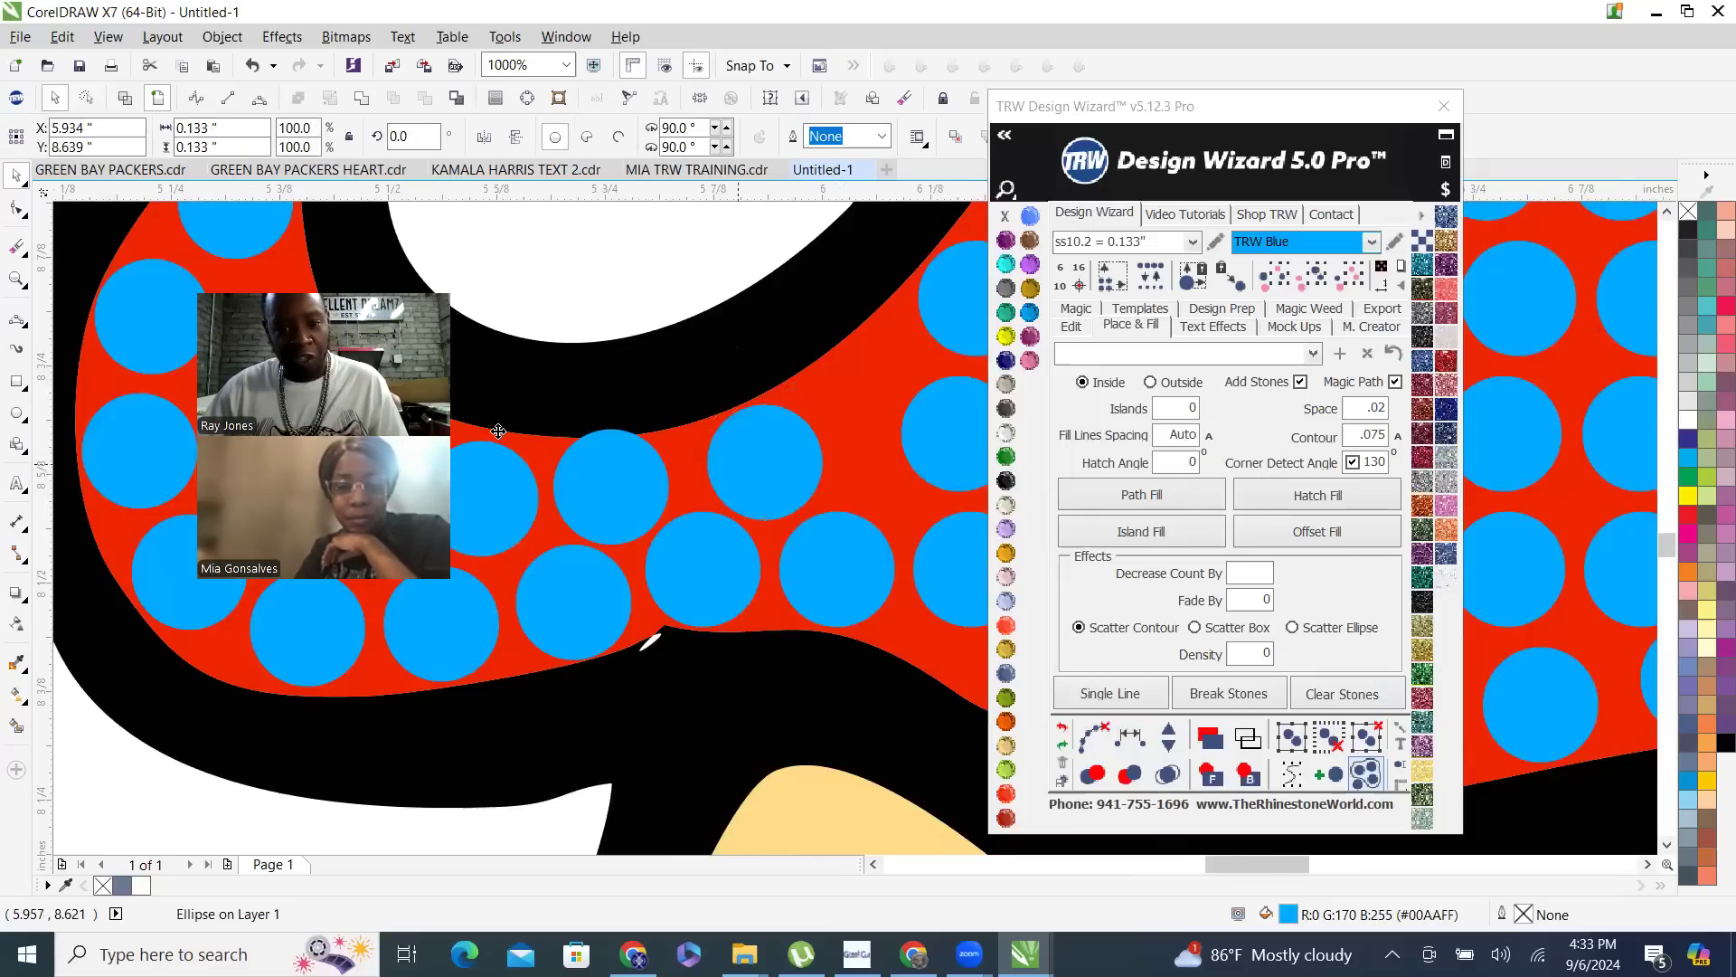
pyautogui.scroll(-2, 670, 538)
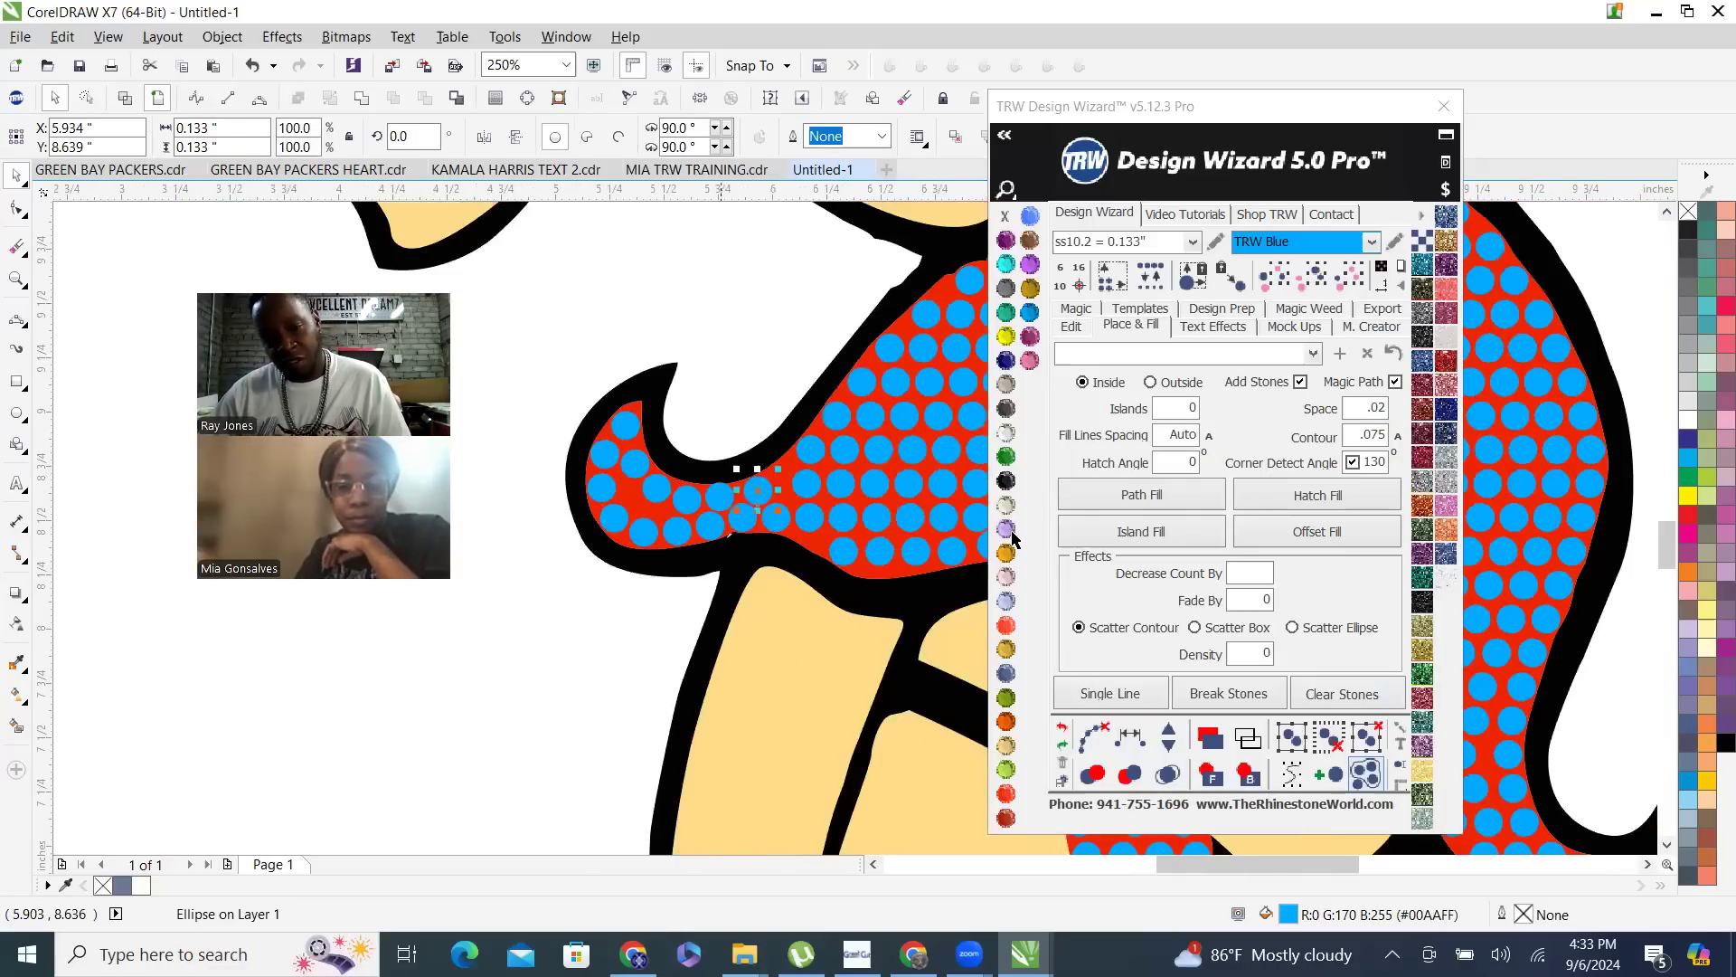
# - Select seven stones in the horizontal row running from the moved stone into the main skirt
pyautogui.scroll(-3, 850, 472)
pyautogui.scroll(2, 850, 472)
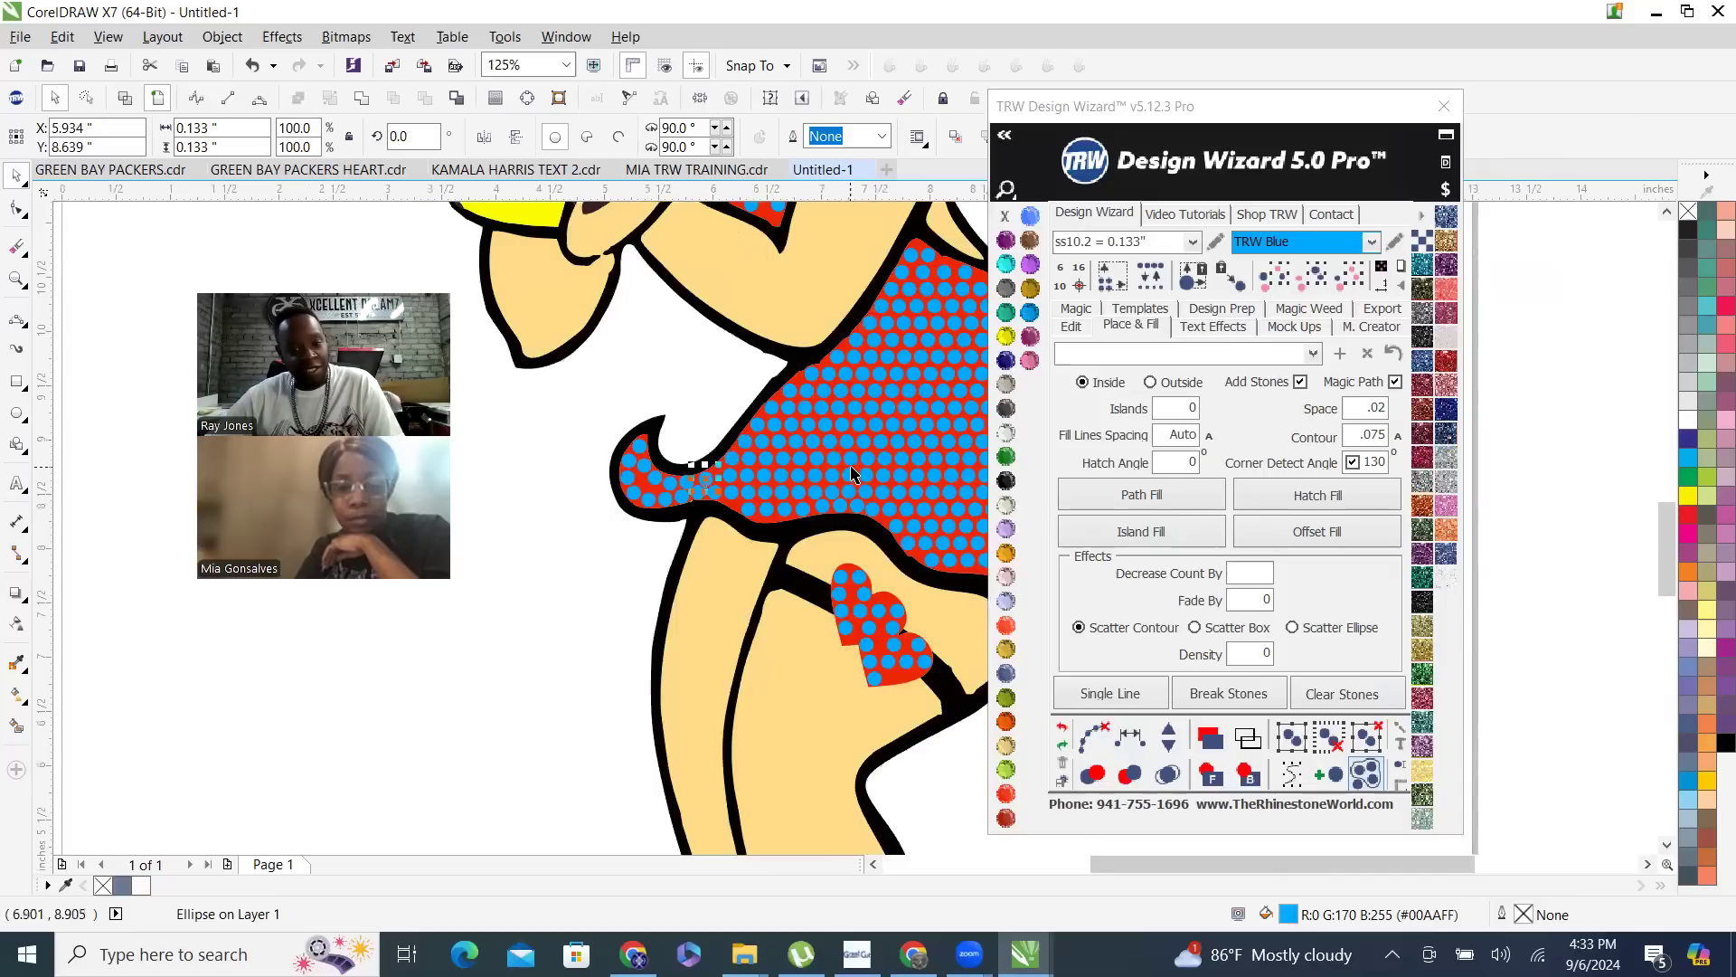
pyautogui.scroll(1, 796, 459)
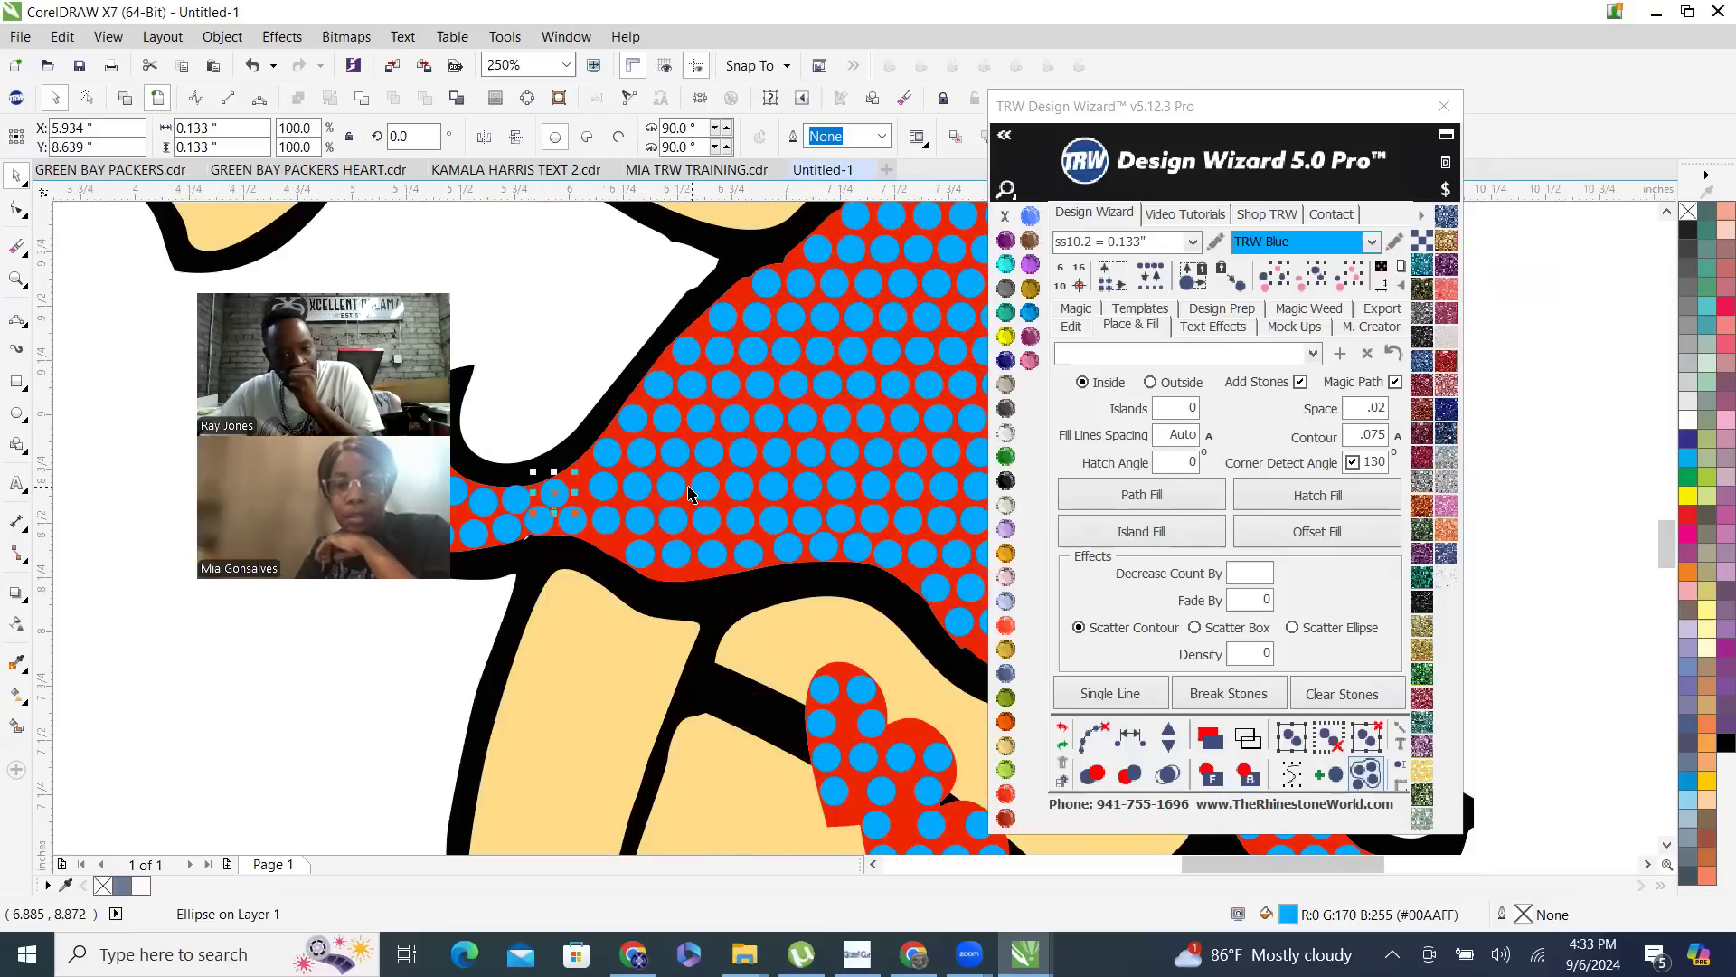
pyautogui.keyDown('shift'); pyautogui.click(637, 489); pyautogui.keyUp('shift')
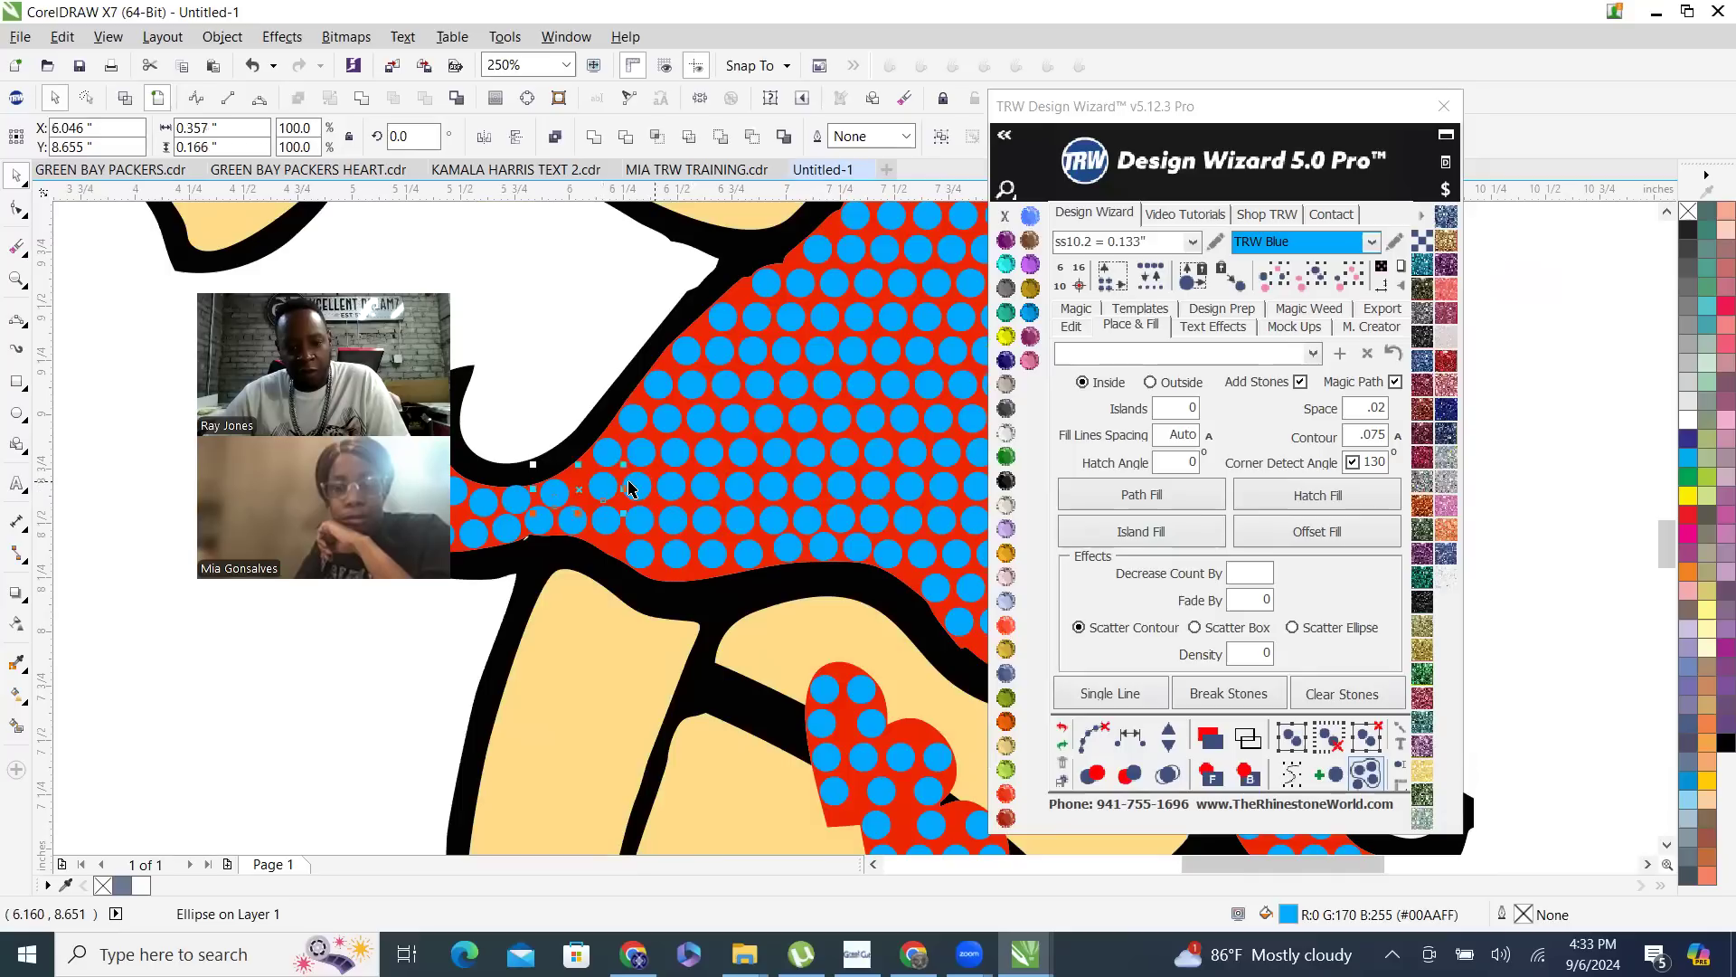
pyautogui.keyDown('shift'); pyautogui.click(673, 486); pyautogui.keyUp('shift')
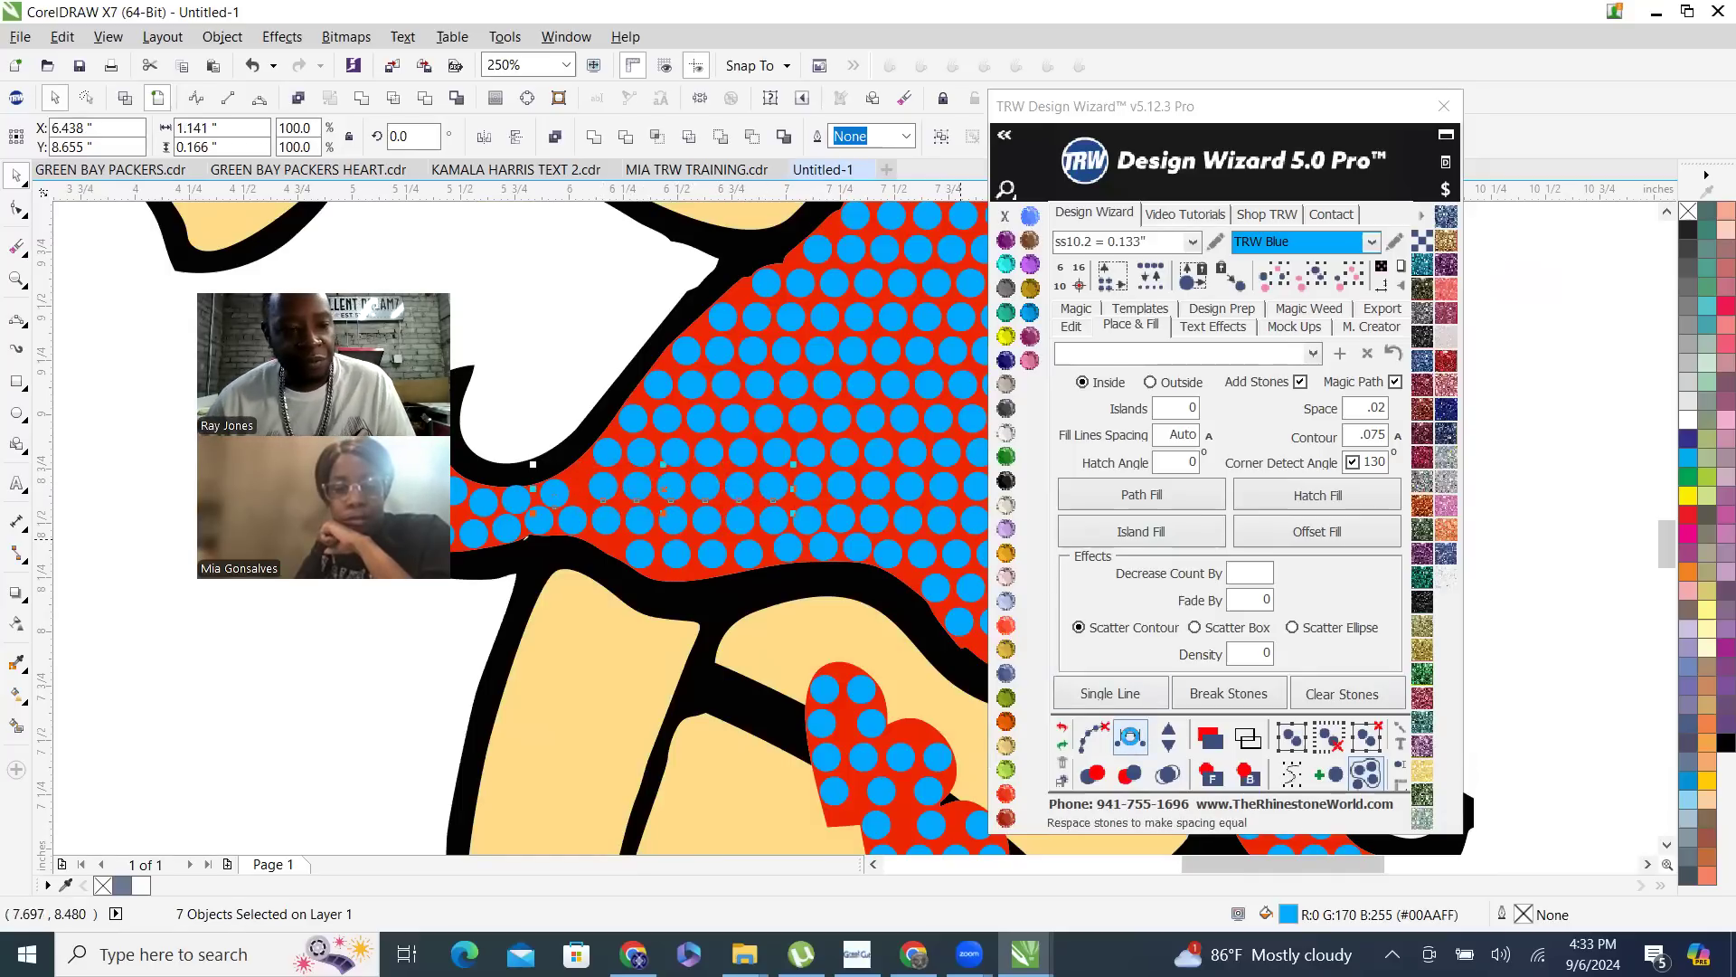
# - Save the drawing as a CDR file in TEMPLATES TO BE CUT, named BETTY BOOP plus the trainee's first name
pyautogui.hotkey('ctrl', 's')
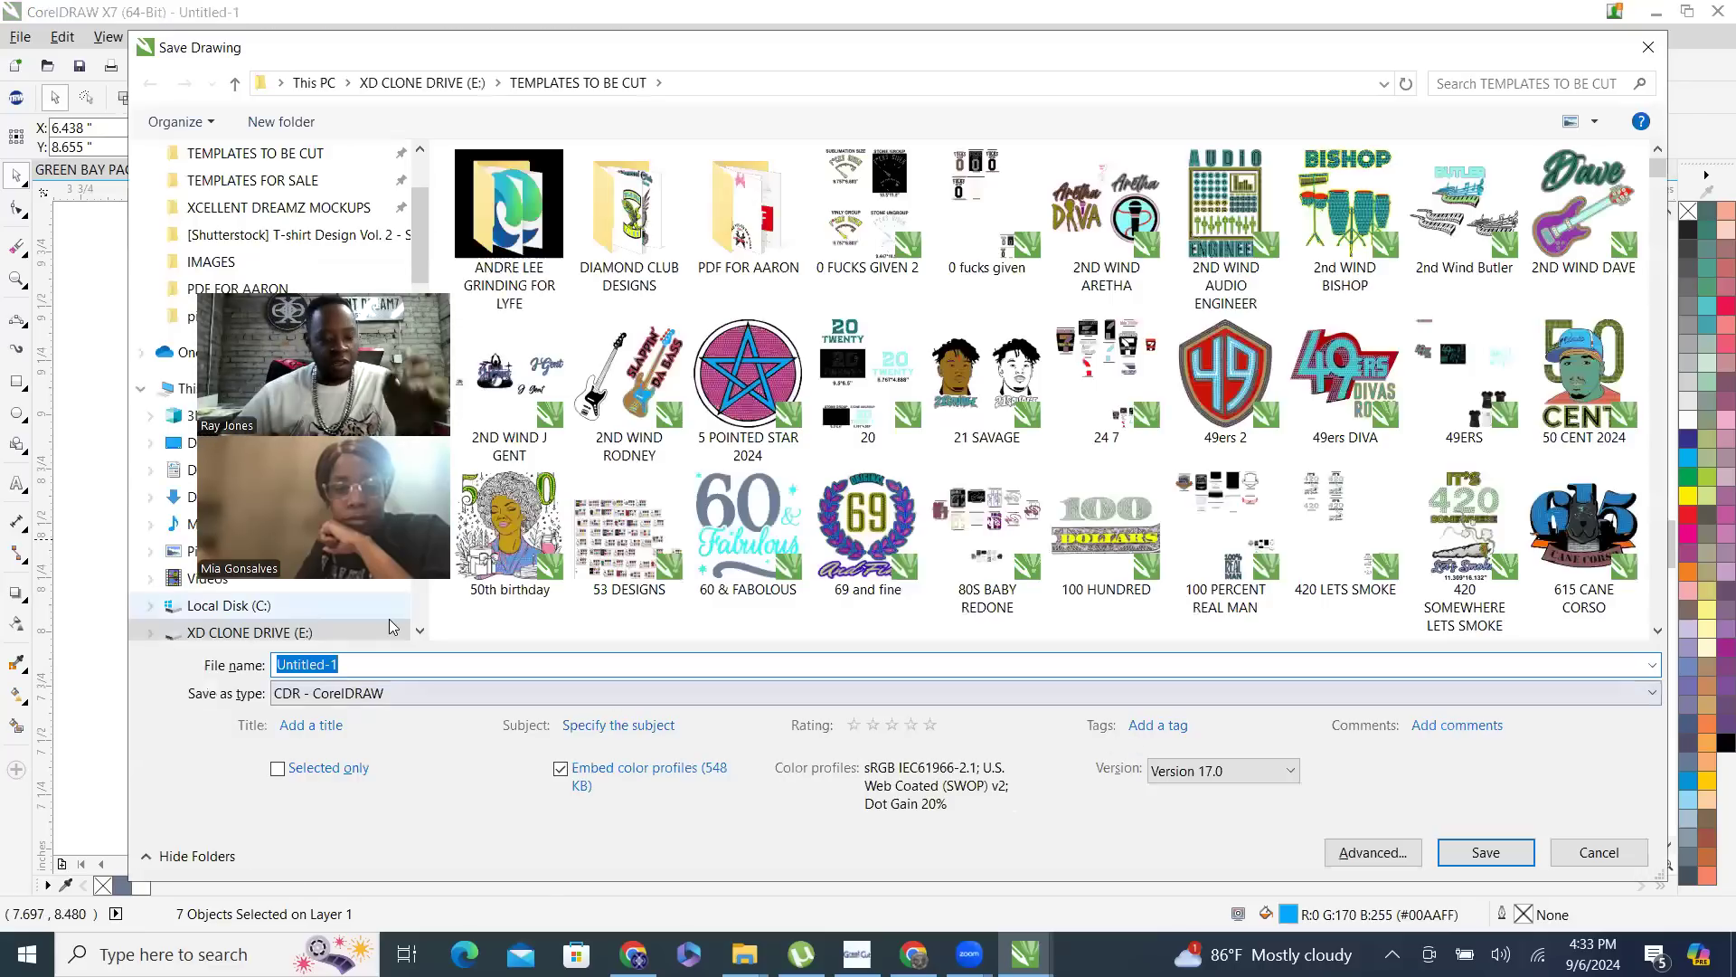
pyautogui.write('BETT')
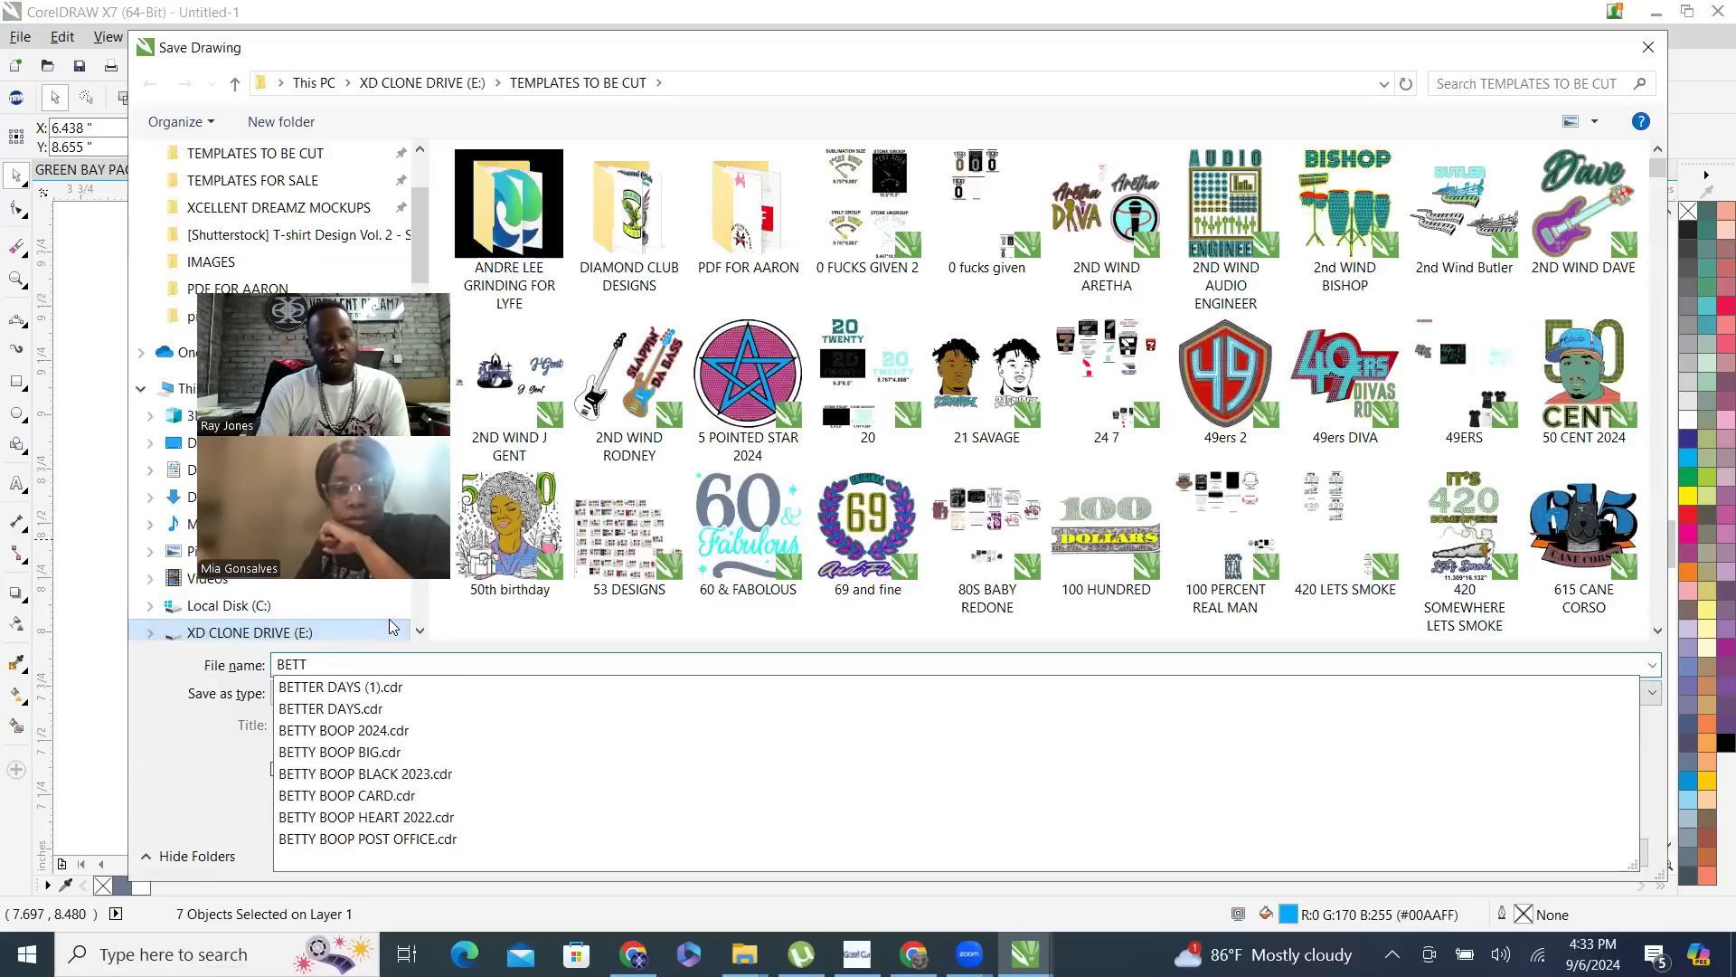
pyautogui.write('RY')
pyautogui.press('BackSpace')
pyautogui.press('BackSpace')
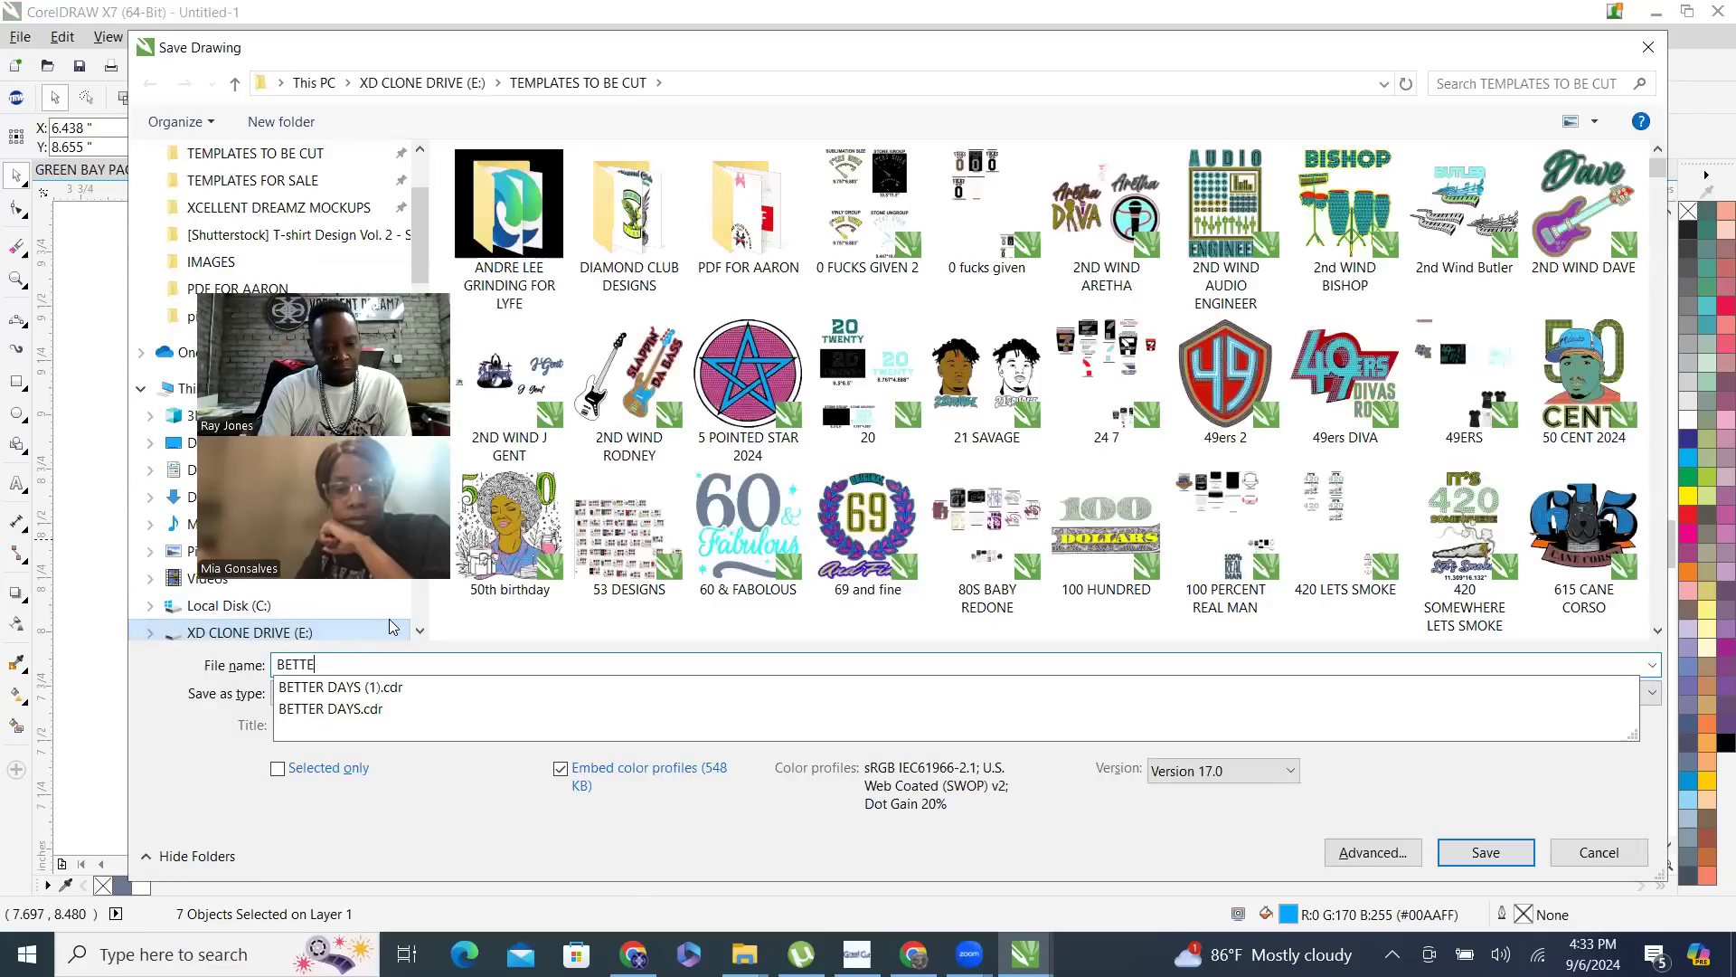
pyautogui.write('Y BOOP ')
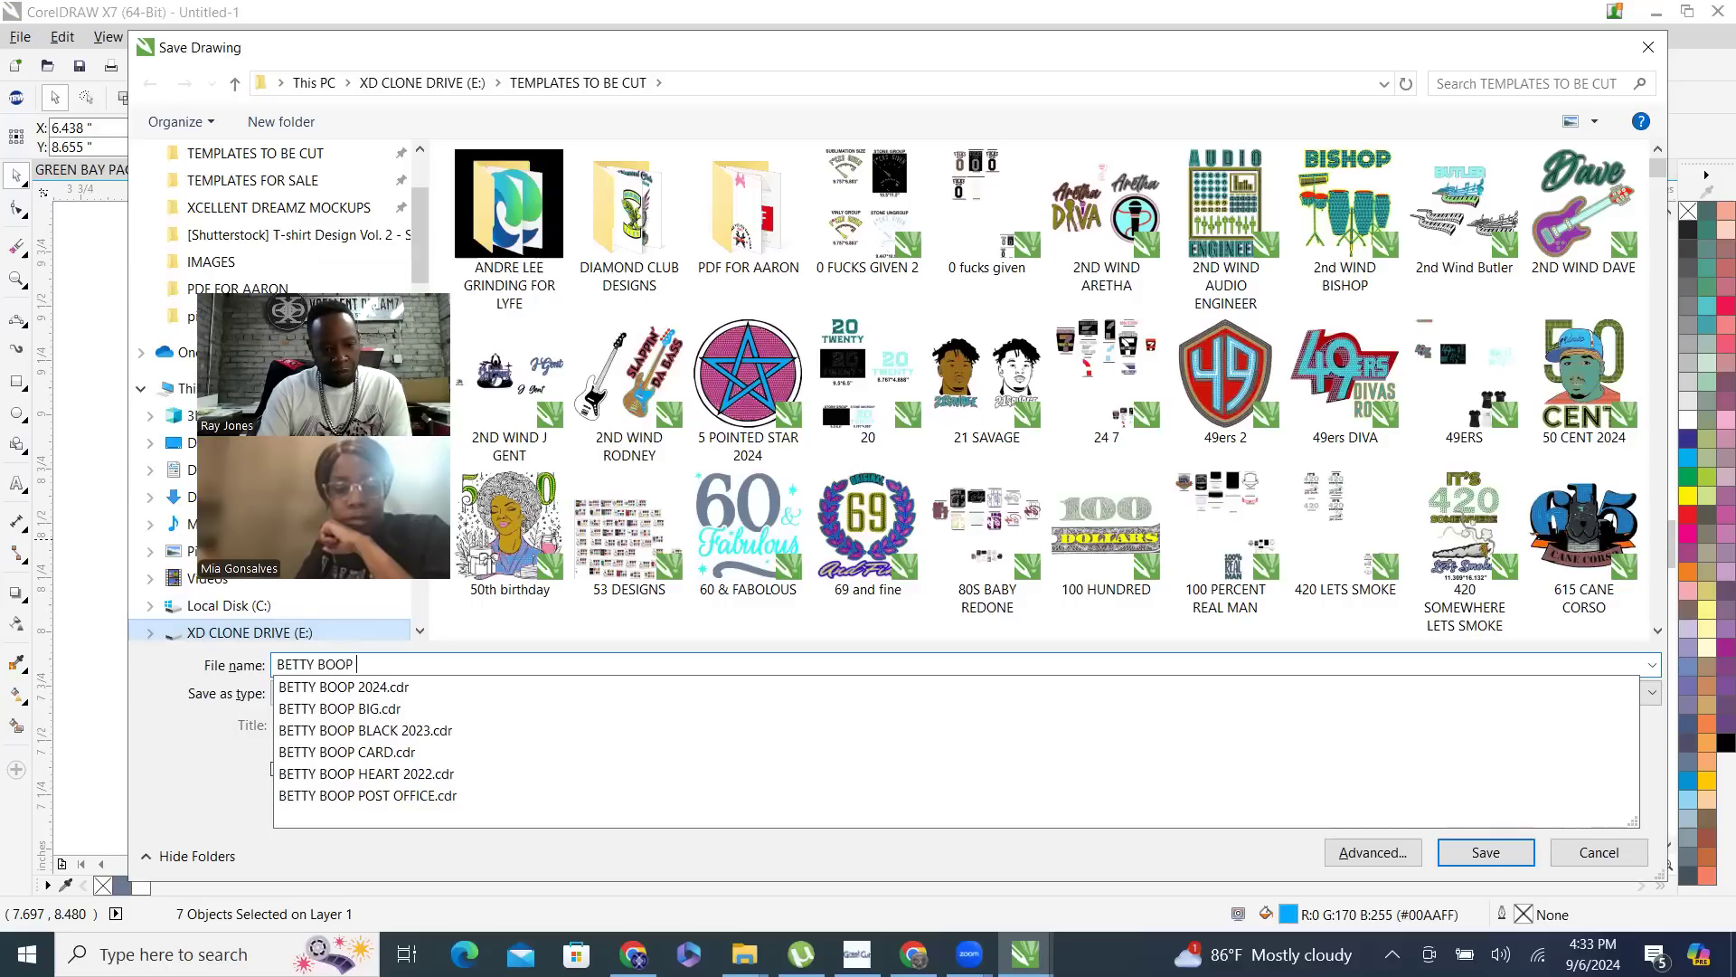
pyautogui.write('MIZ')
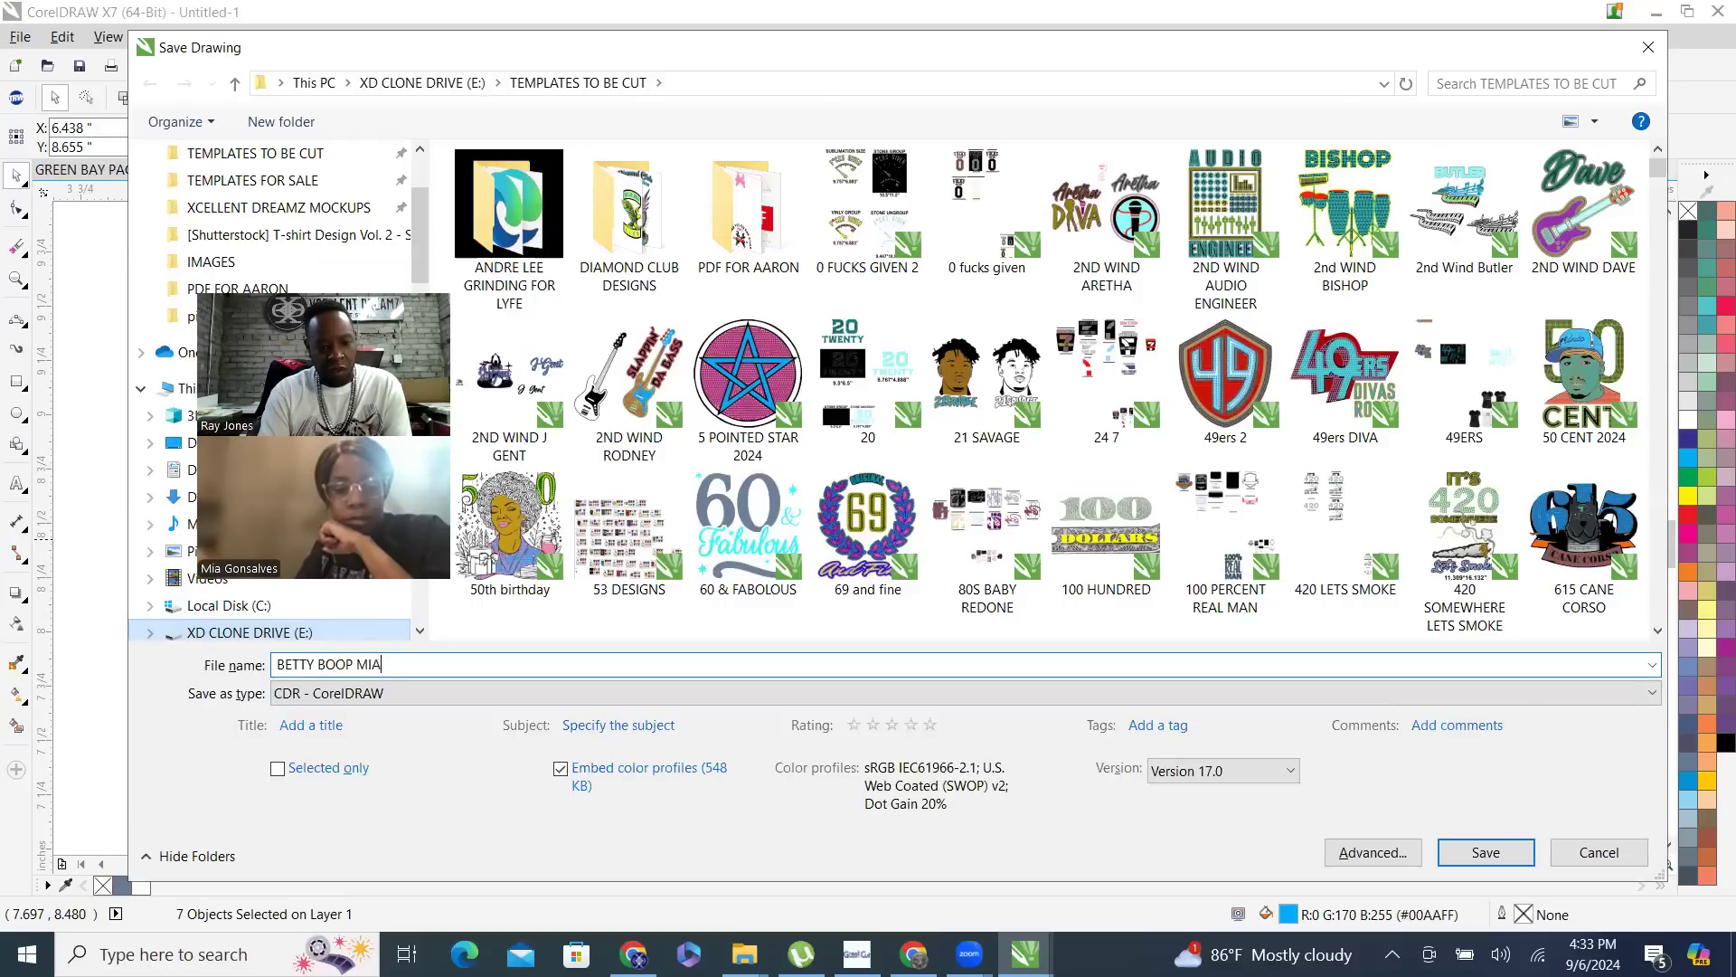
pyautogui.press('Return')
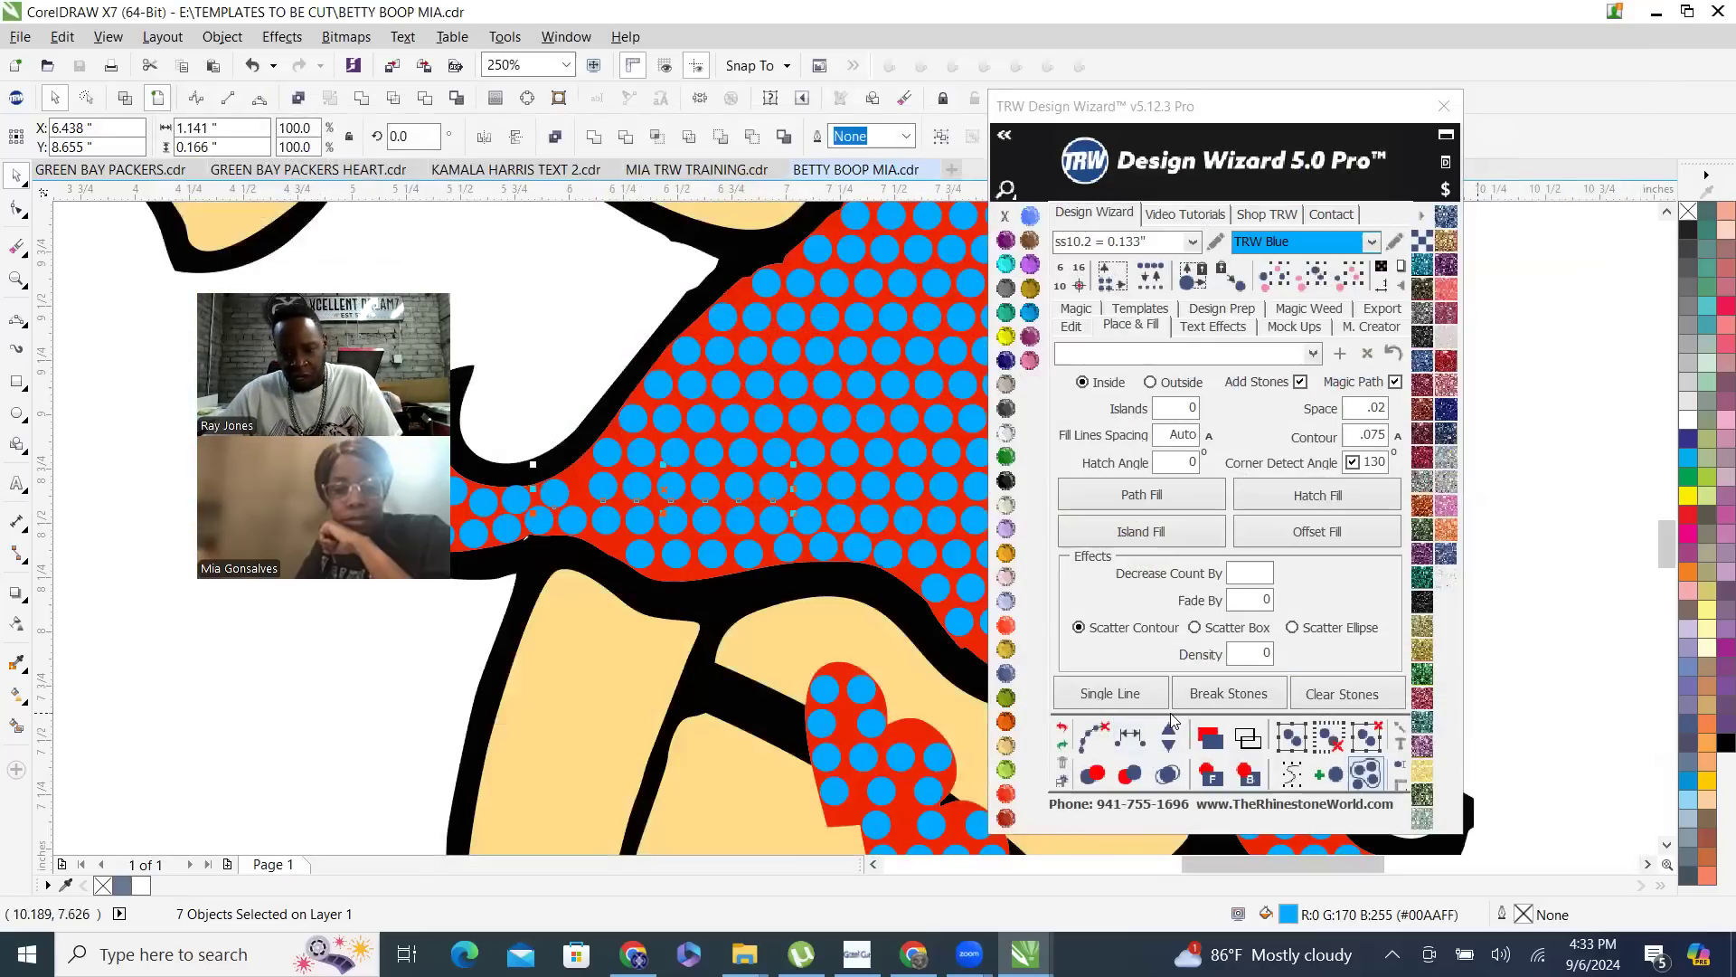
# - Respace the seven selected skirt stones equally, trying one extra stone in the row, and clear the helper path
pyautogui.click(1135, 740)
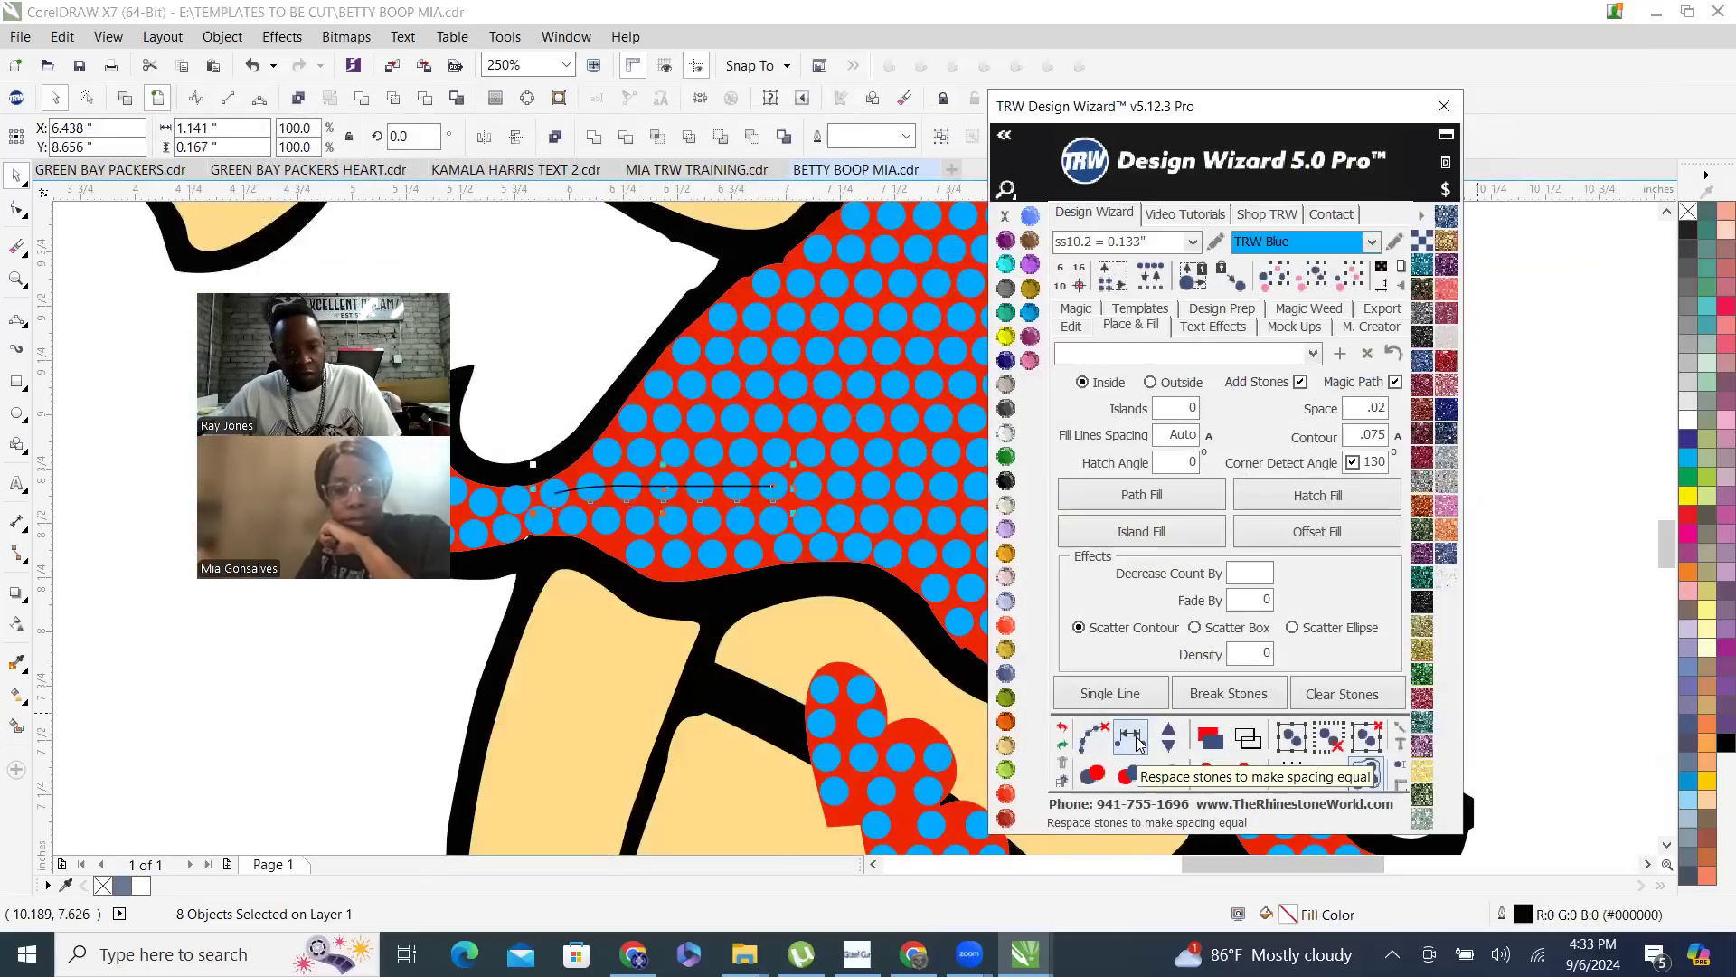
pyautogui.click(1169, 733)
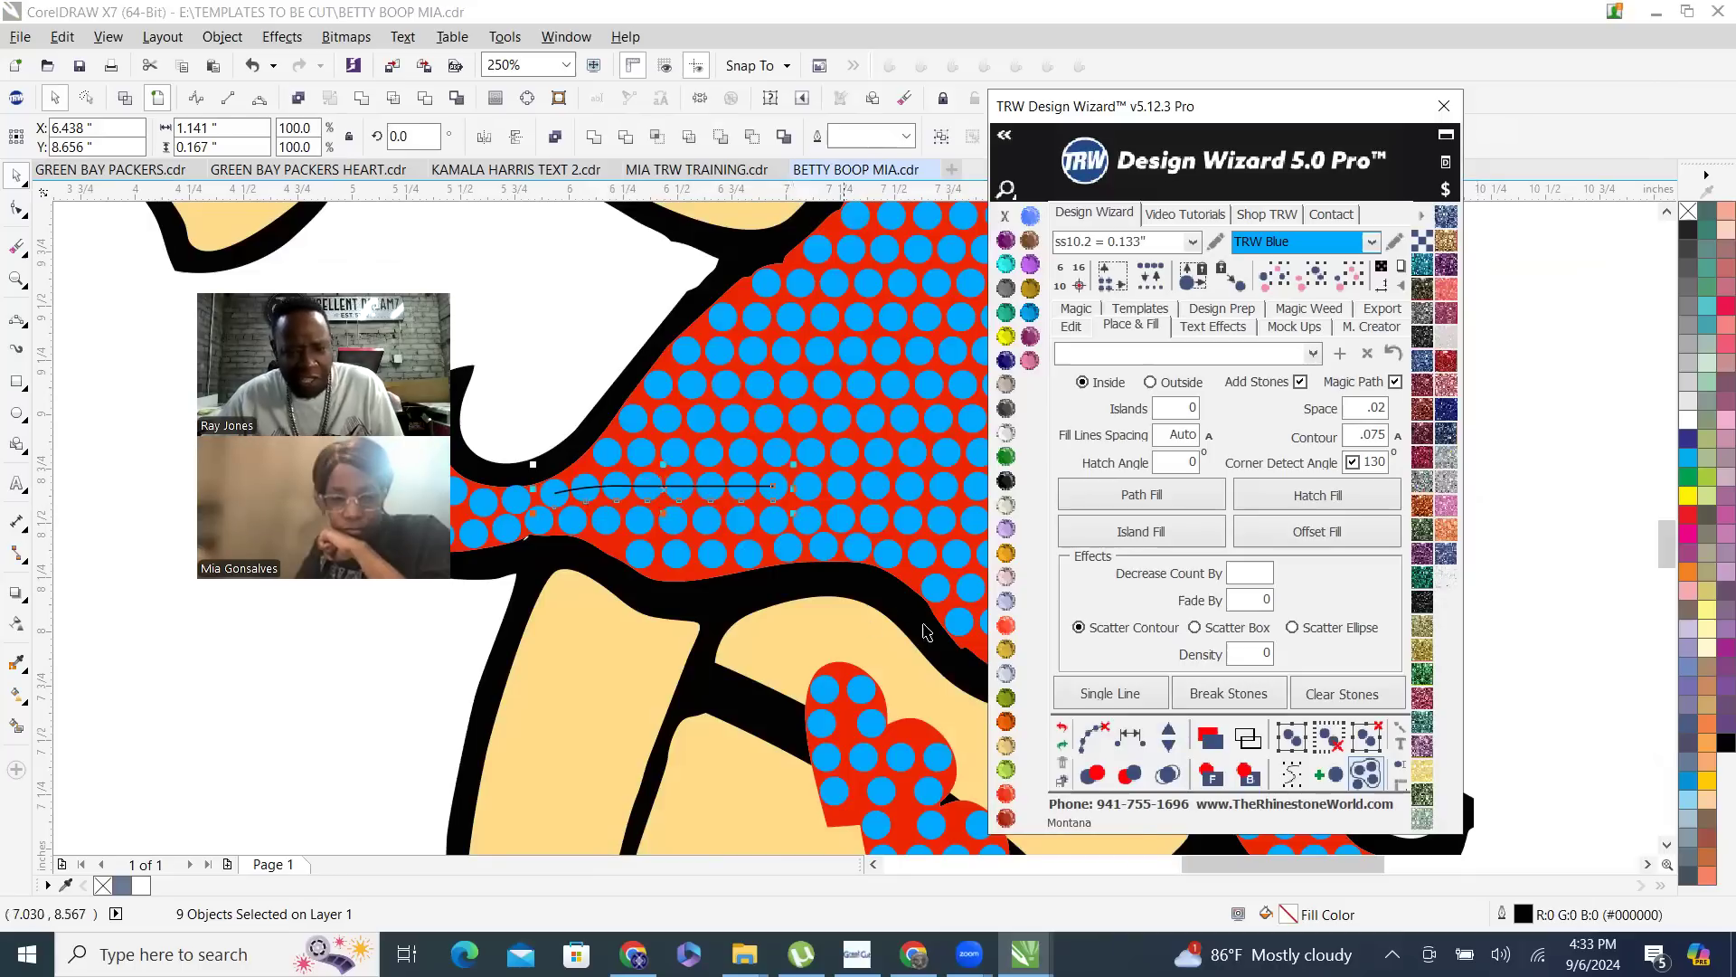
pyautogui.click(1170, 750)
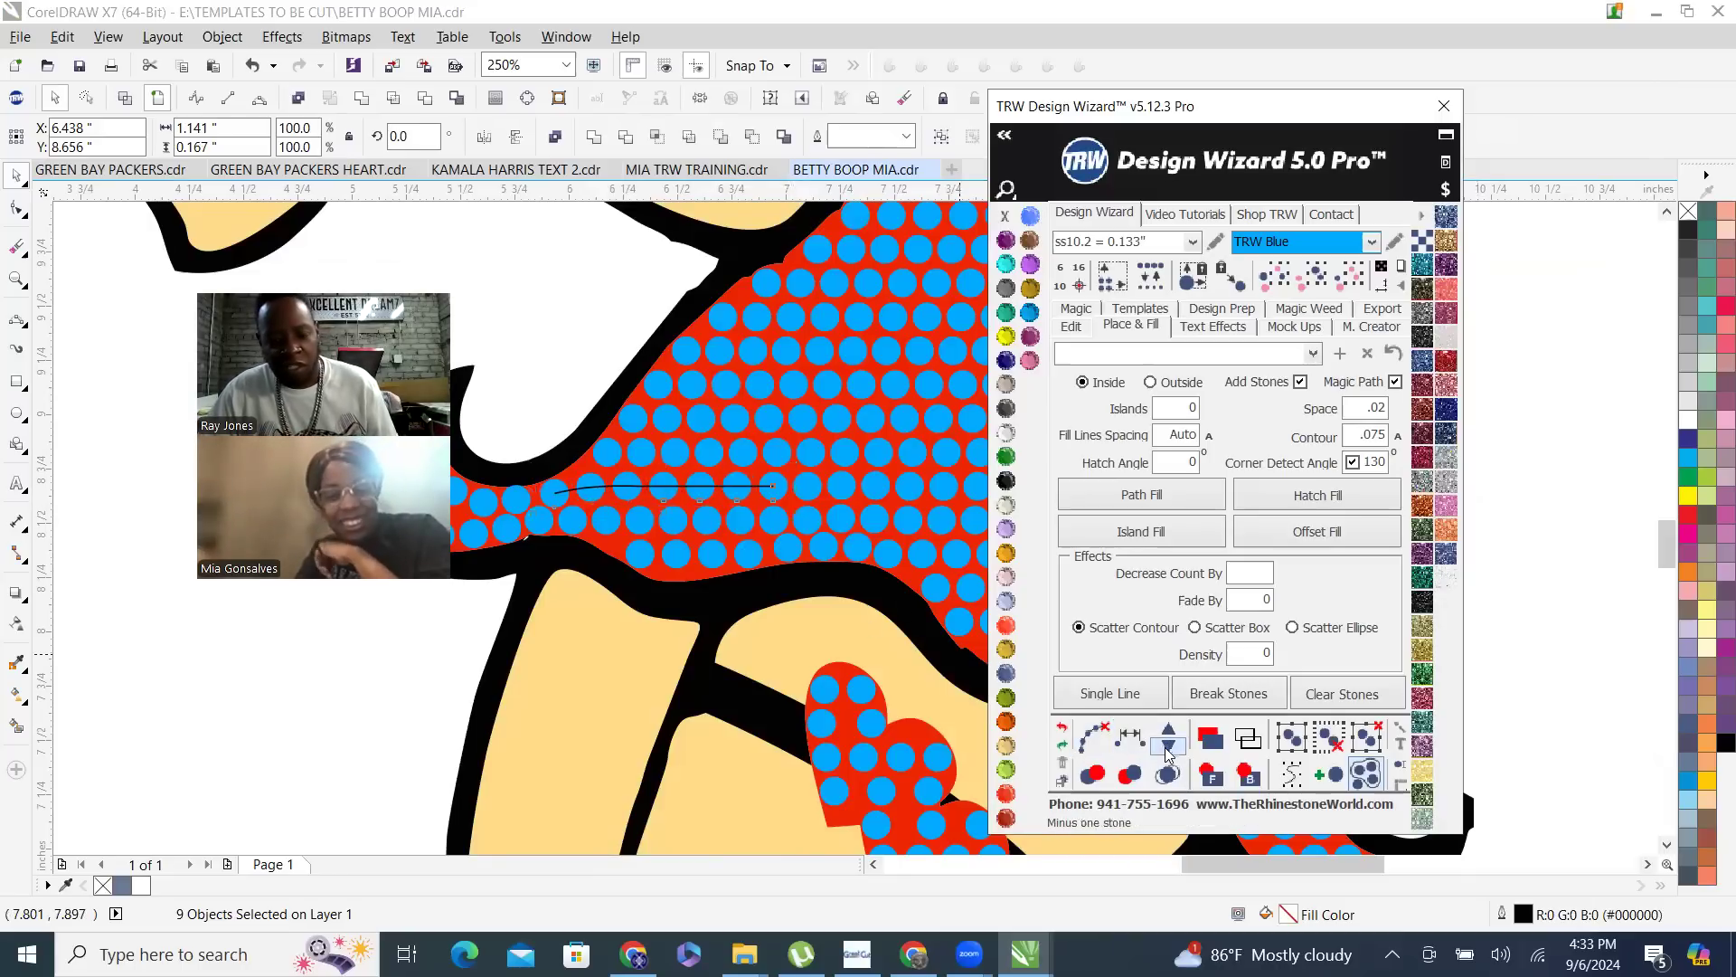
pyautogui.click(1093, 737)
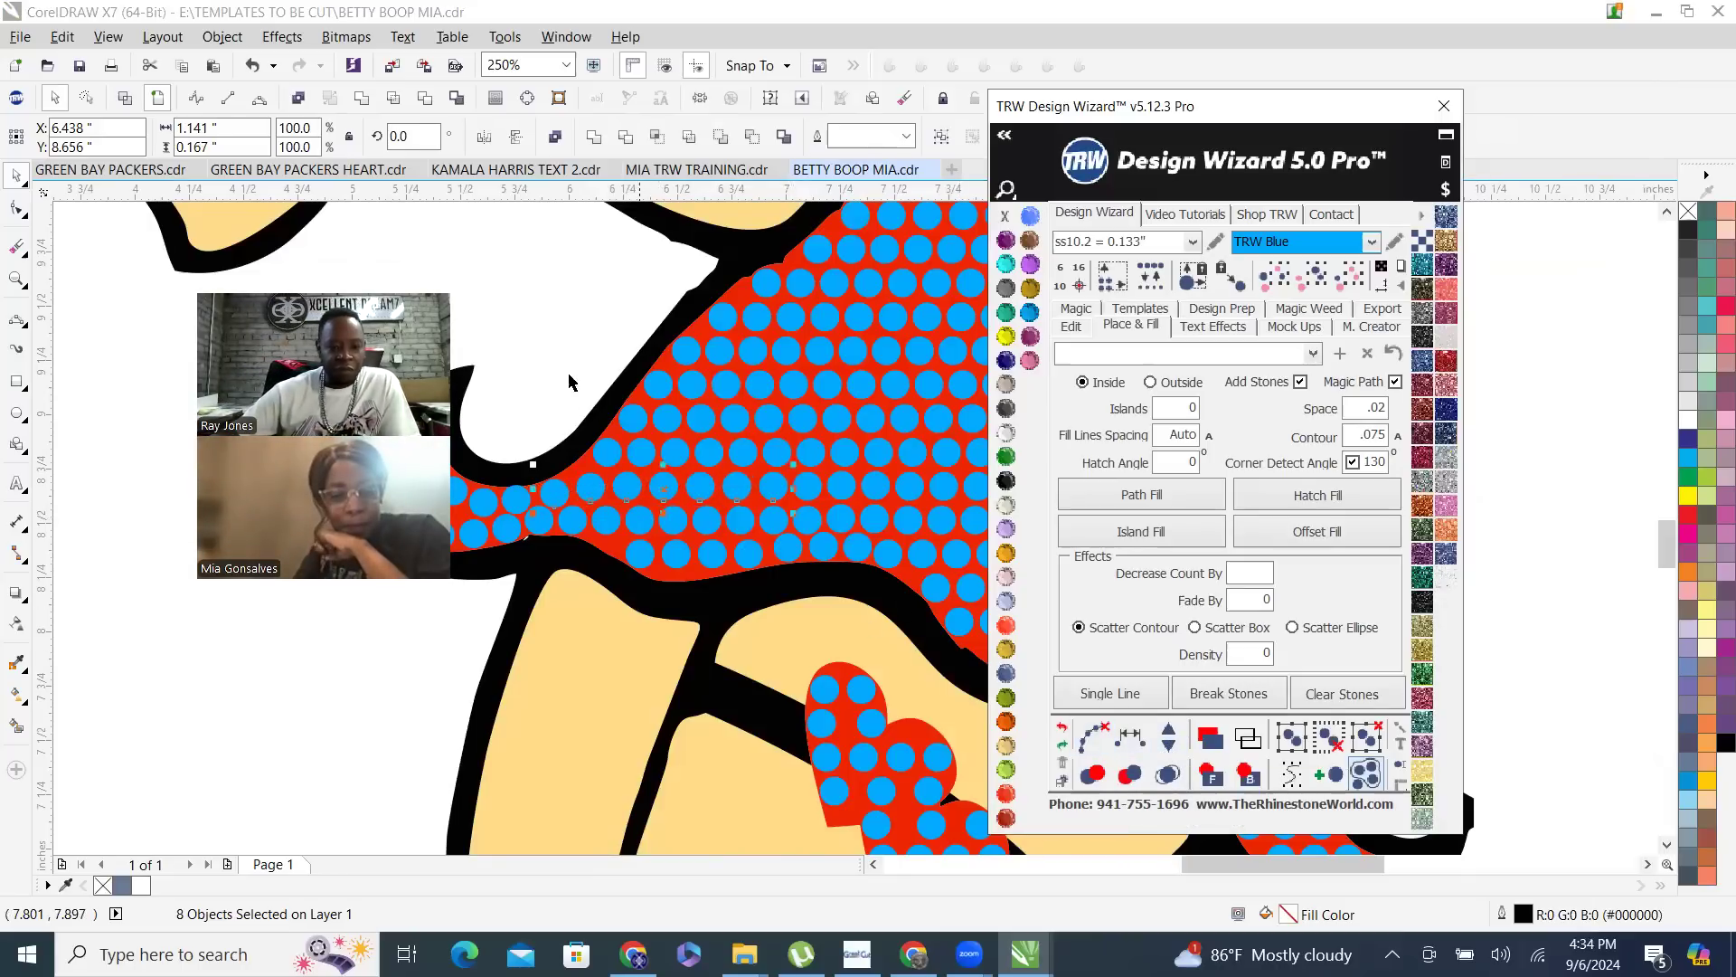
# - Delete all the rhinestones from the red lips
pyautogui.scroll(-3, 687, 547)
pyautogui.scroll(-5, 718, 607)
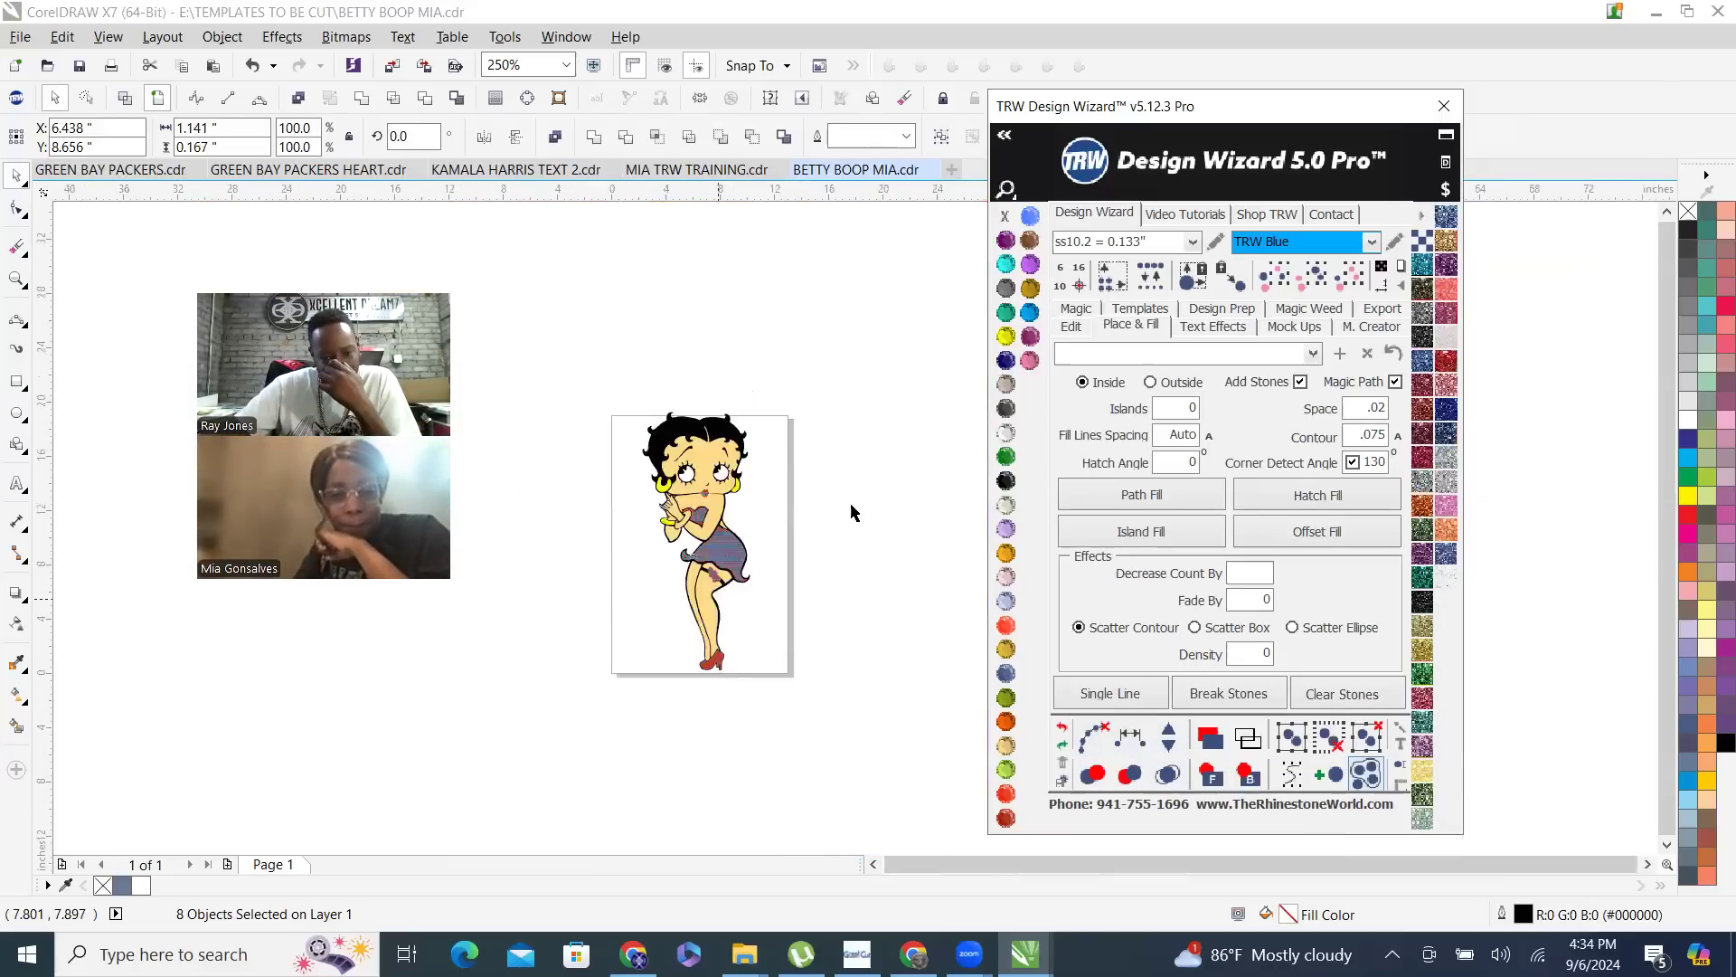
pyautogui.scroll(1, 715, 582)
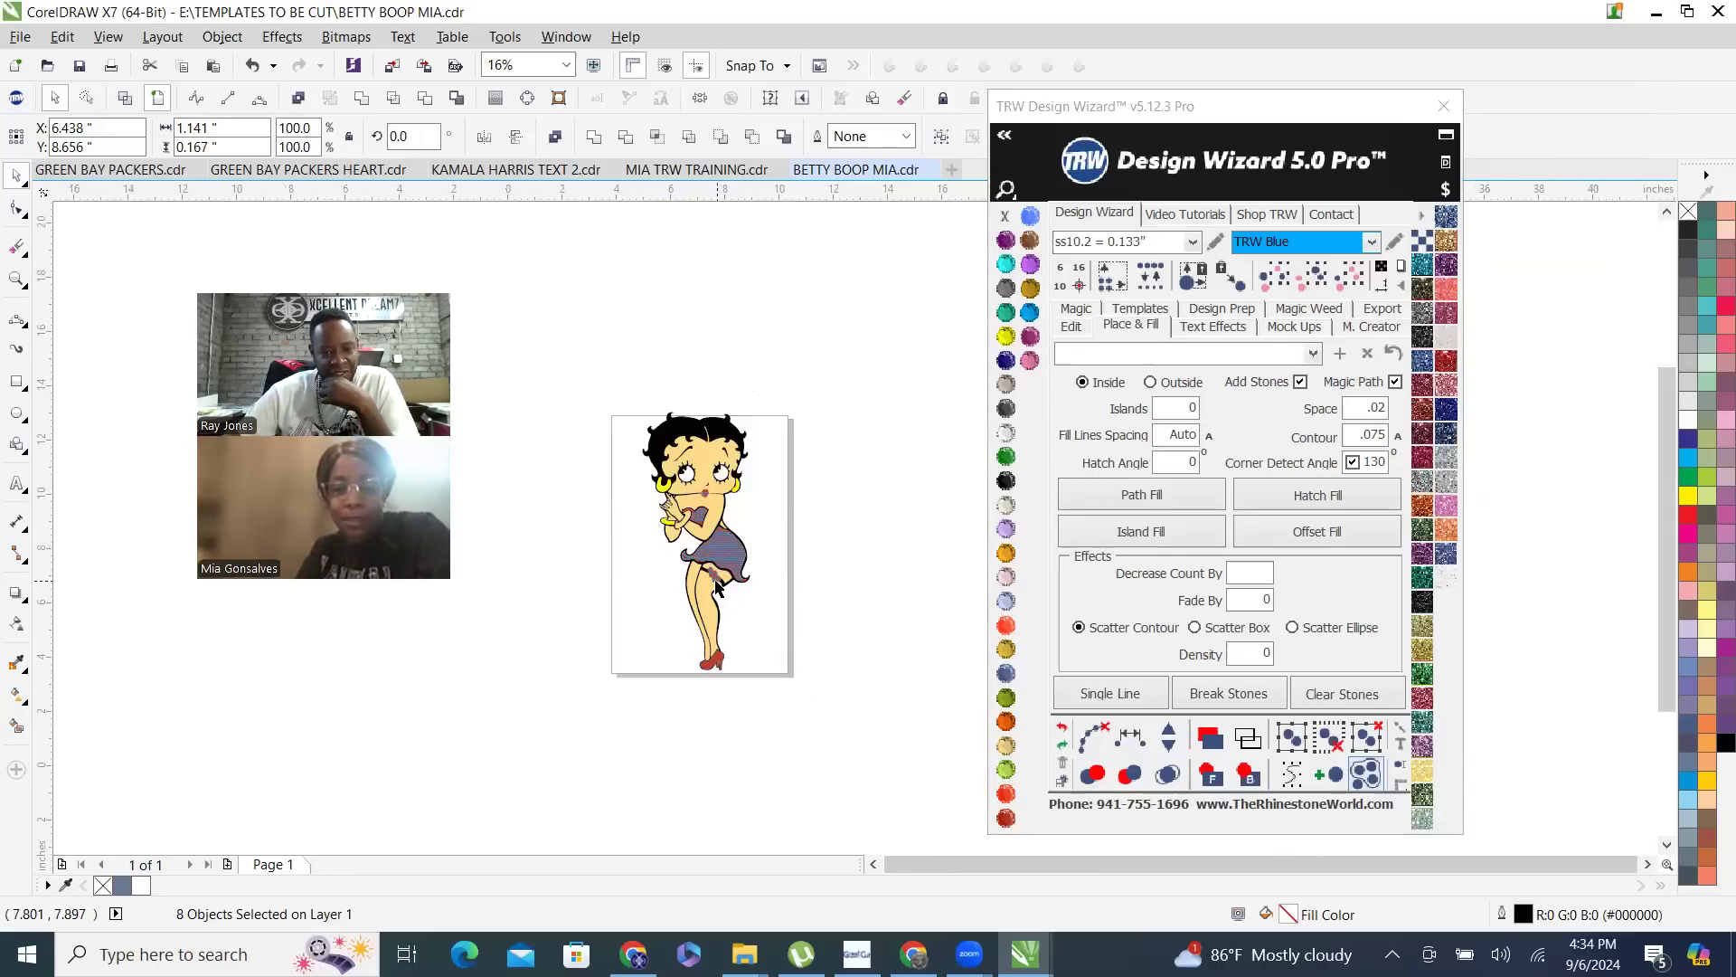
pyautogui.scroll(1, 723, 432)
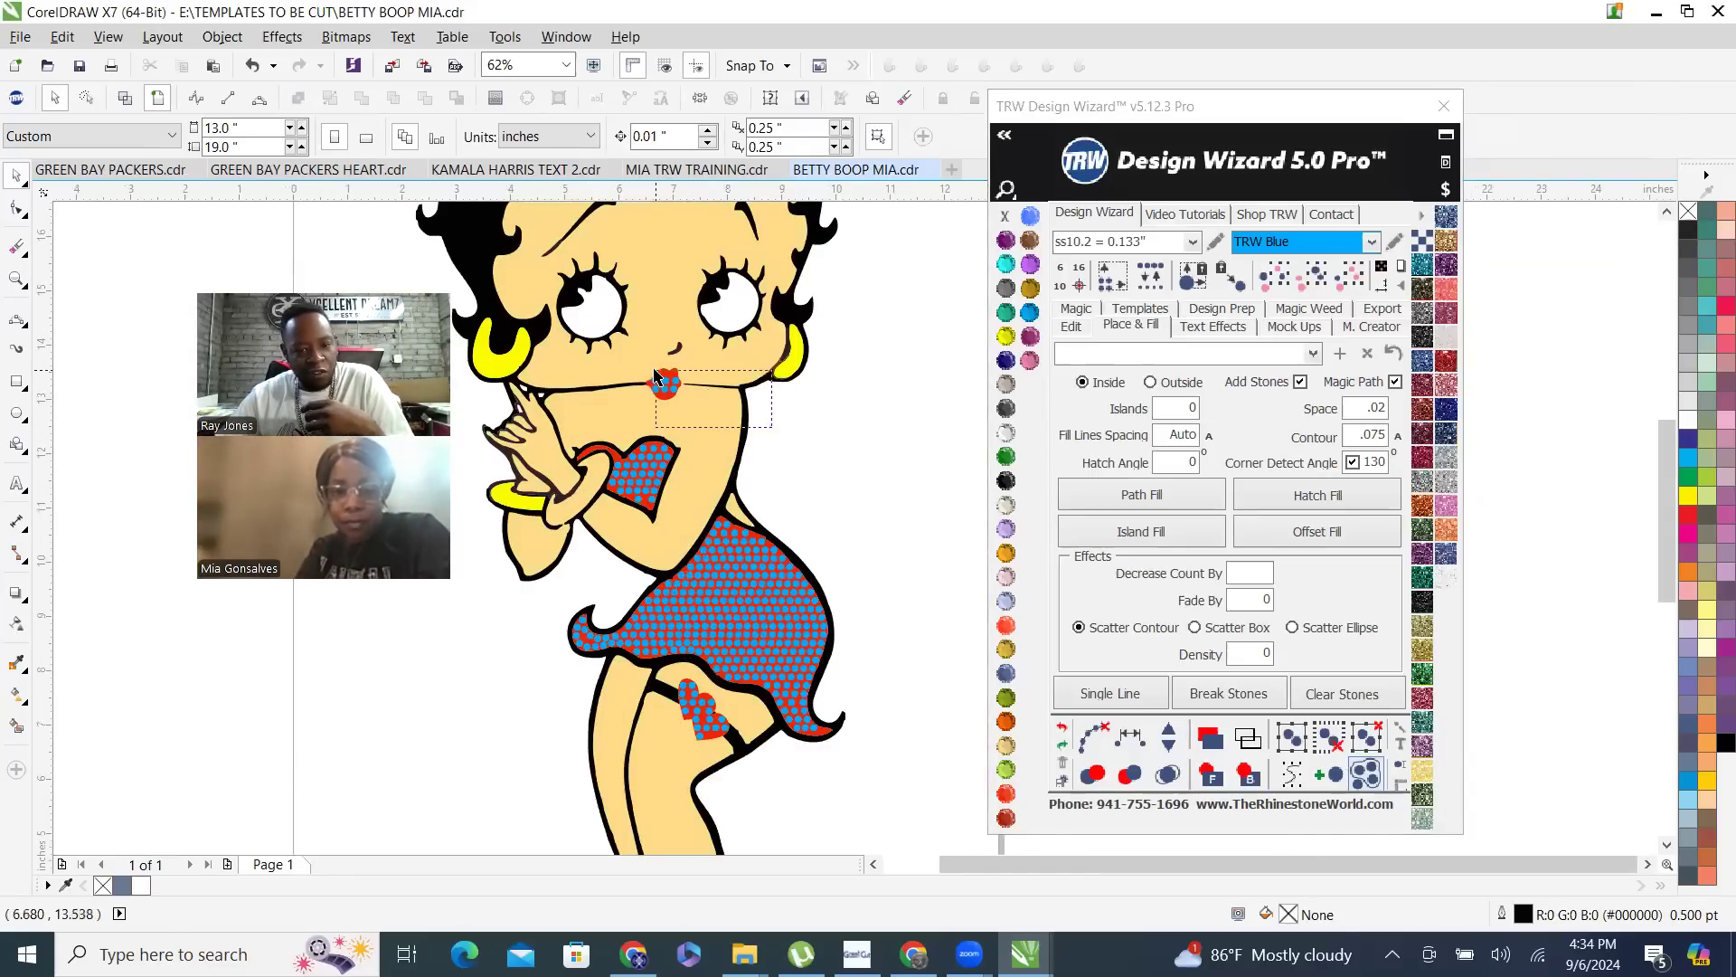
pyautogui.click(655, 371)
pyautogui.press('Delete')
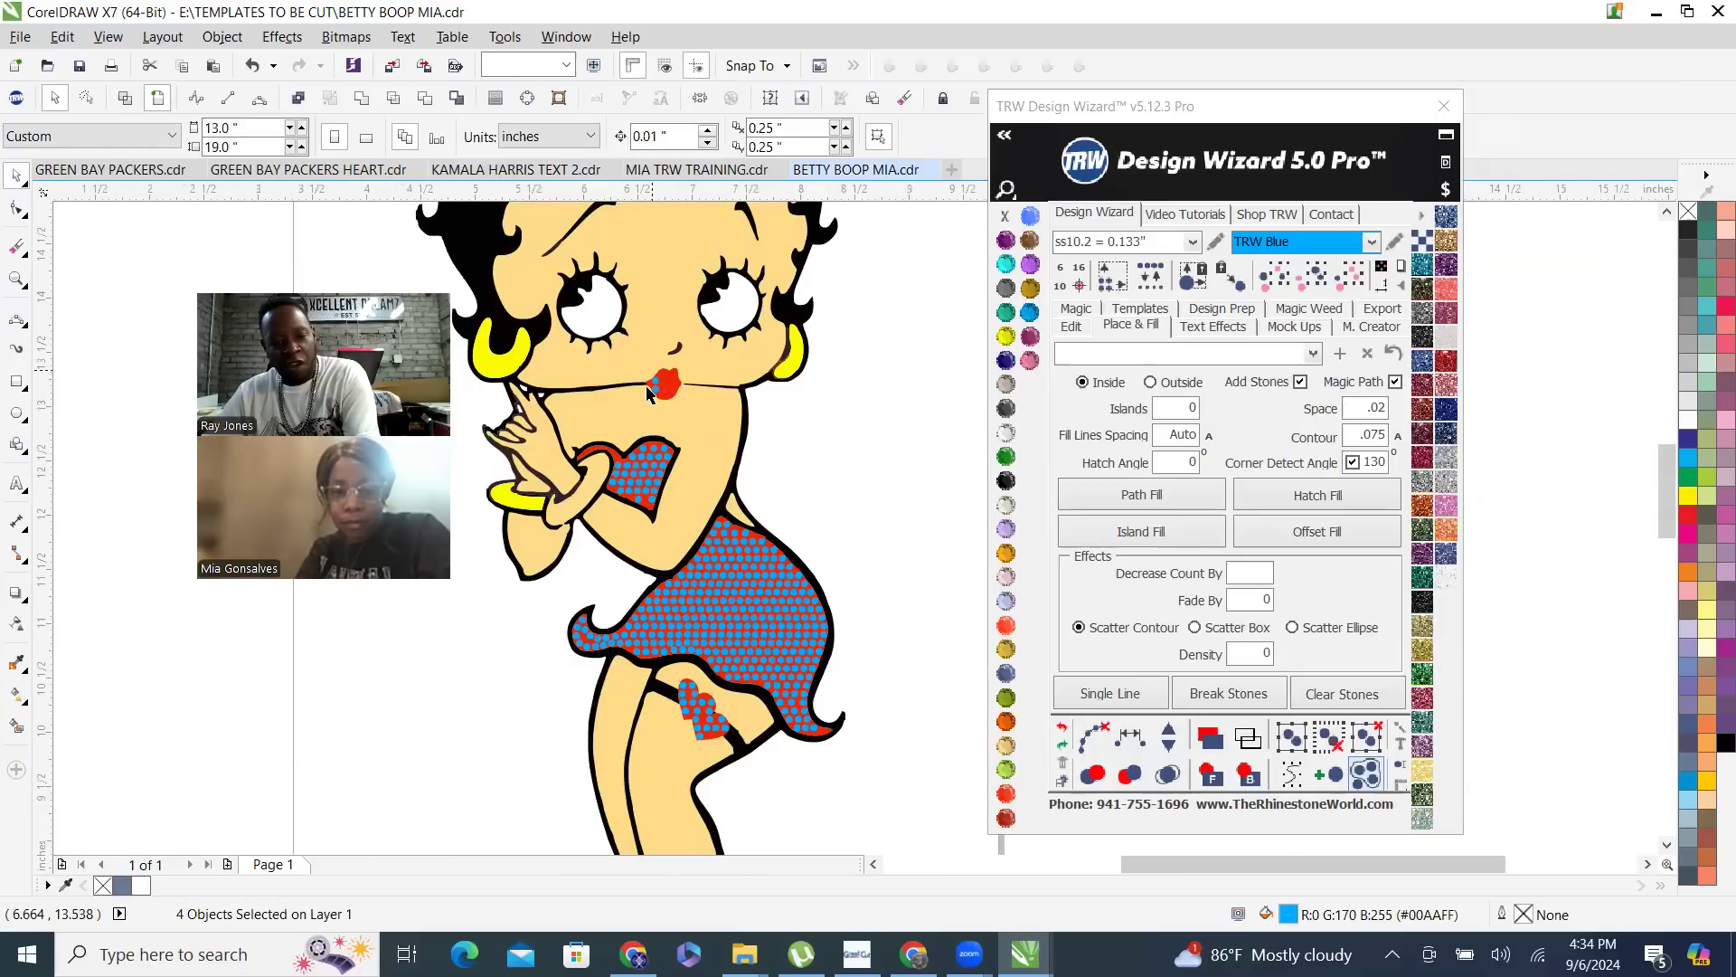
pyautogui.scroll(1, 660, 382)
pyautogui.click(658, 369)
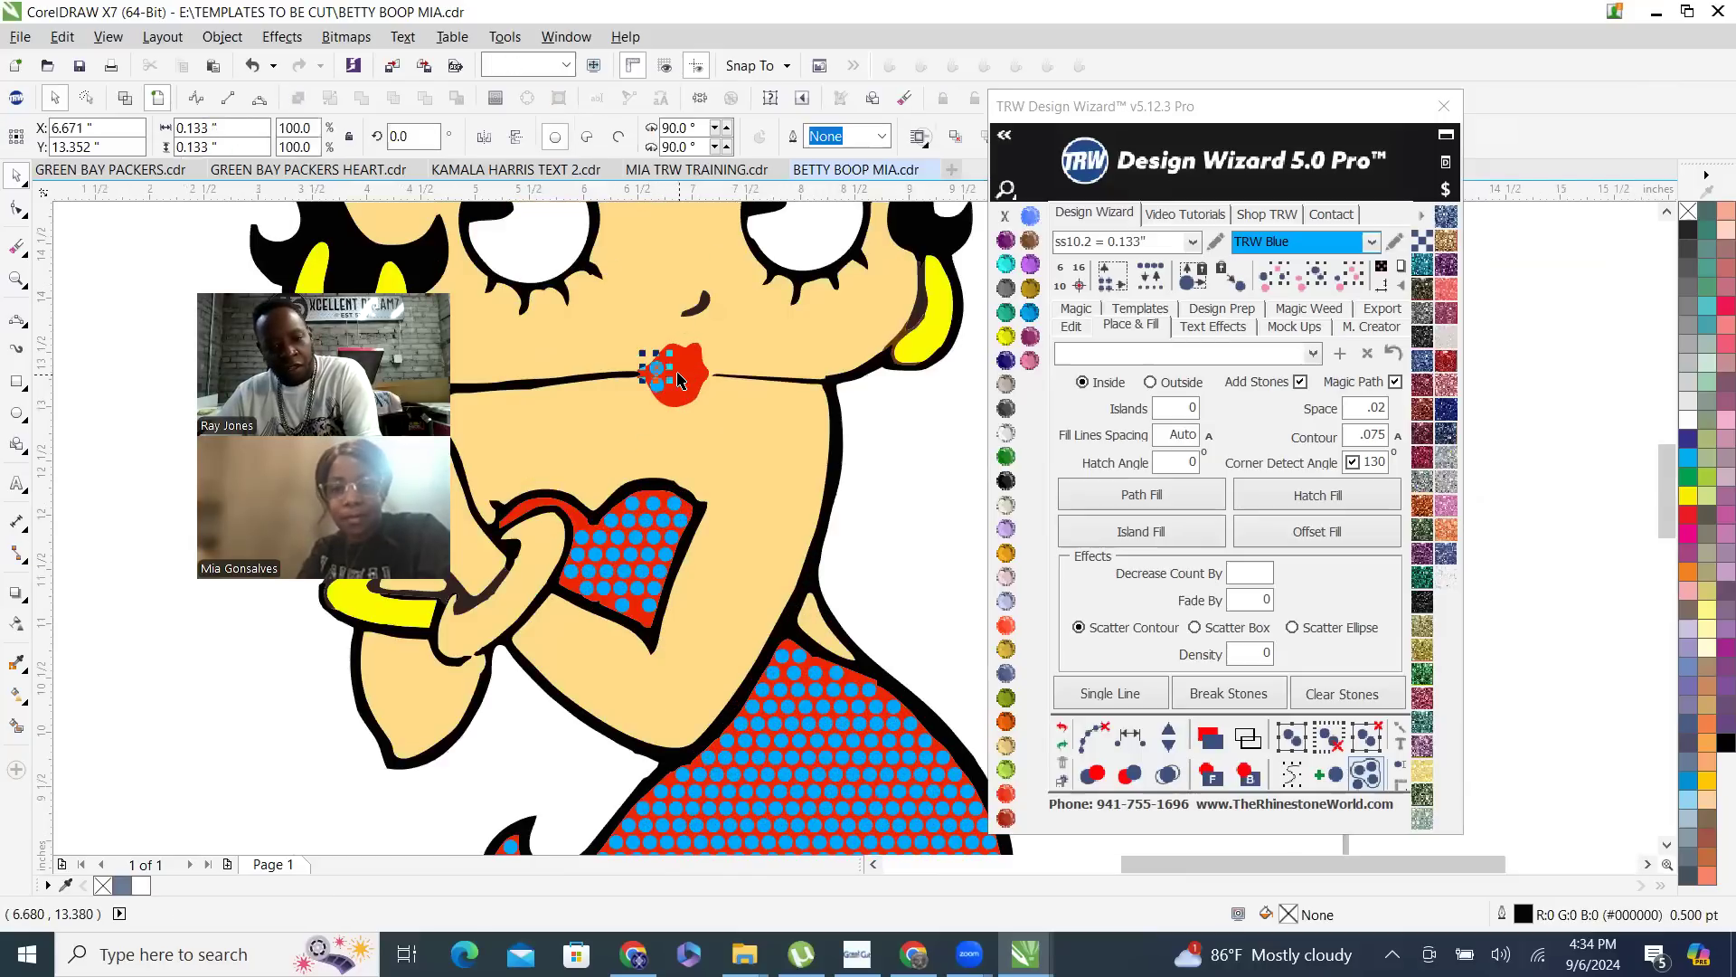
pyautogui.press('Delete')
pyautogui.click(657, 382)
pyautogui.press('Delete')
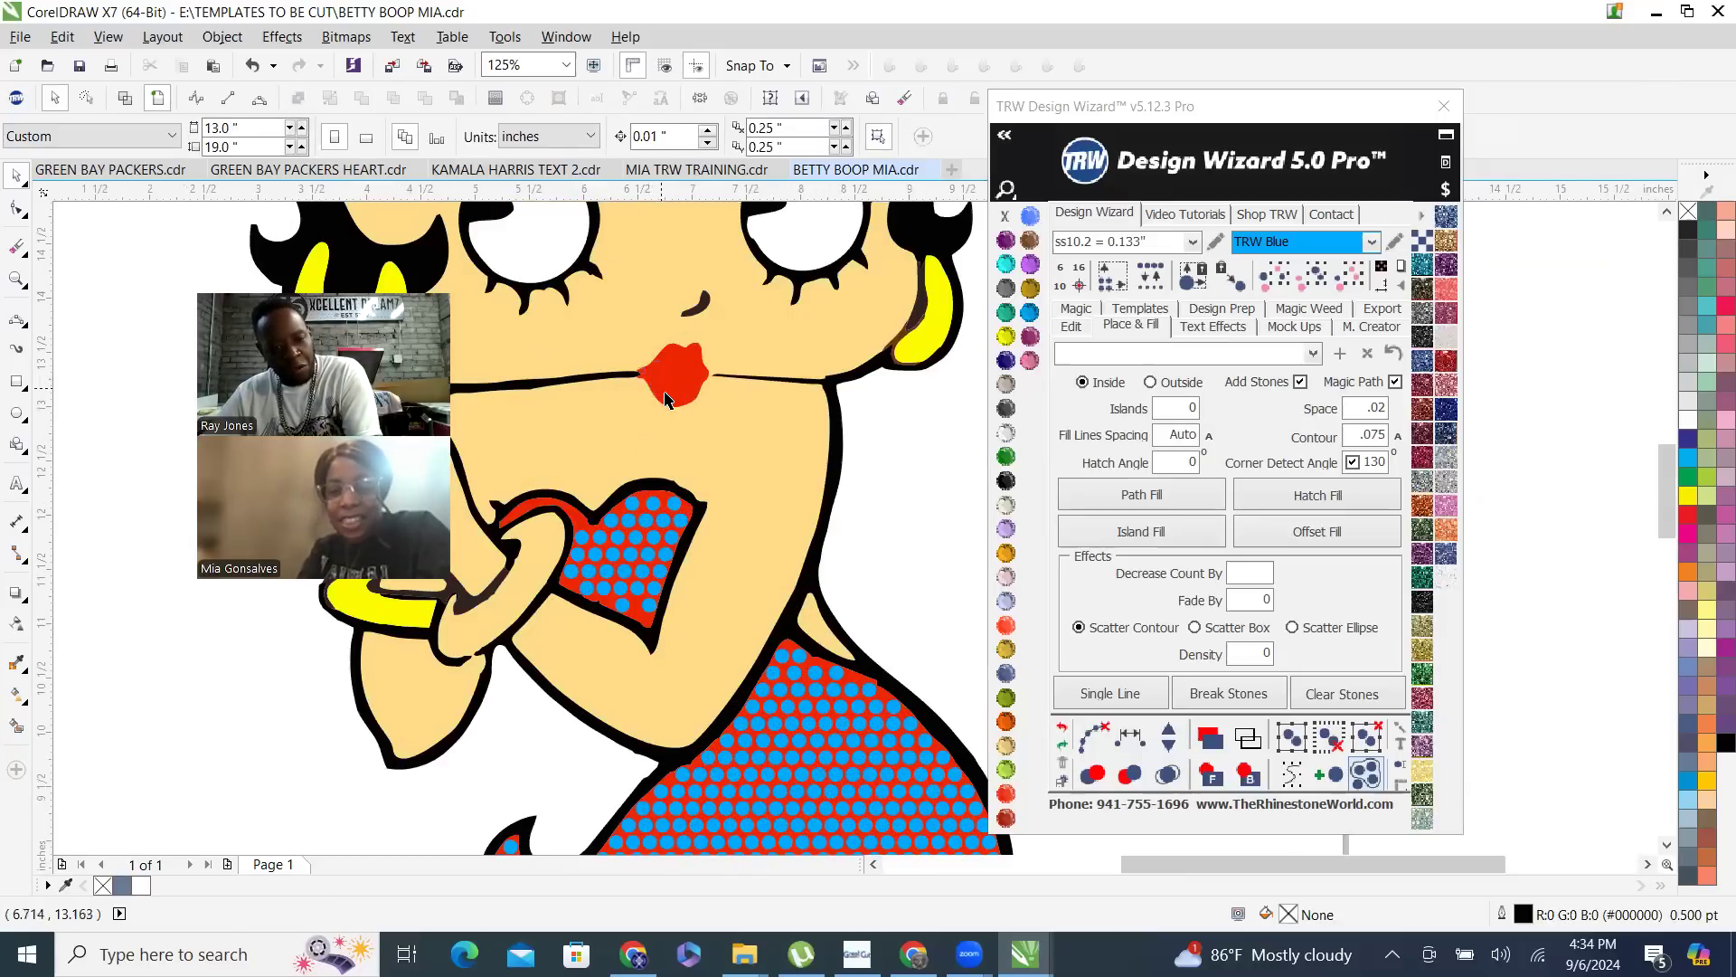
# - Delete the stone in the upper garter heart just beside where the second heart overlaps it
pyautogui.scroll(-1, 666, 400)
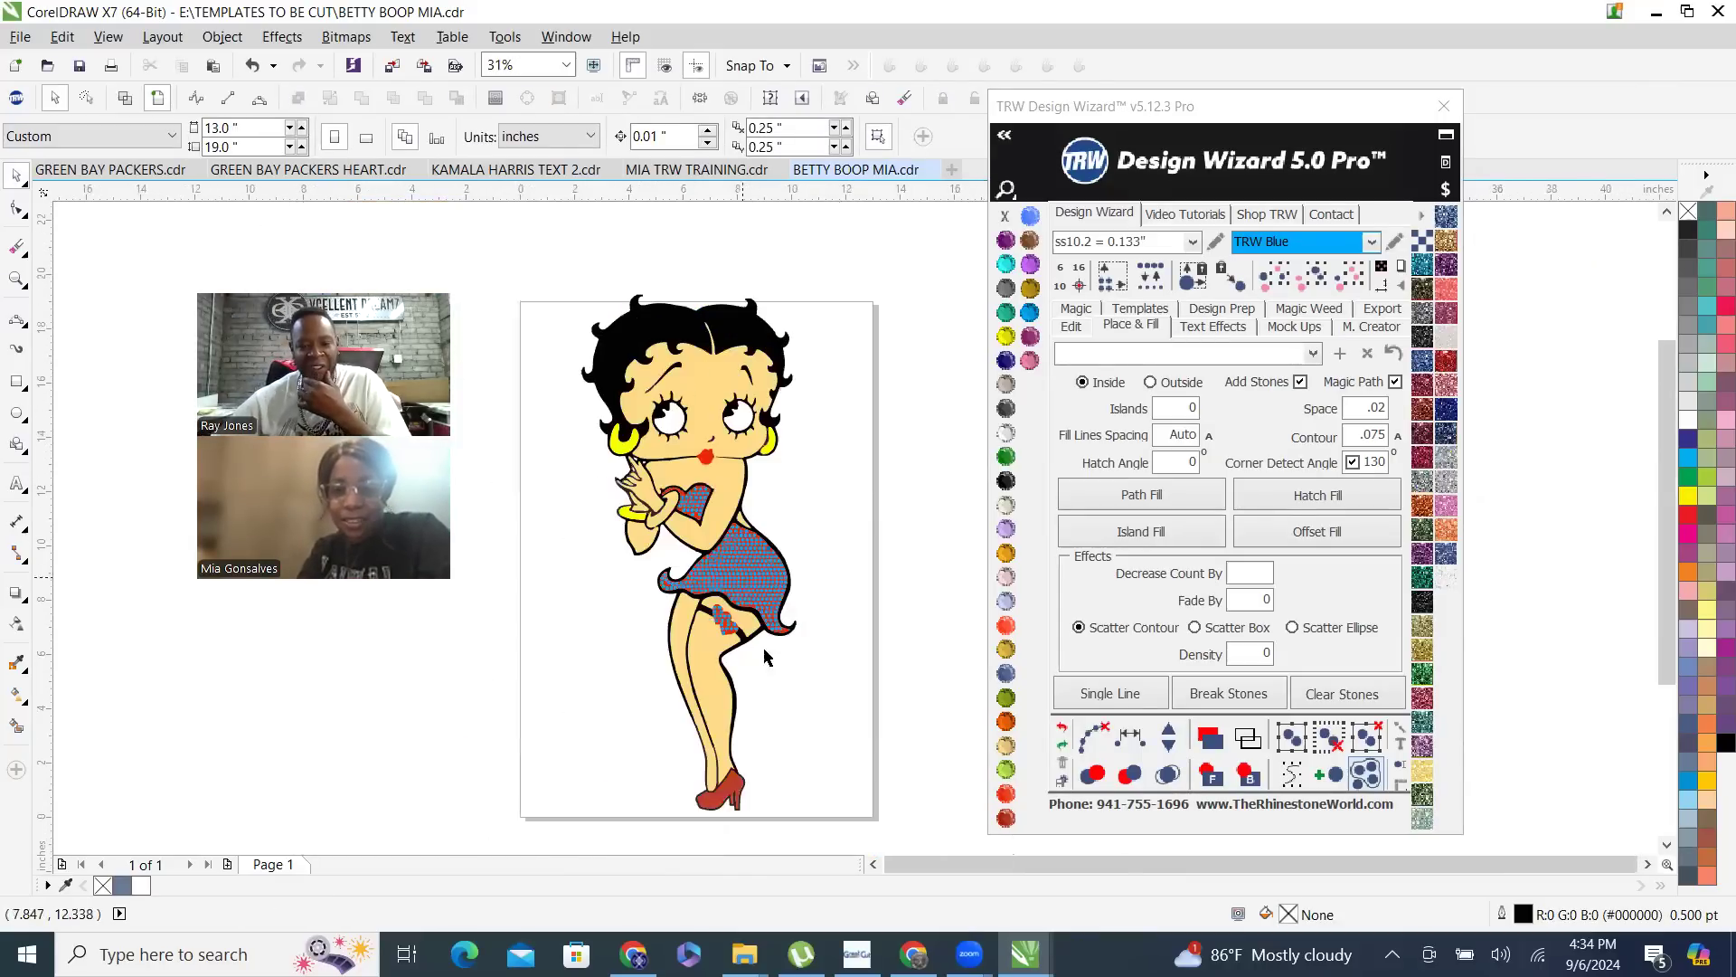
pyautogui.scroll(1, 750, 668)
pyautogui.scroll(4, 751, 667)
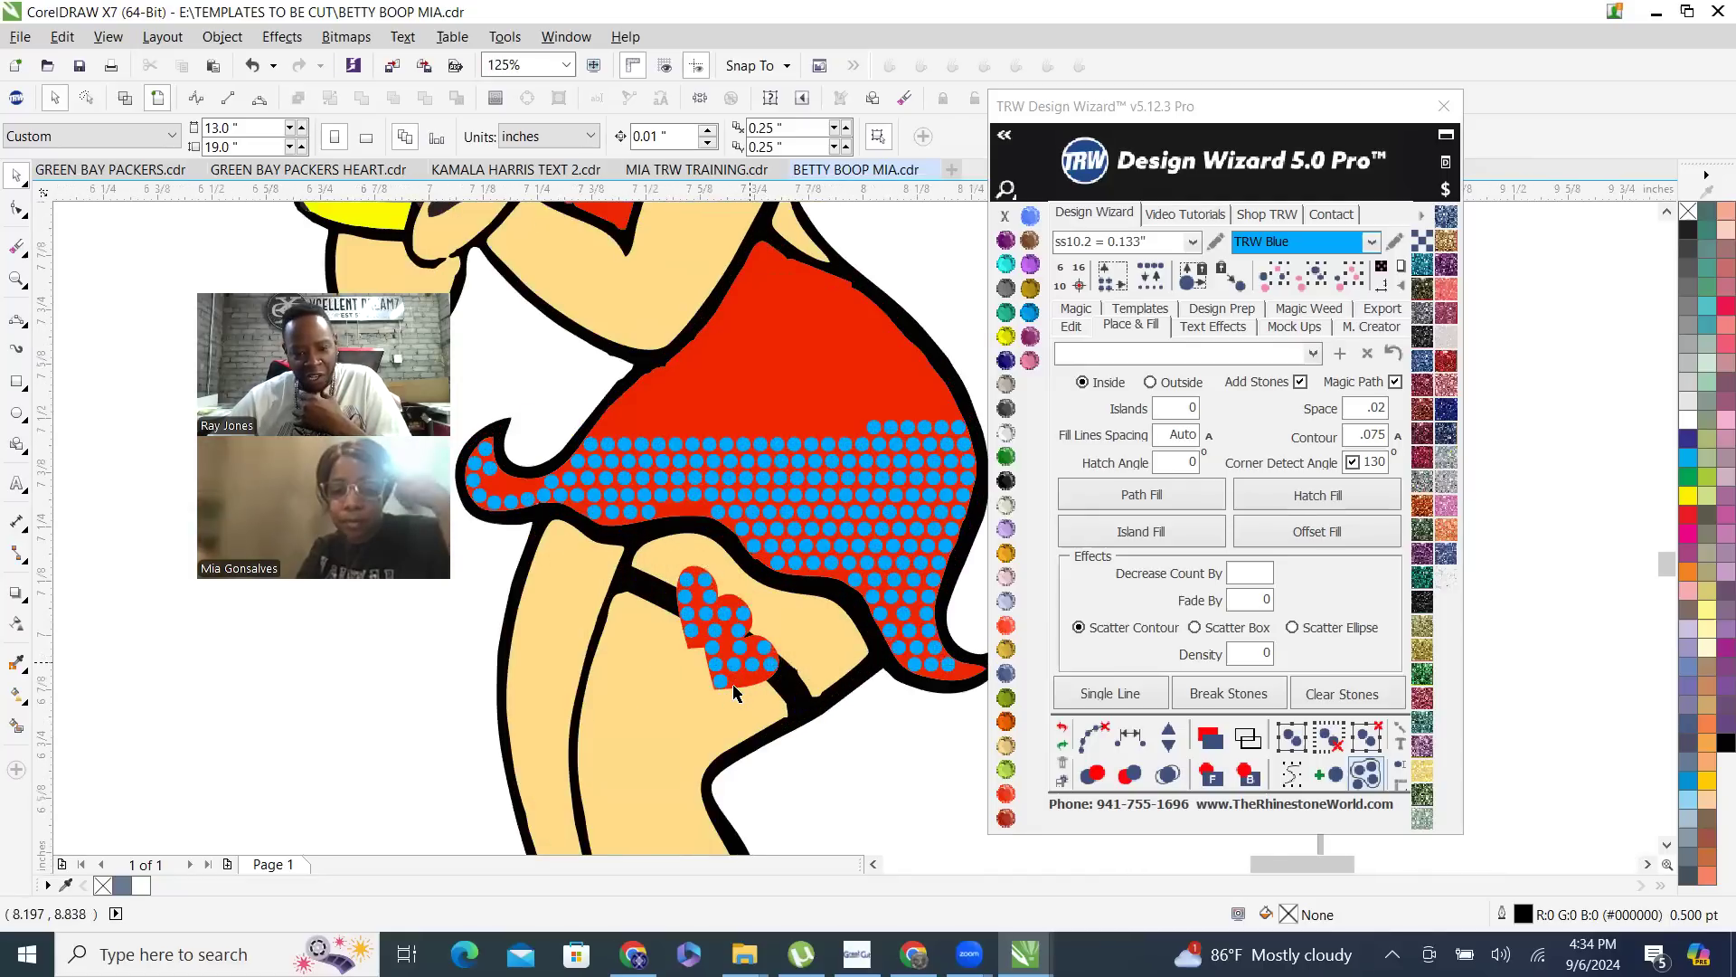
pyautogui.scroll(-3, 723, 582)
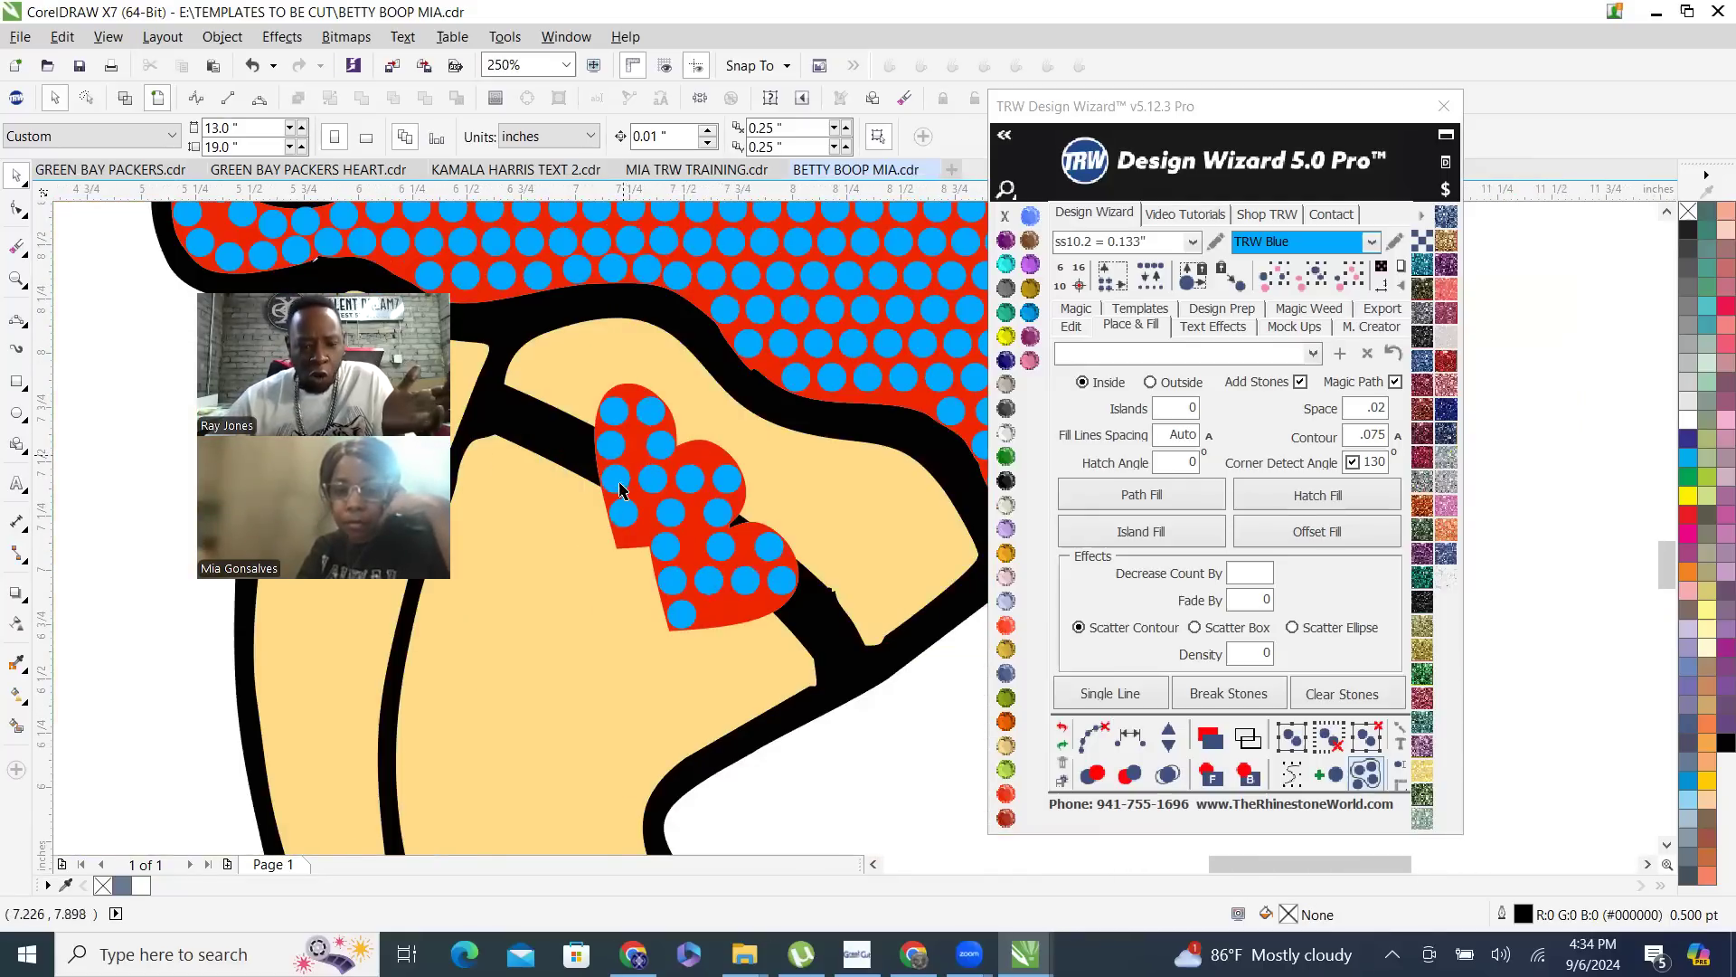
pyautogui.click(656, 484)
pyautogui.press('Escape')
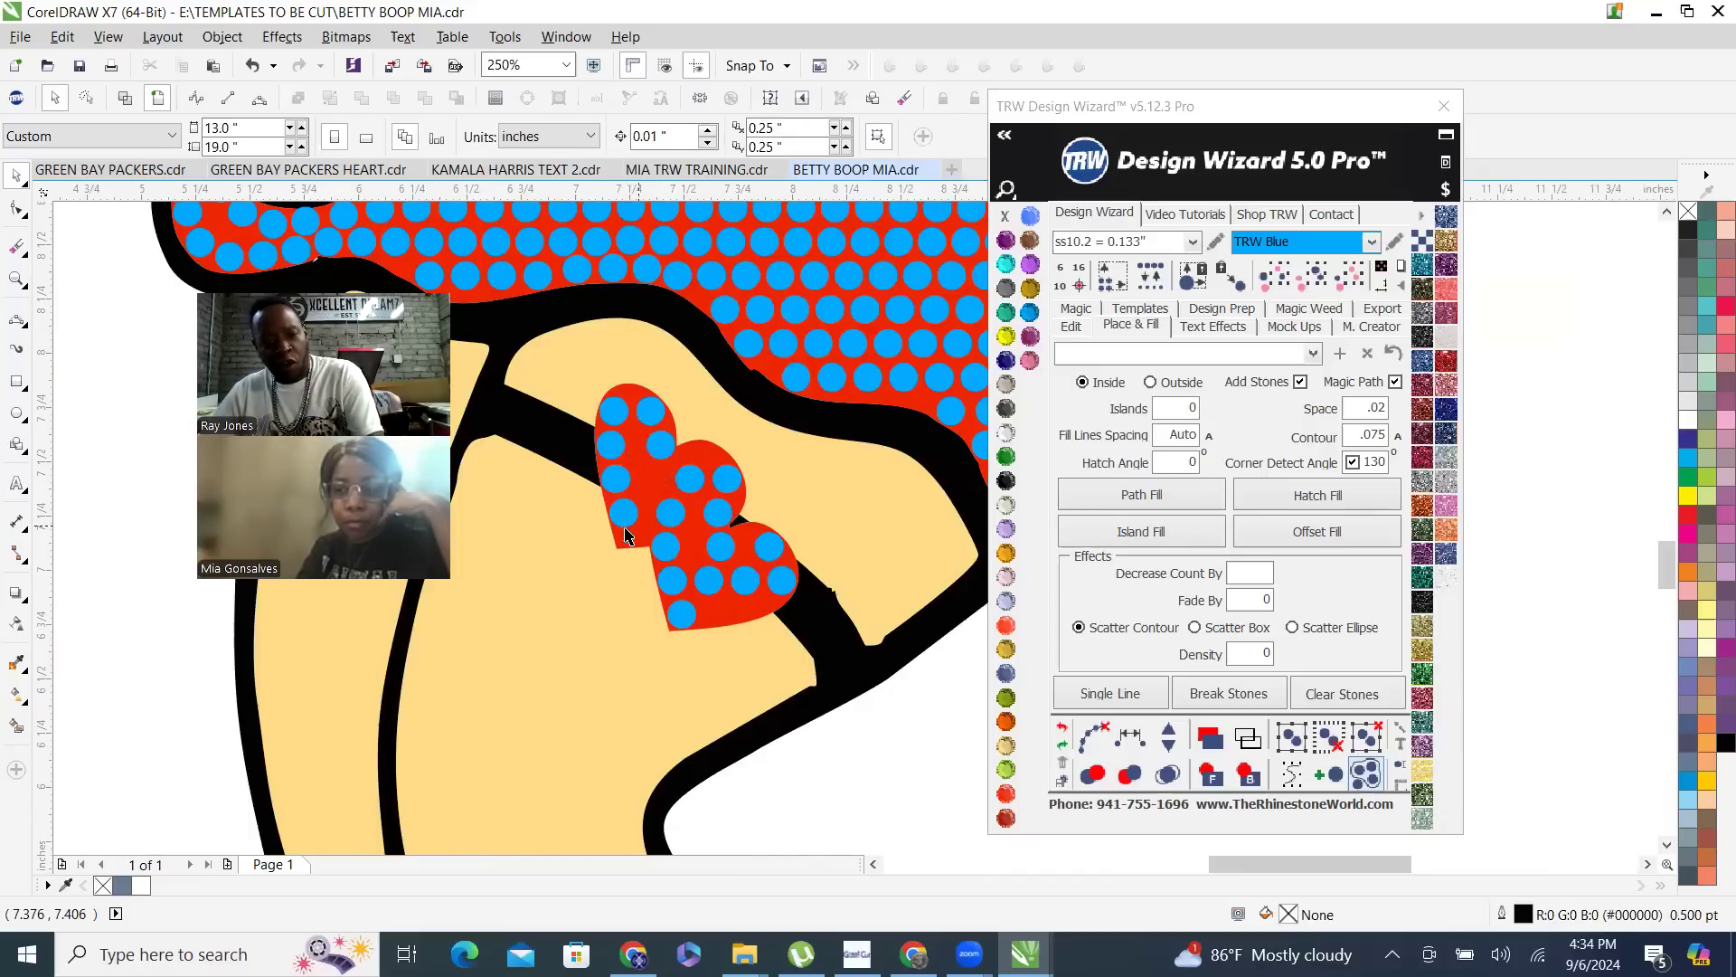
# - Move the inner stone of the upper garter heart's right lobe up to its edge and the heart's lowest stone toward the tip
pyautogui.scroll(2, 648, 547)
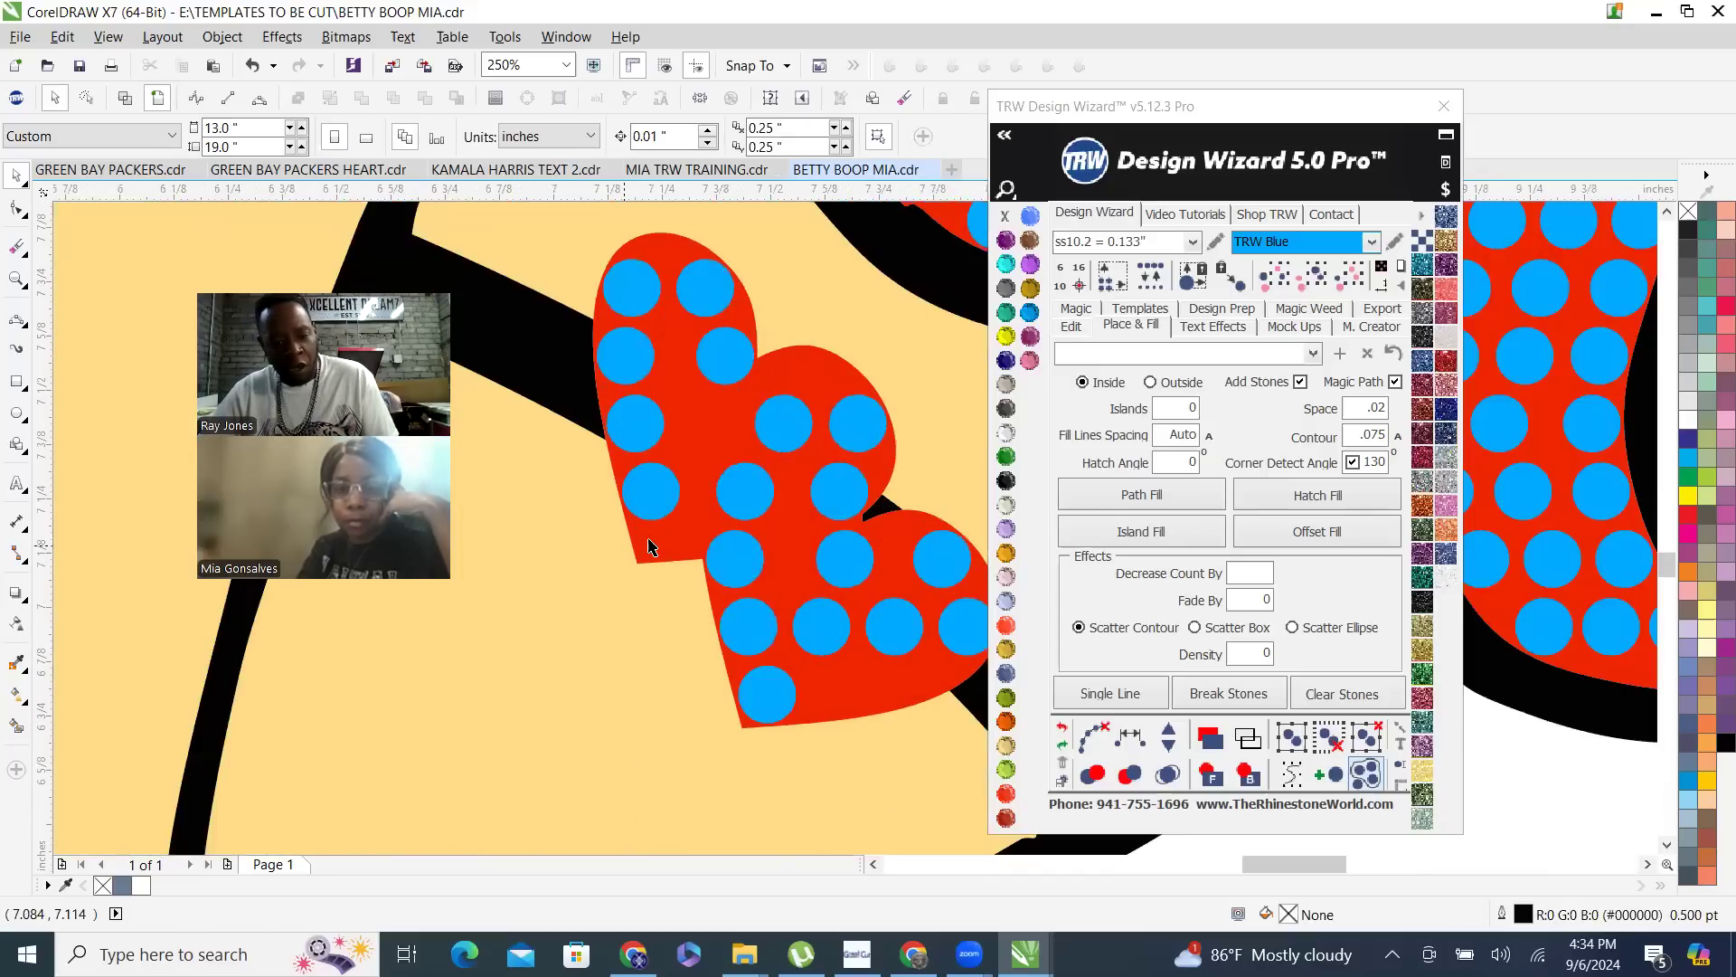
pyautogui.click(783, 425)
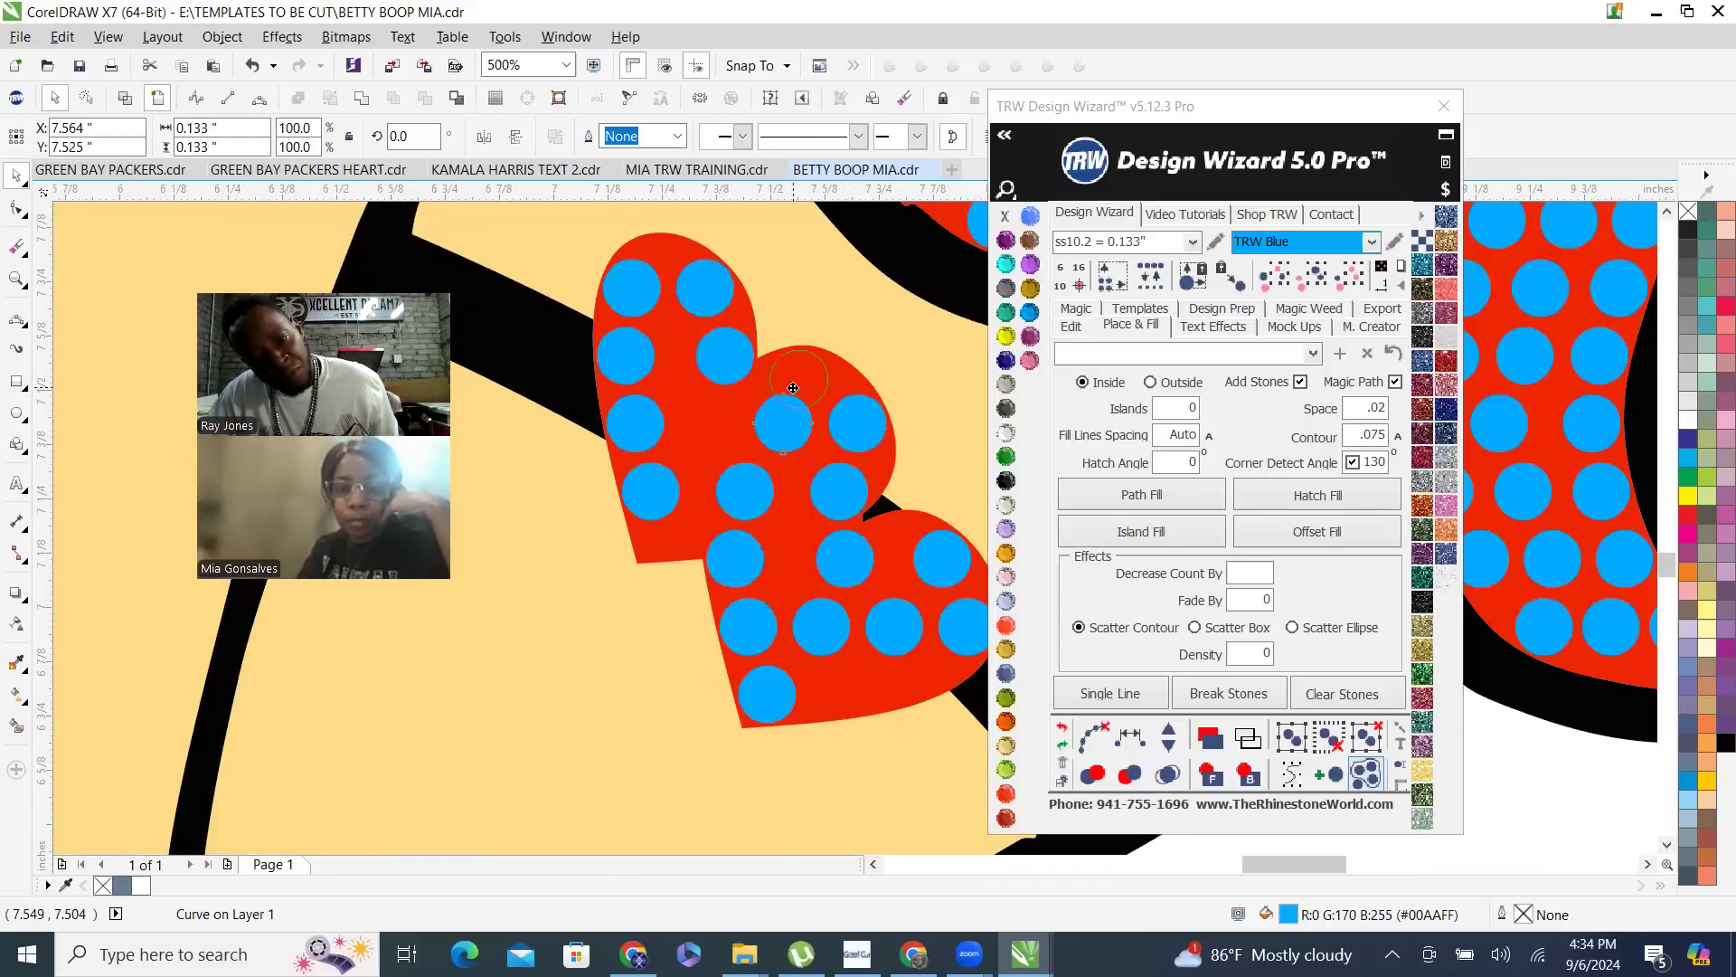
pyautogui.moveTo(793, 387); pyautogui.dragTo(794, 388)
pyautogui.moveTo(645, 508); pyautogui.dragTo(649, 547)
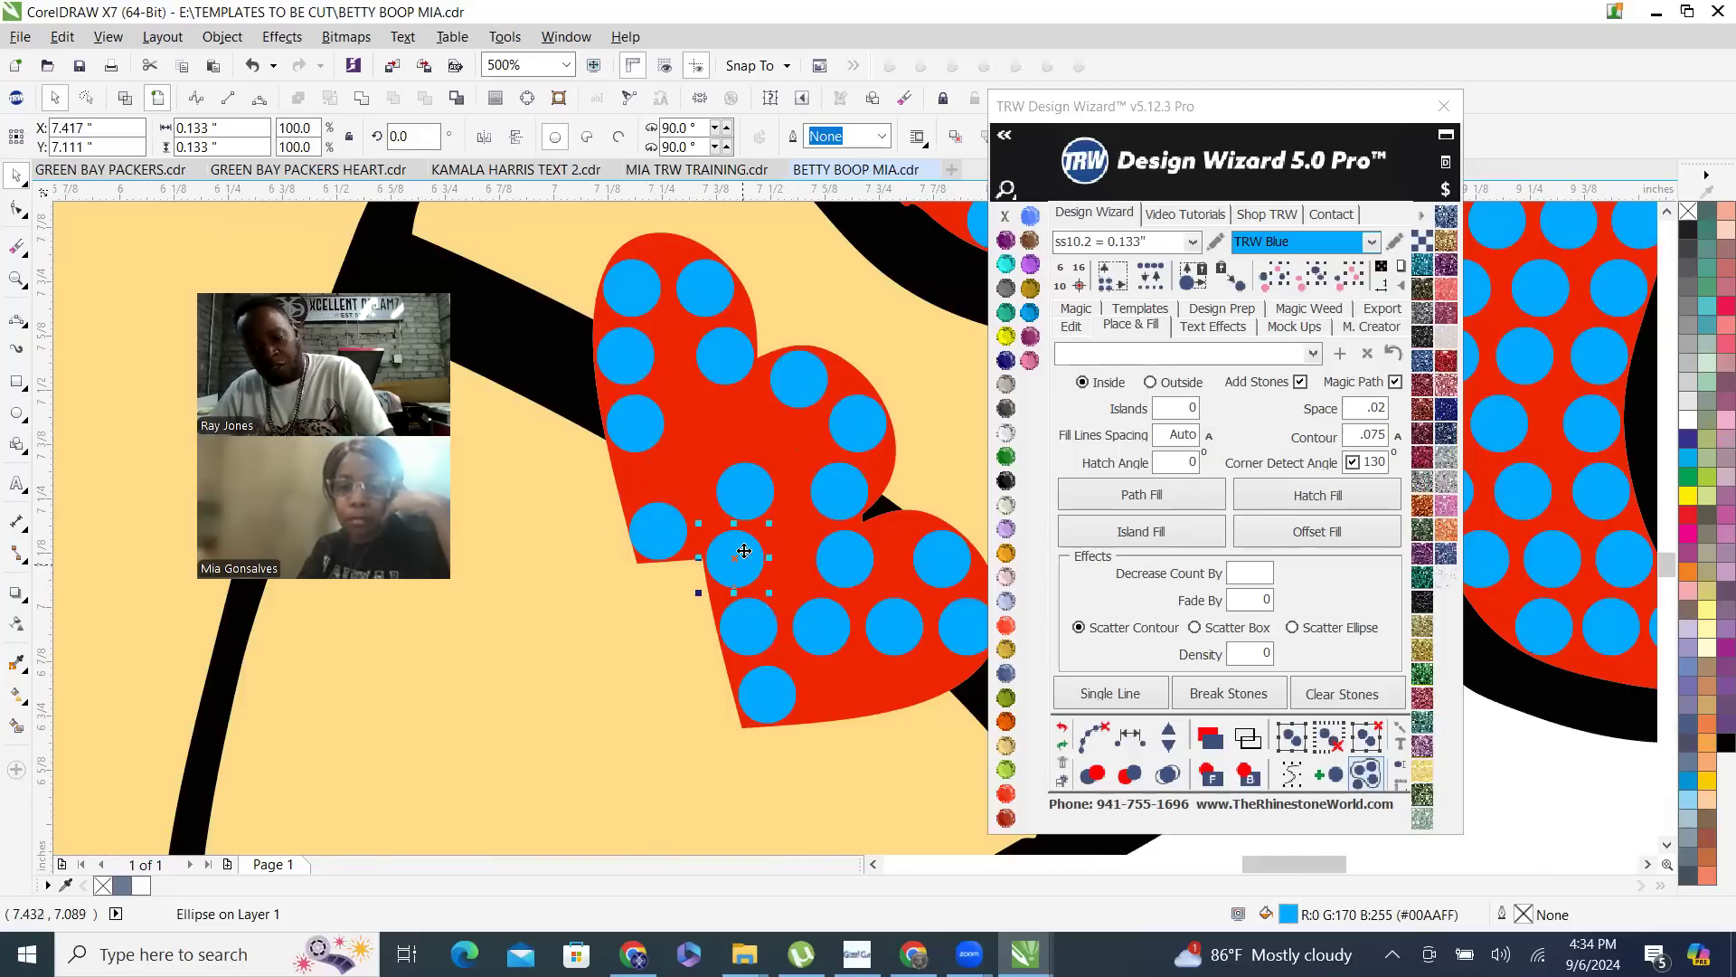
# - Delete the stone at the corner where the two garter hearts meet and reposition the neighbouring stone above it to fill the gap
pyautogui.press('Delete')
pyautogui.scroll(1, 768, 540)
pyautogui.moveTo(727, 472); pyautogui.dragTo(734, 509)
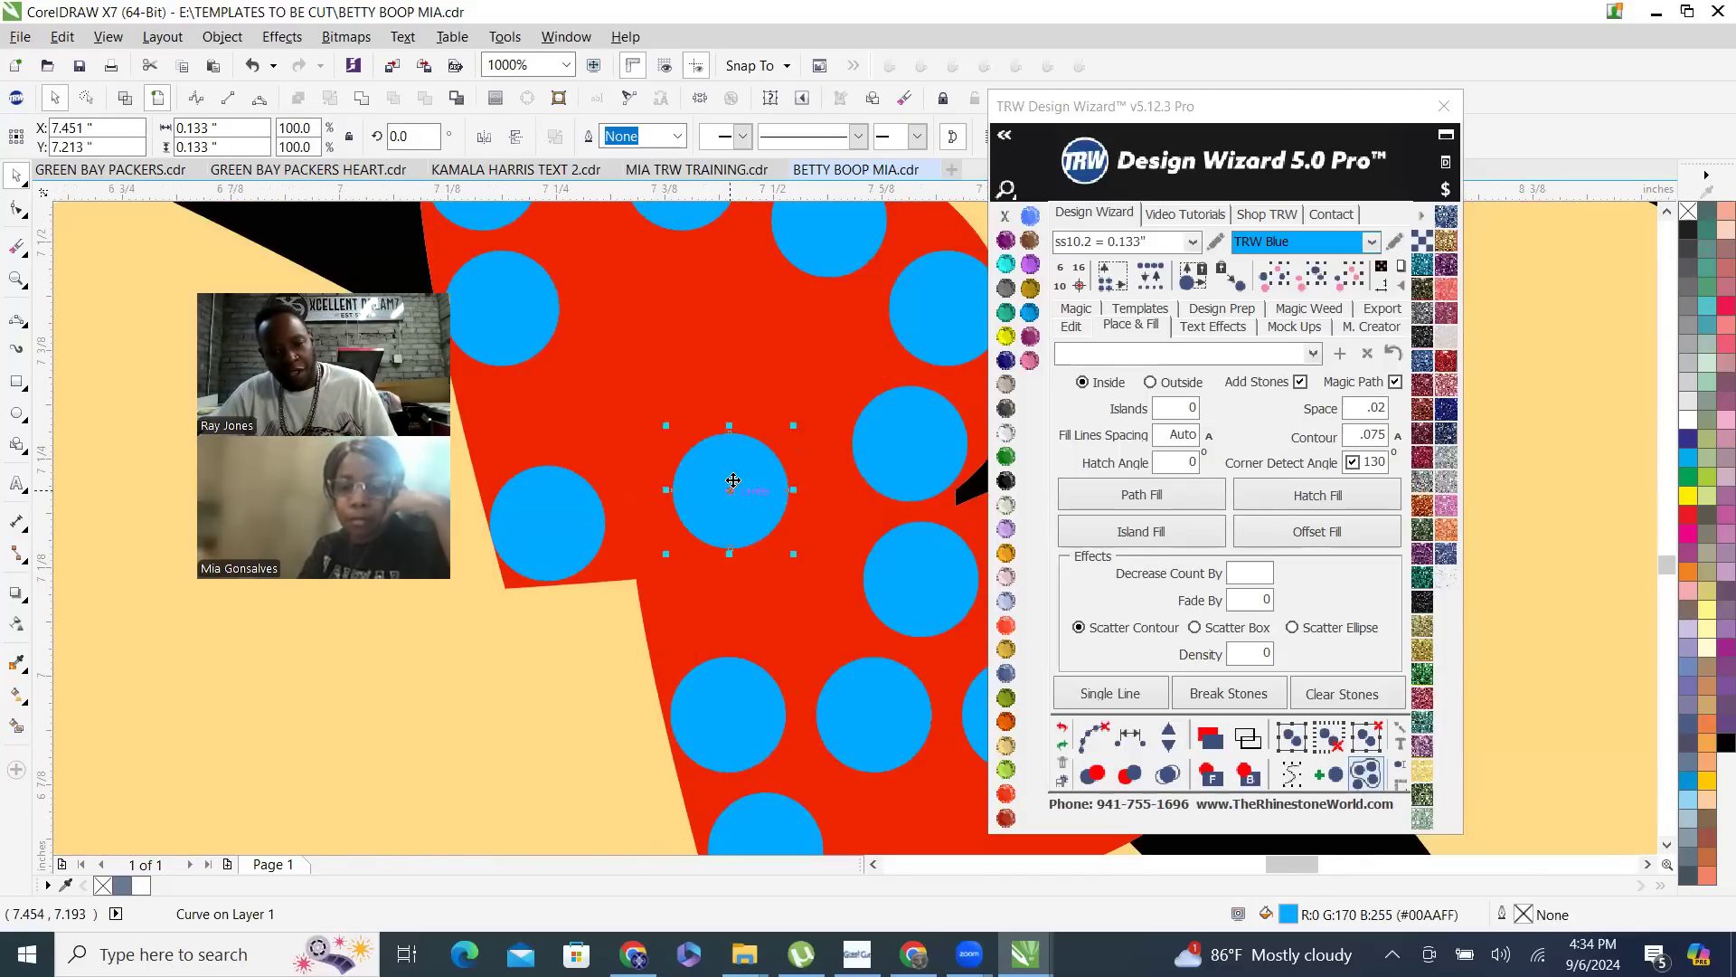
pyautogui.scroll(-1, 736, 490)
pyautogui.scroll(-2, 744, 592)
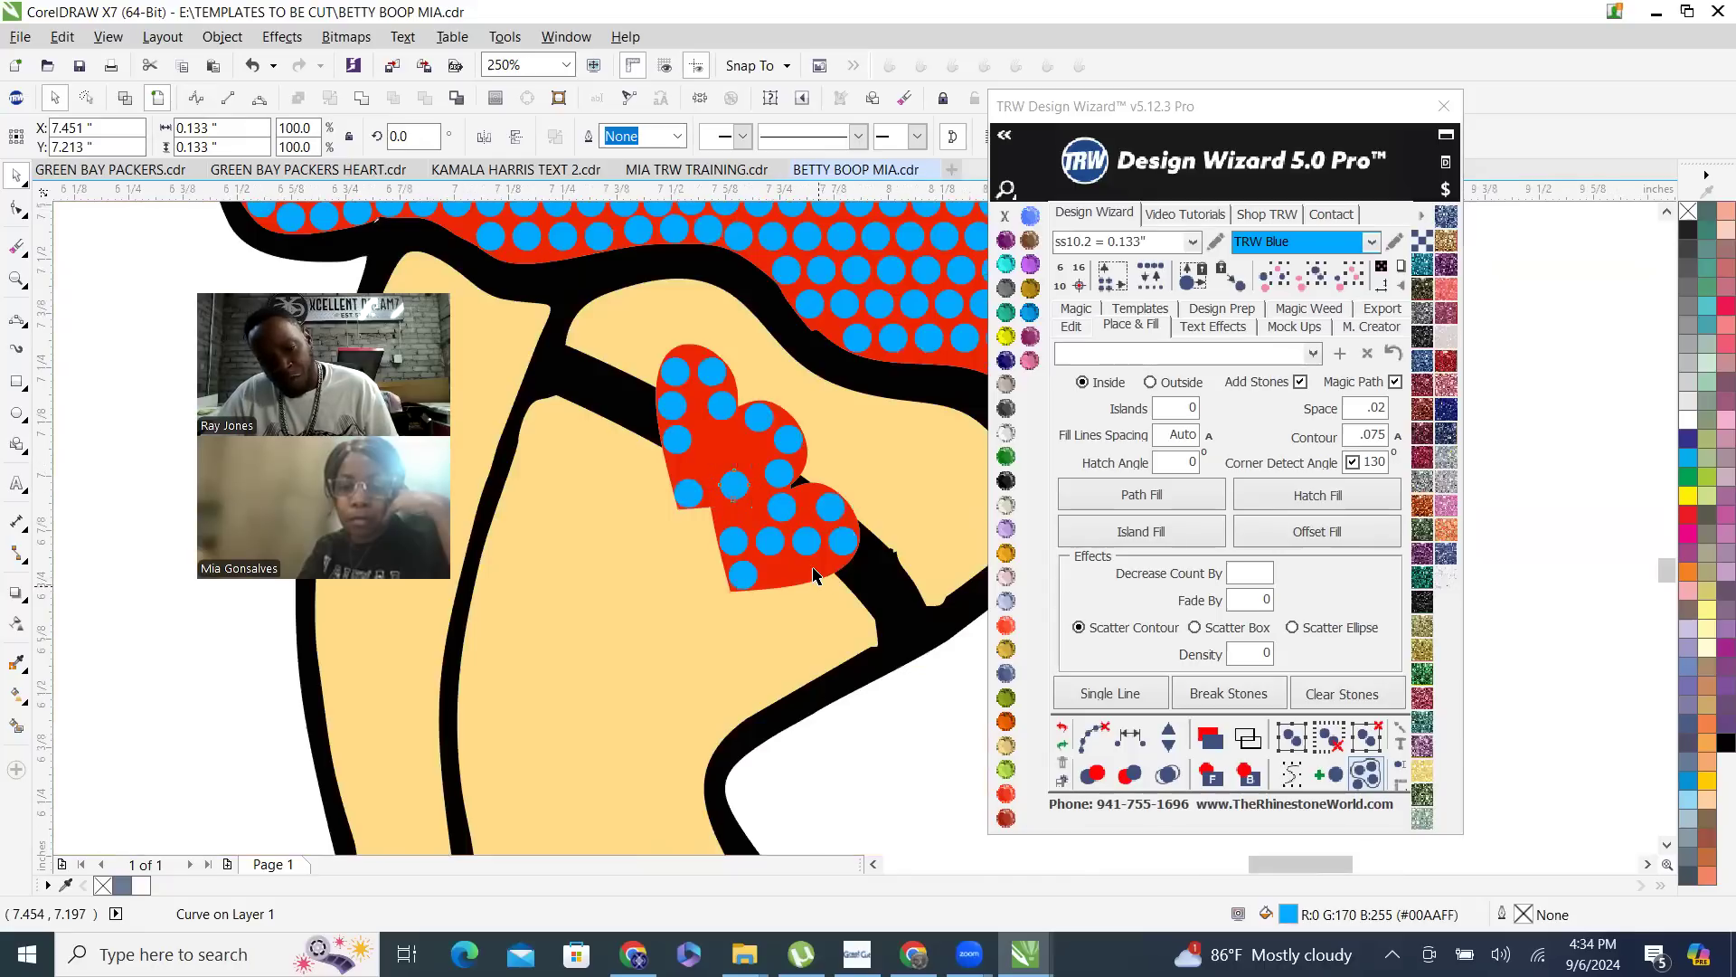
# - Move the two middle stones of the lower garter heart down so they follow its bottom edge
pyautogui.scroll(1, 818, 583)
pyautogui.moveTo(789, 494); pyautogui.dragTo(811, 539)
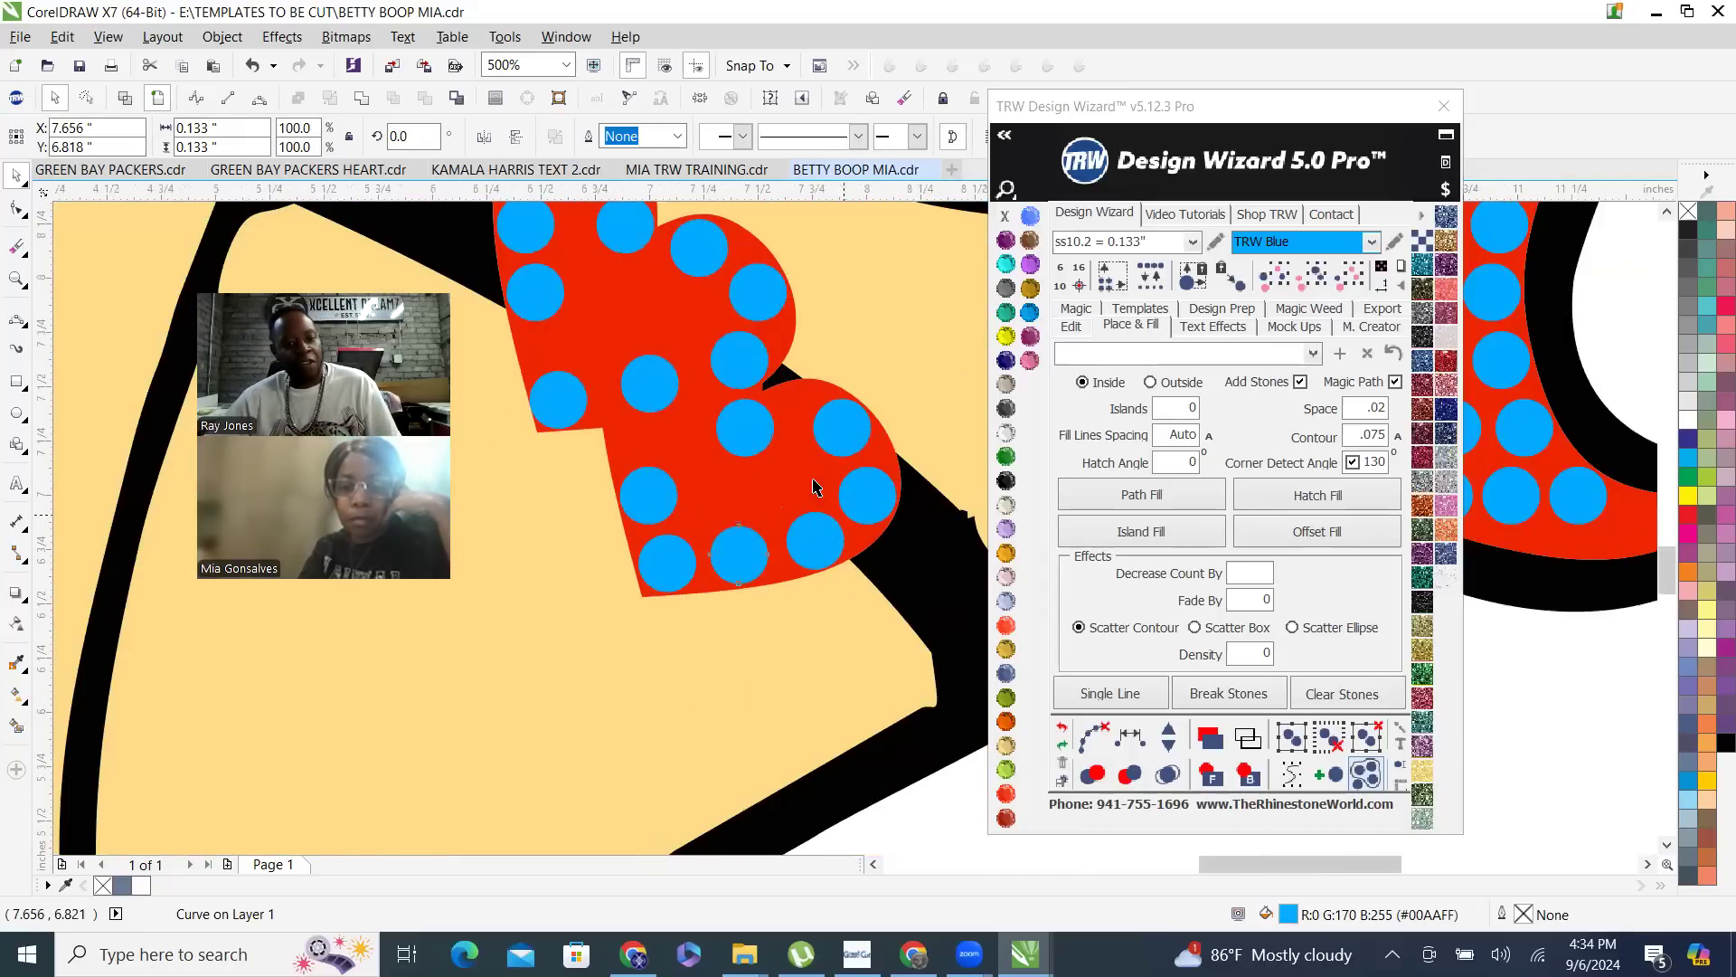
pyautogui.scroll(-3, 729, 355)
pyautogui.scroll(2, 788, 426)
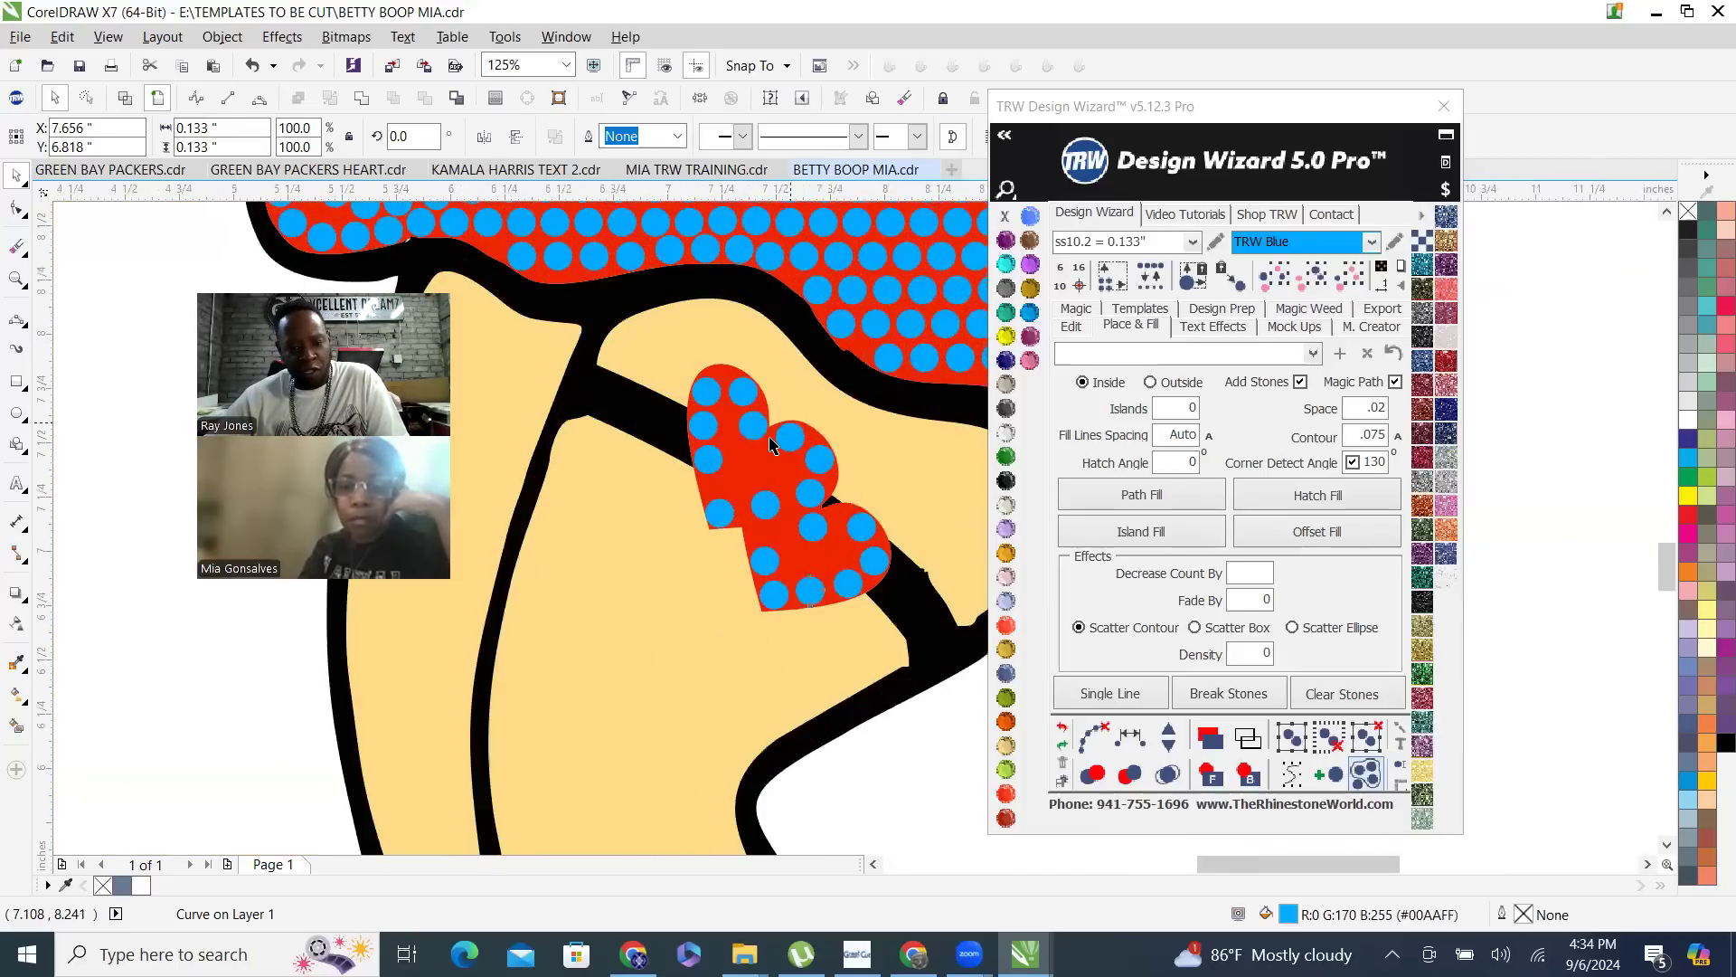
# - Nudge the stones around the upper garter heart's top-left lobe so they follow its outline
pyautogui.click(755, 433)
pyautogui.scroll(2, 760, 402)
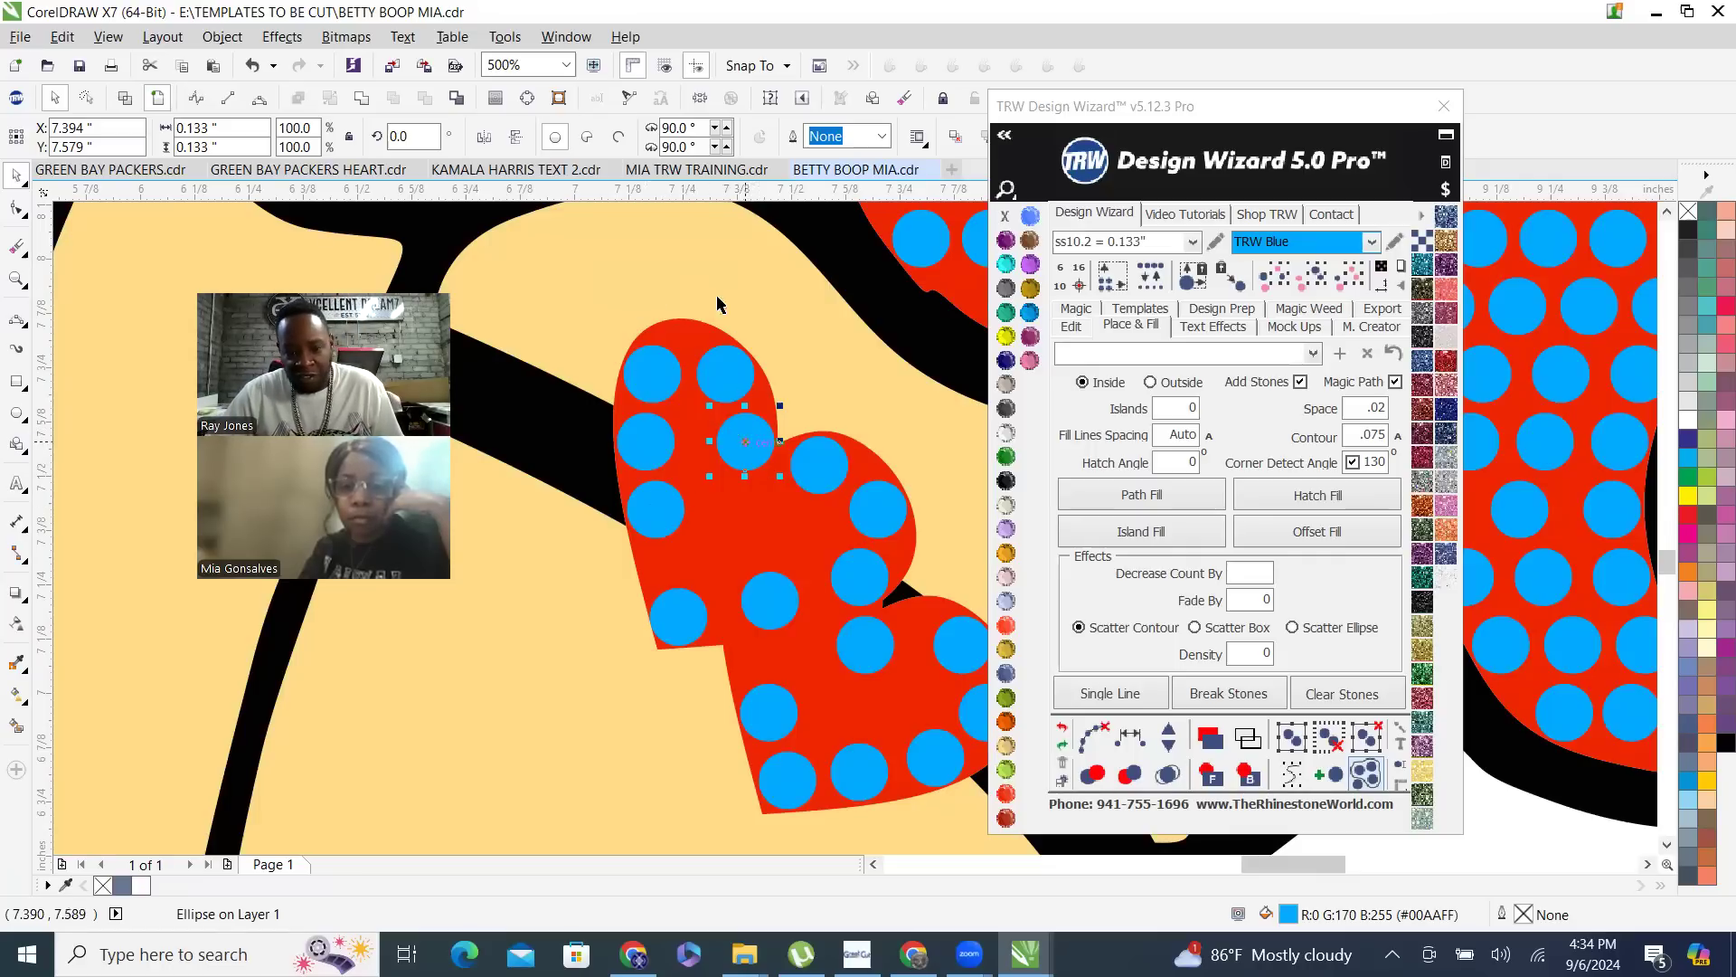
pyautogui.scroll(4, 669, 349)
pyautogui.moveTo(603, 468); pyautogui.dragTo(639, 408)
# - Respace the four stones along the upper heart's left edge equally with one stone added, and clear the helper path
pyautogui.scroll(-3, 581, 330)
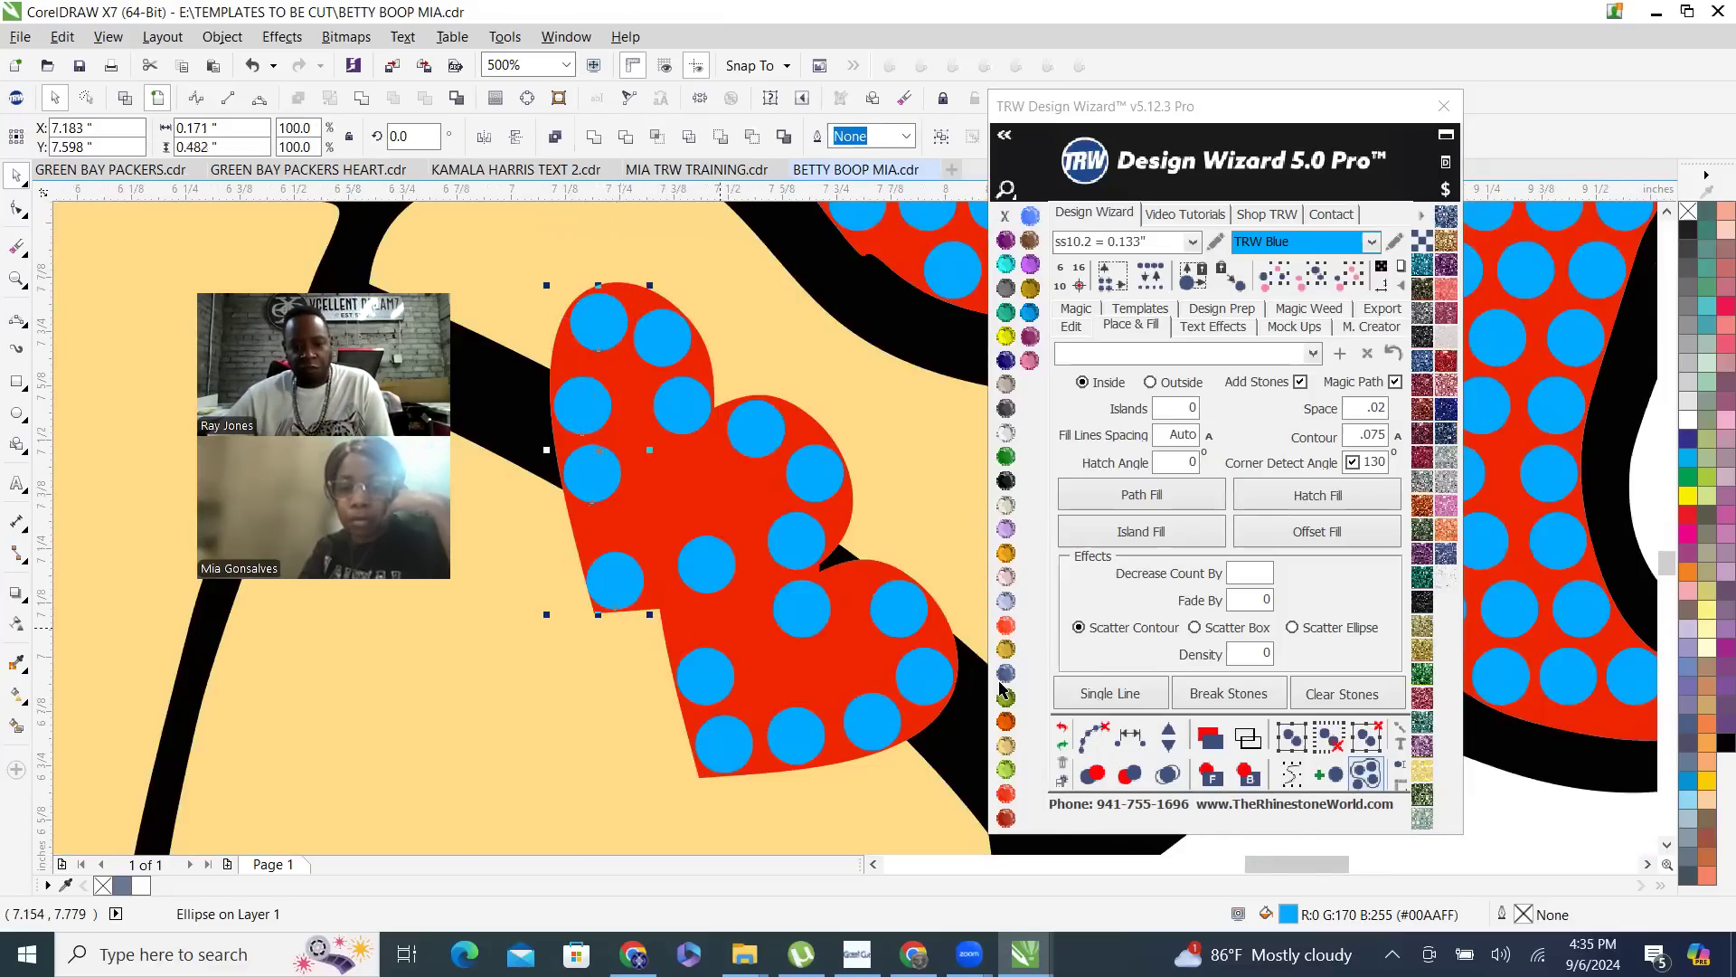
pyautogui.click(1169, 737)
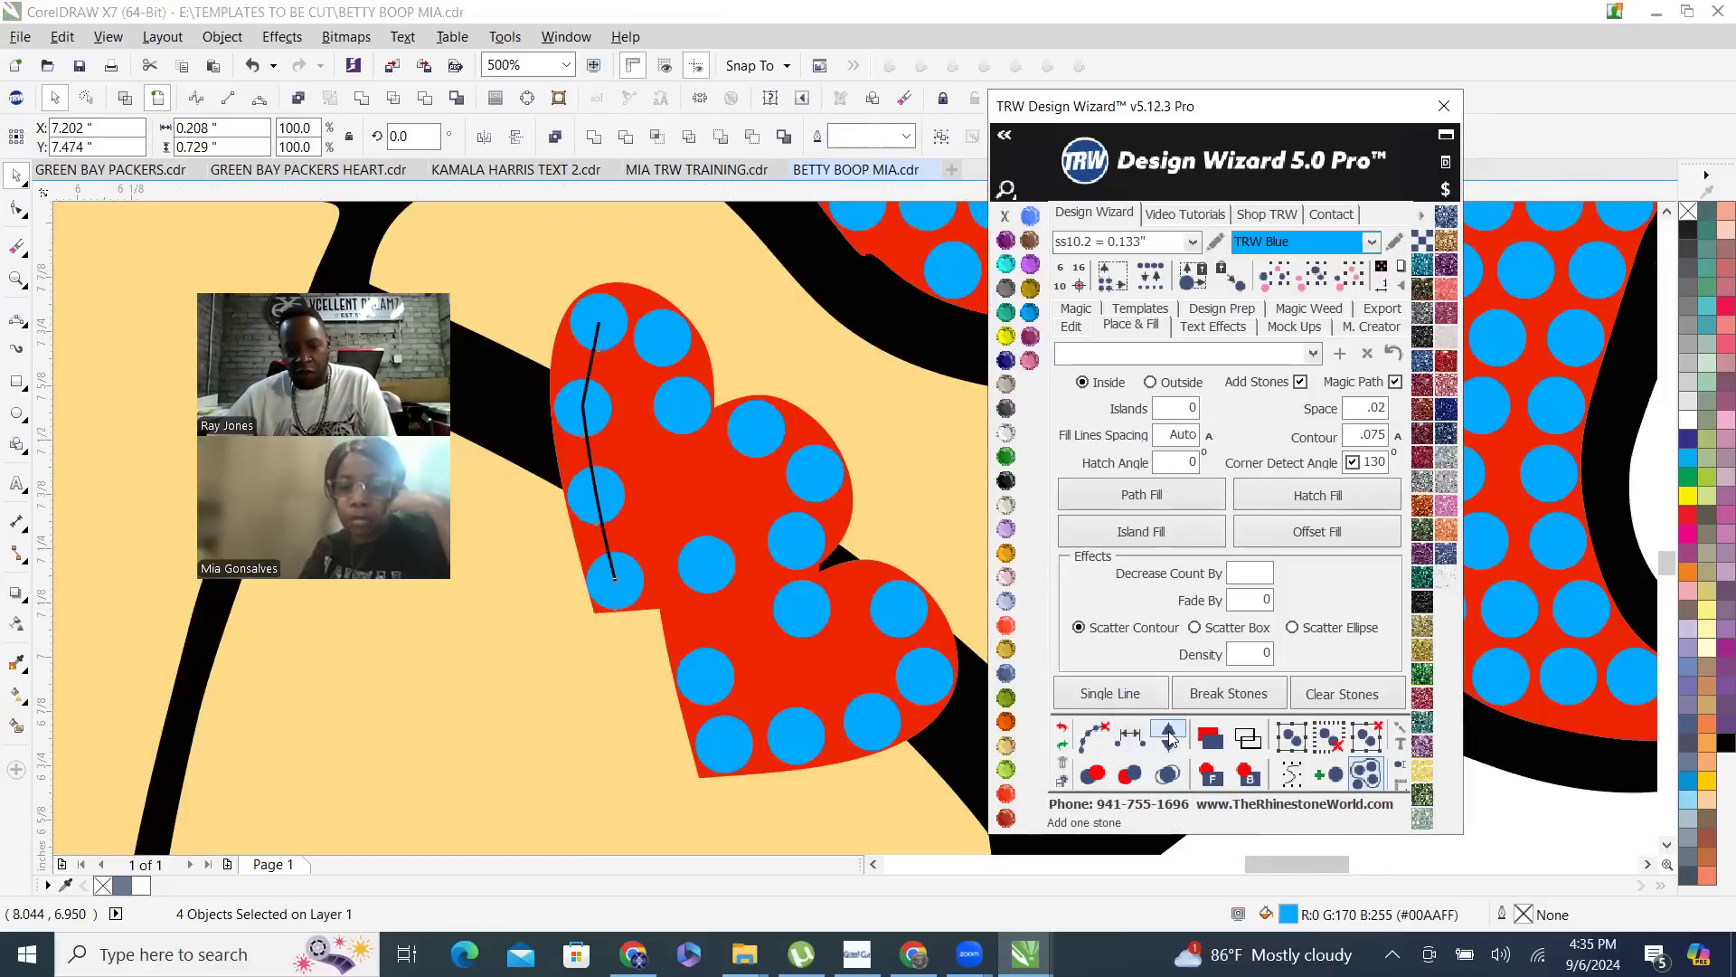
pyautogui.click(1090, 738)
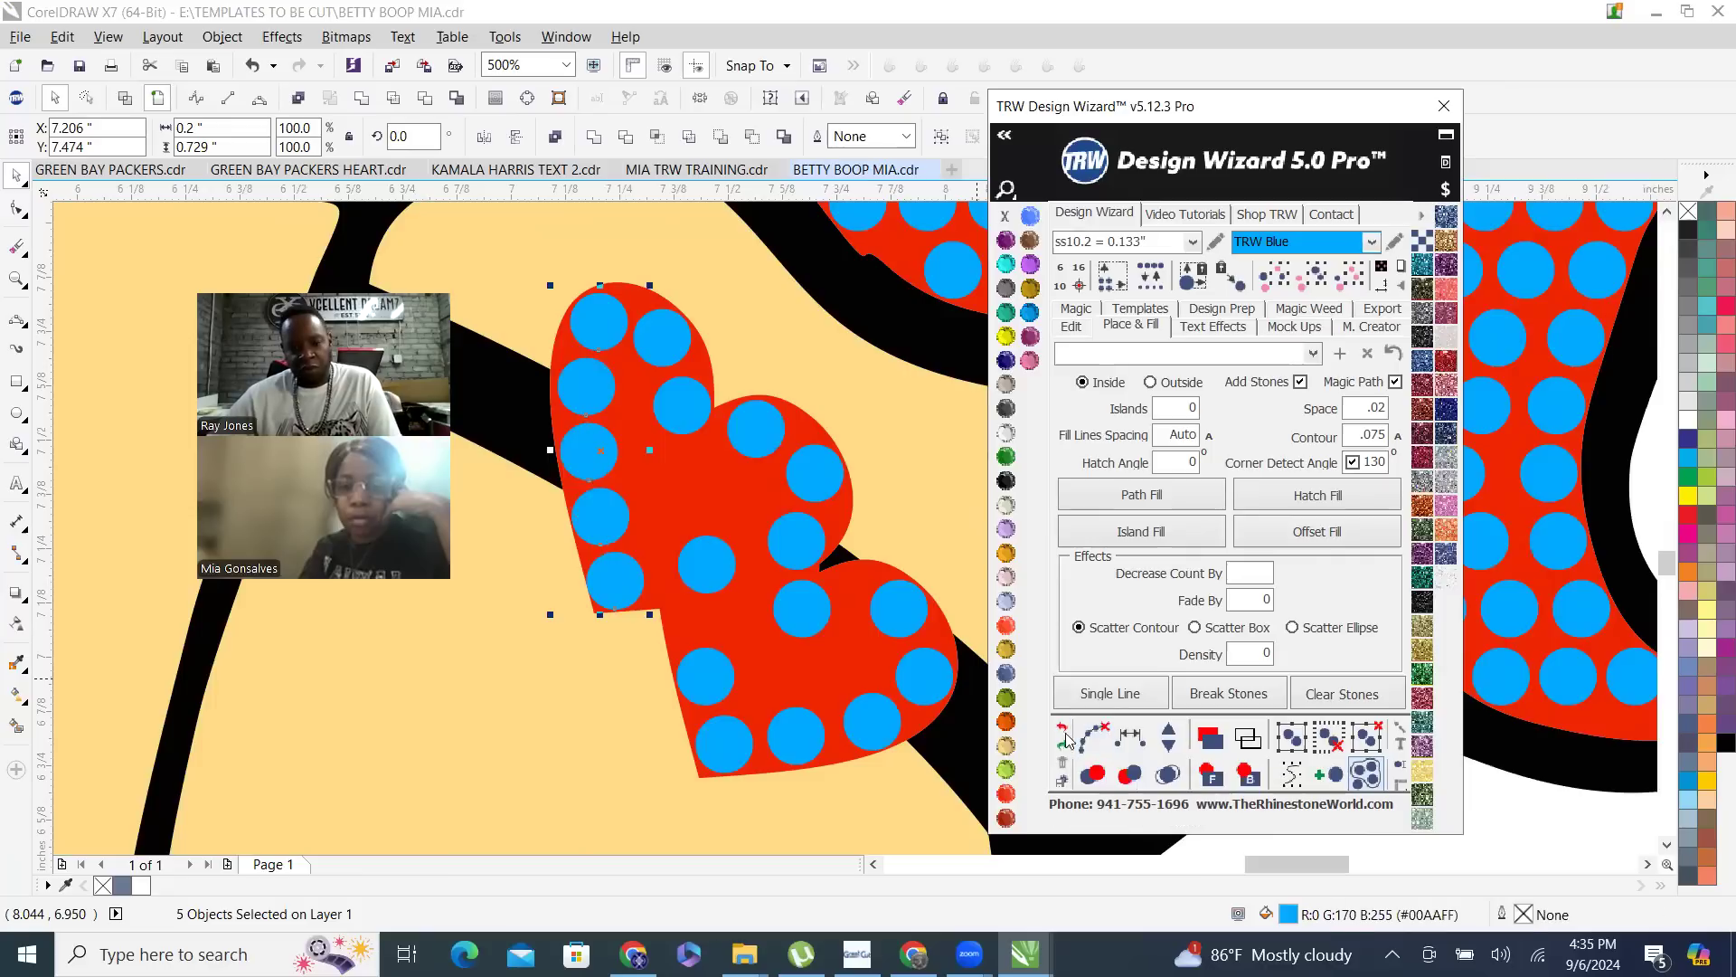
# - Place a copy of the right lobe's top stone inside the upper heart, just below the notch between its lobes
pyautogui.click(731, 491)
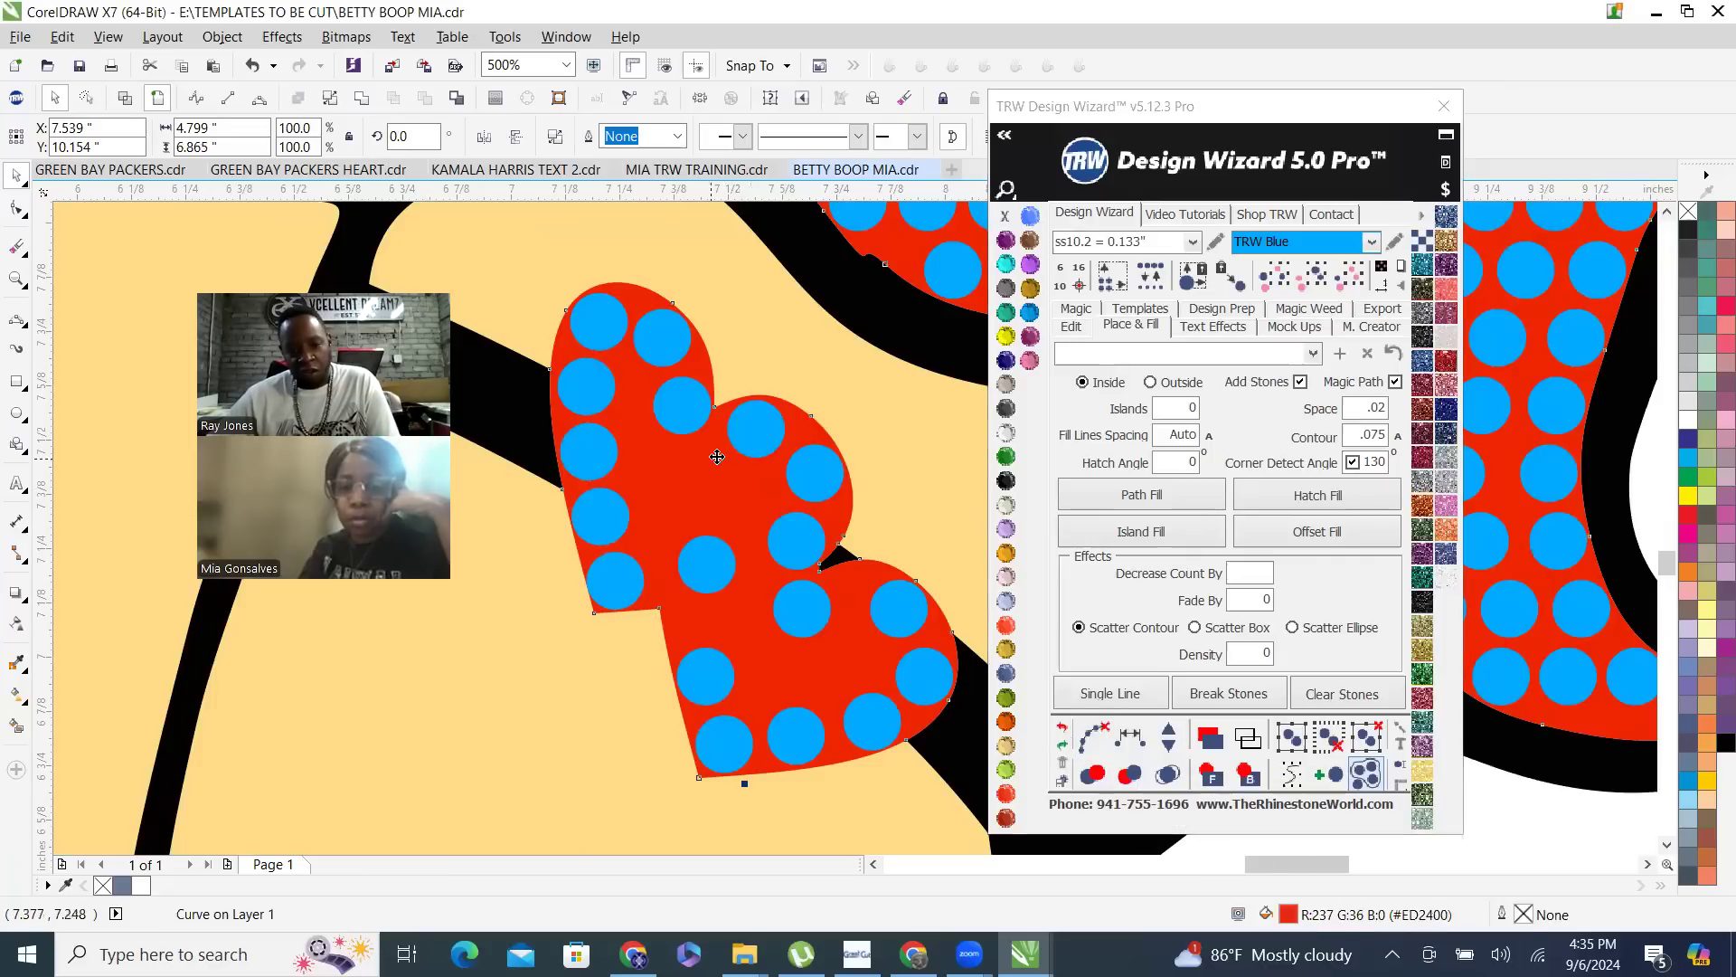
pyautogui.scroll(4, 717, 456)
pyautogui.click(618, 499)
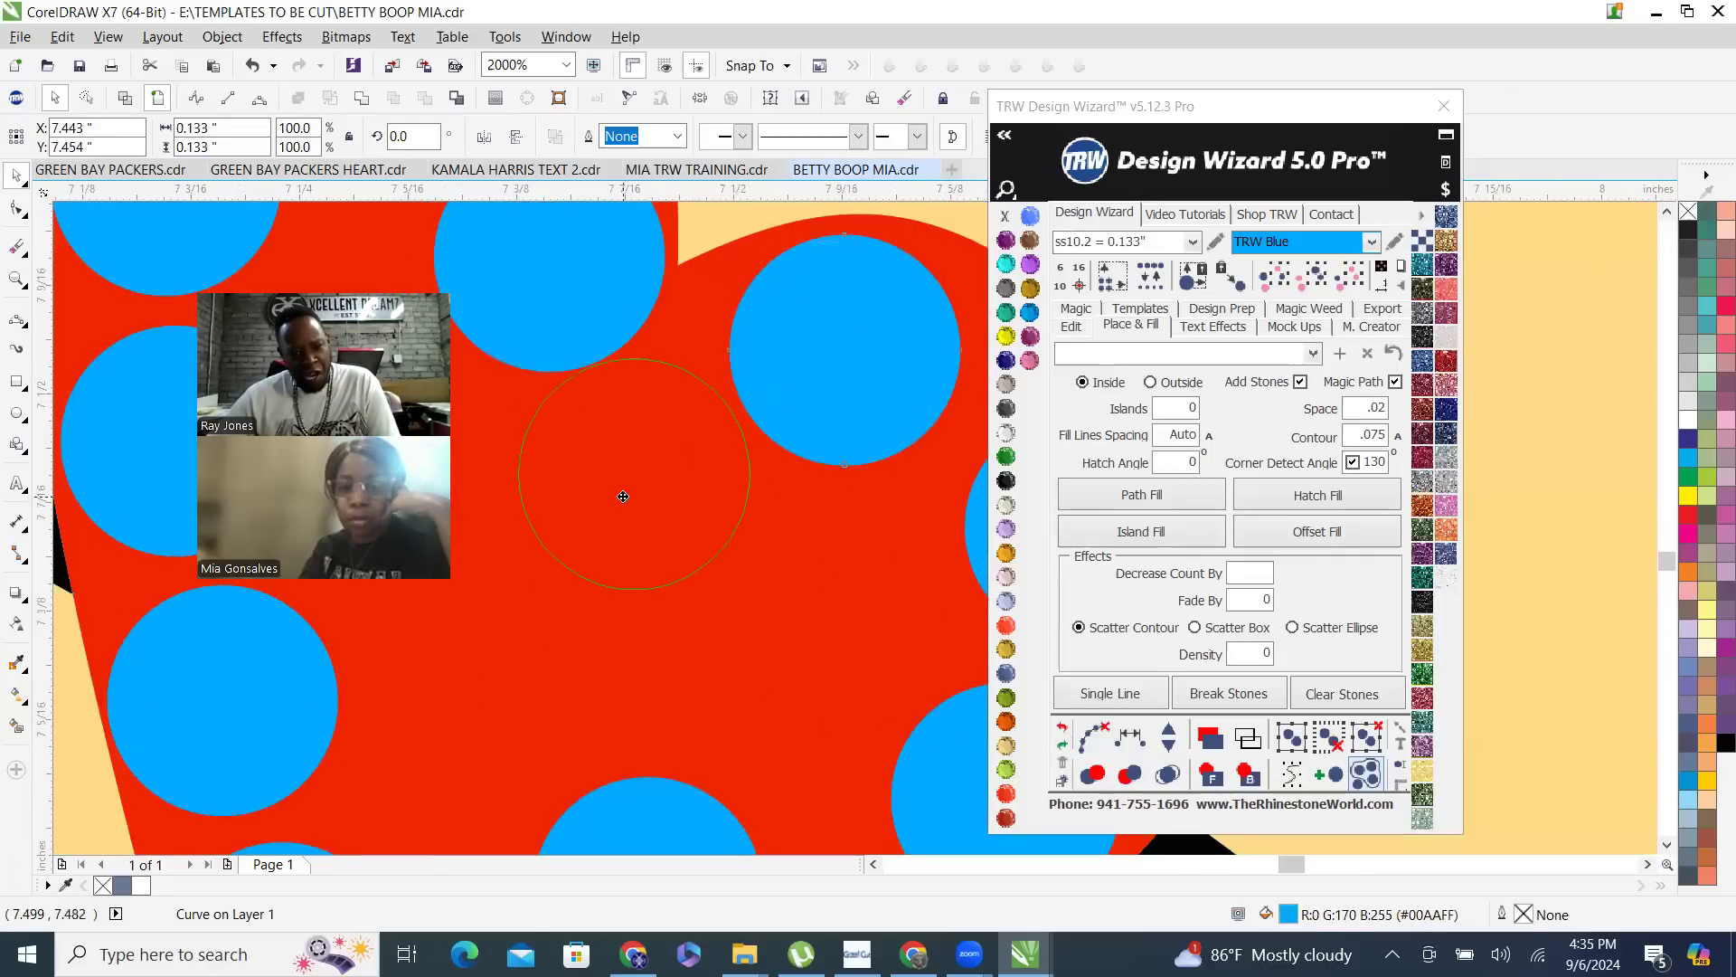
pyautogui.scroll(-4, 614, 514)
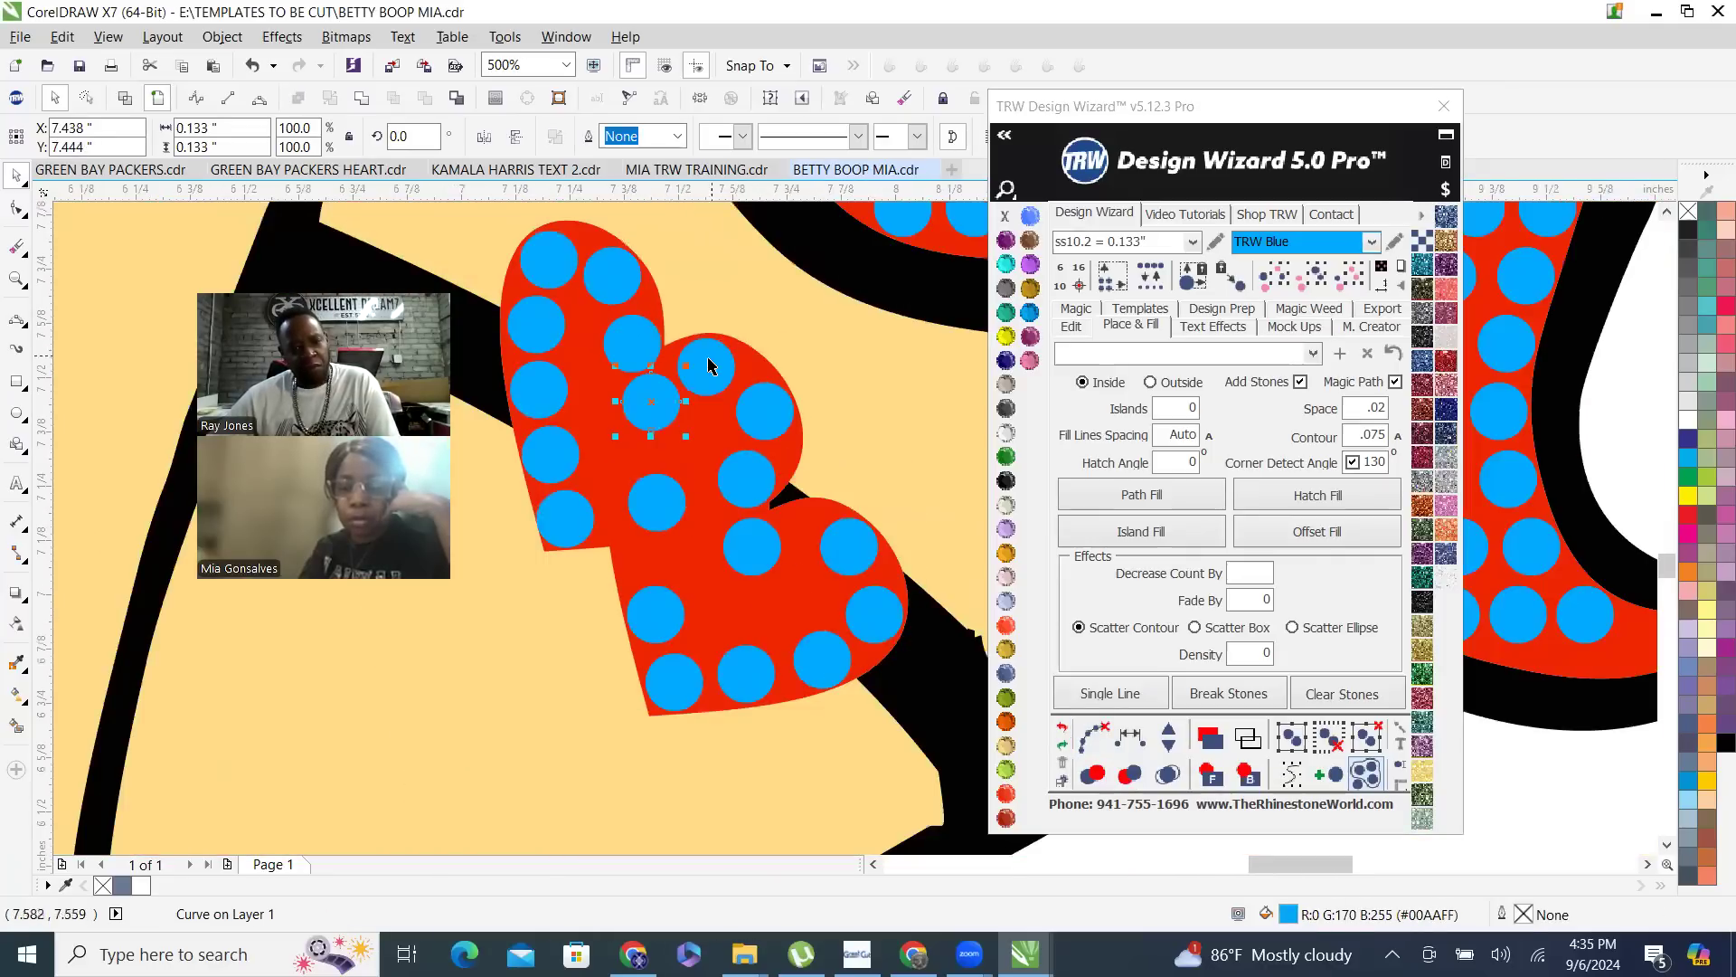
# - Respace the six stones running around the upper heart's right lobe to its tip equally, add one stone, and clear the helper path
pyautogui.keyDown('shift'); pyautogui.click(709, 369); pyautogui.keyUp('shift')
pyautogui.keyDown('shift'); pyautogui.click(737, 488); pyautogui.keyUp('shift')
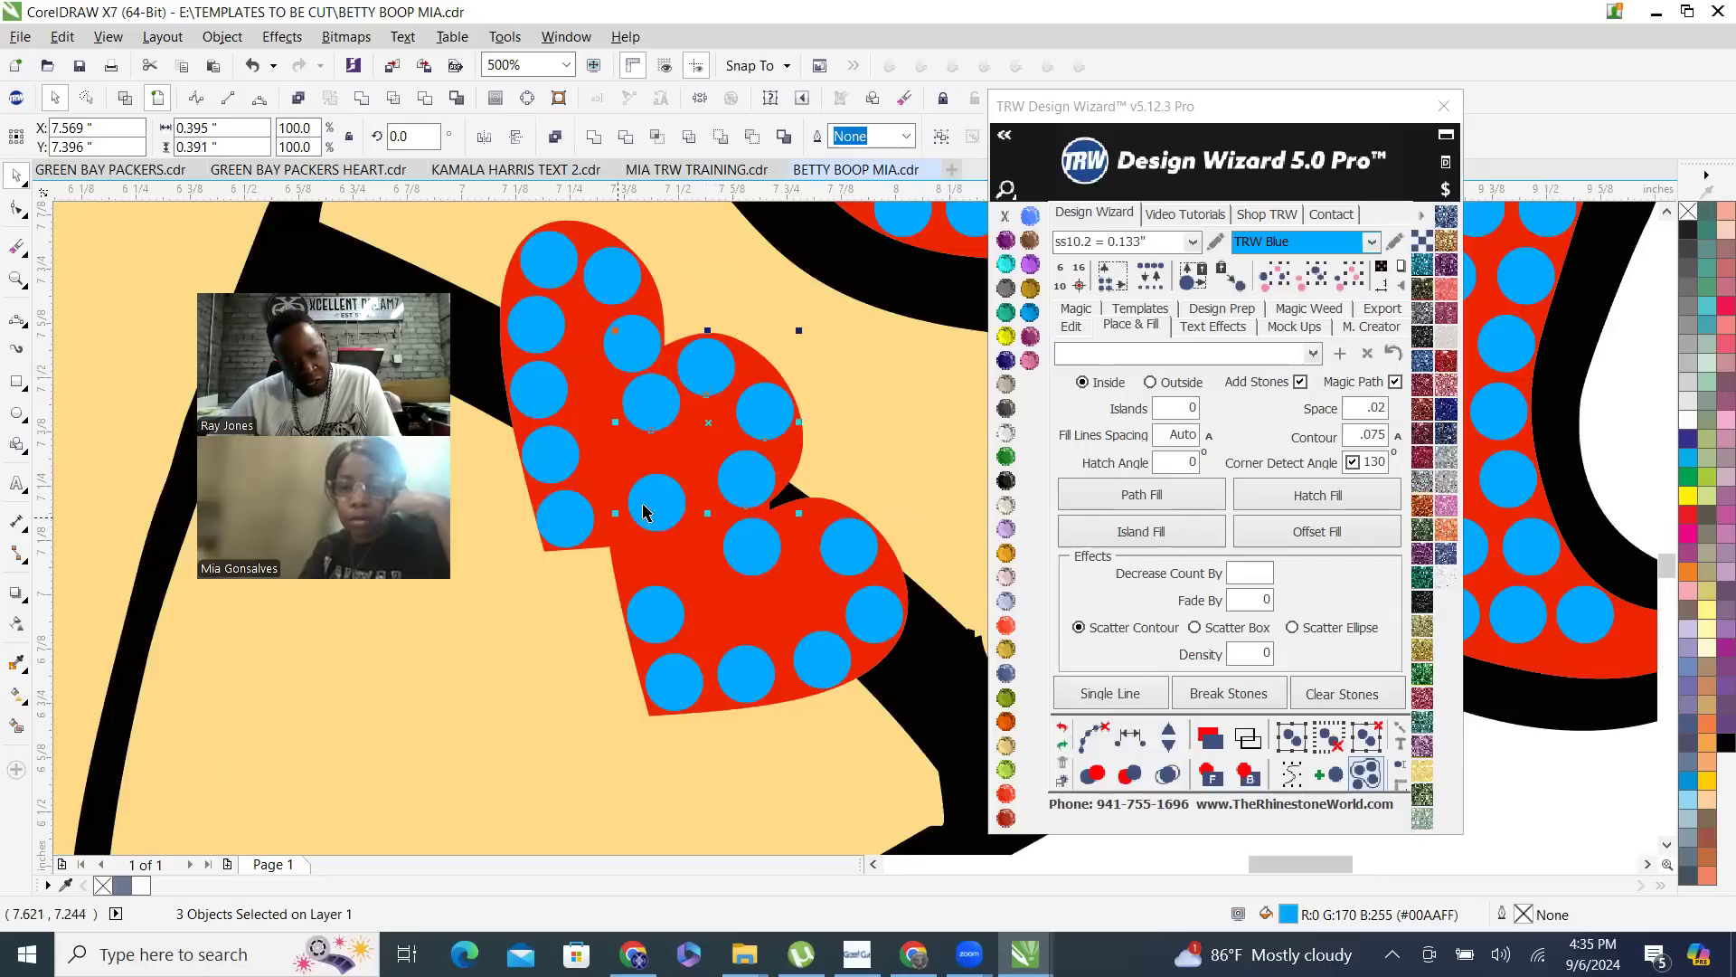
pyautogui.click(1130, 737)
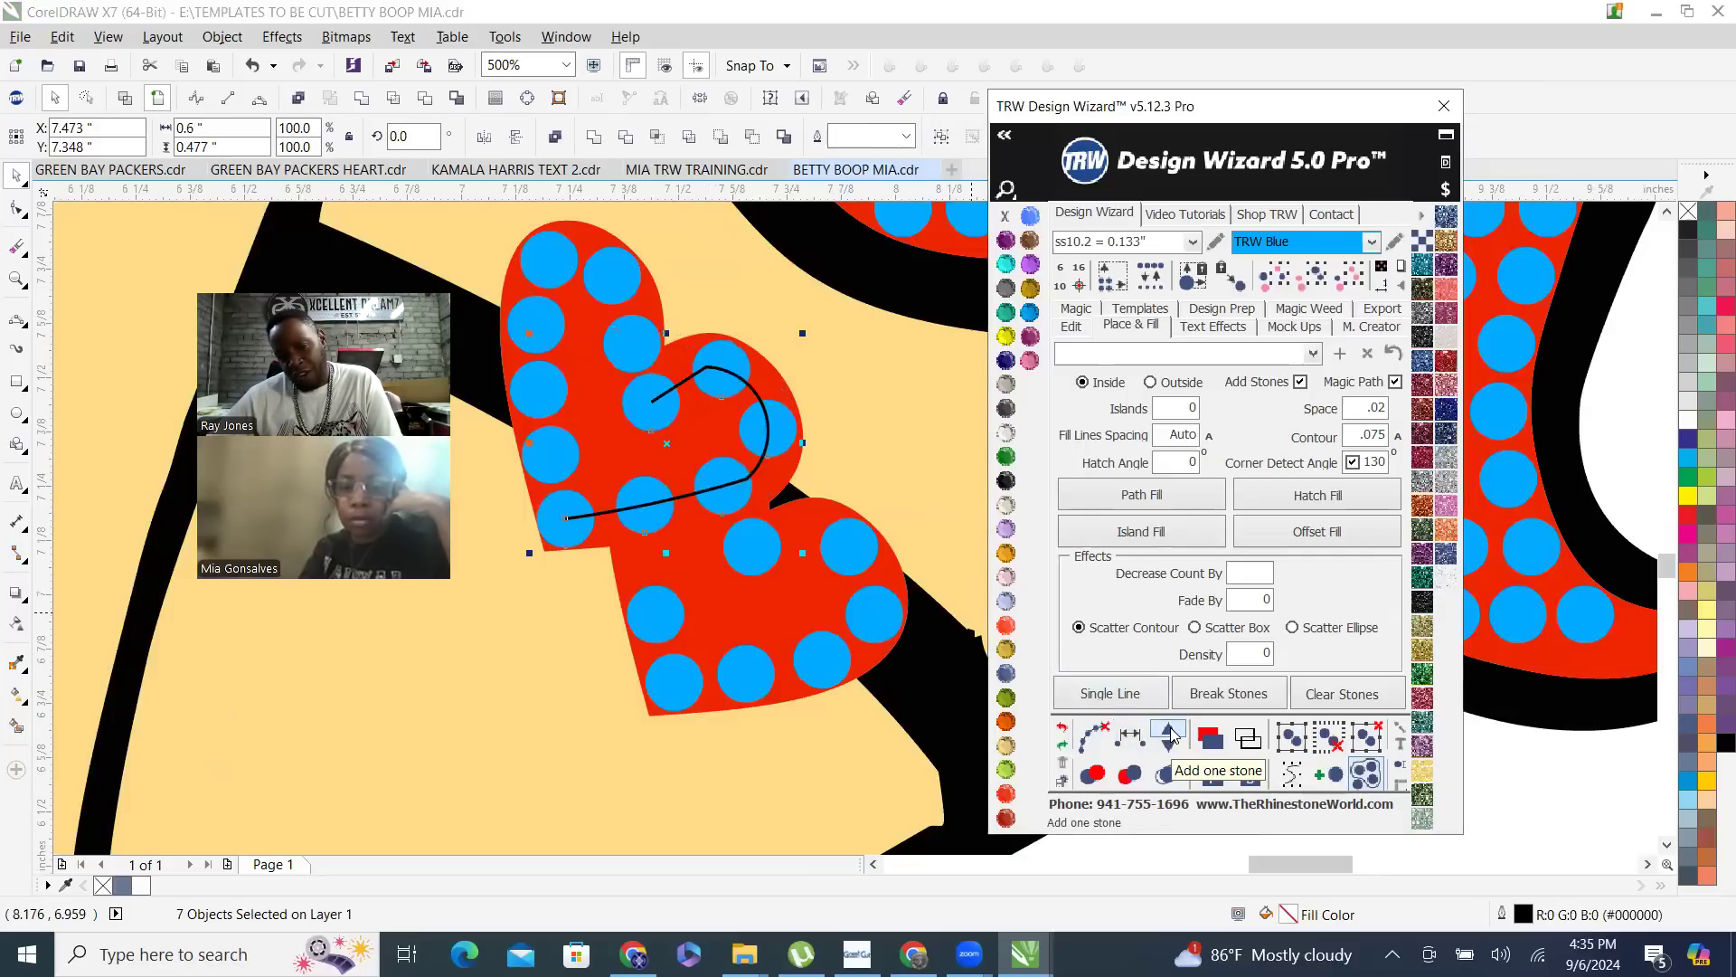
pyautogui.click(1170, 733)
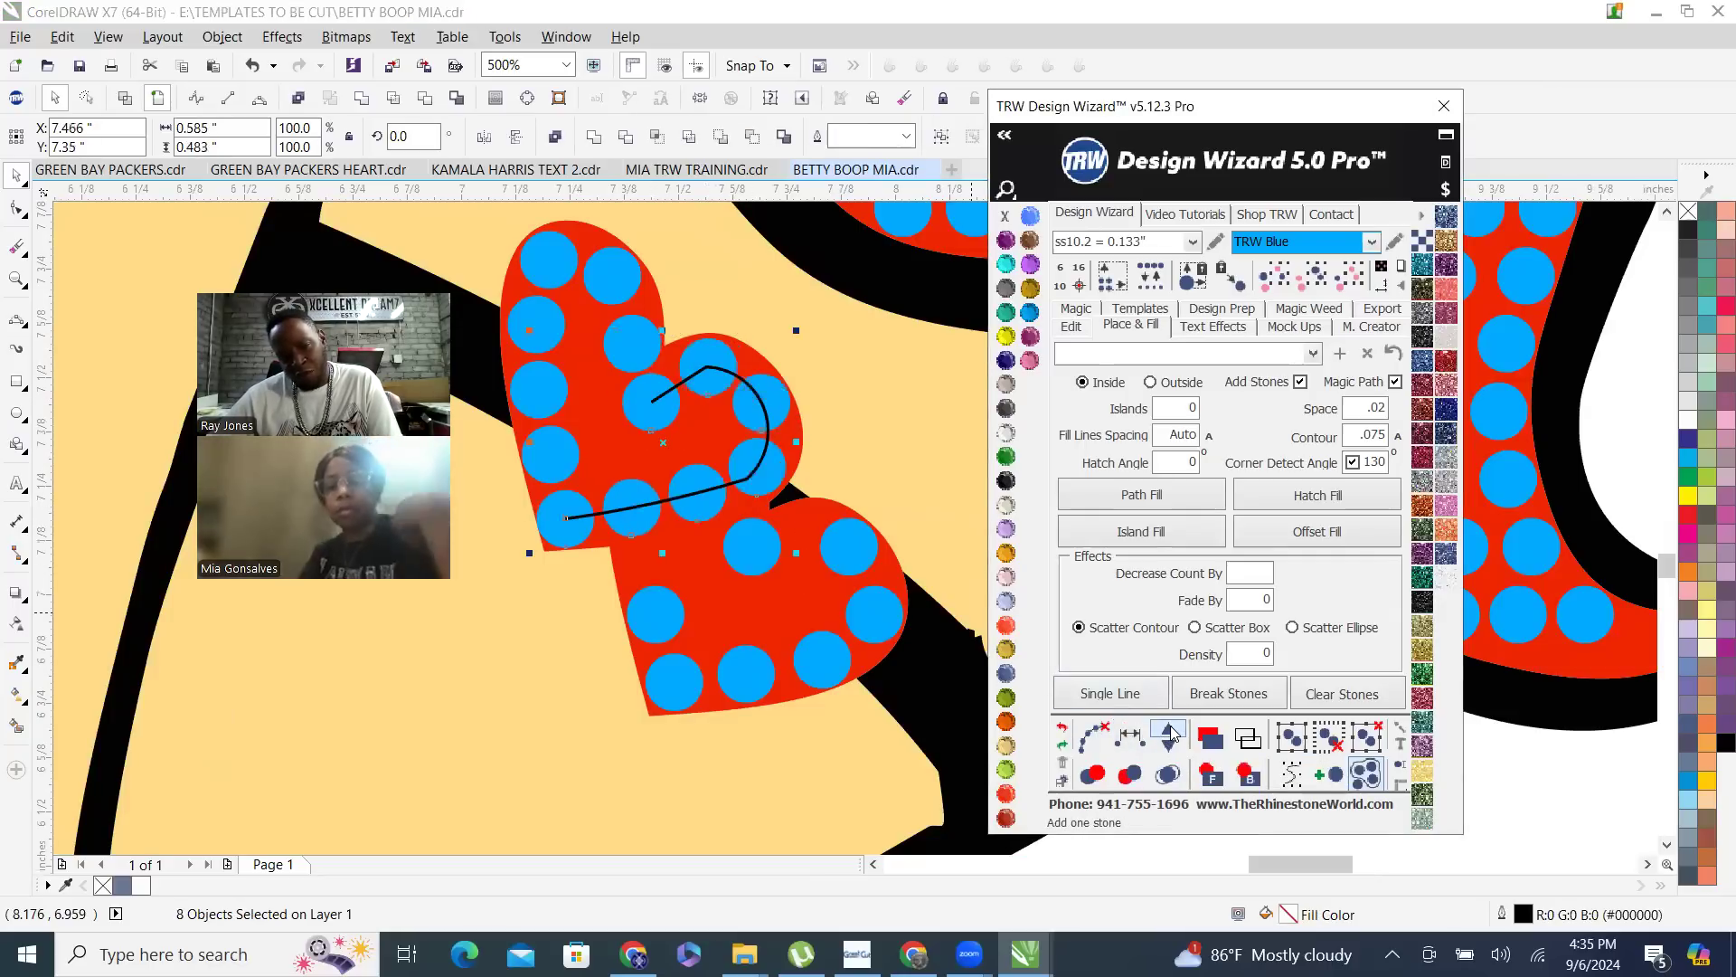
pyautogui.click(1092, 736)
pyautogui.scroll(-2, 647, 378)
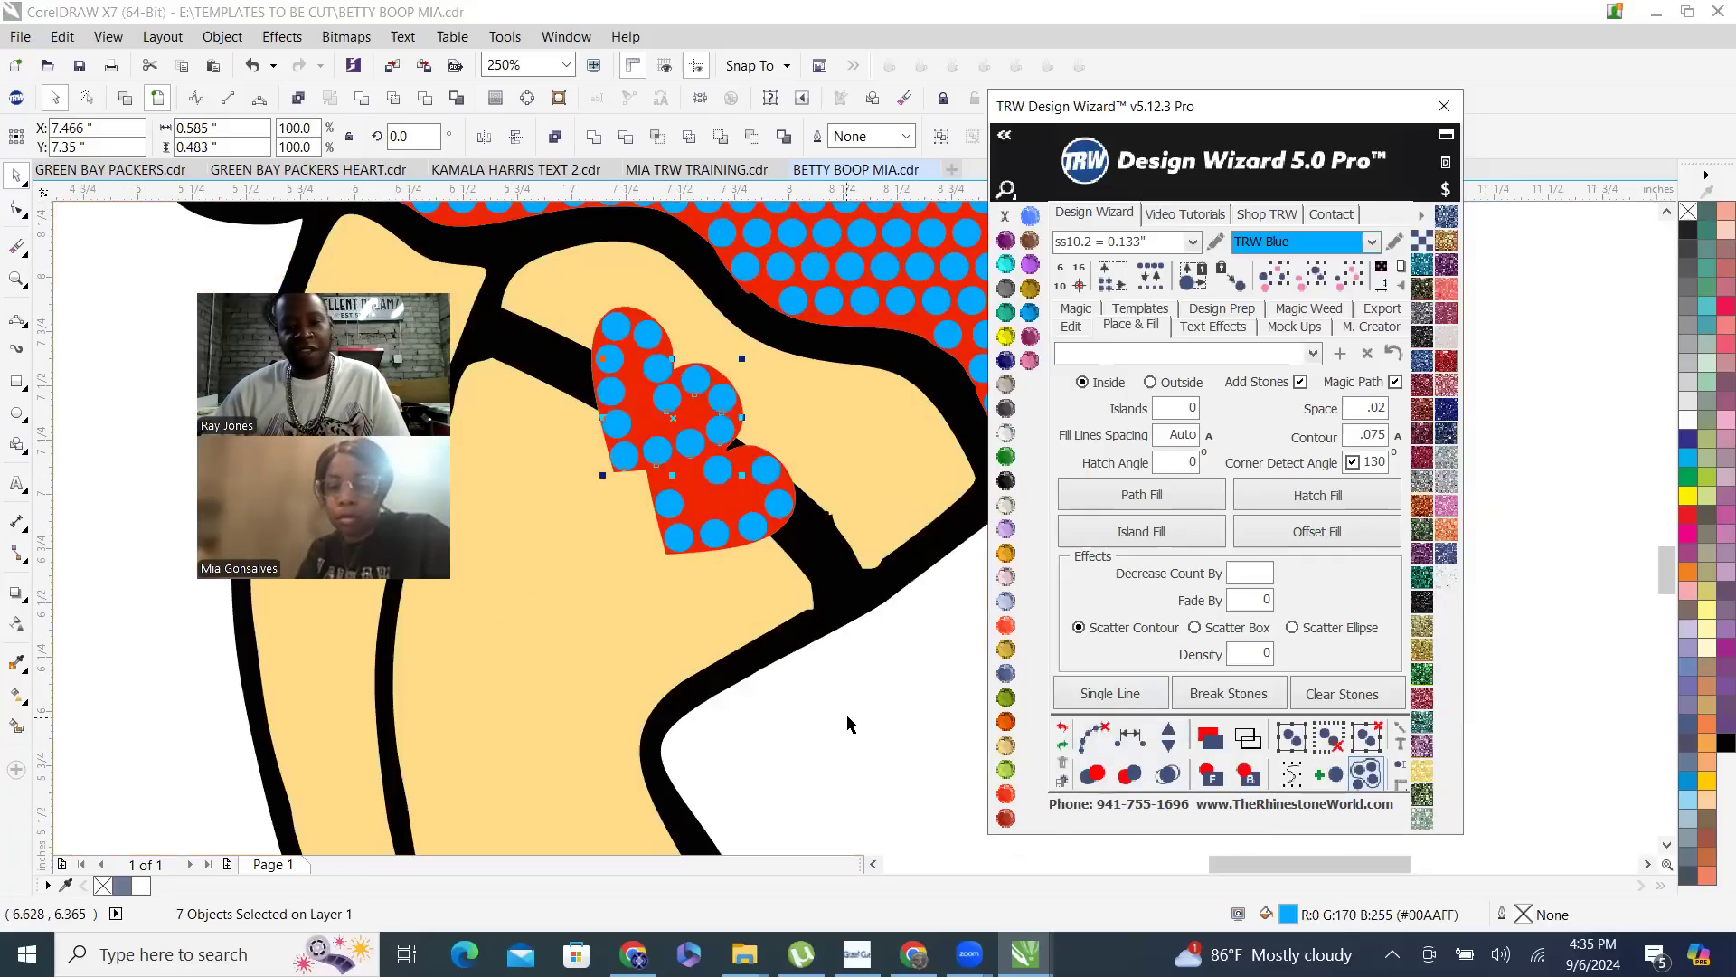
# - Respace the three stones down the lower heart's left edge equally, trying and removing one extra stone, and clear the helper path
pyautogui.scroll(2, 740, 492)
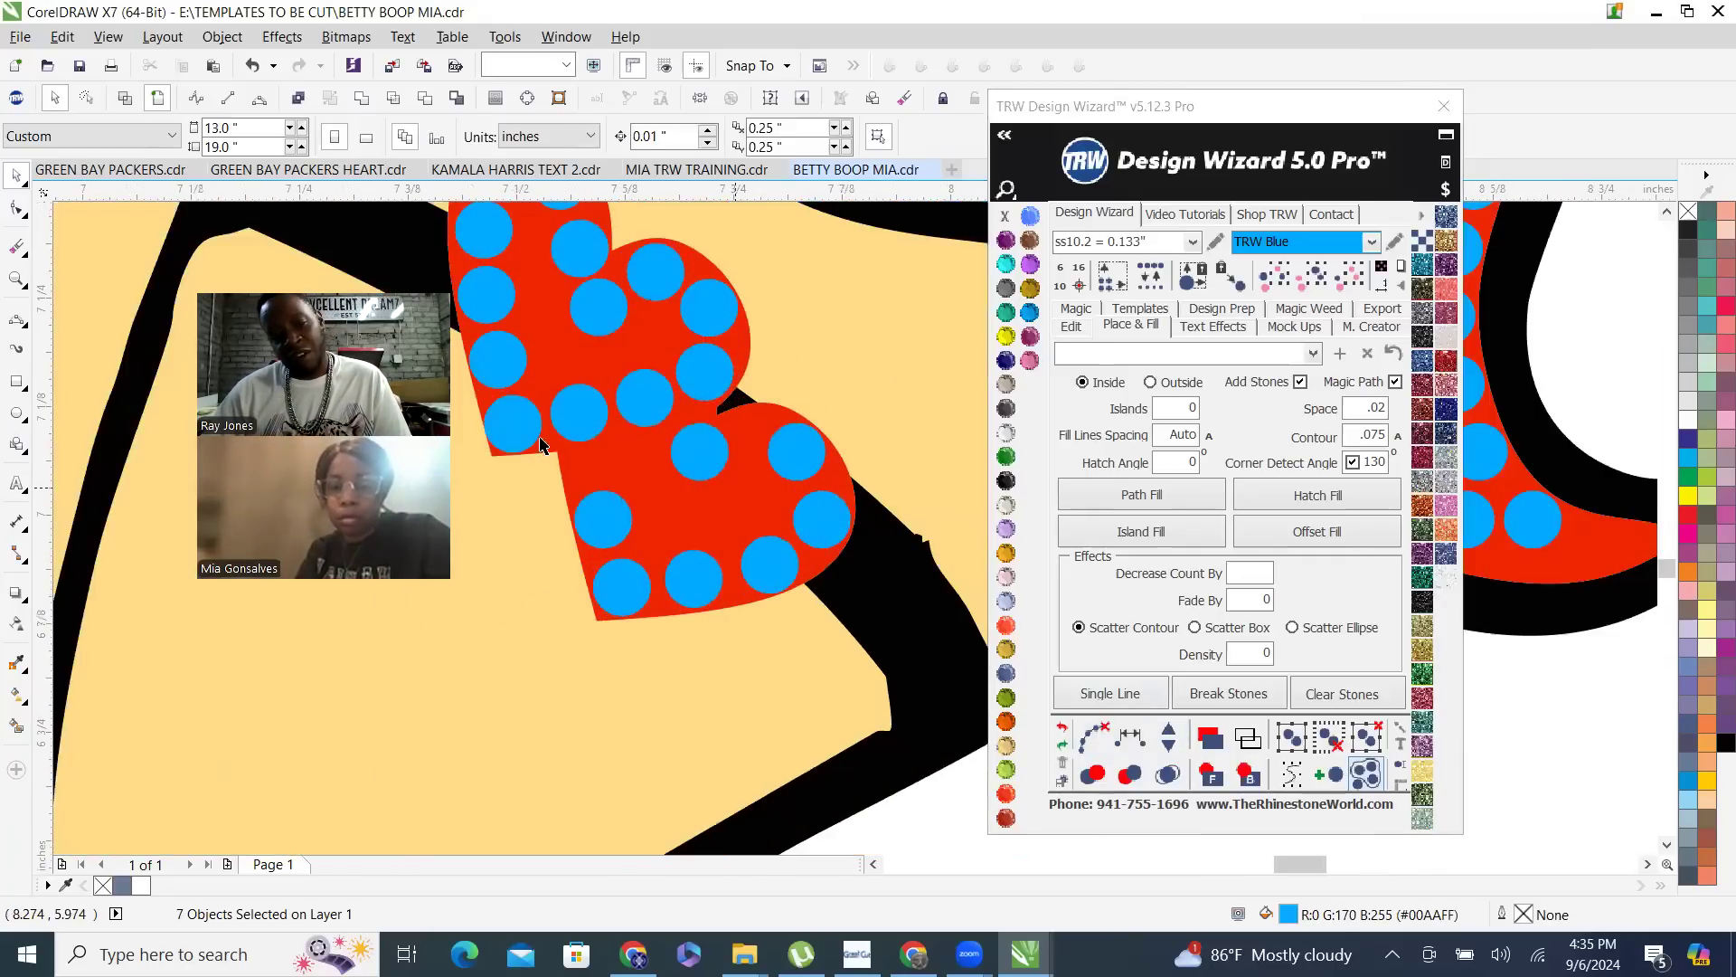
pyautogui.scroll(-1, 916, 434)
pyautogui.click(668, 387)
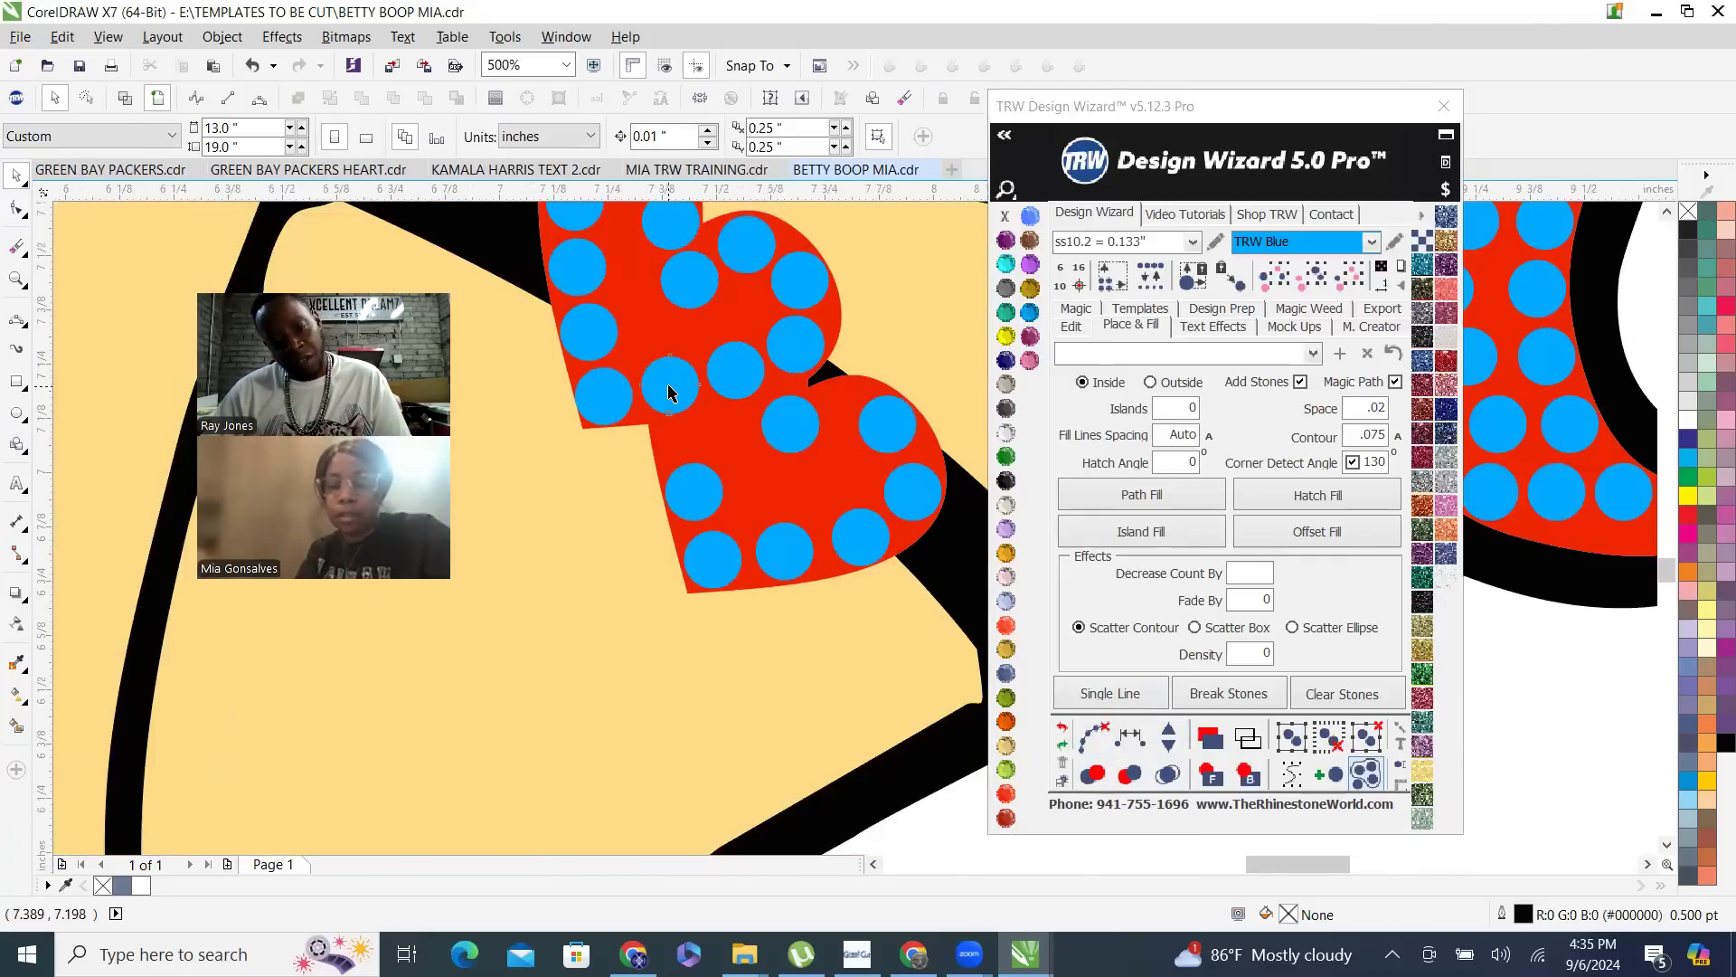
pyautogui.keyDown('shift'); pyautogui.click(687, 492); pyautogui.keyUp('shift')
pyautogui.keyDown('shift'); pyautogui.click(713, 555); pyautogui.keyUp('shift')
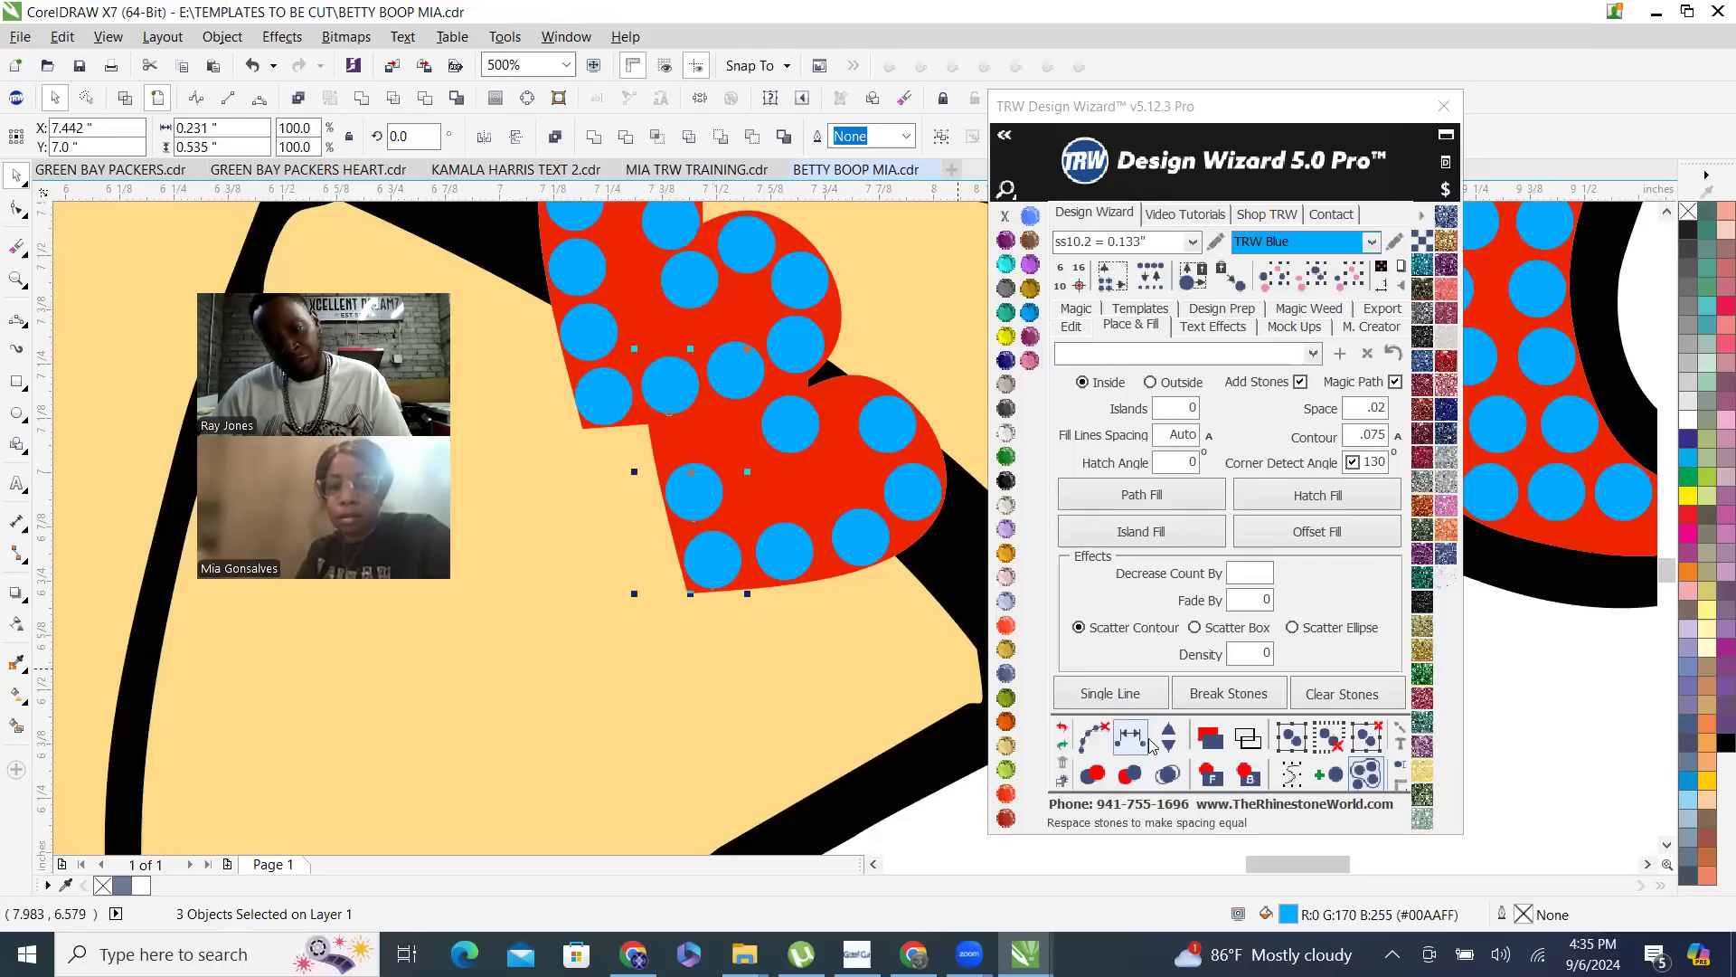
pyautogui.click(1141, 746)
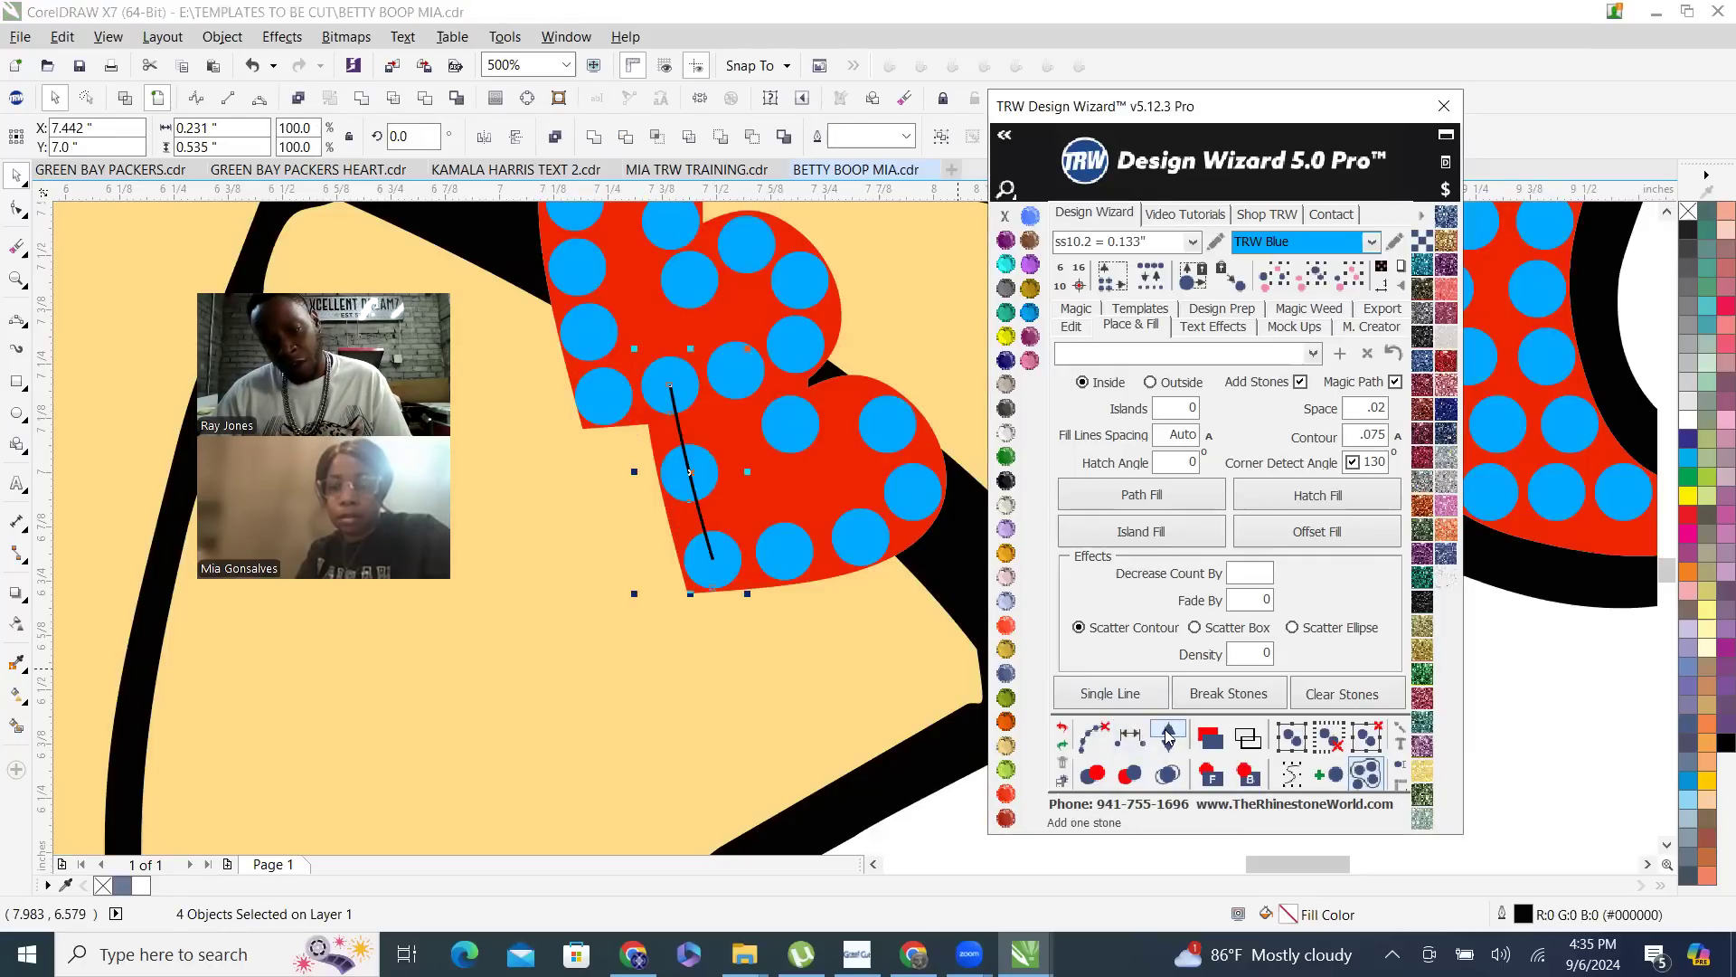
pyautogui.click(1167, 737)
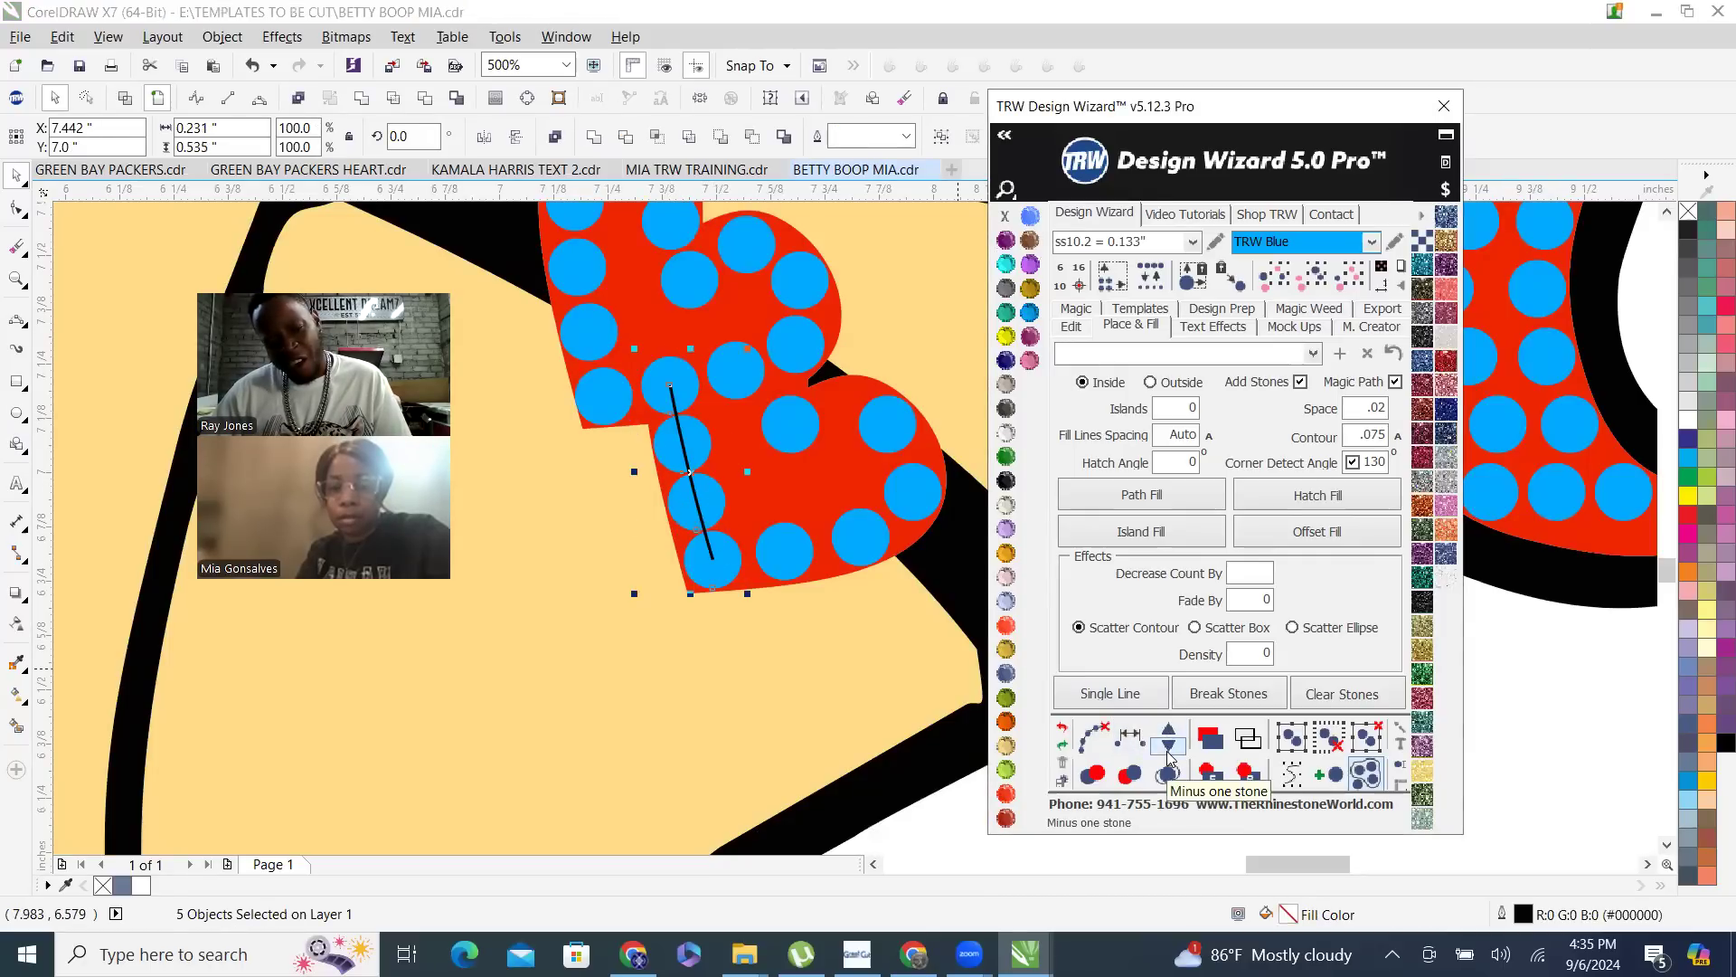
pyautogui.click(1170, 748)
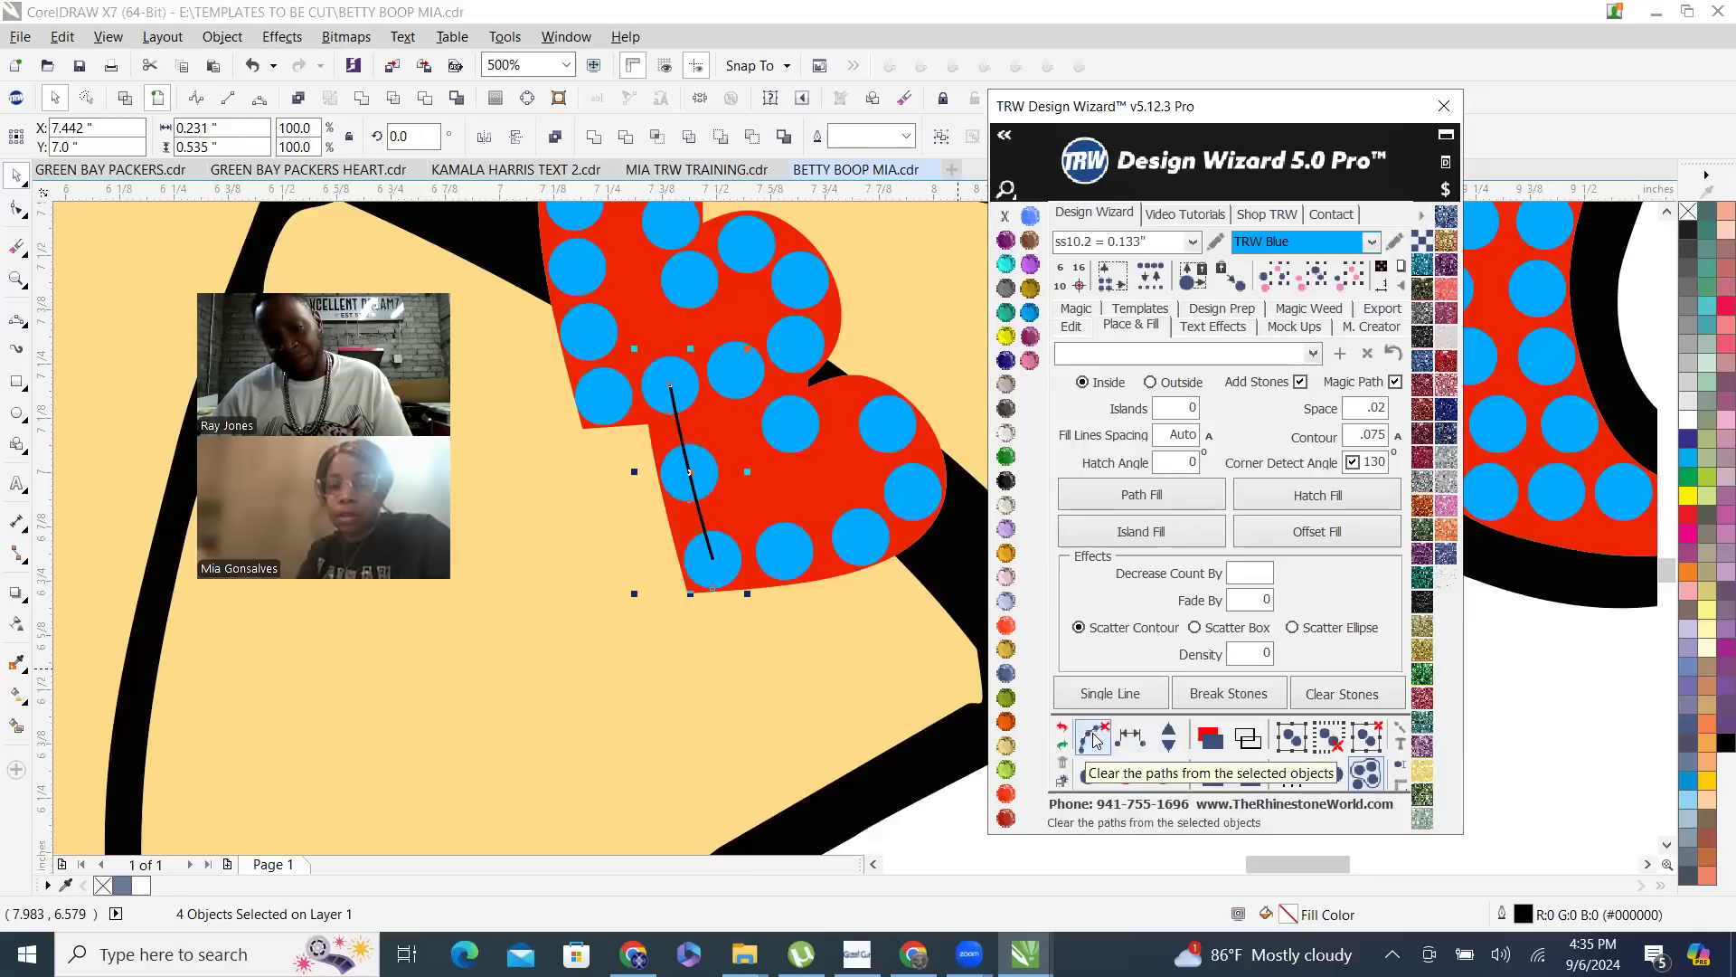
pyautogui.click(1093, 737)
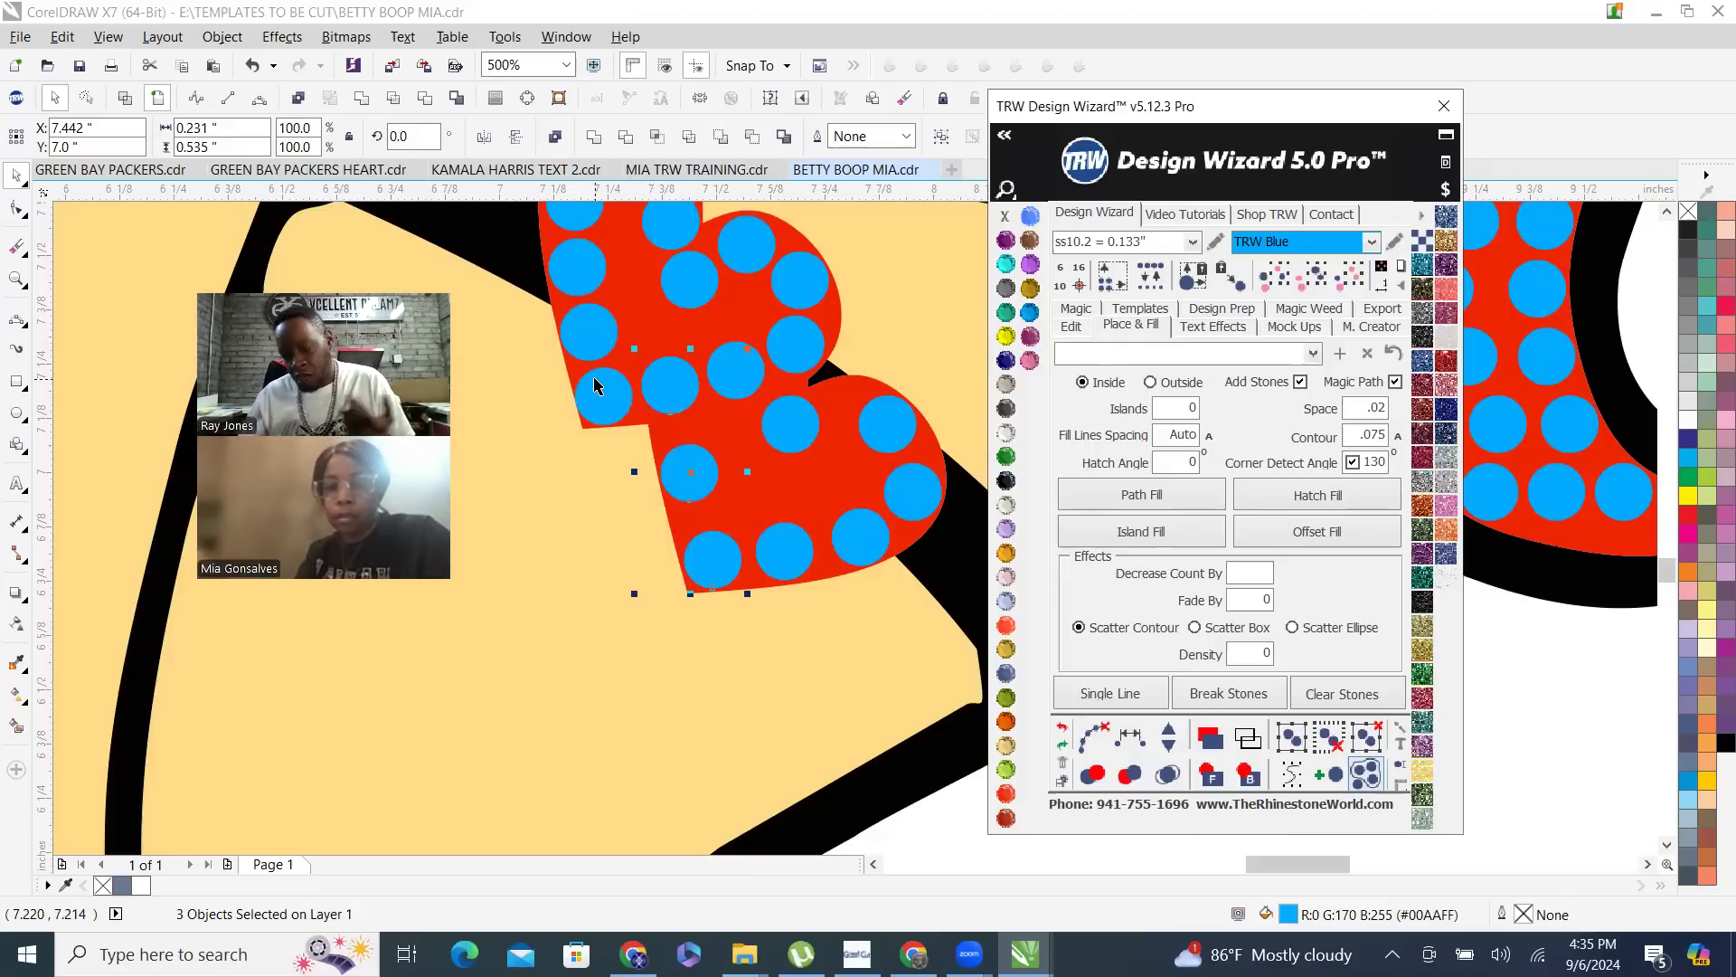
# - Move the stone beside the overlap in the lower garter heart slightly up toward the heart's edge
pyautogui.click(785, 418)
pyautogui.scroll(2, 787, 405)
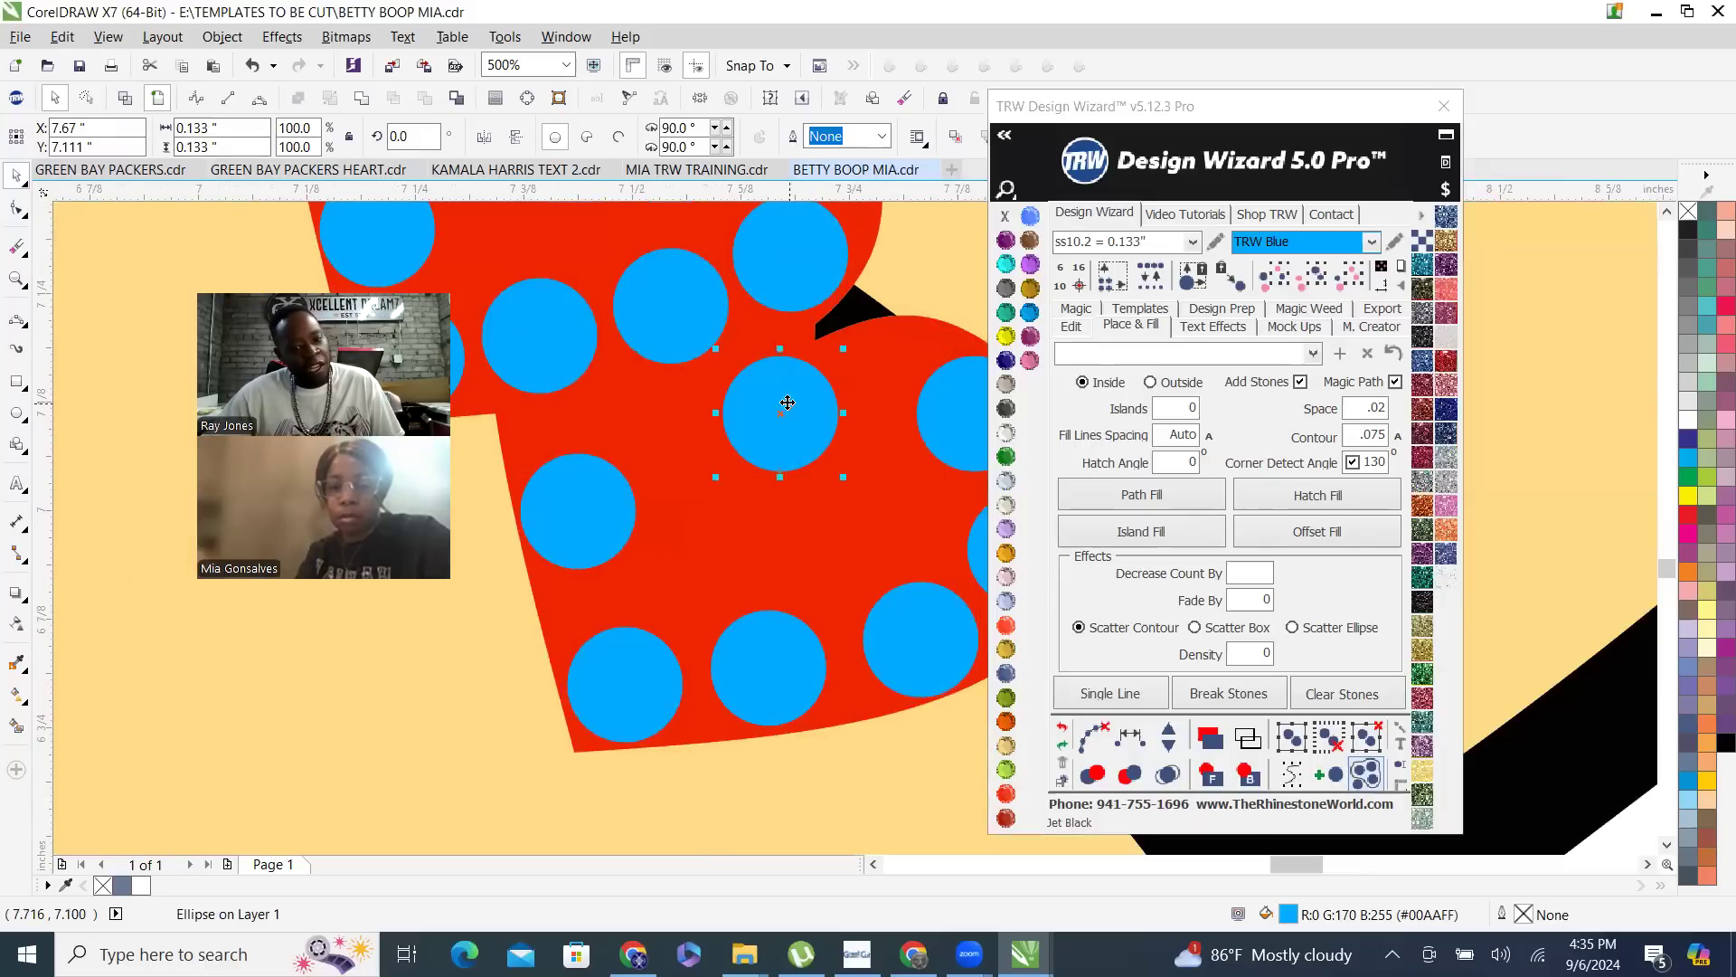
pyautogui.moveTo(789, 380); pyautogui.dragTo(789, 379)
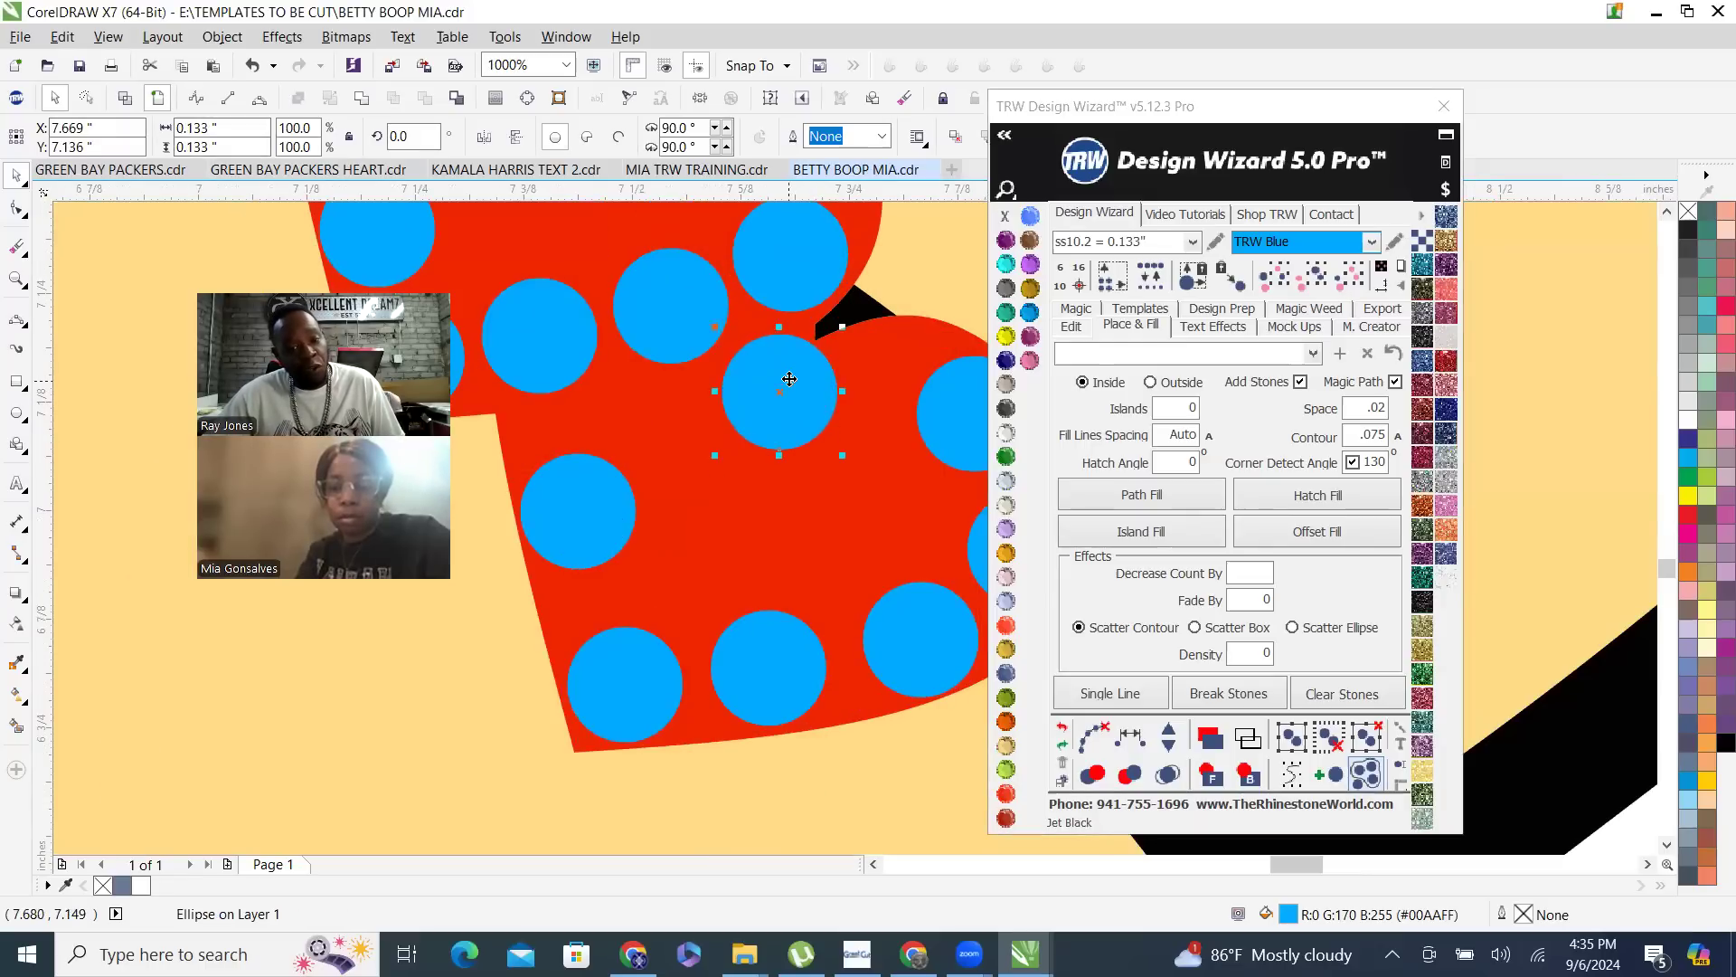
# - Respace the six stones around the lower heart's right lobe to its bottom corner equally with one stone added, and clear the helper path
pyautogui.keyDown('shift'); pyautogui.click(872, 398); pyautogui.keyUp('shift')
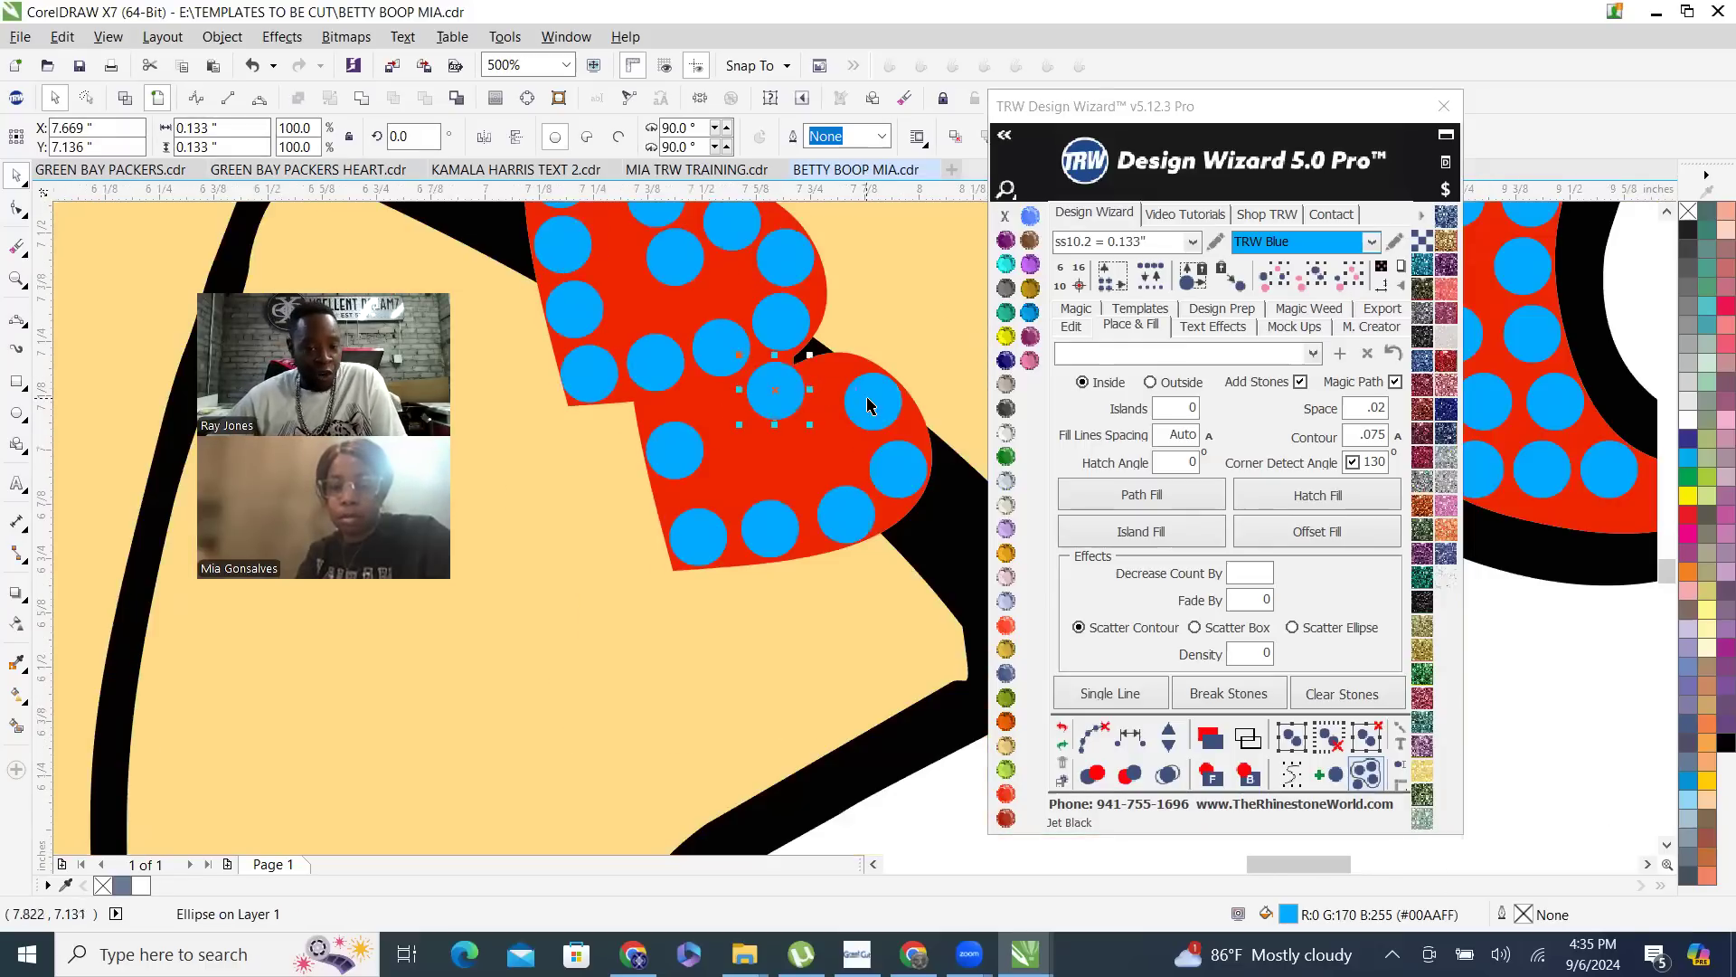
pyautogui.keyDown('shift'); pyautogui.click(898, 466); pyautogui.keyUp('shift')
pyautogui.keyDown('shift'); pyautogui.click(829, 524); pyautogui.keyUp('shift')
pyautogui.keyDown('shift'); pyautogui.click(757, 530); pyautogui.keyUp('shift')
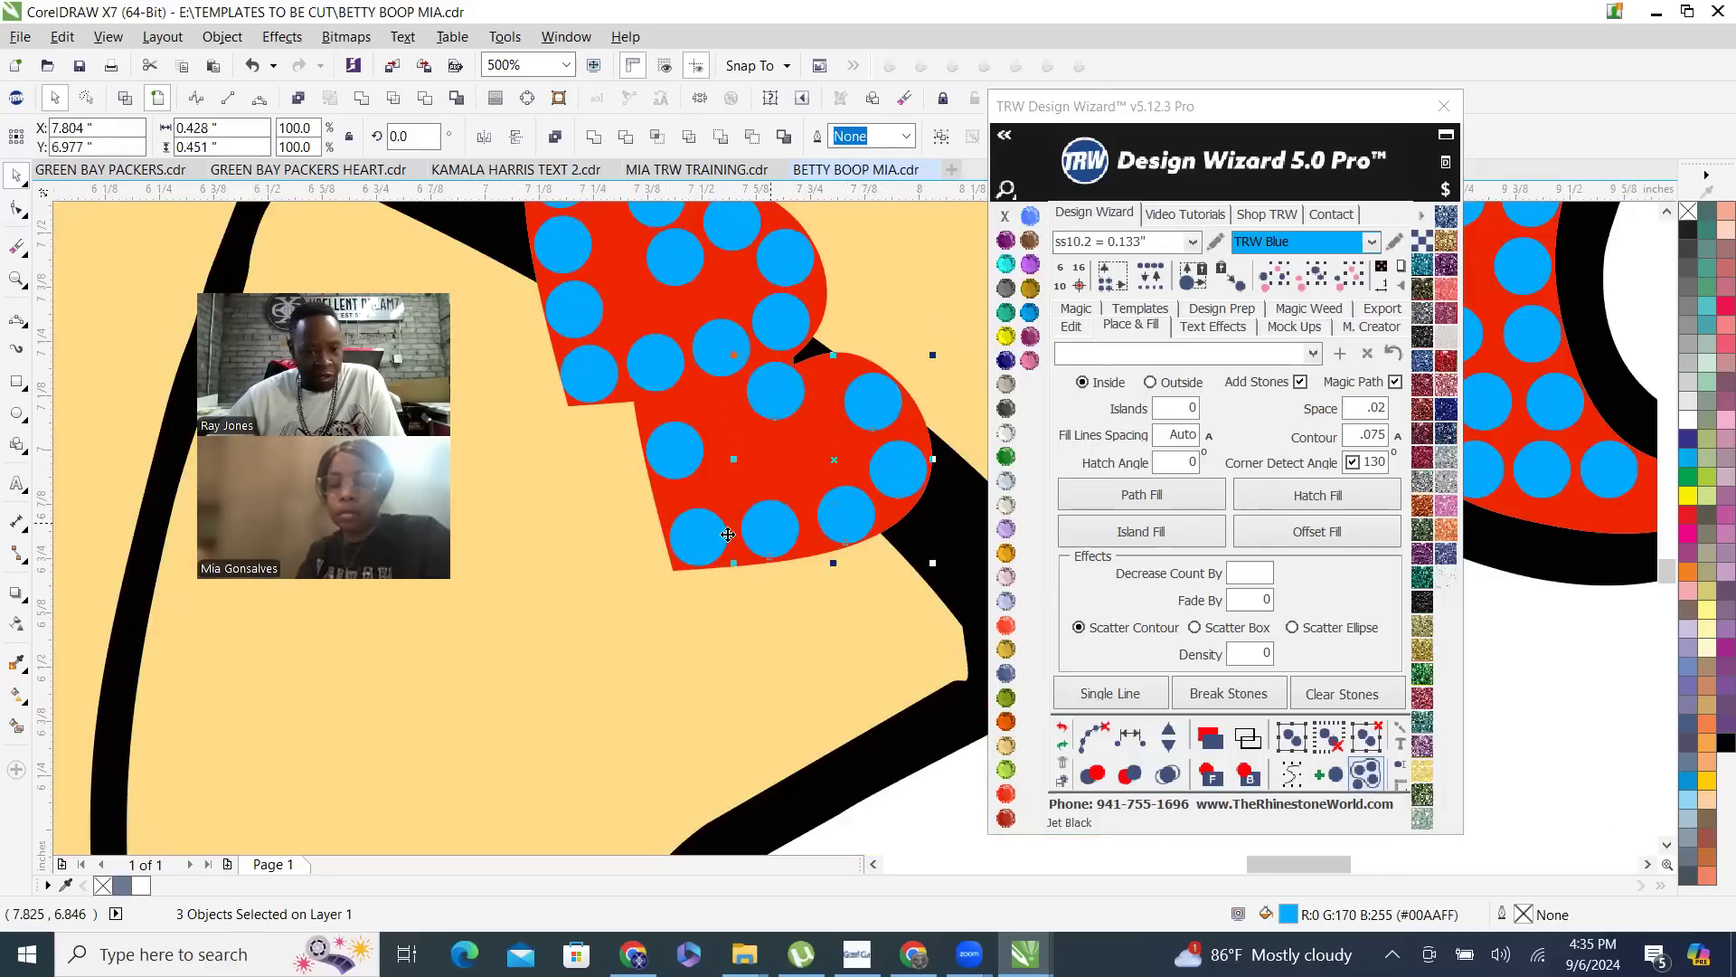
pyautogui.keyDown('shift'); pyautogui.click(687, 547); pyautogui.keyUp('shift')
pyautogui.click(1135, 738)
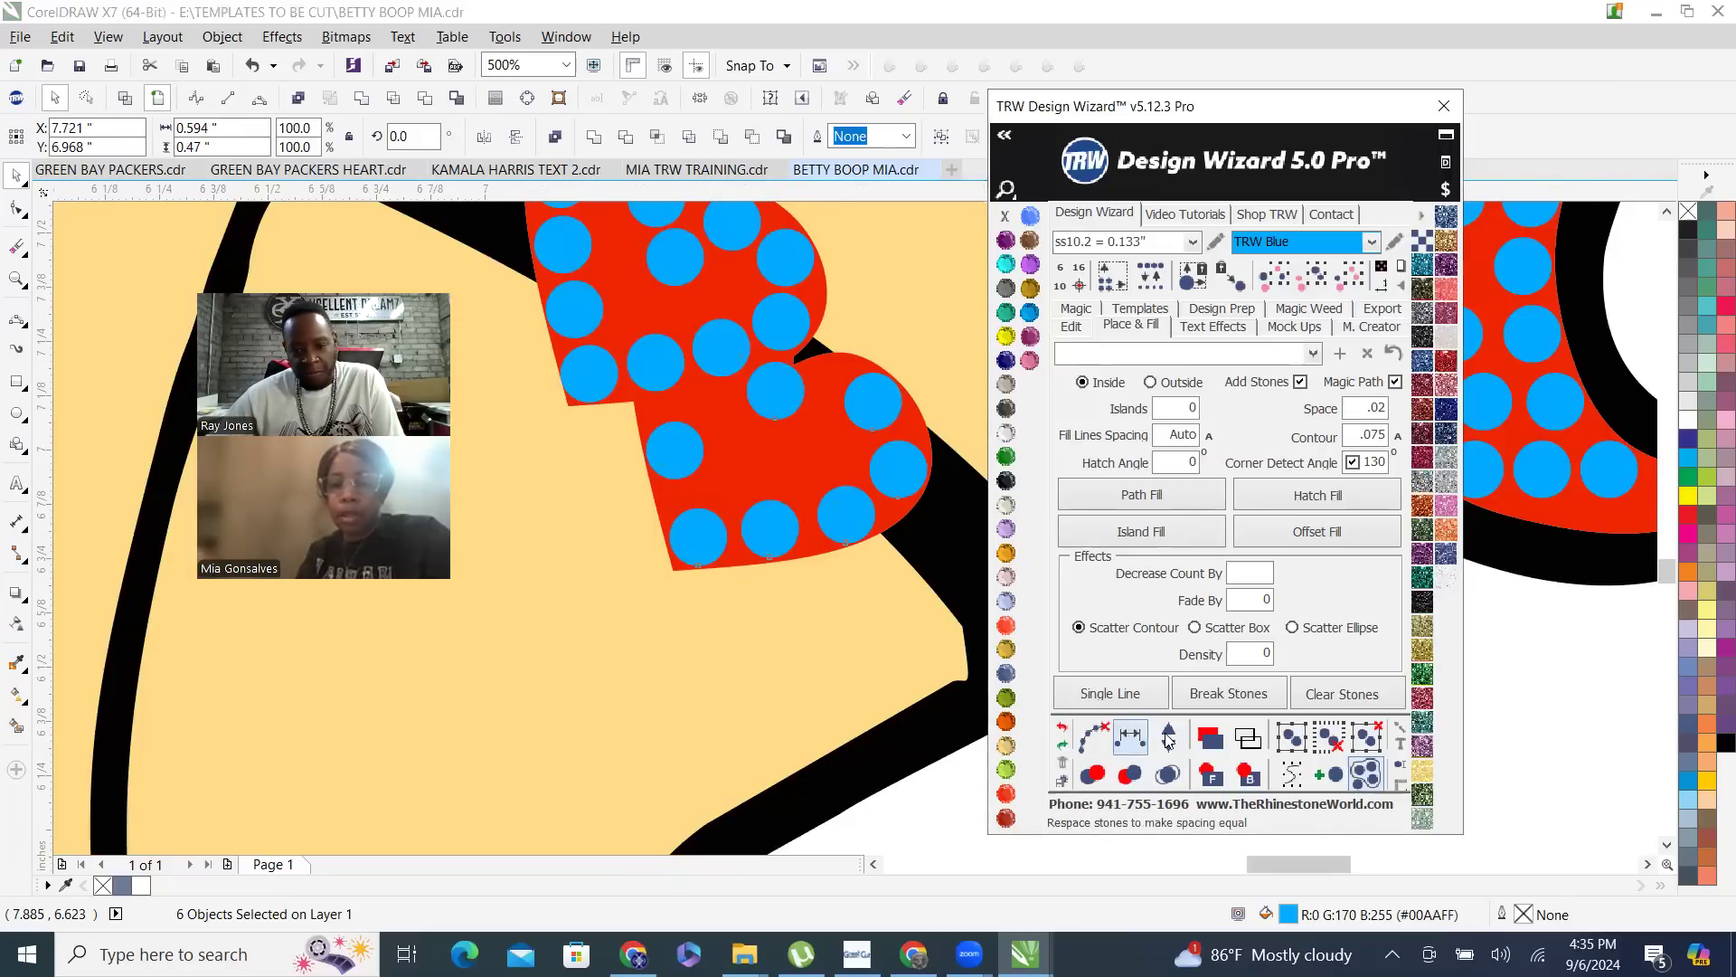
pyautogui.click(1169, 737)
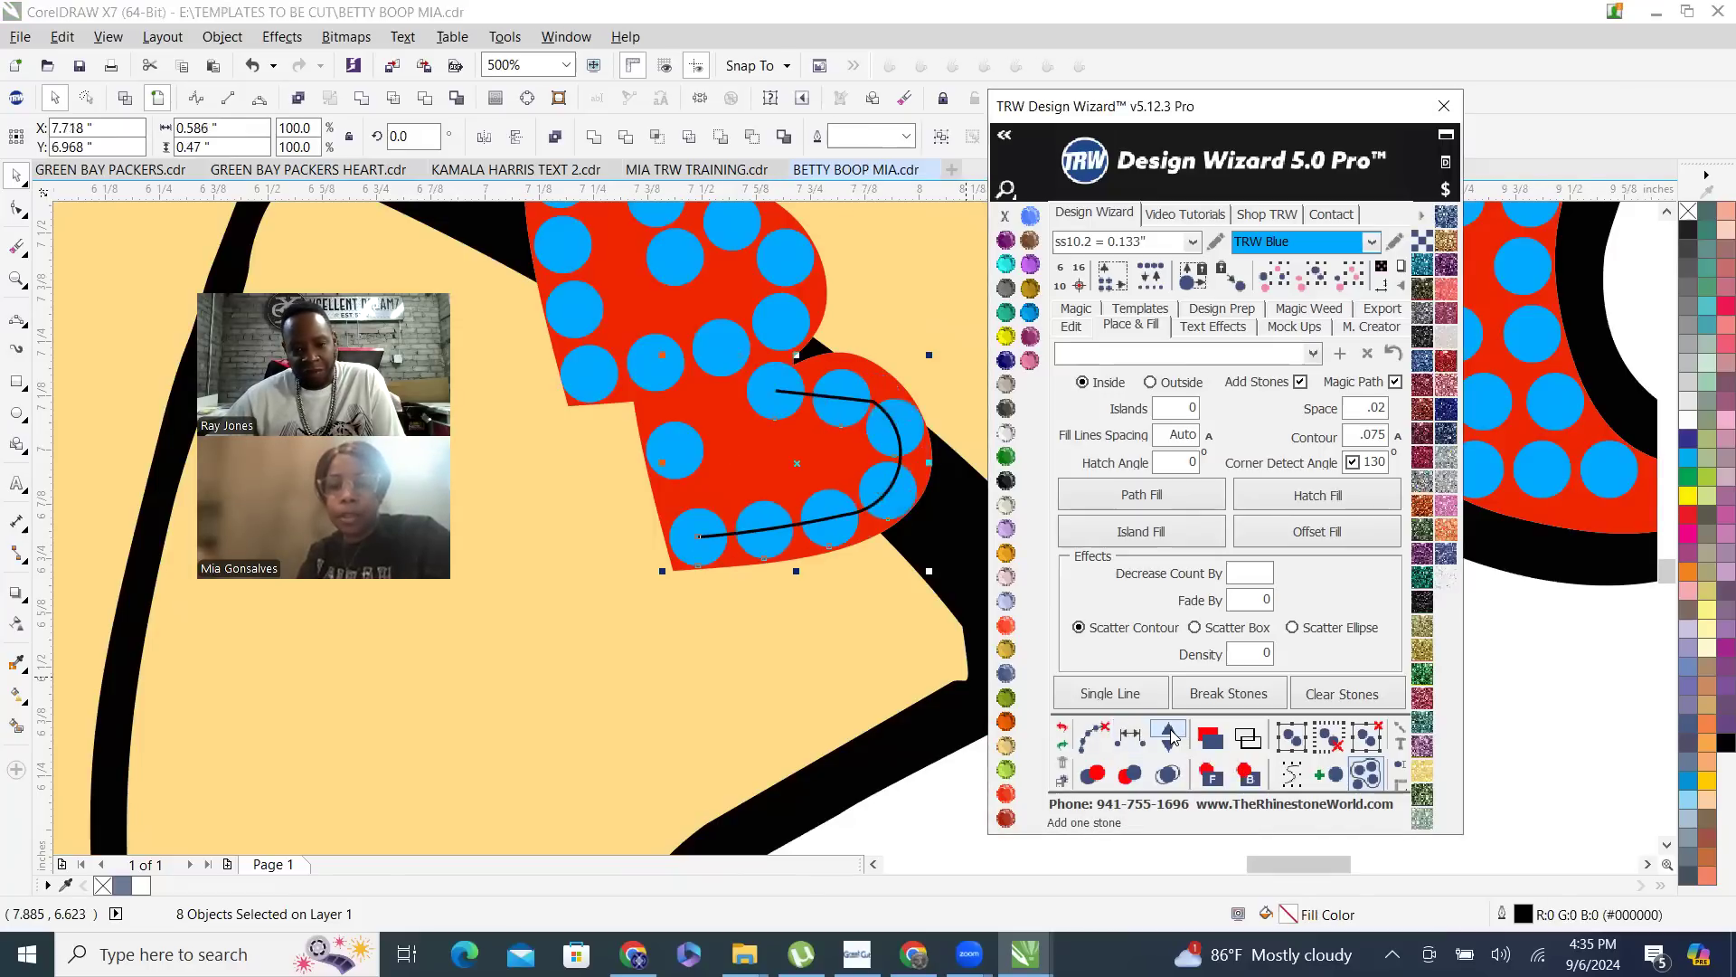
# - Examine the stone layout of both garter hearts up close and together with the skirt and top
pyautogui.click(667, 371)
pyautogui.scroll(-1, 628, 517)
pyautogui.scroll(-1, 636, 516)
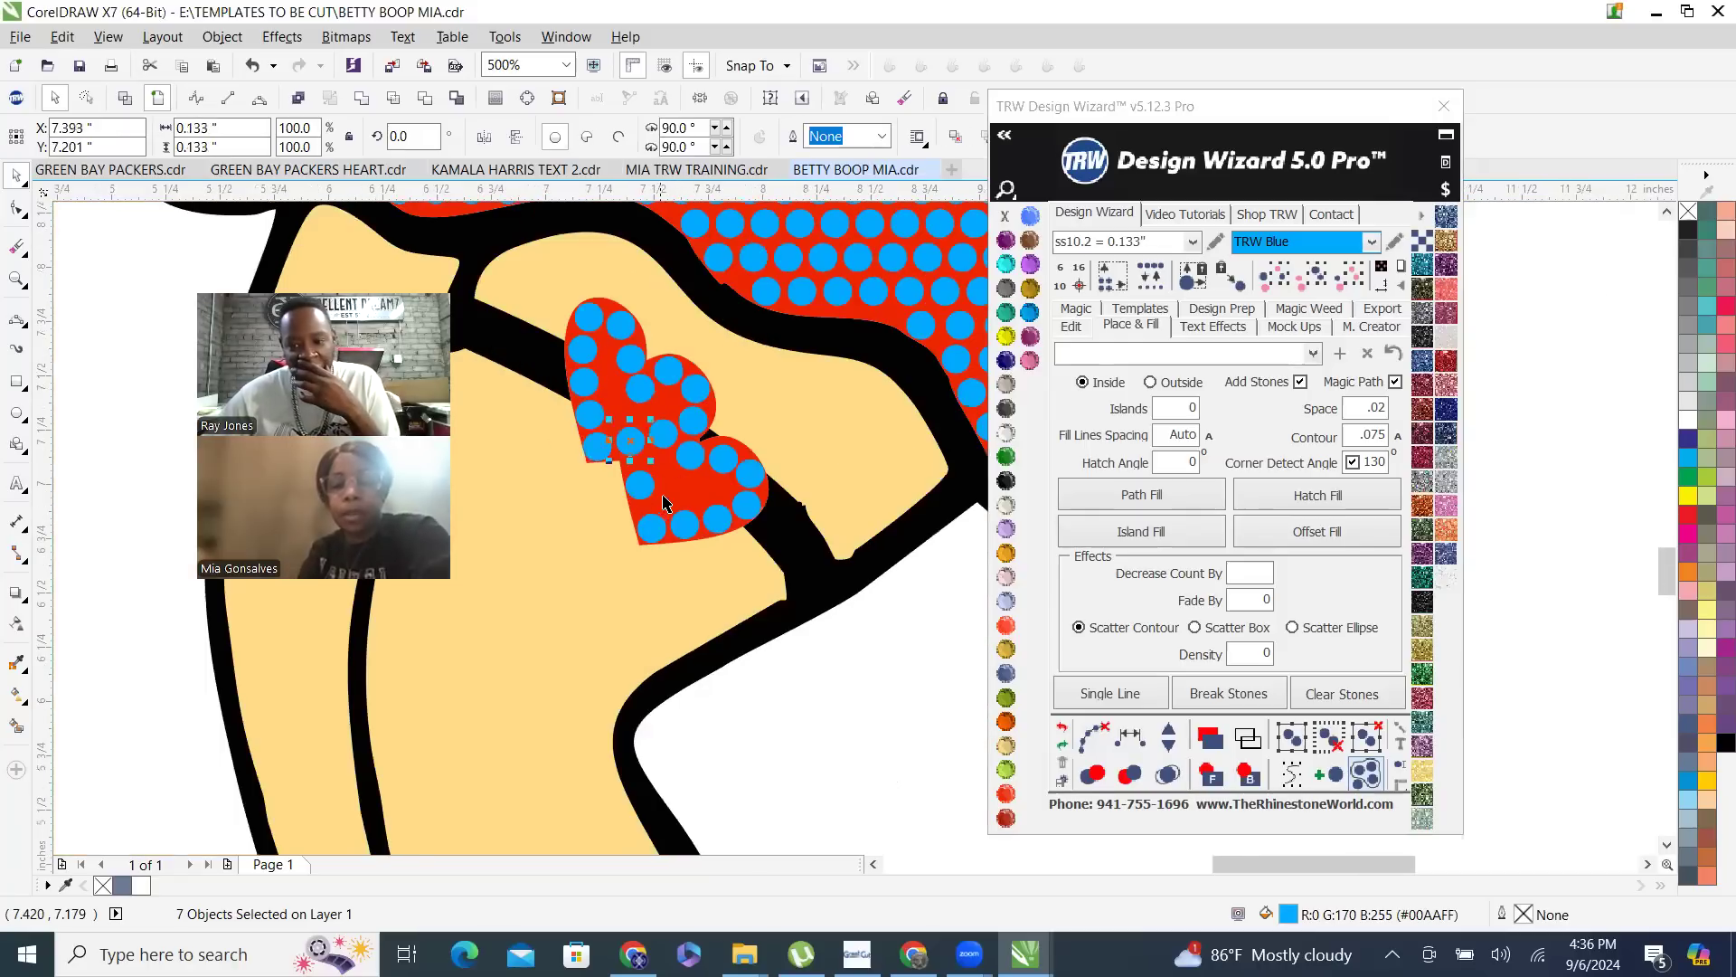
pyautogui.click(815, 711)
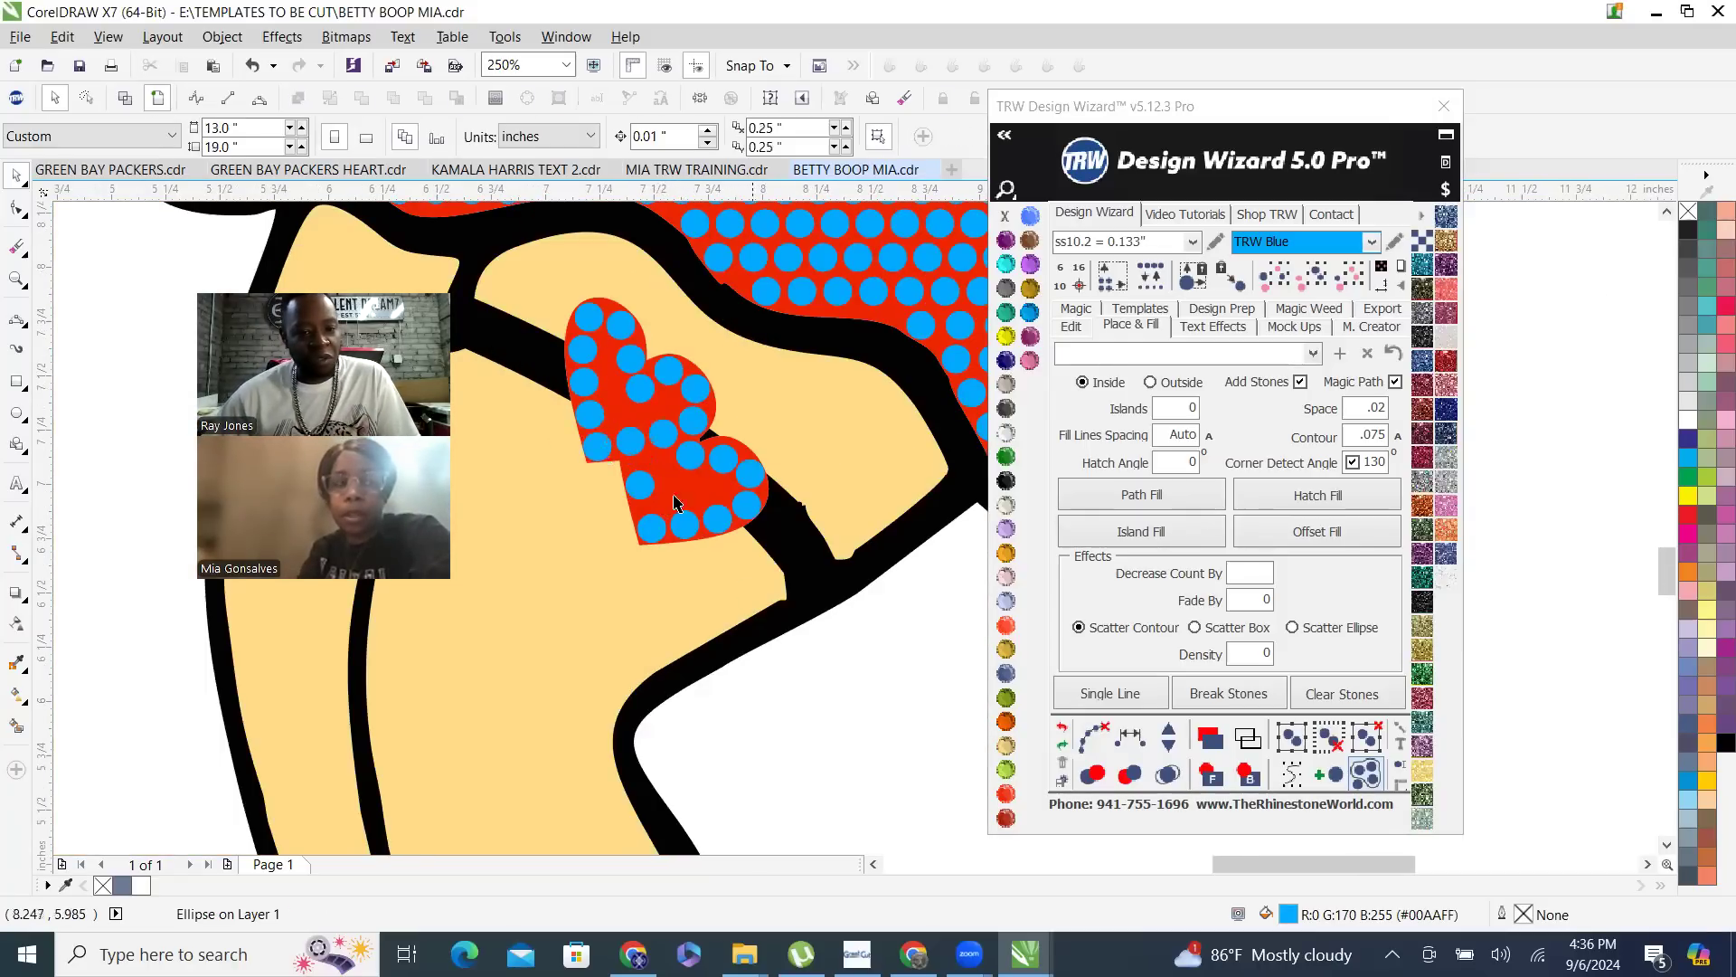
pyautogui.scroll(-1, 740, 456)
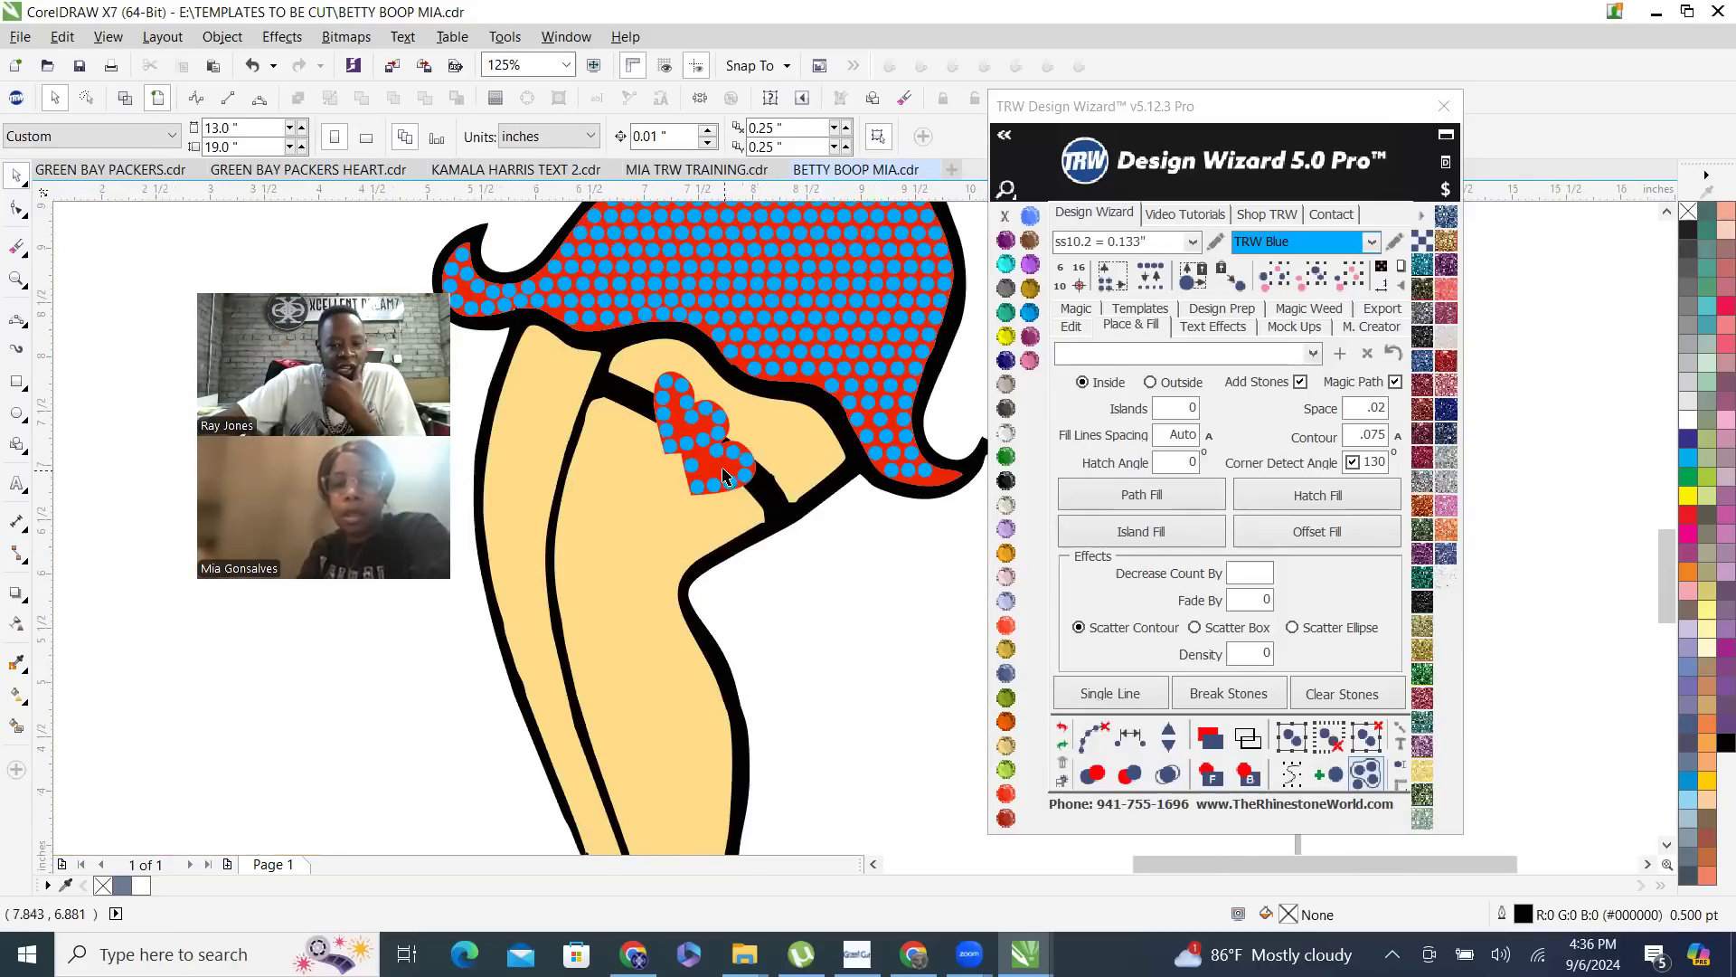
pyautogui.scroll(1, 919, 473)
pyautogui.scroll(-3, 920, 473)
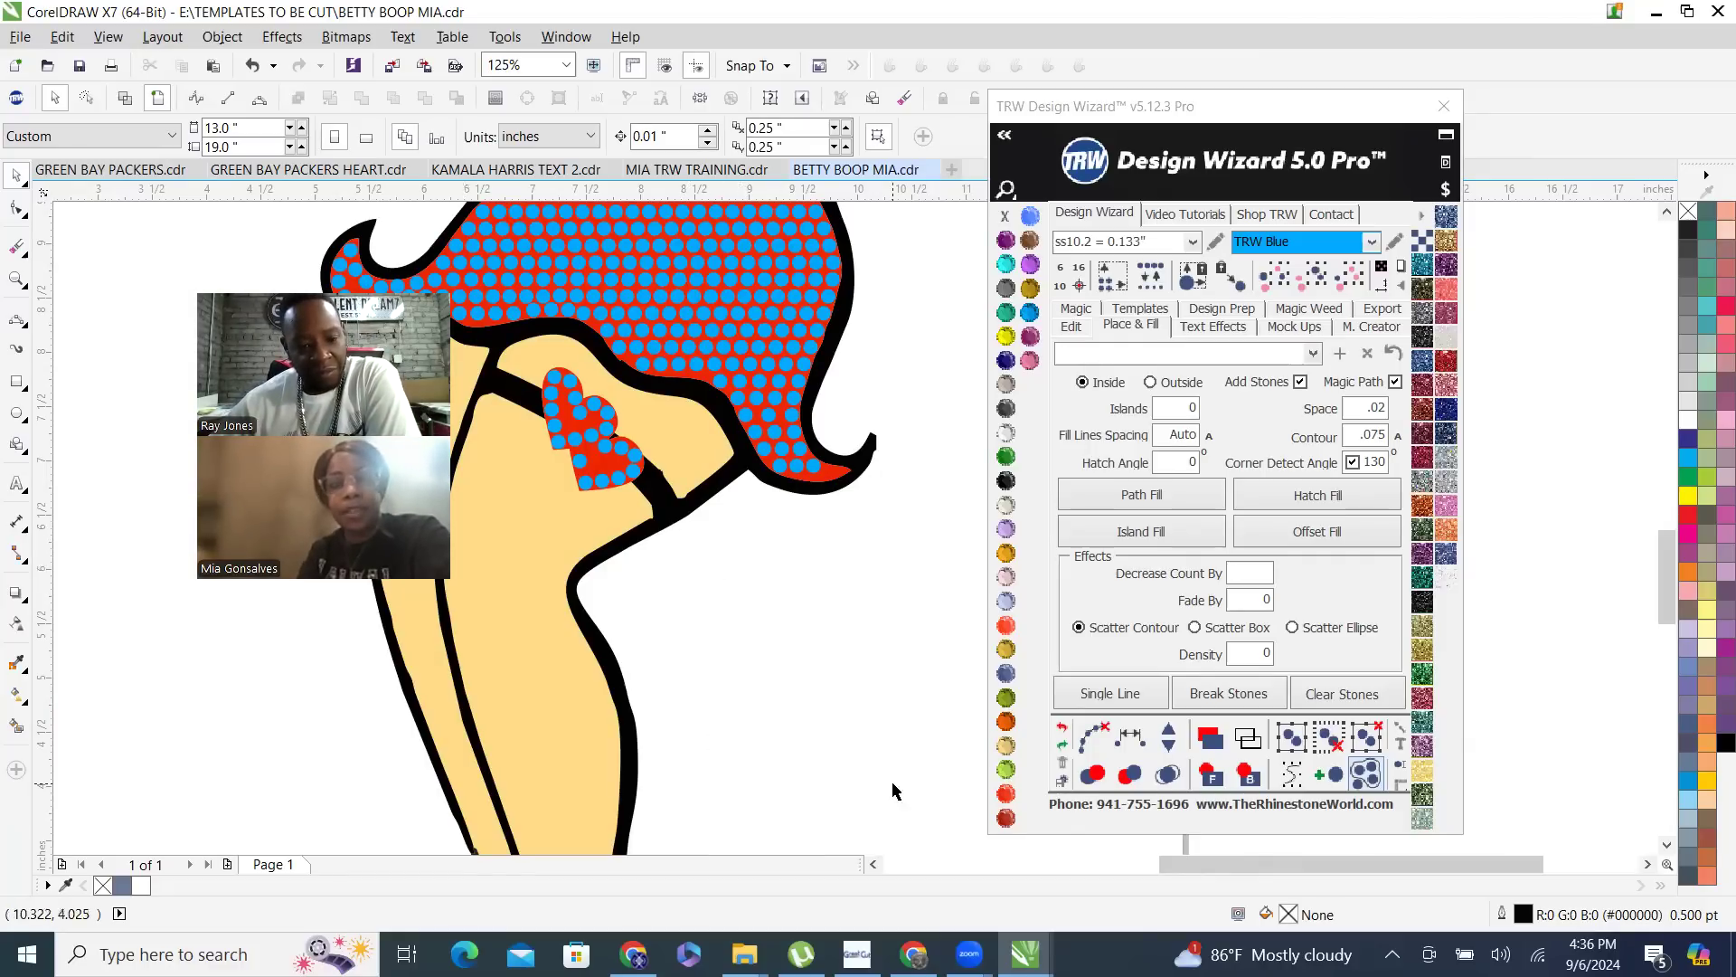
pyautogui.scroll(-5, 824, 639)
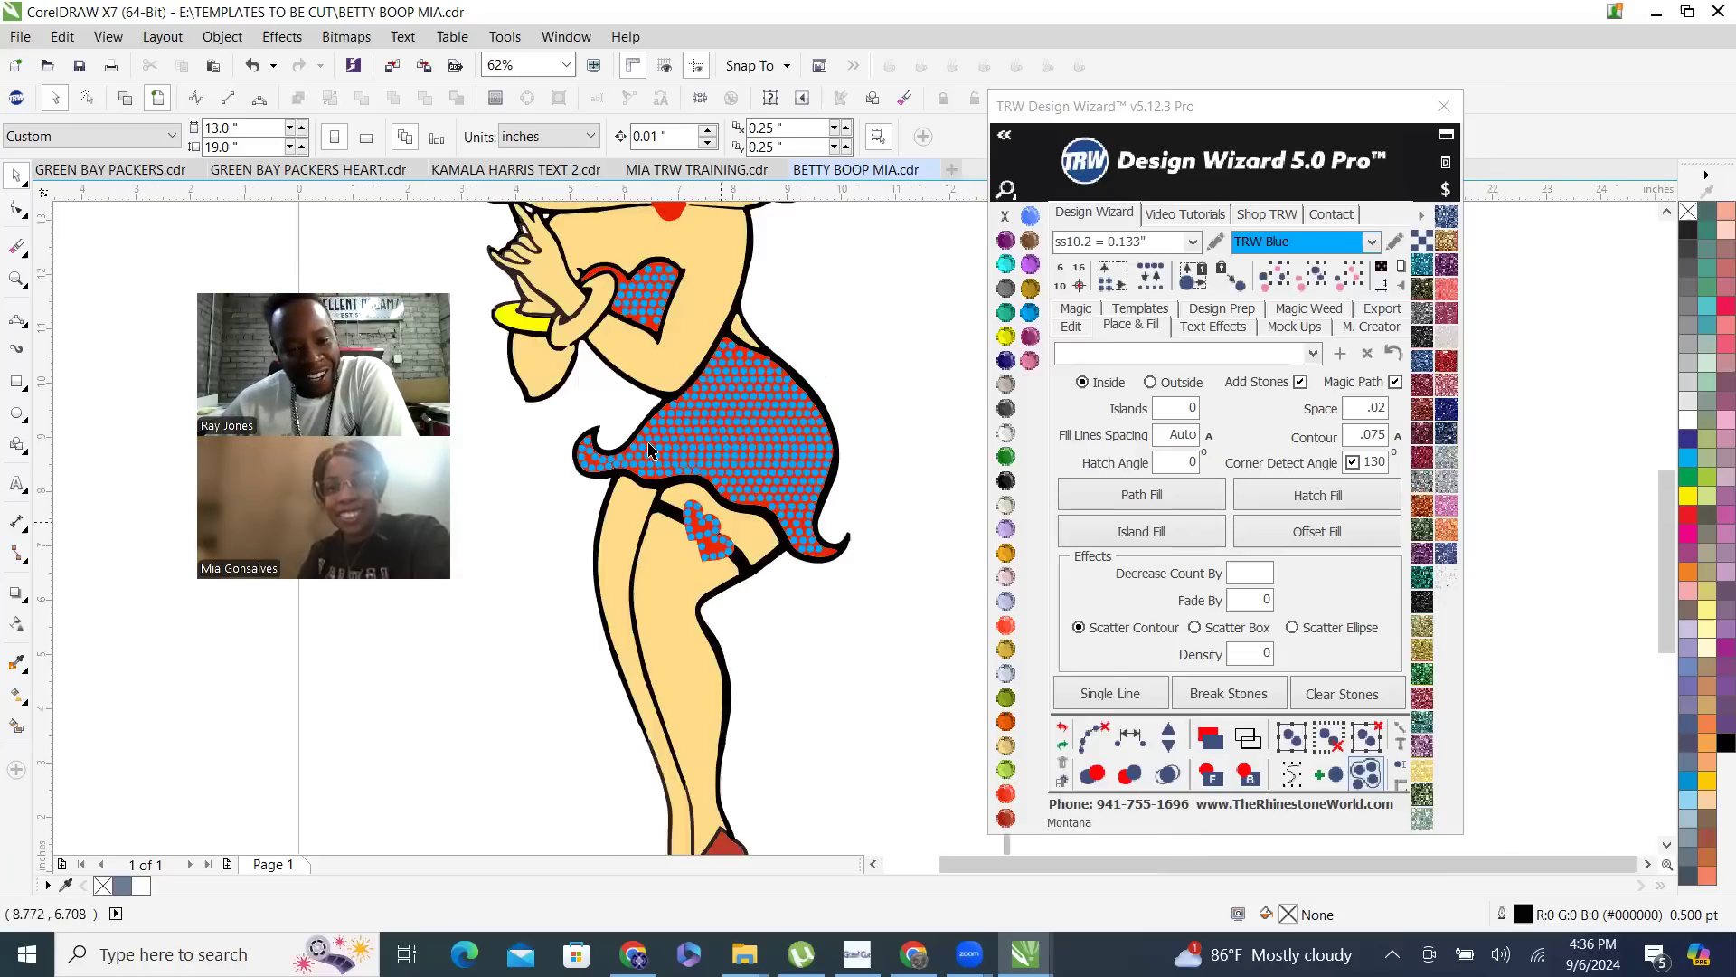